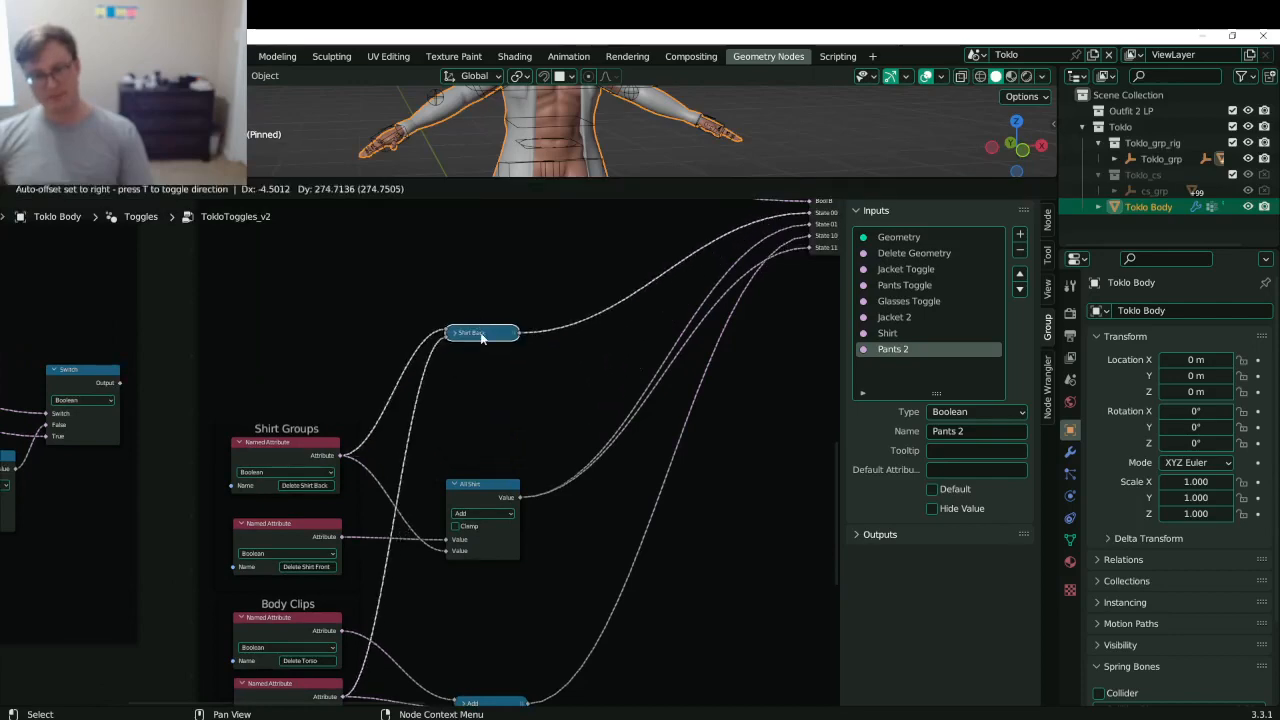
- Move the collapsed Shirt Back node up, closer to the Group Input node in the Shirt Logic frame
scroll(486, 345, "down", 5)
middle_click_drag(508, 376, 487, 530)
left_click_drag(465, 493, 465, 398)
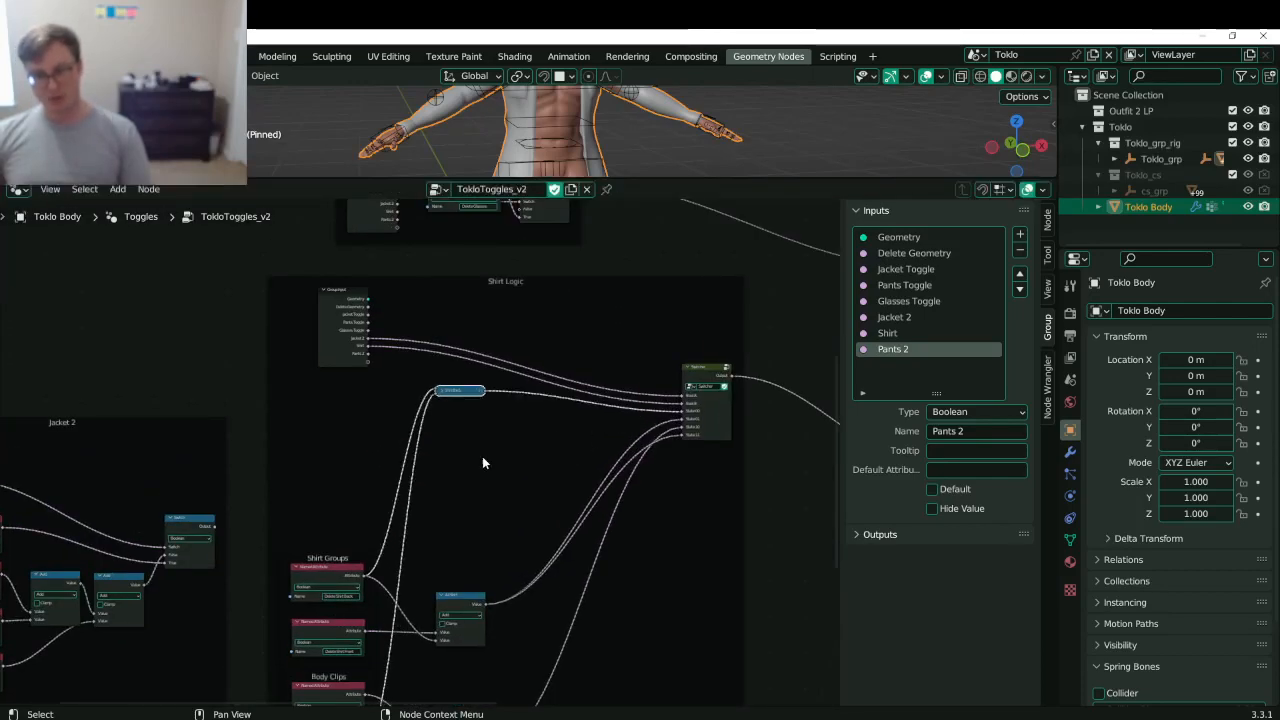
- Move the Jacket 2 frame slightly upward beside the Shirt Logic frame
scroll(482, 462, "up", 3)
middle_click_drag(554, 437, 251, 512)
middle_click_drag(174, 526, 612, 490)
scroll(391, 480, "down", 5)
middle_click_drag(391, 480, 628, 465)
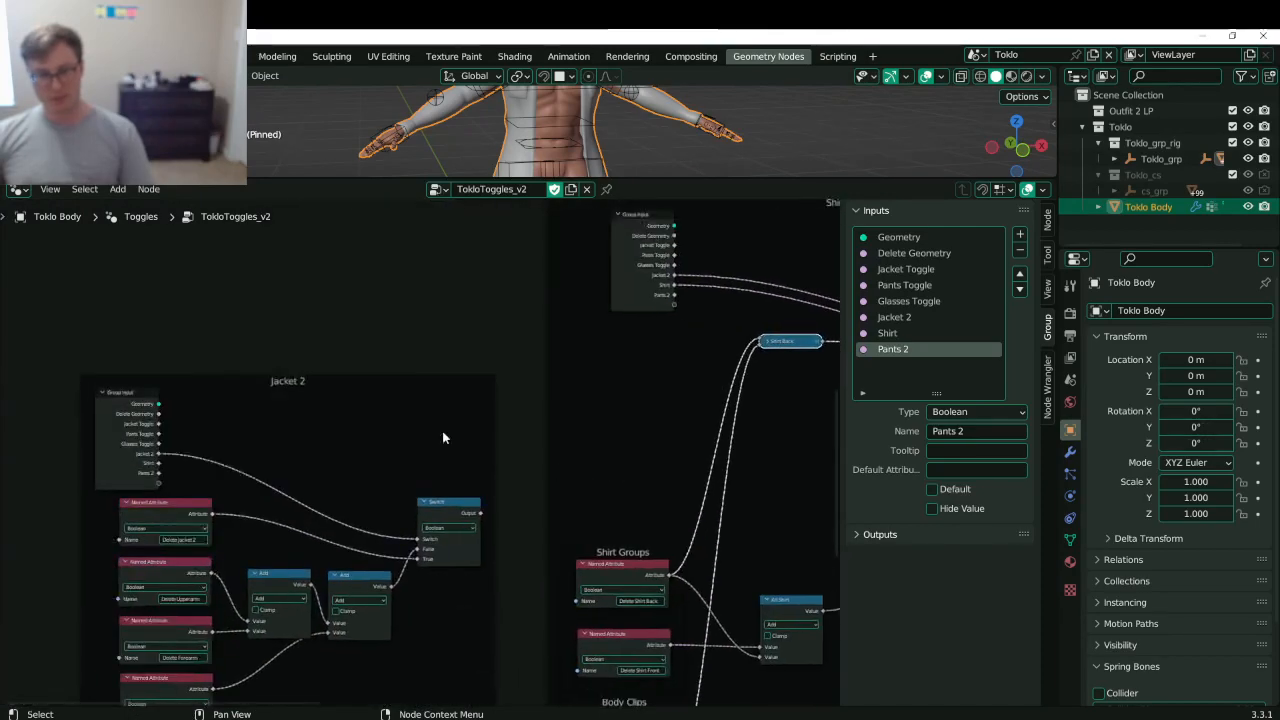
left_click_drag(414, 385, 407, 347)
middle_click_drag(610, 350, 253, 423)
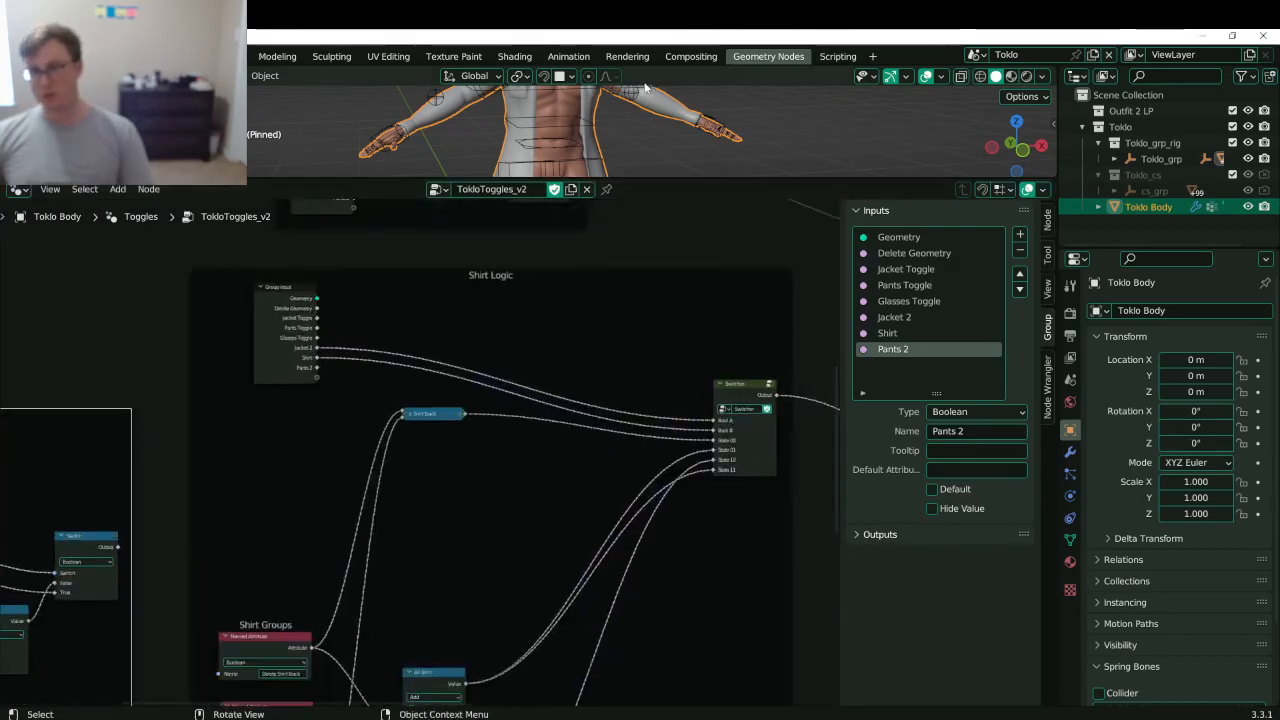
- Set the Shirt input of the body's Toggles geometry nodes modifier to 0
left_click(1071, 453)
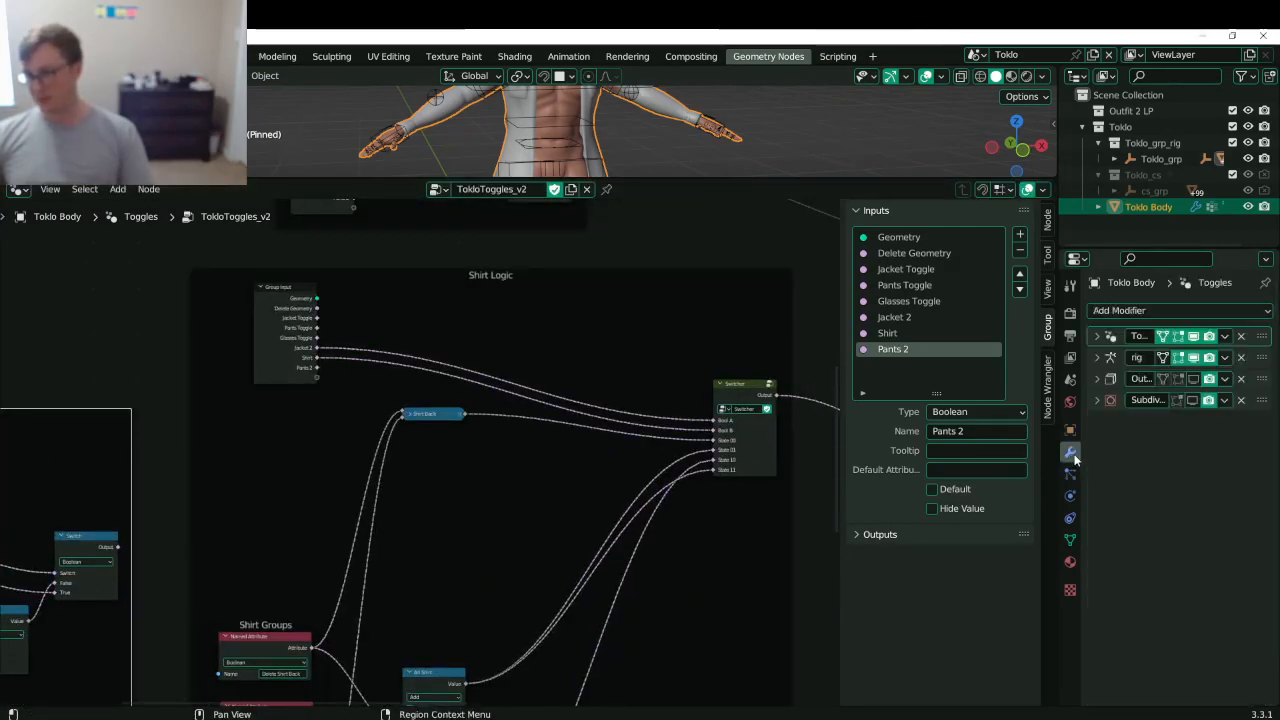
left_click(1097, 336)
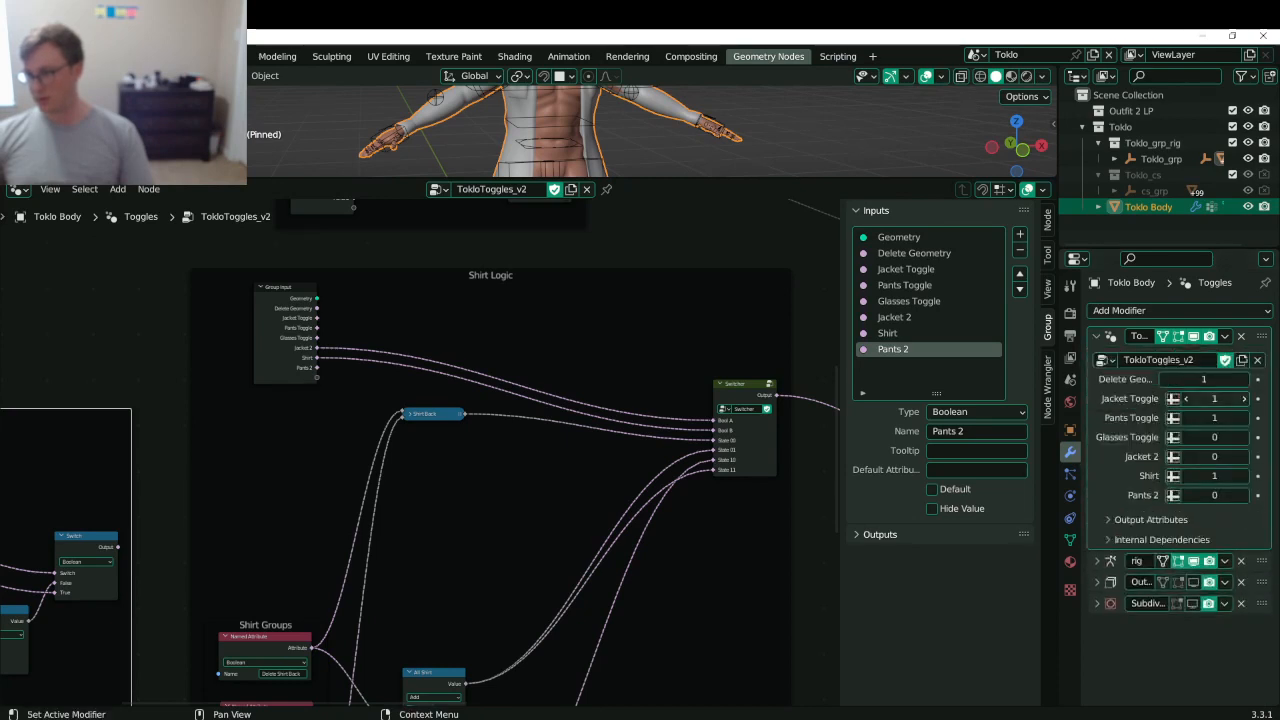
left_click(1188, 477)
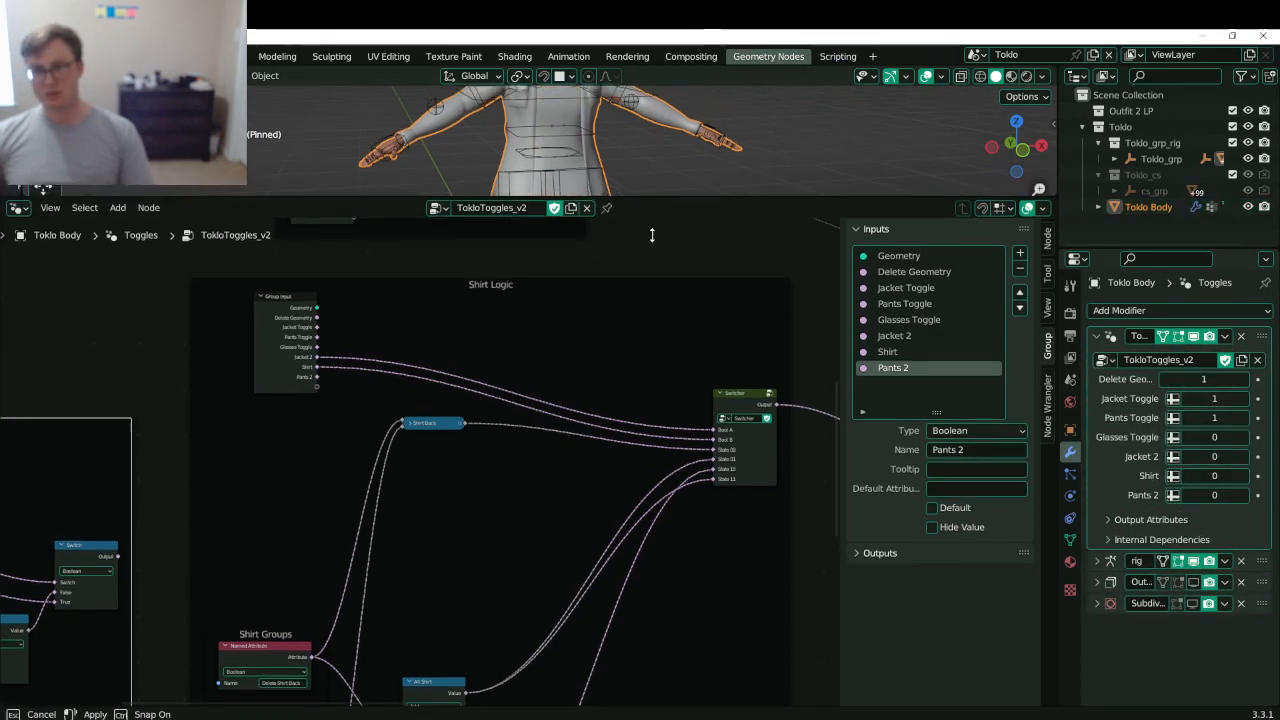
- Enlarge the 3D viewport for a closer look at the character's chest and save the file
left_click_drag(620, 182, 600, 345)
scroll(588, 214, "up", 6)
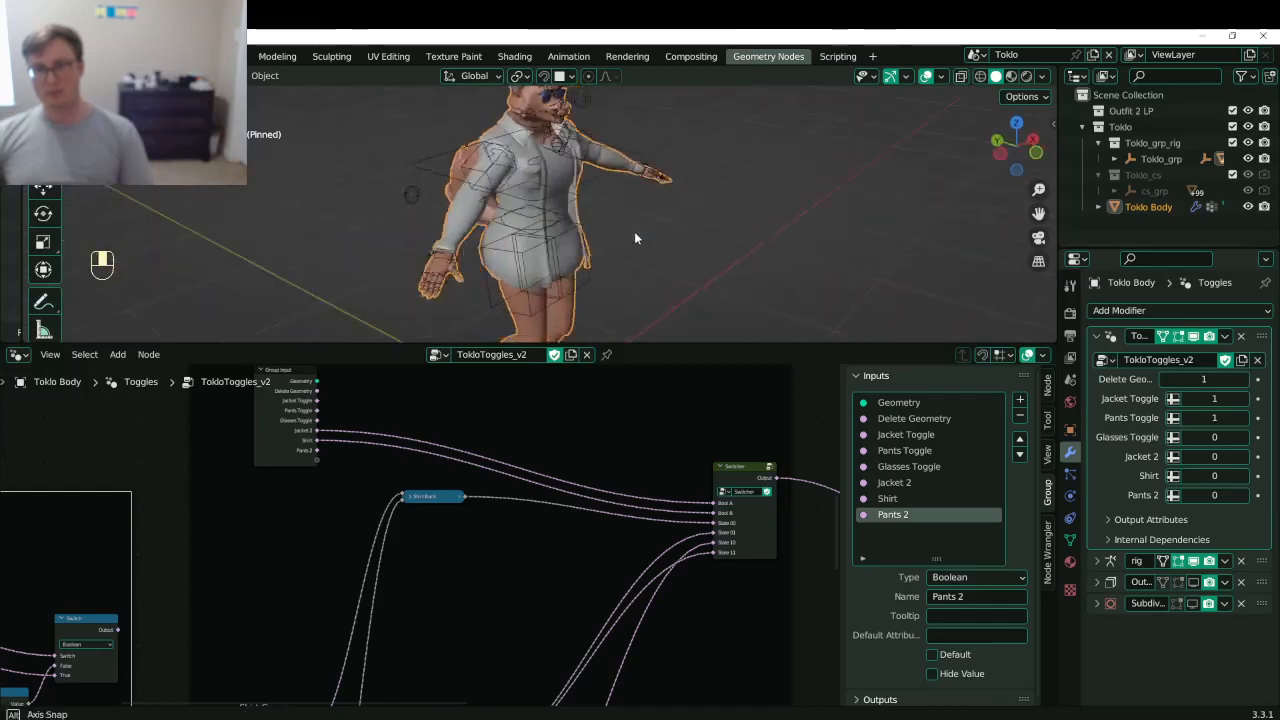
key("ctrl+s")
- Duplicate the Shirt Back node in the Shirt Logic frame and place the copy just below the original
middle_click_drag(432, 479, 497, 707)
middle_click_drag(463, 484, 562, 597)
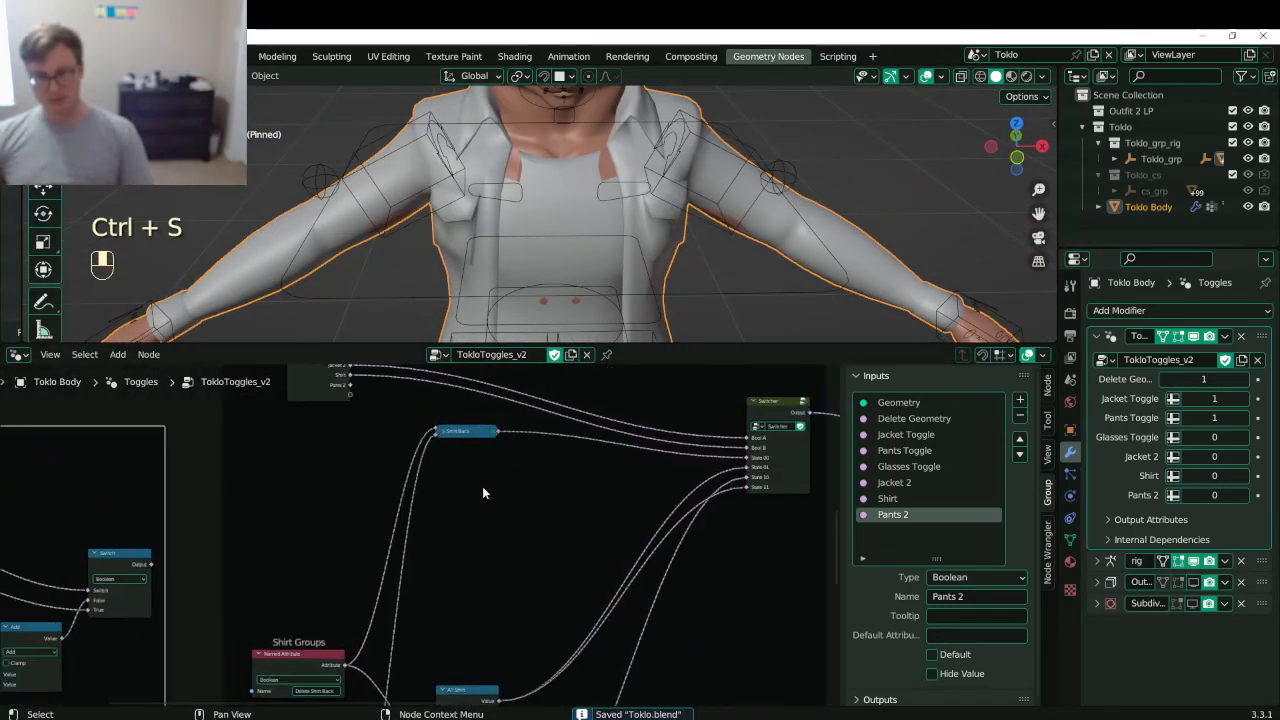
middle_click_drag(524, 508, 505, 541)
scroll(506, 457, "down", 1)
middle_click_drag(469, 614, 470, 491)
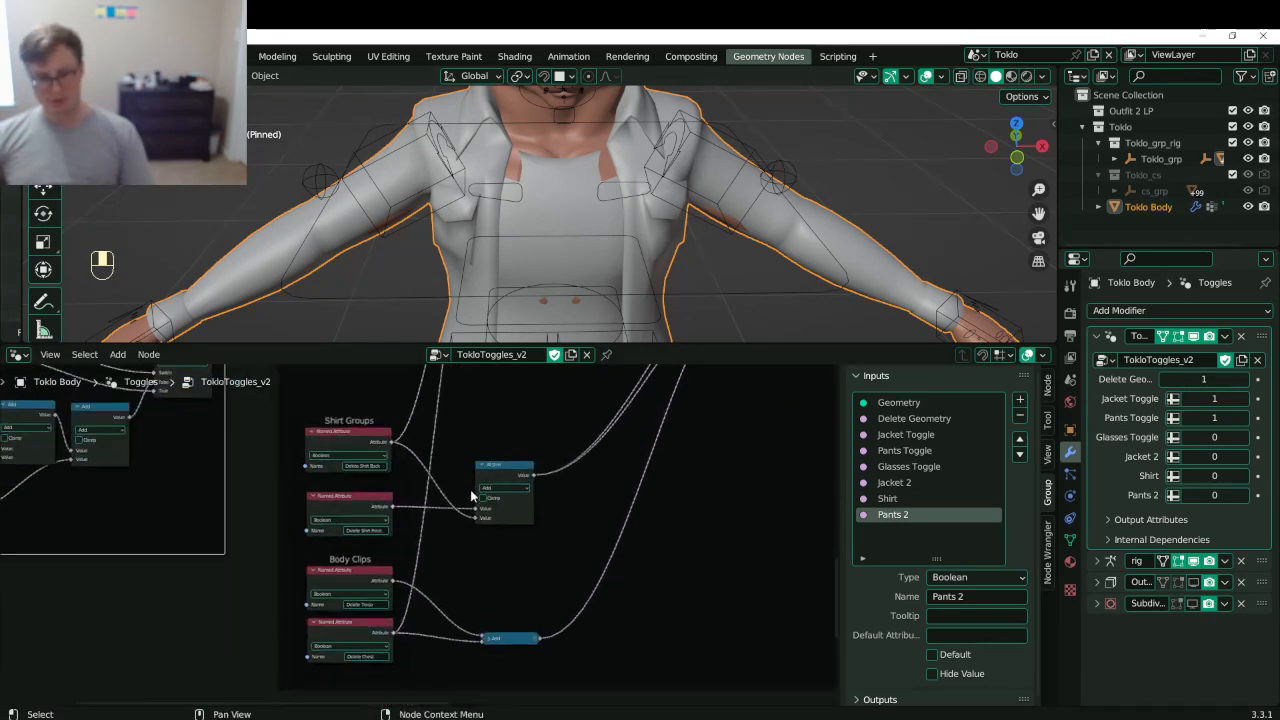
middle_click_drag(514, 433, 505, 570)
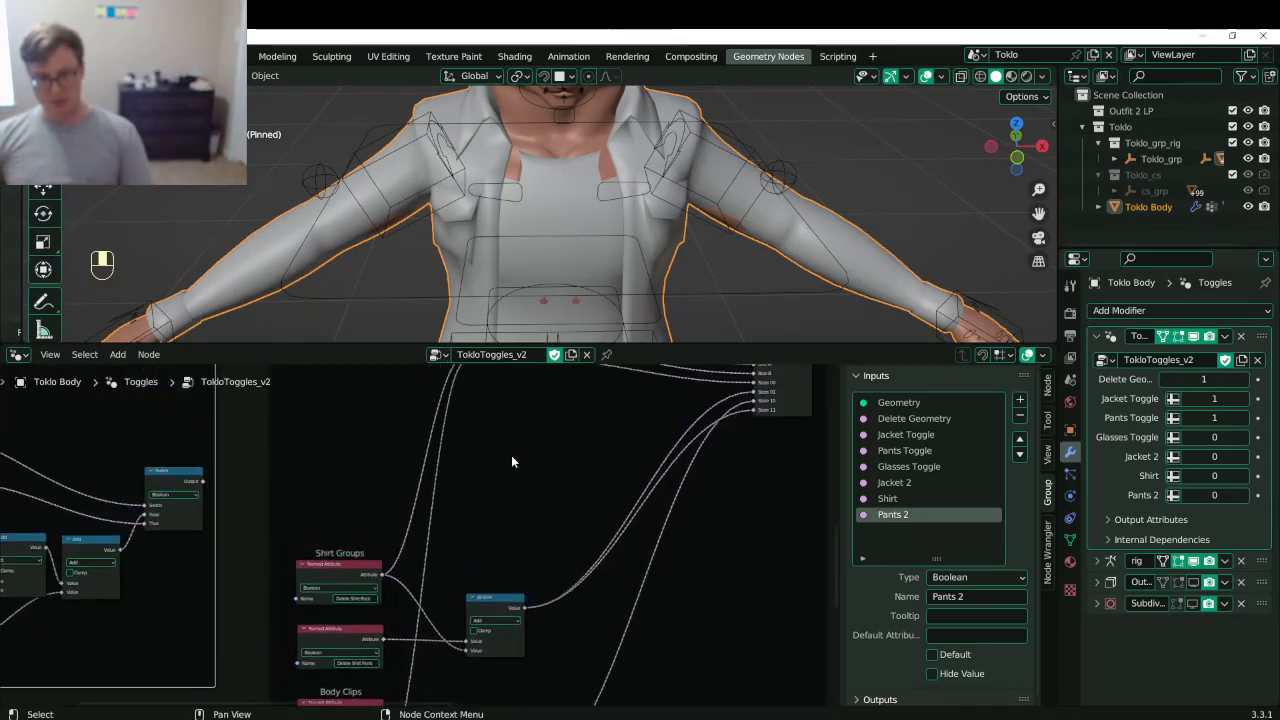
middle_click_drag(511, 456, 493, 548)
scroll(491, 535, "down", 1)
left_click(485, 462)
key("shift+d")
left_click(515, 489)
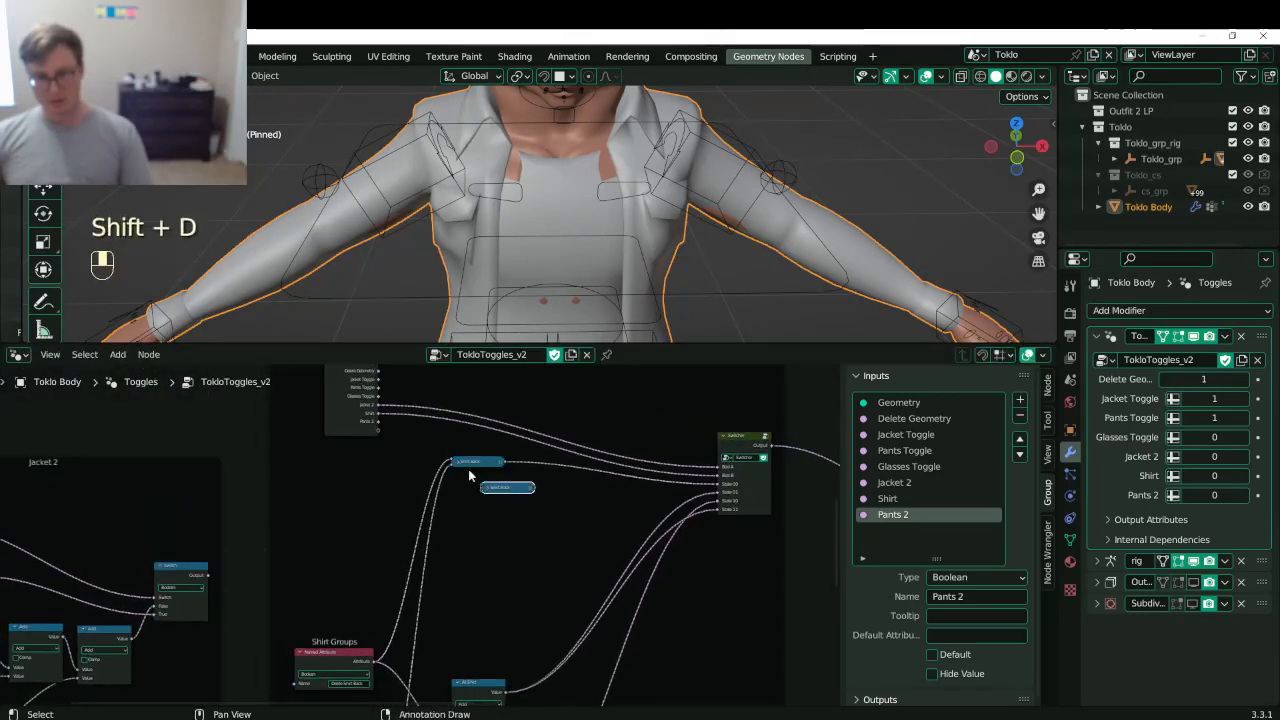
key("g")
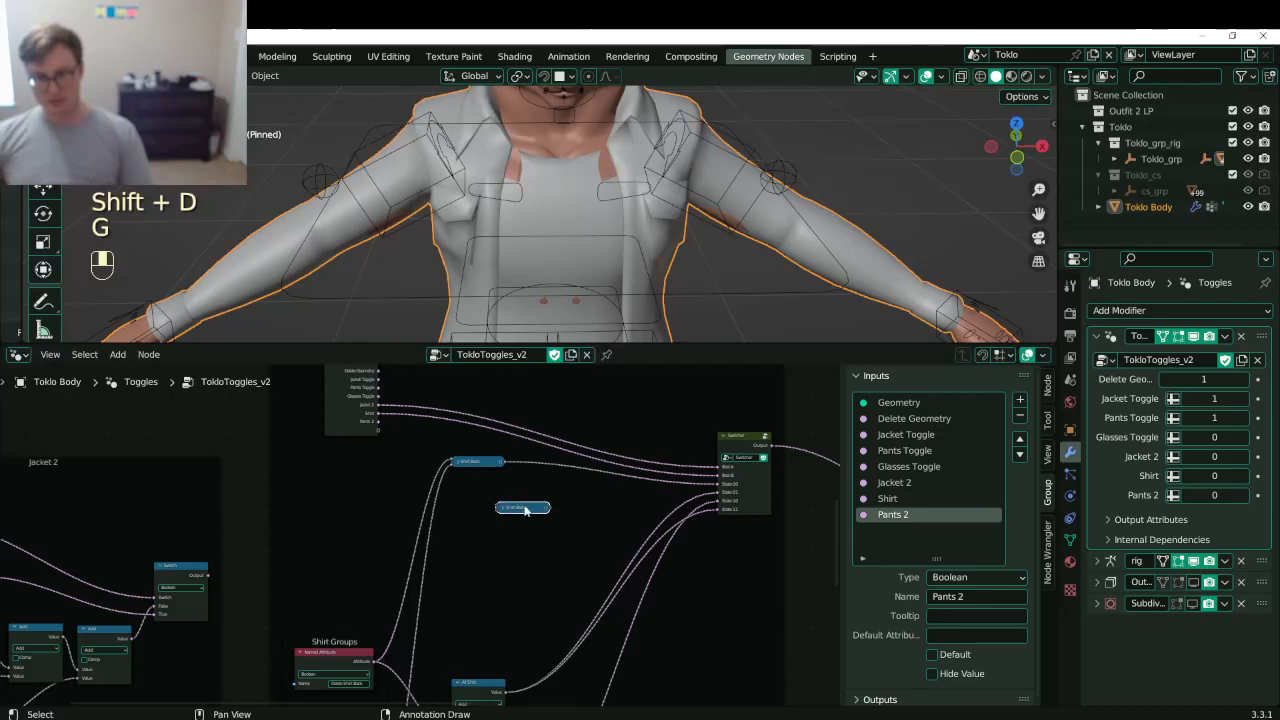
- Expand the duplicated Shirt Back math node and change its label to Add
key("h")
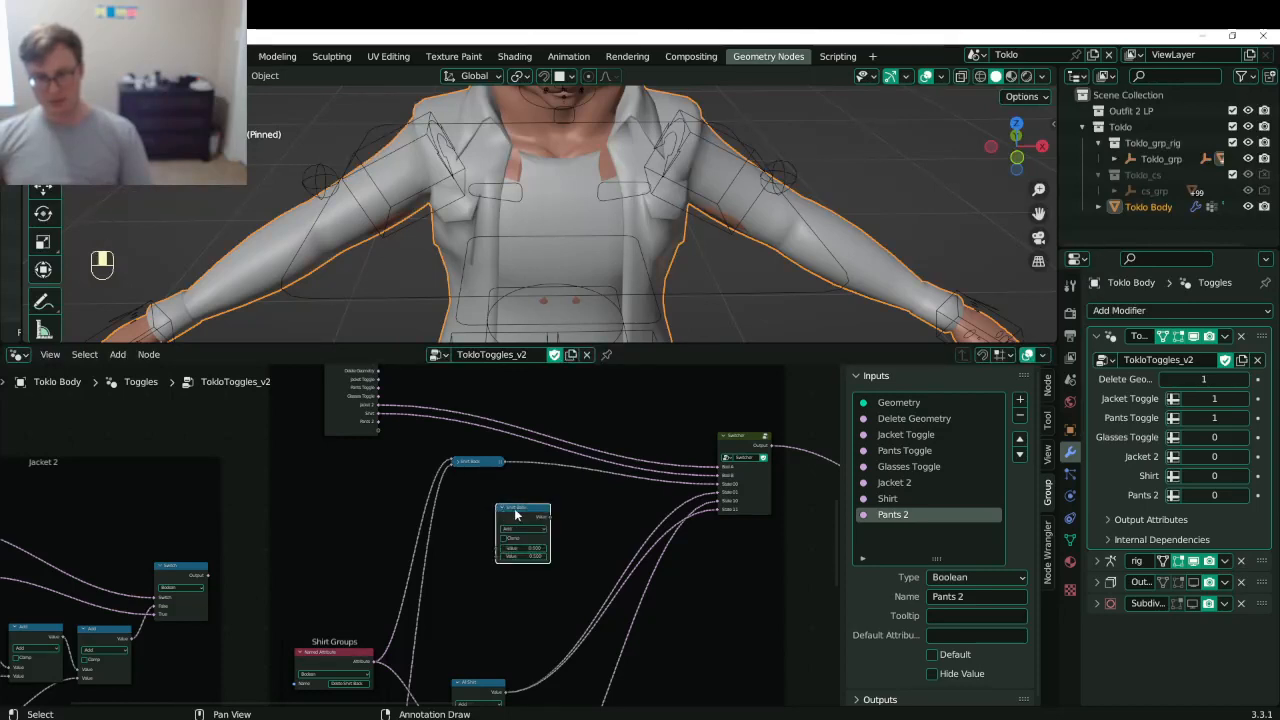
right_click(516, 514)
left_click(1046, 388)
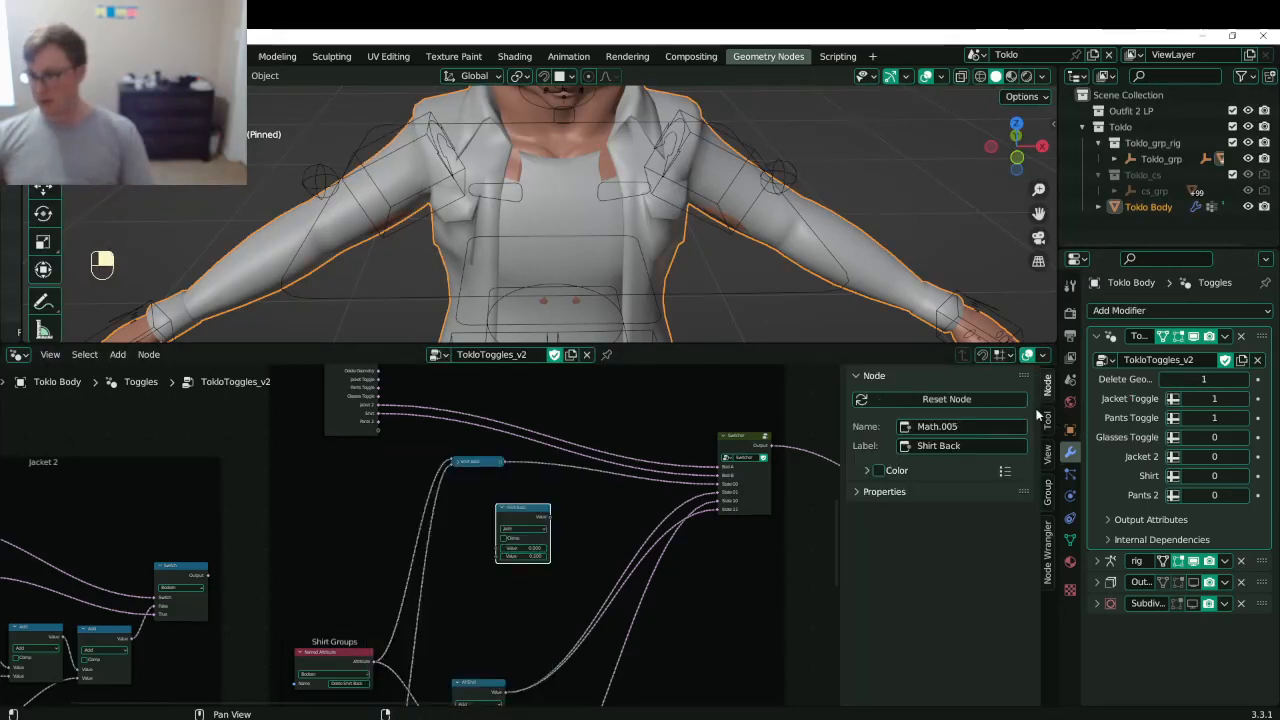
left_click(966, 446)
type("Add")
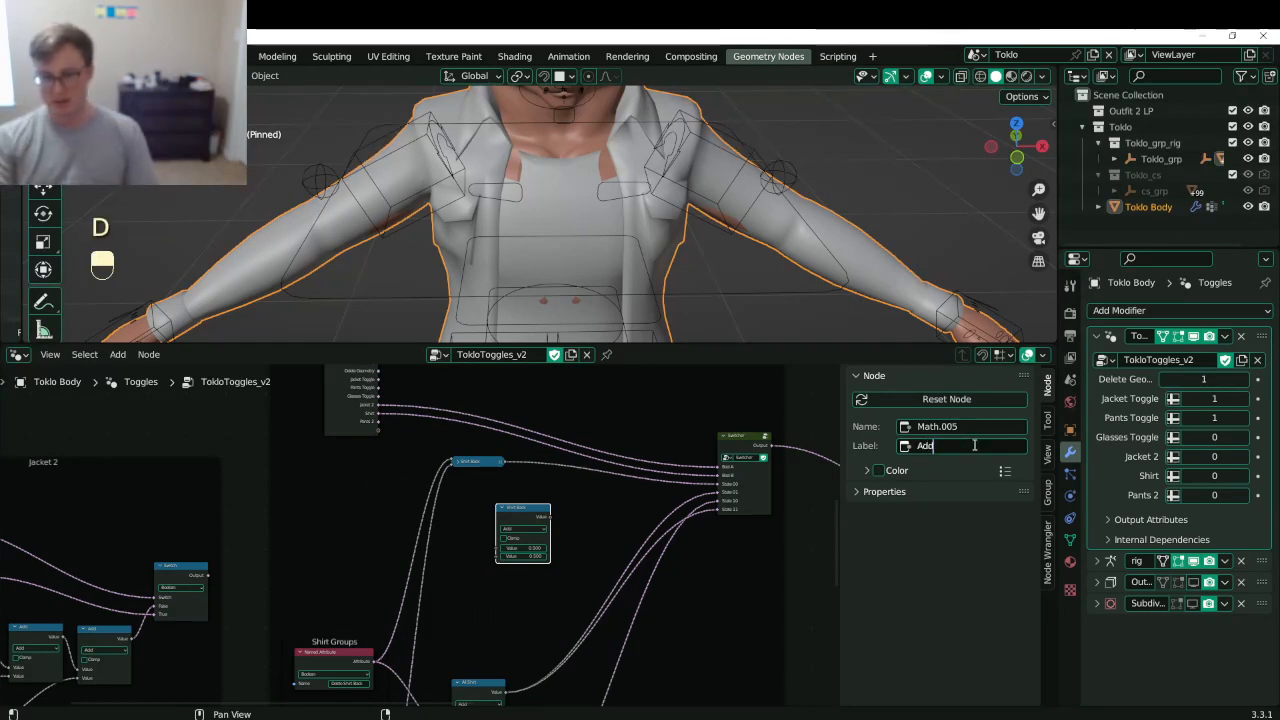
key("Return")
- Insert the Add node into the link between Shirt Back and the Switcher, and shift Shirt Back left to make room
key("g")
key("g")
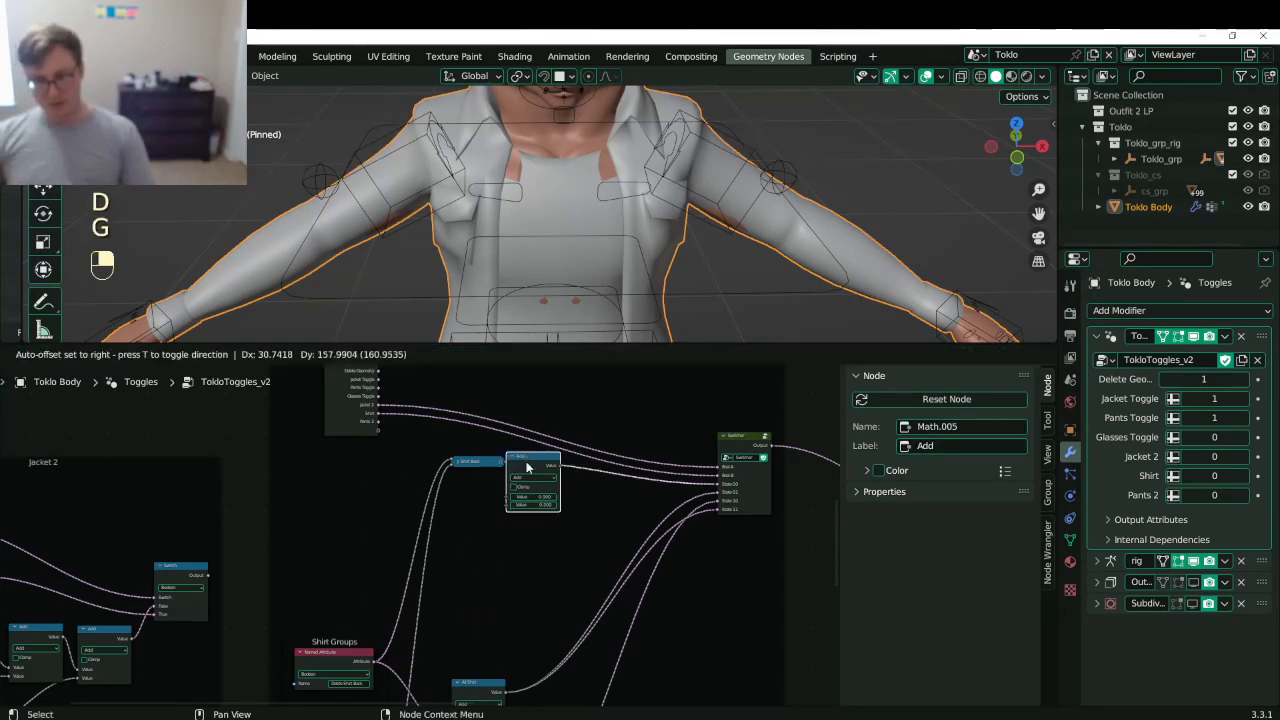
left_click(540, 467)
left_click(464, 451)
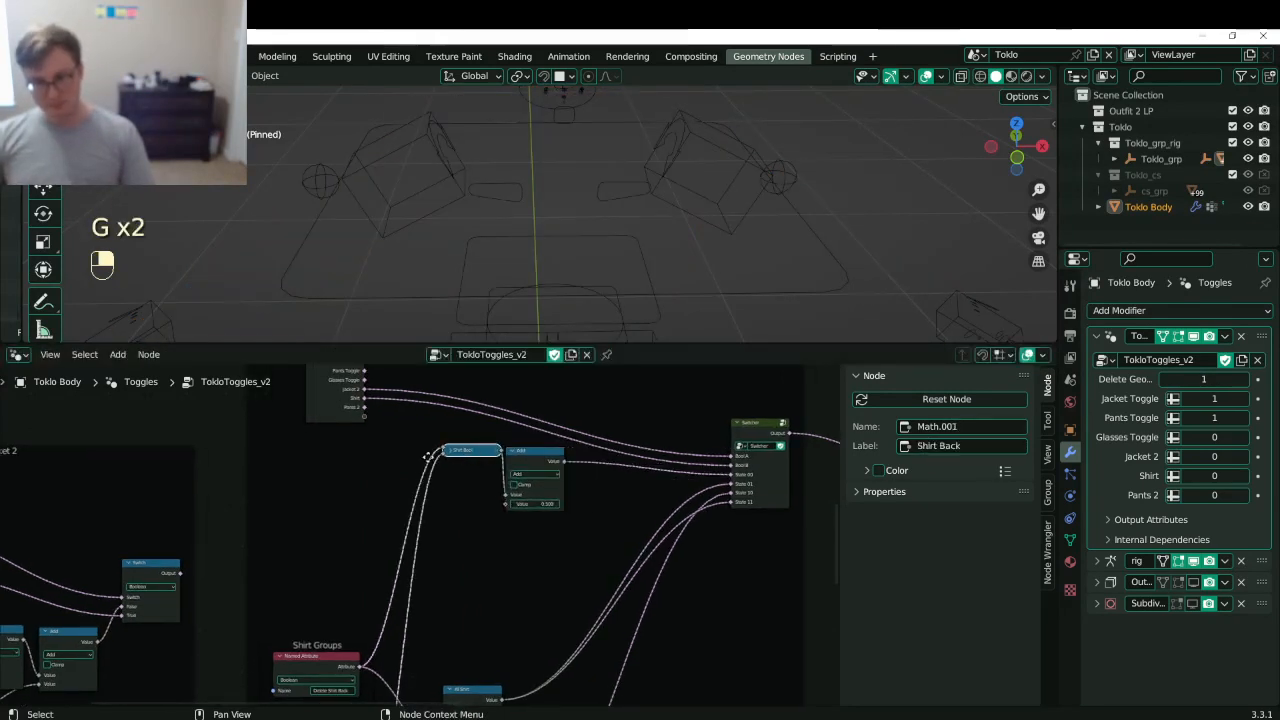
key("g")
left_click(406, 458)
- Connect the Delete Torso attribute in Body Clips to the new Add node's second Value input
scroll(422, 520, "down", 4)
middle_click_drag(426, 660, 431, 546)
scroll(430, 546, "up", 3)
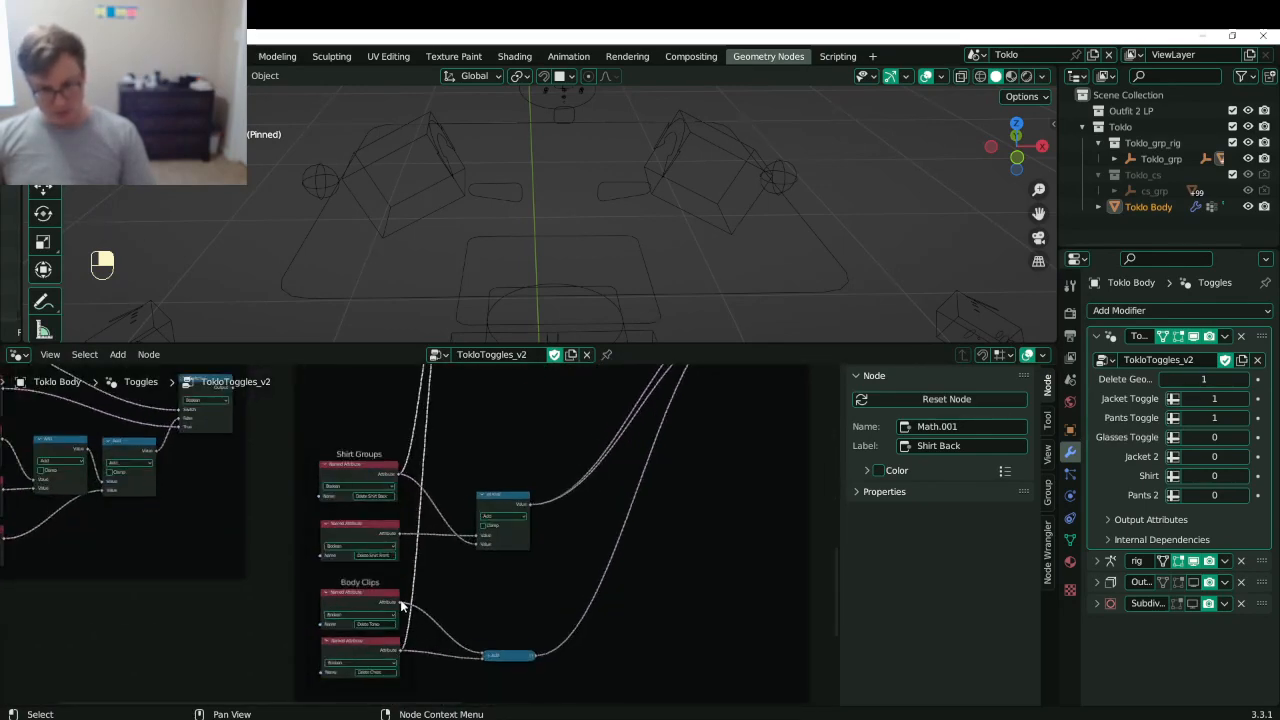
left_click_drag(400, 604, 533, 471)
scroll(473, 585, "down", 3)
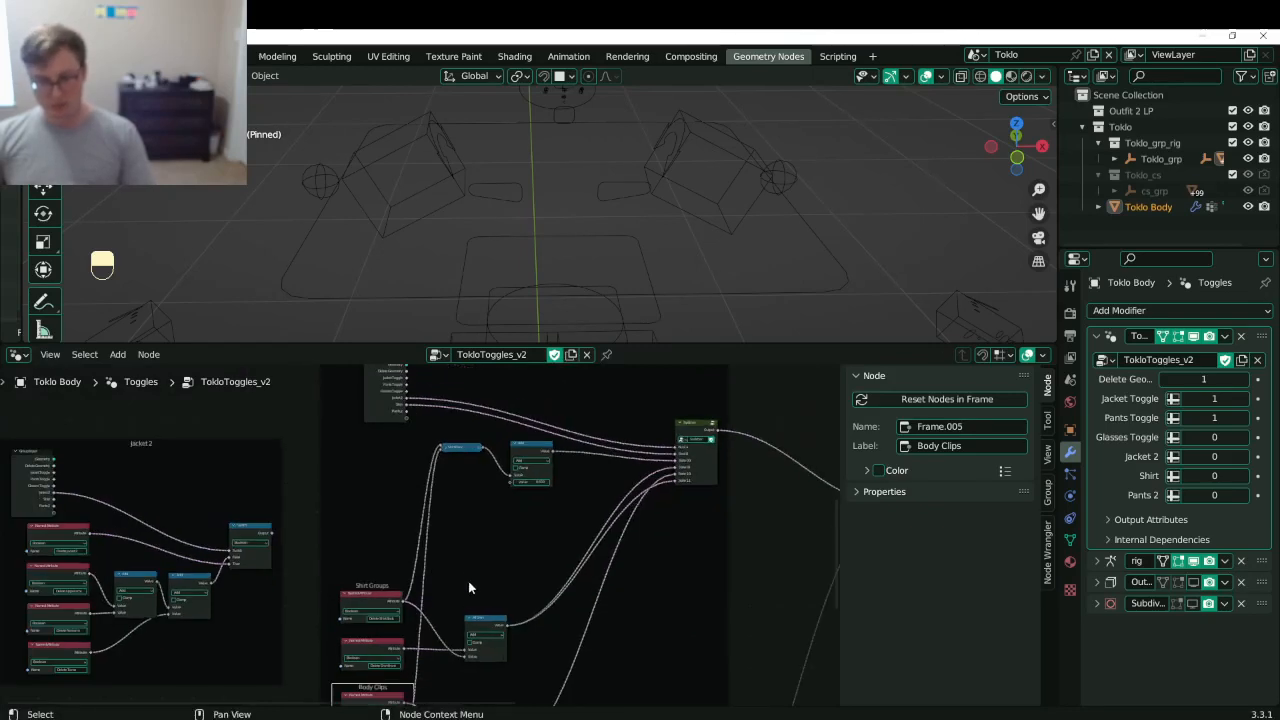
middle_click_drag(471, 589, 460, 520)
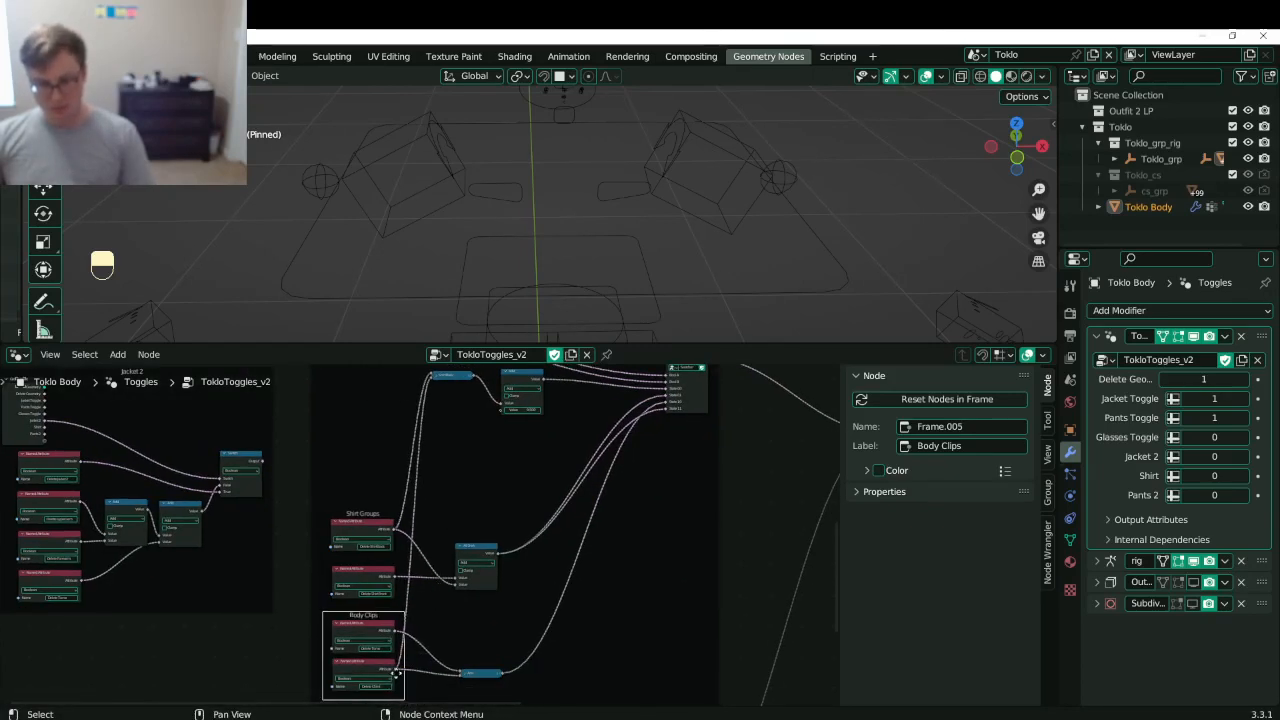
left_click_drag(395, 632, 416, 623)
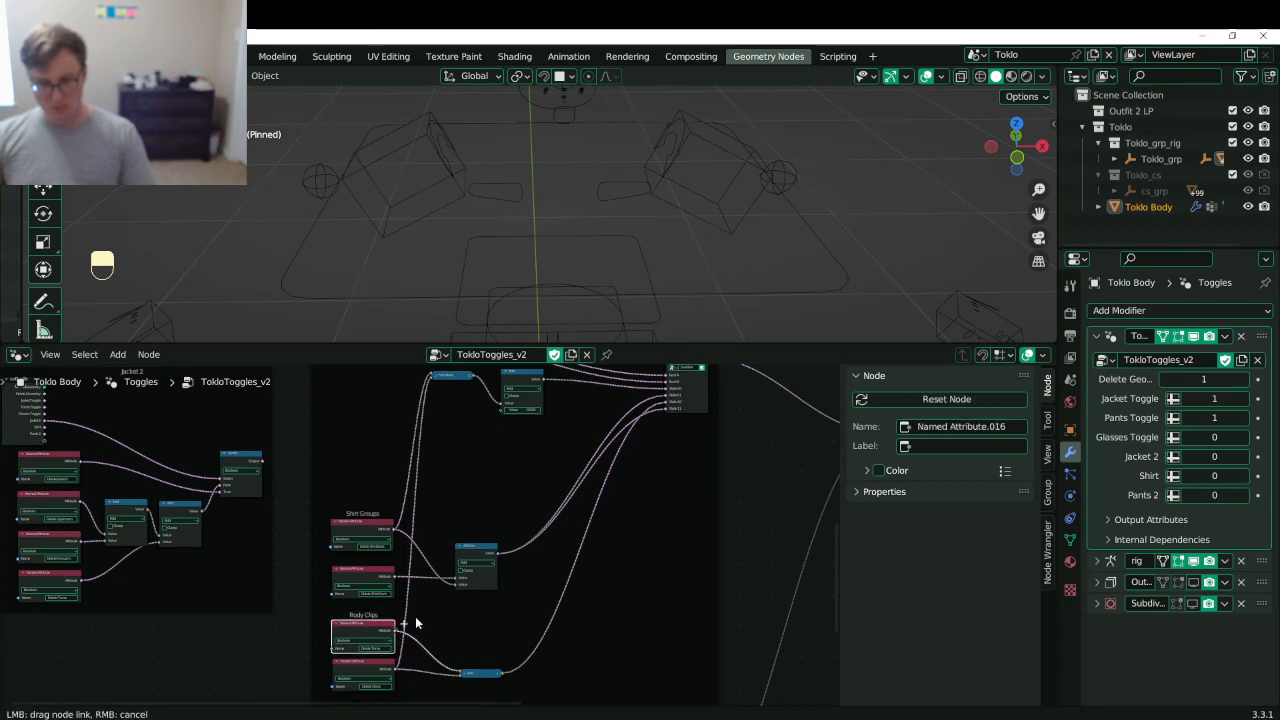
left_click_drag(505, 423, 502, 411)
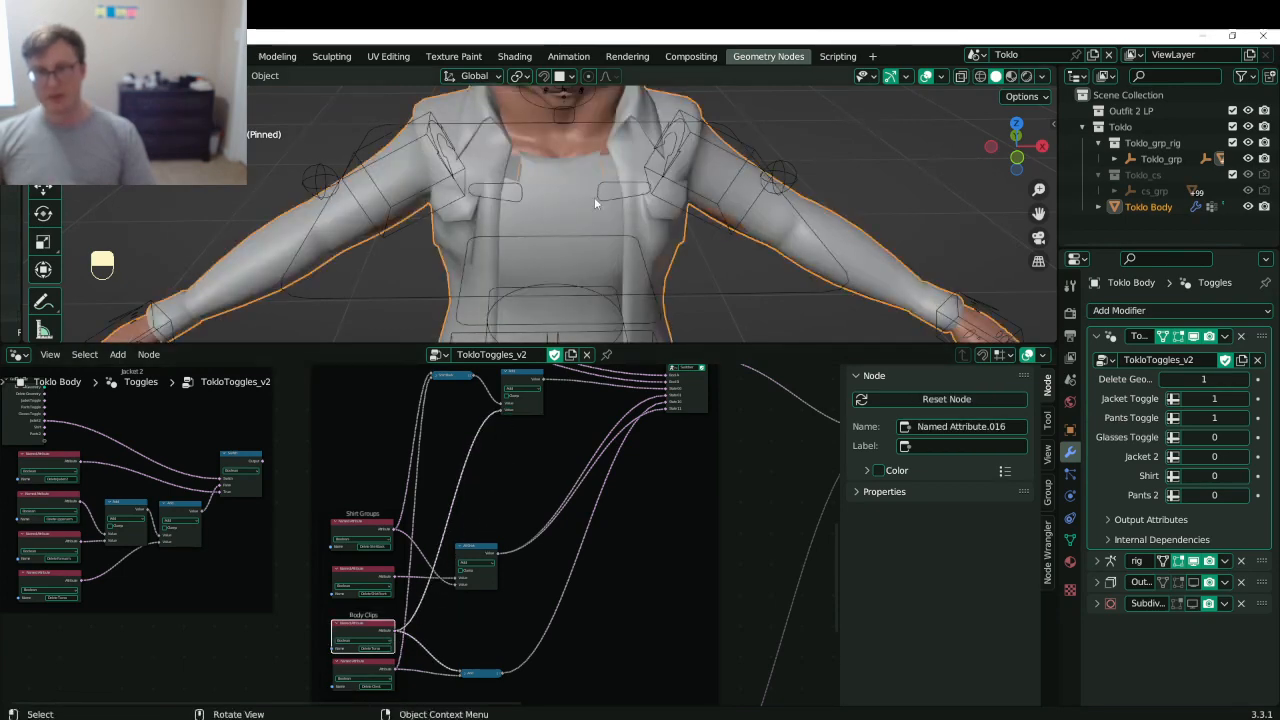
- Inspect the character's torso from the front and switch the 3D viewport to wireframe shading
mouse_move(594, 197)
middle_mouse_down()
mouse_move(562, 211)
mouse_move(571, 187)
mouse_move(640, 195)
mouse_move(614, 206)
mouse_move(660, 262)
mouse_move(711, 264)
mouse_move(686, 186)
middle_mouse_up()
scroll(573, 190, "up", 2)
key("z")
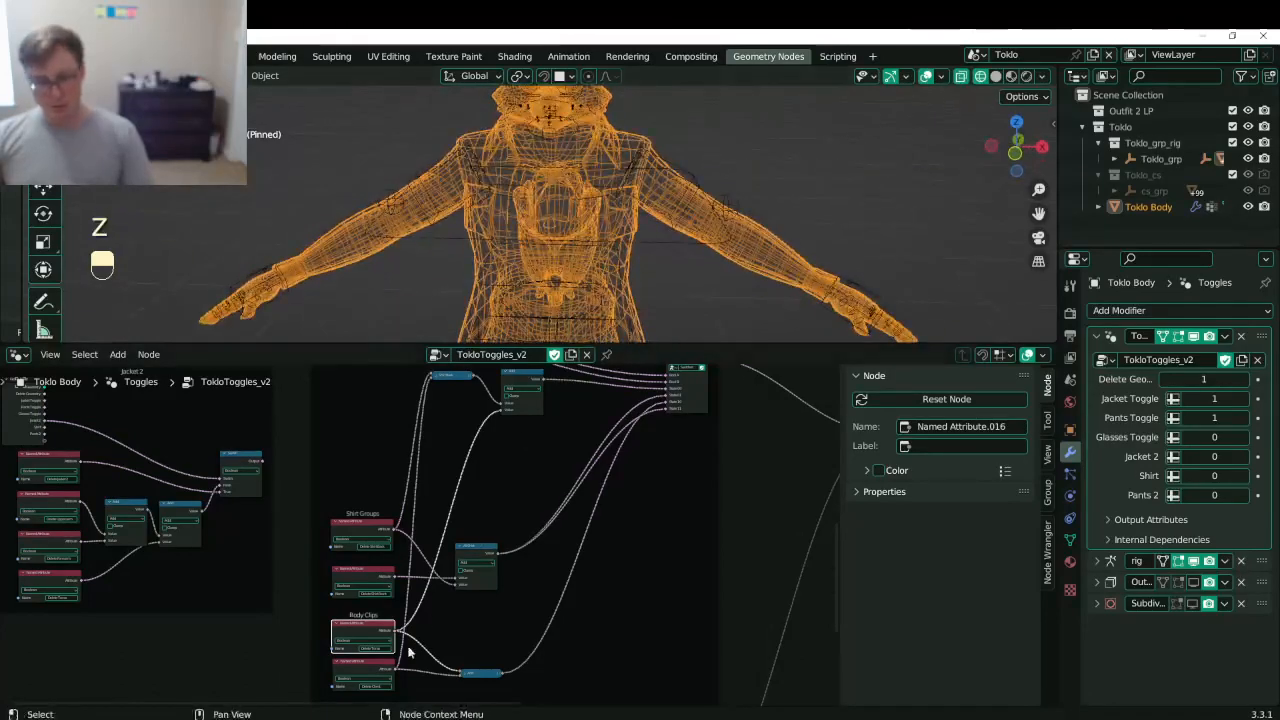
- Examine how the Shirt Groups and Body Clips attributes feed the Shirt Back, All Shirt and Add nodes in Shirt Logic
scroll(337, 595, "up", 1)
middle_click_drag(314, 464, 513, 523)
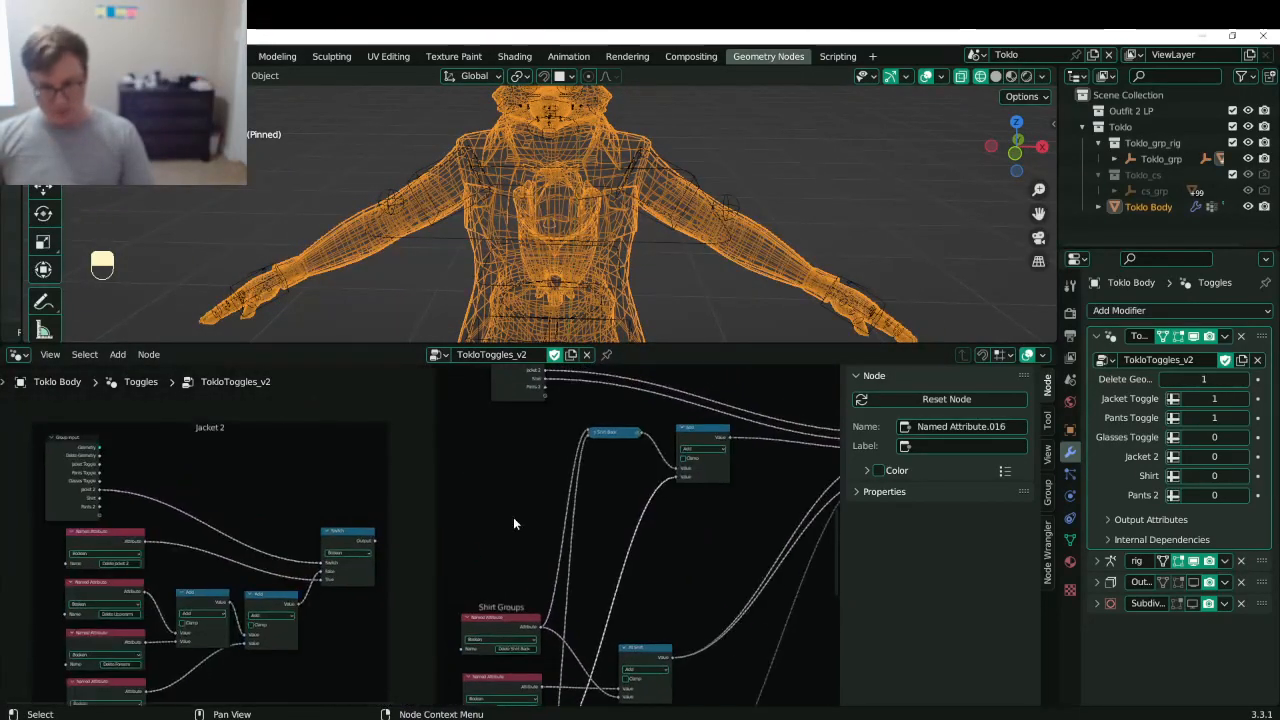
left_click(612, 434)
key("g")
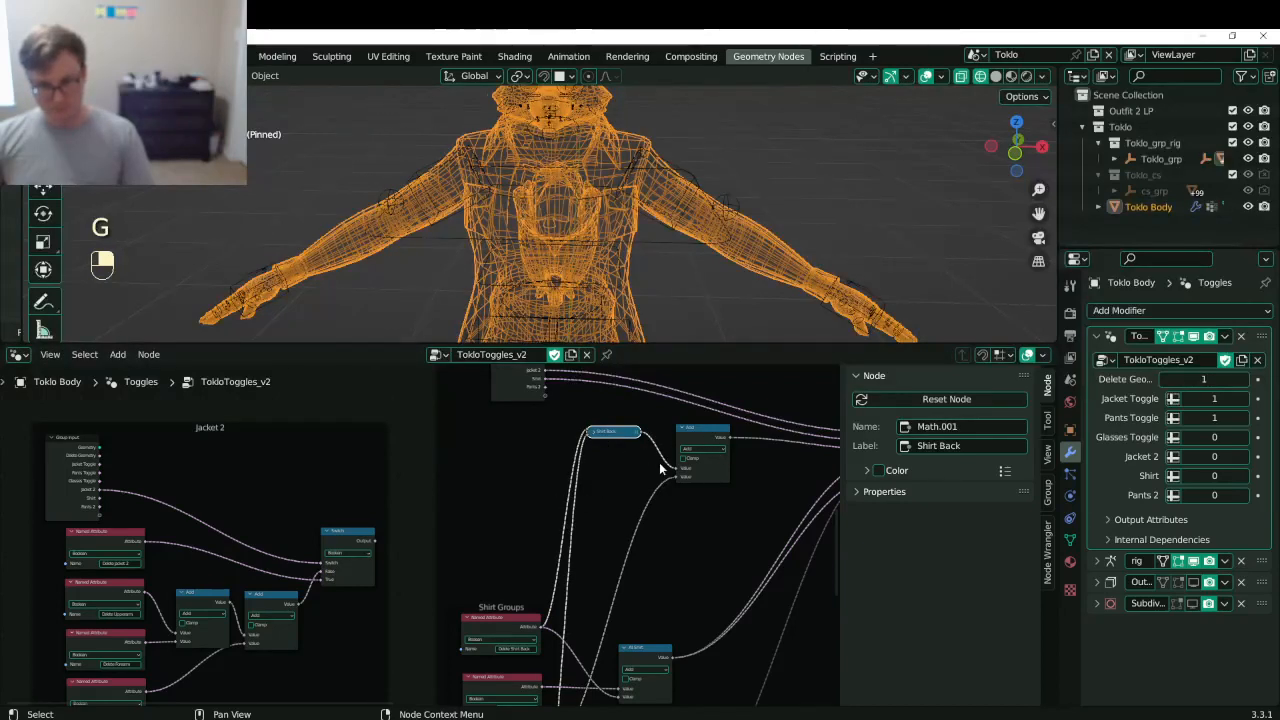
scroll(638, 508, "down", 6)
middle_click_drag(632, 528, 620, 378)
scroll(500, 552, "up", 5)
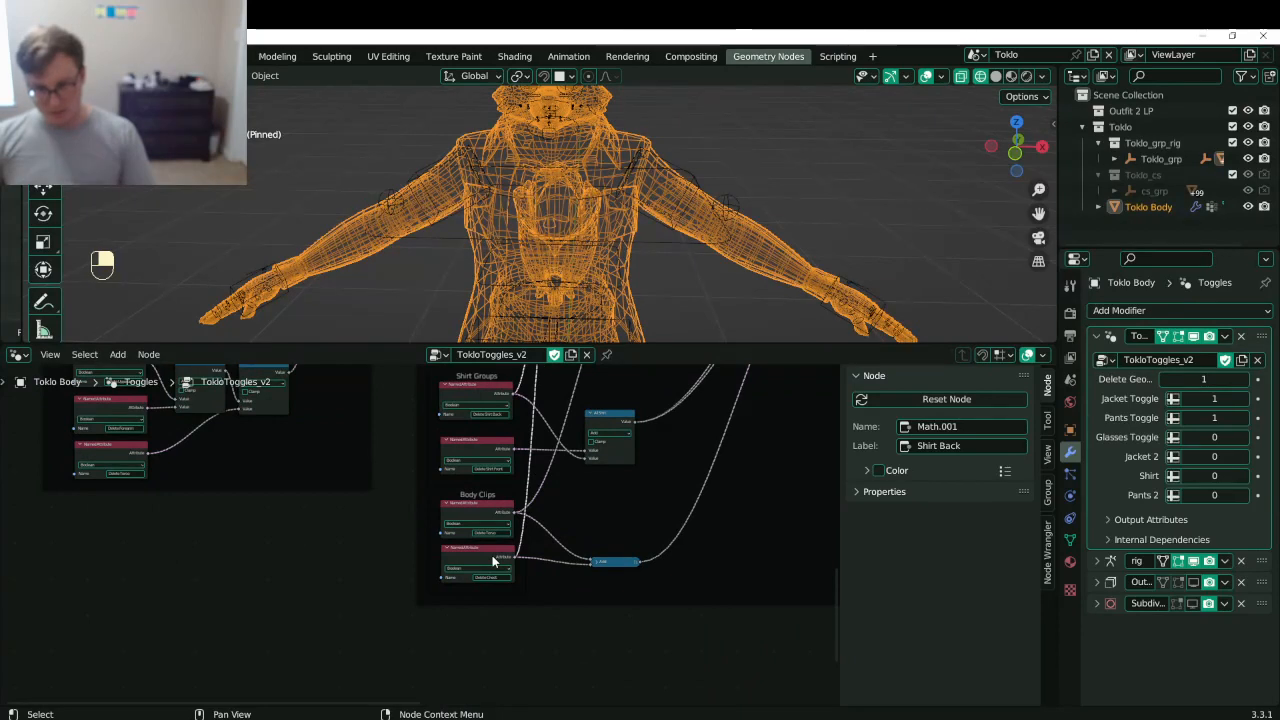
middle_click_drag(466, 467, 451, 518)
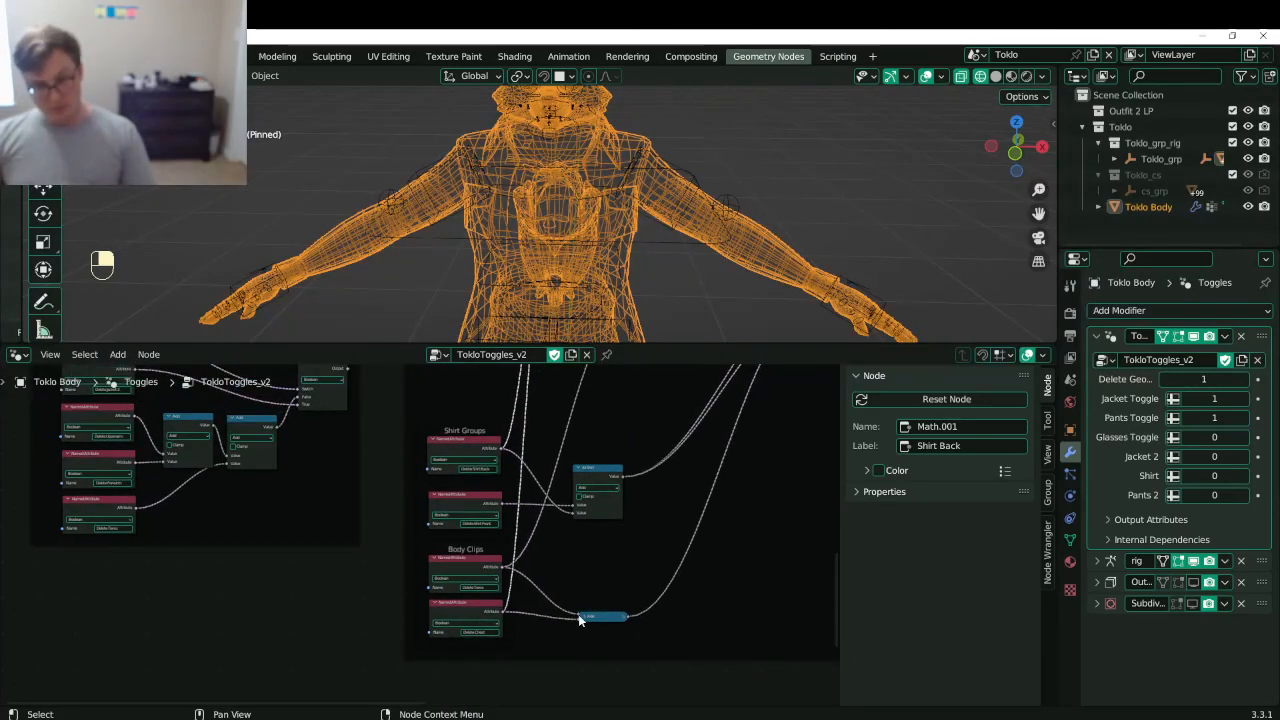
middle_click_drag(480, 450, 473, 579)
middle_click_drag(481, 471, 465, 535)
- Delete the Delete Torso named attribute node from the Jacket 2 frame
middle_click_drag(237, 565, 309, 531)
scroll(325, 533, "up", 3)
middle_click_drag(244, 600, 370, 506)
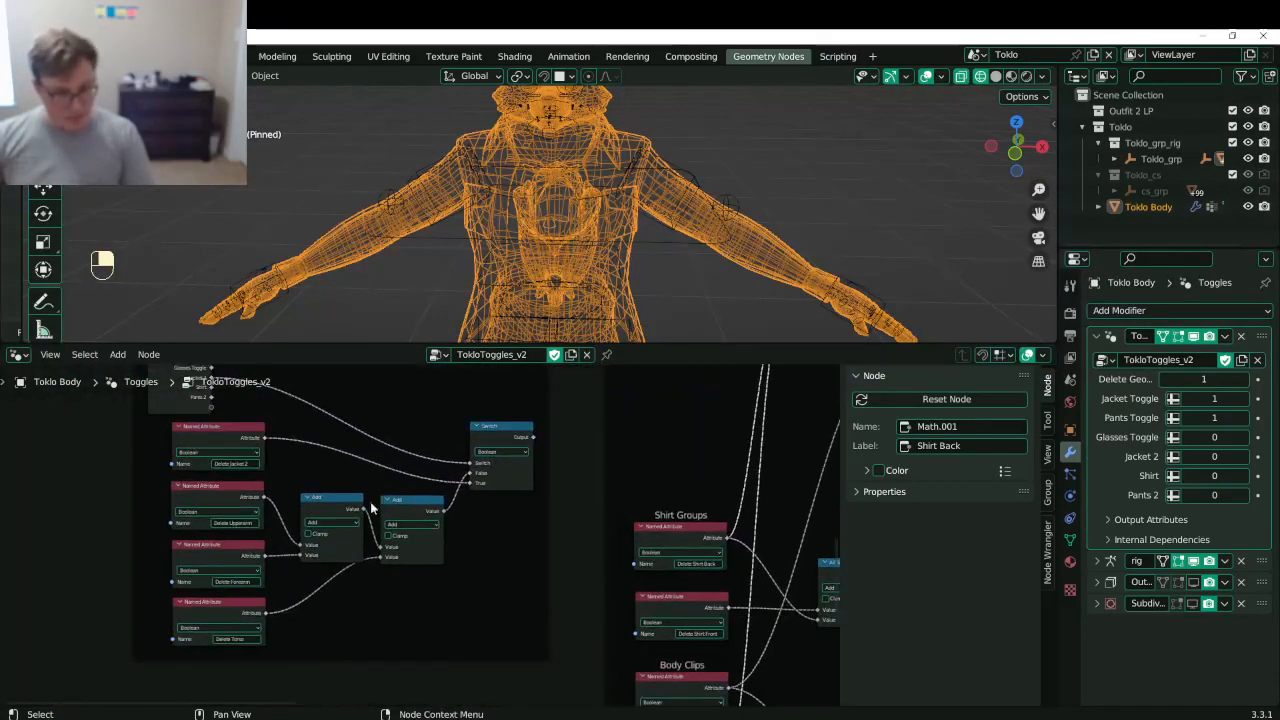
left_click(210, 603)
key("x")
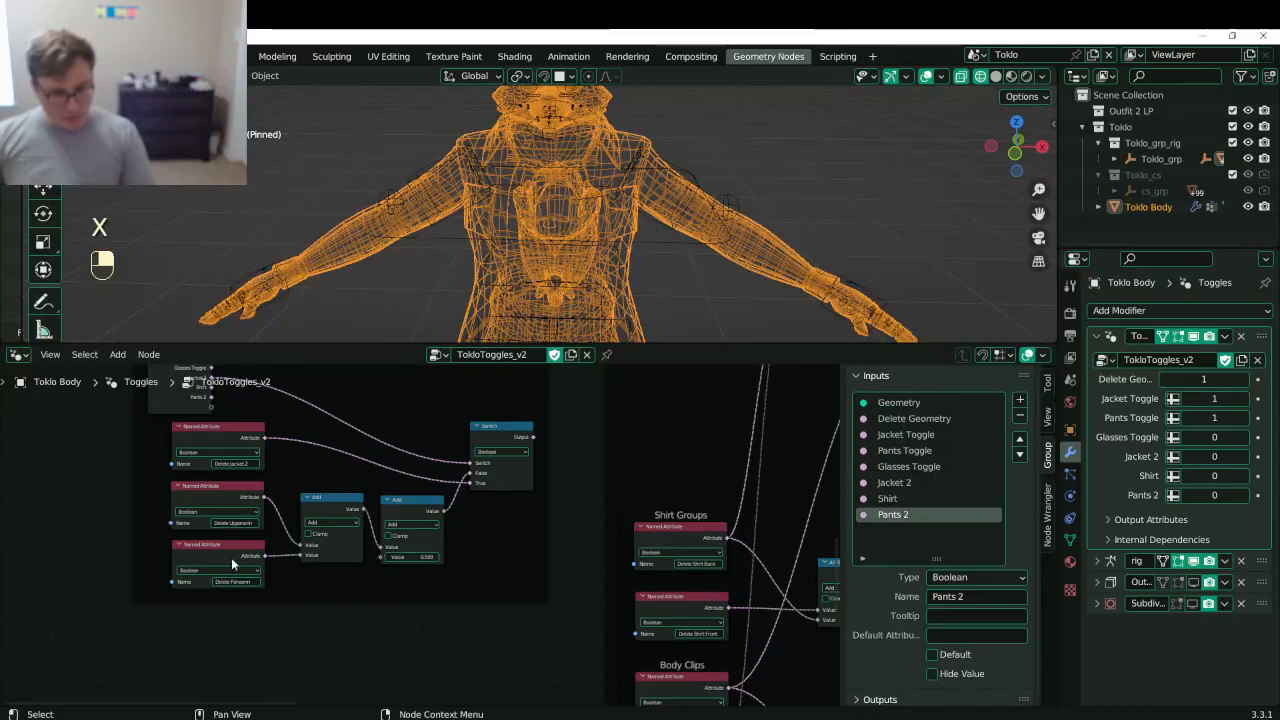
- Try cutting the links from the Delete Upperarm and Delete Forearm attributes to the first Add node in Jacket 2
left_click(231, 565)
middle_click_drag(224, 505, 156, 552)
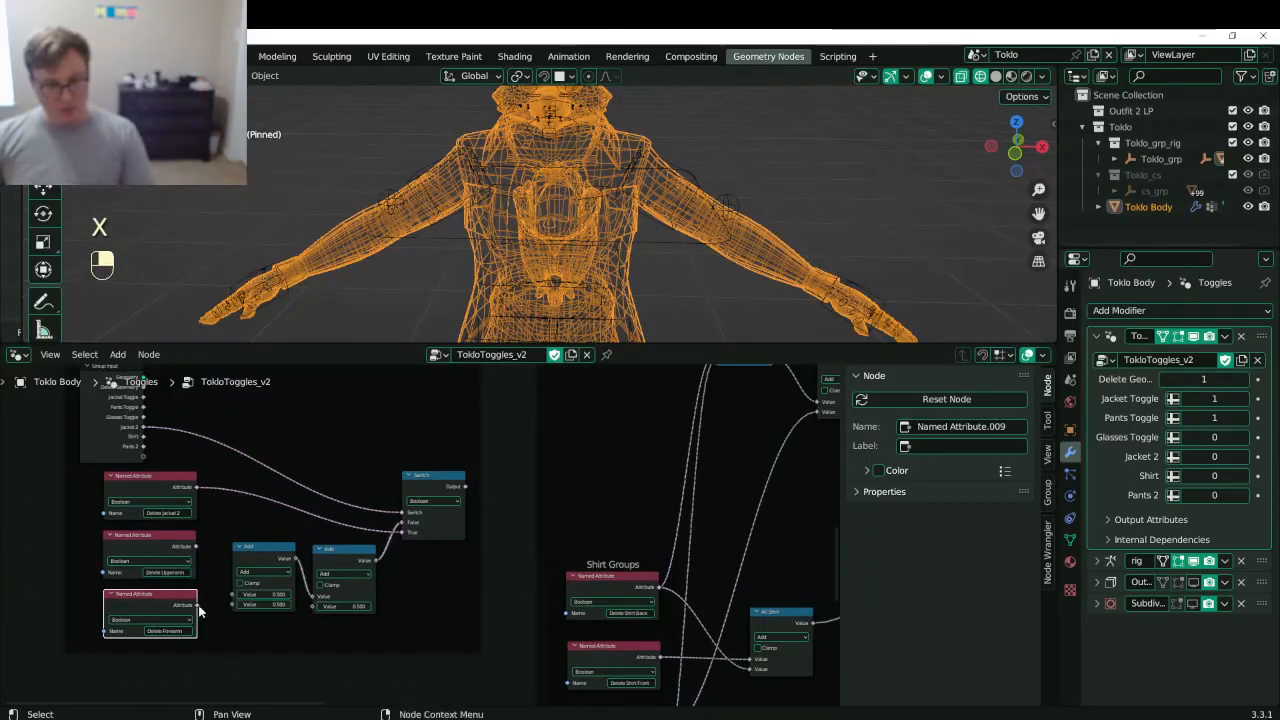
key("ctrl+z")
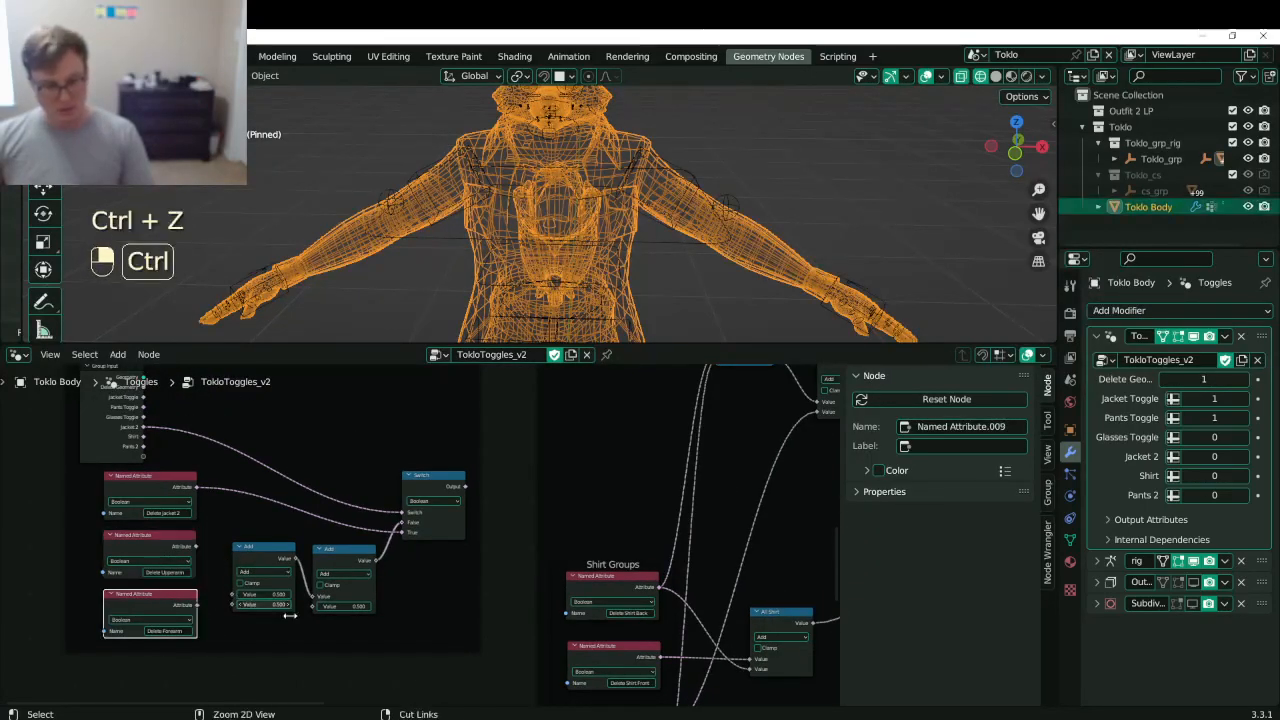
key("ctrl+z")
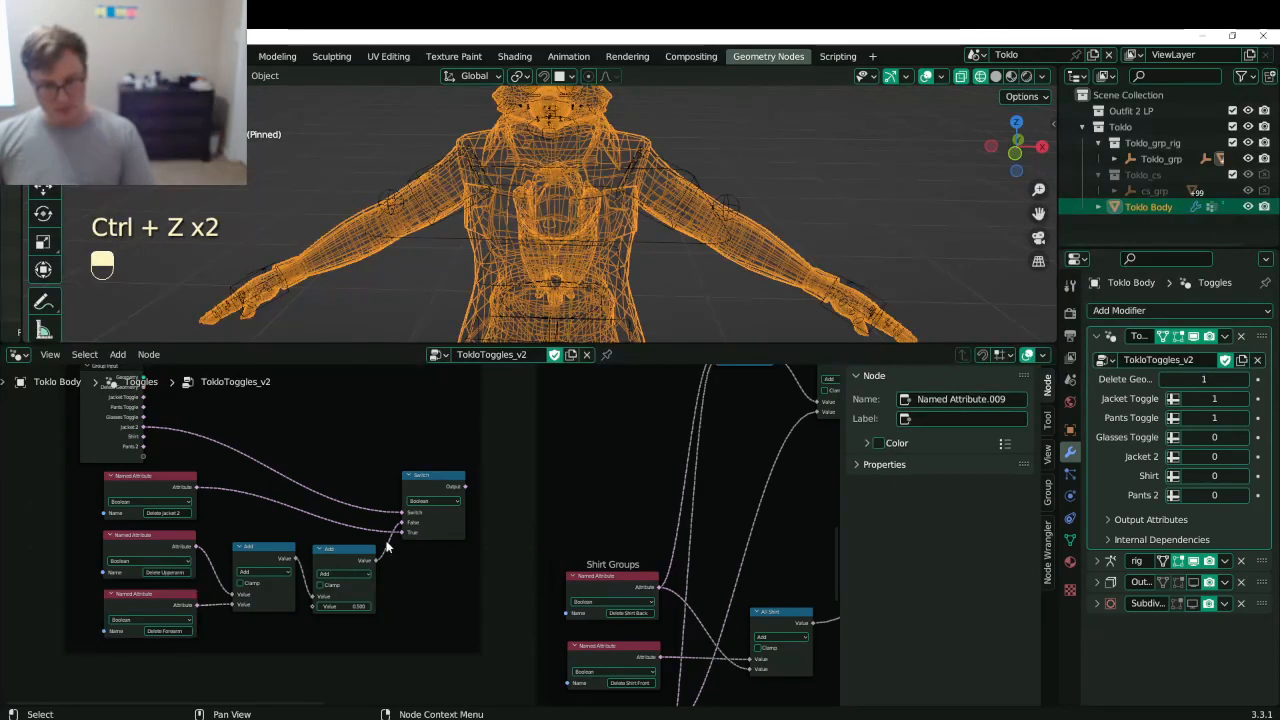
- Cut the link into the Switch's False input in Jacket 2 and select the Delete Upperarm, Delete Forearm and two Add nodes
right_click_drag(384, 538, 424, 602, "ctrl")
left_click_drag(445, 617, 128, 539)
scroll(349, 524, "down", 3)
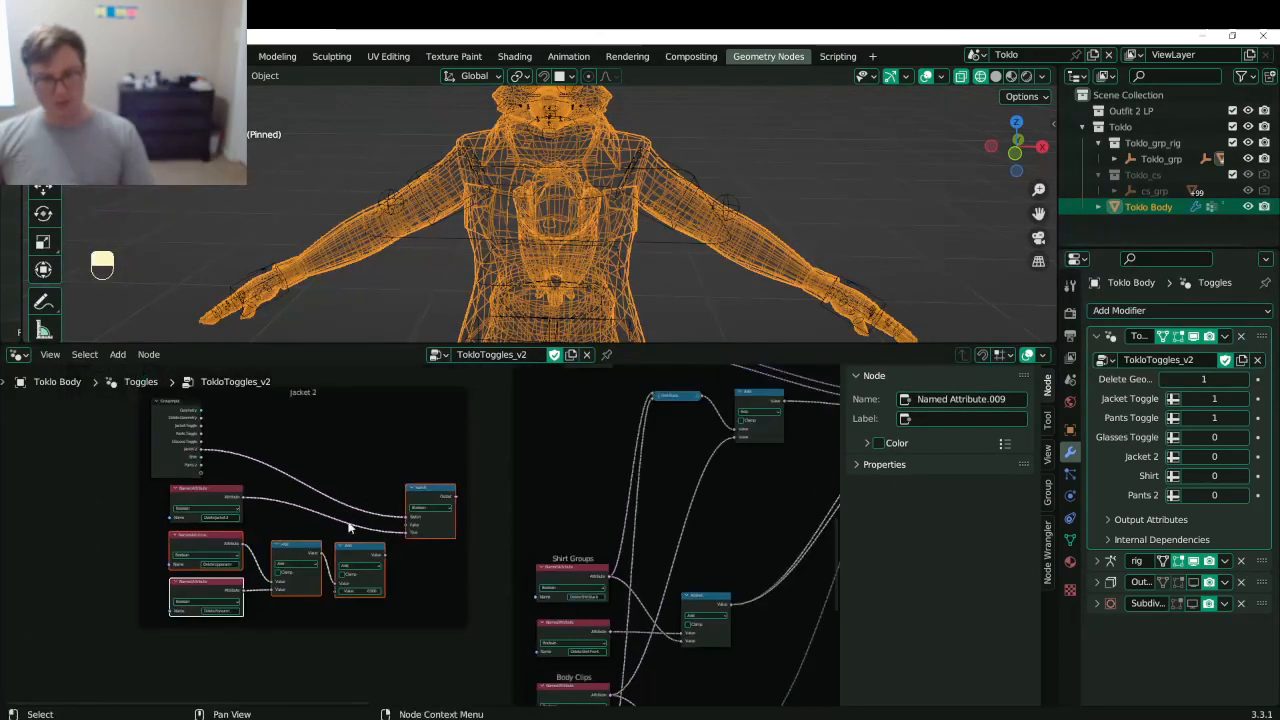
key("g")
right_click(291, 508)
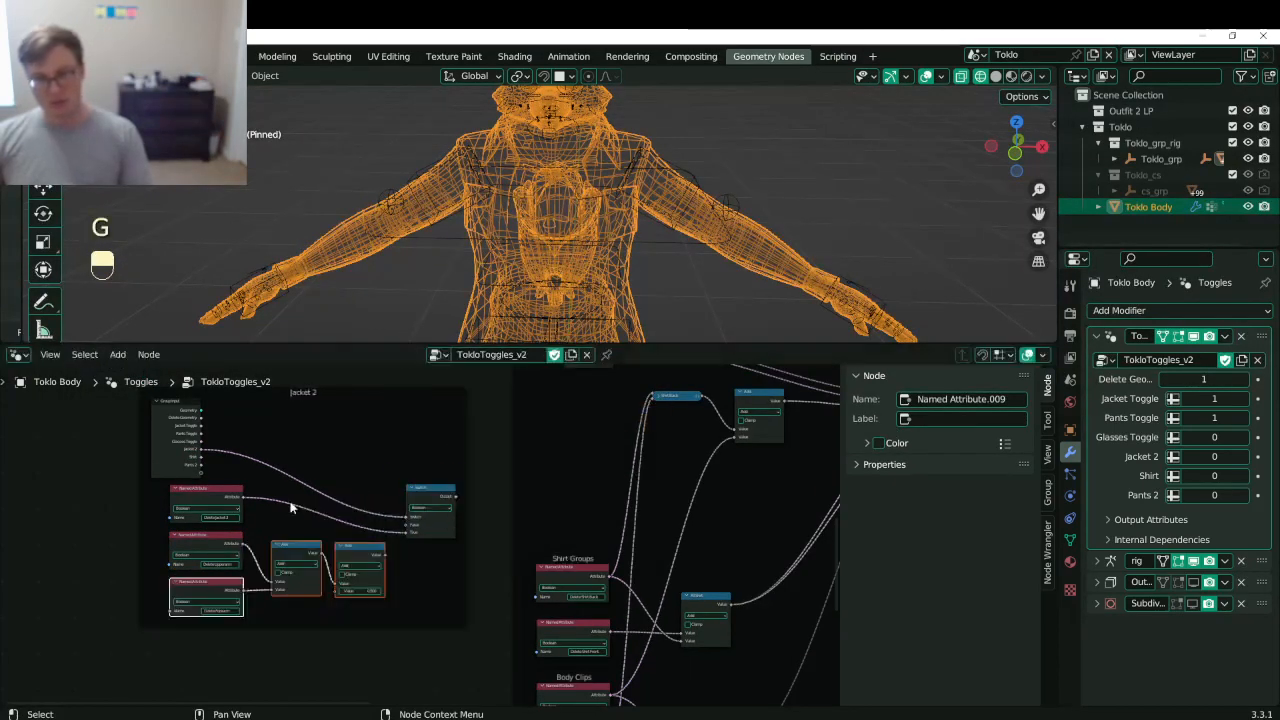
- Detach the Delete Upperarm, Delete Forearm and two Add nodes from the Jacket 2 frame and move them above Shirt Groups
key("alt")
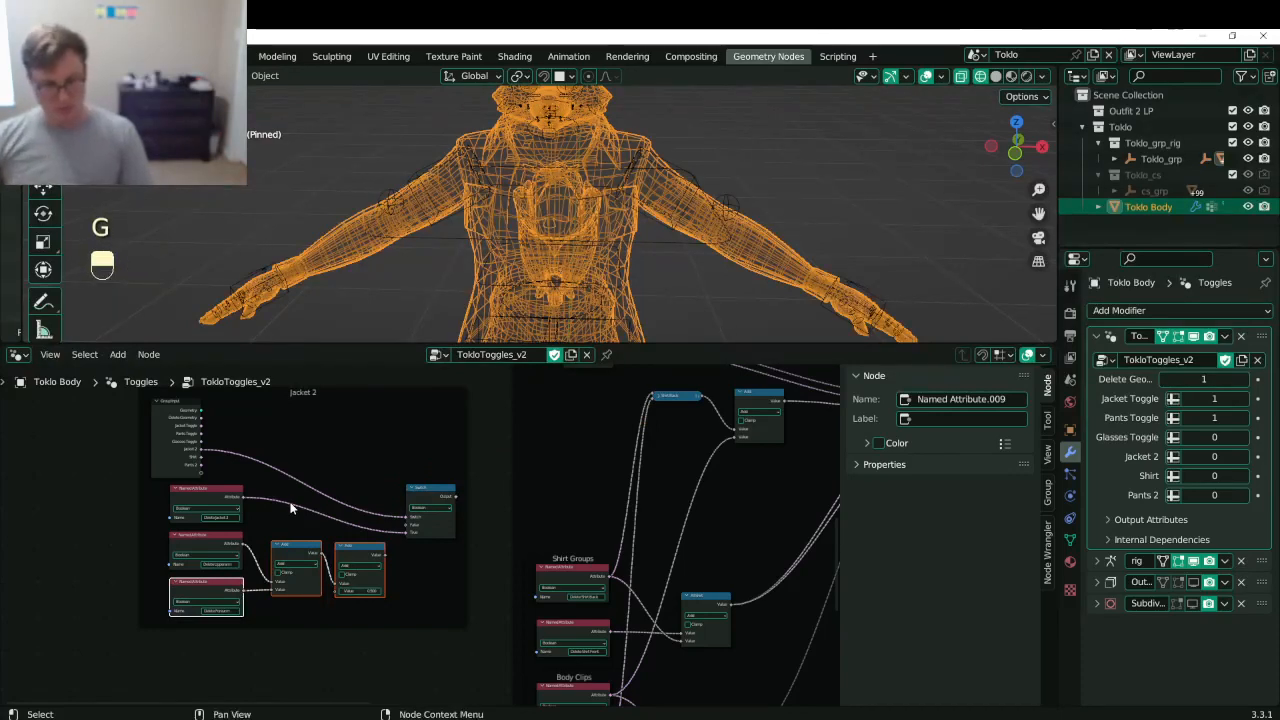
key("b")
left_click_drag(395, 600, 203, 560)
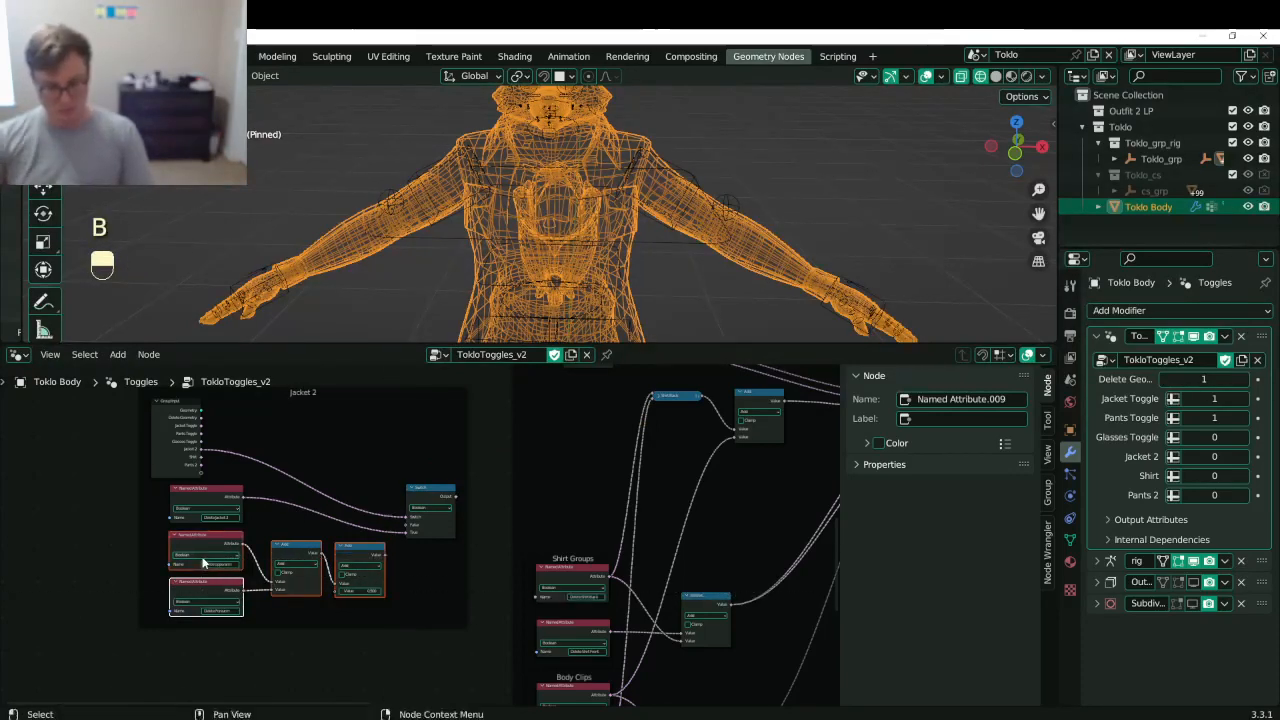
key("alt+p")
key("g")
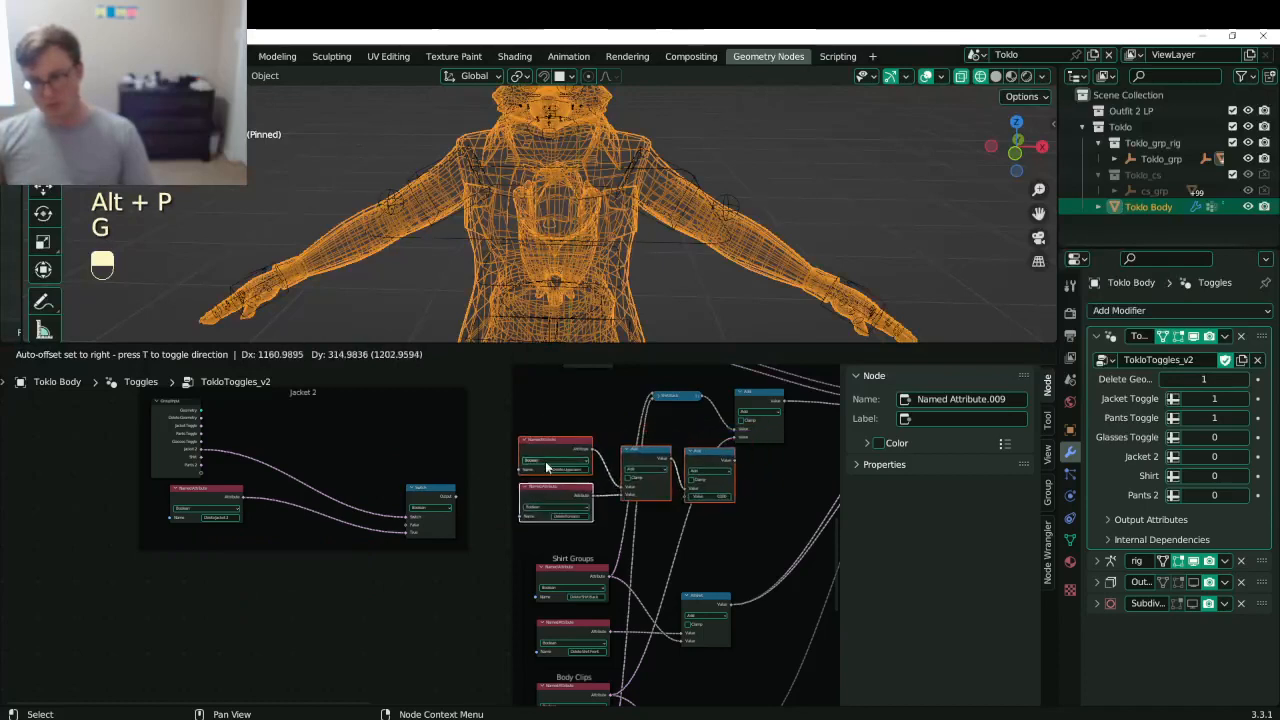
left_click(553, 515)
- Reposition the Delete Upperarm, Delete Forearm and two Add nodes in free space before the Shirt Back node
middle_click_drag(552, 516, 445, 534)
left_click(386, 471)
key("g")
left_click(197, 452)
scroll(444, 533, "up", 2)
left_click(420, 539)
key("b")
left_click_drag(408, 503, 580, 567)
key("g")
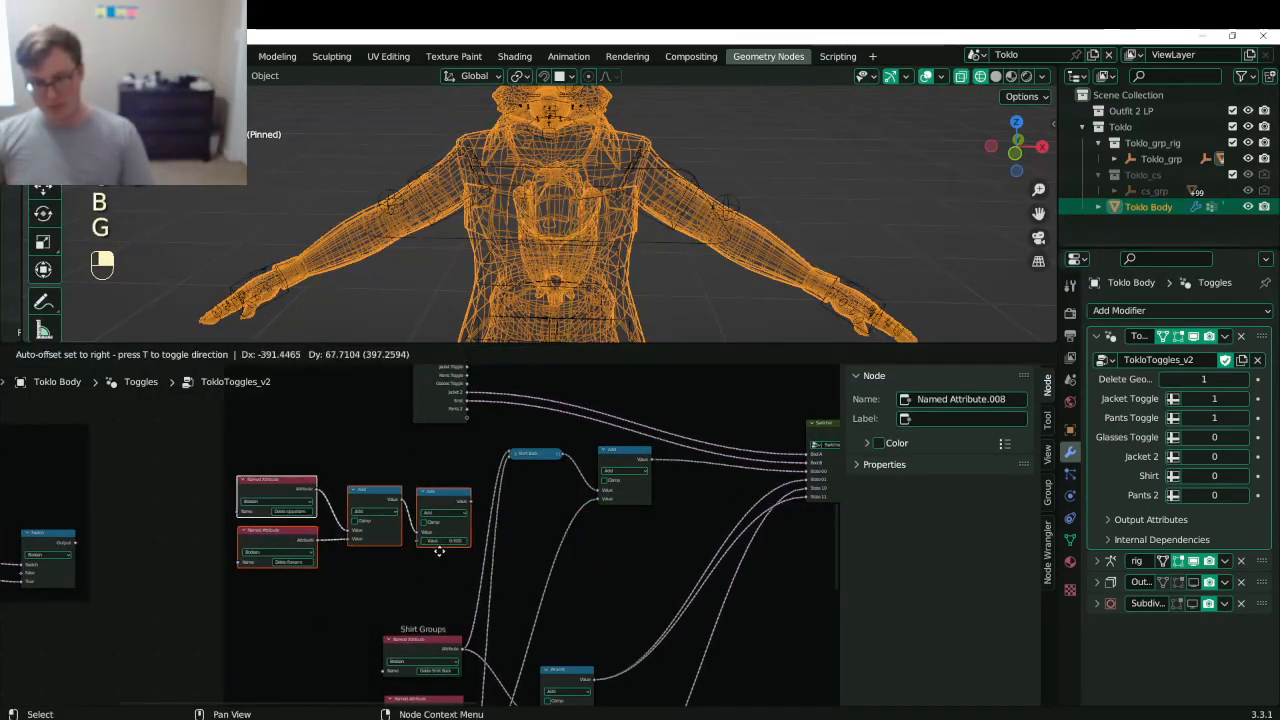
left_click(427, 551)
left_click(503, 500)
scroll(506, 500, "up", 3)
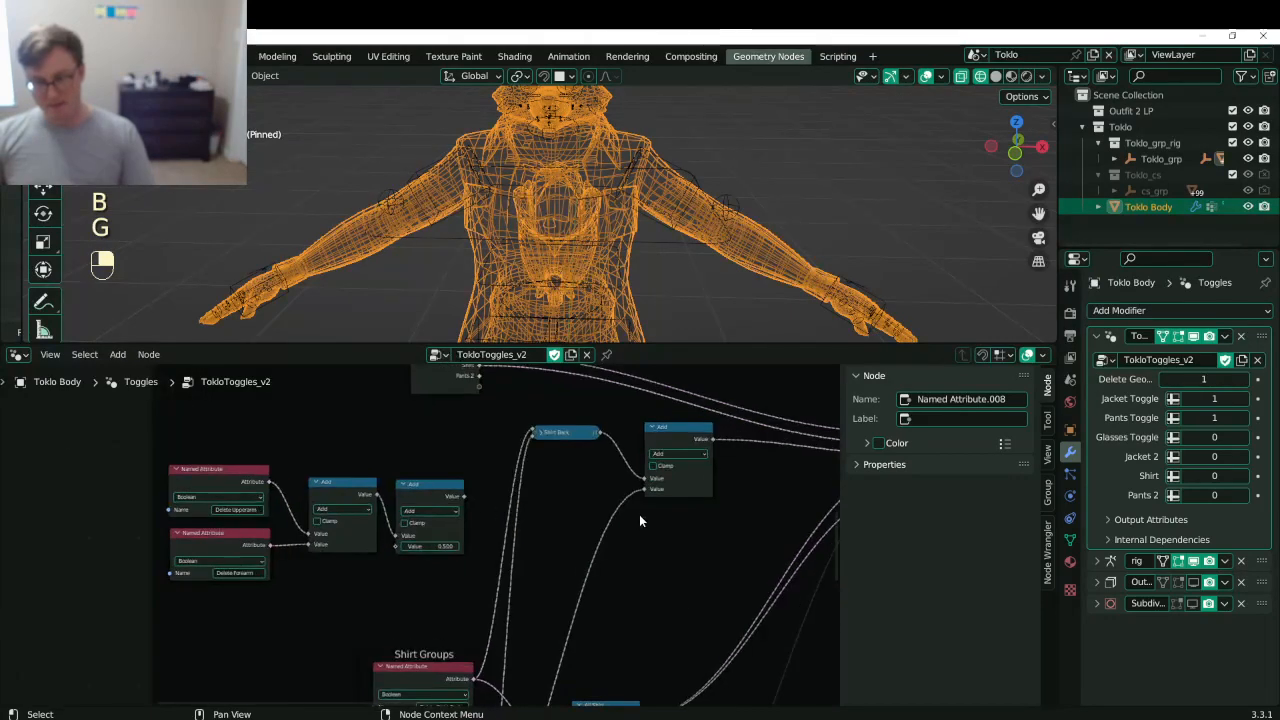
- Insert a Math node set to Add before Shirt Back and connect the upperarm and forearm sum to its second value
middle_click_drag(483, 479, 519, 480)
key("shift+a")
type("add")
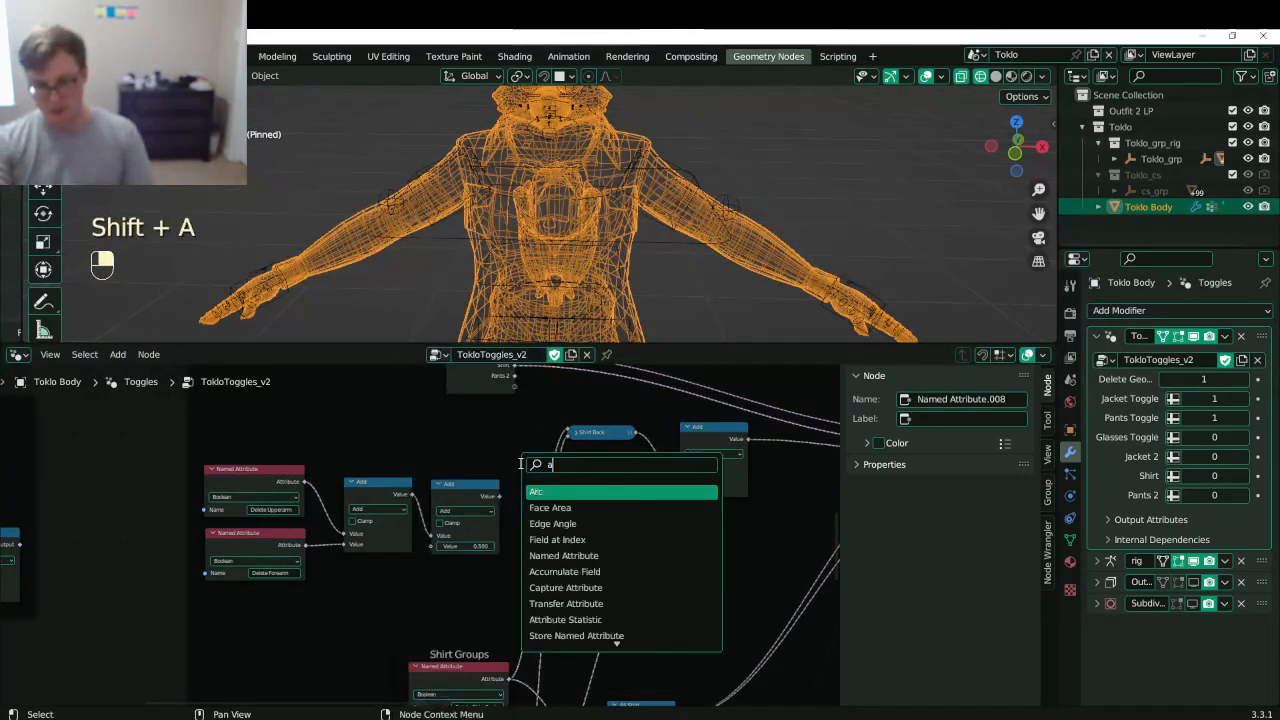
key("BackSpace")
key("BackSpace")
key("BackSpace")
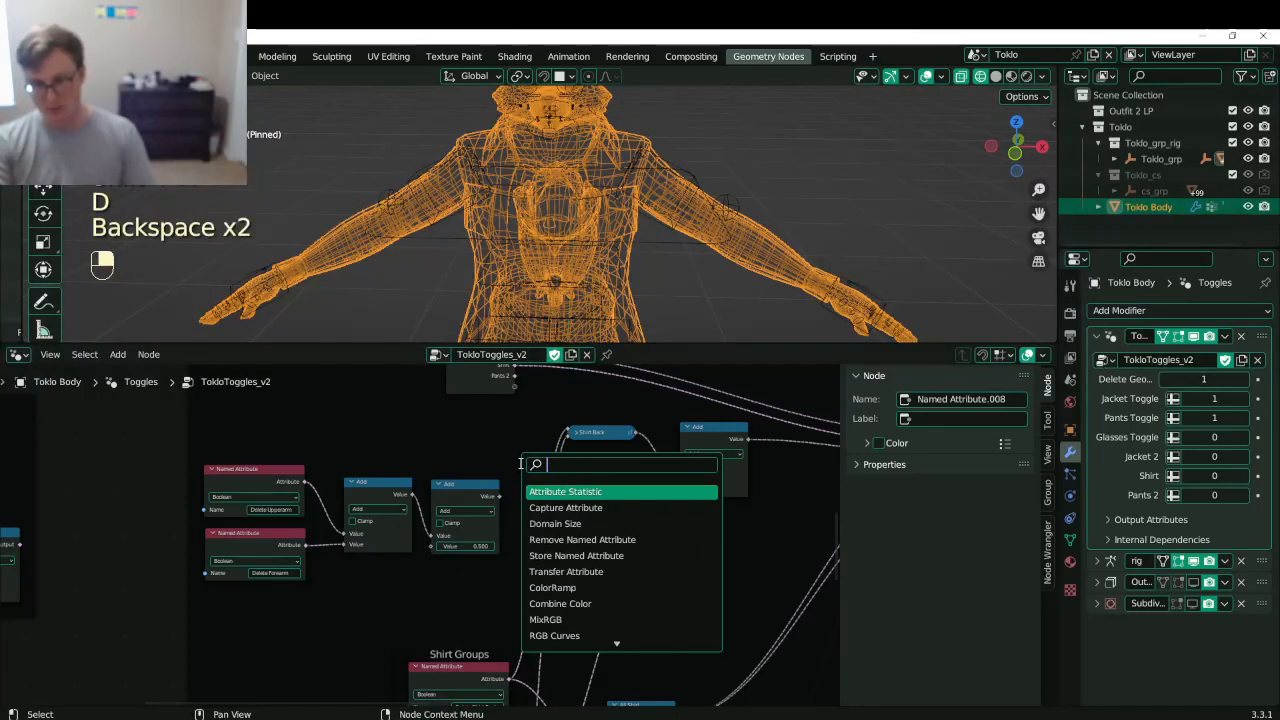
type("math ad")
key("BackSpace")
key("BackSpace")
key("BackSpace")
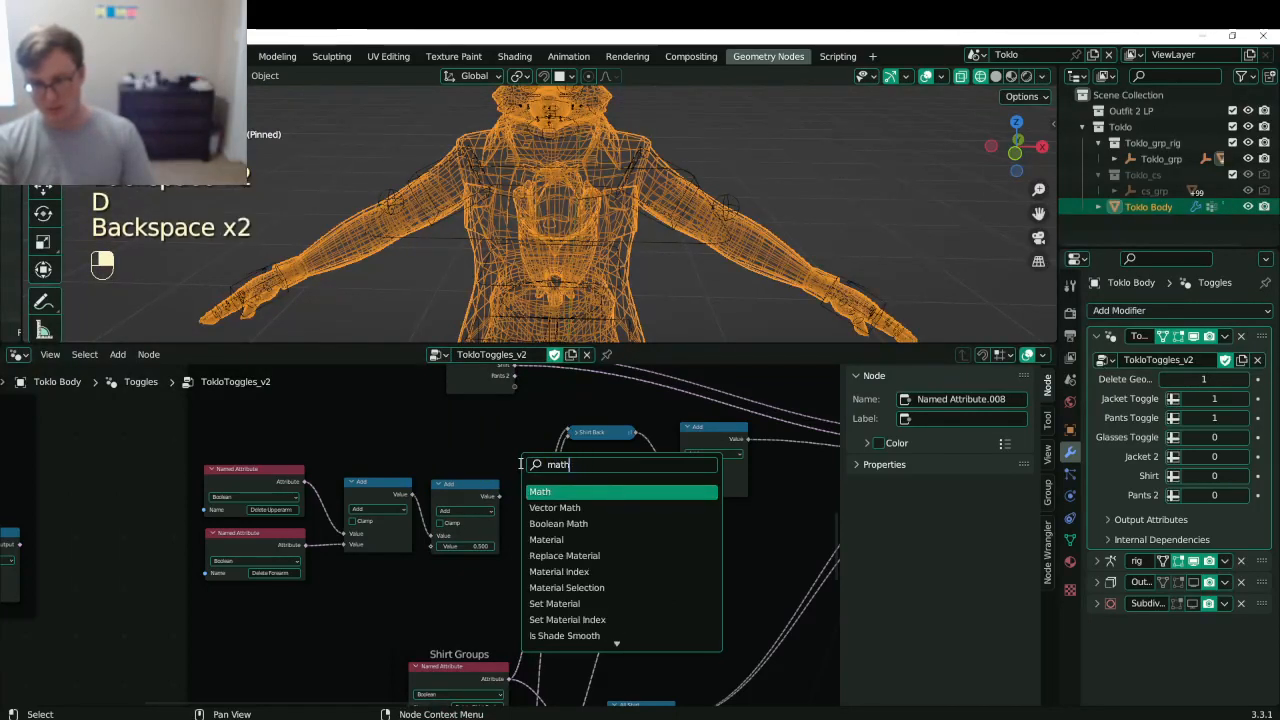
key("Return")
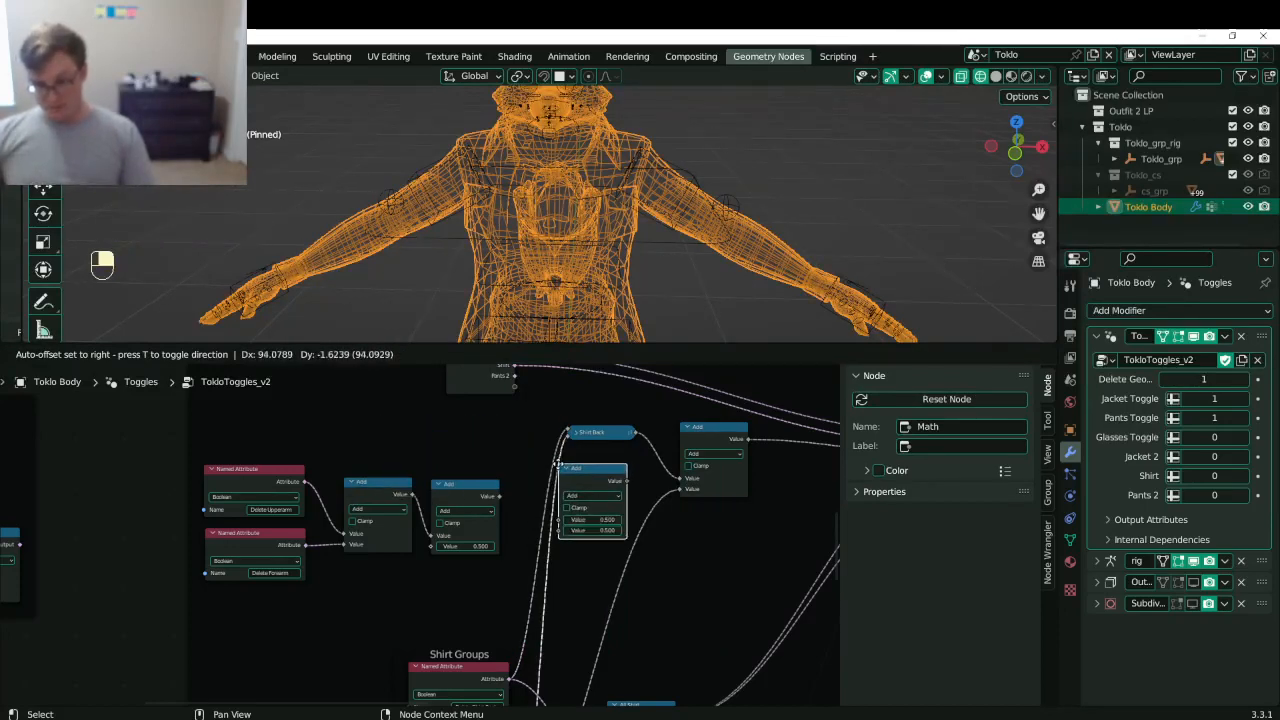
left_click(533, 503)
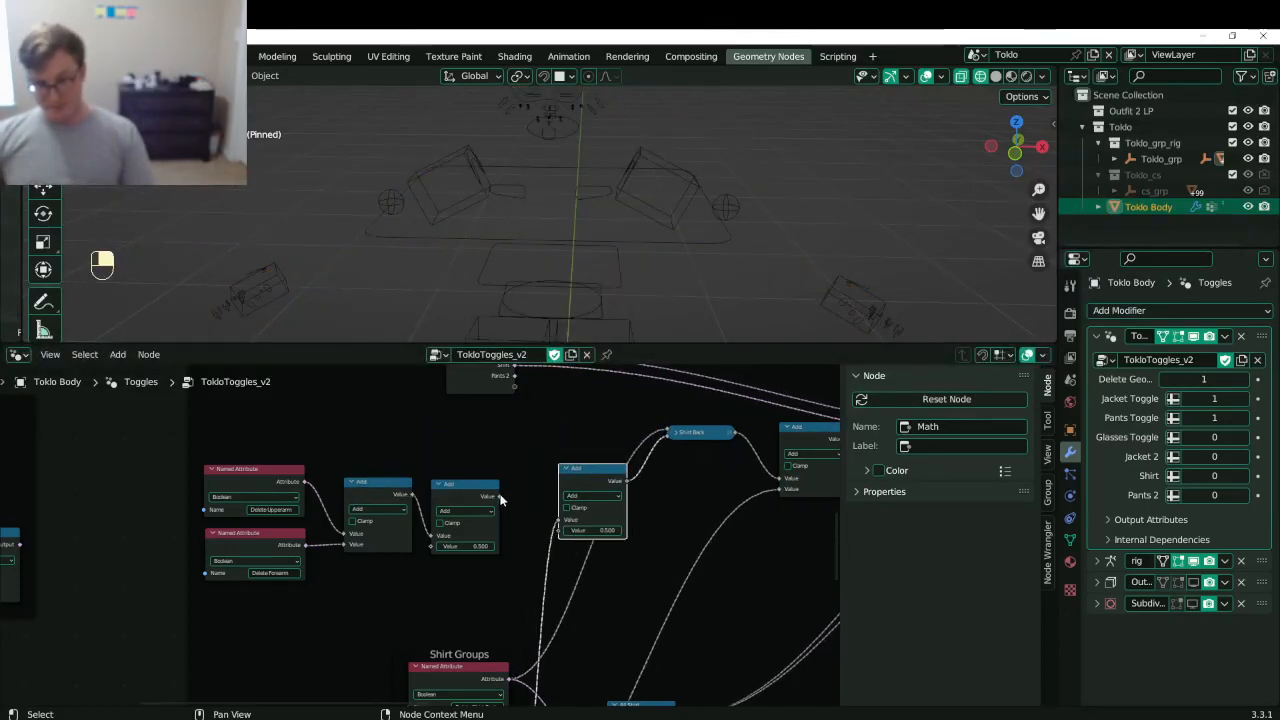
left_click_drag(500, 497, 559, 531)
middle_click_drag(578, 536, 536, 535)
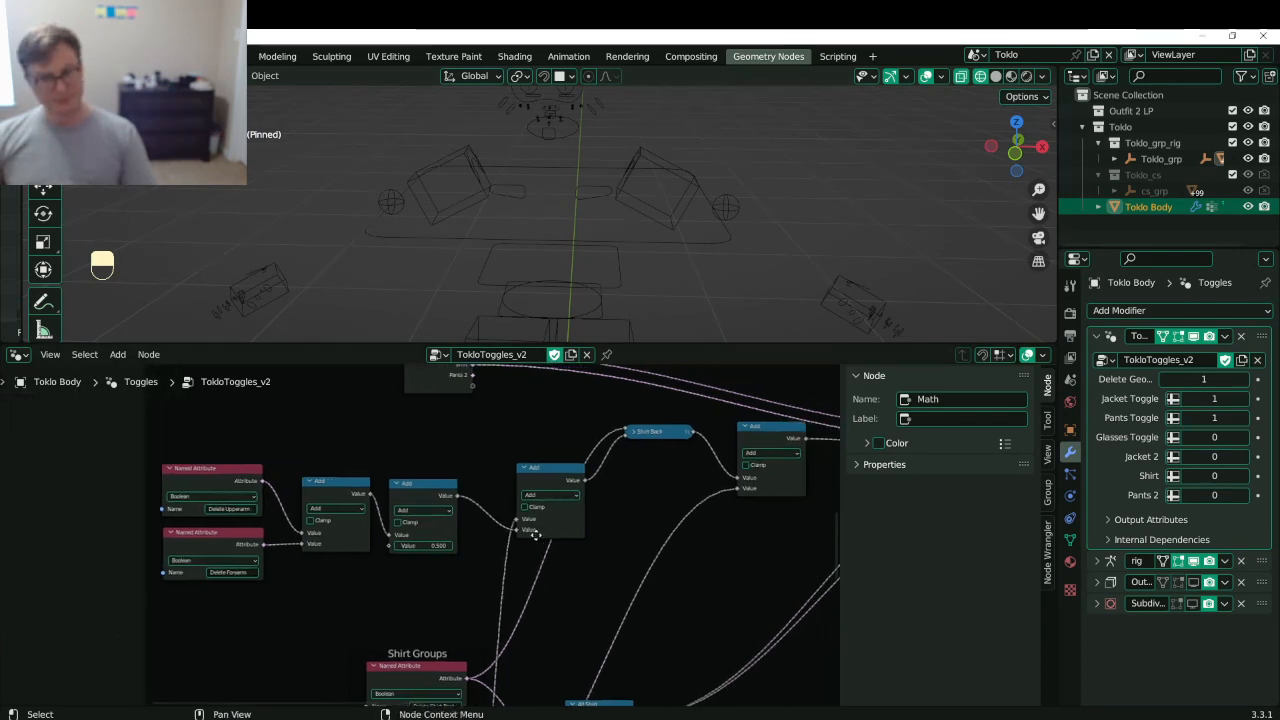
- Expand the Shirt Back node and move the new Add node next to the upperarm and forearm Add nodes
left_click(603, 436)
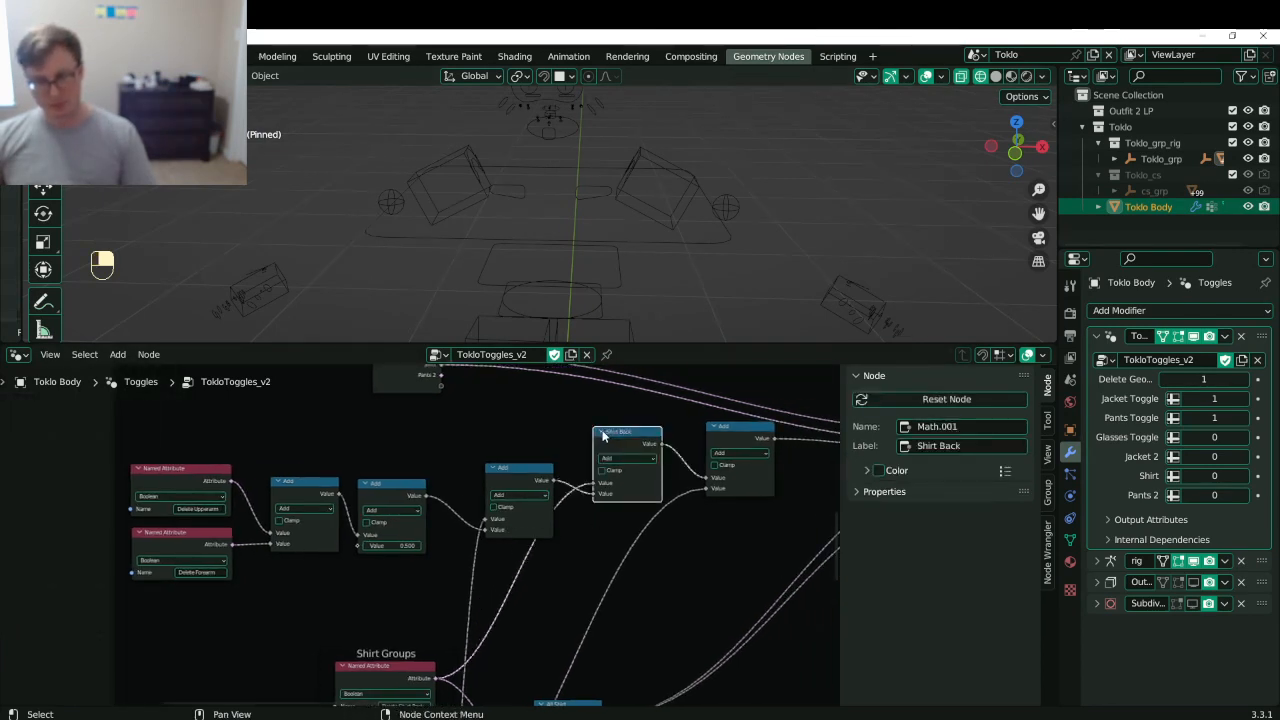
left_click(522, 483)
key("g")
left_click(503, 521)
scroll(503, 521, "down", 3)
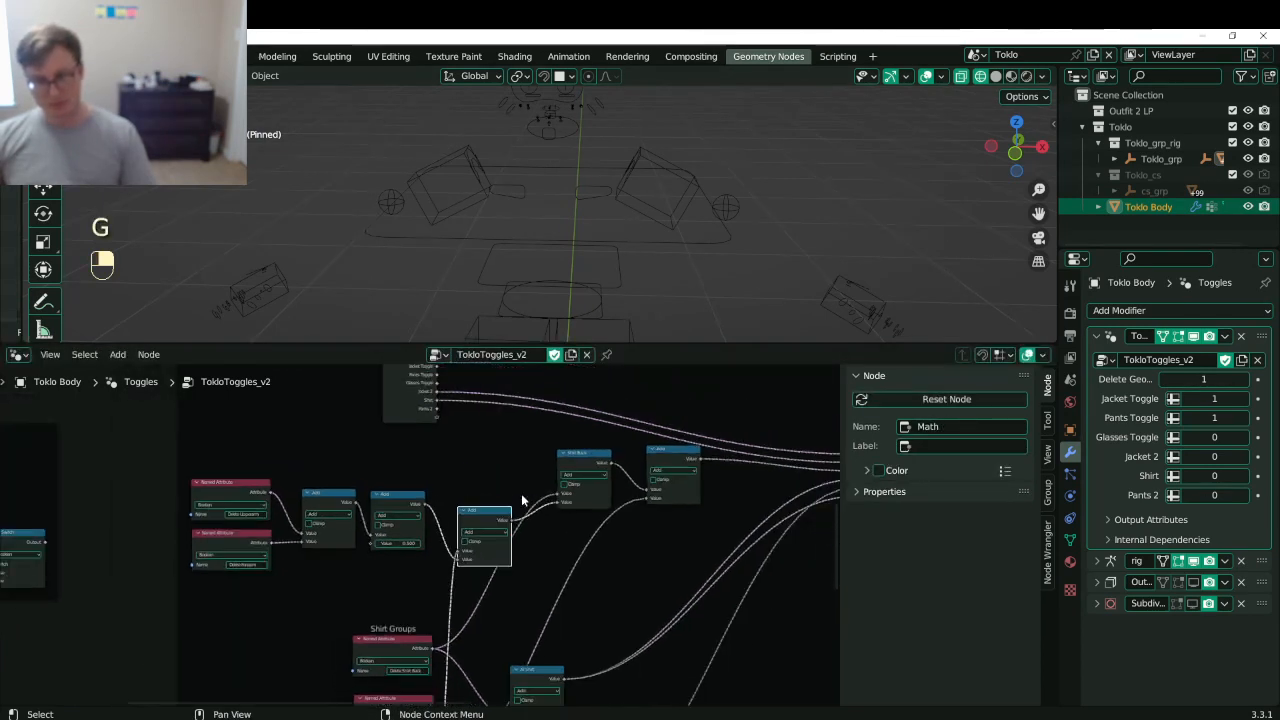
middle_click_drag(531, 497, 510, 525)
scroll(373, 505, "up", 2)
key("g")
left_click(410, 505)
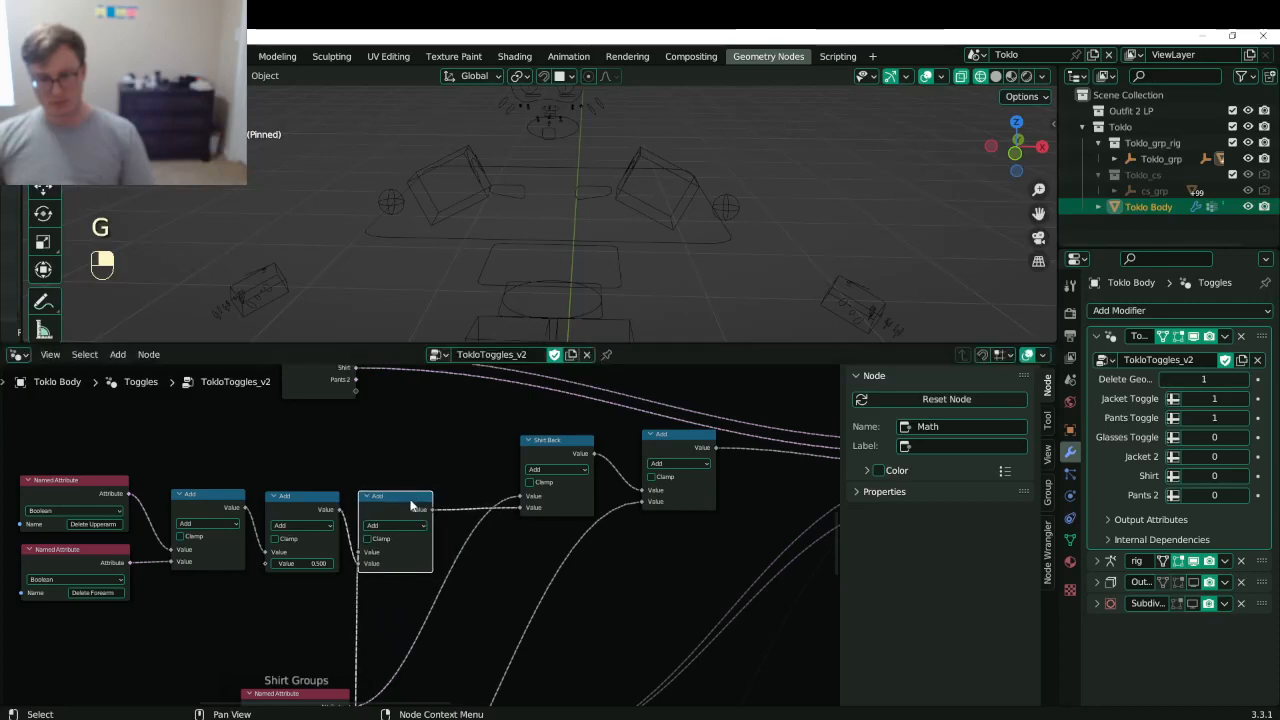
- Save the file and tidy the spacing of the Shirt Back node and the Add node that follows it
left_click(664, 452)
key("g")
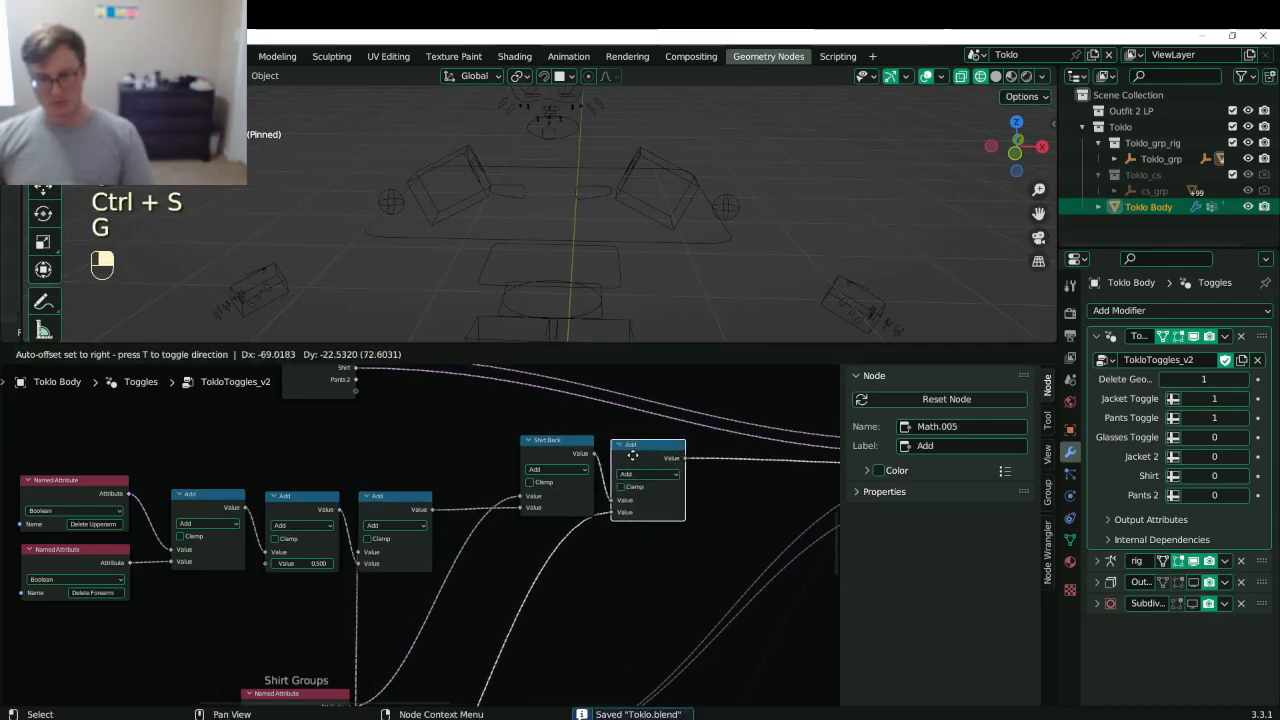
left_click(577, 455)
left_click(572, 448)
key("g")
left_click(544, 451)
middle_click_drag(544, 452, 389, 455)
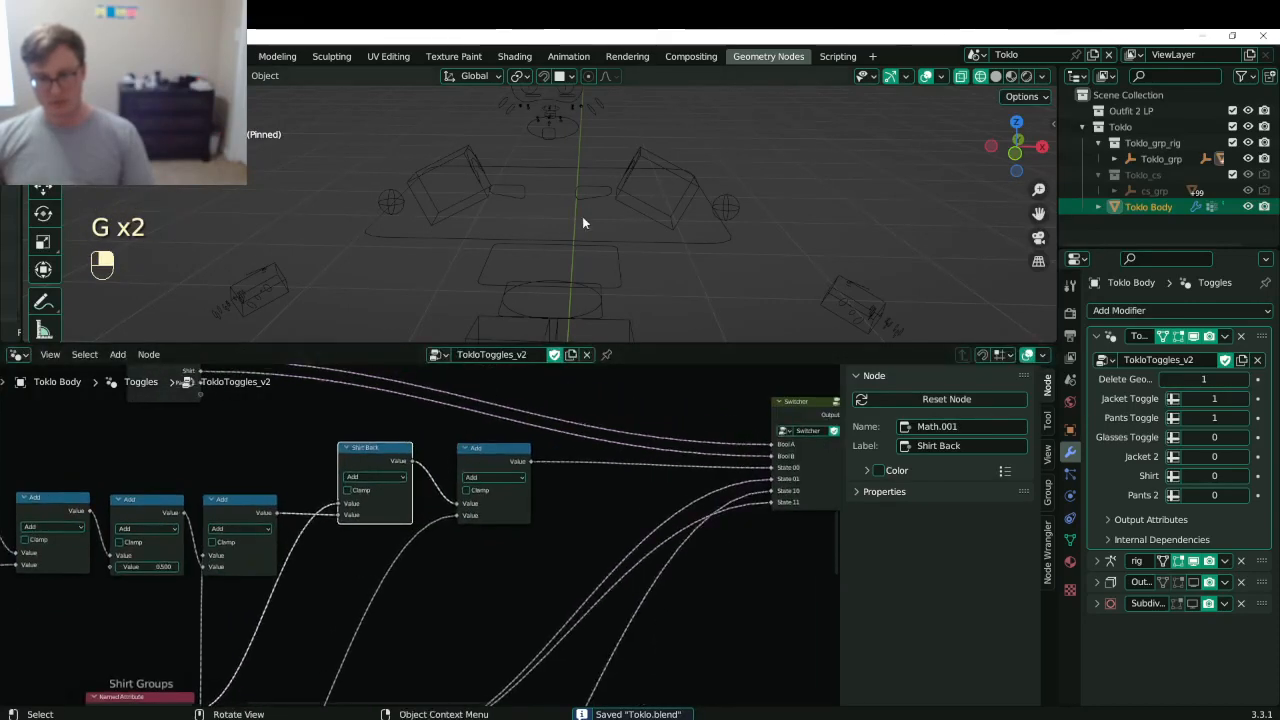
- Set the Jacket 2 toggle to 1 and inspect the character in Material Preview and solid shading
left_click(1245, 457)
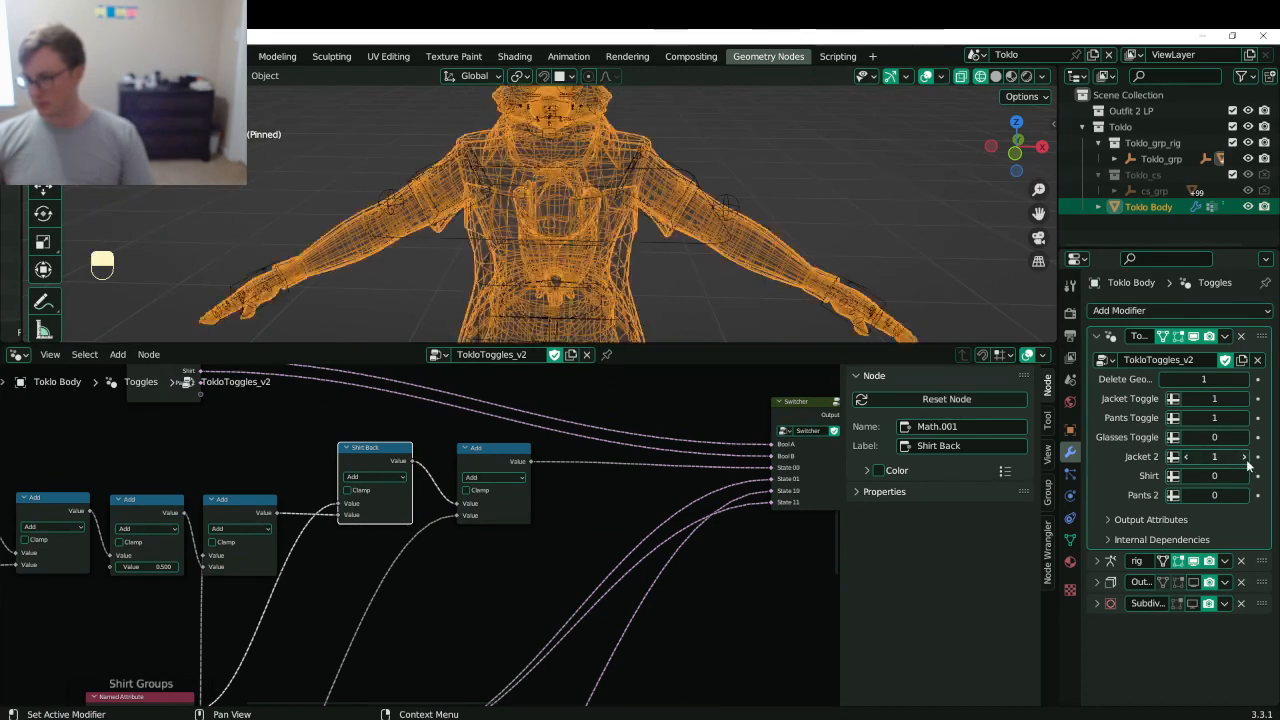
key("z")
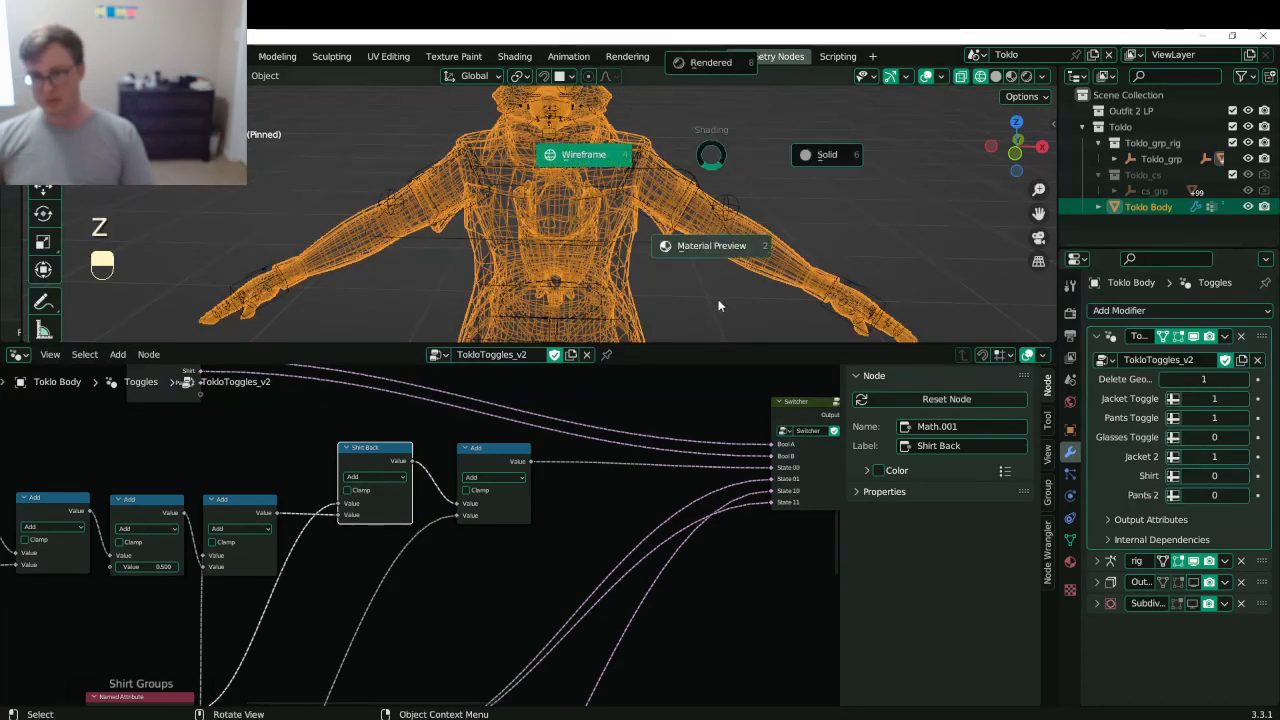
left_click(718, 299)
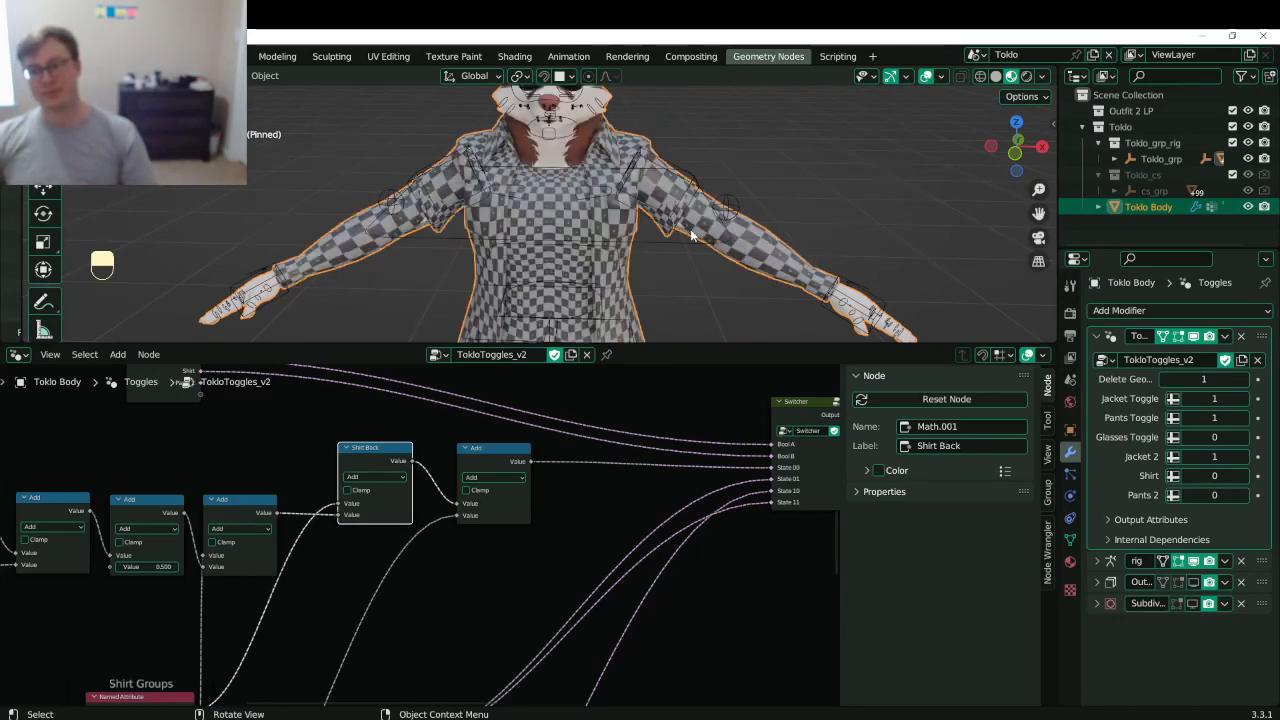
key("z")
middle_click_drag(647, 231, 697, 213)
- Save the file and enlarge the 3D viewport to show more of the character
key("ctrl+s")
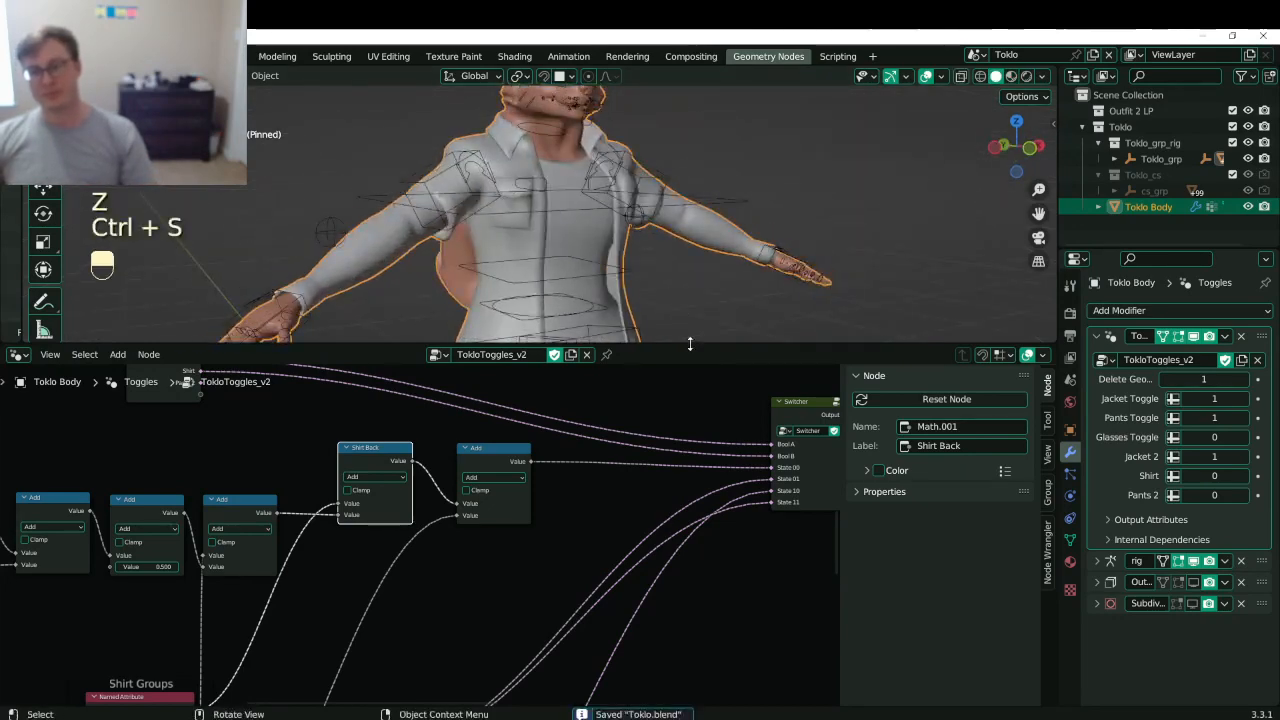
left_click_drag(689, 343, 689, 399)
scroll(638, 259, "down", 3)
key("ctrl+s")
middle_click_drag(441, 528, 606, 549)
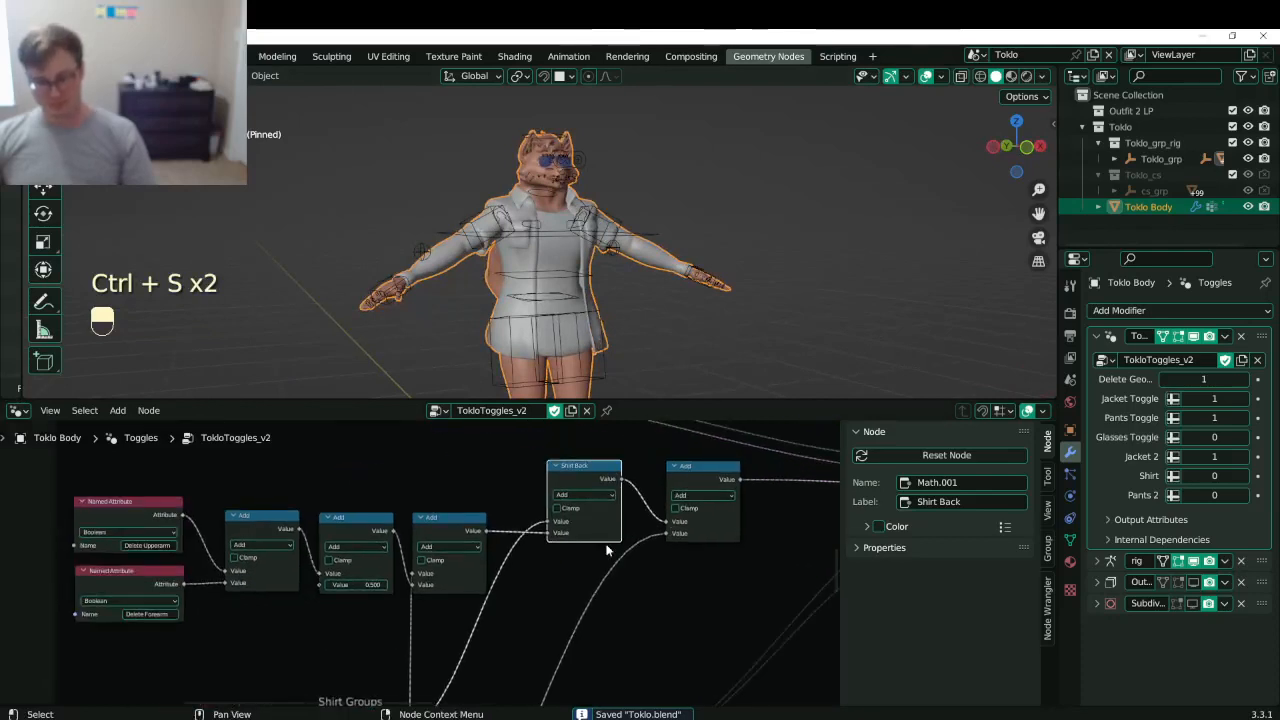
- Set the Jacket 2 toggle to 0 and dissolve the Add node holding the 0.500 value, keeping its link
left_click(1189, 458)
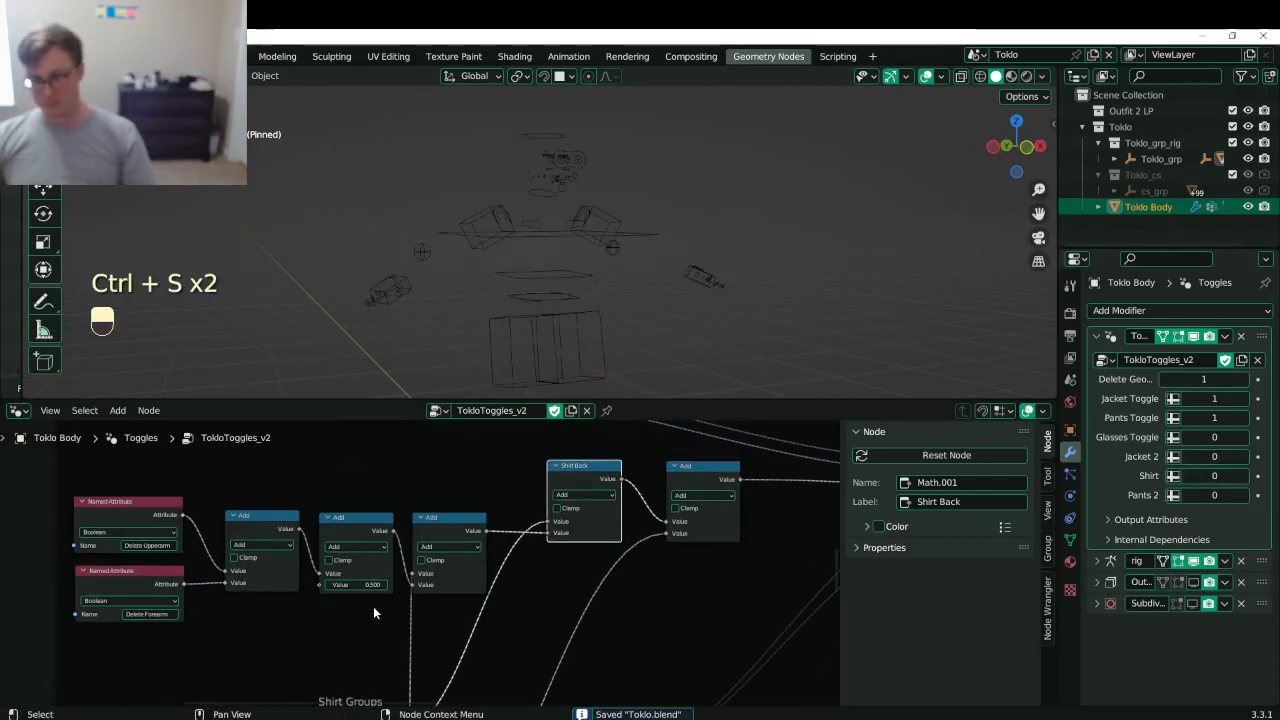
middle_click_drag(391, 590, 497, 570)
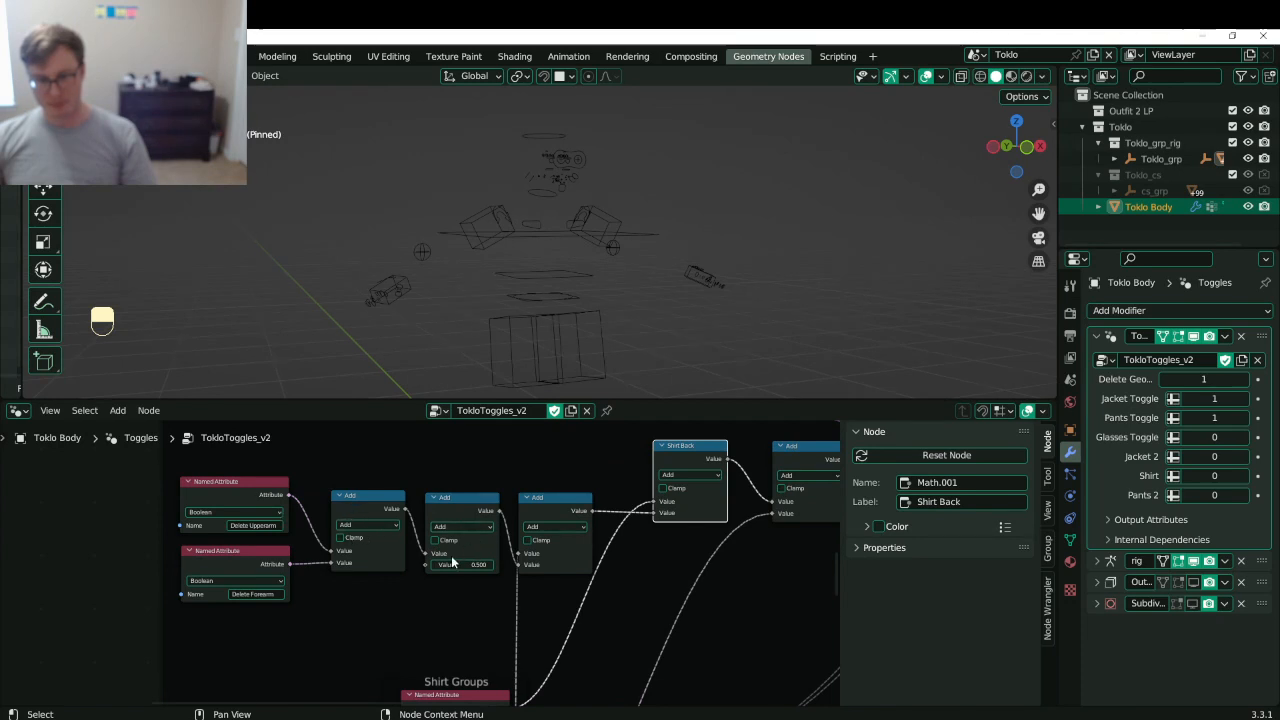
left_click(456, 503)
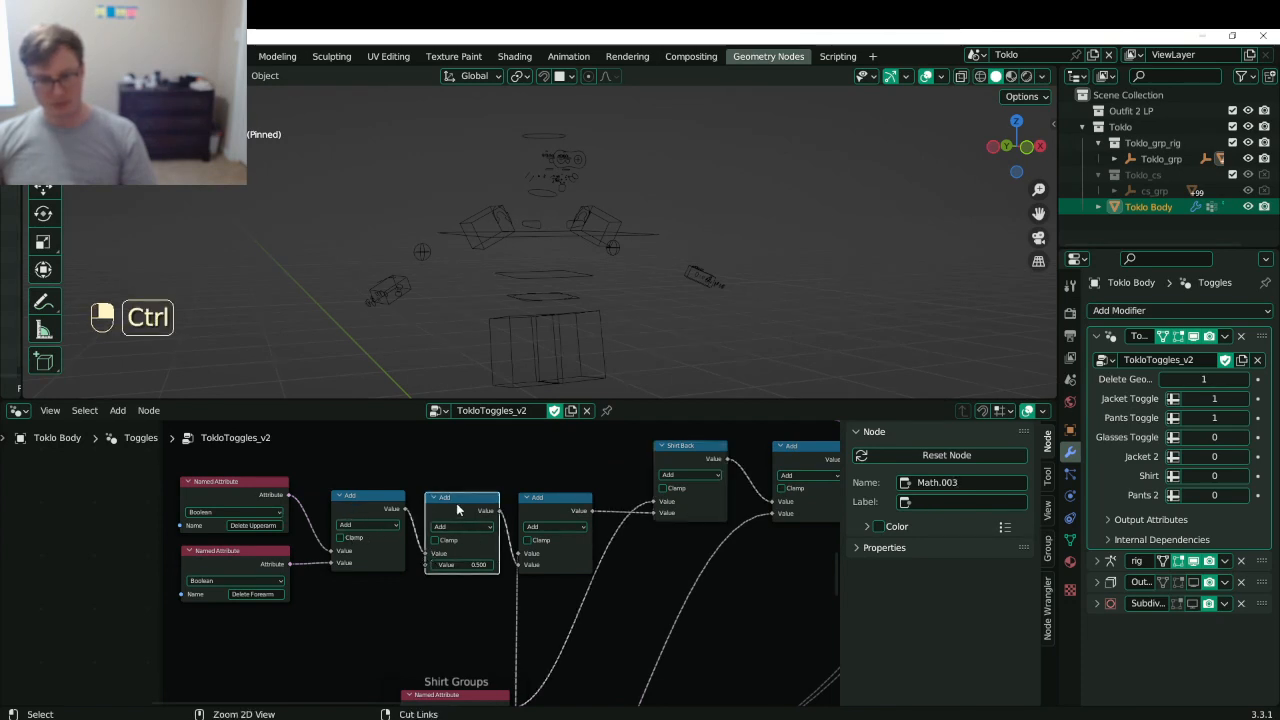
key("ctrl+x")
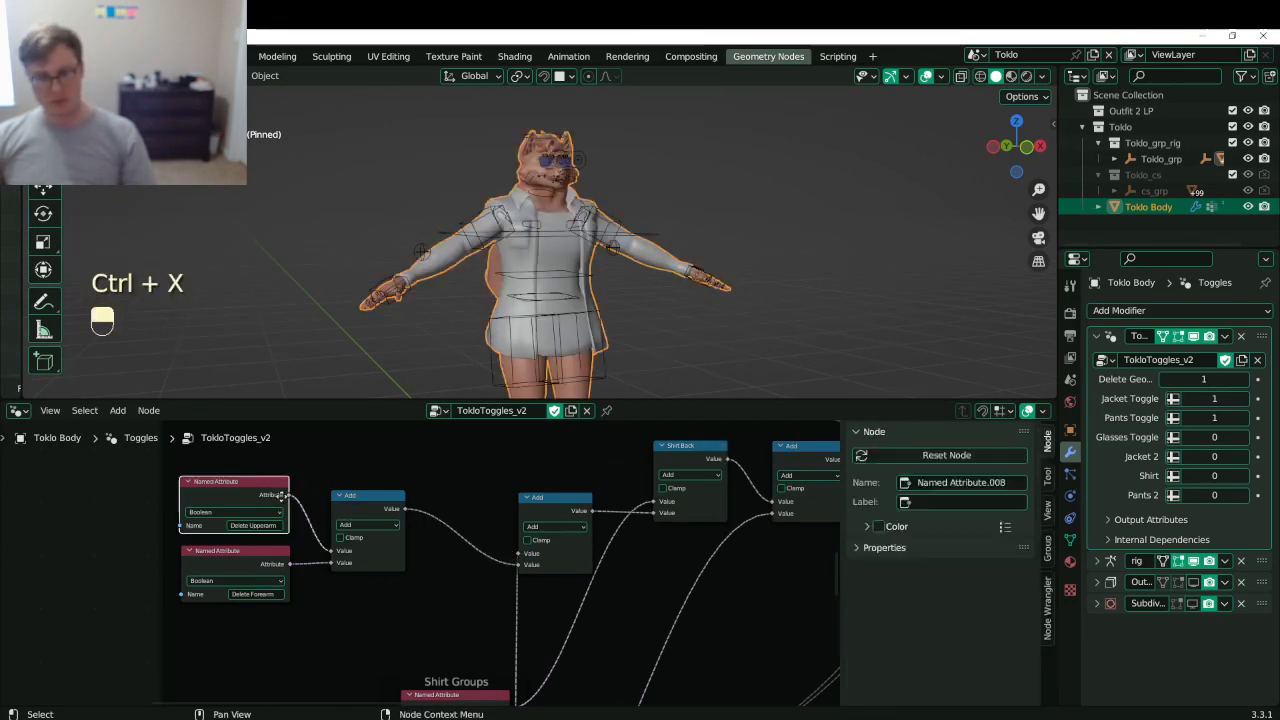
- Move the Delete Upperarm and Delete Forearm nodes with their Add node closer to the Add node before Shirt Back
mouse_move(257, 479)
left_mouse_down()
mouse_move(371, 564)
mouse_move(253, 503)
left_mouse_up()
key("ctrl+z")
key("b")
key("g")
left_click(322, 512)
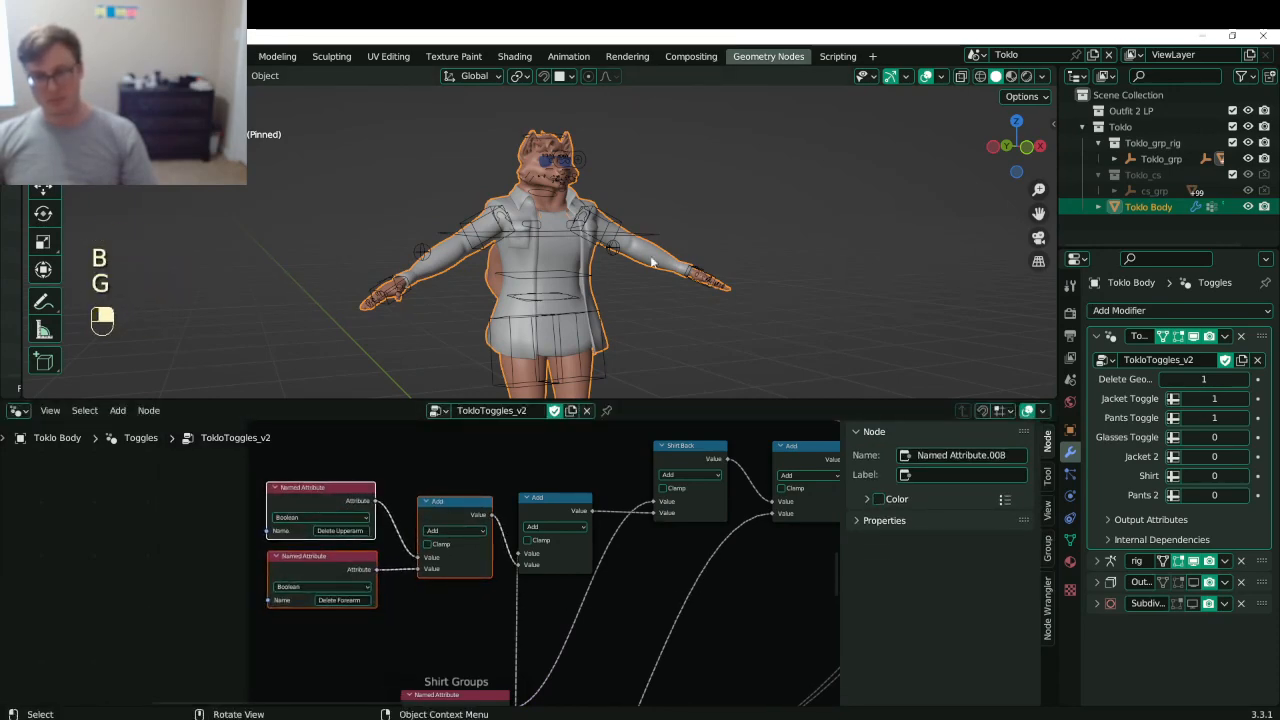
- Inspect the jacket and shirt on the character from several angles and save the file
scroll(564, 270, "up", 5)
key("ctrl+s")
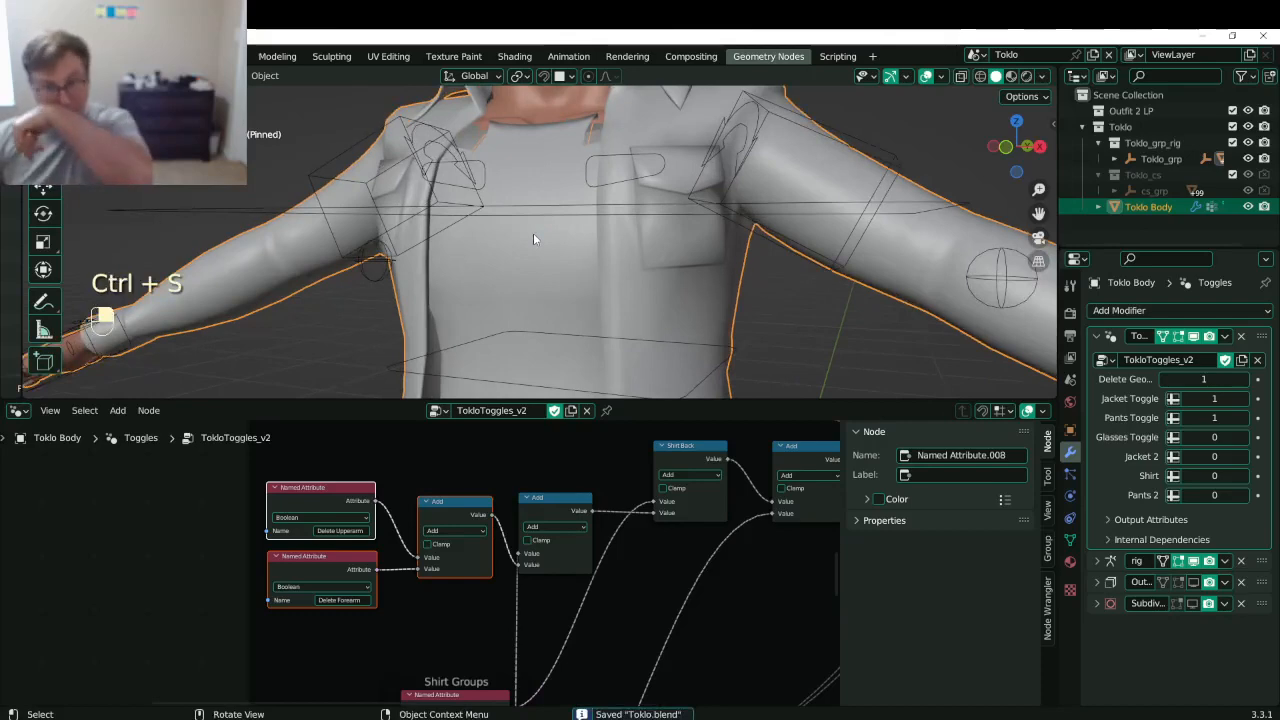
scroll(533, 238, "down", 5)
scroll(478, 269, "down", 3)
middle_click_drag(478, 269, 757, 239)
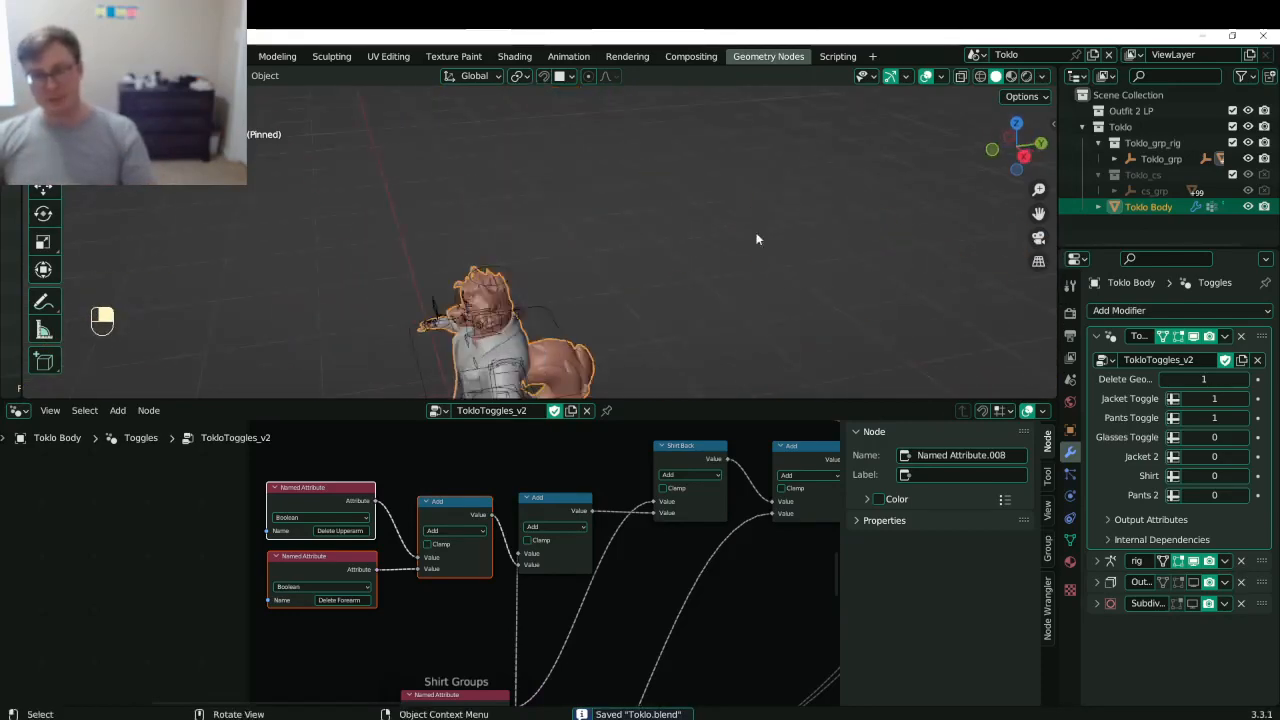
middle_click_drag(574, 392, 664, 235, "shift")
key("ctrl+s")
- Examine how Delete Jacket 2 feeds the Switch in the Jacket 2 frame, and set the Jacket 2 toggle to 1
scroll(430, 560, "down", 5)
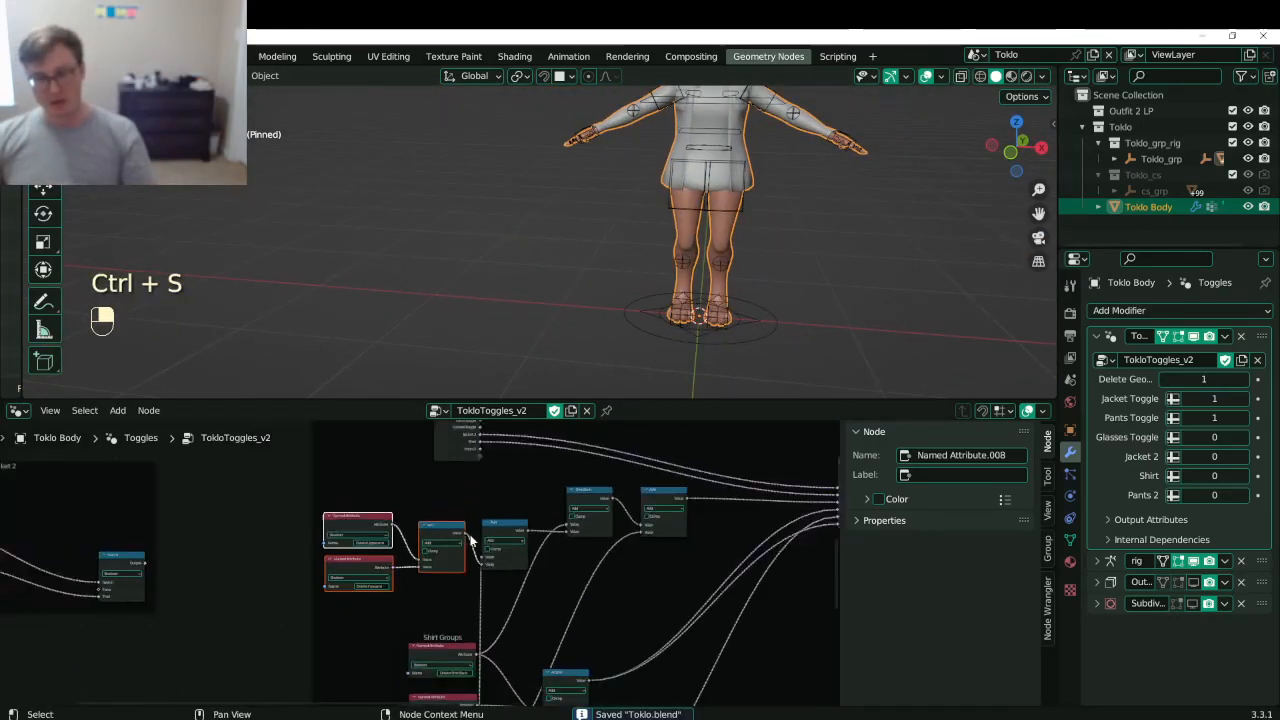
scroll(472, 540, "down", 1)
middle_click_drag(230, 565, 640, 558)
scroll(564, 564, "up", 4)
scroll(342, 587, "up", 5)
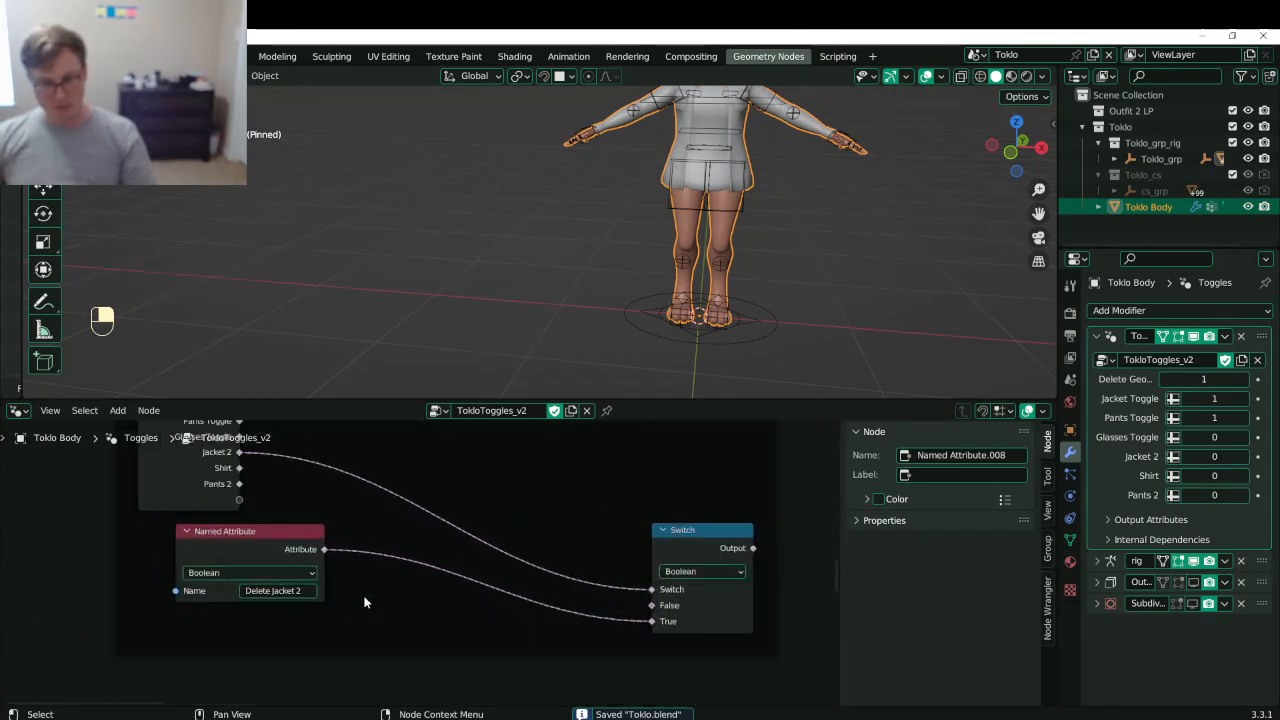
scroll(431, 594, "down", 5)
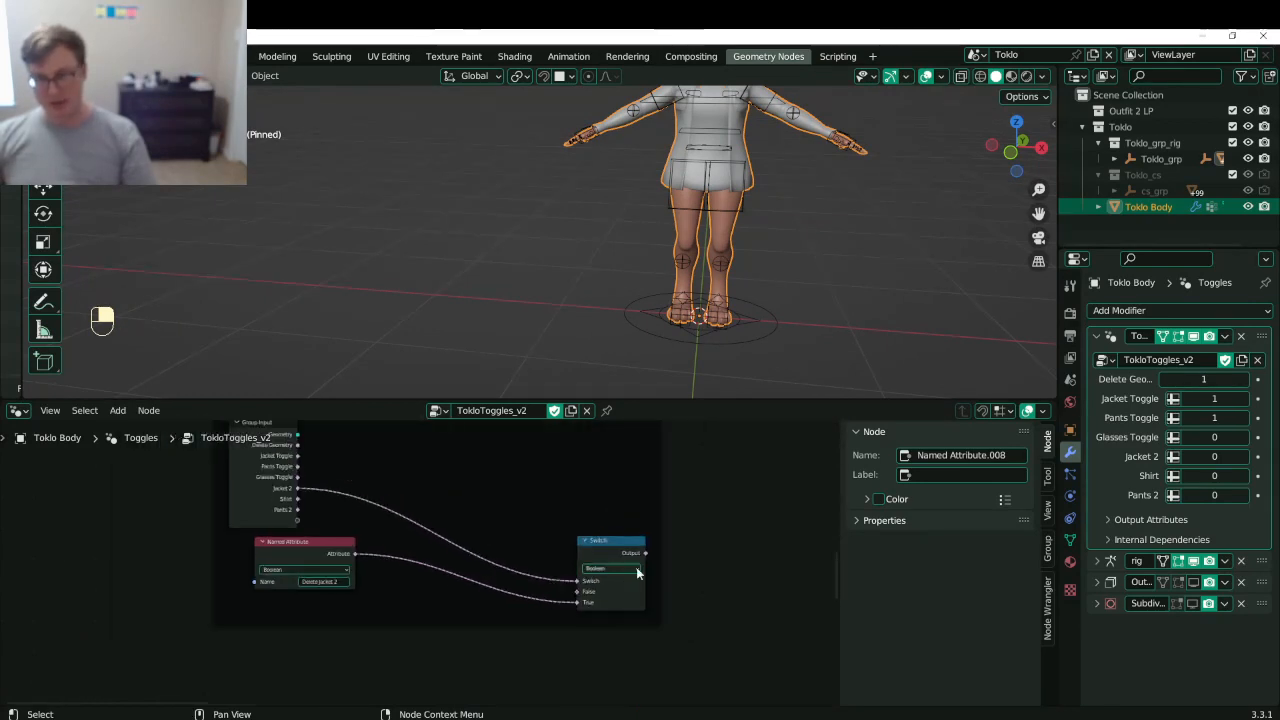
middle_click_drag(637, 571, 289, 547)
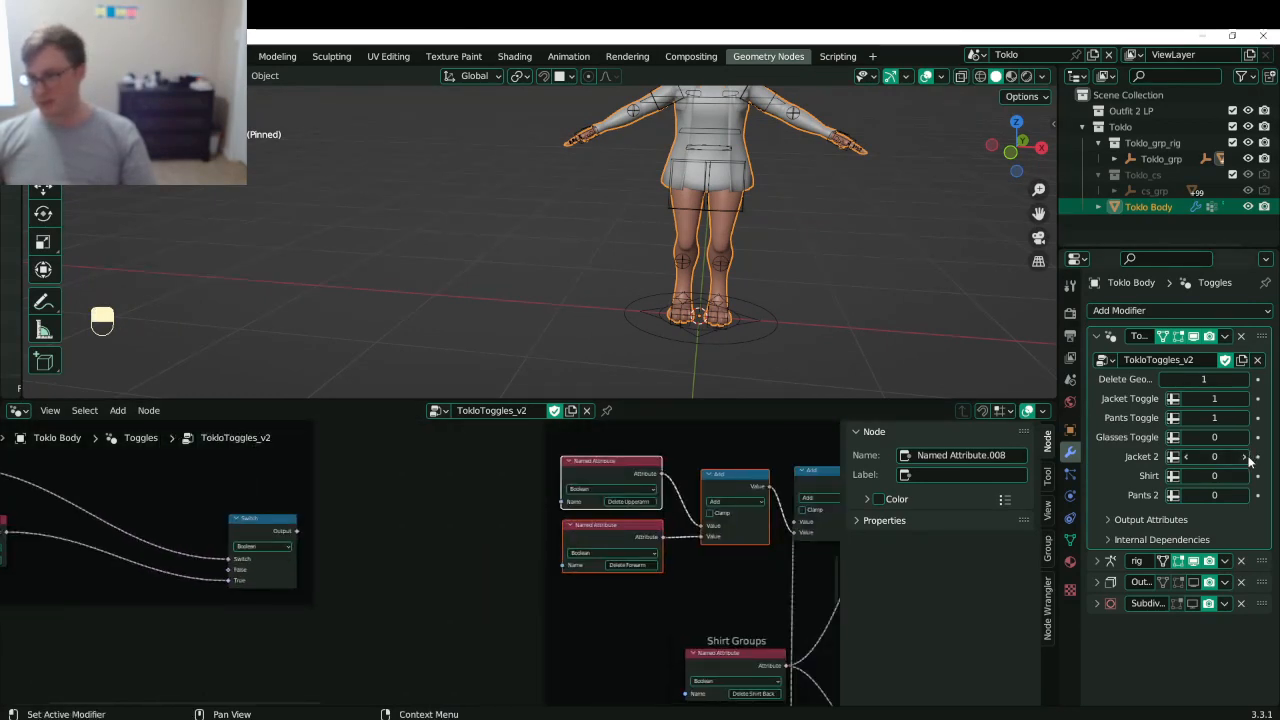
scroll(211, 521, "down", 6)
middle_click_drag(170, 527, 224, 539)
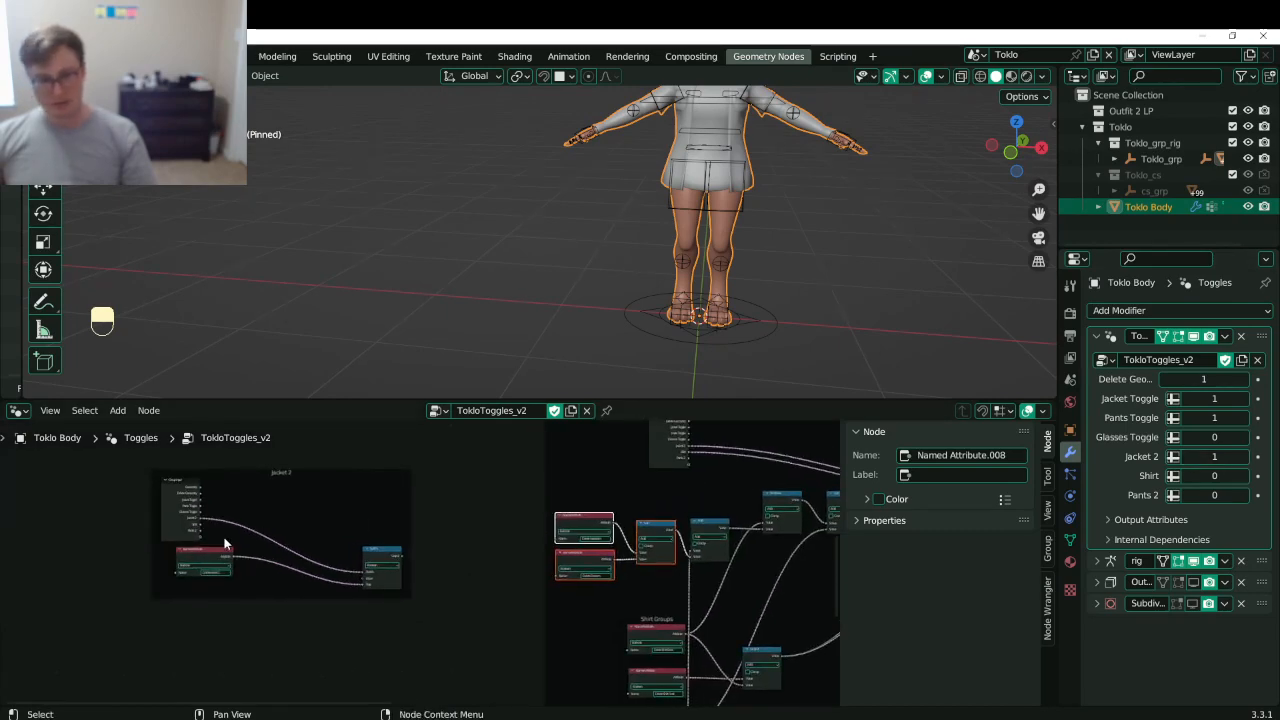
- Examine how the arm, Shirt Groups and Body Clips nodes run through their Add nodes into the Switcher's state inputs
middle_click_drag(719, 526, 268, 497)
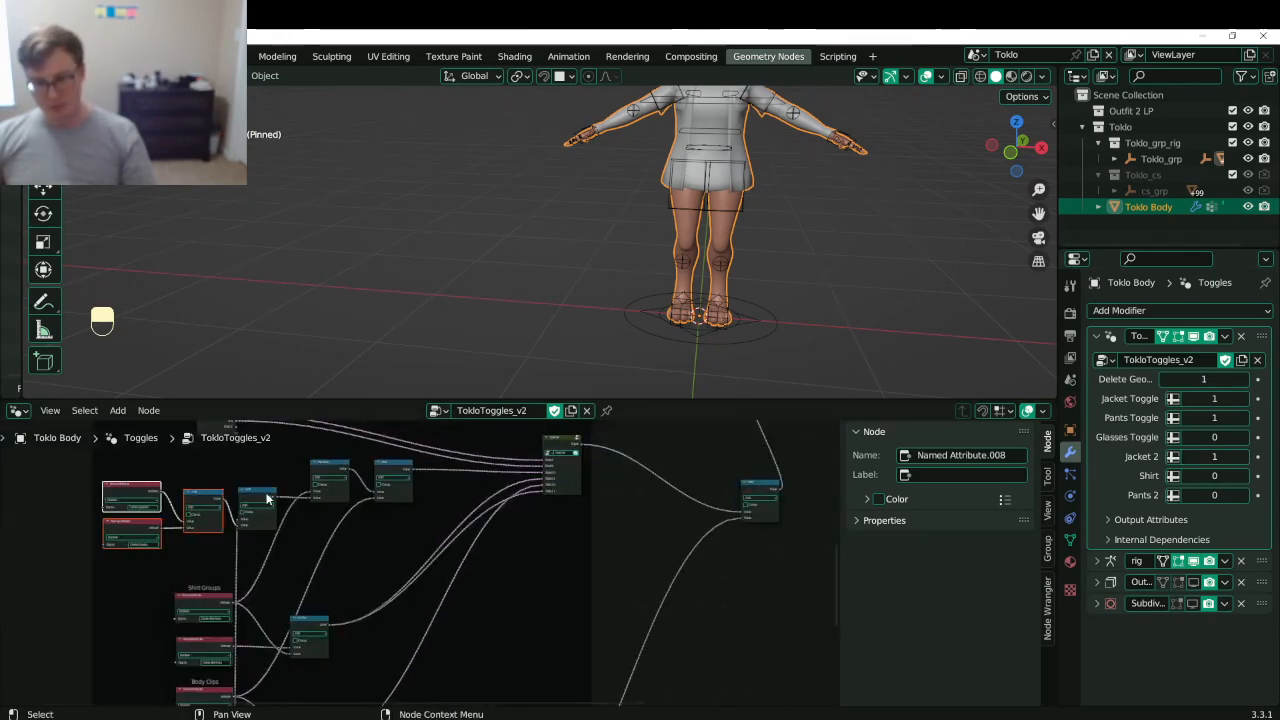
scroll(472, 553, "up", 5)
middle_click_drag(472, 553, 601, 626)
middle_click_drag(229, 606, 245, 529)
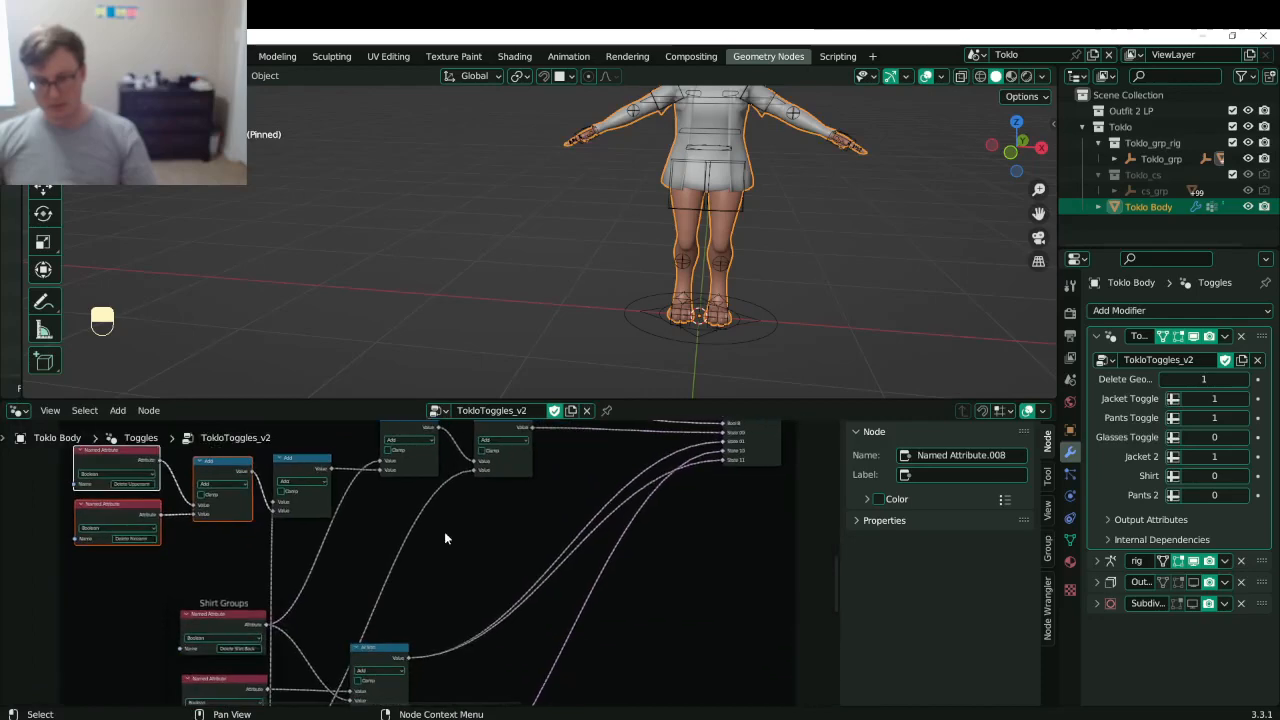
middle_click_drag(653, 491, 507, 561)
scroll(507, 561, "up", 2)
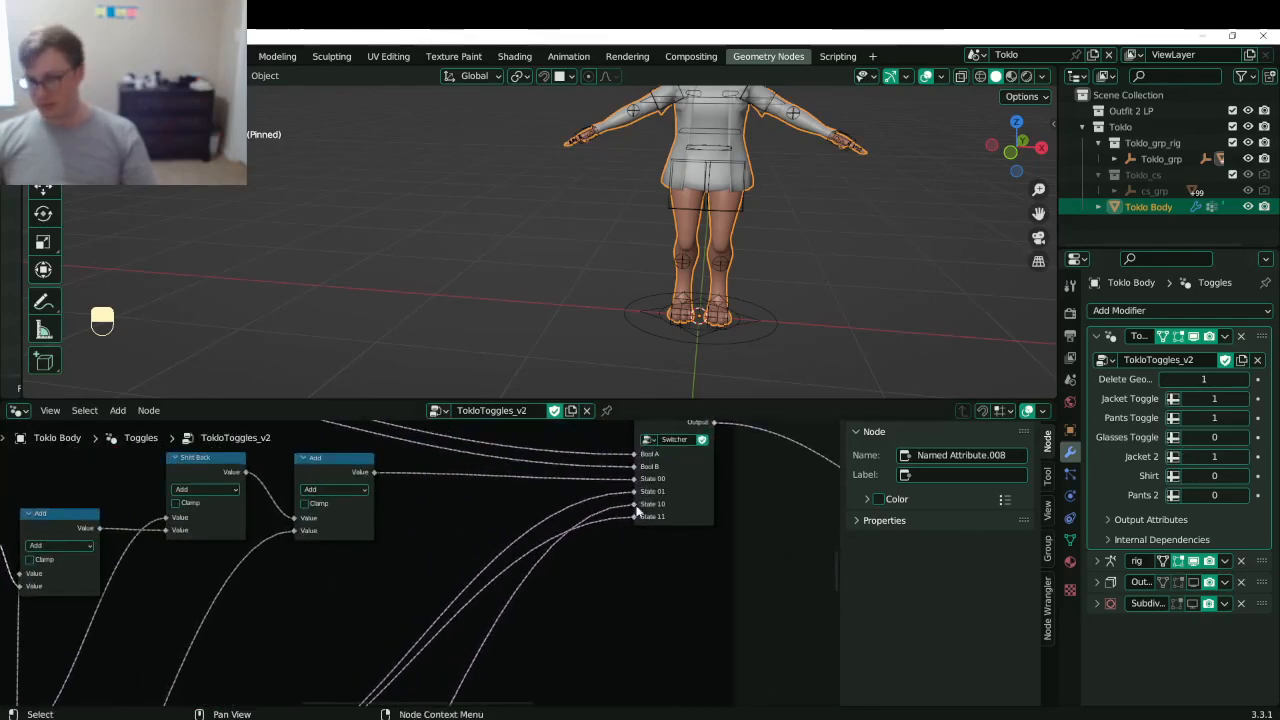
scroll(642, 503, "up", 2)
scroll(568, 541, "down", 3)
middle_click_drag(56, 599, 346, 599)
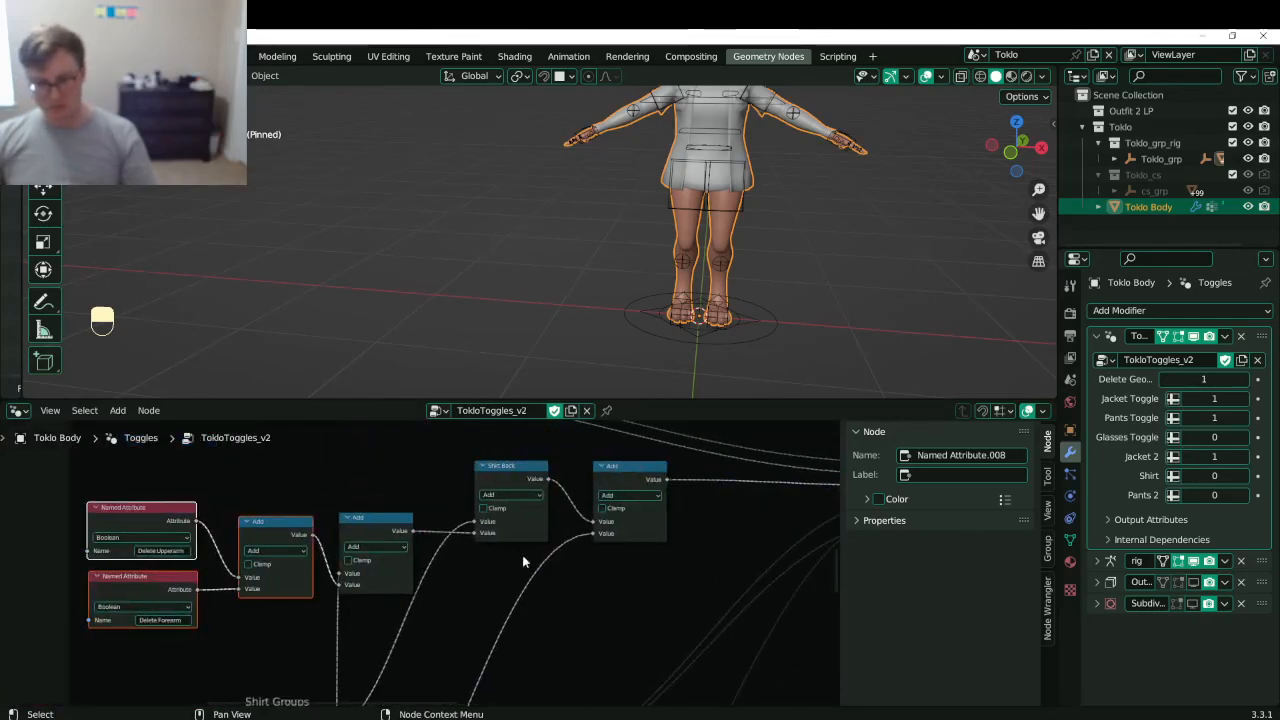
scroll(530, 558, "down", 5)
scroll(594, 574, "up", 3)
middle_click_drag(466, 646, 380, 621)
middle_click_drag(254, 681, 481, 574)
scroll(481, 571, "down", 4)
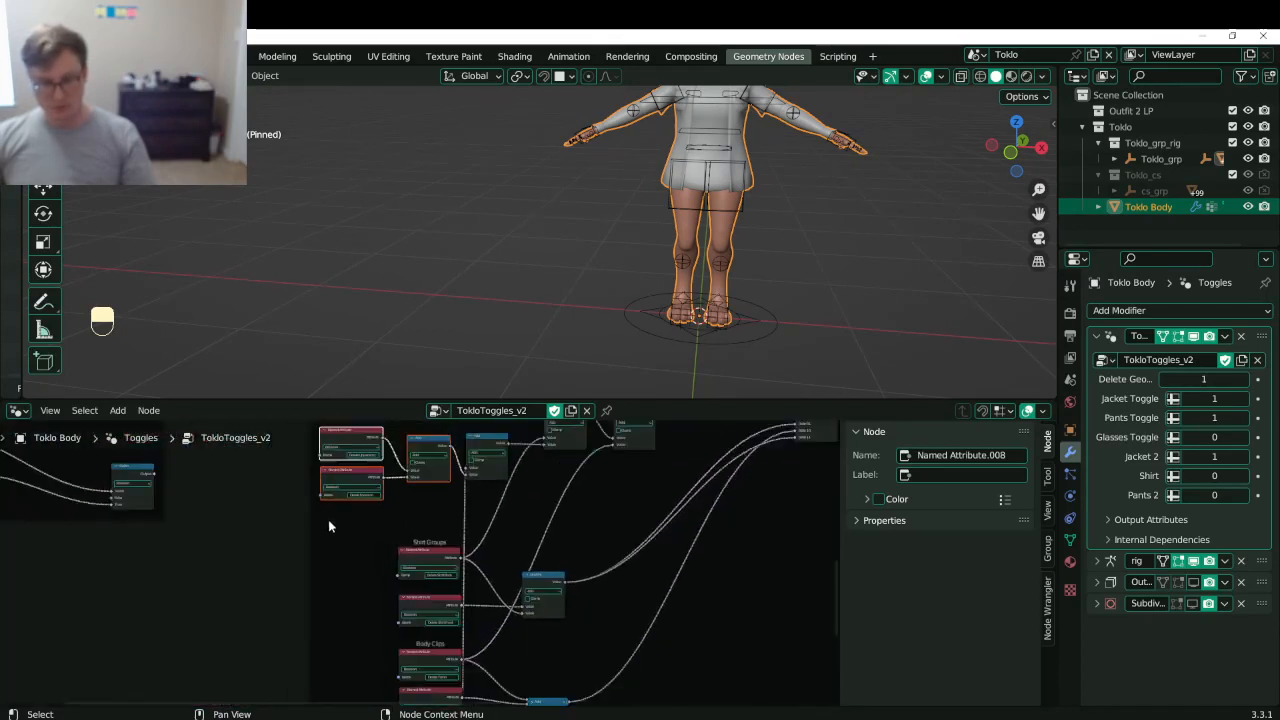
- Cut the link from Delete Jacket 2 to the Switch and take that attribute node out of the Jacket 2 frame
middle_click_drag(150, 487, 398, 528)
scroll(380, 526, "up", 1)
right_click(232, 535)
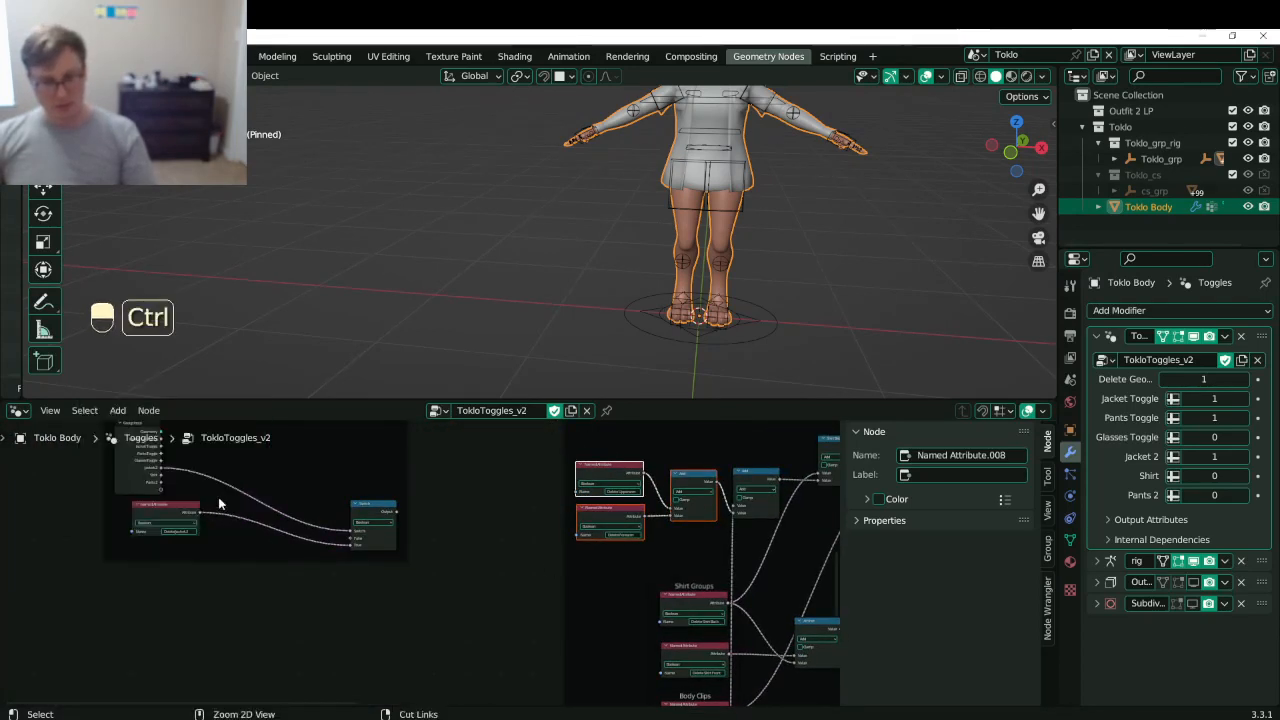
right_click_drag(220, 503, 204, 535, "ctrl")
left_click(150, 511)
key("g")
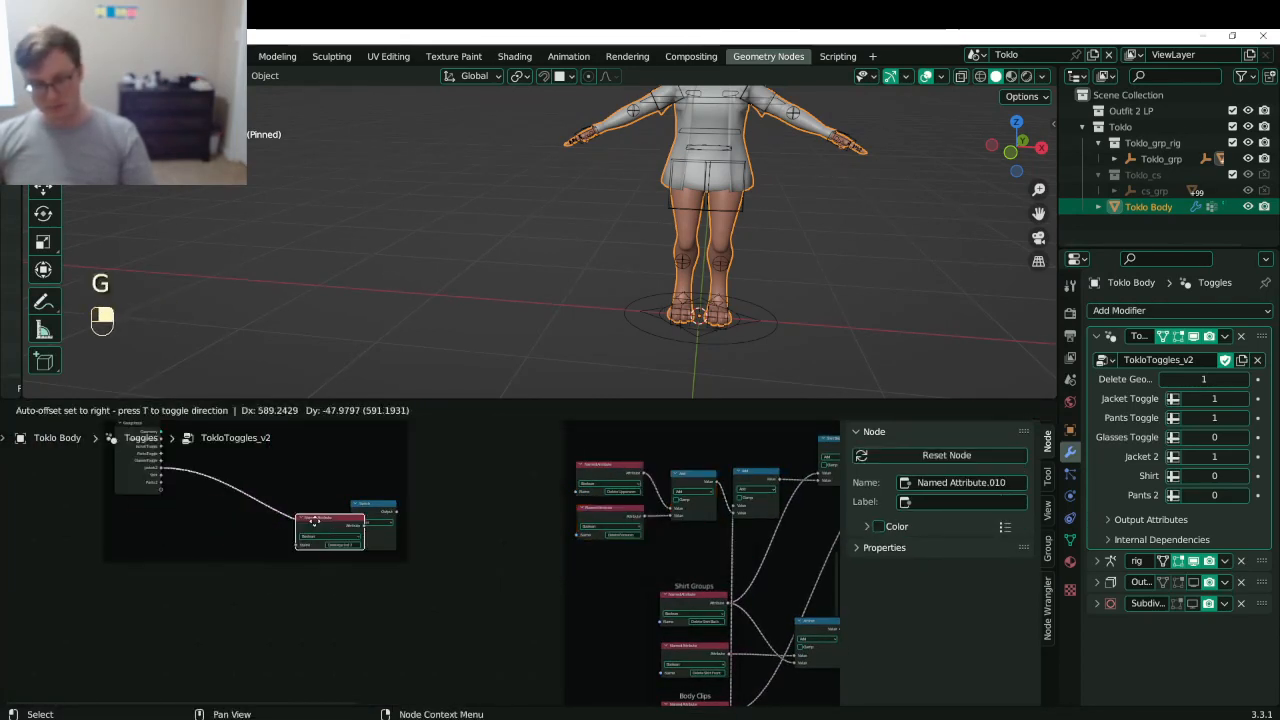
left_click(272, 520)
key("alt+p")
key("g")
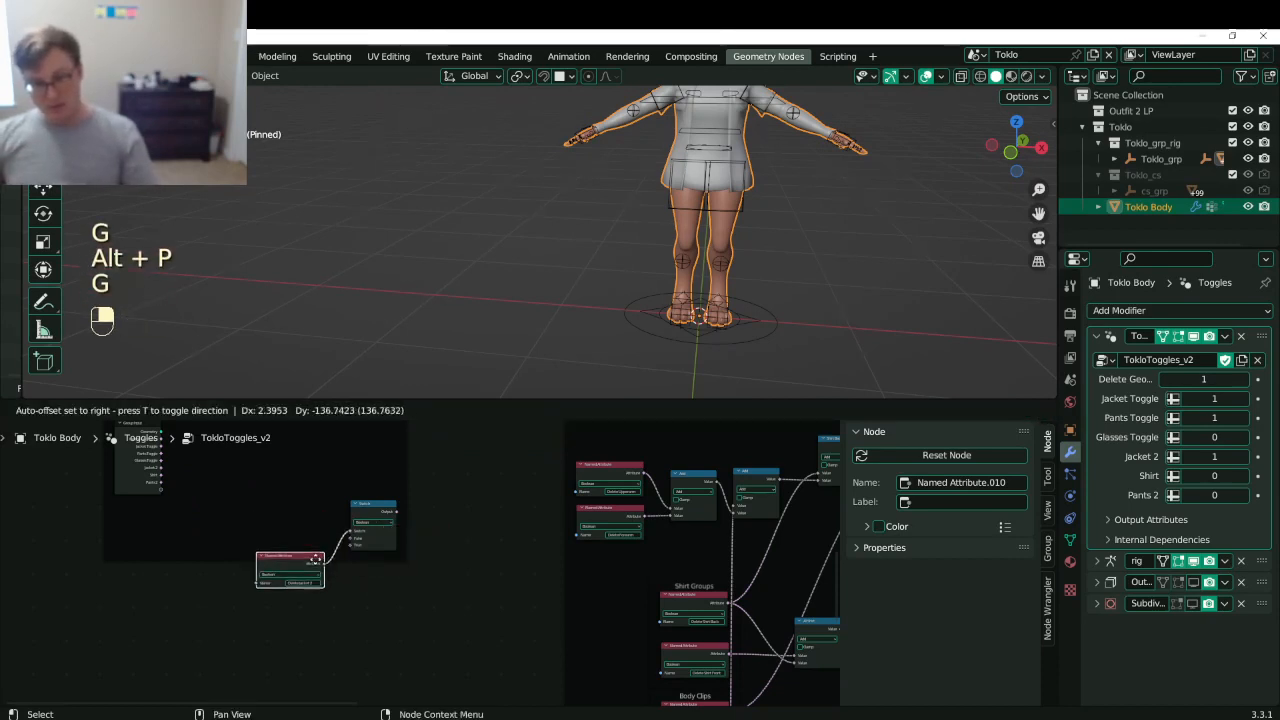
left_click(333, 548)
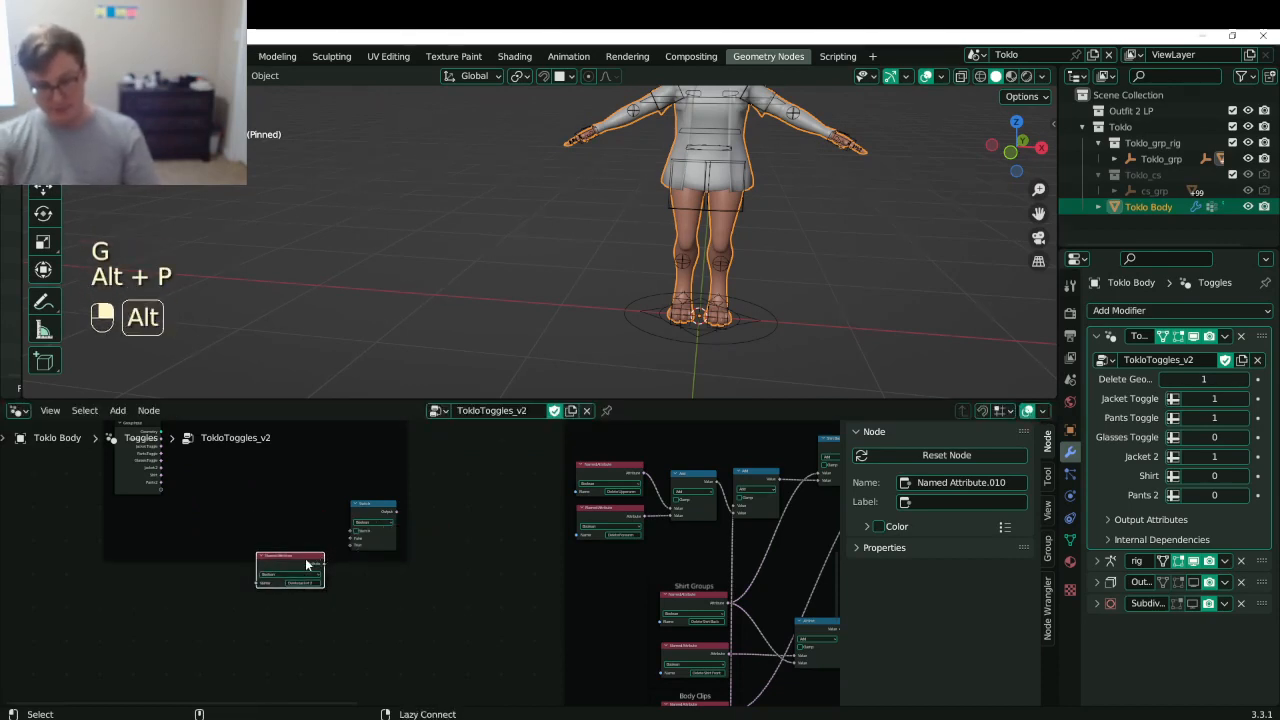
- Move the detached Delete Jacket 2 node between the Delete Forearm node and the Shirt Groups nodes
key("g")
left_click(705, 543)
middle_click_drag(722, 551, 499, 531)
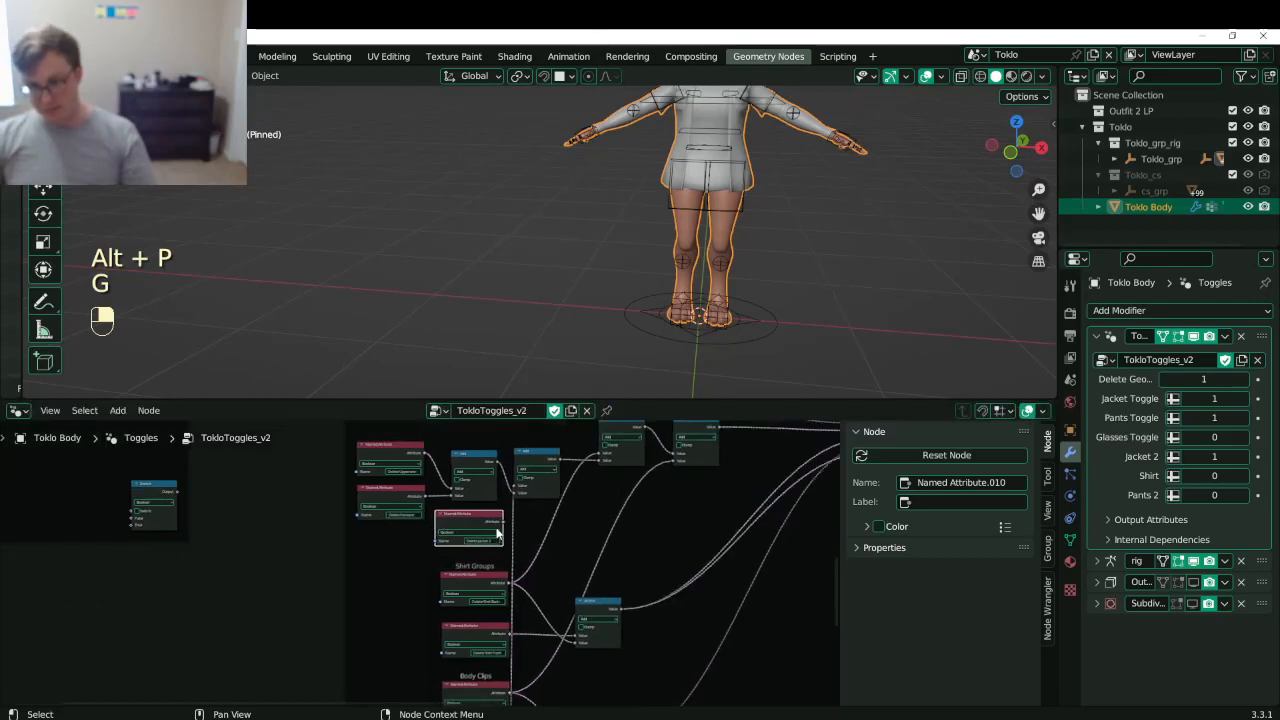
- Insert a Math node set to Add on the link from All Shirt to the Switcher's State 01
scroll(592, 514, "up", 5)
middle_click_drag(610, 522, 400, 570)
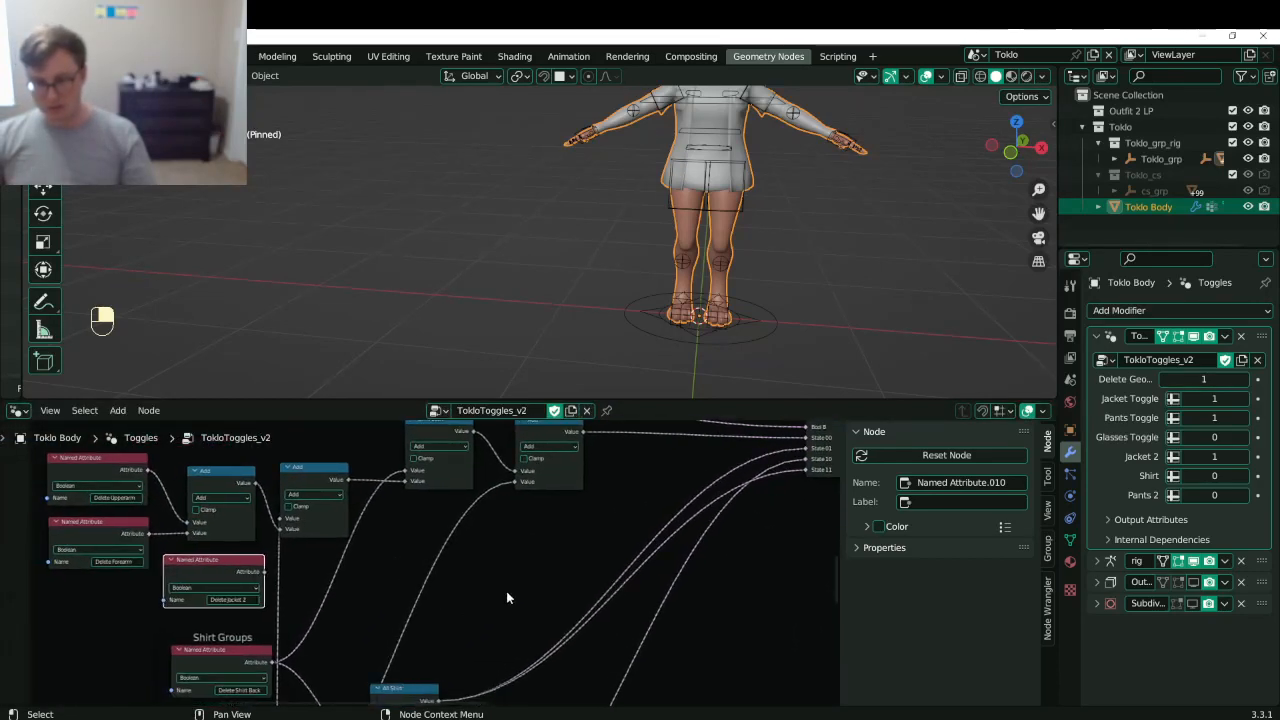
left_click(508, 595)
key("shift+a")
type("sadd")
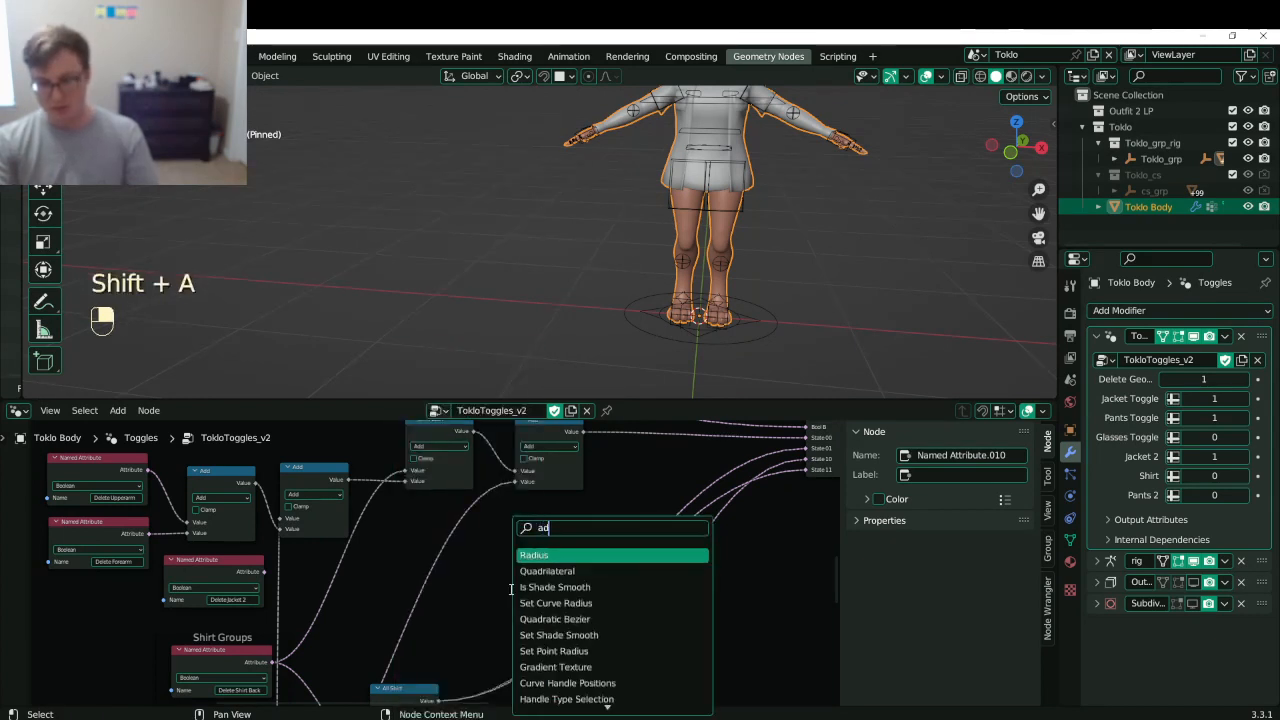
key("BackSpace")
key("BackSpace")
key("BackSpace")
type("mat")
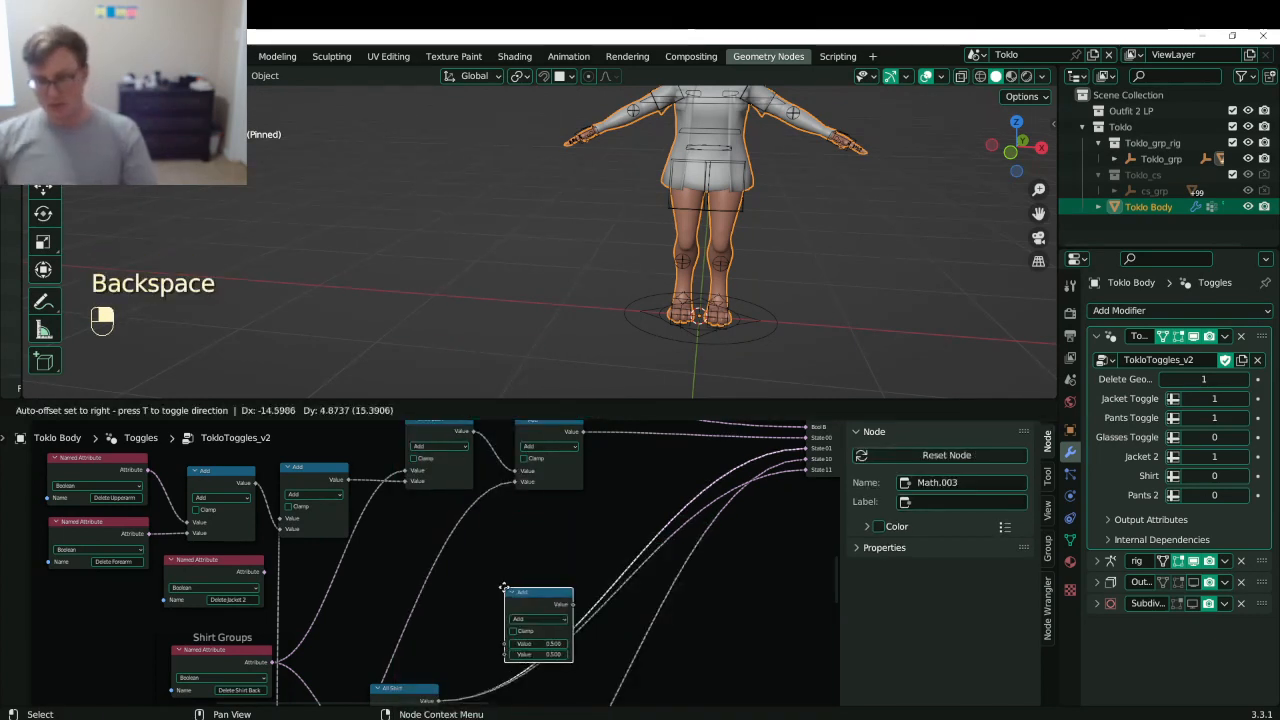
left_click(548, 551)
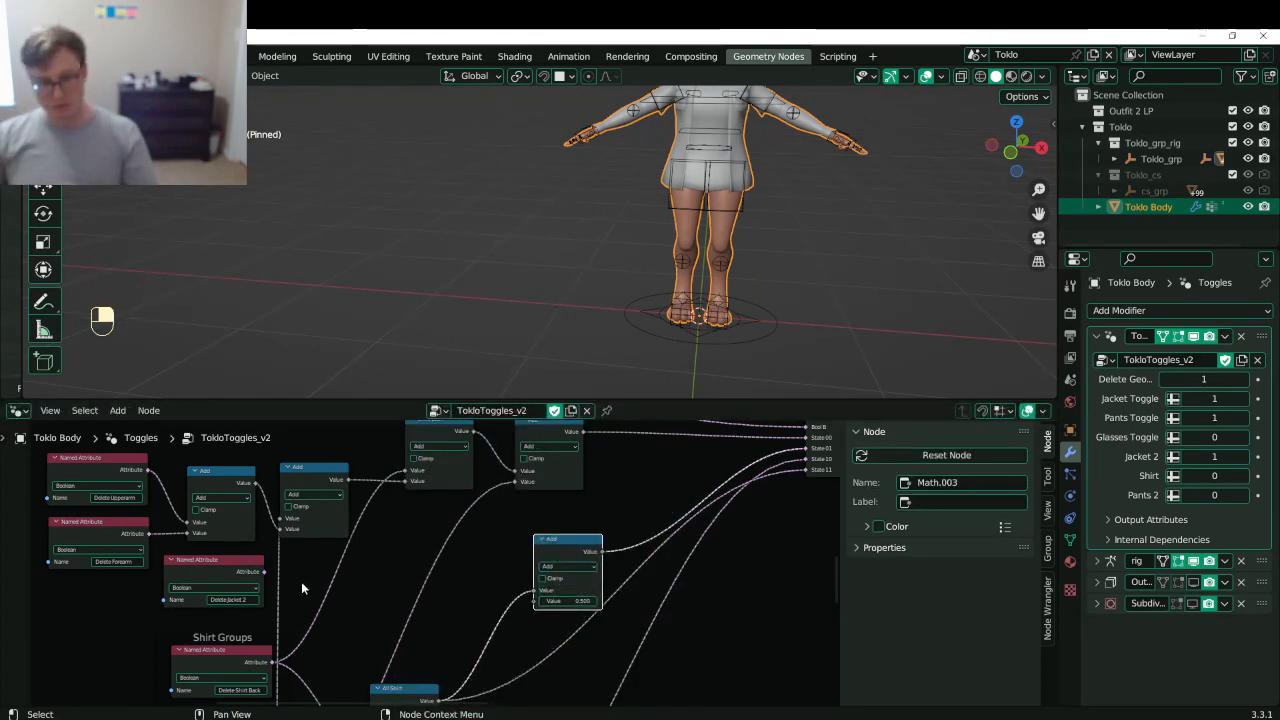
- Connect Delete Jacket 2 to the second value of the Add node after All Shirt and save the file
left_click_drag(265, 571, 540, 600)
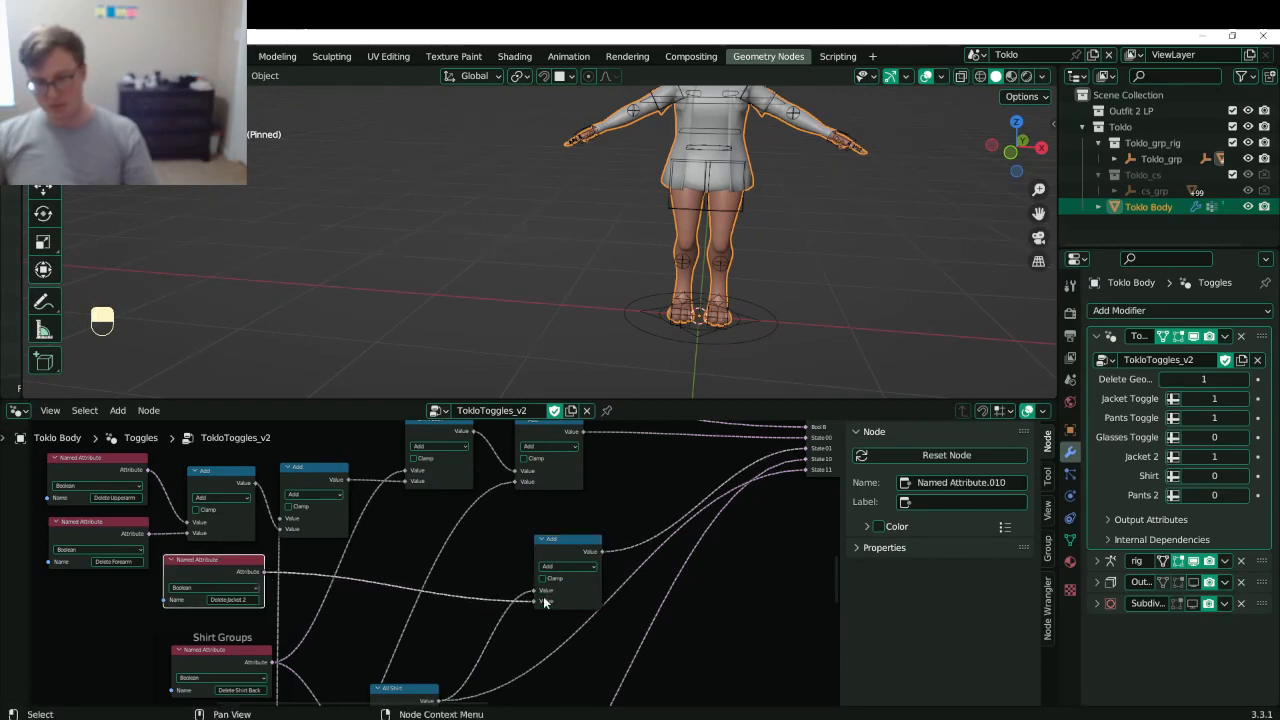
scroll(712, 260, "up", 6)
key("ctrl+s")
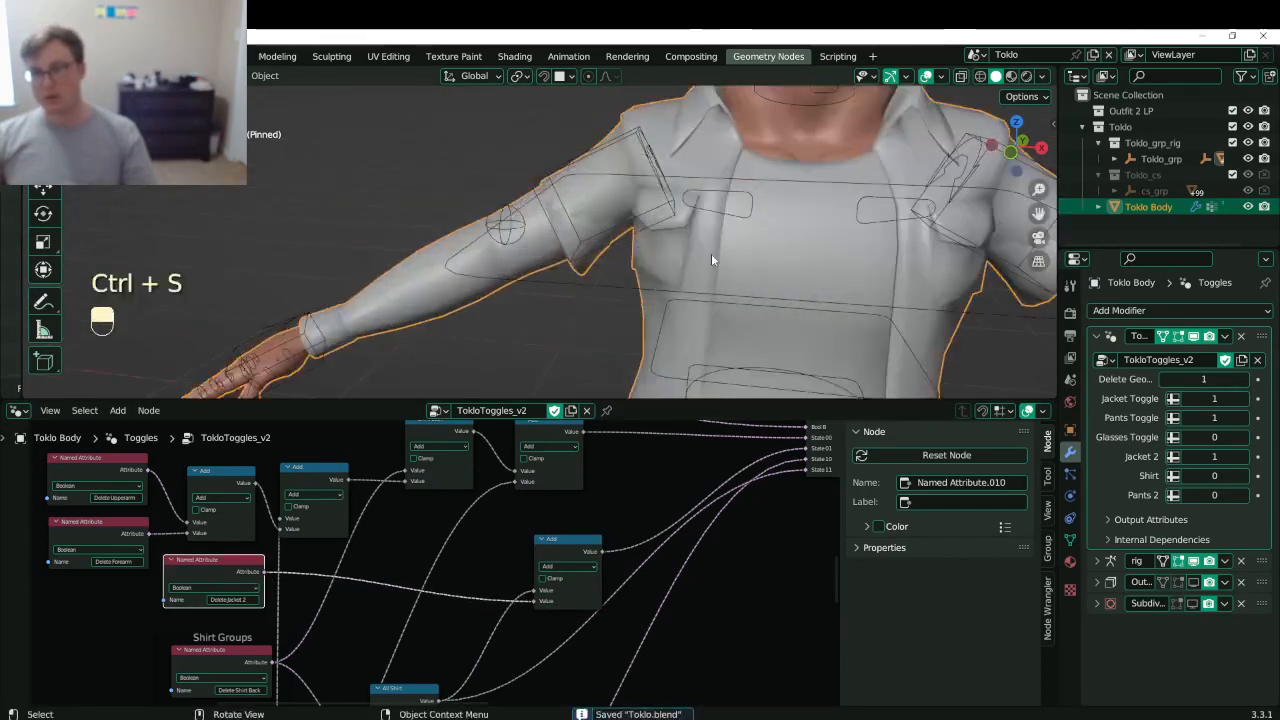
- Place the Delete Jacket 2 node right beside the Add node it feeds, shift both slightly and save the file
middle_click_drag(572, 536, 498, 497)
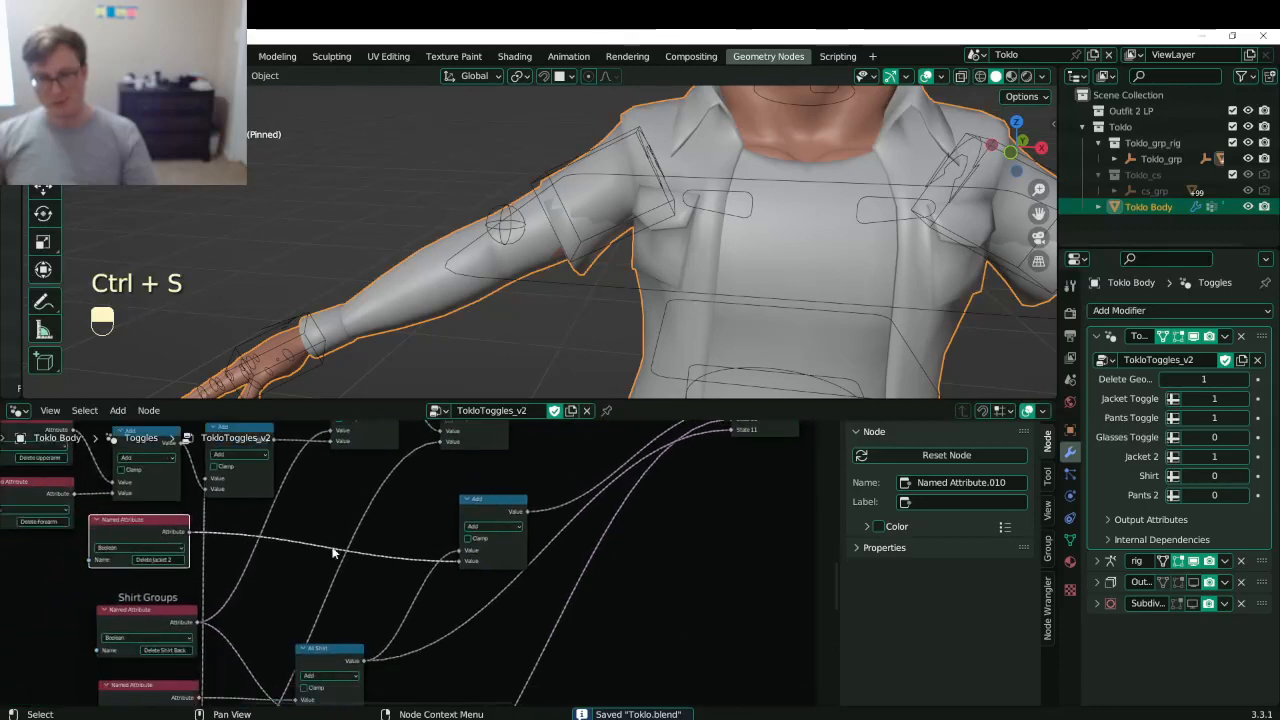
middle_click_drag(335, 546, 373, 529)
middle_click_drag(512, 522, 504, 469)
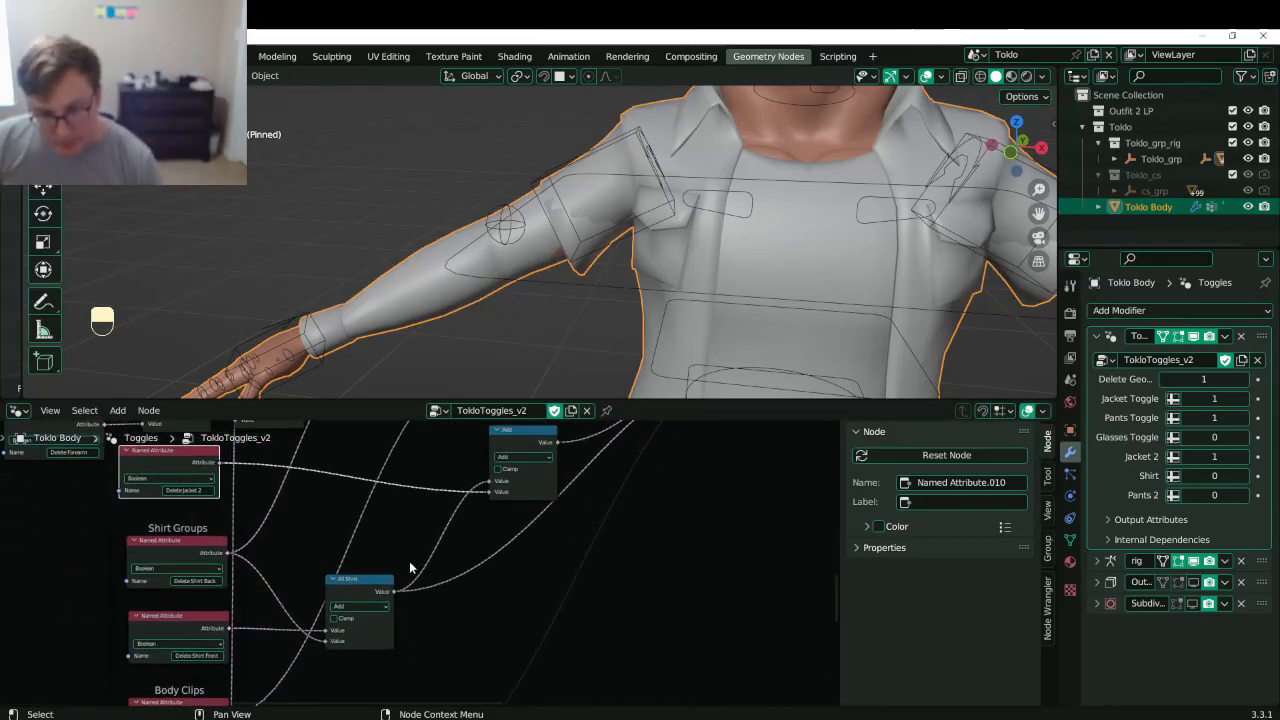
middle_click_drag(466, 561, 292, 710)
middle_click_drag(508, 551, 645, 480)
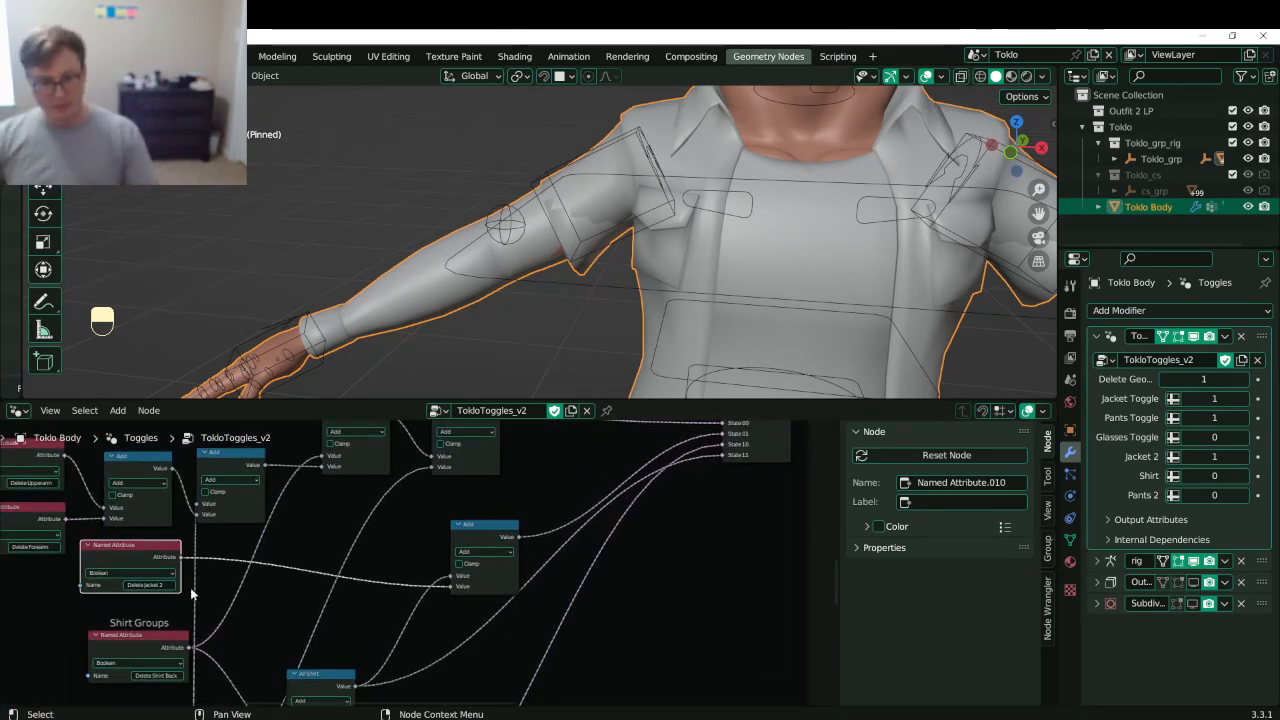
key("g")
left_click(393, 556)
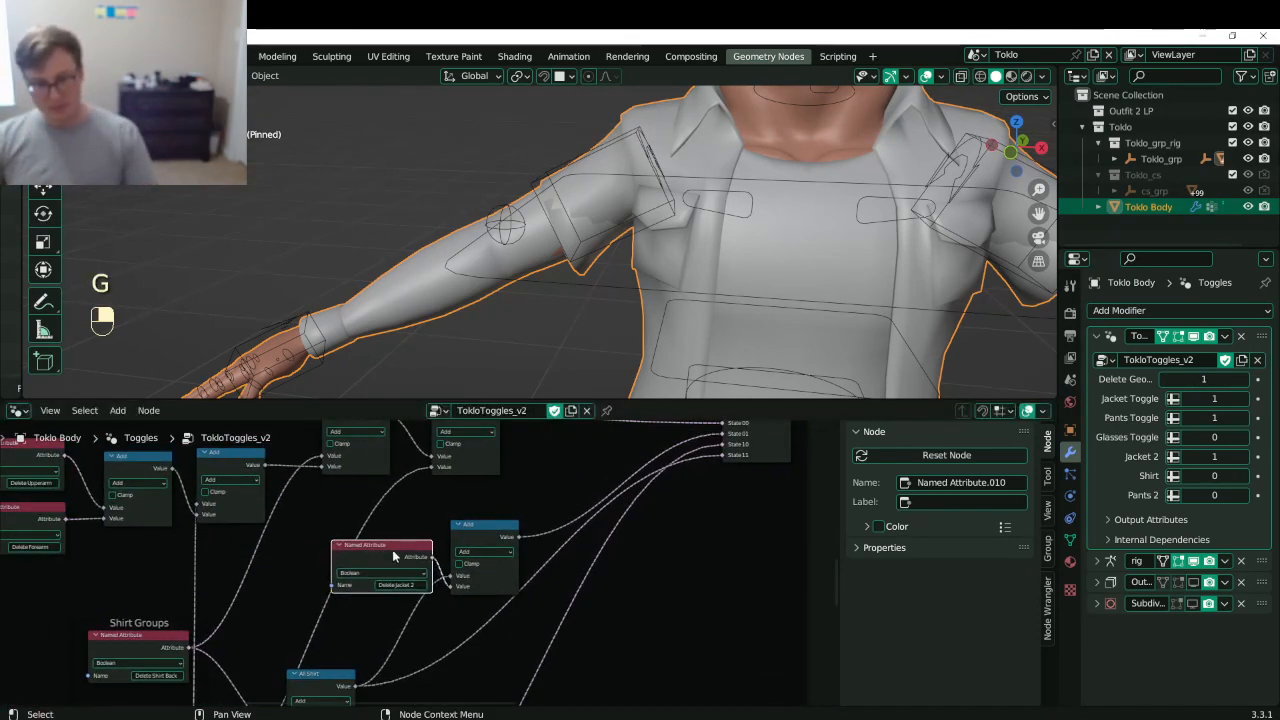
left_click(464, 528, "shift")
key("g")
left_click(458, 525)
key("ctrl+s")
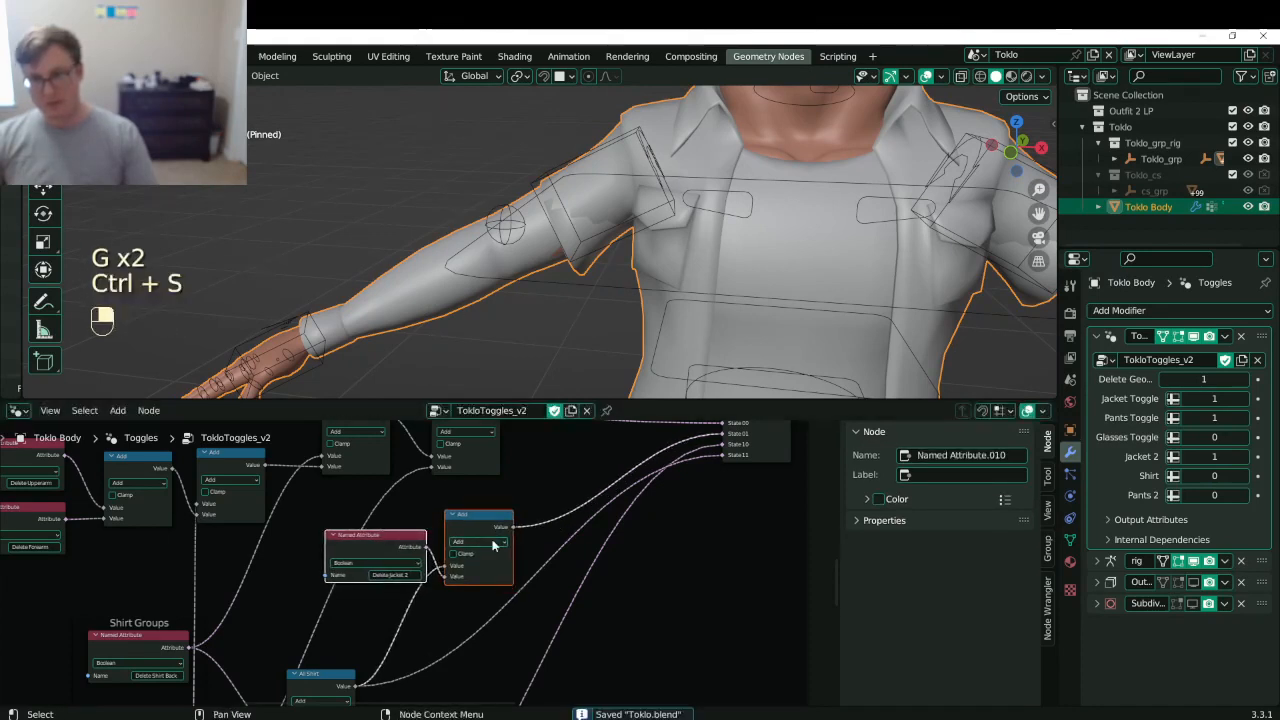
- Dissolve the Add node joining All Shirt and Delete Jacket 2, keeping the link from All Shirt to State 01
scroll(629, 240, "down", 5)
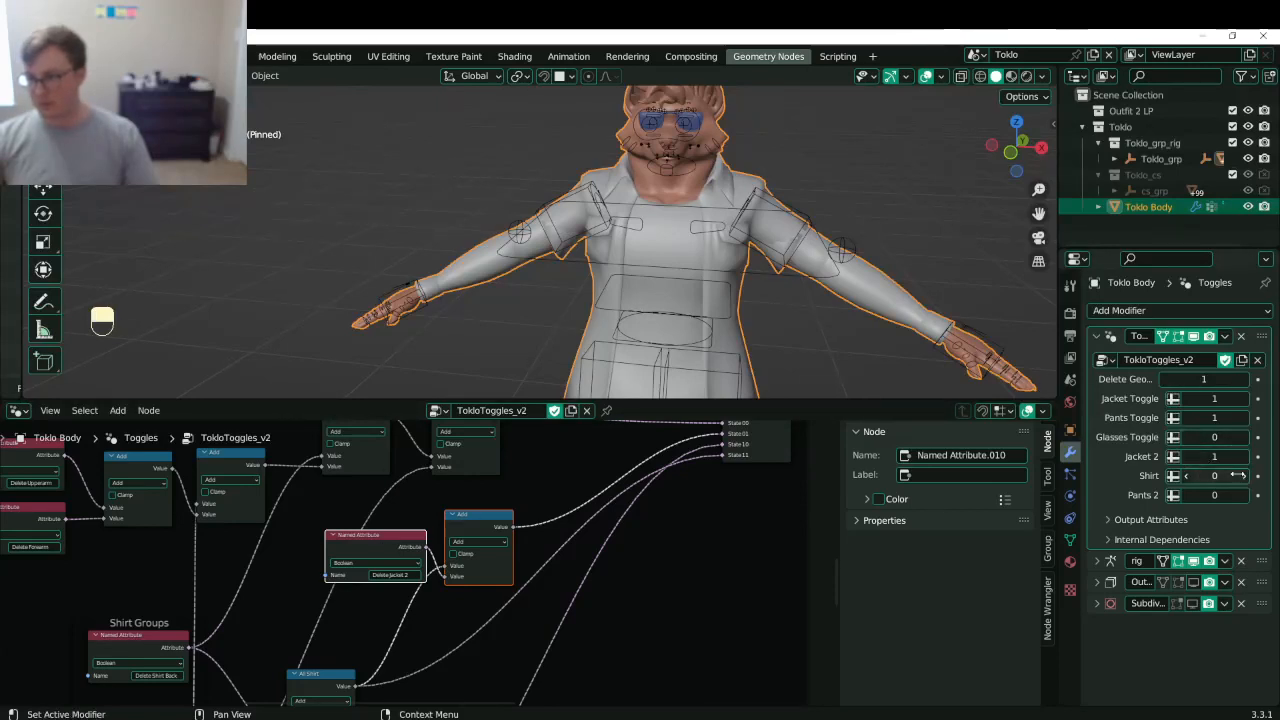
middle_click_drag(489, 539, 488, 542)
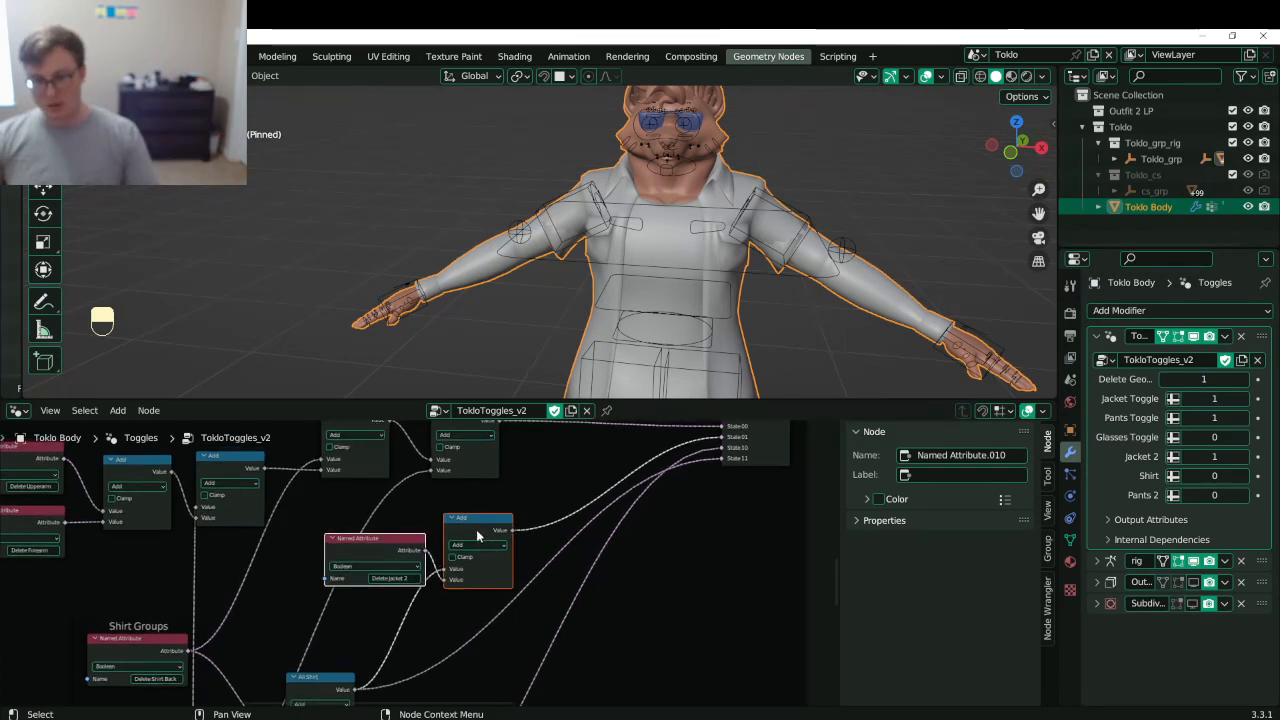
left_click(478, 530)
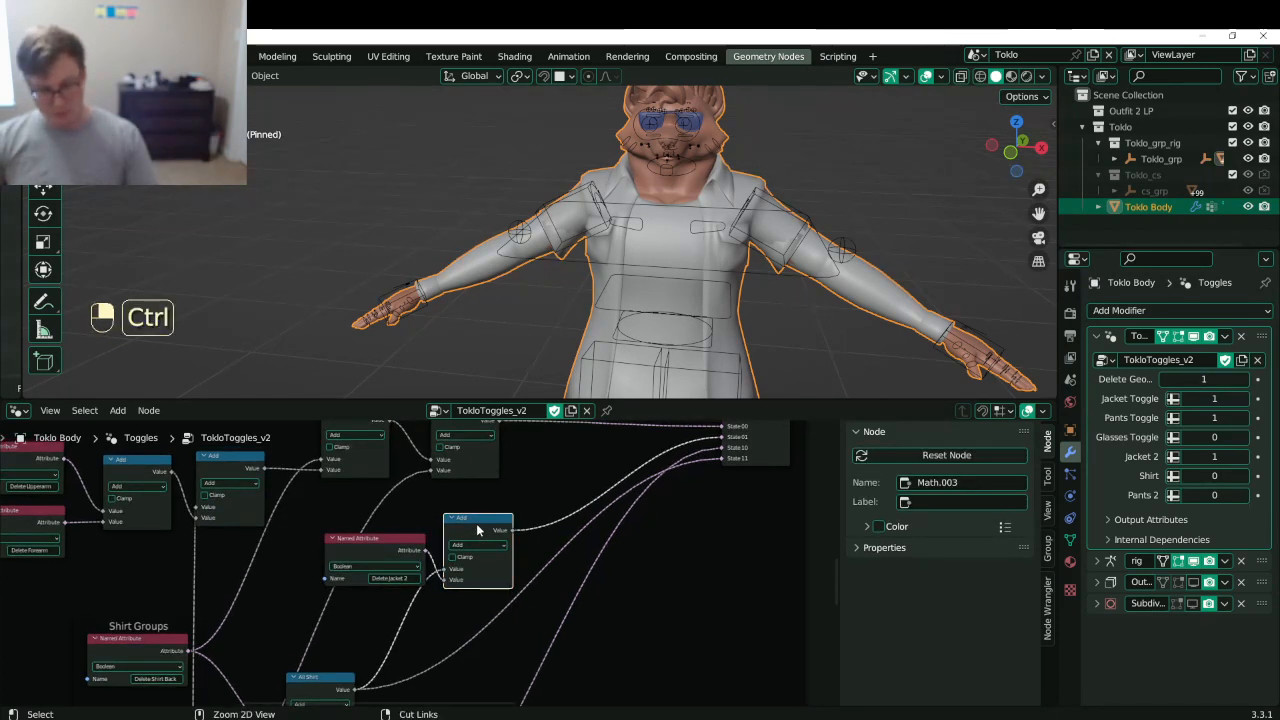
key("ctrl+x")
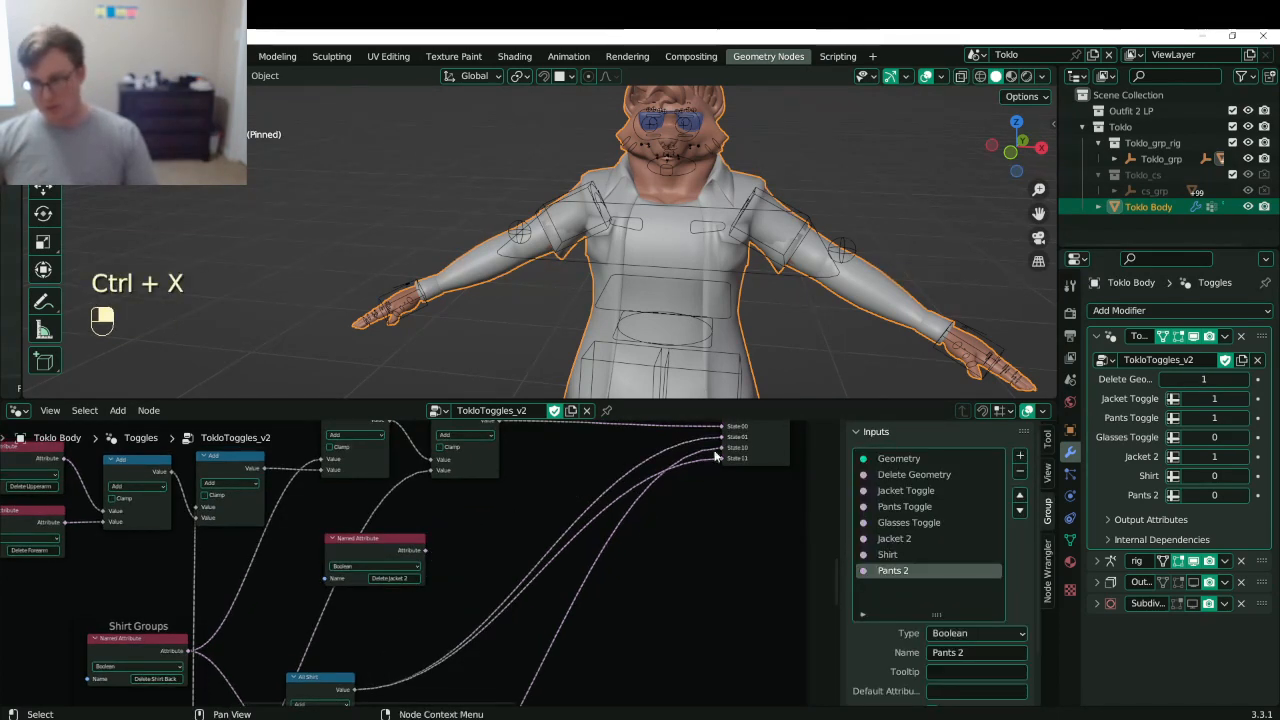
- Move the Delete Jacket 2 node back to the free space above the Shirt Groups nodes
middle_click_drag(554, 566, 547, 529)
left_click(366, 523)
key("g")
left_click(553, 614)
middle_click_drag(529, 655, 660, 662)
key("ctrl+z")
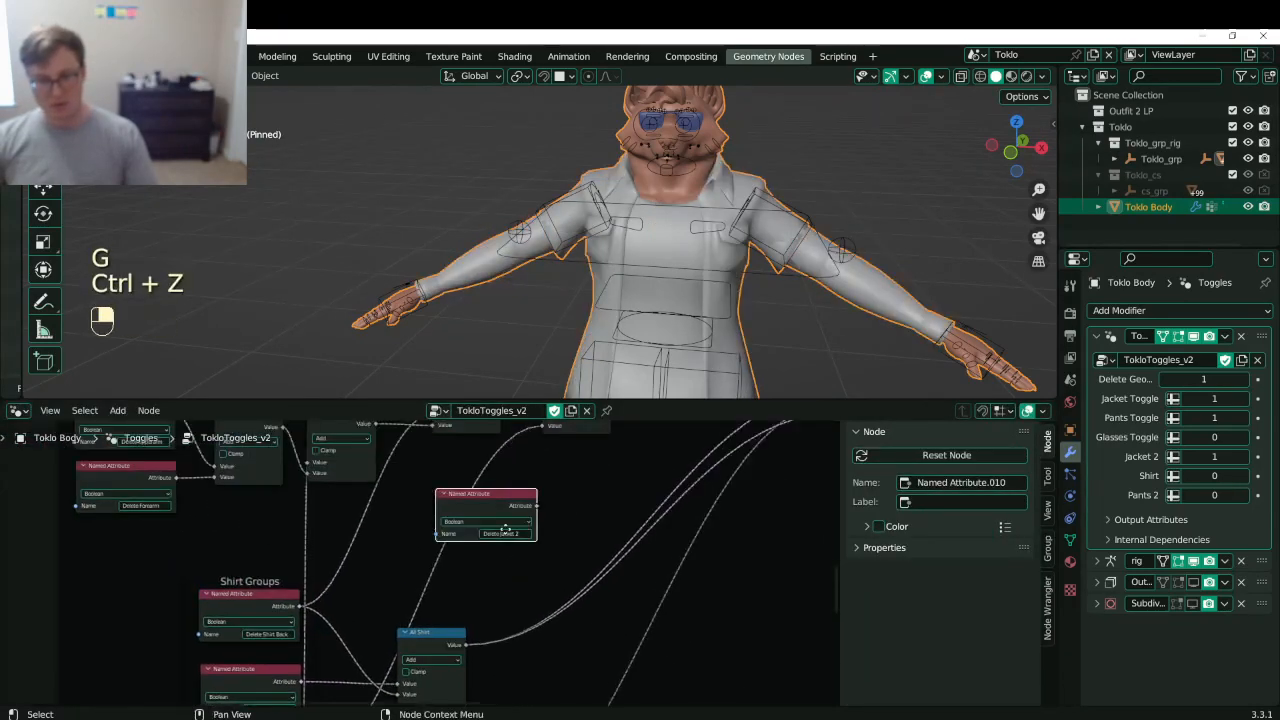
key("g")
left_click(277, 539)
- Insert a Math node set to Add on the link running from the Body Clips Add node to the Switcher
key("shift+a")
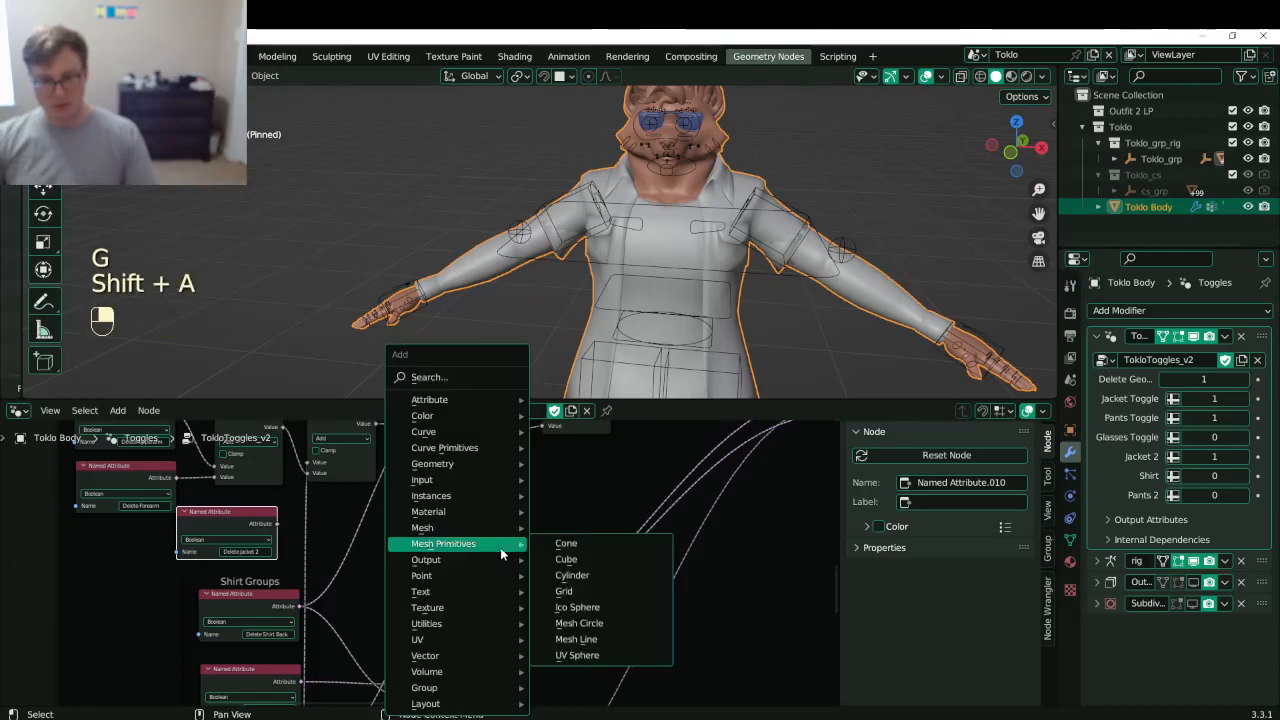
type("s")
type("math")
key("Return")
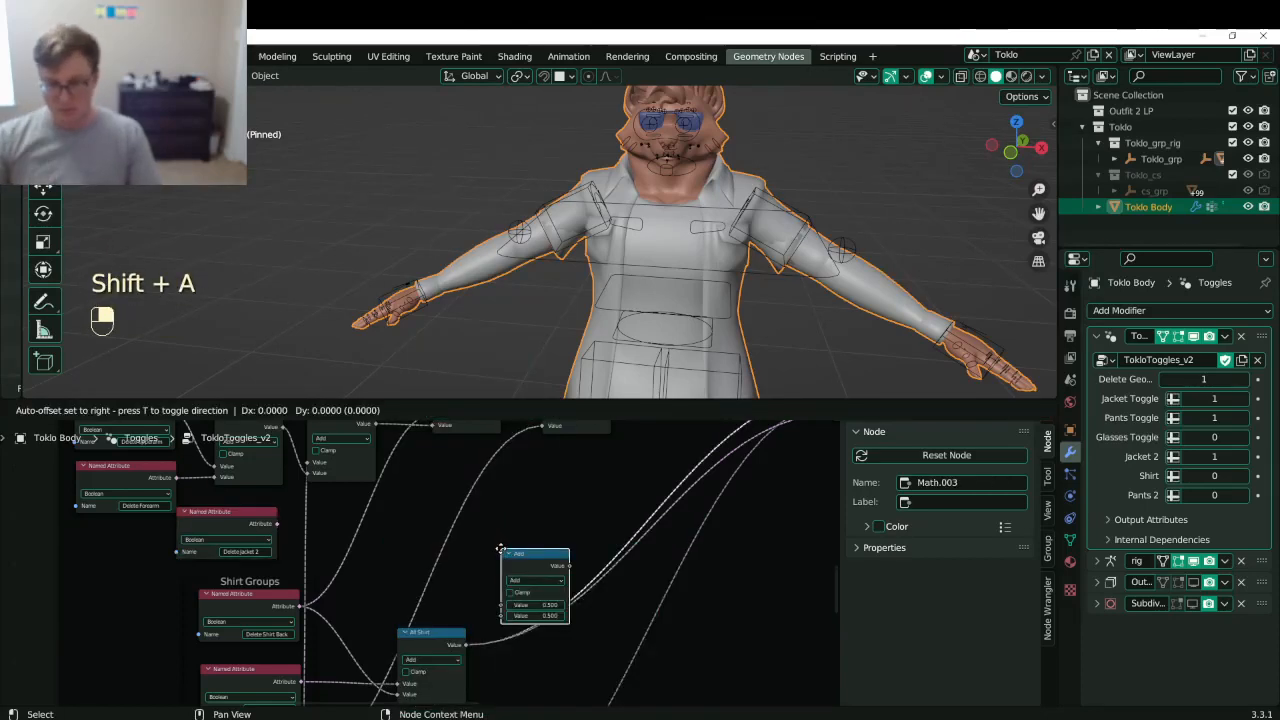
left_click(640, 640)
scroll(380, 476, "down", 2)
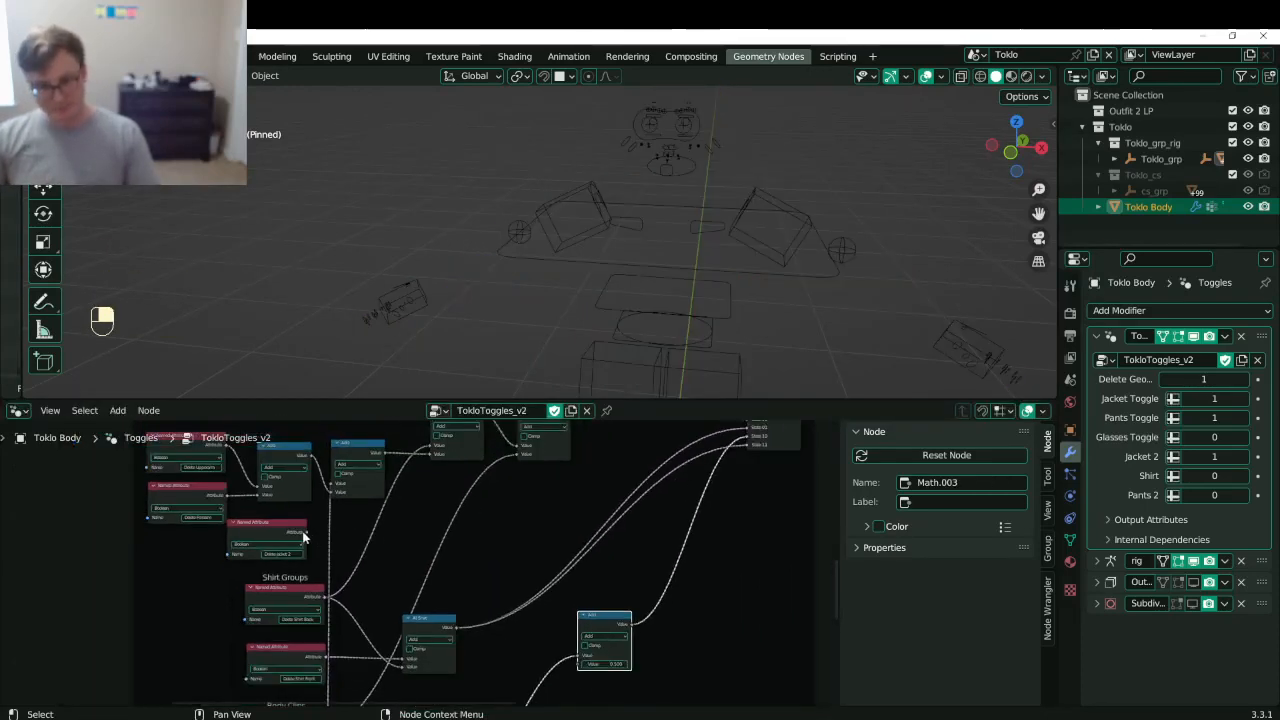
- Connect Delete Jacket 2 to the second value of the Add node on the Body Clips link and save the file
left_click_drag(305, 538, 571, 663)
middle_click_drag(486, 610, 407, 544)
key("ctrl+s")
- Test the Jacket 2 toggle by switching it between 0 and 1, leave it at 1, and set the Shirt toggle to 1
mouse_move(742, 274)
middle_mouse_down()
mouse_move(728, 242)
mouse_move(740, 250)
middle_mouse_up()
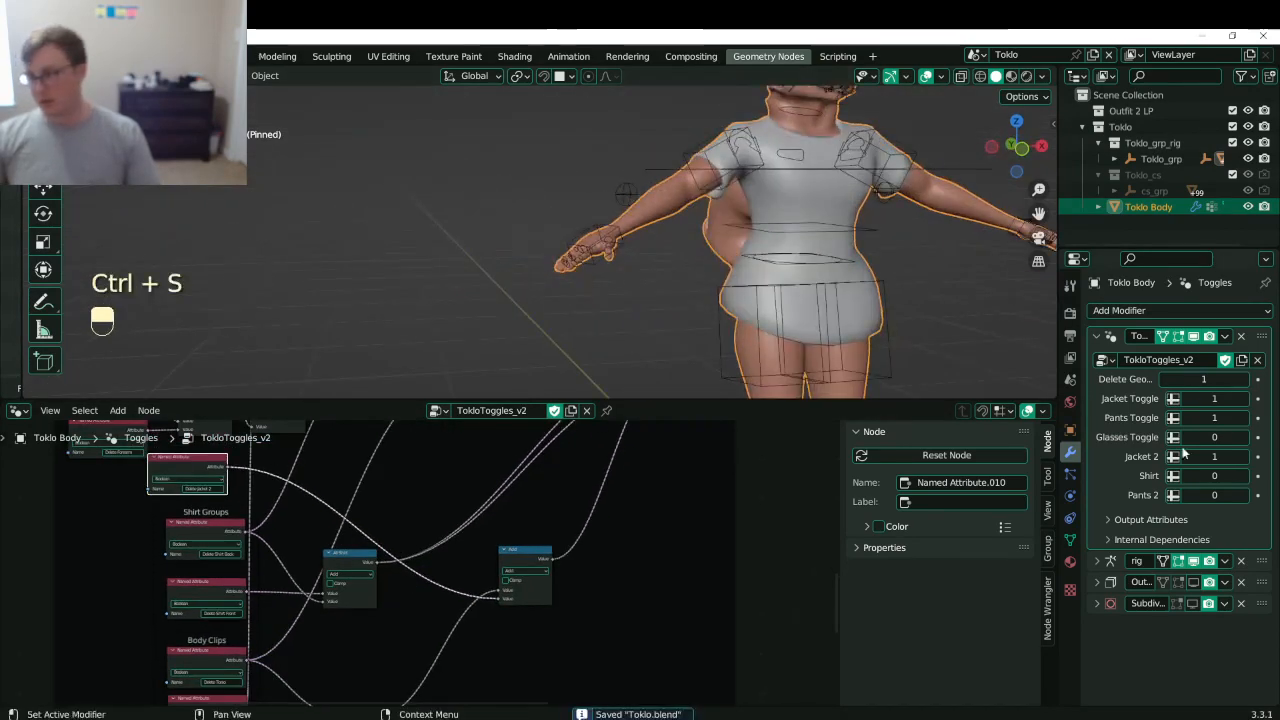
left_click(1187, 458)
middle_click_drag(860, 262, 608, 360, "shift")
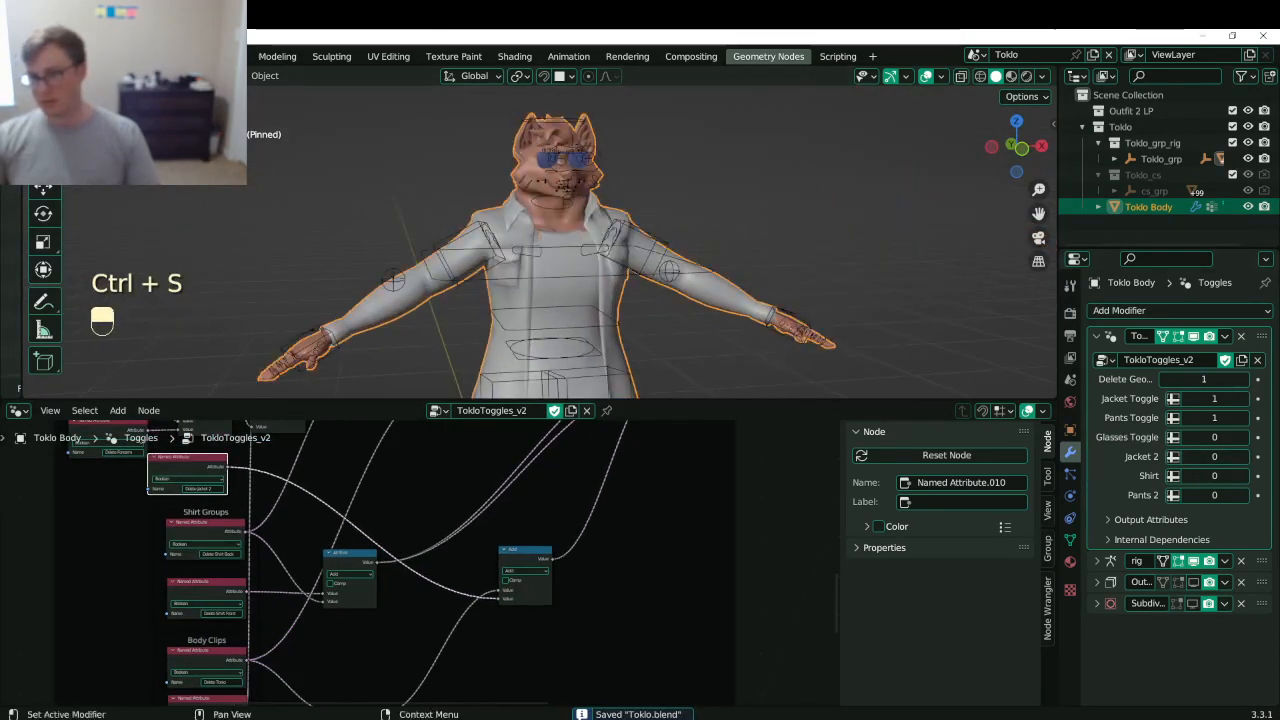
left_click(1244, 457)
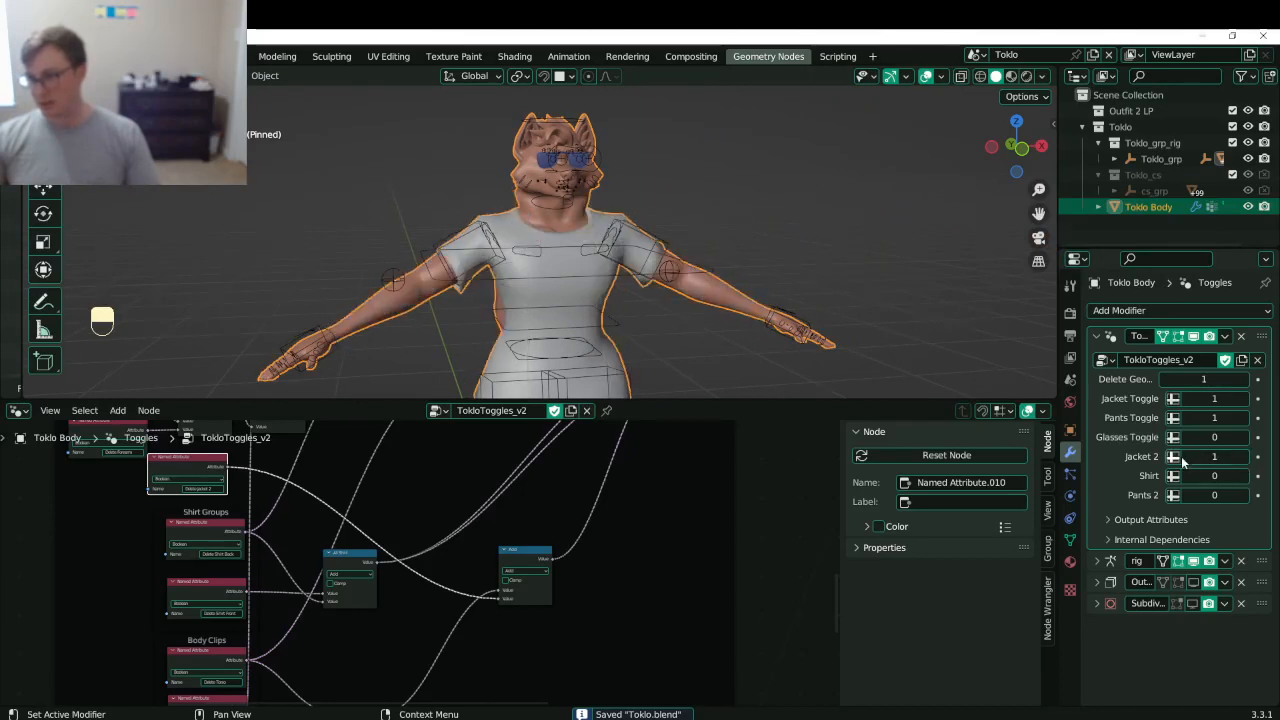
left_click(1185, 457)
left_click(1244, 459)
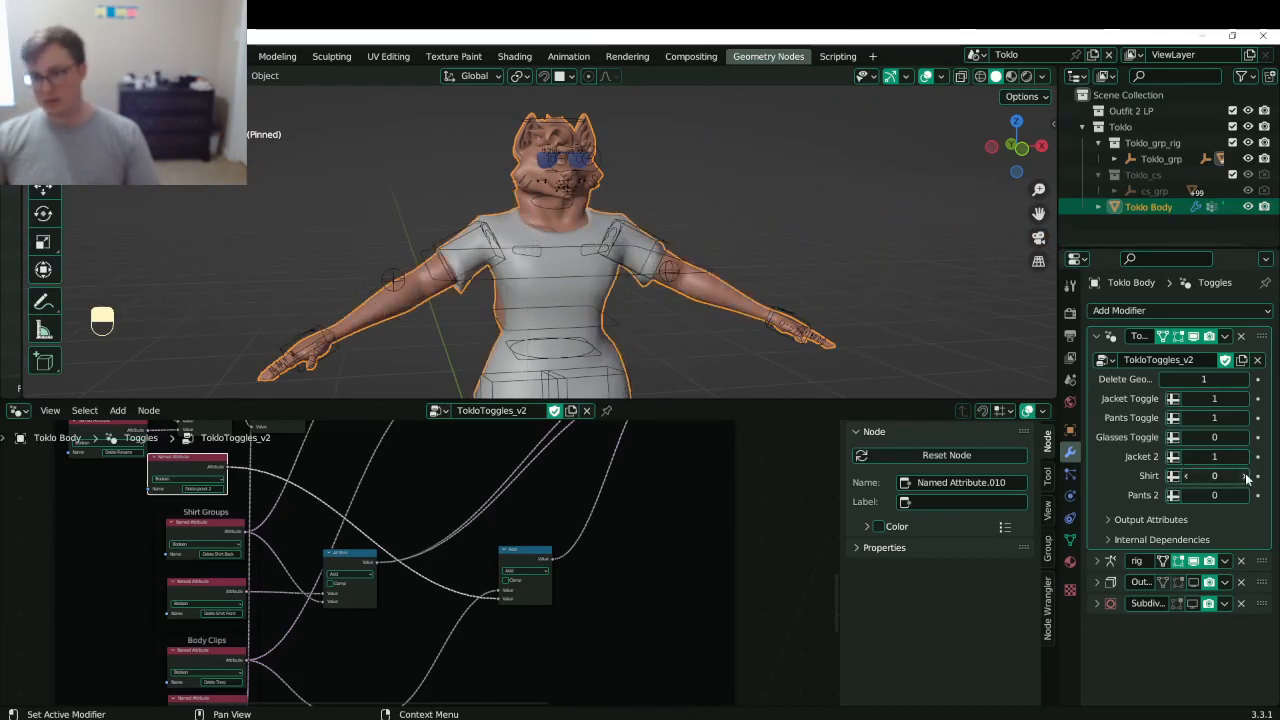
left_click(1245, 477)
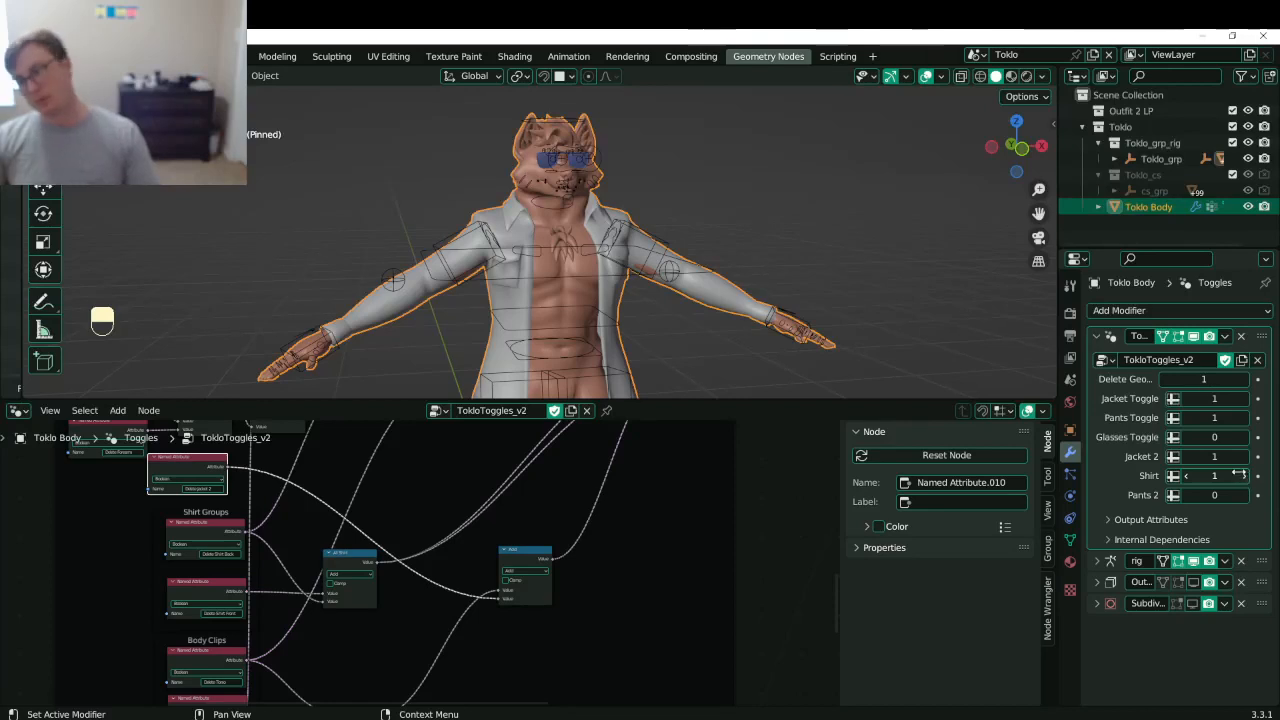
middle_click_drag(559, 537, 588, 423)
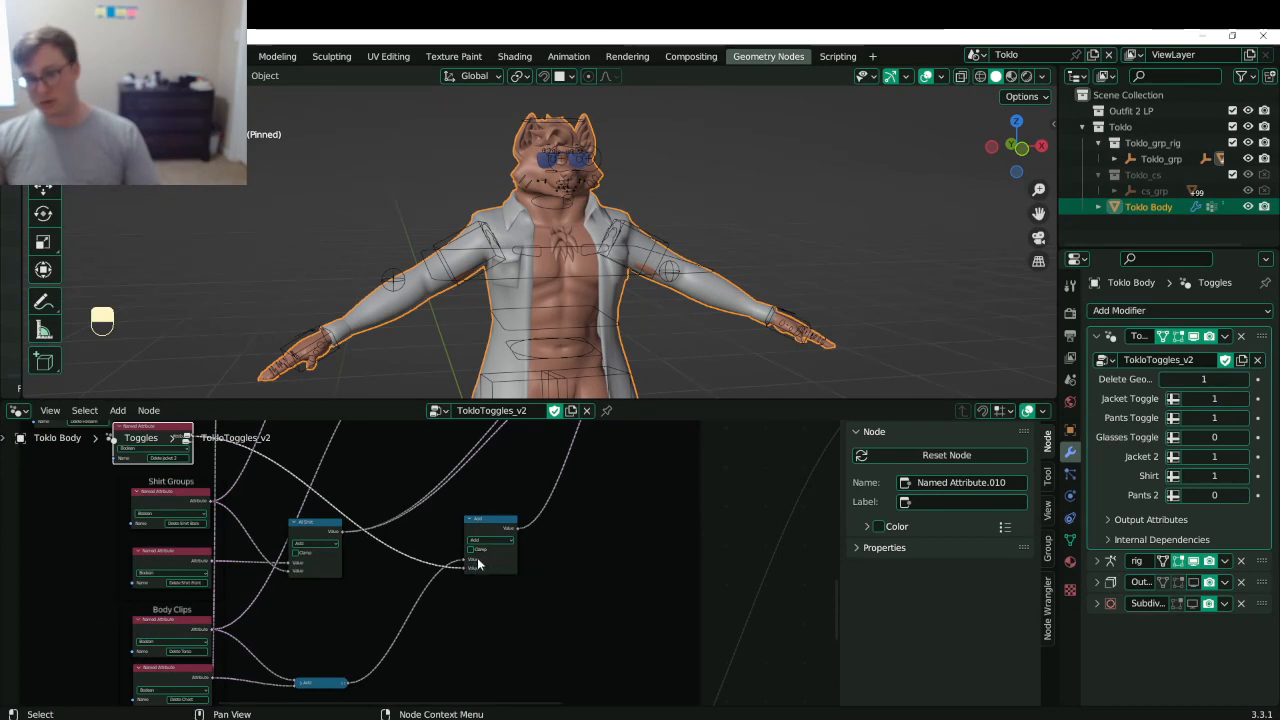
- Duplicate the Add node and insert the copy on the link running from the combined shirt Add node to the Switcher
middle_click_drag(477, 557, 580, 590)
left_click(628, 536)
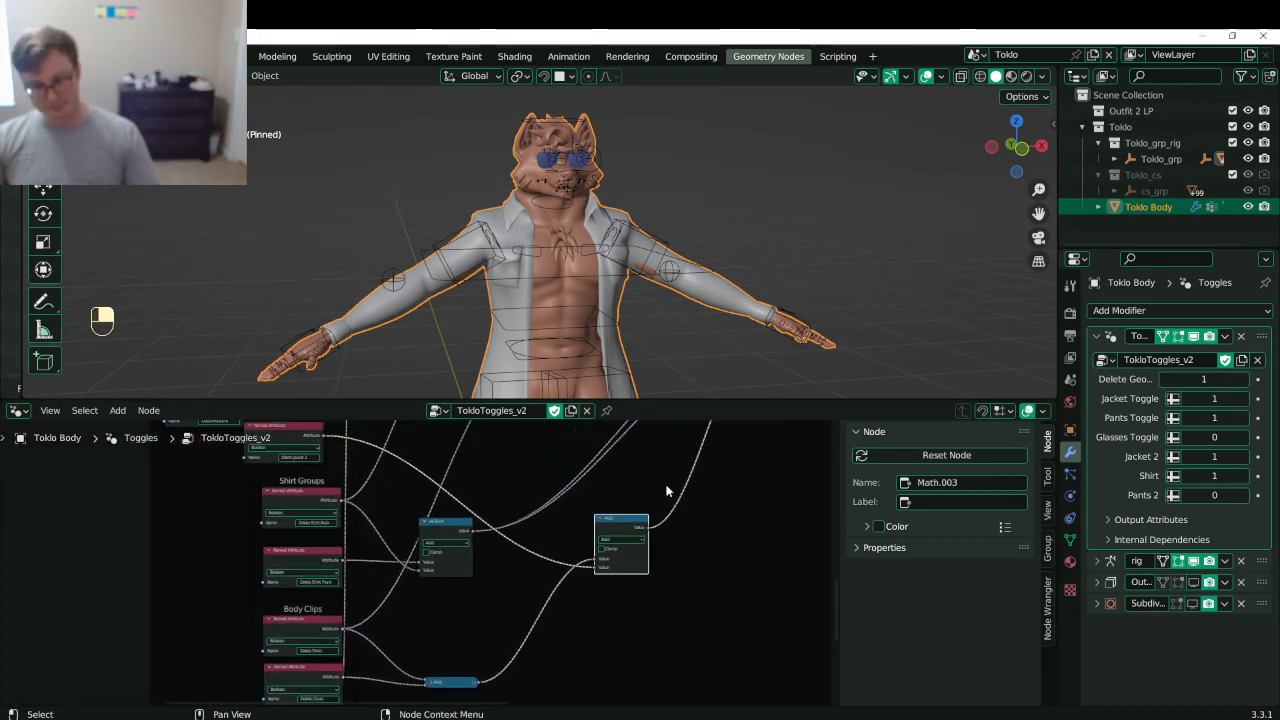
middle_click_drag(628, 536, 548, 628)
key("shift+d")
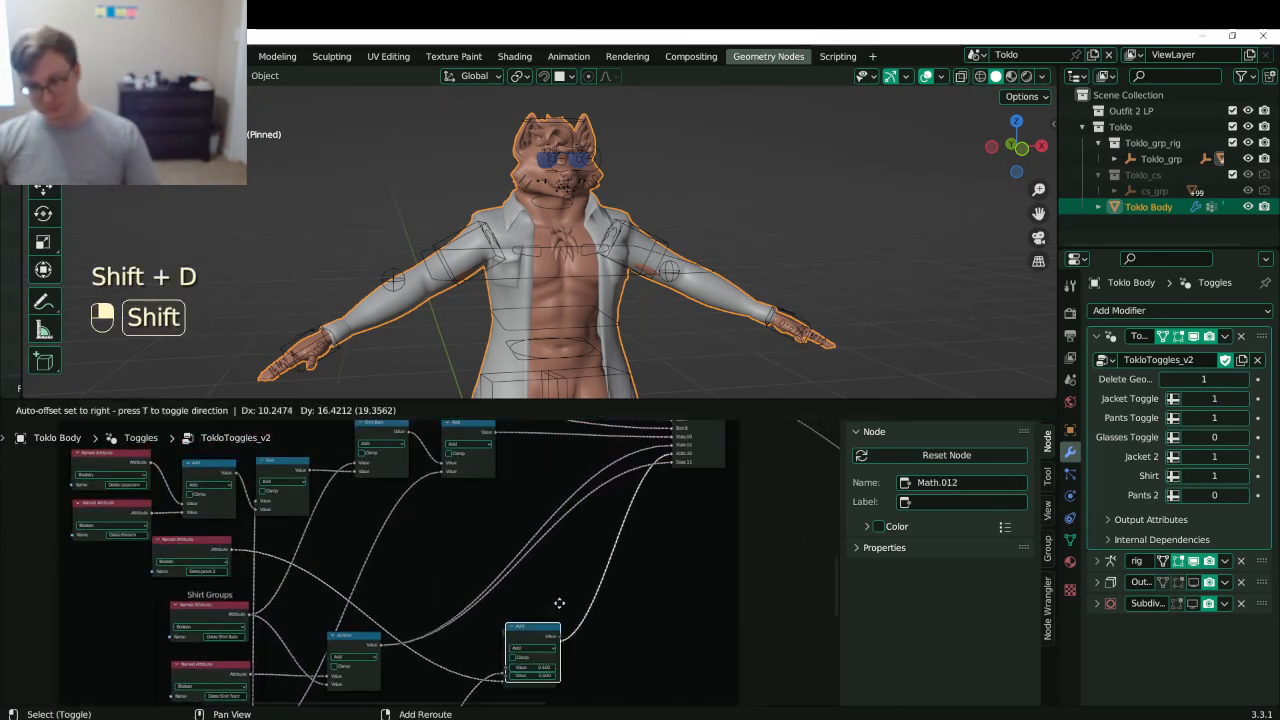
left_click(580, 537)
key("g")
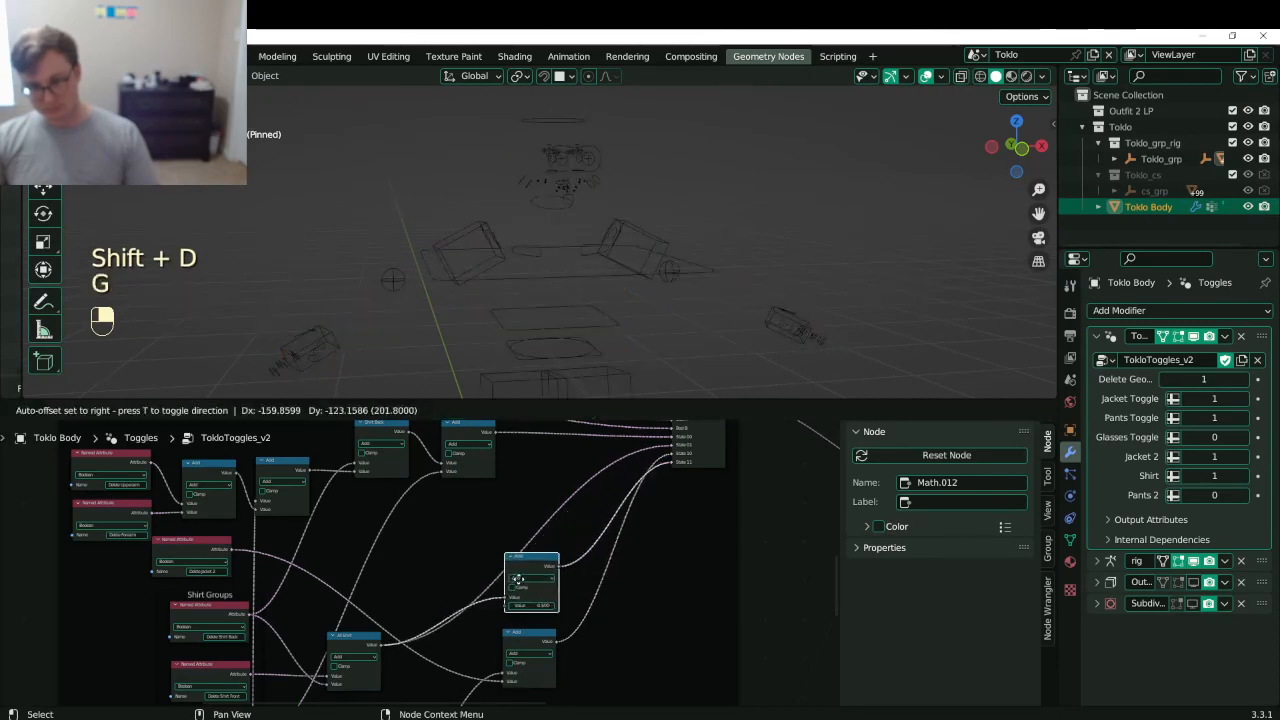
left_click(528, 581)
- Connect Delete Jacket 2 to the second value of the duplicated Add node and save the file
left_click_drag(233, 550, 446, 580)
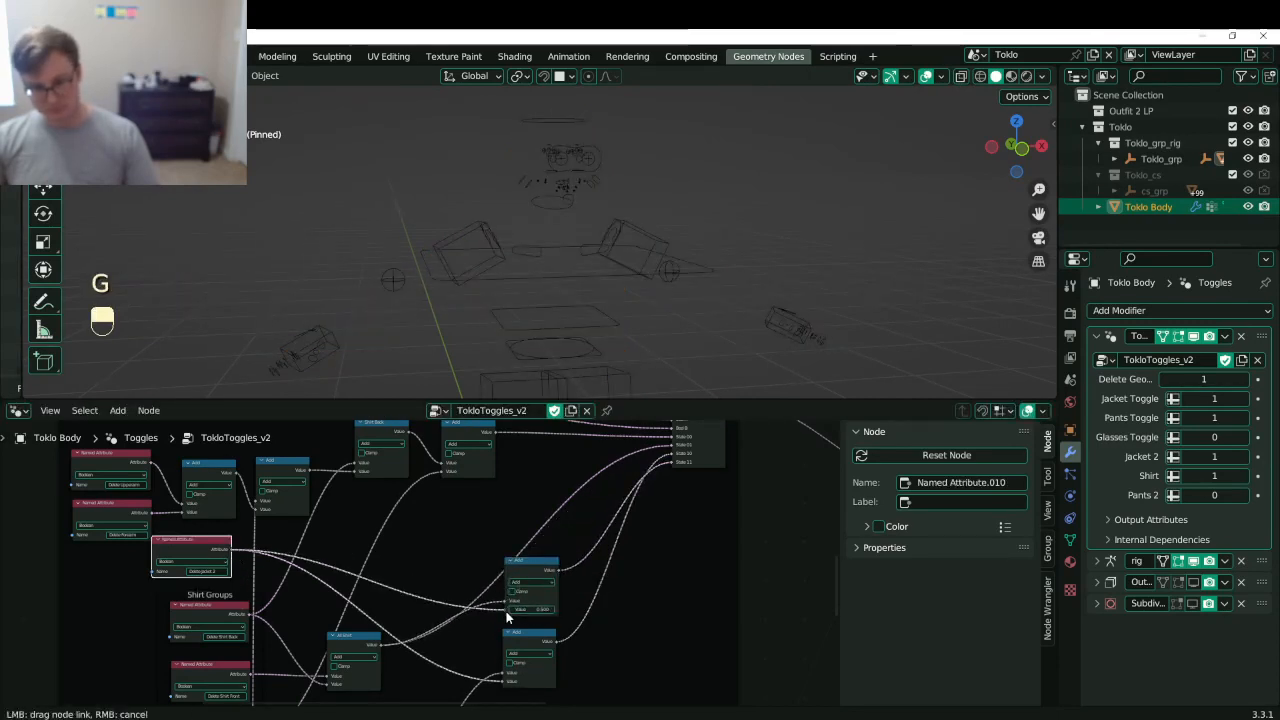
left_click_drag(507, 617, 507, 610)
key("ctrl+s")
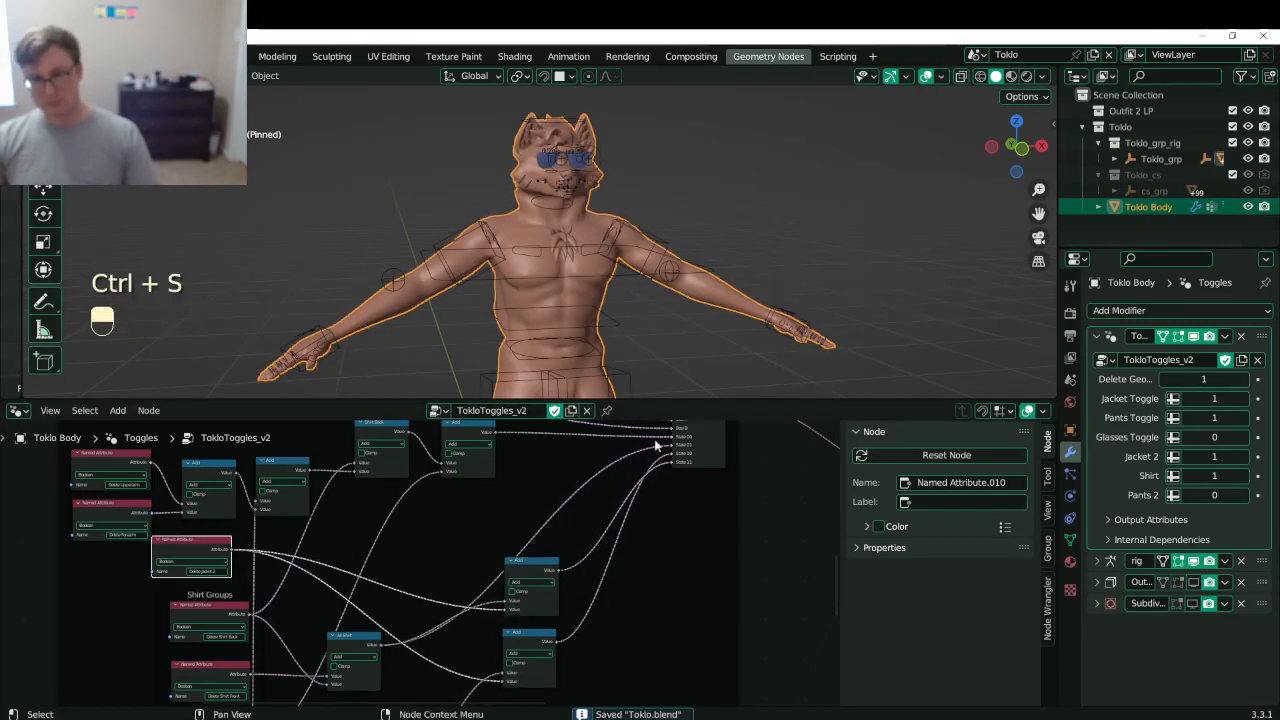
- Test the Jacket 2 and Shirt toggles in different 0 and 1 combinations, leave both at 0, and save the file
left_click(1185, 457)
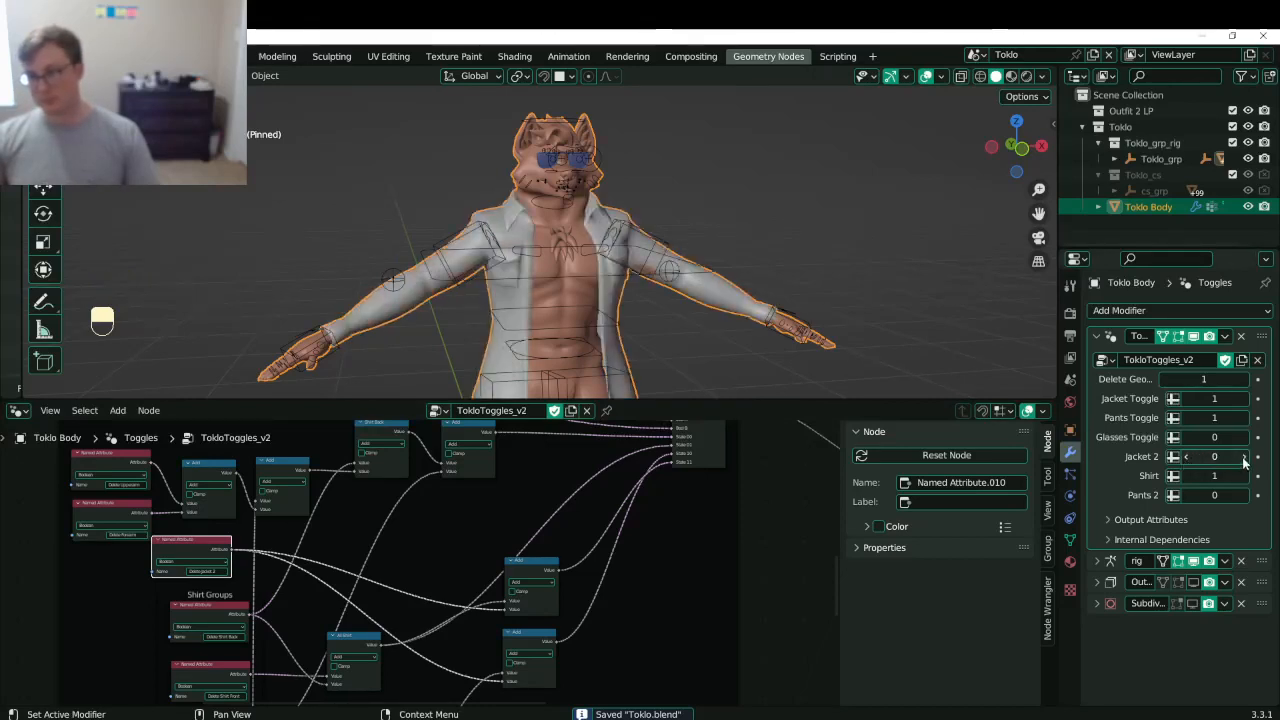
left_click(1189, 479)
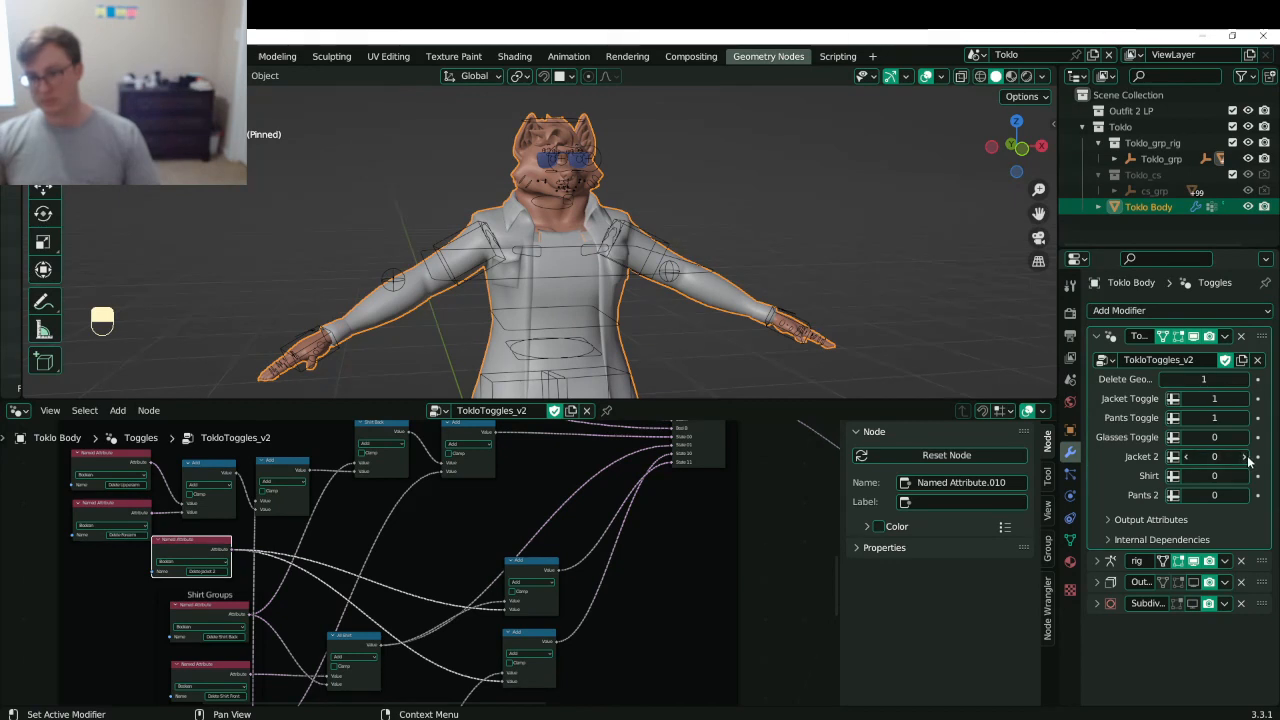
left_click(1246, 458)
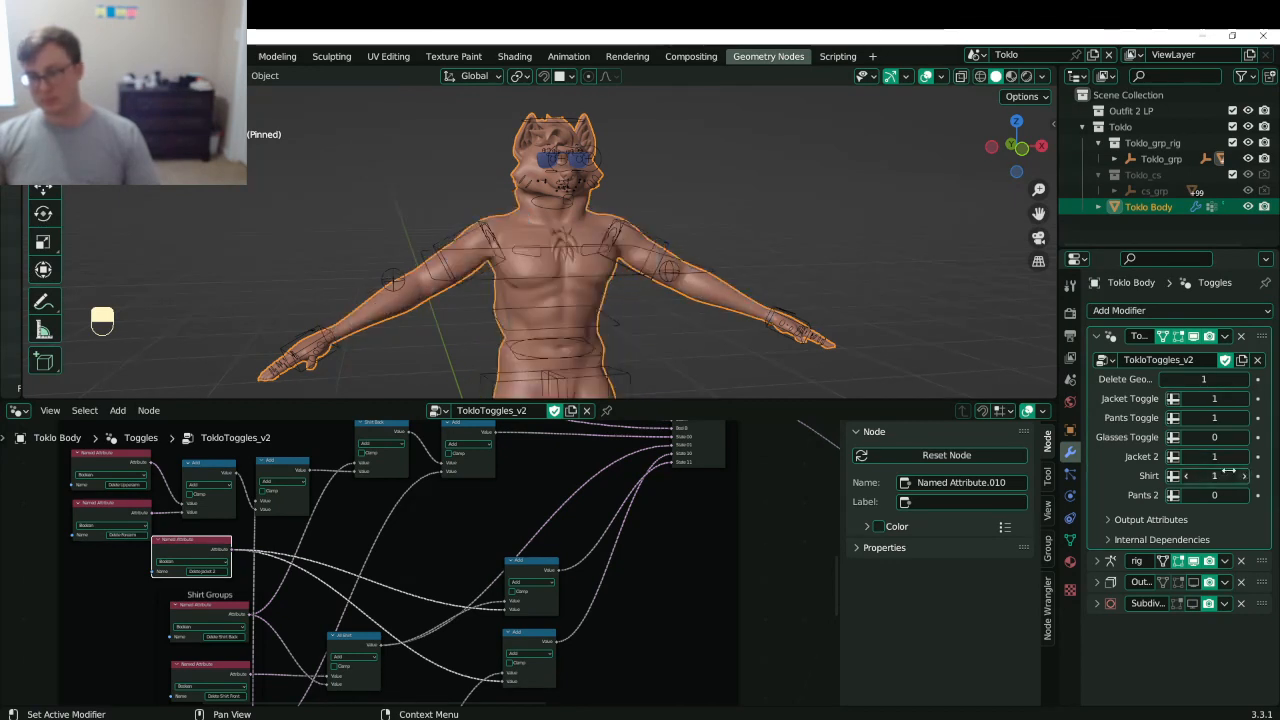
left_click(1188, 456)
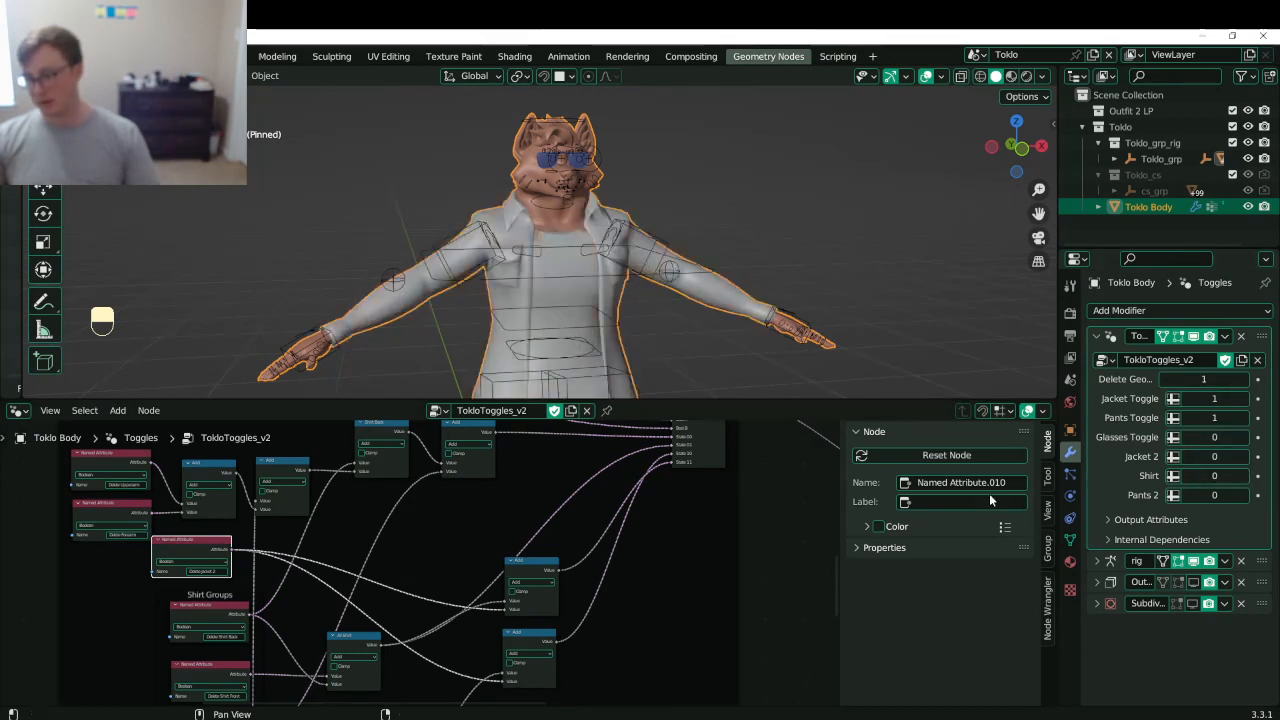
key("ctrl+s")
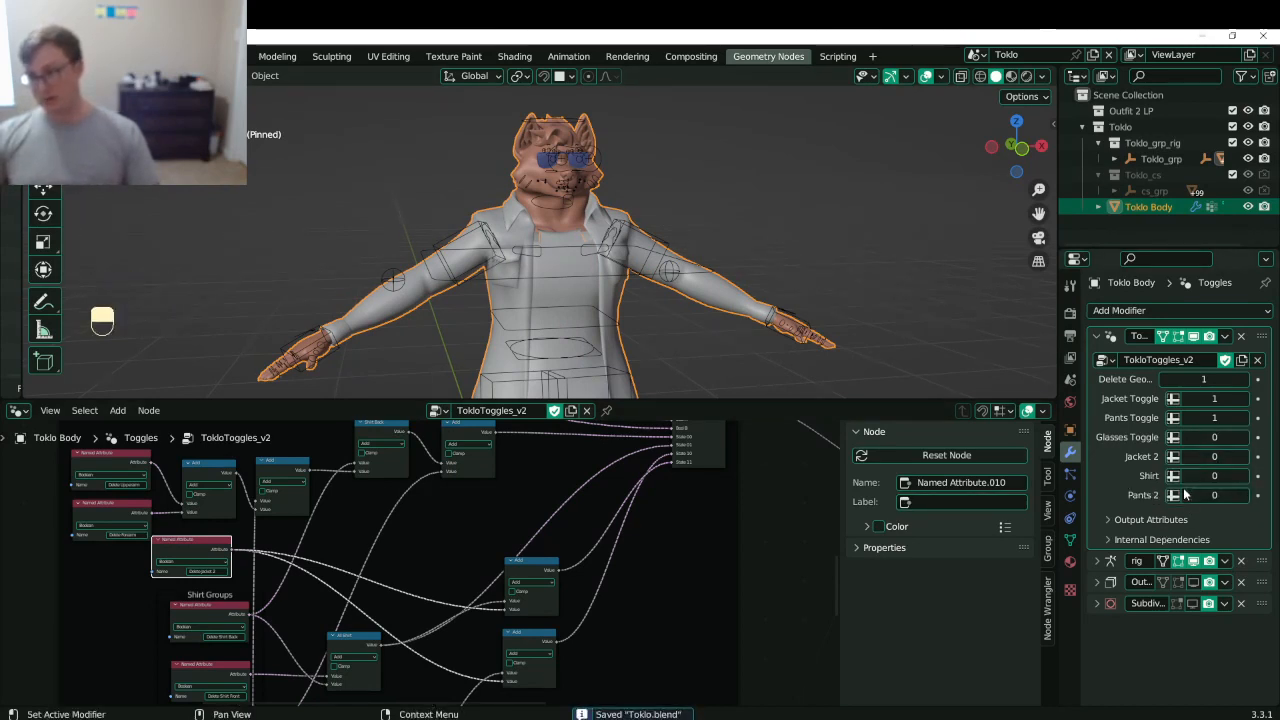
- Test the Pants 2 toggle on the legs by switching it between 0 and 1, and leave it at 1
middle_click_drag(689, 377, 682, 217, "shift")
left_click(1245, 495)
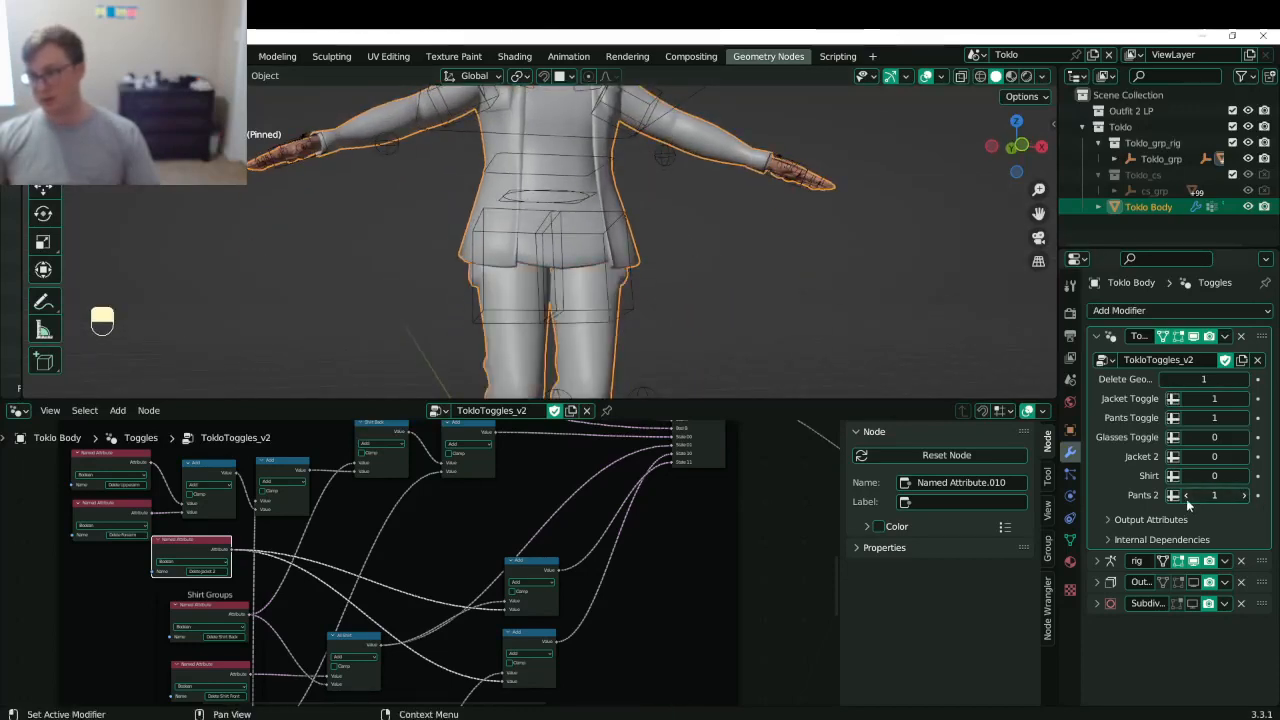
left_click(1188, 497)
left_click(1245, 495)
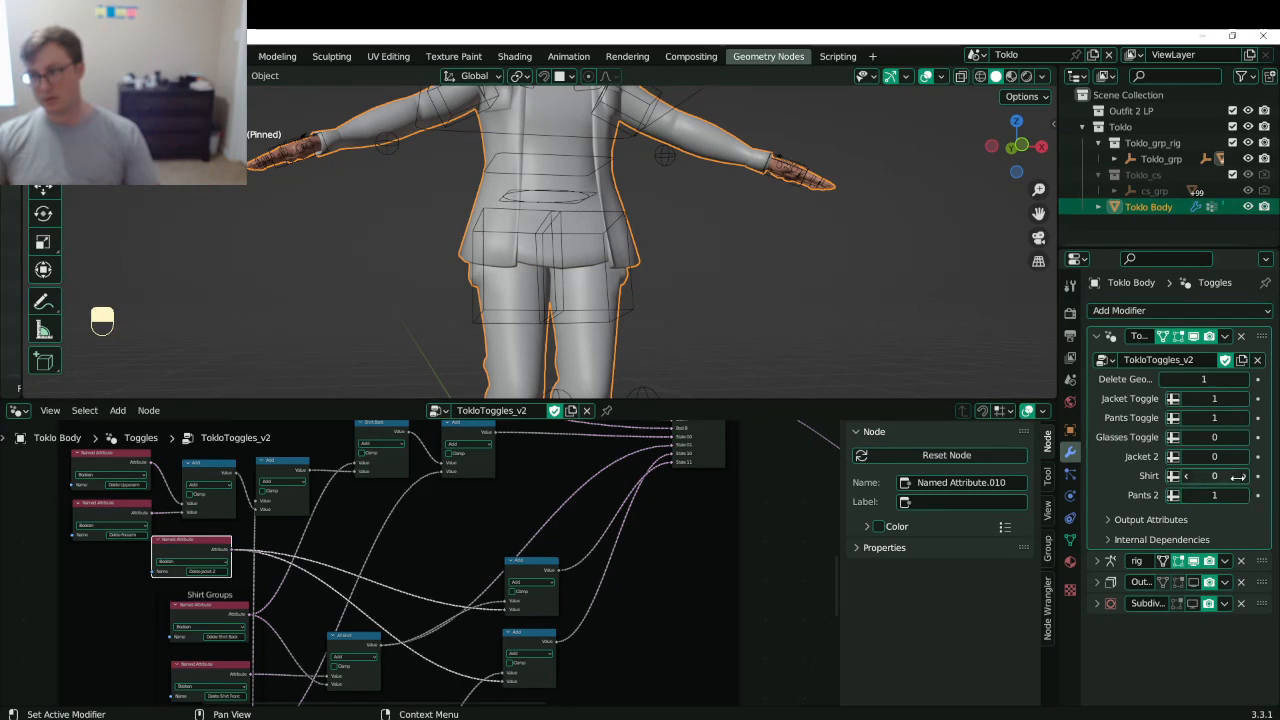
- In the Pants 2 frame, connect Delete Legs to the Switch node's False input and Delete Pants 2 to True, and save
scroll(513, 596, "down", 3)
mouse_move(490, 556)
middle_mouse_down()
mouse_move(510, 482)
mouse_move(516, 506)
middle_mouse_up()
middle_click_drag(562, 652, 530, 432)
scroll(556, 557, "down", 1)
scroll(556, 559, "up", 3)
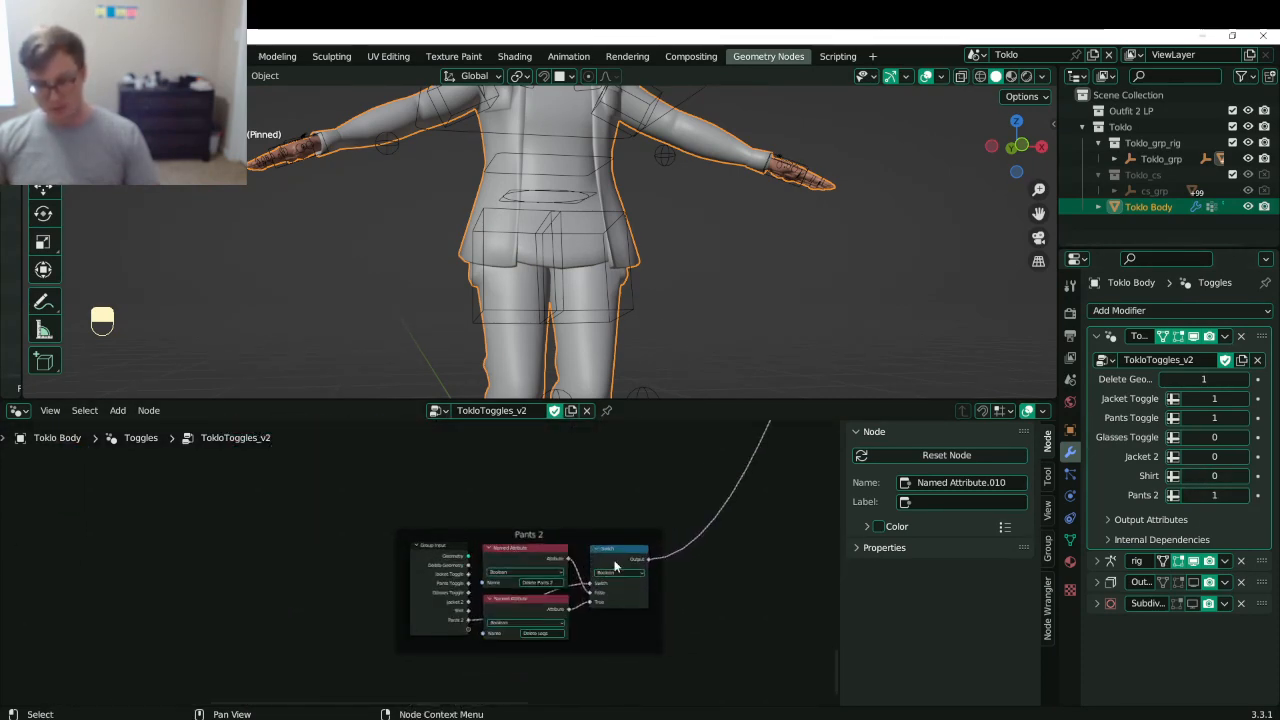
middle_click_drag(612, 566, 399, 602)
scroll(376, 565, "up", 2)
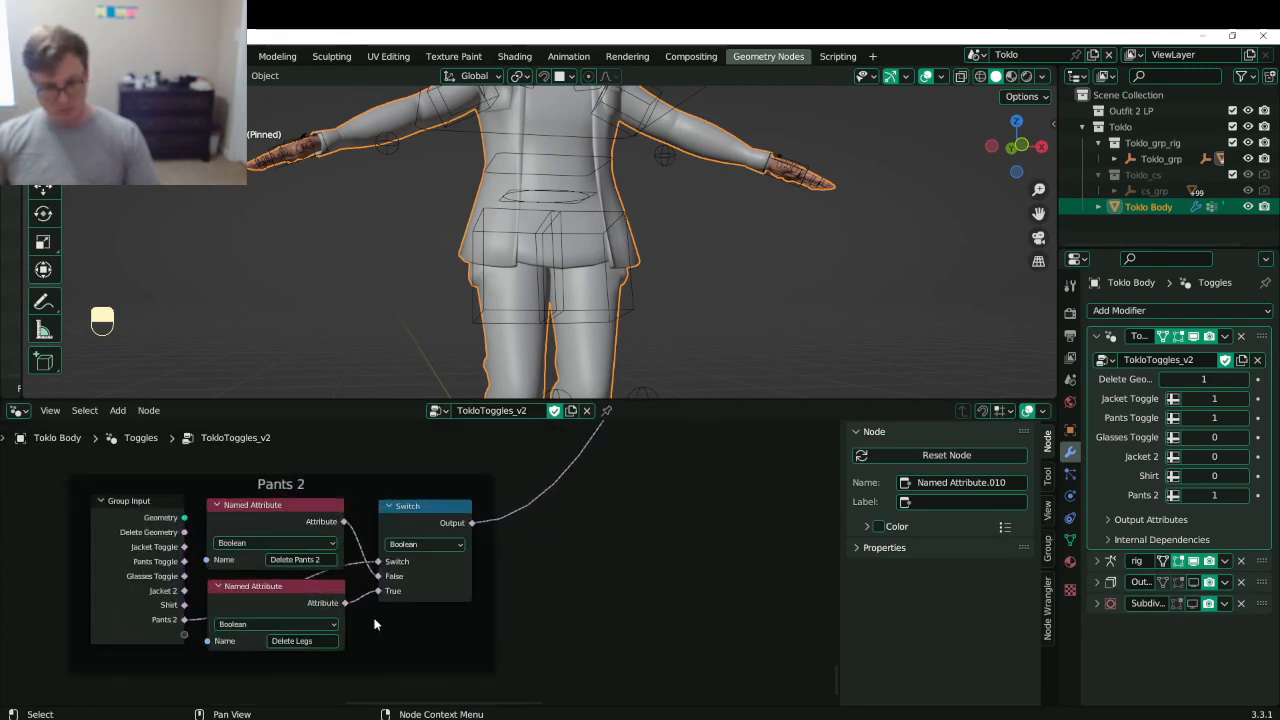
left_click_drag(375, 594, 378, 591)
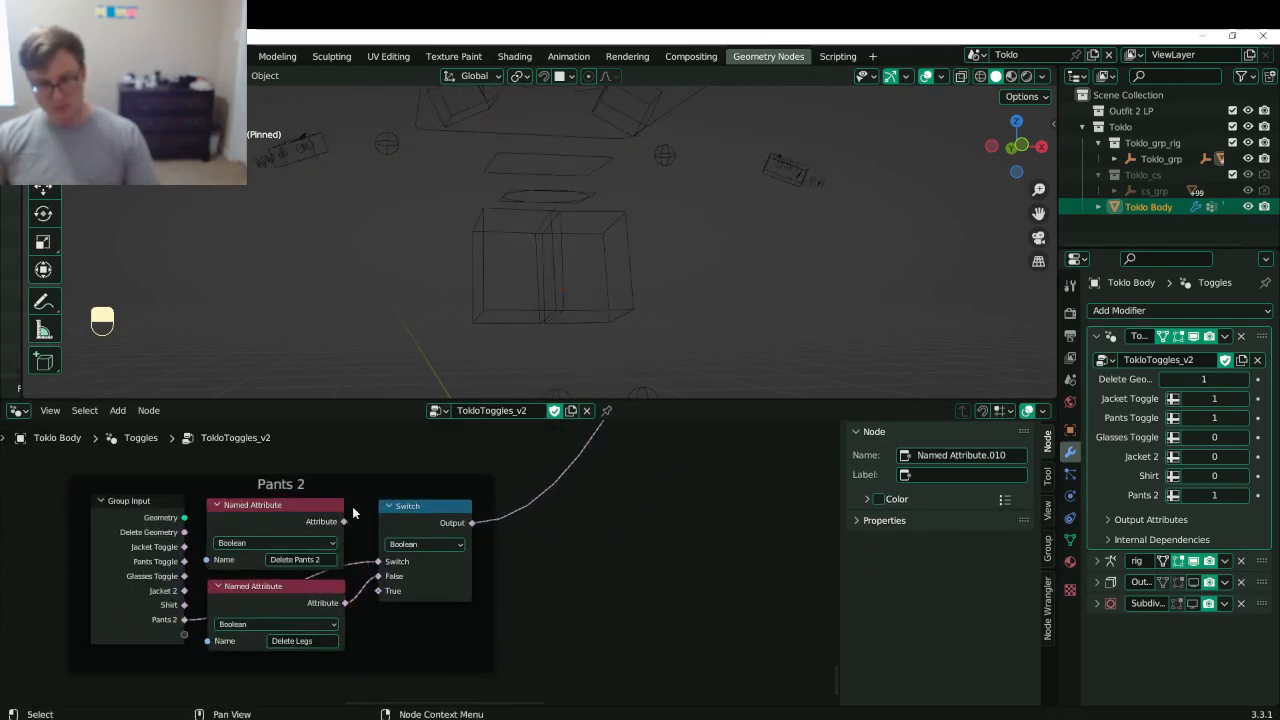
left_click_drag(345, 522, 380, 591)
key("ctrl+s")
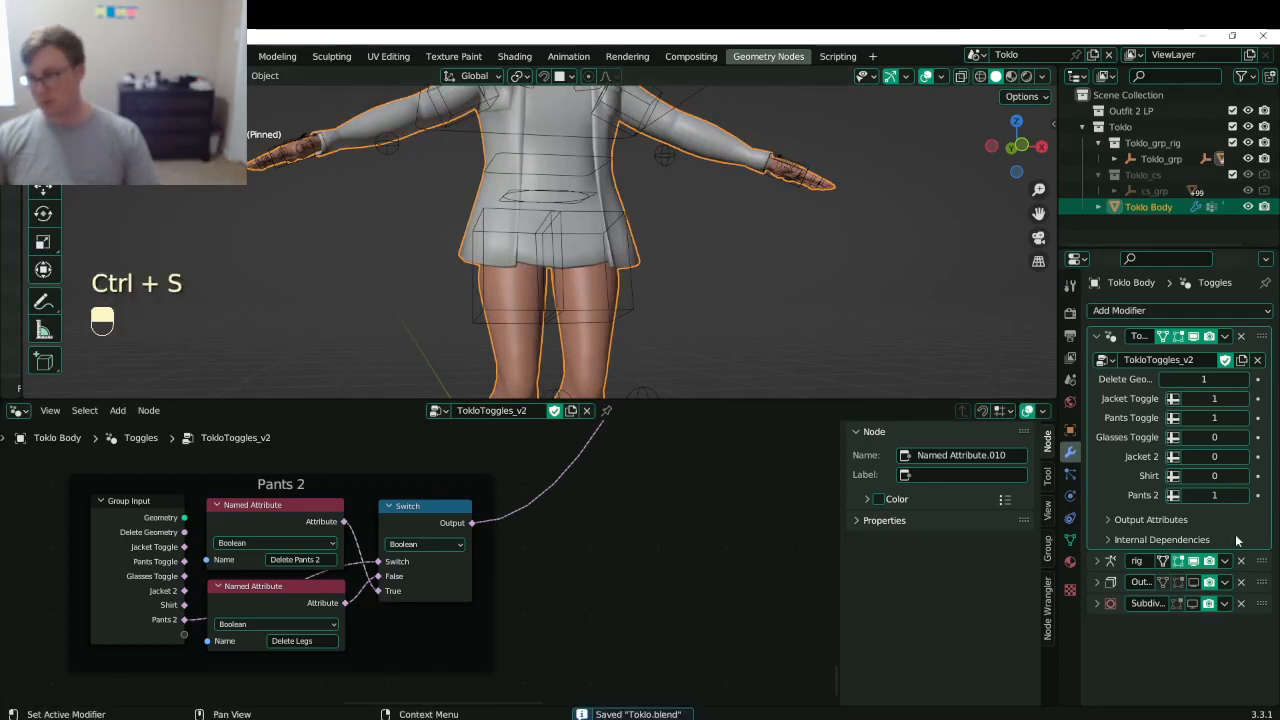
- Set the Pants 2 toggle to 0, check the whole outfit on the character, and save the file
left_click(1190, 497)
scroll(651, 269, "down", 1)
middle_click_drag(574, 251, 655, 252)
key("ctrl+s")
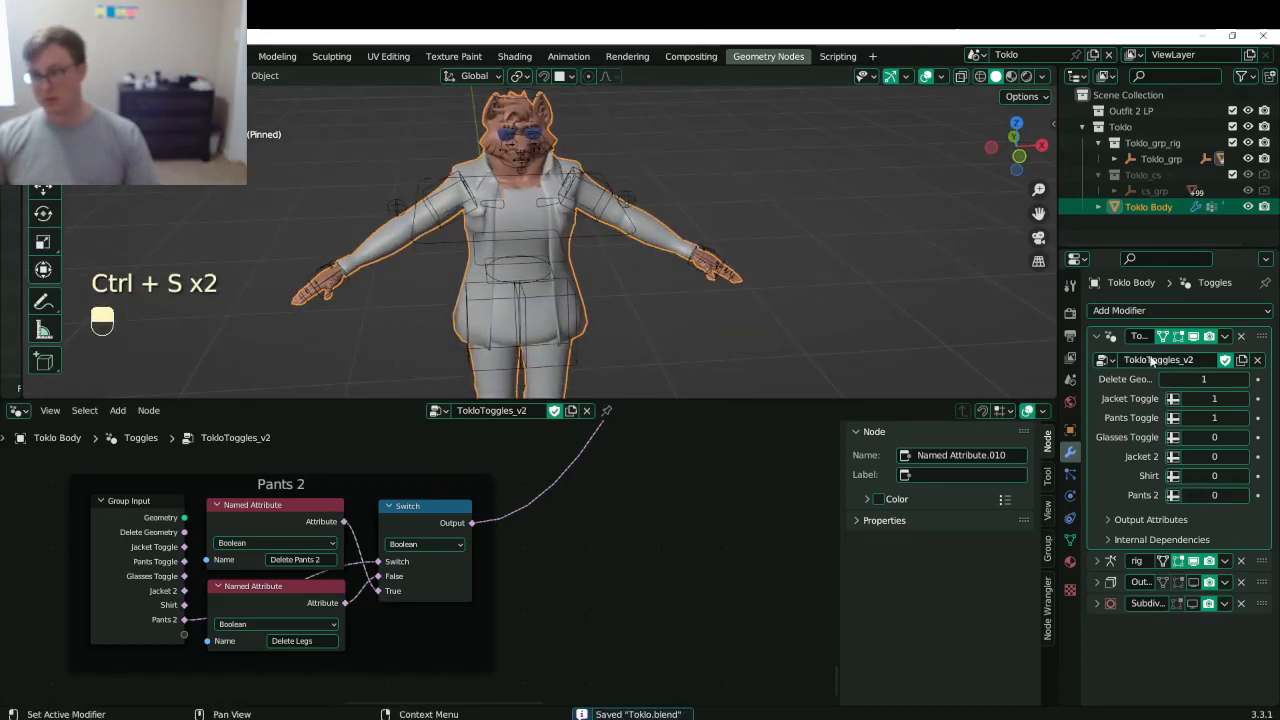
- Test the Pants Toggle and Jacket Toggle by setting both to 0 and back to 1
left_click(1186, 419)
left_click(1185, 399)
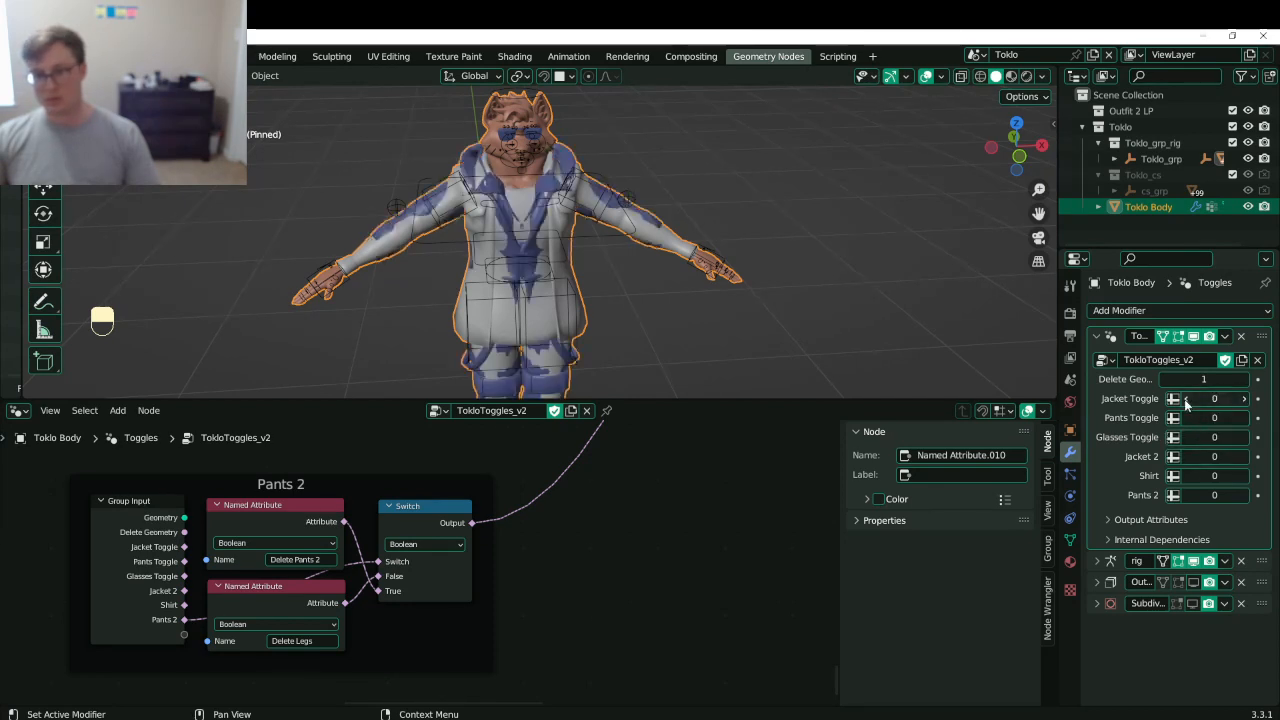
left_click(1245, 399)
left_click(1245, 419)
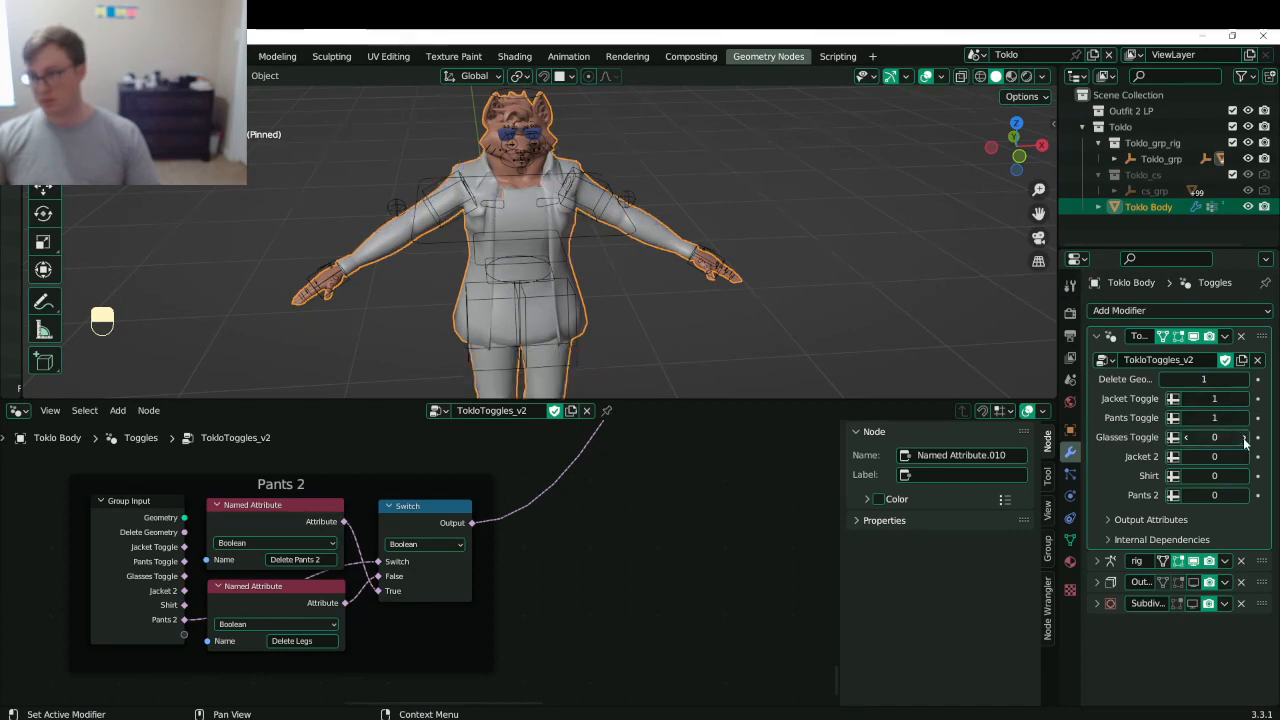
- Set the Glasses Toggle, Jacket 2, Shirt and Pants 2 toggles to 1, check the bare body, and save the file
left_click(1245, 438)
left_click(1245, 457)
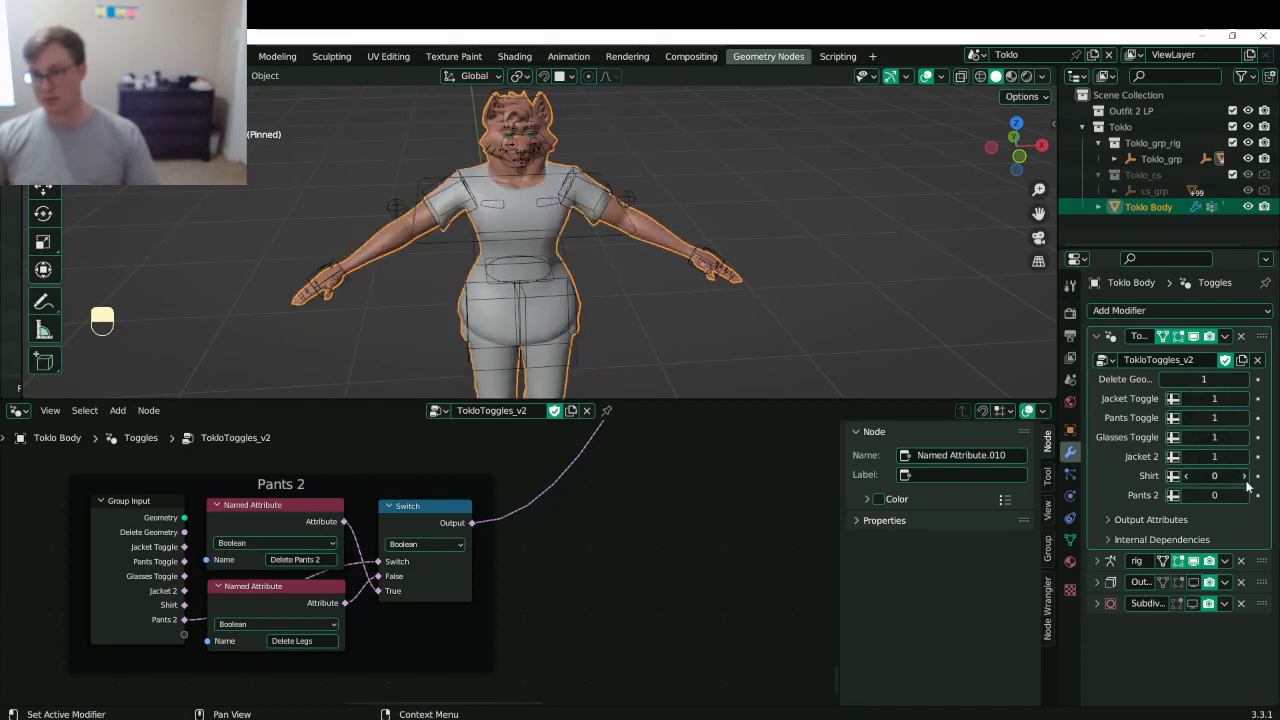
left_click(1245, 476)
left_click(1245, 495)
scroll(587, 231, "down", 3)
middle_click_drag(587, 231, 593, 268)
key("ctrl+s")
- Move the Pants 2 frame closer beneath the large frame containing the Shirt Groups and Body Clips nodes
scroll(469, 560, "down", 3)
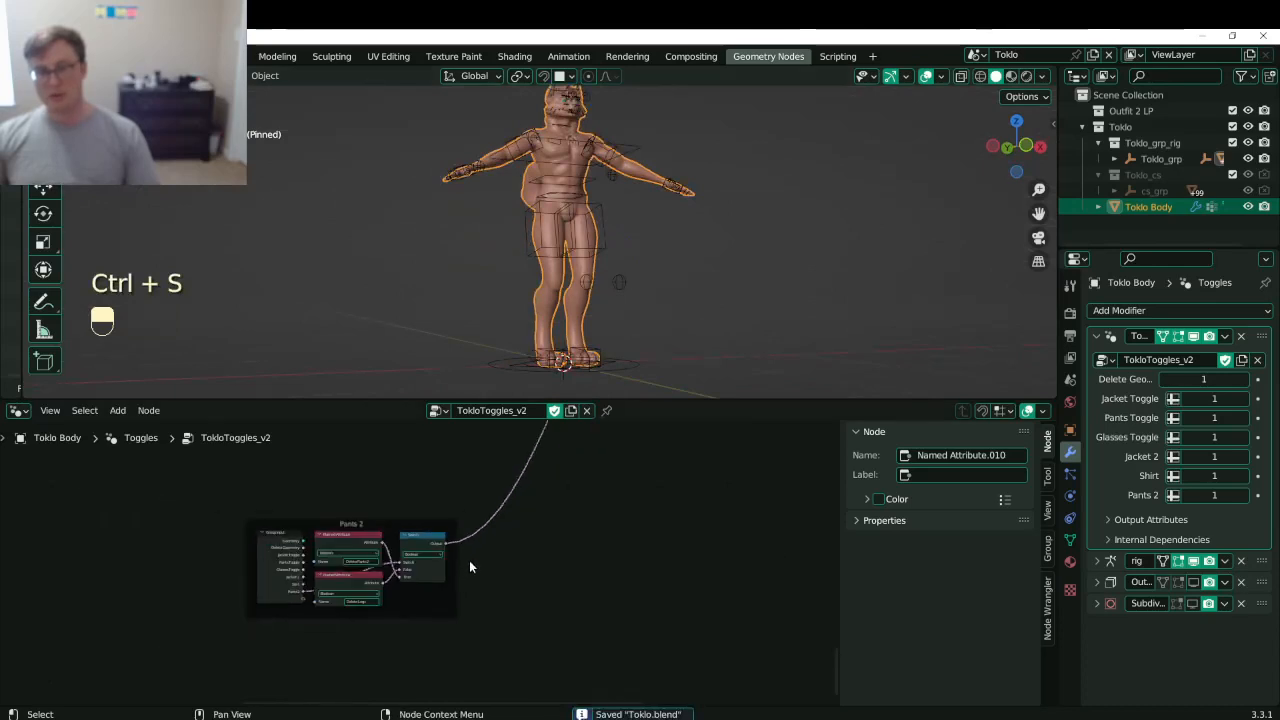
scroll(469, 561, "down", 3)
middle_click_drag(514, 566, 552, 631)
left_click(455, 601)
key("g")
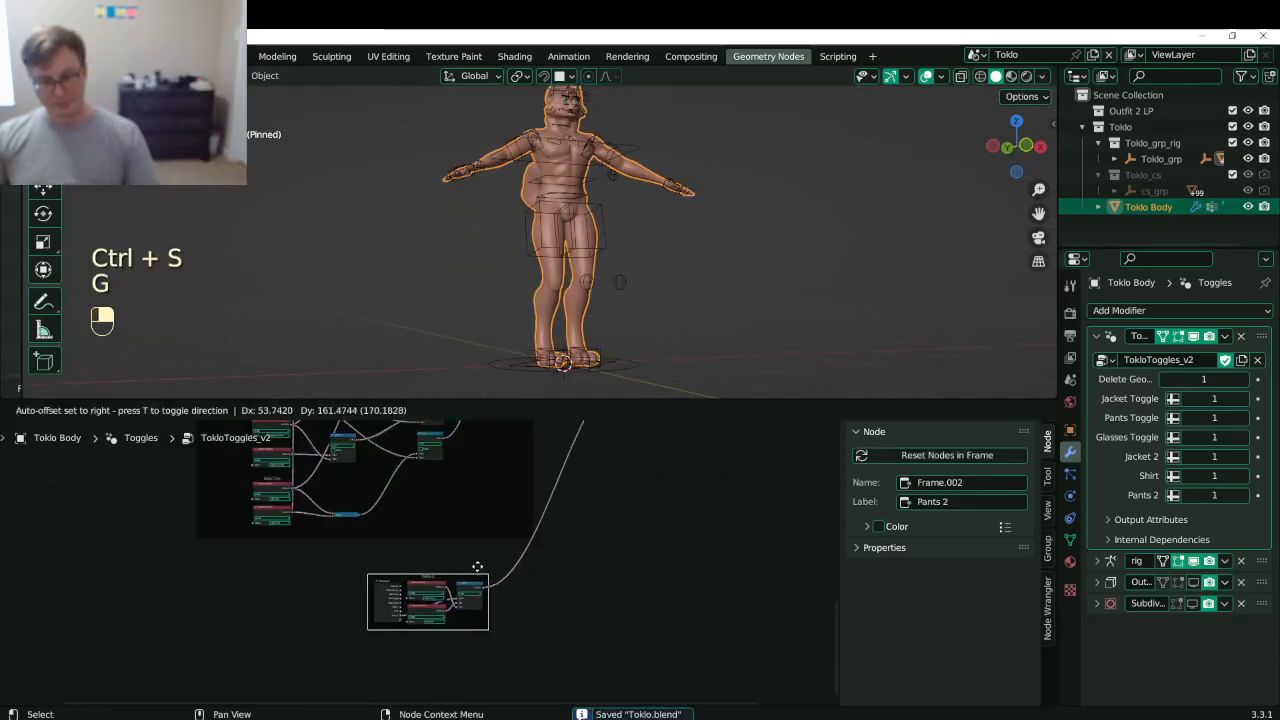
left_click(491, 594)
- Delete the leftover unconnected frame with its Group Input and Switch nodes beside the large frame, and save the file
scroll(491, 594, "up", 3)
middle_click_drag(491, 594, 591, 698)
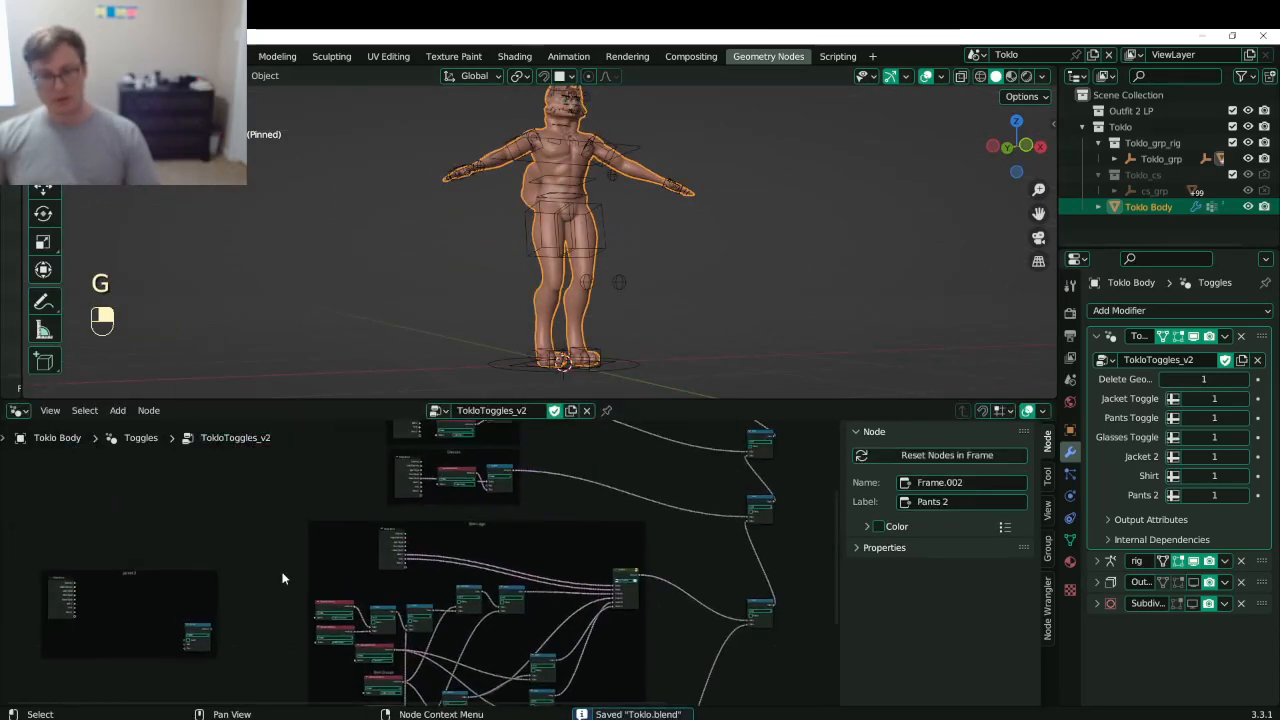
left_click(108, 562)
key("b")
left_click_drag(32, 527, 267, 685)
middle_click_drag(252, 594, 337, 535)
key("b")
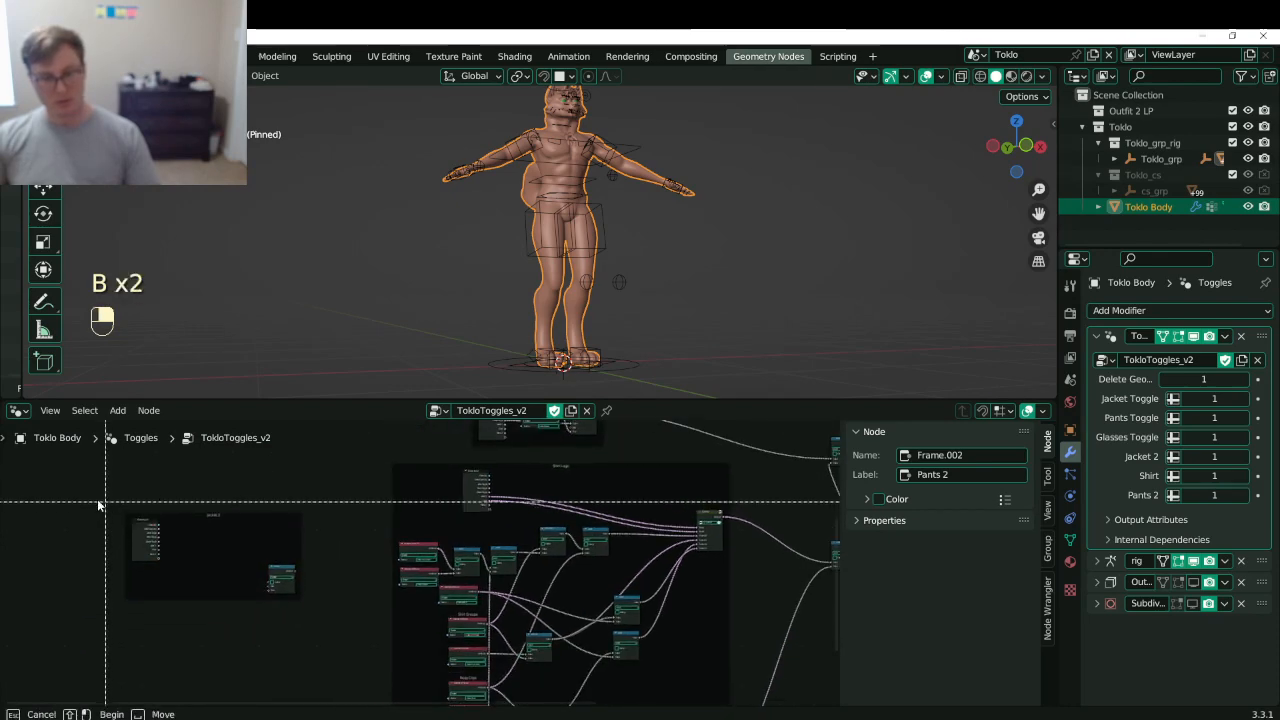
left_click_drag(98, 503, 310, 651)
key("x")
middle_click_drag(616, 424, 434, 511)
scroll(460, 600, "down", 2)
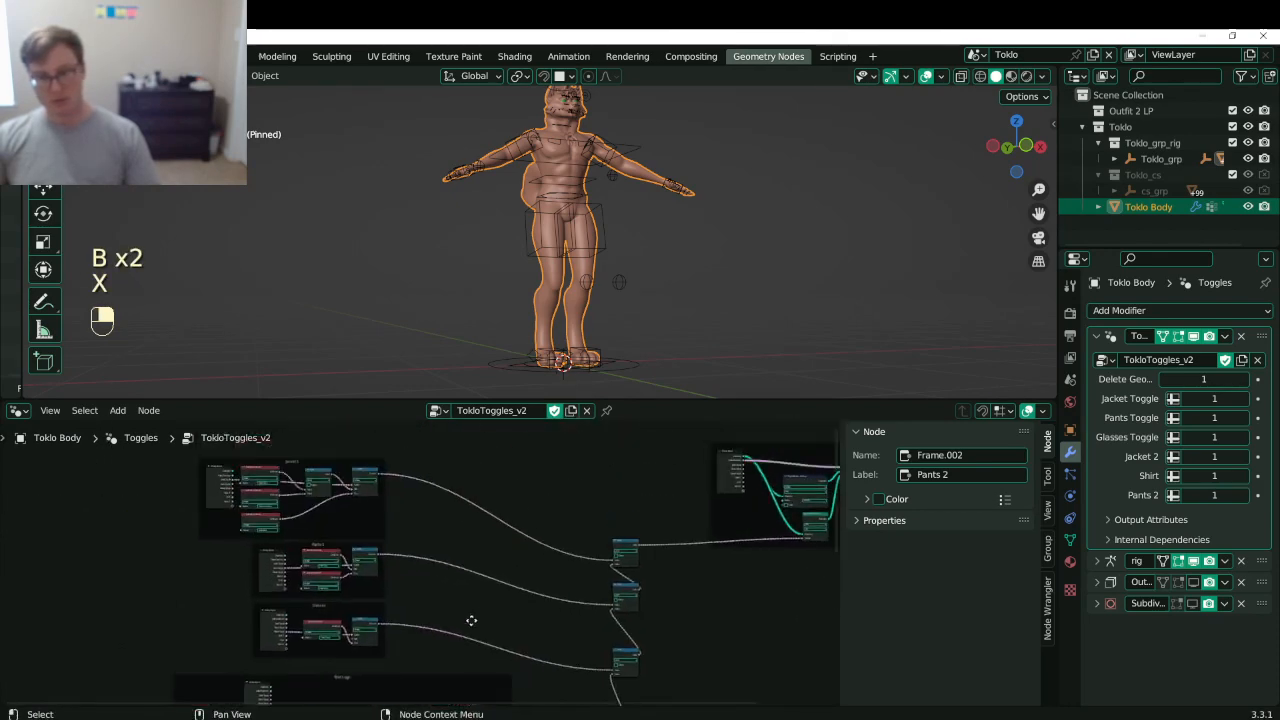
key("ctrl+s")
- Move the three upper toggle frames together so they line up with the output edge of the large frame below
key("b")
left_click_drag(196, 484, 400, 654)
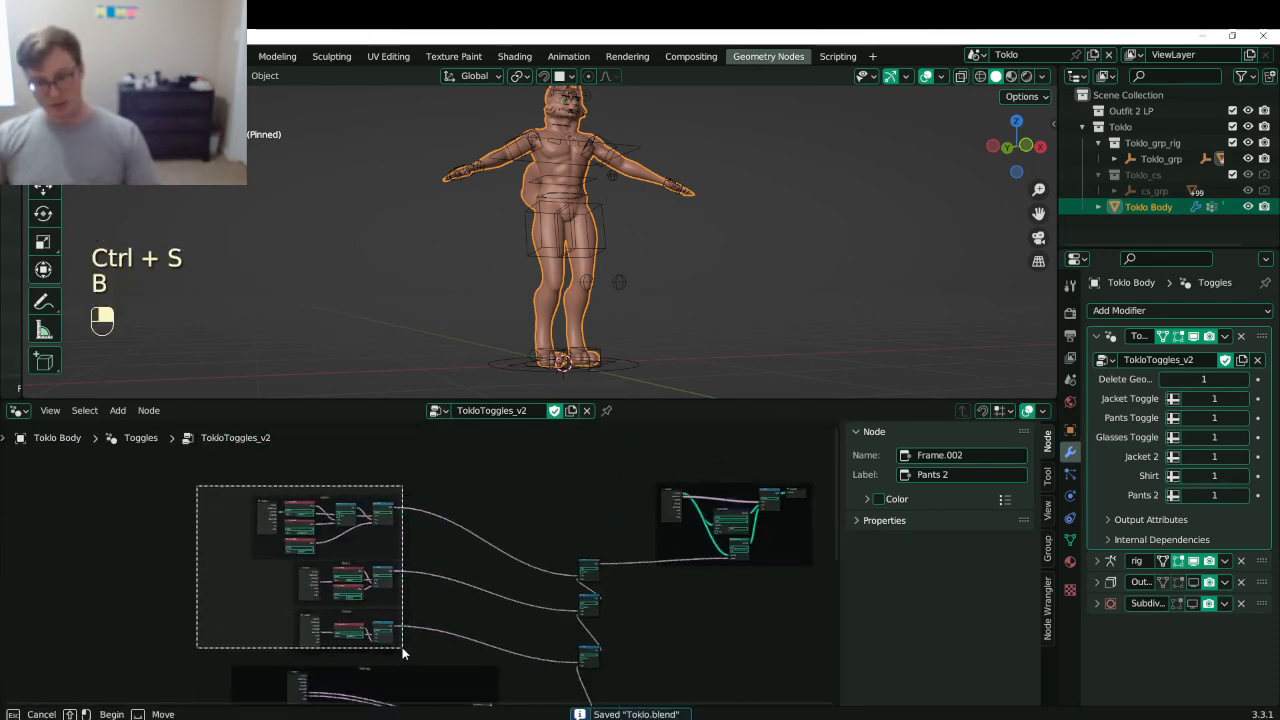
key("g")
left_click(495, 665)
- Move the chain of combining nodes and the final output frame closer to the toggle frames, and save the file
middle_click_drag(609, 658, 471, 560)
scroll(471, 560, "up", 1)
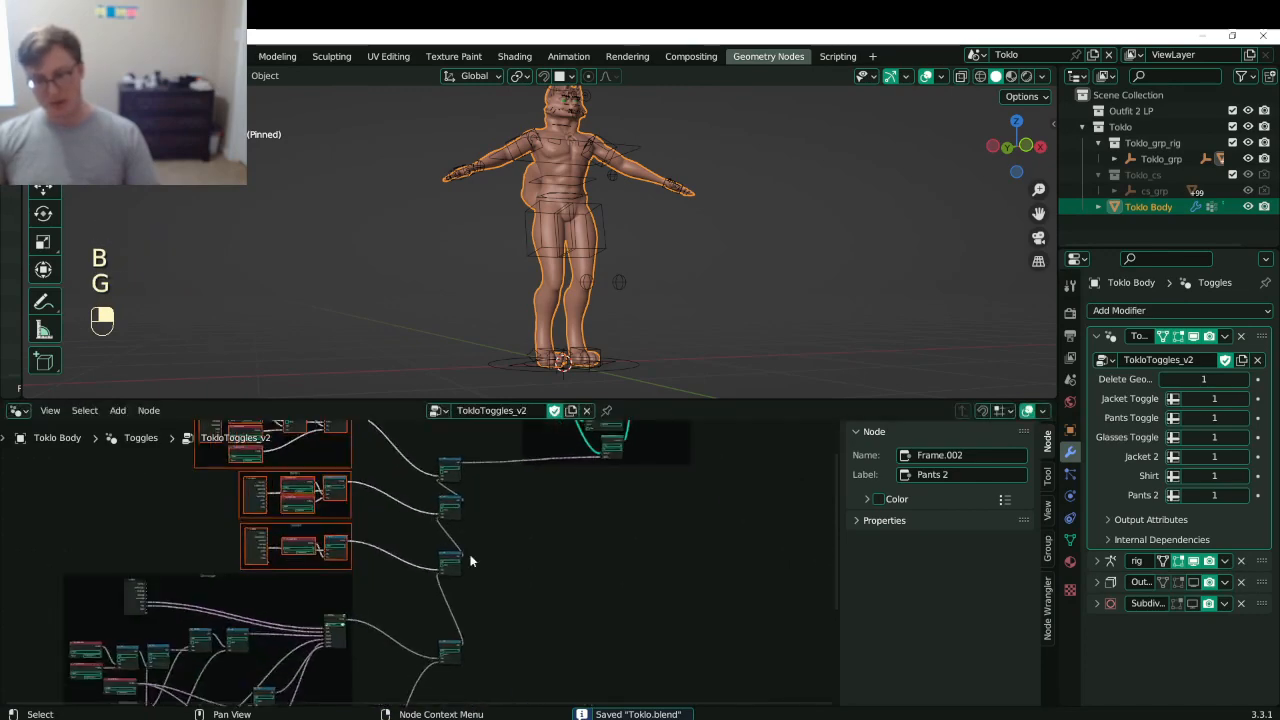
scroll(474, 562, "down", 3)
middle_click_drag(492, 680, 474, 567)
middle_click_drag(444, 490, 480, 584)
scroll(478, 560, "down", 2)
key("b")
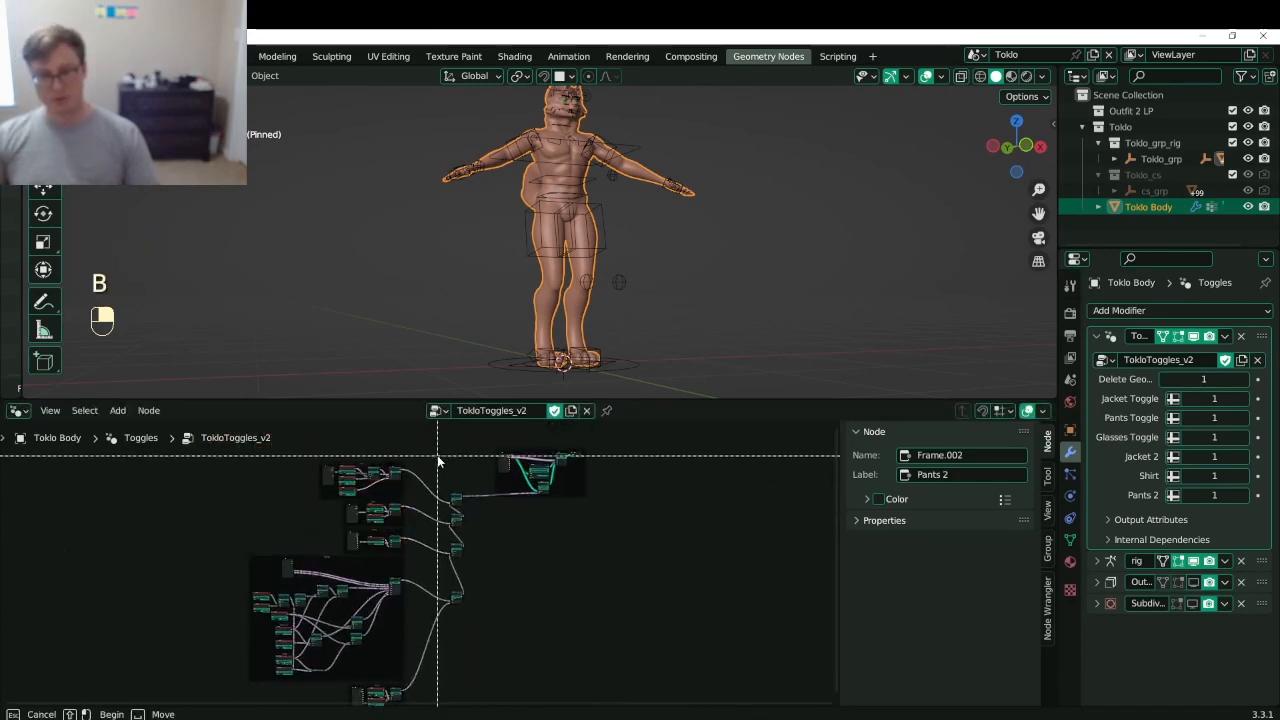
left_click_drag(443, 449, 670, 645)
key("g")
left_click(531, 543)
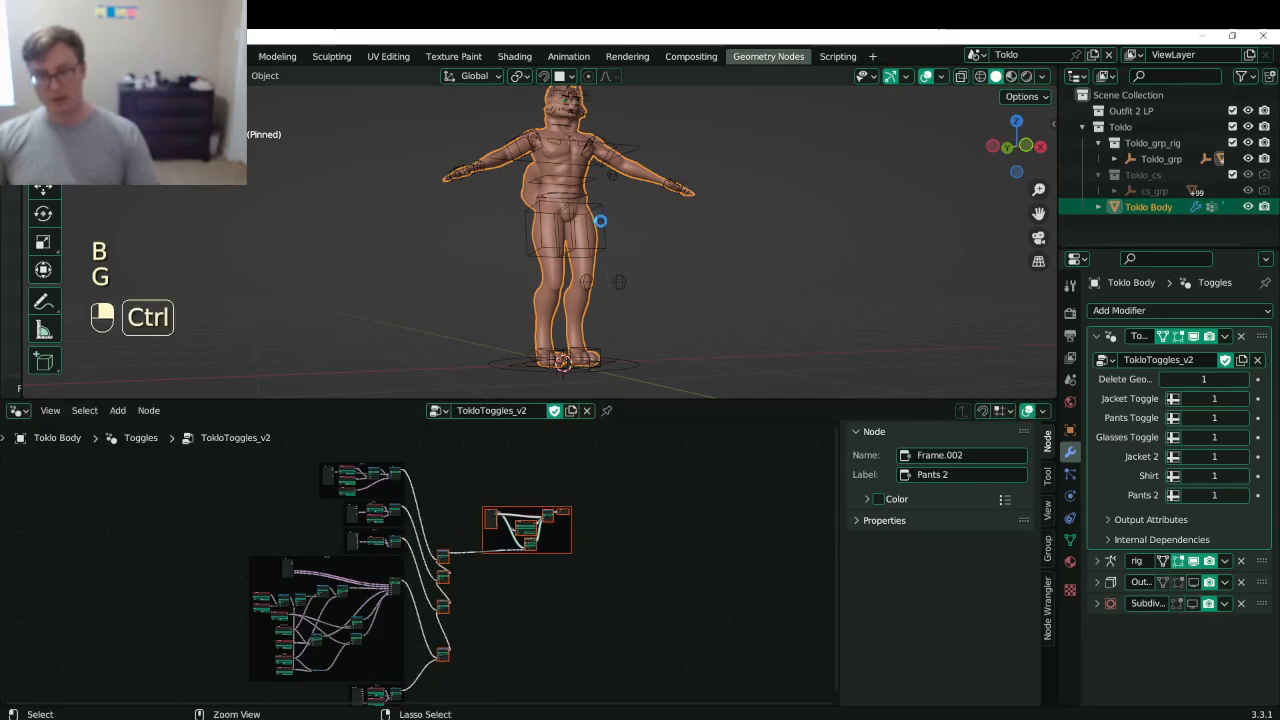
key("ctrl+s")
- Enlarge the 3D viewport over the node editor, frame the character from the front, save the file, and collapse the Toggles modifier
middle_click_drag(600, 219, 530, 255)
left_click_drag(625, 399, 615, 629)
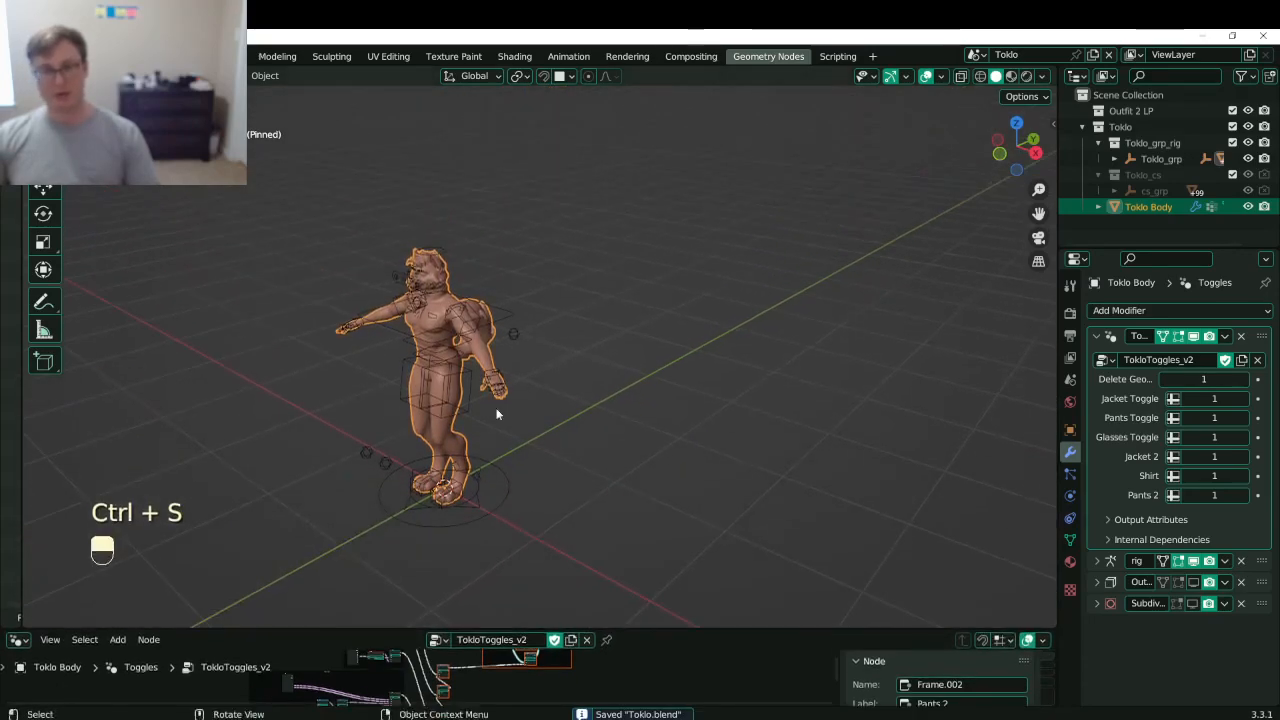
scroll(497, 412, "up", 3)
middle_click_drag(497, 412, 570, 330)
scroll(595, 305, "up", 2)
key("ctrl+s")
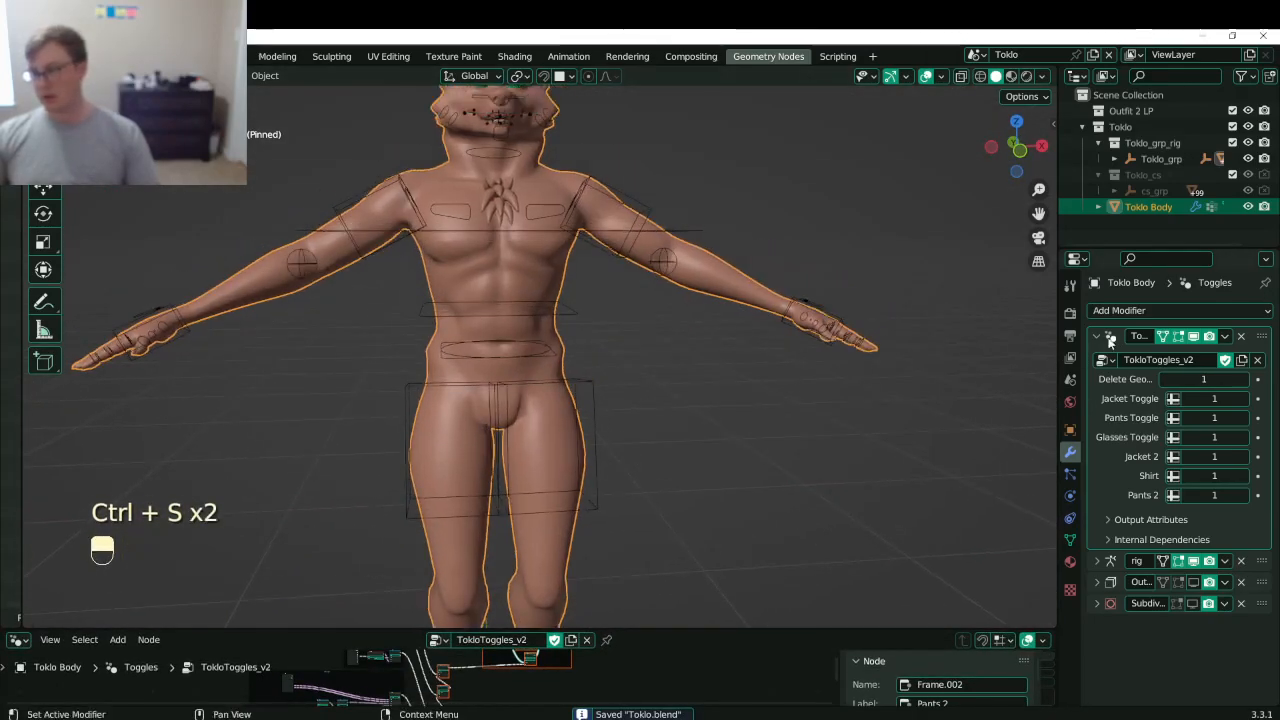
left_click(1096, 336)
- Deselect the body, save the file, and put the character's rig into Pose Mode
middle_click_drag(540, 374, 646, 392)
left_click(734, 409)
scroll(712, 390, "down", 4)
key("ctrl+s")
scroll(610, 300, "up", 4)
left_click(544, 222)
key("ctrl+Tab")
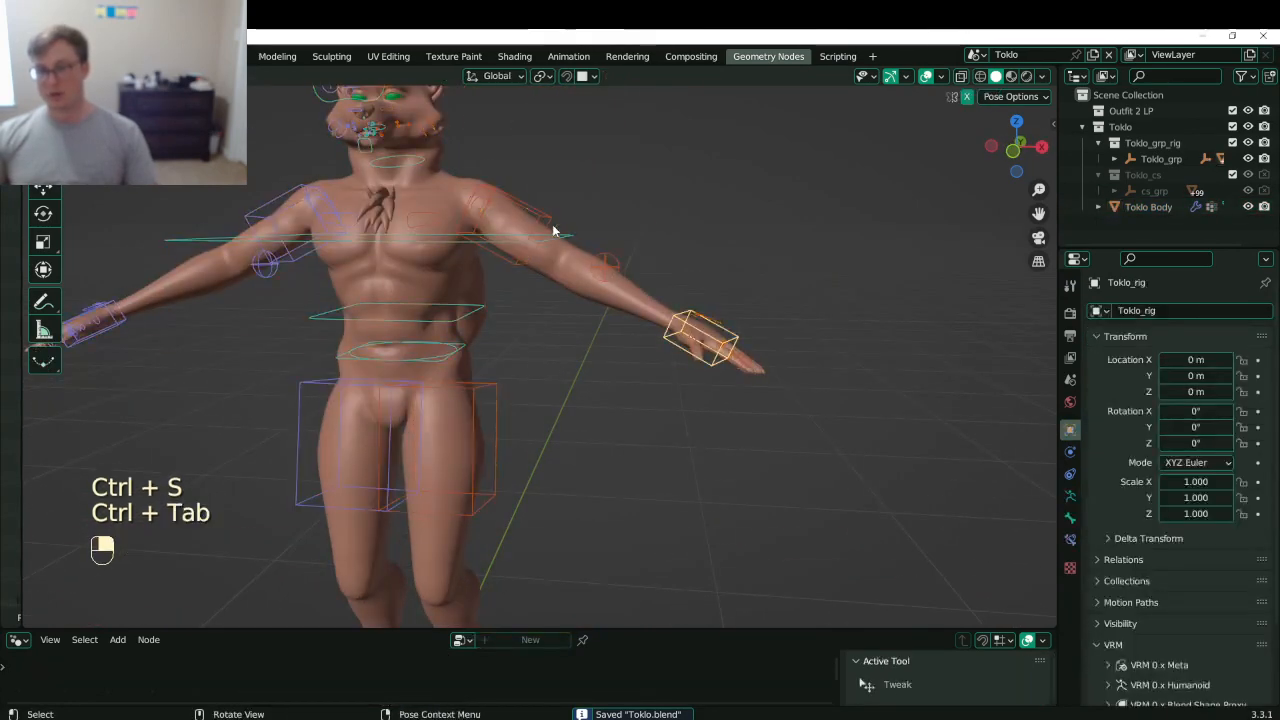
- Test the rig by moving the character's hand control in toward the body and rotating it
left_click(733, 343)
key("g")
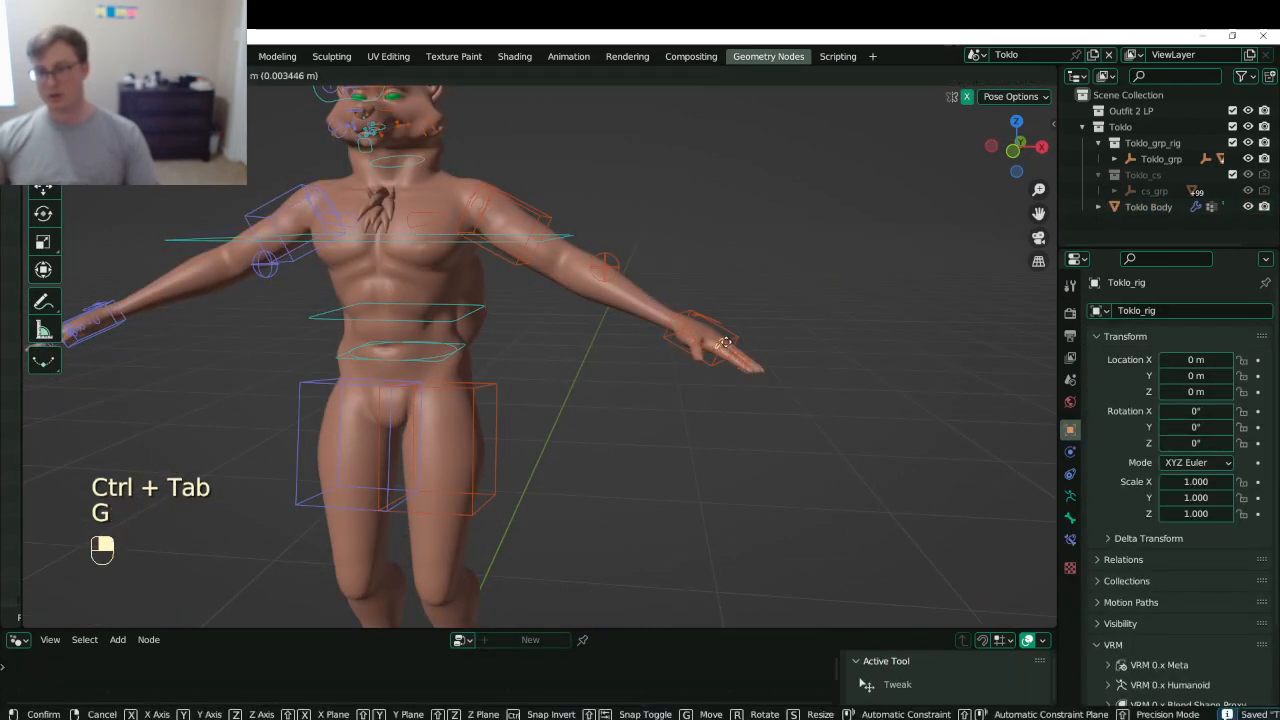
left_click(737, 343)
key("g")
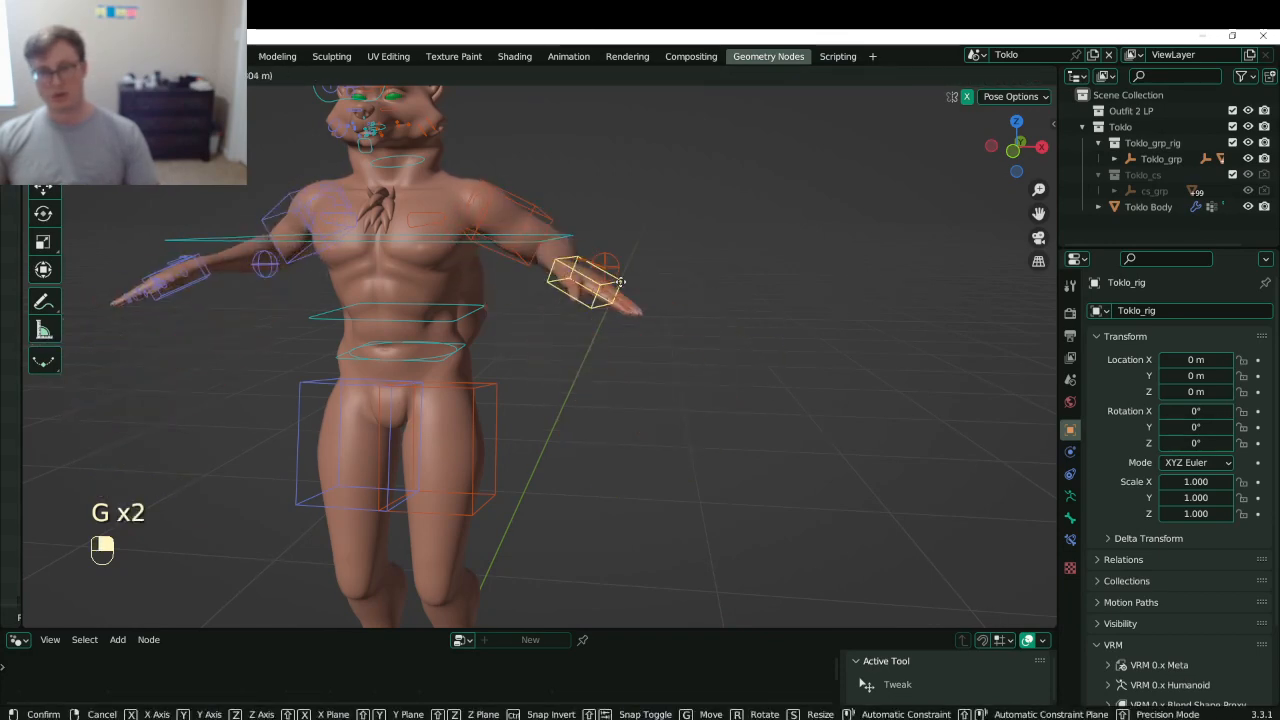
left_click(678, 296)
middle_click_drag(678, 296, 500, 420)
key("r")
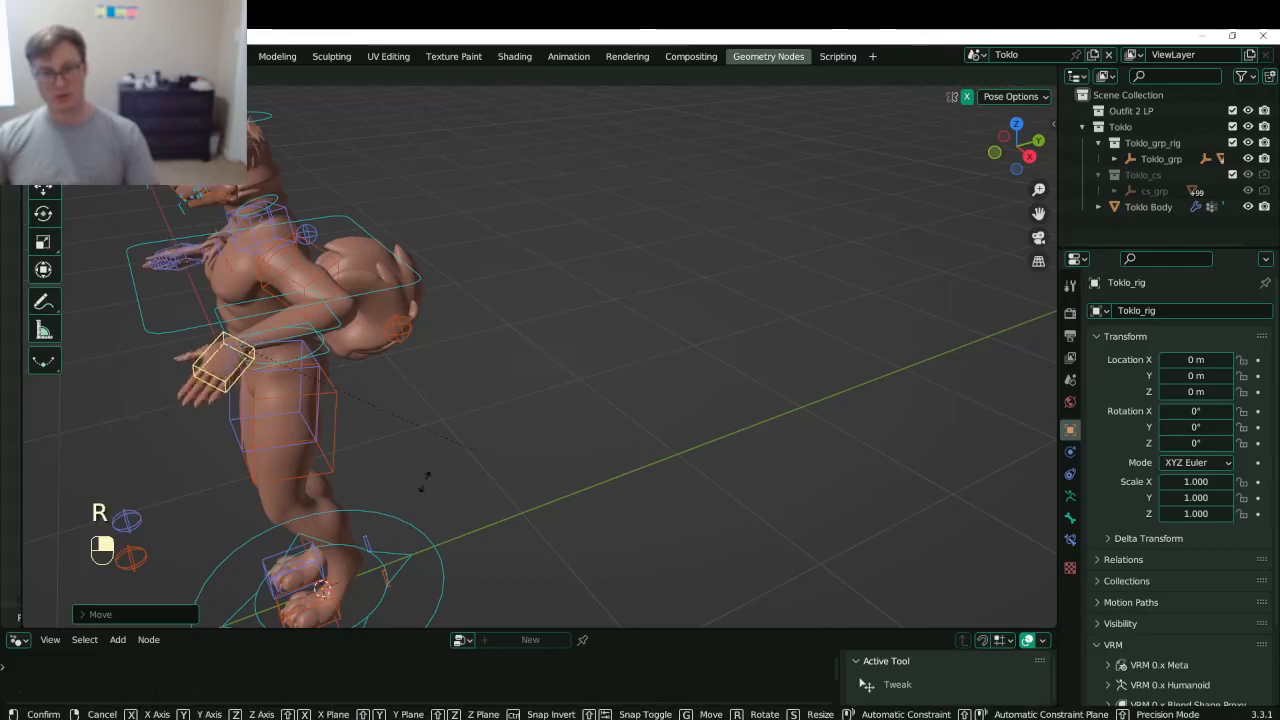
left_click(285, 480)
- Clear the hand control's location and rotation, return the rig to Object Mode, and save the file
middle_click_drag(286, 405, 543, 300, "shift")
key("alt+g")
key("alt+r")
key("ctrl+Tab")
key("ctrl+s")
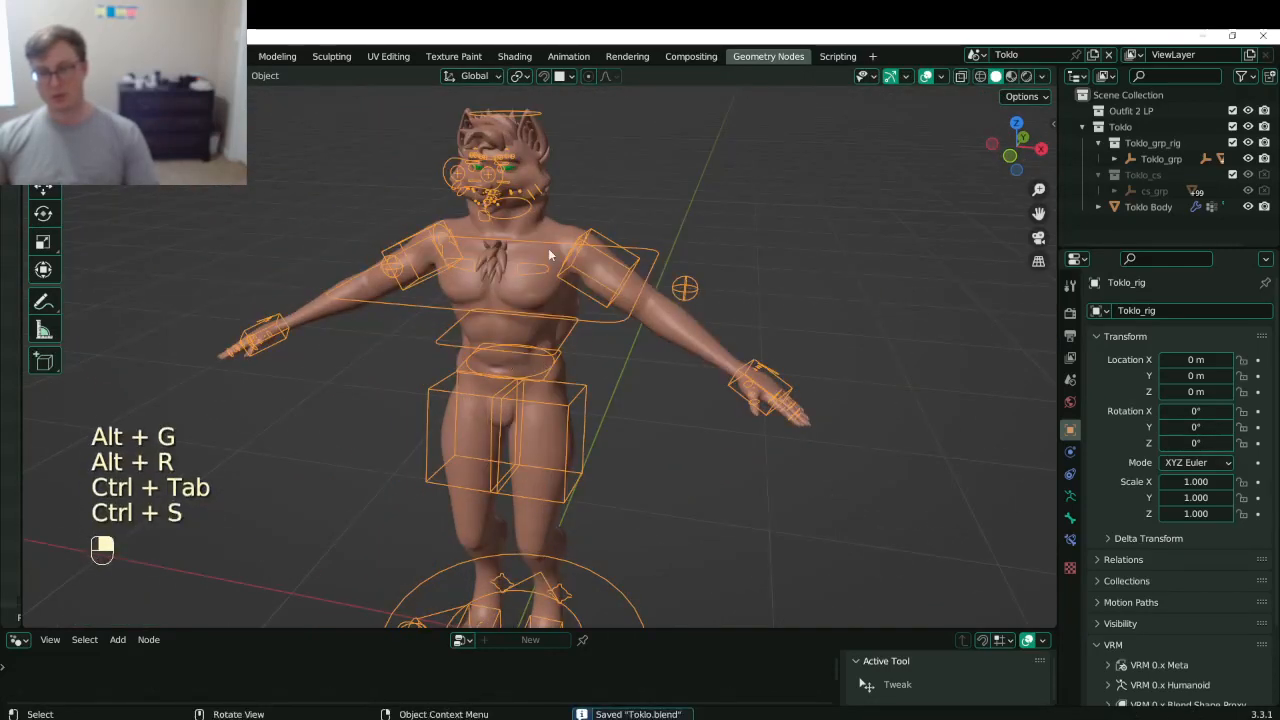
- Select the body and examine the Toggles modifier's output attributes and internal dependencies, then save the file
left_click(548, 255)
left_click(1172, 340)
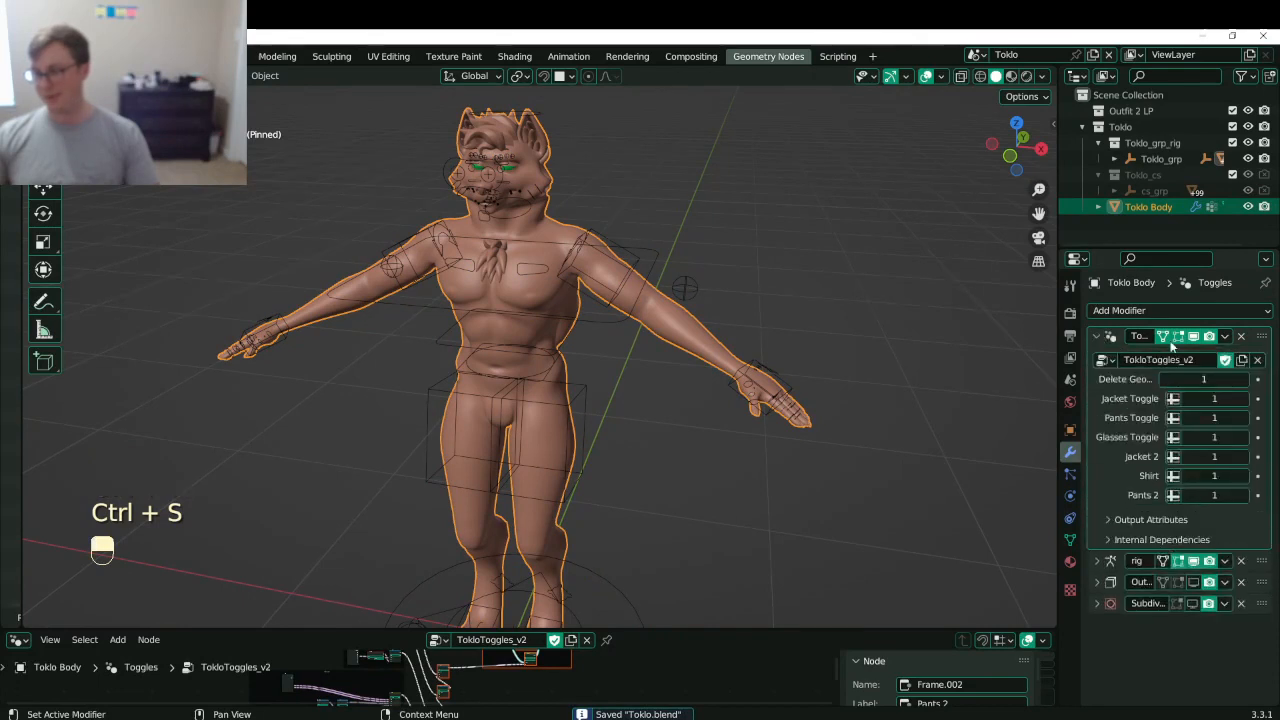
left_click(1106, 519)
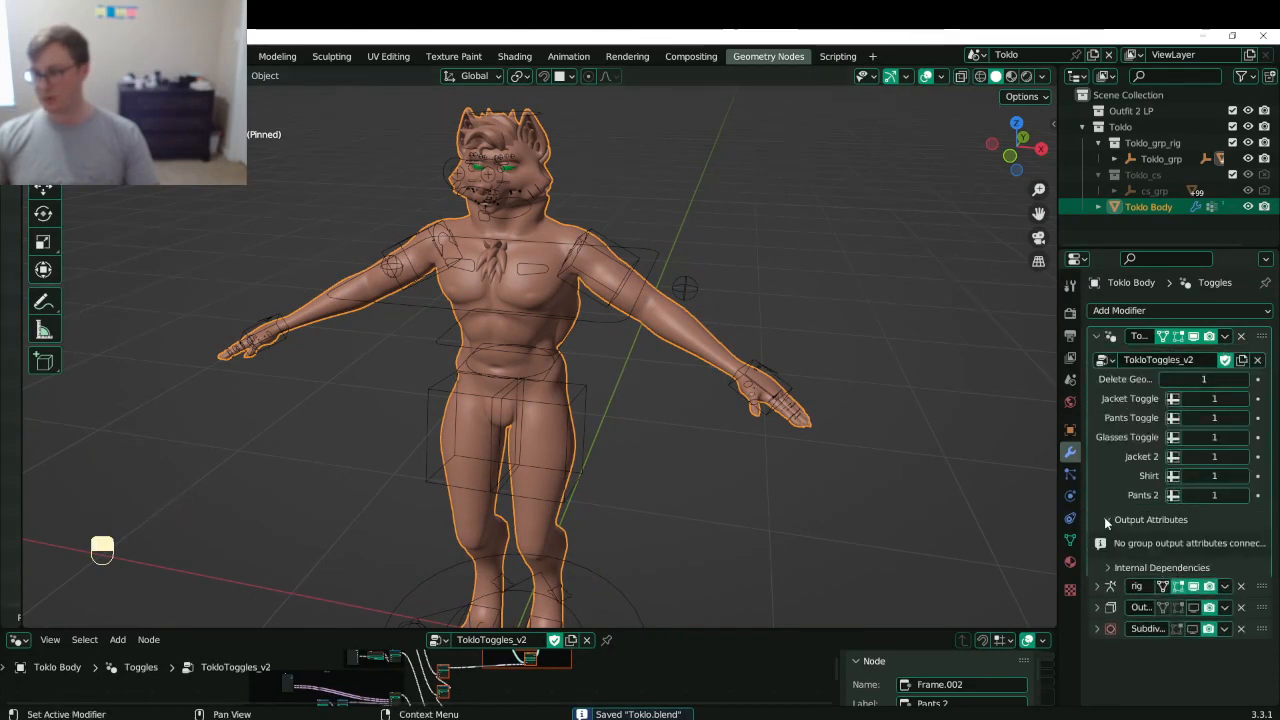
left_click(1108, 567)
scroll(1112, 536, "down", 2)
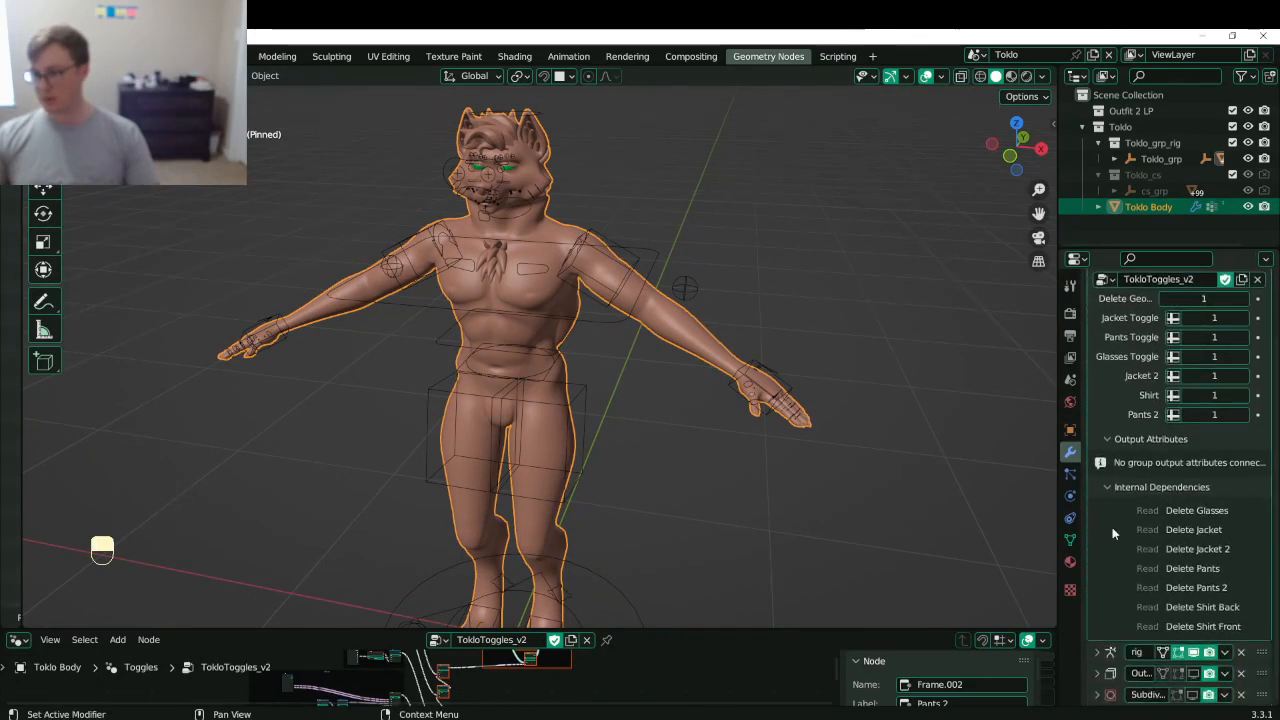
left_click(1108, 441)
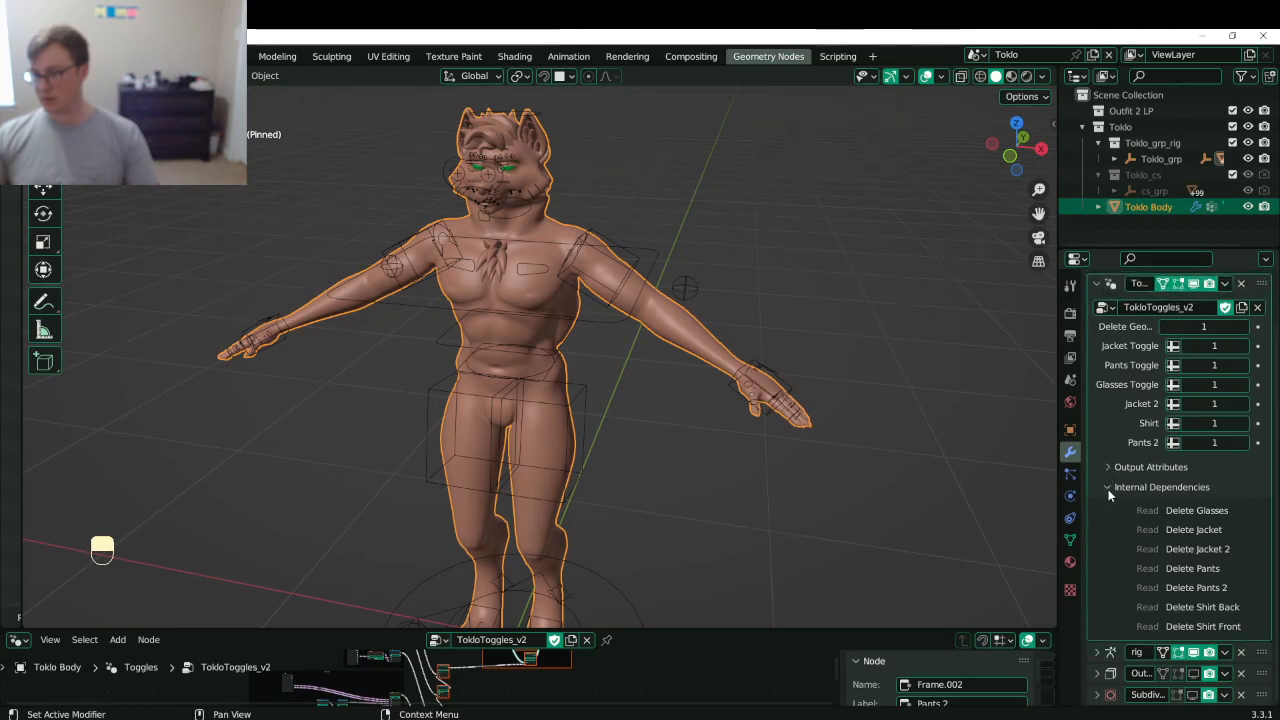
left_click(1108, 489)
key("ctrl+s")
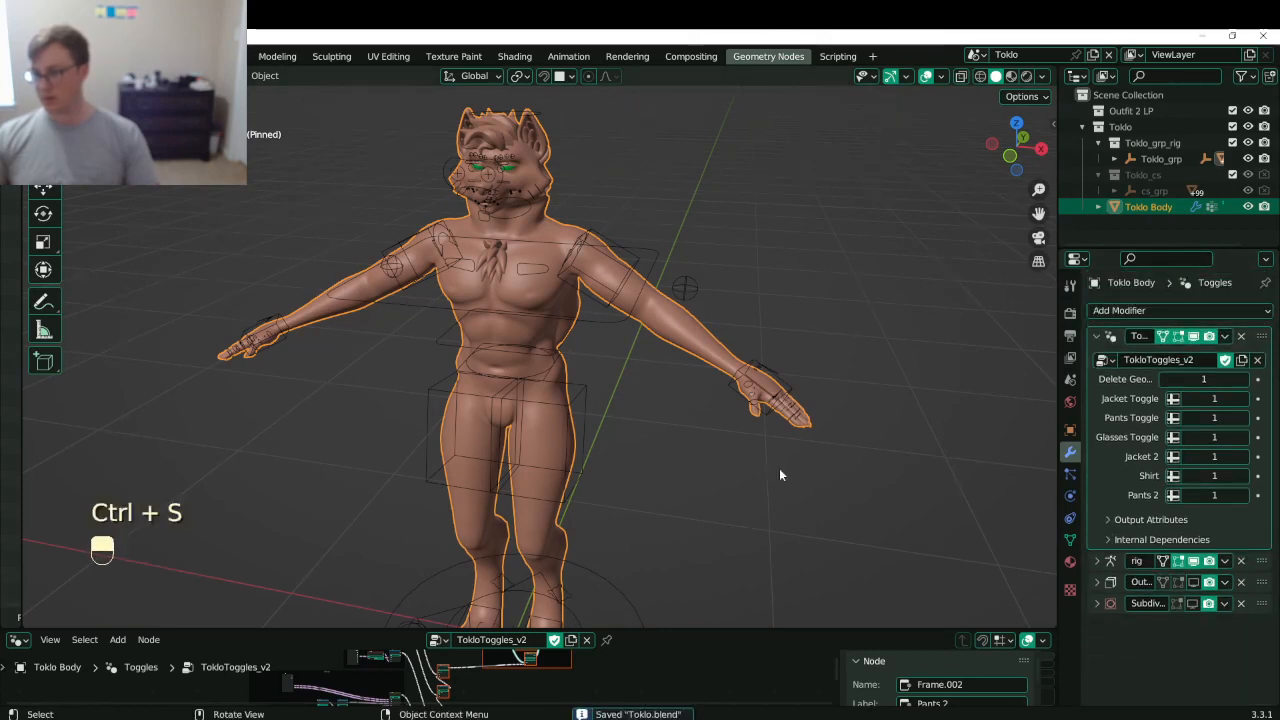
- Enlarge the node editor and look through its Node Wrangler, group, view, tool and node settings, then save the file
left_click_drag(650, 630, 700, 268)
left_click(880, 387)
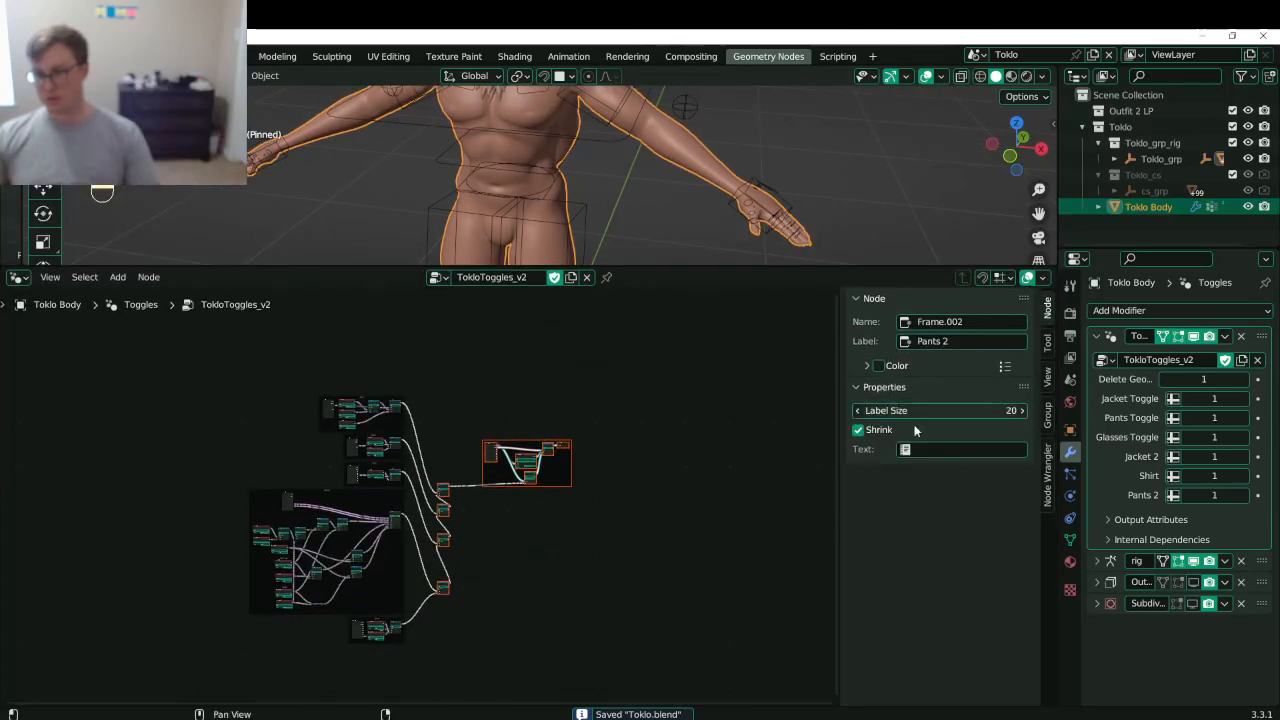
left_click(1047, 488)
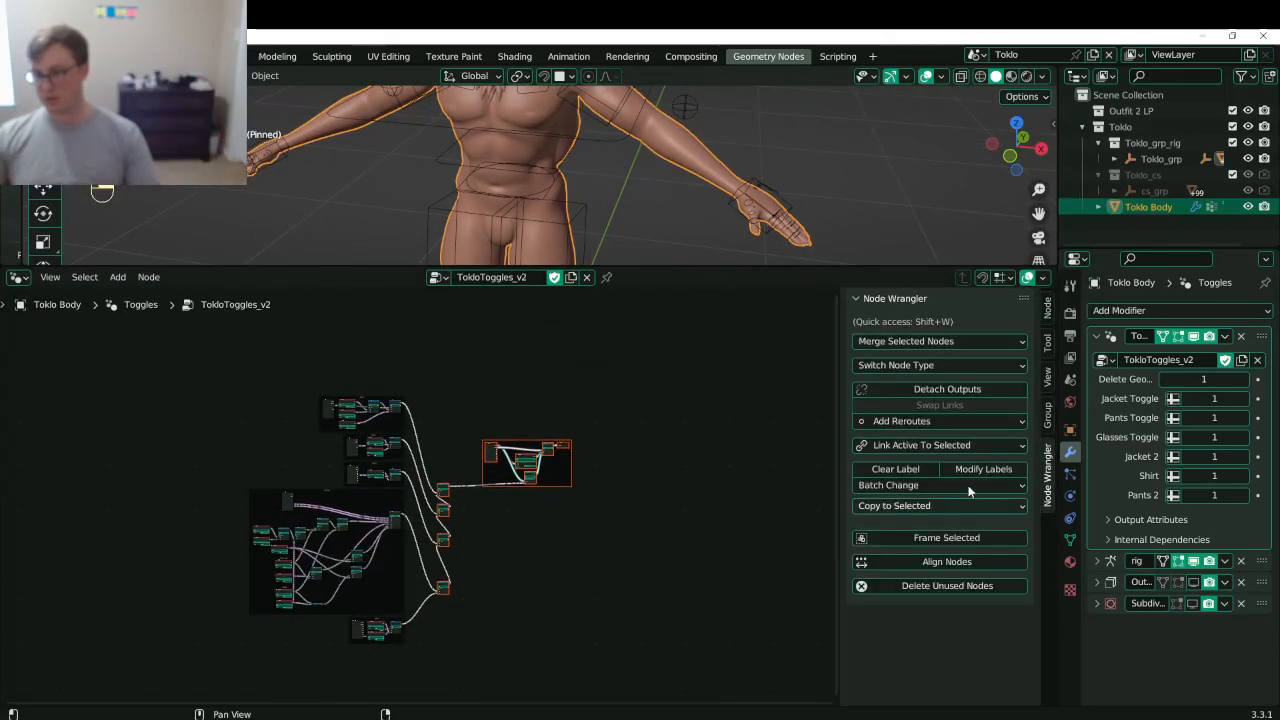
left_click(1049, 424)
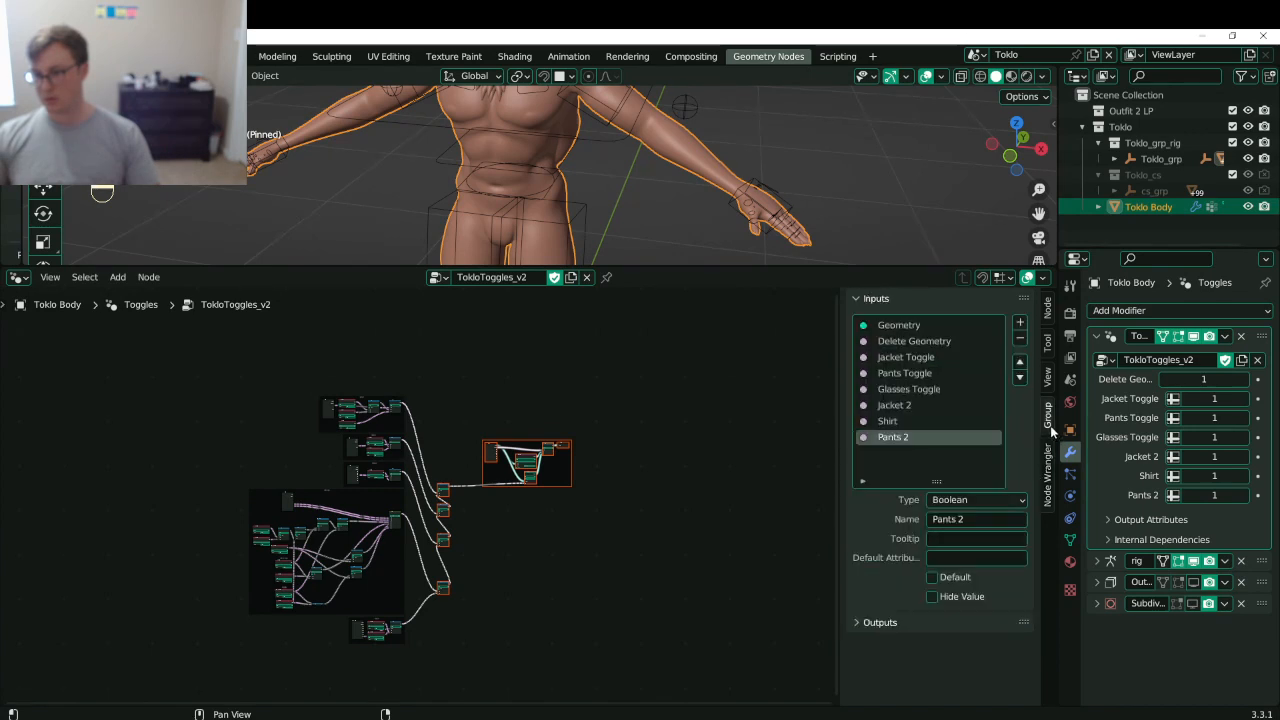
left_click(1050, 378)
left_click(1049, 341)
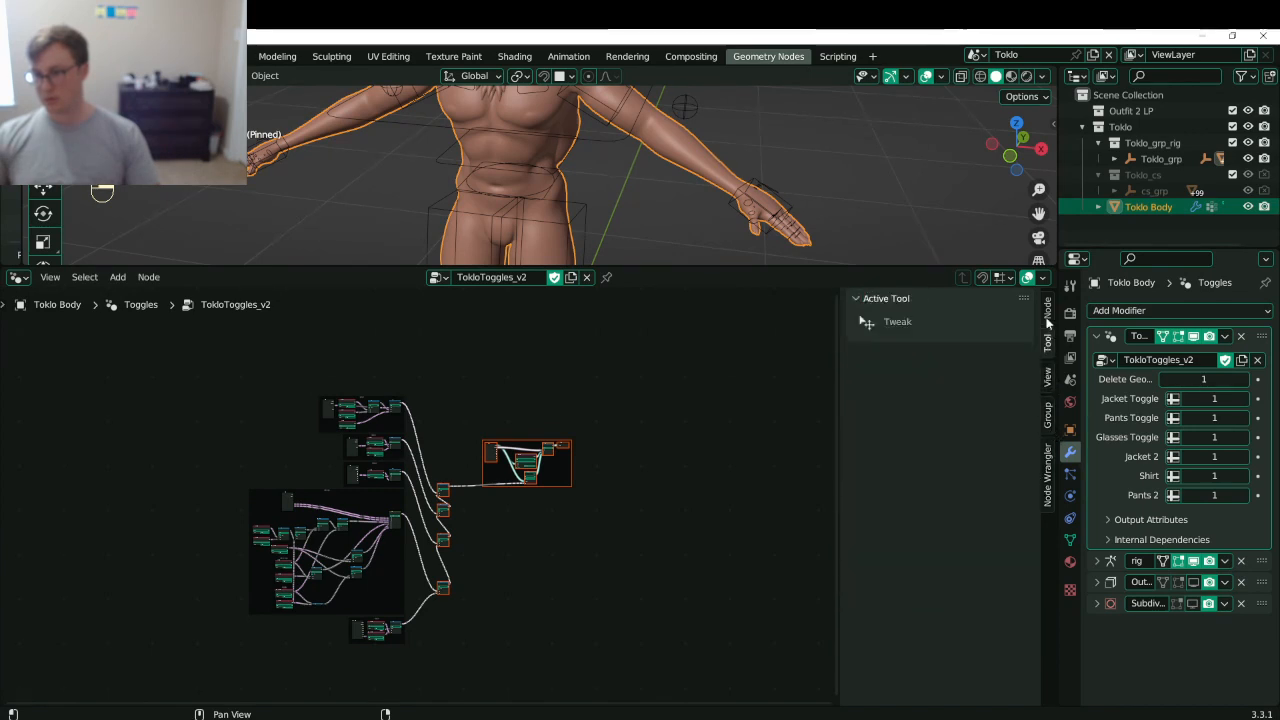
left_click(1047, 312)
key("ctrl+s")
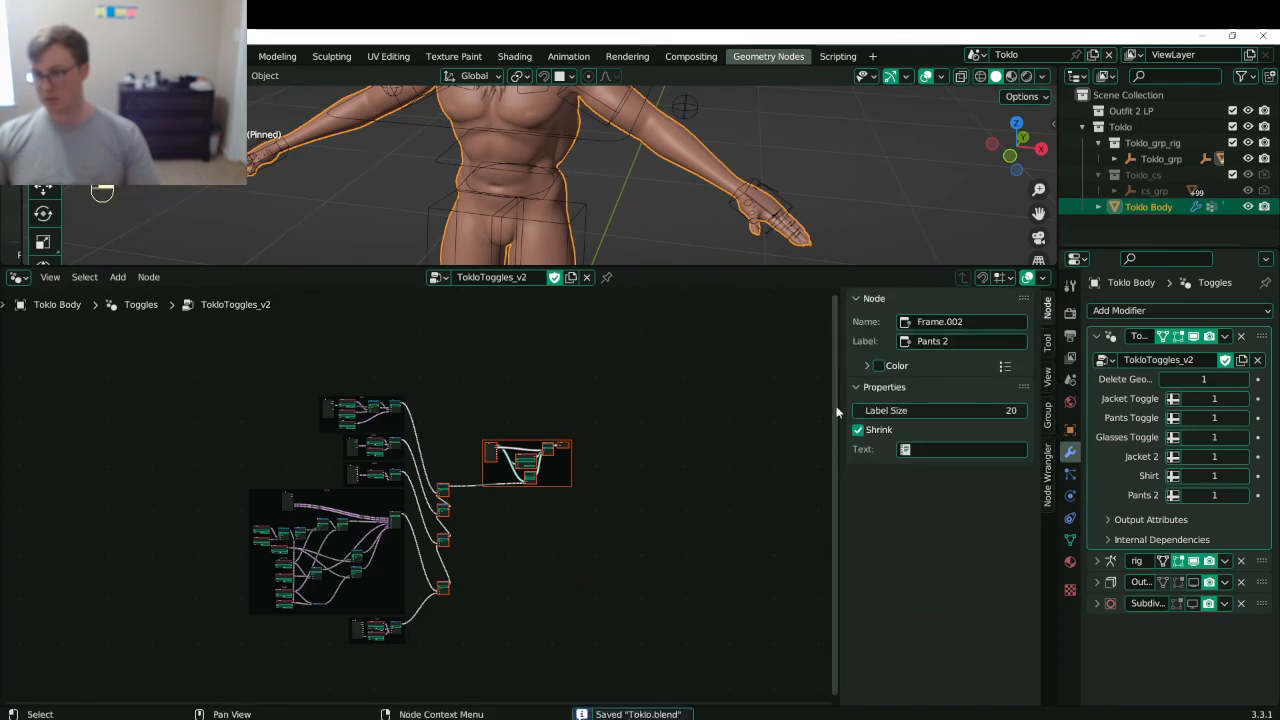
- Collapse the frame node's Properties section, deselect all nodes, and collapse the Toggles modifier
left_click(902, 388)
left_click(609, 434)
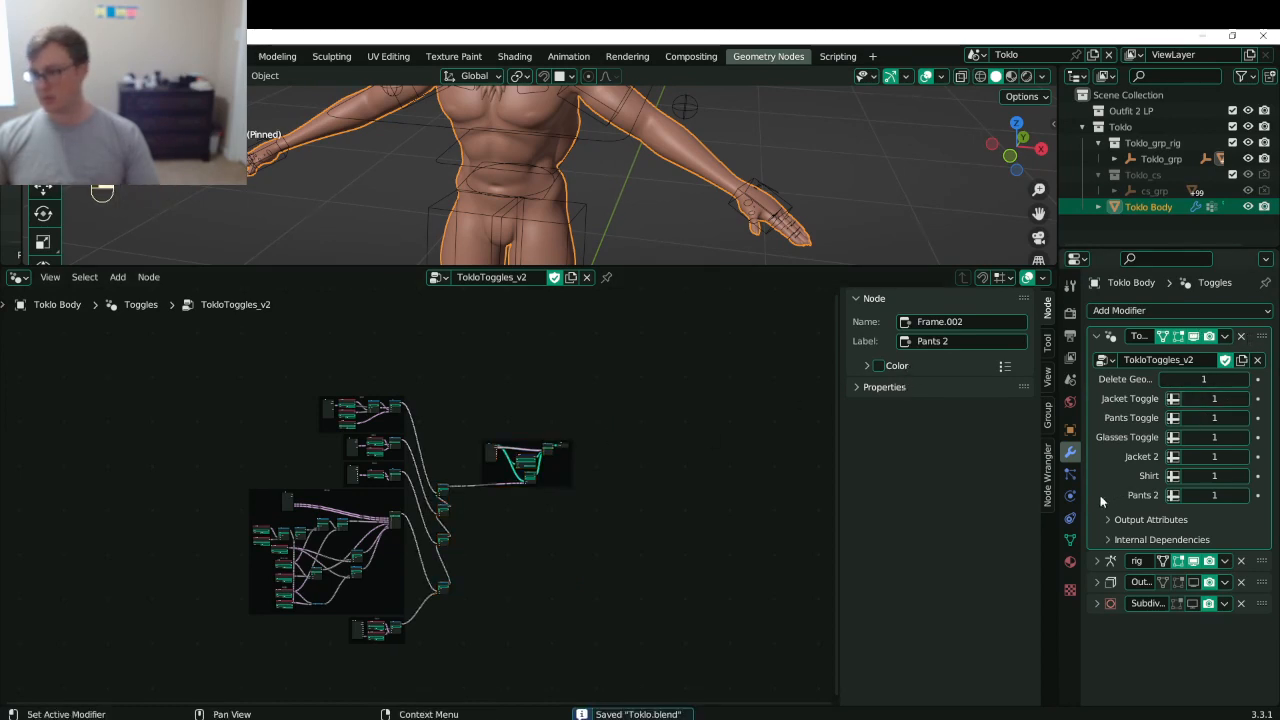
left_click(1097, 339)
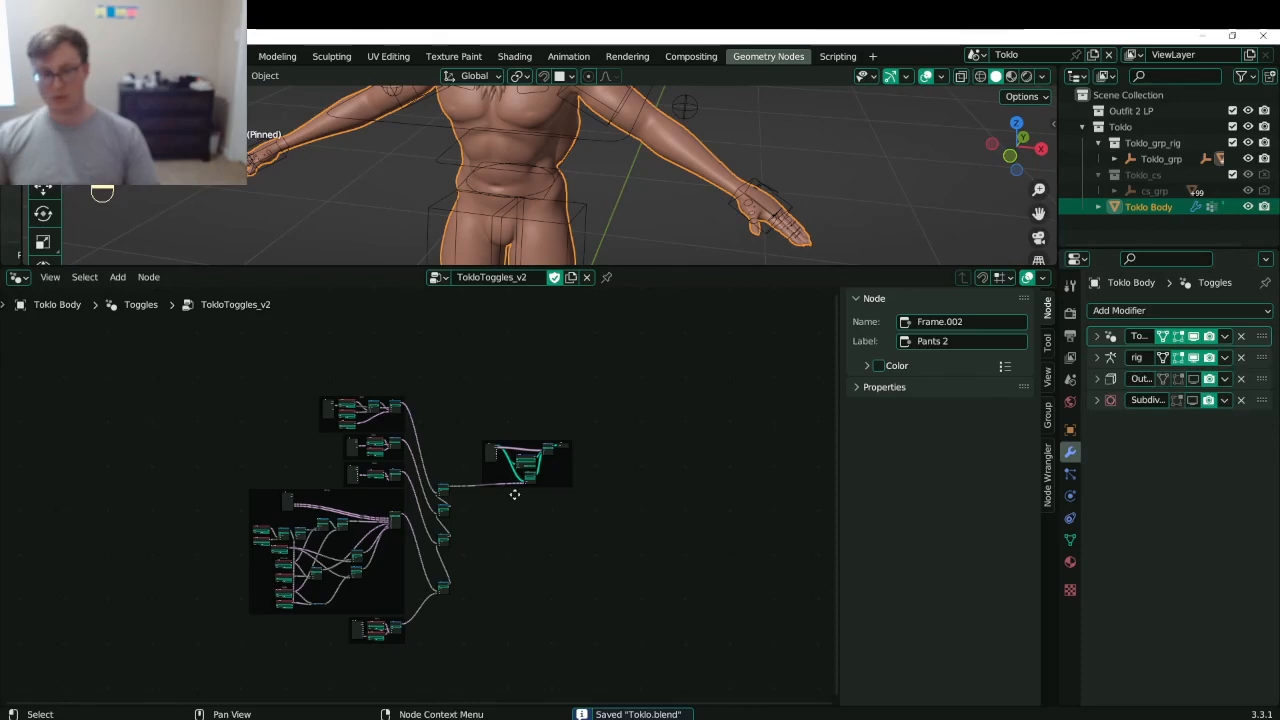
- Close the Chrome profile window, enlarge the 3D viewport, and save the file in the workspace with the timeline and Action Editor
scroll(514, 494, "up", 2)
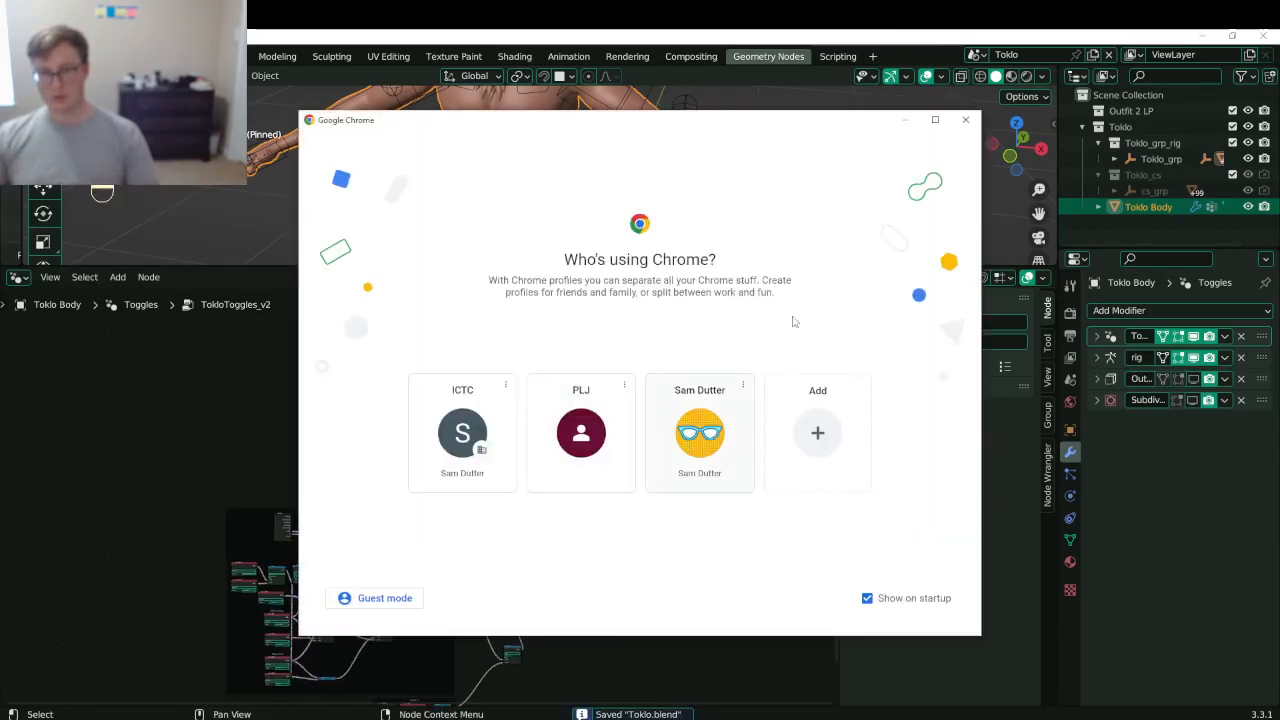
left_click(966, 120)
left_click_drag(345, 270, 400, 584)
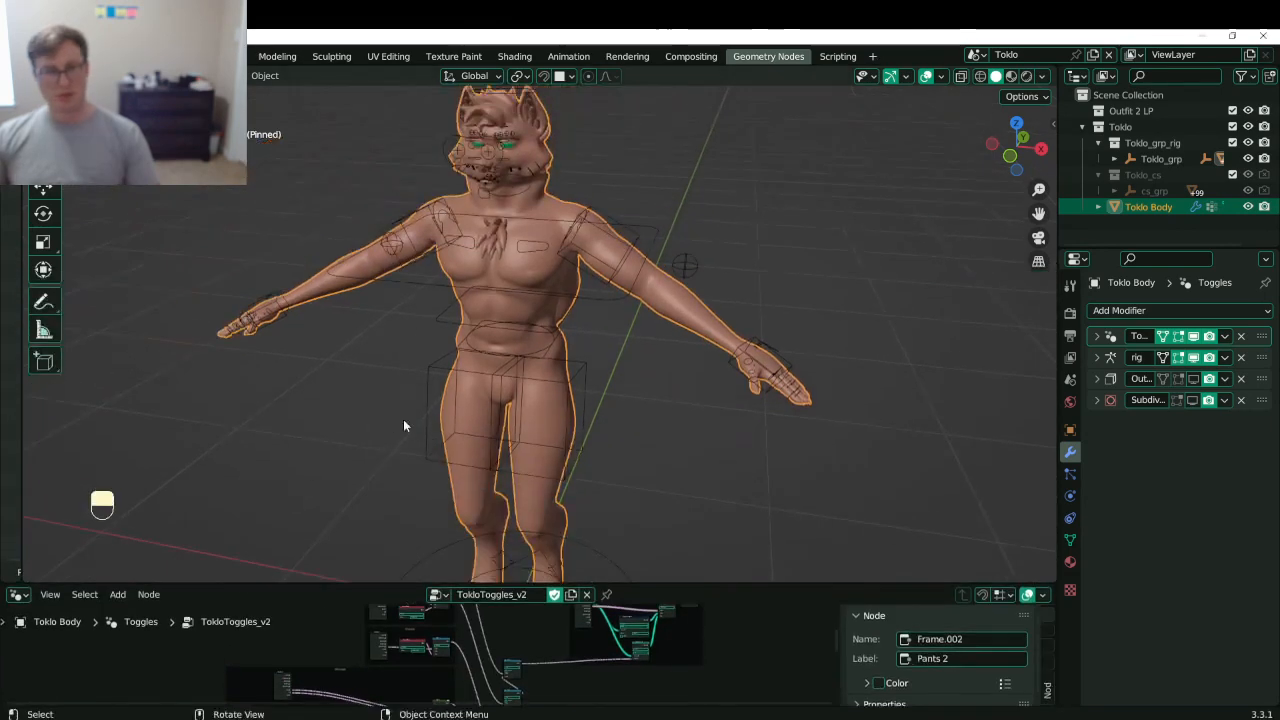
key("z")
middle_click_drag(340, 358, 330, 352)
key("ctrl+s")
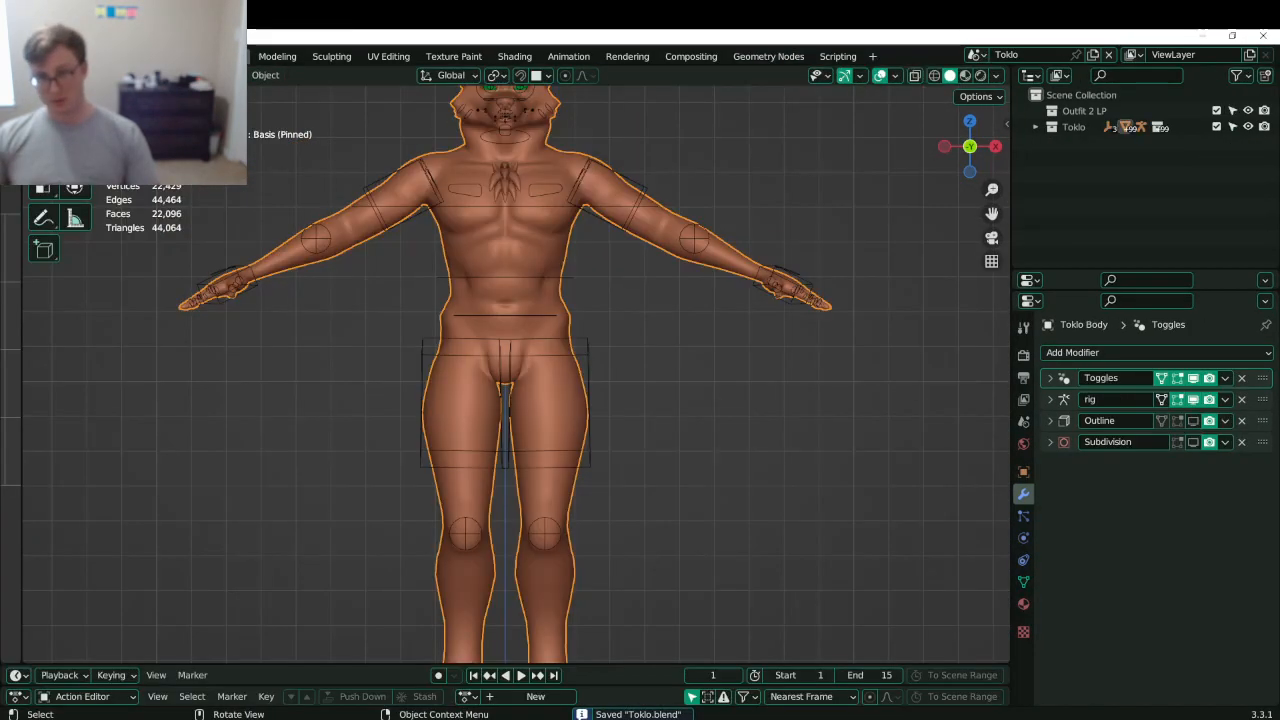
- Turn off the Edit Mode display of the Toggles and rig modifiers, expand the Toggles settings, and save the file
scroll(464, 353, "down", 5)
mouse_move(464, 353)
middle_mouse_down()
mouse_move(434, 381)
mouse_move(464, 377)
middle_mouse_up()
scroll(464, 377, "up", 5)
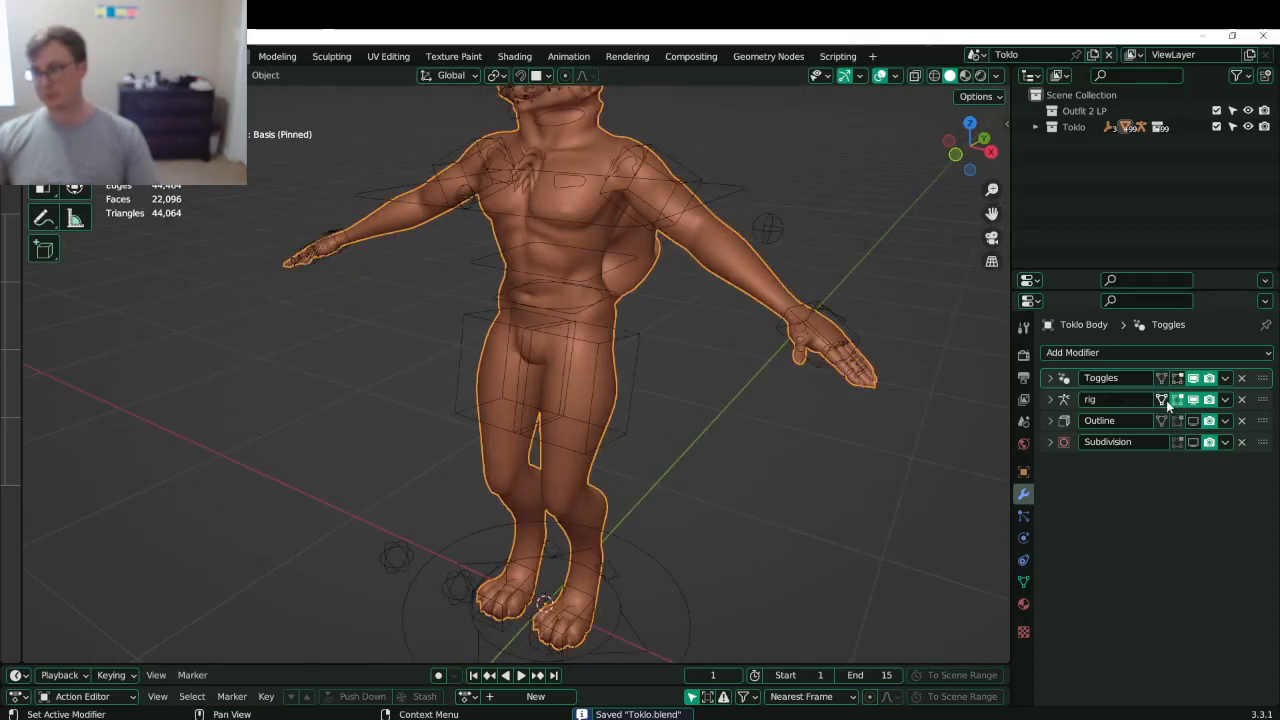
left_click(1059, 379)
key("ctrl+s")
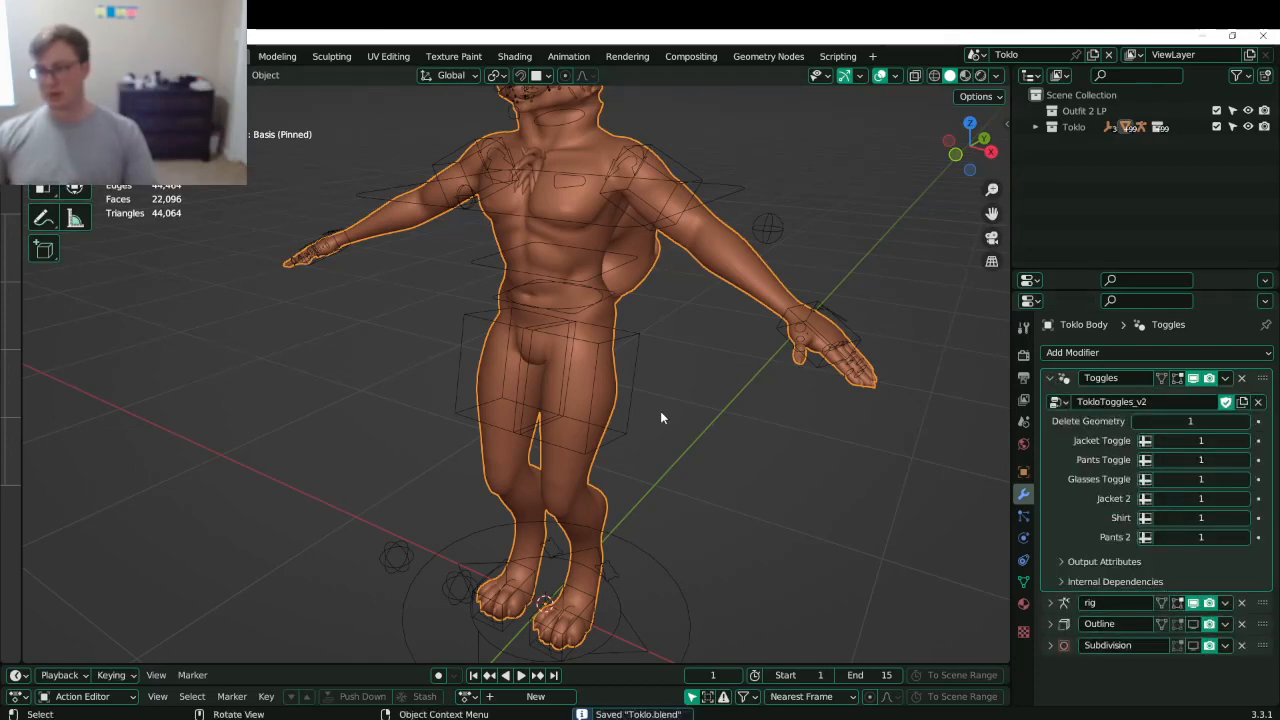
- Select the character's body and enter Edit Mode with the chest area in close view
middle_click_drag(636, 394, 704, 388)
middle_click_drag(538, 266, 534, 333, "shift")
scroll(534, 333, "up", 2)
left_click(474, 289)
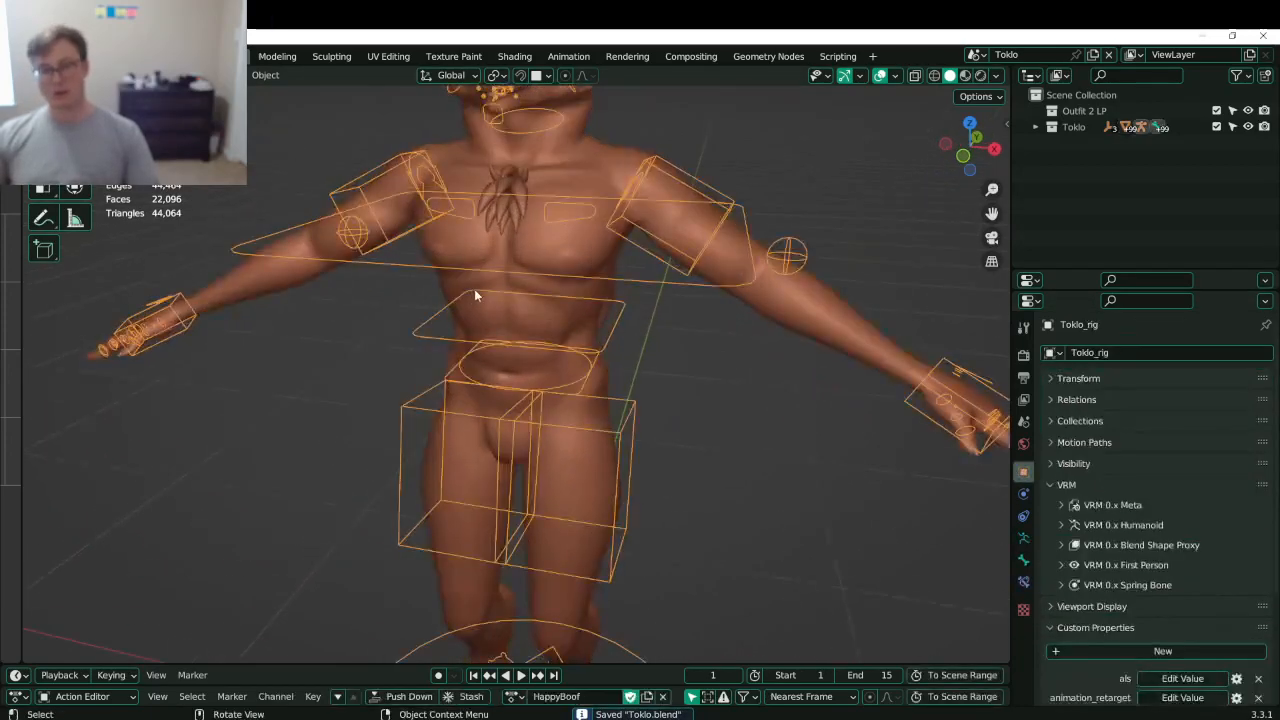
left_click(567, 254)
key("Tab")
scroll(600, 370, "up", 5)
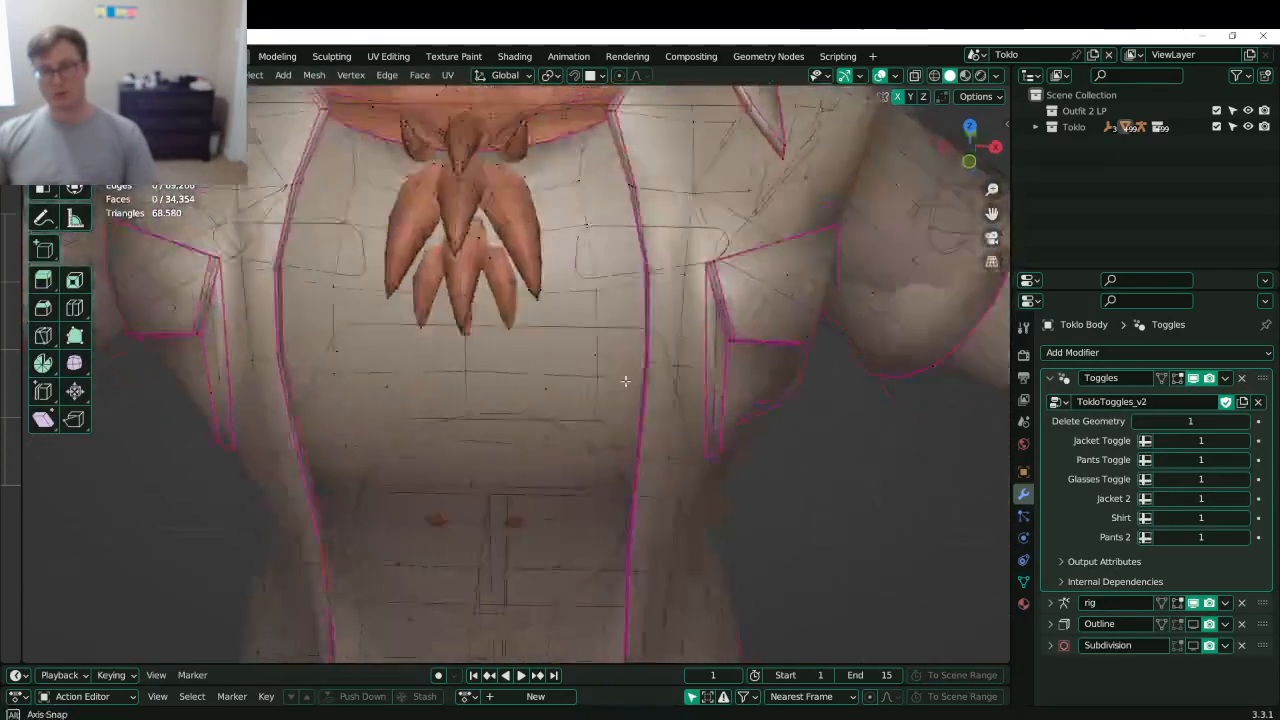
- Select the linked jacket mesh covering the shirt and hide it
middle_click_drag(644, 392, 868, 417)
key("z")
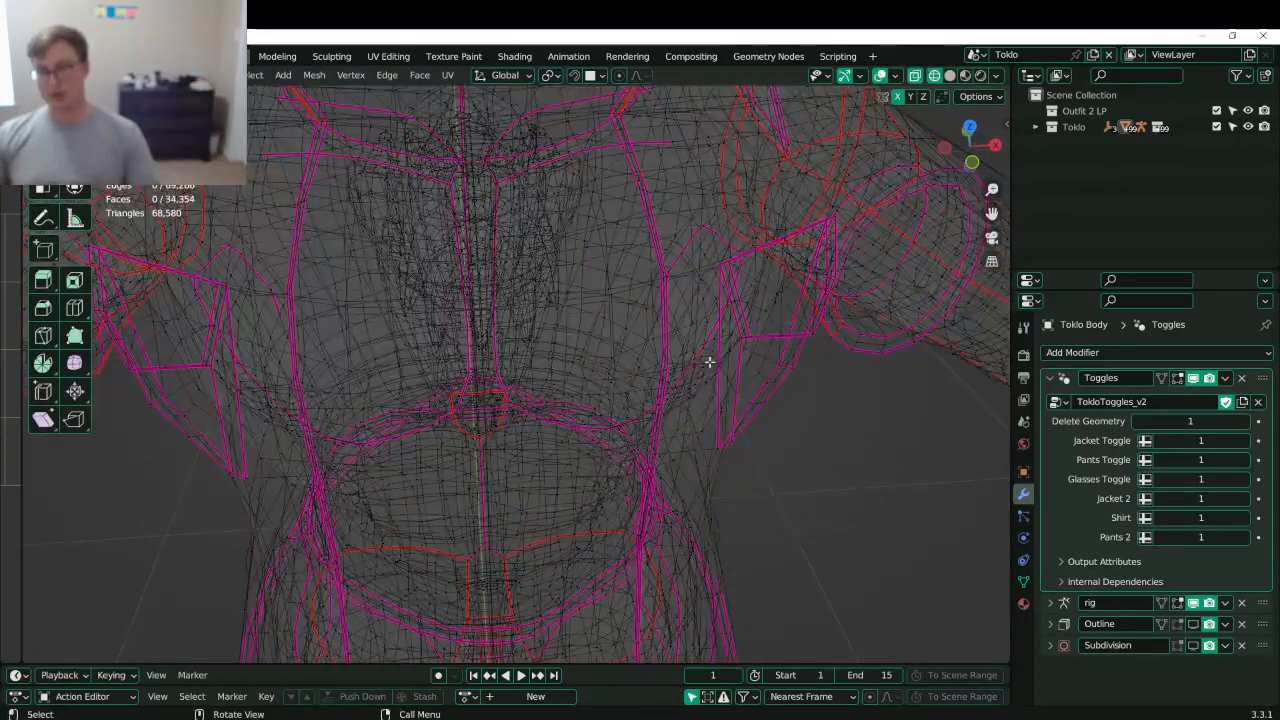
key("z")
middle_click_drag(780, 362, 750, 357)
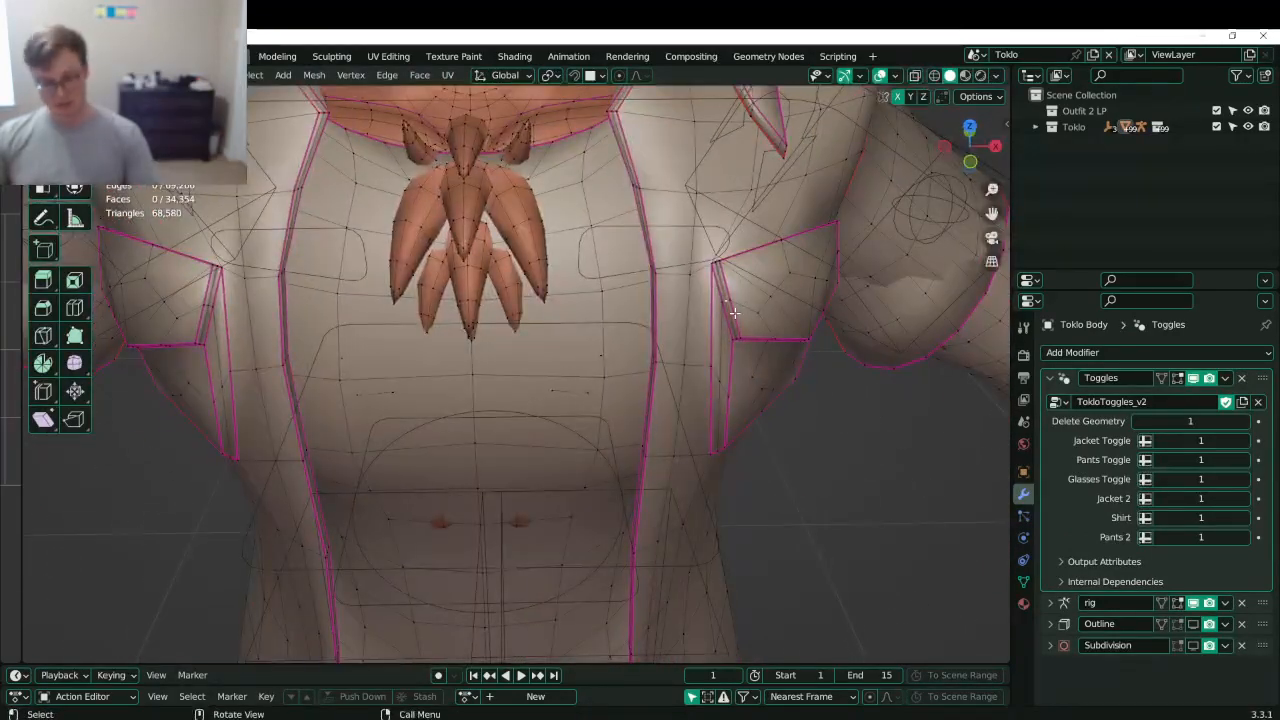
key("k")
key("Escape")
key("l")
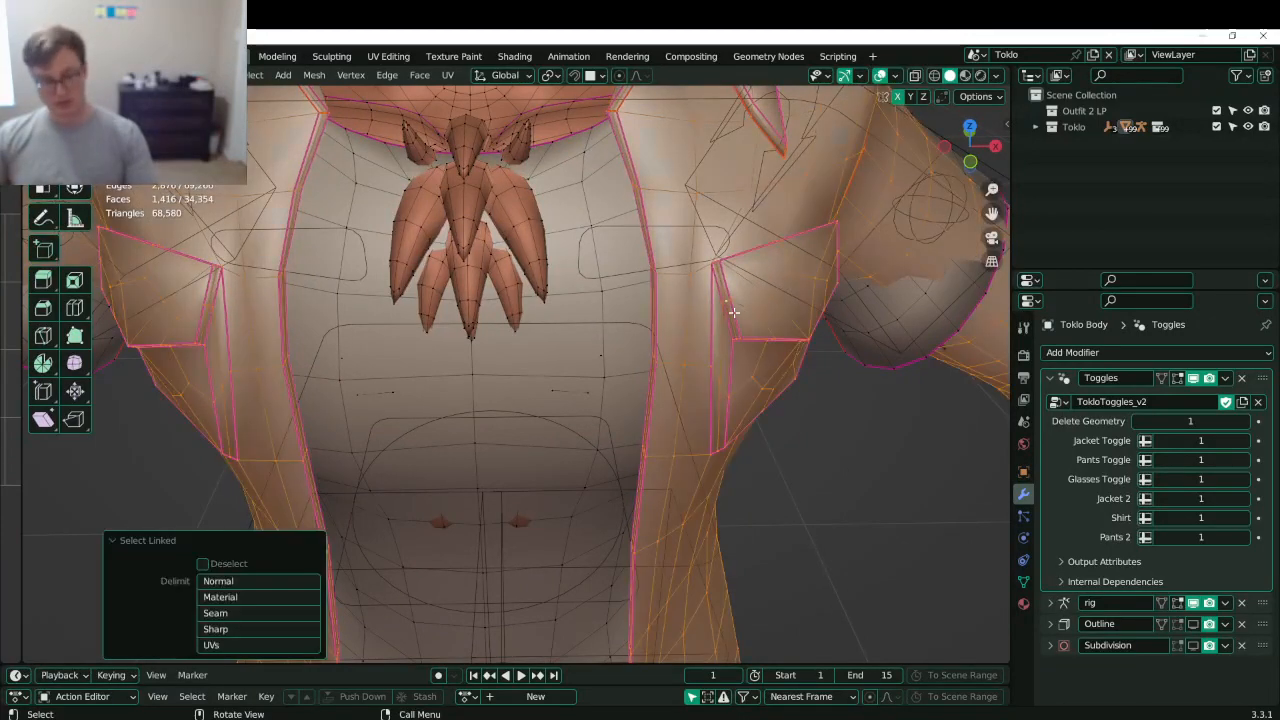
key("h")
middle_click_drag(703, 257, 698, 298, "shift")
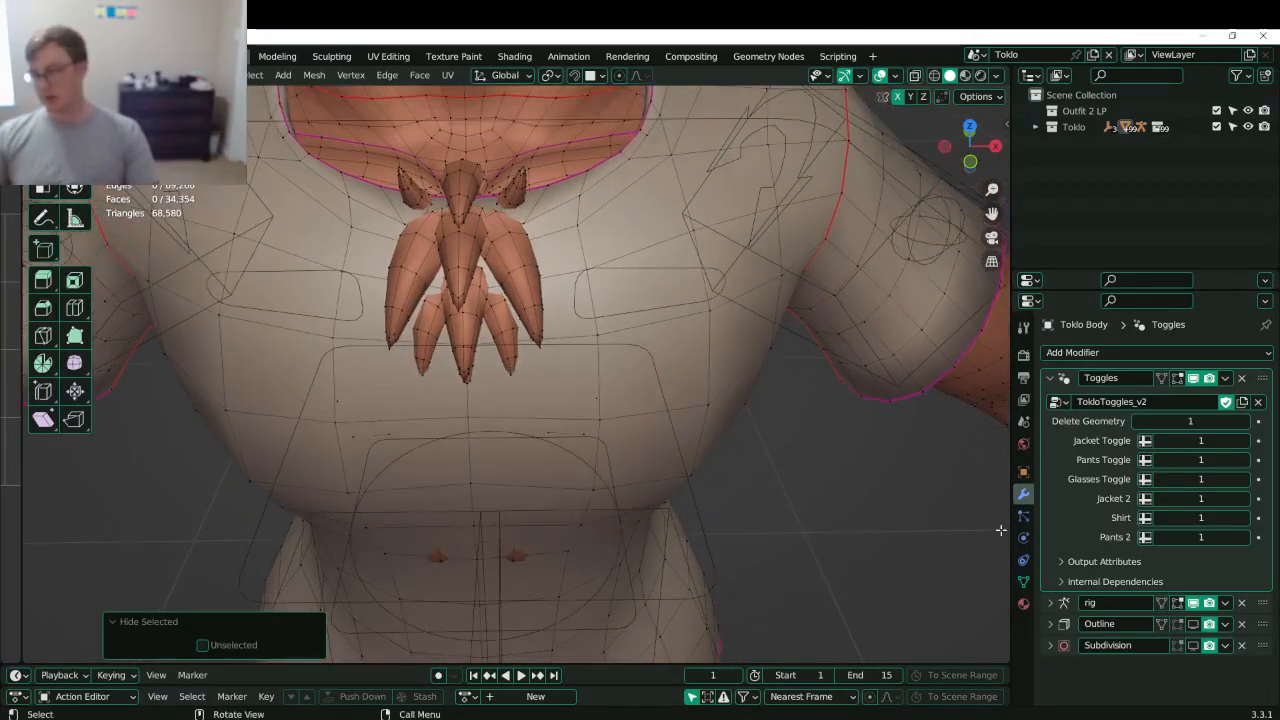
- Select the vertices belonging to the Delete Shirt Front vertex group
left_click(1023, 582)
scroll(1151, 545, "down", 5)
left_click(1098, 400)
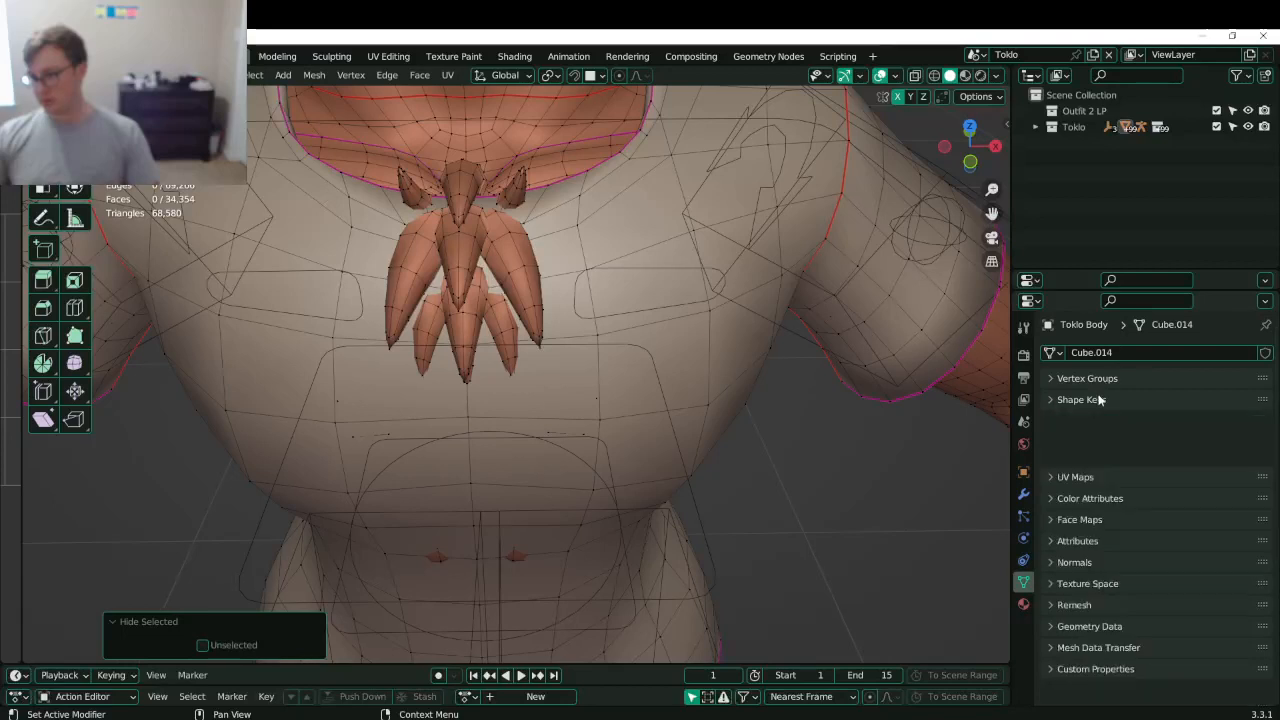
left_click(1087, 378)
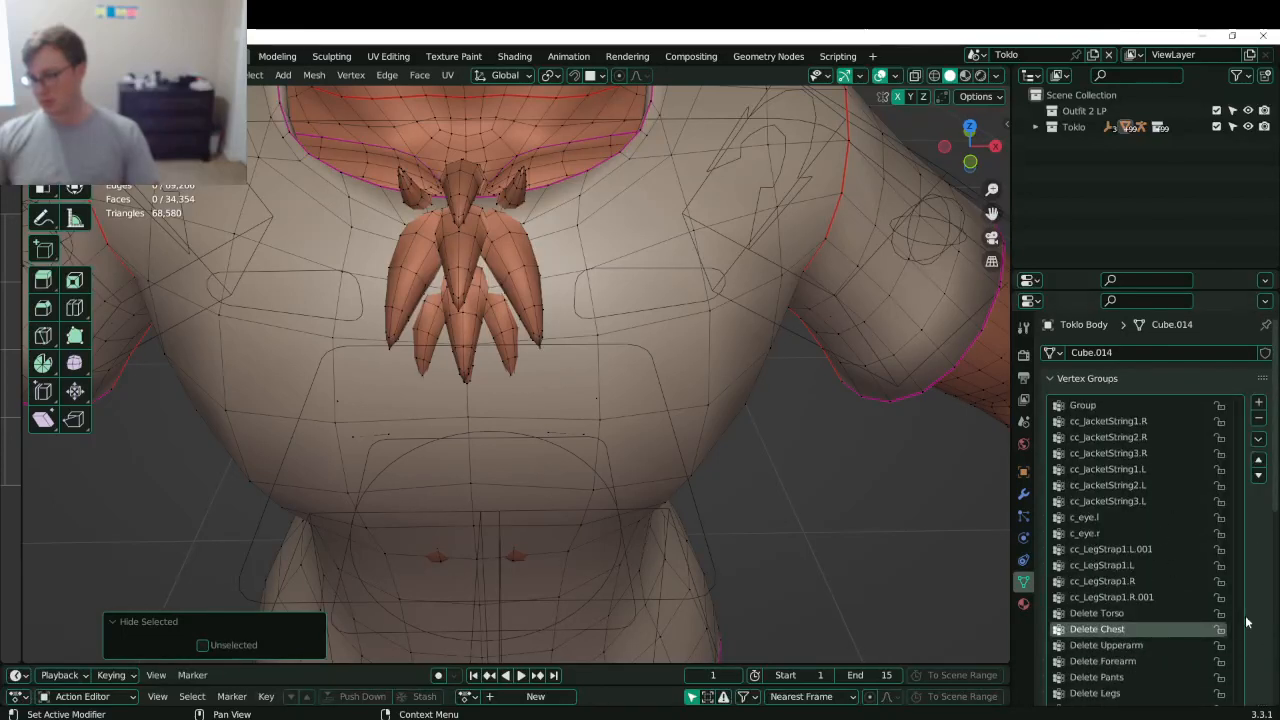
scroll(1230, 608, "down", 4)
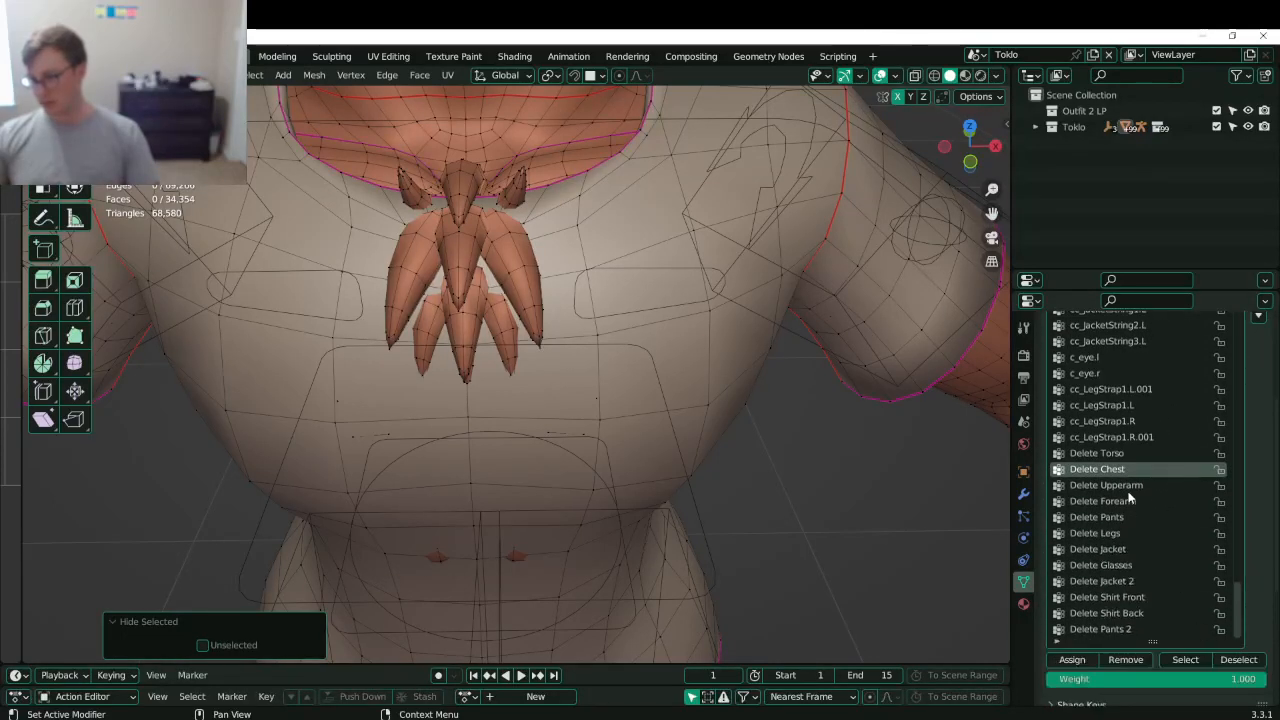
left_click(1107, 597)
left_click(1185, 659)
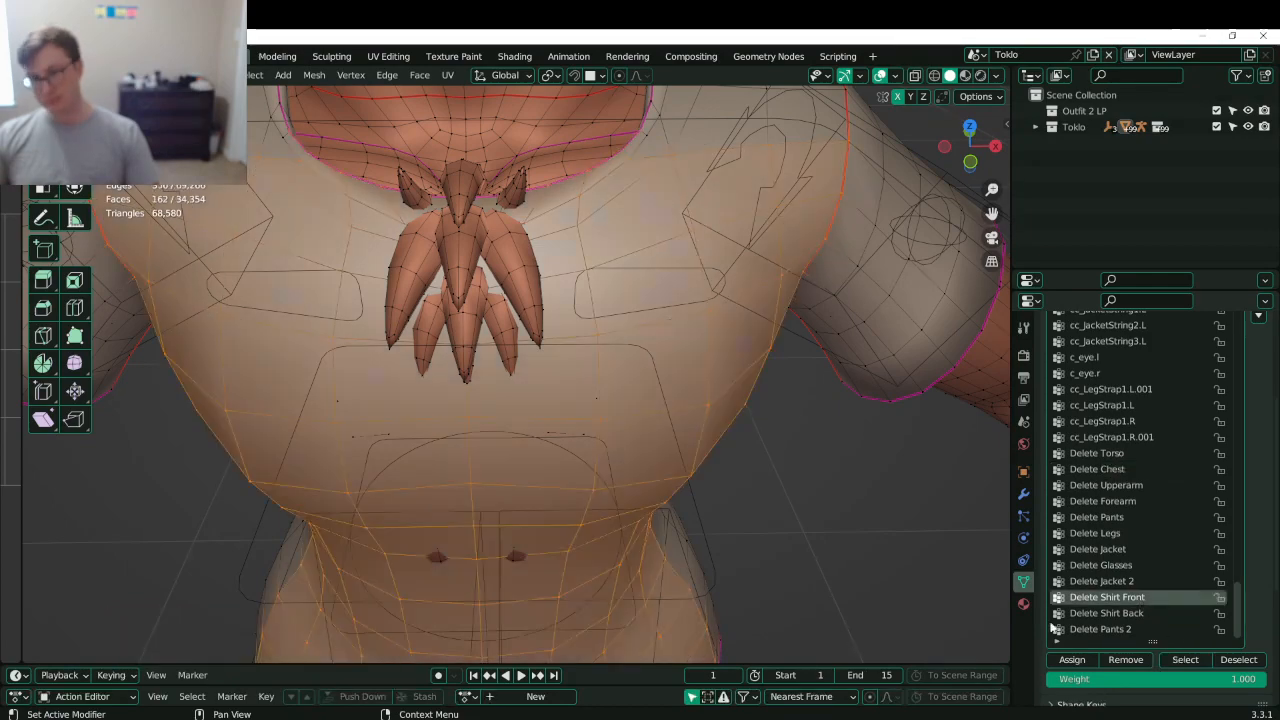
- Switch to wireframe shading and box-deselect the vertices at both upper ends of the shirt's neckline
middle_click_drag(650, 390, 671, 348)
key("z")
left_click(577, 330)
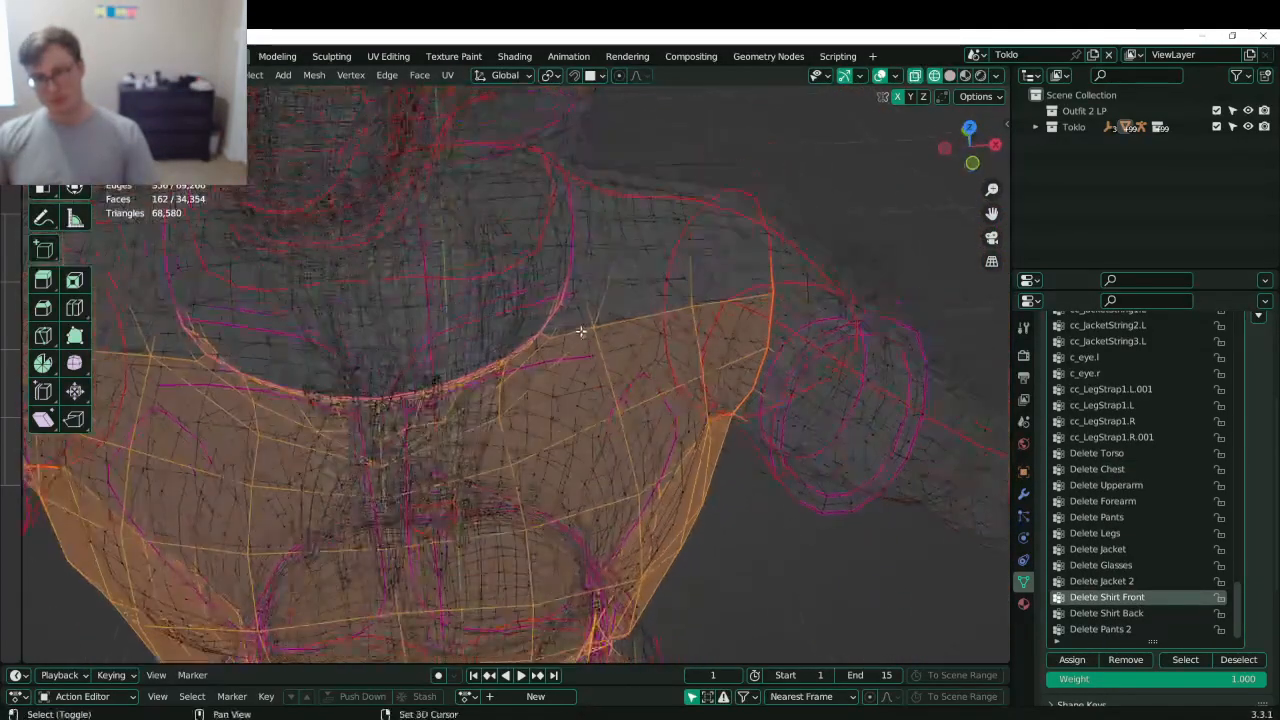
mouse_move(577, 330)
middle_mouse_down()
mouse_move(543, 350)
mouse_move(571, 338)
middle_mouse_up()
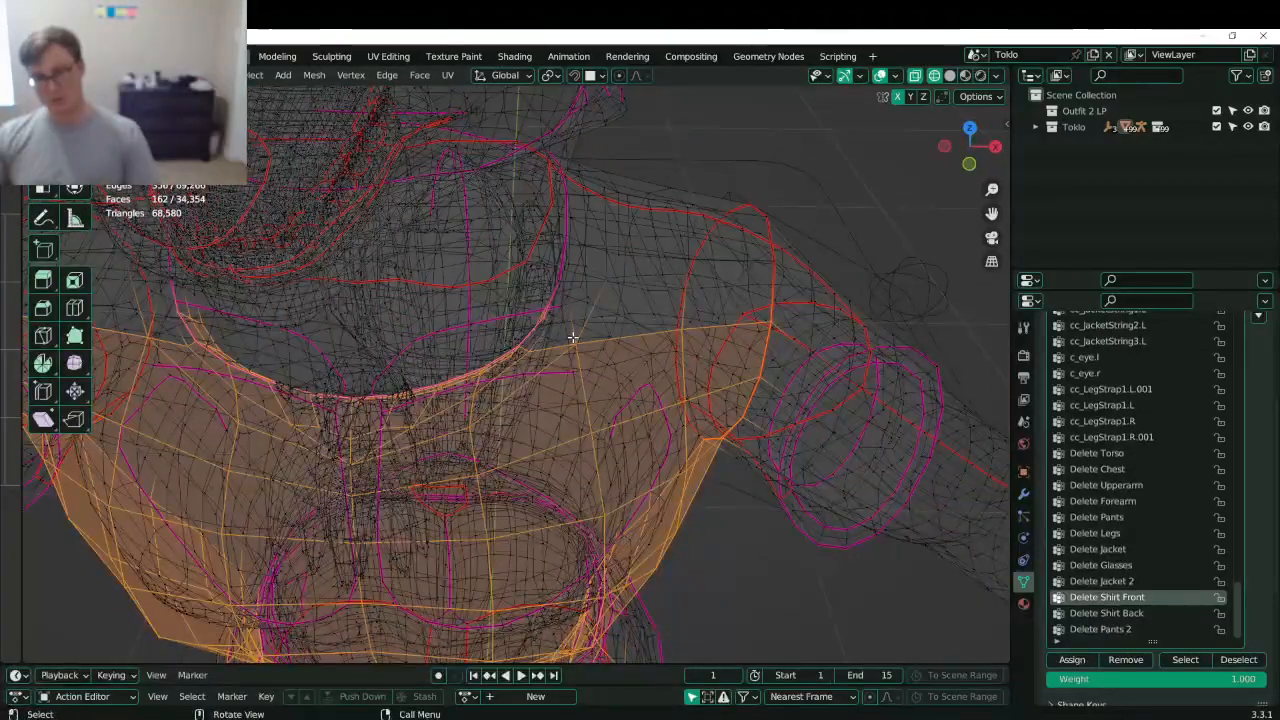
key("b")
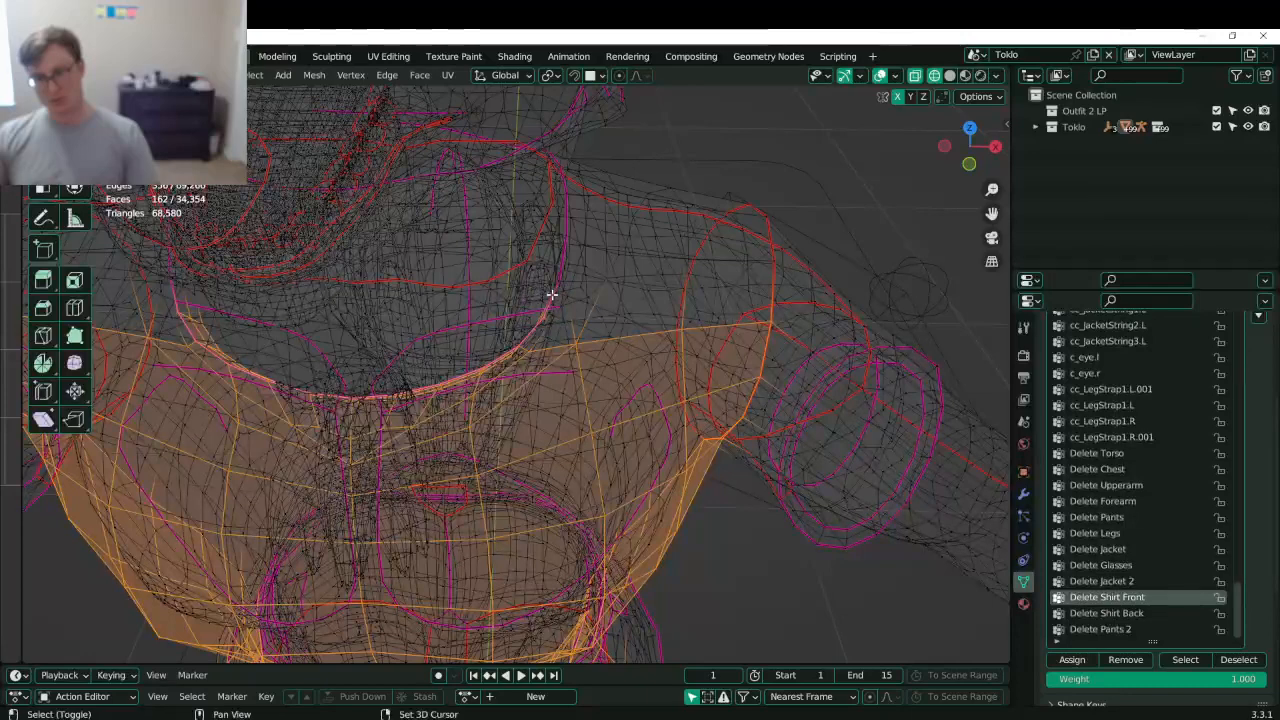
key("b")
middle_click_drag(524, 292, 565, 335)
key("b")
middle_click_drag(166, 289, 217, 317)
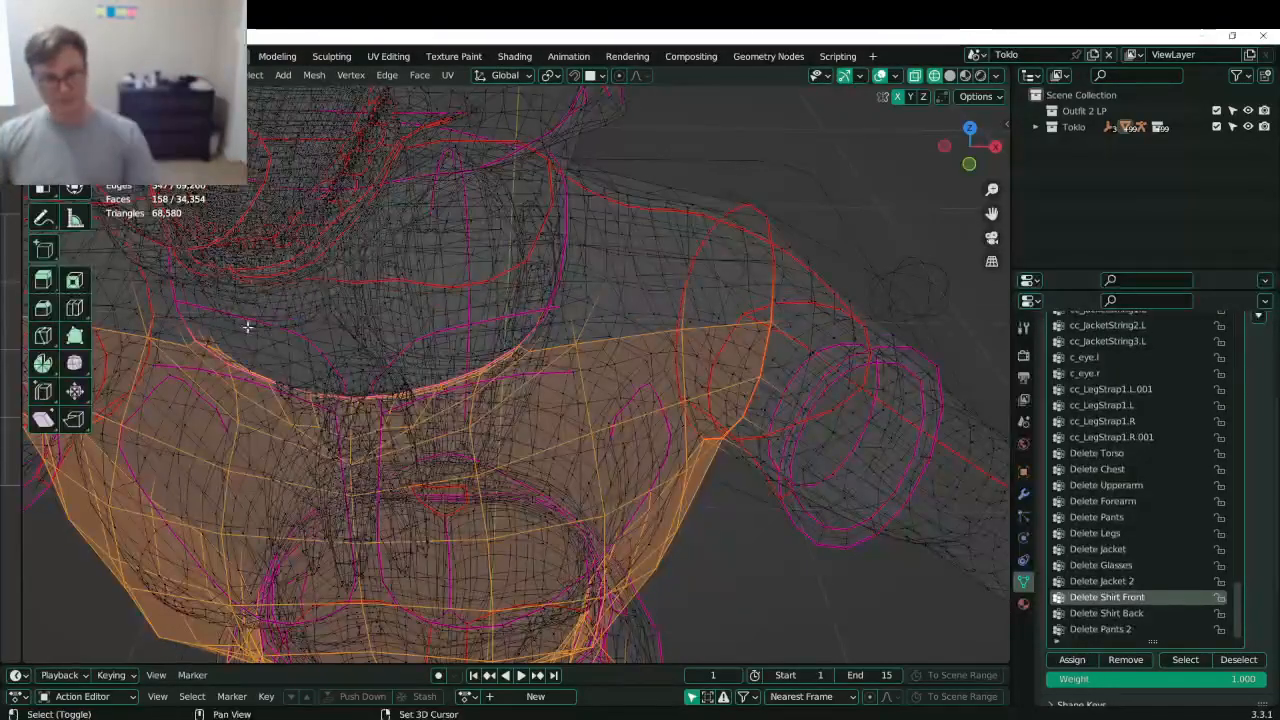
- Invert the selection, remove the inverted vertices from the Delete Shirt Front vertex group, deselect everything and return to Object Mode
key("ctrl+l")
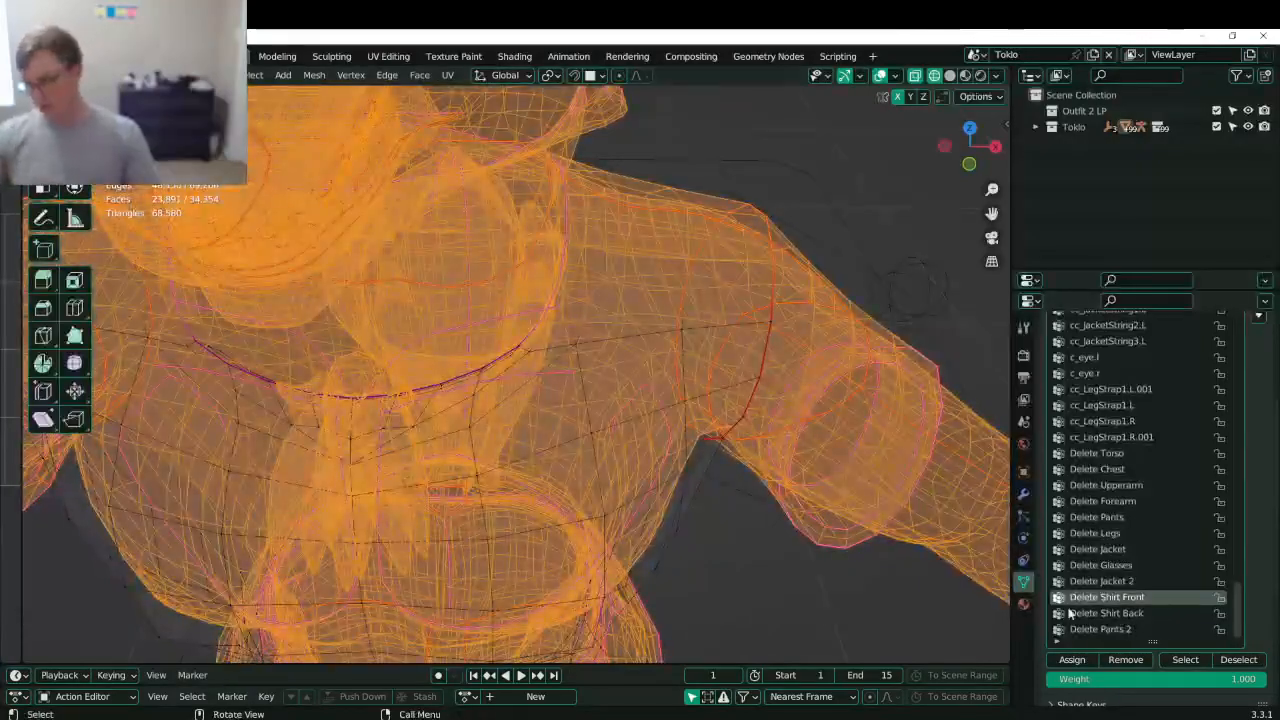
key("alt+a")
key("Tab")
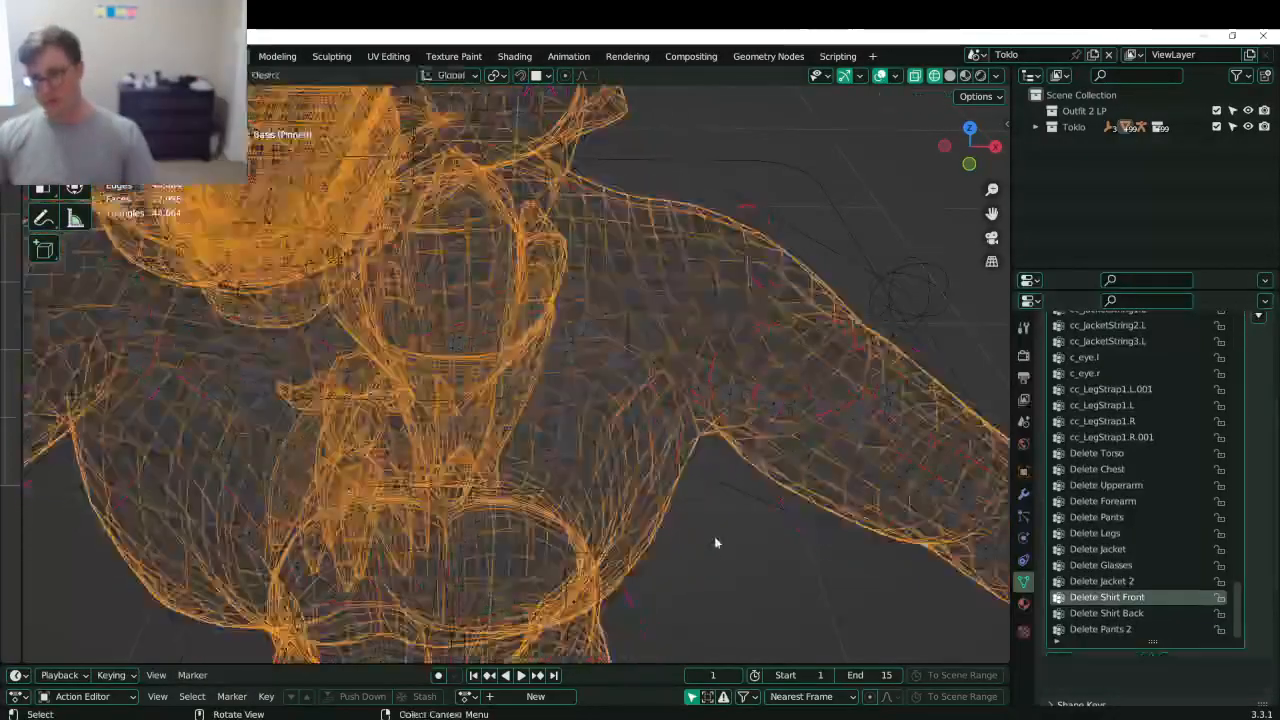
- Switch the viewport back to solid shading with the whole upper body in view and save the file
scroll(717, 543, "down", 5)
key("shift+z")
middle_click_drag(719, 503, 690, 436)
key("ctrl+s")
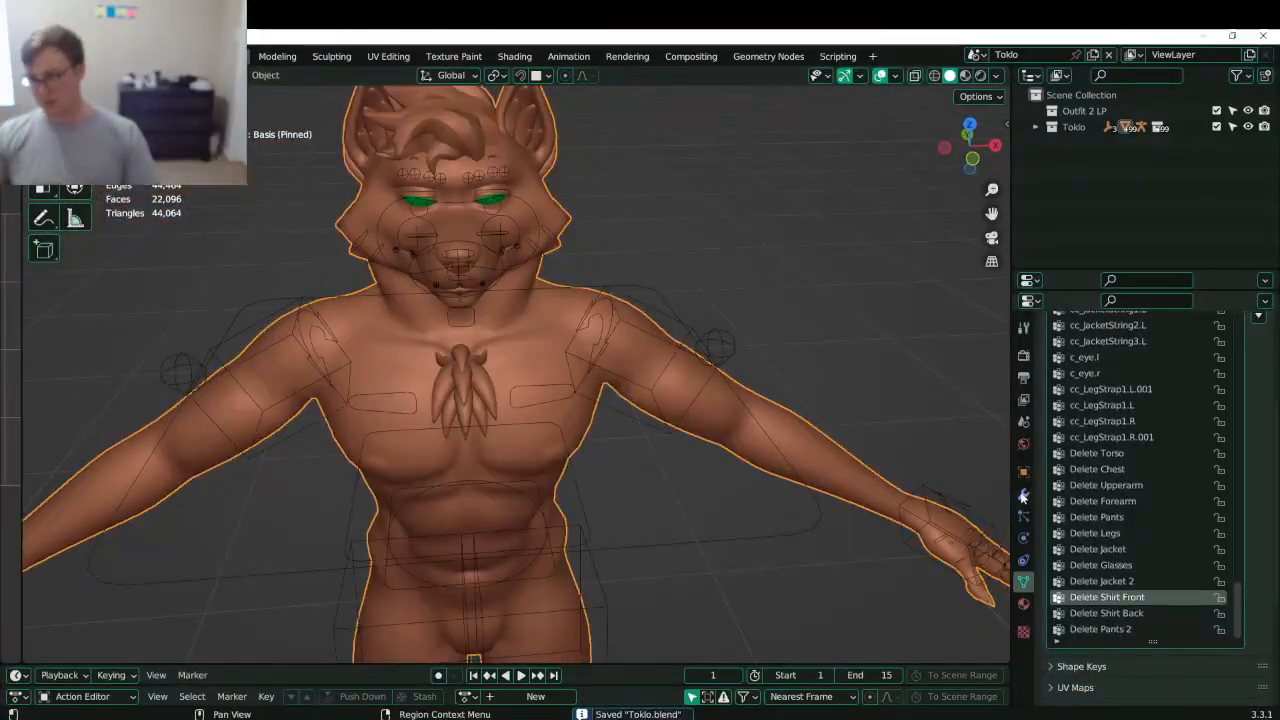
- Set the Shirt and Jacket 2 toggles to 0 in the TokloToggles_v2 modifier, save the file and inspect the neckline up close
left_click(1023, 495)
left_click(1160, 519)
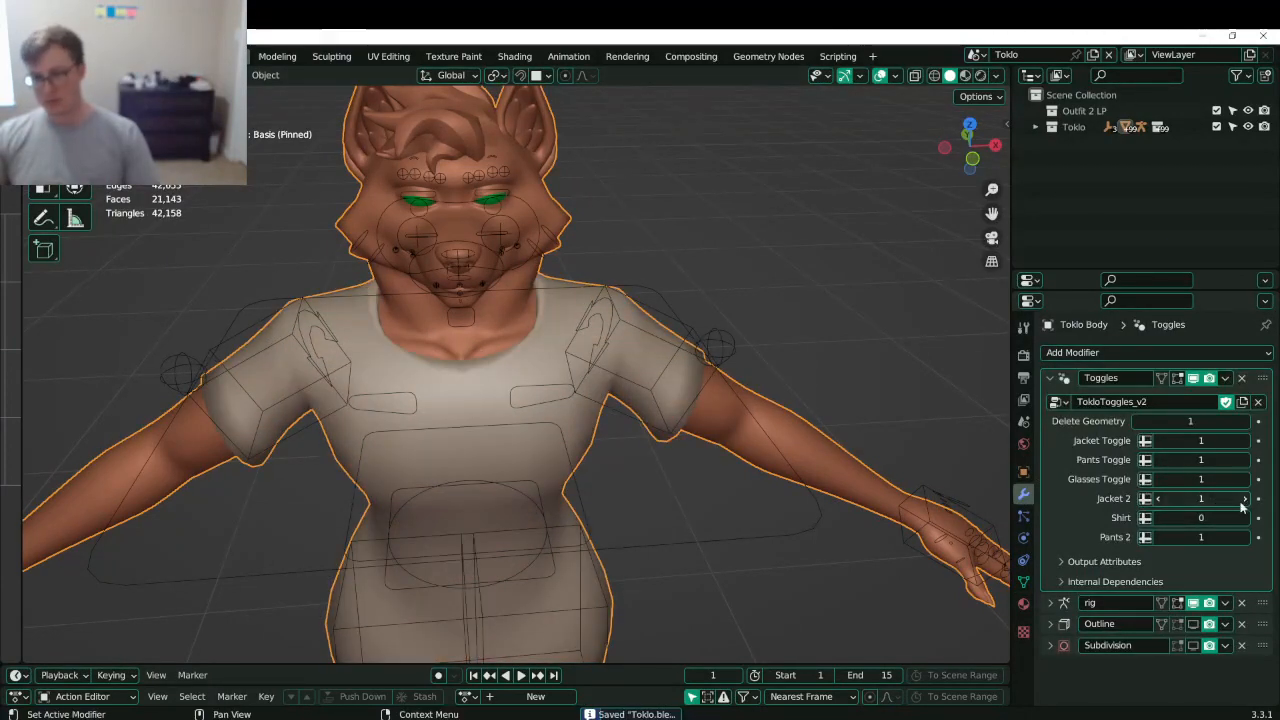
left_click(1160, 501)
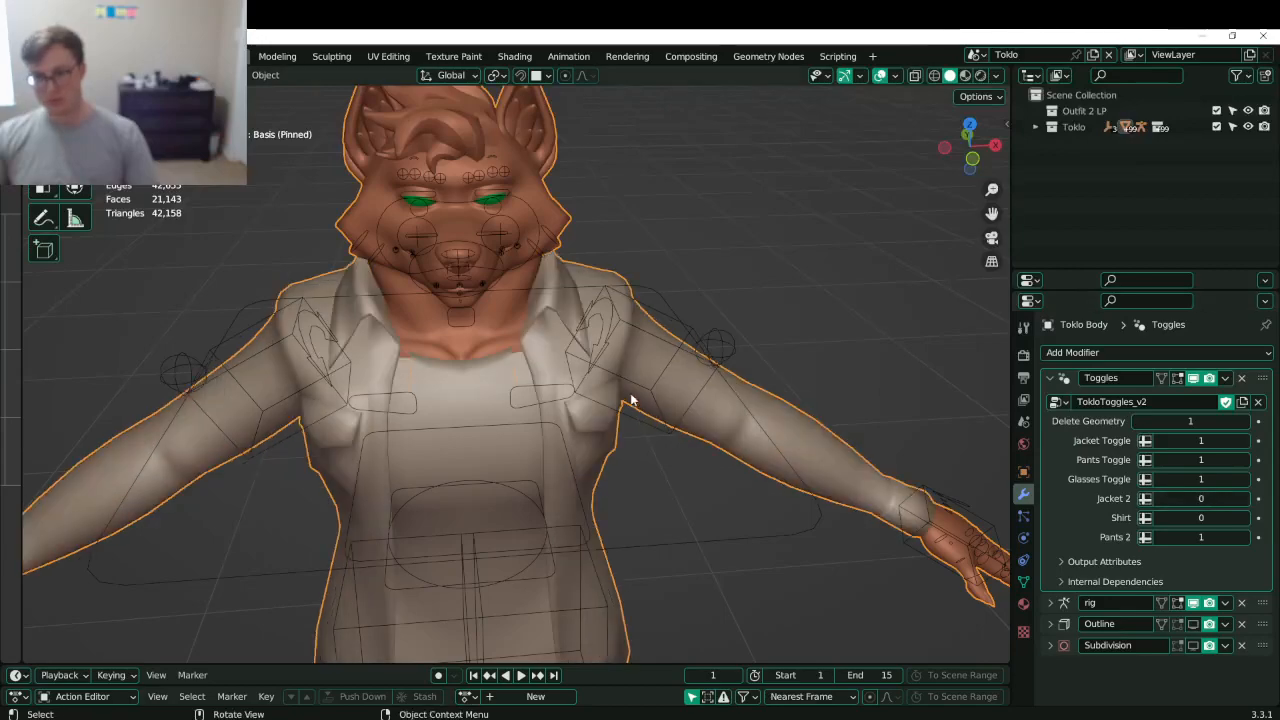
mouse_move(631, 397)
middle_mouse_down()
mouse_move(704, 359)
mouse_move(634, 379)
middle_mouse_up()
key("ctrl+s")
scroll(555, 431, "up", 5)
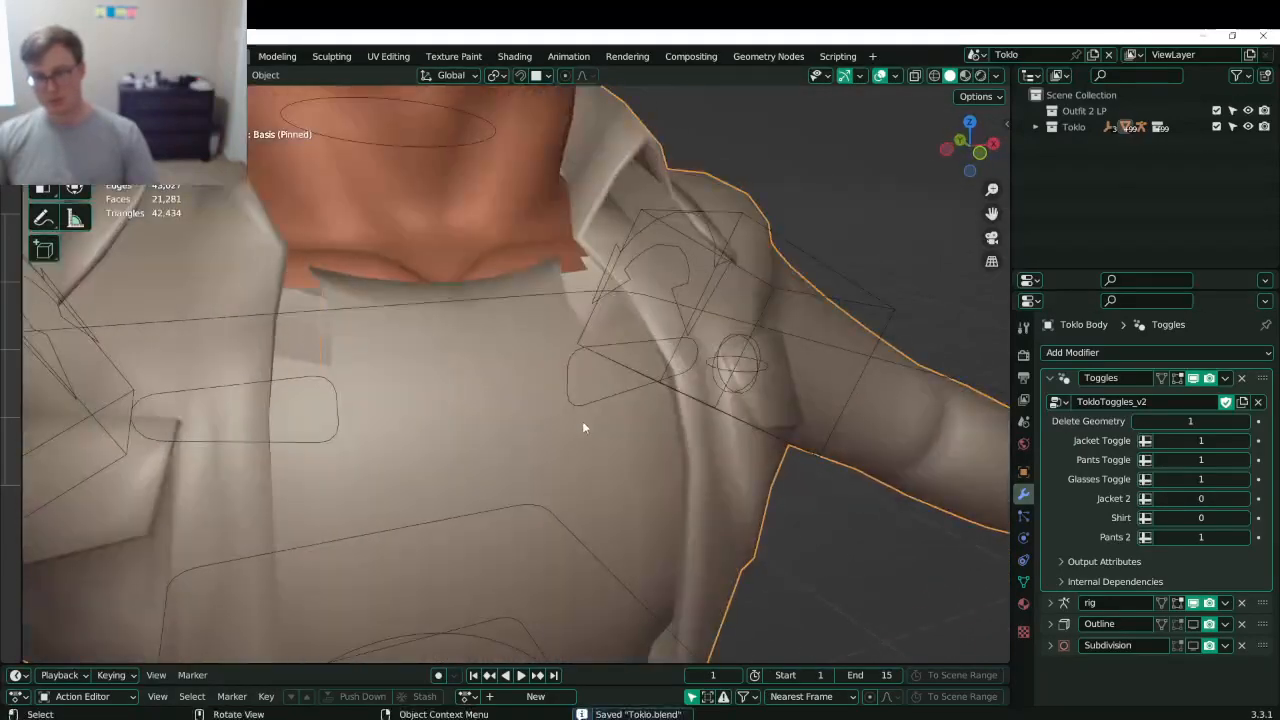
middle_click_drag(586, 429, 577, 437)
middle_click_drag(682, 364, 674, 390)
- Select the Delete Shirt Front group's vertices in Edit Mode, examine their coverage on the chest, and clear the selection
key("Tab")
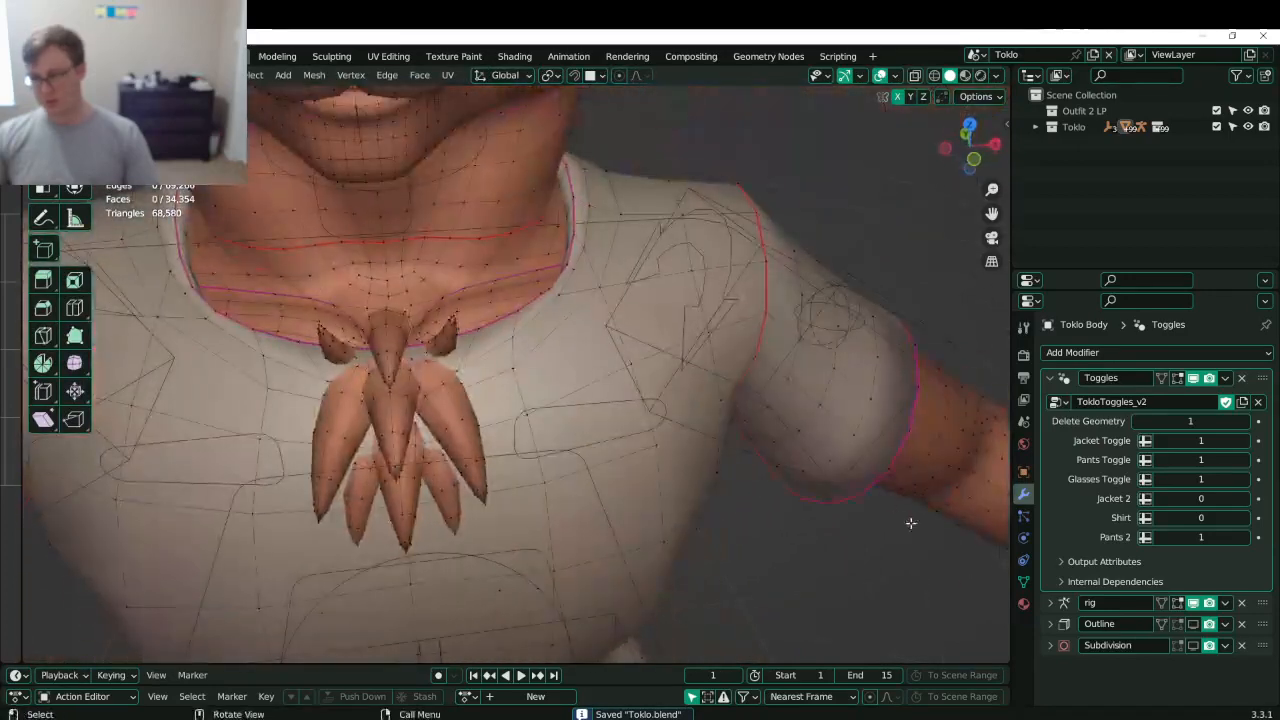
left_click(1023, 581)
scroll(1250, 573, "down", 10)
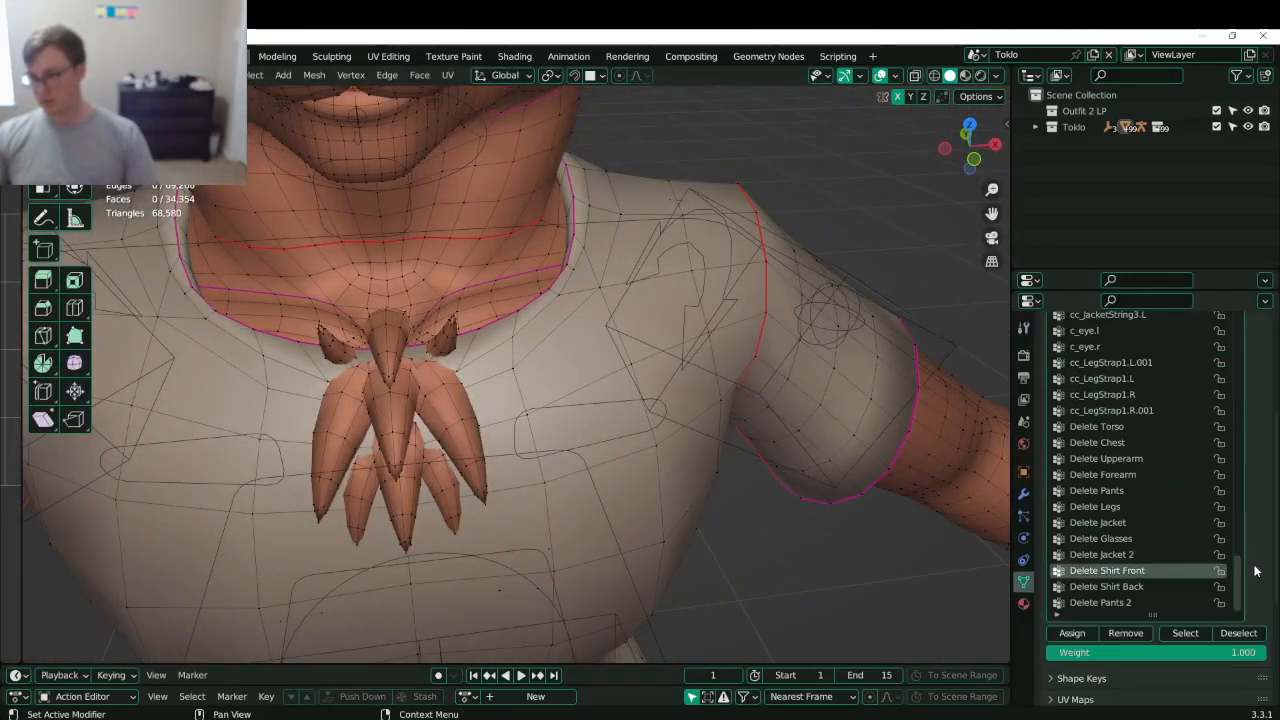
middle_click_drag(757, 409, 501, 338)
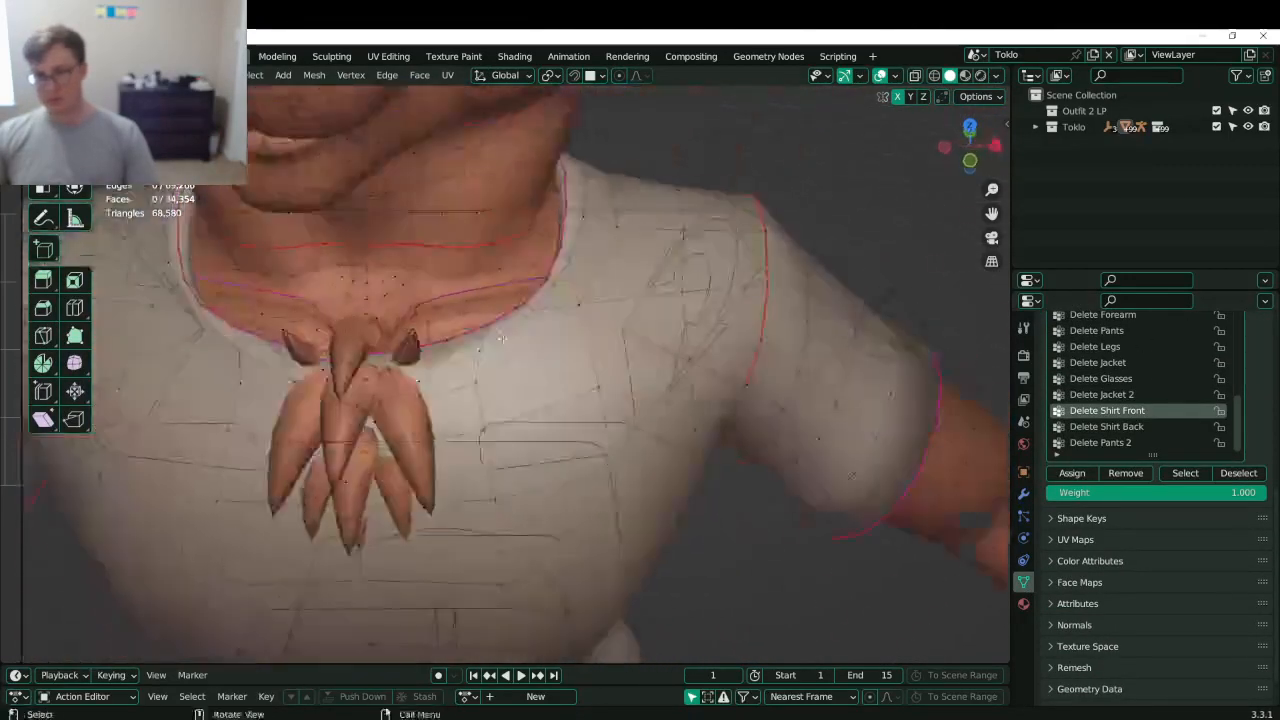
left_click(1184, 473)
middle_click_drag(672, 486, 639, 456)
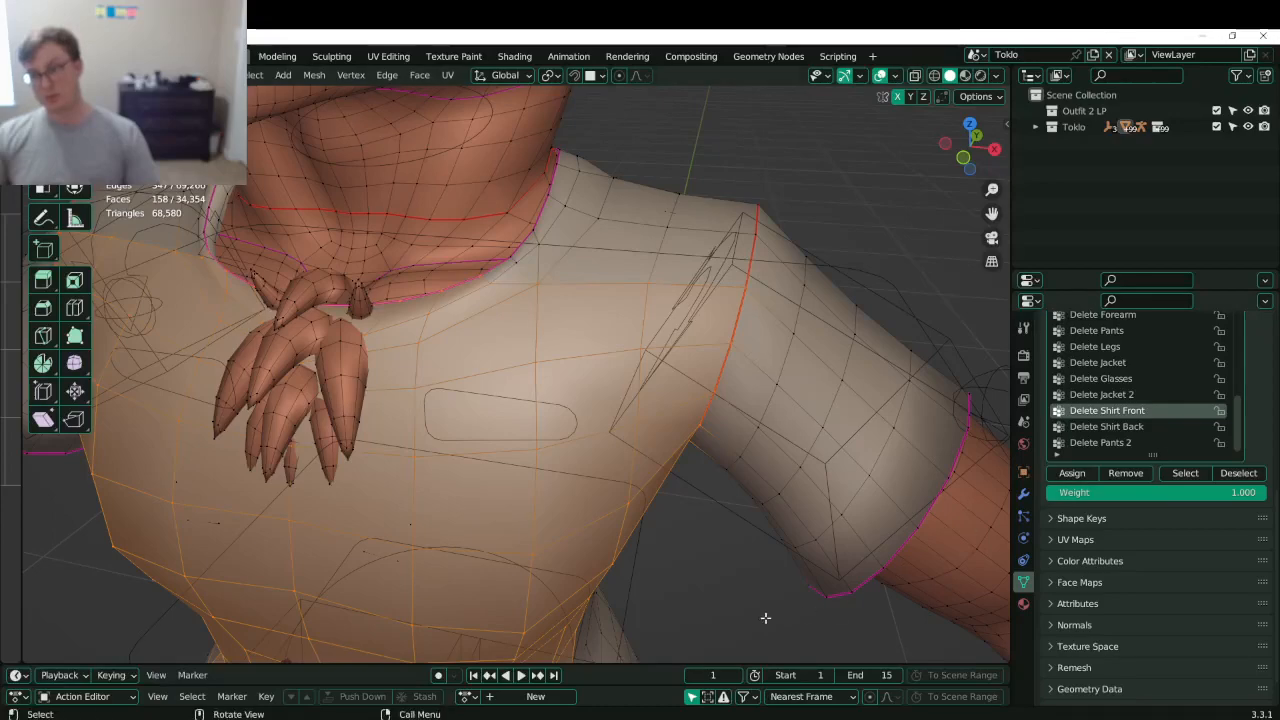
key("alt+a")
- Select the Delete Shirt Back group's vertices and, in wireframe shading, box-deselect the small patch beside the neck opening
left_click(1140, 426)
left_click(1185, 475)
mouse_move(610, 345)
middle_mouse_down()
mouse_move(655, 388)
mouse_move(567, 371)
mouse_move(455, 395)
mouse_move(600, 350)
mouse_move(720, 289)
mouse_move(663, 331)
mouse_move(713, 282)
mouse_move(645, 243)
middle_mouse_up()
key("z")
left_click(537, 340)
key("b")
key("b")
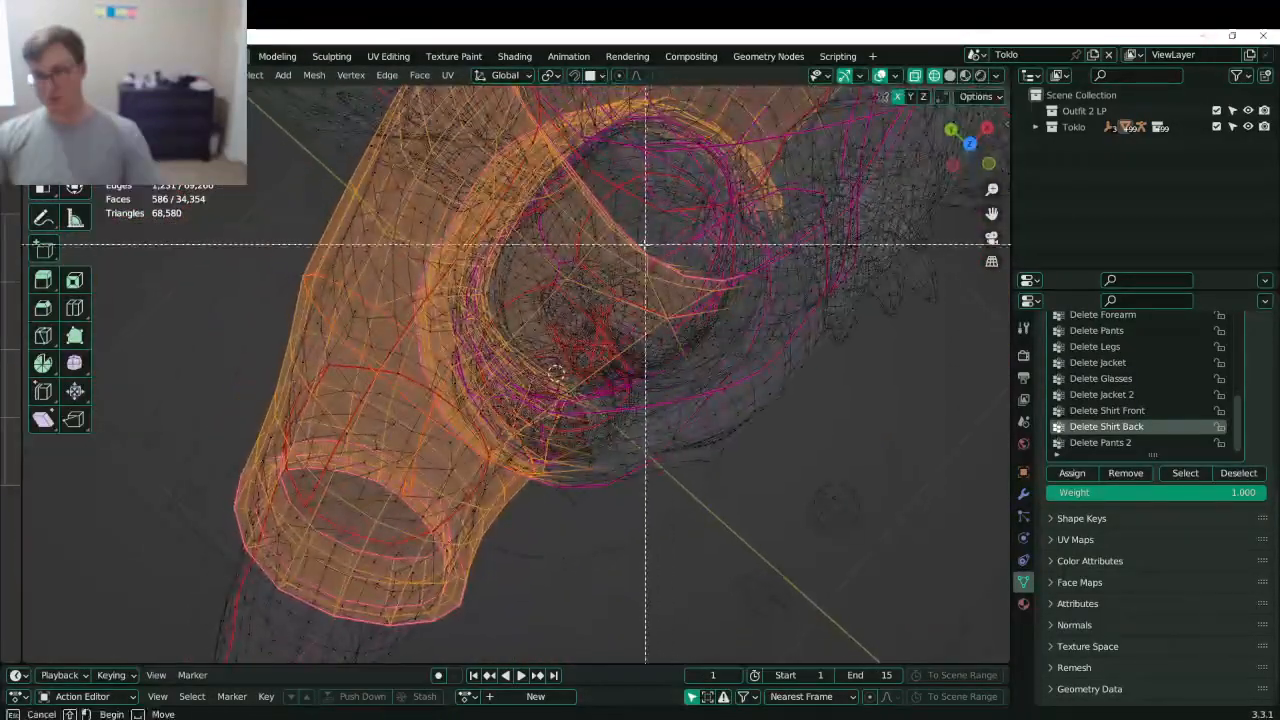
left_click_drag(653, 262, 737, 349, "shift")
- Invert the selection, remove the inverted vertices from the Delete Shirt Back vertex group and return to Object Mode
middle_click_drag(737, 349, 760, 255)
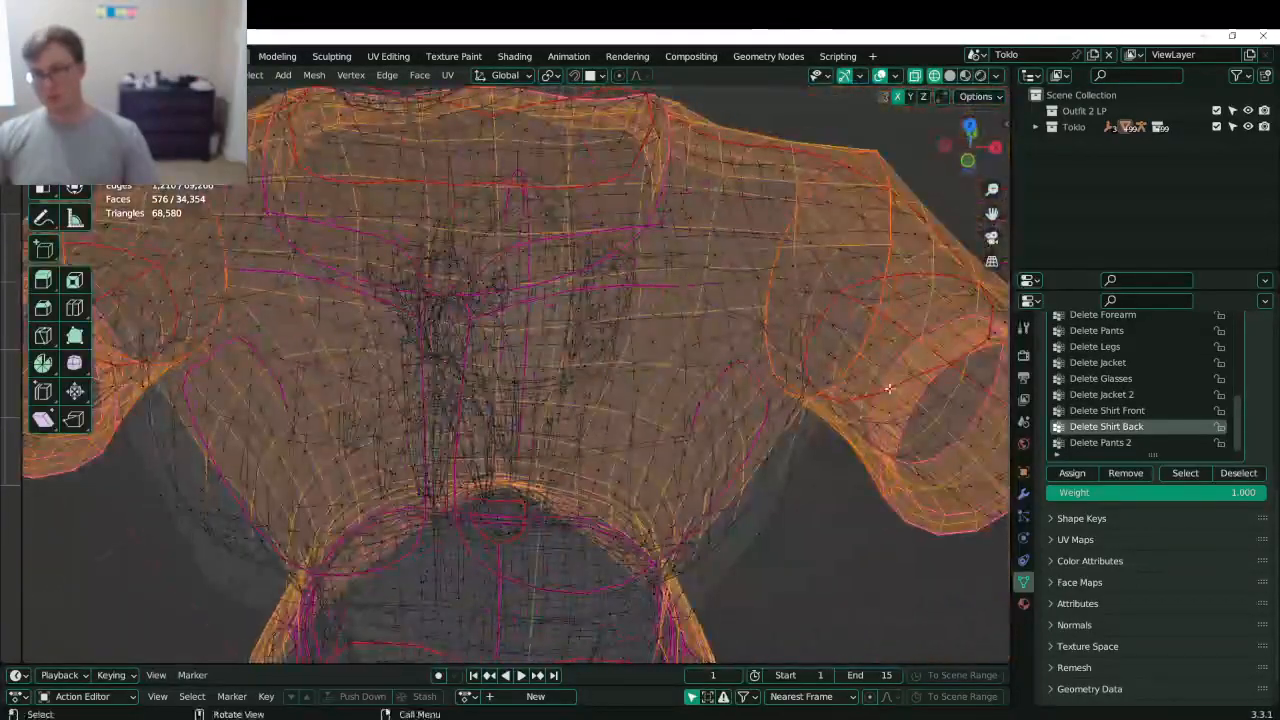
left_click(1185, 473)
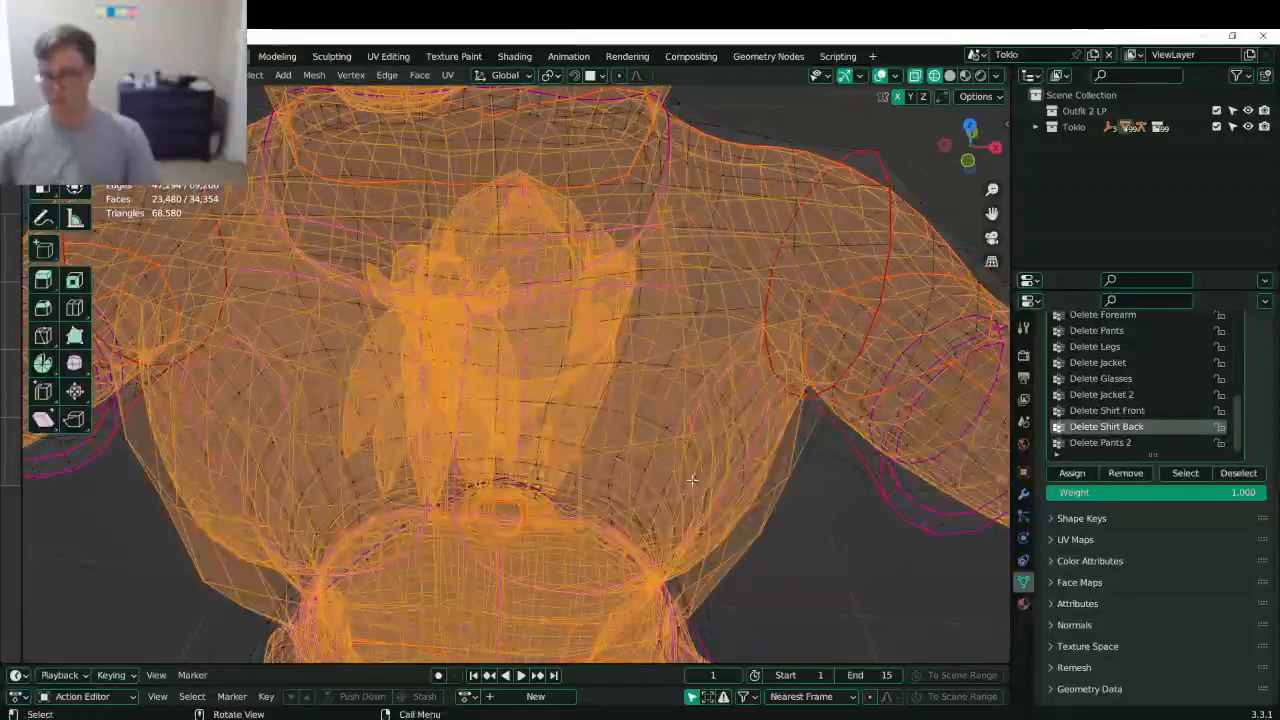
key("Tab")
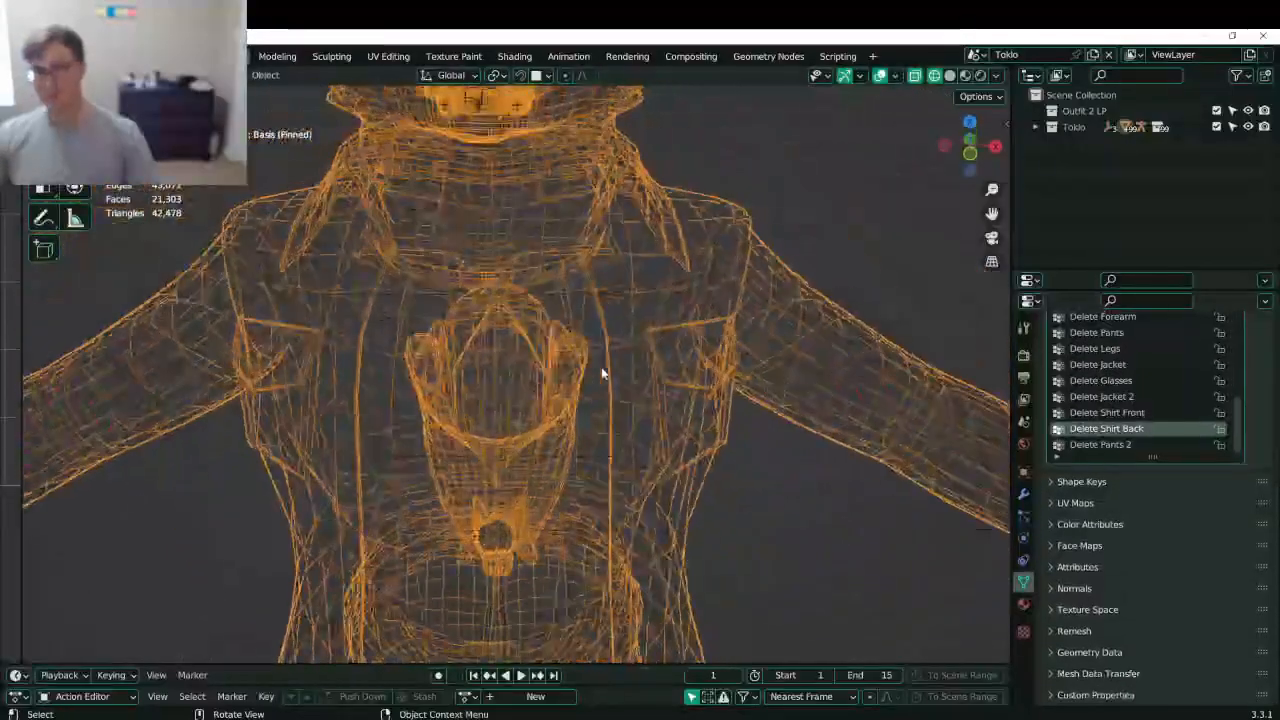
- Return the viewport to solid shading, check how the shirt sits under the open jacket, and save the file
key("z")
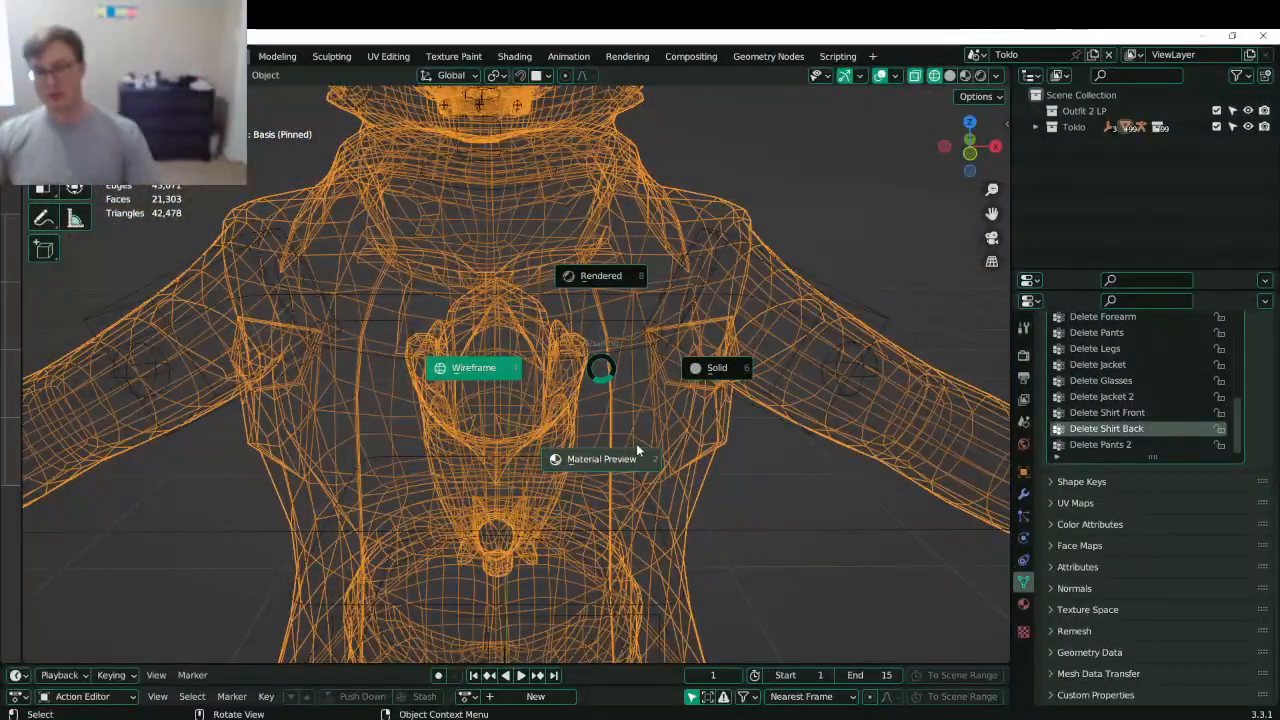
left_click(636, 448)
key("z")
key("6")
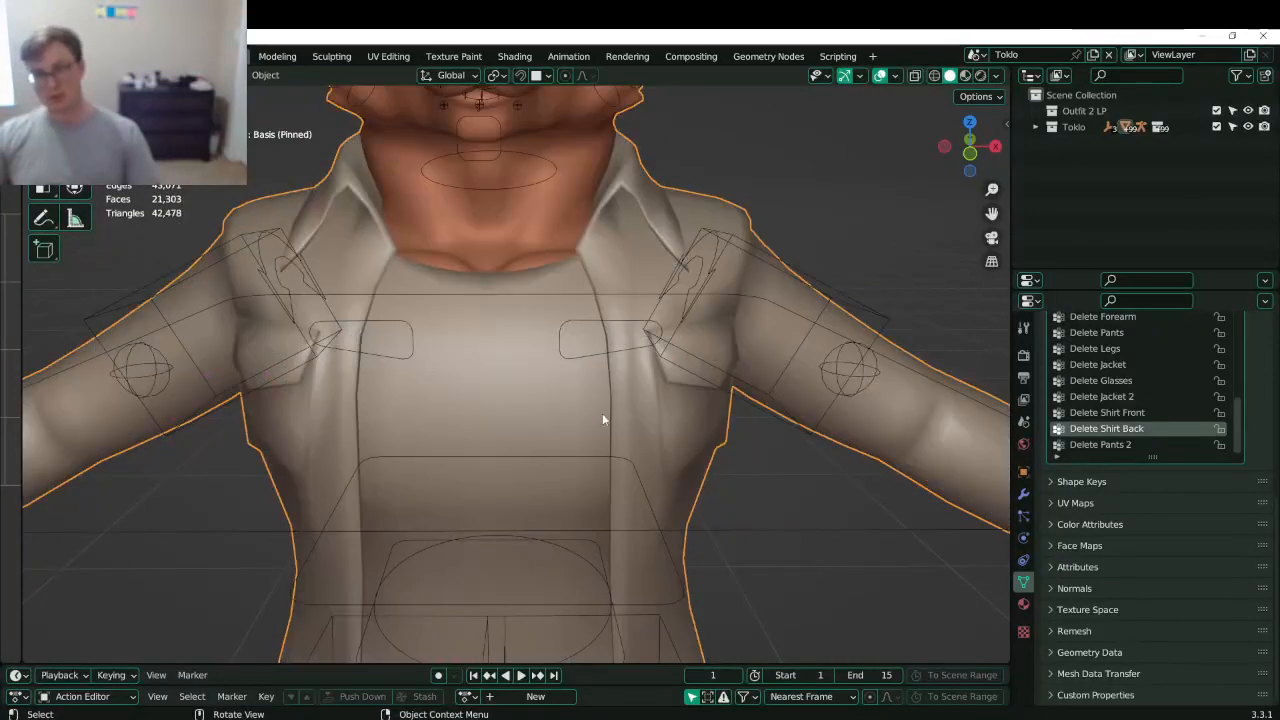
middle_click_drag(602, 413, 663, 361)
key("ctrl+s")
scroll(620, 385, "down", 4)
middle_click_drag(500, 400, 602, 320)
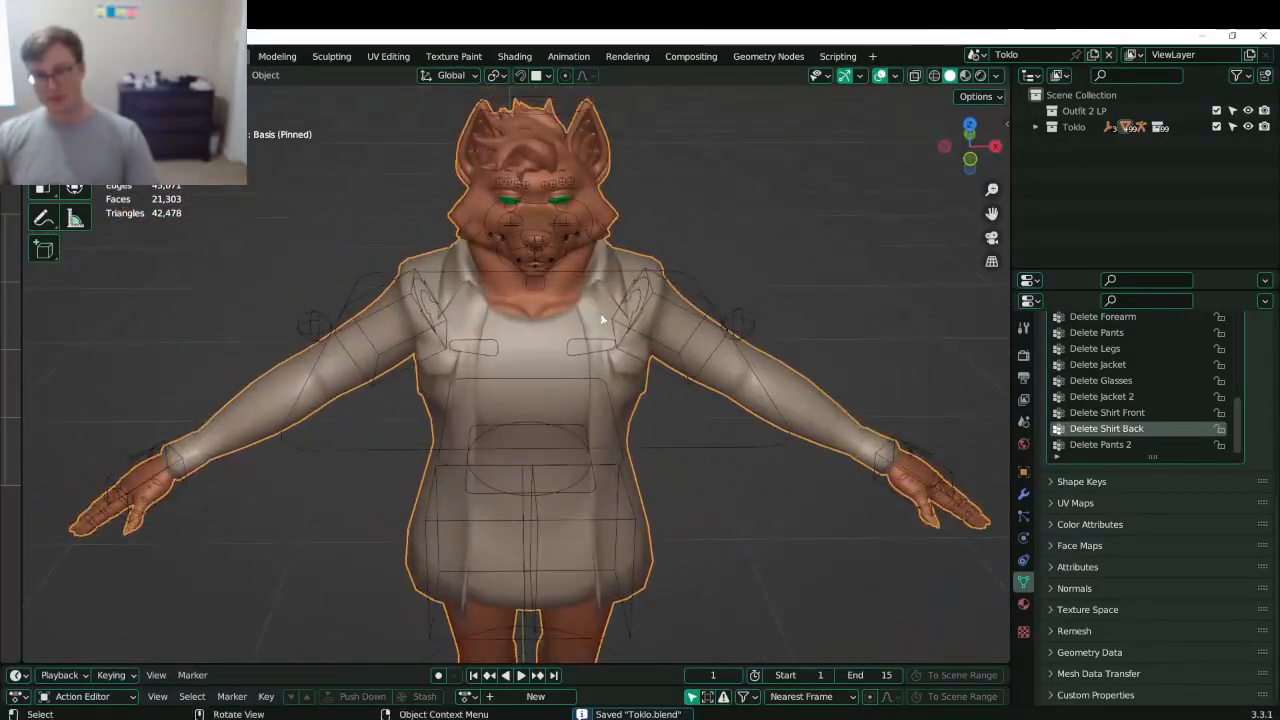
- Switch the viewport to Material Preview shading and view the character's outfit at a distance
middle_click_drag(535, 288, 606, 307)
key("z")
left_click(612, 372)
middle_click_drag(668, 425, 599, 401)
scroll(599, 401, "down", 3)
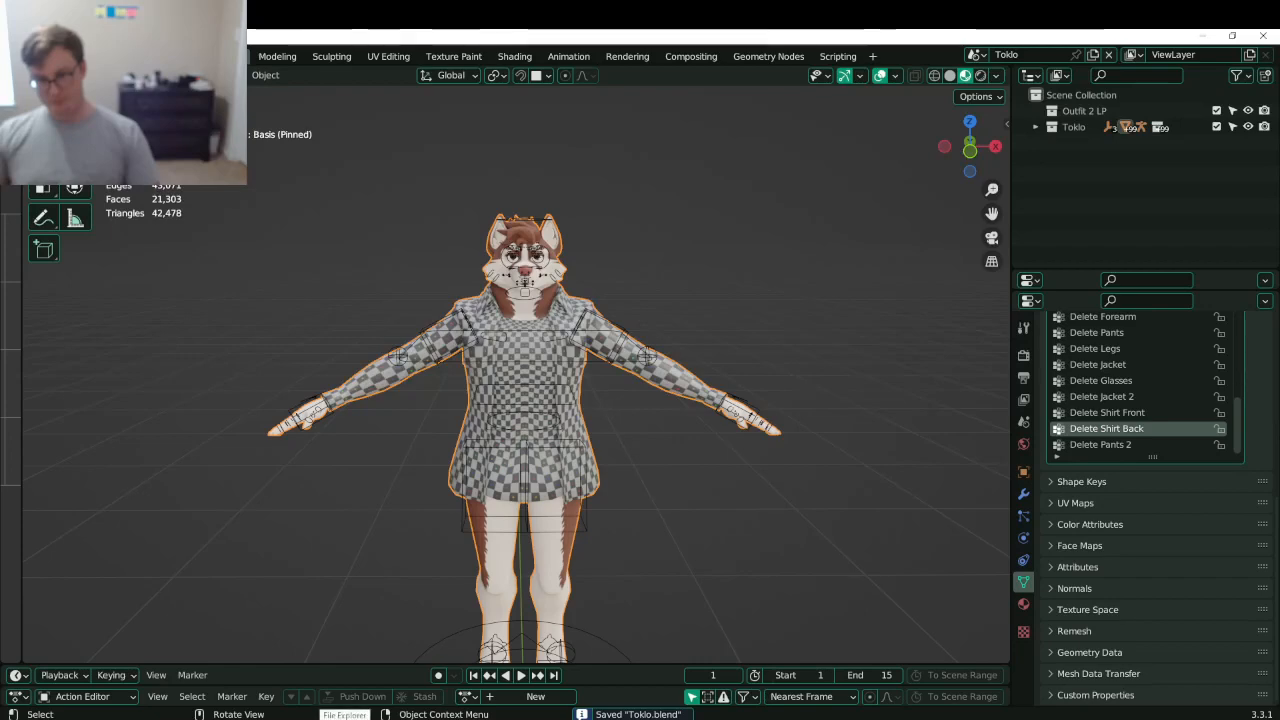
- Switch to File Explorer and open the Textures folder inside the Toklo project's Blender folder under 2023 Client Work
left_click(345, 718)
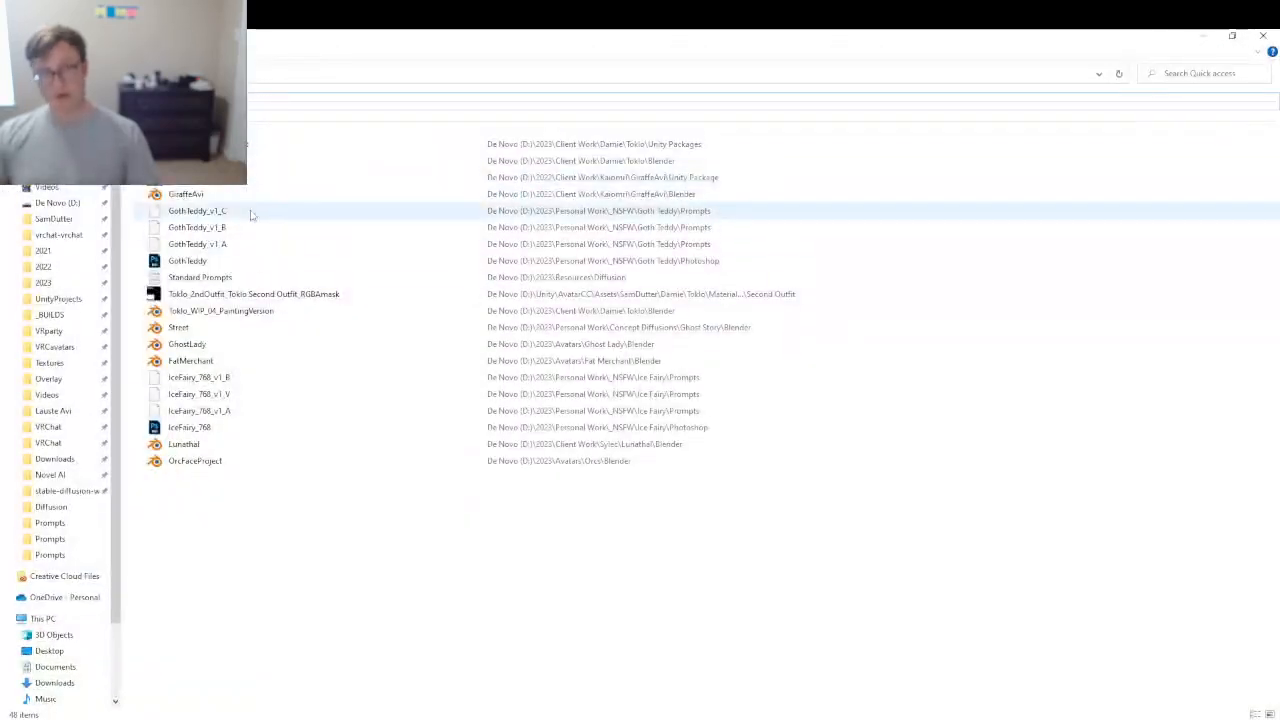
left_click(60, 268)
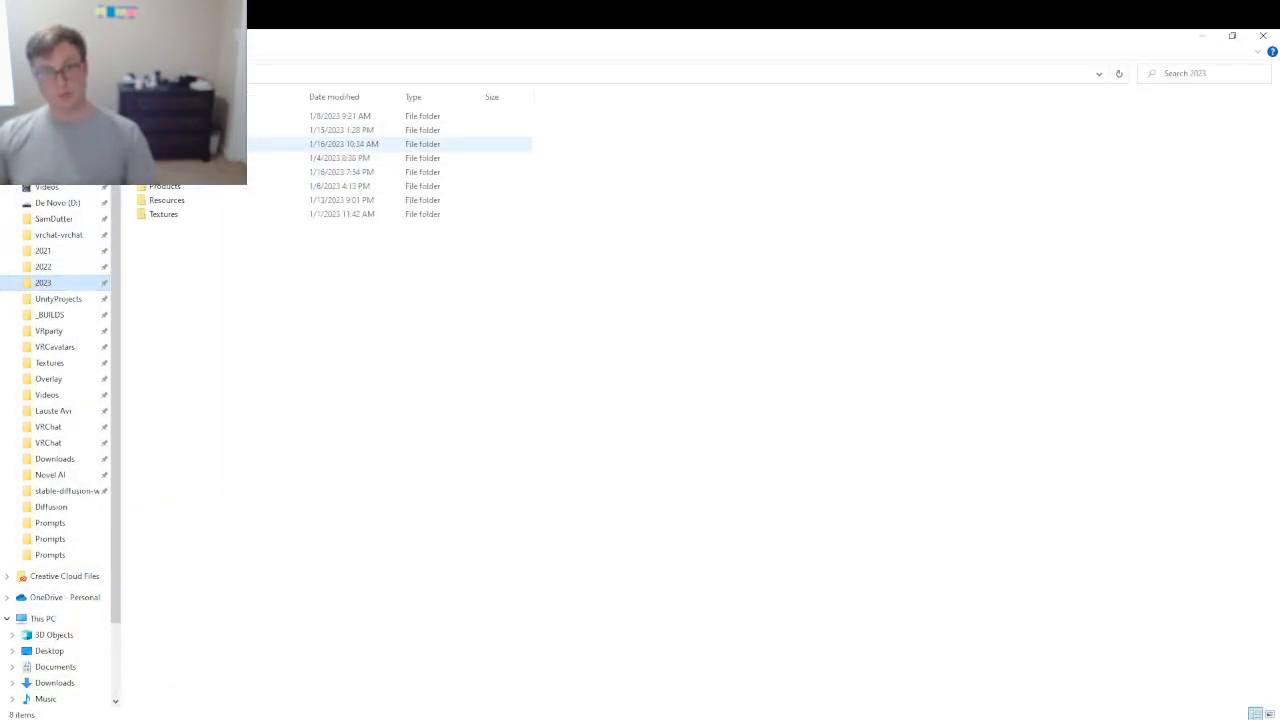
double_click(200, 141)
double_click(200, 130)
double_click(200, 116)
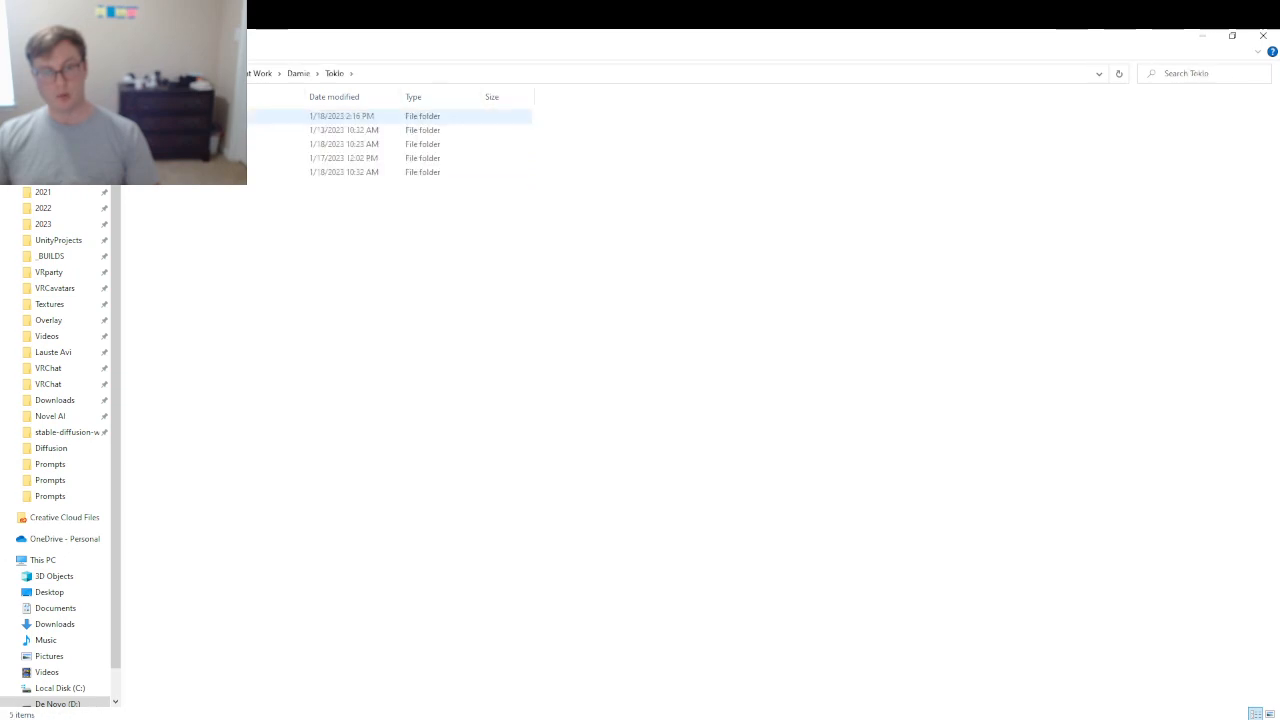
left_click(200, 116)
double_click(200, 116)
double_click(200, 116)
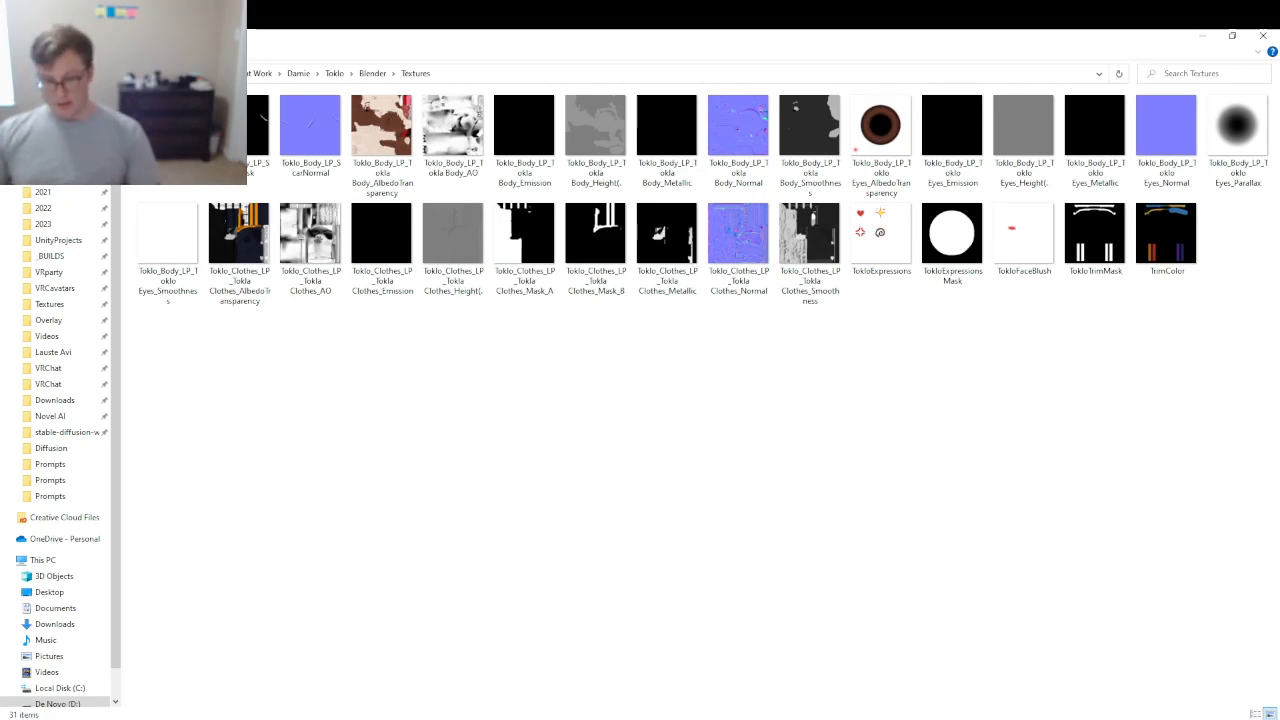
- Open a second File Explorer window and browse from the Unity folder on De Novo (D:) to AvatarCC's Assets folder
right_click(345, 719)
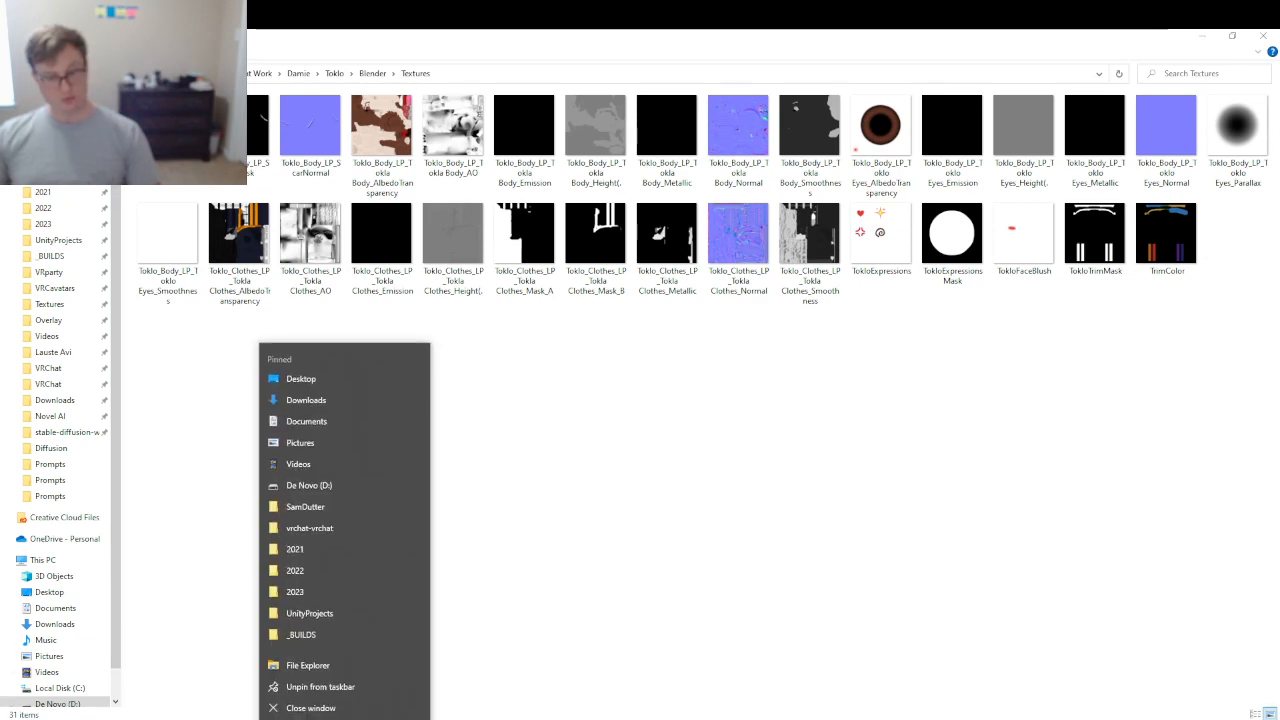
left_click(295, 660)
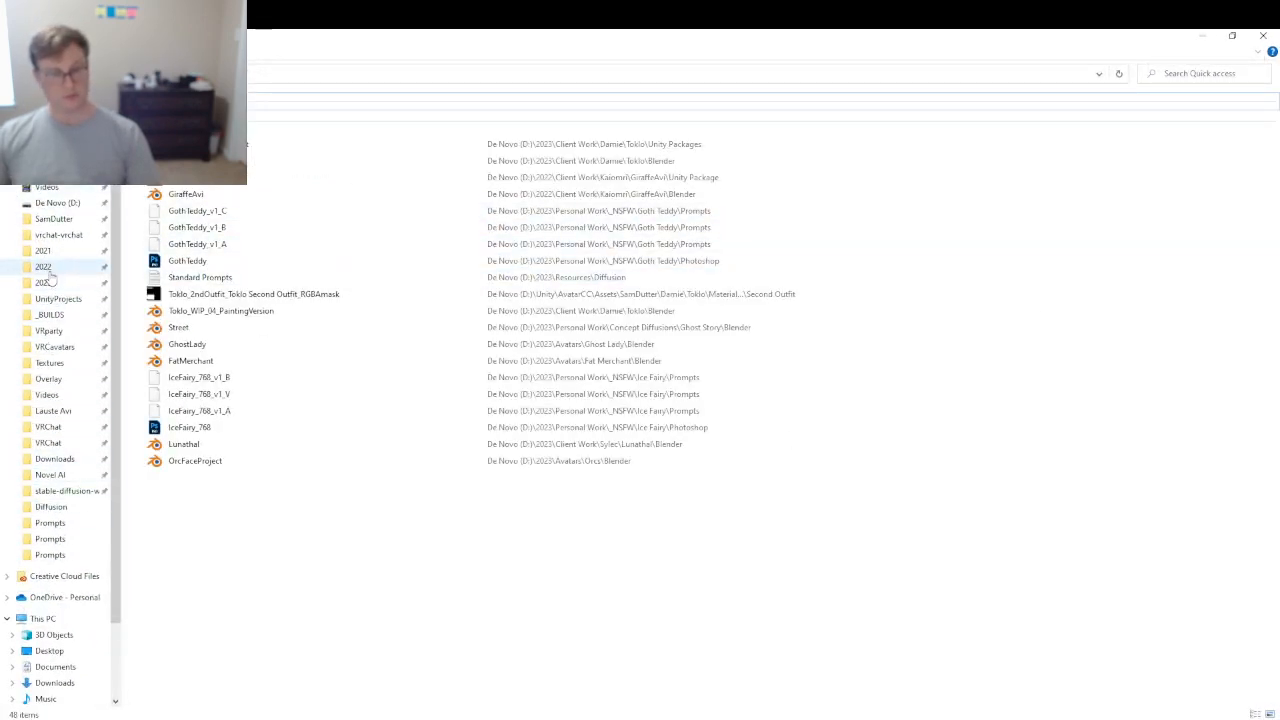
left_click(50, 203)
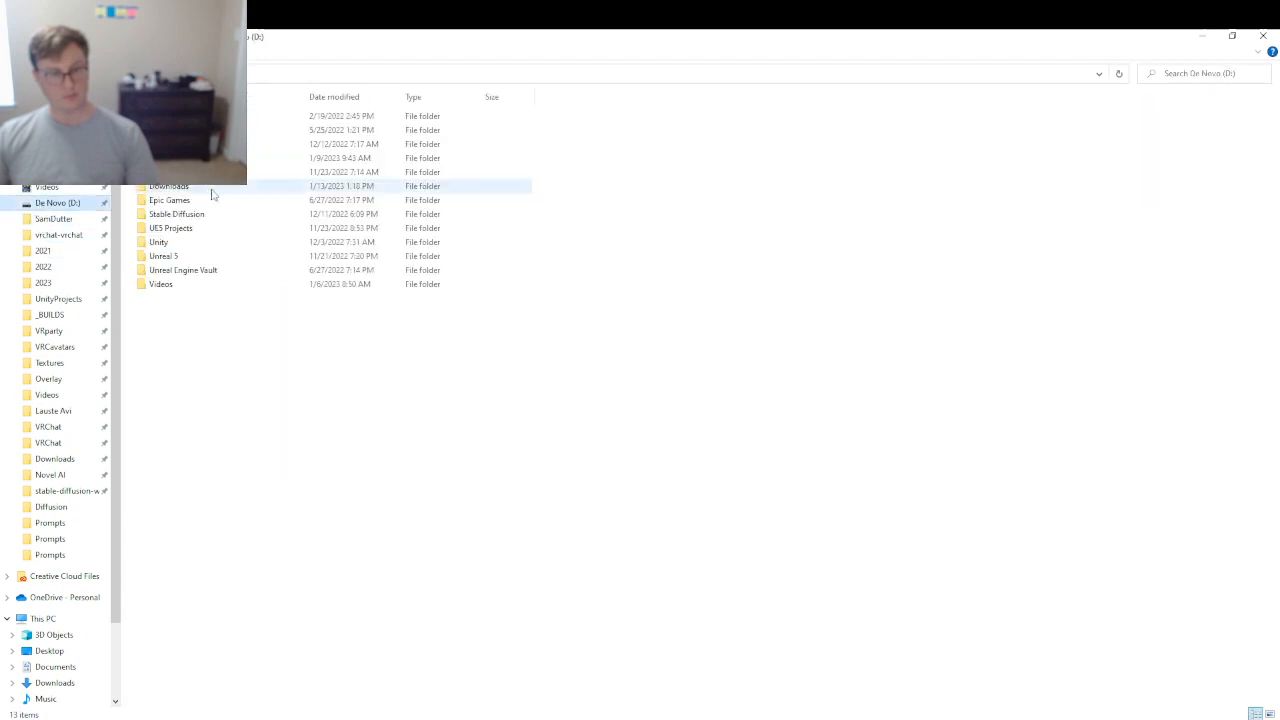
double_click(158, 242)
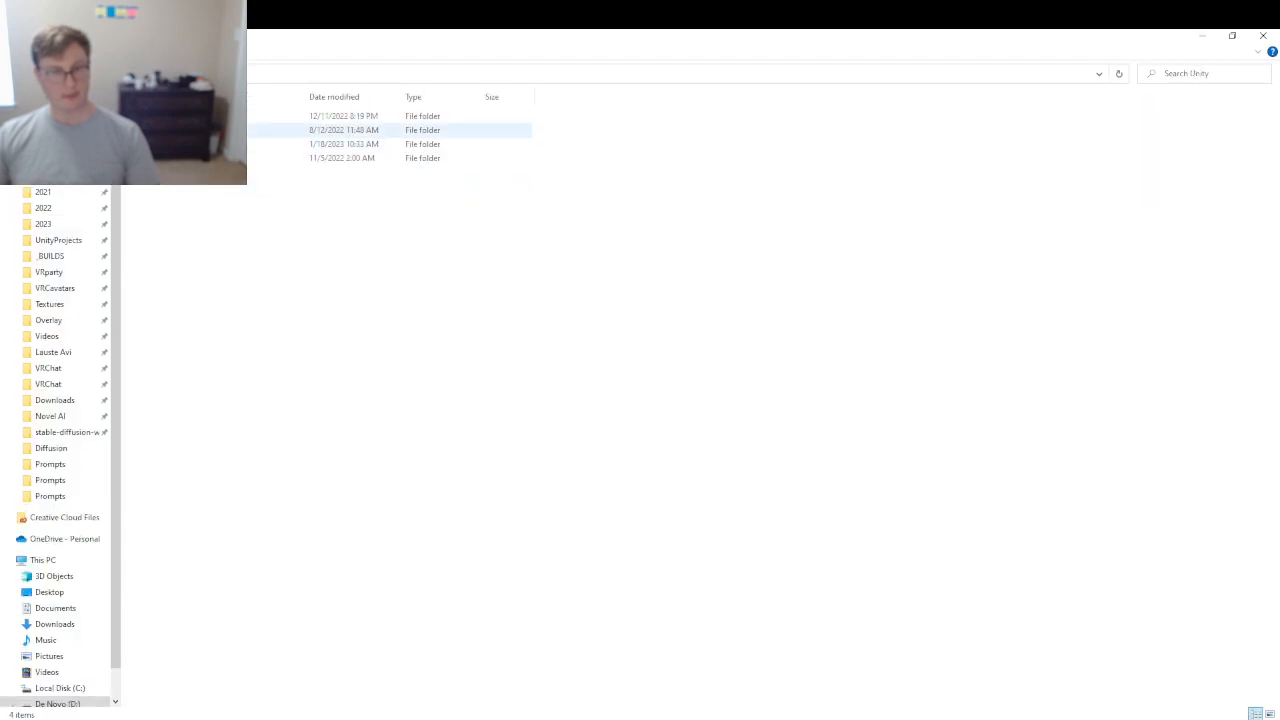
double_click(200, 130)
double_click(200, 130)
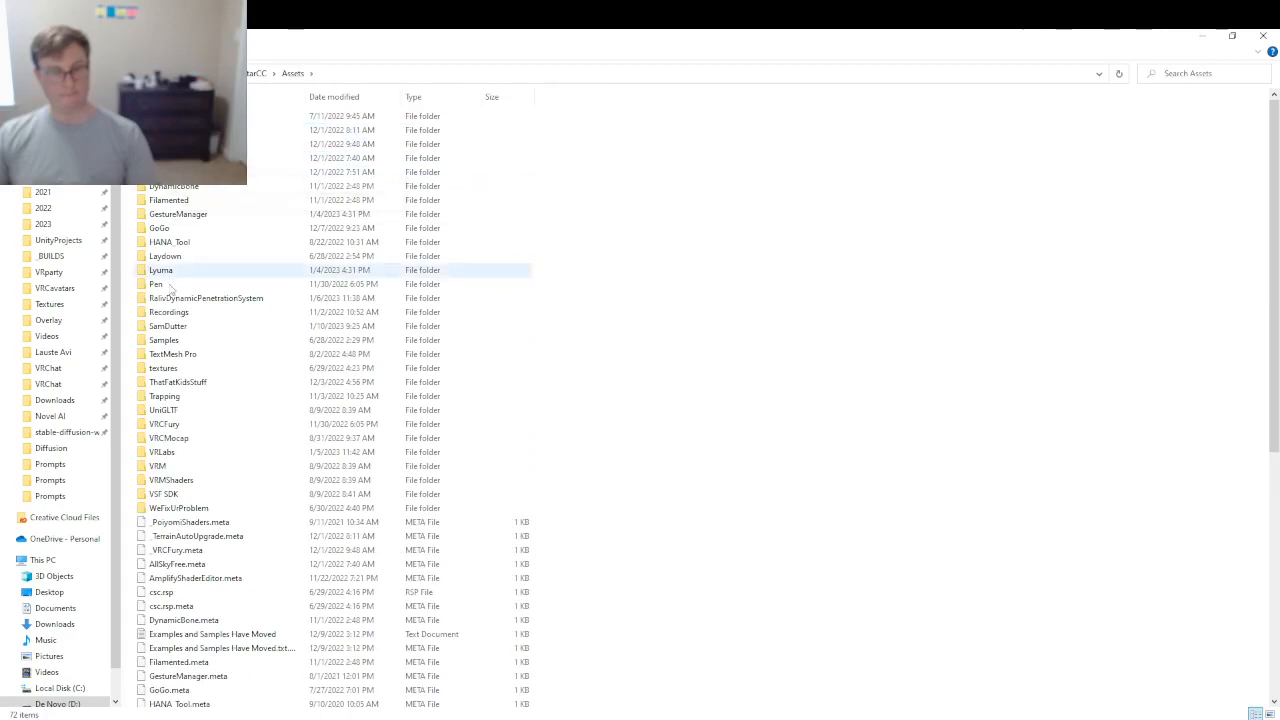
- Go through the creator's and client's asset folders to Toklo and open its Materials > Textures folder
double_click(170, 327)
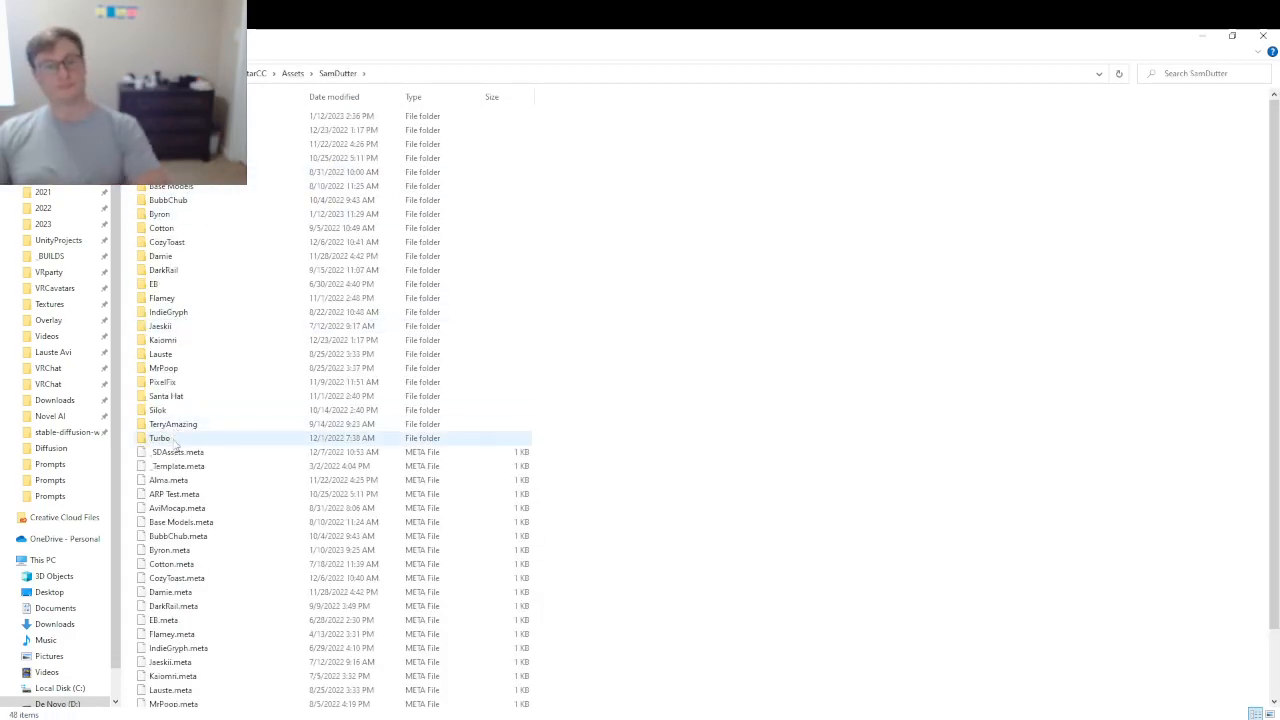
double_click(160, 256)
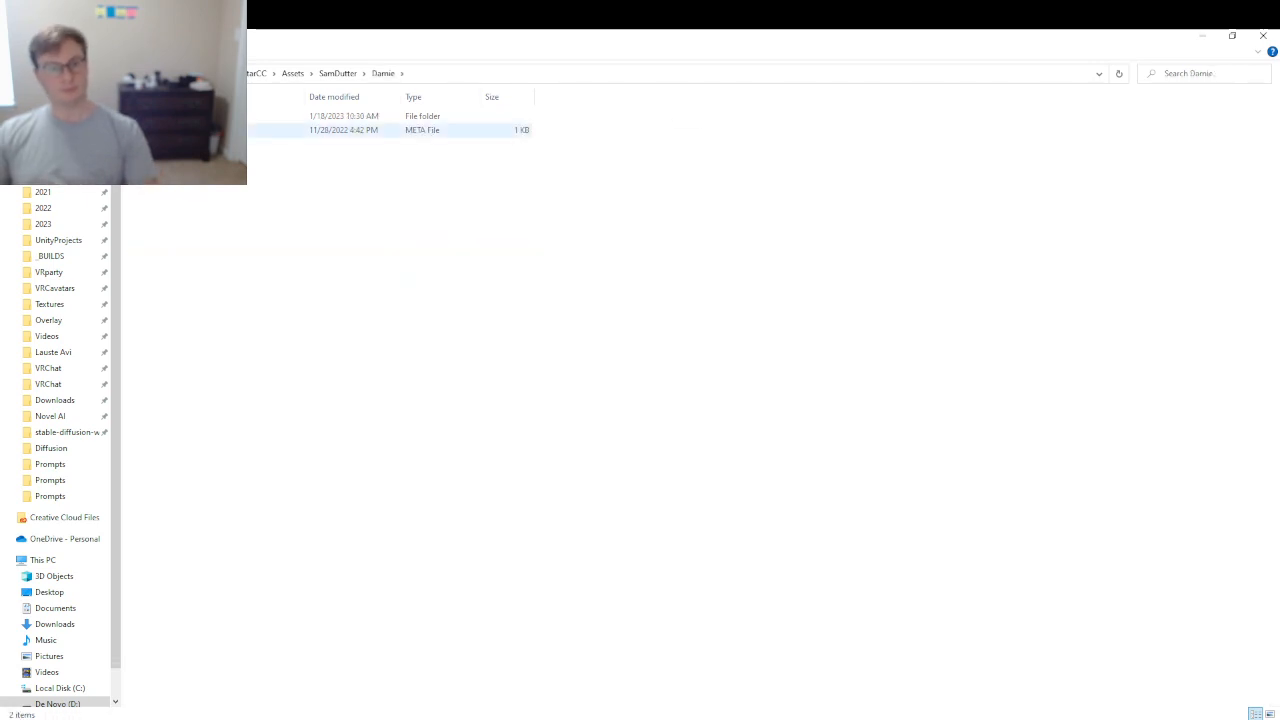
double_click(165, 116)
left_click(165, 172)
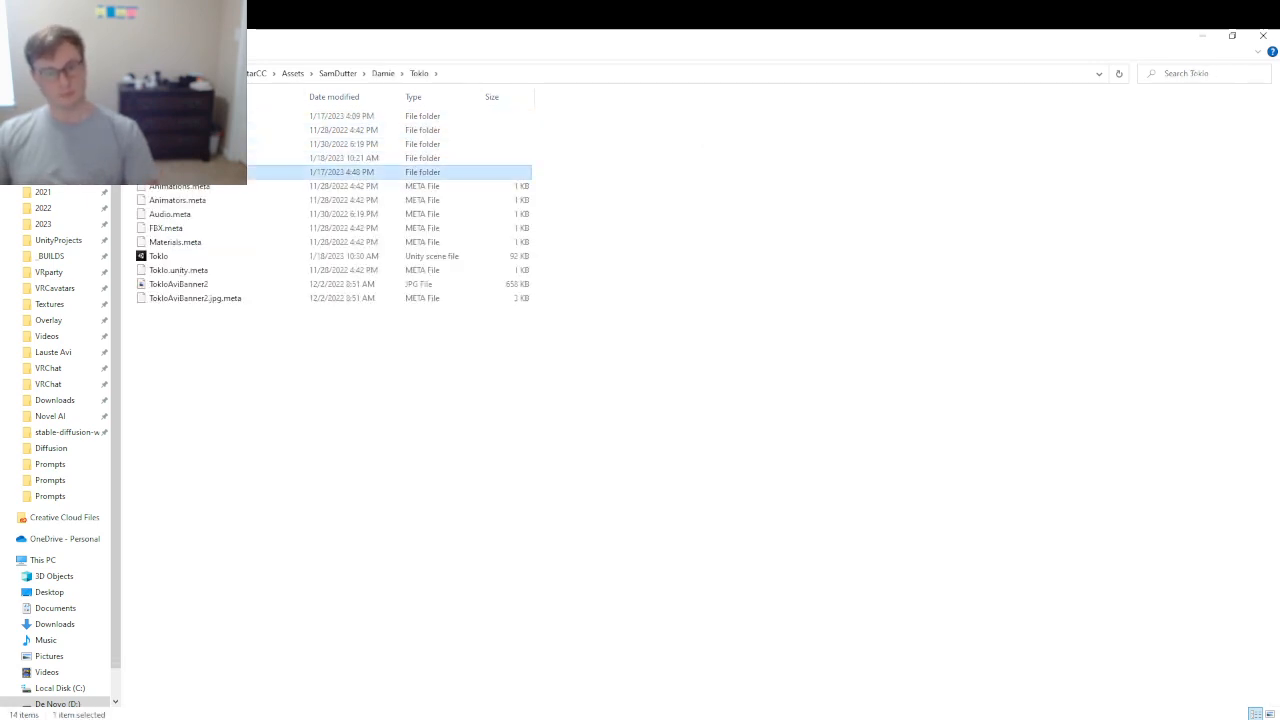
double_click(165, 172)
double_click(238, 130)
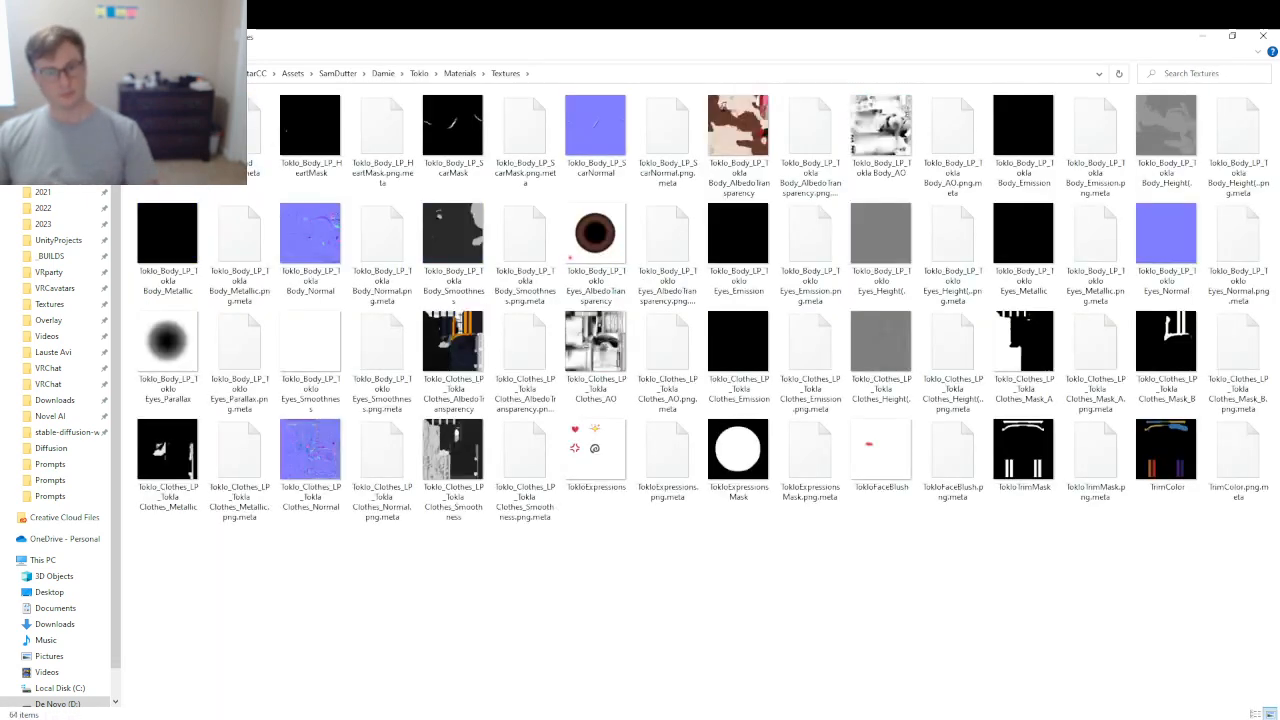
- Copy the Second Outfit texture folder from the Unity project into the Toklo Blender Textures folder
key("alt+Tab")
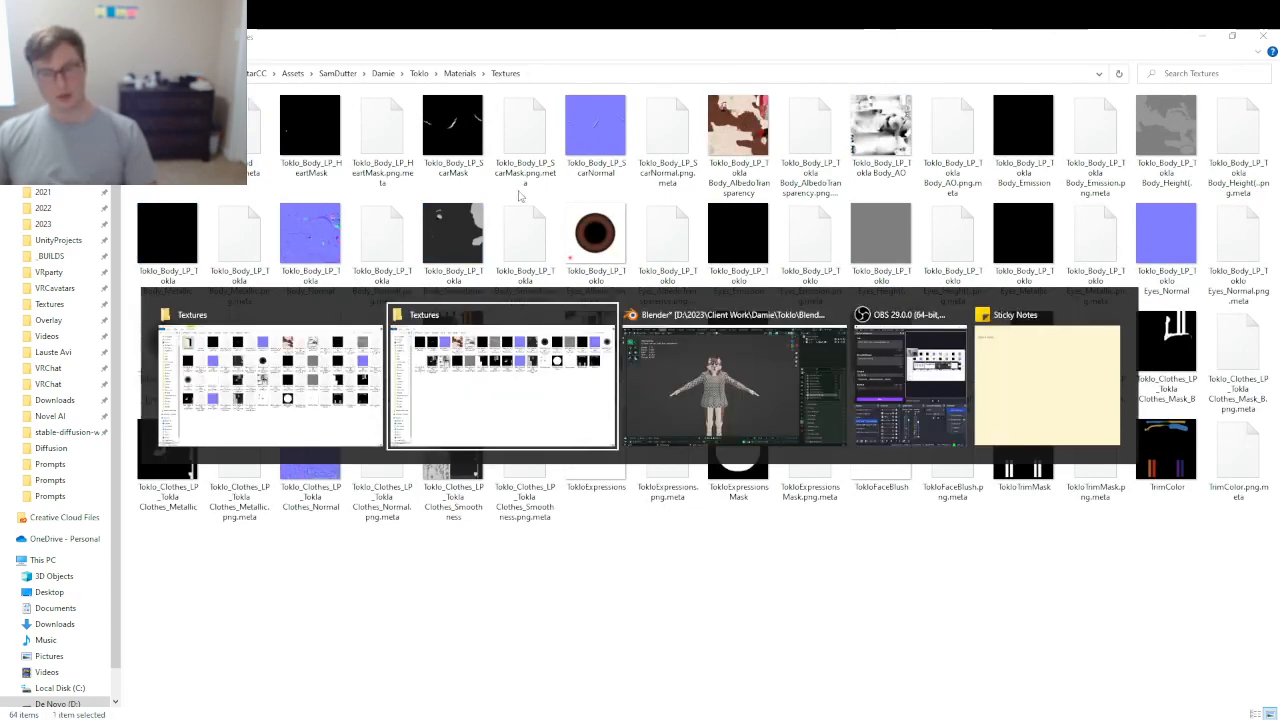
left_click(477, 406)
key("ctrl+v")
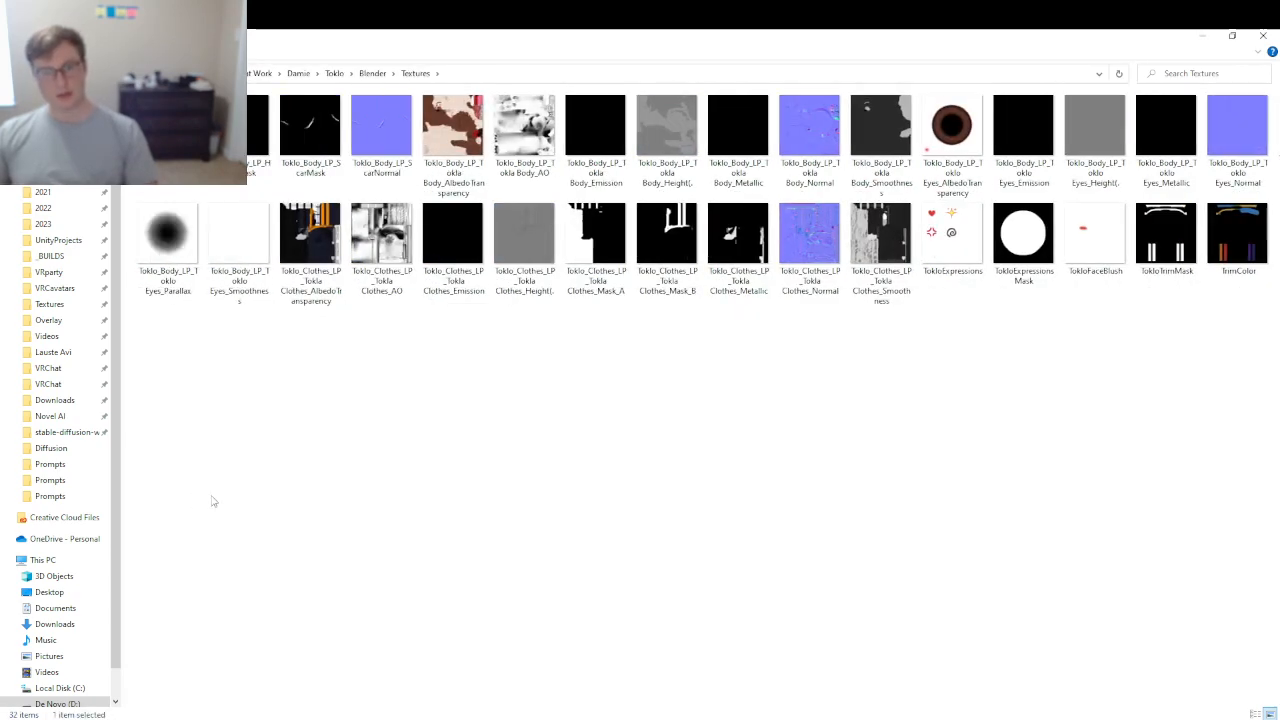
- Delete all the META files from the copied Second Outfit texture folder, keeping only the PNG textures, and close its window
double_click(168, 134)
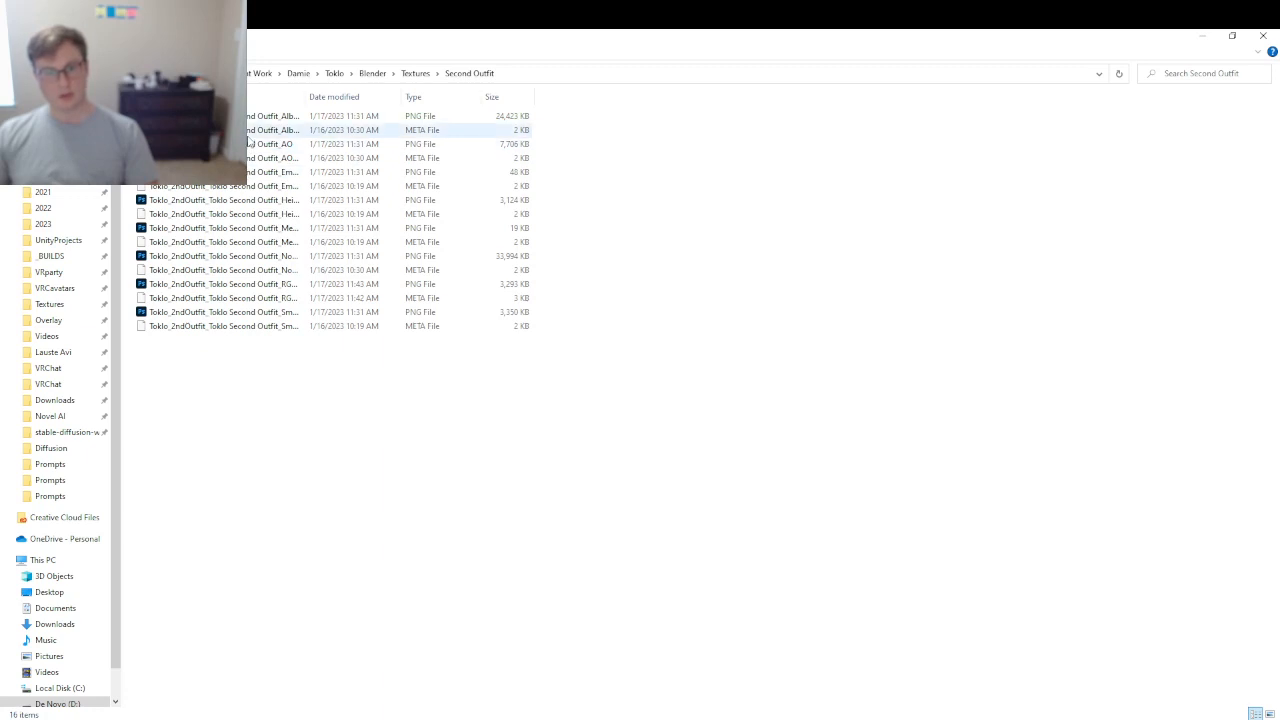
left_click(200, 130)
left_click(270, 158, "ctrl")
left_click(220, 186, "ctrl")
left_click(220, 228, "ctrl")
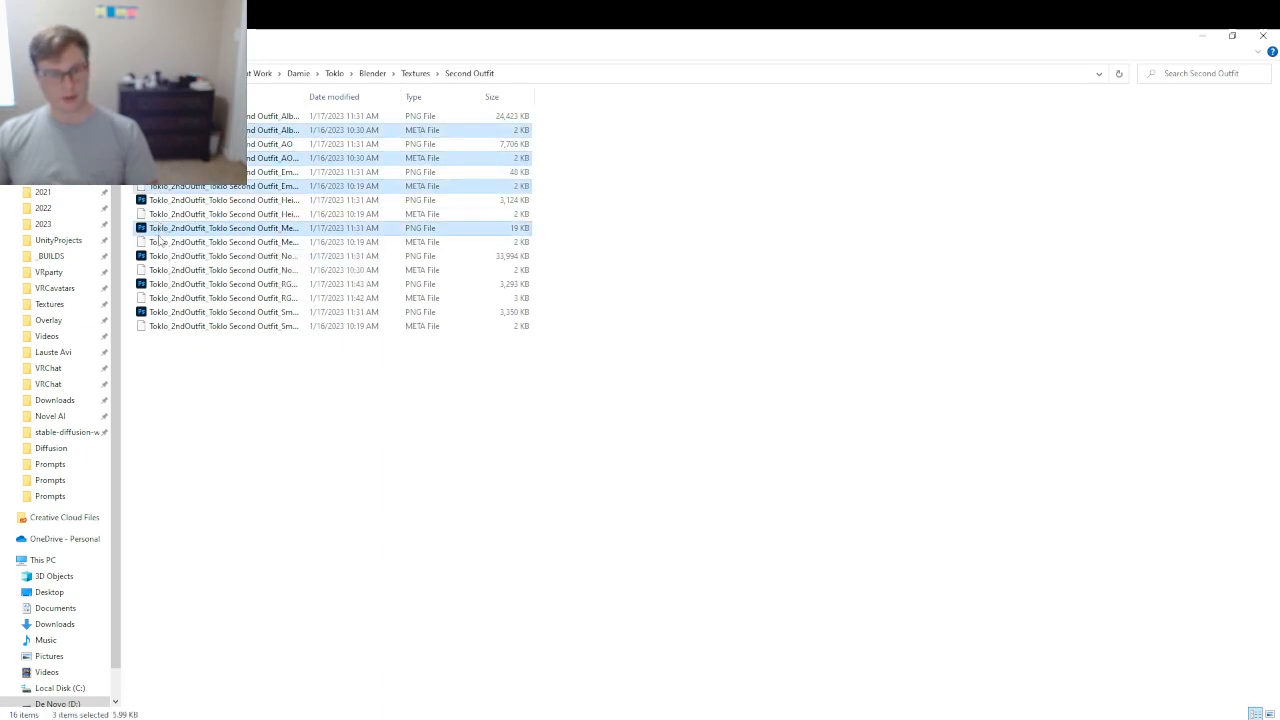
left_click(176, 228, "ctrl")
left_click(176, 214, "ctrl")
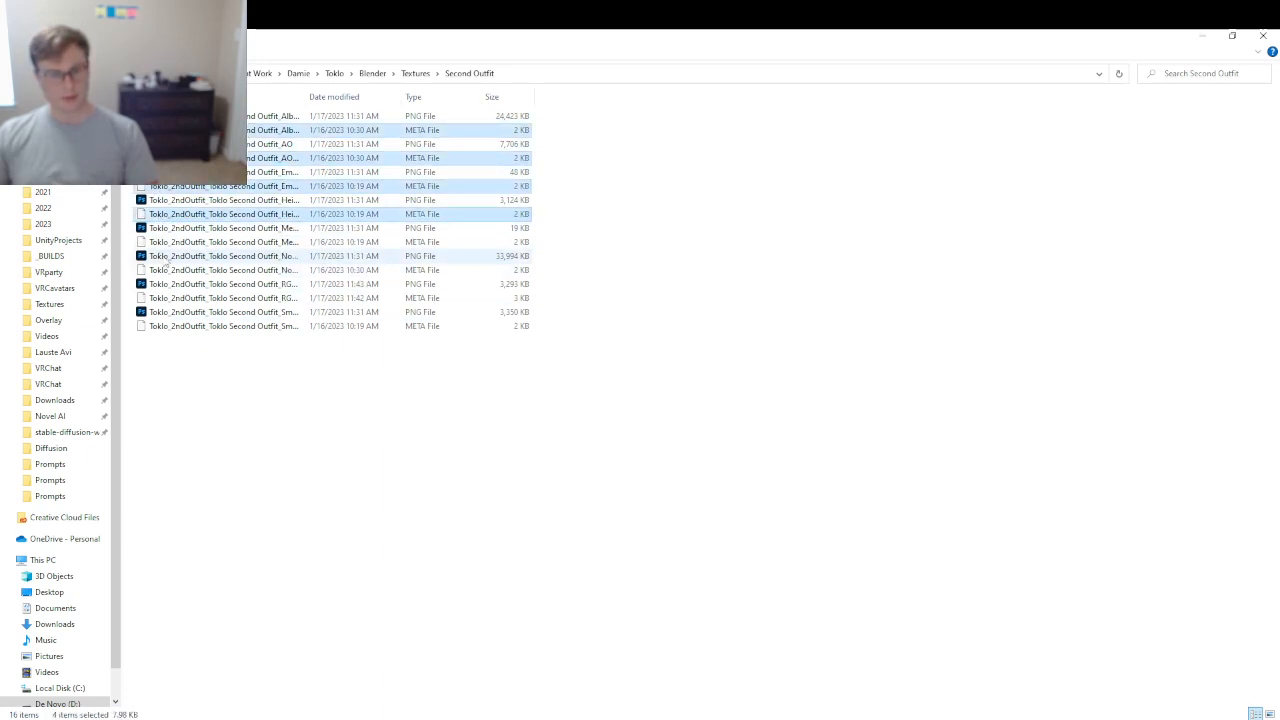
left_click(160, 242, "ctrl")
left_click(175, 270, "ctrl")
left_click(190, 298, "ctrl")
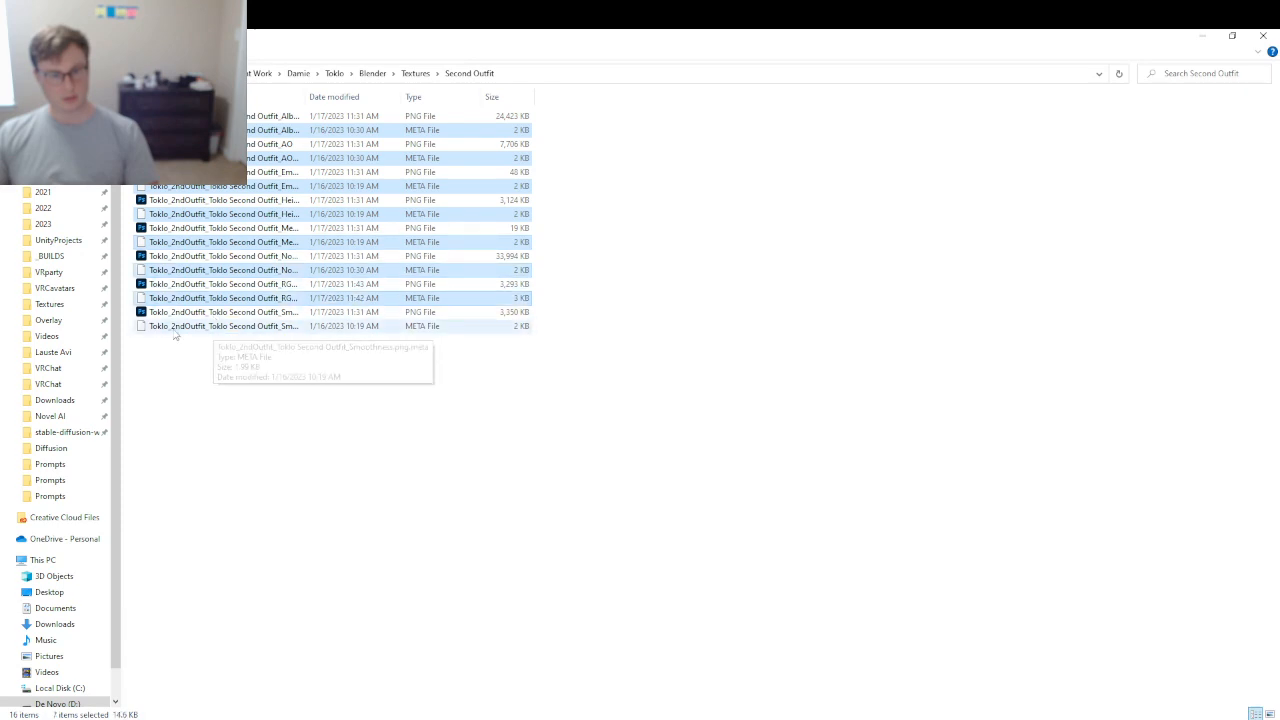
left_click(205, 326, "ctrl")
key("Delete")
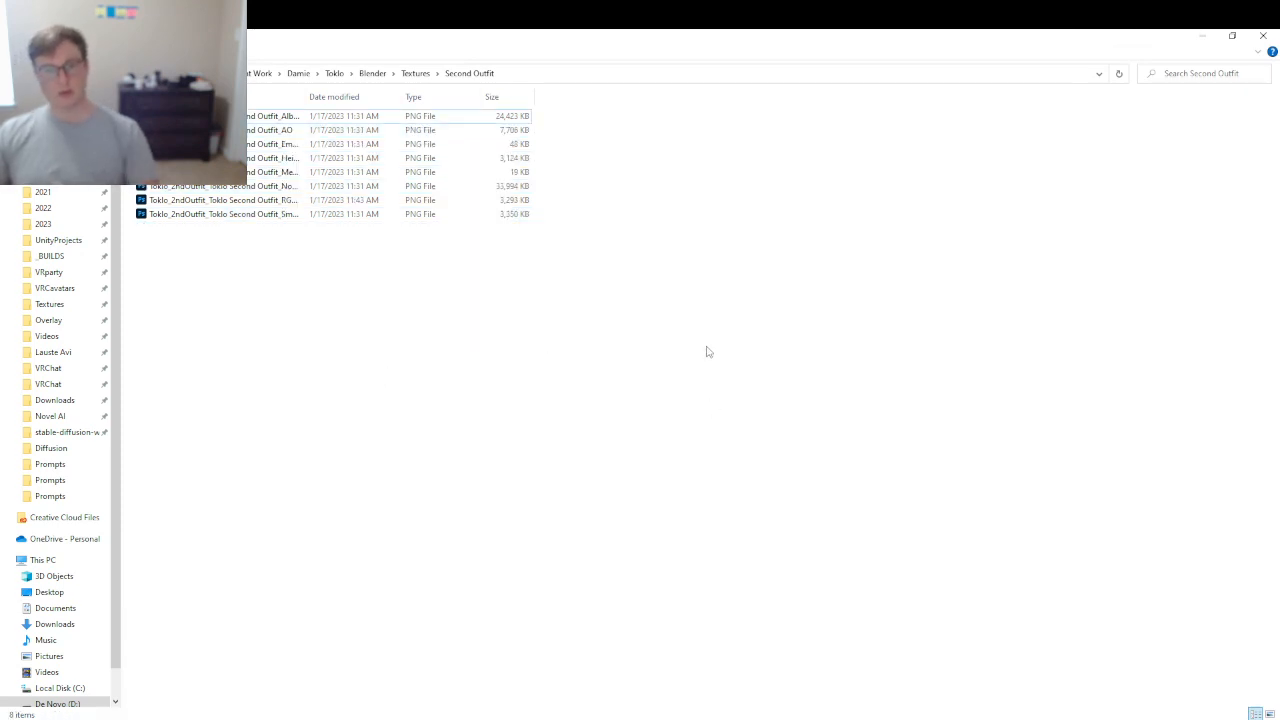
left_click(1263, 35)
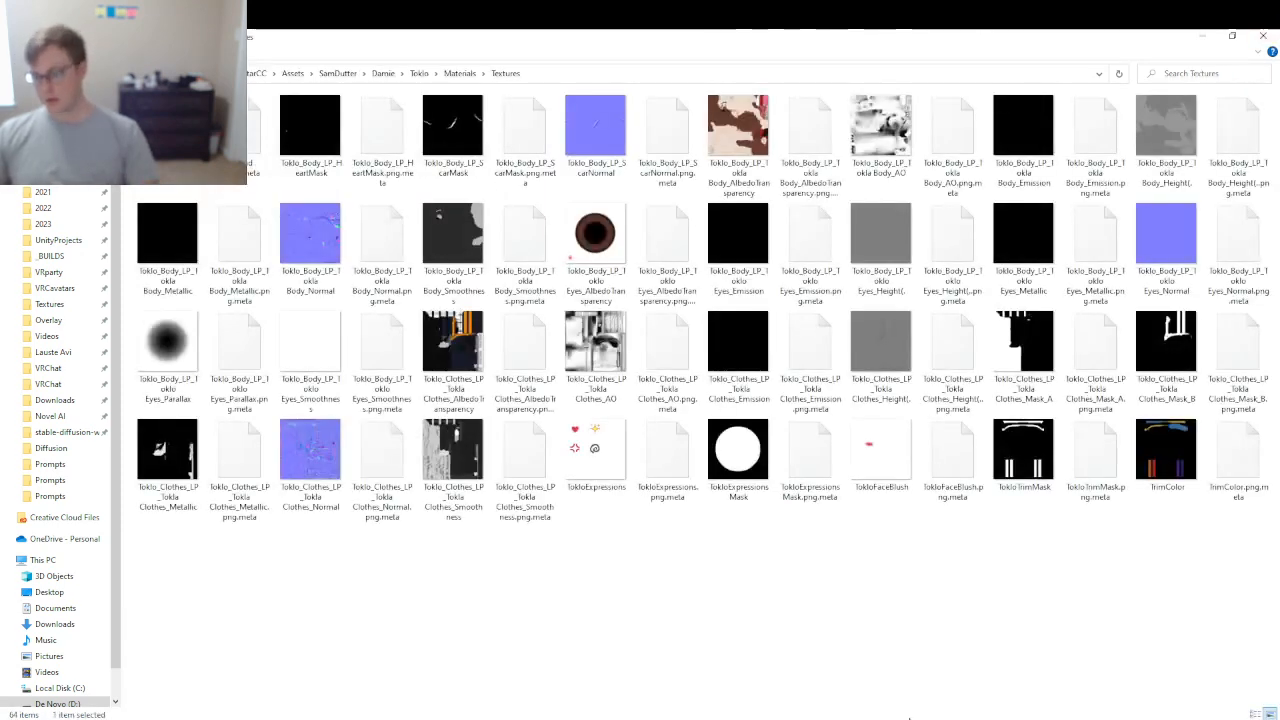
- Switch to Blender and open the Toklo Second Outfit material of Toklo Body in an enlarged node editor in the Shading workspace
key("alt+Tab")
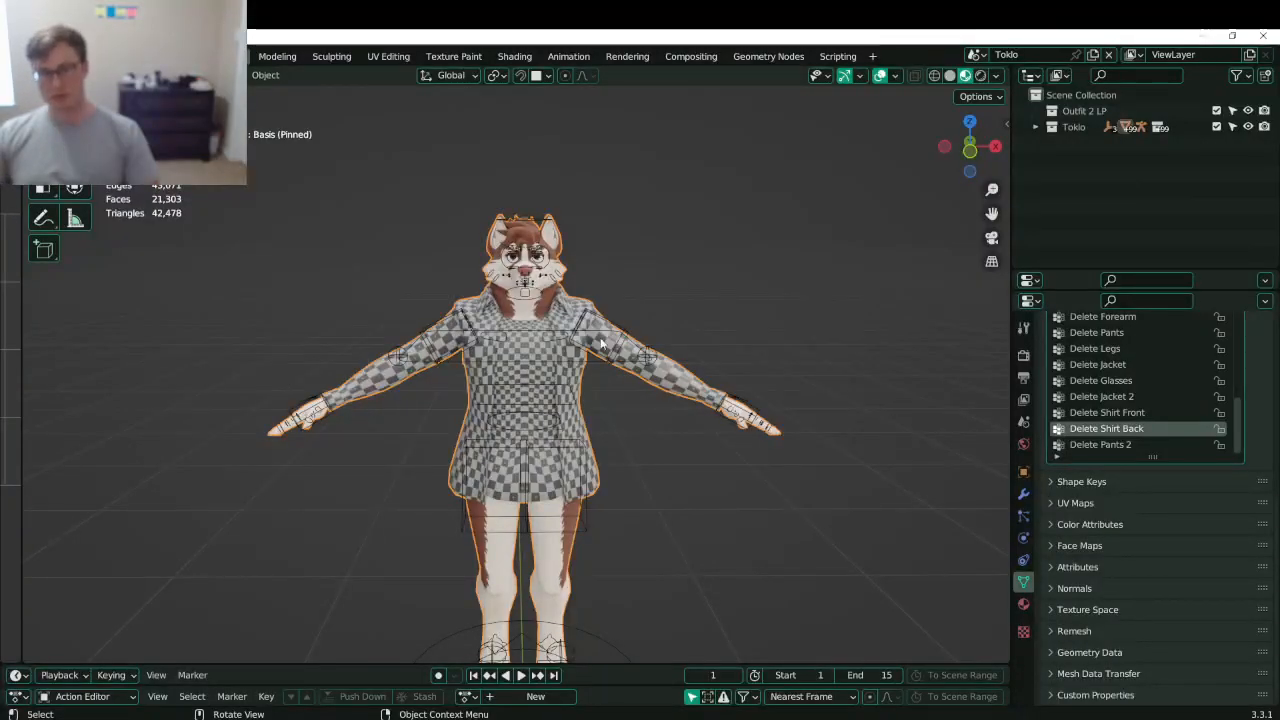
middle_click_drag(601, 343, 671, 371)
left_click(1024, 606)
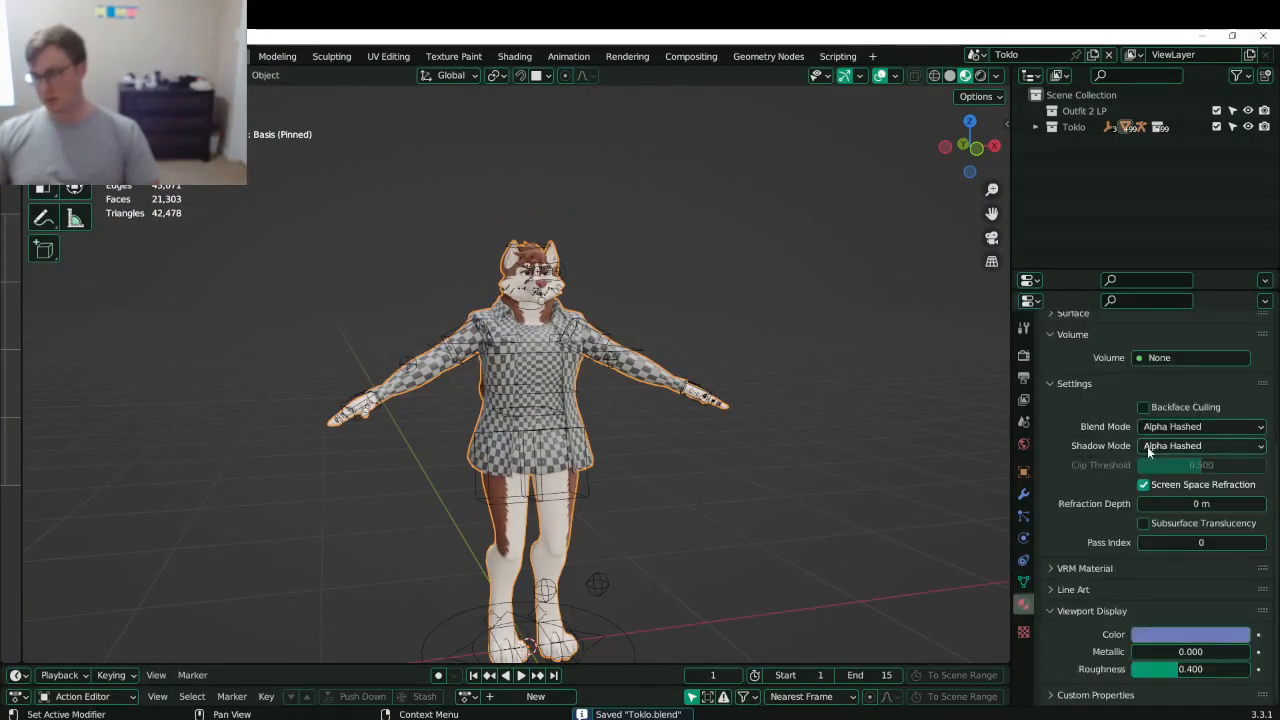
scroll(1078, 387, "up", 5)
left_click(1087, 396)
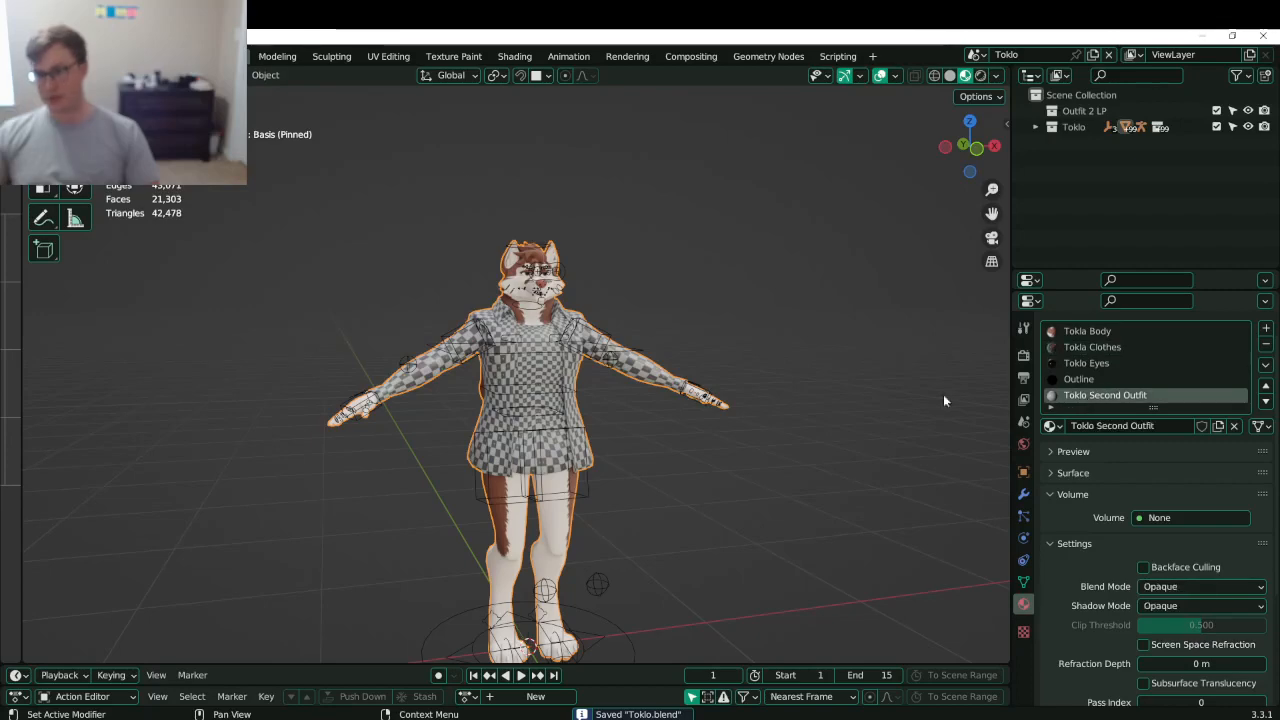
left_click(514, 56)
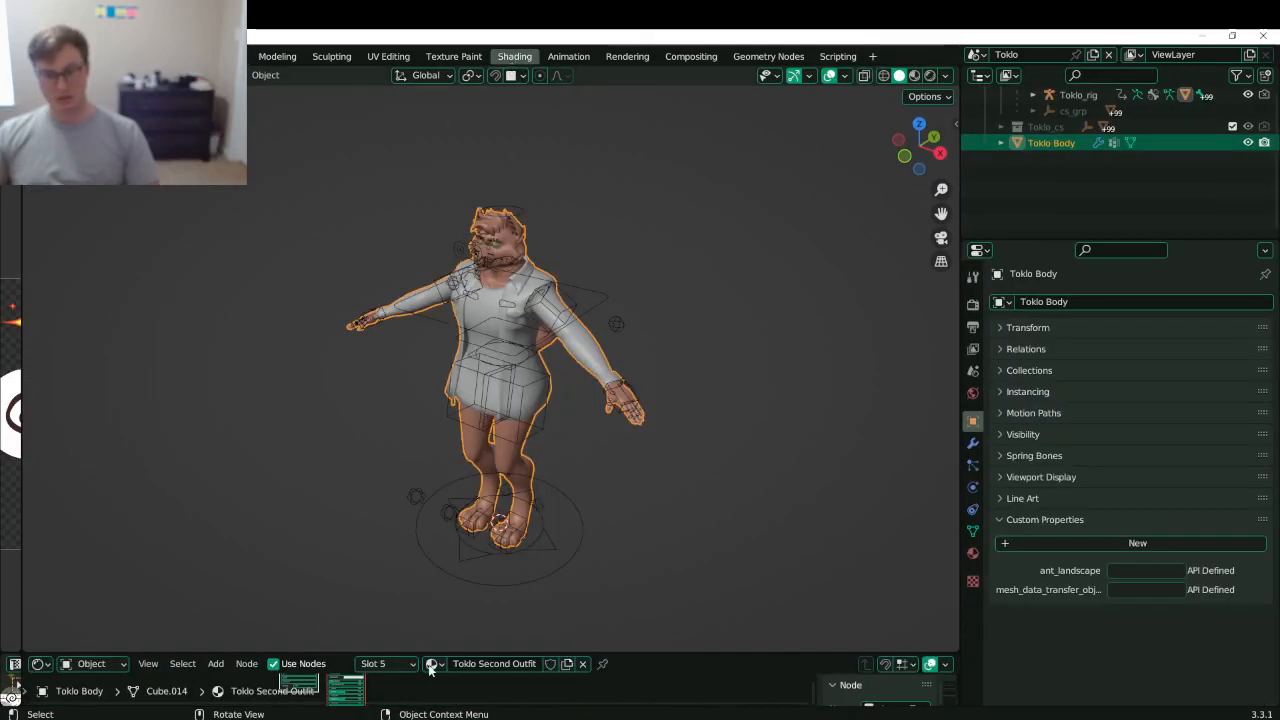
left_click_drag(441, 652, 441, 162)
middle_click_drag(441, 323, 535, 351)
scroll(420, 438, "up", 5)
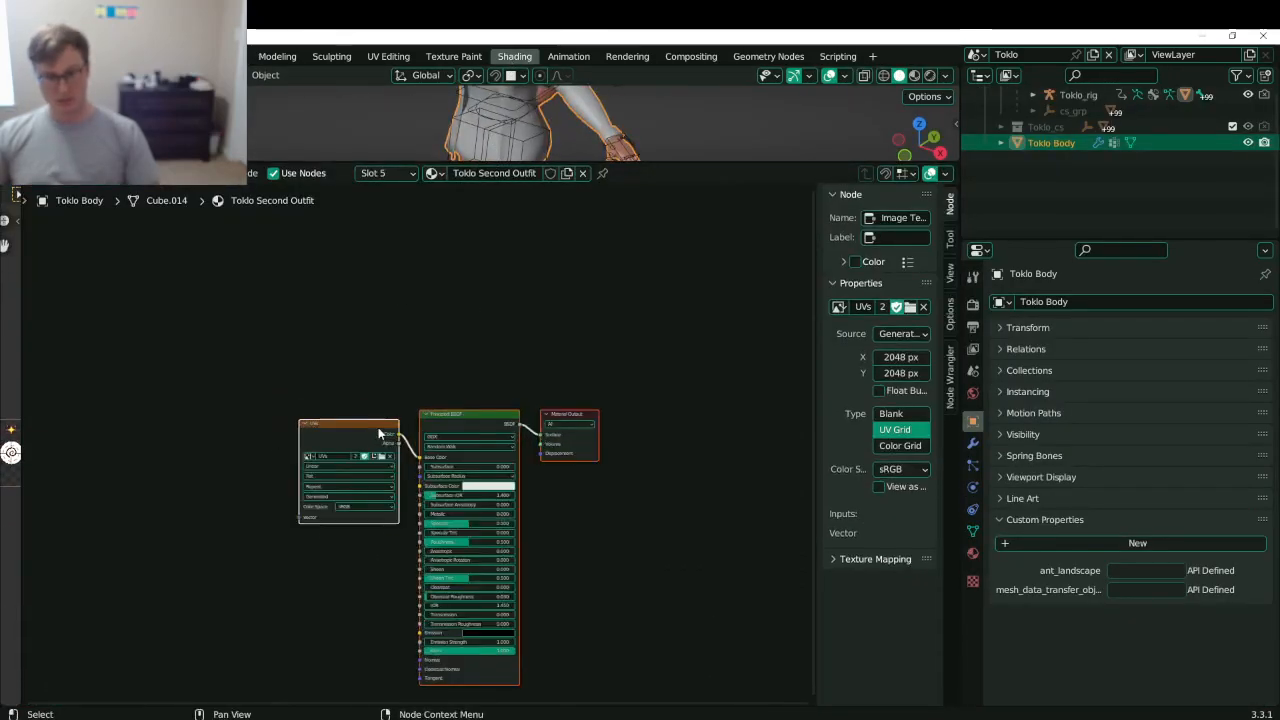
- Delete the UV grid image texture node feeding Base Color and select the Principled BSDF node
left_click(379, 431)
key("x")
left_click(486, 419)
key("ctrl+t")
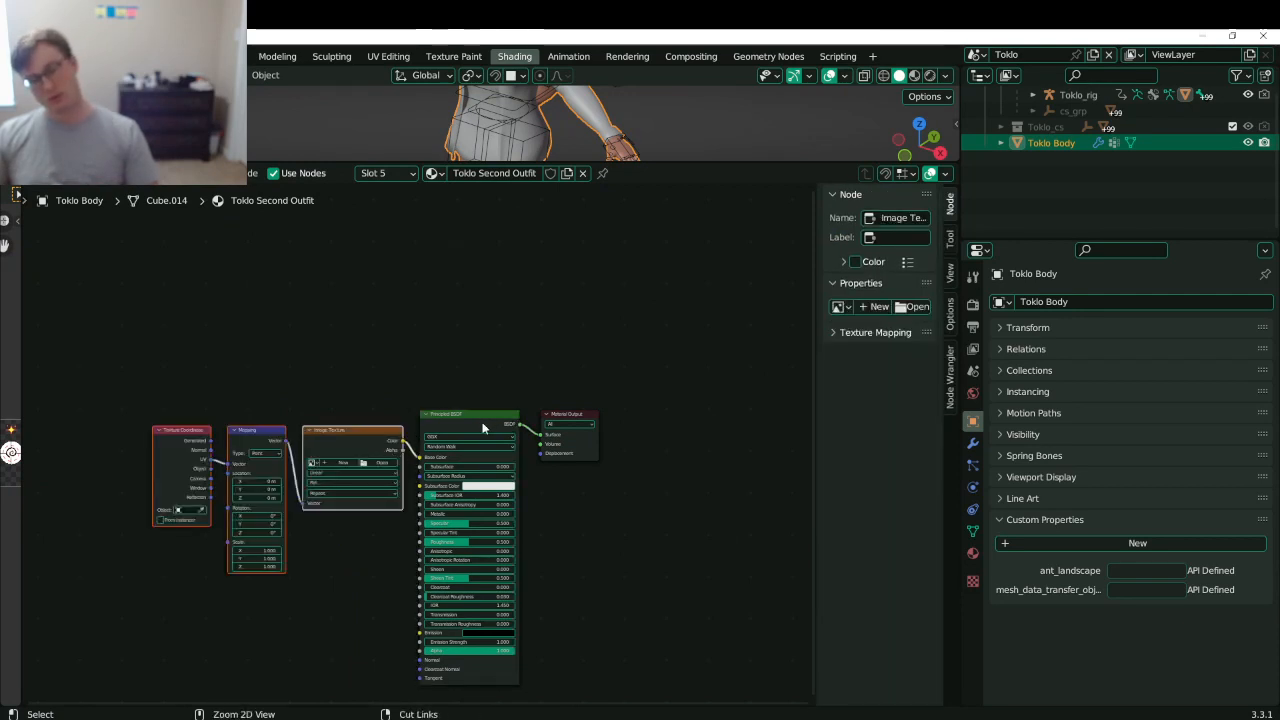
key("ctrl+z")
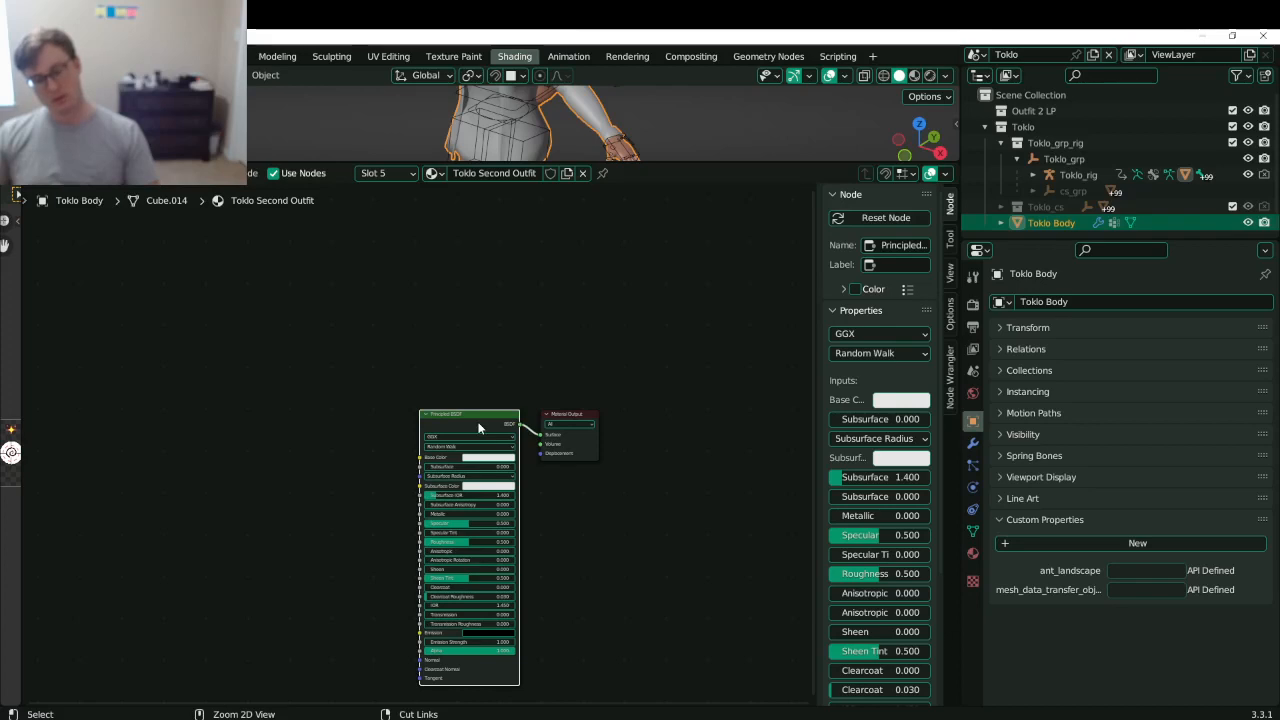
key("alt+r")
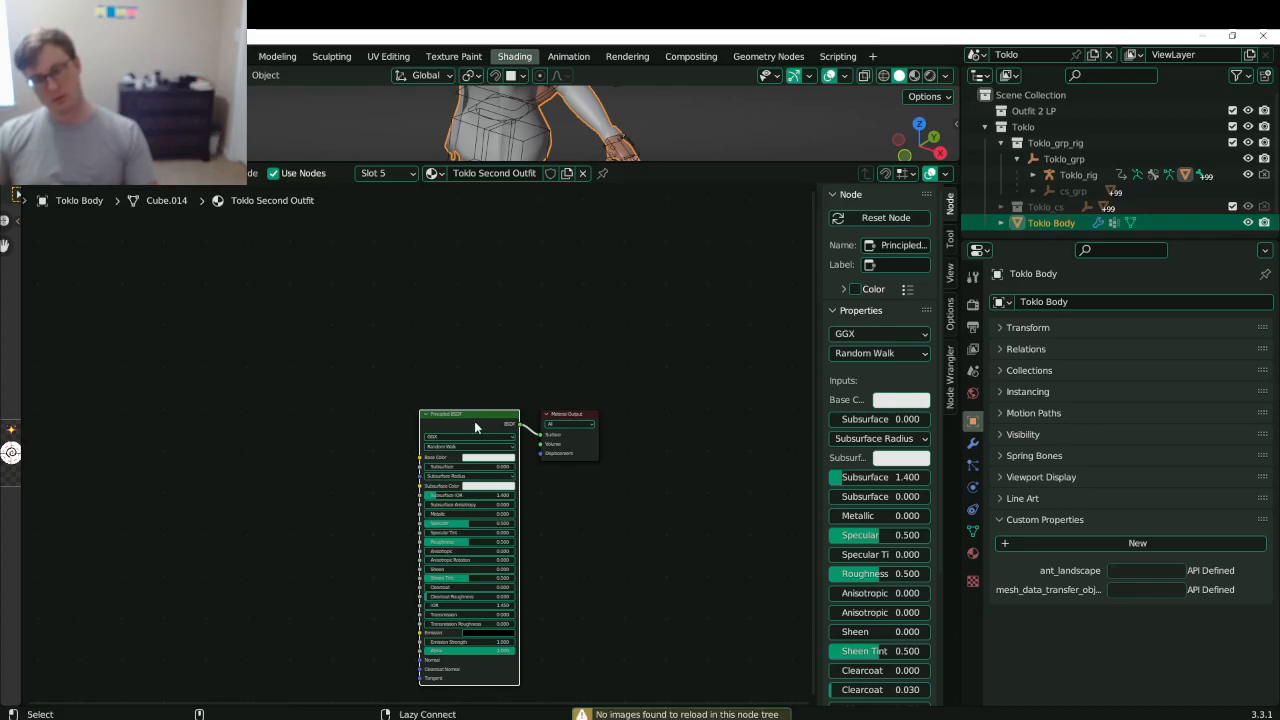
scroll(474, 421, "up", 2)
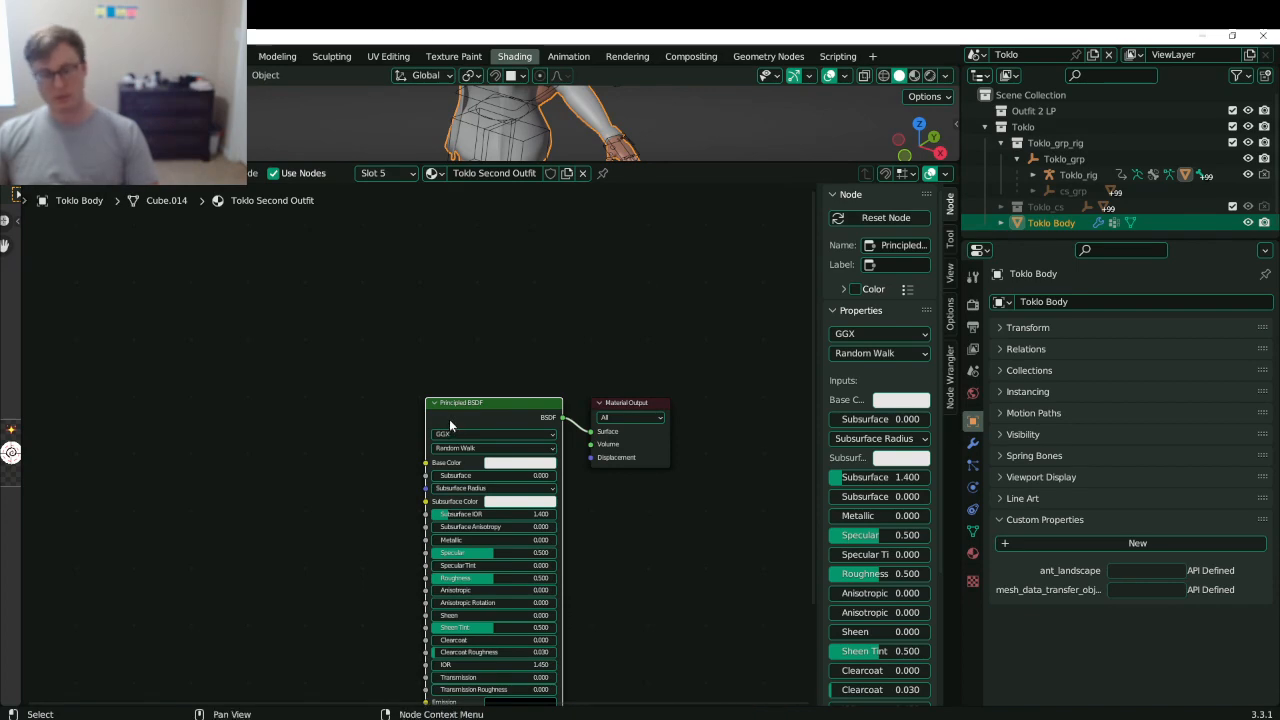
right_click(448, 419)
key("Escape")
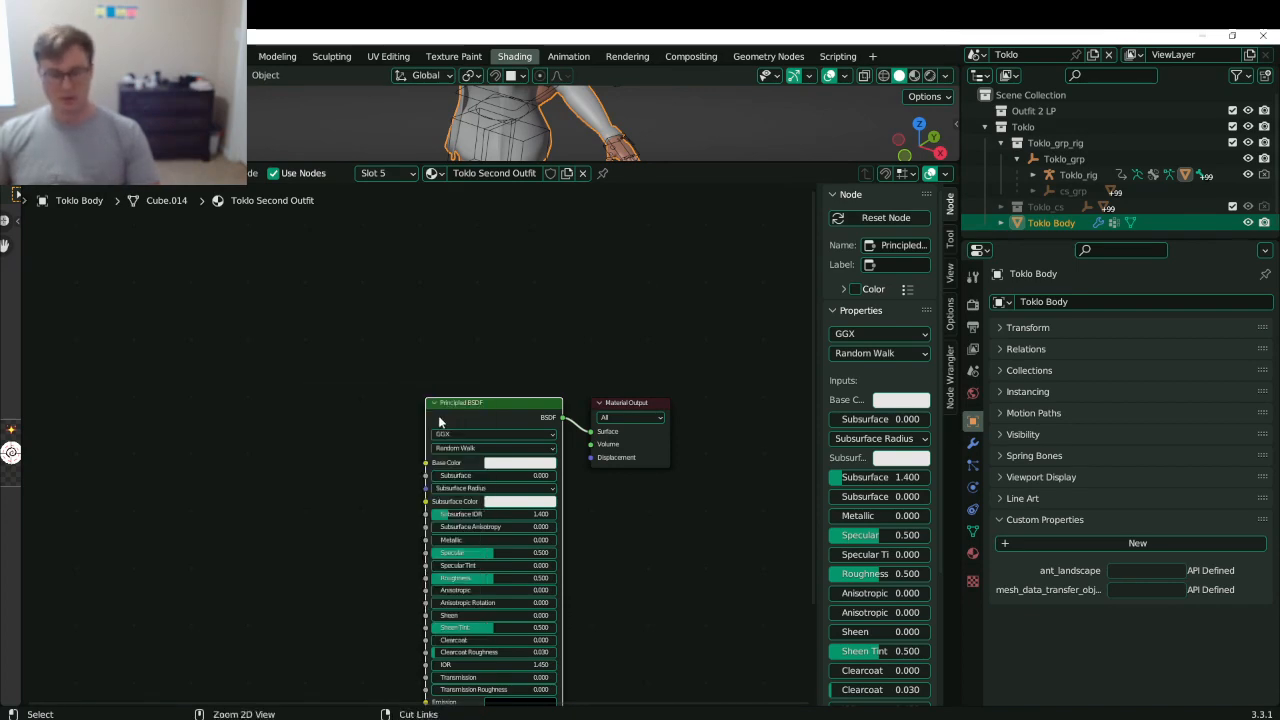
- Start a Principled Texture Setup on the Principled BSDF and browse to the Second Outfit folder inside Textures
key("ctrl+shift+t")
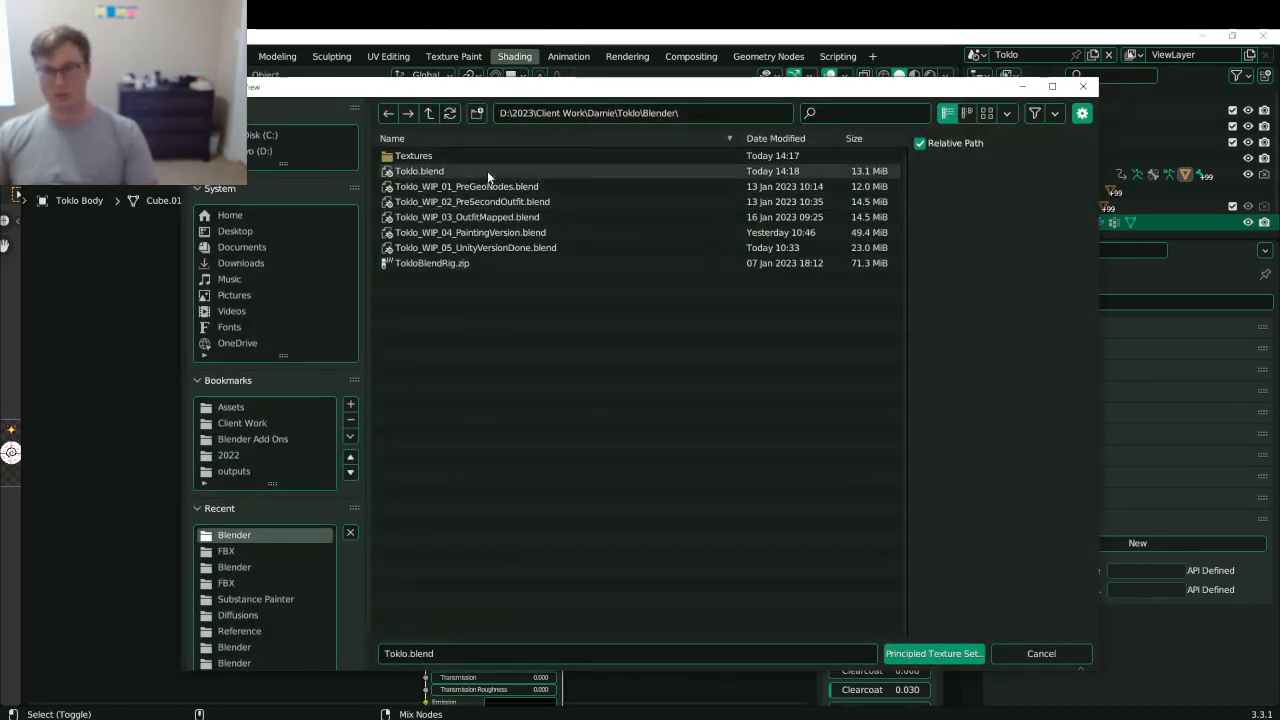
double_click(415, 157)
double_click(415, 157)
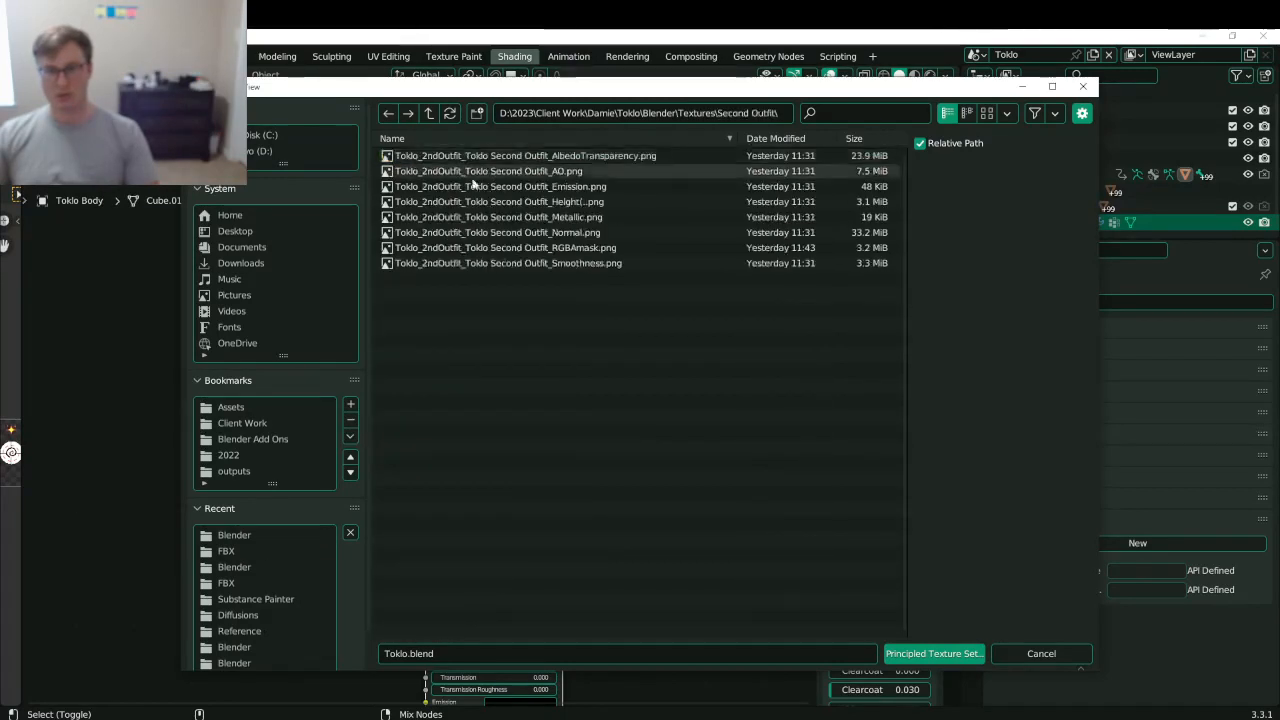
- Load the second outfit's AlbedoTransparency, Height, Metallic, Normal and Smoothness PNGs through the Principled Texture Setup
left_click(594, 159)
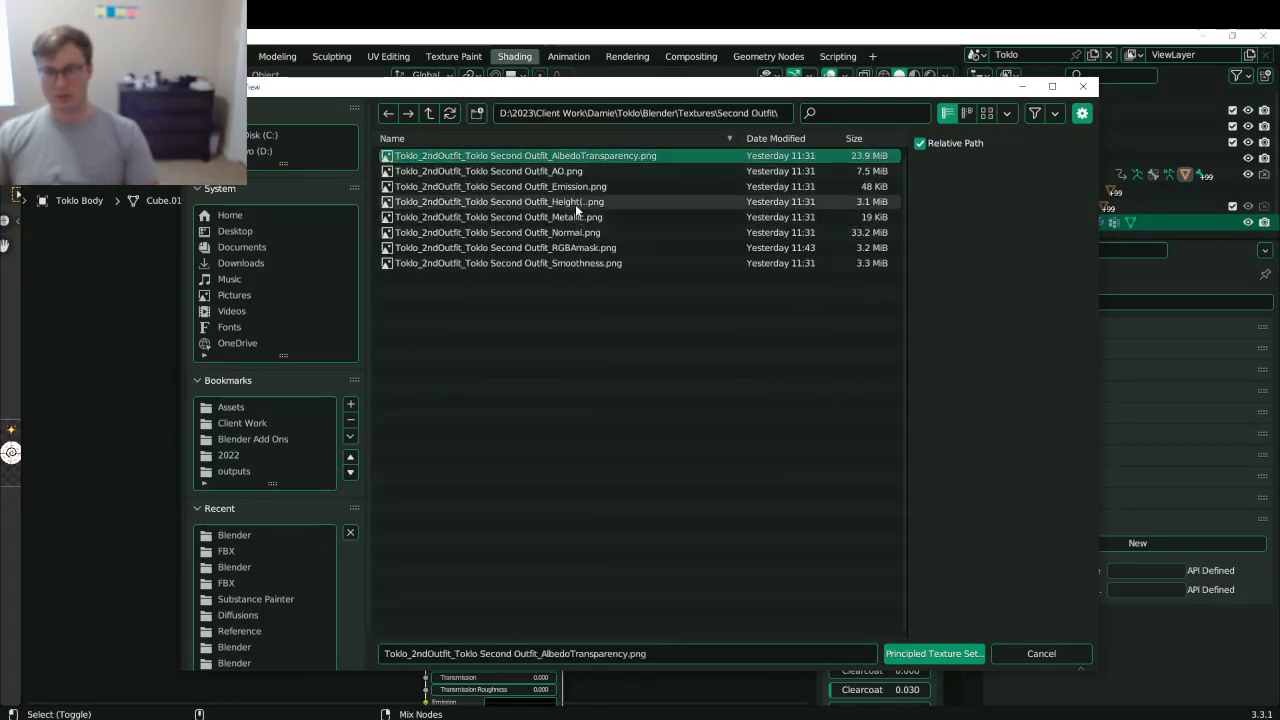
left_click(571, 217, "shift")
left_click(571, 232, "shift")
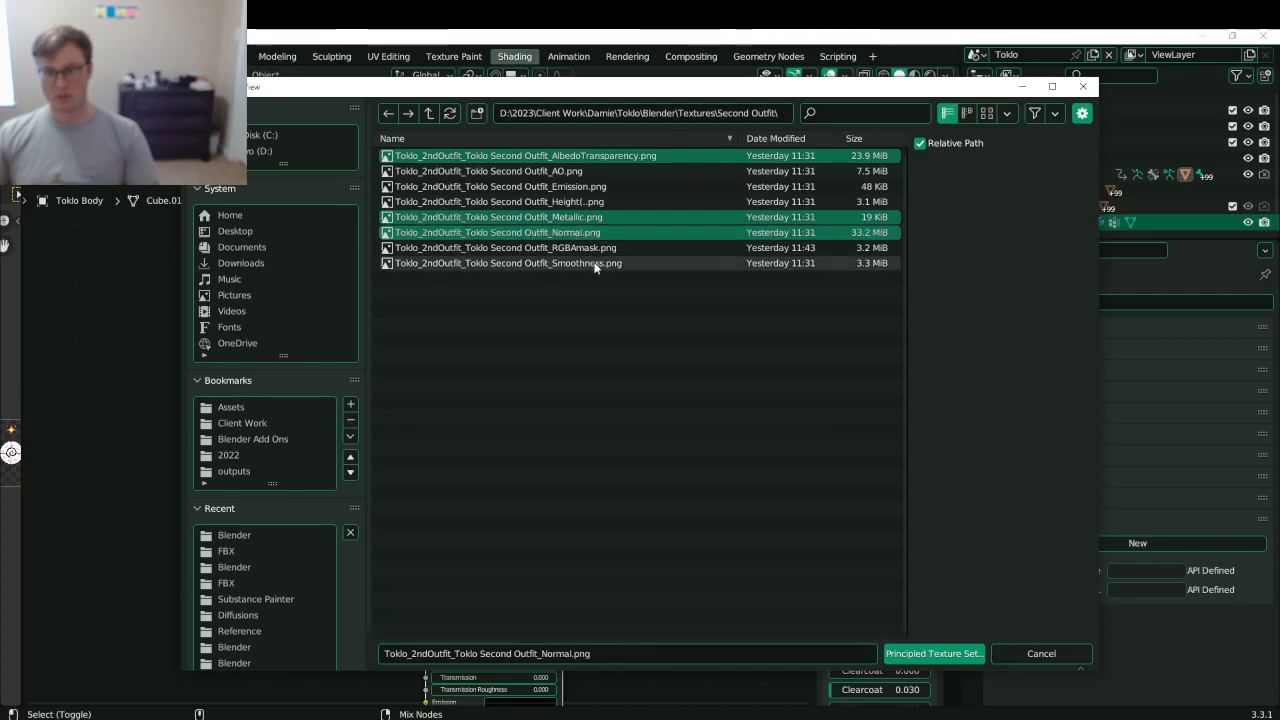
left_click(594, 263, "shift")
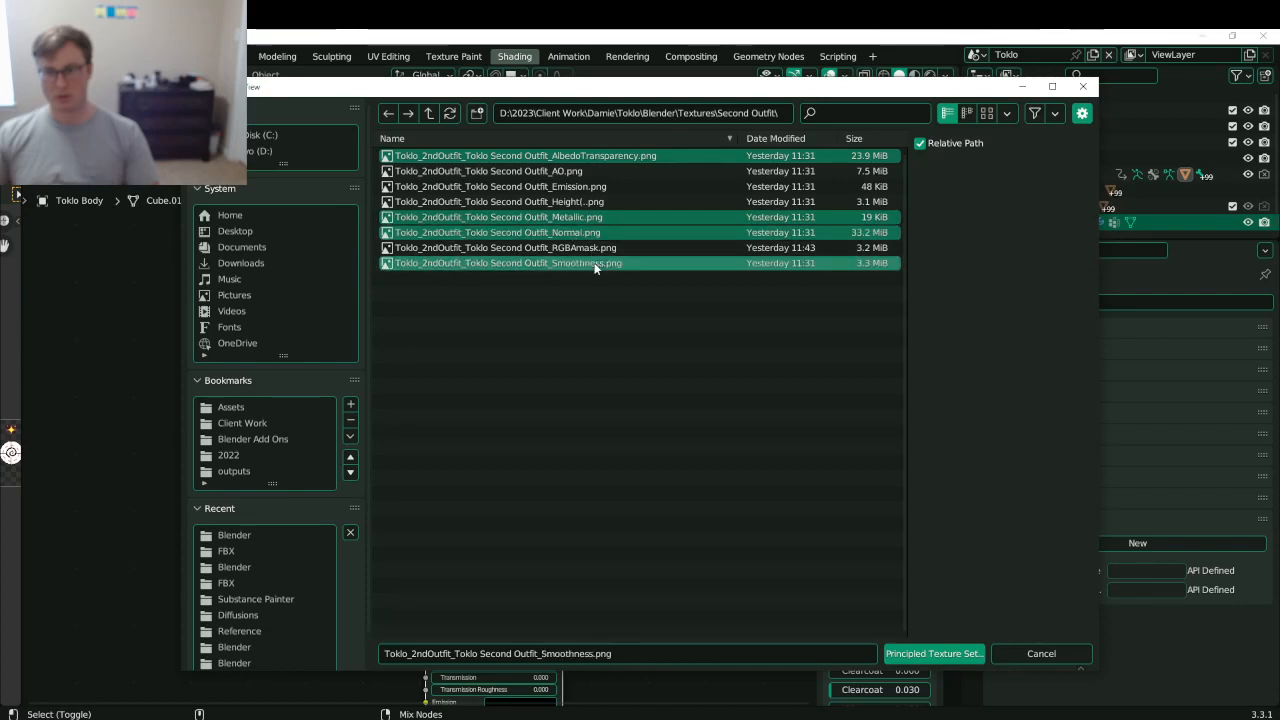
left_click(563, 172, "shift")
left_click(563, 188, "shift")
left_click(563, 202, "shift")
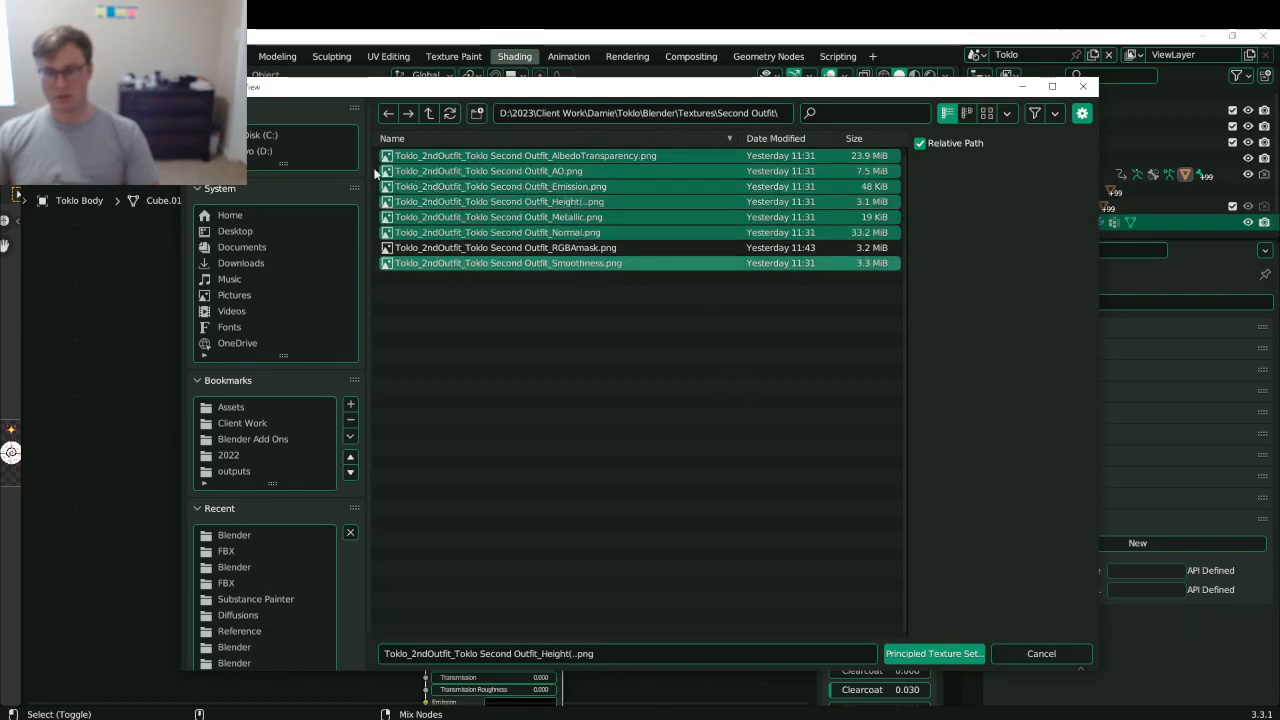
left_click(563, 187, "ctrl")
left_click(563, 187, "ctrl")
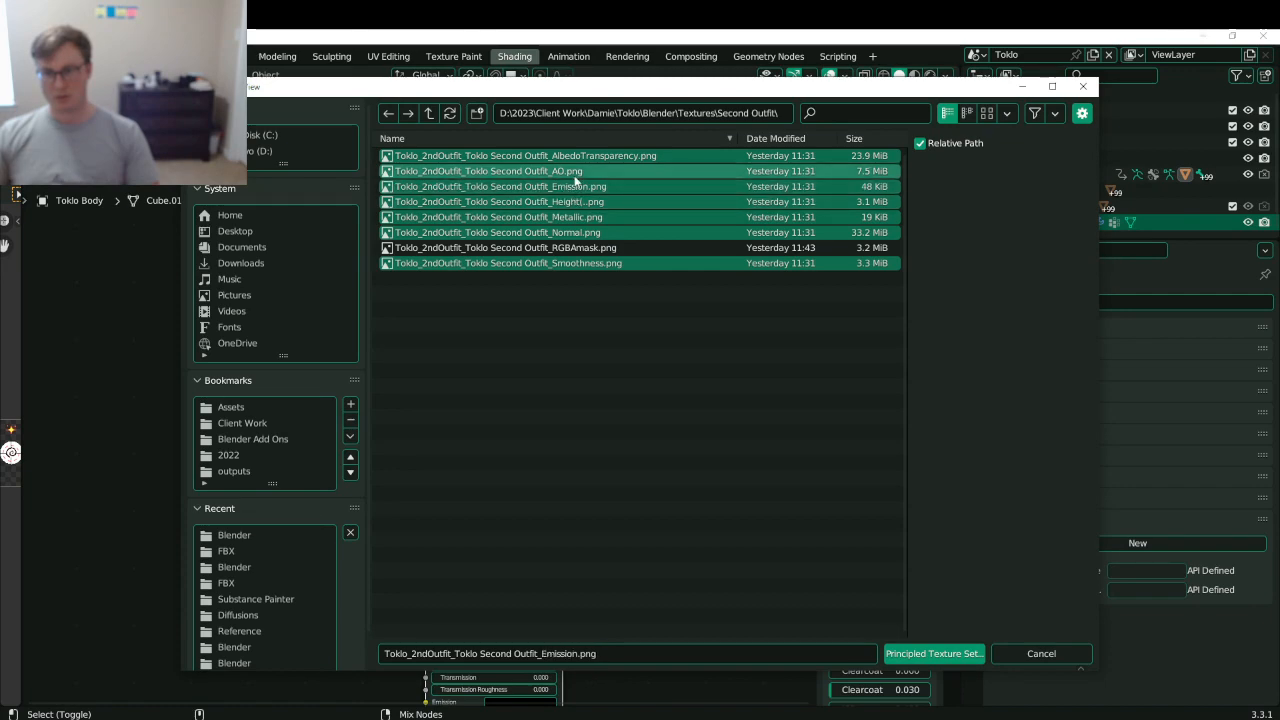
left_click(571, 184, "ctrl")
left_click(573, 172, "ctrl")
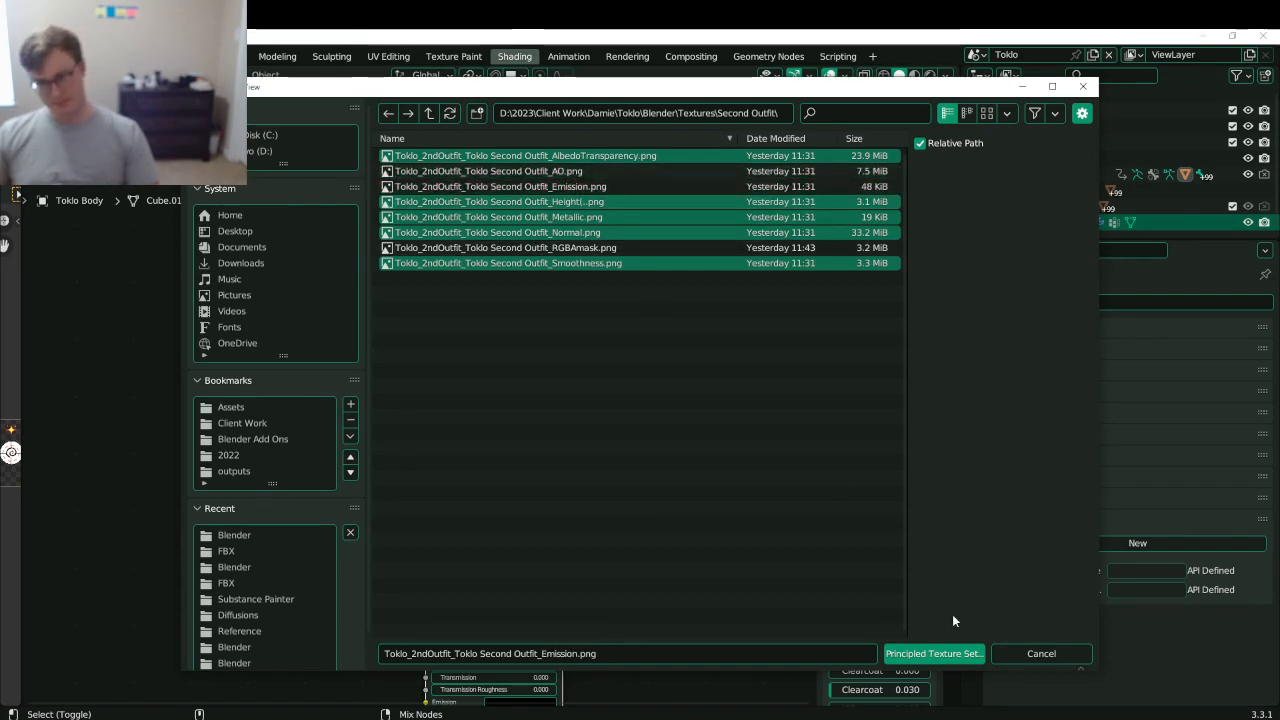
left_click(933, 653)
- Delete the Transmission image texture node from the generated texture setup
scroll(648, 391, "down", 3)
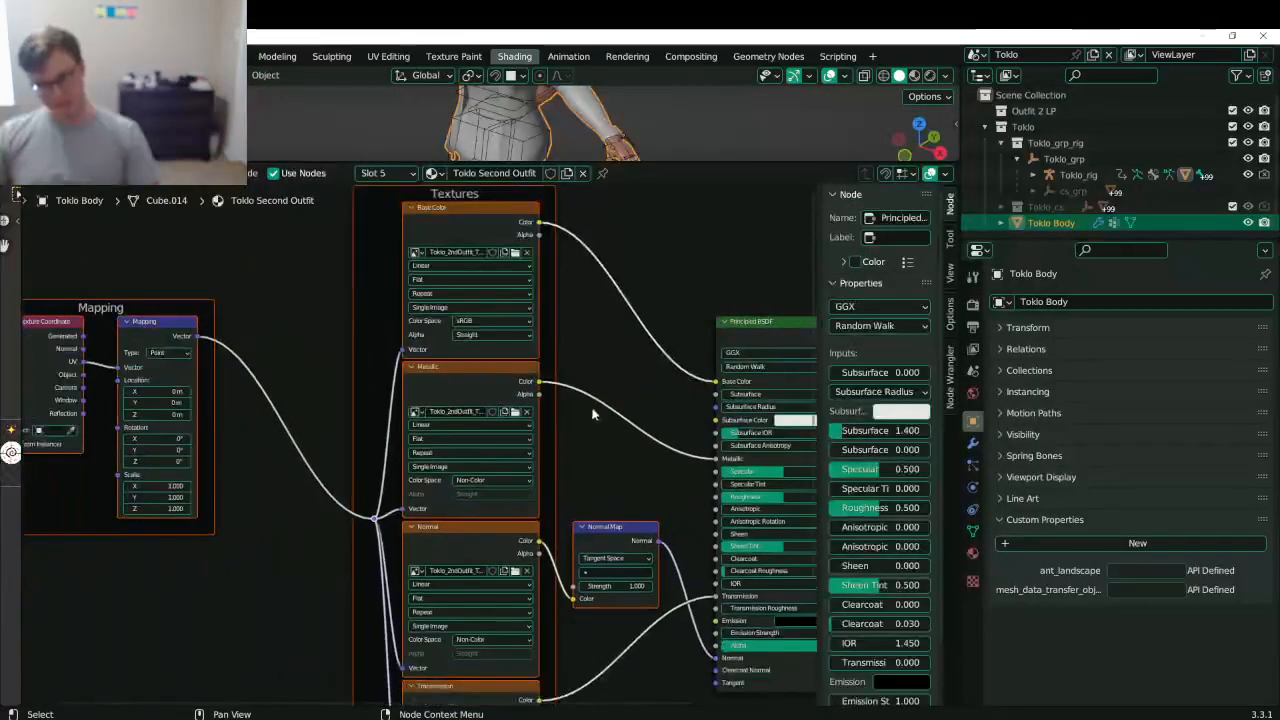
scroll(442, 405, "up", 3)
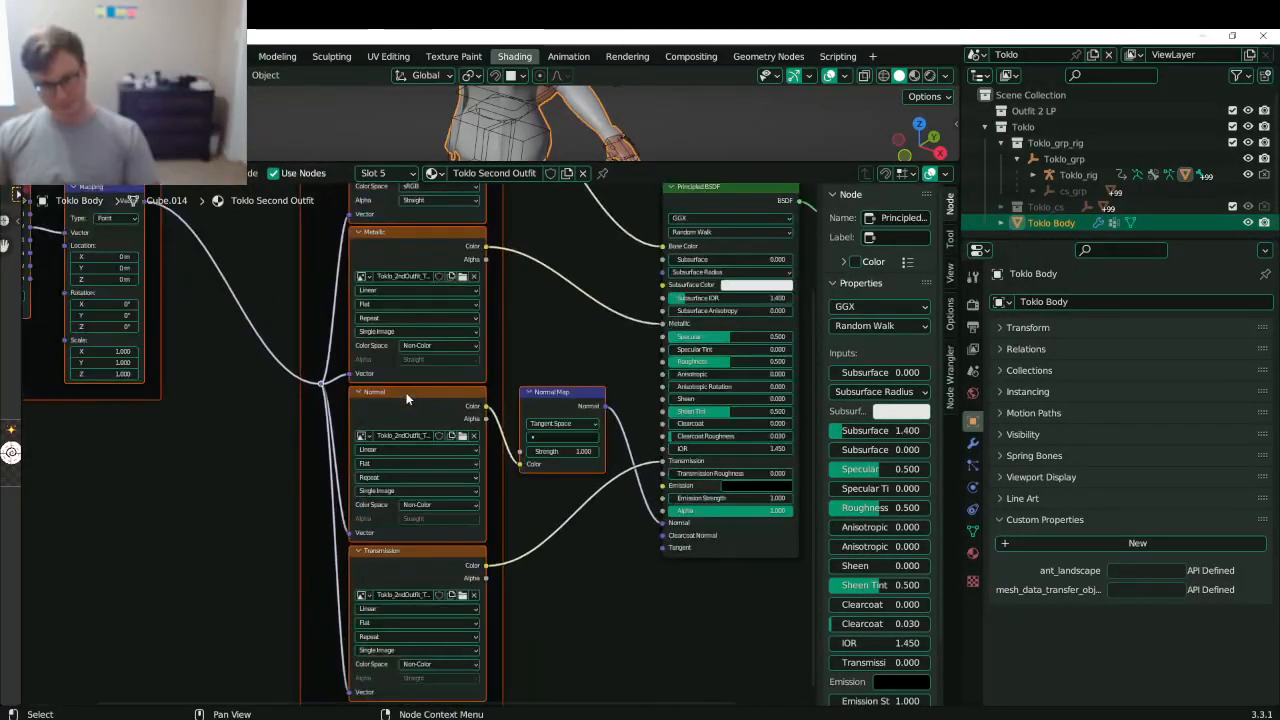
left_click(425, 519)
left_click(412, 560)
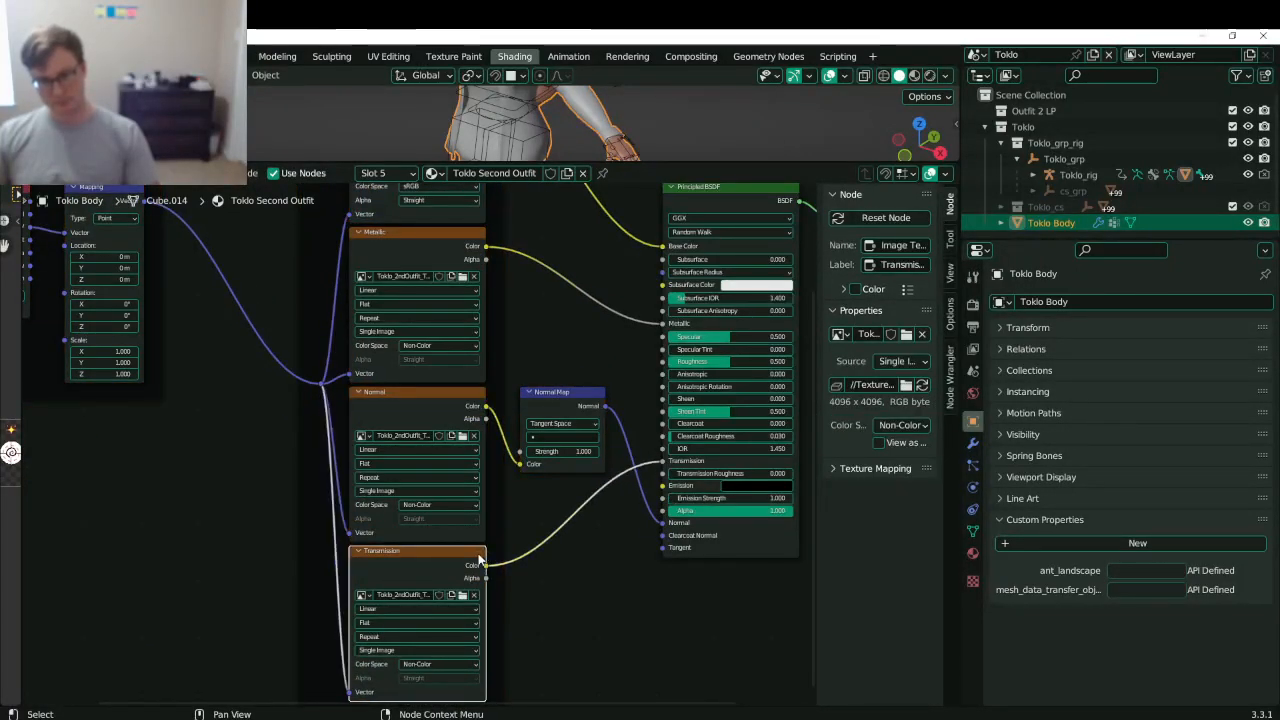
key("x")
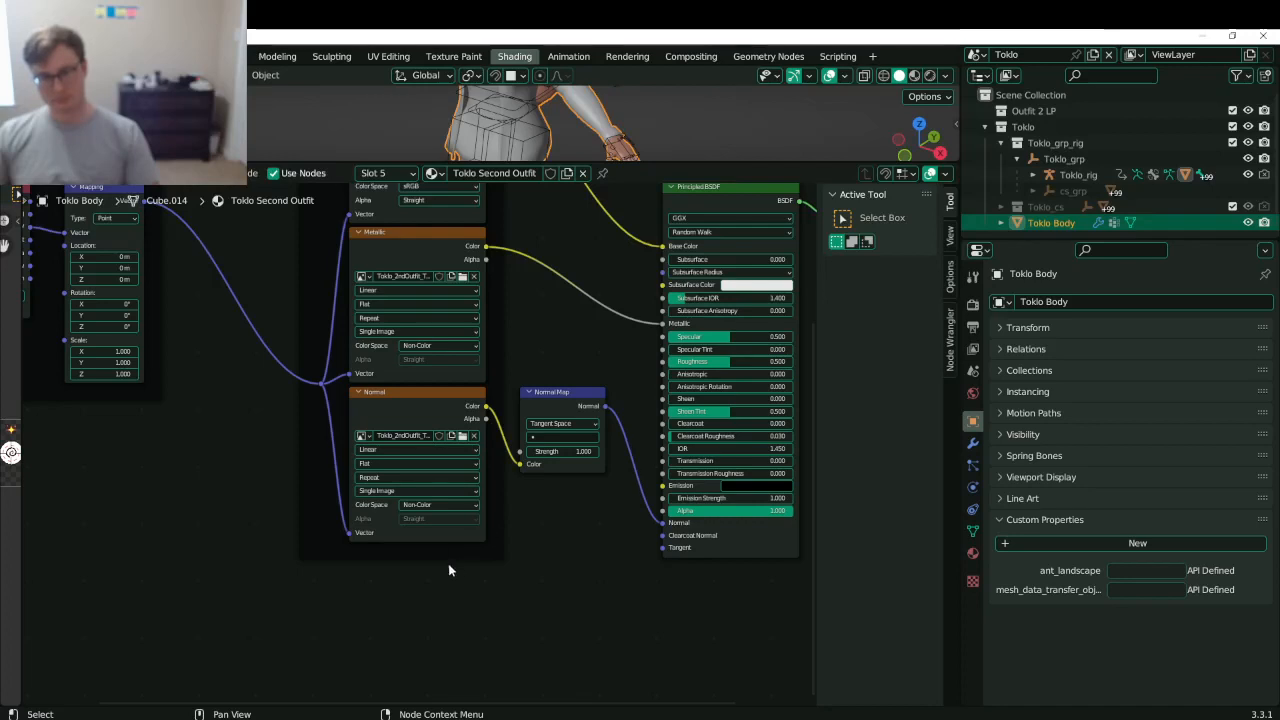
- Move the Metallic and Normal texture nodes straight down to make room below the Base Color node
scroll(409, 335, "up", 2, "shift")
left_click(407, 348)
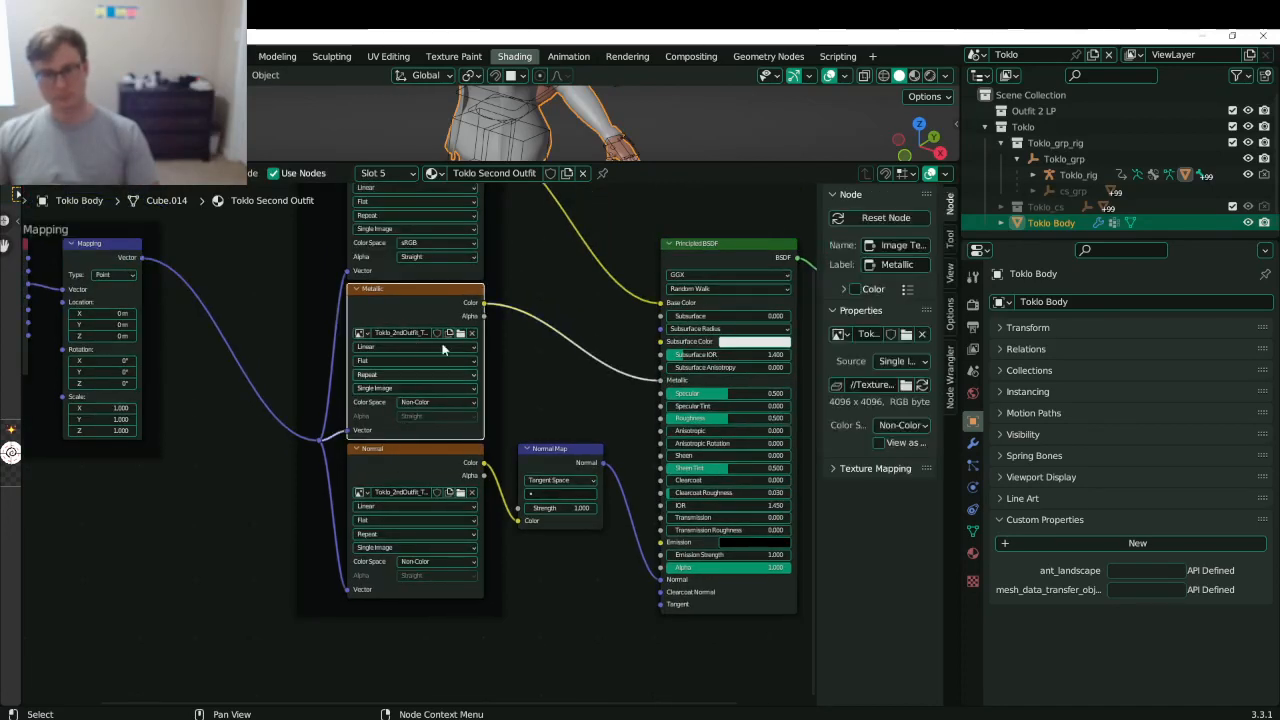
left_click(411, 472, "shift")
key("g")
key("y")
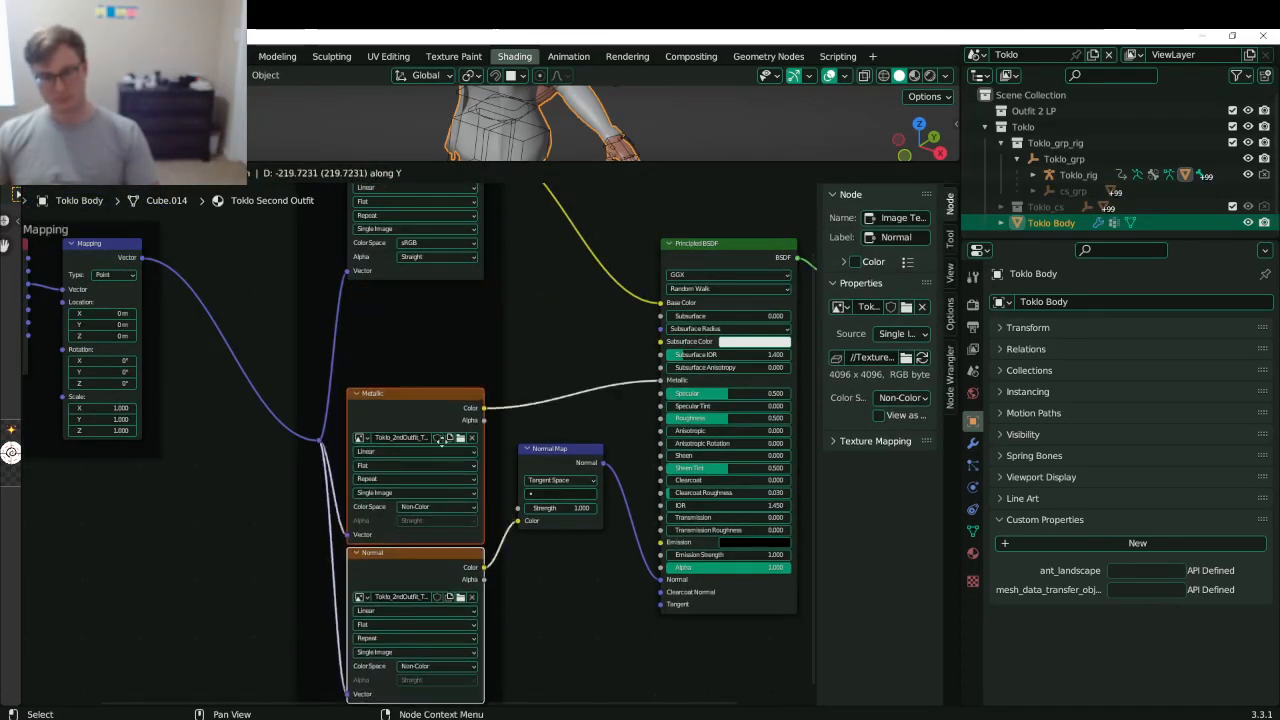
left_click(426, 493)
- Duplicate the Metallic texture node and place the copy in the gap directly above the original
left_click(414, 469)
key("shift+d")
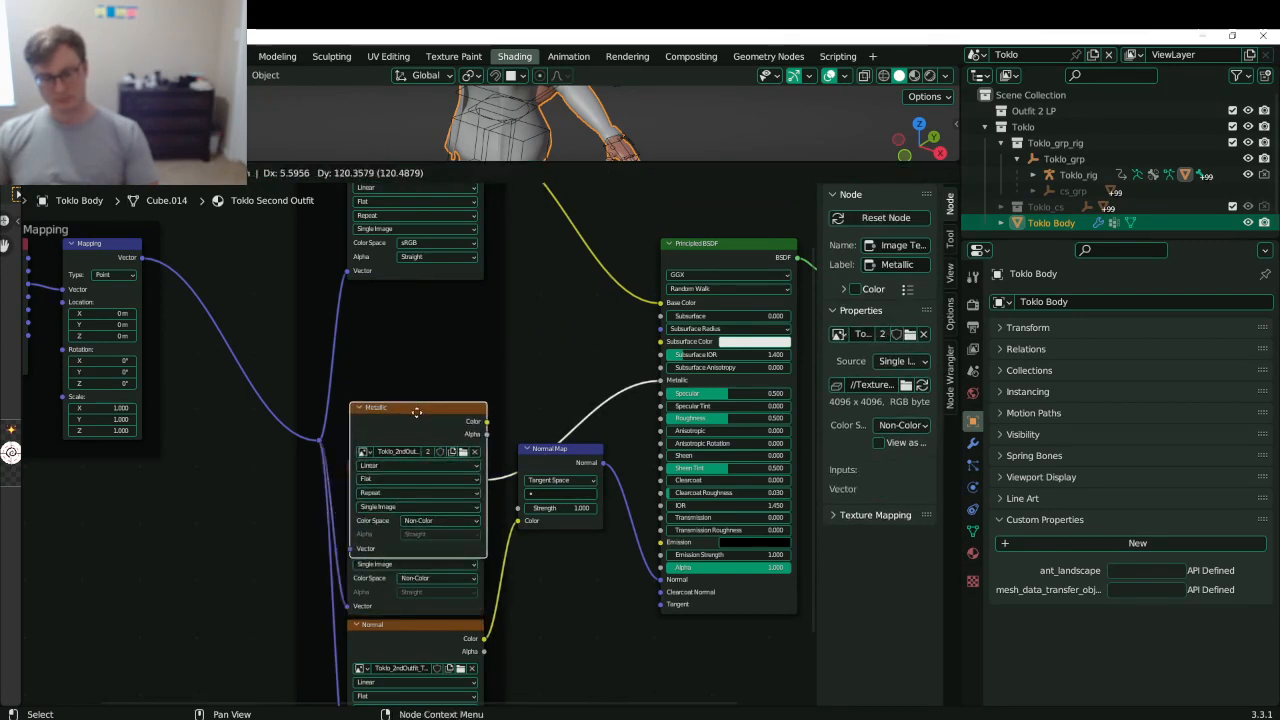
key("y")
left_click(423, 295)
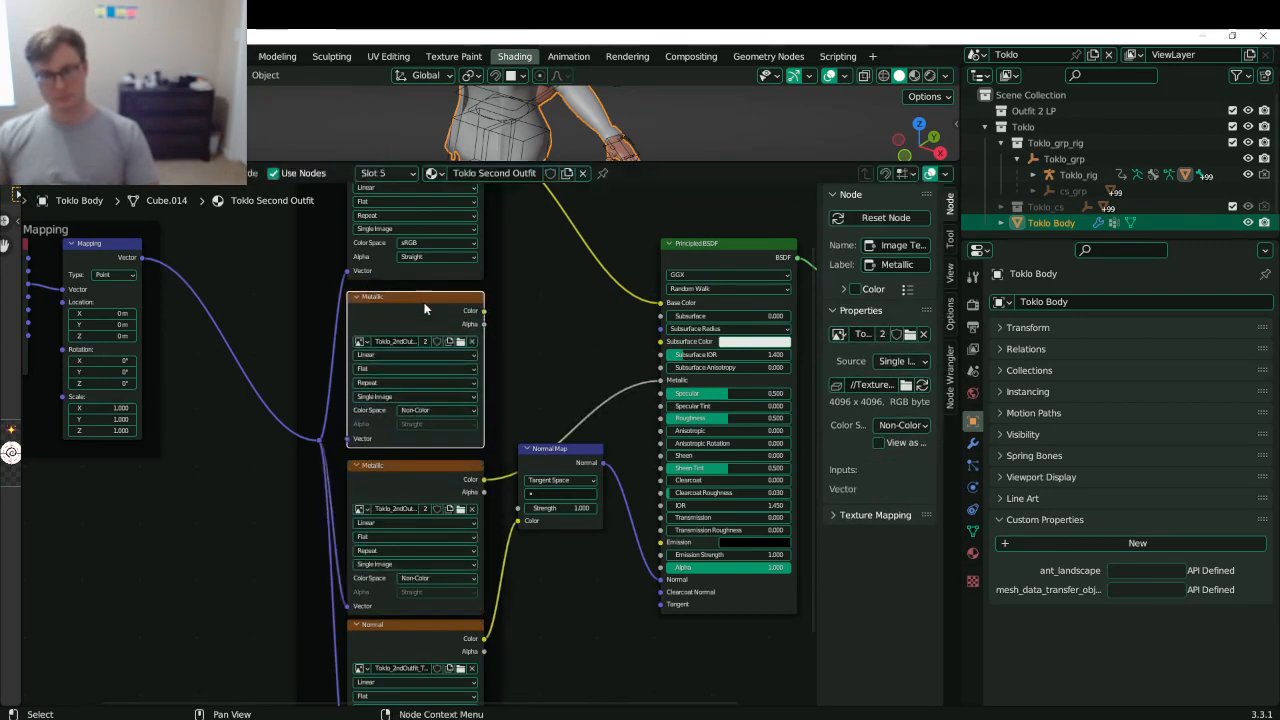
- Label the duplicated Metallic texture node Roughness
scroll(425, 300, "up", 3)
left_click(899, 265)
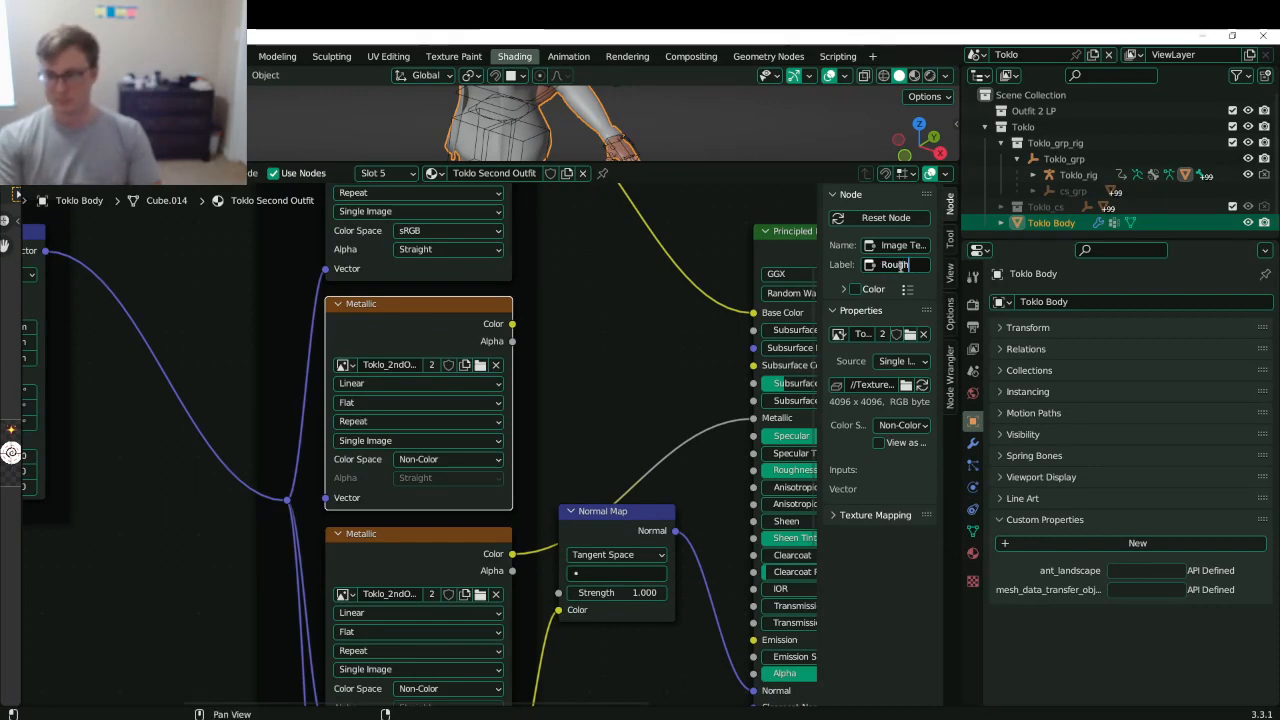
type("Roughness")
key("Return")
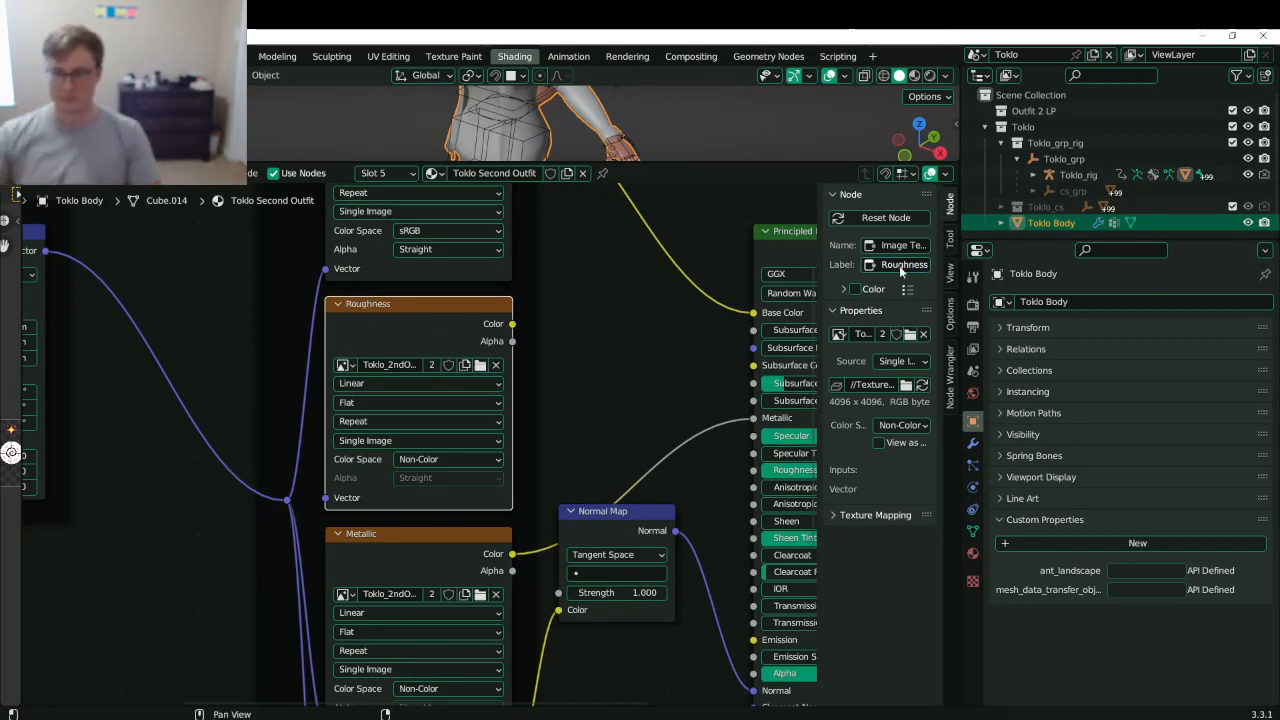
- Replace the Roughness texture node's image with Toklo_2ndOutfit_Toklo Second Outfit_Smoothness.png from the Textures\Second Outfit folder
left_click(495, 364)
left_click(475, 366)
left_click(412, 156)
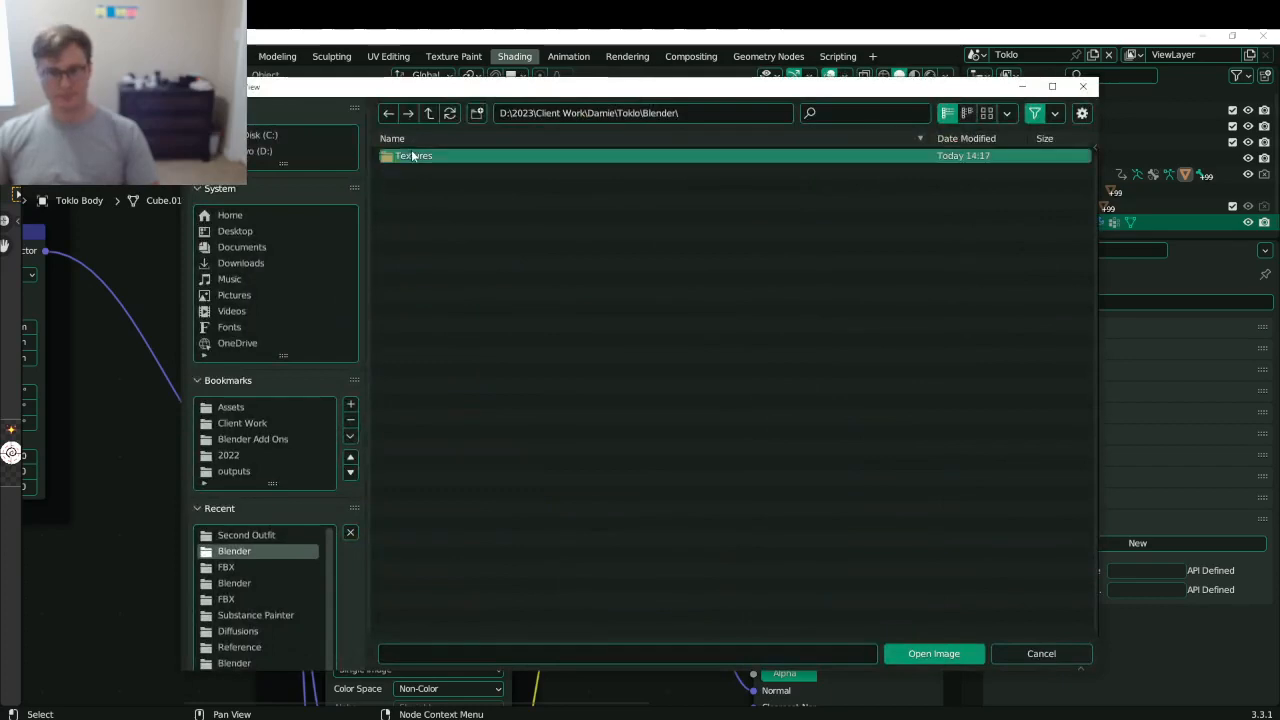
double_click(412, 156)
double_click(418, 157)
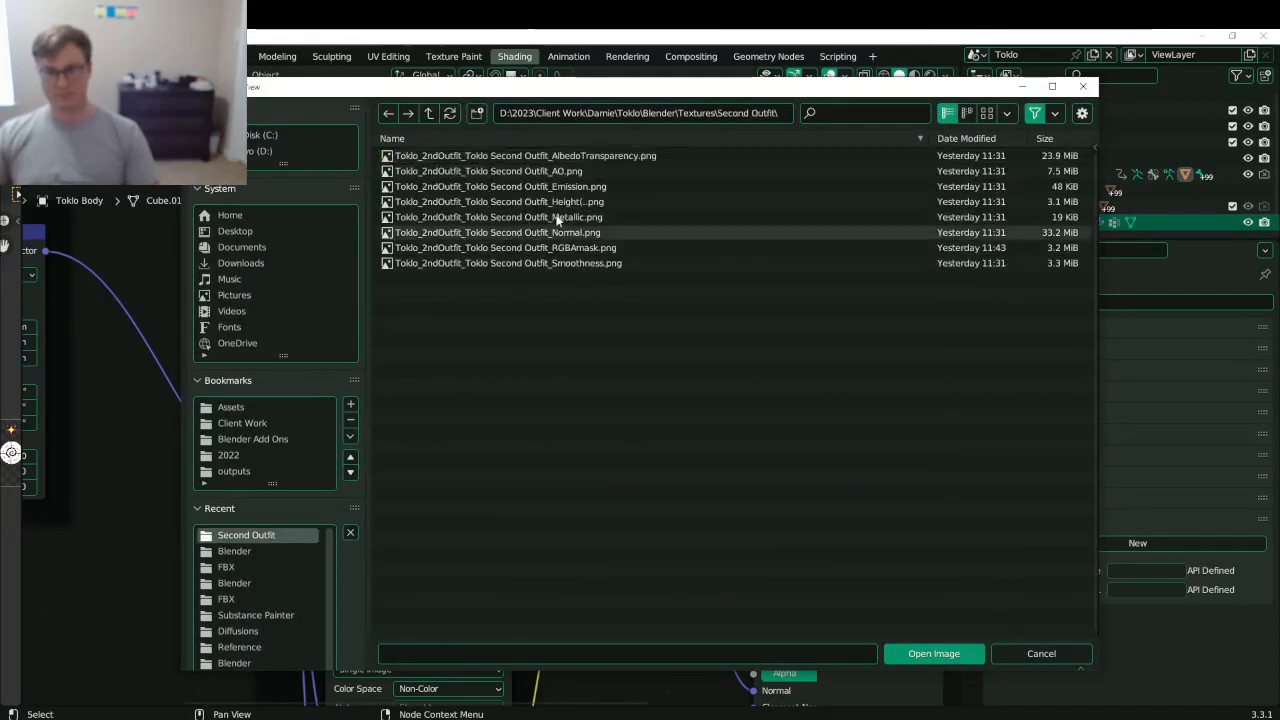
left_click(535, 263)
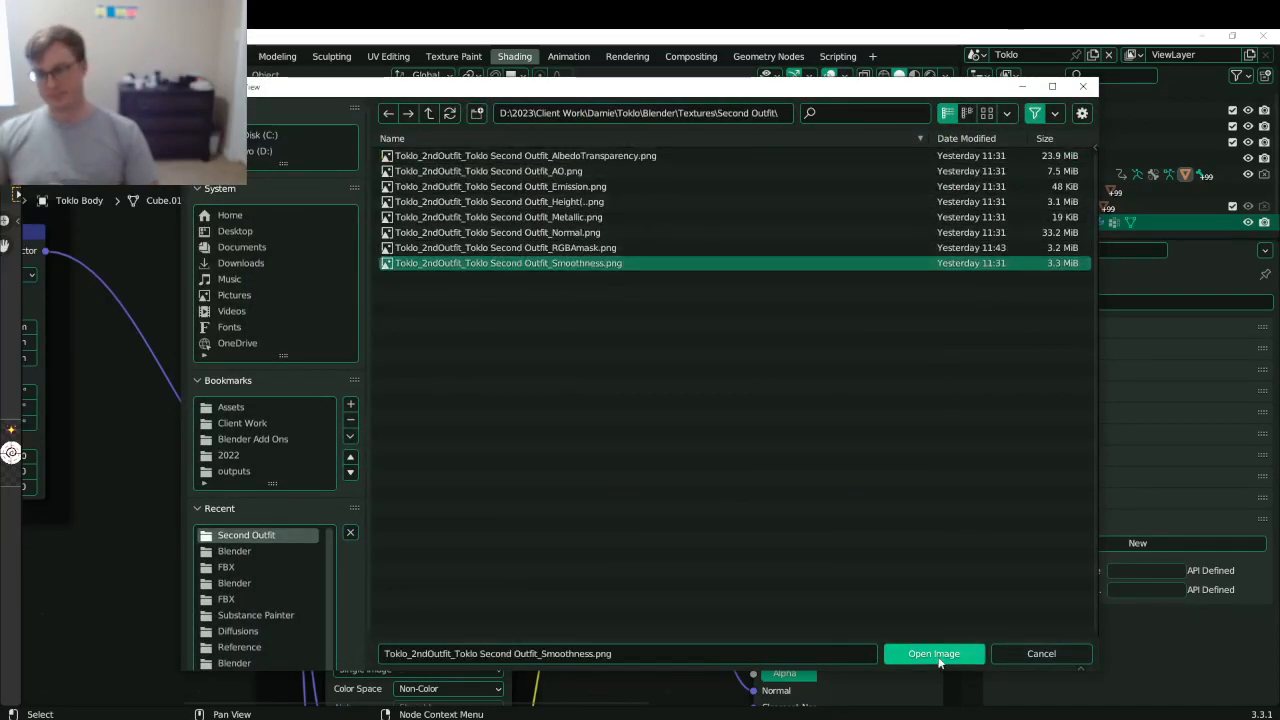
left_click(934, 654)
- Insert an Invert node fed by the Roughness texture's Color and link its output to the Principled BSDF's Roughness input
left_click_drag(512, 325, 598, 363)
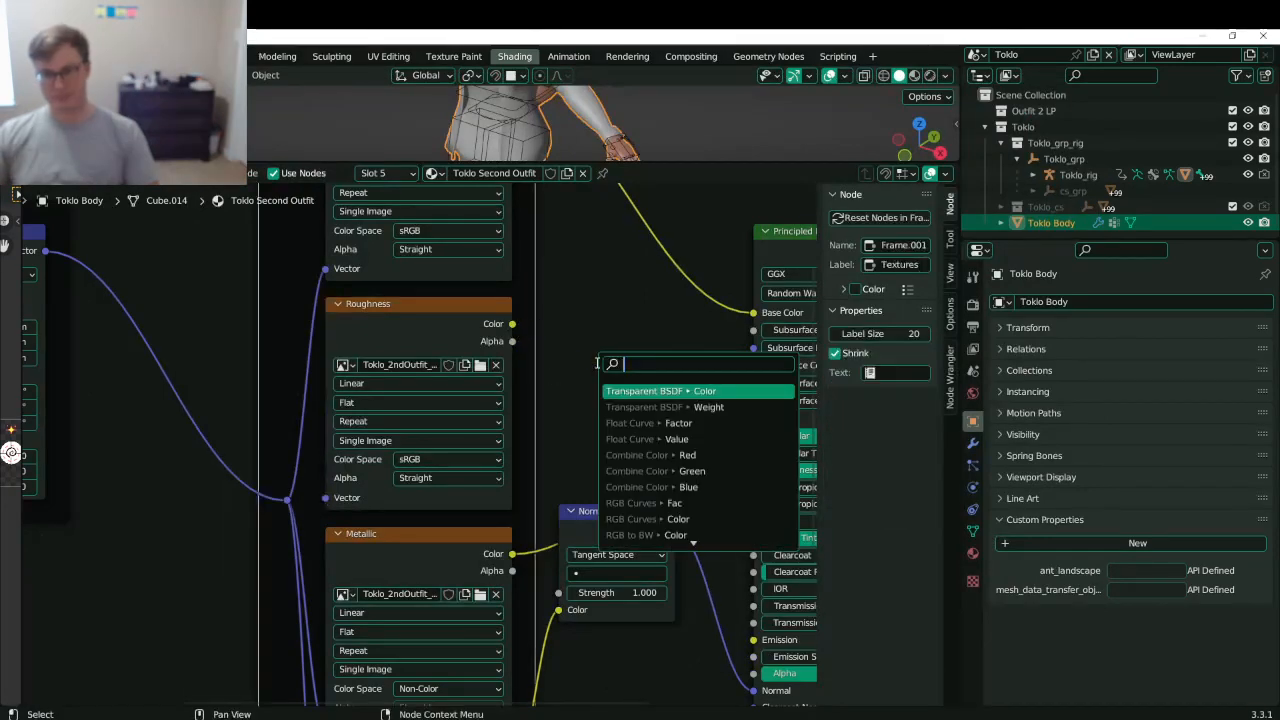
type("Inv")
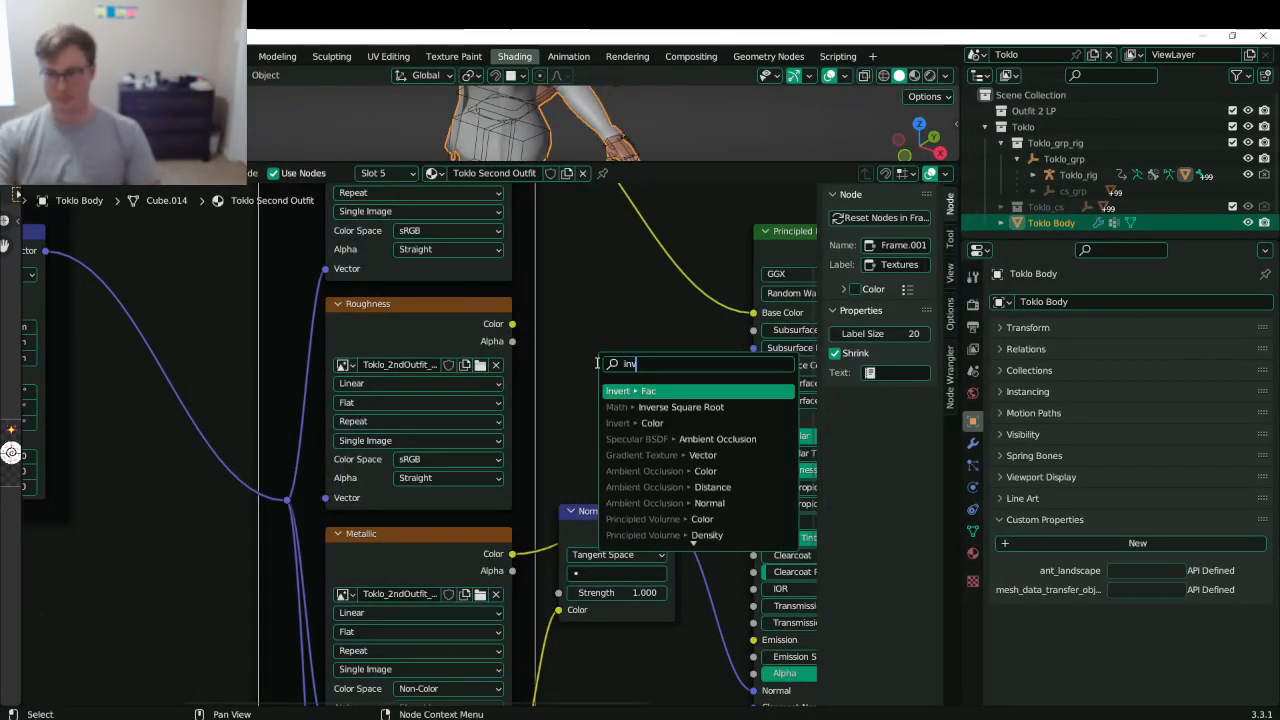
key("Return")
left_click(593, 363)
middle_click_drag(714, 352, 541, 353)
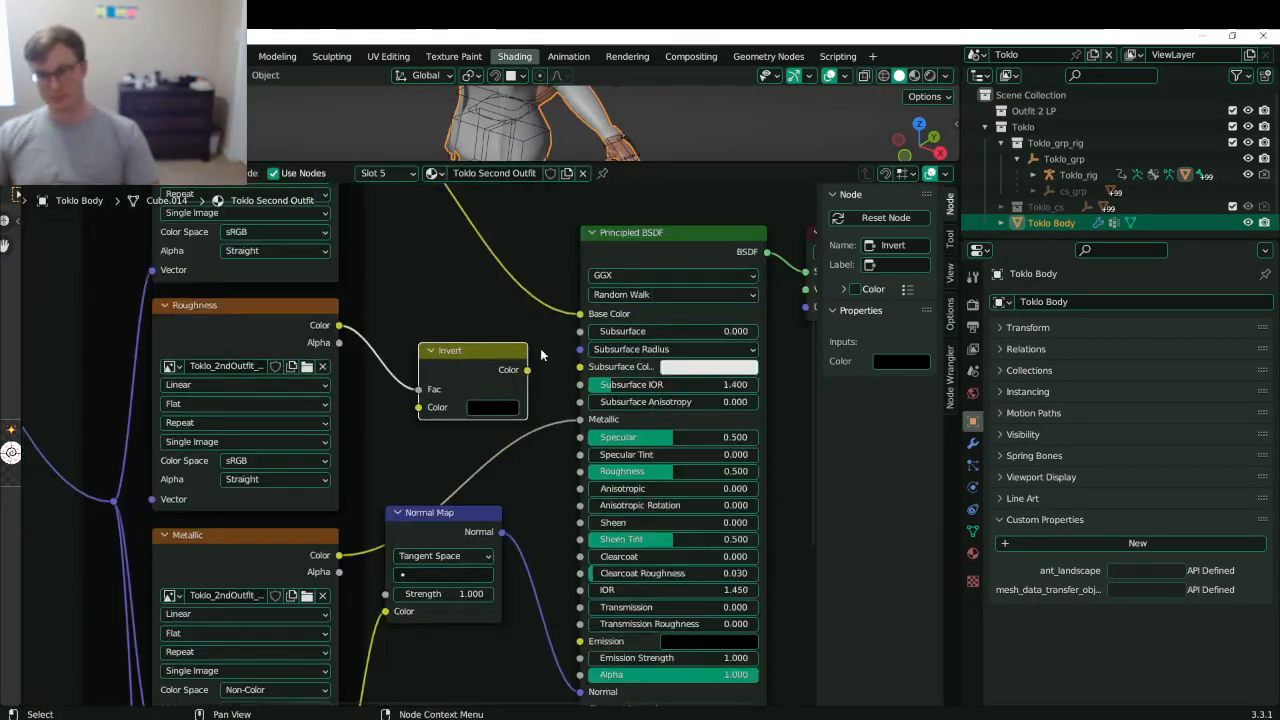
left_click_drag(527, 370, 567, 400)
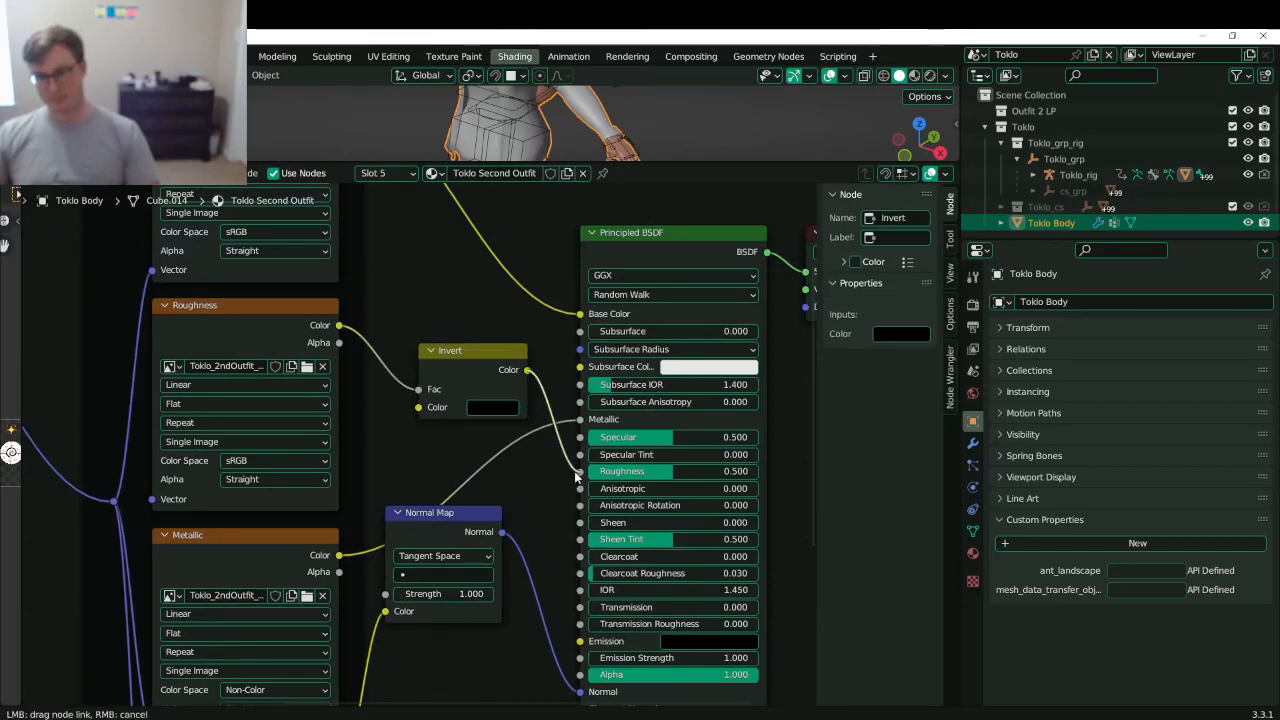
left_click_drag(575, 478, 579, 471)
- Save the file, enlarge the 3D view and inspect the outfit's shirt in Material Preview shading
left_click_drag(669, 162, 669, 522)
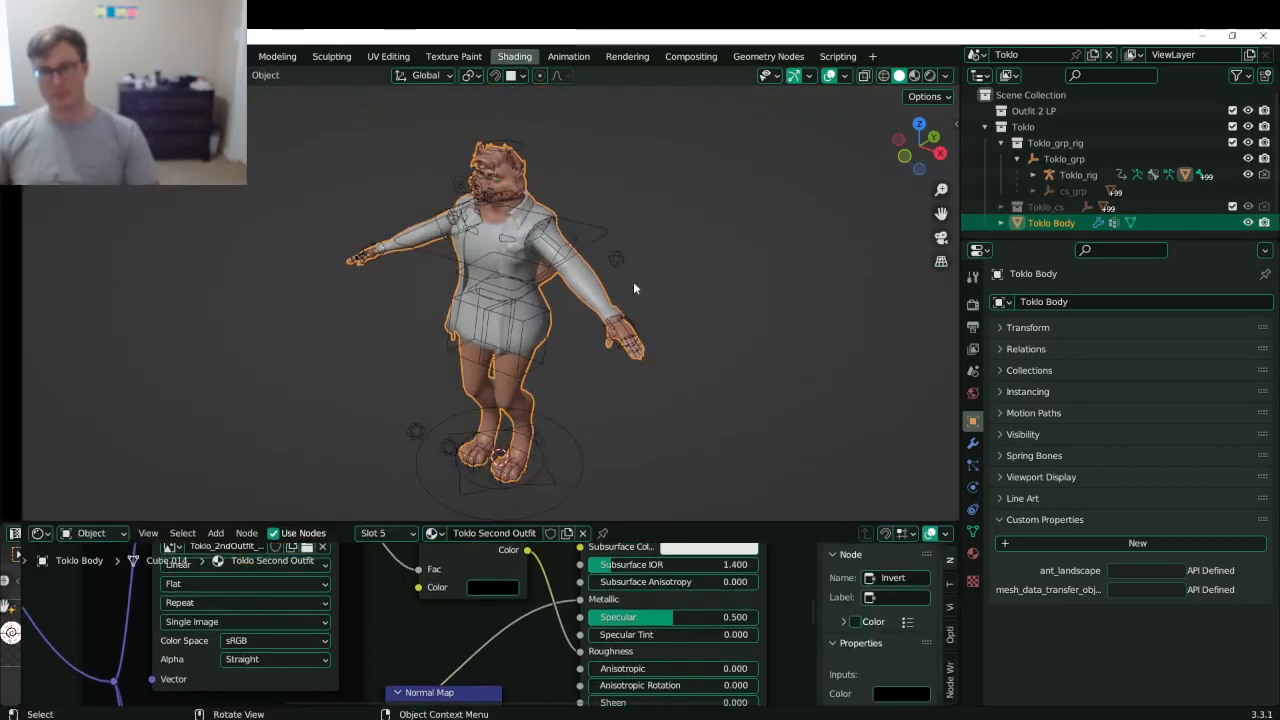
key("ctrl+s")
key("z")
left_click(616, 383)
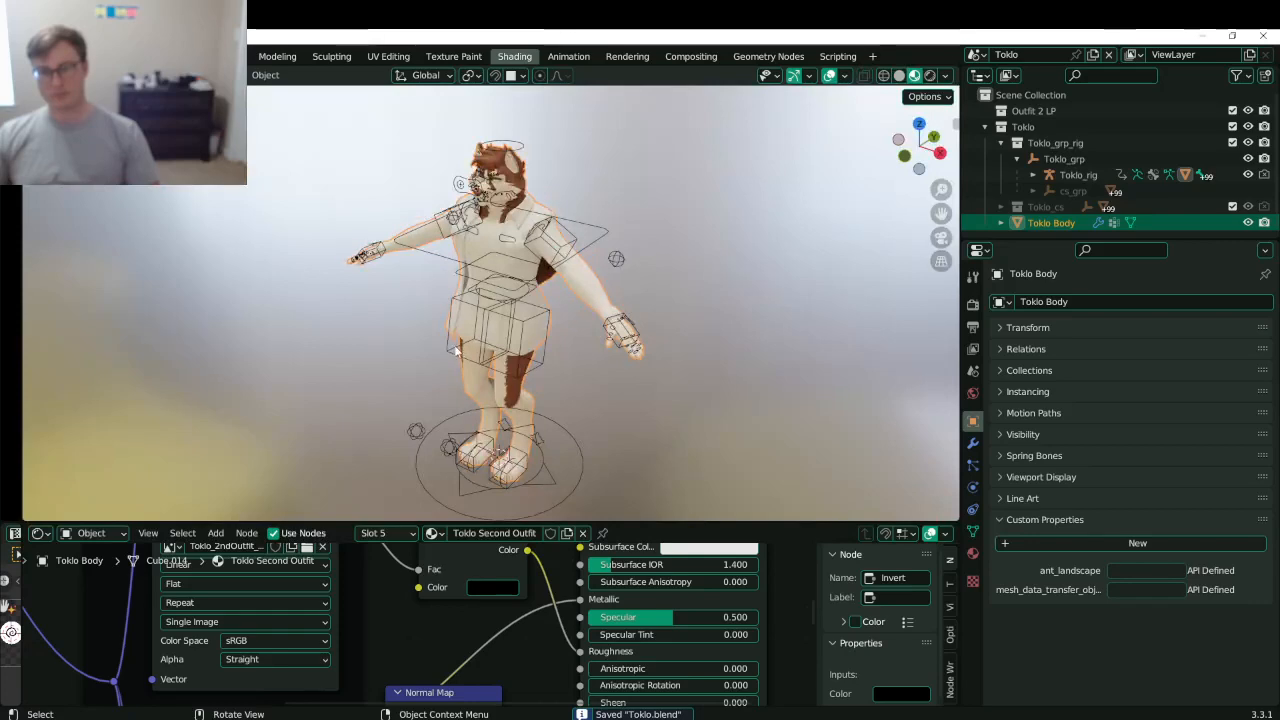
middle_click_drag(453, 354, 565, 301)
scroll(565, 301, "up", 6)
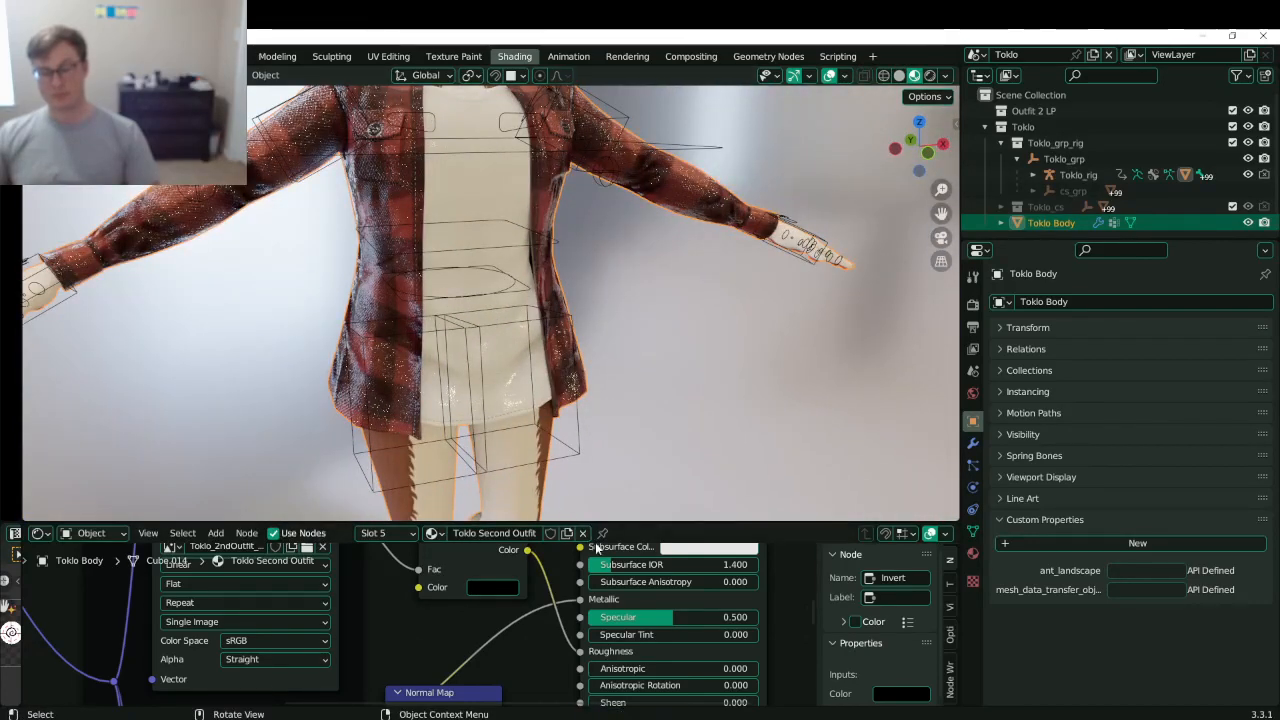
- Move the Roughness texture link from the Invert node's Fac input to its Color input, and save the file
left_click_drag(533, 521, 365, 328)
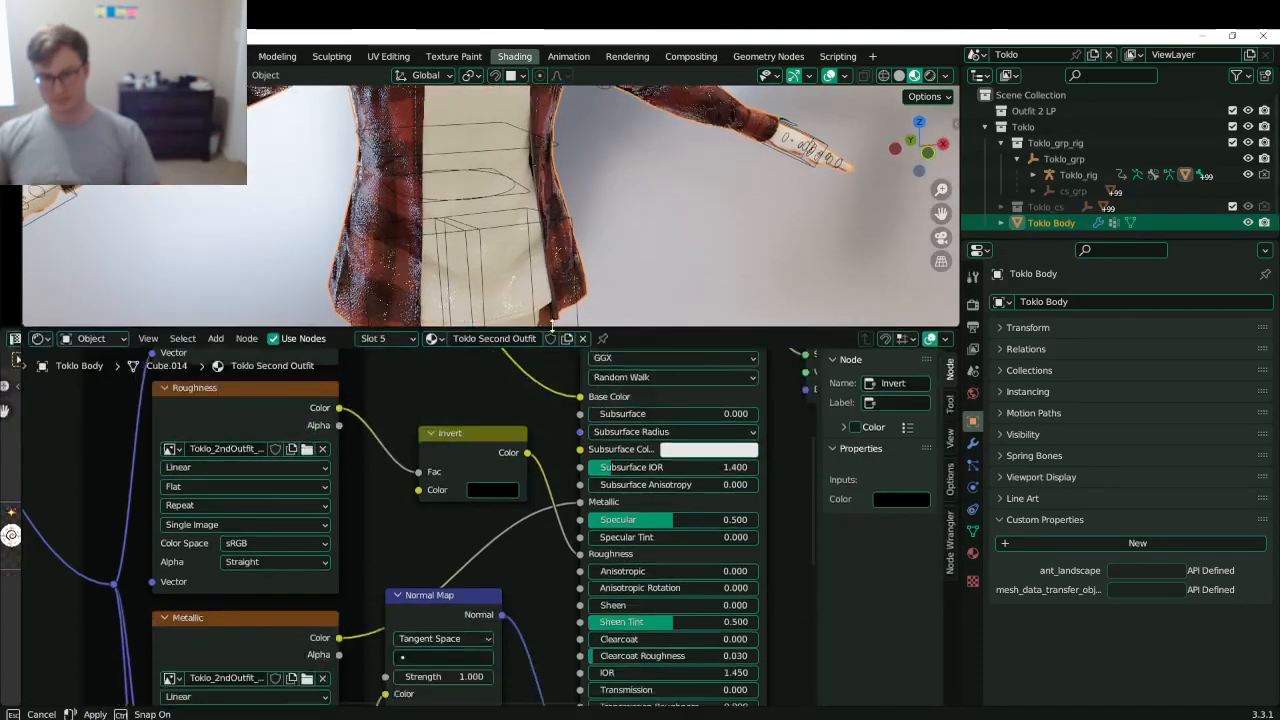
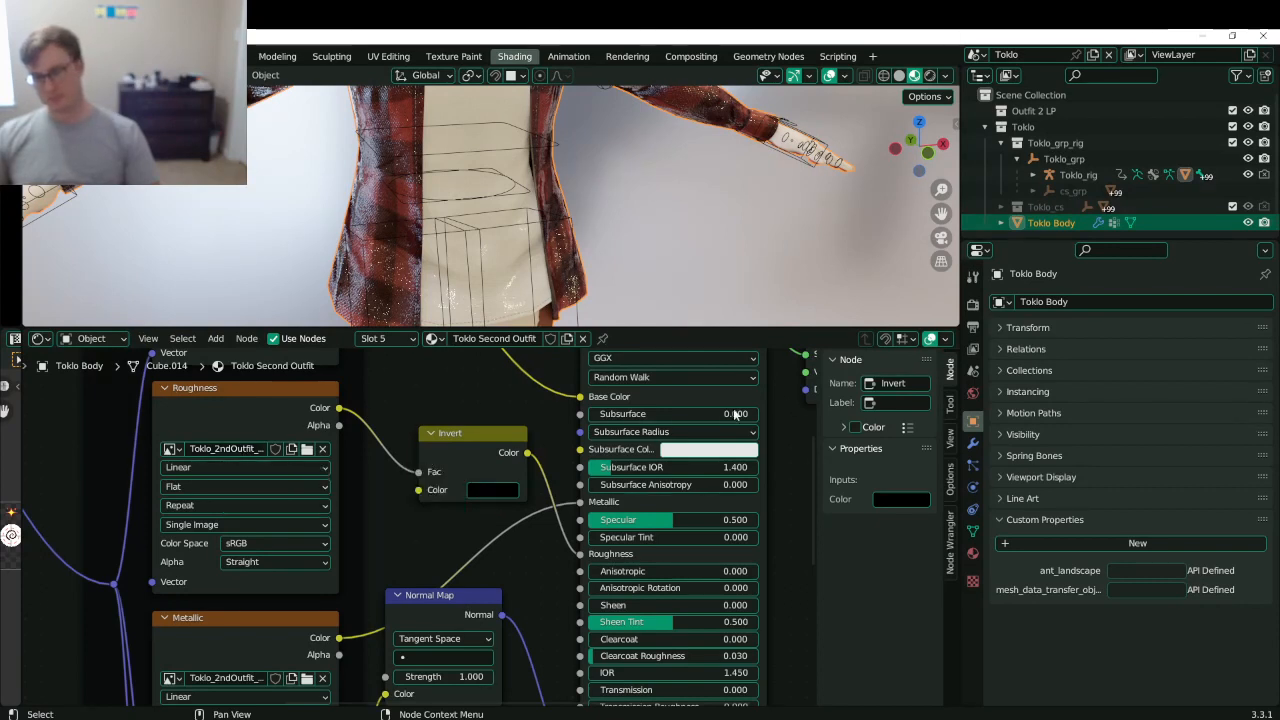
left_click_drag(419, 479, 418, 489)
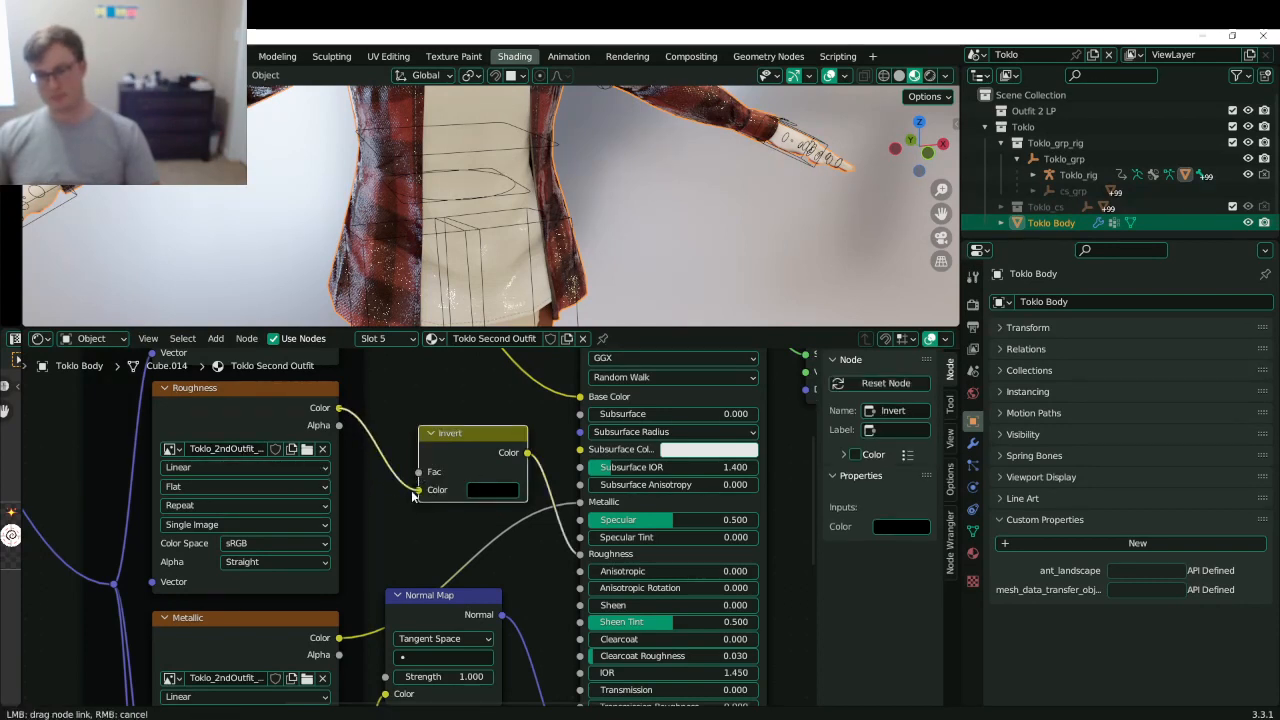
mouse_move(576, 253)
middle_mouse_down()
mouse_move(623, 219)
mouse_move(518, 183)
mouse_move(608, 238)
mouse_move(555, 263)
middle_mouse_up()
key("ctrl+s")
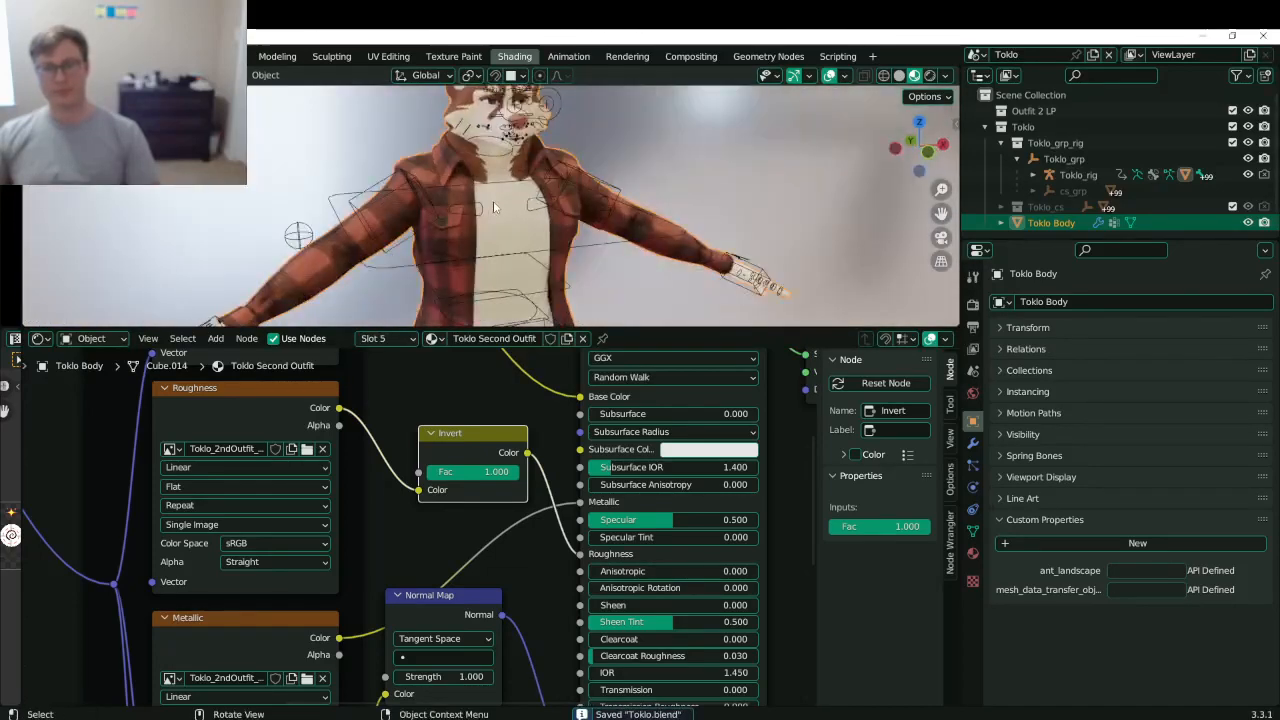
- Move the Material Output node farther from the Principled BSDF to make room for additional shader nodes
middle_click_drag(488, 483, 384, 511)
scroll(390, 513, "down", 4)
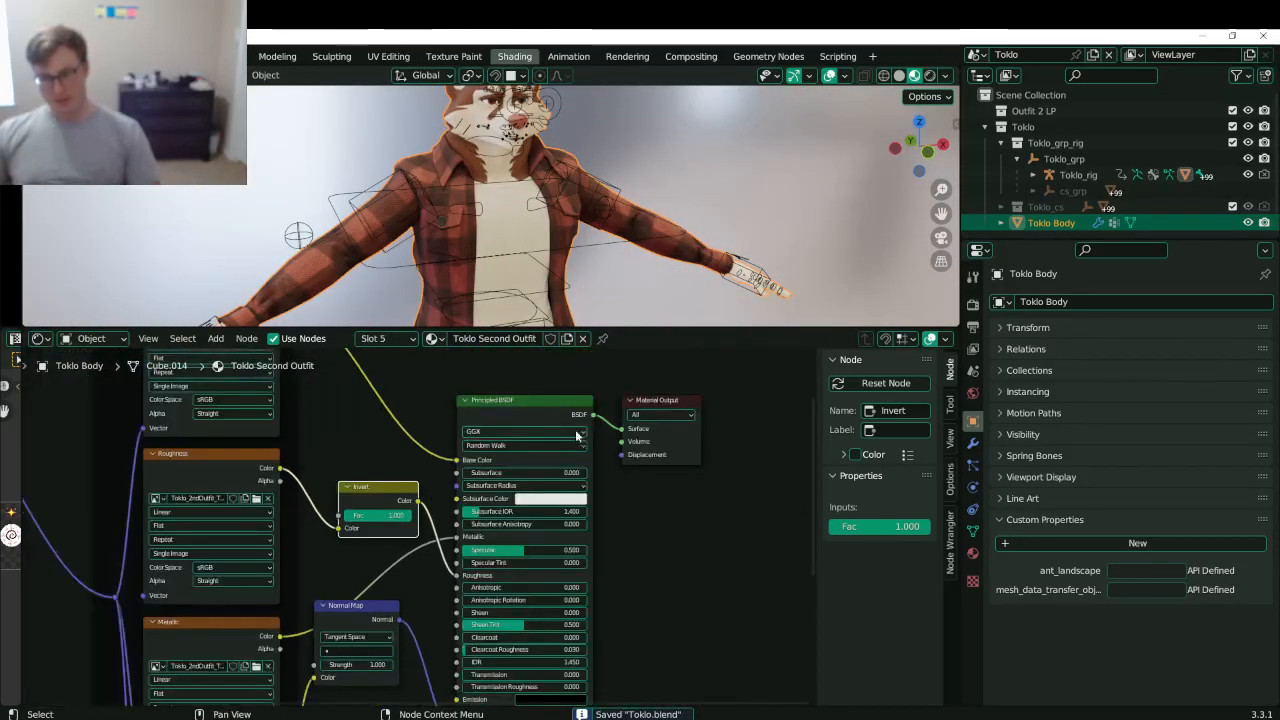
middle_click_drag(622, 408, 395, 487)
left_click(396, 487)
left_click_drag(408, 483, 655, 469)
middle_click_drag(482, 384, 511, 497)
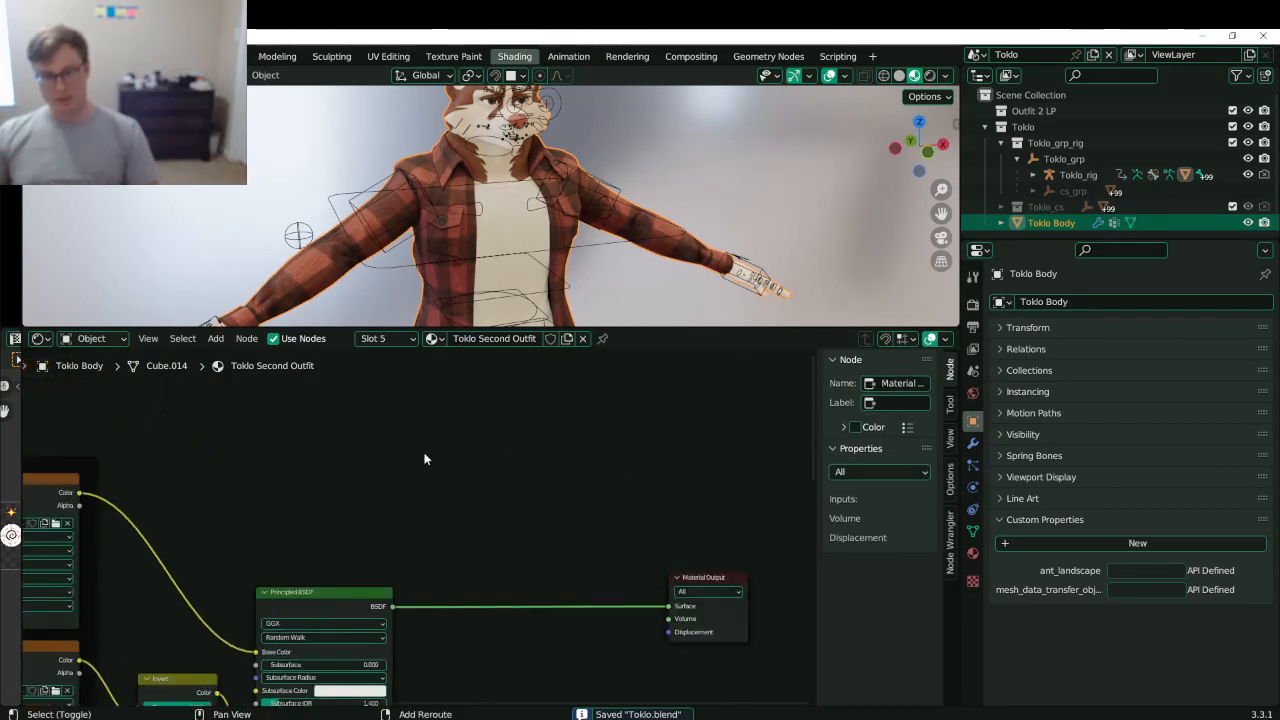
- Add a Transparent BSDF node above the Principled BSDF and save the file
key("shift+a")
left_click(426, 456)
type("tra")
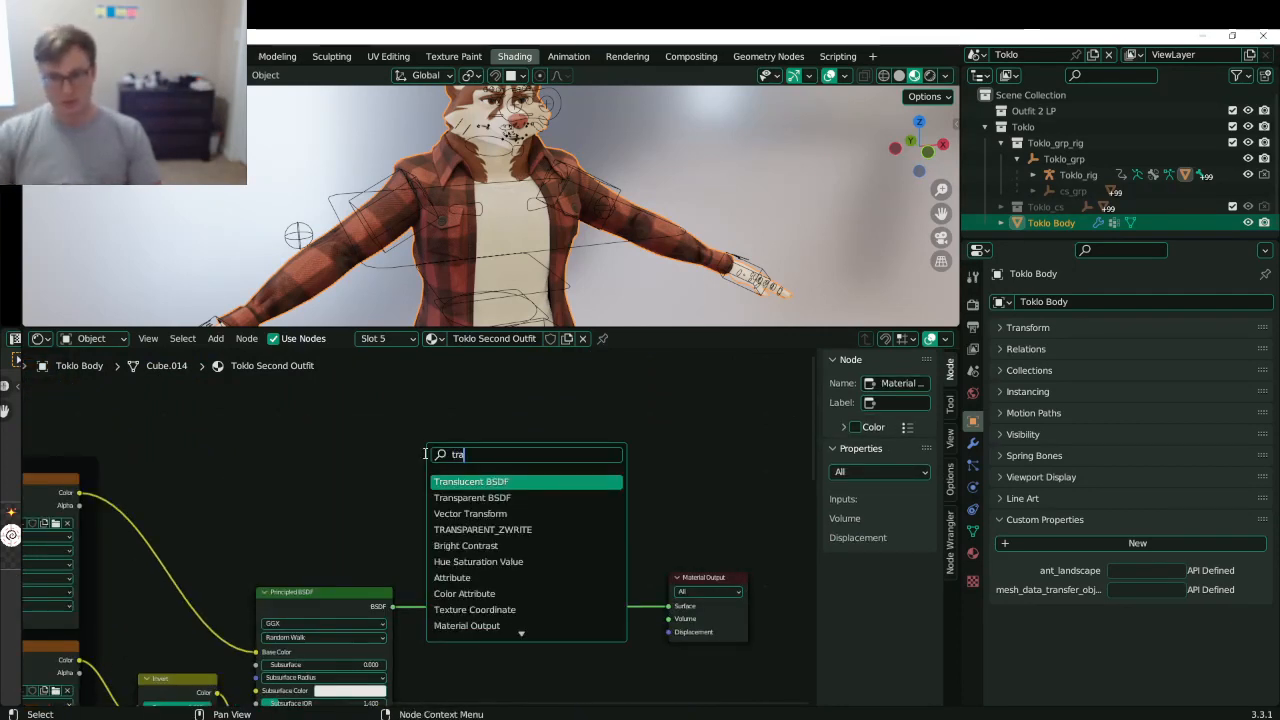
key("Down")
key("Return")
left_click(406, 477)
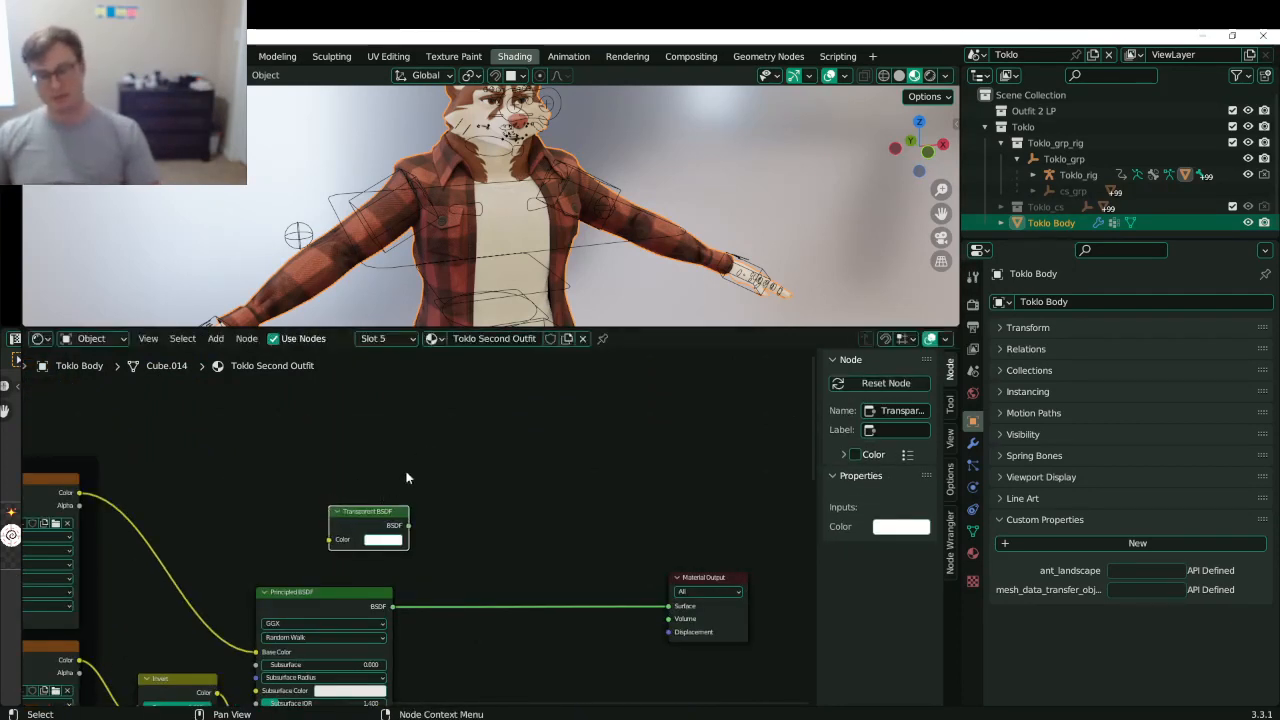
key("ctrl+s")
- Insert a Mix Shader before the Material Output, with Transparent BSDF in the first shader input and Principled BSDF in the second
key("shift+a")
left_click(566, 521)
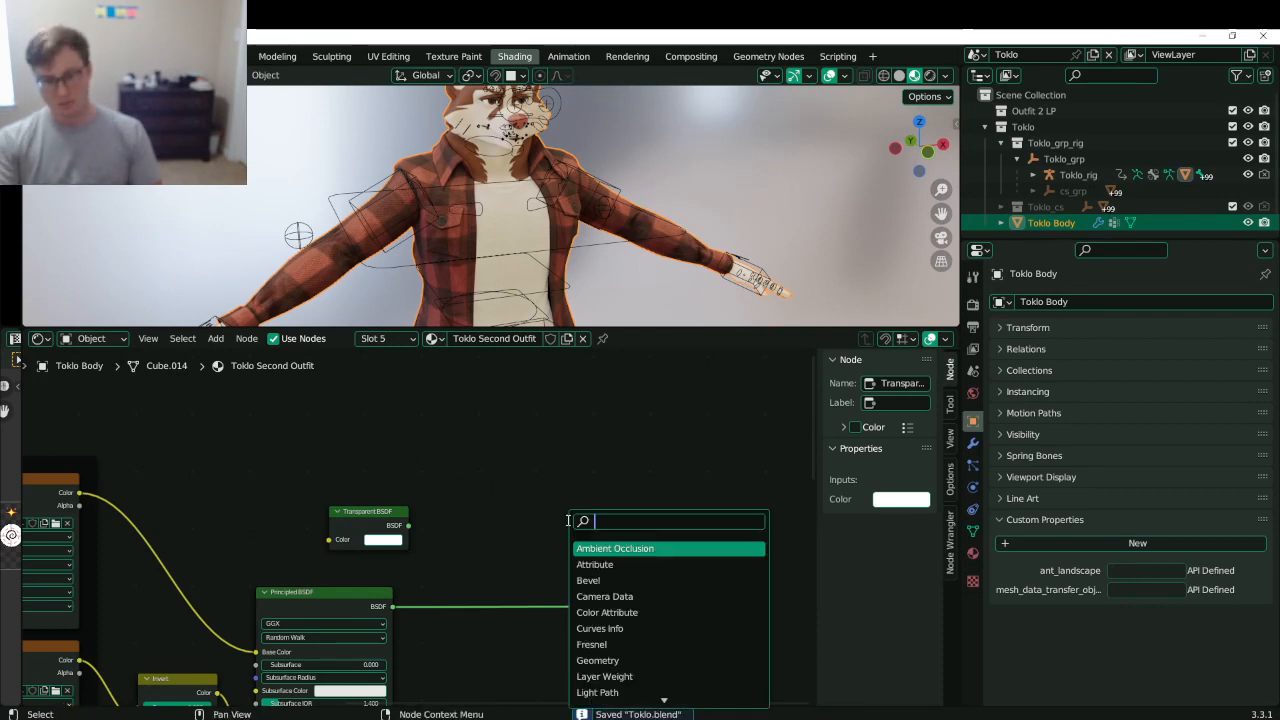
type("mix")
key("Down")
key("Return")
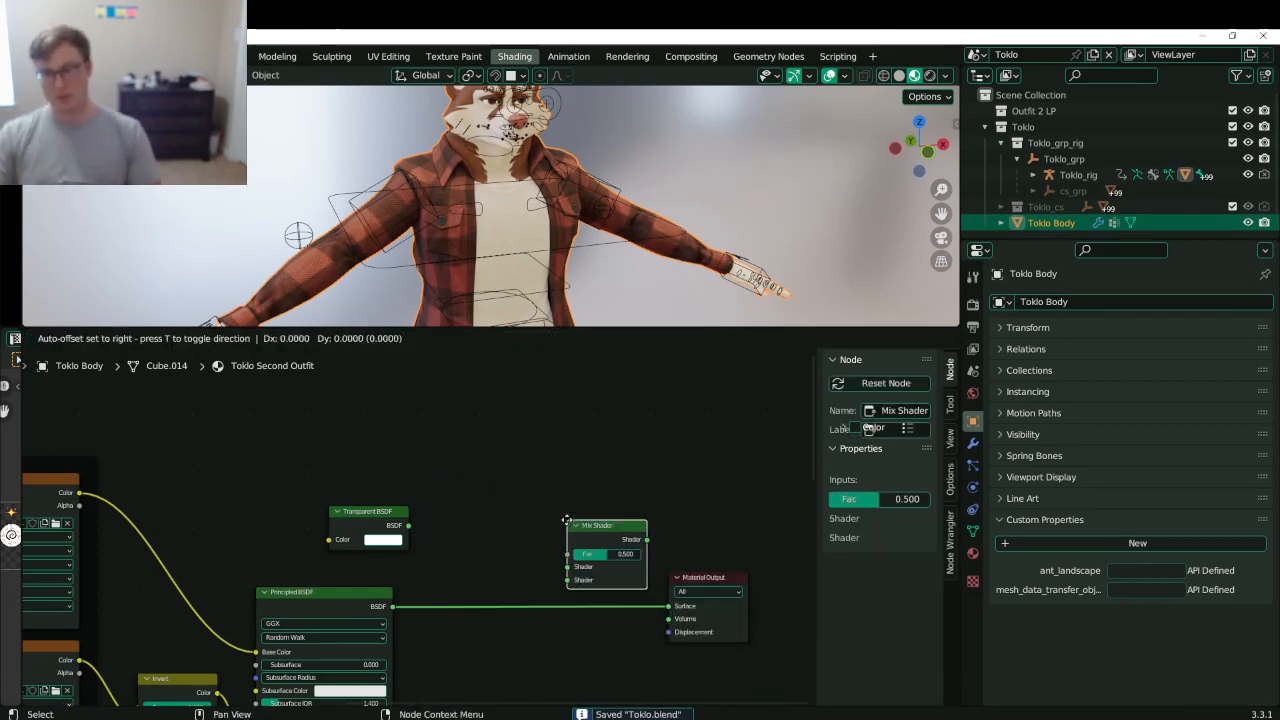
left_click(540, 546)
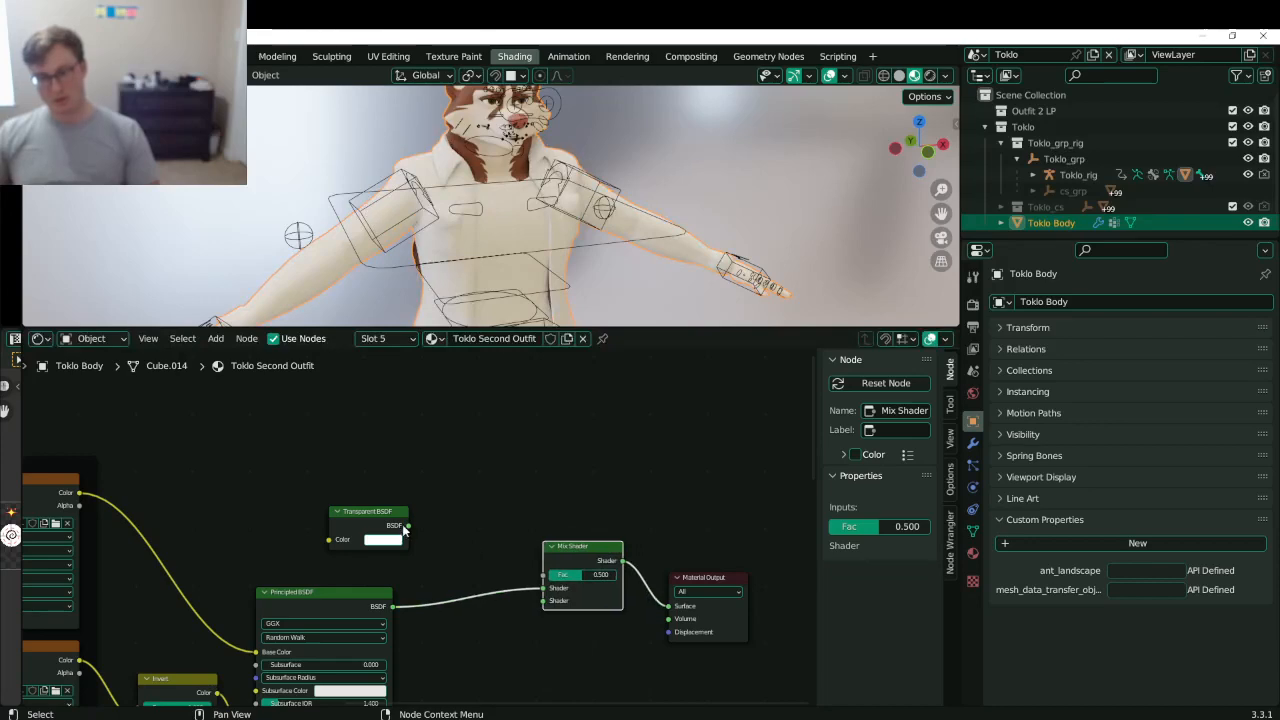
left_click_drag(408, 525, 543, 598)
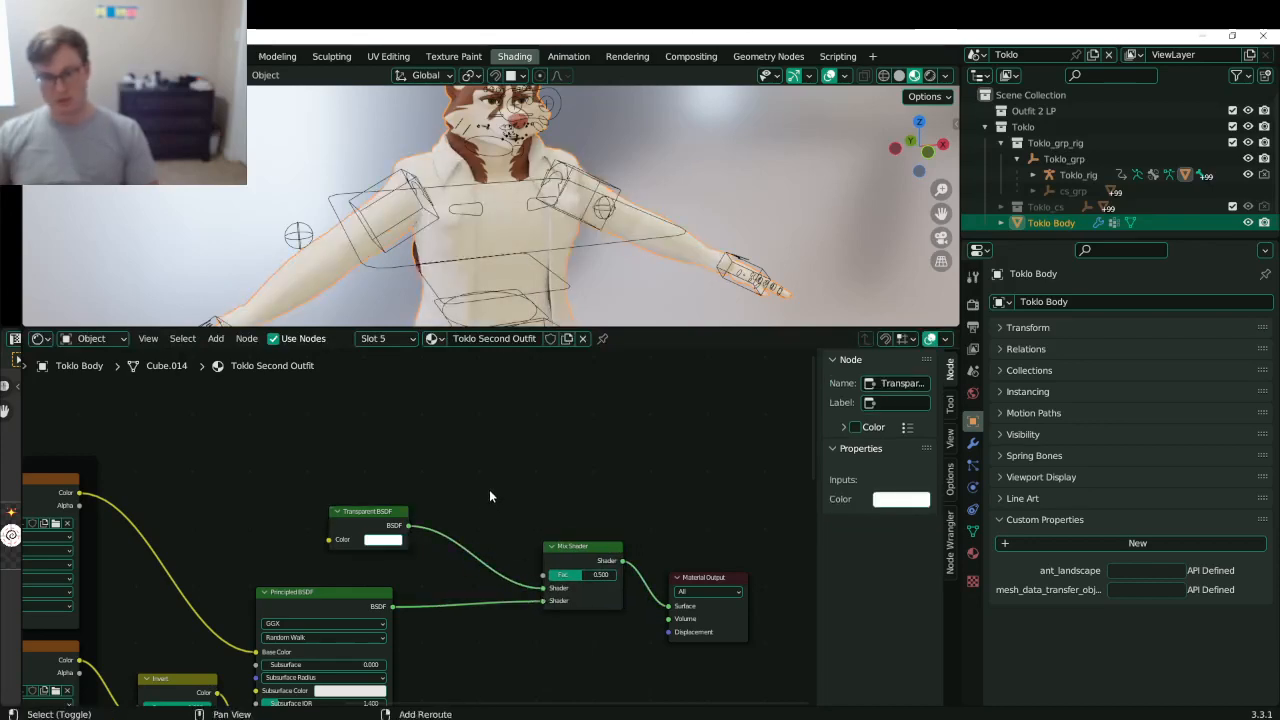
key("shift+a")
left_click(489, 489)
type("at")
key("Return")
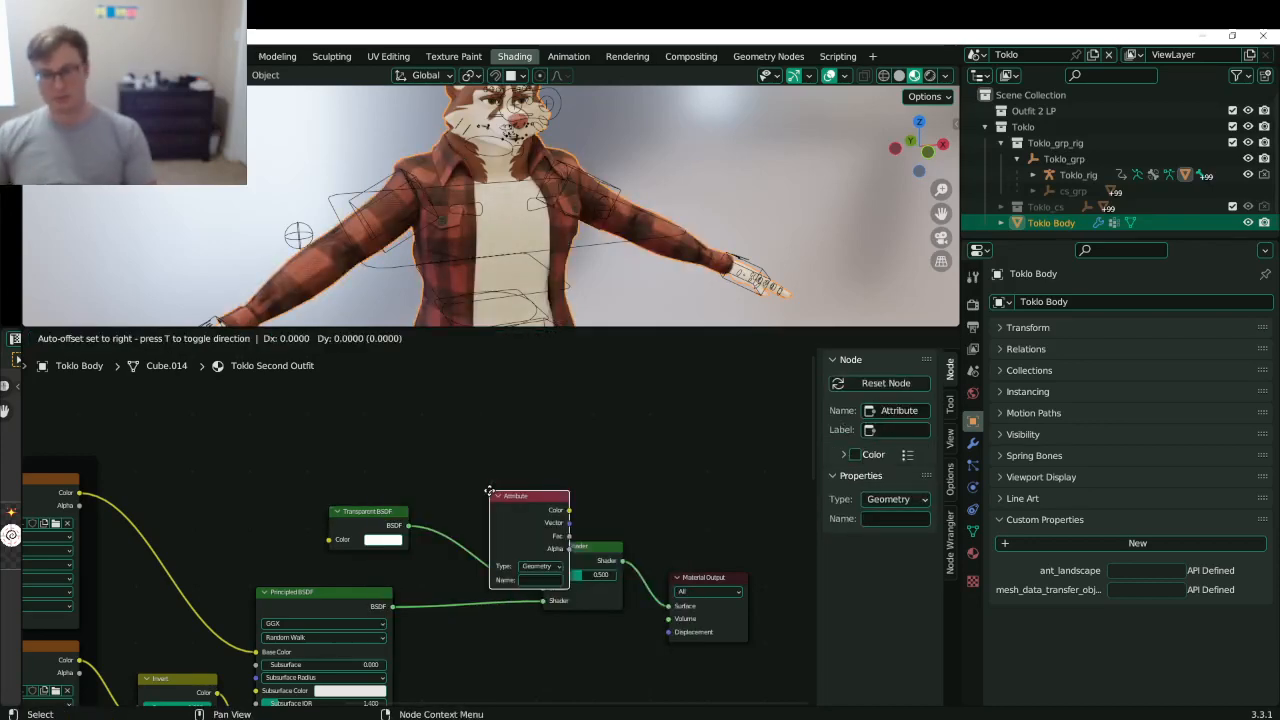
key("Escape")
- Add an Attribute node above the Mix Shader and the Transparent BSDF
key("shift+a")
left_click(489, 489)
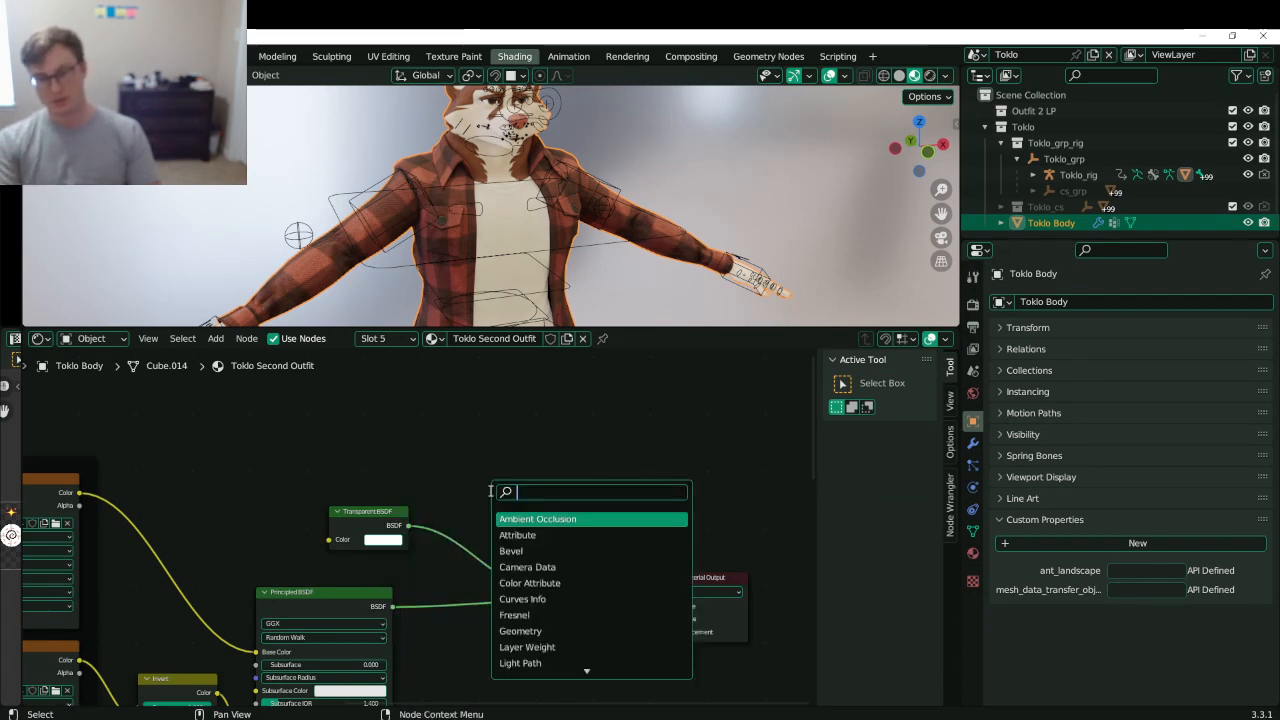
type("at")
key("Return")
left_click(513, 539)
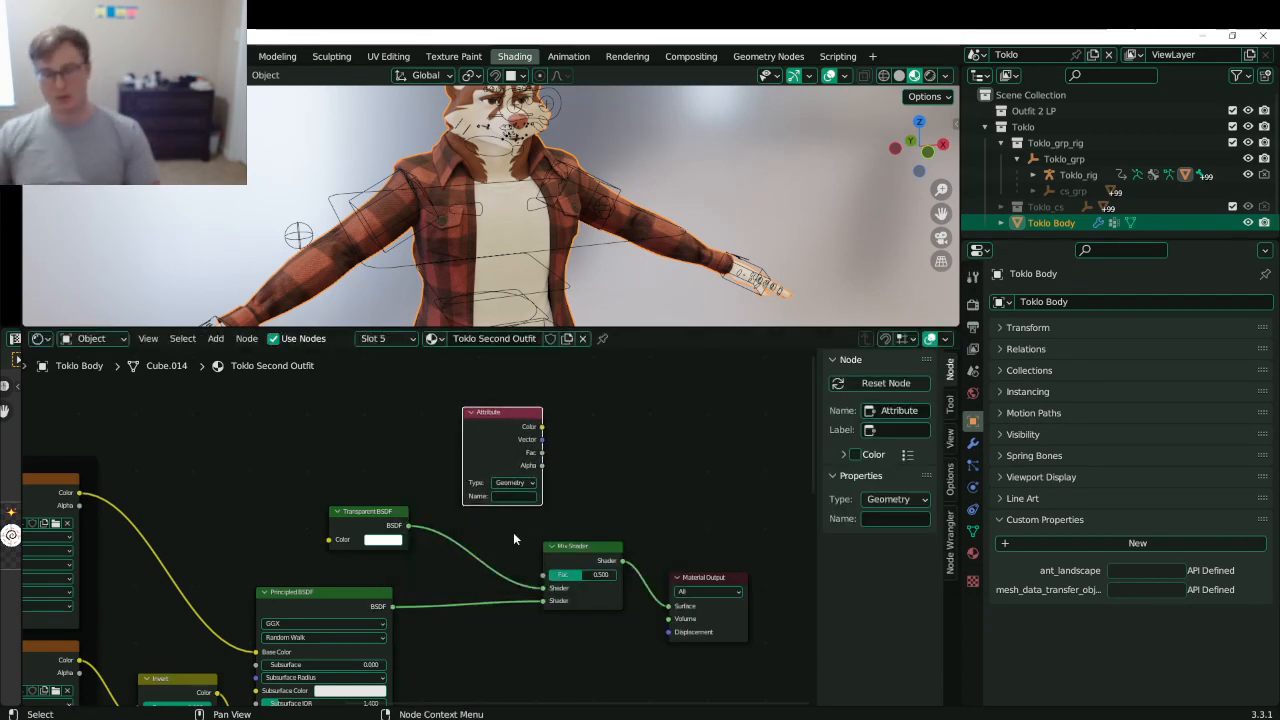
type("te")
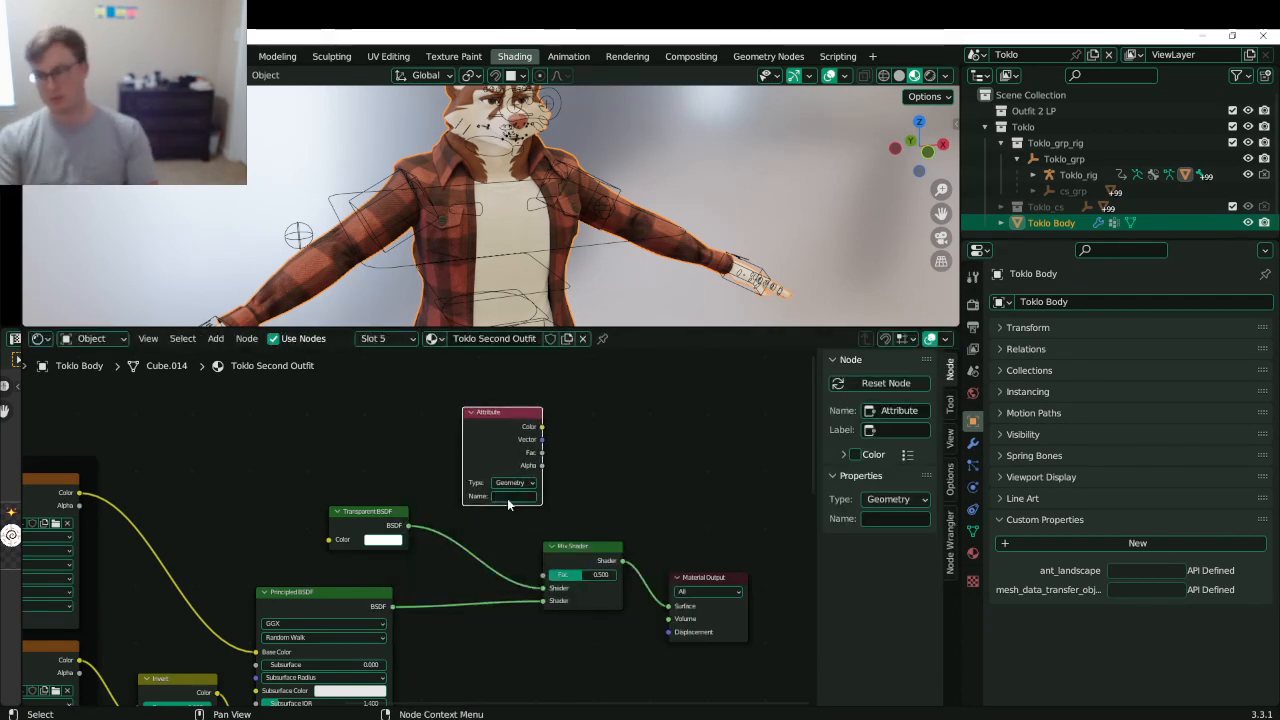
- Check Toklo Body's vertex groups and the TokloToggles_v2 geometry nodes for the attribute name used by the Store Named Attribute node
left_click(973, 529)
left_click(1042, 352)
left_click(1047, 328)
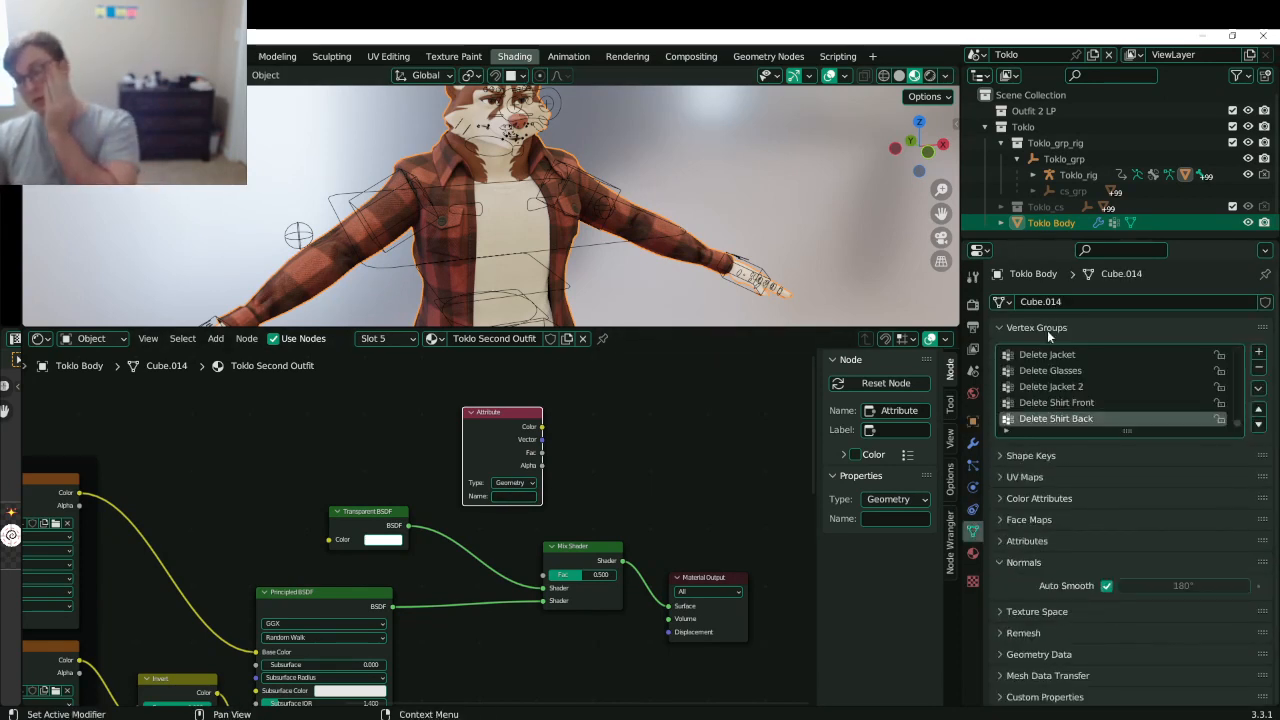
scroll(1091, 417, "up", 3)
scroll(1095, 415, "down", 2)
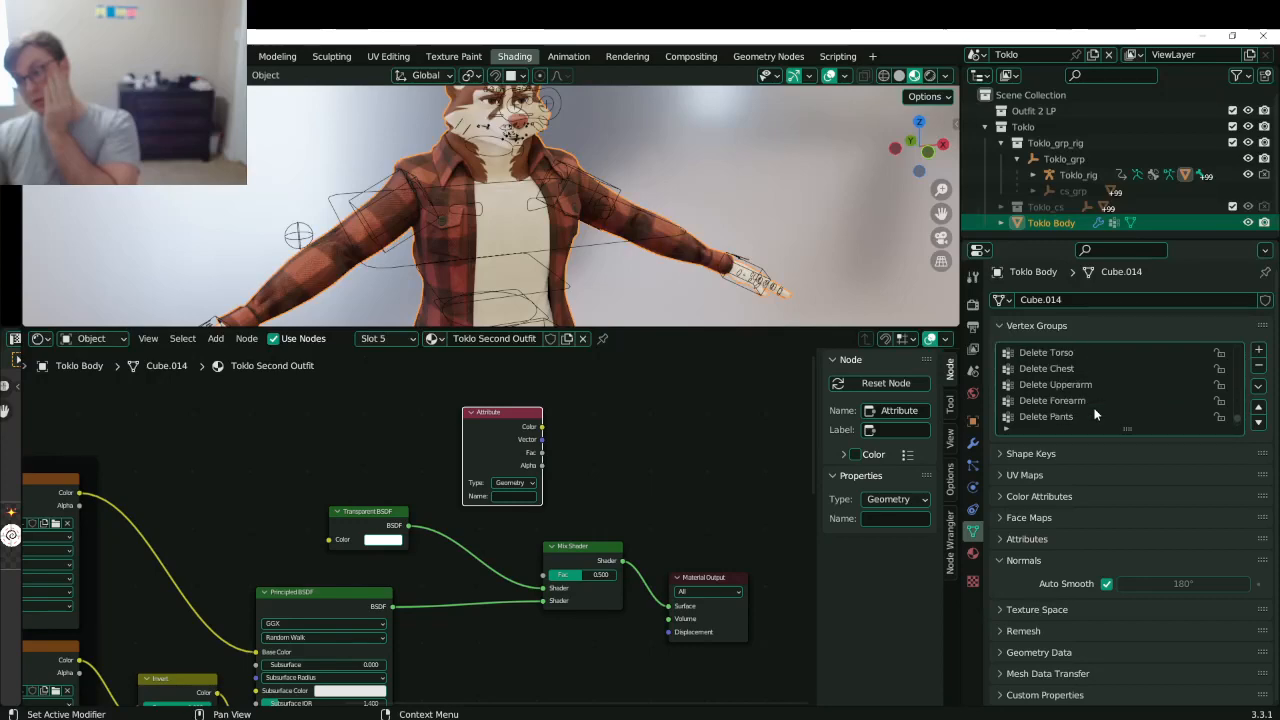
left_click(973, 442)
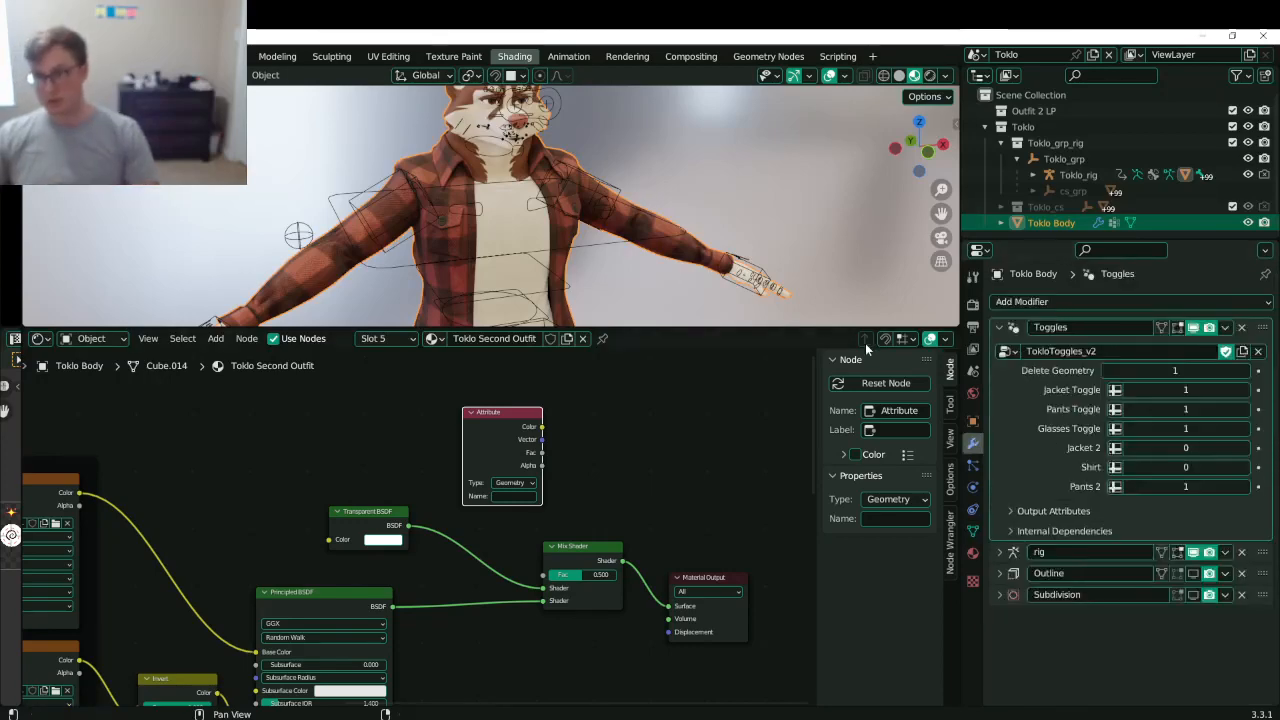
left_click(768, 56)
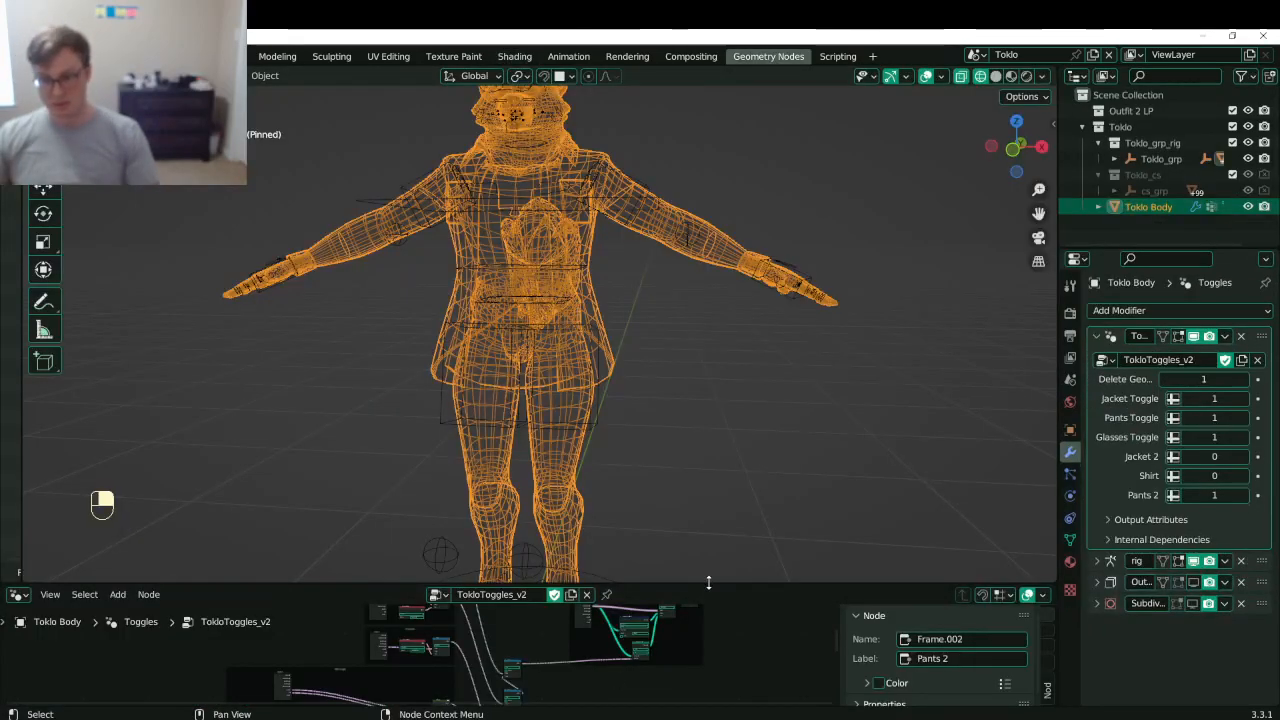
left_click_drag(708, 582, 710, 362)
scroll(583, 498, "up", 5)
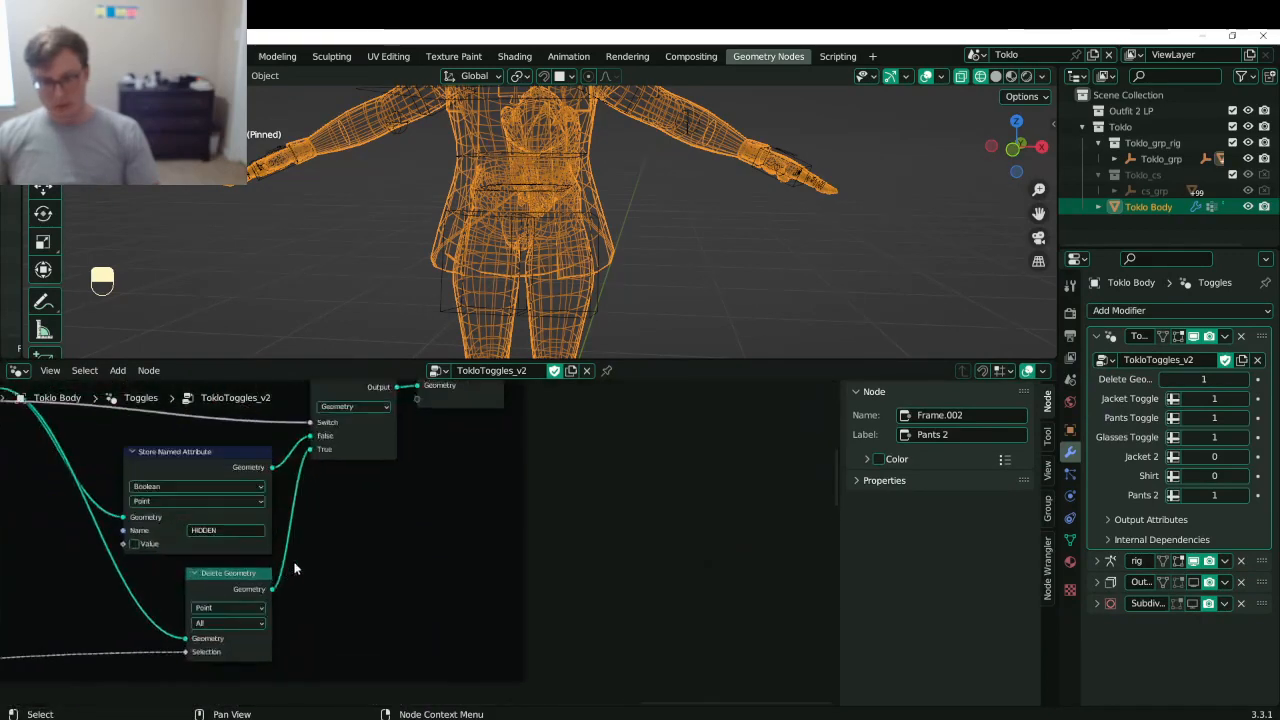
scroll(294, 562, "up", 2)
left_click(304, 516)
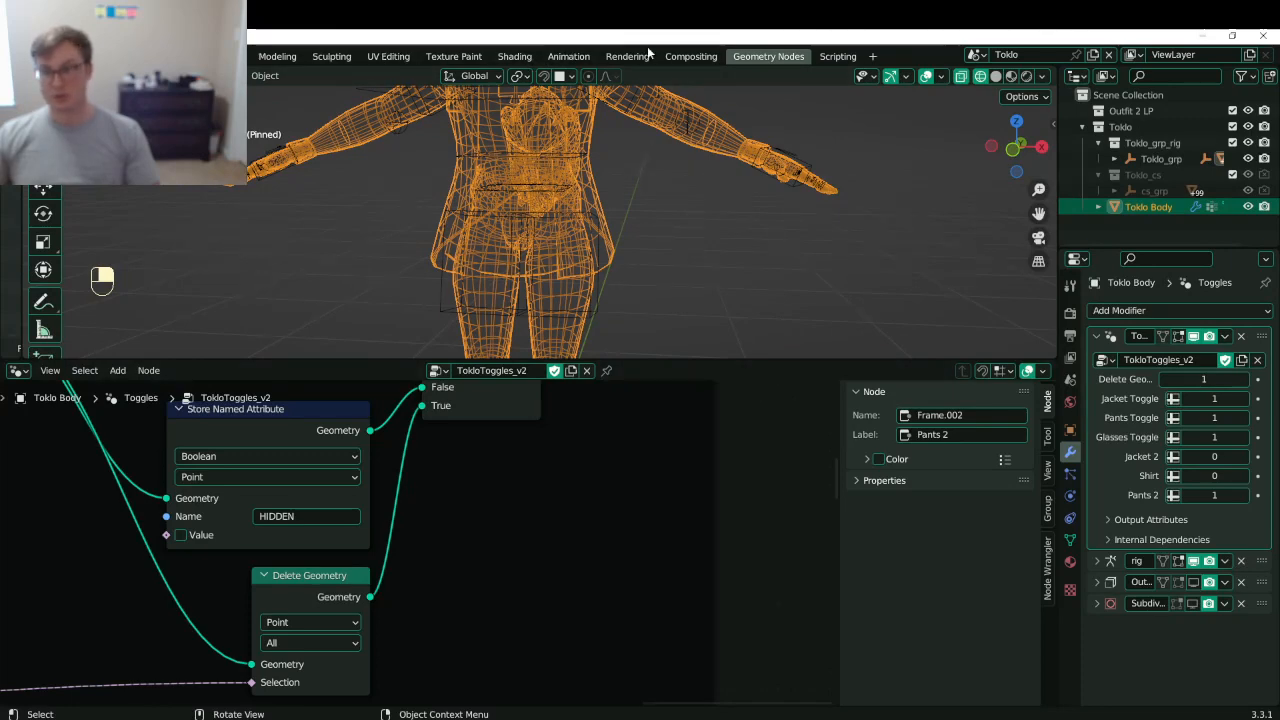
- Examine how the Tokla Body material wires its Attribute, Transparent BSDF and Mix Shader nodes, and return to the Toklo Second Outfit material
left_click(514, 56)
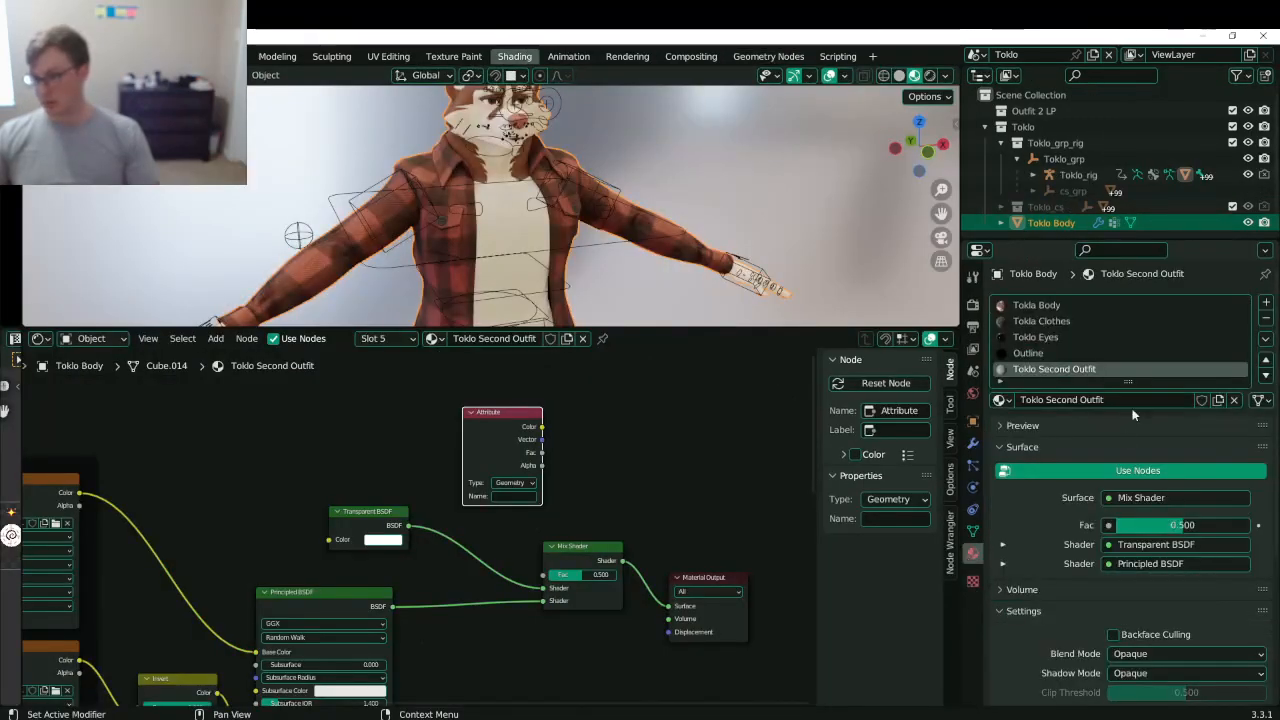
left_click(1056, 307)
middle_click_drag(625, 539, 404, 553)
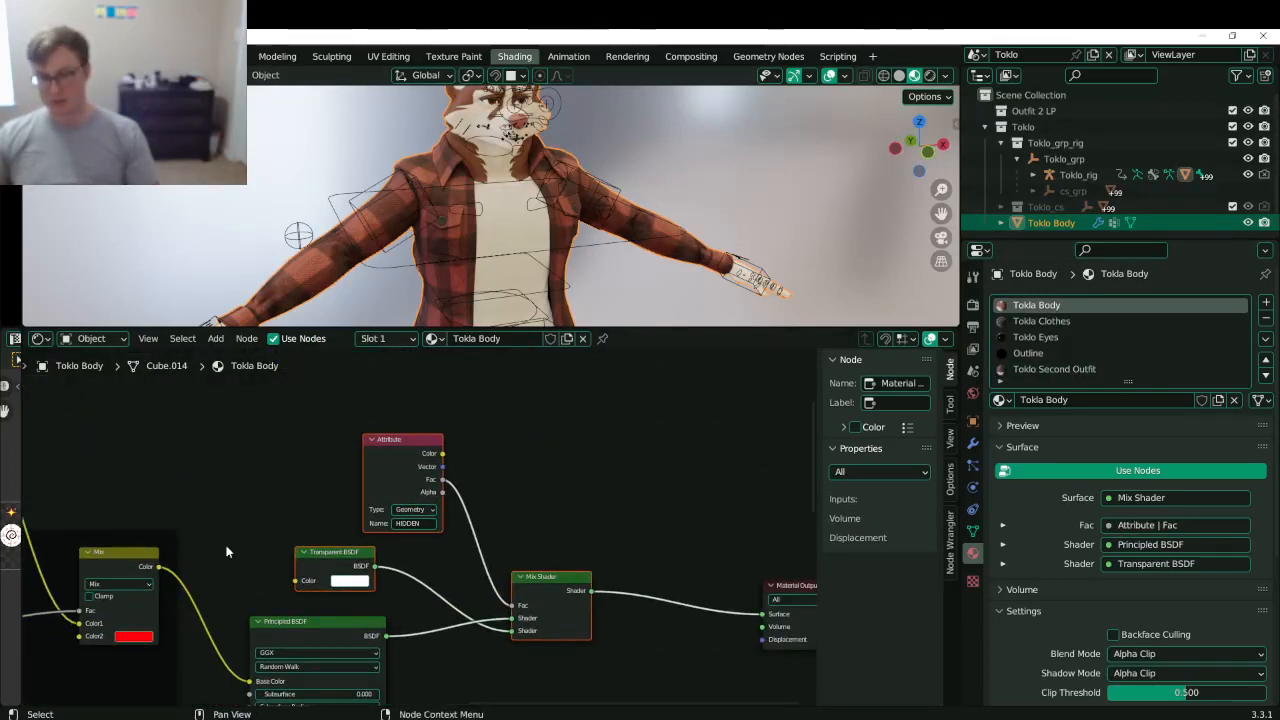
left_click(1065, 369)
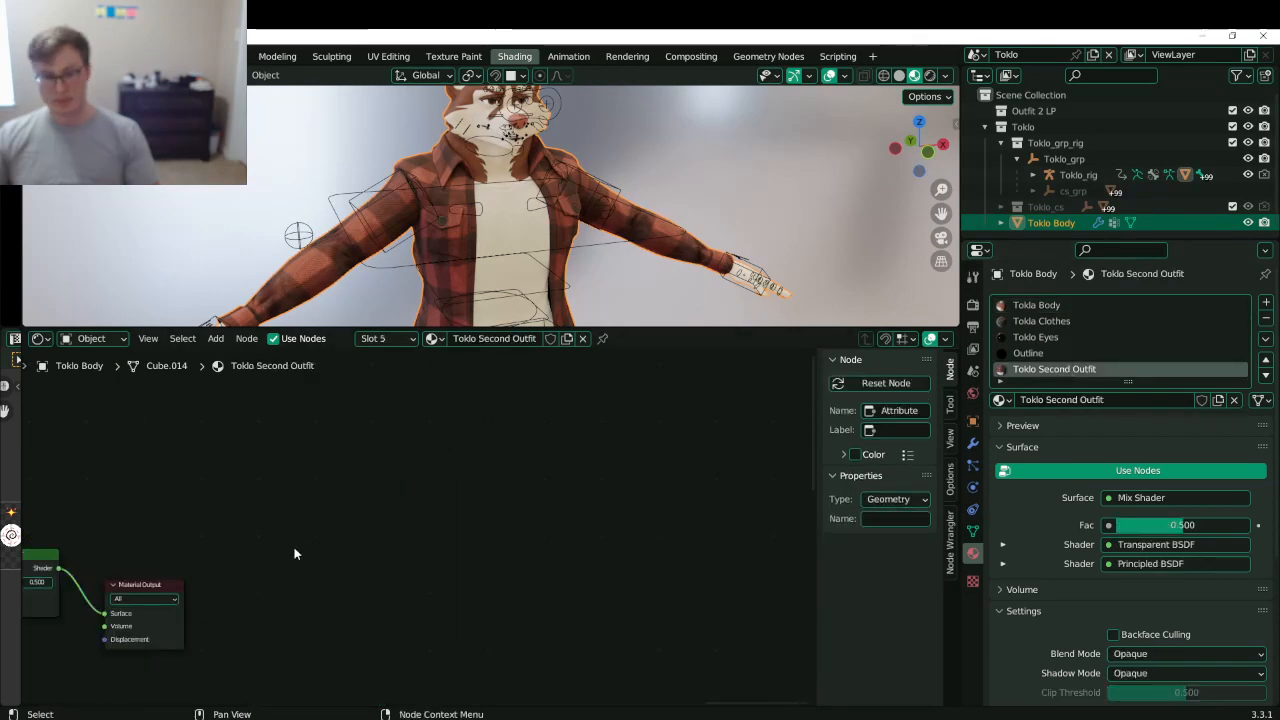
- Link the Attribute node's Fac output to the Mix Shader's Fac, set the attribute name to HIDDEN, and save the file
middle_click_drag(294, 551, 598, 555)
middle_click_drag(237, 550, 385, 583)
left_click_drag(429, 497, 431, 619)
type("HIDDEN")
key("Return")
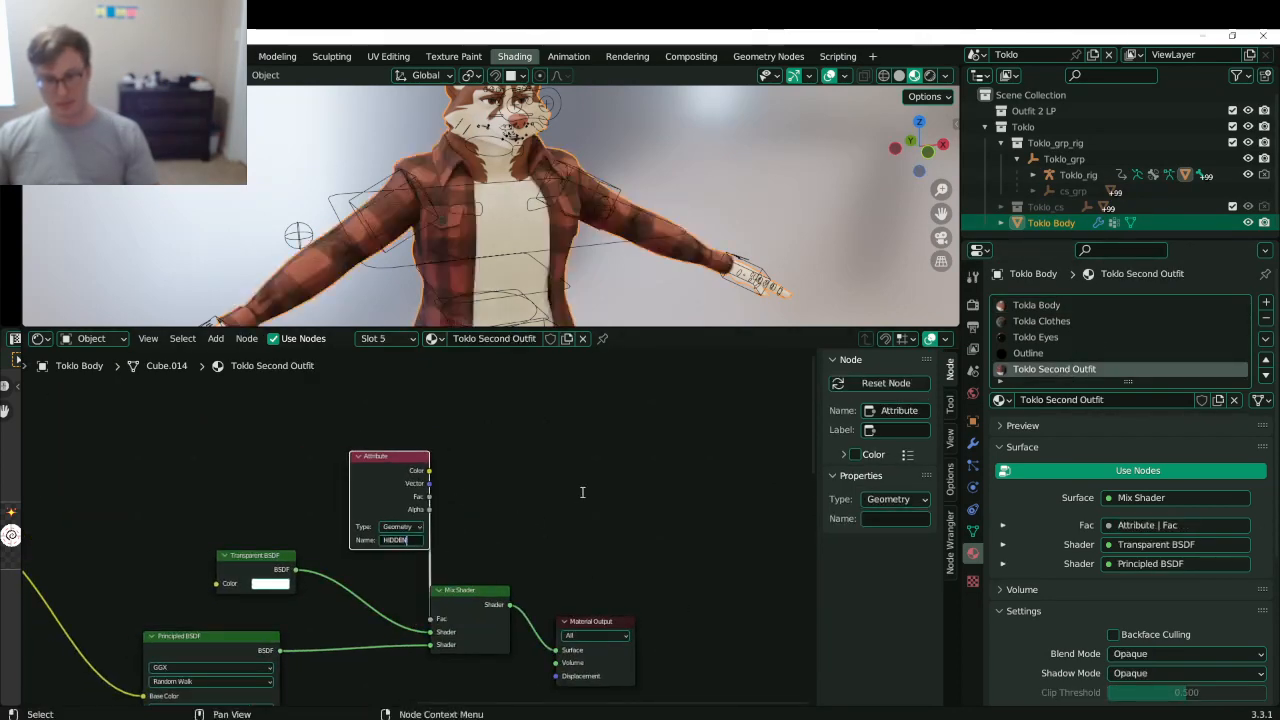
left_click_drag(380, 478, 246, 462)
key("ctrl+s")
middle_click_drag(405, 517, 458, 484)
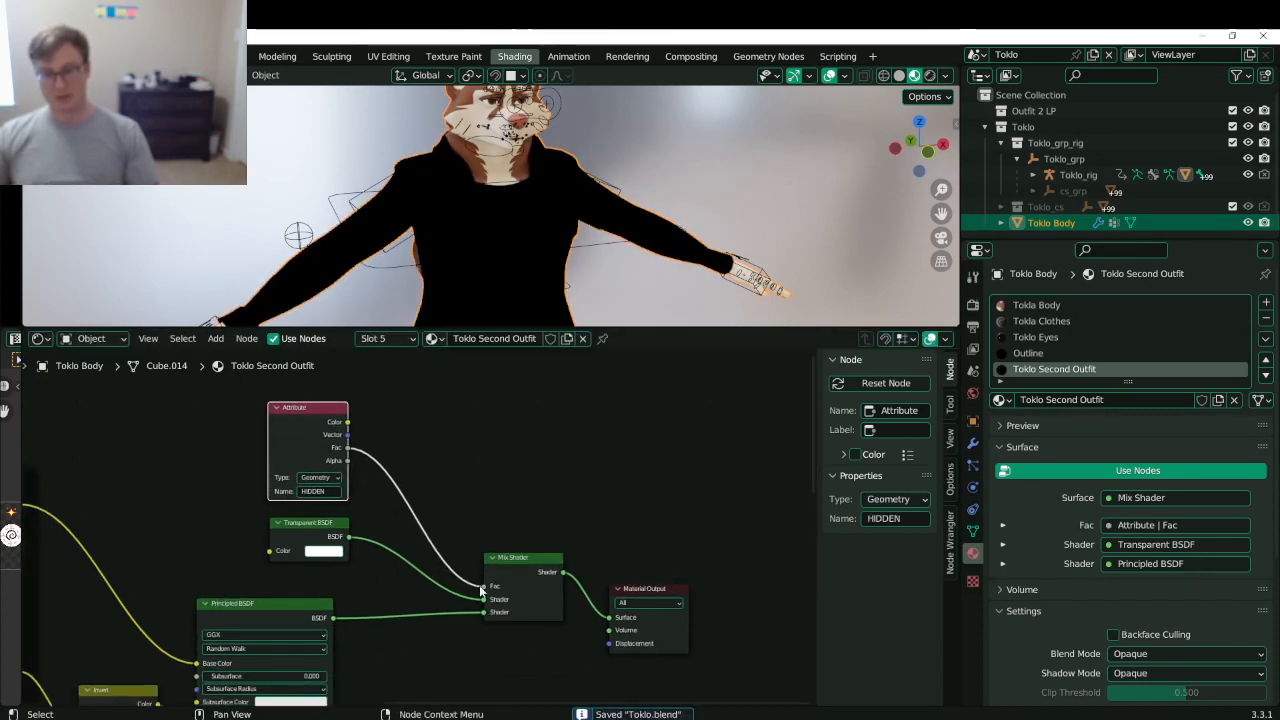
- Swap the Mix Shader's inputs so Principled BSDF comes first and Transparent BSDF second, and tidy the Attribute and Transparent BSDF nodes above them
left_click_drag(483, 612, 484, 600)
mouse_move(509, 469)
middle_mouse_down()
mouse_move(590, 471)
mouse_move(519, 472)
middle_mouse_up()
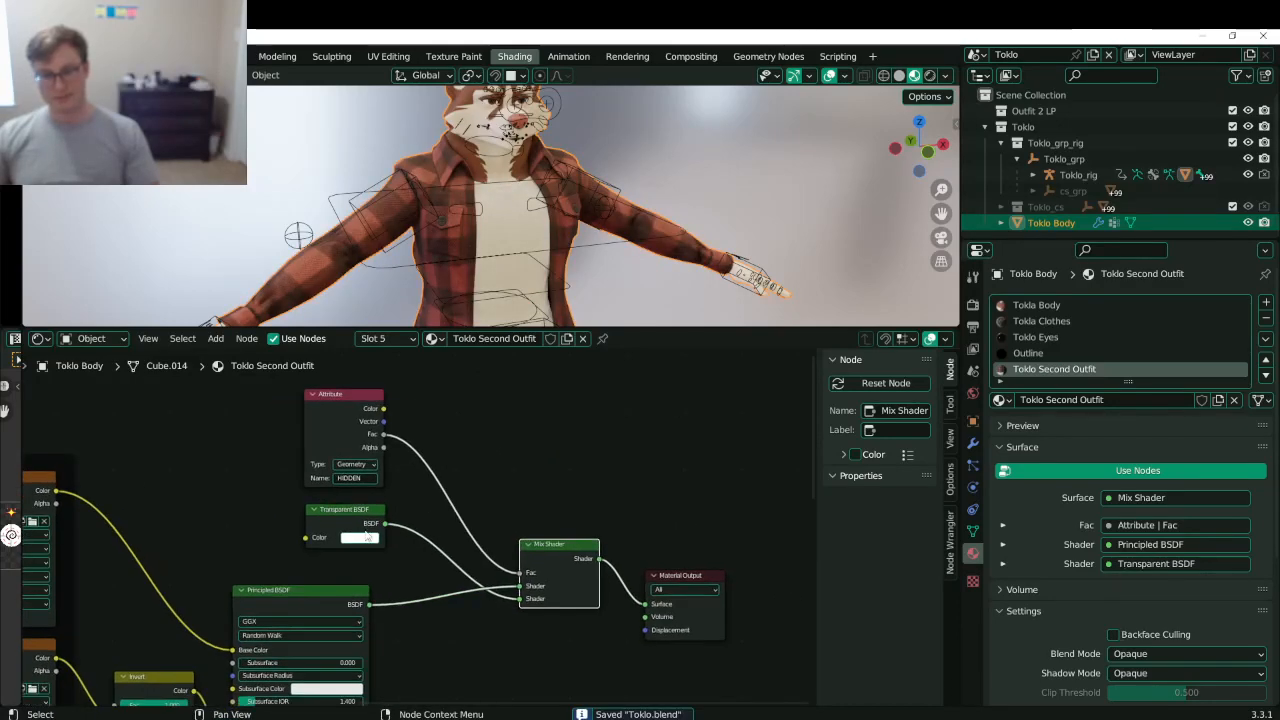
left_click_drag(345, 525, 324, 548)
left_click_drag(337, 417, 311, 460)
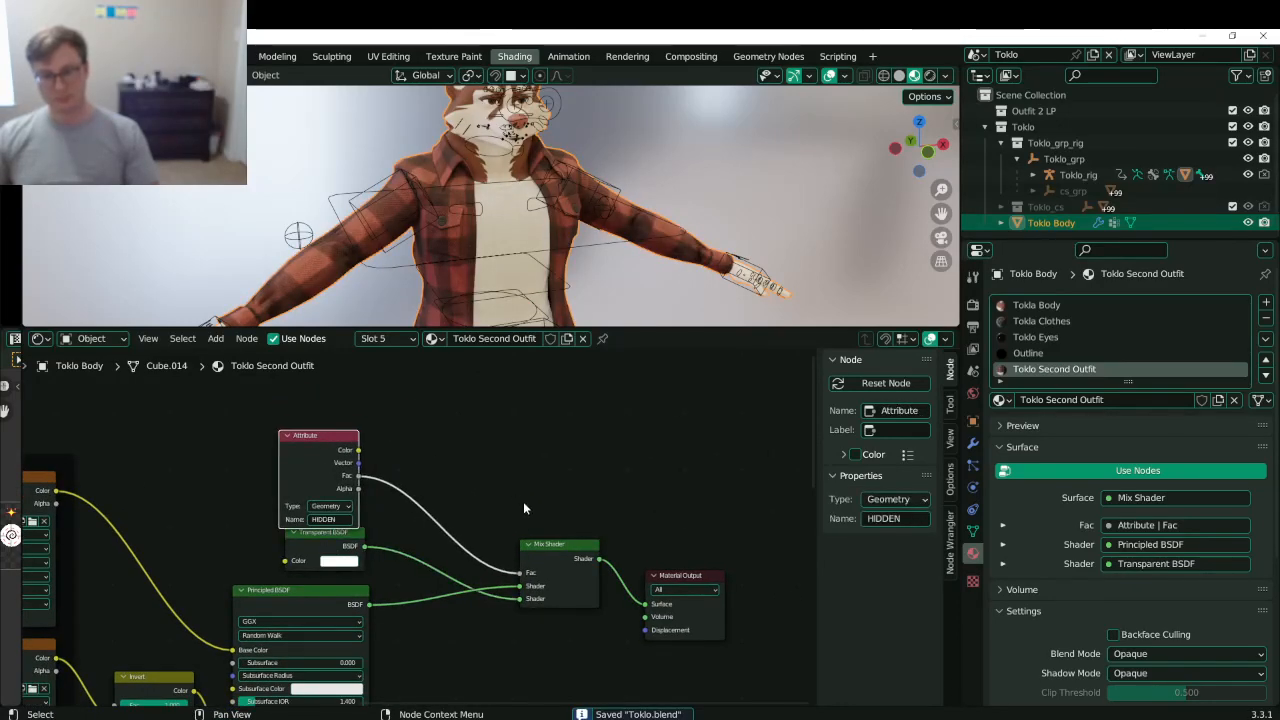
key("g")
left_click(432, 475)
scroll(581, 430, "down", 2)
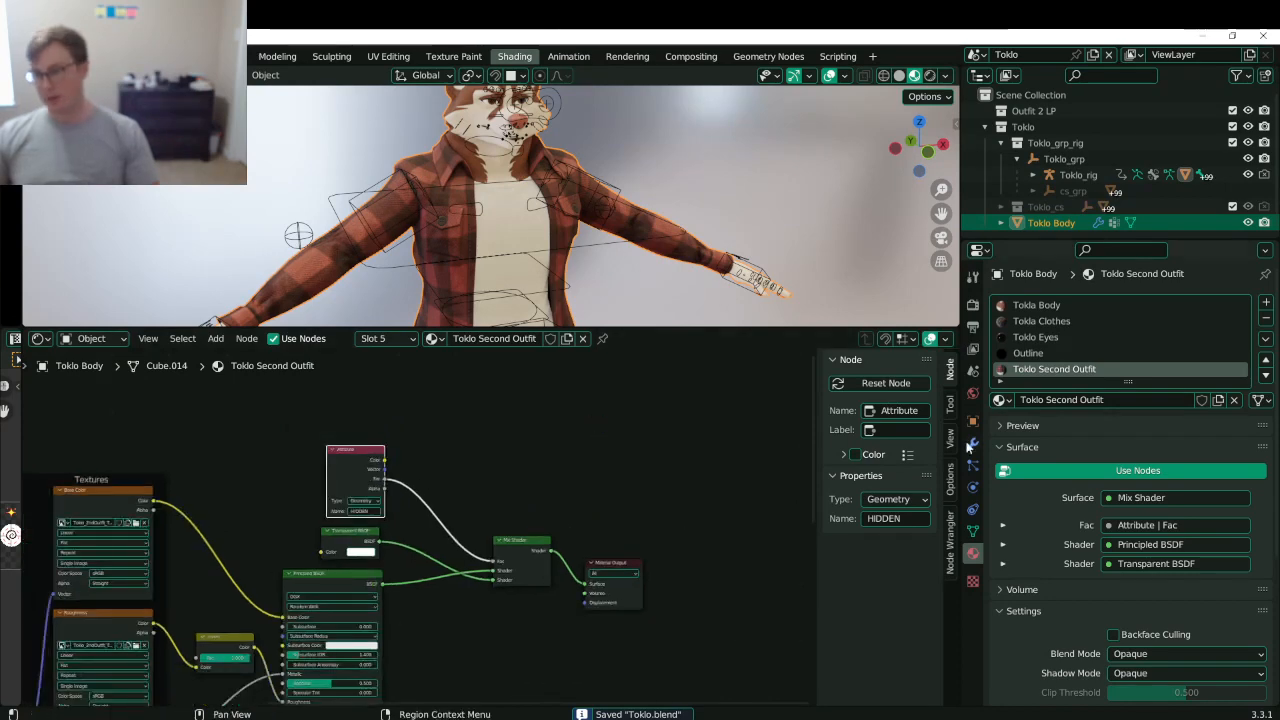
- Set Delete Geometry to 0 in the Toggles modifier and link the Add node feeding Delete Geometry's Selection to Store Named Attribute's Value
left_click(973, 443)
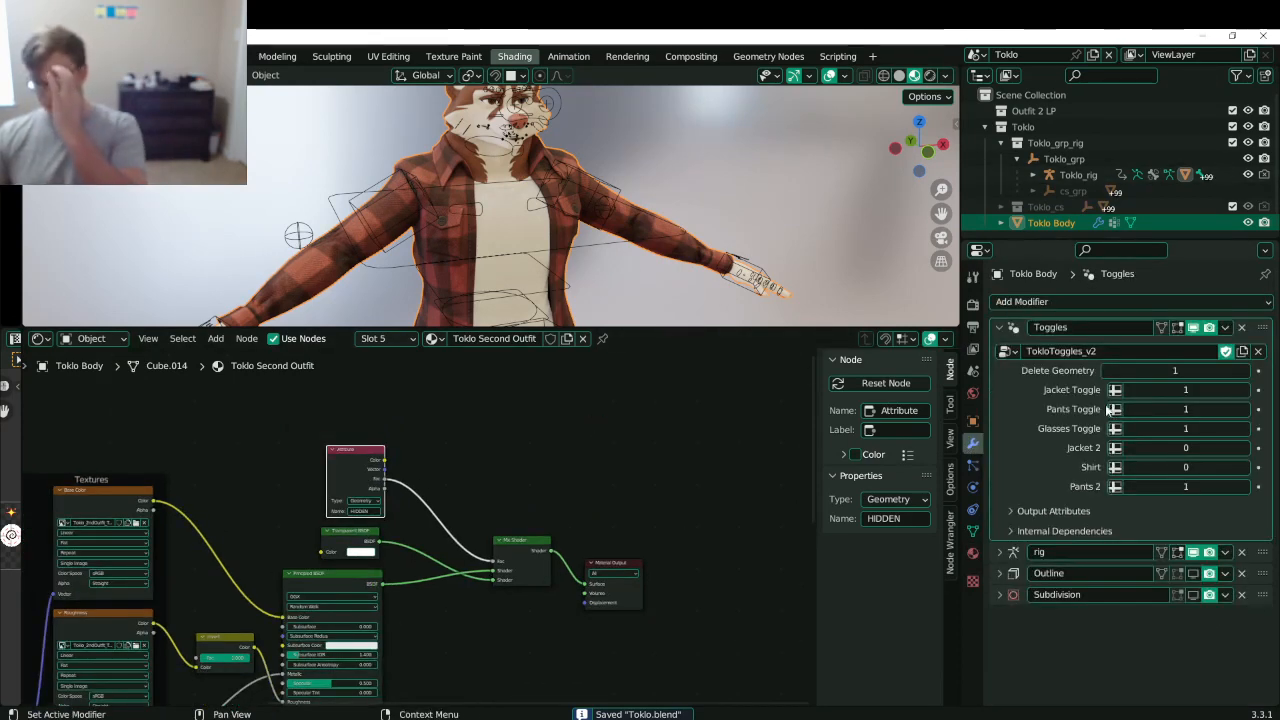
left_click(1108, 371)
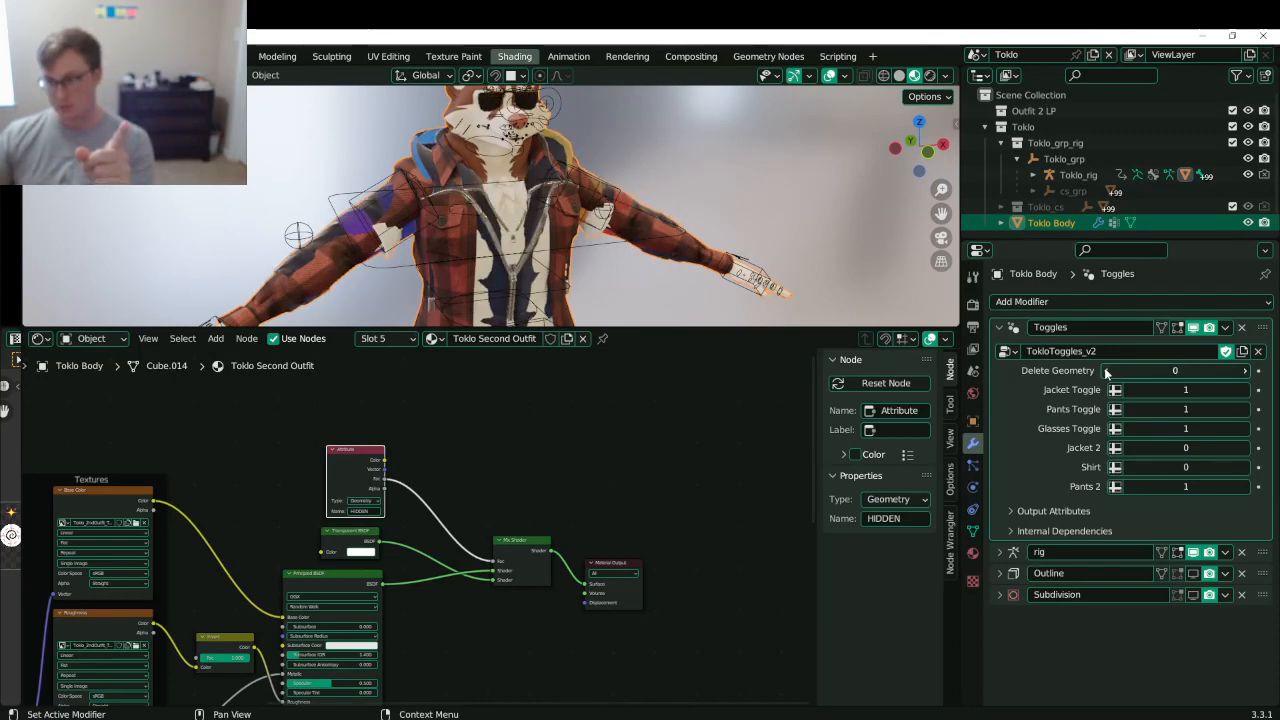
left_click(757, 57)
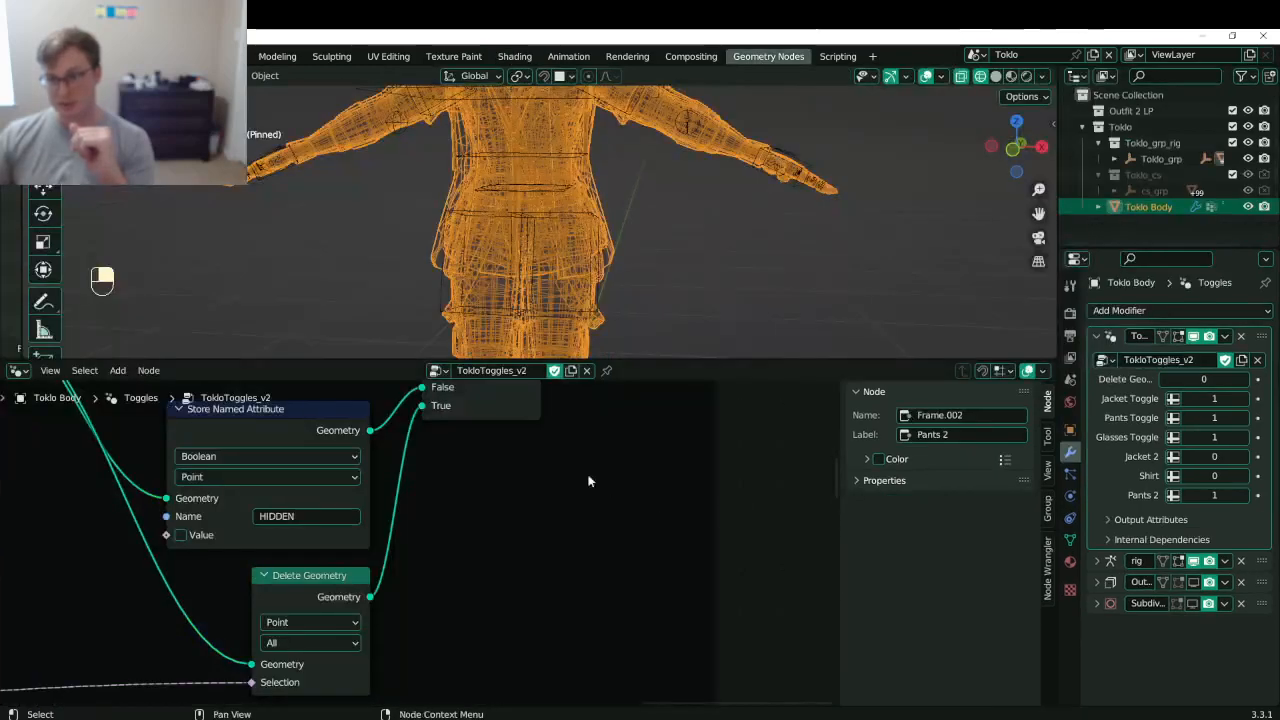
middle_click_drag(553, 440, 547, 565)
middle_click_drag(340, 630, 532, 567)
scroll(532, 567, "down", 3)
middle_click_drag(453, 584, 447, 485)
scroll(320, 563, "down", 3)
middle_click_drag(293, 556, 453, 542)
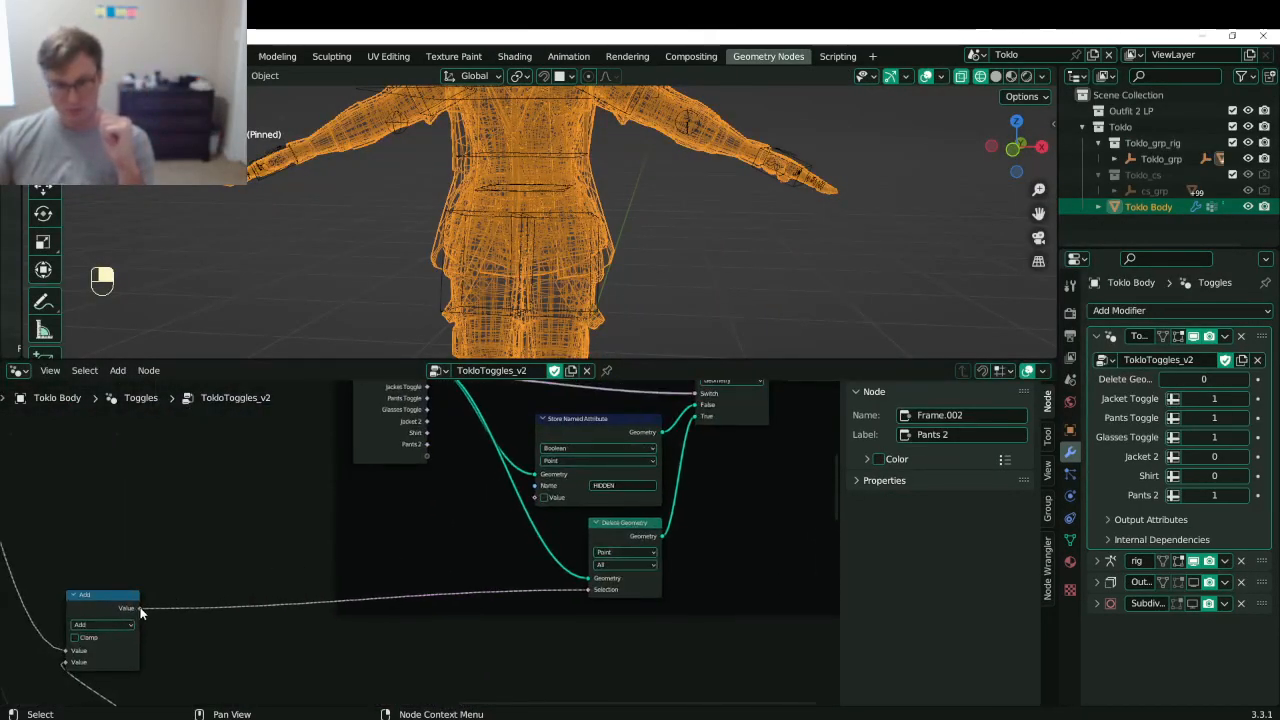
left_click_drag(139, 608, 535, 497)
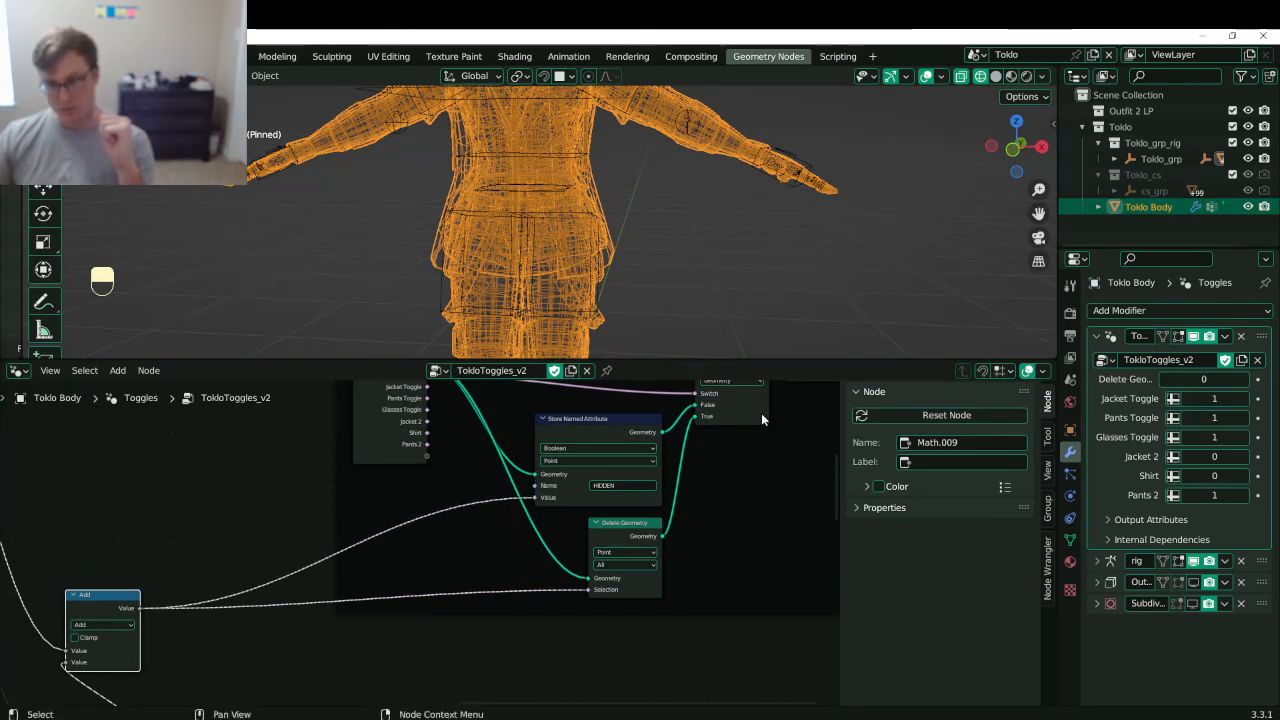
middle_click_drag(761, 418, 694, 548)
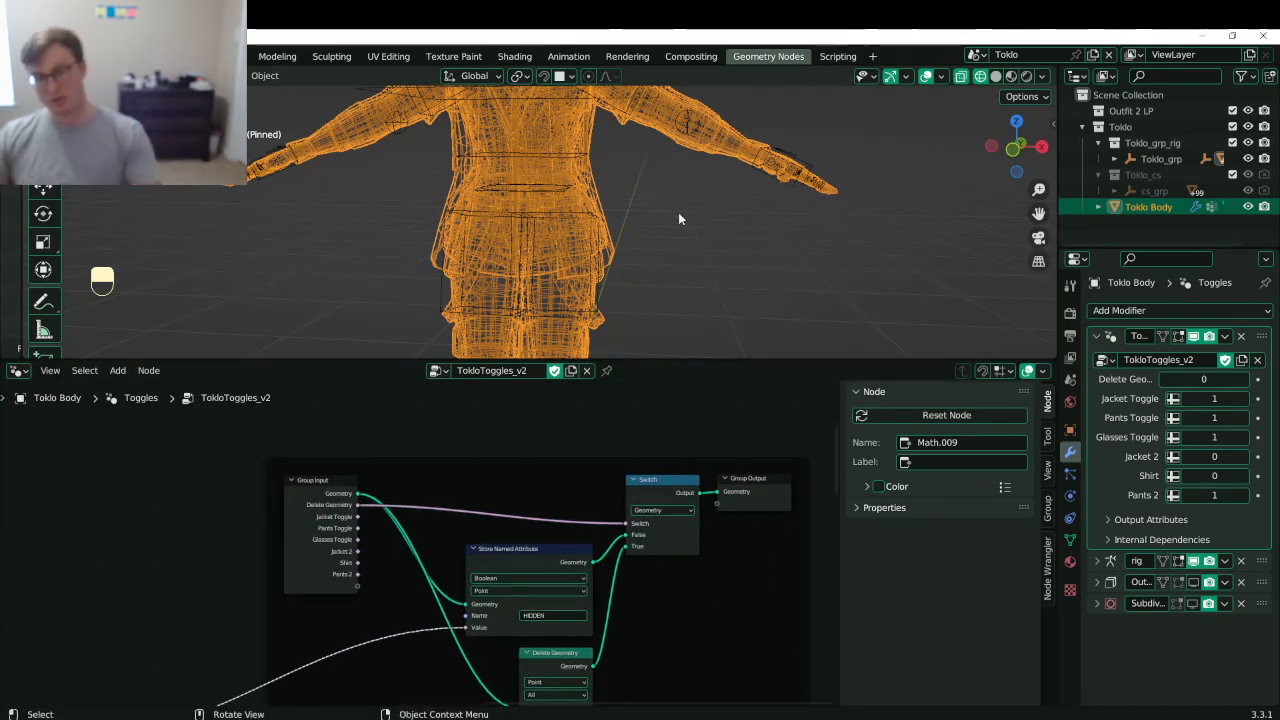
- Enlarge the 3D viewport on the geometry nodes workspace, display the character in Material Preview, and save the file
left_click_drag(669, 360, 665, 494)
key("z")
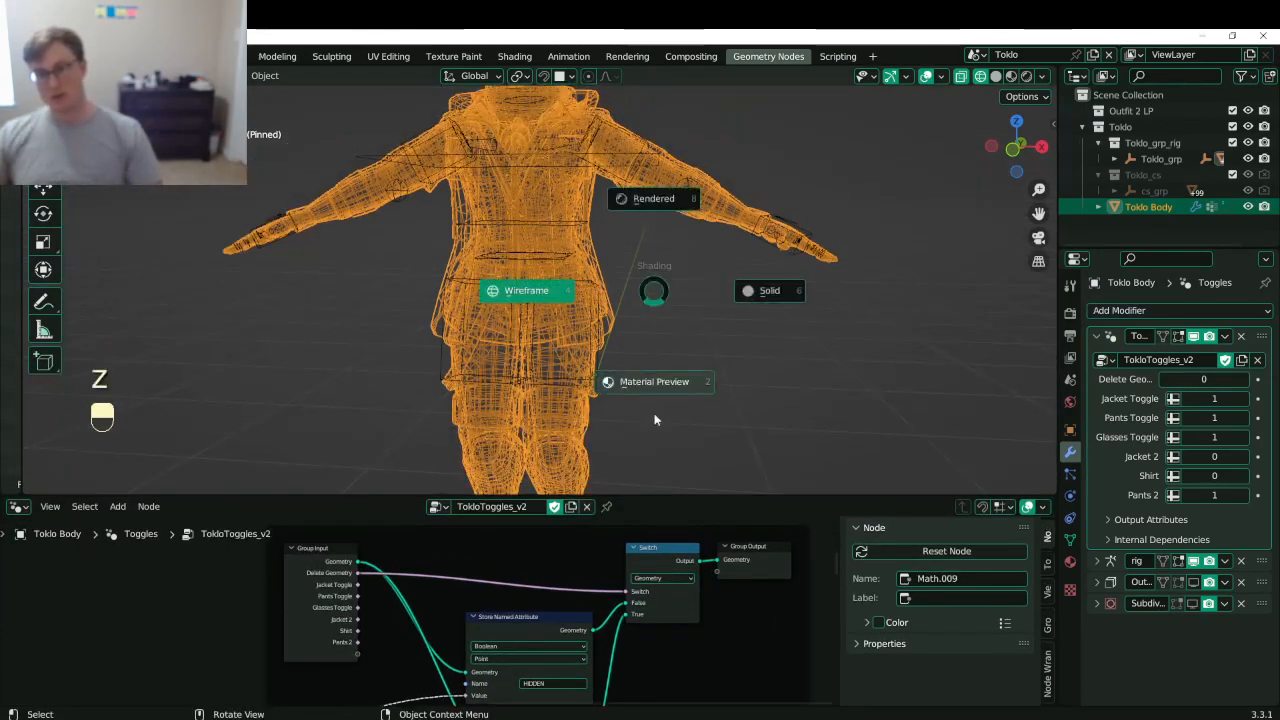
left_click(654, 413)
middle_click_drag(654, 413, 700, 233)
scroll(700, 233, "up", 3)
key("ctrl+s")
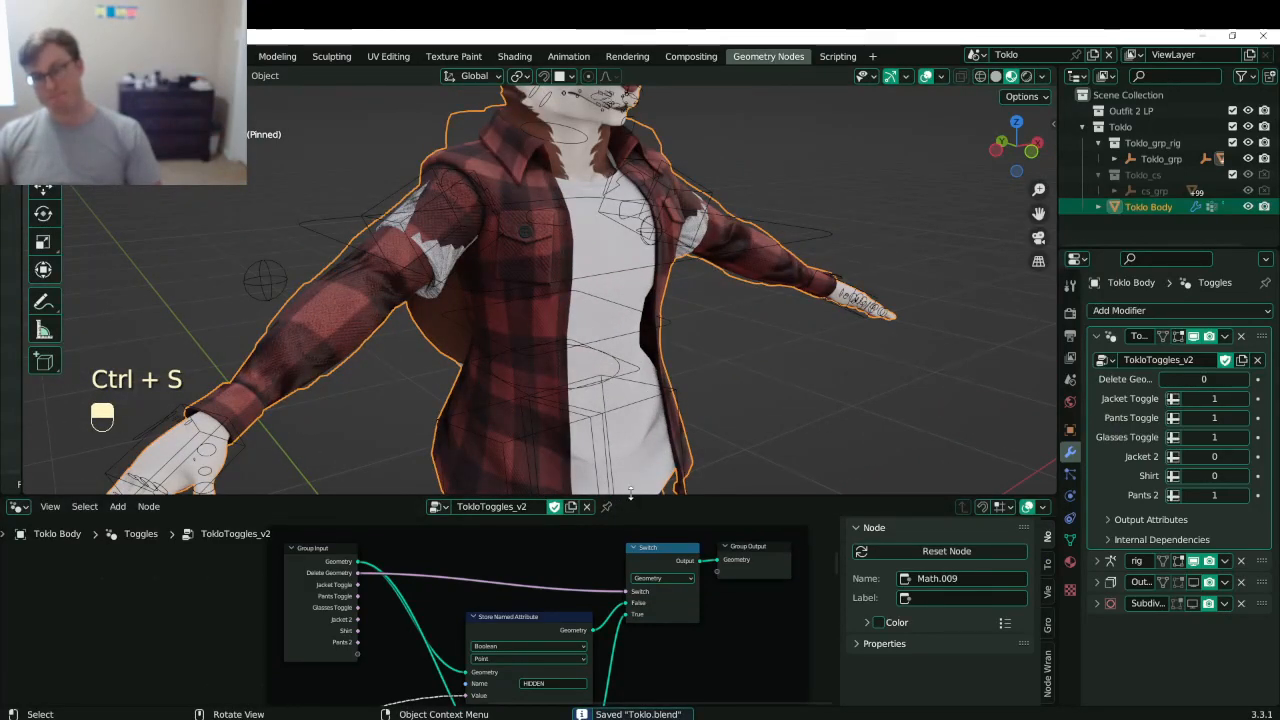
left_click_drag(630, 494, 633, 448)
middle_click_drag(710, 288, 622, 283)
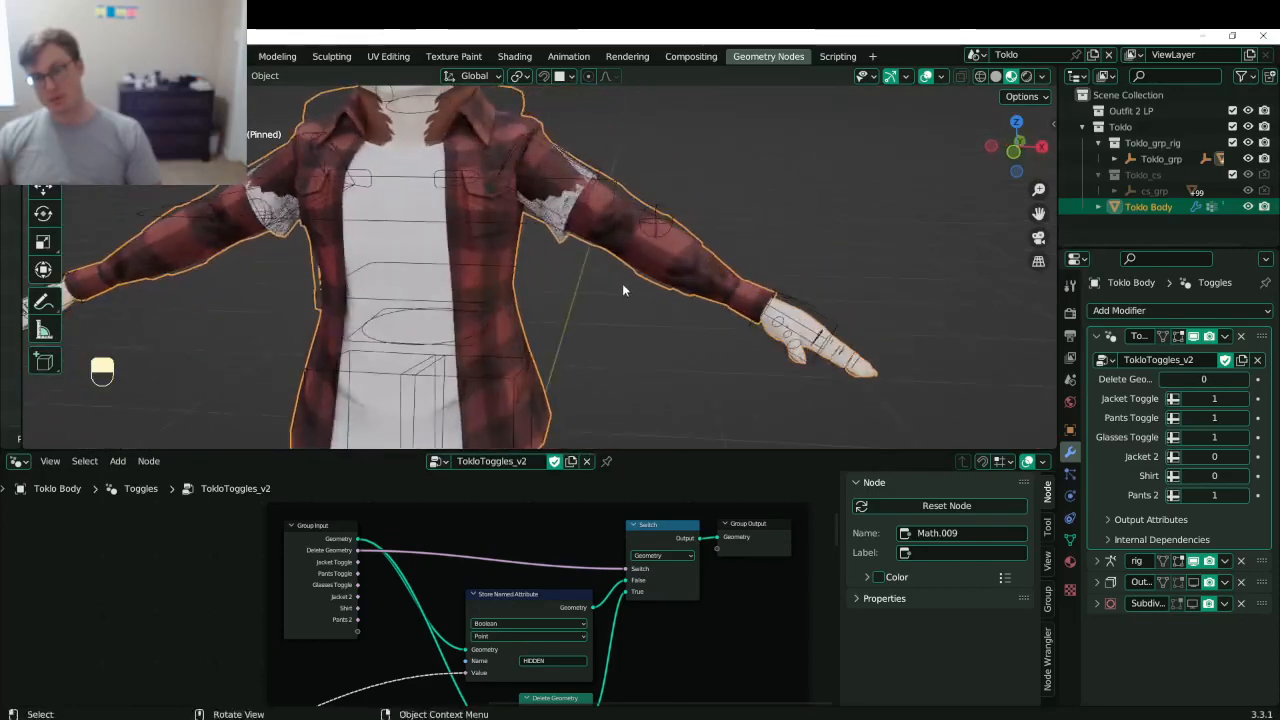
- Set the Toklo Second Outfit material's Blend Mode to Alpha Clip
left_click(1070, 562)
scroll(1165, 568, "down", 4)
scroll(1170, 530, "down", 2)
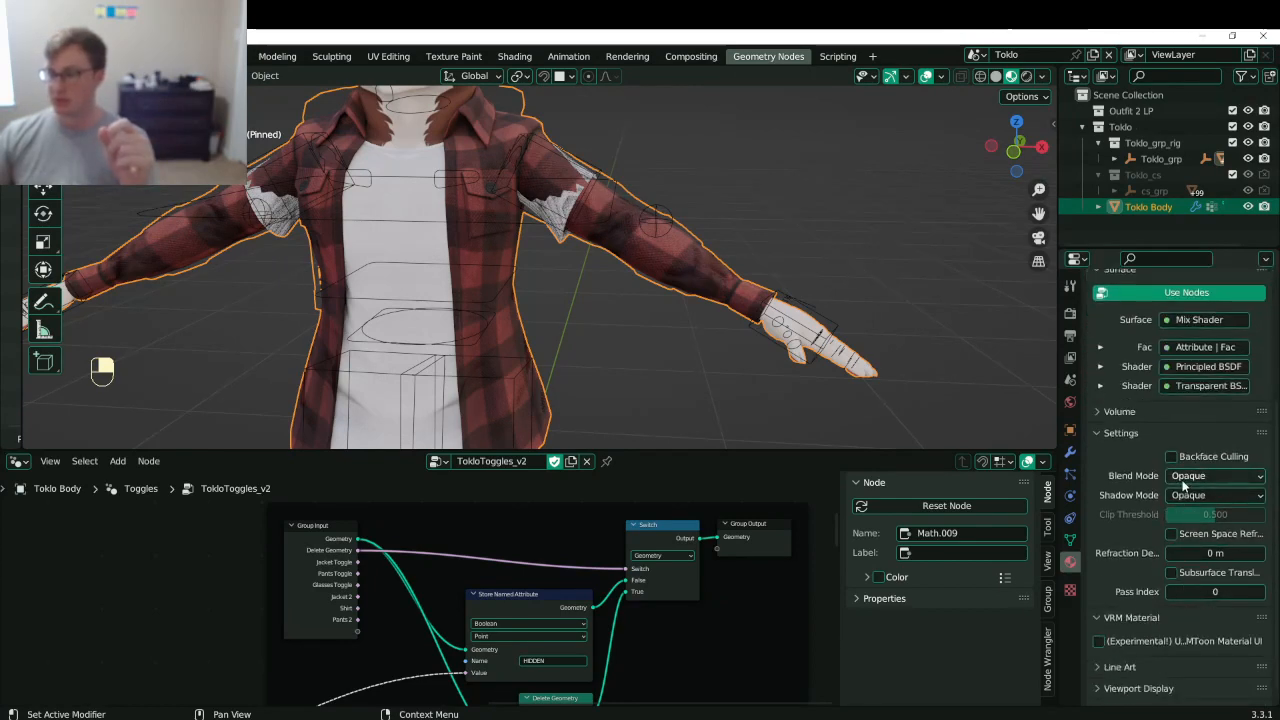
scroll(1184, 421, "up", 4)
scroll(1186, 446, "down", 3)
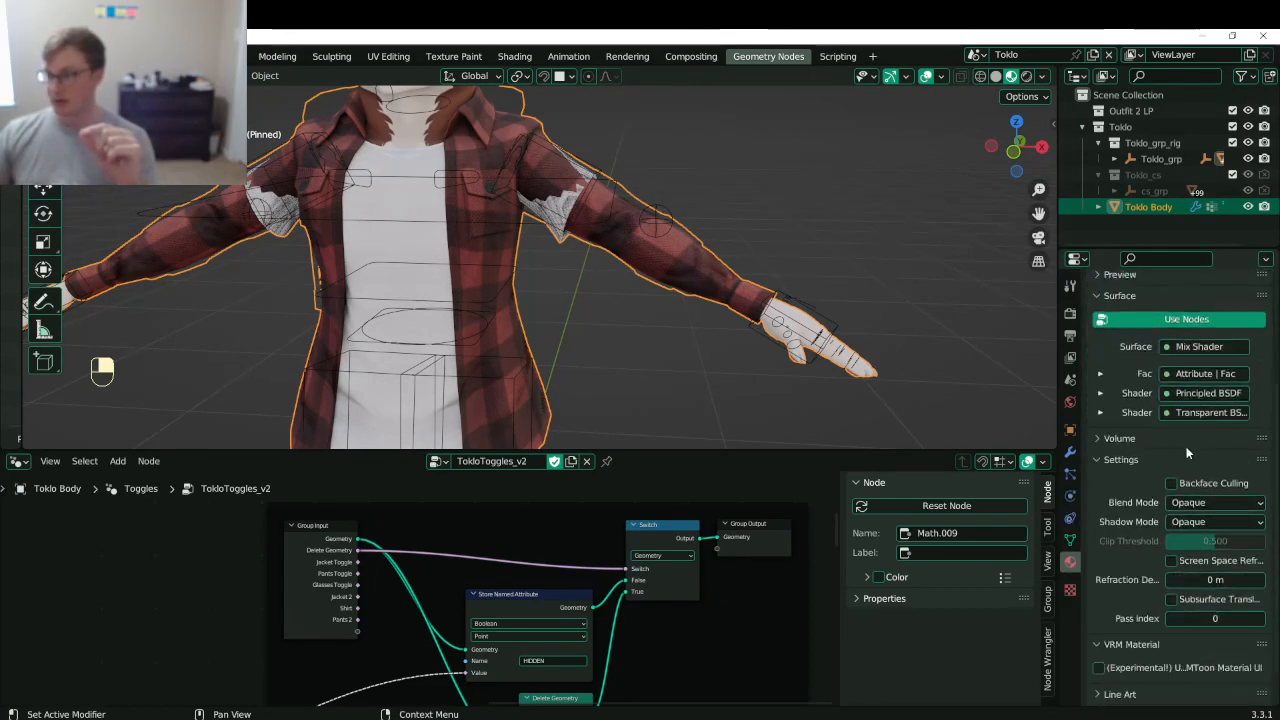
left_click(1192, 502)
left_click(1189, 538)
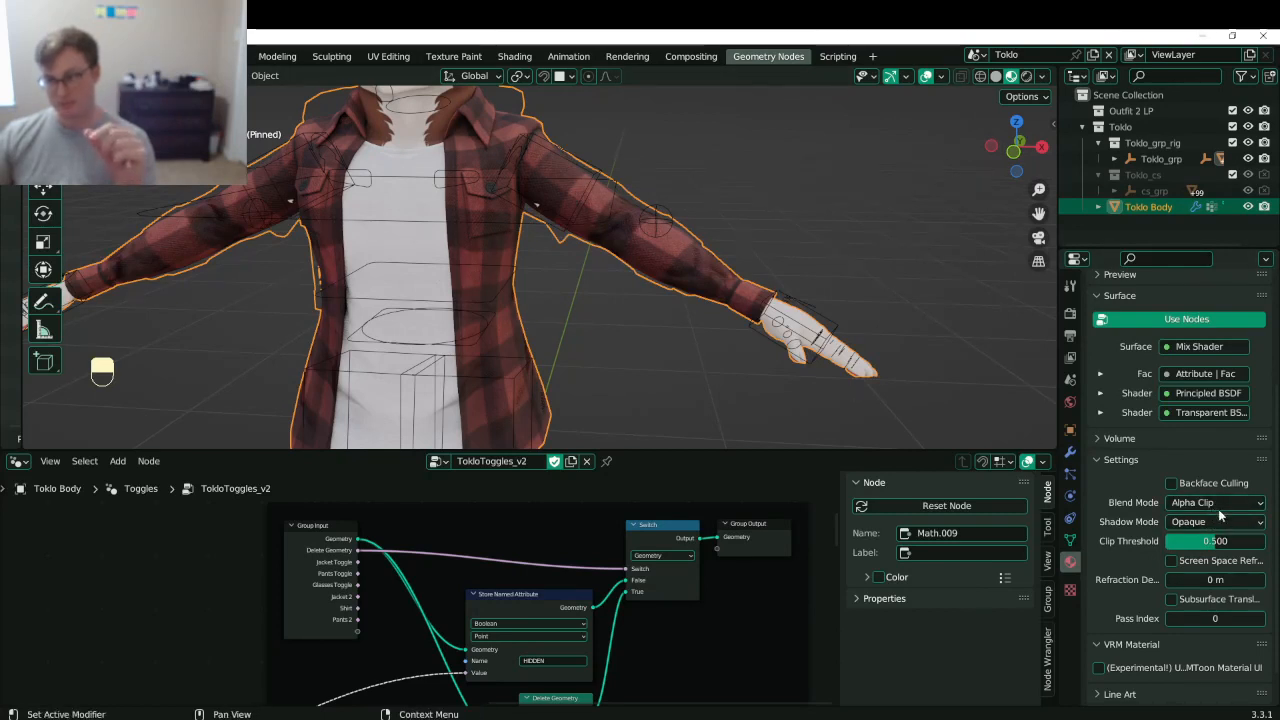
left_click(1218, 505)
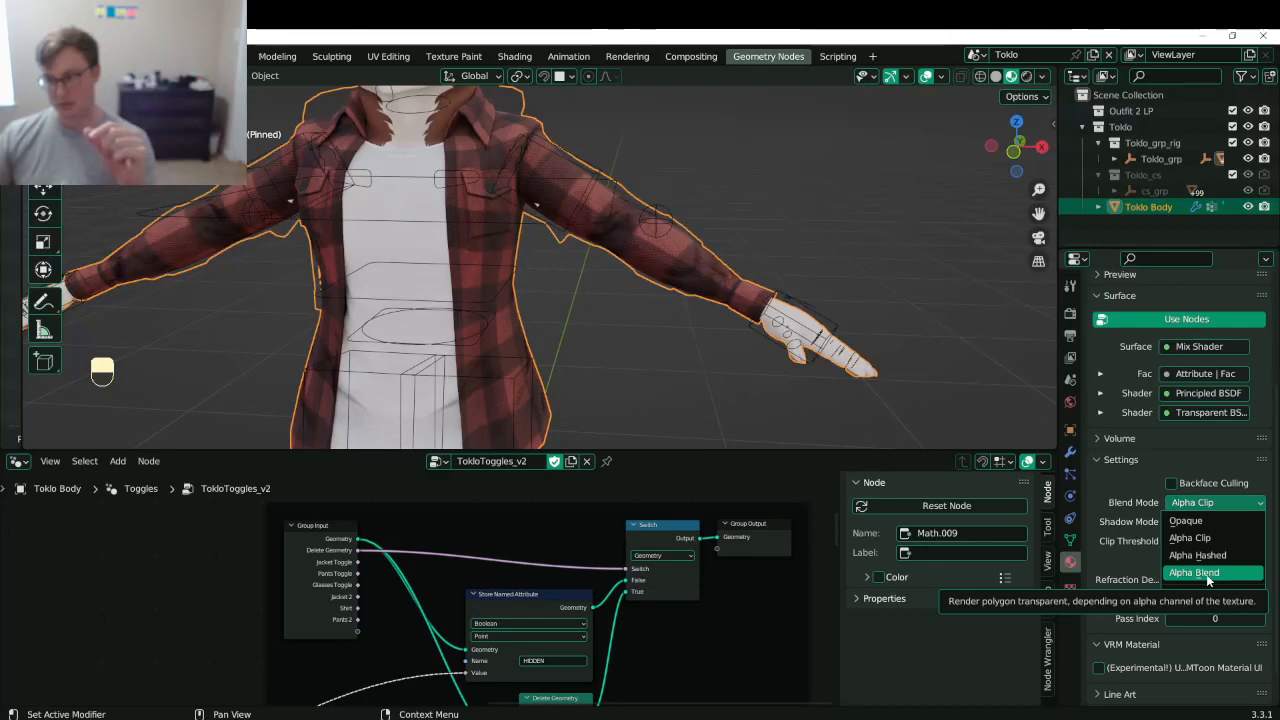
left_click(758, 208)
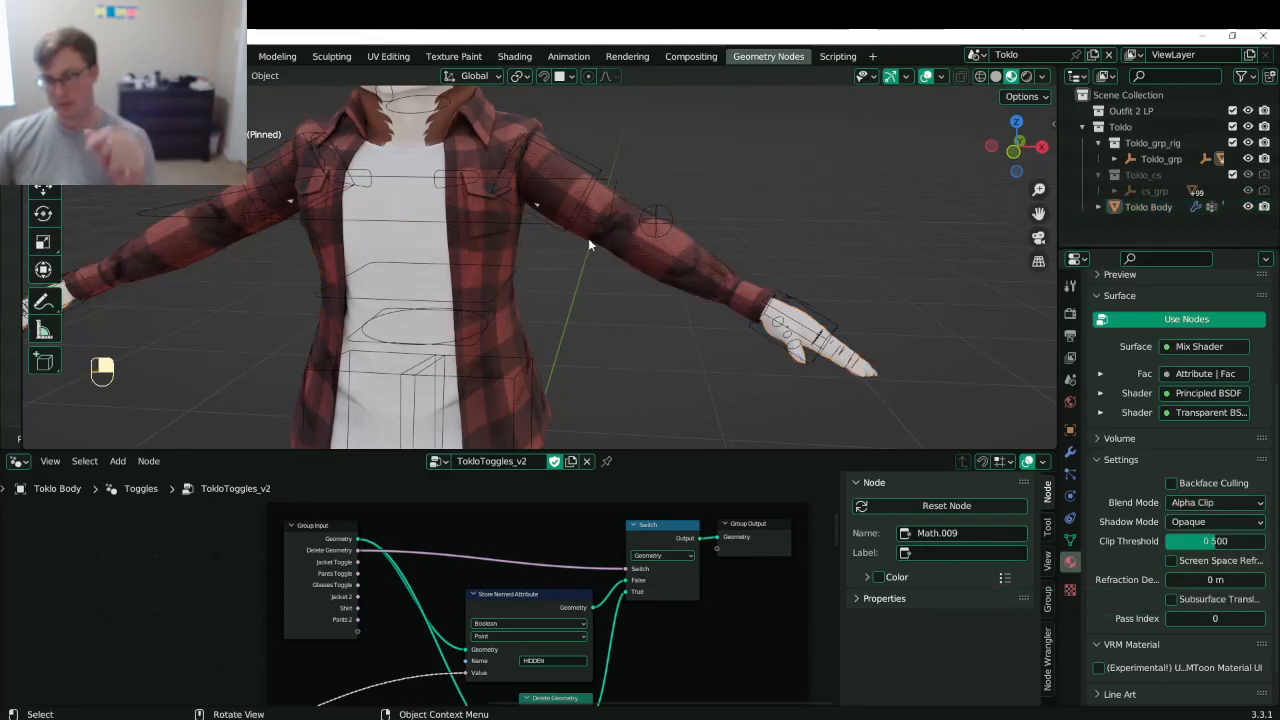
- Examine the jacket sleeves and armpits up close for shirt geometry poking through, and save the file
middle_click_drag(588, 238, 640, 340)
scroll(603, 253, "up", 4)
scroll(640, 340, "up", 4)
mouse_move(640, 340)
middle_mouse_down()
mouse_move(662, 367)
mouse_move(640, 345)
middle_mouse_up()
scroll(640, 345, "up", 3)
middle_click_drag(640, 345, 613, 361)
scroll(613, 357, "down", 10)
middle_click_drag(500, 312, 580, 295)
key("ctrl+s")
middle_click_drag(580, 295, 628, 284)
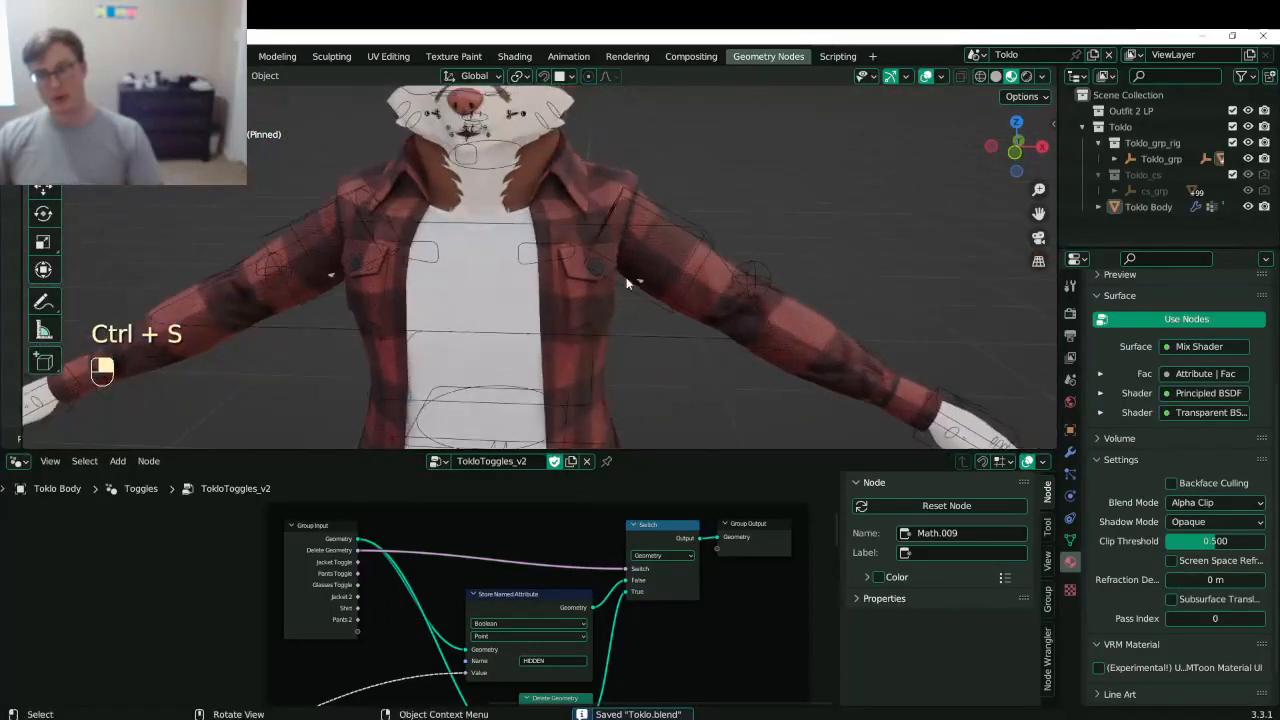
- Enter Edit Mode on Toklo Body with Solid shading, focused on the shirt sleeve, and save the file
left_click(727, 301)
key("Tab")
scroll(605, 278, "up", 5)
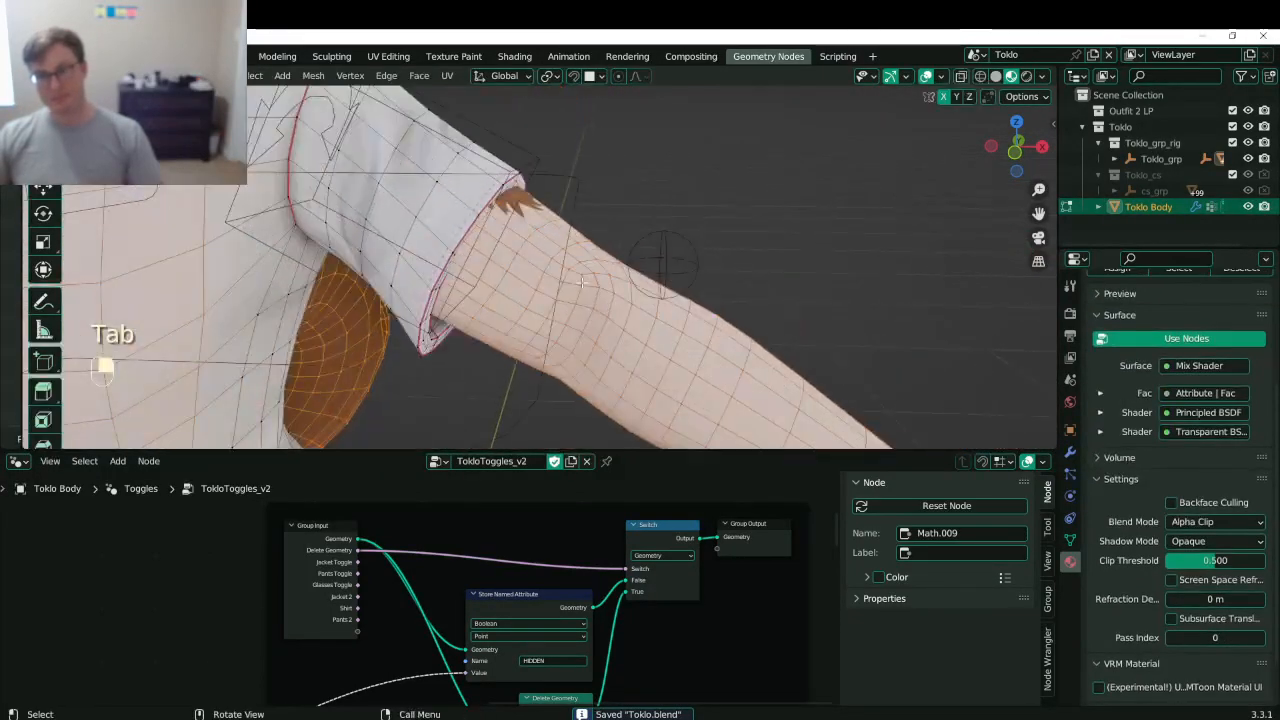
key("z")
middle_click_drag(575, 283, 606, 280)
left_click(636, 215)
key("z")
middle_click_drag(625, 238, 669, 263)
key("ctrl+s")
- Select the Delete Shirt Front vertex group's vertices to check their coverage of the shirt, and clear the selection
left_click(1072, 539)
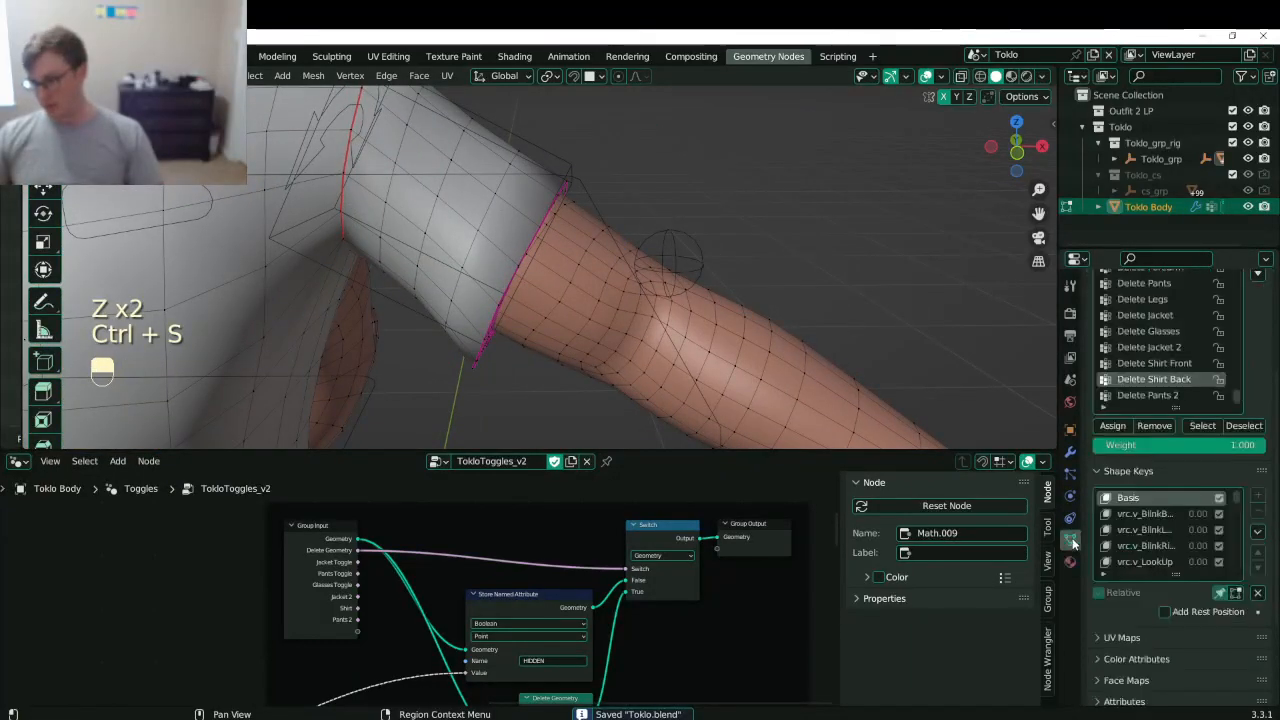
left_click(1174, 364)
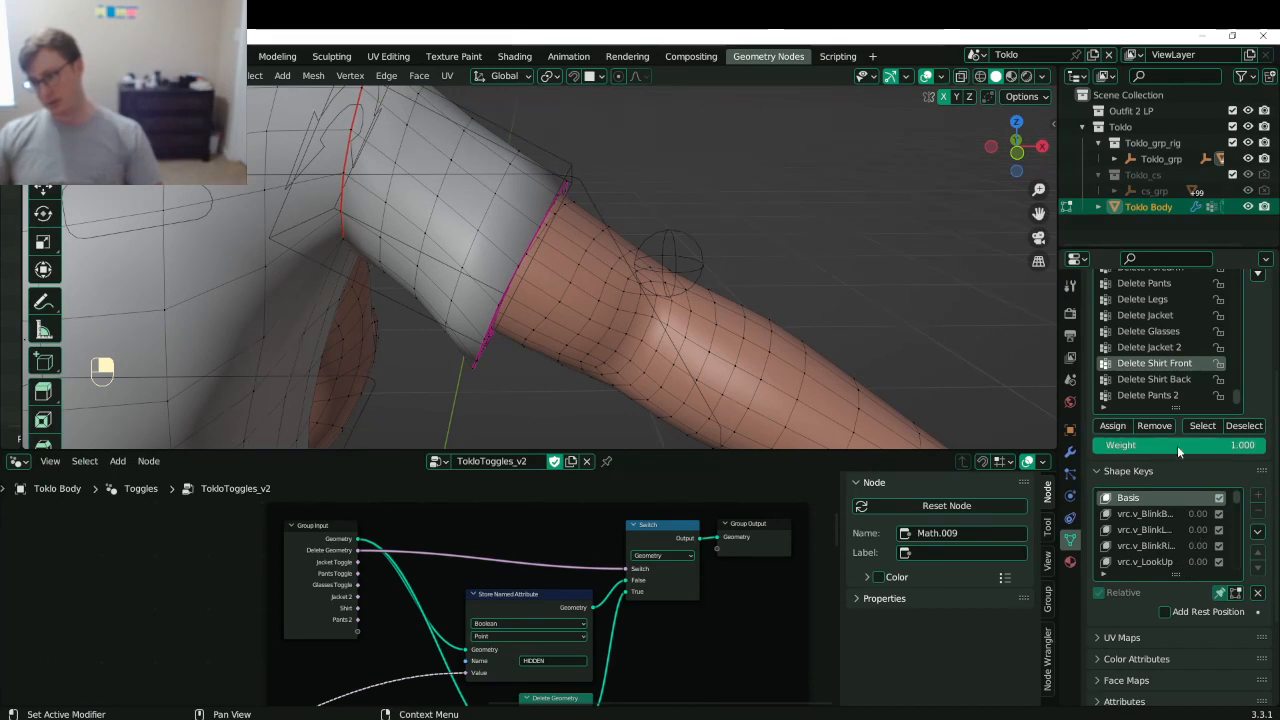
left_click(1202, 425)
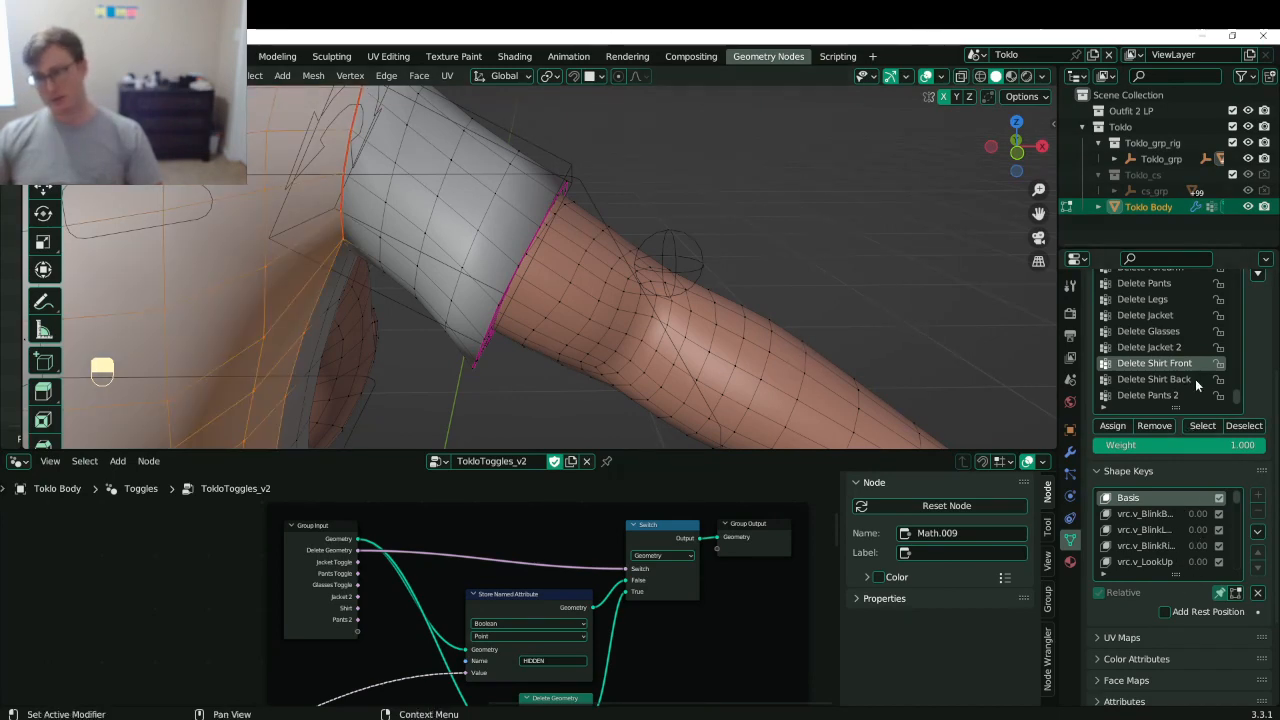
scroll(671, 322, "down", 5)
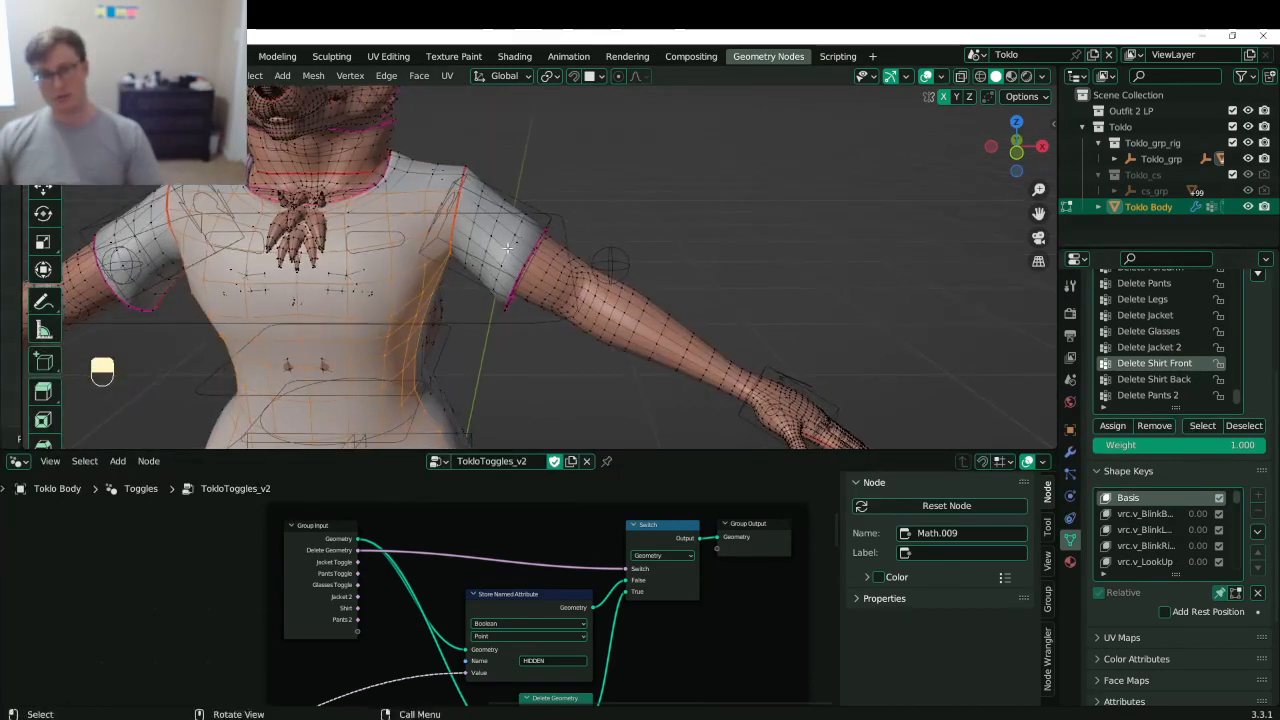
key("alt+a")
- Select the Delete Shirt Back vertex group's vertices and inspect their coverage around the shoulder and sleeve
left_click(1154, 379)
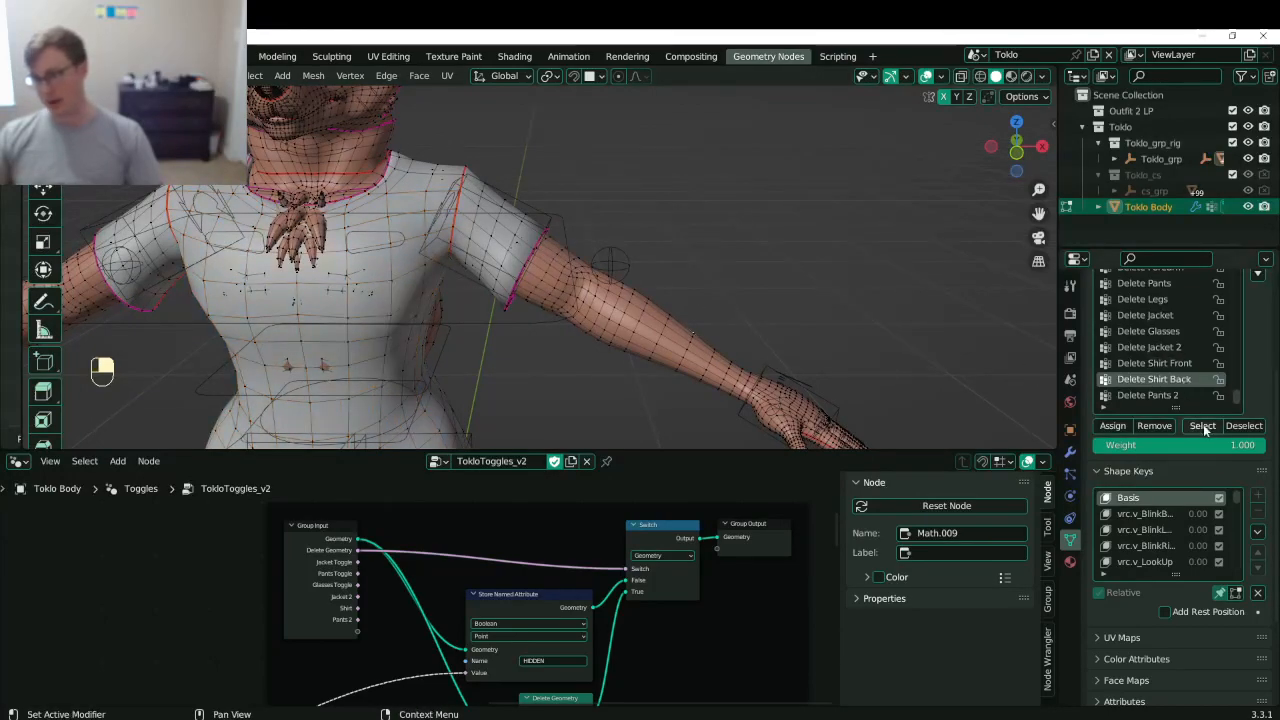
left_click(1202, 425)
middle_click_drag(760, 320, 679, 318)
scroll(620, 285, "up", 3)
key("z")
middle_click_drag(676, 322, 616, 280)
key("z")
left_click(716, 271)
middle_click_drag(716, 271, 661, 264)
- Return Toklo Body to Object Mode, save the file, and display it in Material Preview
key("Tab")
scroll(654, 204, "down", 4)
key("ctrl+s")
key("z")
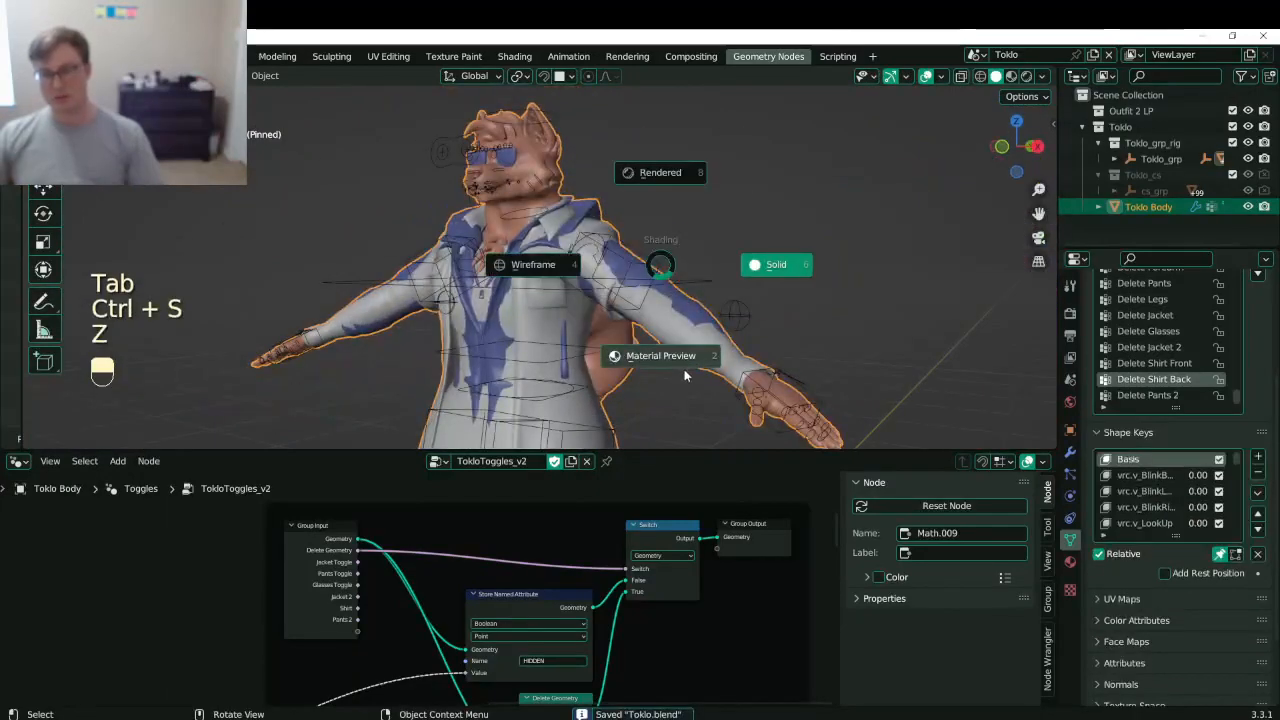
left_click(684, 369)
- Compare the shirt sleeve and armpit between Edit Mode and Object Mode, including from inside the jacket, to find the geometry still poking through
scroll(684, 304, "up", 4)
key("Tab")
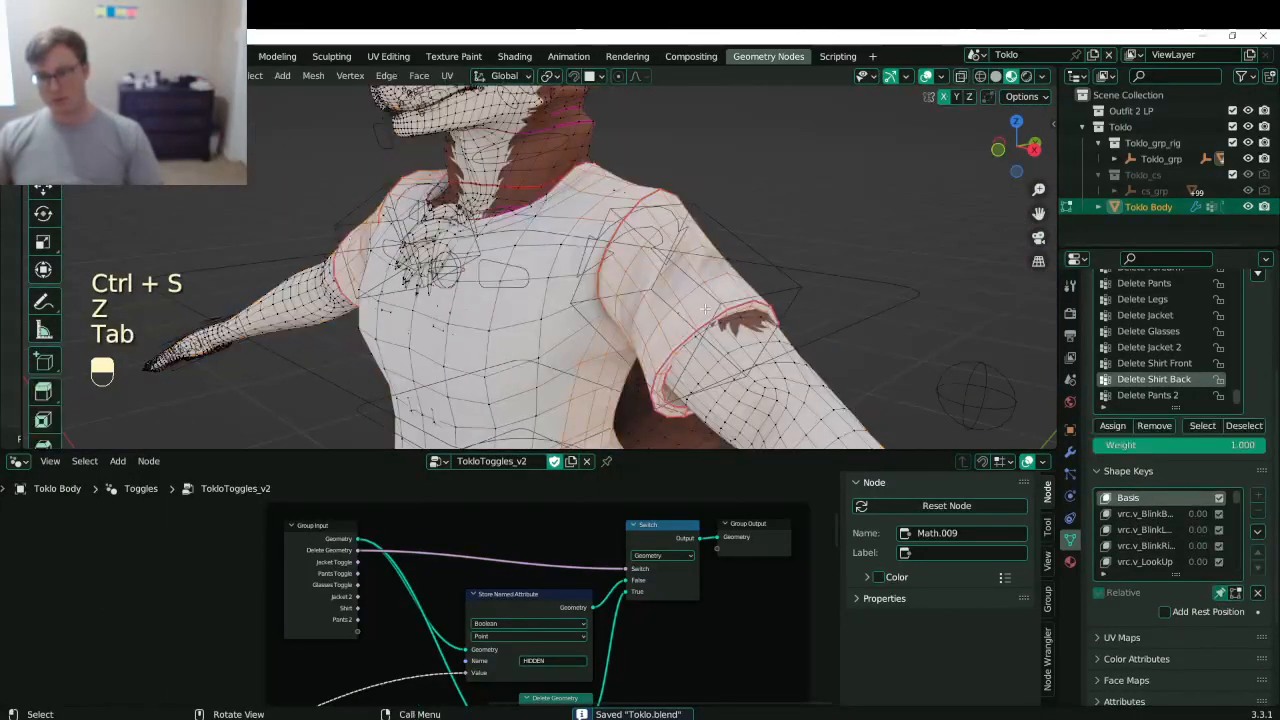
key("Tab")
key("Tab")
scroll(772, 256, "up", 2)
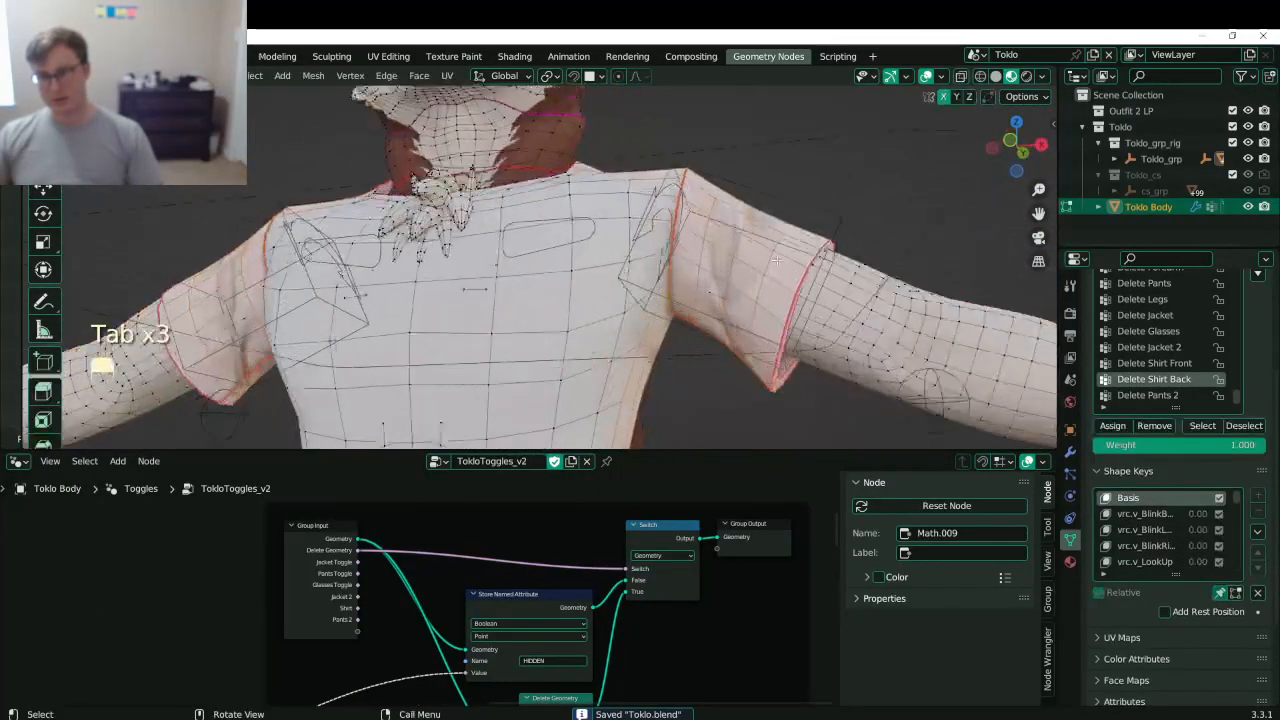
middle_click_drag(772, 256, 770, 205)
key("Tab")
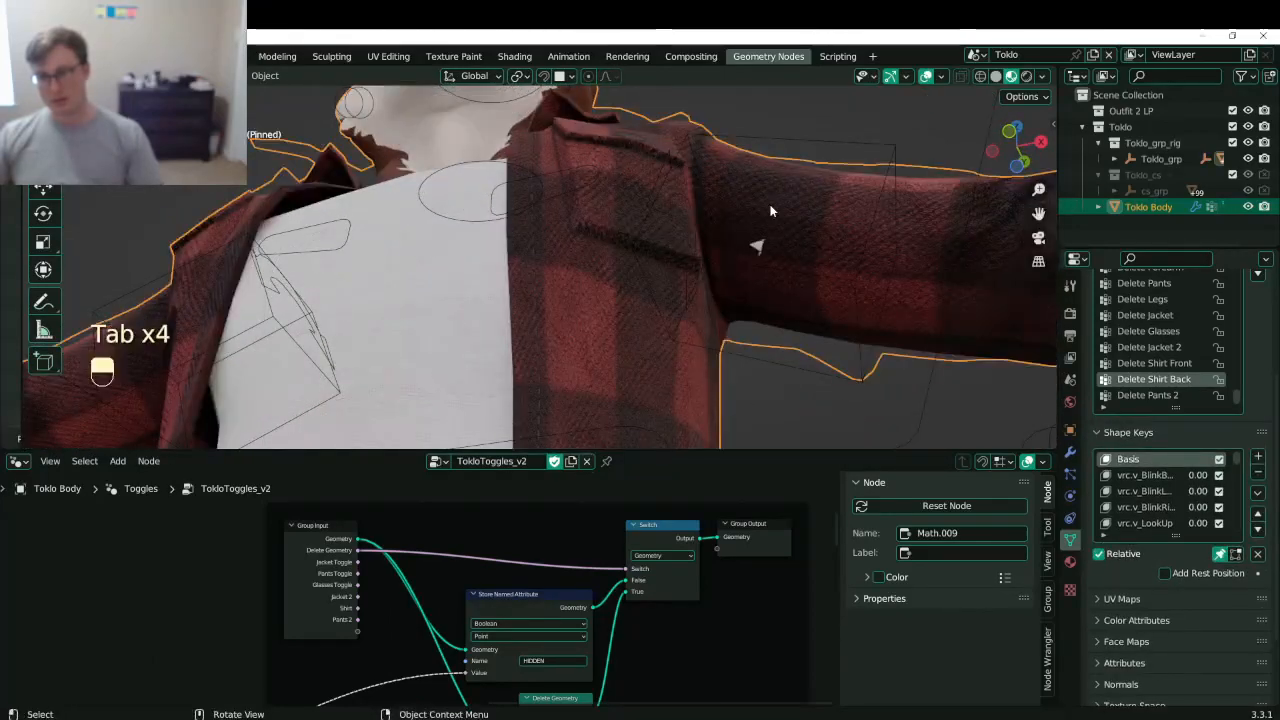
scroll(757, 240, "up", 5)
middle_click_drag(626, 332, 536, 352)
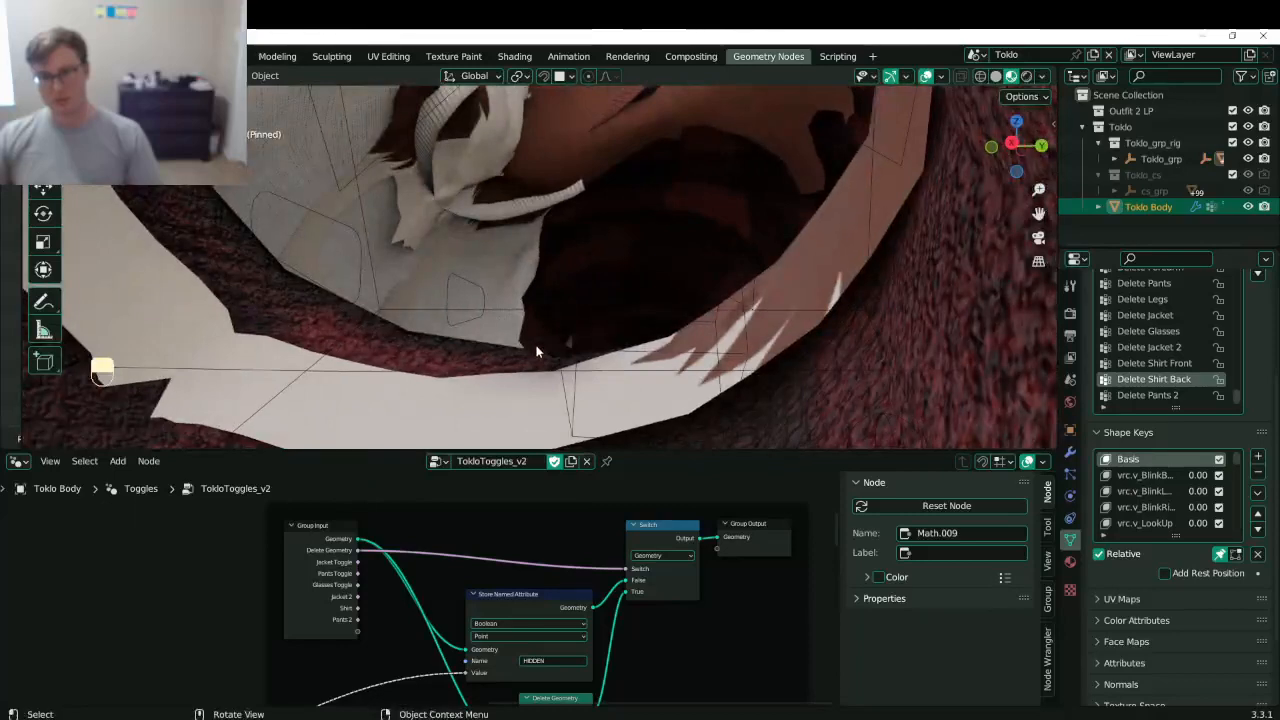
key("Tab")
key("Tab")
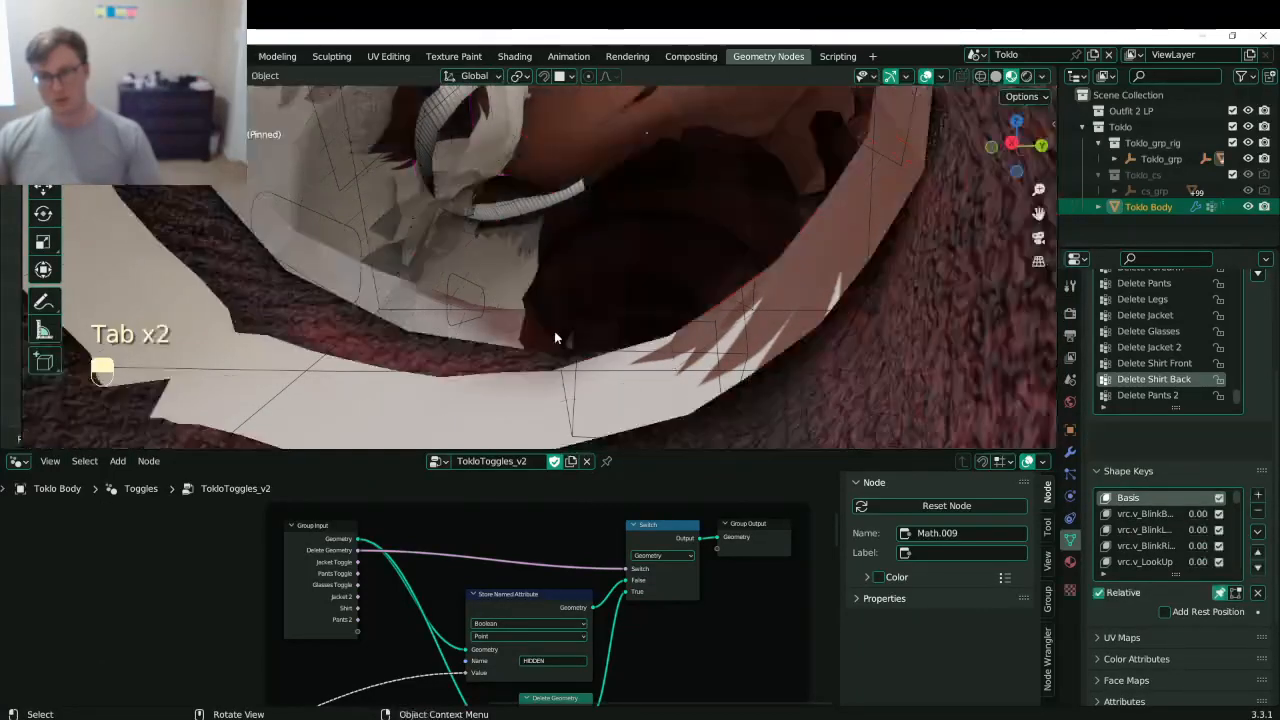
middle_click_drag(559, 326, 687, 225)
- Enter Edit Mode on Toklo Body and hide the whole linked shirt mesh to expose the torso and upper arms
key("Tab")
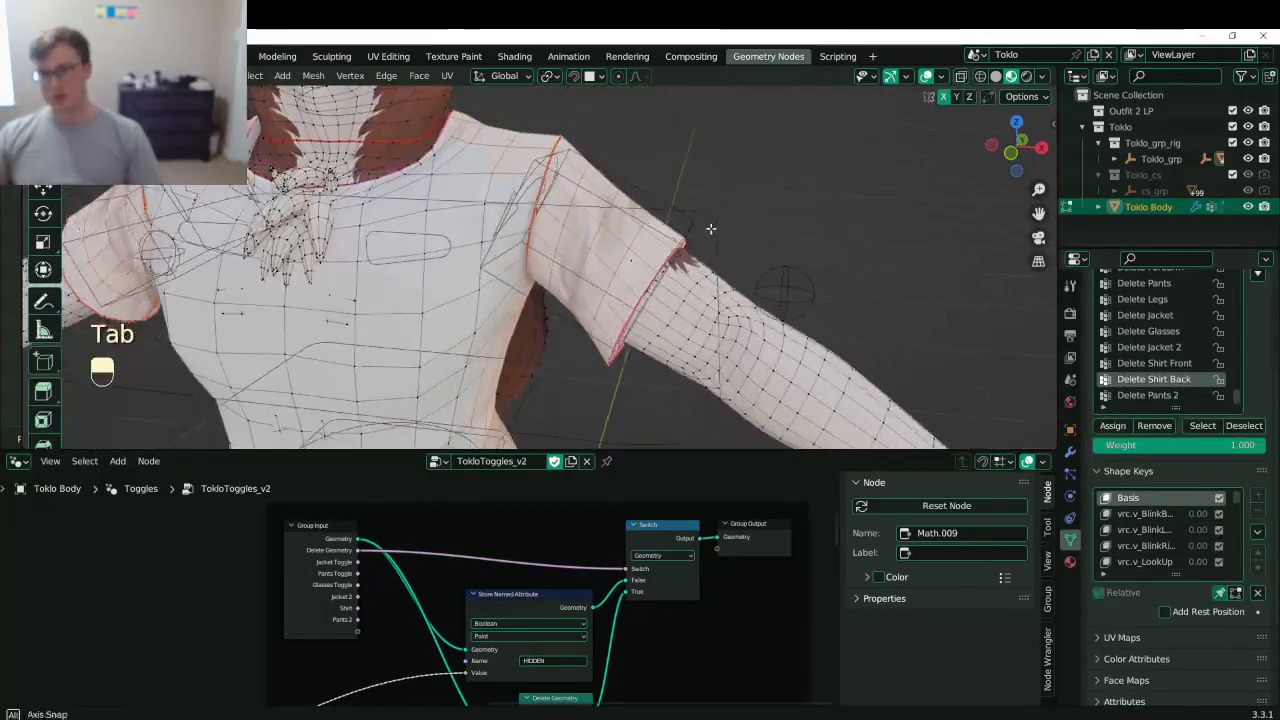
scroll(1174, 371, "up", 3)
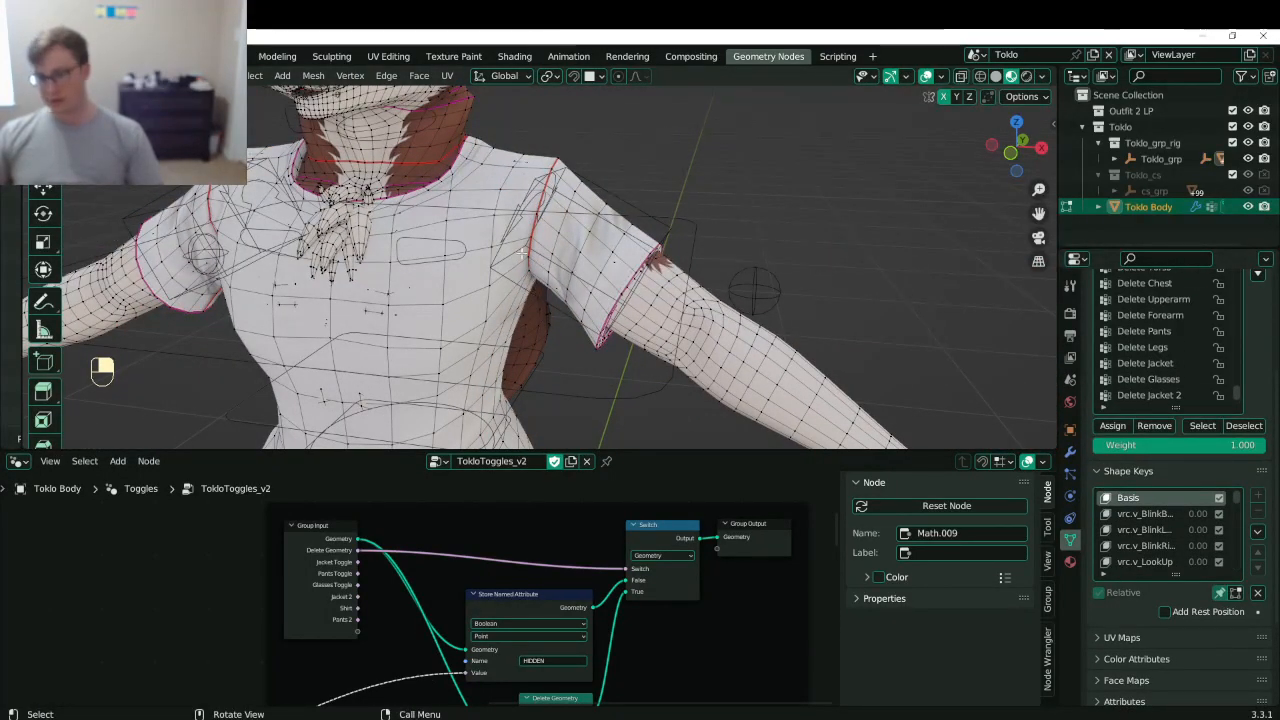
key("l")
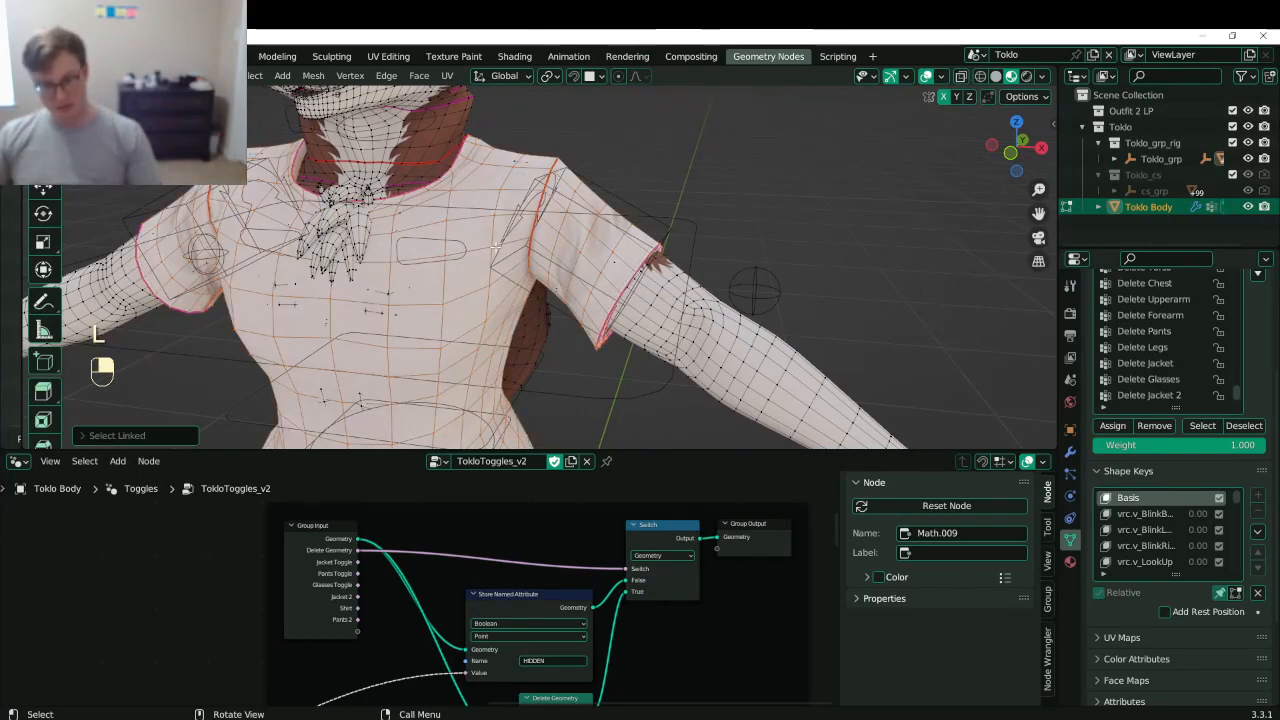
key("h")
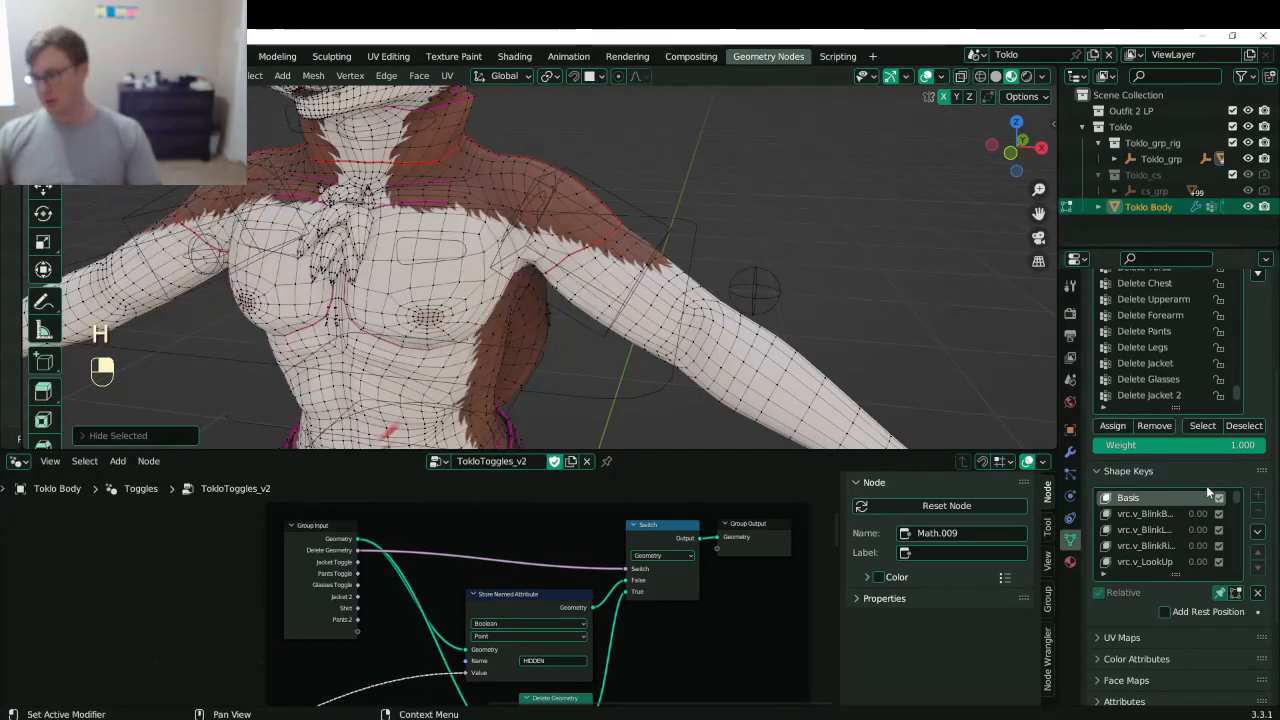
- In face select mode, select the faces of Delete Torso, Delete Chest and Delete Upperarm together to check their coverage for gaps
scroll(1178, 385, "up", 3)
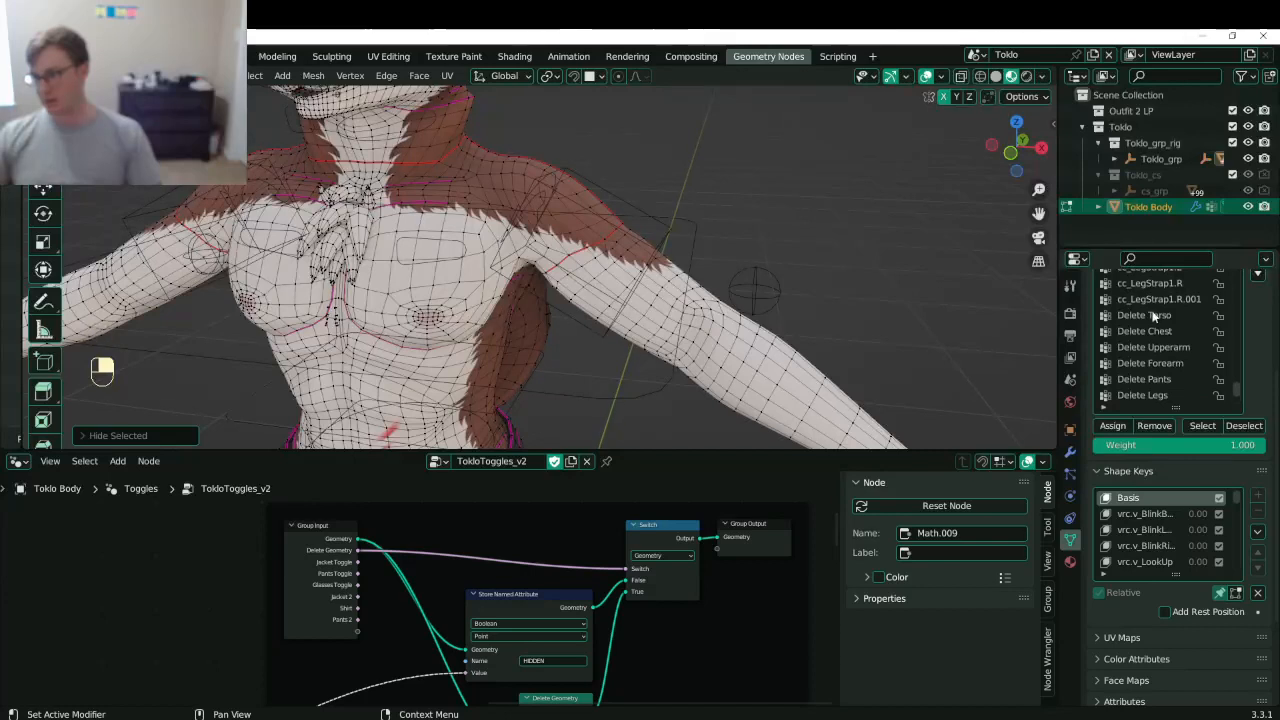
left_click(1143, 315)
left_click(1206, 426)
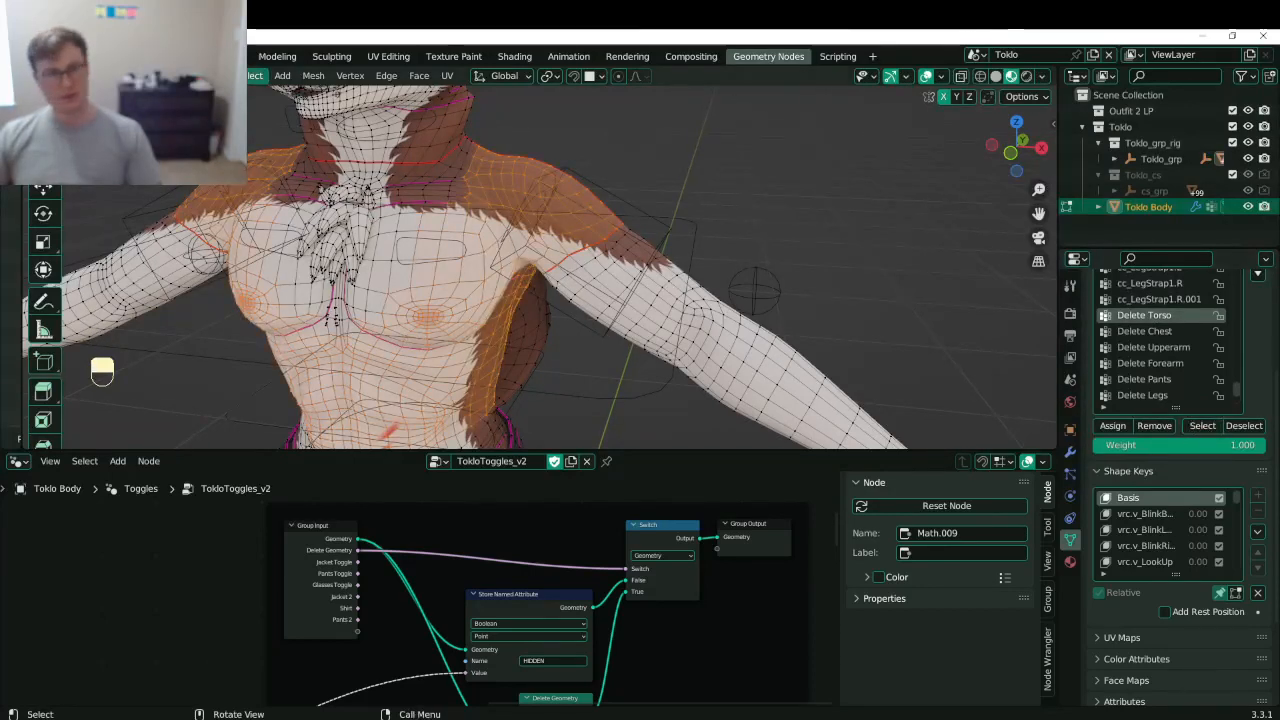
left_click(184, 76)
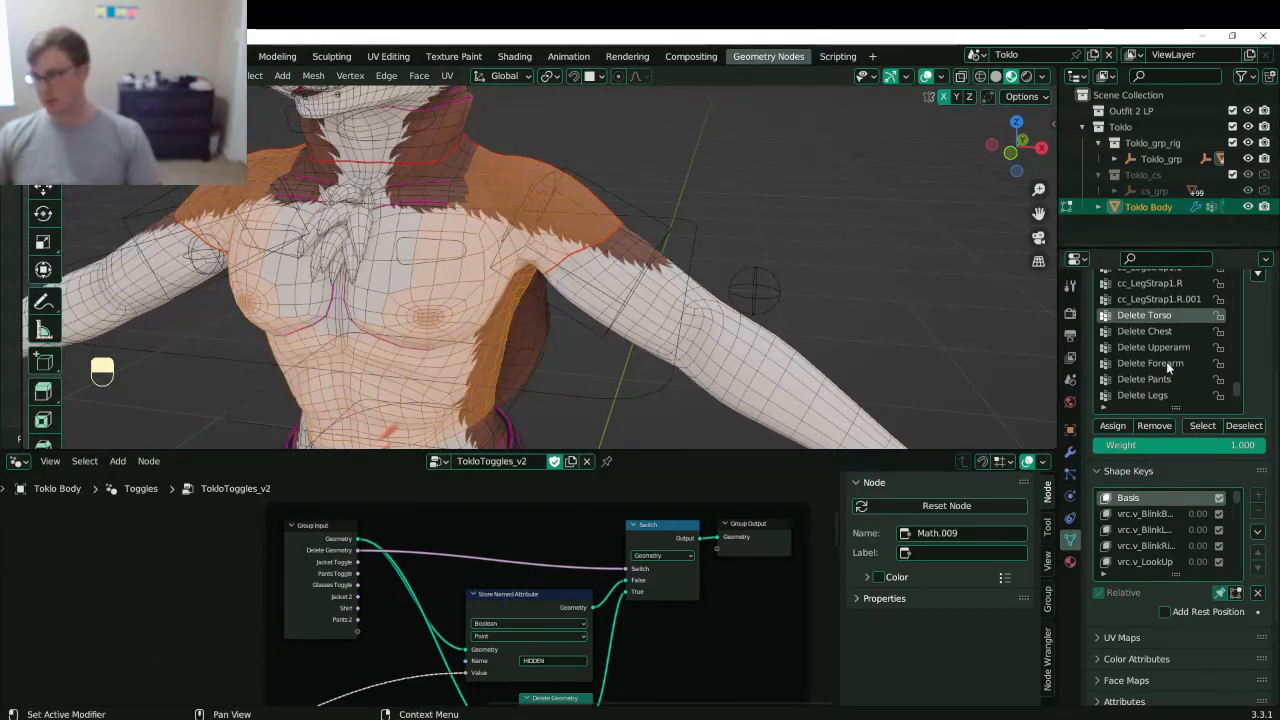
left_click(1145, 331)
left_click(1203, 426)
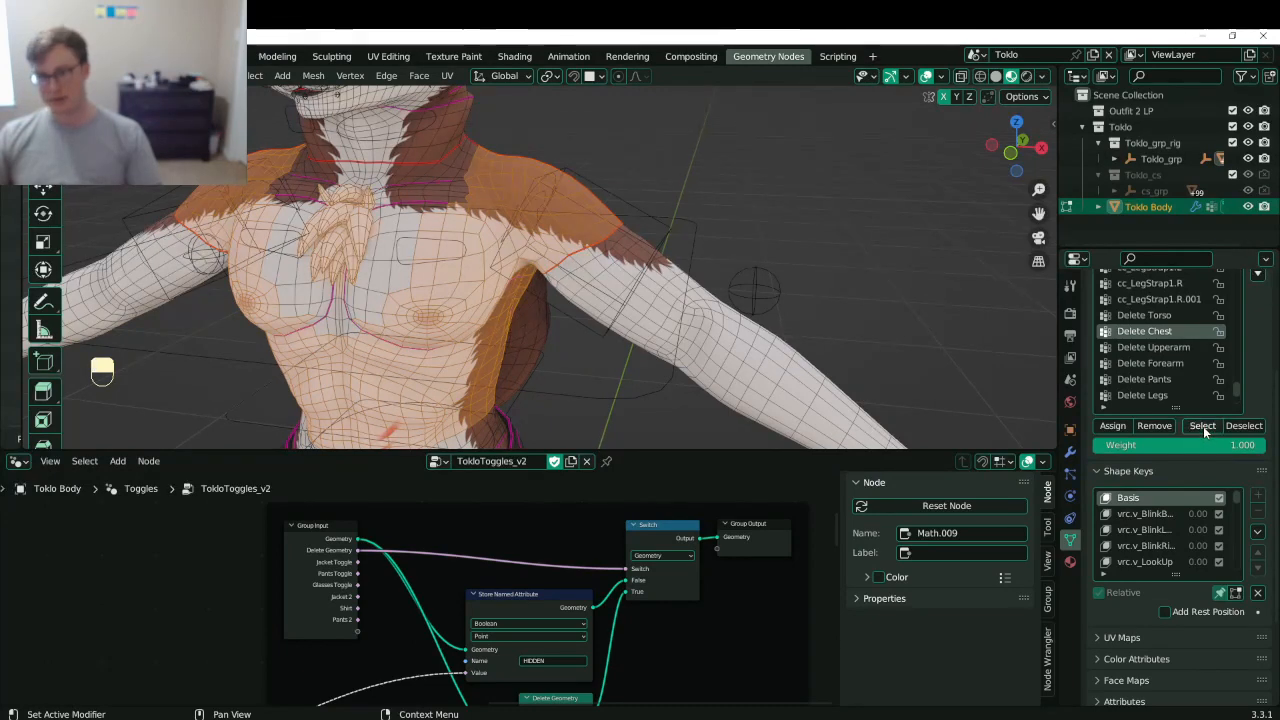
left_click(1153, 347)
left_click(1203, 426)
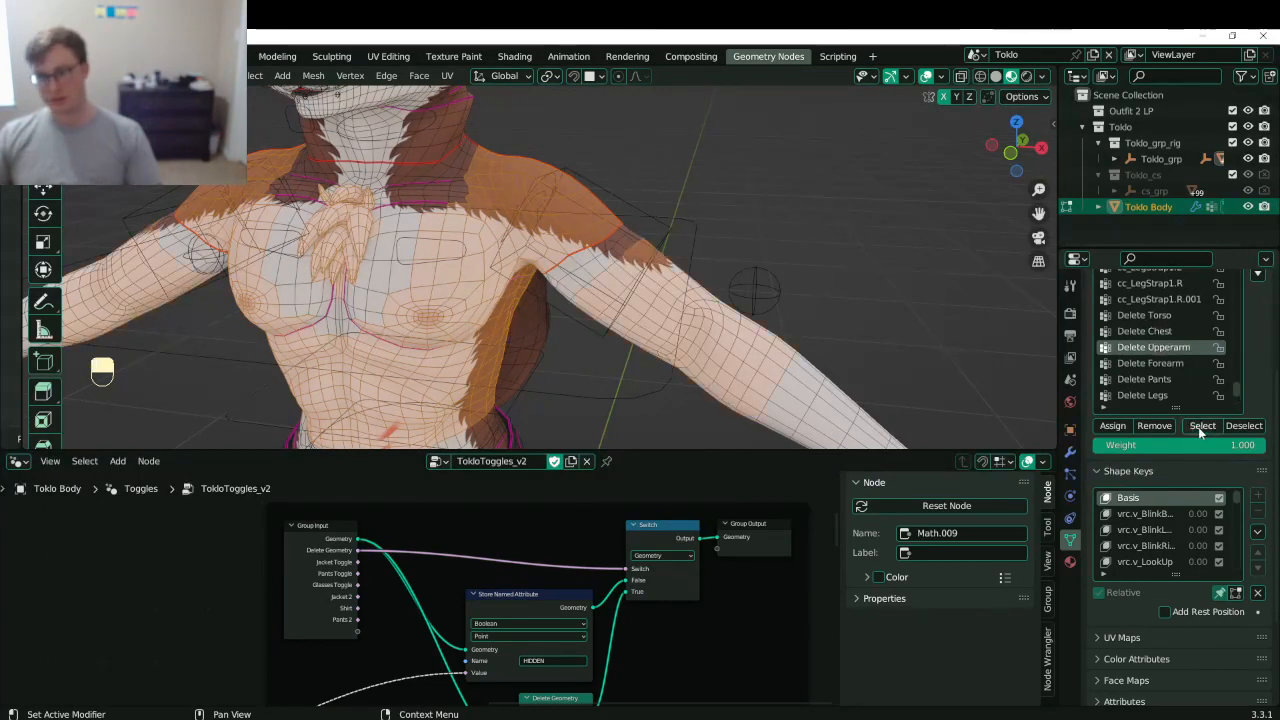
middle_click_drag(608, 278, 616, 248)
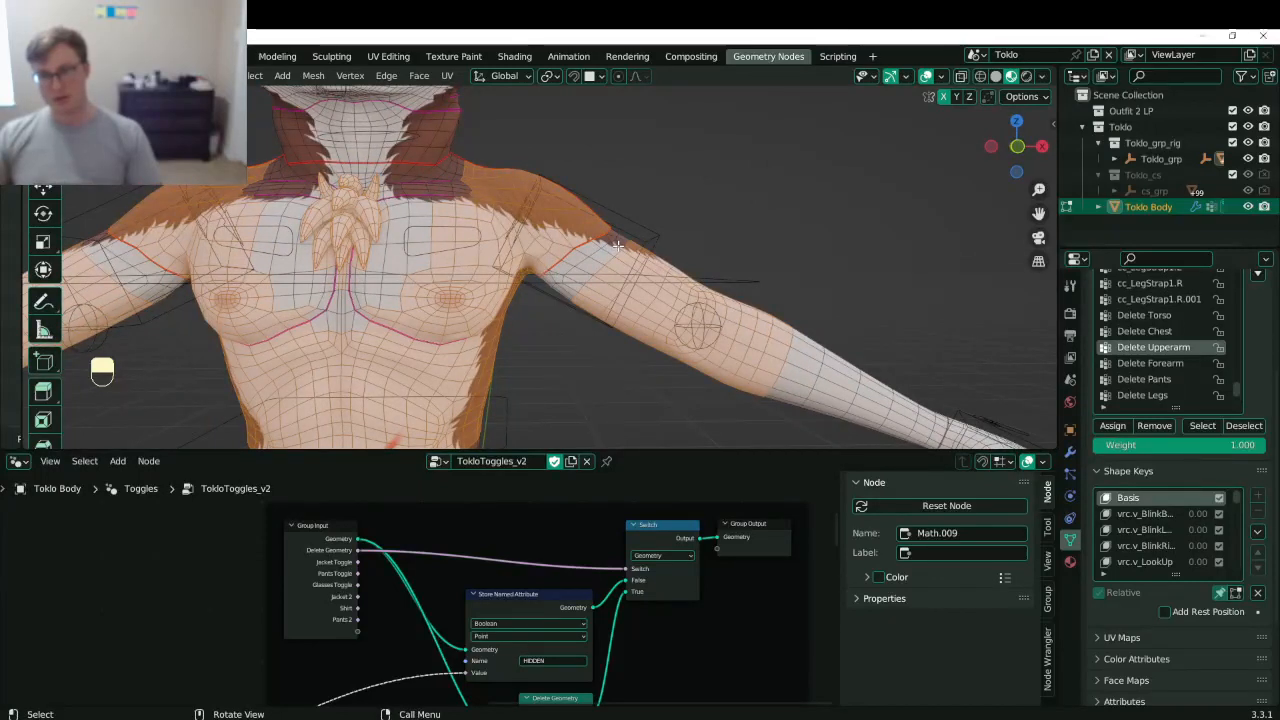
- Select only the uncovered face loop on each upper arm, grow the selection once, and assign it to Delete Upperarm before returning to Object Mode
key("alt+a")
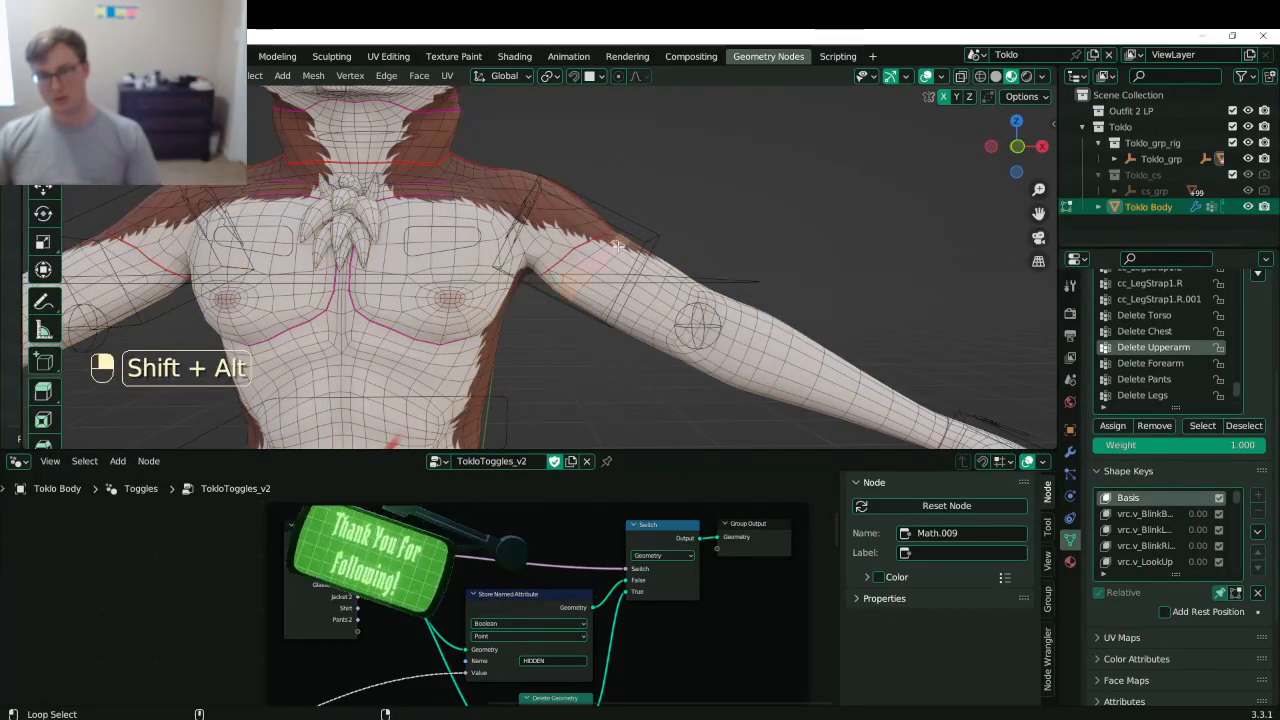
left_click(617, 246, "alt+shift")
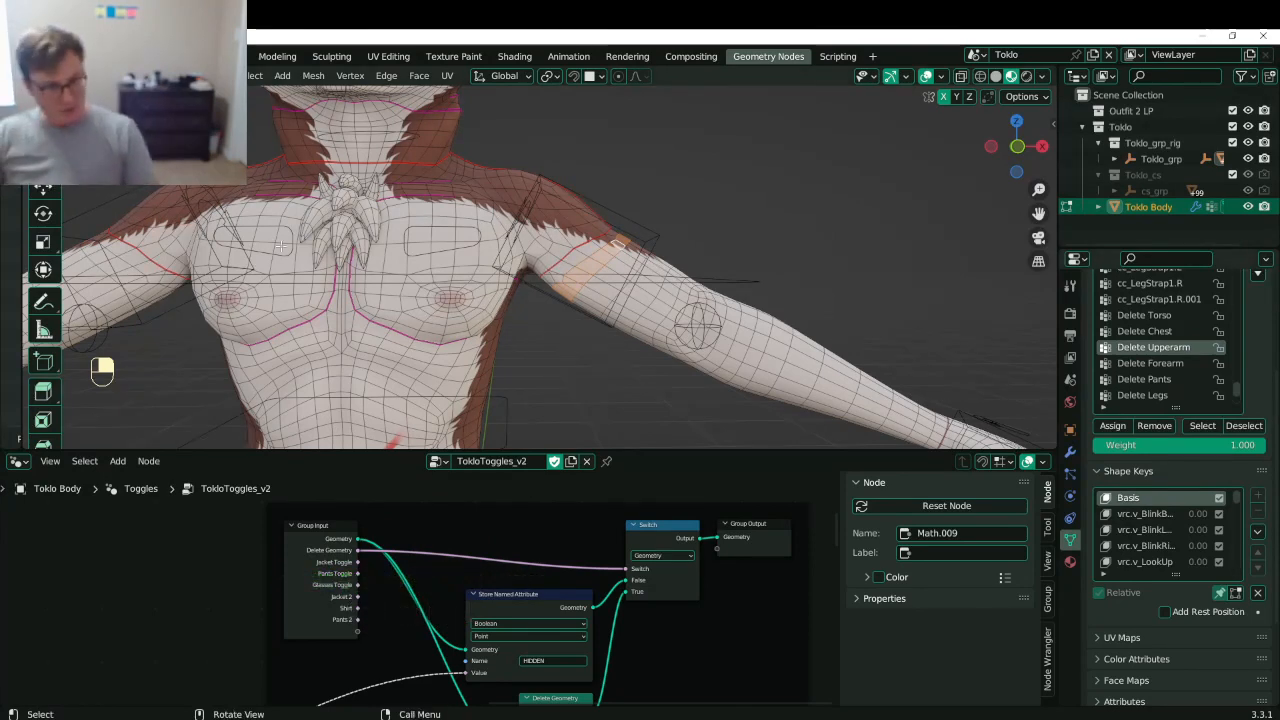
left_click(130, 279, "alt+shift")
middle_click_drag(460, 233, 494, 265, "shift")
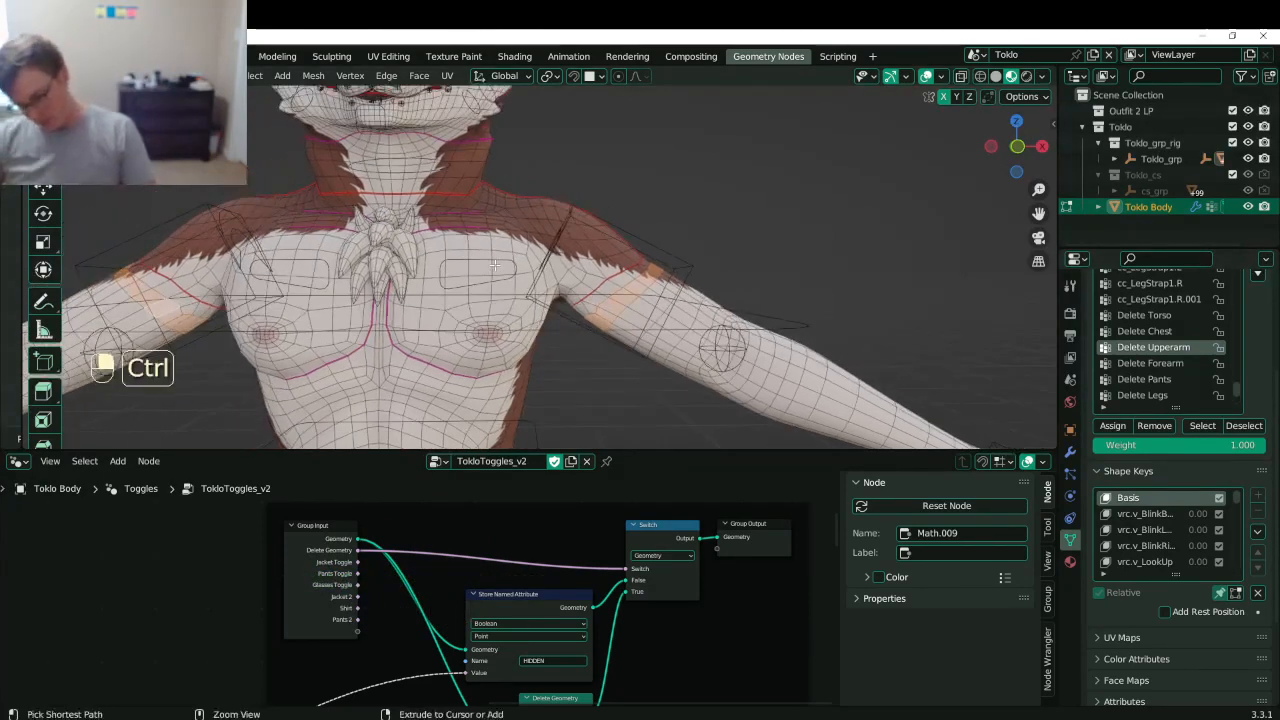
key("ctrl+KP_Add")
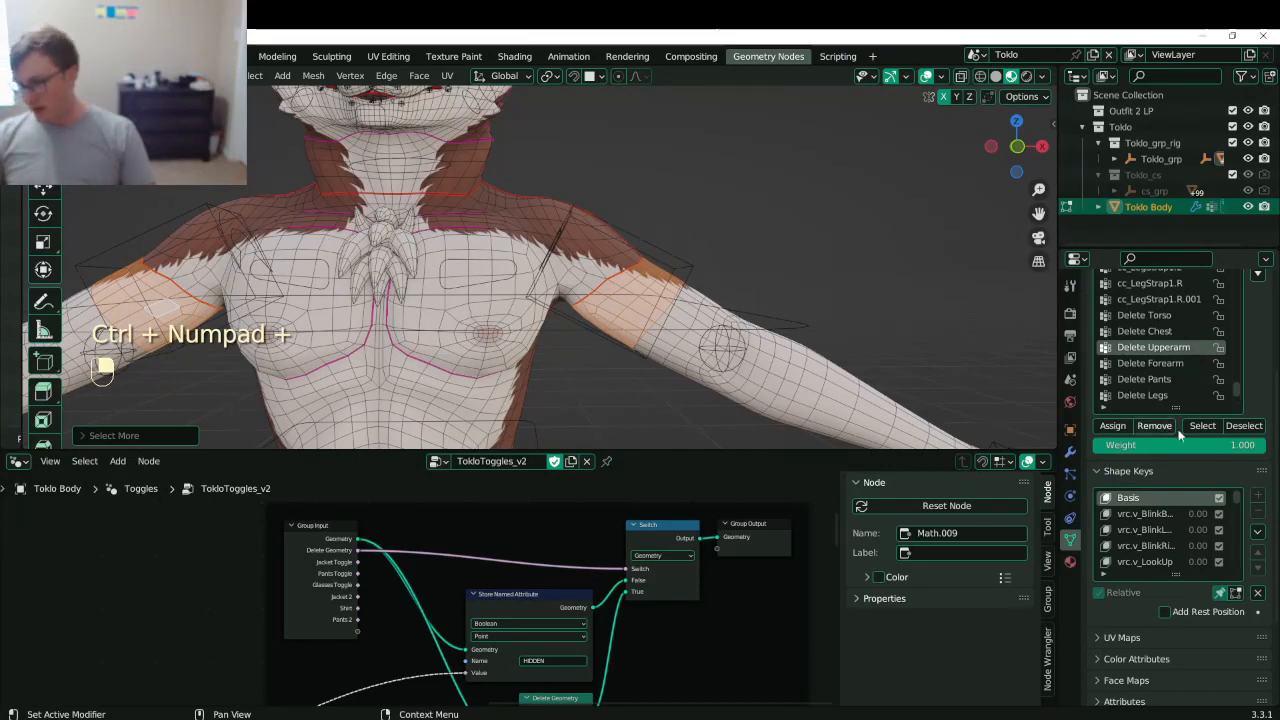
left_click(1112, 426)
key("Tab")
- Save the file, check the plaid jacket's sleeves on the model, and show Toklo Body's modifiers
scroll(686, 286, "down", 4)
middle_click_drag(686, 286, 486, 249)
key("ctrl+s")
left_click(711, 206)
scroll(560, 284, "down", 3)
key("ctrl+s")
scroll(547, 210, "up", 4)
middle_click_drag(503, 92, 582, 305, "shift")
key("ctrl+s")
left_click(775, 343)
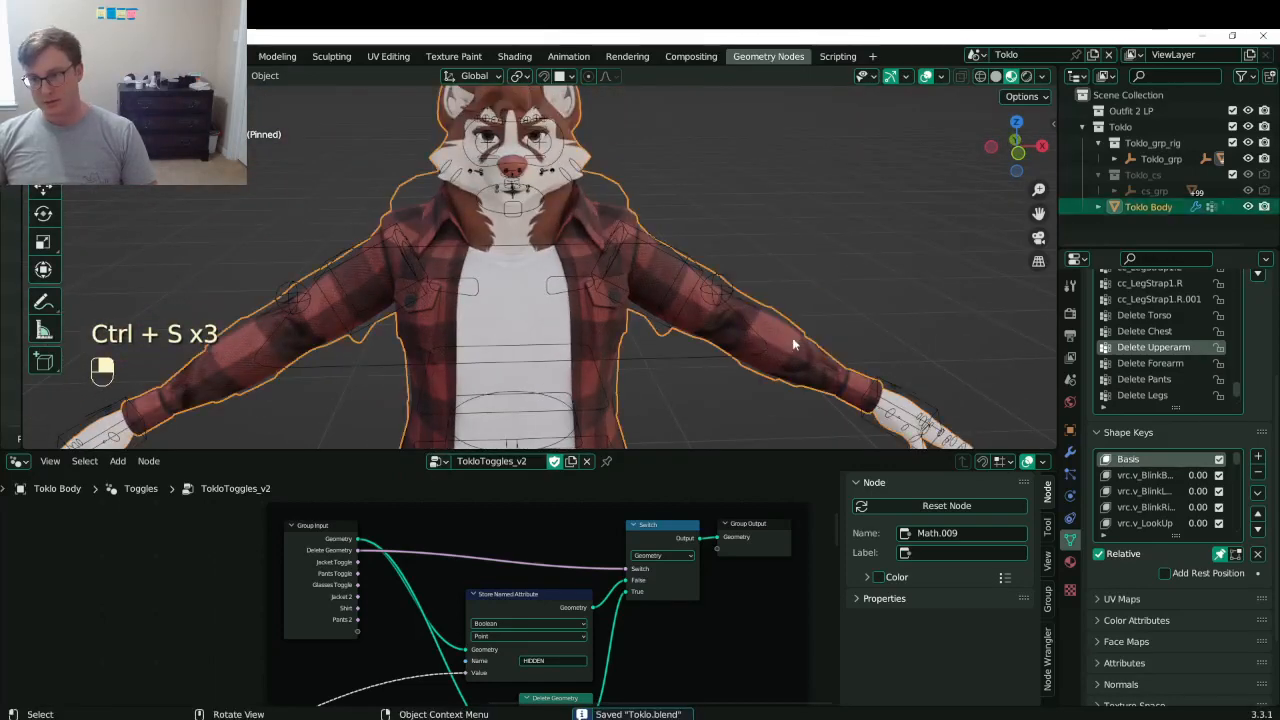
left_click(1070, 452)
scroll(668, 320, "down", 3)
middle_click_drag(668, 320, 760, 322)
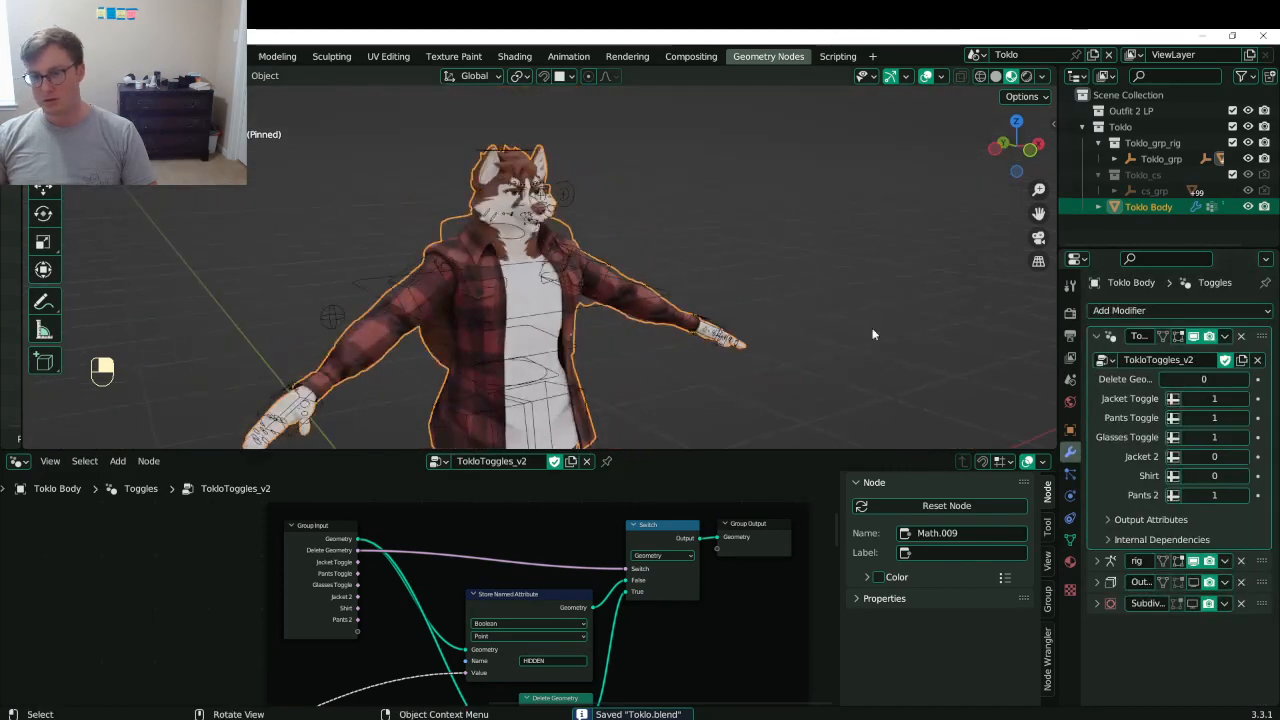
- Set Jacket Toggle, Pants Toggle and Glasses Toggle to 0 and Jacket 2 and Shirt to 1, and save the file
left_click(1186, 398)
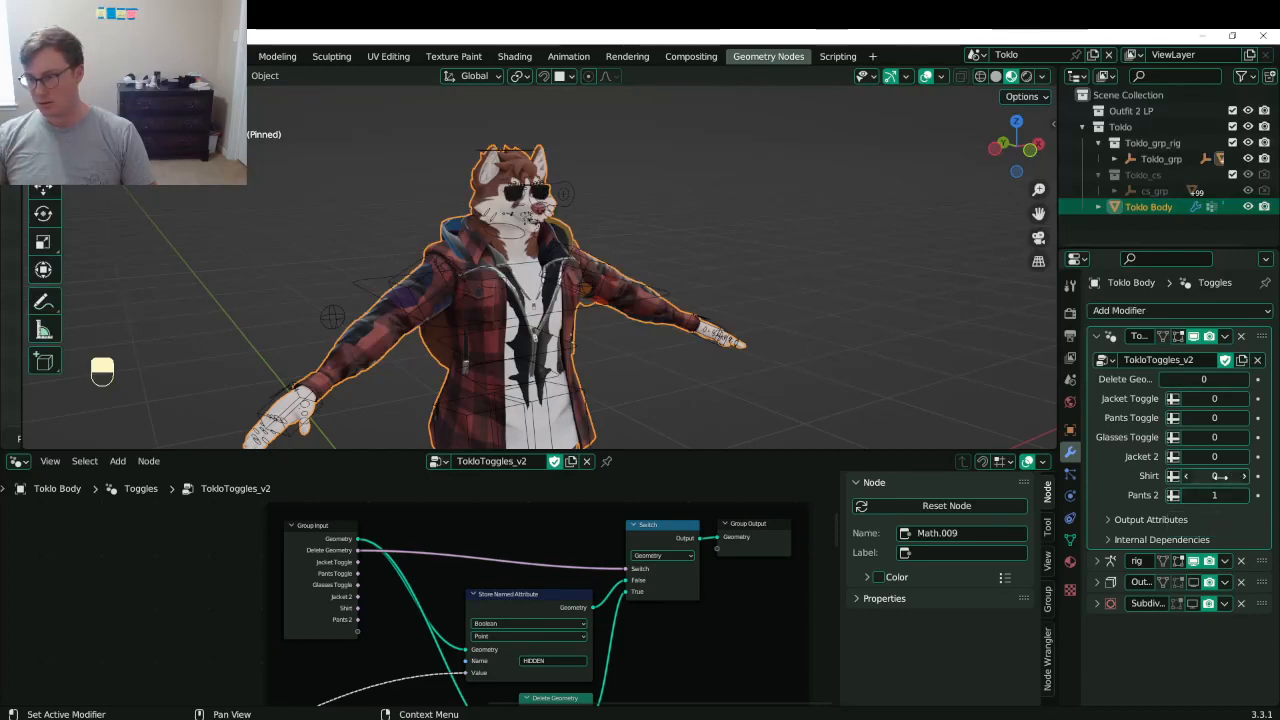
left_click(1245, 457)
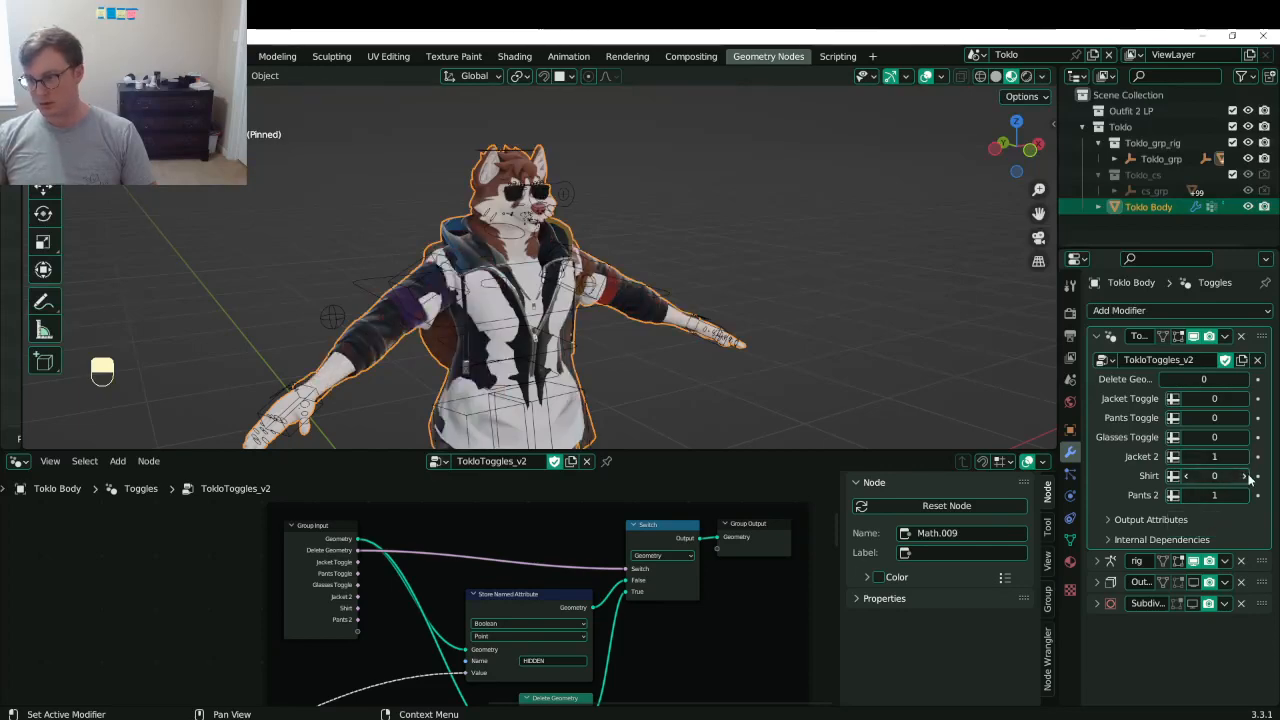
left_click(1247, 478)
middle_click_drag(620, 345, 897, 374)
key("ctrl+s")
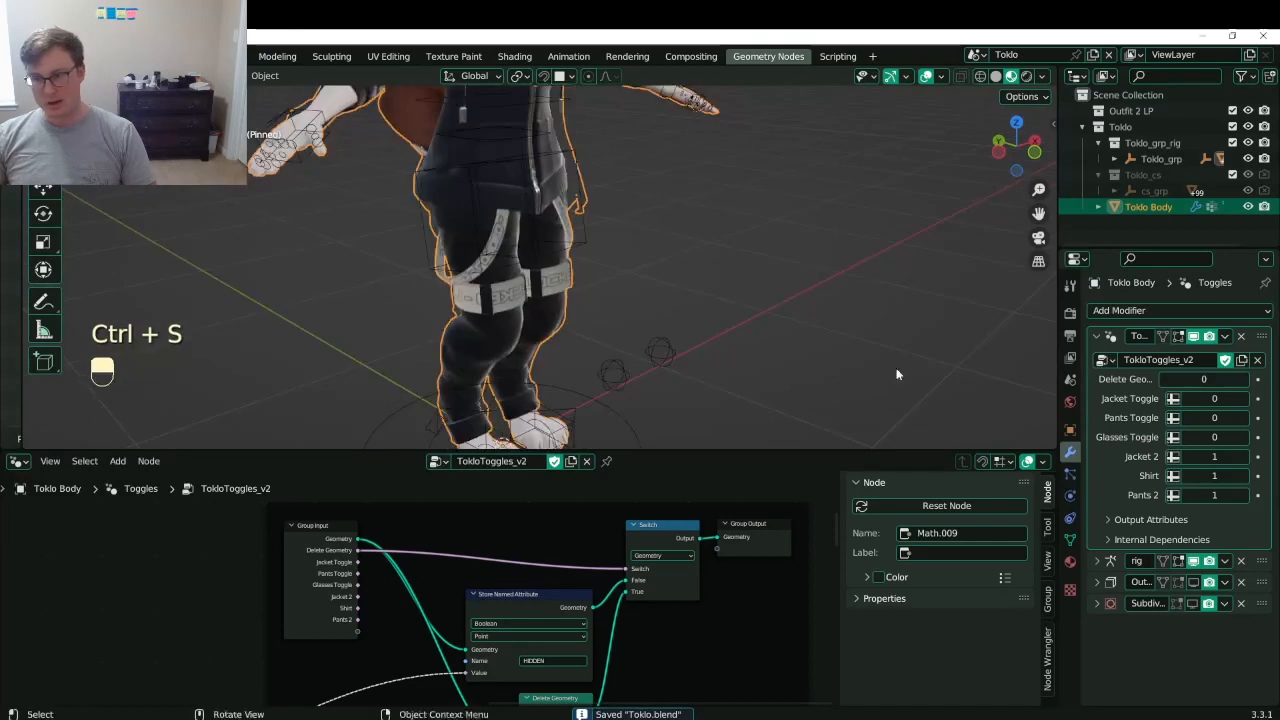
- Test both pairs of pants by switching their toggles between 0 and 1, ending with Pants Toggle at 1 and Pants 2 at 0
left_click(1187, 496)
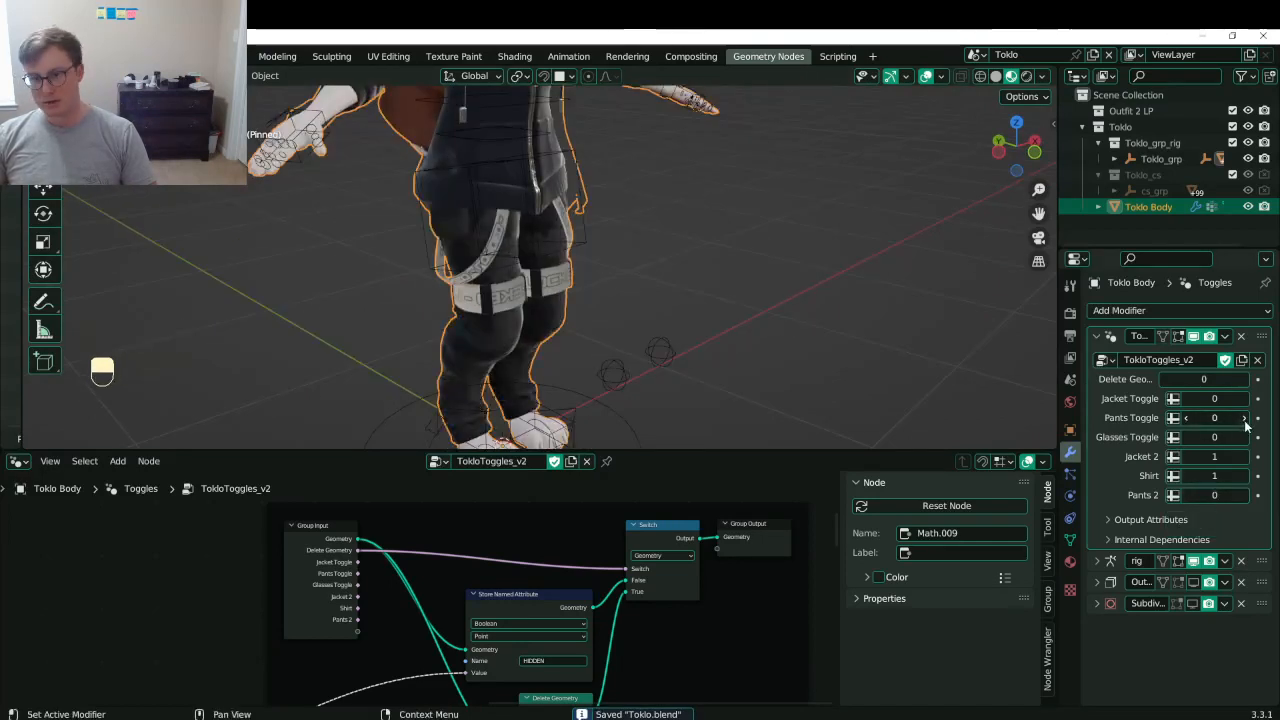
left_click(1245, 420)
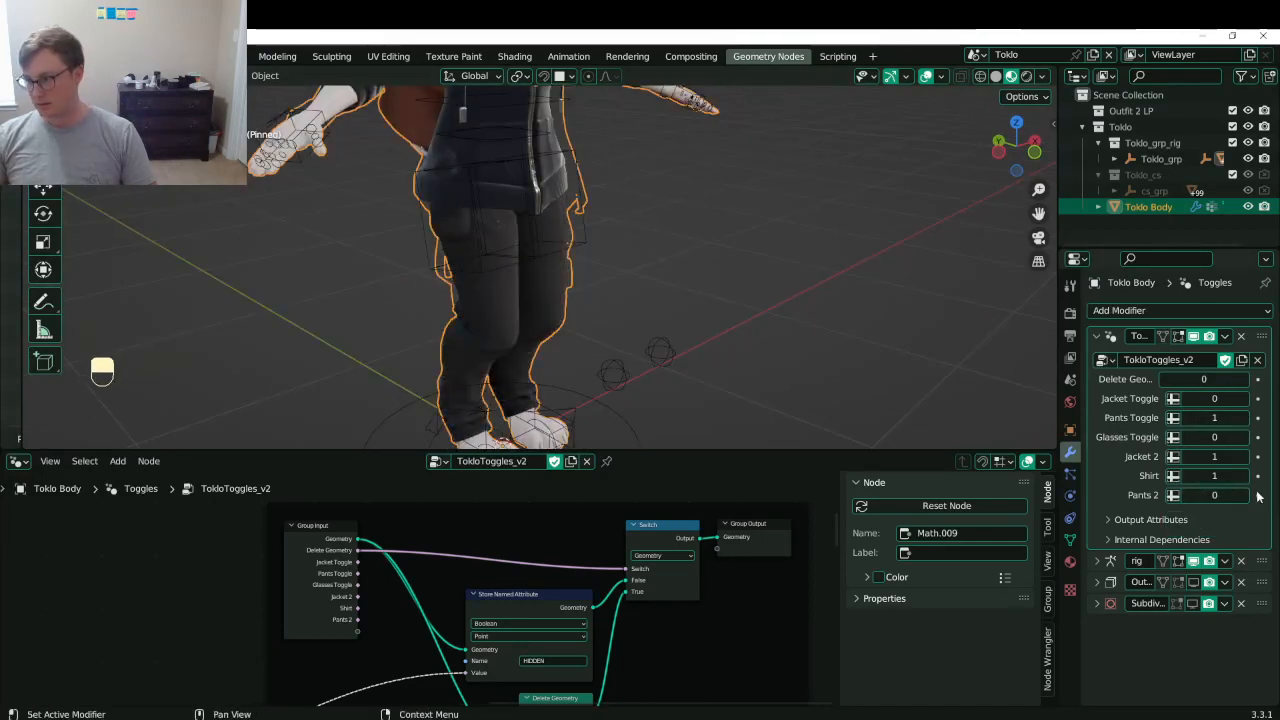
left_click(1245, 496)
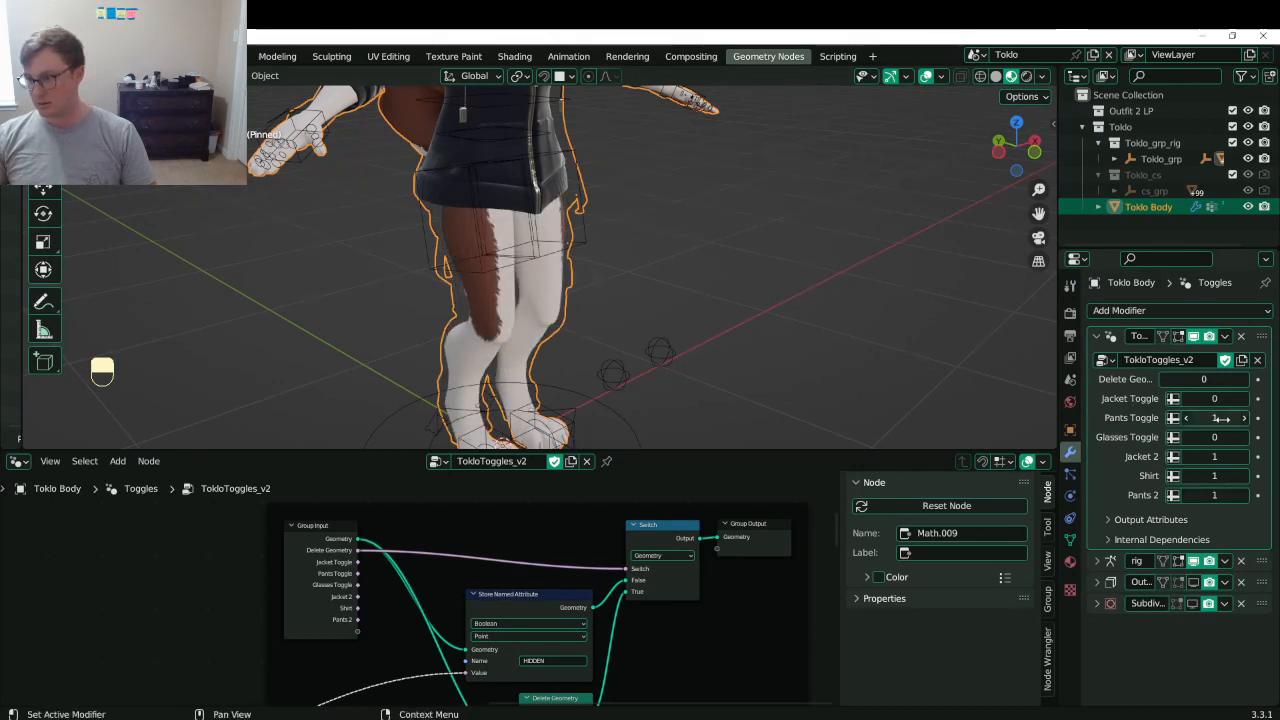
left_click(1186, 419)
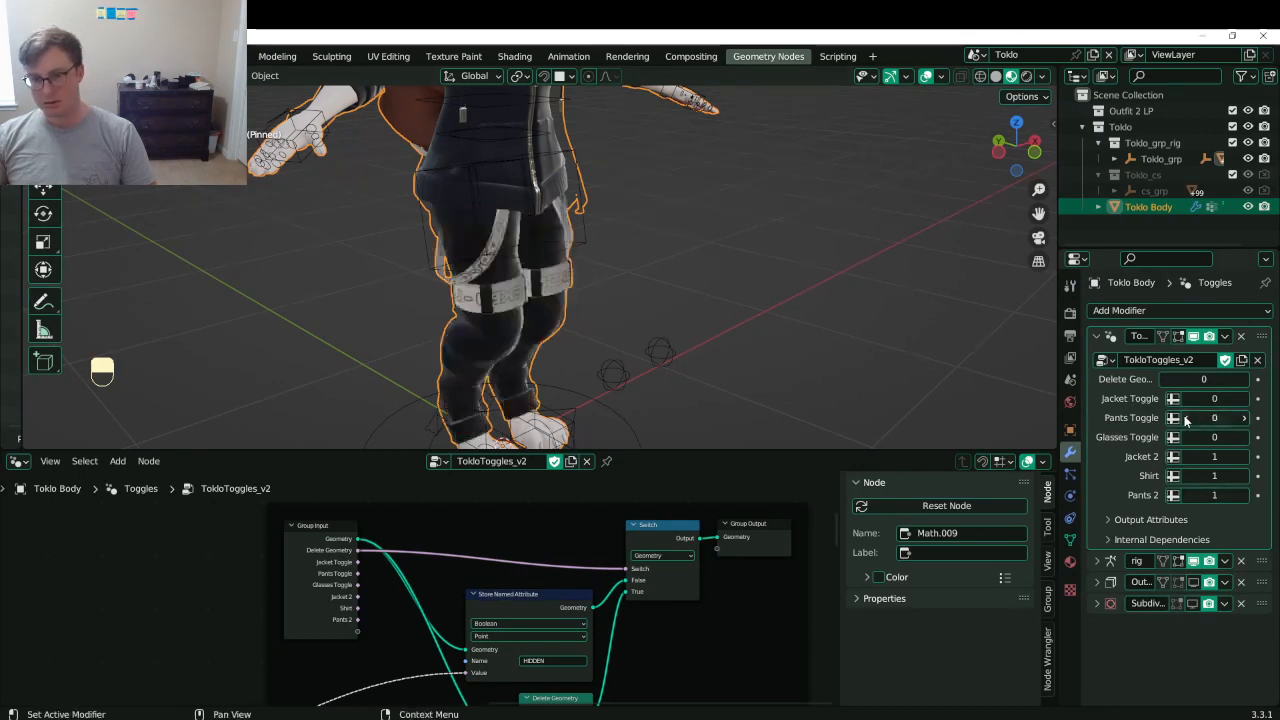
left_click(1243, 420)
left_click(1187, 496)
- Inspect the zipped jacket's hem against the pants, and save the file
middle_click_drag(648, 258, 556, 236)
middle_click_drag(556, 236, 571, 266, "shift")
scroll(546, 309, "up", 4)
scroll(664, 332, "down", 2)
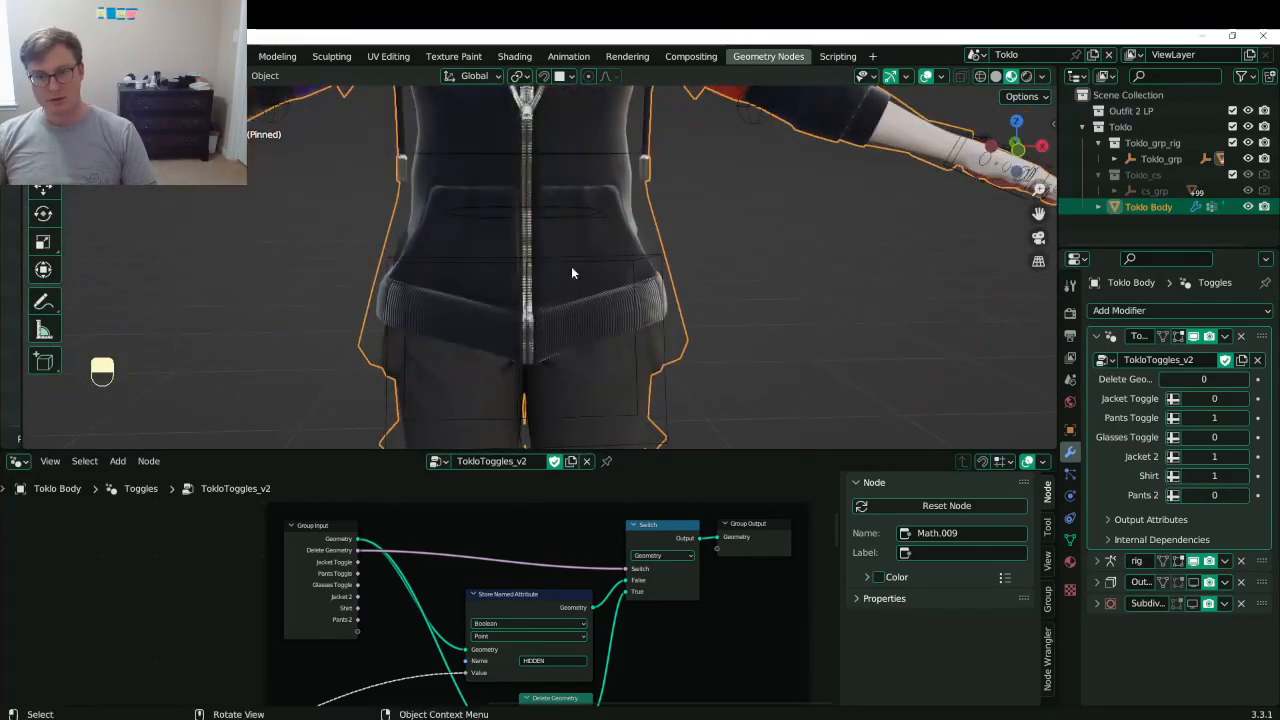
key("ctrl+s")
scroll(571, 266, "down", 4)
middle_click_drag(706, 243, 629, 273)
key("ctrl+s")
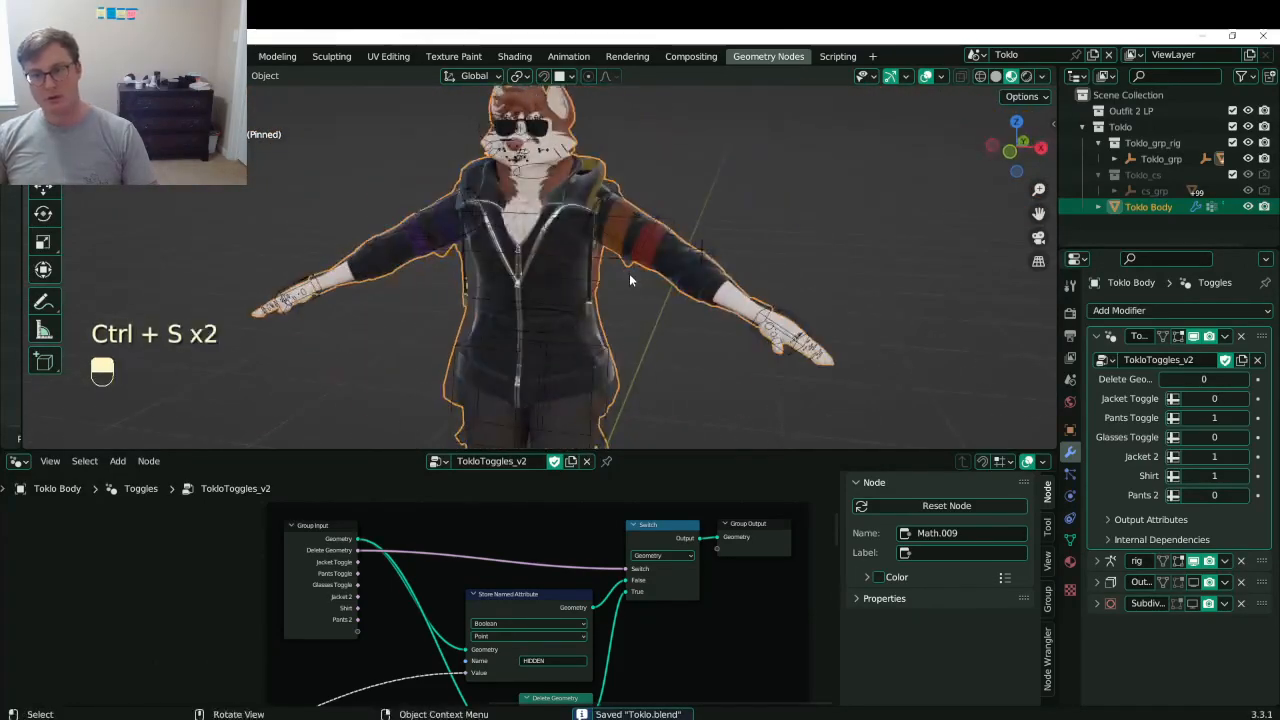
- Set Shirt and Jacket 2 to 0, and Jacket Toggle and Glasses Toggle to 1
scroll(628, 282, "down", 5)
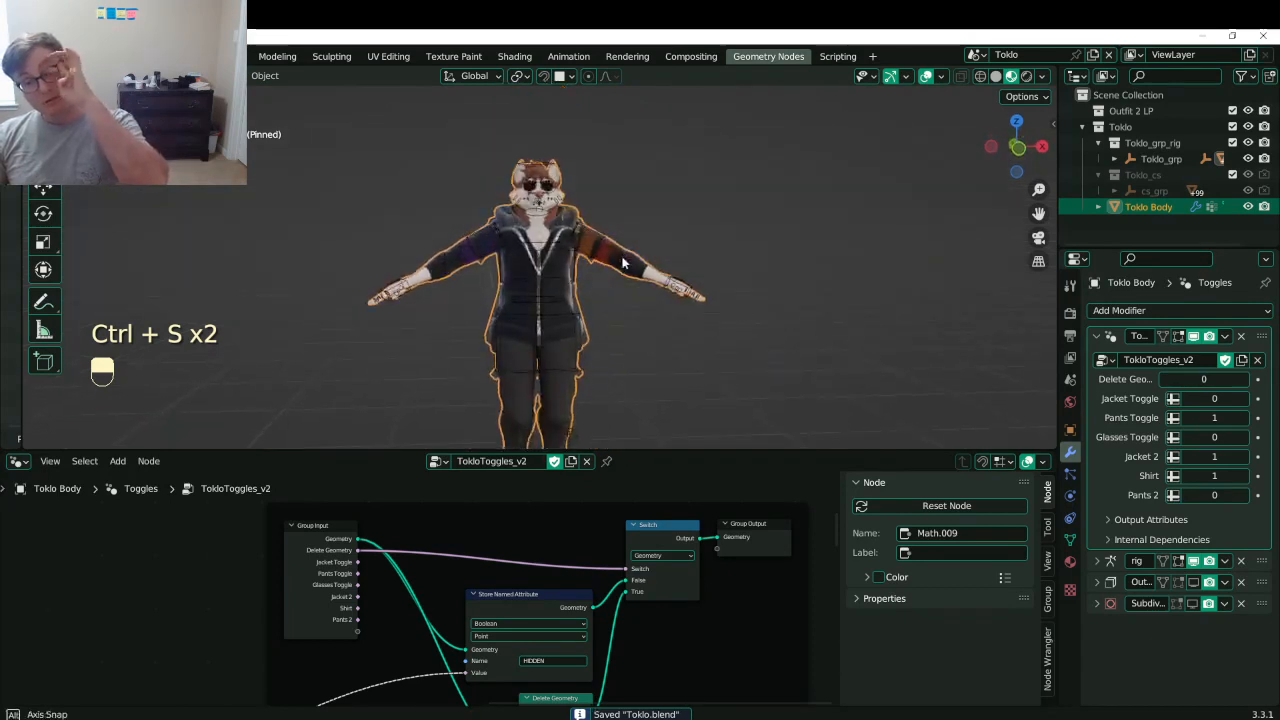
left_click(1186, 475)
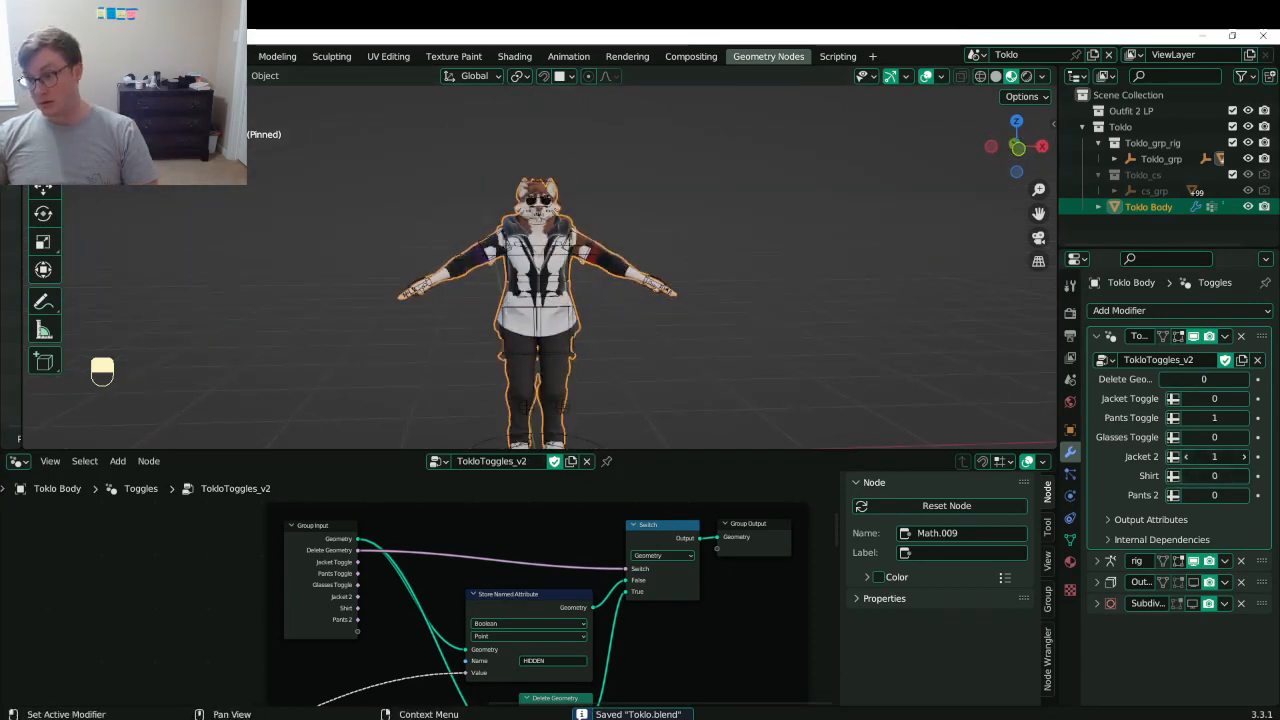
left_click(1243, 398)
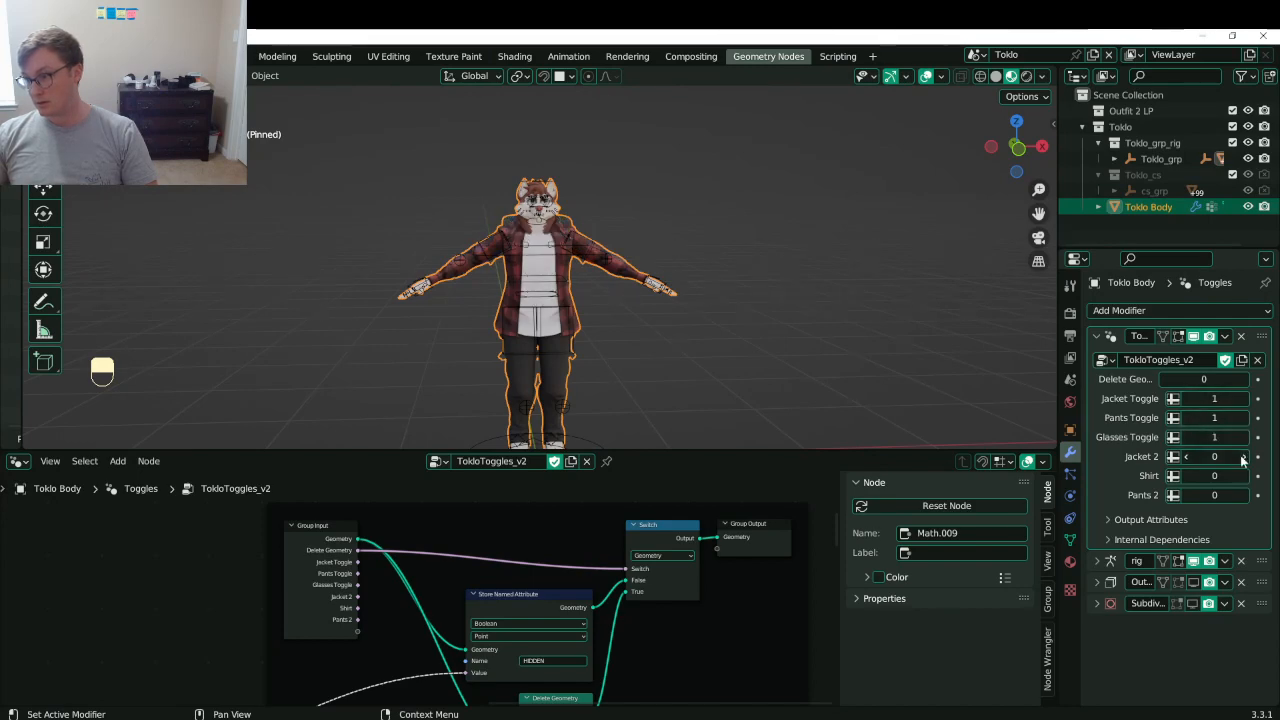
- Set Jacket 2, Shirt and Pants 2 to 1 so that all clothing is hidden
left_click(1243, 456)
left_click(1243, 475)
left_click(1243, 495)
- Inspect the unclothed body's torso, arms and legs for missing or leftover geometry, and save the file
scroll(650, 318, "up", 4)
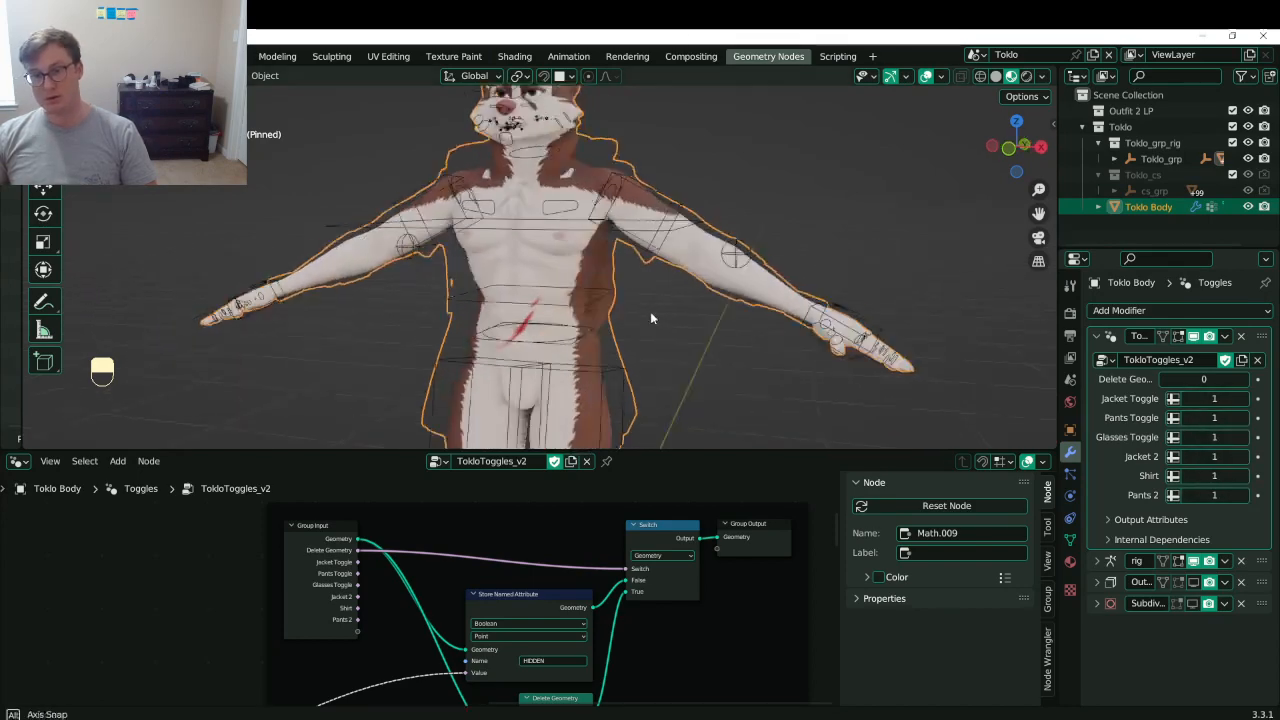
middle_click_drag(650, 318, 868, 360)
scroll(612, 296, "up", 3)
middle_click_drag(641, 256, 680, 263, "shift")
scroll(503, 257, "up", 4)
scroll(606, 337, "up", 4)
scroll(674, 191, "down", 6)
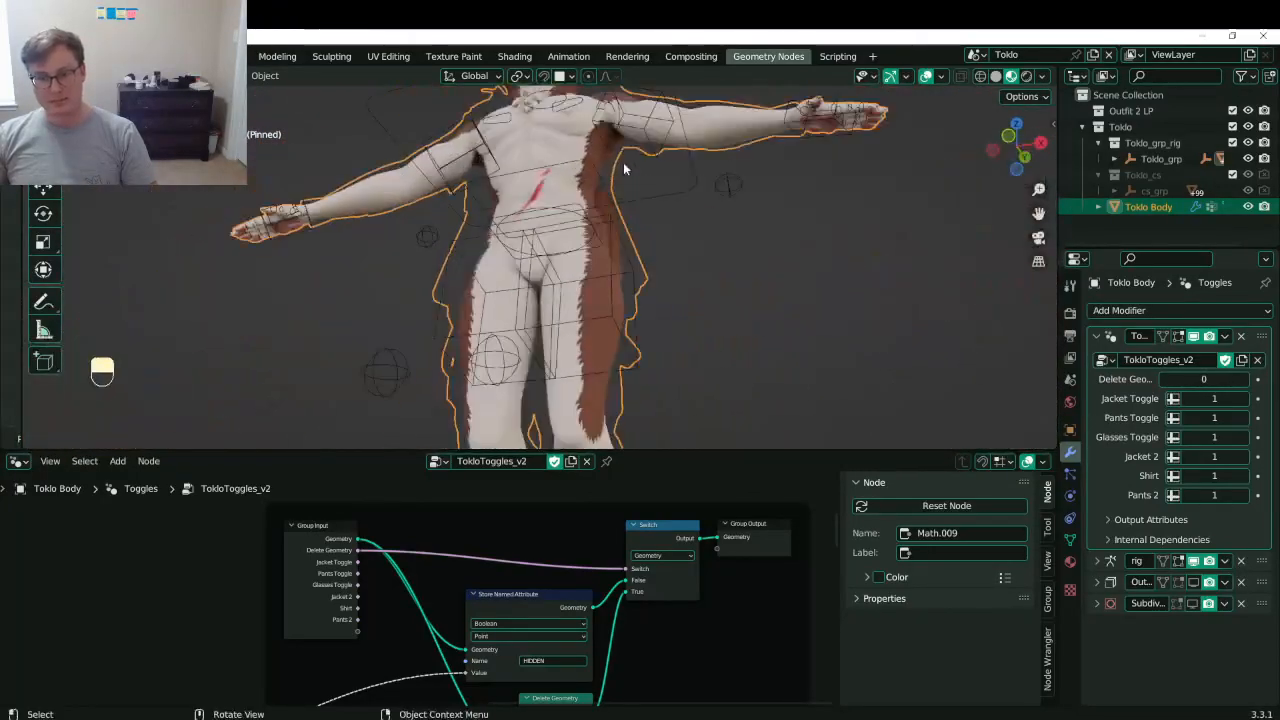
middle_click_drag(624, 169, 625, 220)
middle_click_drag(642, 315, 580, 217, "shift")
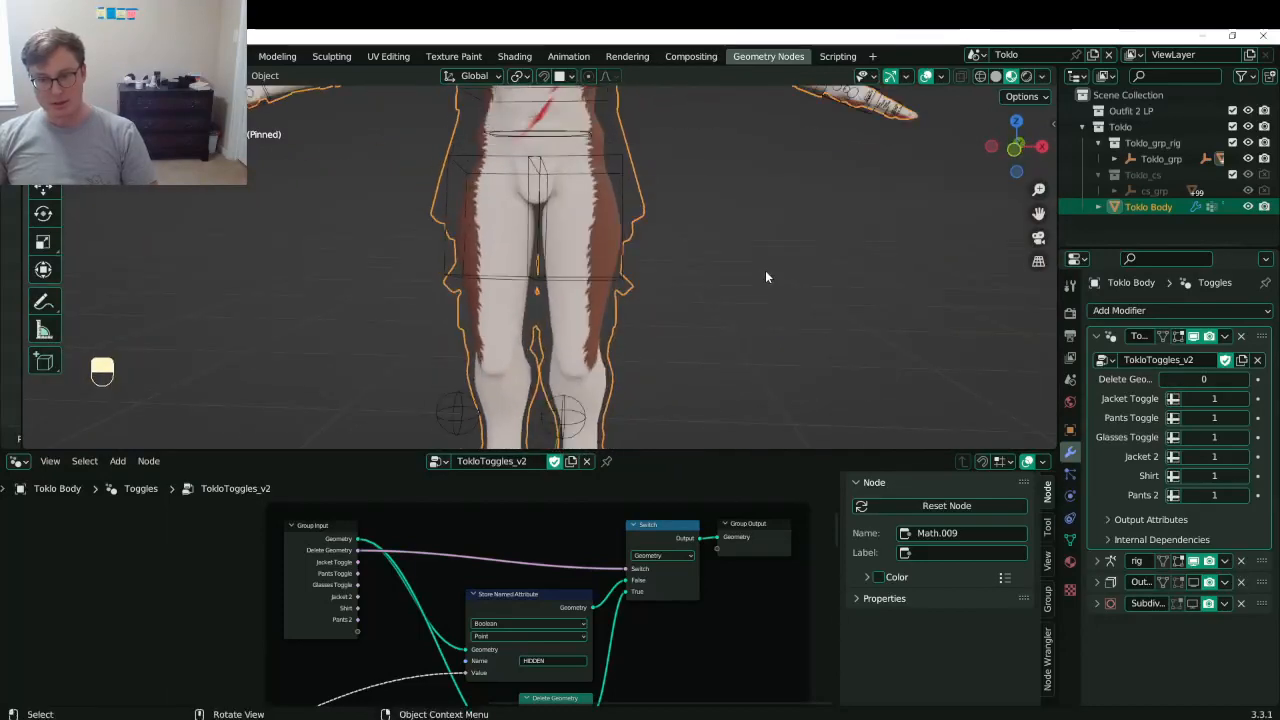
left_click(766, 277)
scroll(750, 270, "down", 3)
middle_click_drag(716, 258, 683, 354, "shift")
key("ctrl+s")
middle_click_drag(632, 235, 646, 257, "shift")
scroll(624, 243, "up", 3)
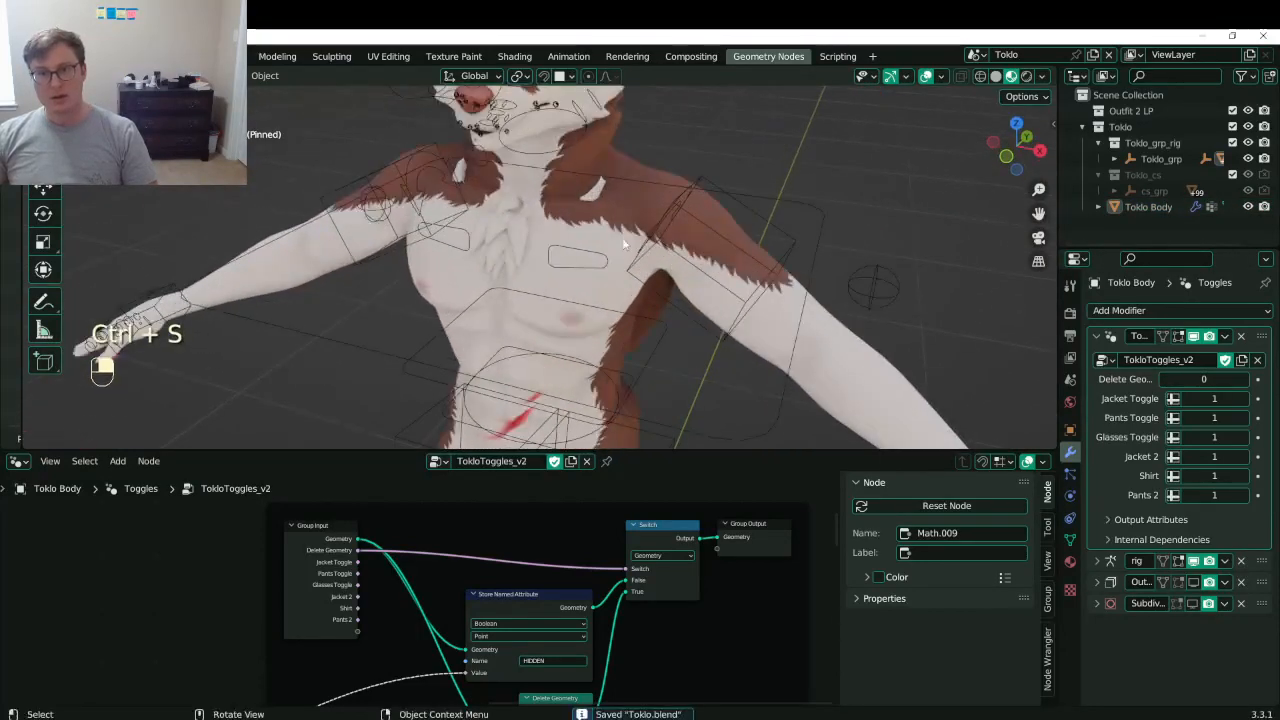
scroll(620, 240, "down", 1)
- Select Toklo Body, enter Edit Mode, reveal all hidden geometry, and select only a face on the shirt's front
left_click(611, 222)
middle_click_drag(610, 216, 614, 247, "shift")
scroll(612, 265, "up", 5)
key("Tab")
scroll(667, 292, "down", 6)
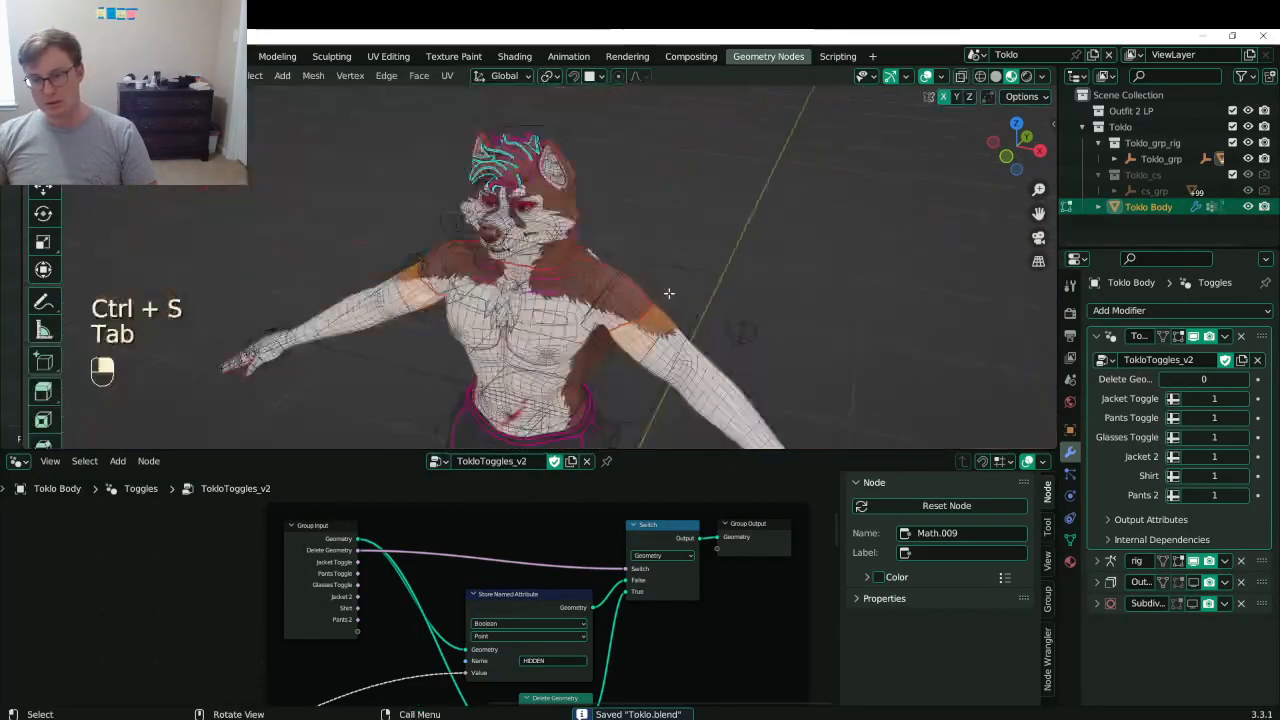
key("alt")
key("alt+h")
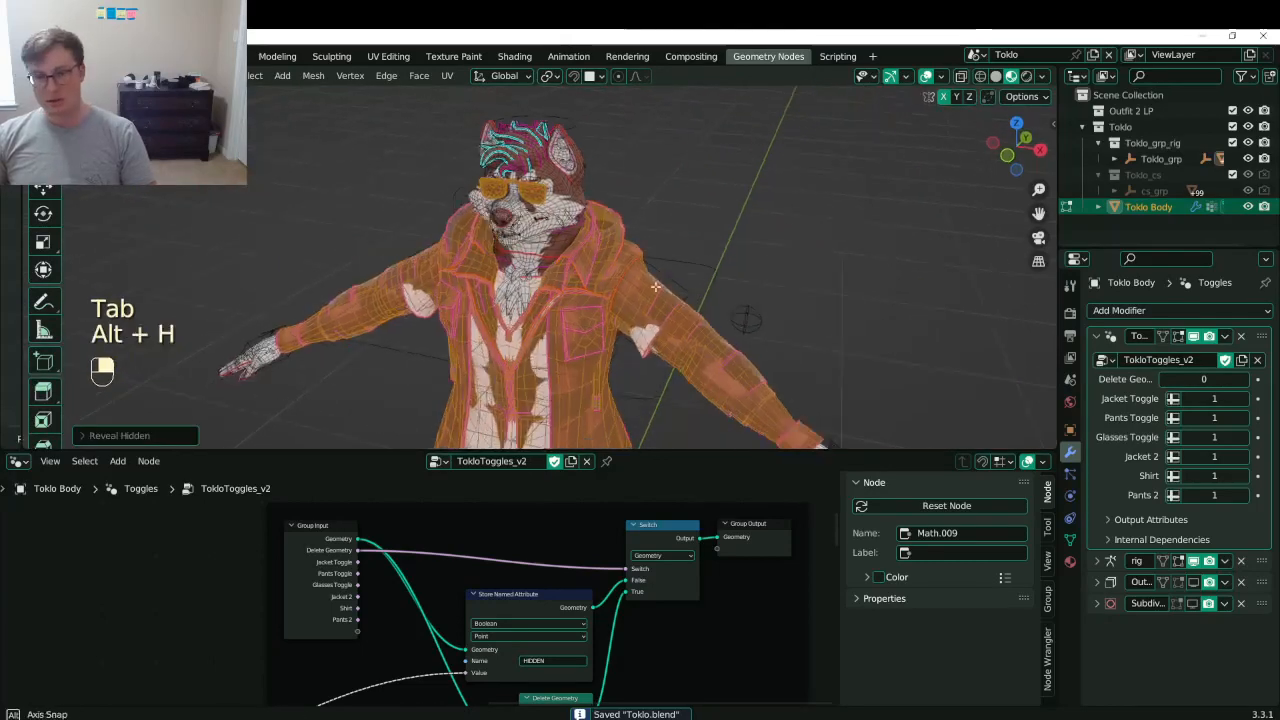
scroll(560, 296, "up", 5)
left_click(551, 296)
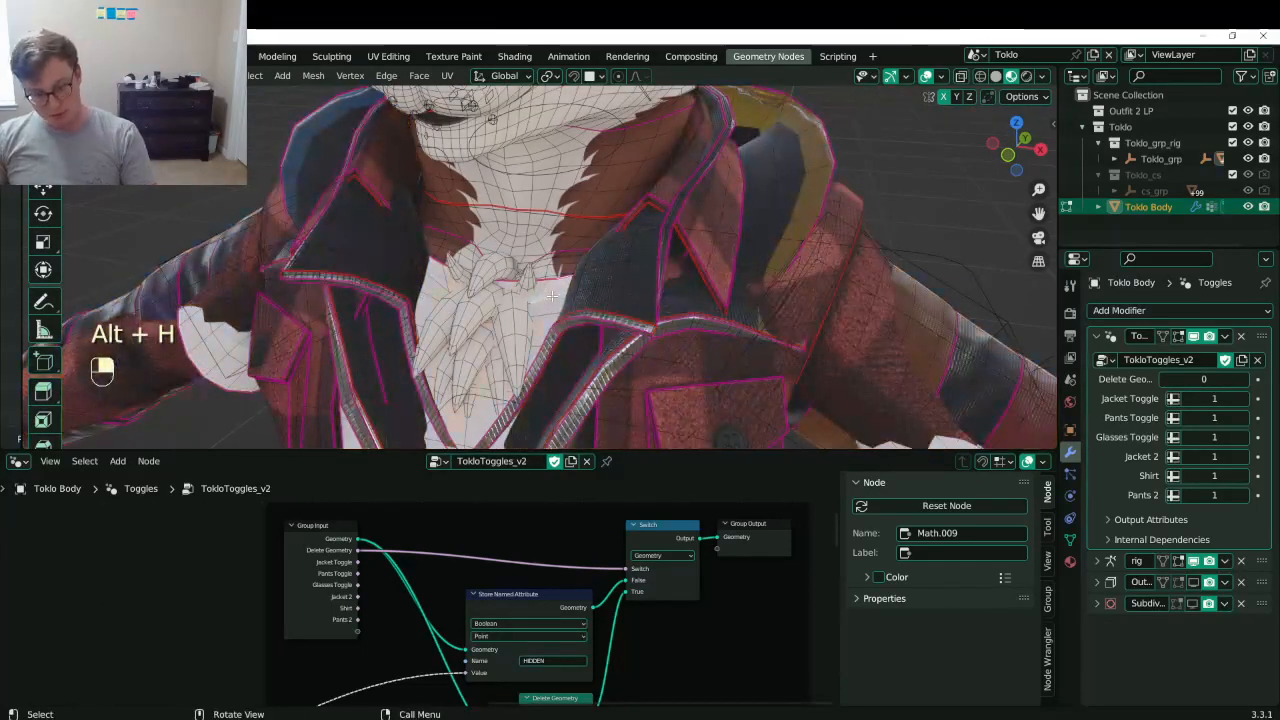
- Isolate the shirt by hiding all of Toklo Body's geometry that is not linked to the selected face
key("l")
key("ctrl+i")
key("h")
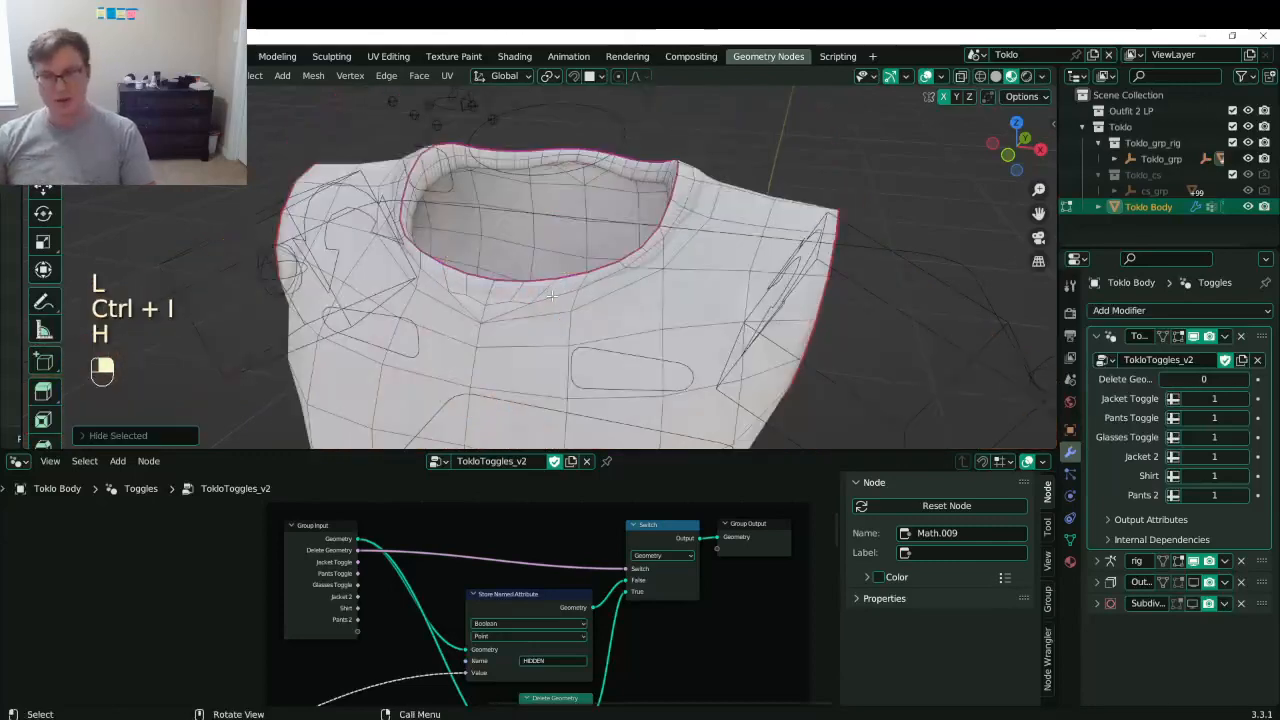
- Select the shirt vertices assigned to the Delete Shirt Front and Delete Shirt Back vertex groups, and show the mesh in wireframe
left_click(1071, 540)
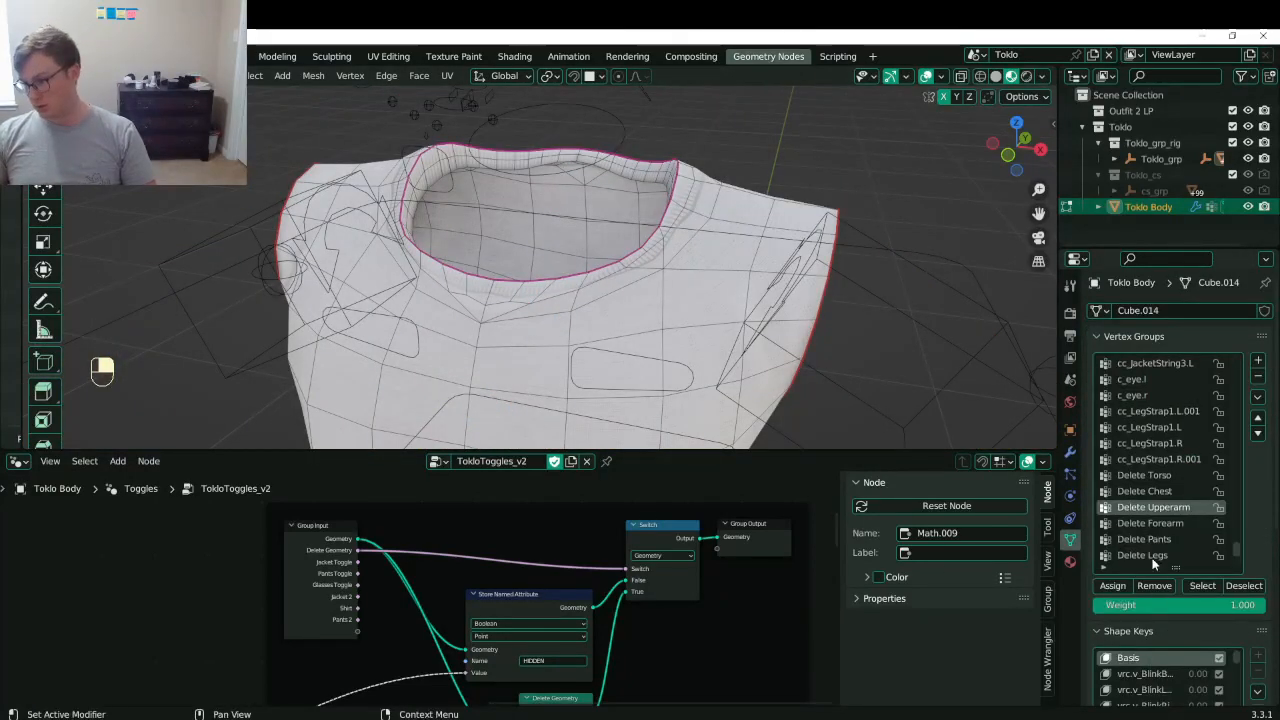
scroll(1170, 525, "down", 3)
left_click(1169, 525)
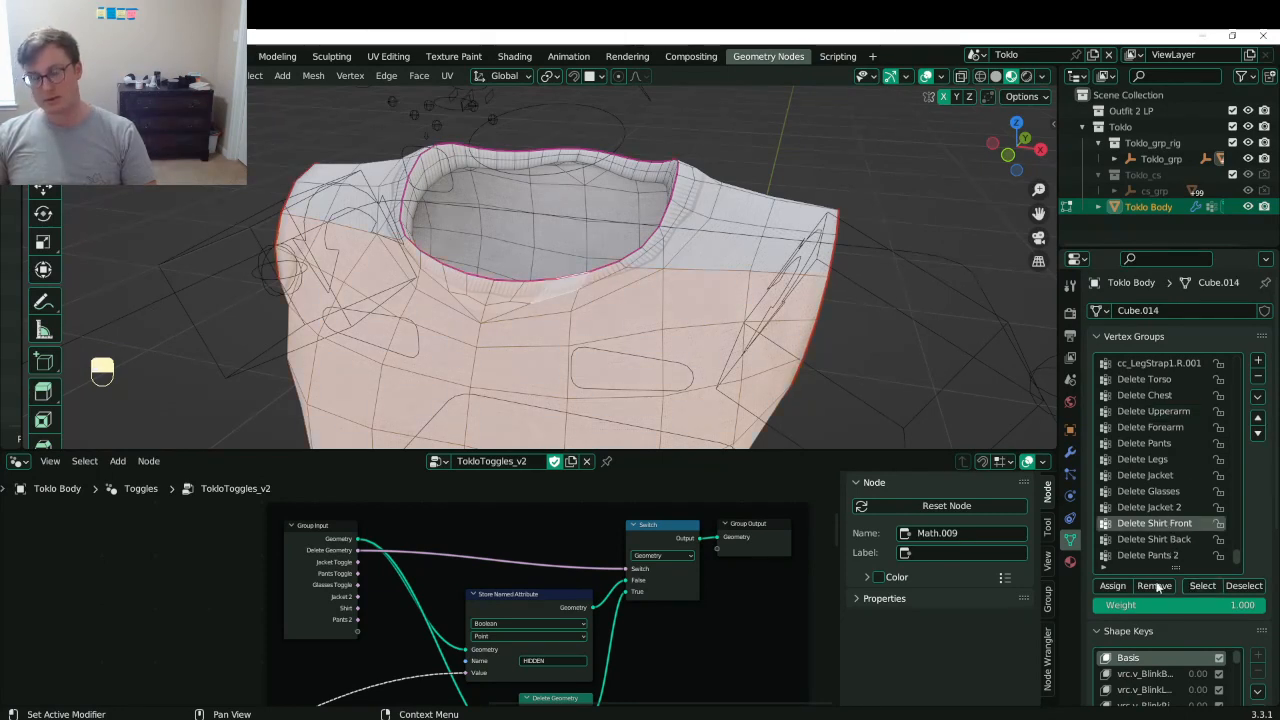
left_click(1174, 541)
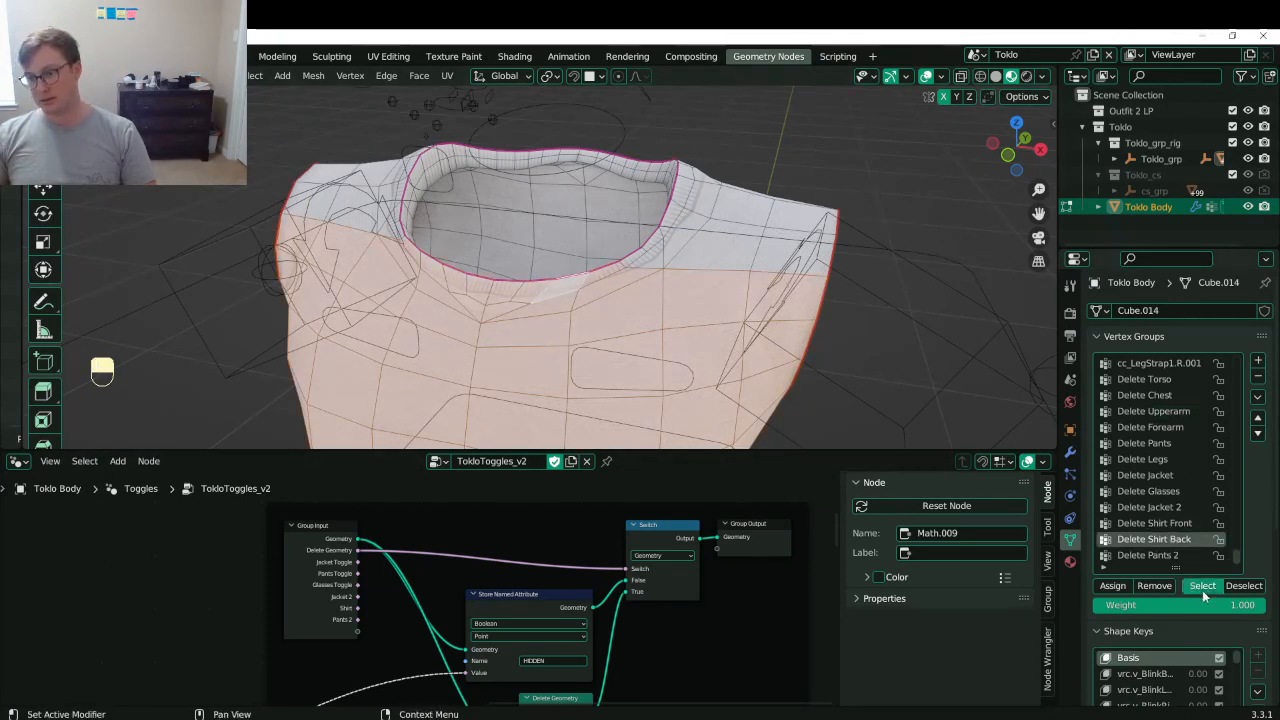
left_click(1202, 588)
middle_click_drag(690, 256, 652, 310)
key("z")
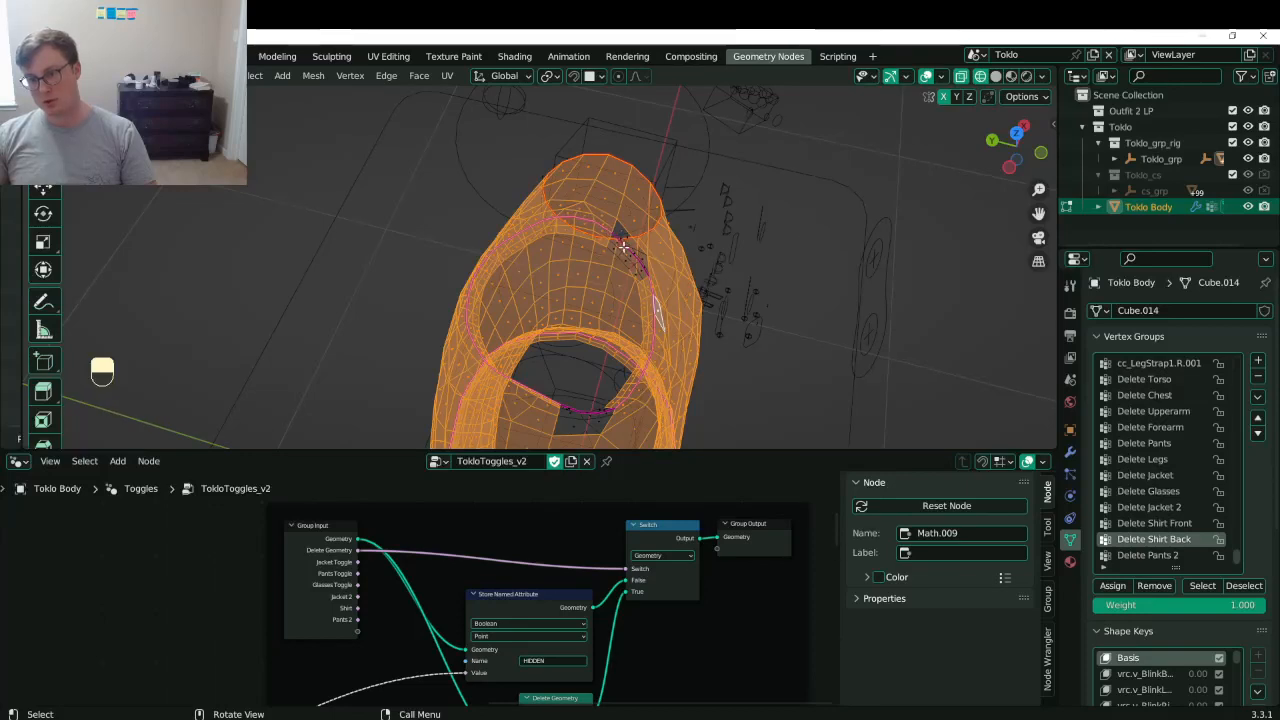
- Invert the combined Delete Shirt Front and Delete Shirt Back selection, and shrink it in vertex mode to the unassigned collar vertices
mouse_move(730, 268)
middle_mouse_down()
mouse_move(750, 276)
mouse_move(732, 272)
middle_mouse_up()
key("ctrl+z")
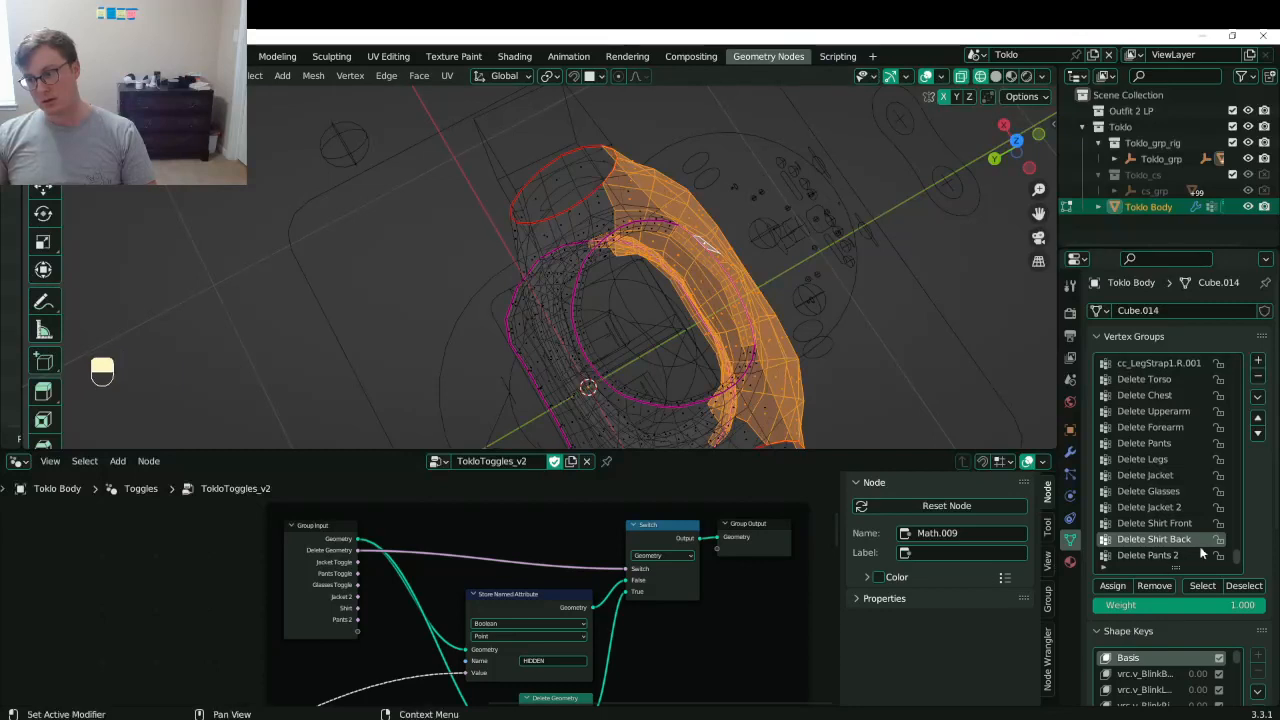
left_click(1203, 587)
key("ctrl+i")
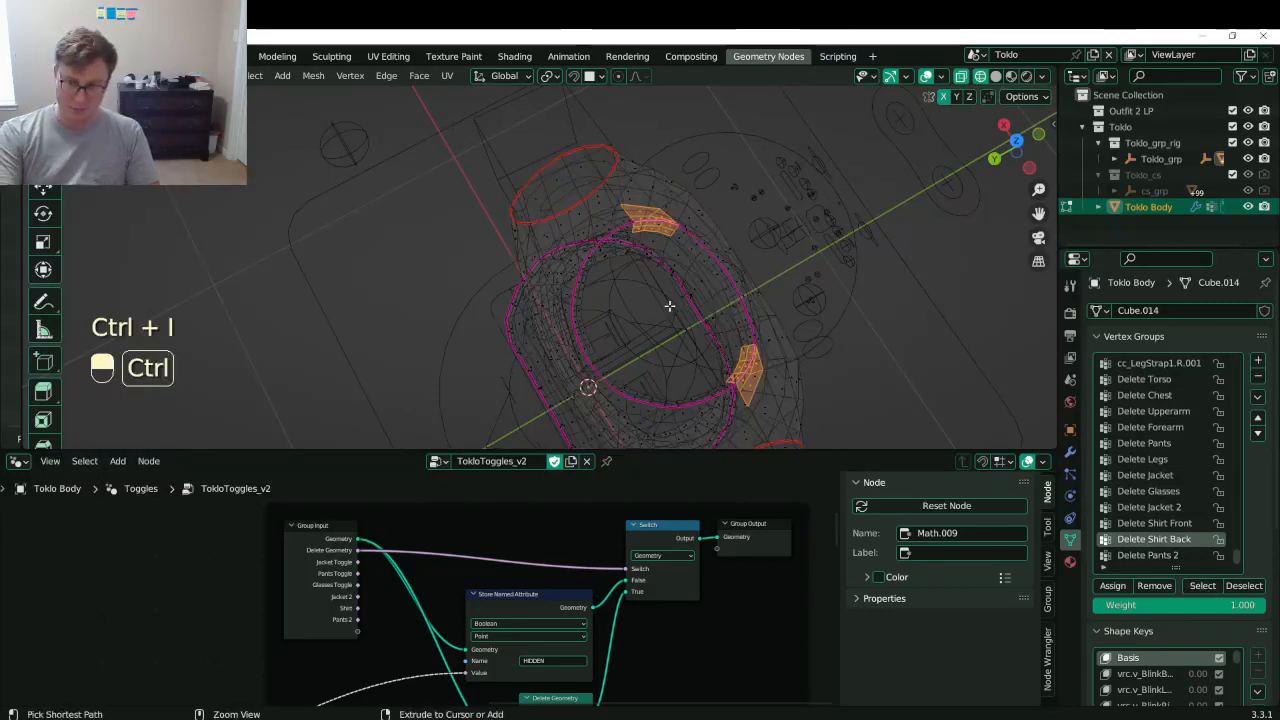
left_click(155, 76)
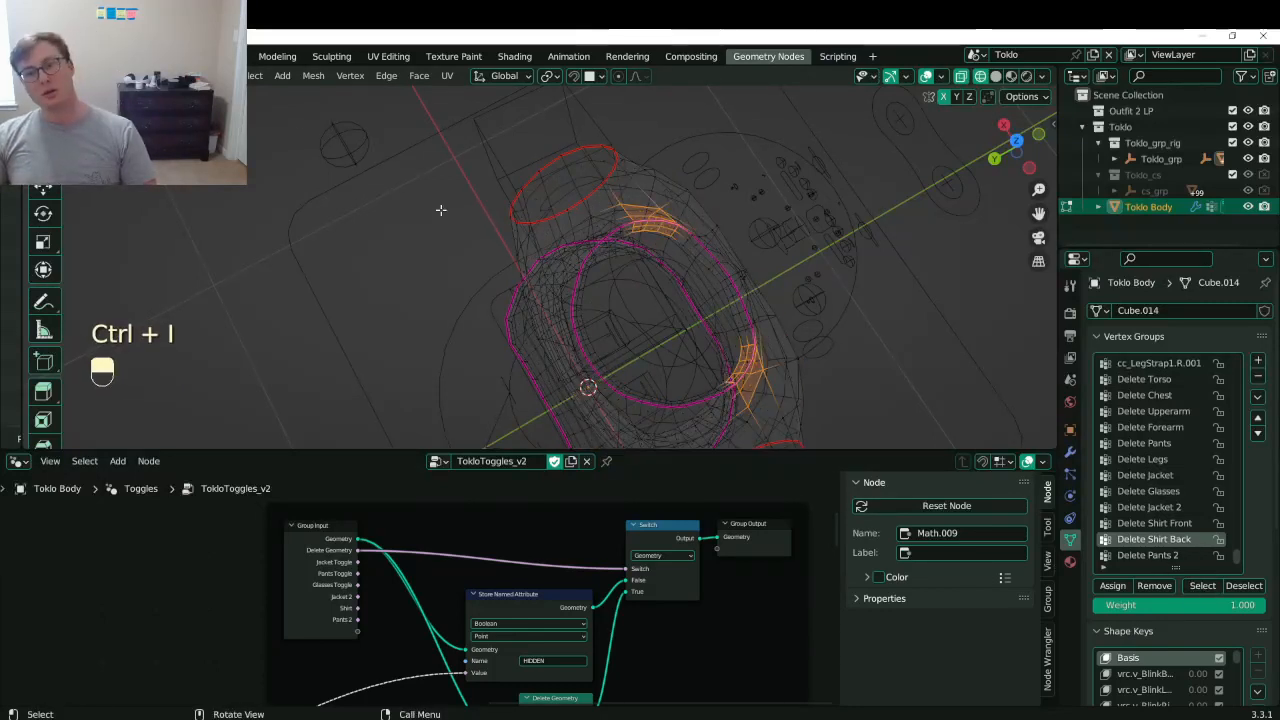
key("ctrl+KP_Subtract")
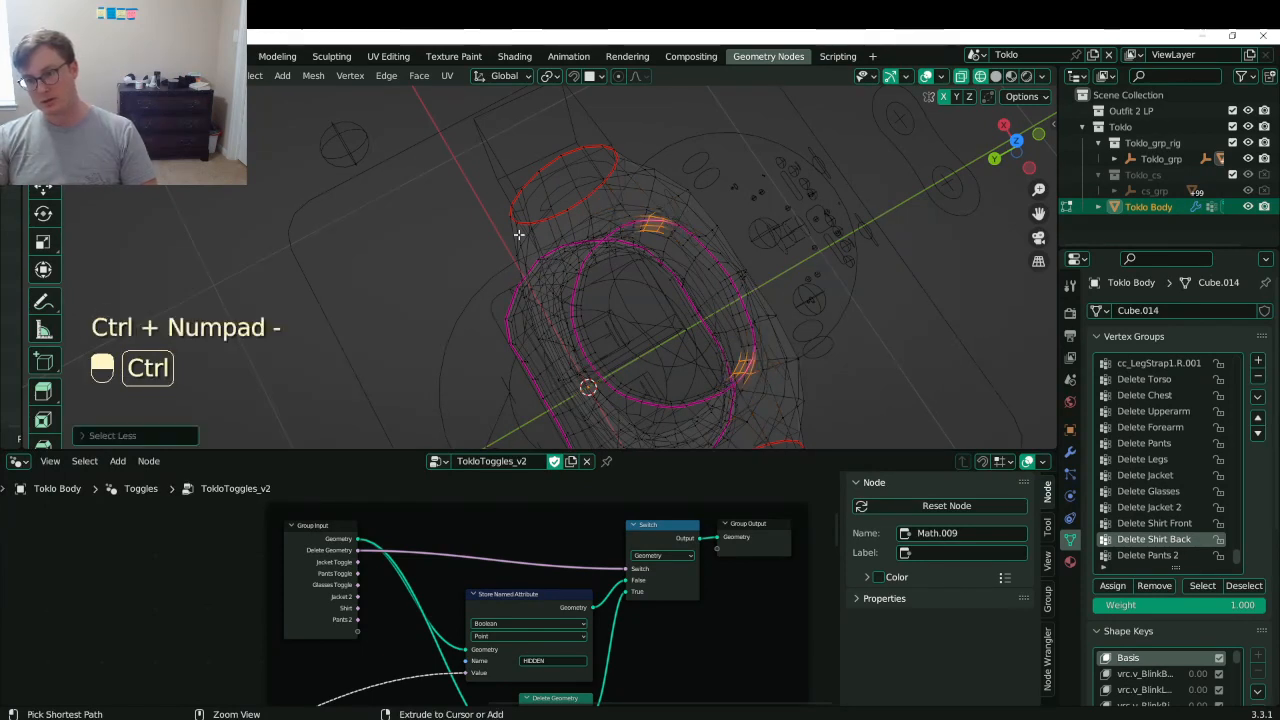
- Assign the selected collar vertices to Delete Shirt Front, return to Object Mode with textured shading, and save the file
left_click(1190, 524)
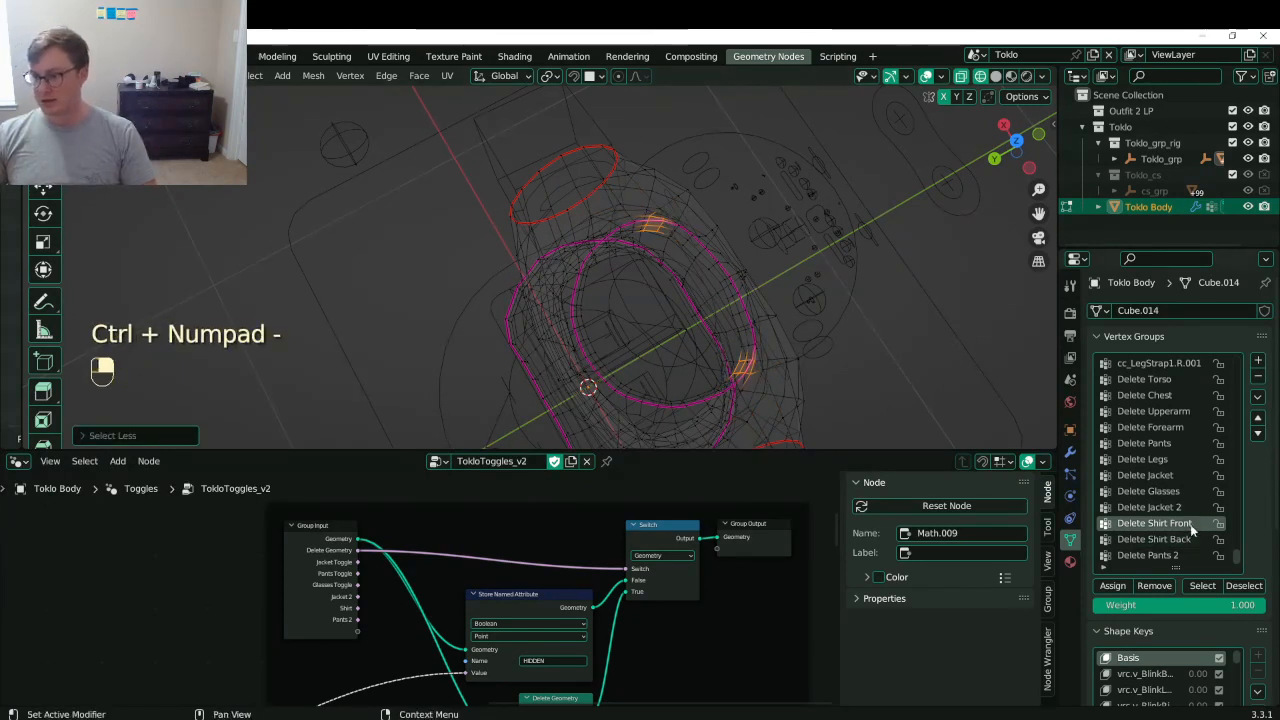
left_click(1121, 592)
middle_click_drag(823, 331, 589, 189)
key("Tab")
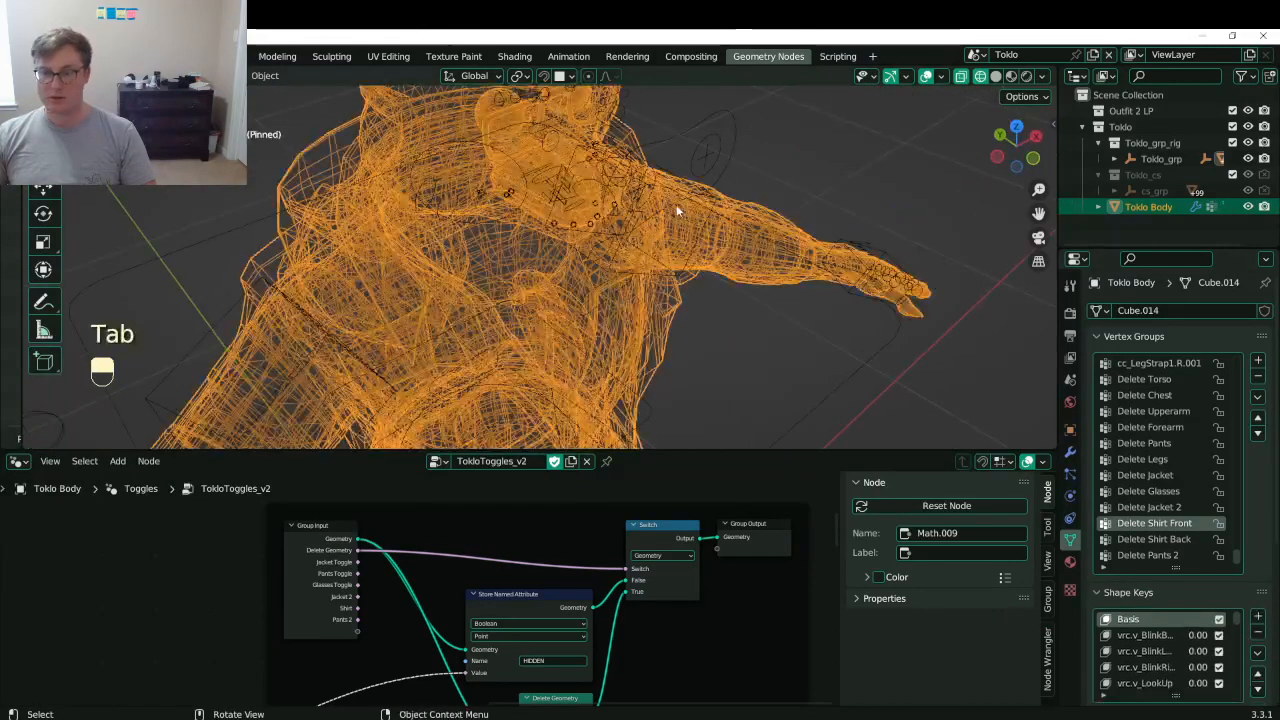
key("z")
middle_click_drag(743, 338, 662, 284)
key("ctrl+s")
- Deselect the body, inspect the unclothed character from the front for leftover shirt geometry, and save the file
scroll(764, 171, "down", 5)
left_click(638, 262)
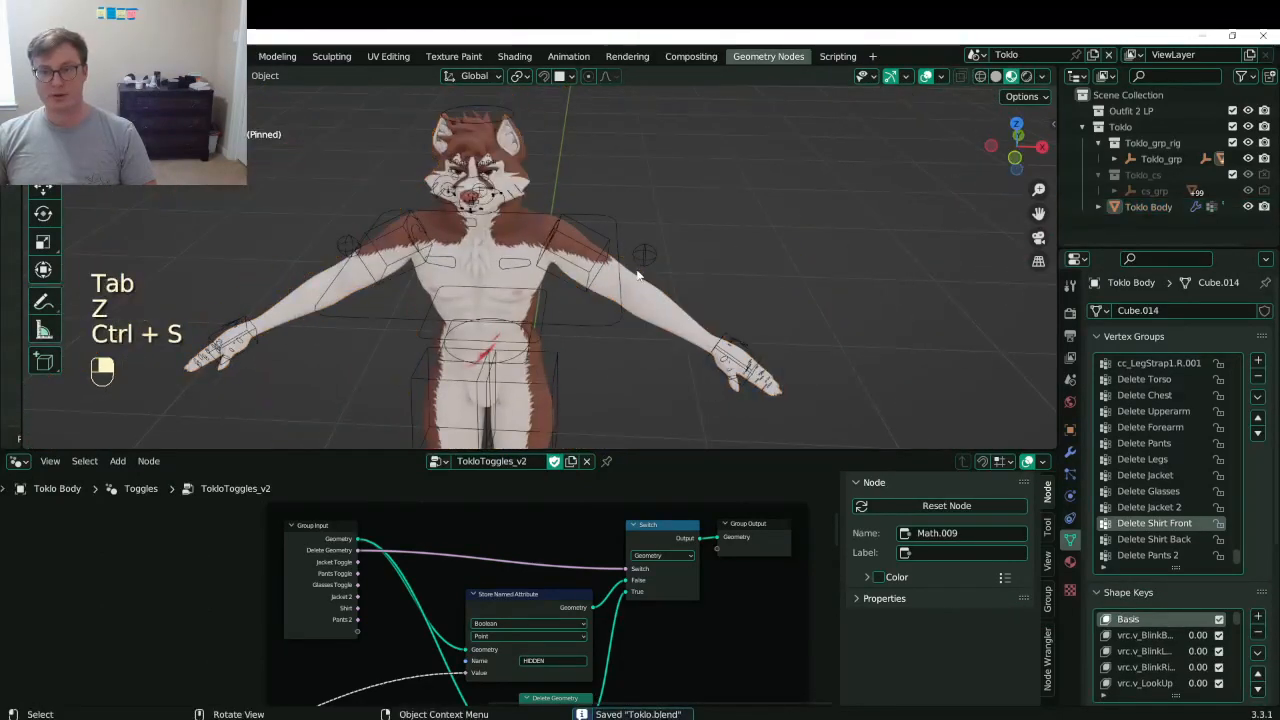
middle_click_drag(505, 262, 556, 250)
key("s")
middle_click_drag(556, 250, 594, 281, "shift")
scroll(556, 308, "up", 3)
key("ctrl+s")
scroll(575, 205, "down", 5)
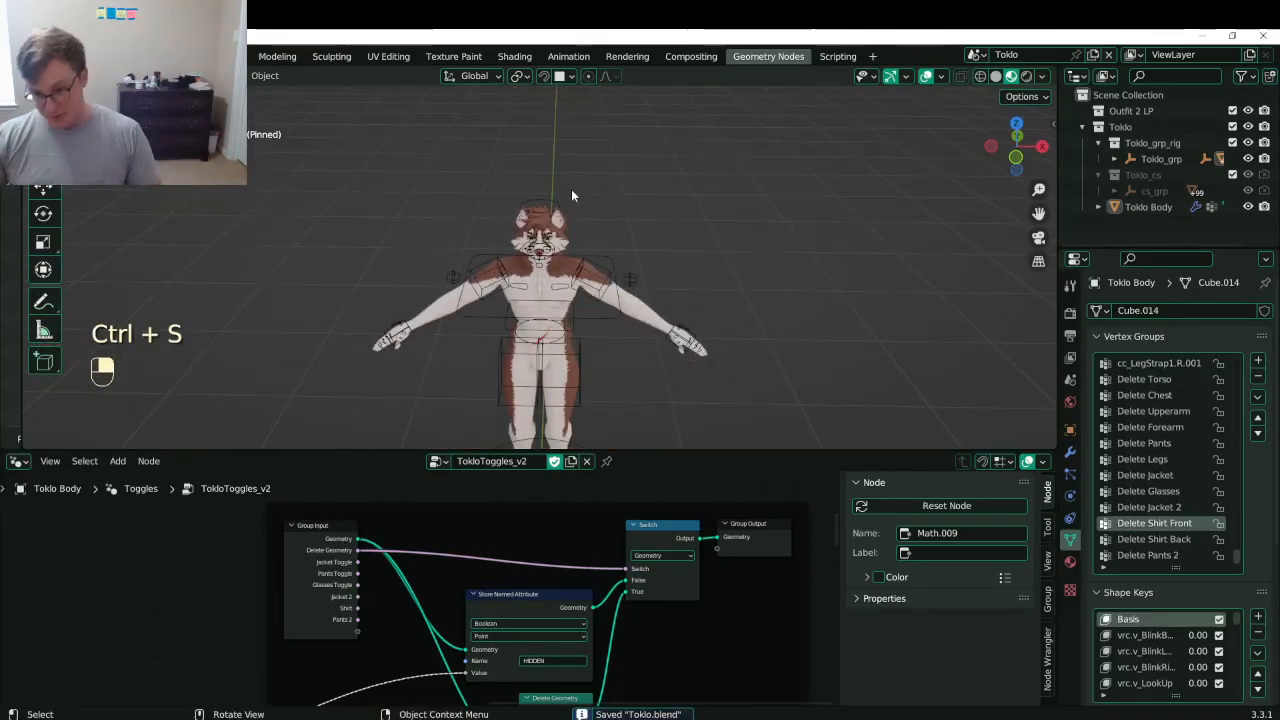
- Review the TokloToggles_v2 node tree in an enlarged node editor, save the file, and give most of the height to the 3D viewport
left_click_drag(771, 450, 720, 297)
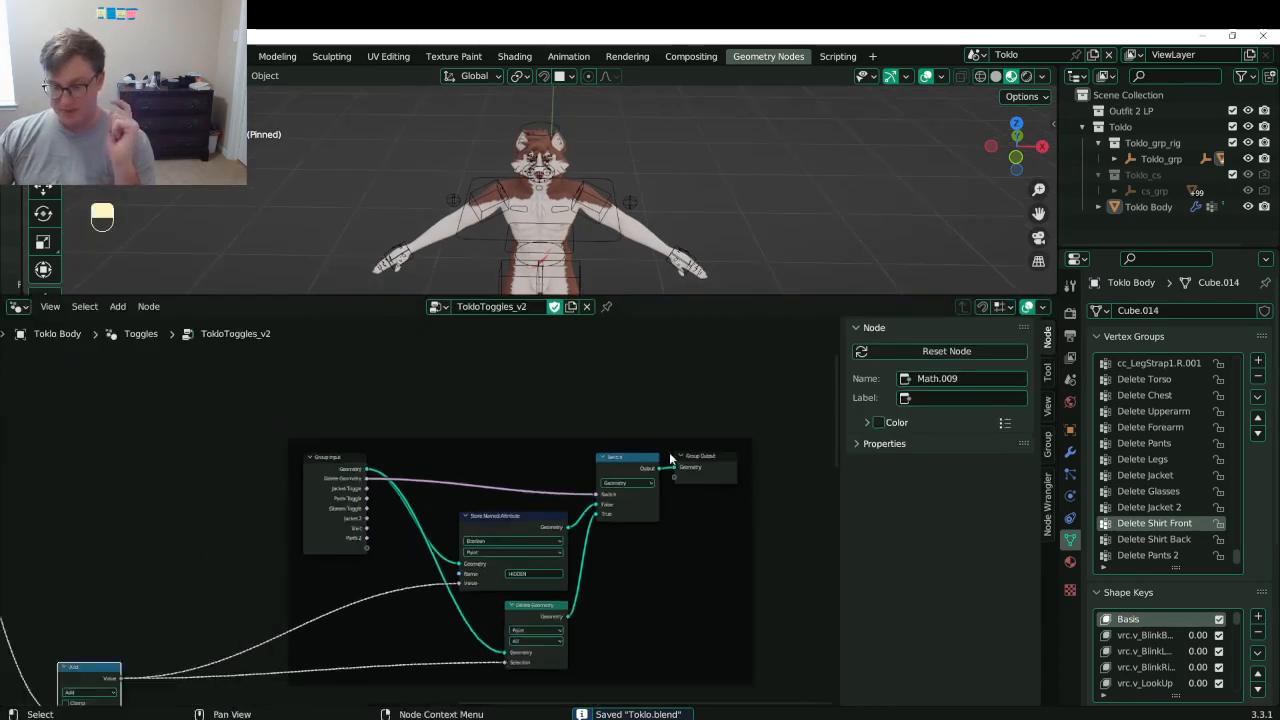
scroll(674, 452, "down", 6)
middle_click_drag(462, 524, 579, 543)
scroll(666, 497, "down", 1)
key("ctrl+s")
left_click_drag(763, 296, 689, 648)
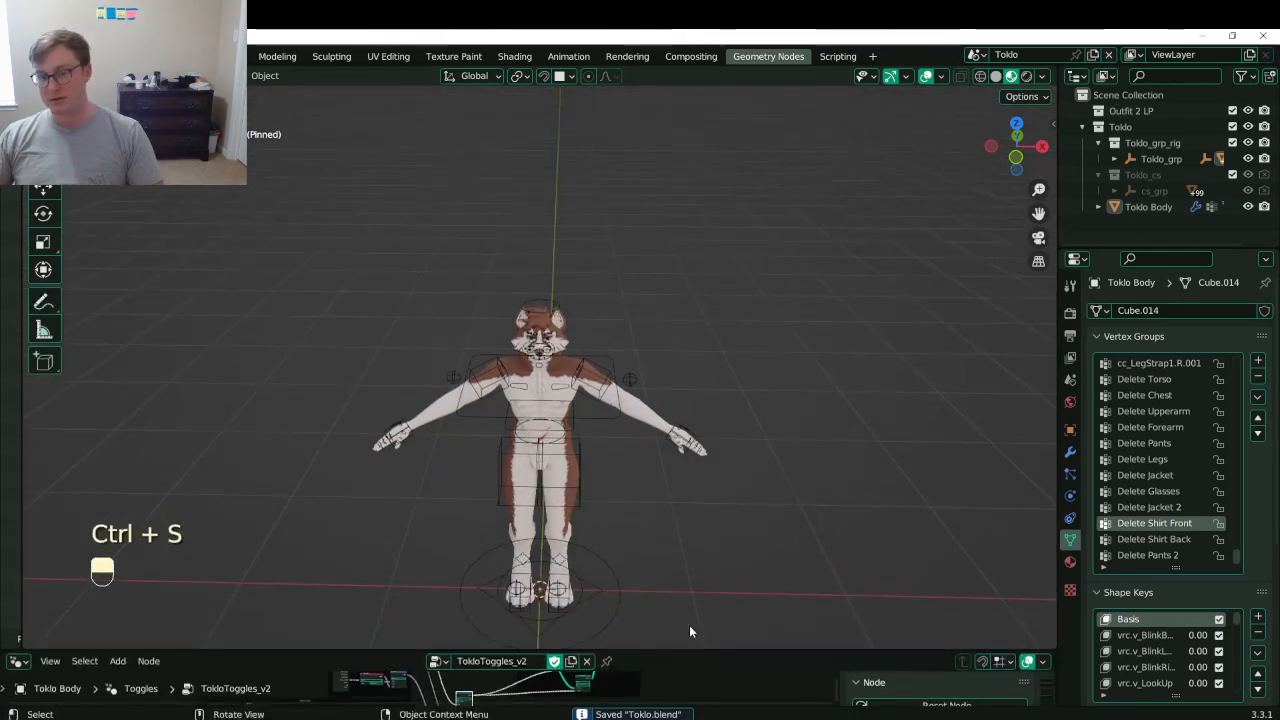
- Select Toklo Body, check its torso and arms up close, and display the clothing toggle values of its Toggles modifier
scroll(724, 396, "up", 4)
left_click(784, 451)
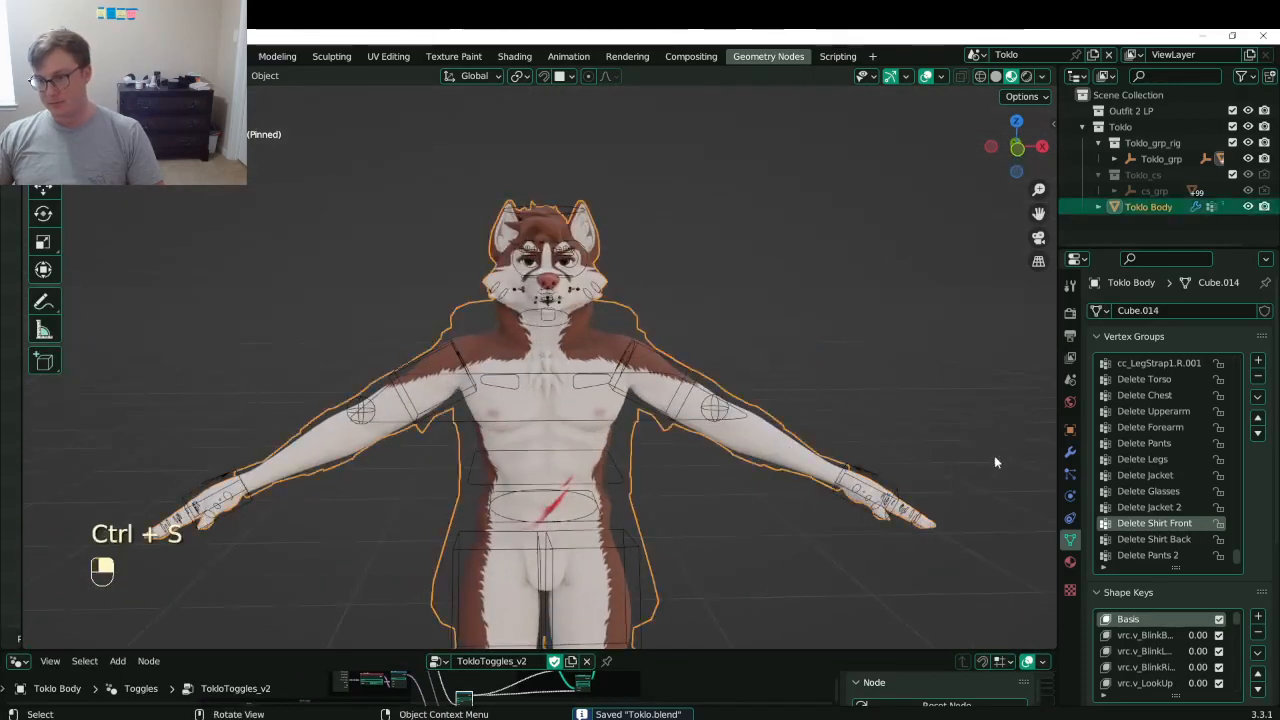
scroll(806, 471, "up", 4)
middle_click_drag(806, 471, 736, 440)
scroll(736, 440, "down", 3)
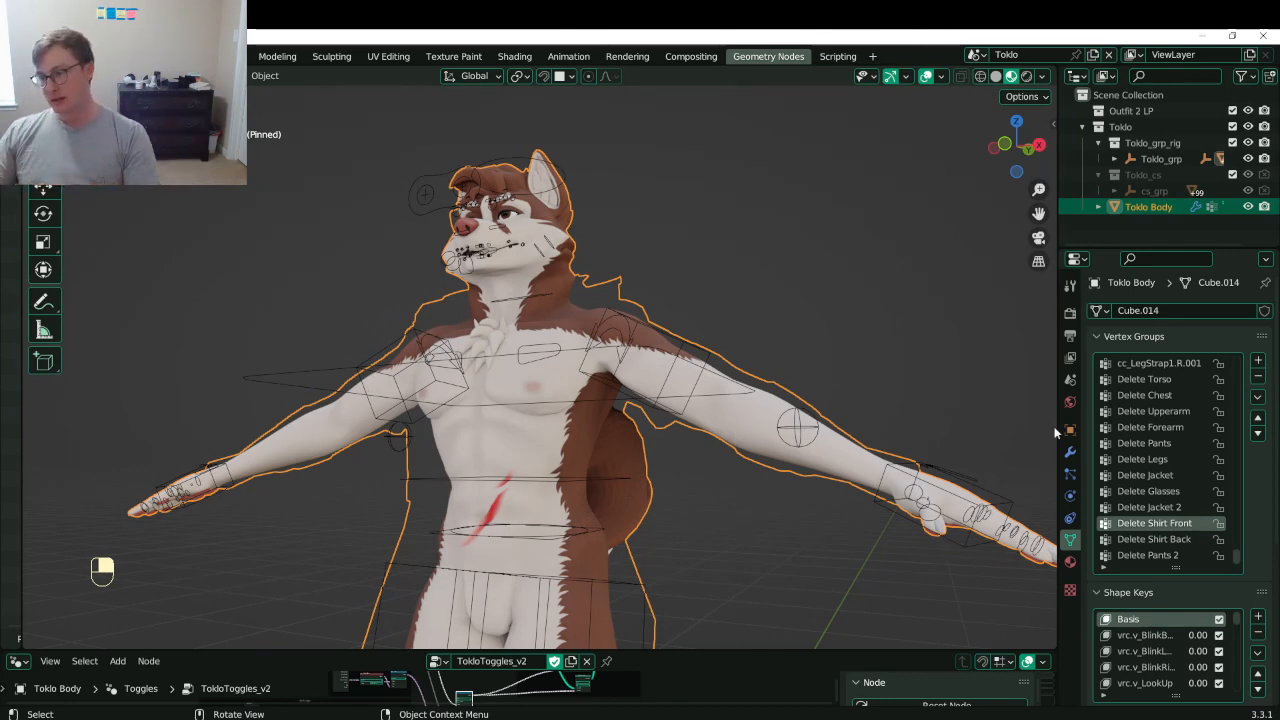
left_click(1070, 451)
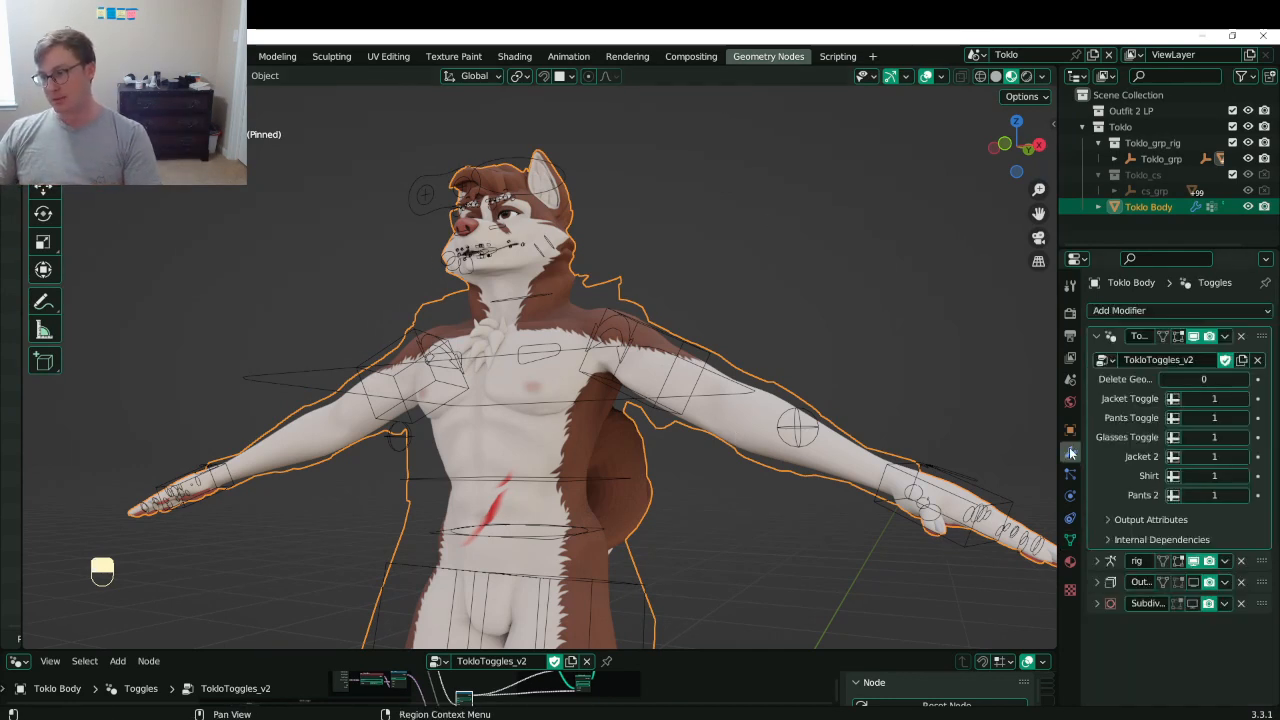
- Test the Delete Geometry value of the body's TokloToggles_v2 modifier by setting it to 1 and back to 0
left_click(1097, 337)
left_click(1097, 337)
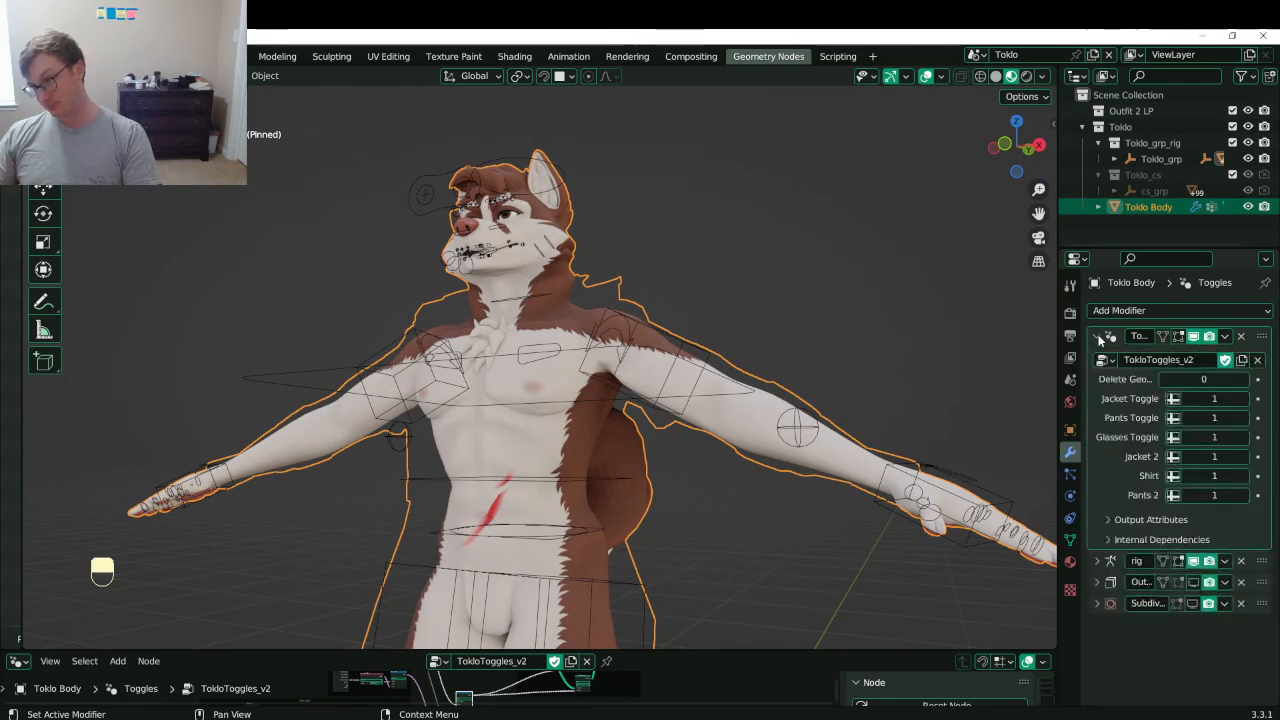
left_click(1244, 380)
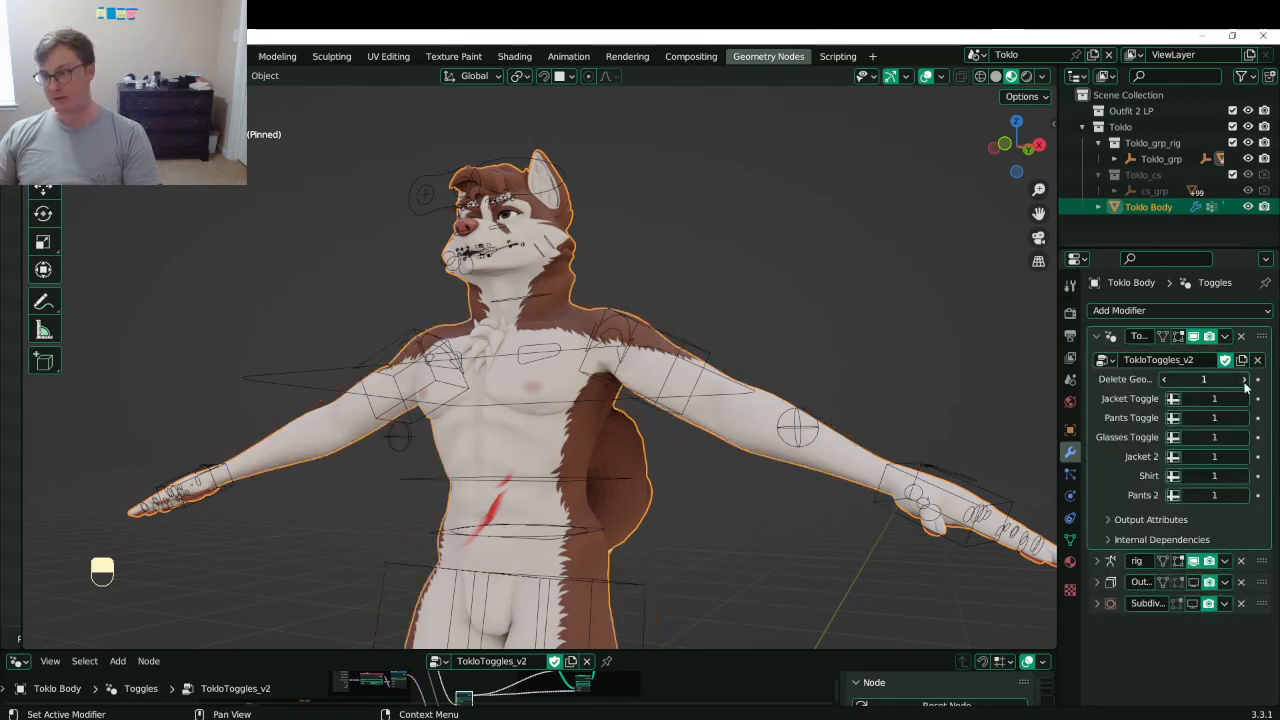
left_click(1164, 380)
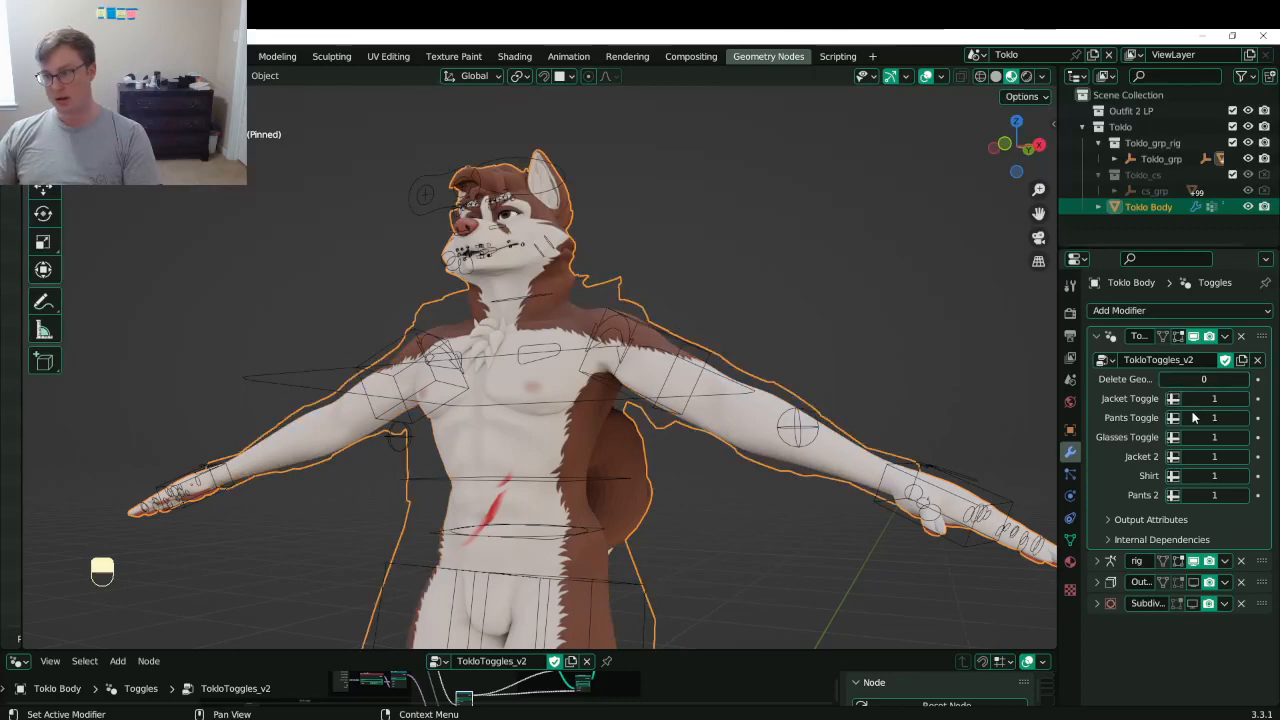
- Test the rig in Pose Mode by moving and rotating the hand control in front of the torso
key("ctrl+Tab")
left_click(993, 463)
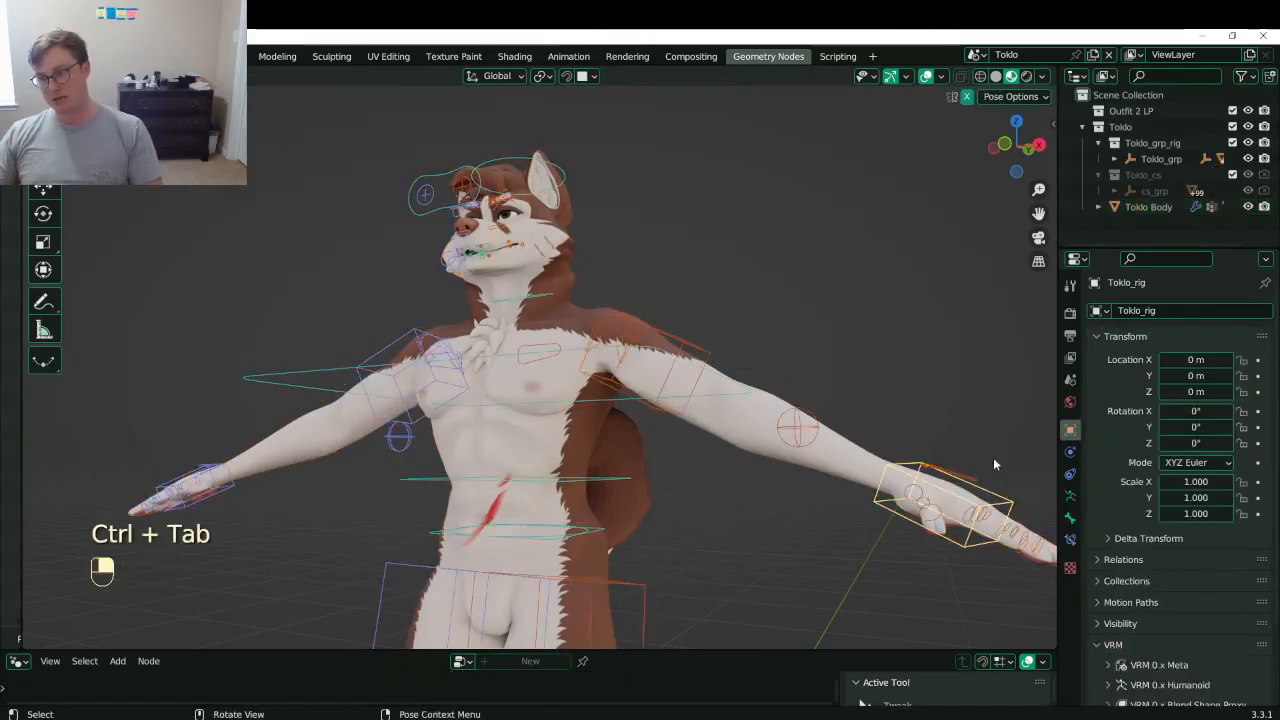
key("g")
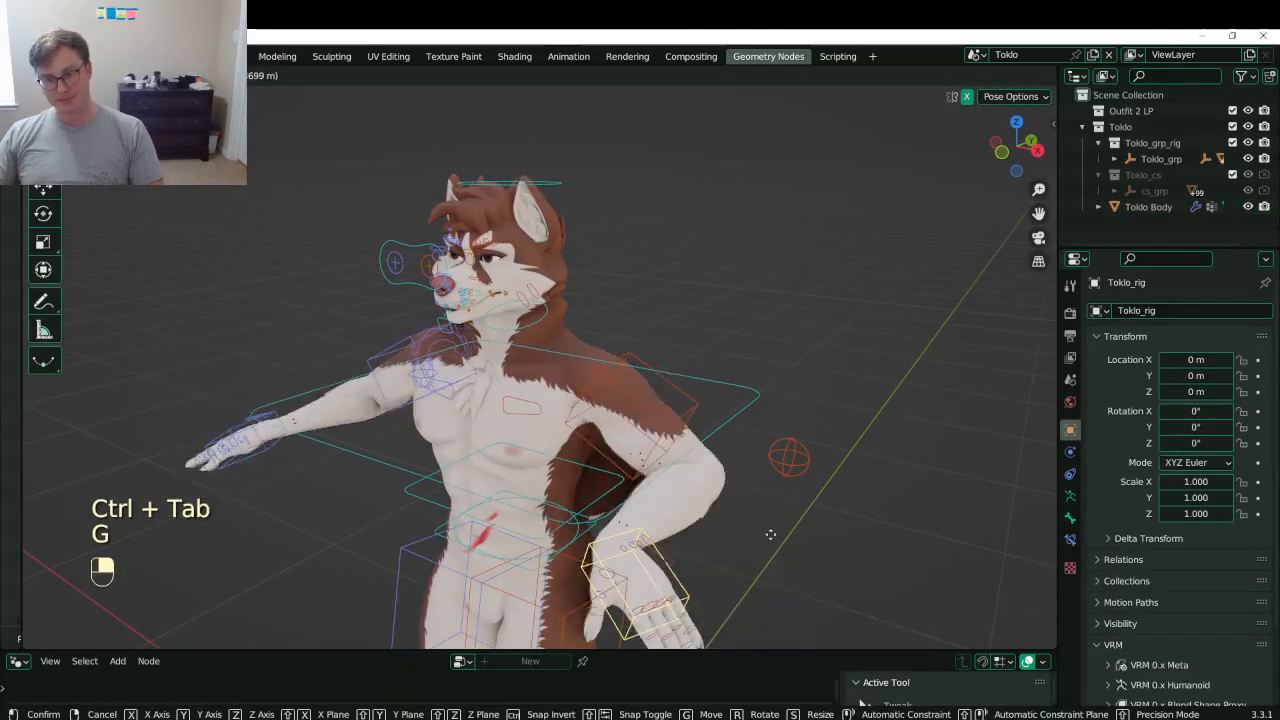
left_click(645, 484)
middle_click_drag(645, 484, 610, 494)
key("r")
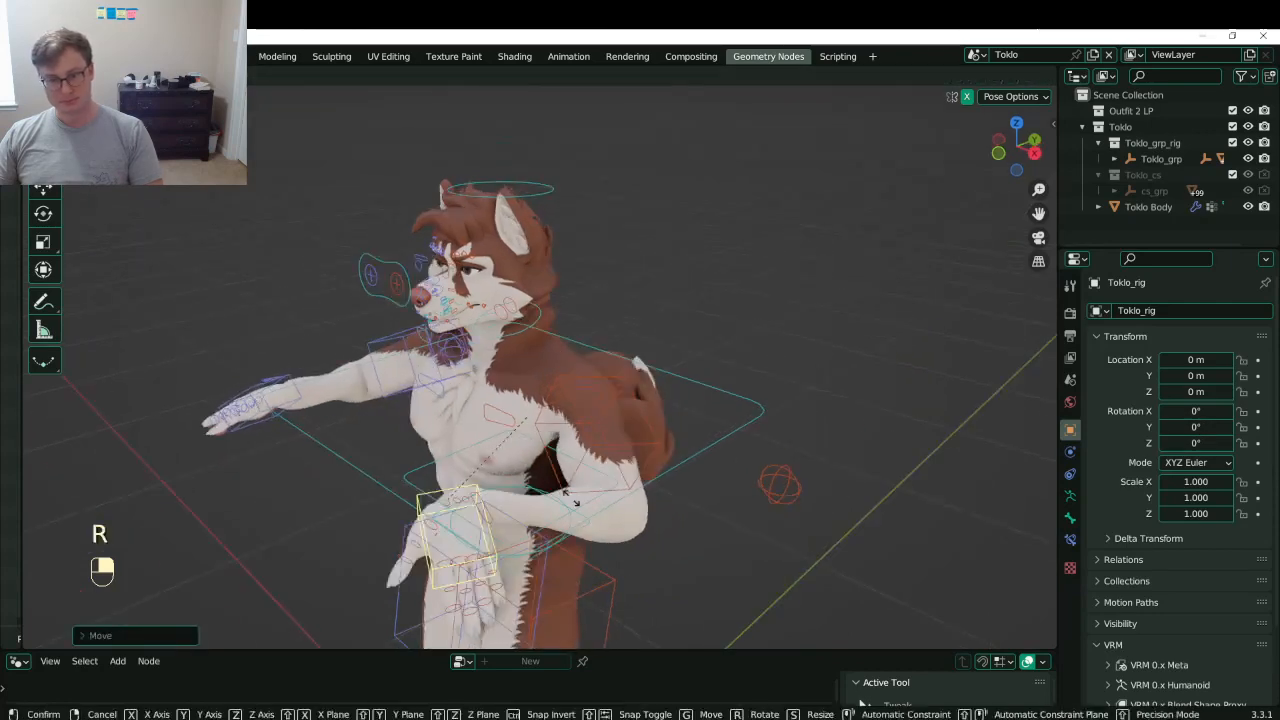
left_click(545, 528)
middle_click_drag(545, 528, 483, 514)
key("z")
left_click(636, 505)
key("g")
mouse_move(636, 505)
middle_mouse_down()
mouse_move(410, 455)
mouse_move(500, 425)
mouse_move(626, 414)
mouse_move(677, 440)
mouse_move(713, 420)
middle_mouse_up()
- Clear the pose controls' location and rotation and return the rig to Object Mode
left_click(350, 400)
key("alt+g")
key("alt+t")
key("alt+r")
key("ctrl+Tab")
- Save the Toklo.blend file and check the whole character in its rest pose from several angles
key("ctrl+s")
key("z")
left_click(631, 455)
scroll(677, 438, "up", 1)
scroll(677, 436, "down", 1)
key("ctrl+s")
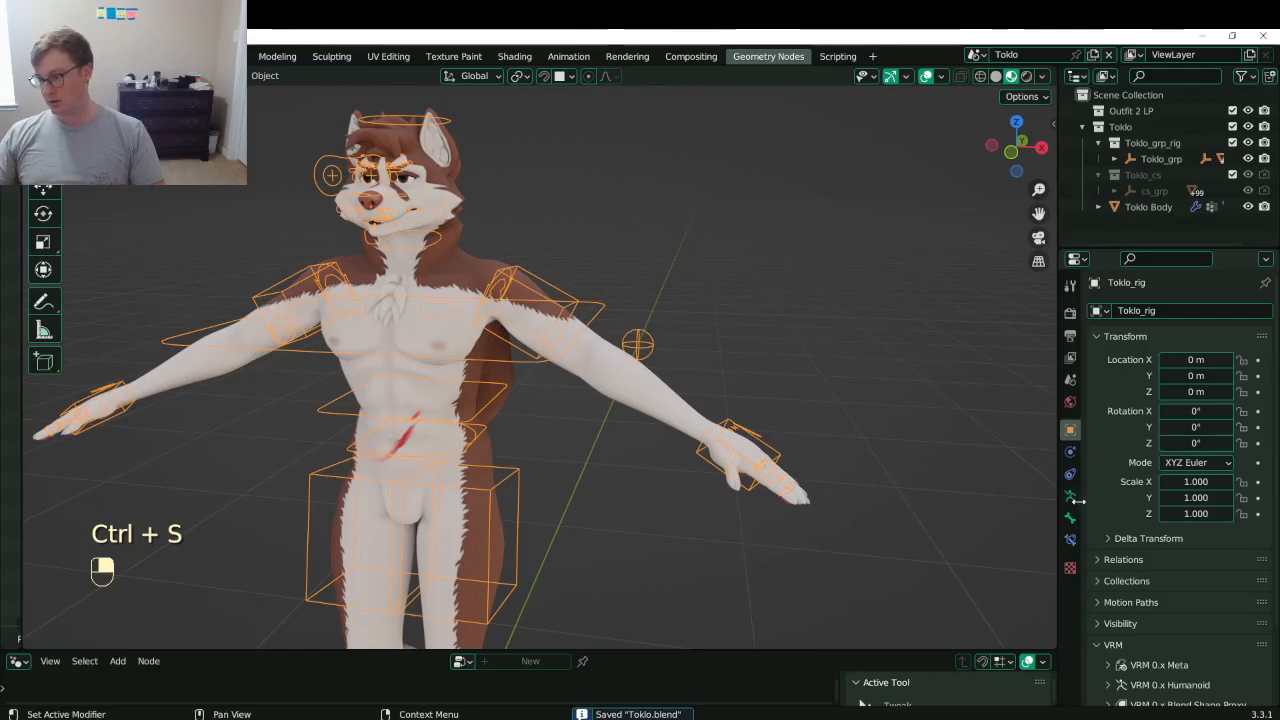
middle_click_drag(657, 377, 612, 275)
key("ctrl+s")
scroll(775, 339, "down", 4)
scroll(704, 378, "up", 2)
middle_click_drag(400, 362, 503, 378)
middle_click_drag(604, 375, 612, 520, "shift")
middle_click_drag(650, 375, 563, 380)
key("ctrl+s")
scroll(586, 380, "down", 3)
scroll(635, 397, "up", 3)
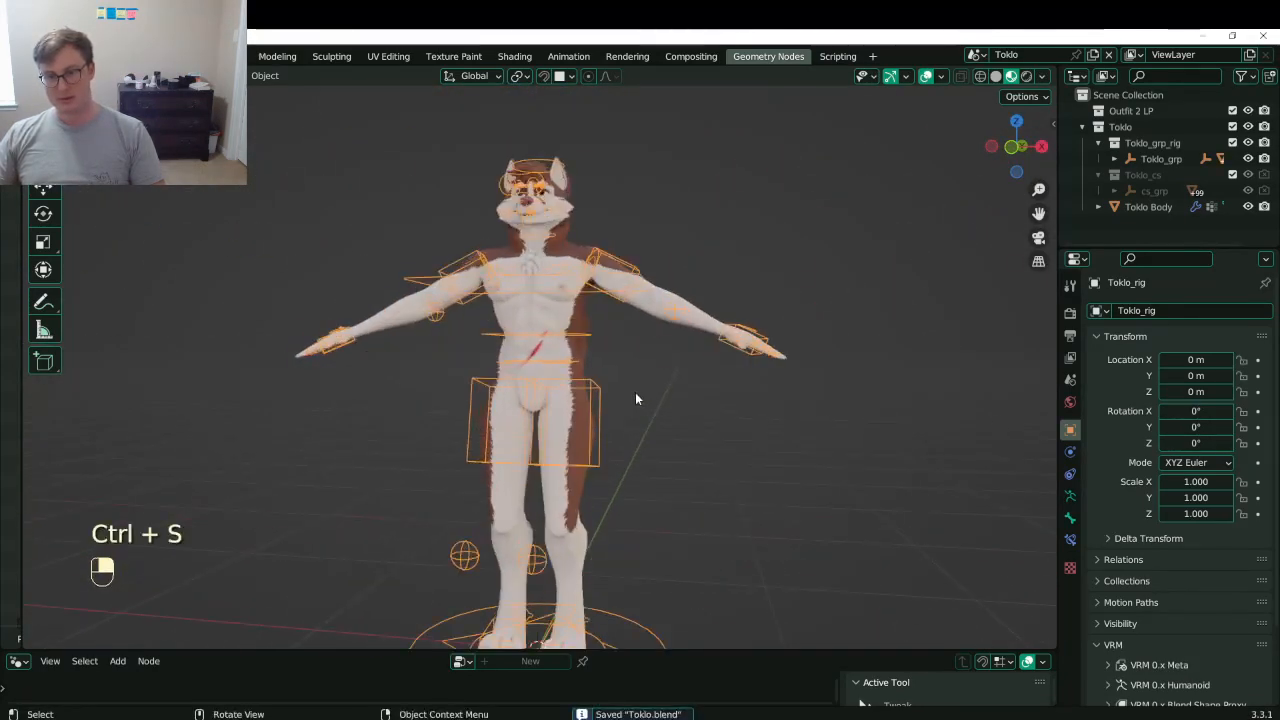
- Select the body mesh to bring up its Toggles modifier, deselect it and save the file
left_click(654, 313)
middle_click_drag(654, 314, 691, 360)
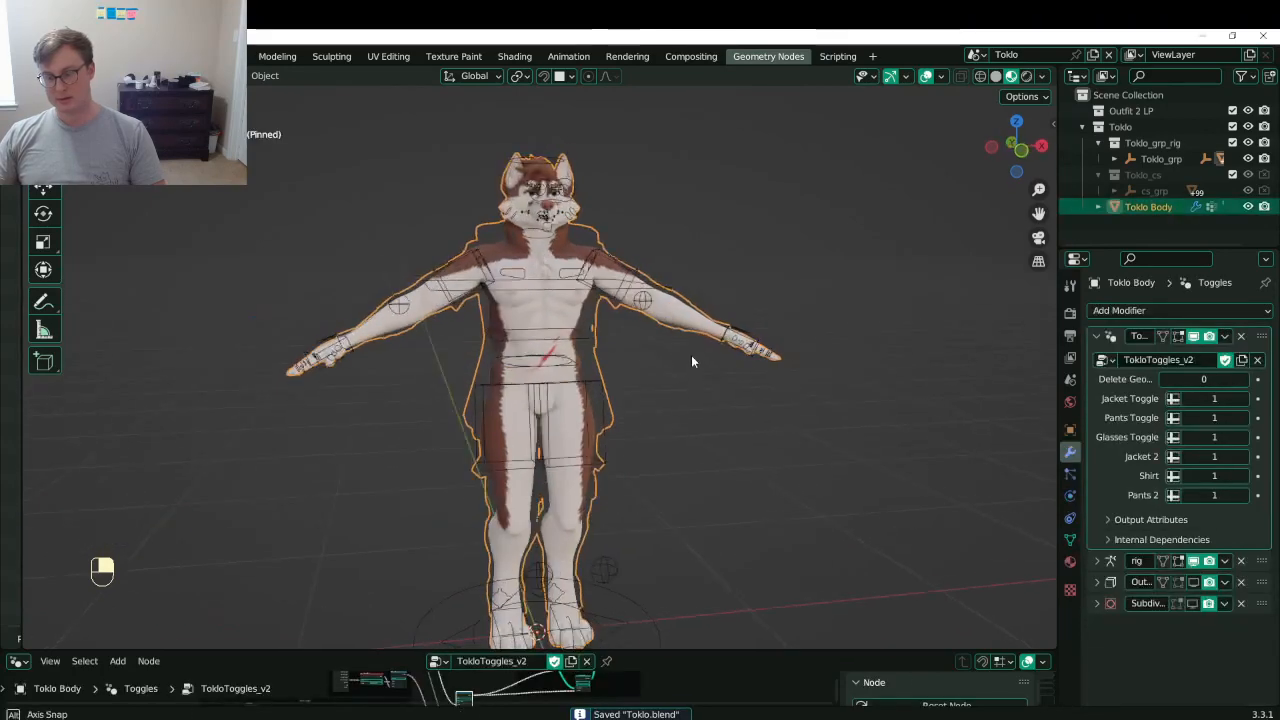
middle_click_drag(794, 409, 714, 463, "shift")
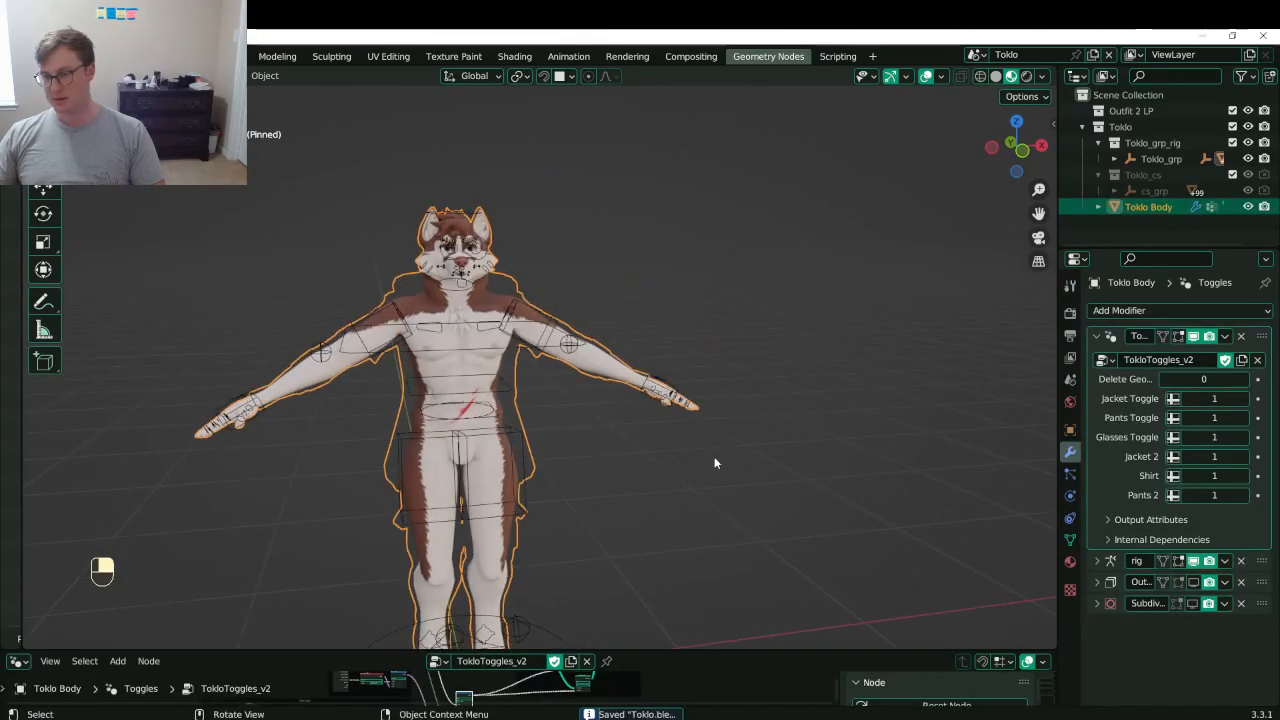
left_click(714, 463)
key("ctrl+s")
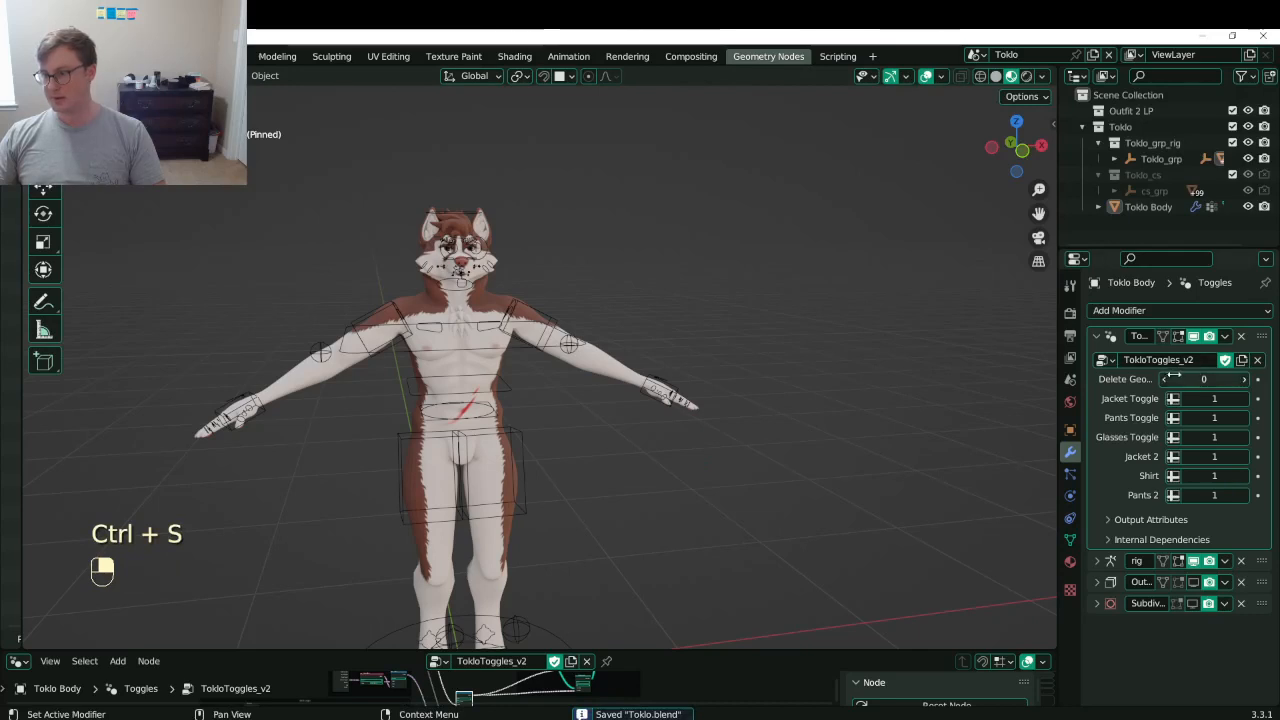
- Switch Delete Geometry to 1 on the body, restore it to 0 and save the file
left_click(1243, 381)
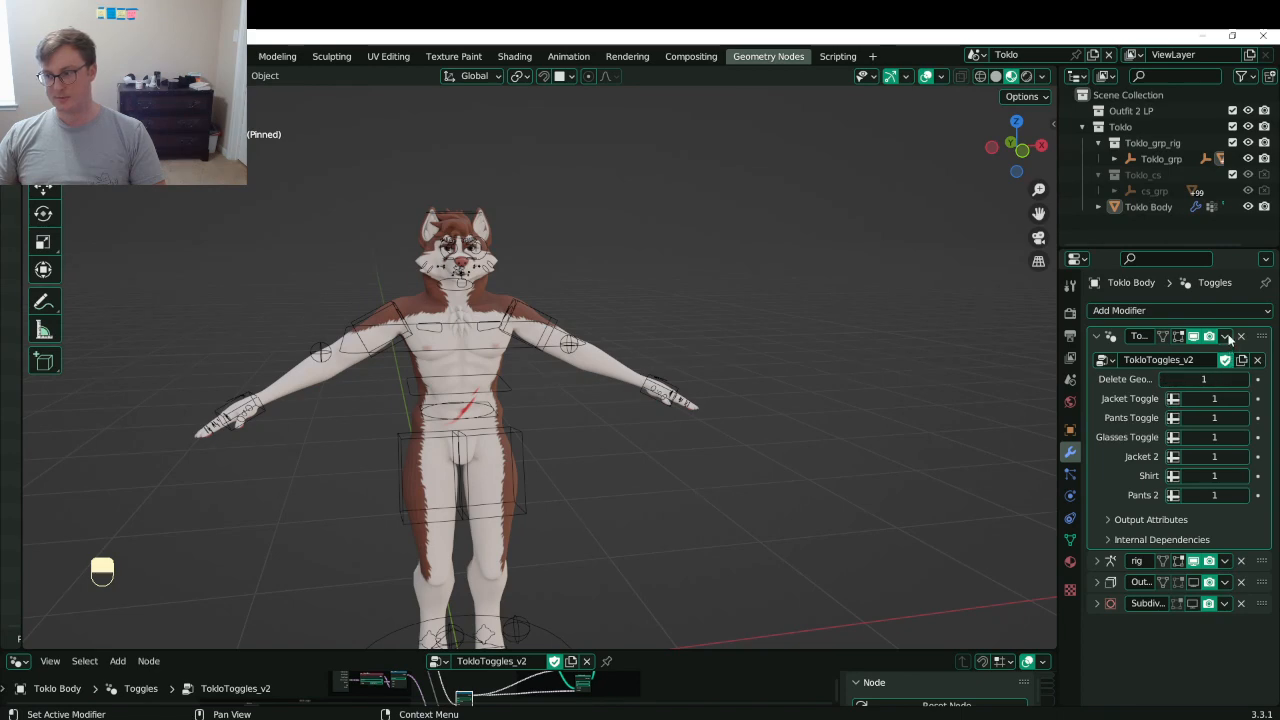
left_click(1166, 380)
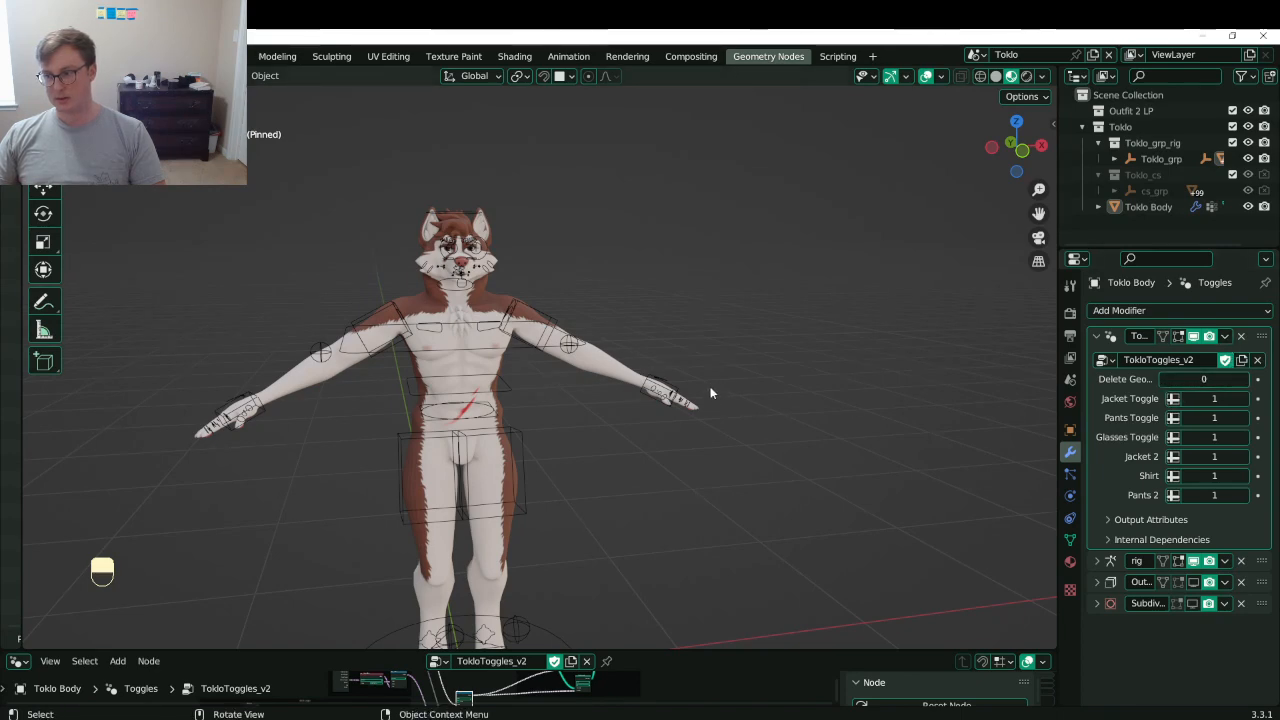
key("ctrl+s")
- Select the body mesh and set its Jacket Toggle to 0
middle_click_drag(708, 387, 660, 445)
middle_click_drag(645, 478, 637, 402, "shift")
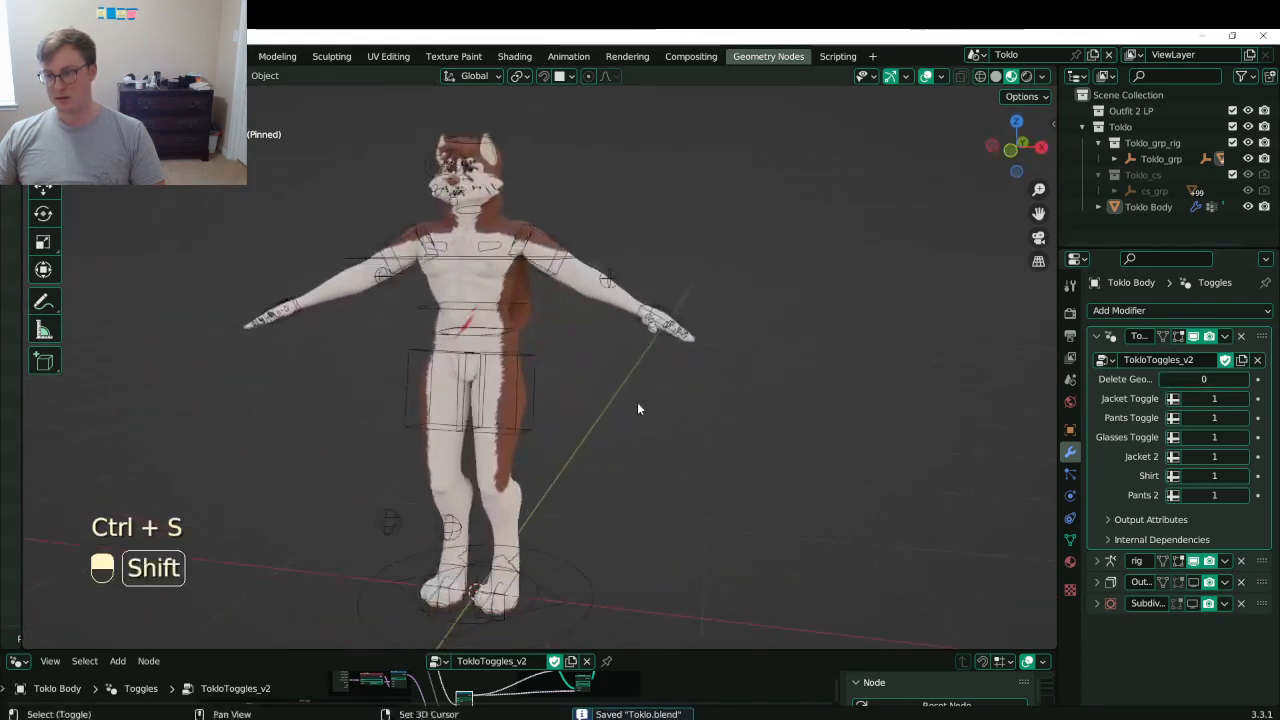
left_click(668, 333)
middle_click_drag(668, 333, 625, 296)
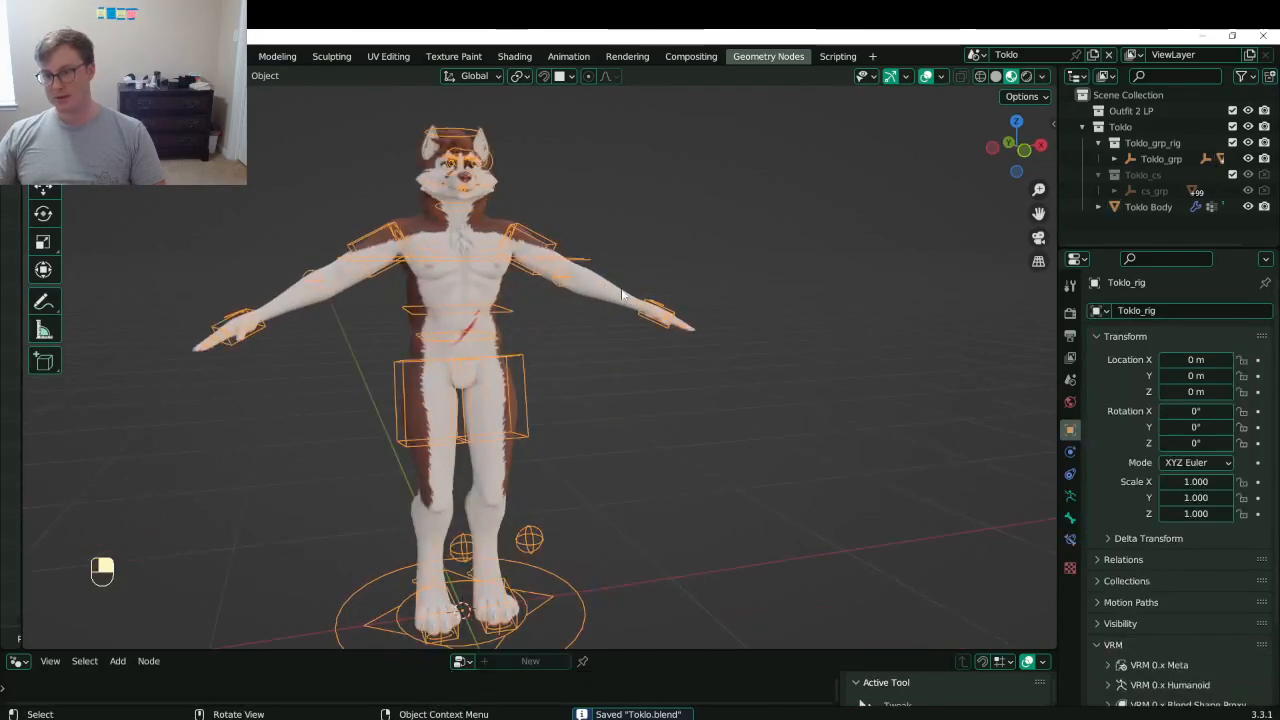
left_click(652, 291)
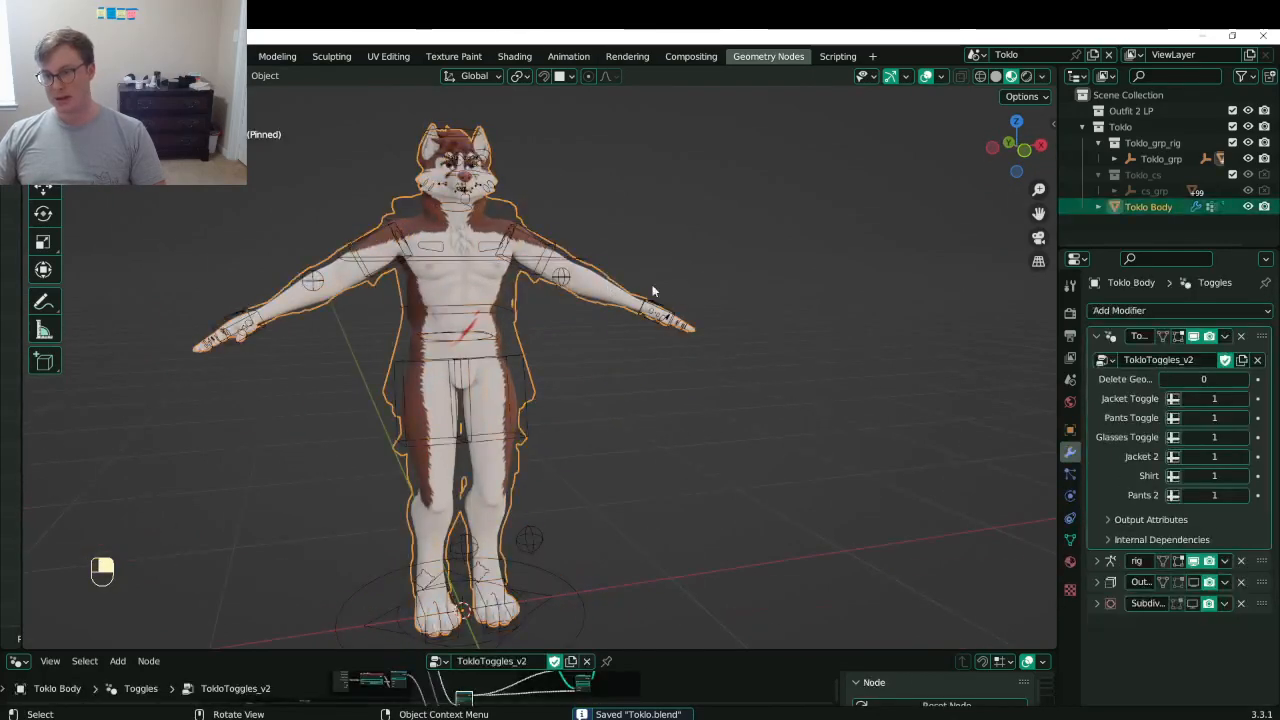
left_click(1185, 399)
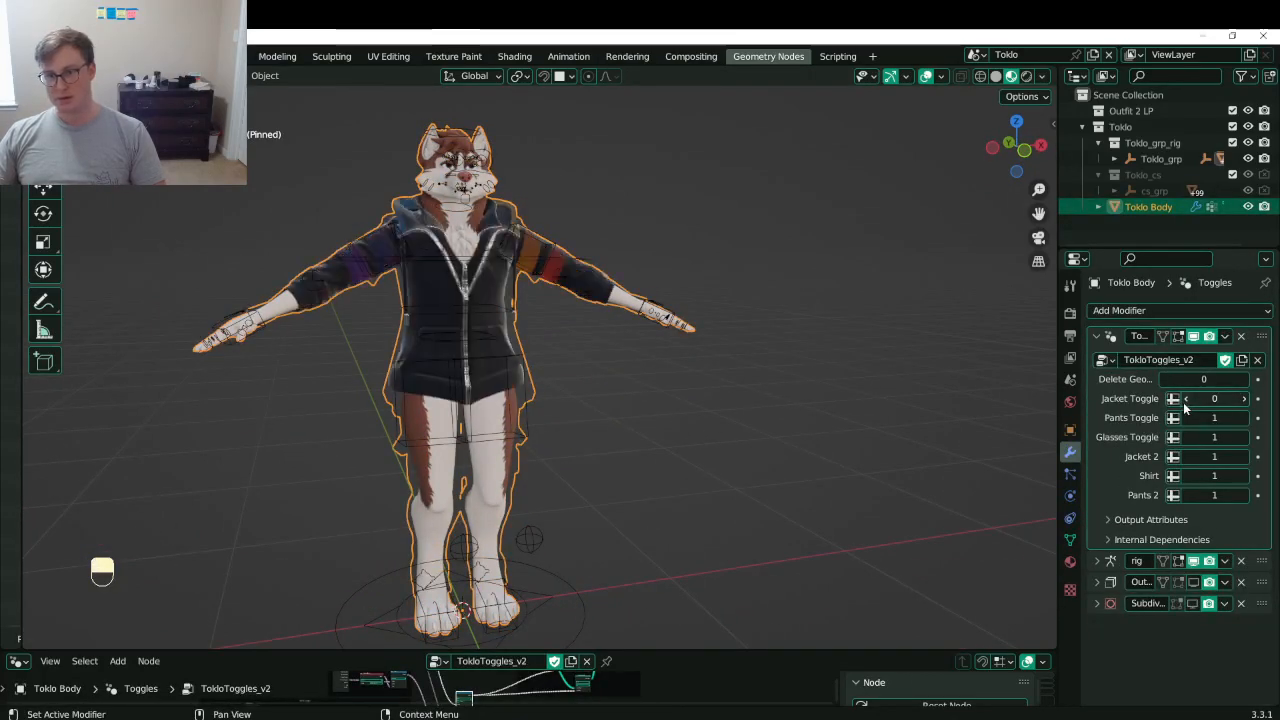
- Try the Shirt value at 0, restore it to 1, and set the Pants Toggle to 0
left_click(1187, 476)
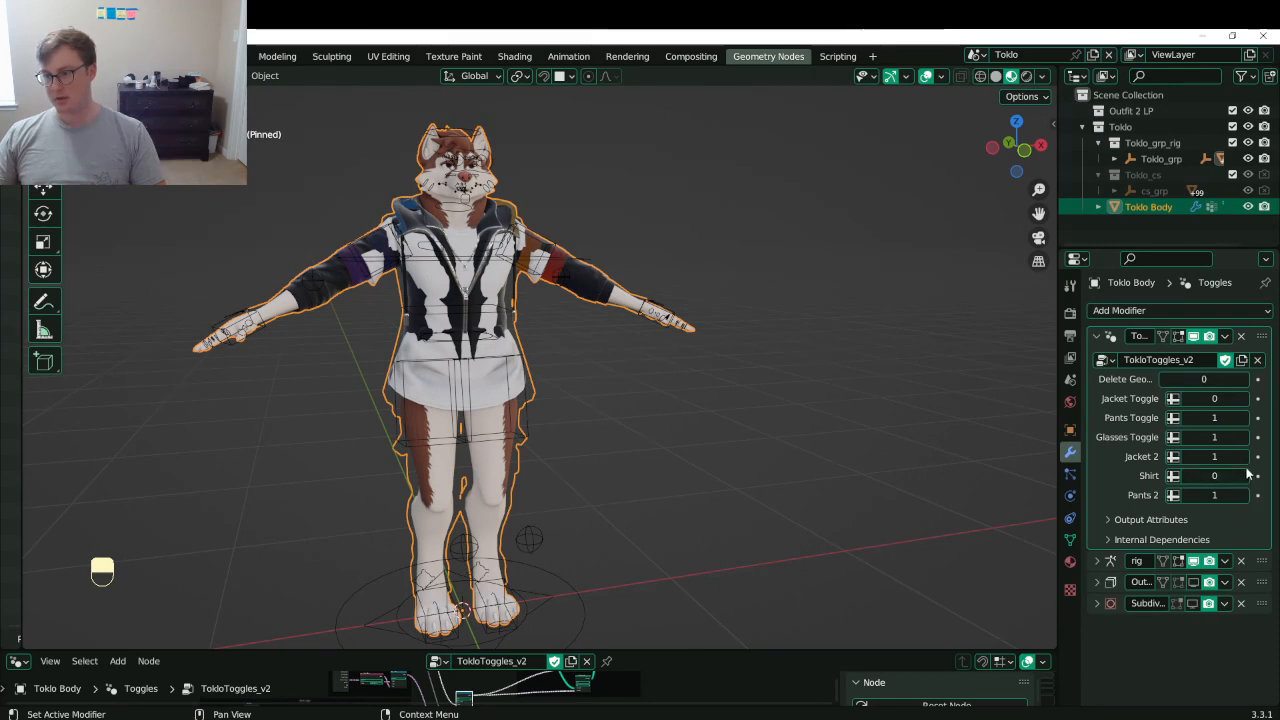
left_click(1245, 476)
left_click(1187, 418)
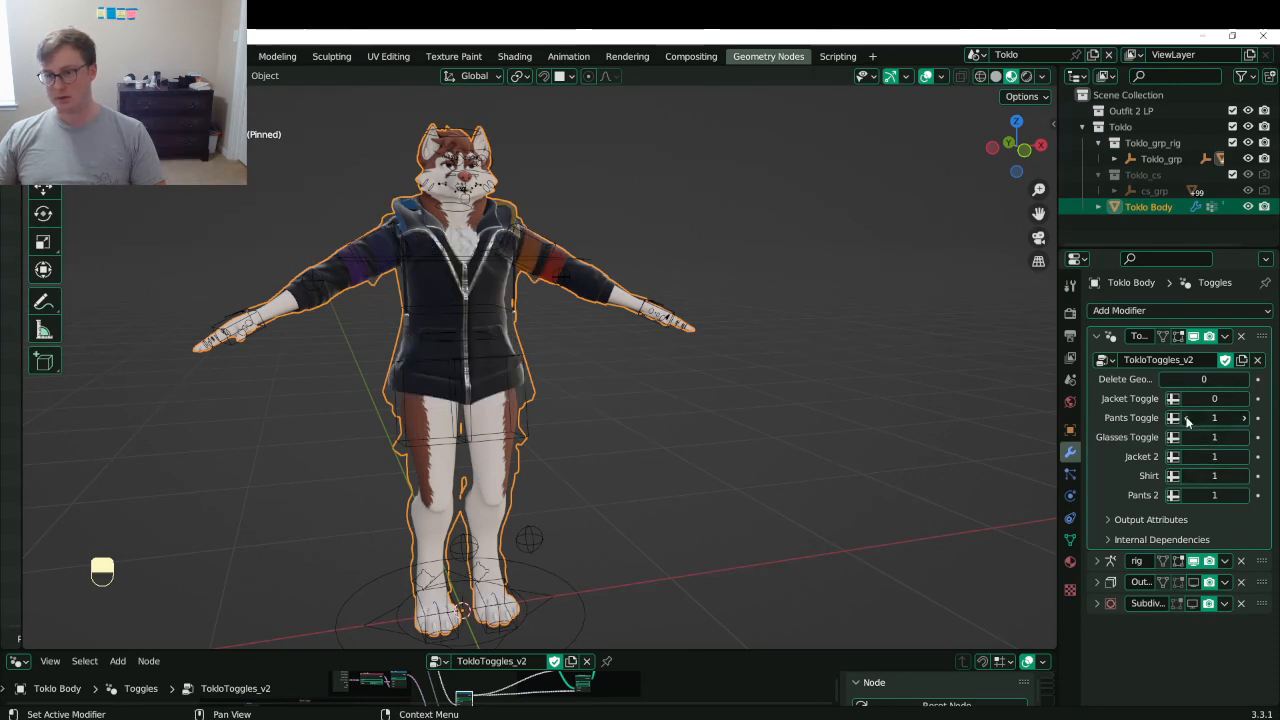
left_click(1224, 337)
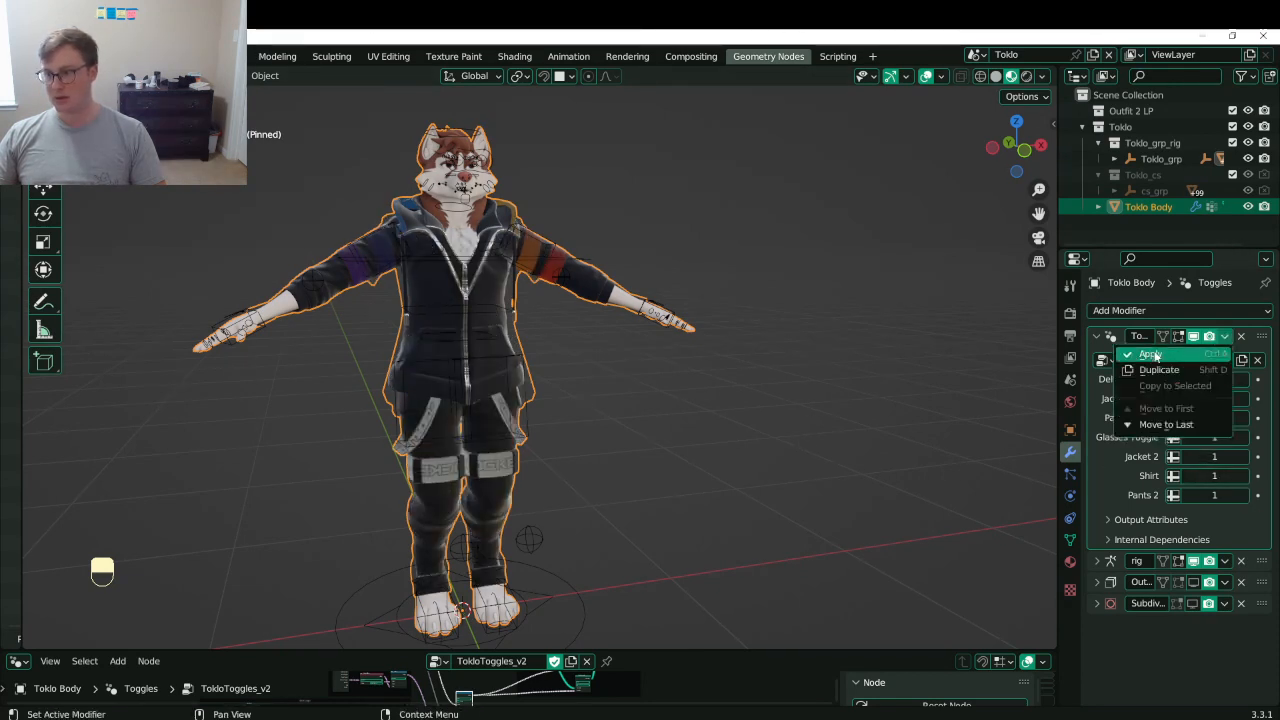
left_click(712, 357)
- Save the Toklo.blend file with the jacket and pants toggled on and the full character in view
key("ctrl+s")
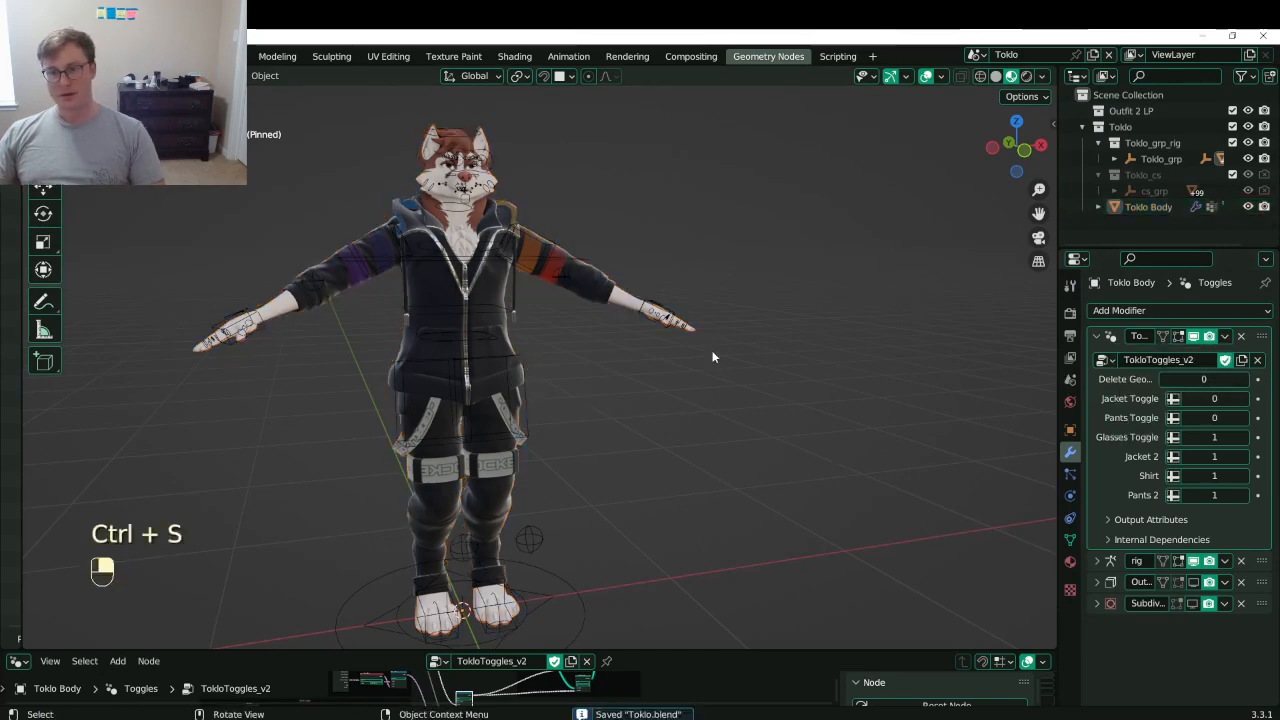
scroll(646, 395, "down", 3)
middle_click_drag(644, 396, 672, 408)
left_click(672, 408)
key("ctrl+s")
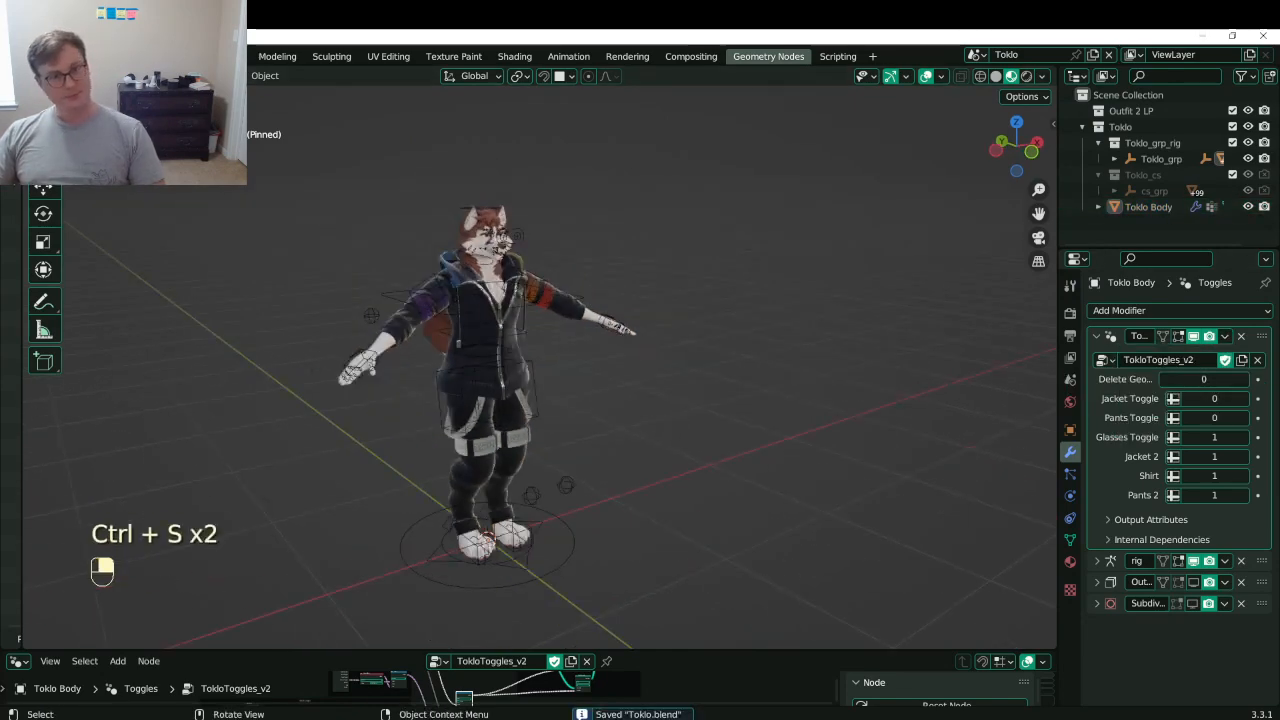
- Start saving a copy of the file, using the Toklo_WIP_05_UnityVersionDone.blend name with its number changed to 06
left_click(36, 56)
left_click(73, 191)
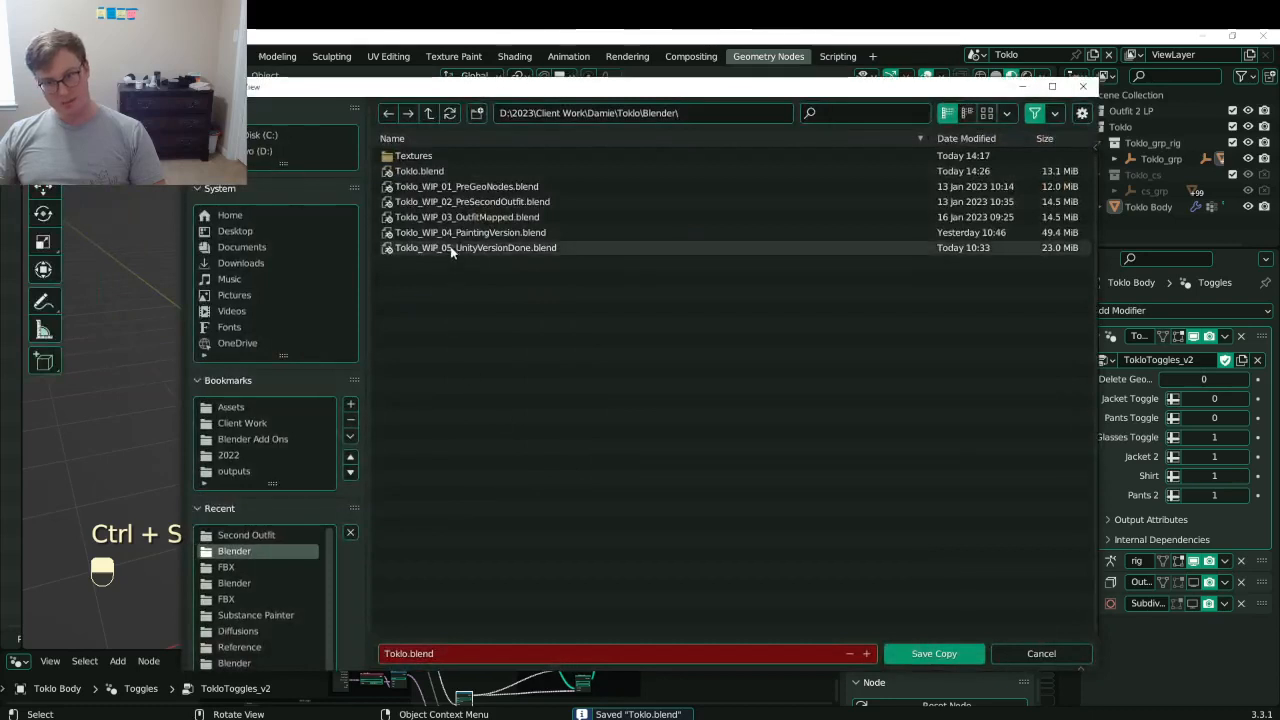
left_click(480, 247)
left_click(440, 656)
left_click(441, 656)
key("BackSpace")
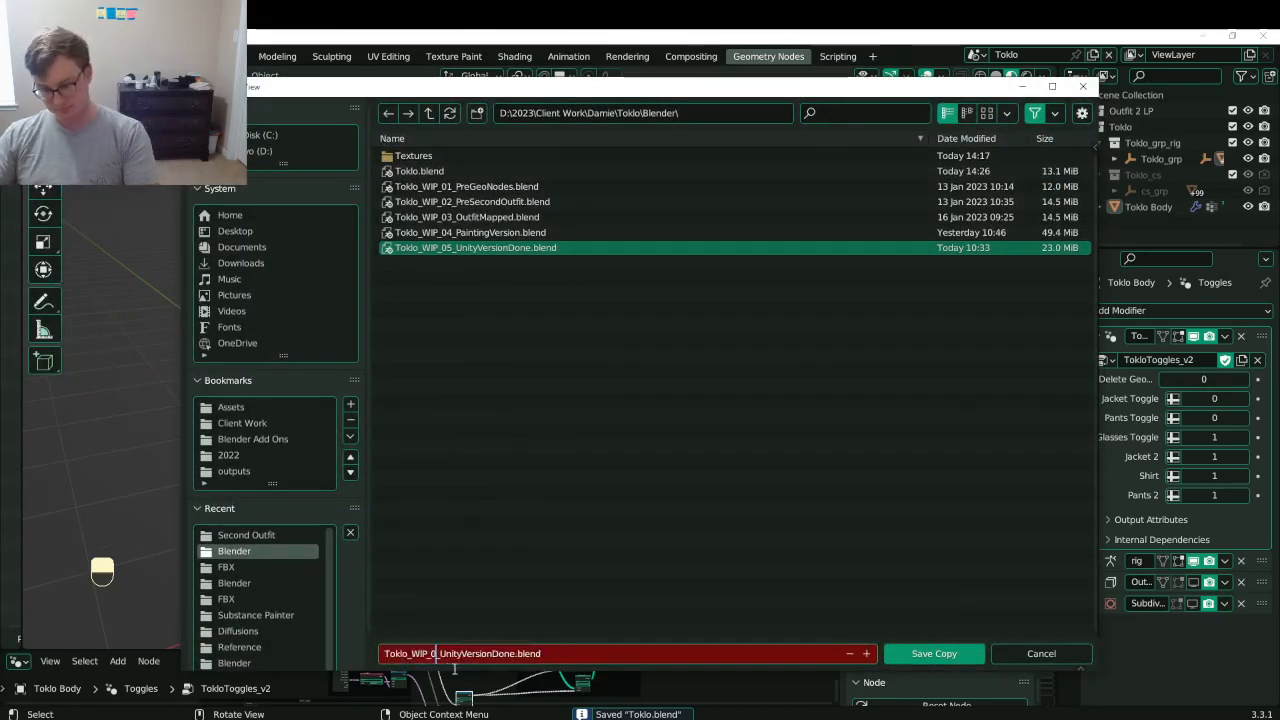
type("6")
- Replace "Unity" with "Blender" in the file name and save the copy as Toklo_WIP_06_BlenderVersionDone.blend
key("Right")
key("shift+Right")
key("shift+Right")
key("shift+Right")
key("shift+Right")
key("shift+Right")
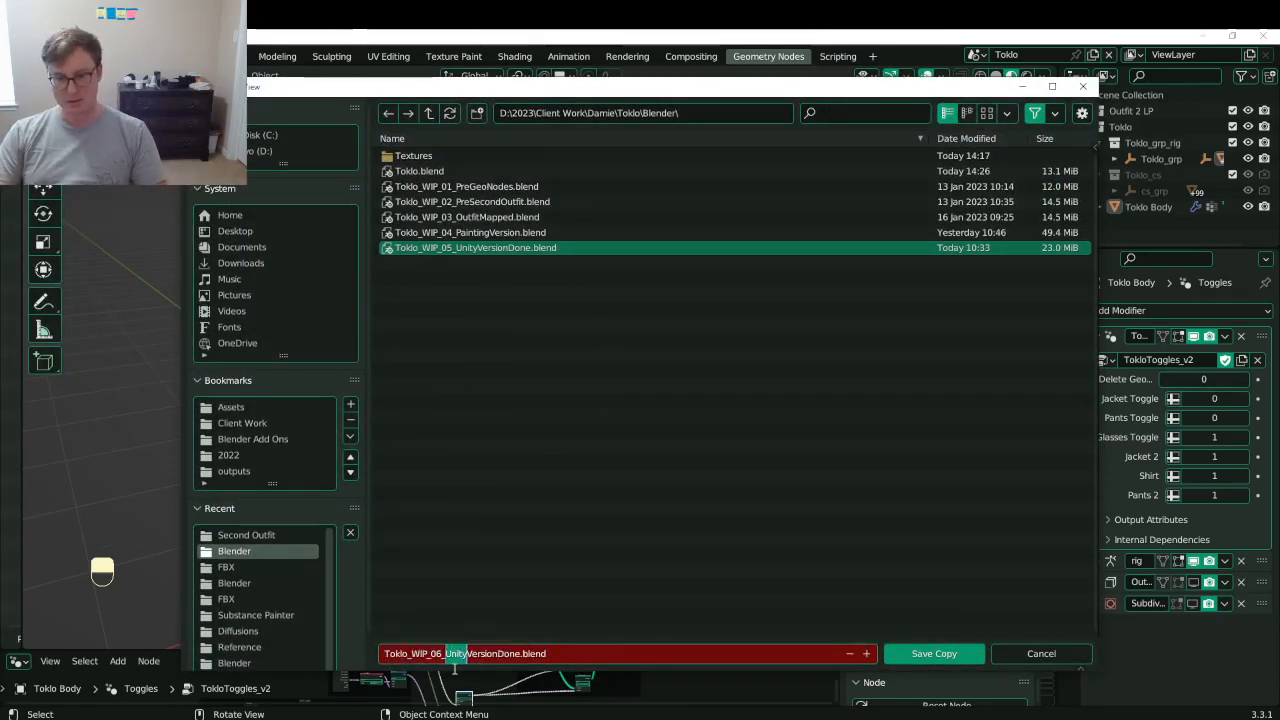
type("W")
key("BackSpace")
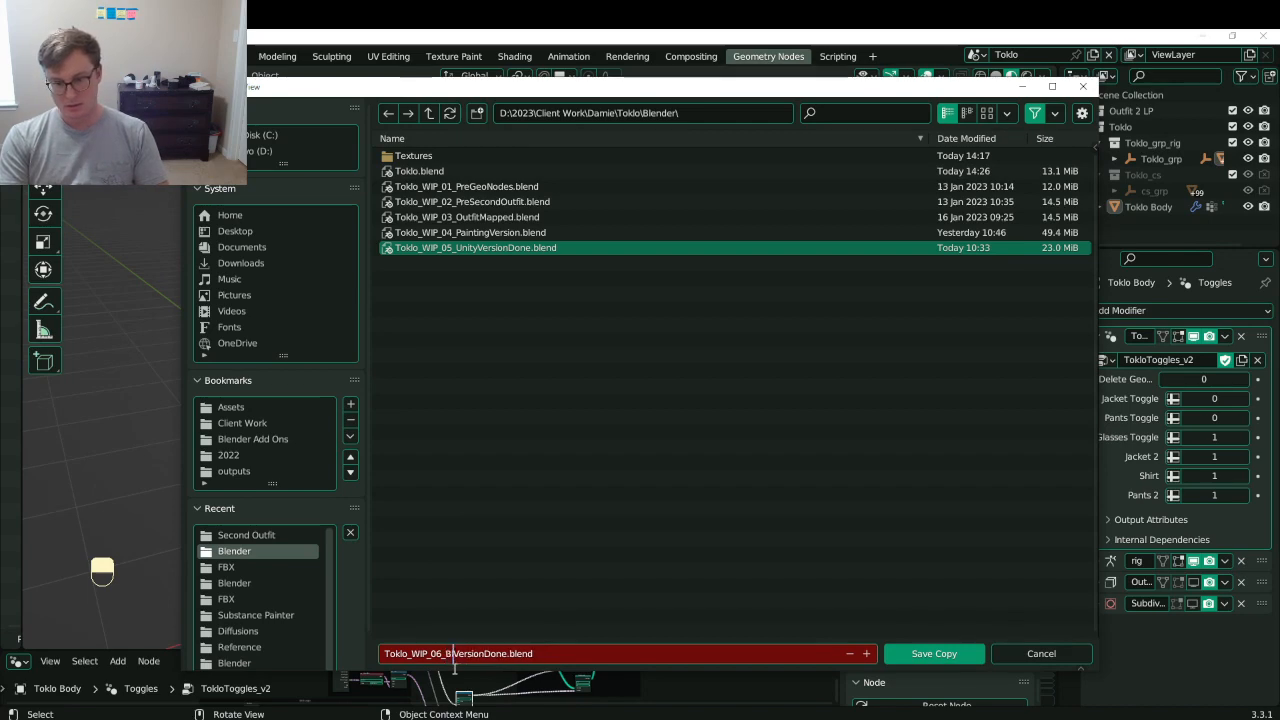
type("Blender")
left_click(934, 653)
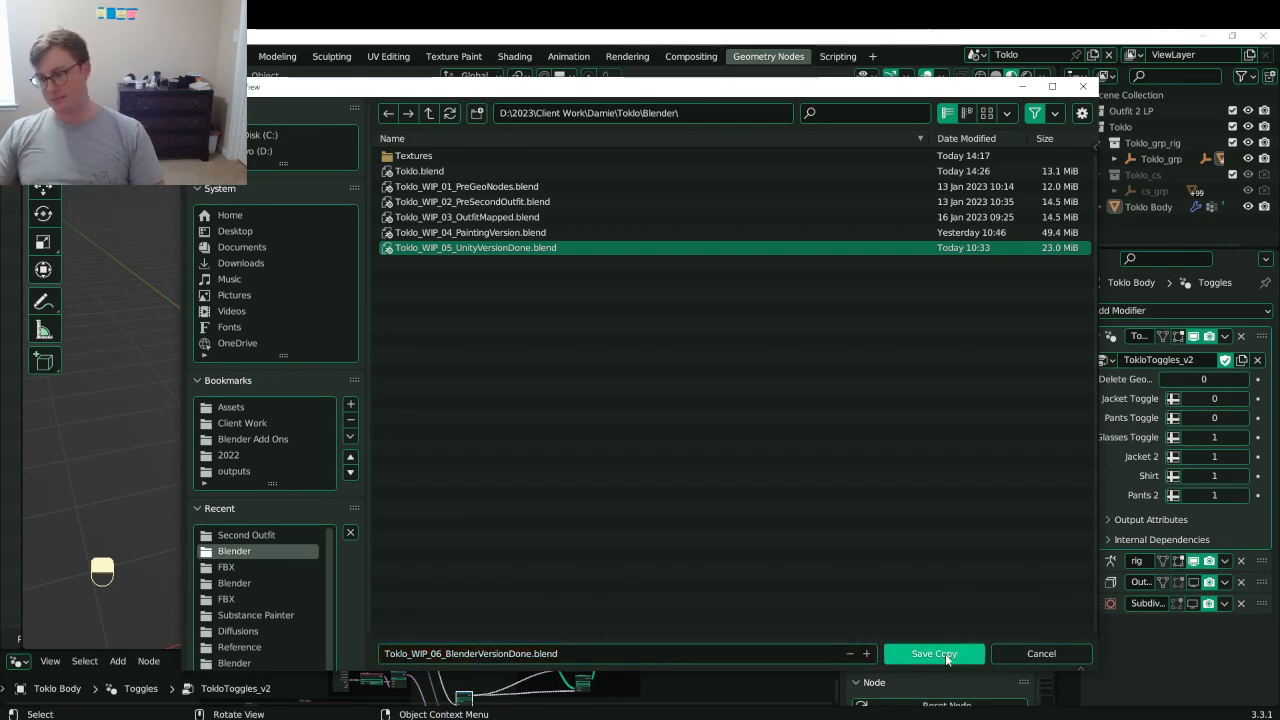
- Save the main Toklo.blend file once more and close Blender
key("ctrl+s")
middle_click_drag(652, 280, 552, 280)
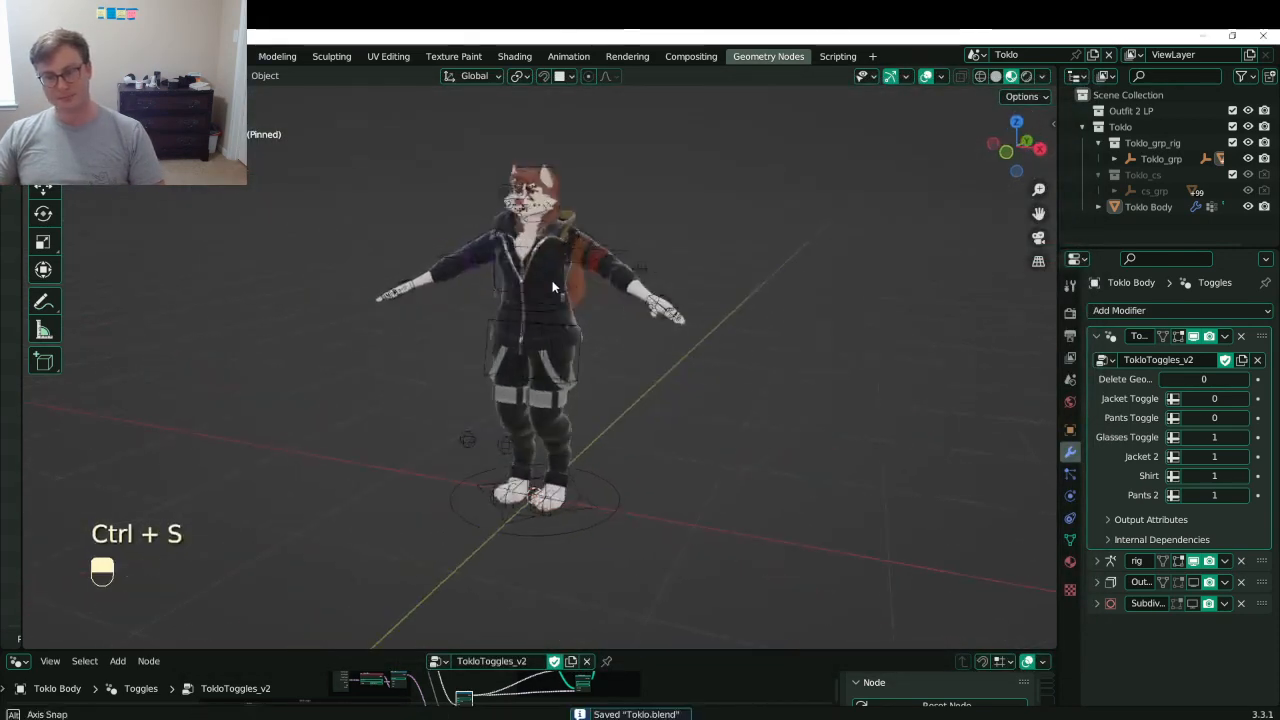
left_click(1264, 36)
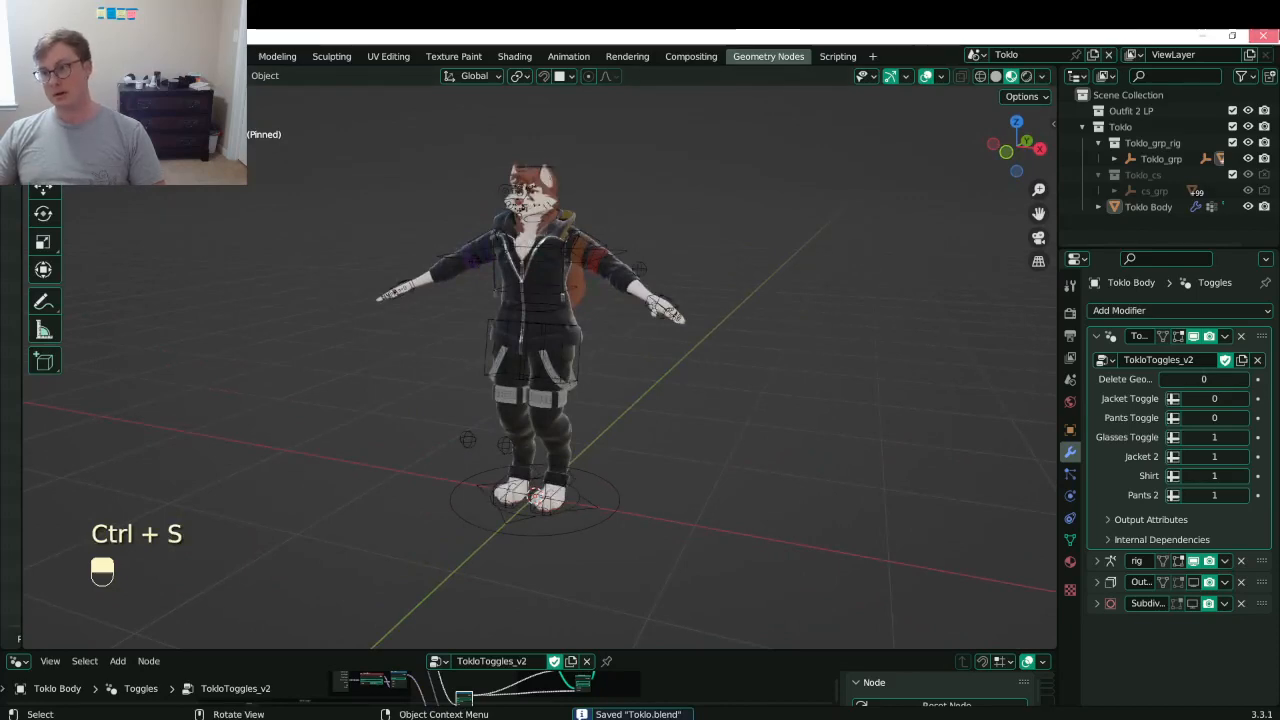
- In File Explorer, go to the 2023 client work and open the Toklo project's Blender folder
left_click(459, 73)
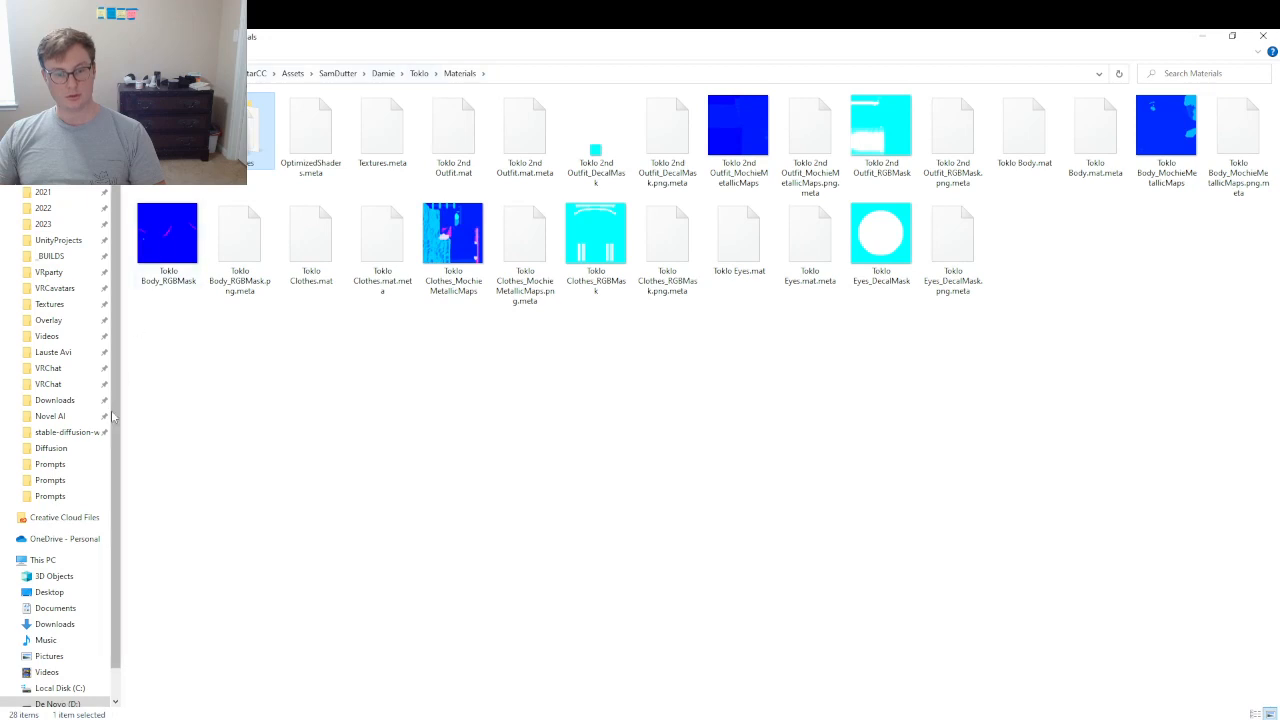
left_click(43, 224)
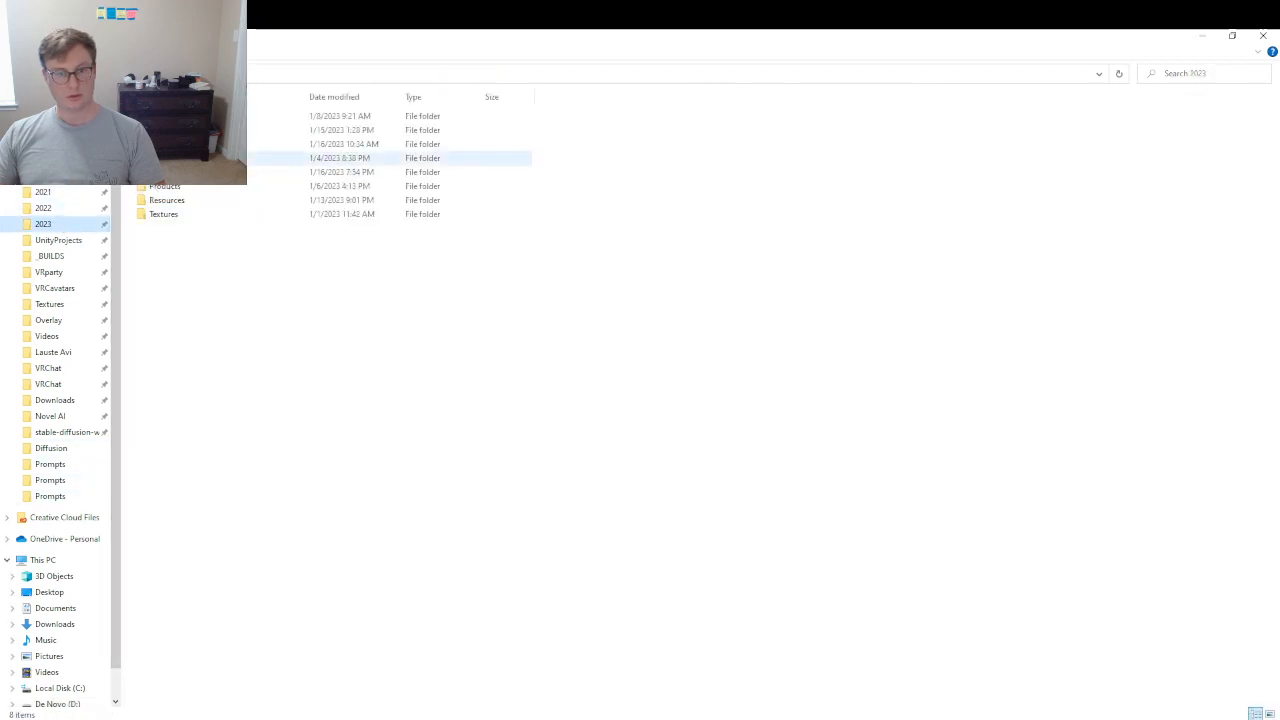
double_click(180, 144)
double_click(180, 131)
double_click(180, 117)
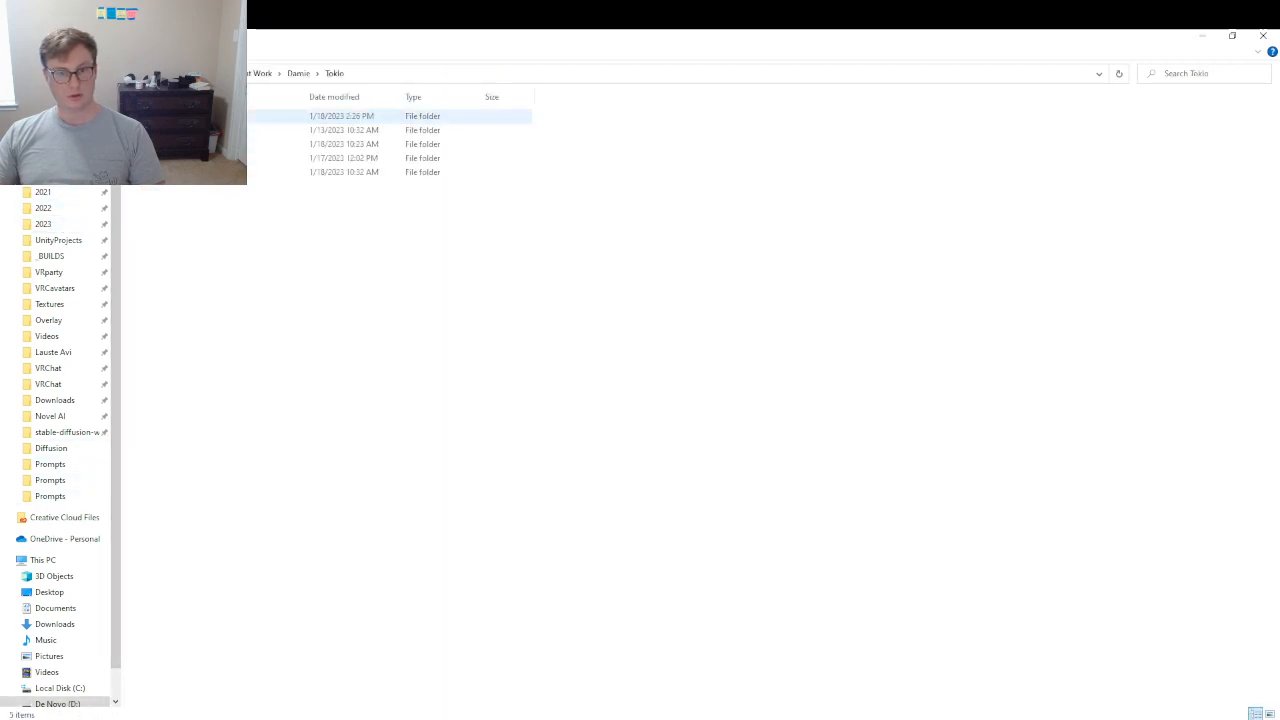
double_click(180, 117)
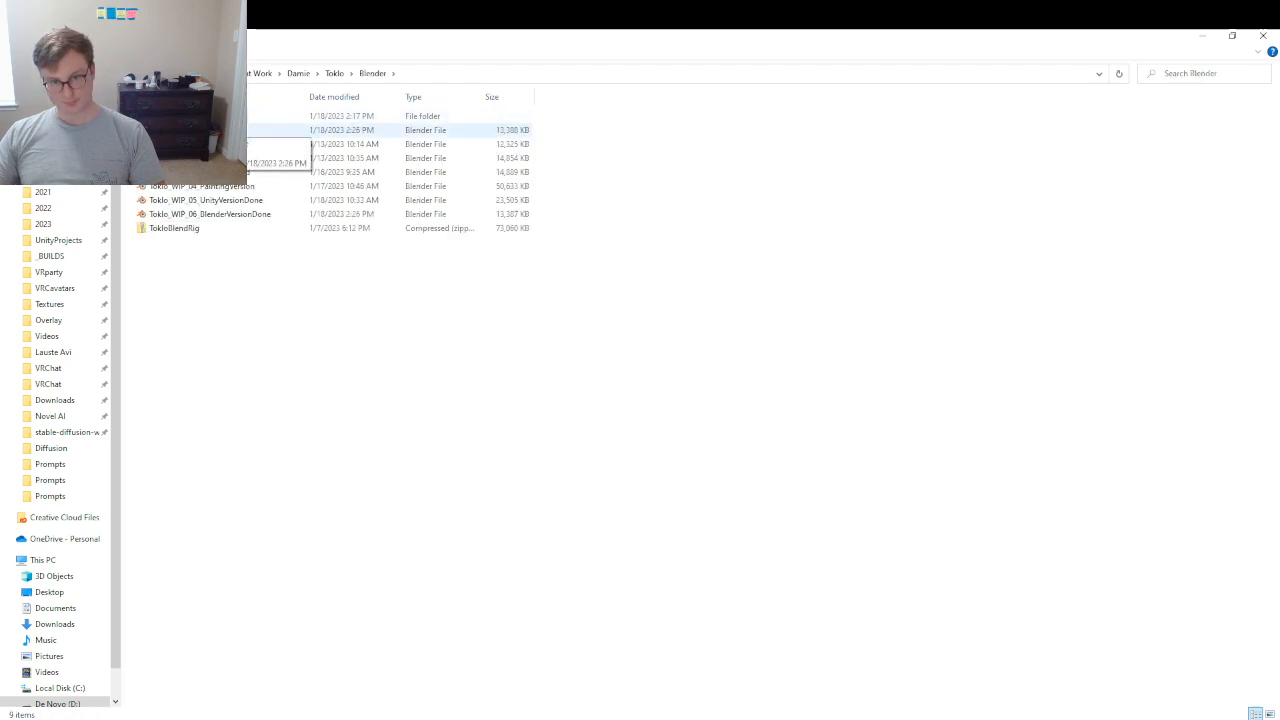
- Compress the main Toklo Blender file together with the textures folder into a zip archive named TokloBlendRigv2
left_click(195, 130)
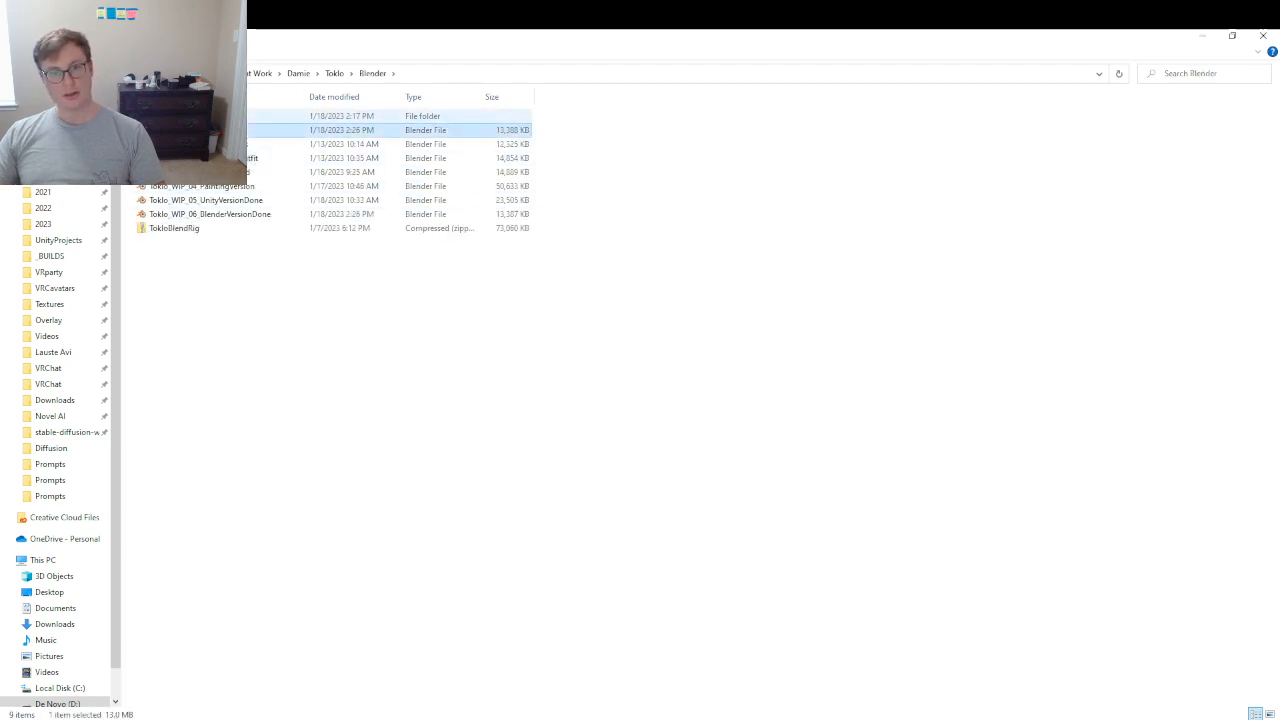
left_click(195, 117, "ctrl")
right_click(195, 117)
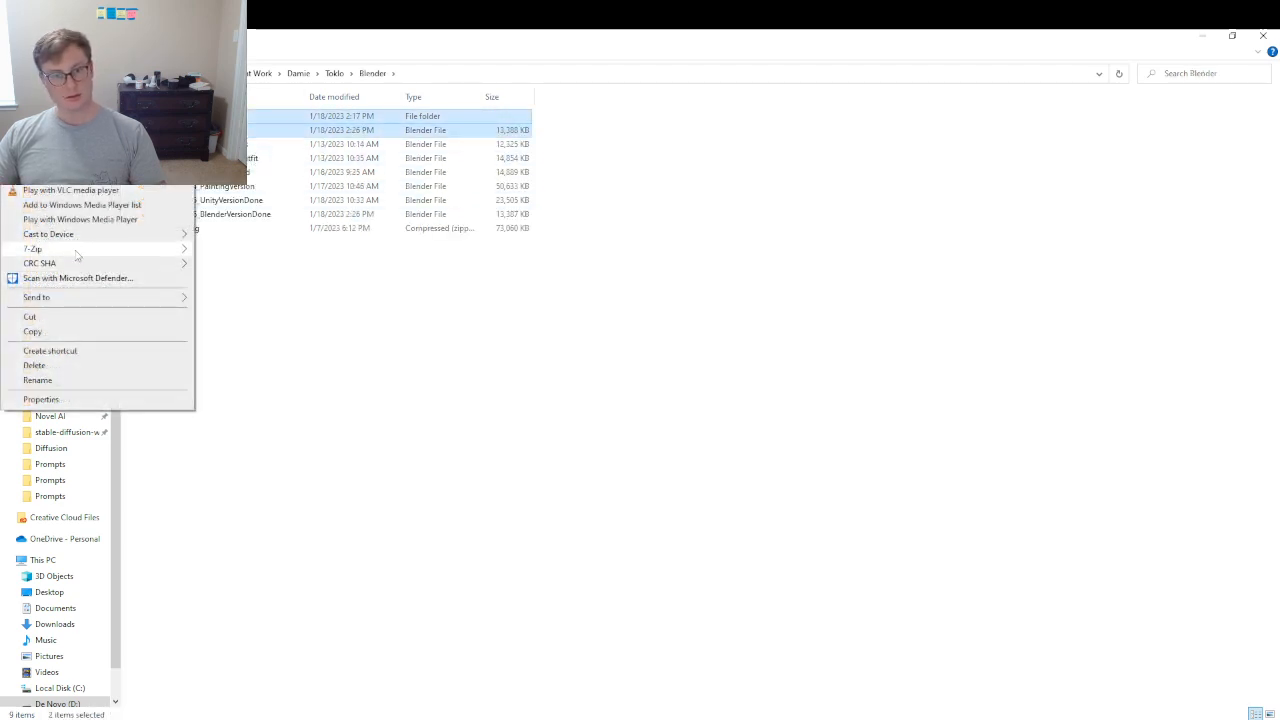
mouse_move(80, 250)
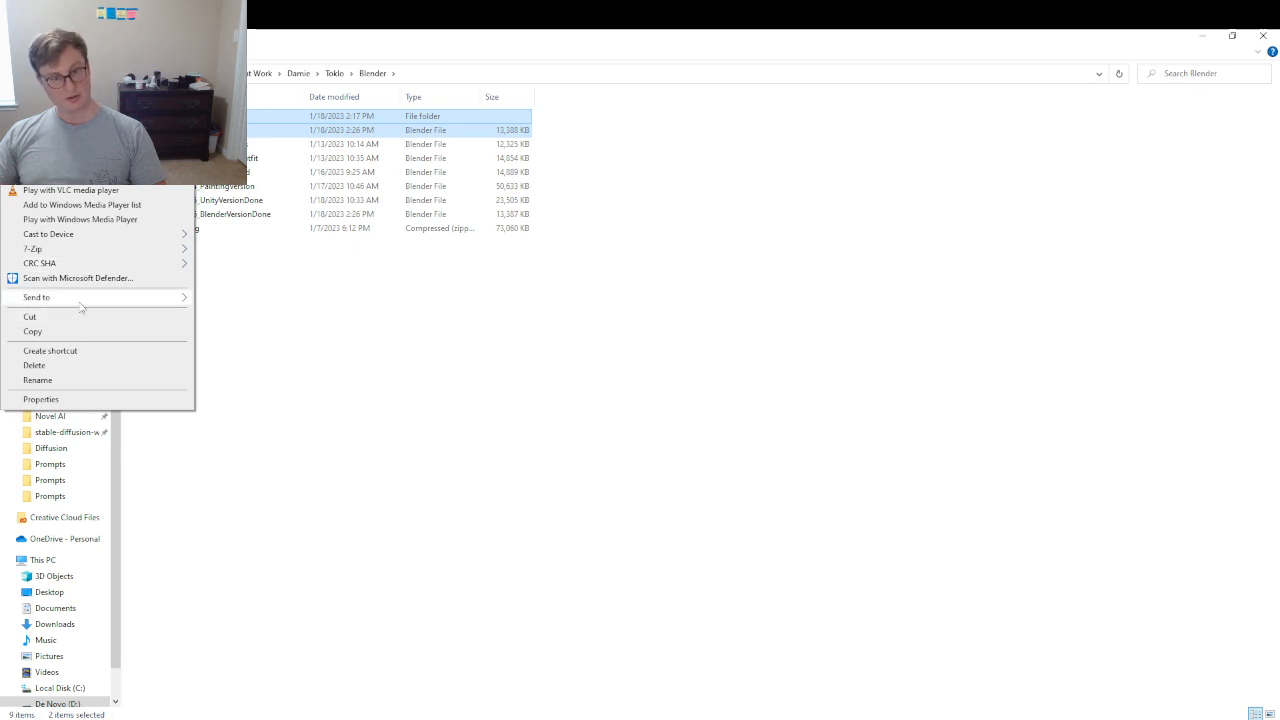
mouse_move(81, 304)
left_click(255, 312)
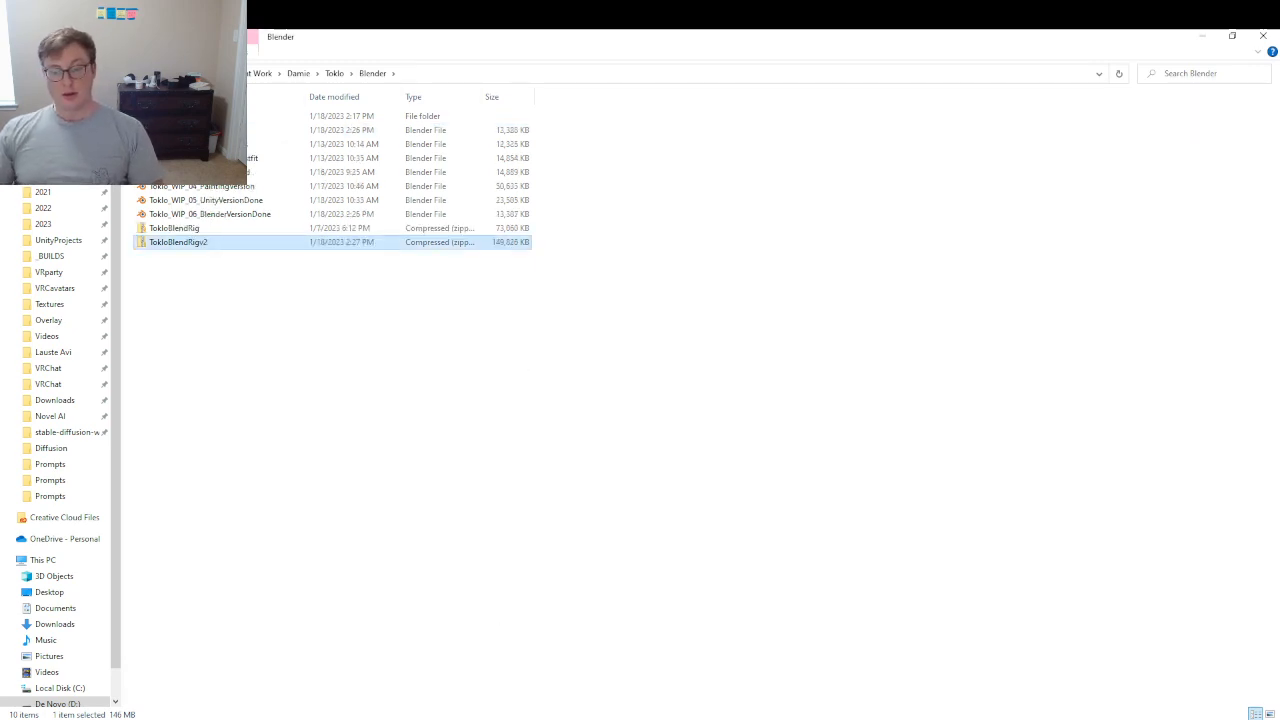
left_click(719, 452)
mouse_move(752, 42)
left_mouse_down()
mouse_move(730, 60)
mouse_move(735, 30)
left_mouse_up()
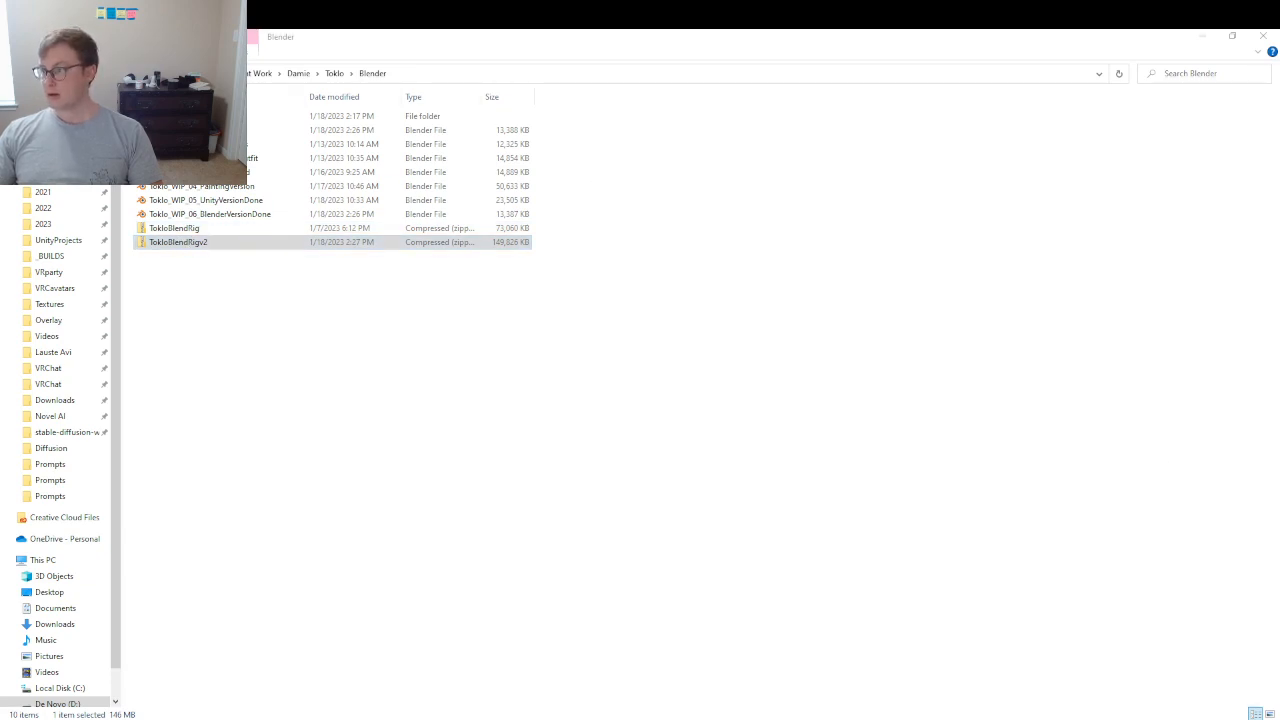
- Switch to the Google Docs guide and below its closing line add "Version 2" and "I have updated the blender file to include the new outfit."
left_click_drag(560, 719, 530, 480)
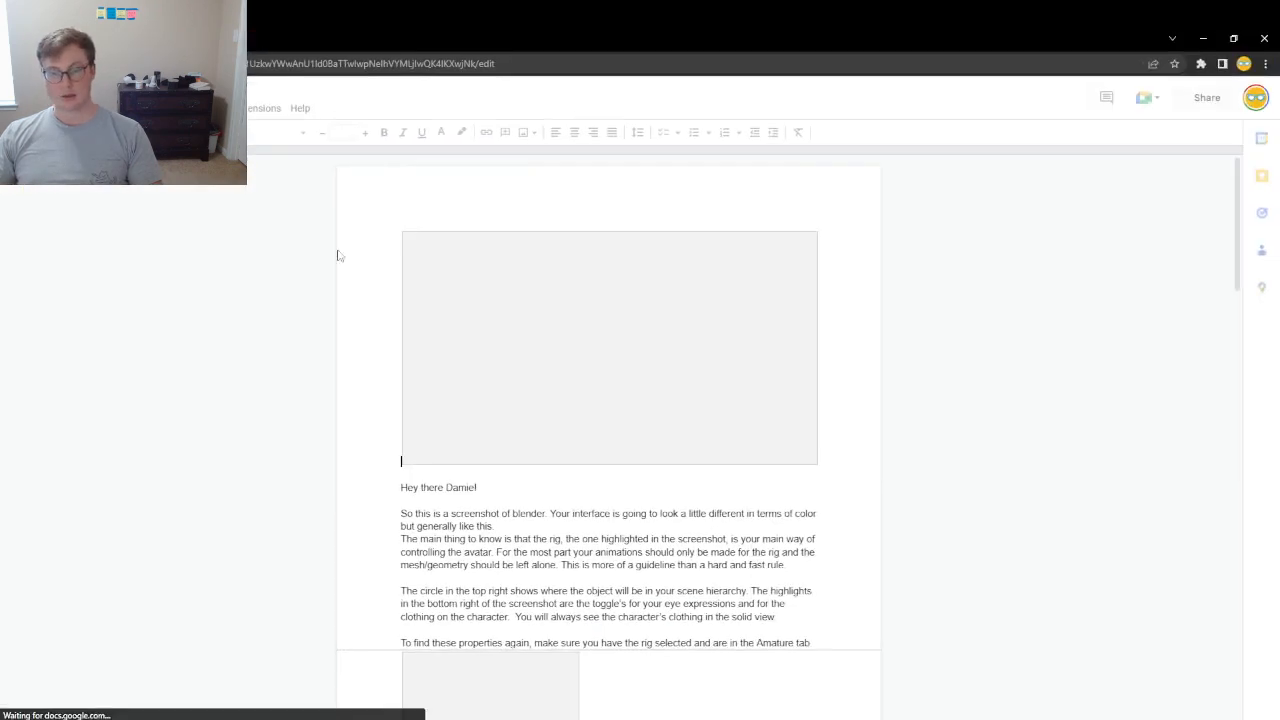
scroll(1000, 320, "down", 3)
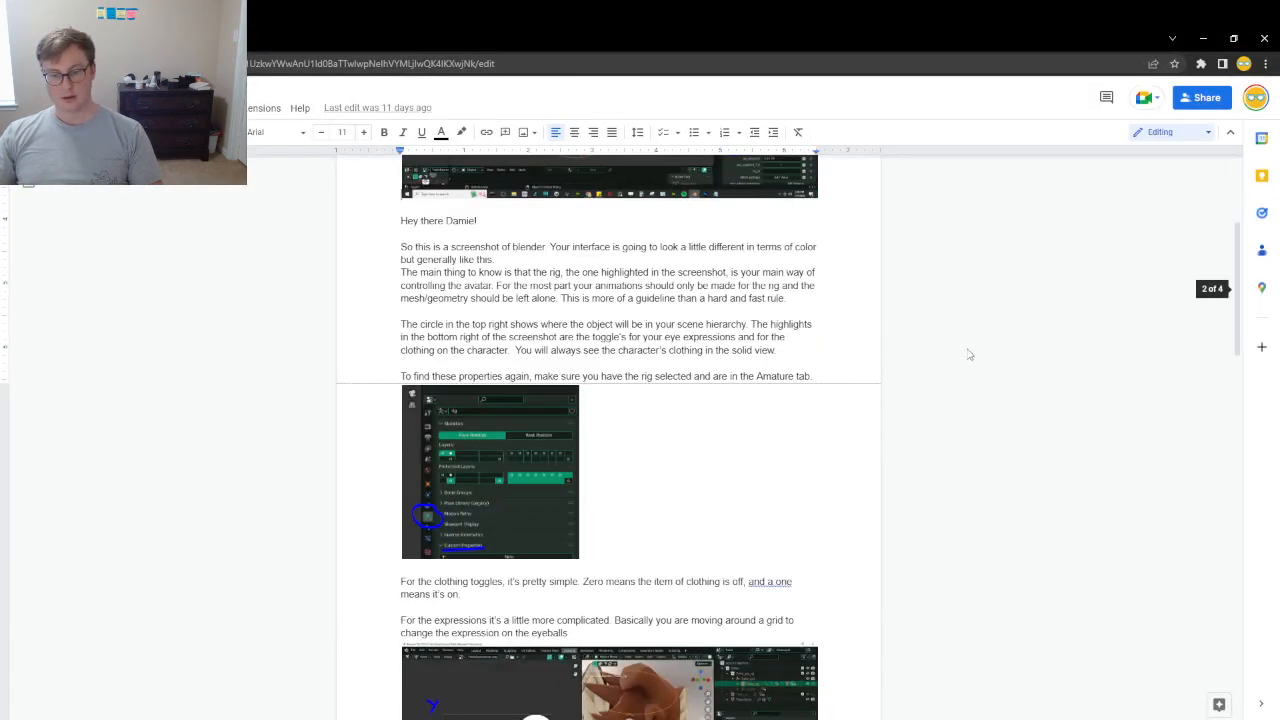
scroll(952, 361, "down", 4)
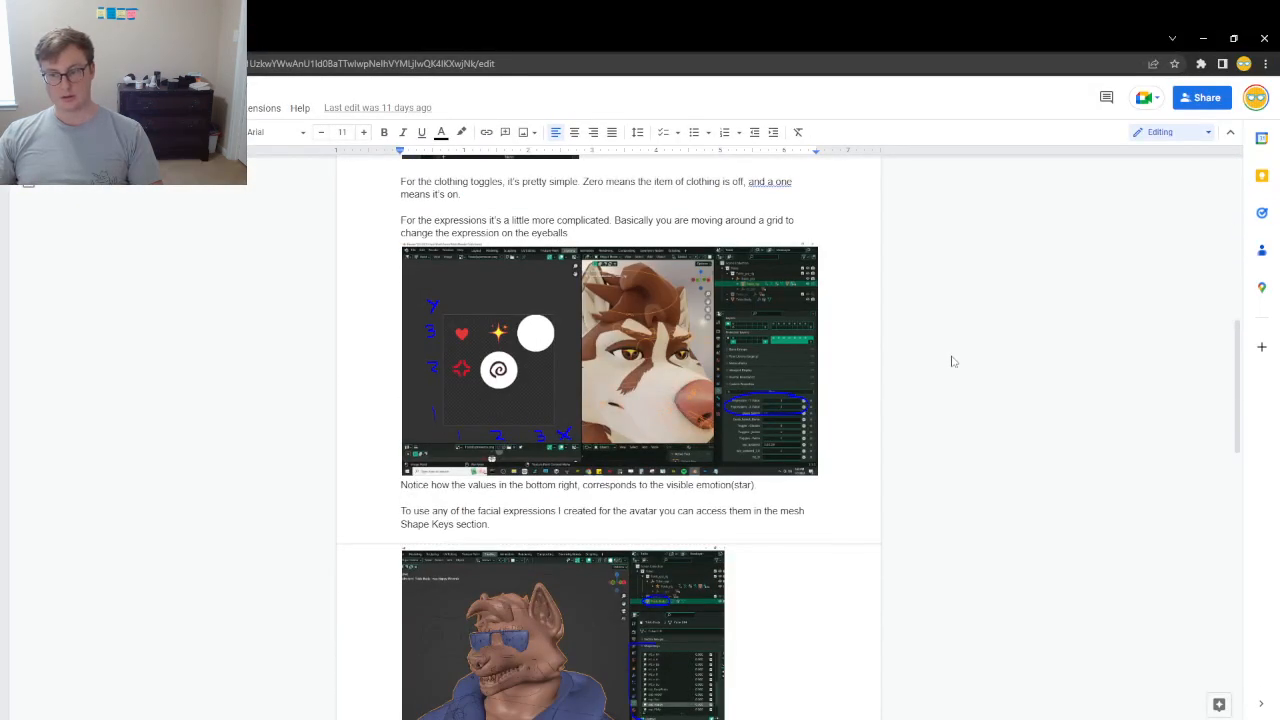
scroll(952, 361, "down", 4)
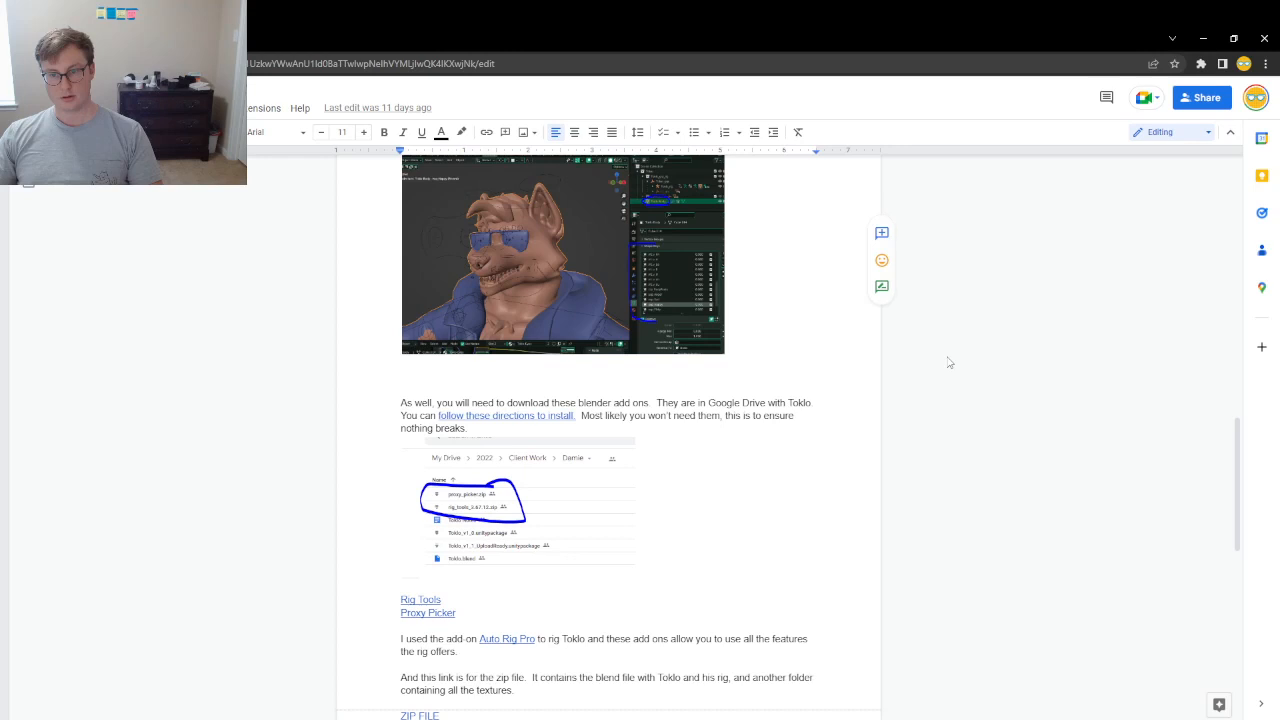
scroll(949, 363, "down", 4)
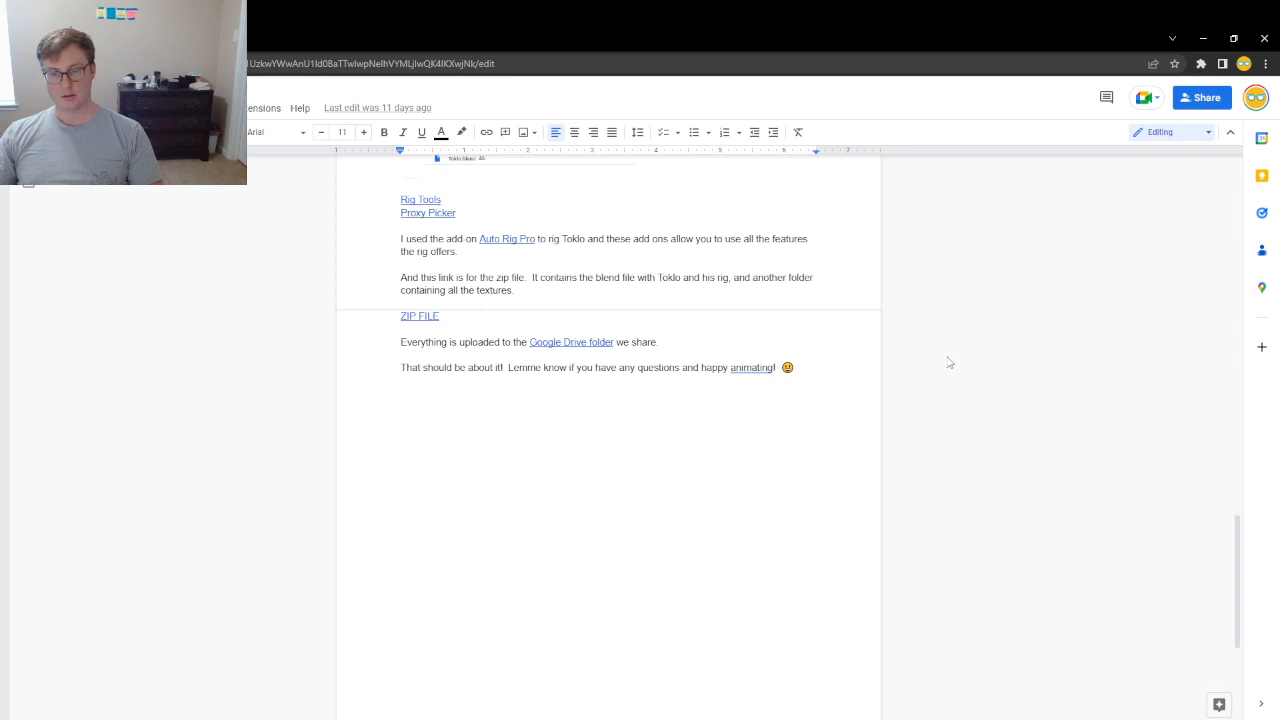
left_click(830, 367)
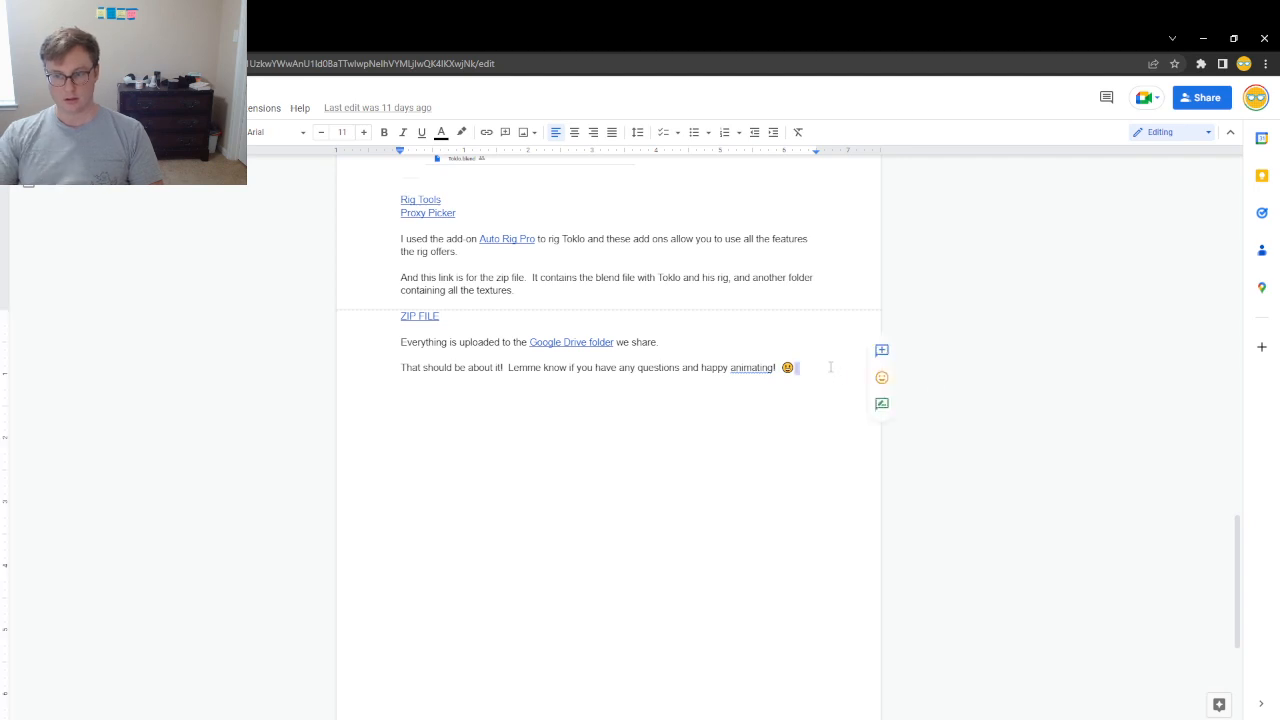
key("Return")
key("Return")
key("Return")
type("Vers")
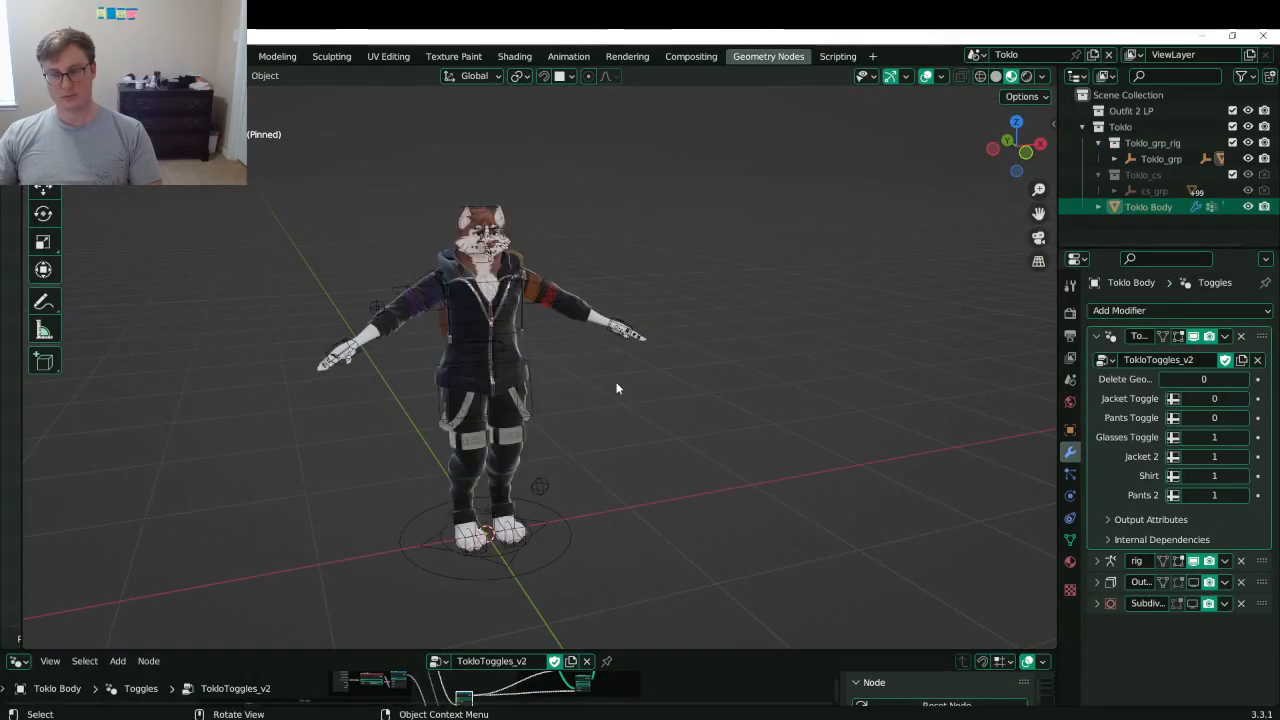
- In Blender, show the character in solid shading with the whole outfit in view, and save the file
mouse_move(616, 387)
middle_mouse_down()
mouse_move(634, 410)
mouse_move(602, 408)
mouse_move(735, 410)
middle_mouse_up()
key("z")
key("ctrl+s")
scroll(690, 405, "up", 3)
scroll(735, 410, "down", 2)
mouse_move(735, 410)
middle_mouse_down()
mouse_move(753, 412)
mouse_move(711, 438)
mouse_move(711, 384)
middle_mouse_up()
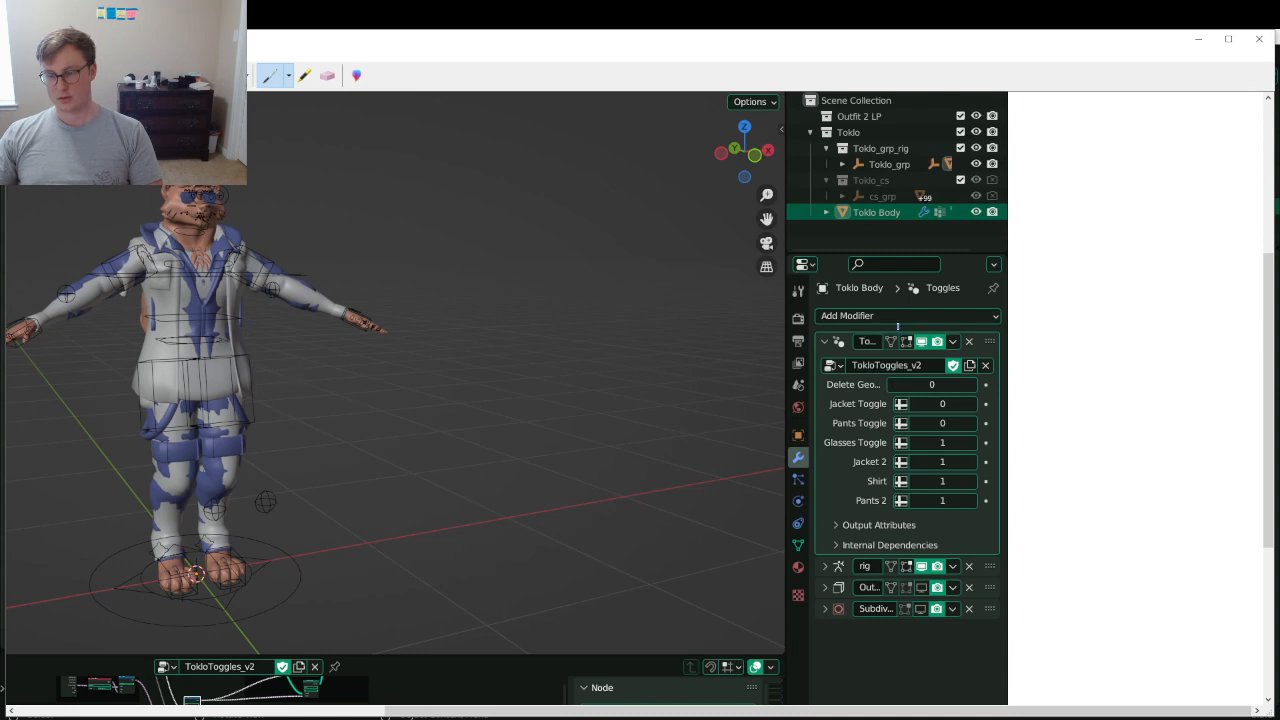
- Replace the marked-up screenshot with a new full-window capture that has Toklo Body selected, and circle its TokloToggles_v2 modifier
mouse_move(898, 322)
left_mouse_down()
mouse_move(826, 326)
mouse_move(770, 515)
mouse_move(940, 572)
mouse_move(1000, 356)
mouse_move(930, 306)
mouse_move(845, 325)
left_mouse_up()
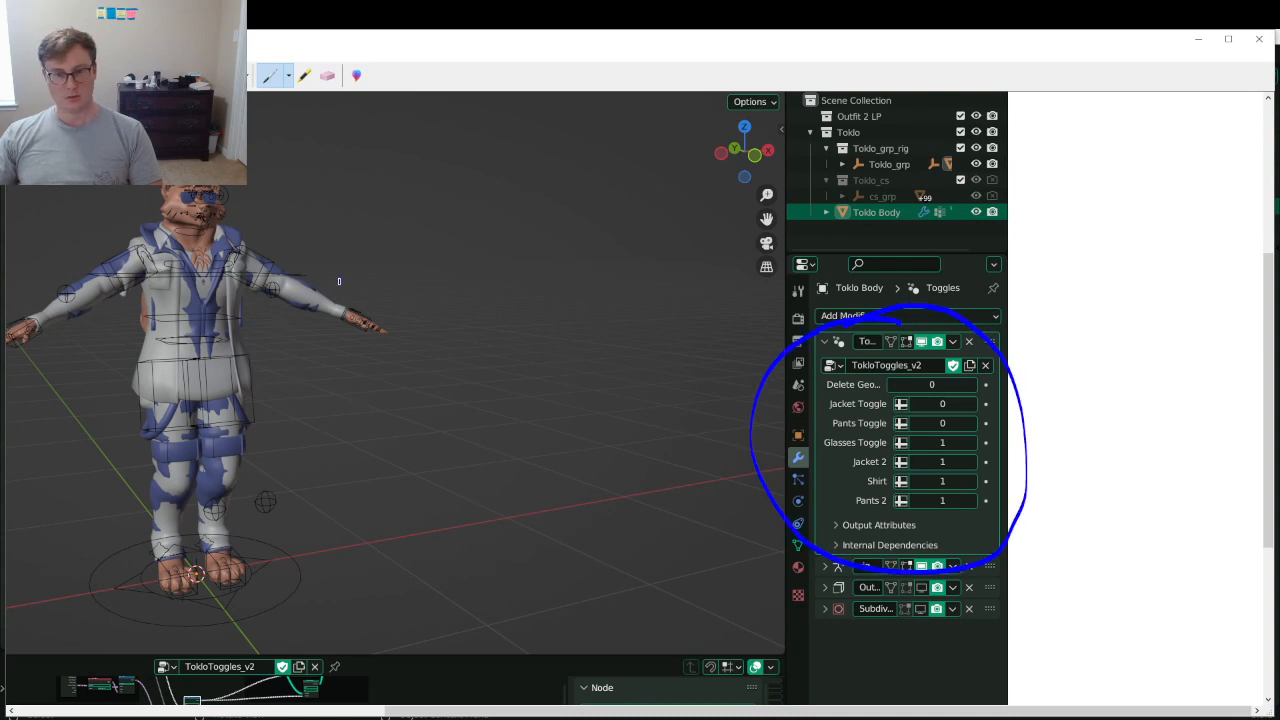
left_click(1259, 38)
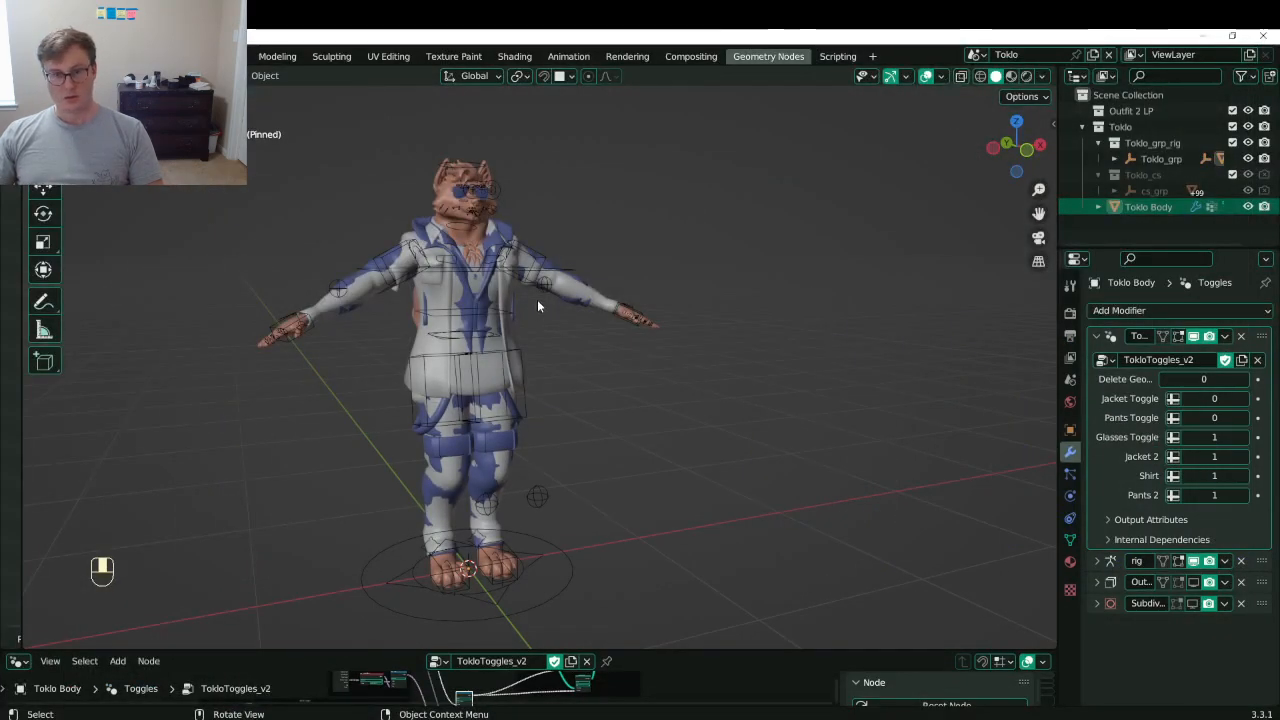
left_click(580, 297)
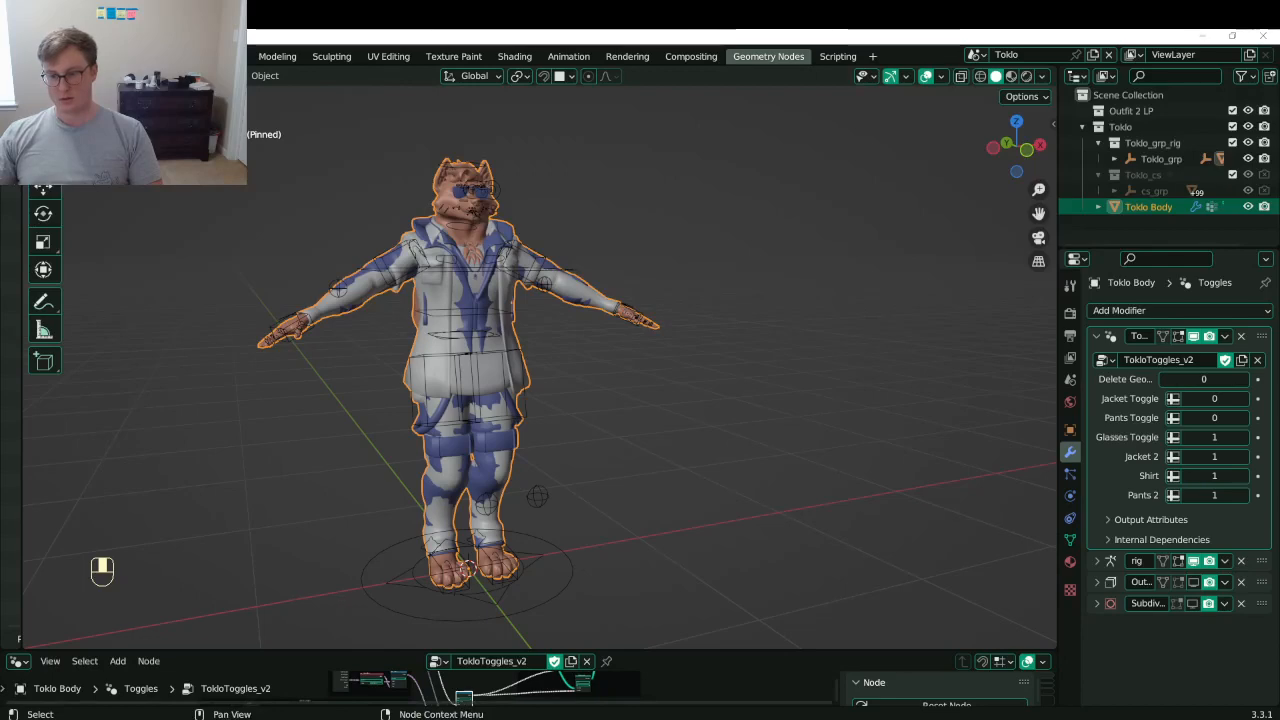
key("super+shift+s")
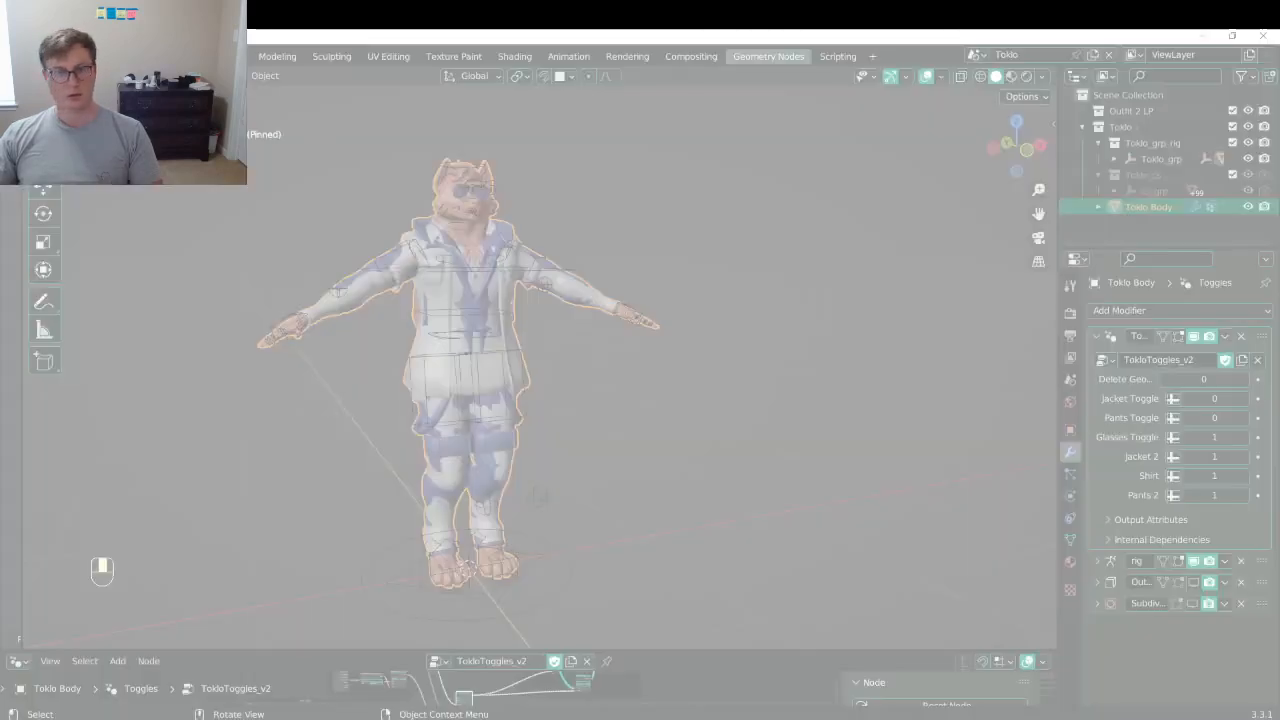
left_click_drag(168, 43, 1279, 719)
scroll(1100, 560, "down", 1)
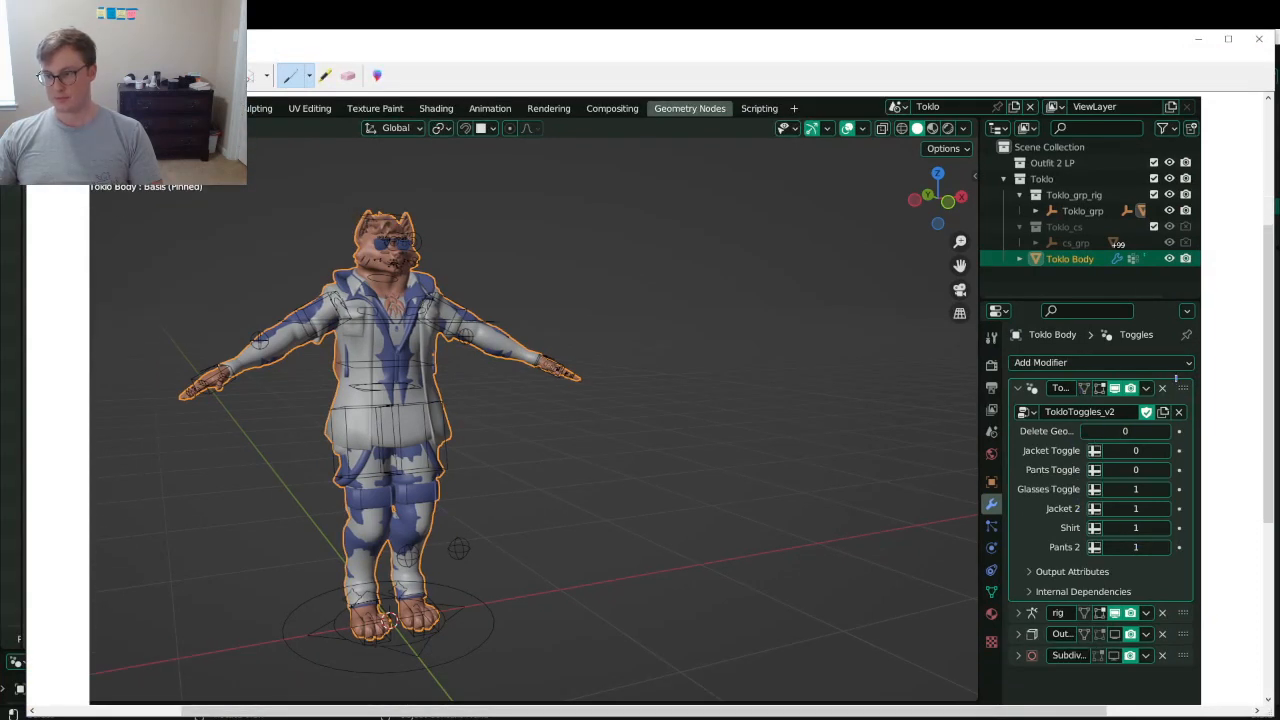
mouse_move(1141, 346)
left_mouse_down()
mouse_move(918, 418)
mouse_move(1086, 658)
mouse_move(1206, 470)
mouse_move(1155, 368)
left_mouse_up()
- Return to the Google Docs guide and paste the annotated screenshot below the sentence about the new outfit
key("alt+Tab")
key("Tab")
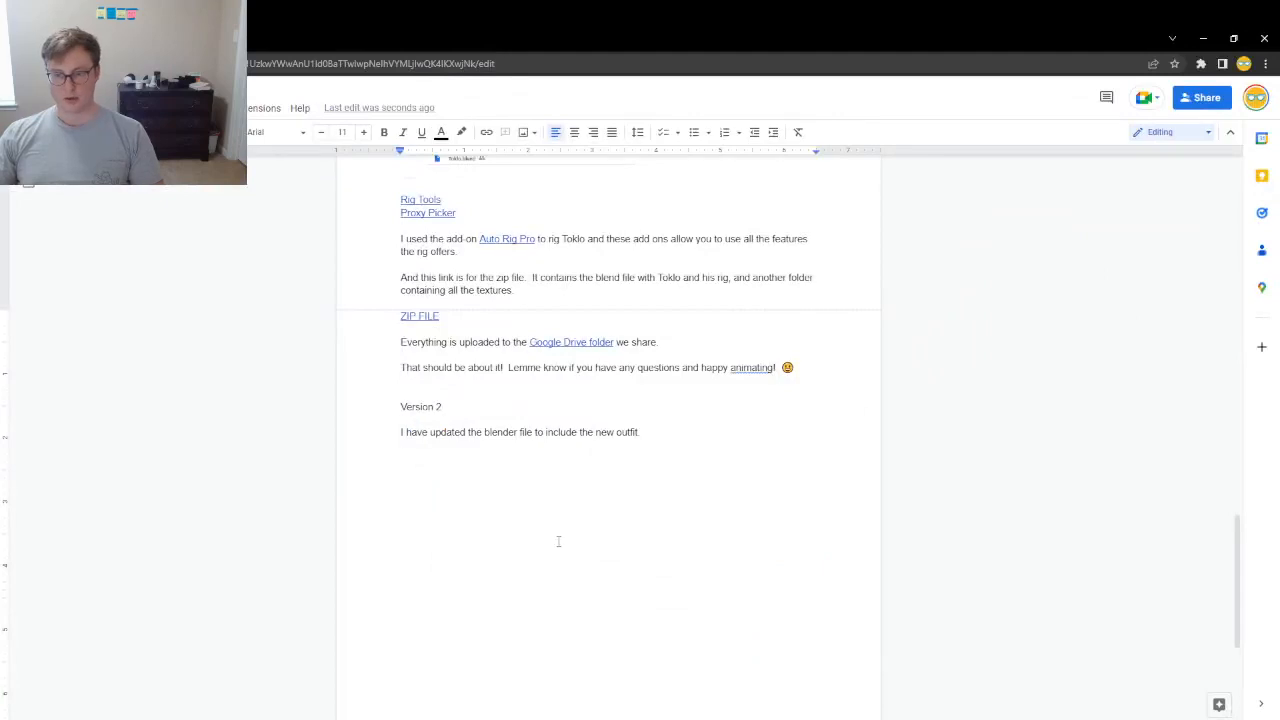
key("ctrl+v")
scroll(700, 537, "down", 3)
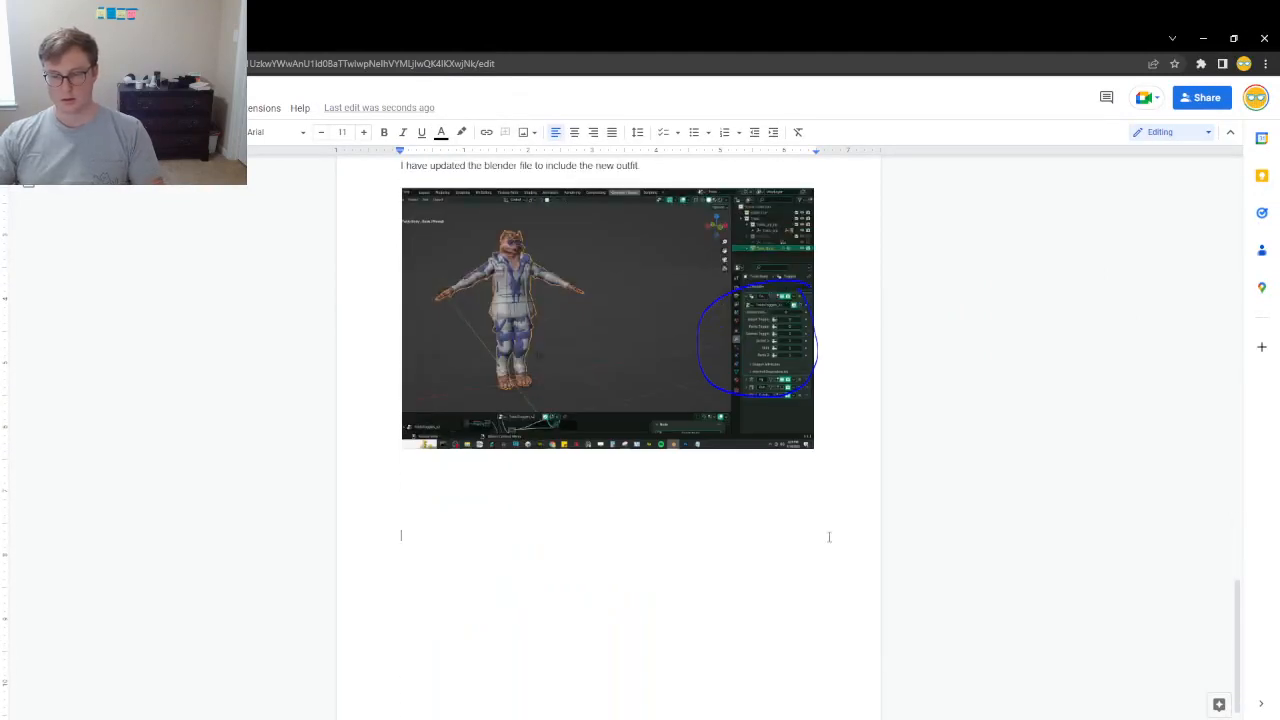
- Below the screenshot, write "In this new version of the file, all toggles are found on the modifier stack. There are no"
key("Up")
key("Up")
key("Up")
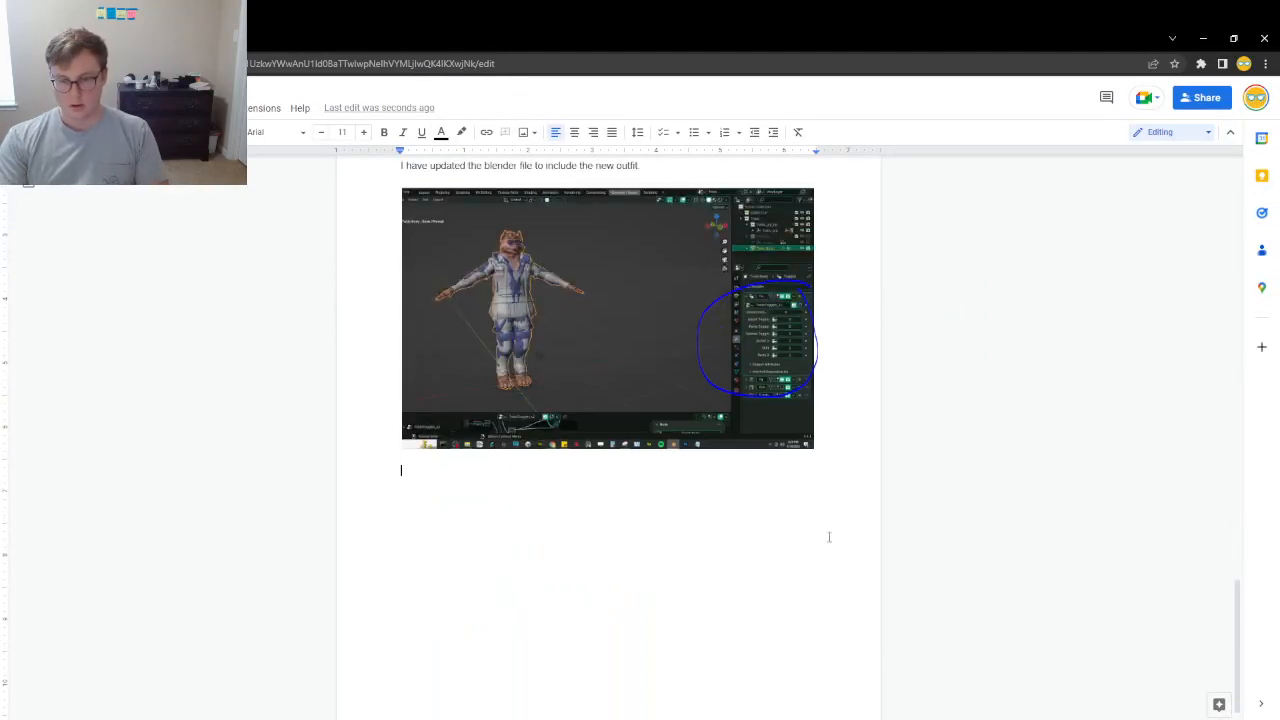
key("Return")
type("I")
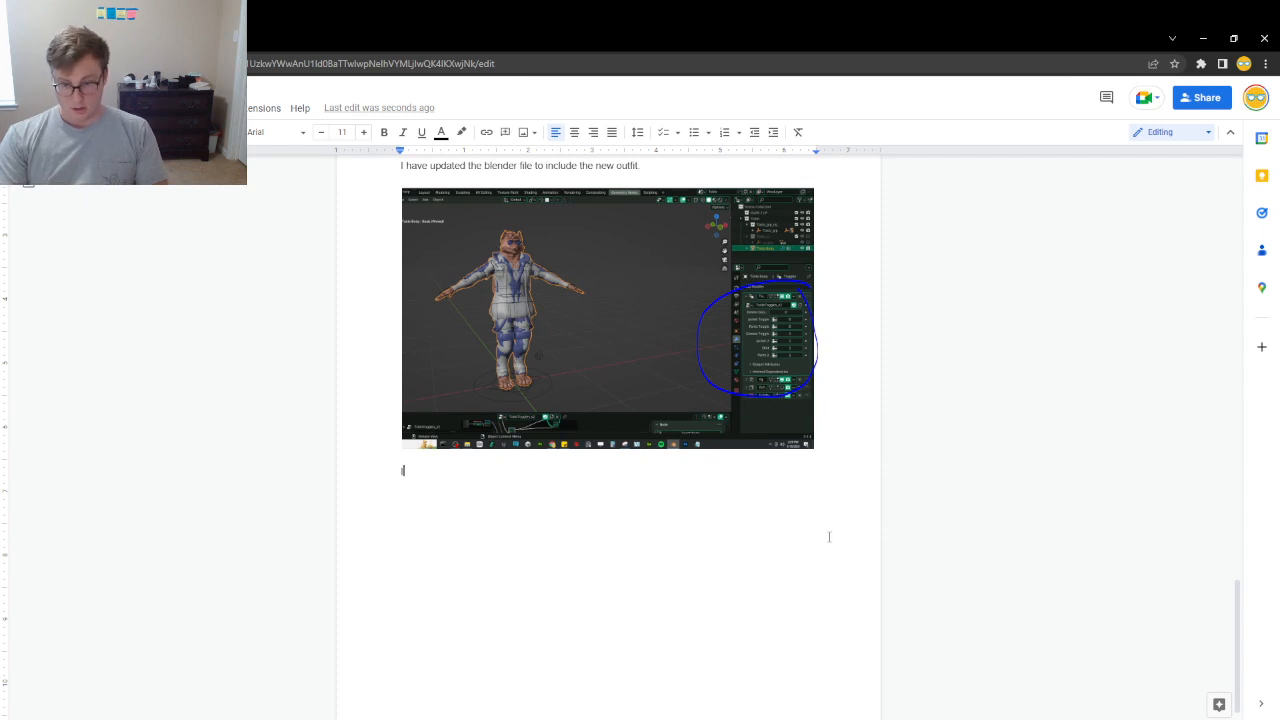
type("n this new version of te")
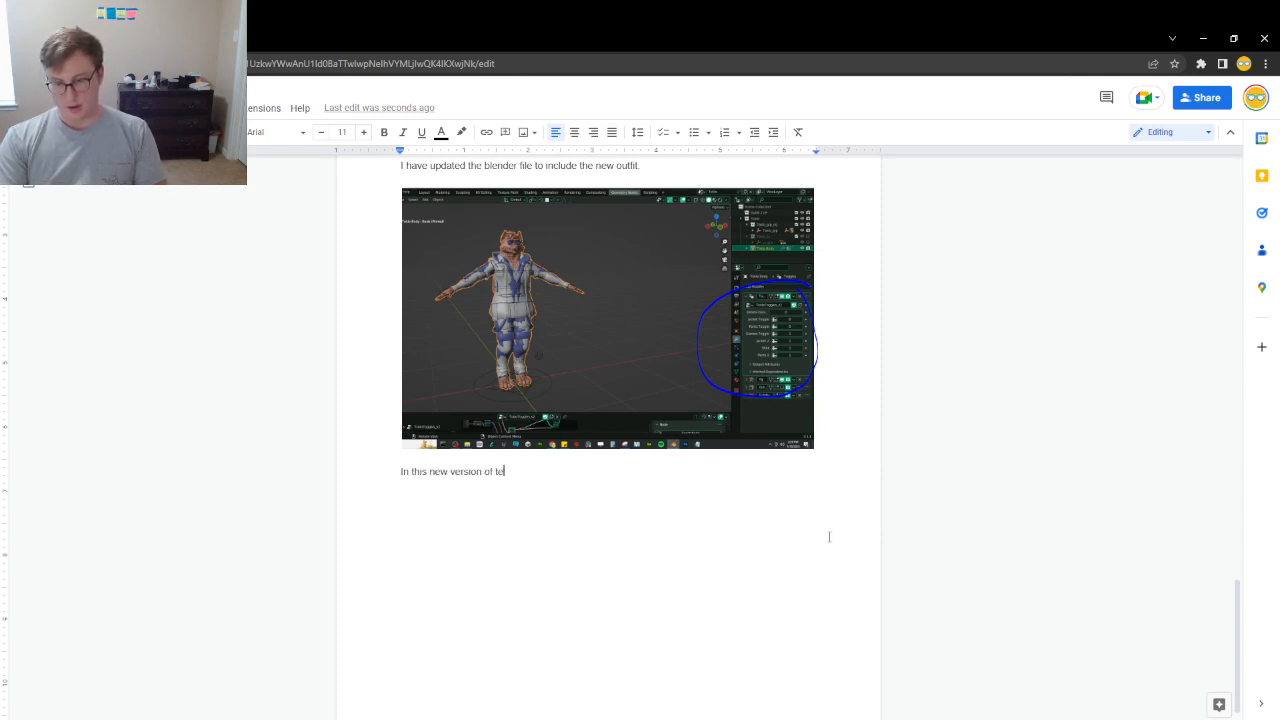
key("BackSpace")
type("he file,")
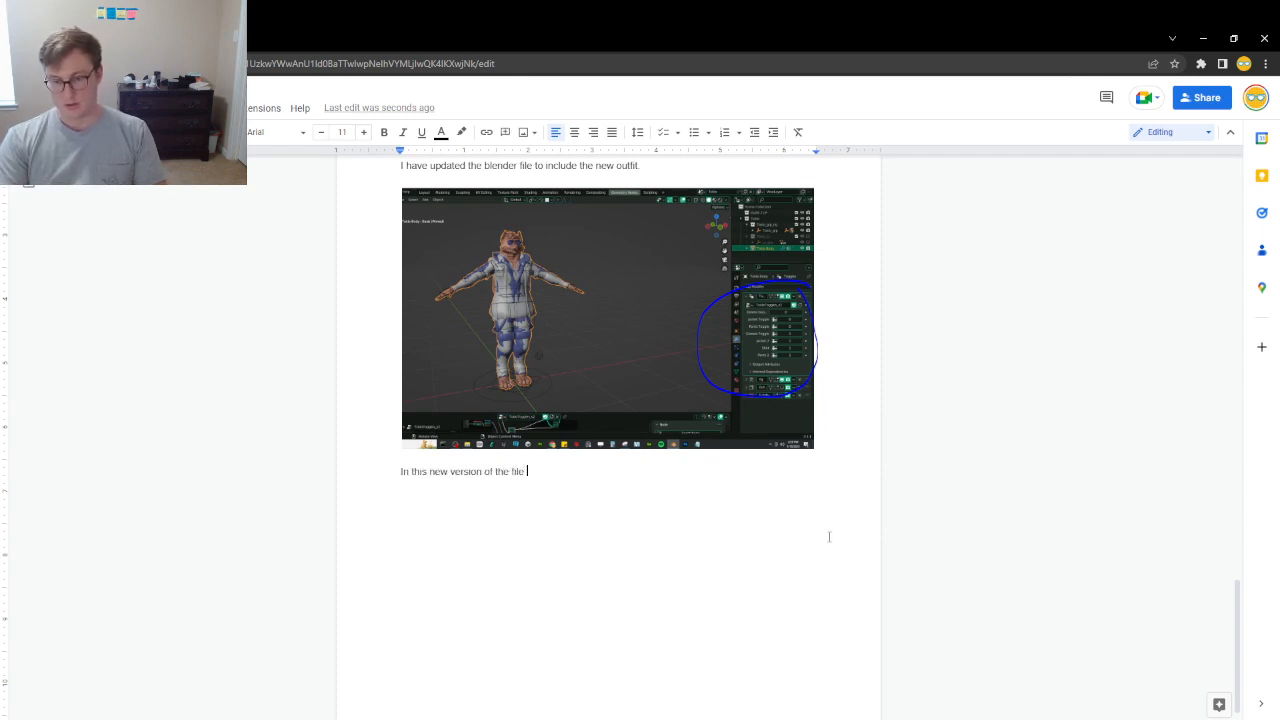
key("BackSpace")
type(", all go")
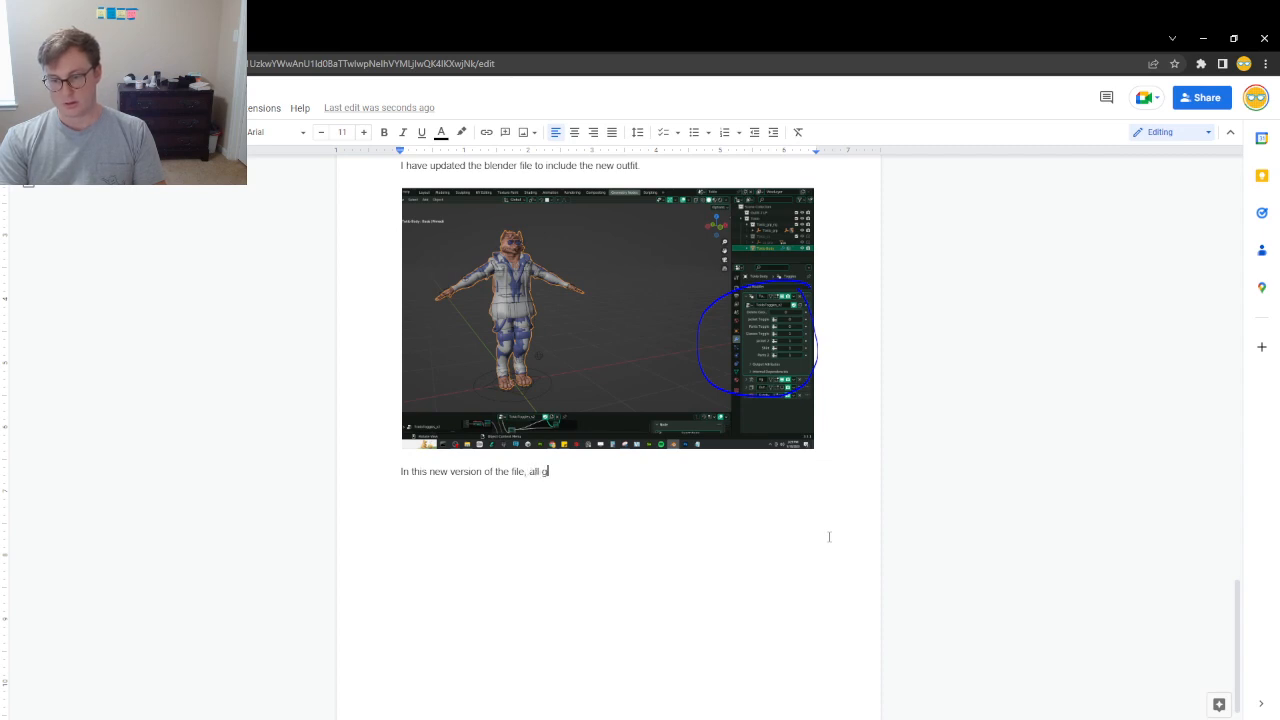
key("BackSpace")
type("toggle ")
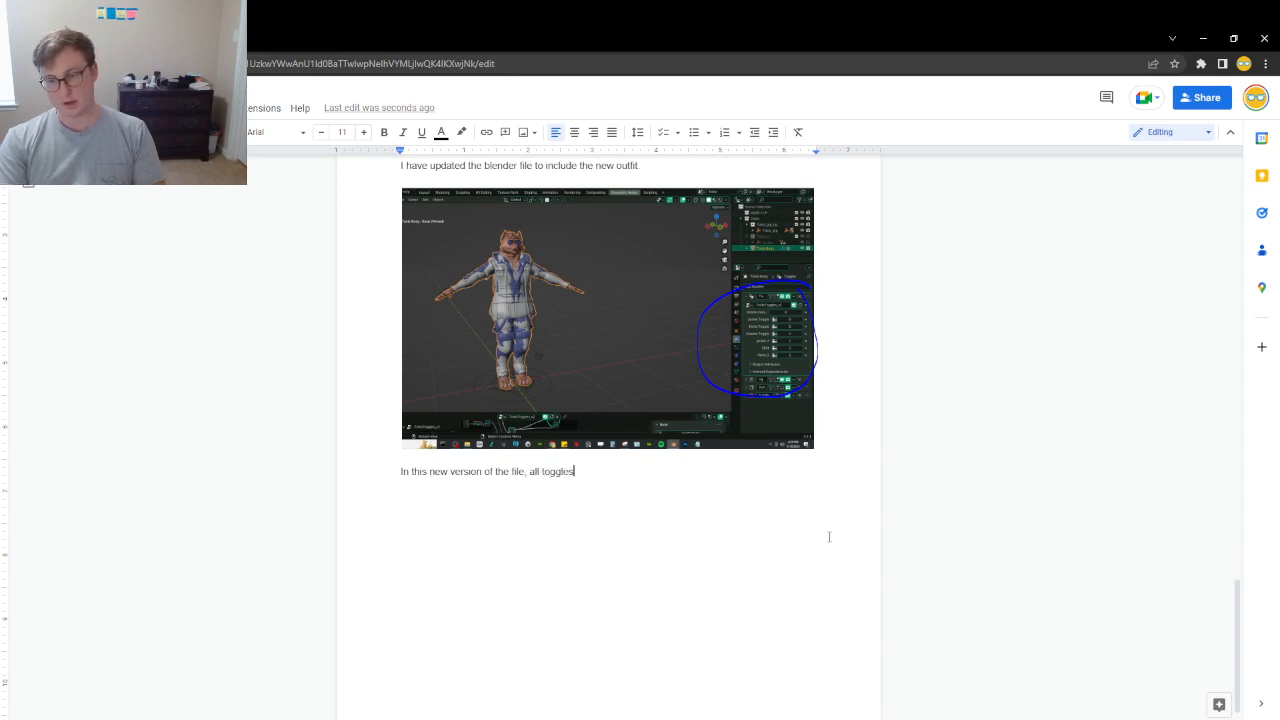
type(" are found on t")
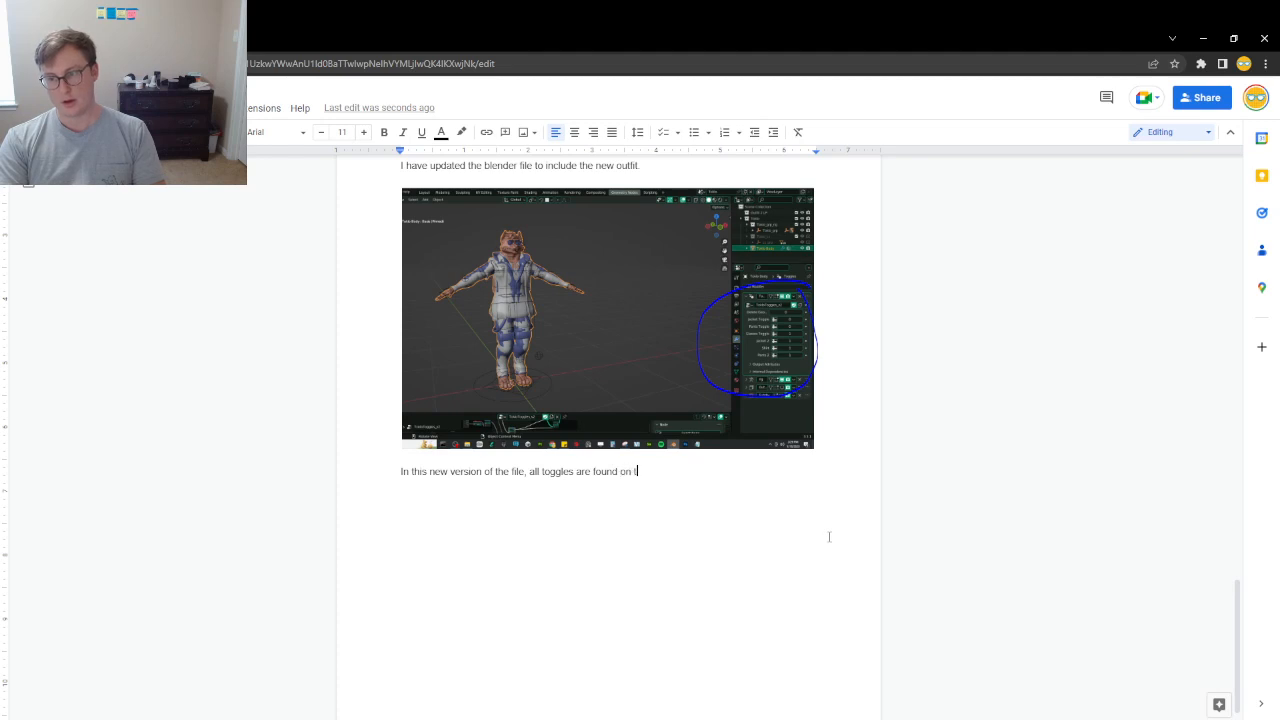
type("he modi")
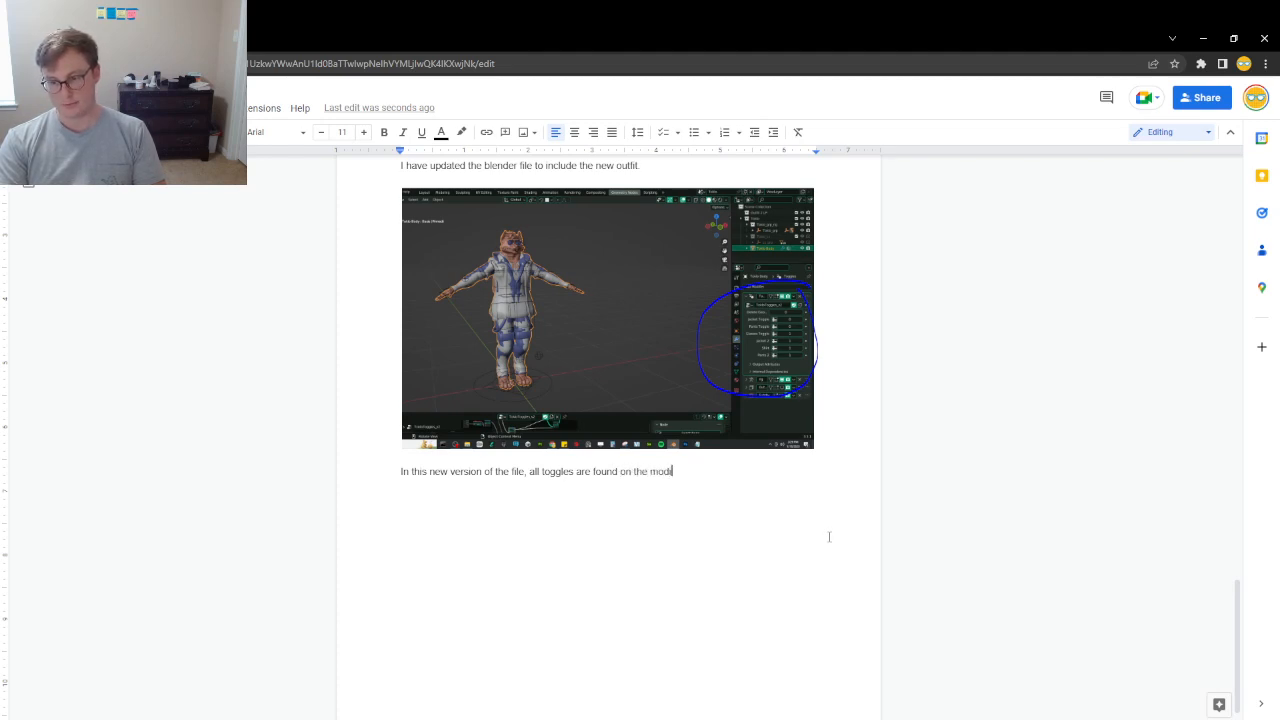
type("fier stack.  There are no")
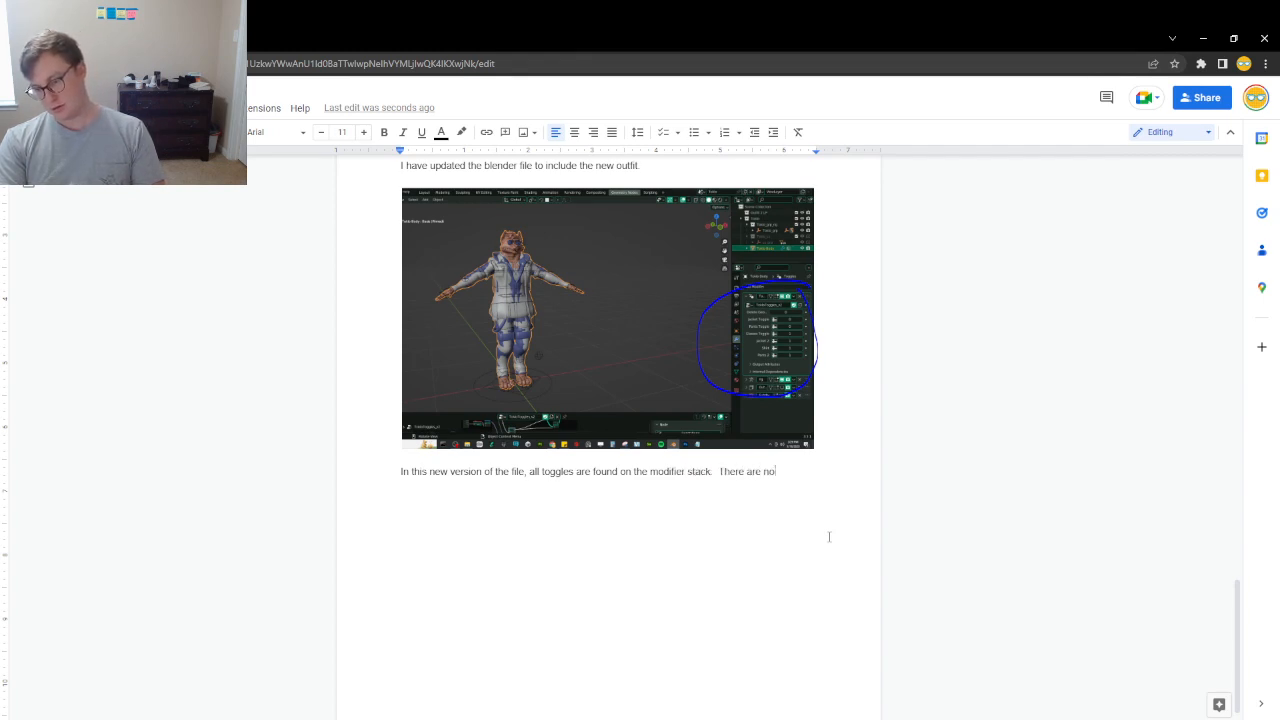
- Complete the paragraph's second sentence with "toggles anywhere else."
type(" to")
type("ggles anywere")
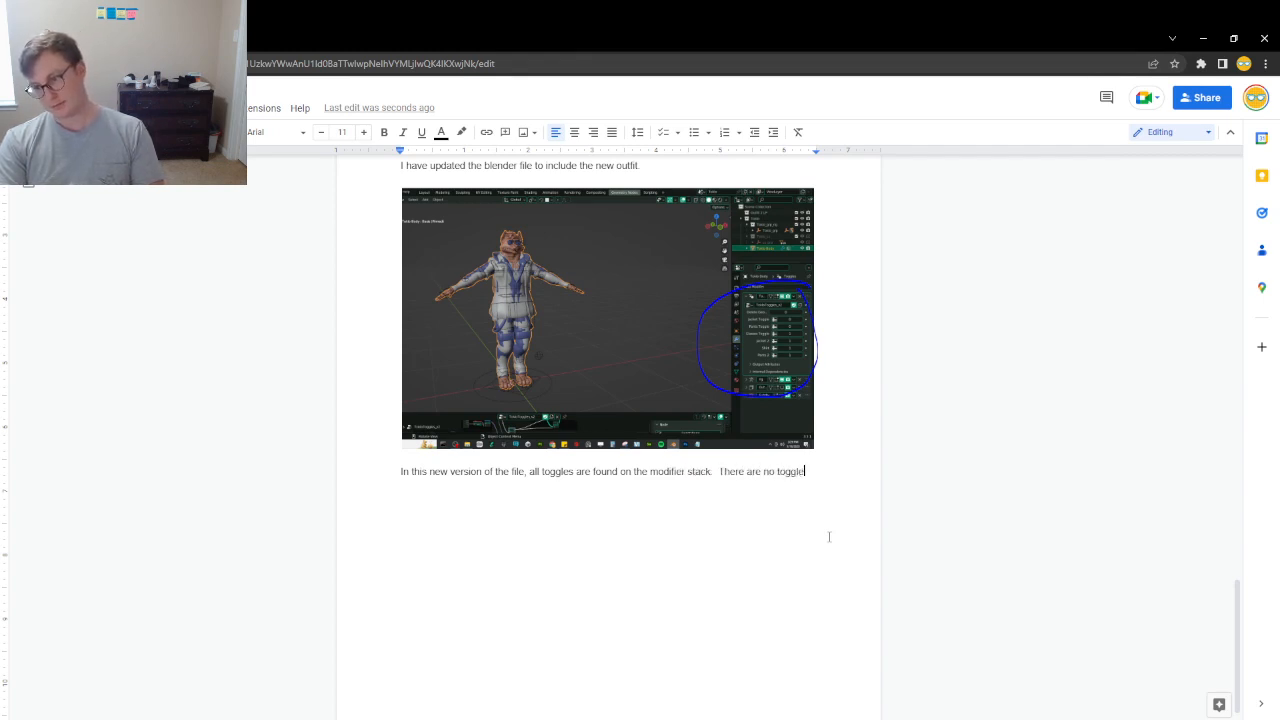
key("BackSpace")
key("BackSpace")
key("BackSpace")
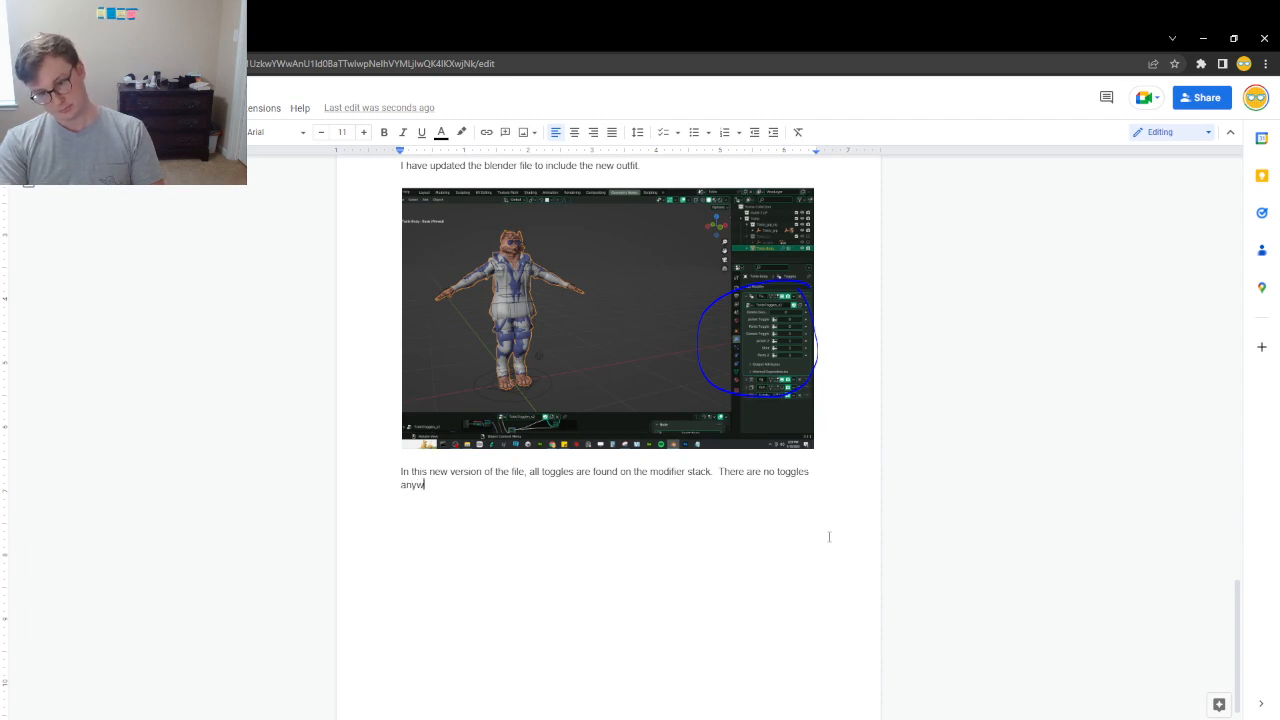
type("here else")
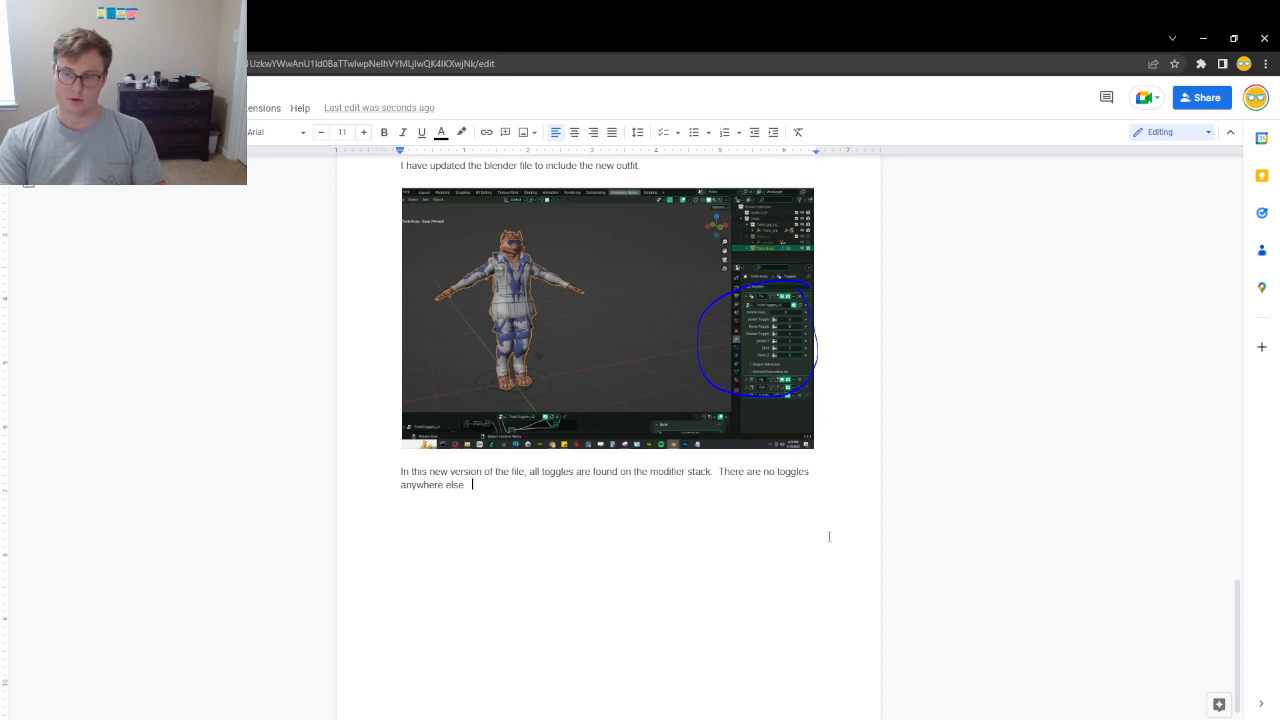
type(".")
- Add a new paragraph reading "The toggles are straightforward." below the sentence about toggles not being anywhere else
key("Return")
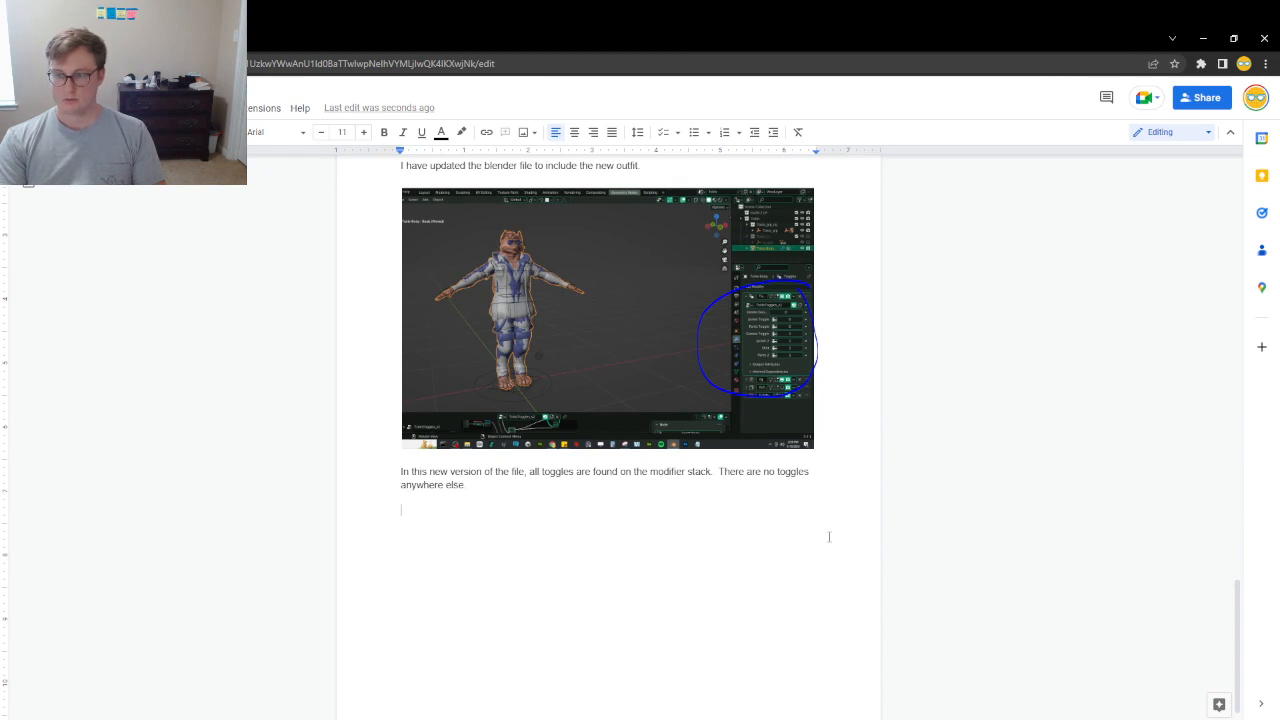
type("The toggl")
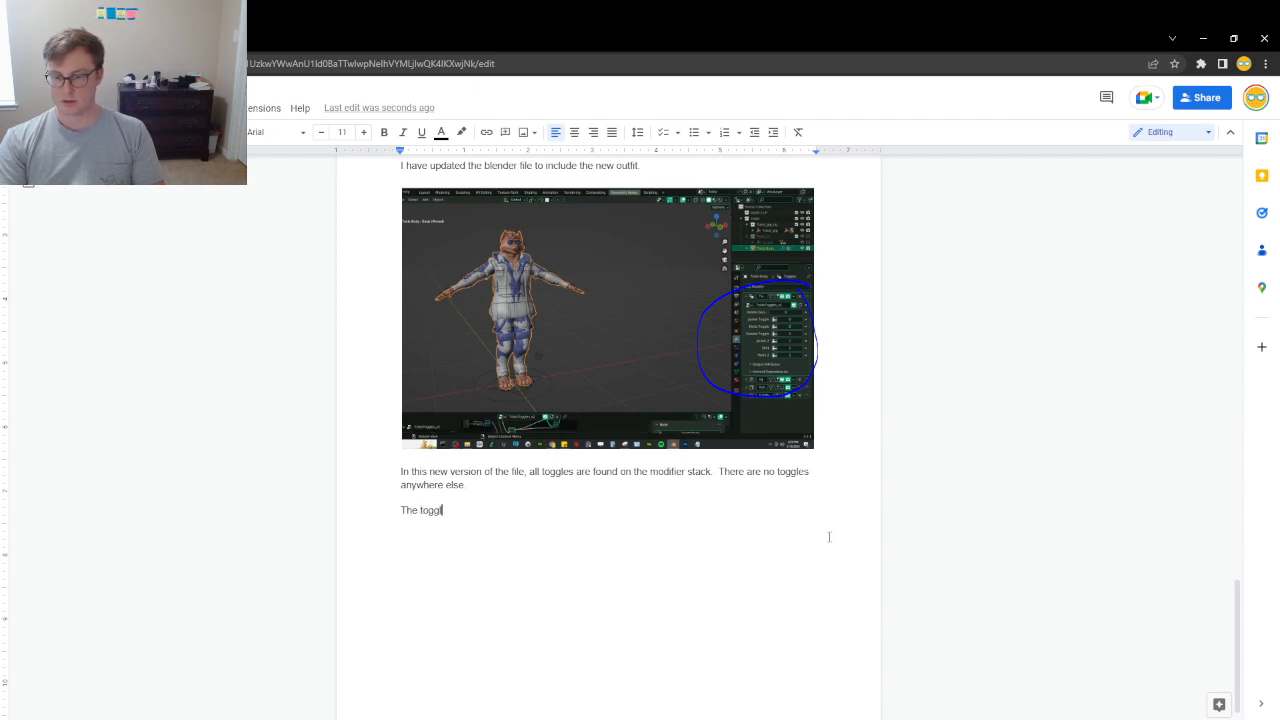
type("es are straigh")
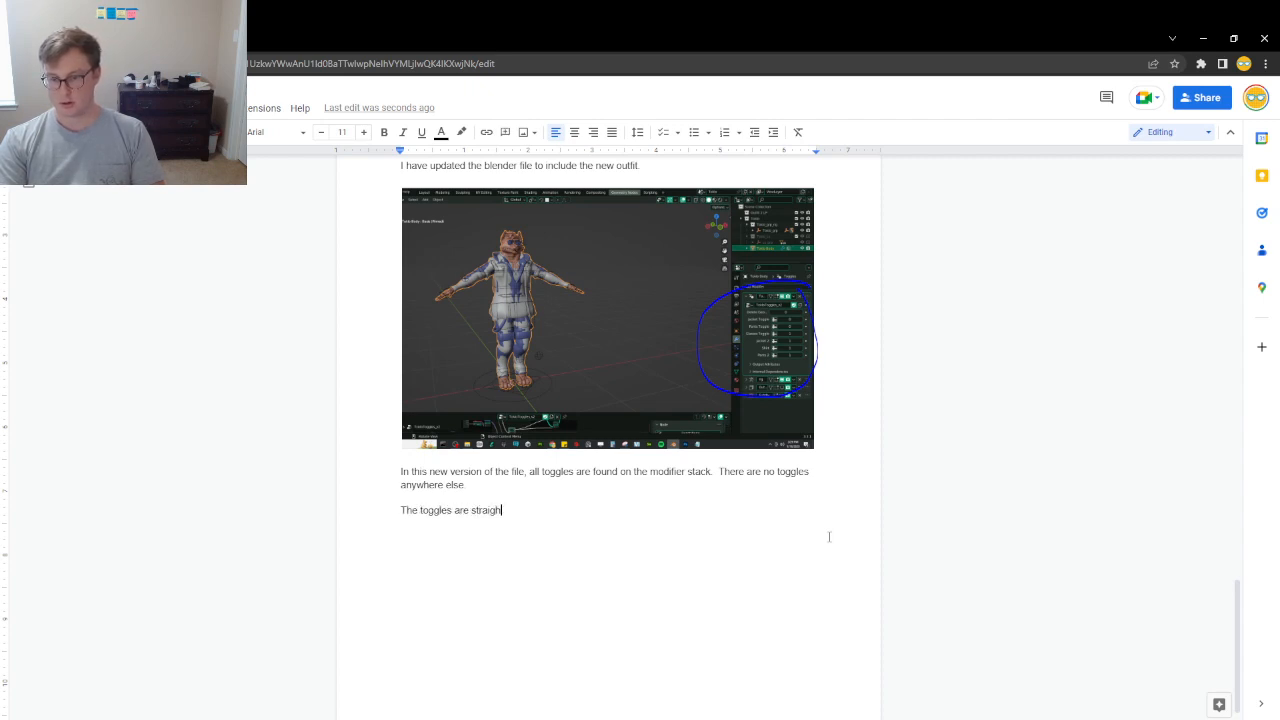
type("tforward")
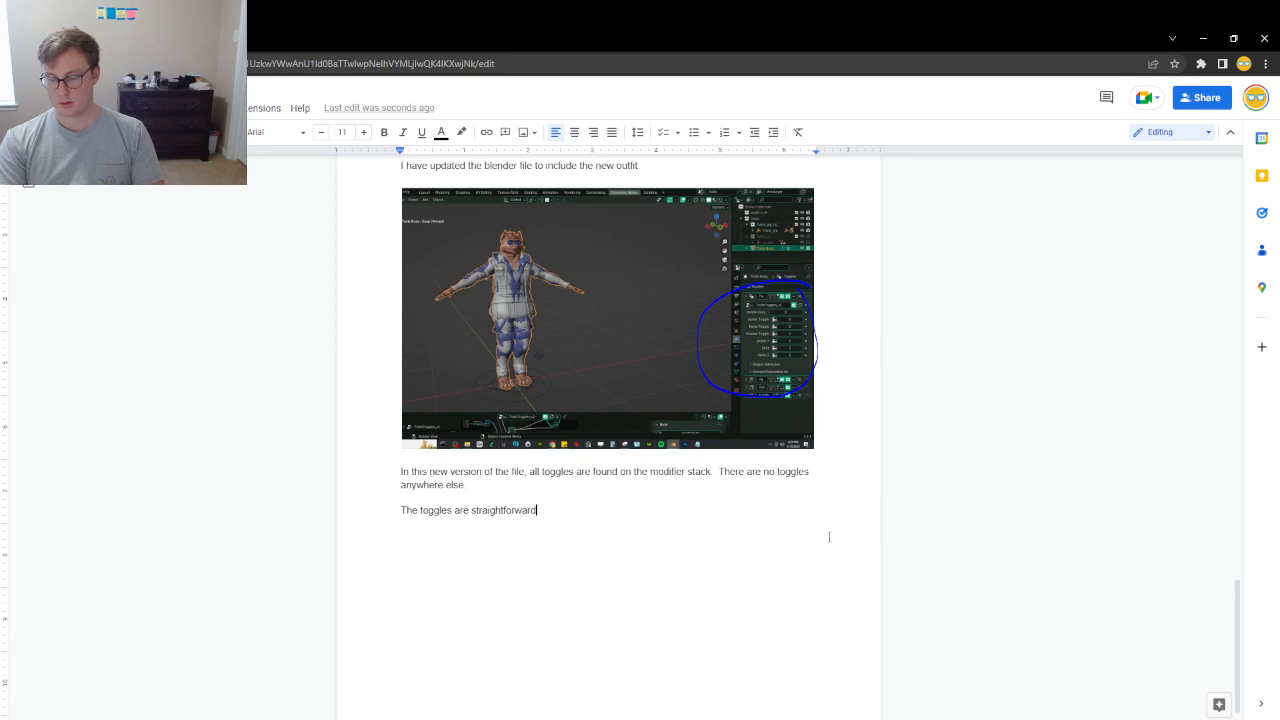
type(".")
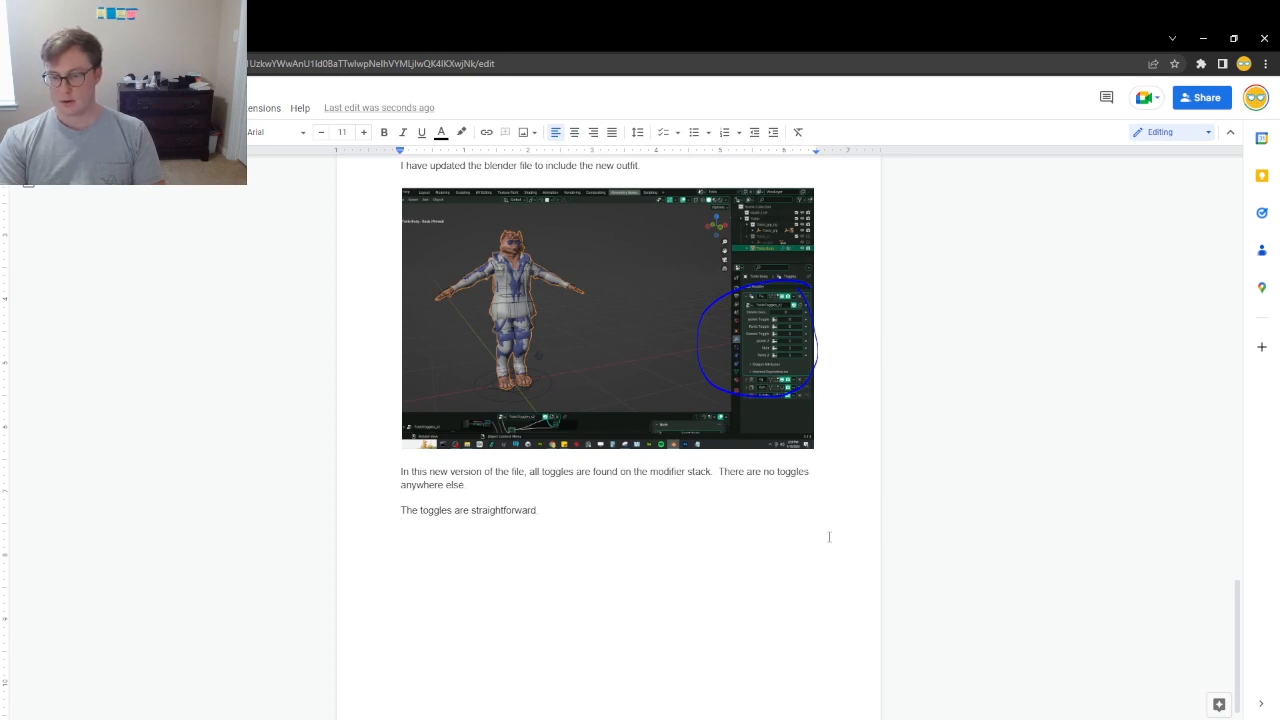
- Add a paragraph reading "The Delete Geometry option require explanation." and start a new line below it
type("The del")
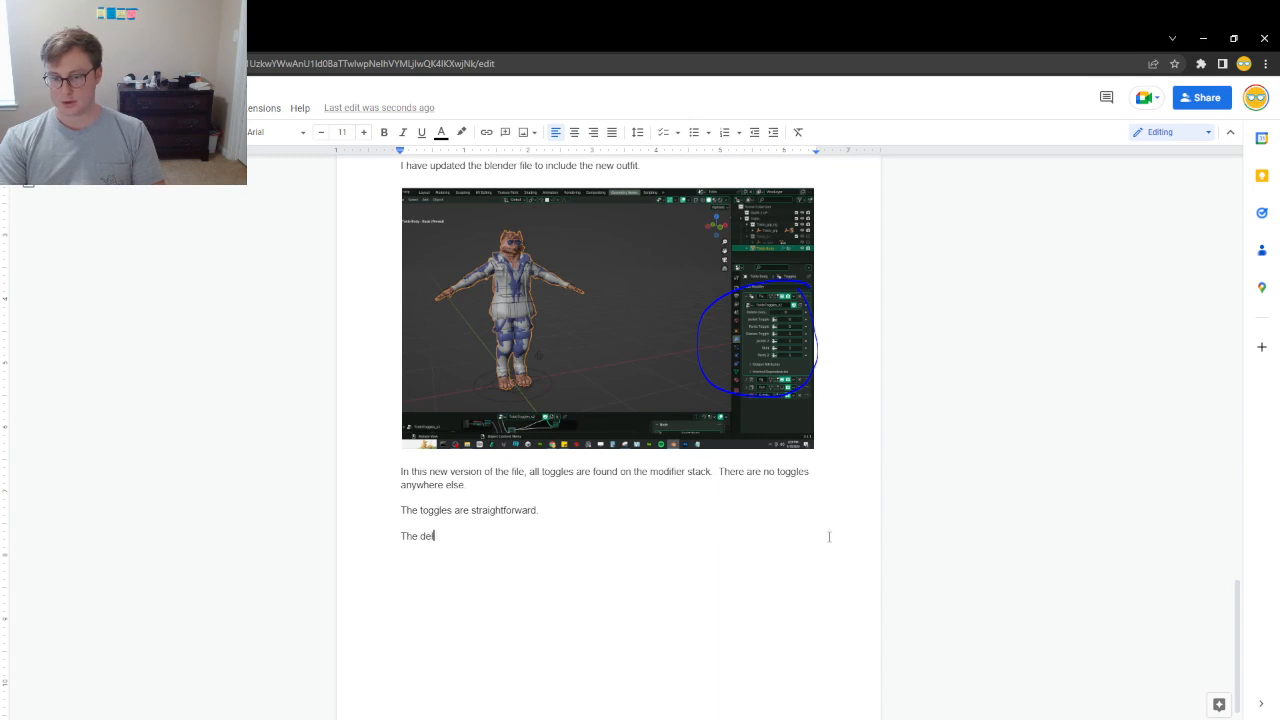
key("BackSpace")
key("BackSpace")
key("BackSpace")
type("Delete ")
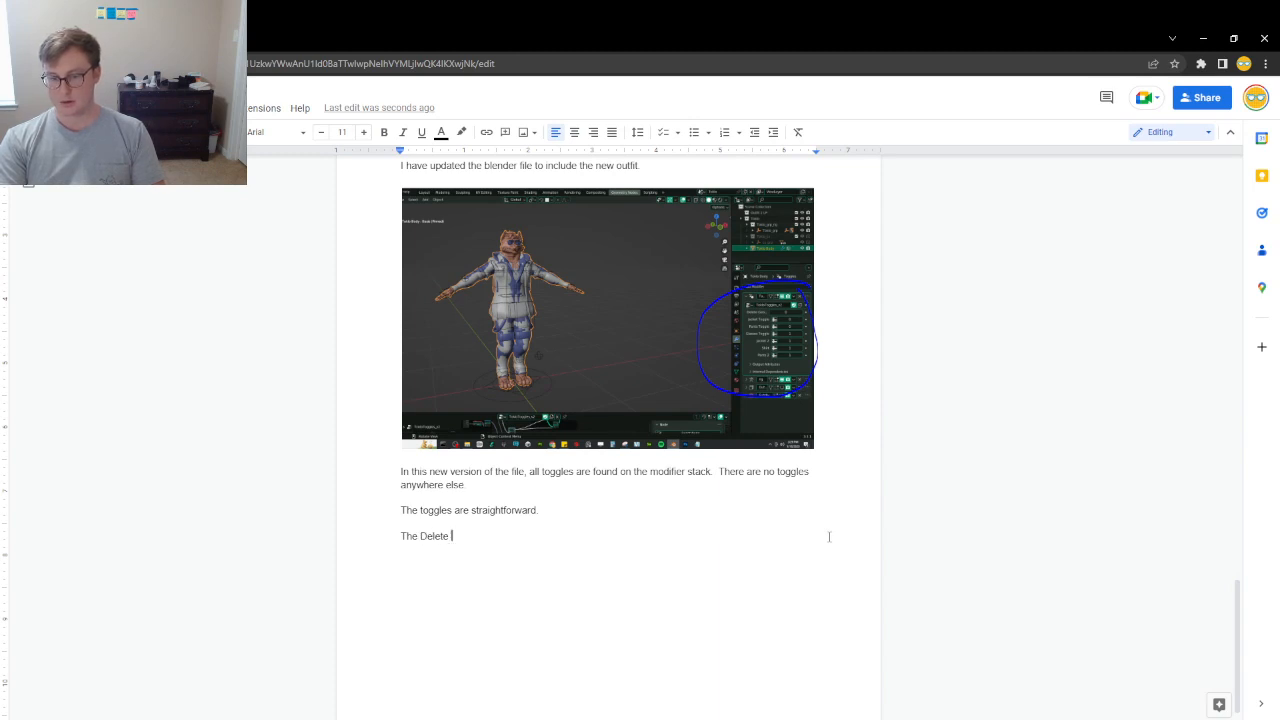
type("Geometry op")
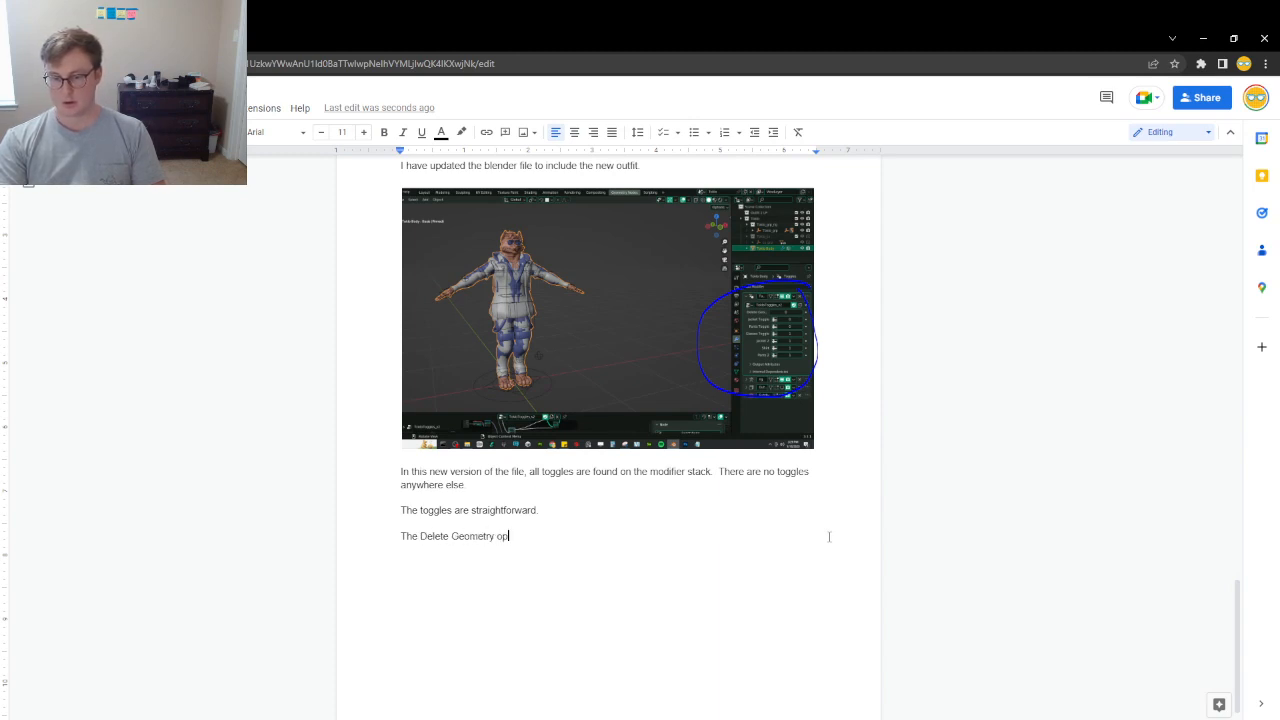
type("tion")
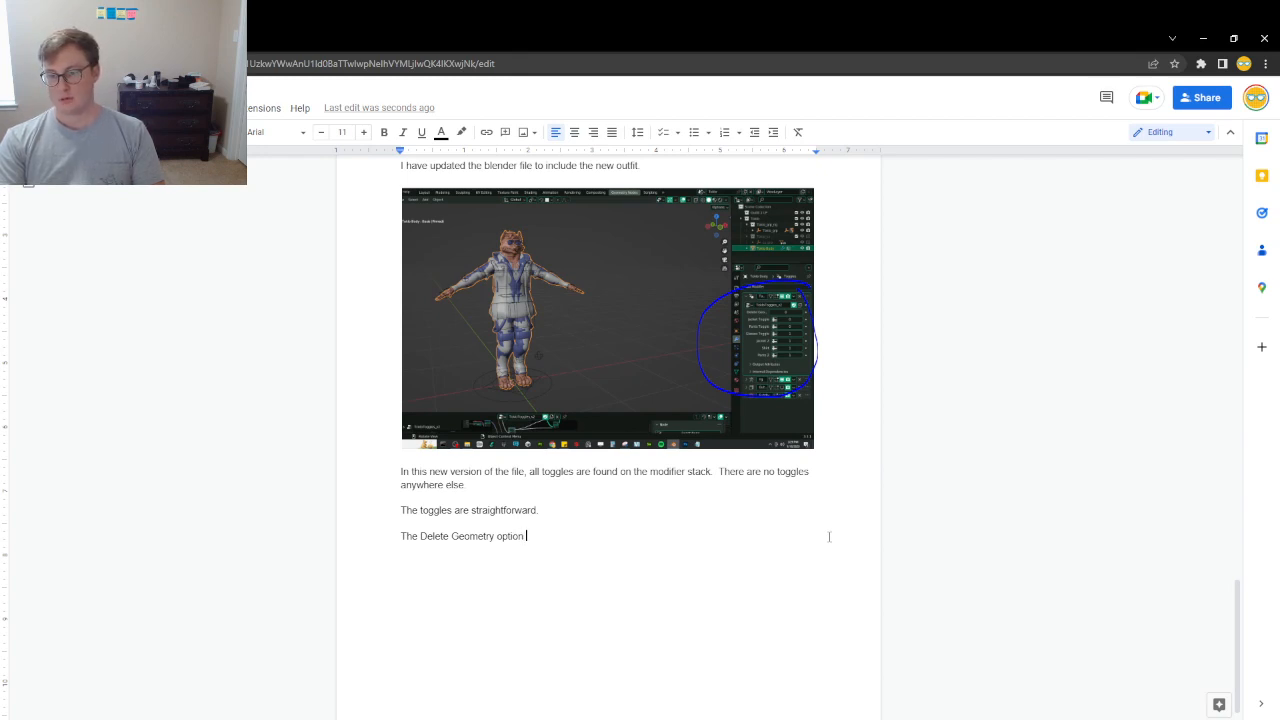
type(" require exp")
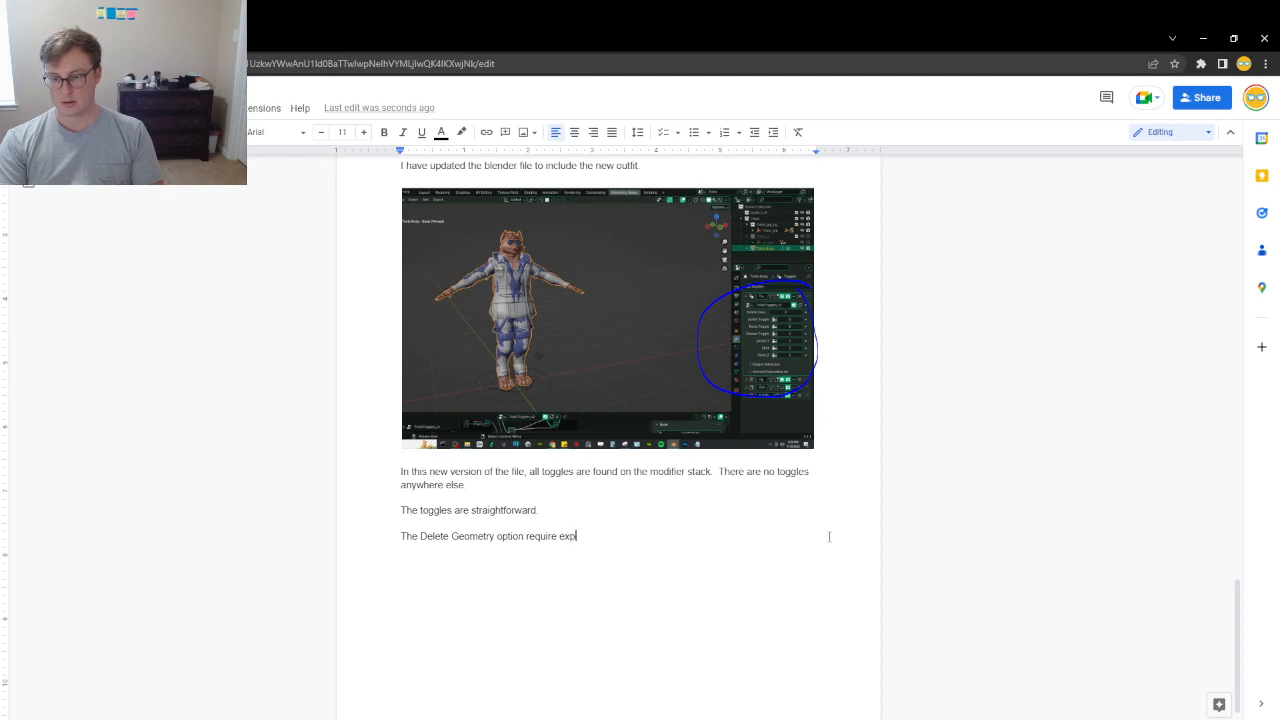
type("lanation.")
key("Return")
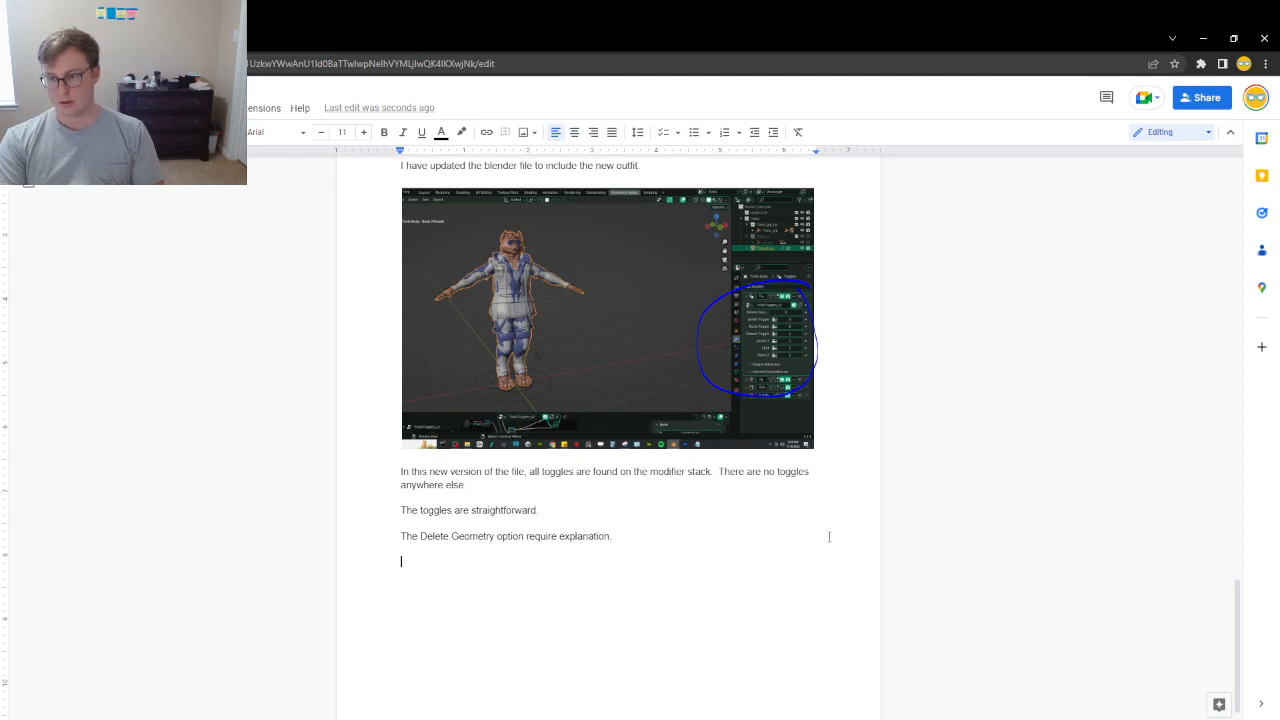
- Write "When it is off (0) the shaders on the character are what will toggle the visibility of the sections of clothing."
type("When i")
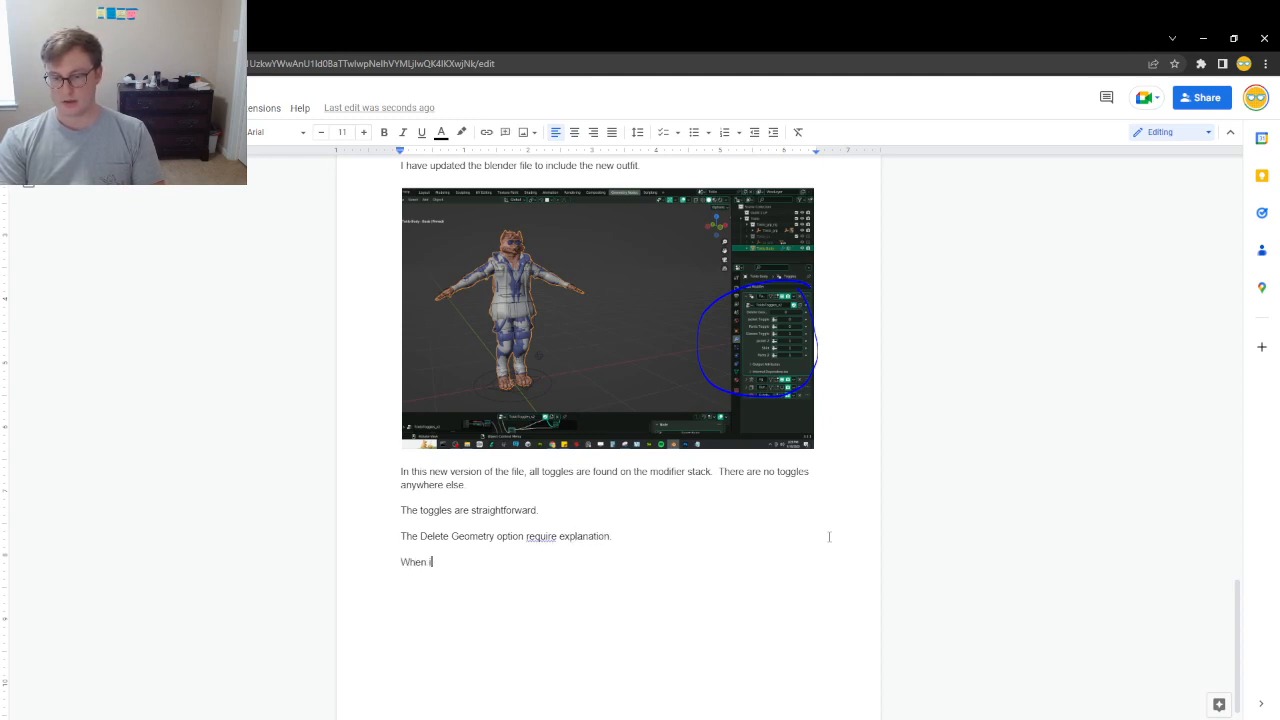
type("t is off (")
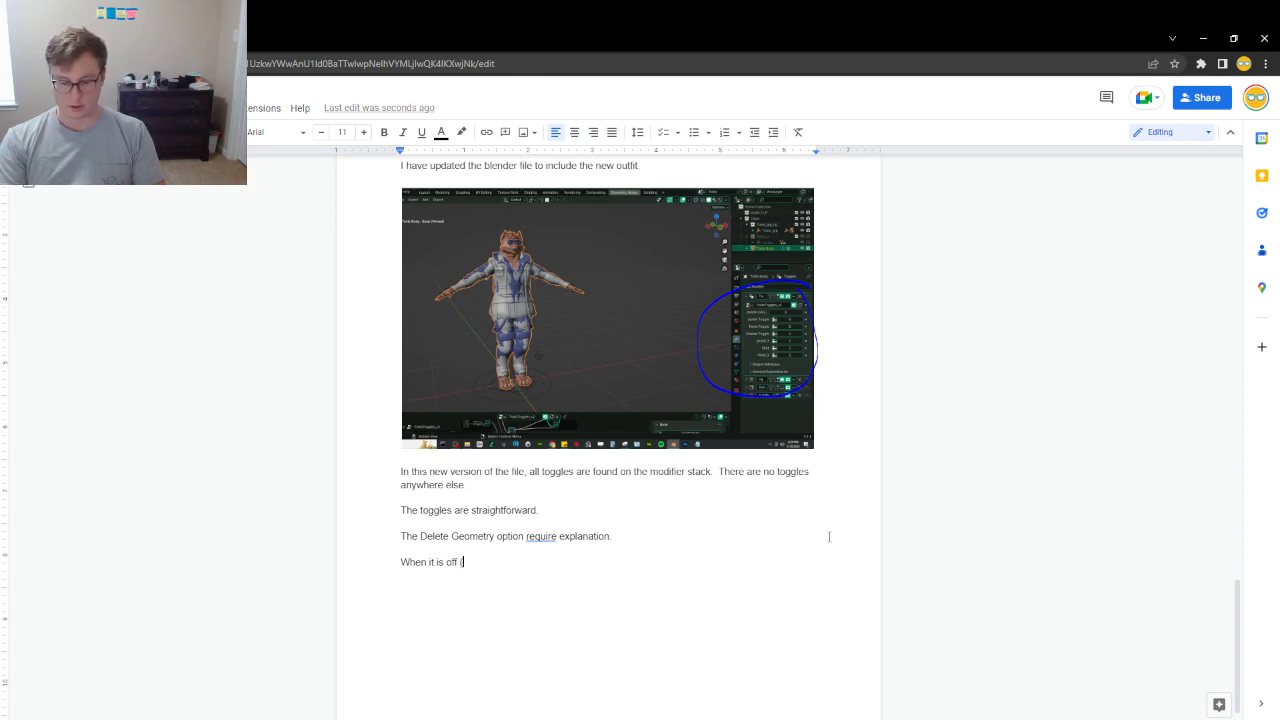
type("0")
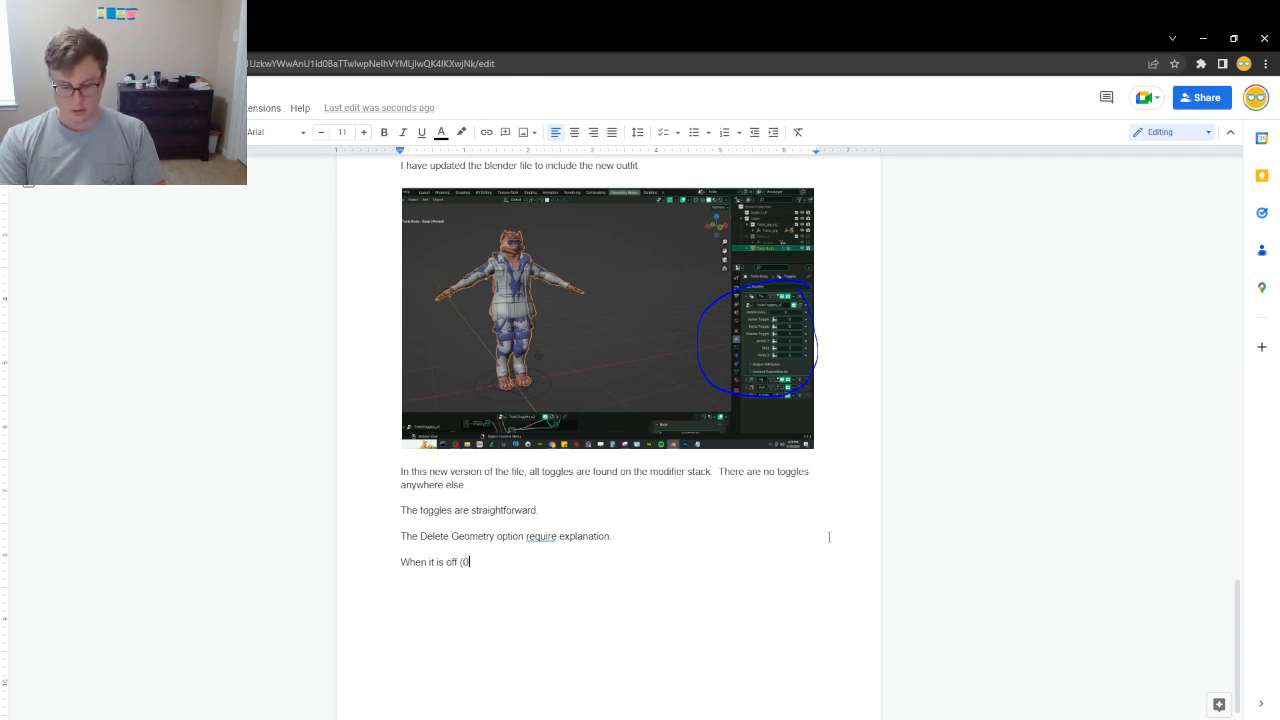
type(") the ")
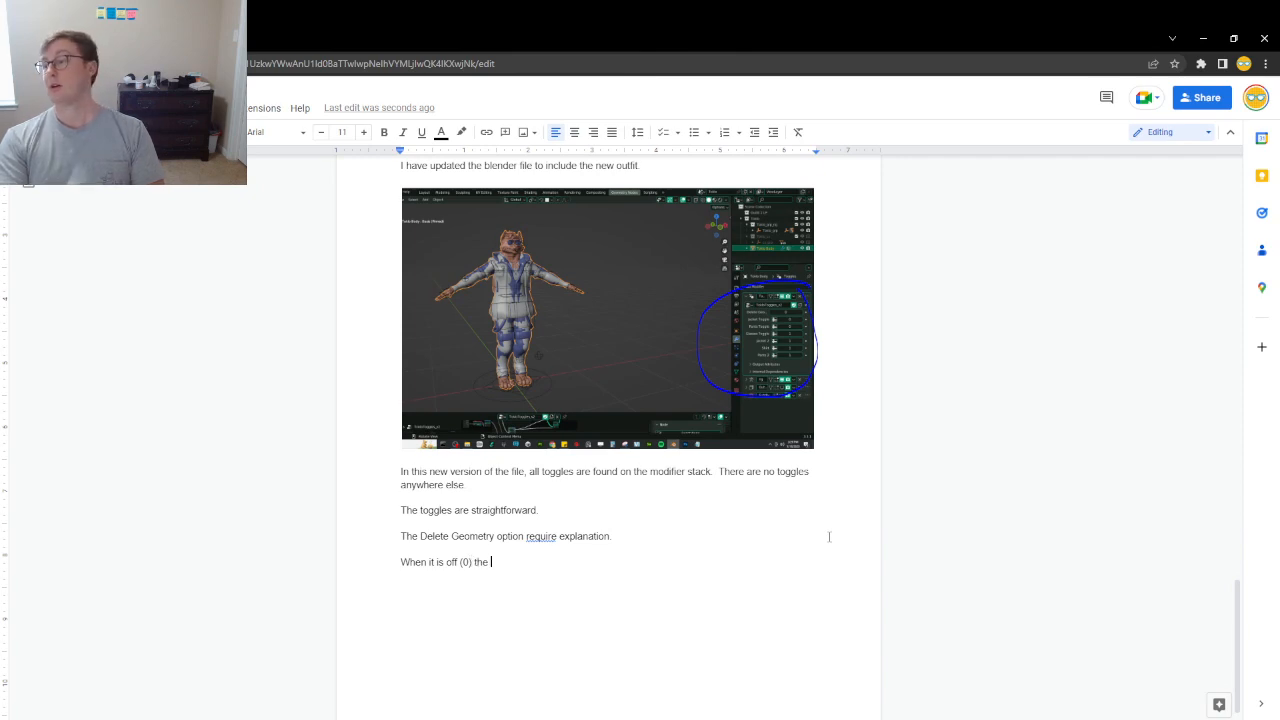
type("shaders ")
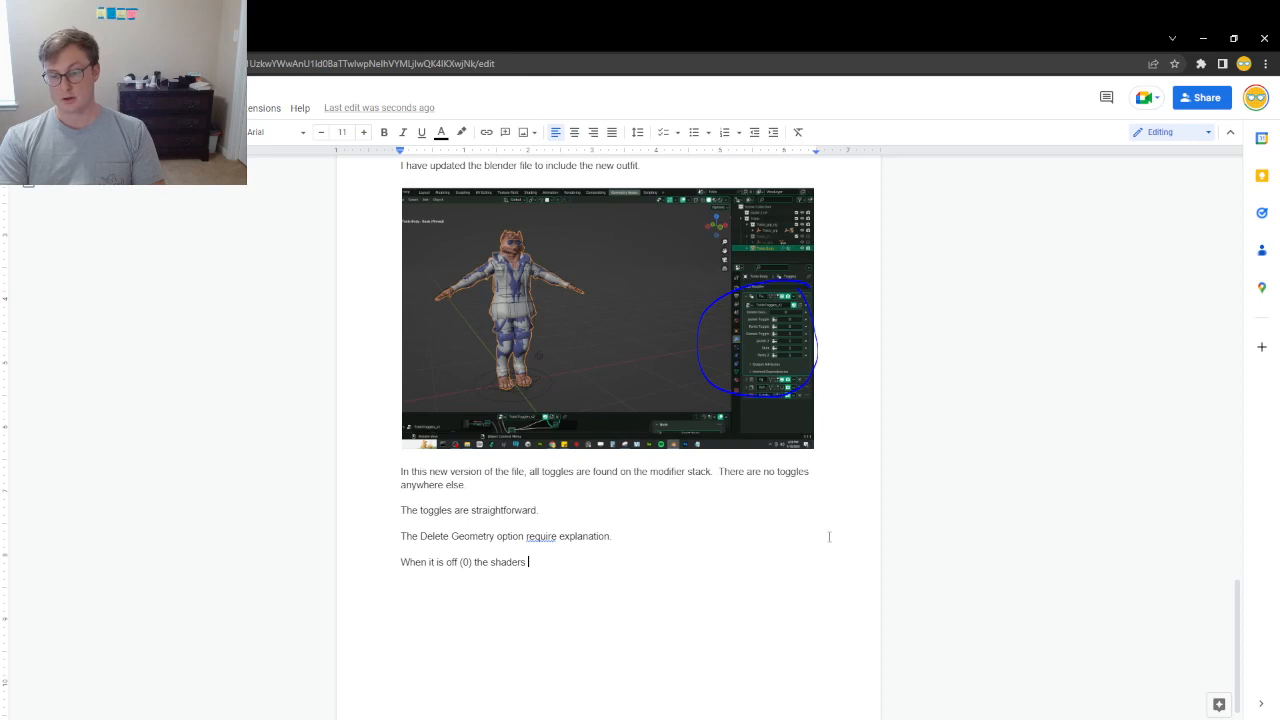
type("n ton the character")
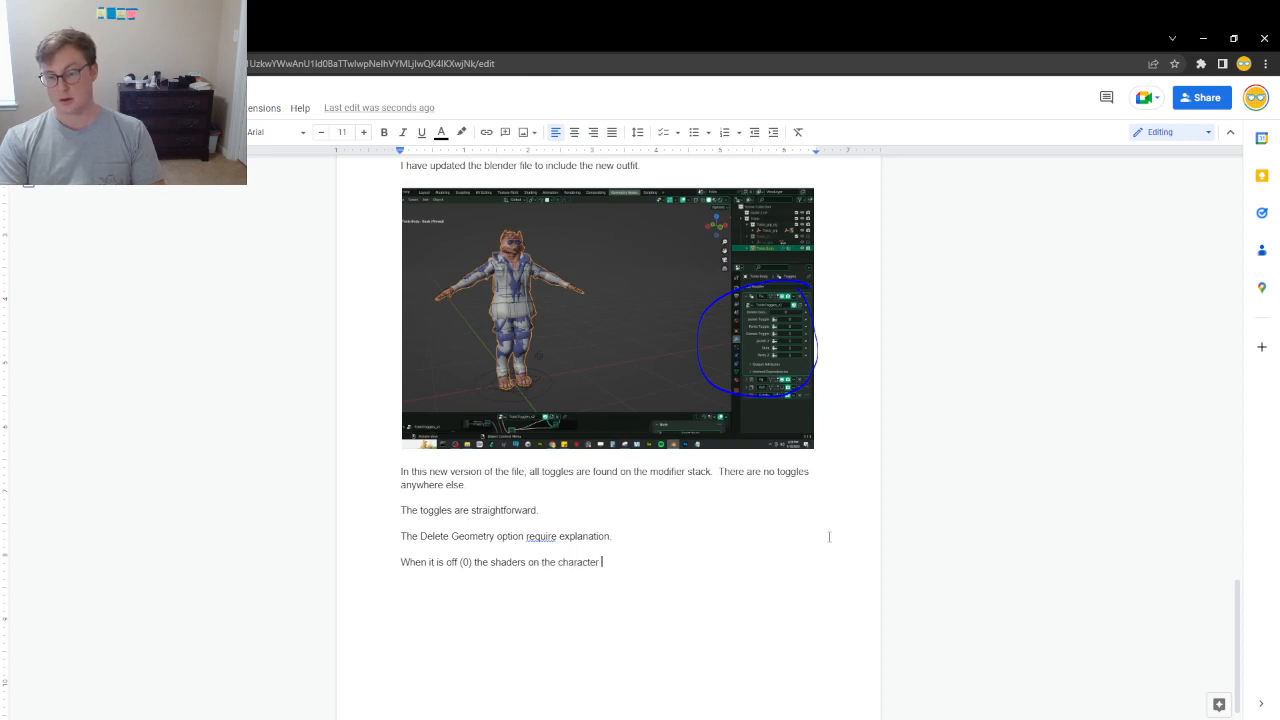
type(" are what ")
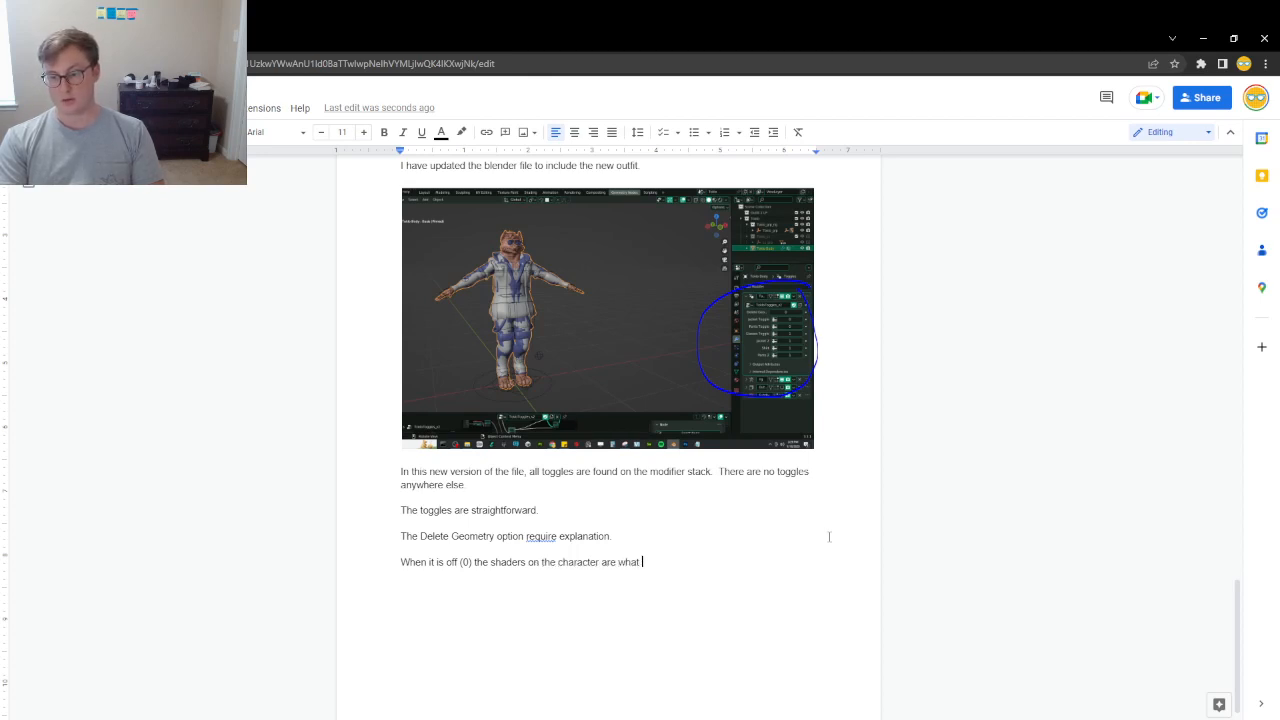
type("will toggle the vi")
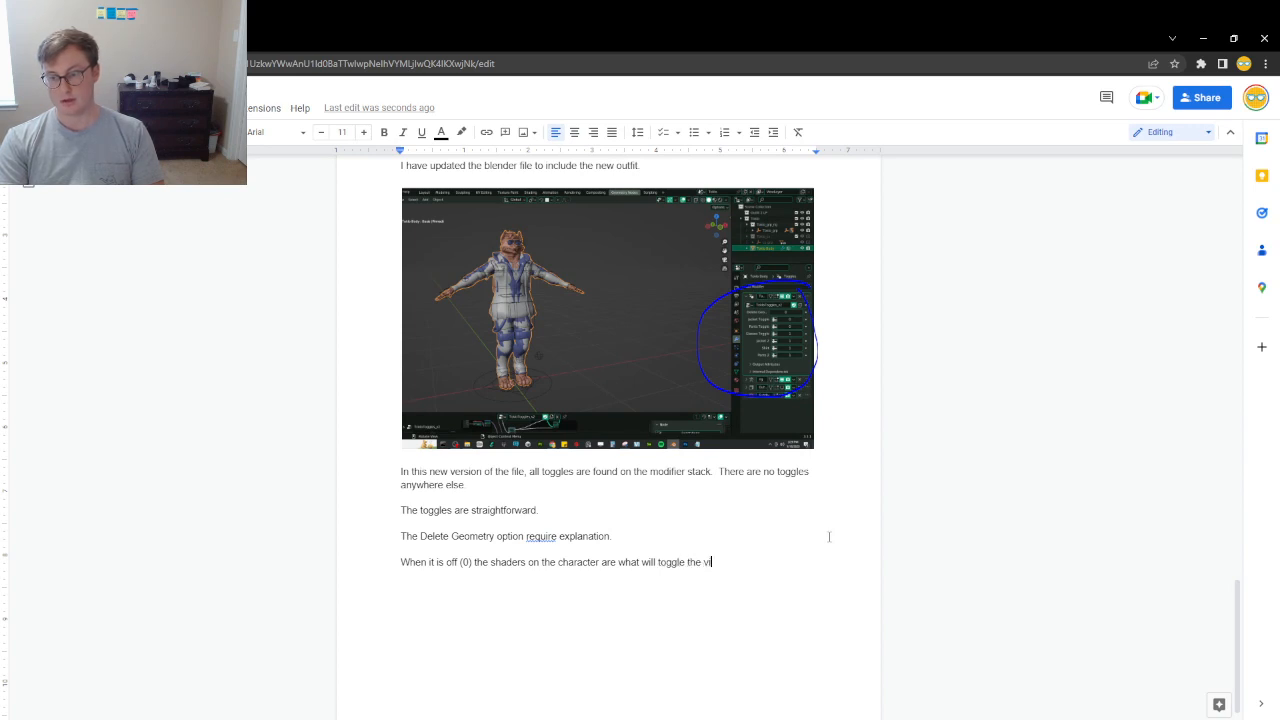
type("sibility of the ")
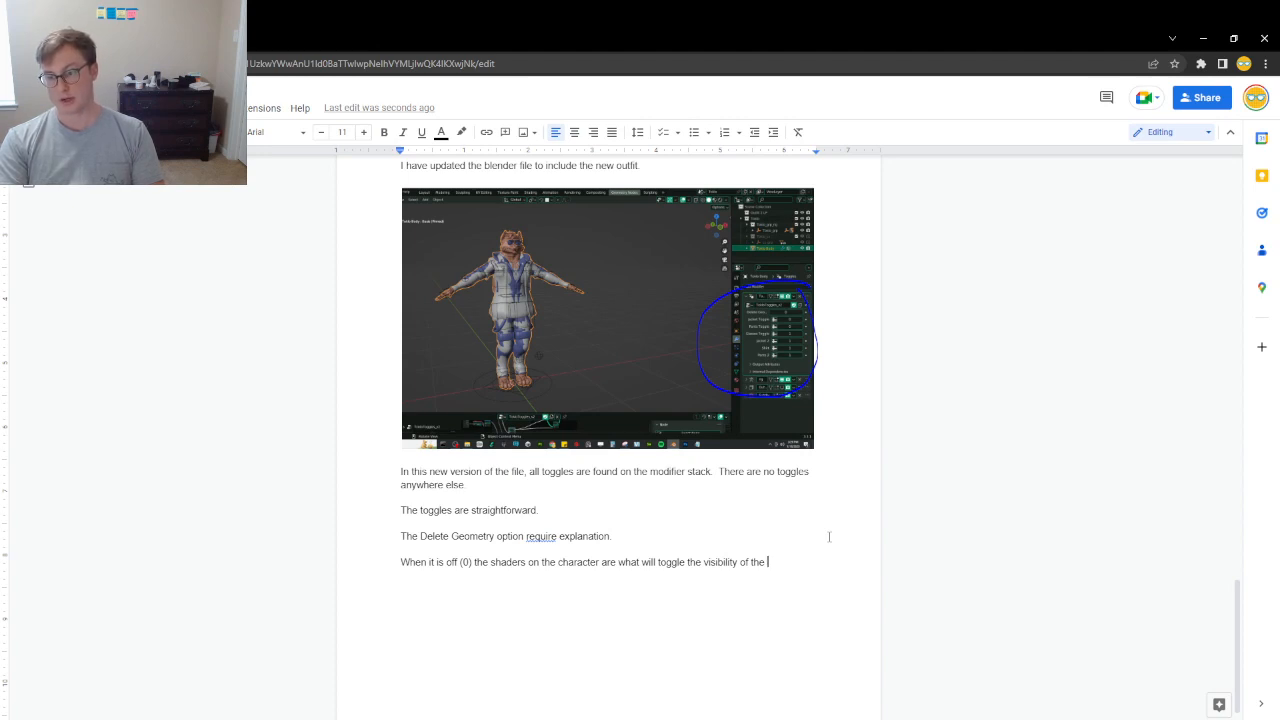
type("section s")
key("BackSpace")
type("s of")
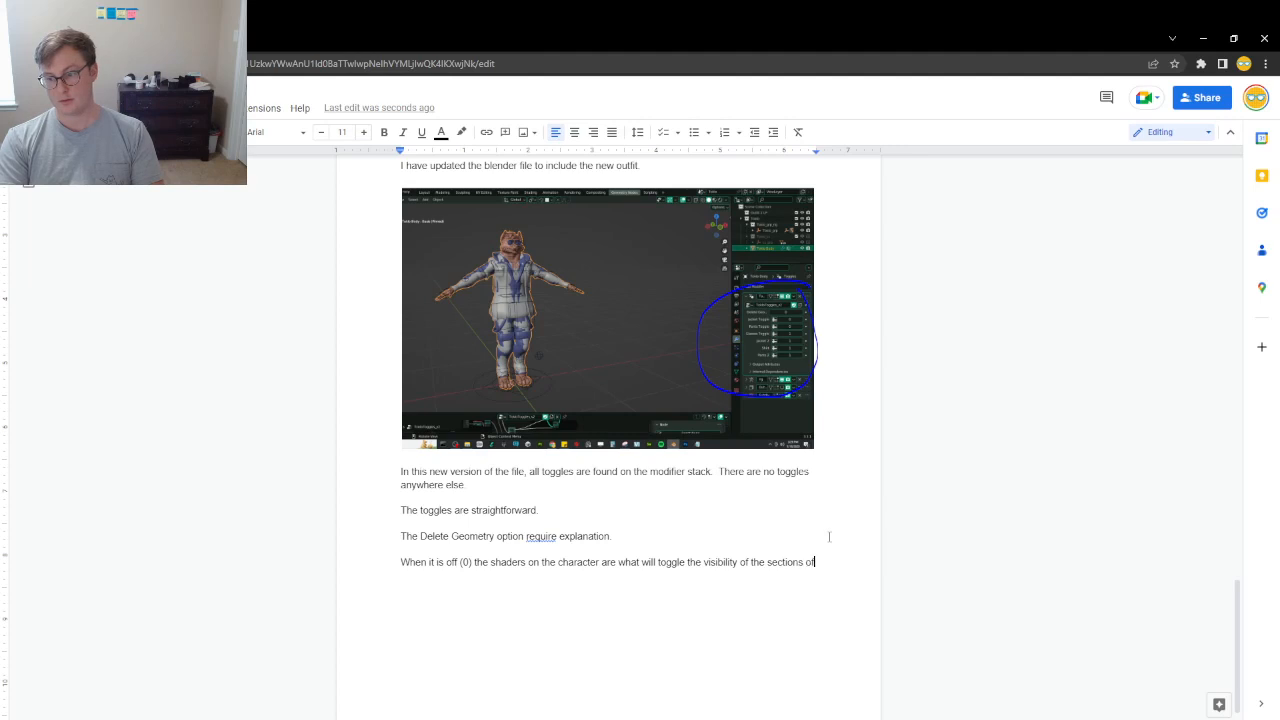
type(" clothing")
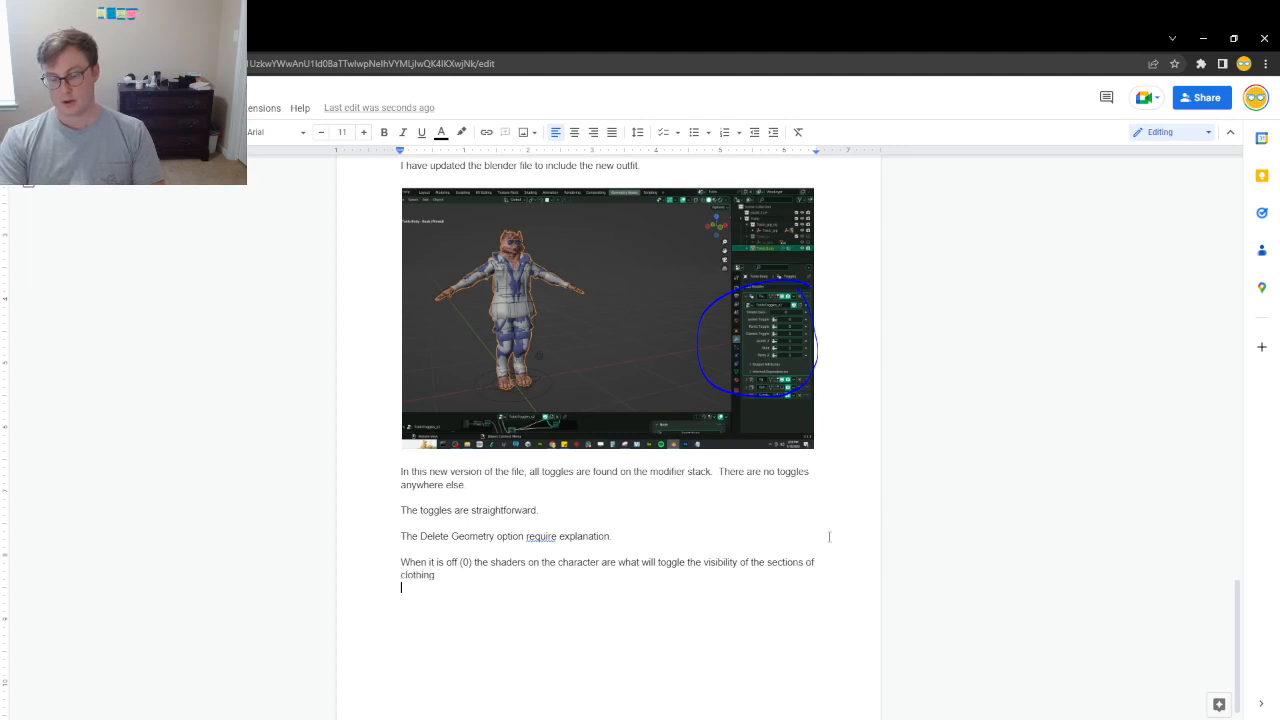
- Start another paragraph with "When it is on (1) the geometry of those sections will actually be removed. This is a subtle"
key("Return")
type("When")
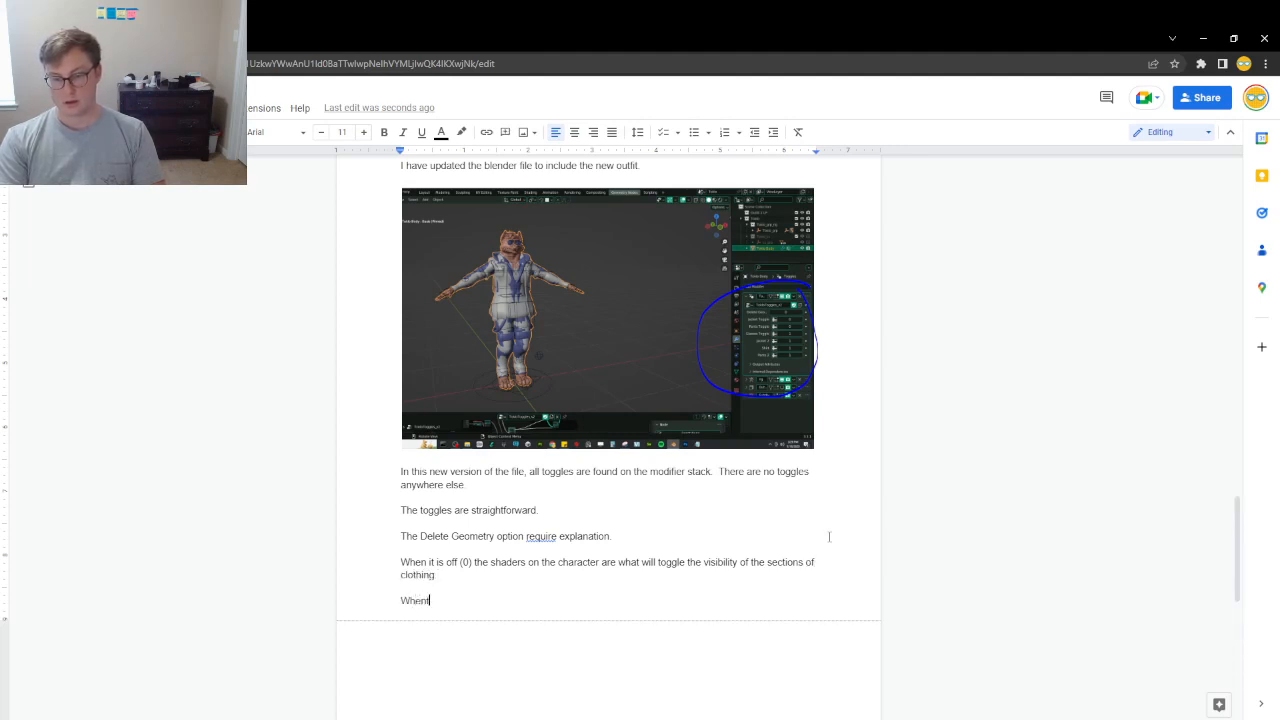
type(" it is on ")
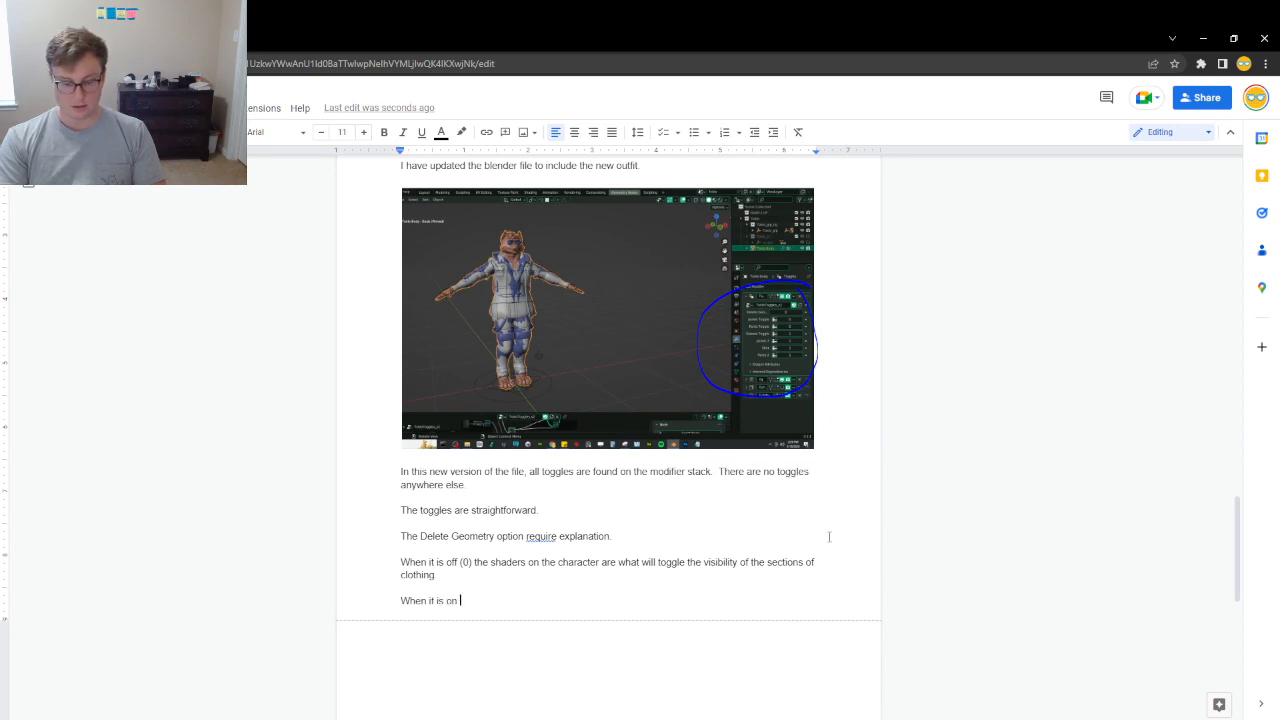
type("(1) the")
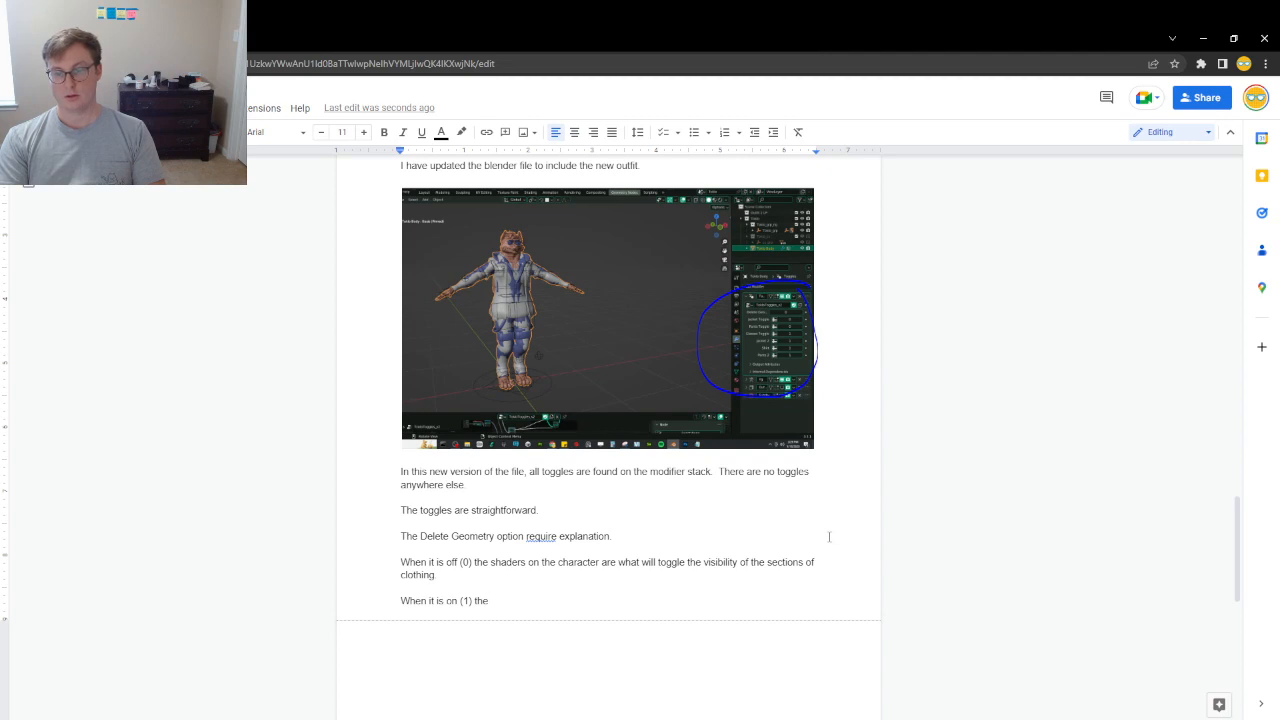
type("the ")
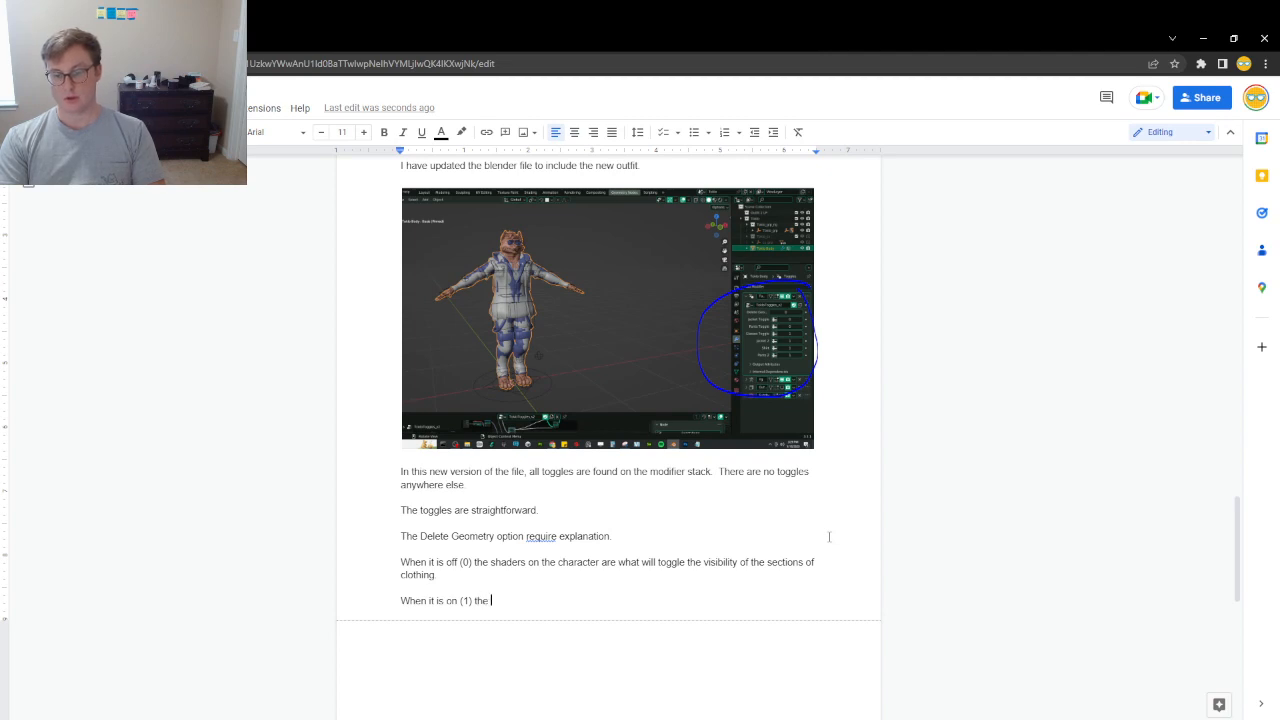
type("geometry")
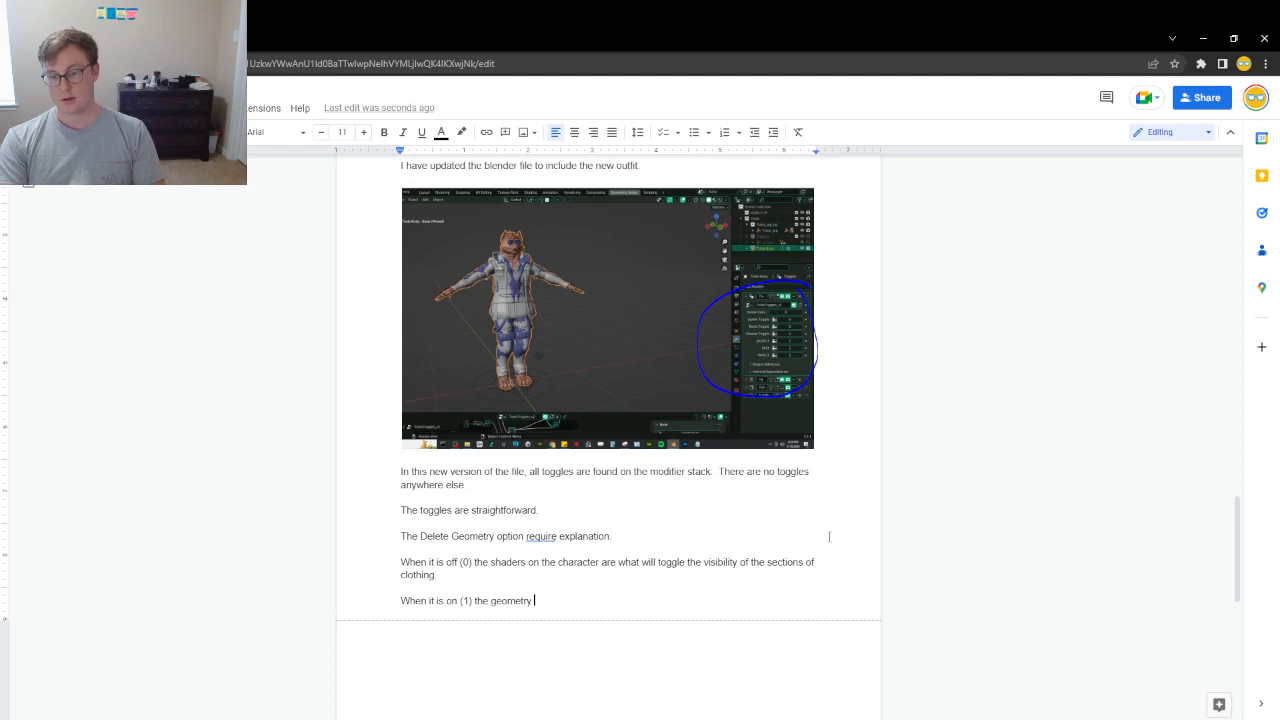
type(" will actual")
key("ctrl+BackSpace")
key("ctrl+BackSpace")
type("of those ")
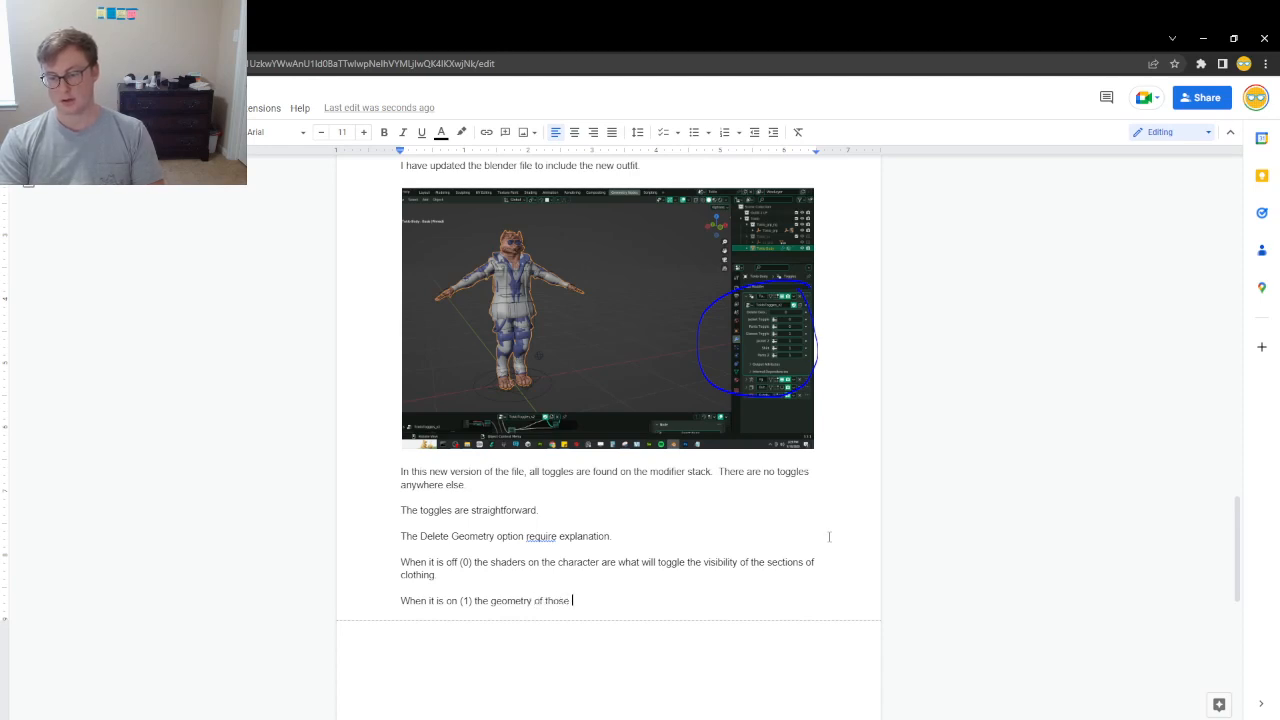
type("sections will actually be")
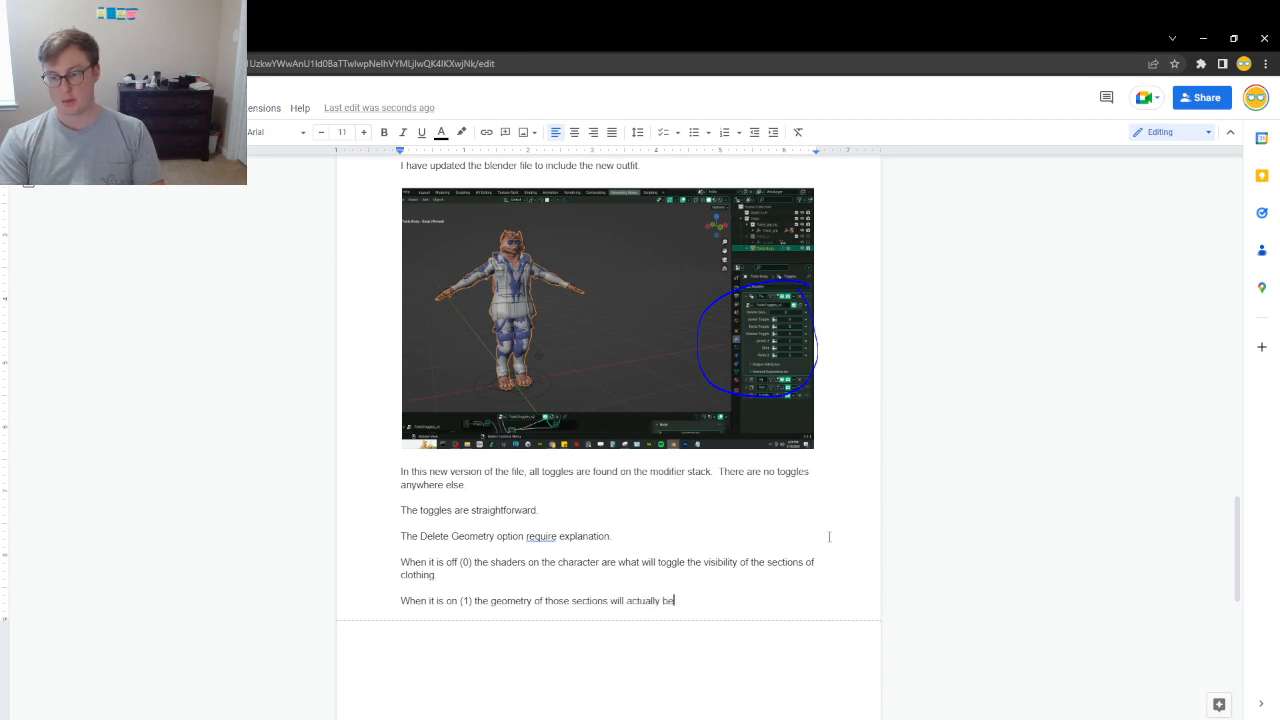
type(" removed. ")
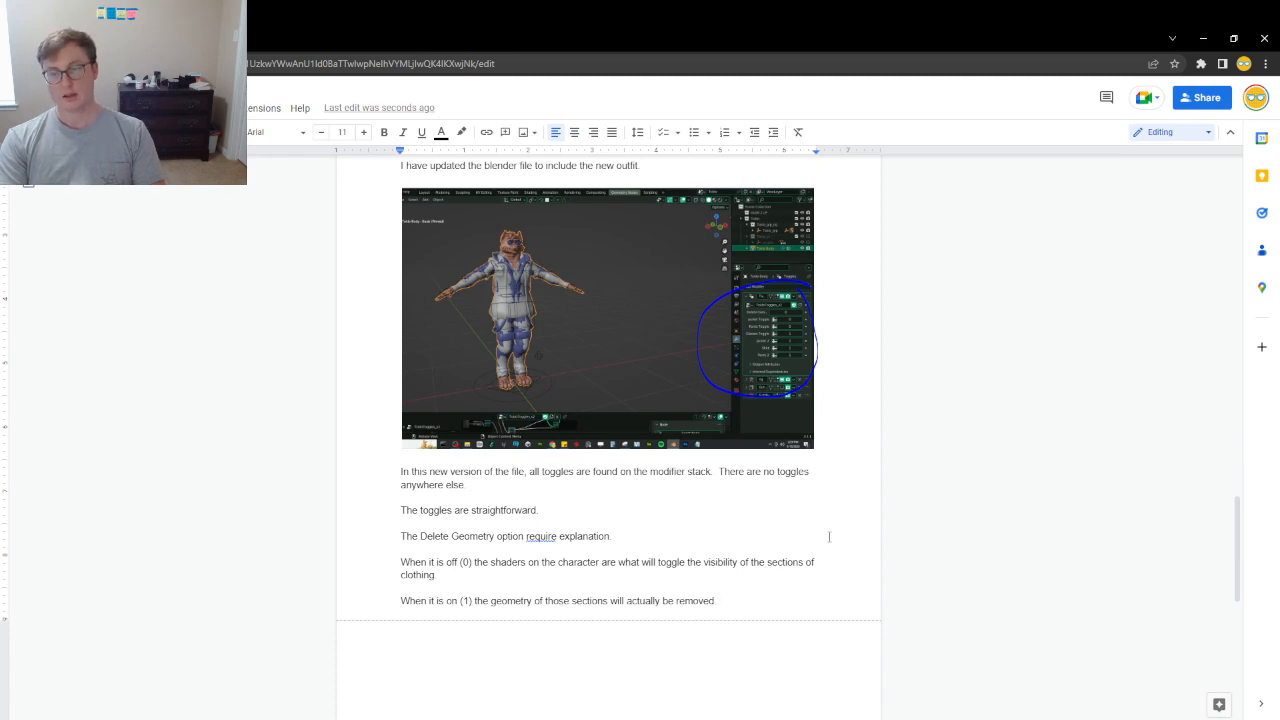
type(" This i")
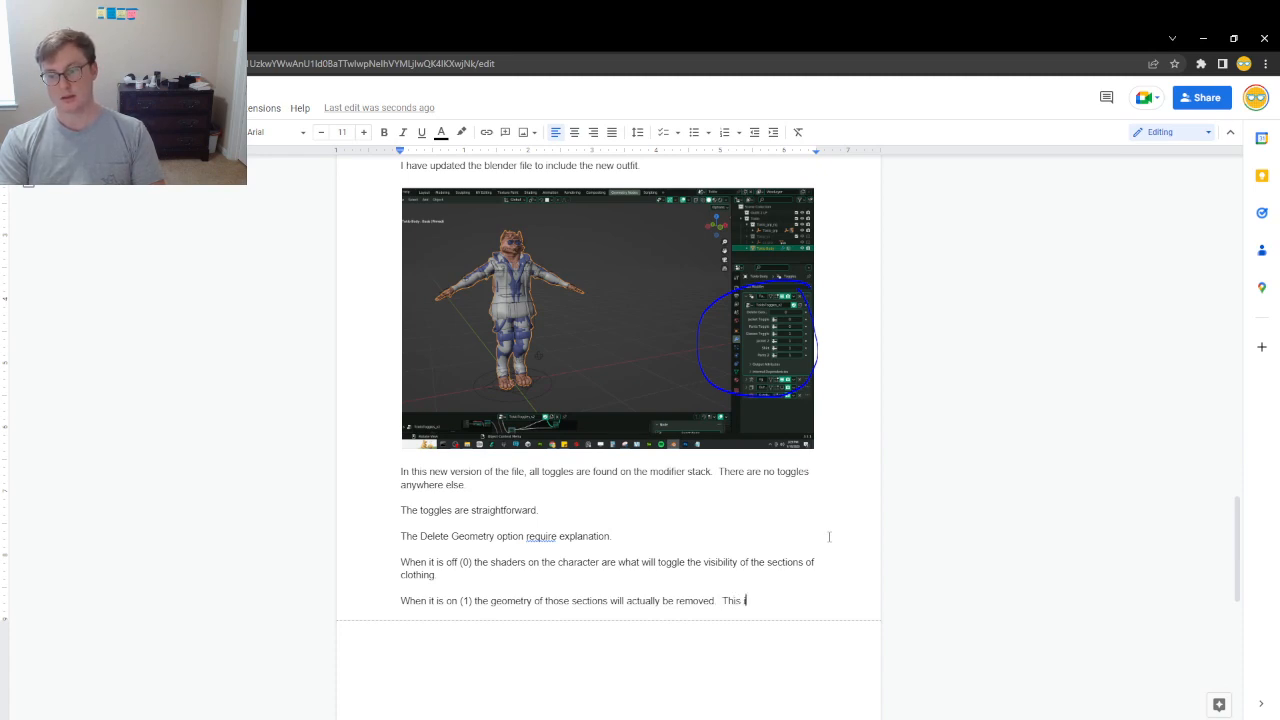
type("s a subtle")
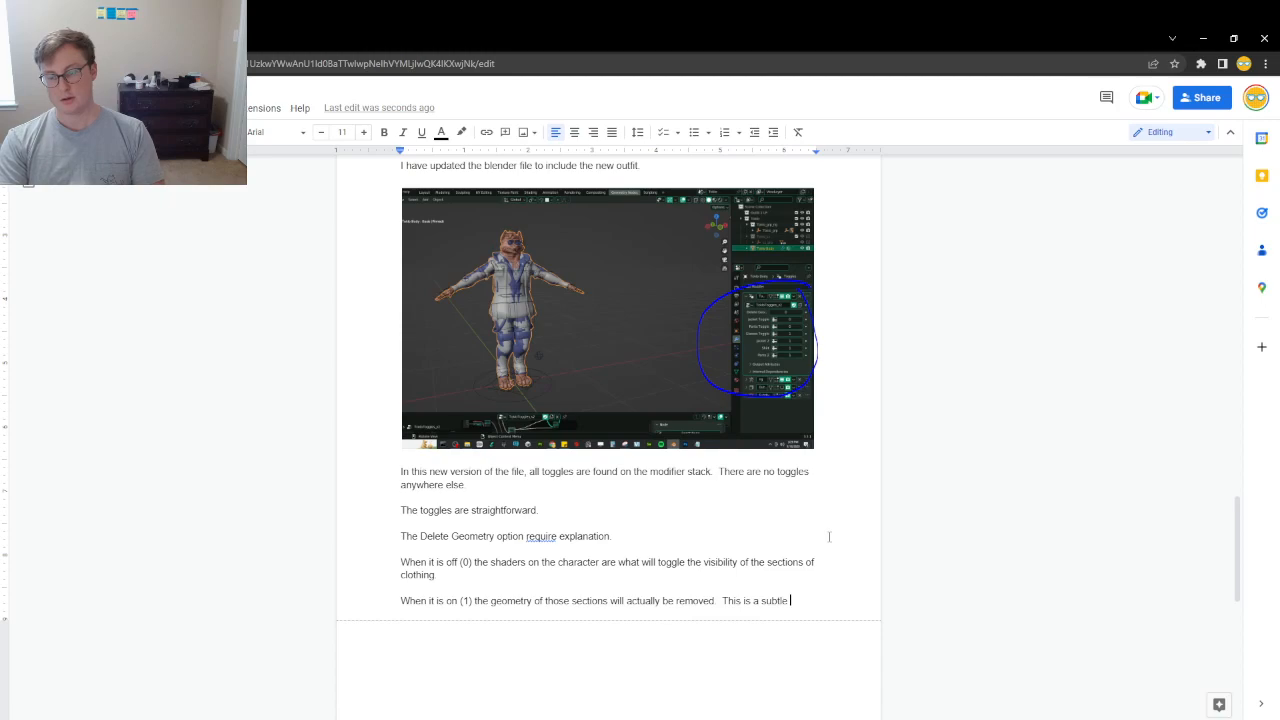
- Switch to Blender, show the character's jacket in Material Preview shading, and set the TokloToggles_v2 modifier's Delete Geometry option to 1
key("alt+Tab")
key("alt+Tab")
scroll(646, 271, "up", 6)
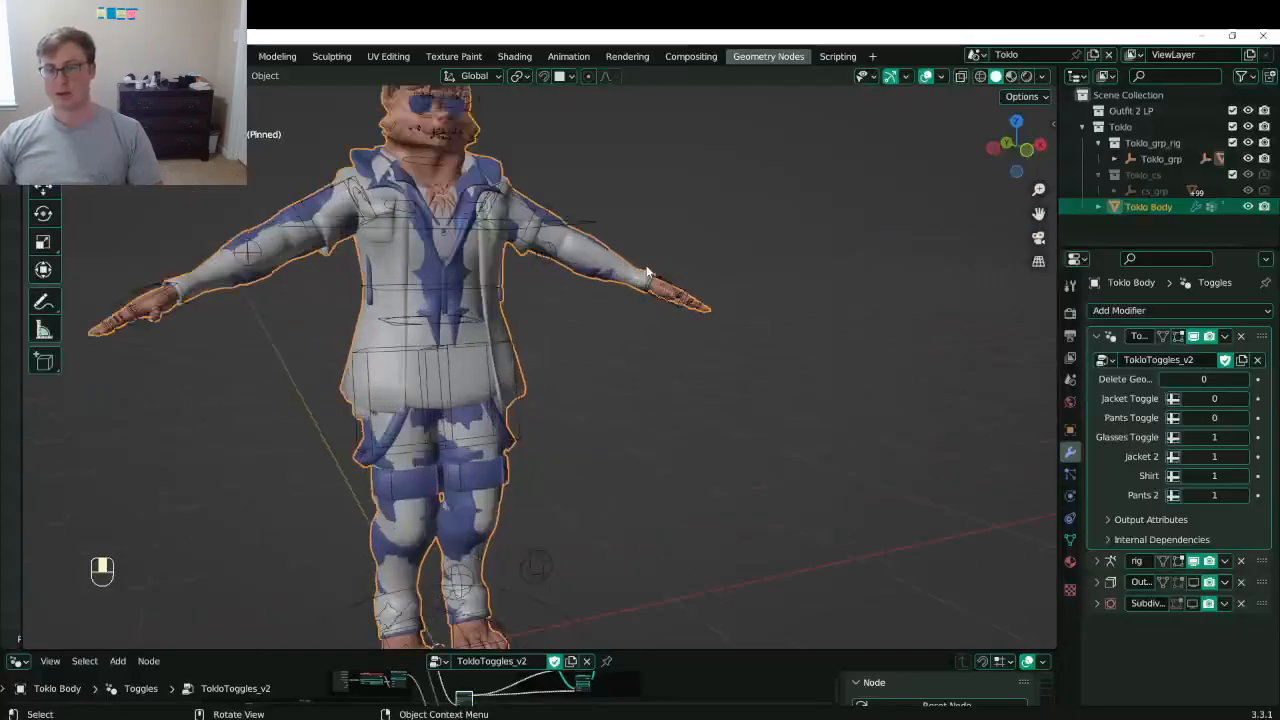
middle_click_drag(644, 300, 815, 590, "shift")
key("z")
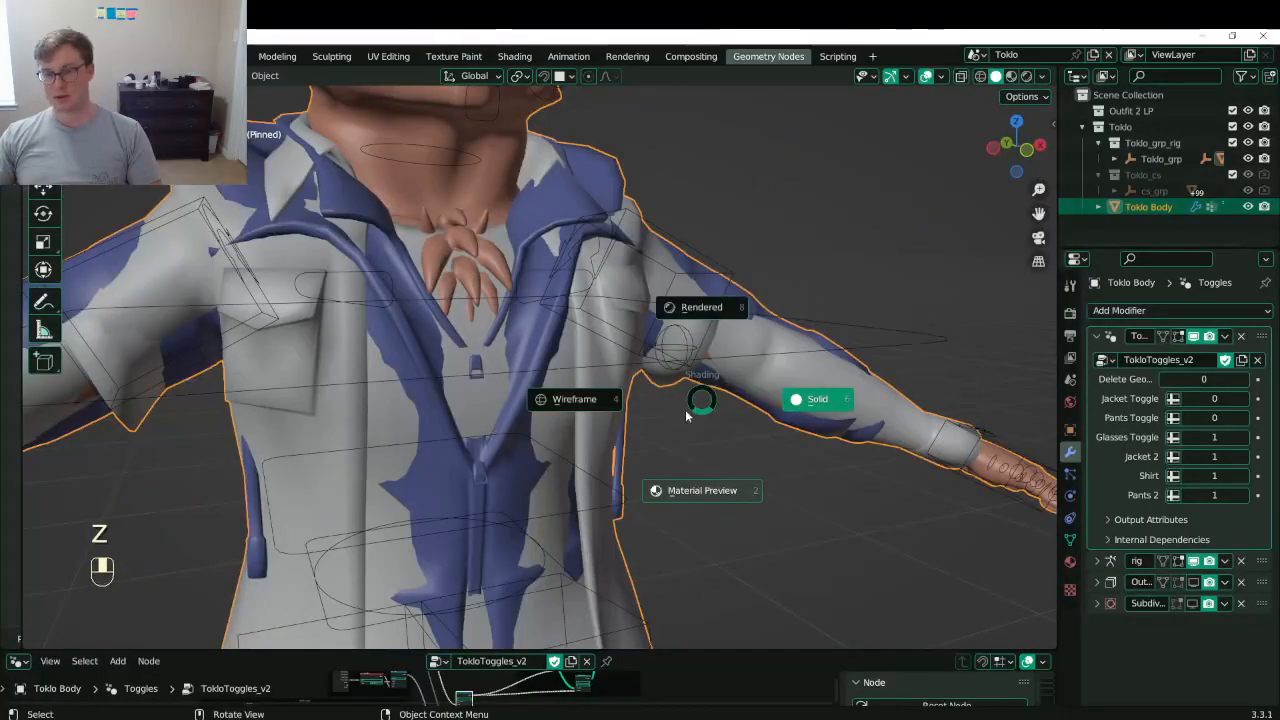
left_click(696, 487)
left_click(1244, 379)
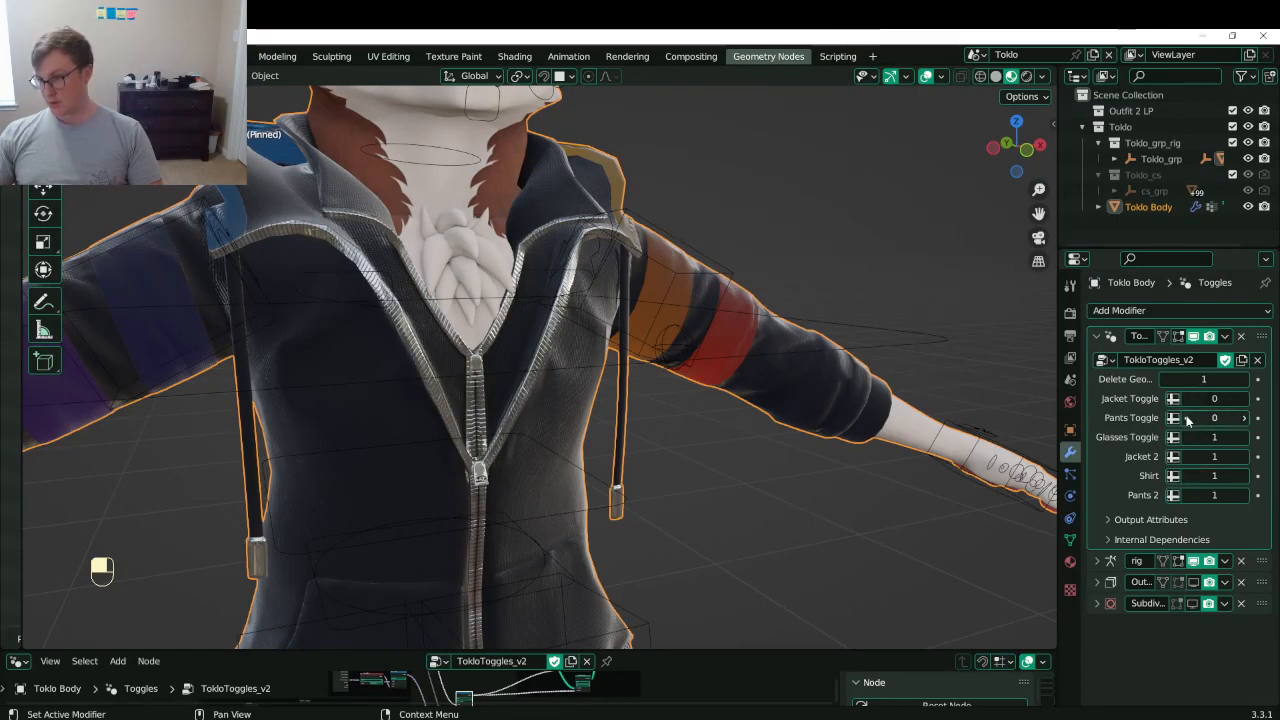
- Set the modifier's Jacket Toggle and Pants Toggle to 1 and its Jacket 2 and Shirt toggles to 0, and save the file
left_click(1246, 417)
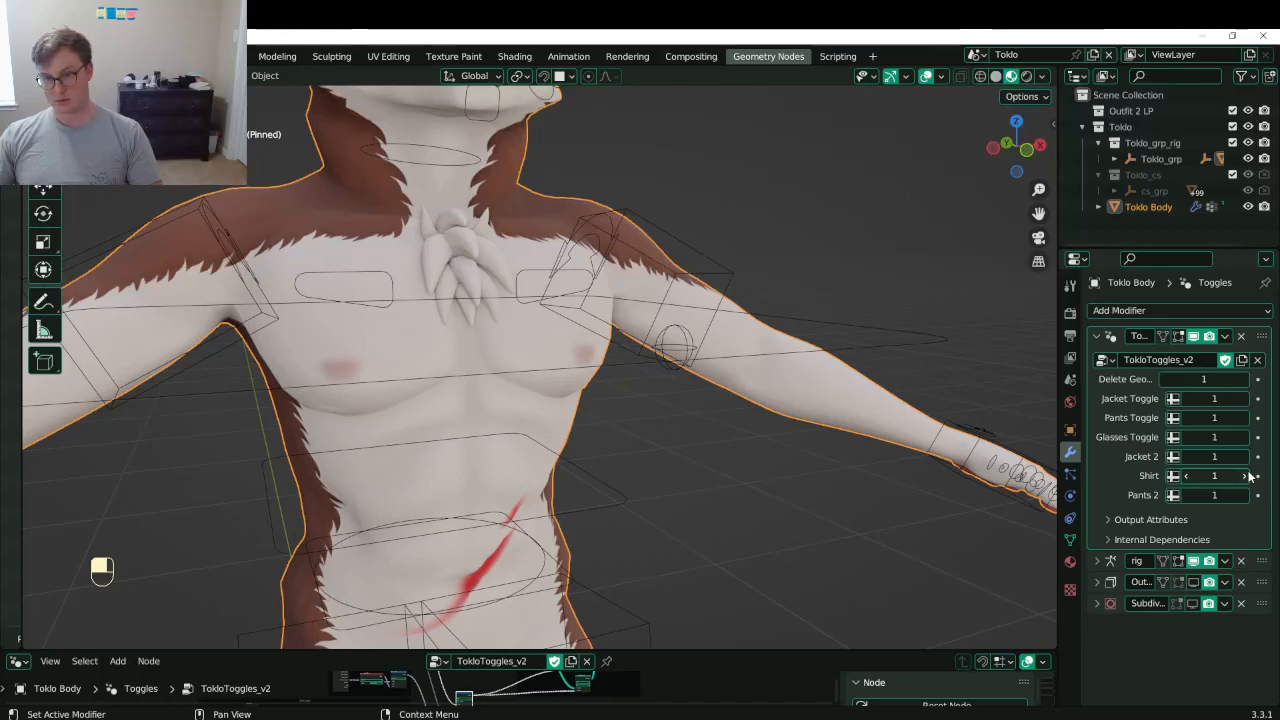
left_click(1187, 456)
left_click(1187, 476)
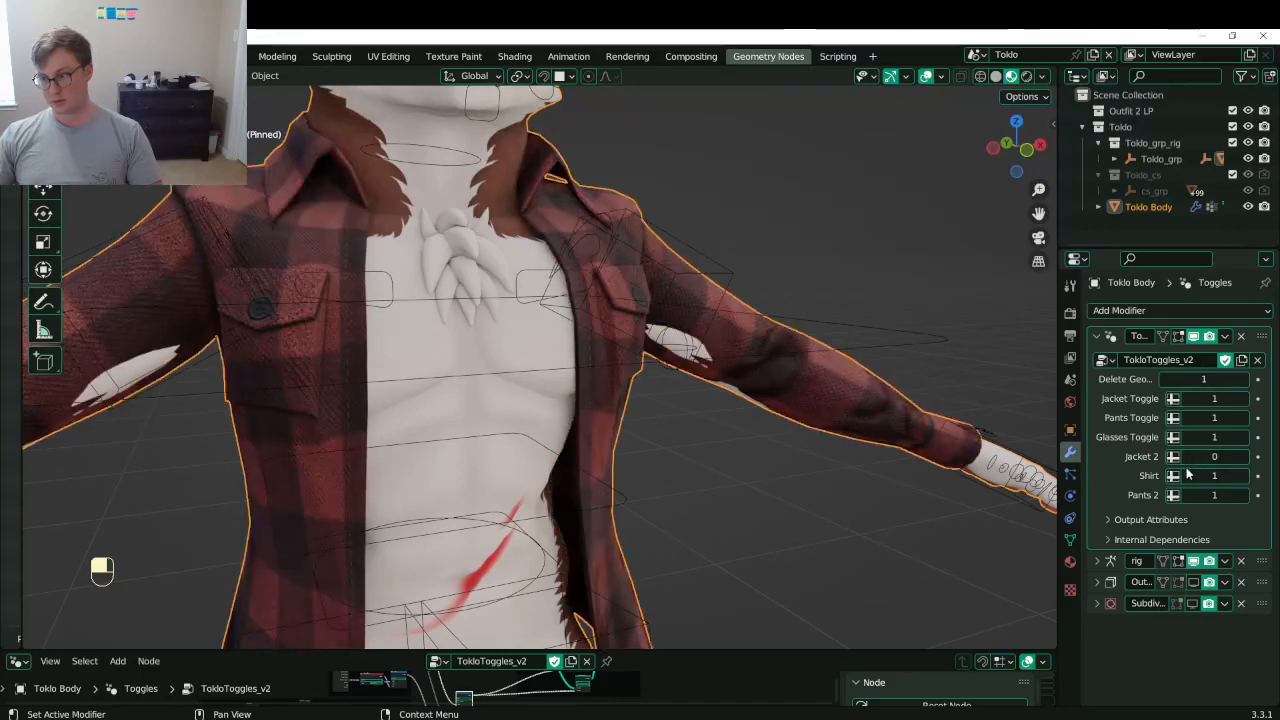
key("ctrl+s")
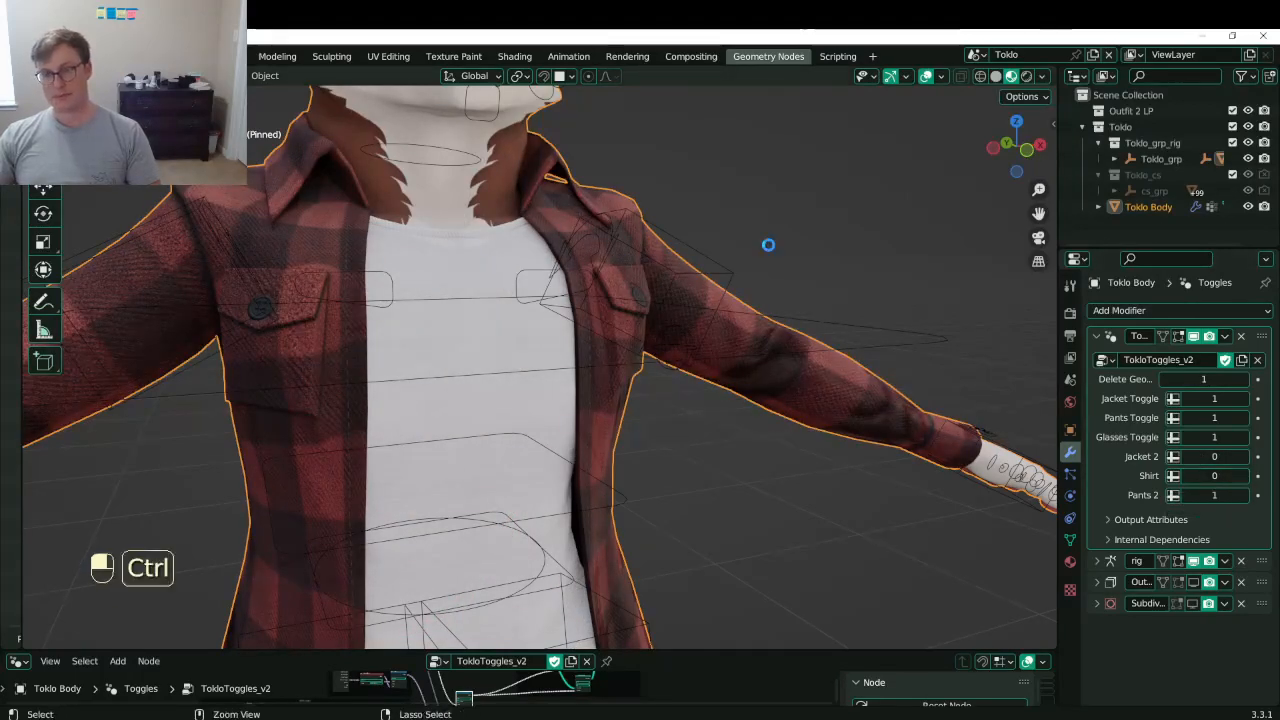
- Switch to the Toklo Notes document in Google Docs and correct "require" to "requires" in the Delete Geometry sentence
key("alt+Tab")
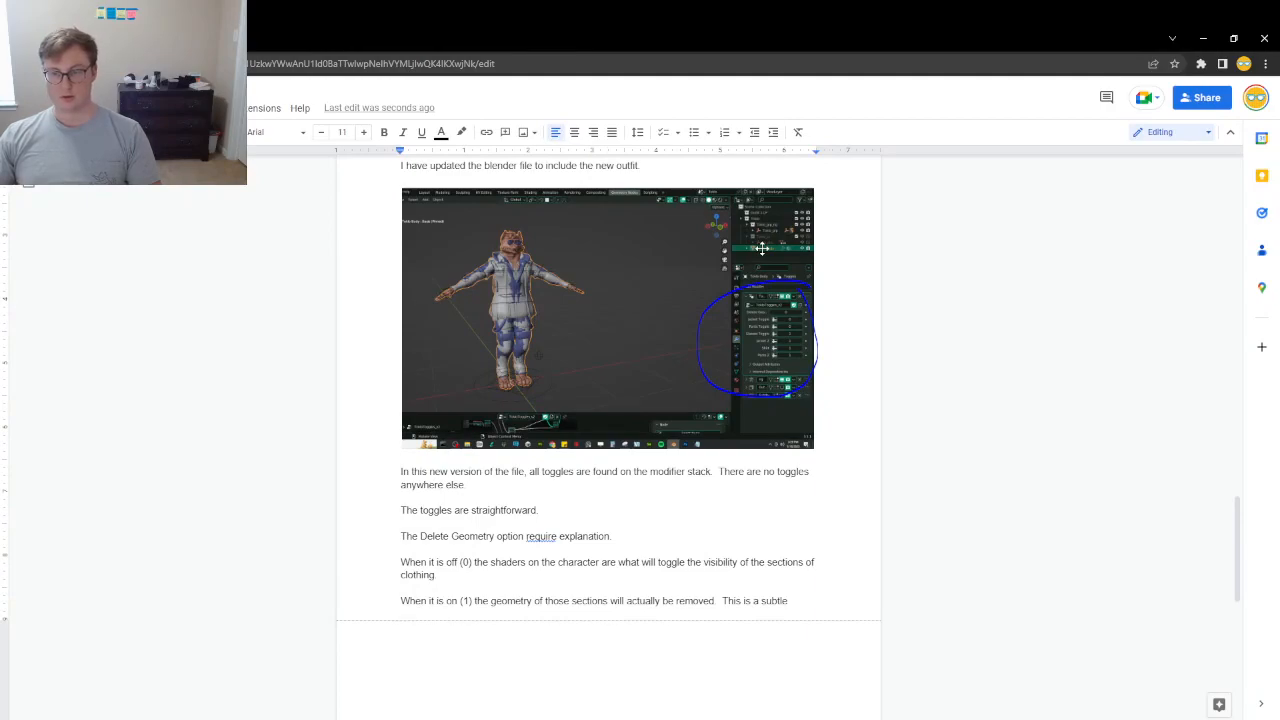
key("alt+Tab")
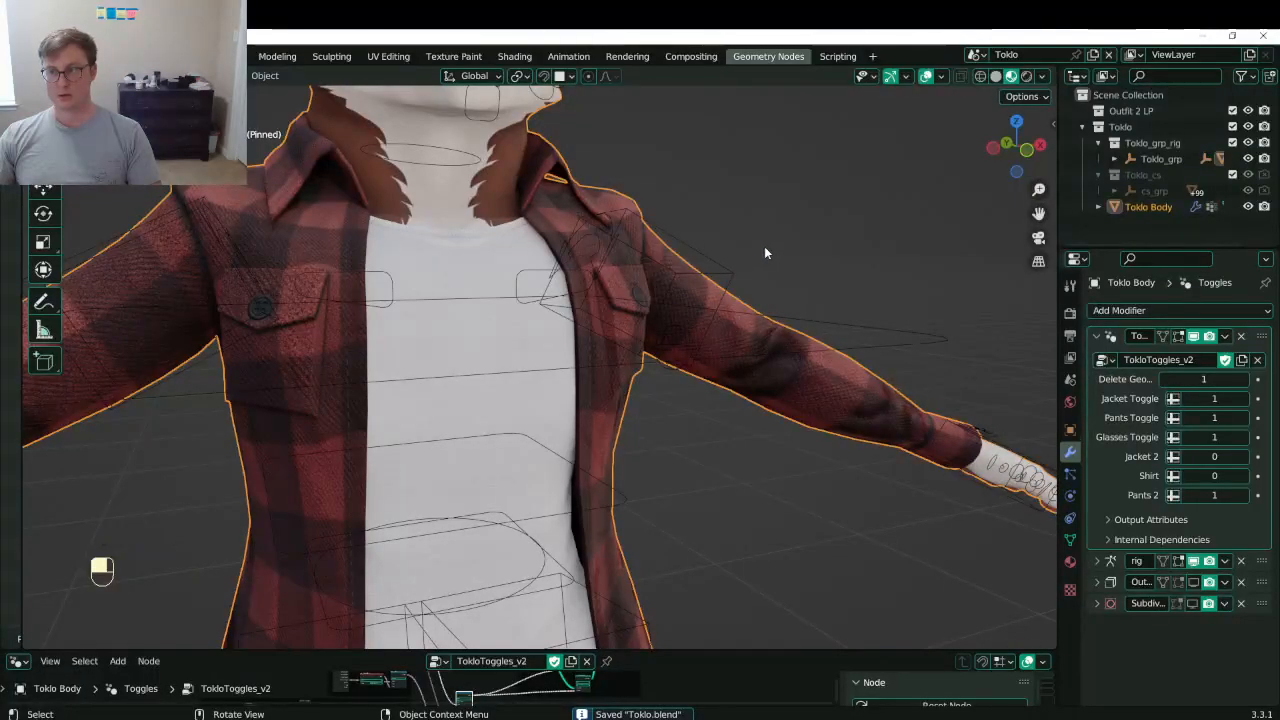
key("alt+Tab")
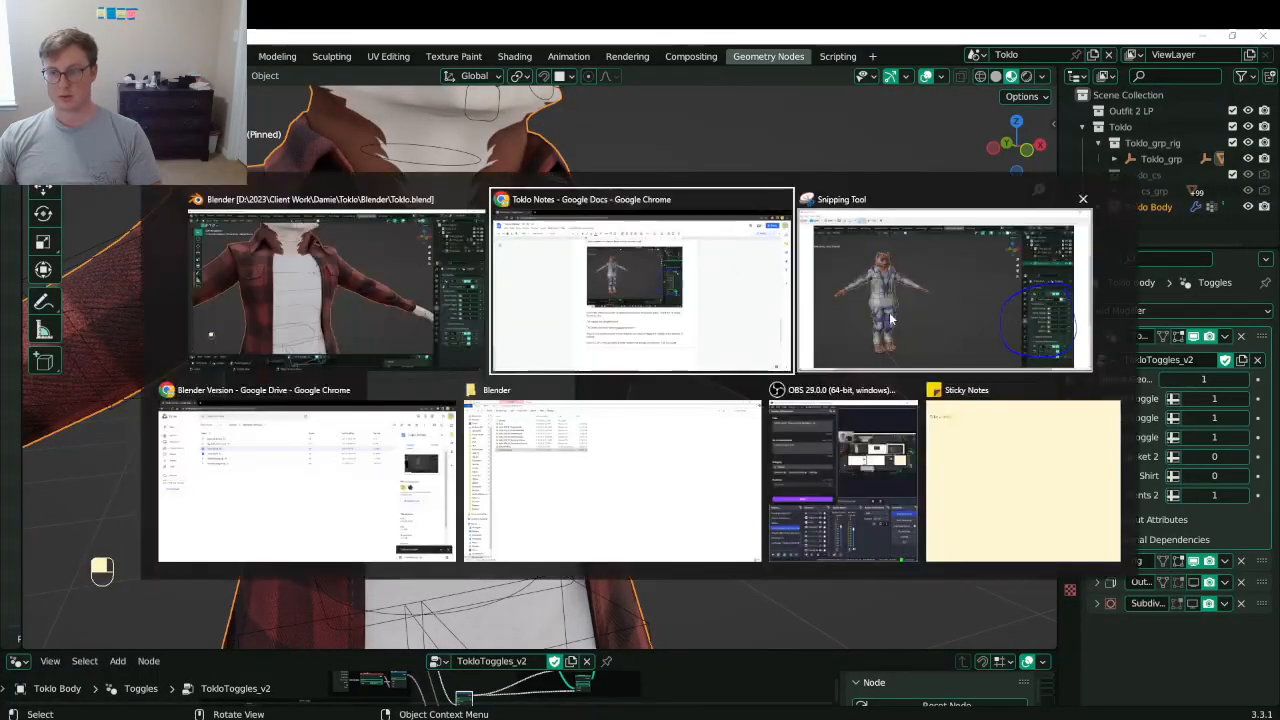
left_click(720, 348)
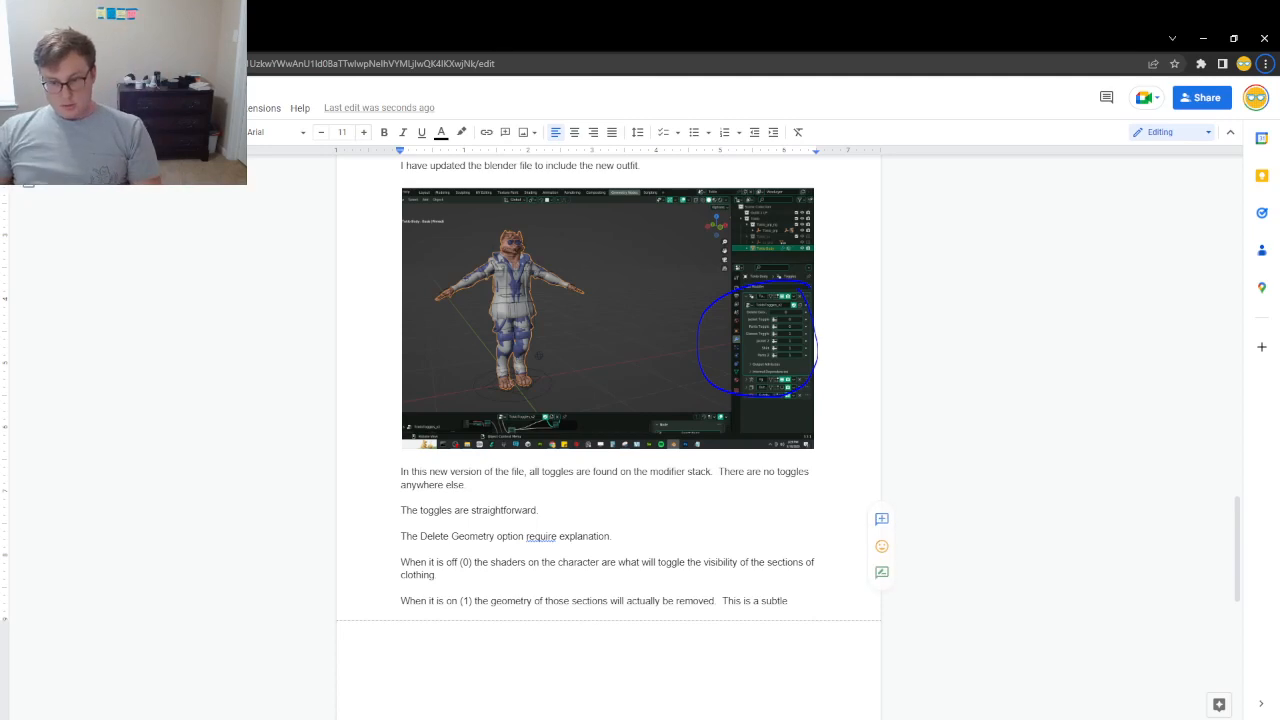
left_click(558, 536)
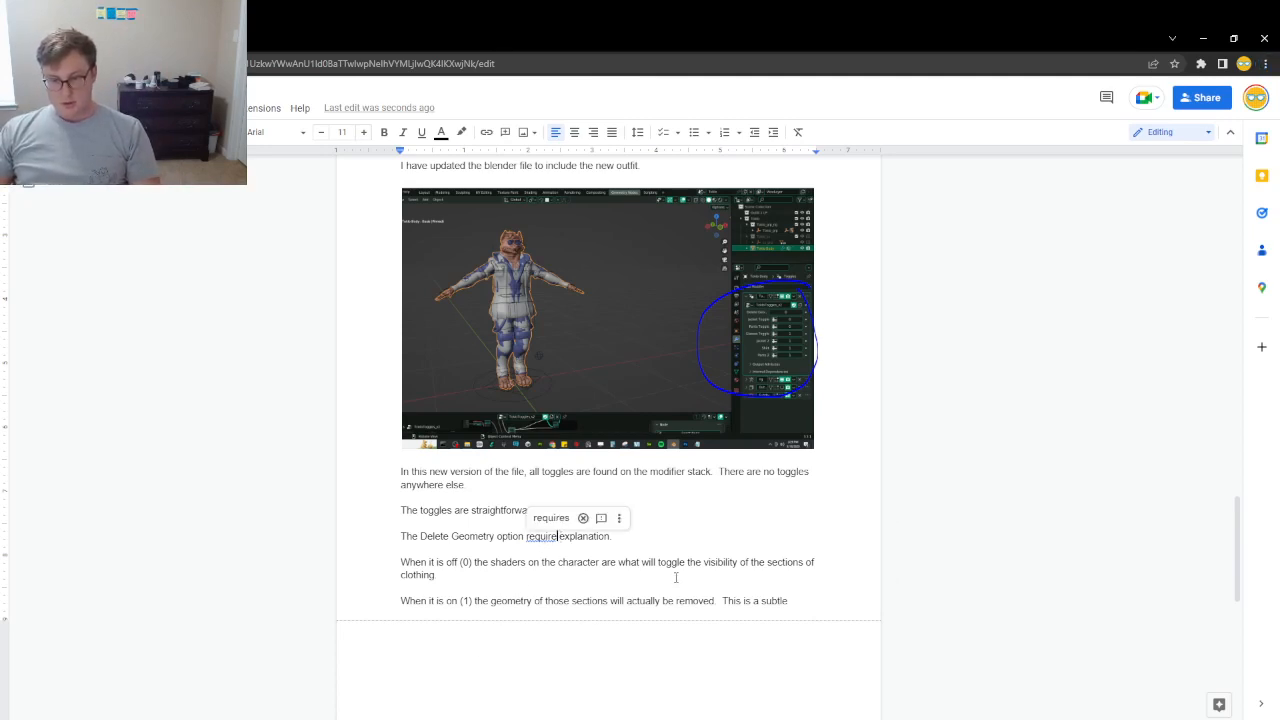
left_click(548, 518)
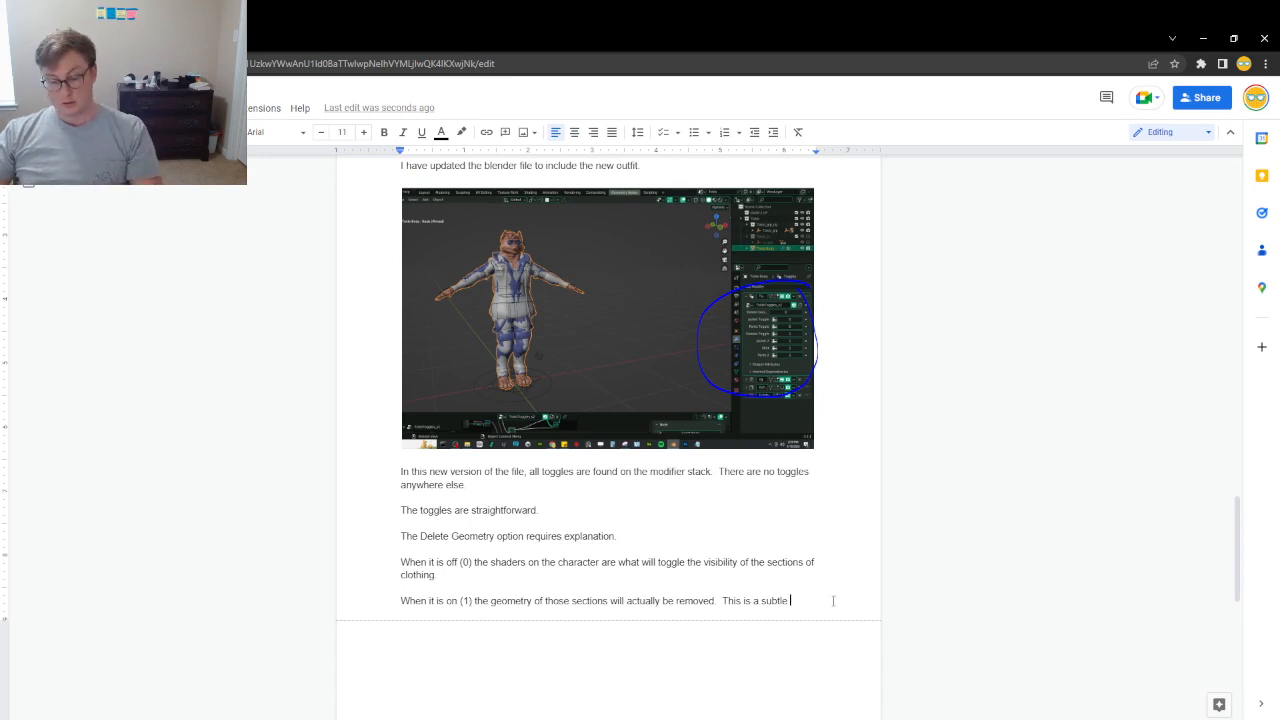
- Delete the unfinished sentence "This is a subtle" from the end of the "When it is on (1)" paragraph
key("BackSpace")
key("BackSpace")
key("BackSpace")
key("BackSpace")
key("BackSpace")
key("BackSpace")
key("BackSpace")
key("BackSpace")
key("BackSpace")
key("BackSpace")
key("BackSpace")
key("BackSpace")
key("BackSpace")
key("BackSpace")
key("BackSpace")
key("BackSpace")
key("BackSpace")
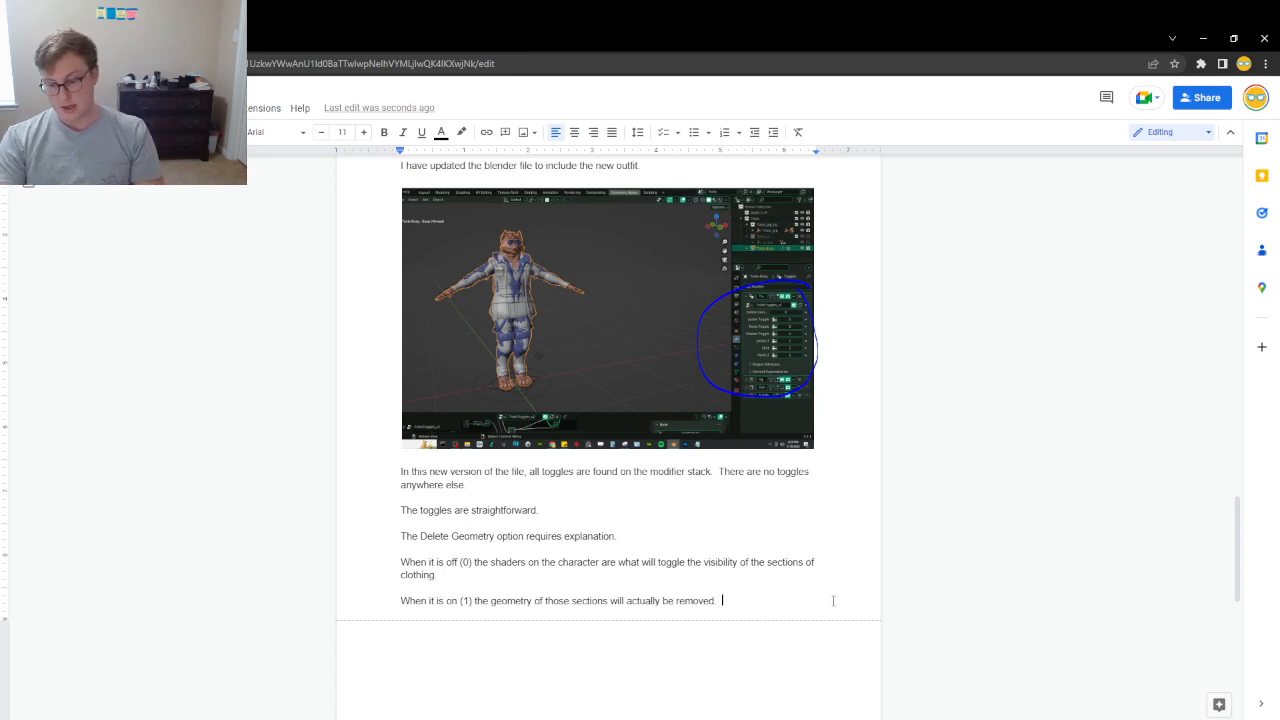
- Start a new paragraph below it with the sentence "Visually this looks the same."
key("Return")
type("Vi")
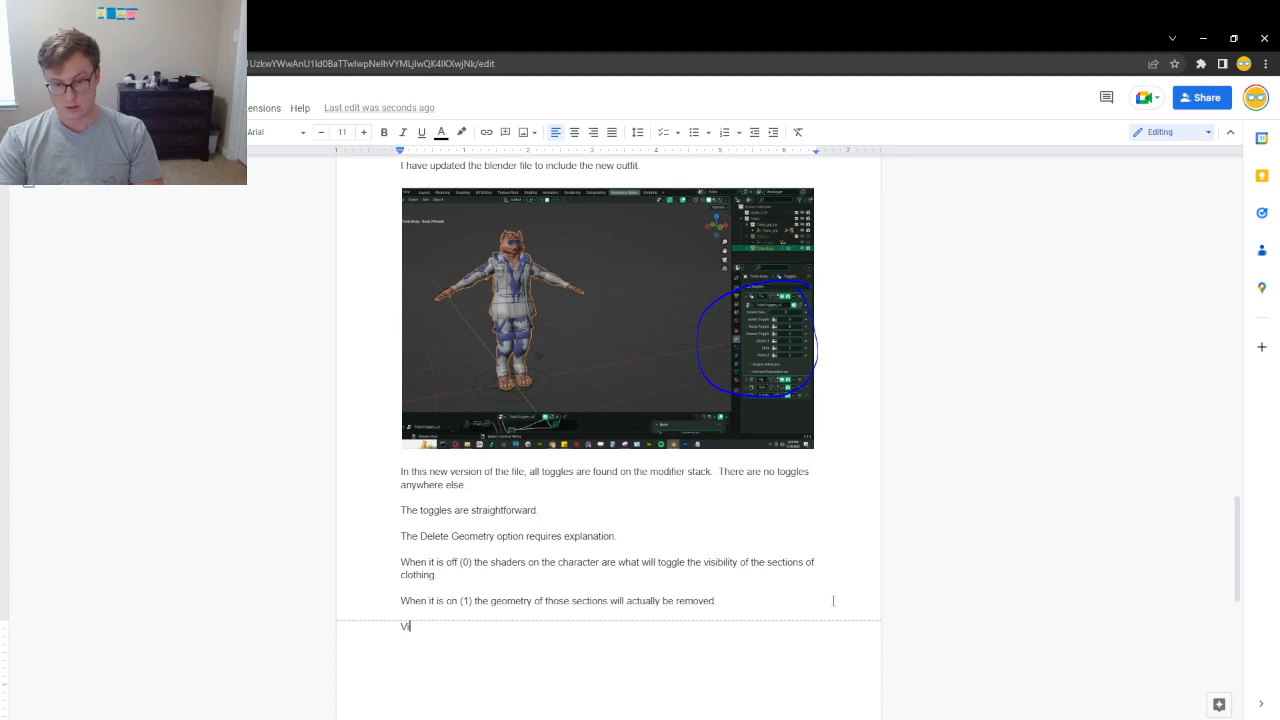
type("sually this looks t")
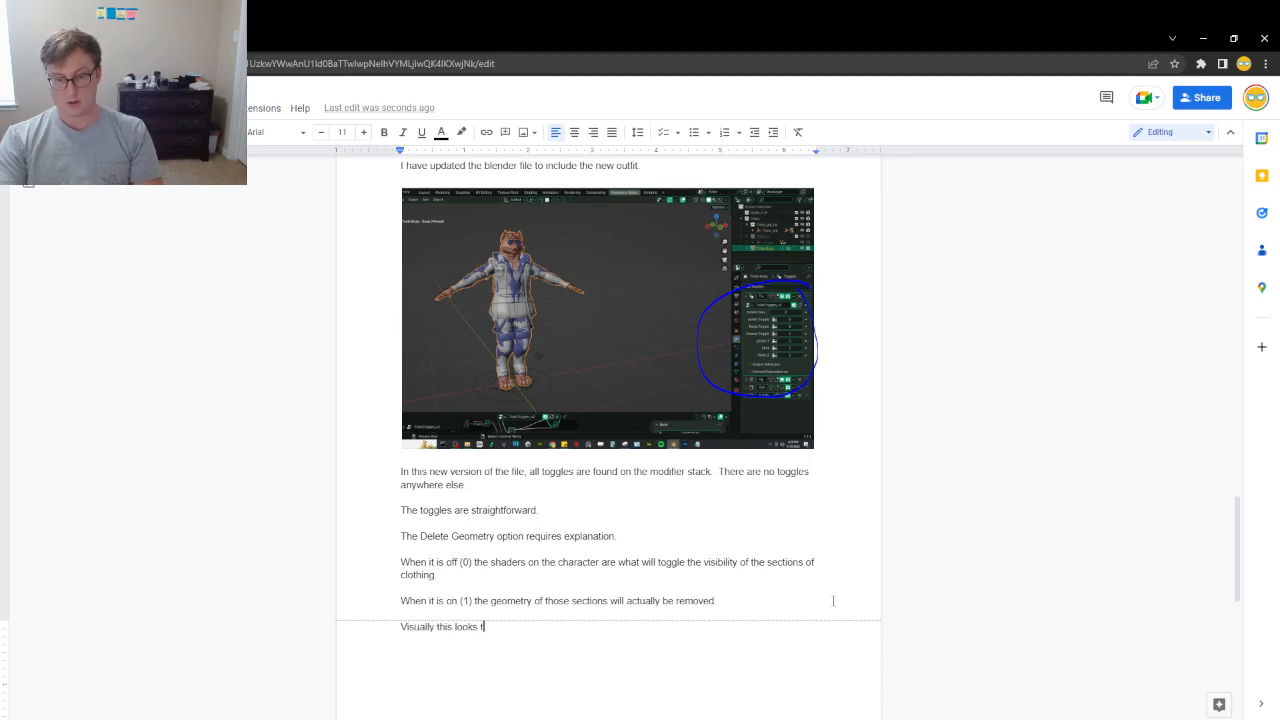
type("he same")
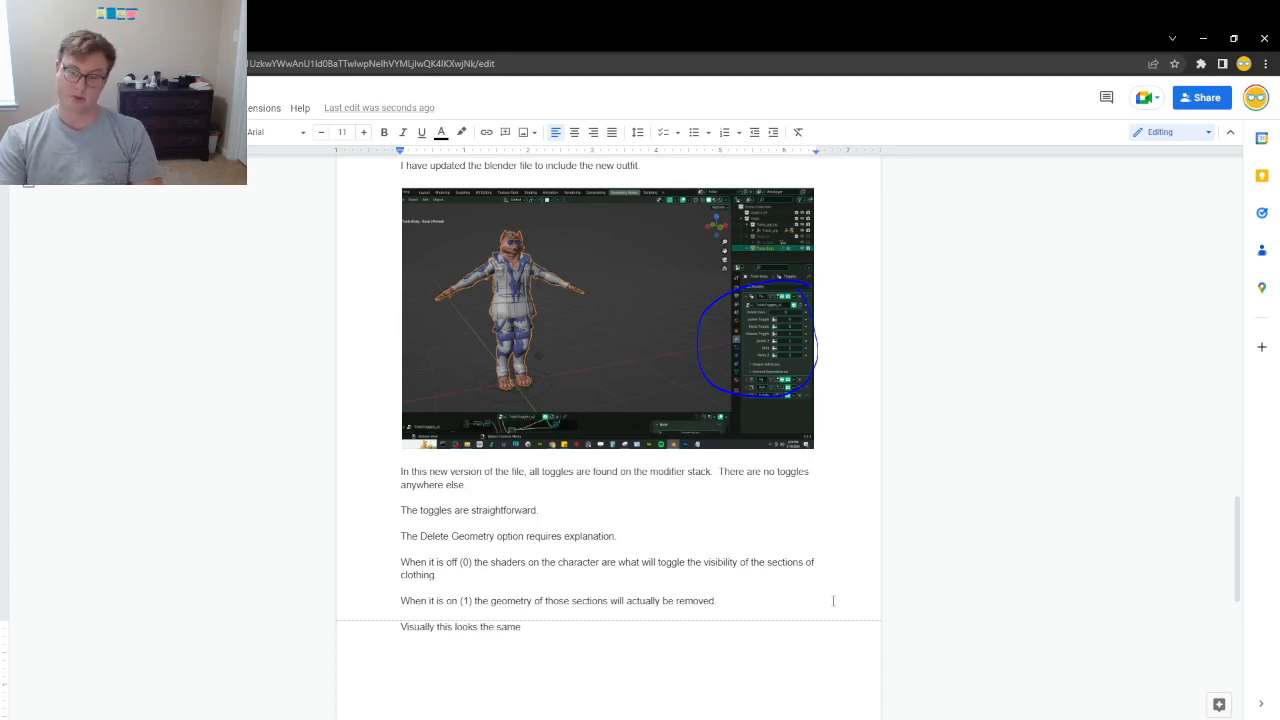
type(".  ")
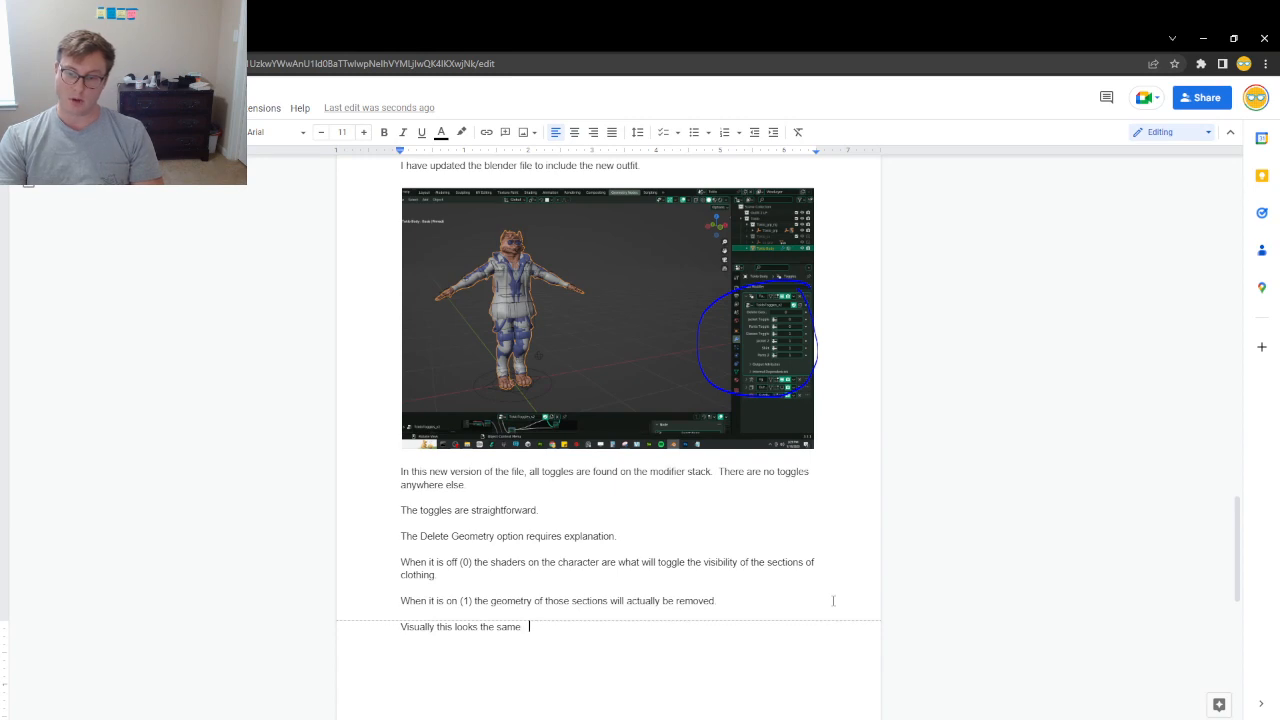
- Continue the paragraph with "But one benefit of this is that you can apply the modifier with the delete geometry enabled."
type("But one b")
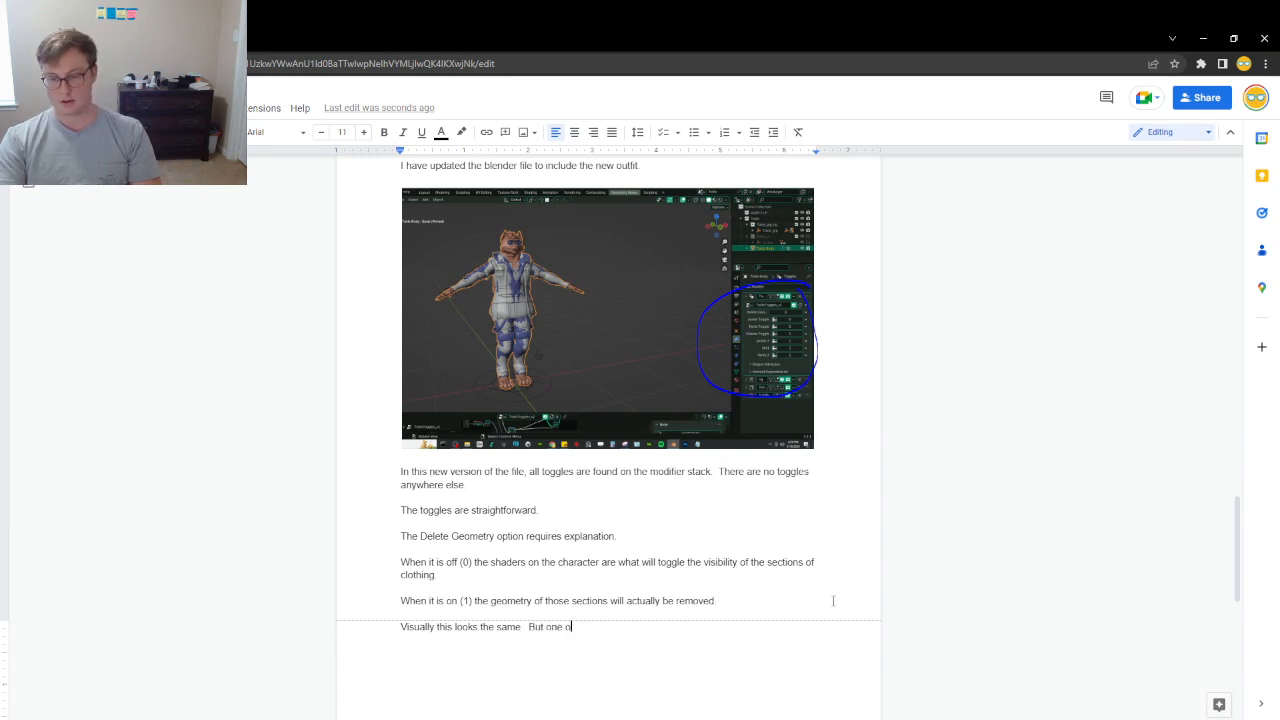
type("enefit of this ")
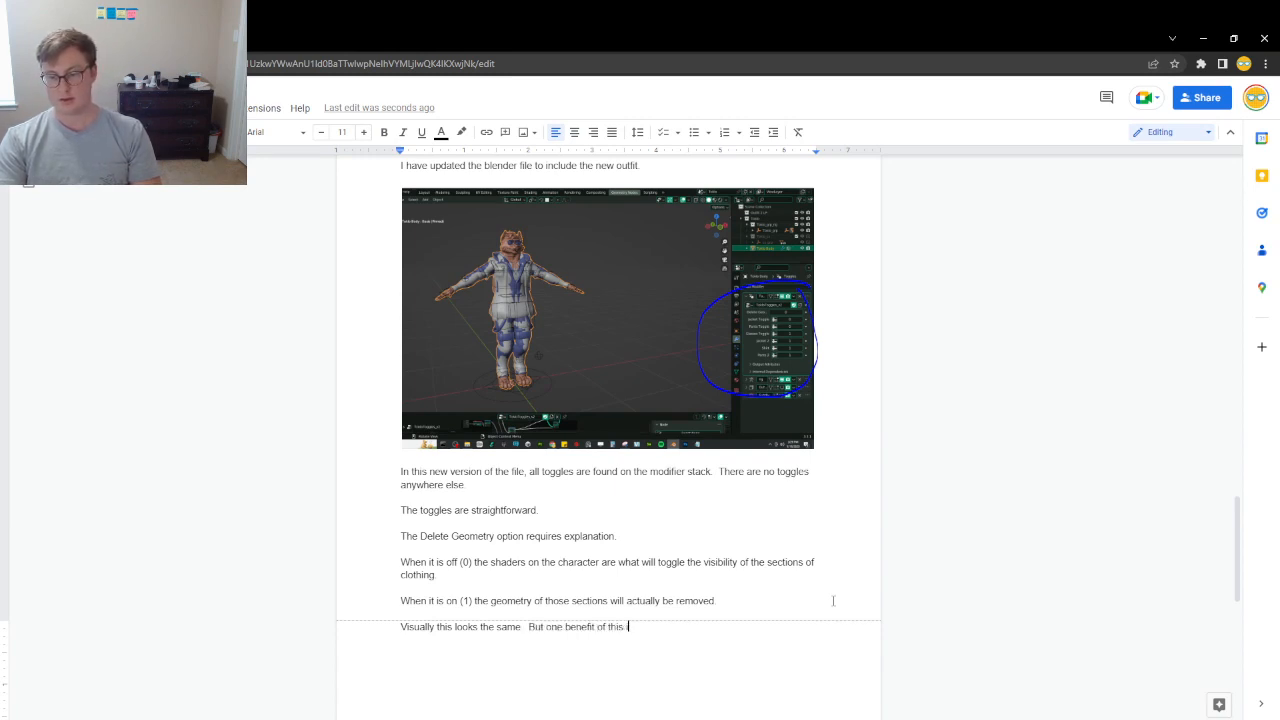
type("is that you can ")
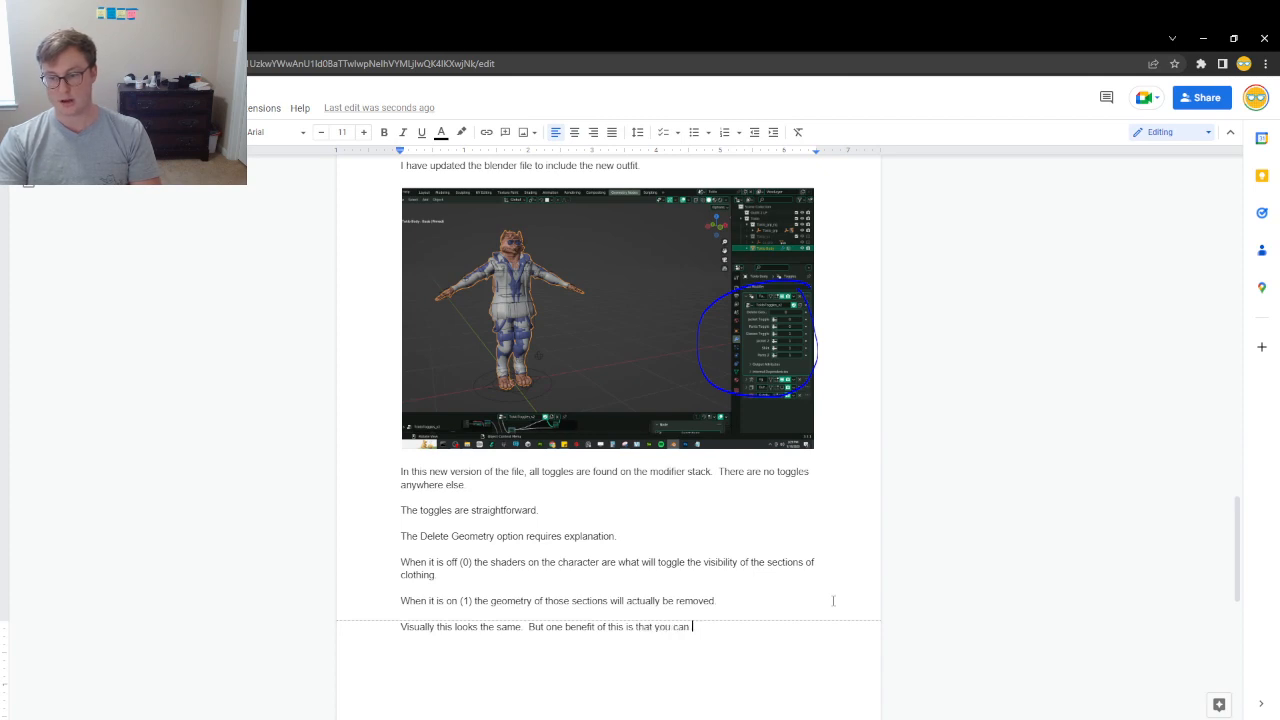
type("apply the modifie")
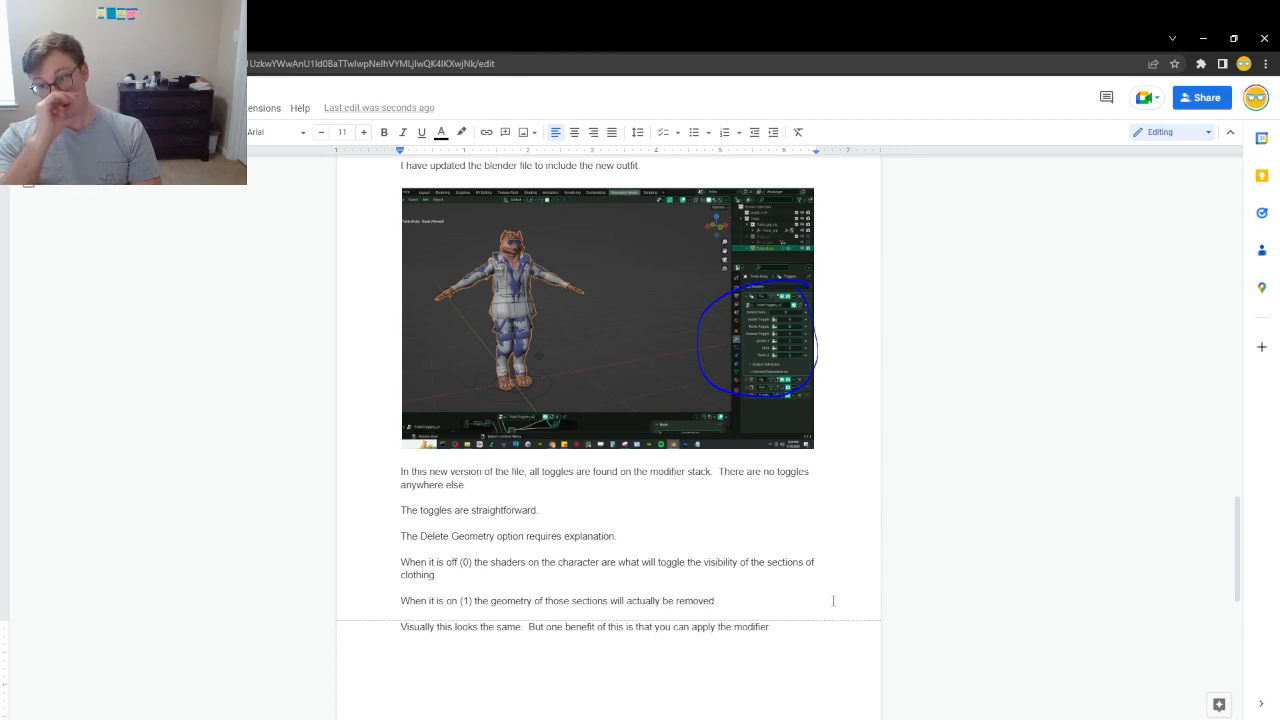
type("r with th")
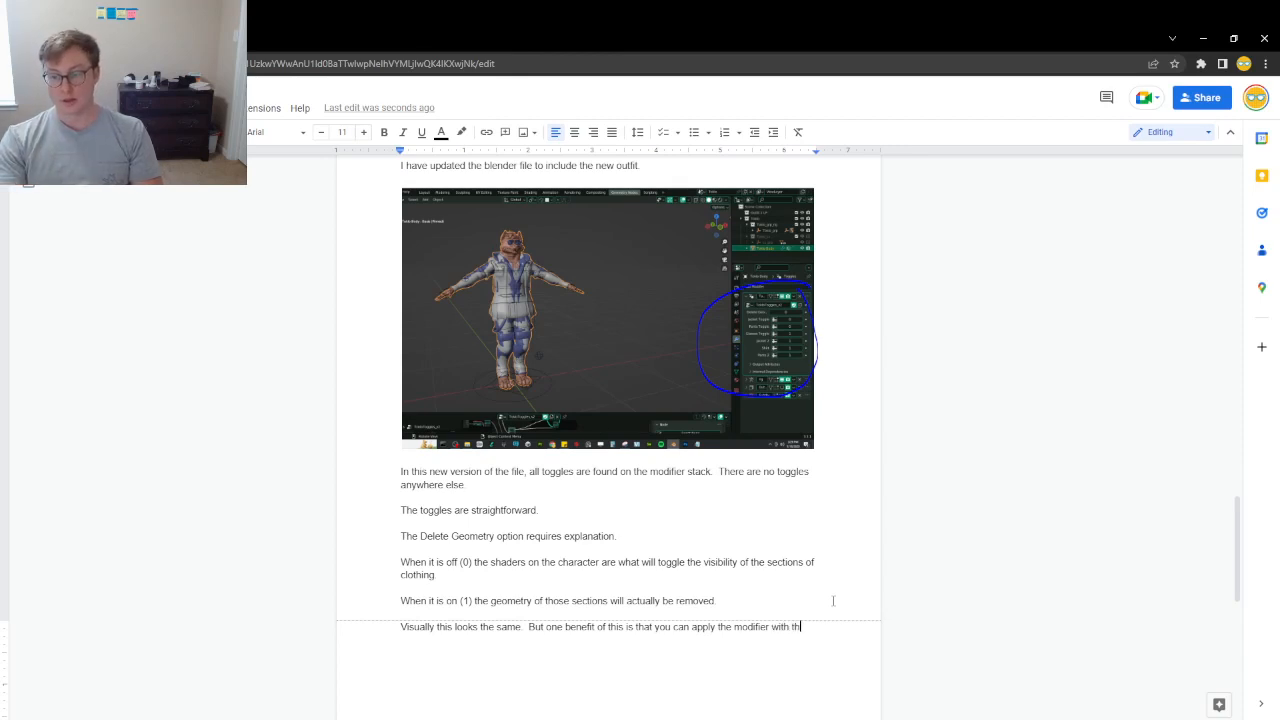
type("e del")
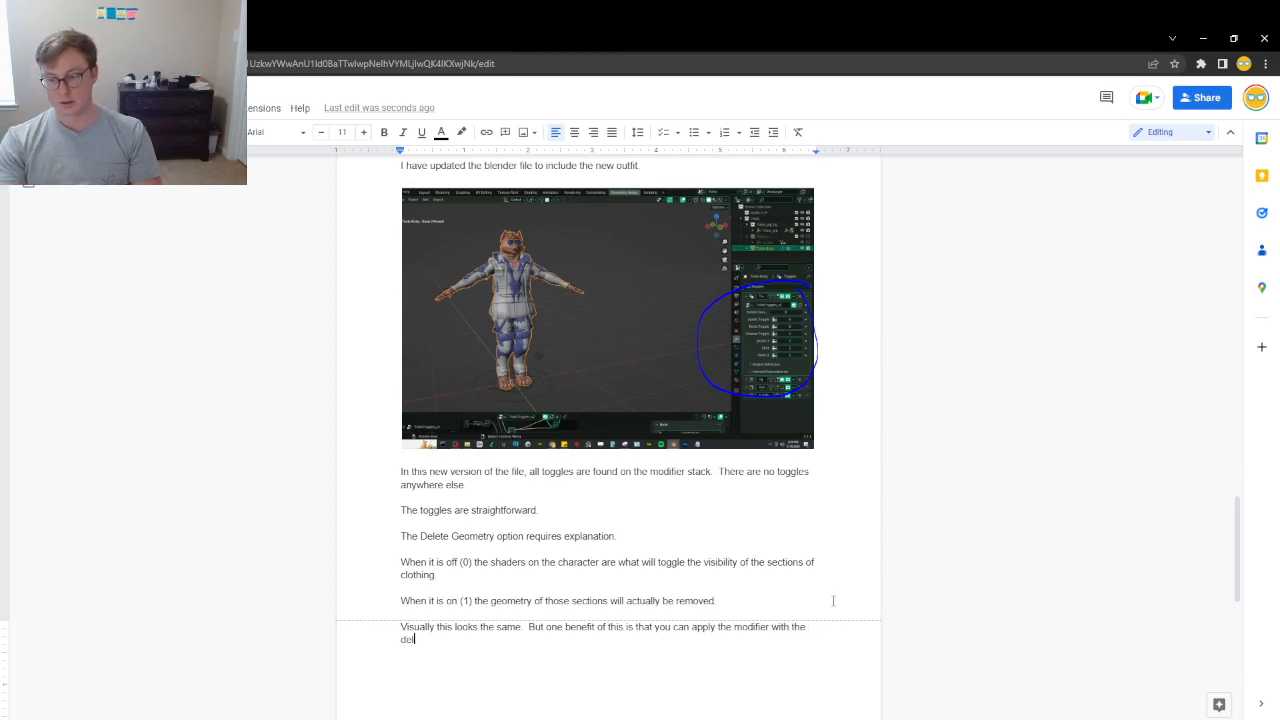
type("ete geome")
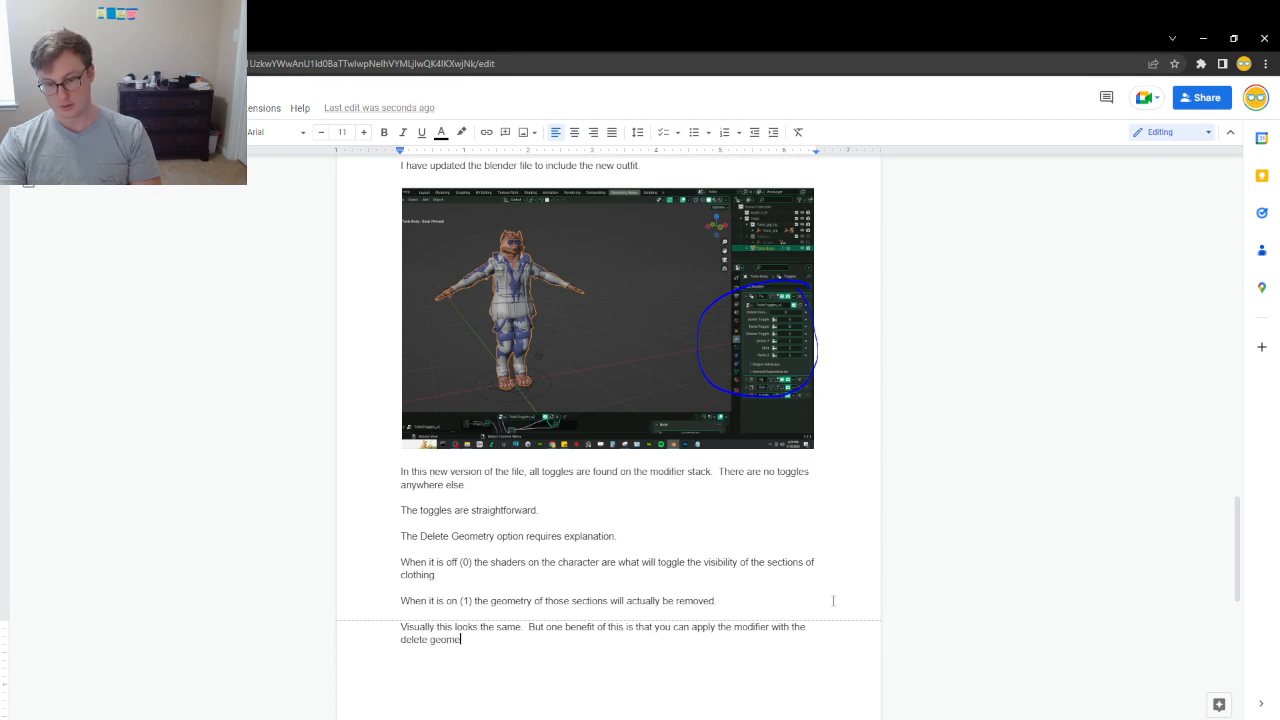
type("try enabled.  I")
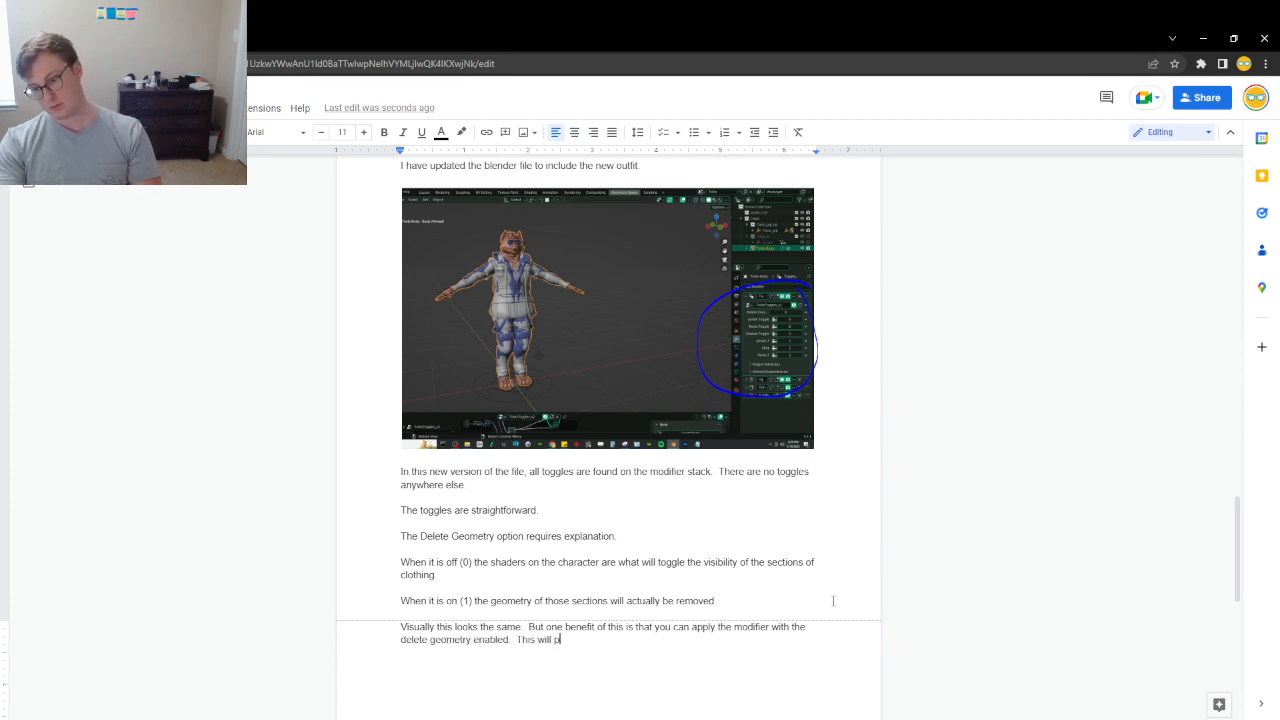
- Add the sentence "This will permanently remove the toggled sections from the mesh." and start a new paragraph with "This is"
type("his will permanently")
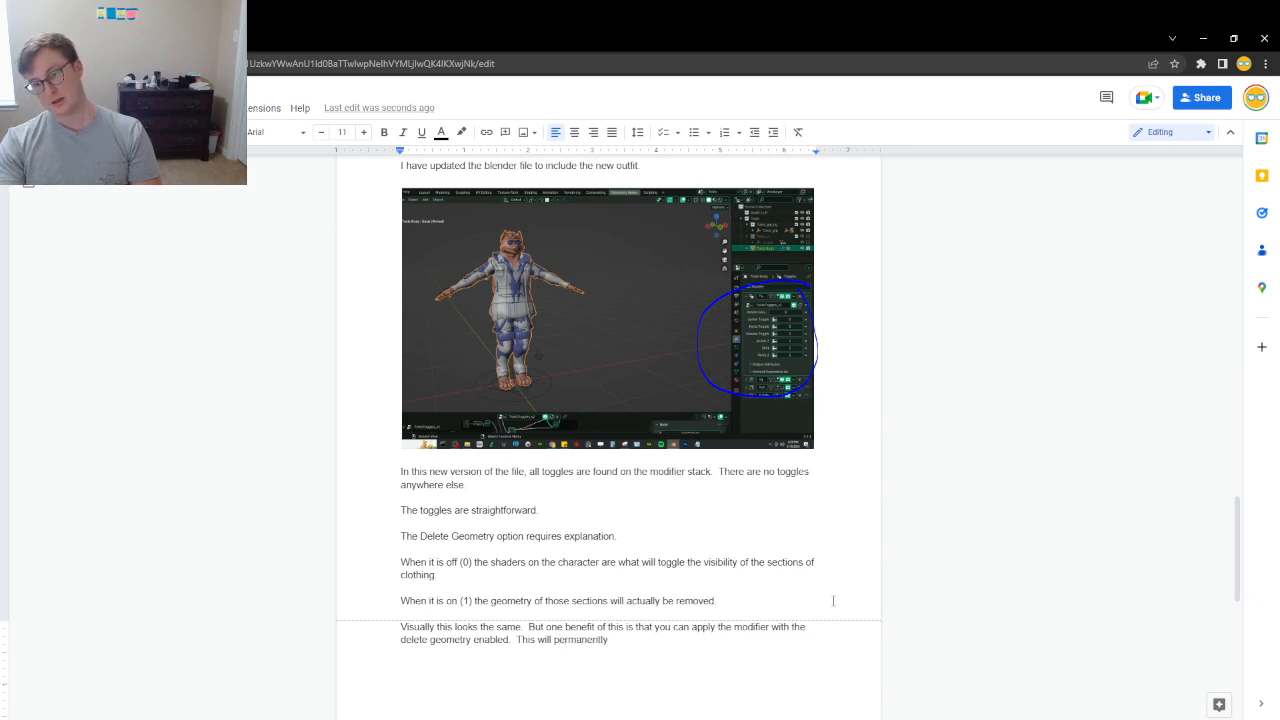
type(" remove t")
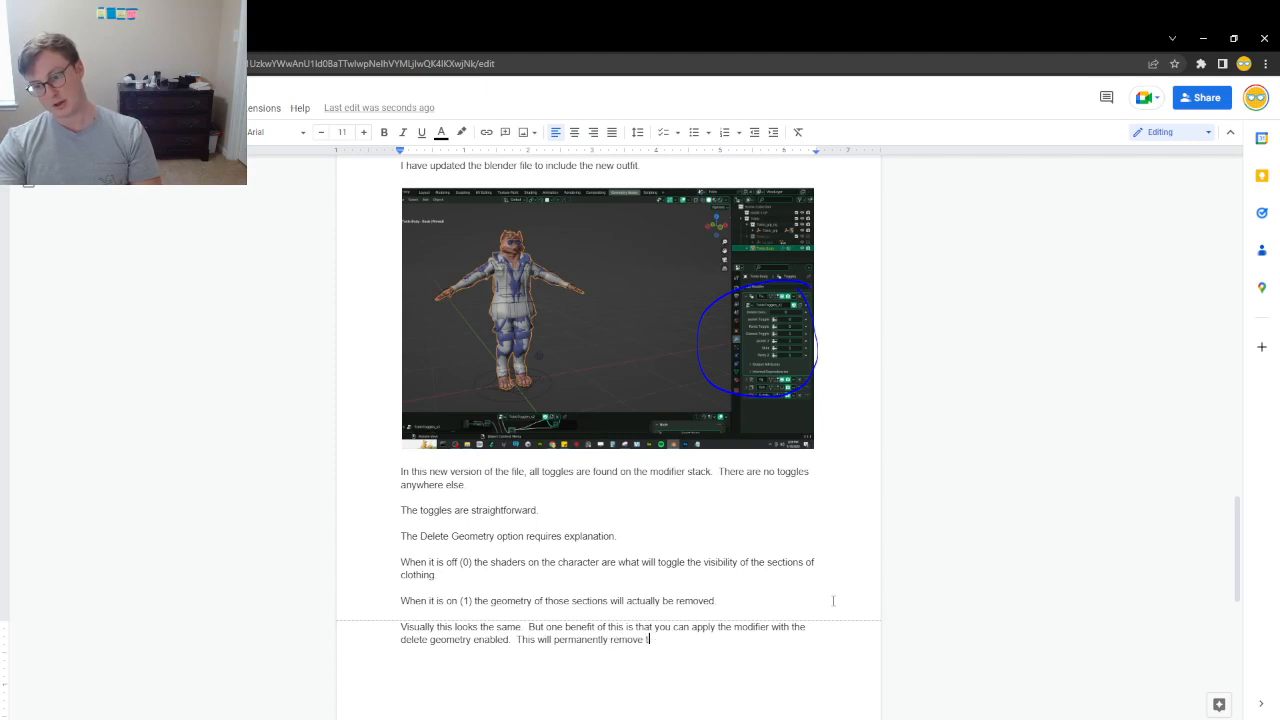
type("eh toggled se")
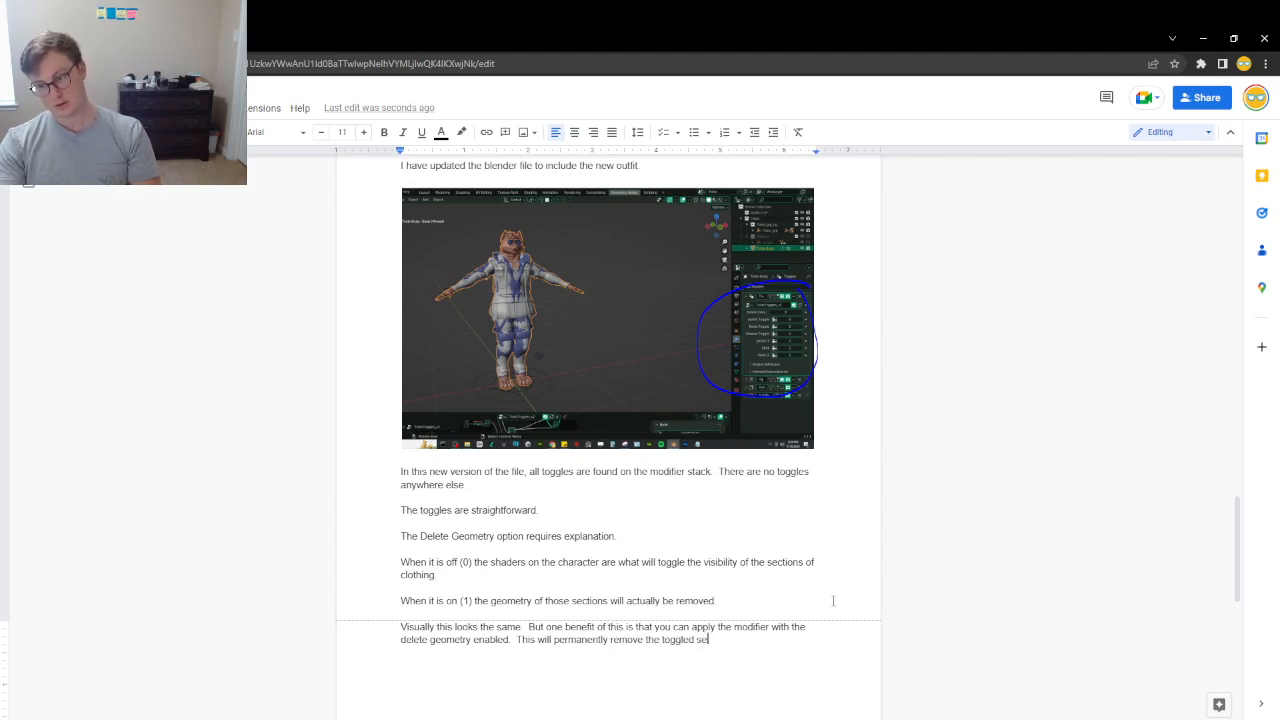
type("ction fo")
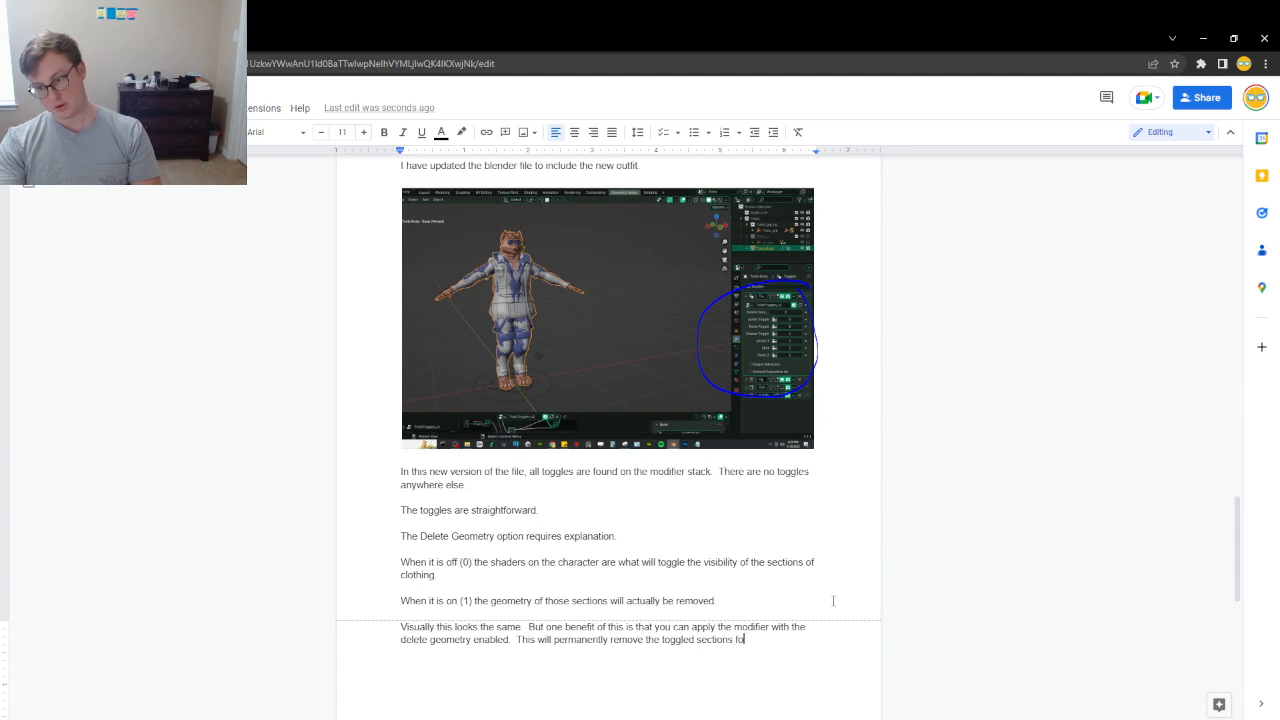
type("m")
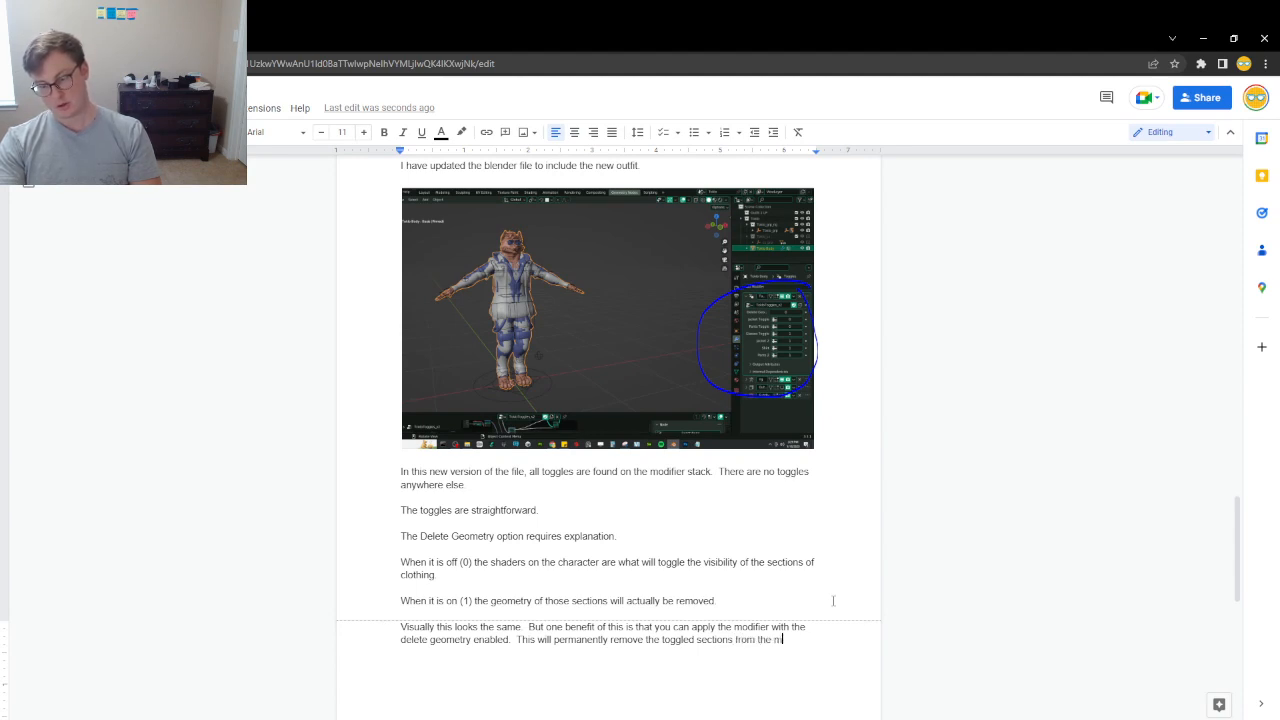
type(" thisThis is ")
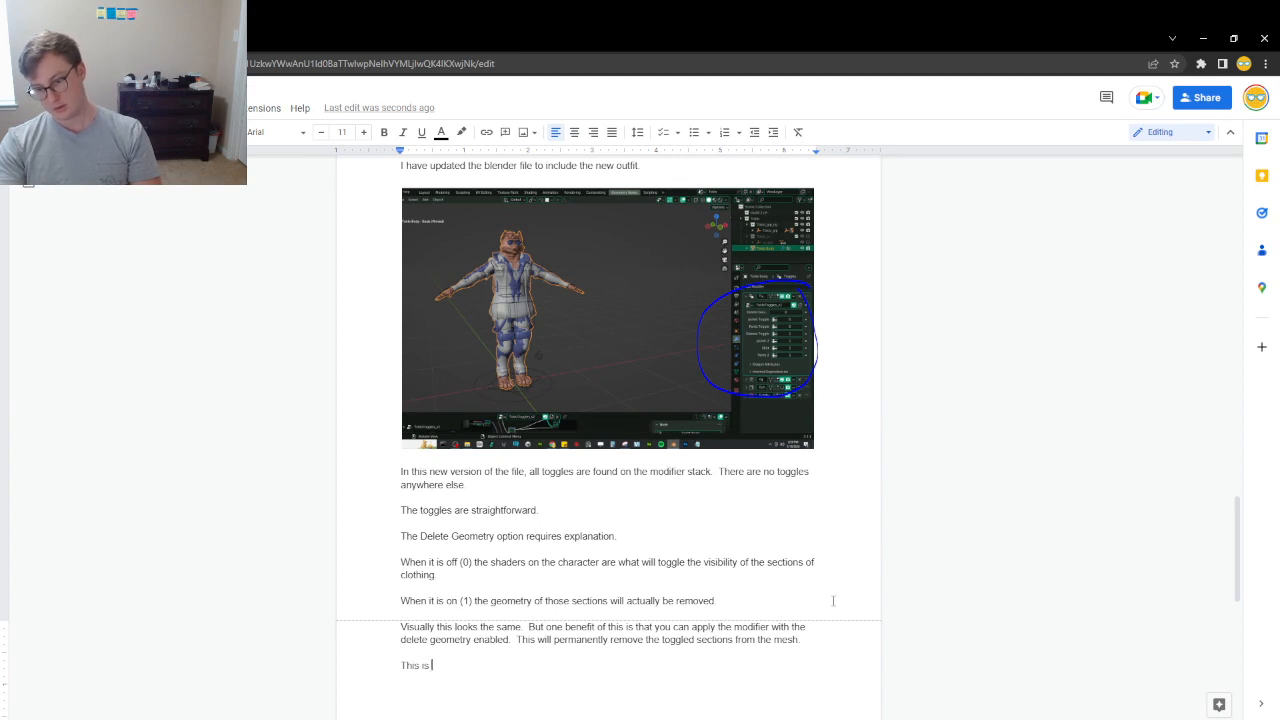
- Complete the new paragraph as "This is very useful for an animation where he will be wearing only one set of clothing."
type("very useful for ")
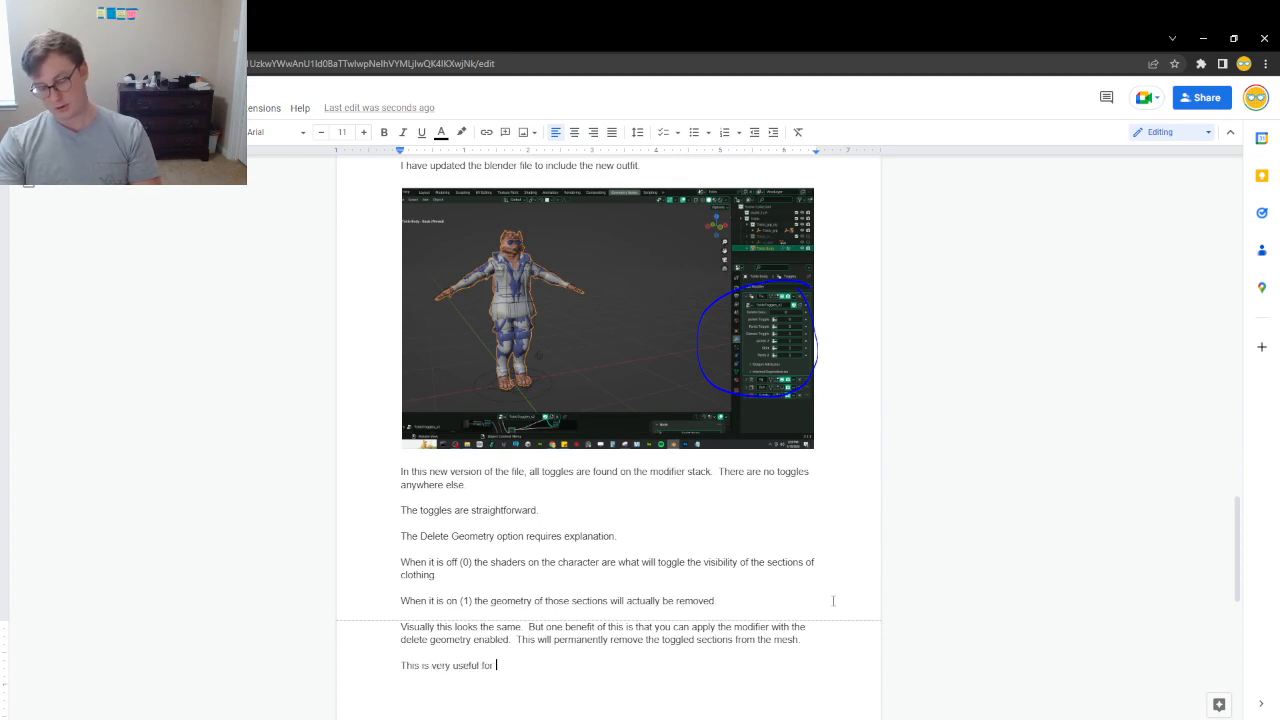
type("an animation whe")
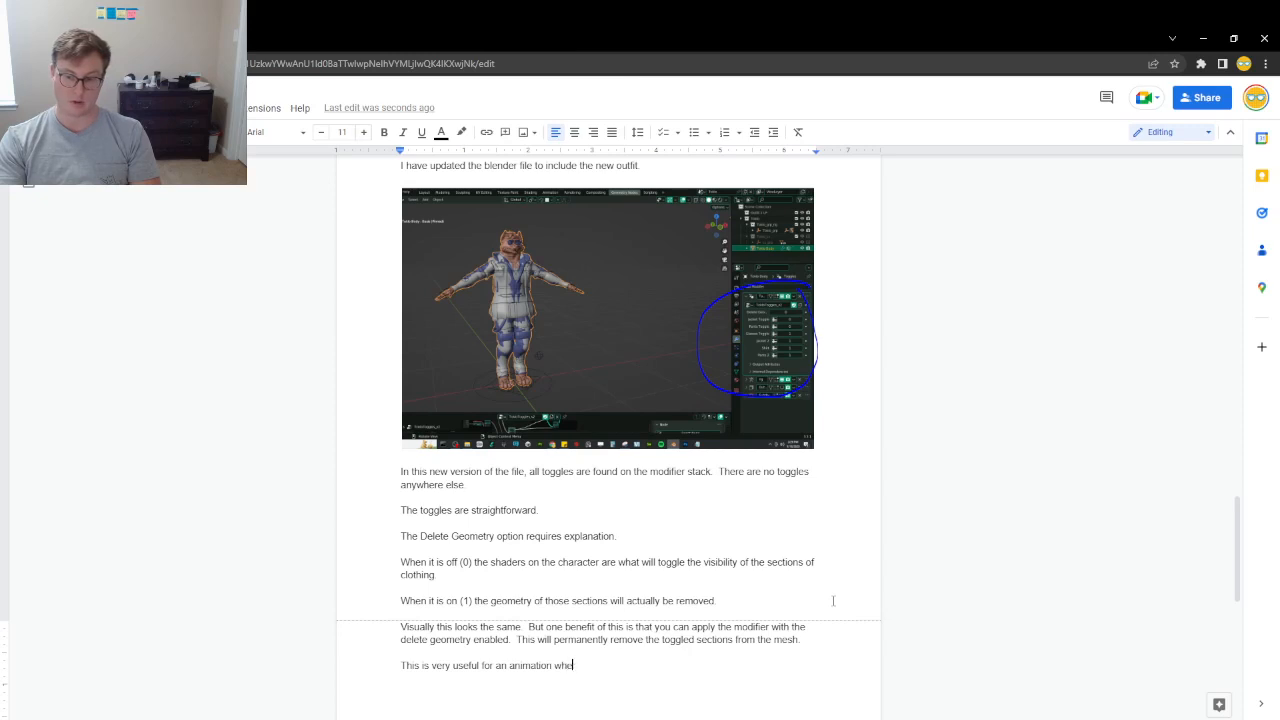
type("re he will")
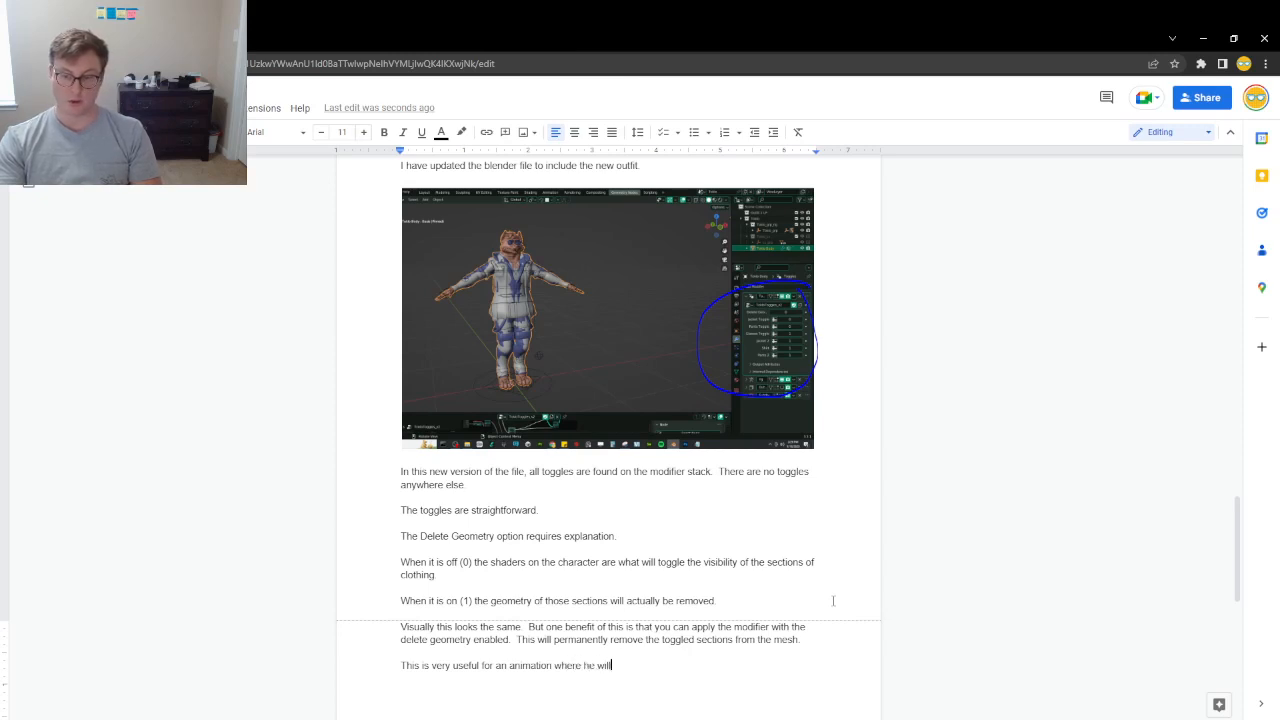
type(" be wearing")
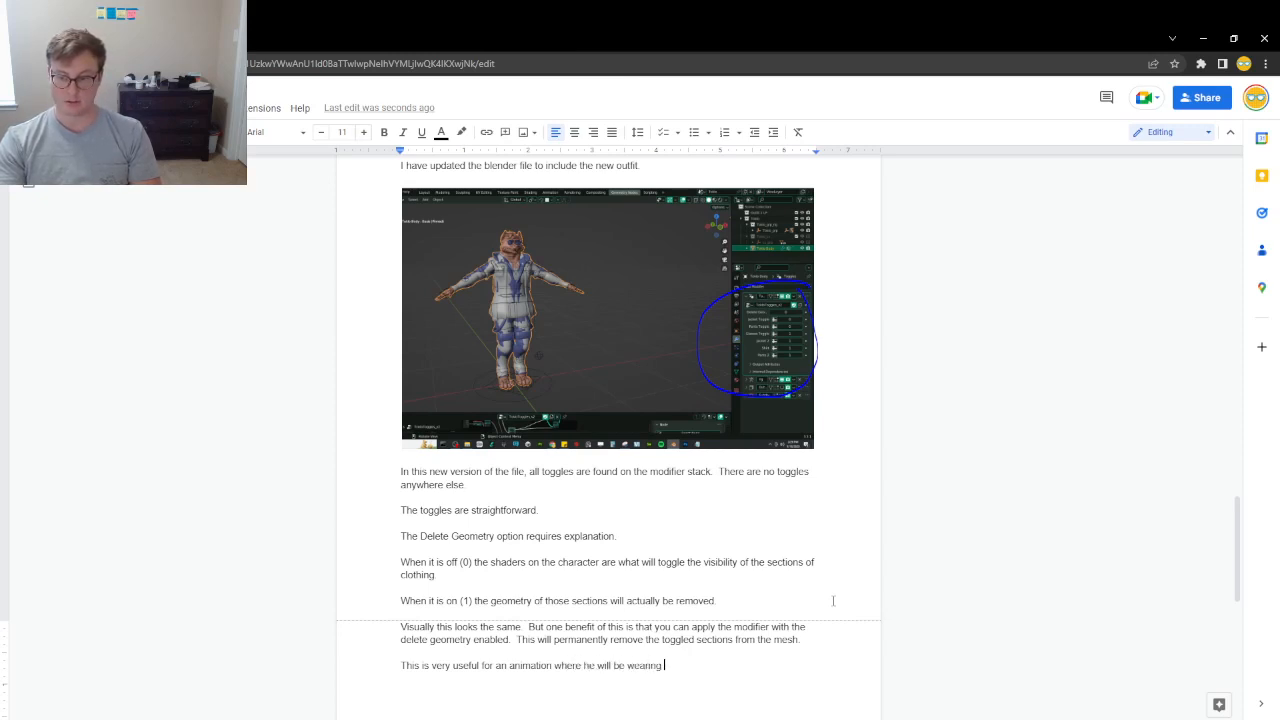
type(" only one s")
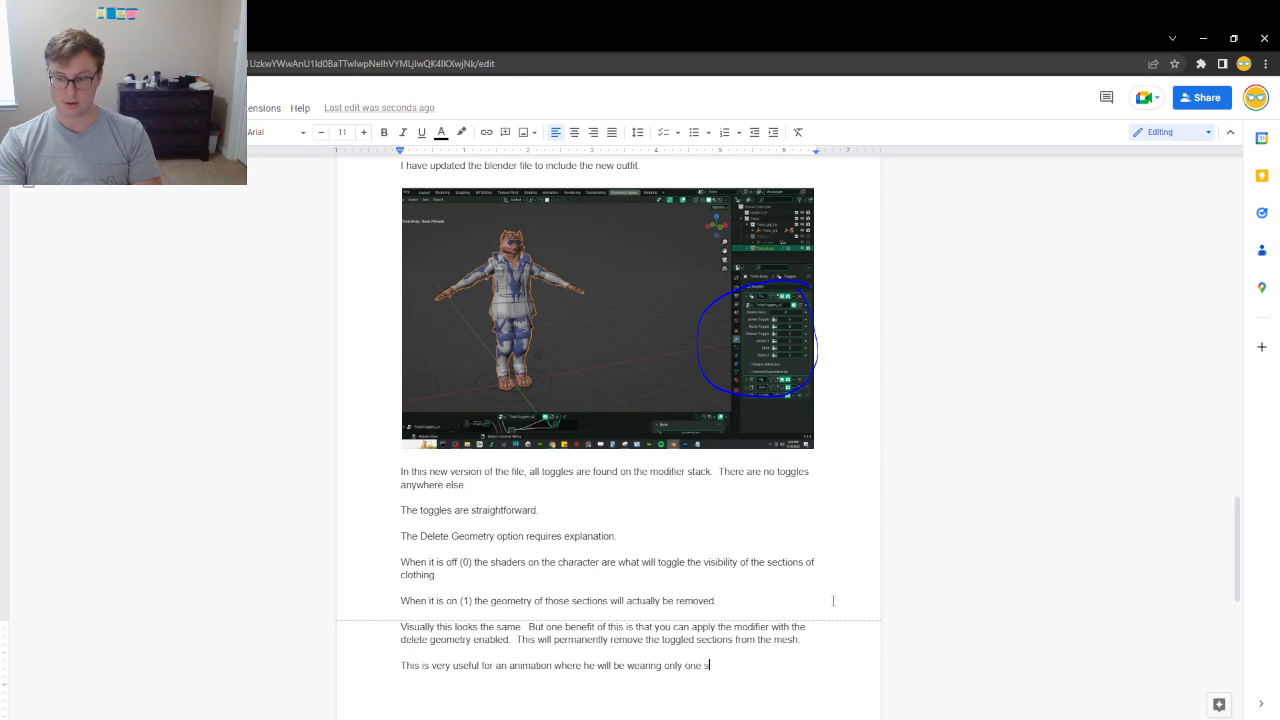
type("et of clo")
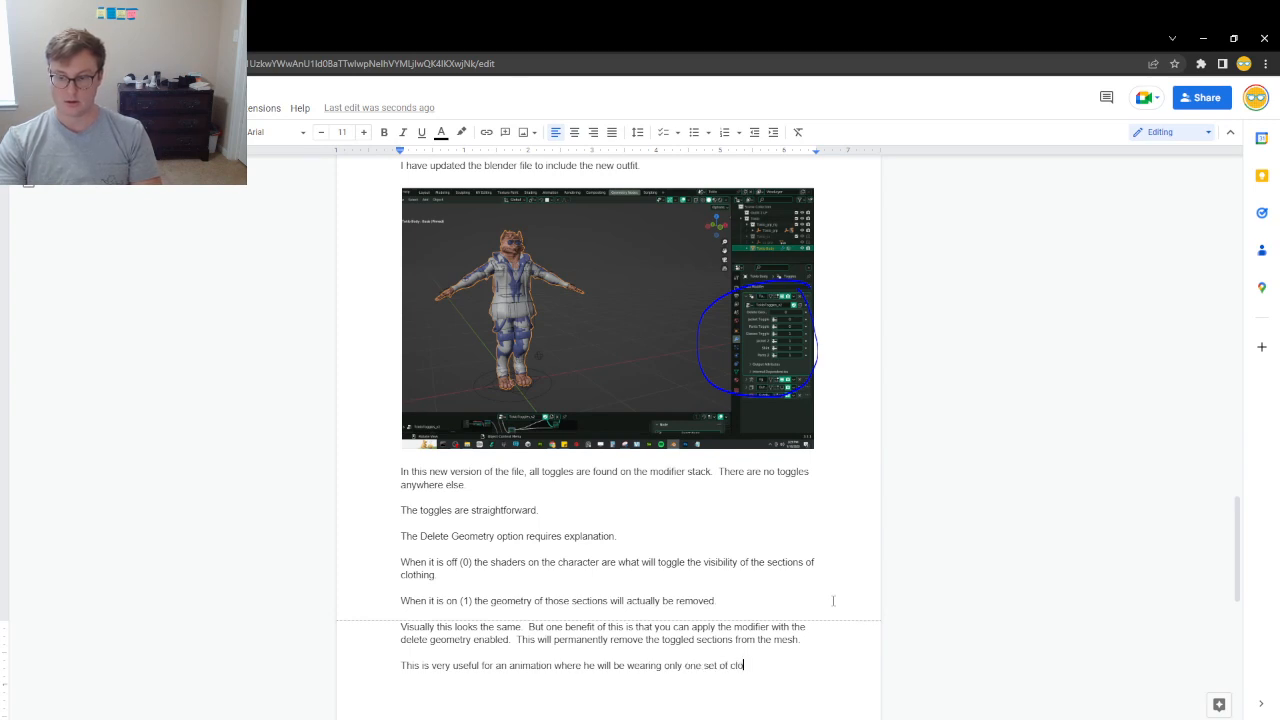
type("thing.")
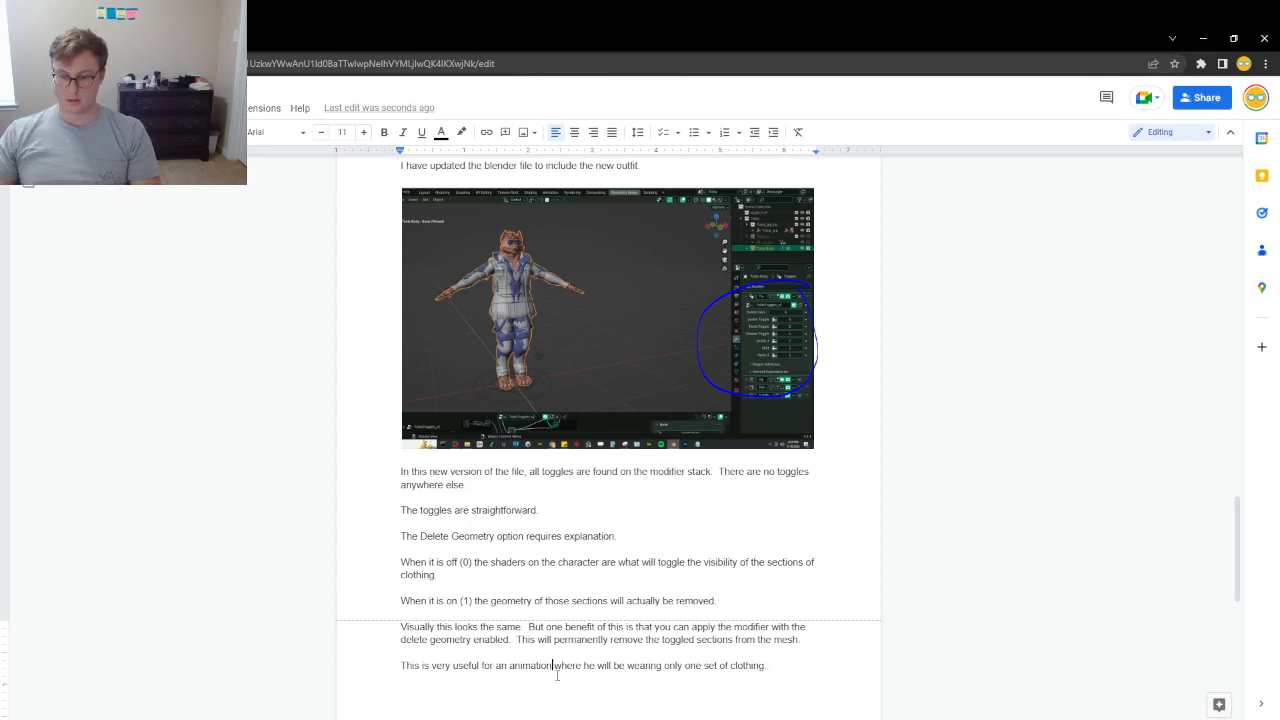
- Change "animation" to "animation/render" in the last paragraph and add "Performance is slow while the modifier is enabled" after its sentence
type("/rend")
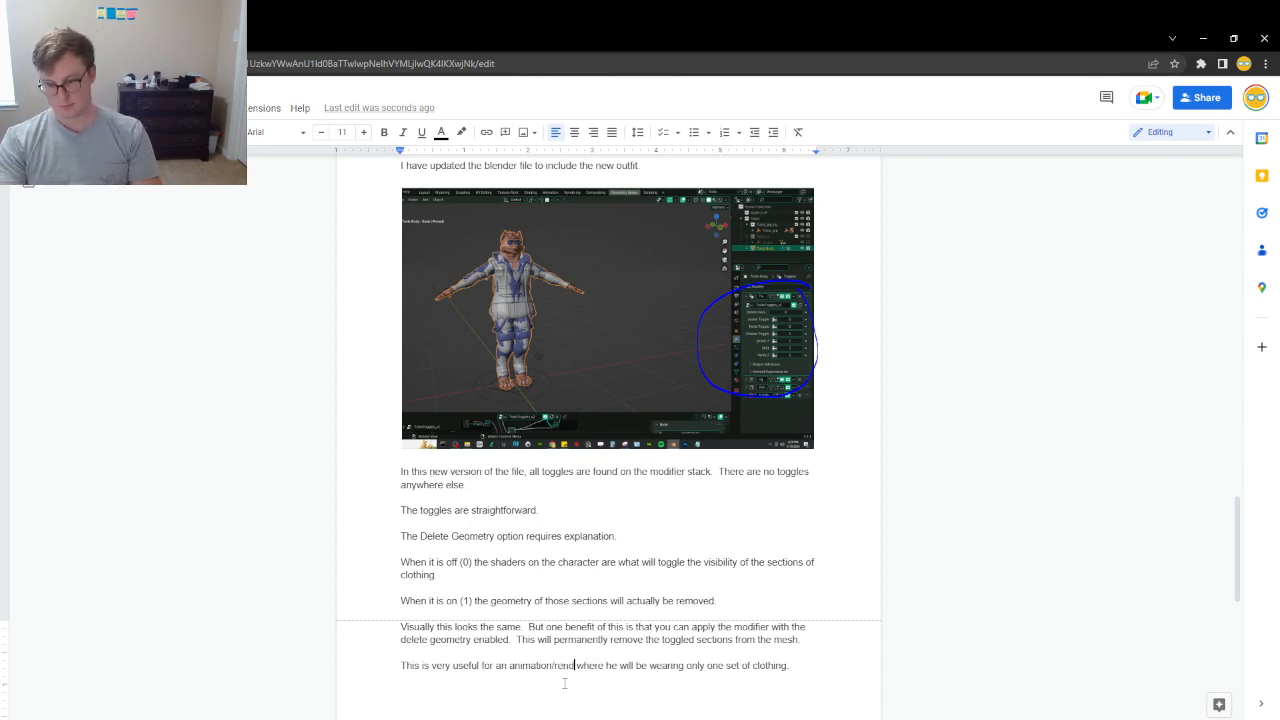
type("er ")
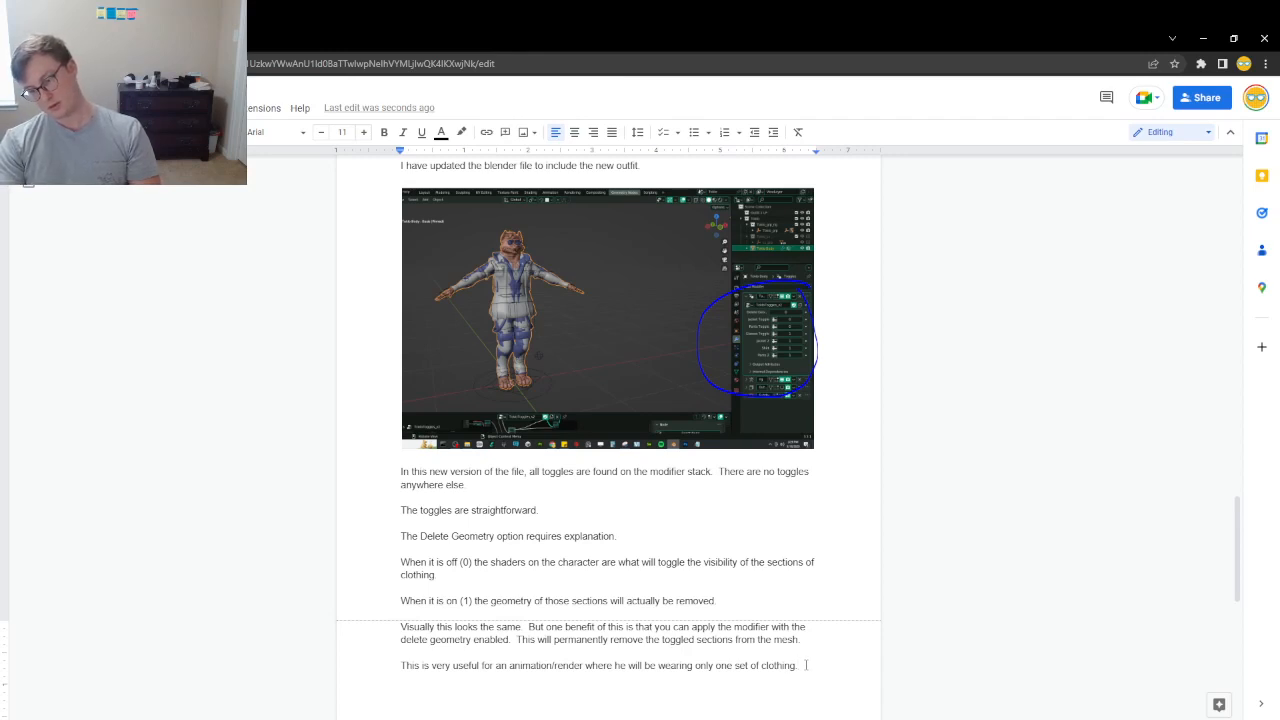
type("Perfo")
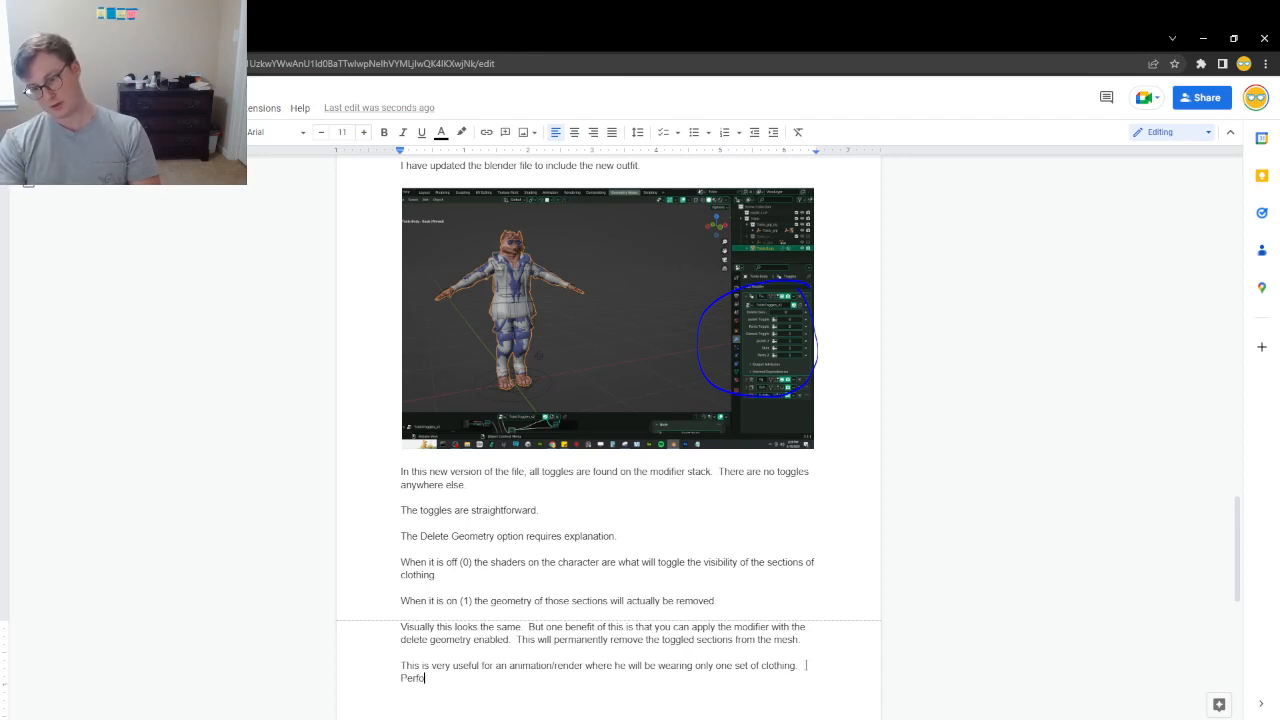
type("rmance is s")
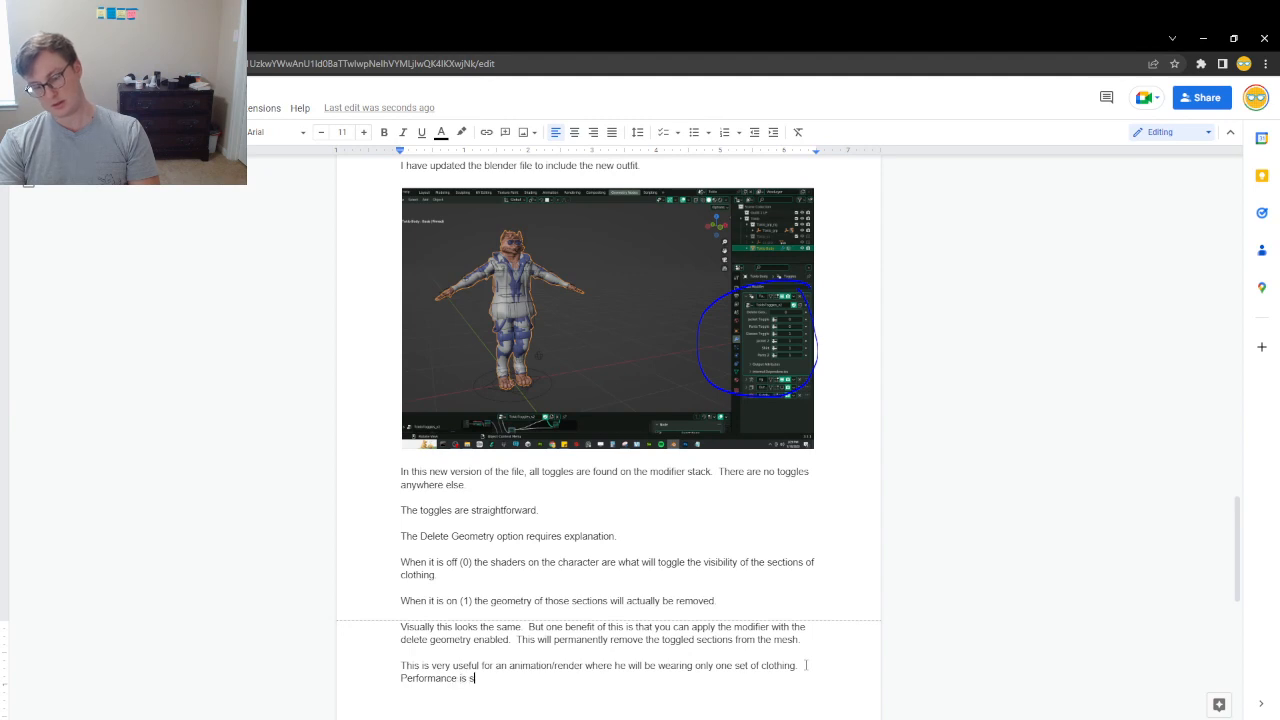
type("low while the m")
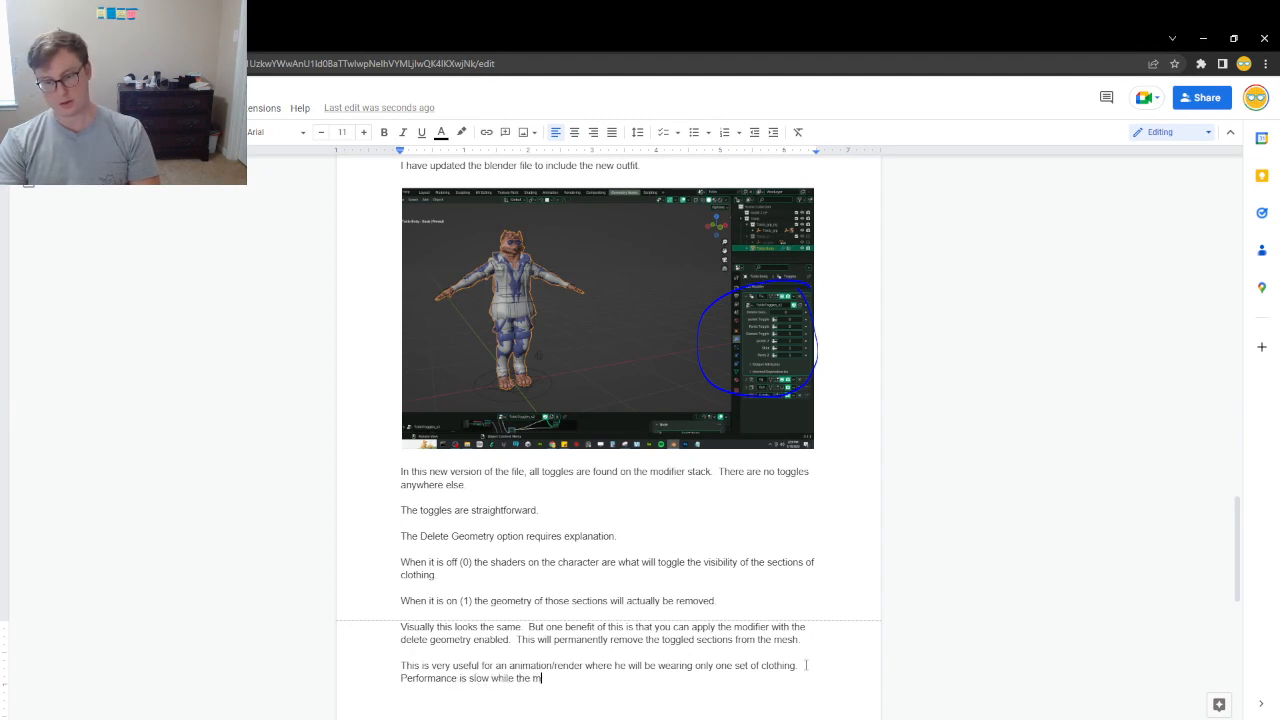
type("odifier is e")
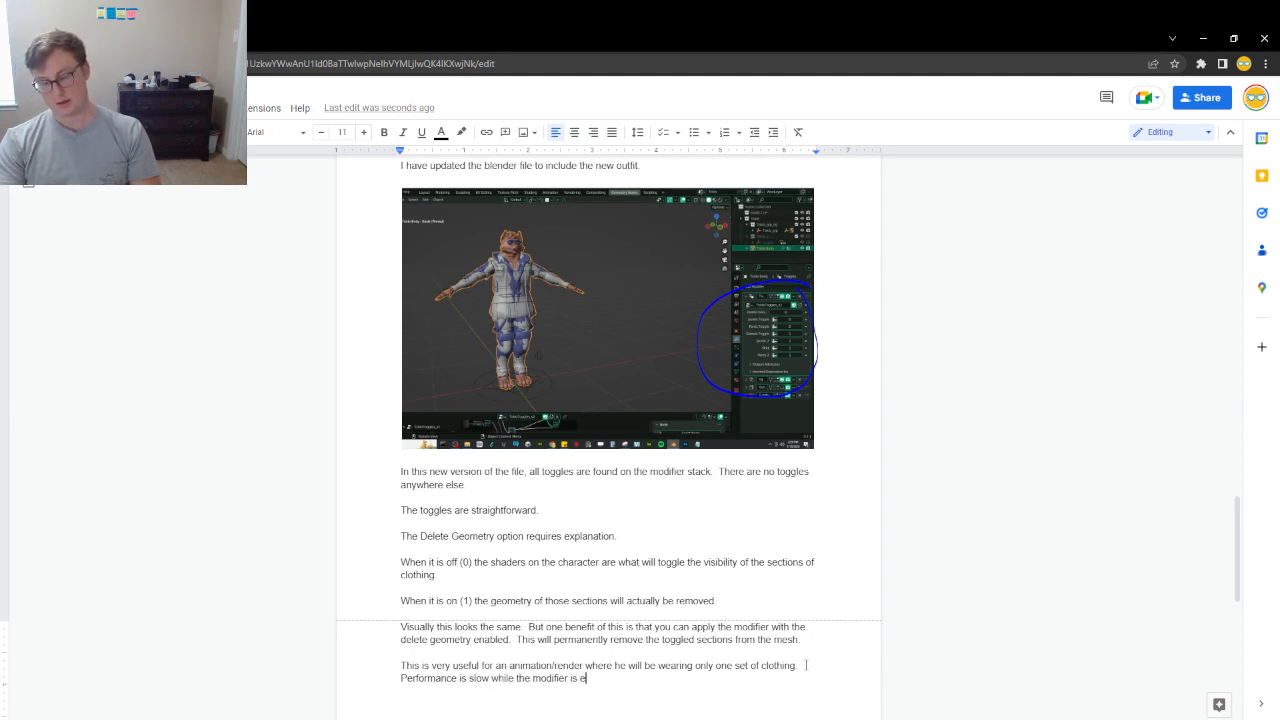
type("nable")
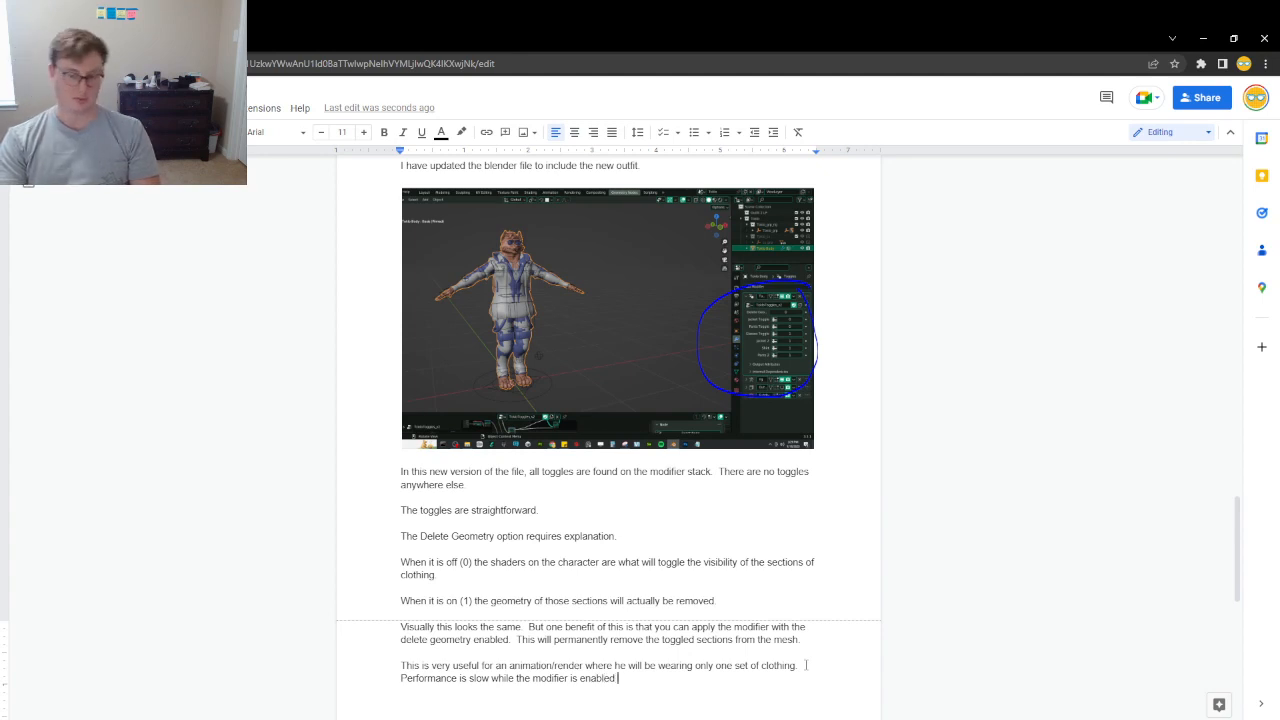
- Finish the sentence with ", so applying it will speed it up." and start a new paragraph
type("d,")
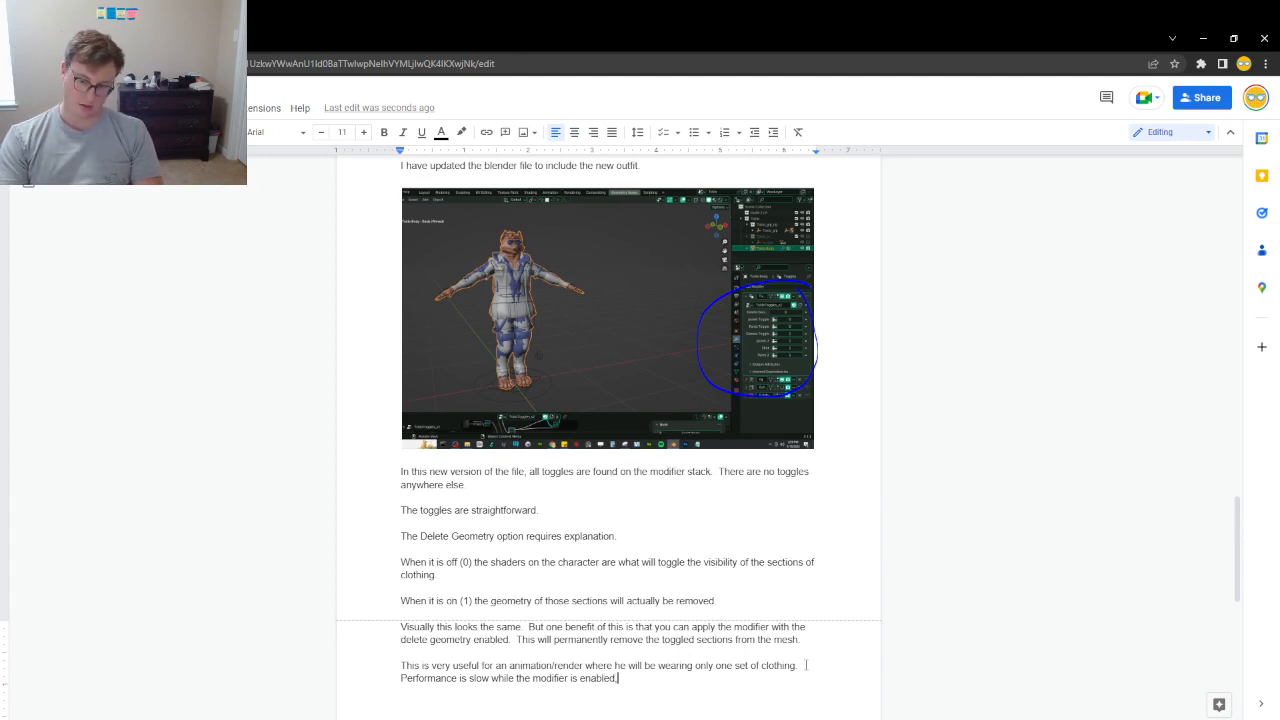
type(" so applying")
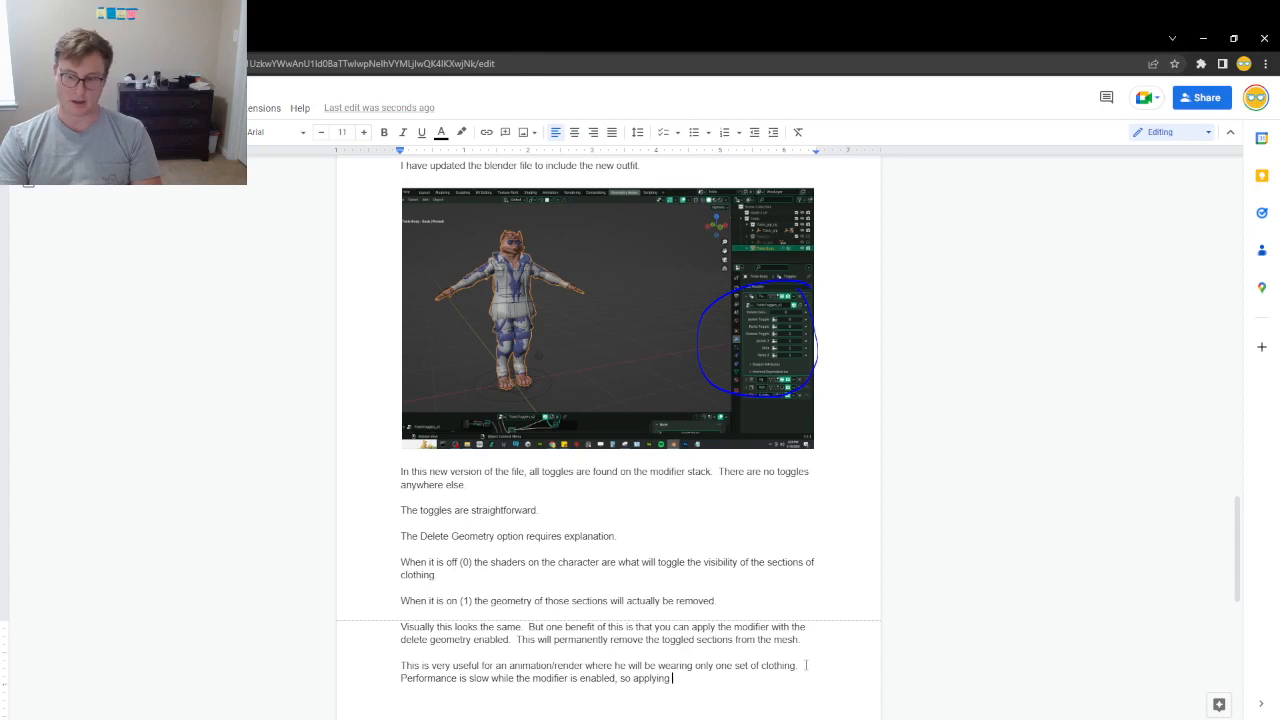
type(" it will ")
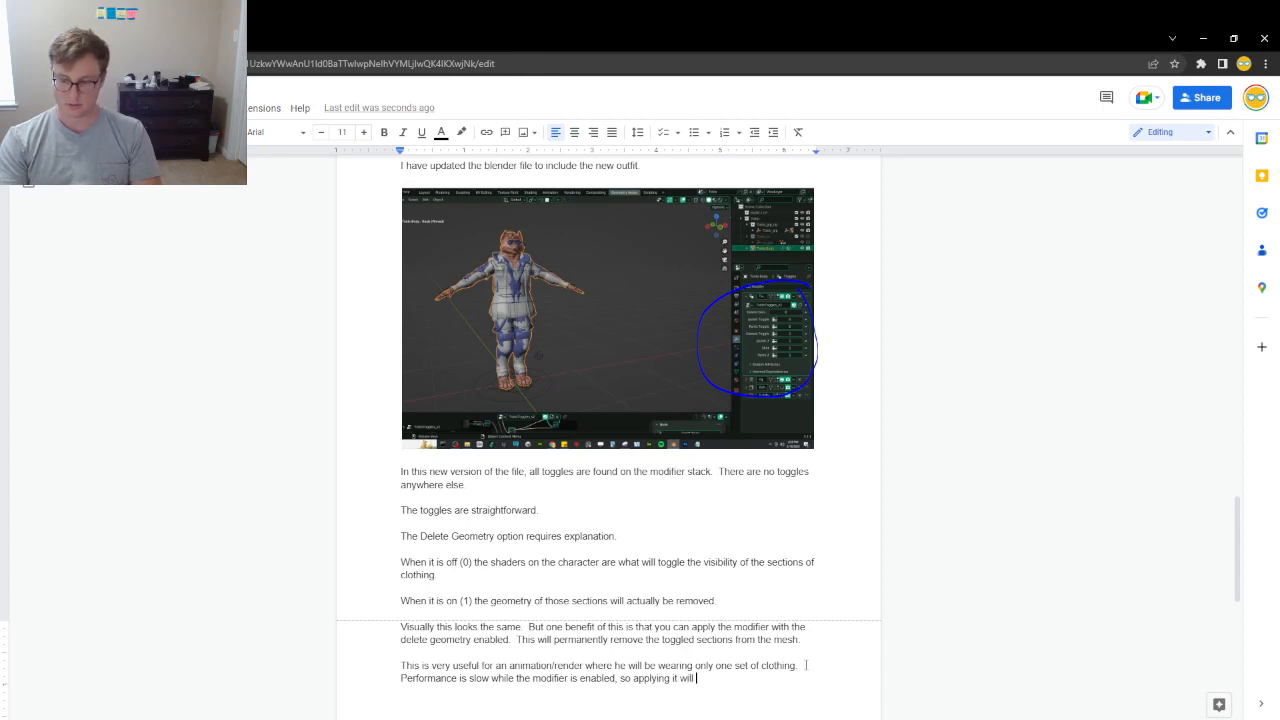
type("speed it up.")
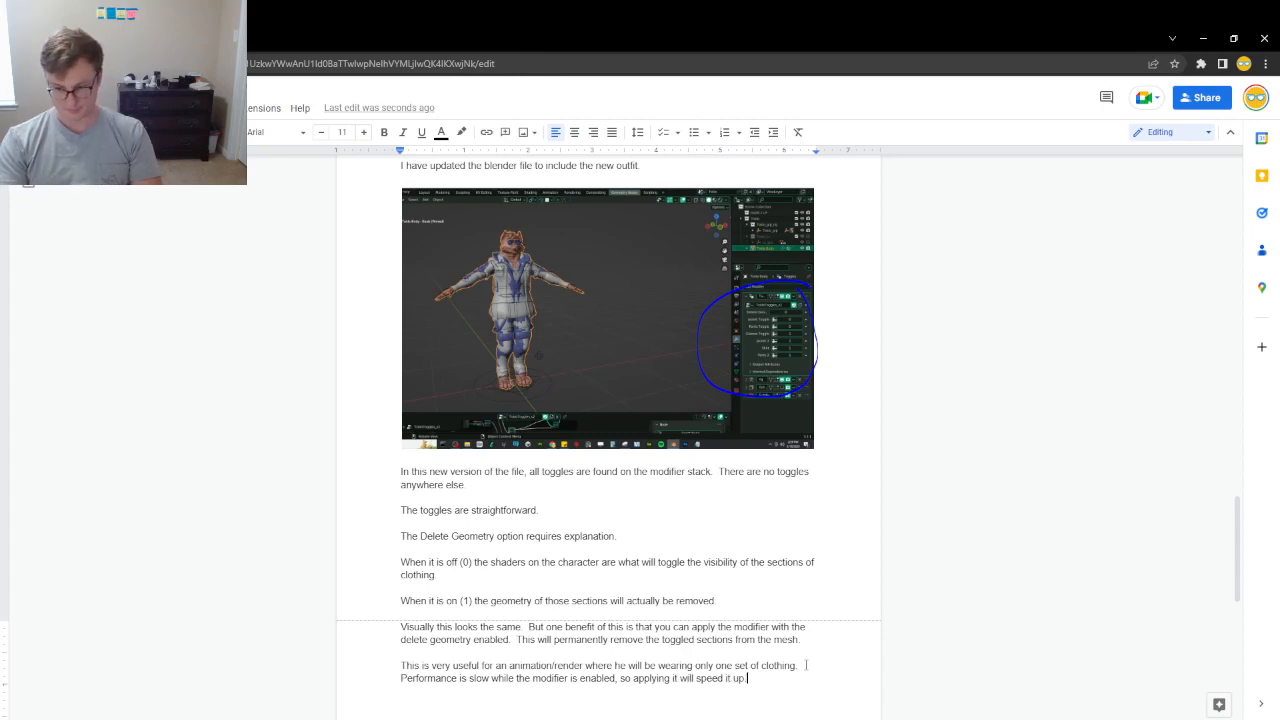
key("Return")
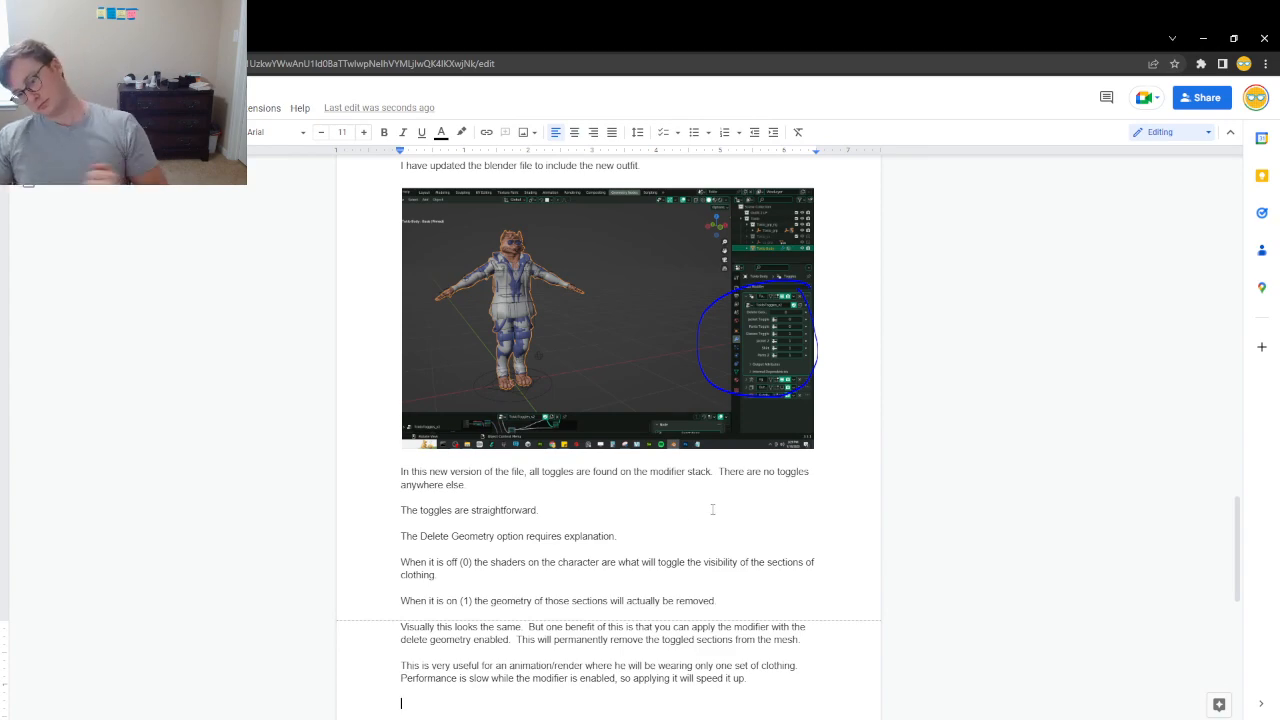
- Switch to Blender, snip a screenshot of the TokloToggles_v2 modifier settings and circle the modifier's viewport display icon in blue
scroll(780, 580, "down", 3)
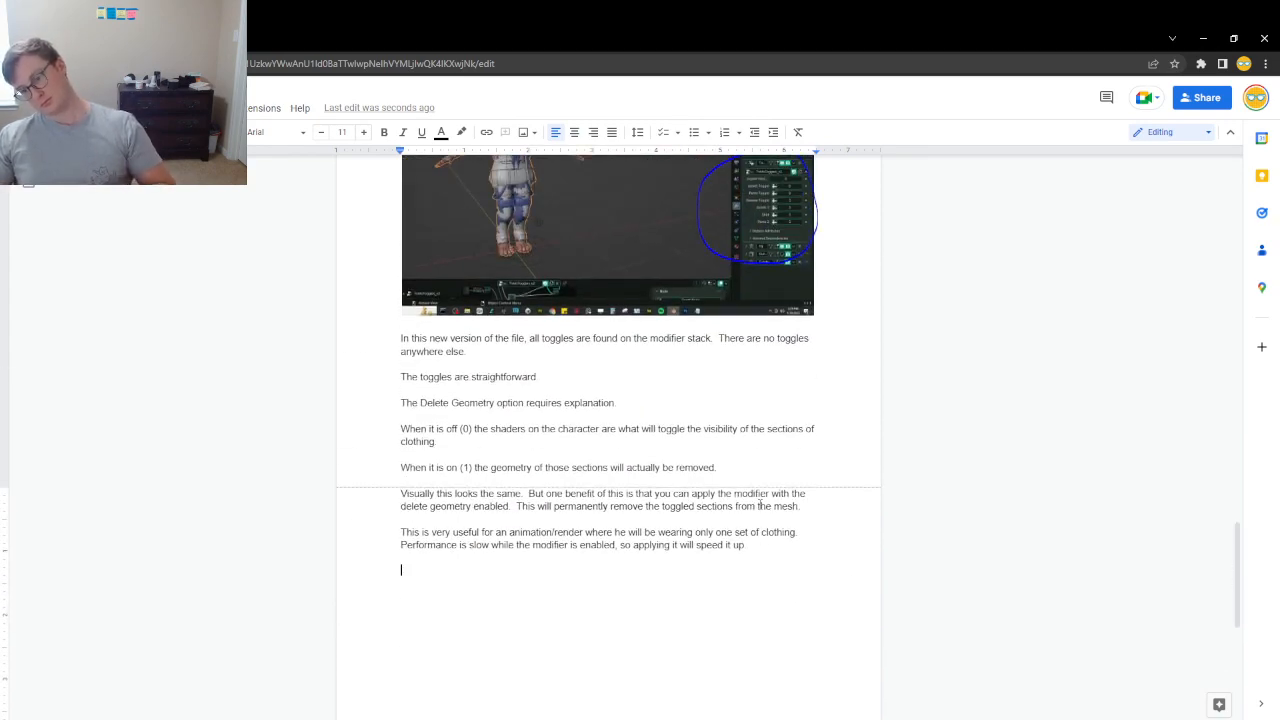
scroll(860, 447, "up", 20)
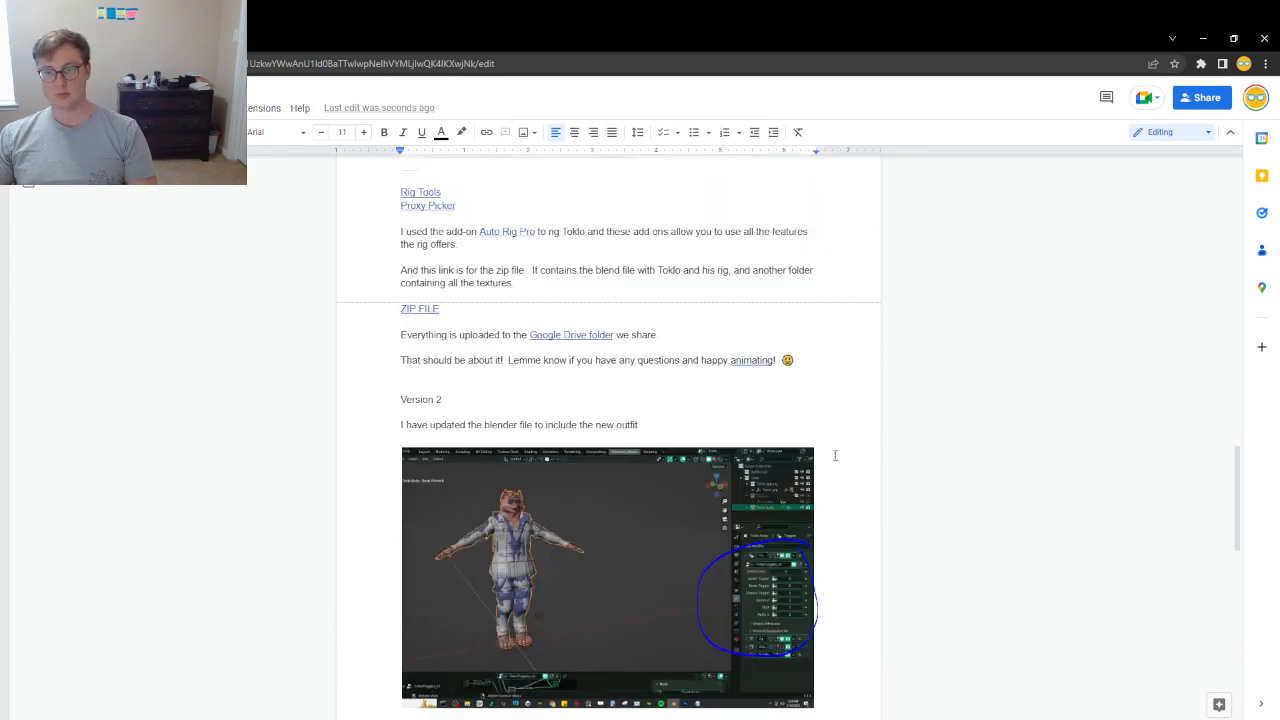
scroll(835, 457, "up", 10)
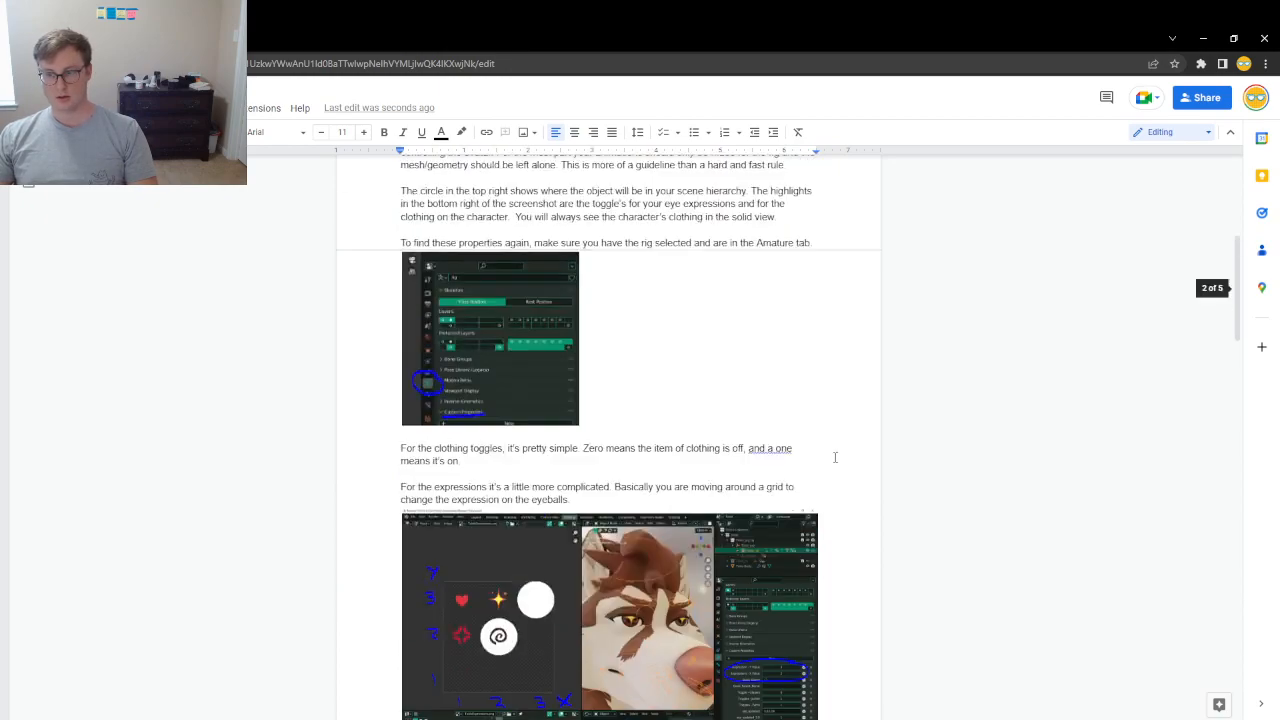
scroll(838, 459, "up", 3)
scroll(840, 458, "down", 20)
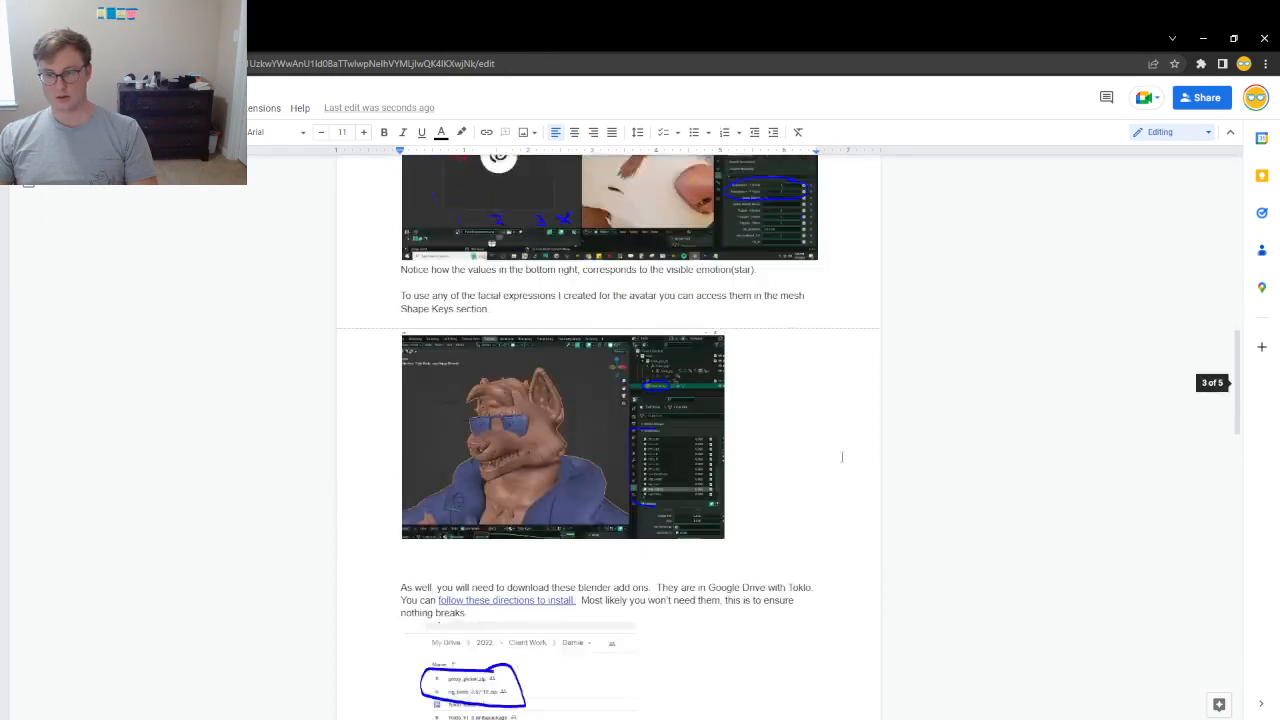
key("alt+Tab")
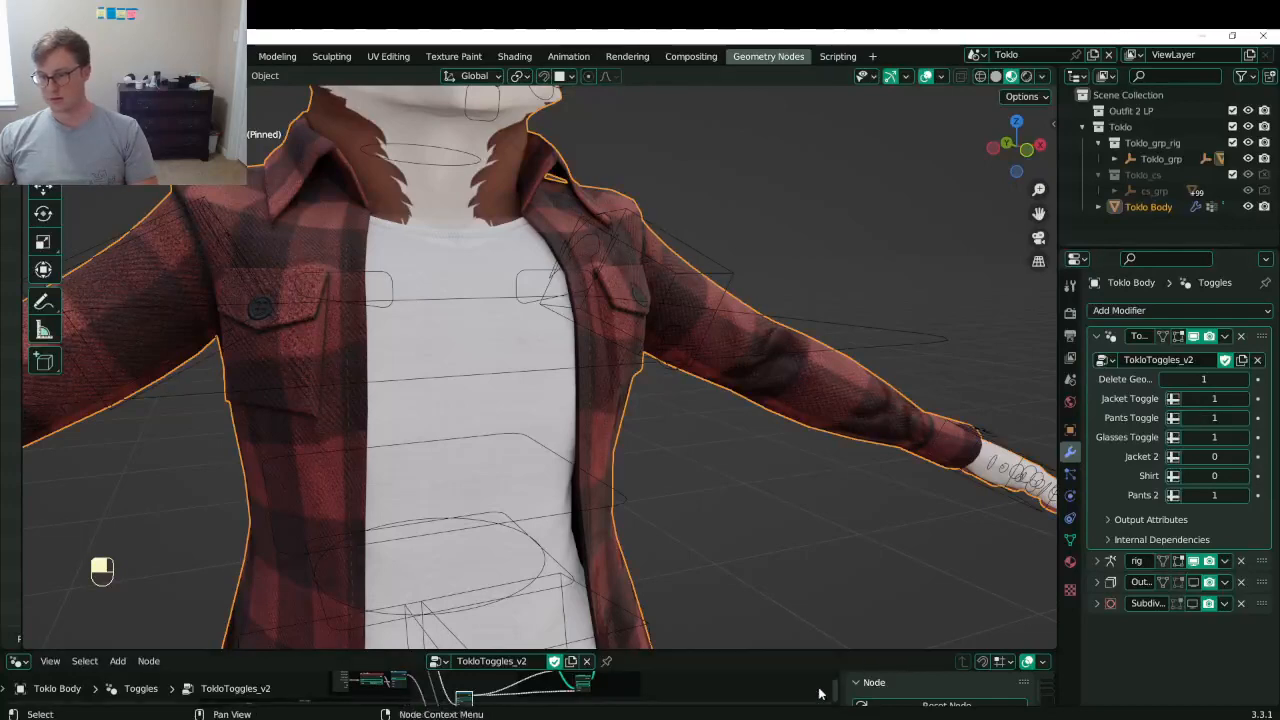
left_click(760, 719)
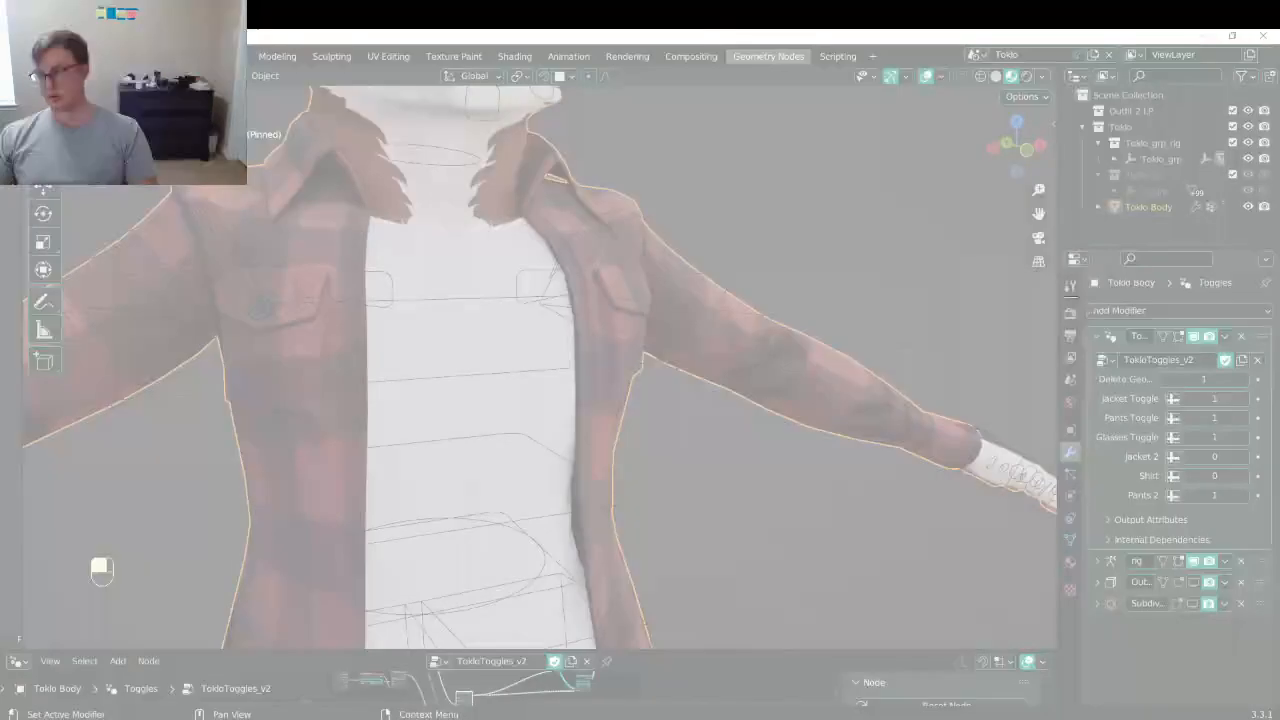
left_click_drag(1054, 290, 1276, 560)
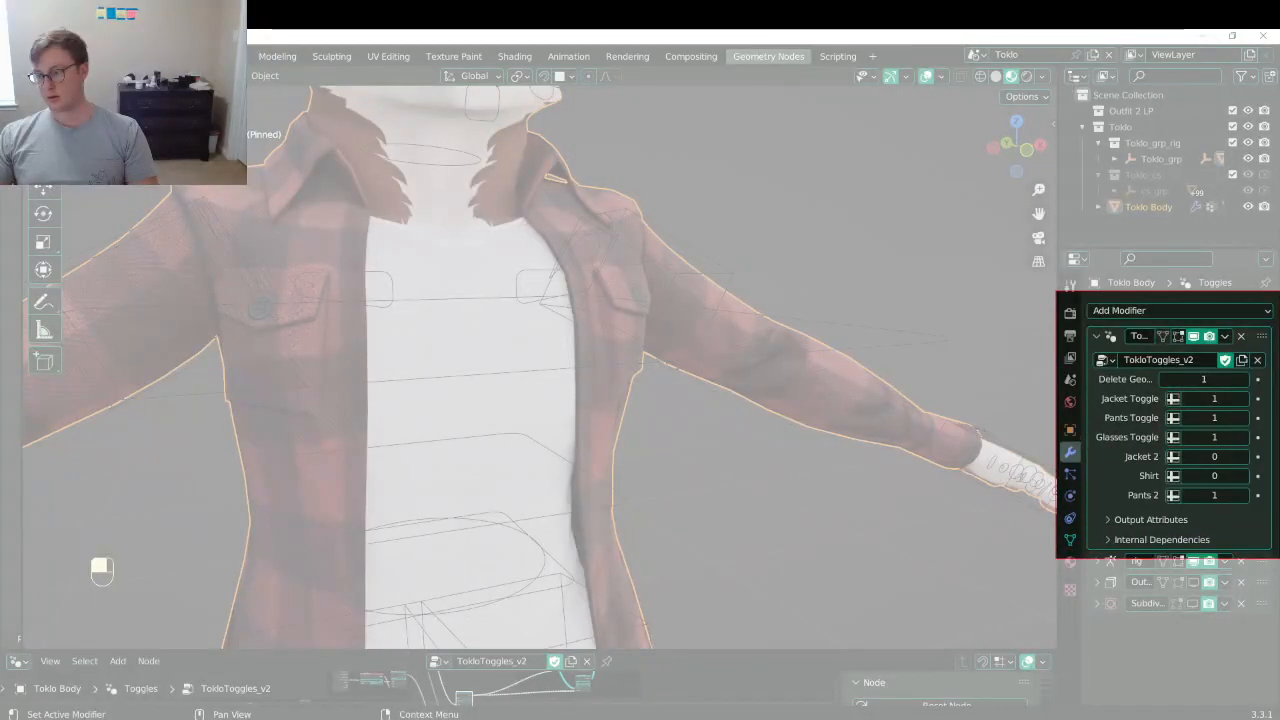
mouse_move(1126, 328)
left_mouse_down()
mouse_move(1105, 325)
mouse_move(1101, 350)
mouse_move(1126, 347)
left_mouse_up()
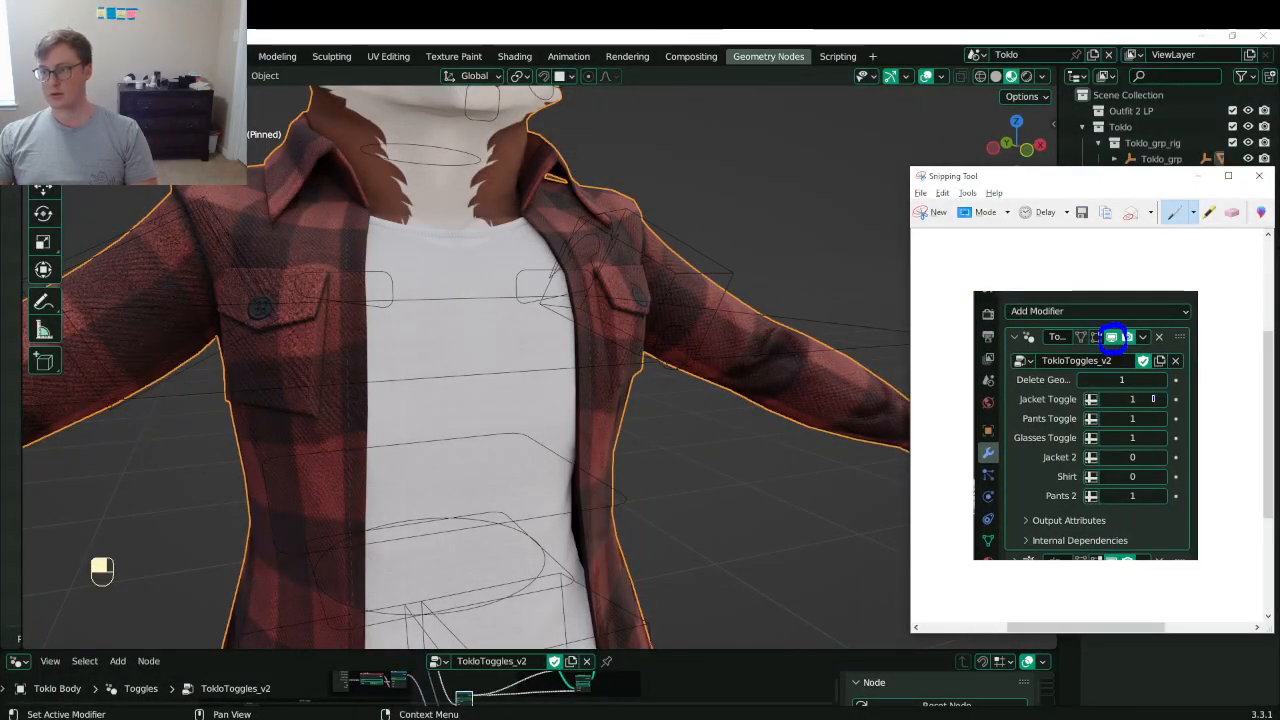
- Switch back to the Toklo Notes document in Chrome and clear the extra spacing below the performance paragraph
key("alt+Tab")
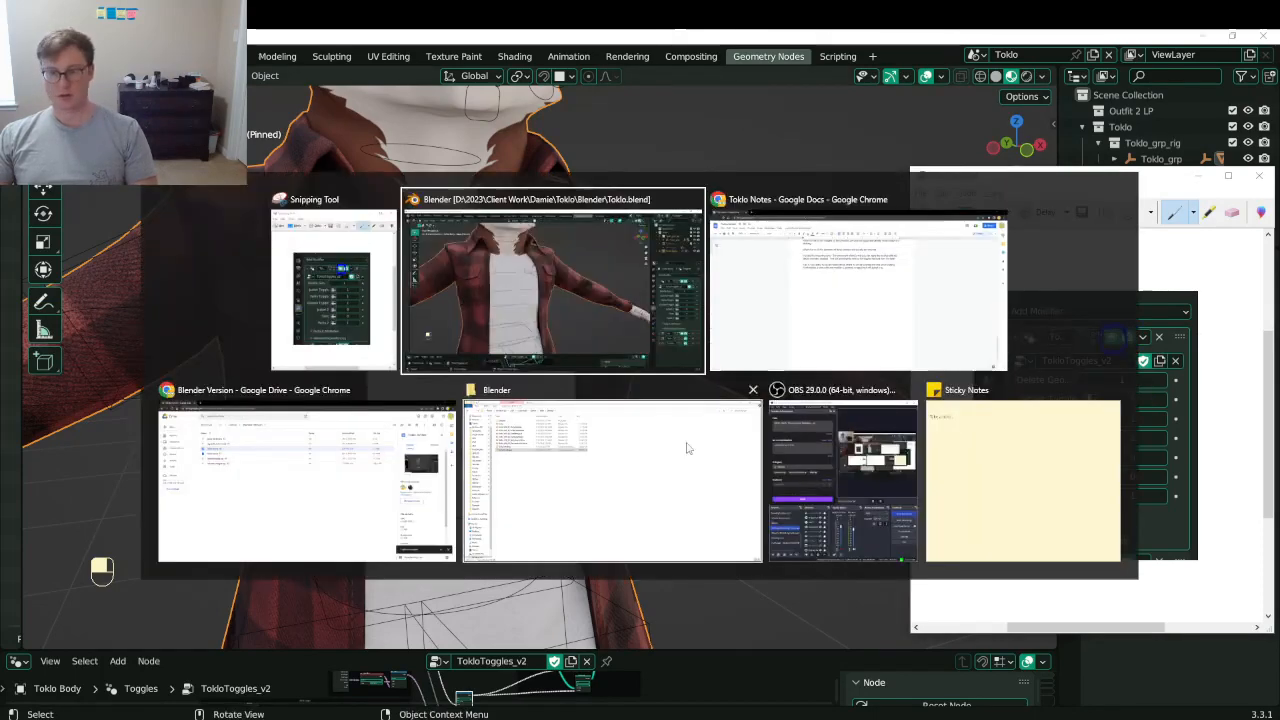
left_click(800, 326)
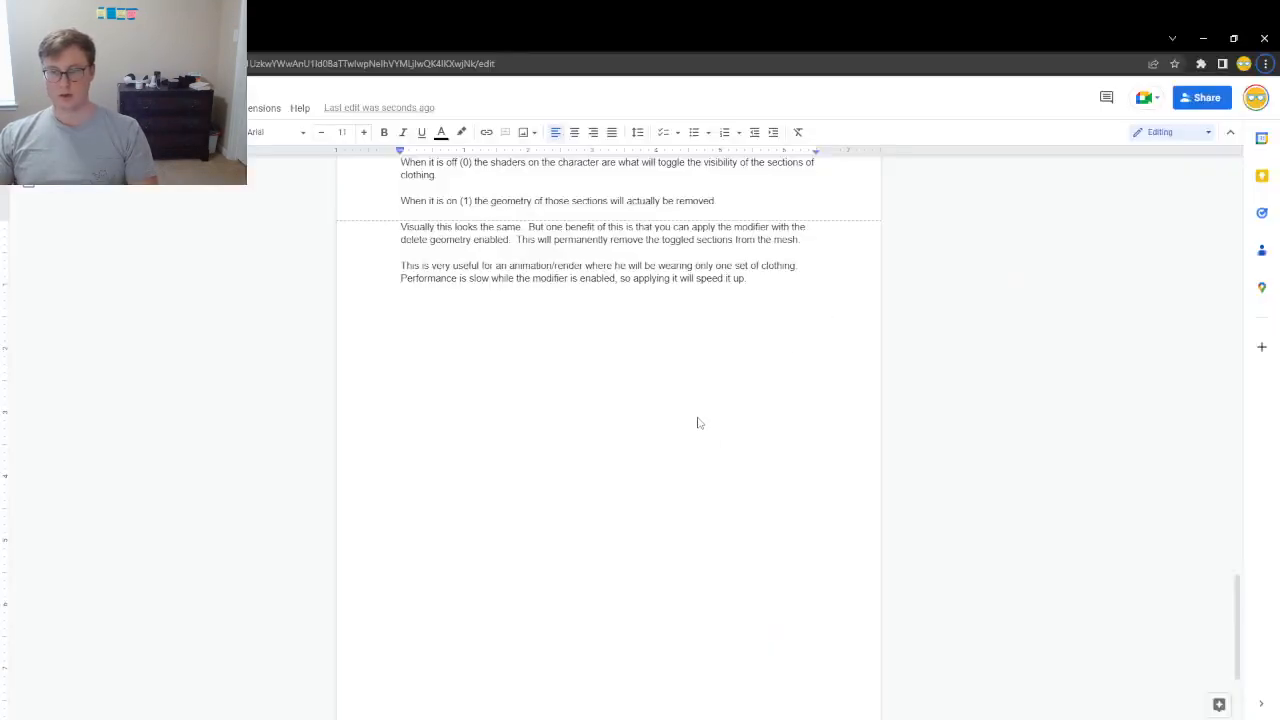
key("Down")
key("Escape")
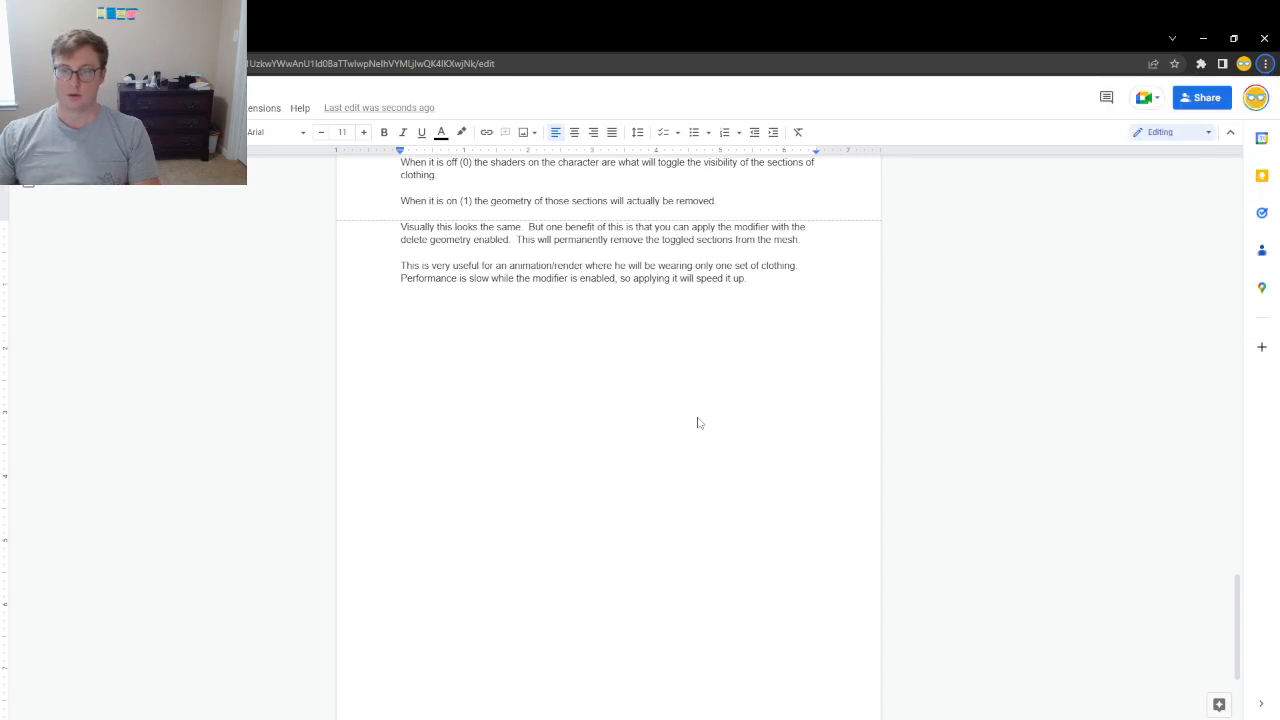
key("Escape")
key("BackSpace")
key("BackSpace")
key("BackSpace")
key("BackSpace")
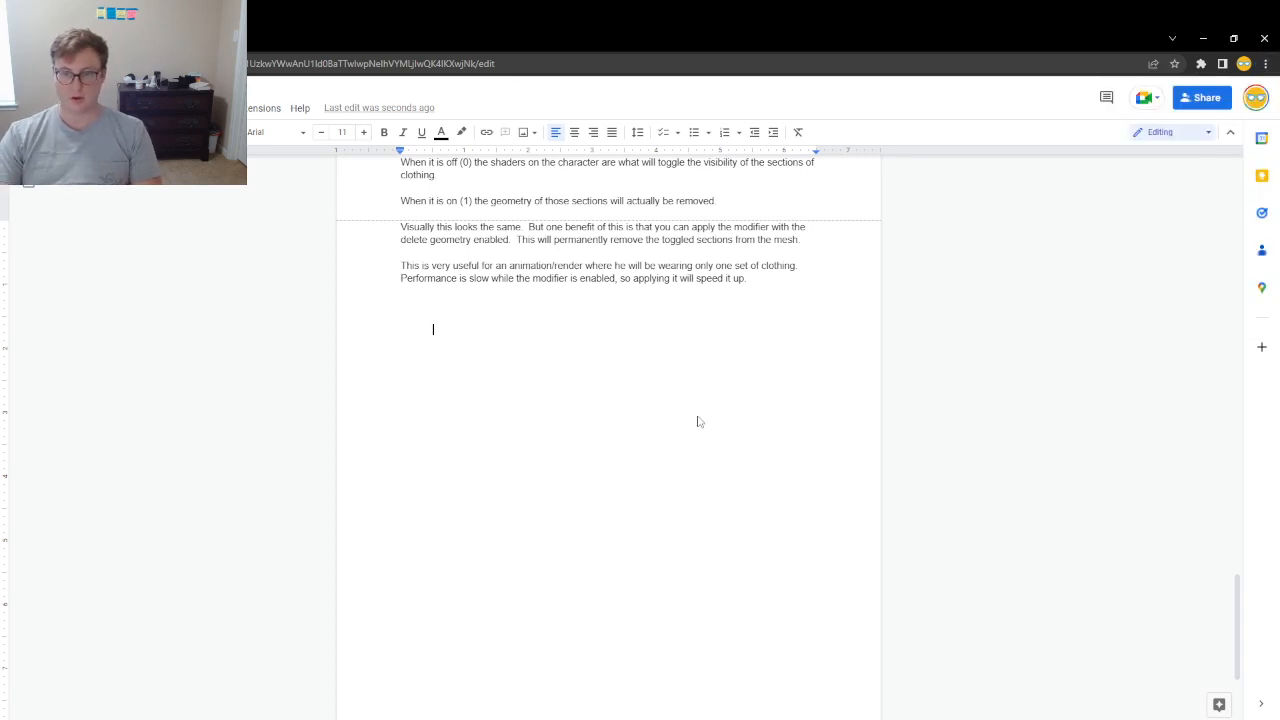
- Write "You can also temporarily disable it by clicking this icon on the modifier." and paste the circled modifier screenshot below it
type("You")
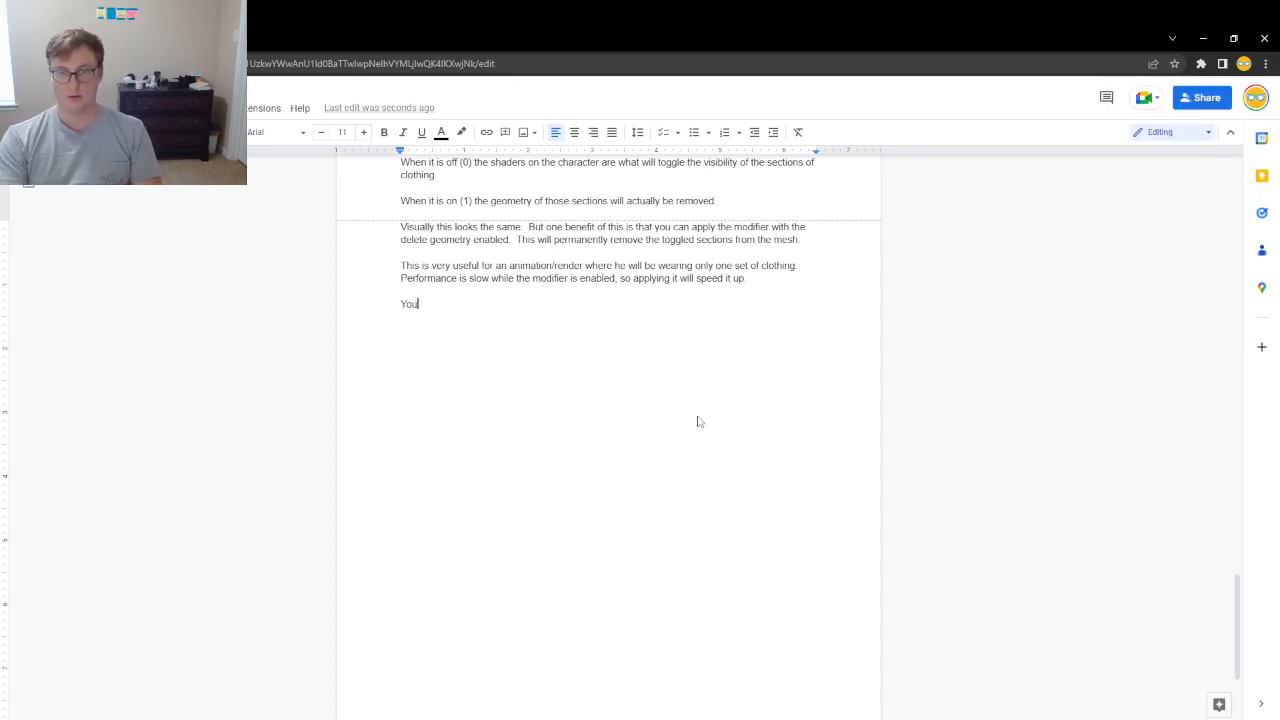
type(" can")
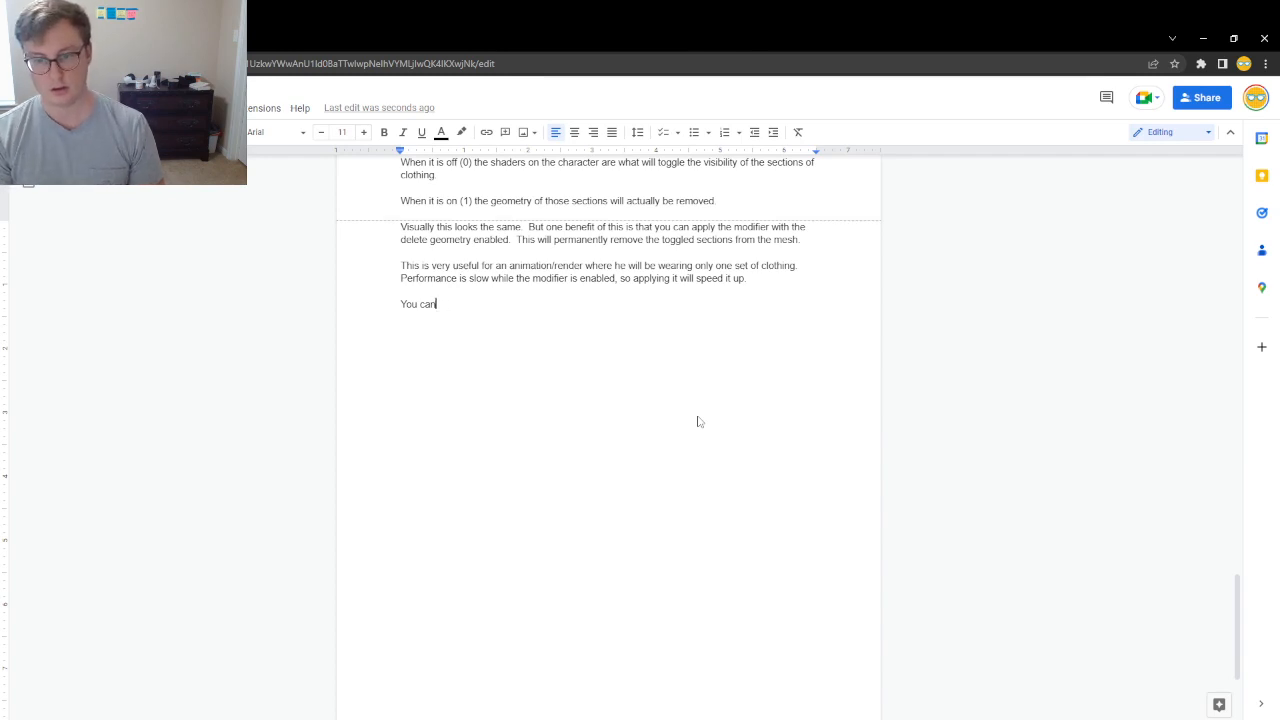
type(" also tempo")
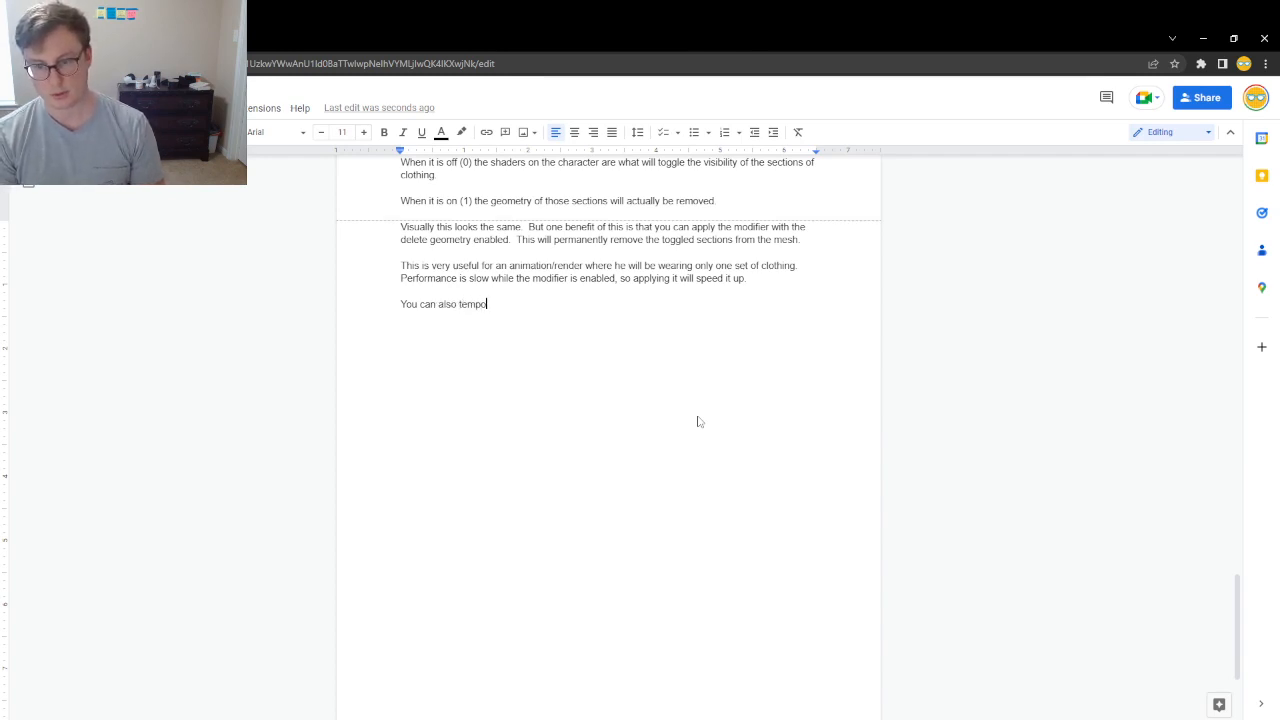
type("rarily dis")
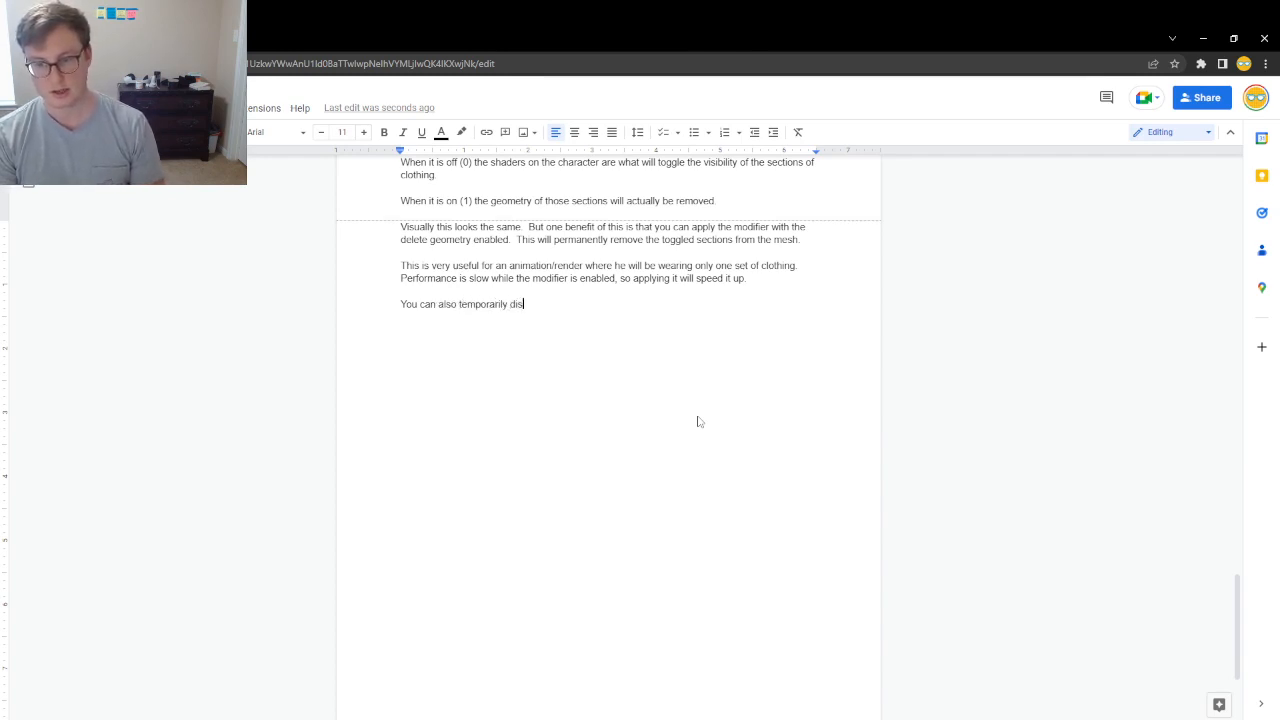
type("able it by clickin")
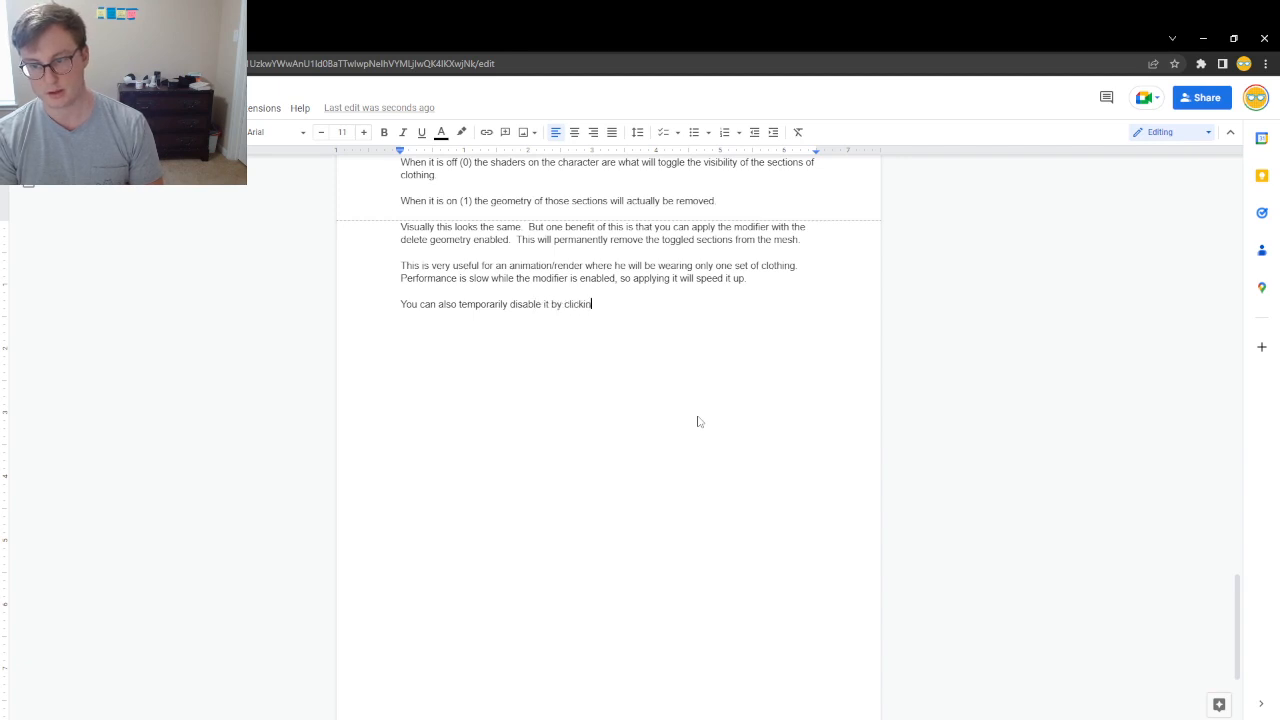
type("g this icon o")
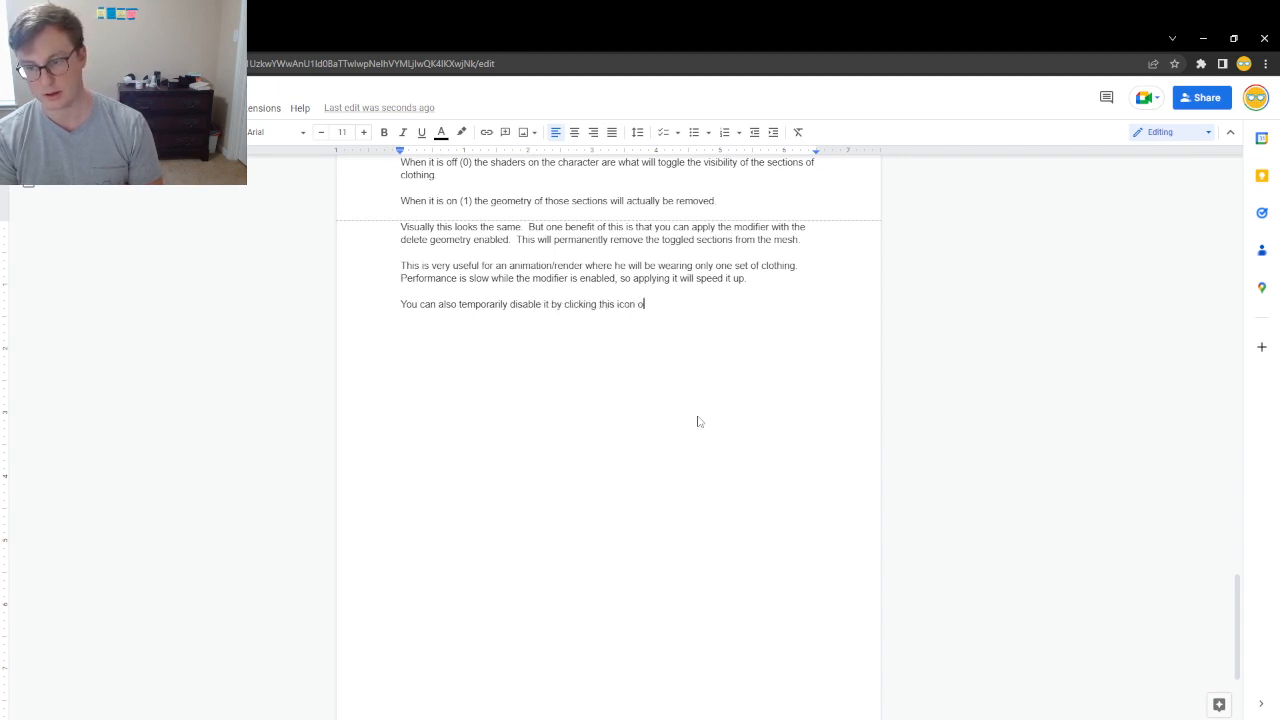
type("n the modifier.")
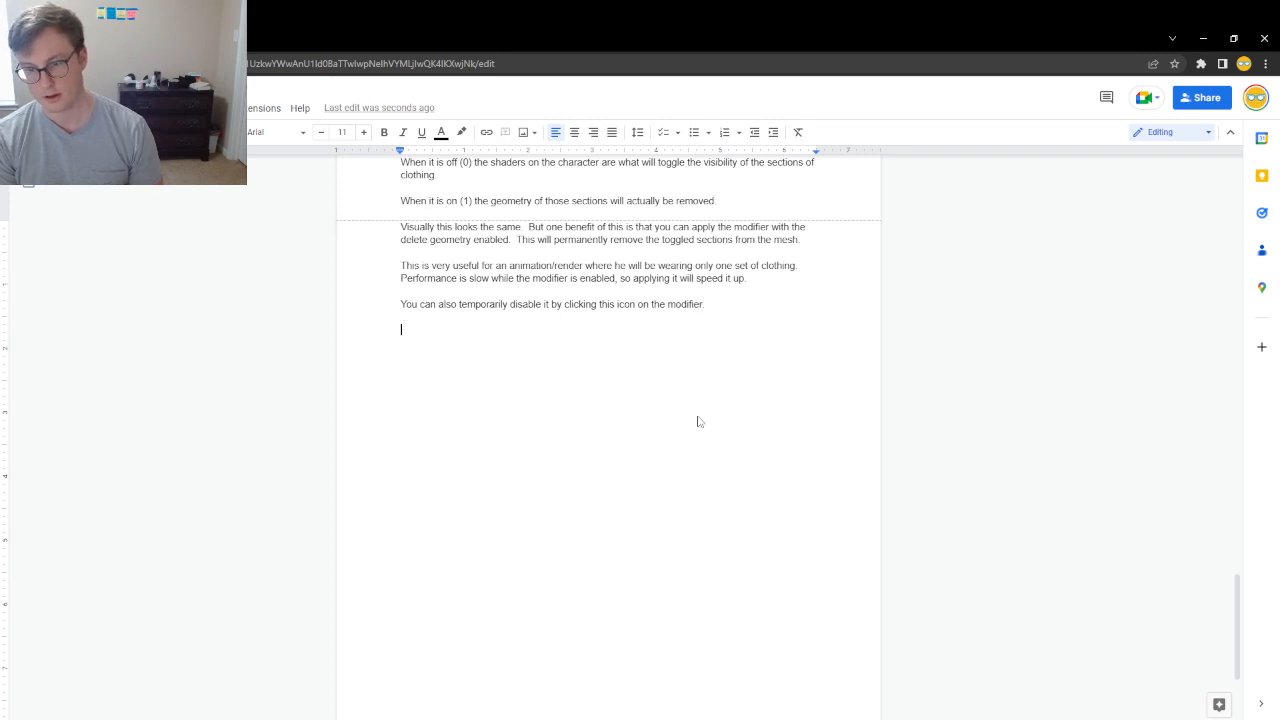
key("ctrl+v")
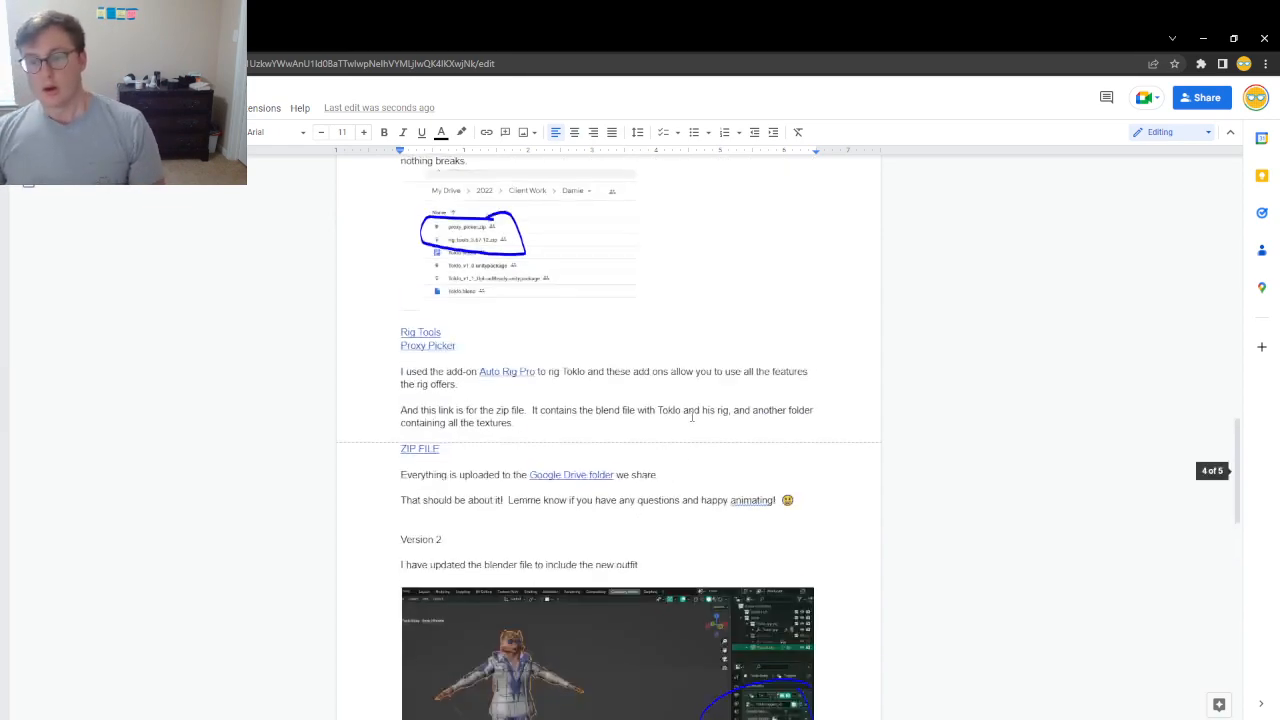
- Switch to Blender, dismiss the snipped modifier screenshot and save Toklo.blend
scroll(700, 420, "up", 10)
scroll(735, 393, "up", 10)
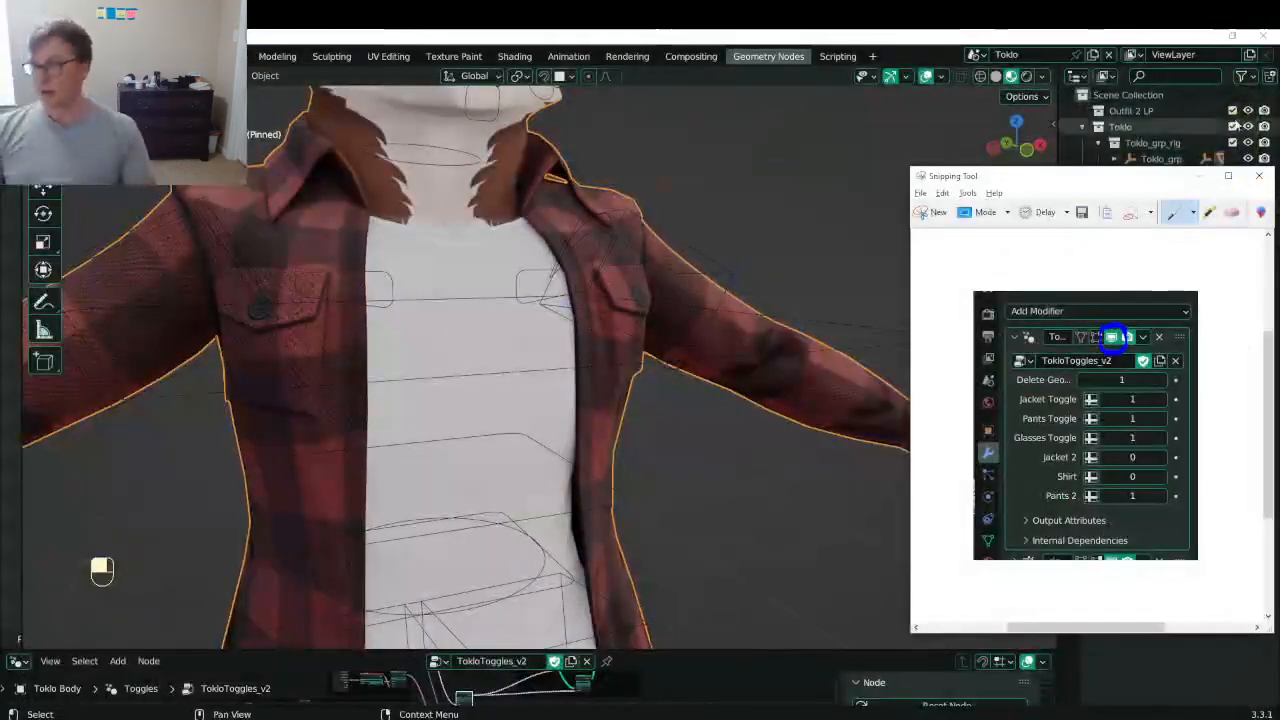
left_click(1260, 176)
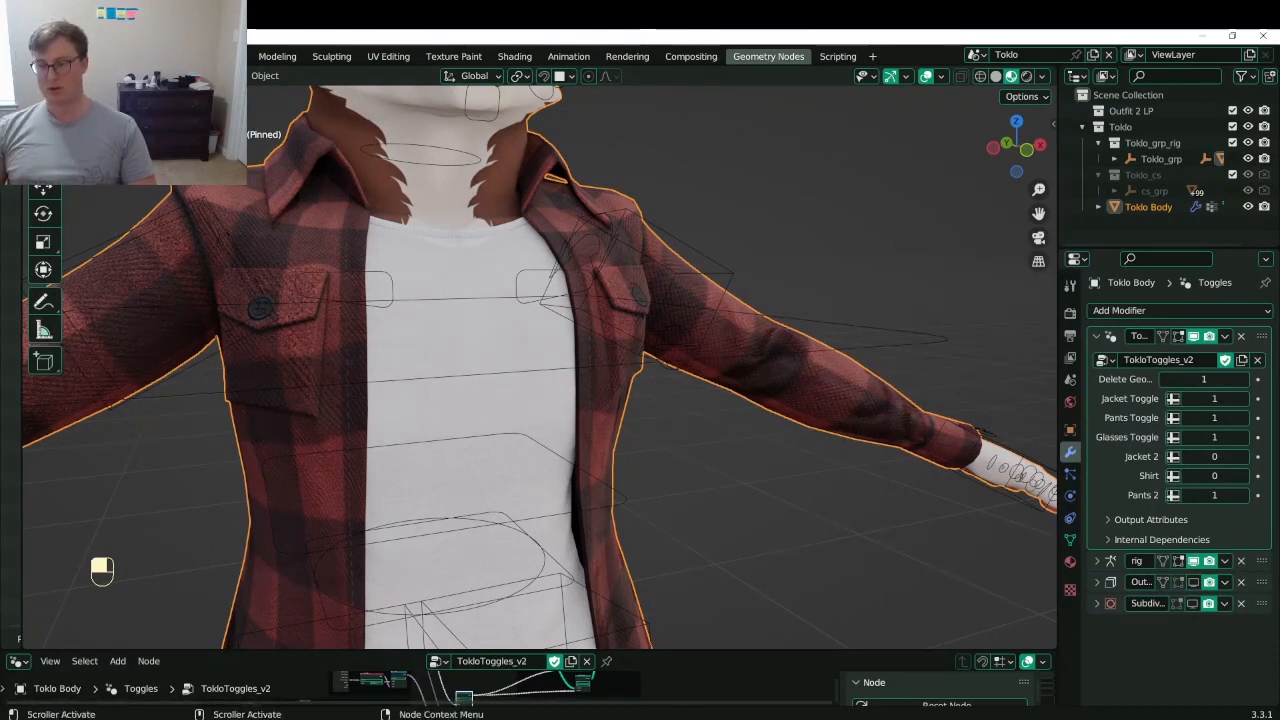
left_click(1162, 719)
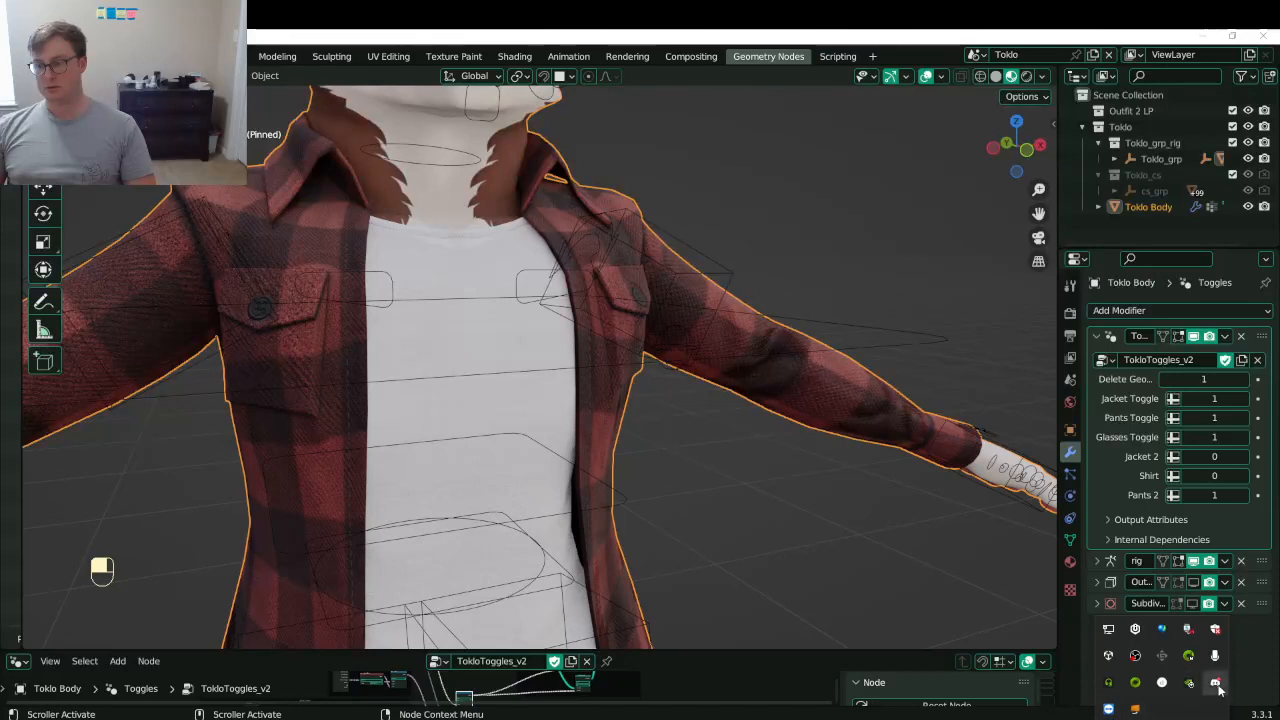
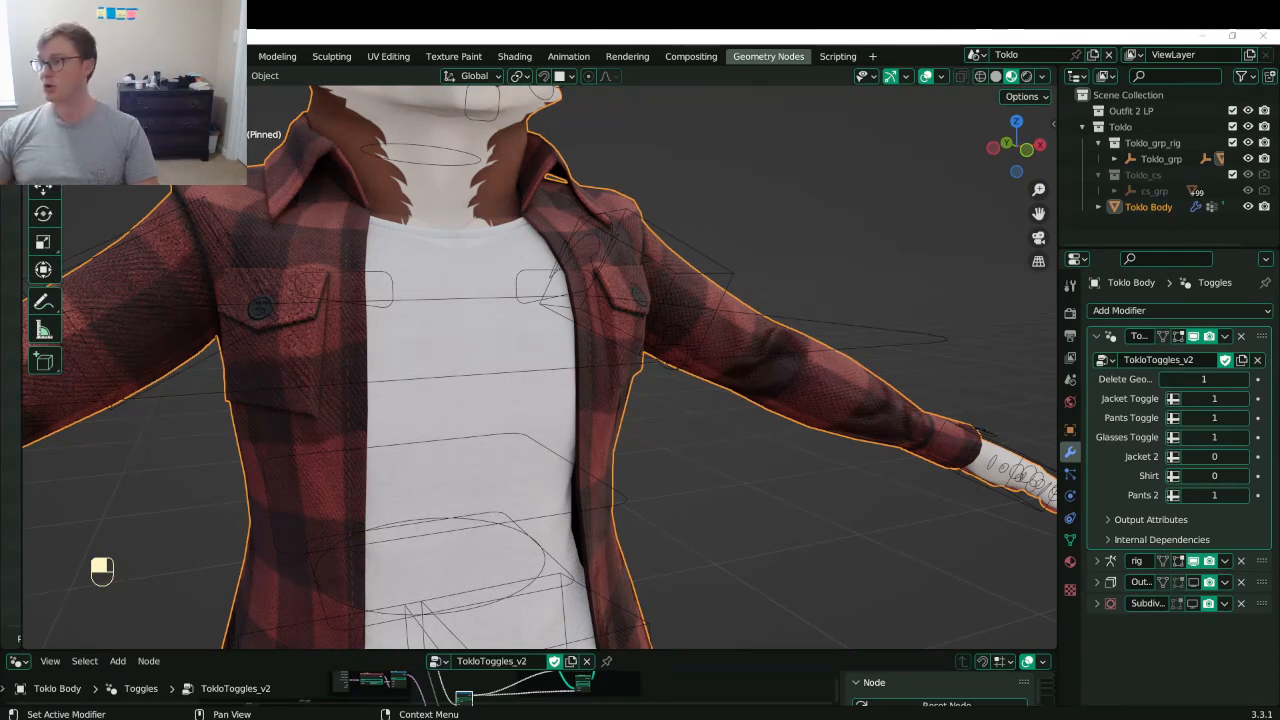
key("ctrl+s")
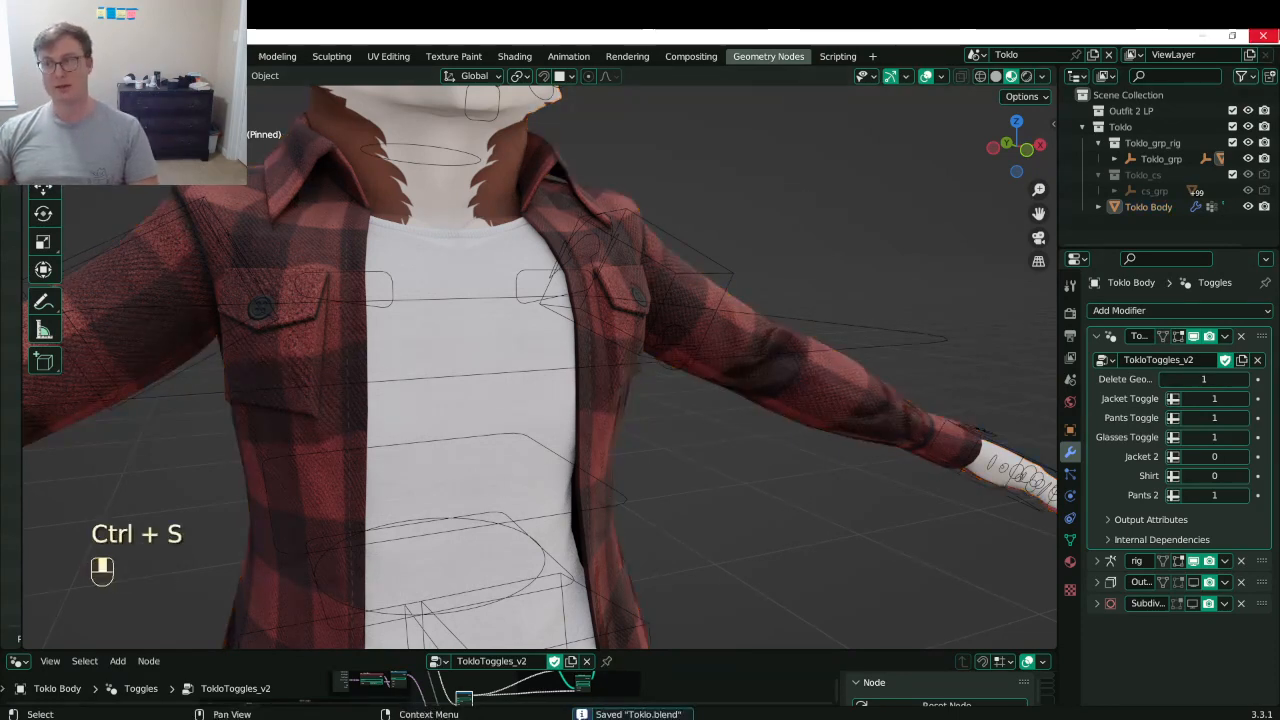
- Open Lunathal.blend, show the Reference collection's images around the character and save the file
left_click(36, 56)
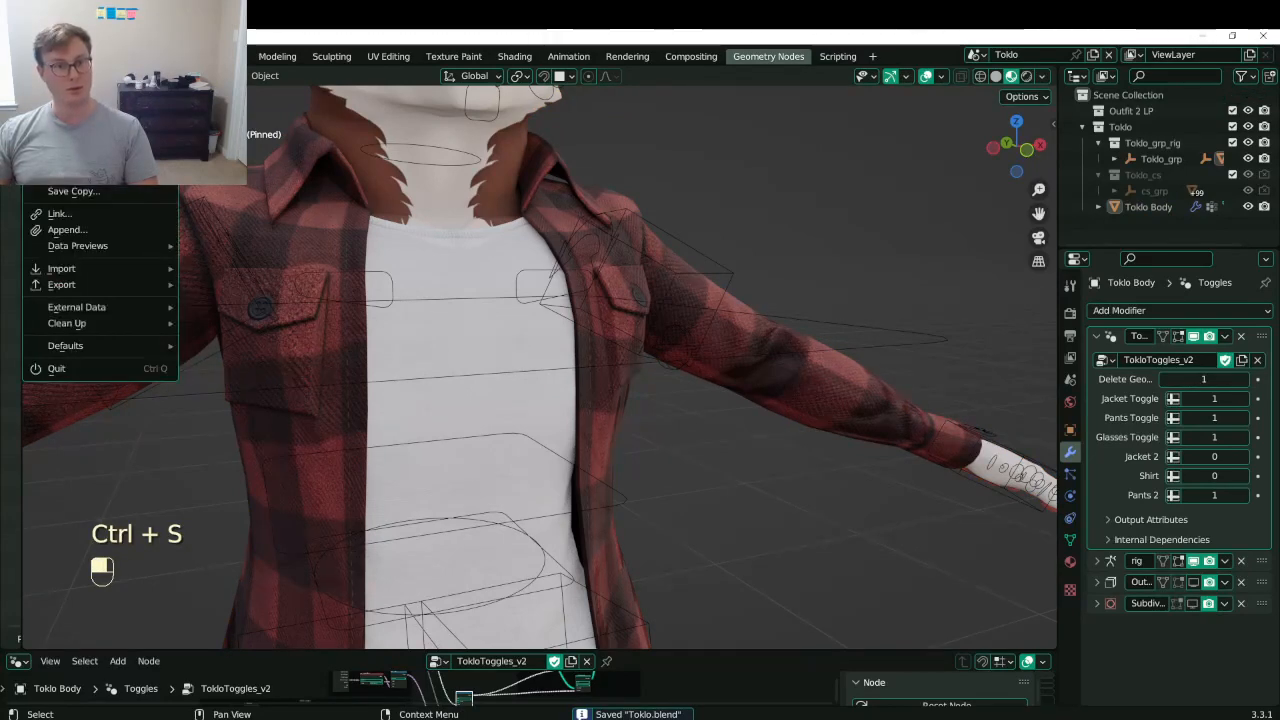
mouse_move(80, 104)
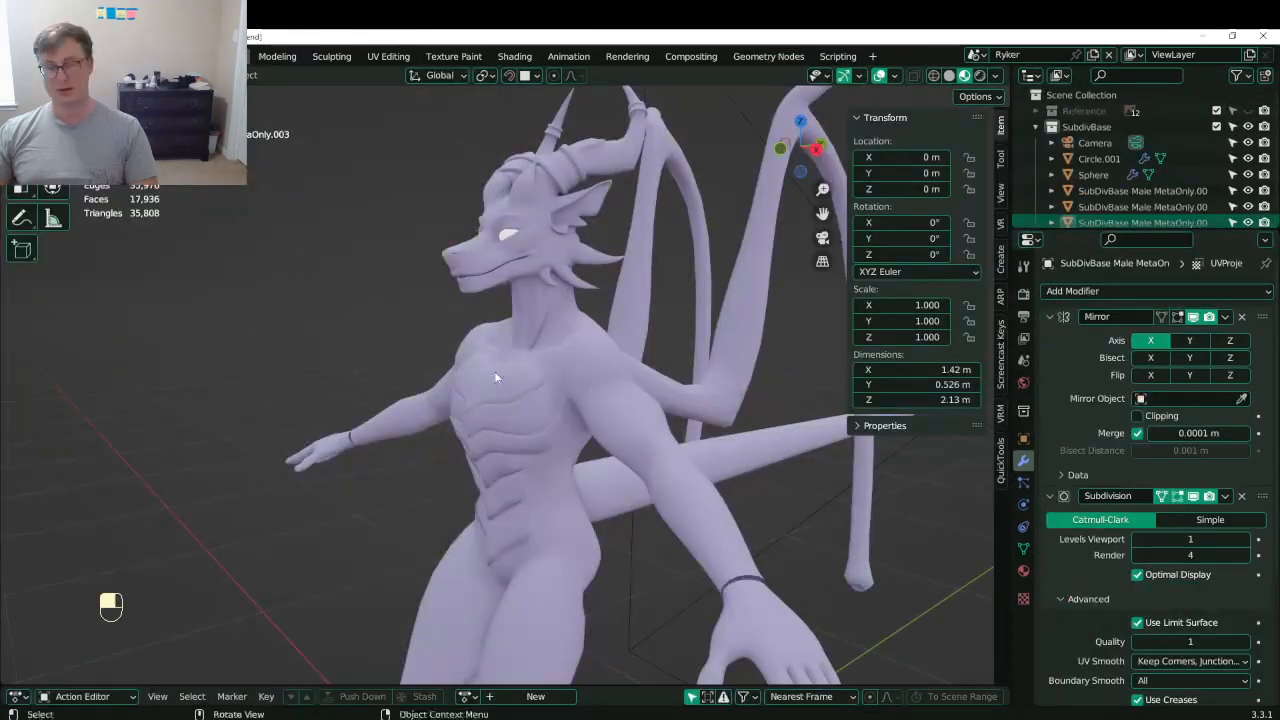
scroll(493, 385, "down", 3)
mouse_move(493, 385)
middle_mouse_down()
mouse_move(593, 398)
mouse_move(471, 343)
mouse_move(590, 385)
middle_mouse_up()
key("z")
key("ctrl+s")
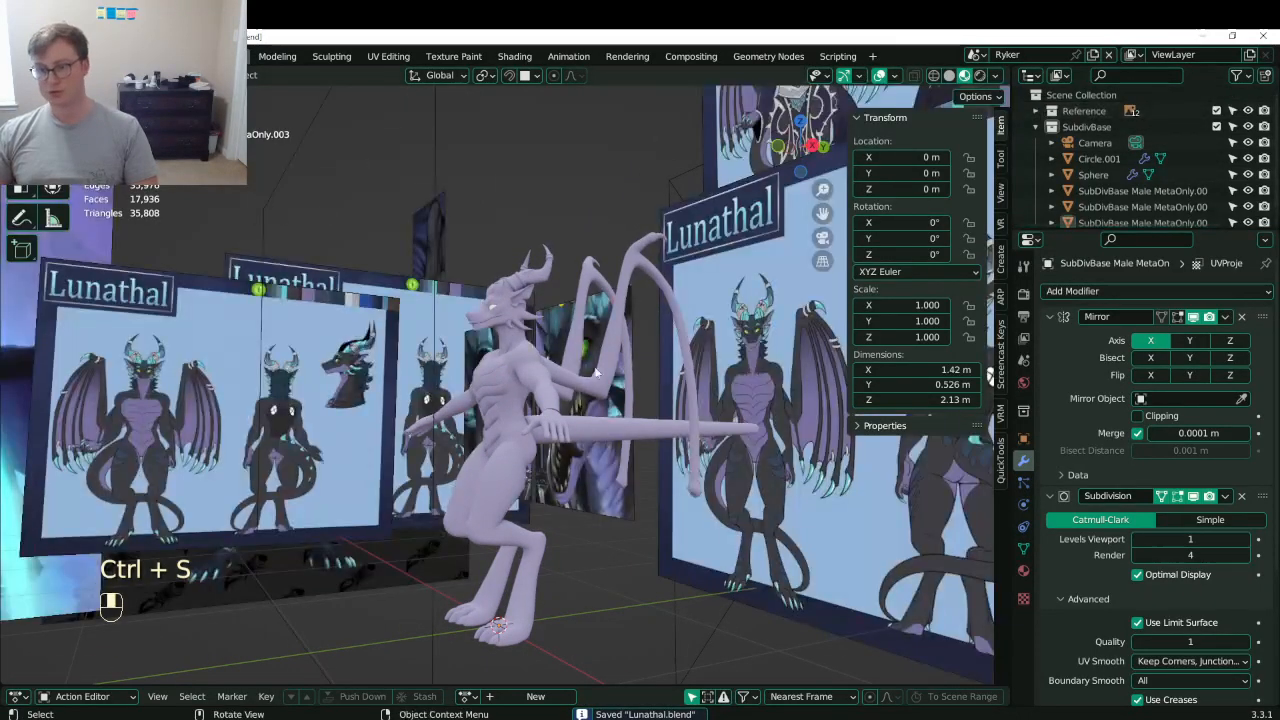
- Select the dragon character's body mesh and save the file again
middle_click_drag(544, 376, 530, 400)
left_click(554, 406)
scroll(480, 417, "up", 5)
key("ctrl+s")
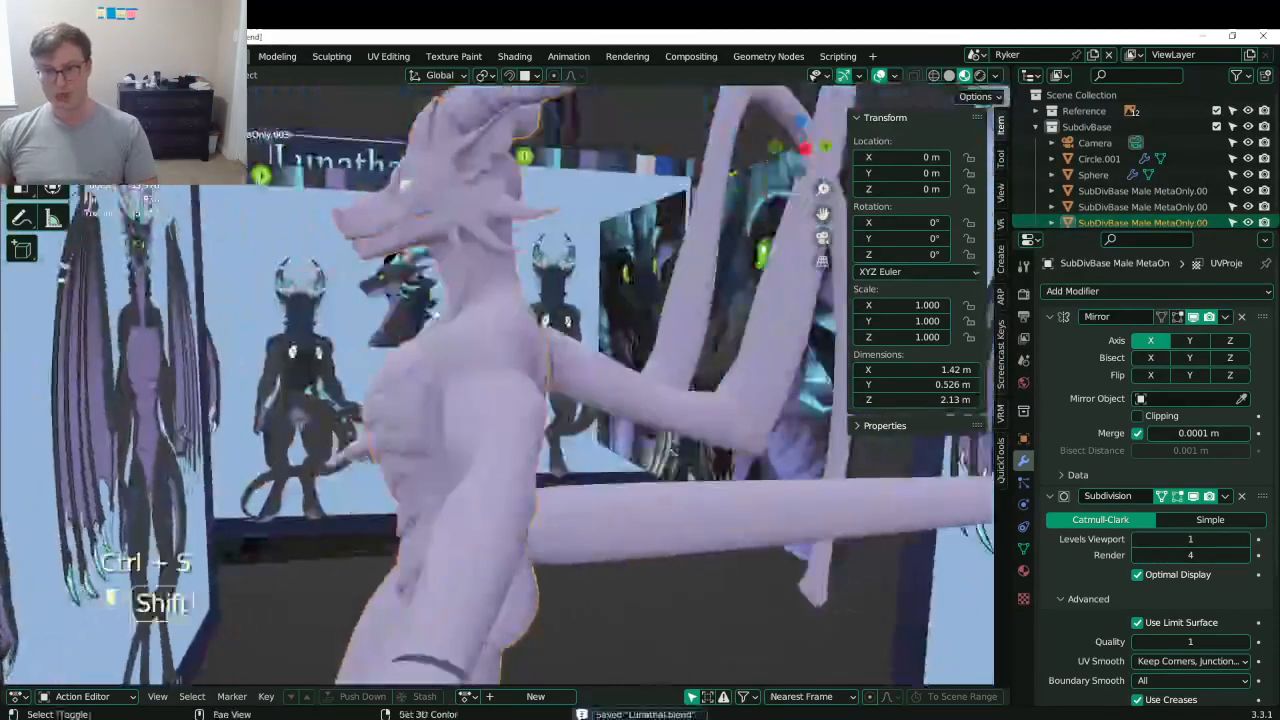
scroll(510, 390, "up", 4)
middle_click_drag(530, 330, 544, 365, "shift")
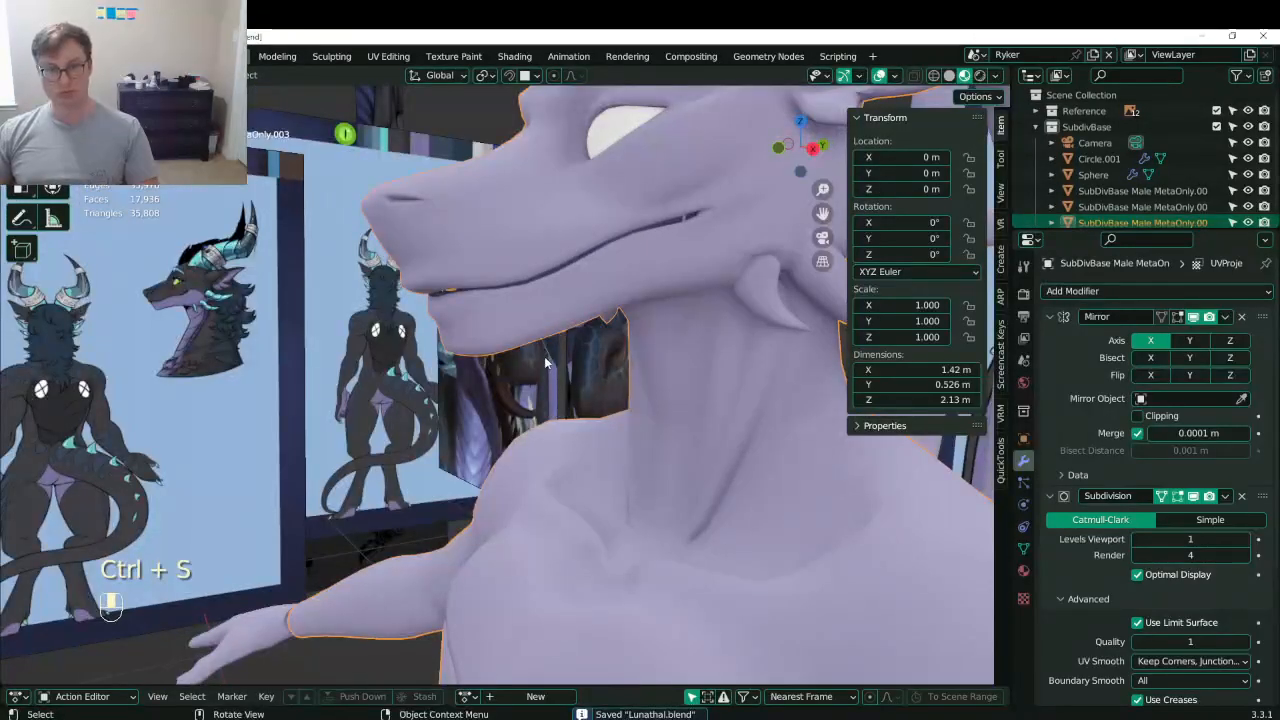
- Enter edit mode on the body mesh and show its snout in solid shading over the side reference
key("KP_3")
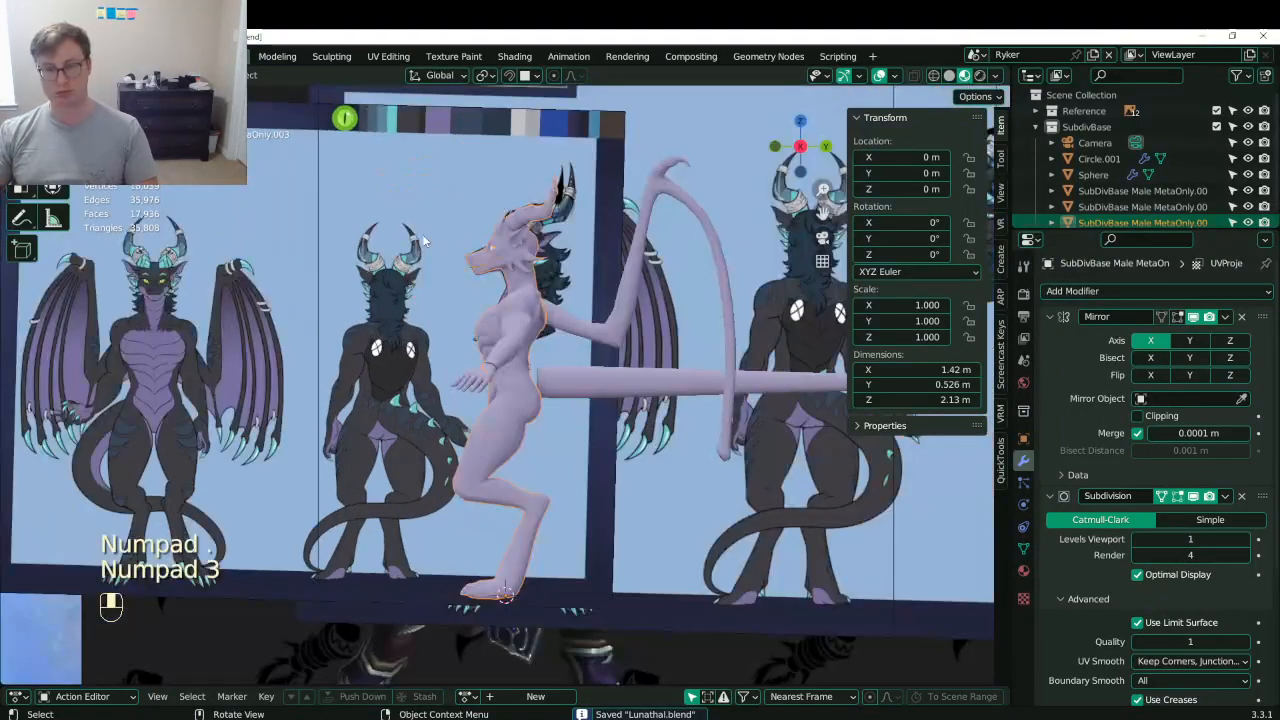
scroll(495, 288, "up", 6)
middle_click_drag(495, 288, 530, 500, "shift")
scroll(443, 231, "up", 6)
middle_click_drag(443, 231, 480, 420, "shift")
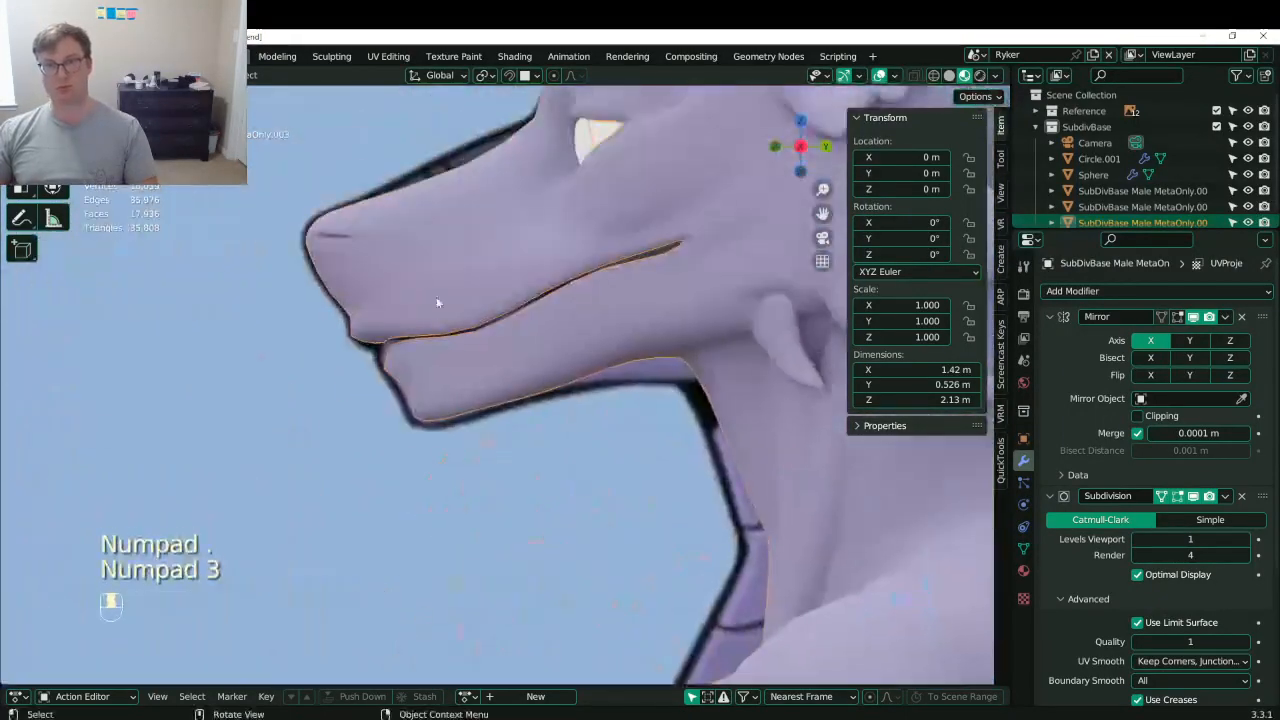
middle_click_drag(437, 299, 530, 388, "shift")
key("Tab")
scroll(369, 323, "up", 5)
middle_click_drag(369, 323, 523, 360, "shift")
key("z")
left_click(411, 360)
scroll(426, 289, "up", 5)
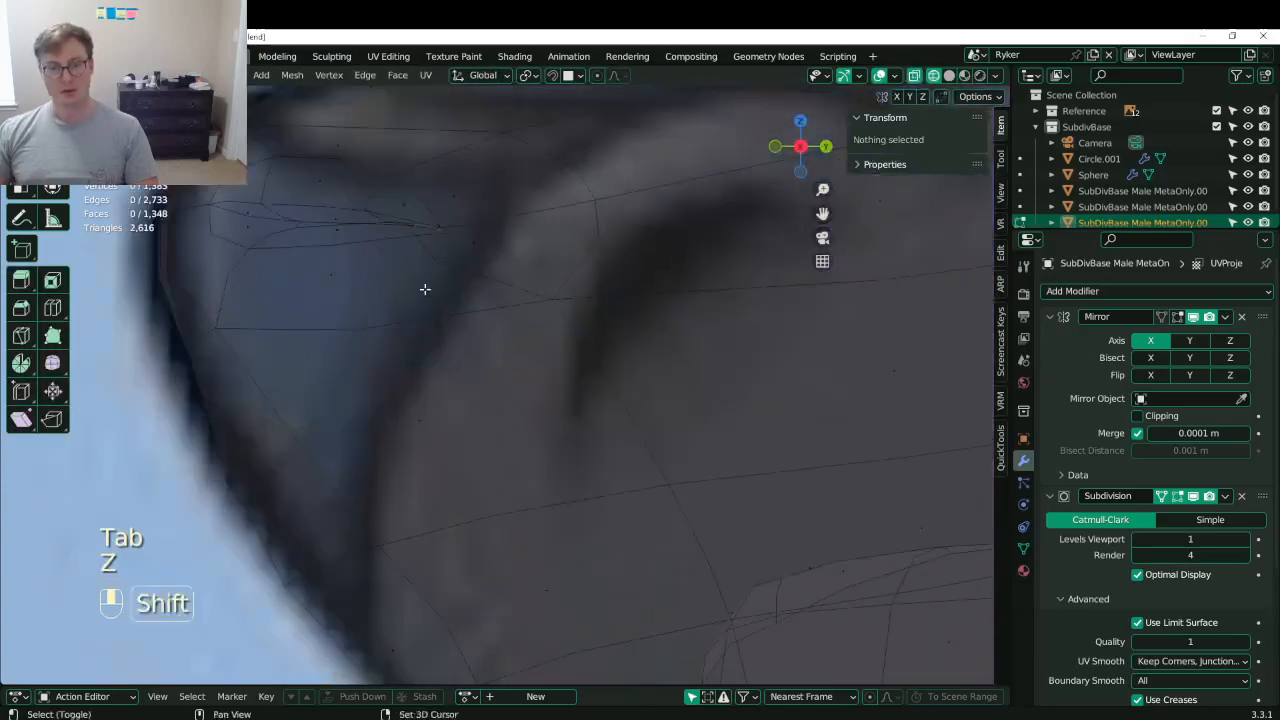
middle_click_drag(426, 289, 522, 368, "shift")
scroll(522, 368, "down", 5)
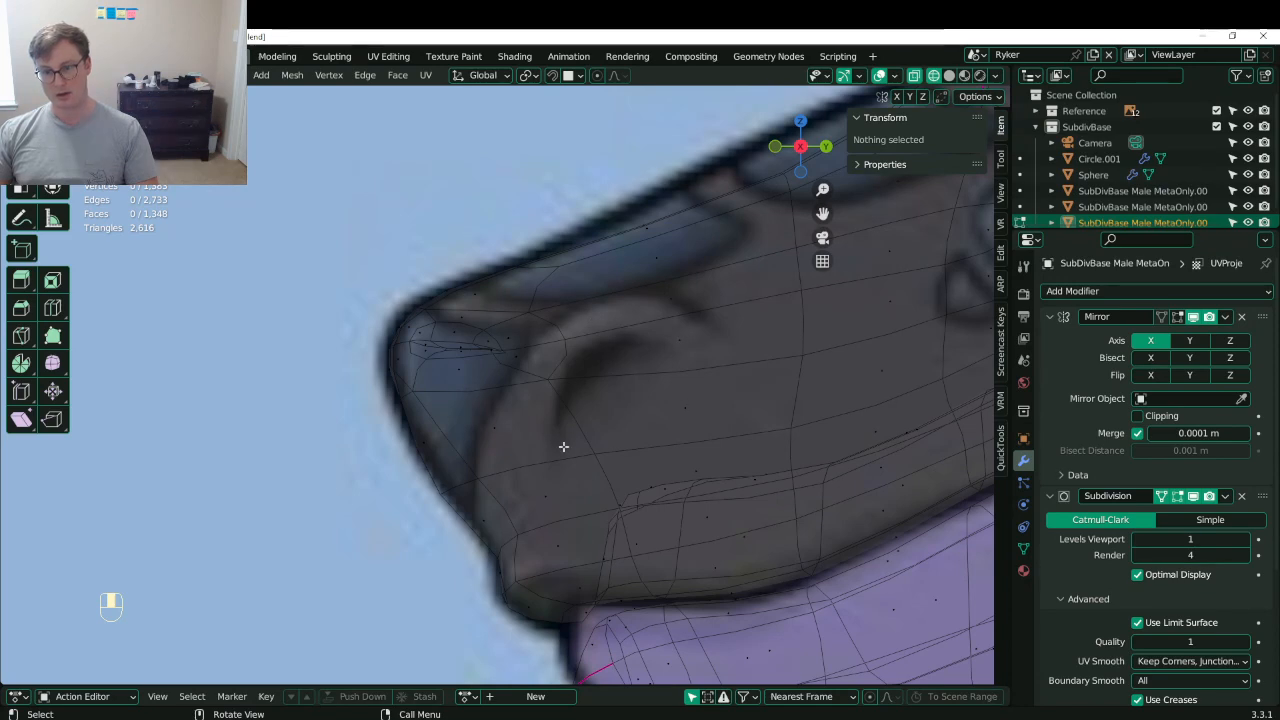
key("z")
left_click(608, 414)
scroll(507, 385, "up", 2)
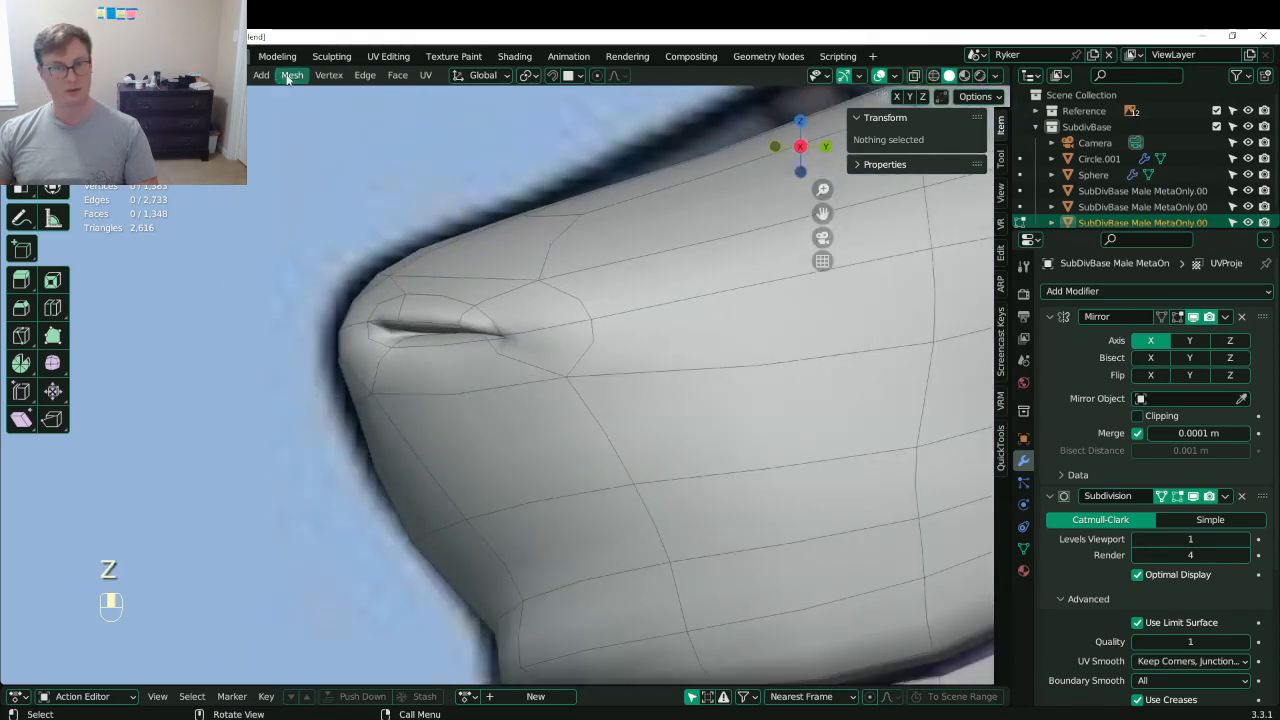
- Raise the upper rear edge of the nostril straight up along Z
left_click(480, 305)
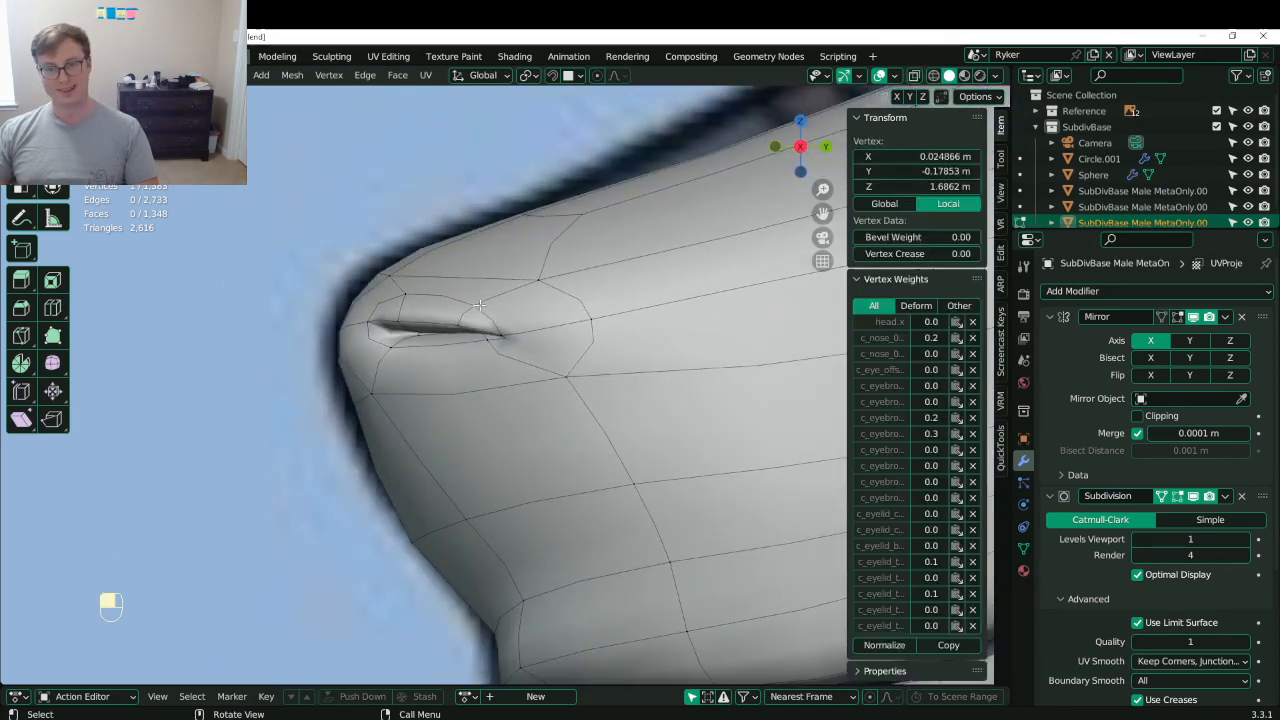
left_click(500, 317, "shift")
key("g")
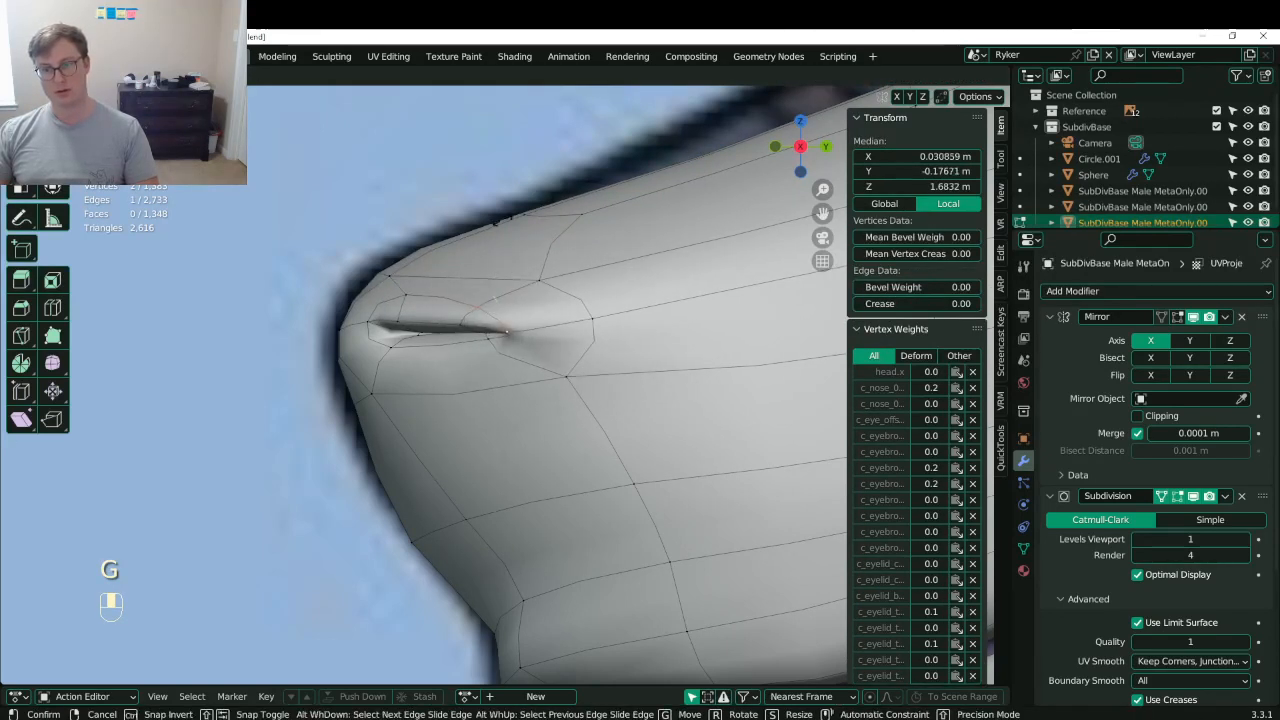
right_click(507, 229)
key("period")
key("g")
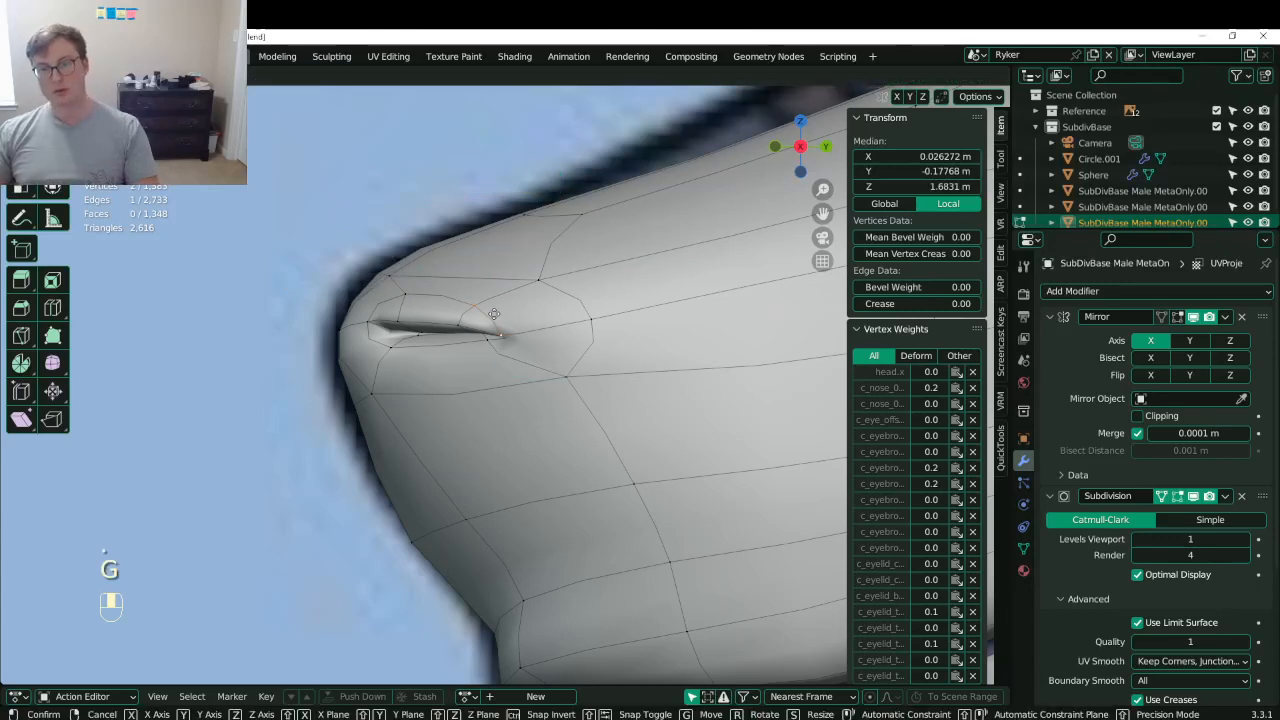
key("z")
left_click(484, 243)
- Reposition the individual vertices around the back of the nostril to widen its rear end
left_click(580, 300)
key("g")
left_click(558, 303)
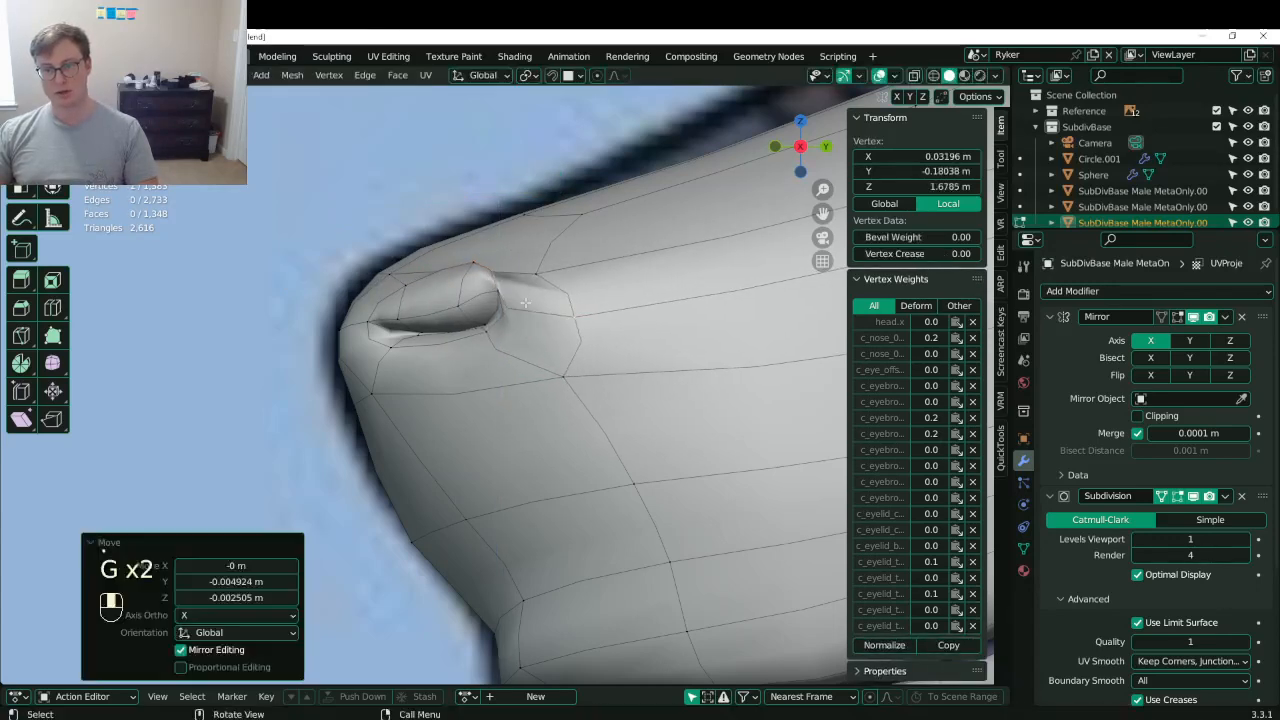
left_click(516, 269)
key("g")
left_click(528, 307)
- Try another position for the vertex behind the nostril and undo the move
key("g")
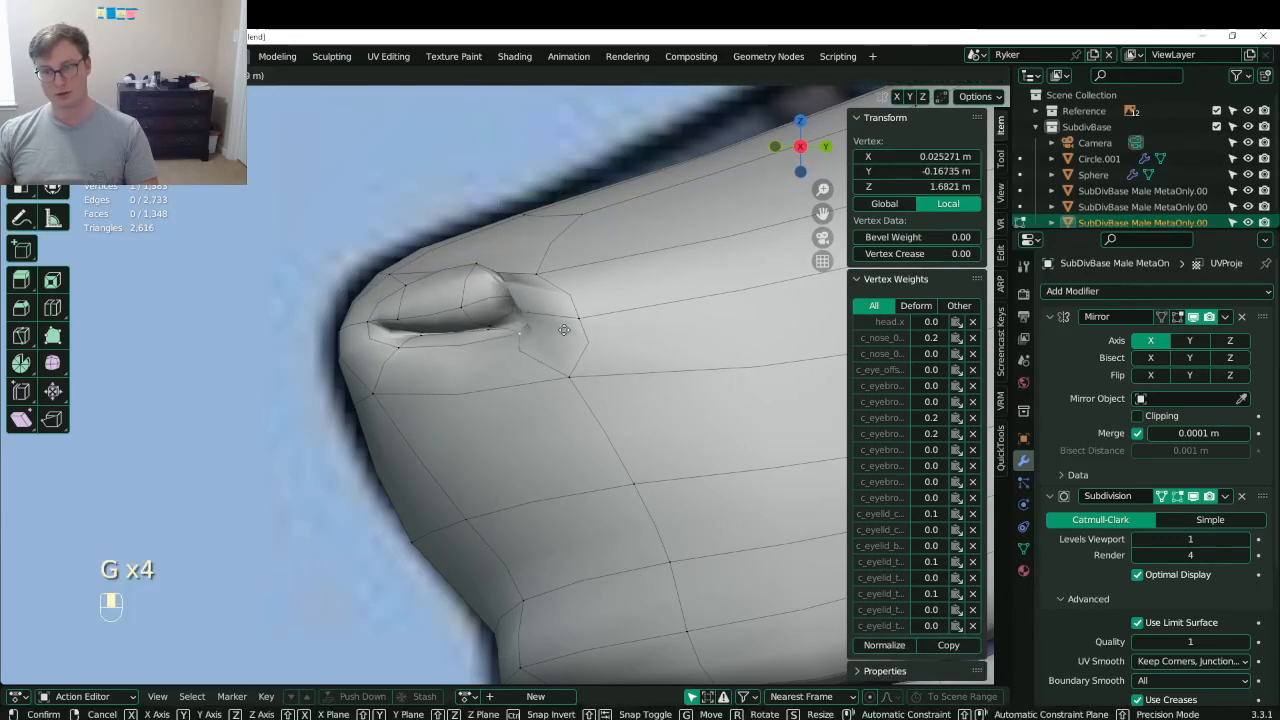
left_click(545, 331)
key("ctrl+z")
key("ctrl+z")
- In a wireframe top view, select the rear nostril vertices and move them outward along X
key("KP_7")
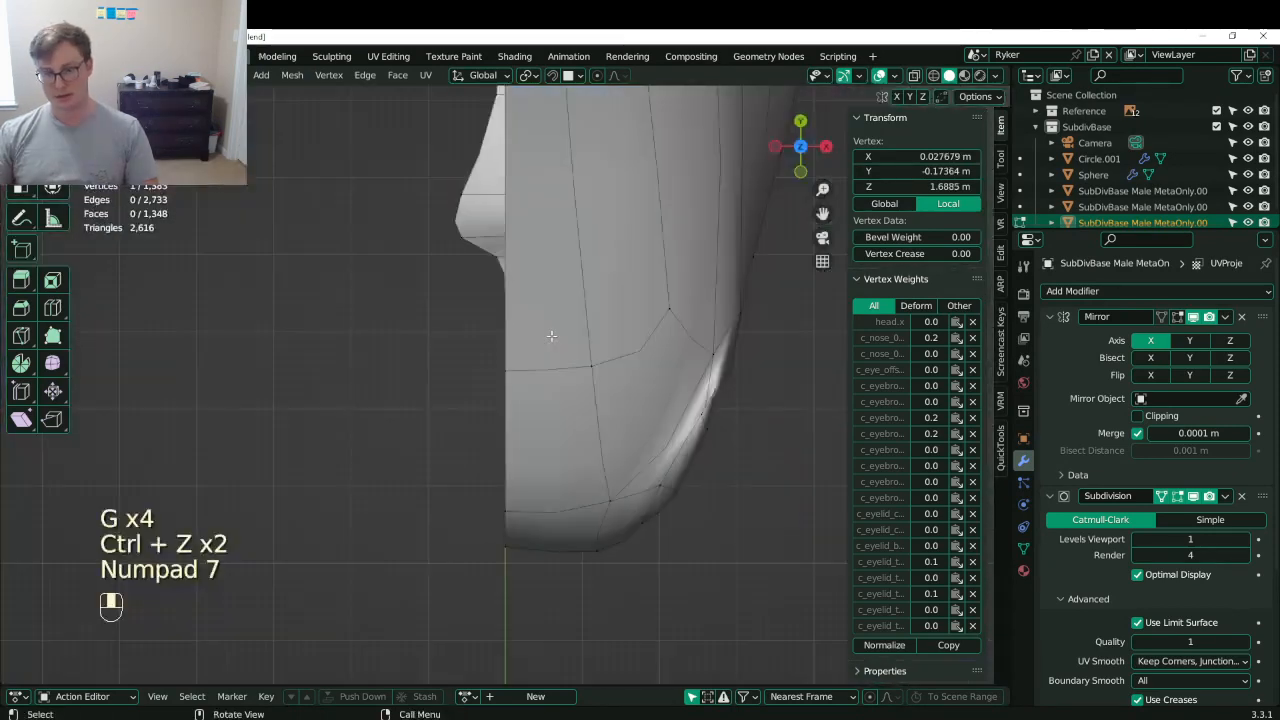
scroll(659, 382, "up", 4)
middle_click_drag(760, 410, 531, 363, "shift")
key("z")
left_click(435, 362)
mouse_move(368, 236)
middle_mouse_down("shift")
mouse_move(397, 246)
mouse_move(404, 285)
middle_mouse_up("shift")
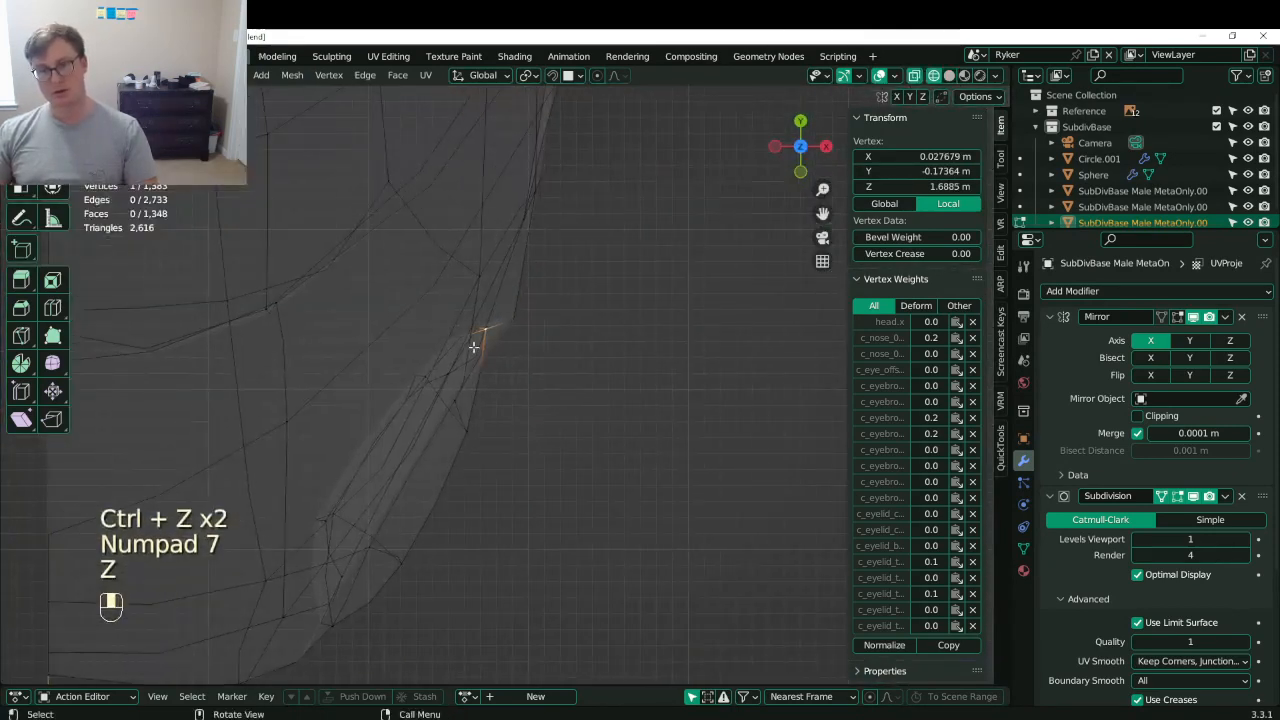
key("b")
left_click_drag(410, 334, 593, 473)
key("g")
key("x")
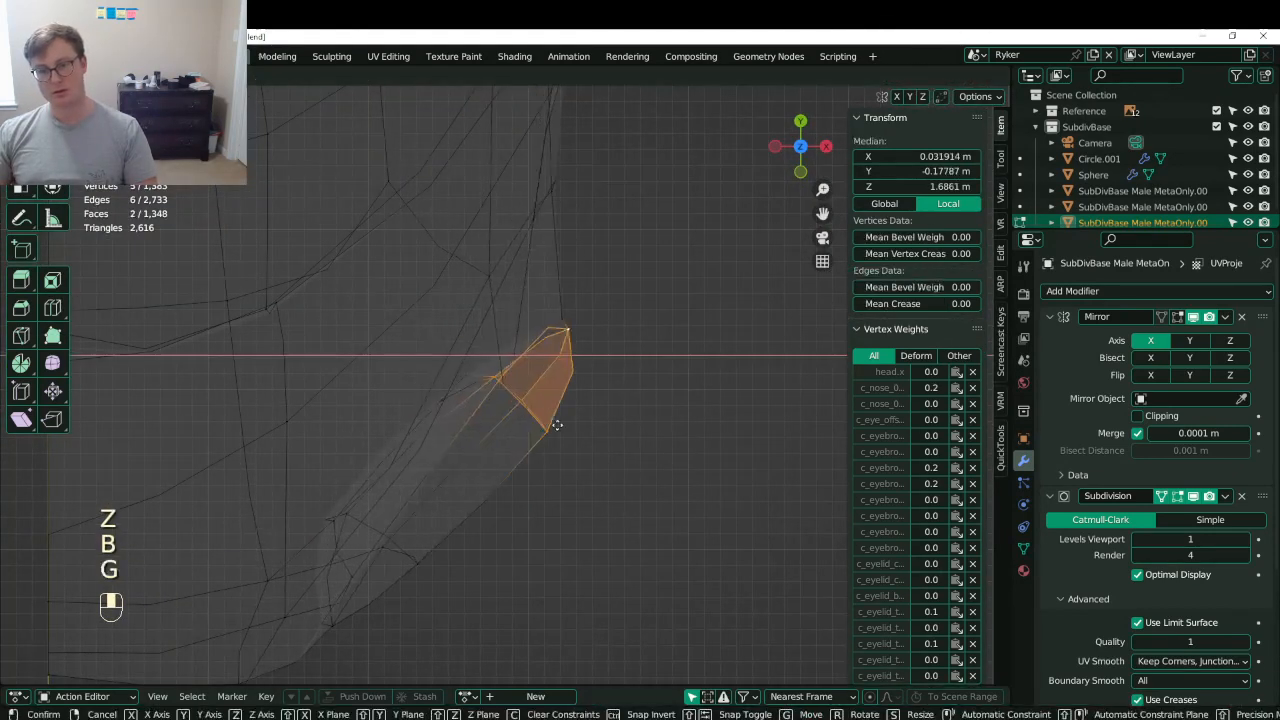
left_click(557, 421)
- Return to solid shading and reposition the upper and lower vertices at the nostril's rear corner
key("z")
left_click(588, 392)
middle_click_drag(588, 392, 460, 274)
left_click(446, 258)
key("g")
left_click(436, 262)
left_click(437, 334)
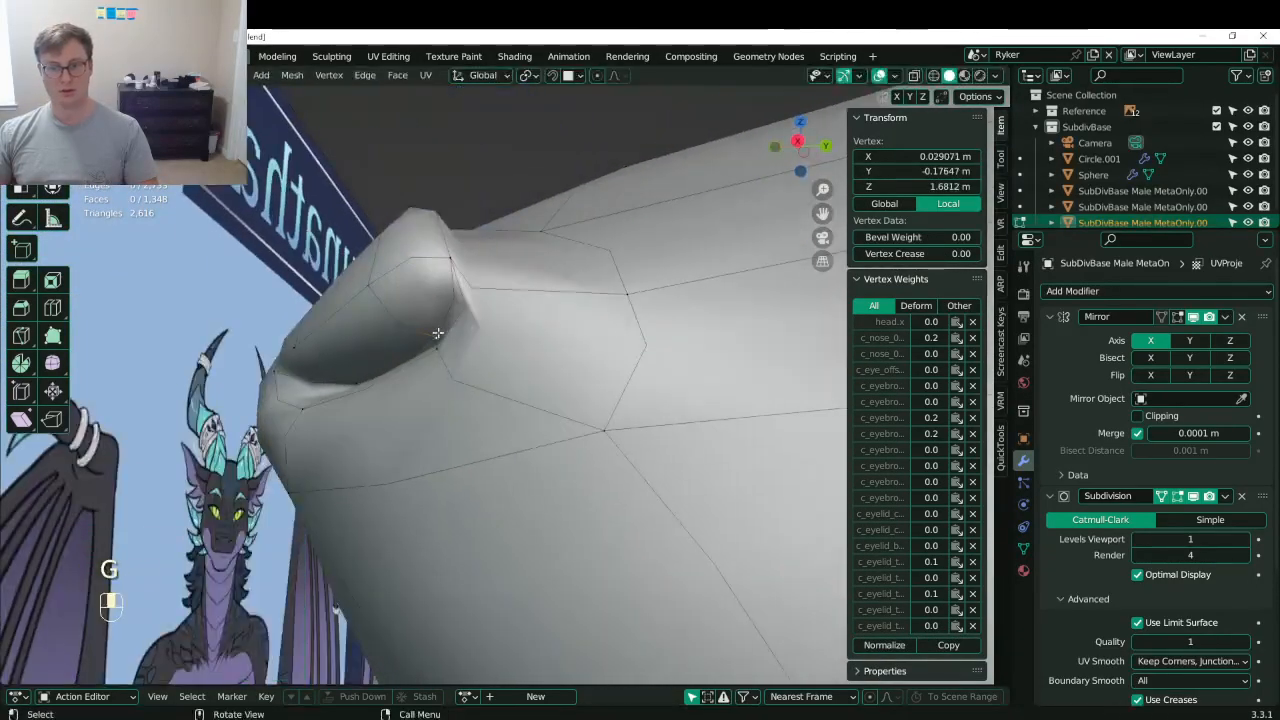
key("g")
left_click(402, 355)
- Reshape the nostril opening by moving its rim vertices, checking the form from several angles
middle_click_drag(402, 358, 570, 340)
key("g")
left_click(388, 325)
key("g")
left_click(568, 386)
middle_click_drag(568, 386, 564, 212)
left_click(530, 290)
middle_click_drag(530, 290, 398, 382)
key("g")
left_click(318, 416)
- Raise the inner vertex at the rear of the nostril about 0.0065 m along Z
key("g")
middle_click_drag(318, 416, 475, 337)
left_click(470, 336)
left_click(475, 337)
key("g")
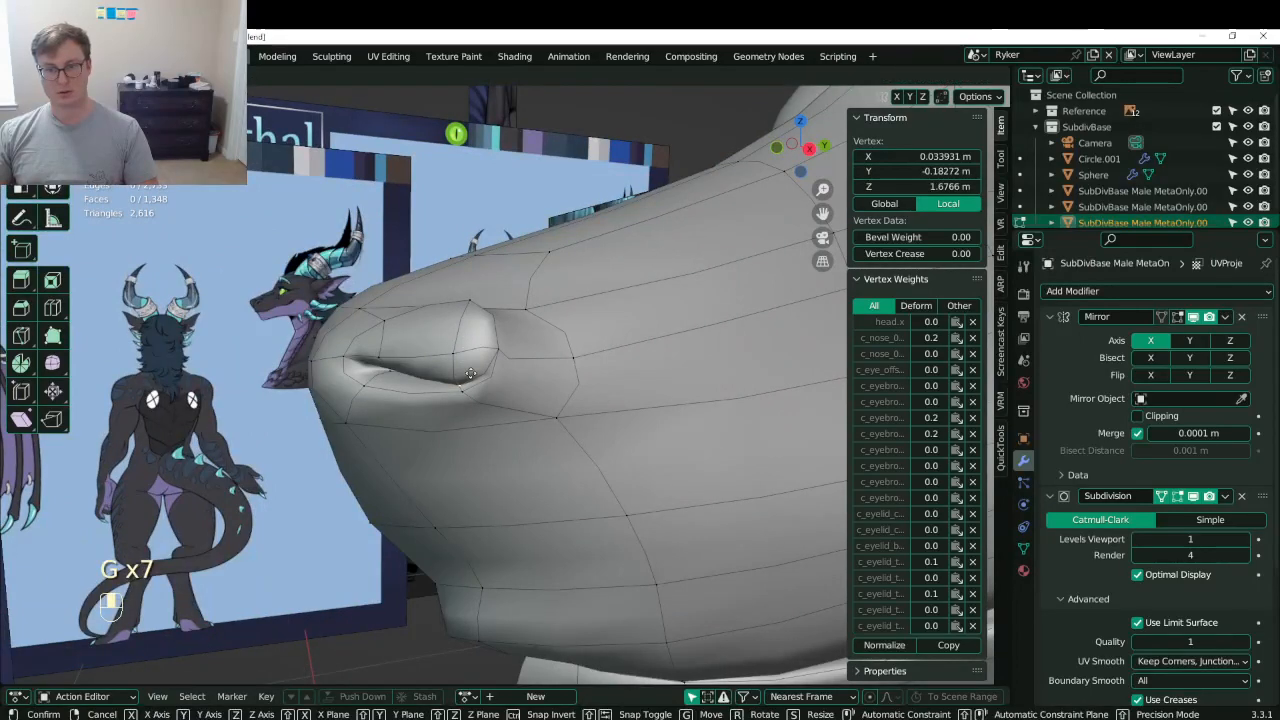
left_click(477, 320)
- In the side view, select the two vertices at the nostril's front corner and lower them vertically
key("KP_3")
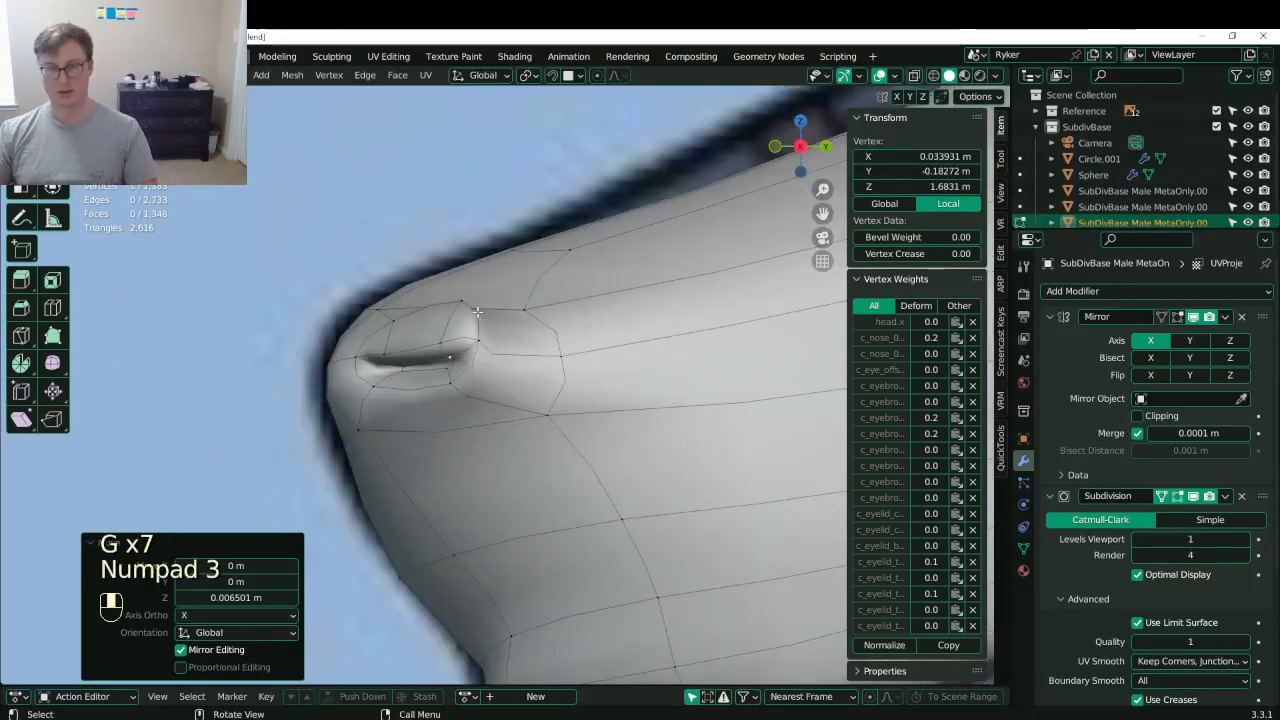
key("z")
left_click(622, 358)
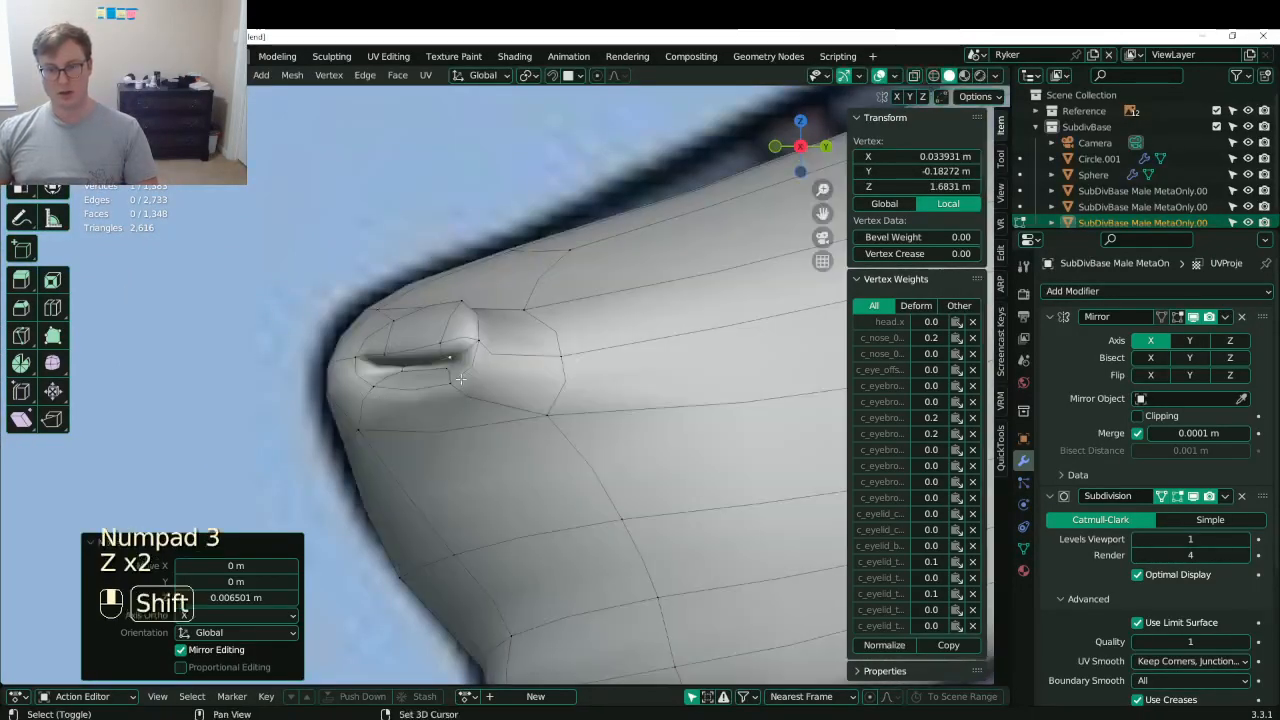
middle_click_drag(367, 367, 424, 357, "shift")
left_click(414, 348)
left_click(430, 378, "shift")
key("g")
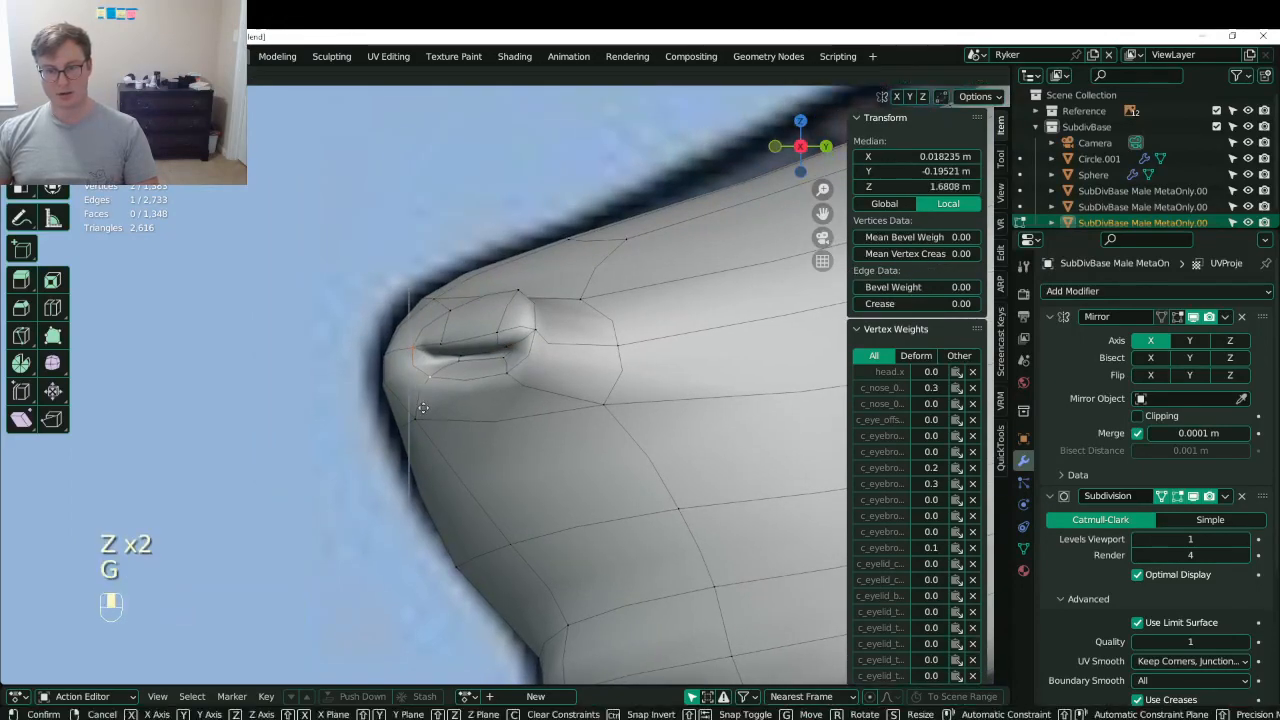
middle_click(426, 446)
left_click(425, 455)
middle_click_drag(415, 445, 525, 425)
- Slide the vertex below the nostril's front corner down along its edge
left_click(392, 418)
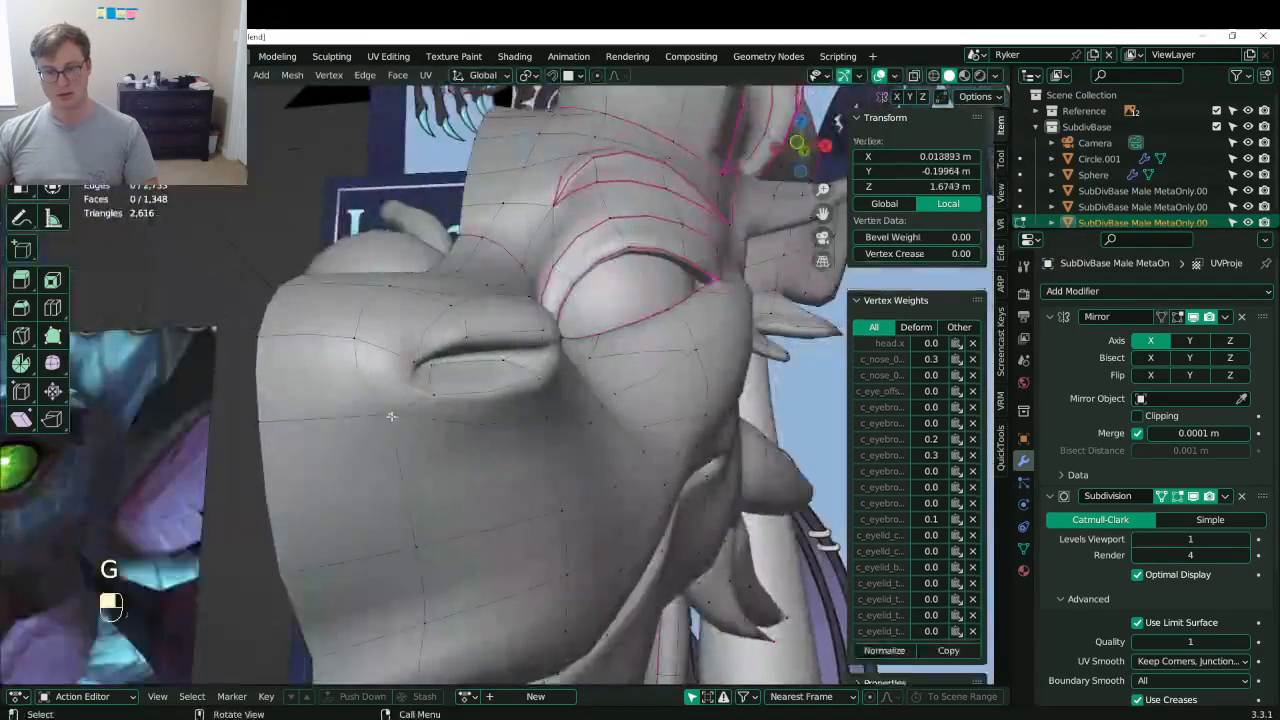
key("g")
key("g")
left_click(402, 466)
middle_click_drag(402, 462, 345, 470)
- Raise the nostril's lower rear rim vertex vertically and reposition a vertex at the front of the opening
left_click(418, 410)
left_click(530, 368)
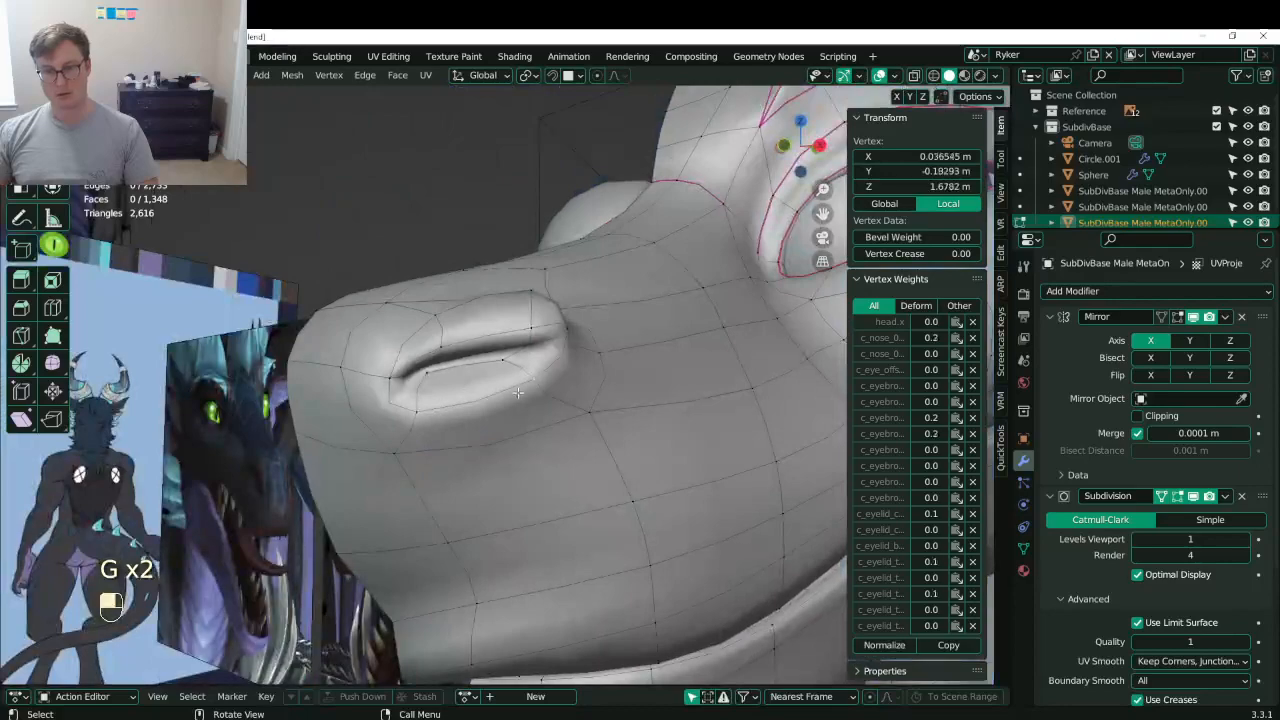
key("g")
middle_click(511, 361)
left_click(511, 351)
middle_click_drag(535, 352, 560, 284)
scroll(500, 352, "down", 5)
scroll(508, 321, "up", 6)
left_click(468, 354)
key("g")
left_click(540, 292)
- In a wireframe top view, select the rear nostril vertices and move them about 0.0042 m inward along X
key("Tab")
scroll(410, 346, "down", 5)
middle_click_drag(410, 346, 571, 286)
key("KP_7")
key("Tab")
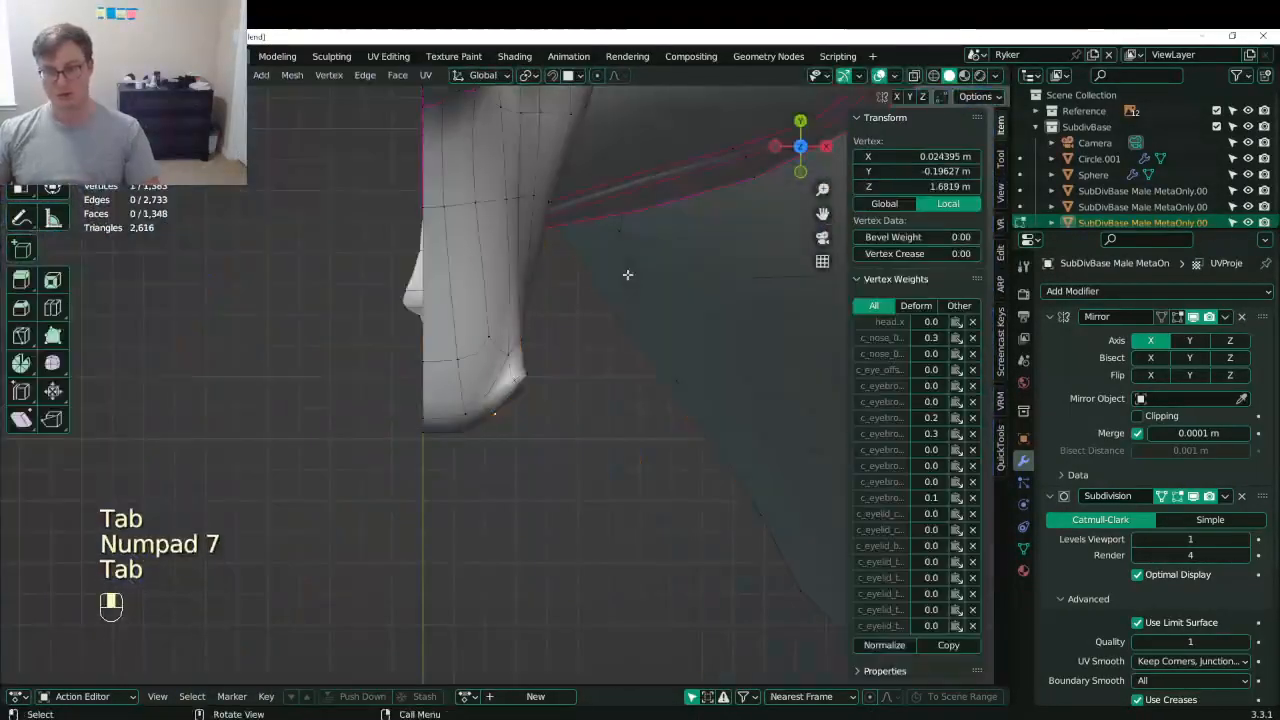
scroll(629, 274, "up", 2)
key("z")
left_click(579, 354)
key("b")
left_click_drag(530, 338, 654, 447)
key("b")
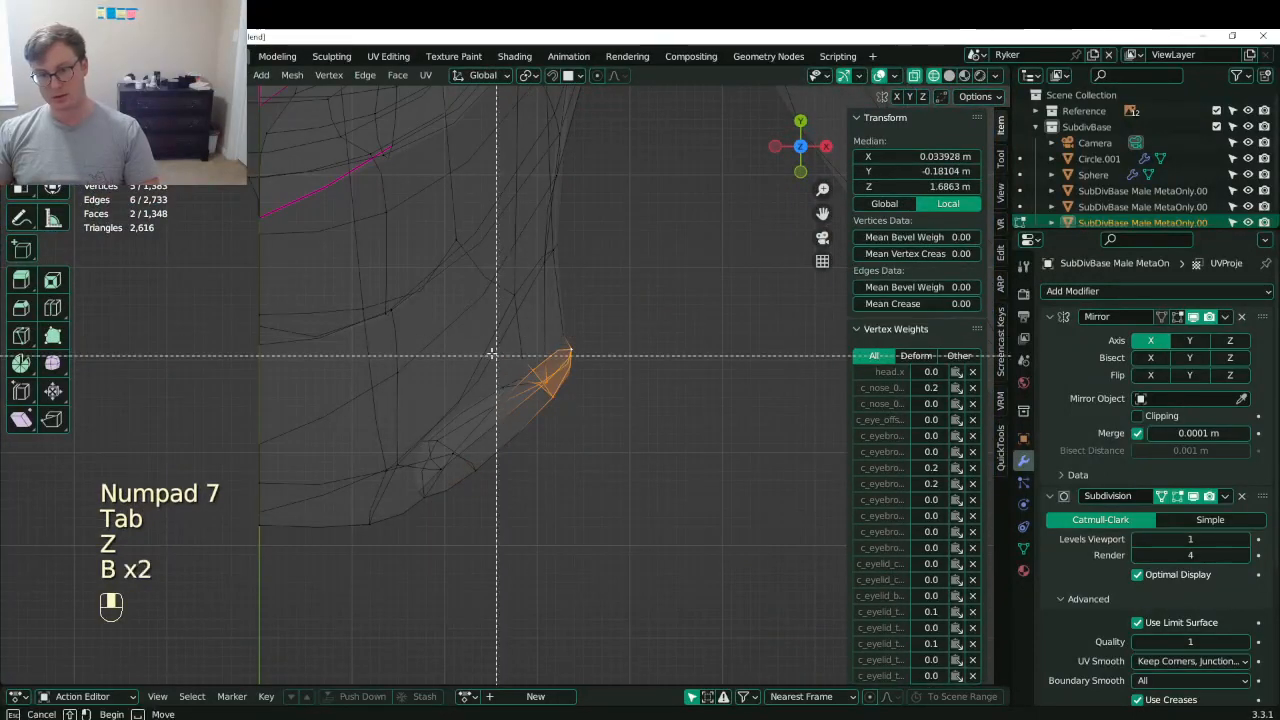
left_click_drag(477, 350, 640, 414)
key("g")
left_click(634, 392)
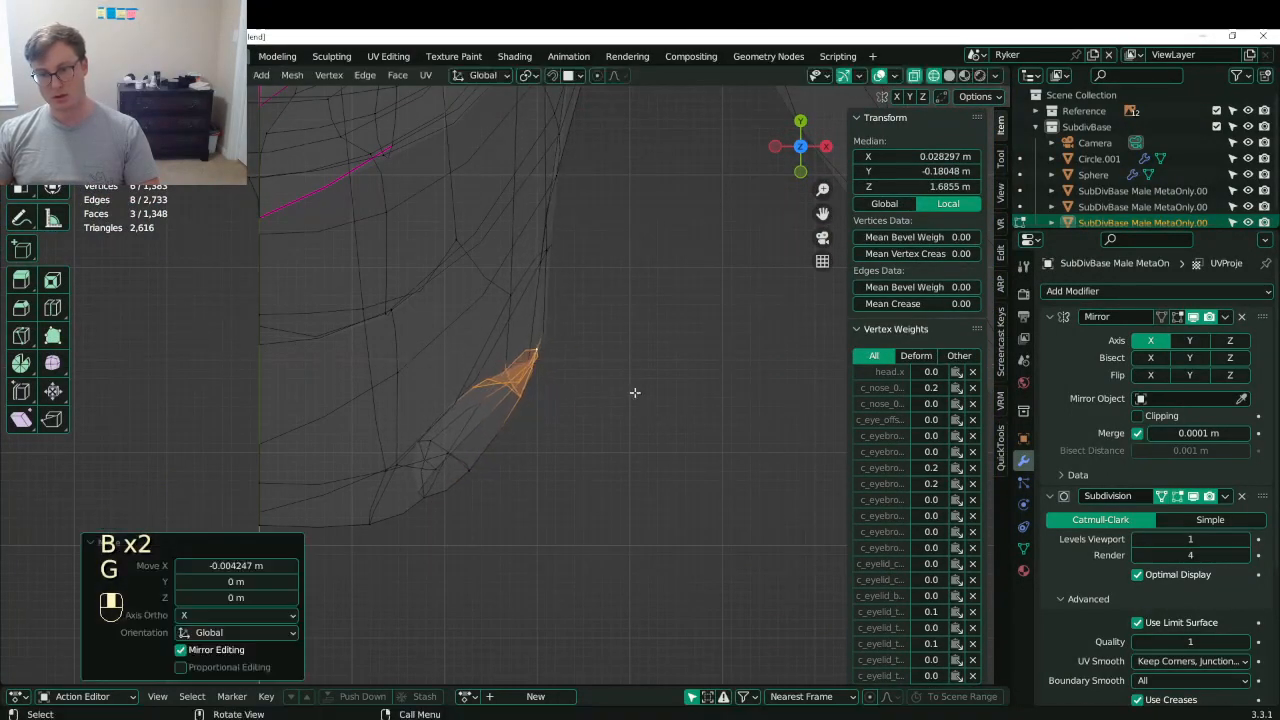
- Return to solid shading and set the crease of the edge behind the nostril to 1.00
key("Tab")
key("z")
left_click(731, 391)
mouse_move(731, 391)
middle_mouse_down()
mouse_move(591, 273)
mouse_move(499, 316)
mouse_move(586, 359)
mouse_move(550, 348)
mouse_move(632, 312)
mouse_move(518, 386)
middle_mouse_up()
key("Tab")
left_click(507, 377)
left_click(649, 420, "shift")
middle_click_drag(649, 420, 826, 322)
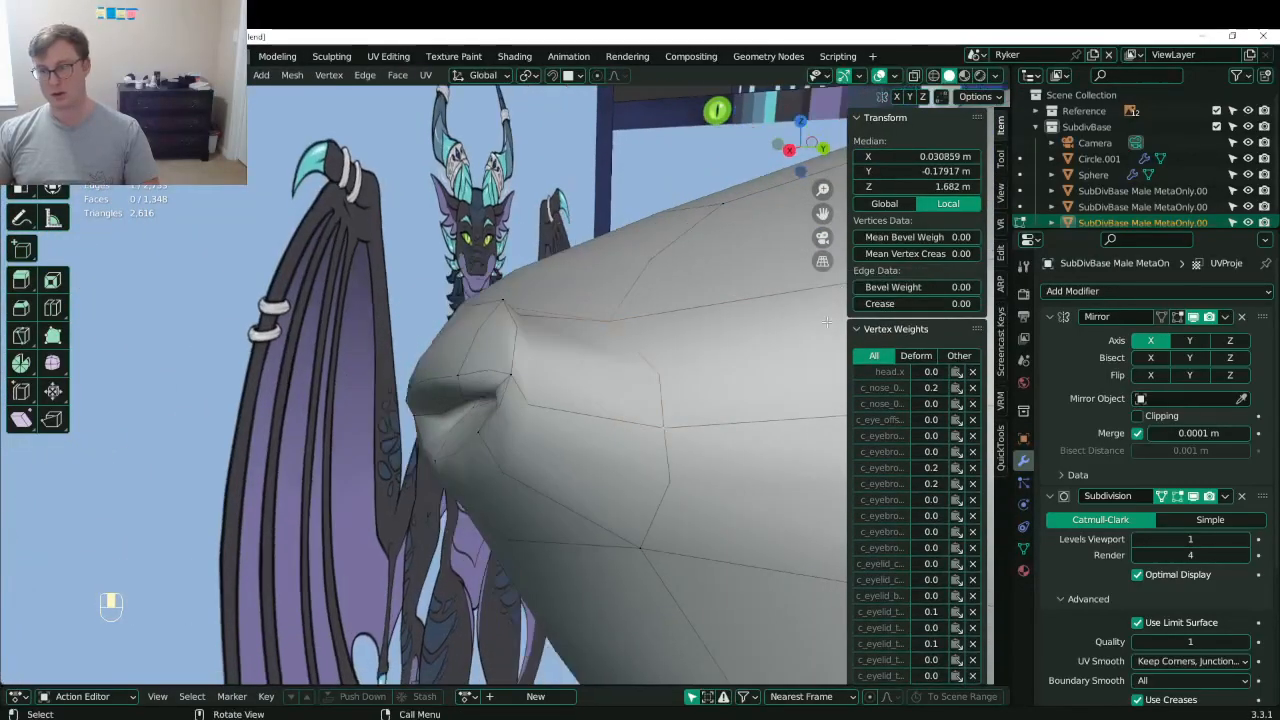
left_click_drag(870, 303, 960, 303)
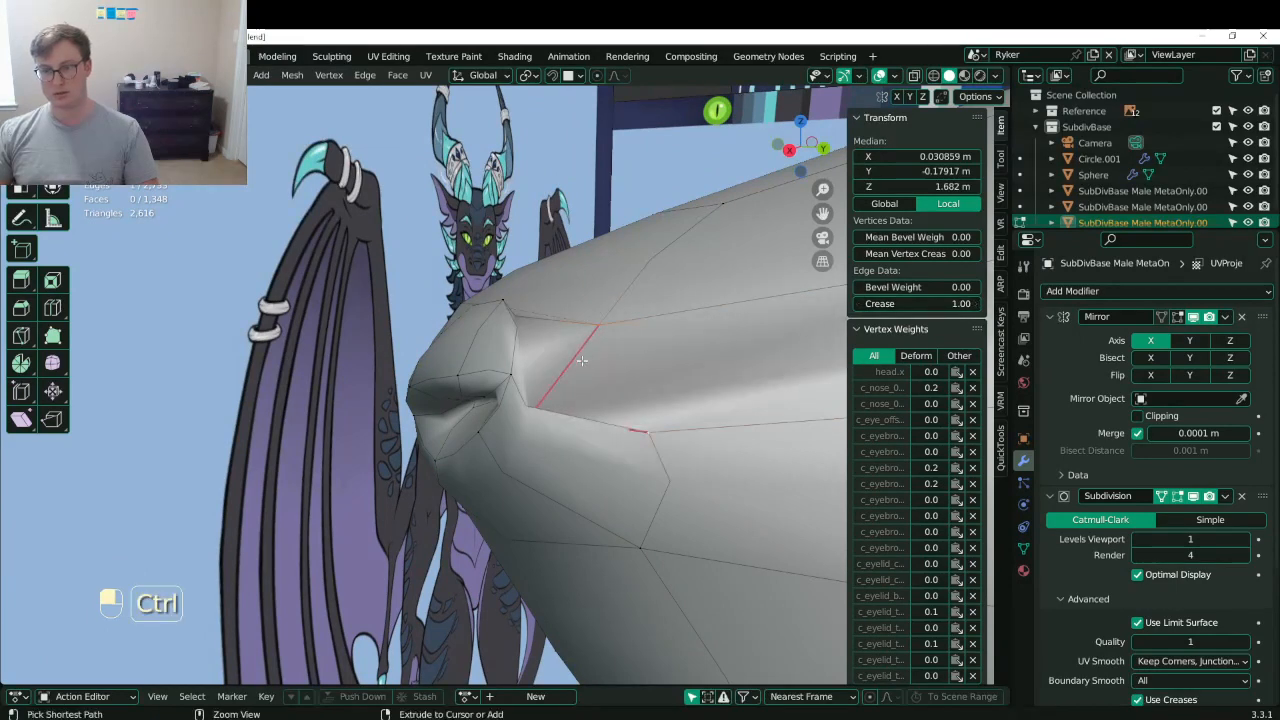
- Undo the last crease change and set the crease of the edge along the top front of the nostril to 1.00
key("ctrl+z")
middle_click_drag(581, 360, 792, 289)
left_click_drag(930, 303, 975, 303)
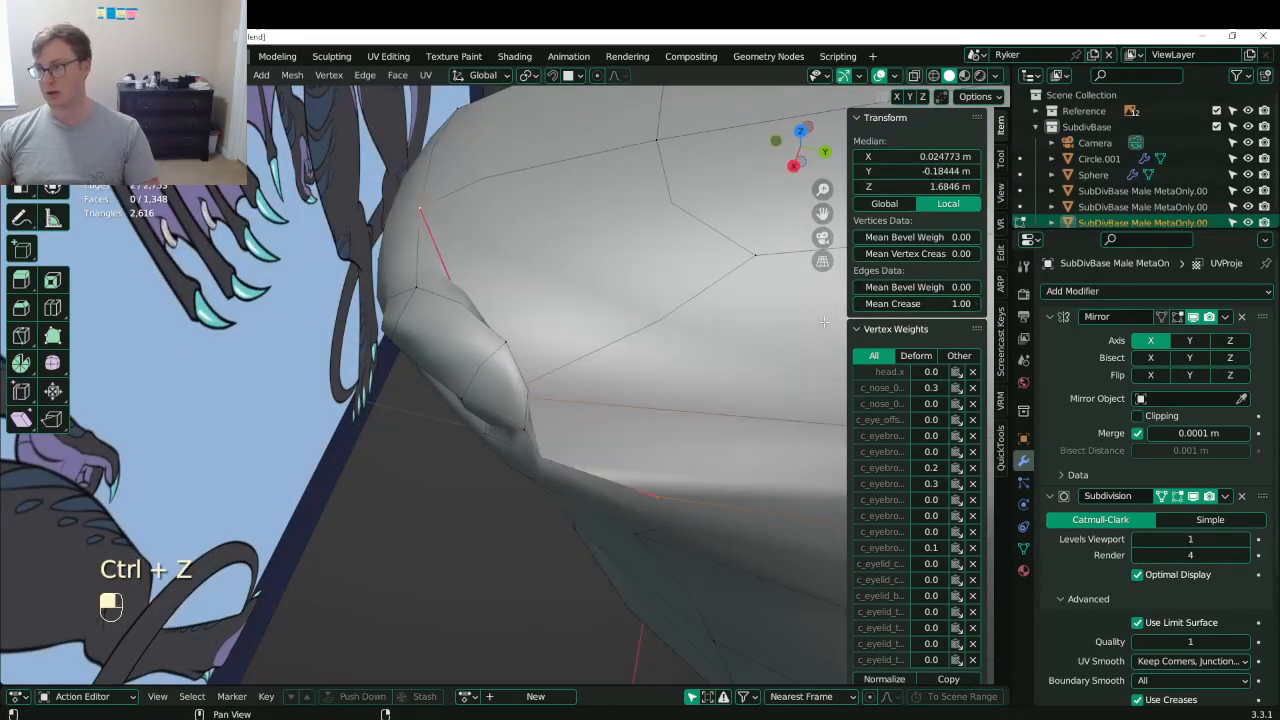
- Move the vertex behind the nostril's upper rim about -0.0061 m in X, 0.0086 m in Y and 0.0063 m in Z
middle_click_drag(570, 394, 485, 353)
left_click(500, 385)
key("z")
key("z")
middle_click_drag(572, 340, 589, 280)
key("g")
left_click(740, 189)
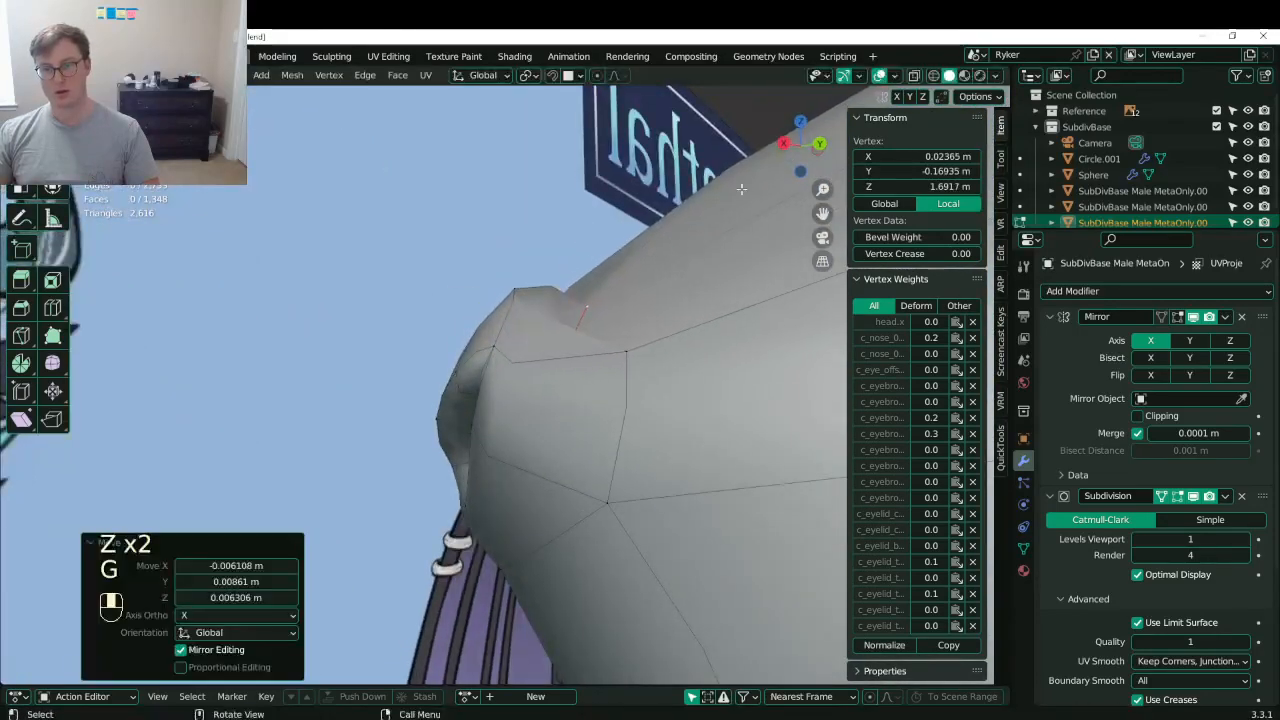
mouse_move(632, 350)
middle_mouse_down()
mouse_move(669, 416)
mouse_move(513, 301)
middle_mouse_up()
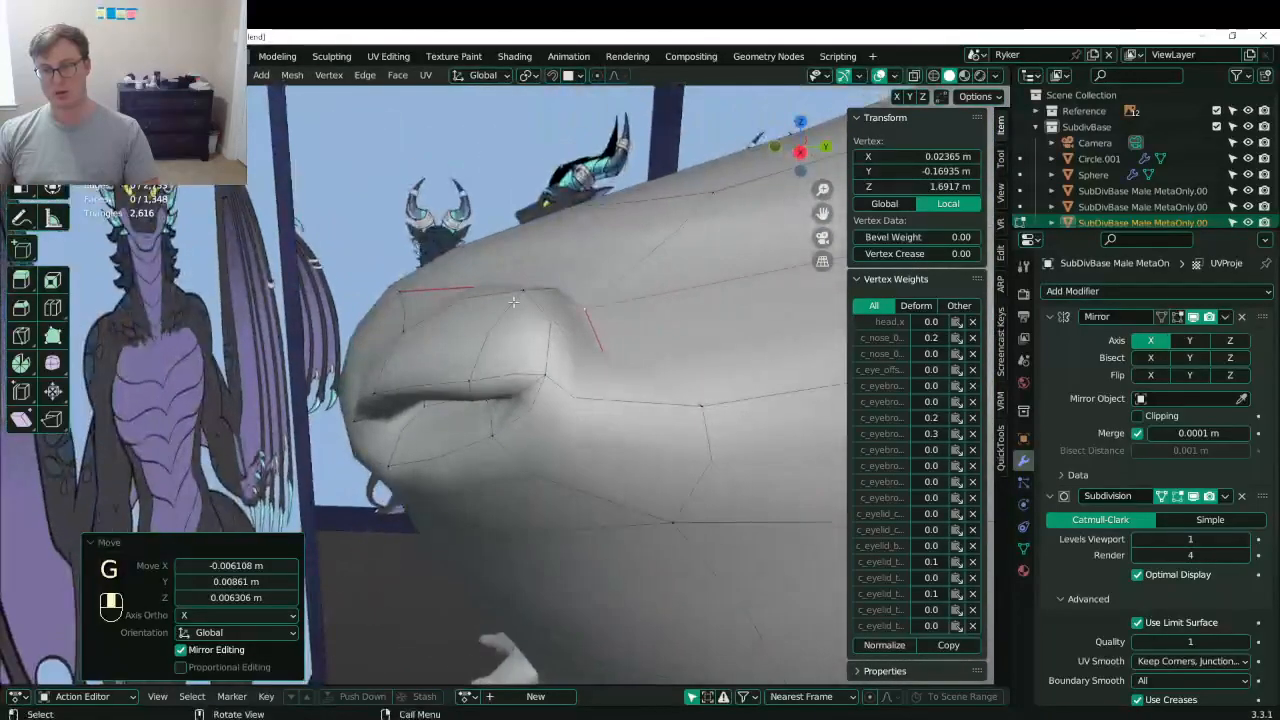
- Select the edge below the existing crease behind the nostril and set its crease to 1.00
left_click(706, 413)
middle_click_drag(706, 413, 698, 480)
left_click(698, 508, "shift")
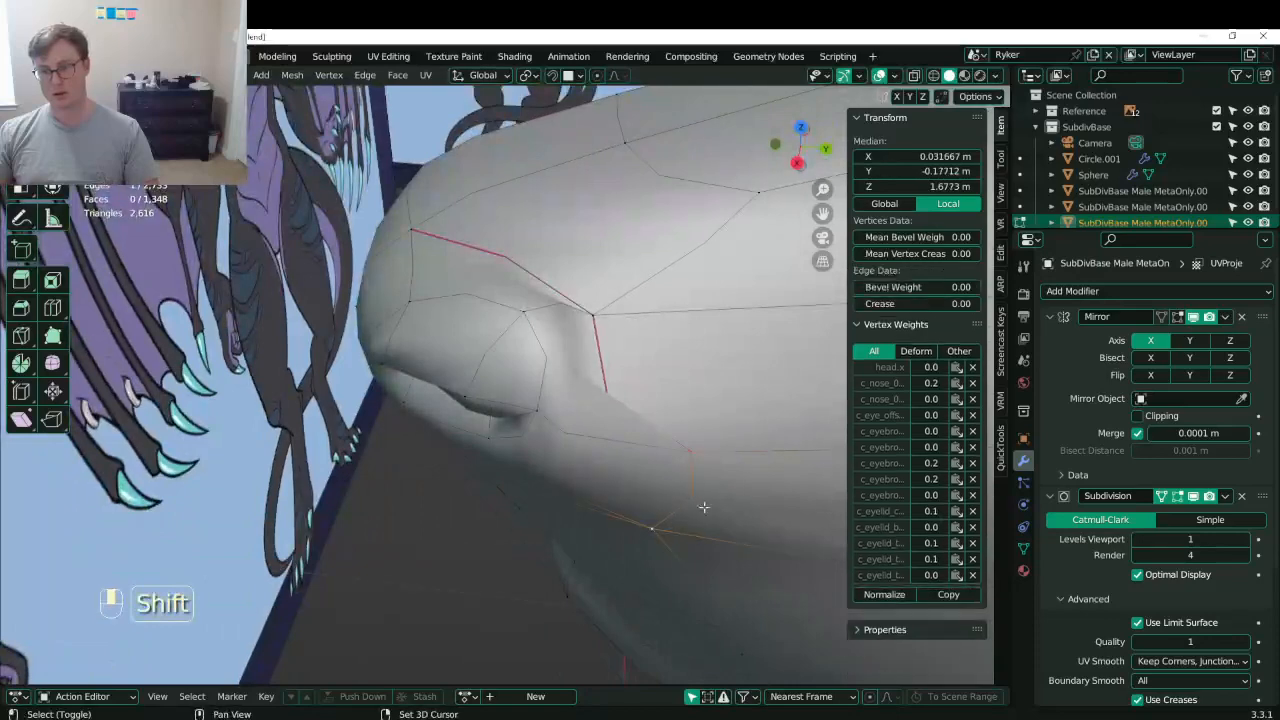
left_click_drag(880, 305, 984, 305)
middle_click_drag(480, 477, 491, 429)
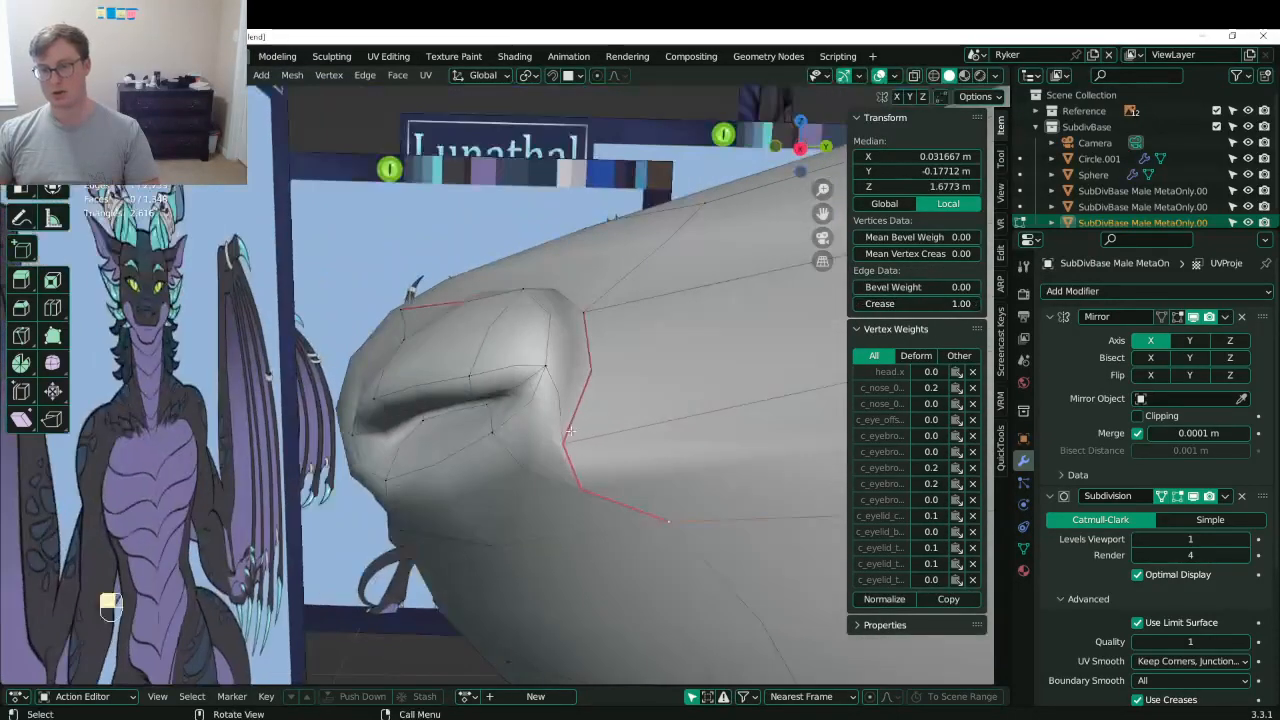
- Reposition the middle vertex of the creased line behind the nostril and adjust the line's lower end vertex
left_click(560, 396)
key("g")
left_click(777, 298)
middle_click_drag(777, 298, 822, 292)
left_click(686, 484)
key("g")
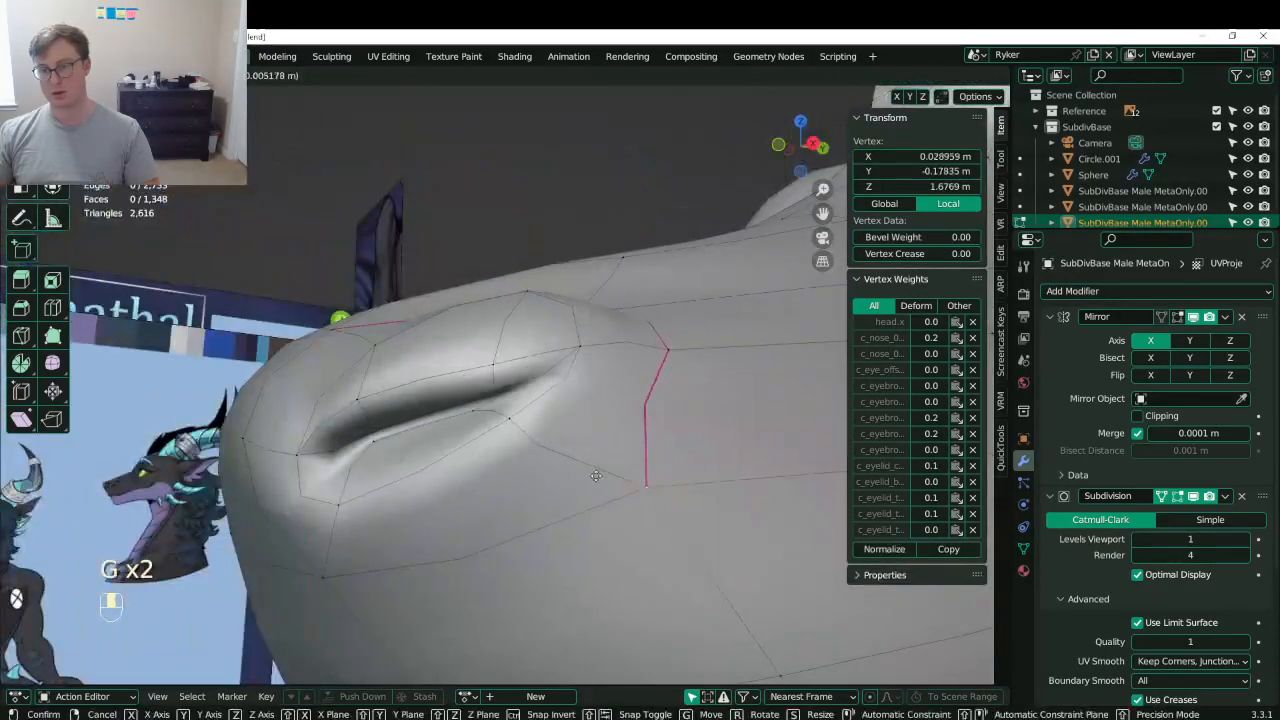
left_click(688, 430)
- Refine the lower end of the creased line behind the nostril by sliding its vertex along the edge
middle_click_drag(688, 430, 656, 440)
key("g")
left_click(688, 352)
key("g")
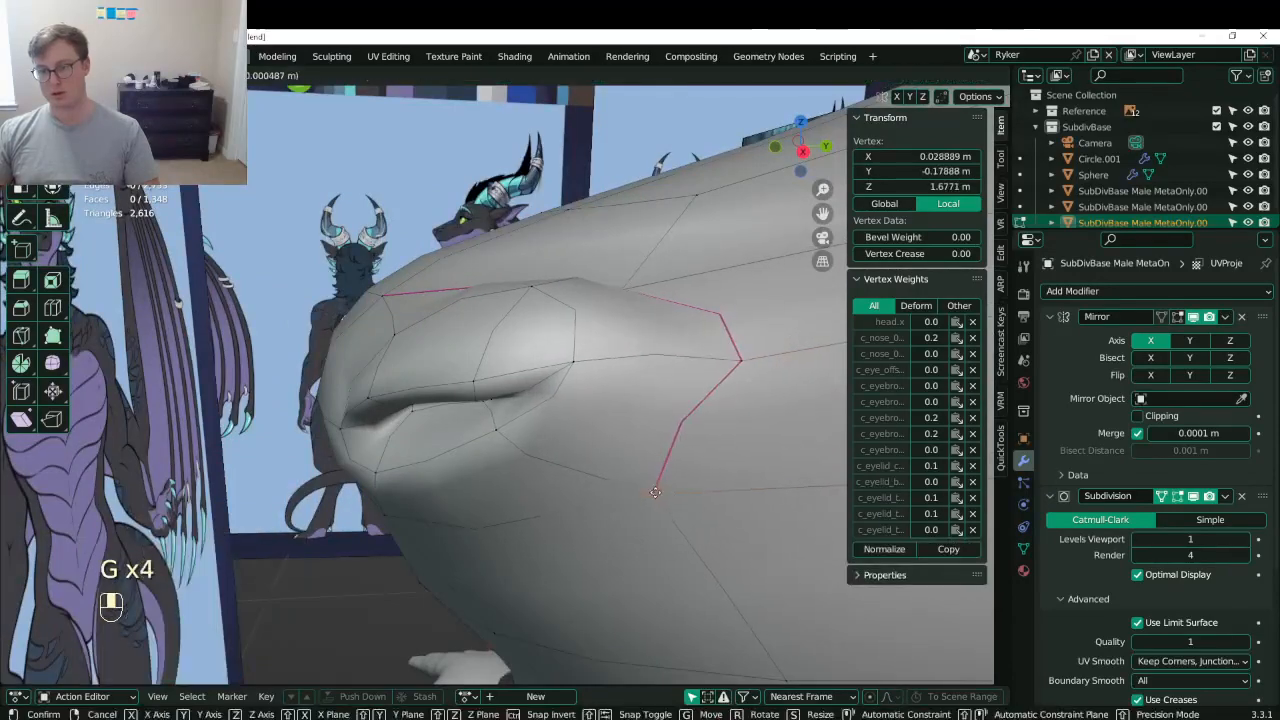
key("g")
left_click(757, 357)
- Shift the creased edge behind the nostril about 0.0014 m in X and 0.0049 m in Y
middle_click_drag(757, 357, 500, 314)
key("g")
left_click(424, 402)
key("g")
left_click(329, 455)
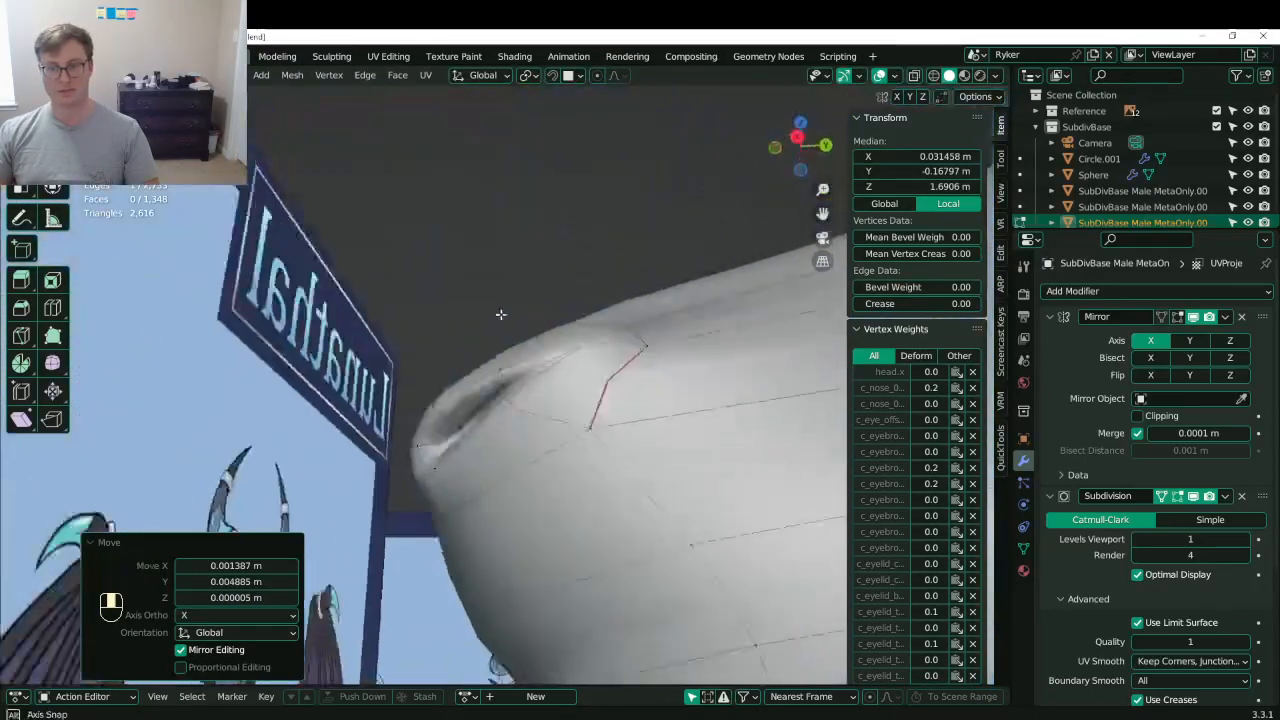
- Check the smoothed snout in Object Mode, then reposition the geometry behind the nostril further in Edit Mode
key("Tab")
scroll(460, 388, "down", 3)
middle_click_drag(458, 390, 595, 297)
scroll(620, 474, "down", 3)
scroll(620, 474, "up", 5)
key("Tab")
key("g")
left_click(592, 374)
key("g")
left_click(509, 366)
- Reposition the vertices along the nostril's upper rear rim, return to Object Mode and save the file
left_click(540, 345)
key("g")
left_click(504, 344)
left_click(571, 302)
key("g")
left_click(575, 325)
key("g")
left_click(576, 329)
key("Tab")
key("ctrl+s")
mouse_move(494, 345)
middle_mouse_down()
mouse_move(520, 330)
mouse_move(504, 345)
middle_mouse_up()
- In the side view, reposition the vertices at the middle of the nostril's lower rim
key("KP_3")
key("Tab")
scroll(504, 345, "up", 5)
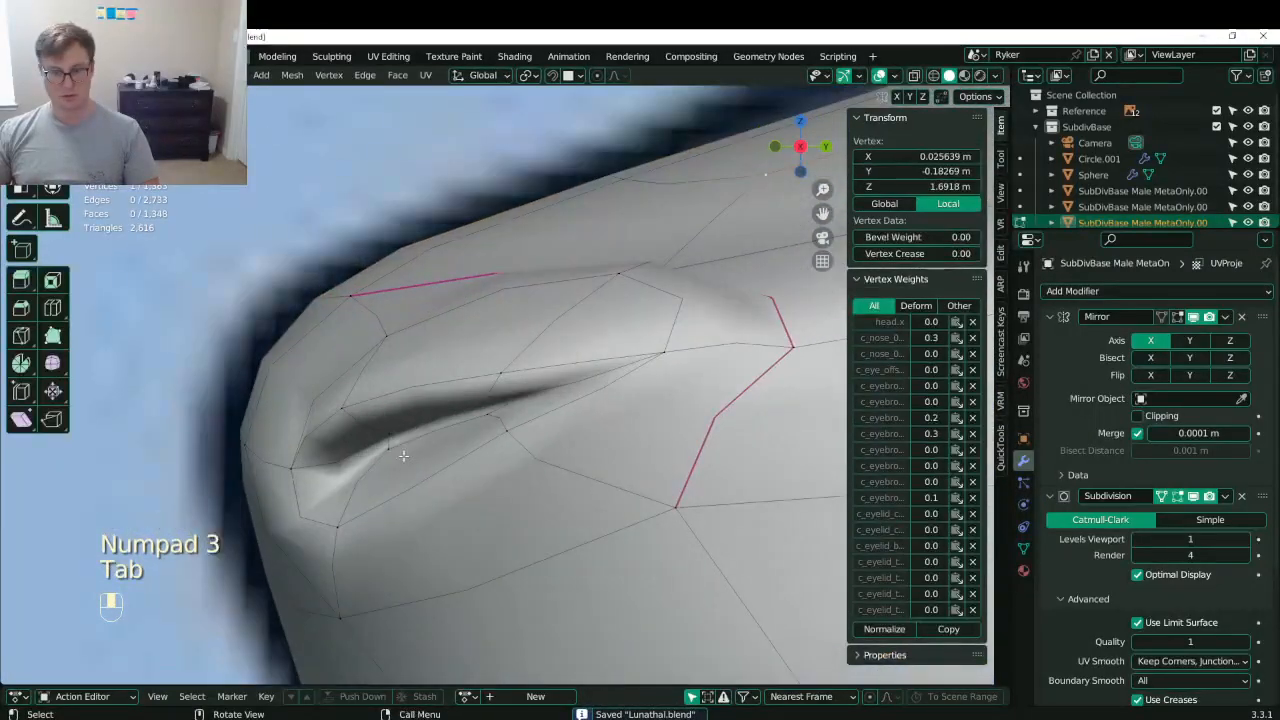
left_click(488, 445)
key("g")
left_click(490, 447)
key("g")
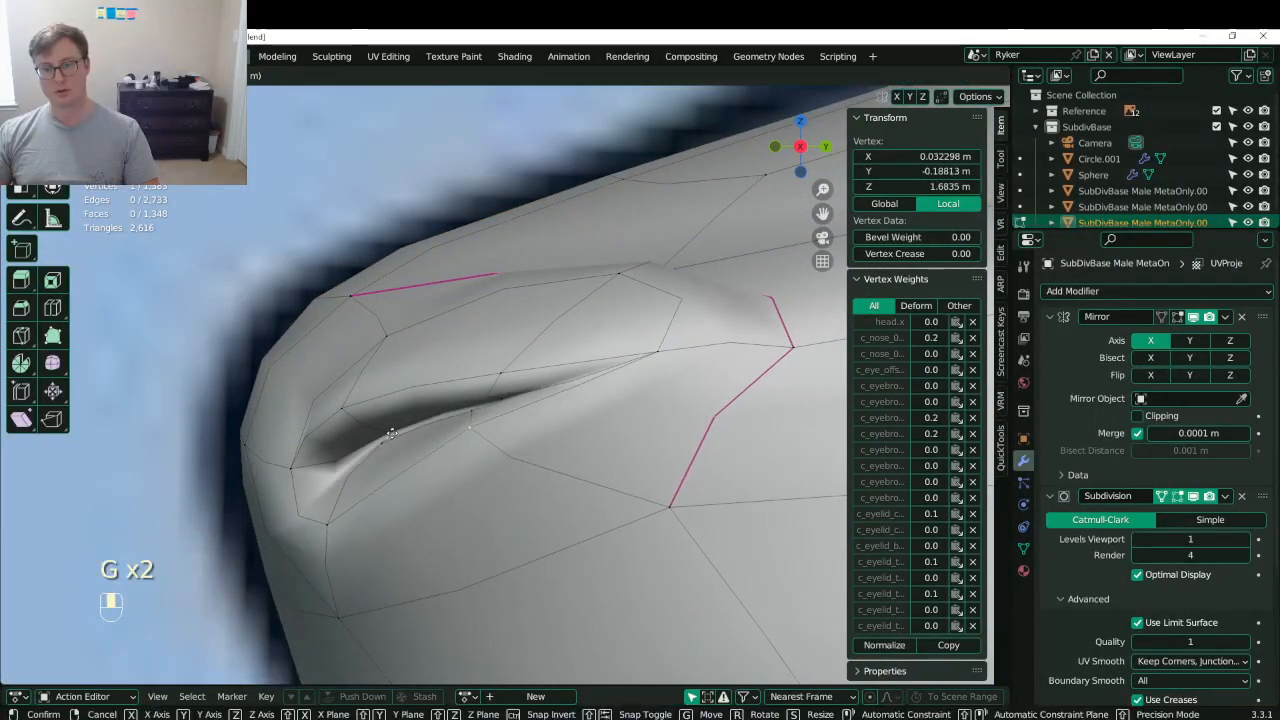
- Adjust the vertices around the nostril's lower front rim to shape the opening, and save the file
middle_click_drag(376, 441, 394, 468)
left_click(394, 470)
key("g")
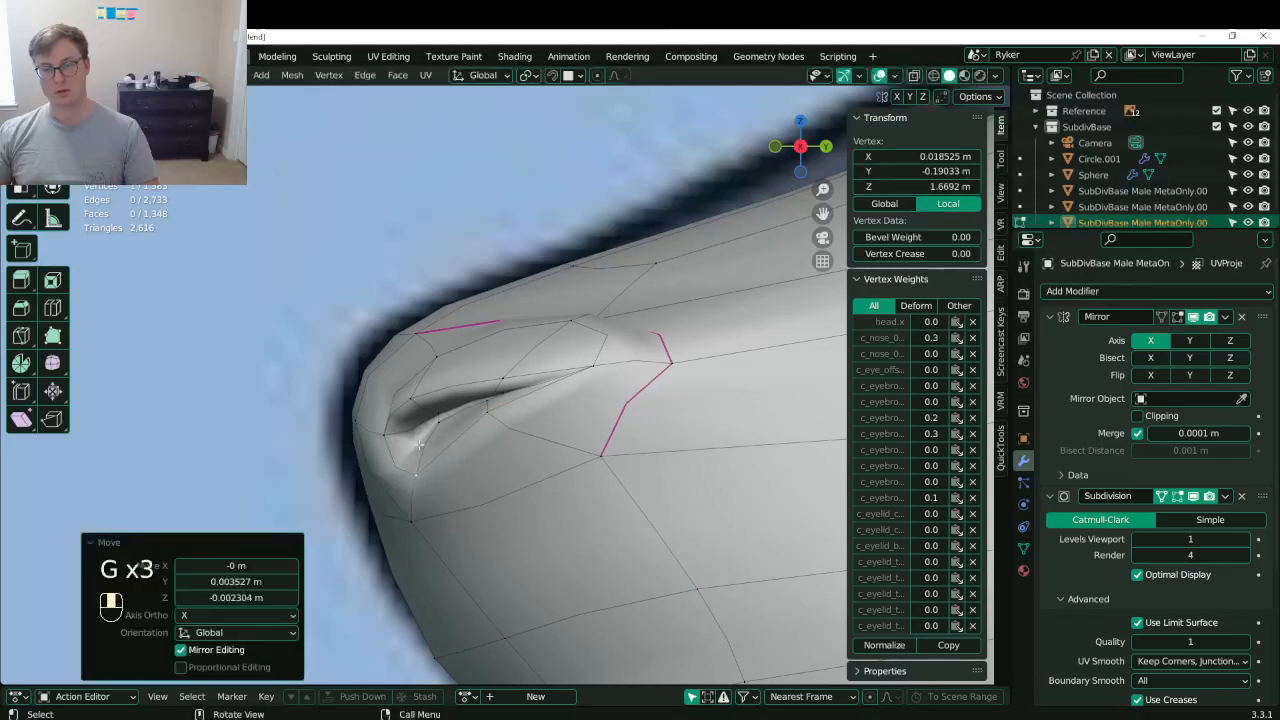
key("g")
key("g")
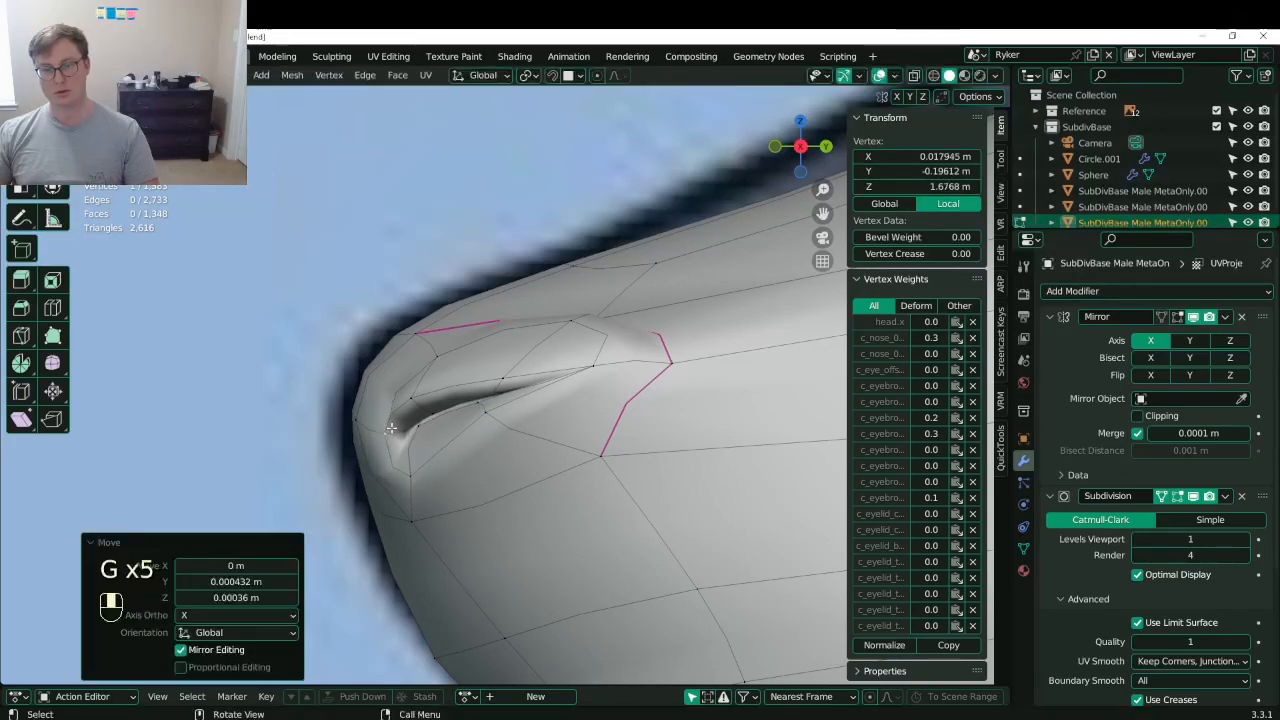
key("Tab")
key("ctrl+s")
- Try to move the vertex at the nostril's front corner
middle_click_drag(548, 392, 520, 440)
key("Tab")
scroll(511, 478, "up", 5)
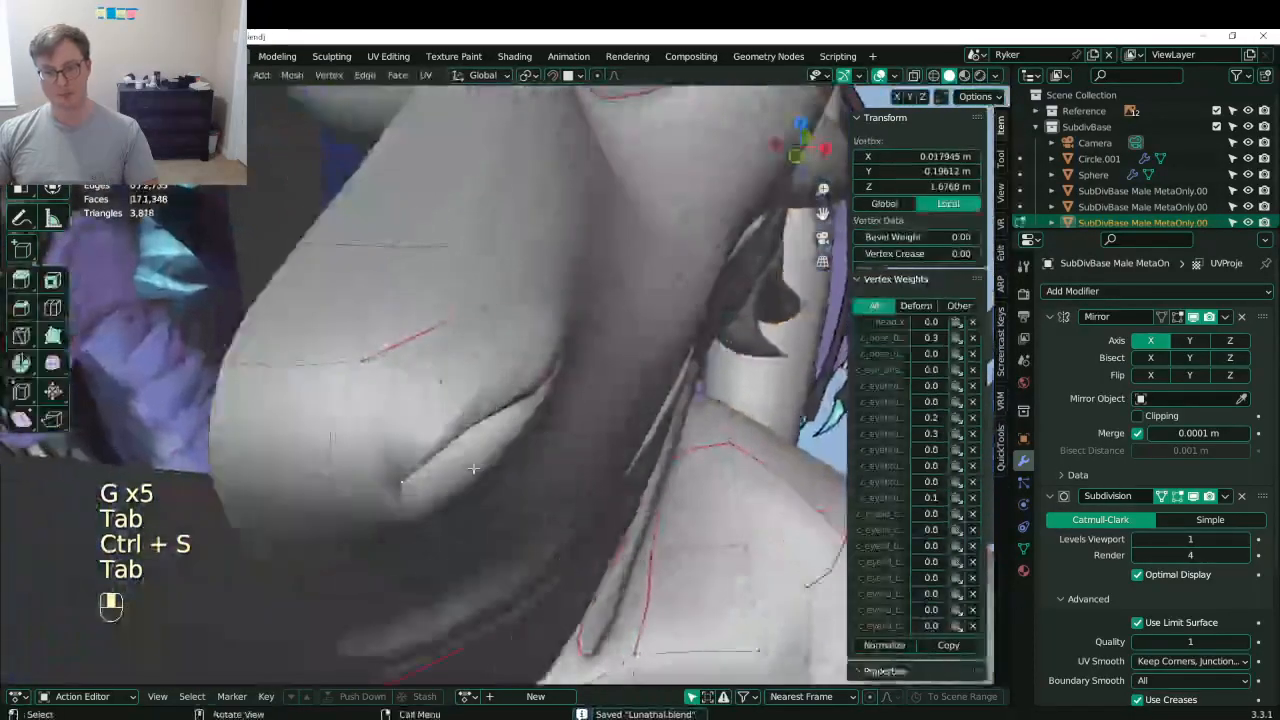
key("g")
left_click(511, 478)
key("ctrl+z")
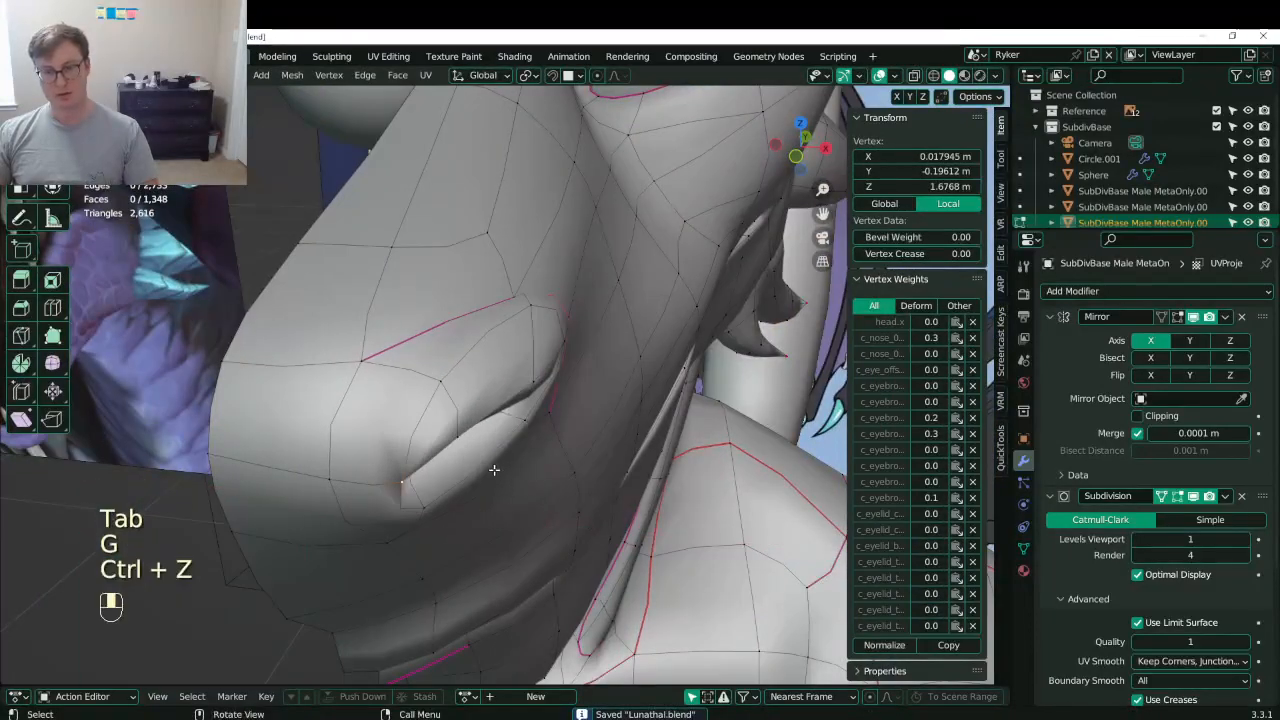
- Examine the smoothed nostrils and face in the front view against the reference
key("Tab")
scroll(508, 414, "down", 5)
key("KP_1")
scroll(527, 405, "up", 6)
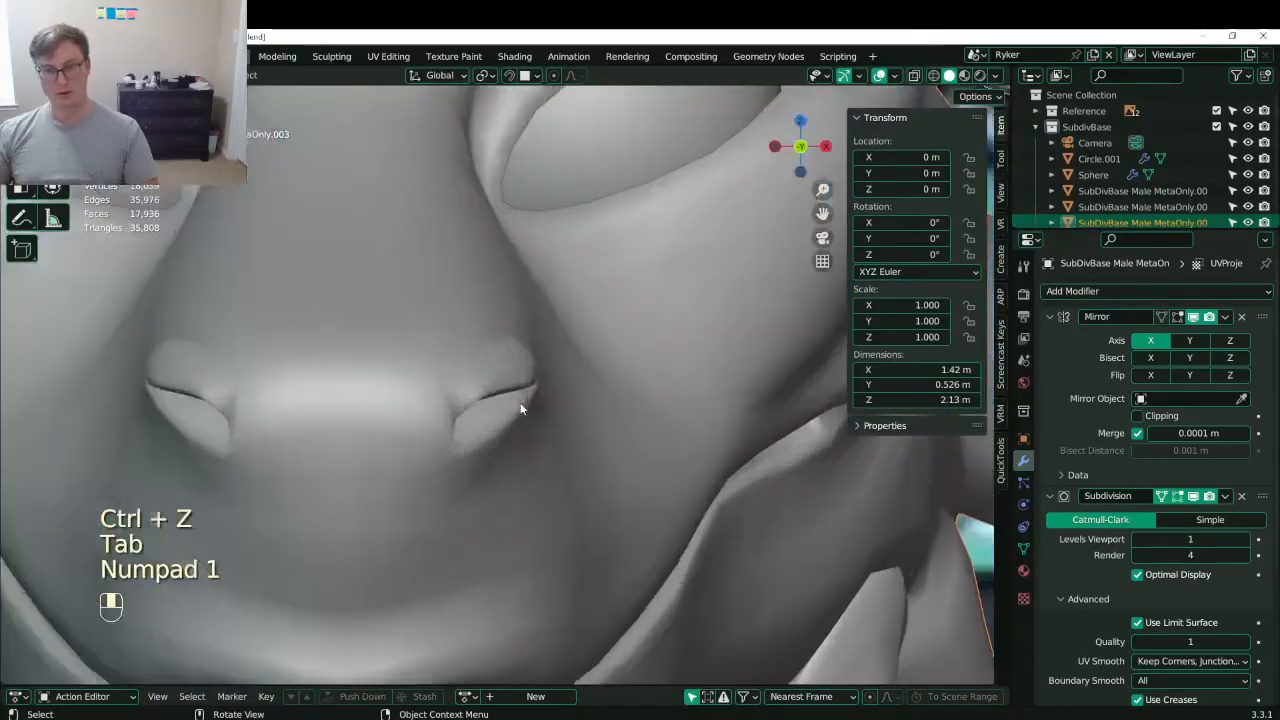
key("Tab")
key("Tab")
key("Tab")
key("Tab")
scroll(557, 345, "down", 5)
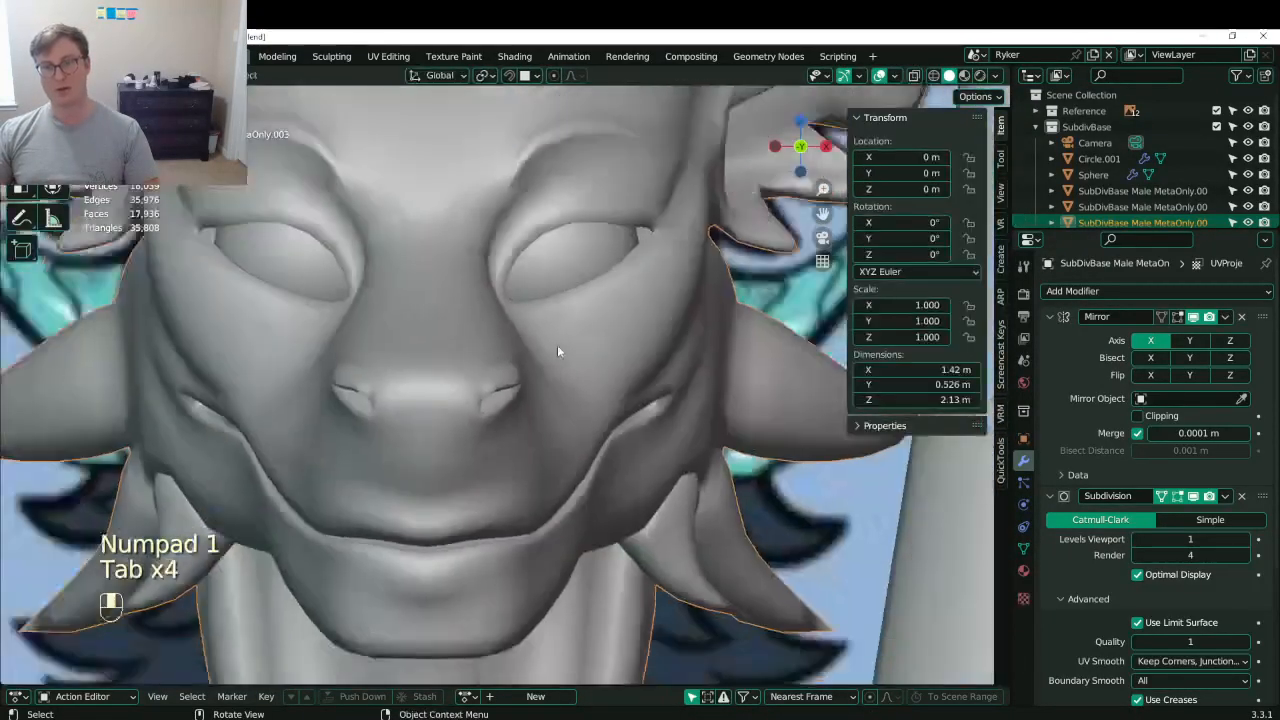
- Switch the viewport to Material Preview shading and save the file
key("ctrl+s")
mouse_move(557, 345)
middle_mouse_down()
mouse_move(573, 333)
mouse_move(571, 303)
mouse_move(804, 325)
mouse_move(638, 326)
middle_mouse_up()
key("z")
key("z")
mouse_move(640, 370)
middle_mouse_down()
mouse_move(572, 382)
mouse_move(646, 430)
mouse_move(530, 380)
mouse_move(570, 345)
mouse_move(560, 300)
mouse_move(590, 345)
mouse_move(254, 369)
mouse_move(264, 364)
middle_mouse_up()
key("ctrl+s")
- Move the vertex on top of the nostril's rear rim vertically along Z, return to Object Mode and save the file
key("Tab")
left_click(332, 332)
middle_click_drag(332, 332, 349, 324)
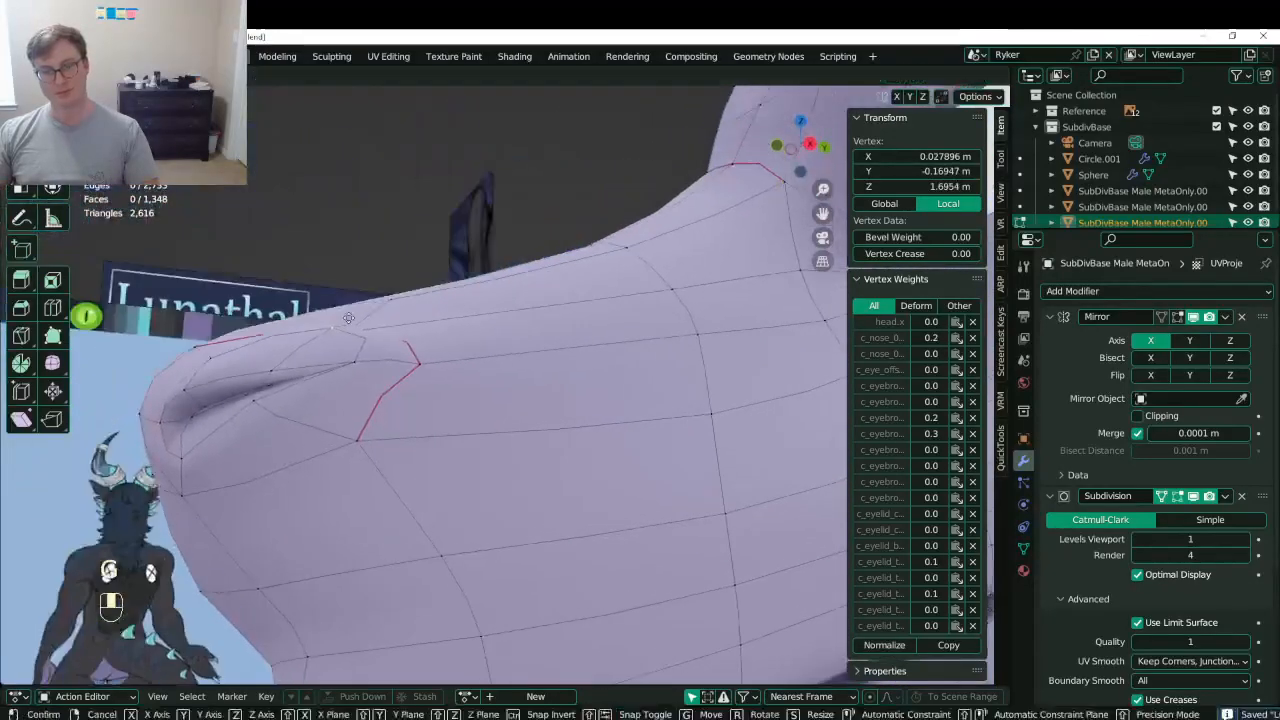
key("g")
key("z")
left_click(349, 333)
key("Tab")
scroll(500, 345, "down", 4)
middle_click_drag(500, 345, 496, 394)
key("ctrl+s")
- Review the whole head against the reference images and save the file
scroll(543, 339, "down", 8)
key("ctrl+s")
scroll(496, 394, "up", 5)
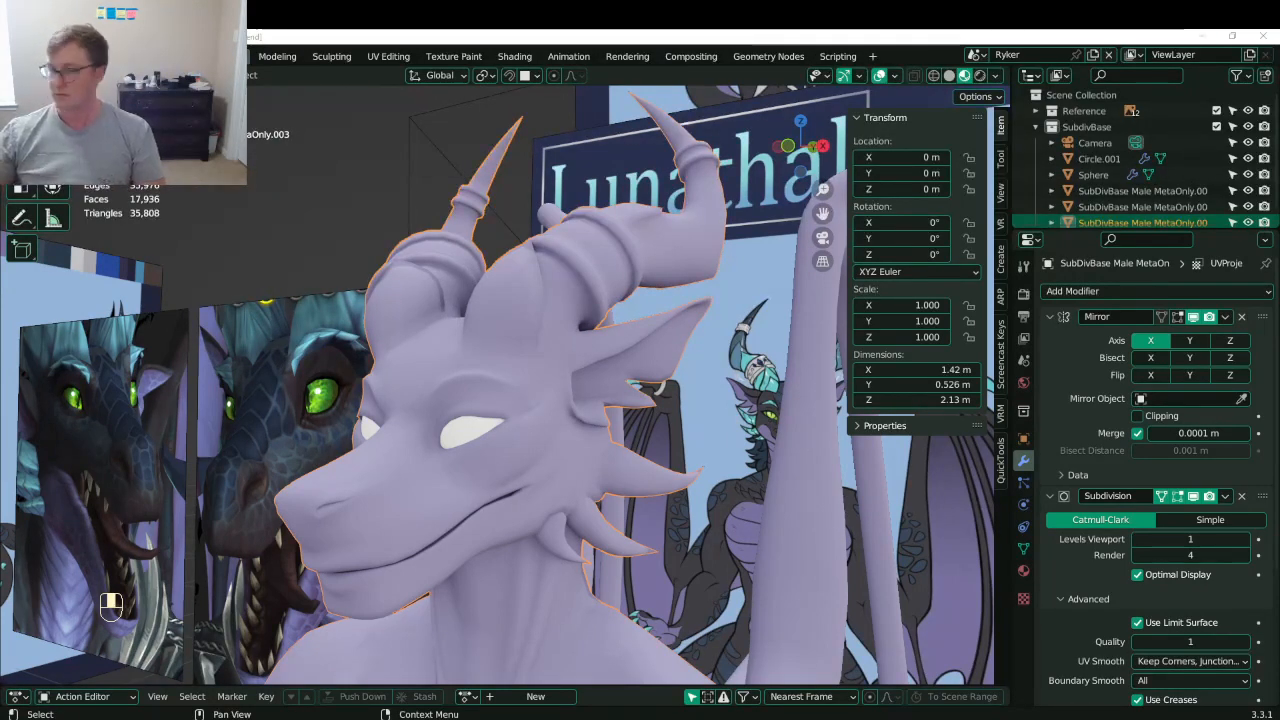
middle_click_drag(540, 328, 393, 405)
key("ctrl+s")
scroll(653, 402, "down", 1)
key("ctrl+s")
- In the side view, select the edge loop across the horn's lower section and adjust its height along Z
key("KP_3")
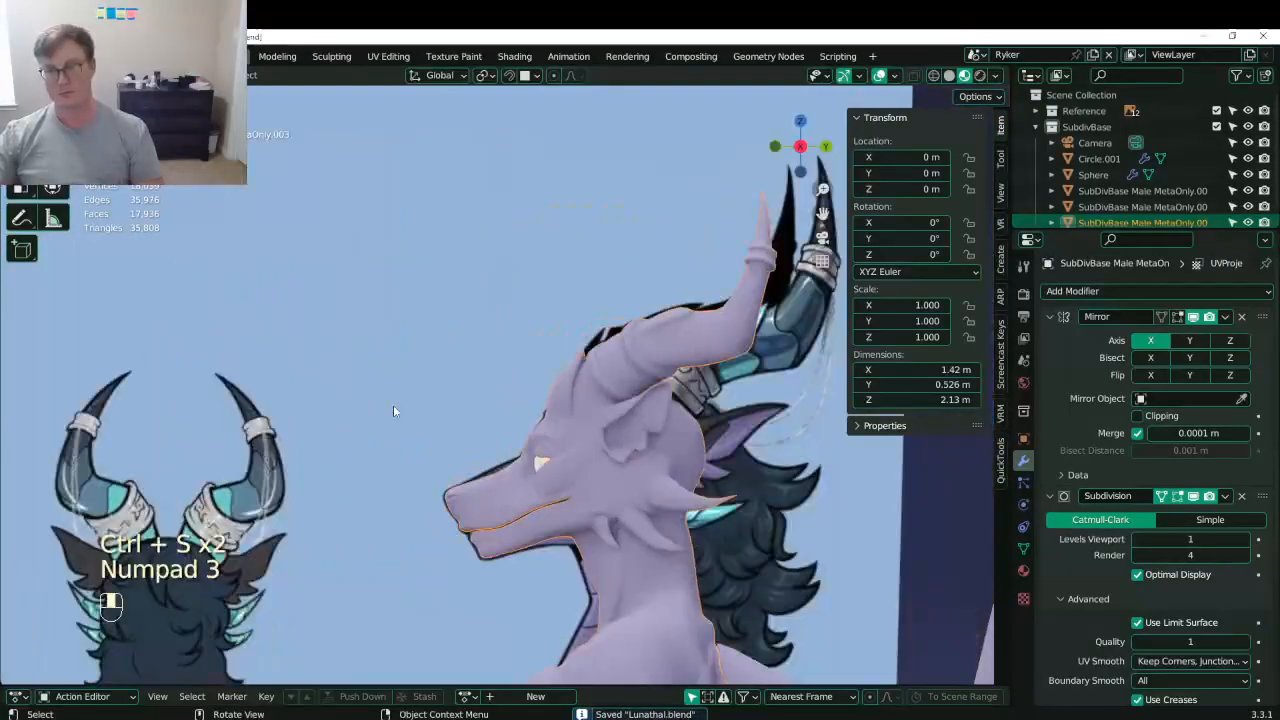
middle_click_drag(650, 343, 340, 390, "shift")
scroll(338, 400, "up", 5)
key("Tab")
middle_click_drag(325, 439, 499, 391, "shift")
left_click(465, 376)
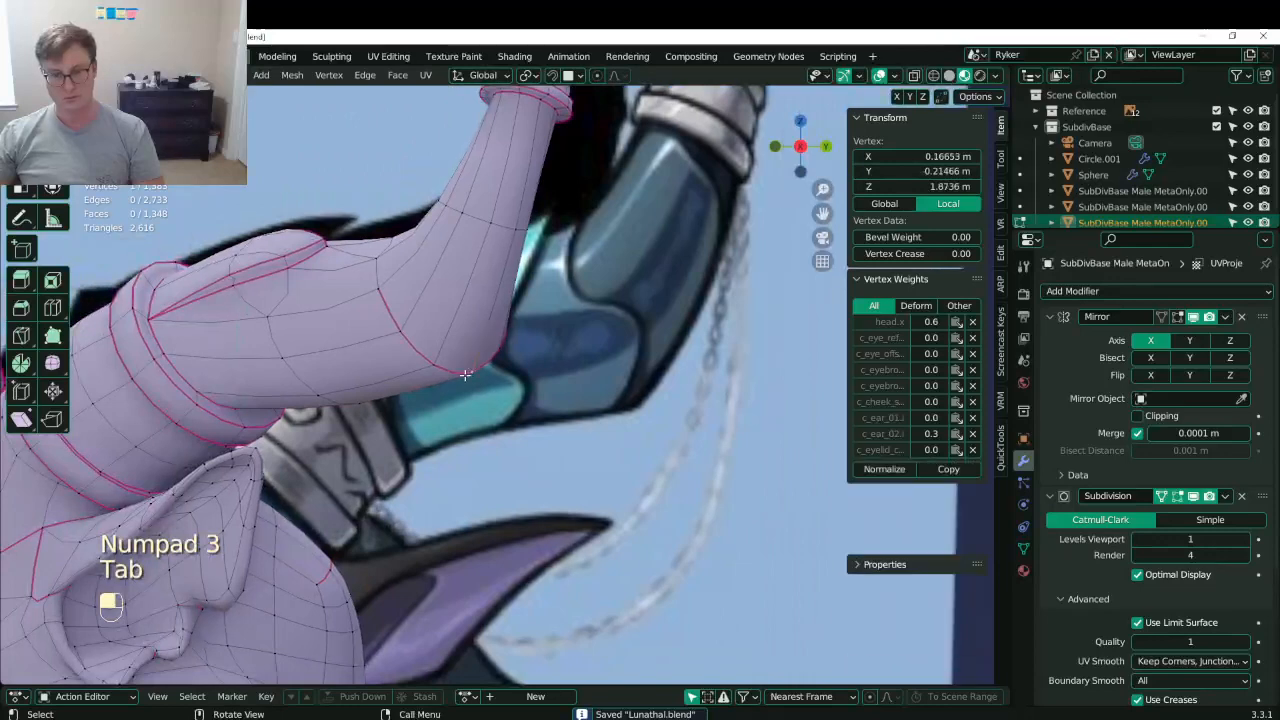
left_click(360, 404, "alt+shift")
key("g")
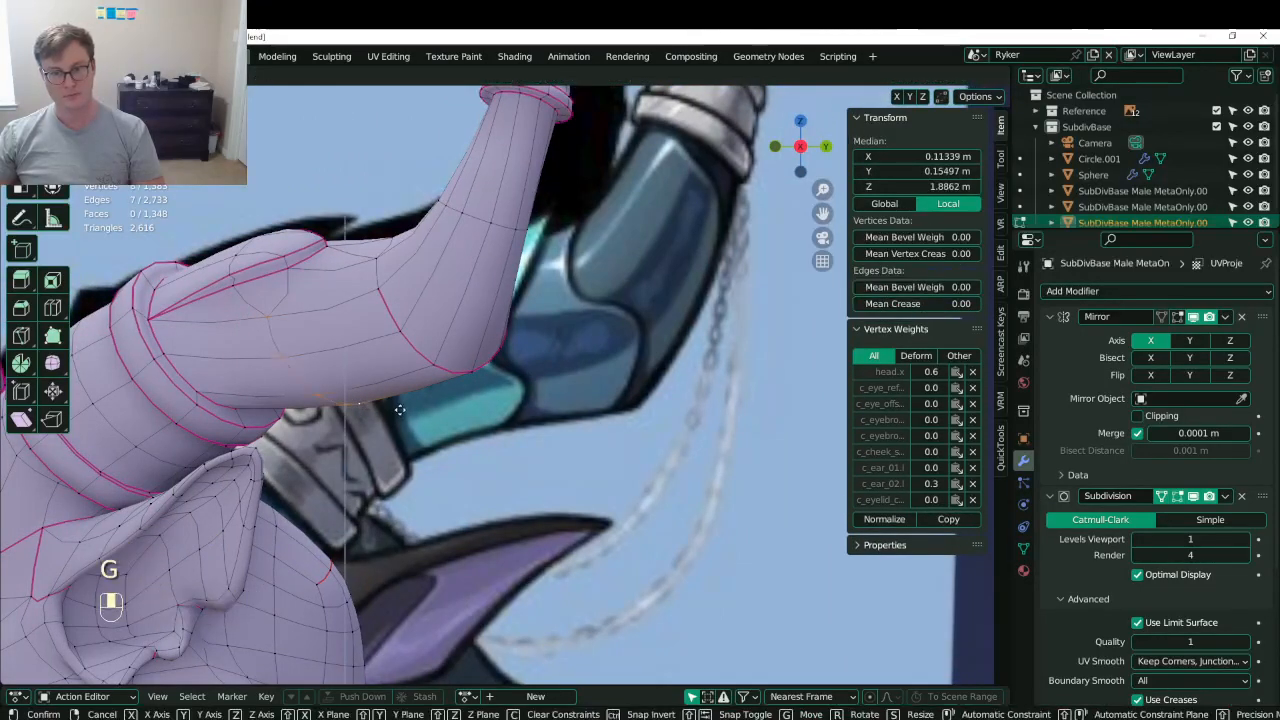
left_click(399, 410)
- Try to lower the creased edge loop at the horn's bend about 0.0031 m along Z
left_click(469, 367, "alt+shift")
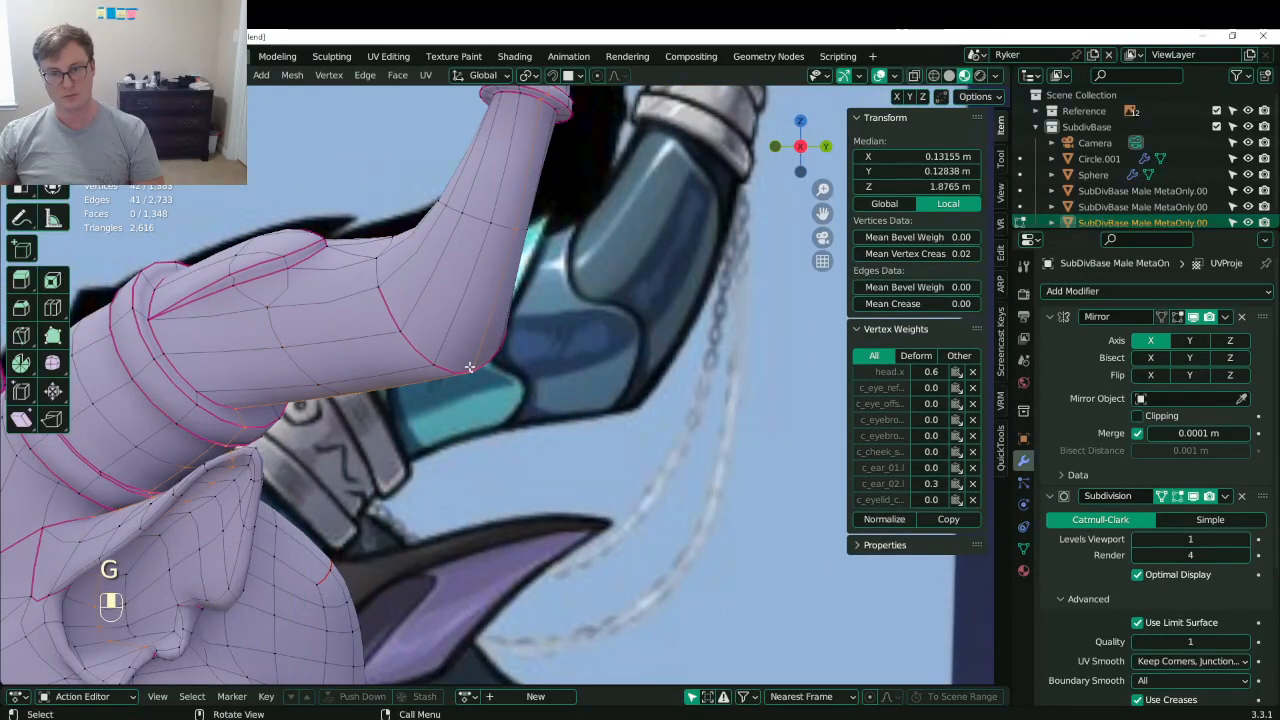
left_click(464, 369)
left_click(457, 369, "alt")
key("g")
key("z")
left_click(455, 375)
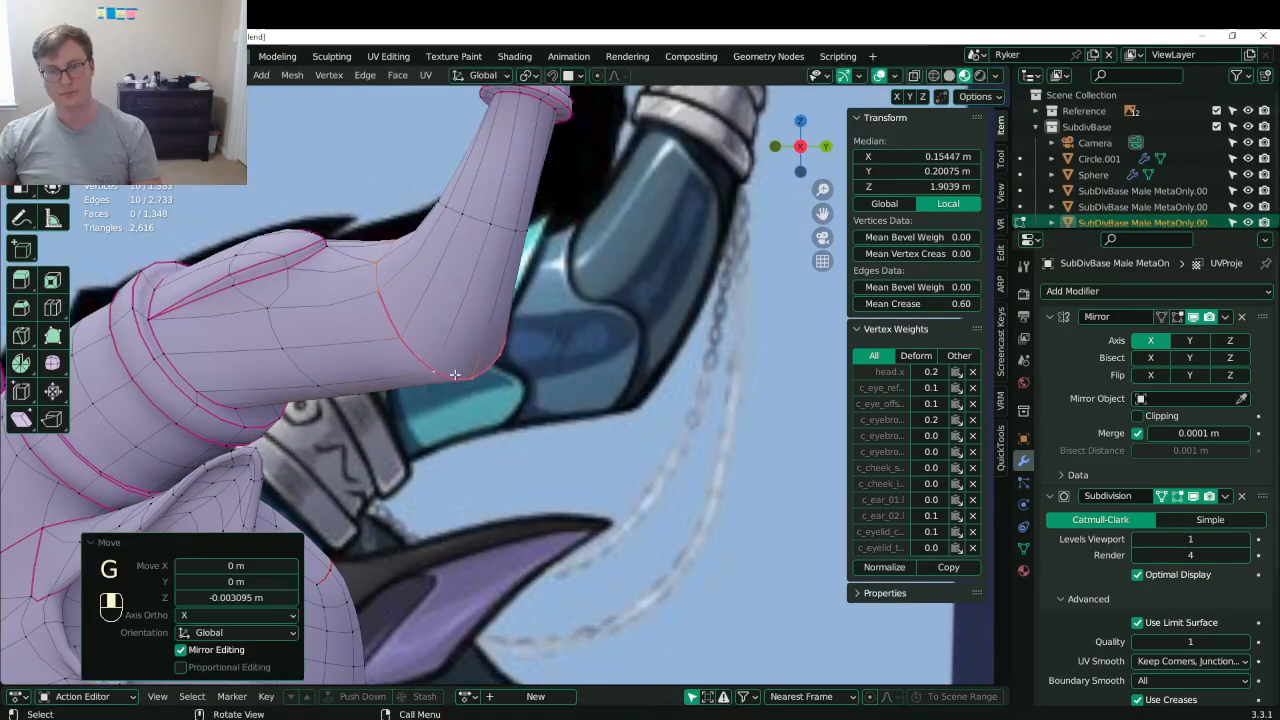
key("ctrl+z")
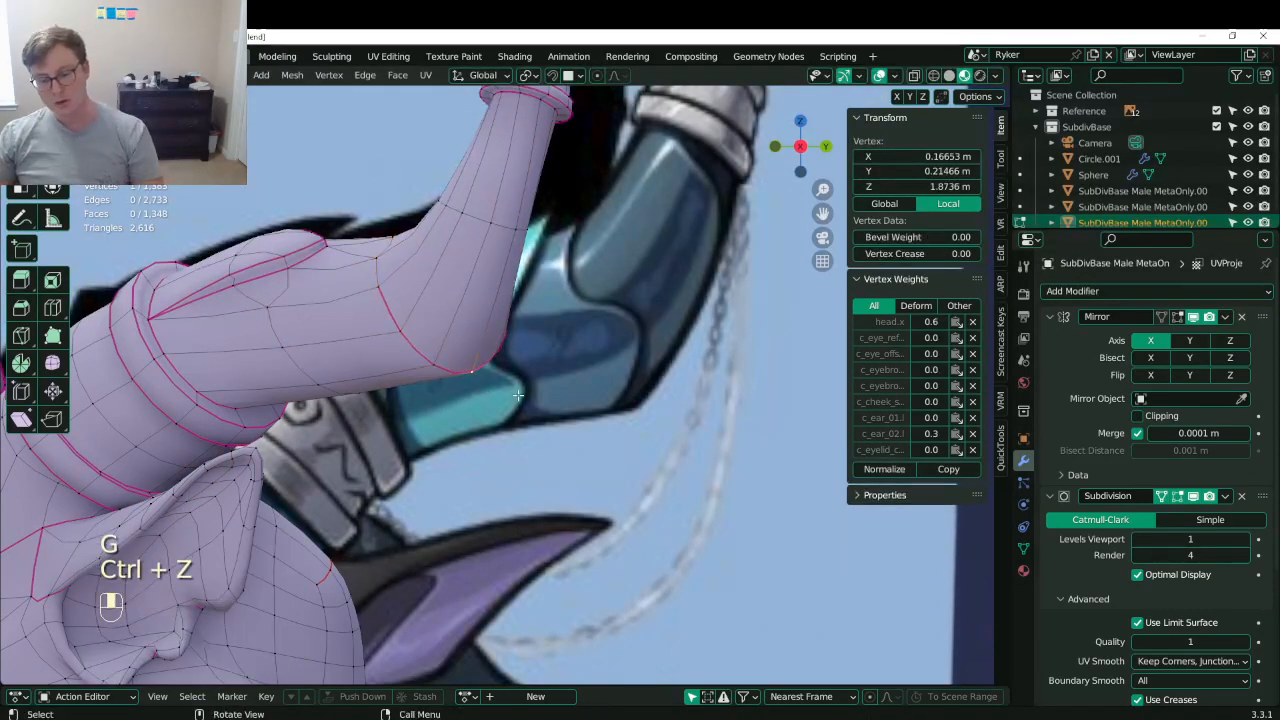
- With proportional editing on, move the vertex at the underside of the horn's bend backward and down toward the reference
key("o")
key("g")
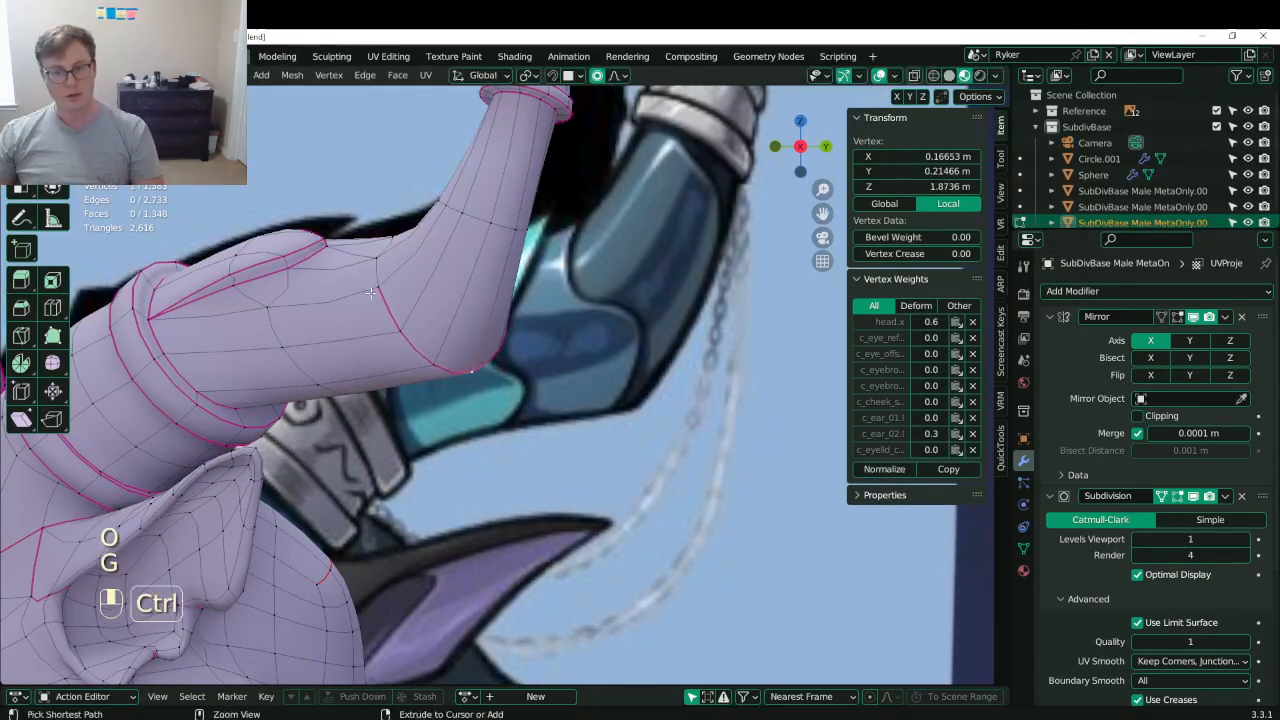
right_click(352, 321)
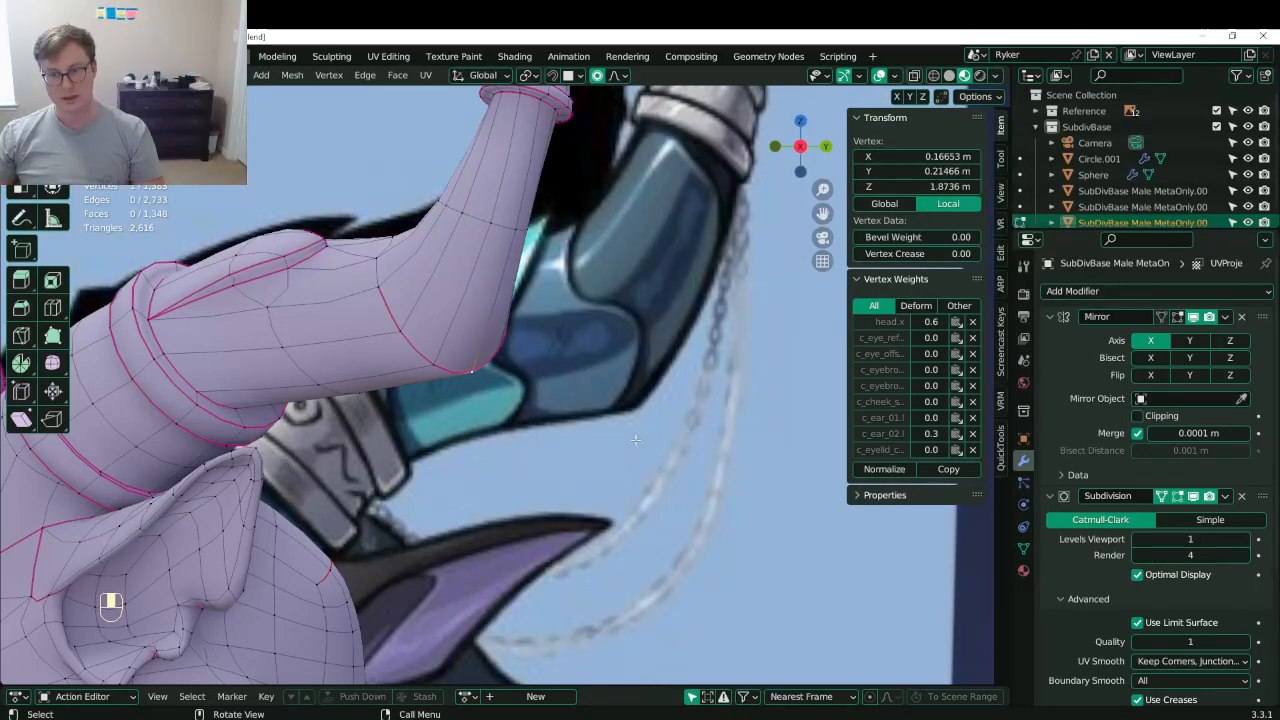
left_click(442, 383)
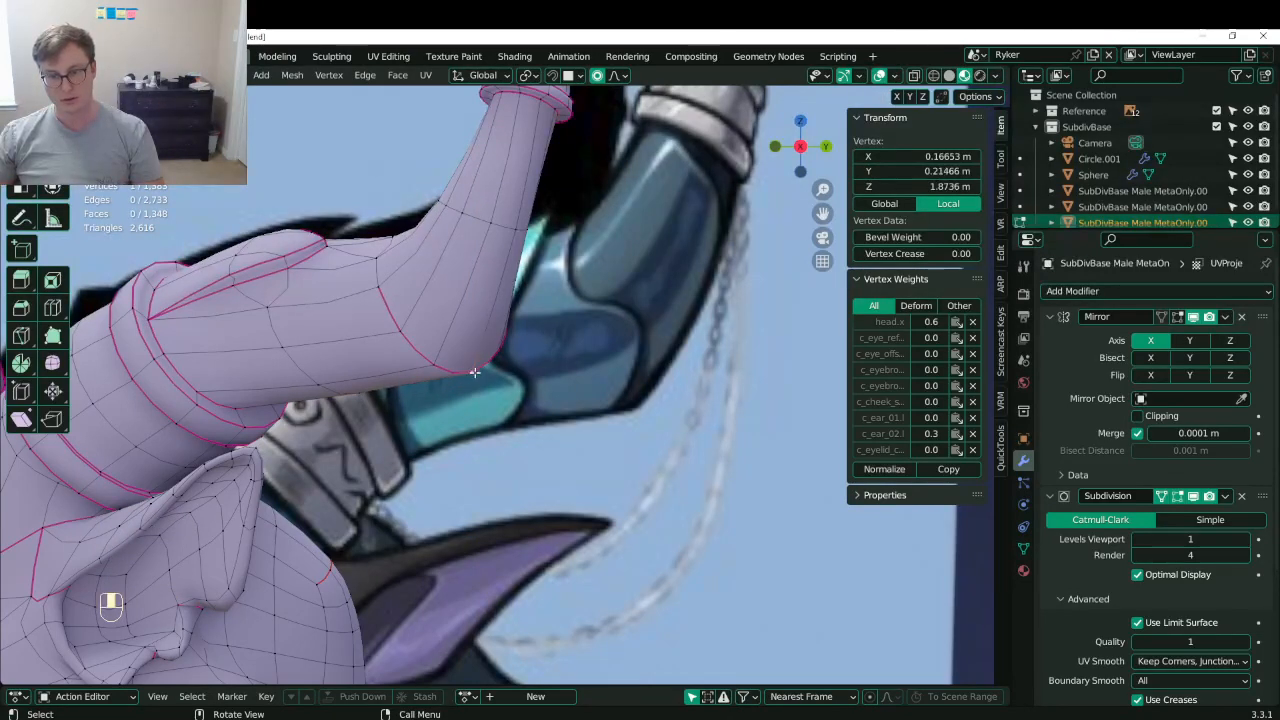
scroll(475, 372, "up", 2)
key("g")
scroll(490, 380, "down", 5)
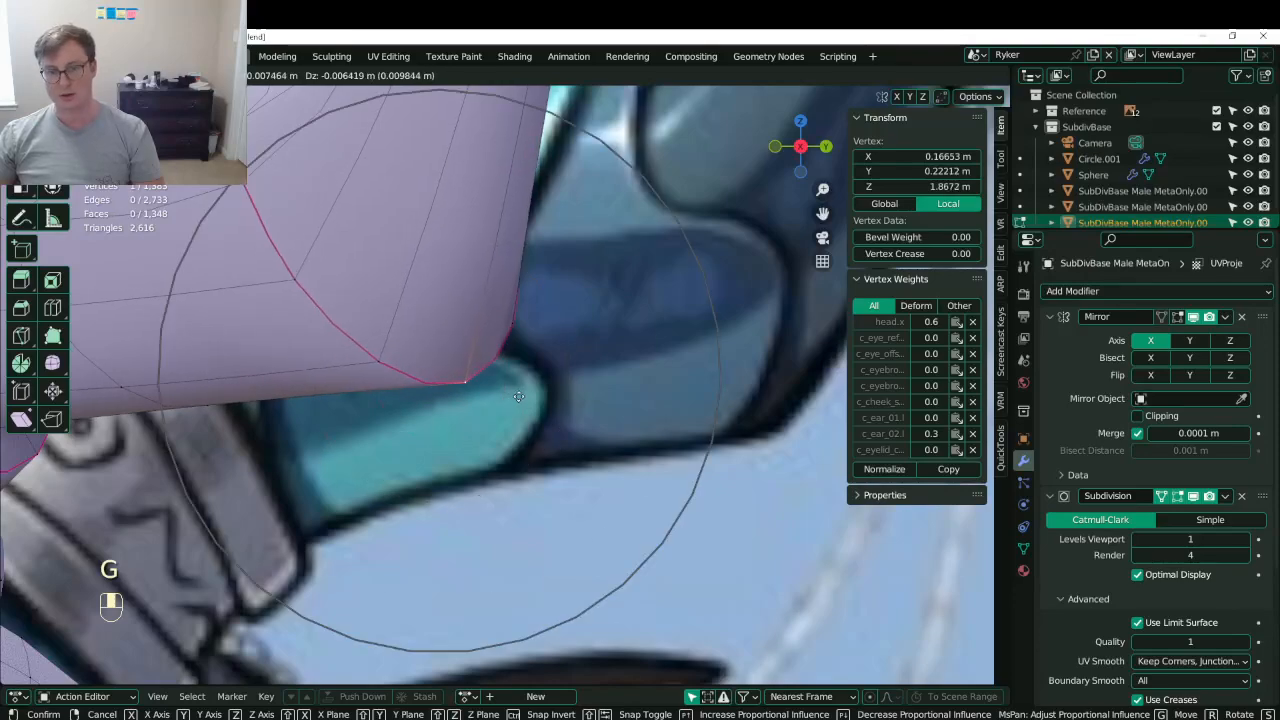
left_click(527, 408)
- Using proportional editing, reposition the vertices along the creased rear side of the horn's bend to round its shape
scroll(527, 408, "down", 10)
middle_click_drag(527, 408, 435, 356)
key("Tab")
key("Tab")
key("o")
key("o")
key("g")
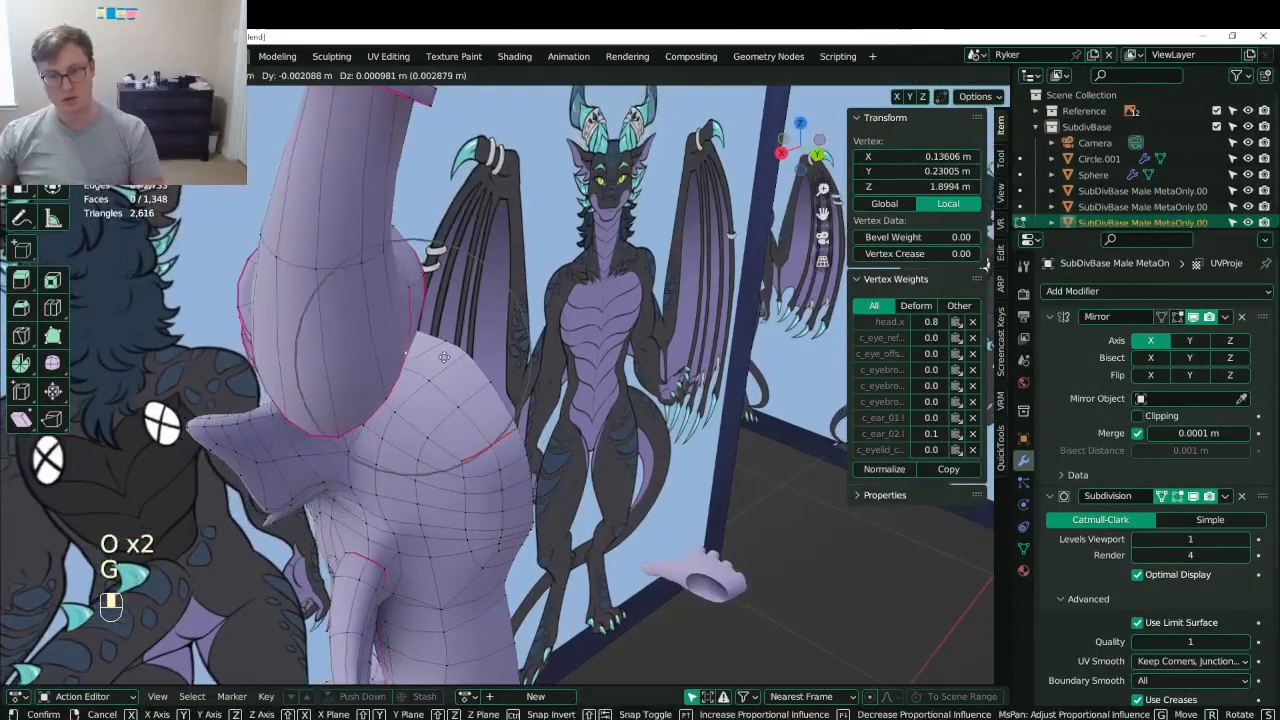
left_click(443, 358)
left_click(386, 396, "shift")
key("g")
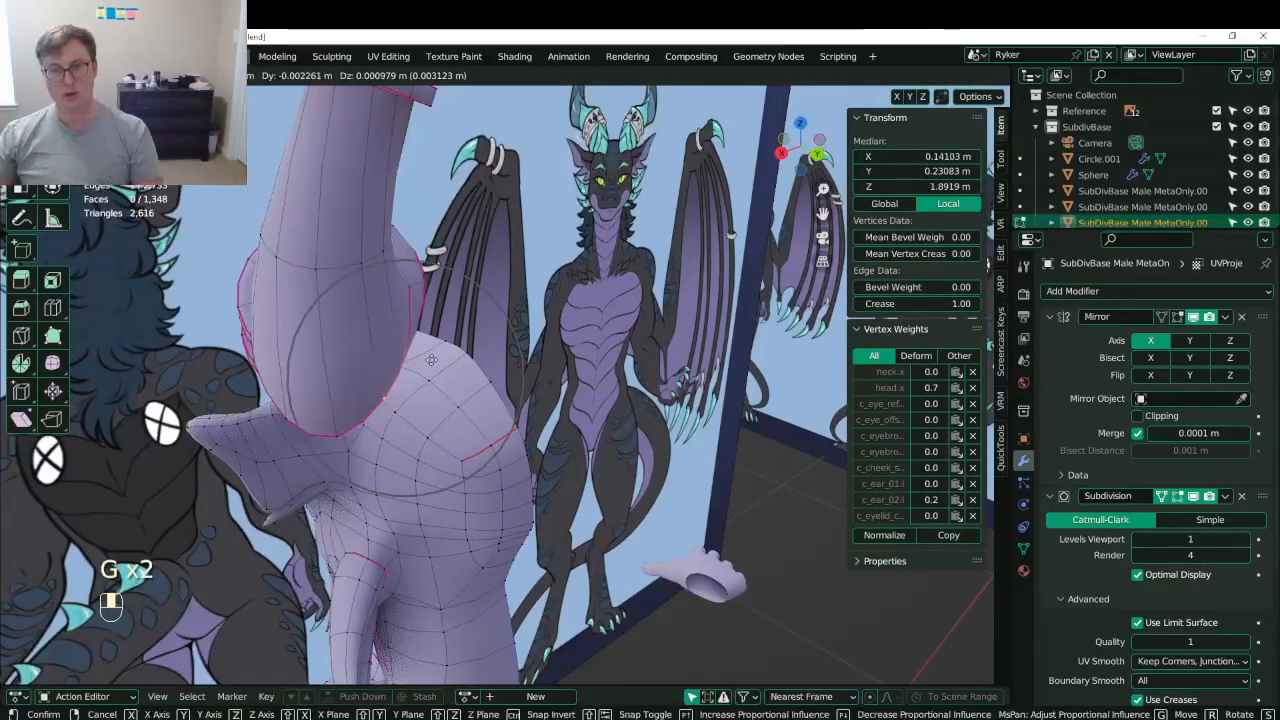
left_click(431, 360)
- Return to Object Mode, review the horns and body from several angles, and save the file
key("Tab")
middle_click_drag(431, 362, 551, 386)
scroll(448, 396, "down", 4)
key("ctrl+s")
key("ctrl+s")
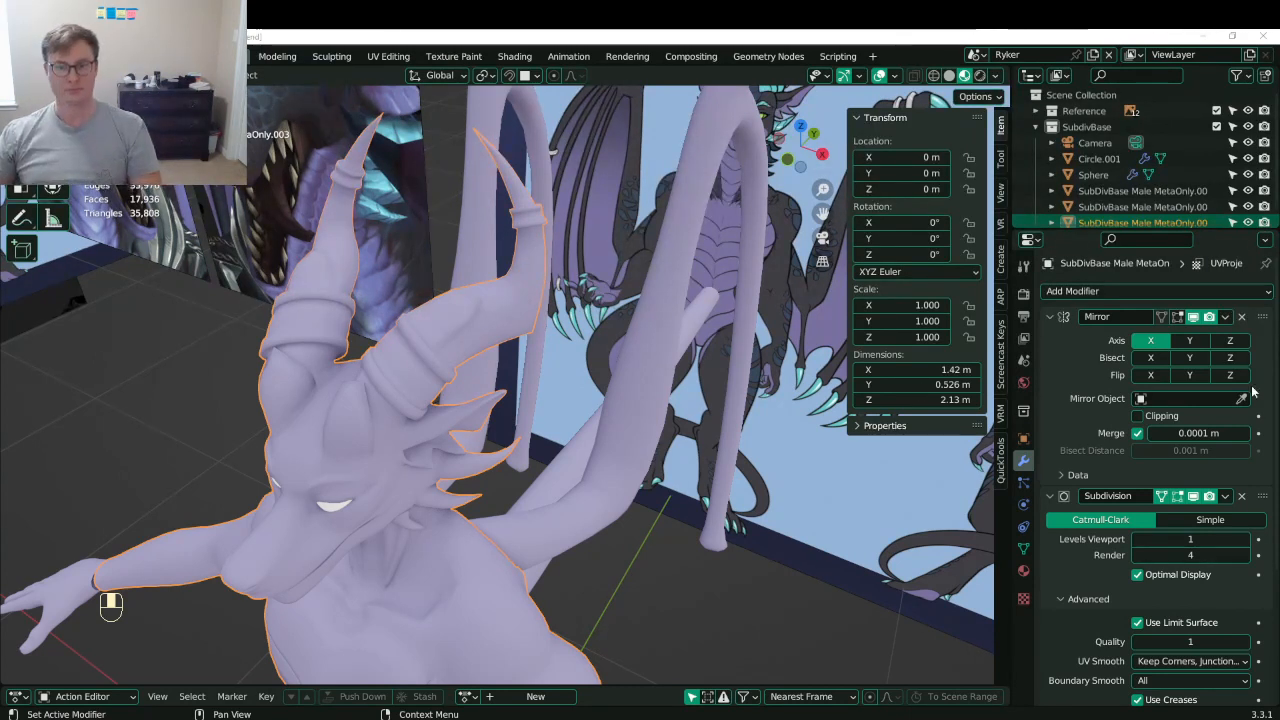
middle_click_drag(420, 452, 478, 259)
key("ctrl+s")
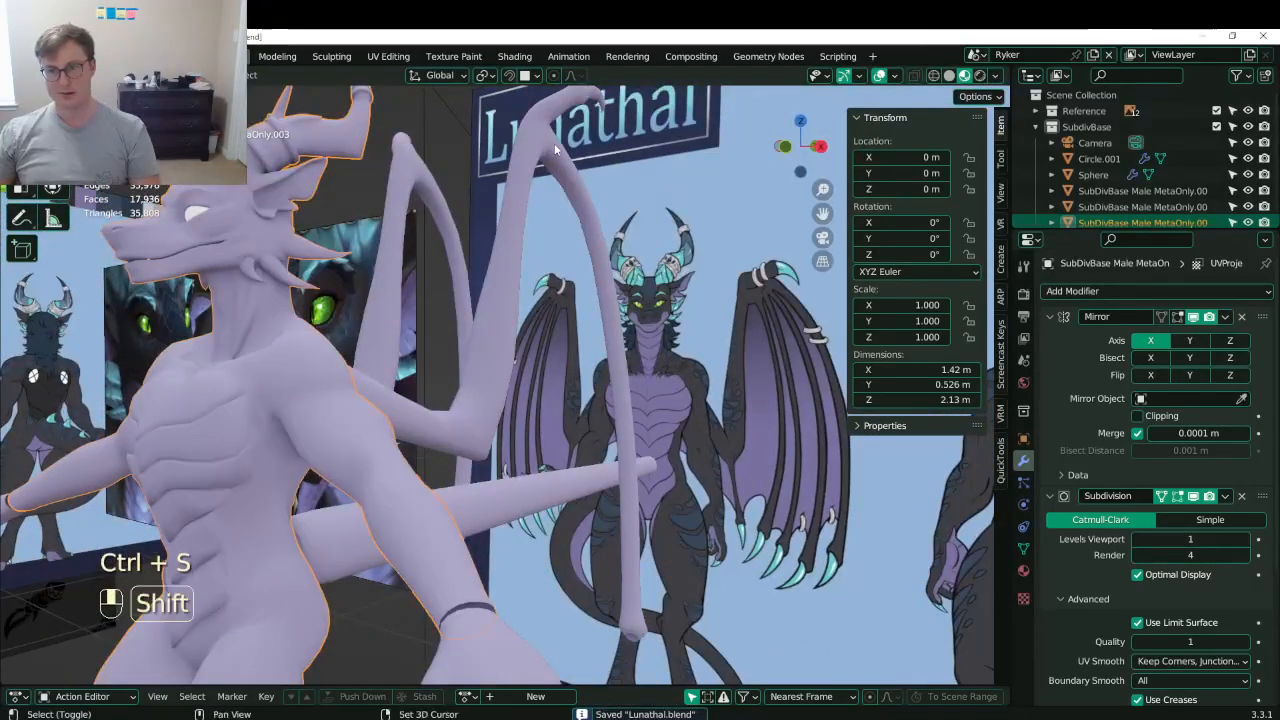
- Save the file, enter Edit Mode on the wing mesh, and reposition the edge loop along the thumb's upper segment
middle_click_drag(554, 143, 600, 402, "shift")
scroll(449, 287, "up", 2)
left_click(454, 287)
key("ctrl+s")
key("Tab")
scroll(390, 220, "up", 2)
left_click(388, 216)
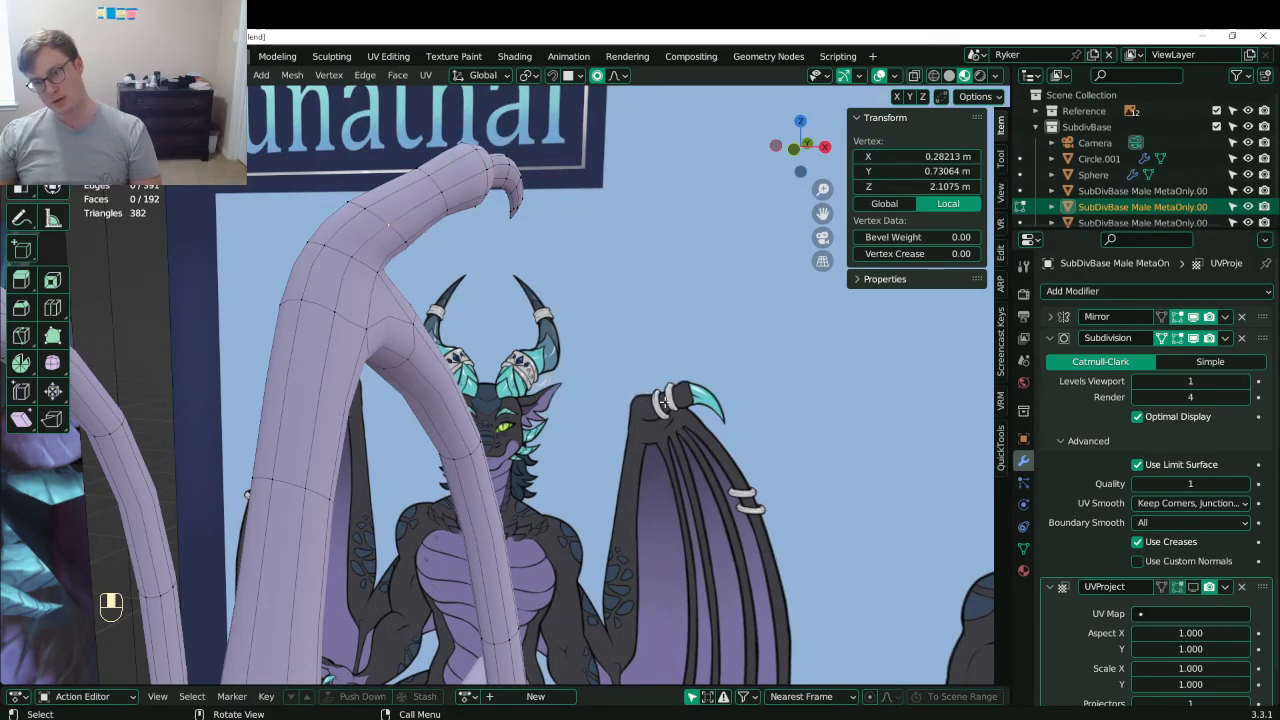
left_click(448, 190)
left_click(452, 200, "alt+shift")
middle_click_drag(464, 222, 550, 303)
key("g")
left_click(440, 225)
- Grow a selection from the thumb claw's tip to cover the whole thumb, rotate it and lower it about 0.036 m
left_click(535, 262)
scroll(436, 273, "down", 4)
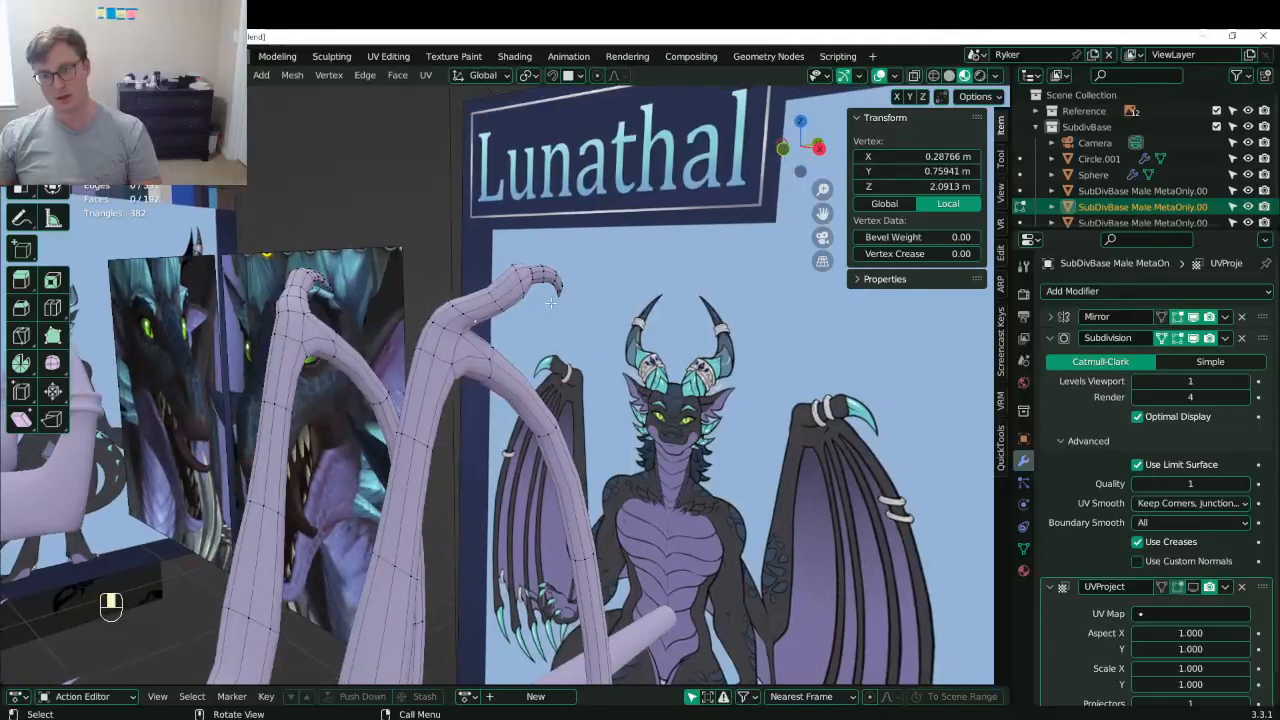
key("ctrl+KP_Add")
key("ctrl+KP_Add")
key("ctrl+KP_Add")
key("ctrl+KP_Add")
key("ctrl+KP_Add")
key("ctrl+KP_Add")
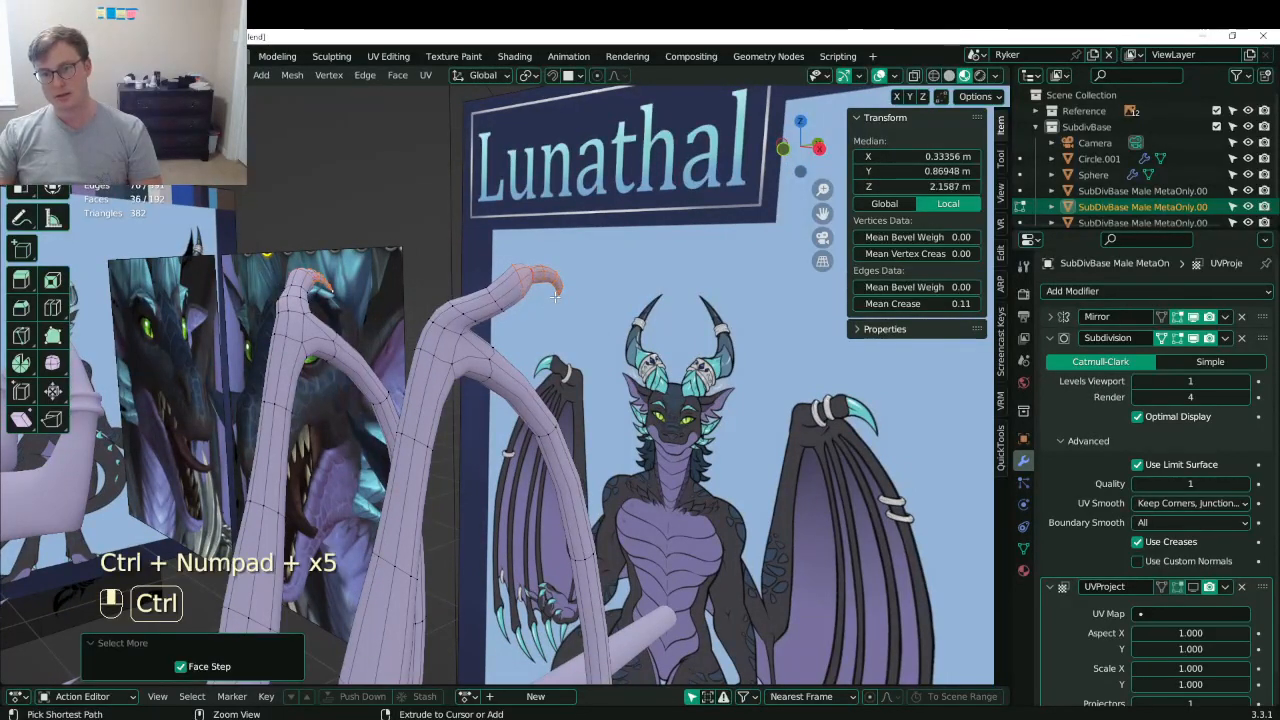
key("ctrl+KP_Add")
middle_click_drag(580, 300, 790, 530)
key("r")
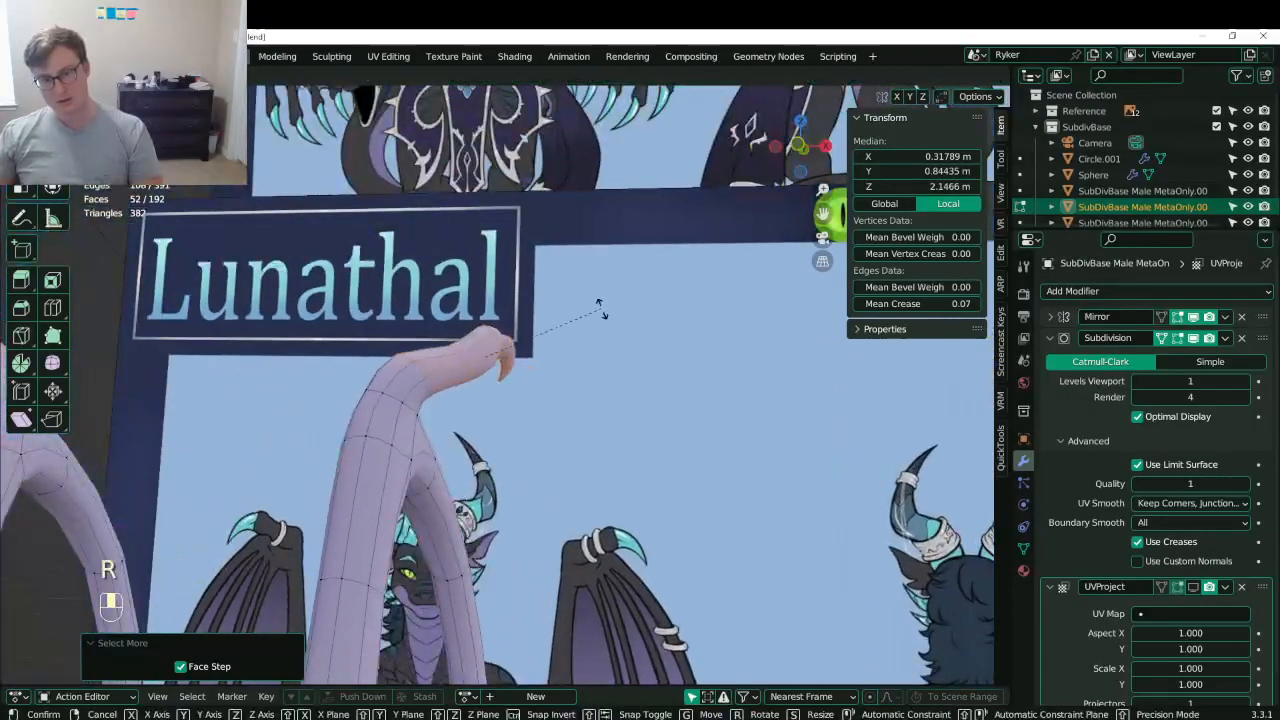
left_click(606, 360)
key("g")
left_click(606, 387)
middle_click_drag(606, 388, 682, 384)
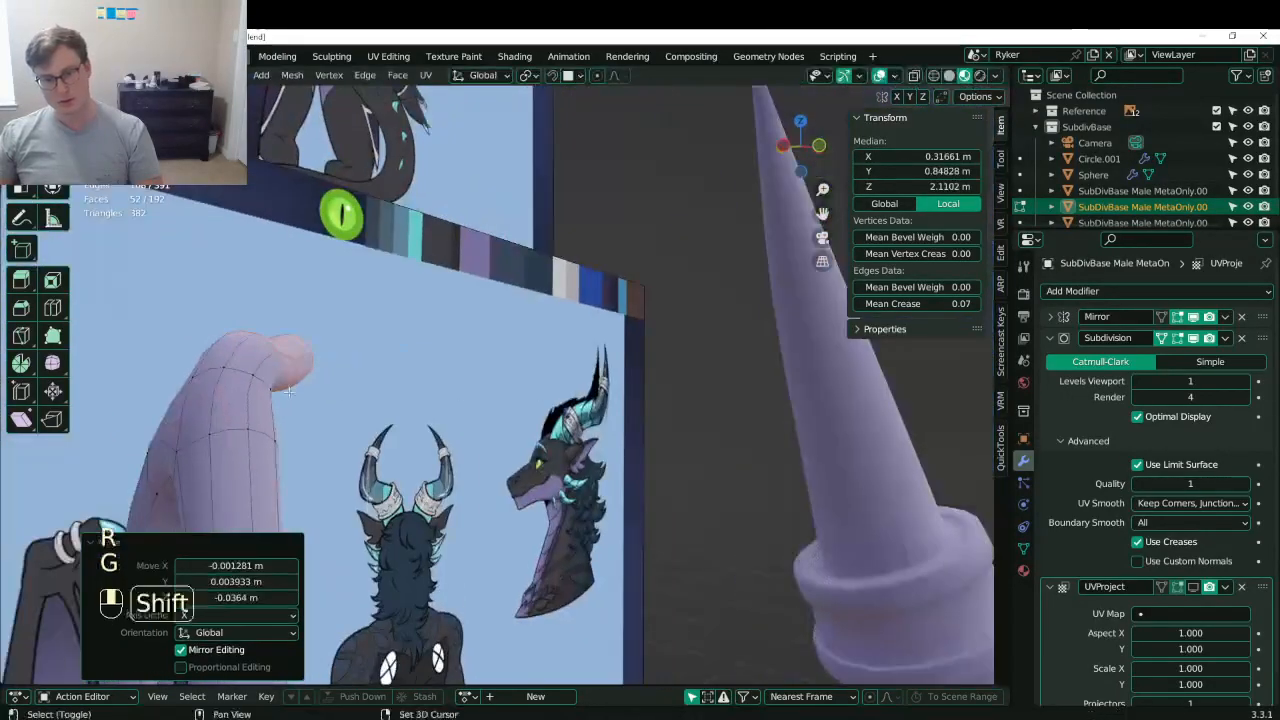
- Rotate the selected wing thumb about -26.2° around the view axis and shift it slightly
middle_click_drag(330, 358, 561, 409, "shift")
key("r")
left_click(603, 362)
key("g")
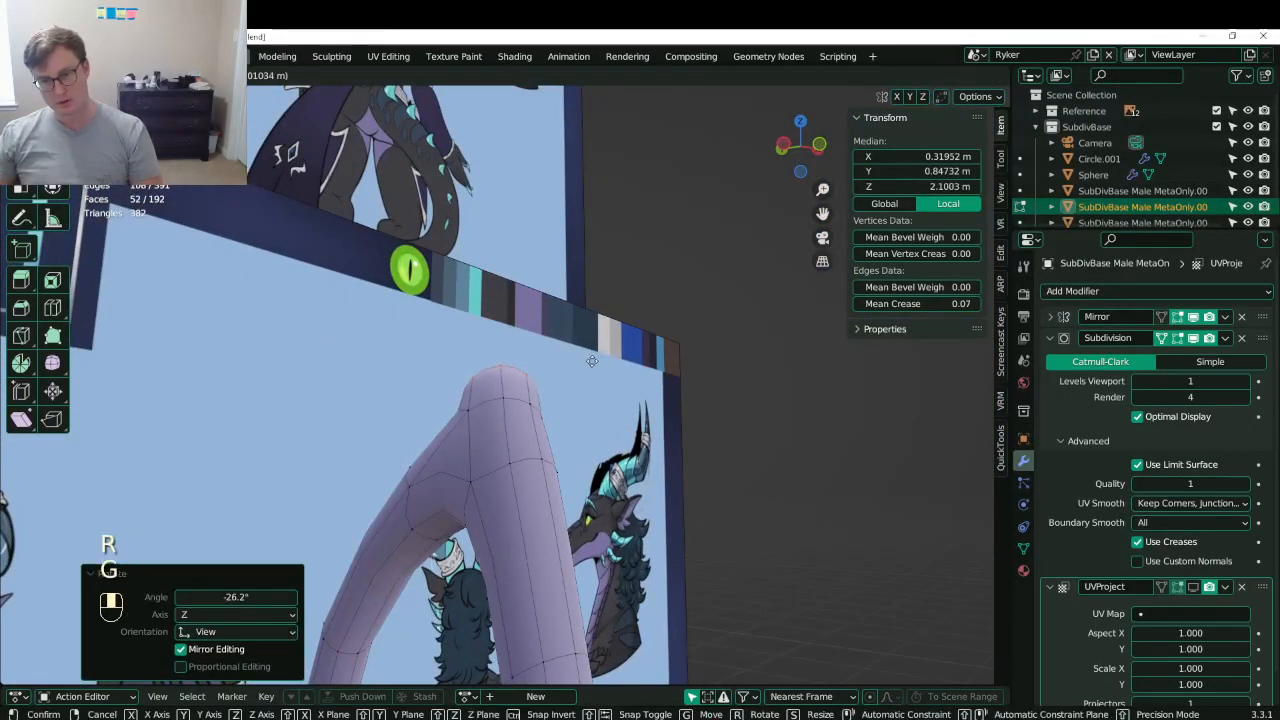
left_click(591, 364)
- Refine the wing thumb's angle and position with further rotations and small moves from other viewpoints
middle_click_drag(591, 364, 569, 329)
key("r")
left_click(566, 320)
key("g")
left_click(562, 310)
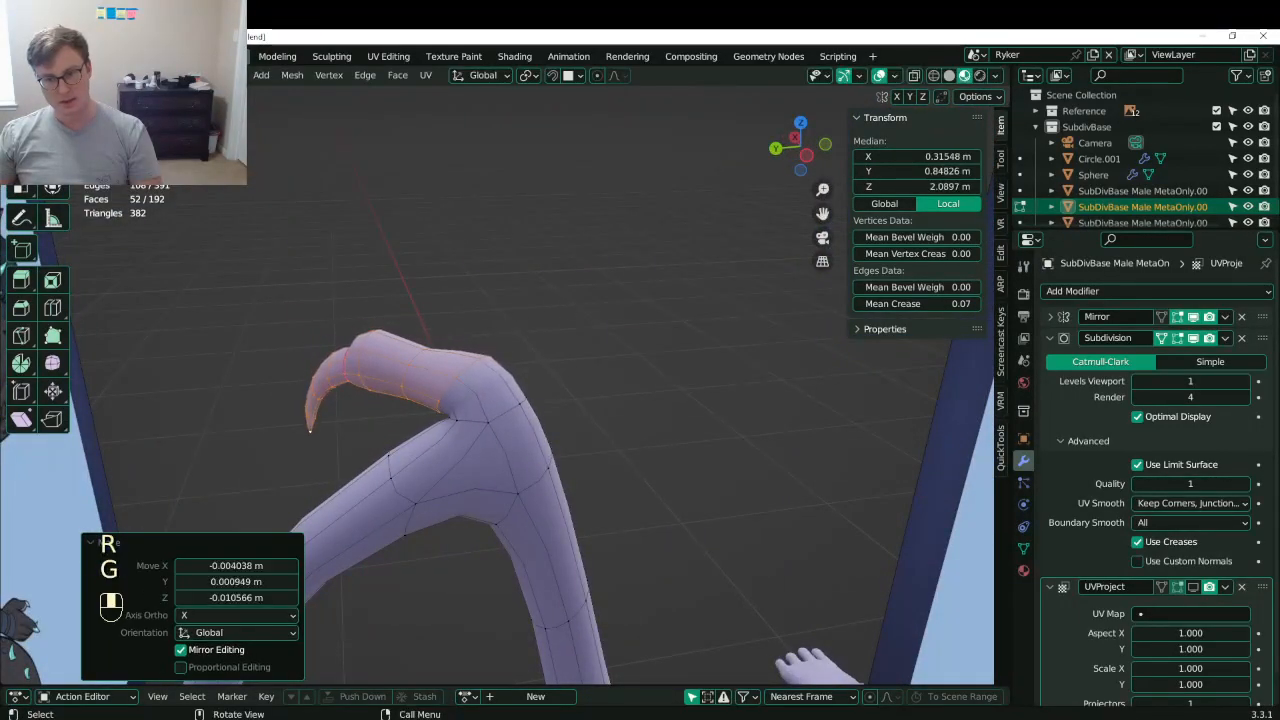
key("r")
left_click(559, 297)
key("g")
left_click(562, 302)
middle_click_drag(562, 302, 606, 400)
- Save the file, shrink the selection to the outer thumb, and move and rotate it in top view
key("Tab")
key("ctrl+s")
key("Tab")
key("ctrl+KP_Subtract")
scroll(572, 292, "up", 2)
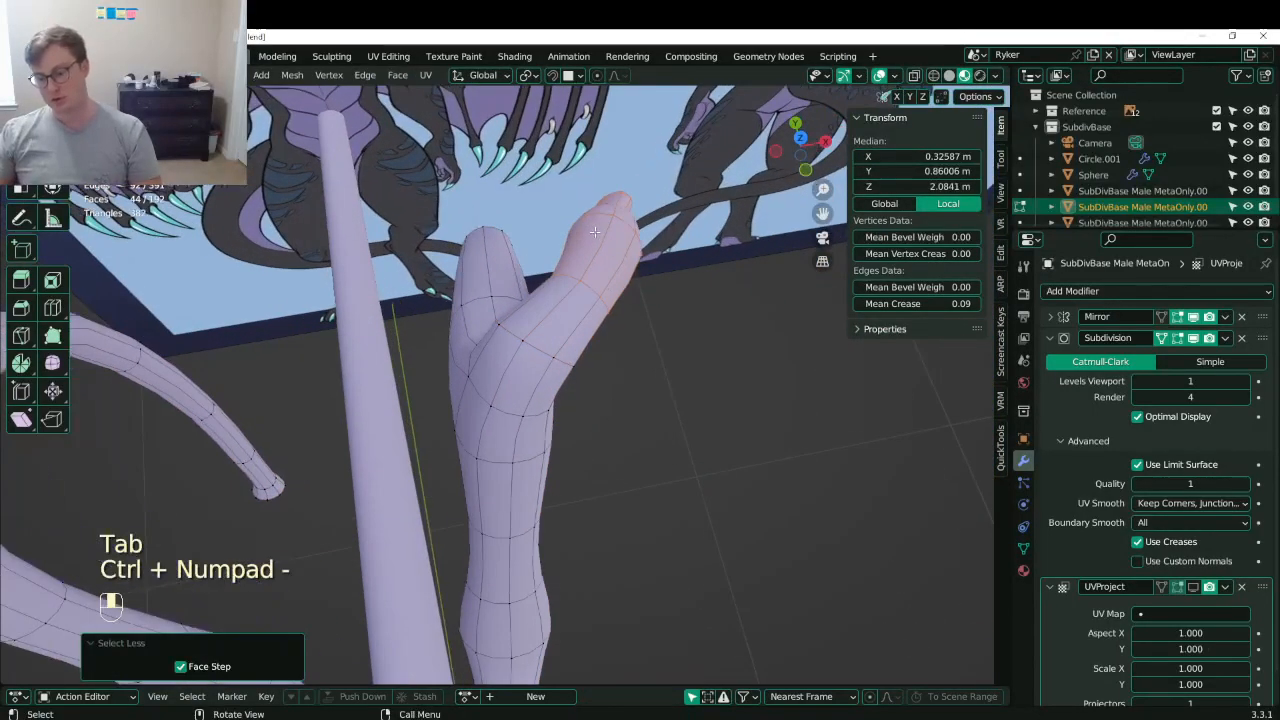
key("KP_7")
key("g")
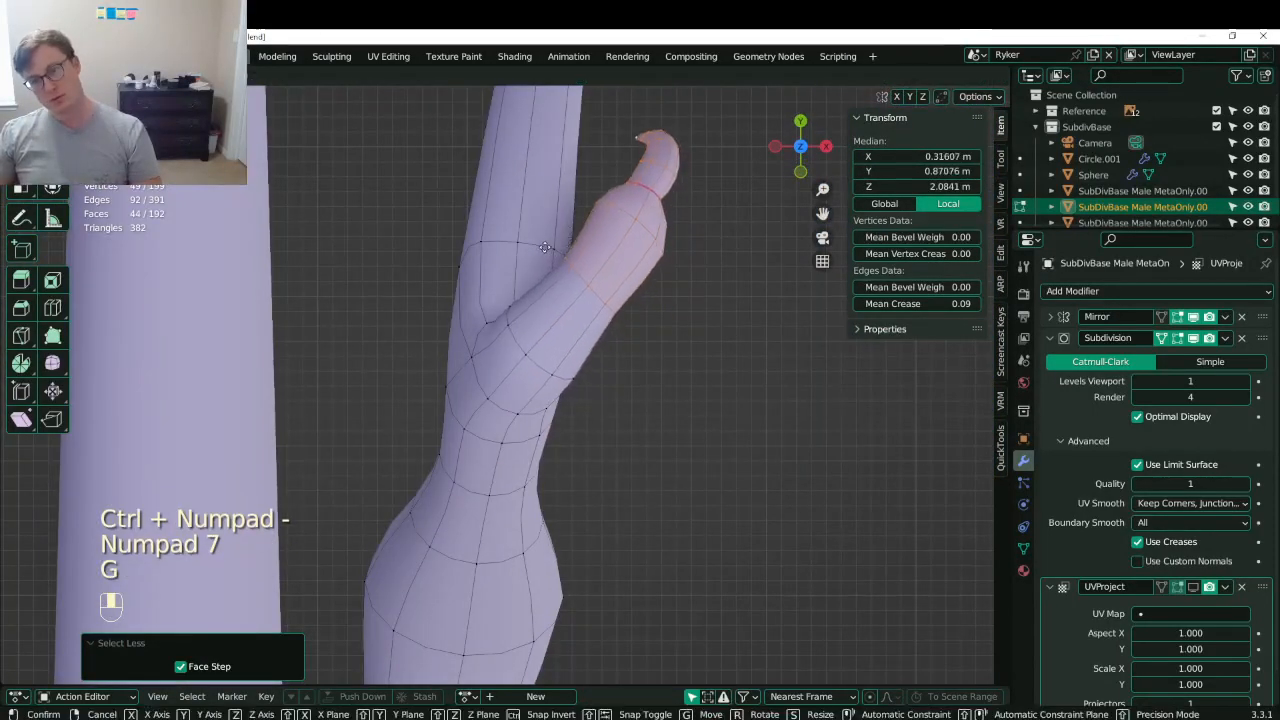
left_click(603, 213)
key("r")
left_click(727, 295)
- Review the thumb's new bend in Object Mode and save the file
key("Tab")
middle_click_drag(640, 440, 452, 365)
scroll(610, 375, "down", 4)
key("ctrl+s")
key("Tab")
key("Tab")
scroll(452, 365, "down", 2)
- Dissolve the edge loop where the wing thumb joins the wrist
key("Tab")
scroll(480, 375, "up", 5)
middle_click_drag(530, 385, 507, 352)
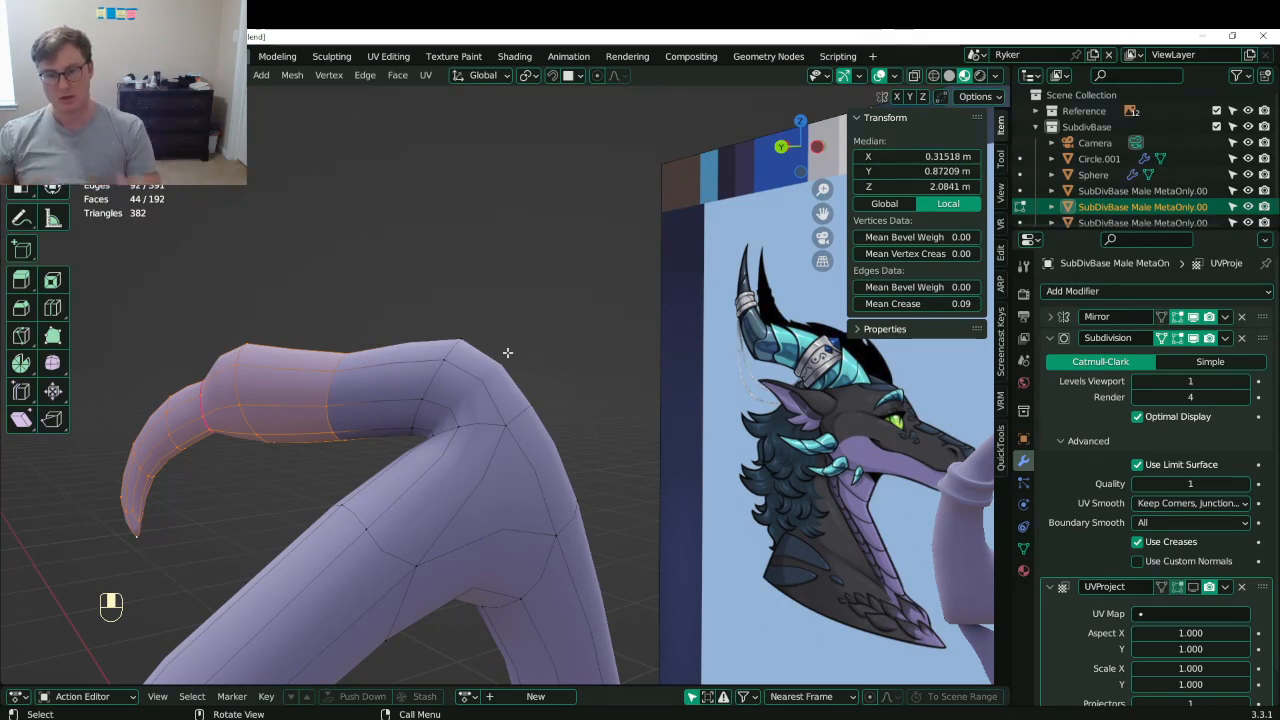
left_click(424, 379, "alt")
key("x")
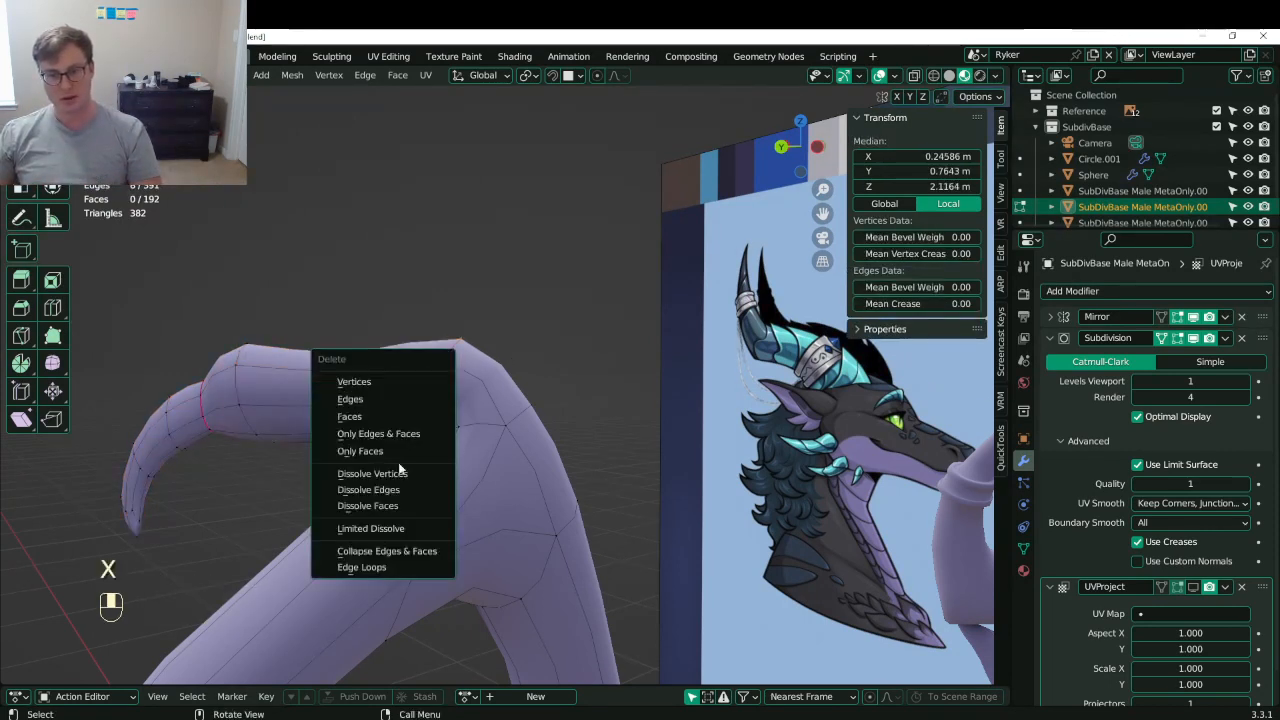
left_click(372, 490)
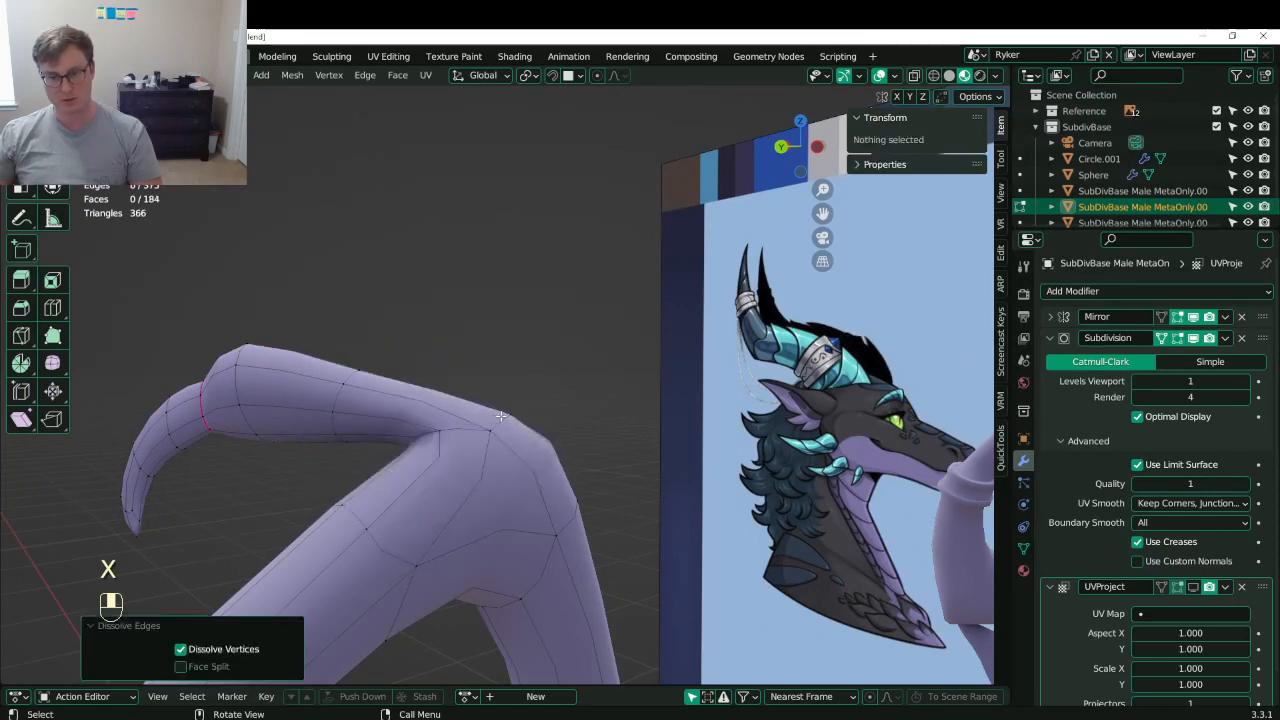
- Rip the mesh open at the top of the wing's wrist, then try sliding the ripped vertices and undo the slide
left_click(501, 416)
middle_click_drag(501, 416, 375, 435)
middle_click_drag(605, 400, 546, 440)
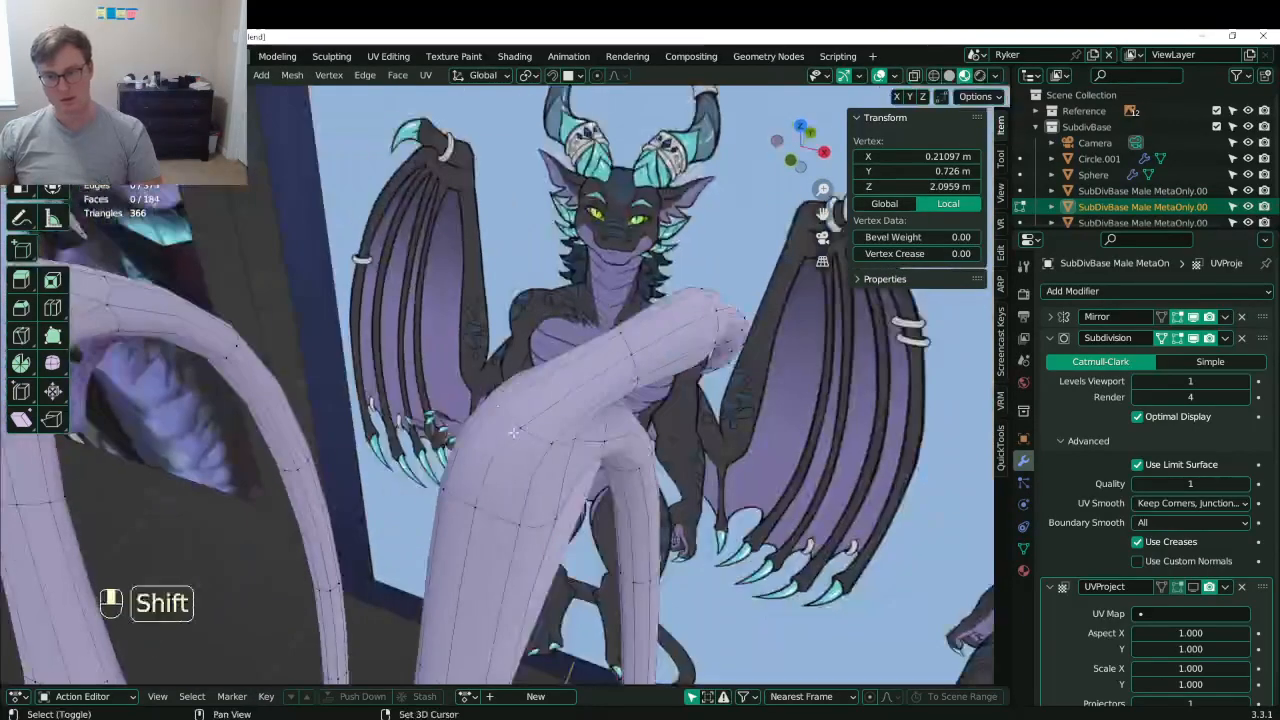
left_click(516, 431, "shift")
left_click(574, 439, "shift")
key("v")
right_click(585, 370)
key("g")
key("g")
left_click(590, 362)
key("ctrl+z")
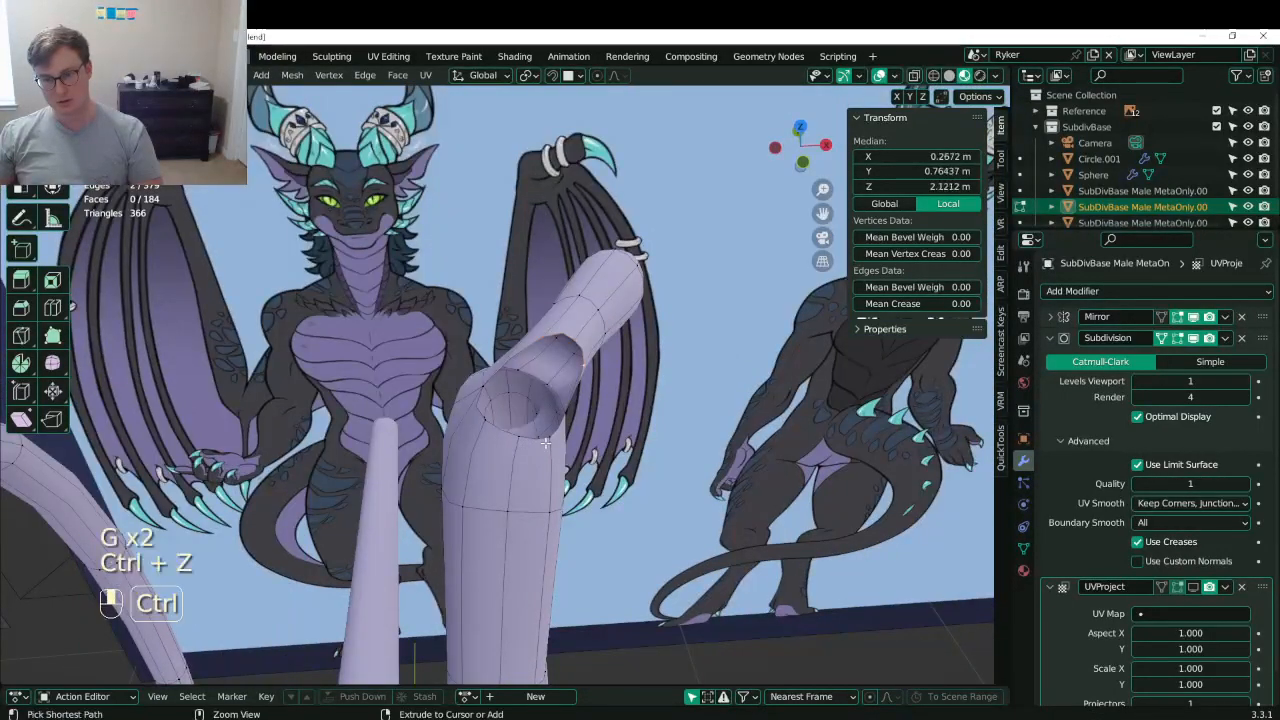
- Bridge the edges across the wrist opening, add a centred edge loop to the bridge, and raise it about 0.0198 m along Z
key("q")
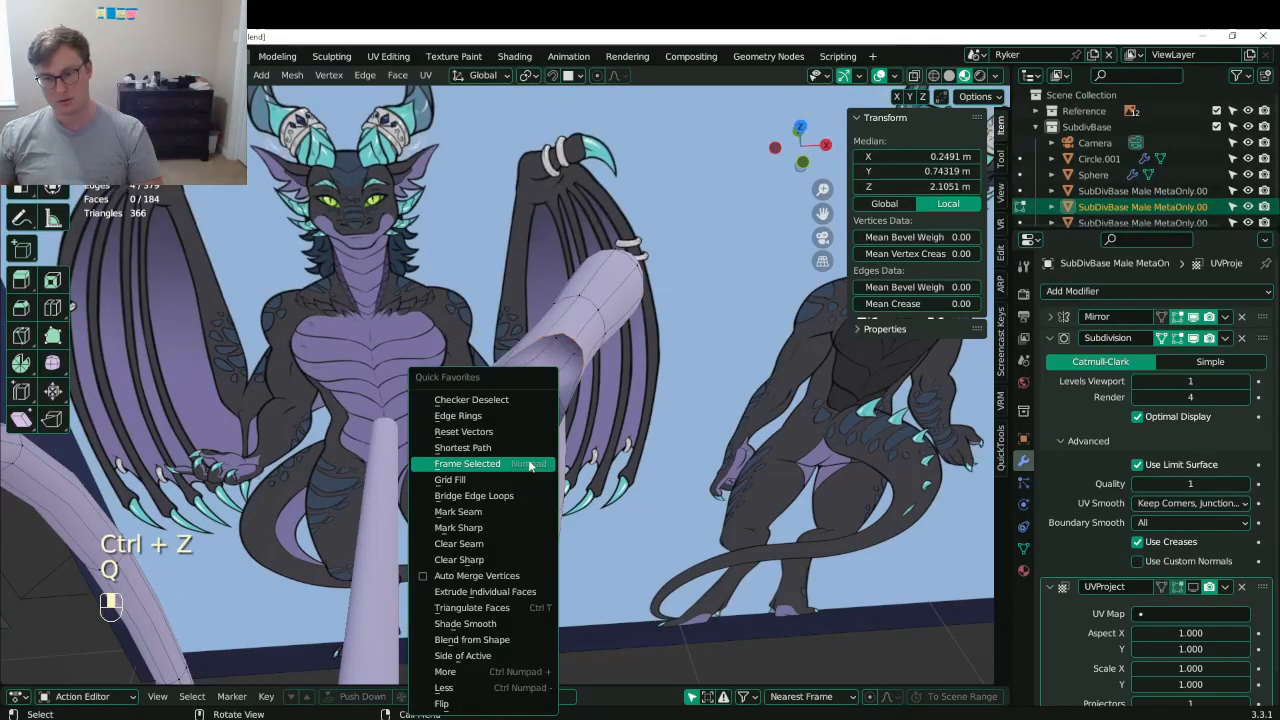
left_click(480, 488)
middle_click_drag(480, 488, 478, 332)
key("ctrl+r")
left_click(531, 372)
right_click(531, 372)
scroll(531, 368, "up", 2)
key("g")
key("z")
left_click(532, 350)
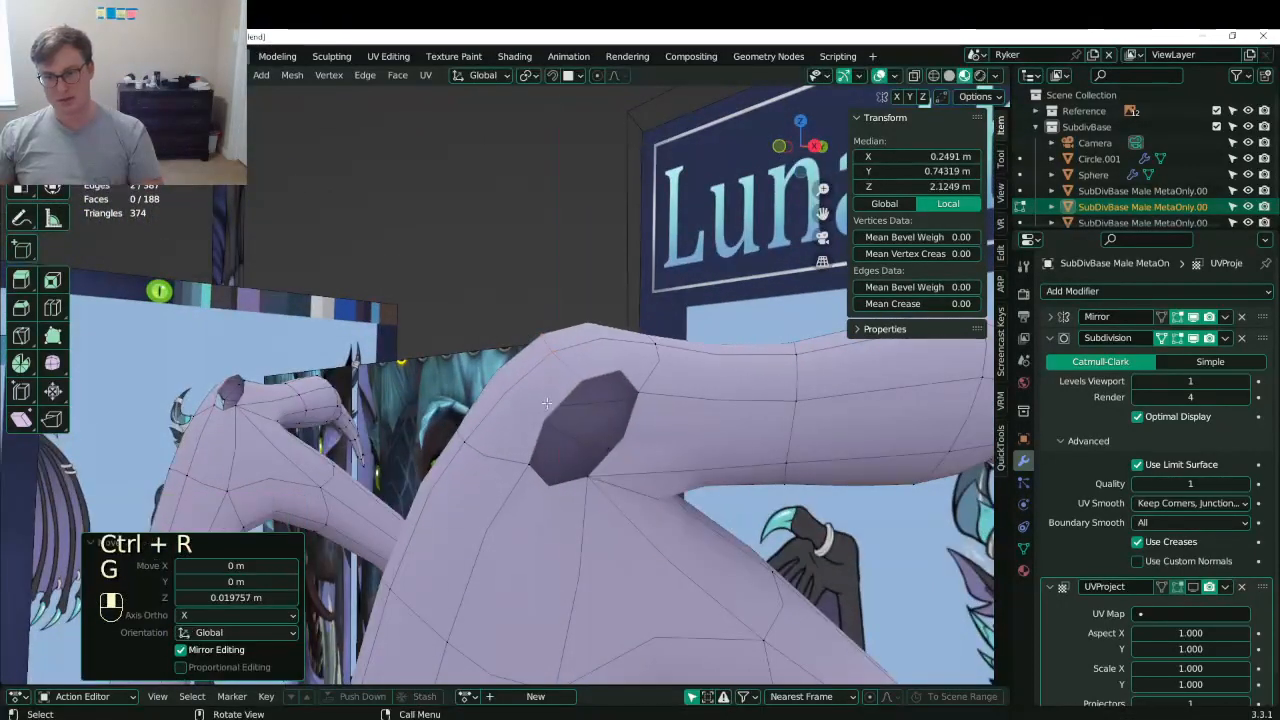
- Fill the remaining holes on both sides of the wrist bridge with faces
left_click(546, 407)
left_click(535, 446)
left_click(525, 449, "alt+shift")
key("f")
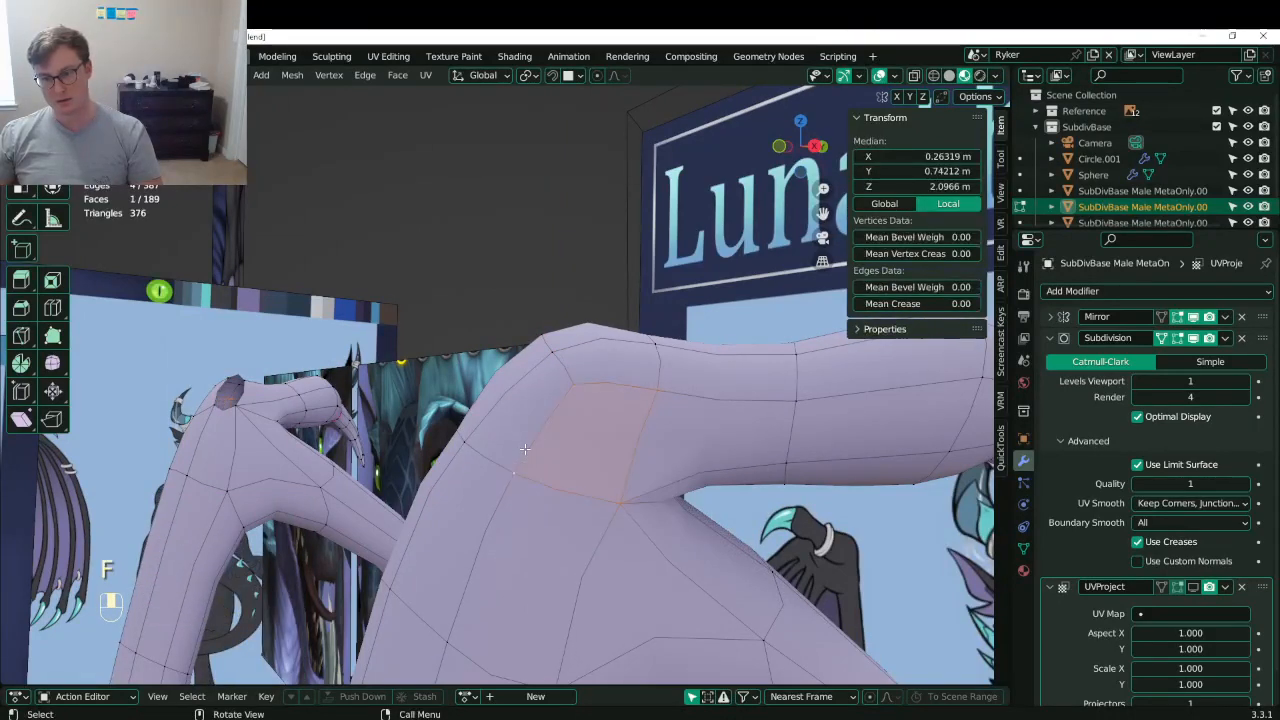
middle_click_drag(451, 428, 582, 398)
left_click(512, 383)
left_click(512, 390, "alt+shift")
key("f")
- Move and scale the selected vertices on the wrist's upper surface to smooth the filled area
key("KP_1")
left_click(580, 357)
left_click(541, 350, "shift")
left_click(614, 385, "shift")
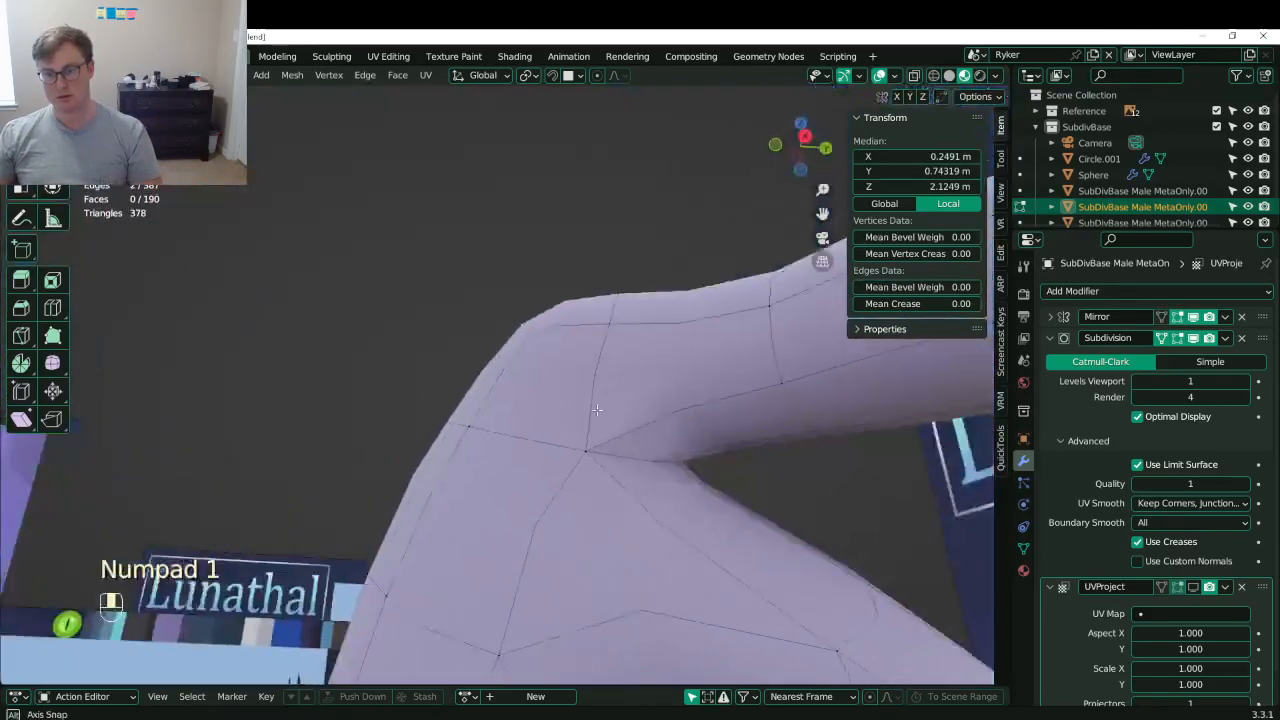
key("g")
left_click(566, 385)
scroll(566, 385, "down", 5)
middle_click_drag(500, 374, 573, 417)
key("s")
left_click(560, 345)
- Return to Object Mode, review the wing wrist from several angles, and save the file
key("Tab")
middle_click_drag(539, 352, 497, 454)
scroll(640, 449, "down", 4)
middle_click_drag(640, 449, 638, 375)
key("ctrl+s")
scroll(549, 401, "up", 4)
scroll(638, 375, "up", 2)
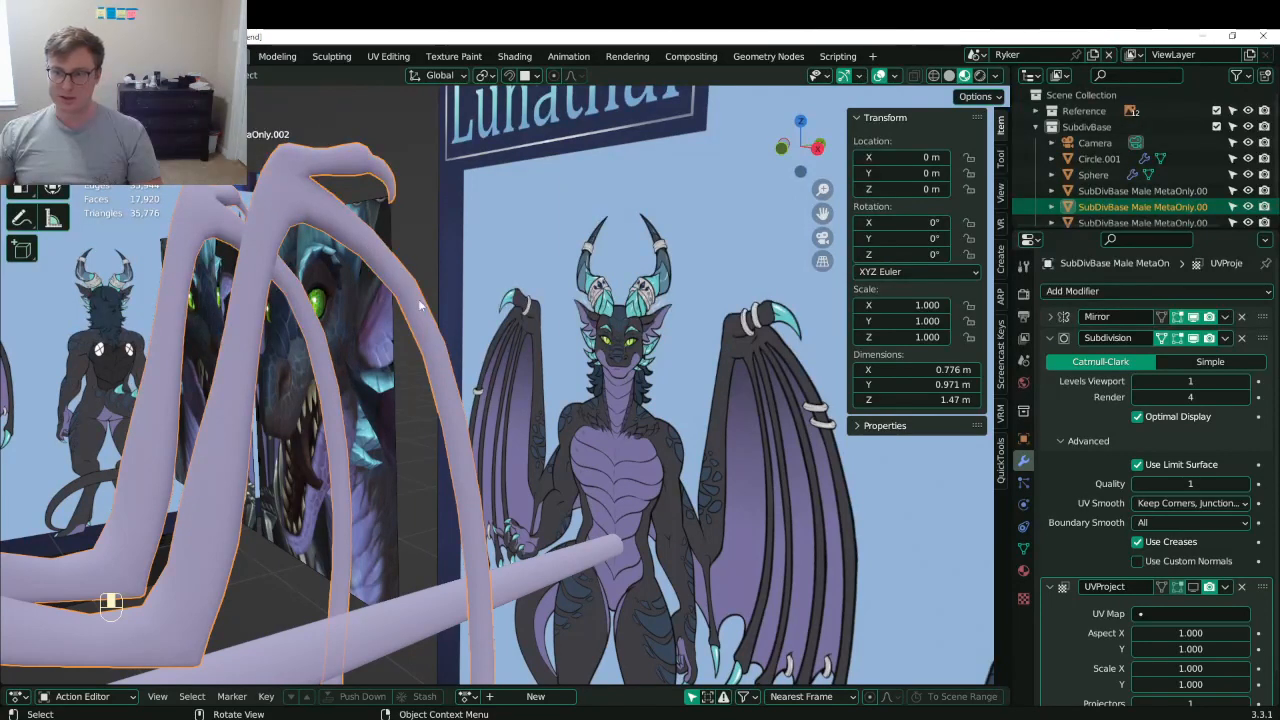
- In the wing's Edit Mode, raise the finger's upper edge loop about 0.187 m along Z and adjust its position in side view
key("Tab")
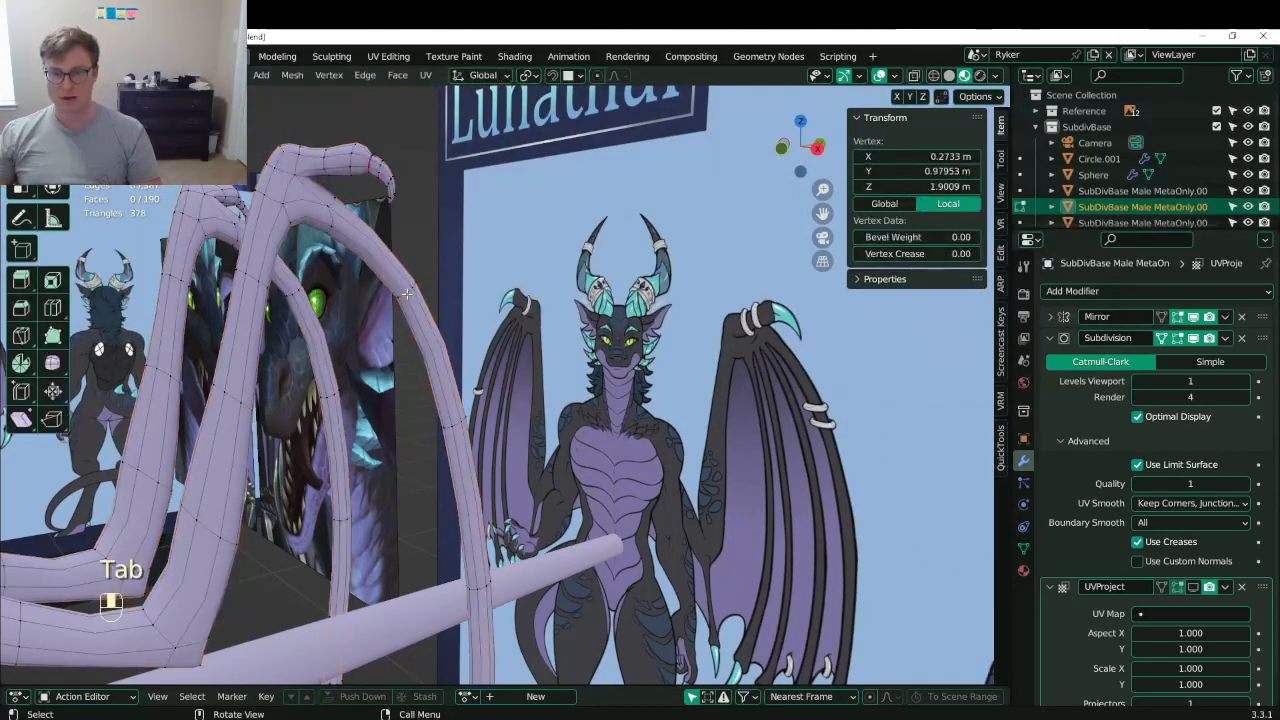
key("g")
left_click(519, 188)
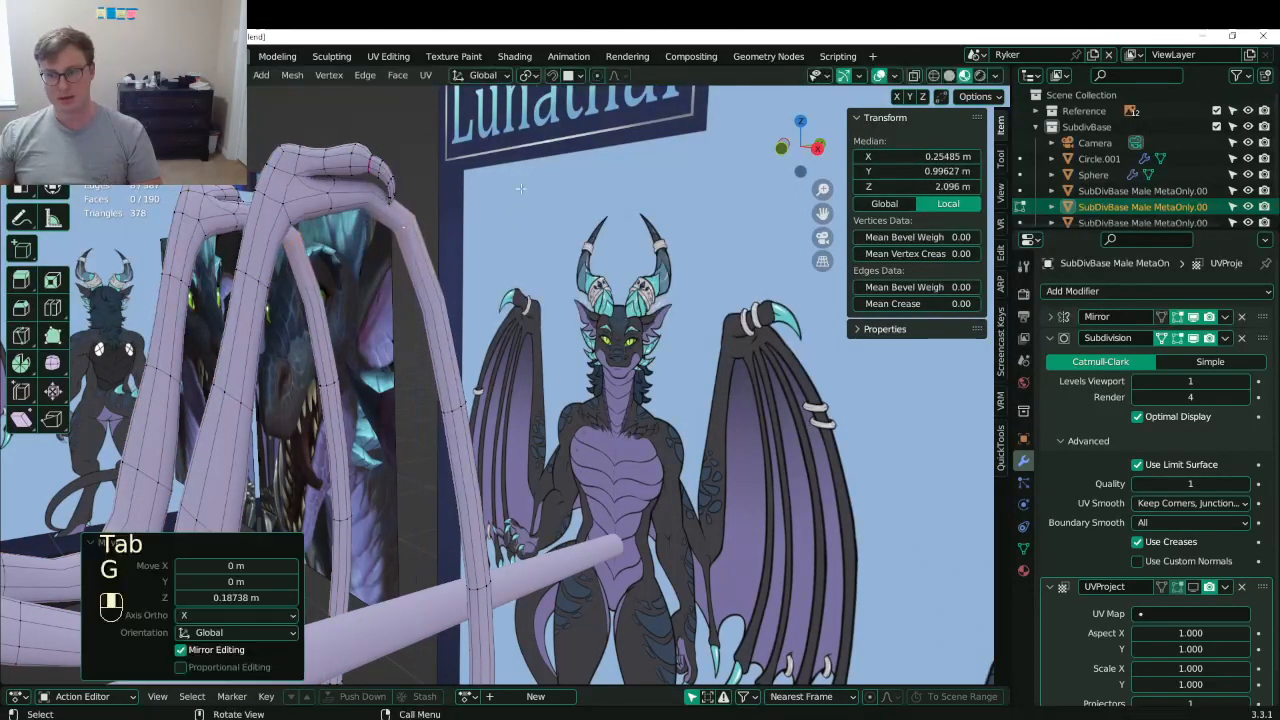
key("KP_3")
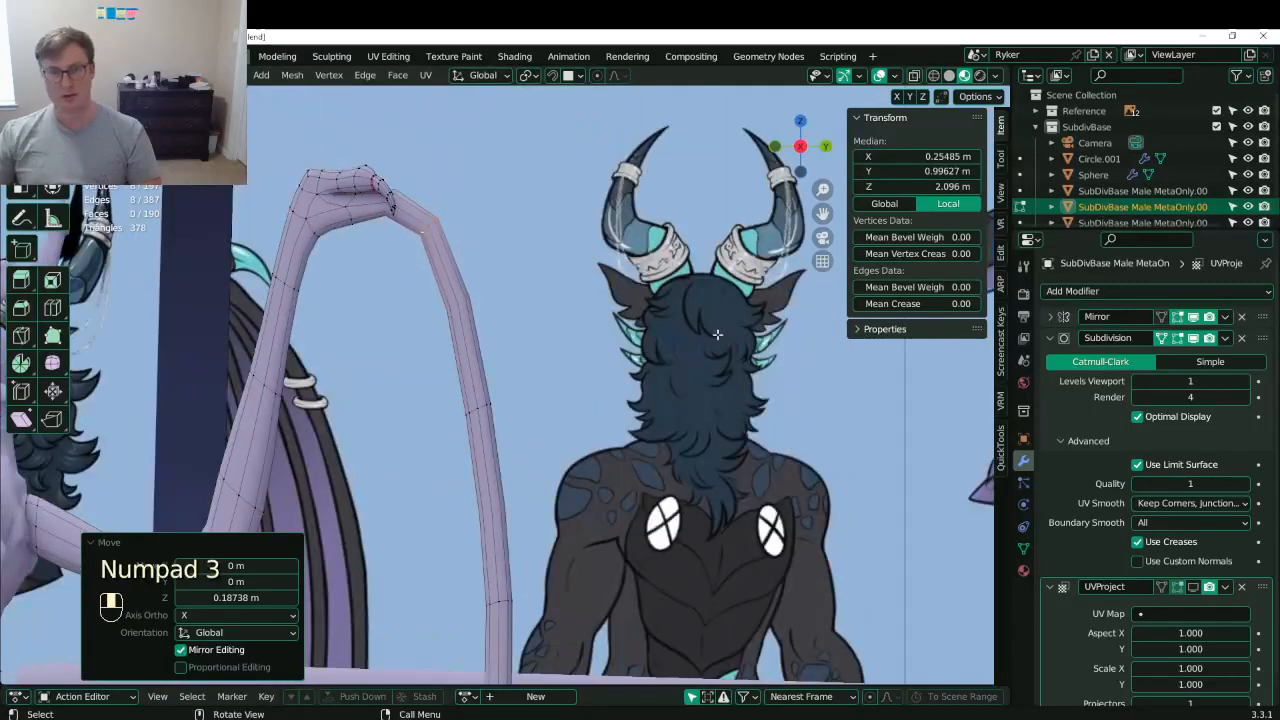
key("r")
left_click(490, 174)
key("ctrl+z")
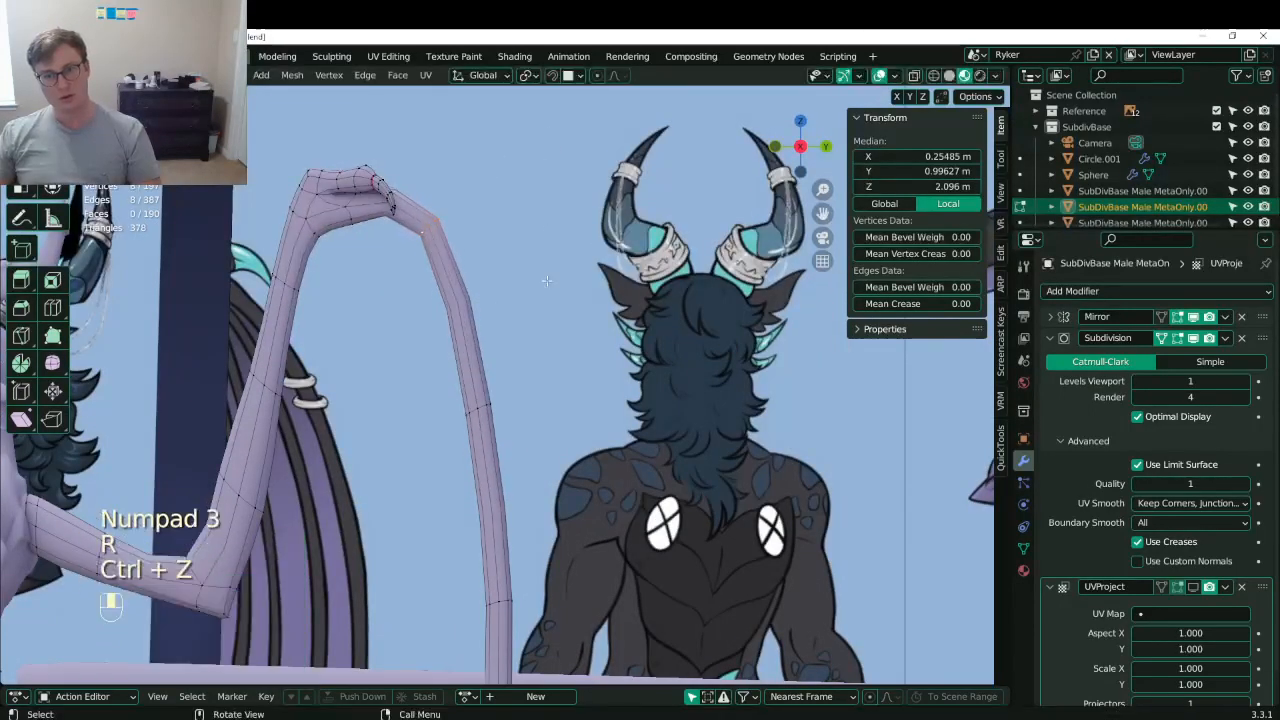
key("g")
left_click(540, 256)
- Add an edge loop to the finger's upper segment, lower it about 0.064 m, and rotate it to follow the curve
key("ctrl+r")
left_click(412, 200)
left_click(412, 200)
key("g")
left_click(420, 222)
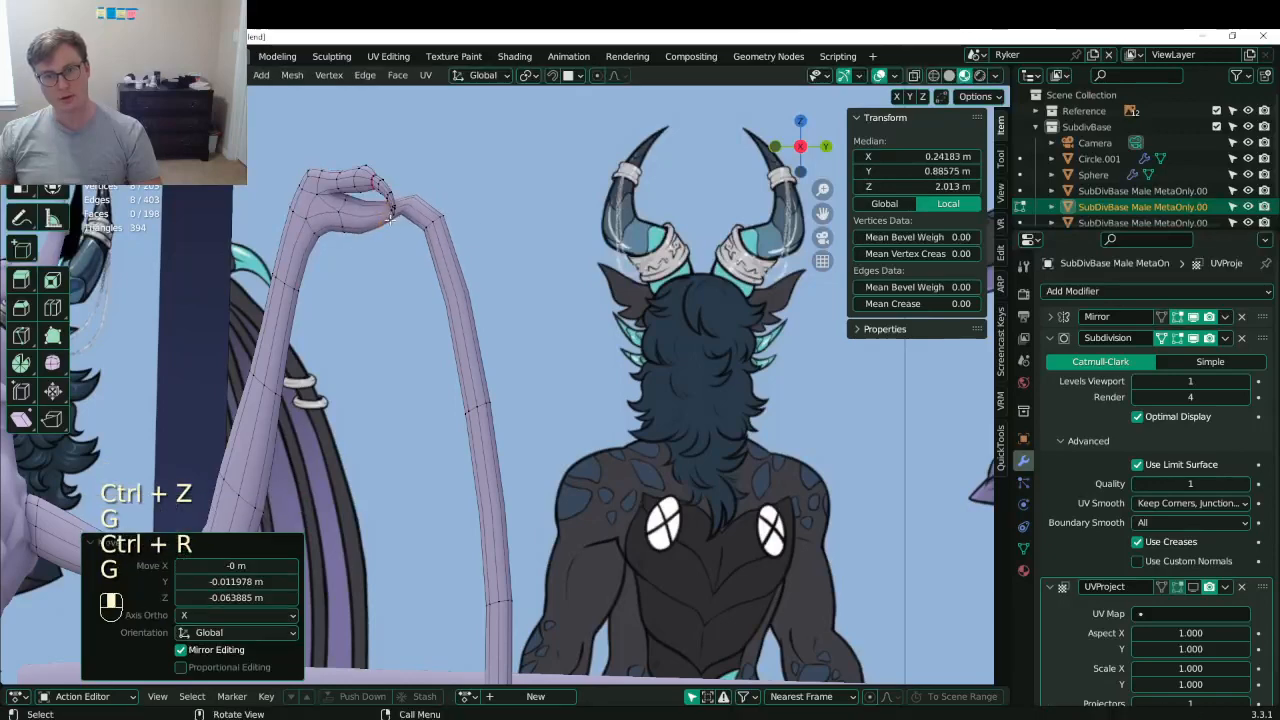
key("r")
left_click(442, 213)
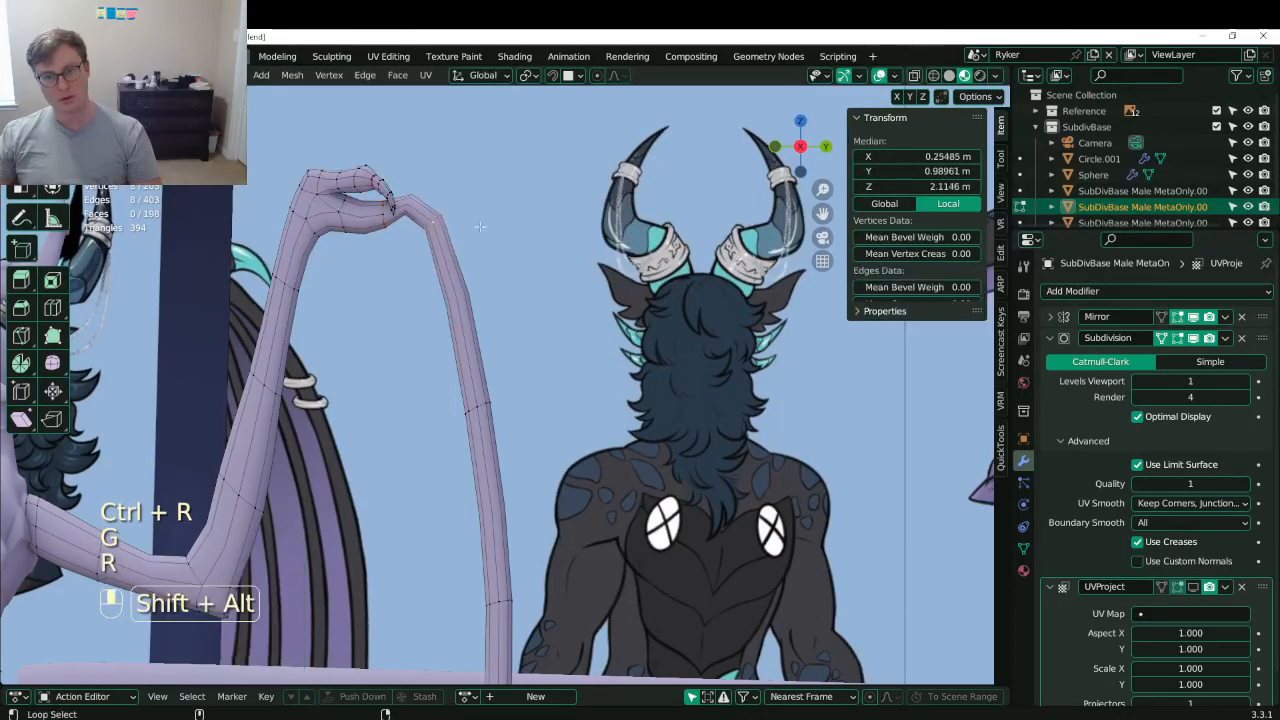
- Rotate the edge loop at the finger's bend and lower it about 0.037 m
key("r")
left_click(472, 180)
key("g")
left_click(465, 187)
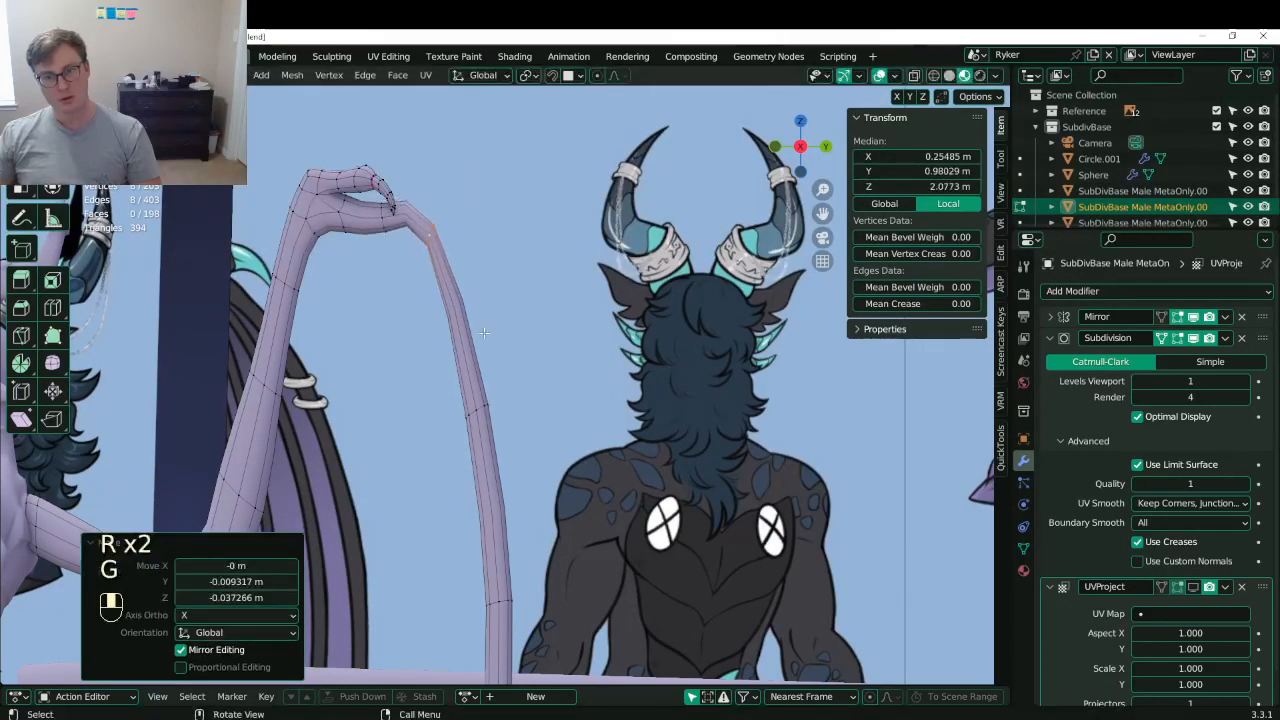
- Add an edge loop below the finger's bend, rotate it about 41.1°, and scale it by 1.932
key("ctrl+r")
left_click(420, 212)
left_click(420, 212)
key("g")
left_click(412, 200)
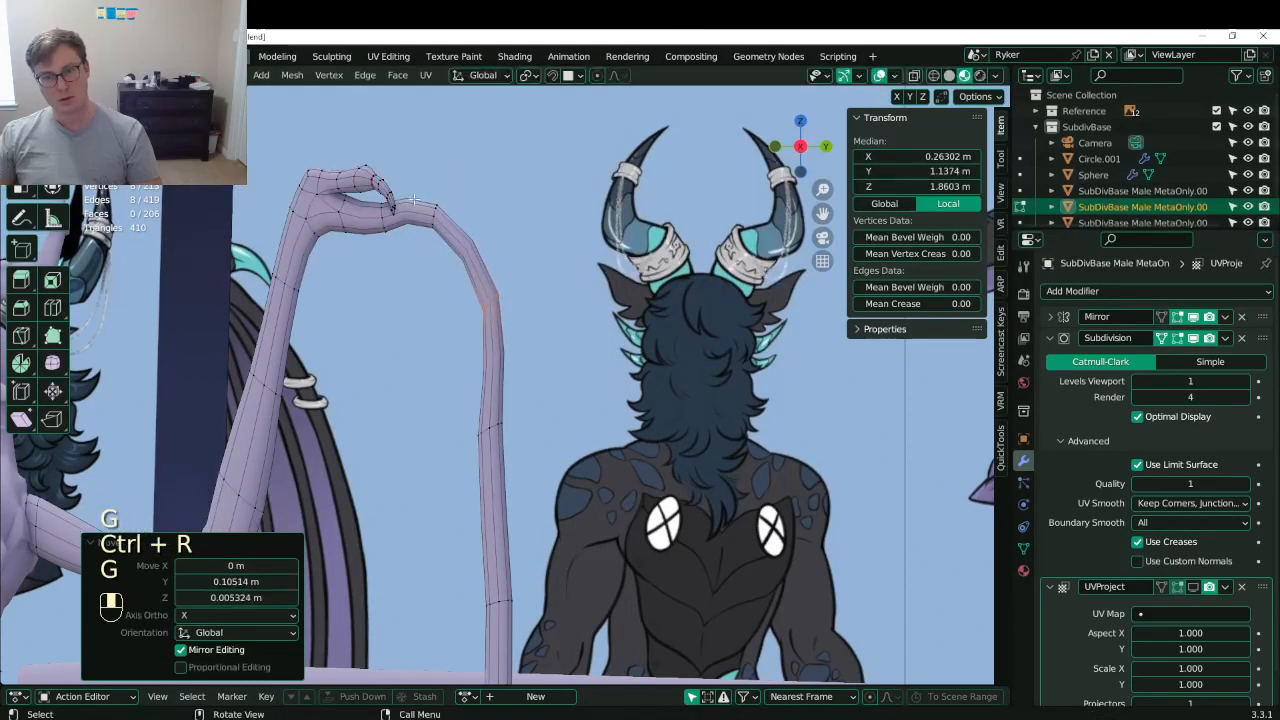
key("ctrl+z")
key("r")
left_click(550, 314)
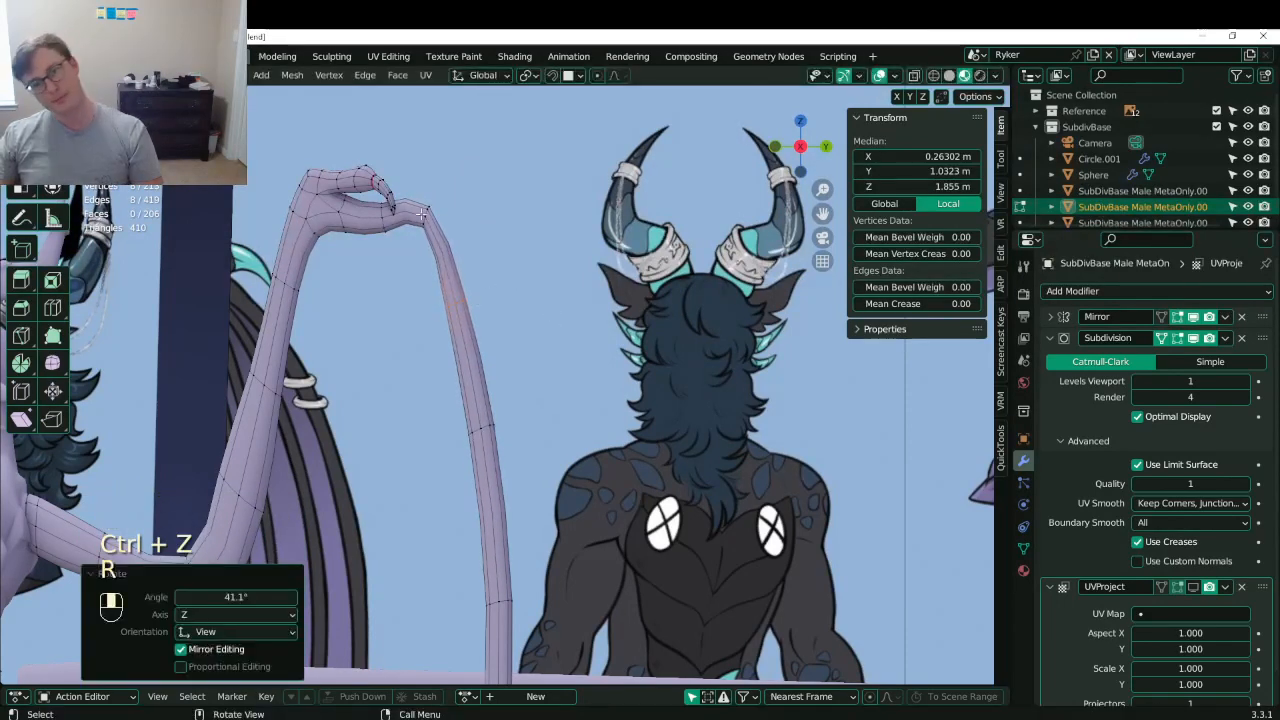
key("s")
left_click(535, 170)
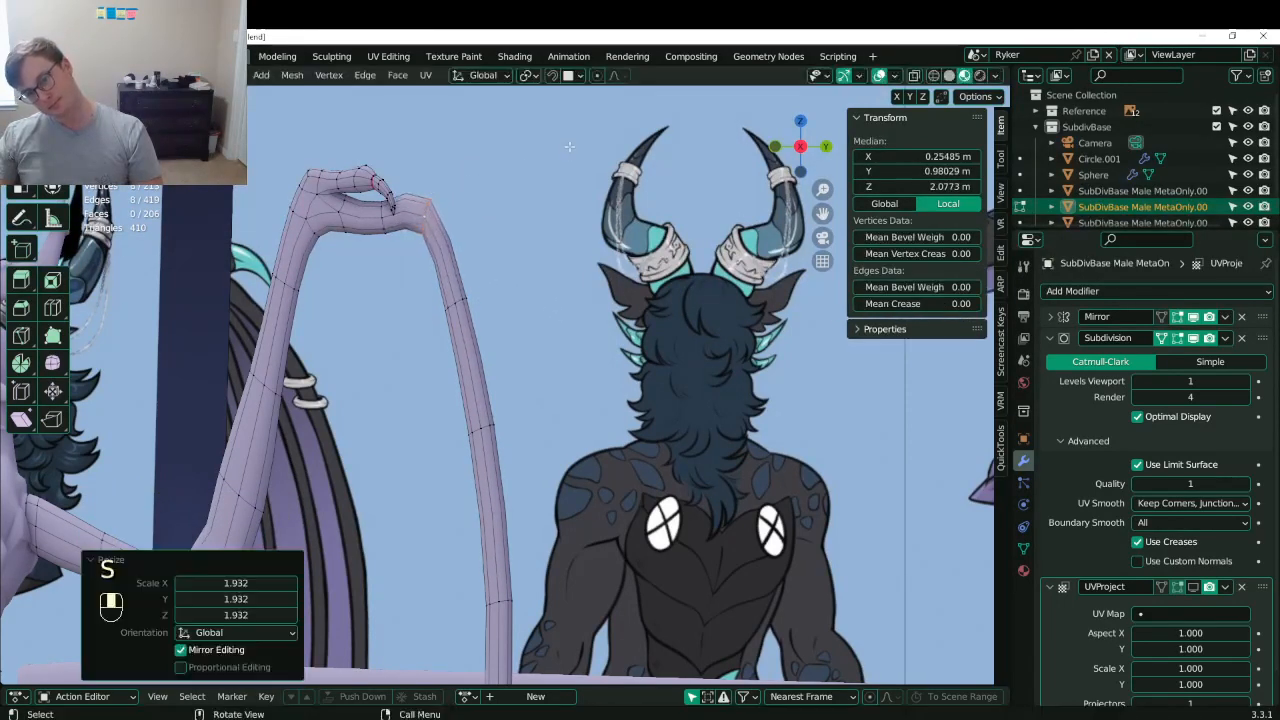
- Rotate the finger's bend loop again and lower it about 0.028 m
key("r")
left_click(573, 185)
key("g")
left_click(567, 204)
middle_click_drag(567, 204, 608, 311)
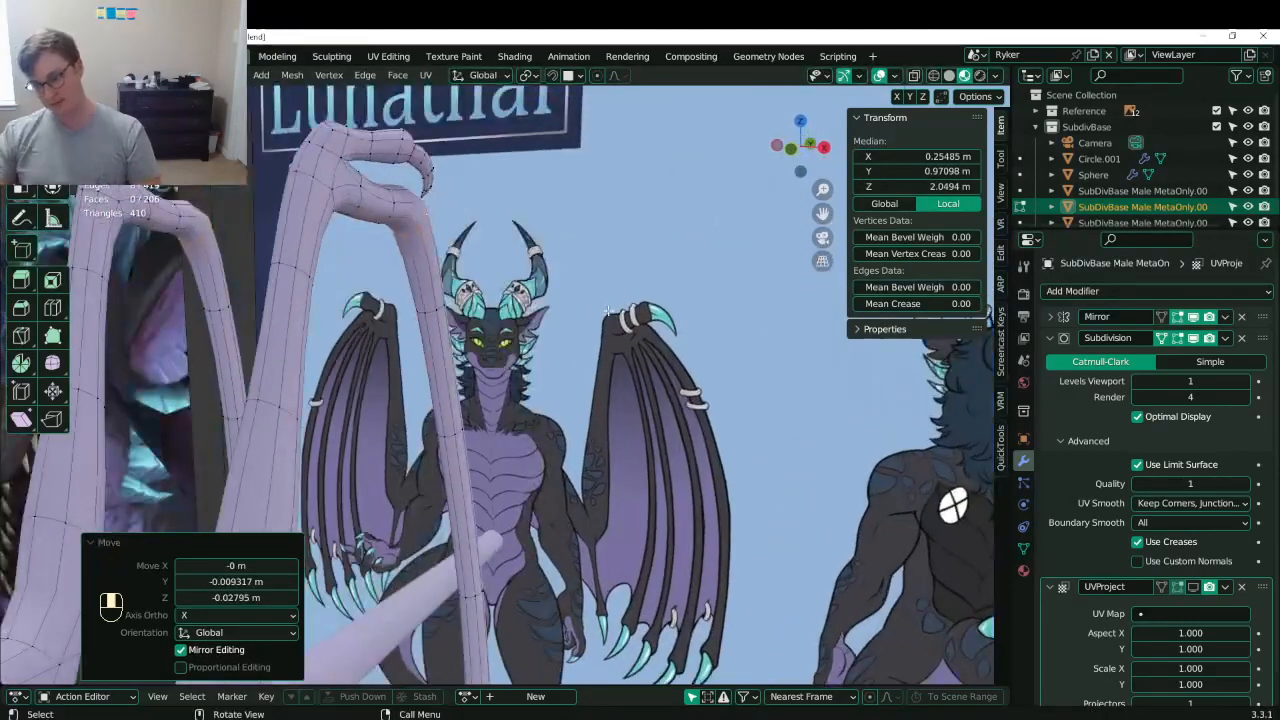
- In side view, raise the finger's bend loop about 0.035 m and rotate it about 12.4°
key("KP_3")
middle_click_drag(359, 208, 431, 232, "shift")
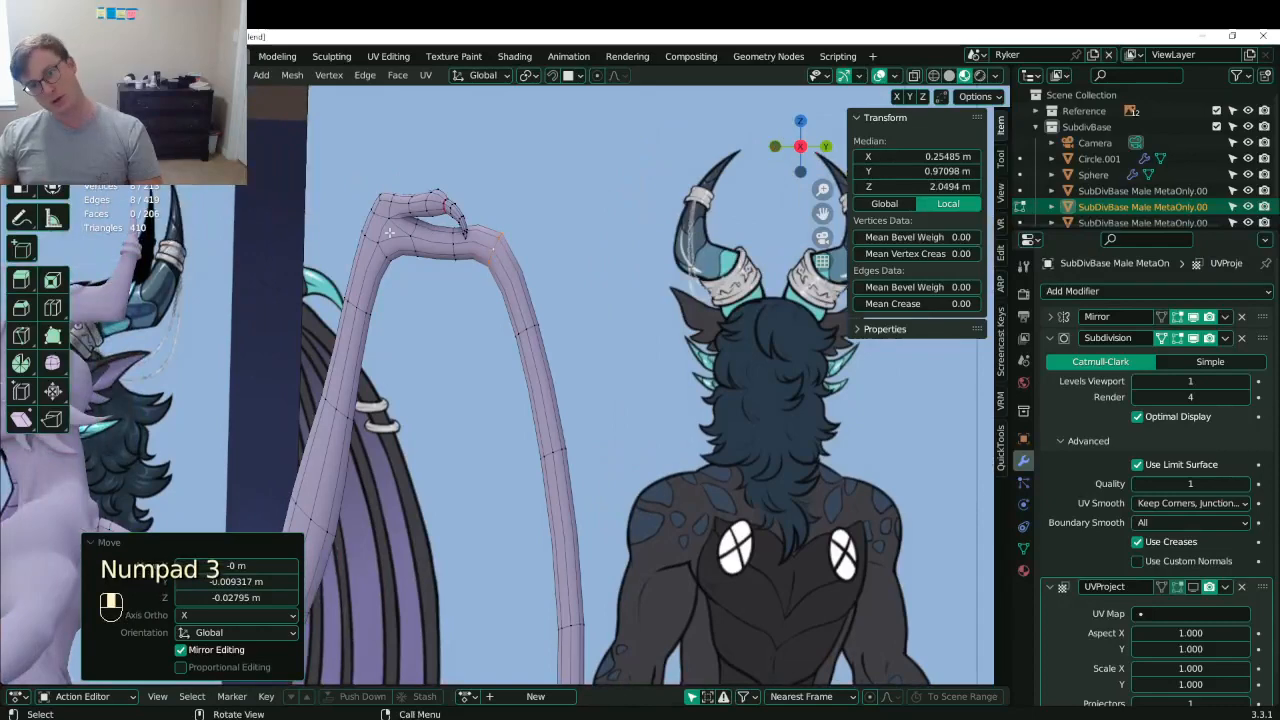
key("g")
left_click(546, 192)
key("r")
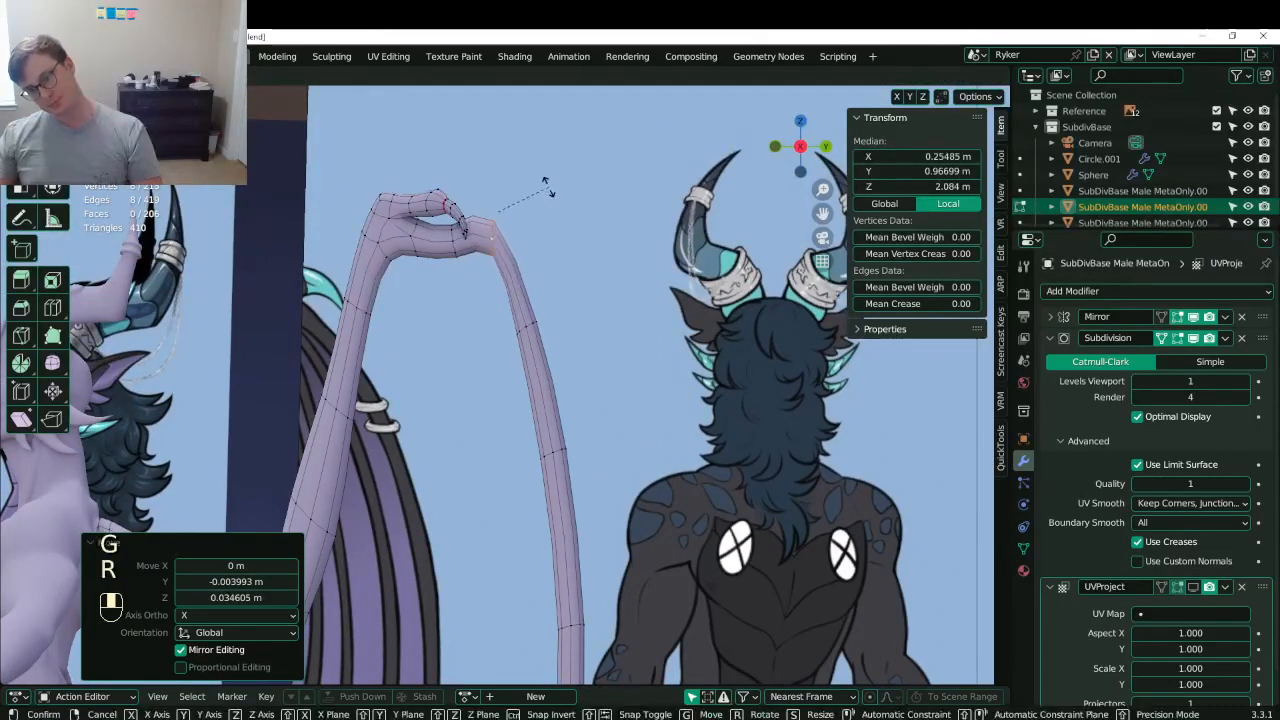
left_click(574, 231)
- Switch the viewport to wireframe shading around the finger's bend
middle_click_drag(554, 237, 566, 328, "shift")
scroll(560, 346, "up", 5)
key("z")
left_click(491, 346)
middle_click_drag(515, 216, 485, 290, "shift")
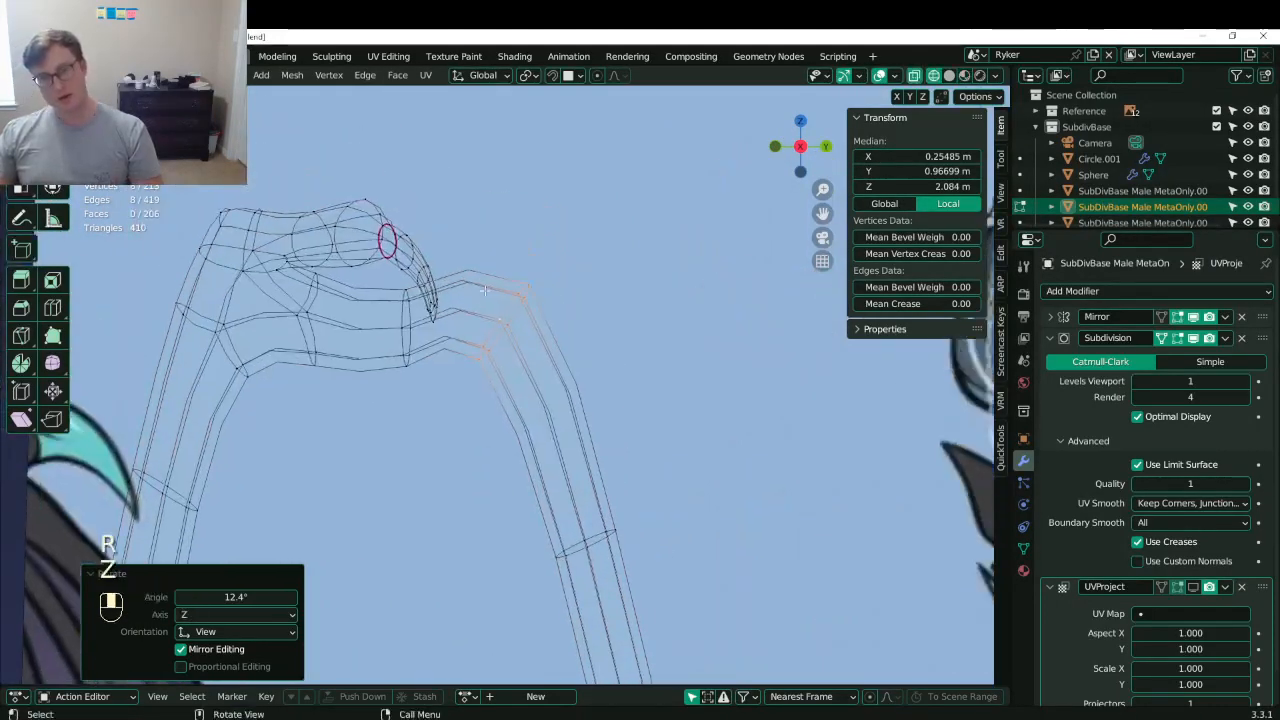
- Rip the upper vertices at the finger's bend and slide the ripped edges by a factor of about 0.385
key("z")
left_click(594, 296)
scroll(592, 290, "up", 3)
key("z")
left_click(460, 256)
key("b")
left_click_drag(596, 198, 512, 268)
key("z")
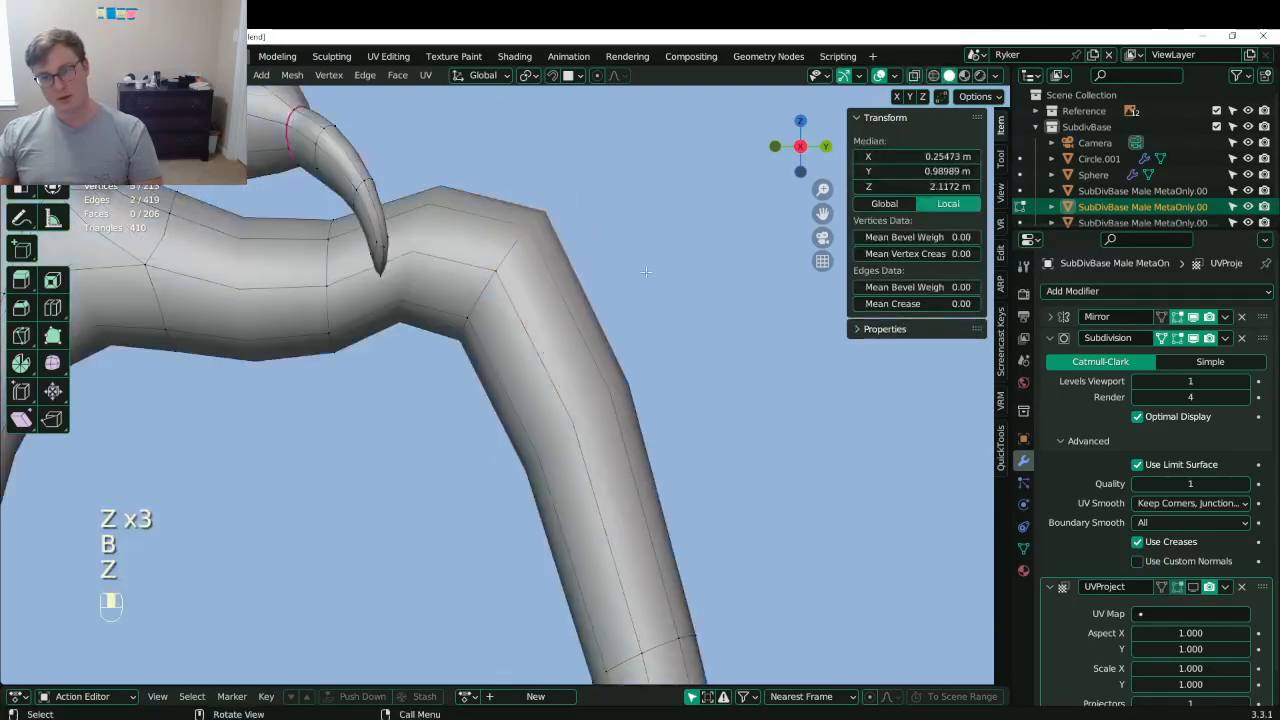
key("v")
right_click(644, 272)
key("g")
key("g")
left_click(561, 175)
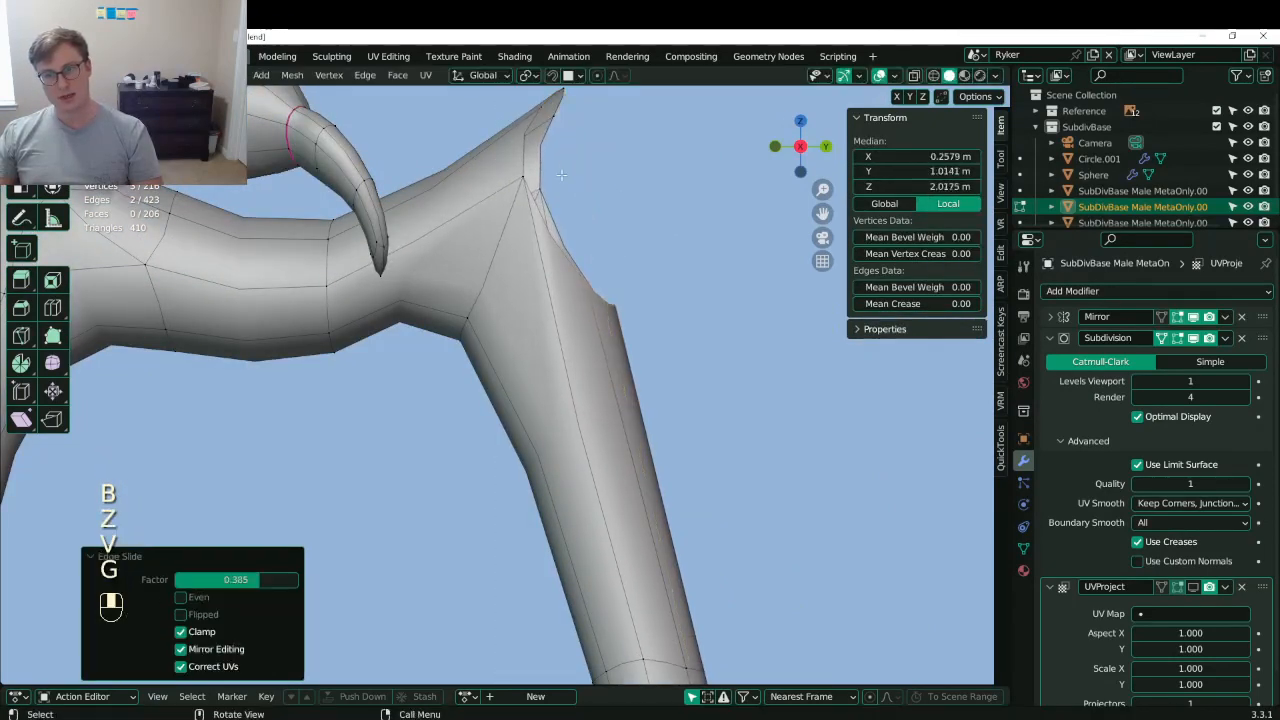
- Bridge the ripped edges at the bend and add one centred loop cut across the new faces
middle_click_drag(562, 175, 555, 247, "shift")
key("b")
left_click_drag(528, 142, 574, 200)
key("q")
left_click(611, 248)
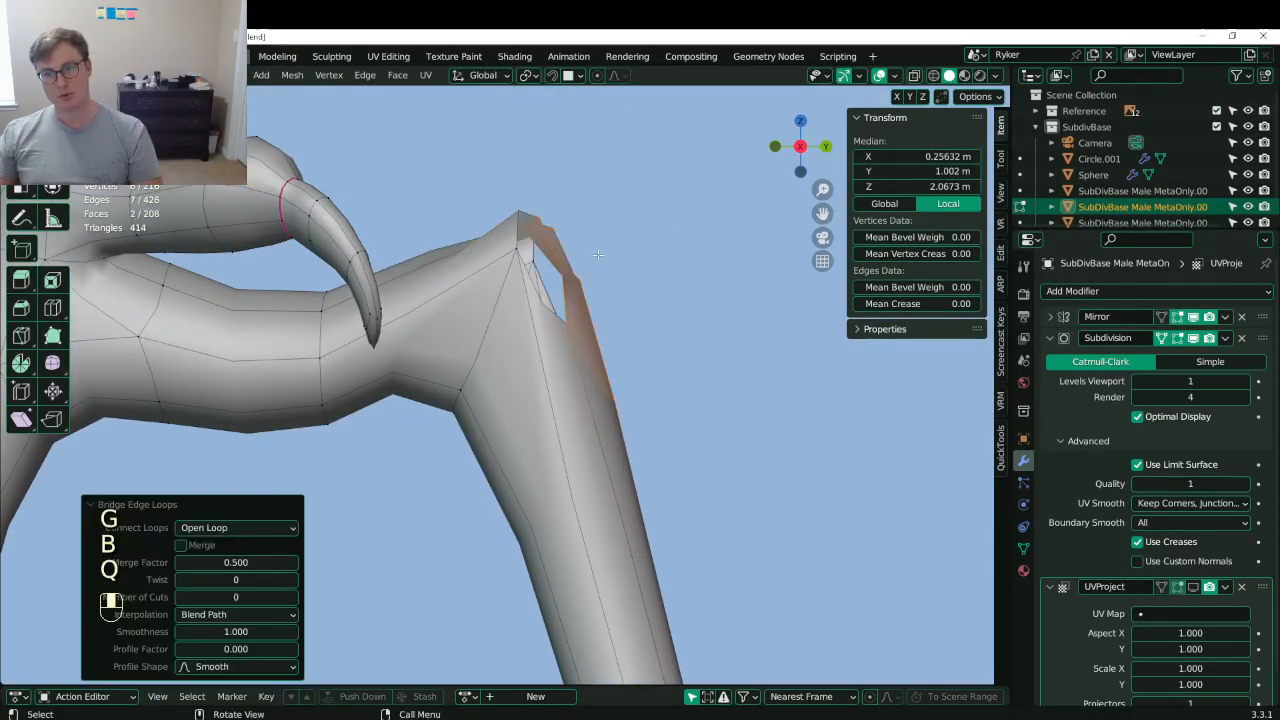
key("ctrl+r")
left_click(588, 274)
right_click(588, 274)
middle_click_drag(588, 274, 540, 315)
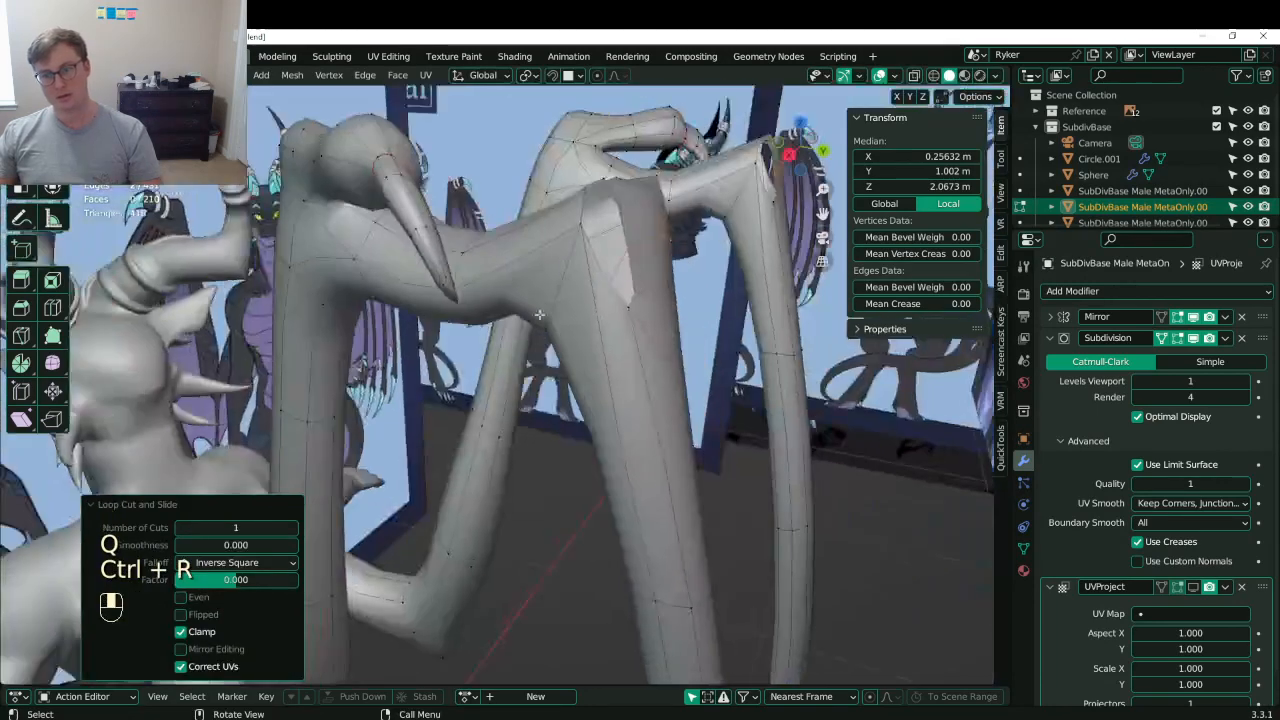
left_click(583, 236, "alt+shift")
key("f")
key("ctrl+z")
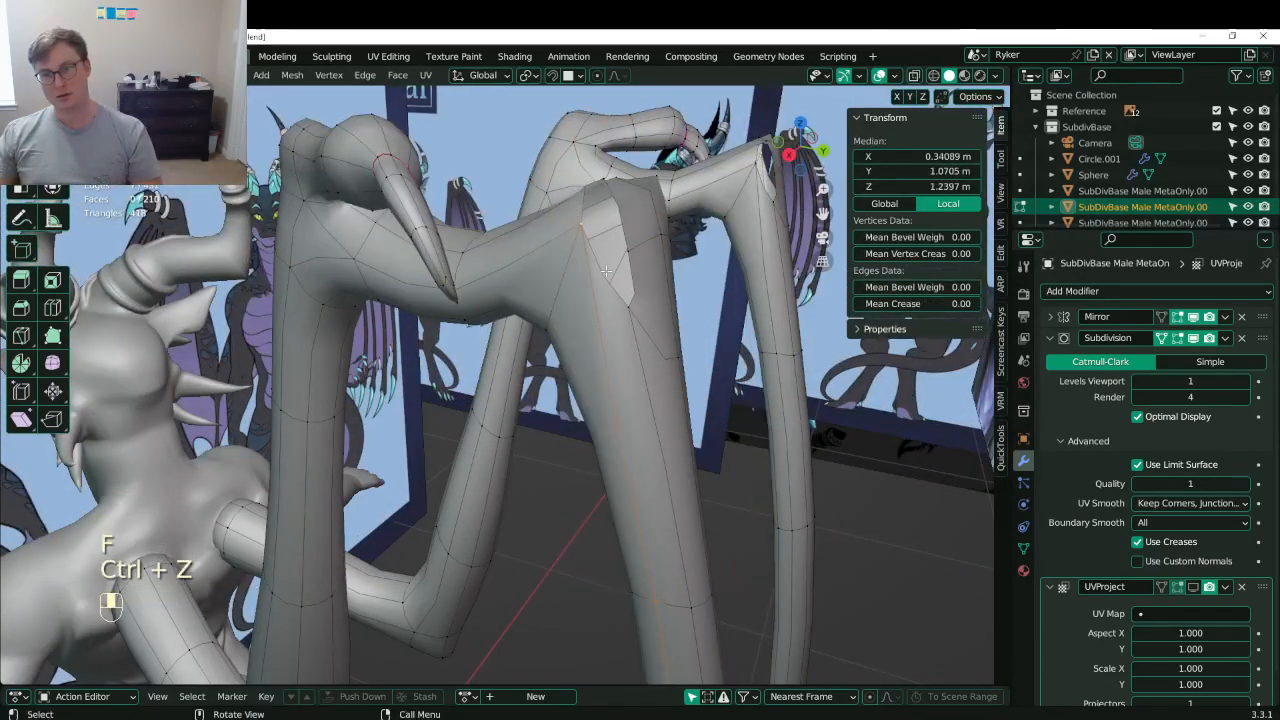
- Fill the open holes on both sides of the finger's bend with faces
left_click(605, 272, "alt+shift")
left_click(618, 290)
left_click(608, 277, "alt+shift")
key("f")
middle_click_drag(608, 277, 470, 245)
middle_click_drag(470, 245, 522, 280, "shift")
left_click(438, 231, "alt+shift")
key("f")
- In side view with wireframe shading, lower the upper outer vertices of the finger's bend slightly
key("KP_3")
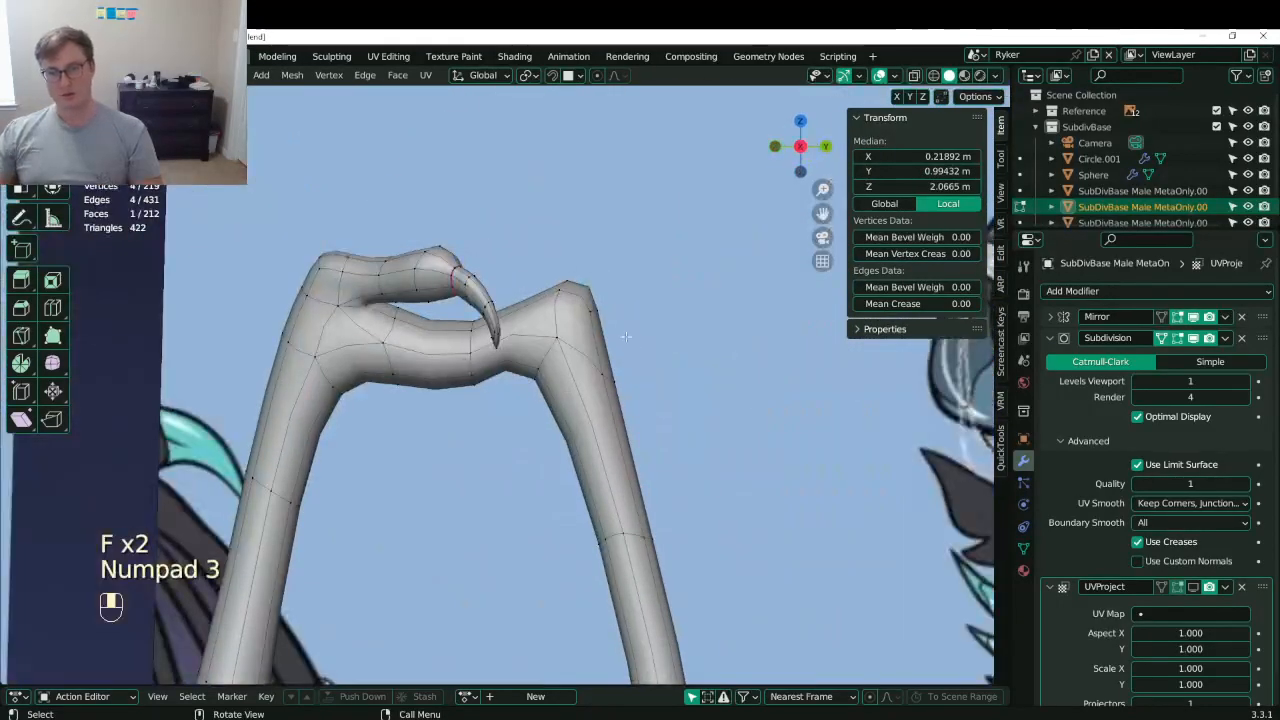
key("z")
scroll(534, 287, "up", 3)
left_click(569, 238)
key("b")
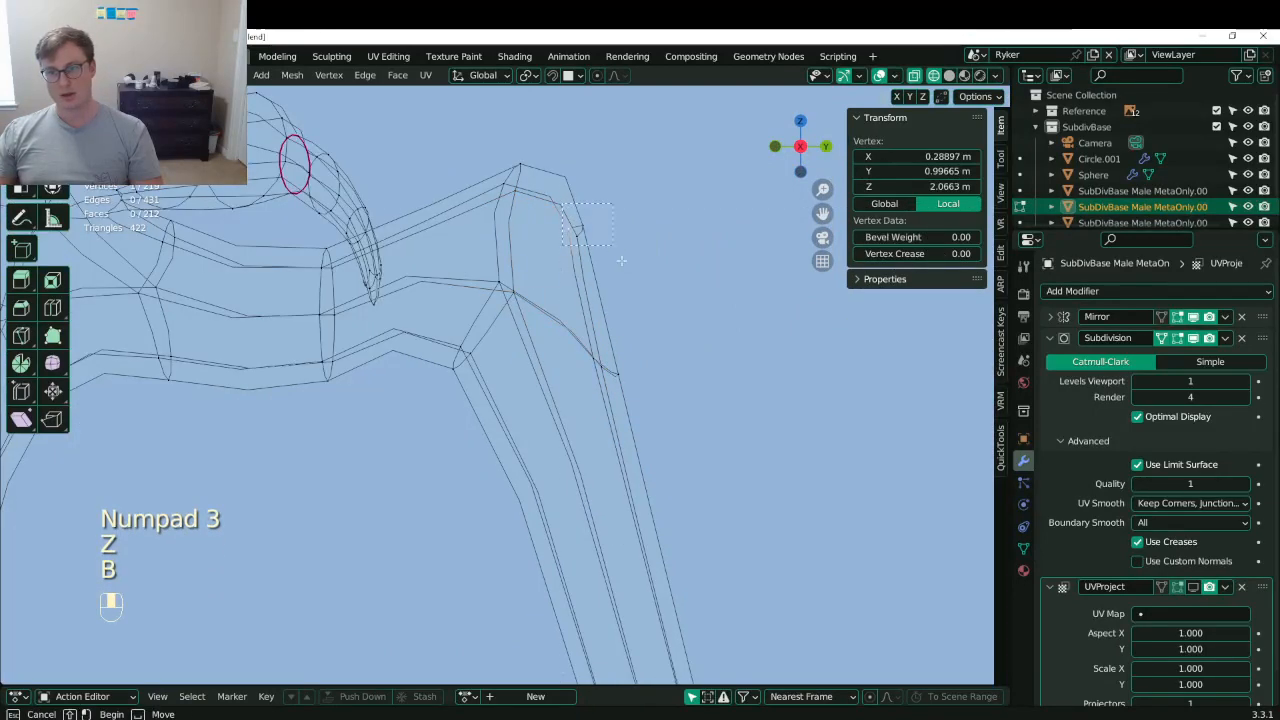
left_click_drag(550, 208, 620, 262)
key("g")
left_click(517, 184)
- Lower the top vertices of the finger's bend about 0.017 m
key("b")
left_click_drag(489, 148, 544, 224)
key("g")
left_click(547, 234)
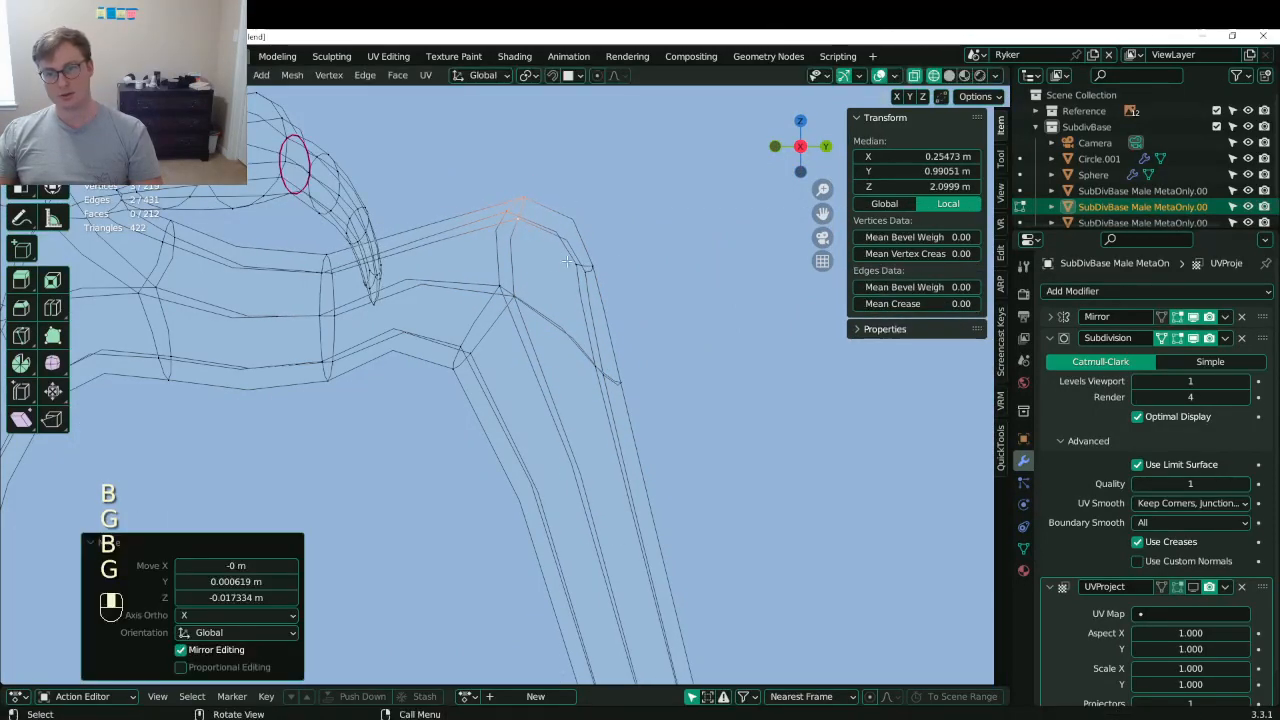
- Rotate the bend's top vertices about -80.4° and shift them slightly toward the wrist
key("r")
left_click(571, 157)
key("g")
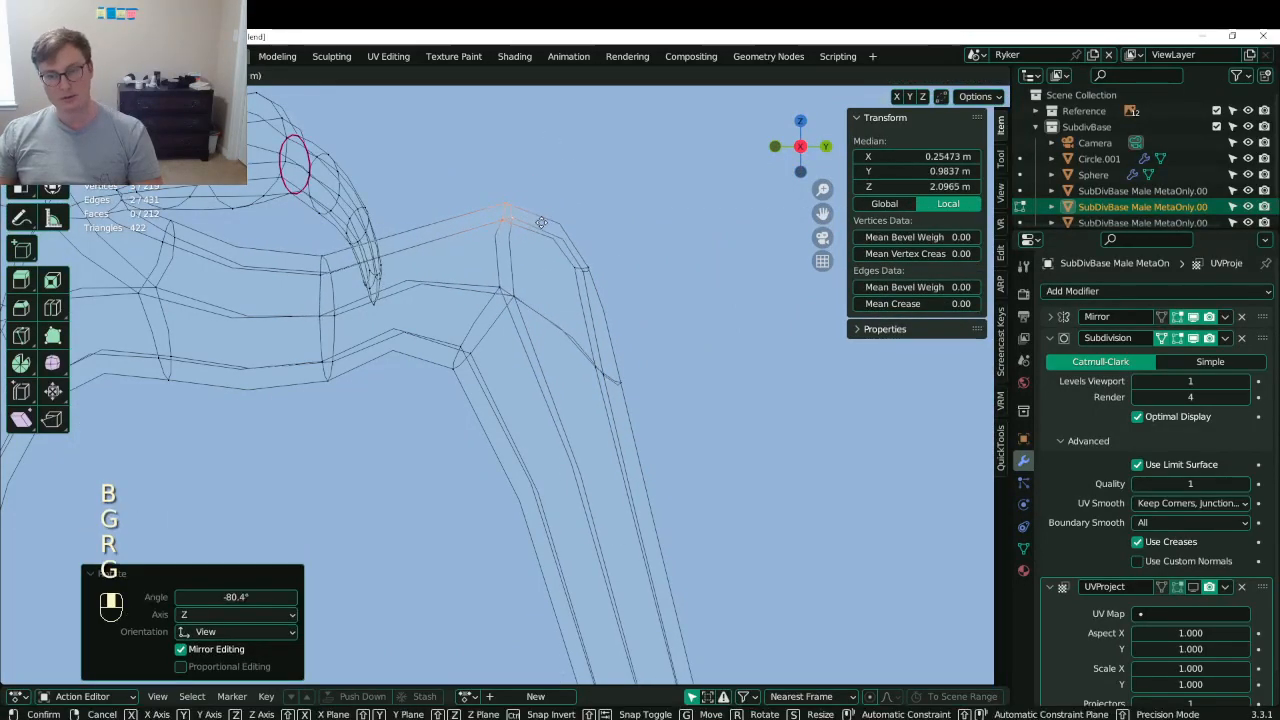
left_click(561, 162)
- Shift the vertices at the middle of the finger's bend slightly toward the wrist
left_click(530, 275)
key("b")
left_click_drag(478, 265, 644, 397)
key("g")
left_click(608, 375)
- Move the lower outer vertices of the finger's bend outward and raise them
key("b")
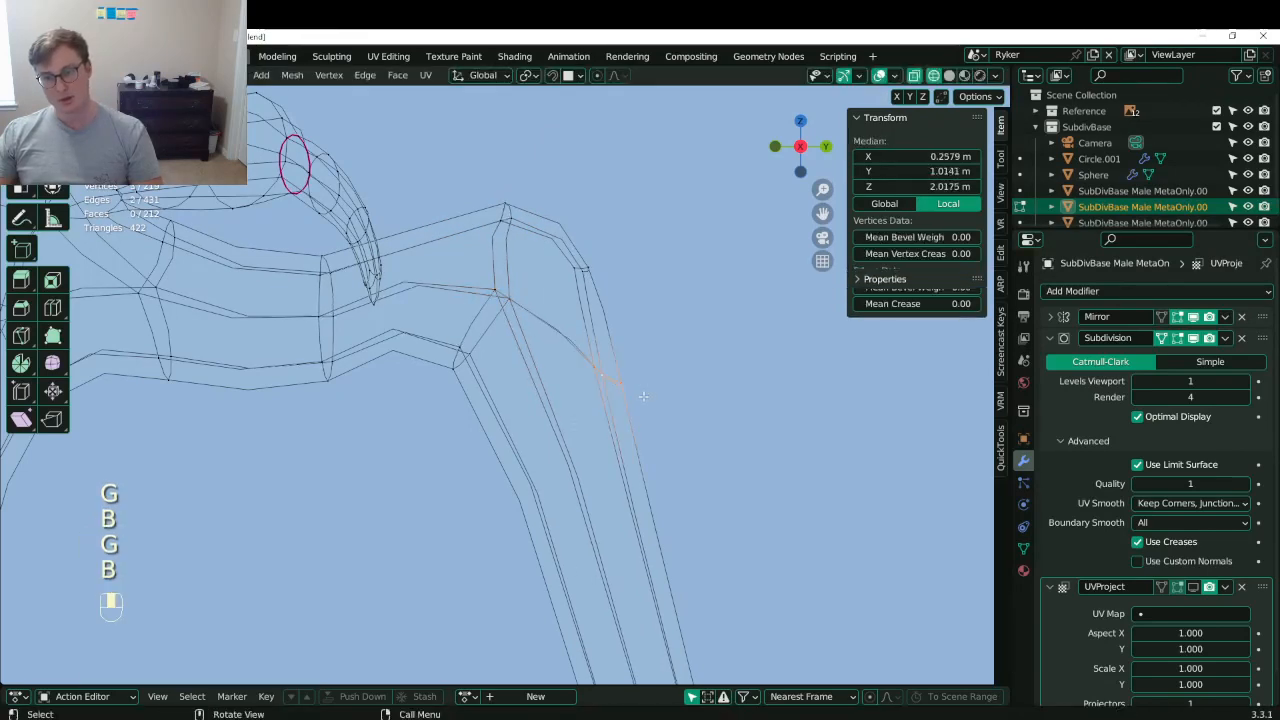
key("g")
left_click(645, 382)
key("g")
left_click(660, 294)
- Reposition the upper and lower outer vertices in turn to round the finger bend's outline
key("b")
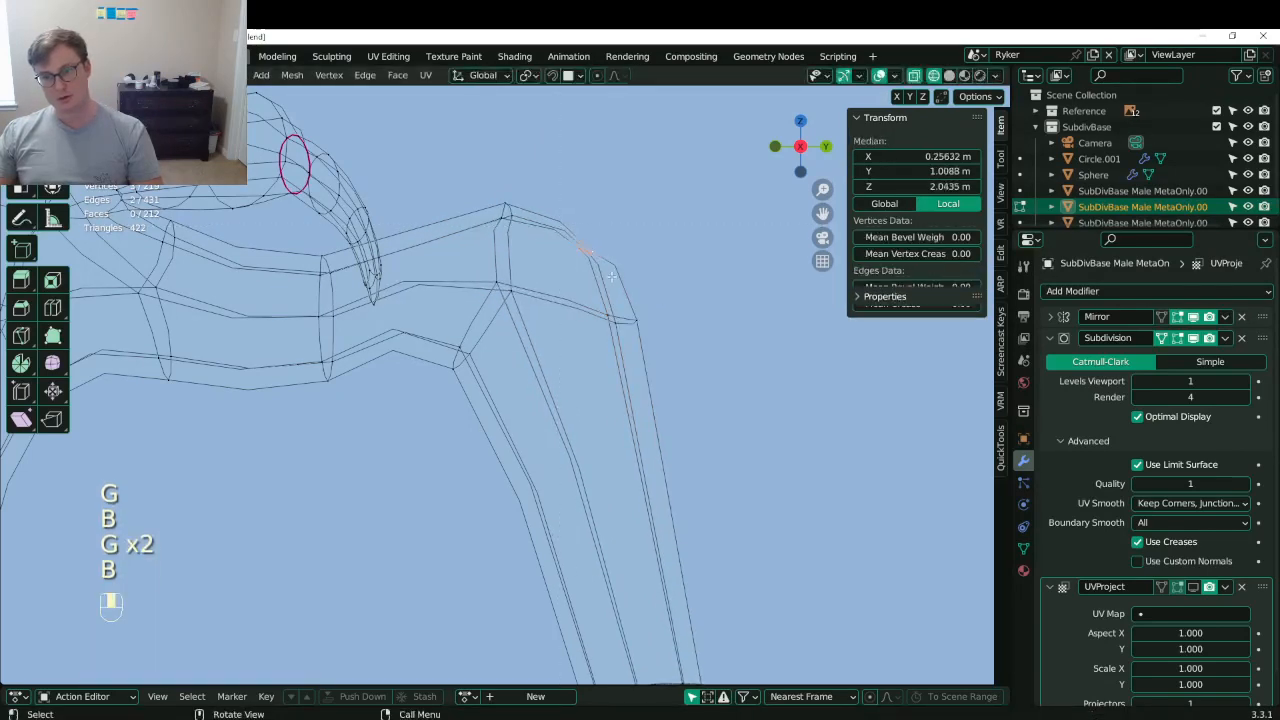
key("g")
left_click_drag(572, 232, 642, 334)
left_click(588, 246)
key("g")
left_click(578, 251)
key("b")
key("g")
left_click(596, 332)
- Leave Edit Mode, switch to solid shading, and save Lunathal.blend
scroll(595, 332, "down", 1)
scroll(595, 332, "down", 5)
key("Tab")
key("z")
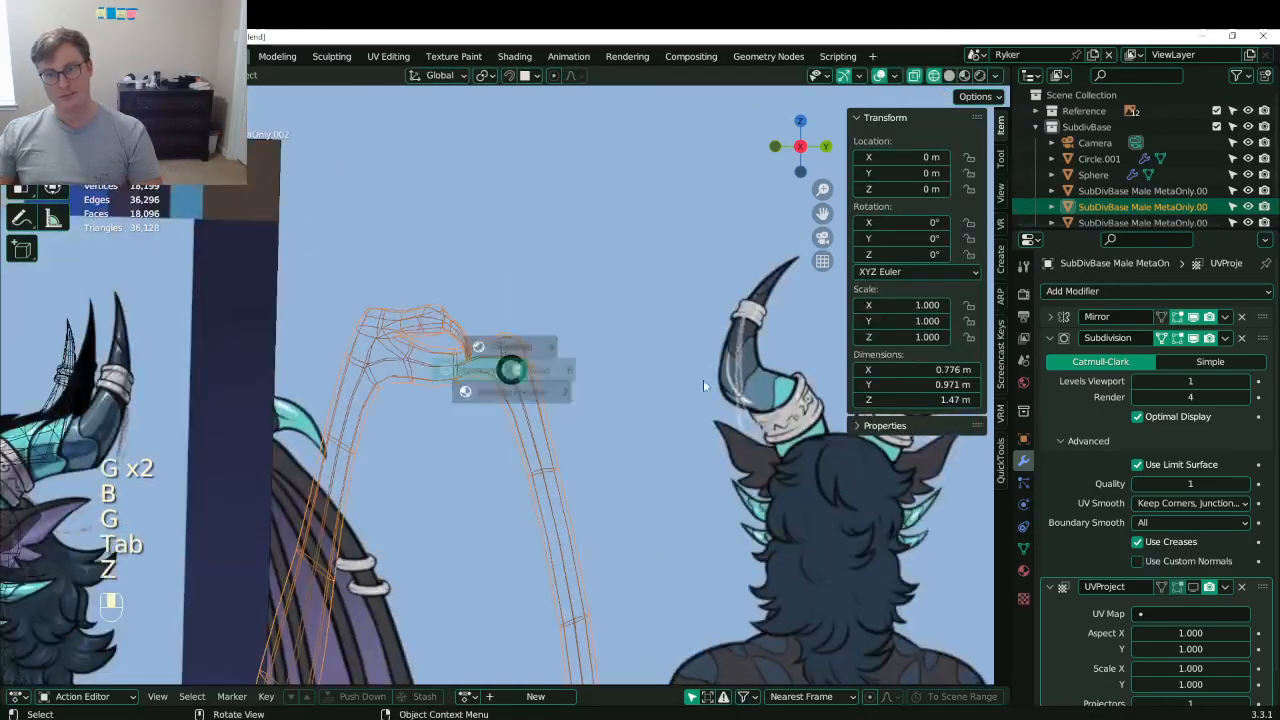
left_click(703, 379)
mouse_move(703, 379)
middle_mouse_down()
mouse_move(663, 382)
mouse_move(640, 330)
mouse_move(633, 390)
middle_mouse_up()
key("ctrl+s")
- Return to editing the wing mesh in side view and save the file again
key("KP_3")
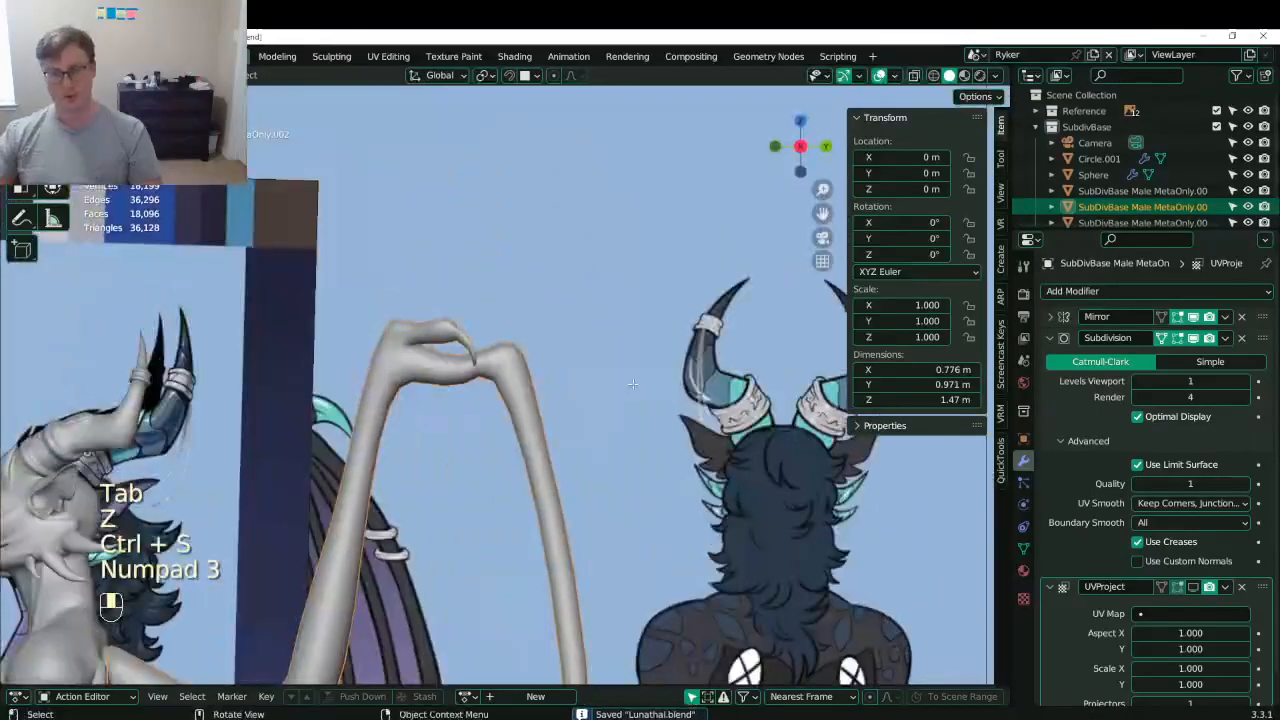
key("Tab")
scroll(359, 400, "up", 6)
scroll(359, 400, "down", 5)
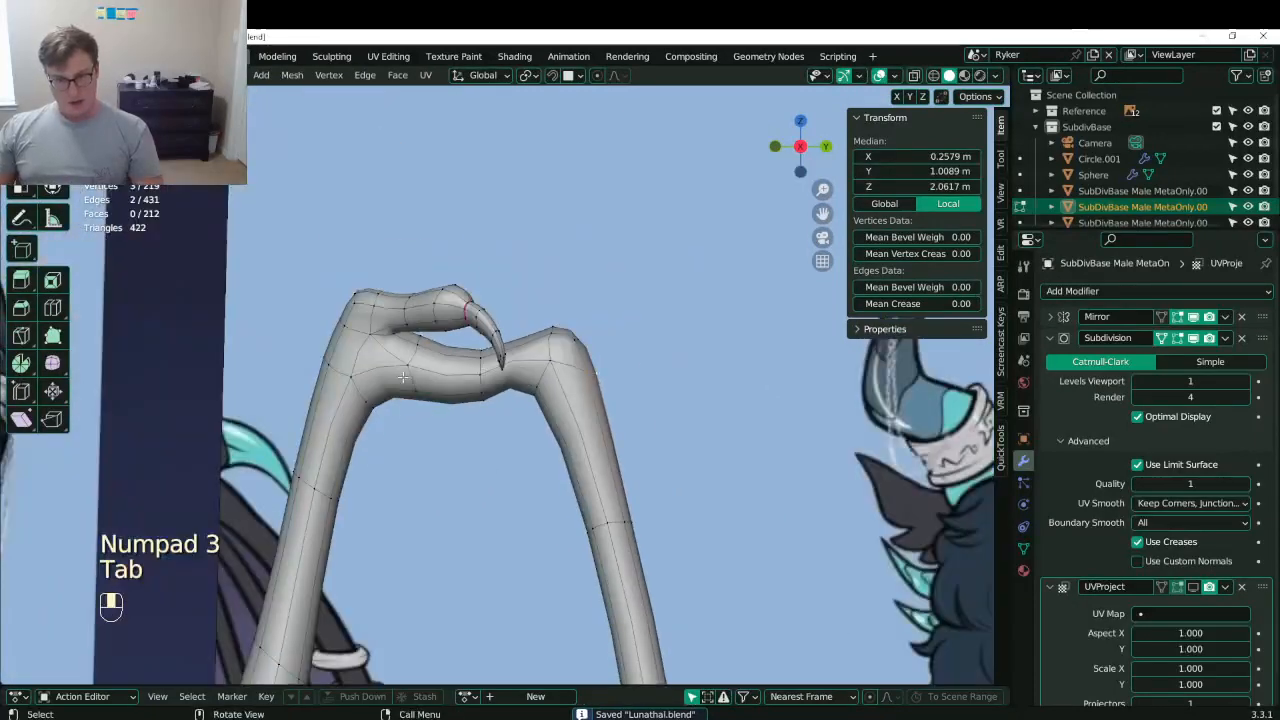
middle_click_drag(566, 423, 473, 340, "shift")
scroll(473, 340, "down", 1)
key("ctrl+s")
- Compare the wing's fingers and wrist with the Lunathal reference drawings
scroll(473, 340, "down", 6)
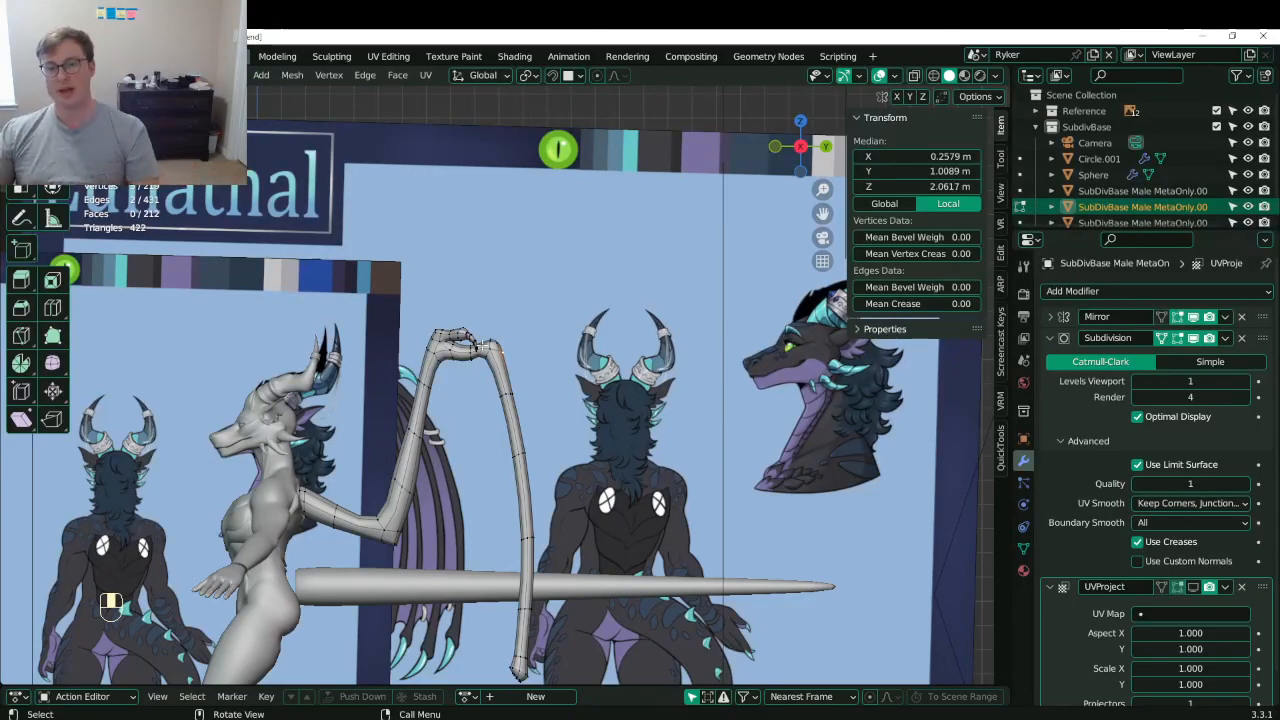
middle_click_drag(473, 340, 678, 350)
scroll(754, 400, "down", 3)
scroll(678, 350, "up", 7)
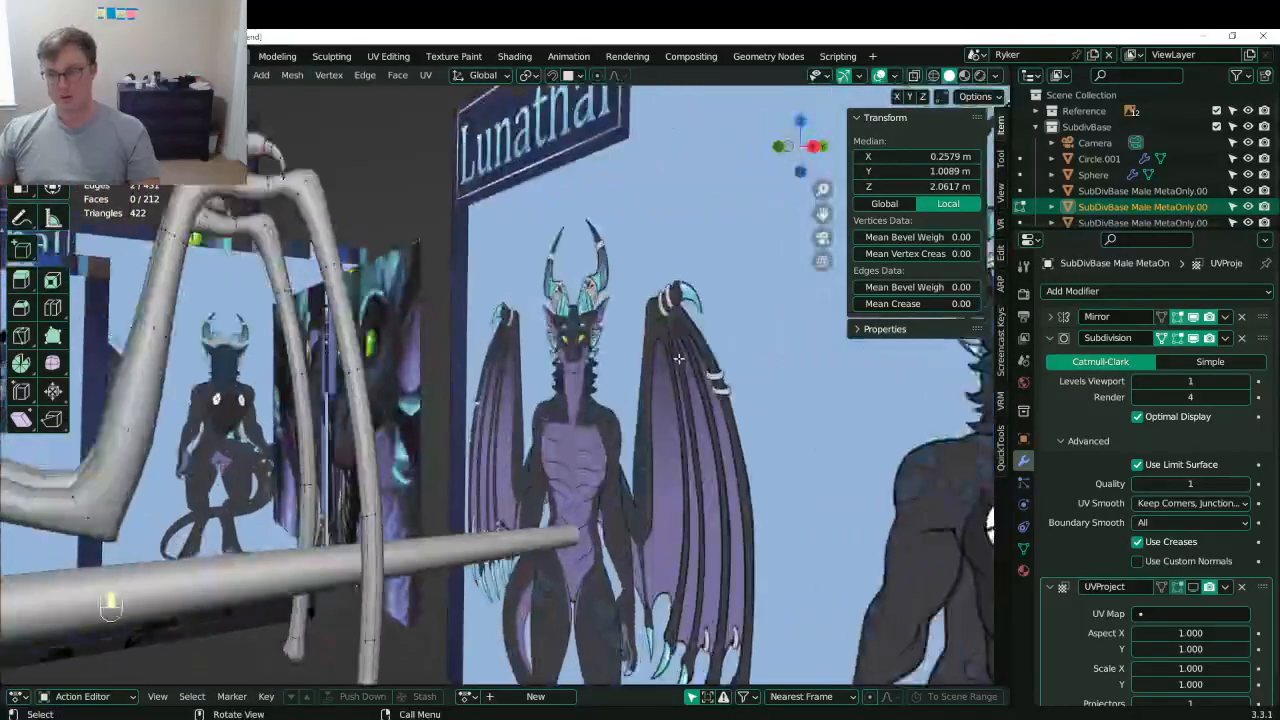
middle_click_drag(420, 248, 463, 320, "shift")
key("KP_3")
middle_click_drag(373, 250, 450, 400, "shift")
scroll(450, 400, "up", 7)
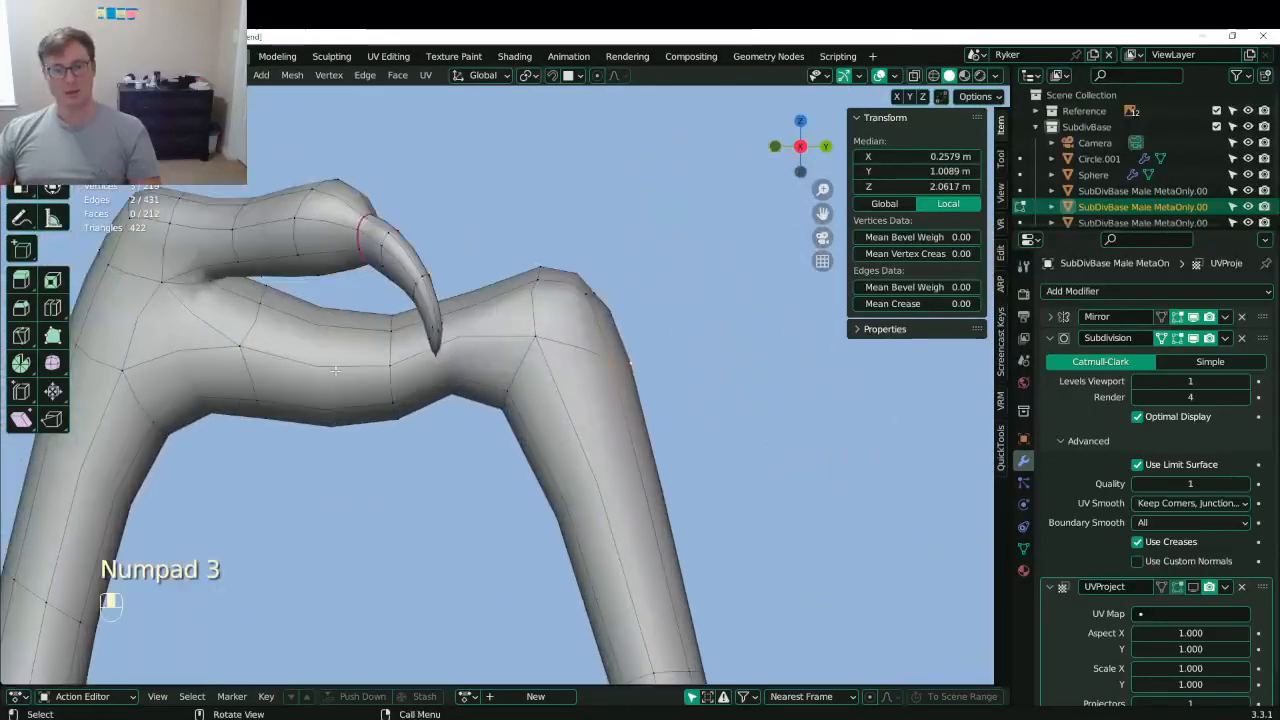
- Shift the edge loop at the wrist end of the short finger segment toward the wrist
left_click(260, 378)
left_click(250, 375, "alt+shift")
middle_click_drag(250, 375, 316, 387, "shift")
left_click(317, 338, "alt+shift")
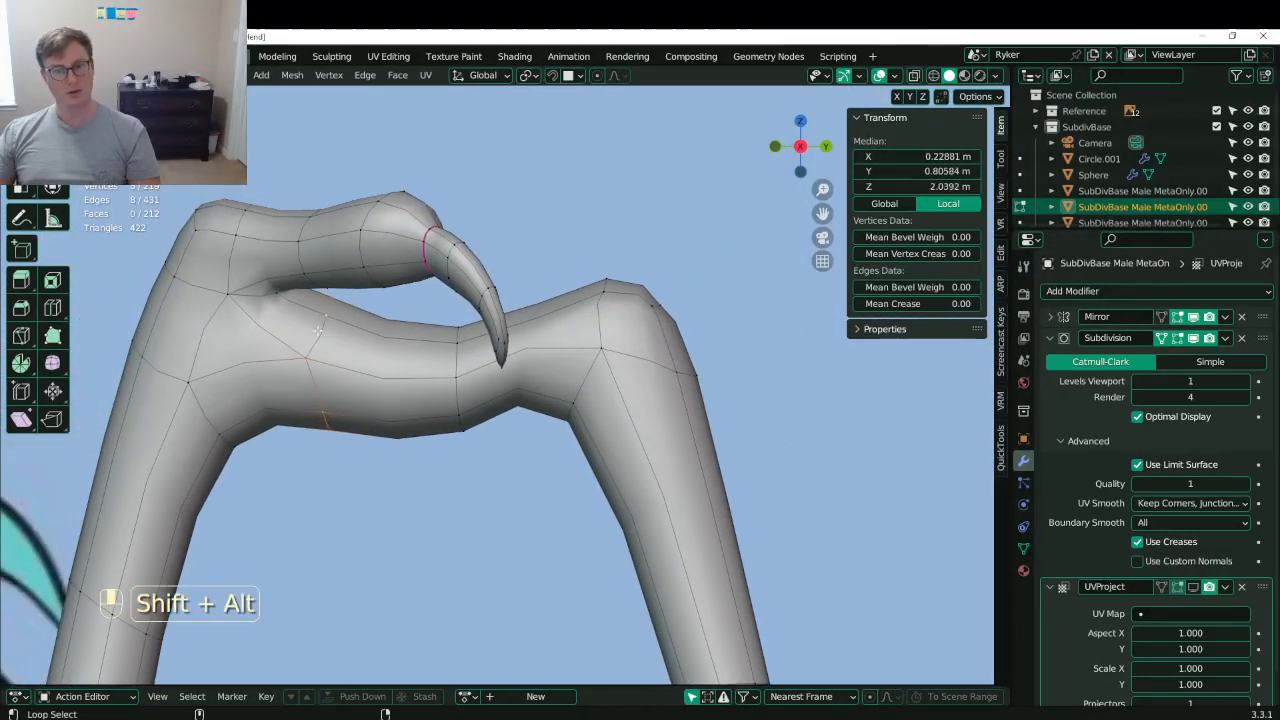
key("g")
left_click(493, 346)
- Dissolve the edge loop beneath the thumb claw on the short finger segment
left_click(453, 344)
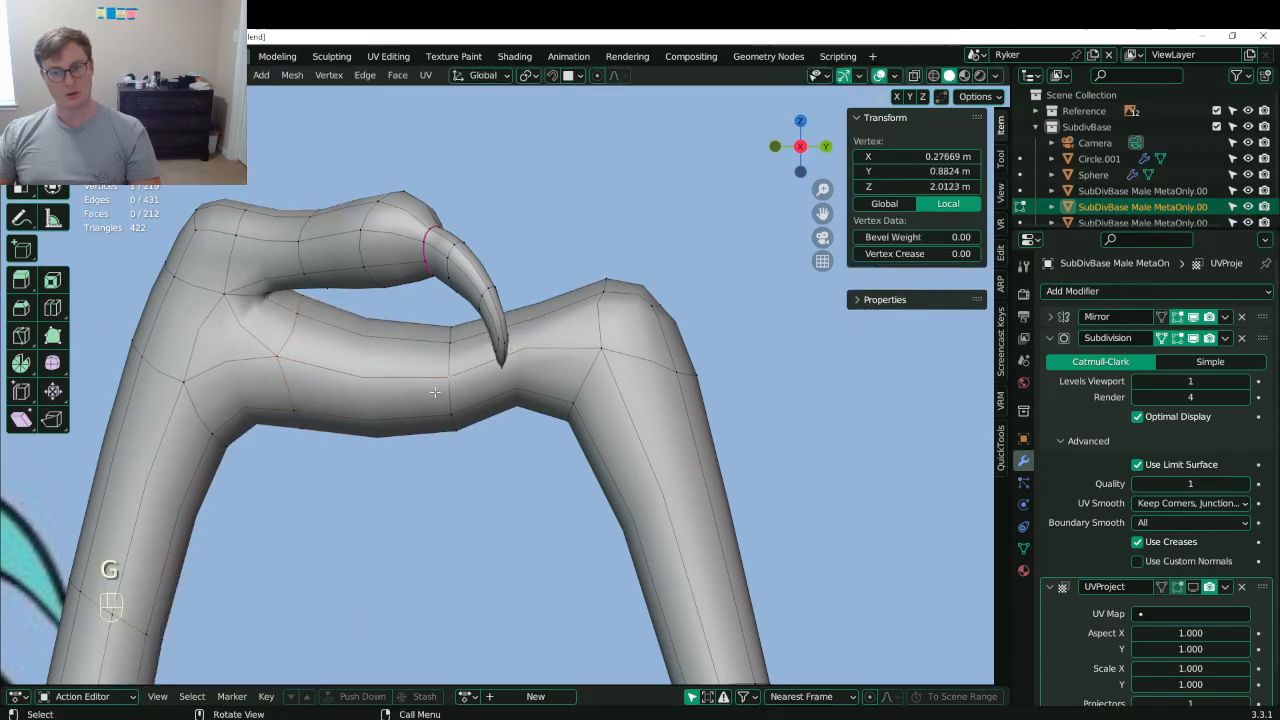
left_click(451, 357, "alt+shift")
key("g")
key("x")
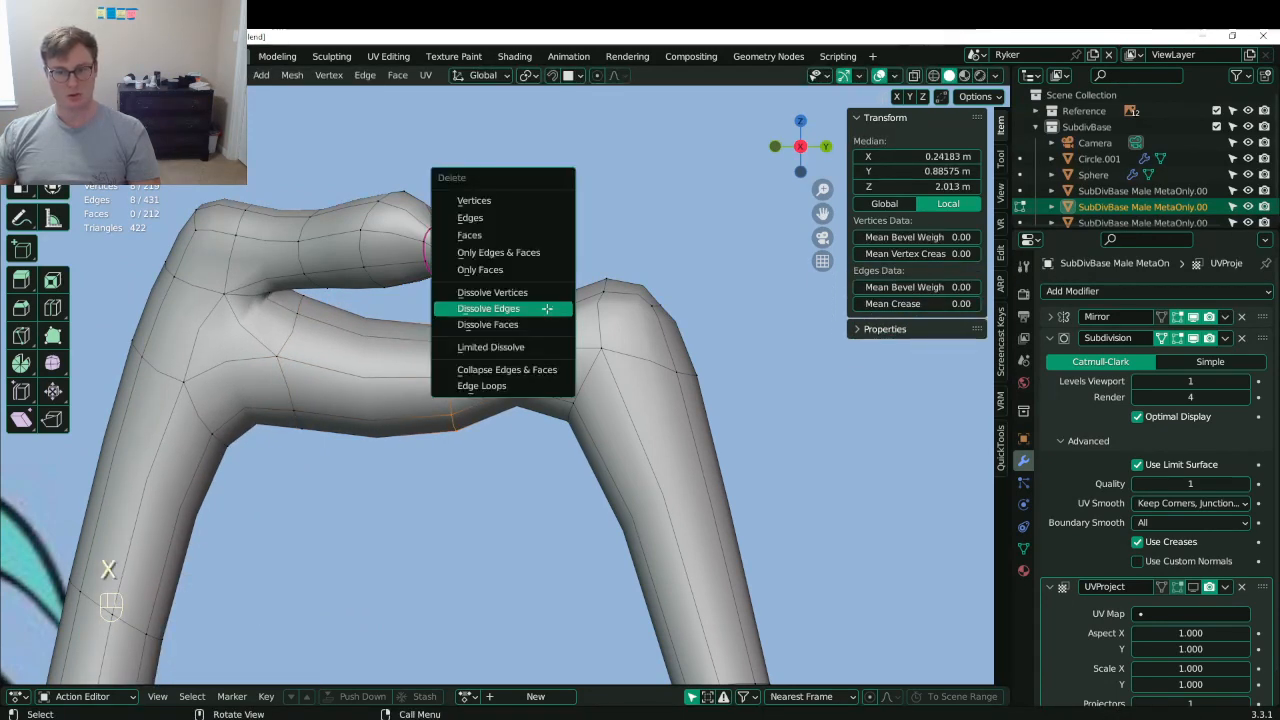
left_click(546, 310)
key("ctrl+r")
left_click(433, 320)
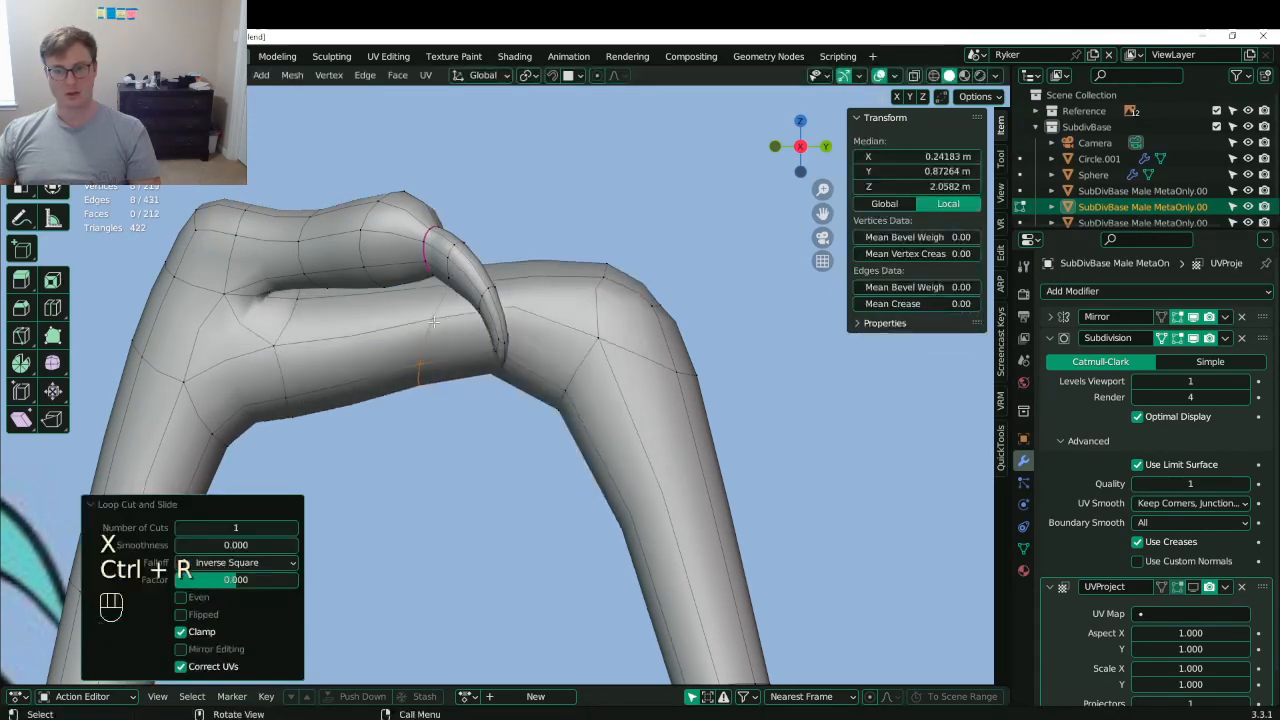
key("ctrl+r")
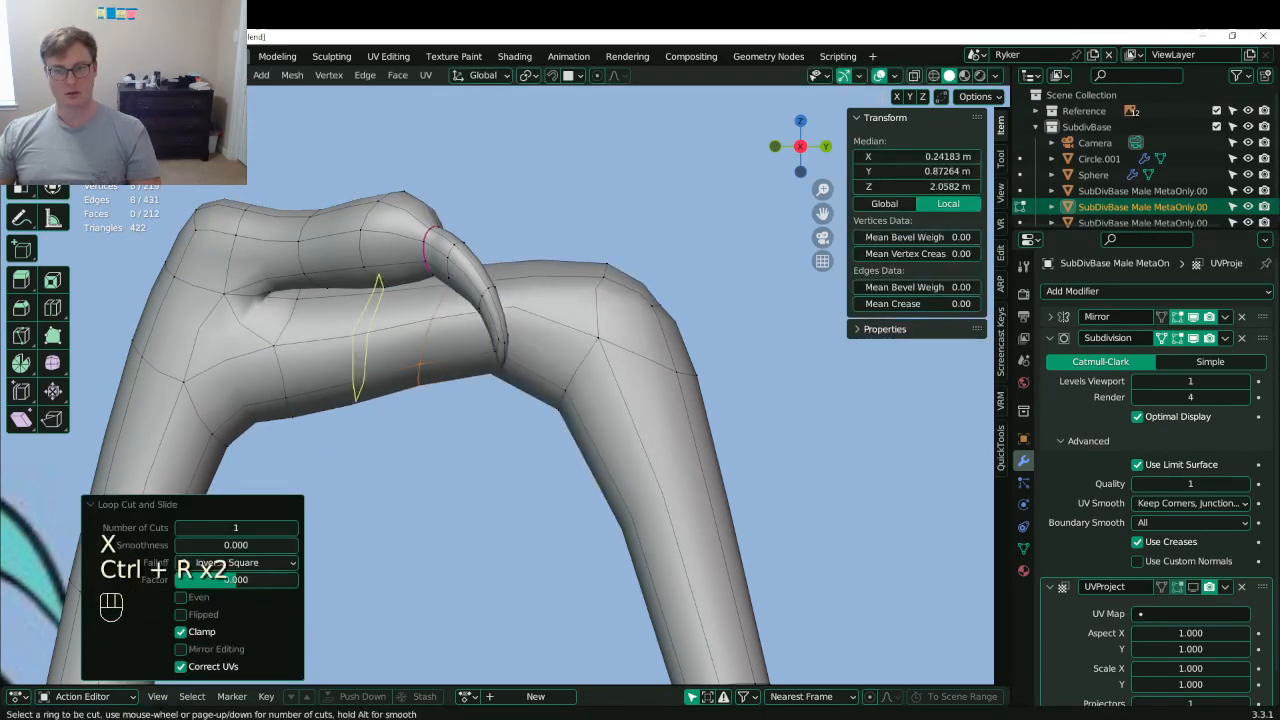
key("ctrl+z")
key("ctrl+z")
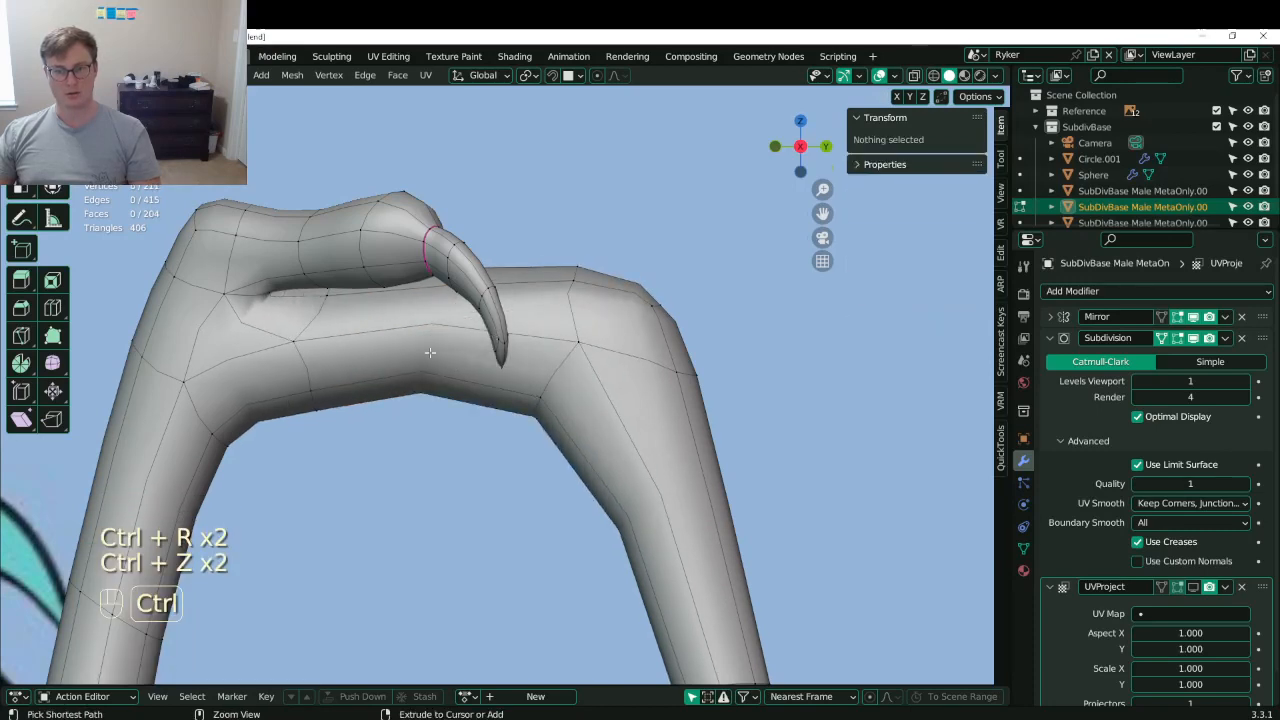
- Add a centred loop cut across the short finger segment and lower it about 0.033 m
key("ctrl+r")
key("ctrl+r")
left_click(421, 342)
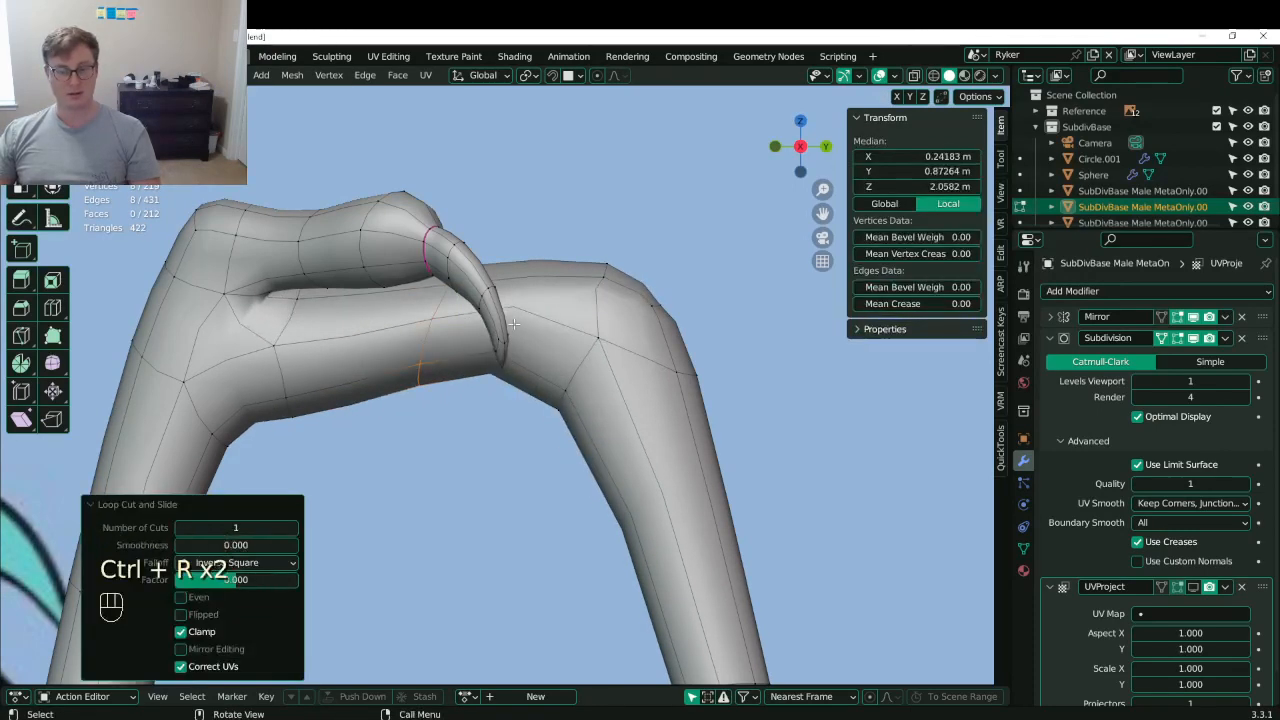
key("g")
left_click(508, 372)
- Rotate the segment's middle loop about -22.4° and flatten it along Y
key("r")
key("s")
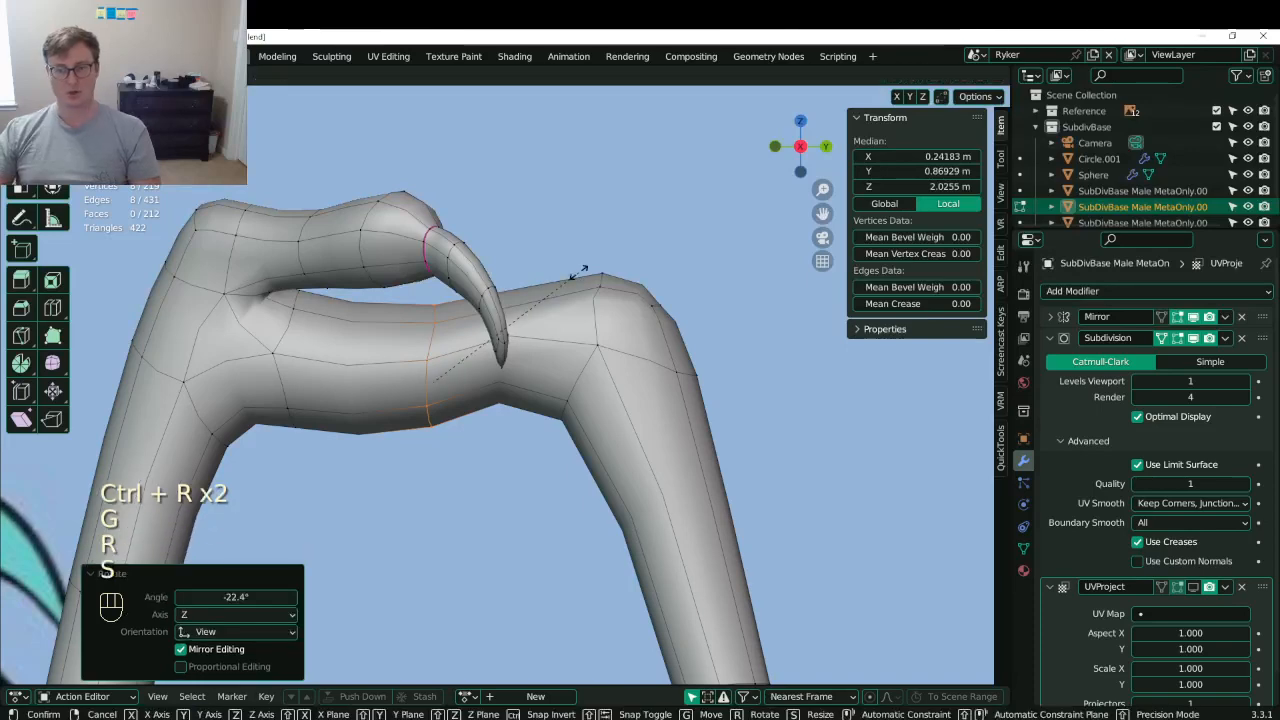
key("y")
key("0")
left_click(578, 272)
- Round the segment's middle loop with To Sphere at a factor of 1.000
key("shift+alt+s")
left_click(609, 272)
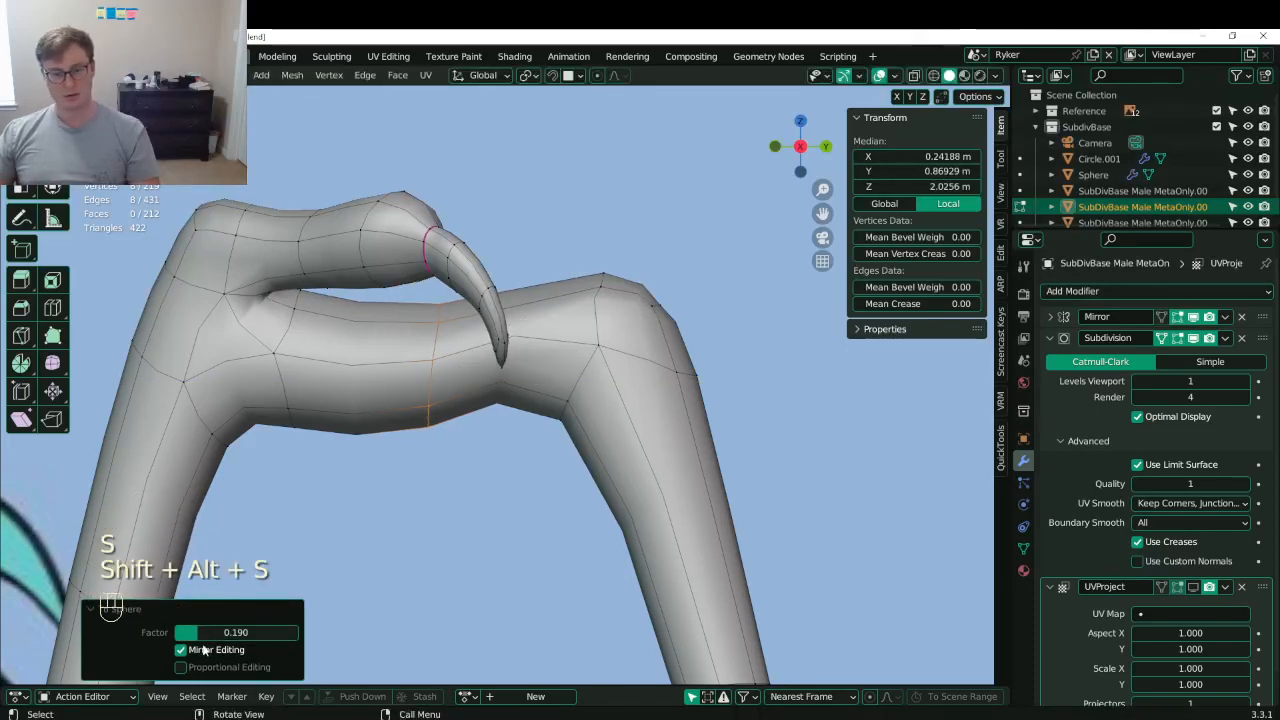
left_click_drag(205, 632, 298, 632)
key("g")
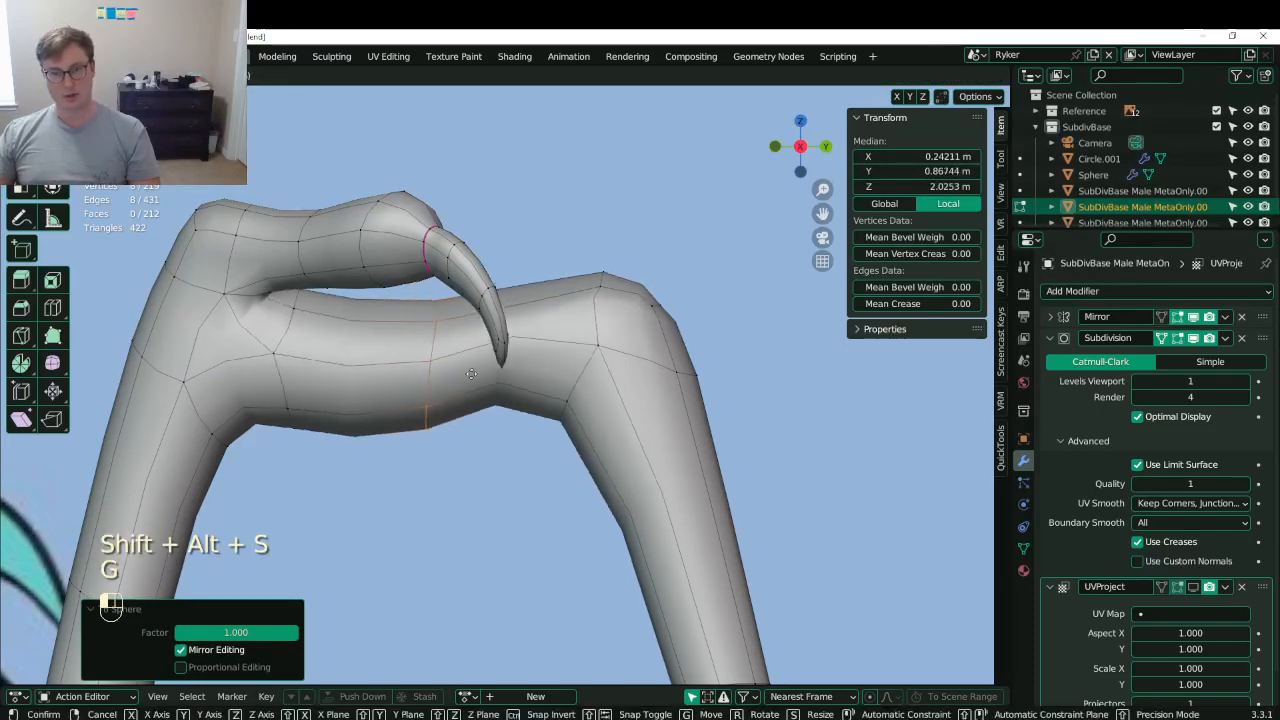
right_click(464, 357)
- Rip the segment apart at its middle loop and move the loosened edge toward the finger's bend
key("v")
right_click(464, 357)
key("g")
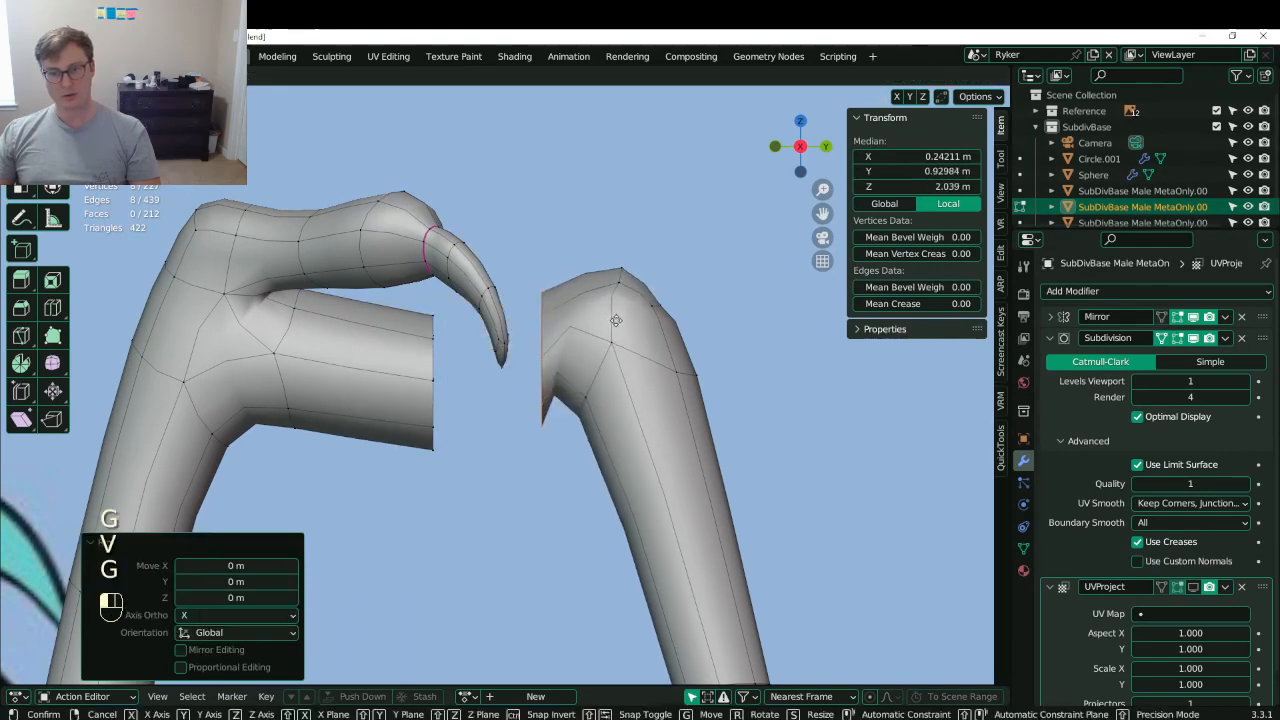
left_click(624, 308)
- Move the open edge loop on the wrist side back toward the wrist about 0.059 m
left_click(432, 402)
left_click(432, 402, "alt")
key("g")
key("g")
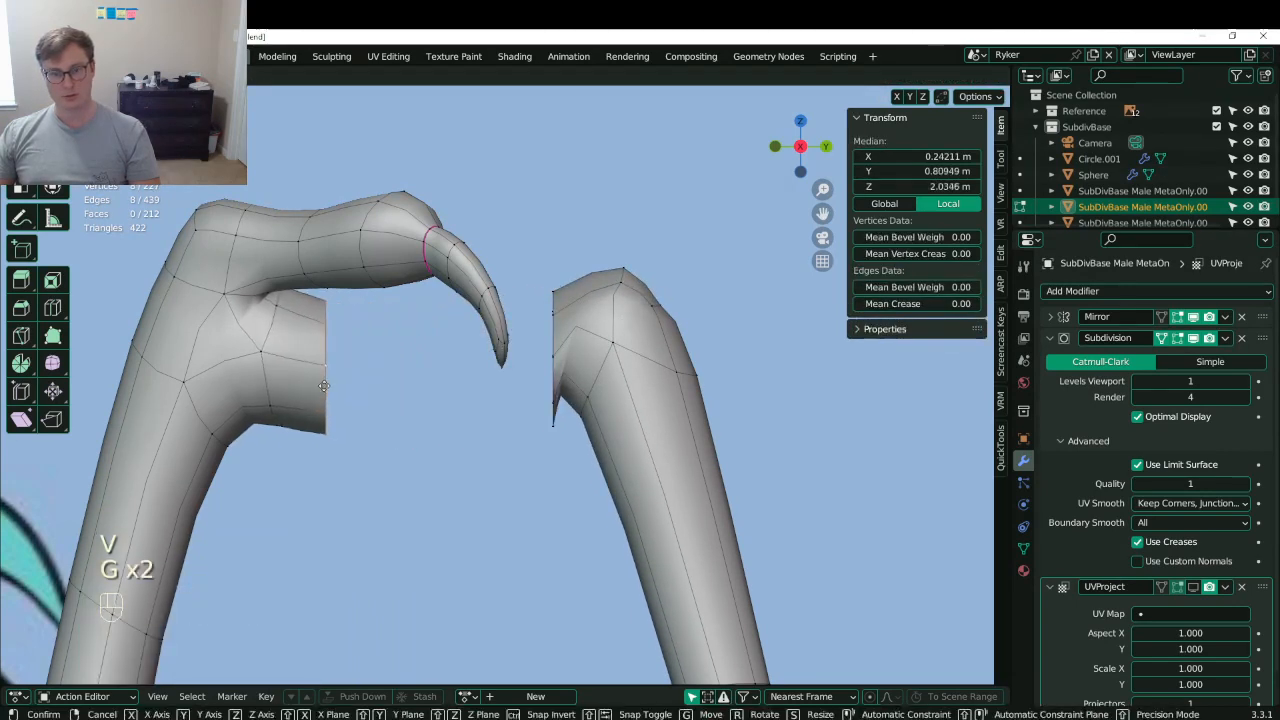
left_click(327, 383)
- Bridge the two open edge loops and add one centred loop cut across the bridge
left_click(327, 383, "alt+shift")
left_click(505, 349, "alt+shift")
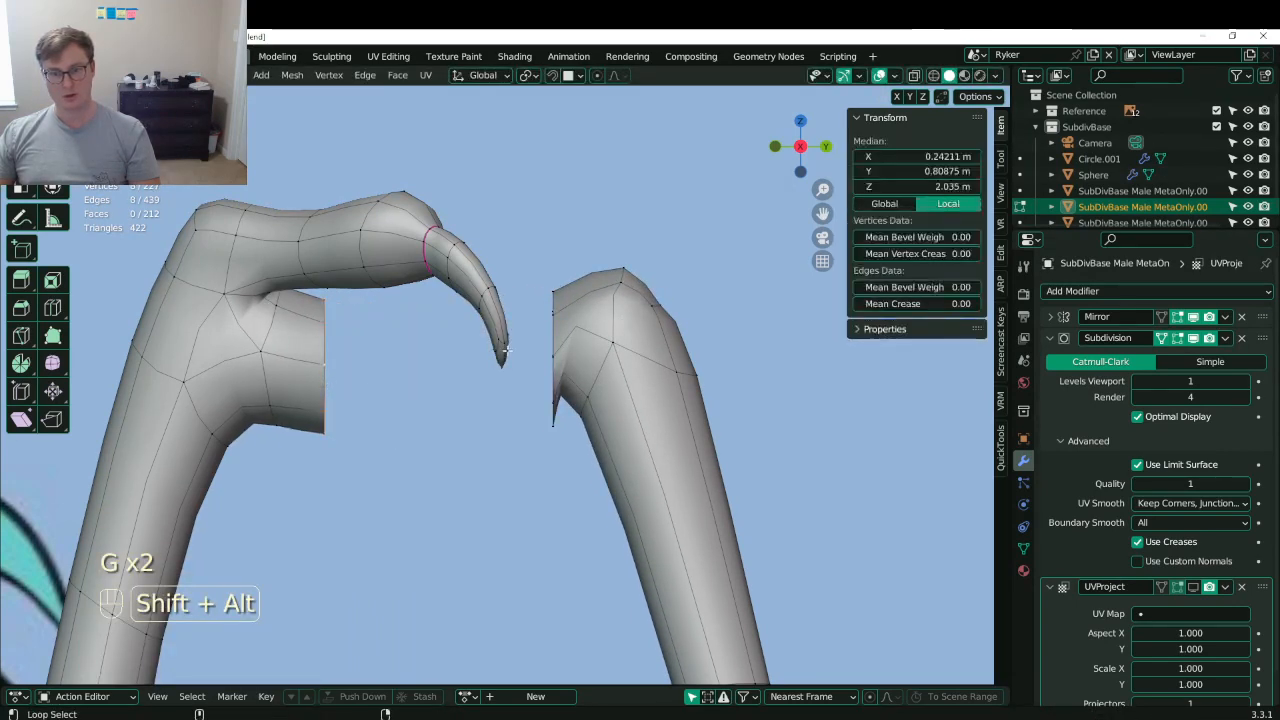
left_click(554, 332, "alt+shift")
right_click(500, 423)
left_click(500, 423)
key("ctrl+r")
left_click(426, 386)
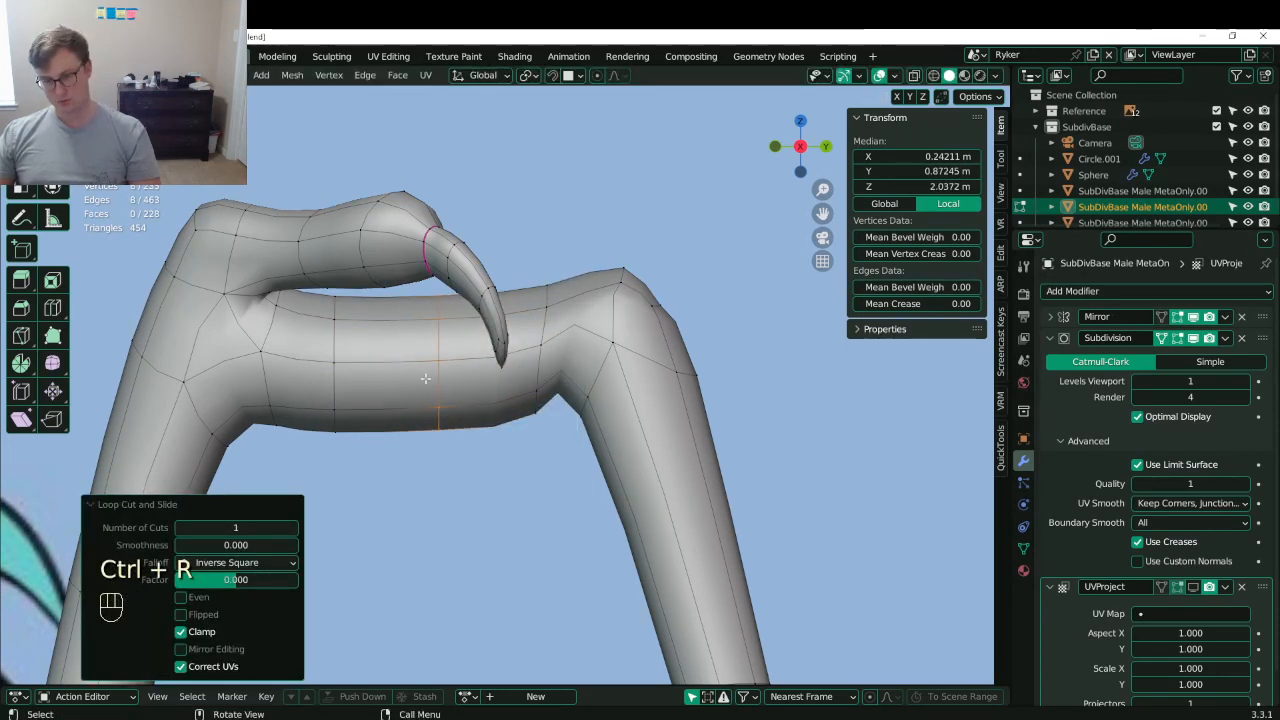
- Bevel the bridge's middle loop with one segment and a width of about 0.0161 m
key("ctrl")
key("ctrl+b")
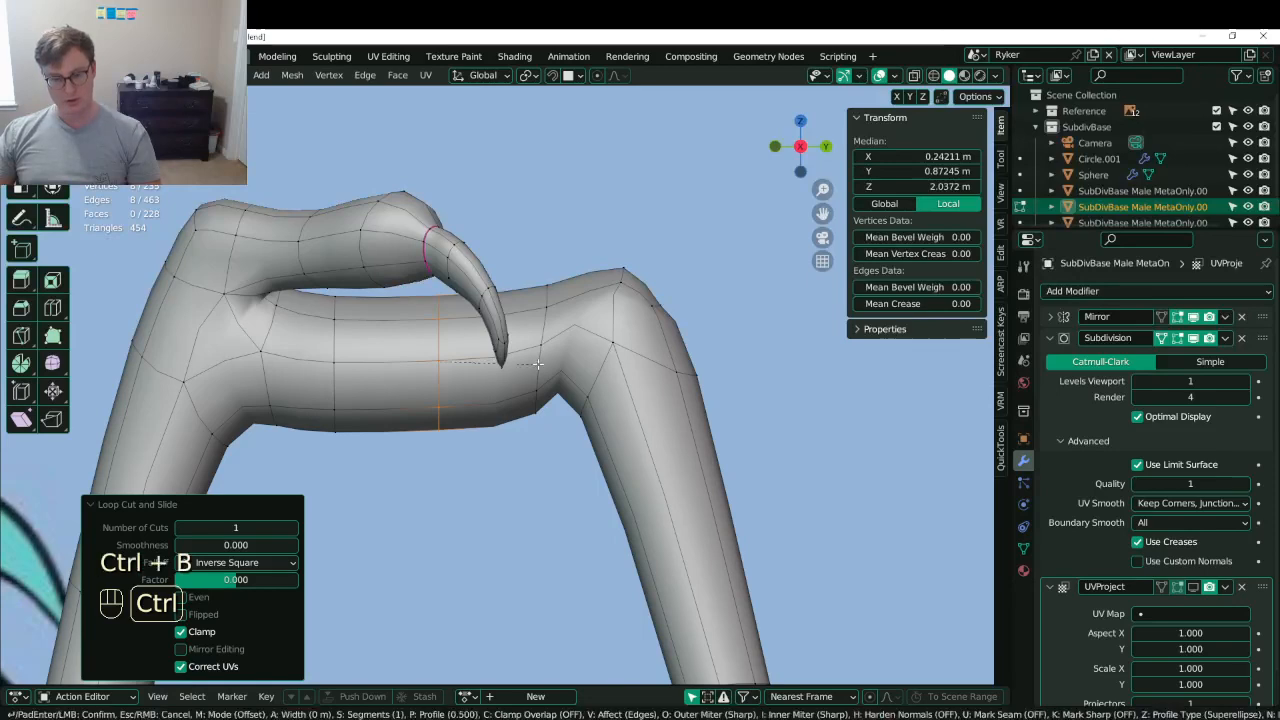
left_click(569, 353)
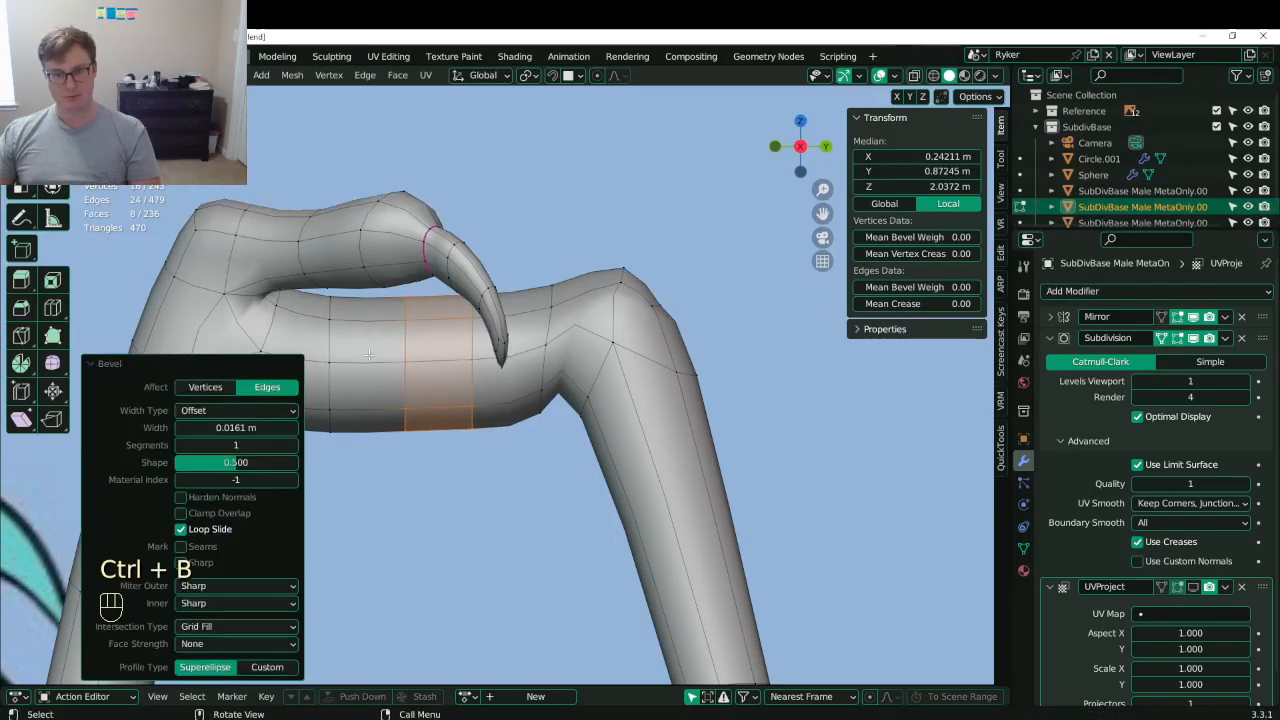
middle_click_drag(510, 372, 480, 430)
left_click(474, 448)
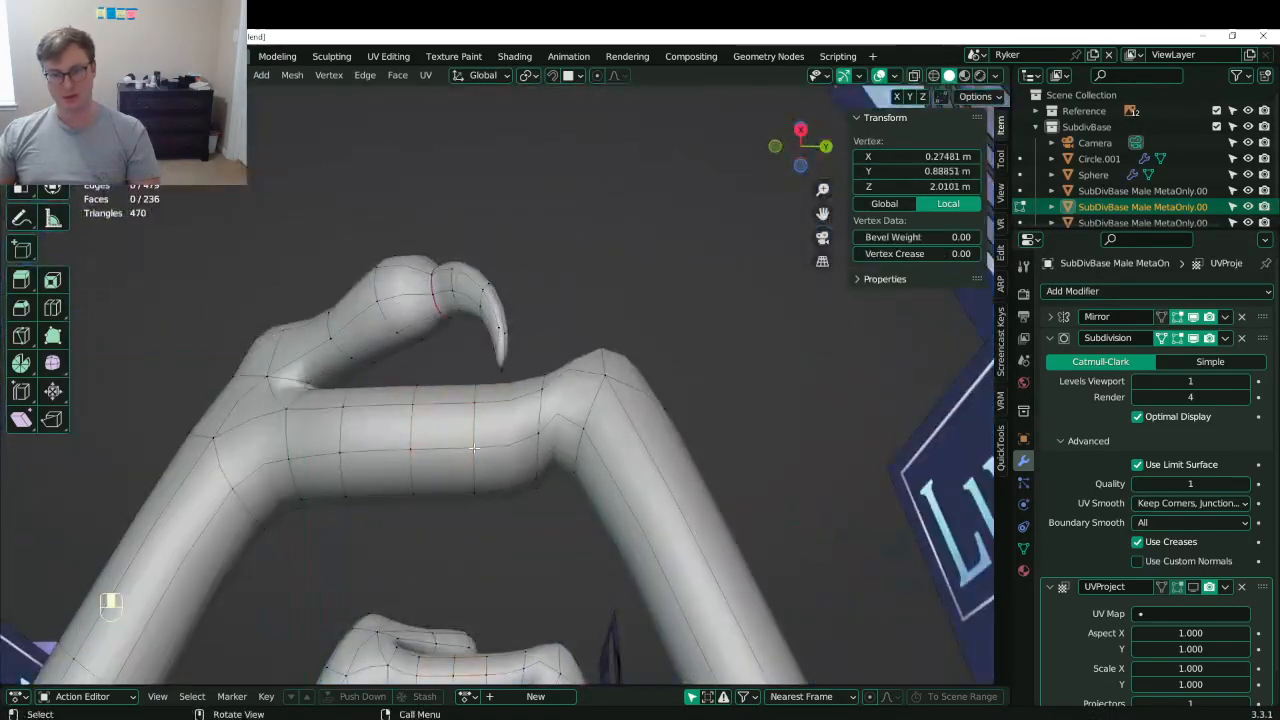
key("KP_Decimal")
scroll(440, 450, "down", 3)
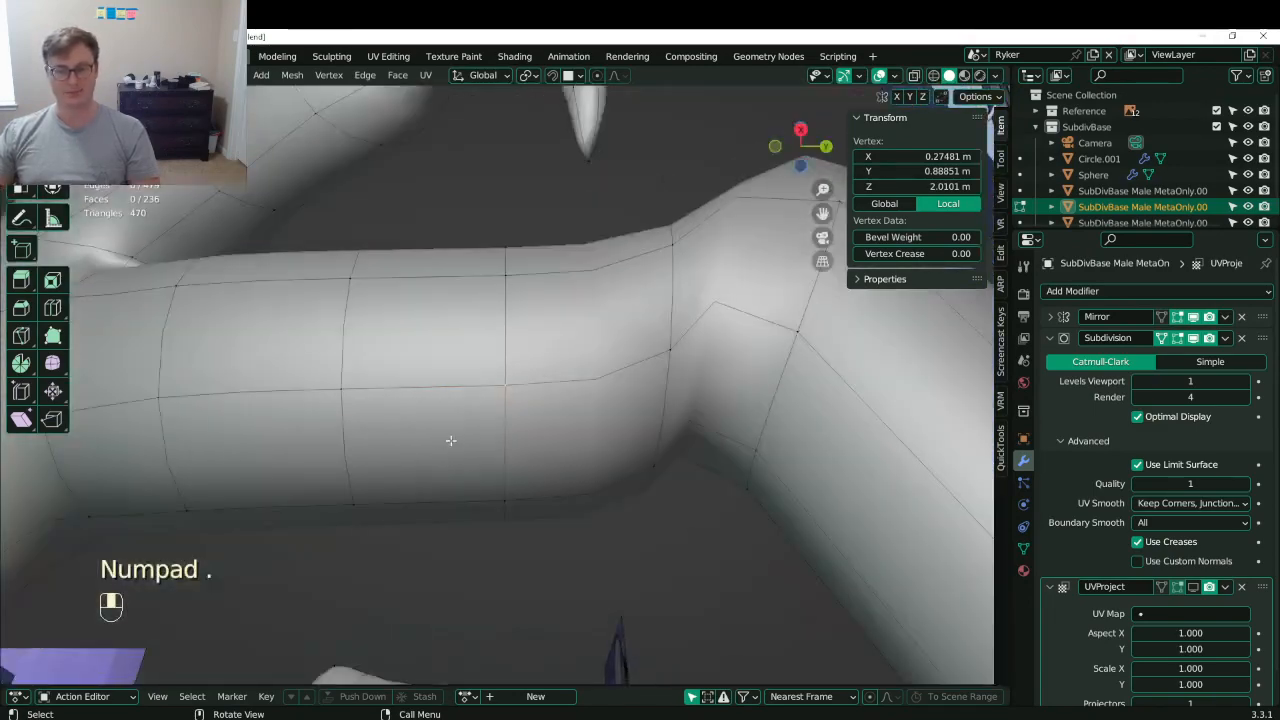
middle_click_drag(440, 448, 376, 418)
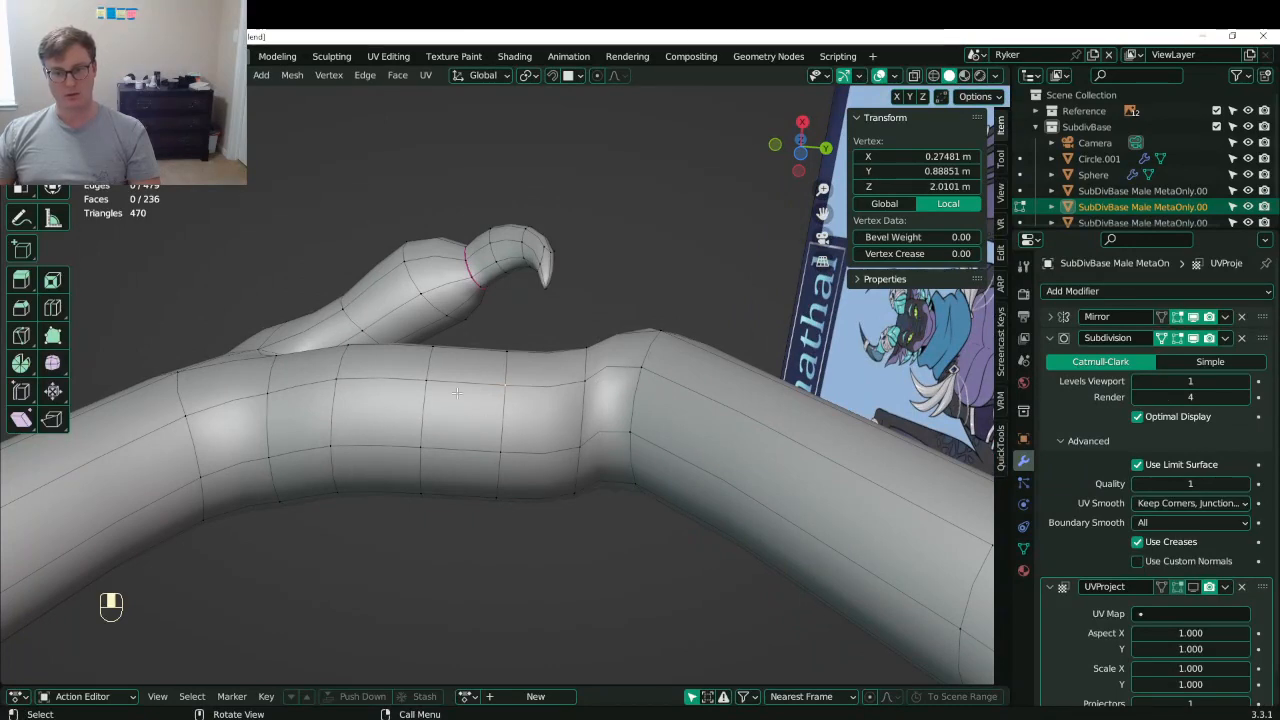
middle_click_drag(457, 393, 533, 509)
key("ctrl+r")
right_click(458, 310)
left_click(443, 297)
key("ctrl+r")
left_click(460, 379)
right_click(460, 379)
key("ctrl+z")
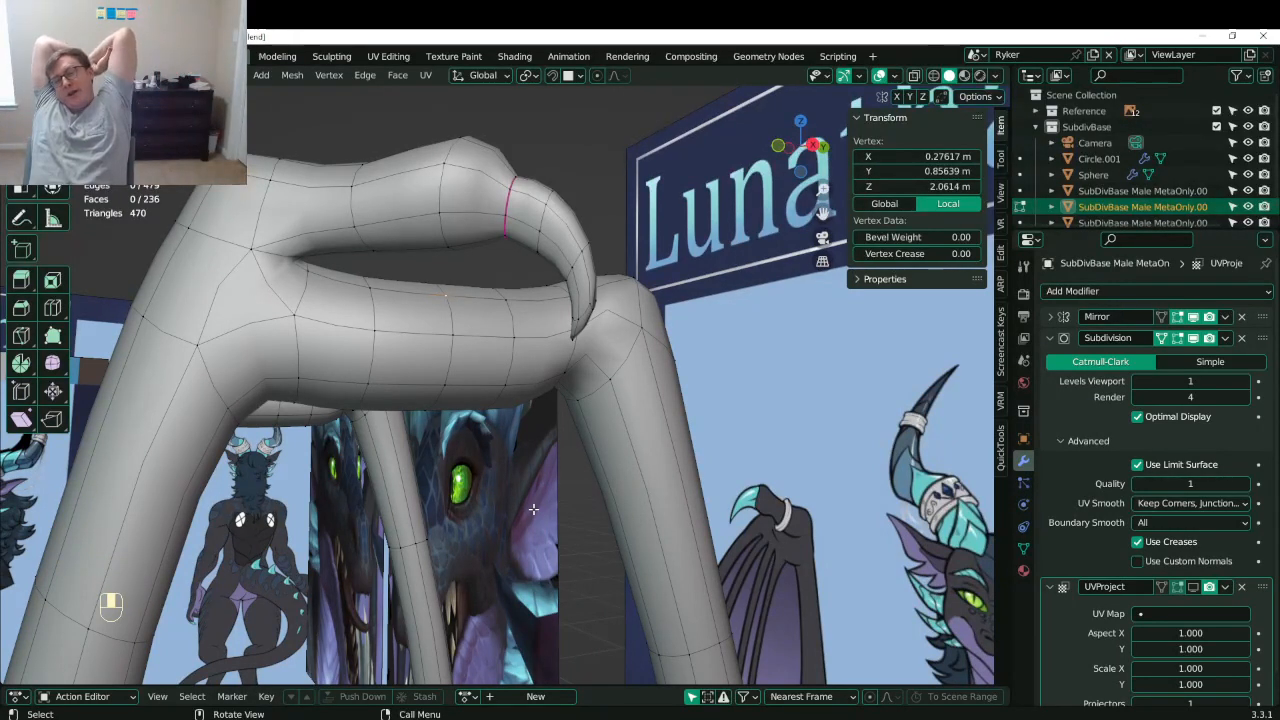
- Save the model file and return to the side view of the wing finger
middle_click_drag(500, 425, 453, 413)
key("ctrl+s")
key("KP_3")
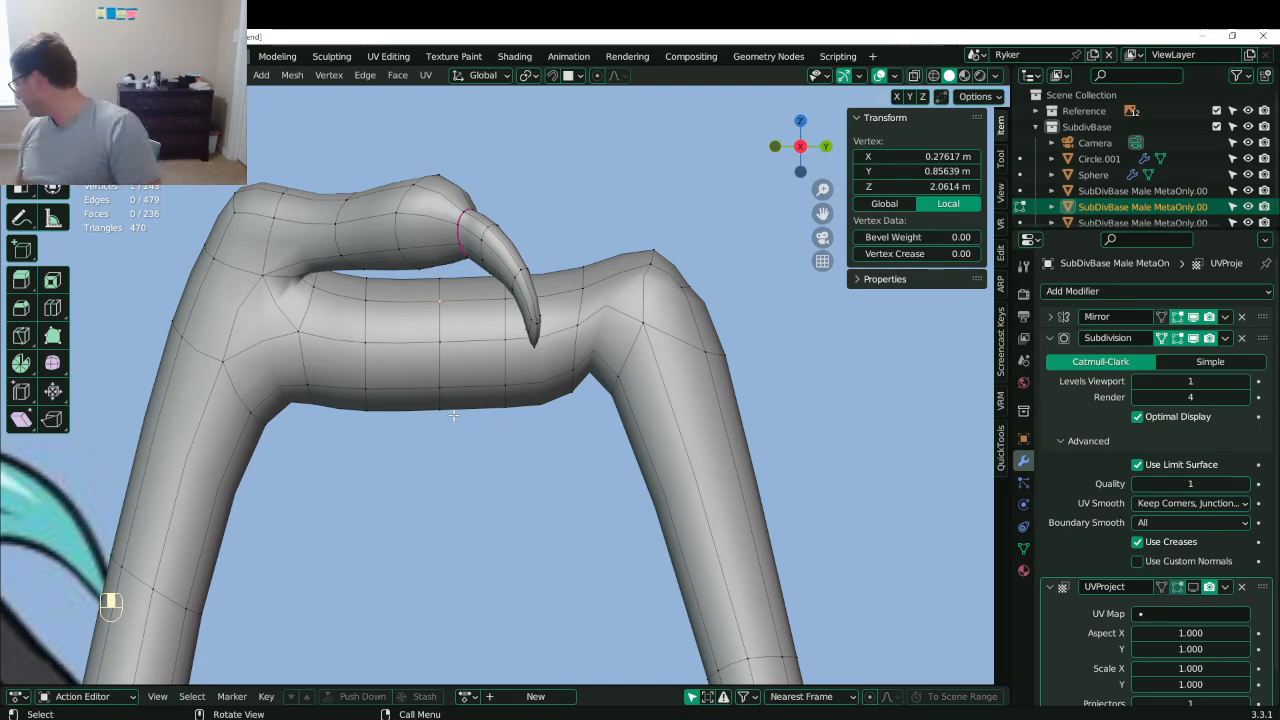
- Try to move the edge loop just past the finger's bend downward about 0.023 m and refine its position
left_click(631, 363, "alt+shift")
key("g")
left_click(631, 402)
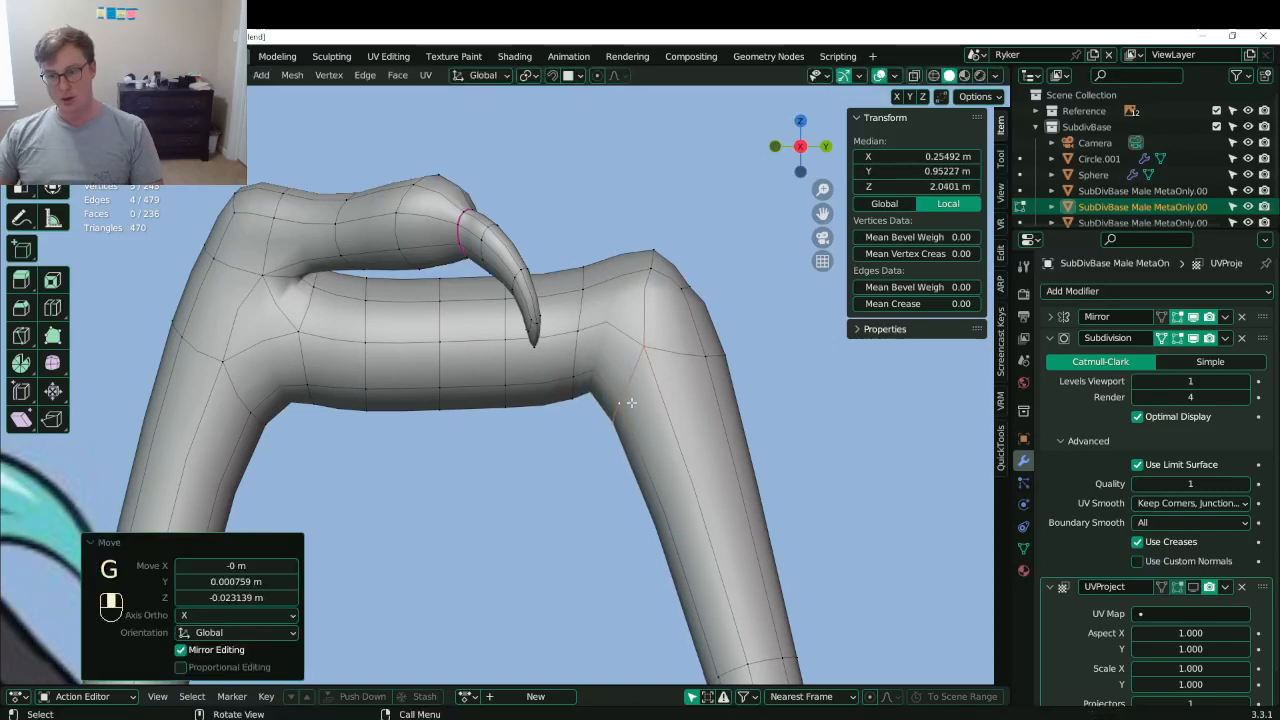
key("g")
left_click(621, 388)
left_click(578, 366)
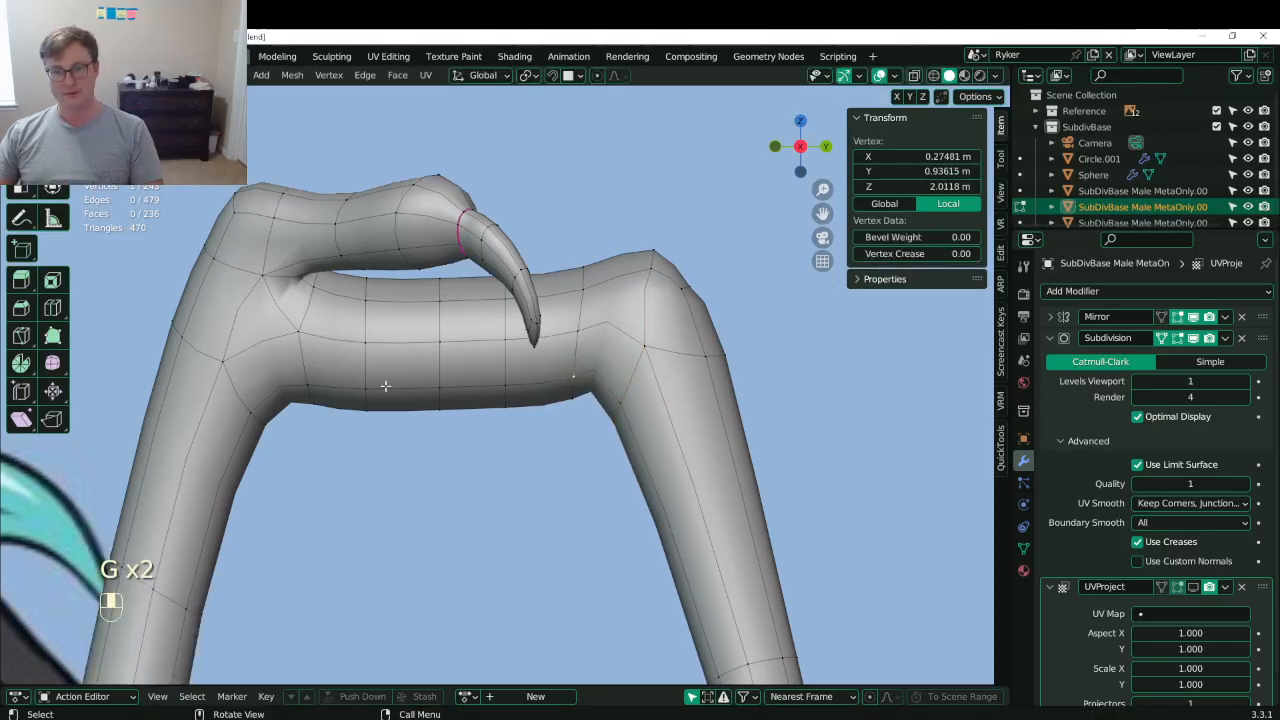
- Undo the recent moves of the edge loop past the finger's bend
middle_click_drag(365, 400, 497, 467)
key("ctrl+z")
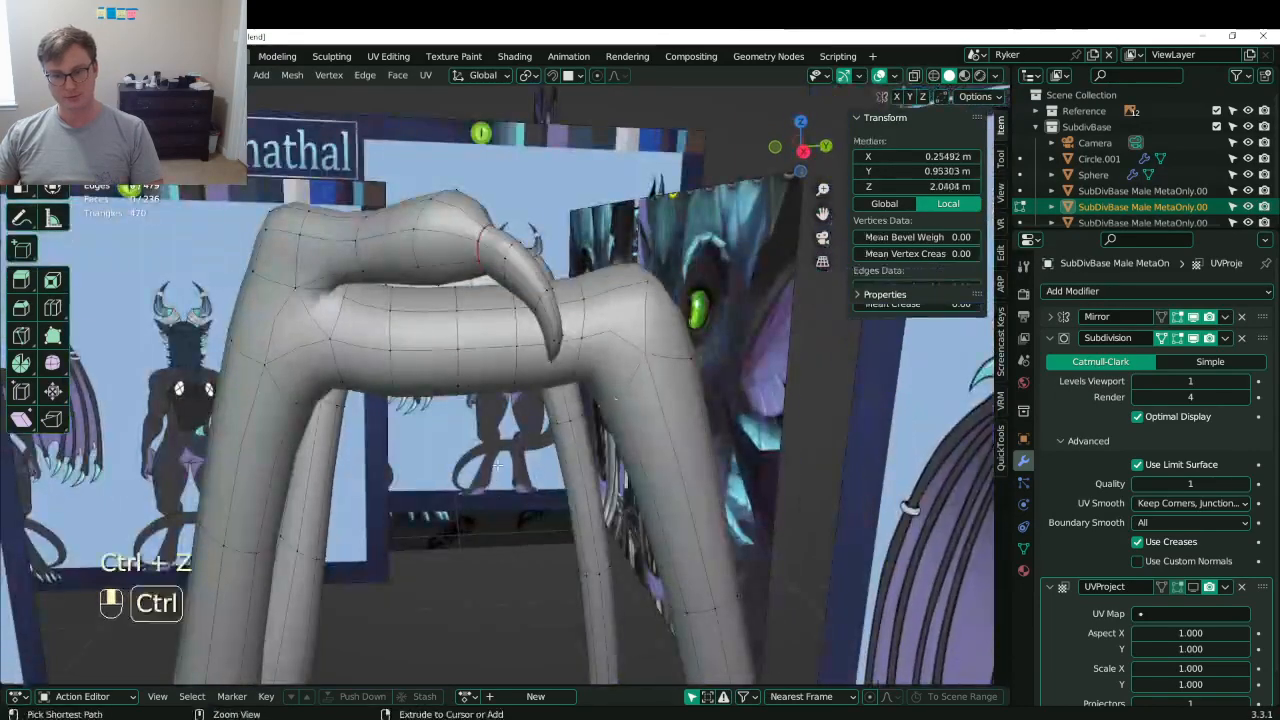
key("ctrl+z")
key("ctrl+z")
key("ctrl+z")
key("ctrl+z")
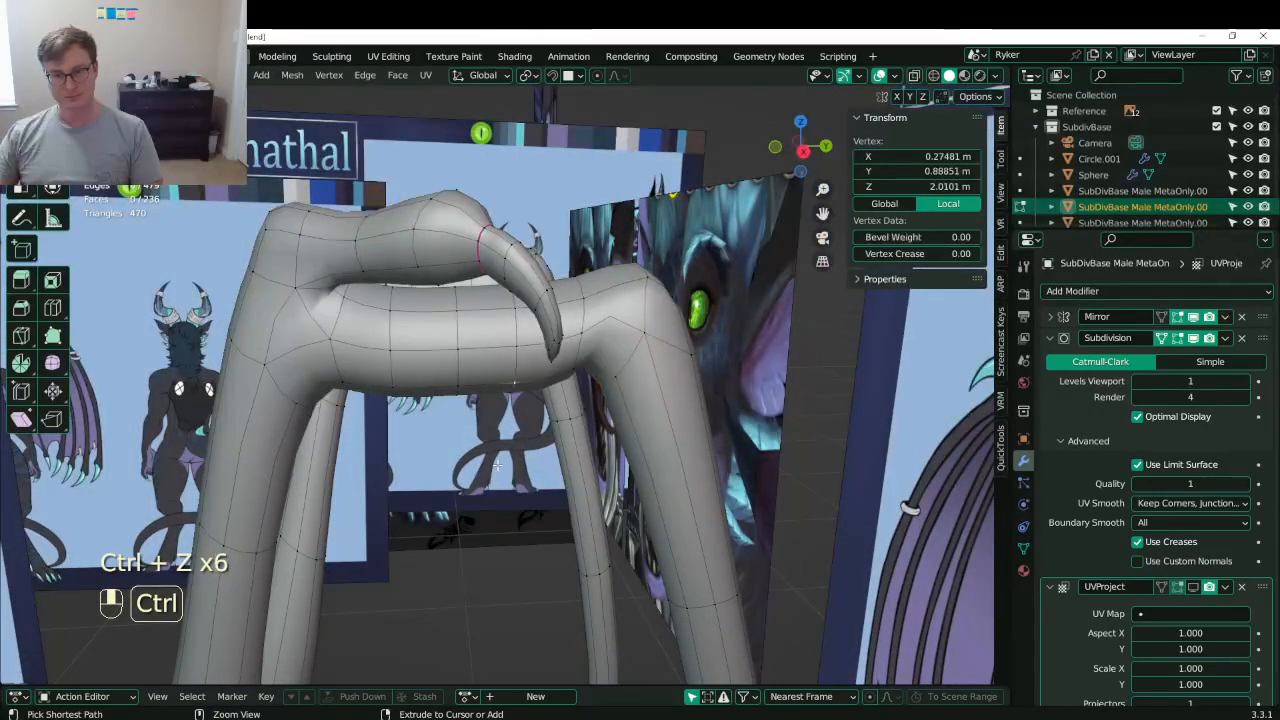
- Select the edge loops at the finger's bend with their adjoining faces and shift them slightly in the top view
middle_click_drag(497, 467, 470, 352)
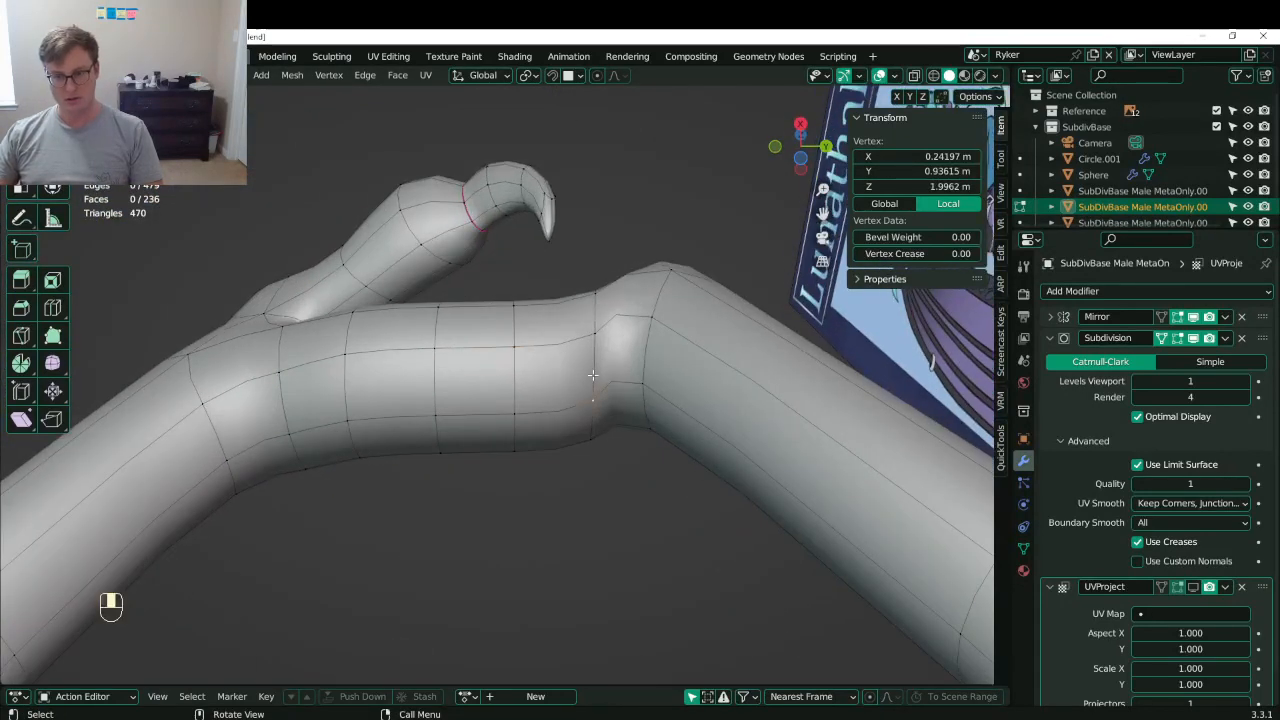
key("KP_7")
middle_click_drag(523, 262, 528, 366, "shift")
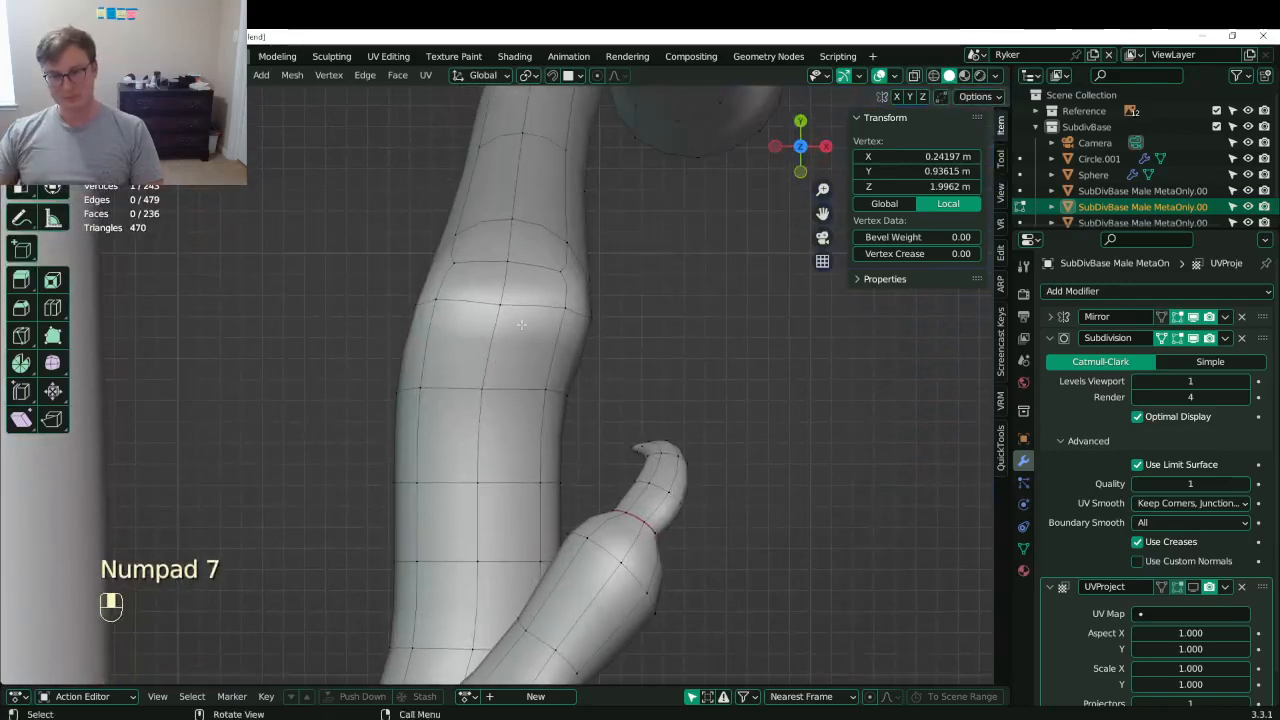
left_click(540, 308, "alt+shift")
key("ctrl+KP_Add")
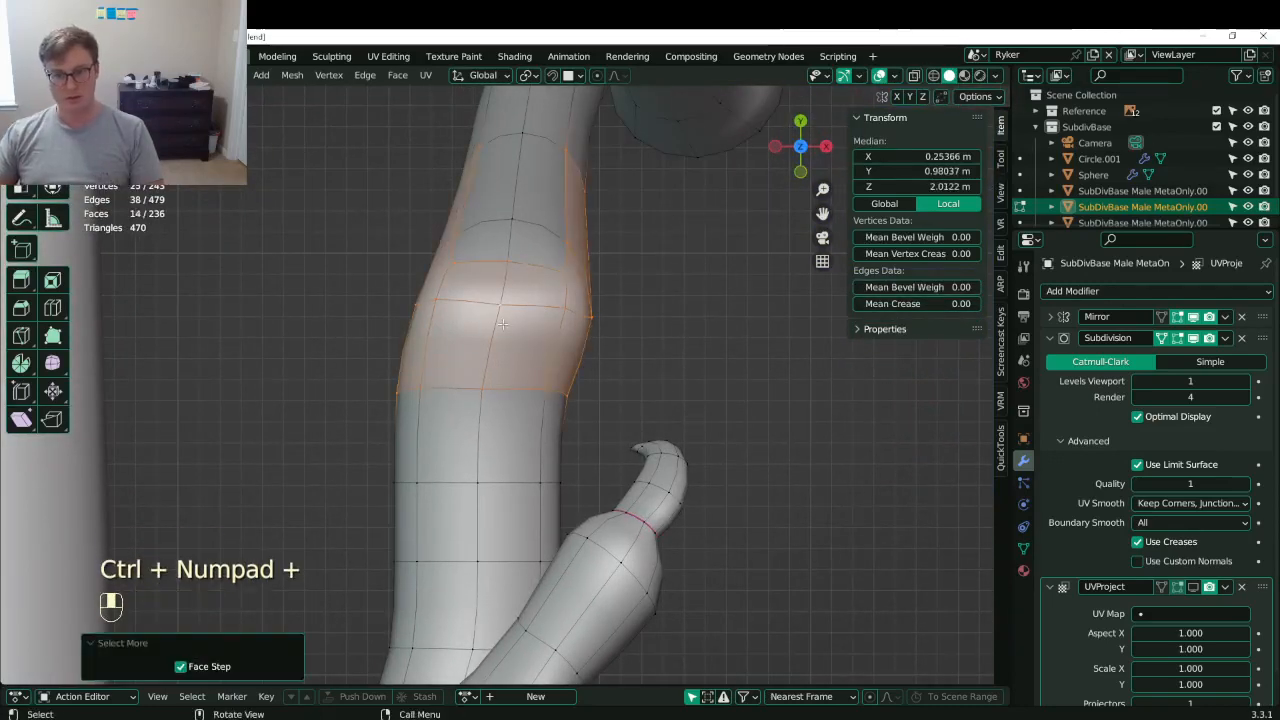
left_click(520, 384, "alt+shift")
key("g")
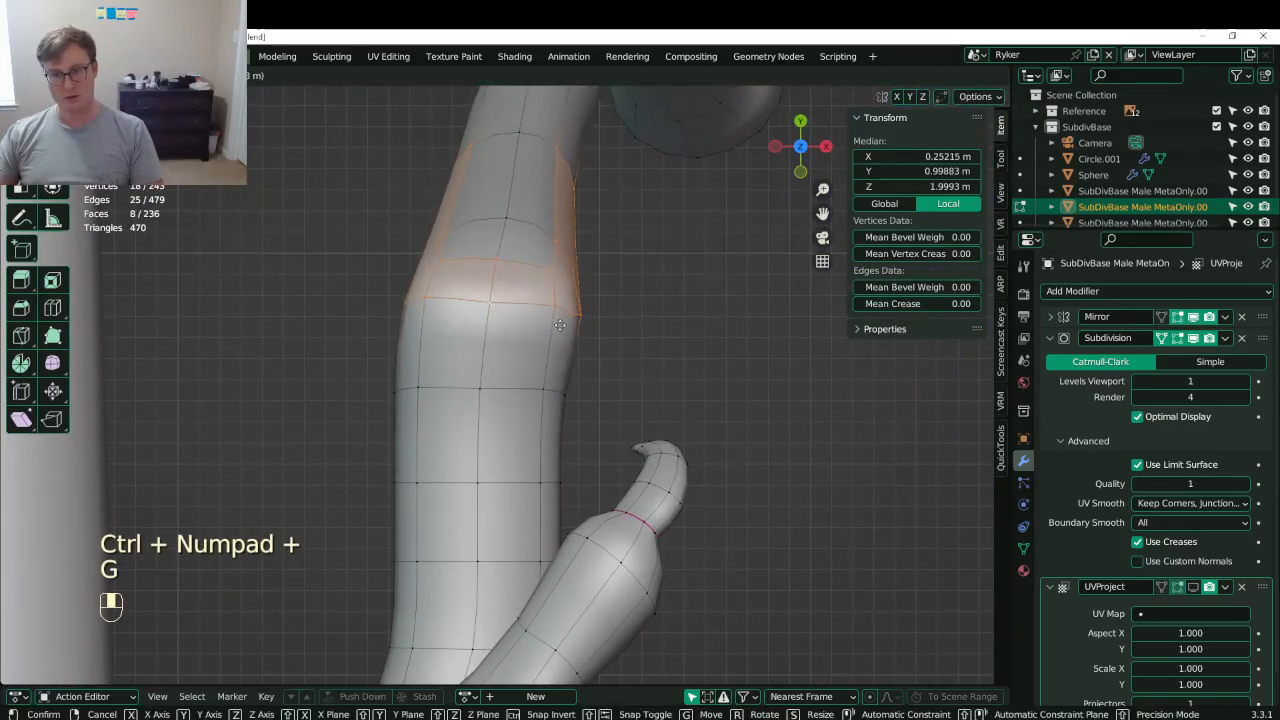
left_click(572, 328)
- Extend the selection to all faces around the finger's upper section past the bend and move it in the top view
key("z")
mouse_move(594, 350)
middle_mouse_down()
mouse_move(617, 281)
mouse_move(603, 322)
mouse_move(655, 262)
mouse_move(610, 205)
middle_mouse_up()
key("z")
mouse_move(810, 452)
middle_mouse_down()
mouse_move(668, 460)
mouse_move(730, 284)
middle_mouse_up()
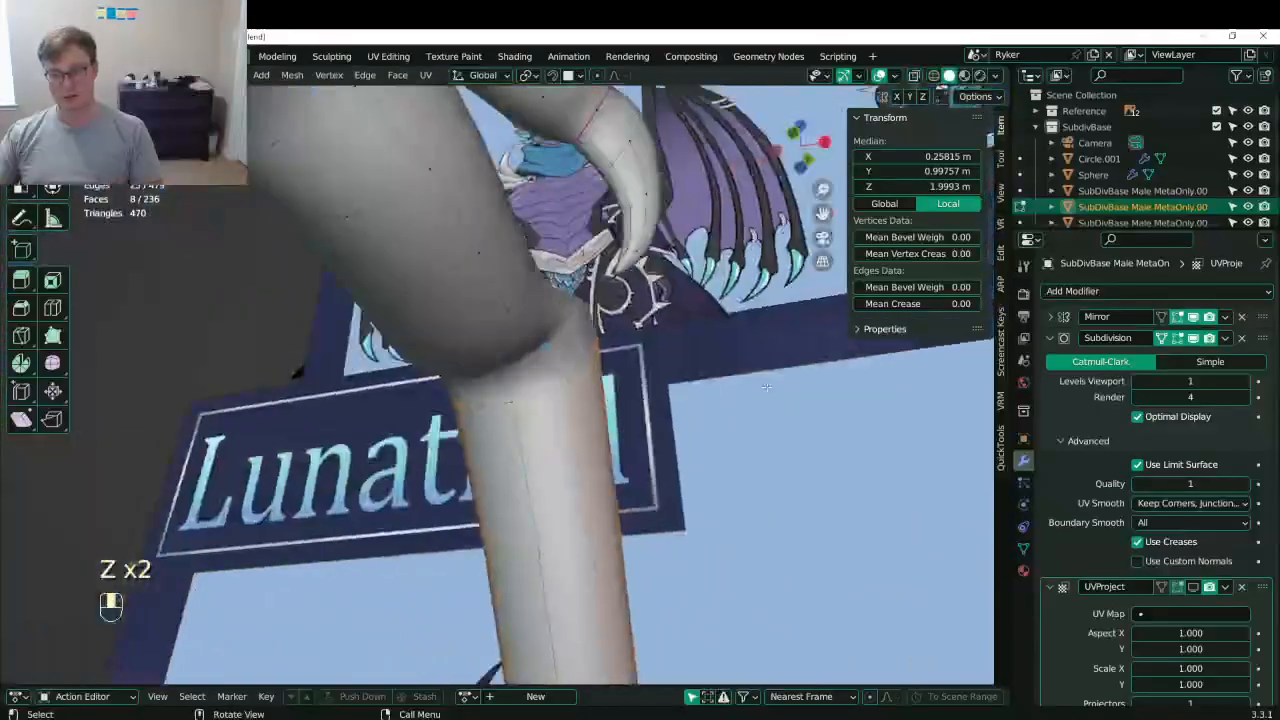
left_click(582, 270, "shift")
middle_click_drag(605, 560, 536, 444, "shift")
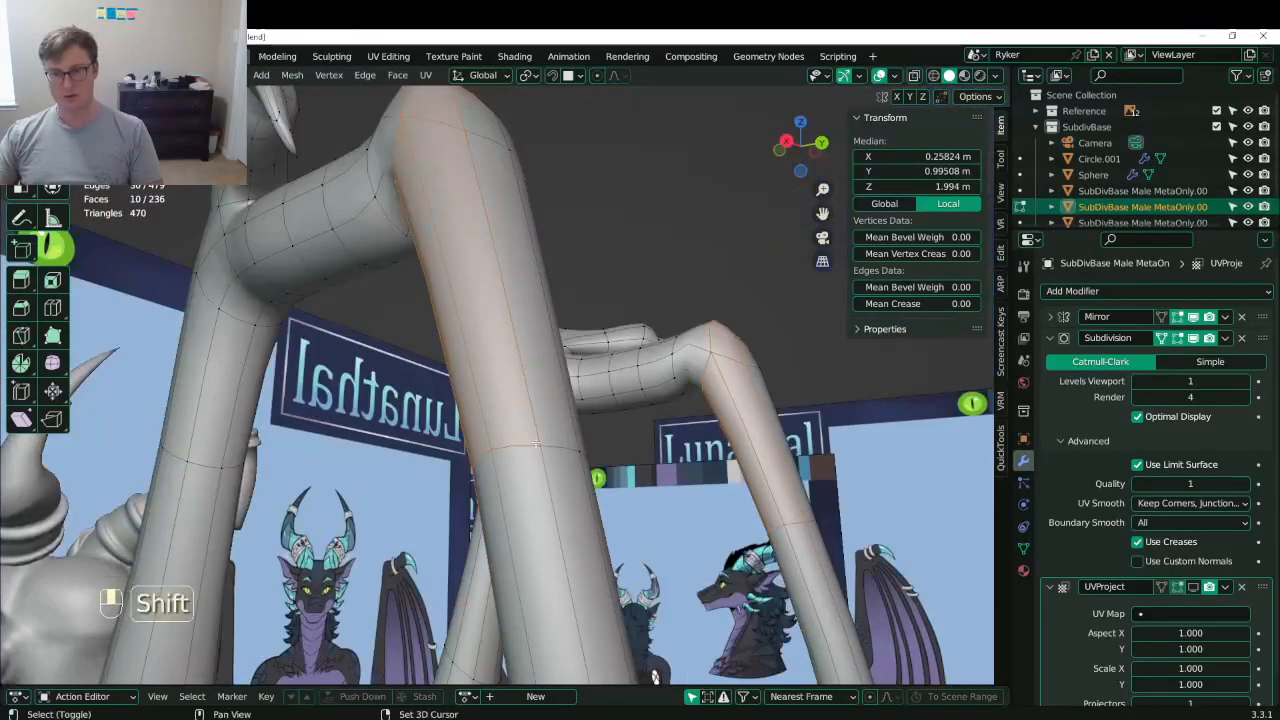
key("KP_7")
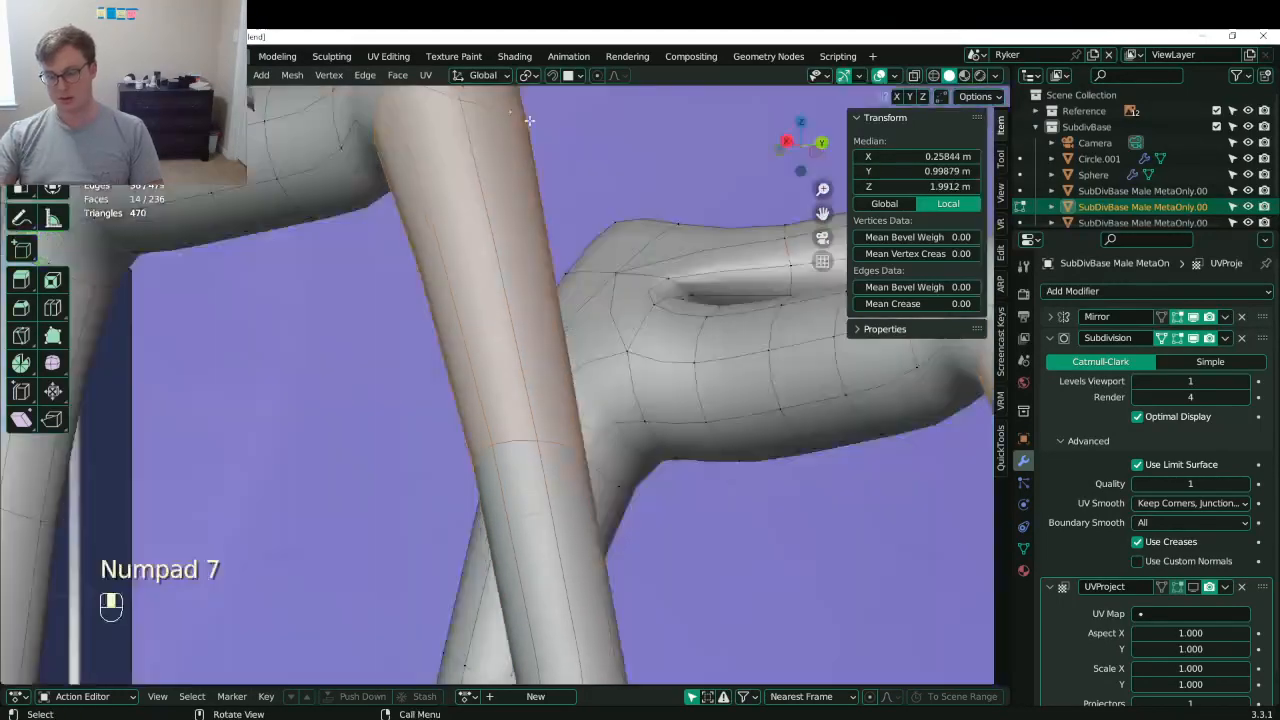
key("g")
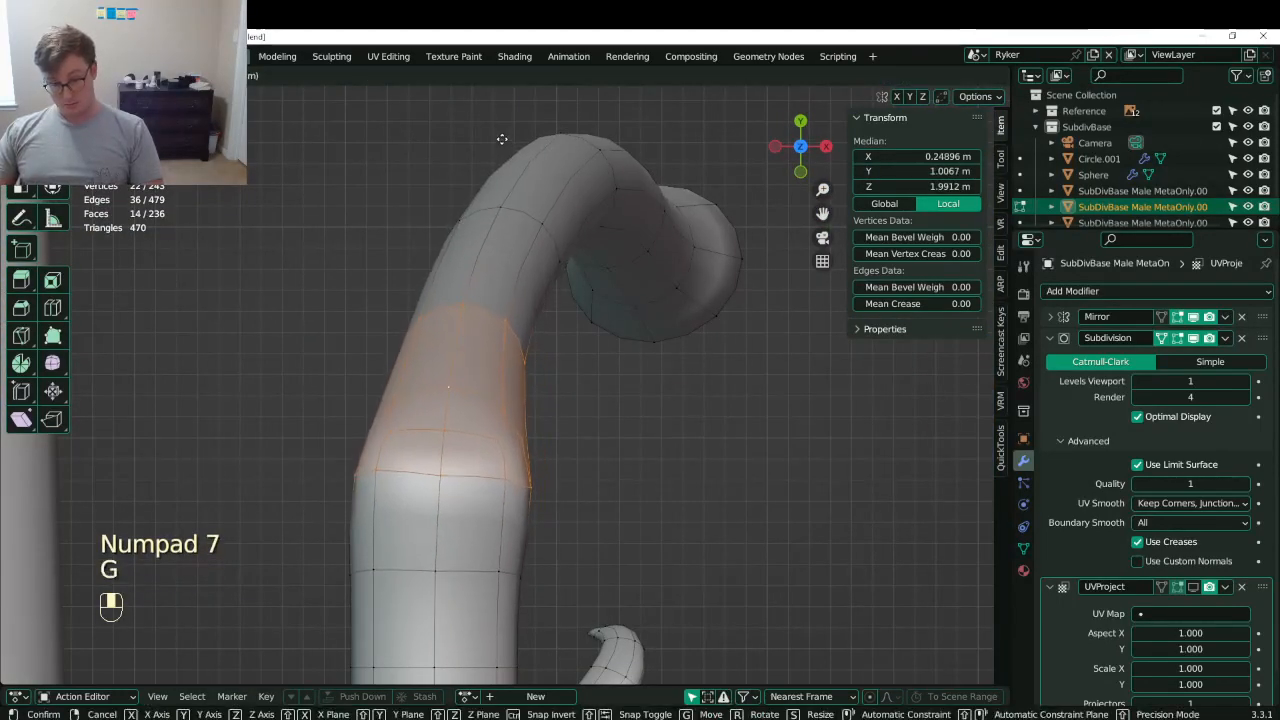
left_click(500, 137)
- Rotate the selected upper finger section 2.46° in the top view and move it about -0.0046 m along X
key("r")
left_click(674, 294)
middle_click_drag(674, 294, 587, 237)
key("ctrl+KP_1")
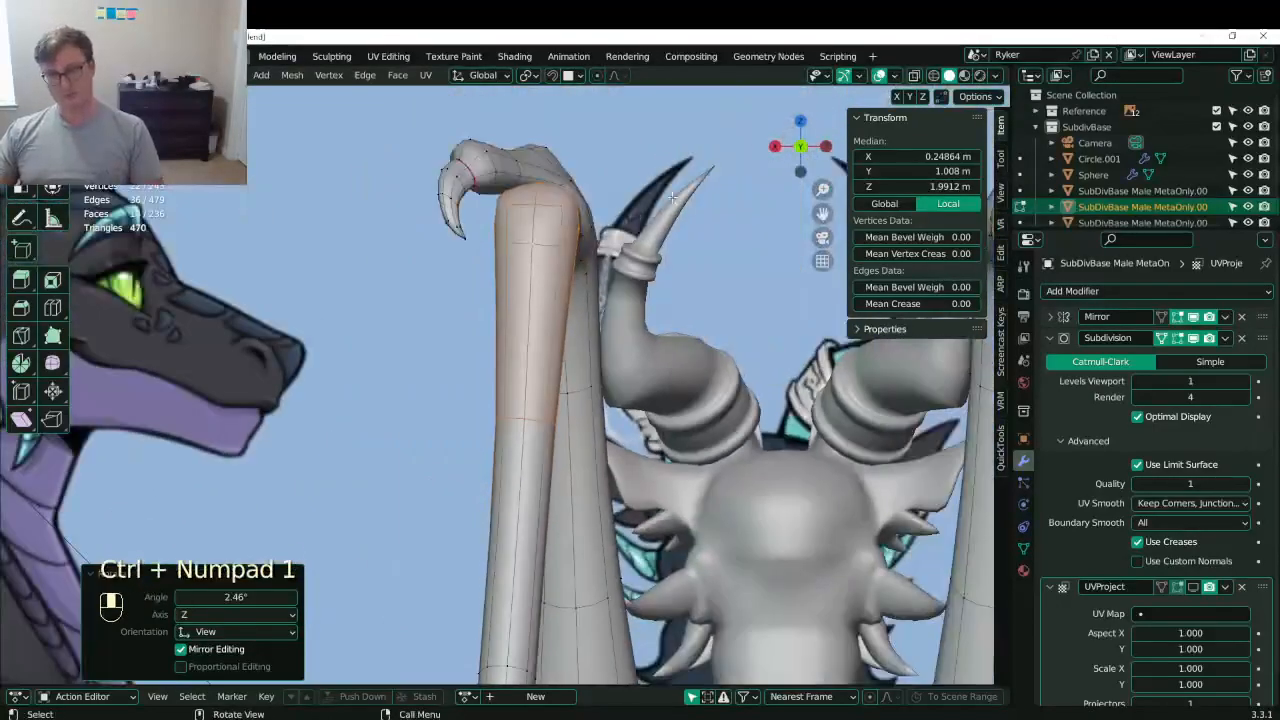
key("r")
left_click(680, 203)
key("g")
left_click(680, 203)
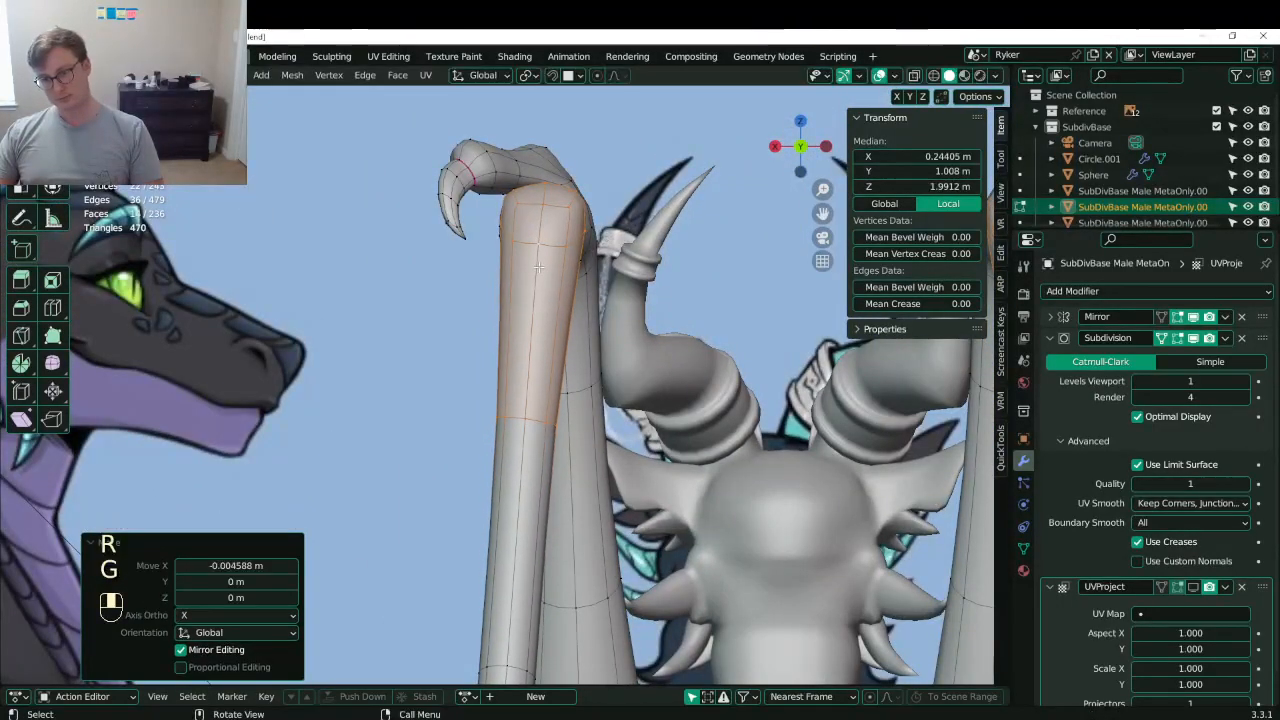
- Save Lunathal.blend and resume editing the wing finger from the side
key("Tab")
middle_click_drag(680, 203, 466, 327)
key("ctrl+s")
key("Tab")
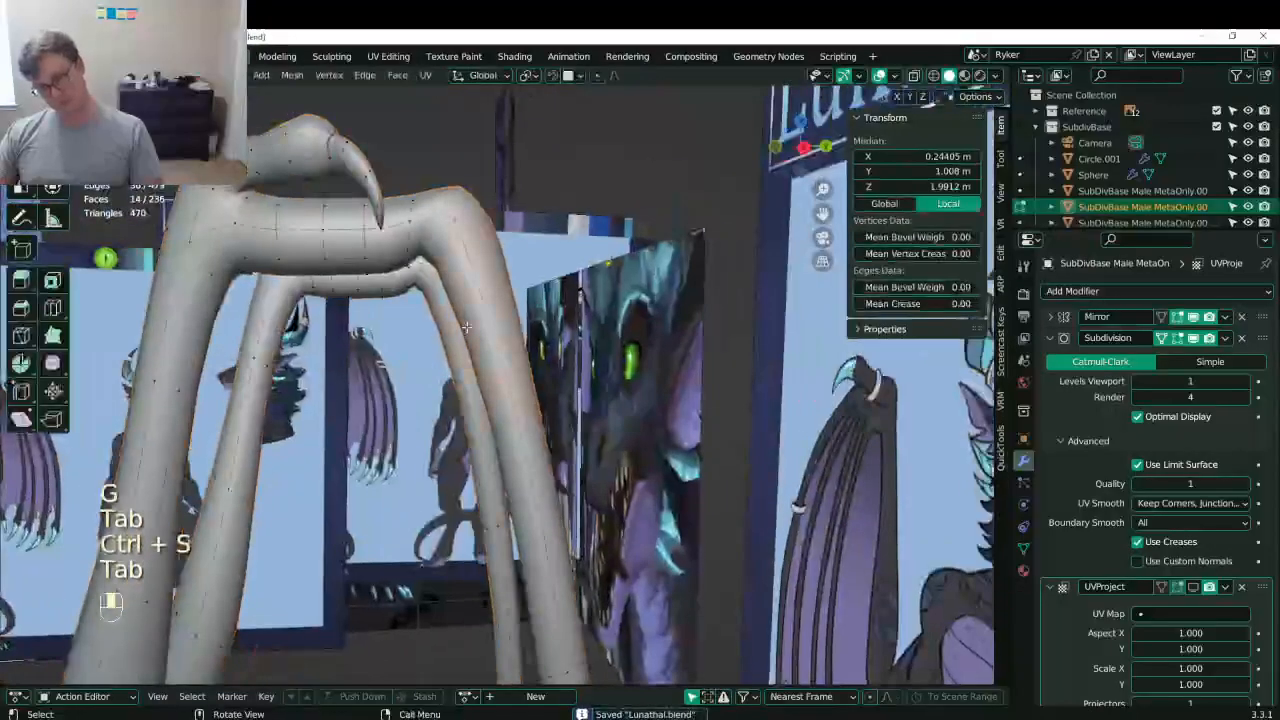
key("KP_3")
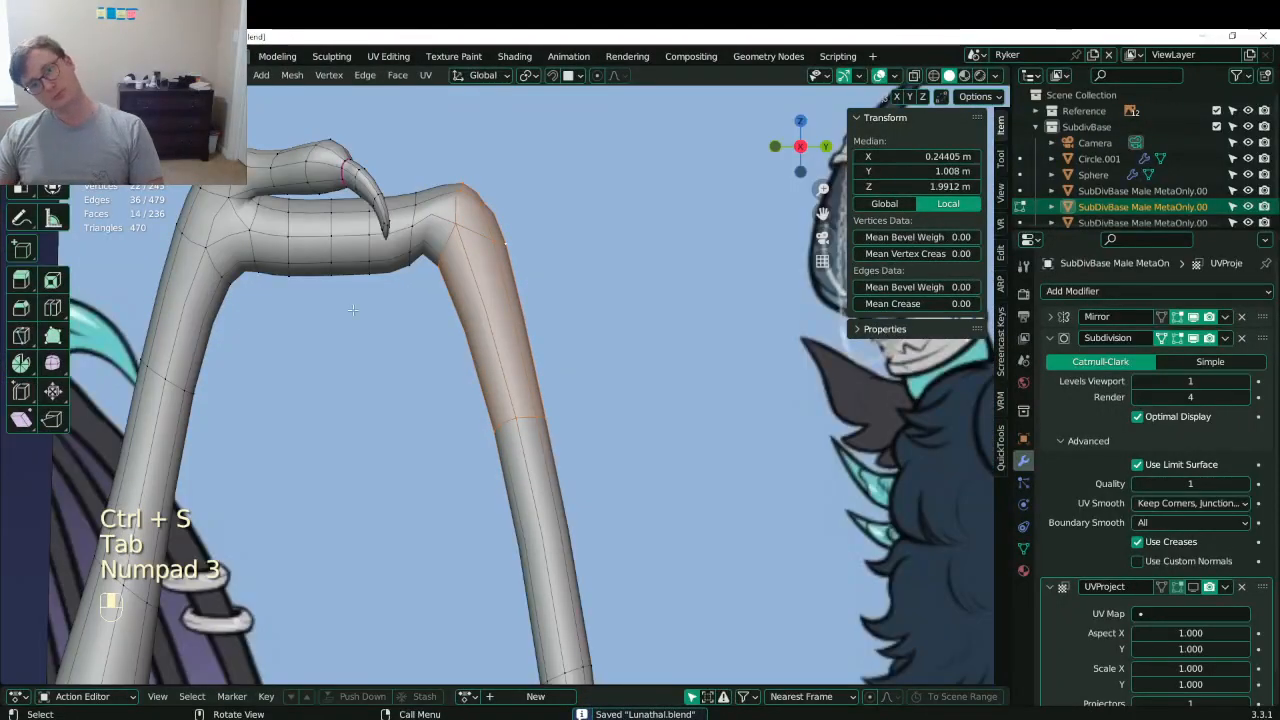
- Switch to face selection and select the two underside faces on the wrist side of the short finger segment
middle_click_drag(352, 310, 478, 230, "shift")
middle_click_drag(478, 230, 449, 267, "shift")
scroll(449, 267, "down", 1)
left_click(168, 75)
left_click(408, 308)
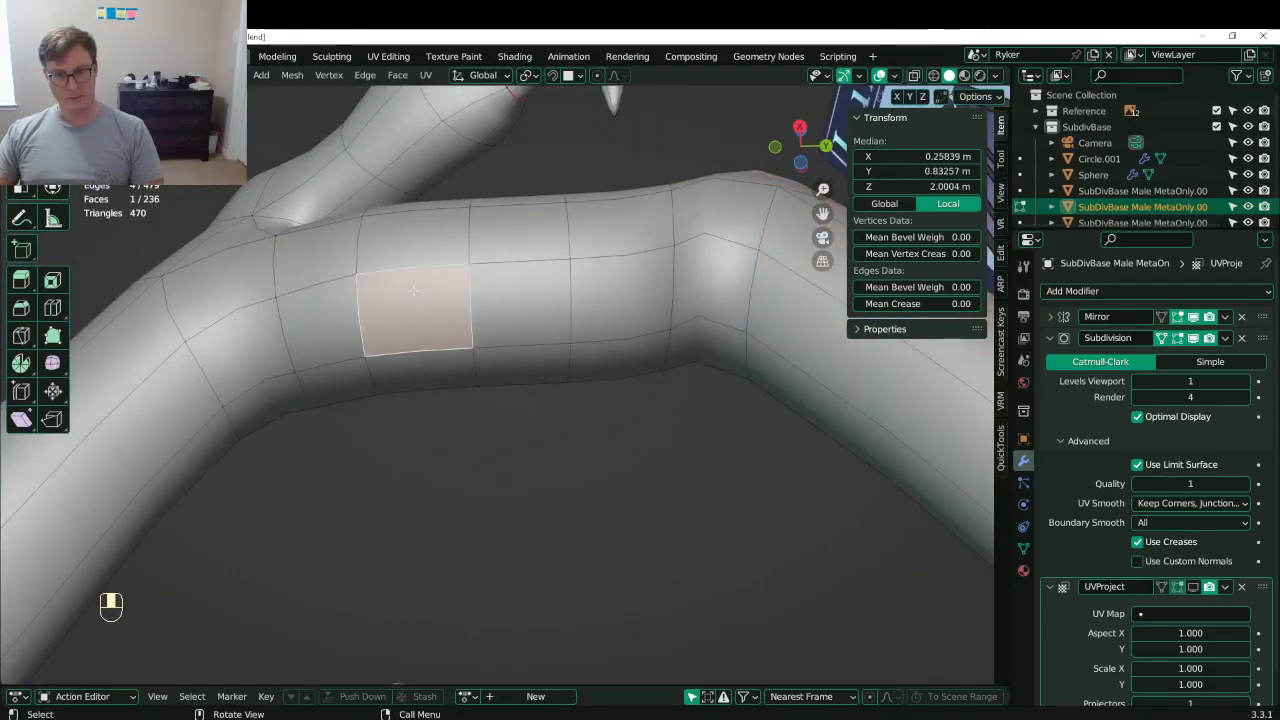
key("b")
left_click_drag(406, 246, 447, 330)
middle_click_drag(447, 330, 432, 259)
key("b")
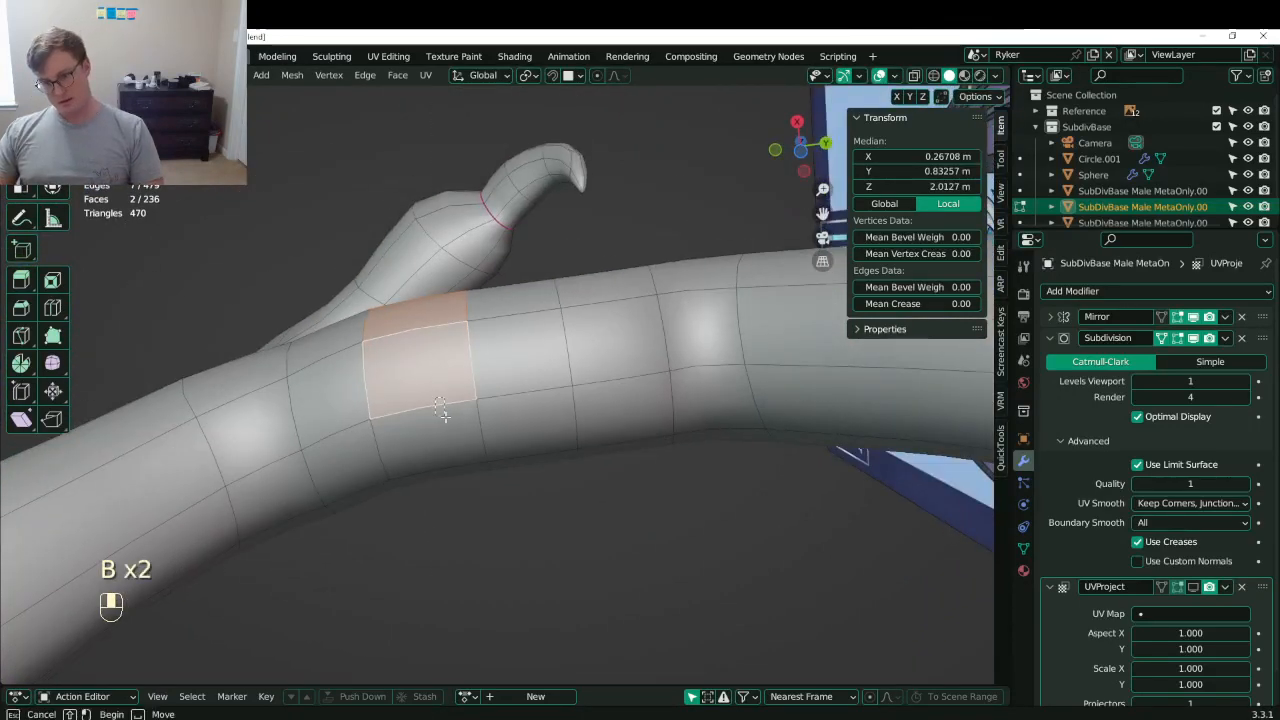
left_click(445, 436)
left_click_drag(437, 398, 447, 430)
key("b")
middle_click_drag(447, 420, 512, 420)
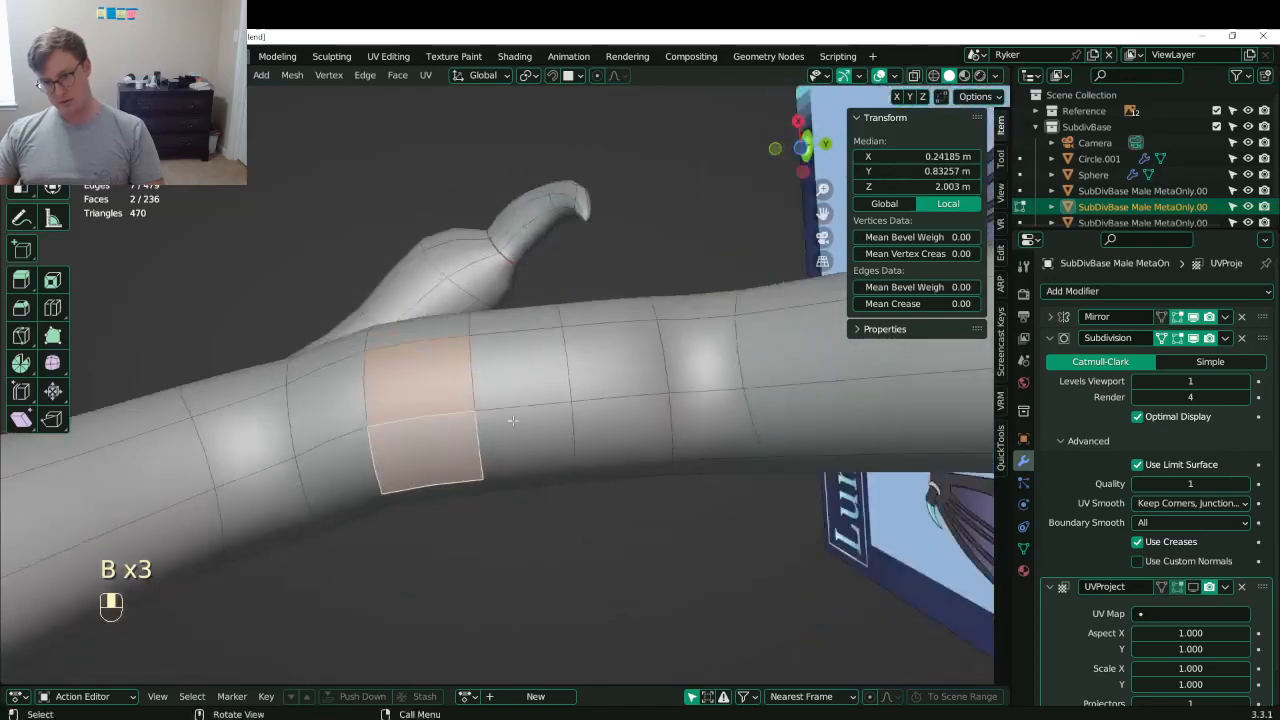
- Try selecting the neighbouring pair of underside faces together with the wrist-side pair as one two-by-two block
left_click(502, 384)
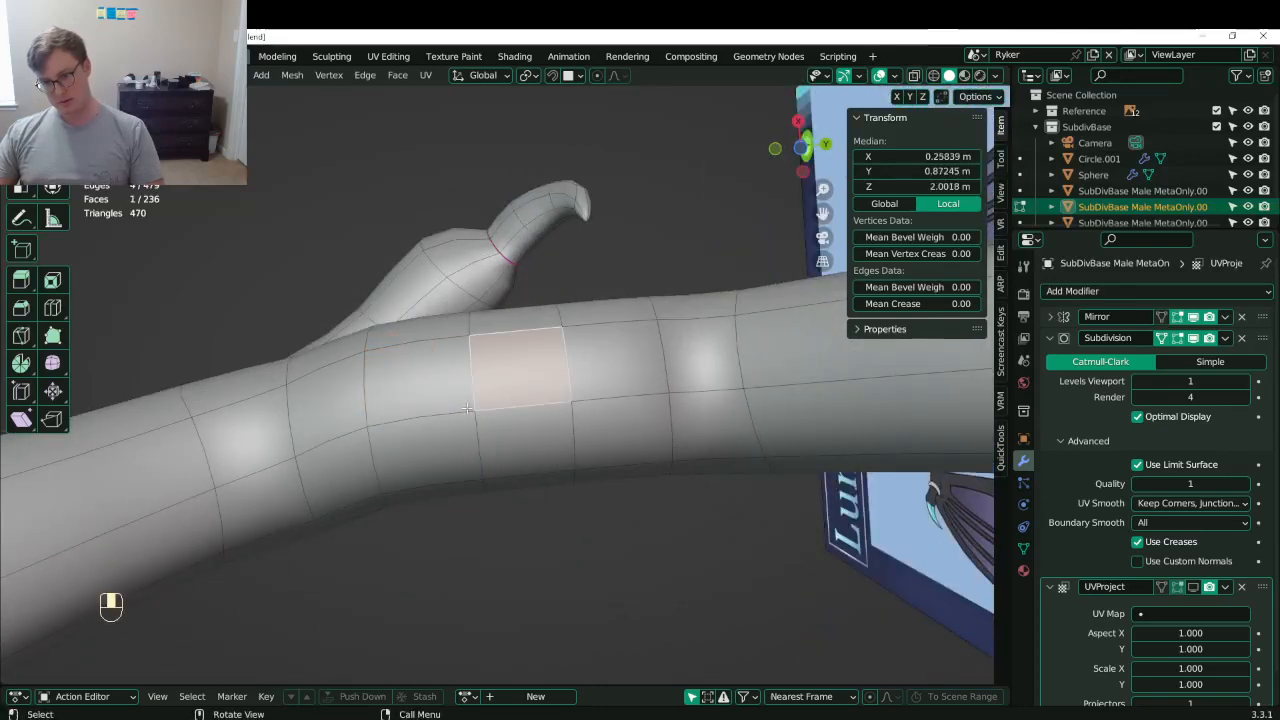
key("b")
left_click_drag(455, 394, 498, 432)
scroll(520, 398, "down", 4)
scroll(498, 403, "up", 5)
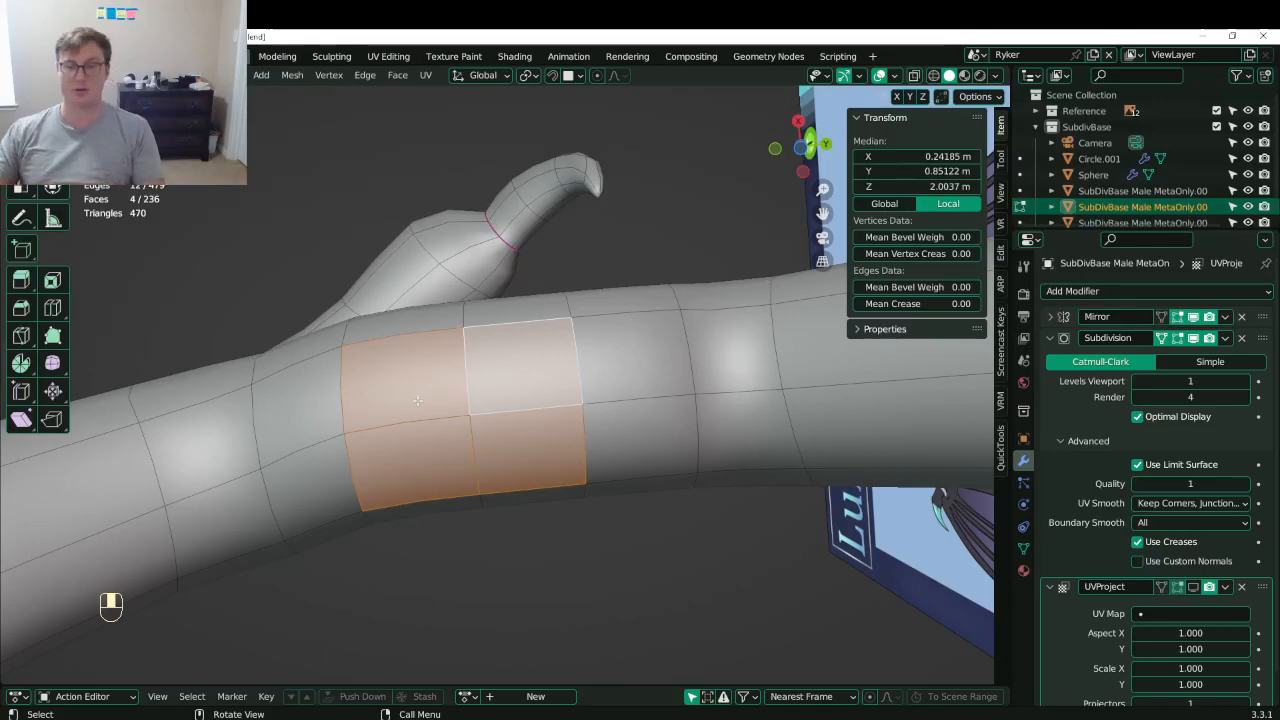
left_click(418, 400)
left_click(429, 448, "shift")
middle_click_drag(552, 457, 500, 447, "shift")
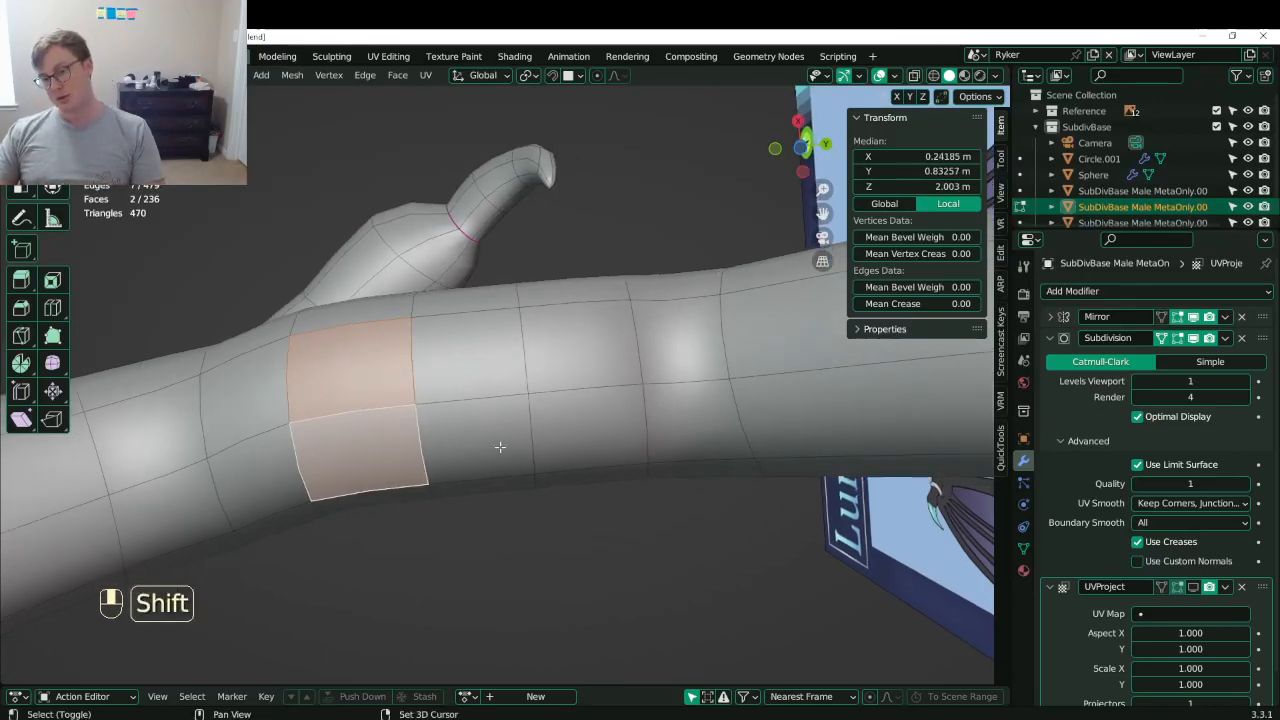
left_click(470, 361, "shift")
left_click(477, 432, "shift")
- Select only the wrist-side pair of underside faces on the short segment and inset them together
left_click(385, 372)
left_click(394, 420, "shift")
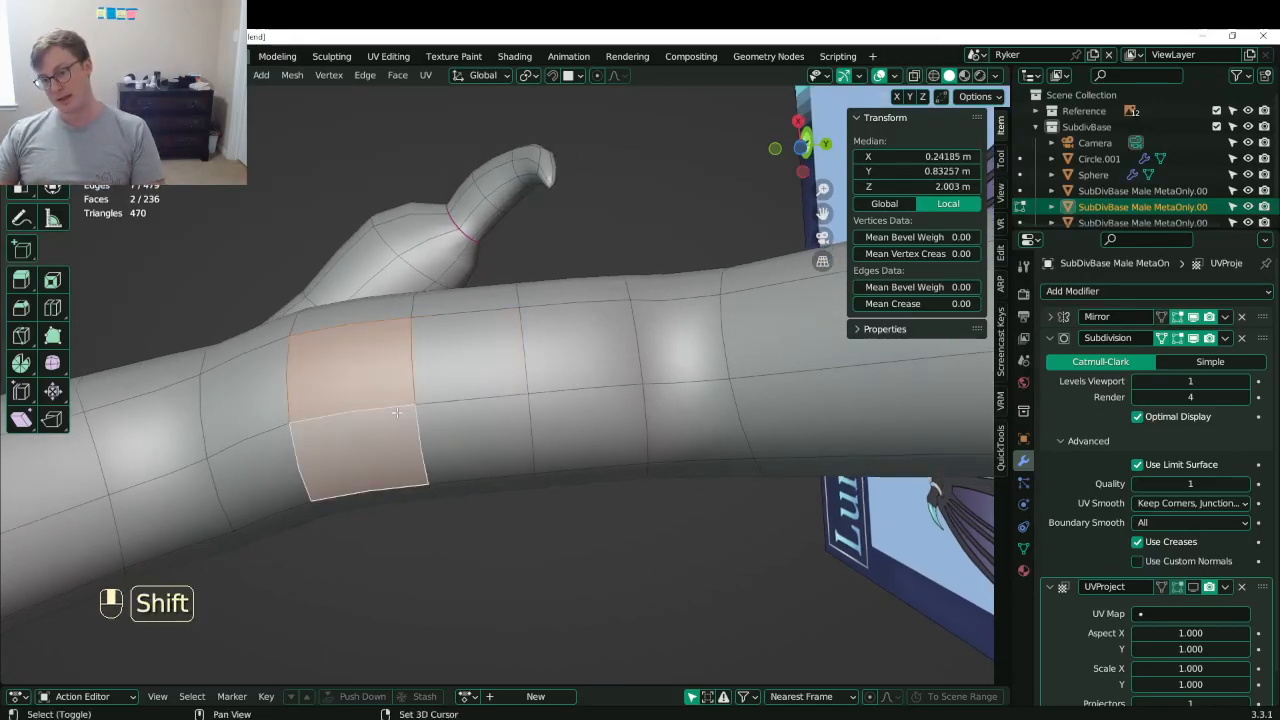
middle_click_drag(396, 412, 504, 276)
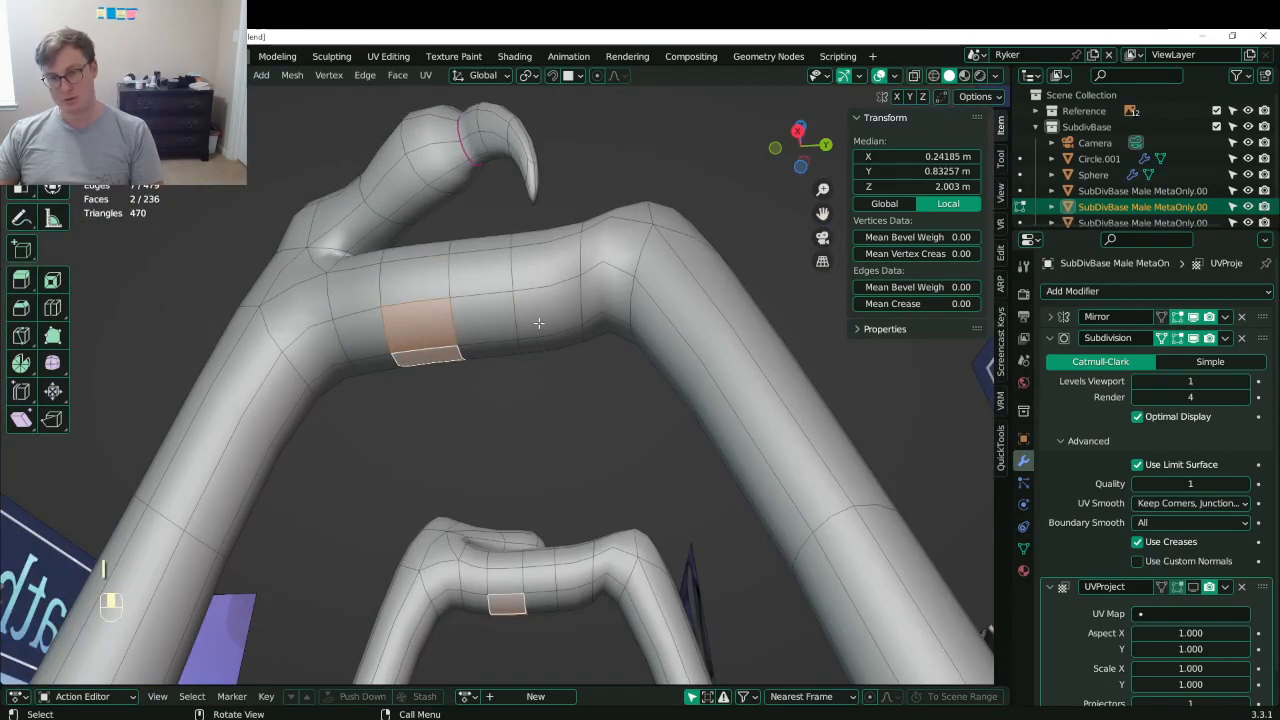
key("i")
left_click(496, 324)
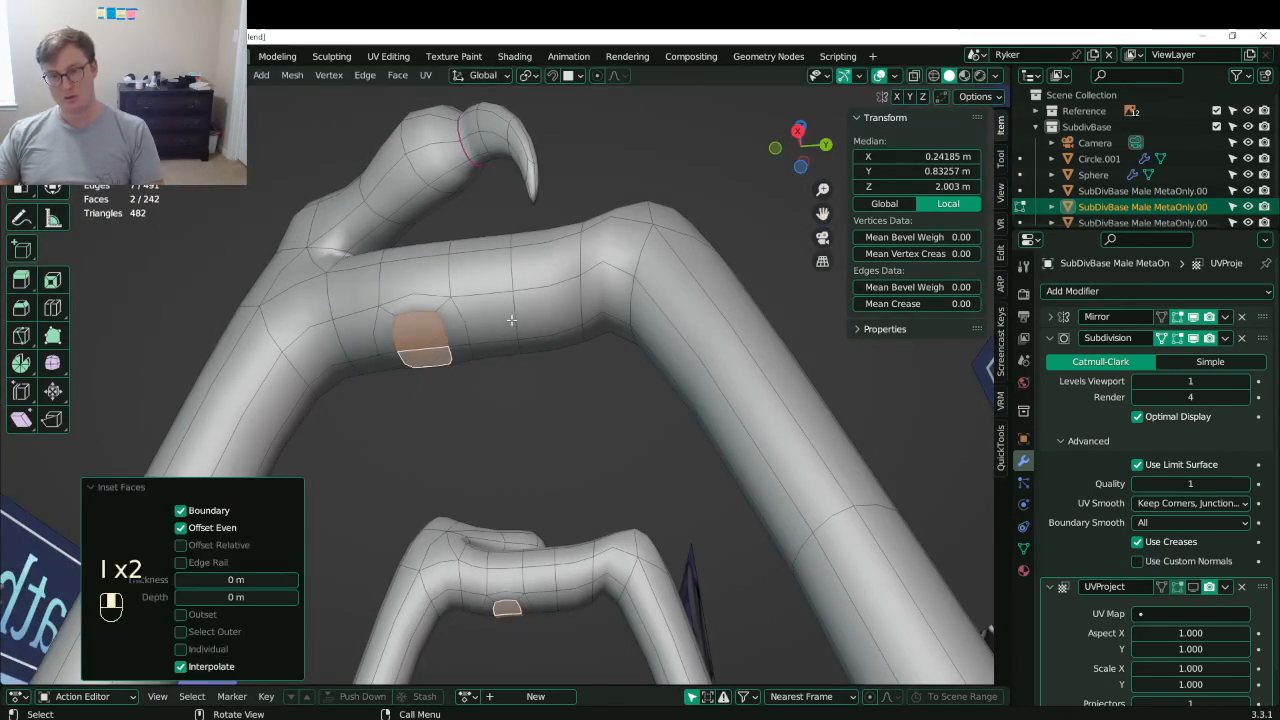
- Inset the middle pair of underside faces on the short finger segment
left_click(487, 322)
left_click(497, 349, "shift")
key("i")
left_click(565, 290)
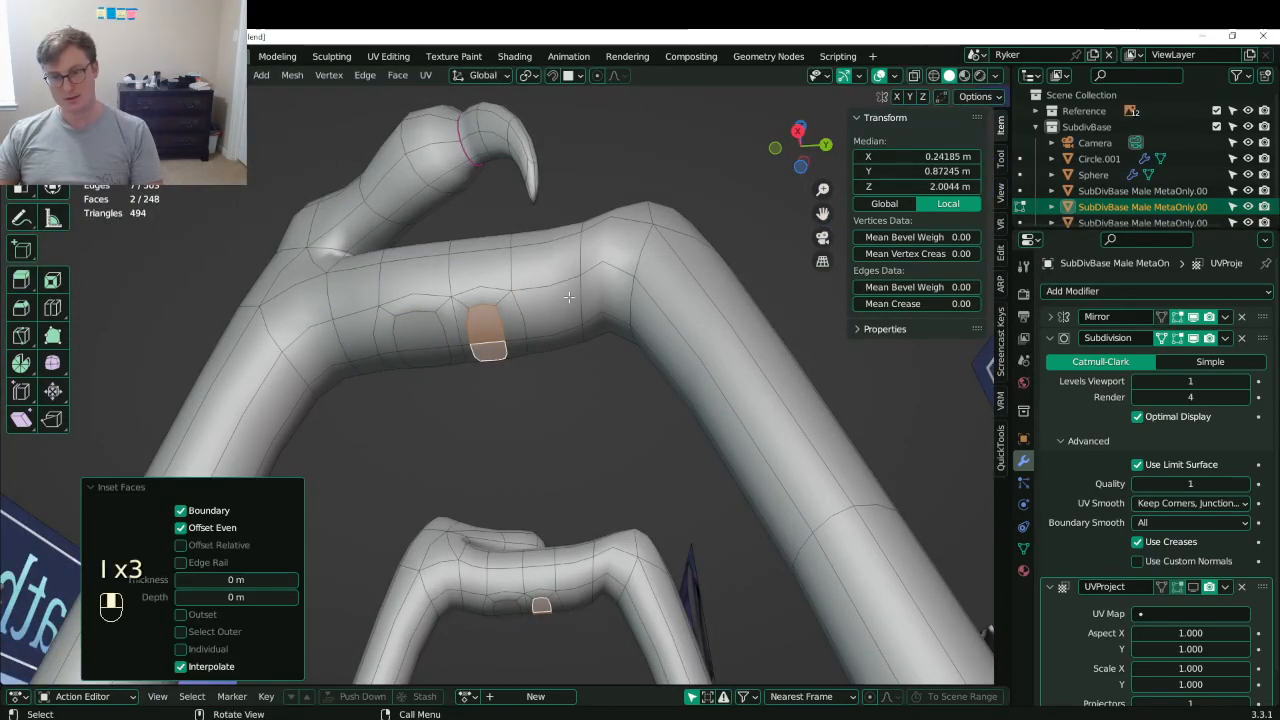
- Inset the pair of underside faces nearest the finger's bend, redoing the inset with a smaller thickness
left_click(545, 298)
left_click(555, 336, "shift")
key("i")
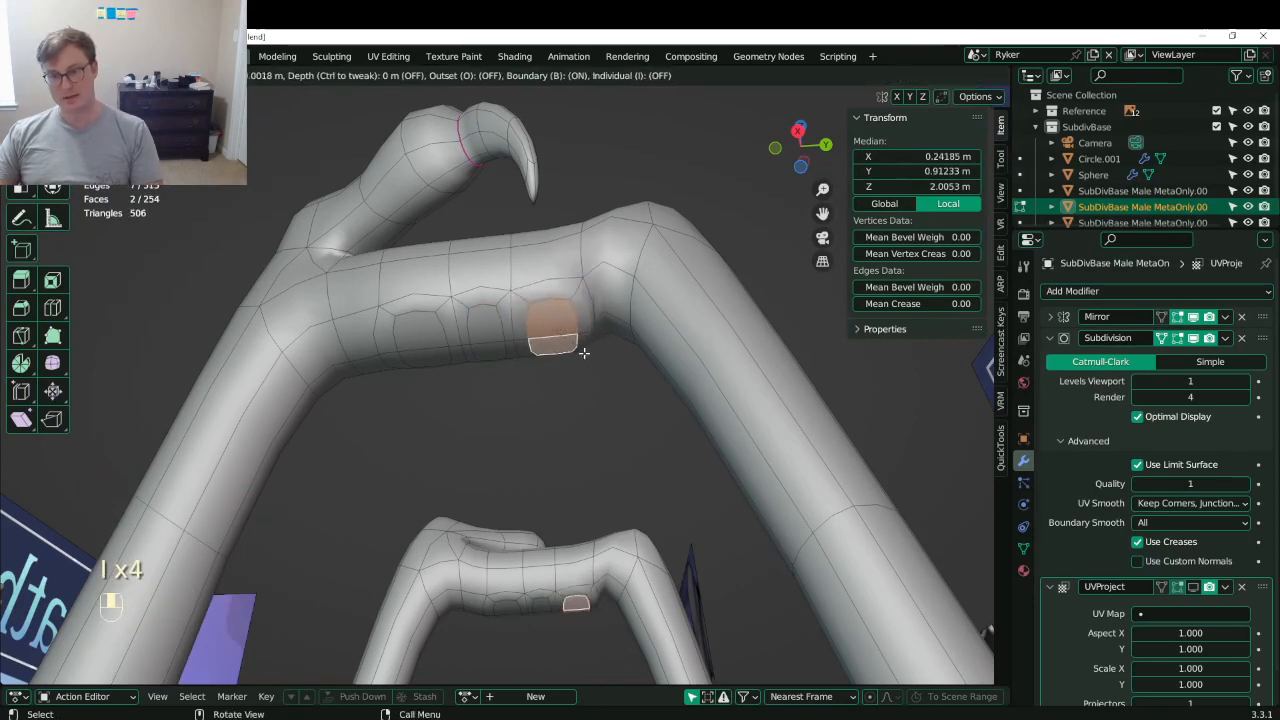
left_click(571, 326)
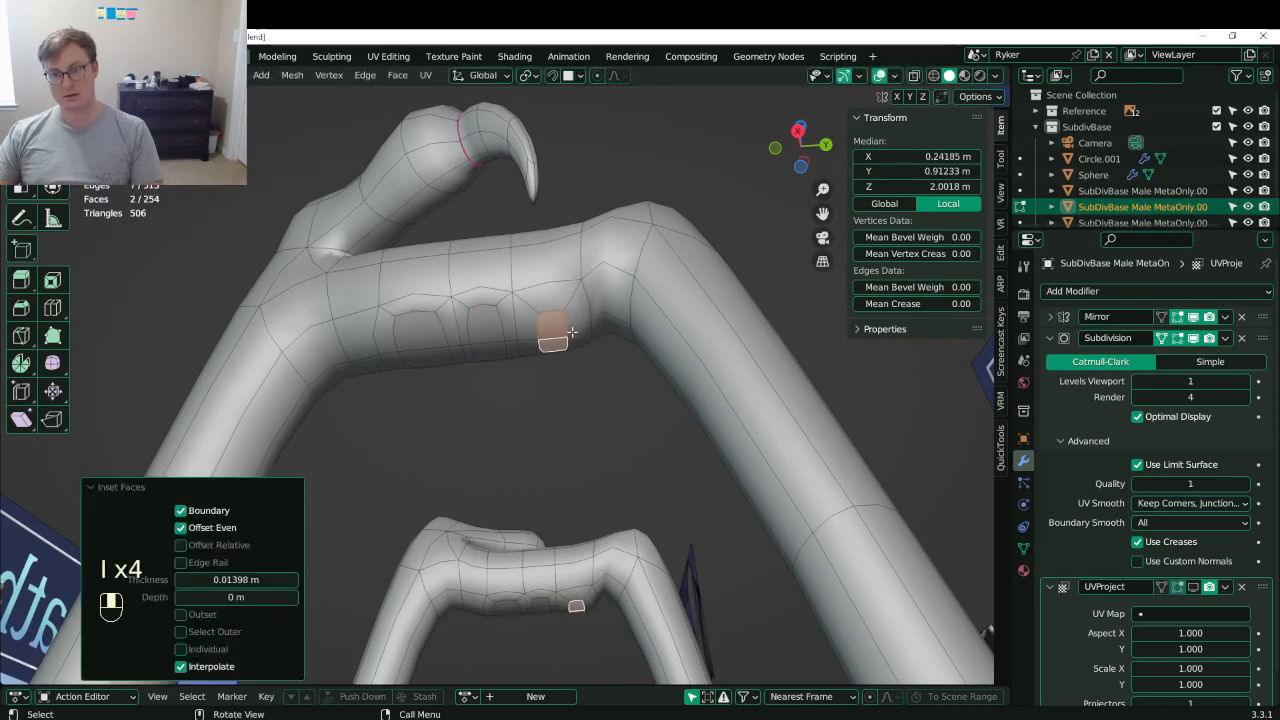
key("ctrl+z")
key("i")
left_click(603, 332)
- Widen the middle inset pad together with its bordering underside faces along the finger, with a Y scale of 1.376
middle_click_drag(603, 332, 487, 342)
left_click(491, 370)
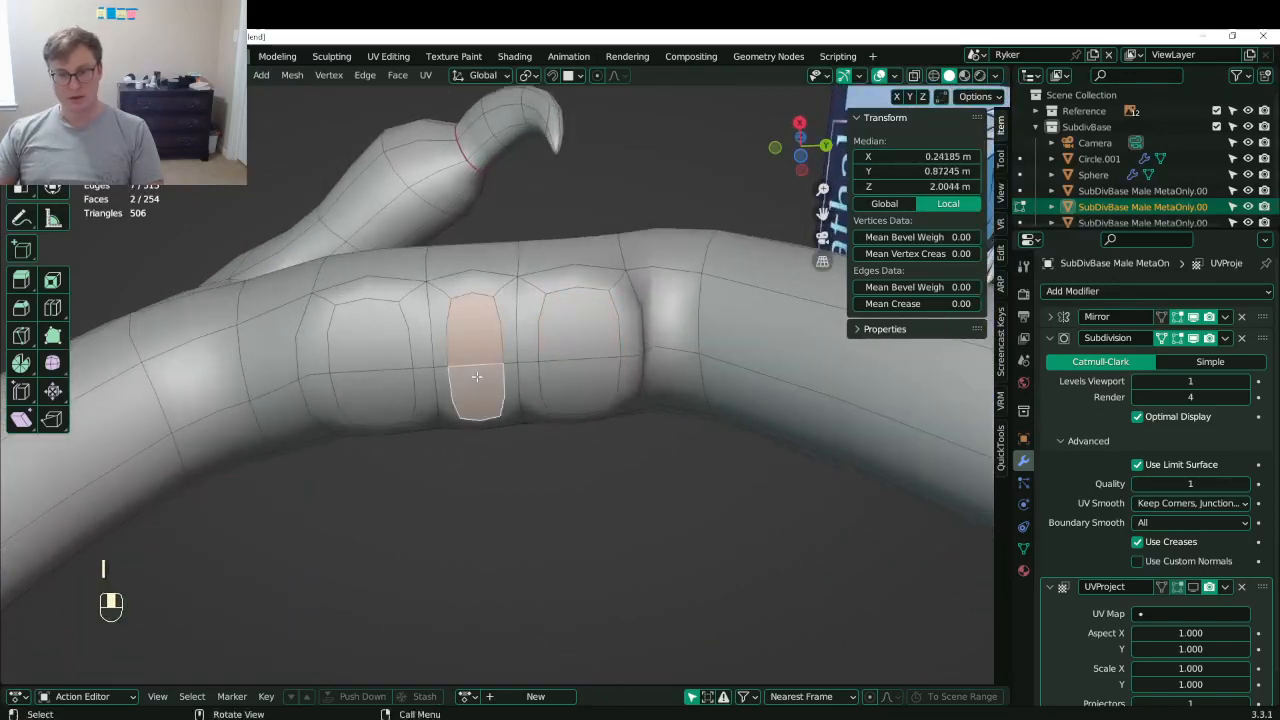
key("ctrl+KP_Add")
key("s")
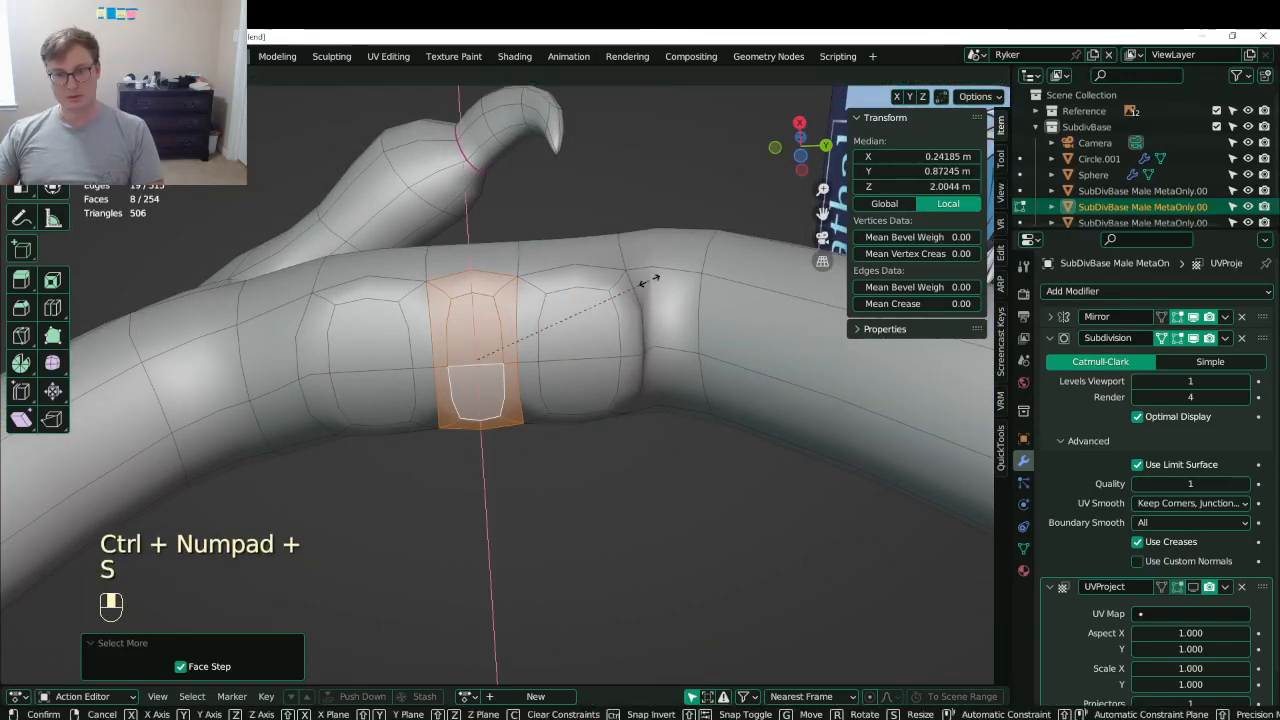
left_click(652, 279)
key("ctrl+KP_Add")
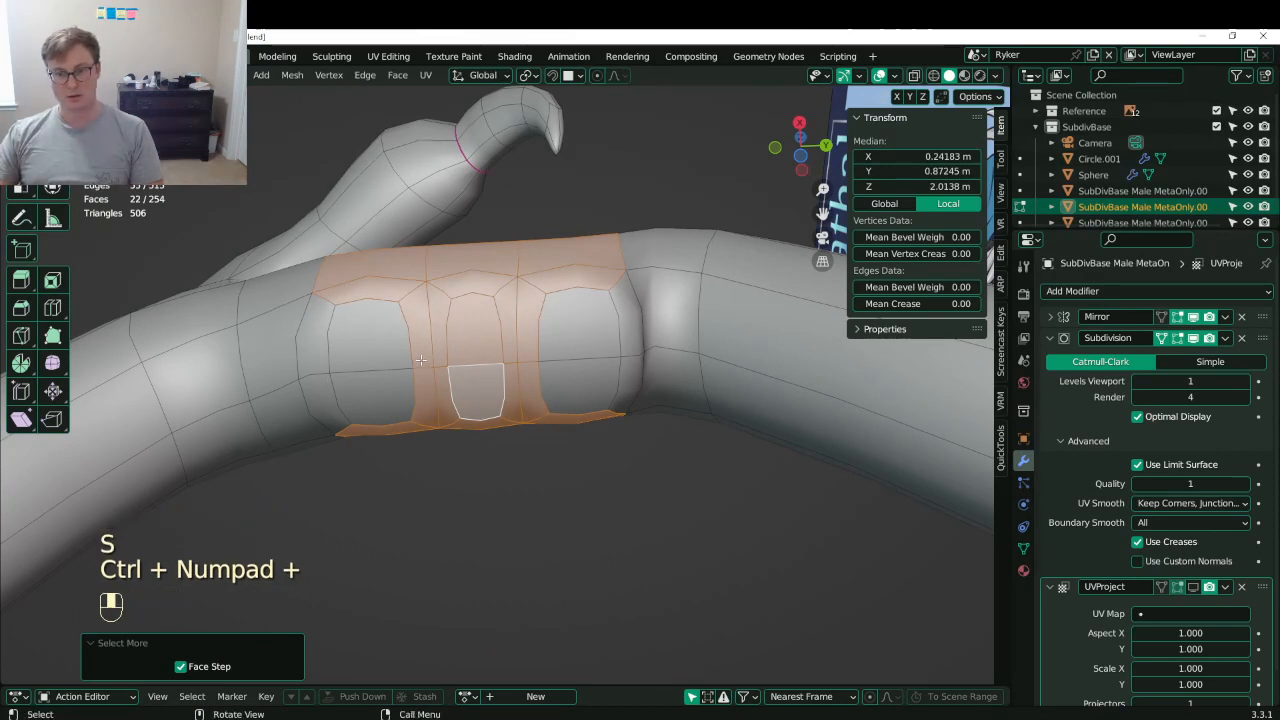
left_click(421, 360)
key("b")
left_click_drag(422, 340, 530, 390)
key("s")
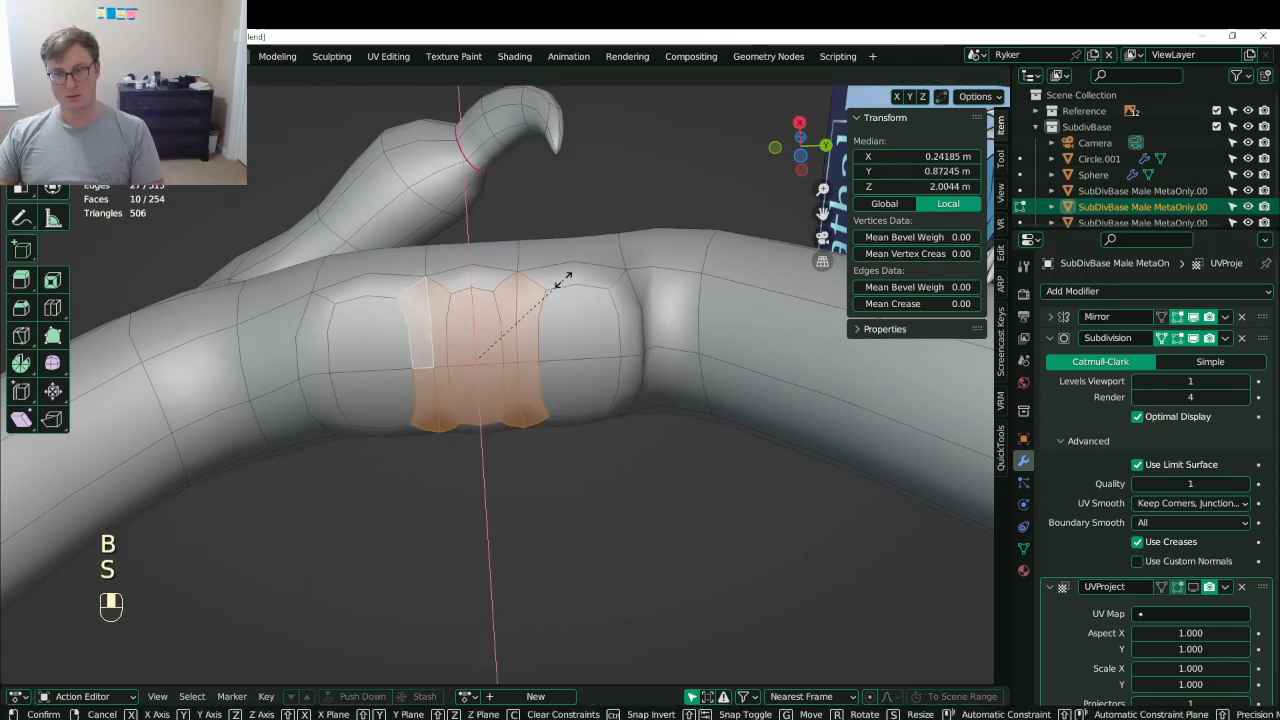
left_click(595, 268)
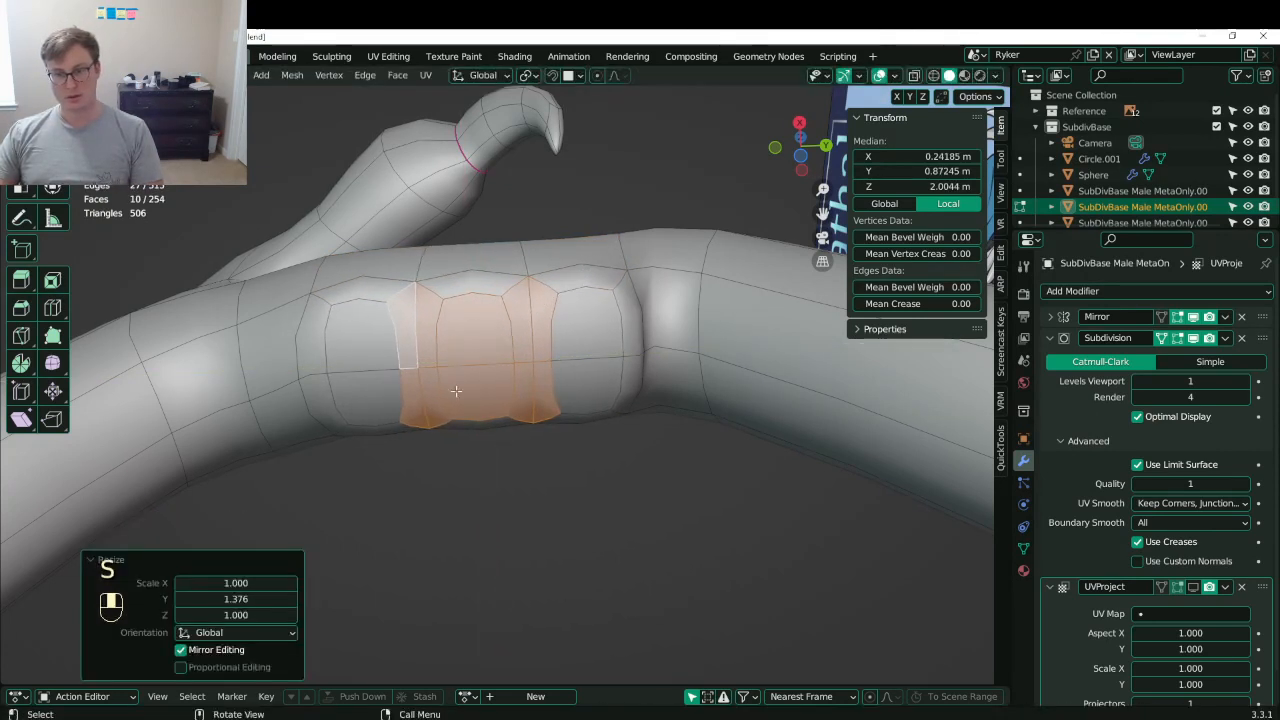
- Select the inner face pairs of all three underside pads and view the wing from the side
left_click(362, 362)
left_click(493, 378, "shift")
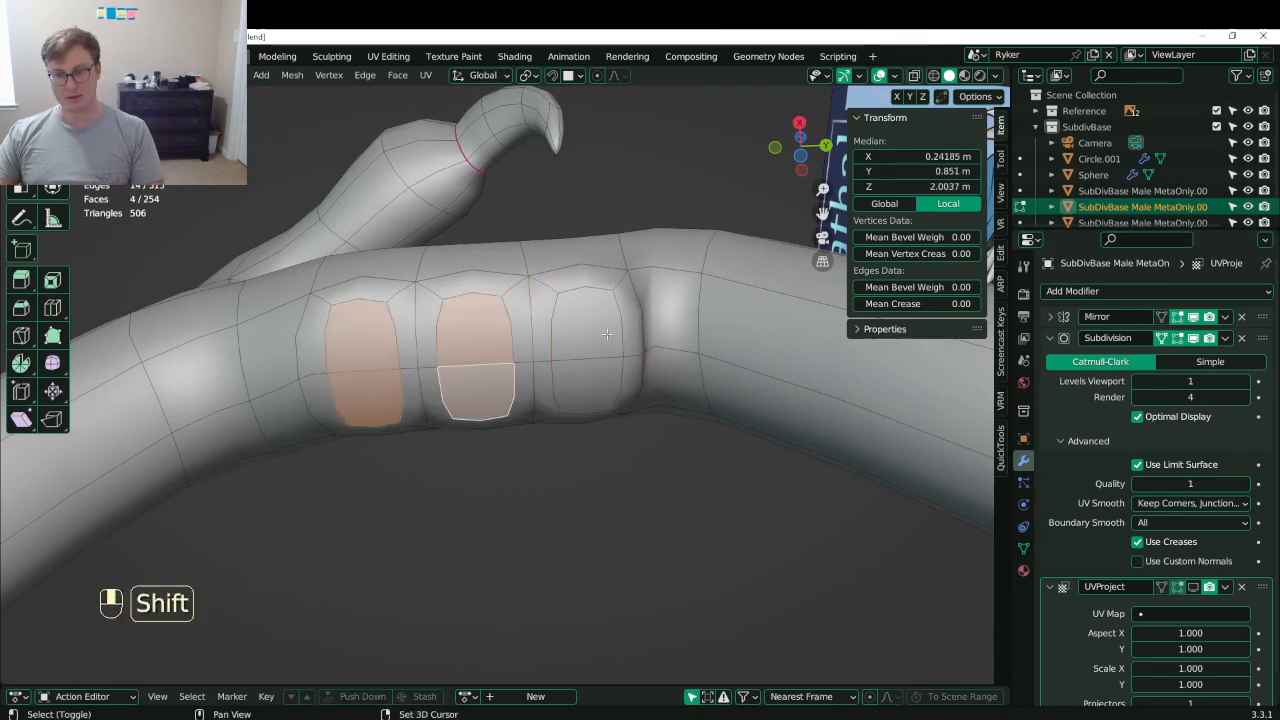
left_click(603, 372, "shift")
key("KP_1")
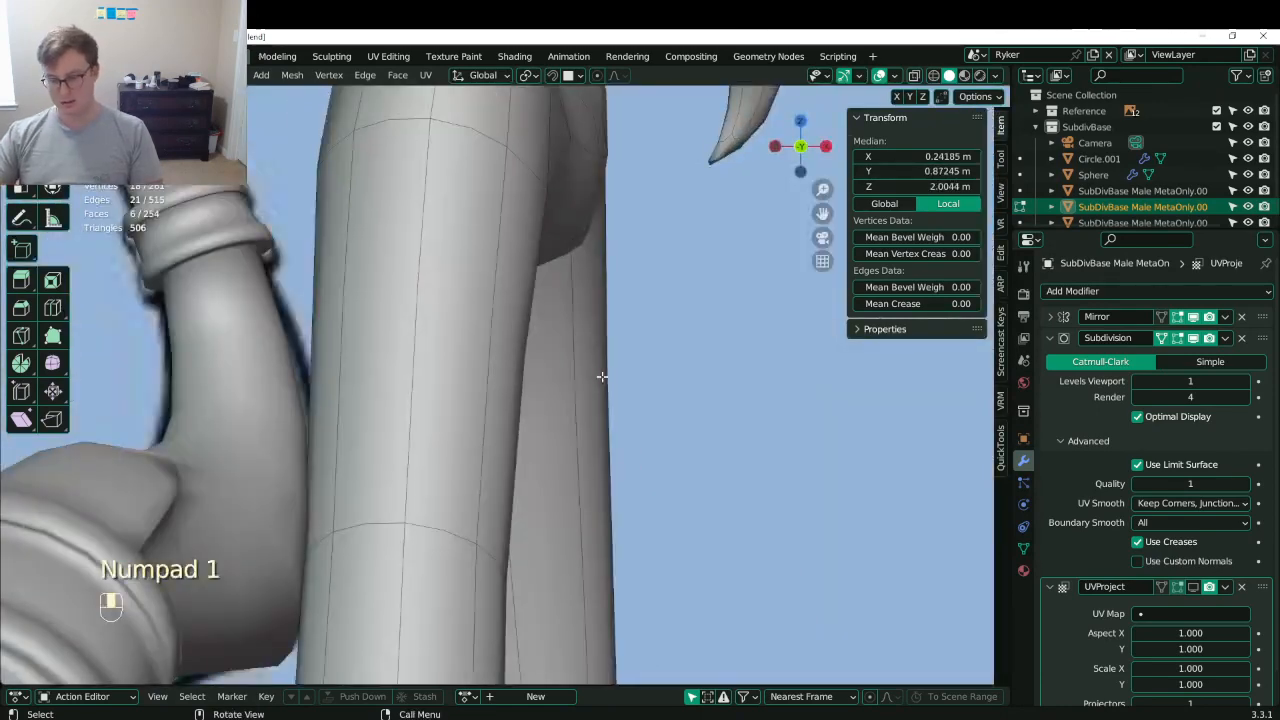
key("KP_3")
- Try extruding the six pad faces downward by 0.64013 m along their normals
key("e")
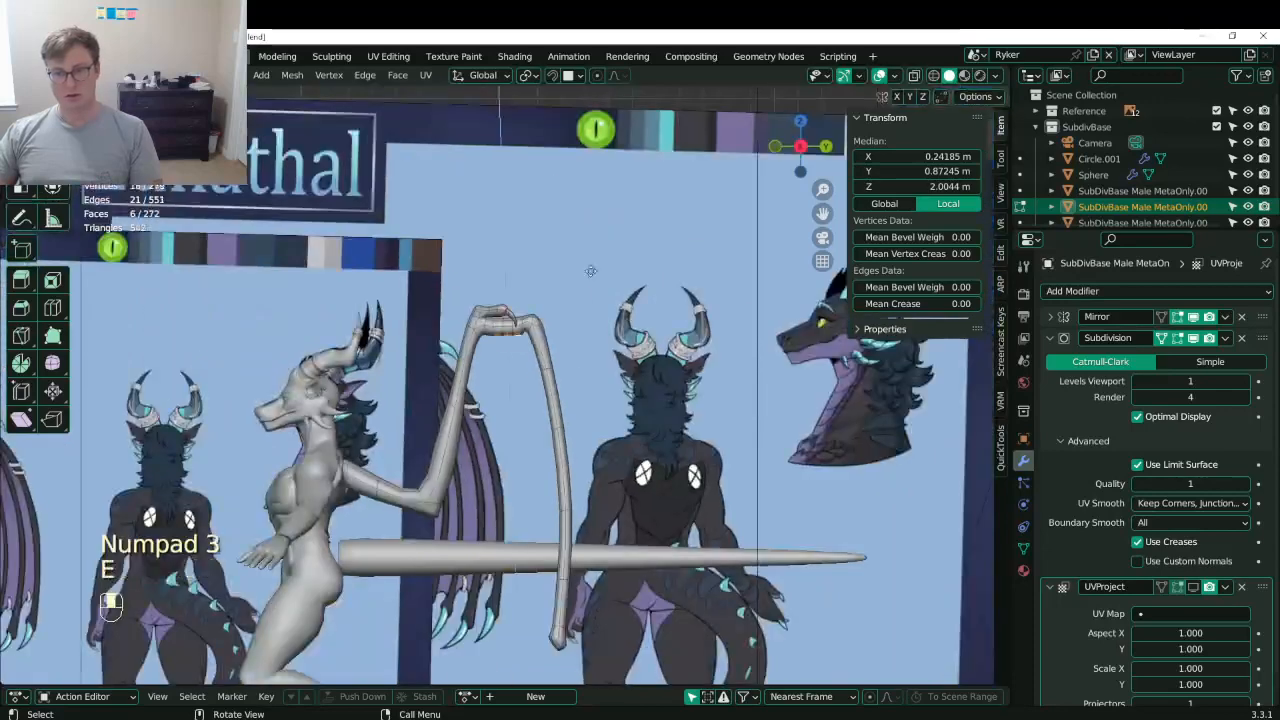
left_click(590, 434)
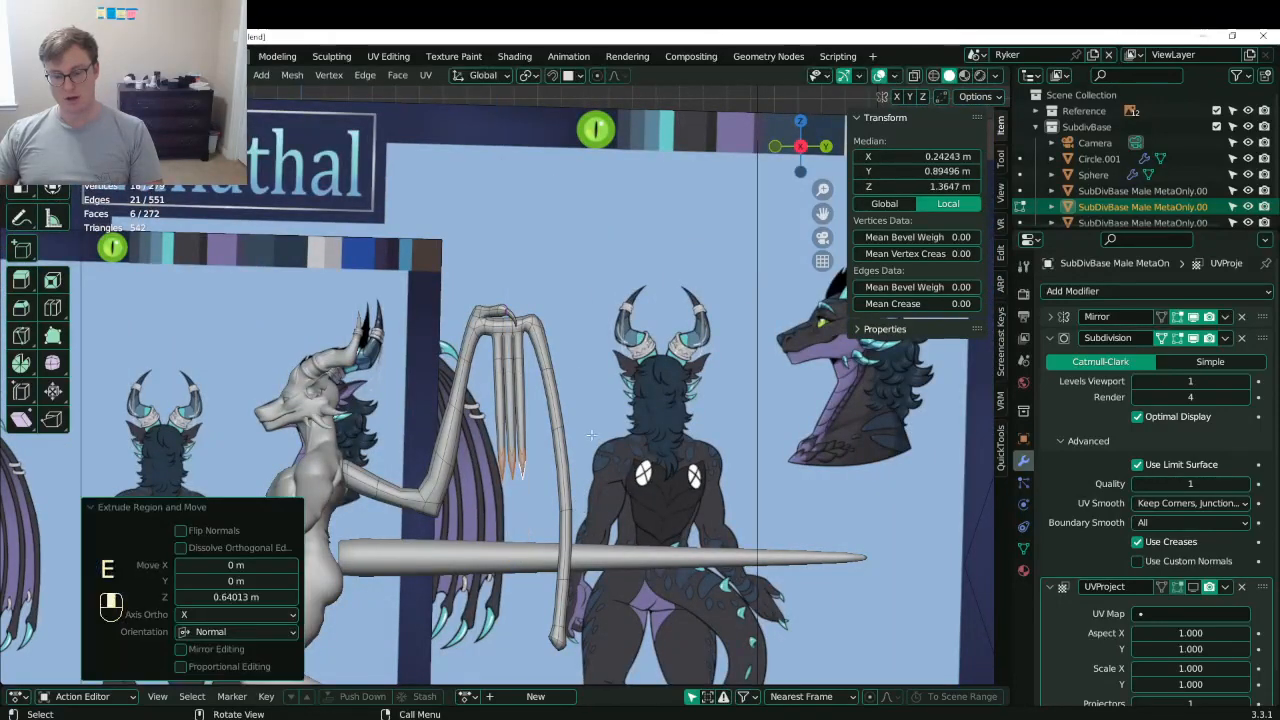
- Set the transform pivot point to Individual Origins
key("period")
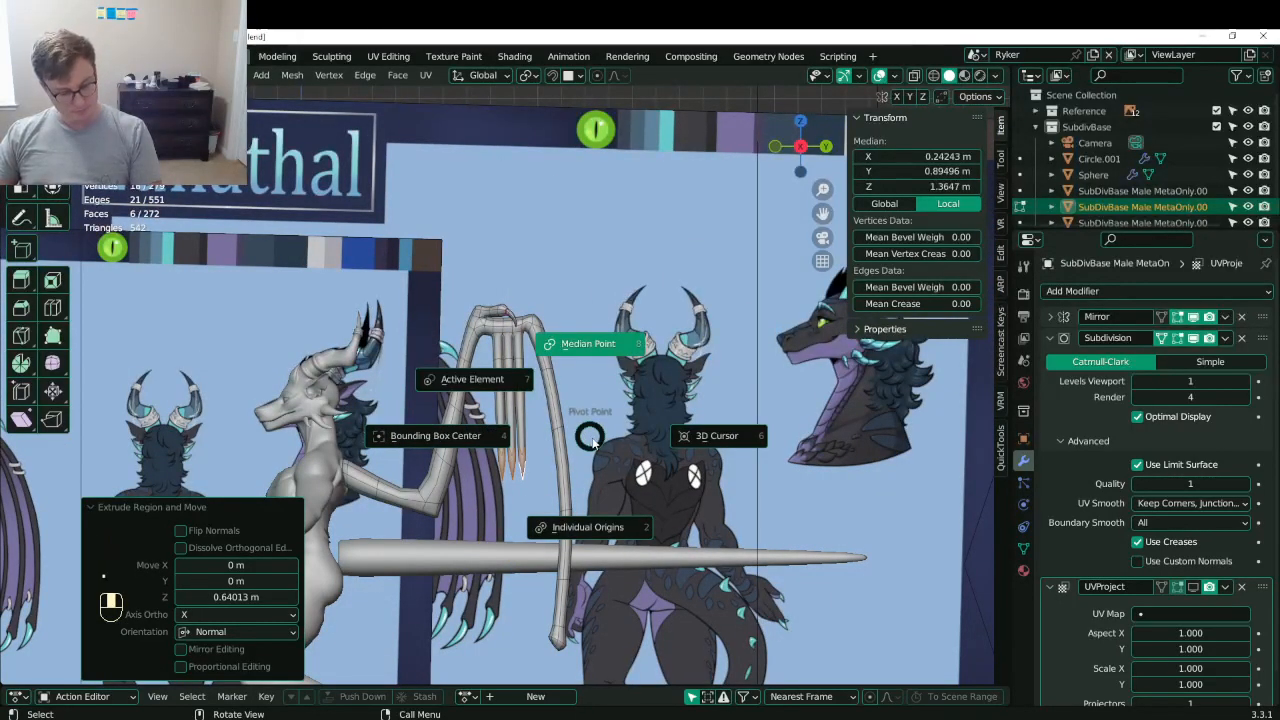
left_click(594, 508)
middle_click_drag(606, 496, 589, 359, "shift")
scroll(560, 320, "up", 4)
middle_click_drag(543, 283, 555, 431, "shift")
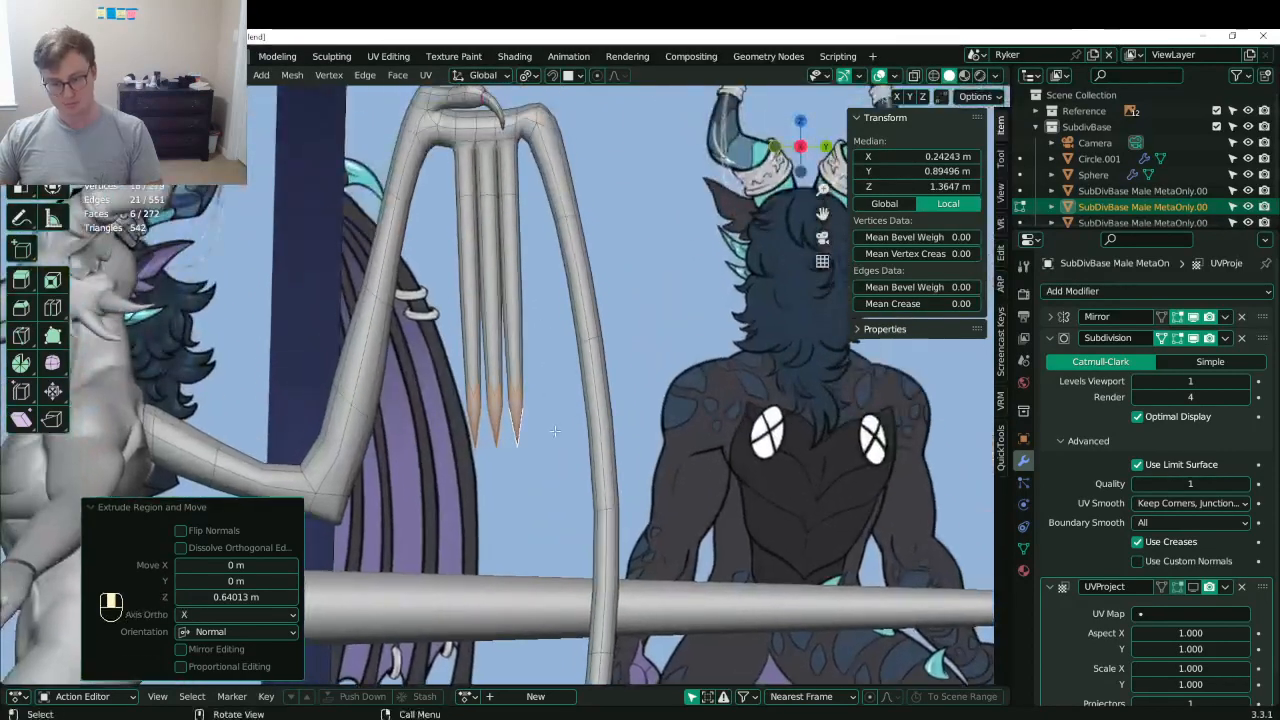
- Try To Sphere at factor 1 on the extruded finger ends, and undo it together with the extrusion
key("shift+alt+s")
left_click(187, 638)
left_click_drag(222, 638, 330, 597)
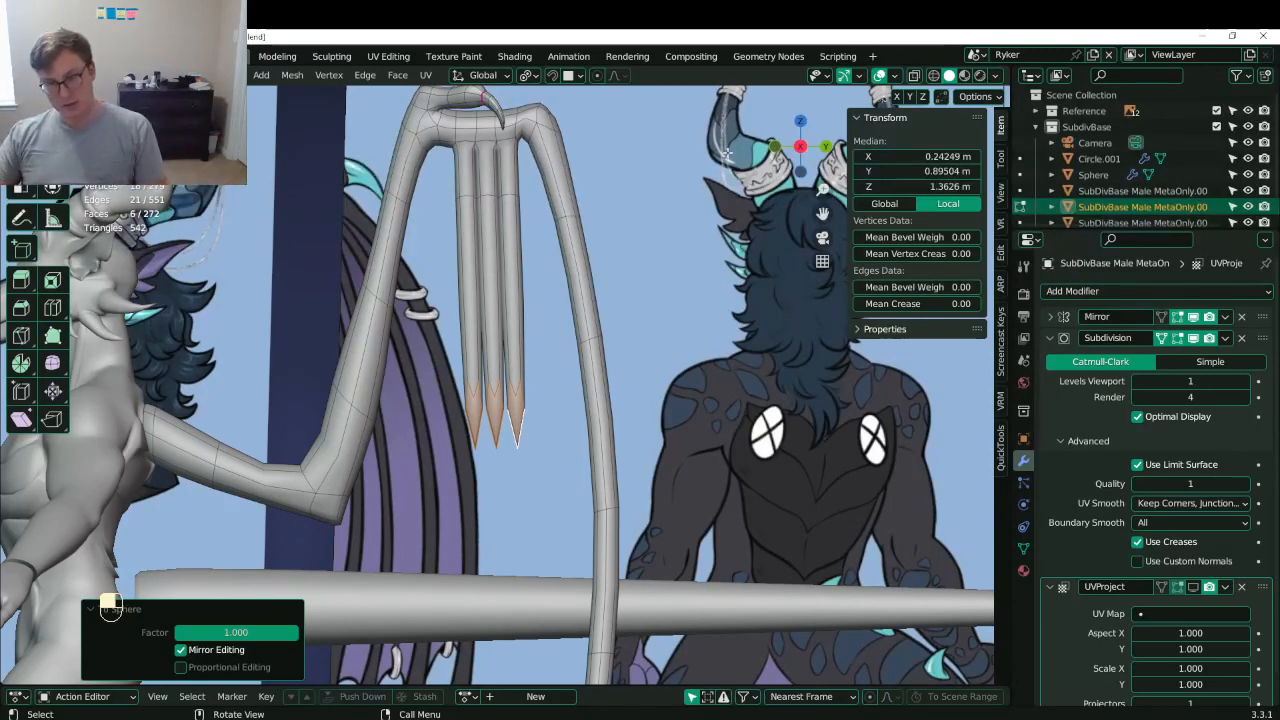
key("ctrl+z")
key("ctrl+z")
- Round the three pads with To Sphere at factor 1, flattening them to a Z scale of 0 before rounding again
key("shift+alt+s")
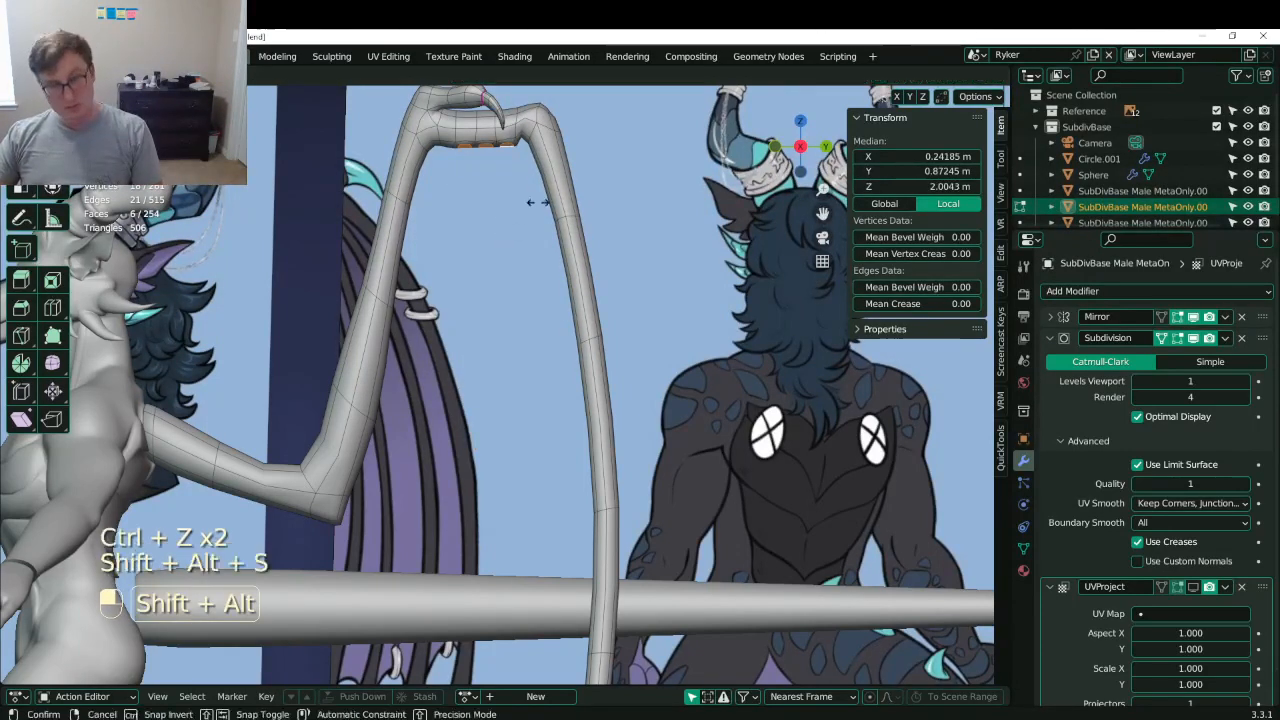
left_click(111, 608)
left_click_drag(250, 631, 296, 632)
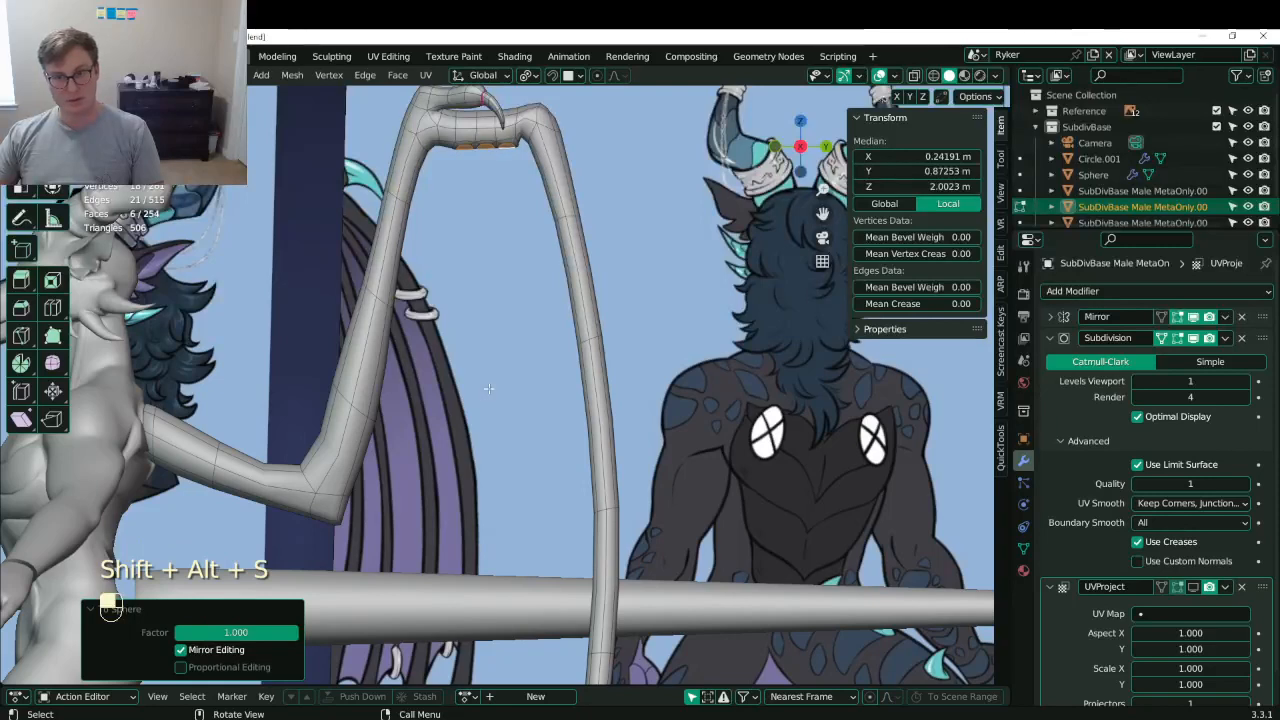
key("s")
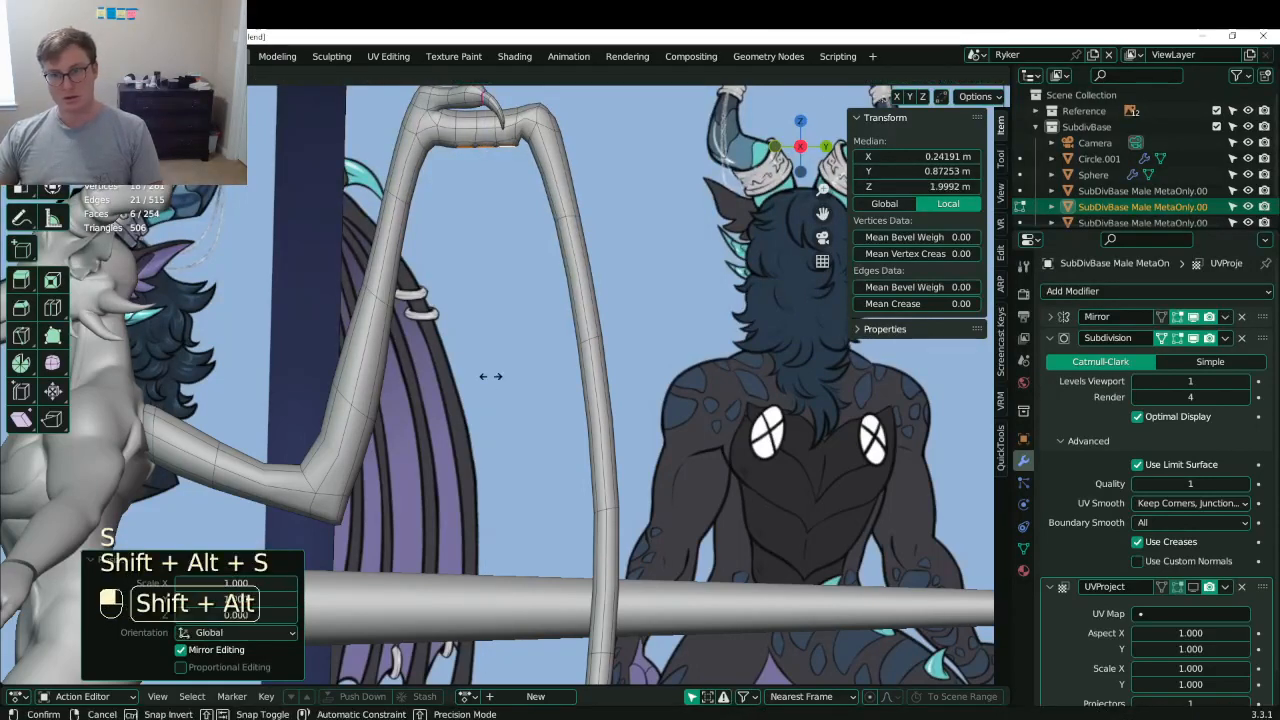
left_click(551, 476)
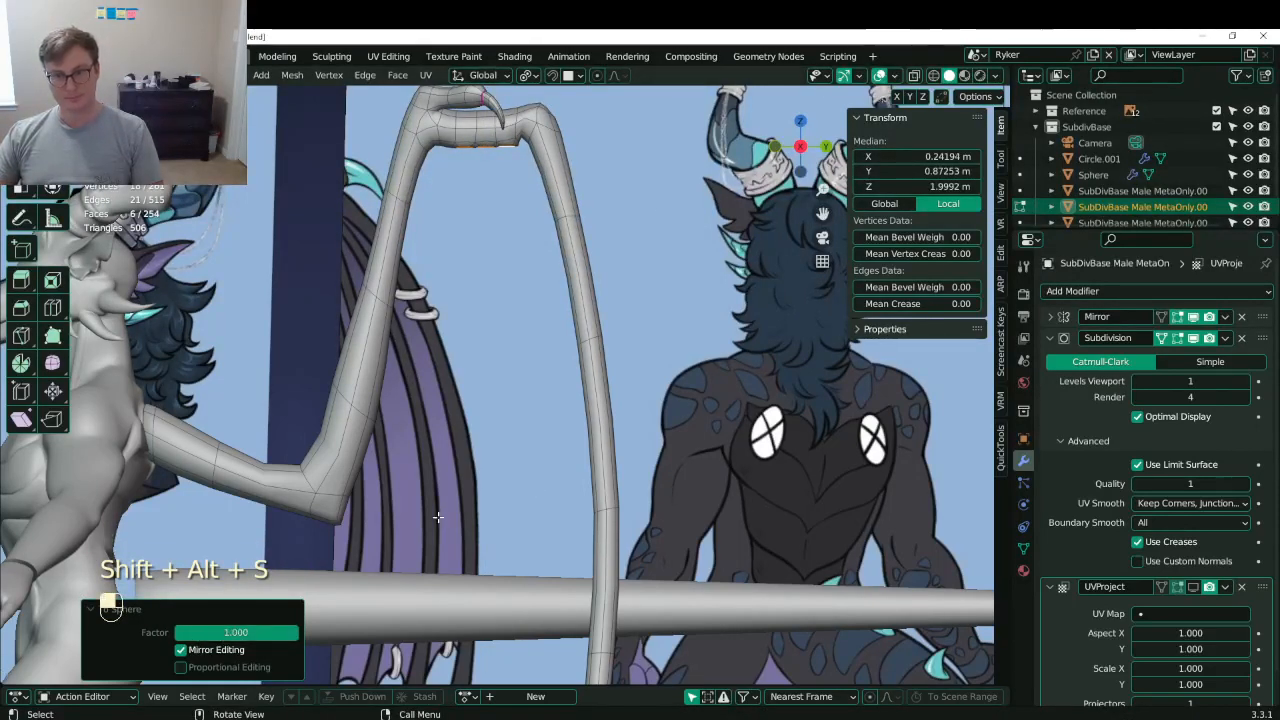
- Extrude the three rounded pads 0.82096 m downward into fingers and scale their ends to 0.198
key("e")
left_click(659, 415)
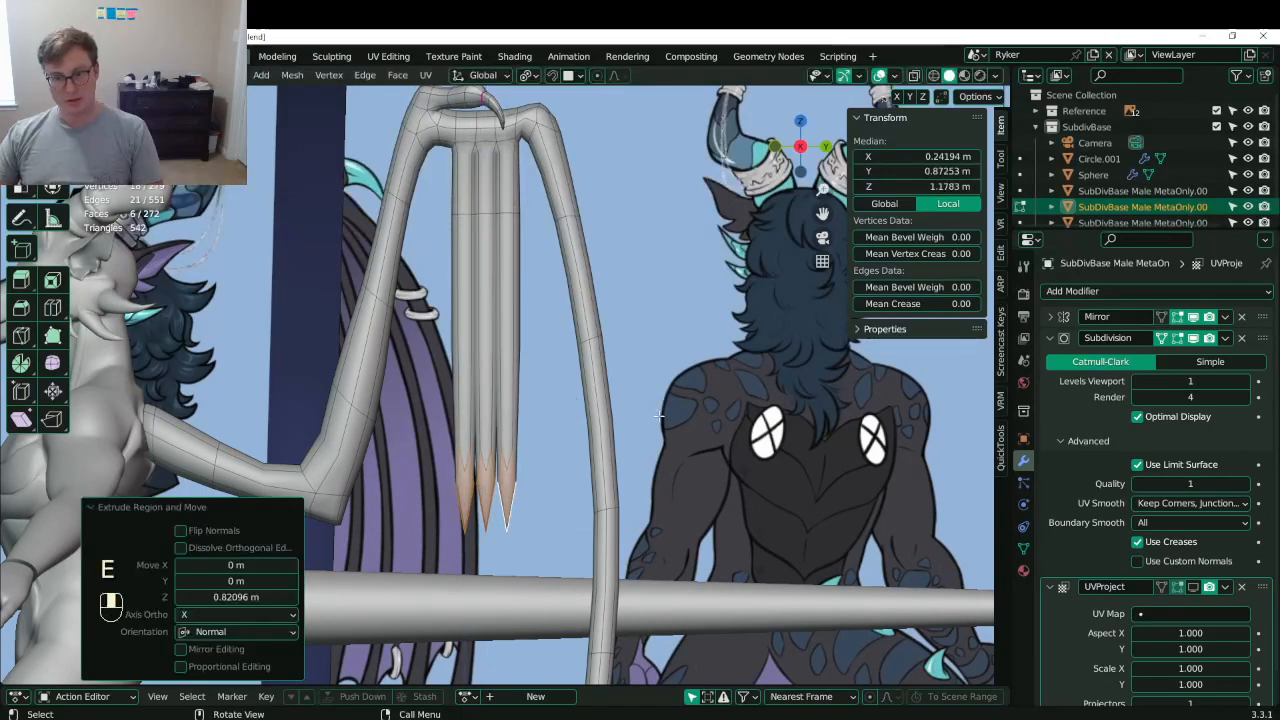
key("s")
left_click(522, 503)
- Move the three finger ends by -0.082912 m in Y and -0.19844 m in Z
middle_click_drag(522, 503, 582, 213, "shift")
key("g")
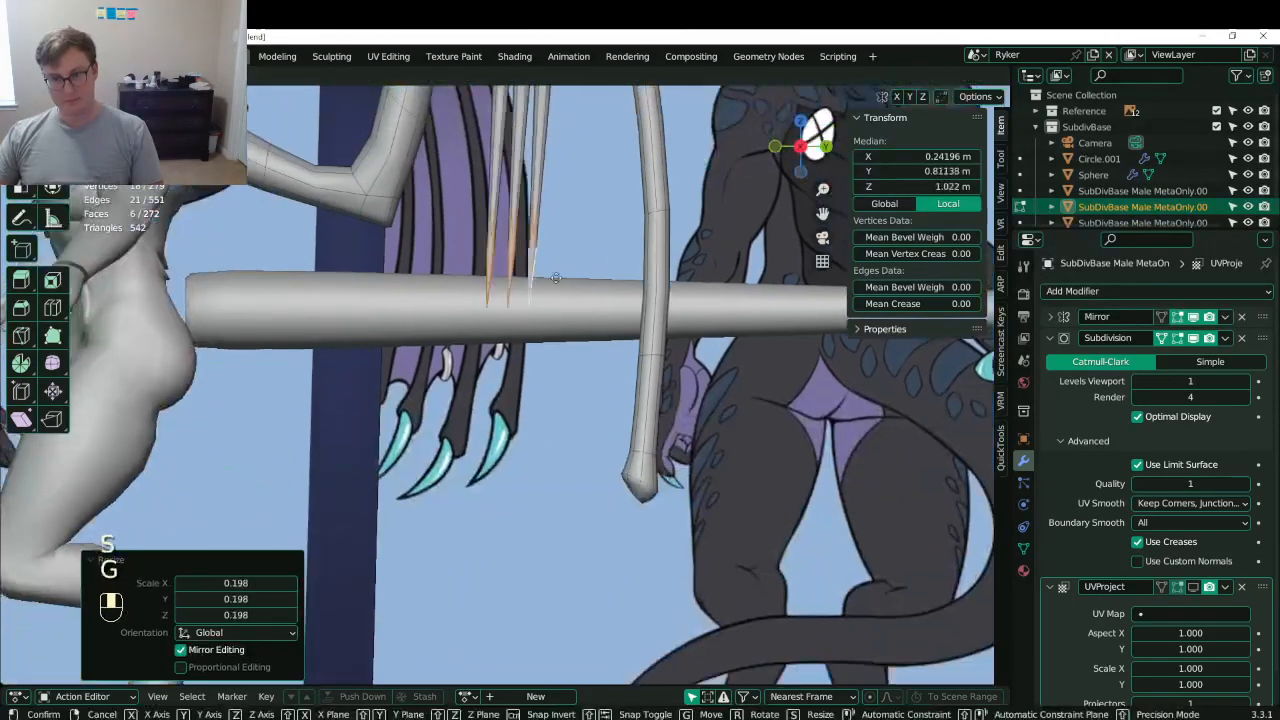
left_click(556, 278)
- Lower the three finger ends to the reference claws, moving them -0.02945 m Y and -0.089481 m Z, plus another -0.001133 m Y and -0.20388 m Z
scroll(557, 268, "down", 4)
middle_click_drag(580, 284, 624, 372)
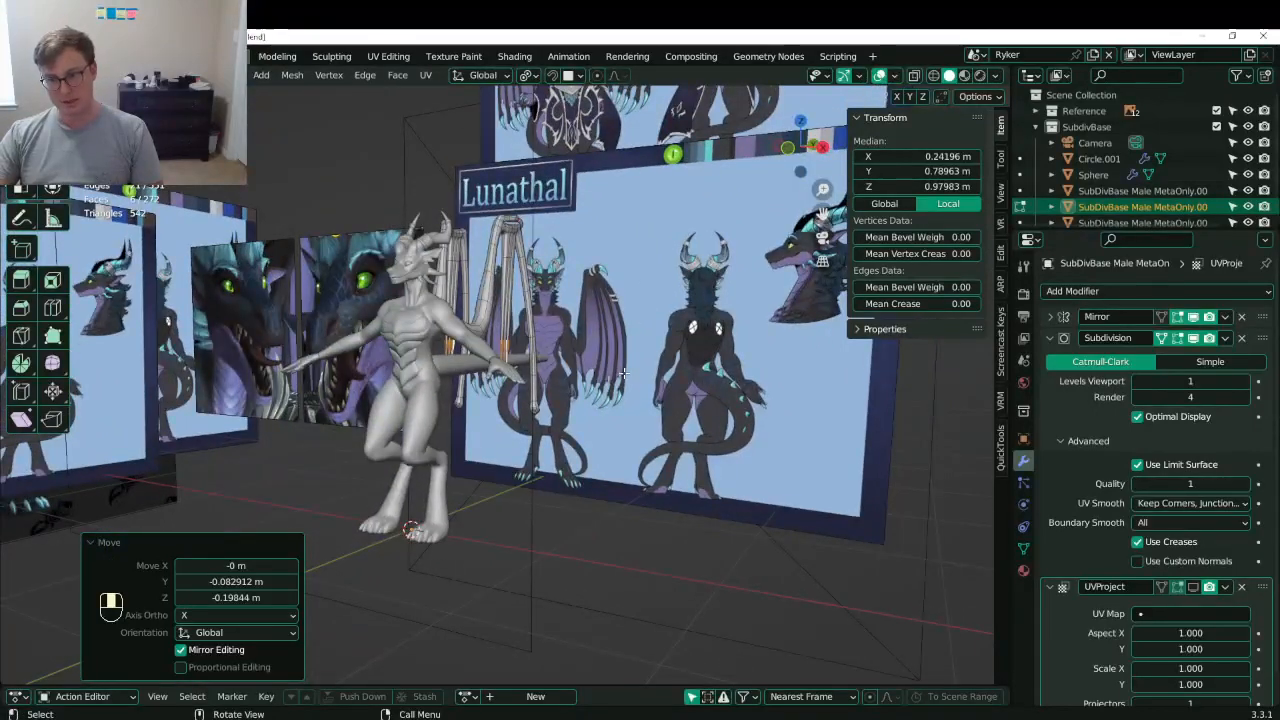
key("KP_1")
scroll(623, 372, "up", 3)
key("KP_3")
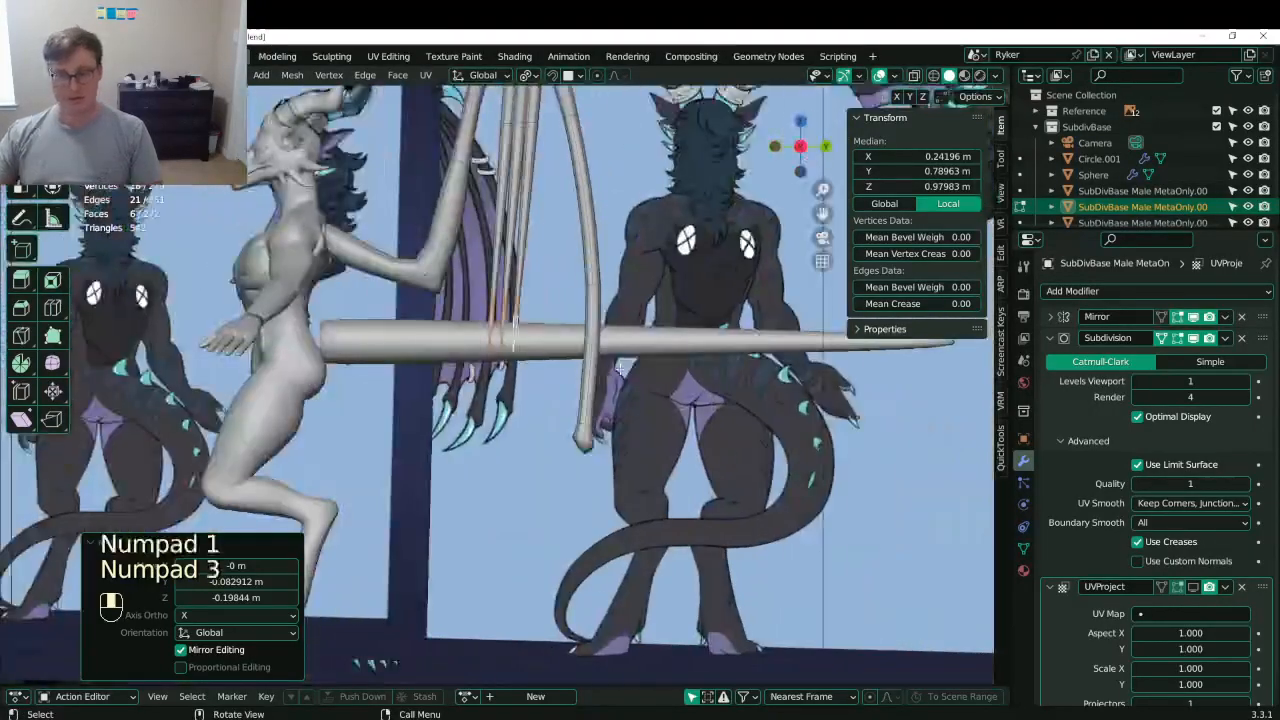
scroll(549, 240, "up", 4)
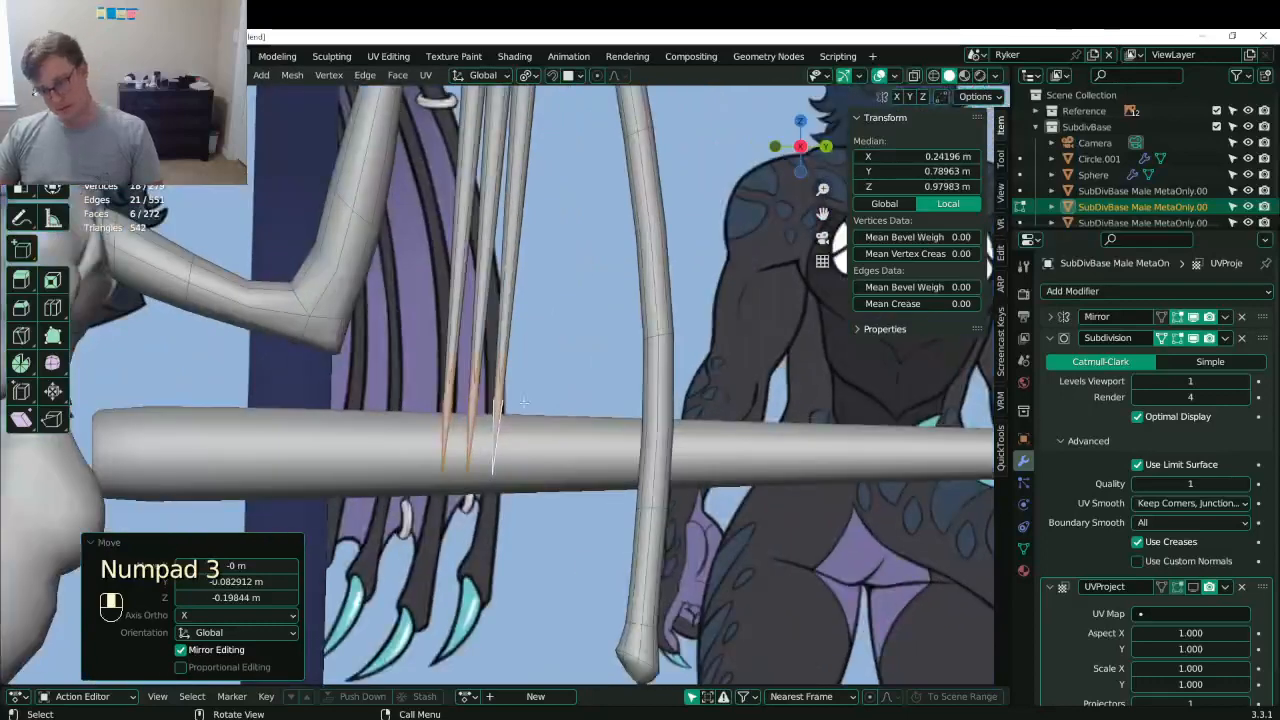
key("g")
middle_click_drag(570, 404, 590, 326, "shift")
key("g")
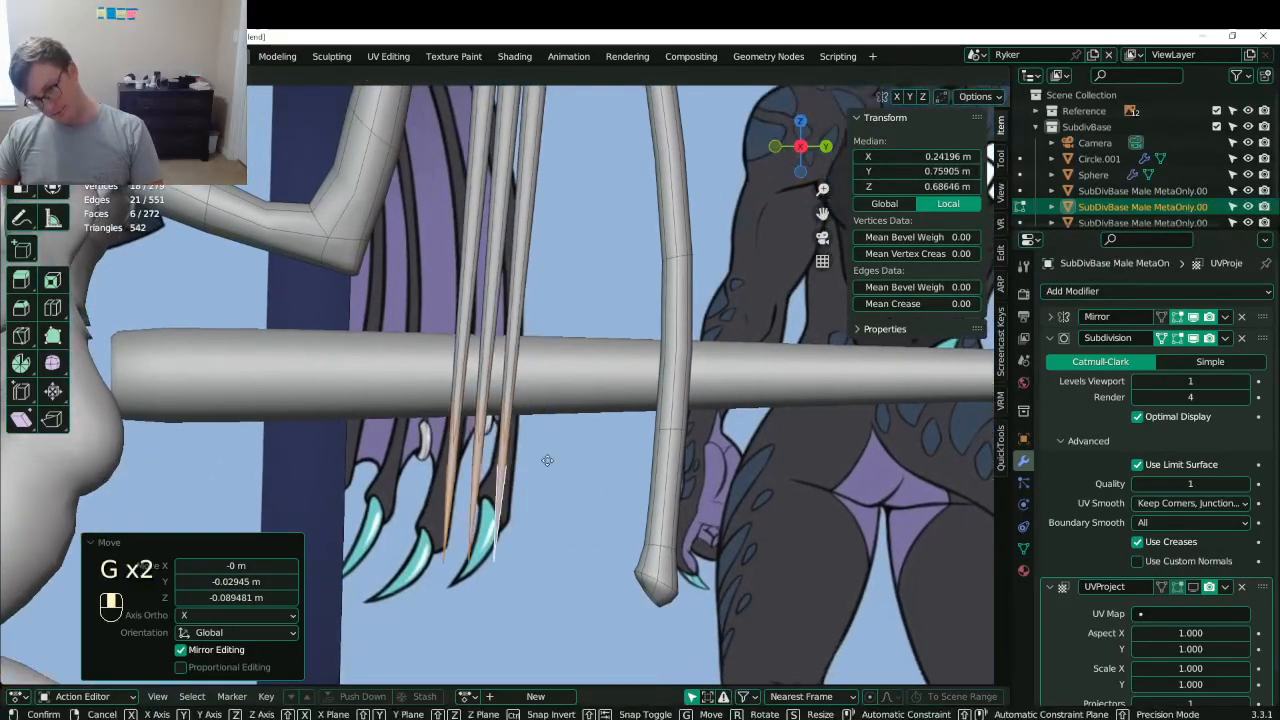
left_click(550, 461)
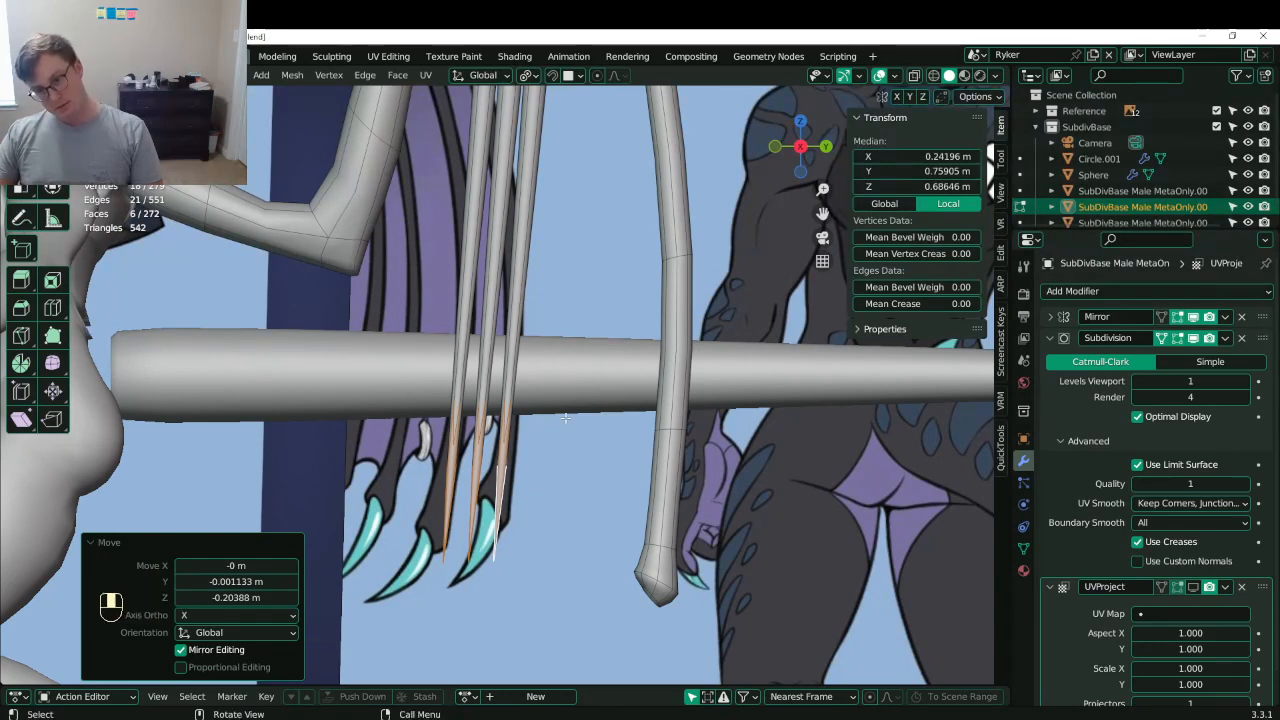
middle_click_drag(570, 411, 552, 515, "shift")
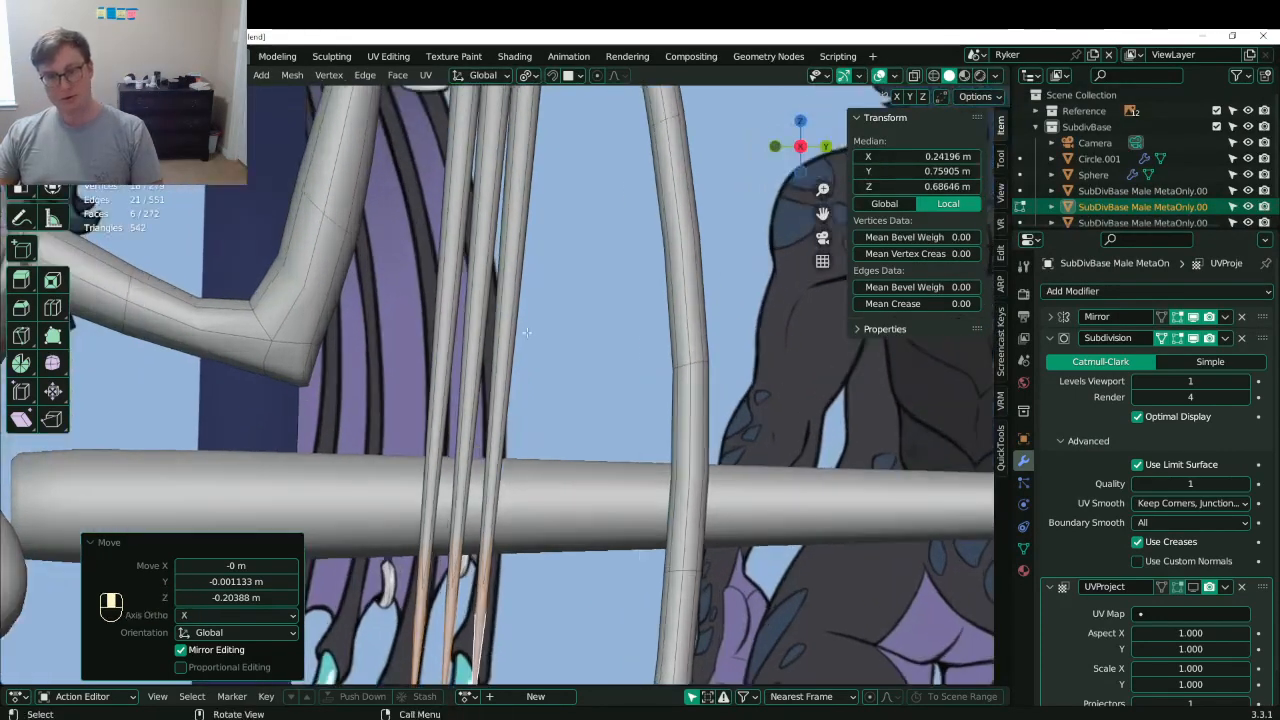
- Move the selected ends of the three thin wing fingers up to a median height of about 1.27 m, shortening the fingers
scroll(526, 338, "down", 2)
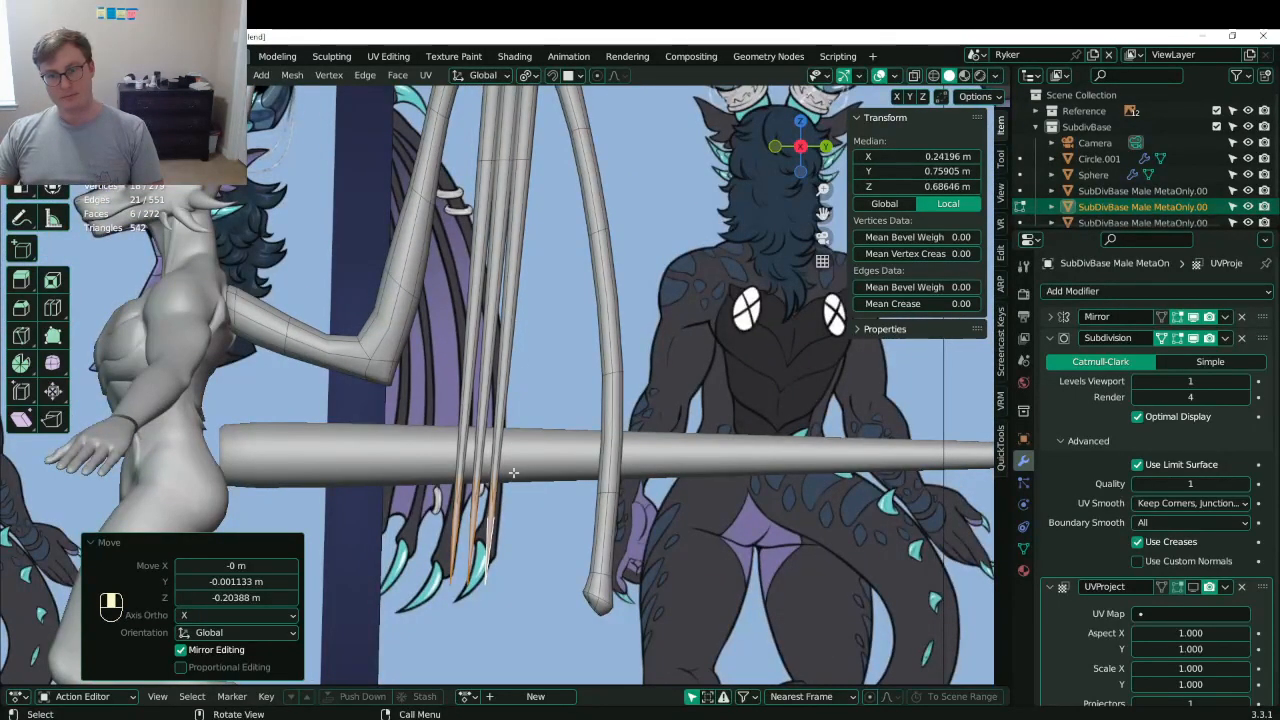
key("g")
left_click(548, 269)
key("g")
left_click(555, 267)
- Extrude the three finger ends downward as a new segment, reposition them and rotate them 19.4° in the view plane
key("e")
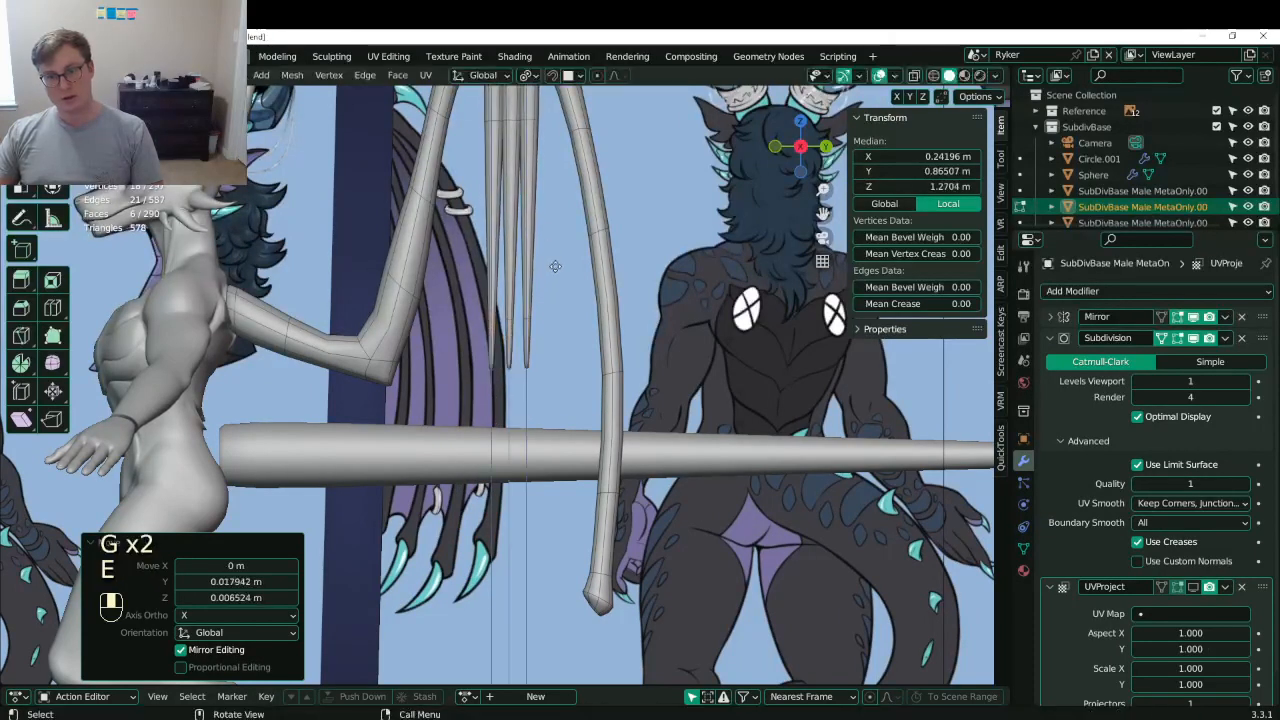
left_click(560, 452)
key("g")
left_click(630, 448)
key("r")
left_click(606, 447)
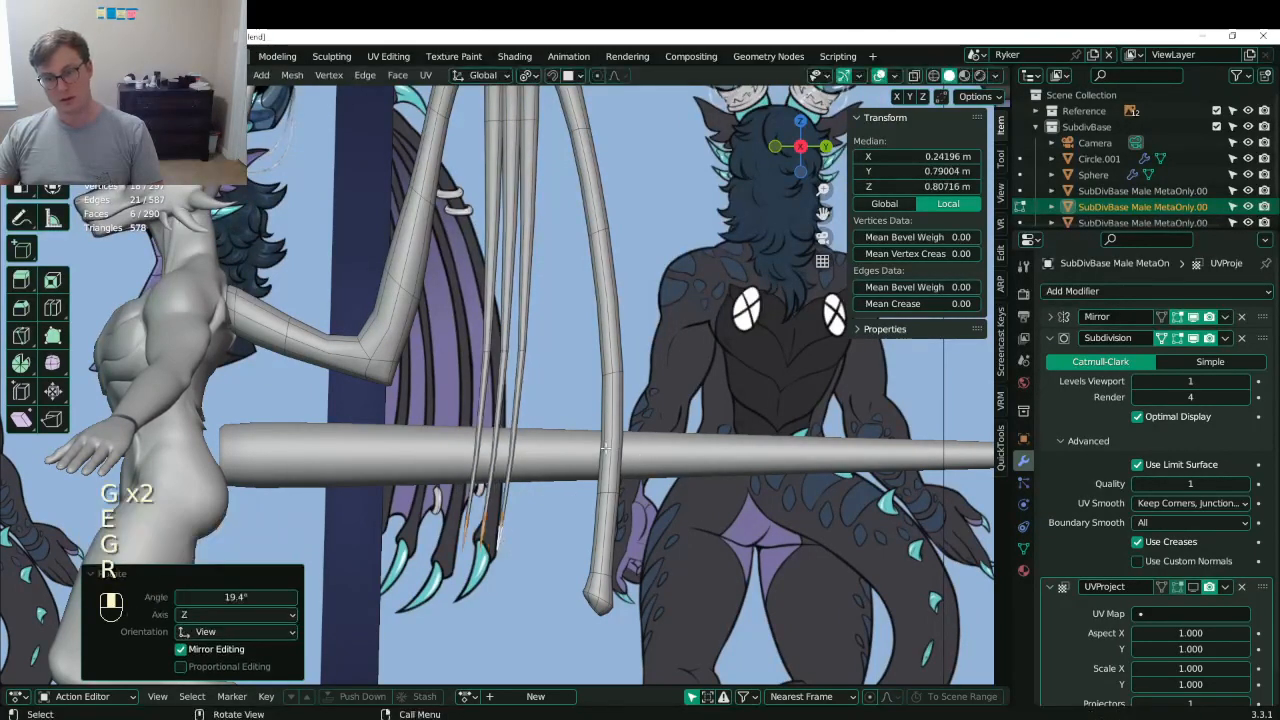
- Rescale the three finger end faces and move them about 0.016 m in Y and 0.039 m in Z
key("s")
left_click(876, 263)
key("s")
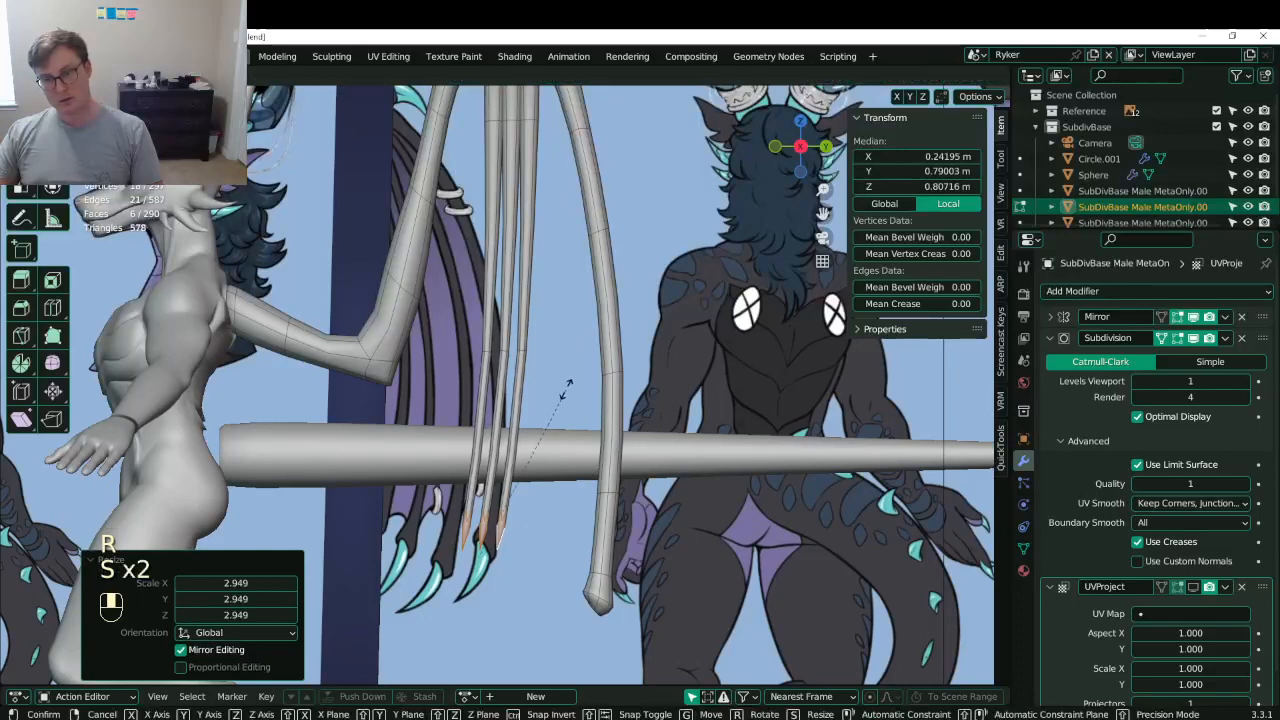
left_click(612, 312)
middle_click_drag(556, 347, 588, 391, "shift")
key("g")
left_click(557, 345)
- Rotate the end faces of the three thin fingers, and select only the tip of the finger nearest the thick outer wing bone
key("KP_3")
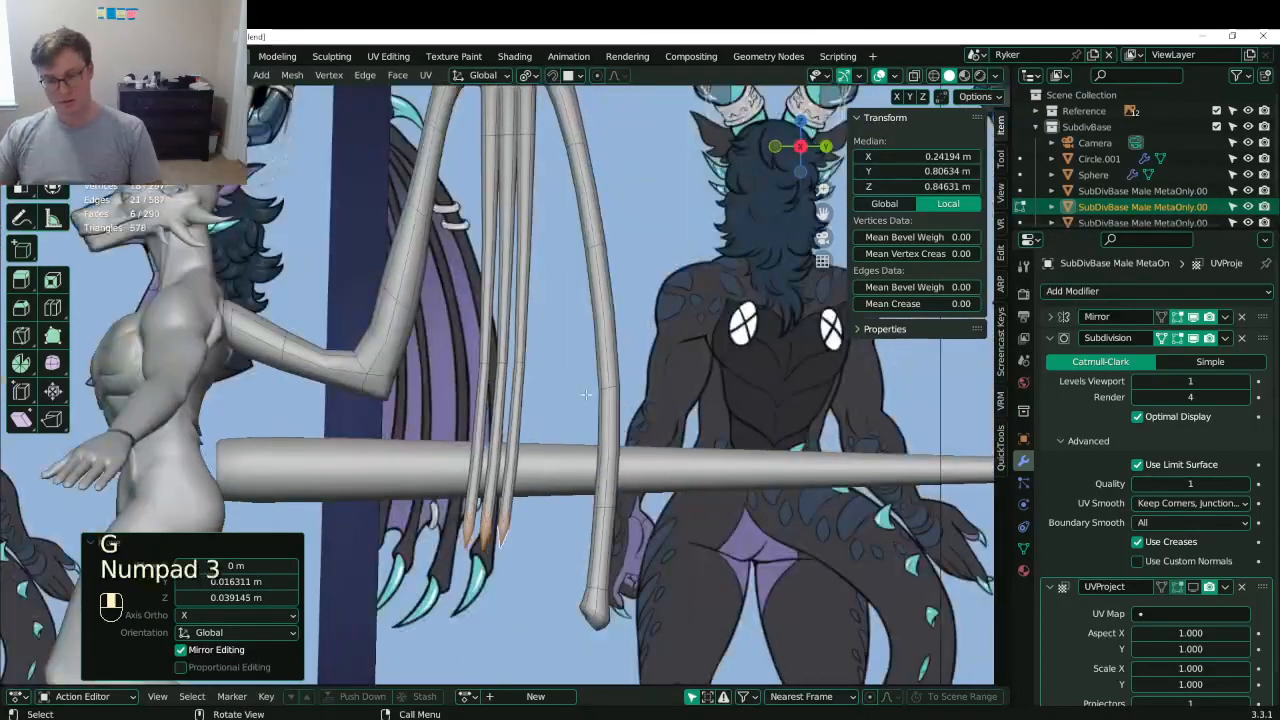
key("period")
key("r")
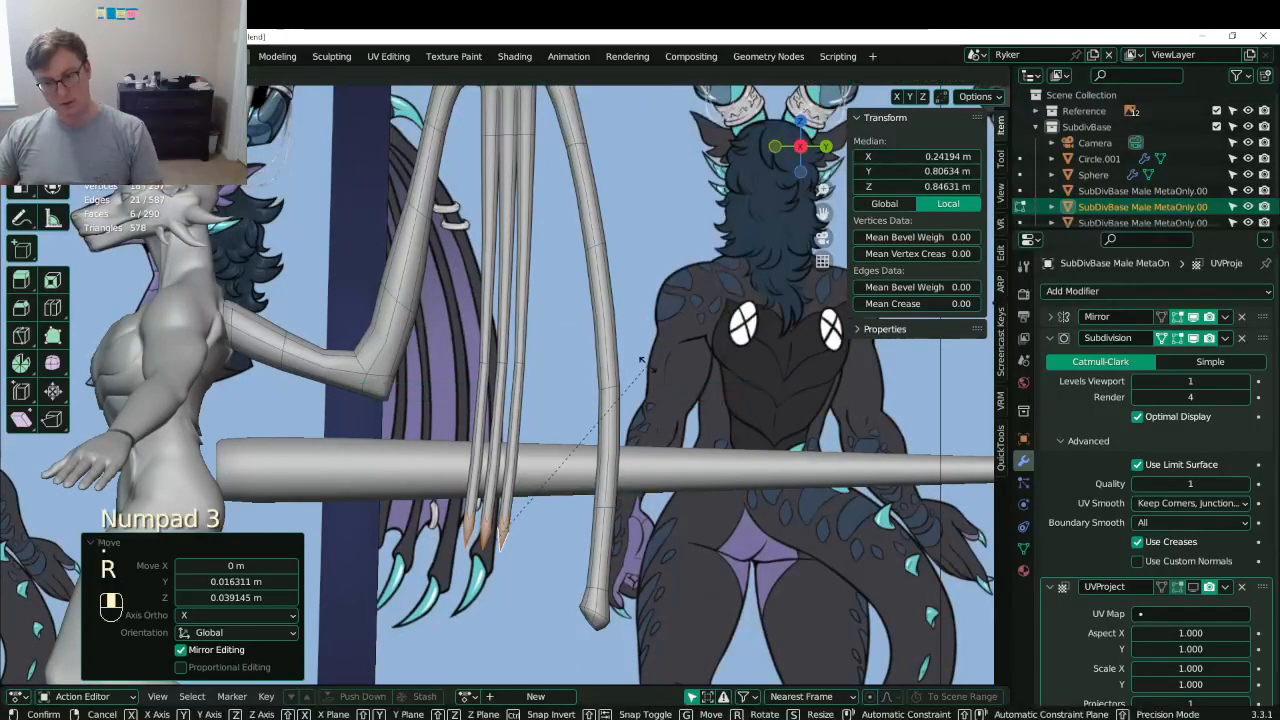
left_click(622, 378)
left_click(626, 435)
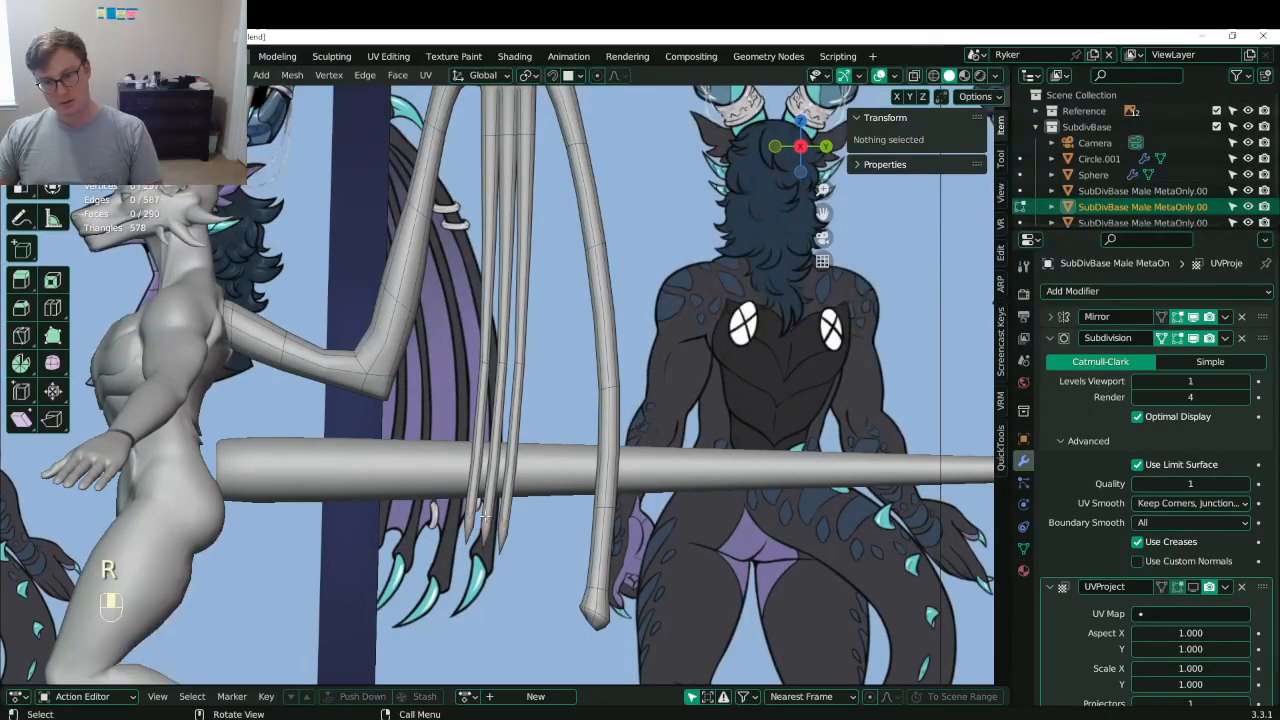
left_click_drag(484, 515, 523, 550)
key("g")
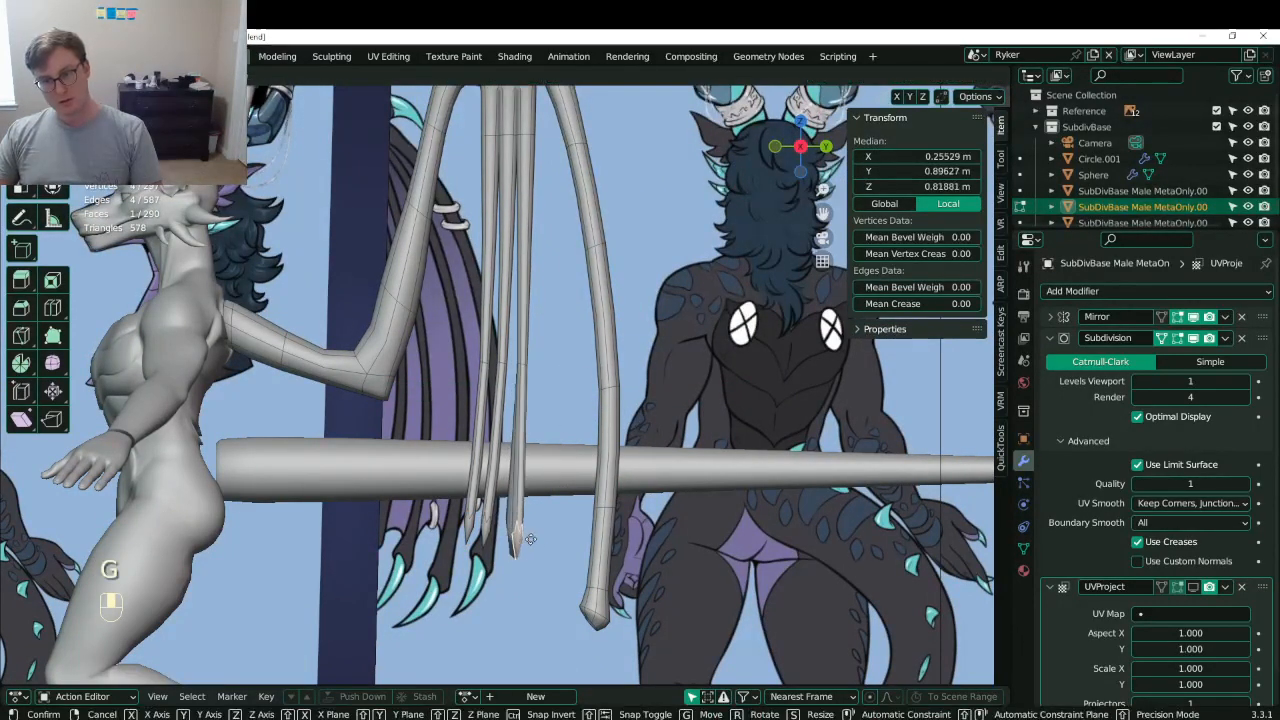
left_click(562, 369)
key("ctrl+z")
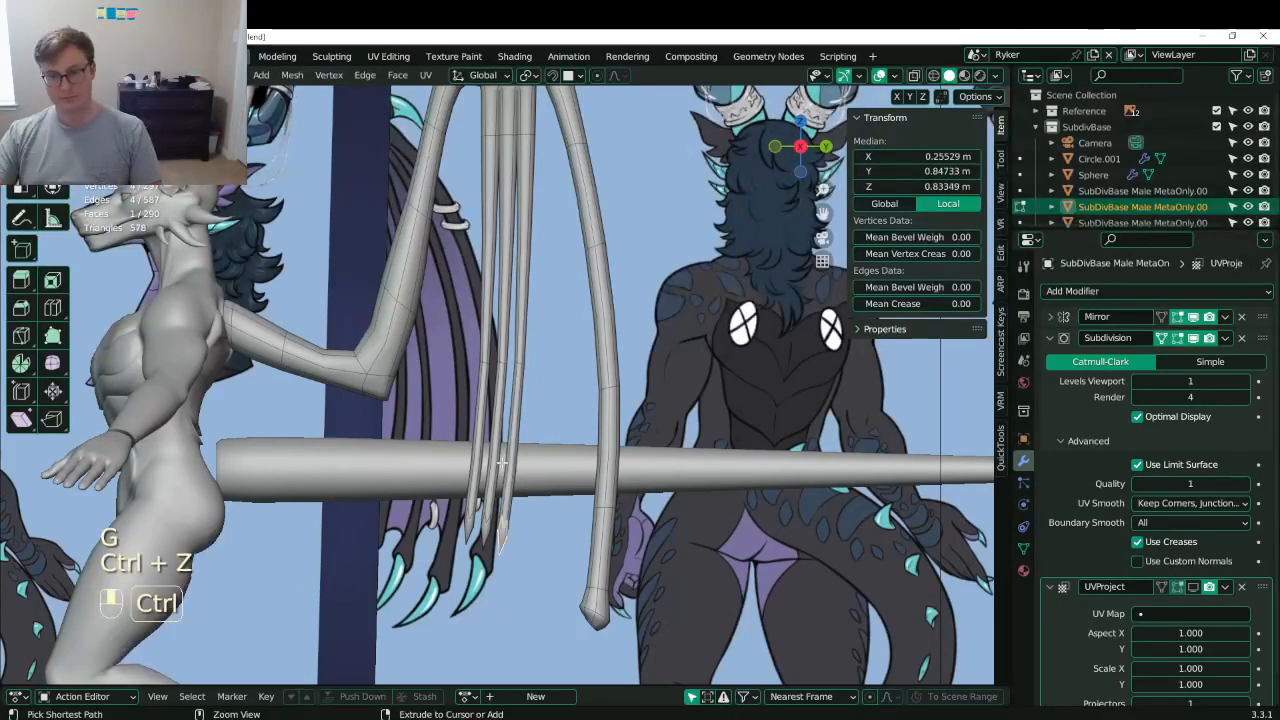
- Grow the selection to the finger's whole lower segment and move it backward toward the thick outer wing bone
key("ctrl+KP_Add")
key("g")
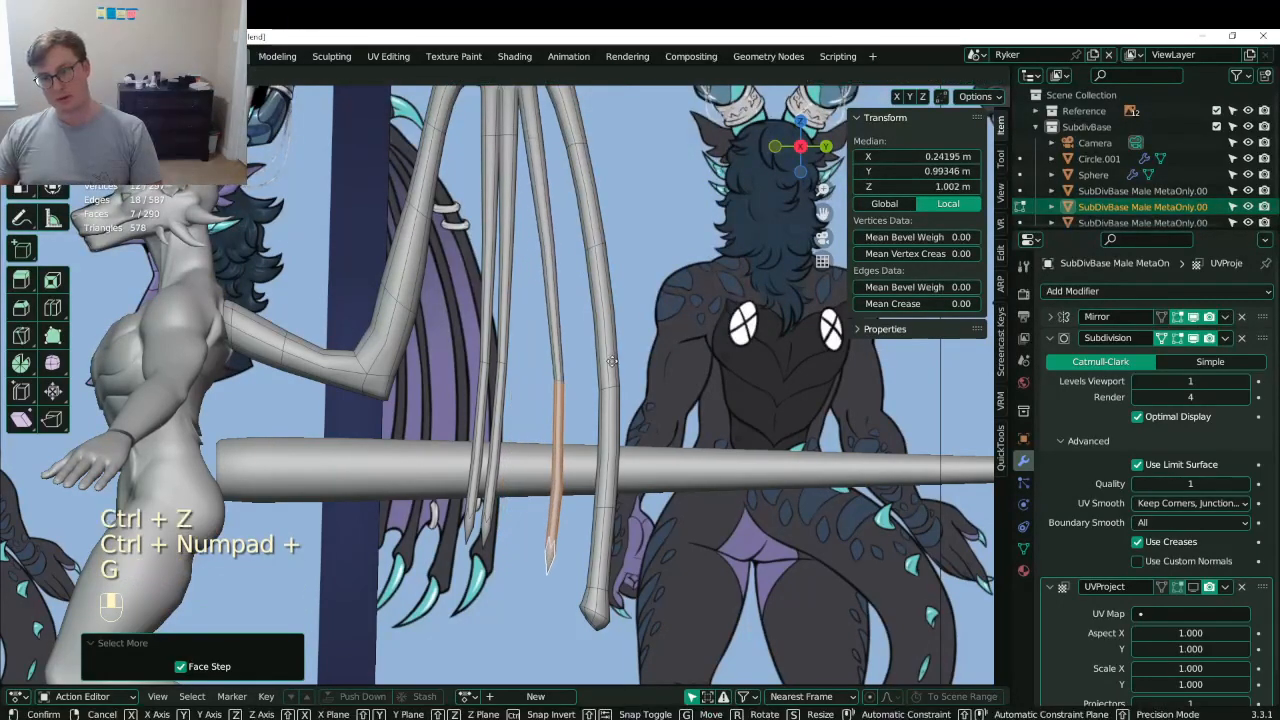
left_click(527, 379)
- Select the front thin finger's lower segment, move it about -0.038 m in Y and 0.016 m in Z, then rotate and reposition it
left_click(469, 481)
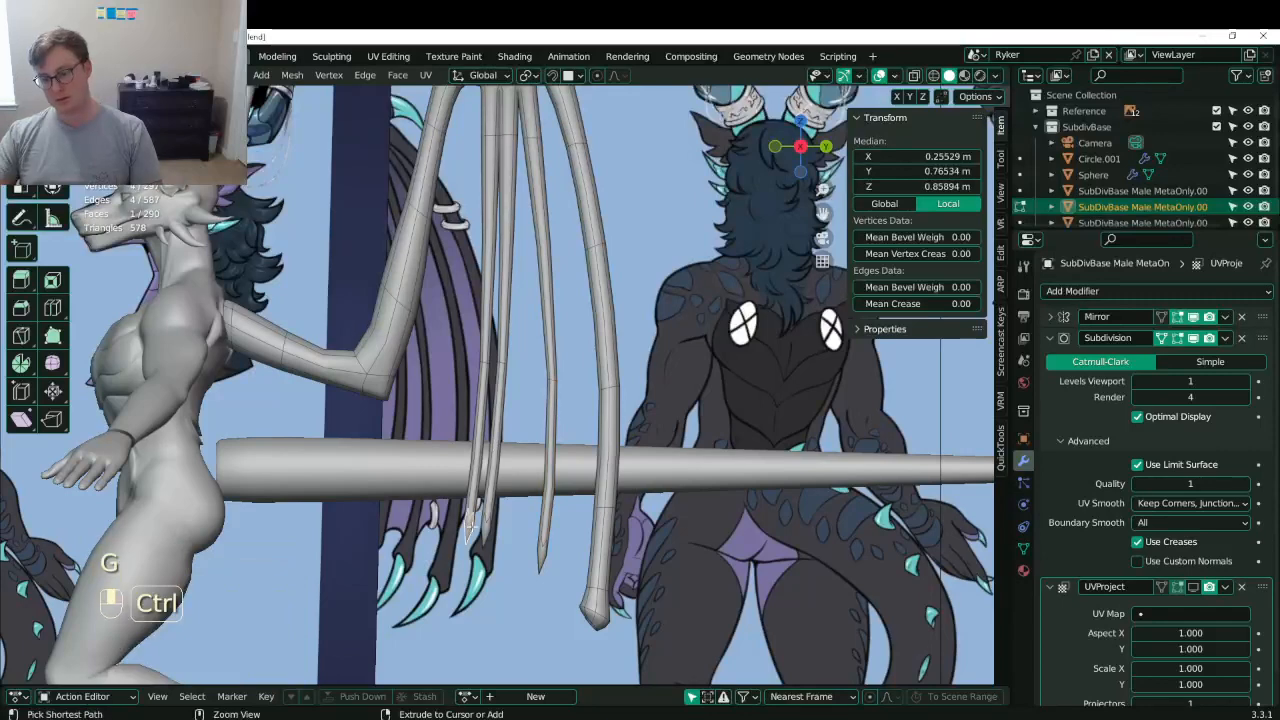
key("ctrl+KP_Add")
left_click(413, 531)
key("r")
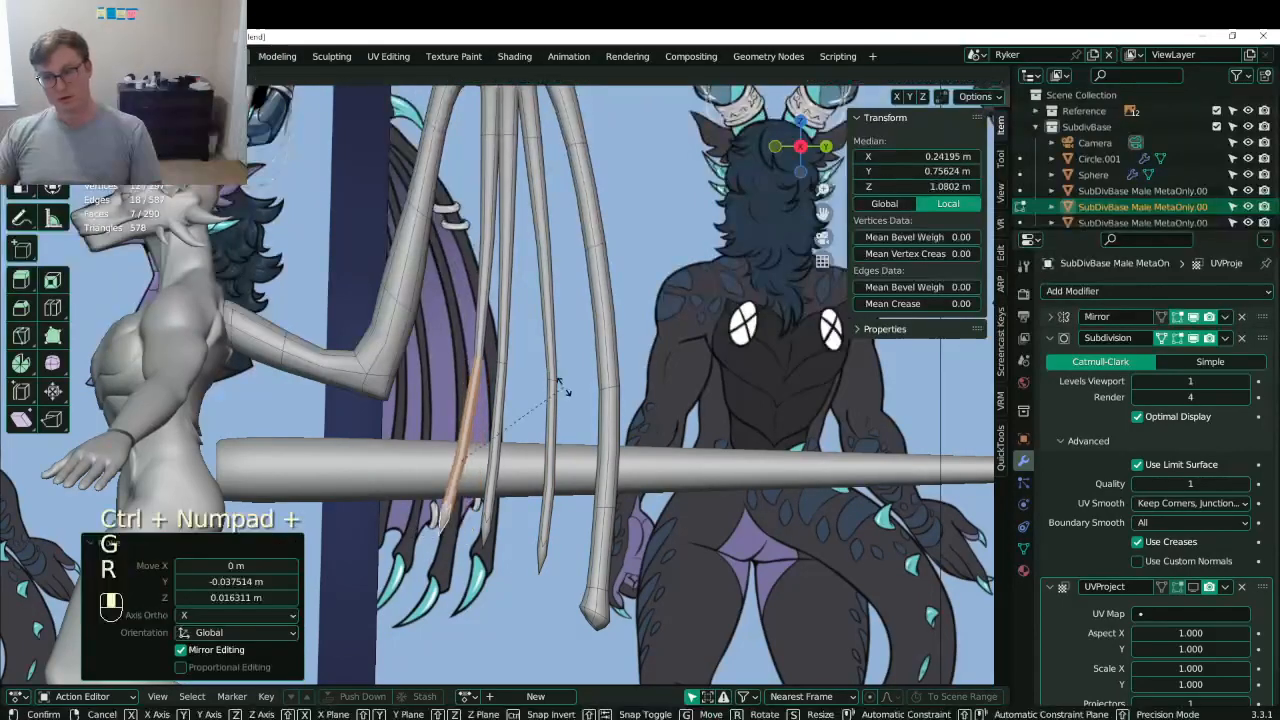
left_click(557, 380)
key("g")
left_click(547, 367)
- Leave Edit Mode and save the file
key("Tab")
scroll(547, 367, "down", 8)
middle_click_drag(547, 367, 436, 424)
key("ctrl+s")
key("ctrl+s")
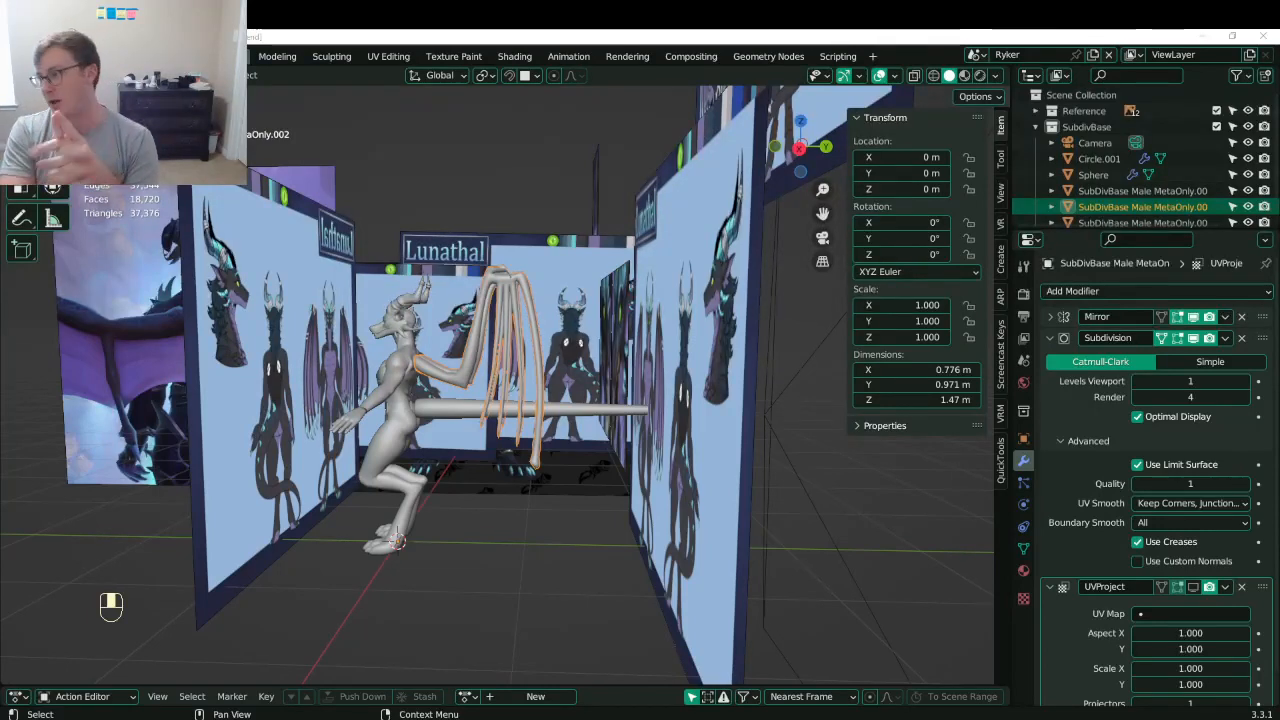
- Enter Edit Mode on the wing bones in the side view, framed on the finger tips
scroll(572, 473, "up", 6)
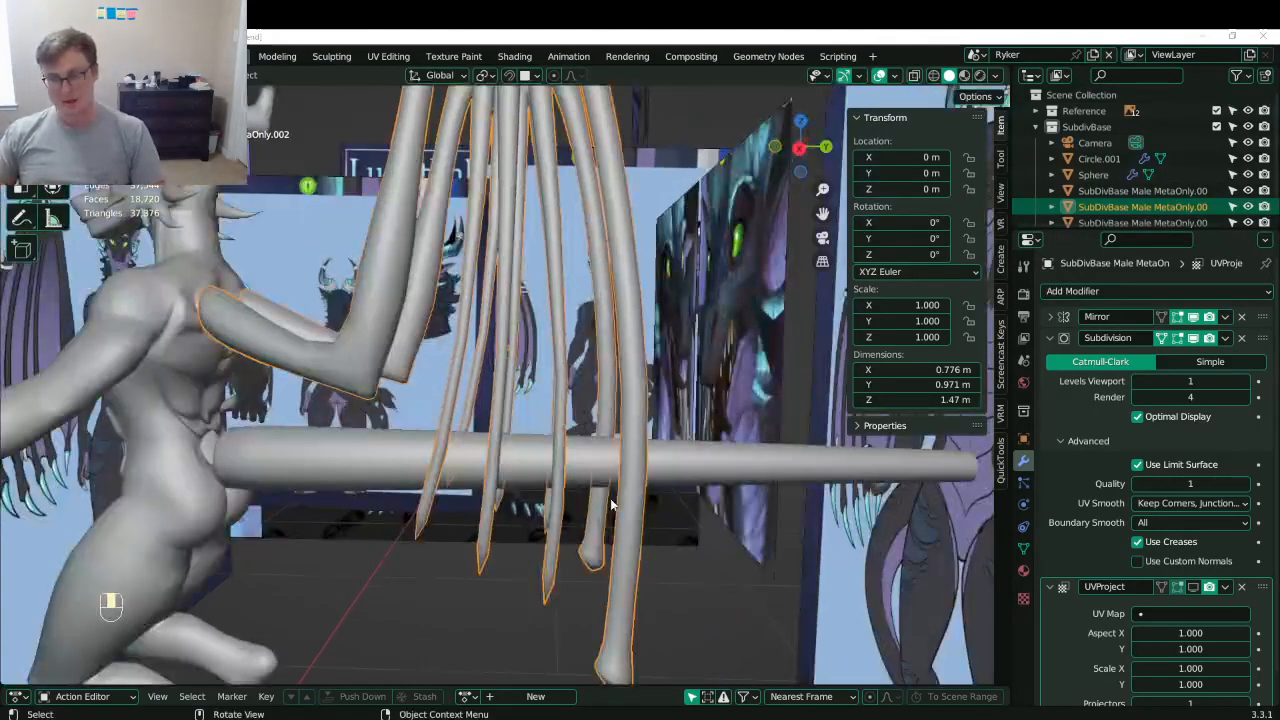
key("KP_3")
scroll(615, 502, "up", 5)
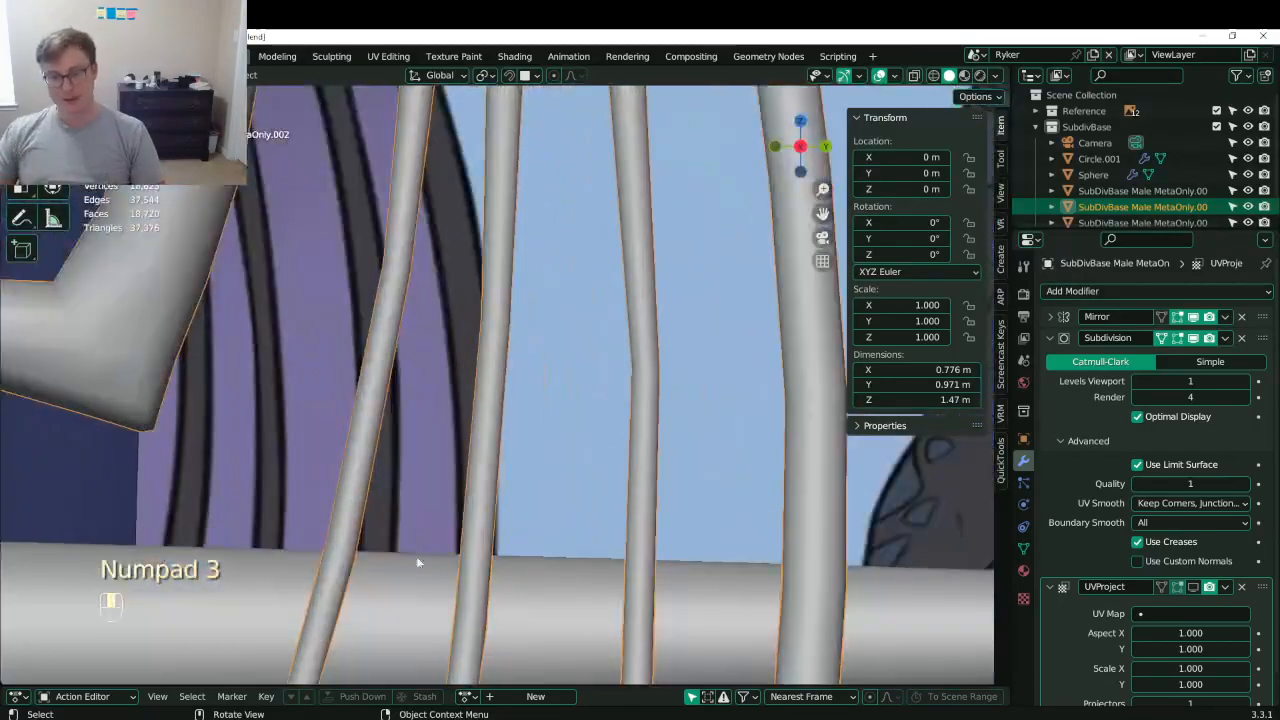
middle_click_drag(416, 560, 459, 433)
key("KP_3")
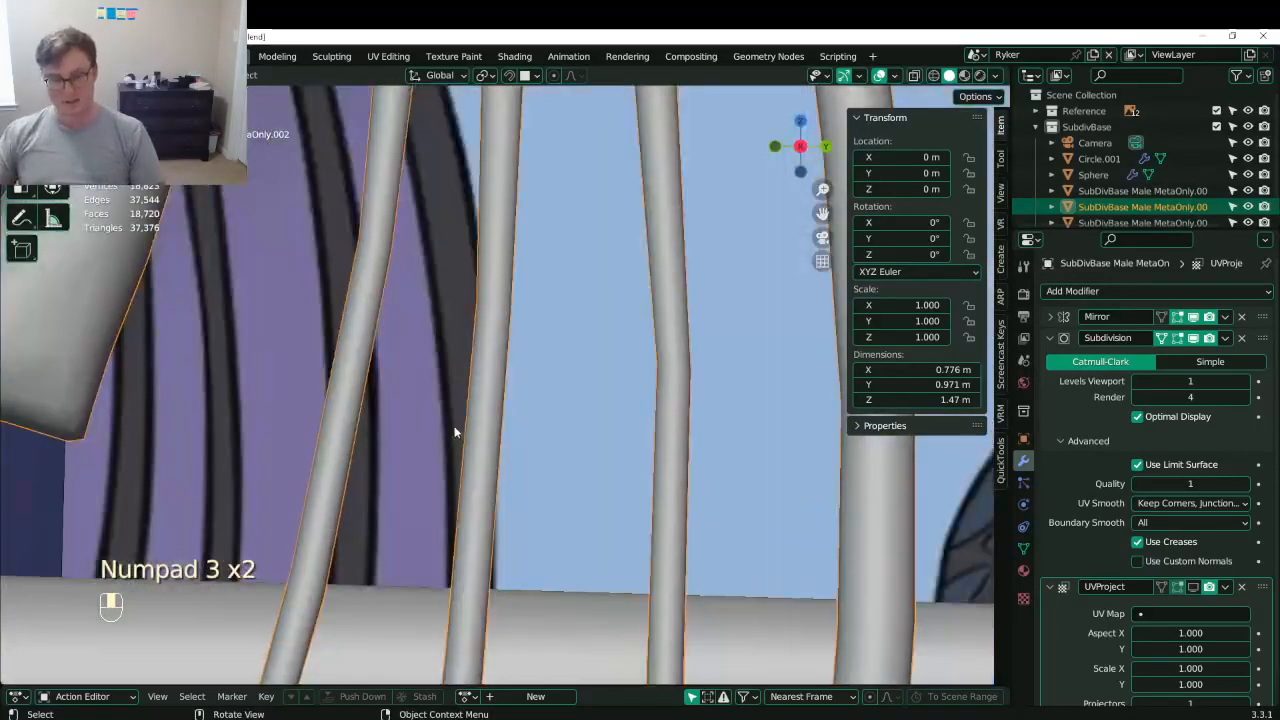
scroll(477, 342, "down", 3)
scroll(477, 342, "up", 4)
key("Tab")
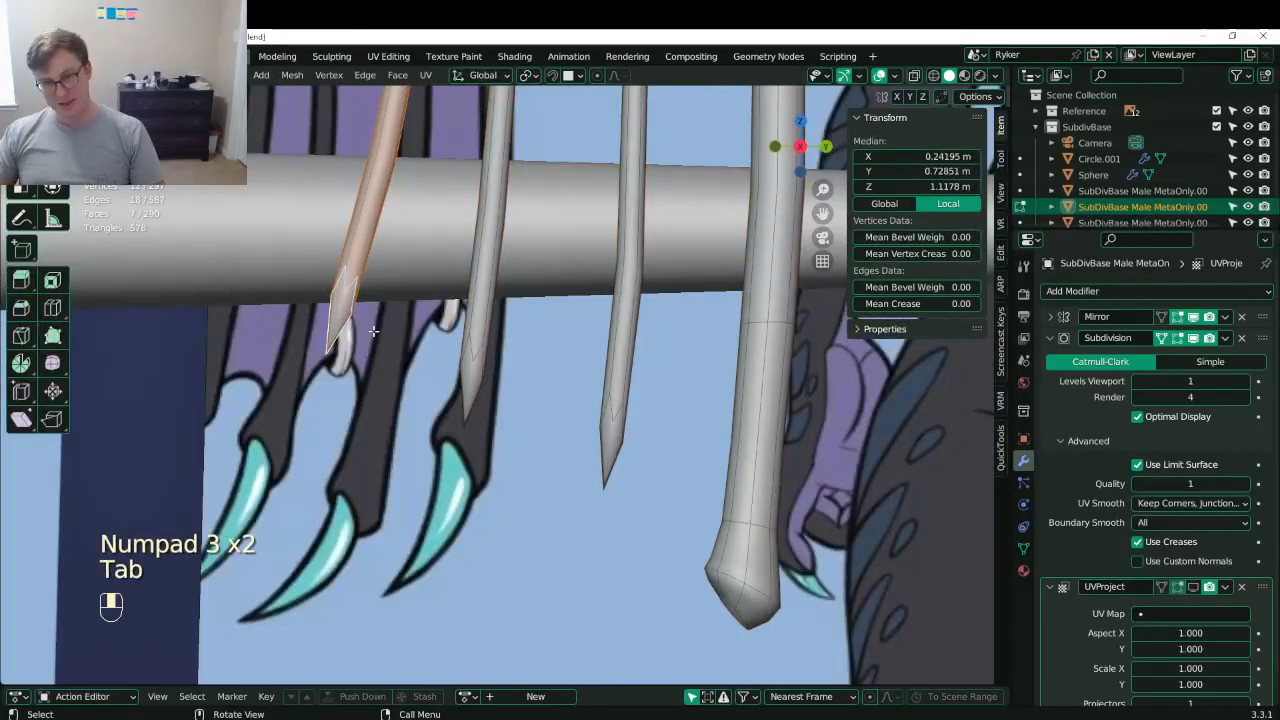
- Select the end faces of all three thin wing fingers
key("z")
key("b")
left_click_drag(300, 288, 628, 529)
key("b")
key("b")
key("z")
left_click(740, 570)
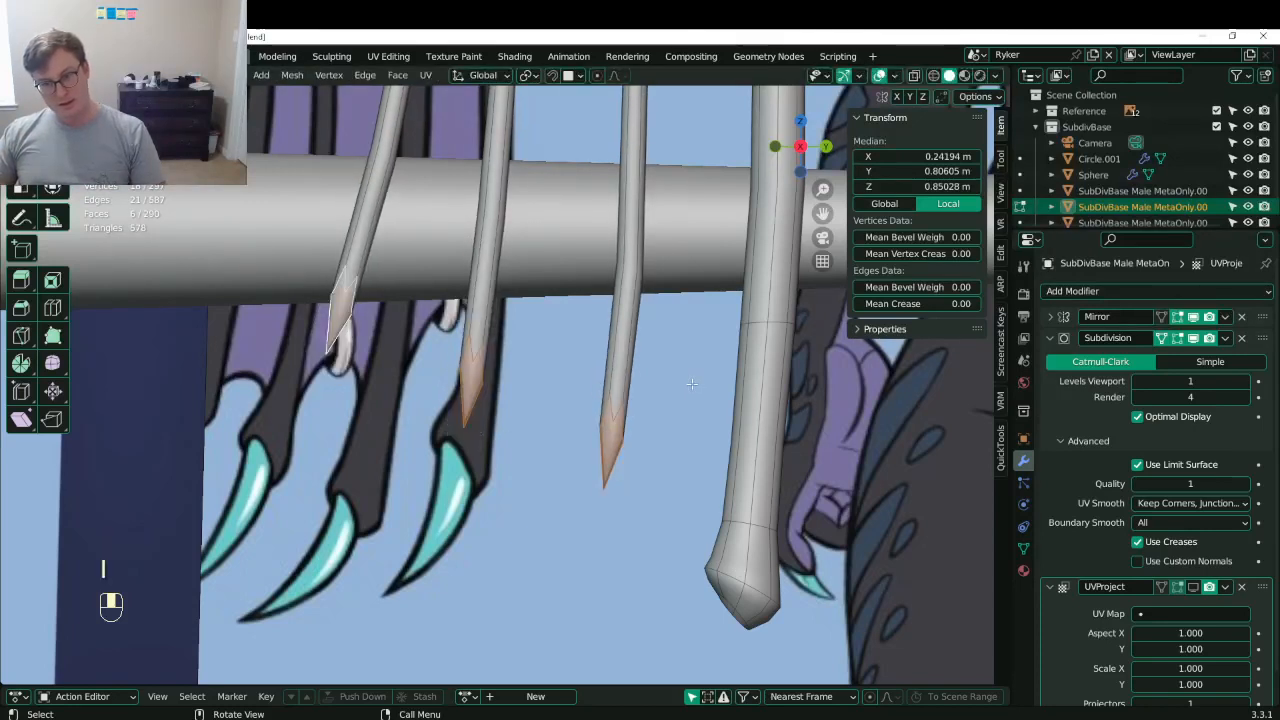
- Extrude the three finger end faces in place, scale them by 1.914 and shift them slightly downward to form knuckles
key("e")
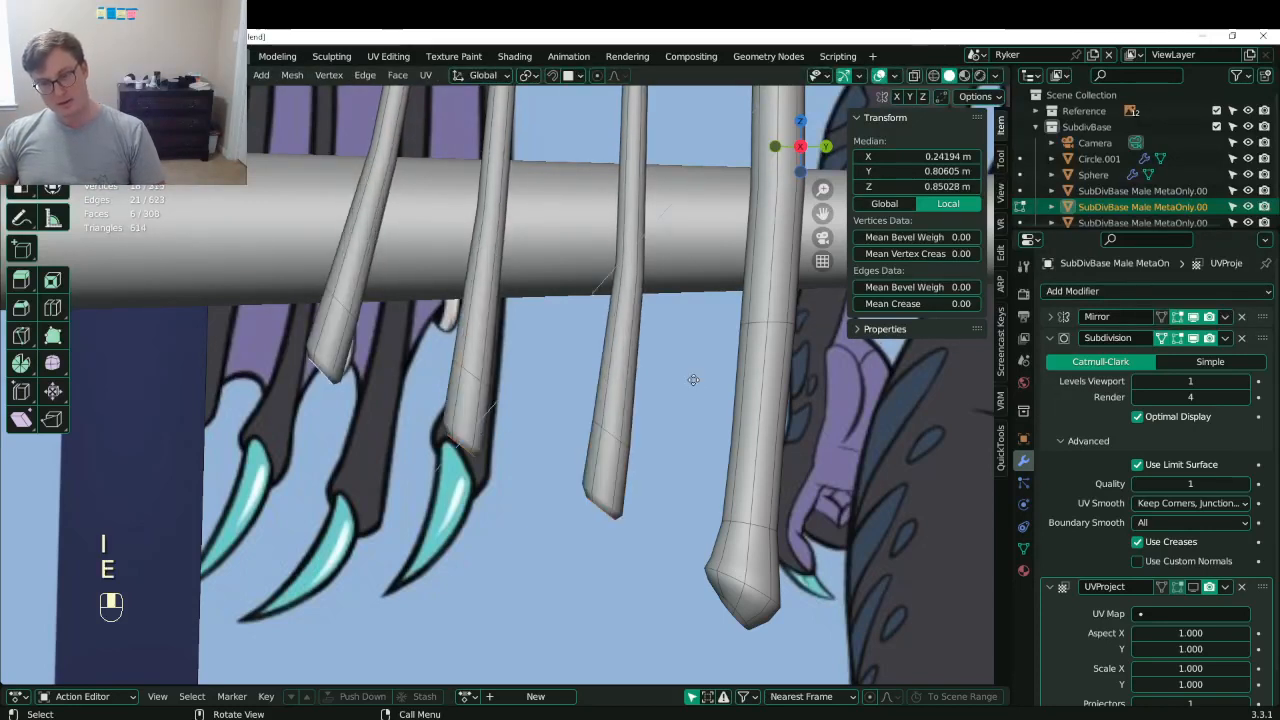
right_click(690, 383)
key("s")
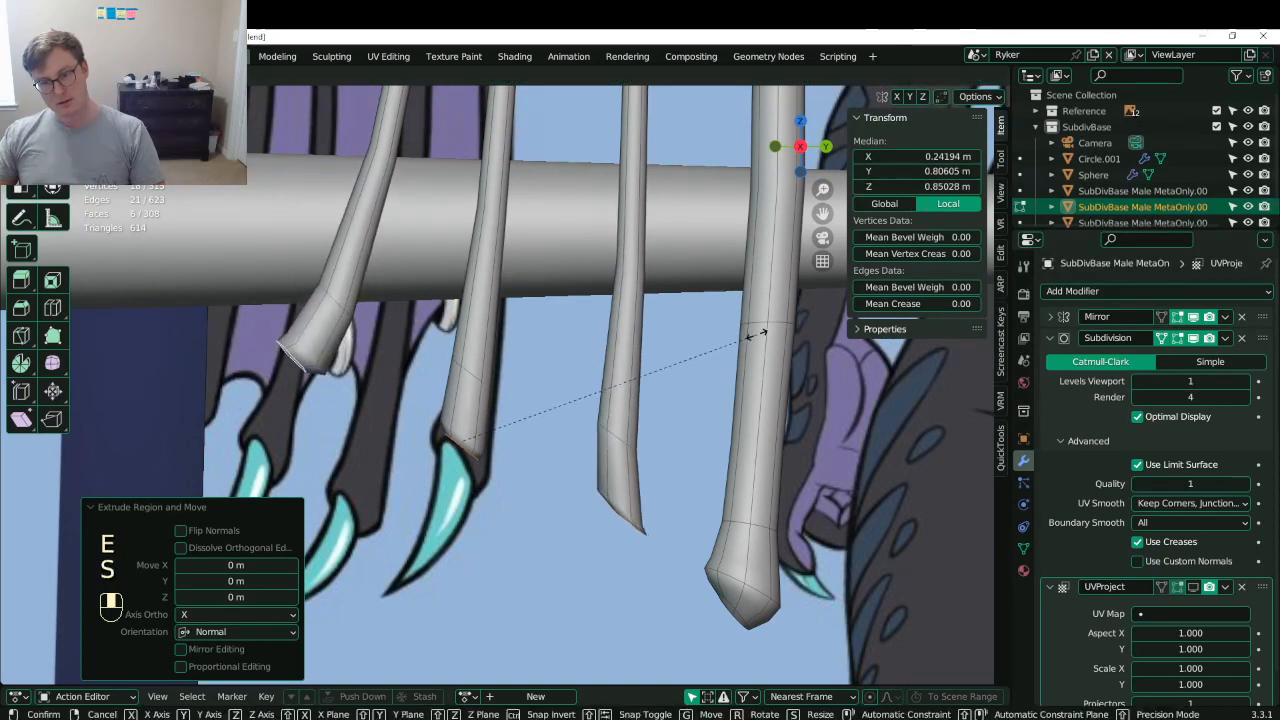
left_click(740, 350)
key("period")
left_click(738, 438)
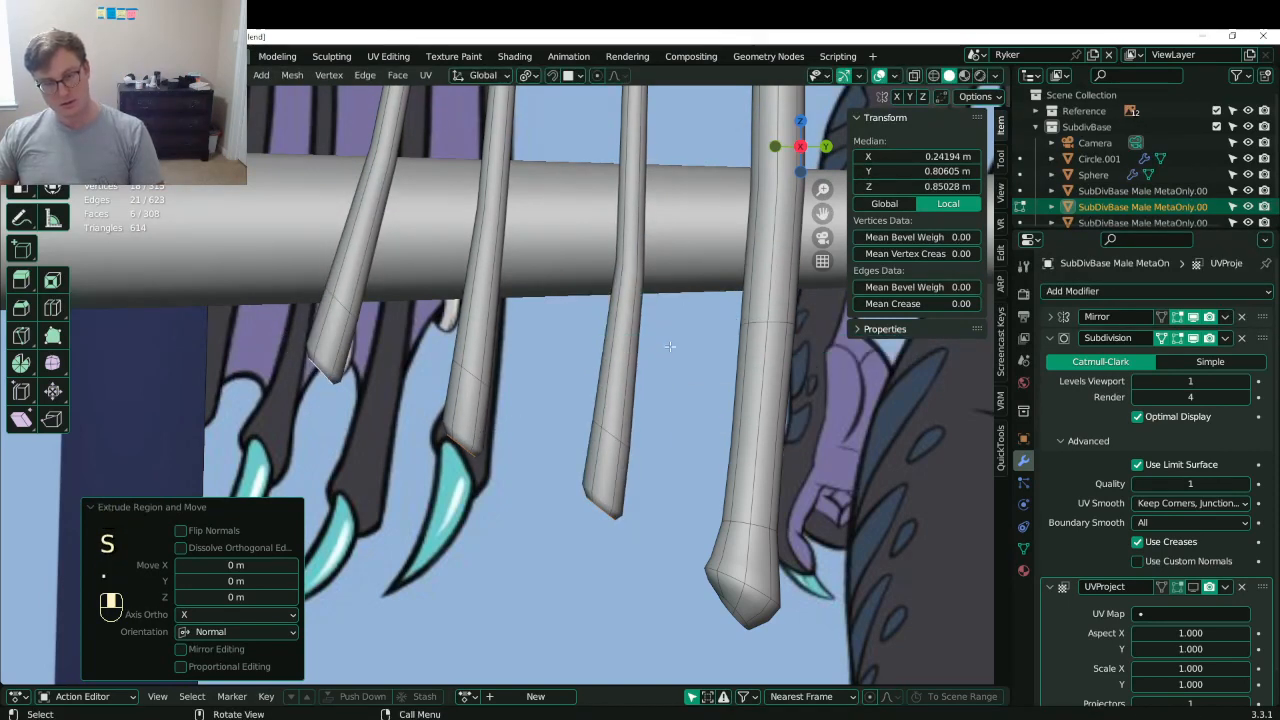
key("s")
left_click(702, 225)
middle_click_drag(640, 372, 650, 335, "shift")
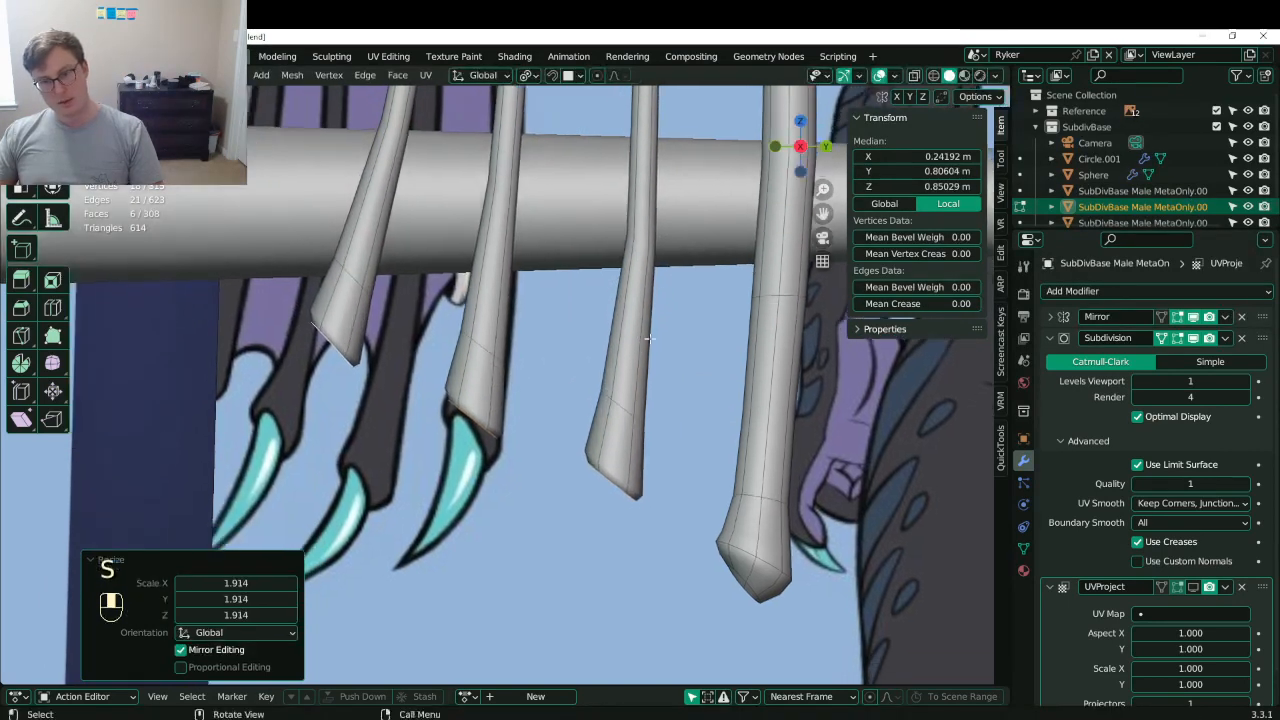
key("g")
left_click(647, 350)
- Inset the three knuckle end faces by about 0.038 m and move them -0.0126 m in Y and -0.0165 m in Z
scroll(540, 370, "down", 4)
mouse_move(539, 368)
middle_mouse_down()
mouse_move(620, 362)
mouse_move(577, 323)
mouse_move(523, 367)
middle_mouse_up()
key("i")
left_click(605, 350)
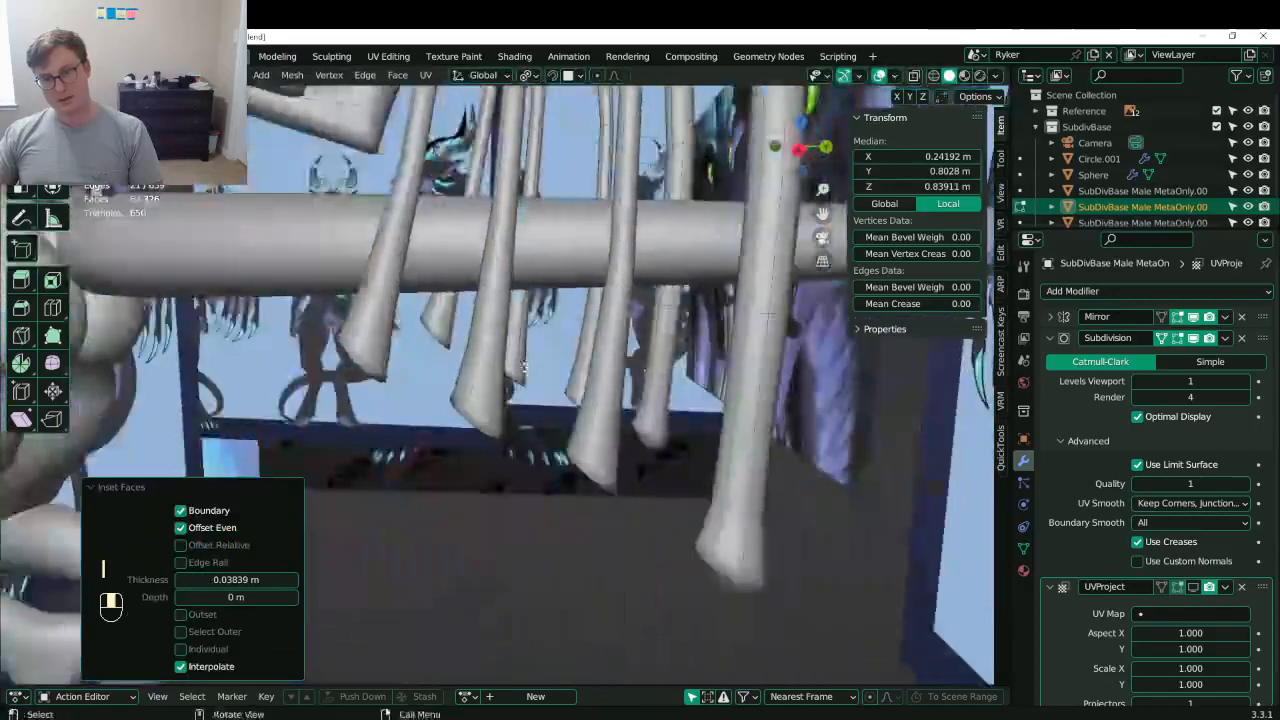
key("KP_3")
key("g")
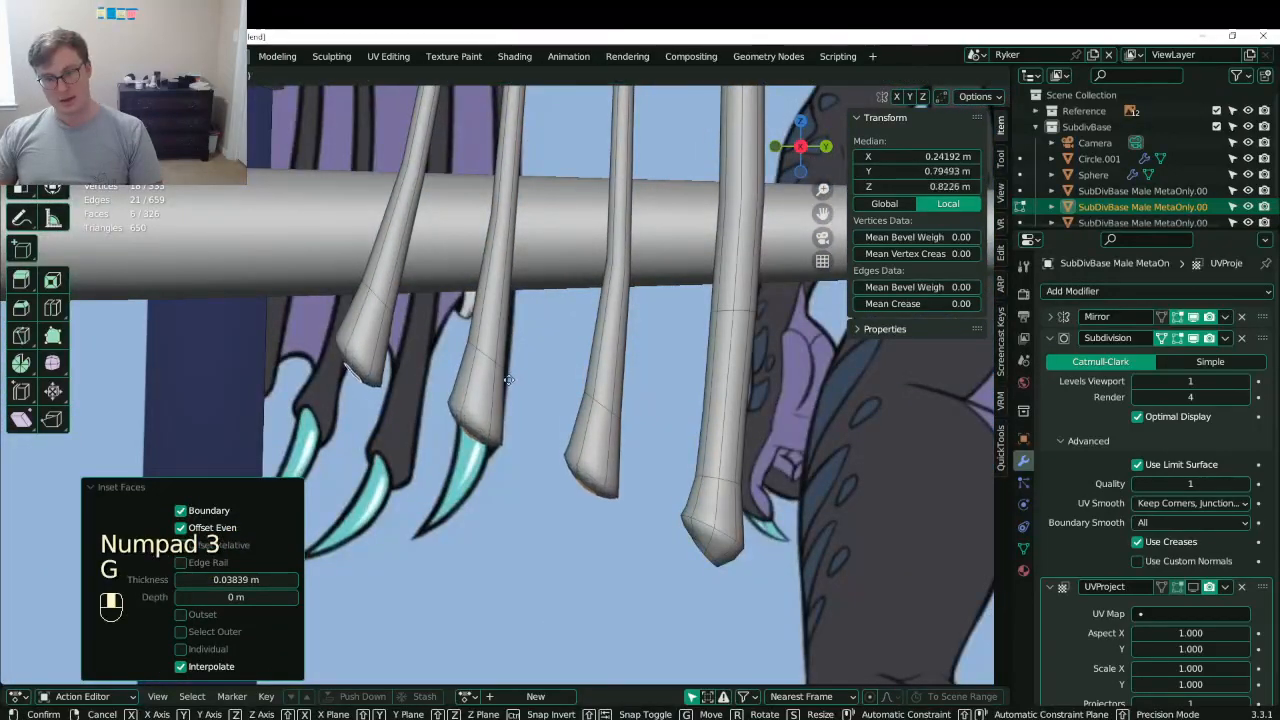
left_click(505, 380)
- Extrude the inset faces forward and down as claw bases, scale their ends to 0.486 and reposition them
scroll(505, 380, "down", 3)
key("e")
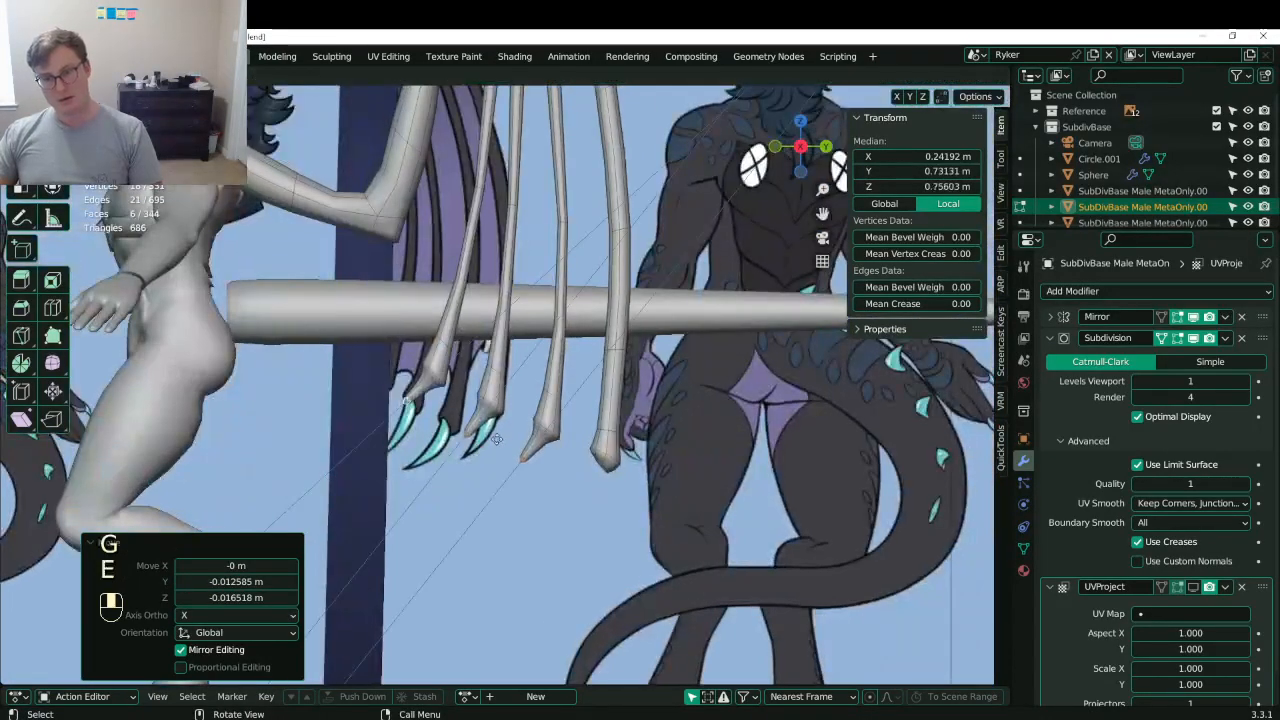
left_click(620, 393)
key("s")
left_click(513, 438)
key("g")
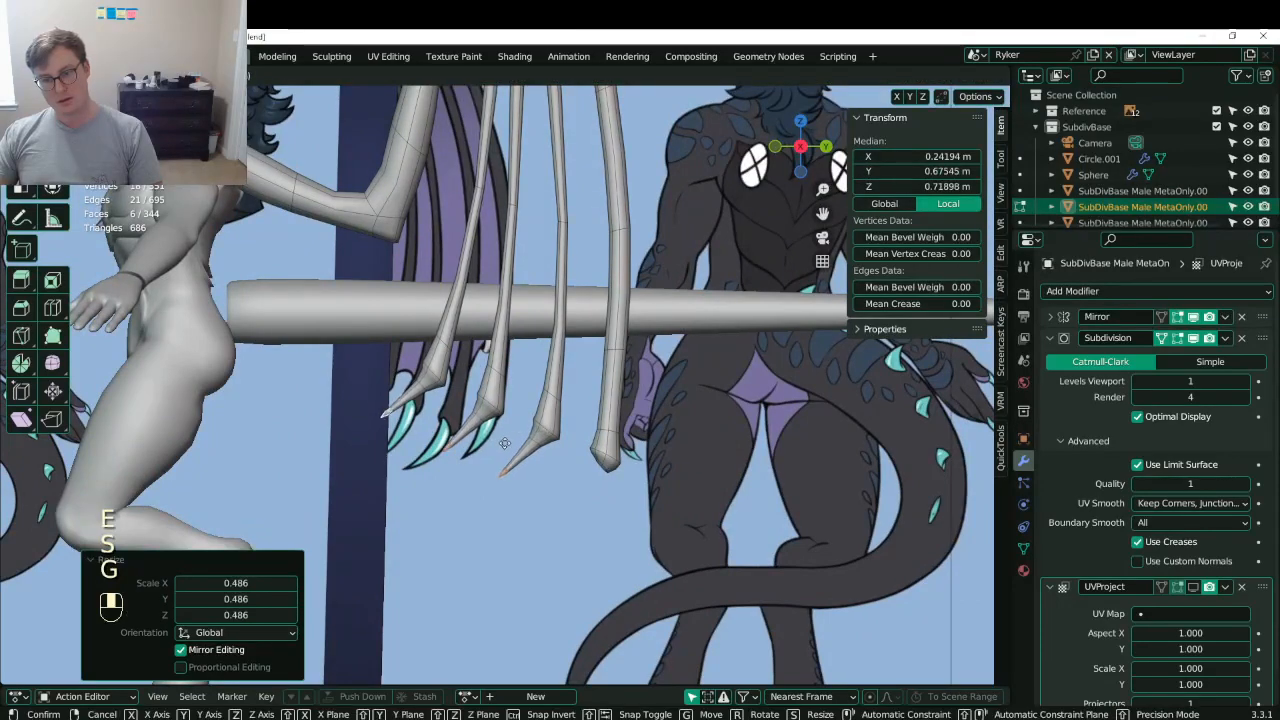
left_click(508, 438)
- Extrude a further tip segment from the three claws and move it to curve the claws forward
key("e")
left_click(497, 434)
key("g")
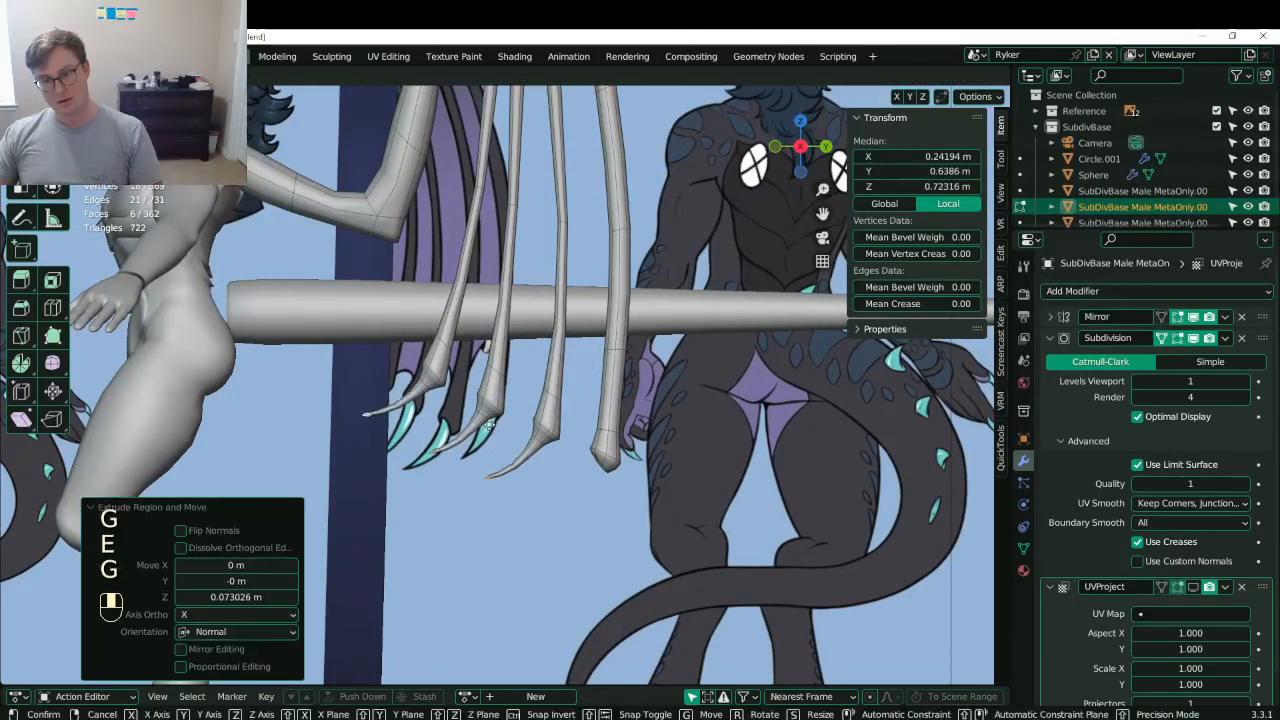
left_click(502, 422)
- Return to Object Mode, check the claws on the whole model and save the file
middle_click_drag(473, 446, 606, 500)
key("Tab")
key("ctrl+s")
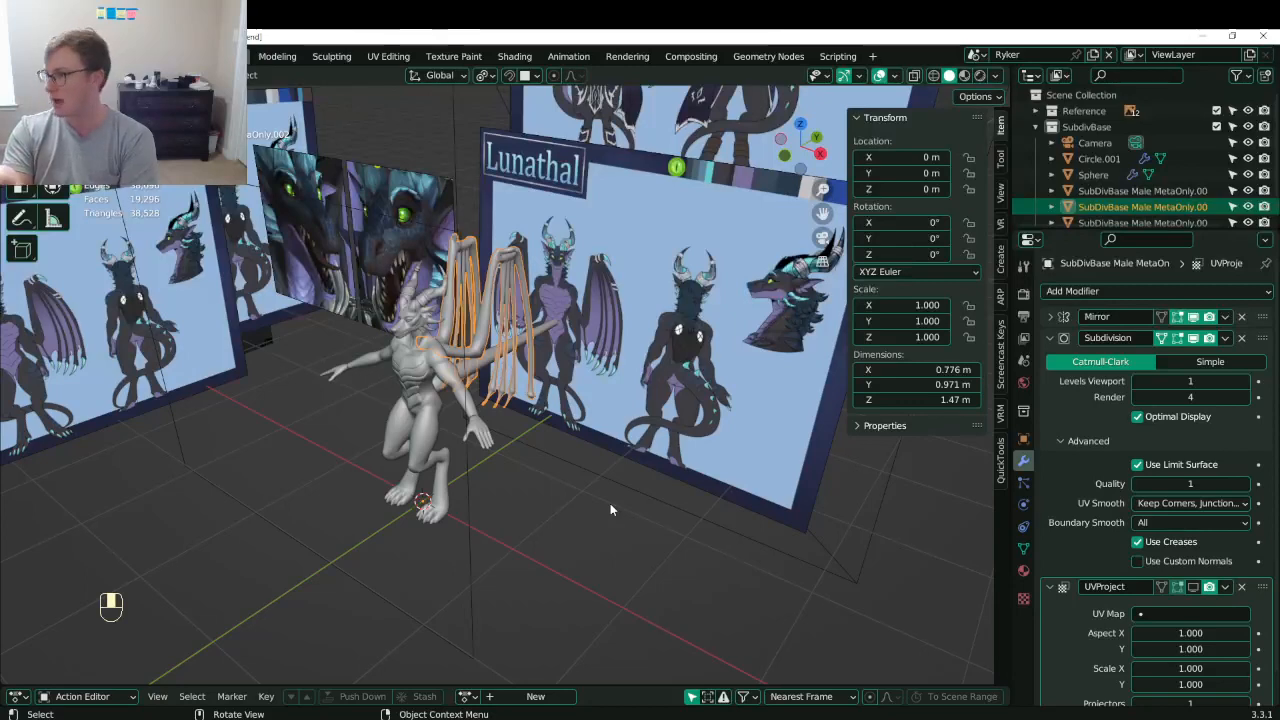
scroll(580, 480, "up", 6)
middle_click_drag(578, 472, 470, 435)
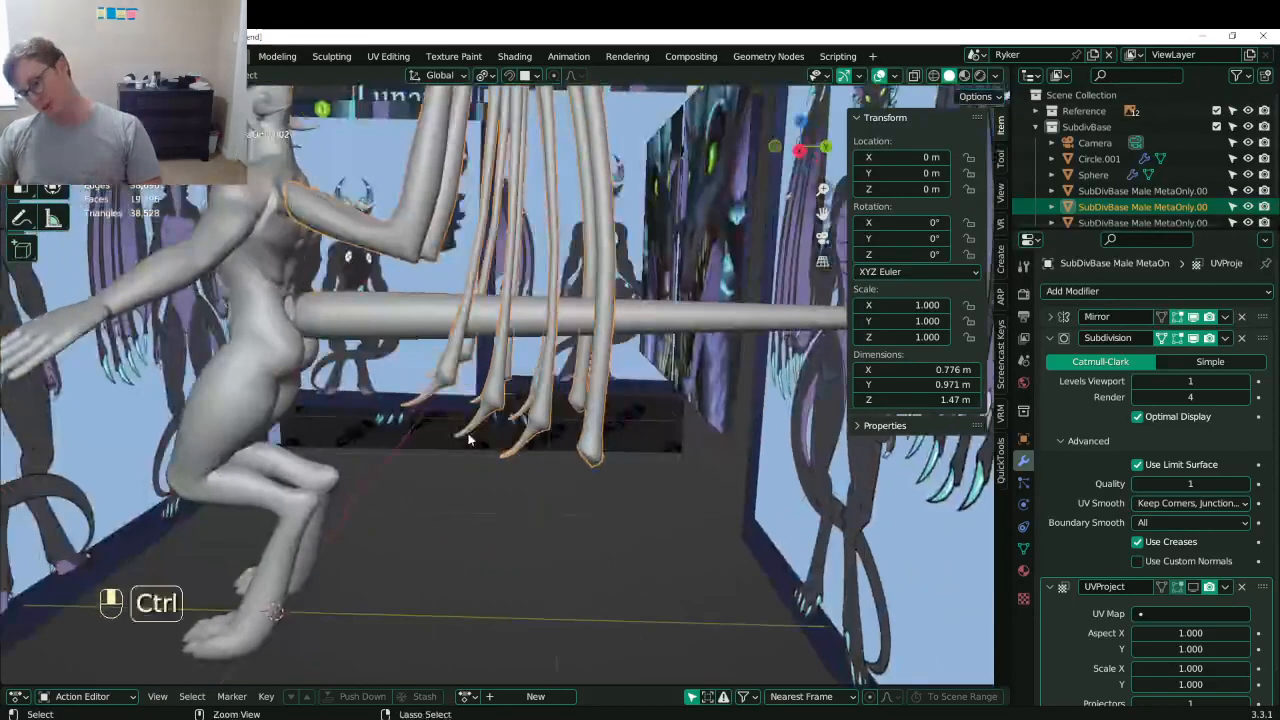
key("ctrl+s")
- Reopen the wing bones in Edit Mode in the side view, framed on the thick outer bone's lower end
key("KP_3")
scroll(440, 417, "up", 3)
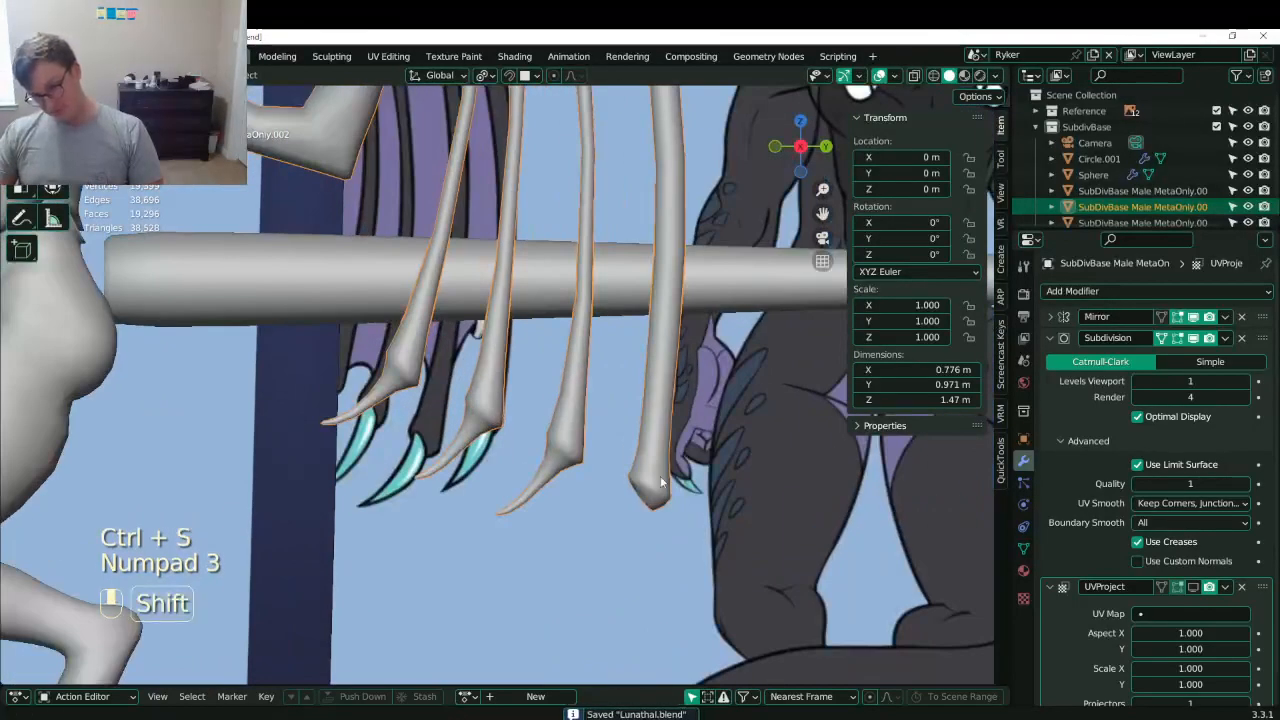
middle_click_drag(660, 475, 521, 371, "shift")
scroll(594, 394, "down", 1)
key("KP_3")
scroll(593, 380, "up", 3)
key("Tab")
scroll(549, 400, "up", 3)
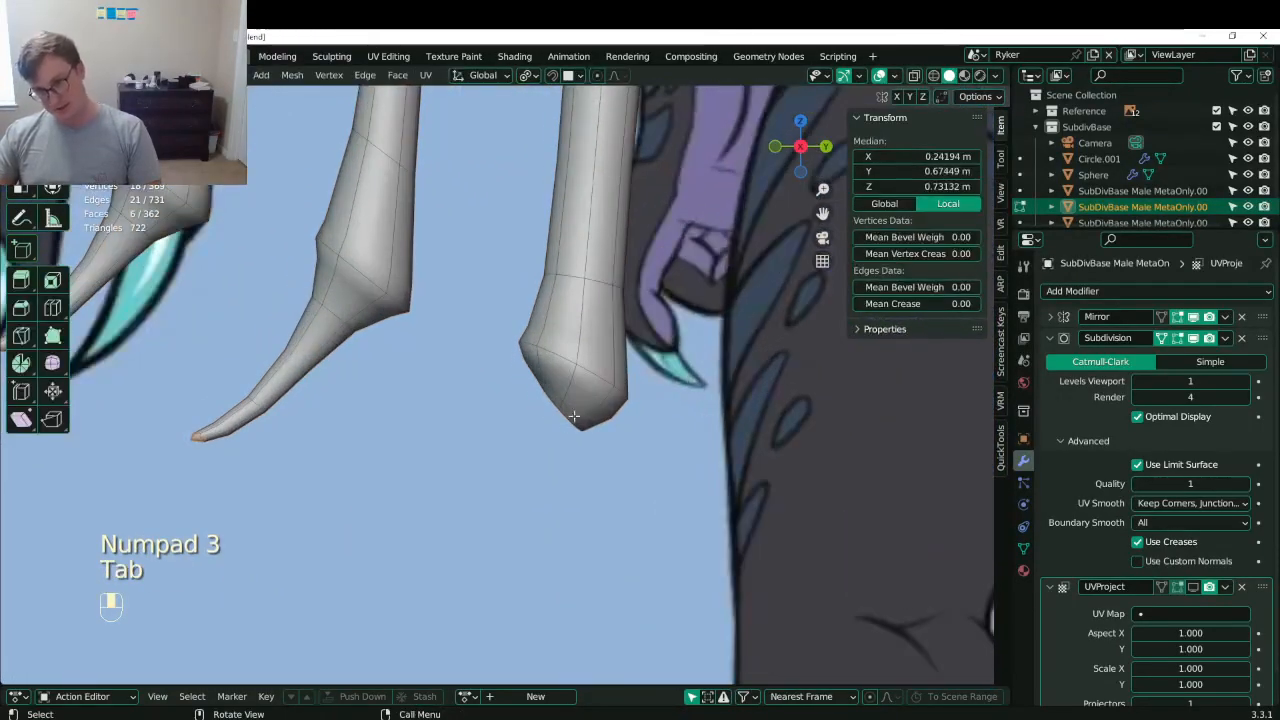
- Select the rounded lower end of the thick outer wing bone and scale it up by 1.407
left_click(580, 405)
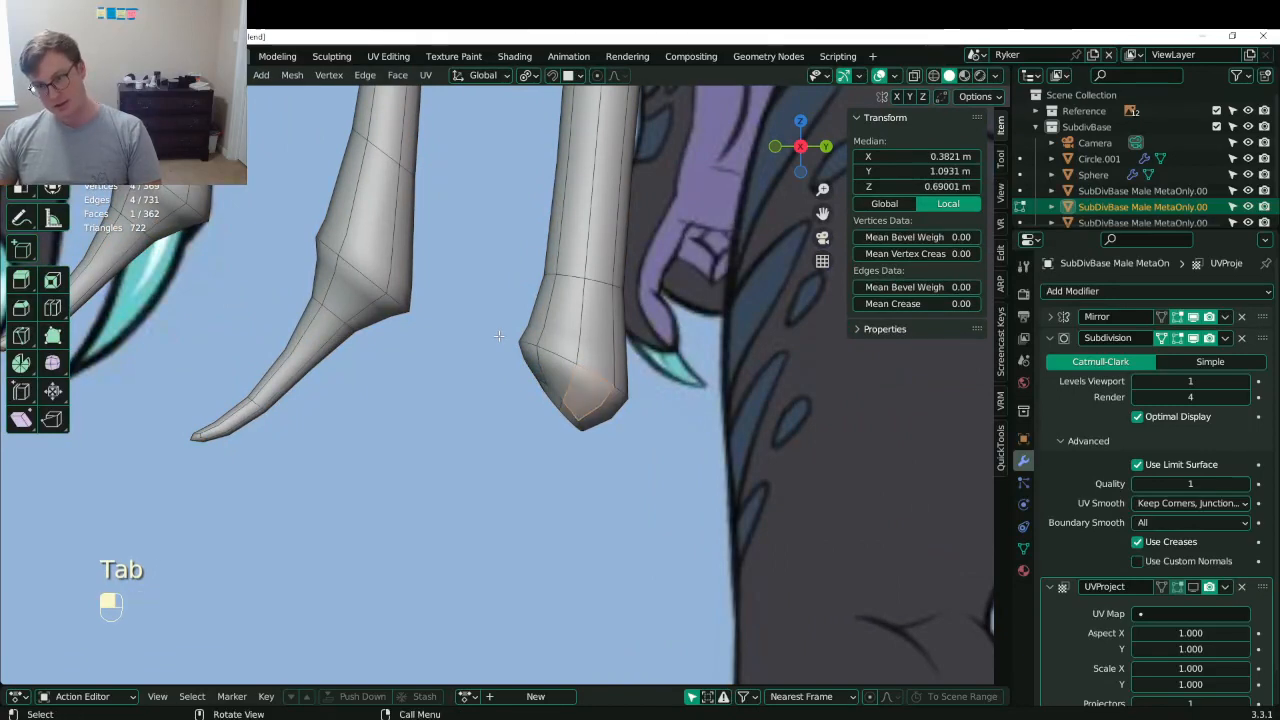
key("2")
left_click(573, 401)
left_click(571, 403, "alt+shift")
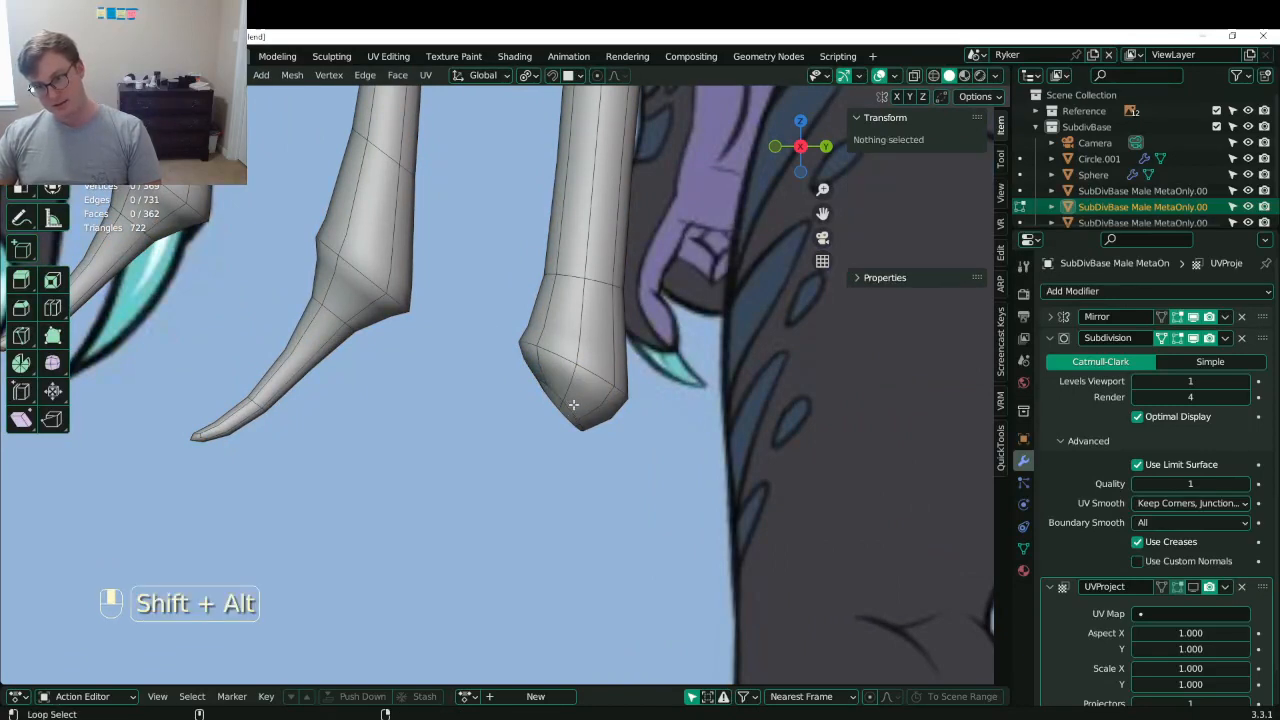
key("ctrl+KP_Add")
key("ctrl+KP_Add")
scroll(577, 401, "down", 4)
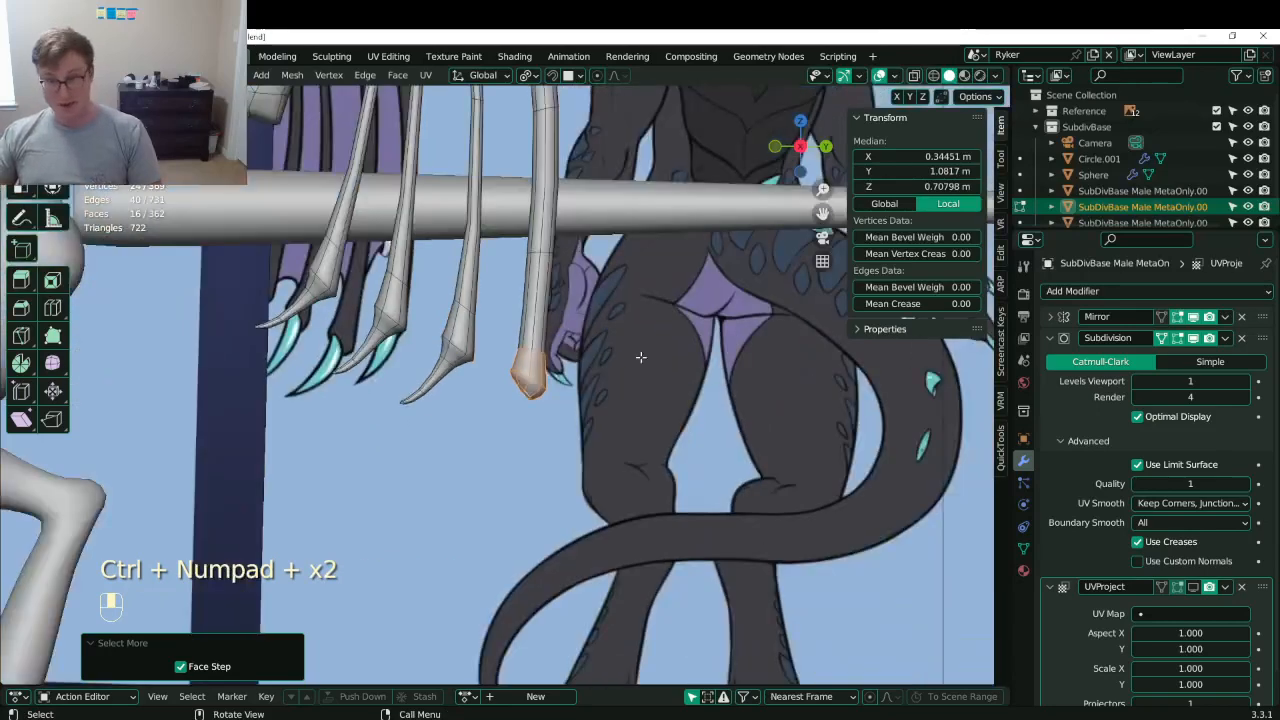
key("s")
left_click(540, 405)
scroll(535, 410, "up", 4)
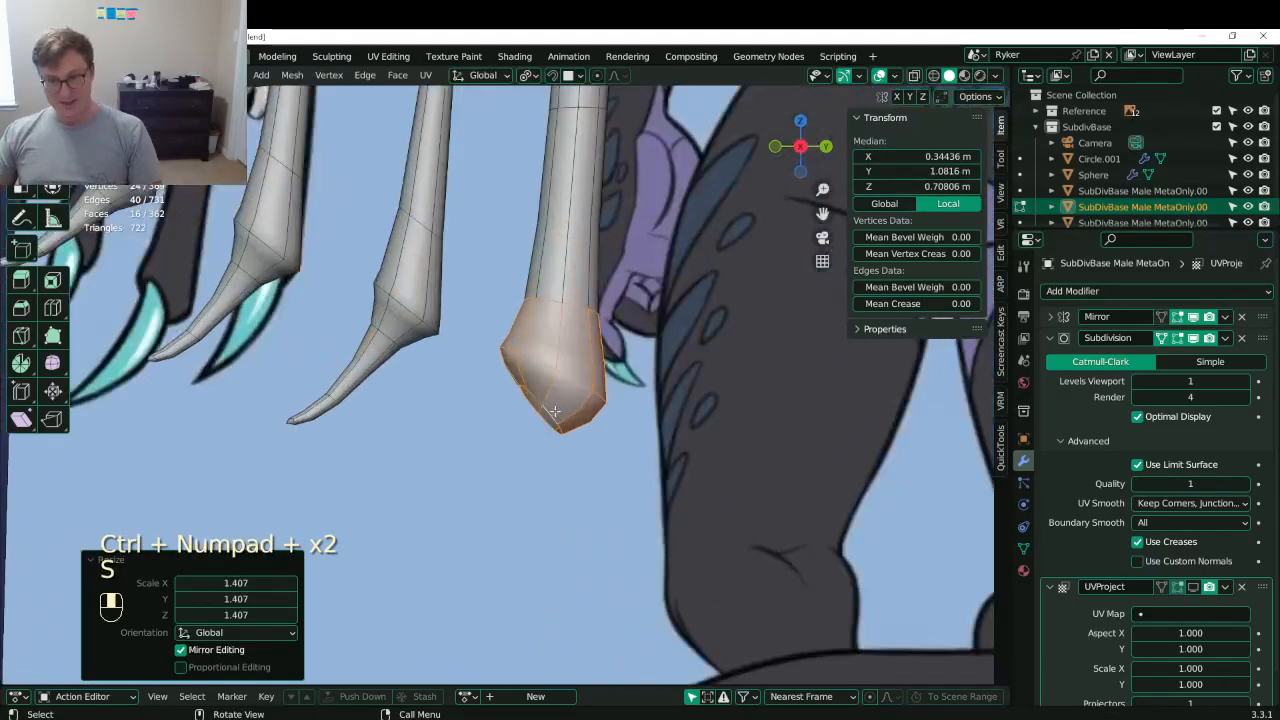
- Extrude the open rim at the thick outer bone's lower end downward and forward, and scale it to 0.608
left_click(555, 411)
left_click(553, 411, "alt+shift")
left_click(553, 412, "alt+shift")
scroll(552, 413, "down", 5)
key("e")
left_click(525, 445)
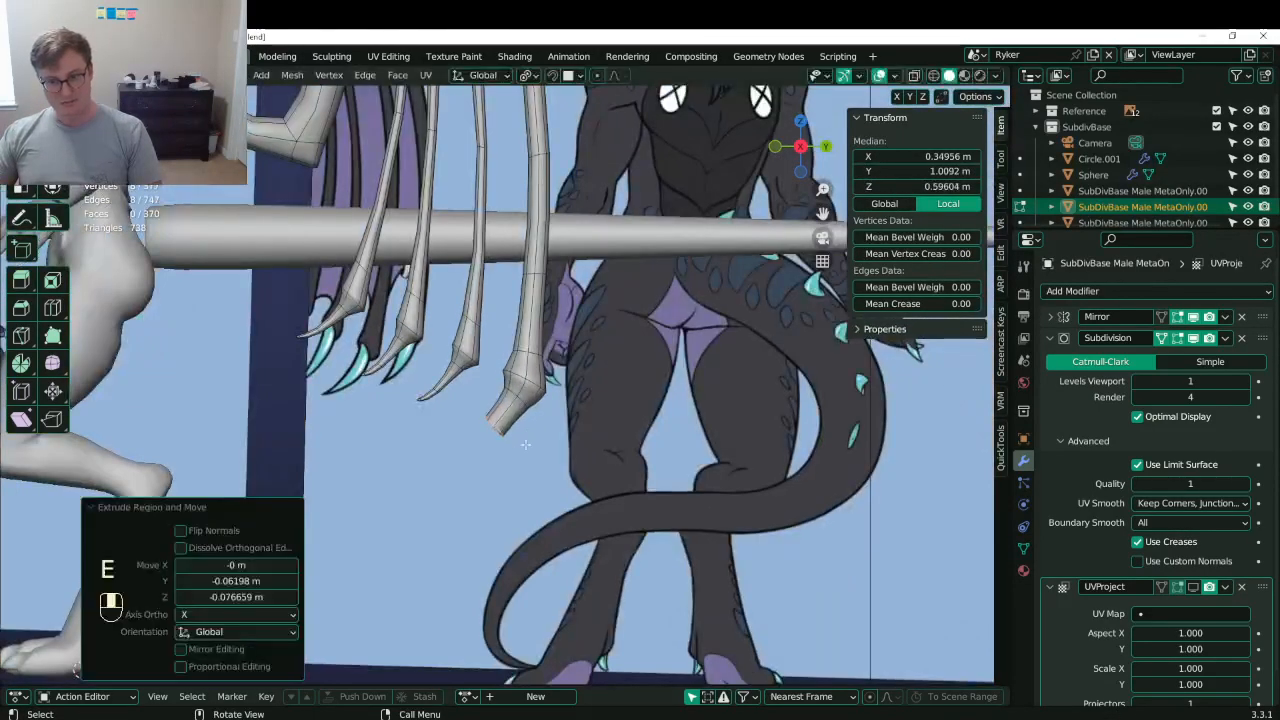
key("g")
left_click(544, 434)
key("s")
left_click(600, 421)
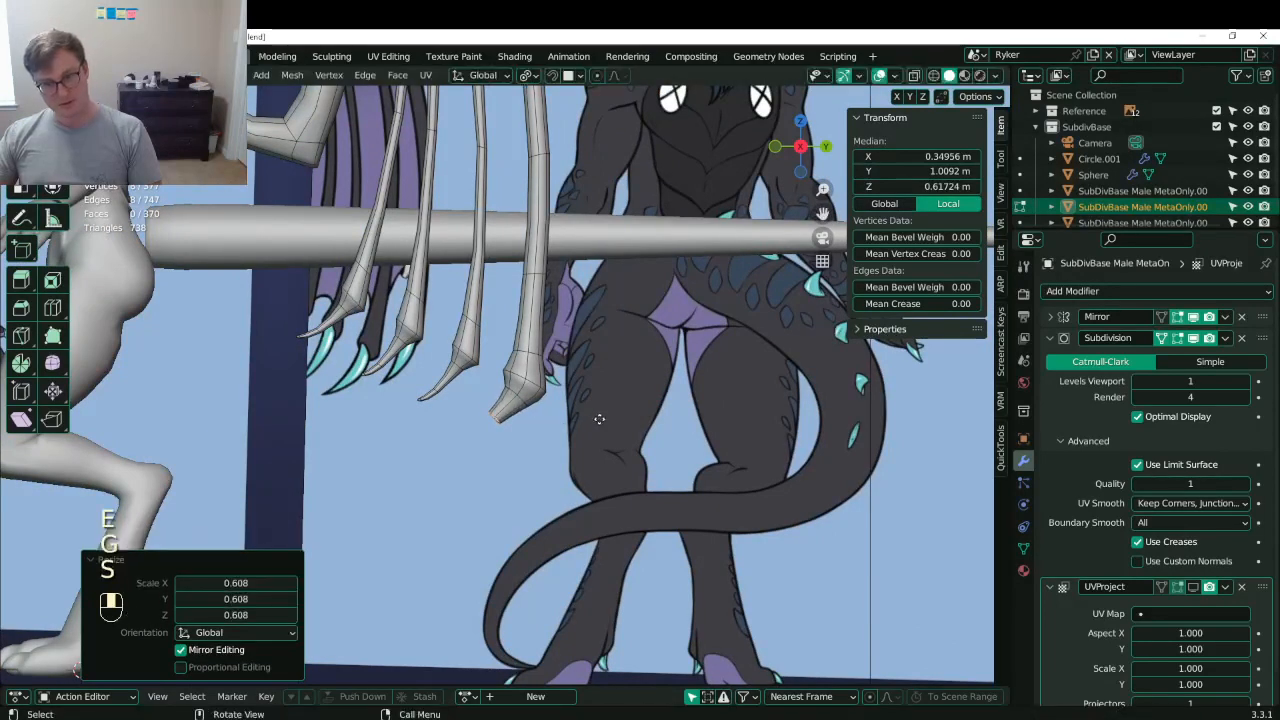
- Reposition the extruded claw rim below the knuckle and rotate it 4.78° in the side view
key("g")
left_click(607, 415)
key("g")
left_click(611, 406)
key("r")
left_click(611, 416)
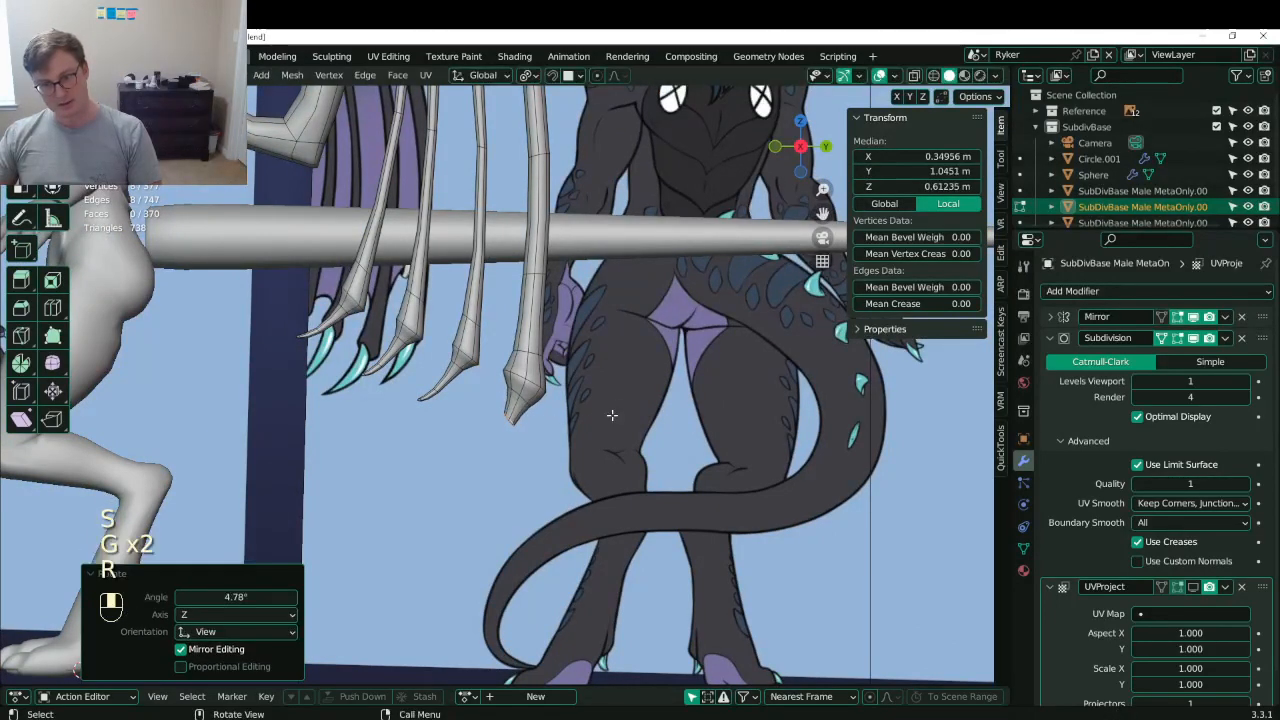
key("g")
left_click(600, 408)
- Extrude another claw segment by about -0.047 m in Y and -0.024 m in Z, and shrink its rim
key("e")
left_click(600, 410)
key("s")
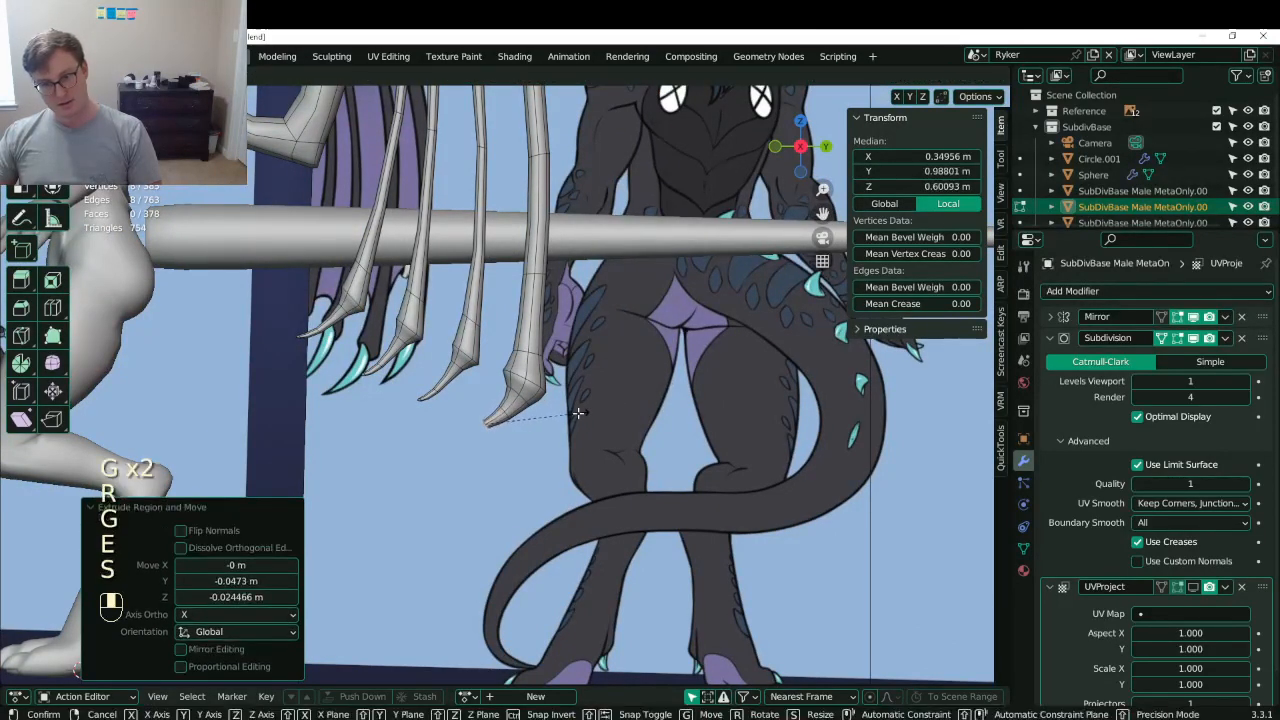
left_click(578, 412)
- Close the claw's open tip with Grid Fill using a span of 2 and an offset of 1
middle_click_drag(546, 448, 583, 472)
key("q")
left_click(500, 455)
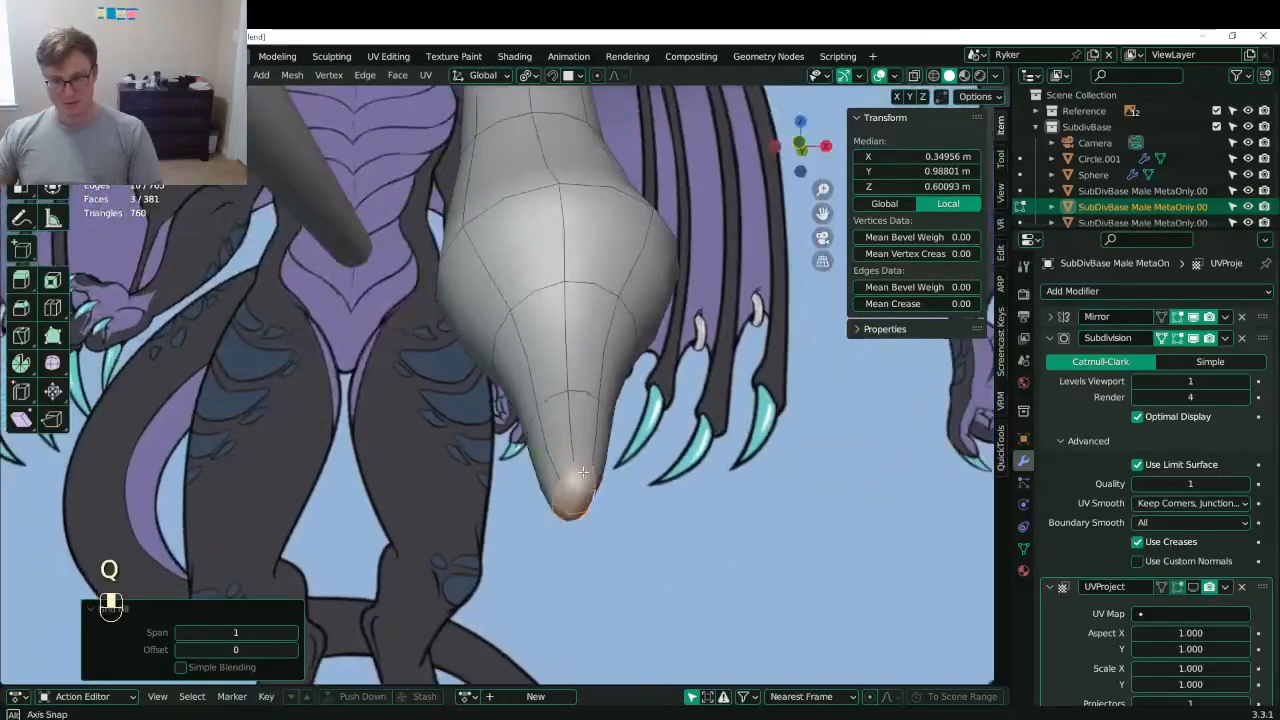
left_click(296, 632)
middle_click_drag(361, 651, 336, 631, "shift")
left_click(294, 650)
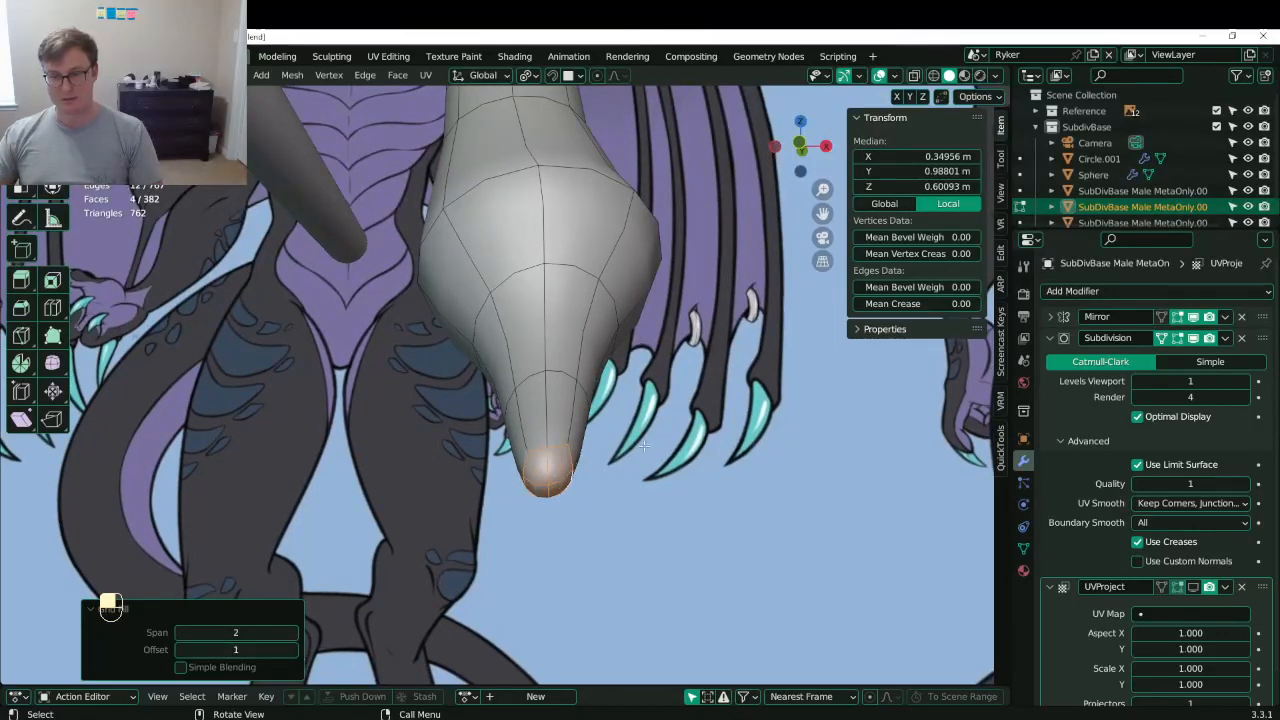
- Shrink the capped claw tip and move it forward by about -0.035 m in Y to sharpen the claw
middle_click_drag(540, 450, 573, 446)
key("KP_Add")
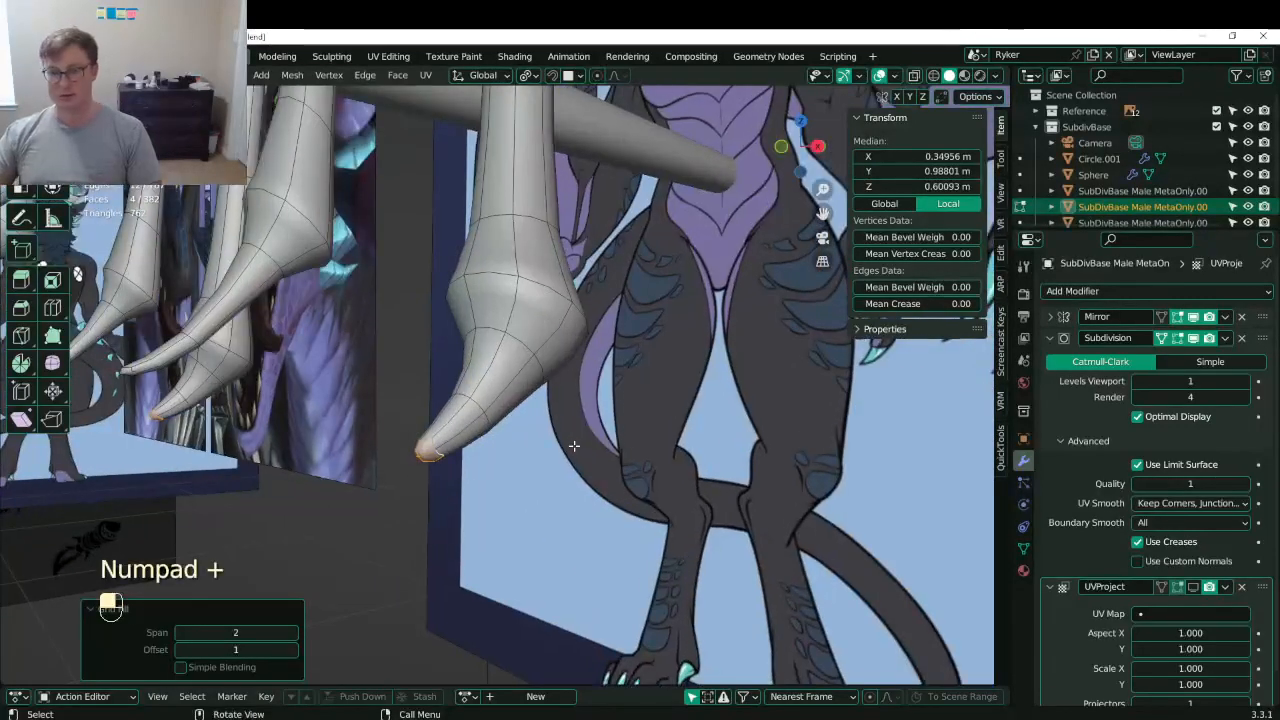
key("KP_3")
key("s")
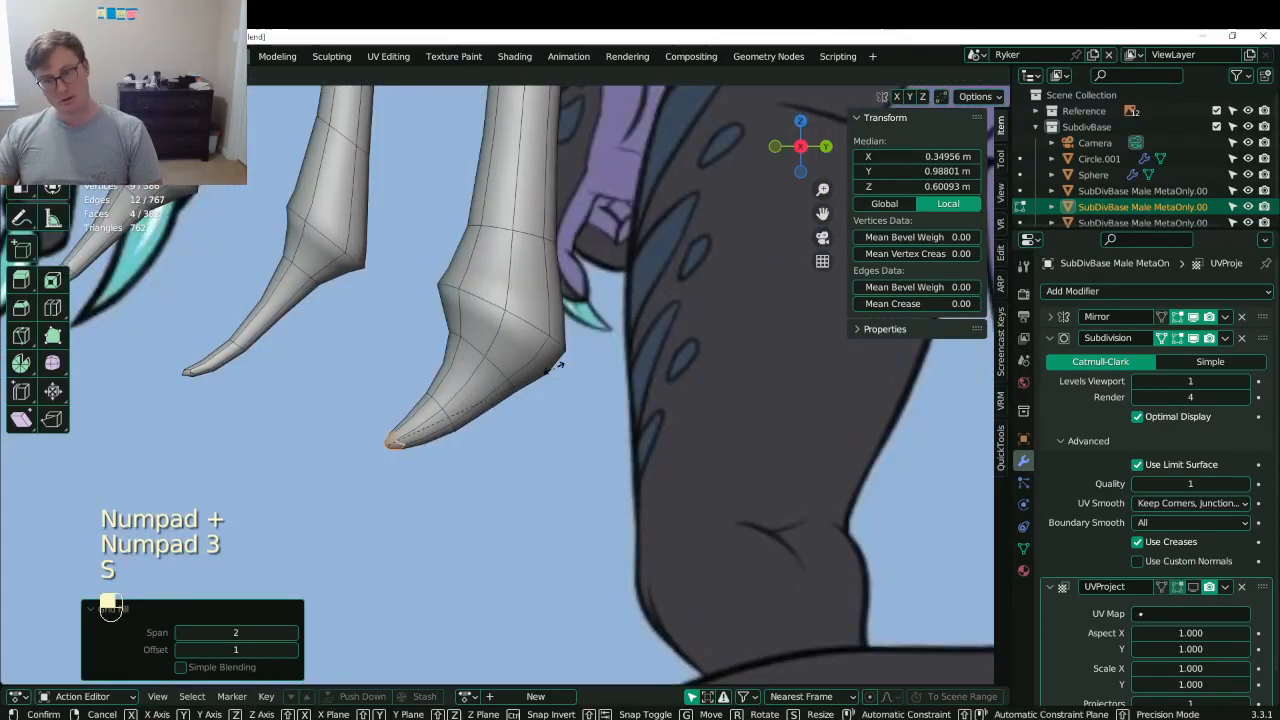
left_click(480, 370)
key("g")
left_click(470, 345)
scroll(471, 345, "down", 6)
middle_click_drag(471, 345, 605, 480, "shift")
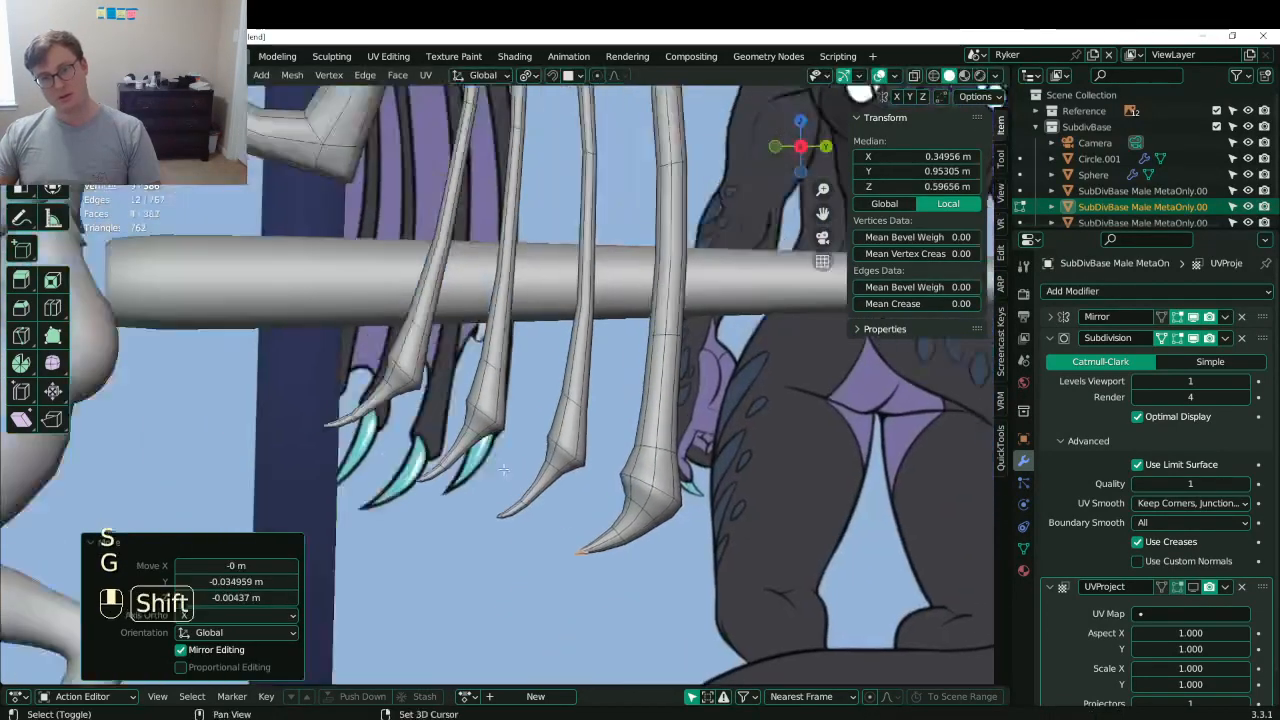
- Return to Object Mode, check the finished claws on the whole model and save the file
scroll(600, 475, "down", 6)
key("Tab")
middle_click_drag(440, 385, 474, 324)
key("ctrl+s")
key("ctrl+s")
key("KP_3")
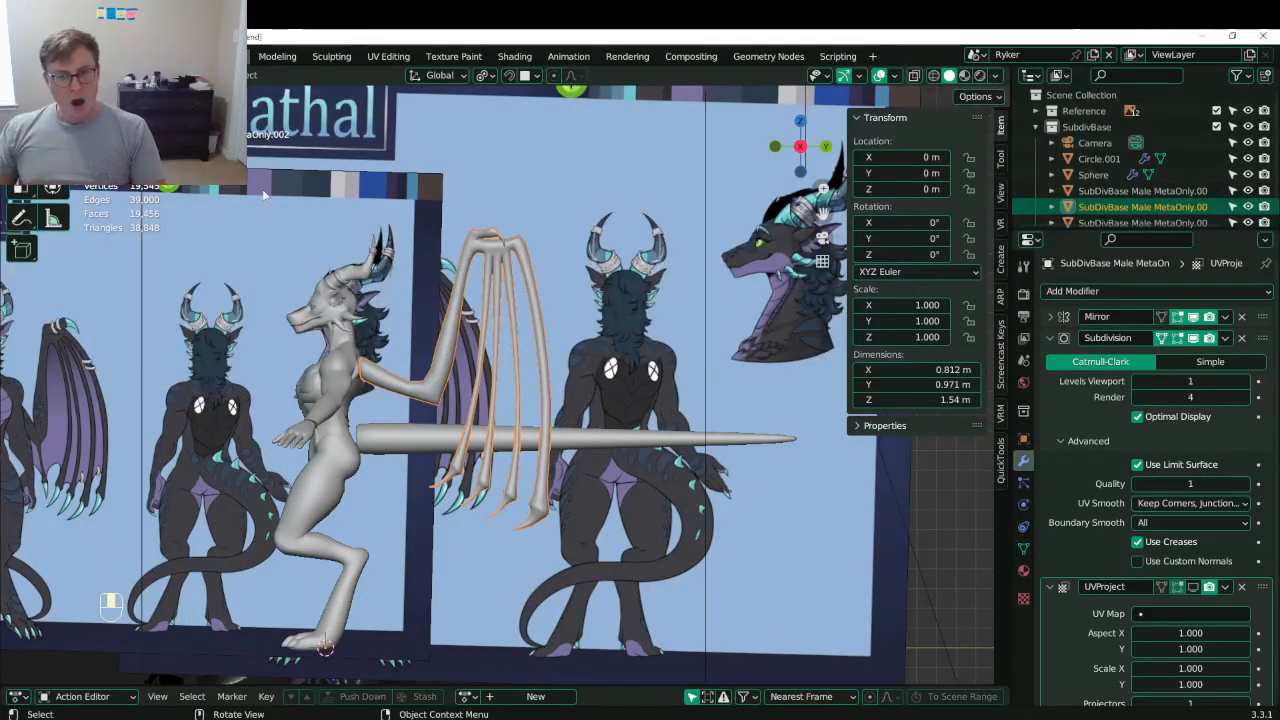
- Move the overlapping Lunathal reference sheet away from the model to uncover the sheet behind it, and save the file
left_click(552, 293)
key("g")
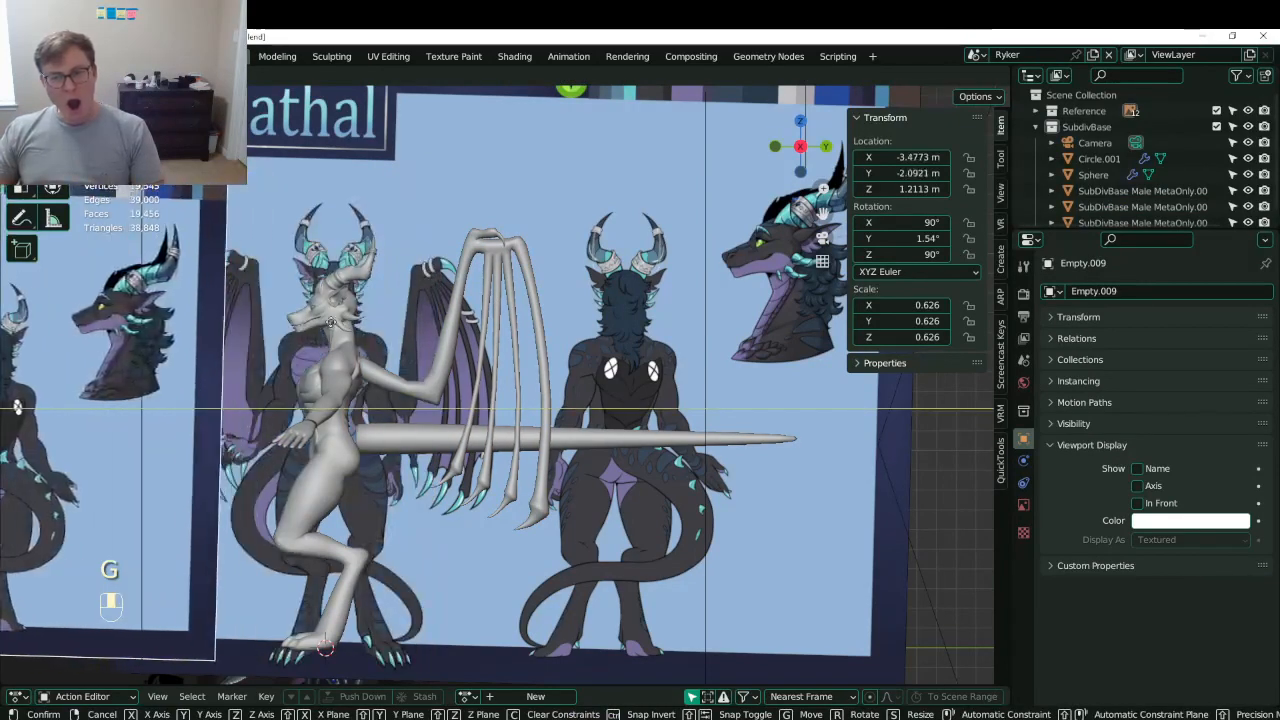
left_click(336, 418)
scroll(336, 418, "up", 3)
key("ctrl+s")
- Open the wing bones in Edit Mode and examine the wing arm's elbow against the reference art
scroll(336, 418, "up", 2)
middle_click_drag(336, 418, 459, 393, "shift")
left_click(437, 417)
key("Tab")
scroll(459, 393, "up", 3)
scroll(459, 393, "down", 5)
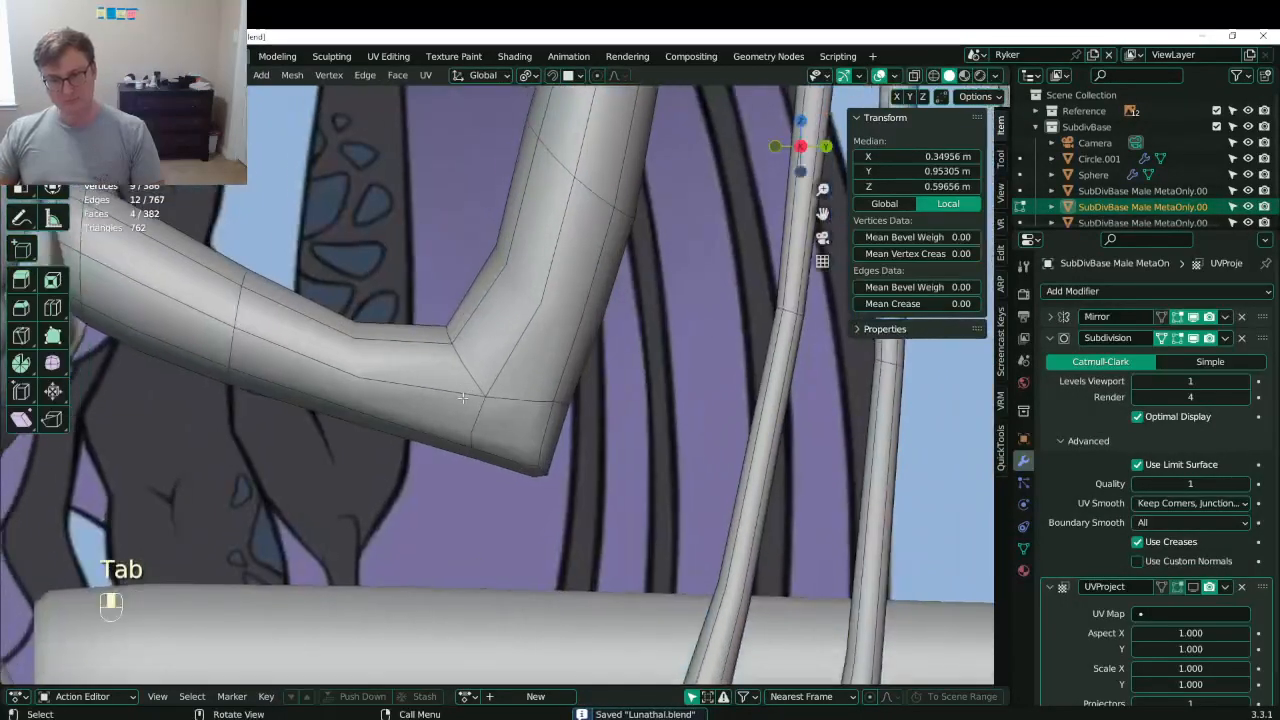
scroll(472, 368, "up", 3)
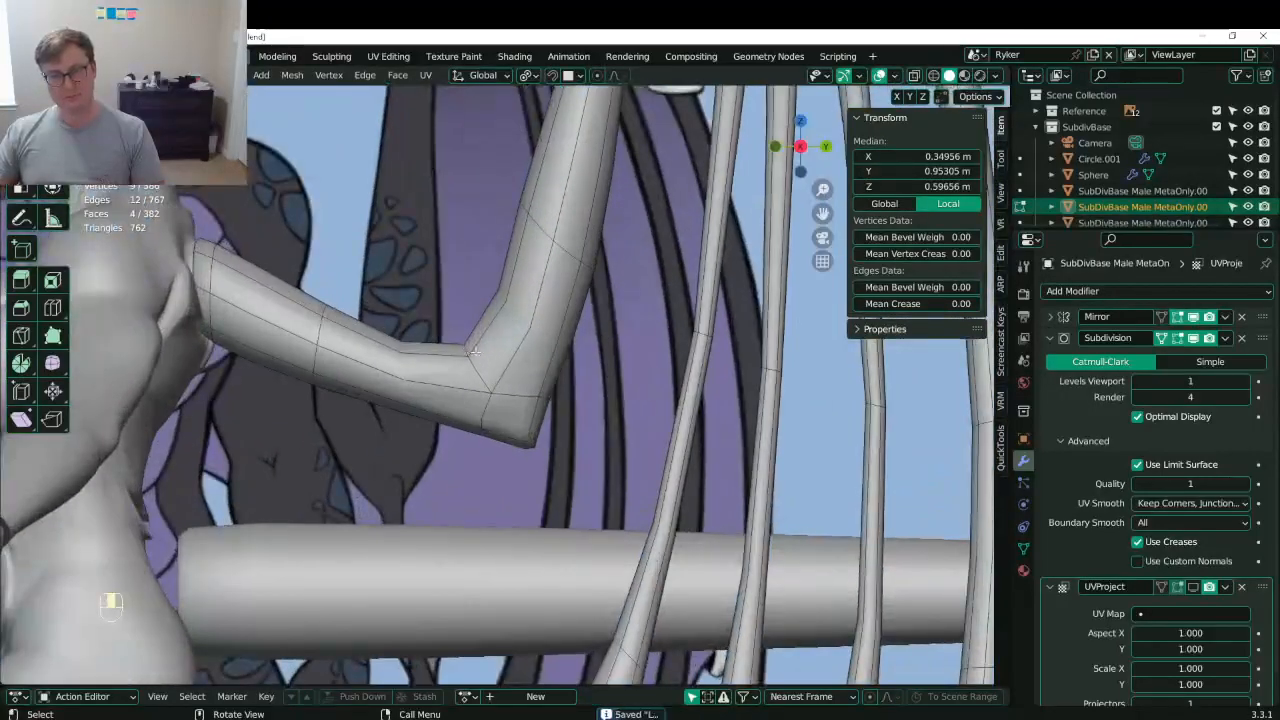
scroll(474, 351, "down", 1)
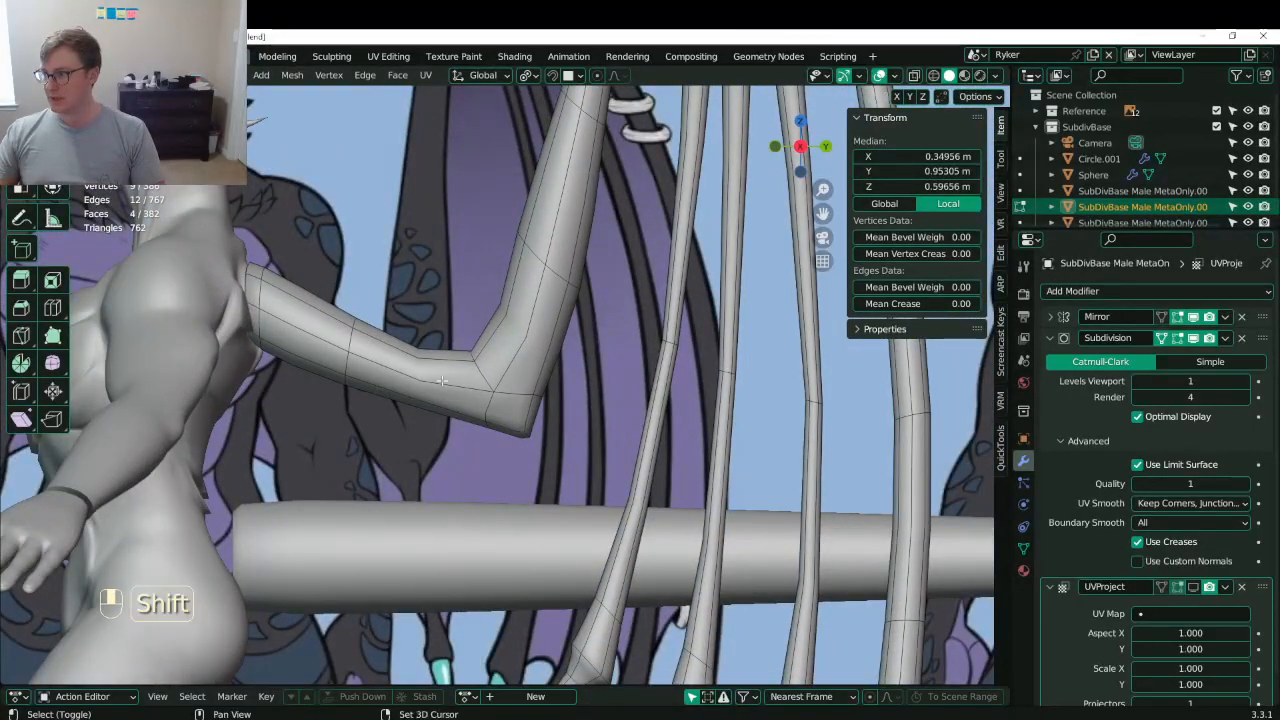
scroll(441, 381, "down", 8)
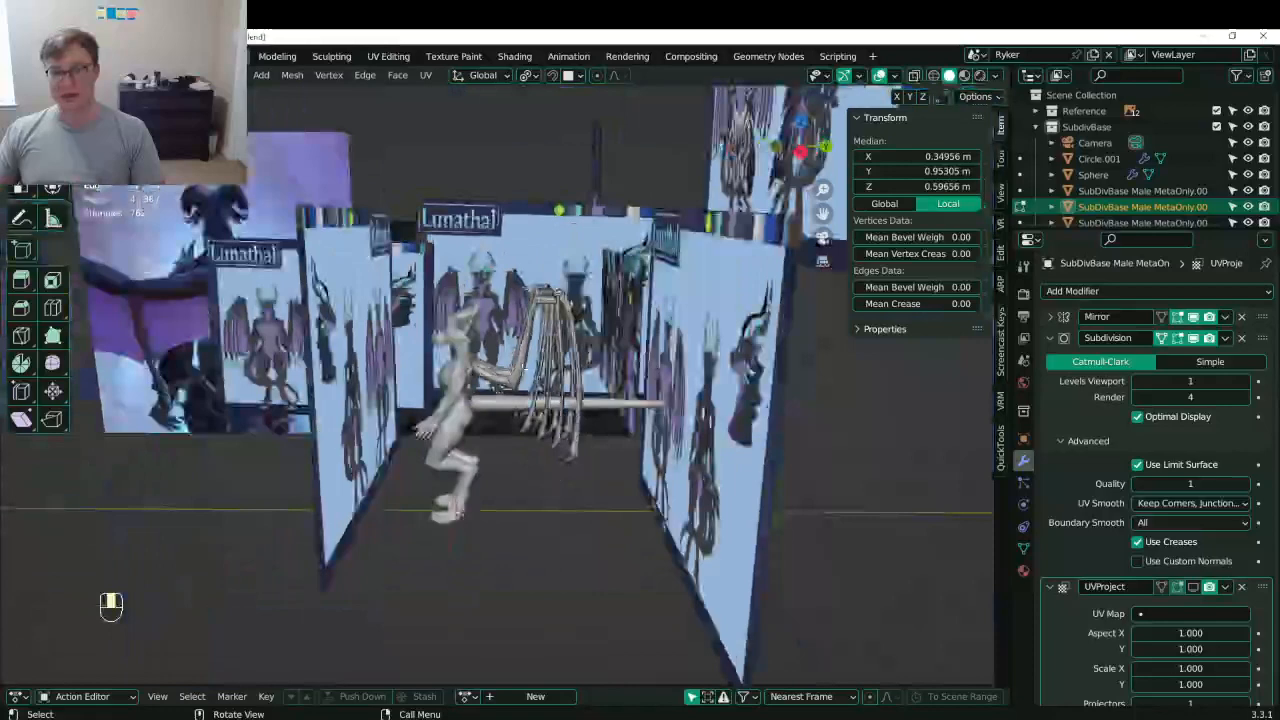
mouse_move(500, 400)
middle_mouse_down()
mouse_move(627, 440)
mouse_move(483, 398)
middle_mouse_up()
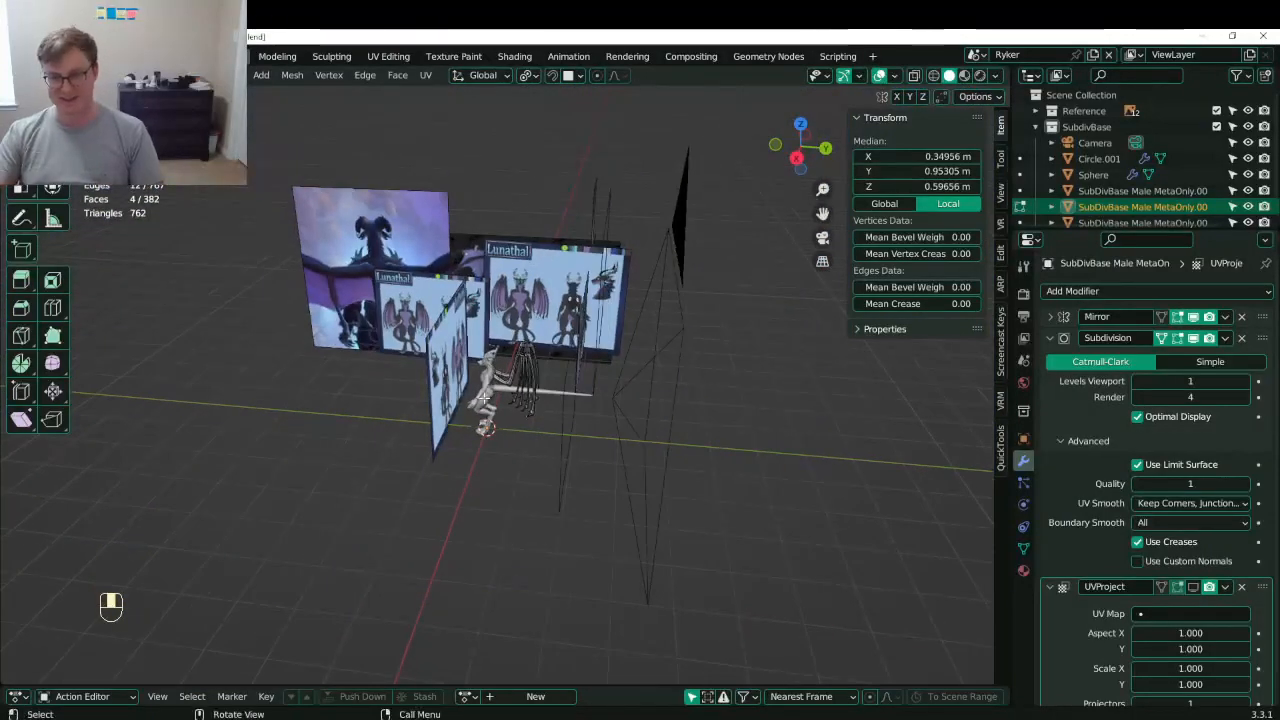
key("KP_3")
scroll(510, 370, "up", 6)
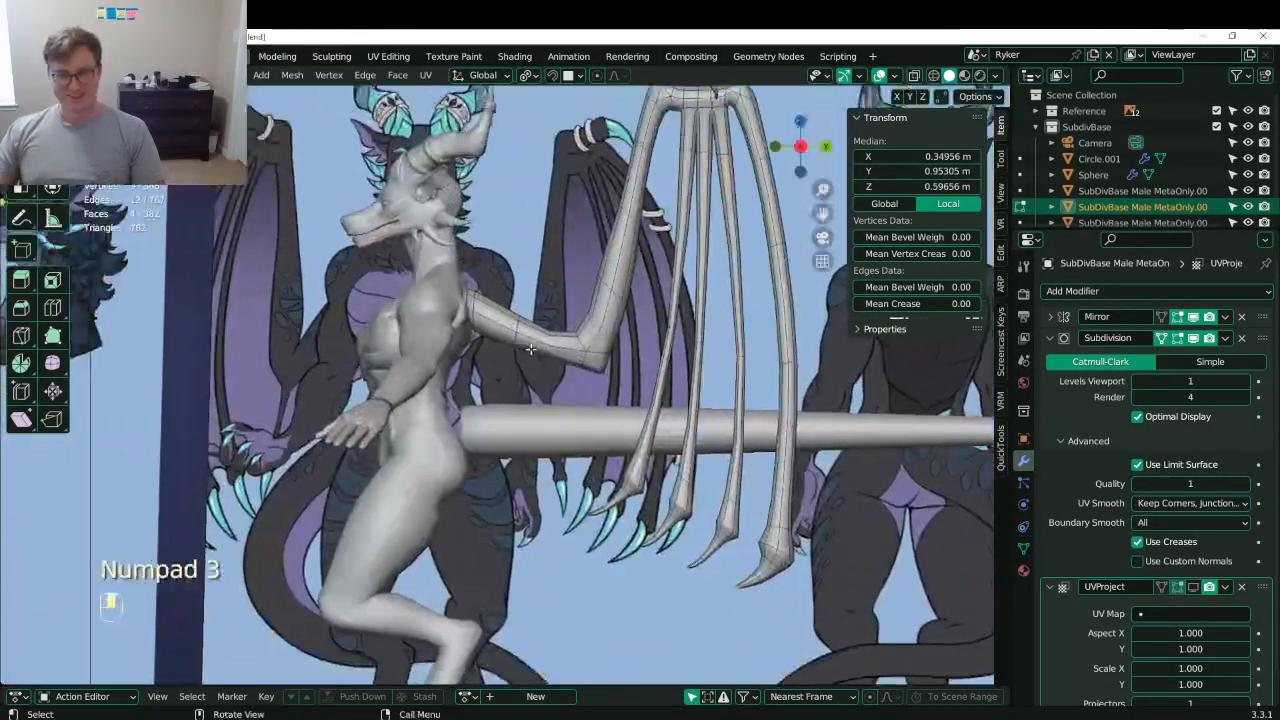
- Save the file and add one centred loop cut to the wing arm between its middle loop and the elbow
key("ctrl+s")
scroll(530, 348, "down", 6)
mouse_move(530, 348)
middle_mouse_down()
mouse_move(752, 303)
mouse_move(749, 333)
mouse_move(735, 310)
mouse_move(563, 346)
mouse_move(509, 342)
middle_mouse_up()
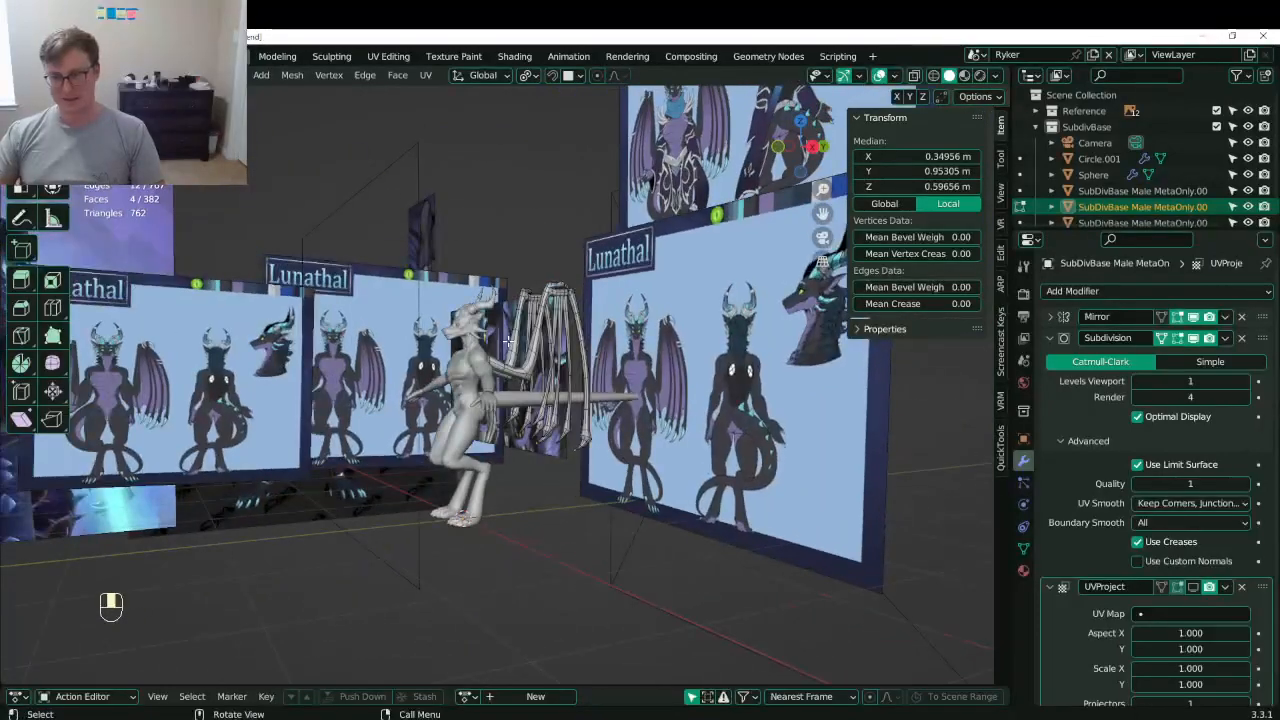
key("KP_3")
scroll(507, 341, "up", 5)
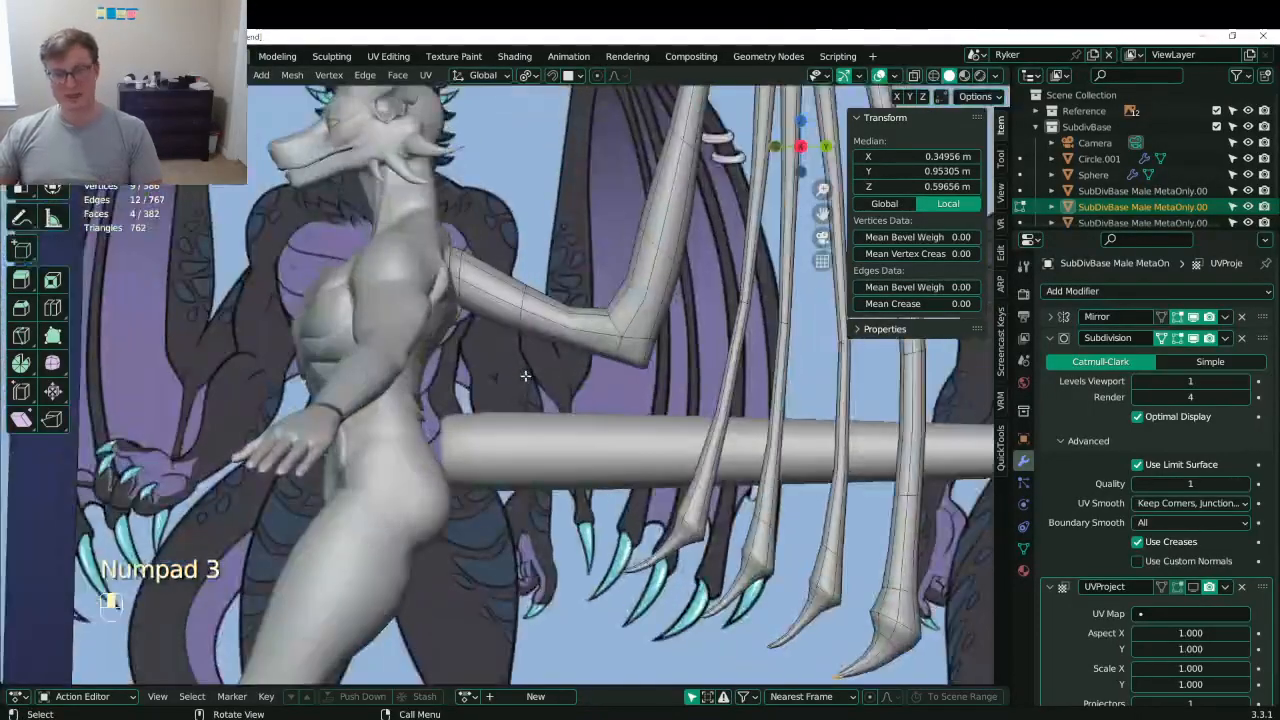
middle_click_drag(511, 302, 527, 316, "shift")
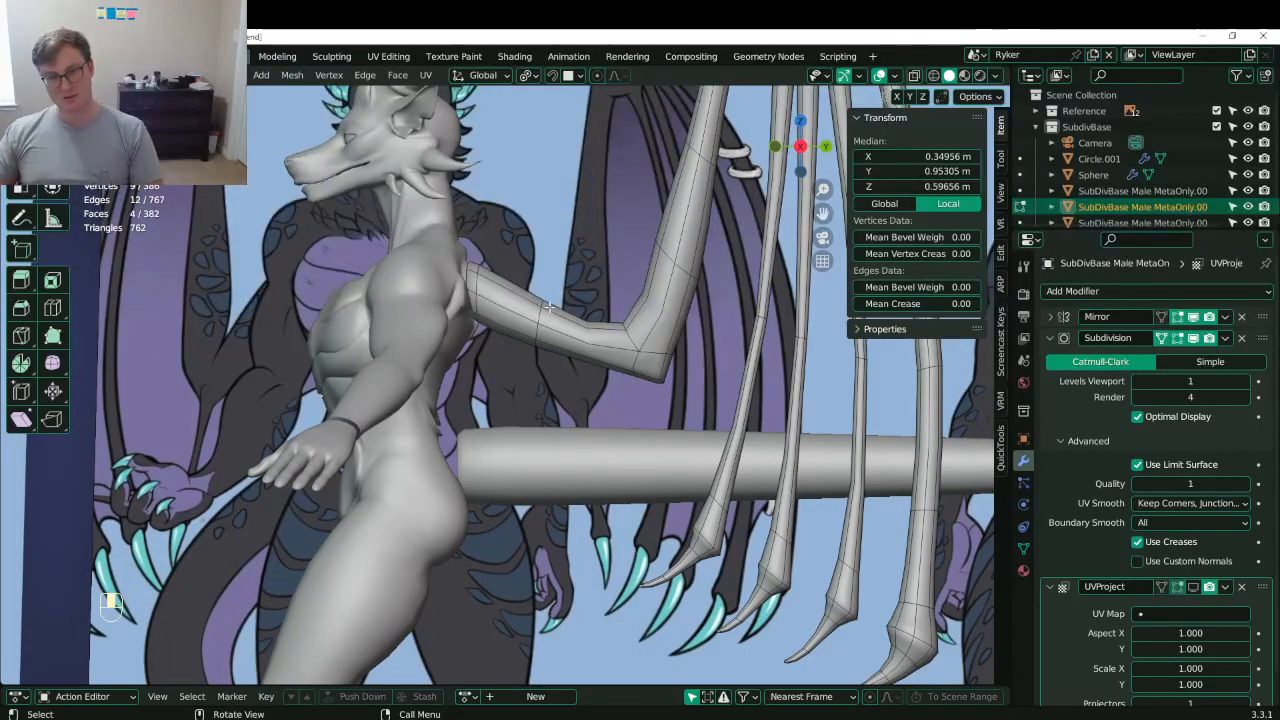
middle_click_drag(611, 296, 508, 341, "shift")
key("ctrl+r")
left_click(543, 300)
right_click(543, 300)
scroll(540, 295, "up", 1)
scroll(508, 341, "up", 2)
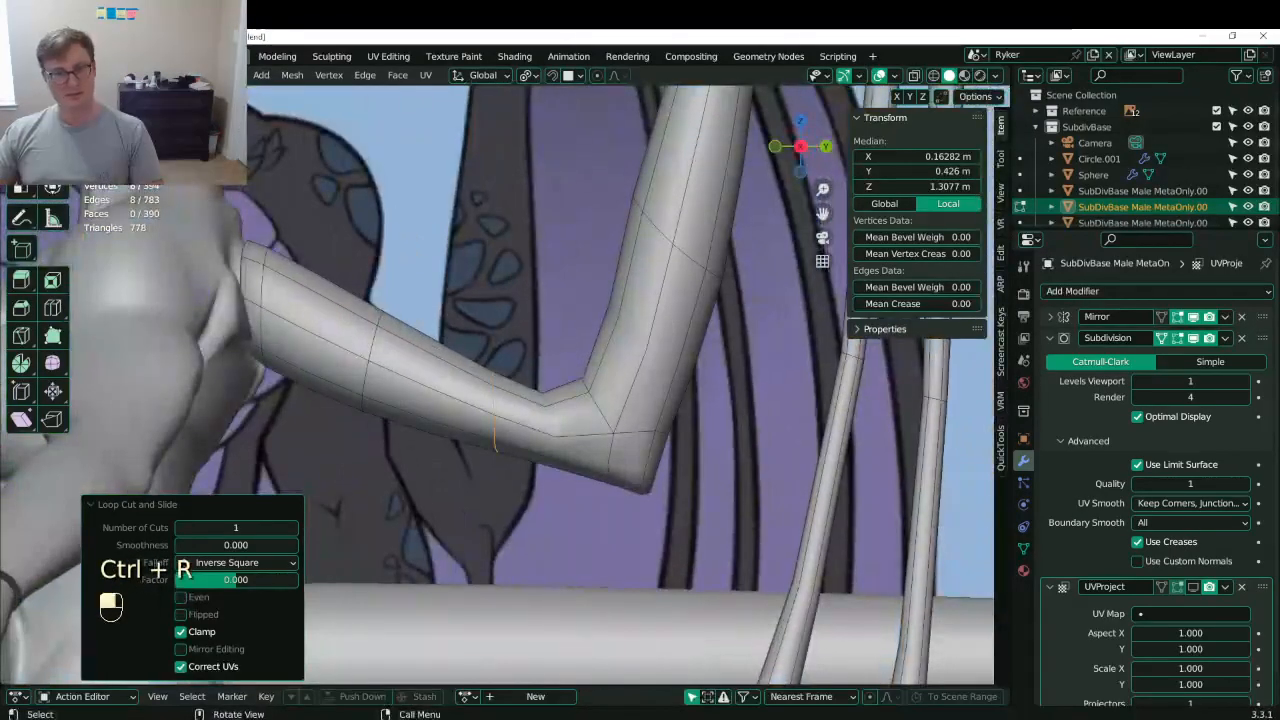
- Reshape the wing arm's inner elbow in wireframe, moving its last vertex group about -0.014 m in Y and Z
key("z")
key("b")
mouse_move(483, 363)
left_mouse_down()
mouse_move(531, 400)
mouse_move(640, 296)
left_mouse_up()
key("g")
left_click(569, 382)
left_click(590, 382)
key("b")
key("g")
left_click(622, 313)
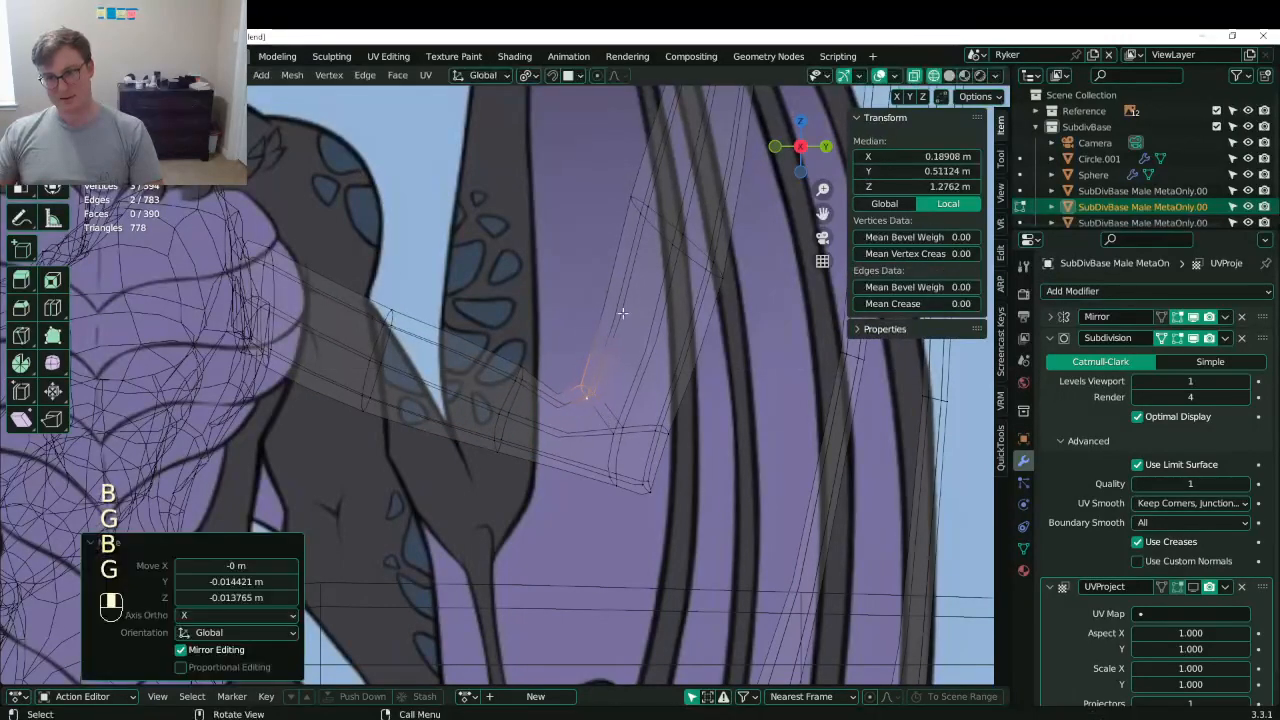
- Return to solid shading and Object Mode, check the wings on the whole model and save the file
scroll(622, 313, "down", 6)
key("z")
key("Tab")
scroll(453, 411, "up", 2)
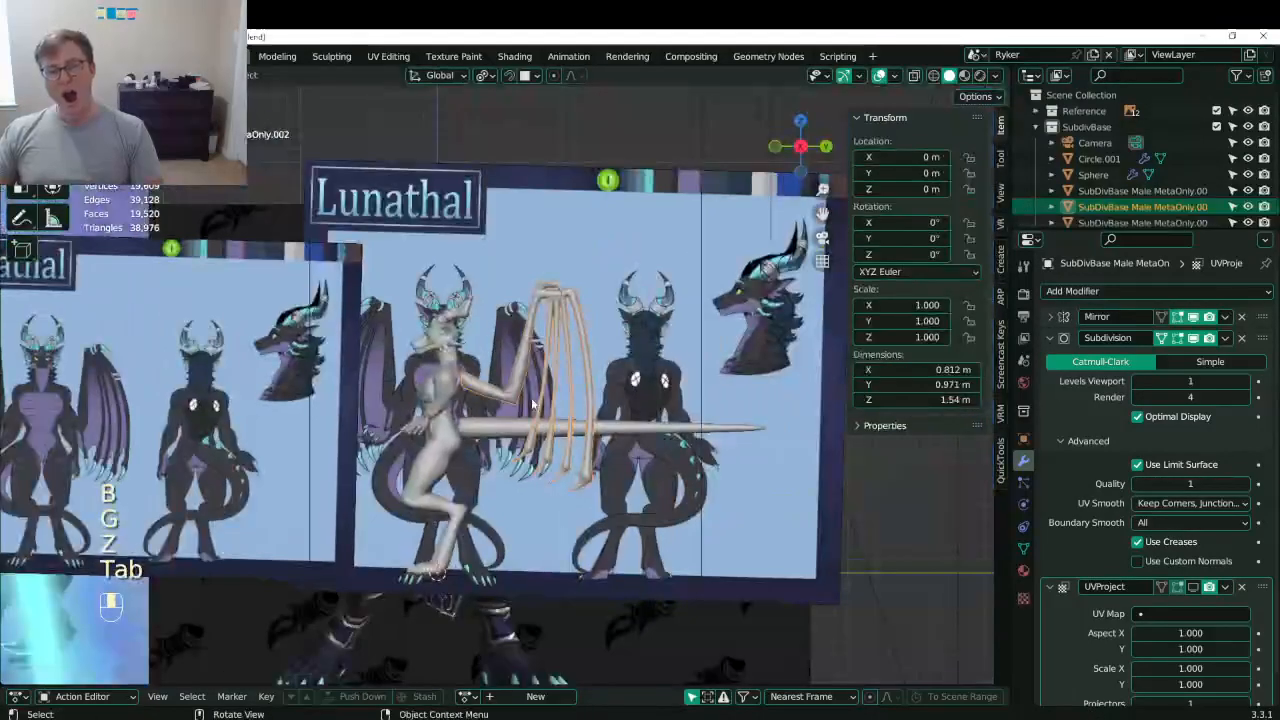
key("ctrl+s")
middle_click_drag(532, 403, 568, 380, "shift")
scroll(497, 371, "up", 2)
key("ctrl+s")
scroll(500, 335, "up", 3)
middle_click_drag(500, 300, 493, 390, "shift")
key("ctrl+s")
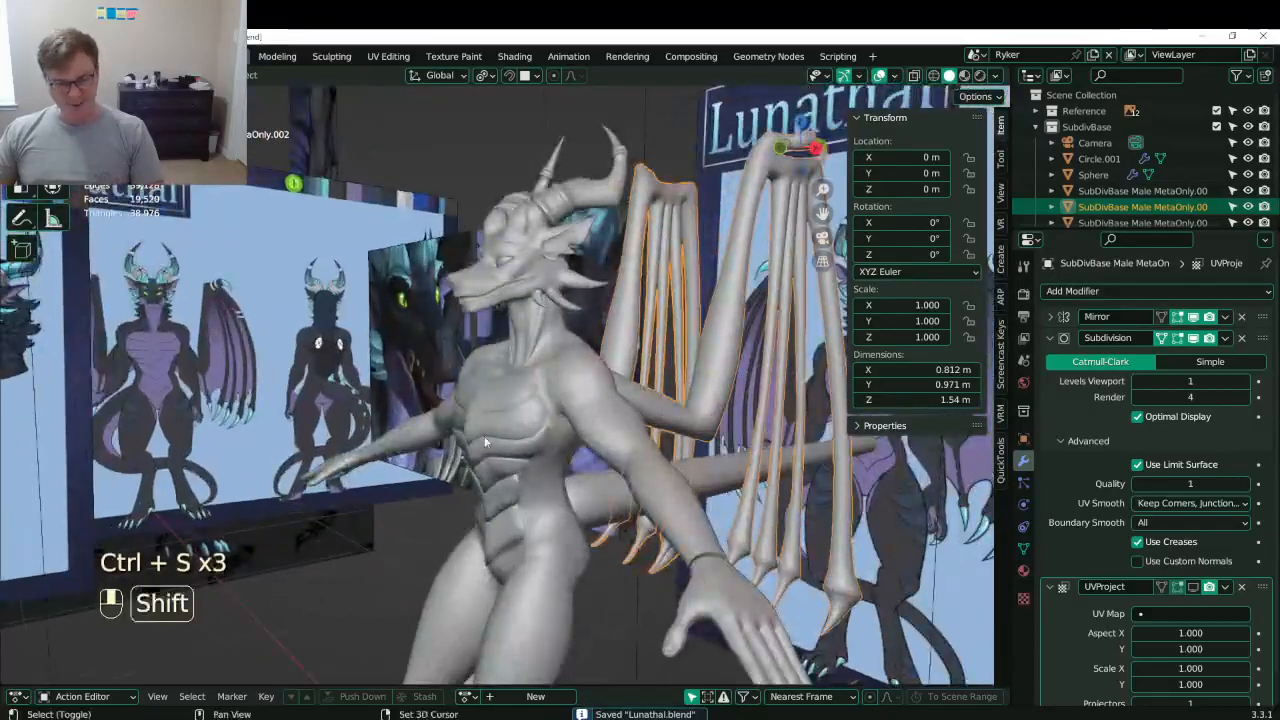
- Examine the model's hips, legs and straight tail beside the curved tail in the back-view reference art
middle_click_drag(484, 441, 620, 355, "shift")
mouse_move(620, 355)
middle_mouse_down()
mouse_move(480, 350)
mouse_move(552, 379)
mouse_move(606, 376)
middle_mouse_up()
middle_click_drag(528, 528, 520, 449, "shift")
key("ctrl+s")
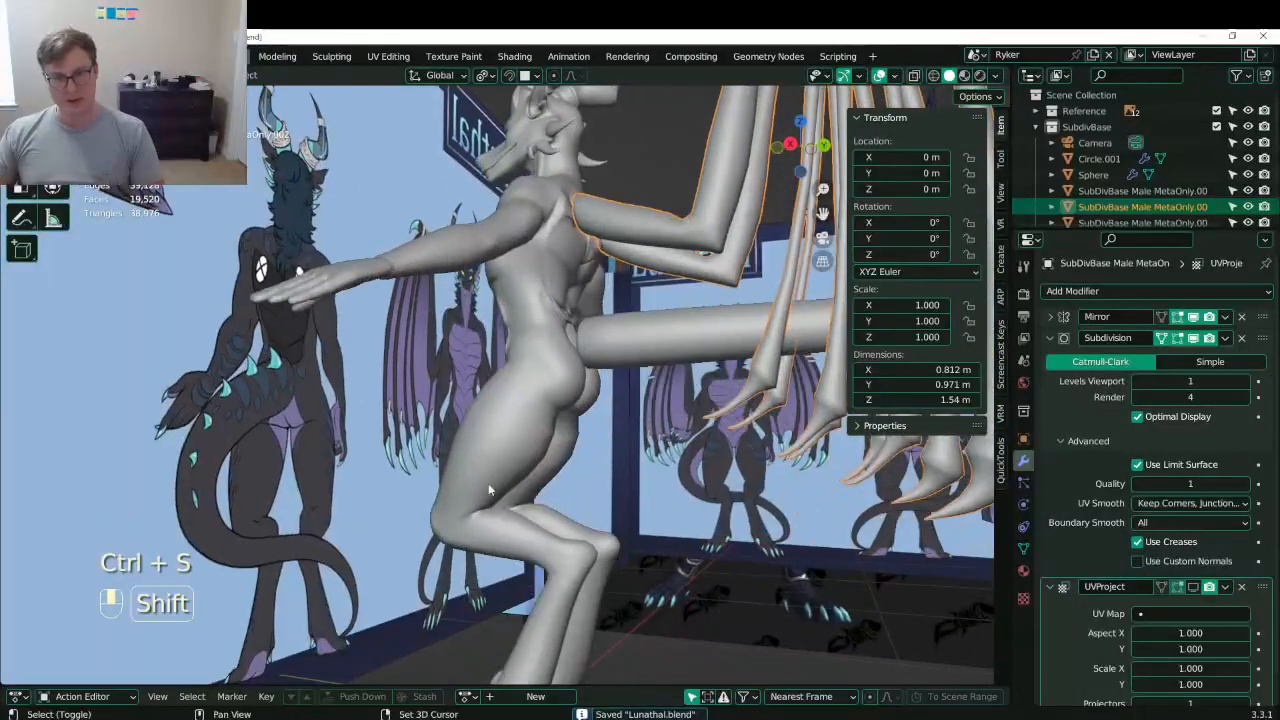
middle_click_drag(489, 490, 501, 372, "shift")
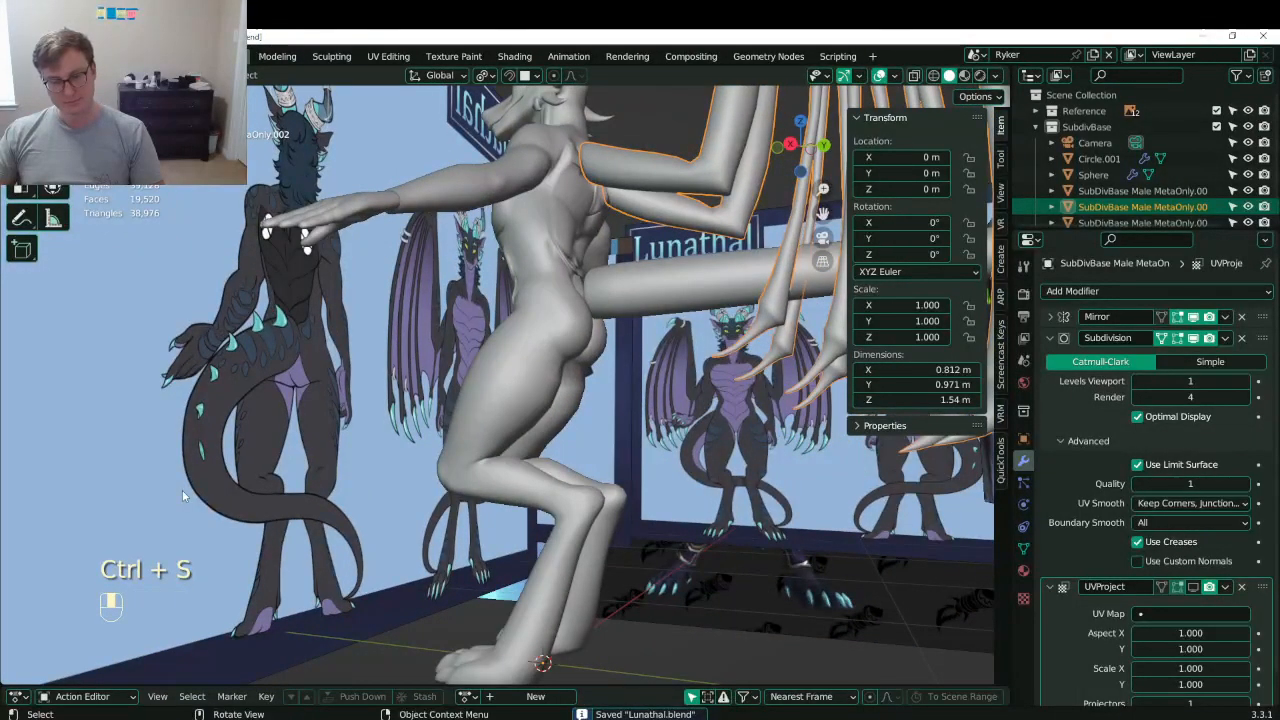
middle_click_drag(182, 490, 618, 355)
scroll(717, 318, "up", 6)
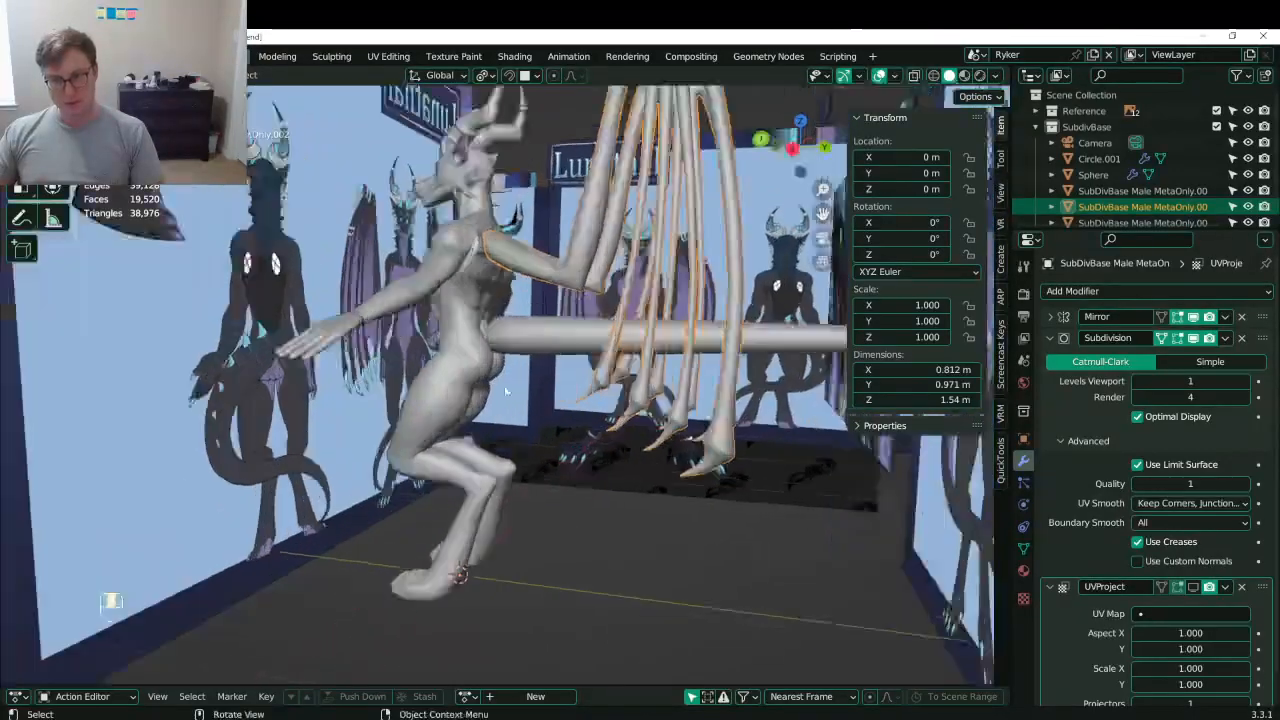
middle_click_drag(470, 300, 414, 368, "shift")
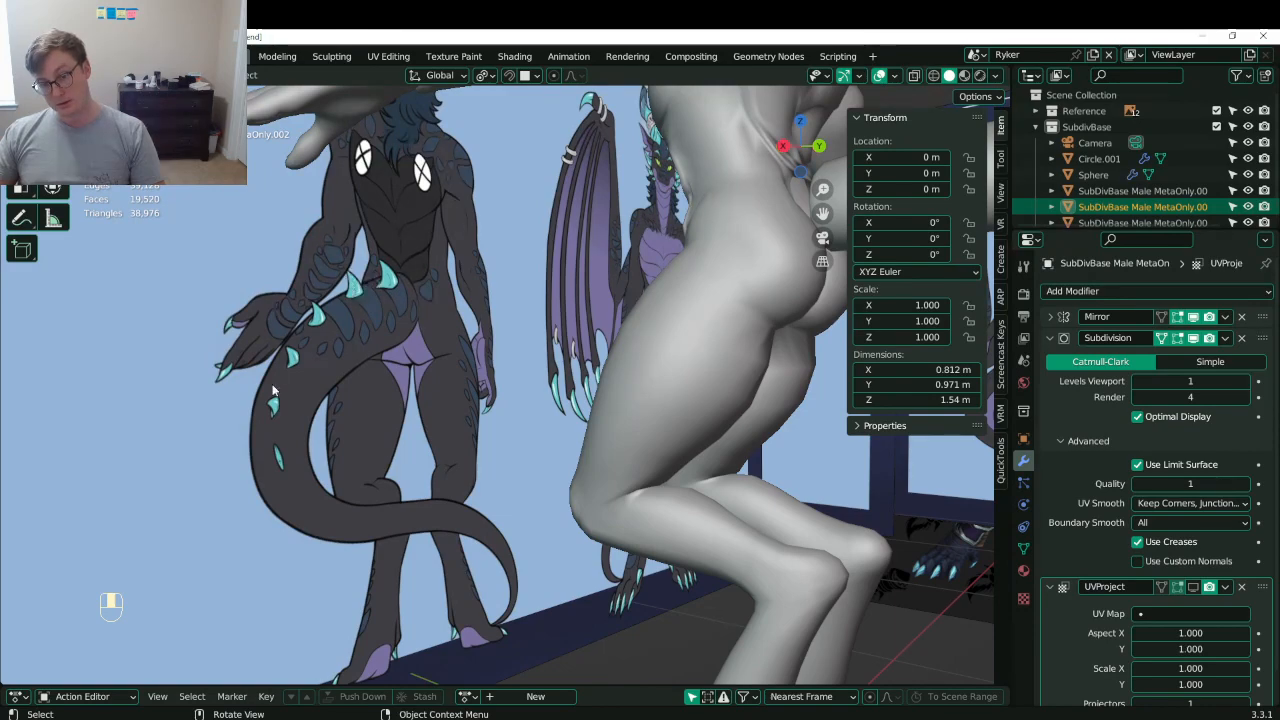
scroll(403, 278, "down", 5)
middle_click_drag(365, 340, 459, 355)
- Save the file, open the tail in Edit Mode in the side view and fatten the edge loop following its base loop
key("ctrl+s")
key("KP_3")
scroll(515, 321, "up", 2)
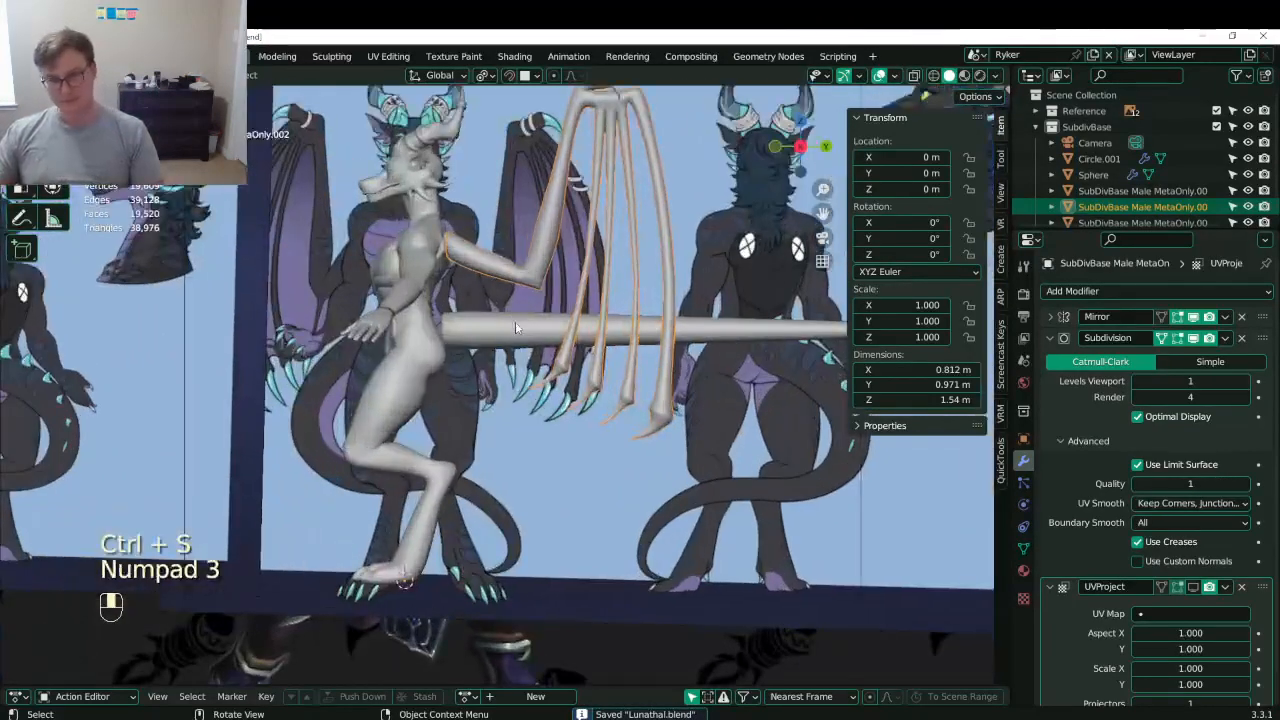
left_click(546, 423)
key("Tab")
scroll(546, 421, "up", 4)
middle_click_drag(545, 420, 566, 386, "shift")
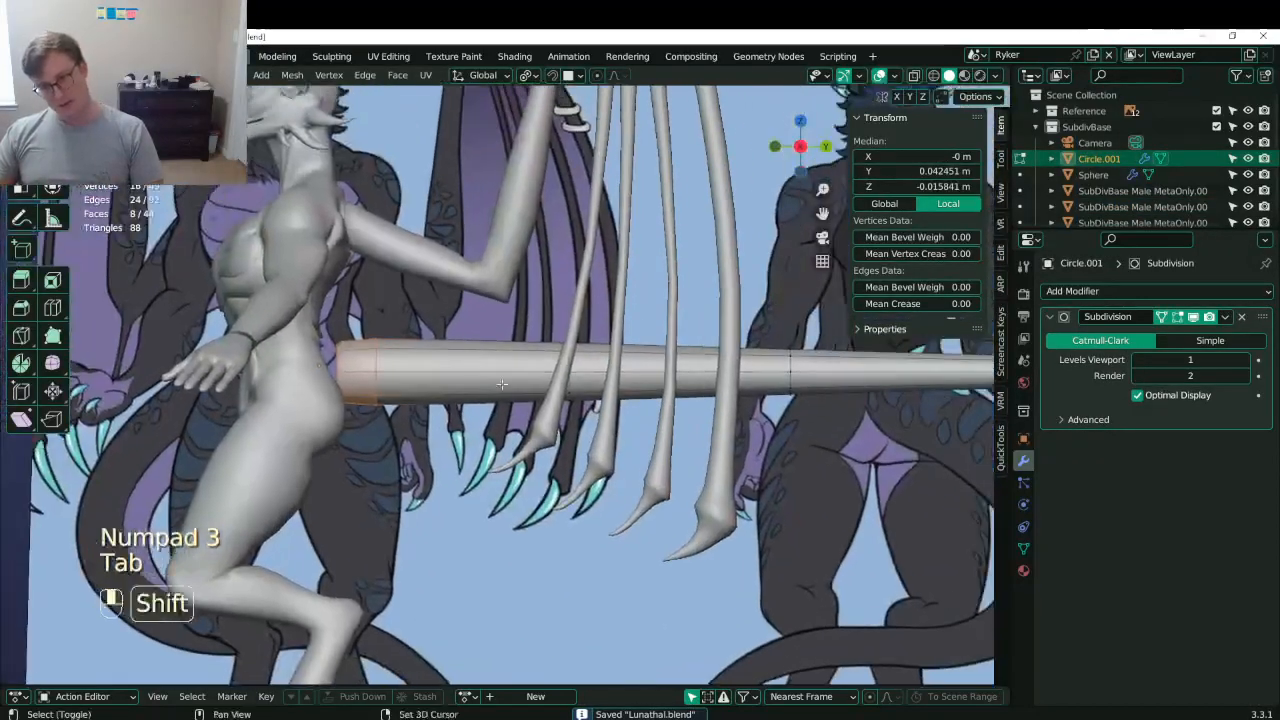
left_click(568, 382)
left_click(568, 382, "alt")
key("alt+s")
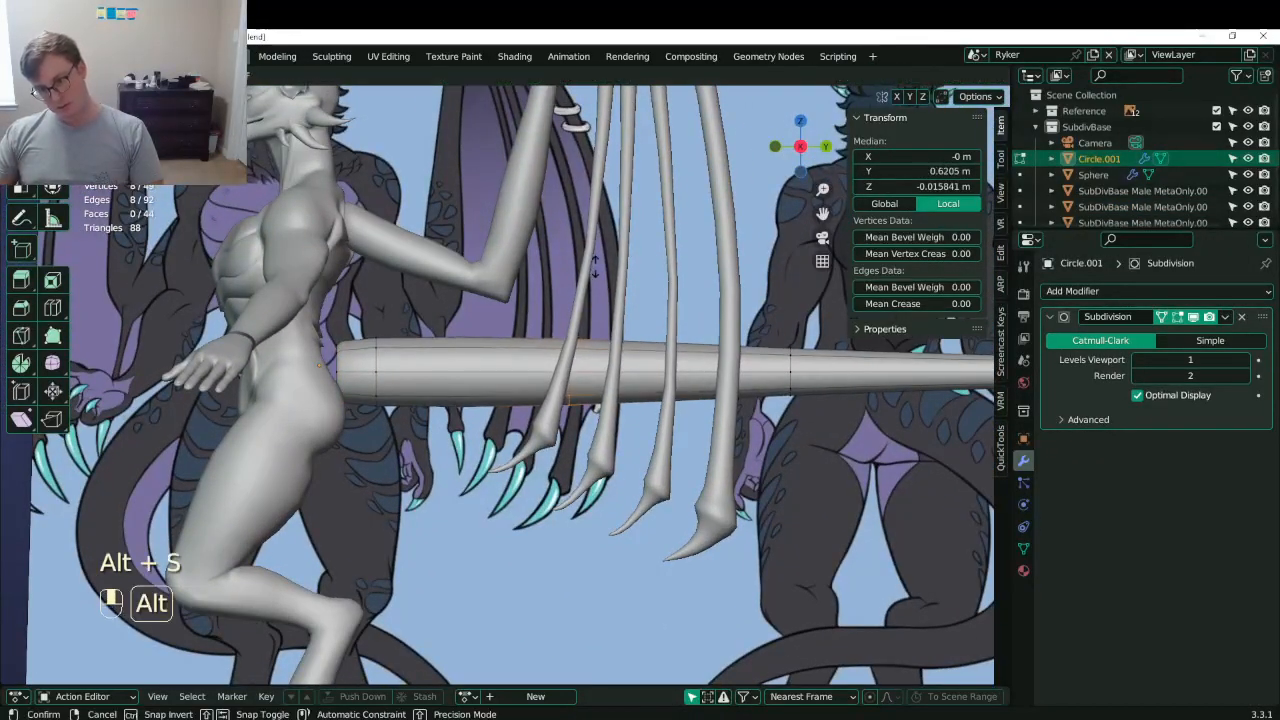
left_click(598, 262)
- Add a centred loop cut between the tail's base loop and the widened loop, and fatten it
key("ctrl+r")
double_click(495, 290)
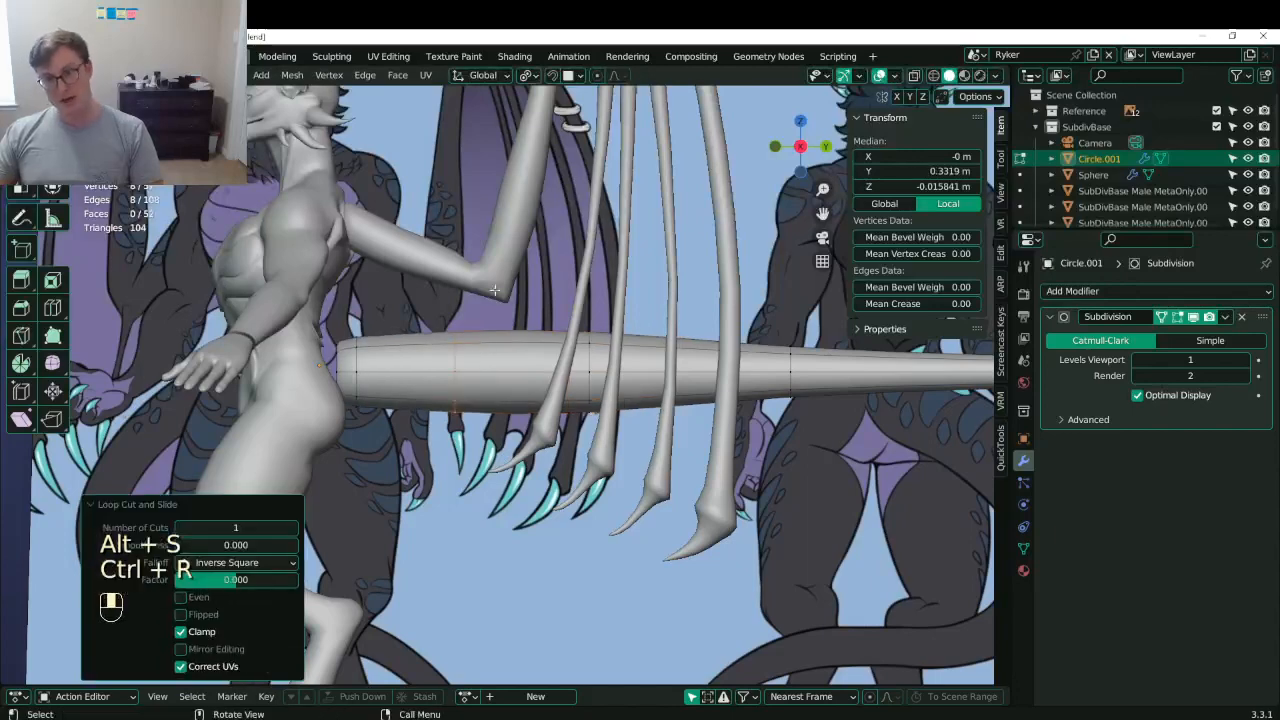
key("alt+s")
left_click(398, 370)
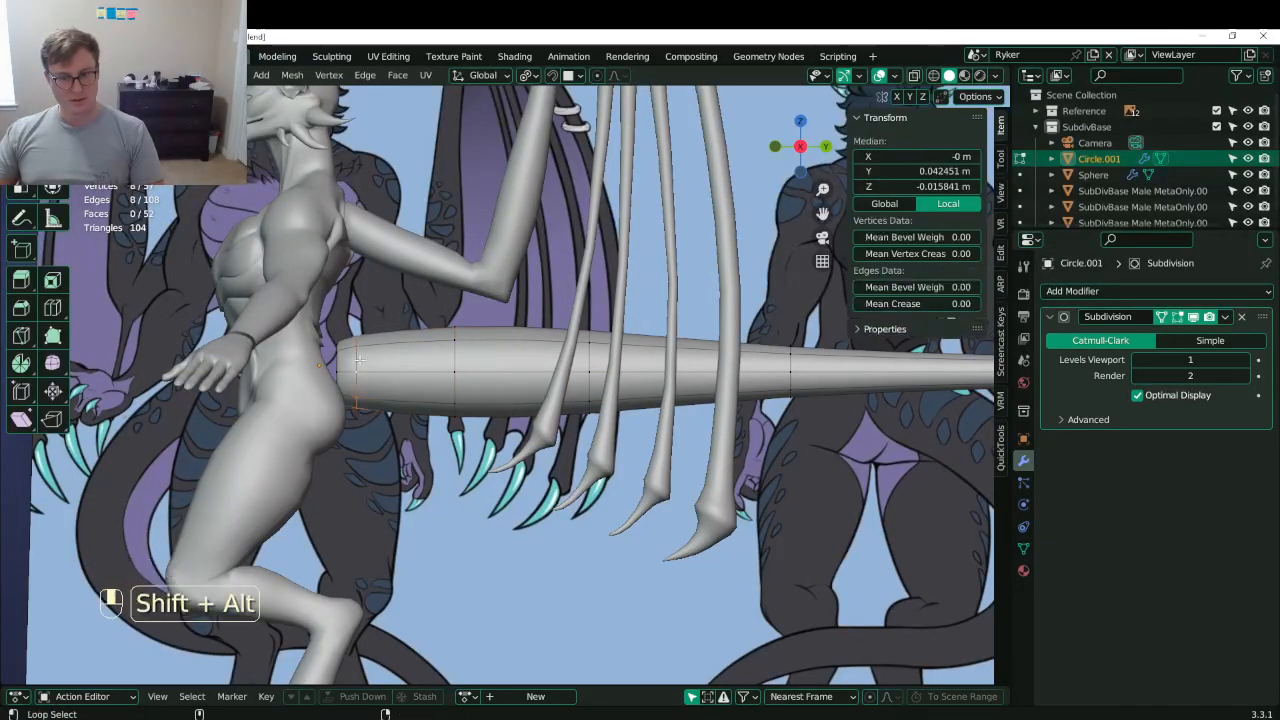
- Move the edge loop nearest the tail's base about 0.062 m along Y, fatten it by 0.0163 m and save the file
left_click(358, 360, "alt+shift")
left_click(356, 365, "alt")
key("alt+s")
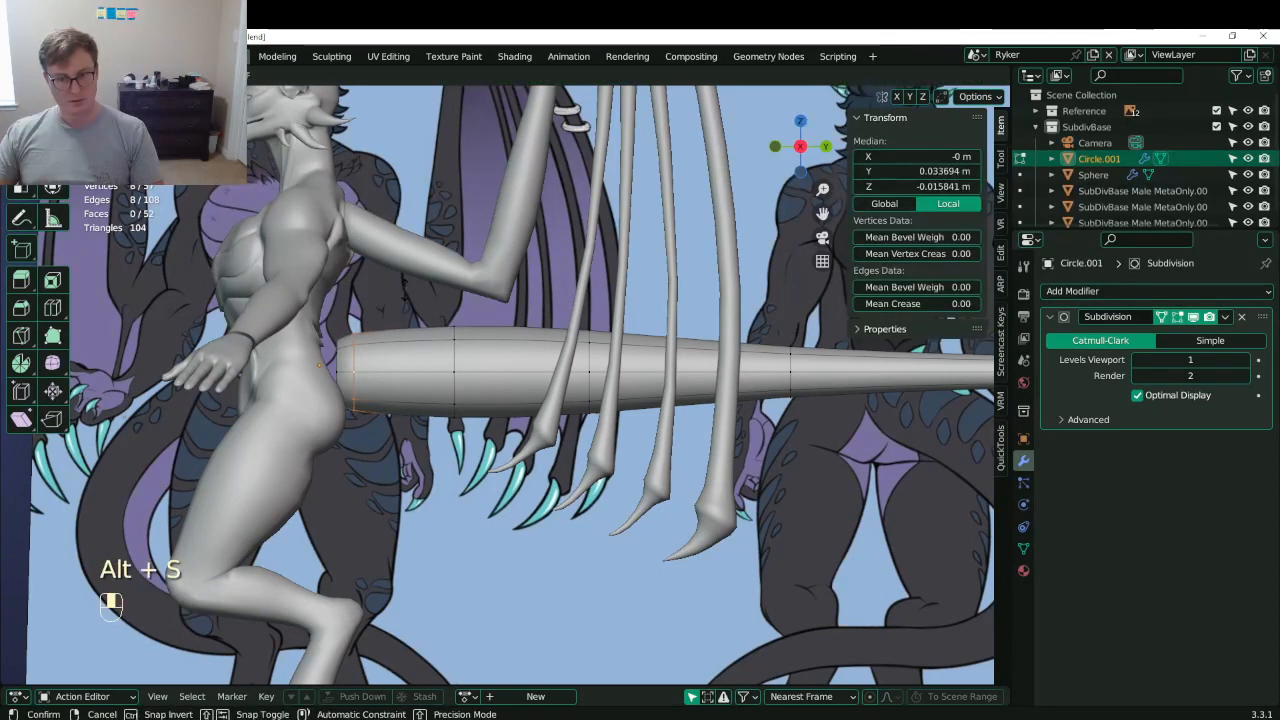
left_click(411, 288)
key("g")
left_click(422, 289)
key("alt+s")
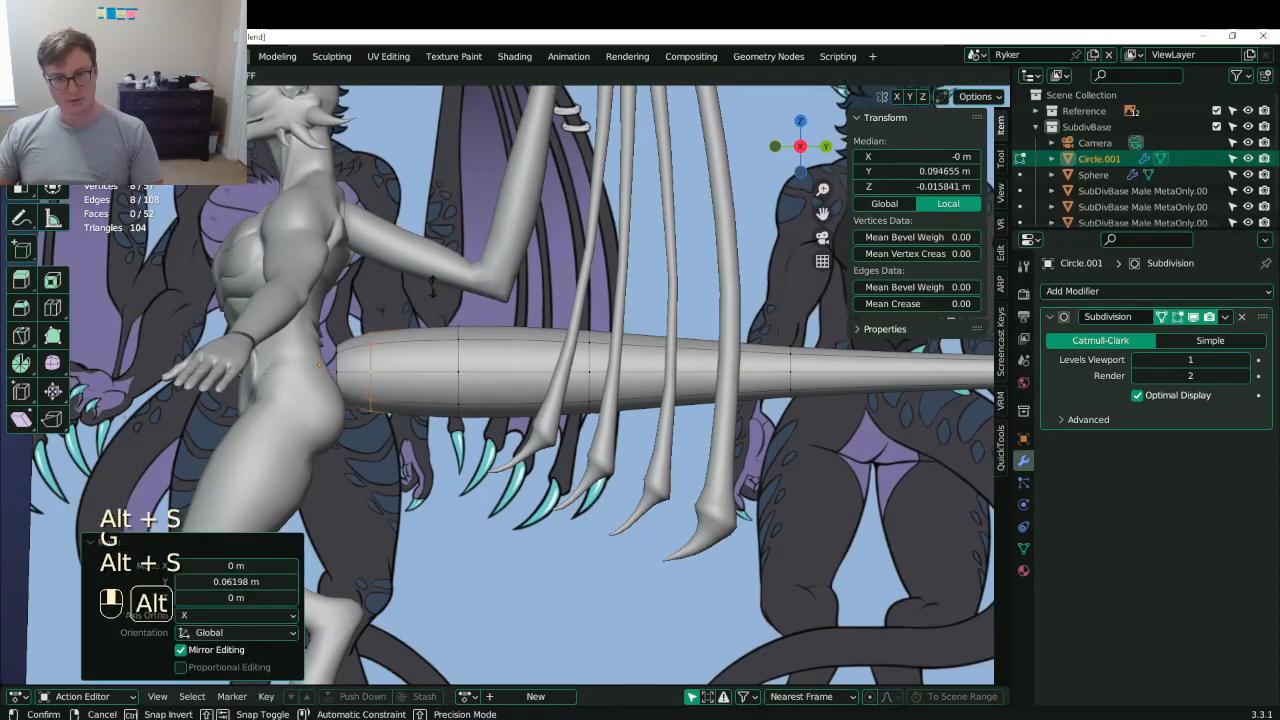
left_click(424, 291)
middle_click_drag(696, 397, 616, 395, "shift")
key("ctrl+s")
- Shrink the edge loop midway along the tail's thin end by 0.0163 m
middle_click_drag(723, 380, 541, 394, "shift")
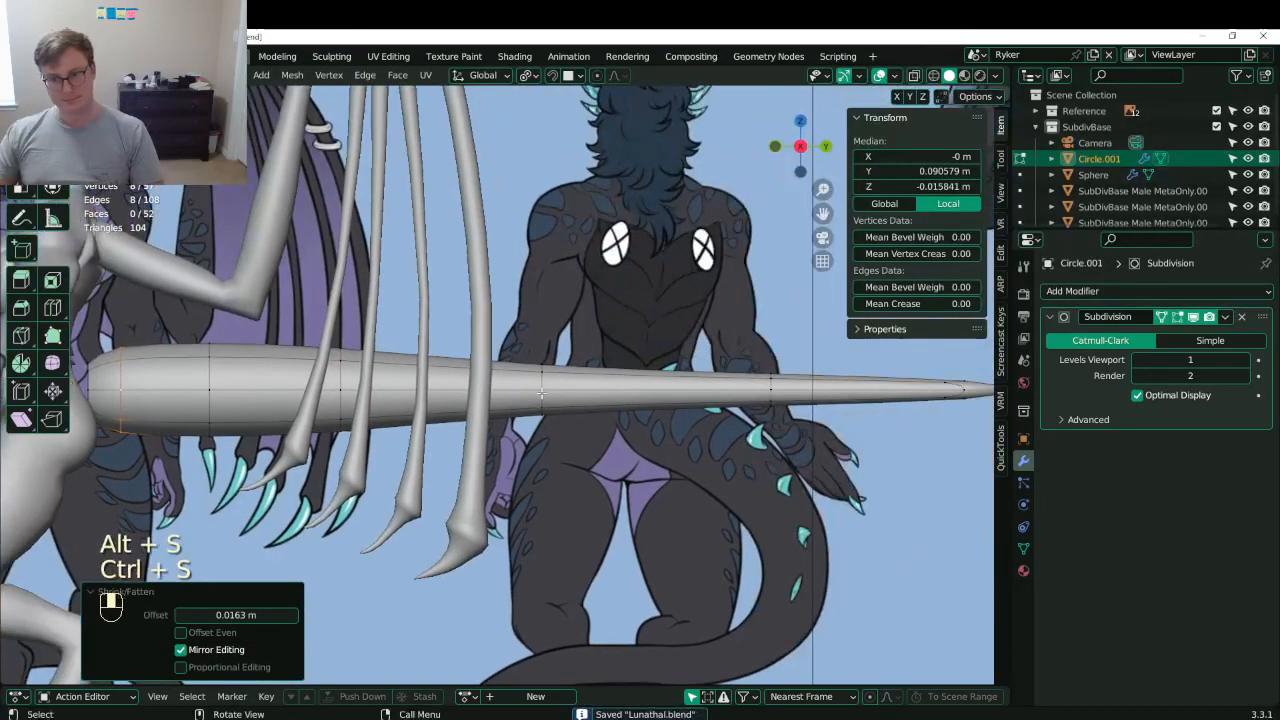
middle_click_drag(801, 386, 618, 392, "shift")
left_click(575, 381)
left_click(574, 384, "alt+shift")
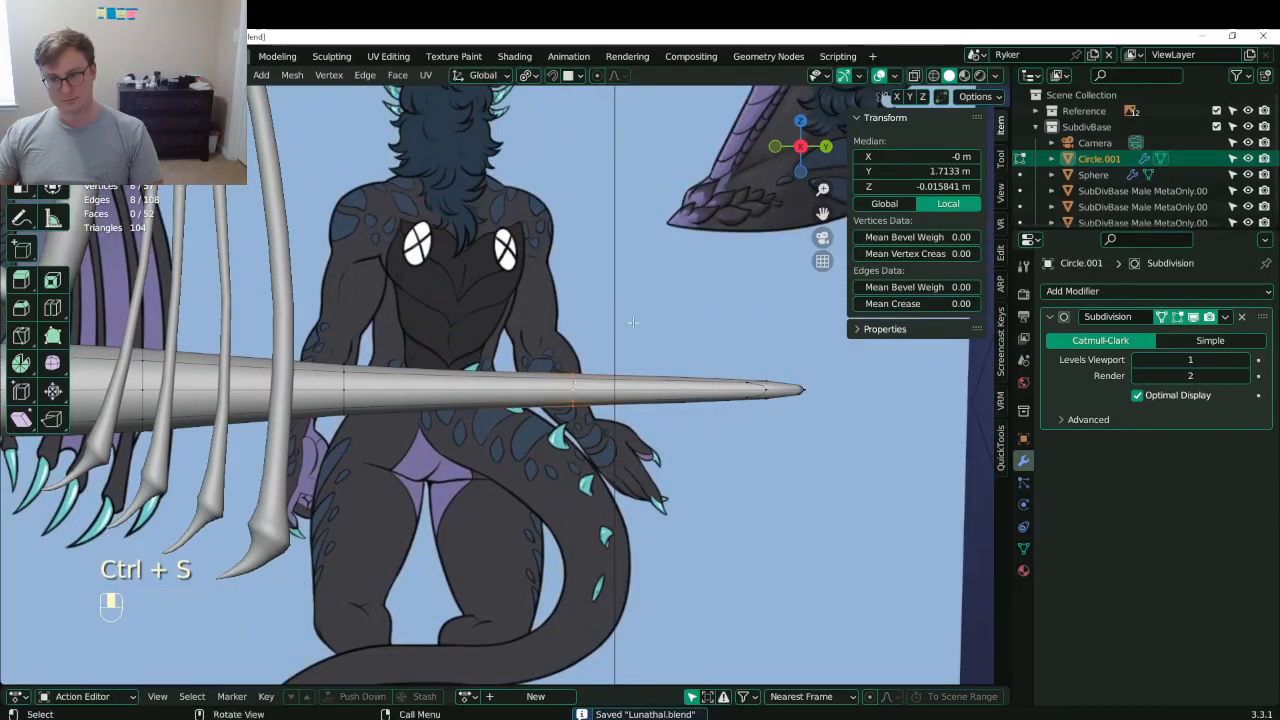
key("alt+s")
left_click(644, 316)
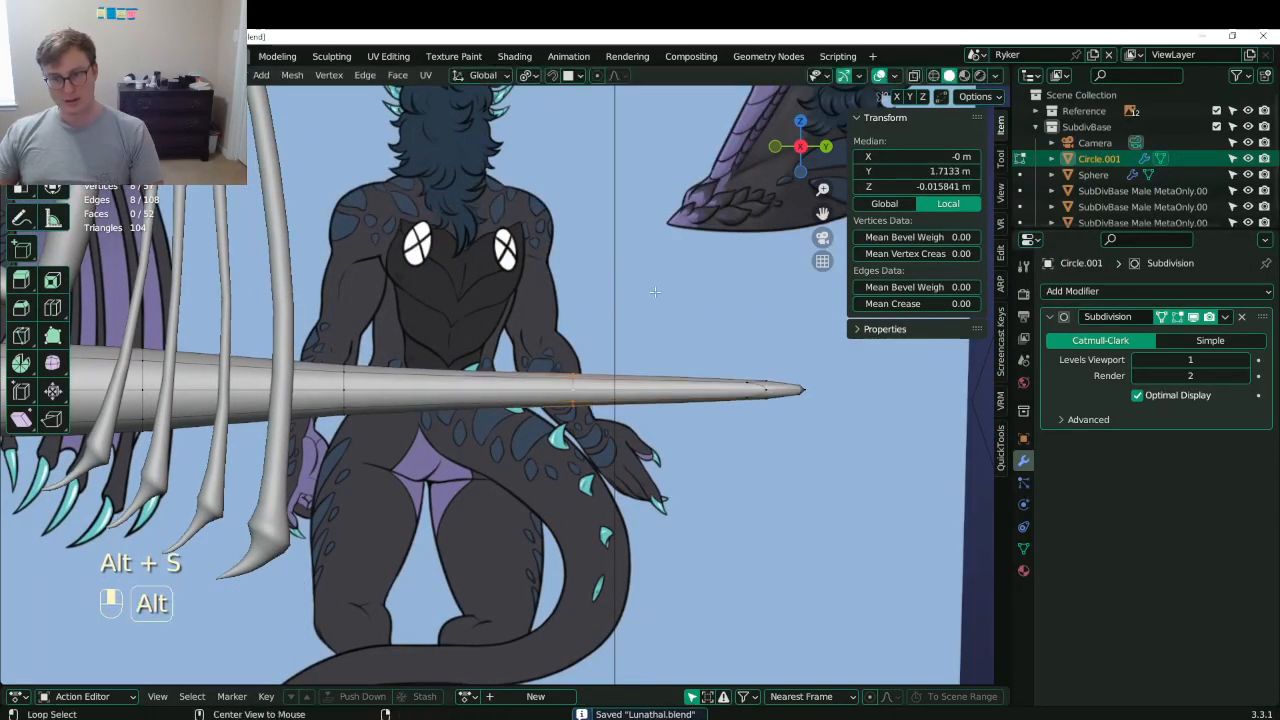
key("alt+s")
left_click(643, 328)
- Select the tail's tip through the mesh in wireframe, return to solid shading and extrude it about 0.16 m outward along Y
middle_click_drag(738, 382, 540, 381, "shift")
scroll(545, 383, "up", 4)
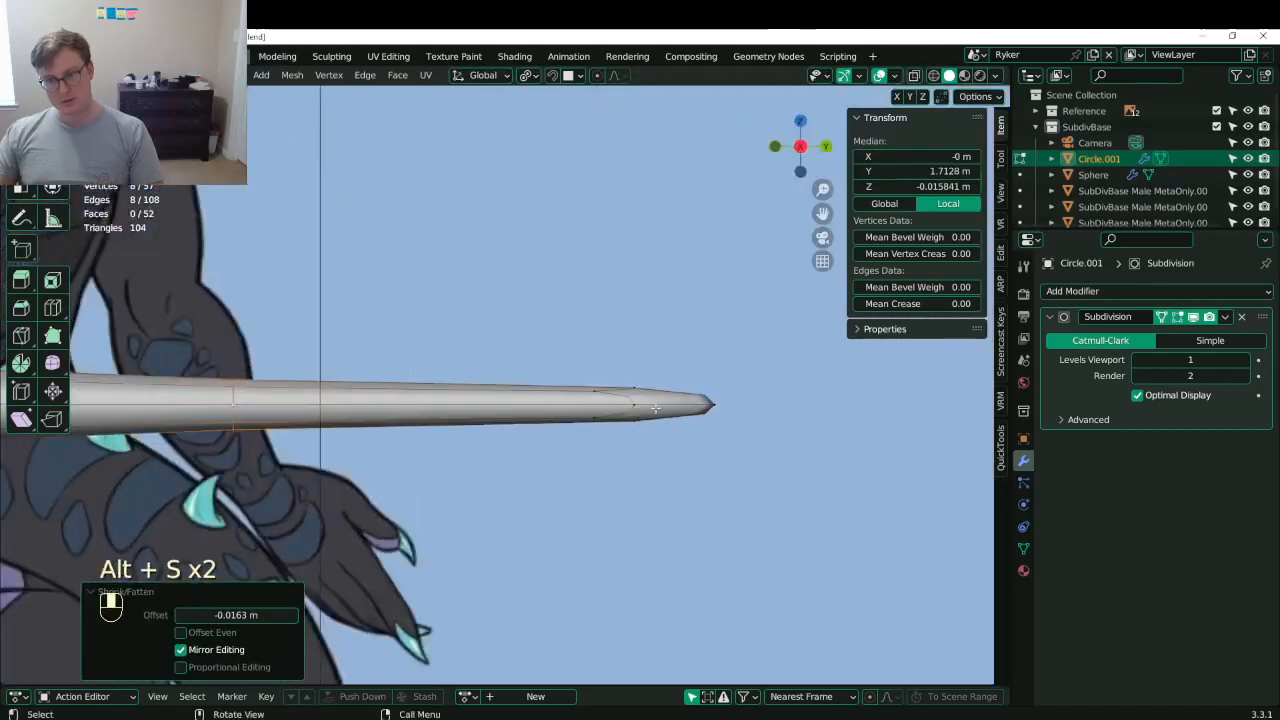
middle_click_drag(797, 415, 609, 425, "shift")
key("z")
left_click(417, 393)
key("b")
left_click_drag(385, 360, 686, 509)
key("z")
left_click(760, 467)
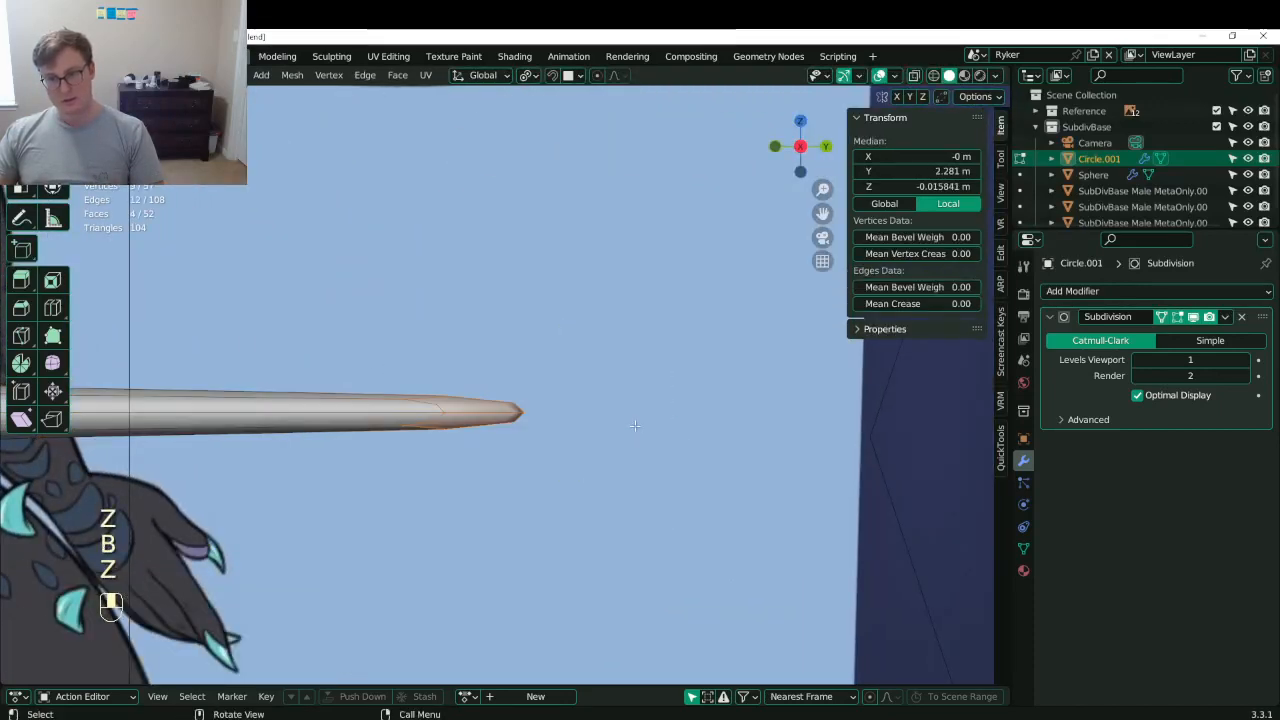
scroll(600, 430, "down", 6)
key("e")
middle_click(562, 409)
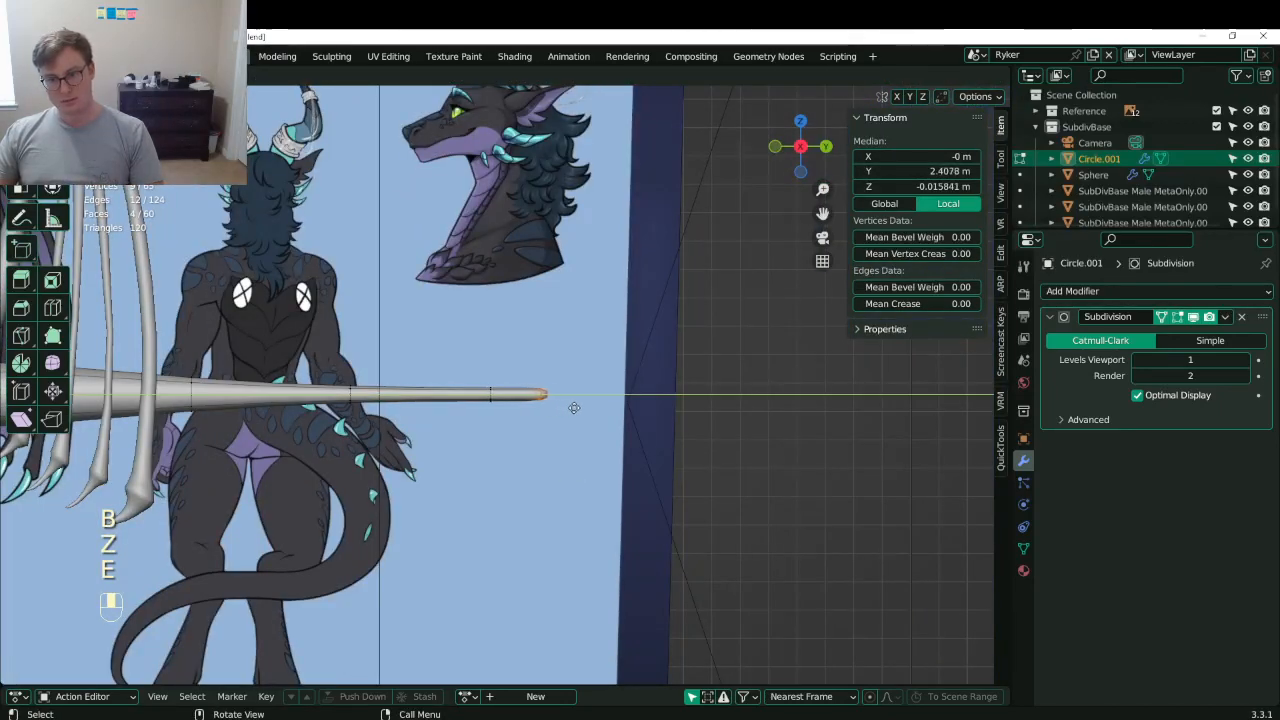
left_click(585, 406)
- Scale the extruded tail tip to 0.5, refine its size, move it about 0.11 m further out and return to Object Mode
scroll(663, 366, "up", 5)
key("s")
left_click(668, 377)
key("s")
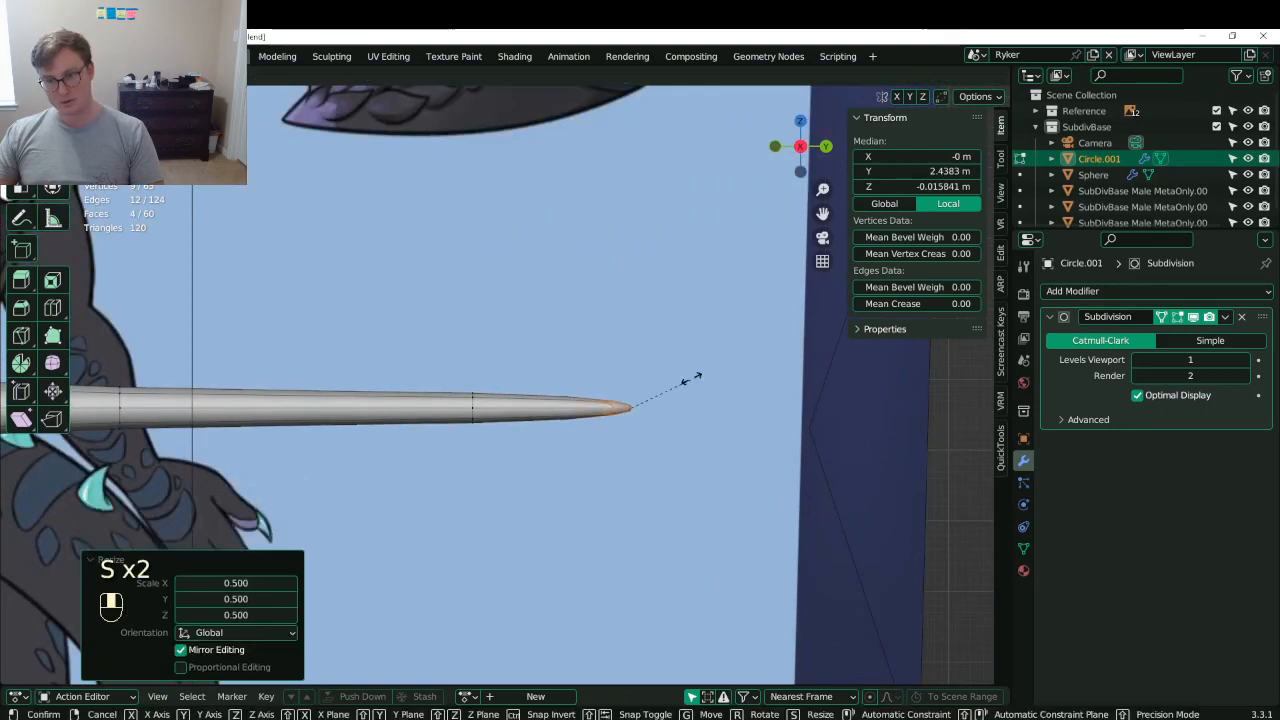
left_click(686, 382)
scroll(677, 386, "down", 5)
key("g")
middle_click_drag(566, 410, 532, 400, "shift")
middle_click(640, 397)
left_click(660, 397)
scroll(658, 398, "down", 5)
key("Tab")
scroll(532, 393, "up", 4)
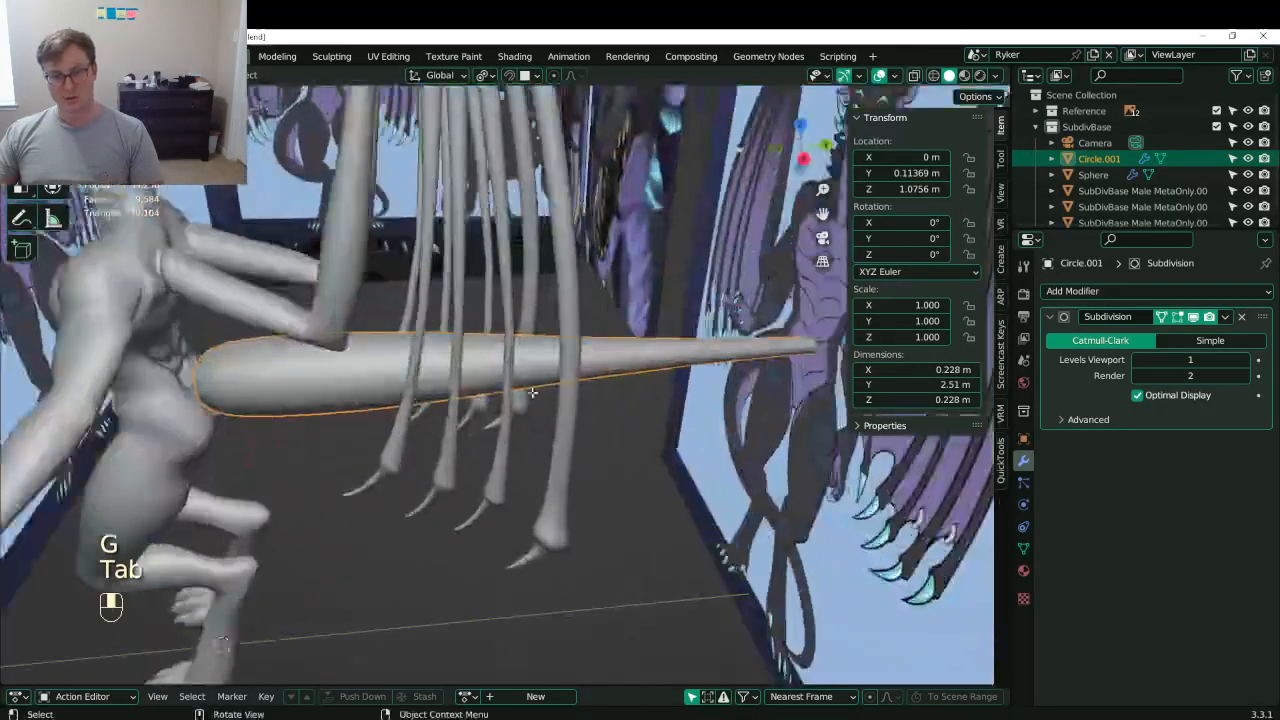
- Edit the tail in the top view and scale the third edge loop from its base to 0.835
key("Tab")
key("KP_7")
scroll(455, 420, "up", 3)
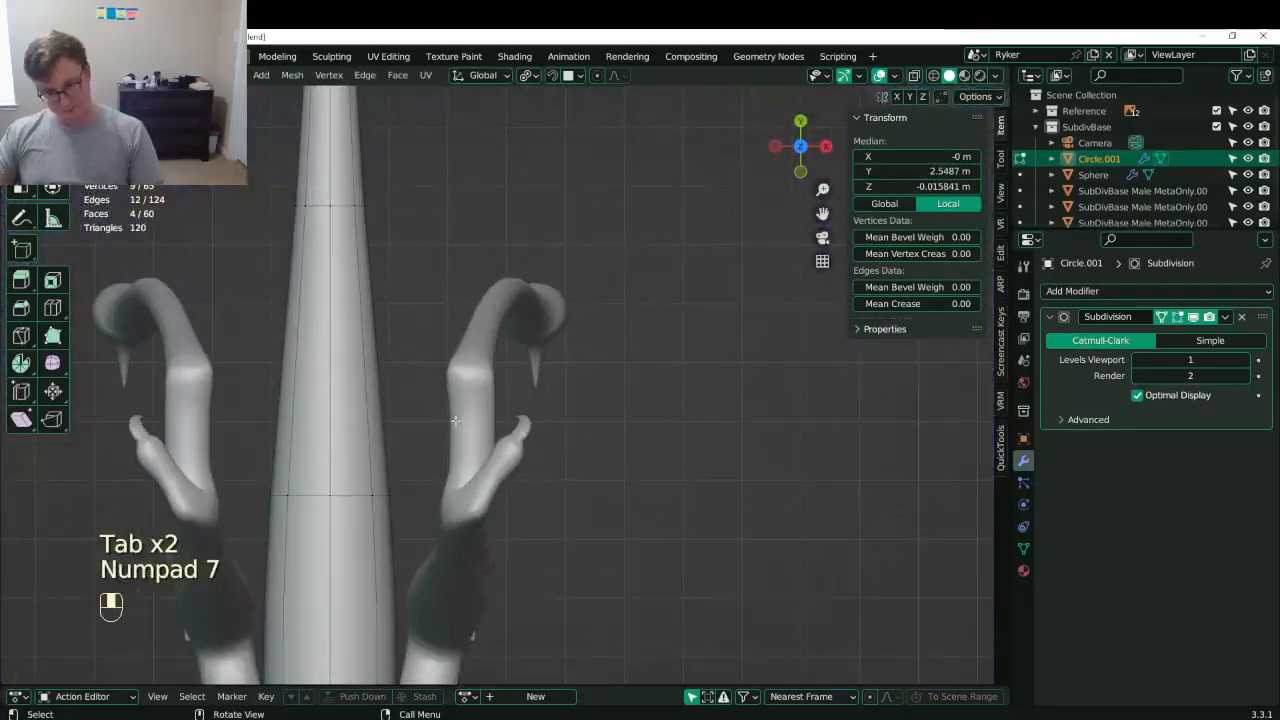
left_click(357, 503)
left_click(357, 503, "alt+shift")
middle_click_drag(378, 480, 531, 469, "shift")
scroll(575, 400, "down", 4)
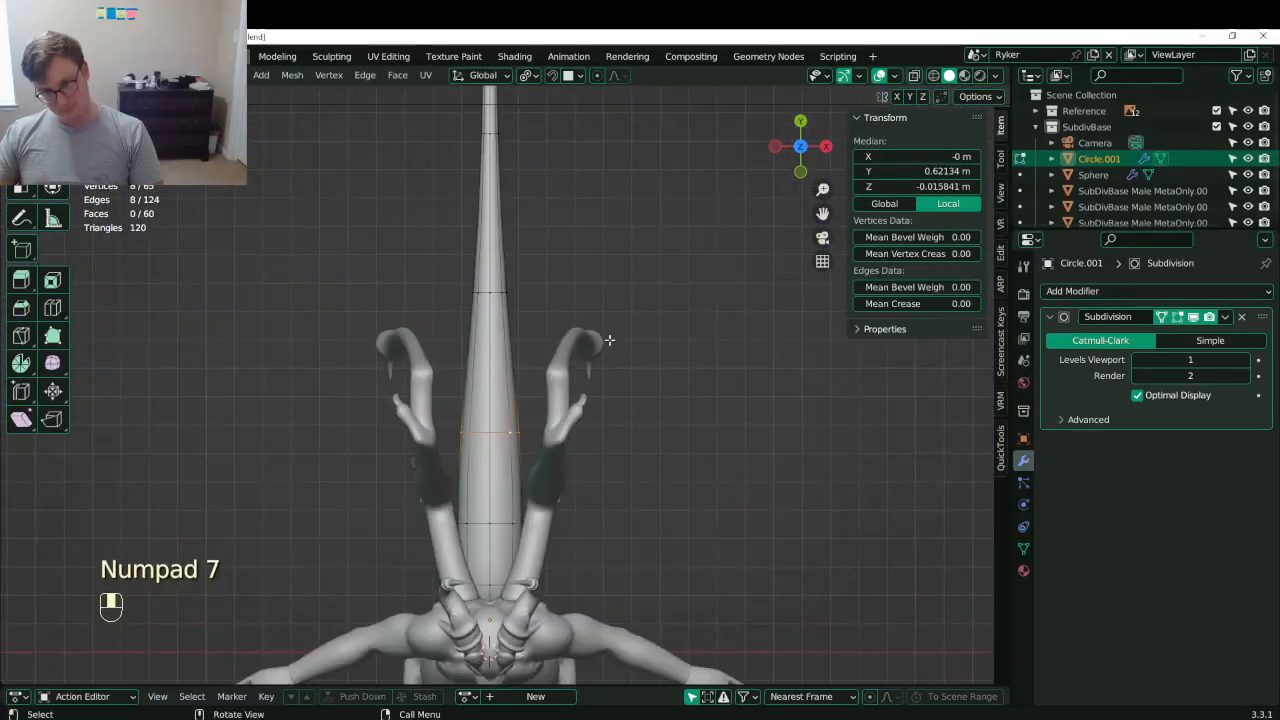
key("s")
left_click(634, 320)
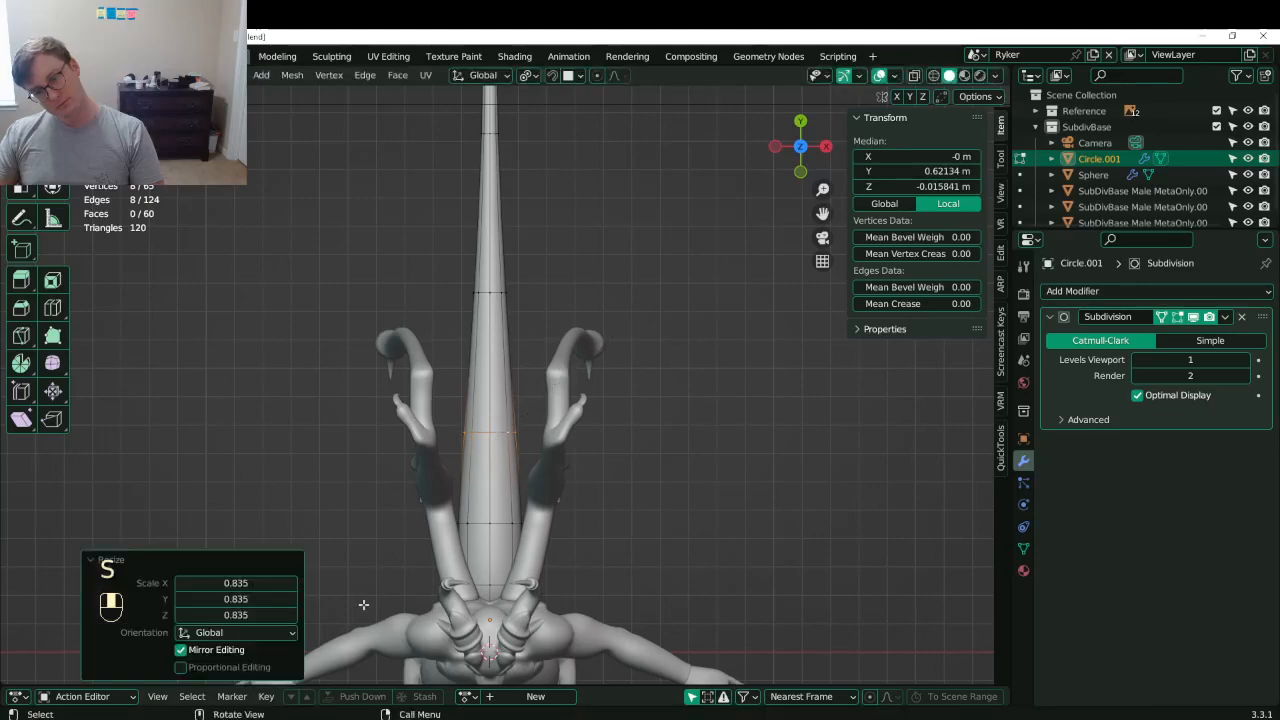
- Scale down the tail's next edge loop toward the base, return to Object Mode, save and show the side view
left_click(510, 522)
left_click(510, 522, "alt+shift")
key("s")
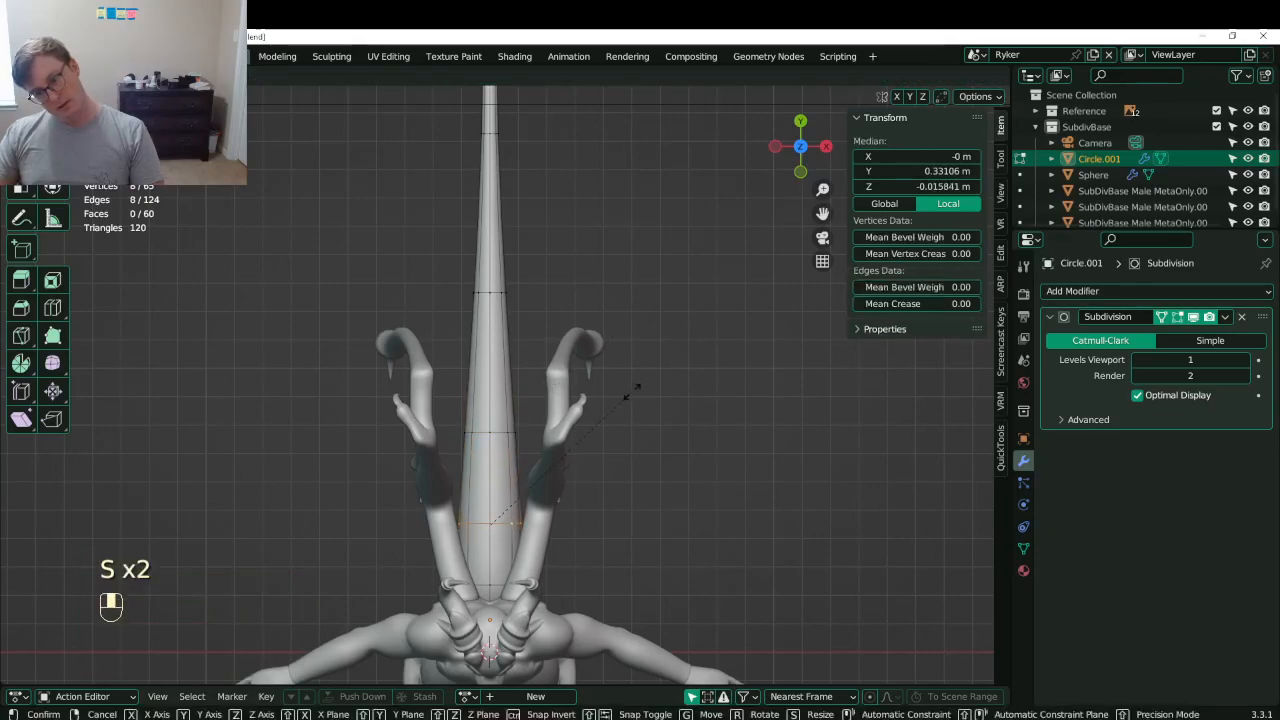
left_click(635, 398)
key("Tab")
middle_click_drag(636, 401, 452, 308)
key("ctrl+s")
middle_click_drag(452, 400, 521, 411)
key("KP_3")
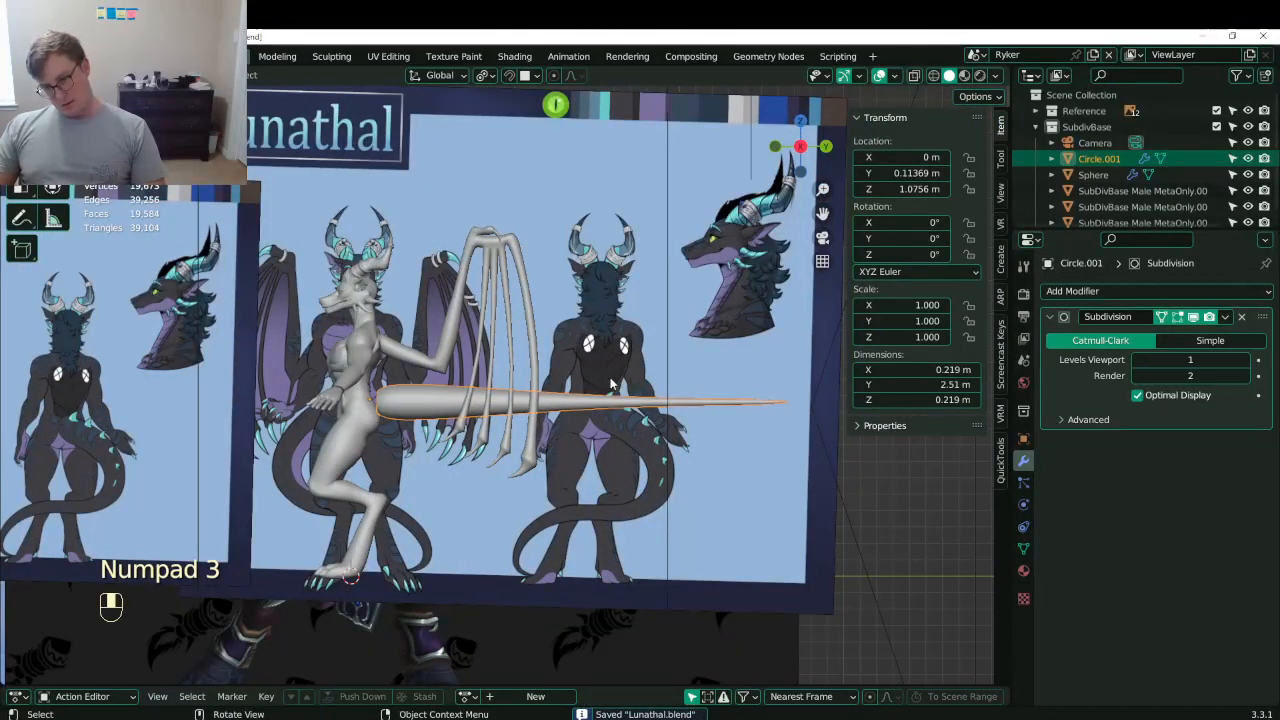
- Open the tail in Edit Mode and examine its base and length beside the reference art, saving the file
key("Tab")
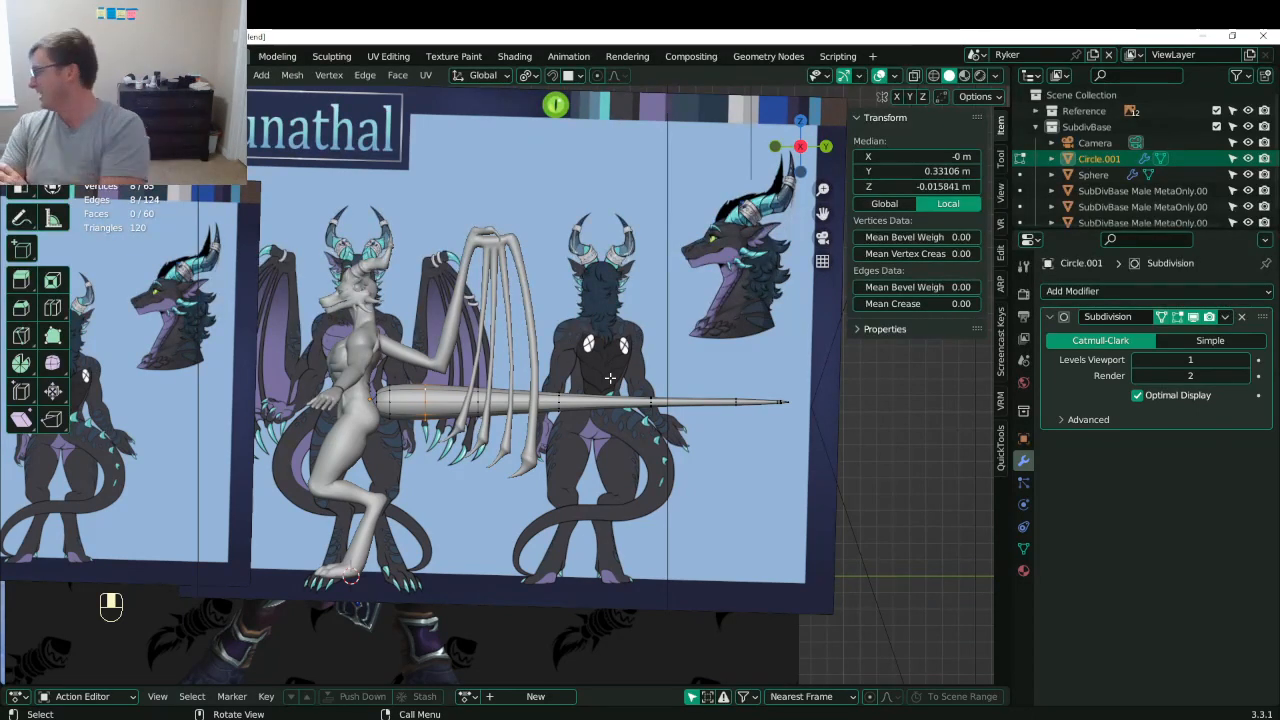
middle_click_drag(417, 427, 517, 437, "shift")
key("ctrl+s")
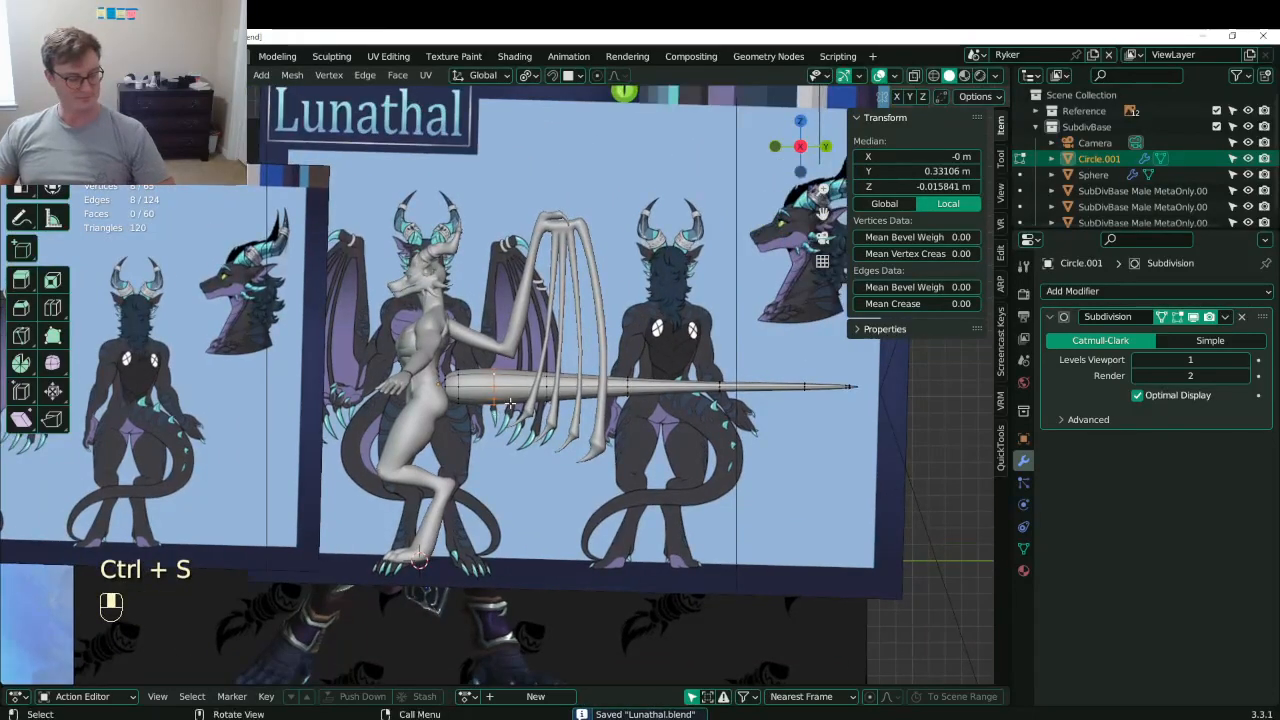
scroll(555, 321, "up", 4)
key("ctrl+s")
middle_click_drag(485, 391, 558, 449, "shift")
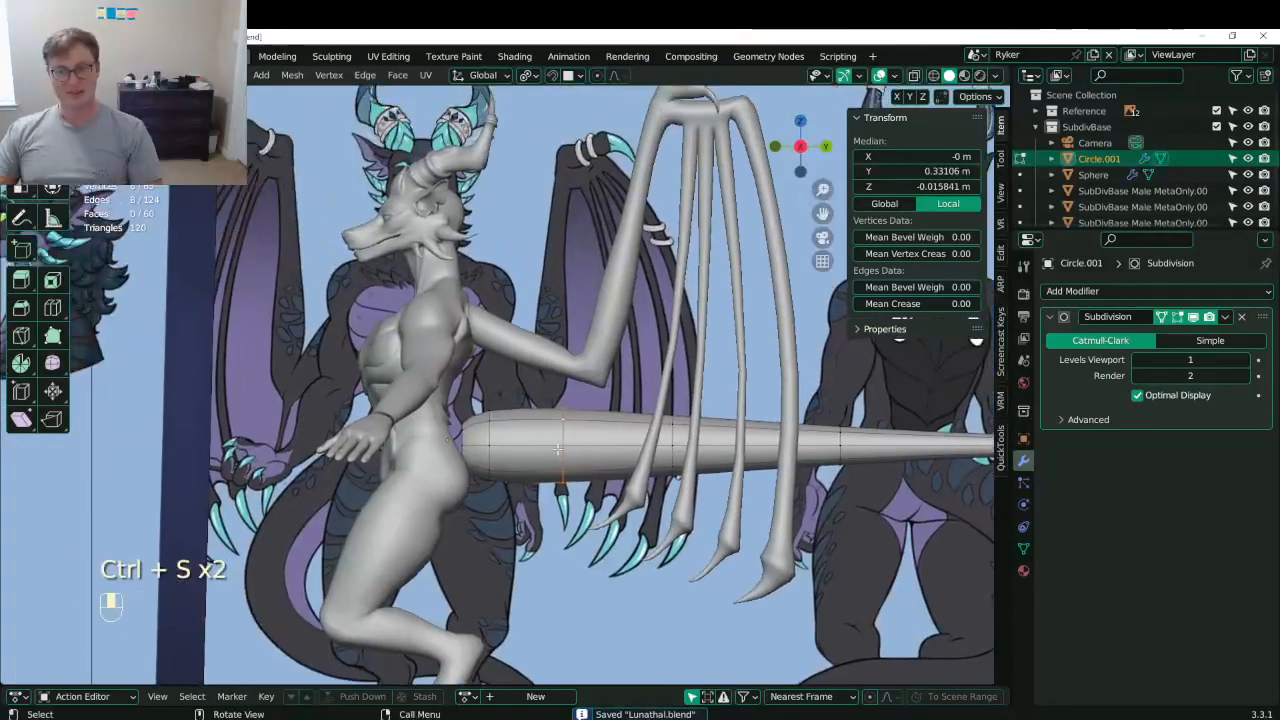
scroll(609, 454, "up", 4)
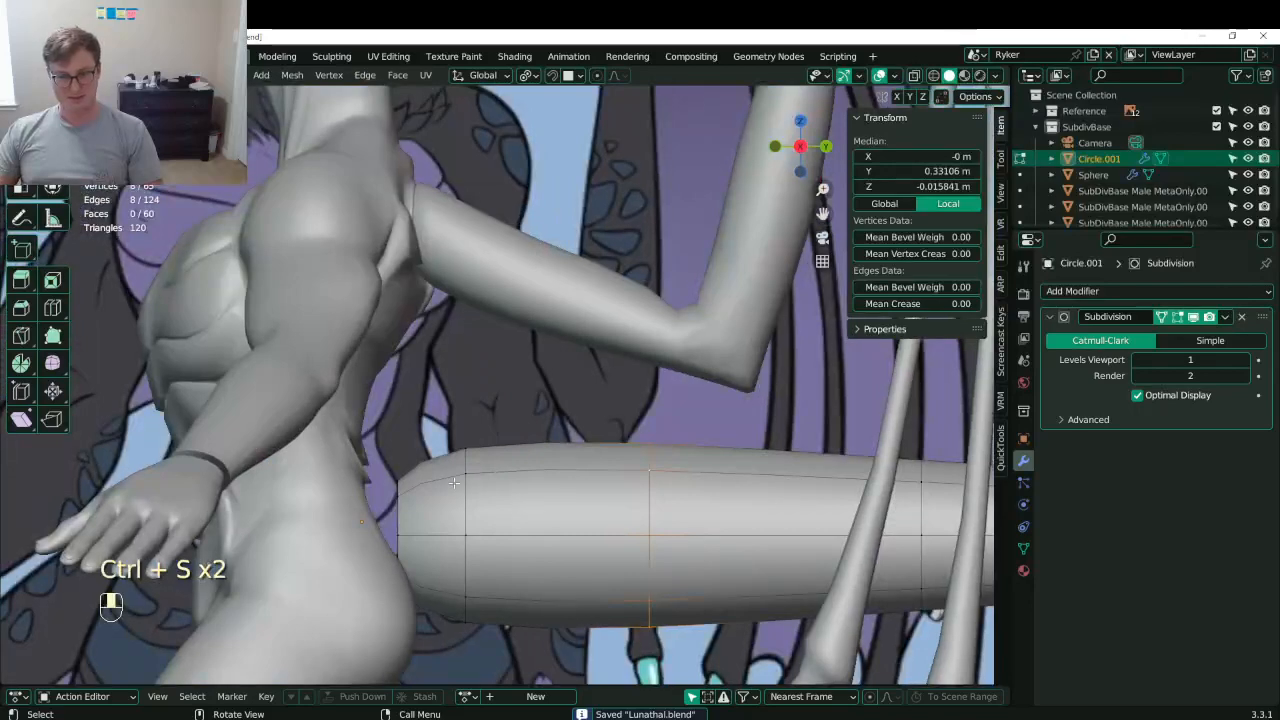
scroll(454, 482, "down", 5)
key("ctrl+s")
middle_click_drag(454, 482, 489, 430, "shift")
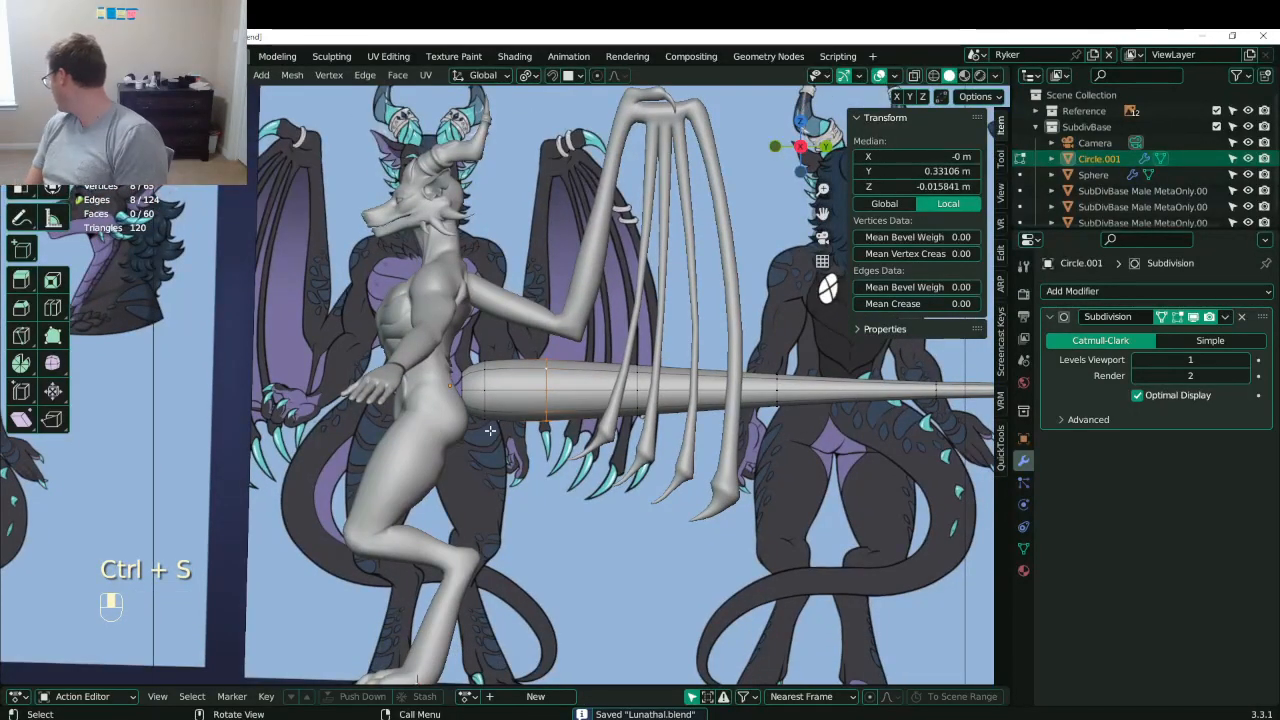
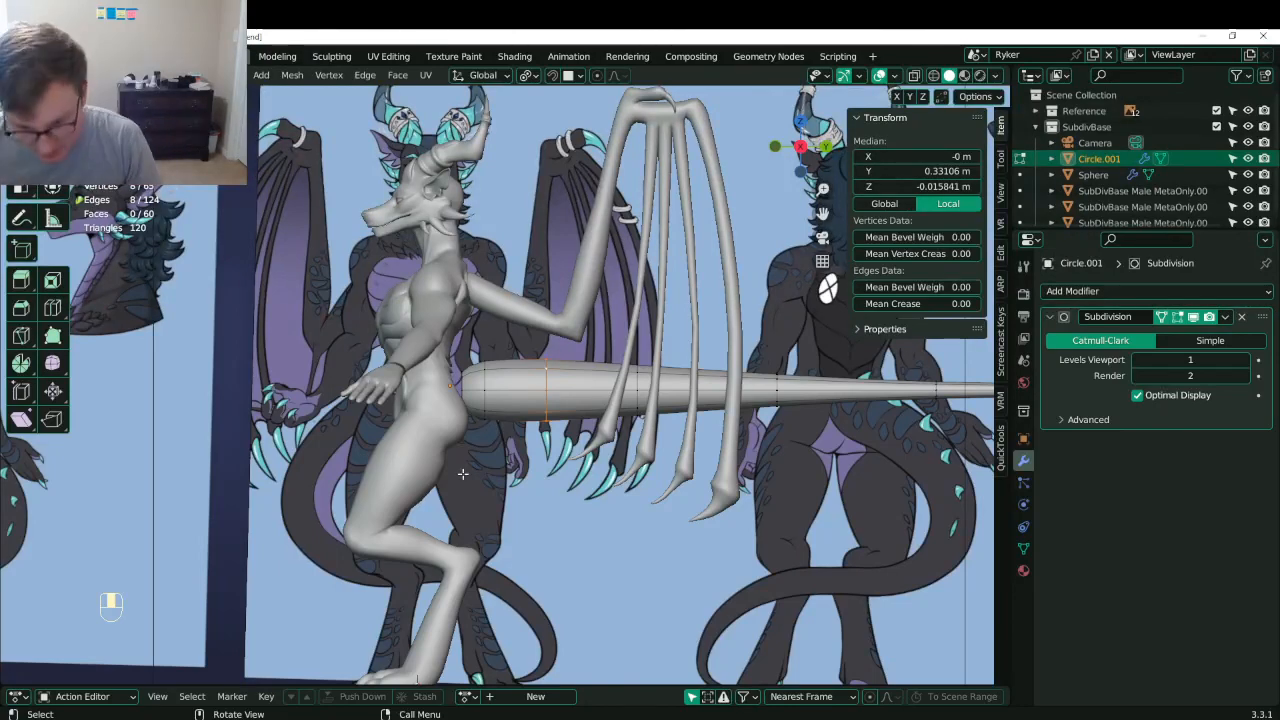
- Open the body mesh in Edit Mode and show the knee area in wireframe against the reference
key("Tab")
left_click(409, 548)
key("Tab")
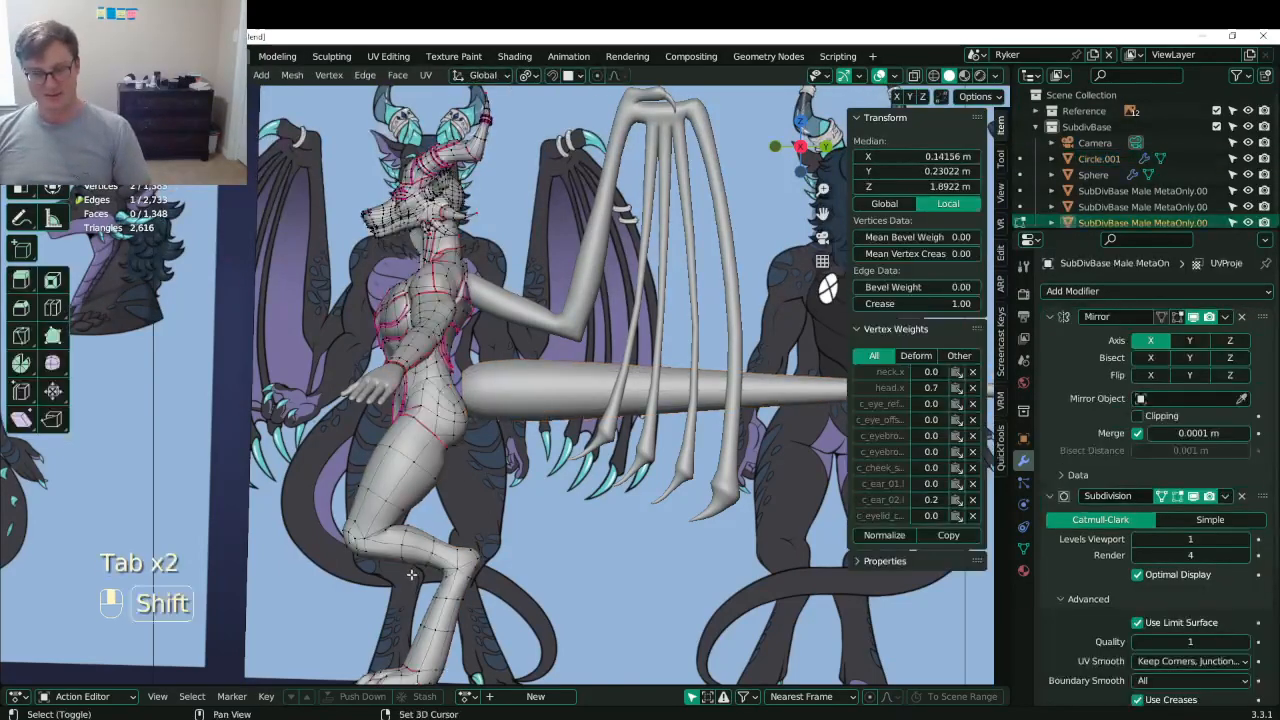
middle_click_drag(409, 548, 520, 450, "shift")
scroll(522, 452, "up", 6)
middle_click_drag(562, 530, 582, 404, "shift")
key("z")
left_click(500, 460)
scroll(468, 478, "up", 3)
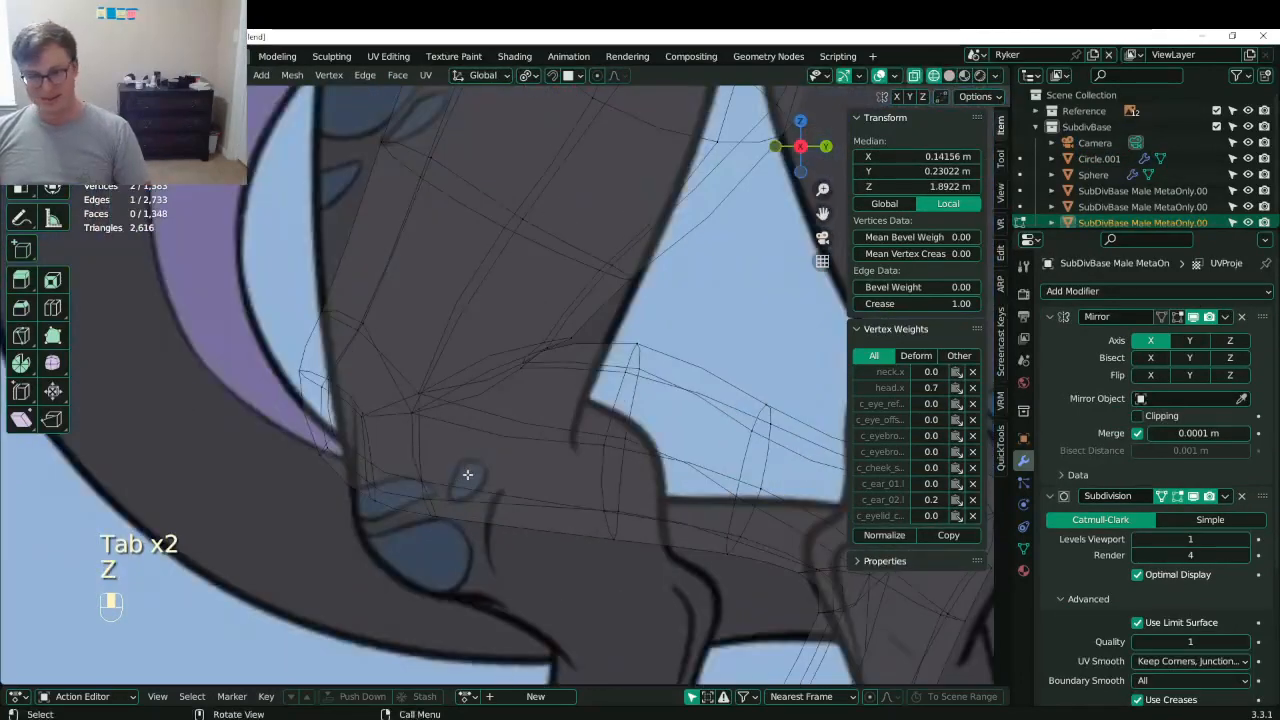
- Select the vertices on the underside of the leg just behind the knee and rotate them
left_click(423, 490)
key("b")
left_click_drag(404, 468, 470, 518)
key("r")
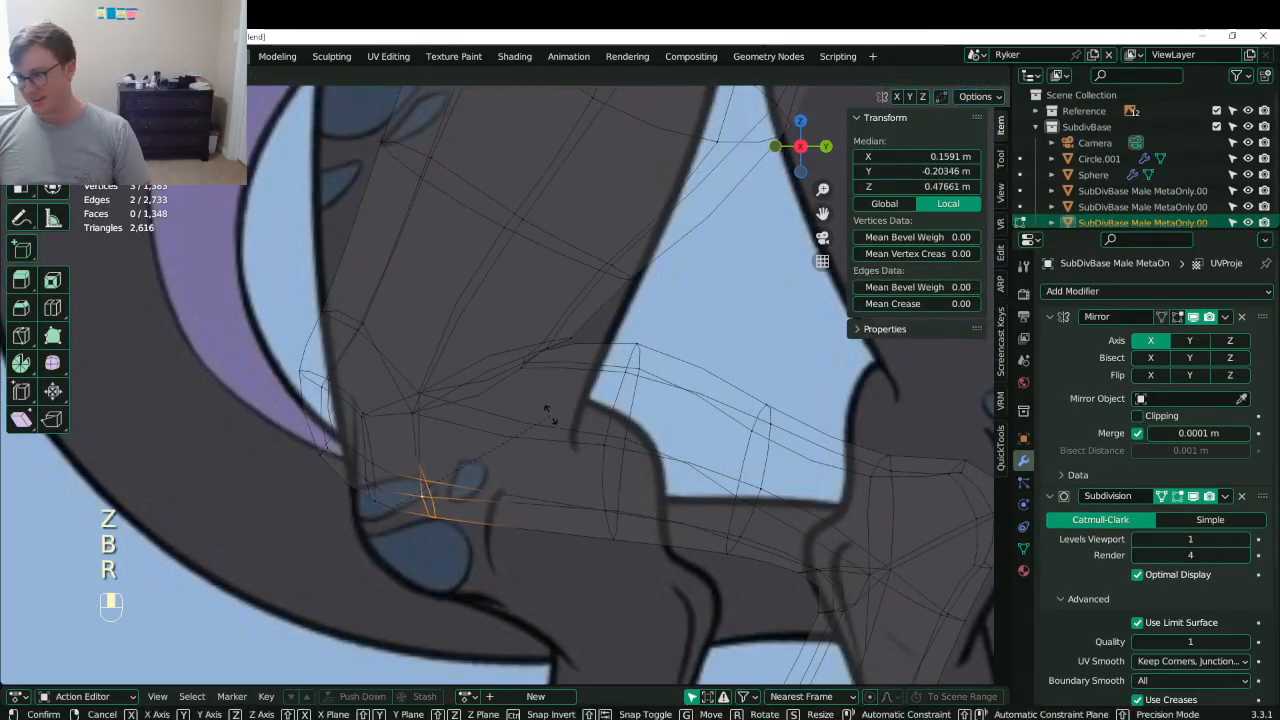
left_click(548, 411)
- Try moving the lowest vertices on the underside of the leg behind the knee, and undo the move
left_click(437, 516)
key("b")
left_click_drag(405, 488, 460, 551)
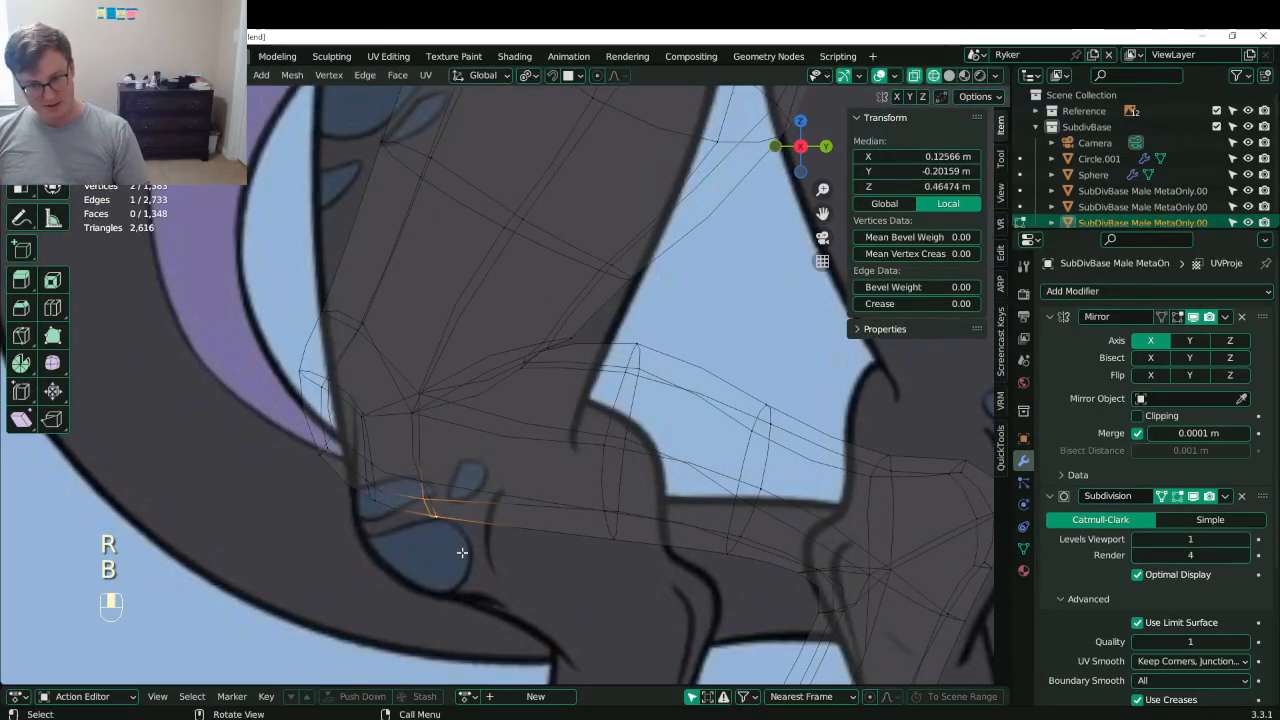
left_click(367, 487)
key("b")
left_click_drag(418, 494, 450, 522)
key("g")
left_click(418, 479)
key("ctrl+z")
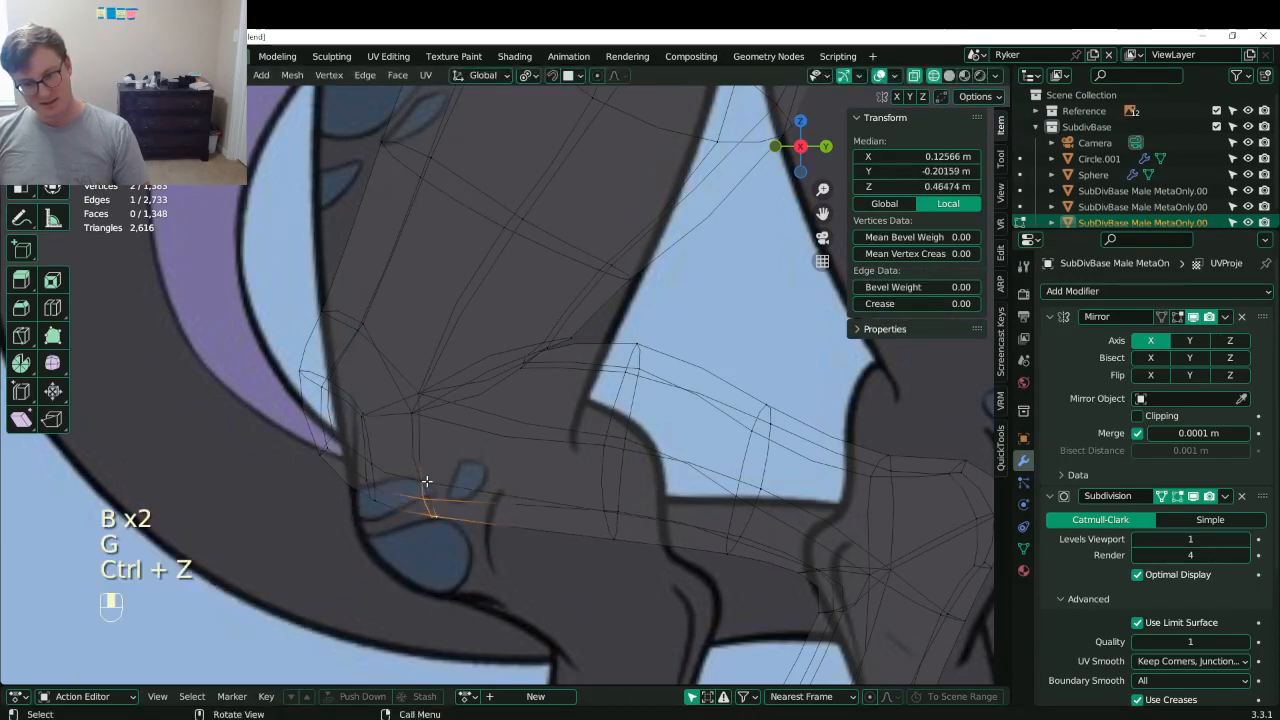
- Reposition the whole vertex group on the underside of the leg behind the knee and return to Object Mode
key("b")
left_click_drag(414, 471, 480, 533)
key("g")
left_click(480, 533)
scroll(540, 522, "down", 7)
key("Tab")
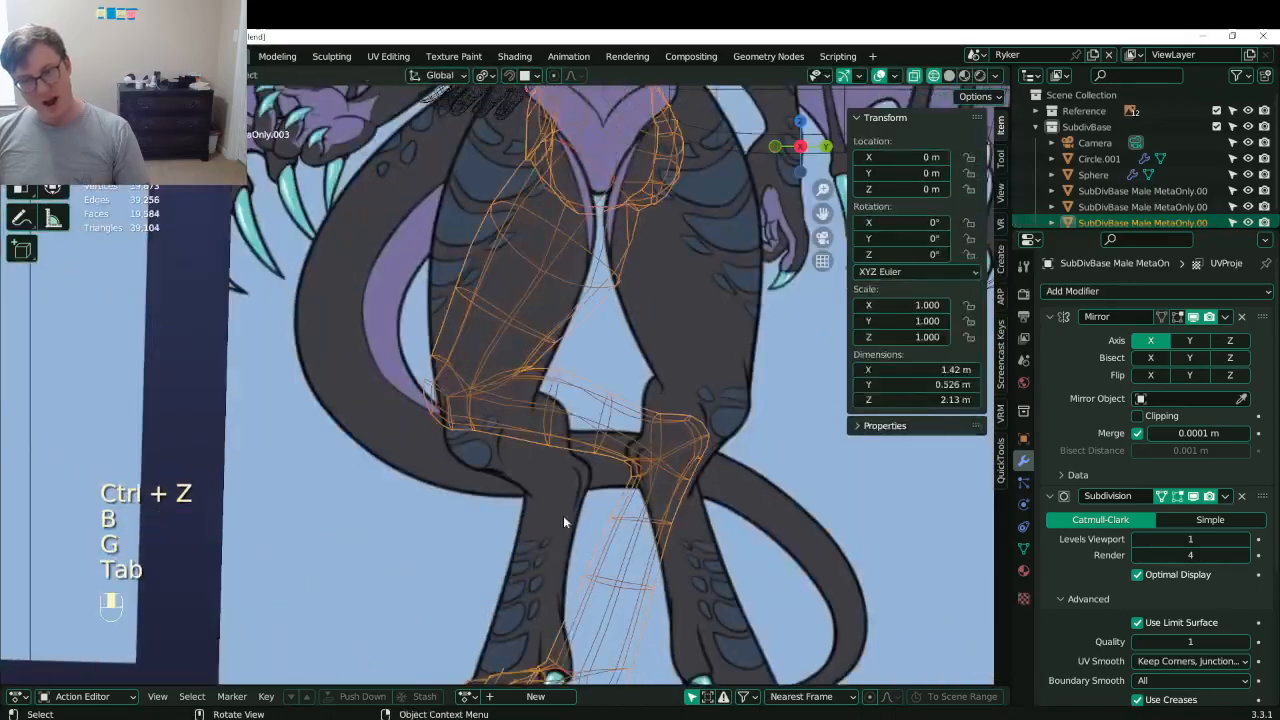
- Return to solid shading, check the reshaped knees from another angle and save the file
key("z")
scroll(563, 515, "down", 4)
mouse_move(520, 510)
middle_mouse_down()
mouse_move(586, 475)
mouse_move(660, 460)
mouse_move(473, 445)
mouse_move(574, 437)
mouse_move(639, 459)
mouse_move(573, 484)
mouse_move(545, 400)
middle_mouse_up()
key("ctrl+s")
key("ctrl+s")
scroll(491, 460, "up", 5)
- Move a single vertex of the leg in Edit Mode, return to Object Mode and save the file
key("Tab")
scroll(493, 451, "up", 2)
left_click(511, 424)
key("g")
left_click(662, 471)
key("Tab")
scroll(573, 484, "down", 5)
key("ctrl+s")
- Examine the lower legs and feet against the side-view reference, then the lower leg's mesh up close in Edit Mode
middle_click_drag(545, 400, 560, 425)
middle_click_drag(560, 425, 504, 403)
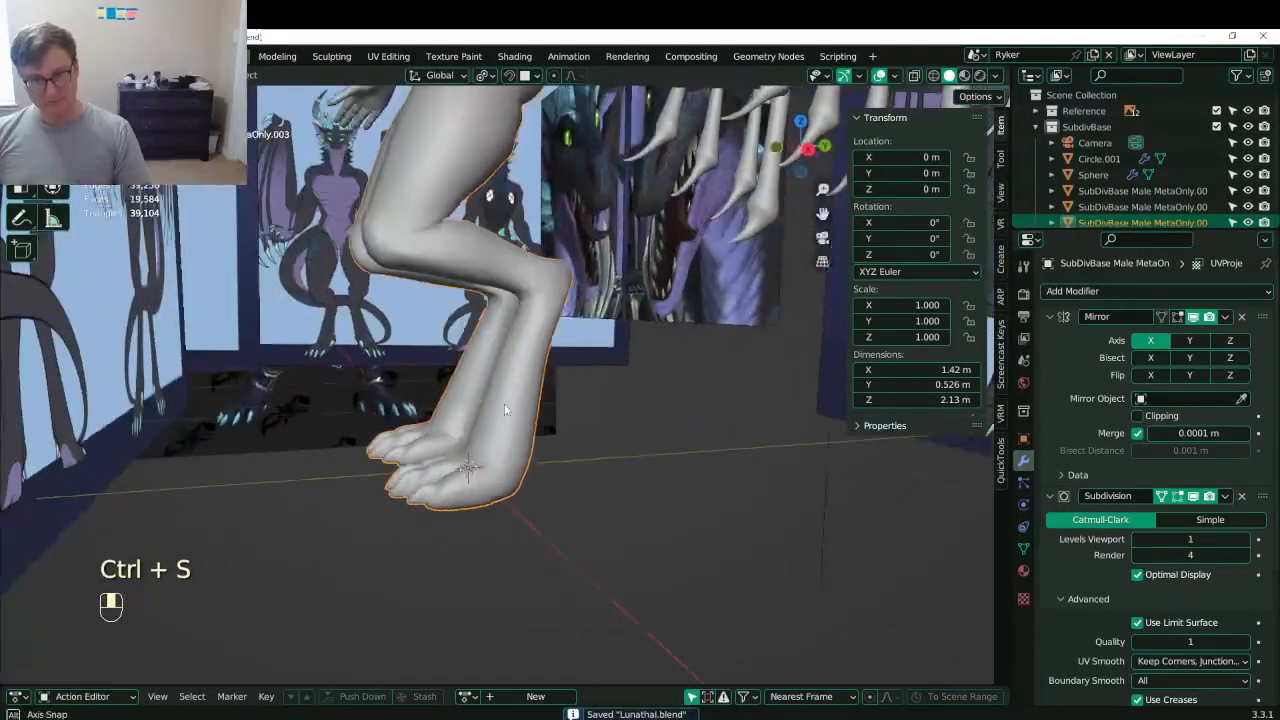
key("KP_3")
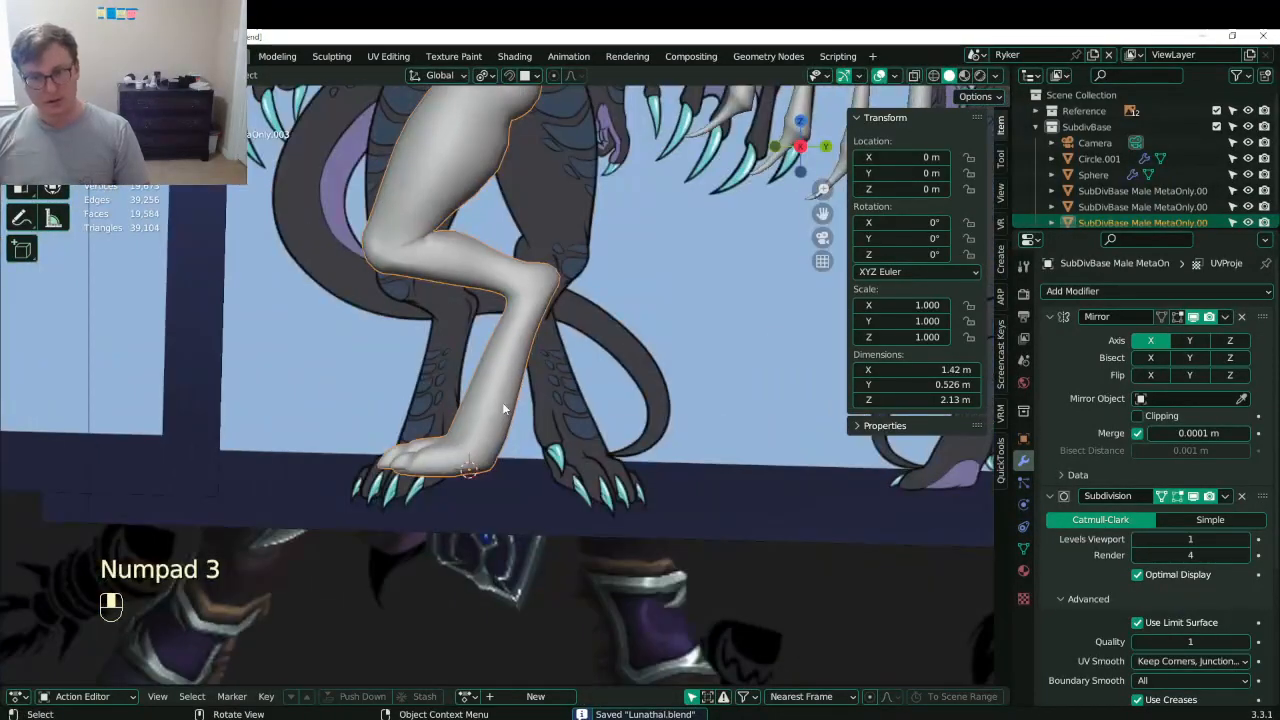
scroll(500, 420, "down", 4)
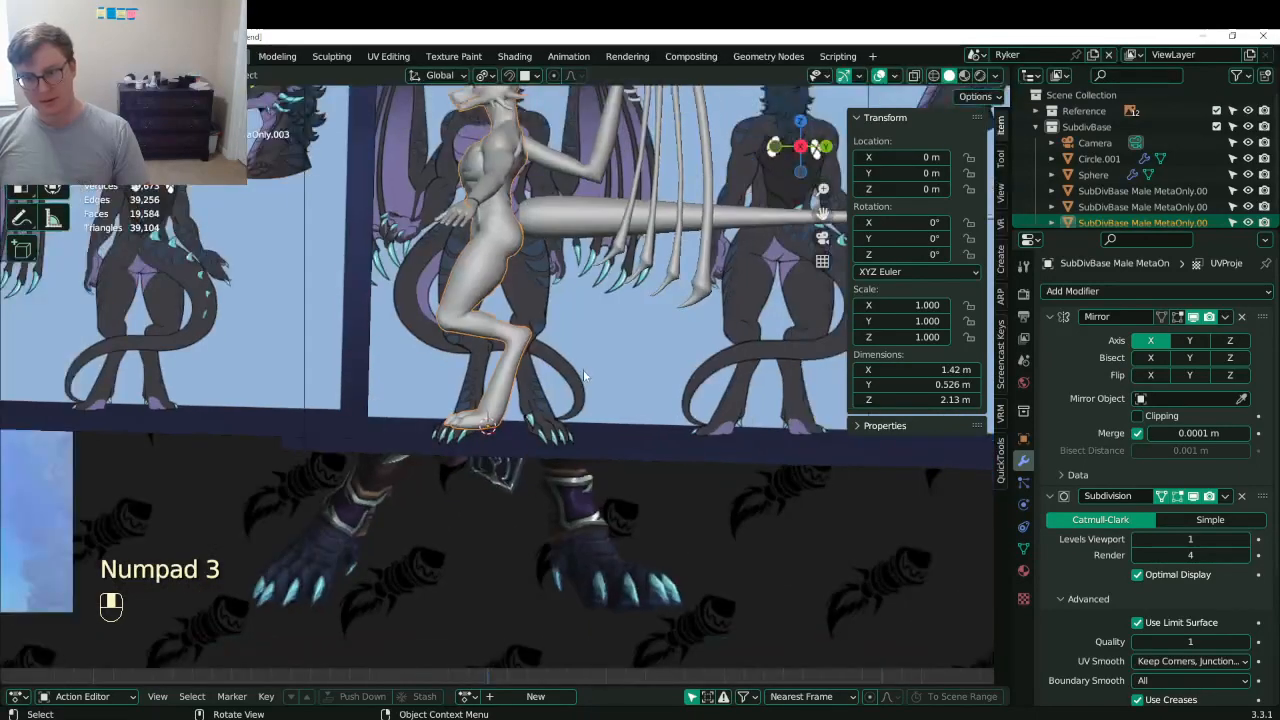
scroll(583, 369, "up", 5)
key("Tab")
scroll(500, 372, "up", 5)
middle_click_drag(484, 370, 833, 416, "shift")
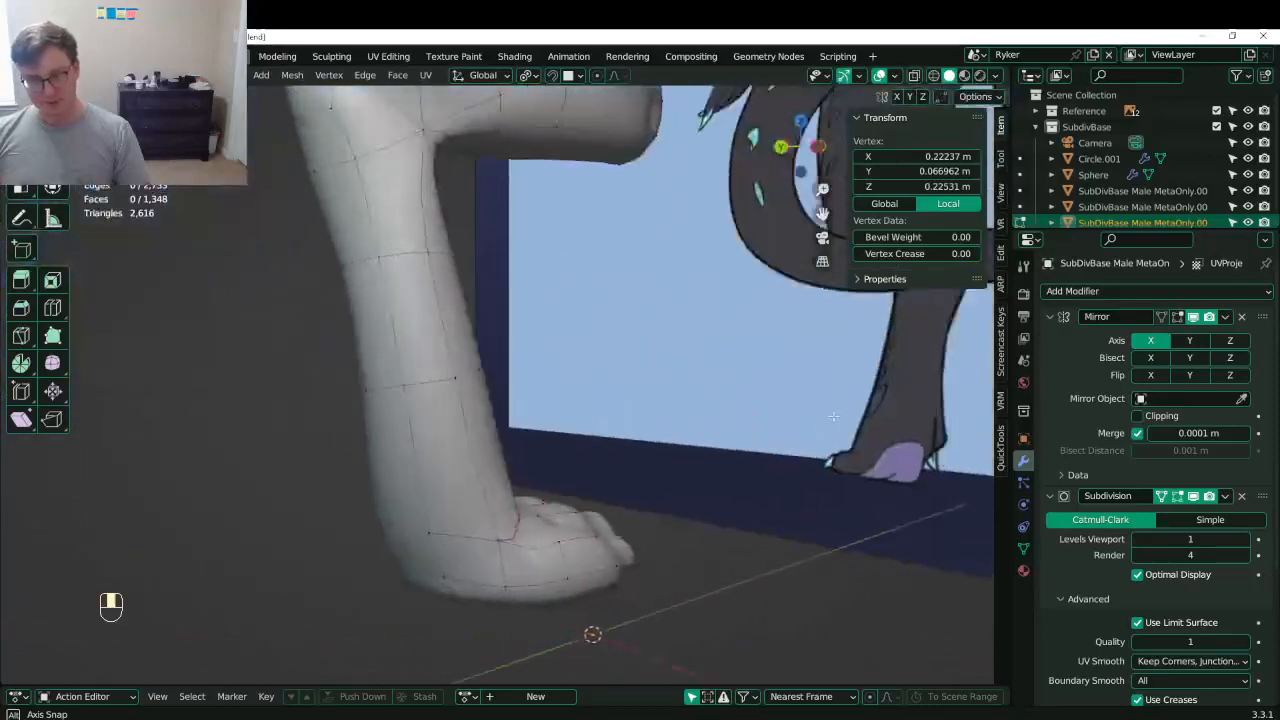
left_click_drag(0, 0, 0, 0)
middle_click_drag(833, 416, 586, 424)
- Flatten the three horizontal edge pairs on the front of the lower leg along Y with scale 0, using Individual Origins as pivot
left_click(634, 382)
left_click(697, 391, "shift")
left_click(749, 402, "shift")
middle_click_drag(749, 402, 579, 360)
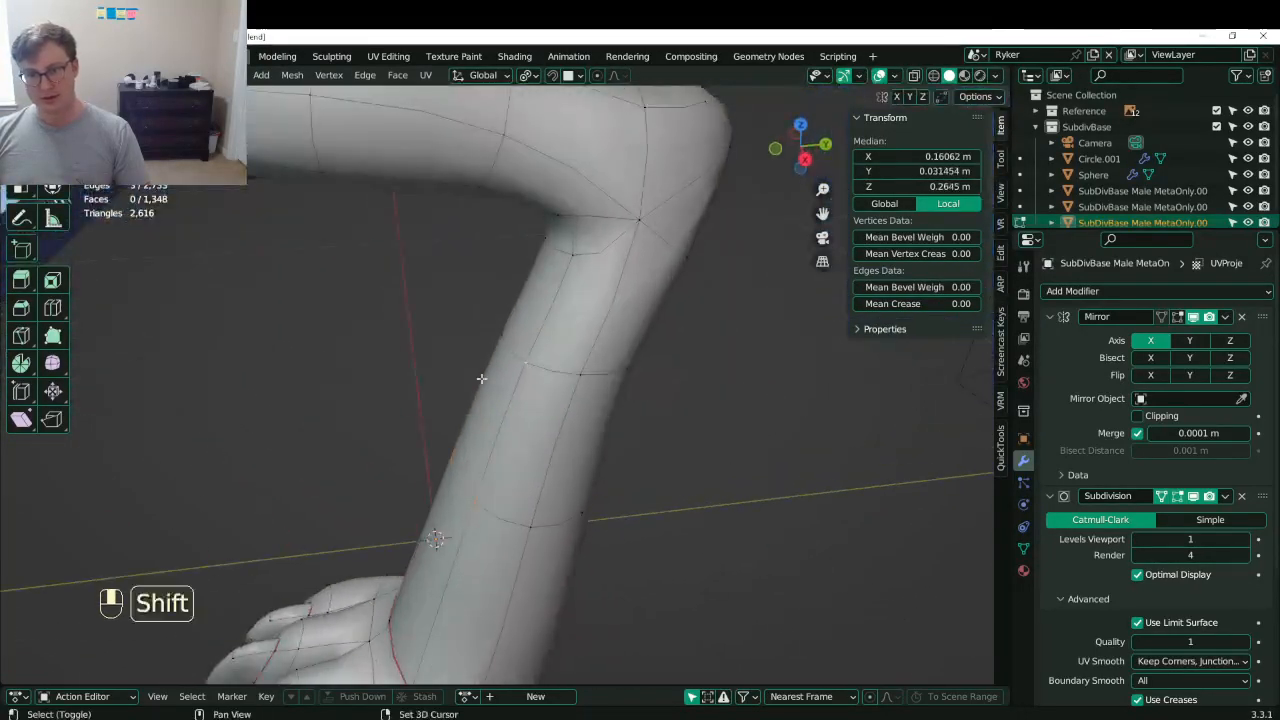
middle_click_drag(481, 378, 654, 313)
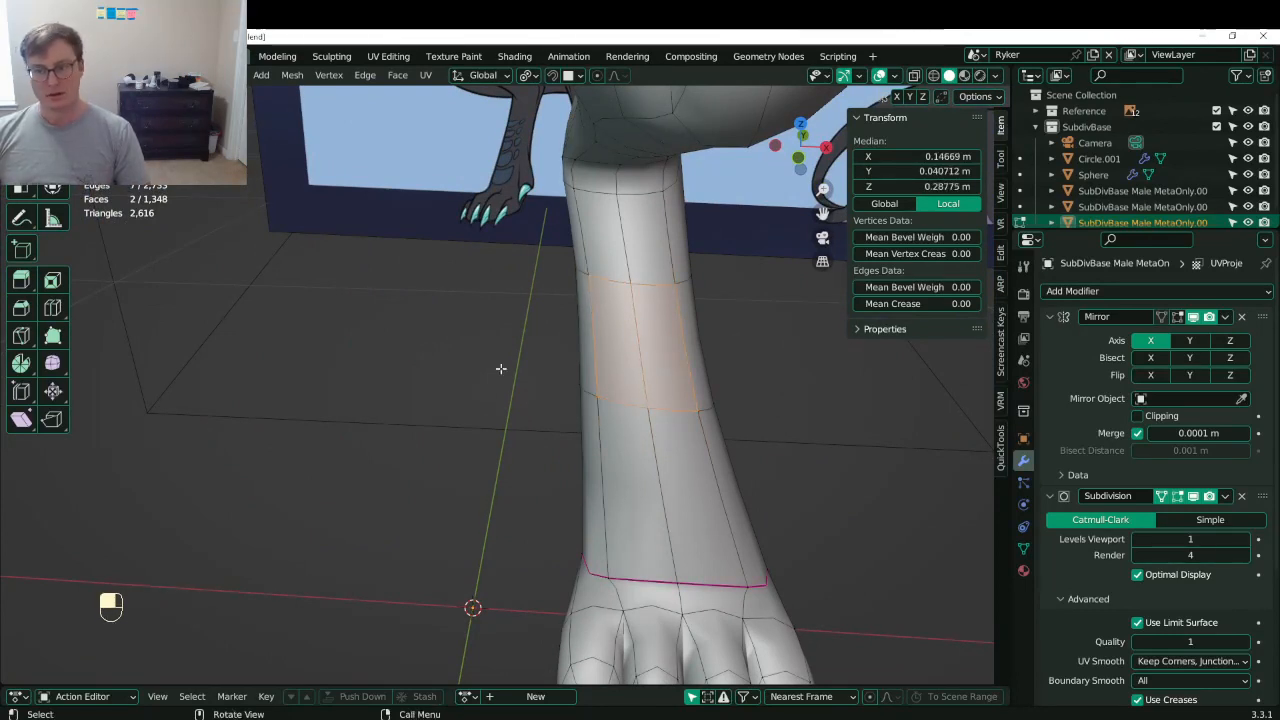
left_click(630, 397)
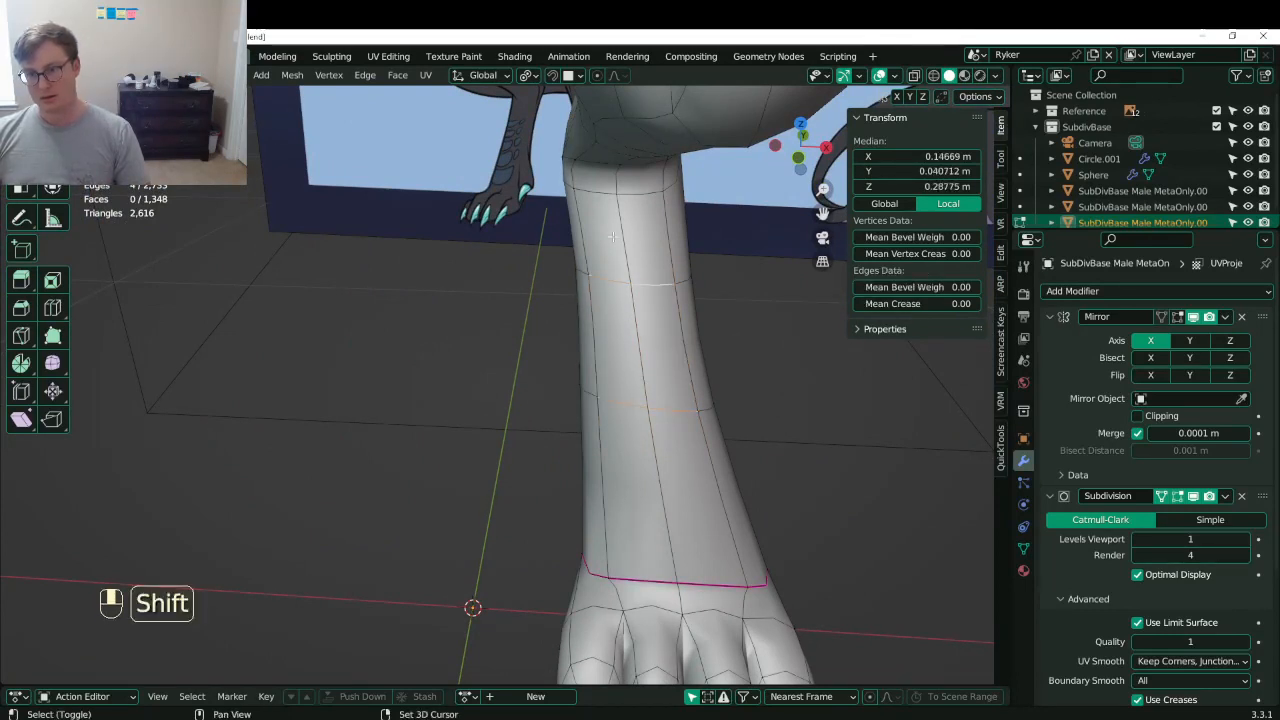
left_click(645, 197, "shift")
key("period")
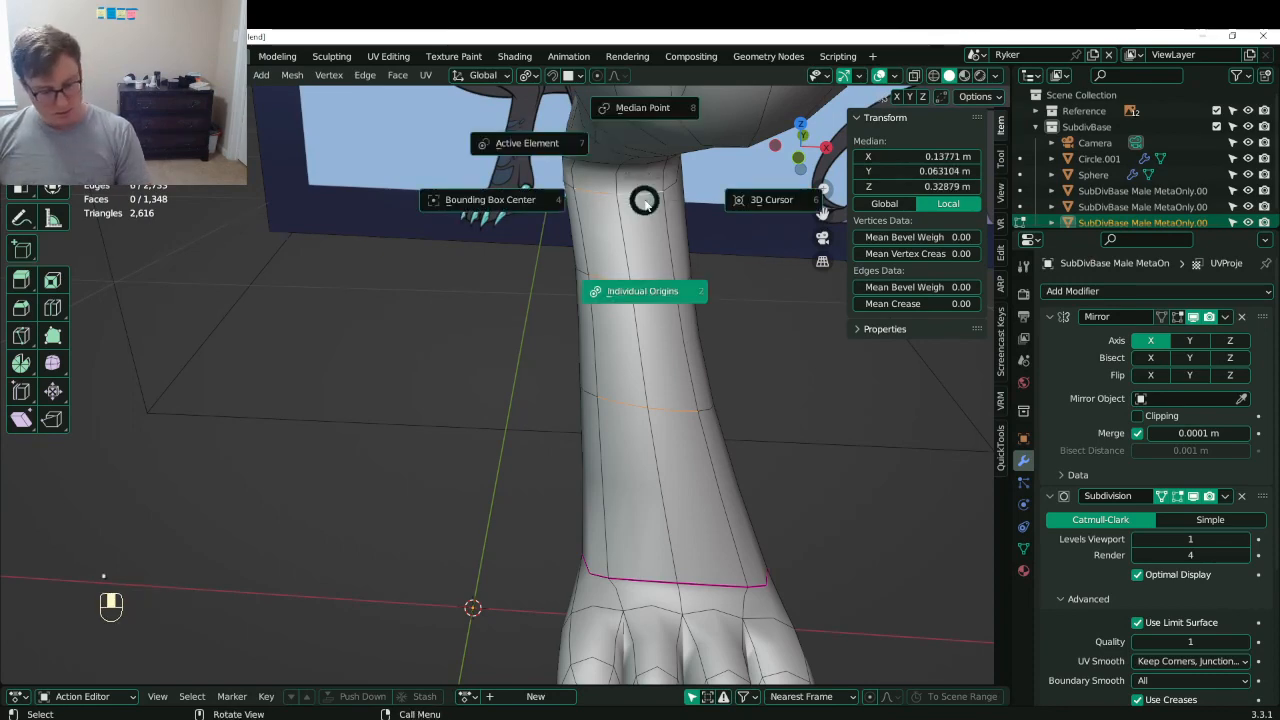
key("Escape")
key("s")
key("y")
key("0")
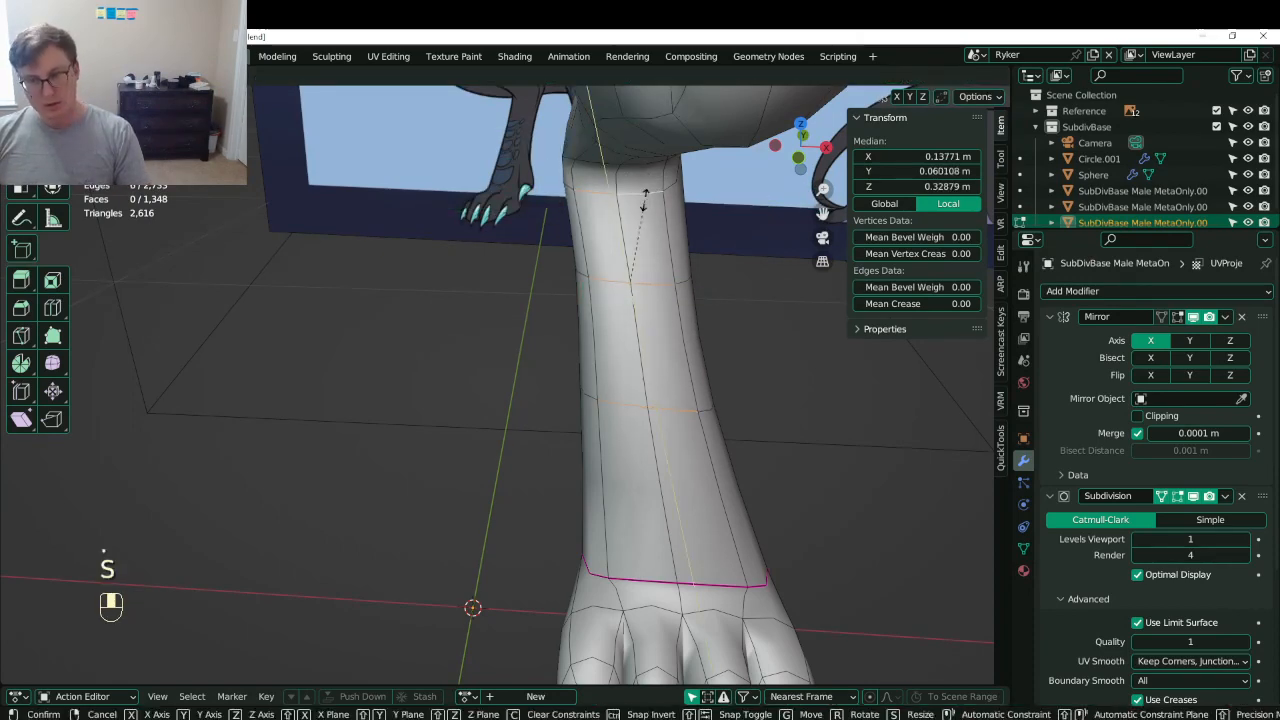
key("Return")
- Reposition the flattened shin edges in the side view and check the leg's shape in Object Mode
key("KP_3")
key("g")
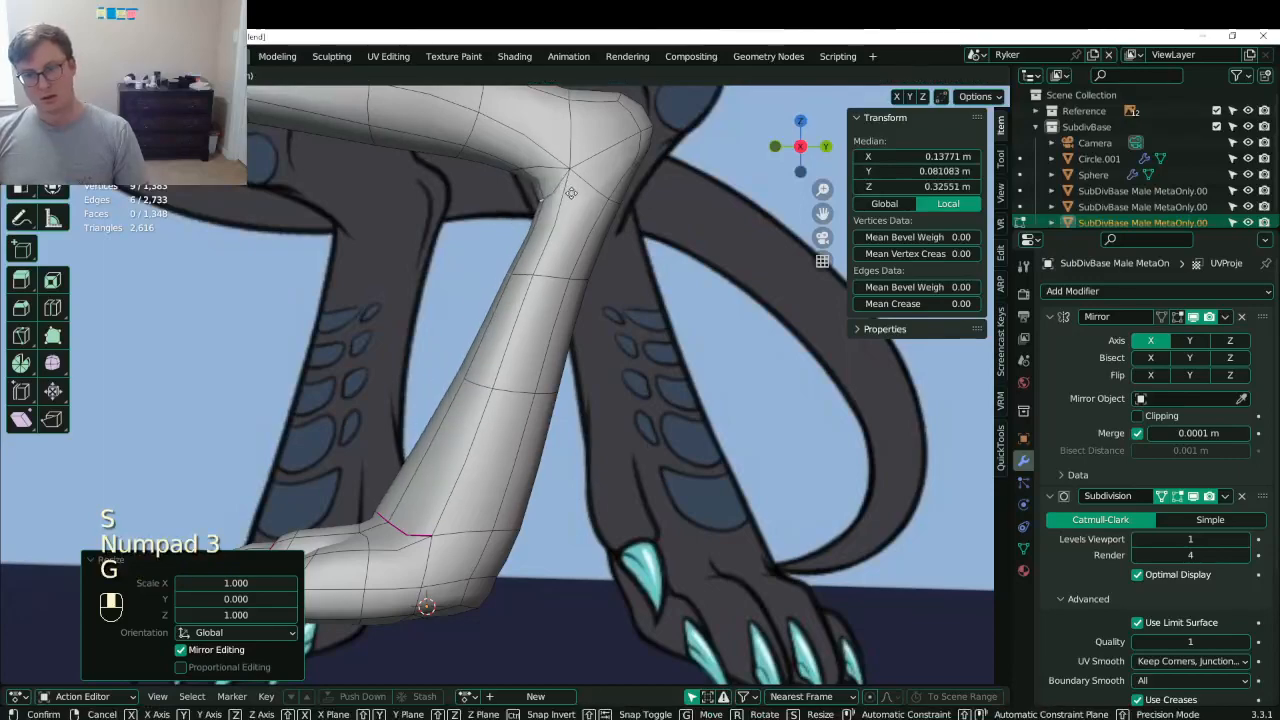
left_click(655, 206)
middle_click_drag(536, 279, 401, 248)
key("Tab")
scroll(634, 343, "down", 3)
- Scale the selected edges on the back of the lower leg, return to Object Mode and save the file
key("Tab")
left_click(401, 247)
left_click(444, 171, "shift")
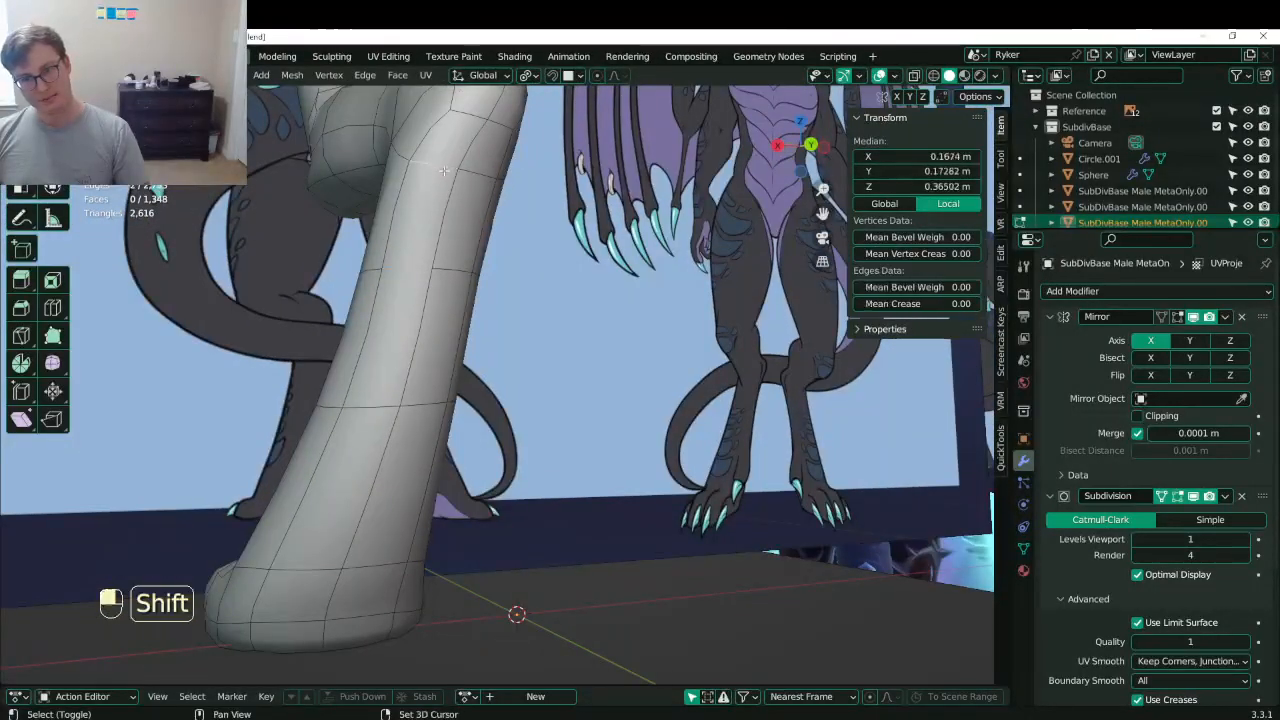
key("s")
left_click(420, 434)
key("Tab")
middle_click_drag(420, 434, 597, 454)
key("ctrl+s")
- Shift the edge loop around the lower leg below the knee along Y in the side view, return to Object Mode and save
key("KP_3")
key("Tab")
scroll(629, 434, "up", 4)
left_click(597, 454)
left_click(540, 320, "alt+shift")
key("g")
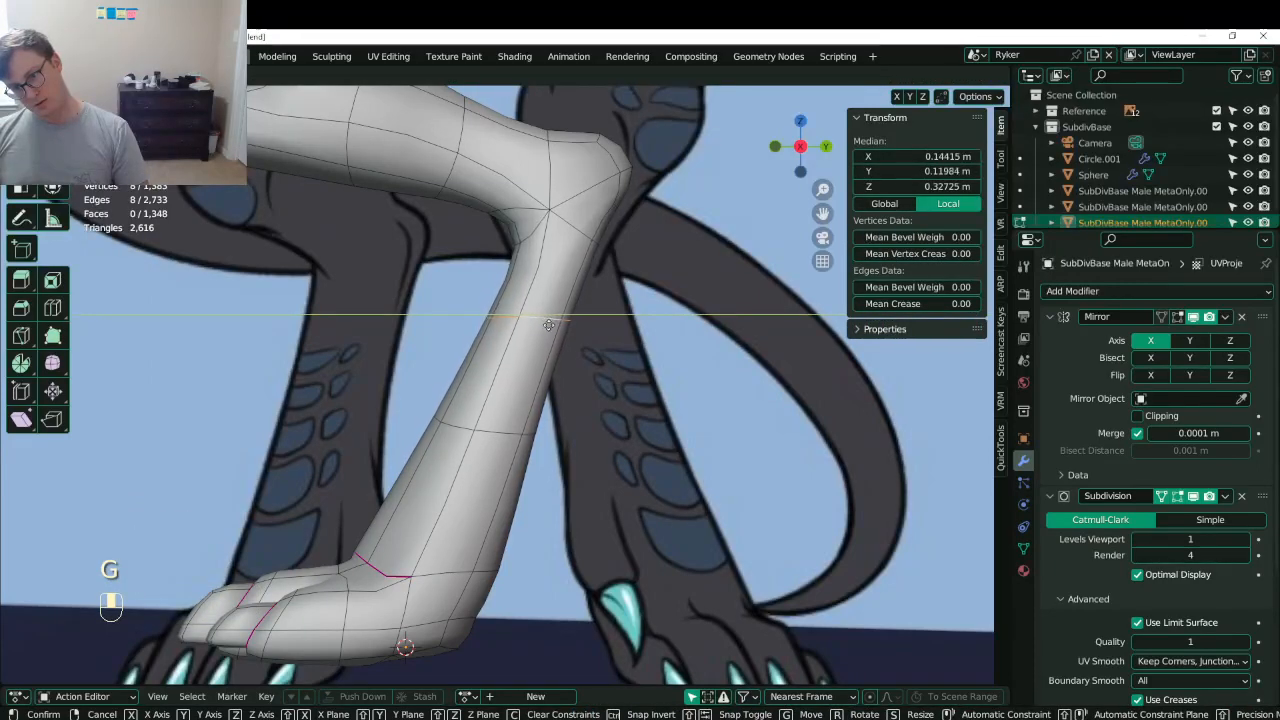
left_click(548, 325)
key("Tab")
scroll(538, 343, "down", 6)
key("ctrl+s")
middle_click_drag(538, 343, 478, 383)
key("ctrl+s")
- Flatten the creased ankle edges above the toes along Y with scale 0
scroll(481, 425, "up", 3)
key("Tab")
key("s")
key("y")
key("0")
key("Return")
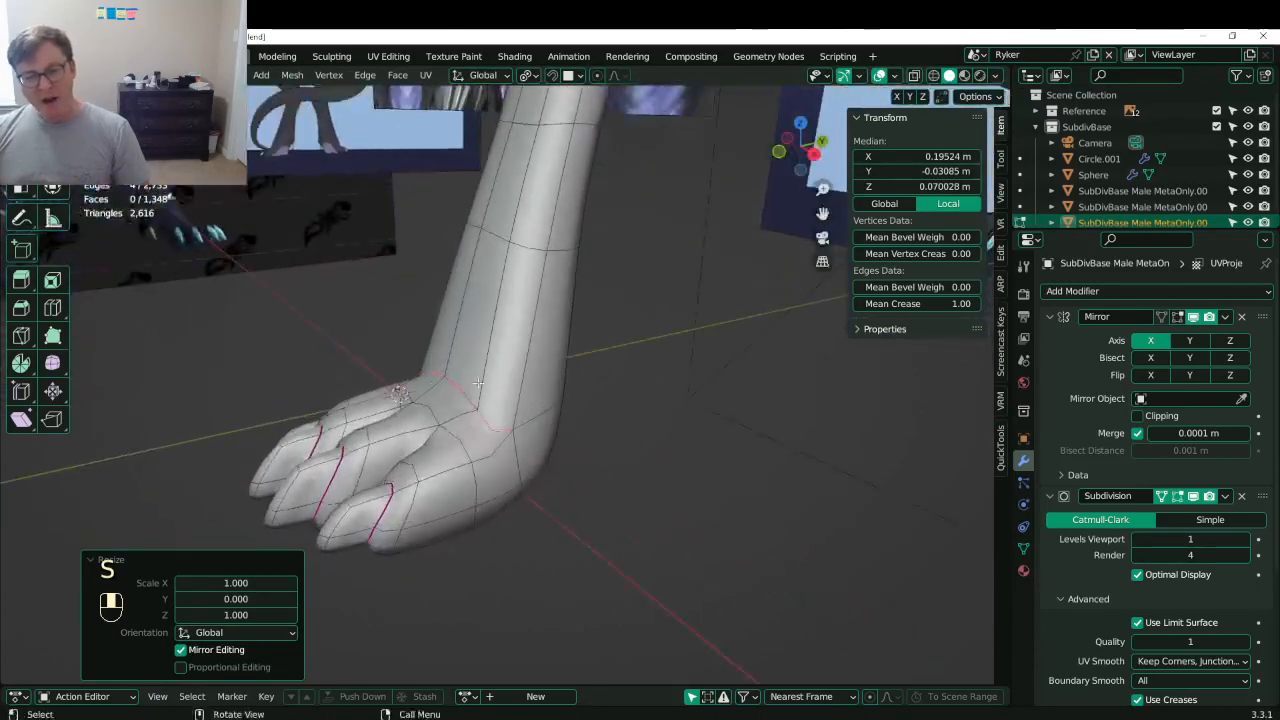
- Move the single vertex at the front of the ankle seam along one axis, return to Object Mode and save the file
left_click(141, 75)
left_click(445, 377)
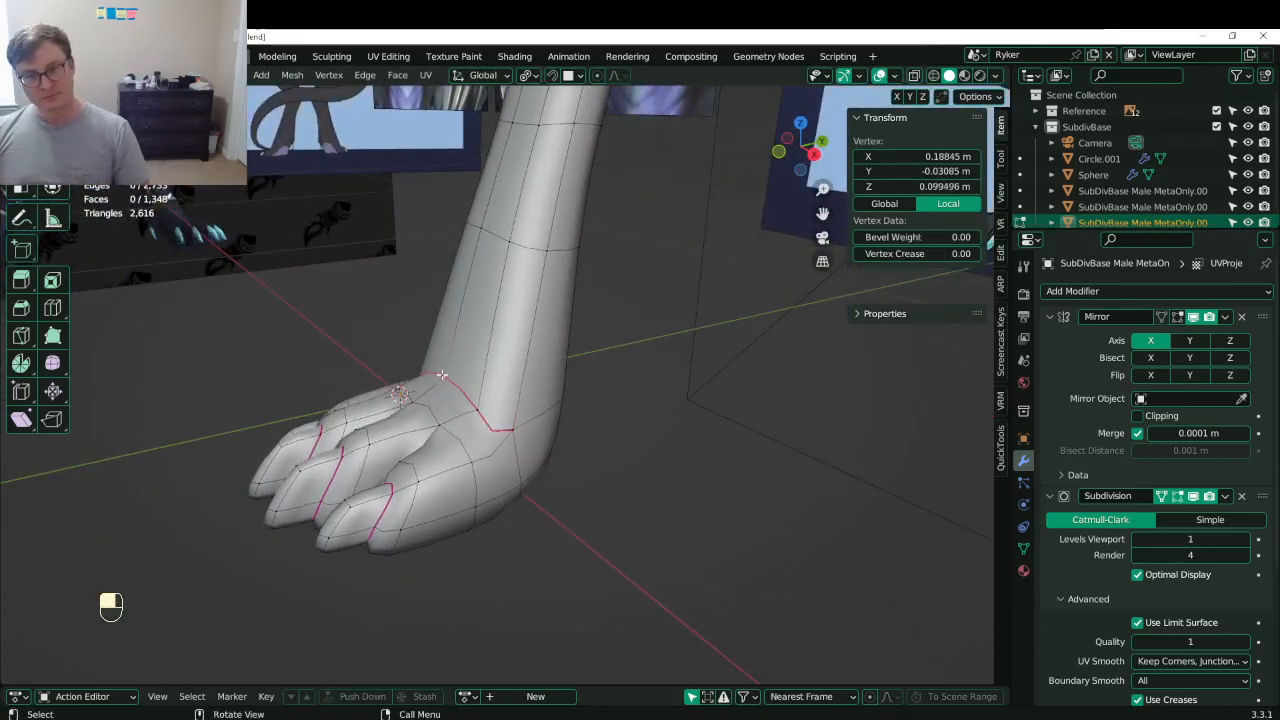
key("g")
middle_click(439, 379)
left_click(436, 380)
key("Tab")
scroll(491, 349, "down", 6)
key("ctrl+s")
middle_click_drag(491, 349, 567, 428)
scroll(440, 311, "down", 4)
key("ctrl+s")
key("ctrl+s")
- Select the hands object and compare the model's hand with the clawed hand in the back-view reference
scroll(487, 449, "up", 6)
scroll(473, 416, "down", 3)
left_click(450, 352)
scroll(480, 409, "up", 4)
middle_click_drag(245, 434, 391, 411, "shift")
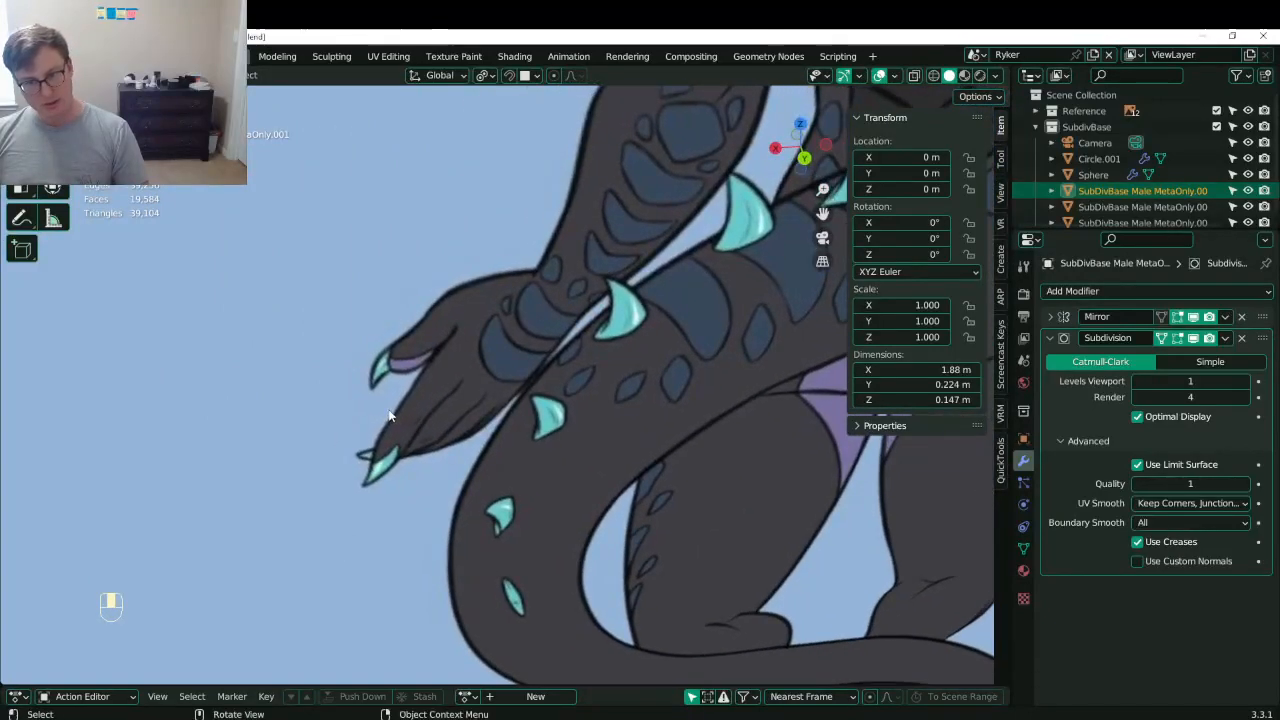
scroll(390, 416, "down", 1)
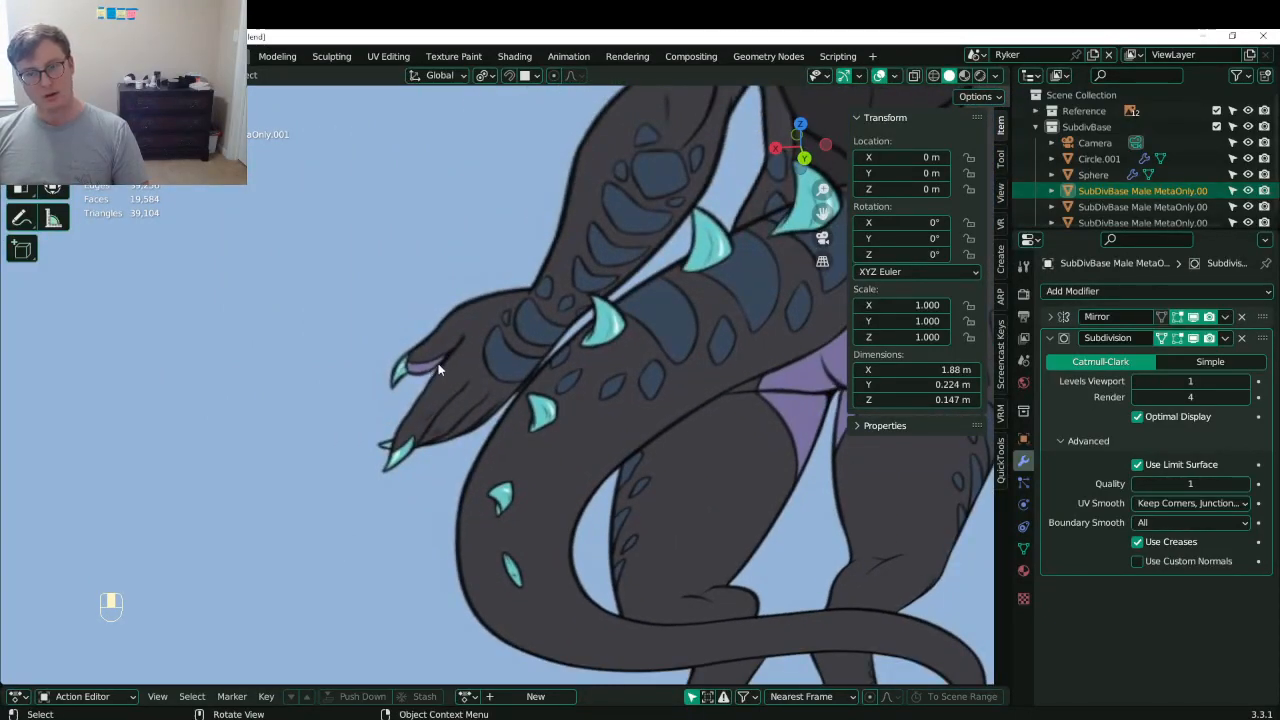
middle_click_drag(438, 370, 458, 307)
middle_click_drag(666, 408, 374, 434, "shift")
scroll(458, 462, "up", 4)
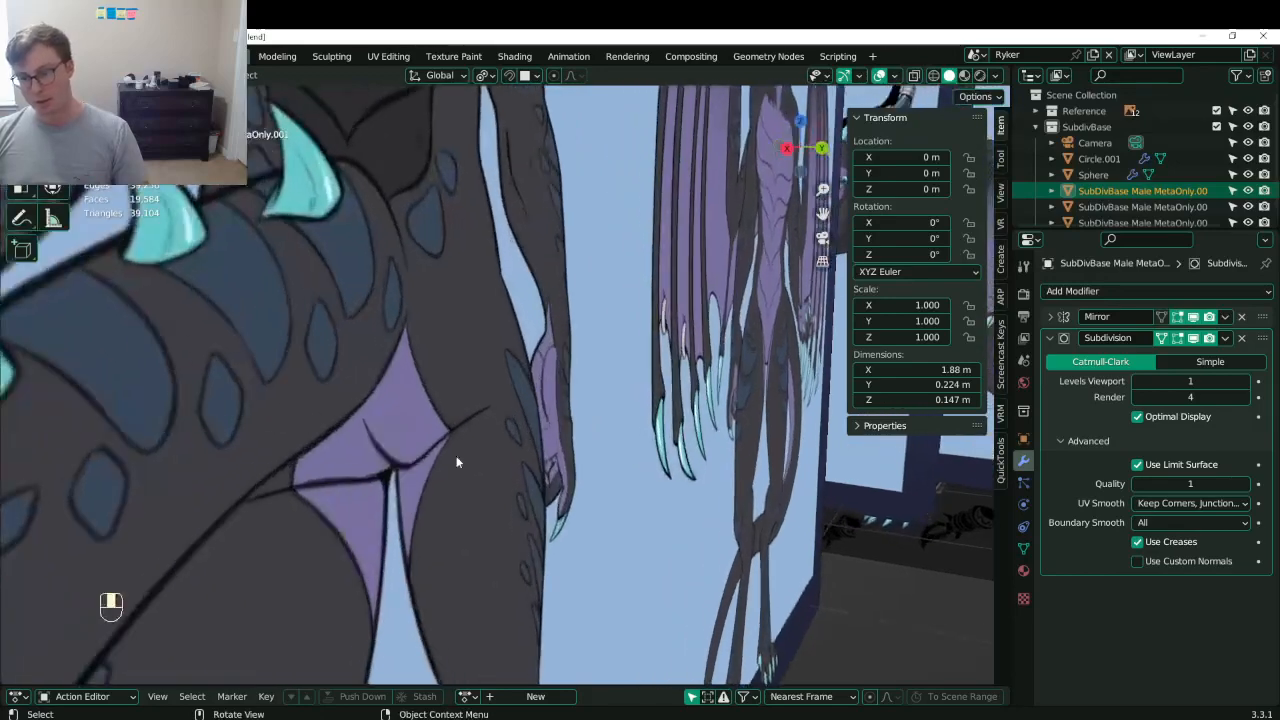
scroll(570, 495, "down", 6)
middle_click_drag(577, 503, 540, 535)
scroll(554, 578, "up", 3)
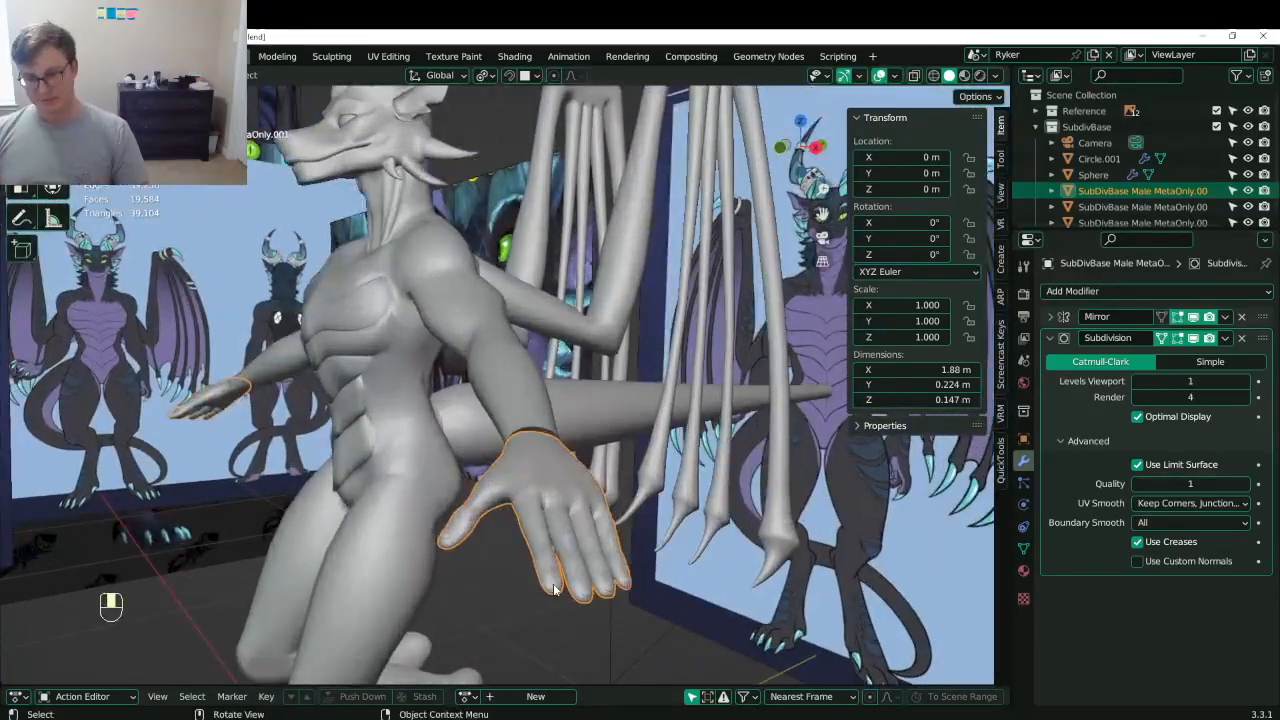
- Examine the thumb and finger claws in the back-view reference again, and the whole model beside the reference sheets
scroll(554, 590, "down", 6)
middle_click_drag(469, 518, 580, 523)
scroll(580, 523, "up", 3)
scroll(681, 532, "up", 3)
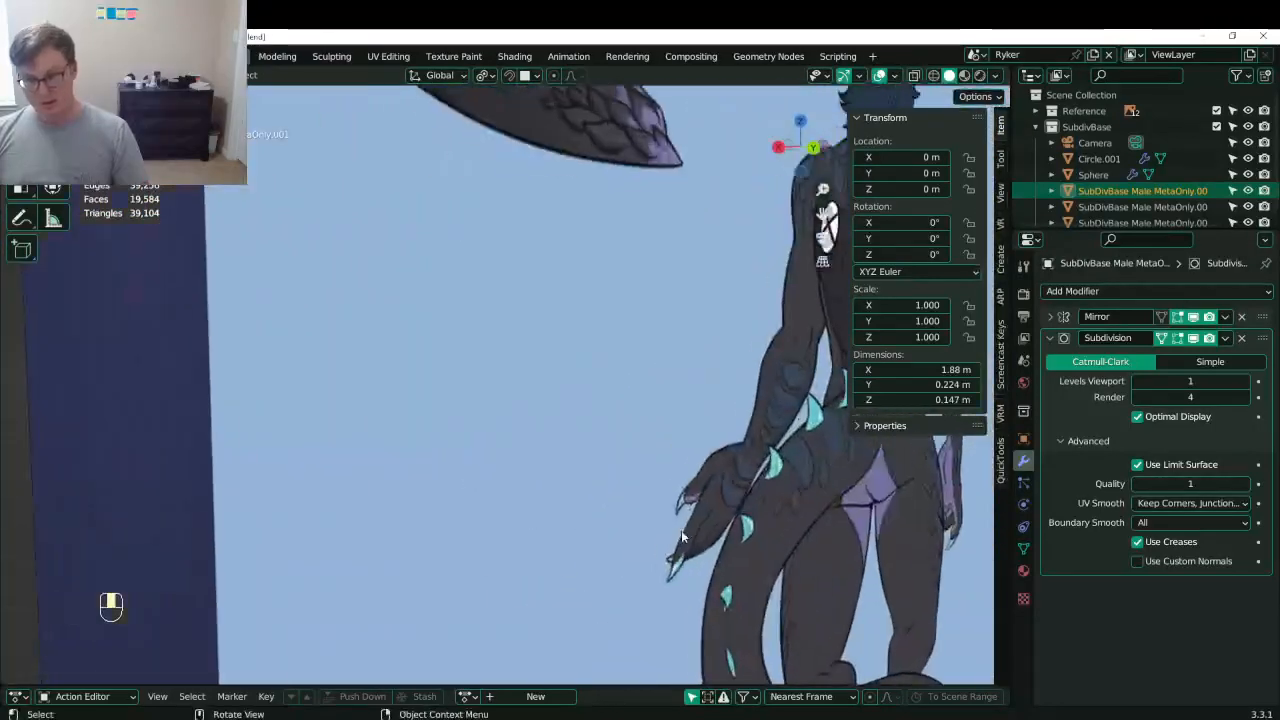
middle_click_drag(681, 532, 368, 371, "shift")
scroll(634, 460, "up", 3)
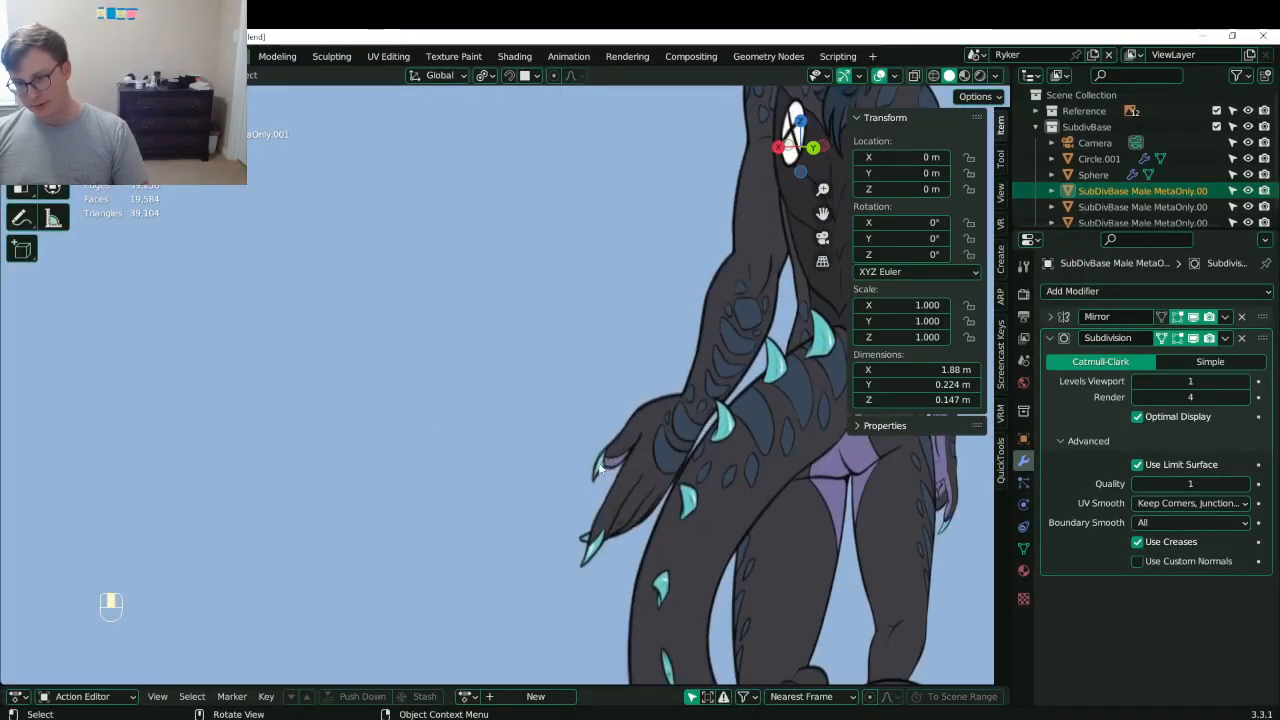
scroll(593, 540, "down", 10)
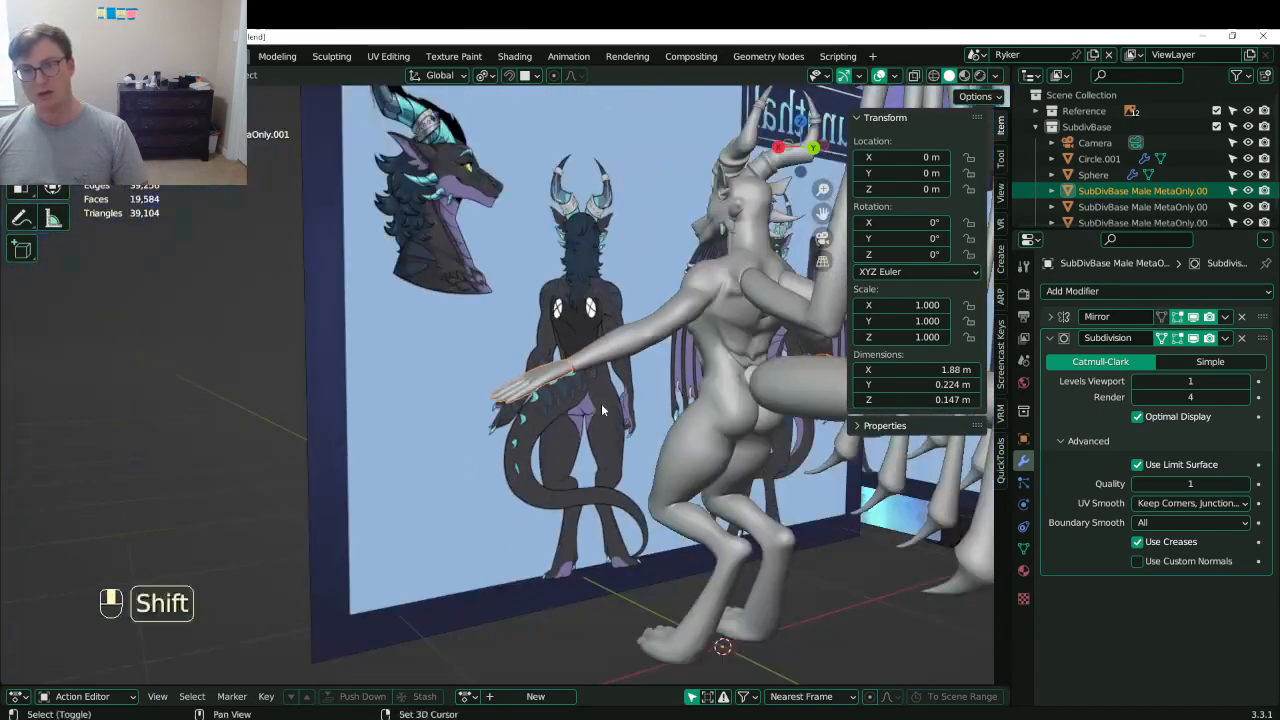
middle_click_drag(601, 403, 255, 450)
scroll(489, 463, "up", 5)
middle_click_drag(489, 463, 532, 484)
middle_click_drag(532, 484, 500, 422, "shift")
scroll(174, 426, "down", 6)
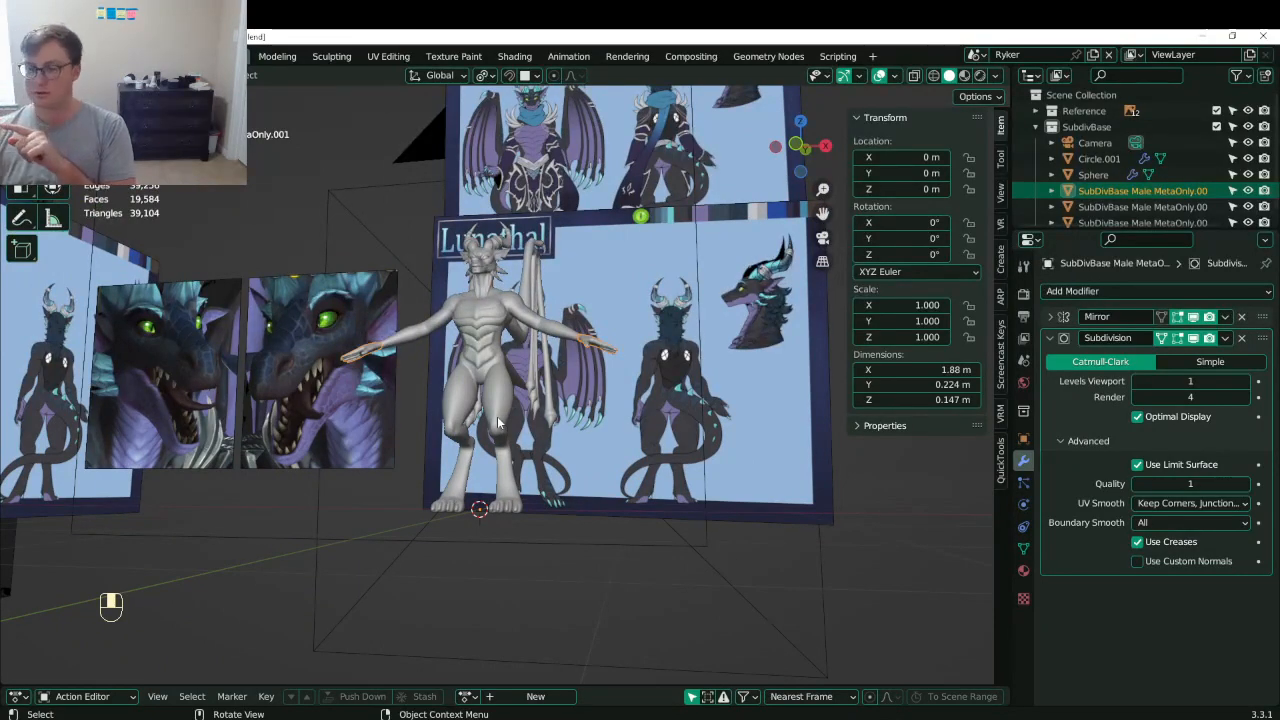
- Open the hand mesh in Edit Mode and examine the thumb and its nail up close
scroll(513, 419, "up", 3)
middle_click_drag(620, 405, 446, 409)
scroll(446, 409, "up", 4)
middle_click_drag(390, 370, 330, 330)
middle_click_drag(262, 285, 513, 384, "shift")
key("Tab")
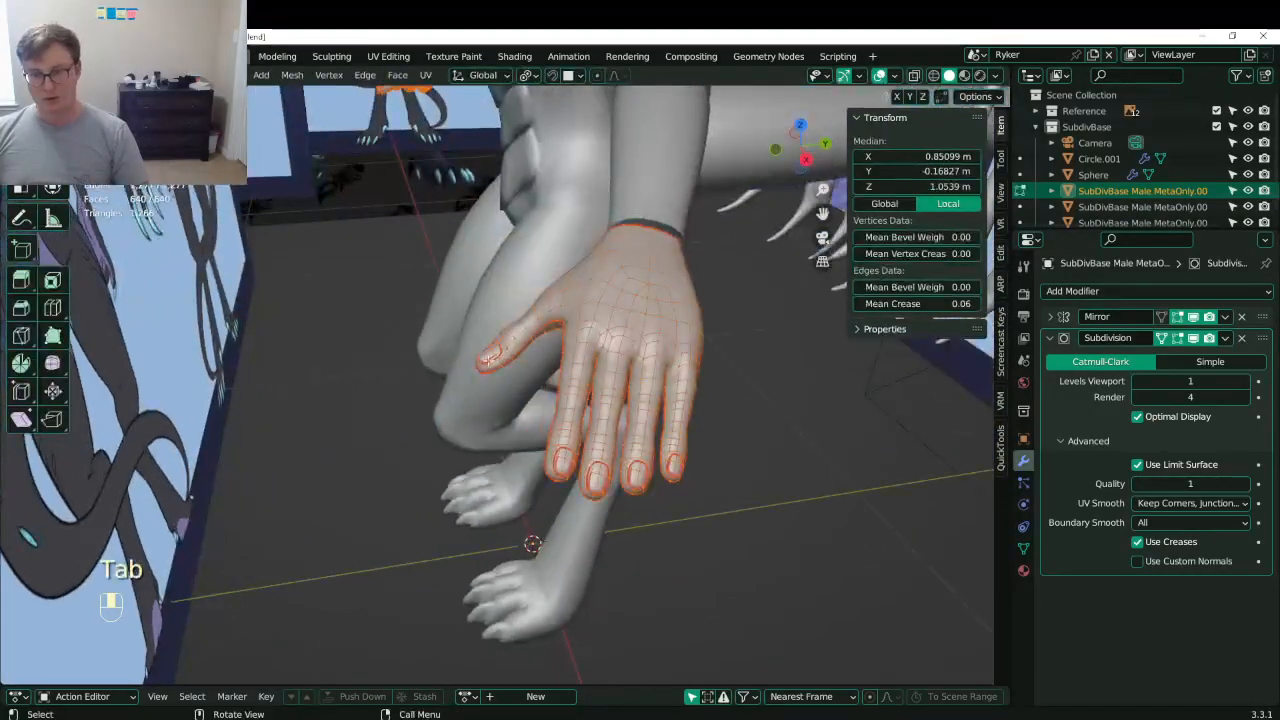
left_click(489, 360)
key("KP_Decimal")
scroll(547, 343, "down", 10)
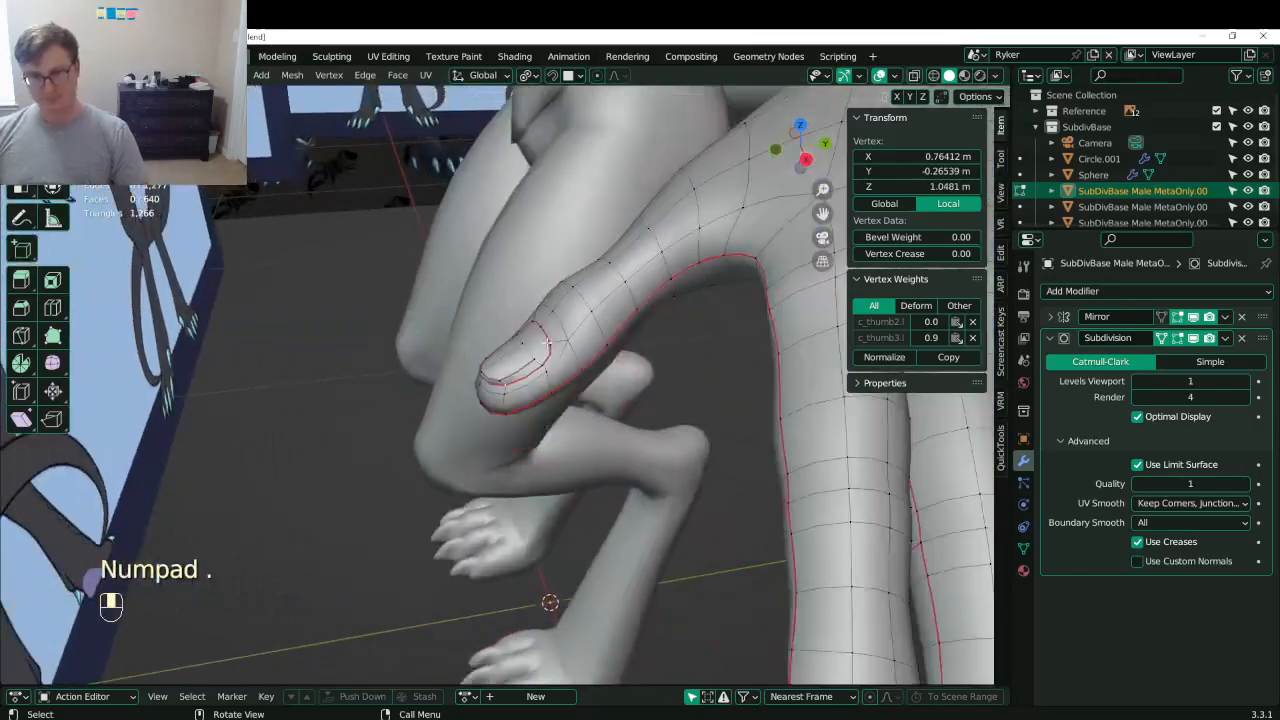
middle_click_drag(547, 343, 607, 352)
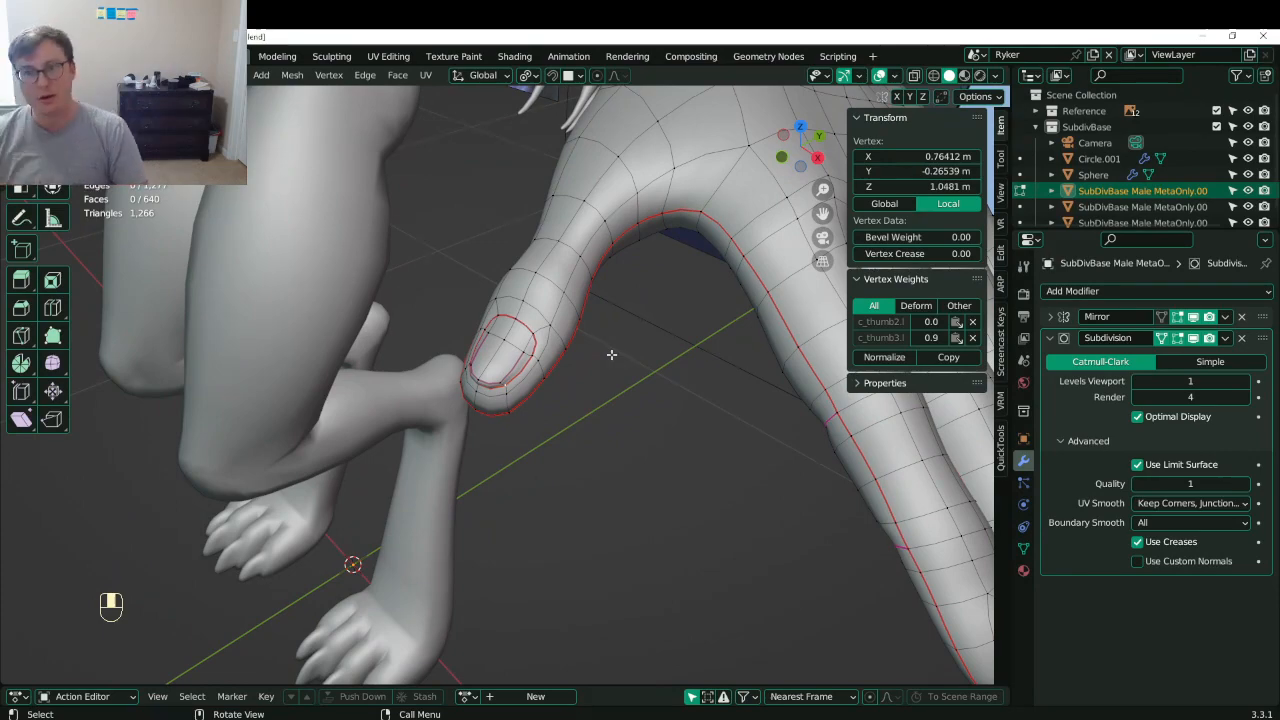
- Examine the clawed hand in the rear-view artwork of the winged dragon
scroll(612, 355, "down", 16)
middle_click_drag(343, 274, 350, 304)
middle_click_drag(466, 322, 485, 328)
scroll(485, 328, "up", 6)
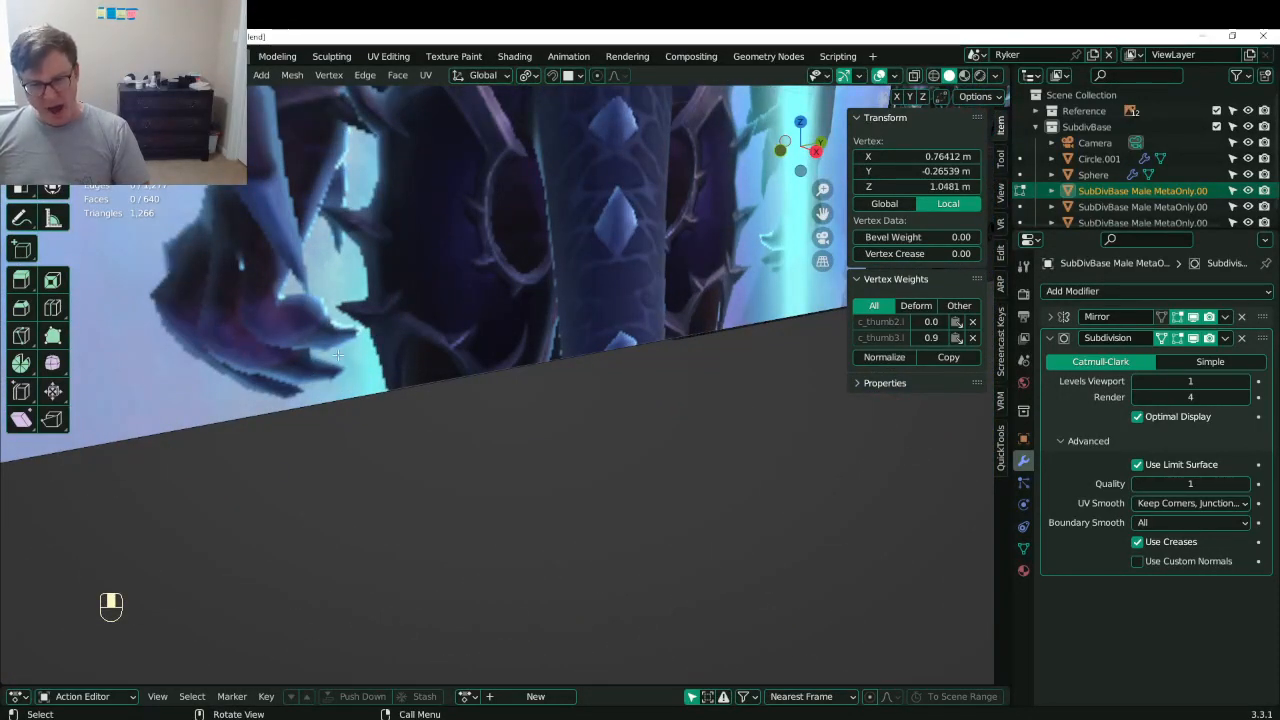
scroll(485, 328, "down", 10)
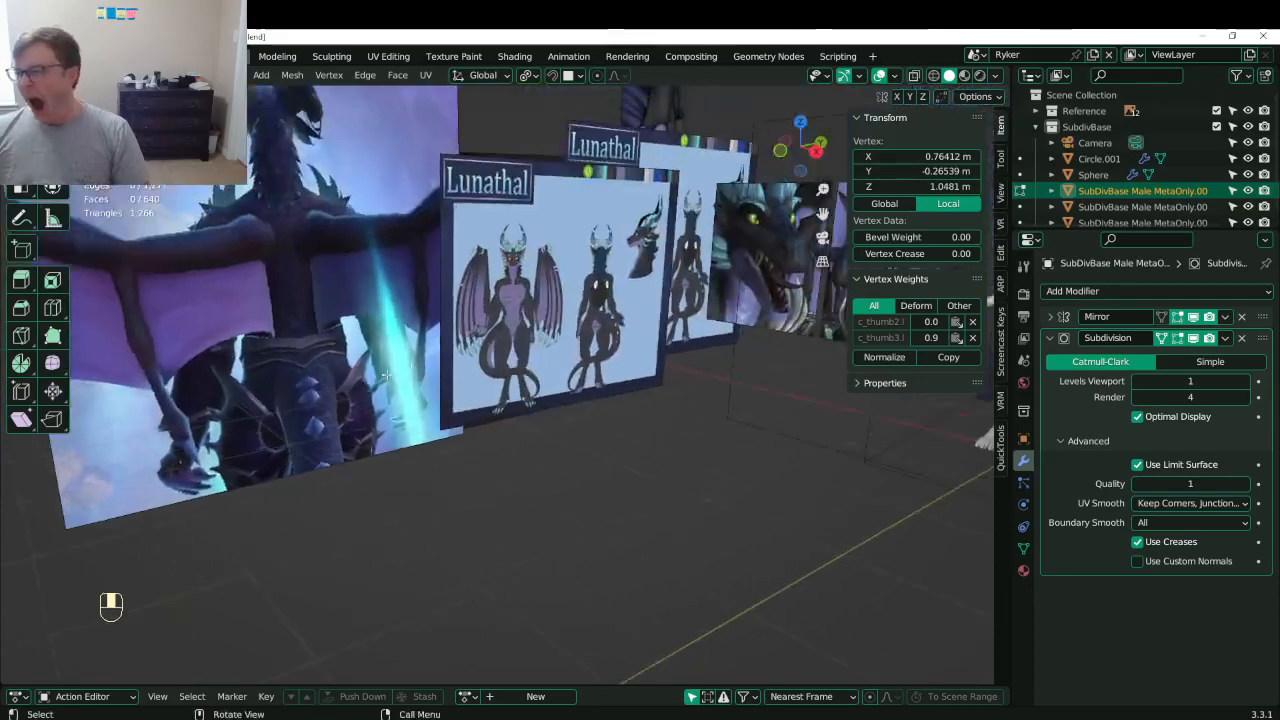
- Return to Object Mode, examine the hands of the armored dragon in the front-view artwork and save the file
key("Tab")
middle_click_drag(332, 338, 480, 340)
scroll(441, 322, "up", 3)
key("ctrl+s")
middle_click_drag(480, 340, 436, 340, "shift")
scroll(500, 420, "up", 5)
middle_click_drag(436, 340, 406, 391, "shift")
scroll(430, 396, "up", 2)
scroll(652, 358, "up", 2)
middle_click_drag(652, 358, 559, 376, "shift")
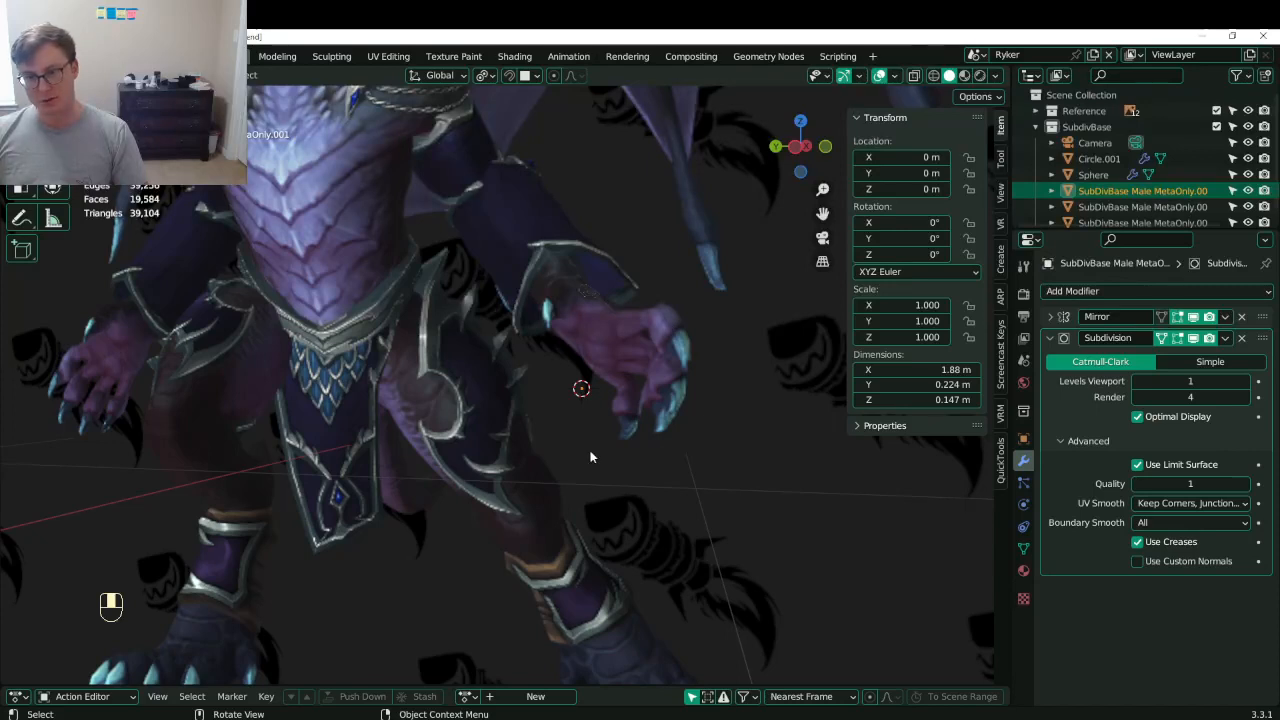
scroll(596, 456, "down", 2)
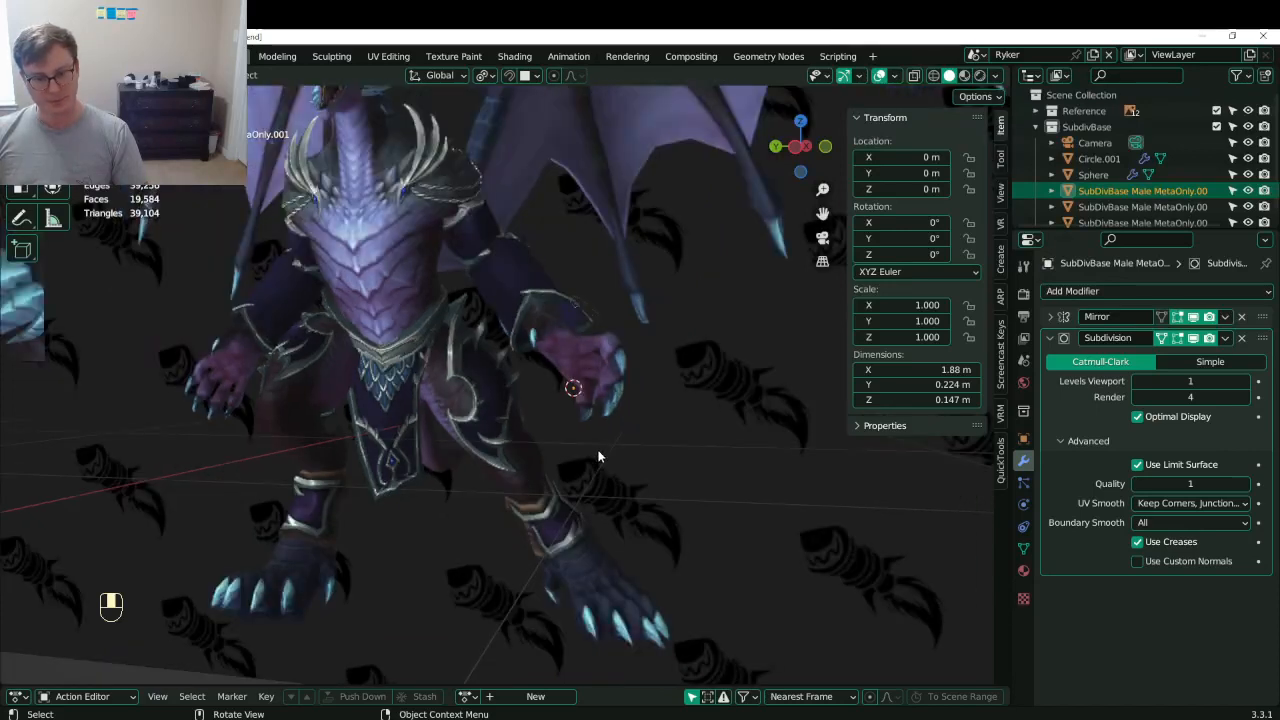
key("ctrl+s")
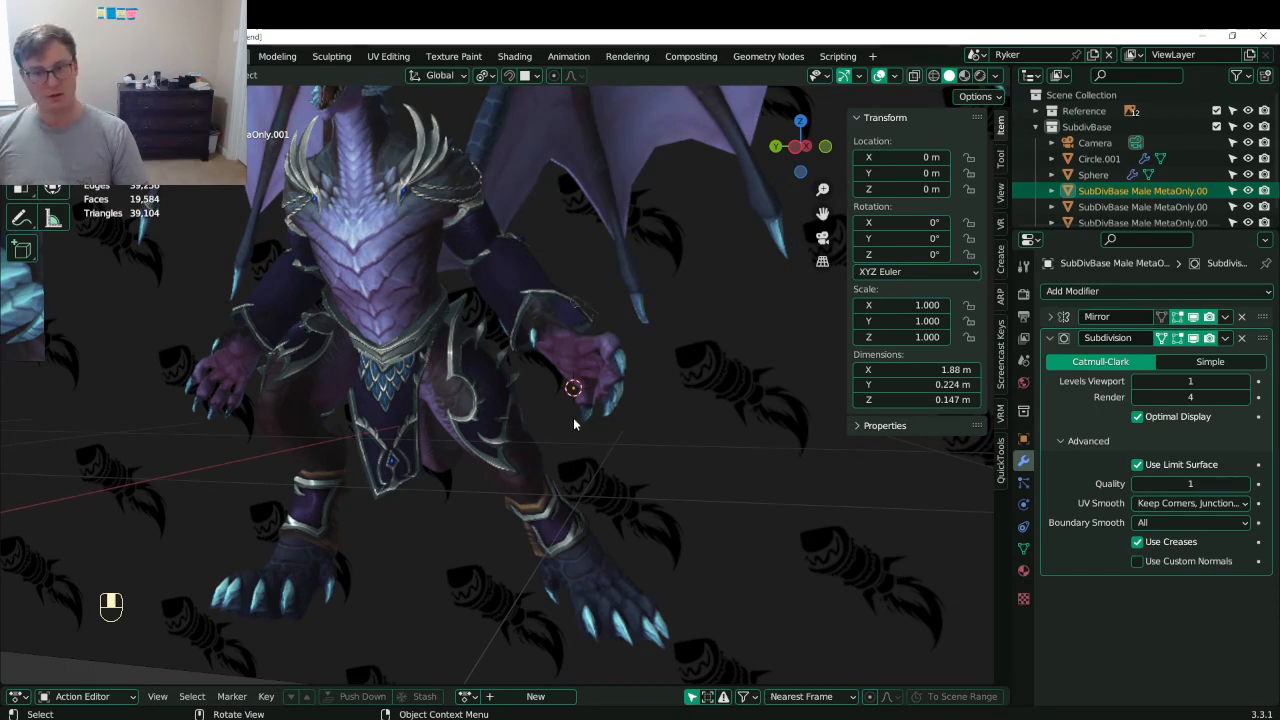
middle_click_drag(573, 423, 592, 432)
key("ctrl+s")
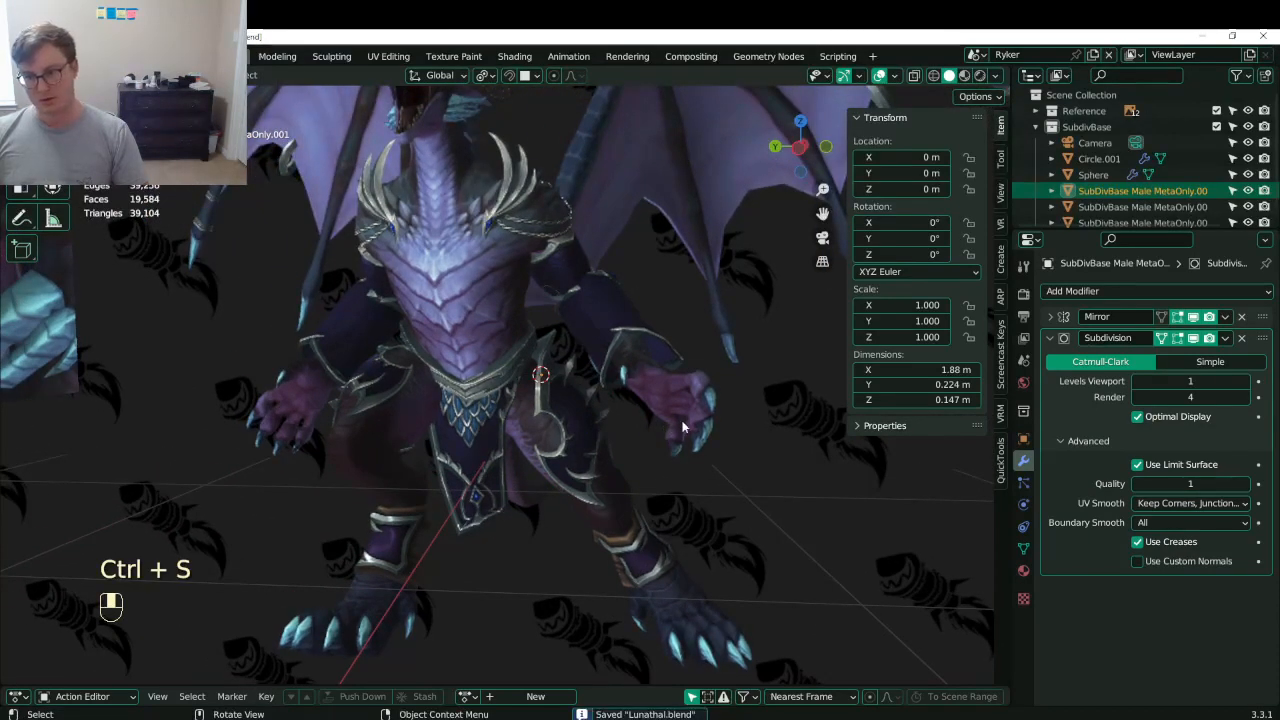
- Examine the armored dragon's palm, curled fingers and claws up close, then its other hand
scroll(650, 424, "up", 4)
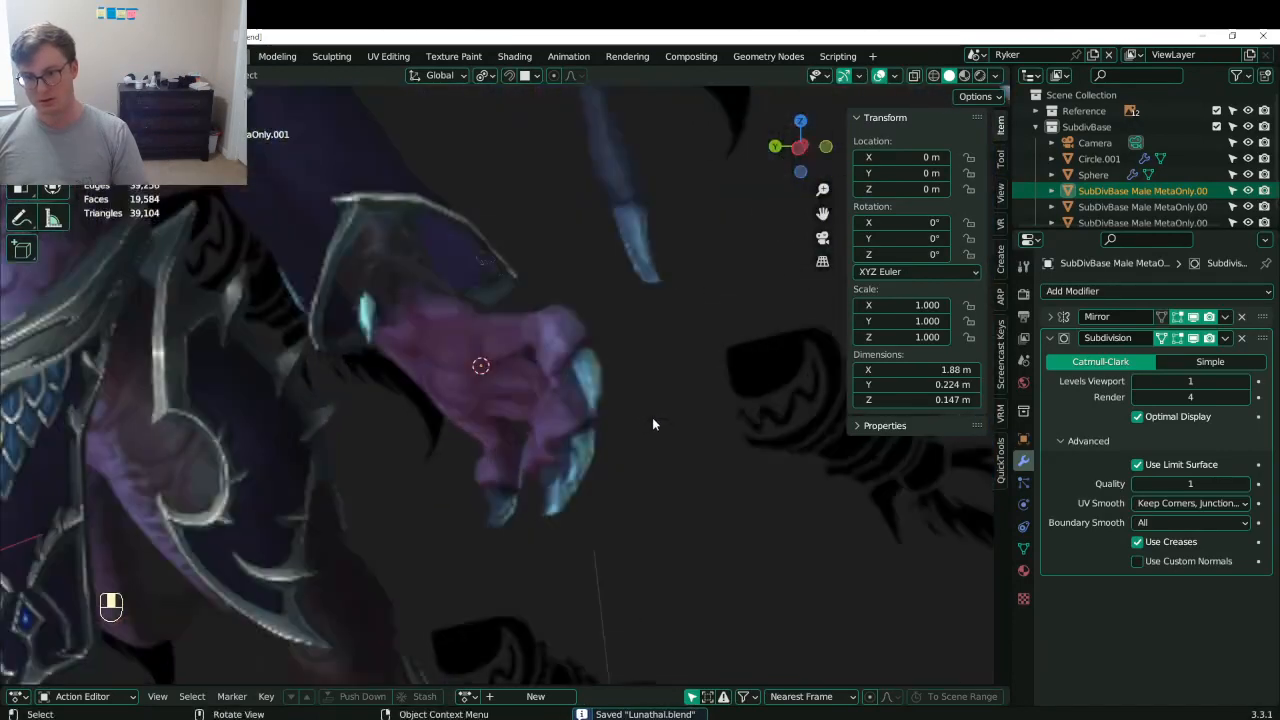
scroll(652, 424, "up", 2)
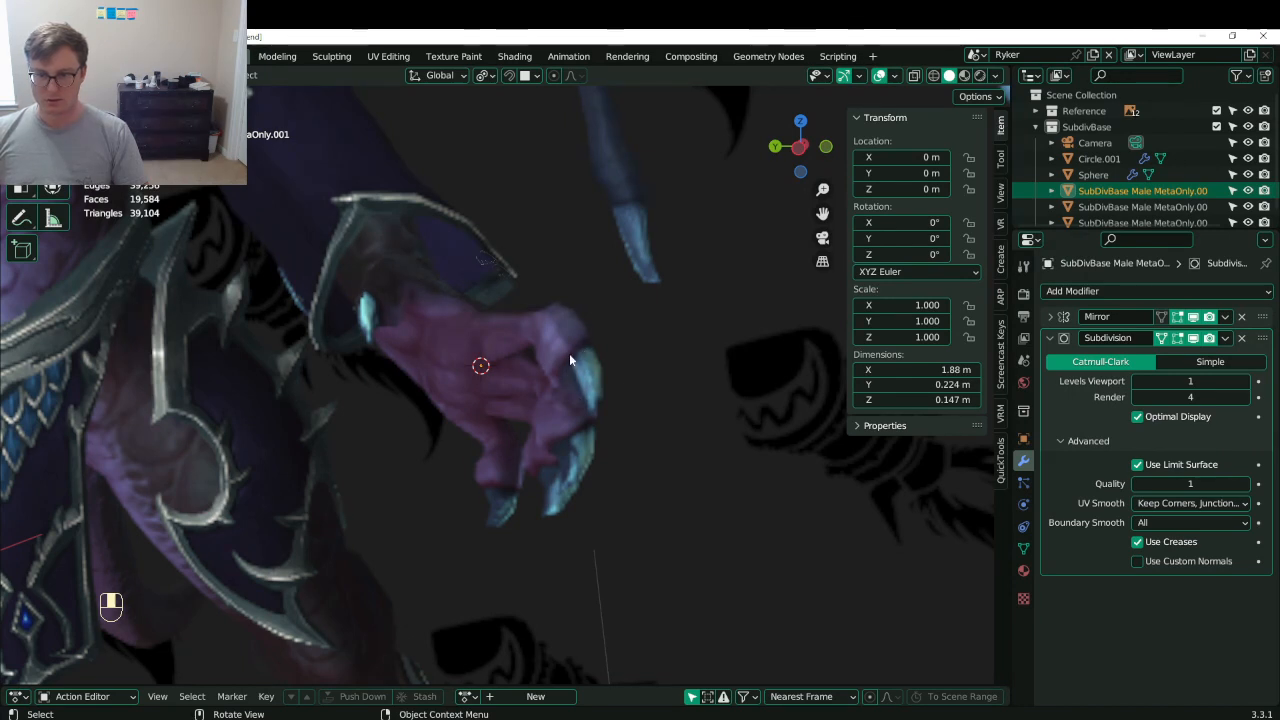
scroll(508, 368, "up", 2)
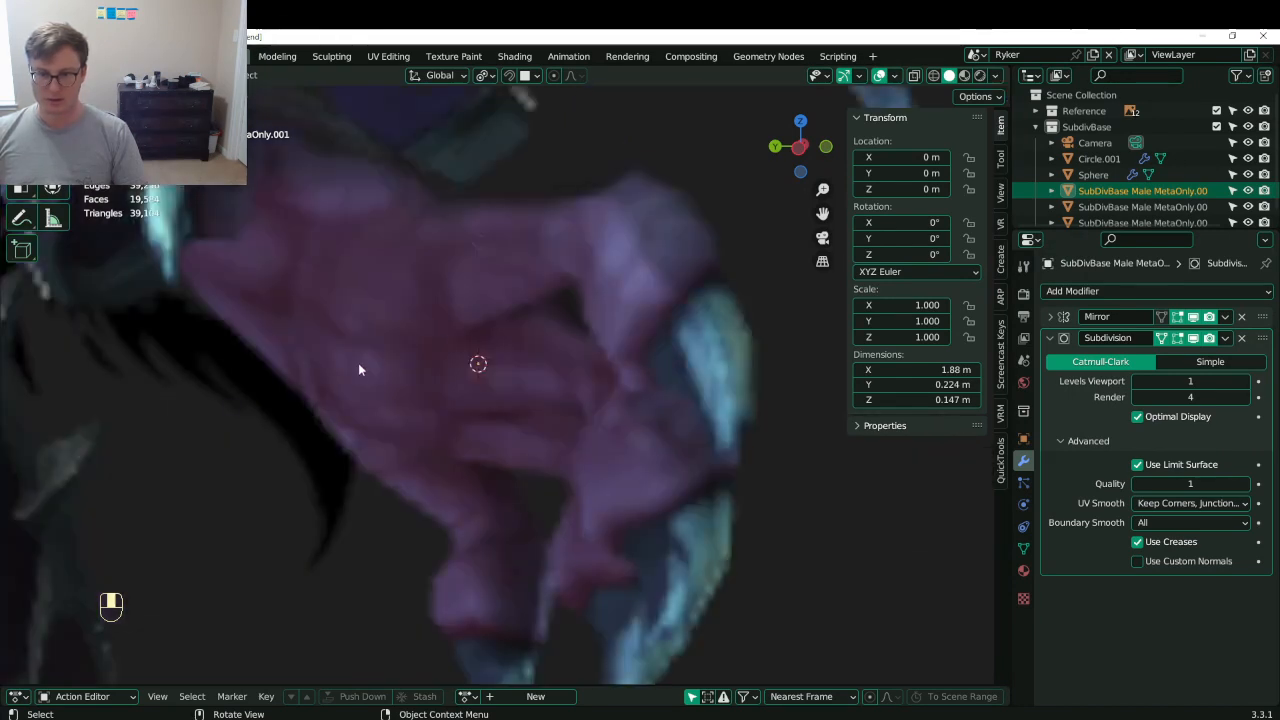
scroll(424, 354, "down", 2)
middle_click_drag(409, 371, 590, 370, "shift")
scroll(590, 370, "down", 1)
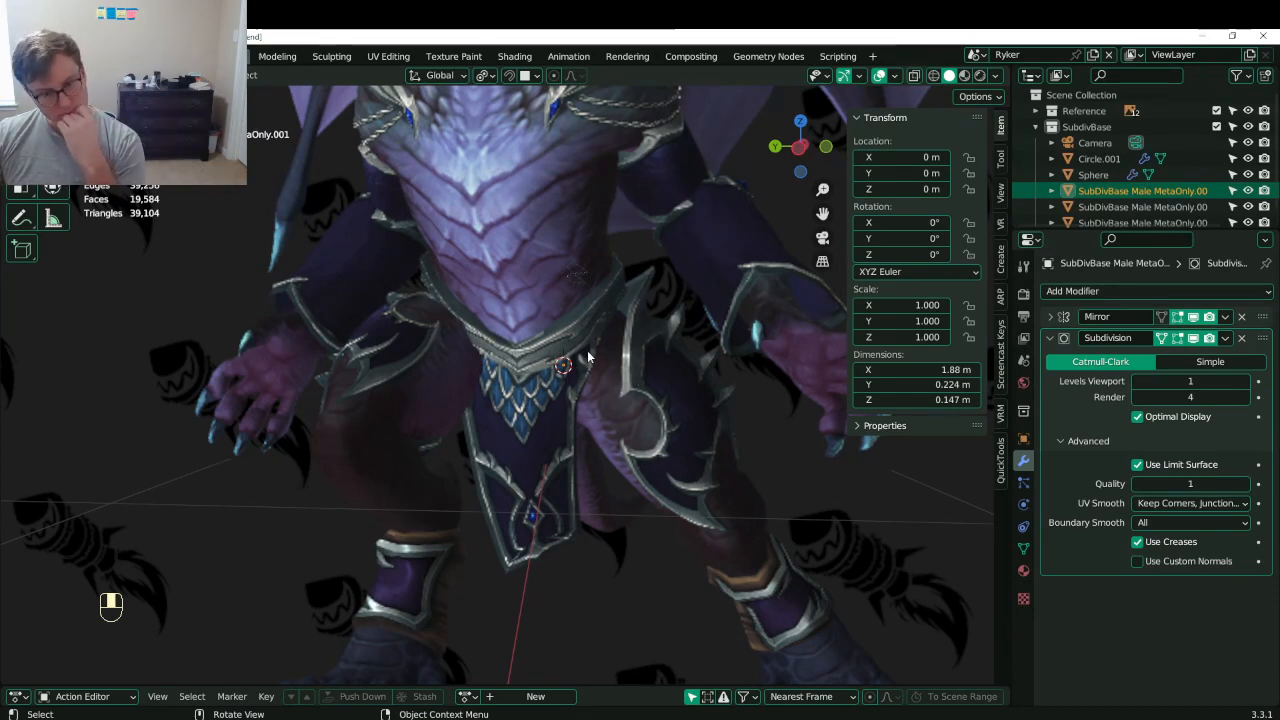
- Select the model's entire hand mesh in Edit Mode and frame it for viewing from the thumb side
middle_click_drag(615, 335, 434, 434)
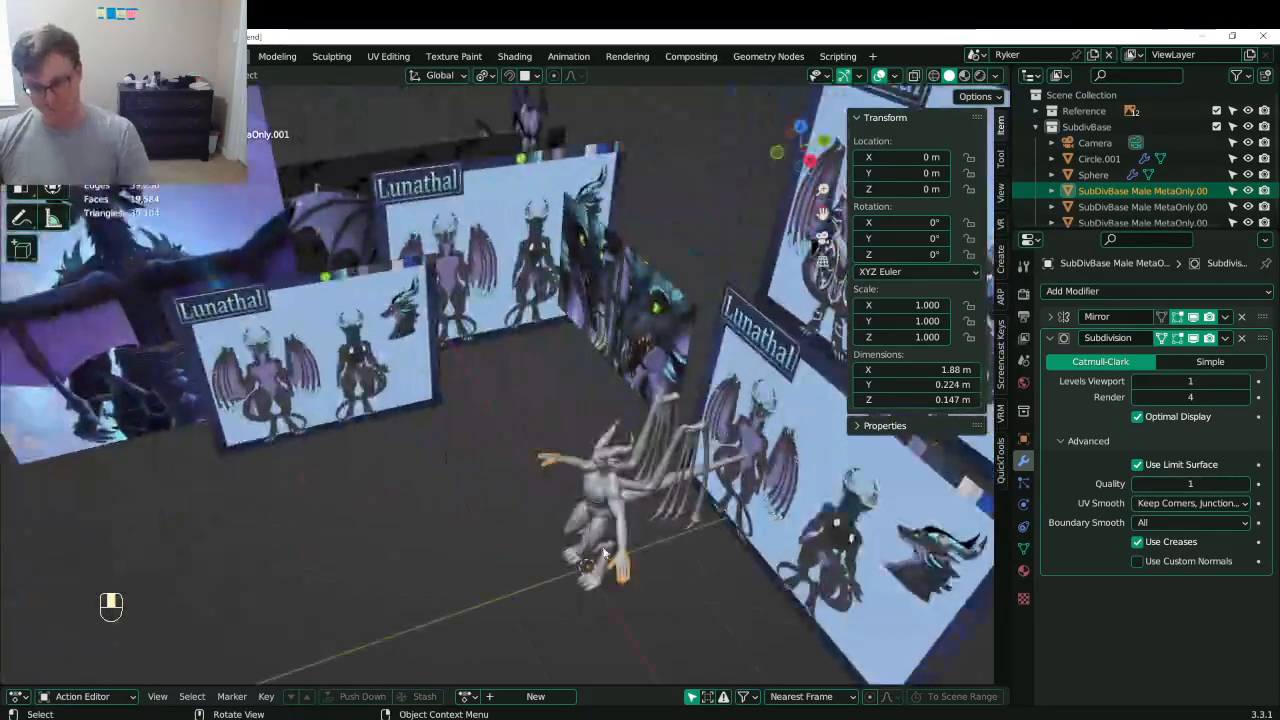
middle_click_drag(603, 552, 475, 456)
key("KP_Decimal")
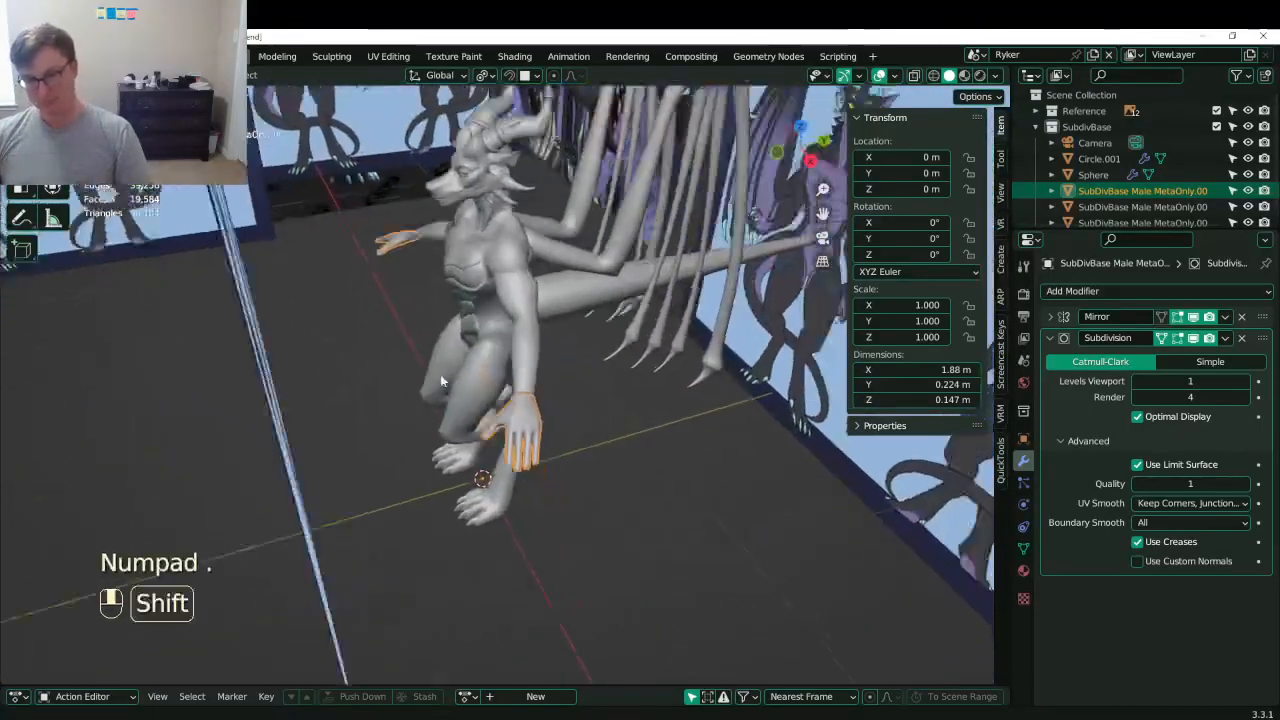
key("Tab")
key("a")
key("KP_Decimal")
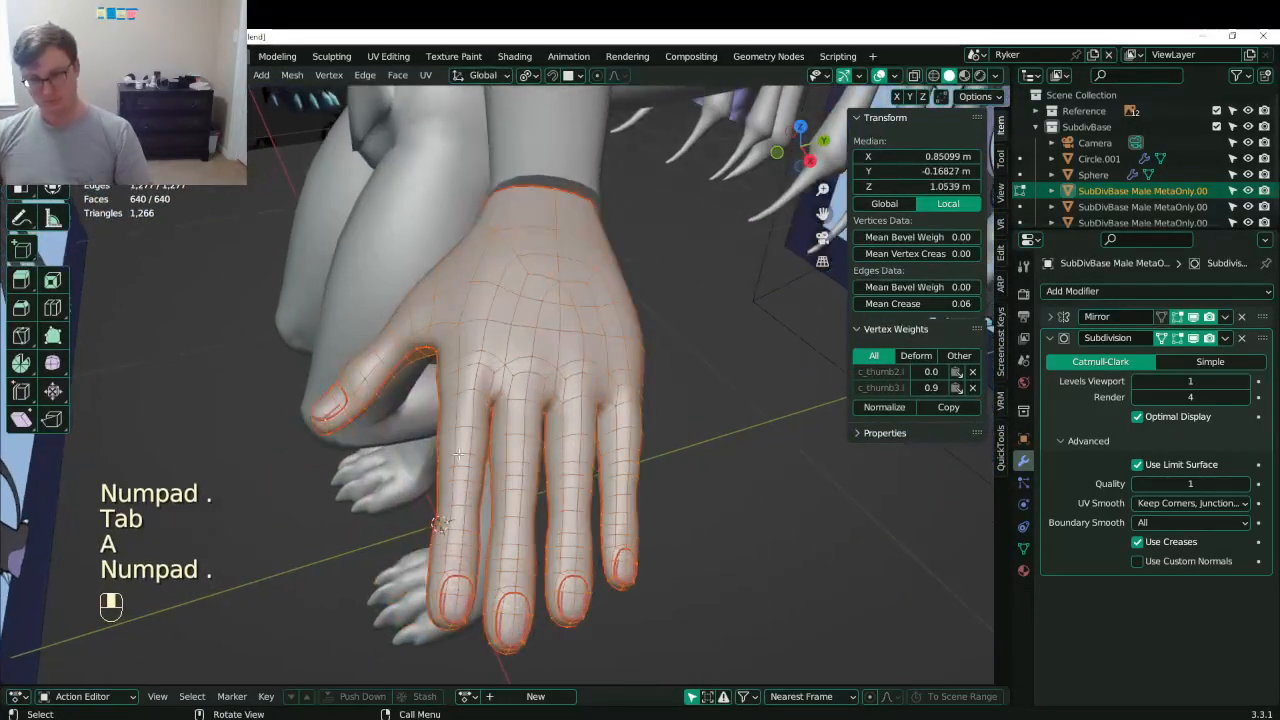
middle_click_drag(458, 454, 514, 298)
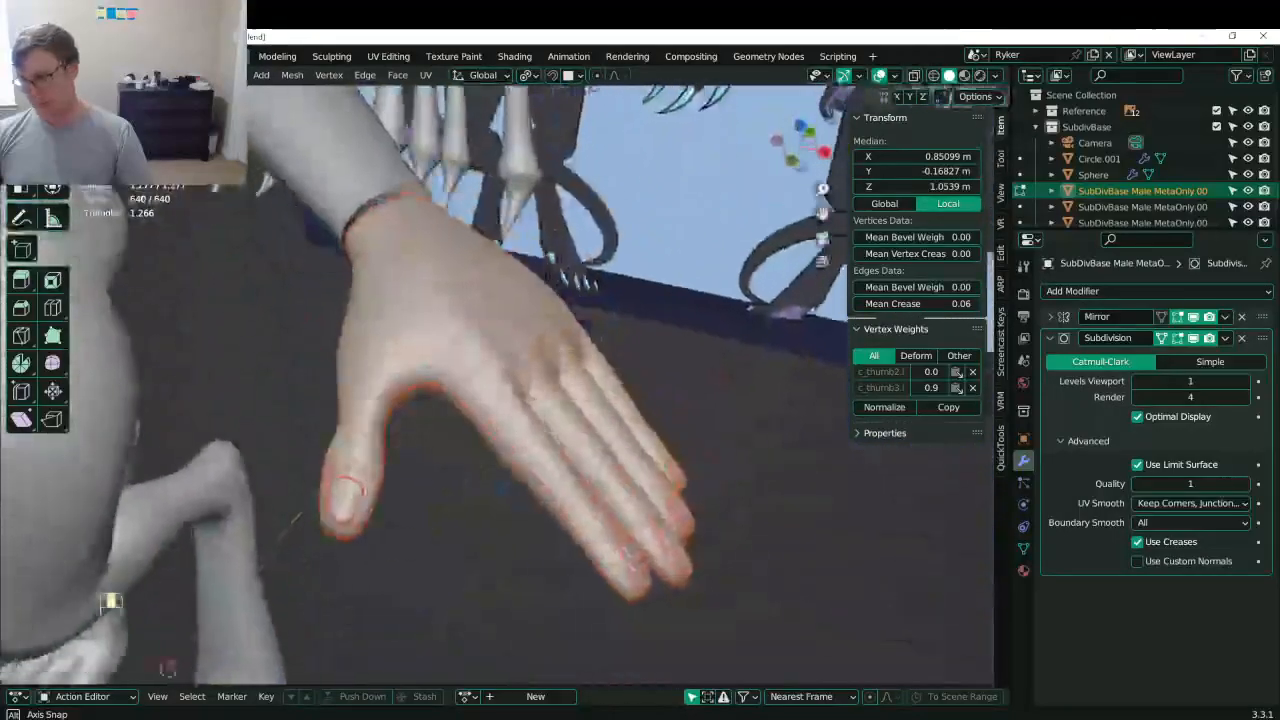
middle_click_drag(503, 487, 466, 468)
middle_click_drag(466, 468, 440, 495)
left_click(397, 544)
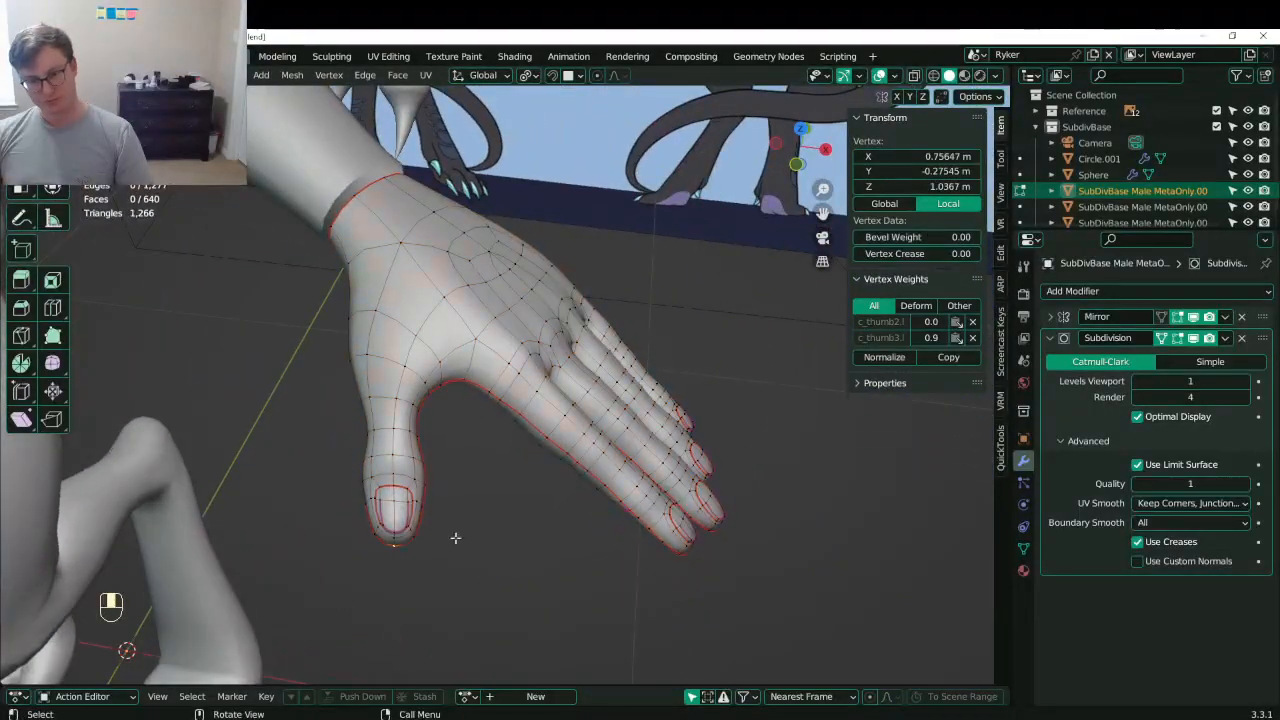
middle_click_drag(455, 538, 544, 533)
left_click(492, 581, "ctrl")
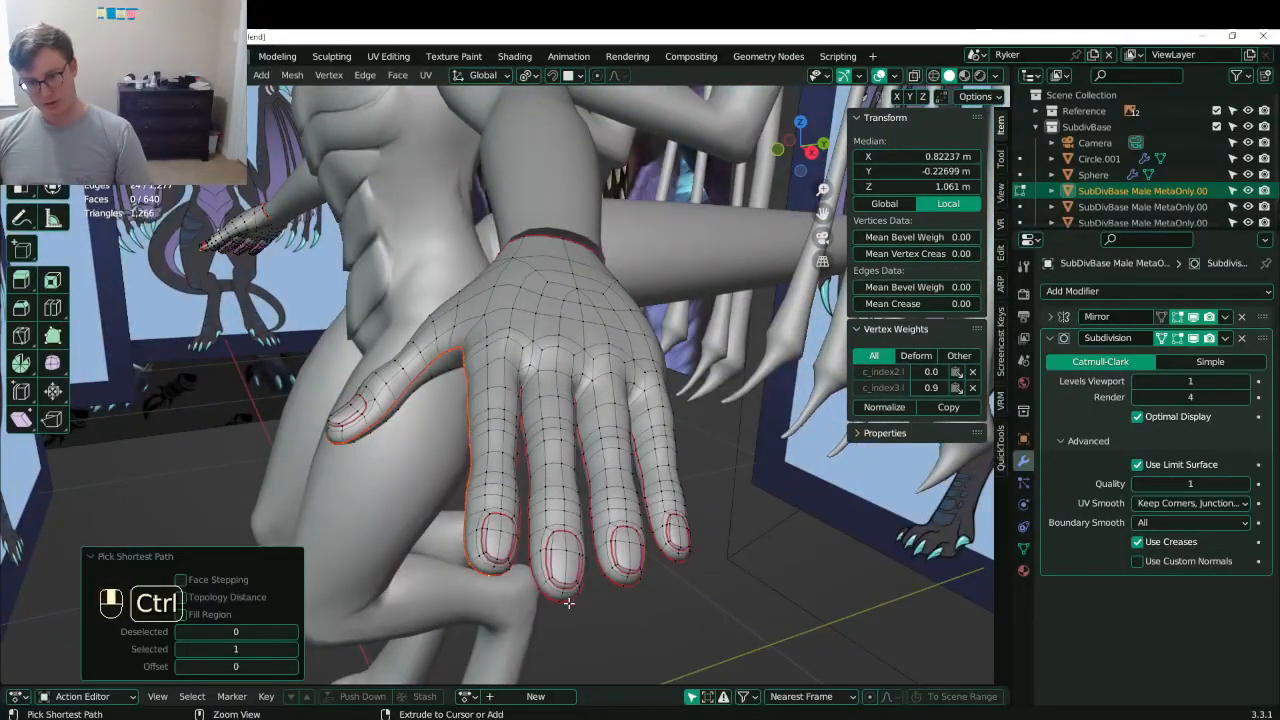
key("ctrl+z")
- Select the edge loops around the thumb and all four fingertips at nail level
left_click(488, 527, "alt+shift")
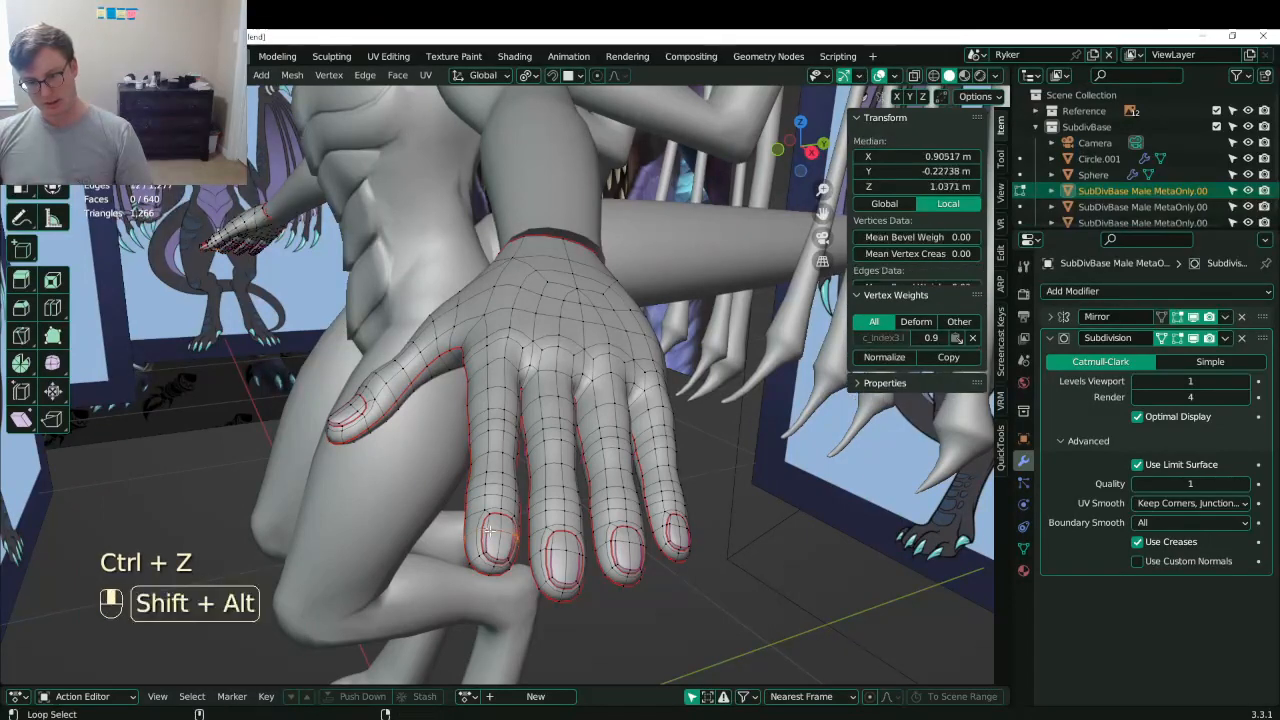
middle_click_drag(488, 527, 358, 405)
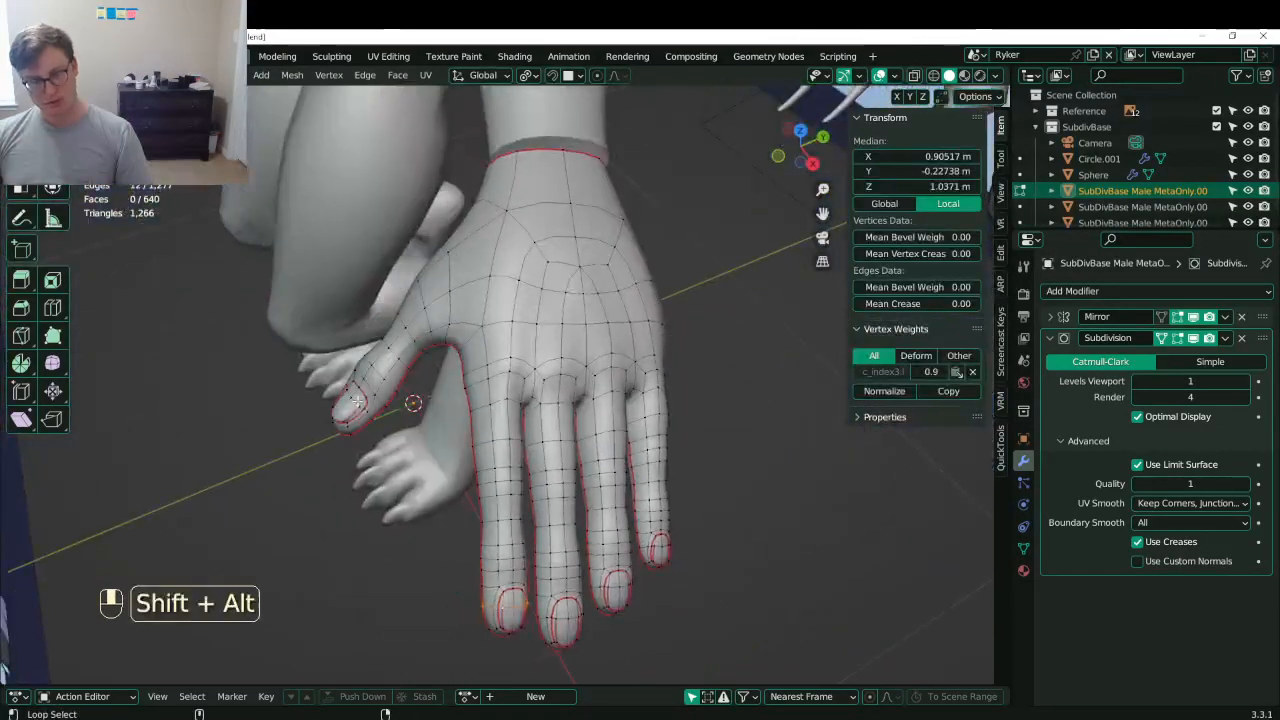
left_click(578, 615, "alt+shift")
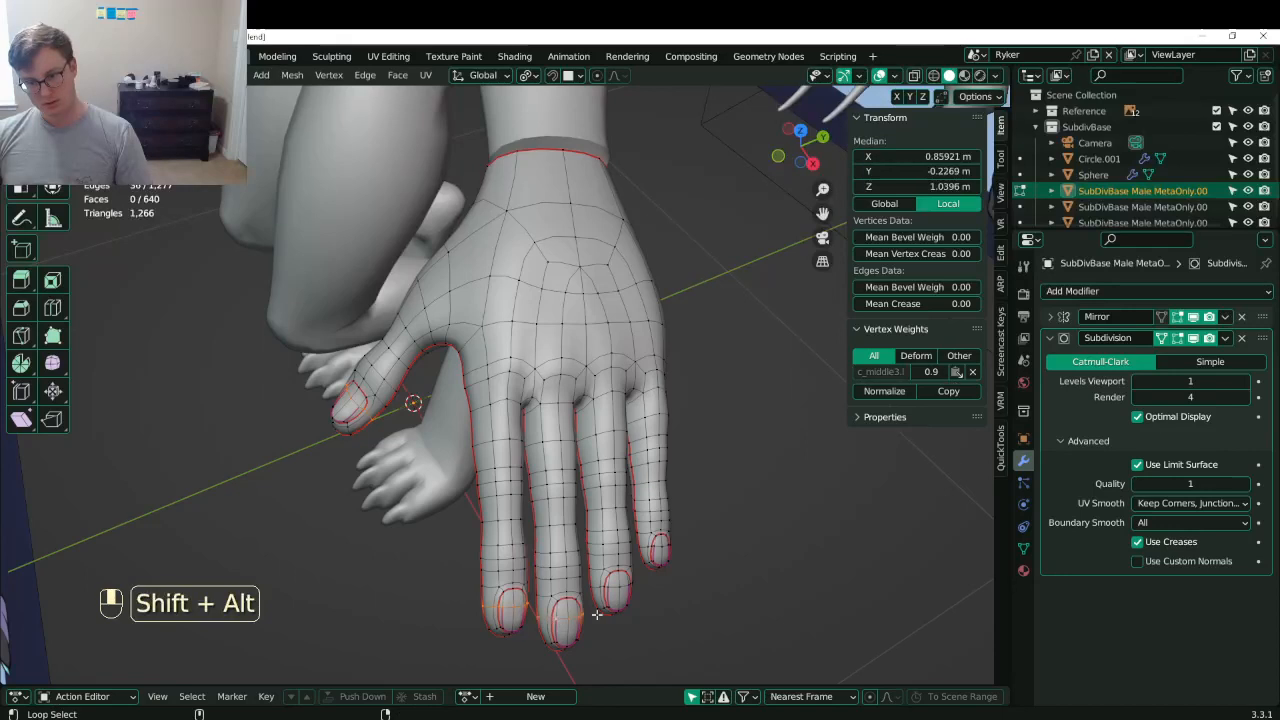
left_click(614, 591, "alt+shift")
key("ctrl+z")
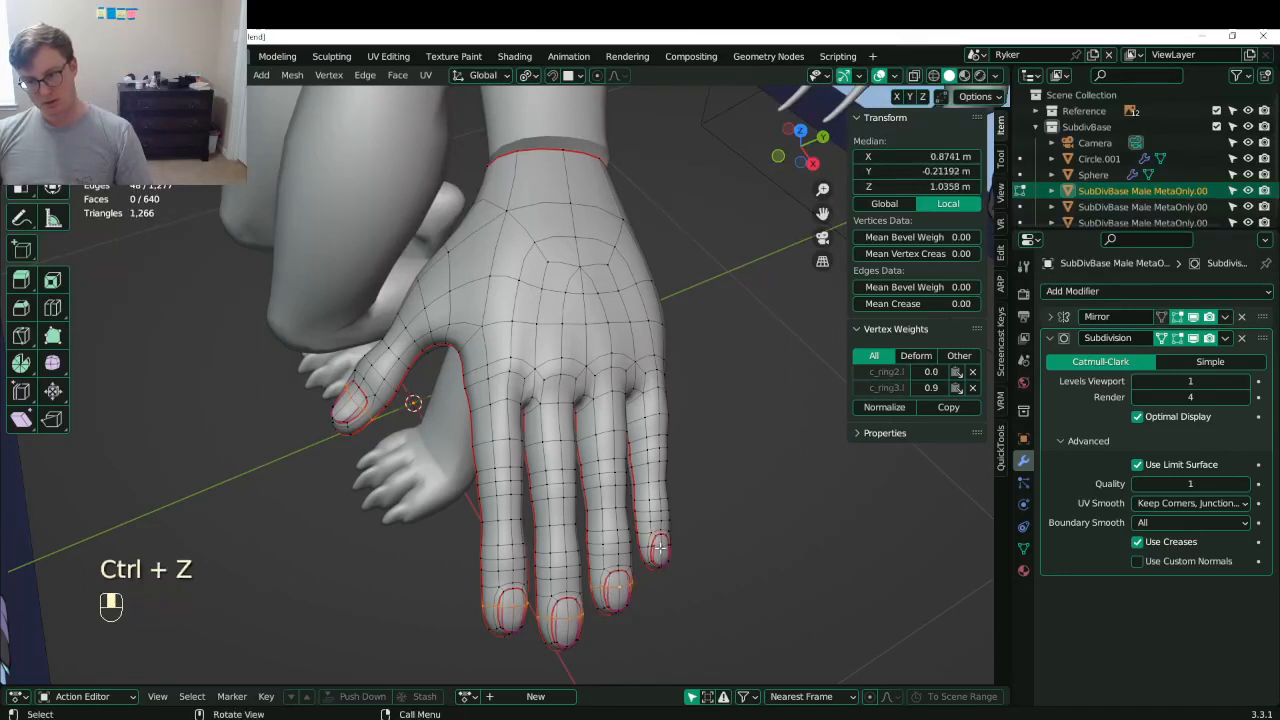
key("x")
key("ctrl+z")
left_click(652, 548, "alt+shift")
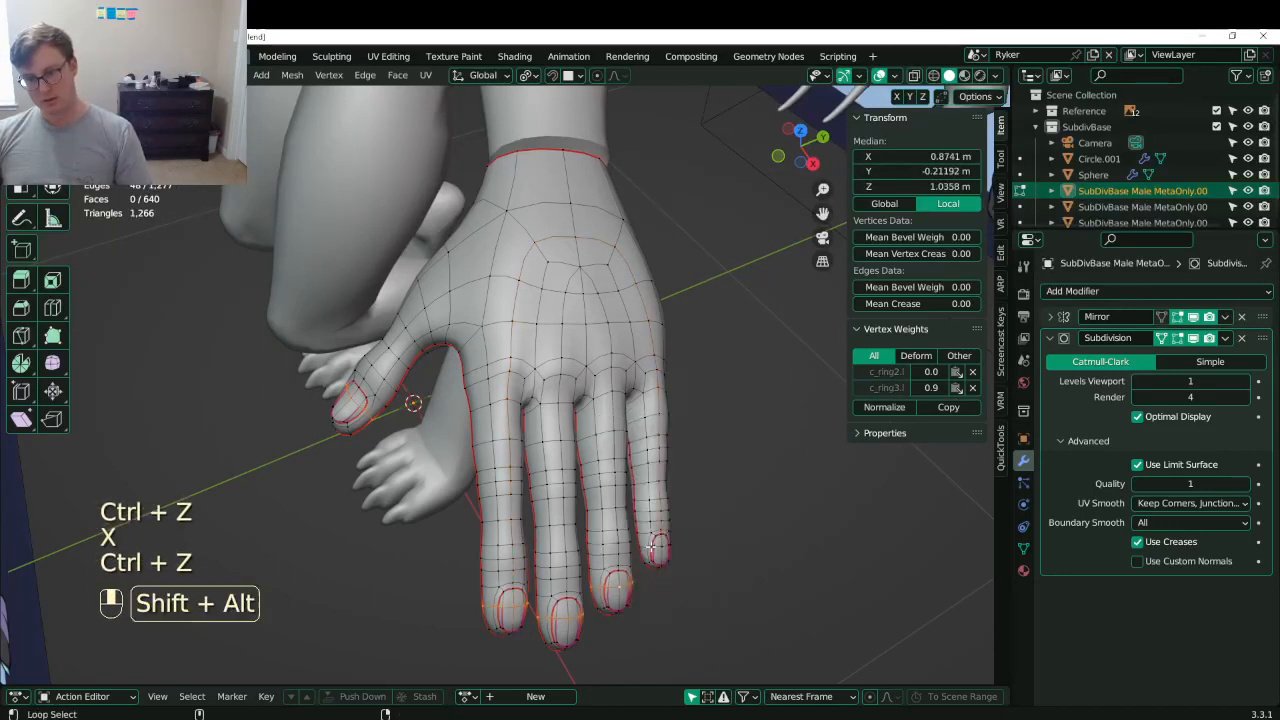
- Try to dissolve the selected edge loops around the thumb and fingertips
key("x")
left_click(678, 563)
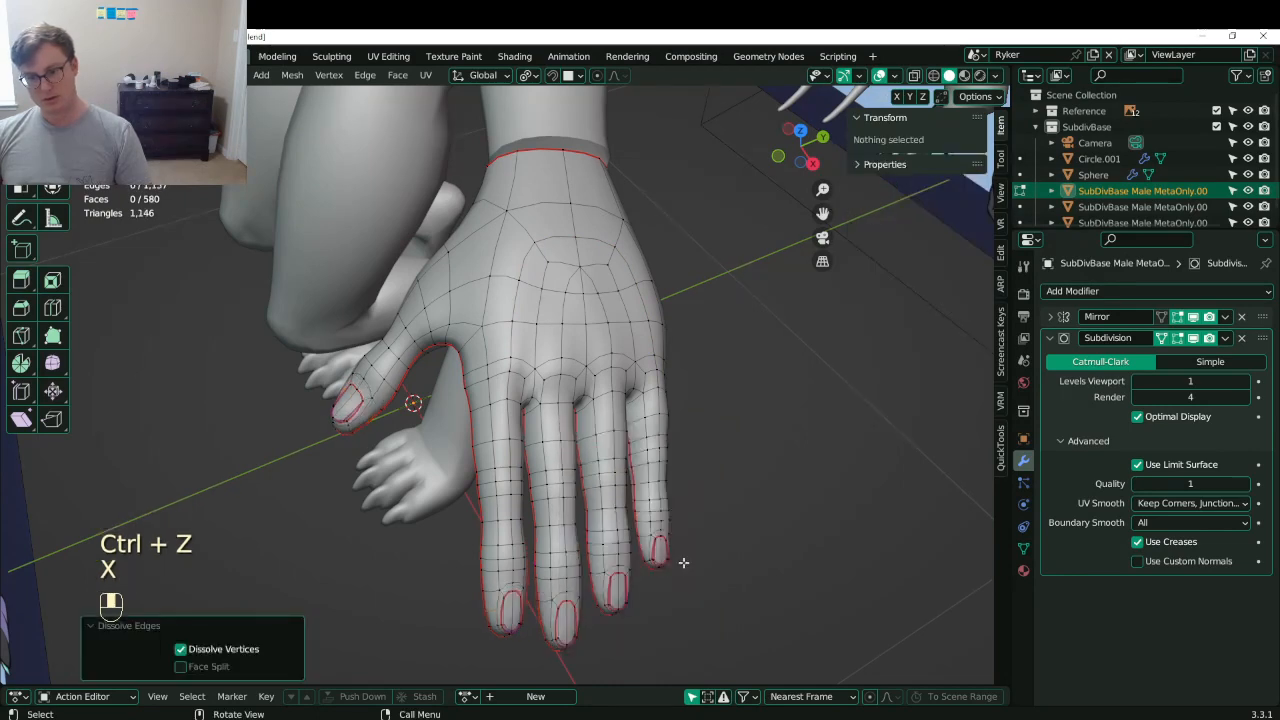
key("ctrl+z")
key("x")
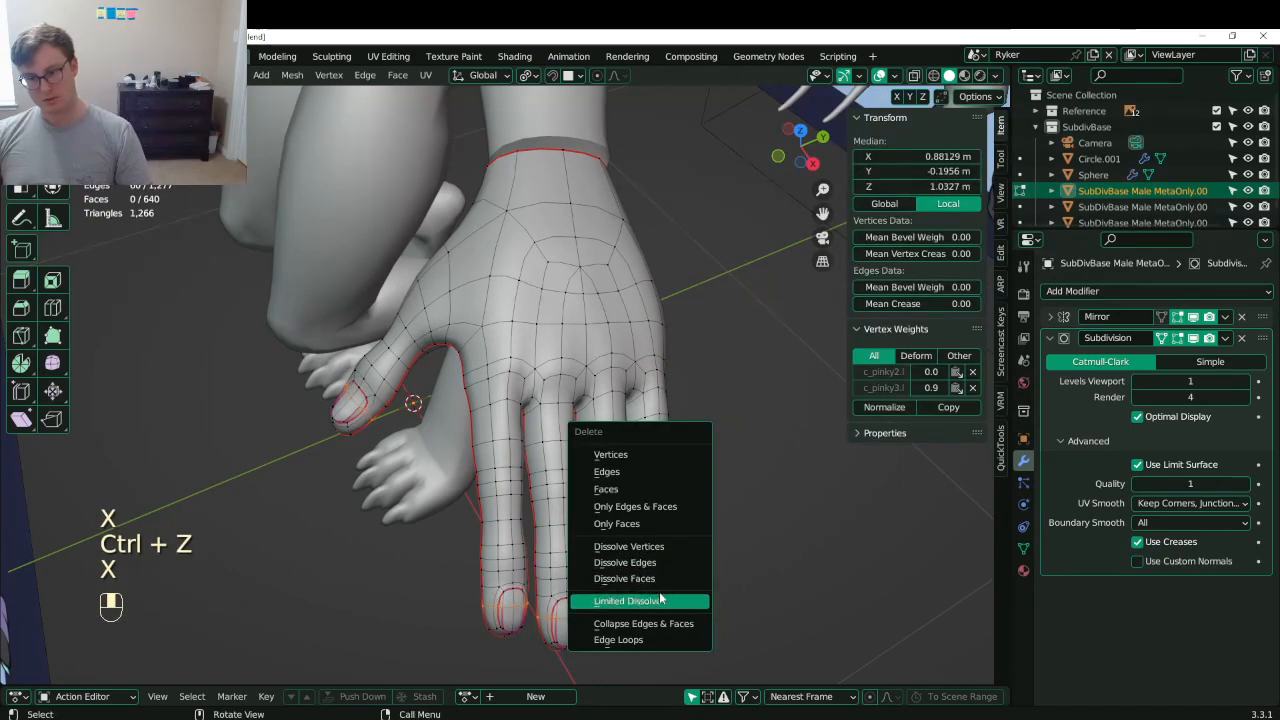
key("Escape")
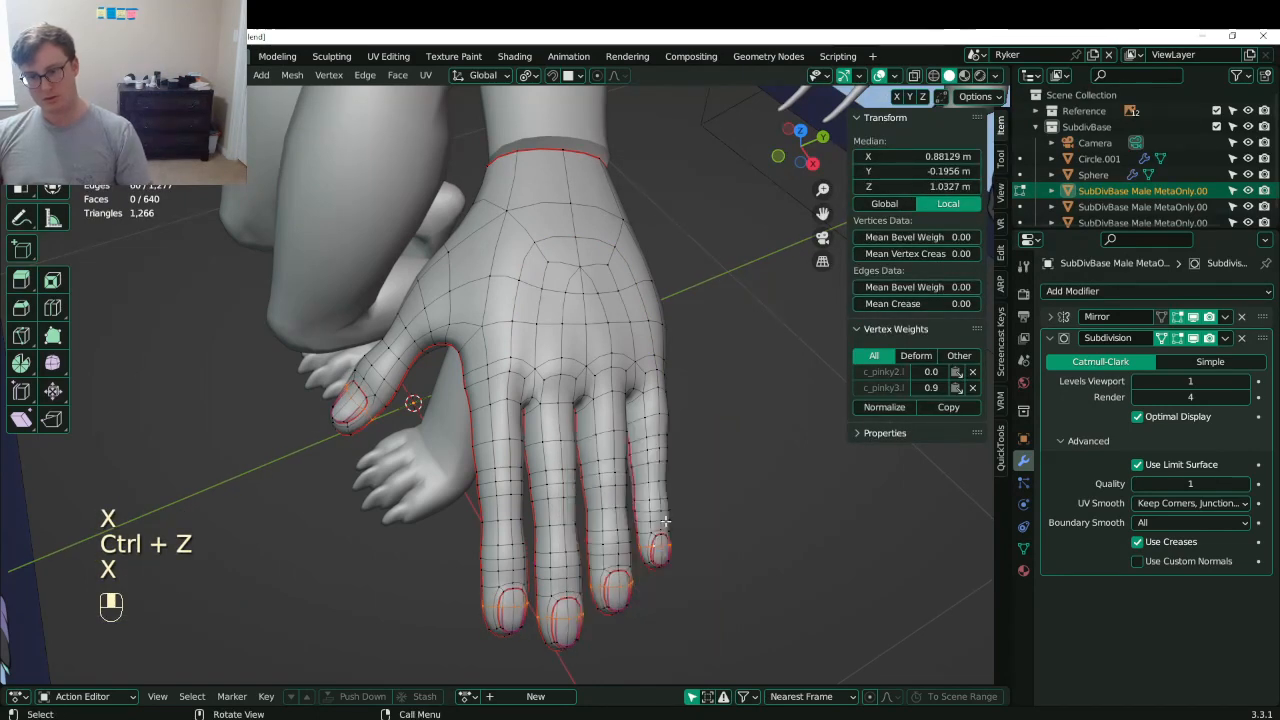
- Delete the selected nail-level loops, along with the five tip pieces left detached from the thumb and fingers
key("x")
left_click(652, 406)
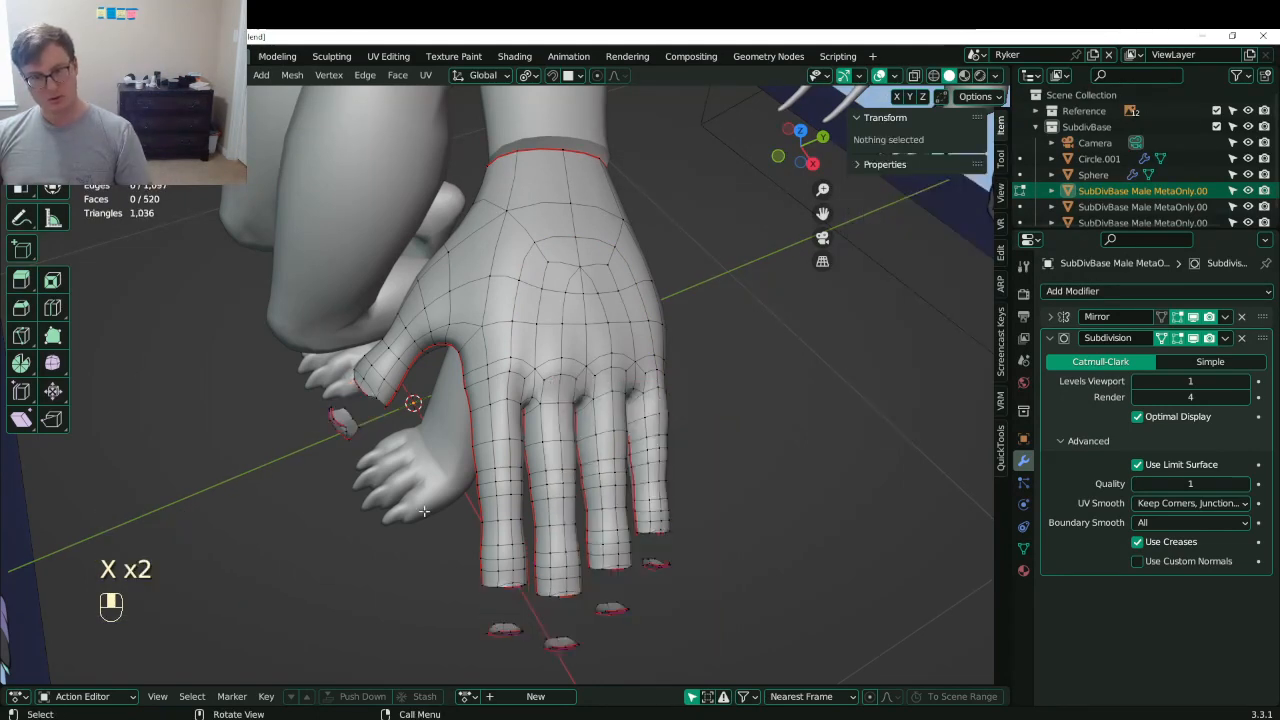
middle_click_drag(300, 406, 312, 434)
left_click(330, 428)
key("l")
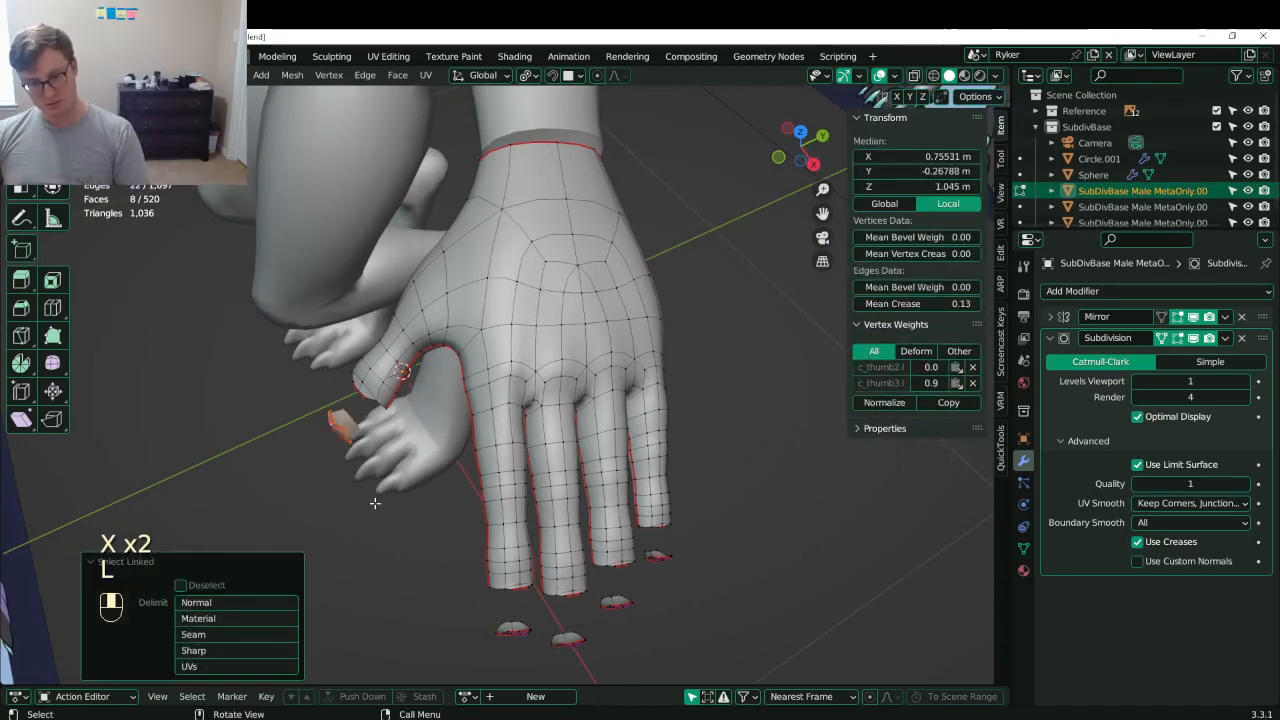
key("l")
key("l")
key("l")
key("l")
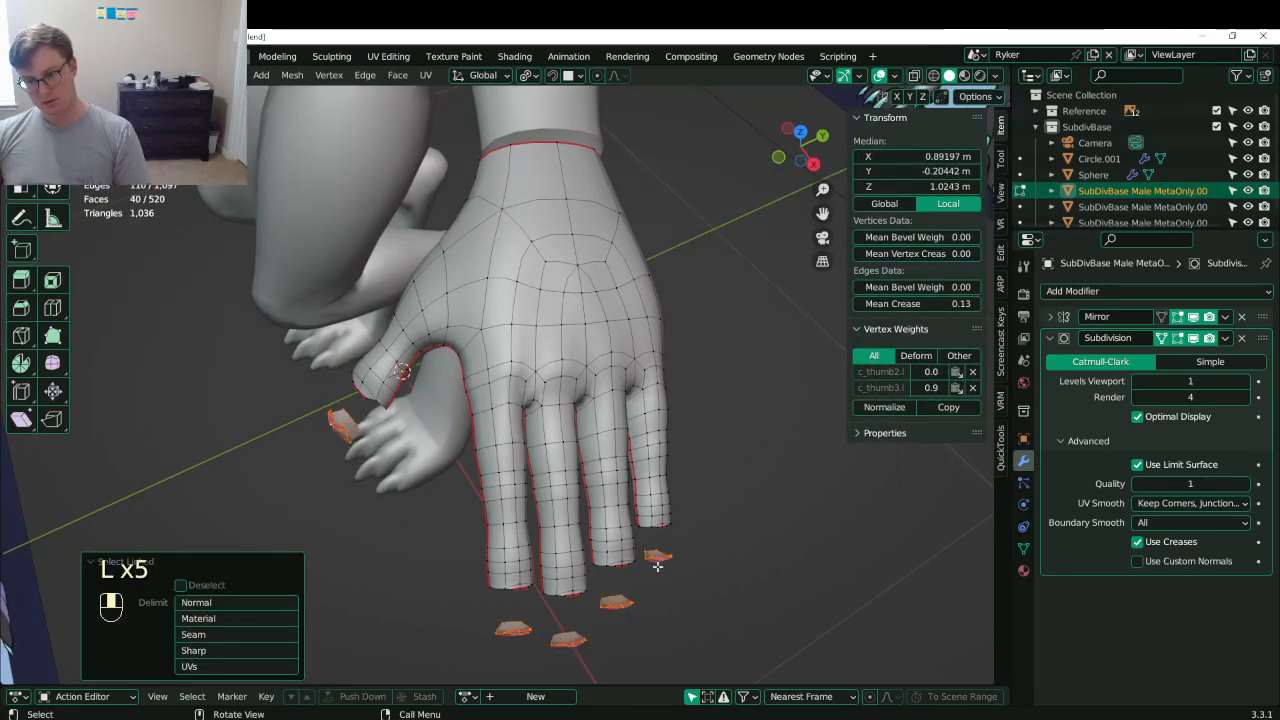
key("x")
left_click(612, 458)
- Remove the leftover strip of faces at the open end of the thumb
middle_click_drag(414, 456, 489, 458)
scroll(489, 458, "up", 3)
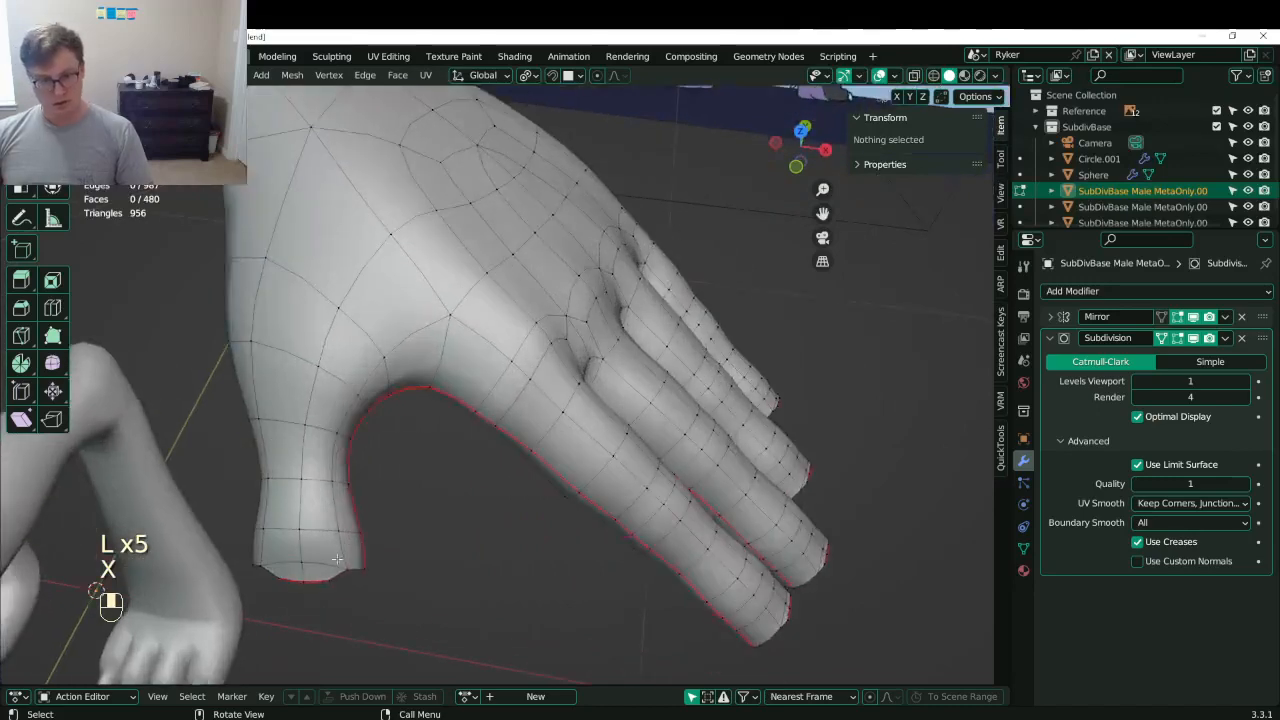
left_click(329, 583)
left_click(326, 582, "alt+shift")
key("x")
left_click(345, 577)
- Remove the leftover strip of faces at the open end of the index finger
middle_click_drag(640, 539, 321, 426, "shift")
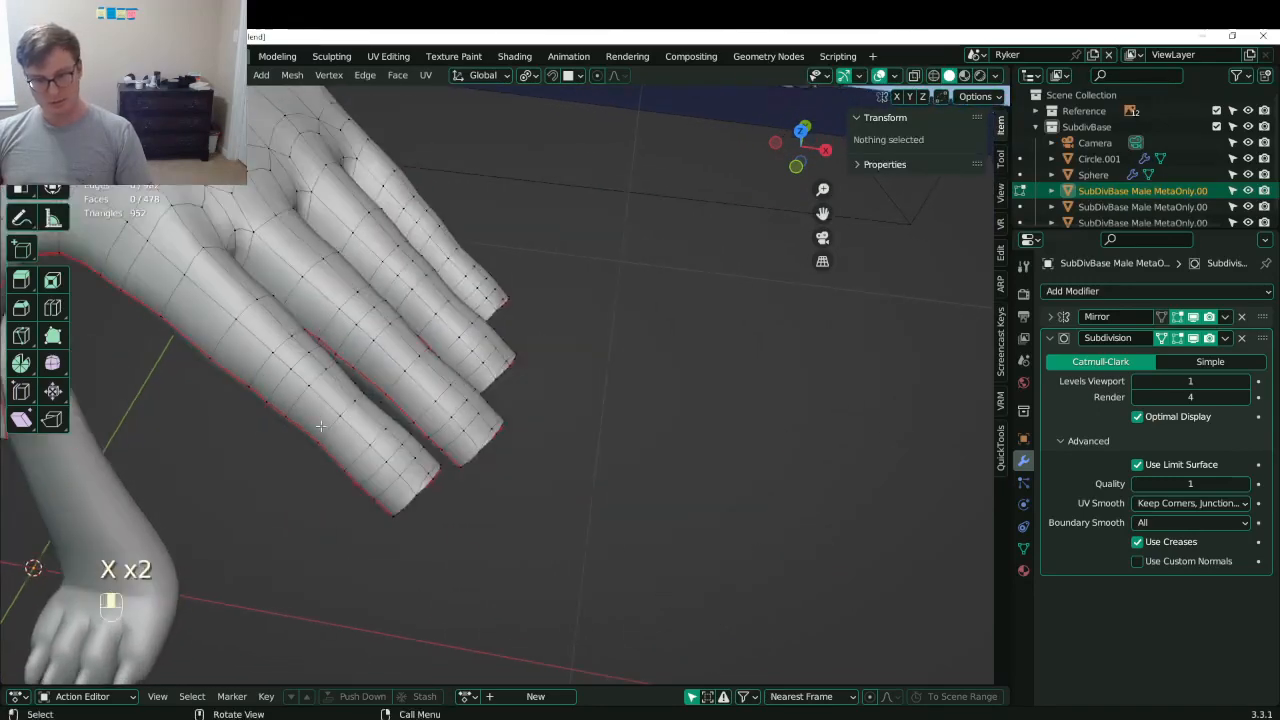
left_click(438, 474)
left_click(438, 474, "alt+shift")
left_click(438, 474, "alt+shift")
left_click(438, 474, "alt+shift")
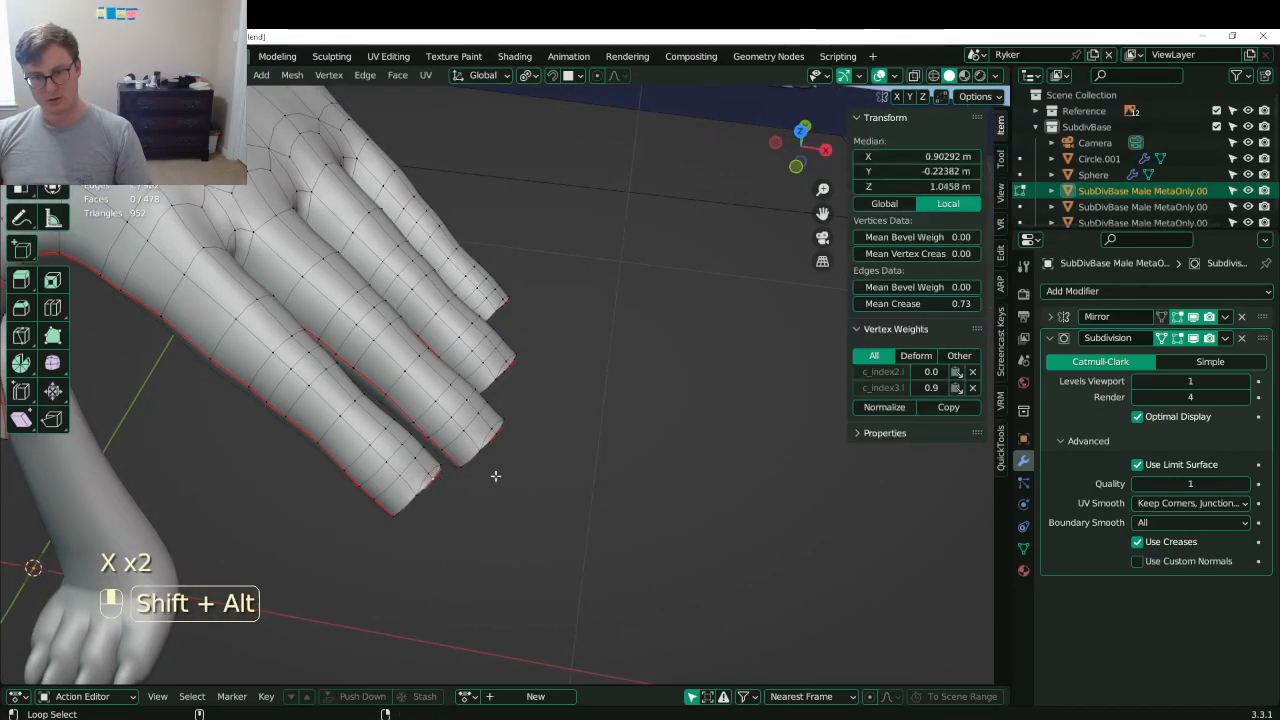
middle_click_drag(575, 482, 512, 501)
key("x")
left_click(512, 501)
- Remove the leftover face strips at the open ends of the middle, ring and little fingers
left_click(480, 423, "alt+shift")
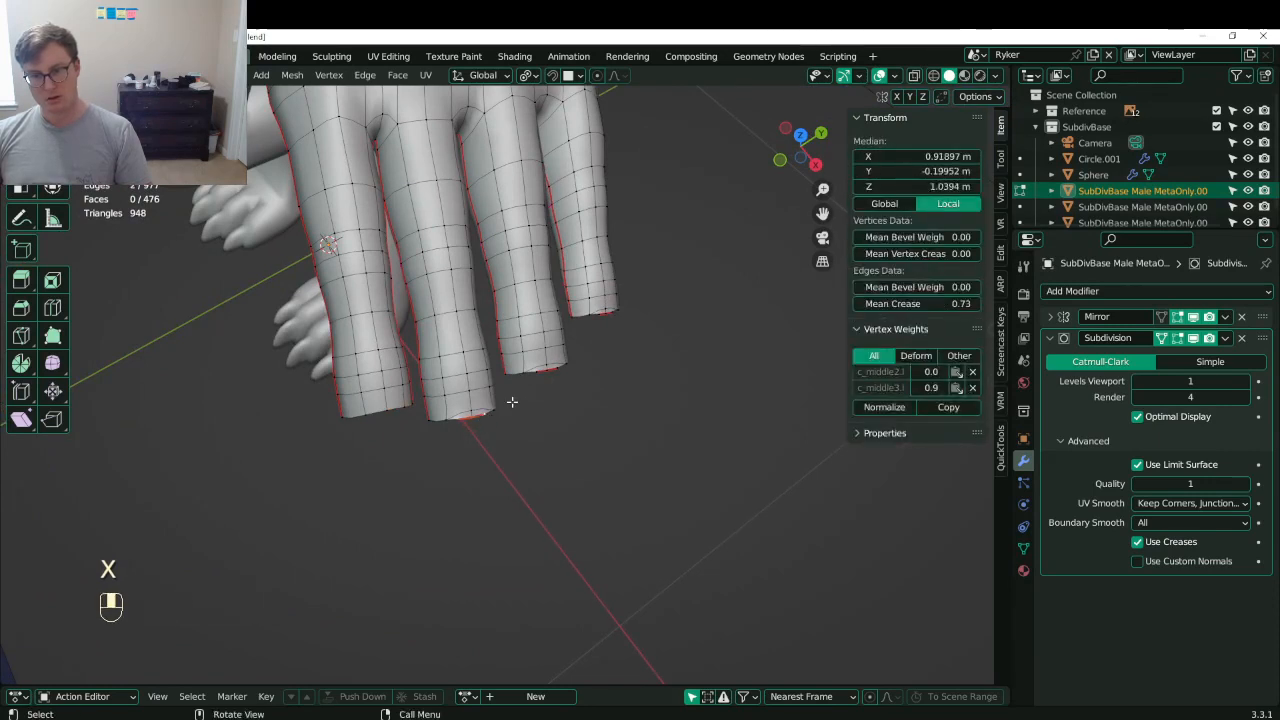
key("x")
left_click(540, 374)
left_click(546, 374)
left_click(546, 374, "alt+shift")
key("x")
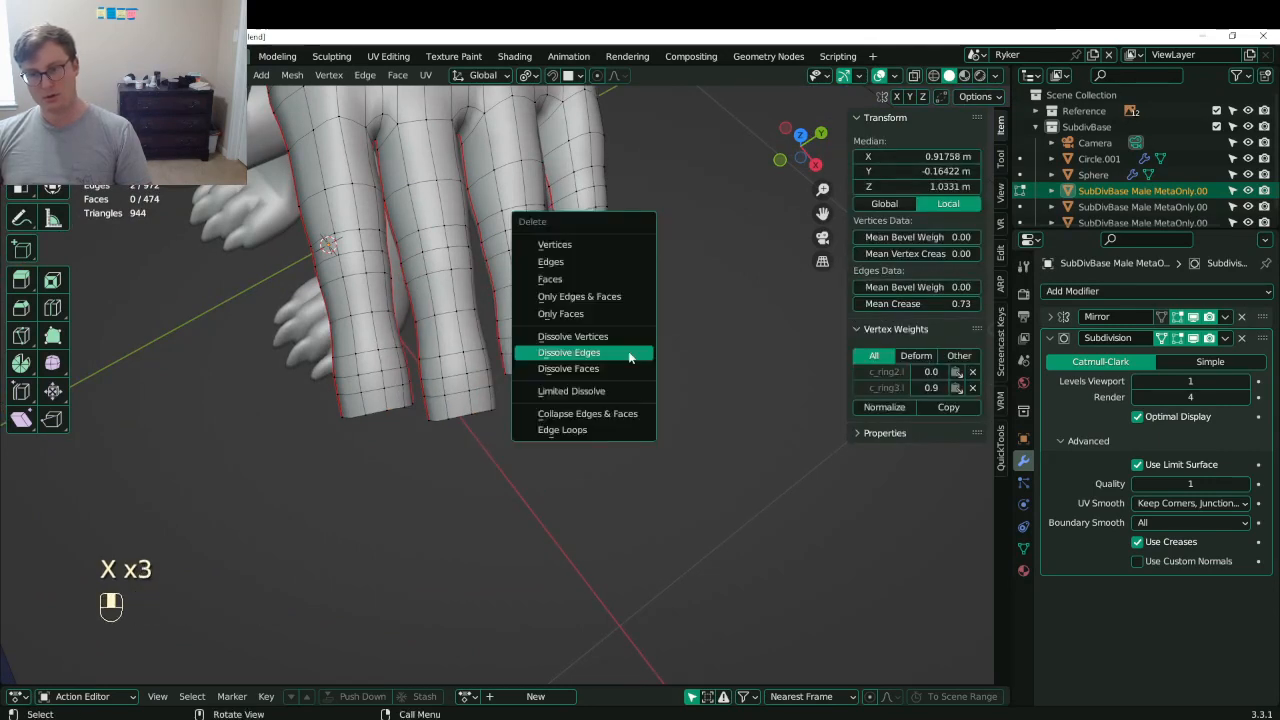
left_click(630, 356)
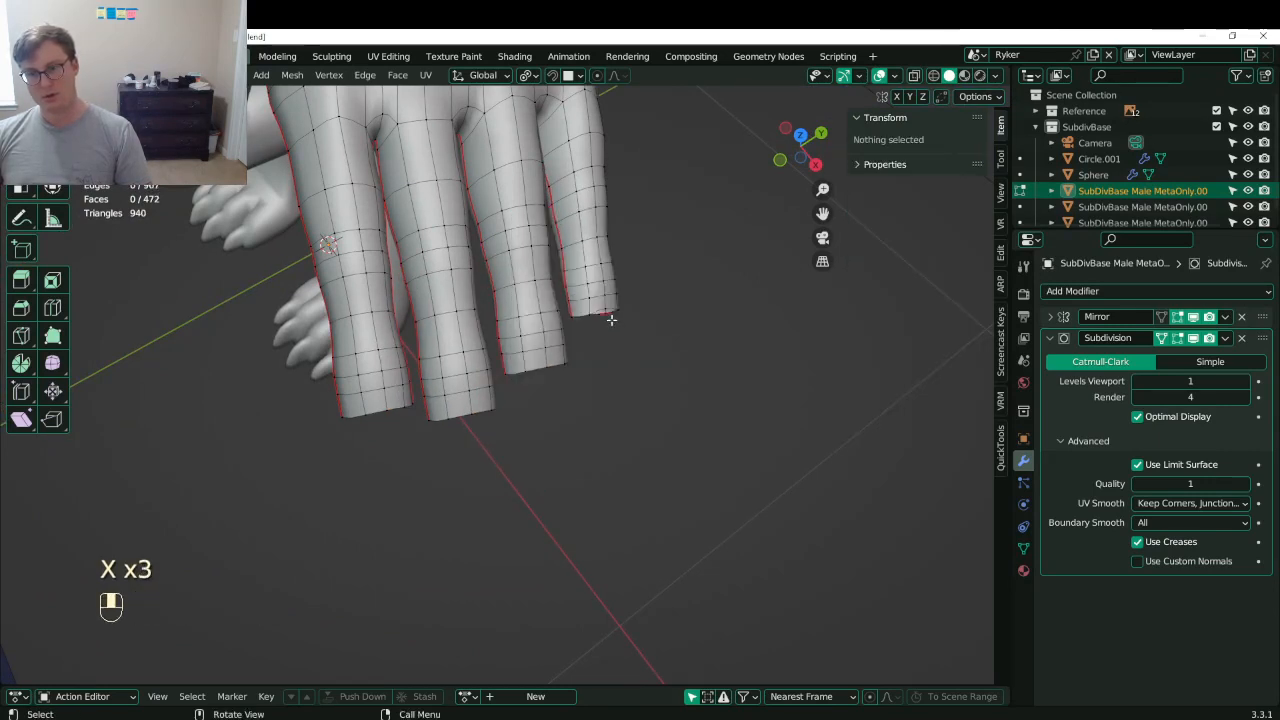
left_click(610, 318)
left_click(609, 317, "alt+shift")
key("x")
left_click(609, 317)
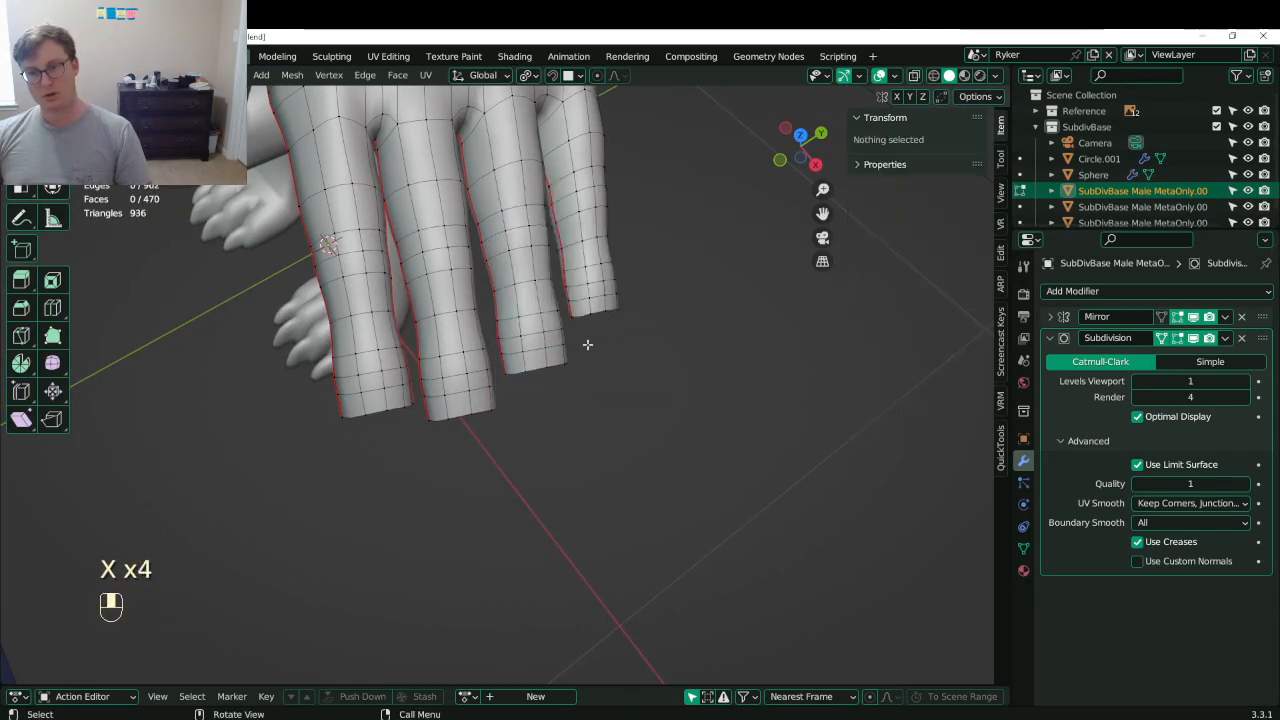
- Select the whole hand mesh and rotate it about -21.2° in the front view
middle_click_drag(451, 363, 584, 504, "shift")
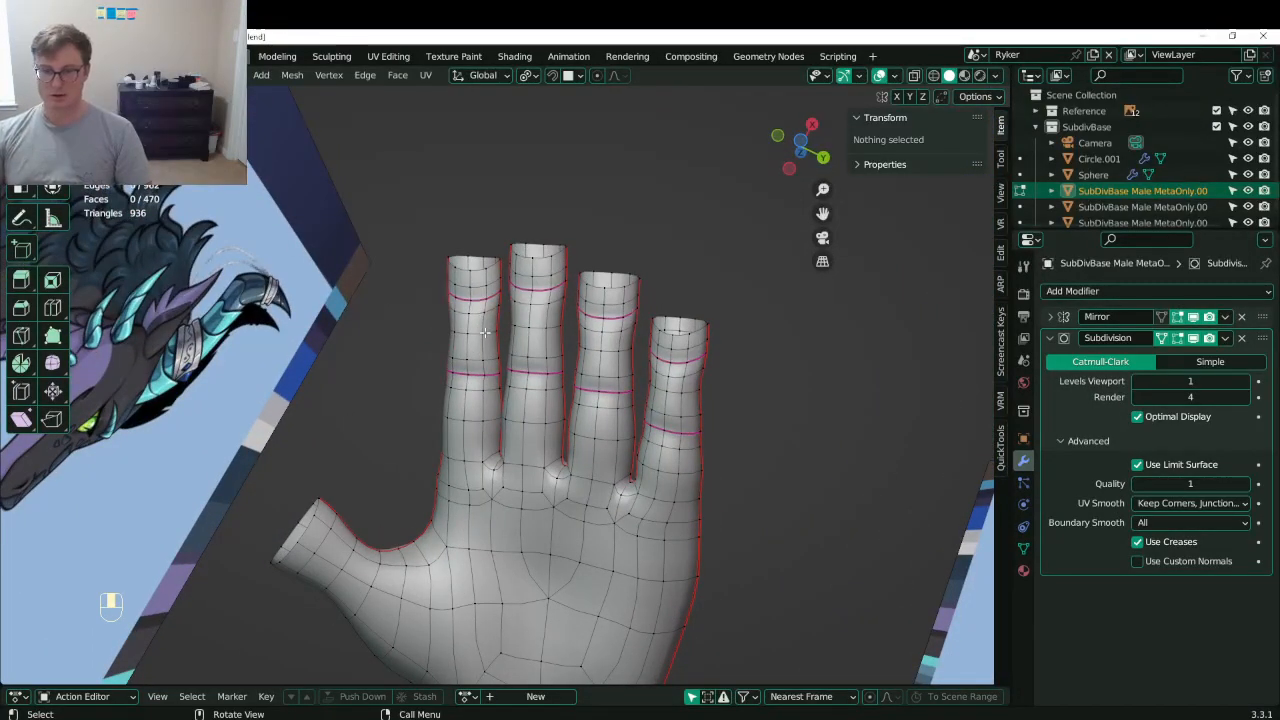
scroll(485, 333, "down", 6)
key("a")
key("KP_1")
key("r")
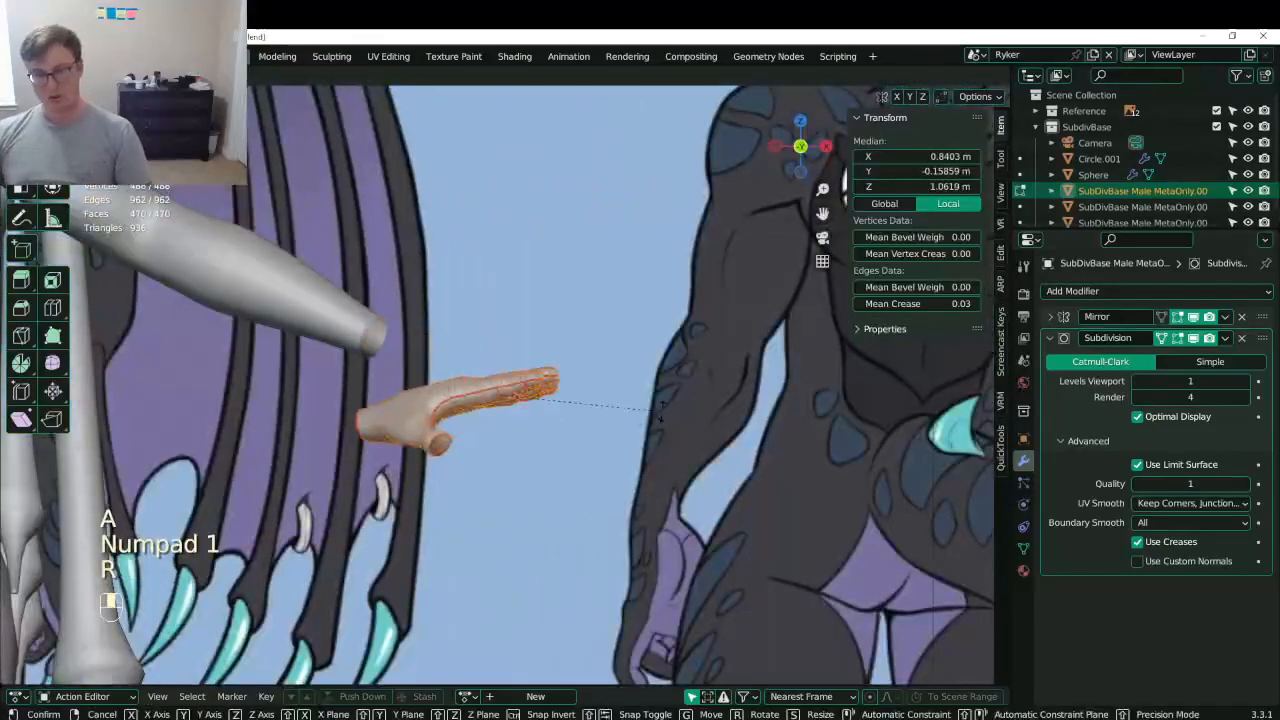
left_click(661, 473)
- Rotate the hand about 30.3° around the global Z axis, and about -9.34° in the side view
key("KP_3")
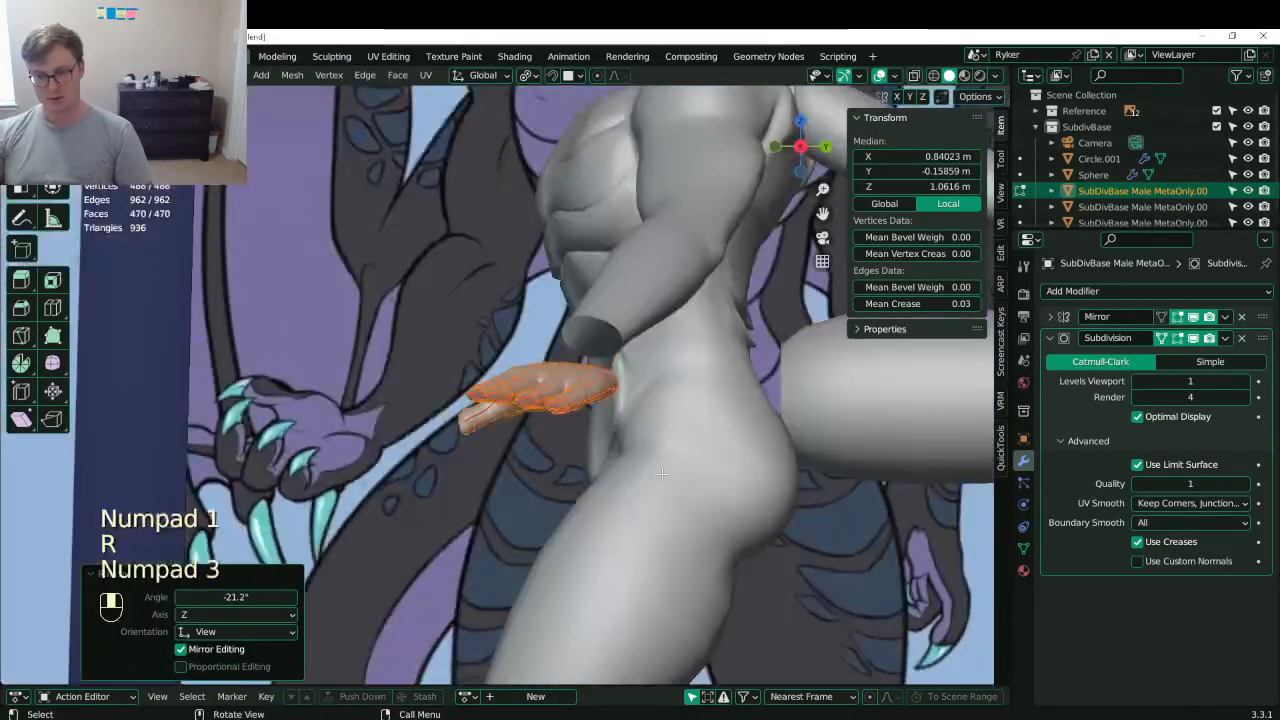
key("r")
key("z")
left_click(690, 361)
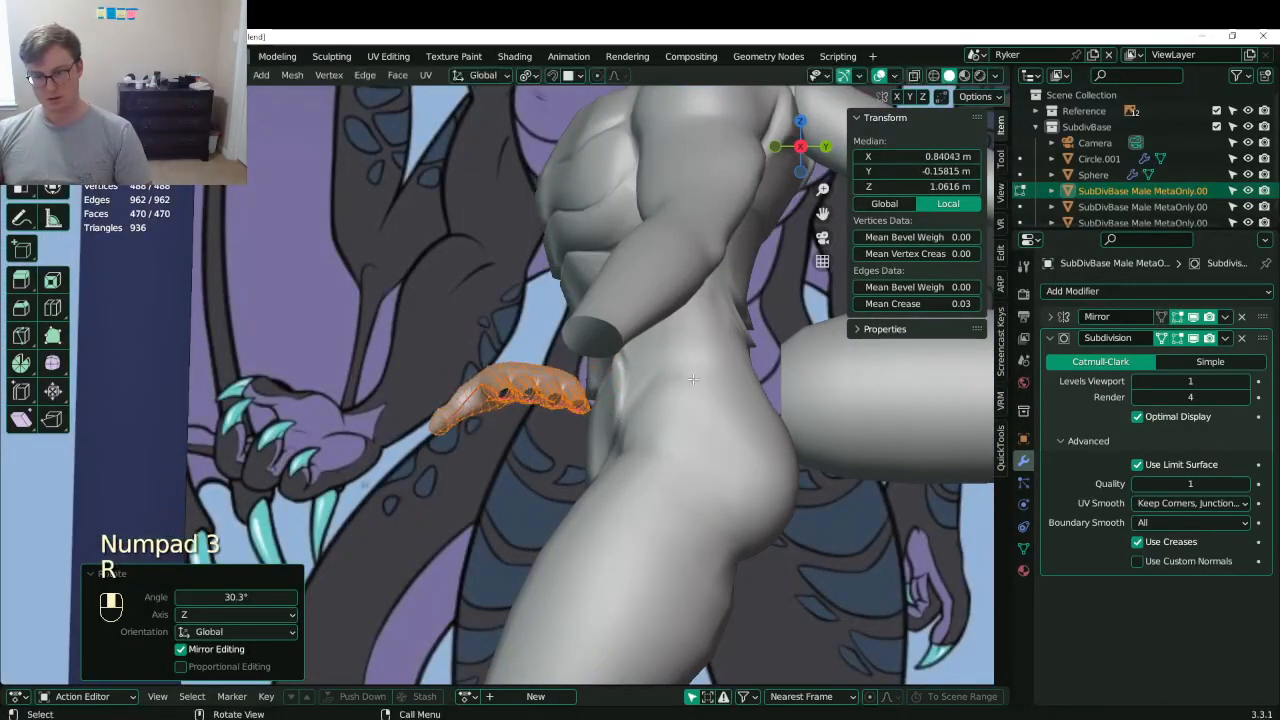
key("r")
left_click(687, 358)
- Rotate the hand about -2.41° in the front view and about 11° in the top view
key("KP_1")
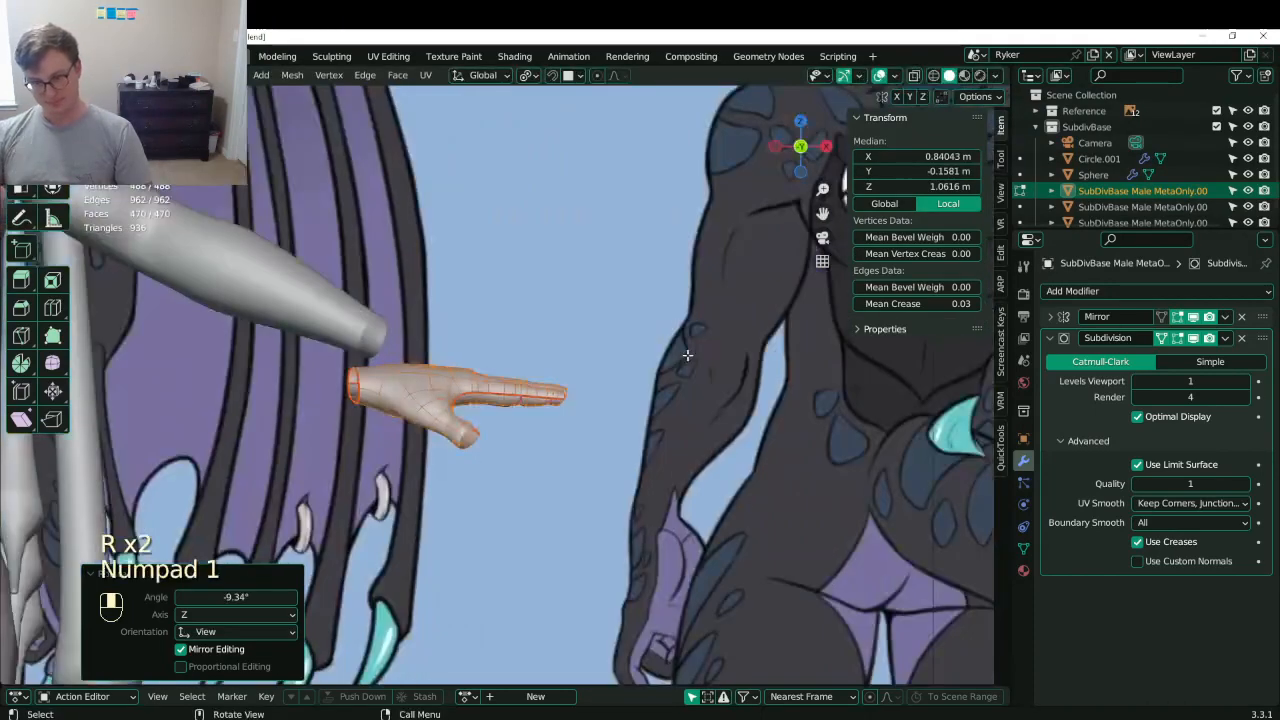
key("r")
left_click(648, 369)
key("KP_7")
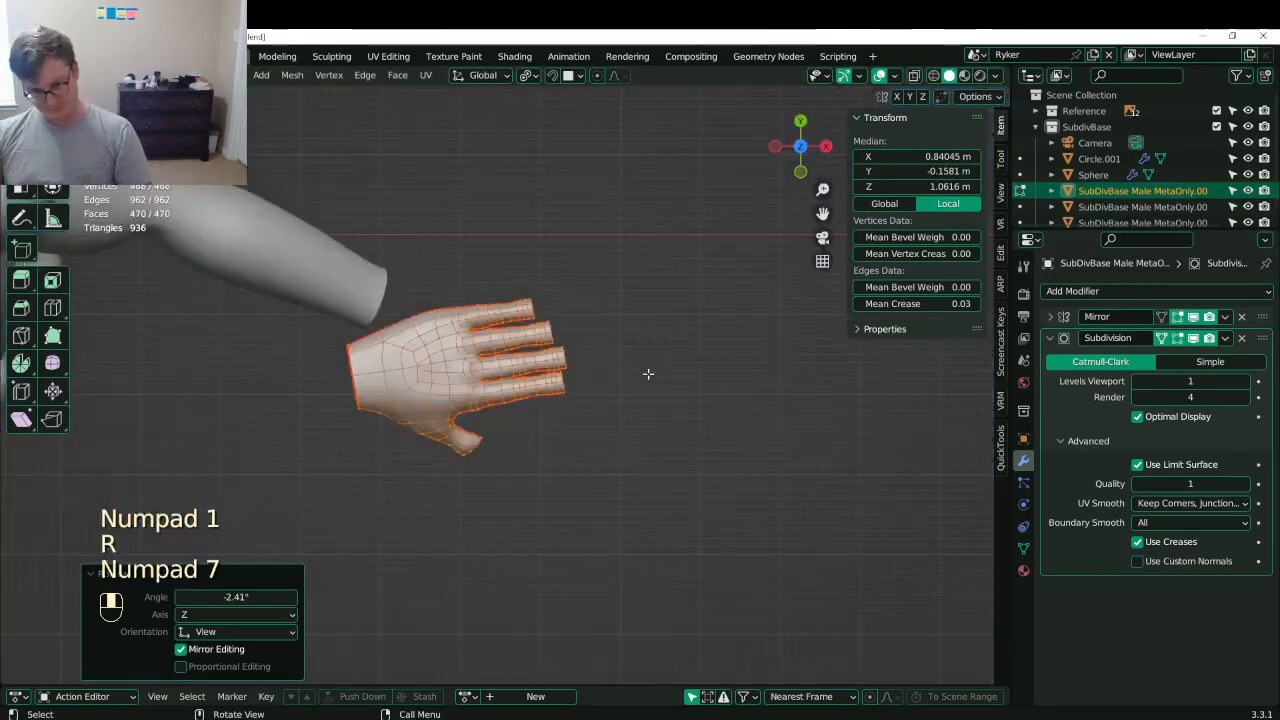
key("r")
left_click(648, 400)
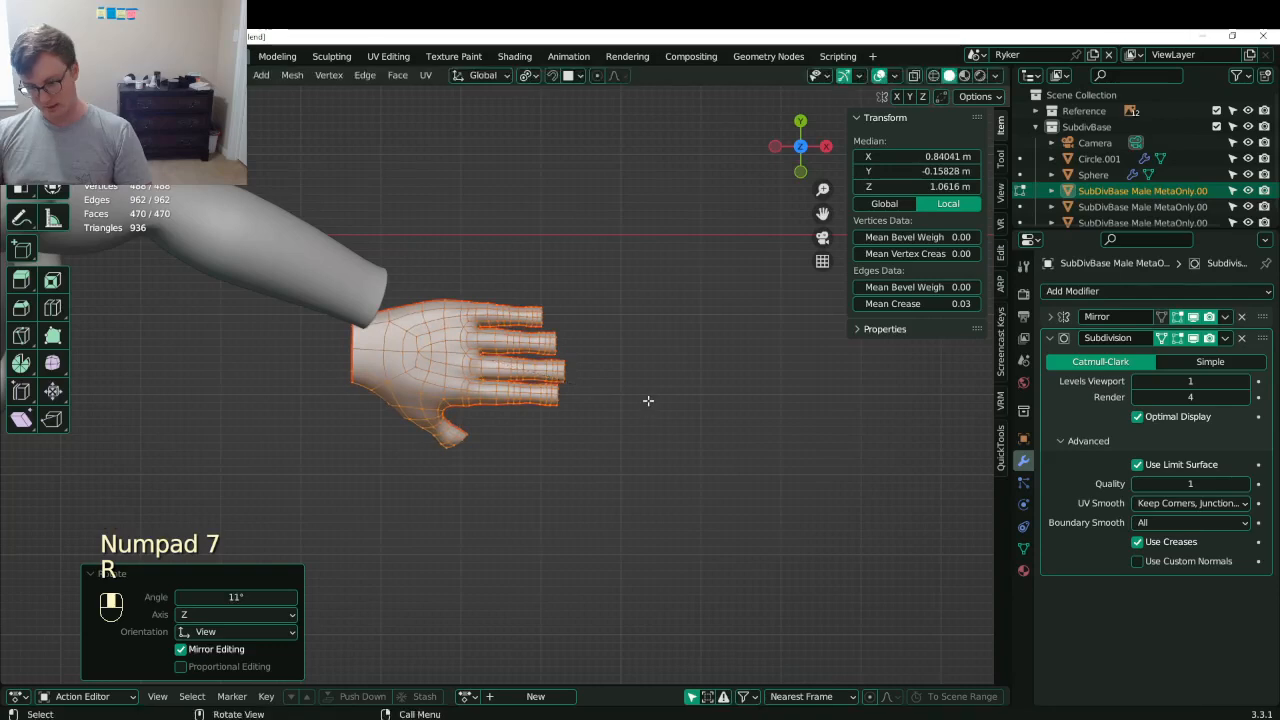
- Level the knuckles by rotating the hand about 2.25° in the side view
key("KP_3")
scroll(655, 395, "up", 5)
middle_click_drag(660, 388, 629, 415)
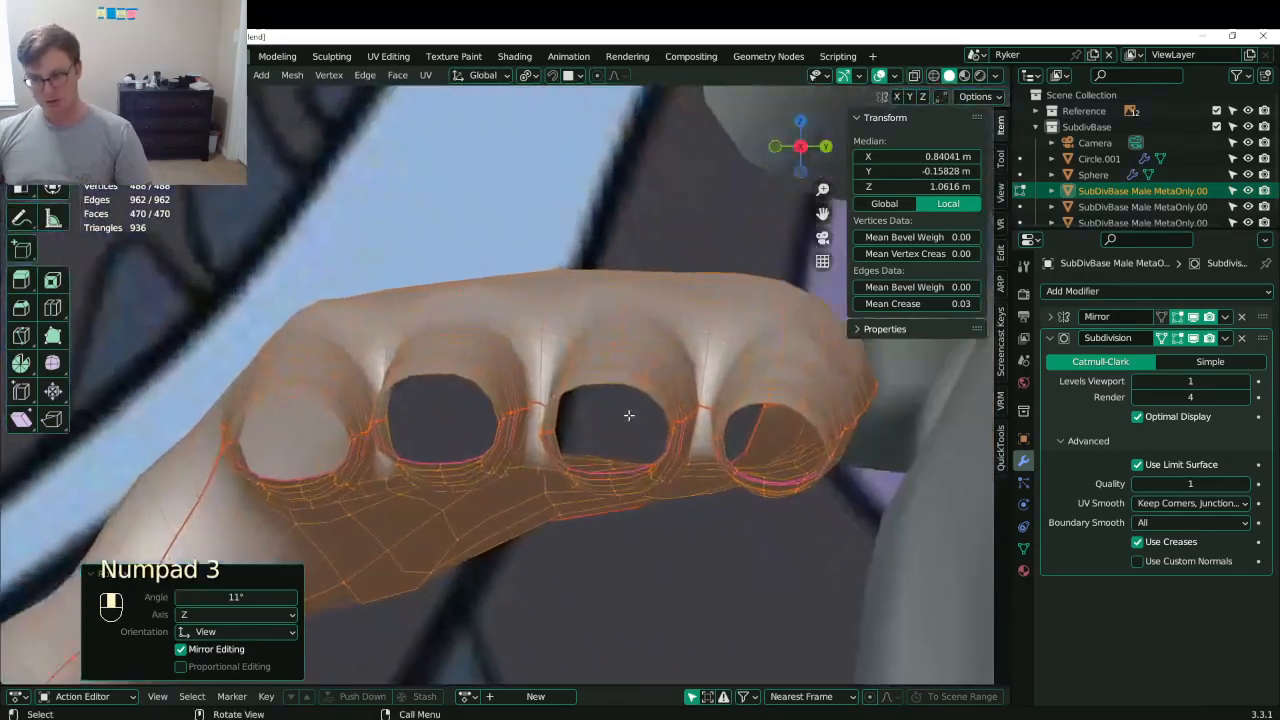
key("r")
left_click(770, 400)
scroll(749, 409, "down", 3)
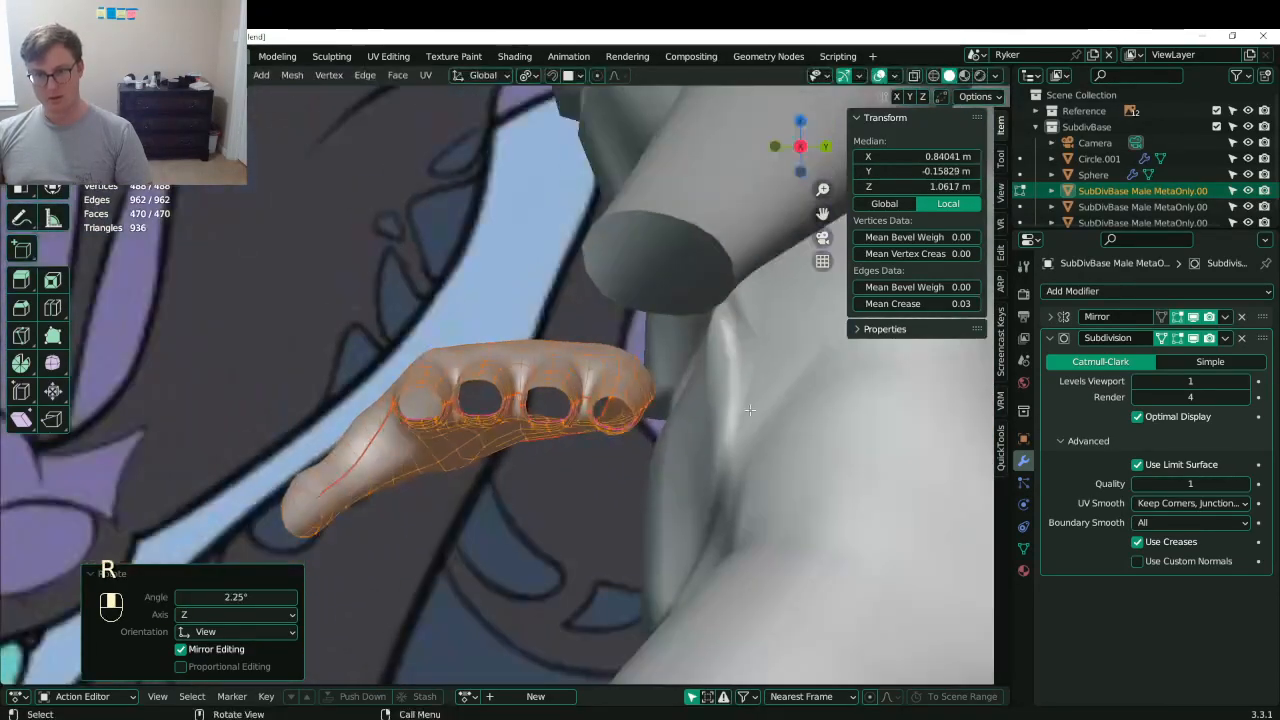
- Return to Object Mode, hide the dragon's body mesh and save the file
key("Tab")
scroll(605, 416, "down", 6)
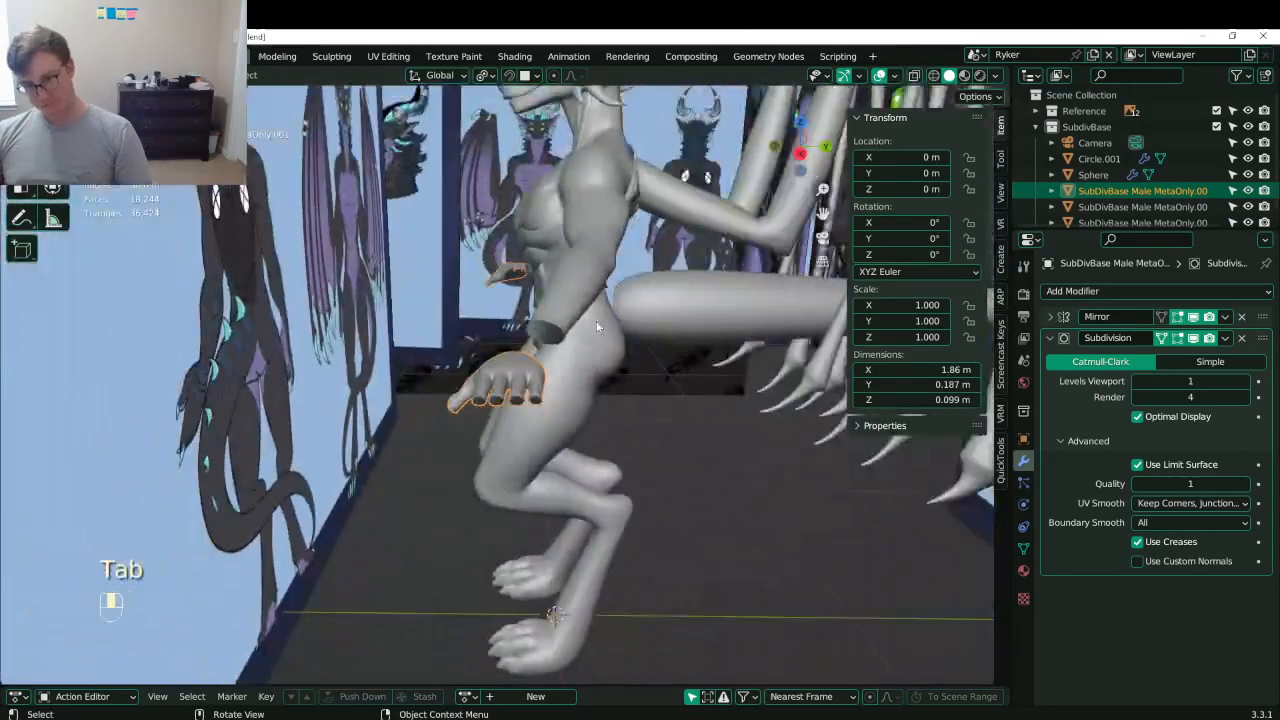
scroll(608, 417, "up", 2)
key("h")
key("ctrl+s")
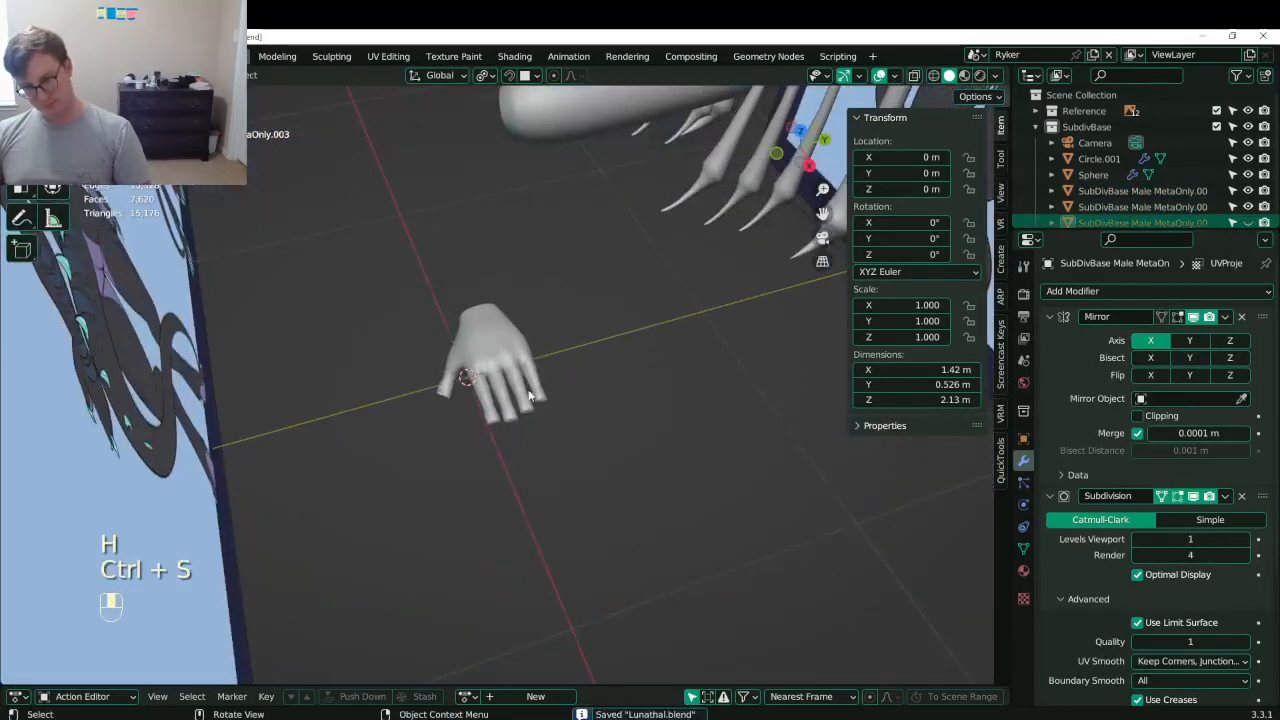
- Move the dark-background reference image of the armored dragon about 7.08 m along the X axis
left_click(522, 385)
scroll(525, 383, "down", 3)
scroll(524, 384, "down", 5)
middle_click_drag(524, 384, 552, 328)
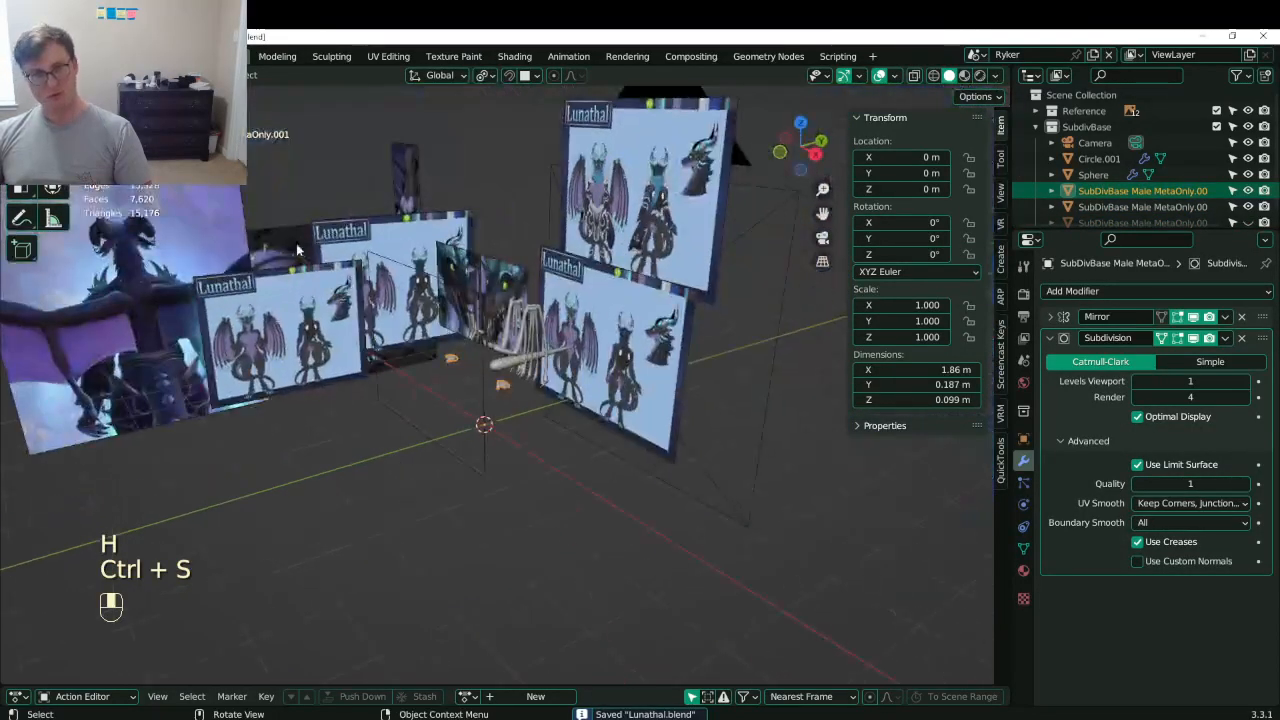
left_click(374, 298)
key("g")
middle_click(420, 318)
left_click(462, 348)
- Rotate the armored dragon reference image -90° around the Z axis so that its Z rotation is 0°
scroll(470, 360, "up", 5)
middle_click_drag(540, 408, 560, 372)
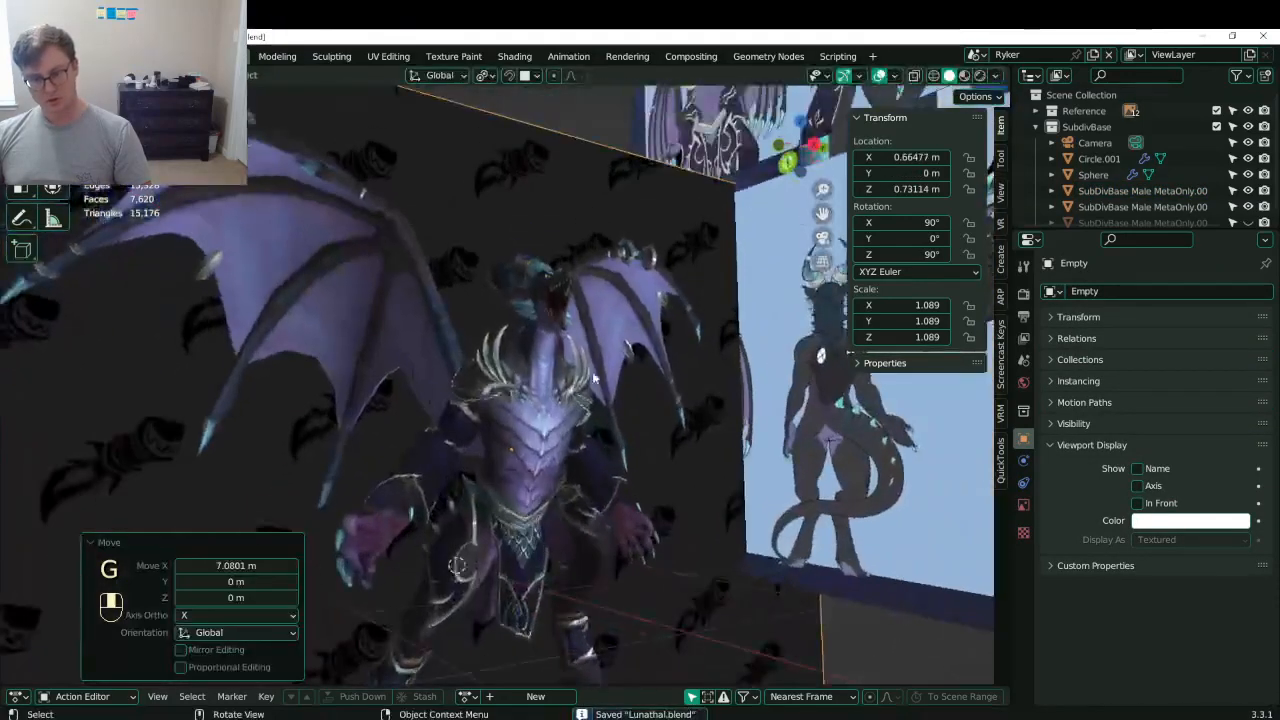
key("r")
middle_click(590, 378)
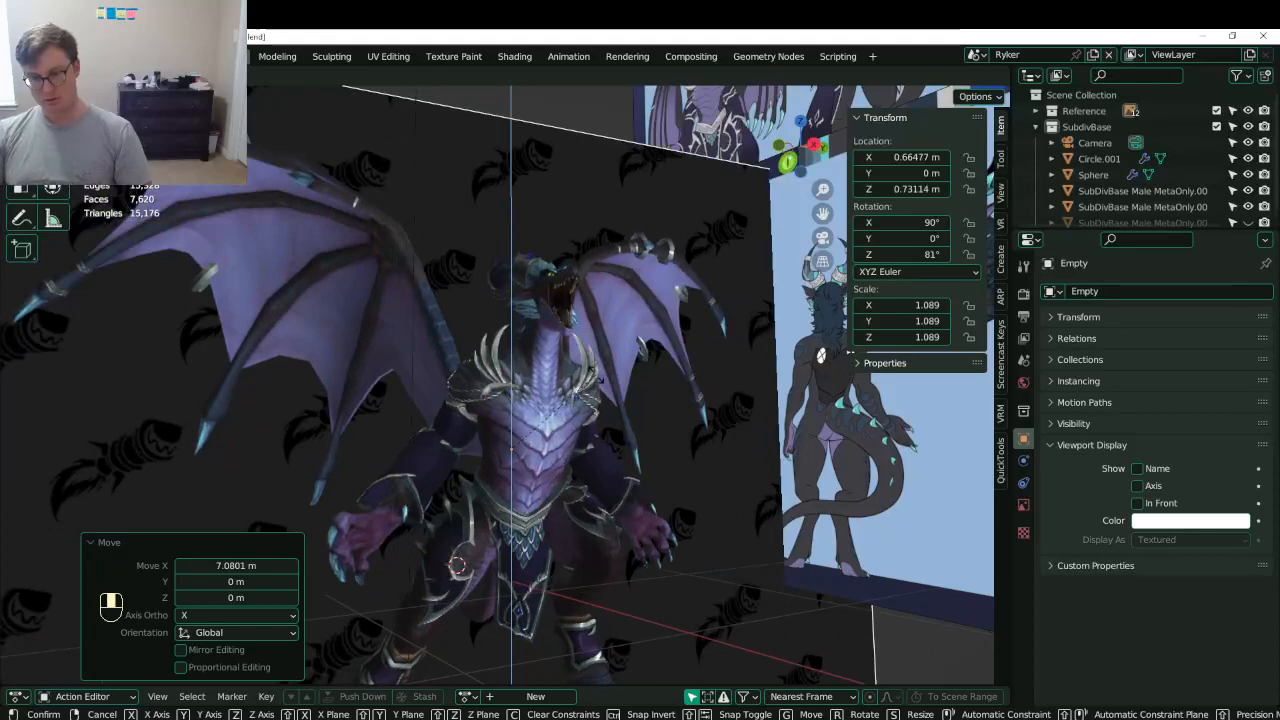
key("0")
key("Return")
scroll(537, 328, "down", 4)
middle_click_drag(537, 328, 651, 358)
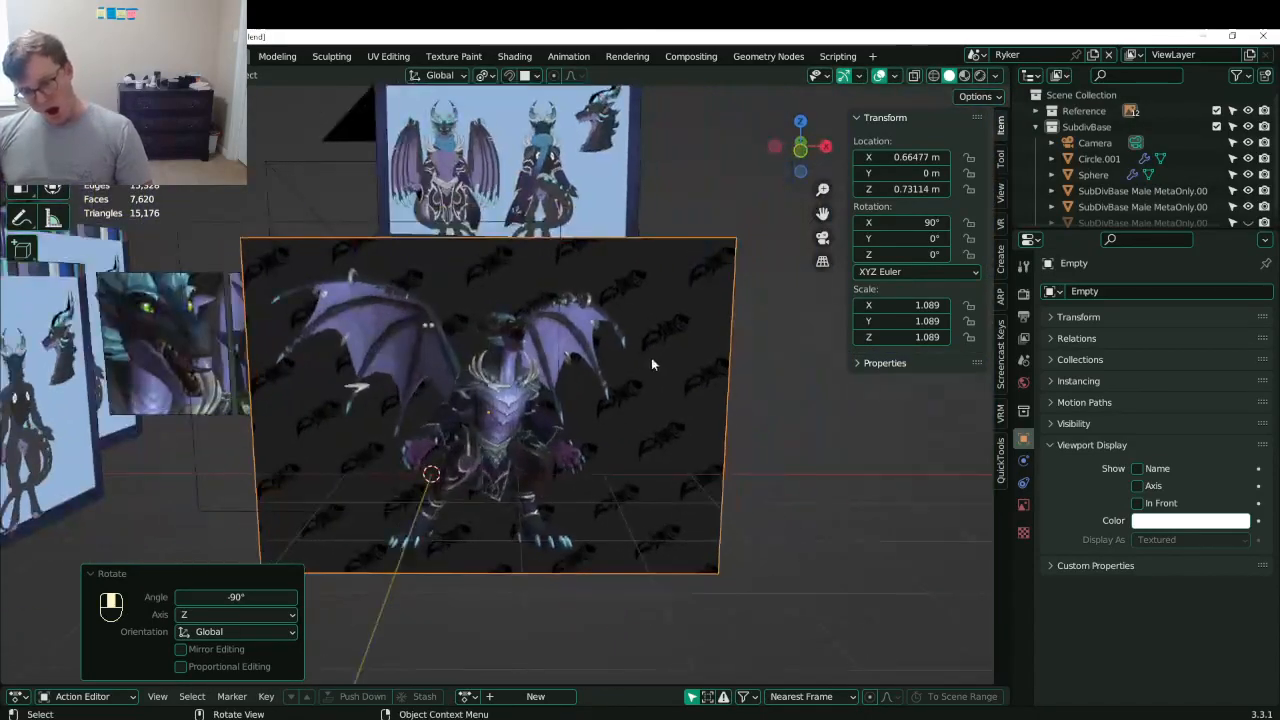
- Clear the armored dragon reference image's rotation so that it lies flat
scroll(651, 364, "up", 5)
key("r")
key("x")
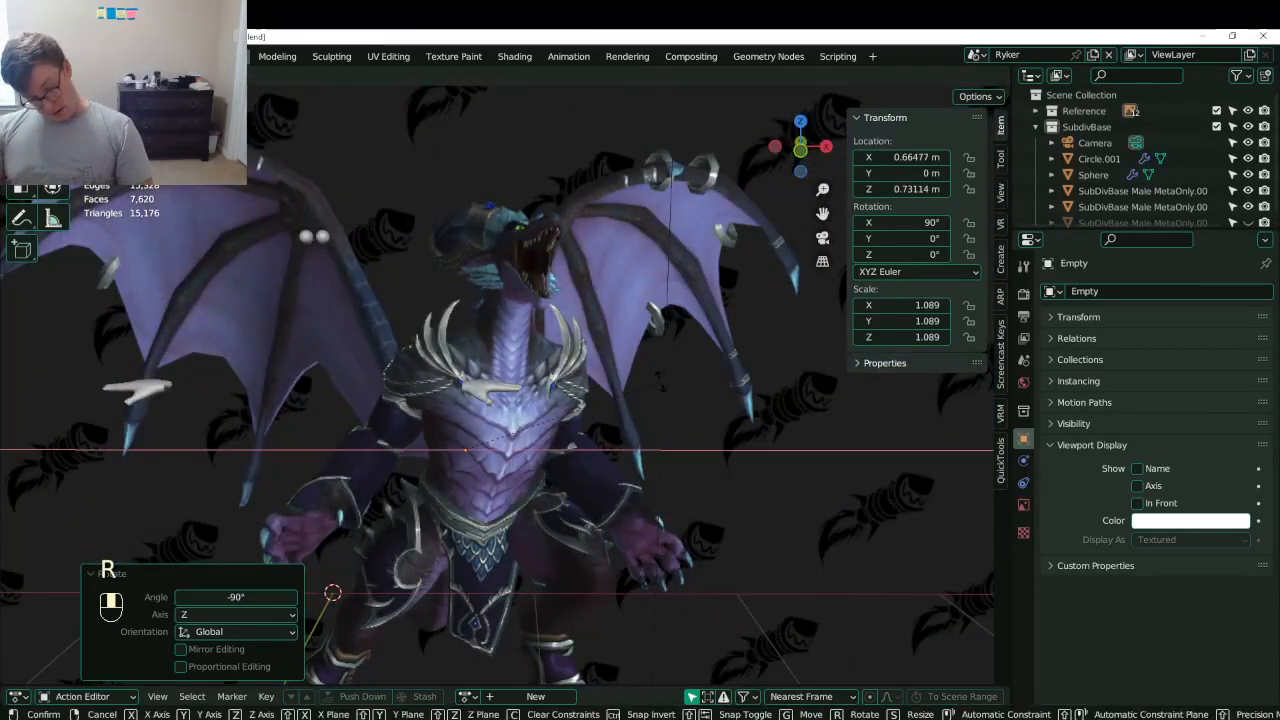
key("Escape")
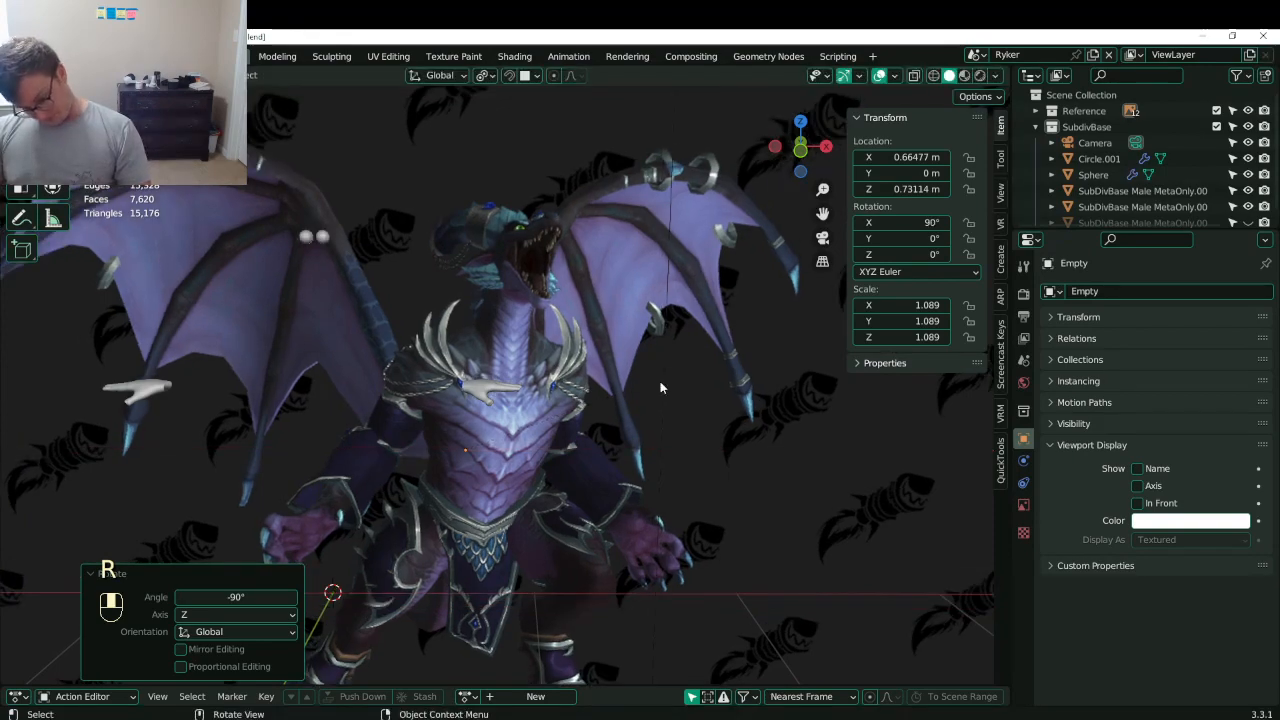
key("alt+r")
- Scale the armored dragon reference image down to a scale of 0.484
middle_click_drag(660, 381, 730, 482)
key("s")
left_click(470, 460)
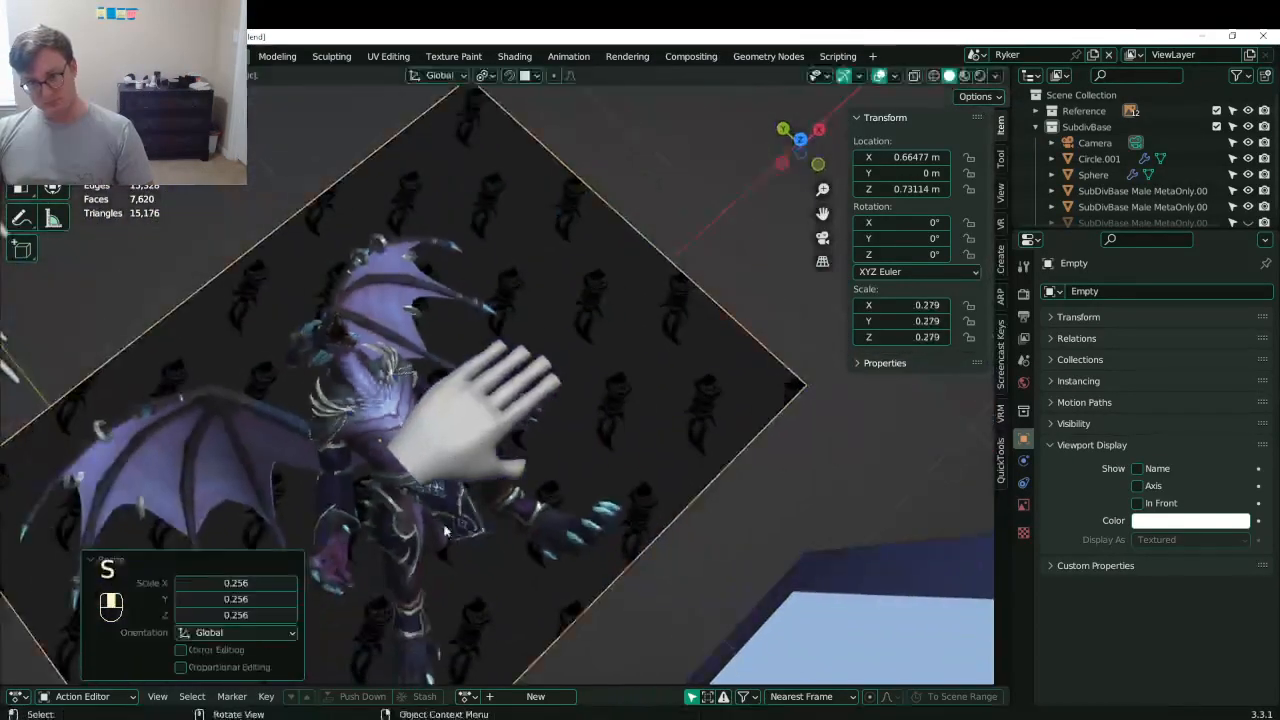
key("s")
left_click(672, 487)
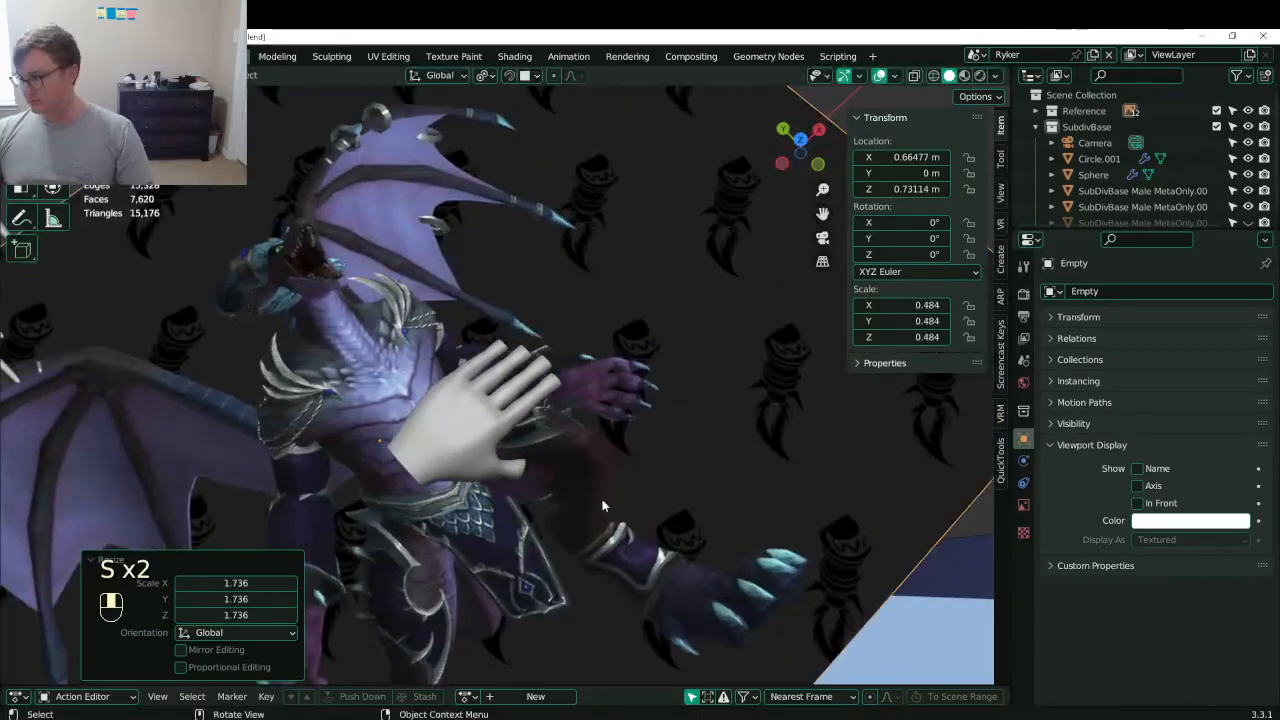
- Move the flat reference image to X 0.54506, Y 0.24787, Z 0.73087 m so its claws sit beside the hand, and save the file
middle_click_drag(602, 506, 625, 490)
key("g")
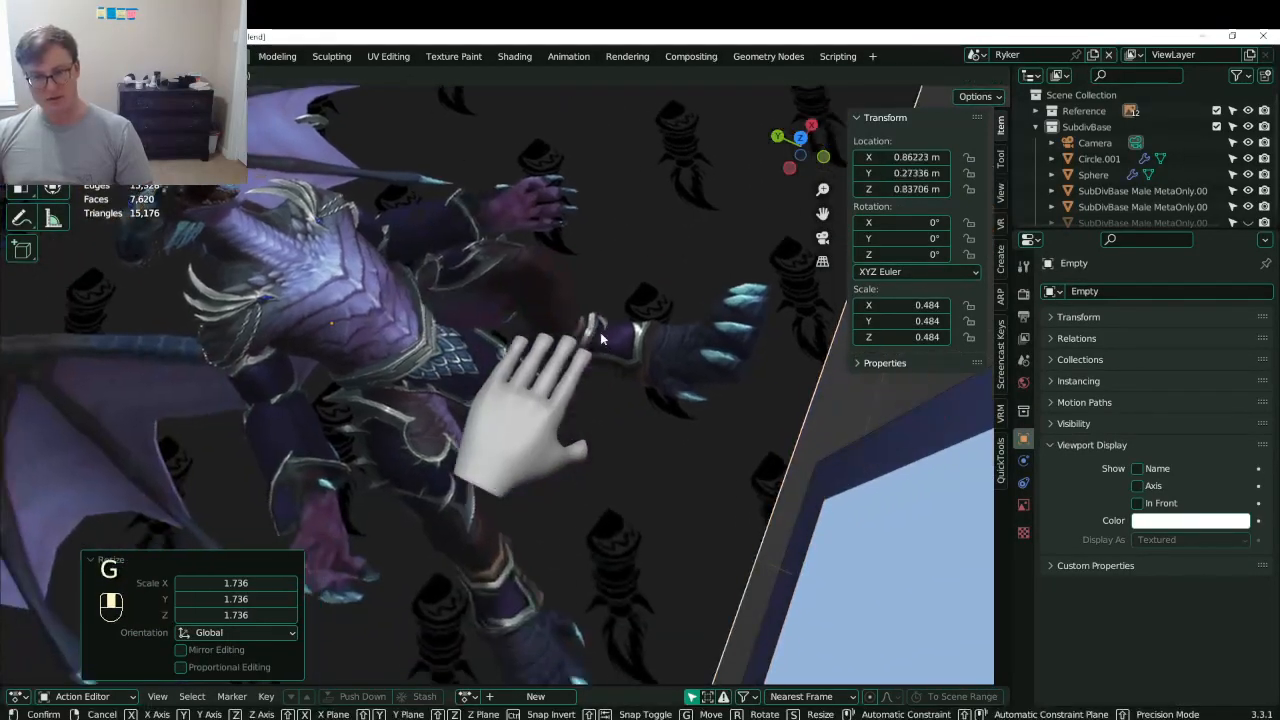
left_click(600, 338)
scroll(488, 382, "up", 4)
key("g")
left_click(495, 451)
middle_click_drag(495, 451, 580, 442)
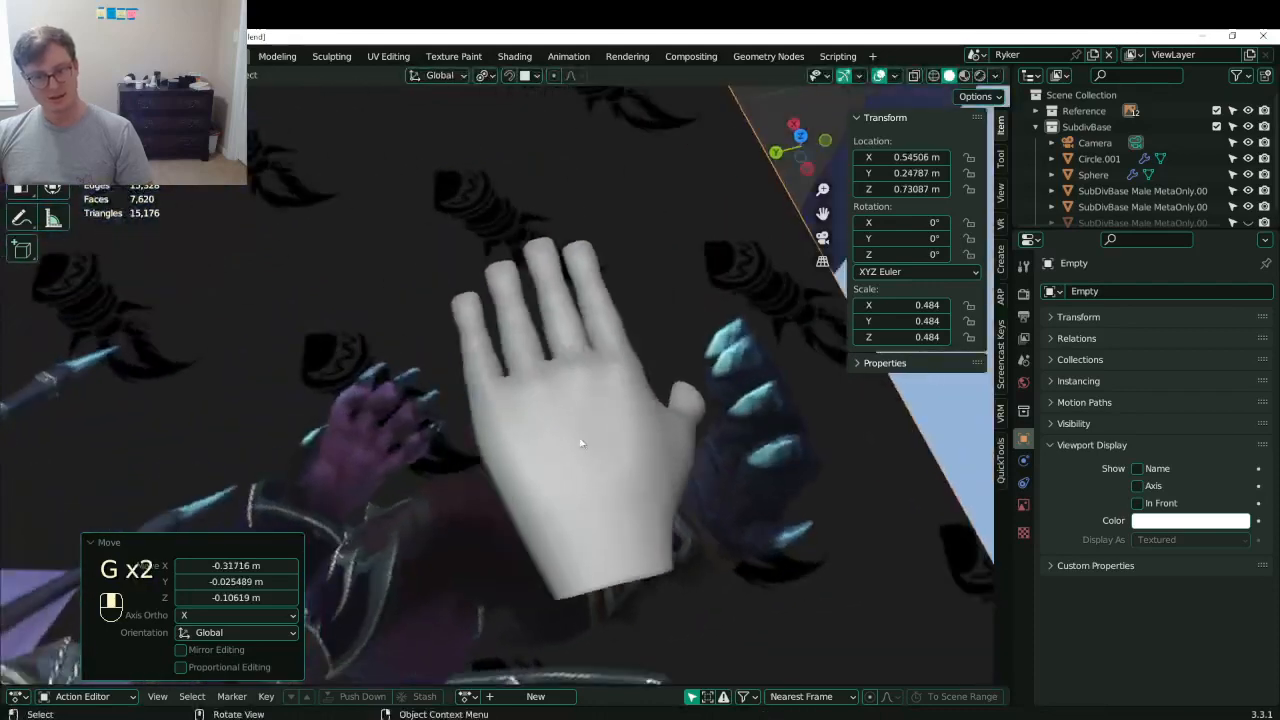
left_click(580, 442)
key("ctrl+s")
- Enter Edit Mode on the hand and scale one edge loop around the lower segment of each of the four fingers individually to 0.718
middle_click_drag(681, 449, 668, 458)
scroll(603, 400, "up", 3)
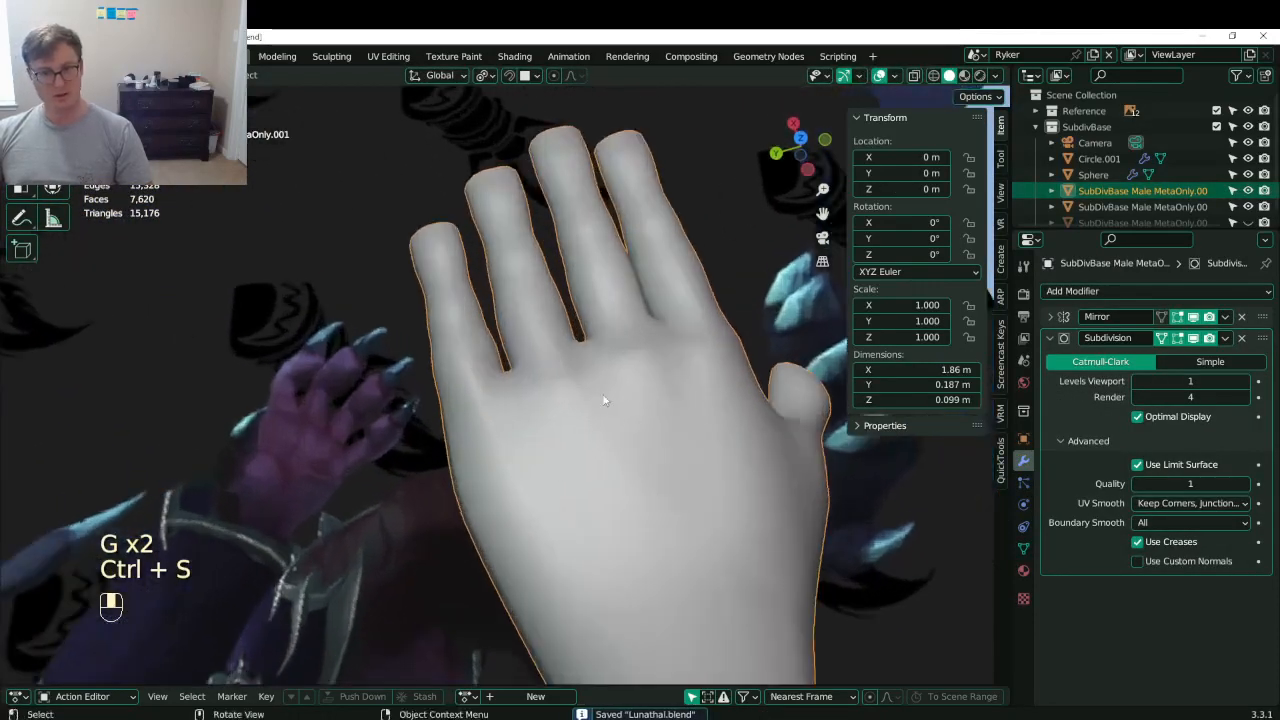
middle_click_drag(603, 400, 577, 399)
key("Tab")
left_click(482, 370)
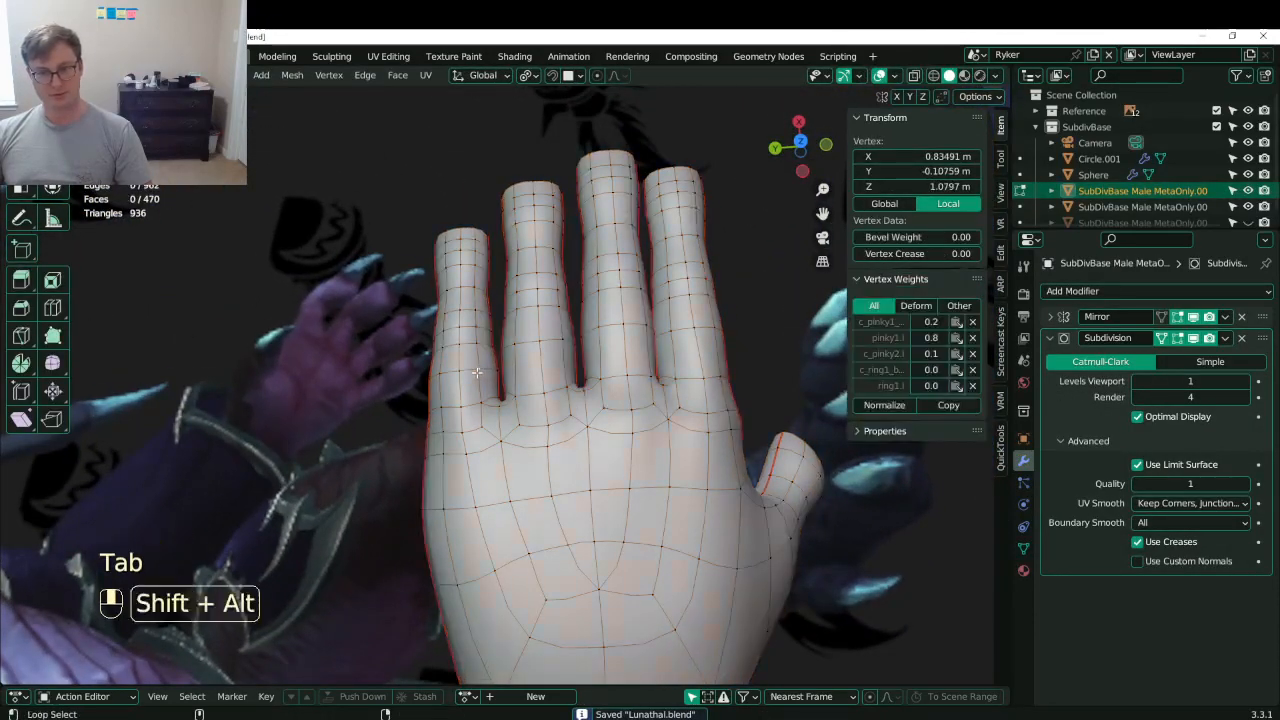
left_click(477, 375, "alt+shift")
left_click(479, 370)
left_click(488, 370, "alt+shift")
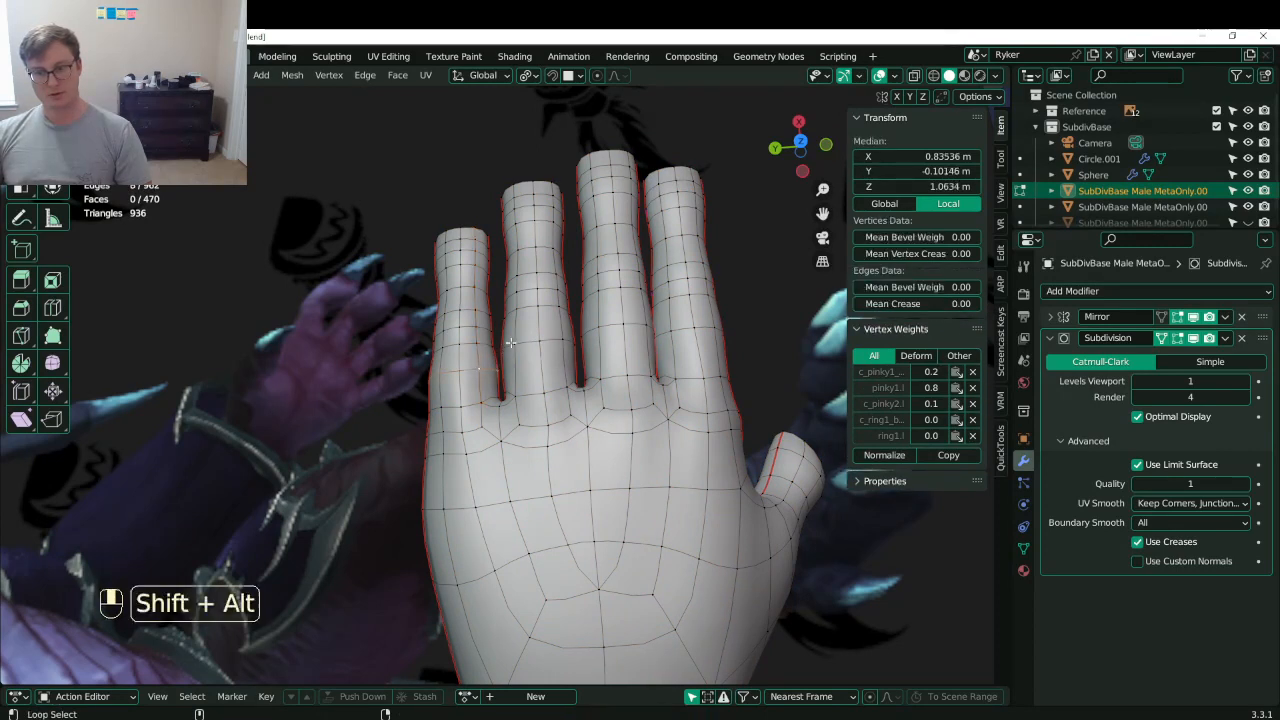
left_click(641, 321, "alt+shift")
left_click(678, 334, "alt+shift")
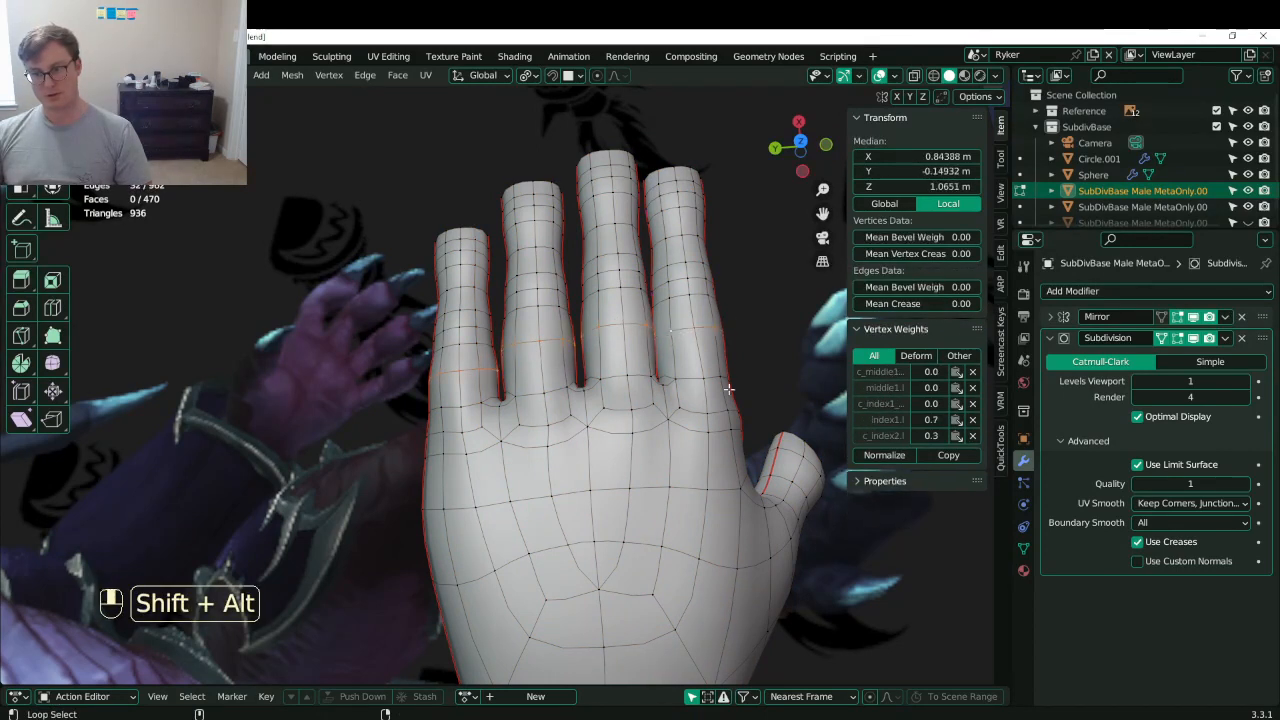
key("s")
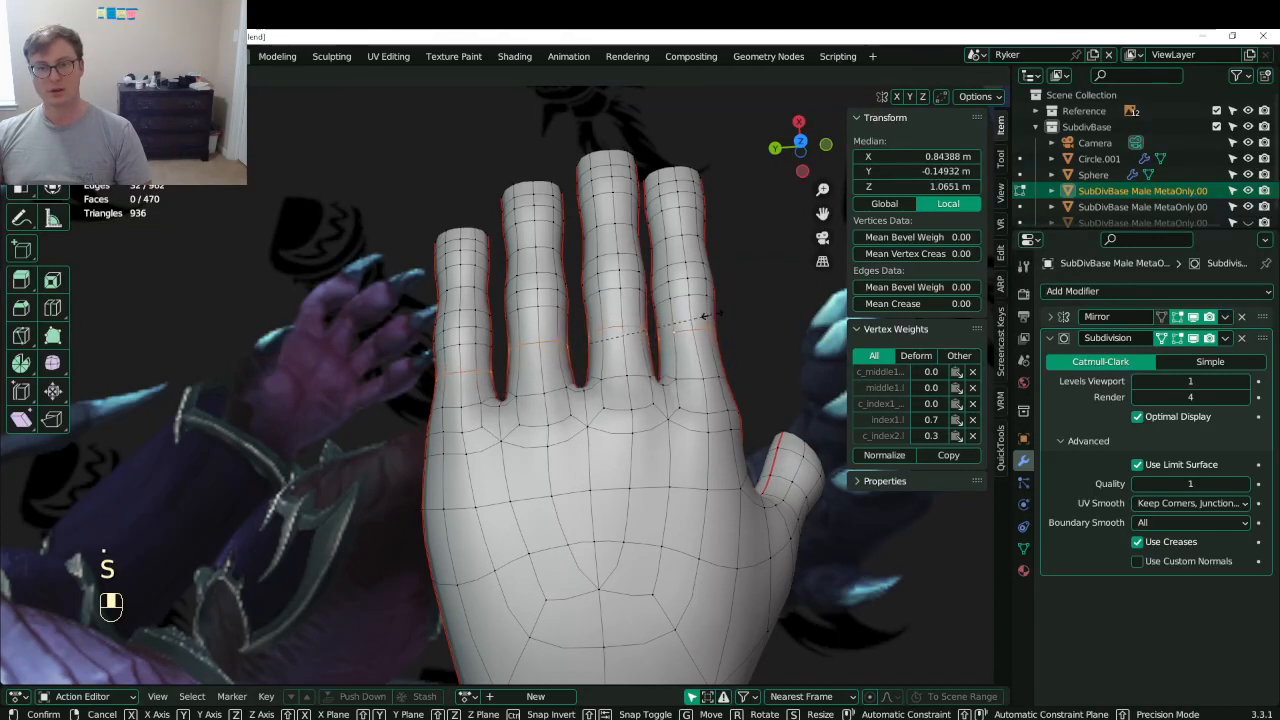
left_click(705, 316)
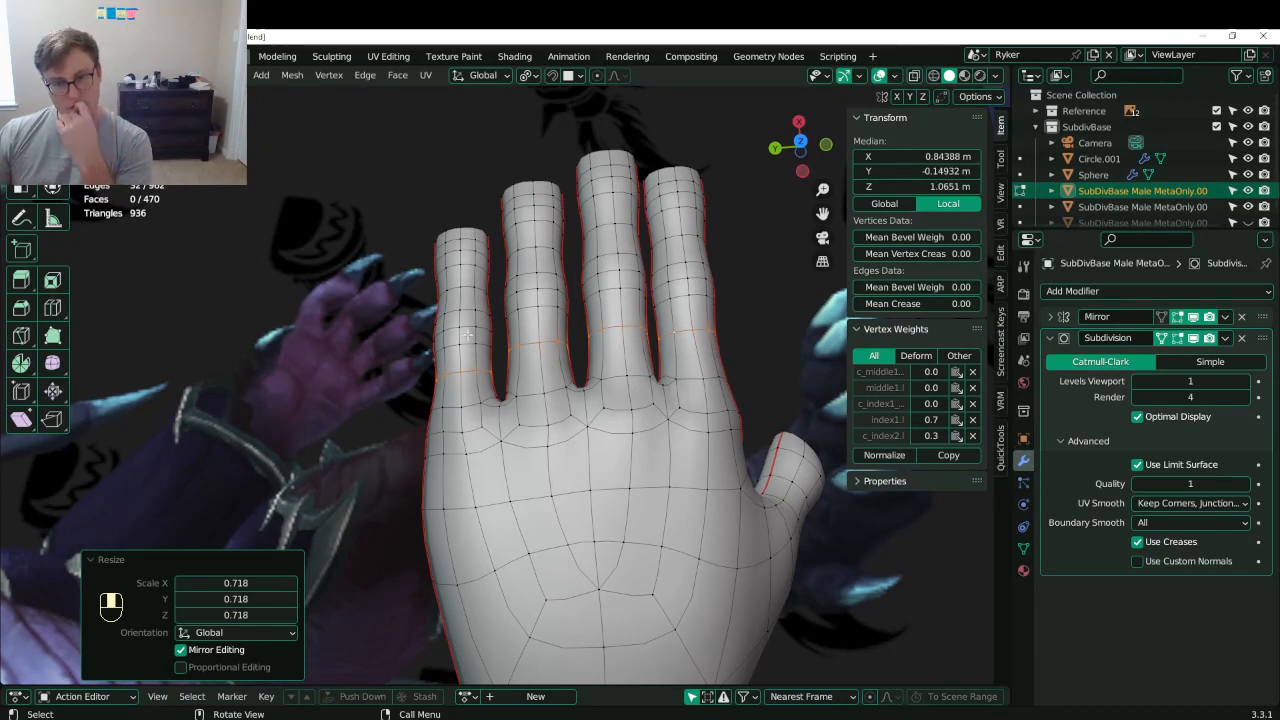
- Shorten the four fingers by deleting their end segments, expanding the selection from the open edge loops at the tips
left_click(511, 184, "alt+shift")
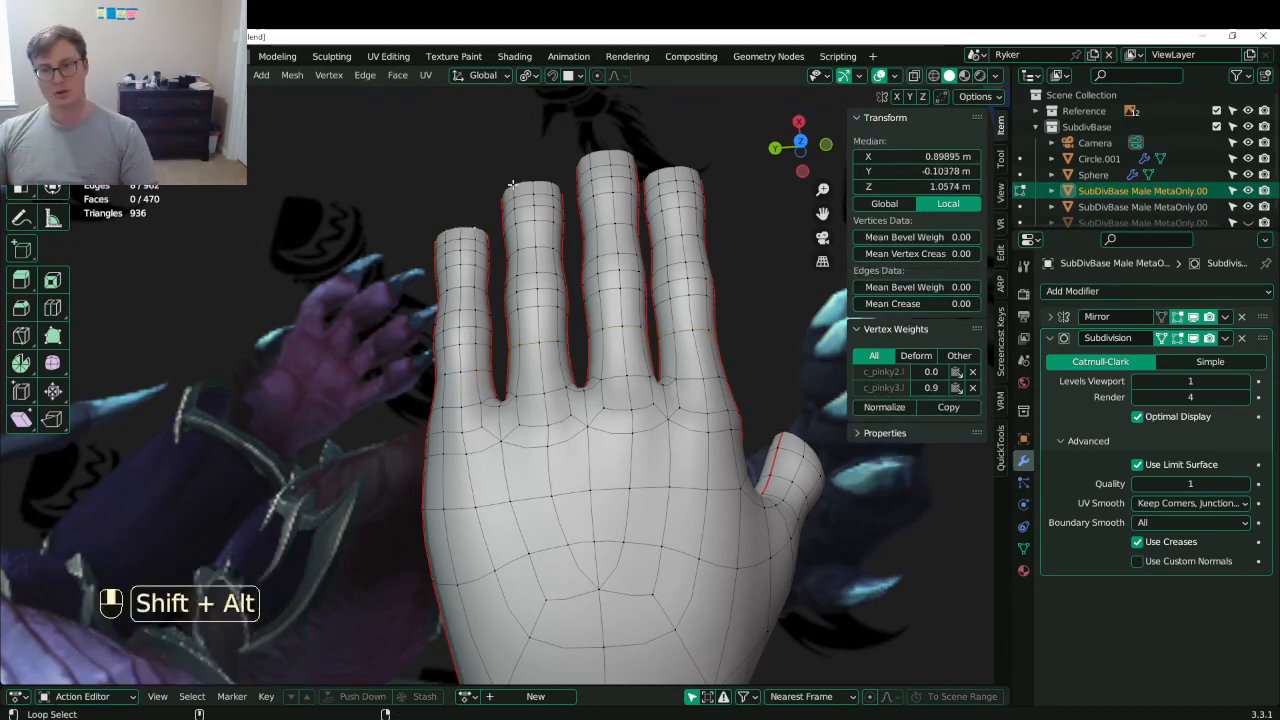
left_click(668, 196, "alt+shift")
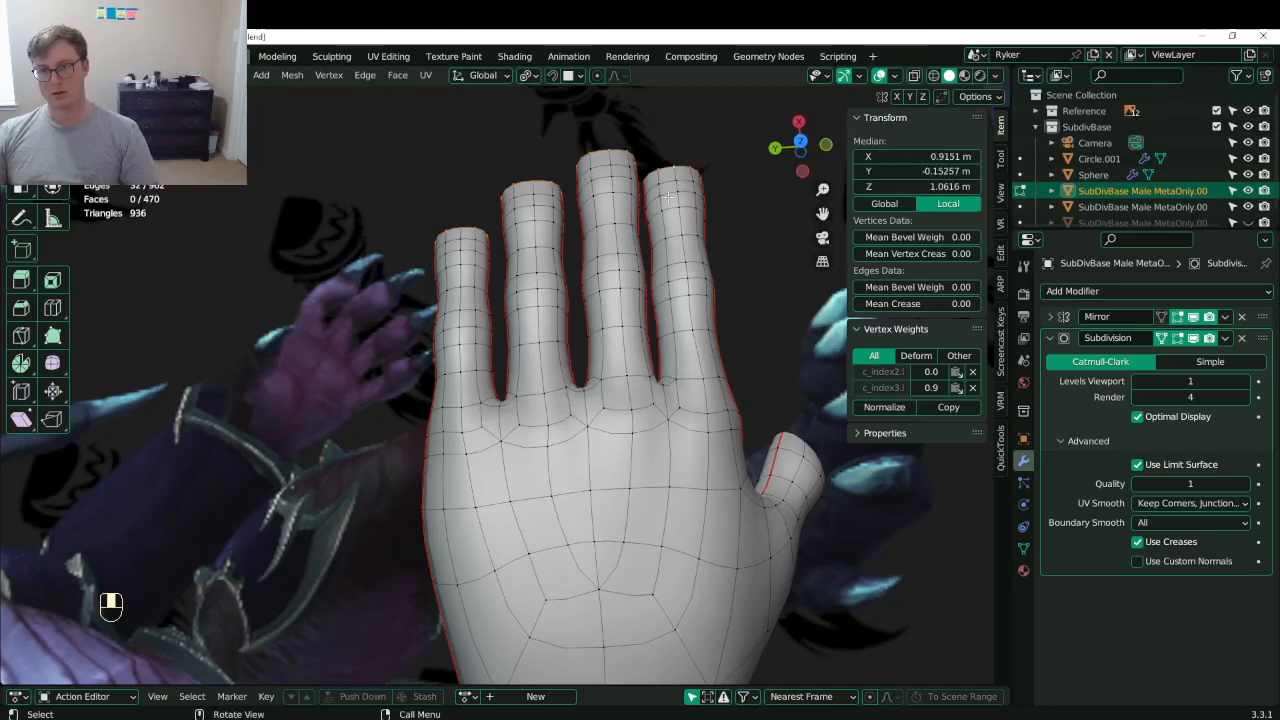
middle_click_drag(632, 412, 565, 287)
key("ctrl+KP_Add")
key("ctrl+KP_Add")
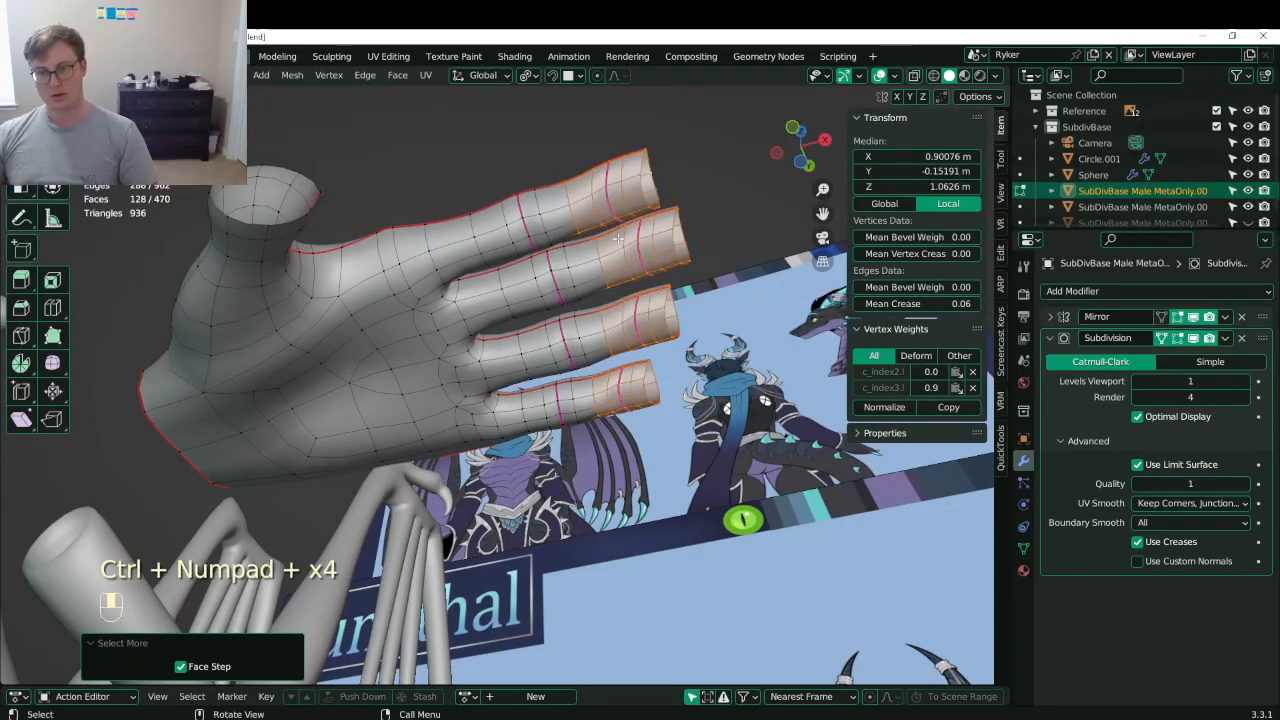
key("x")
left_click(546, 168)
- Lengthen the four fingers by moving their open end loops about 0.0187 m along X with proportional editing in top view
middle_click_drag(470, 225, 418, 413)
scroll(420, 416, "up", 1)
left_click(533, 586)
left_click(540, 586, "alt+shift")
left_click(589, 538, "alt+shift")
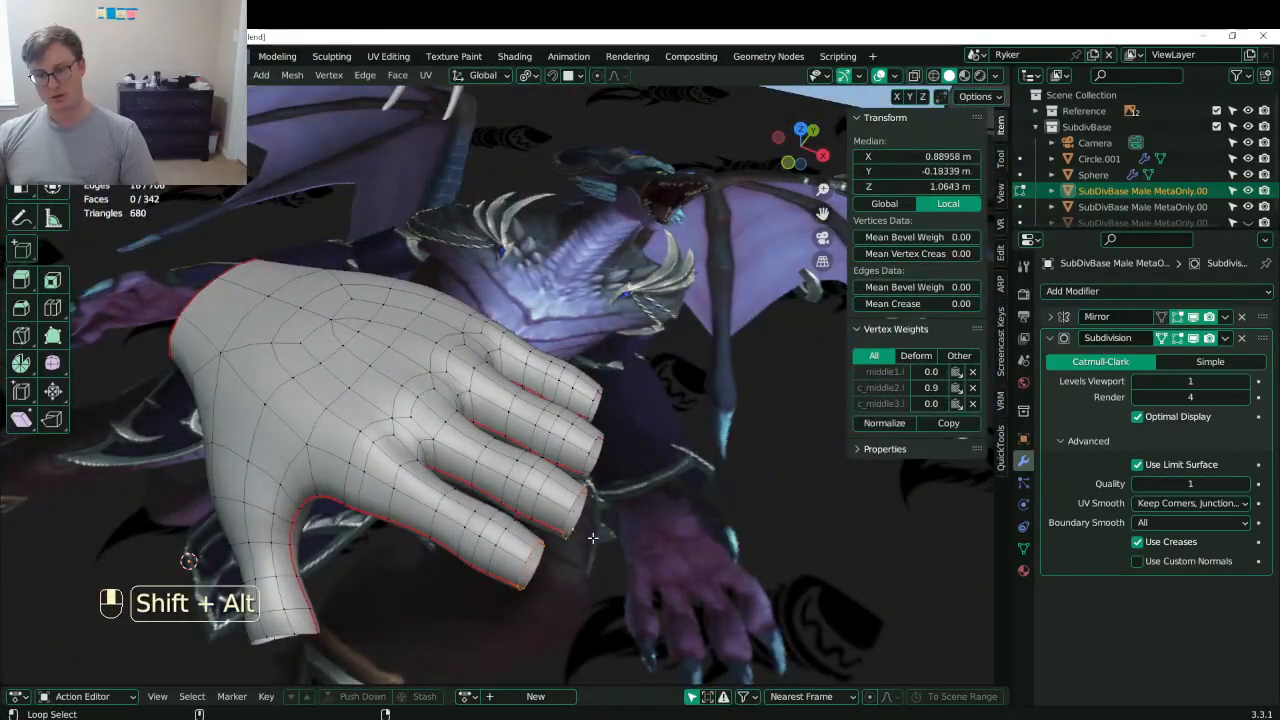
left_click(600, 406, "alt+shift")
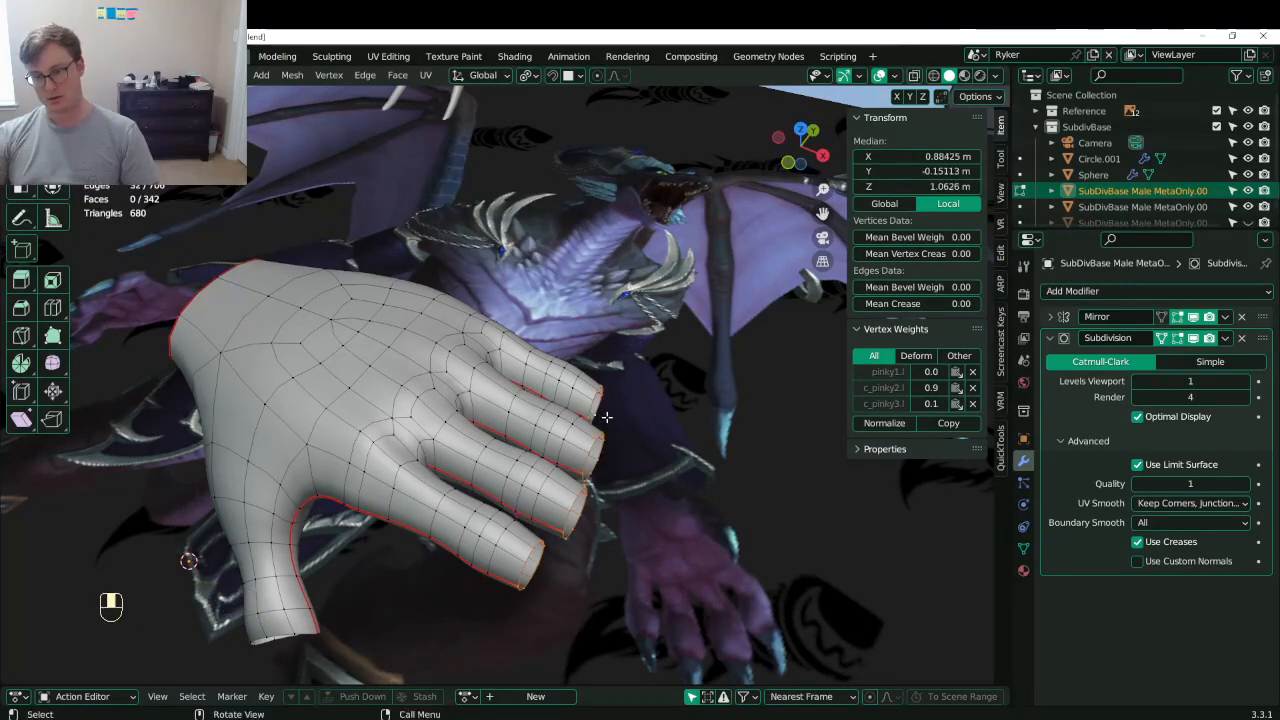
key("KP_7")
key("g")
key("o")
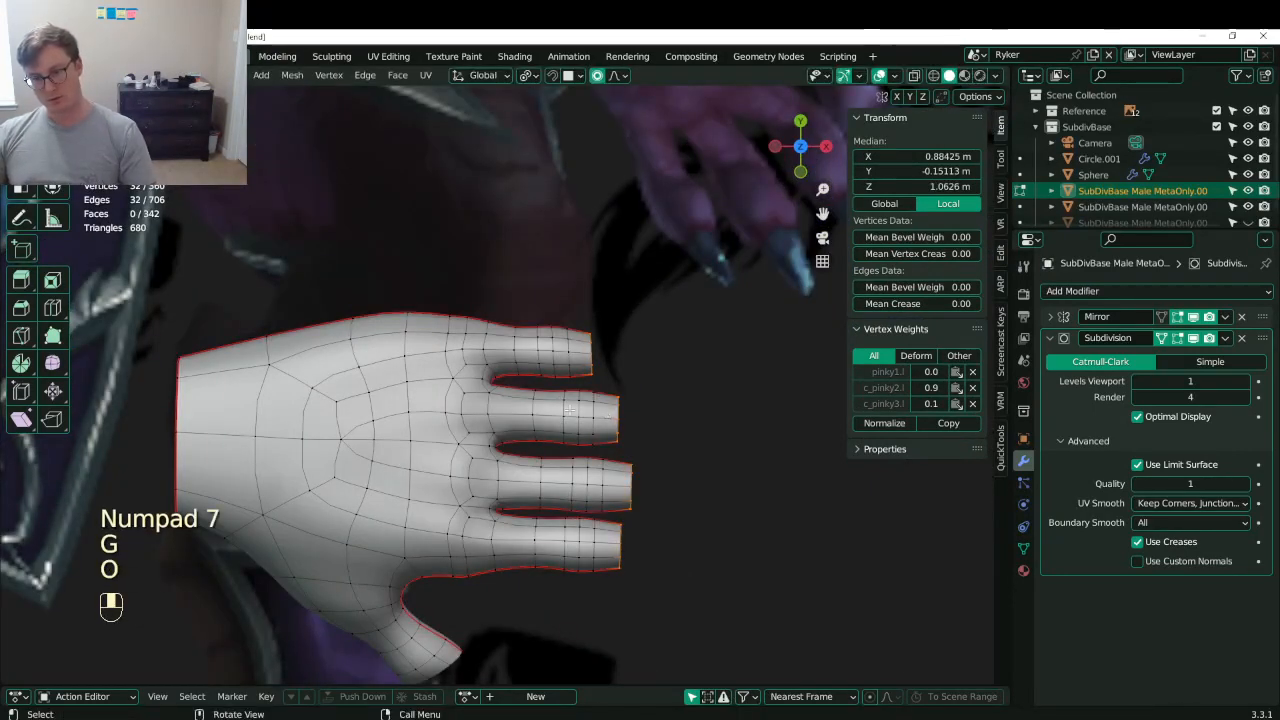
key("g")
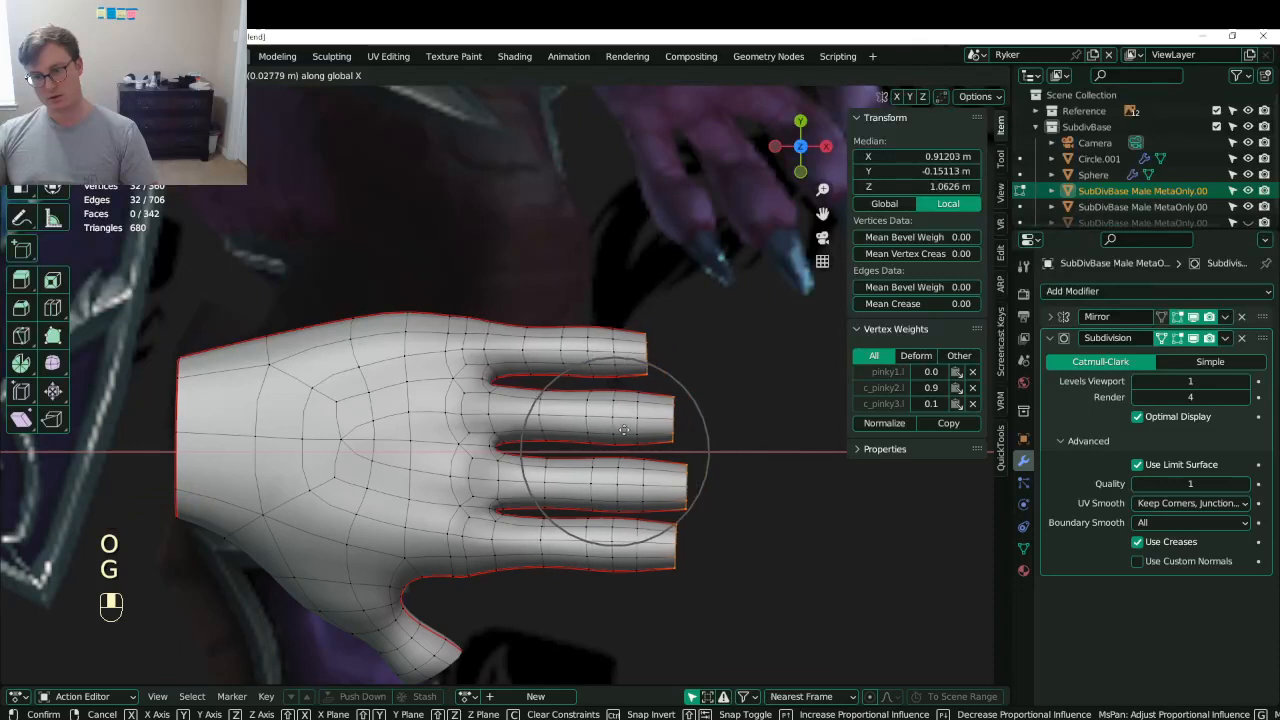
left_click(602, 432)
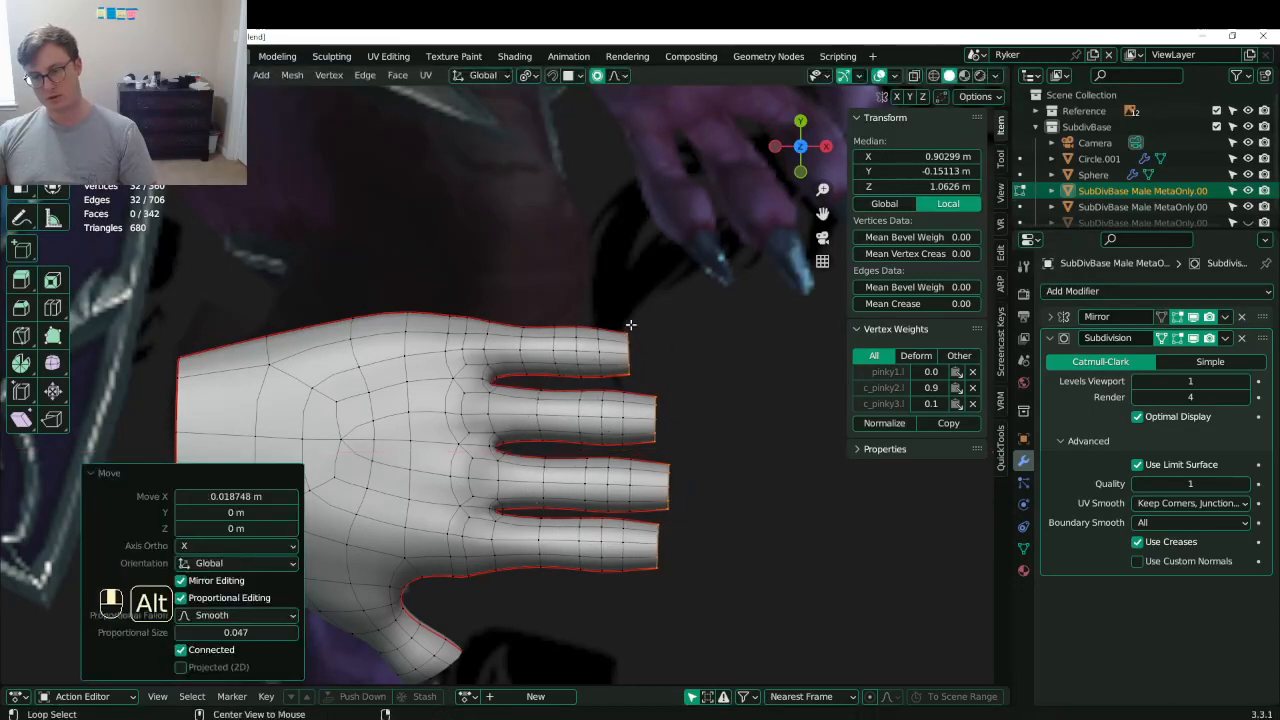
key("alt+s")
scroll(630, 320, "down", 2)
right_click(628, 321)
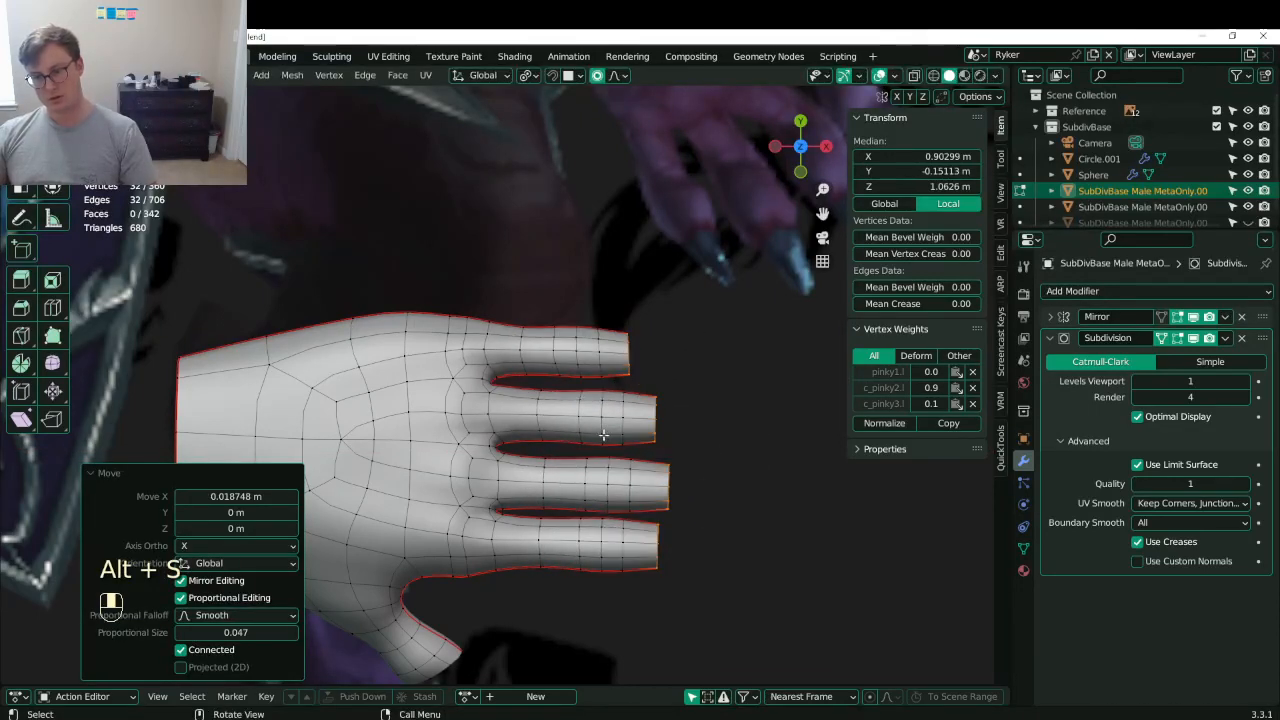
- Fatten the four finger ends by 0.0087 m from the loops just behind the tips with proportional size 0.057, and save the file
left_click(616, 434)
left_click(603, 433, "alt+shift")
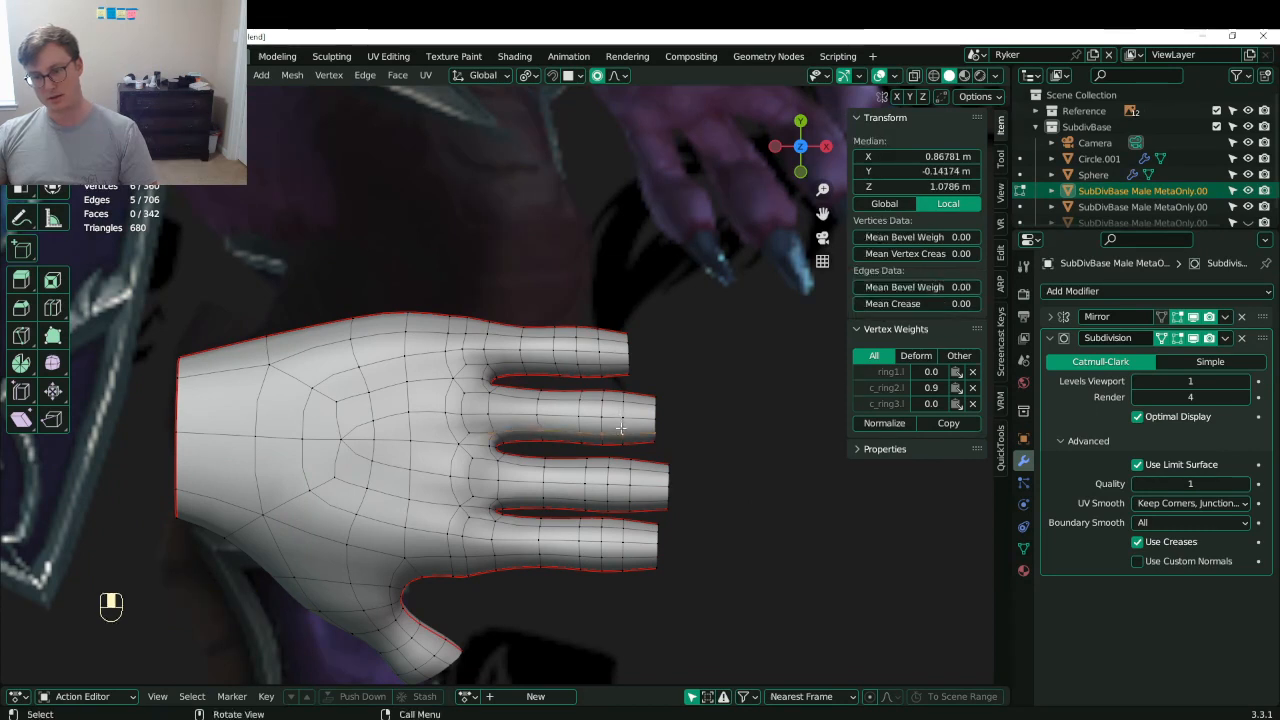
left_click(593, 363, "alt+shift")
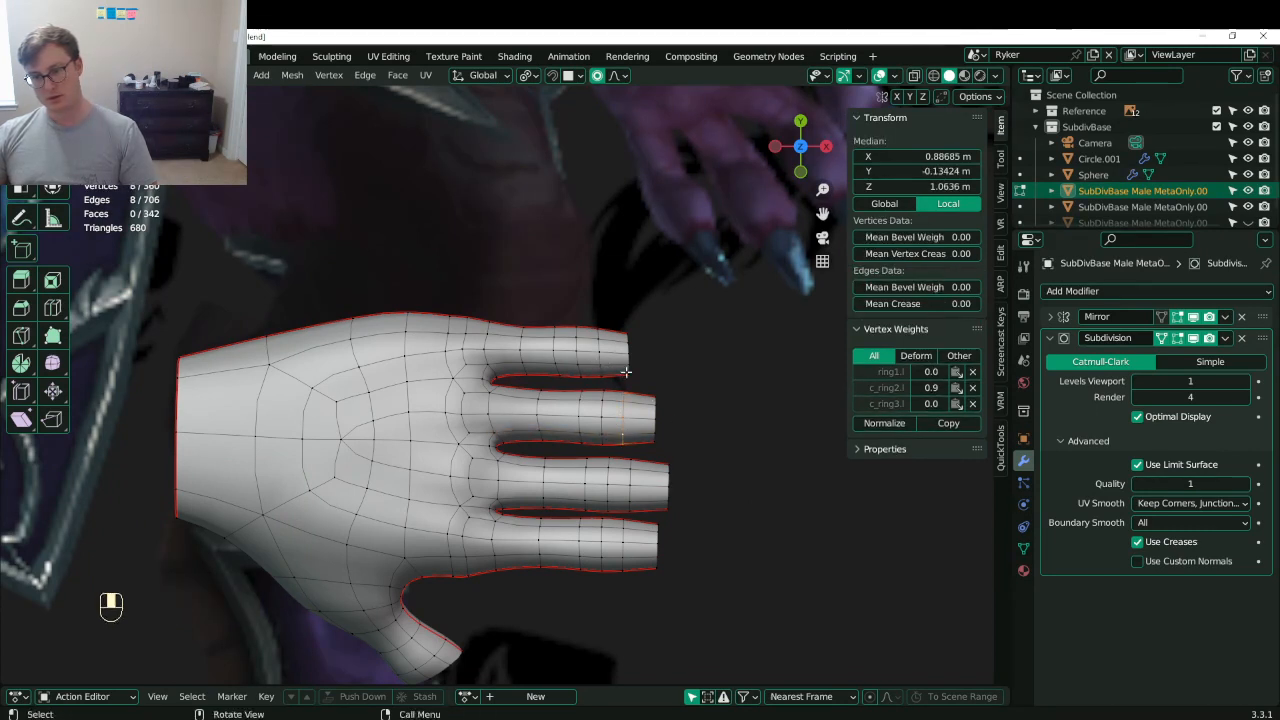
left_click(597, 352, "alt+shift")
left_click(629, 502, "alt+shift")
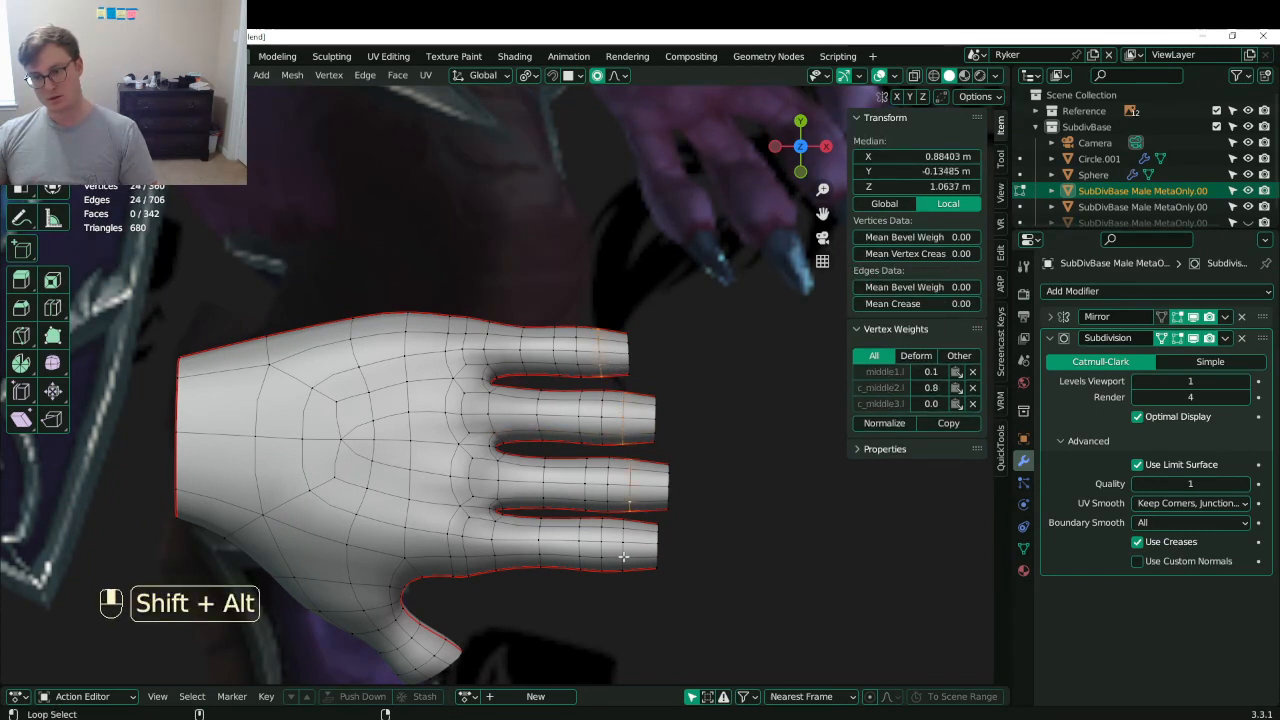
key("alt+s")
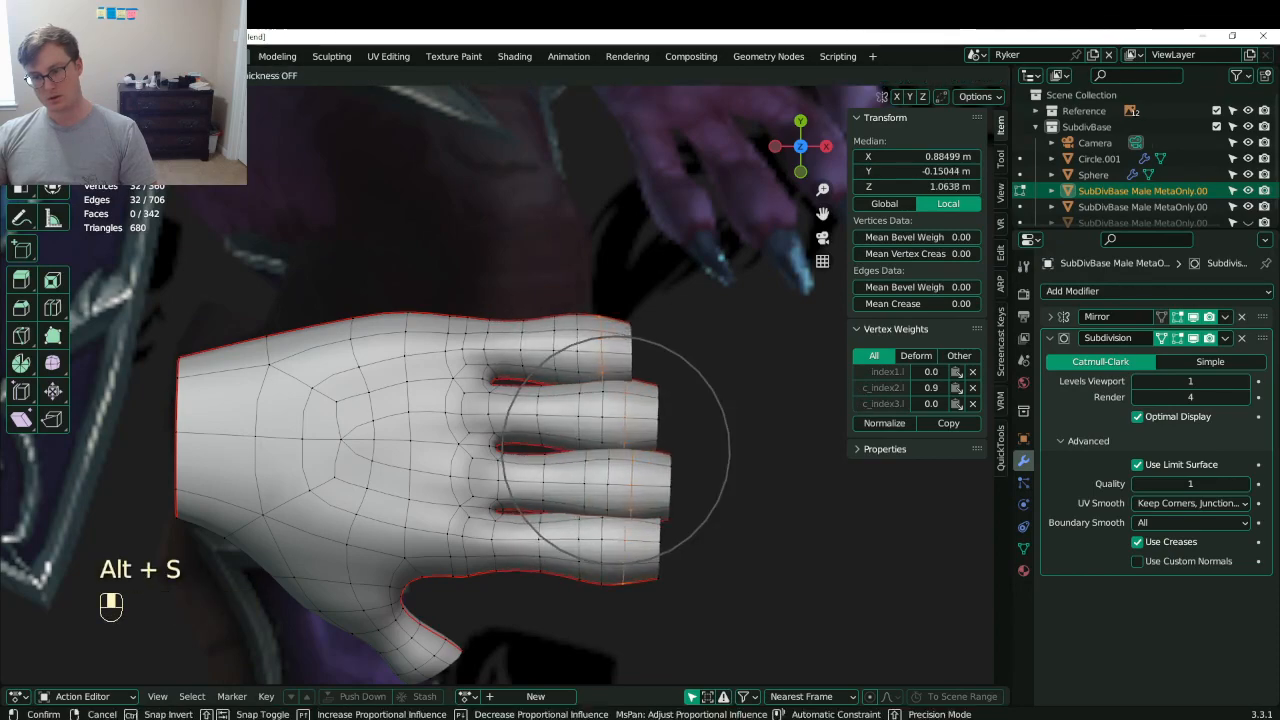
left_click(686, 291)
middle_click_drag(686, 291, 512, 427)
key("ctrl+s")
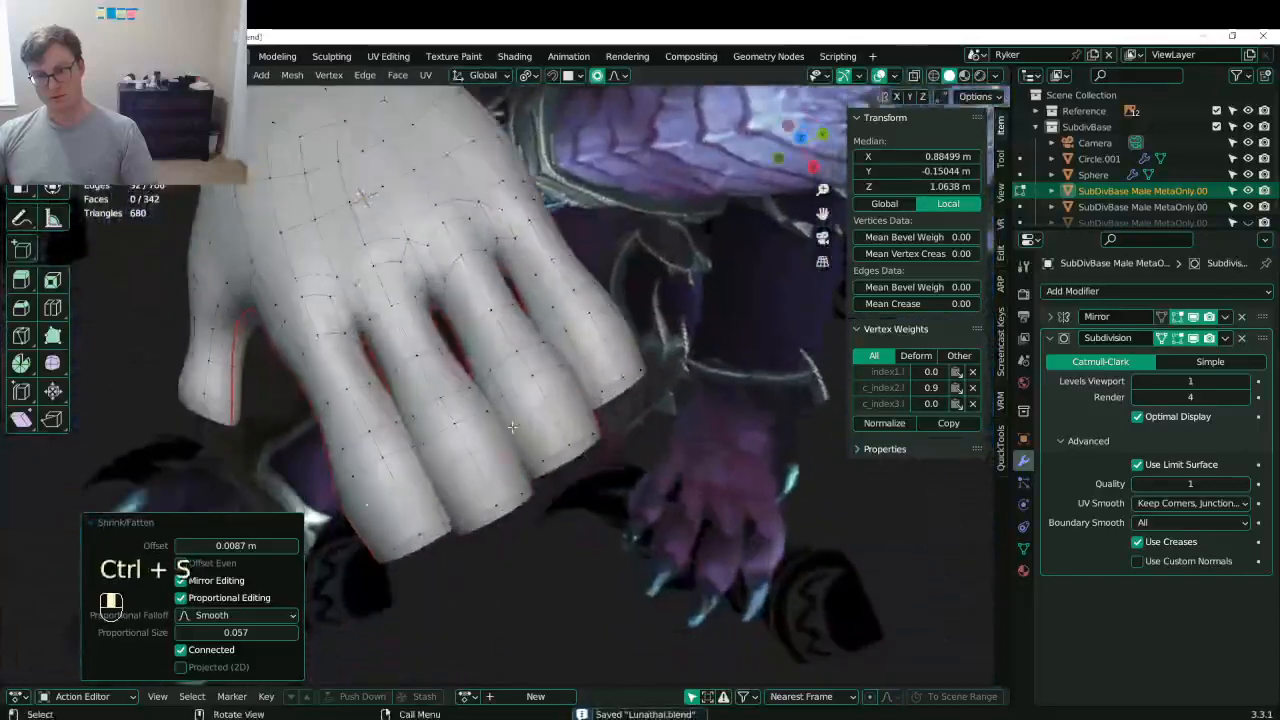
- Try to box-select the overlapping vertices at the pinky's knuckle in a wireframe top view
key("KP_7")
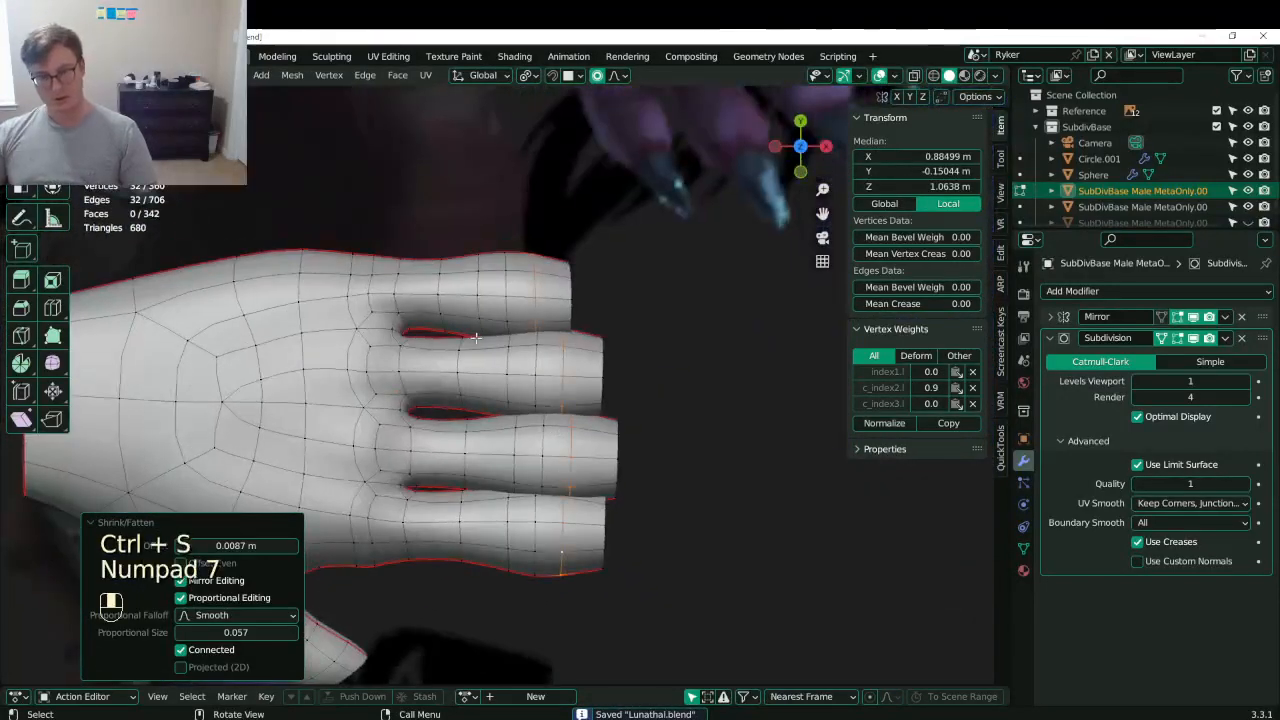
scroll(440, 330, "up", 2)
key("z")
left_click(335, 341)
left_click(465, 334)
key("b")
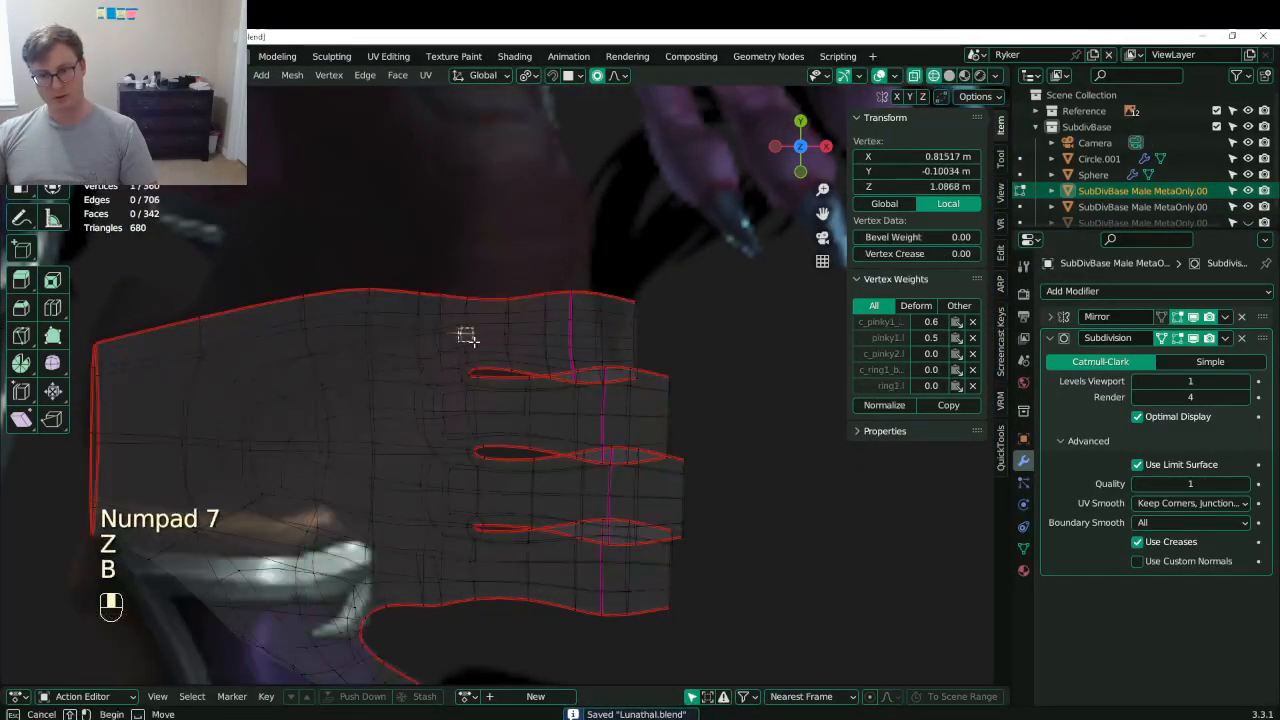
key("b")
left_click_drag(456, 327, 474, 341)
middle_click_drag(480, 346, 623, 323)
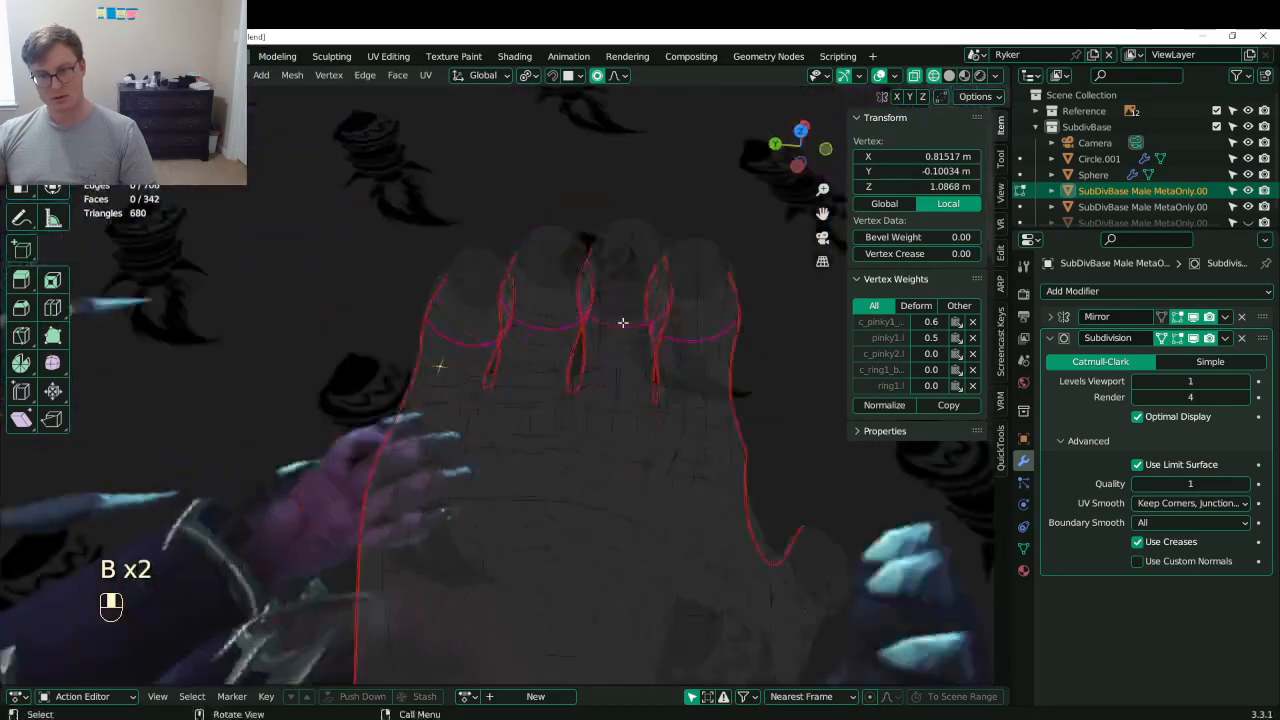
- Return to solid shading and select the vertex on the palm side of the pinky's base
key("z")
left_click(640, 396)
mouse_move(636, 398)
middle_mouse_down()
mouse_move(574, 338)
mouse_move(676, 240)
mouse_move(610, 190)
middle_mouse_up()
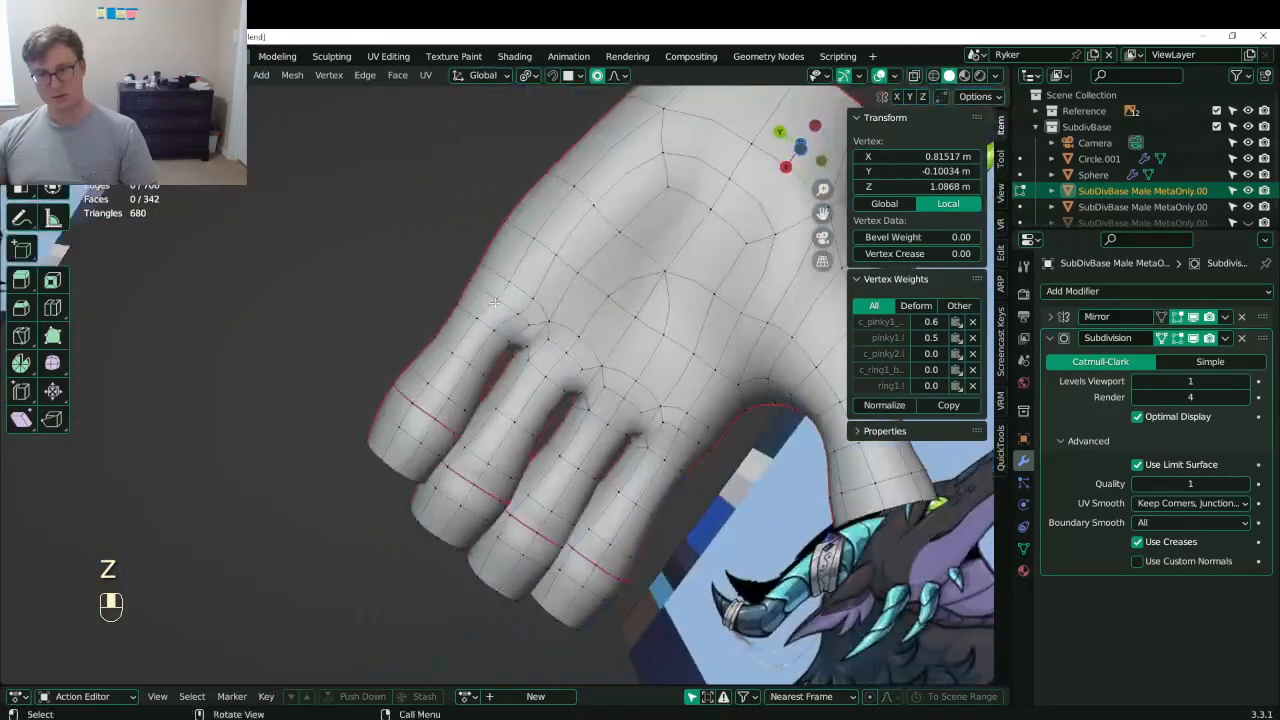
left_click(501, 308)
middle_click_drag(501, 308, 490, 293)
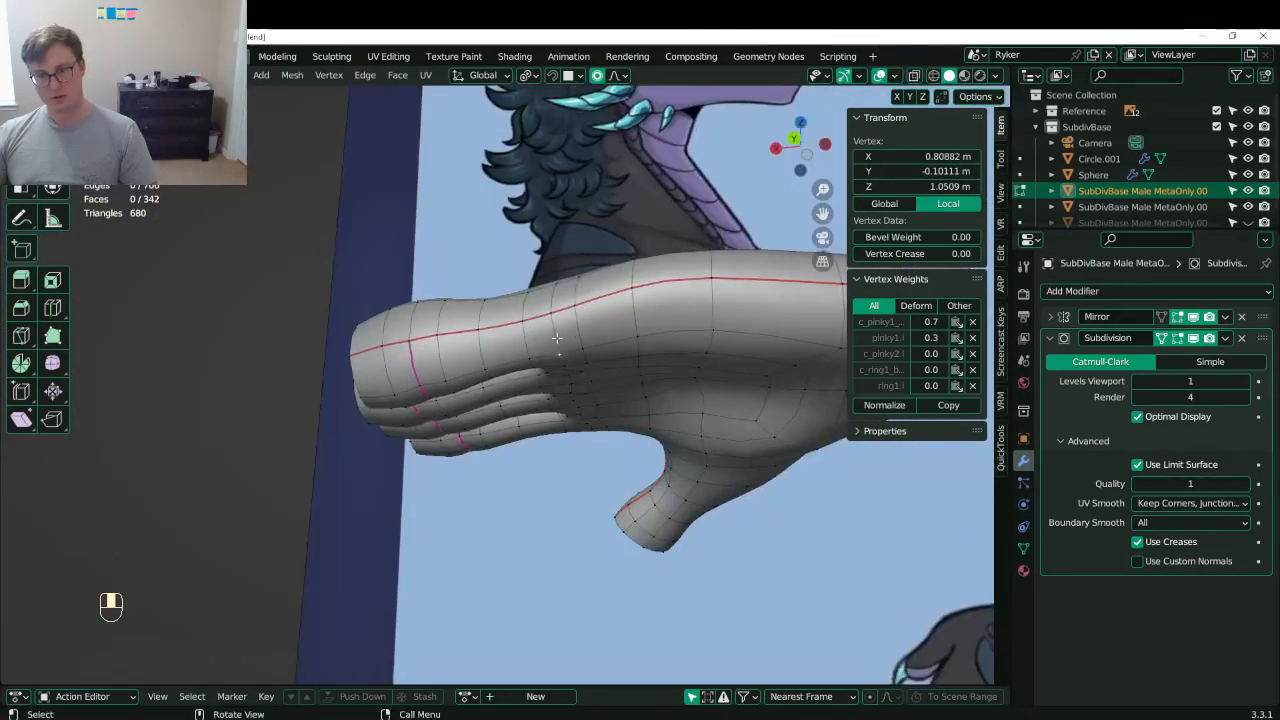
- Select the opposing back and palm faces at the pinky's base and snap the 3D cursor to the centre between them
left_click(166, 75)
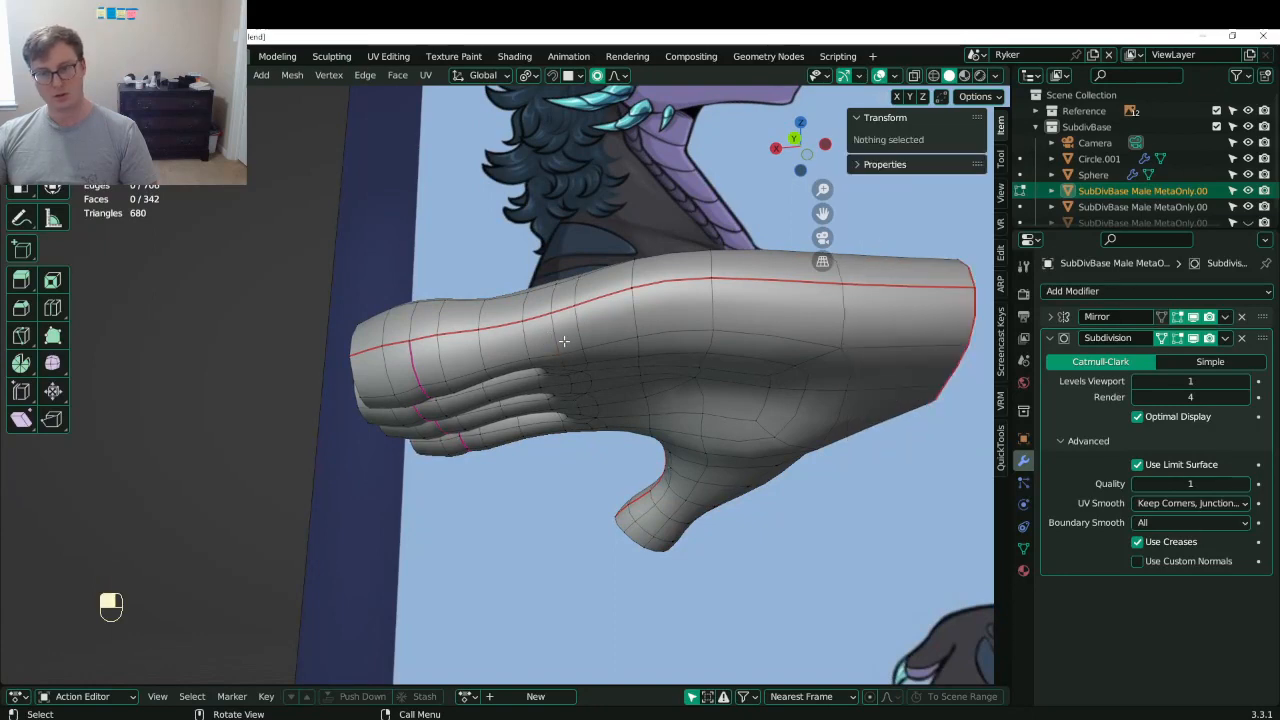
left_click(540, 308)
left_click(540, 308, "alt+shift")
left_click(540, 308, "alt+shift")
middle_click_drag(540, 308, 483, 399)
left_click(557, 467)
left_click(483, 318)
left_click(472, 405, "shift")
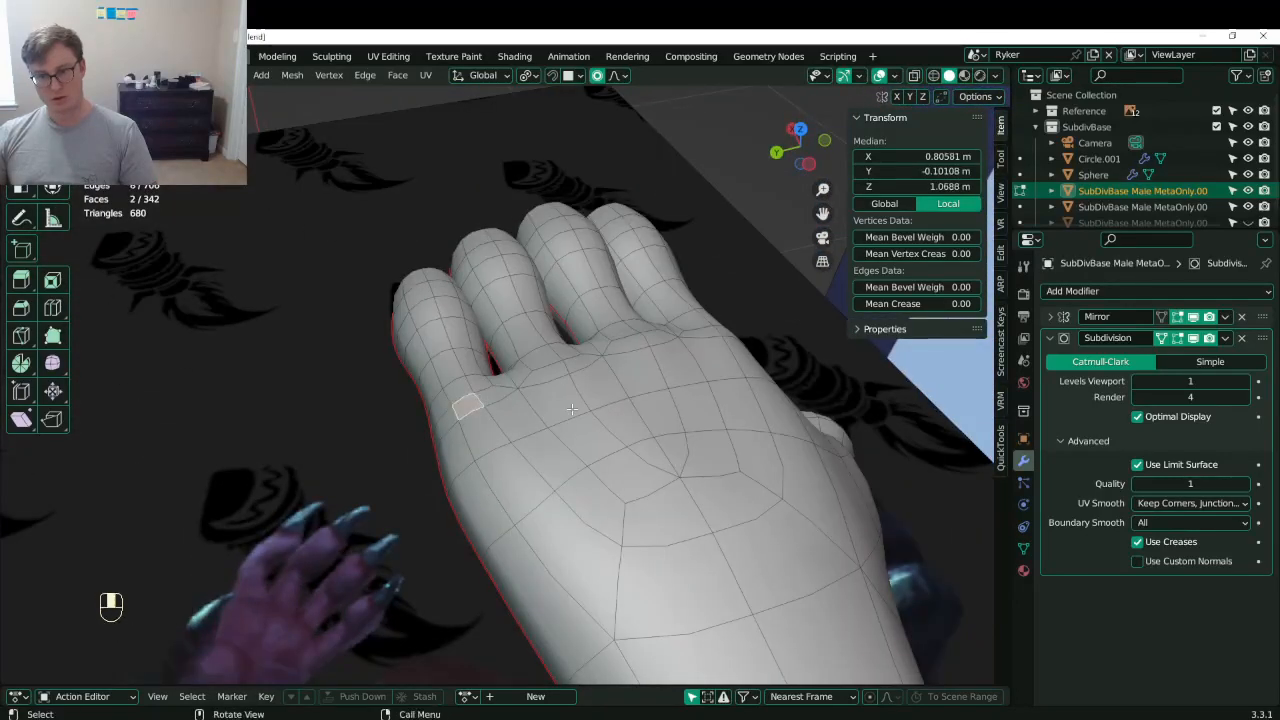
key("shift+s")
left_click(593, 531)
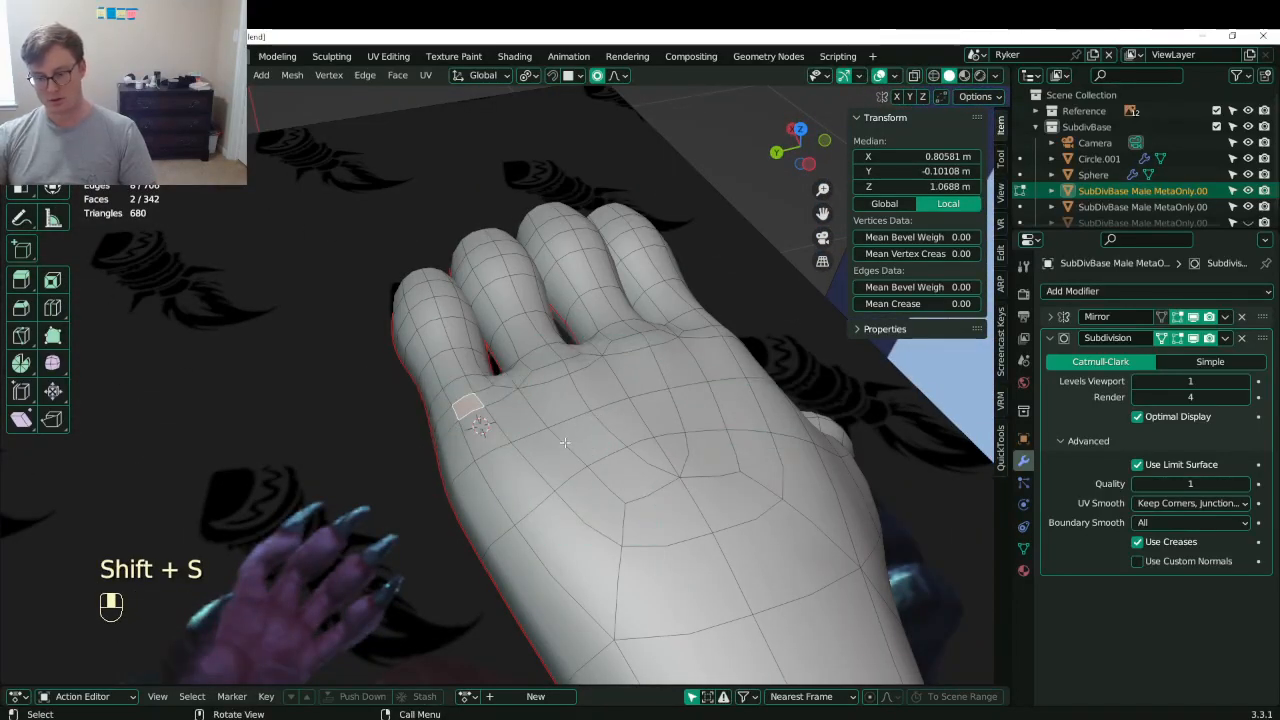
key("KP_7")
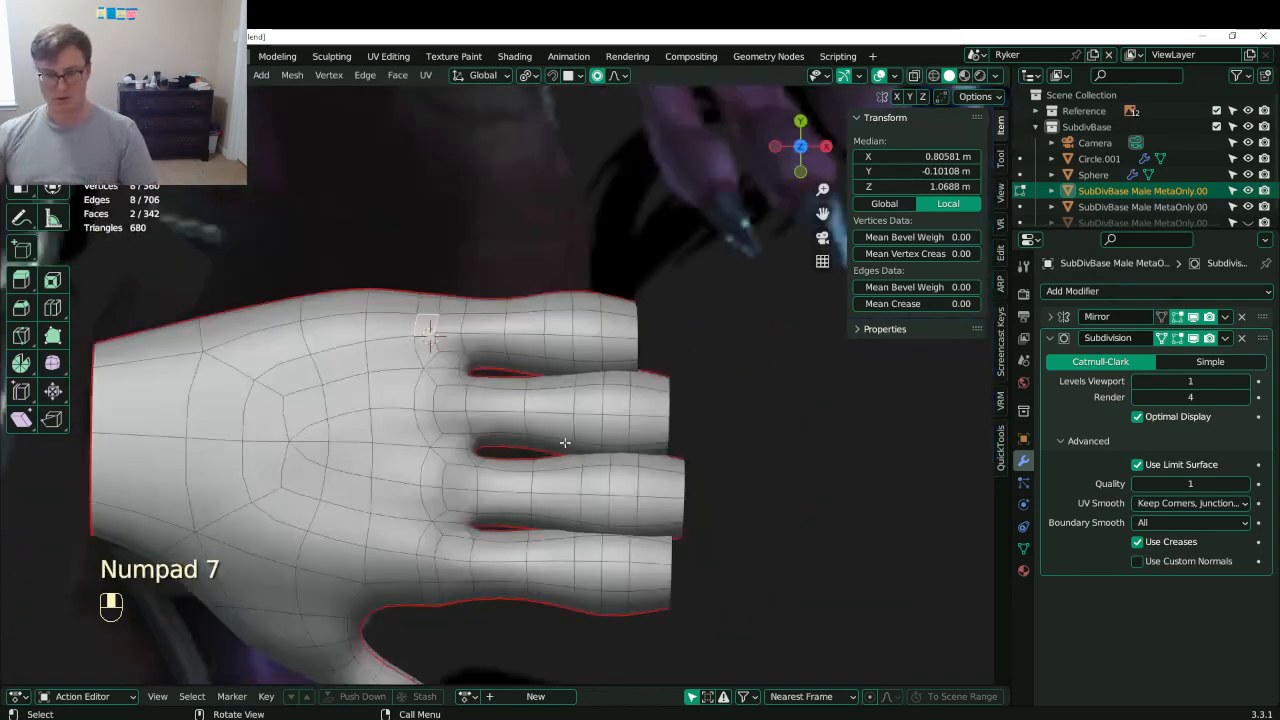
- Select the pinky outward from its base and rotate it -15.7° around the 3D cursor, away from the other fingers
left_click(629, 317, "alt+shift")
key("ctrl+KP_Add")
key("ctrl+KP_Add")
key("ctrl+KP_Add")
key("ctrl+KP_Add")
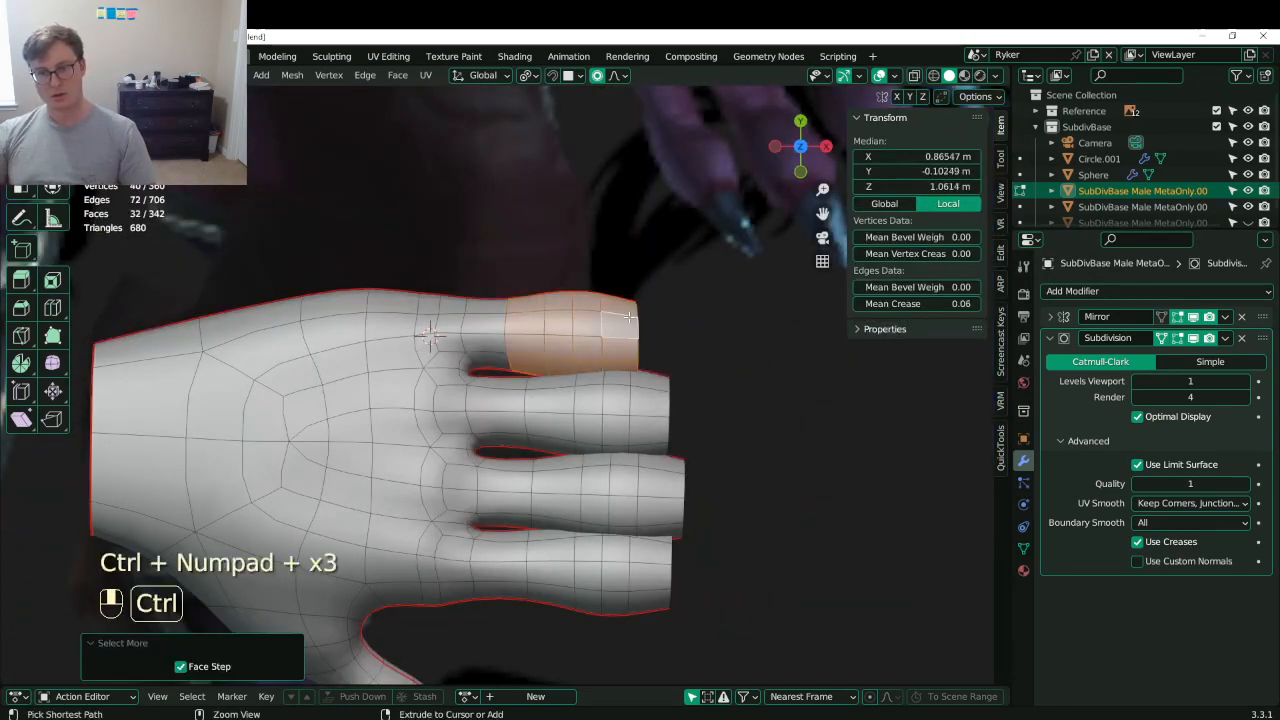
key("period")
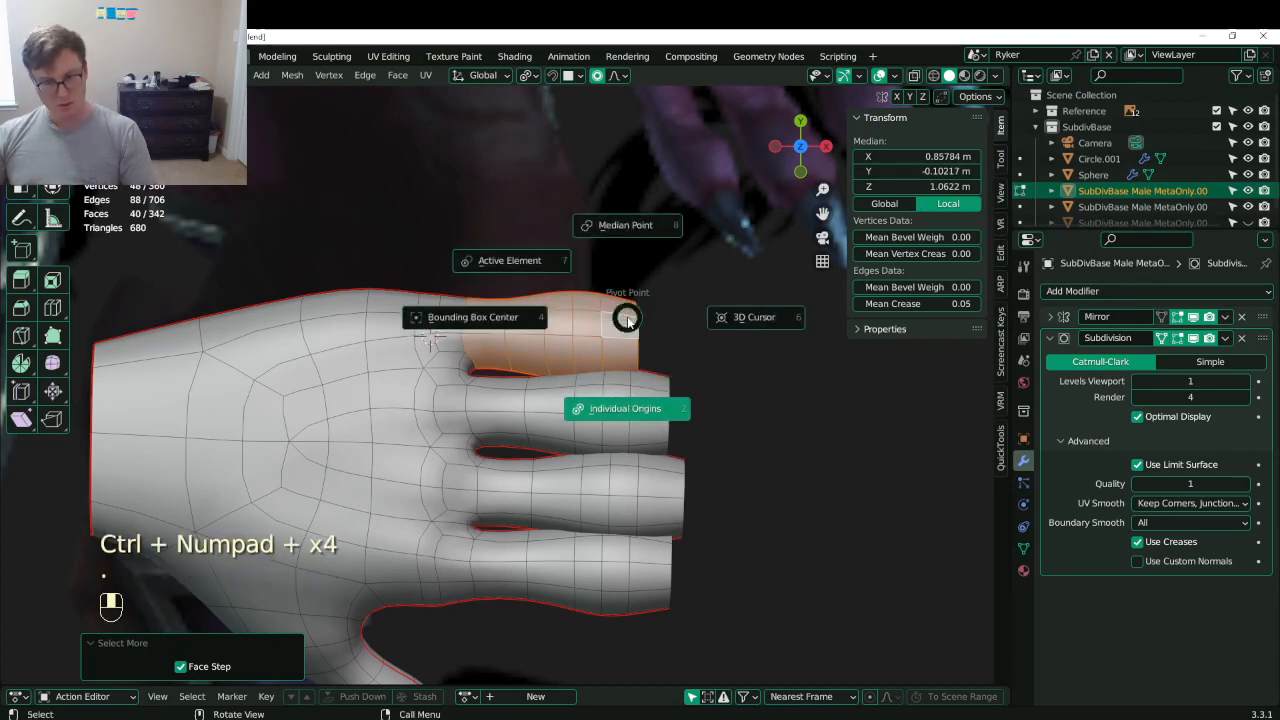
left_click(646, 325)
key("r")
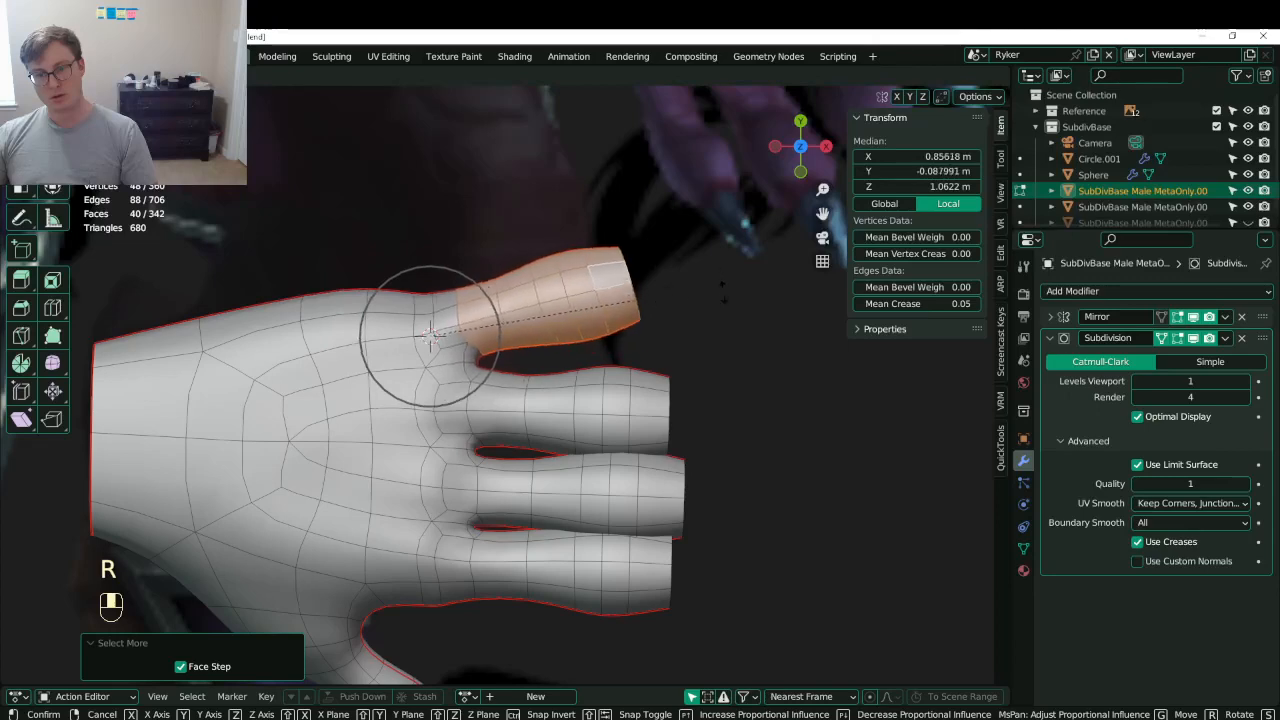
left_click(705, 372)
- Select the opposing back and palm faces at the index finger's base and snap the 3D cursor to their centre
middle_click_drag(705, 372, 721, 270, "shift")
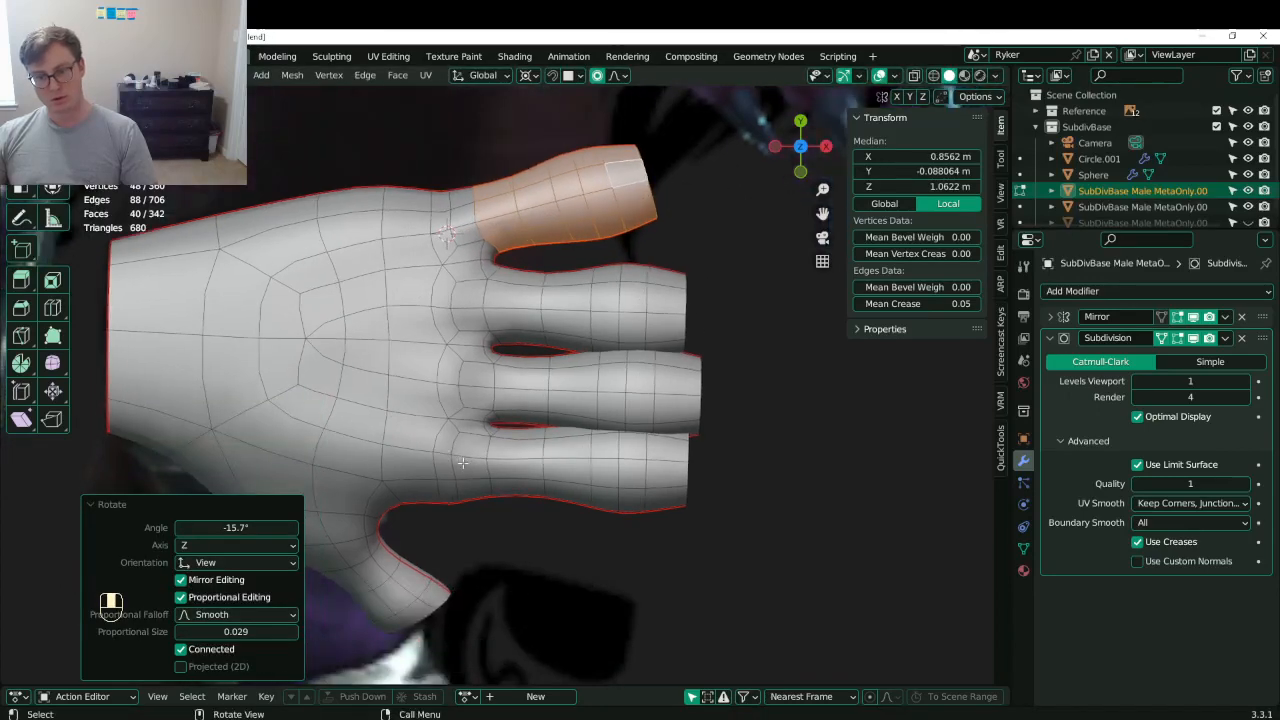
left_click(465, 465)
key("z")
key("b")
left_click_drag(465, 465, 490, 478)
key("z")
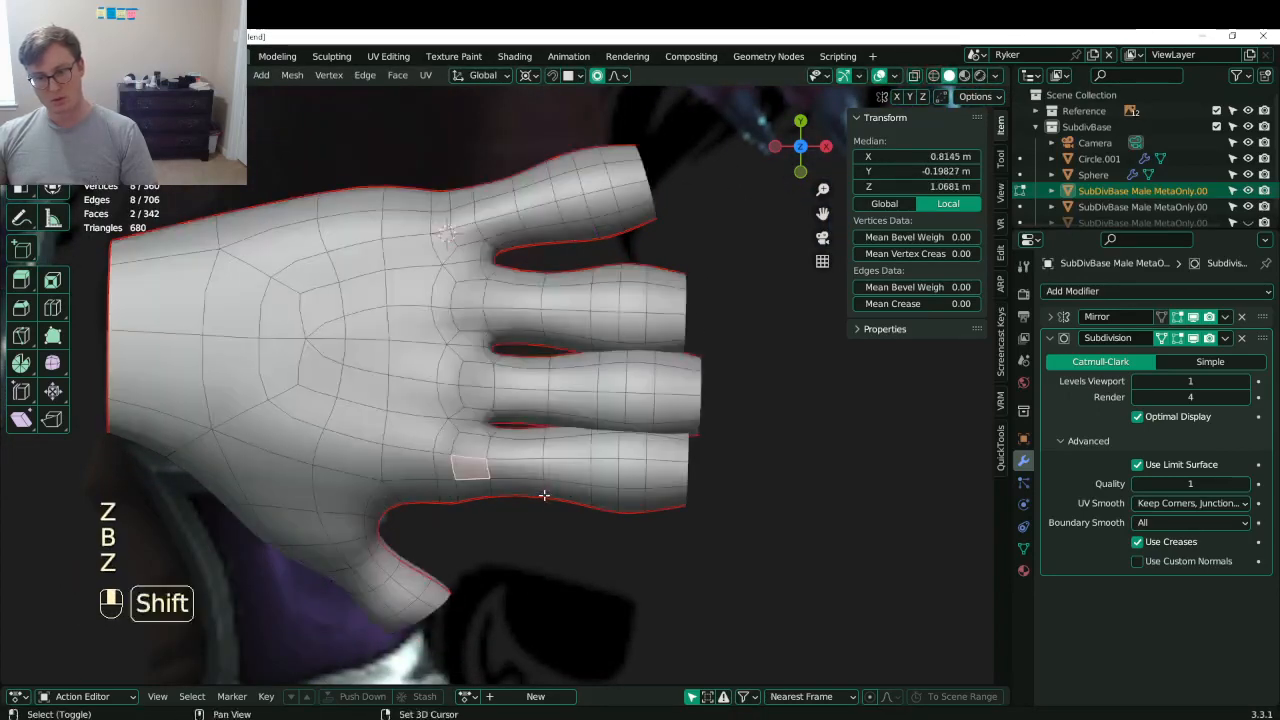
key("shift+s")
left_click(546, 504)
- Select the index finger outward from its base, rotate it 17.6° around the 3D cursor away from the middle finger, and save
left_click(665, 477)
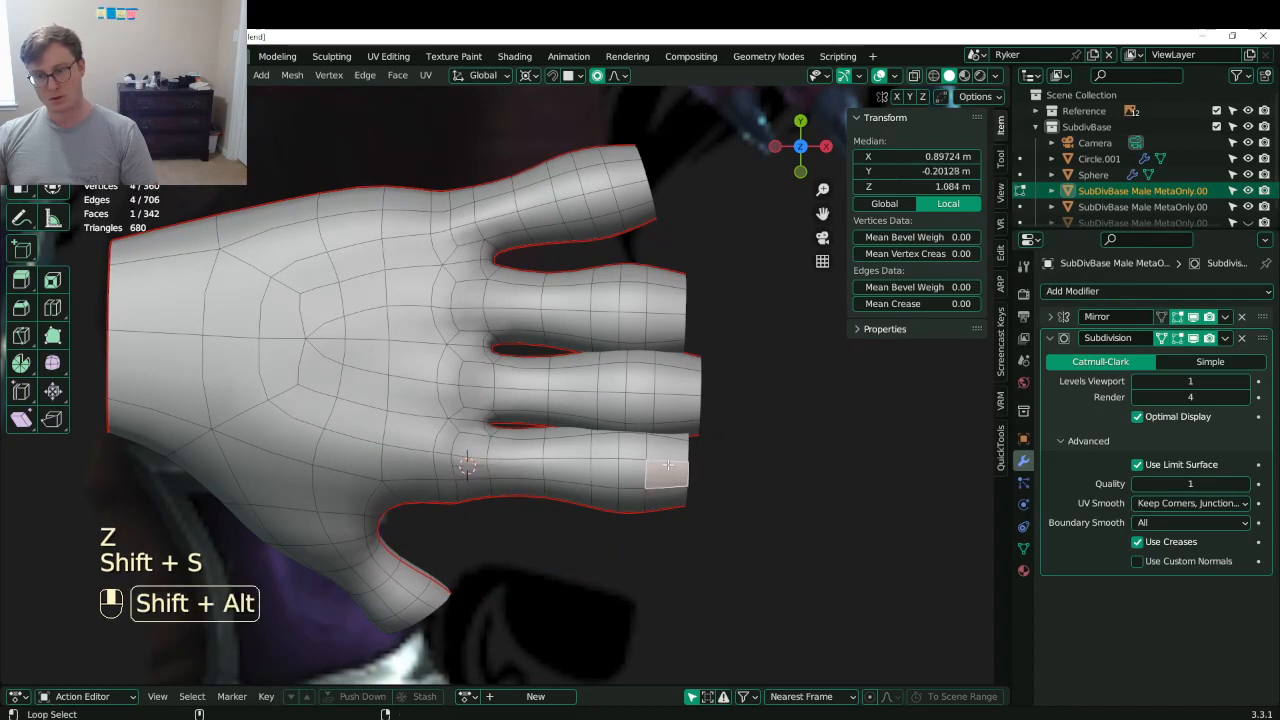
left_click(668, 463, "alt+shift")
key("ctrl+KP_Add")
key("ctrl+KP_Add")
key("ctrl+KP_Add")
key("ctrl+KP_Add")
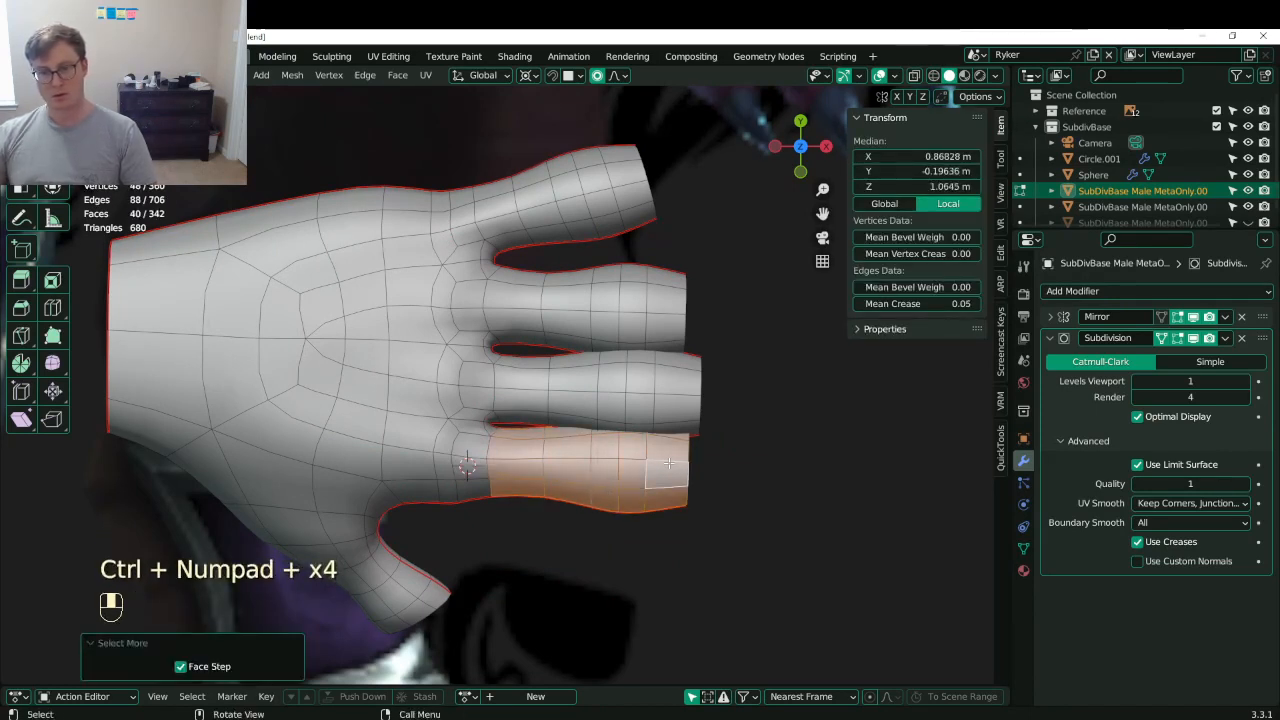
key("r")
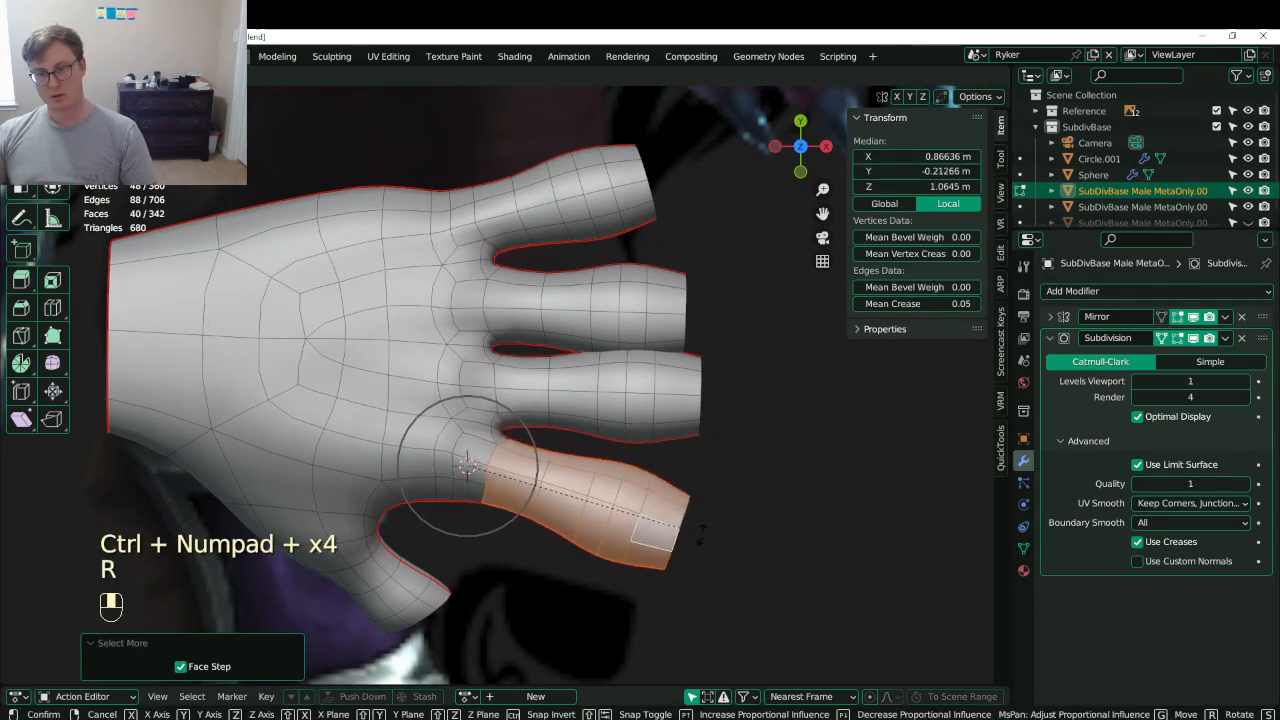
left_click(696, 535)
middle_click_drag(696, 535, 644, 462)
key("ctrl+s")
- Select the back and palm faces at the ring finger's base and snap the 3D cursor to their centre
key("z")
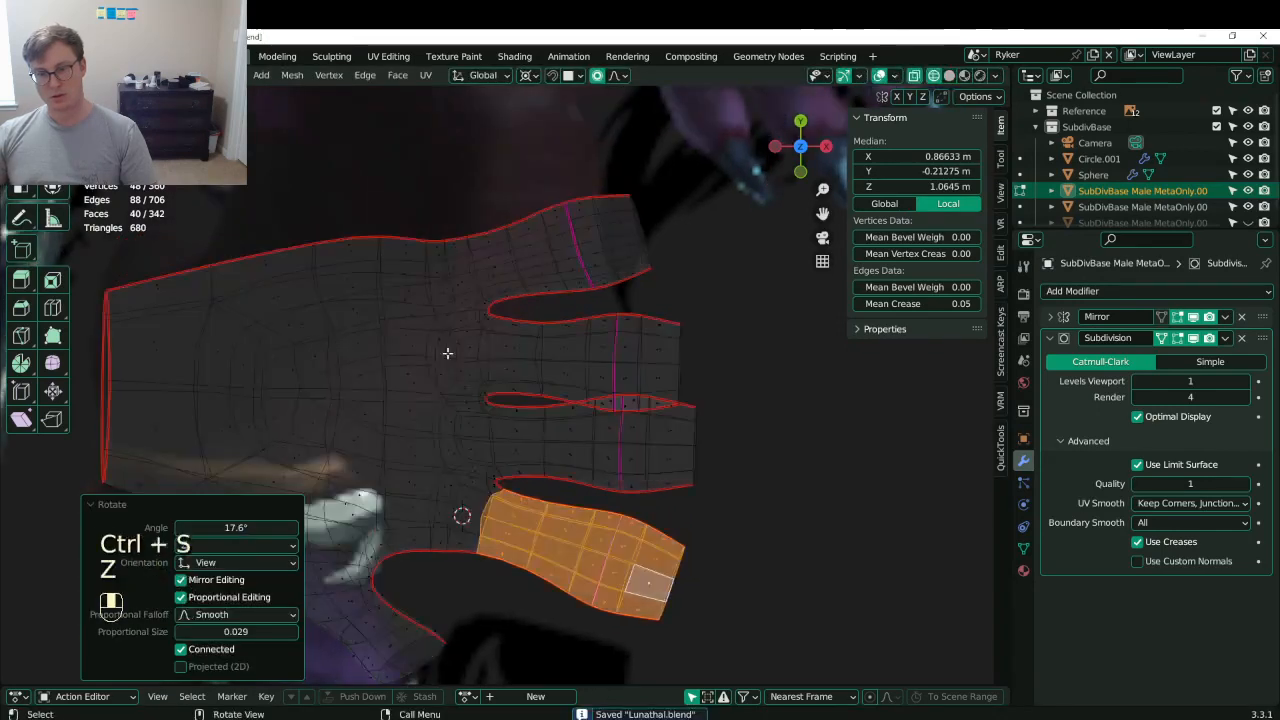
left_click(448, 350)
key("b")
left_click(464, 347)
key("b")
left_click_drag(462, 346, 473, 375)
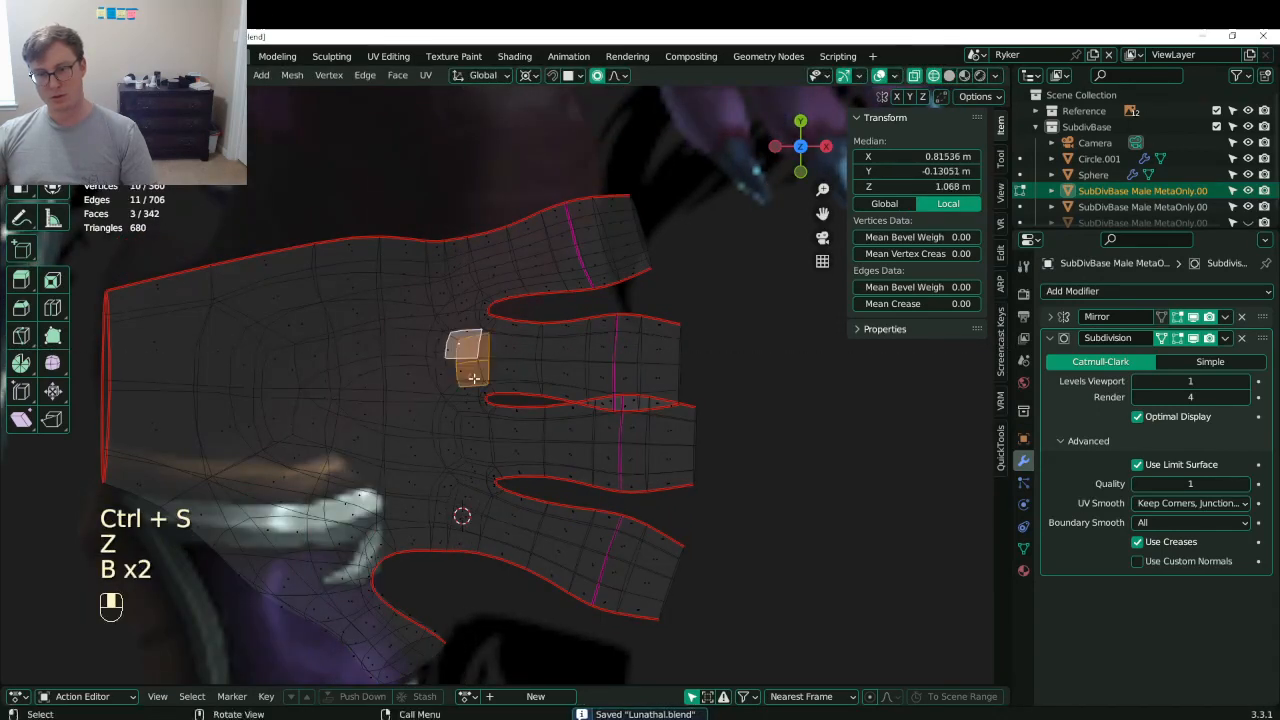
key("b")
key("z")
key("shift+s")
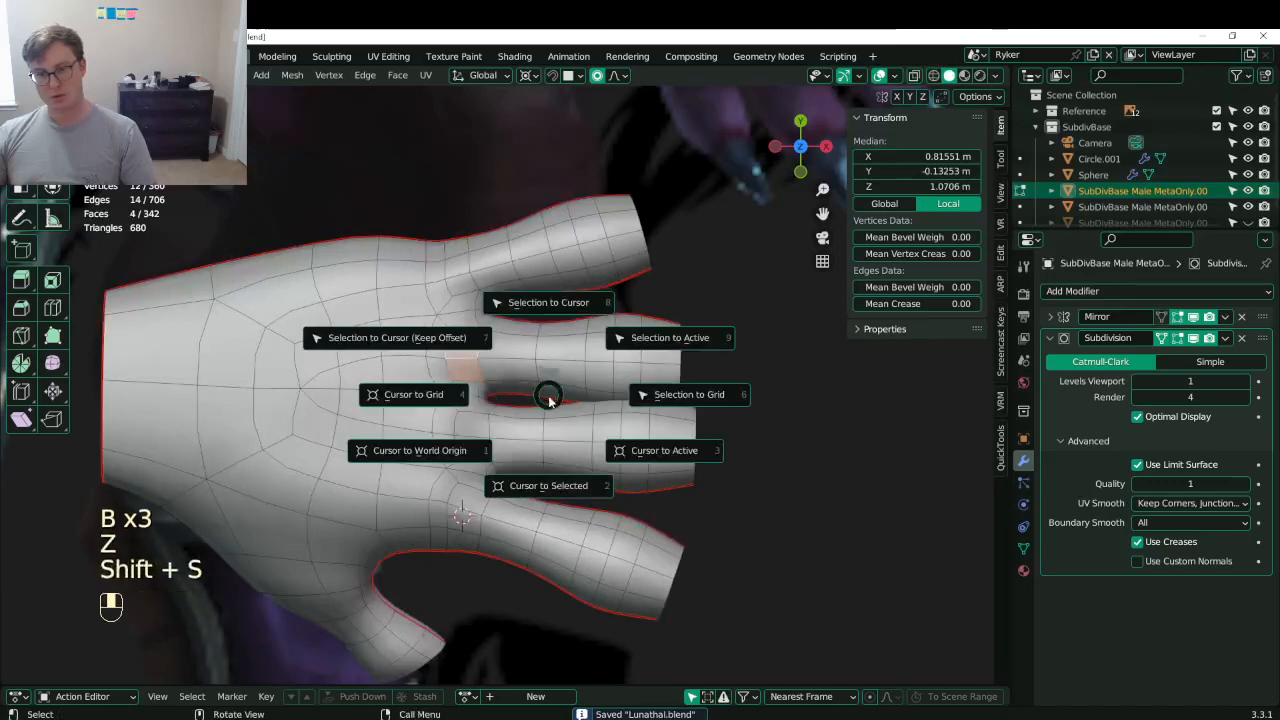
left_click(555, 487)
- Rotate the whole ring finger slightly toward the pinky around the 3D cursor, leave Edit Mode, and save the file
left_click(666, 357)
left_click(666, 357, "alt+shift")
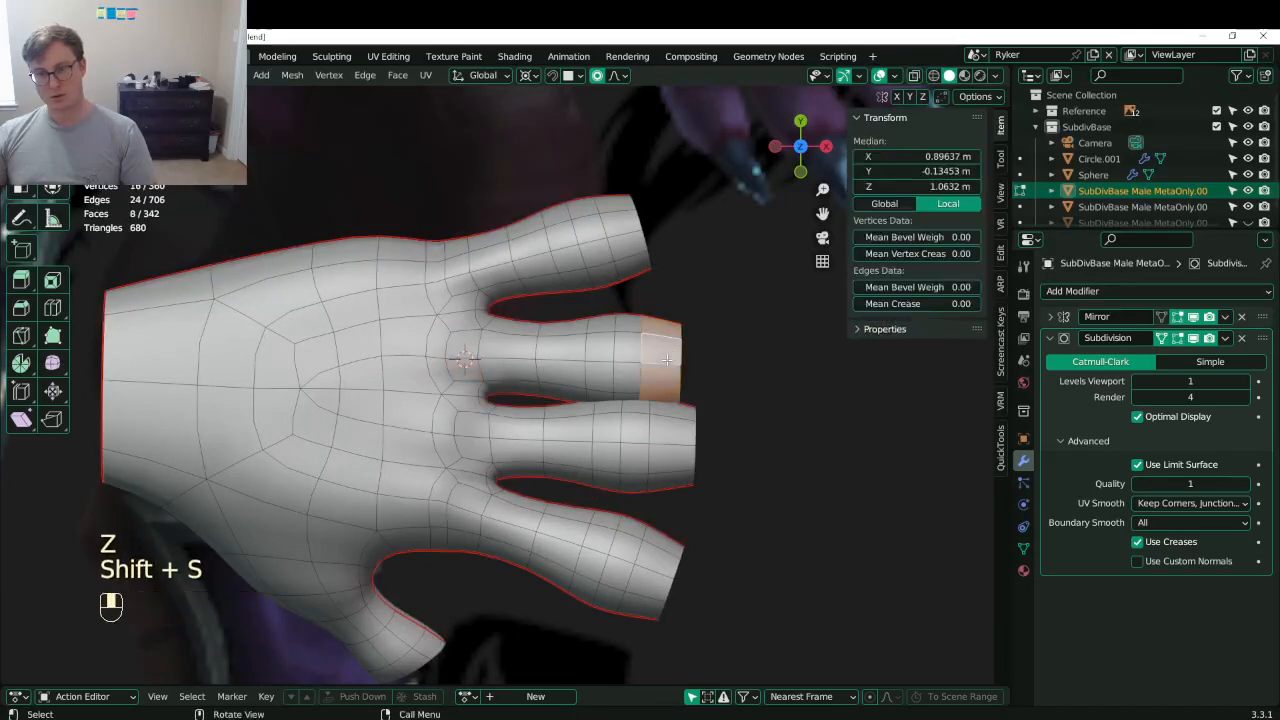
key("ctrl+KP_Add")
key("ctrl+KP_Add")
key("ctrl+KP_Add")
key("ctrl+KP_Add")
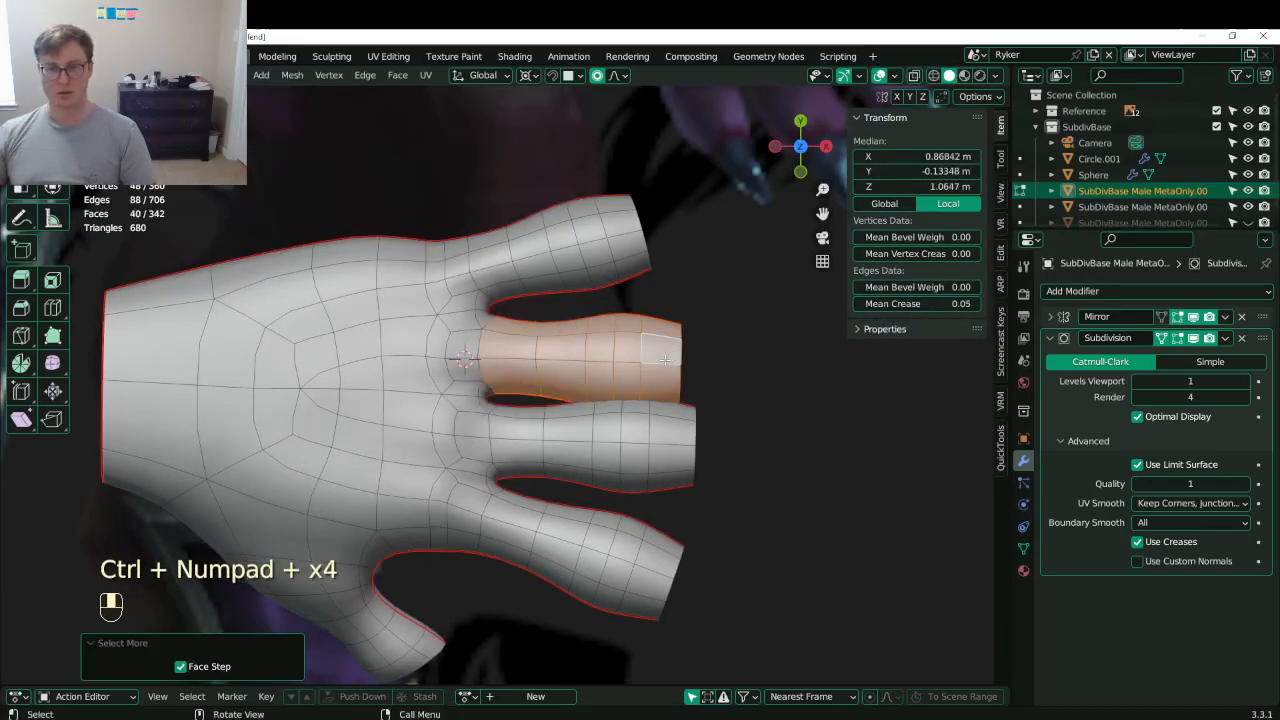
key("r")
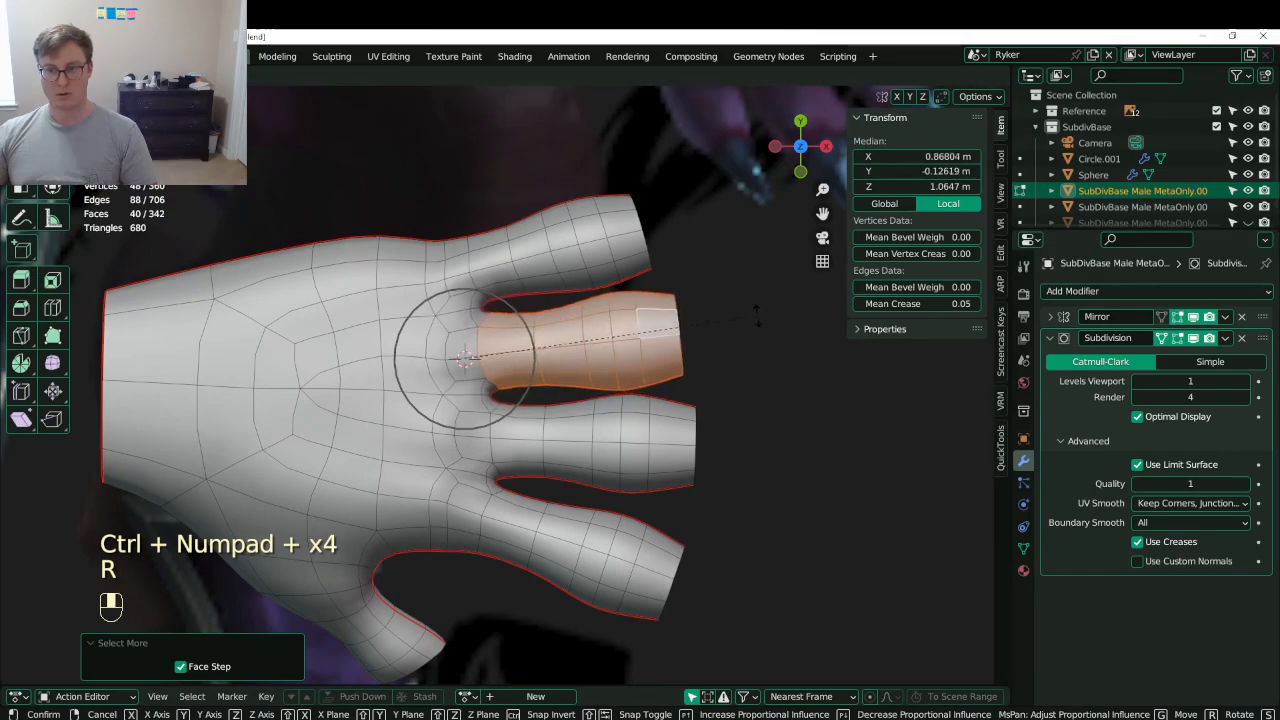
left_click(757, 316)
middle_click_drag(711, 348, 530, 560)
key("Tab")
scroll(491, 470, "down", 7)
key("ctrl+s")
- Limit the Evoker Channeling Pose reference image to show only from its front side and save the file
left_click(806, 583)
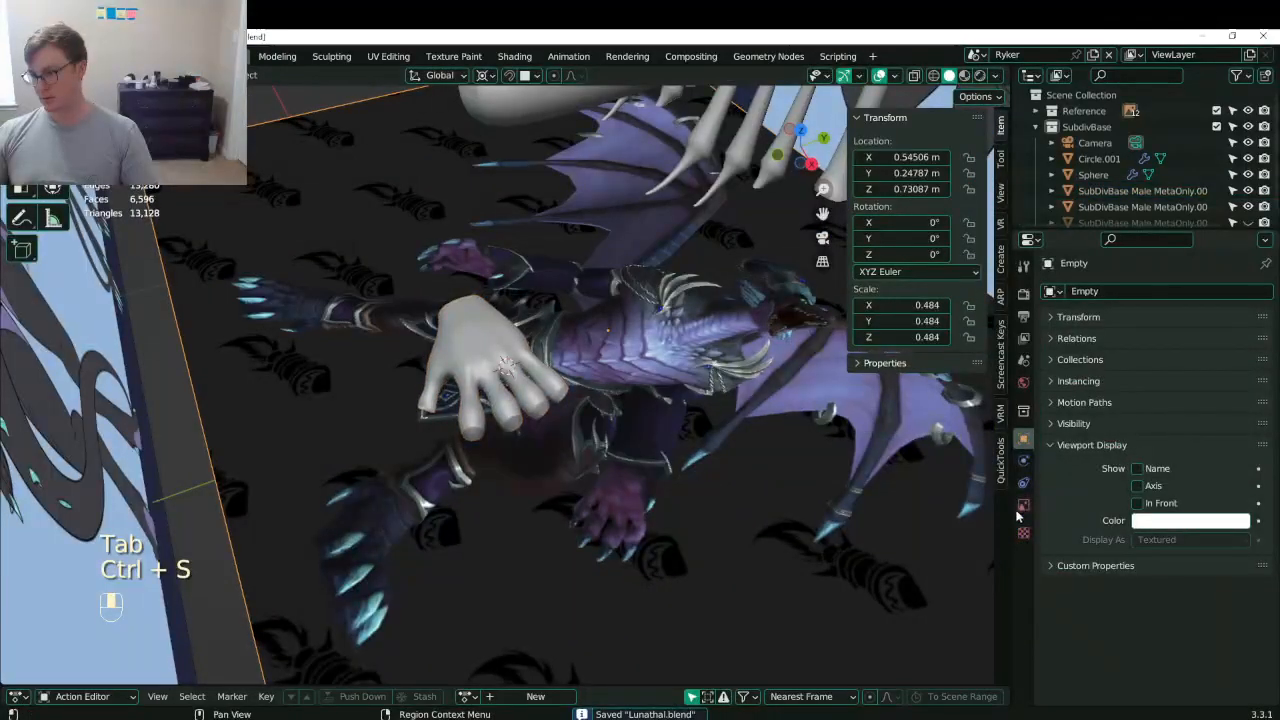
left_click(1023, 504)
left_click(1190, 403)
middle_click_drag(540, 300, 669, 459)
key("ctrl+s")
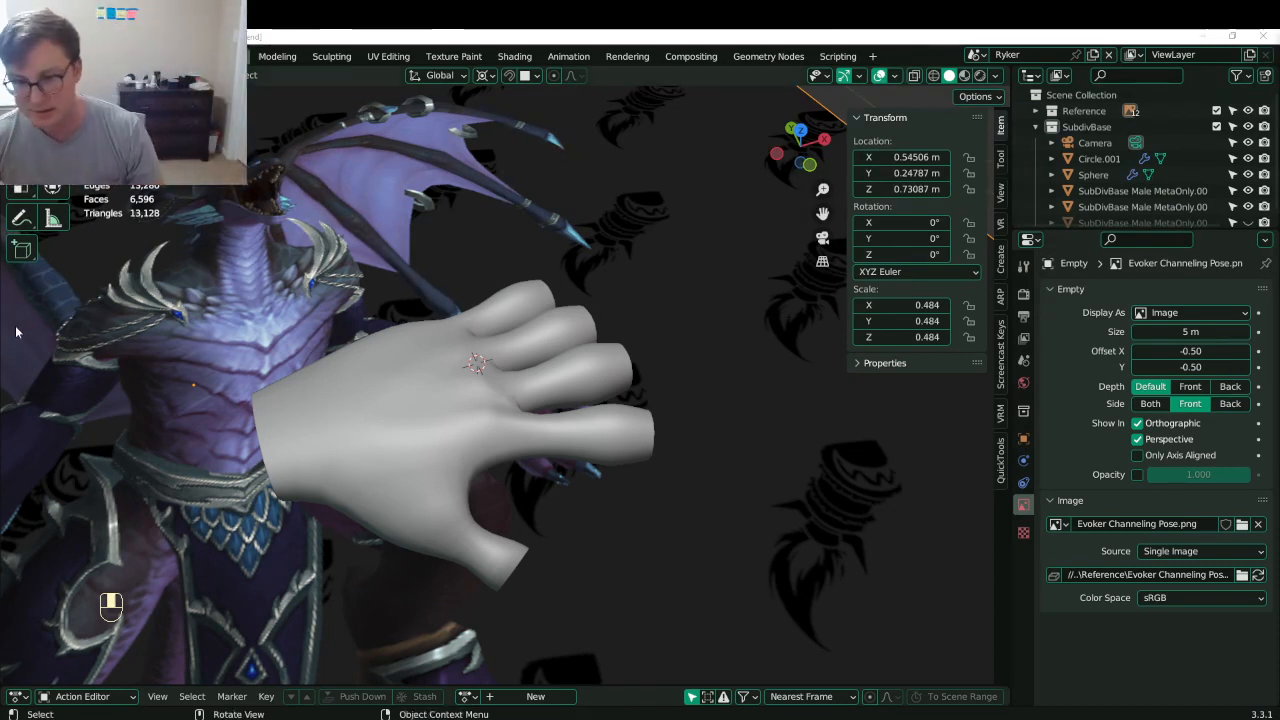
- Select the hand mesh, save the file, and put the hand into Edit Mode
left_click(303, 387)
middle_click_drag(303, 387, 372, 452)
key("ctrl+s")
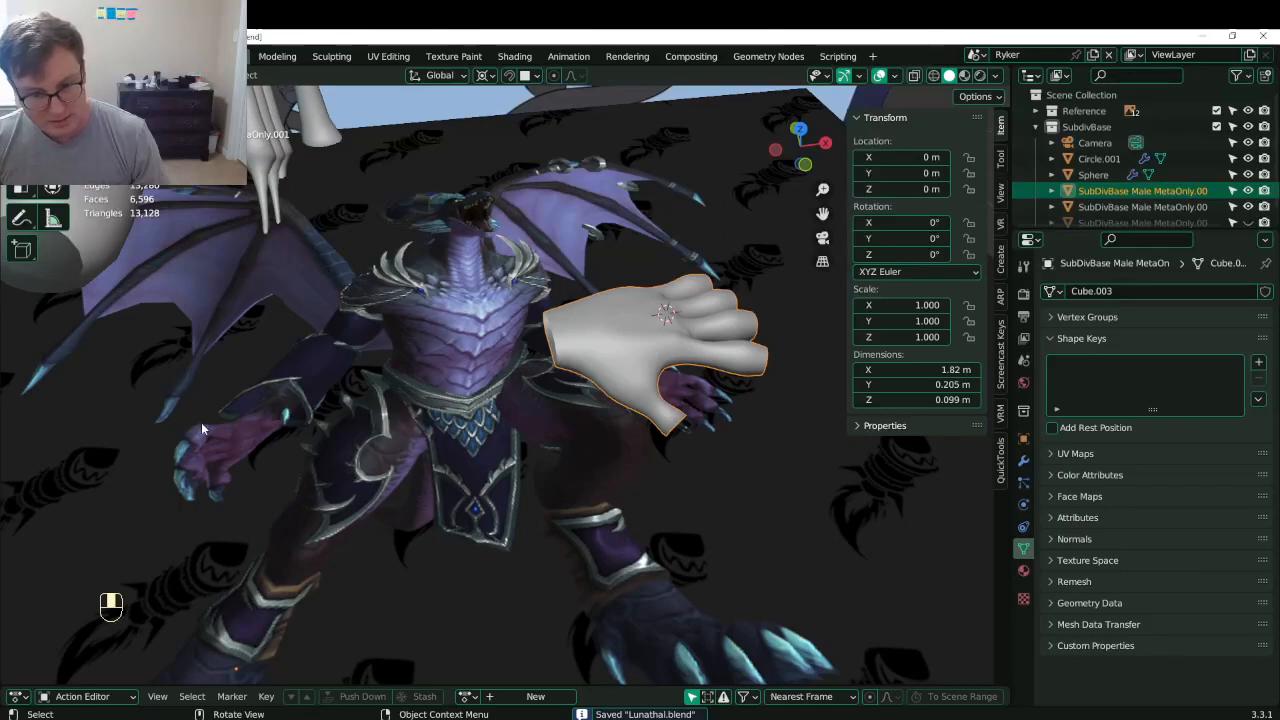
middle_click_drag(488, 406, 508, 432)
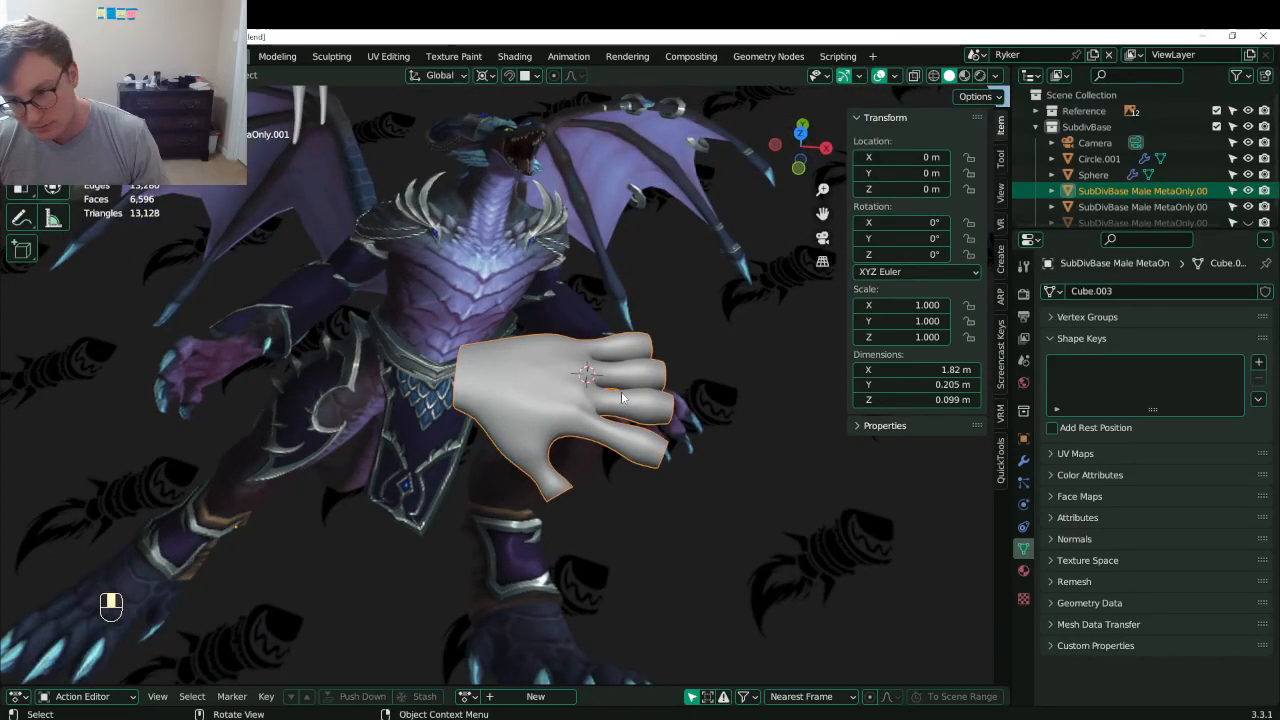
key("KP_3")
key("KP_1")
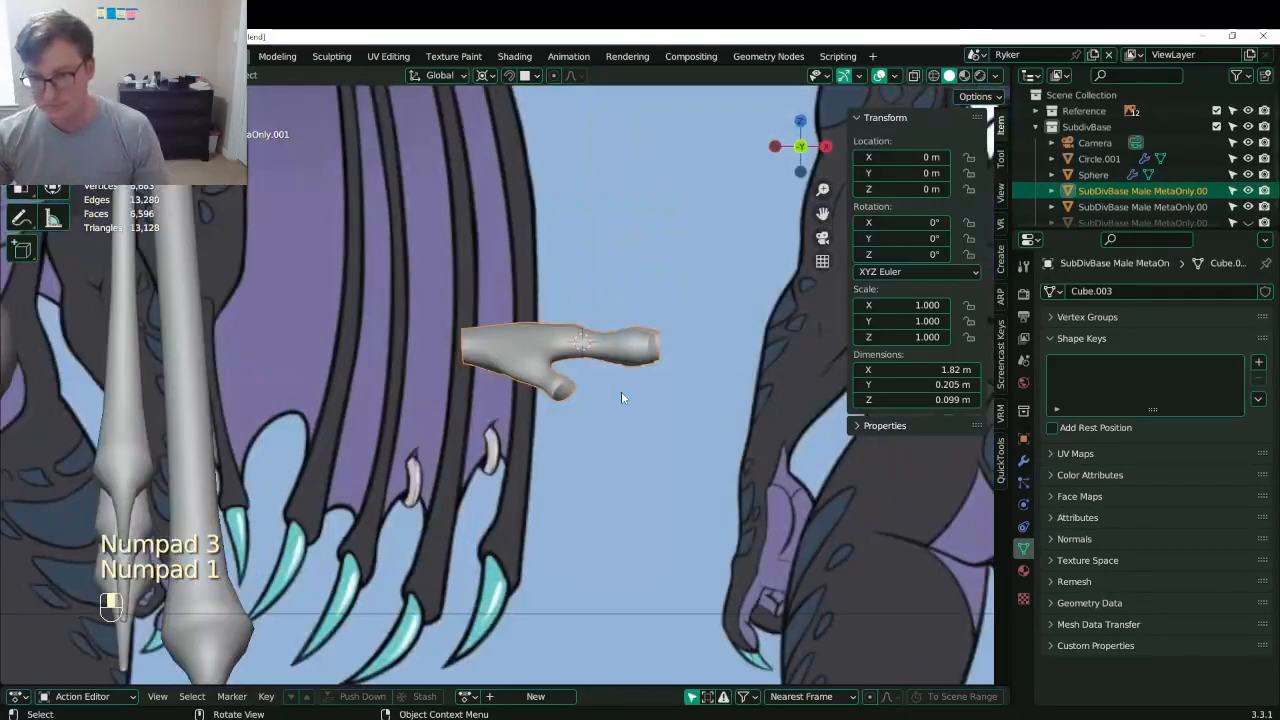
key("Tab")
scroll(606, 390, "up", 8)
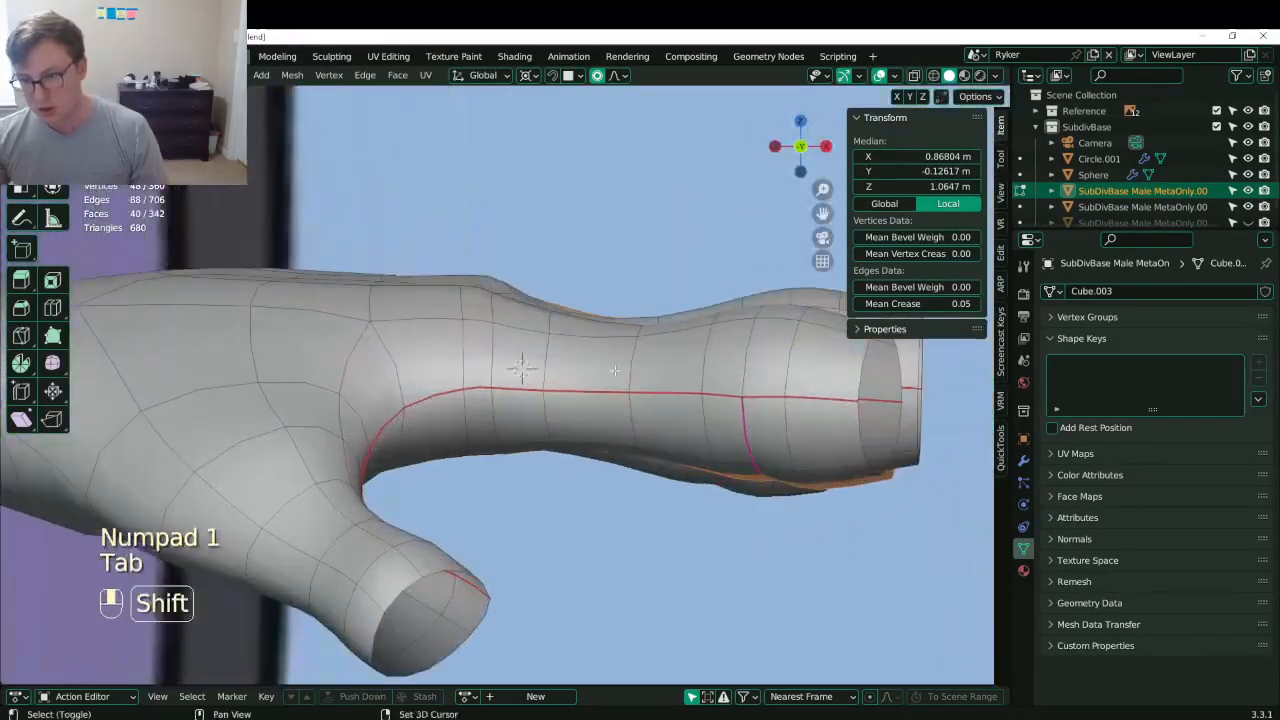
middle_click_drag(517, 363, 590, 398, "shift")
middle_click_drag(590, 398, 555, 375)
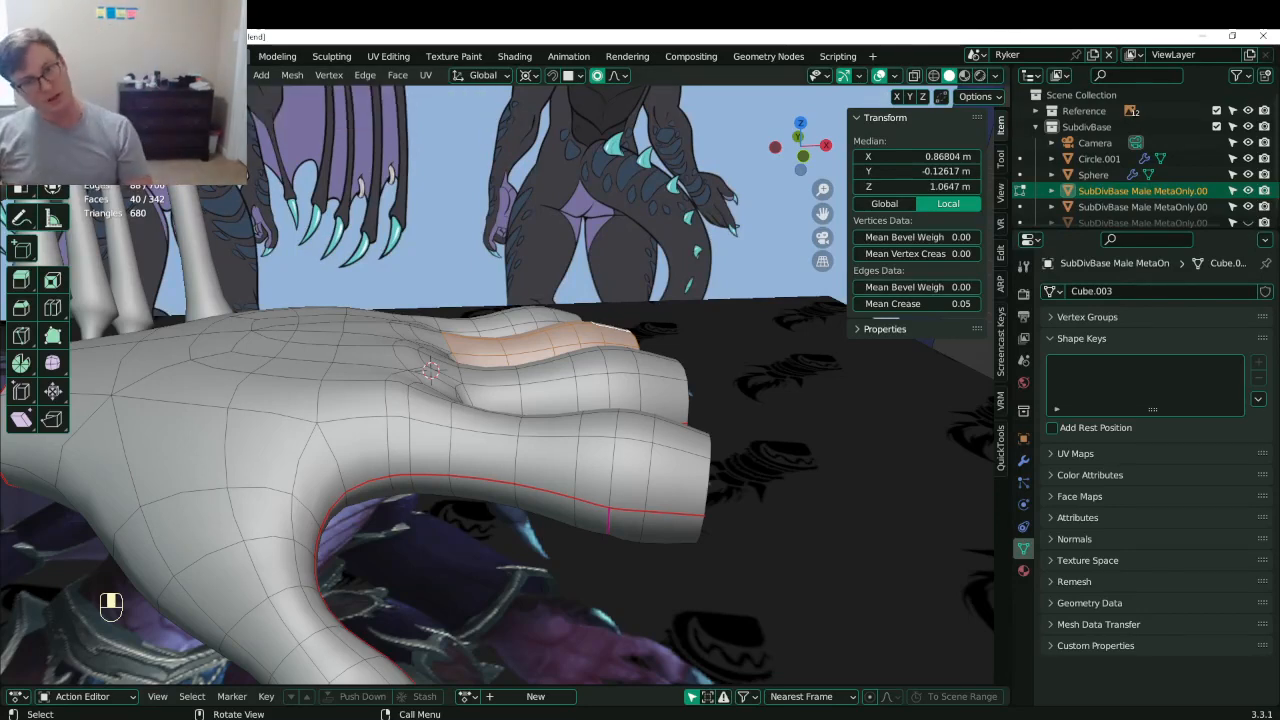
- Try to rip the matching top vertices at the joints of all four fingers at once
left_click(133, 75)
scroll(600, 400, "up", 2)
middle_click_drag(600, 400, 603, 418)
left_click(603, 462)
middle_click_drag(612, 342, 617, 389)
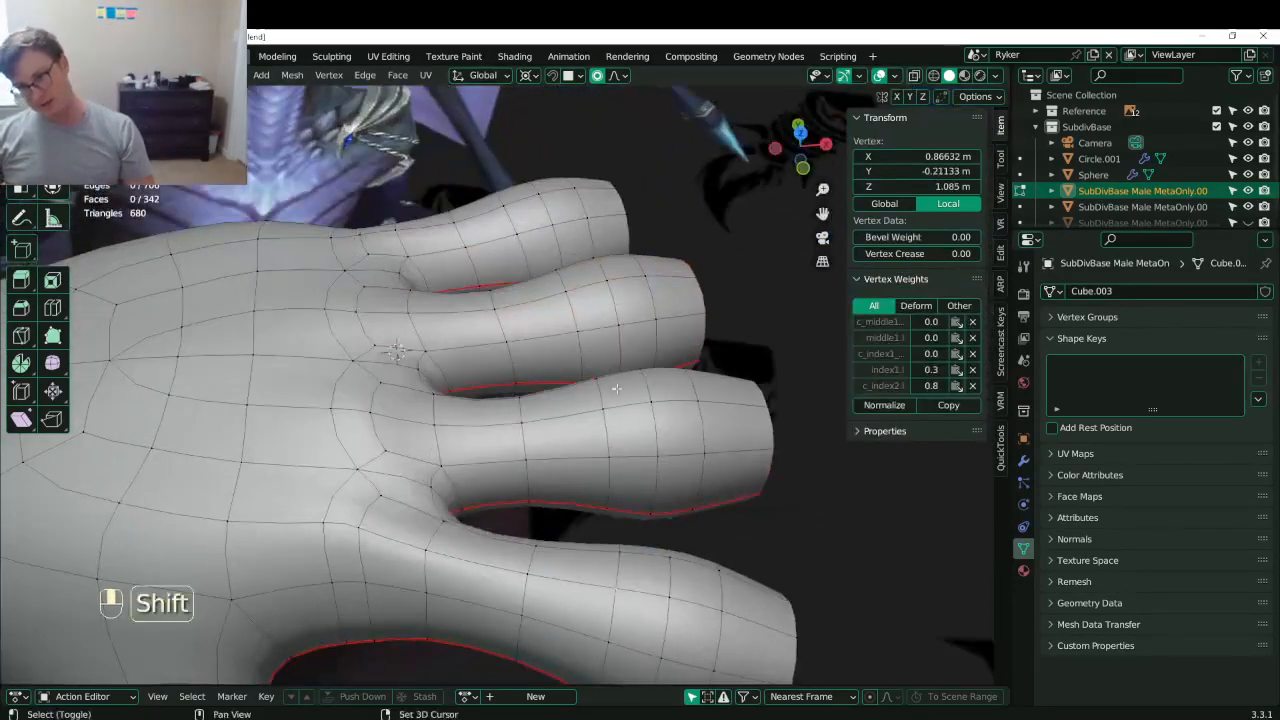
left_click(606, 404, "shift")
mouse_move(577, 286)
middle_mouse_down("shift")
mouse_move(550, 360)
mouse_move(567, 296)
middle_mouse_up("shift")
left_click(545, 359, "shift")
left_click(484, 272, "shift")
key("v")
- Try to rip only the top vertex at the index finger's joint
middle_click_drag(585, 345, 632, 356)
left_click(679, 566)
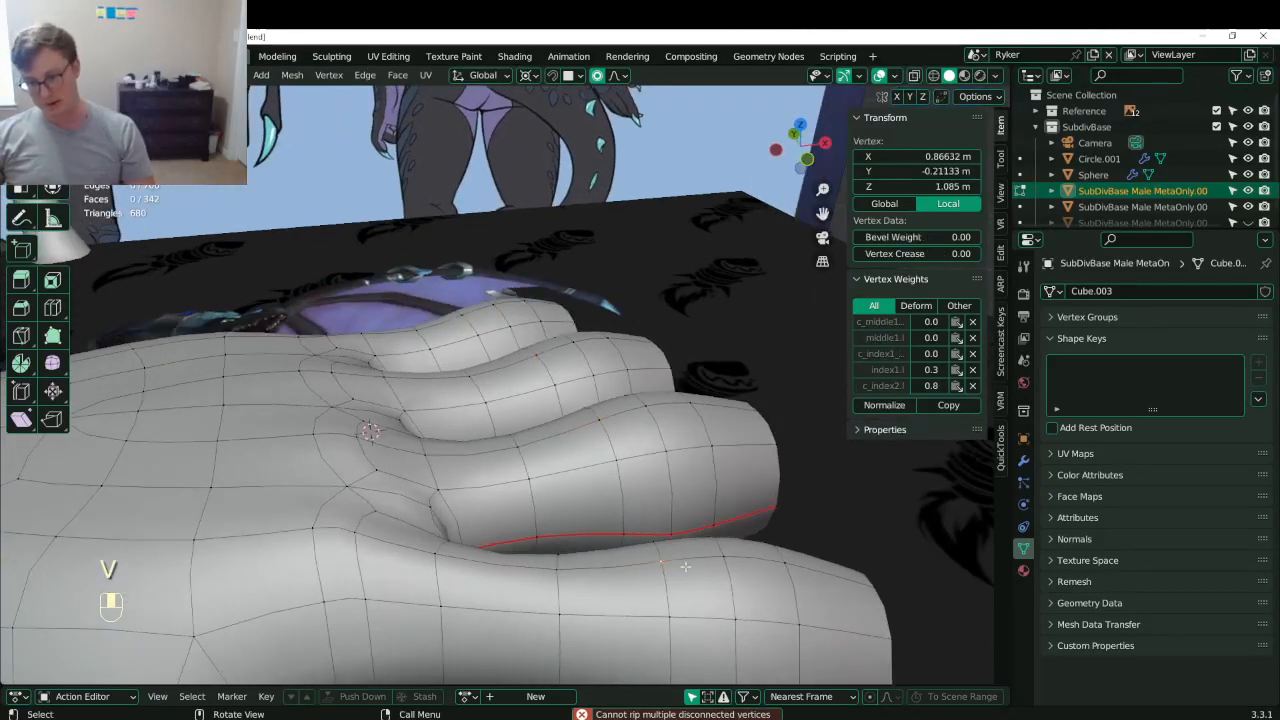
key("v")
left_click(685, 566)
middle_click_drag(685, 566, 501, 368, "shift")
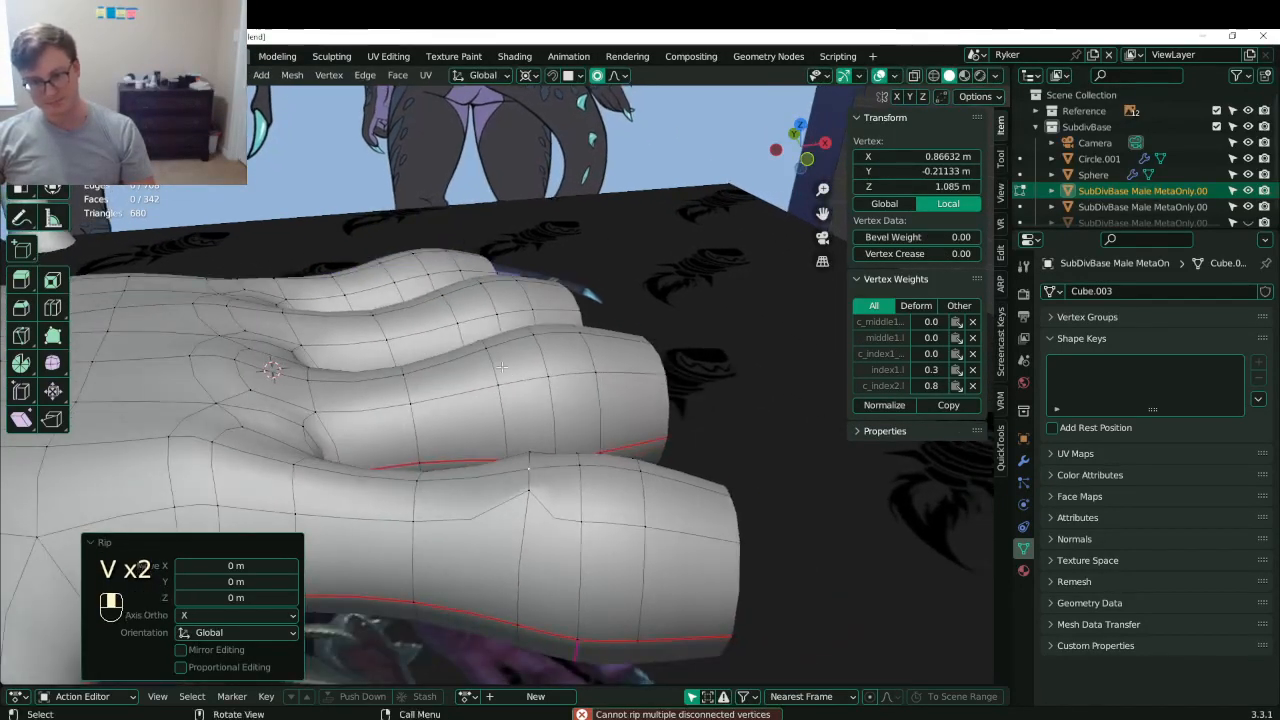
key("ctrl+z")
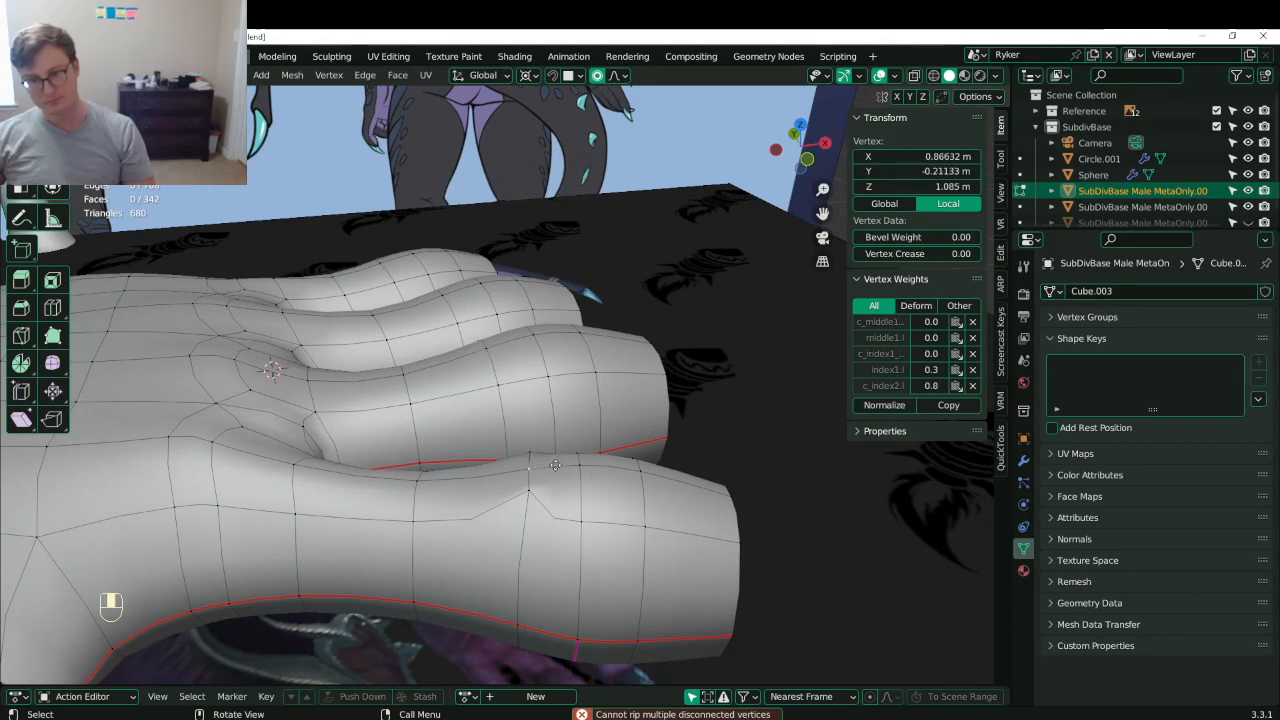
- Turn off proportional editing for moving the ripped vertex
key("g")
key("z")
right_click(557, 440)
key("o")
- Try raising the ripped index vertex along Z, then undo back to the unripped finger mesh
key("g")
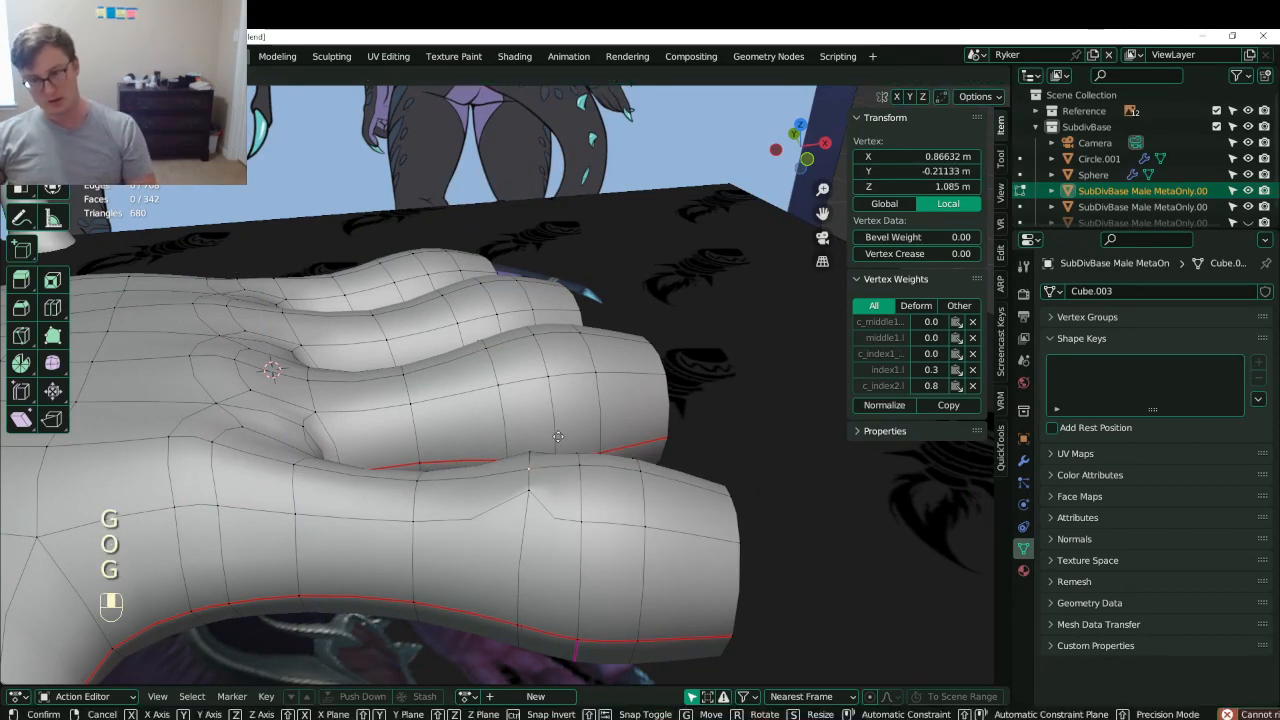
key("z")
left_click(557, 412)
middle_click_drag(557, 412, 675, 491)
key("ctrl+z")
key("ctrl+z")
key("ctrl+z")
key("ctrl+z")
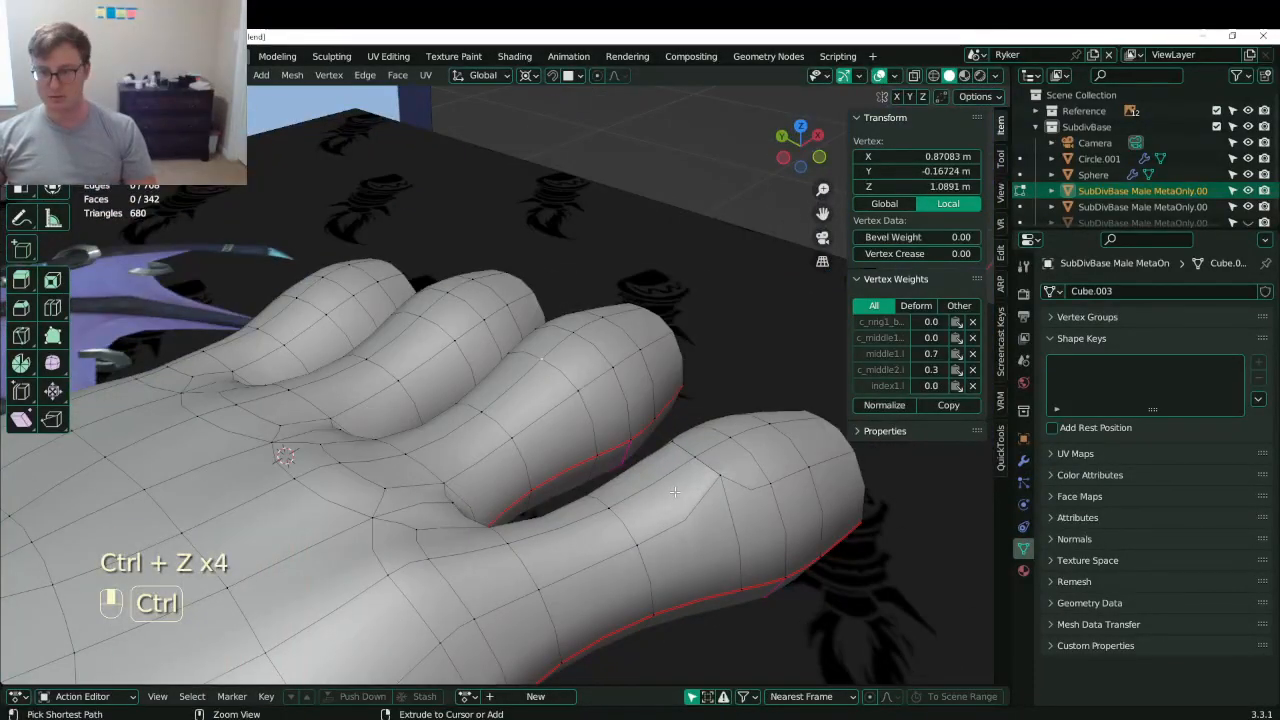
key("ctrl+z")
key("ctrl+z")
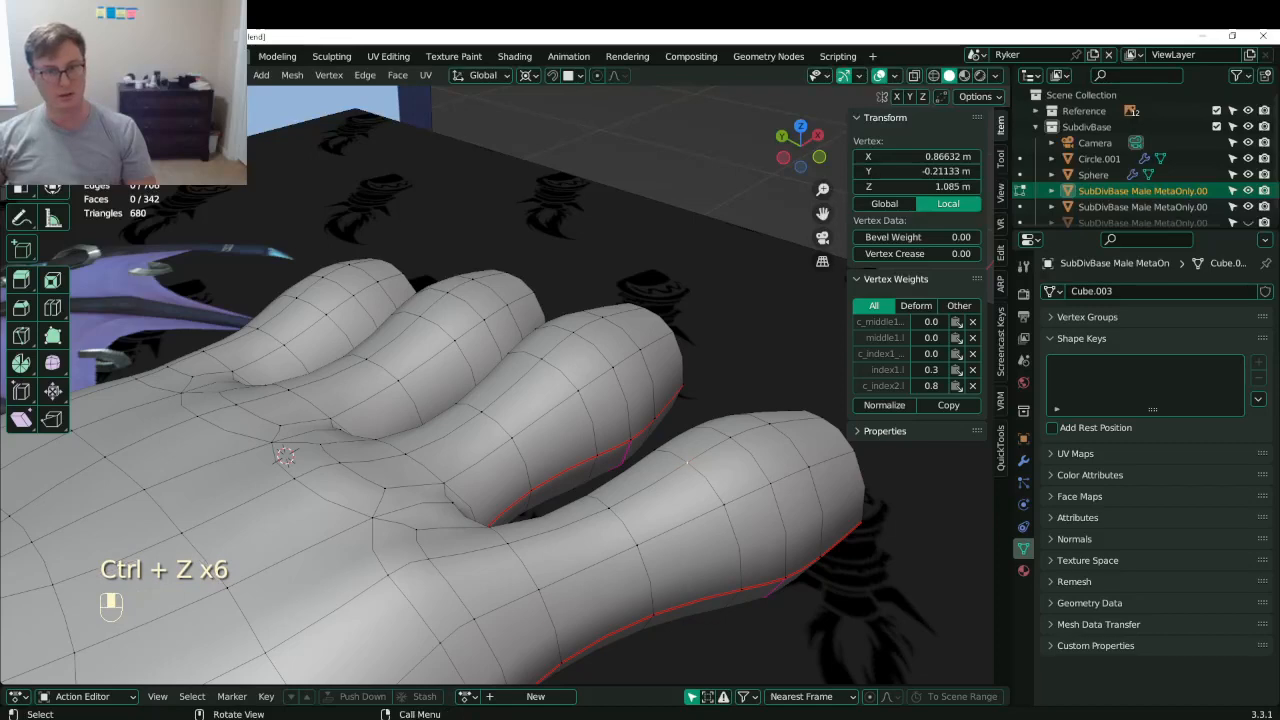
- Rip the top vertex at the index finger's joint and move the torn corner up into a raised point
left_click(717, 502)
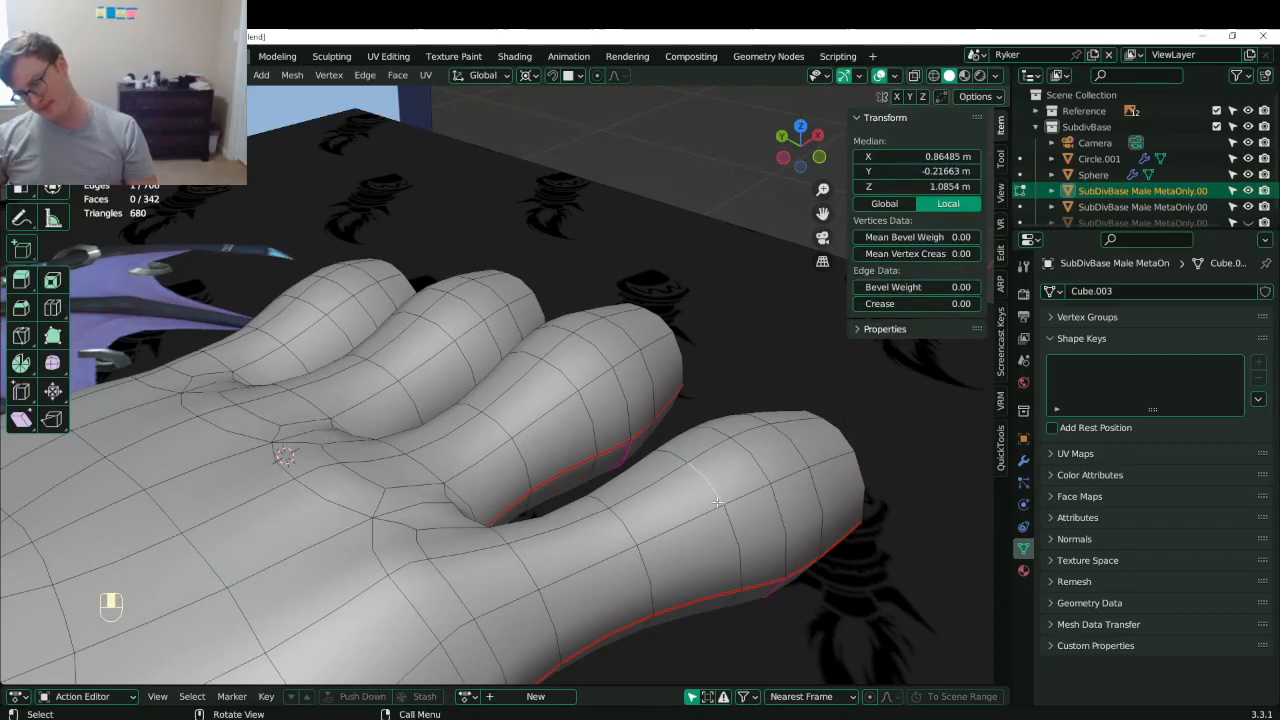
middle_click_drag(717, 502, 580, 536)
left_click(317, 480)
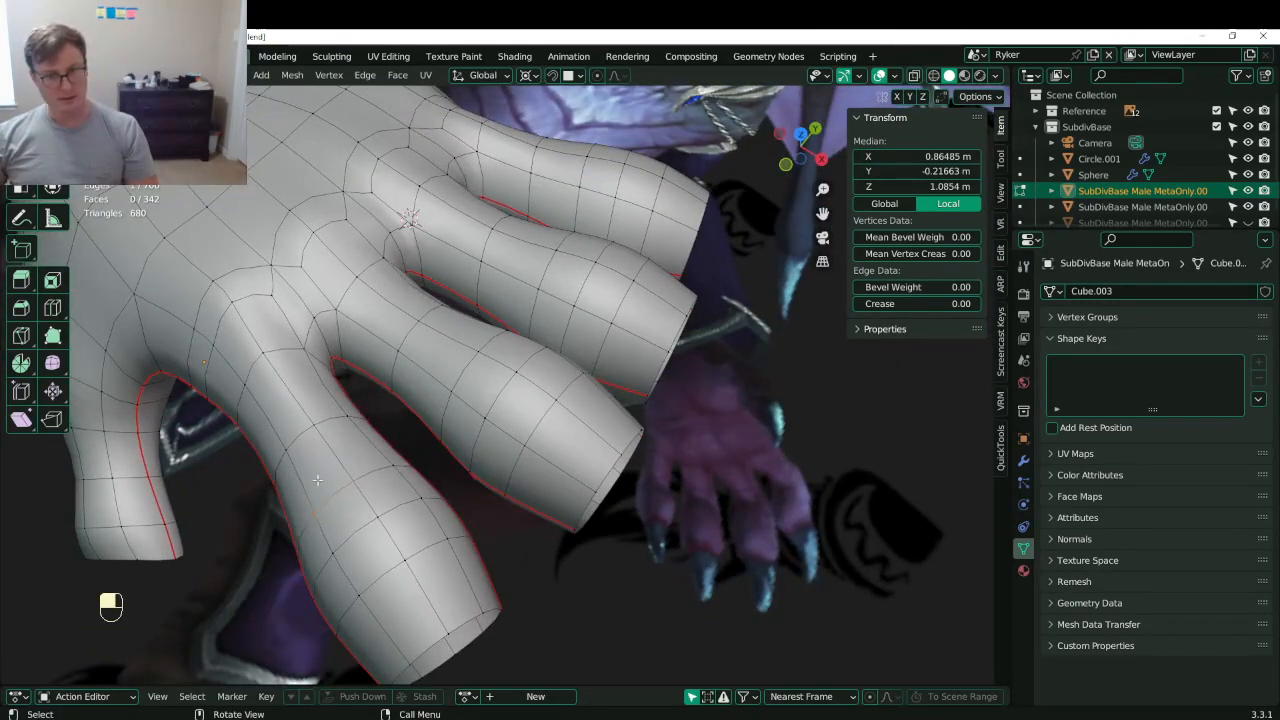
middle_click_drag(317, 480, 416, 451)
left_click(481, 486)
middle_click_drag(481, 486, 525, 480)
key("v")
right_click(550, 417)
key("g")
middle_click(525, 455)
left_click(525, 435)
- Try to rip the top vertex at the middle finger's joint, then undo the rip
middle_click_drag(525, 435, 440, 450)
left_click(473, 358)
key("v")
right_click(480, 352)
middle_click_drag(535, 360, 642, 278)
key("ctrl+z")
key("ctrl+x")
key("ctrl+z")
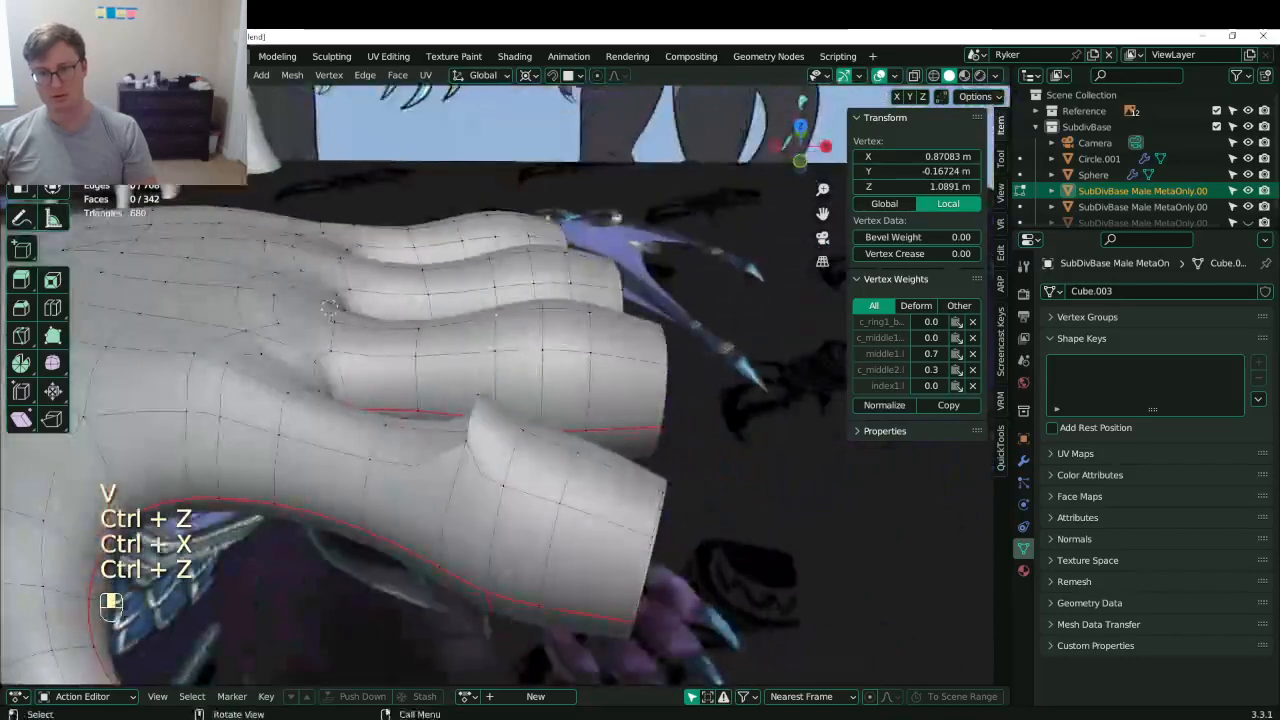
- Rip the top joint vertices of the middle and ring fingers, leaving the torn vertices in place
key("v")
right_click(505, 306)
left_click(495, 254)
key("v")
right_click(488, 245)
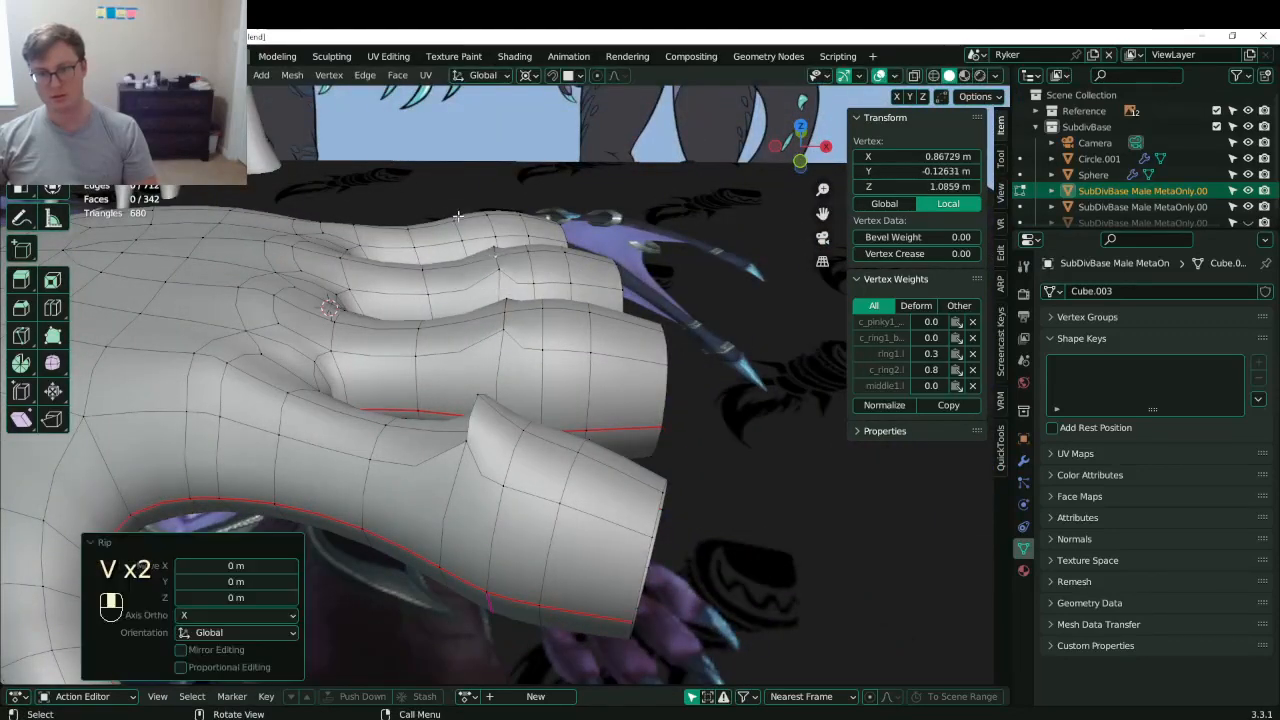
- Rip the top vertex at the pinky's joint, leaving the torn vertex in place
left_click(457, 213)
key("v")
right_click(457, 212)
key("ctrl+z")
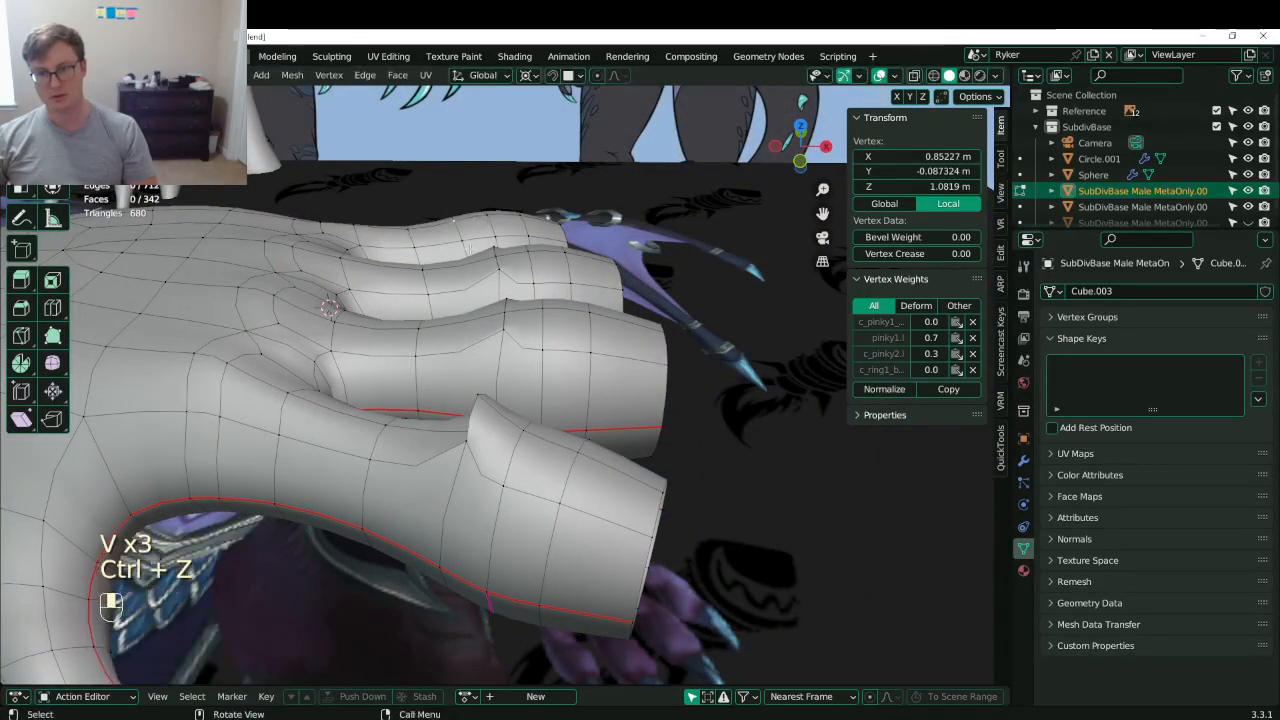
key("v")
right_click(505, 248)
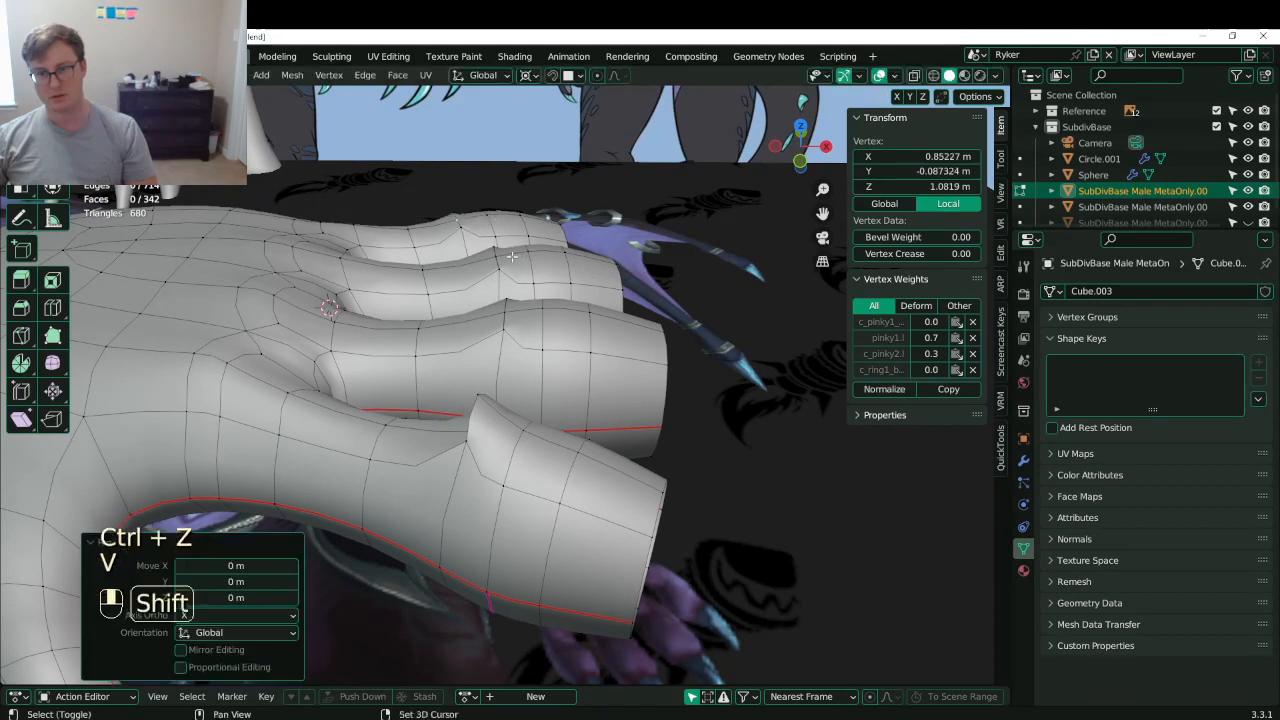
- Move the torn top vertices at the pinky and middle finger joints up into raised points
left_click(512, 258, "shift")
key("ctrl+z")
left_click(497, 251, "shift")
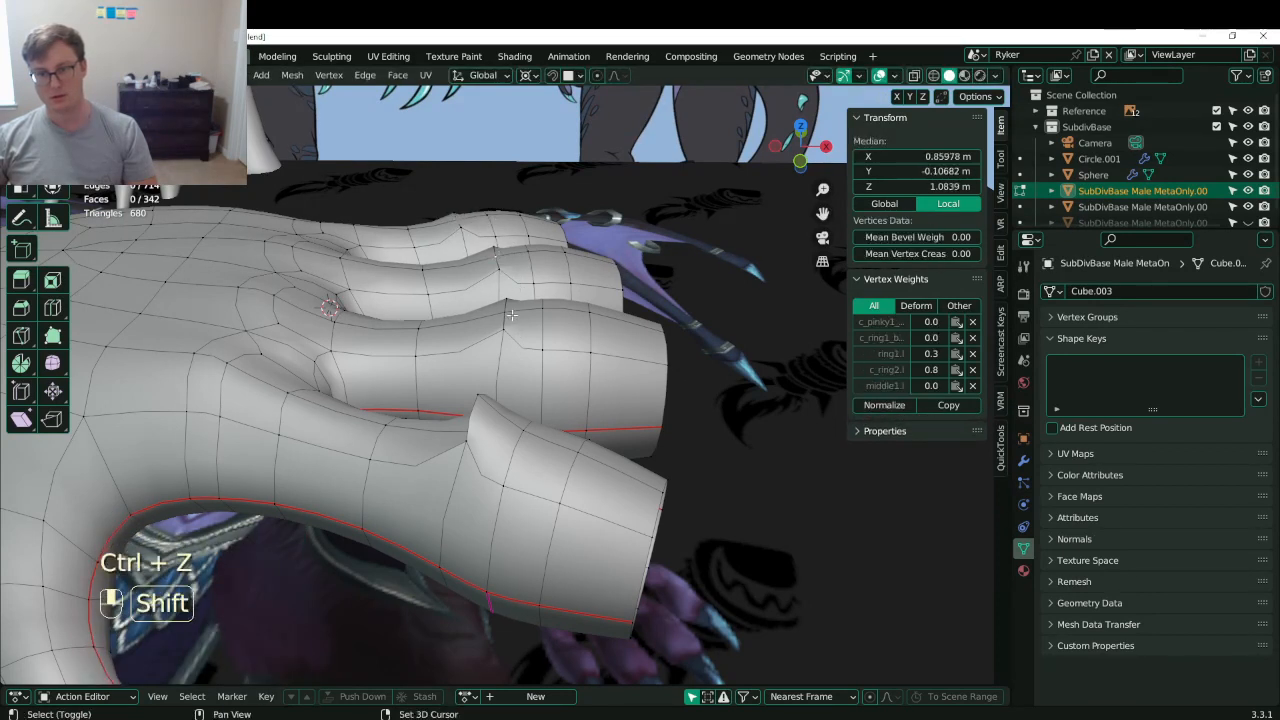
left_click(511, 315, "shift")
key("g")
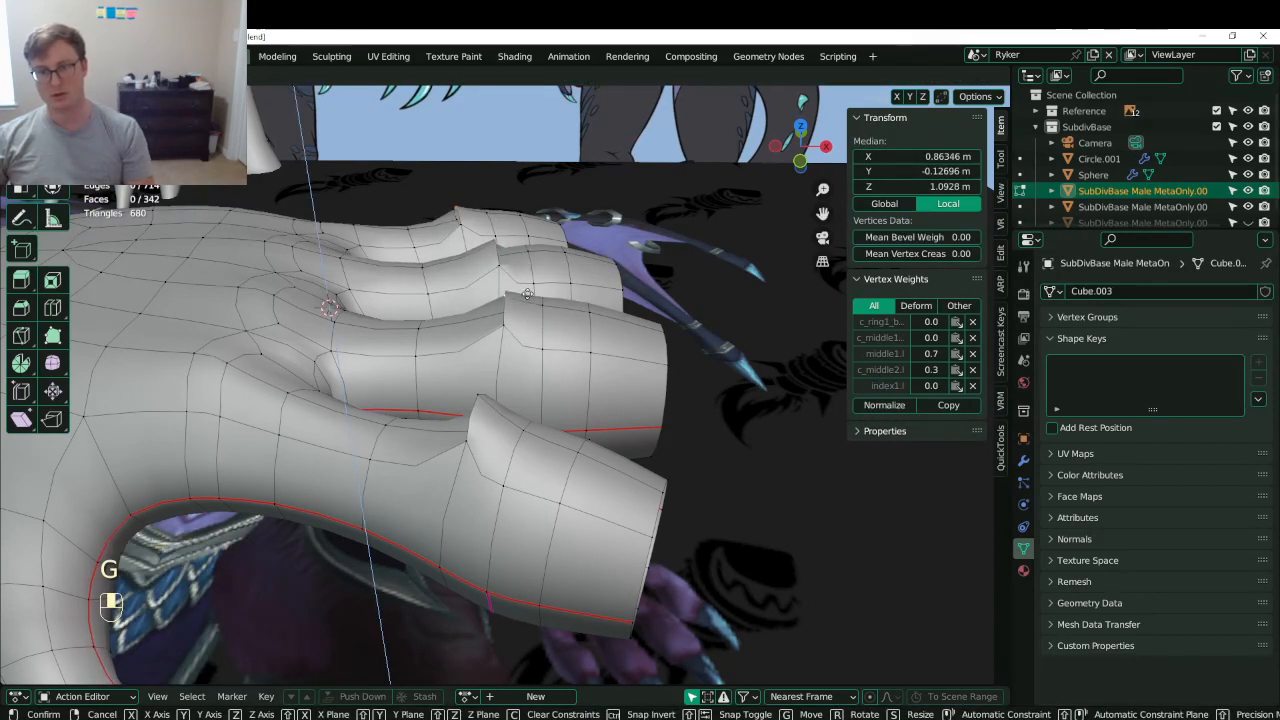
right_click(527, 293)
key("b")
key("g")
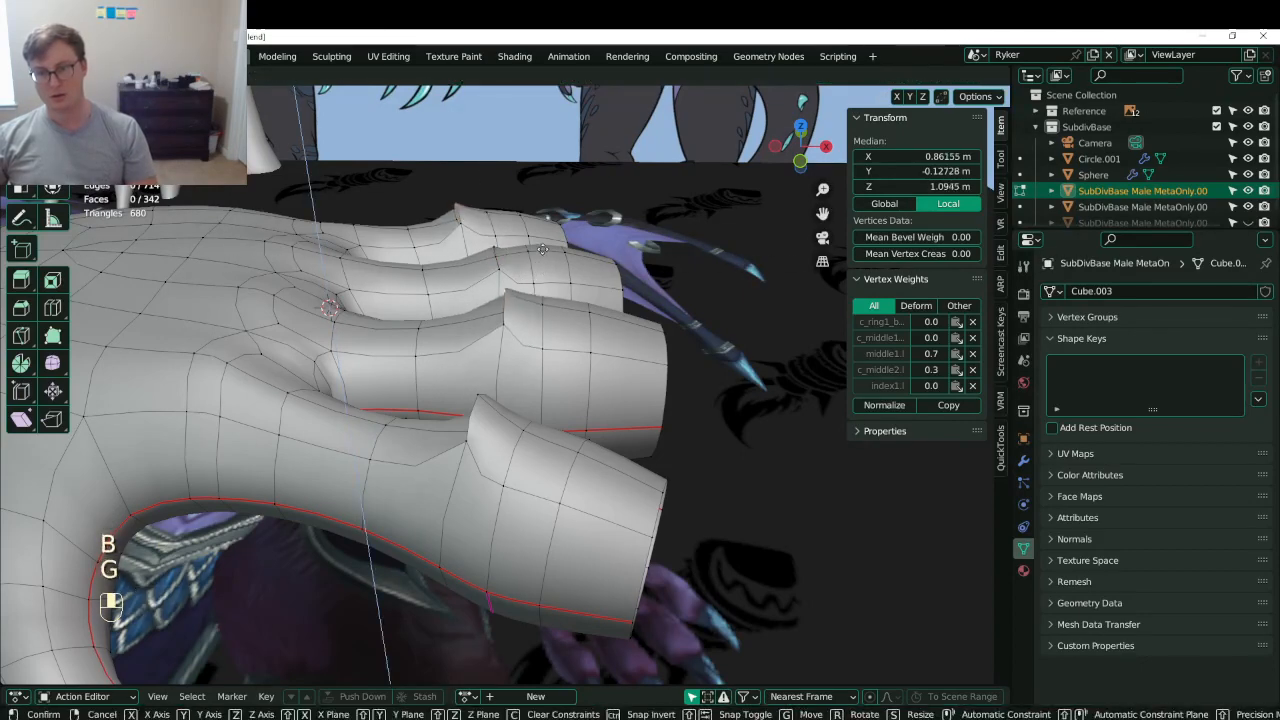
left_click(512, 256)
- Raise the ring finger's torn top joint vertex into a point by temporarily hiding its overlapping twin, then reveal the hidden vertex
left_click(509, 253)
left_click(501, 252)
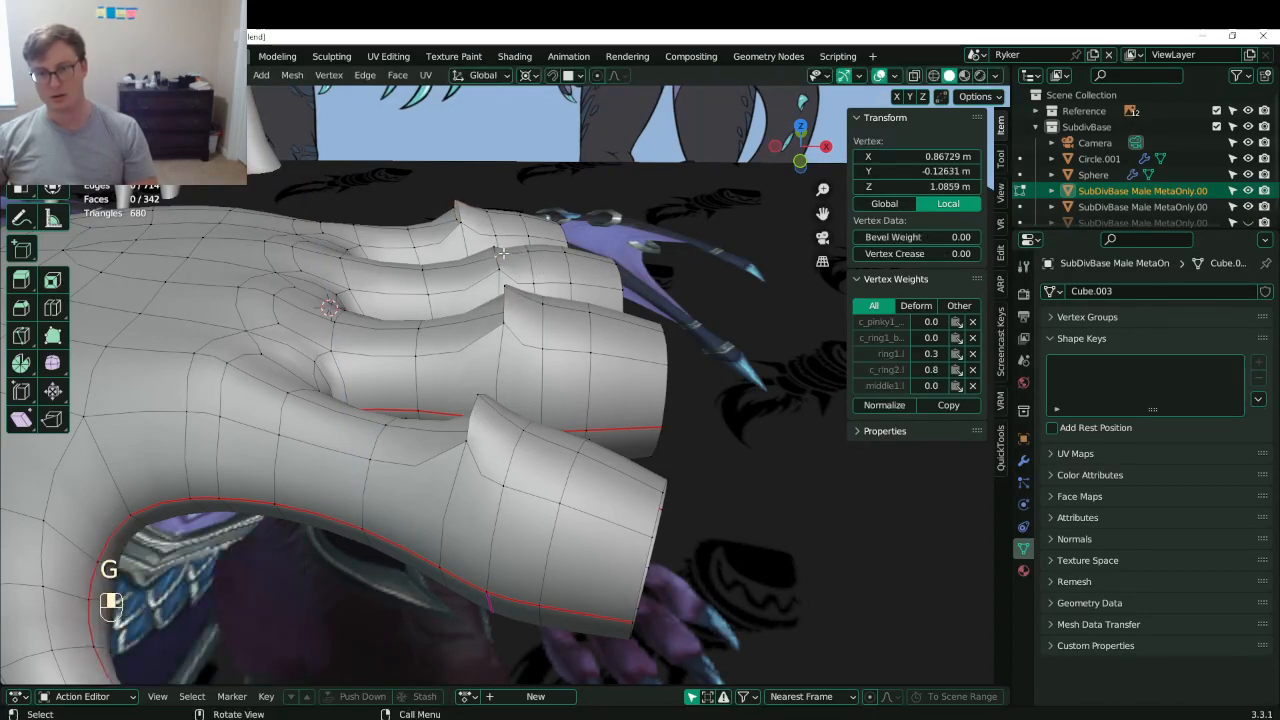
middle_click_drag(503, 253, 625, 378)
scroll(451, 374, "up", 3)
middle_click_drag(451, 374, 610, 404, "shift")
key("g")
left_click(320, 335)
key("ctrl+z")
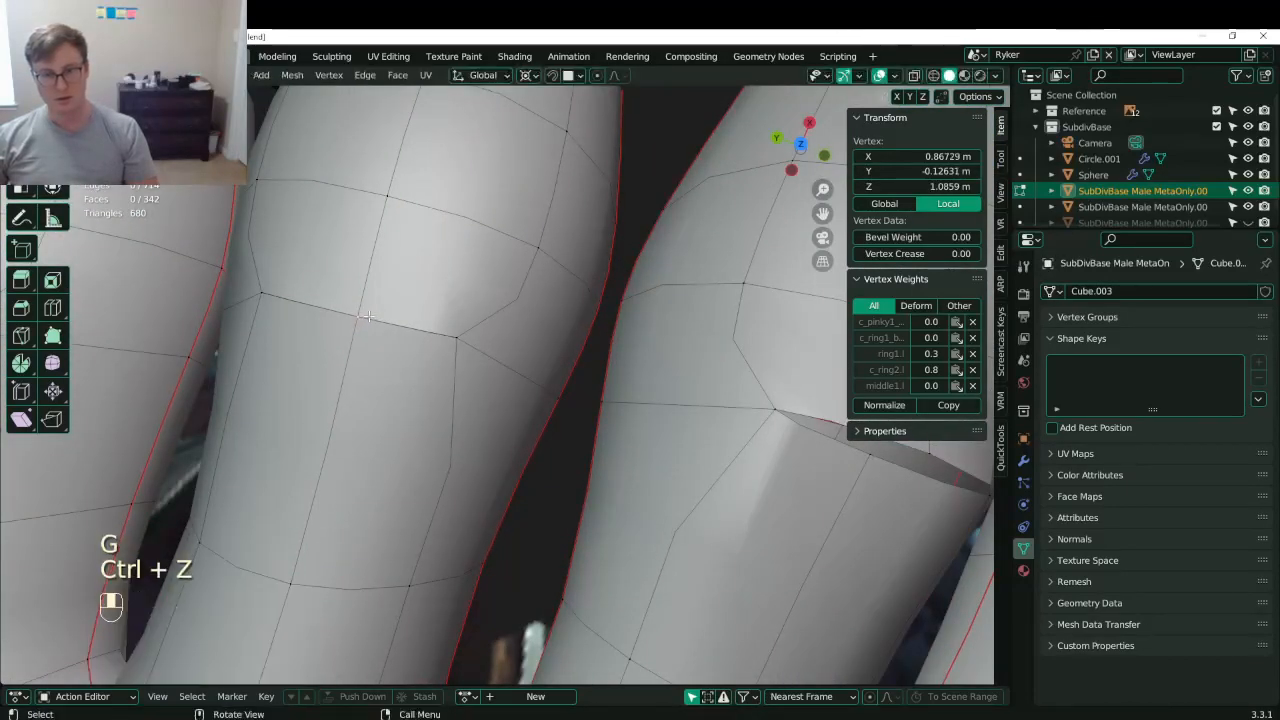
key("h")
left_click(369, 316)
middle_click_drag(580, 410, 510, 357)
scroll(507, 311, "down", 6)
key("g")
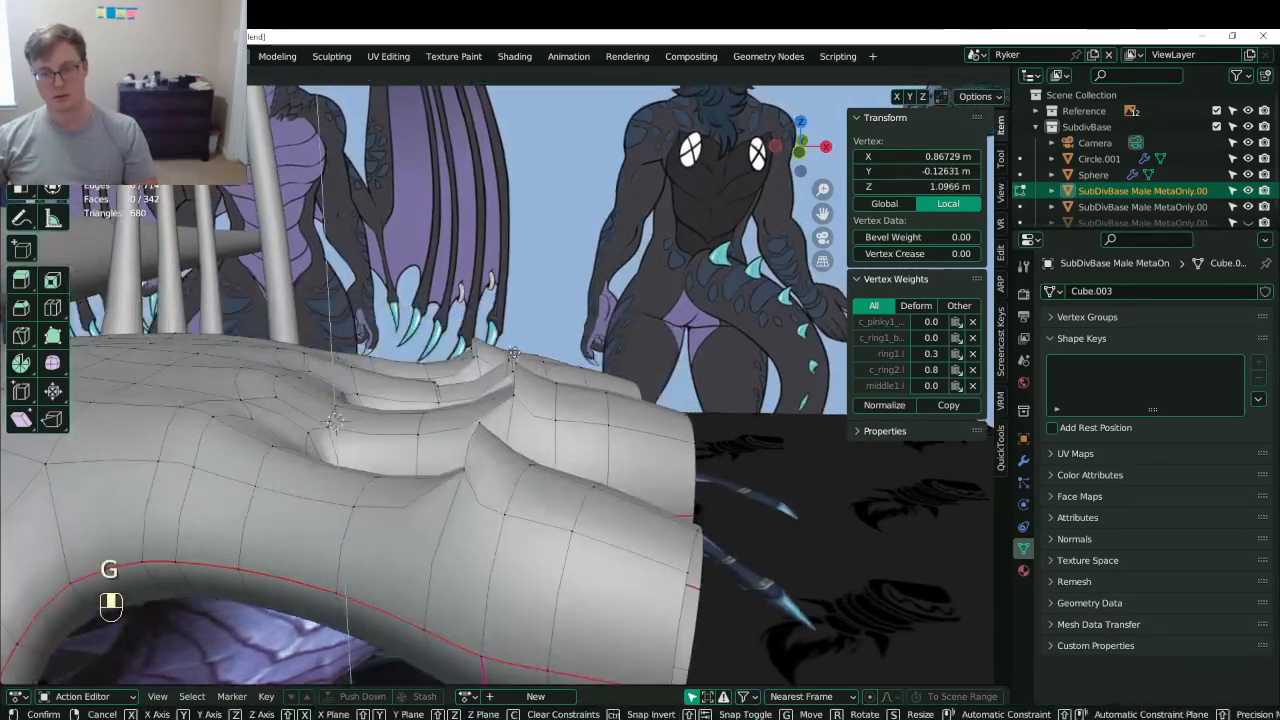
left_click(510, 356)
key("alt+h")
- Select the open boundary loops at all four finger joints and fill each hole with a face
scroll(510, 355, "down", 2)
middle_click_drag(628, 427, 429, 418)
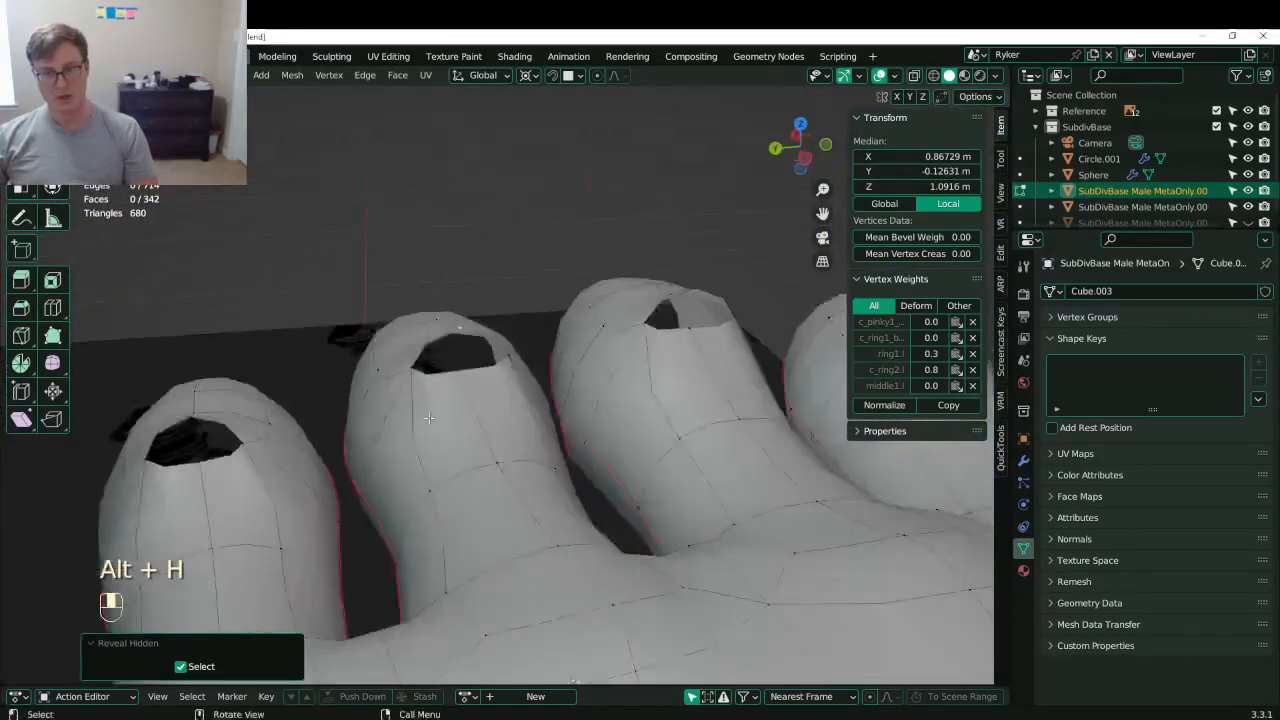
left_click(443, 364, "alt+shift")
left_click(226, 458, "alt+shift")
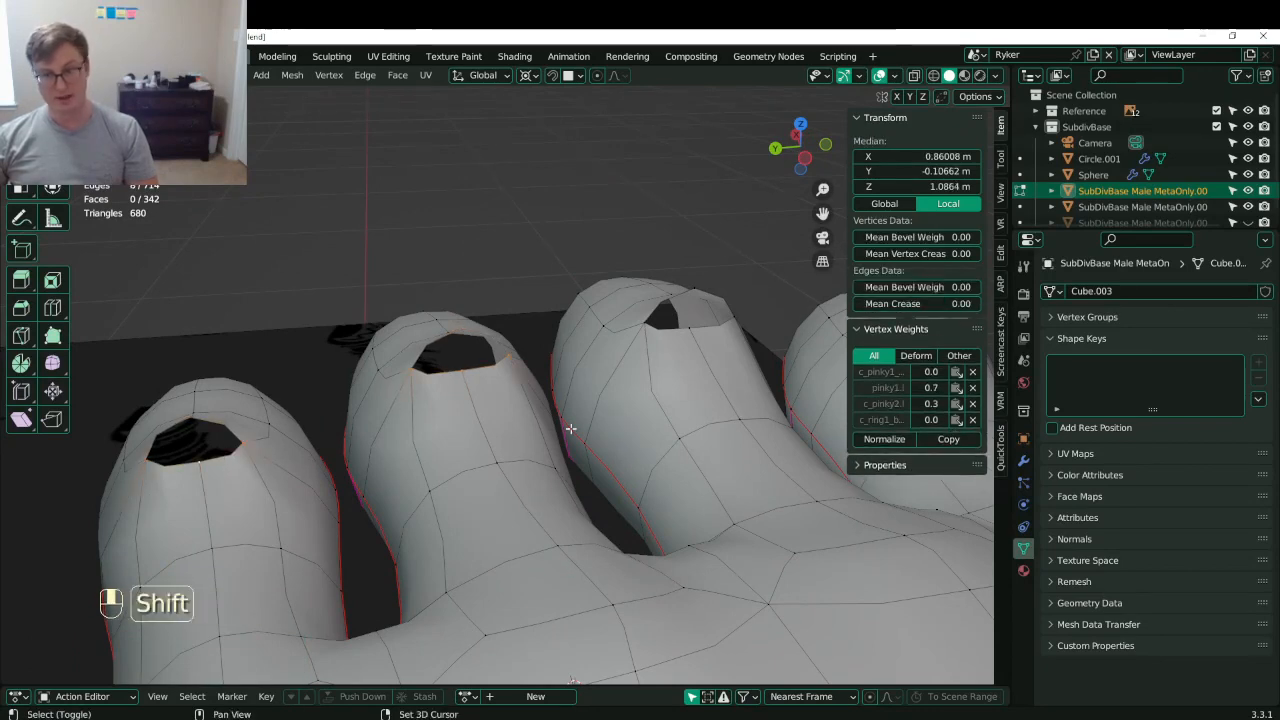
middle_click_drag(571, 428, 412, 462, "shift")
left_click(556, 362, "alt+shift")
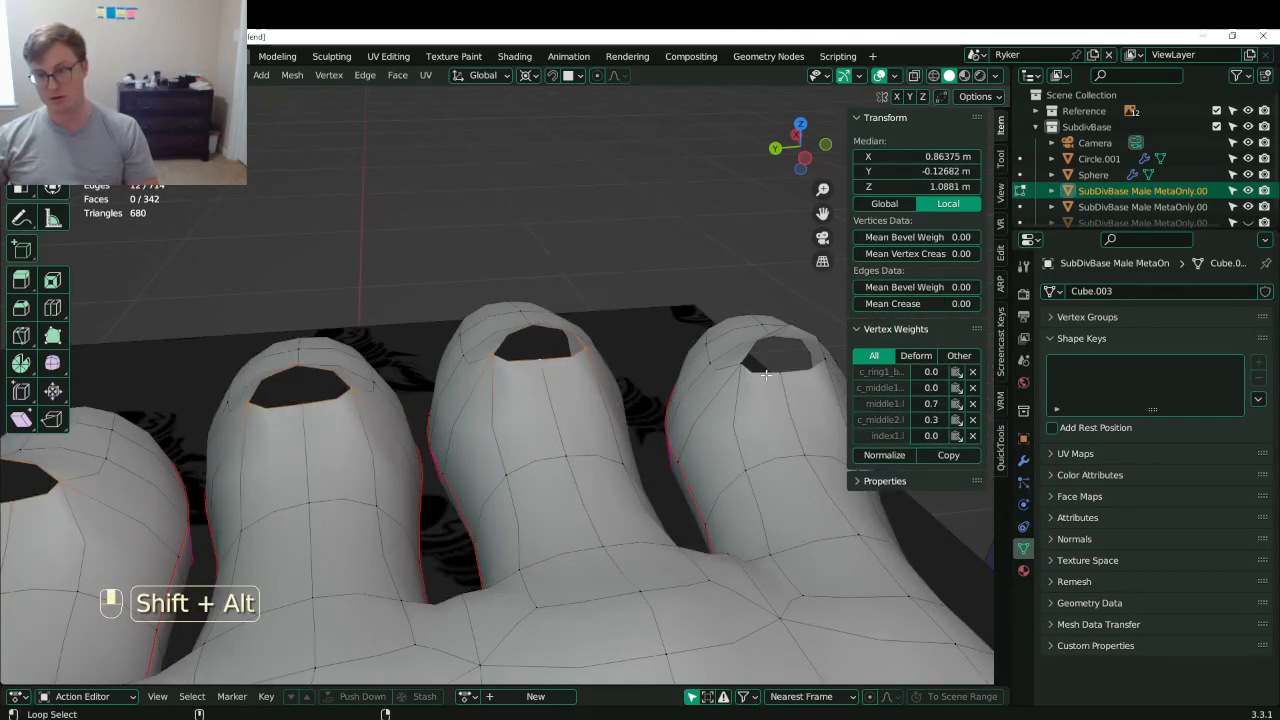
key("f")
- Set the mean edge crease of the four new joint faces to 1.00 and check the smoothed hand in Object Mode
middle_click_drag(765, 374, 582, 406)
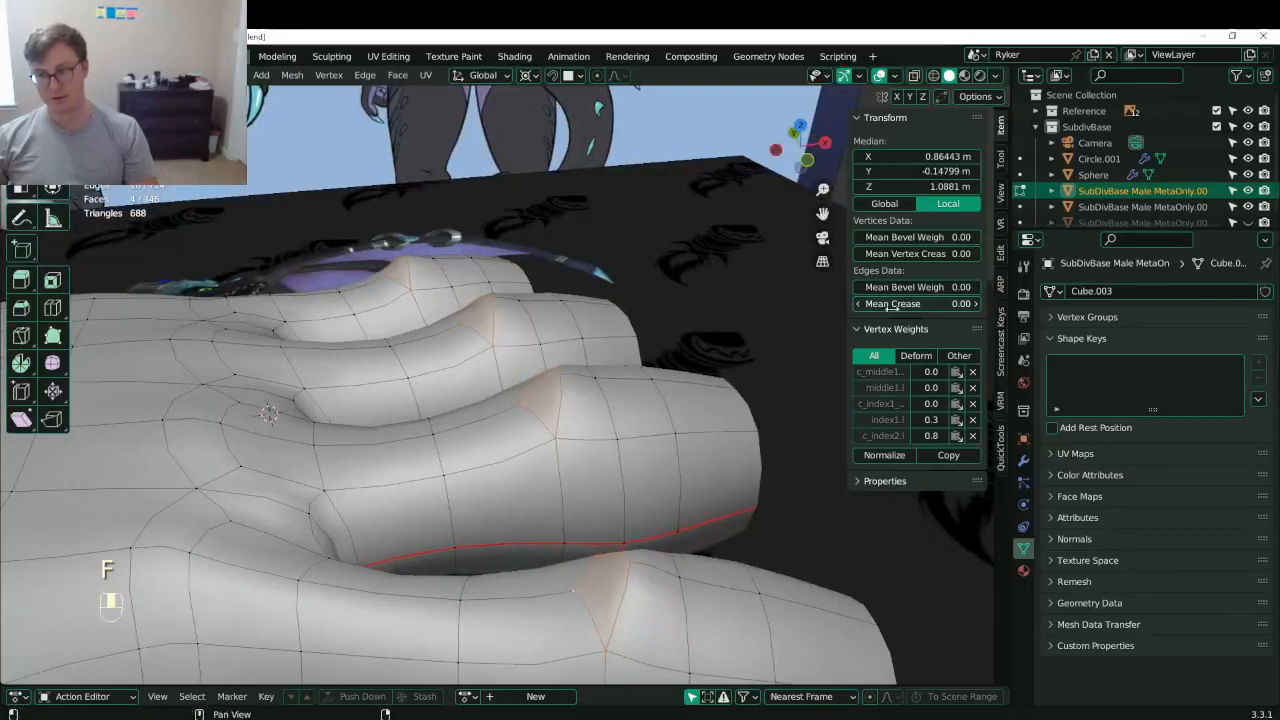
left_click_drag(892, 304, 960, 304)
middle_click_drag(584, 368, 641, 427)
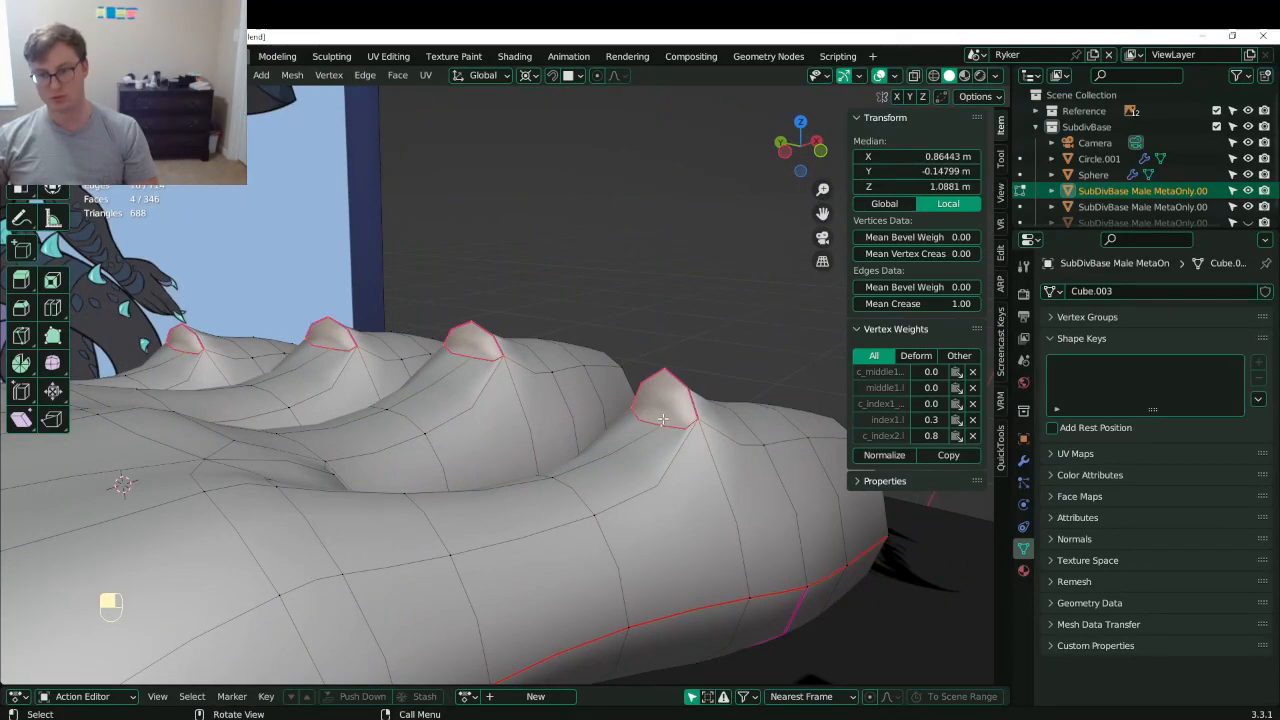
key("Tab")
middle_click_drag(642, 427, 743, 482)
key("Tab")
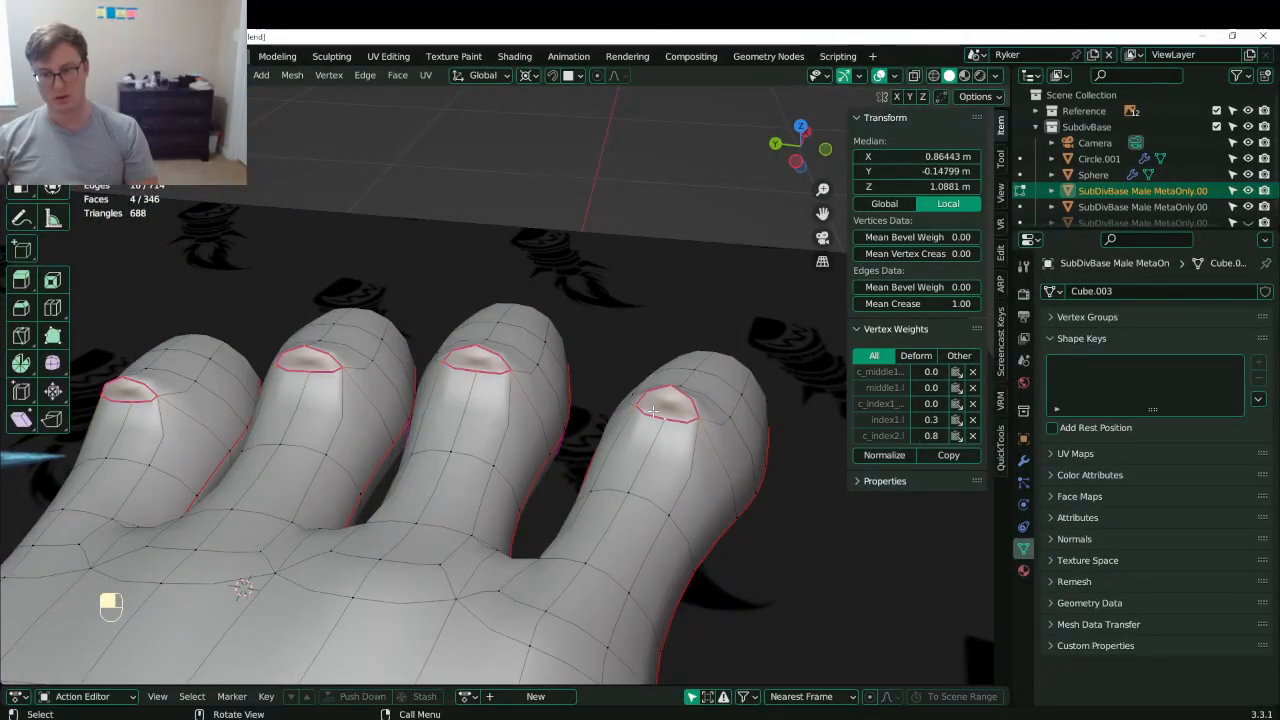
- Set the vertex crease to 1.00 on the side corner vertices of the joint face on each of the four fingers
left_click(645, 407)
left_click(699, 417, "shift")
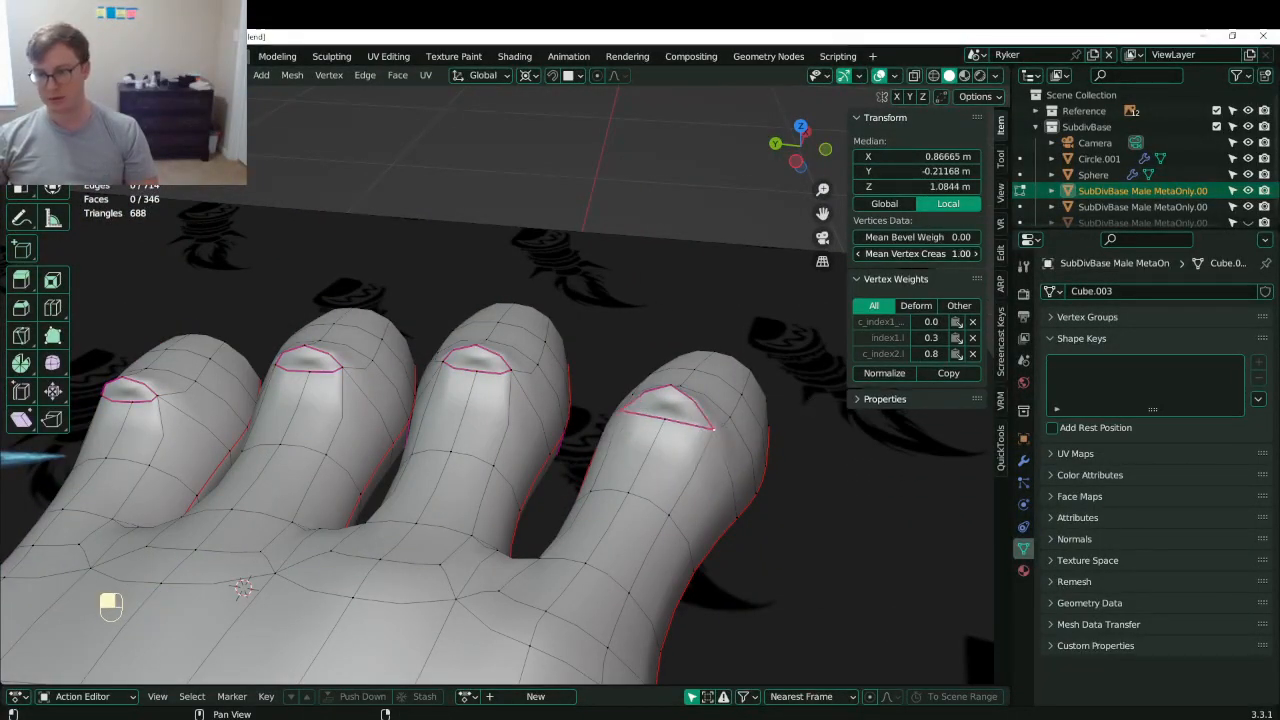
left_click(513, 370, "shift")
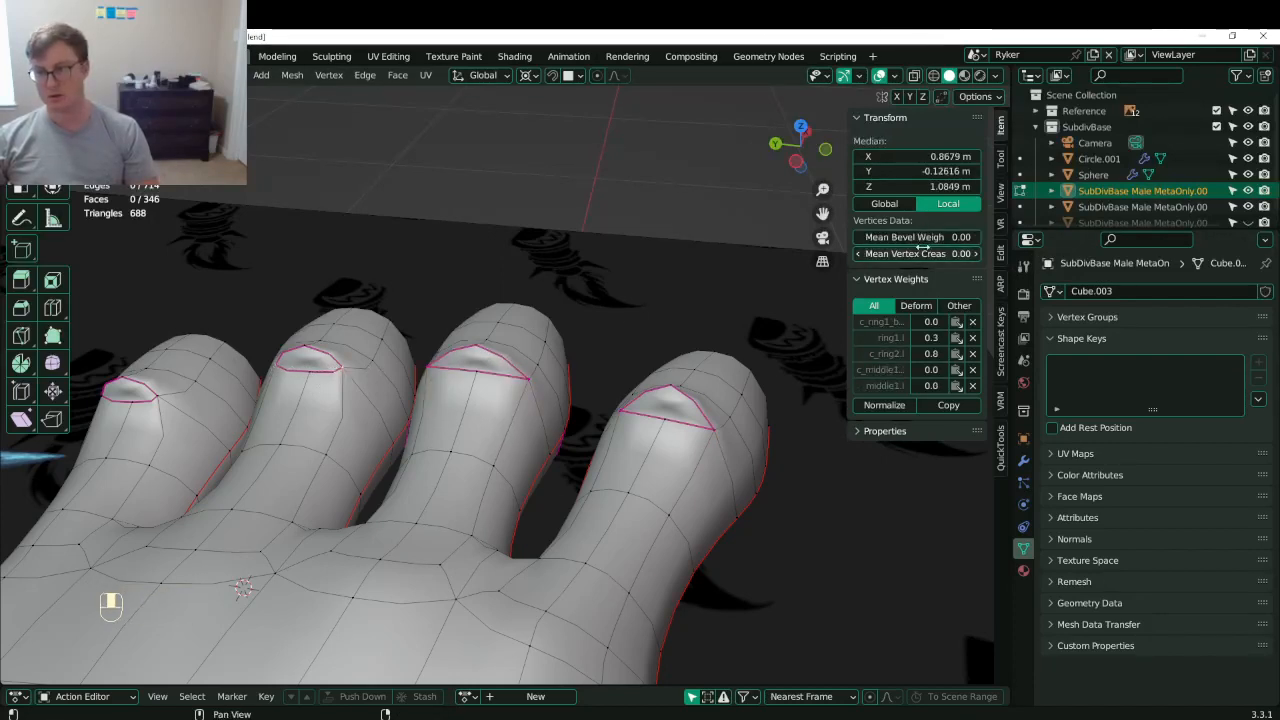
left_click(97, 397, "shift")
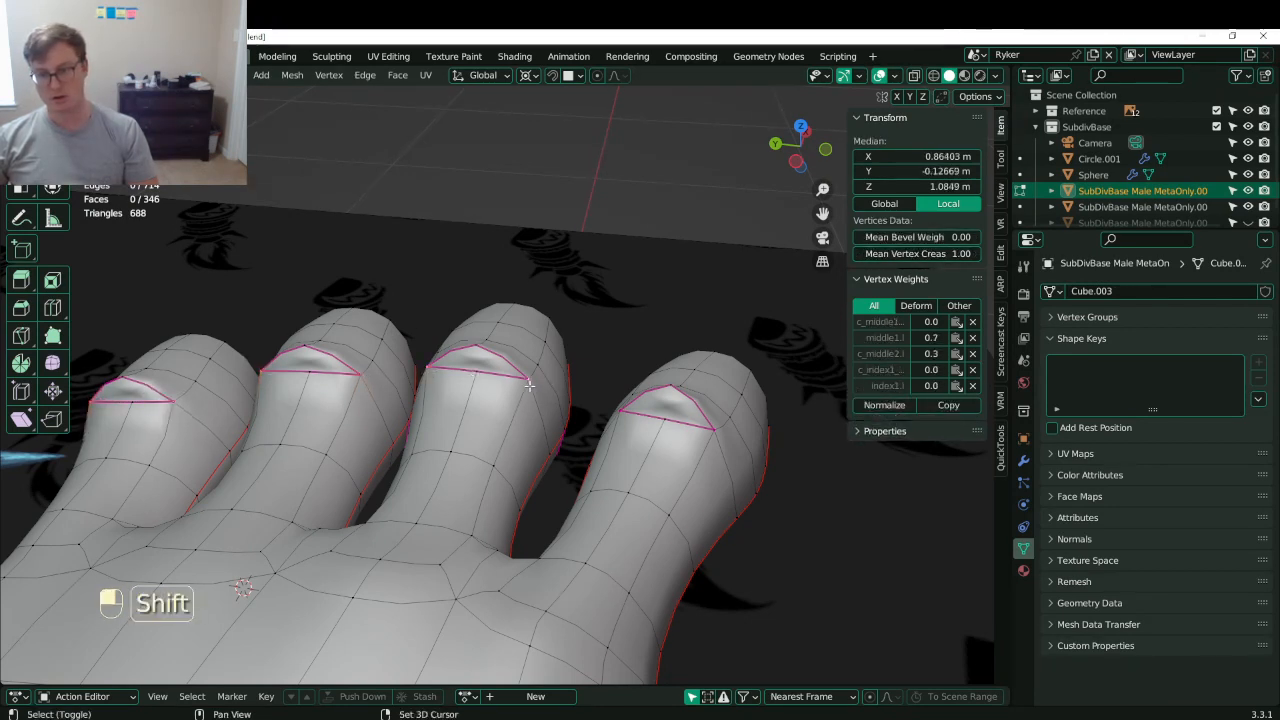
- Slide the side corner vertices of all four joint faces along their edges, further down the fingers' sides
left_click(712, 433, "shift")
key("g")
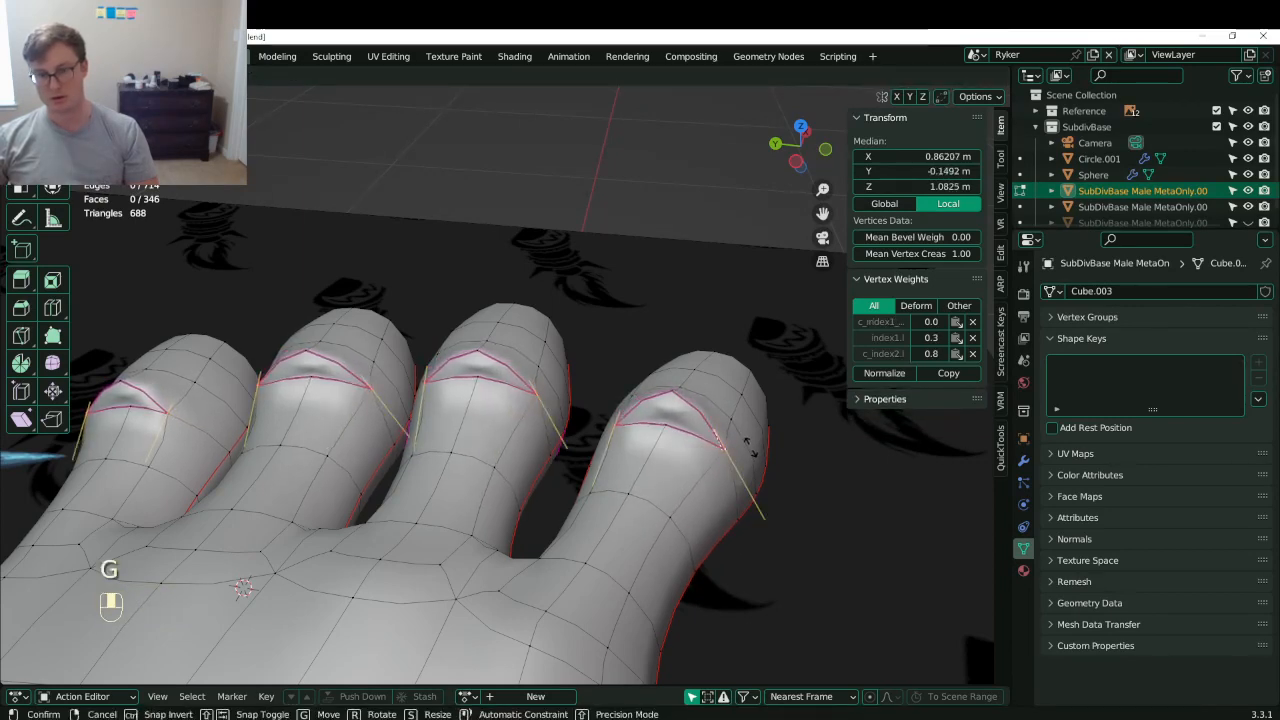
left_click(748, 436)
middle_click_drag(505, 440, 536, 392)
key("g")
key("Tab")
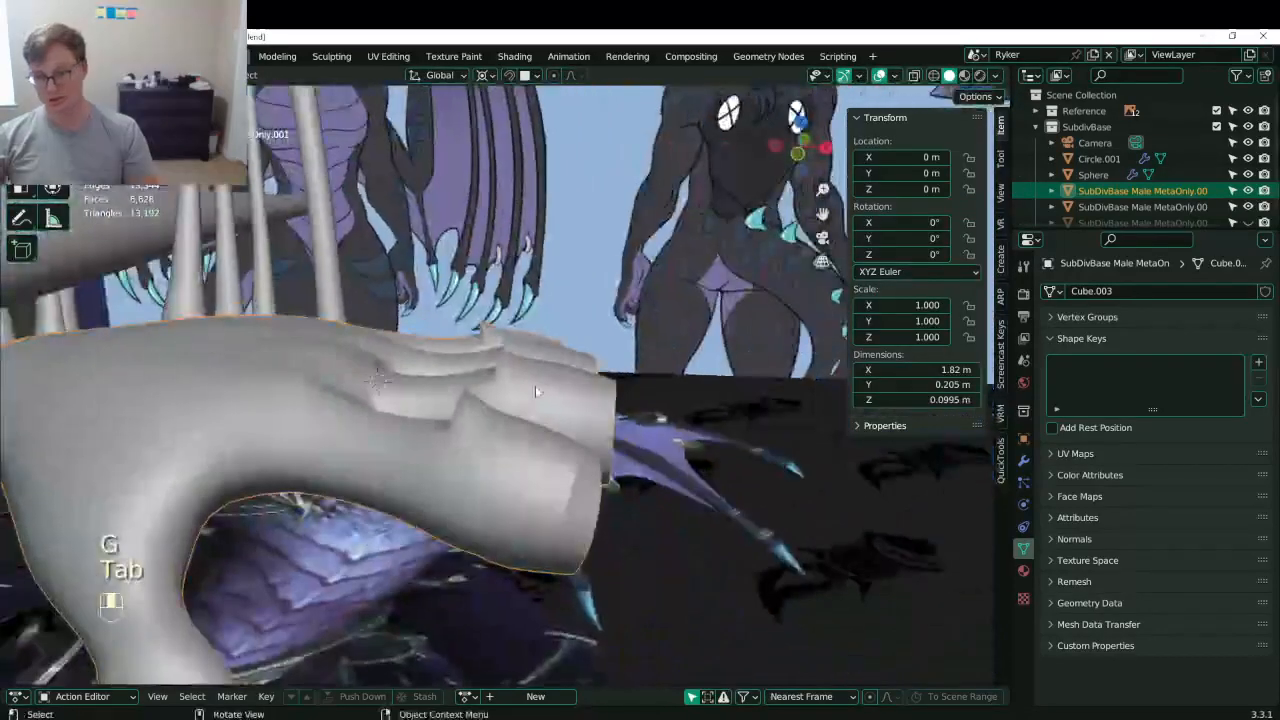
- Box-select the raised tip vertices of the four finger joints in a front wireframe view
key("KP_3")
key("Tab")
key("KP_1")
scroll(535, 387, "up", 3)
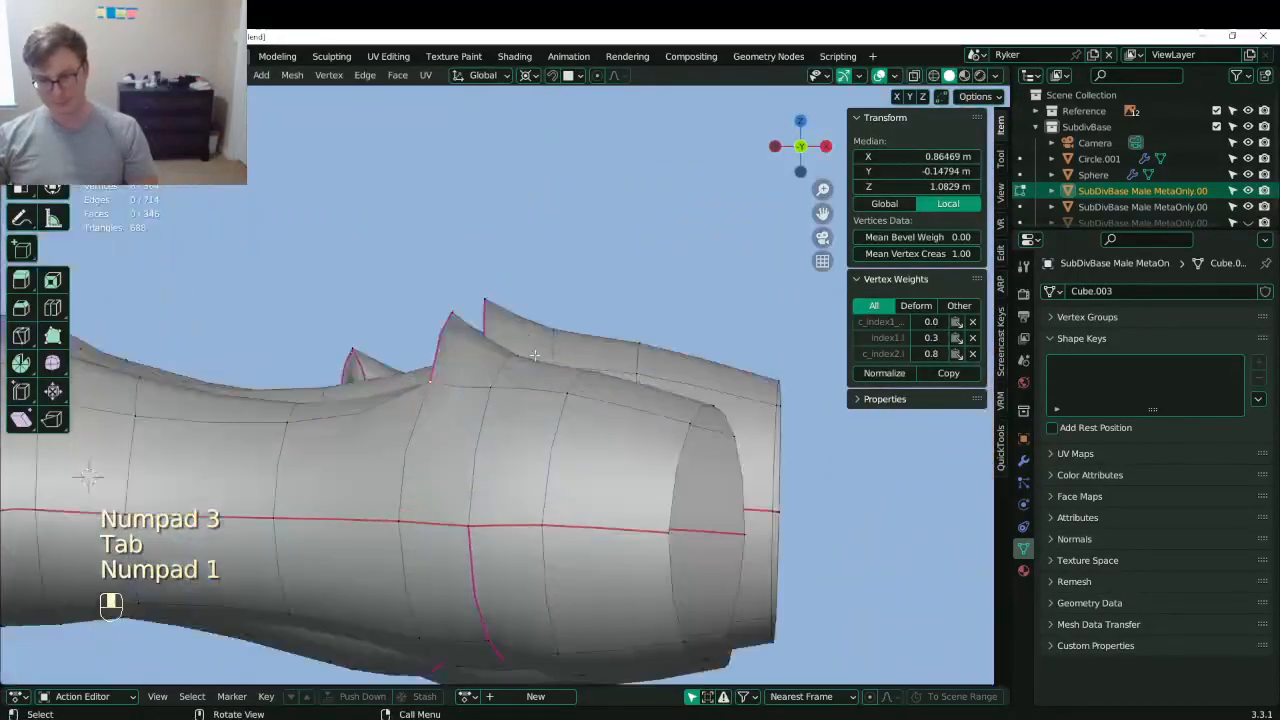
key("z")
left_click(466, 287)
left_click(466, 287)
key("b")
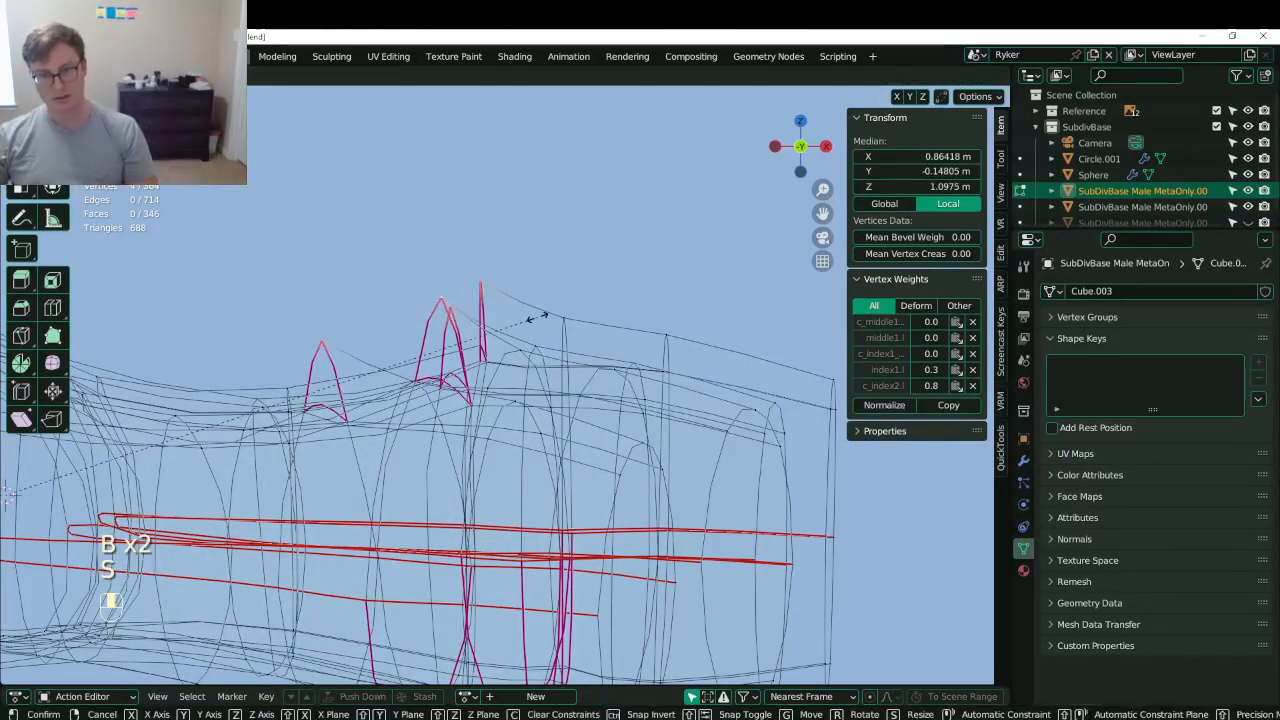
- Try to scale the four joint tips to 0 along Z around the 3D cursor, then undo the scaling
key("s")
key("z")
key("0")
key("Return")
key("ctrl+z")
- Set the pivot point to Median Point and scale the four joint tips to 0 along Z
key("period")
key("8")
key("s")
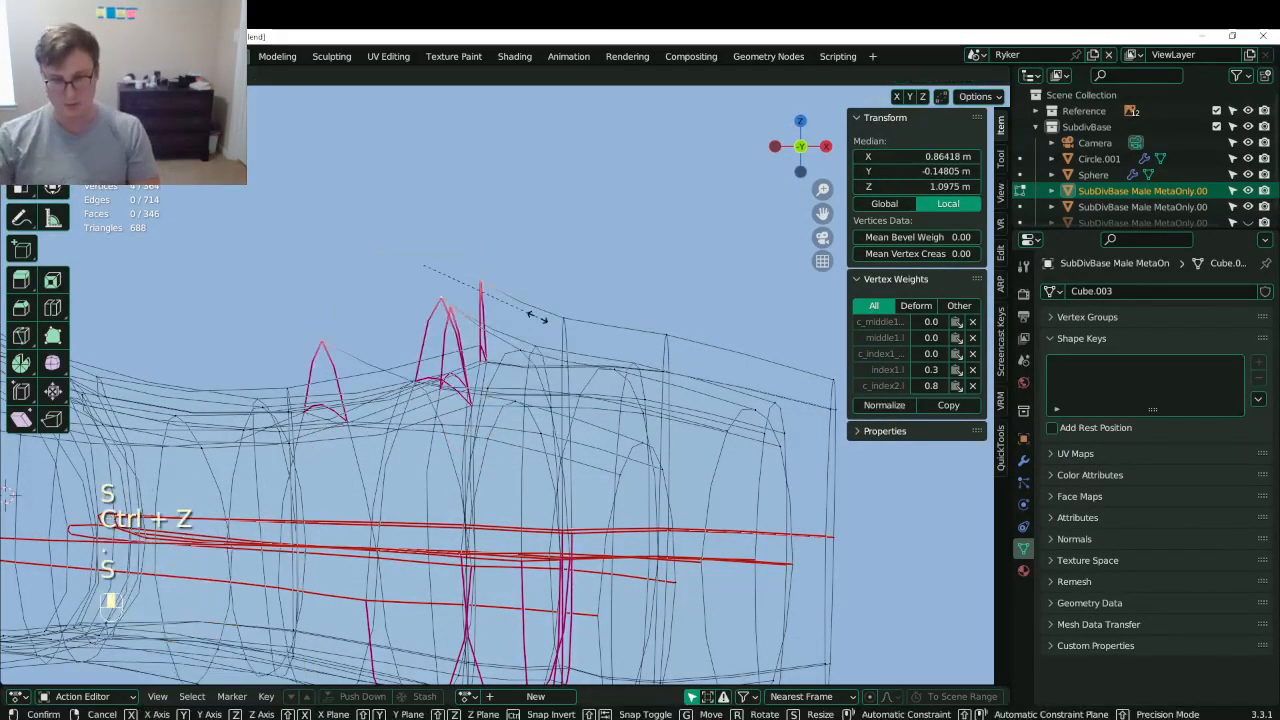
key("z")
key("0")
key("Return")
- Move the four joint tips down and back toward the wrist, and return to solid shading
key("g")
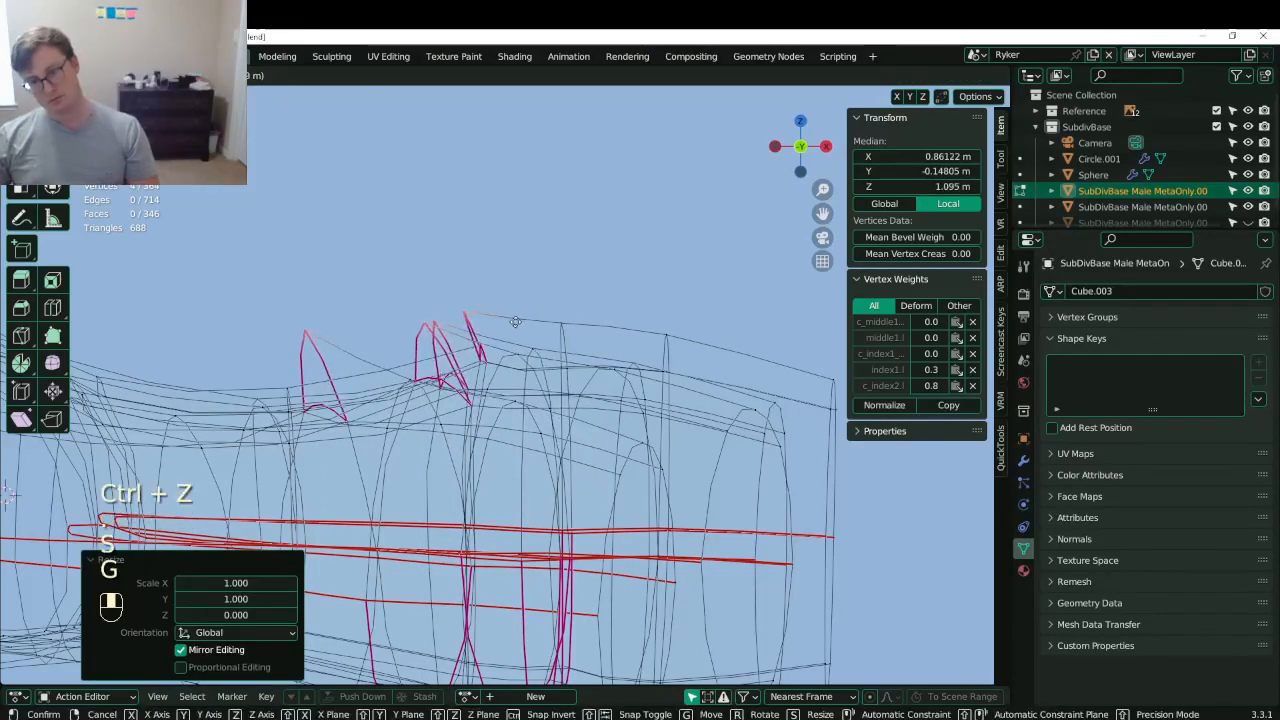
left_click(515, 321)
left_click(567, 321)
key("ctrl+z")
key("z")
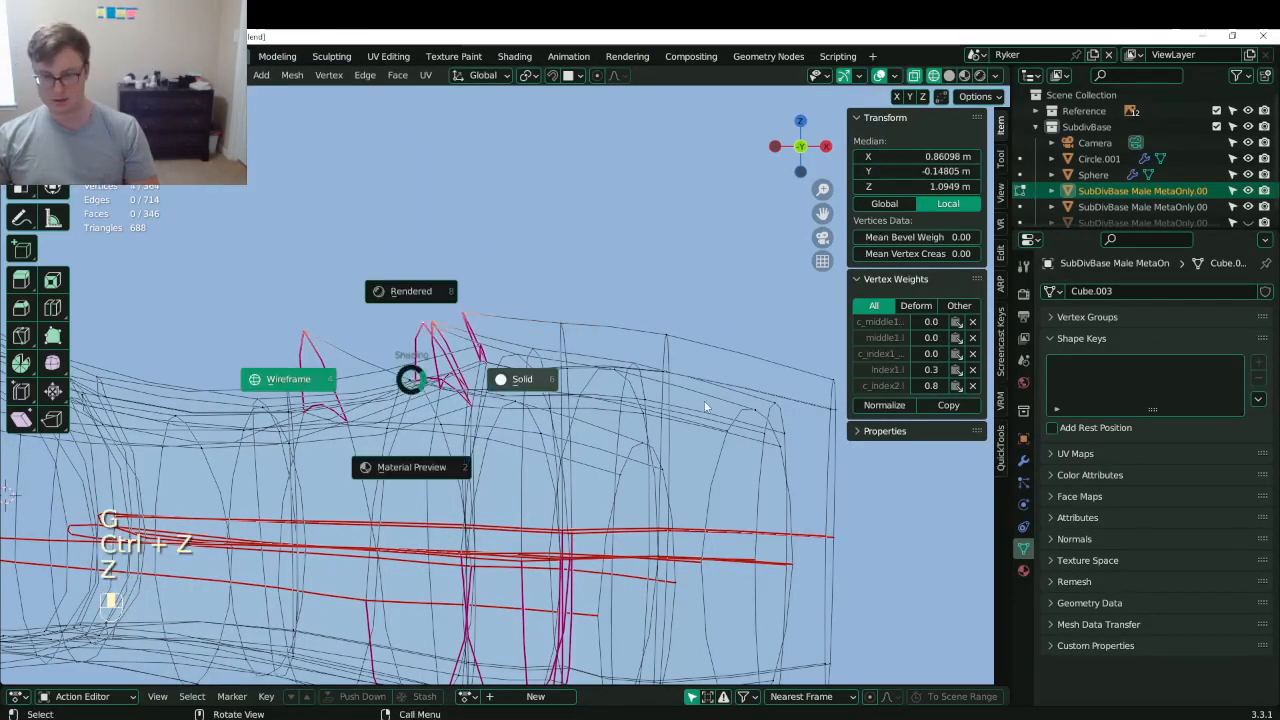
left_click(706, 404)
- Examine the raised finger joints on the smoothed hand from a perspective angle and from the front
middle_click_drag(706, 404, 281, 424)
key("Tab")
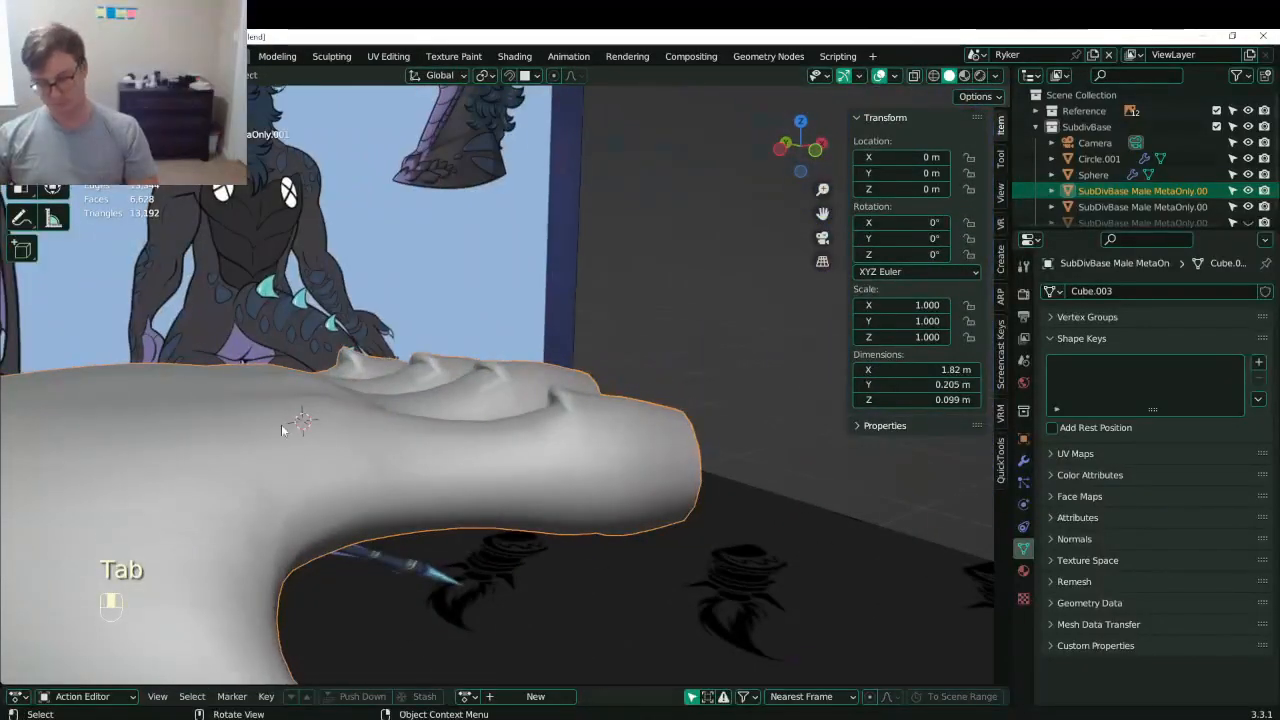
key("KP_3")
key("Tab")
key("Tab")
key("KP_1")
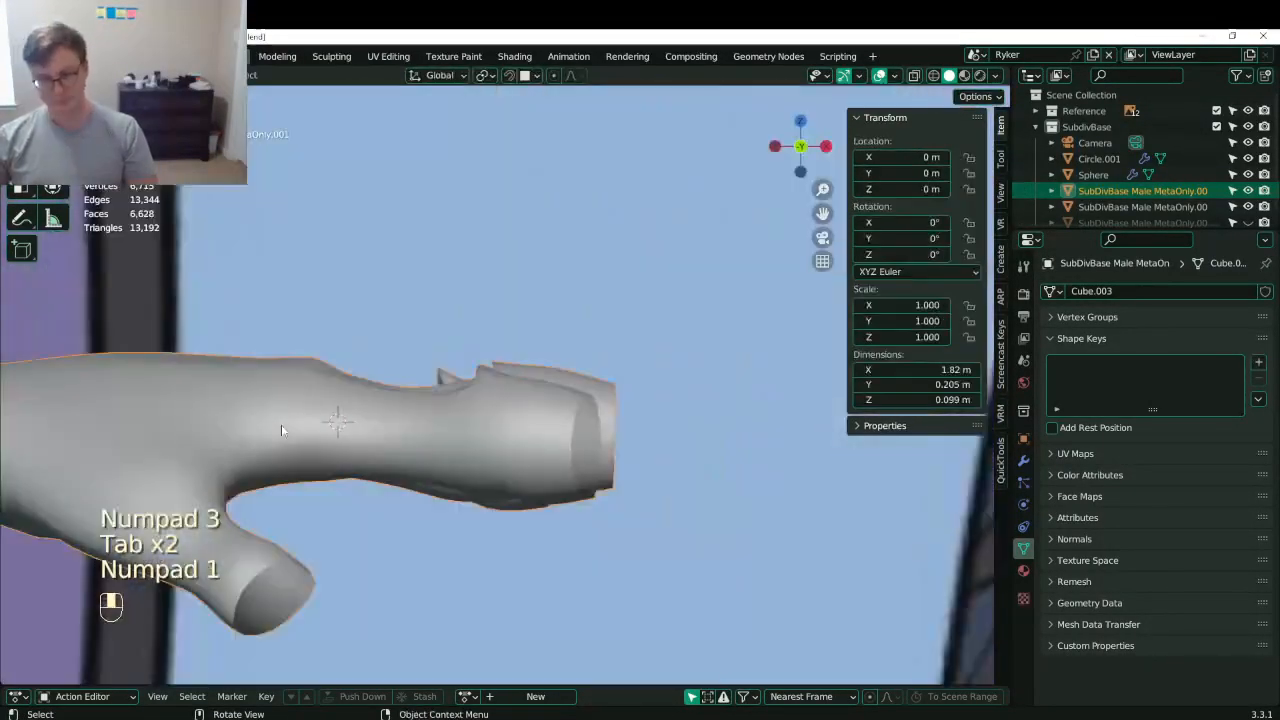
key("Tab")
key("Tab")
- Examine the armored dragon reference's clawed hands and compare them with the model hand's front profile
scroll(441, 363, "down", 6)
middle_click_drag(441, 367, 616, 425)
scroll(618, 428, "up", 4)
middle_click_drag(226, 319, 413, 485, "shift")
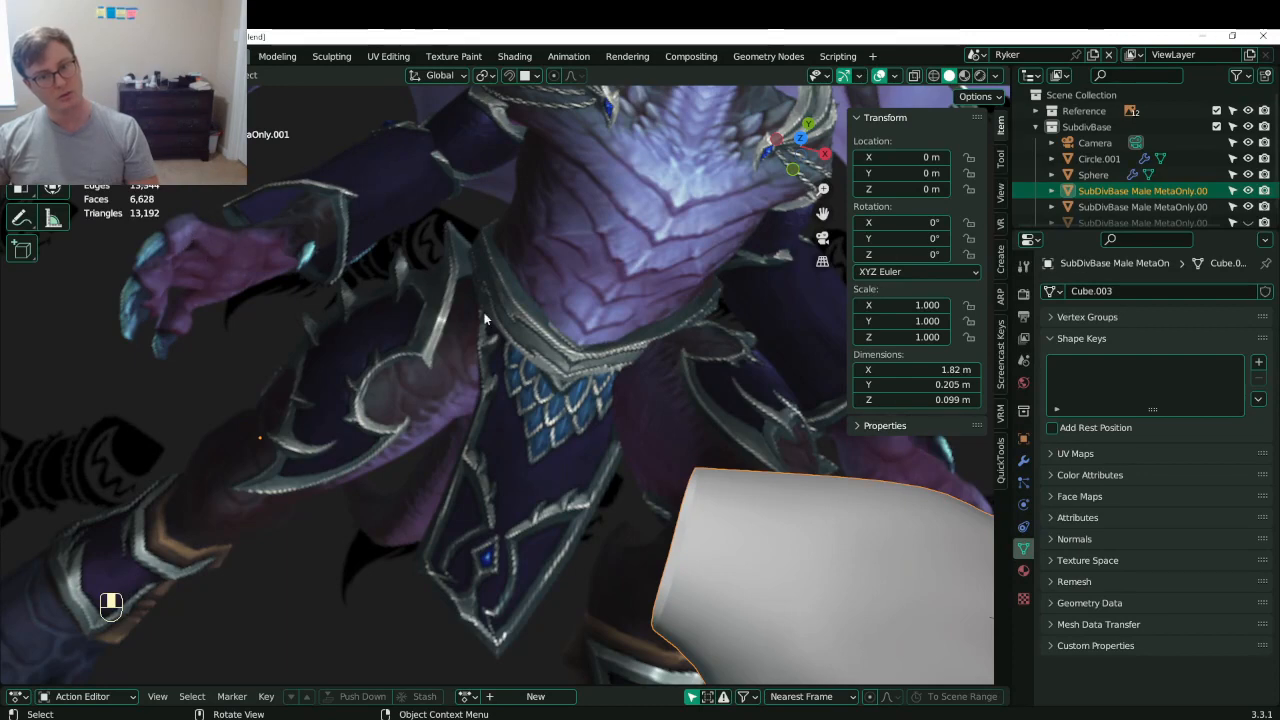
middle_click_drag(484, 318, 290, 225, "shift")
key("KP_1")
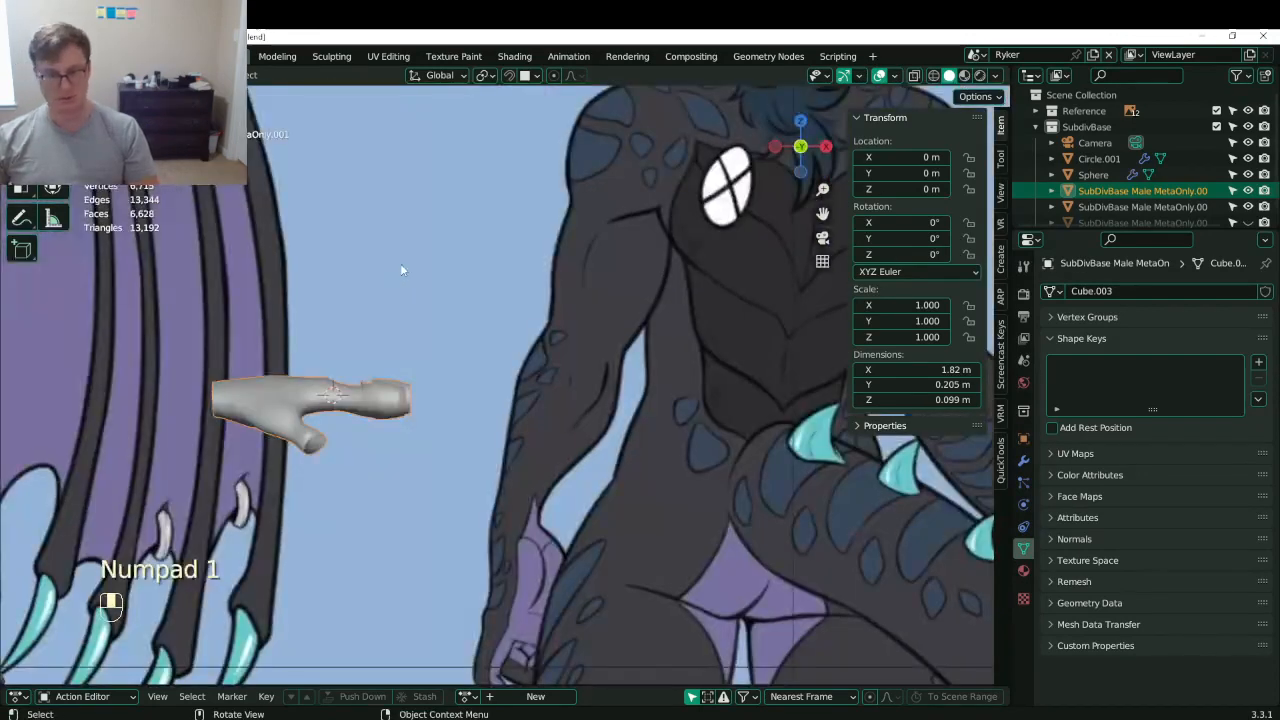
scroll(400, 270, "up", 5)
middle_click_drag(355, 410, 534, 427, "shift")
key("Tab")
scroll(325, 400, "up", 3)
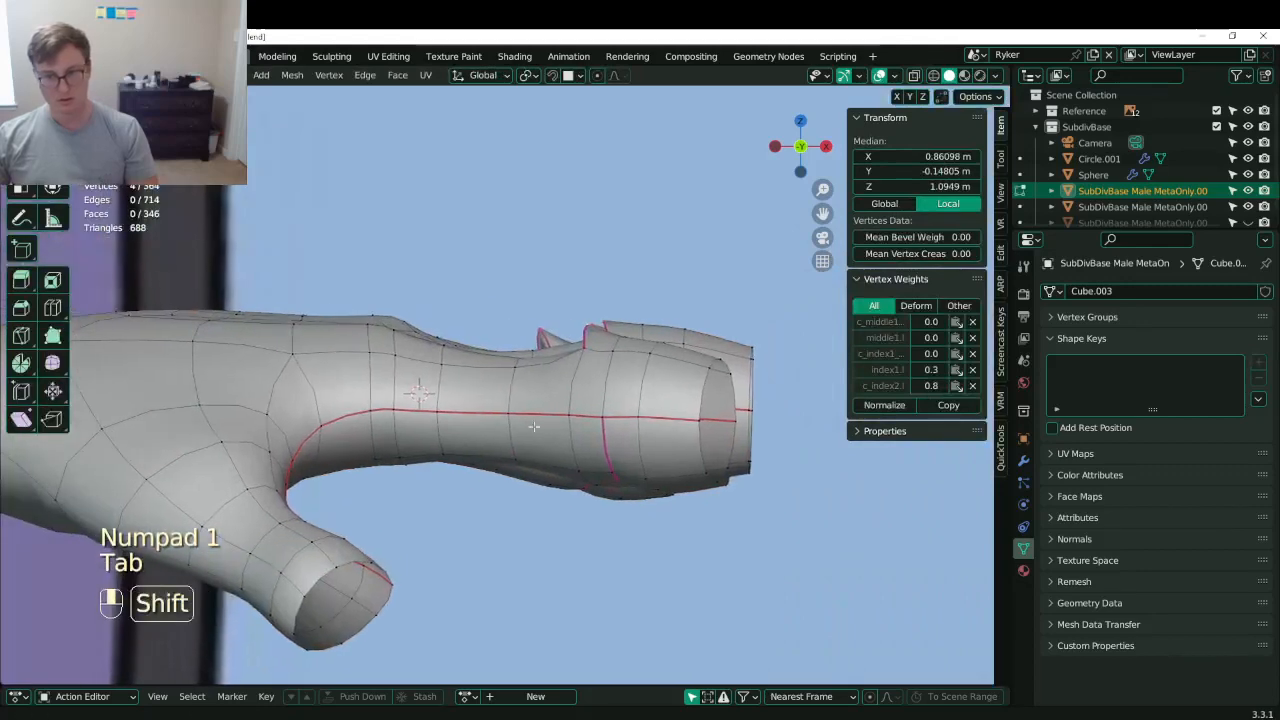
scroll(534, 427, "down", 2)
key("z")
key("z")
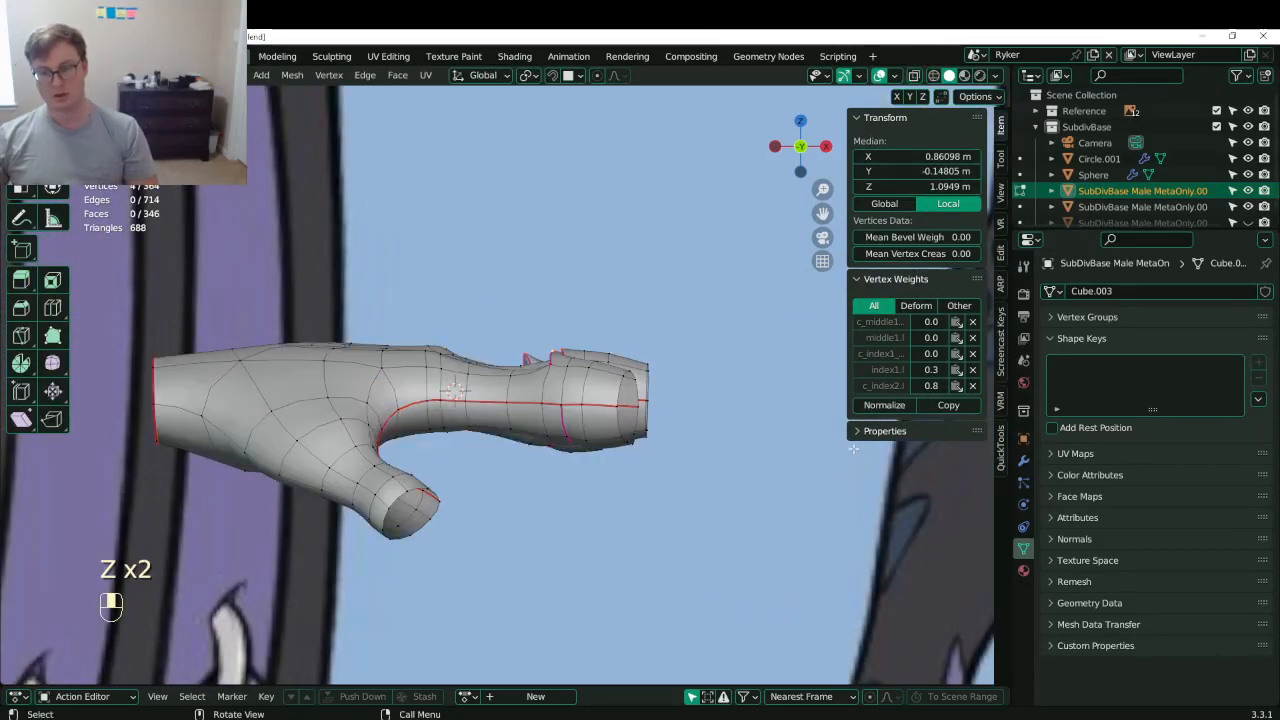
- Select the open end loops of the four fingers and grow the selection three times to cover the segments beyond the joints
middle_click_drag(854, 469, 822, 530)
left_click(608, 602)
left_click(622, 600, "alt+shift")
middle_click_drag(708, 548, 602, 514)
left_click(616, 459, "alt+shift")
middle_click_drag(620, 461, 662, 408)
key("g")
middle_click(664, 425)
right_click(670, 450)
key("ctrl+KP_Add")
key("ctrl+KP_Add")
key("ctrl+KP_Add")
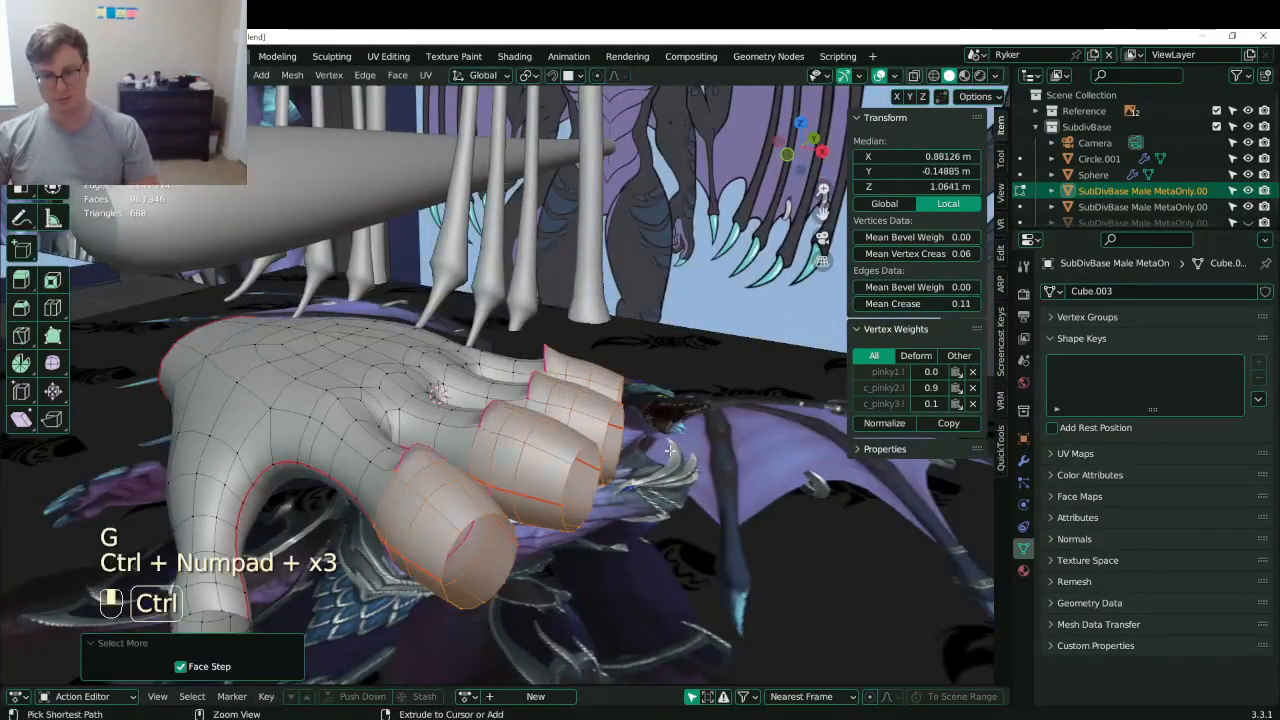
key("g")
middle_click(669, 450)
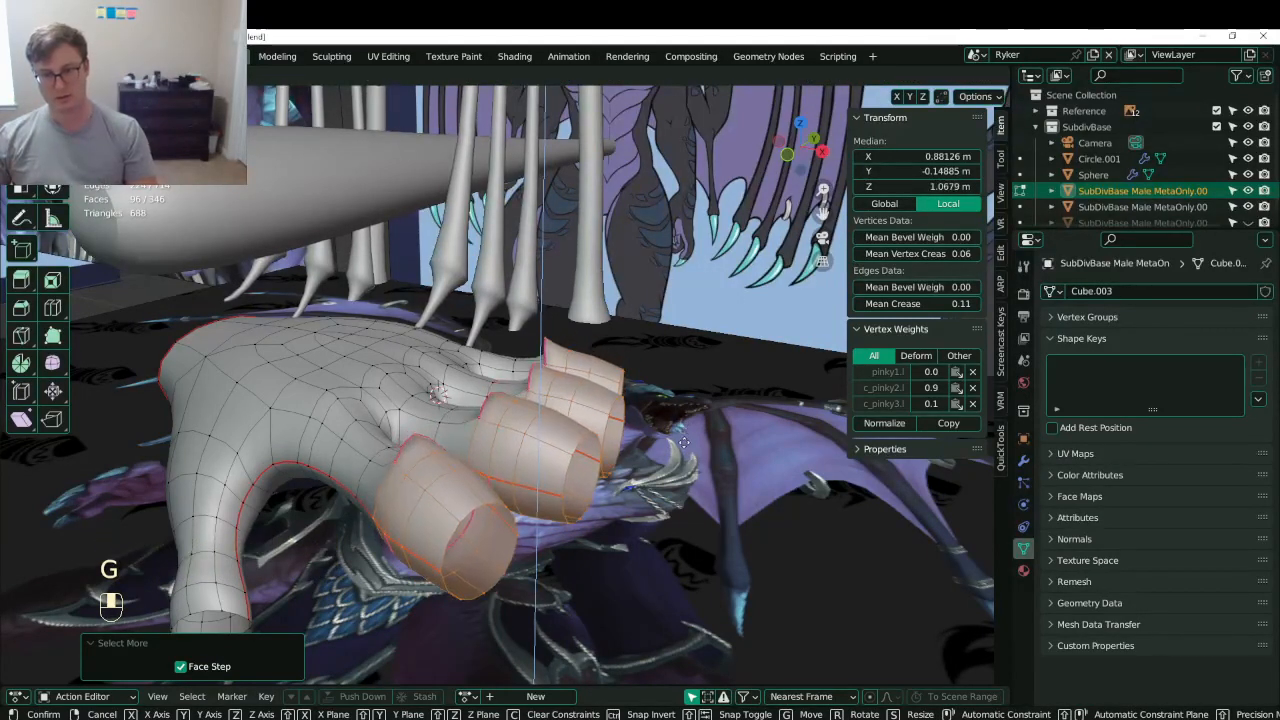
right_click(640, 445)
- Add the raised joint faces of all four fingers to the selected finger segments
middle_click_drag(580, 436, 351, 320)
key("ctrl+z")
key("b")
left_click_drag(376, 310, 488, 365)
key("b")
left_click_drag(508, 336, 548, 350)
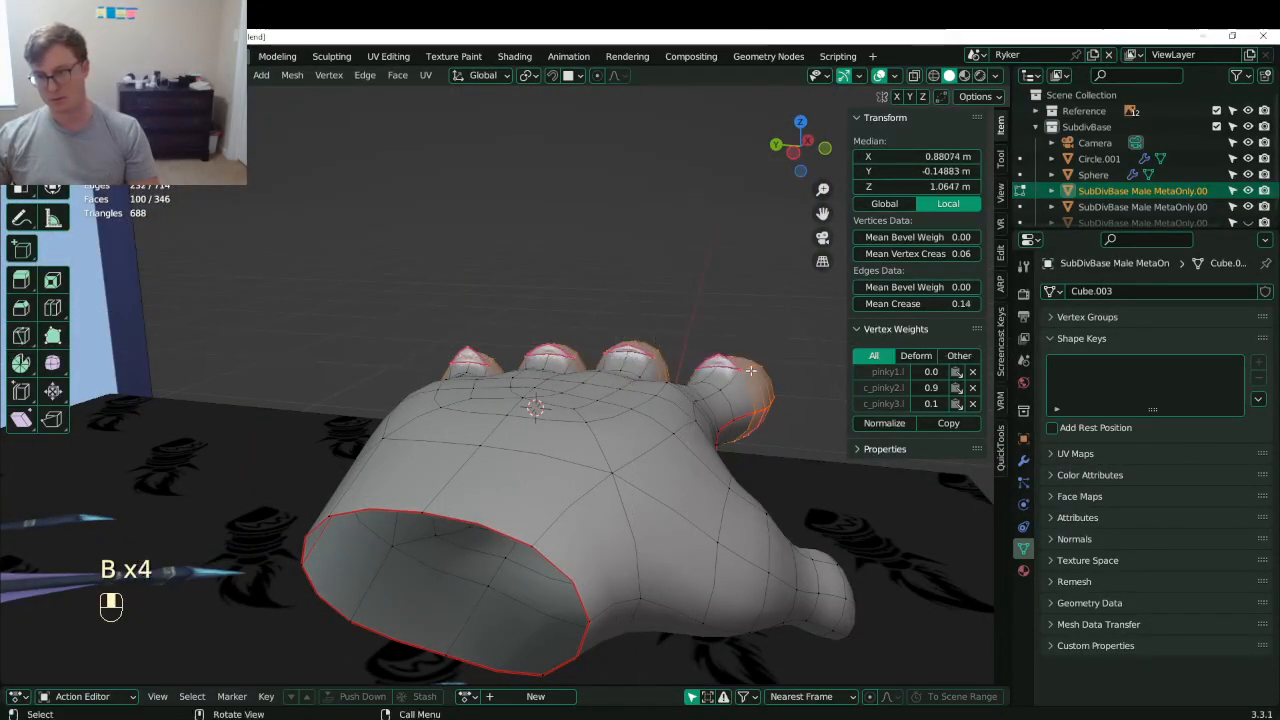
- Try to move the four selected finger segments upward, then undo the move
middle_click_drag(751, 371, 180, 205)
key("g")
left_click(701, 391)
key("Tab")
key("ctrl+z")
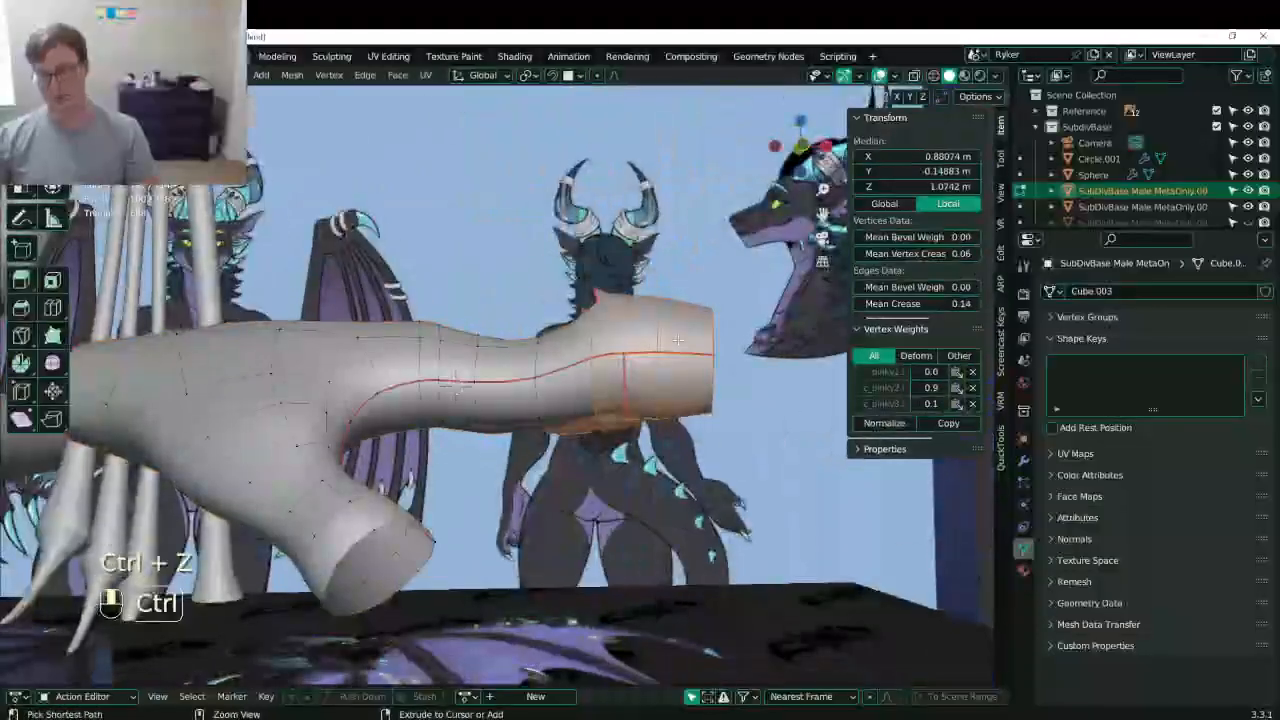
key("ctrl+z")
key("period")
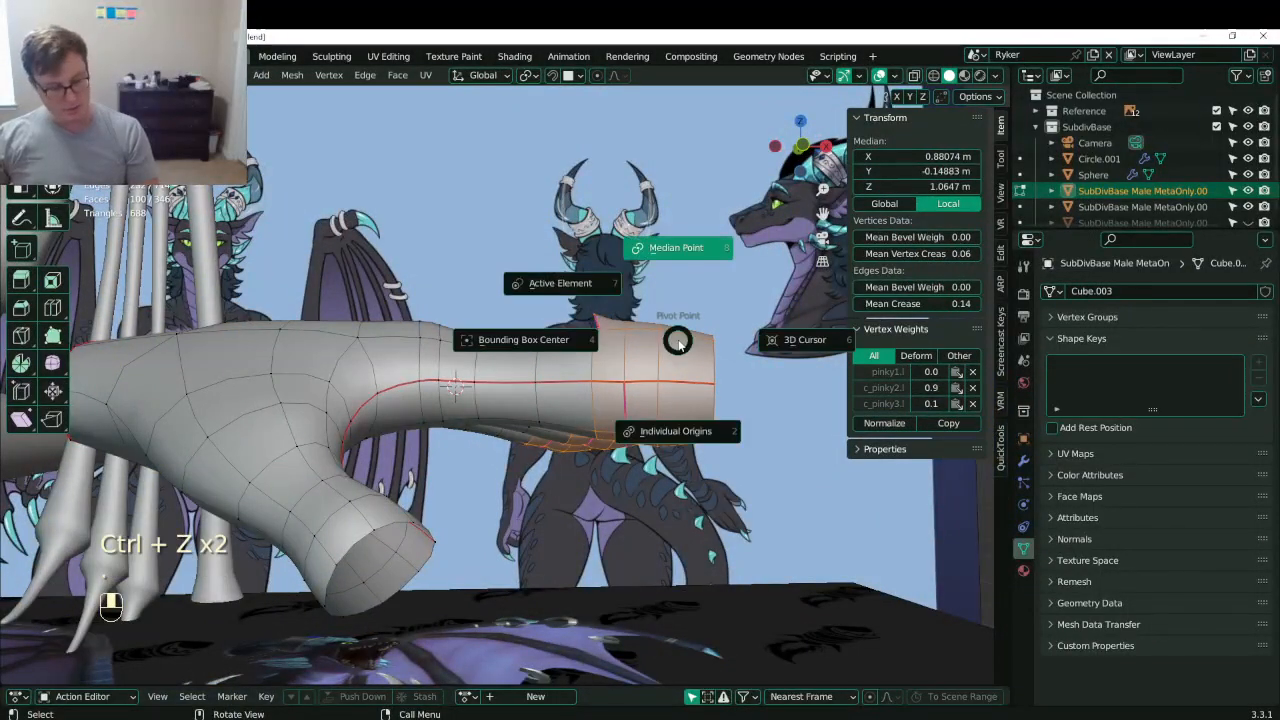
left_click(483, 75)
left_click(444, 163)
middle_click_drag(655, 240, 690, 292)
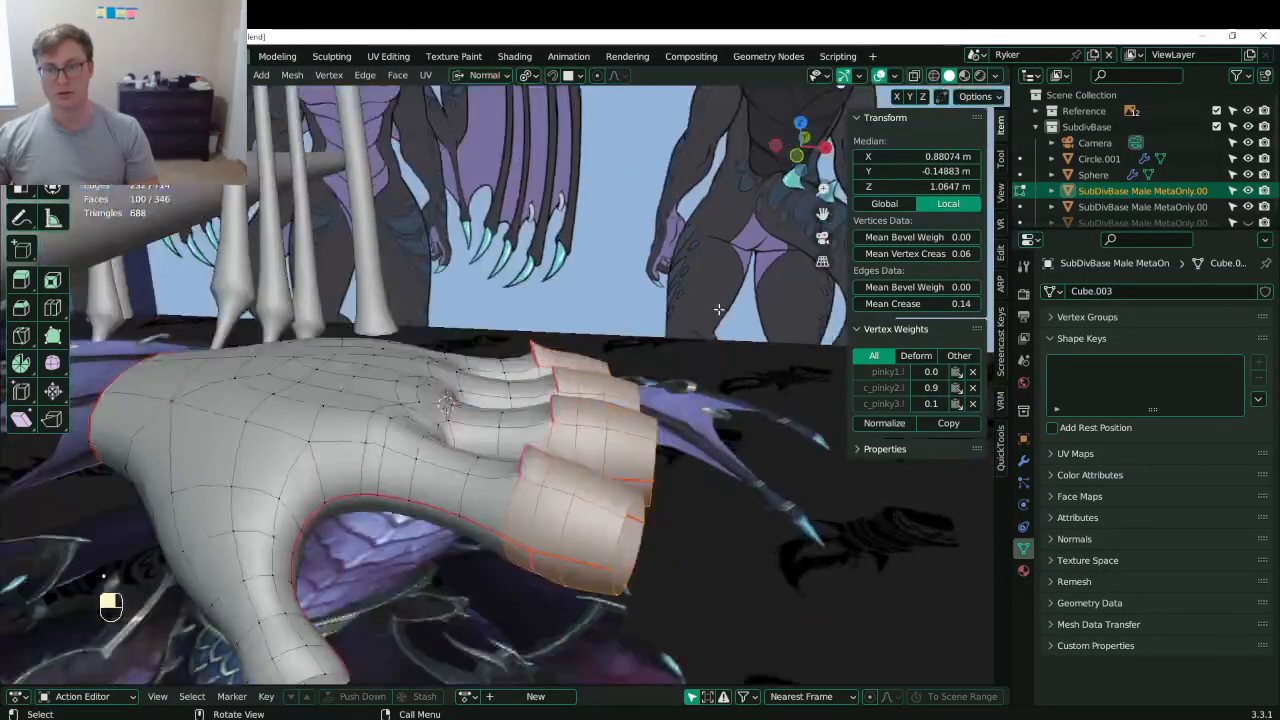
key("g")
key("z")
key("g")
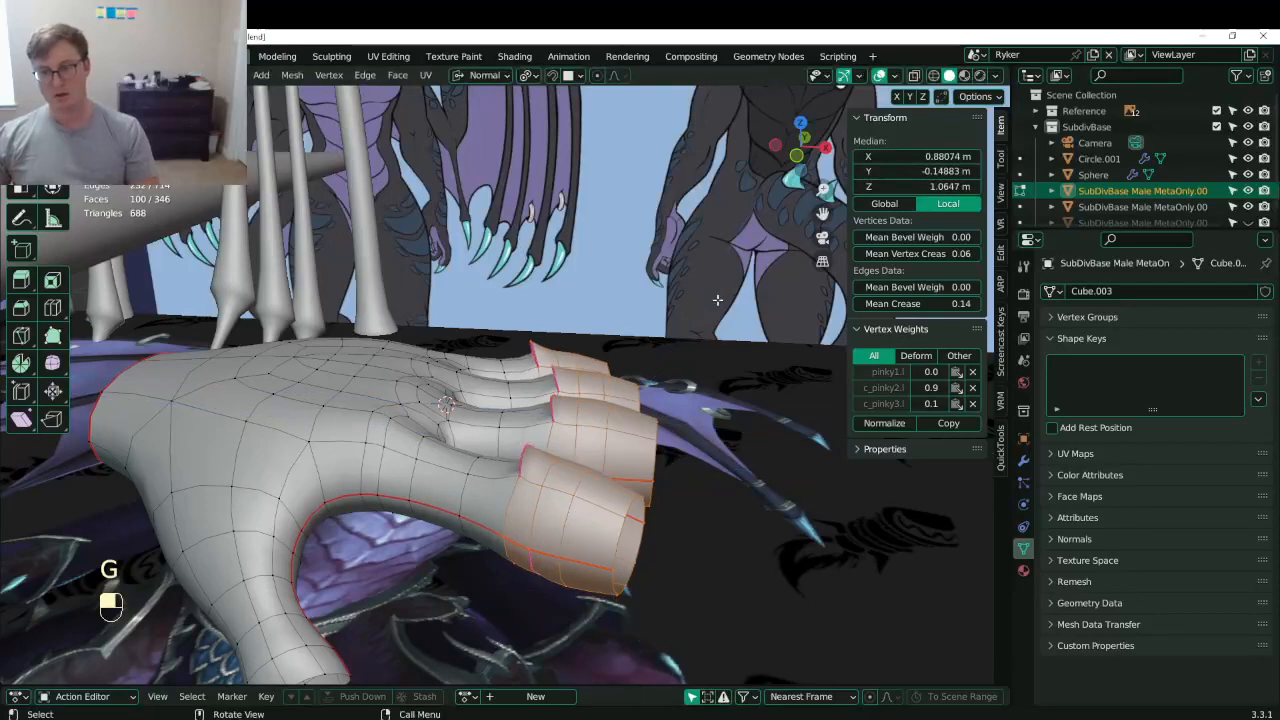
left_click(712, 295)
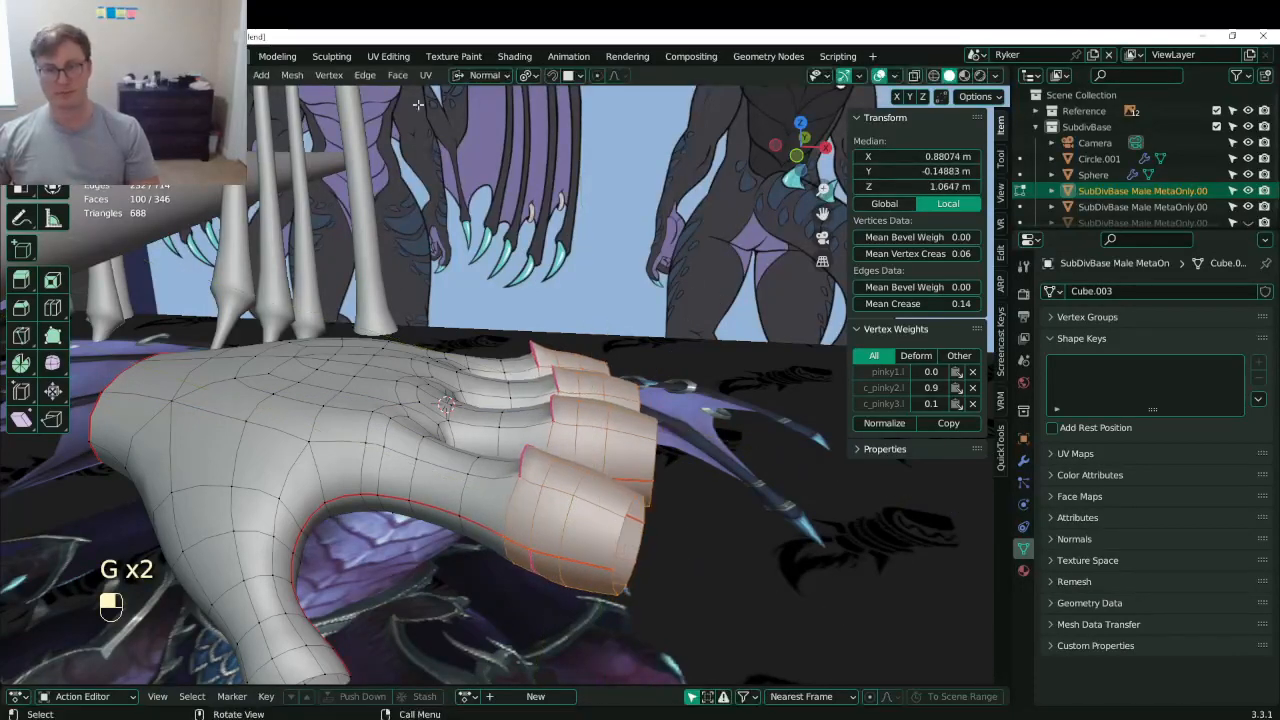
middle_click_drag(657, 369, 712, 188)
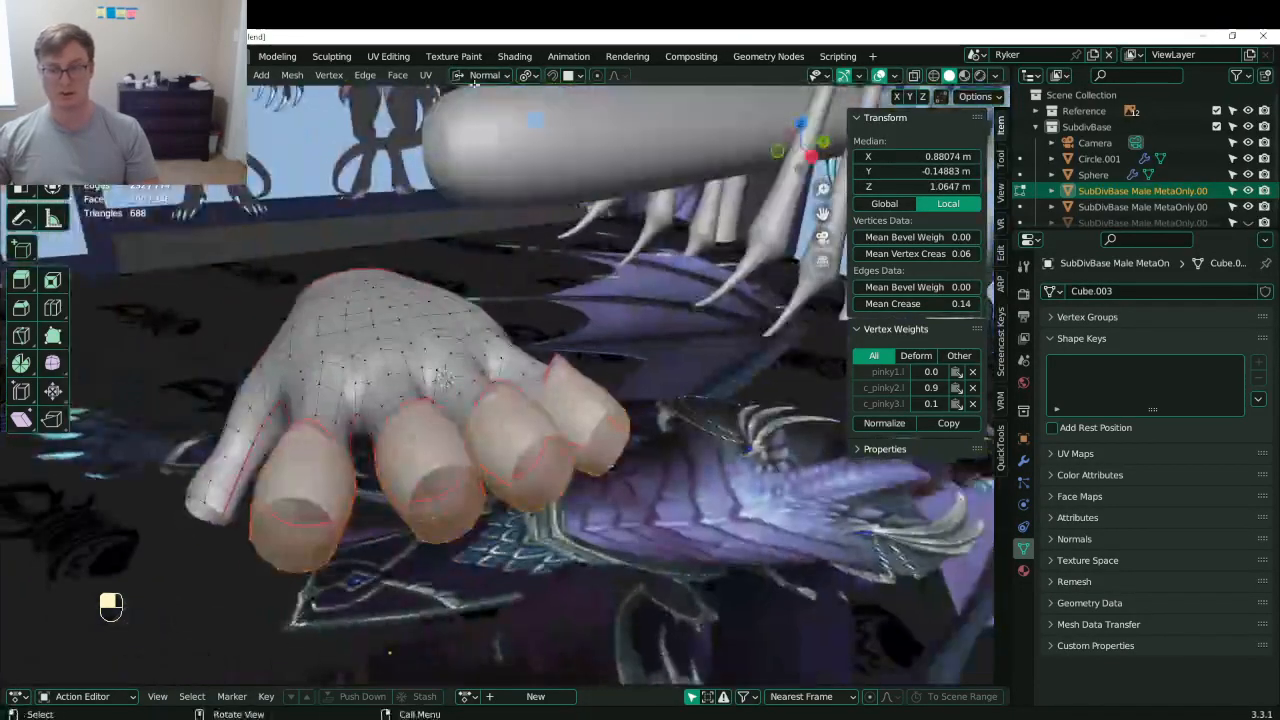
left_click(483, 75)
left_click(440, 124)
- Raise the four selected finger segments about 0.0063 m along the global Z axis
key("g")
middle_click_drag(611, 437, 738, 338)
left_click(614, 408)
- Tilt the selected finger segments slightly downward in front view and shift them about 0.0013 m in X and -0.0033 m in Z
key("KP_1")
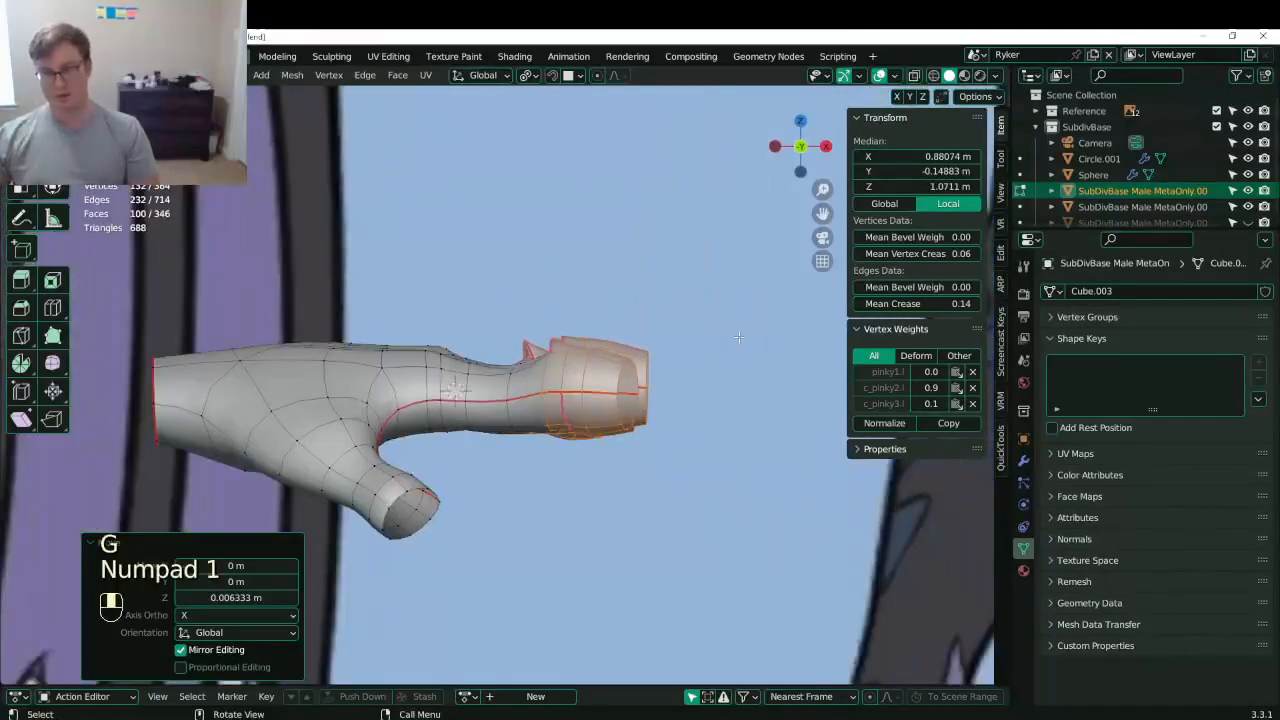
key("r")
left_click(742, 358)
key("g")
left_click(745, 368)
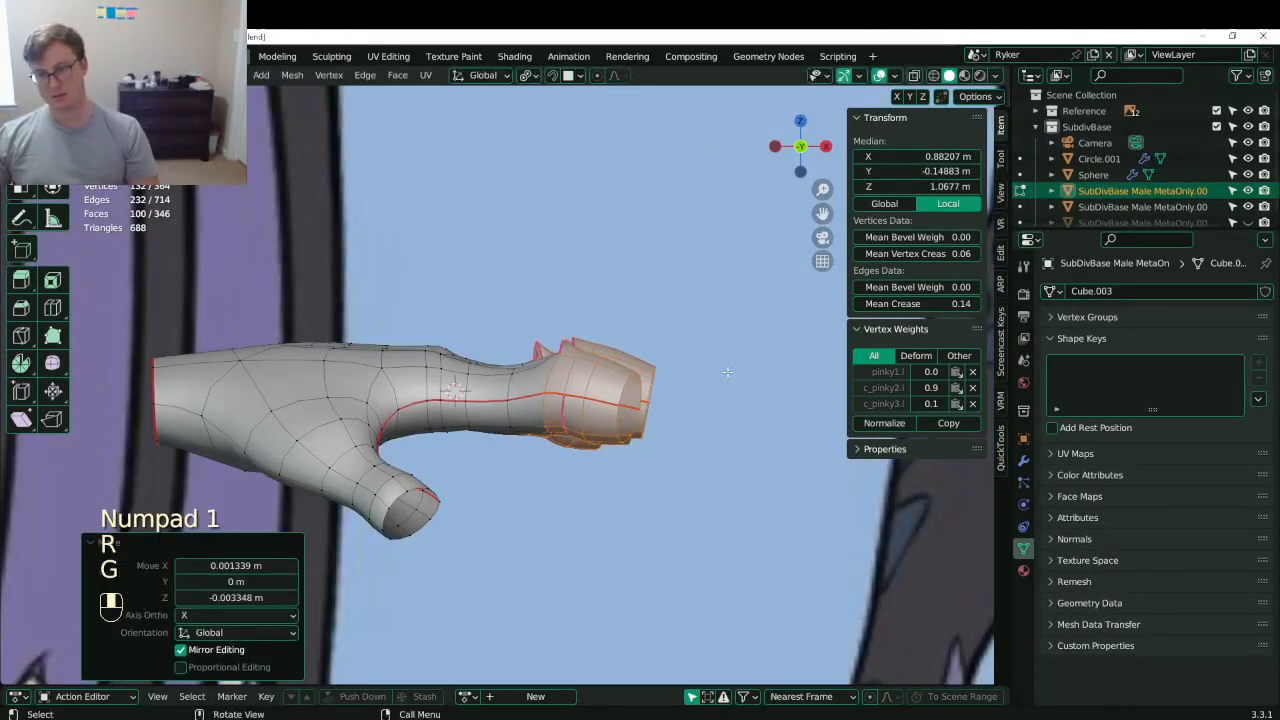
- Return to Object Mode and save the file
middle_click_drag(745, 368, 285, 444)
key("Tab")
scroll(578, 405, "down", 3)
key("ctrl+s")
key("ctrl+s")
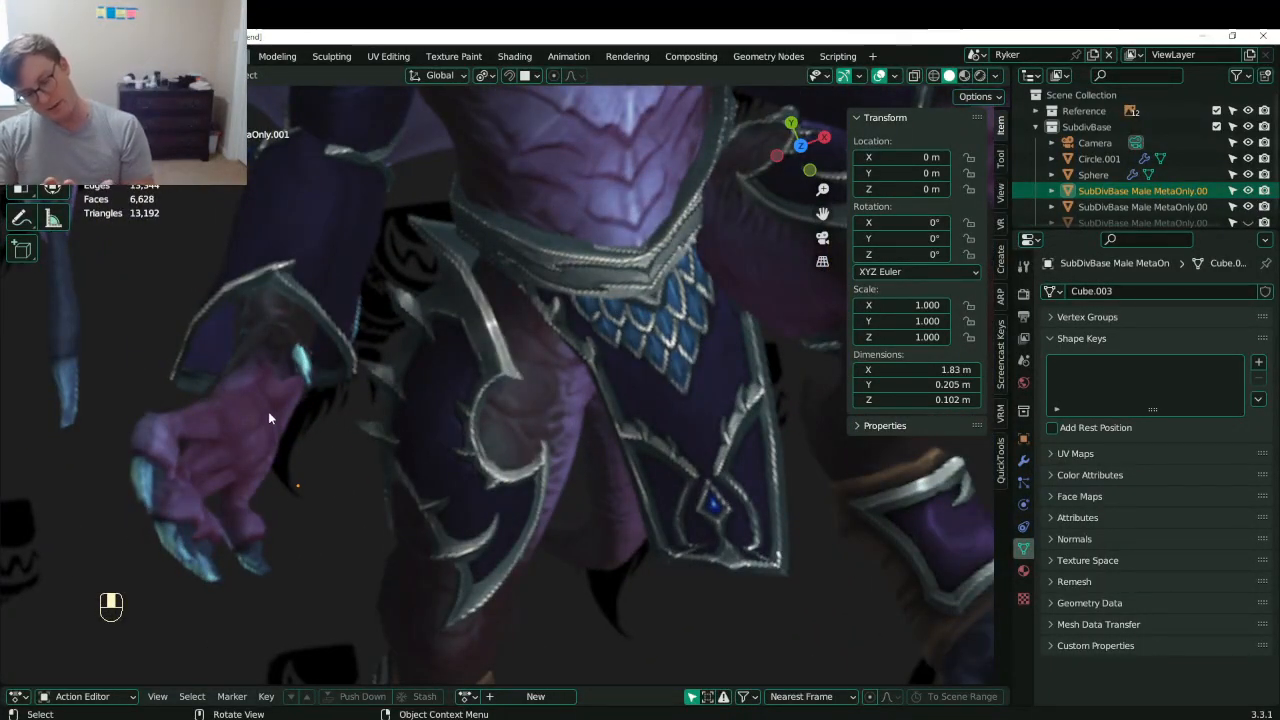
- Select the band of palm faces running across the hand just below the four finger bases in Edit Mode
scroll(268, 411, "down", 3)
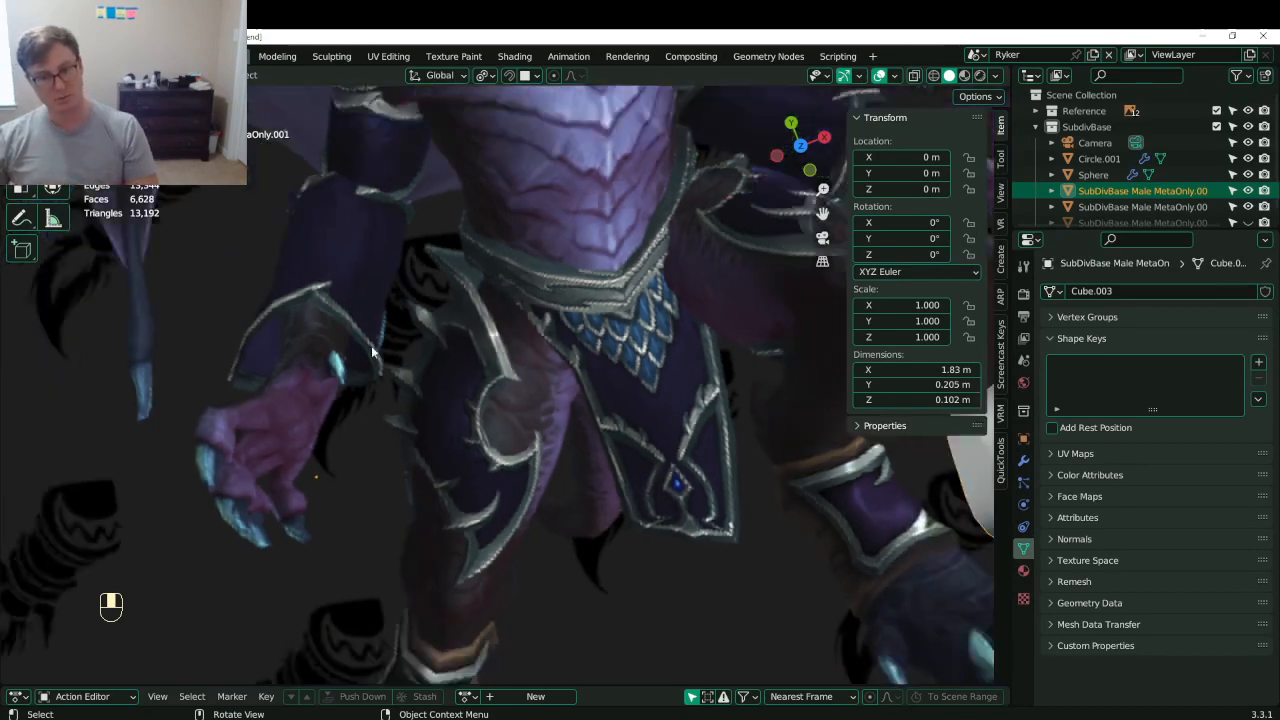
middle_click_drag(549, 398, 480, 390, "shift")
middle_click_drag(480, 390, 545, 243)
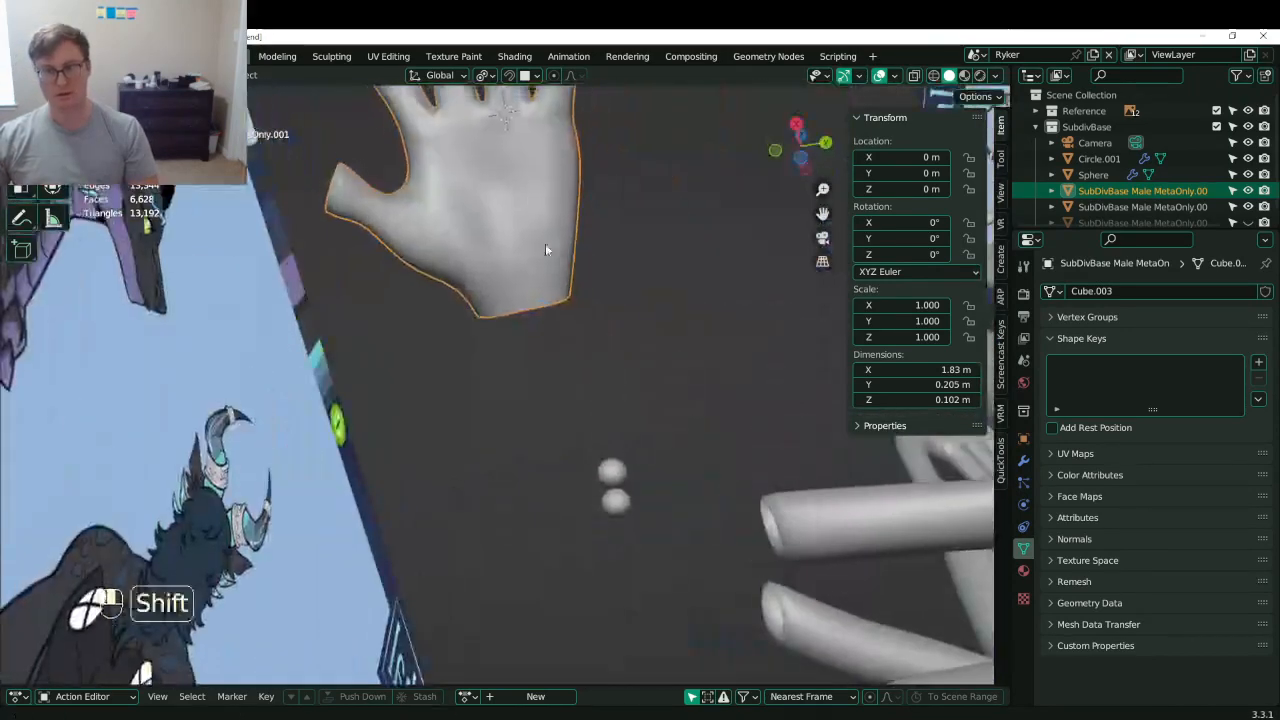
key("Tab")
scroll(494, 332, "up", 4)
middle_click_drag(494, 332, 473, 421, "shift")
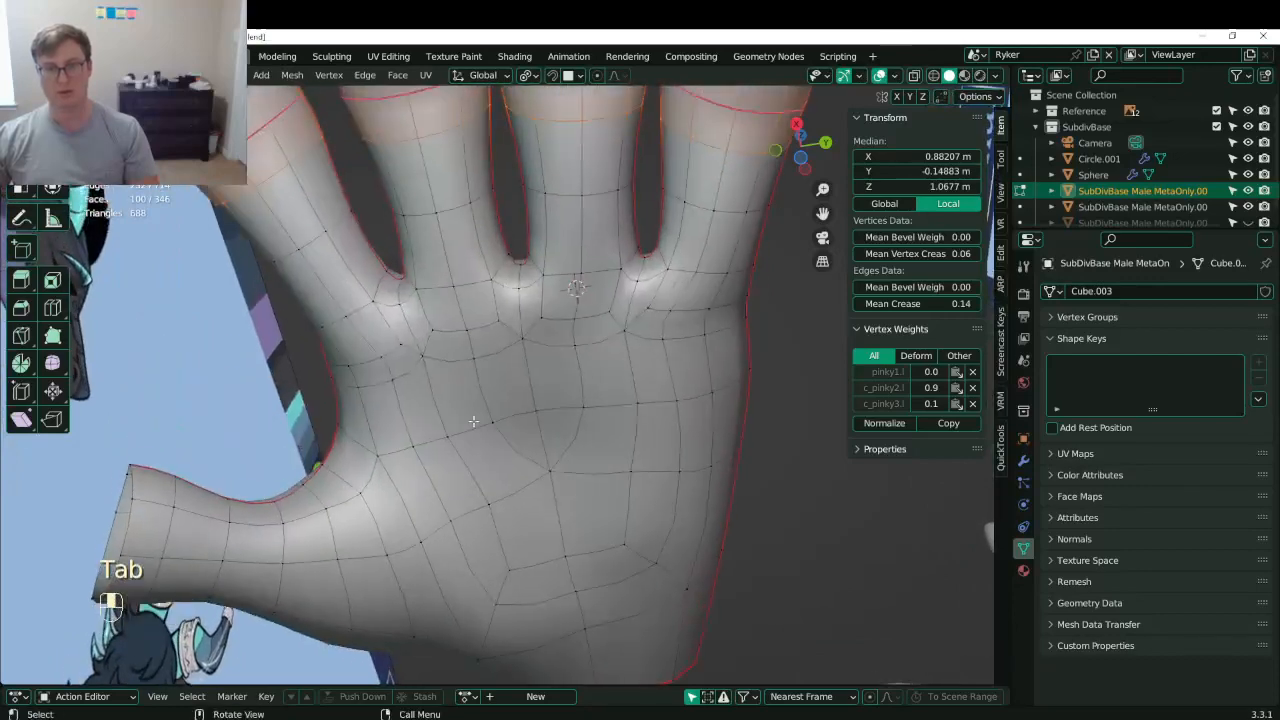
left_click(370, 372)
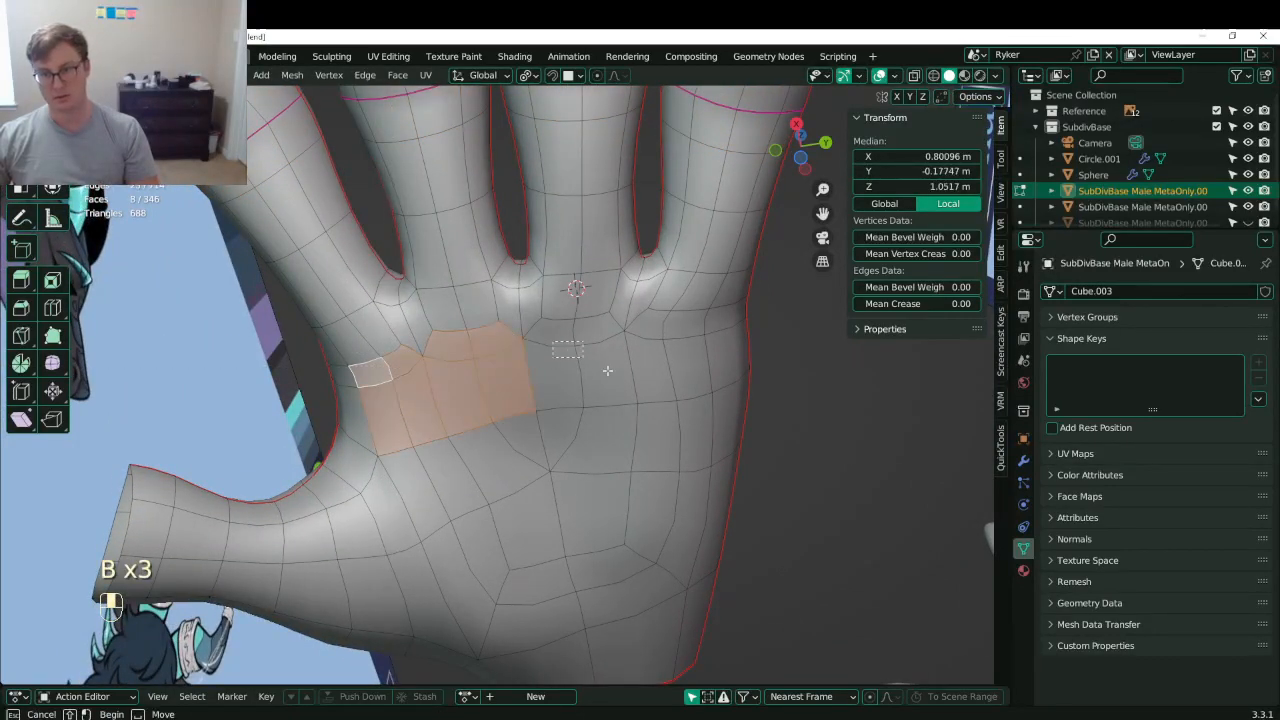
left_click_drag(608, 371, 612, 373)
key("b")
left_click_drag(651, 330, 721, 356)
middle_click_drag(719, 355, 410, 417)
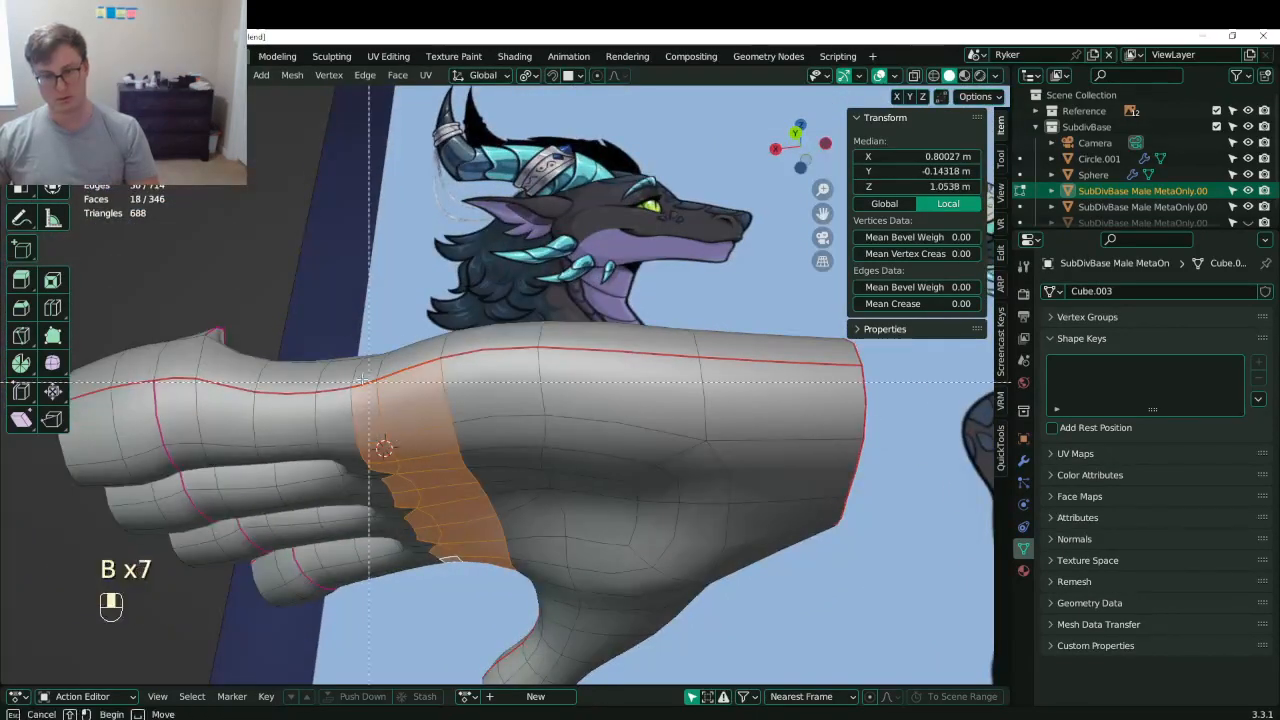
left_click_drag(369, 382, 398, 402, "shift")
- Push the selected palm faces downward in several small axis-constrained moves to thicken the pad below the fingers, checking the smoothed shape
middle_click_drag(398, 402, 360, 514)
key("g")
middle_click(544, 395)
left_click(548, 376)
key("g")
middle_click(618, 450)
left_click(618, 440)
key("g")
middle_click(683, 430)
left_click(683, 431)
key("g")
middle_click(683, 429)
left_click(683, 425)
key("Tab")
scroll(594, 366, "down", 4)
scroll(360, 516, "up", 3)
key("Tab")
- Try to raise edges on the back of the hand behind the knuckles about 0.0098 m along Z, then undo the move
middle_click_drag(531, 376, 538, 414)
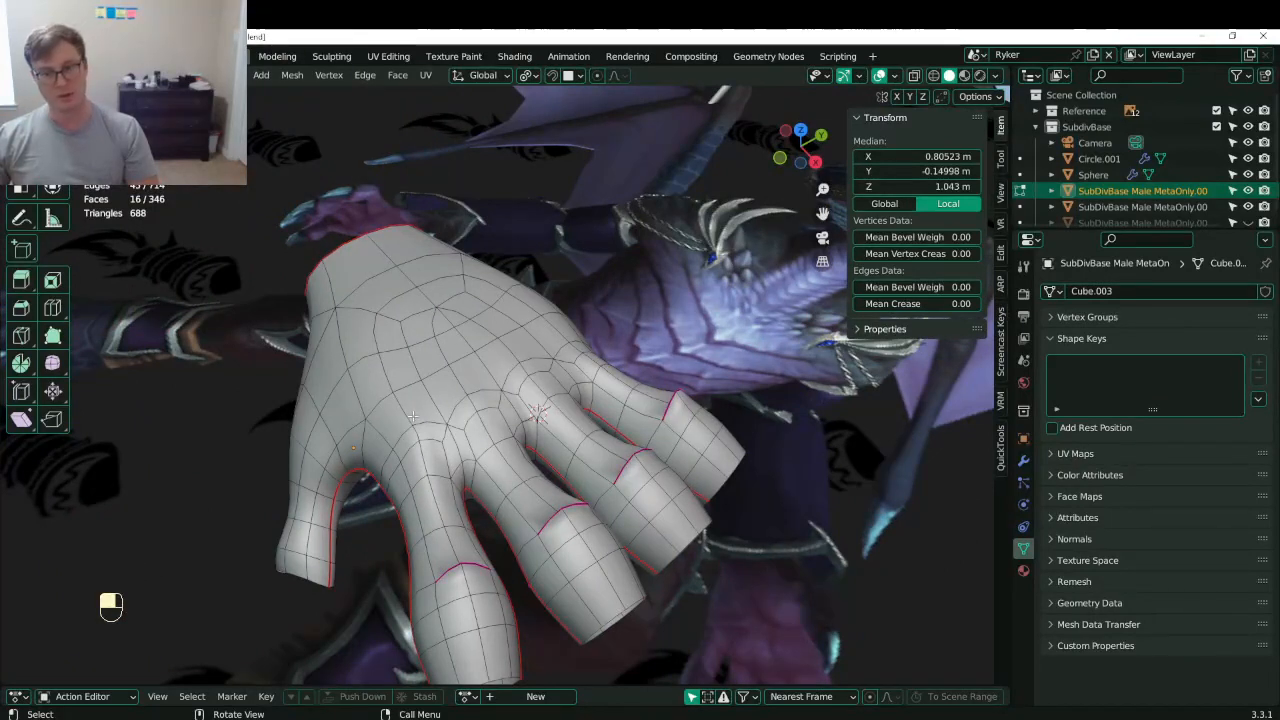
key("ctrl+z")
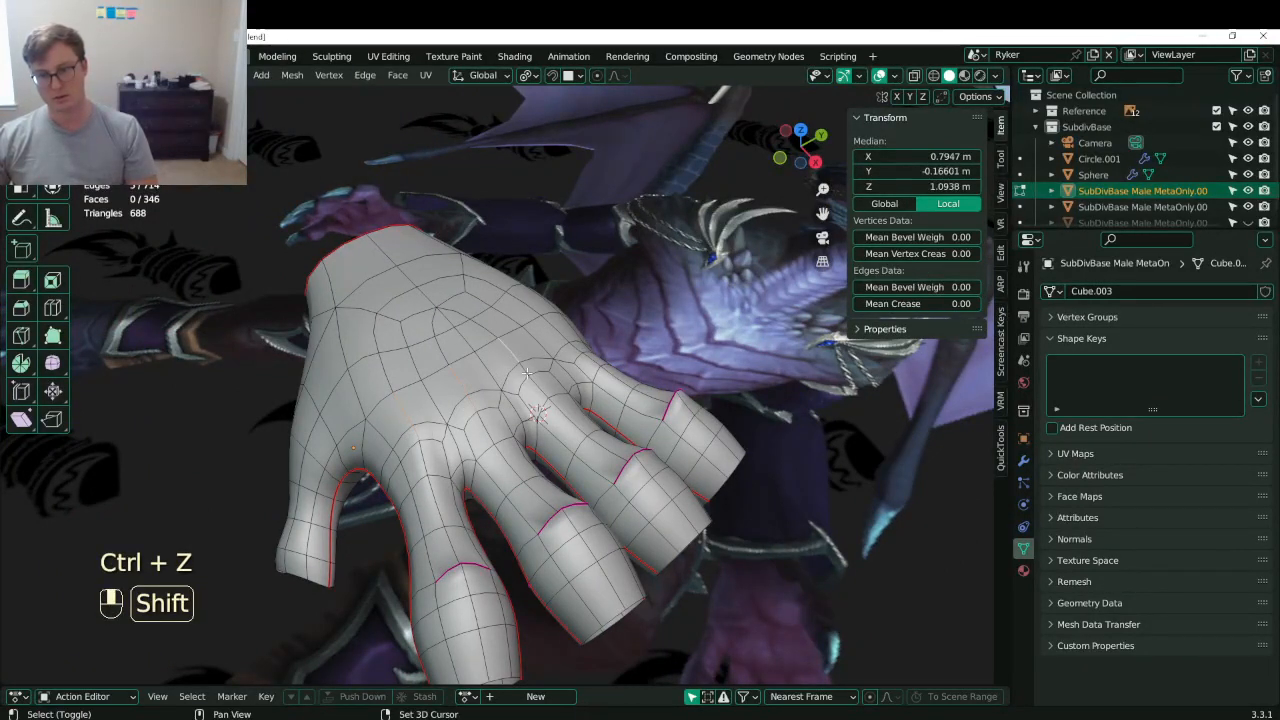
left_click(573, 346, "shift")
middle_click_drag(573, 346, 367, 421)
key("g")
middle_click(627, 315)
left_click(631, 298)
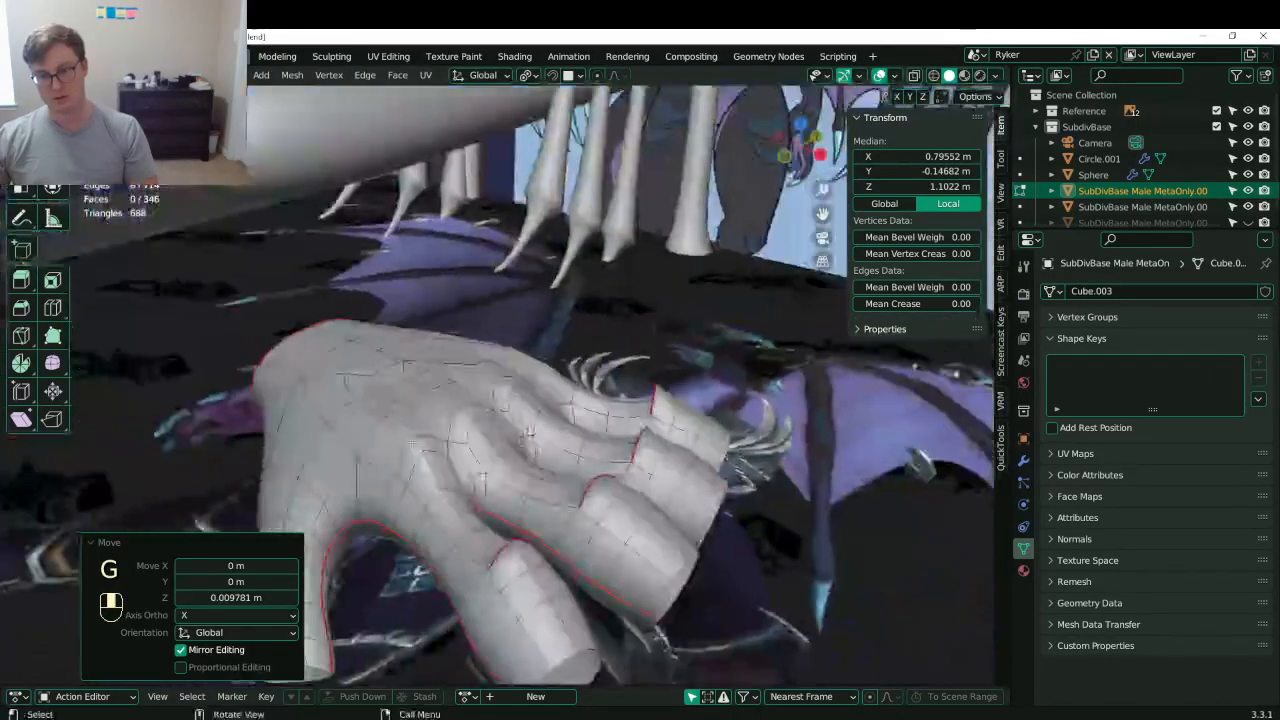
key("ctrl+z")
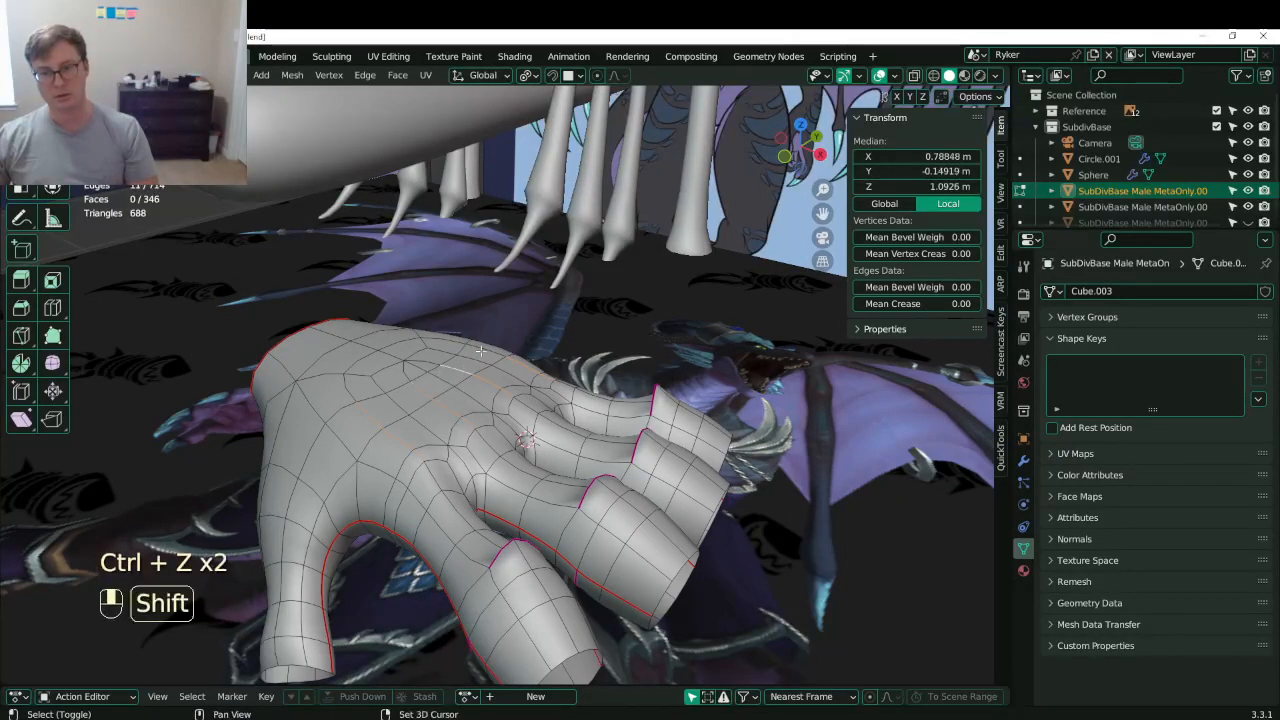
- Raise the selected edges running along the back of the hand behind the knuckles and check the smoothed surface
key("g")
key("Tab")
middle_click_drag(576, 332, 471, 353)
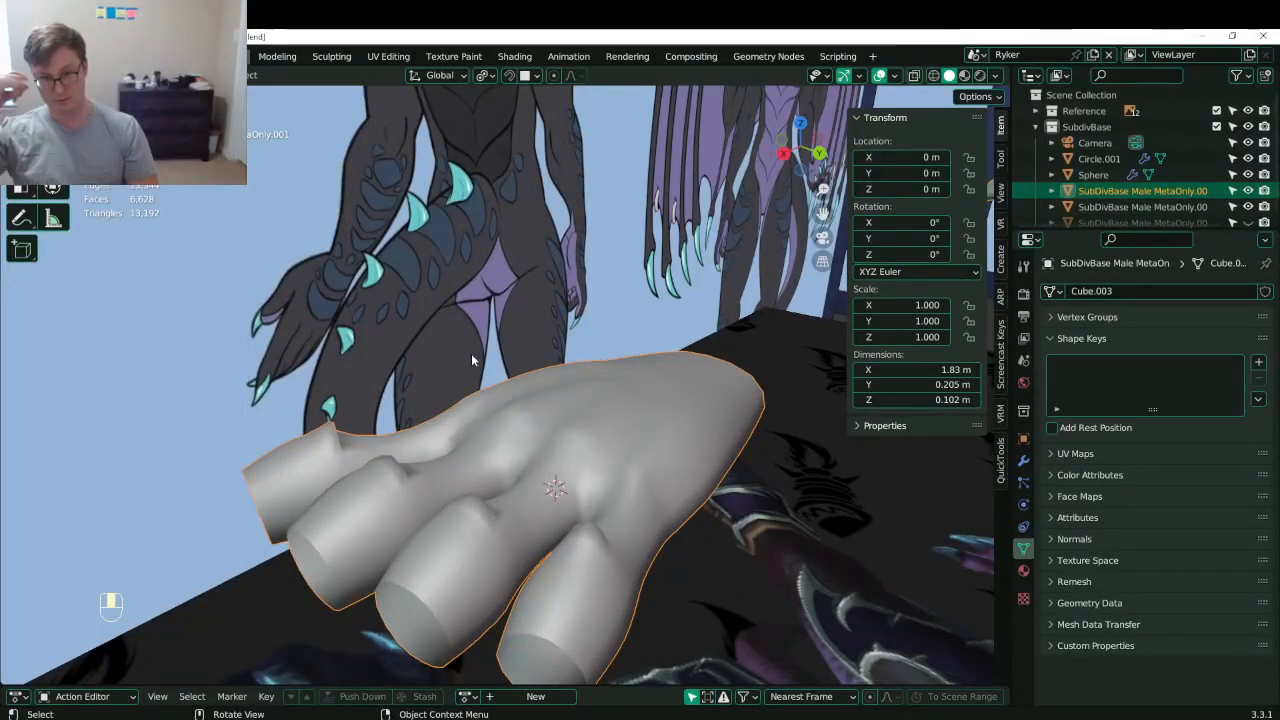
key("Tab")
middle_click_drag(452, 357, 390, 375)
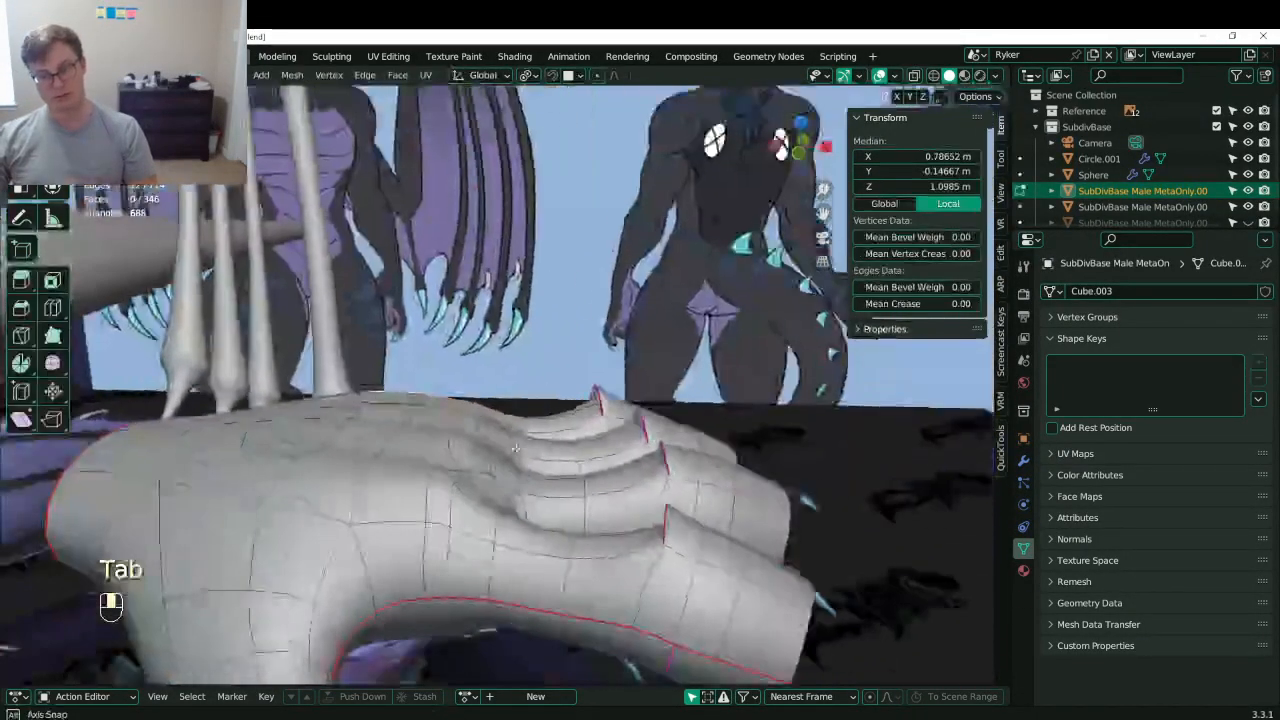
middle_click_drag(515, 448, 489, 472)
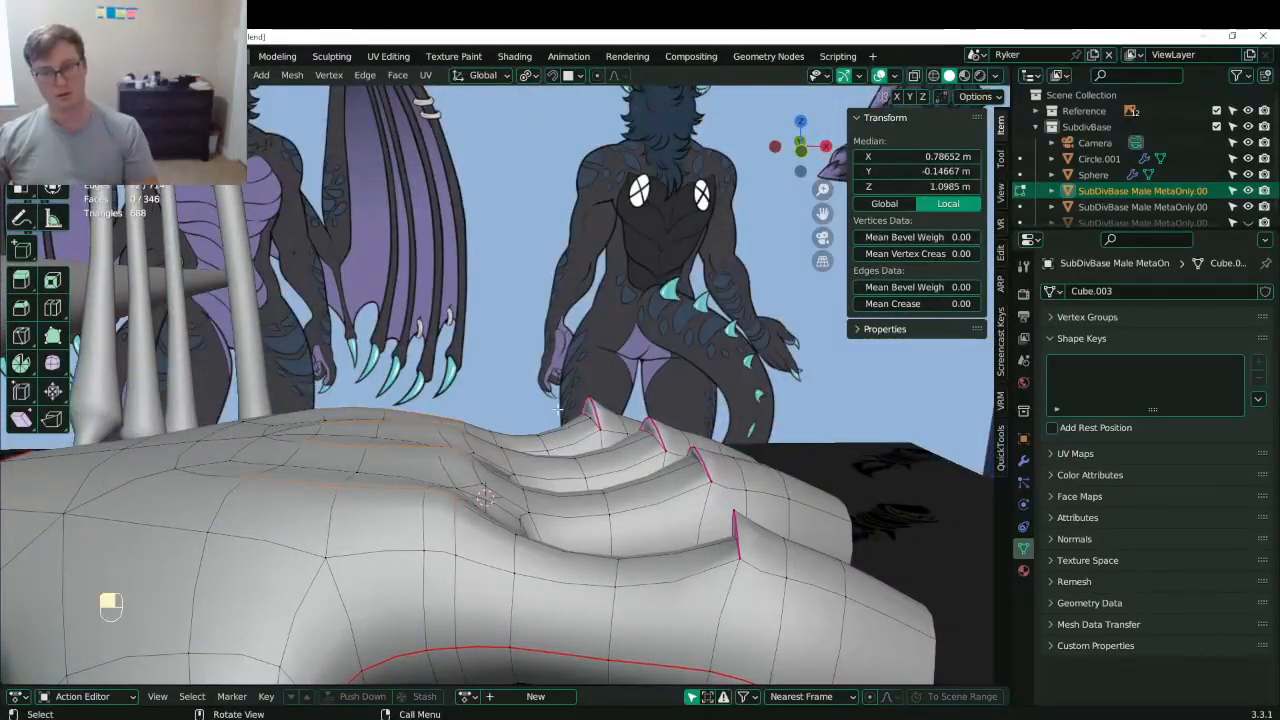
- Select the row of knuckle vertices across the back of the hand and lower them about 0.0057 m along Z
middle_click_drag(558, 409, 420, 510)
left_click(492, 428)
left_click(478, 462, "ctrl")
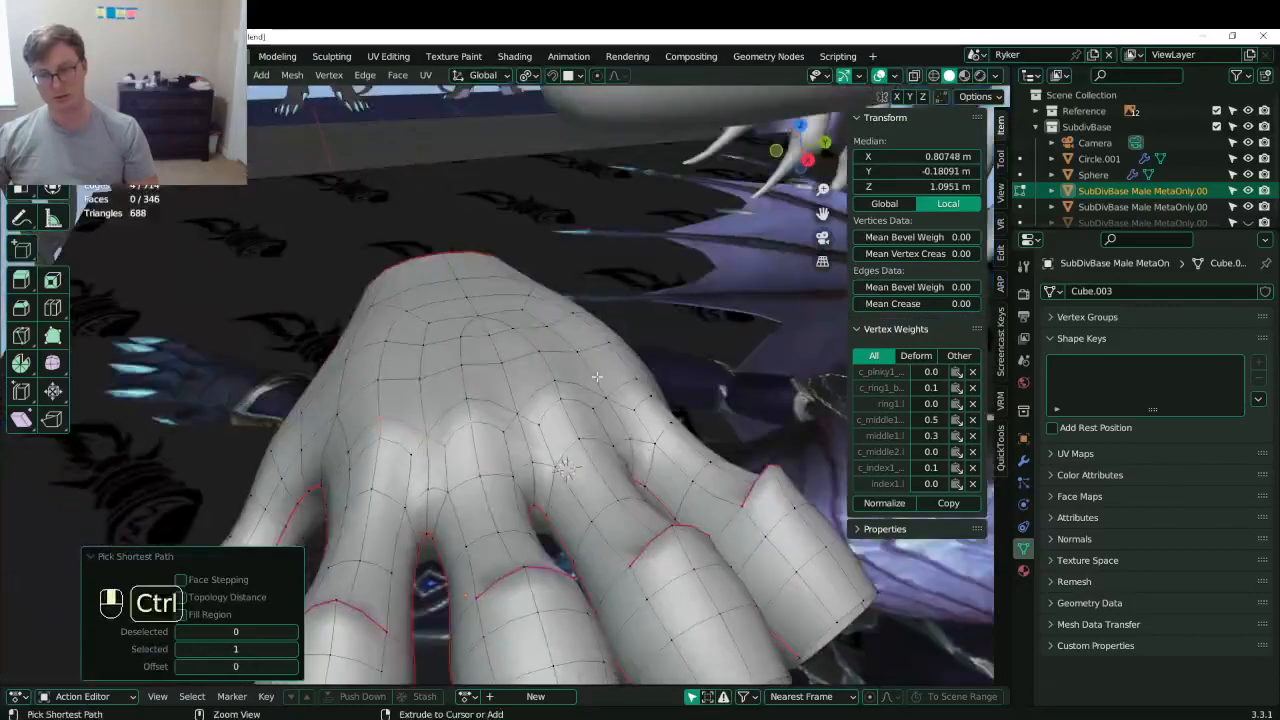
left_click(650, 405, "ctrl")
left_click(489, 424)
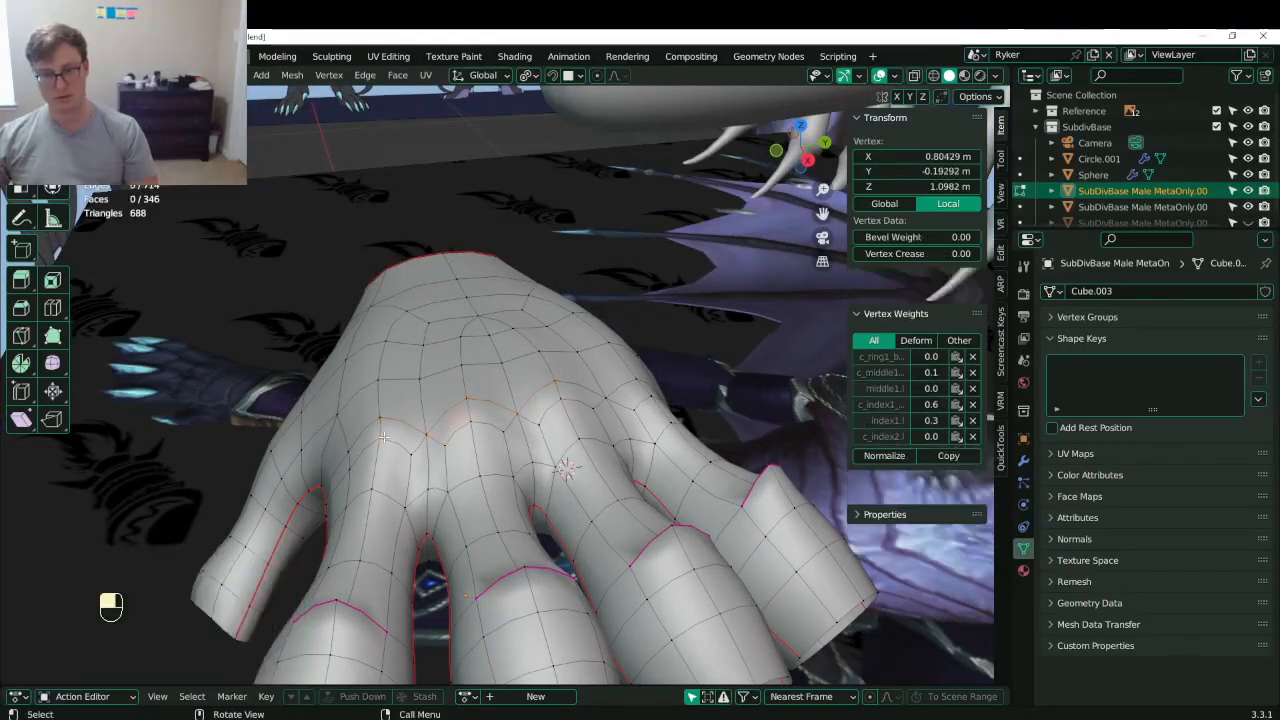
left_click(649, 398, "shift")
middle_click_drag(554, 432, 620, 388)
key("g")
left_click(528, 513)
middle_click_drag(528, 513, 490, 497)
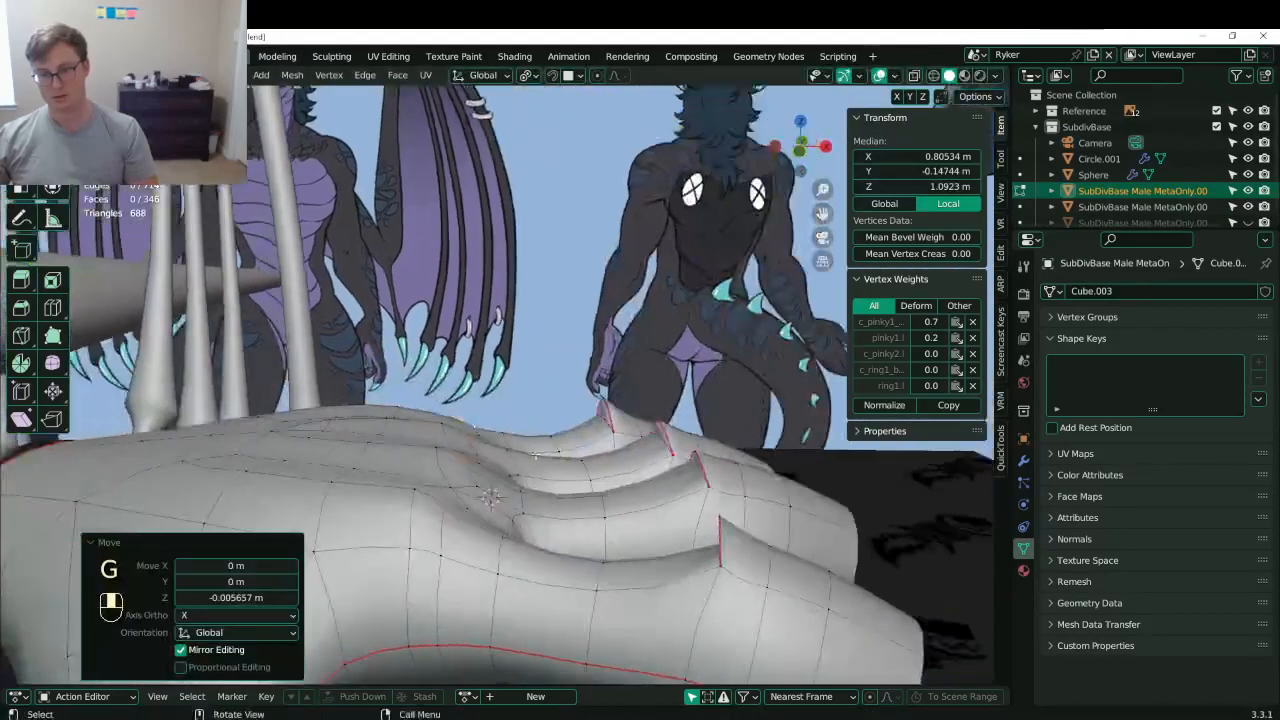
- Select the vertices on top of the four knuckles and shift them forward along X toward the fingers
left_click(418, 492, "shift")
key("g")
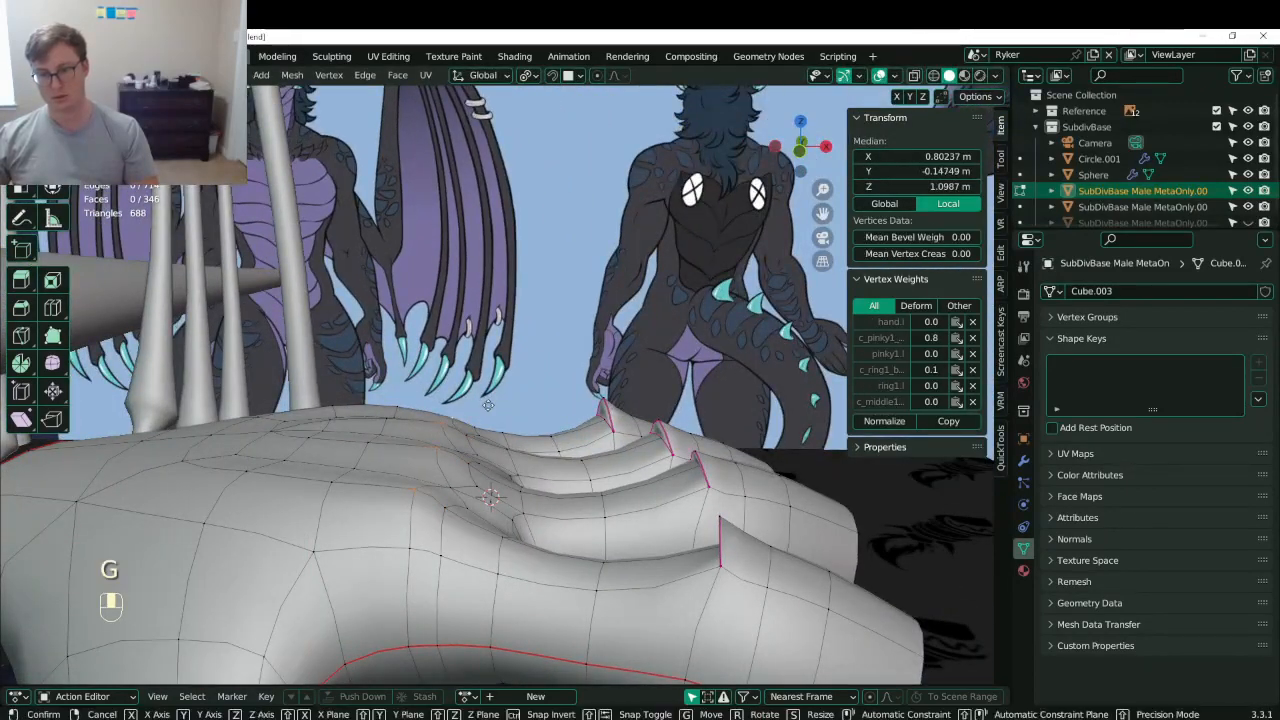
left_click(510, 400)
- Leave Edit Mode, check the smoothed knuckles from the front and side, and save the file
key("Tab")
middle_click_drag(563, 600, 572, 560)
scroll(575, 540, "down", 3)
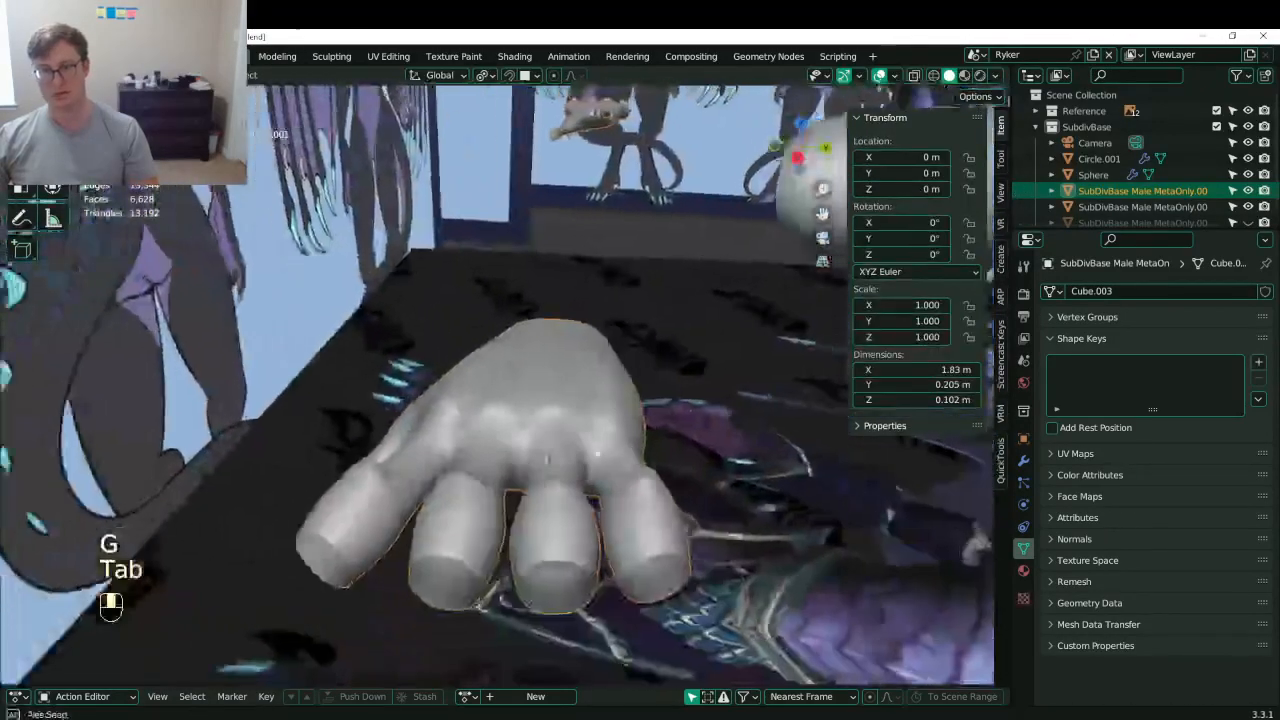
middle_click_drag(590, 500, 557, 458)
key("ctrl+s")
mouse_move(418, 443)
middle_mouse_down()
mouse_move(437, 477)
mouse_move(421, 451)
middle_mouse_up()
scroll(425, 457, "down", 1)
- Select the edge loop around the base of the index finger in Edit Mode
key("Tab")
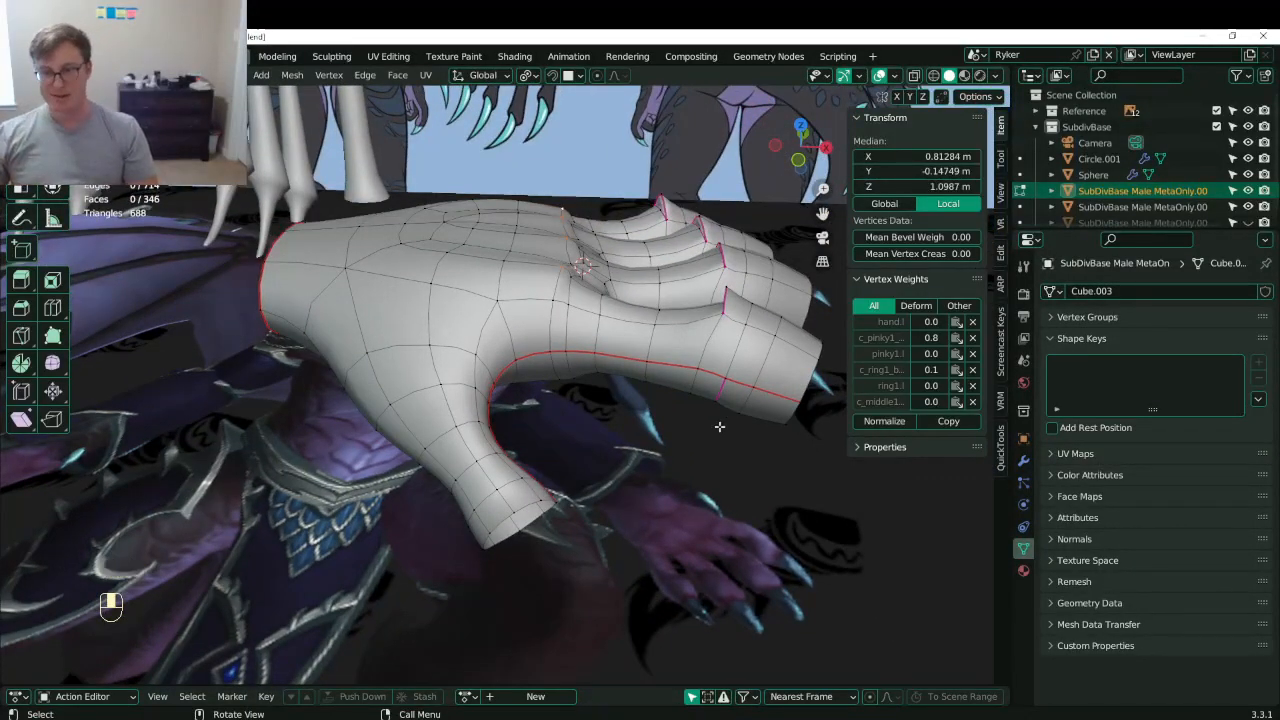
middle_click_drag(720, 427, 690, 380)
left_click(590, 277)
left_click(588, 302, "alt+shift")
middle_click_drag(560, 408, 490, 348)
scroll(550, 318, "up", 4)
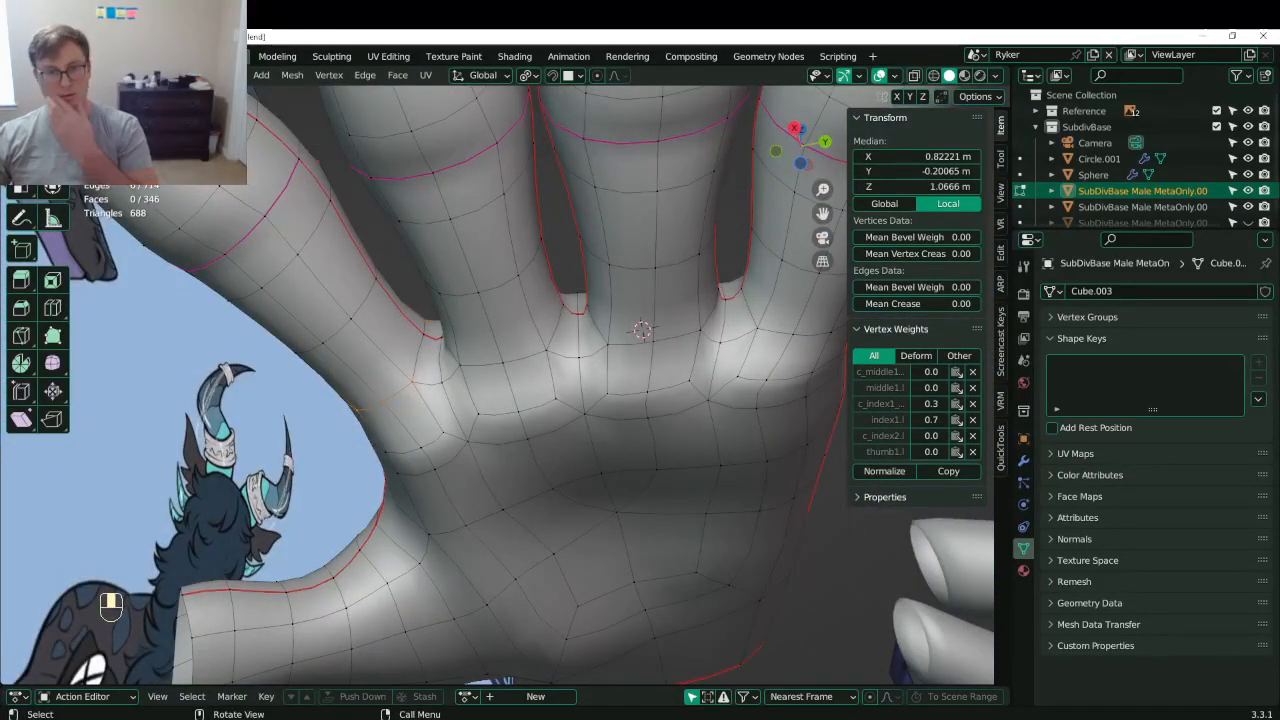
- Select the face rings around the bases of the four fingers in face mode
key("3")
left_click(370, 361)
left_click(364, 368, "alt+shift")
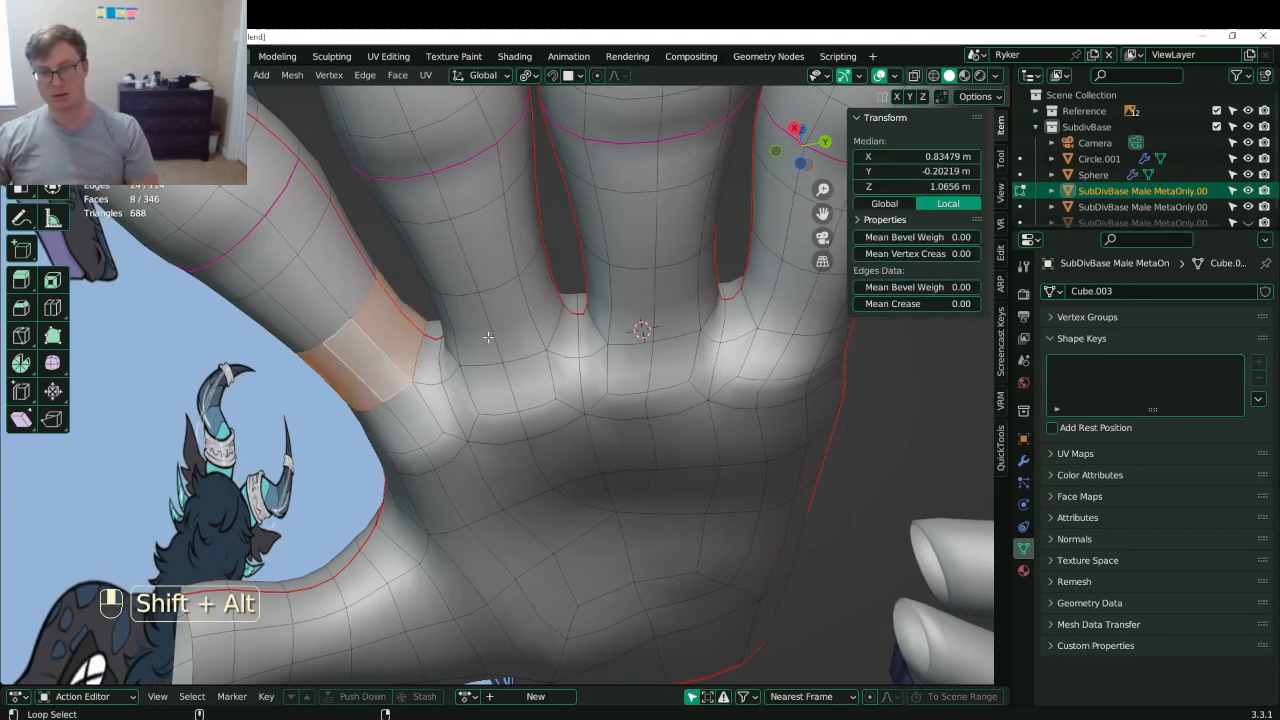
left_click(526, 316, "alt+shift")
left_click(631, 283, "alt+shift")
key("ctrl+z")
left_click(695, 288, "alt+shift")
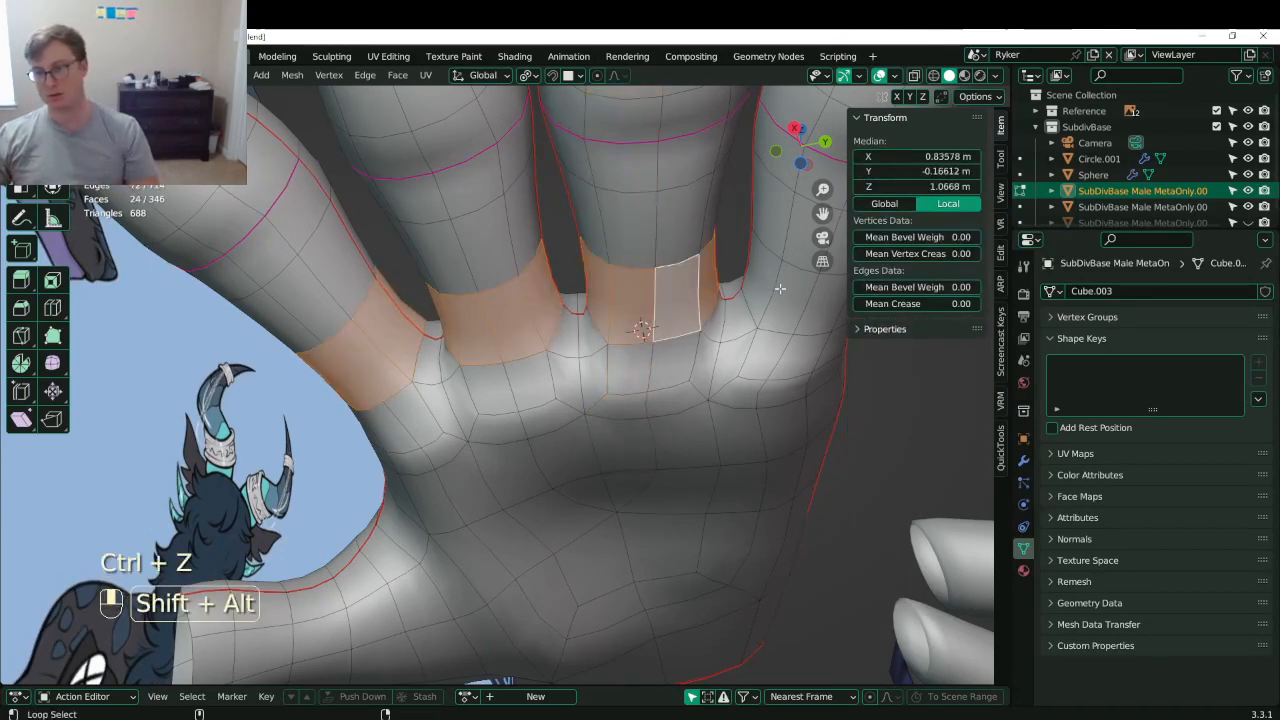
left_click(805, 298, "alt+shift")
- Try to deselect the face ring around the index finger's base, then undo the selection changes
left_click(144, 75)
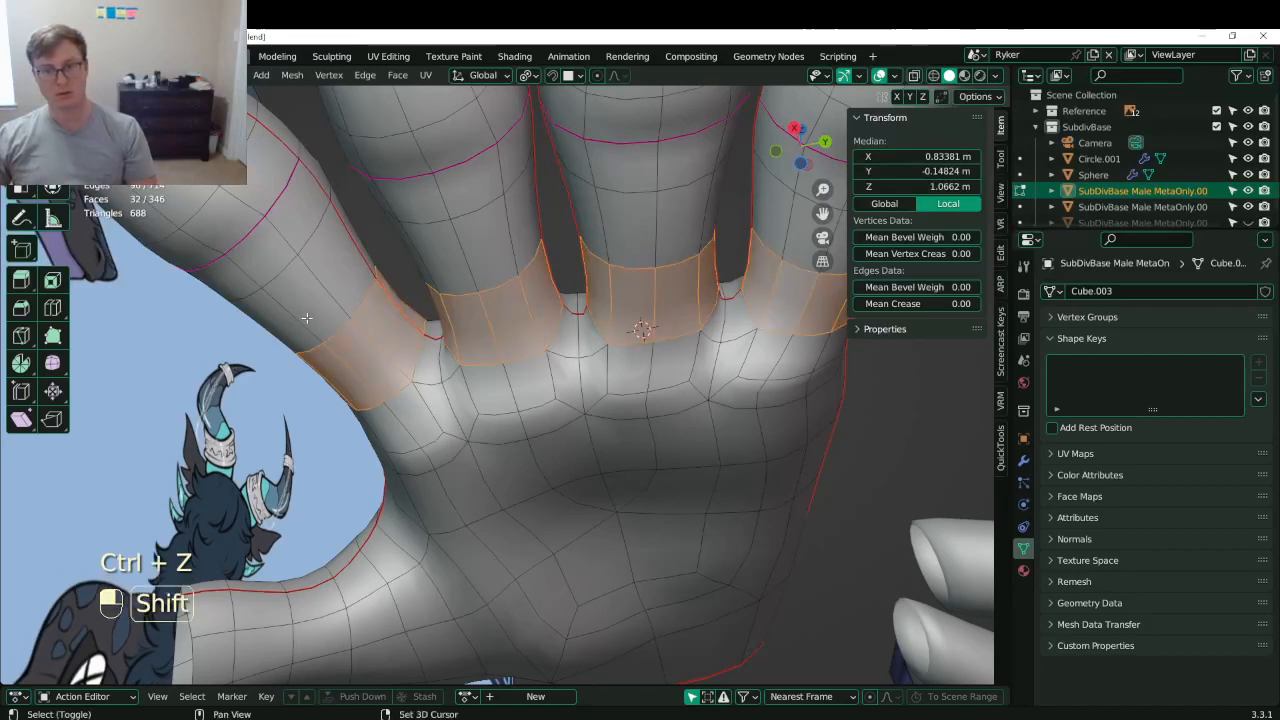
left_click(341, 335, "alt+shift")
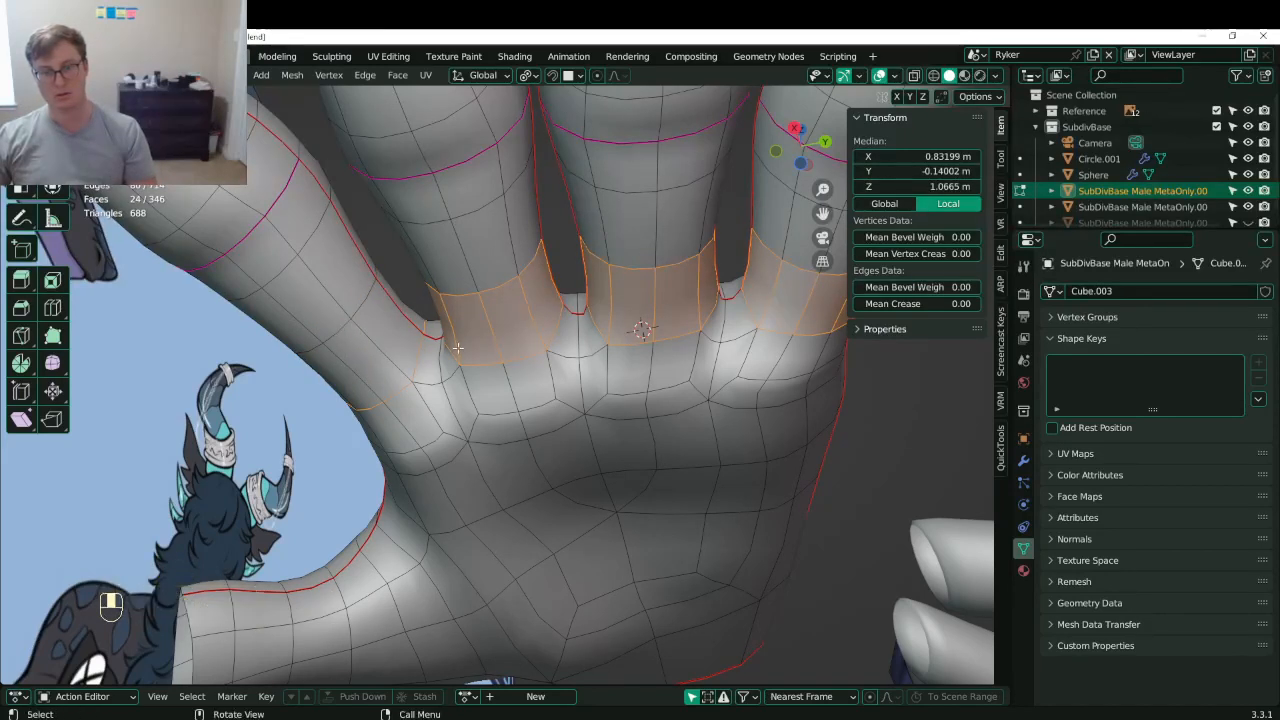
key("ctrl+z")
key("ctrl+z")
key("ctrl+z")
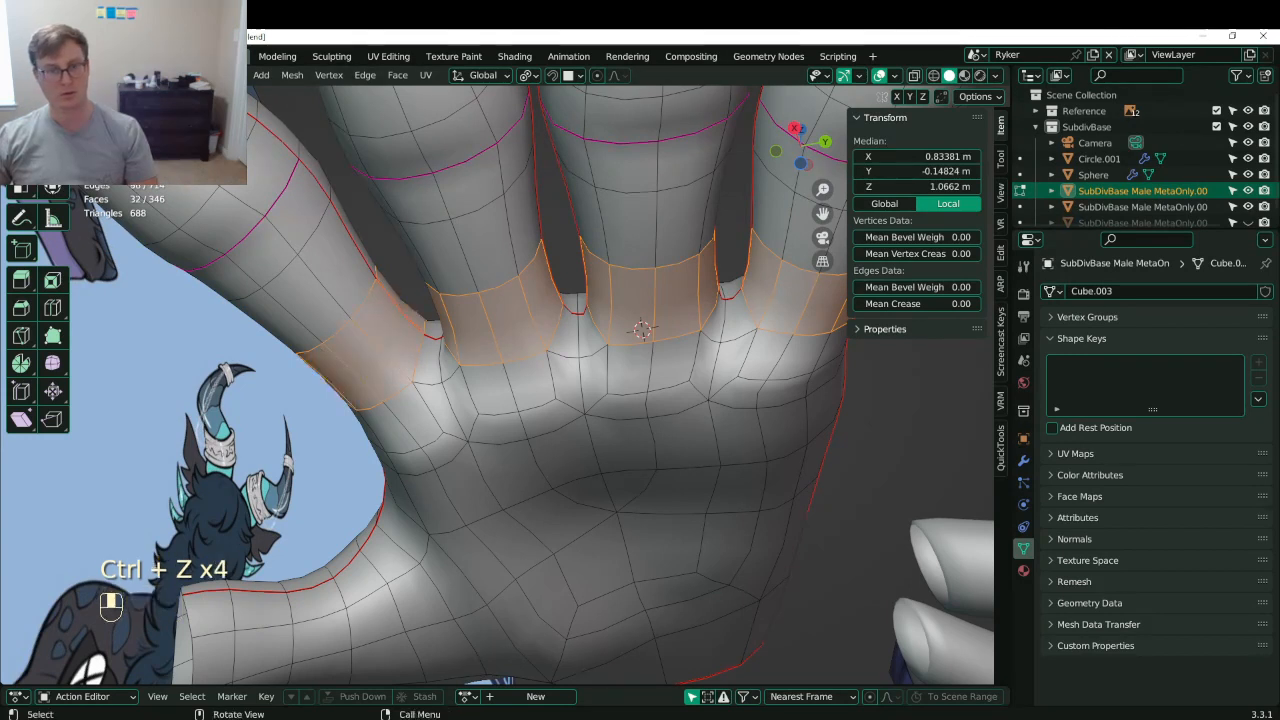
- Select the edge loops around the bases of all four fingers and set the transform orientation to Normal
key("shift+alt")
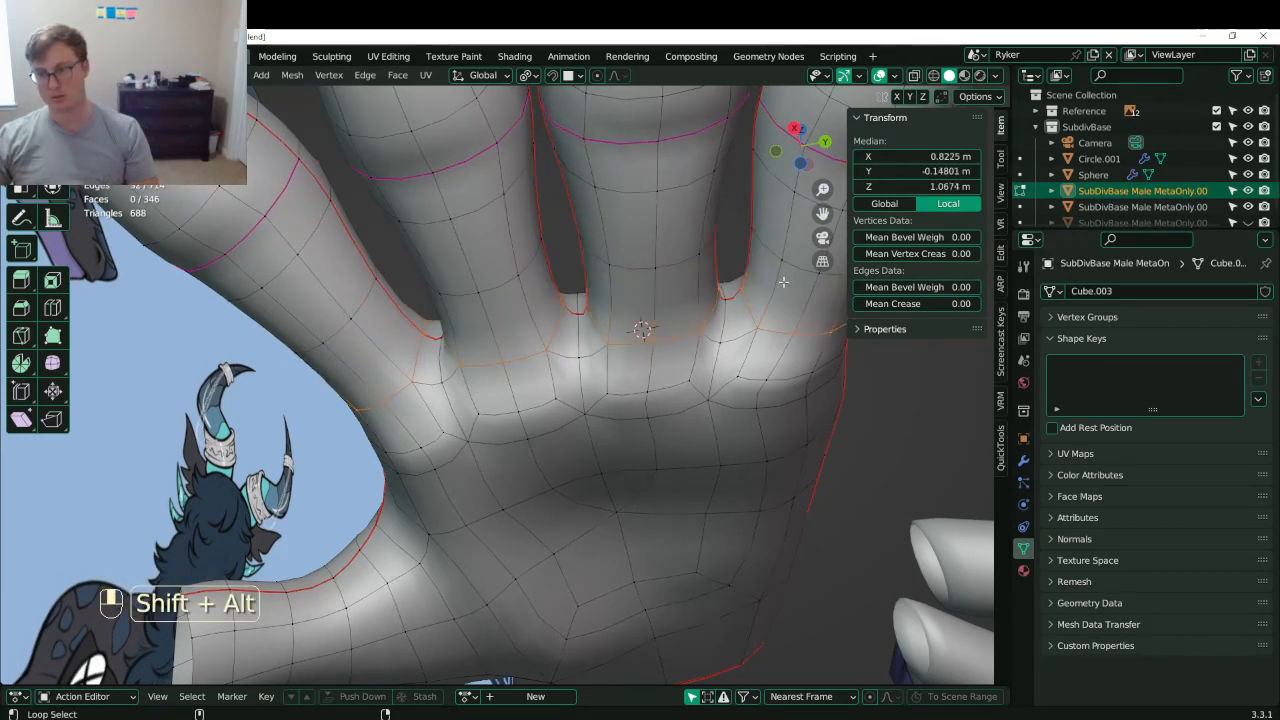
middle_click_drag(578, 452, 598, 527)
key("comma")
left_click(700, 526)
- Scale the selected finger-base loops in two passes to reshape where the fingers meet the palm
key("s")
middle_click_drag(704, 505, 343, 397)
left_click(692, 456)
scroll(692, 456, "down", 4)
key("s")
left_click(622, 438)
- Leave Edit Mode, save the file, and check the reshaped hand from the palm side
key("Tab")
key("ctrl+s")
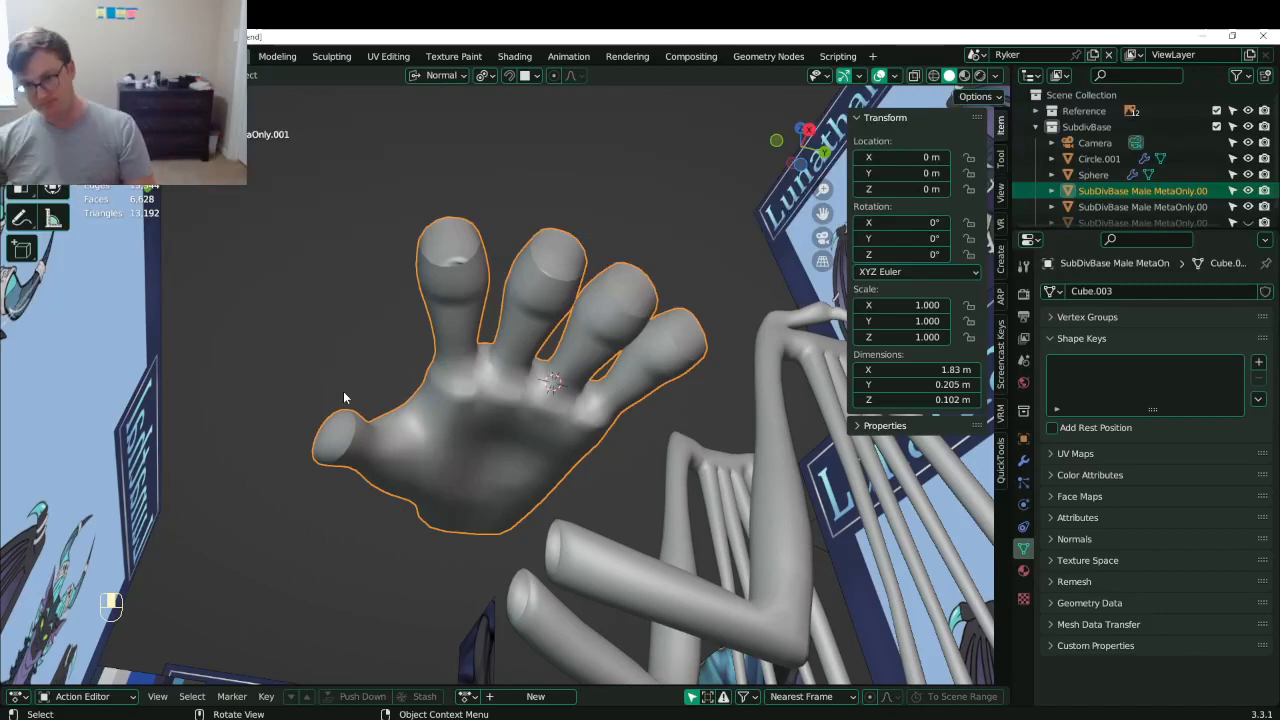
middle_click_drag(336, 398, 383, 328)
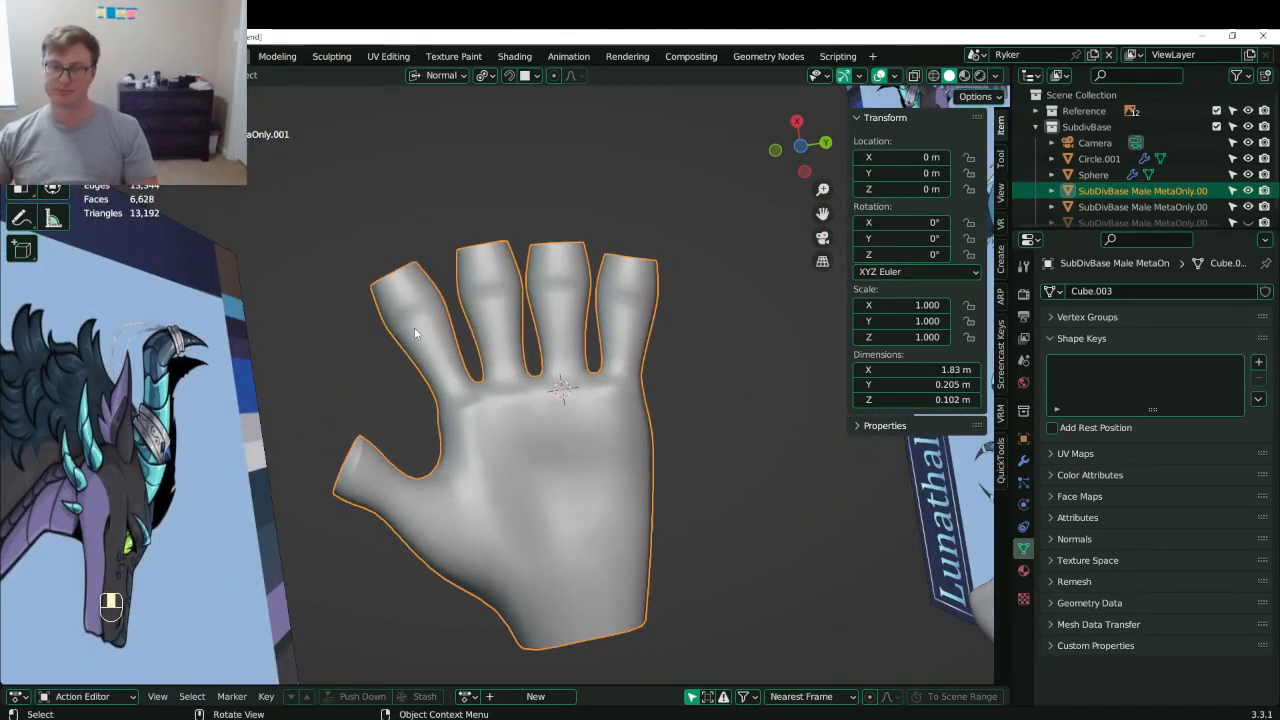
- In a top wireframe view in Edit Mode, keep only the index finger's base loop selected and snap the 3D cursor to it
middle_click_drag(420, 315, 563, 410)
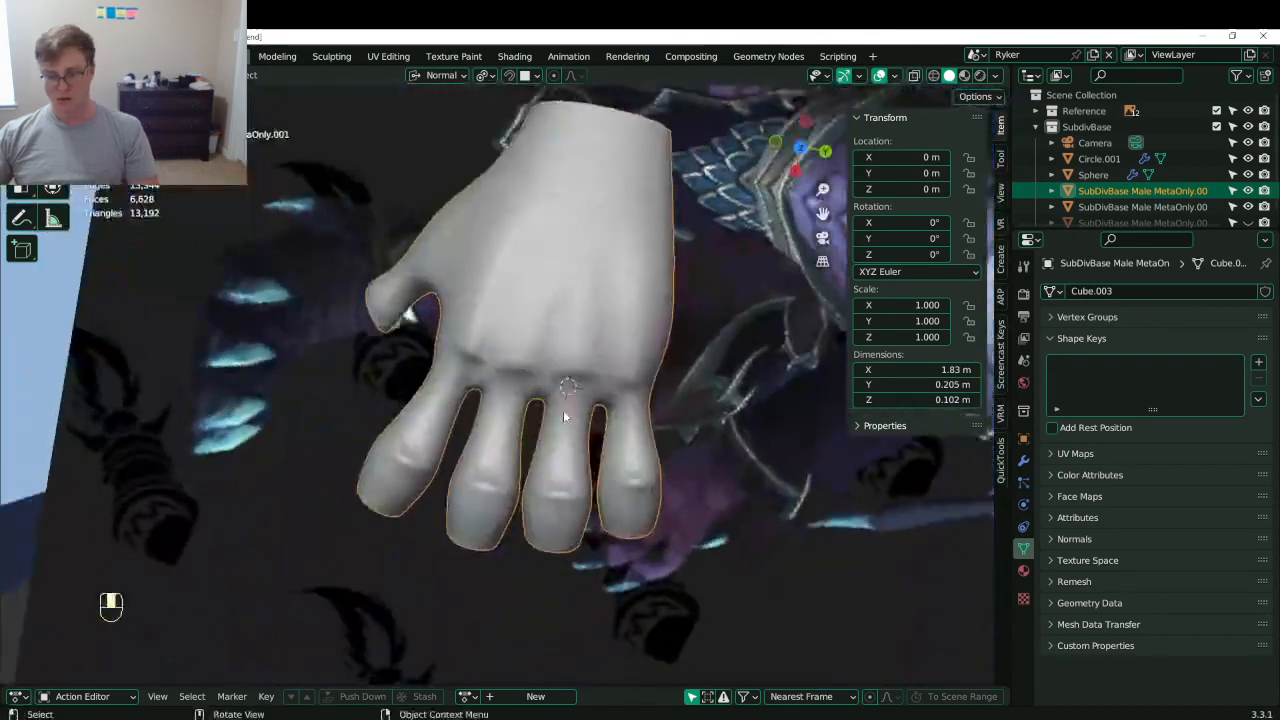
key("KP_7")
key("Tab")
scroll(537, 447, "up", 4)
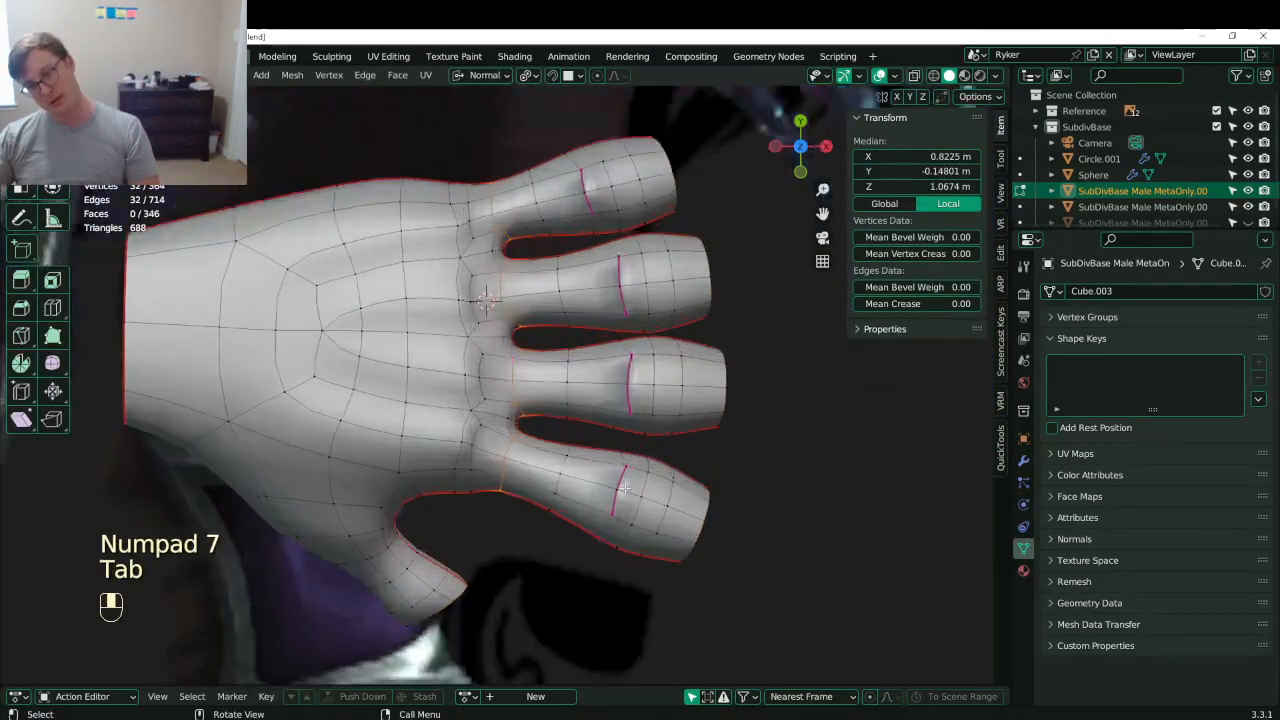
left_click(414, 407)
key("ctrl+z")
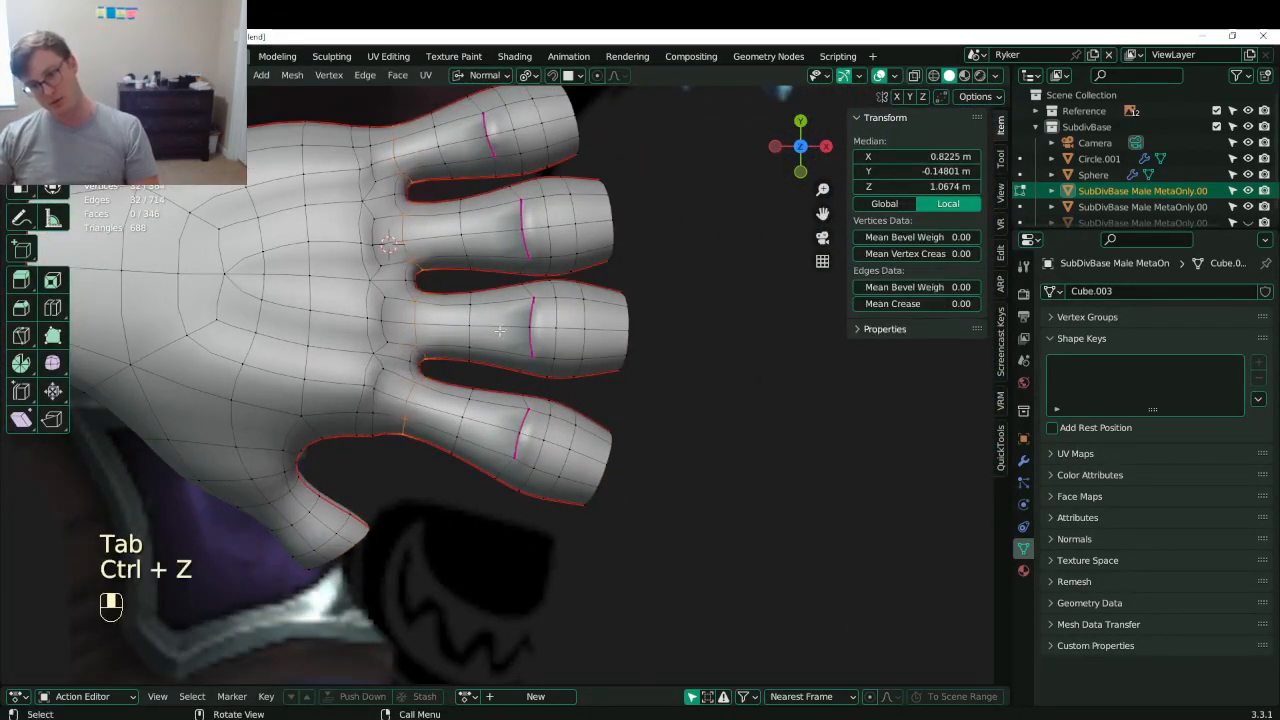
key("z")
key("b")
mouse_move(351, 111)
left_mouse_down("shift")
mouse_move(482, 313)
mouse_move(483, 300)
left_mouse_up("shift")
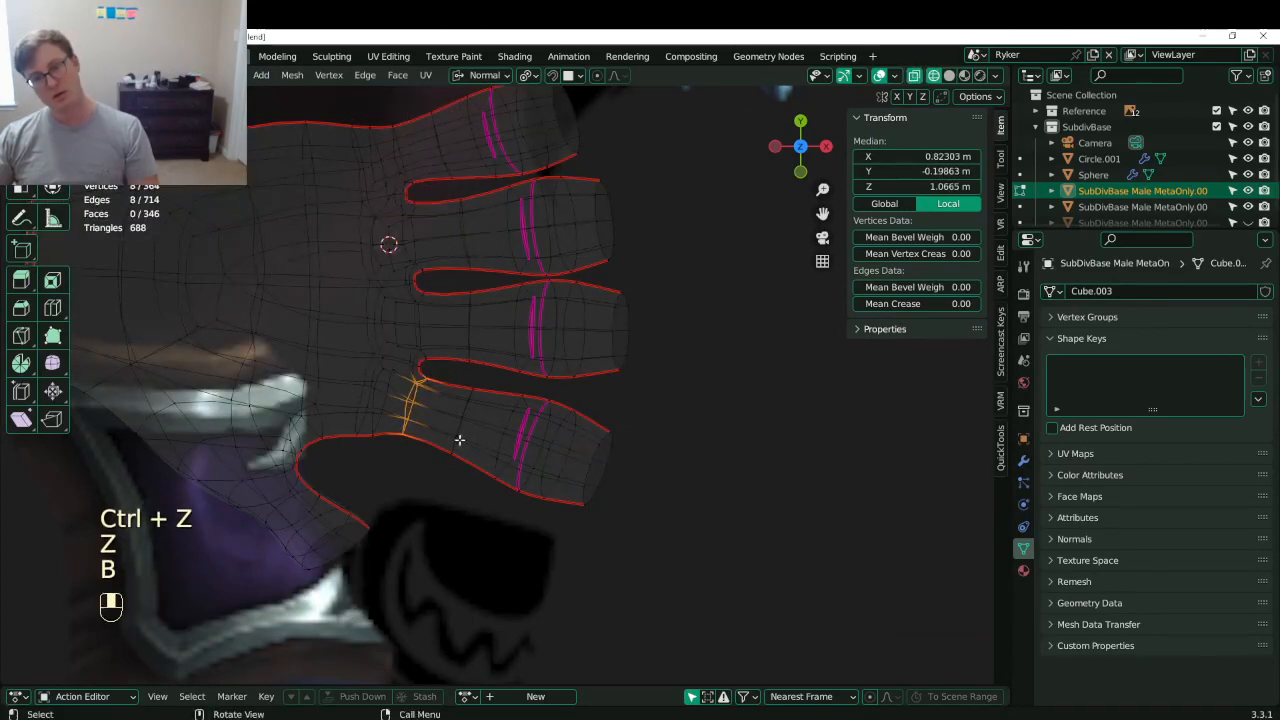
key("shift+s")
left_click(456, 523)
- Select the index finger's open tip loop and grow the selection four times to cover the outer finger
left_click(587, 513)
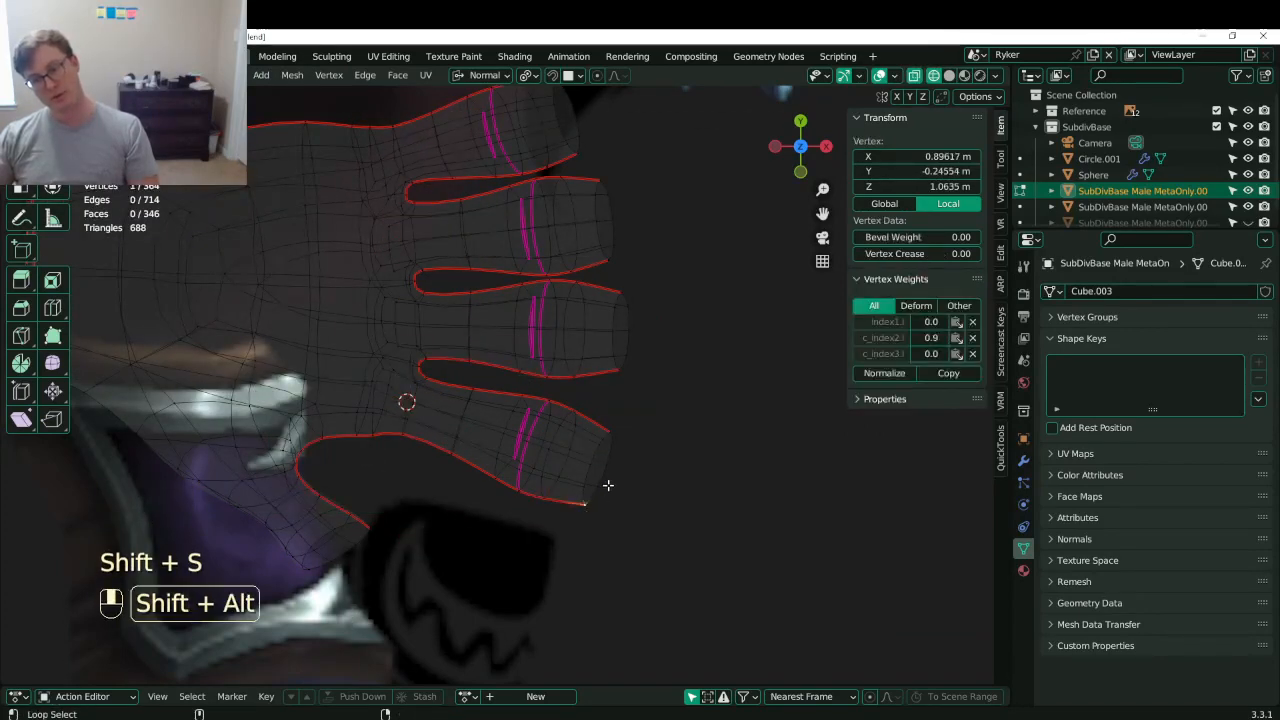
left_click(607, 486, "alt+shift")
key("ctrl+KP_Add")
key("ctrl+KP_Add")
key("ctrl+KP_Add")
key("ctrl+KP_Add")
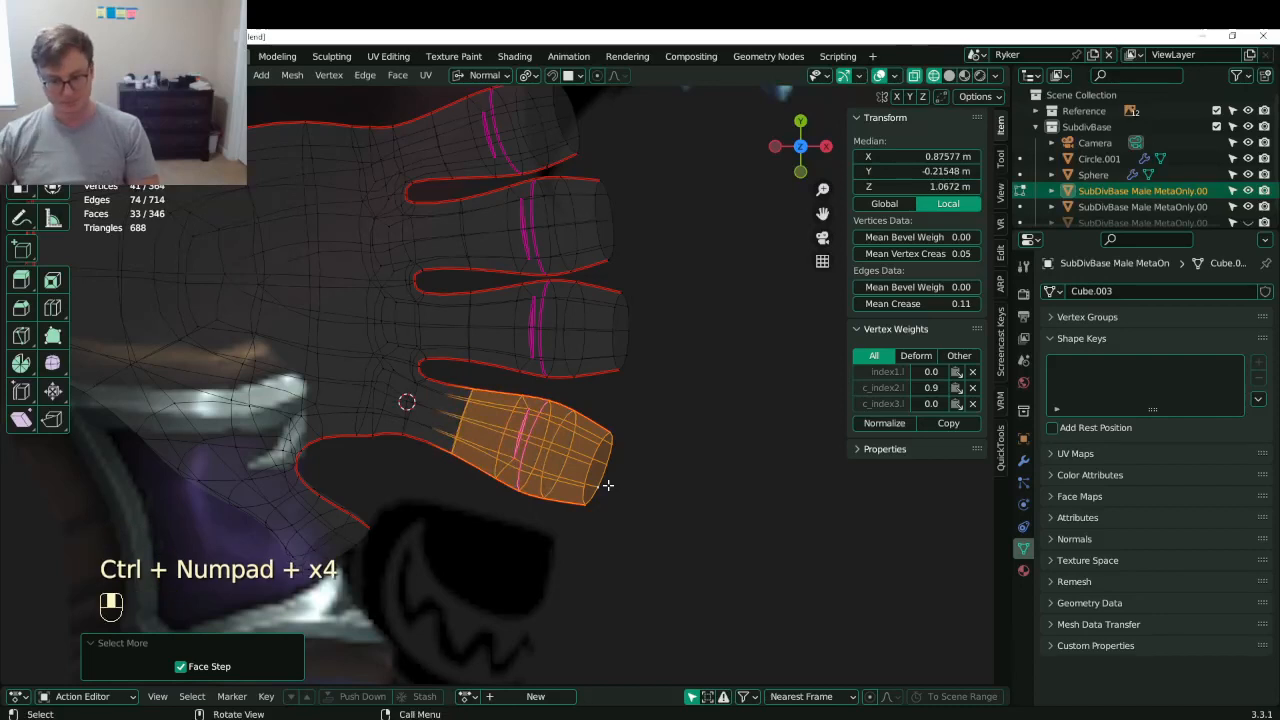
- Set the pivot to 3D Cursor and the orientation to Global, and rotate the outer index finger toward the middle finger
key("period")
key("6")
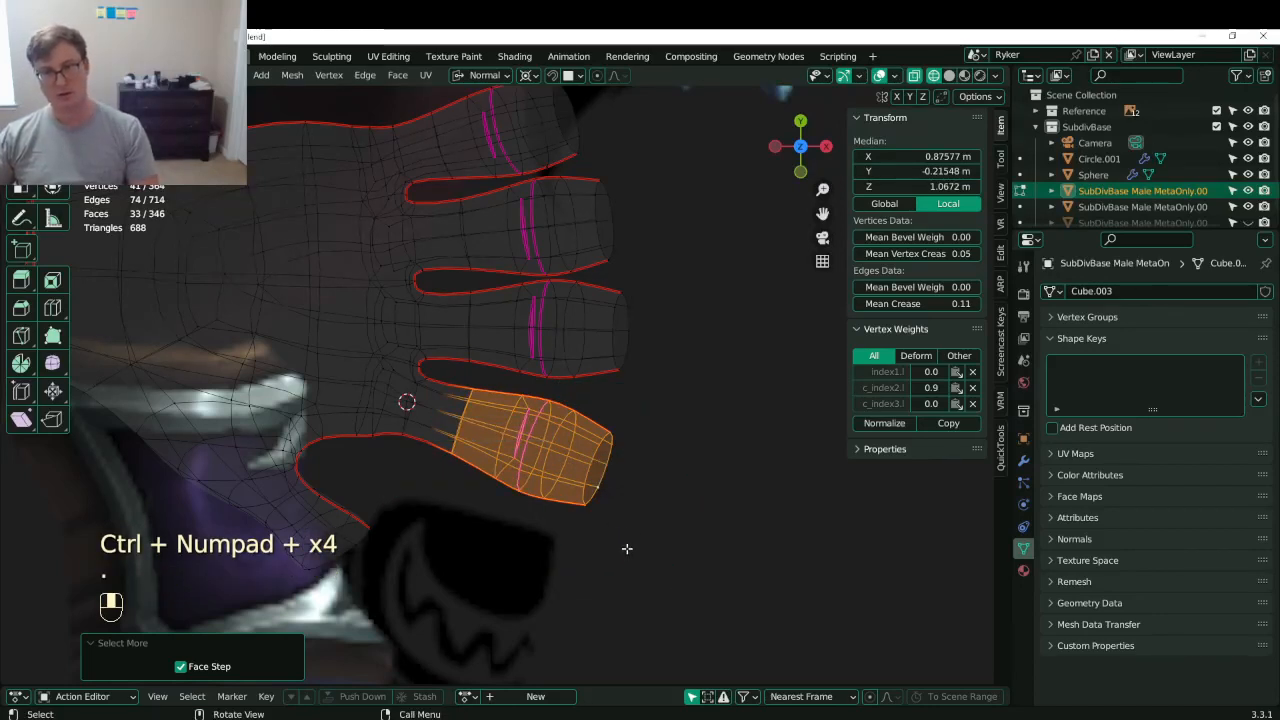
left_click(481, 76)
left_click(425, 126)
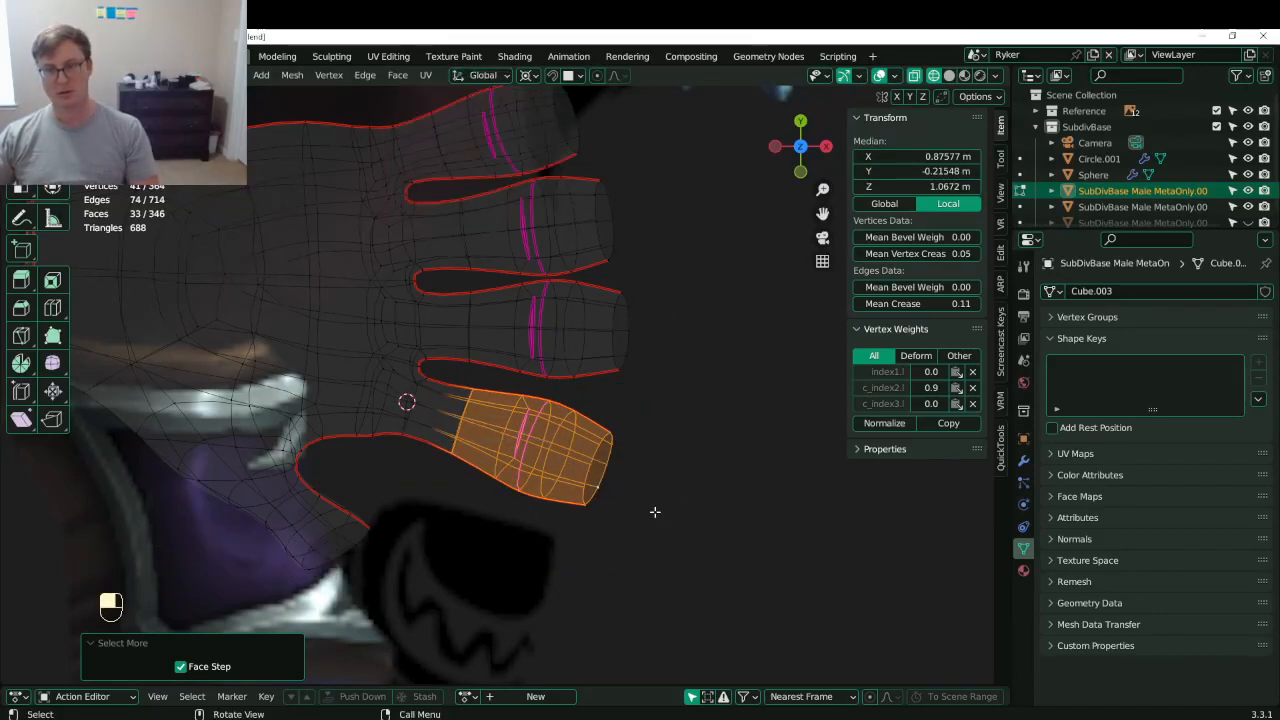
key("r")
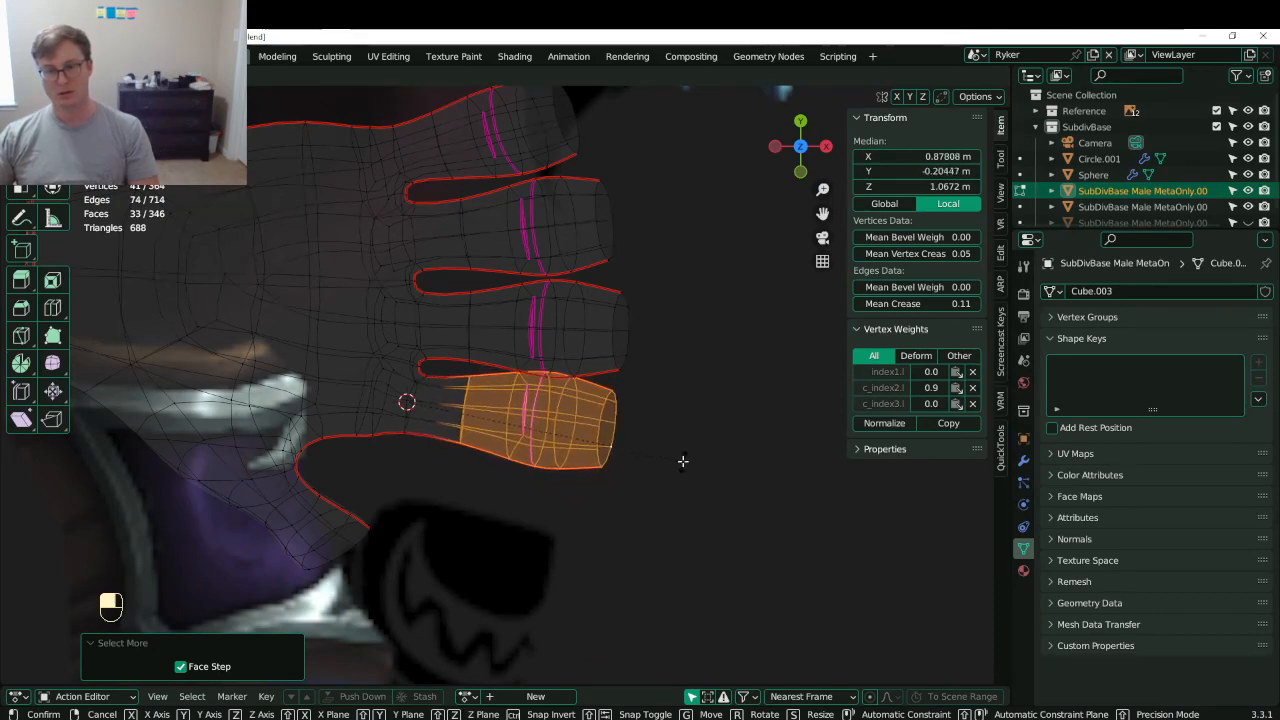
left_click(683, 460)
- Select the middle finger's base loop and snap the 3D cursor to it
middle_click_drag(472, 402, 502, 477, "shift")
key("alt+a")
key("b")
left_click_drag(437, 363, 488, 447)
left_click(656, 405)
left_click(655, 405, "alt")
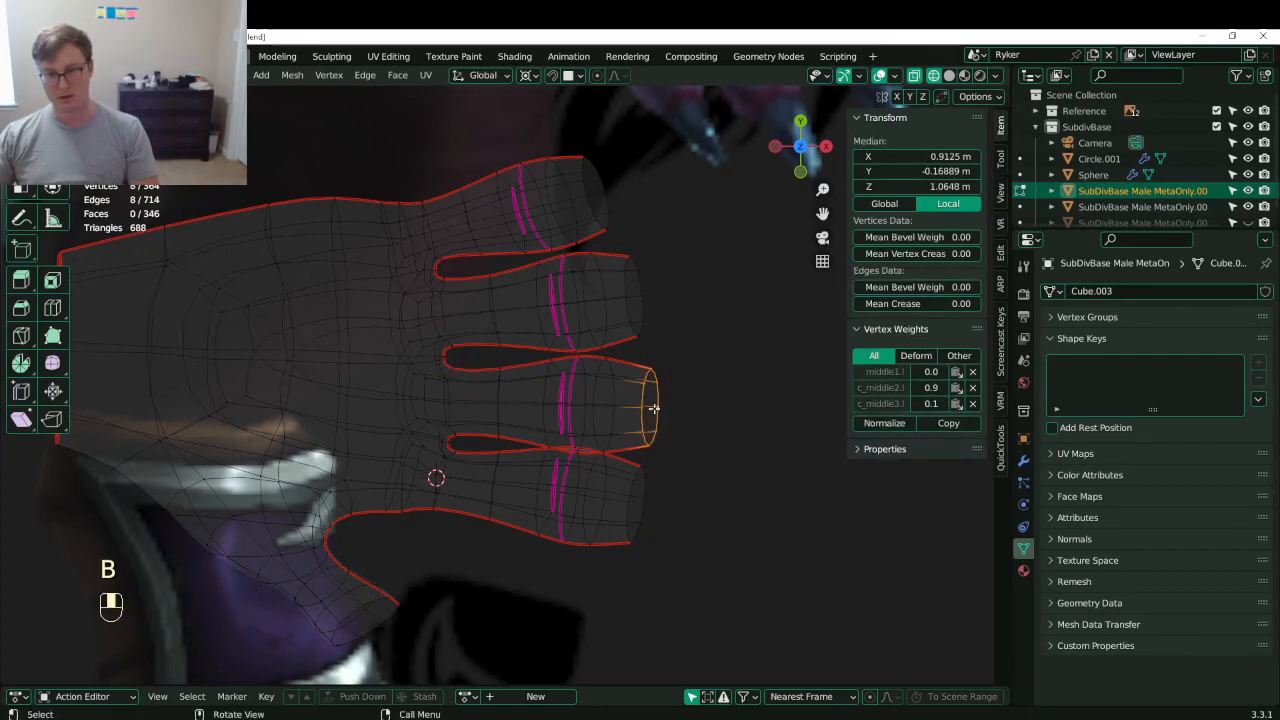
key("ctrl+z")
key("ctrl+z")
key("shift+s")
left_click(587, 526)
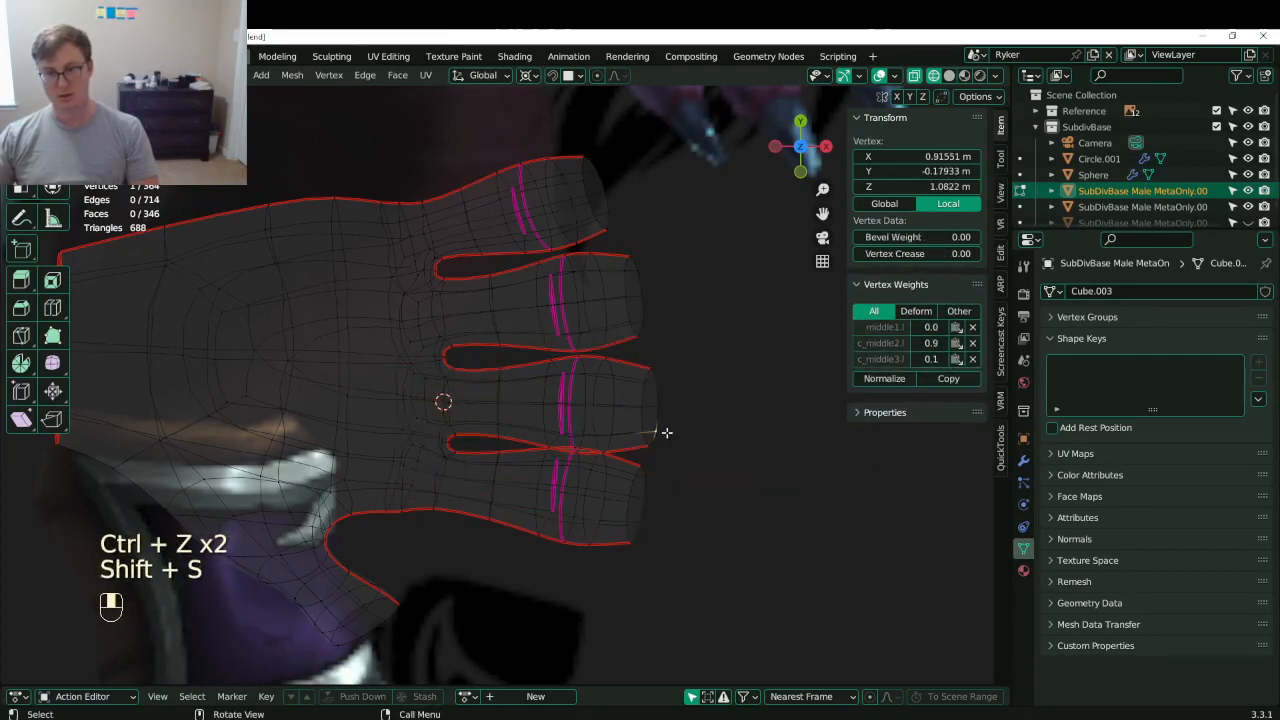
- Select the outer middle finger from its tip loop, grown four times, and rotate it -6.41° about the 3D cursor toward the ring finger
left_click(666, 432, "alt")
left_click(675, 396, "alt")
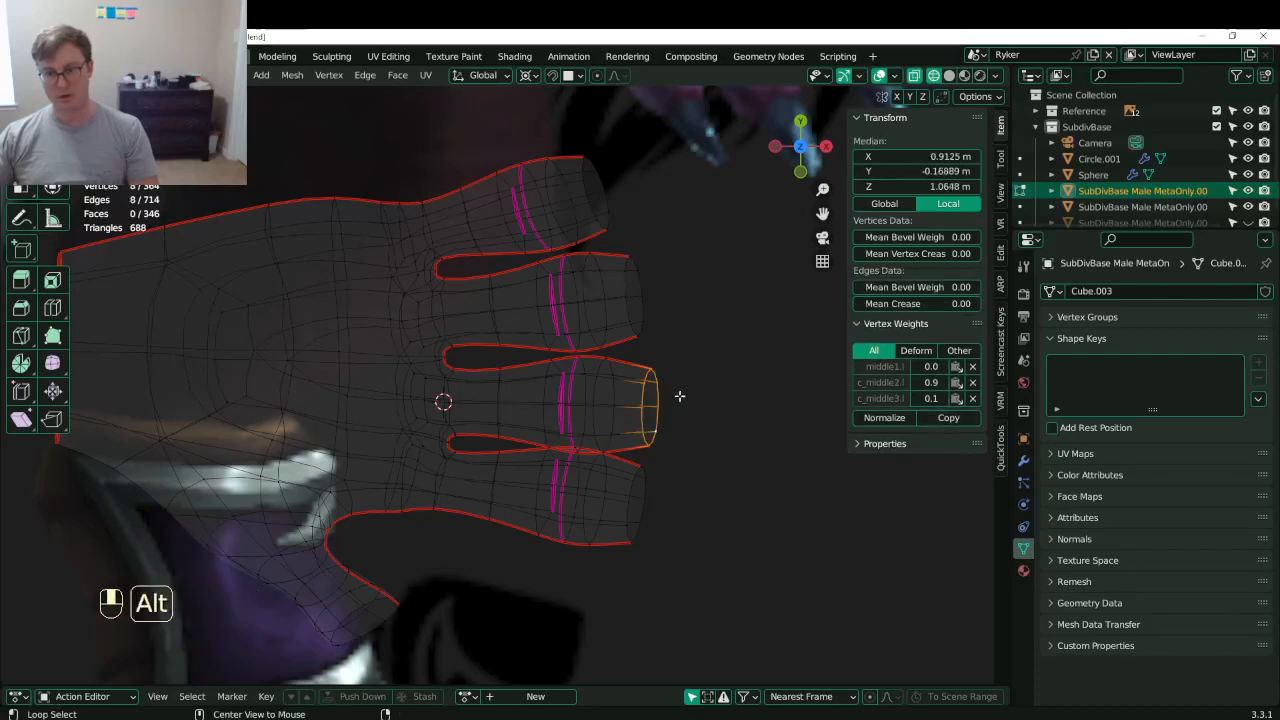
middle_click_drag(677, 394, 660, 448)
key("ctrl+KP_Add")
key("ctrl+KP_Add")
key("ctrl+KP_Add")
key("ctrl+KP_Add")
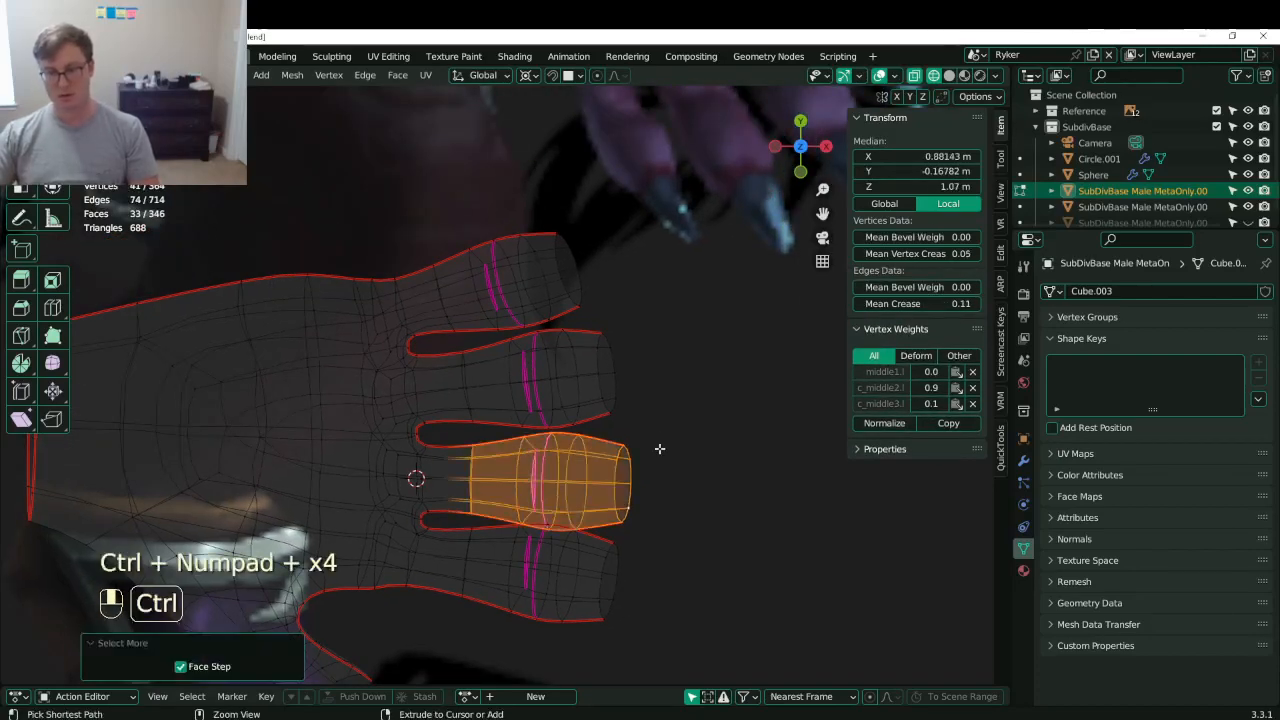
key("r")
left_click(660, 420)
- Select the complete loop around the ring finger's base and snap the 3D cursor to it
middle_click_drag(438, 433, 472, 478, "shift")
scroll(472, 478, "up", 2)
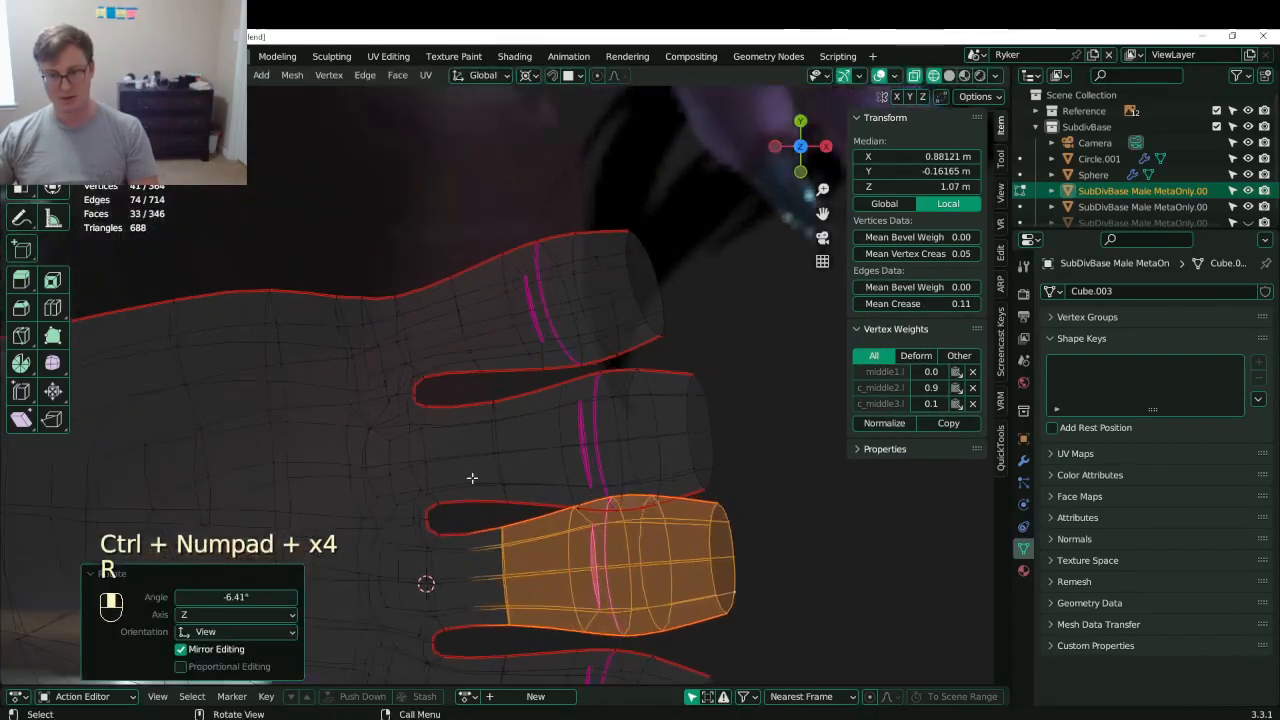
left_click(432, 452)
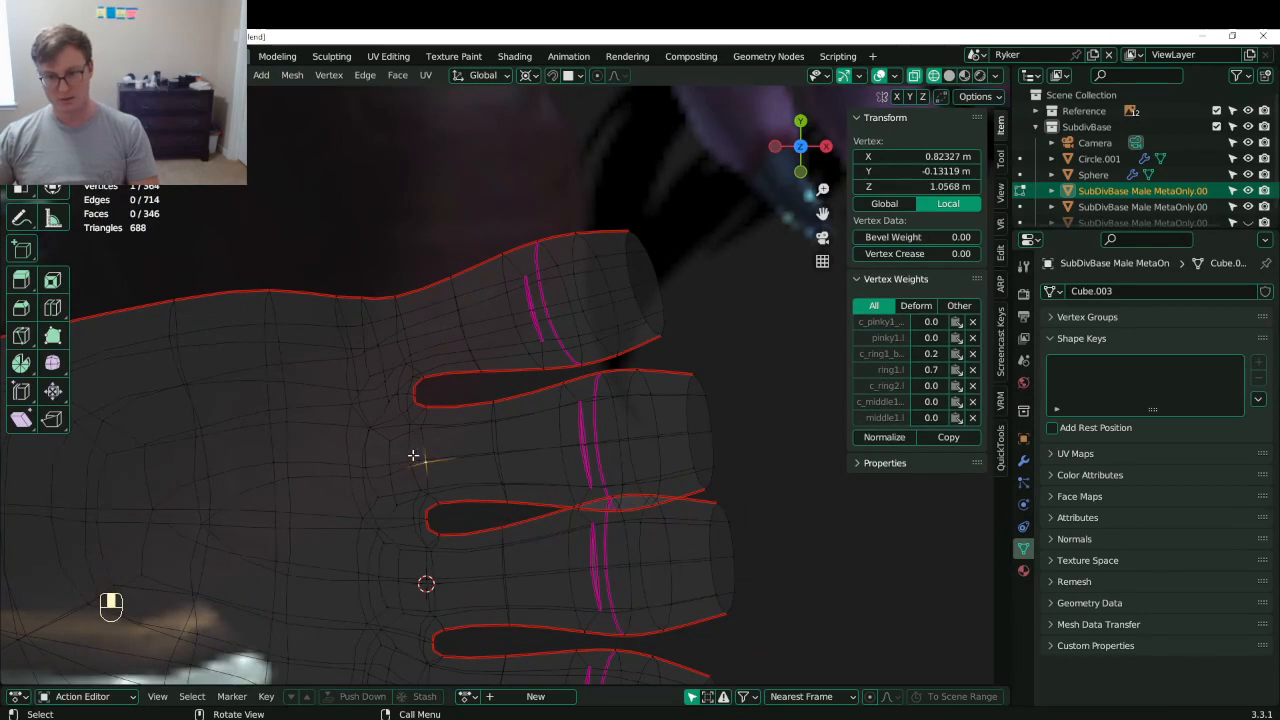
left_click(418, 447, "alt+shift")
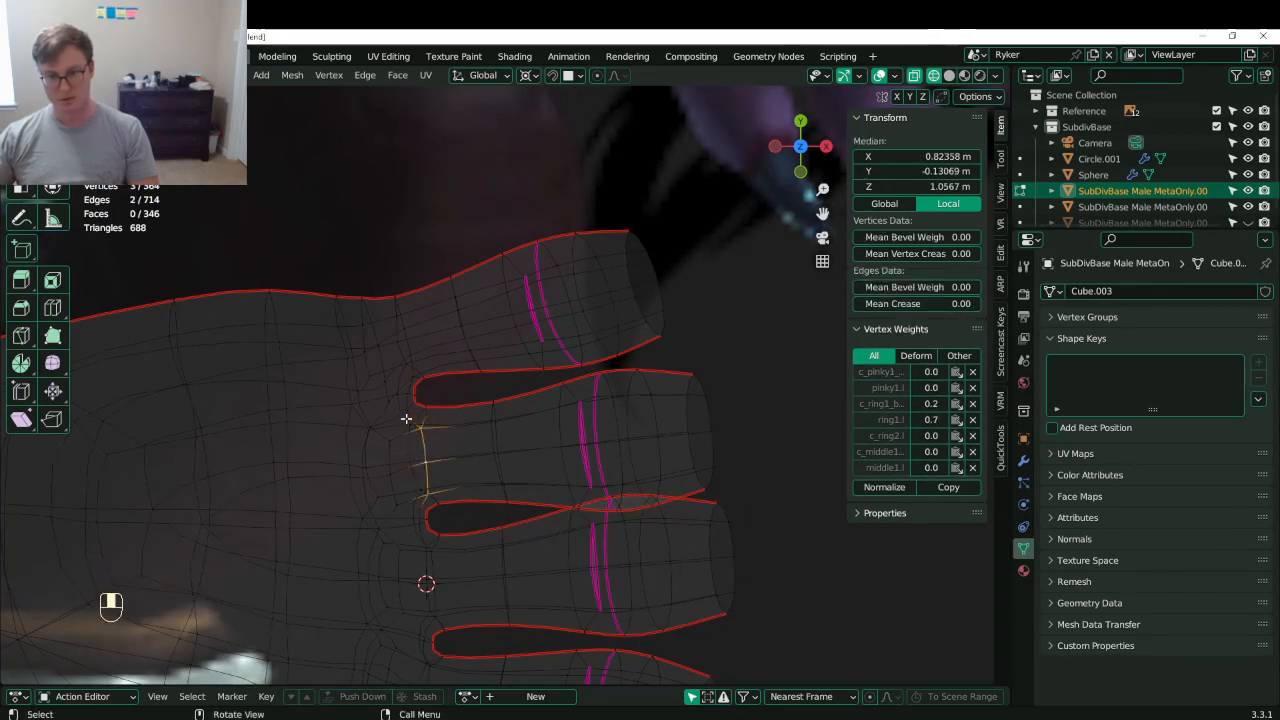
key("b")
left_click_drag(421, 486, 455, 505)
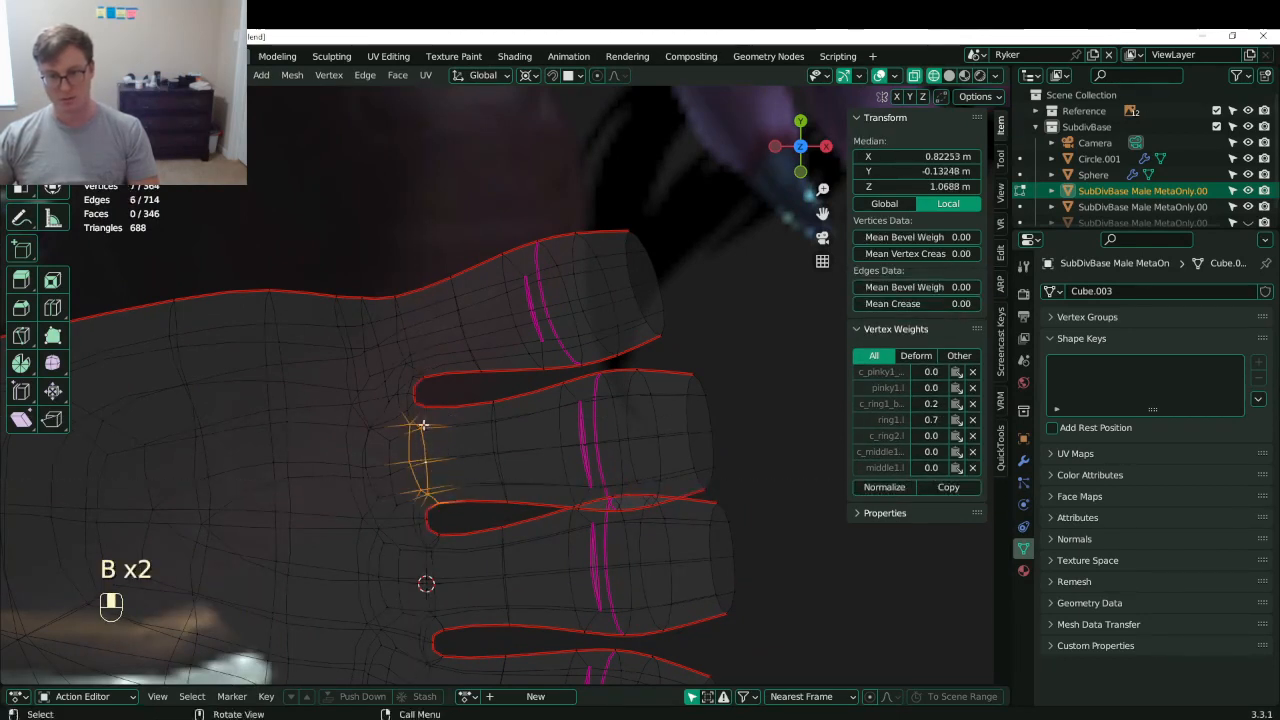
key("b")
key("b")
left_click_drag(398, 398, 448, 428)
key("shift+s")
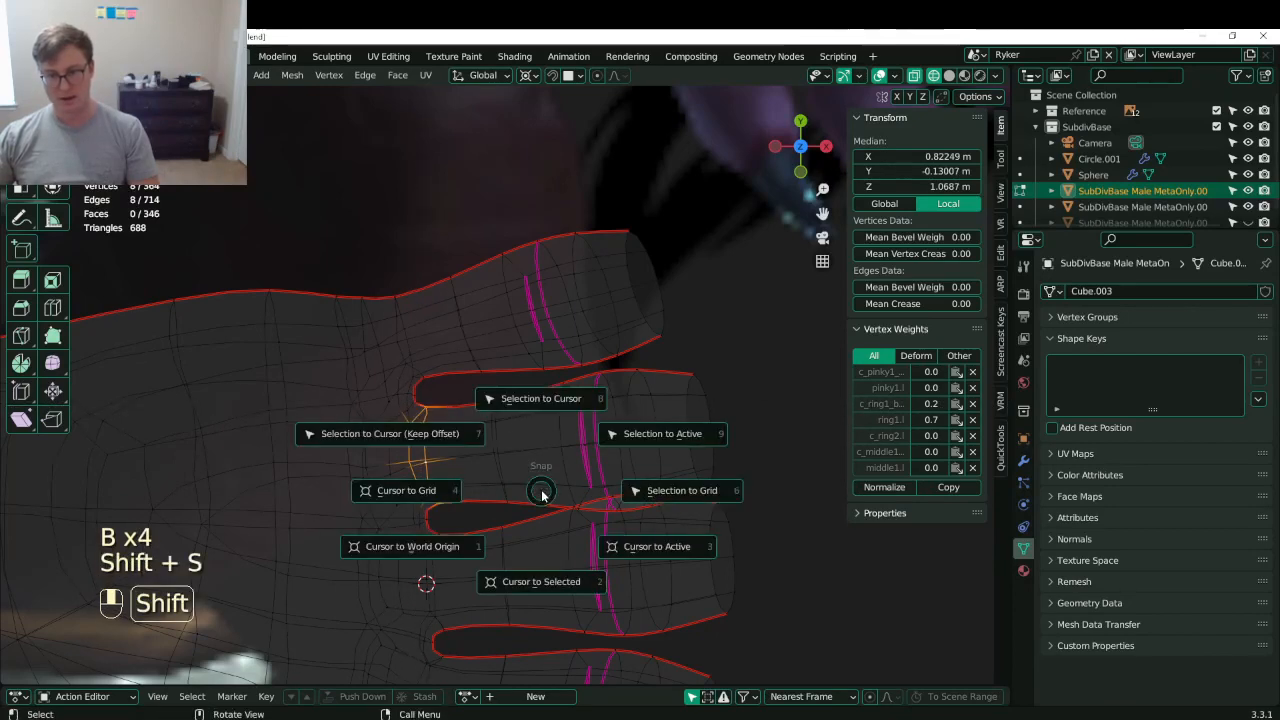
left_click(555, 580)
- Select the outer ring finger from its tip loop, grown four times, and rotate it about the 3D cursor toward the pinky
left_click(718, 438)
left_click(718, 438, "alt+shift")
left_click(718, 438, "alt+shift")
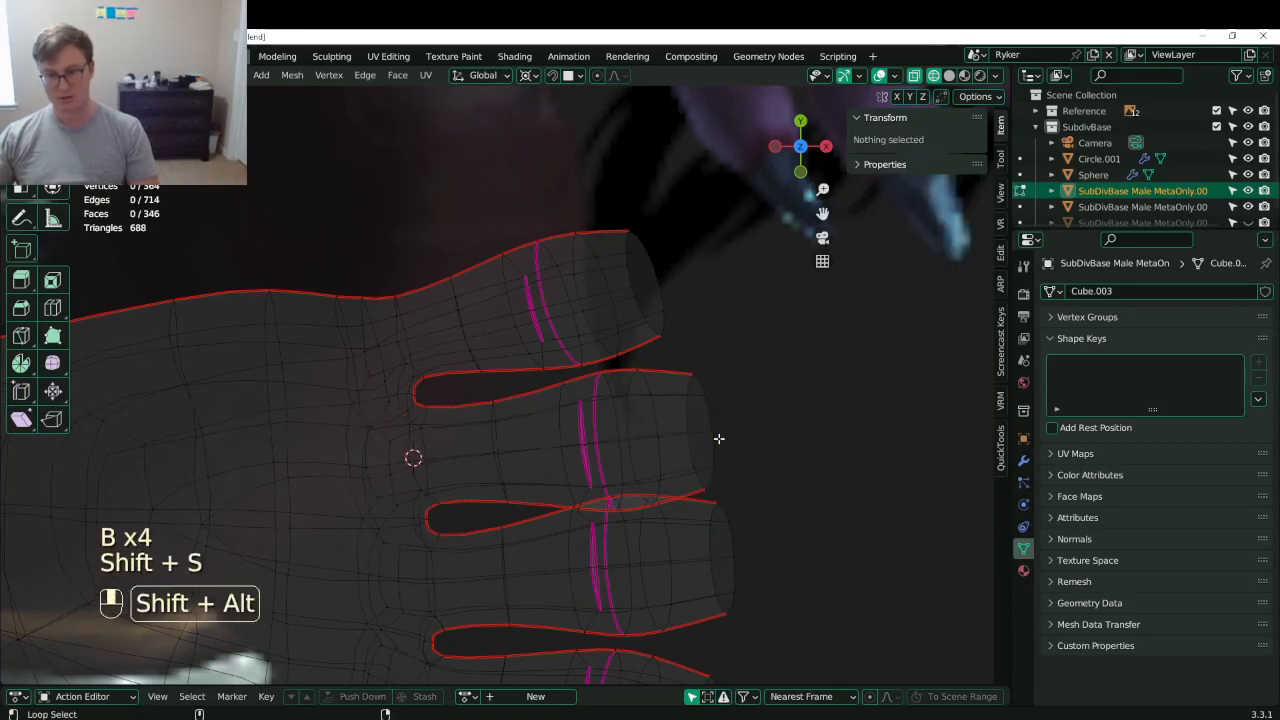
left_click(718, 438, "alt+shift")
key("ctrl+KP_Add")
key("ctrl+KP_Add")
key("ctrl+KP_Add")
key("ctrl+KP_Add")
key("r")
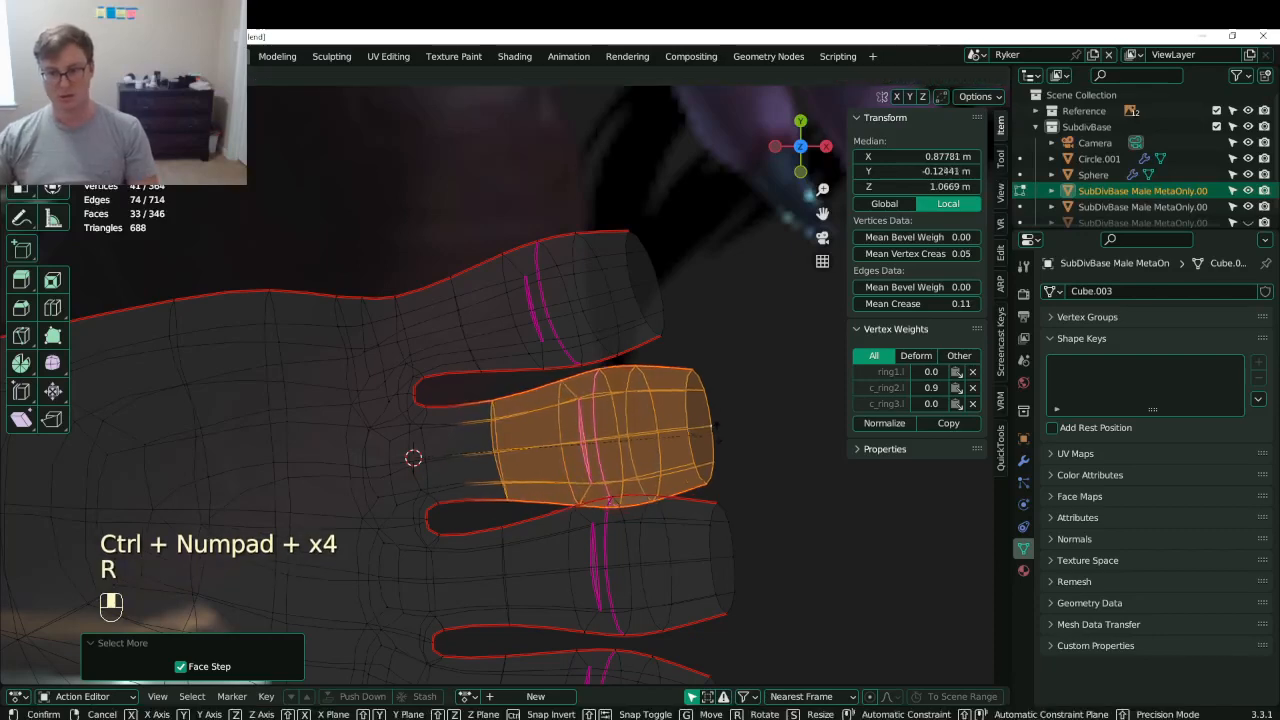
left_click(712, 391)
- Select the loop around the pinky's base and snap the 3D cursor to it
middle_click_drag(513, 385, 610, 470, "shift")
left_click(505, 406)
key("b")
left_click_drag(486, 370, 541, 479)
key("b")
key("b")
left_click_drag(497, 424, 600, 460)
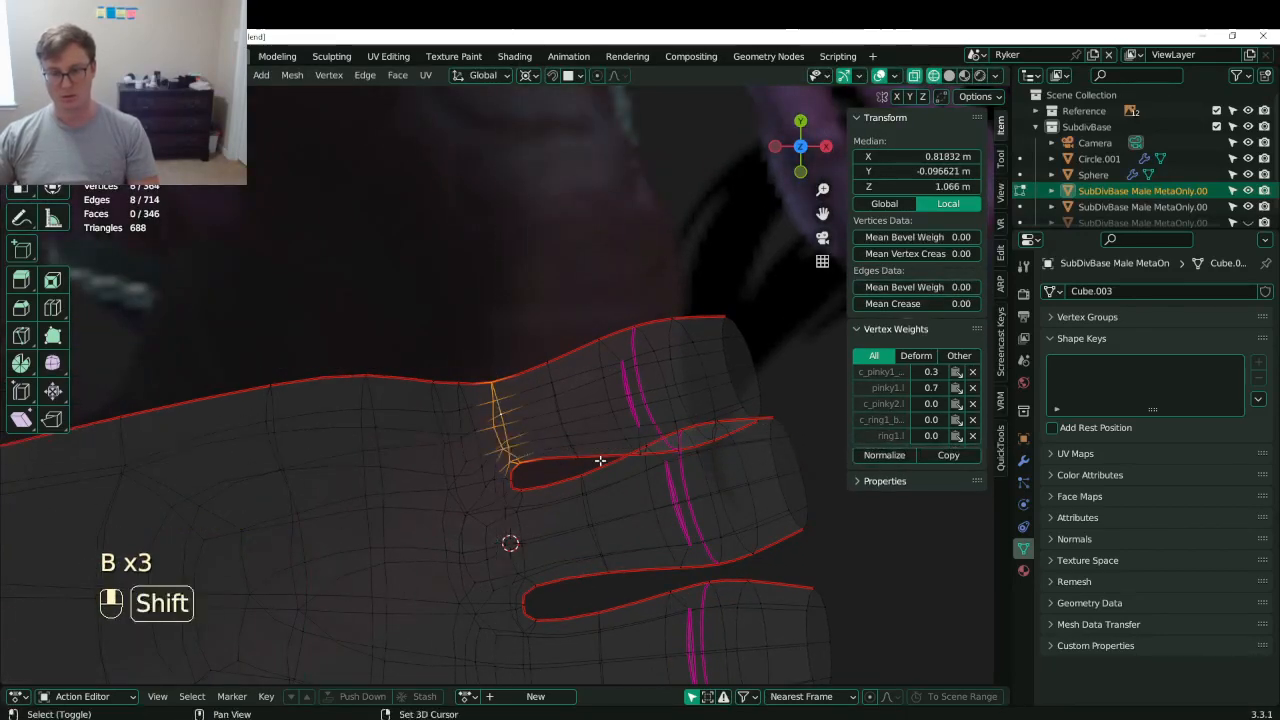
key("shift+s")
- Select the outer pinky from its tip loop, grown four times, and rotate it about the 3D cursor away from the ring finger
left_click(760, 373, "alt+shift")
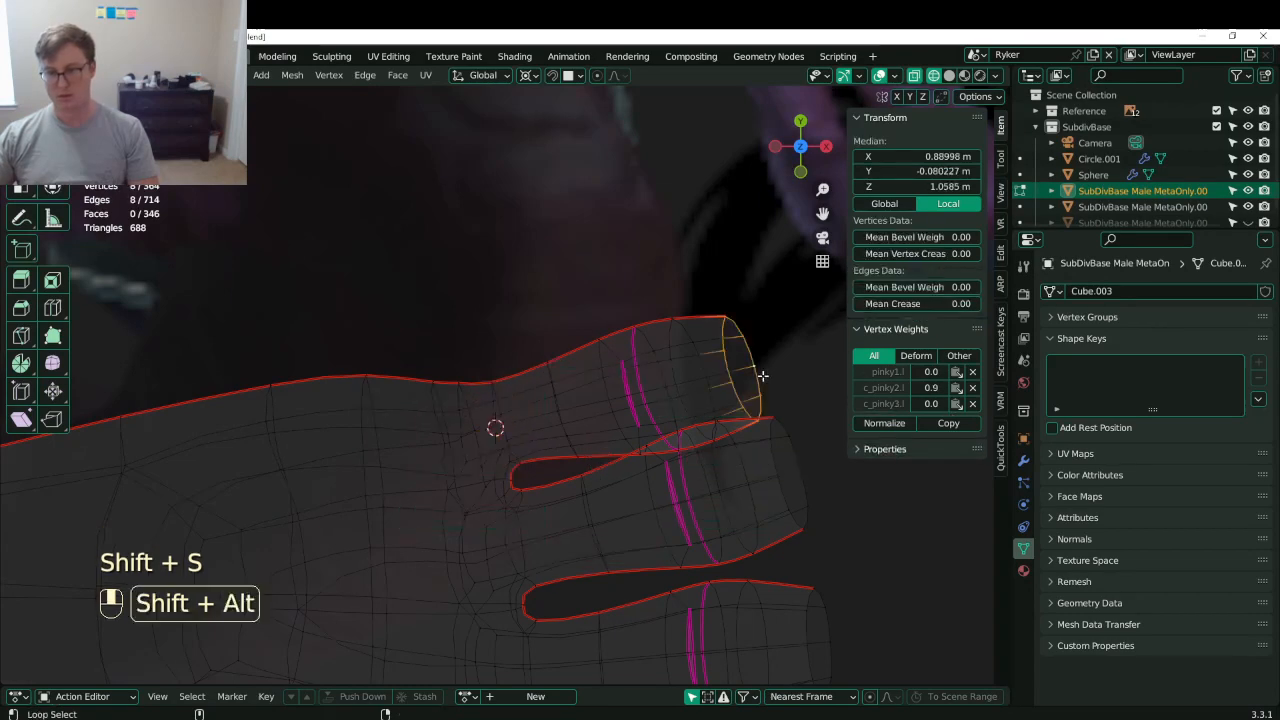
key("ctrl+KP_Add")
key("ctrl+KP_Add")
key("ctrl+KP_Add")
key("ctrl+KP_Add")
key("r")
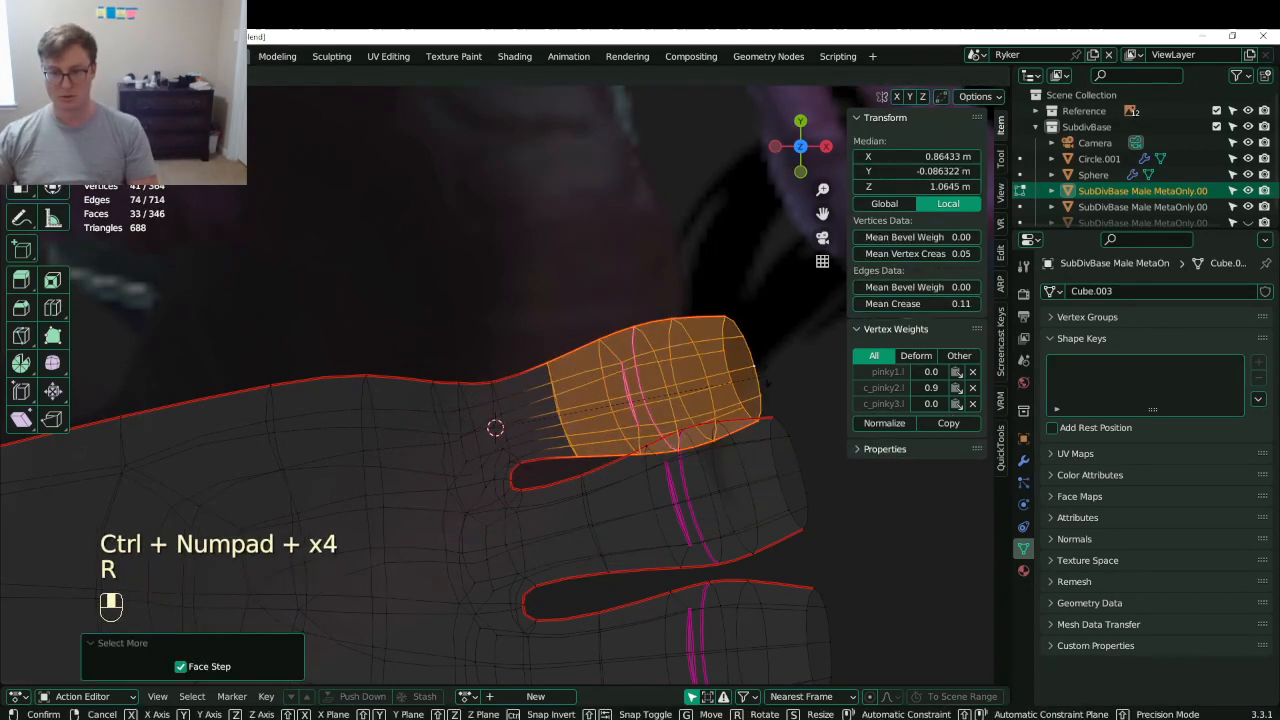
left_click(764, 348)
- Leave Edit Mode, check the spread fingers in solid shading, and save the file
scroll(766, 351, "down", 3)
key("Tab")
mouse_move(766, 351)
middle_mouse_down()
mouse_move(640, 290)
mouse_move(504, 311)
mouse_move(430, 306)
mouse_move(381, 487)
mouse_move(391, 474)
mouse_move(721, 505)
mouse_move(720, 436)
mouse_move(690, 320)
mouse_move(560, 325)
mouse_move(603, 244)
mouse_move(664, 331)
mouse_move(514, 343)
mouse_move(590, 400)
mouse_move(560, 440)
mouse_move(496, 410)
middle_mouse_up()
key("z")
scroll(514, 343, "up", 3)
key("ctrl+s")
- Return to Edit Mode and select the open edge loops at the tips of all four fingers
key("Tab")
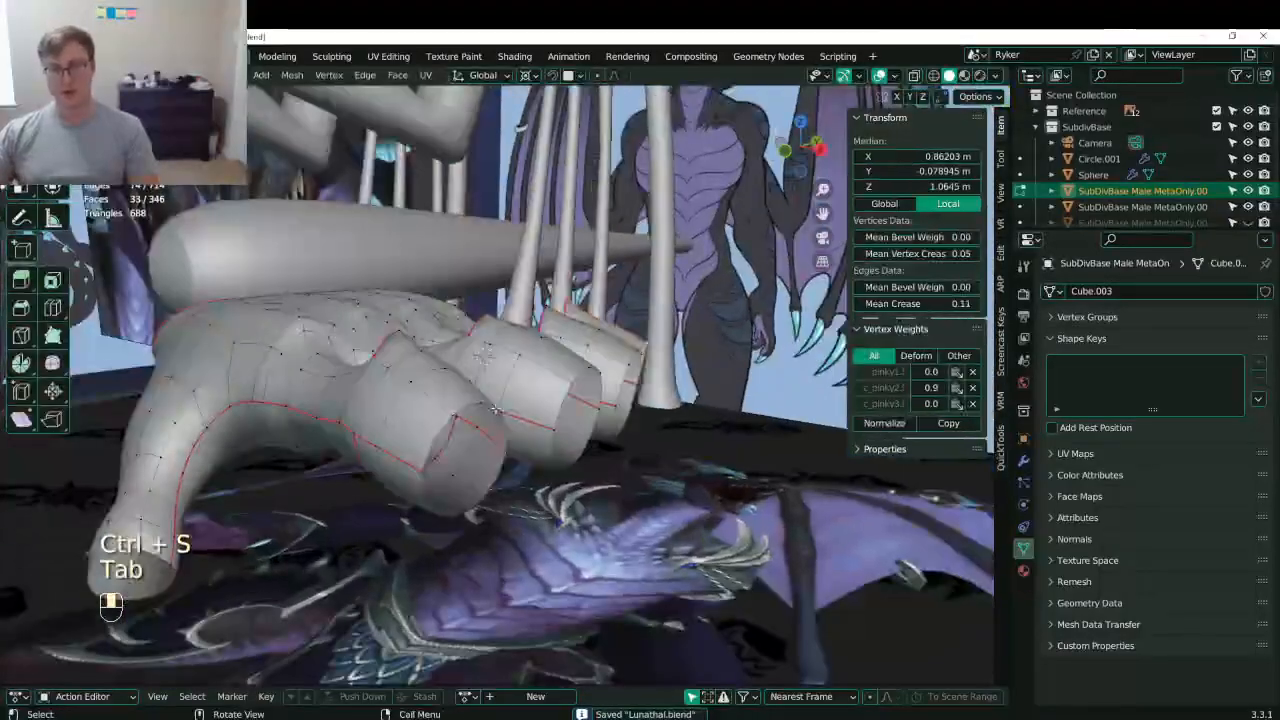
left_click(484, 506)
left_click(519, 492, "alt+shift")
left_click(591, 470, "alt+shift")
middle_click_drag(592, 470, 591, 493)
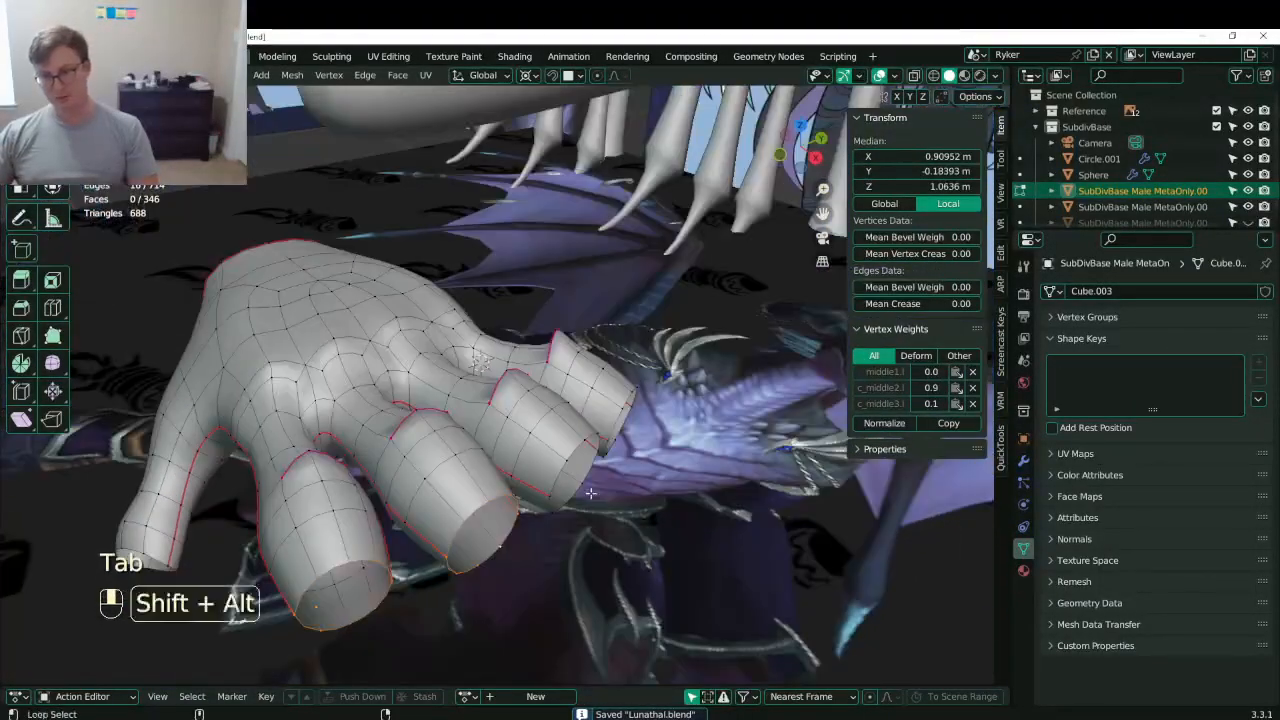
left_click(628, 439, "alt+shift")
- Set the pivot to Individual Origins and the orientation to Normal, fill the four fingertip openings, and inset the faces 0.00629 m
key("period")
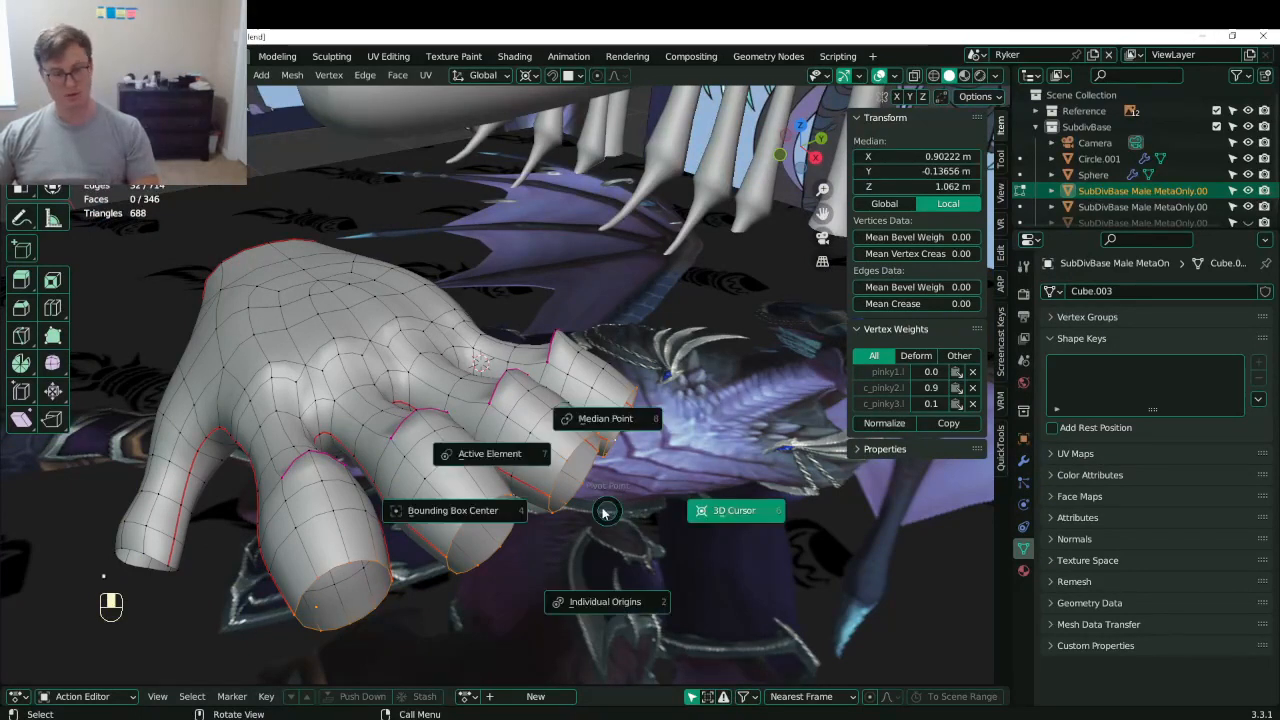
key("Escape")
left_click(481, 76)
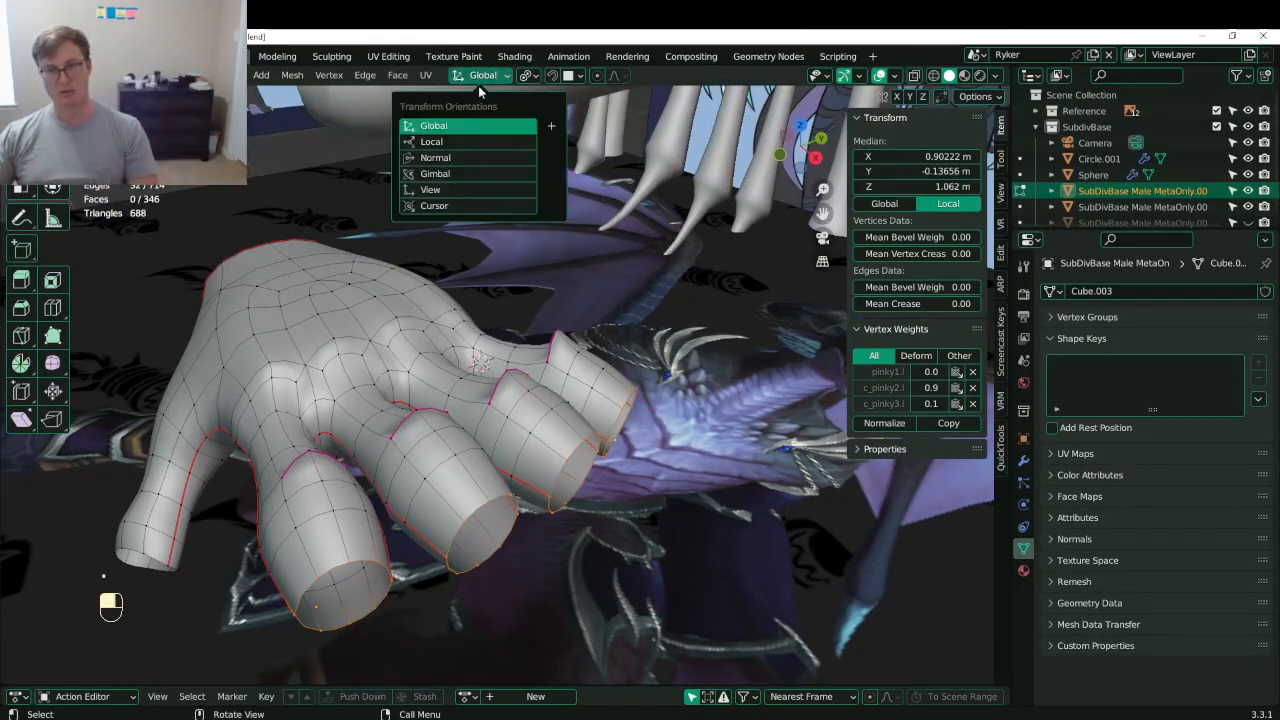
left_click(429, 158)
key("f")
key("i")
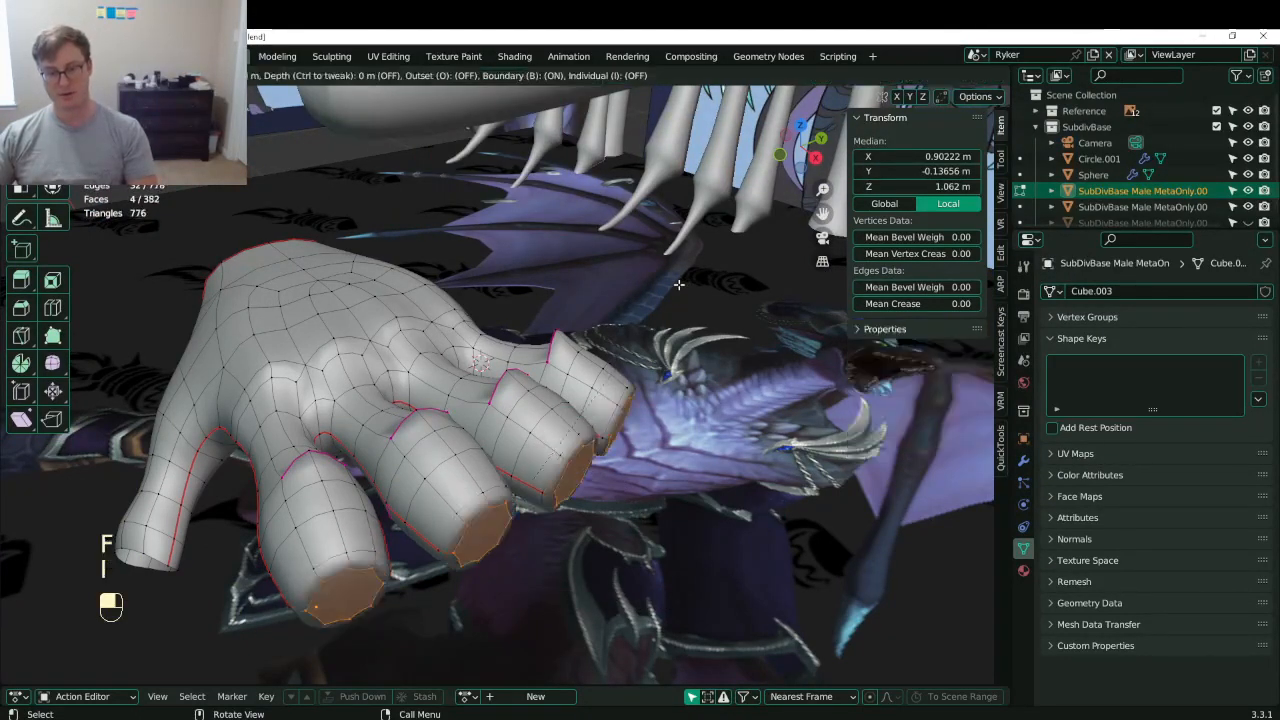
left_click(636, 316)
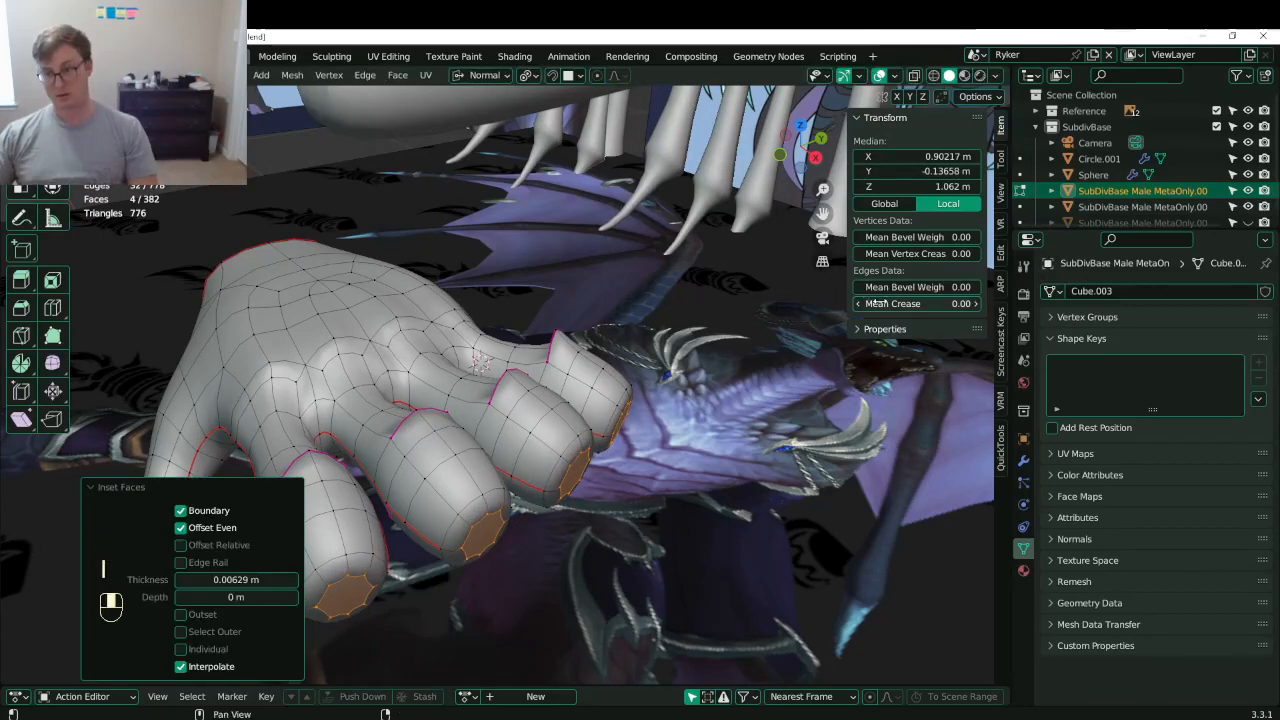
- Set the inset fingertip faces' mean crease to 1.00 and scale them by 1.292 along their normal X and 0.907 along Y
middle_click_drag(455, 352, 440, 309)
key("s")
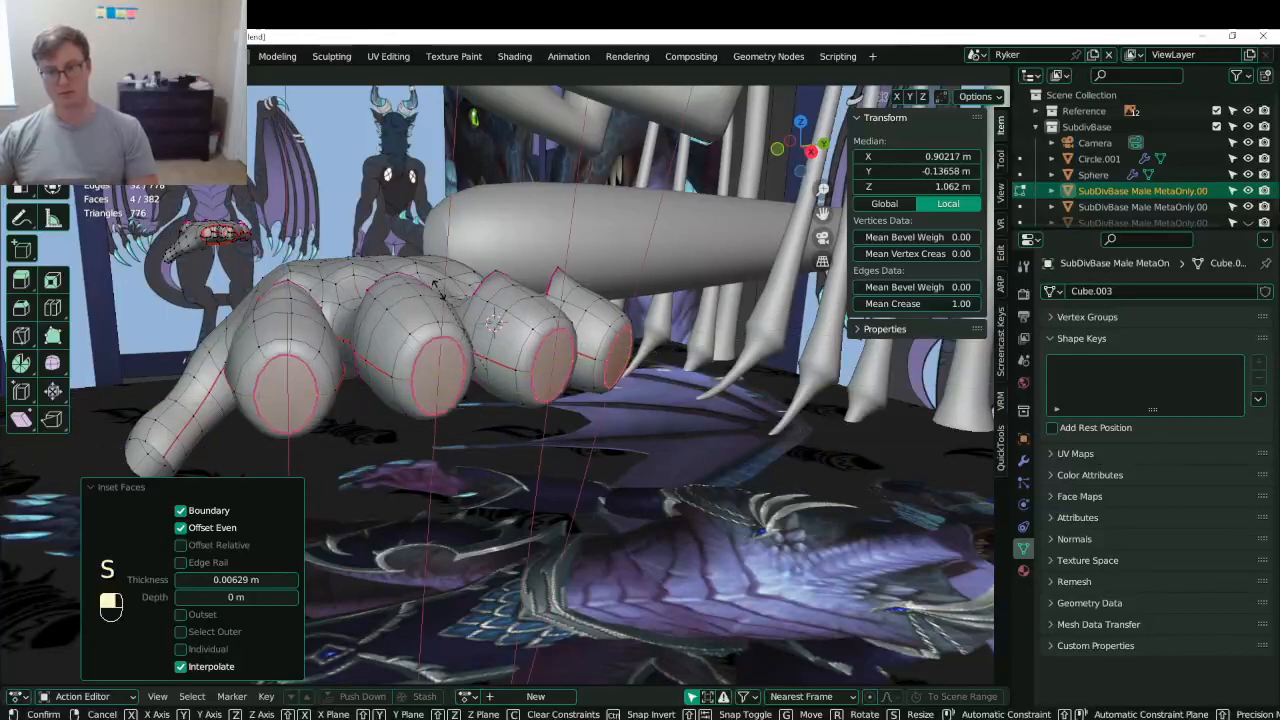
left_click(438, 283)
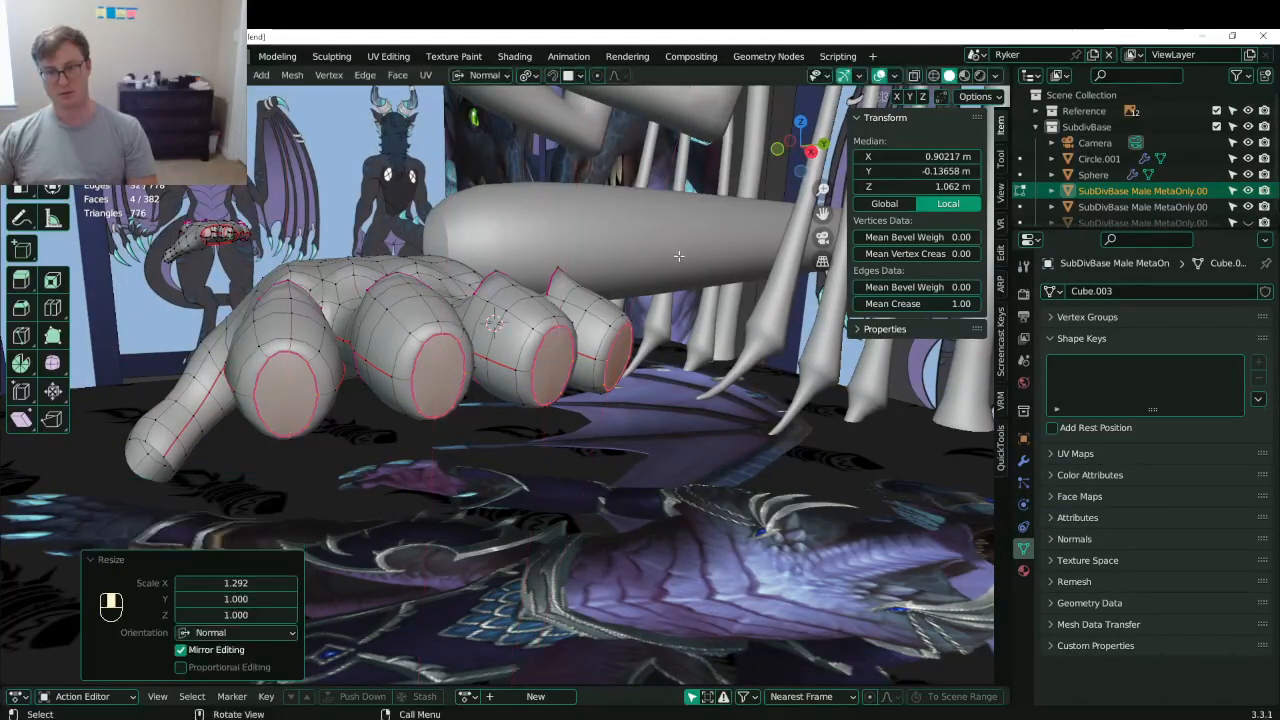
key("s")
middle_click(678, 253)
left_click(642, 279)
- Extrude the four fingertip faces 0.023256 m outward along their normals and check them from the front
middle_click_drag(642, 279, 700, 285)
key("e")
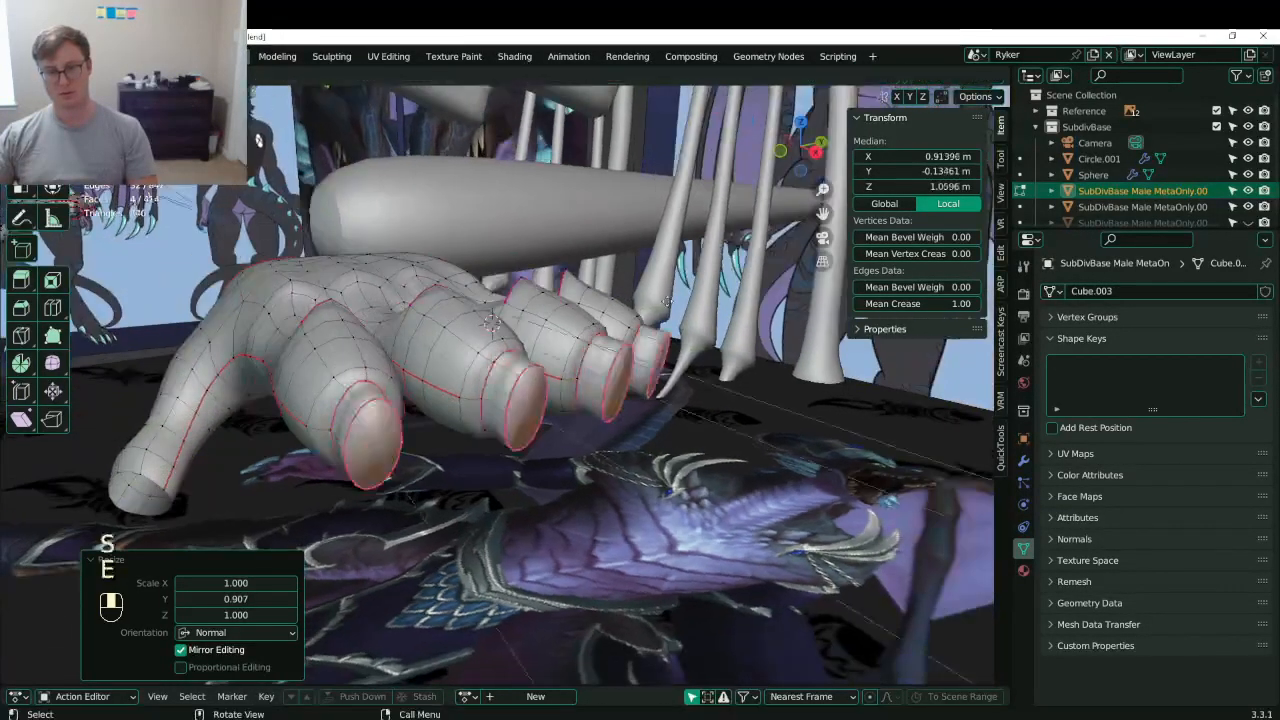
left_click(747, 291)
key("KP_1")
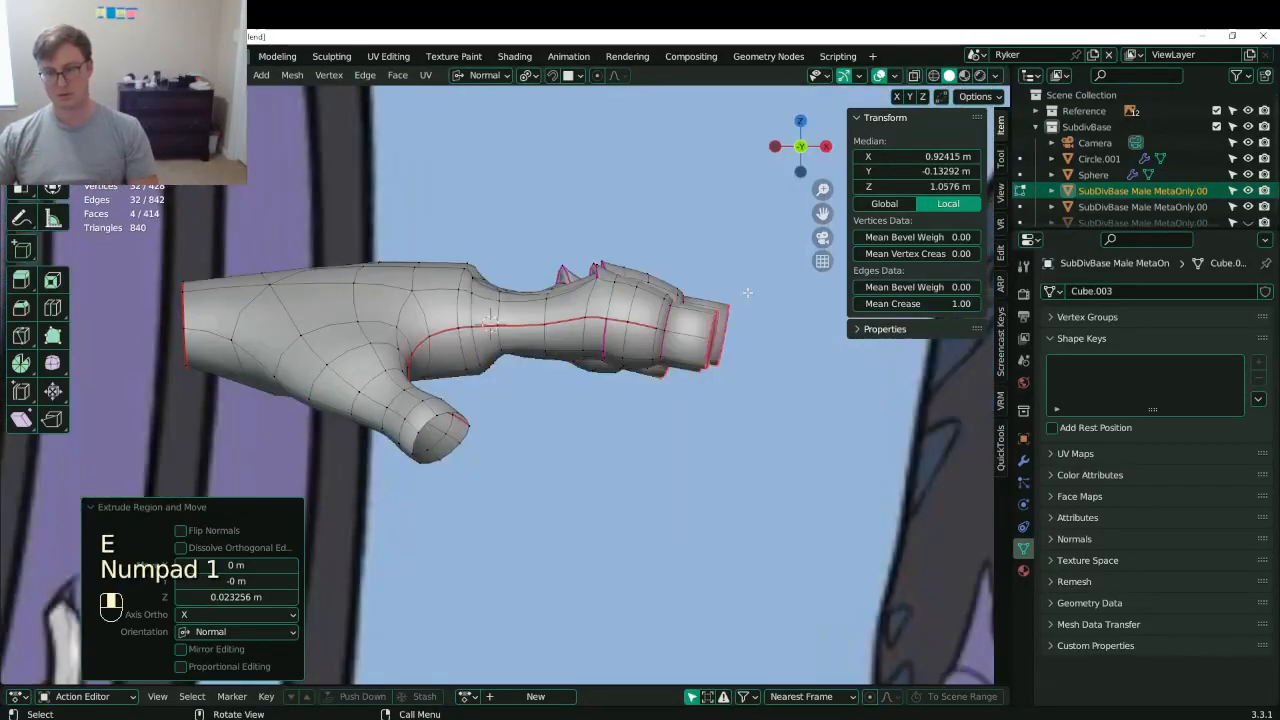
middle_click_drag(747, 291, 477, 300, "shift")
left_click_drag(904, 306, 883, 322)
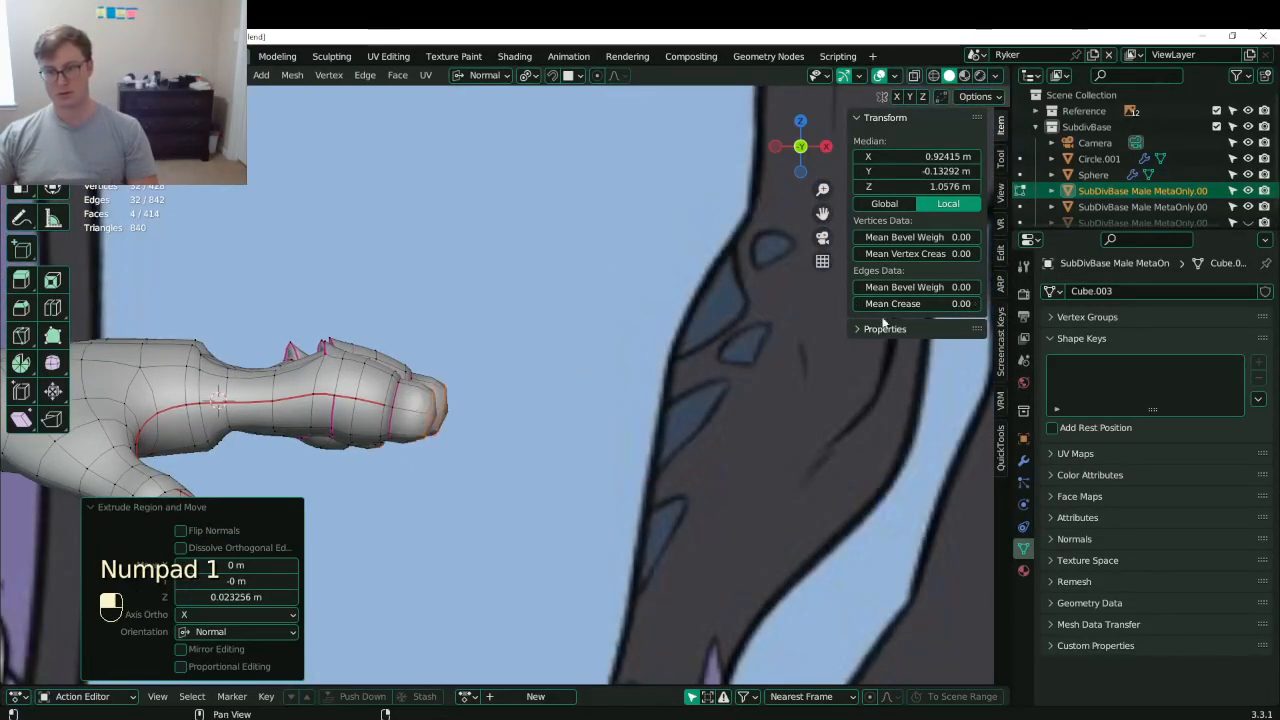
scroll(401, 515, "up", 3)
scroll(307, 524, "down", 3)
middle_click_drag(307, 524, 322, 511, "shift")
scroll(322, 511, "up", 2)
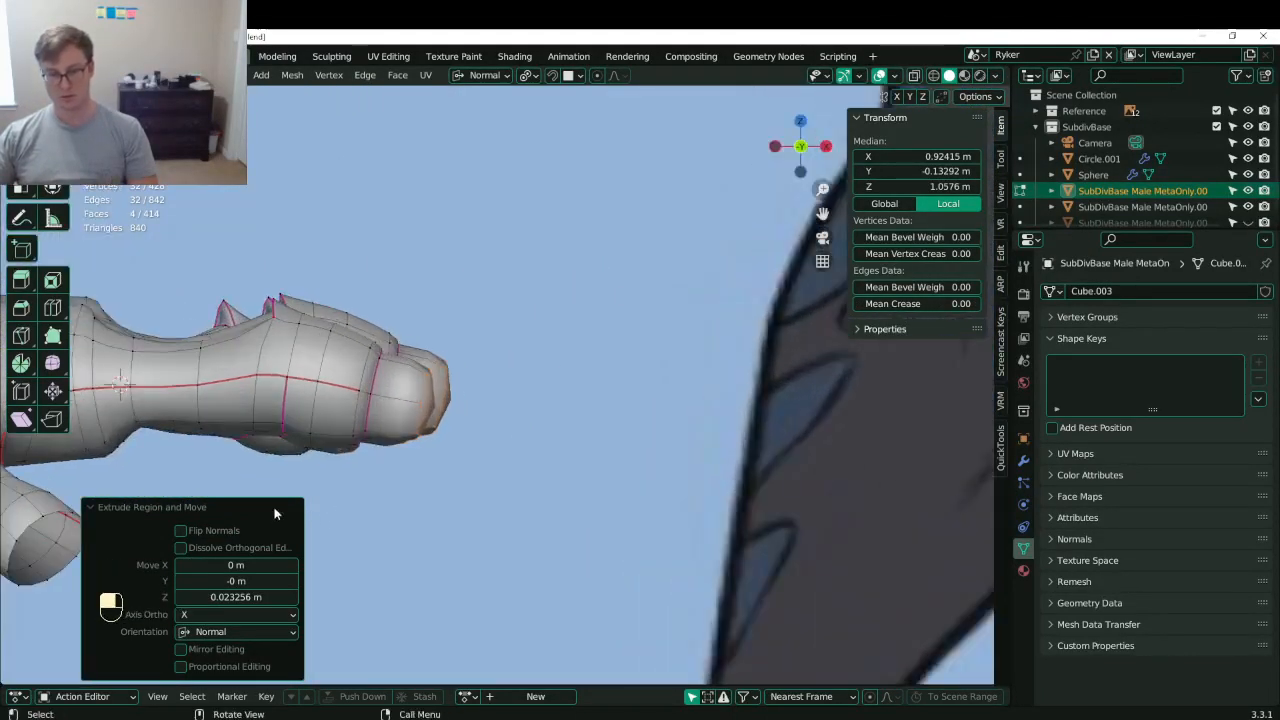
- Move the four claw tips outward and down, extrude them 0.022178 m along their normals, and move them 0.00372 m in X and -0.016275 m in Z
key("g")
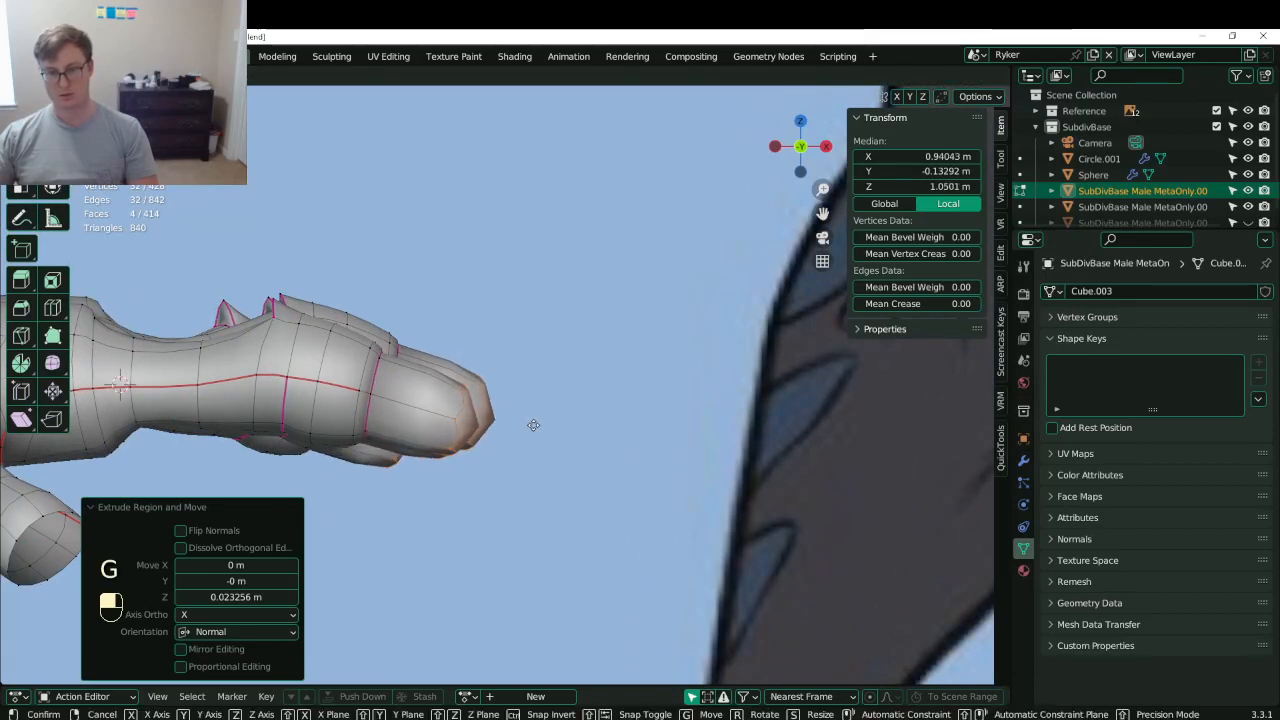
left_click(540, 418)
key("e")
left_click(541, 410)
key("g")
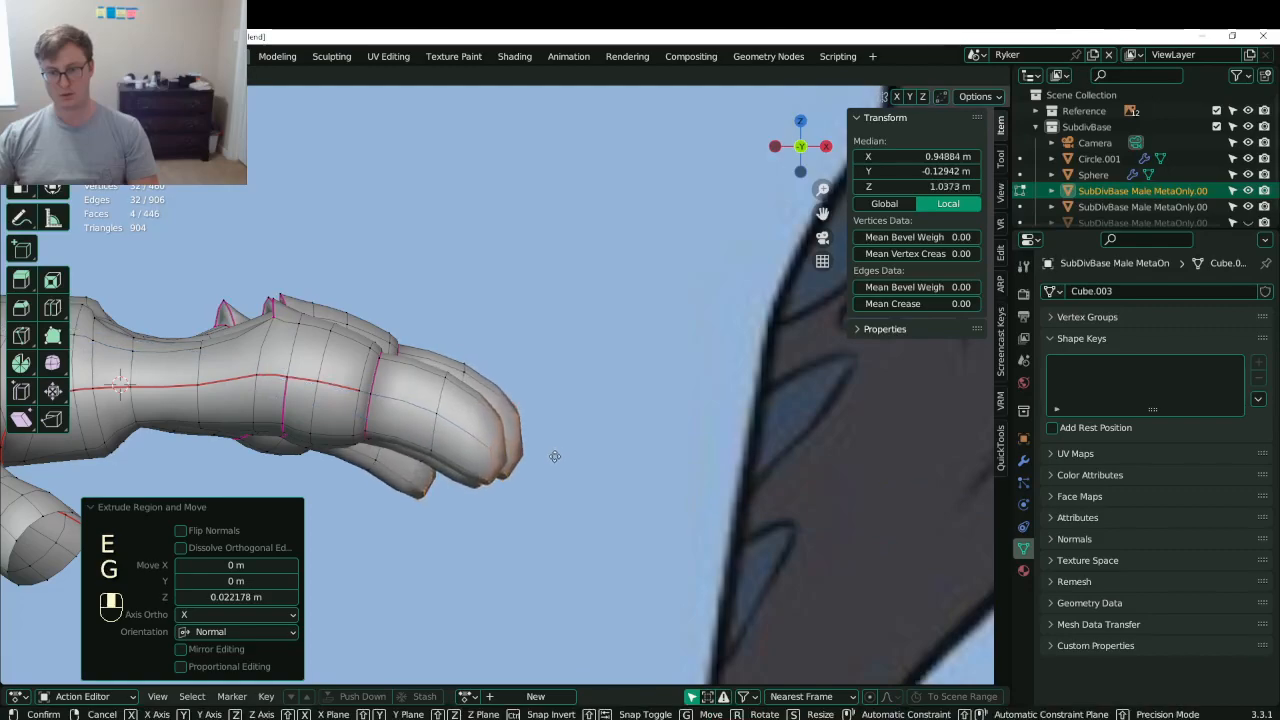
left_click(554, 452)
- Narrow the four claw tip faces by scaling each one along its own normal Y axis
middle_click_drag(554, 452, 500, 318)
key("s")
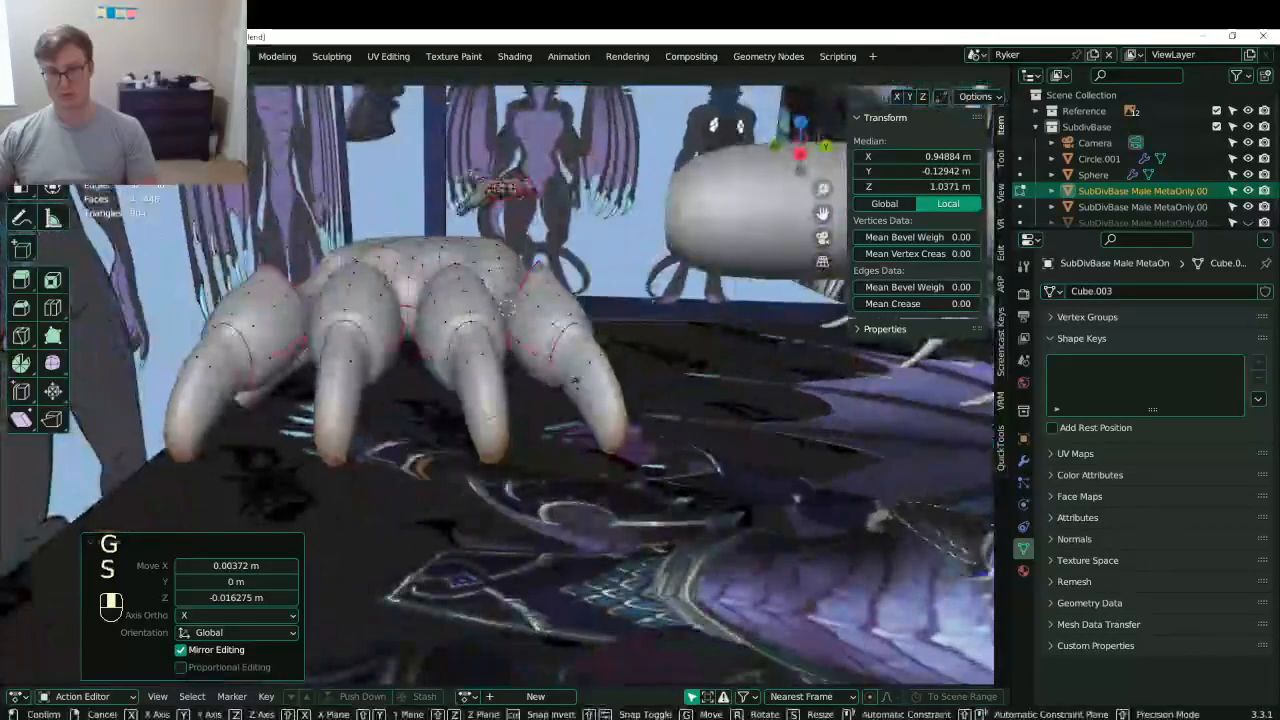
key("y")
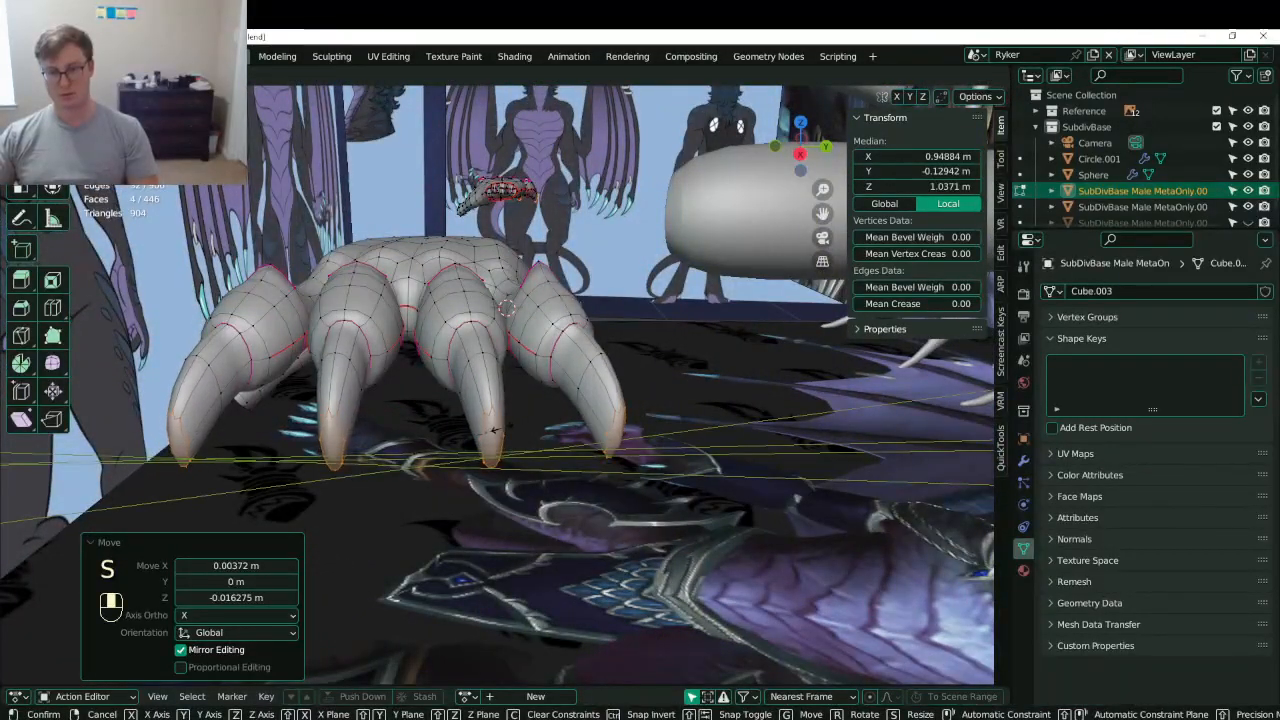
left_click(490, 437)
middle_click_drag(490, 437, 698, 500)
- Compare the claws with the hand references and examine their curvature from the side and front, in both wireframe and solid shading
key("Tab")
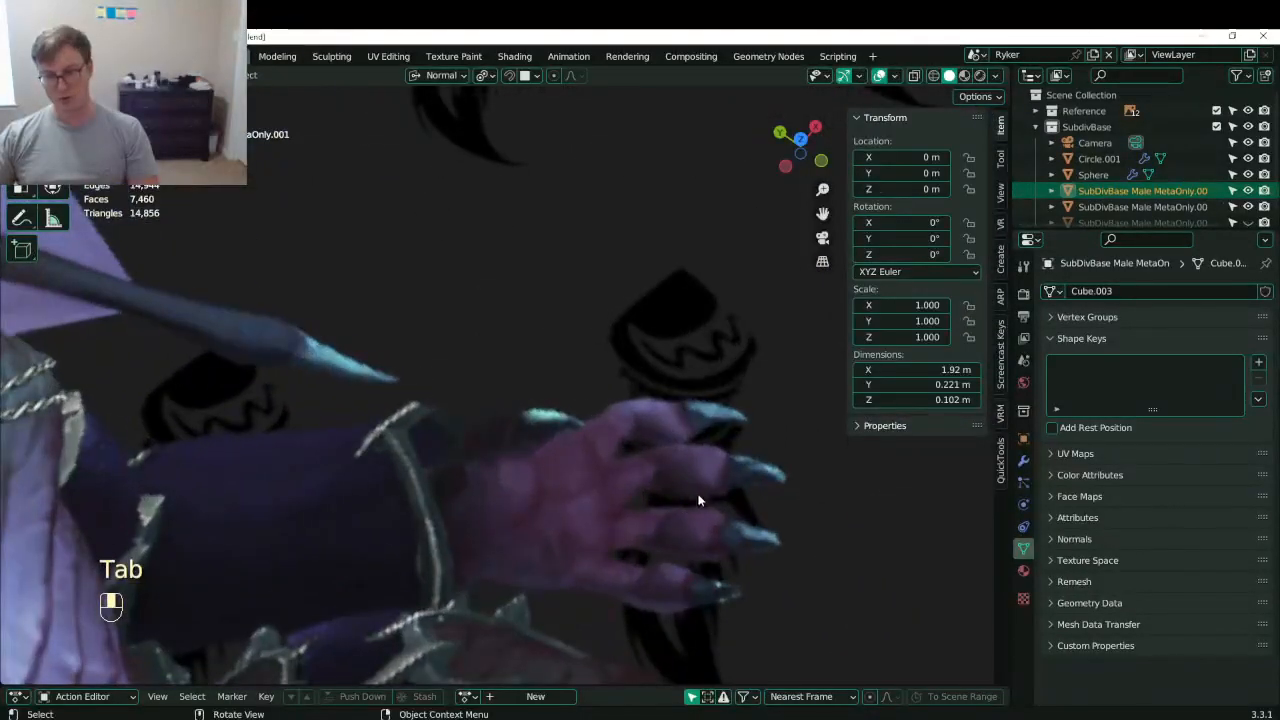
middle_click_drag(568, 419, 541, 373)
key("KP_3")
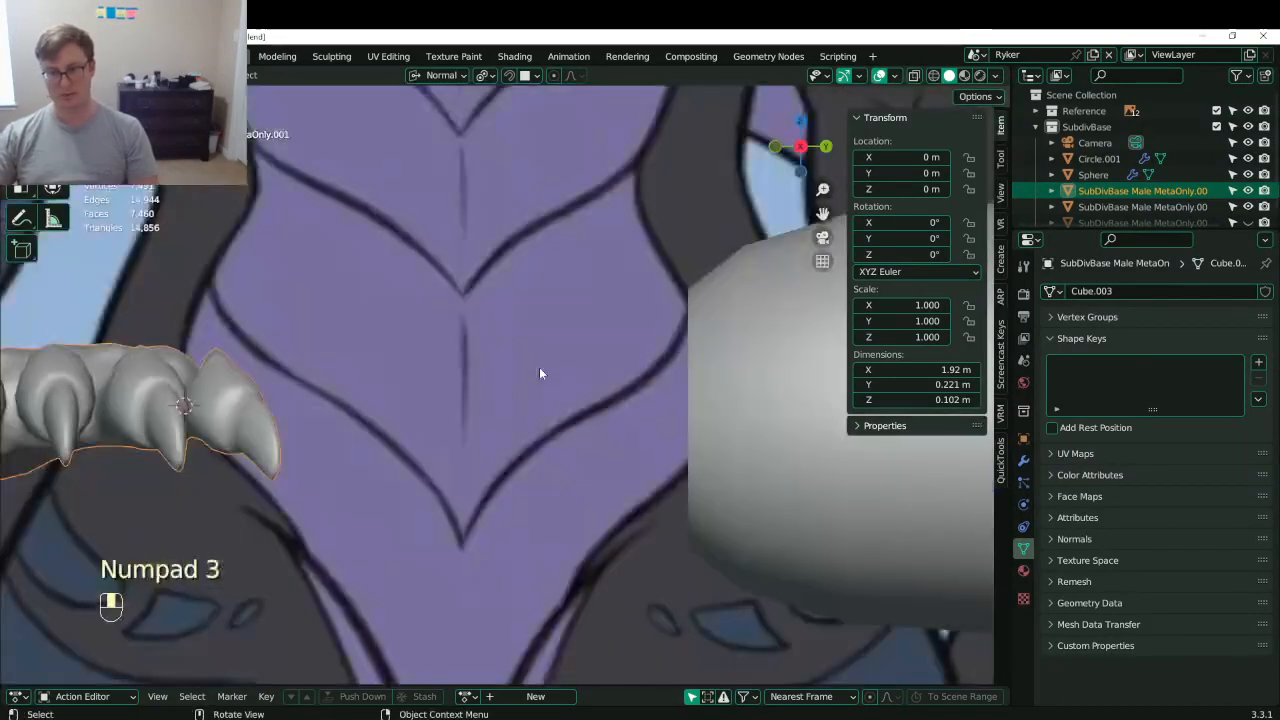
key("KP_1")
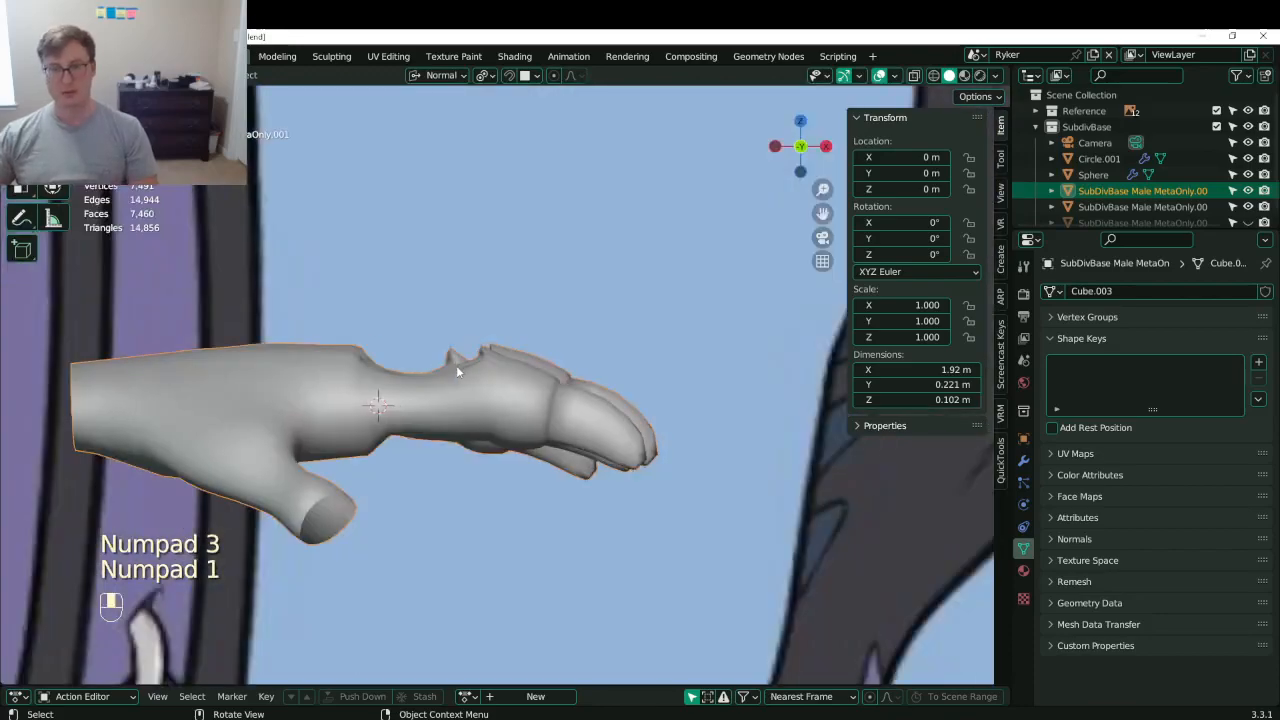
key("Tab")
middle_click_drag(540, 381, 428, 352, "shift")
scroll(430, 353, "up", 5)
key("z")
key("z")
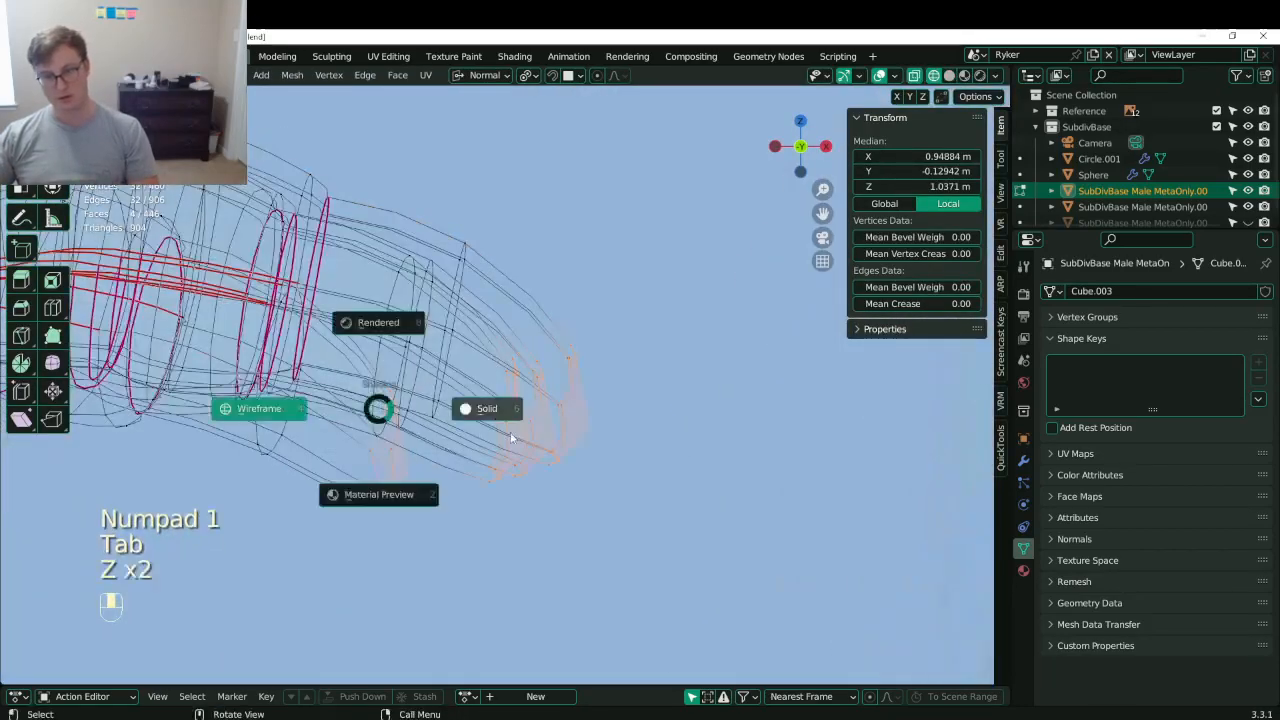
mouse_move(530, 432)
middle_mouse_down()
mouse_move(503, 427)
mouse_move(549, 438)
middle_mouse_up()
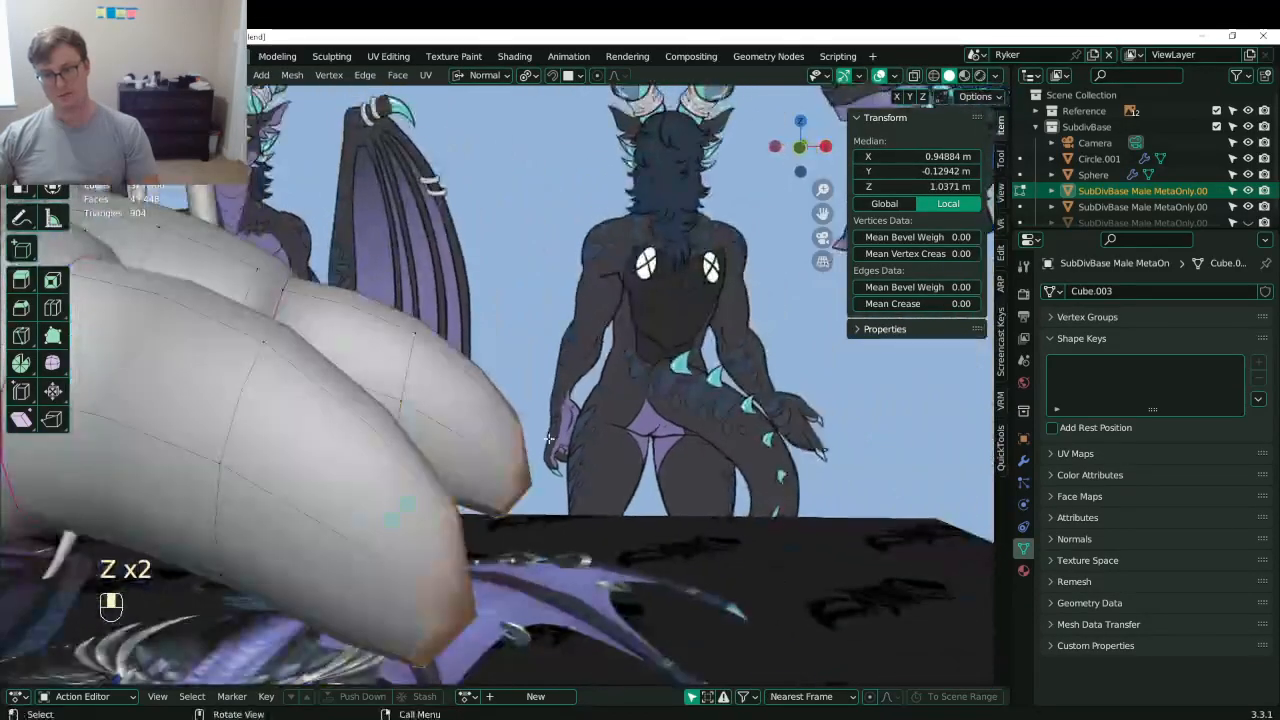
key("KP_3")
scroll(494, 437, "down", 3)
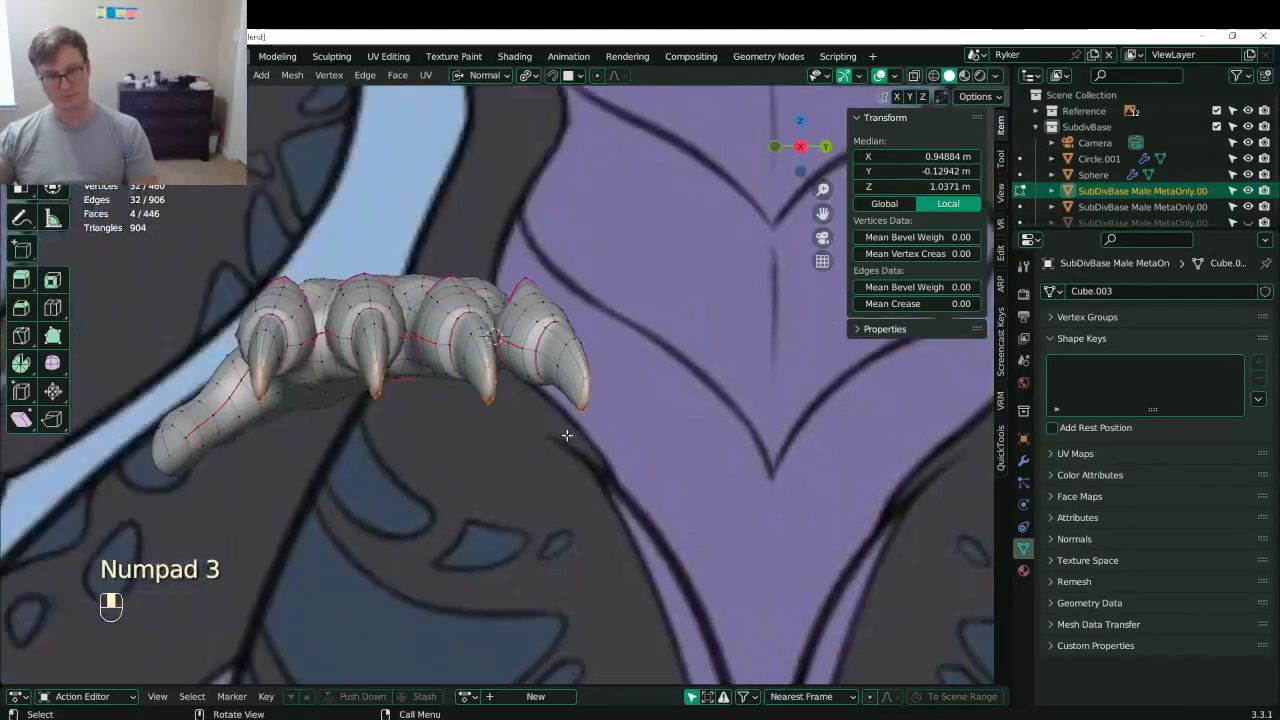
- Leave Edit Mode, look over the smoothed hand, and save the file
key("Tab")
key("ctrl+s")
scroll(553, 403, "down", 2)
middle_click_drag(553, 403, 575, 460)
key("ctrl+s")
middle_click_drag(447, 468, 450, 423, "shift")
key("ctrl+s")
- In Edit Mode, grow the claw tip selection, scale it uniformly by 0.743, and pull it back along the normal Z to shorten the claws
key("Tab")
key("ctrl+KP_Add")
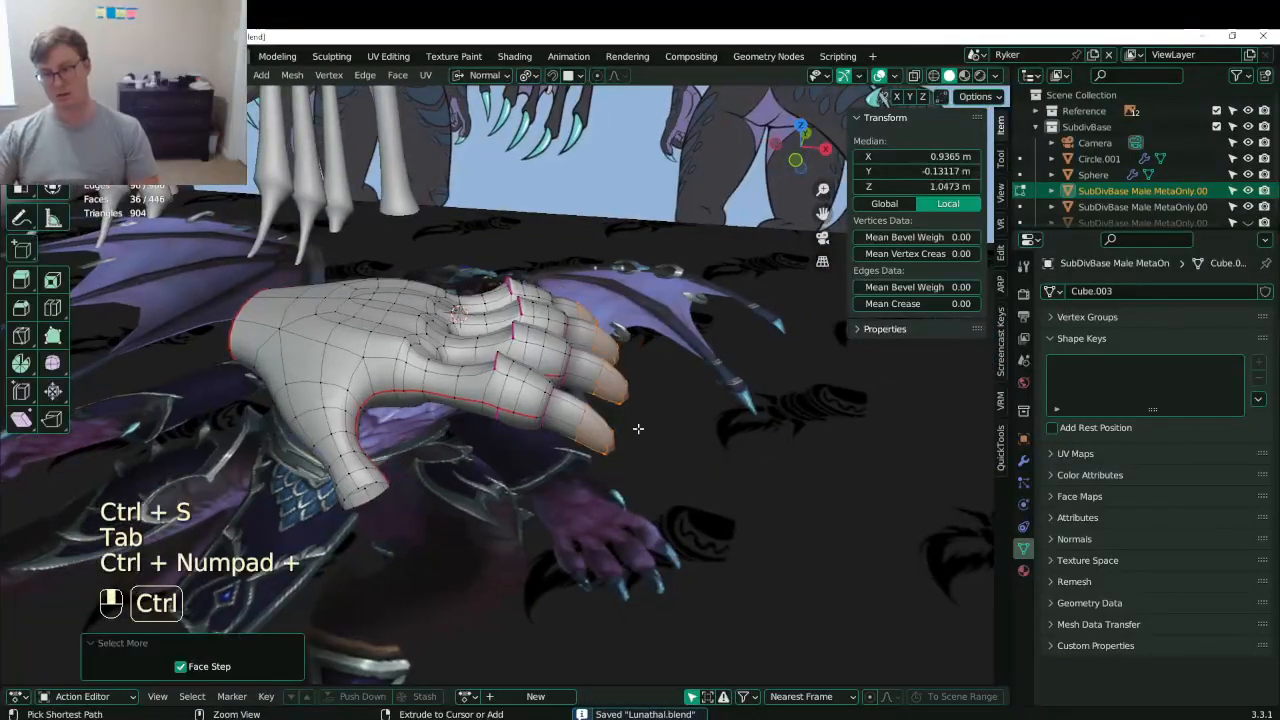
key("s")
left_click(615, 395)
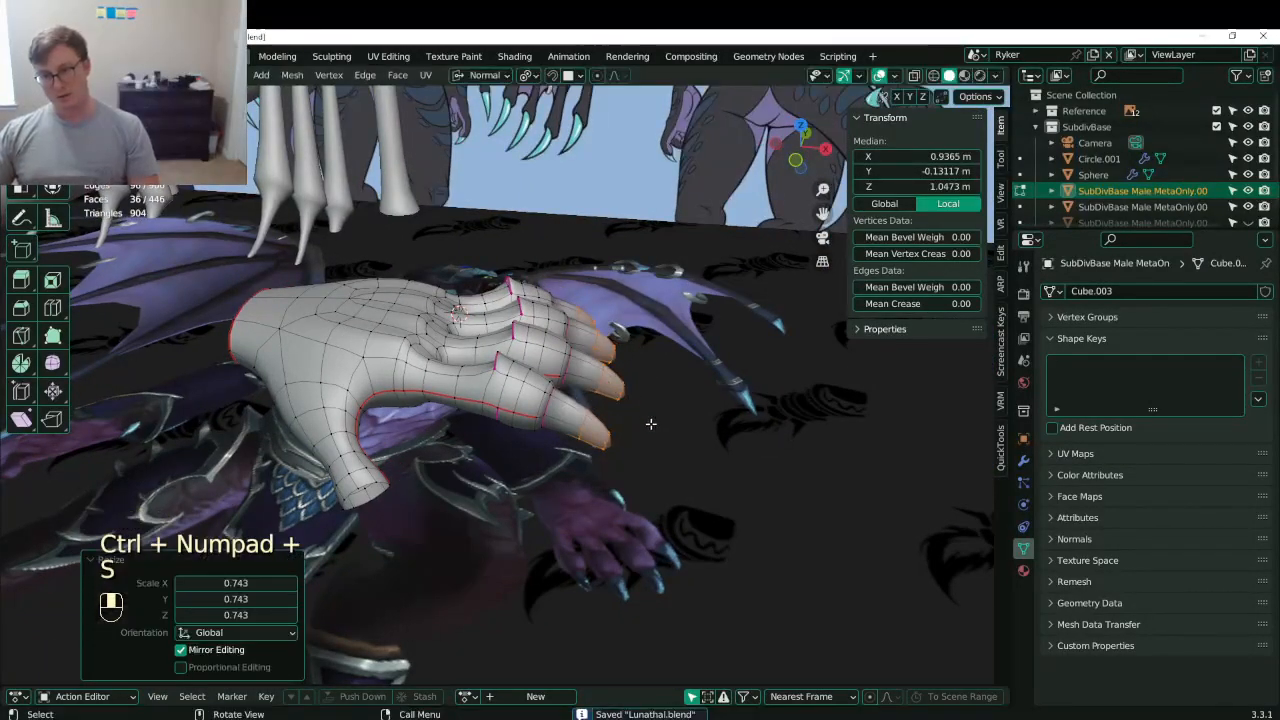
key("g")
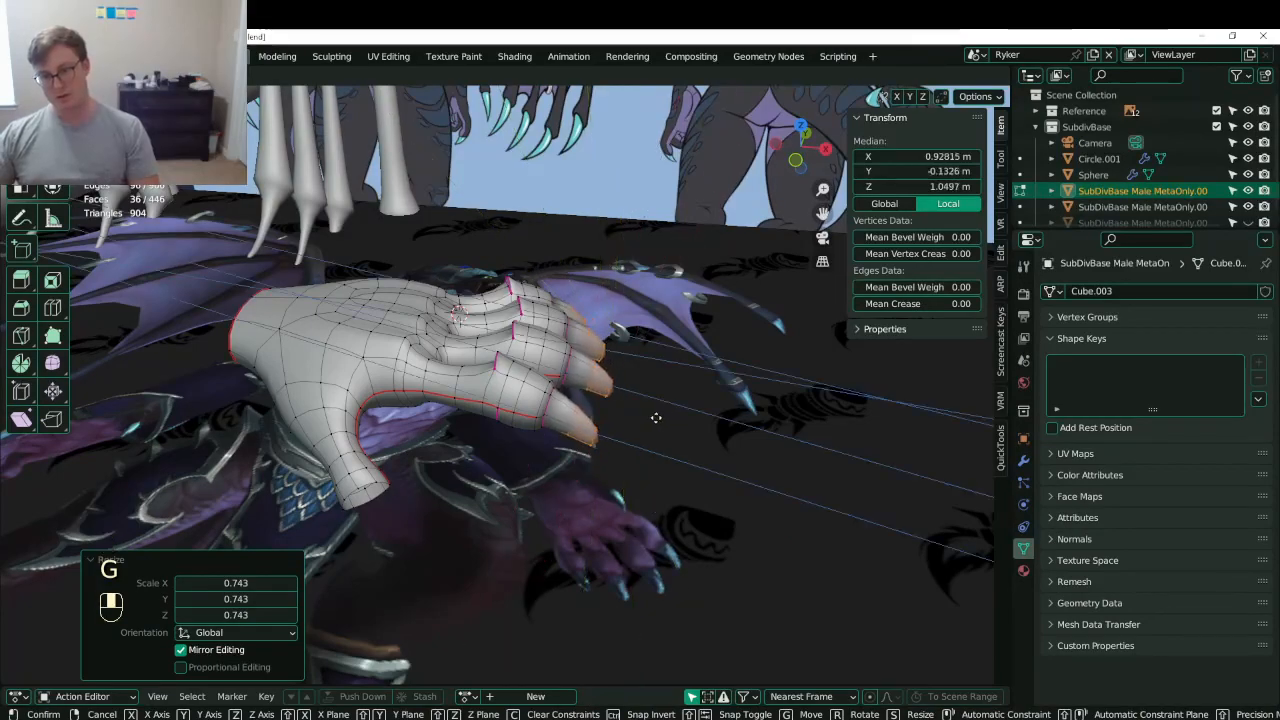
left_click(651, 415)
- Return to Object Mode to view the shortened claws head-on, and save the file again
middle_click_drag(651, 415, 316, 348)
key("Tab")
key("ctrl+s")
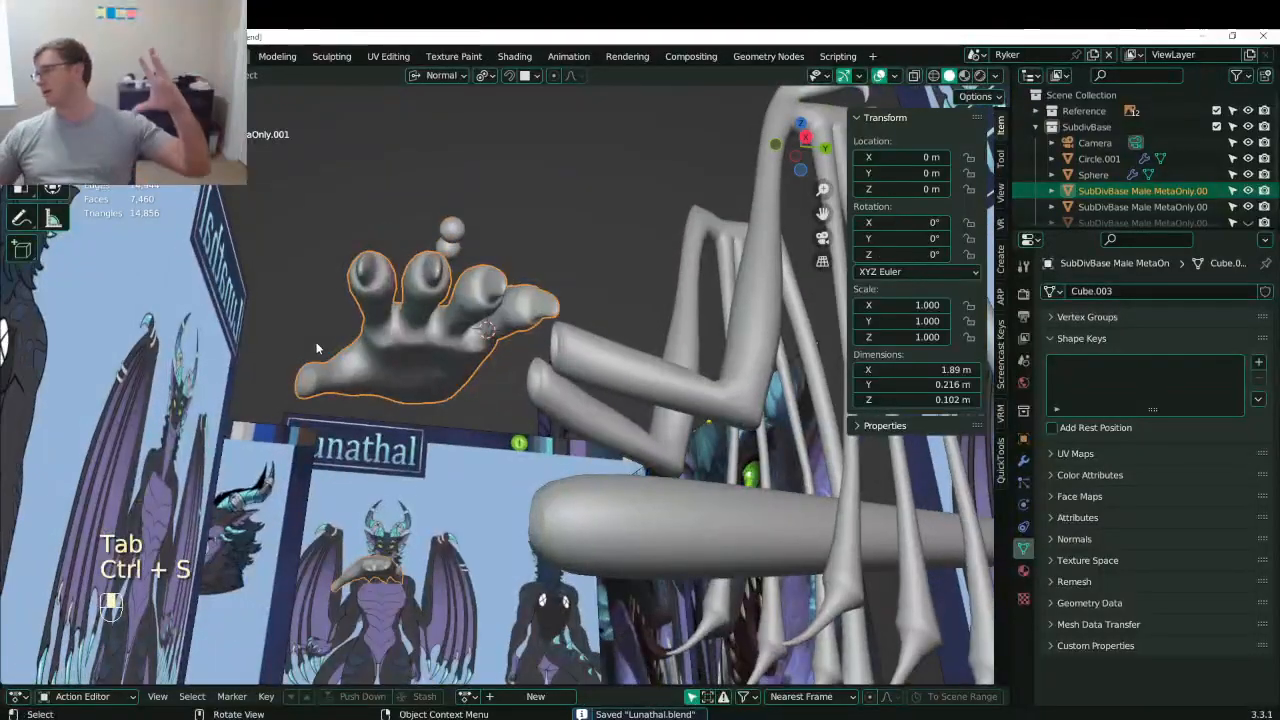
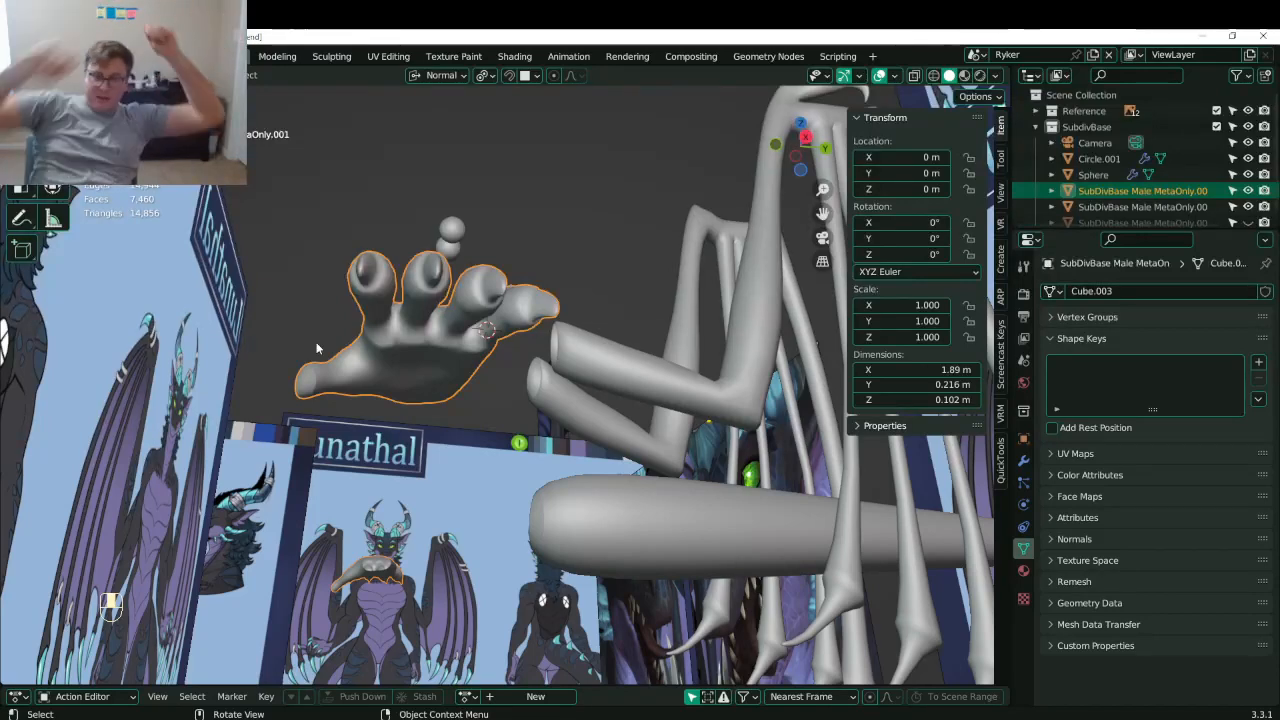
- Re-enter Edit Mode, select a palm vertex near the base of the thumb, and frame the view on it
key("Tab")
middle_click_drag(406, 388, 430, 470)
scroll(433, 468, "up", 4)
left_click(435, 468)
key("KP_Decimal")
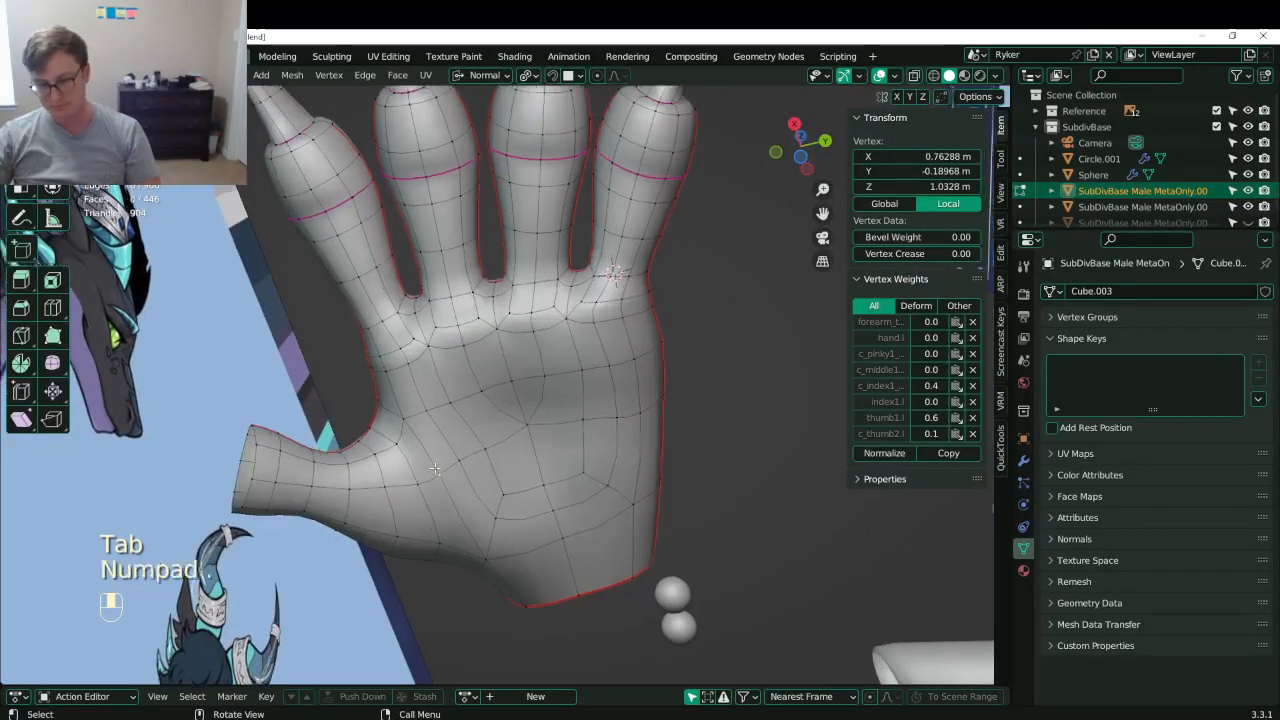
- Adjust the height of the row of four vertices on the underside of the thumb base by moving them along Z
scroll(476, 437, "down", 4)
middle_click_drag(527, 489, 486, 417)
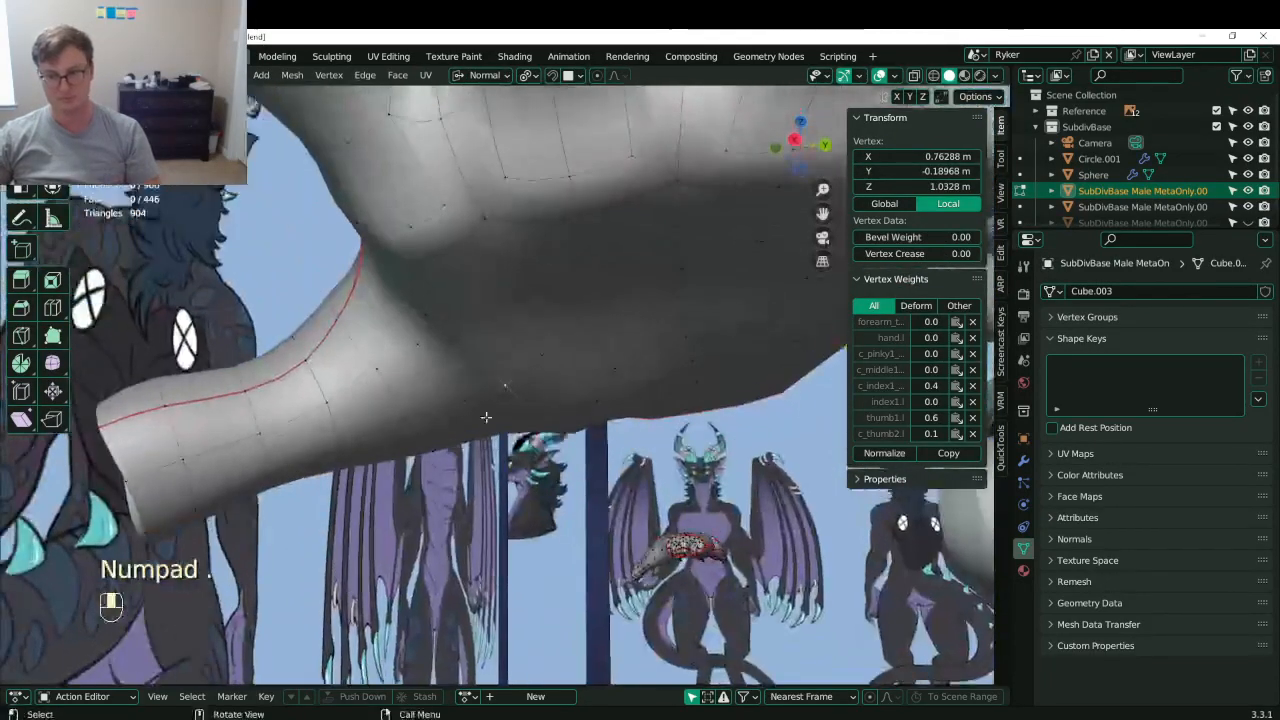
left_click(463, 404)
key("b")
left_click_drag(388, 404, 428, 436)
key("b")
left_click_drag(488, 372, 527, 398)
key("b")
left_click_drag(524, 338, 562, 382)
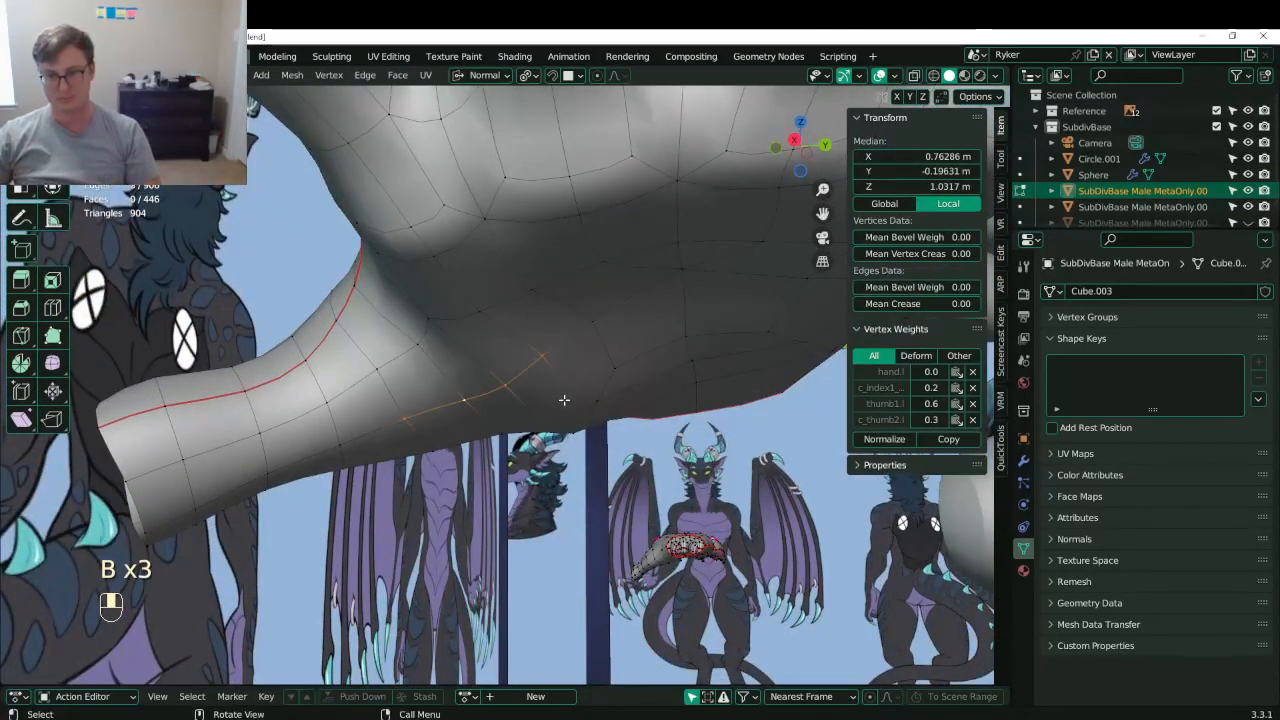
key("g")
key("z")
middle_click_drag(563, 400, 511, 383)
left_click(555, 445)
key("g")
key("z")
left_click(597, 450)
key("Tab")
scroll(597, 450, "down", 4)
key("Tab")
- Move the single vertex between the wrist and thumb base slightly downward, by about 0.001 m in Z
left_click(522, 339)
left_click(501, 310)
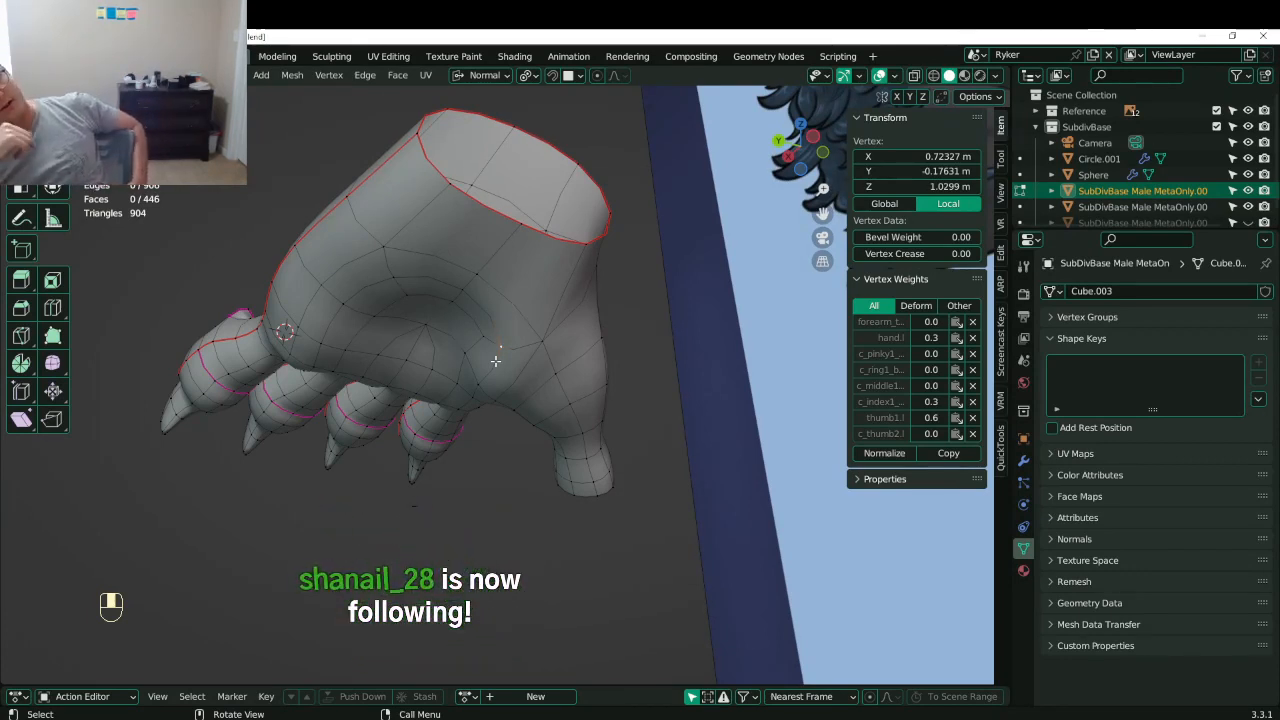
middle_click_drag(440, 336, 402, 405)
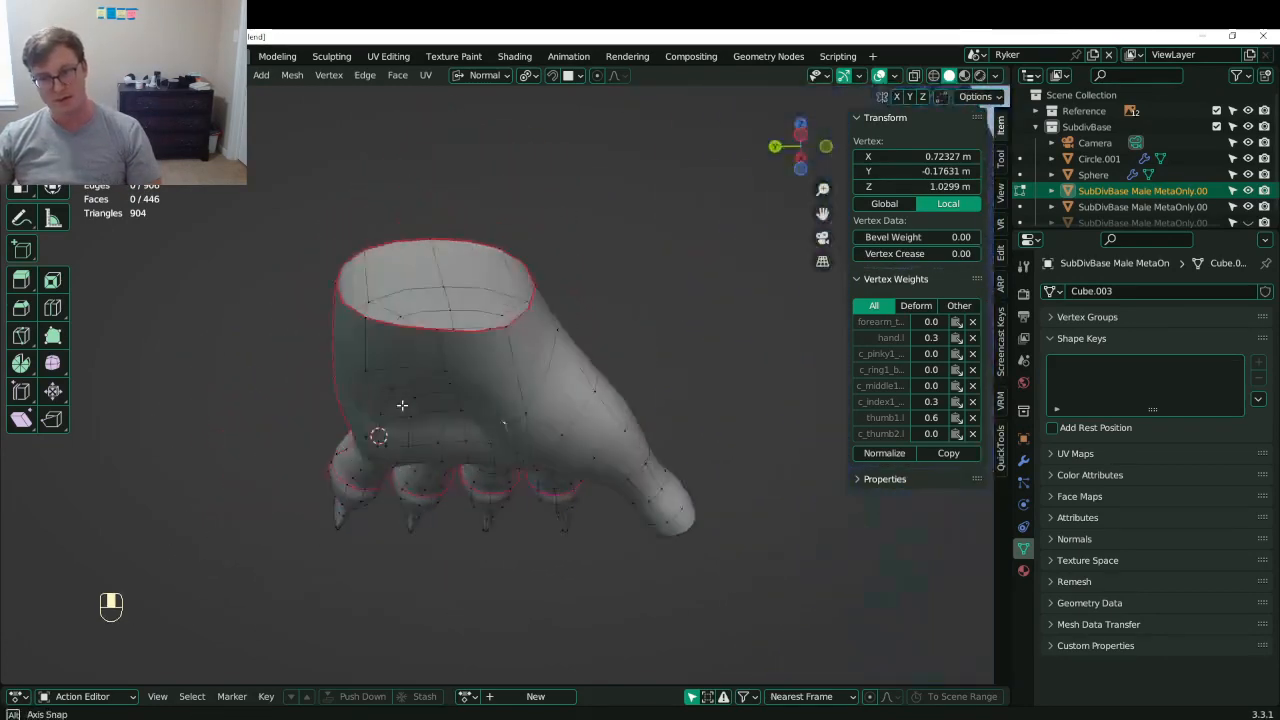
left_click(529, 407)
middle_click_drag(529, 407, 406, 389)
key("g")
left_click(447, 415)
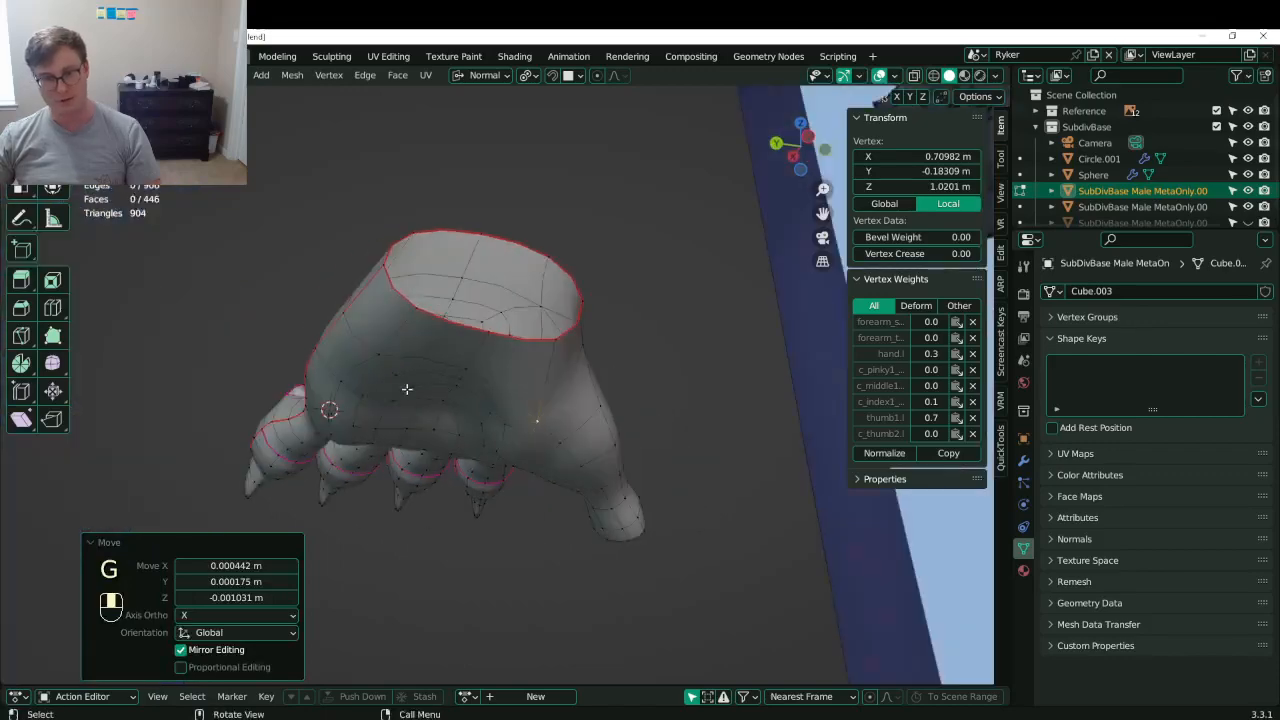
- Reposition the connected vertex pair on the little-finger side of the palm and save the file
left_click(378, 347)
key("b")
left_click_drag(378, 347, 414, 400)
key("g")
mouse_move(414, 400)
middle_mouse_down()
mouse_move(489, 400)
mouse_move(484, 388)
mouse_move(503, 405)
mouse_move(677, 337)
mouse_move(689, 354)
mouse_move(586, 168)
mouse_move(550, 240)
mouse_move(508, 407)
mouse_move(436, 392)
middle_mouse_up()
left_click(482, 384)
key("g")
left_click(506, 412)
key("Tab")
scroll(689, 354, "down", 4)
key("Tab")
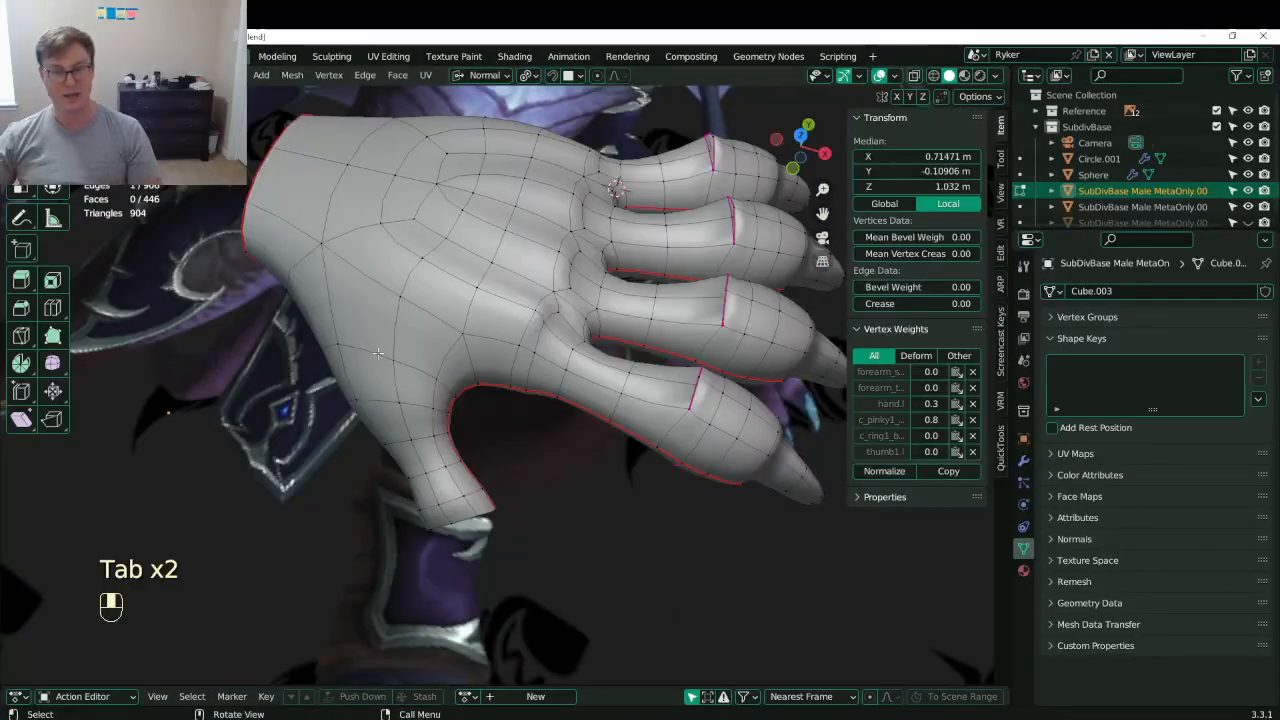
middle_click_drag(378, 352, 473, 184)
key("ctrl+s")
- Try to rip the mesh at a vertex near the thumb's open end
middle_click_drag(587, 390, 607, 336)
left_click(422, 420)
key("v")
right_click(590, 390)
key("ctrl+z")
key("v")
left_click(692, 343)
key("ctrl+z")
key("v")
left_click(726, 295)
key("ctrl+z")
- Rip the upper edges of the loop behind the thumb's open end in place and hide the selected side
left_click(526, 408, "shift")
left_click(556, 408, "shift")
key("v")
right_click(543, 405)
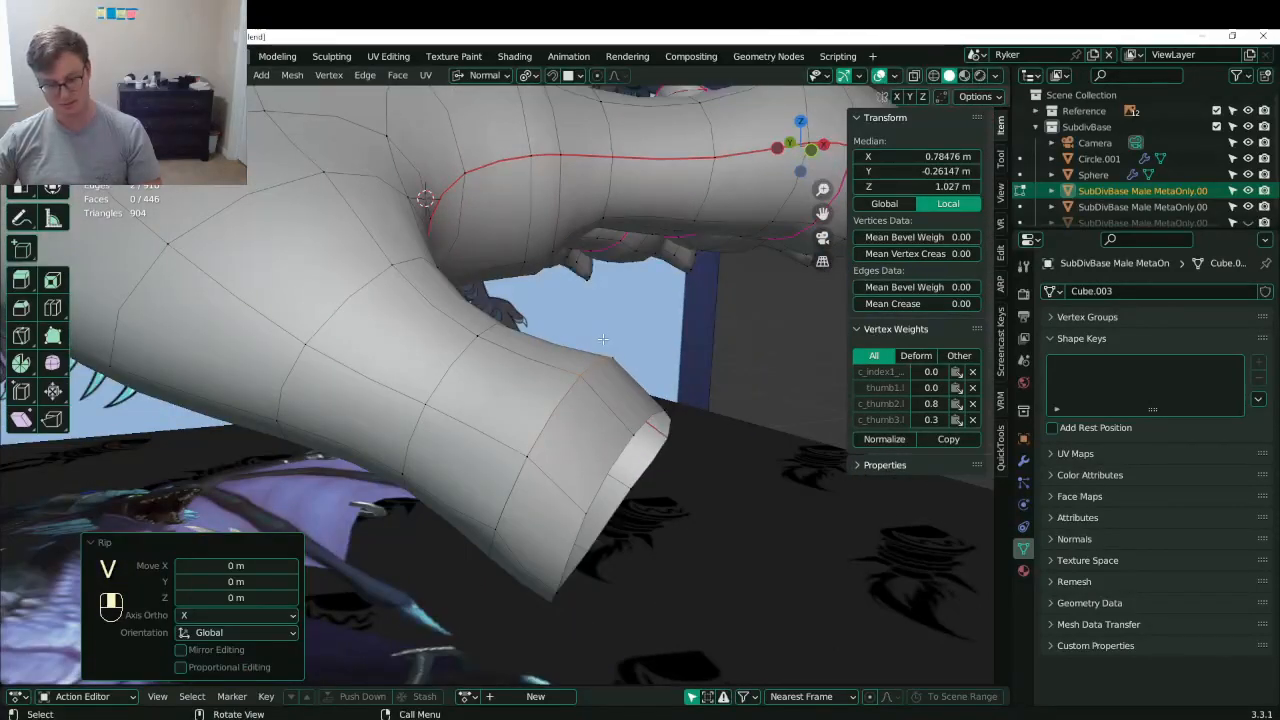
key("h")
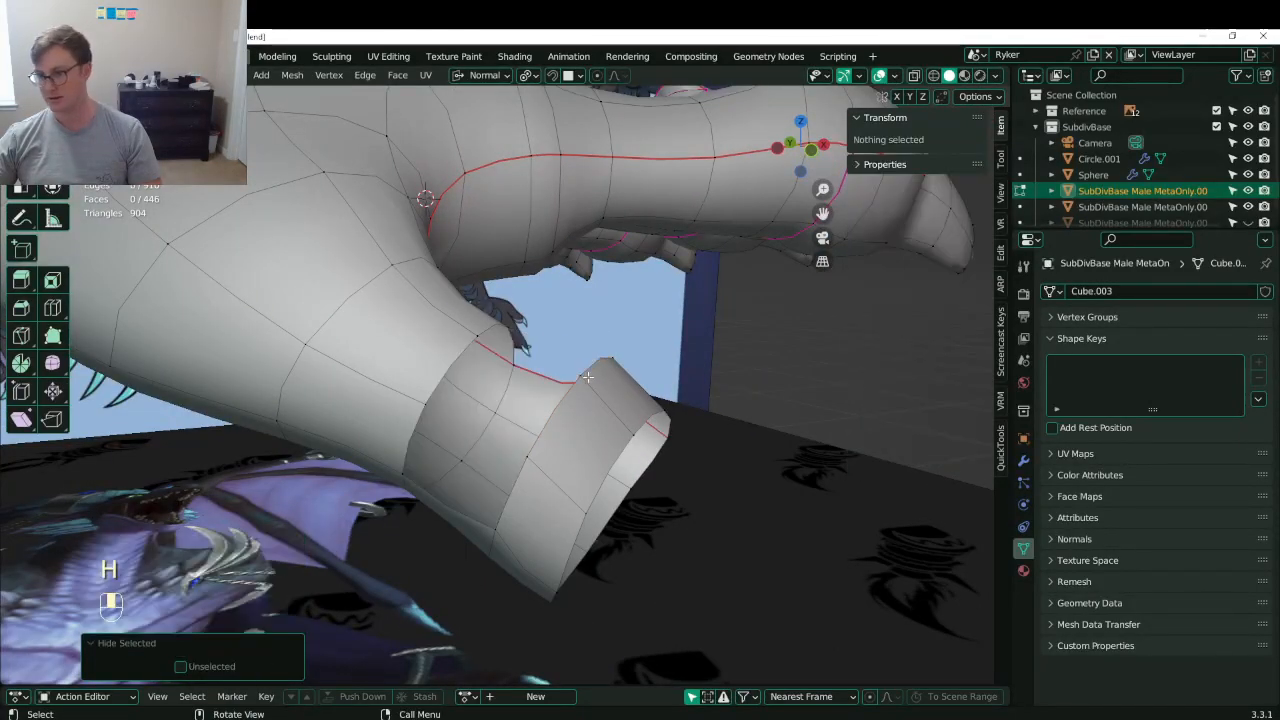
- Move the exposed ripped vertices to open a gap on top of the thumb, and reveal the hidden geometry
left_click(615, 366)
key("g")
left_click(614, 367)
middle_click_drag(614, 367, 552, 306)
key("g")
left_click(536, 248)
key("alt+h")
- In wireframe view, merge the ripped vertex pairs at both ends of the thumb's gap at their center
mouse_move(530, 252)
middle_mouse_down()
mouse_move(790, 400)
mouse_move(725, 420)
middle_mouse_up()
key("z")
left_click(670, 467)
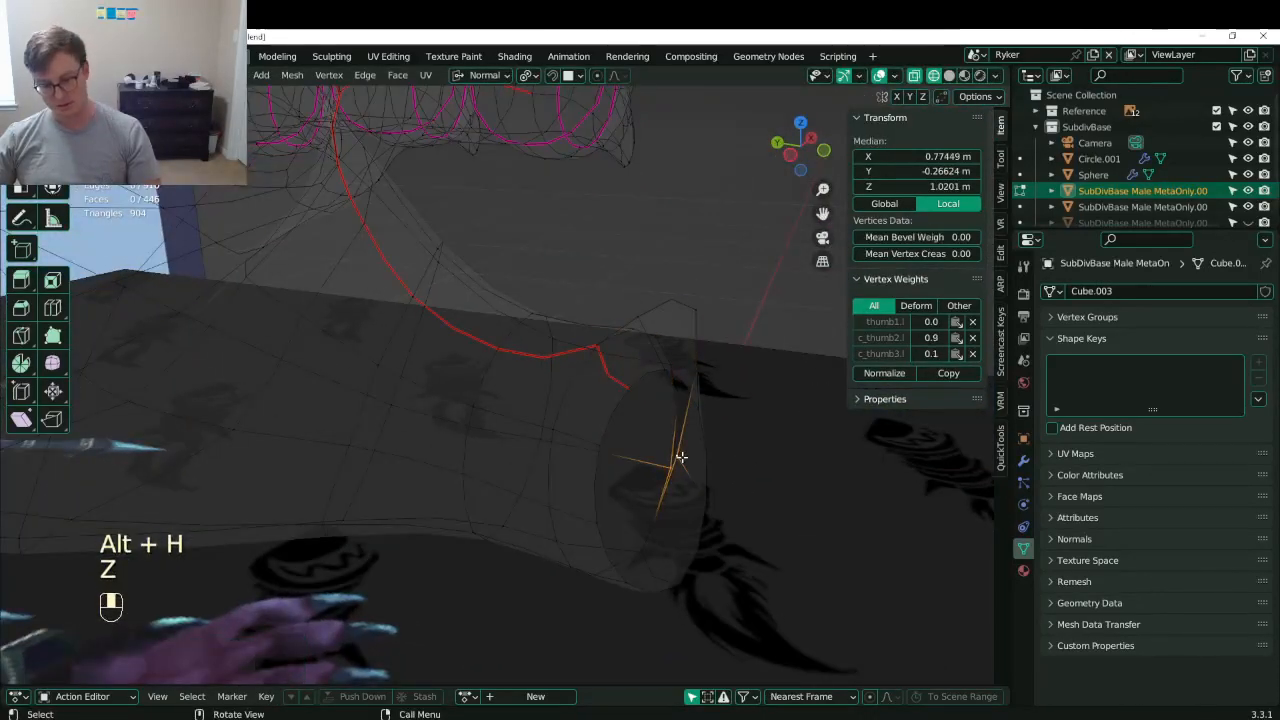
key("m")
left_click(683, 454)
middle_click_drag(634, 346, 609, 397)
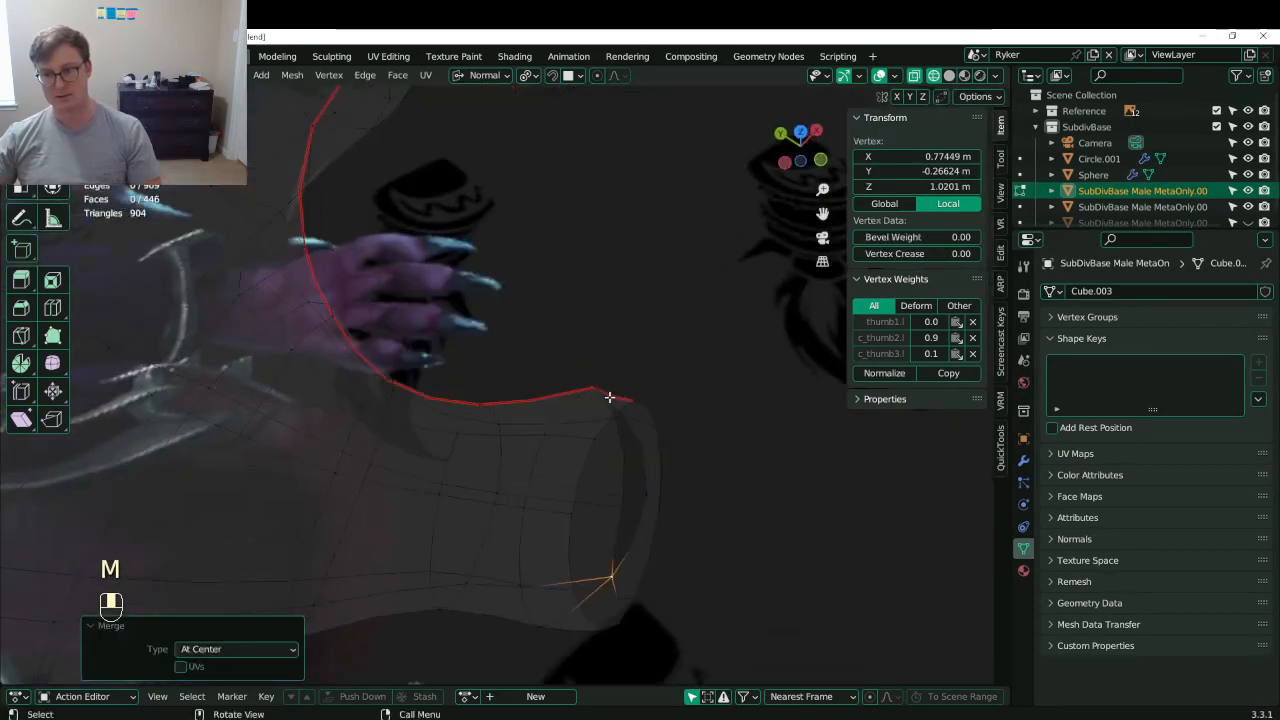
left_click(617, 420)
key("shift+r")
- Fill the open edge loop of the thumb's gap with a face and set its mean edge crease to 1.00
left_click(640, 490, "alt+shift")
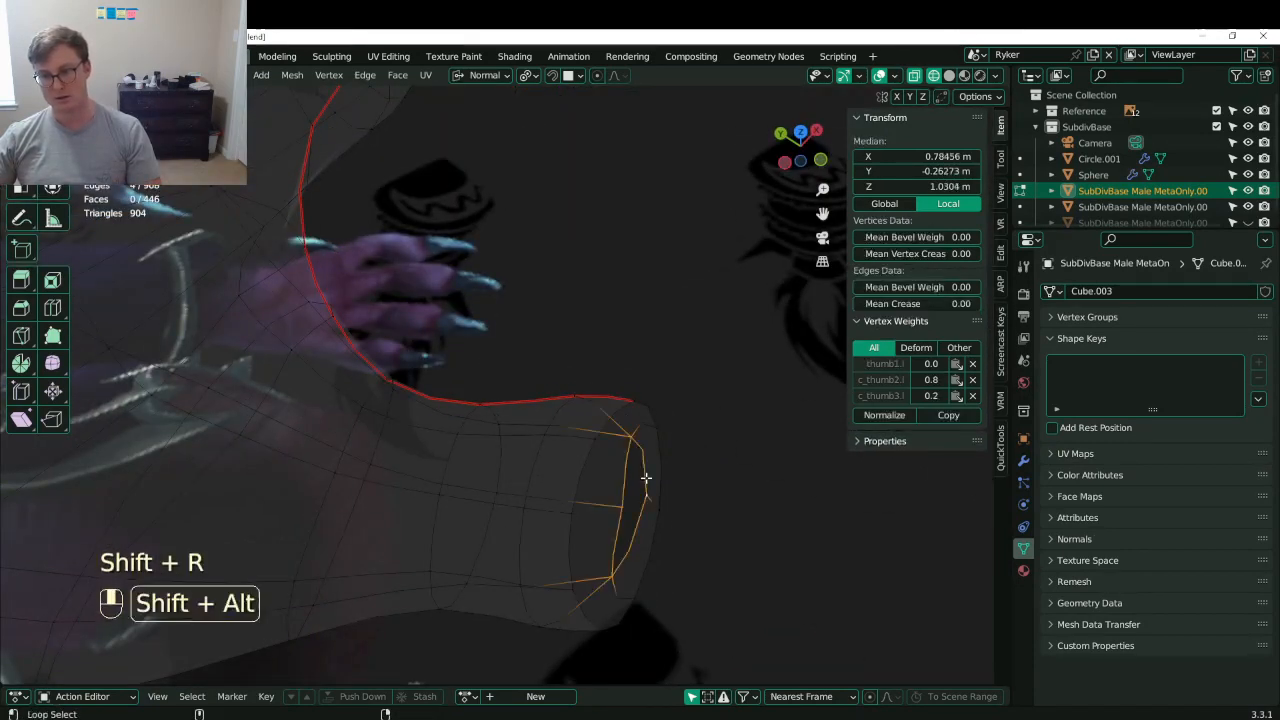
key("f")
left_click_drag(909, 303, 962, 303)
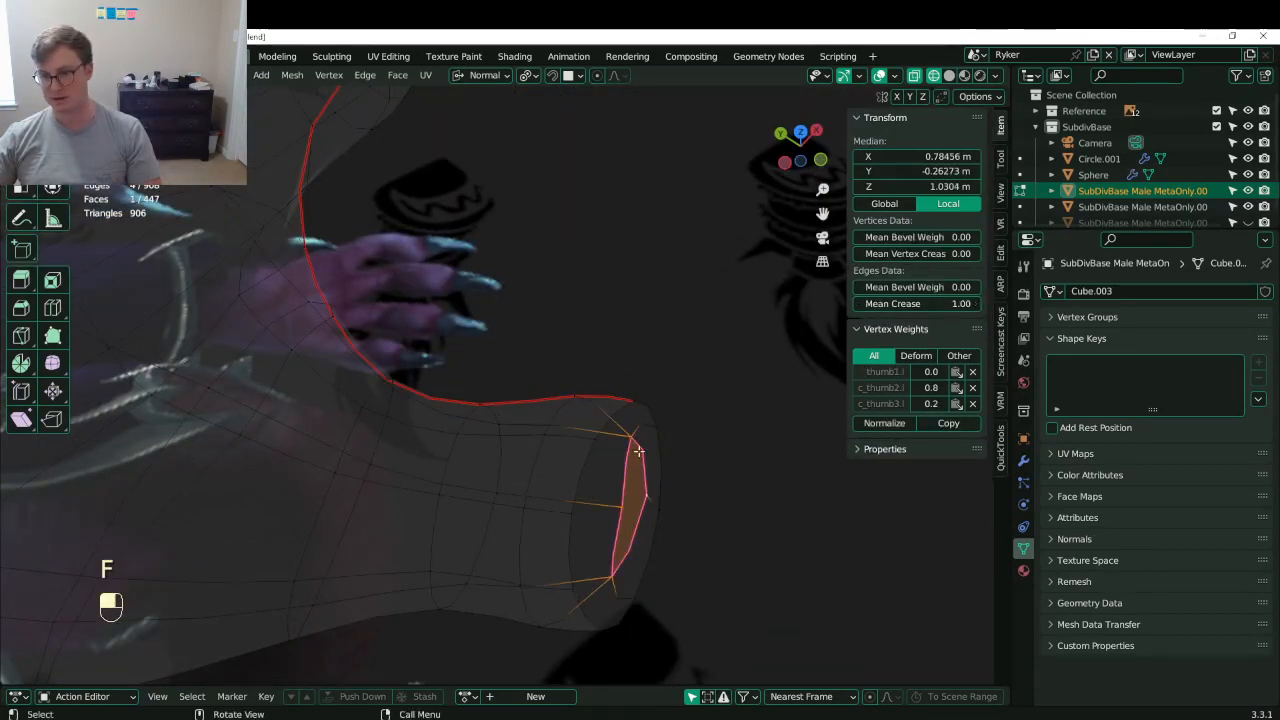
- Set the vertex crease of the gap's two corner vertices to 1.00 and move them slightly back in solid view
left_click(629, 438)
left_click(609, 574, "shift")
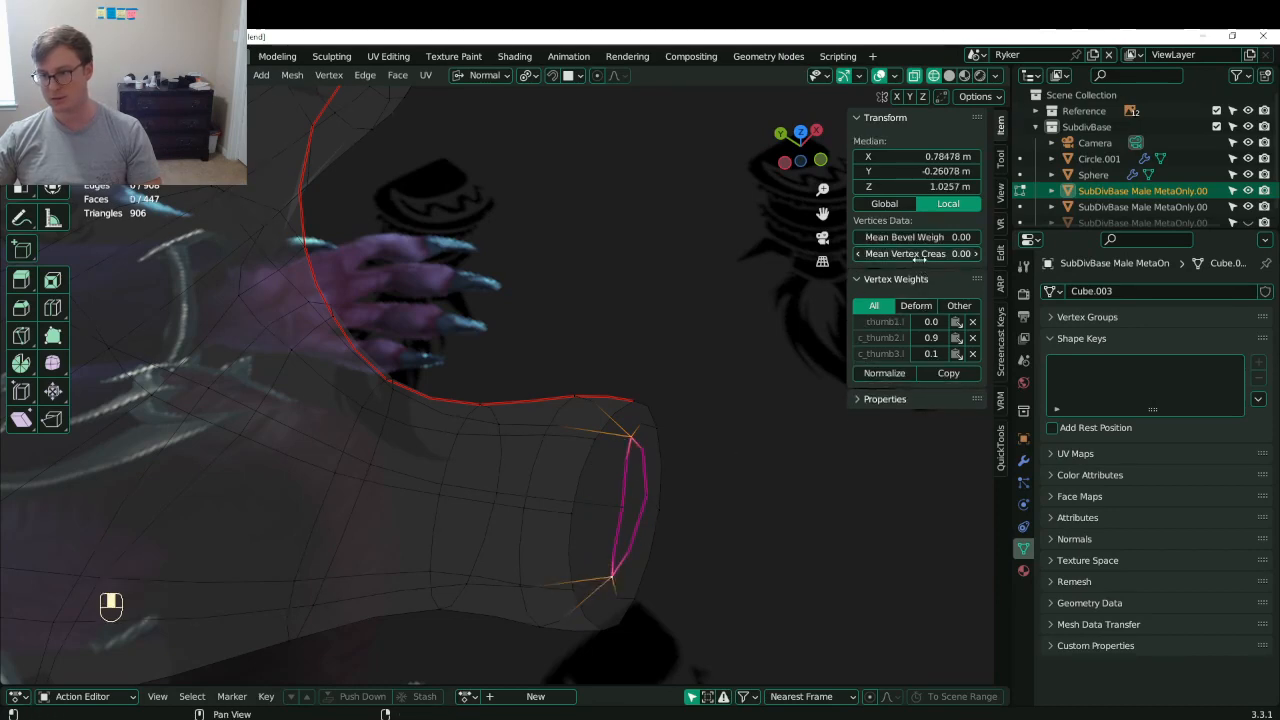
key("z")
left_click(760, 506)
mouse_move(760, 508)
middle_mouse_down()
mouse_move(666, 534)
mouse_move(531, 546)
mouse_move(670, 508)
middle_mouse_up()
key("g")
left_click(682, 452)
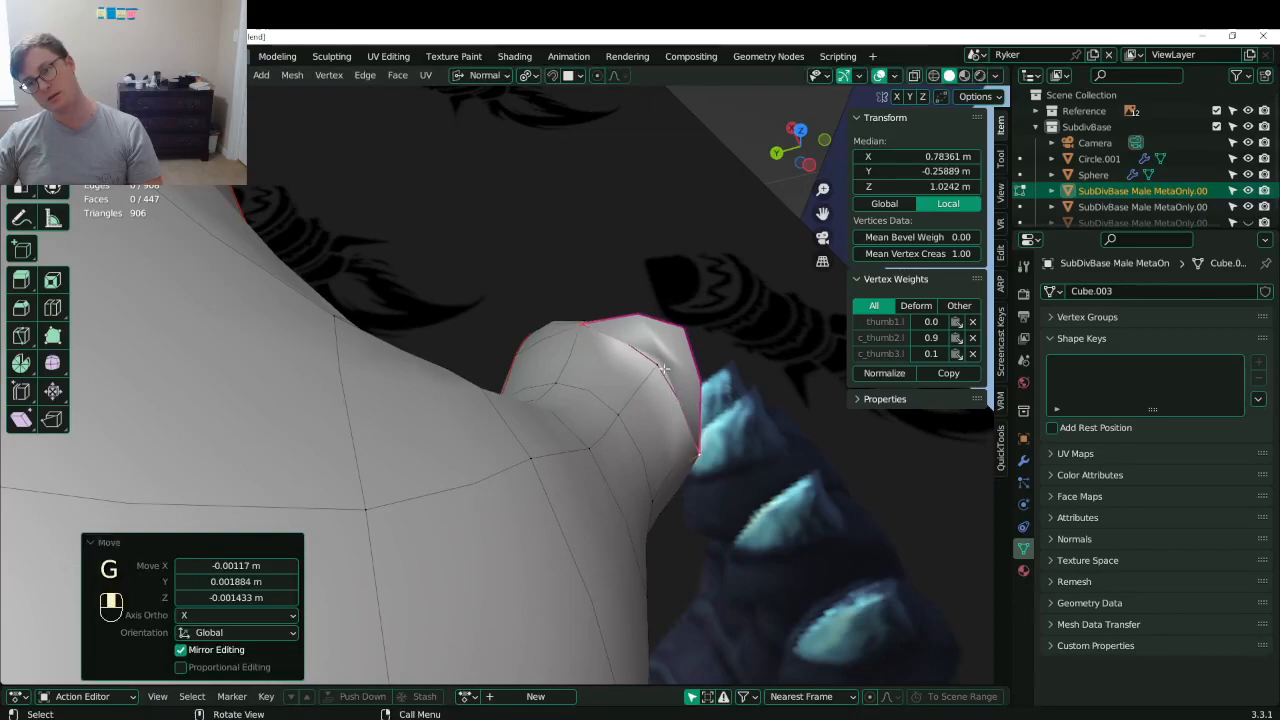
- Connect the two middle vertices of the new creased thumb face with an edge
left_click(706, 389)
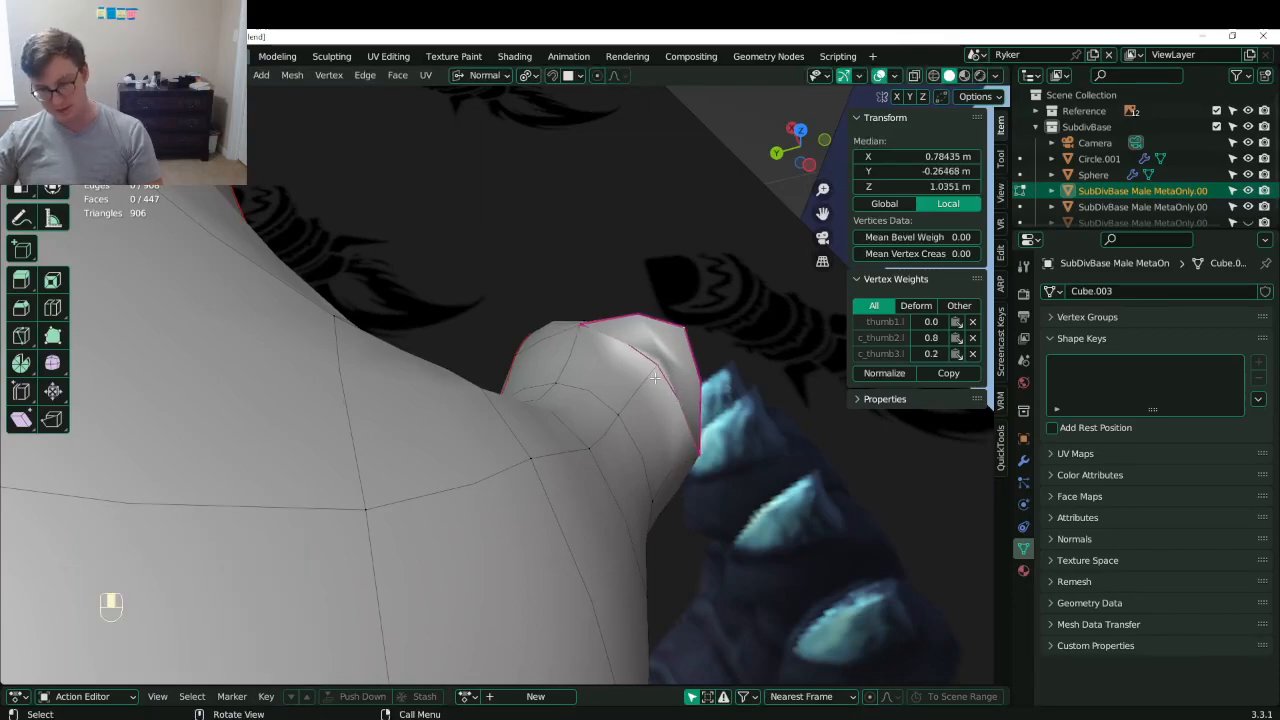
key("j")
key("Tab")
middle_click_drag(655, 376, 511, 436)
key("Tab")
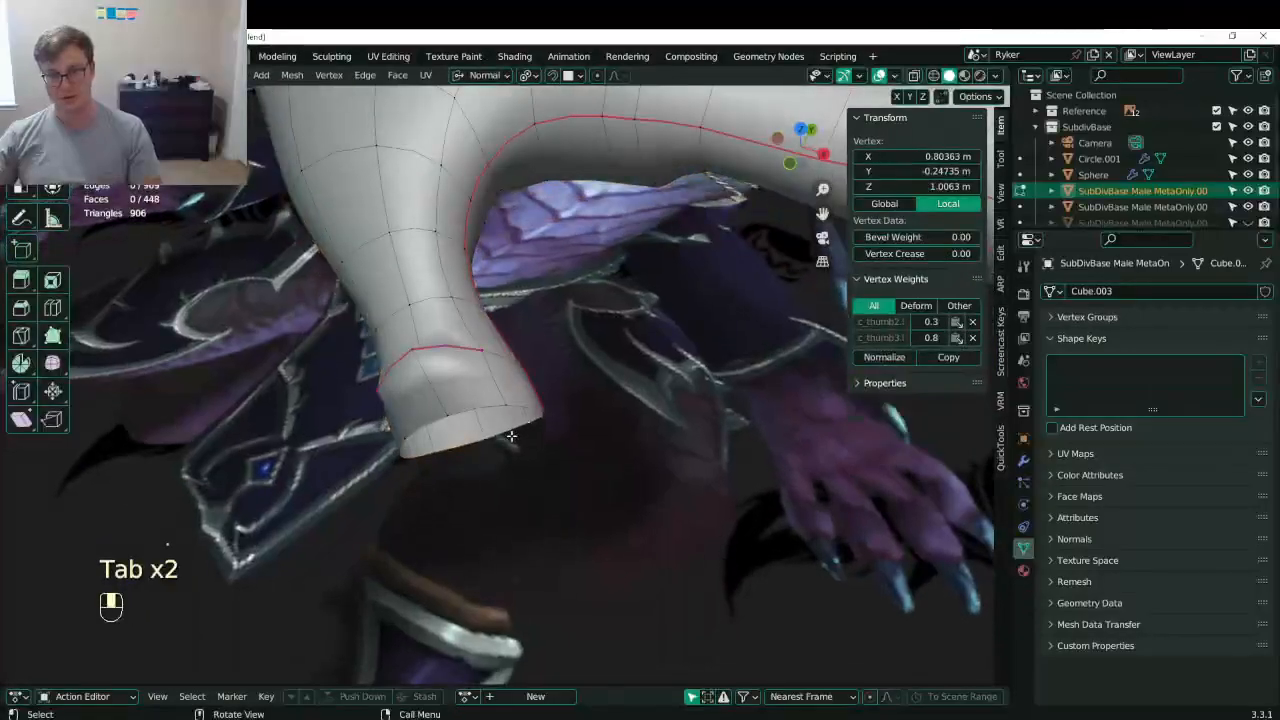
- Cap the thumb's open end with a face, flatten it to 0 along its normal, and move it outward about 0.0047 m
left_click(511, 436, "alt")
key("f")
key("s")
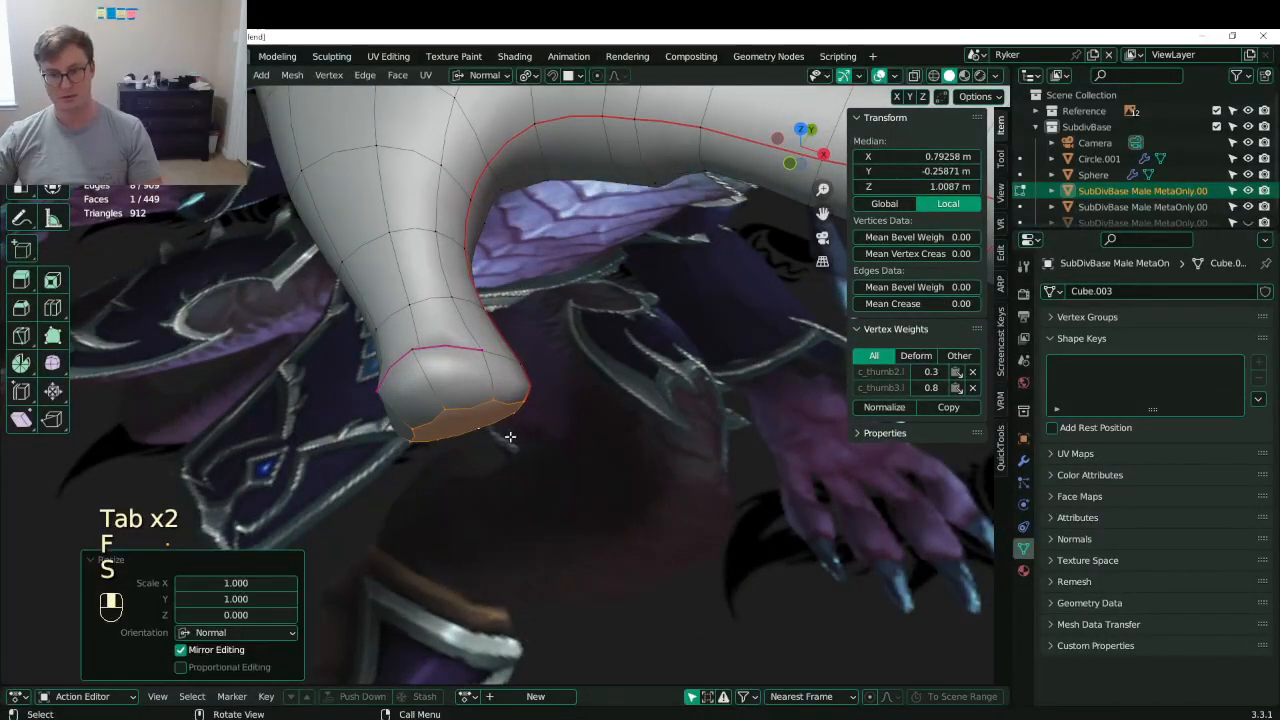
key("g")
left_click(500, 449)
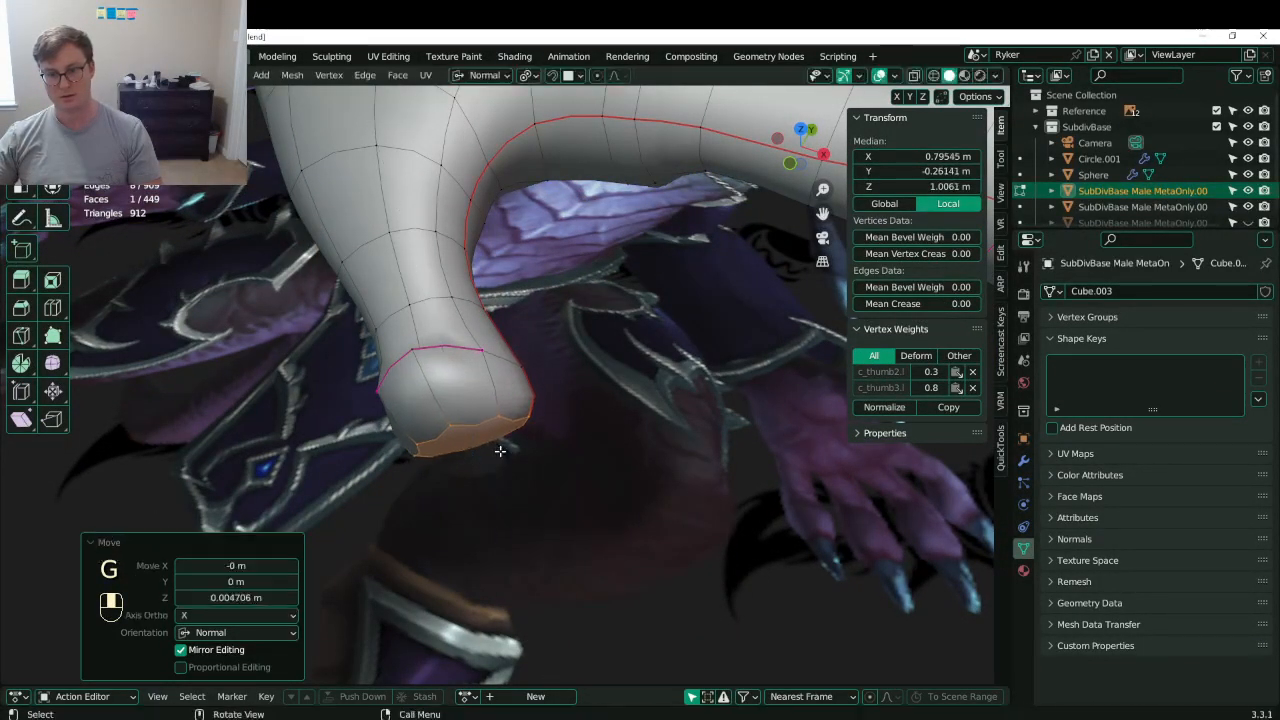
- Try rescaling the thumb's end face and extruding it outward
middle_click_drag(500, 449, 586, 360)
key("s")
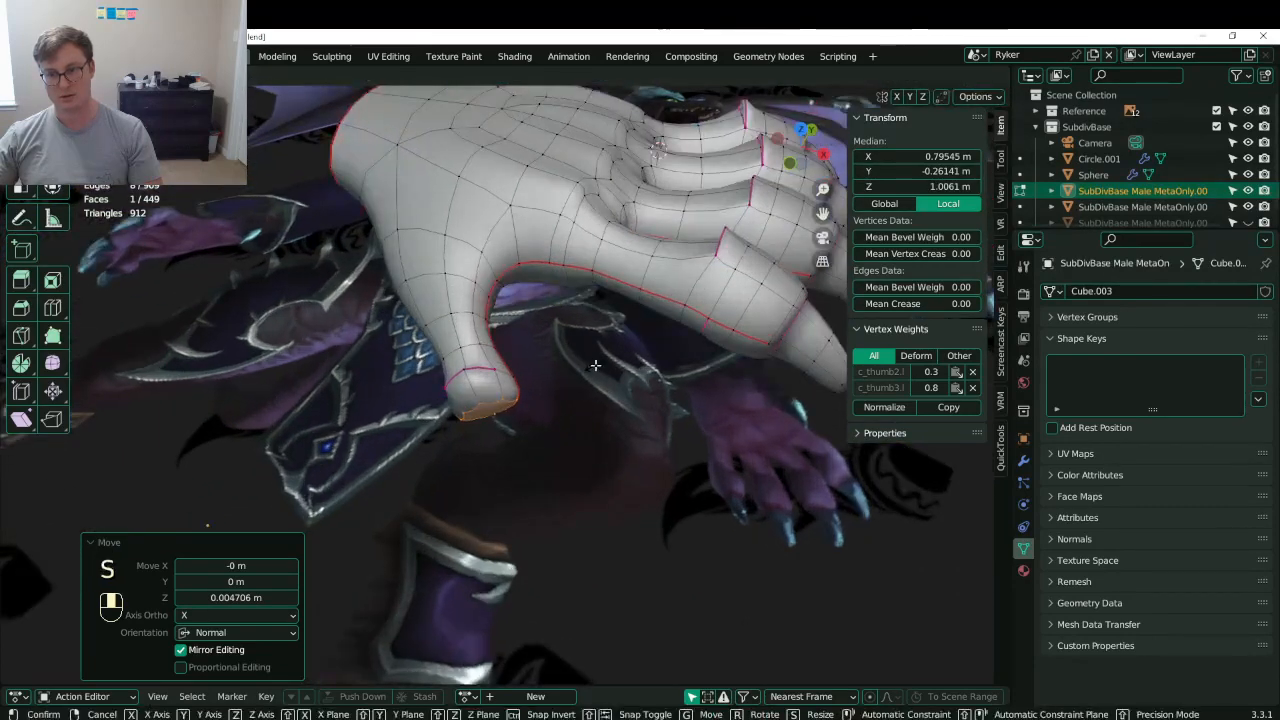
left_click(586, 360)
key("ctrl+z")
key("e")
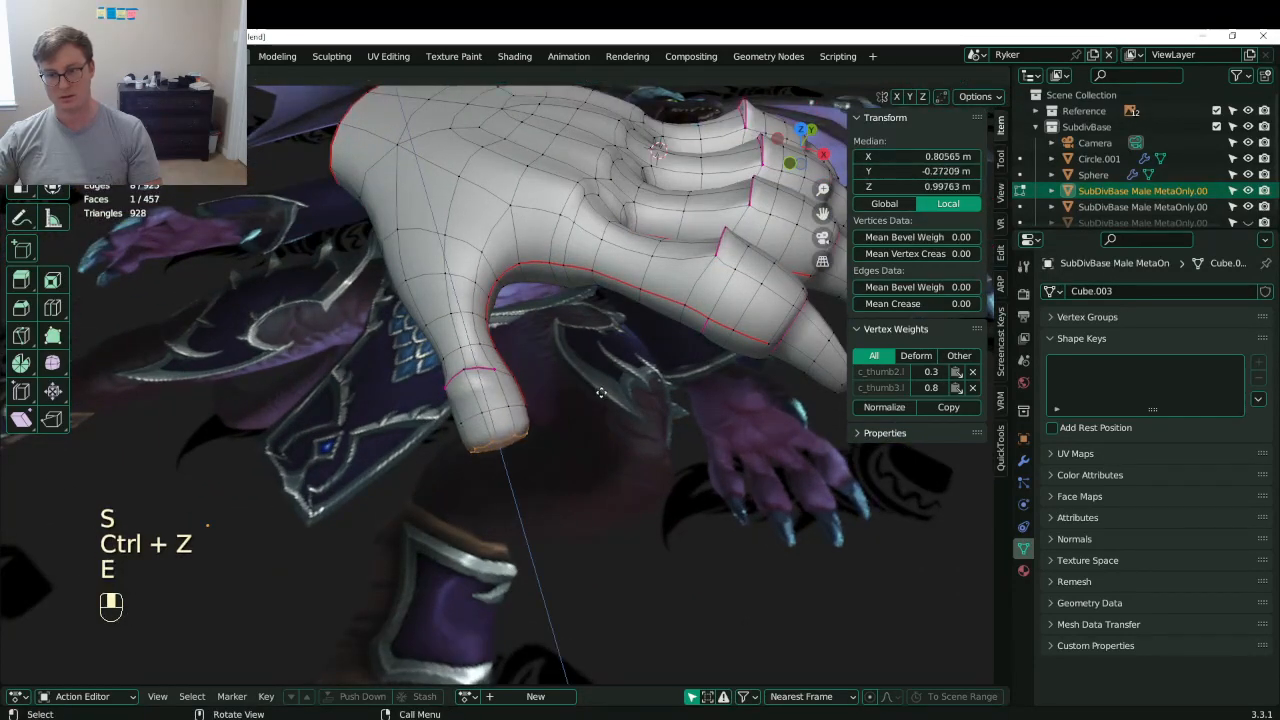
left_click(600, 393)
key("ctrl+z")
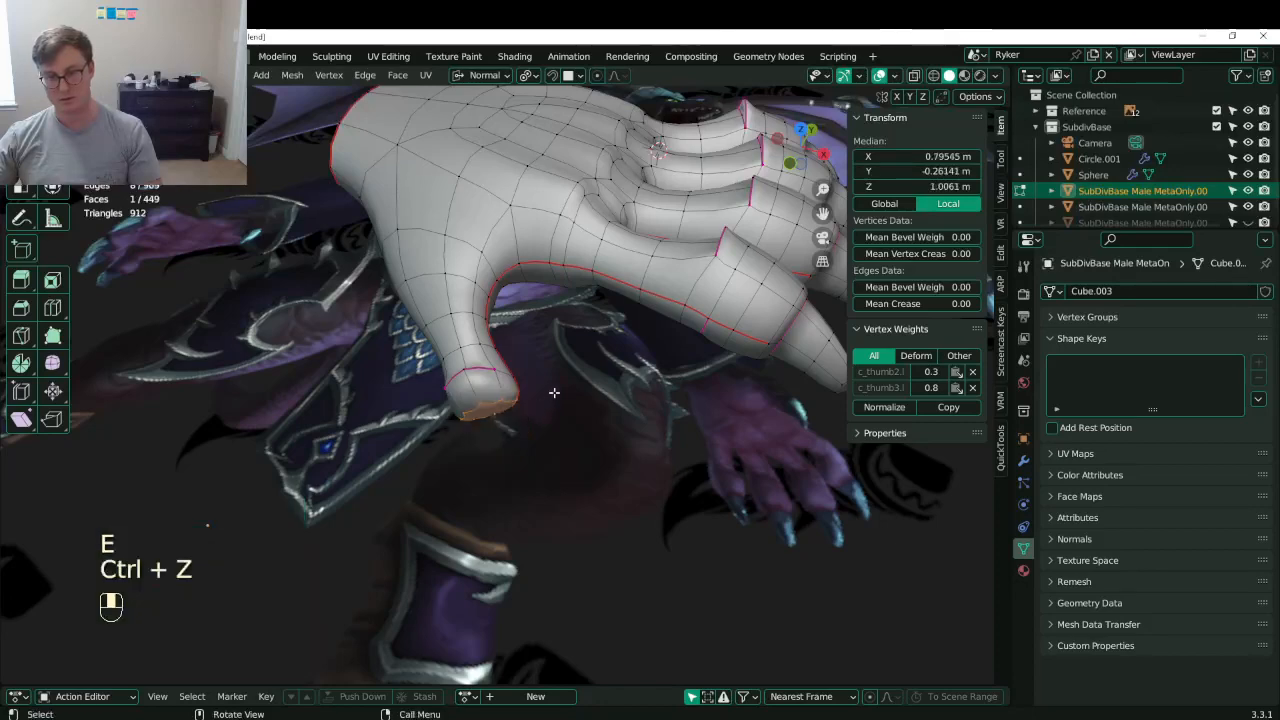
- Try scaling the thumb's end face by 1.494 and extruding it outward
key("s")
left_click(590, 385)
key("e")
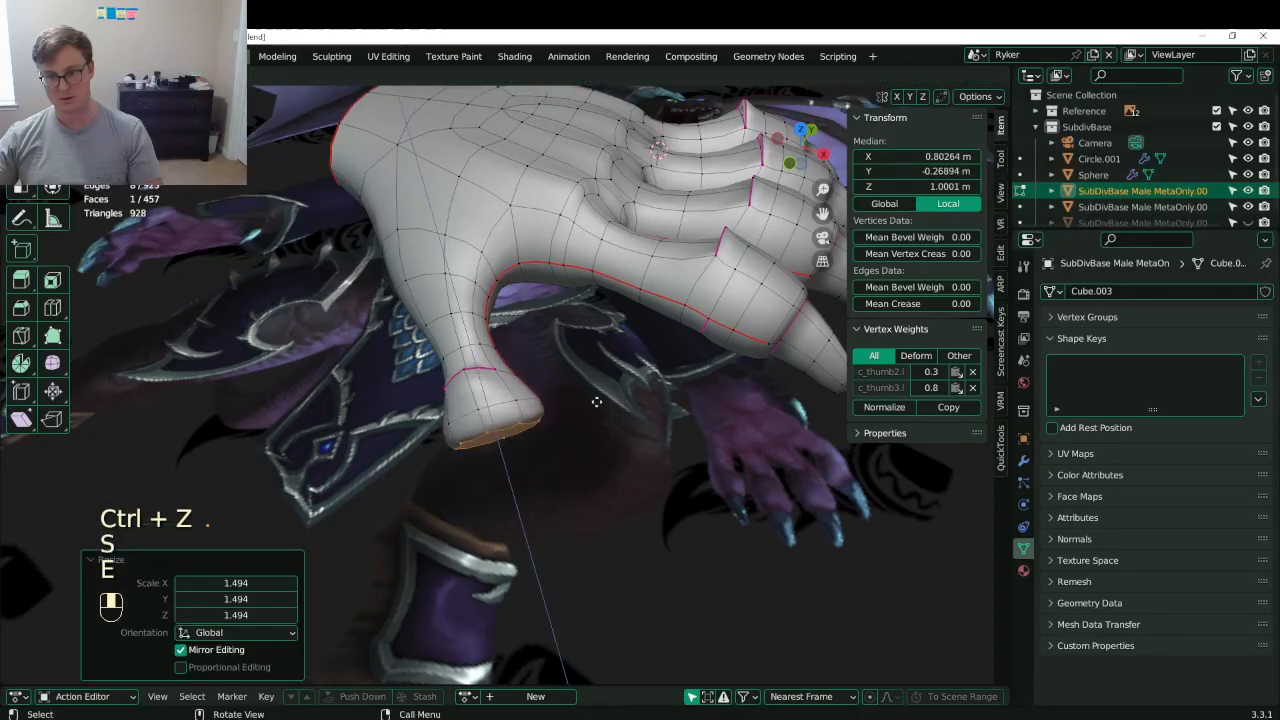
left_click(597, 393)
key("ctrl+z")
key("ctrl+z")
- Rescale the thumb's end face and extrude it about 0.0151 m along its normal
key("s")
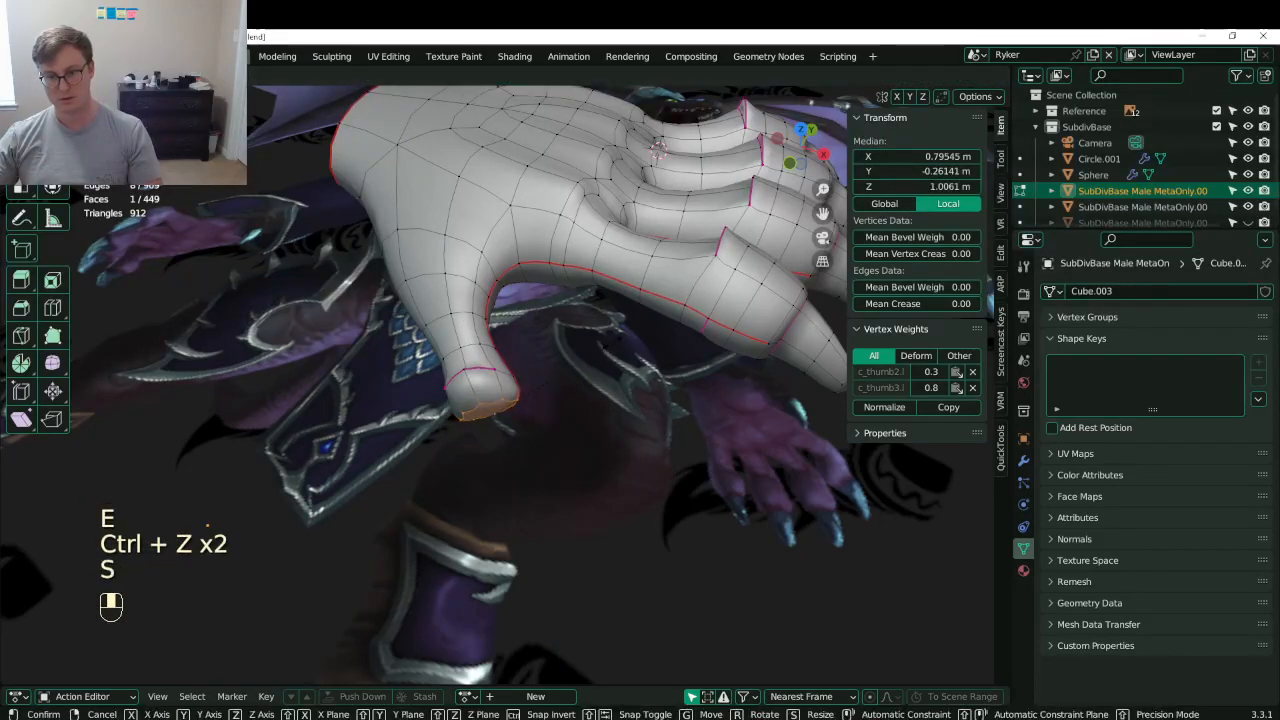
left_click(615, 350)
key("e")
left_click(630, 368)
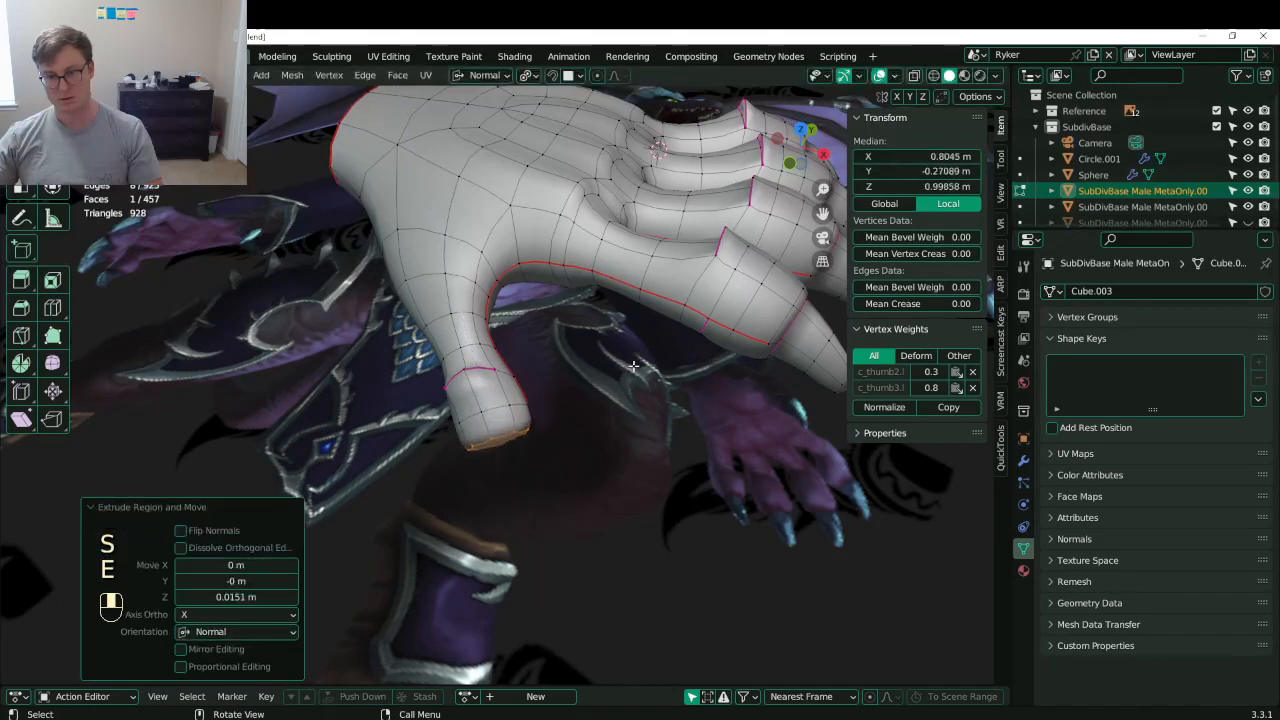
- Try moving the extruded thumb end farther outward and scaling it by 0.966
key("g")
left_click(640, 382)
key("s")
left_click(645, 396)
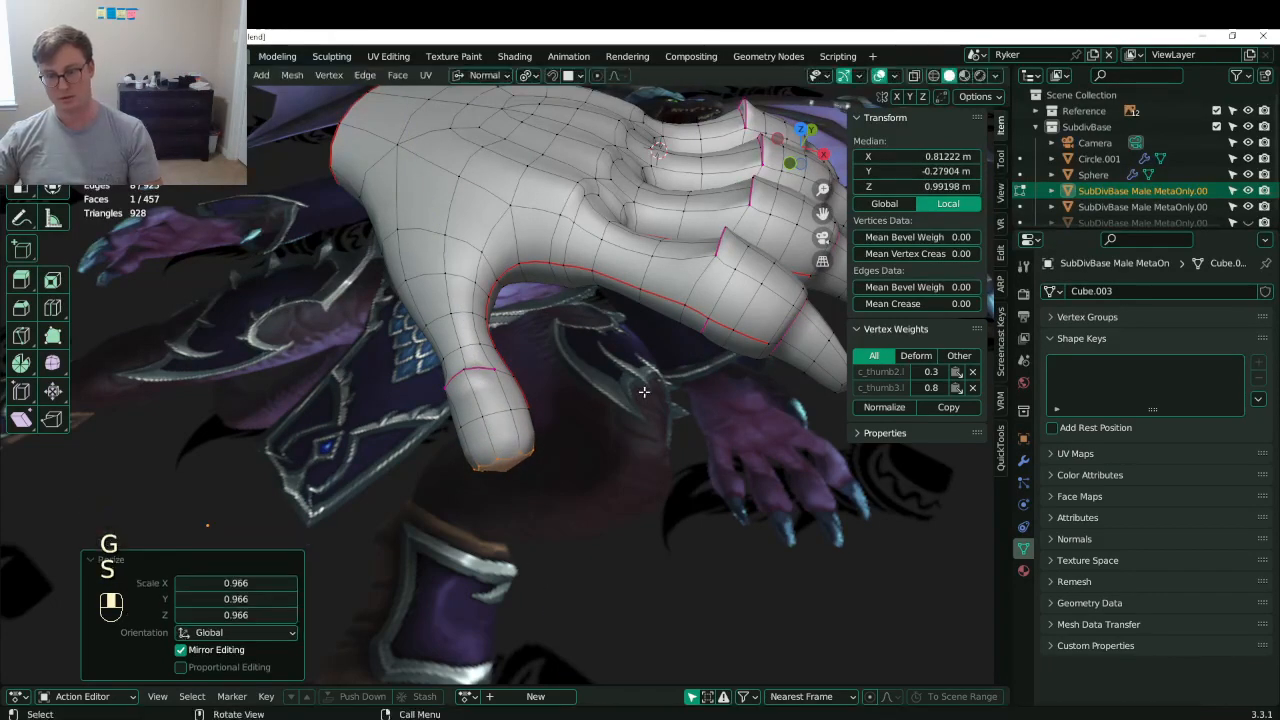
- Try insetting the thumb's end face and scaling the inner face by 0.658
key("i")
left_click(640, 395)
key("s")
left_click(640, 400)
middle_click_drag(640, 400, 590, 300)
key("s")
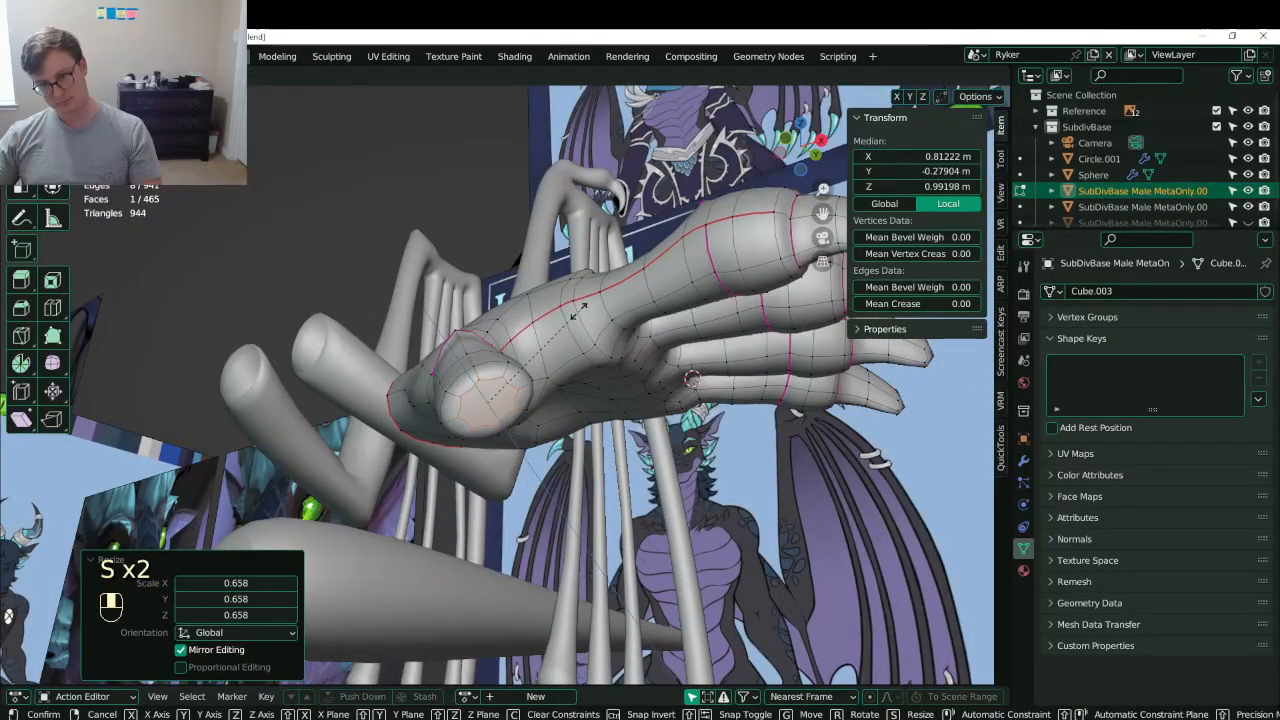
right_click(596, 285)
mouse_move(596, 285)
middle_mouse_down()
mouse_move(640, 291)
mouse_move(594, 291)
middle_mouse_up()
key("s")
right_click(658, 290)
- Undo the thumb end's inset, both scalings and the move, back to the extrusion
key("ctrl+z")
key("ctrl+z")
key("ctrl+z")
key("ctrl+z")
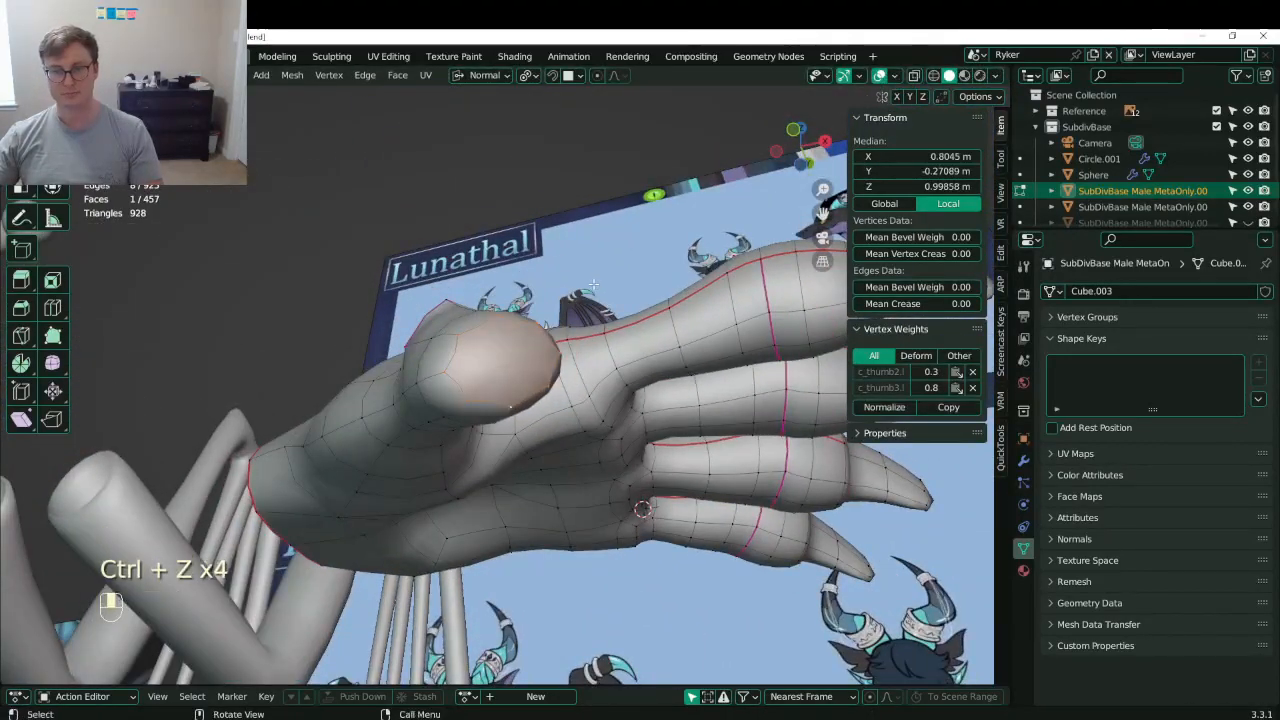
- Flatten the thumb's end face by scaling it to 0 along its normal Z axis
key("s")
right_click(535, 241)
middle_click_drag(537, 239, 608, 287)
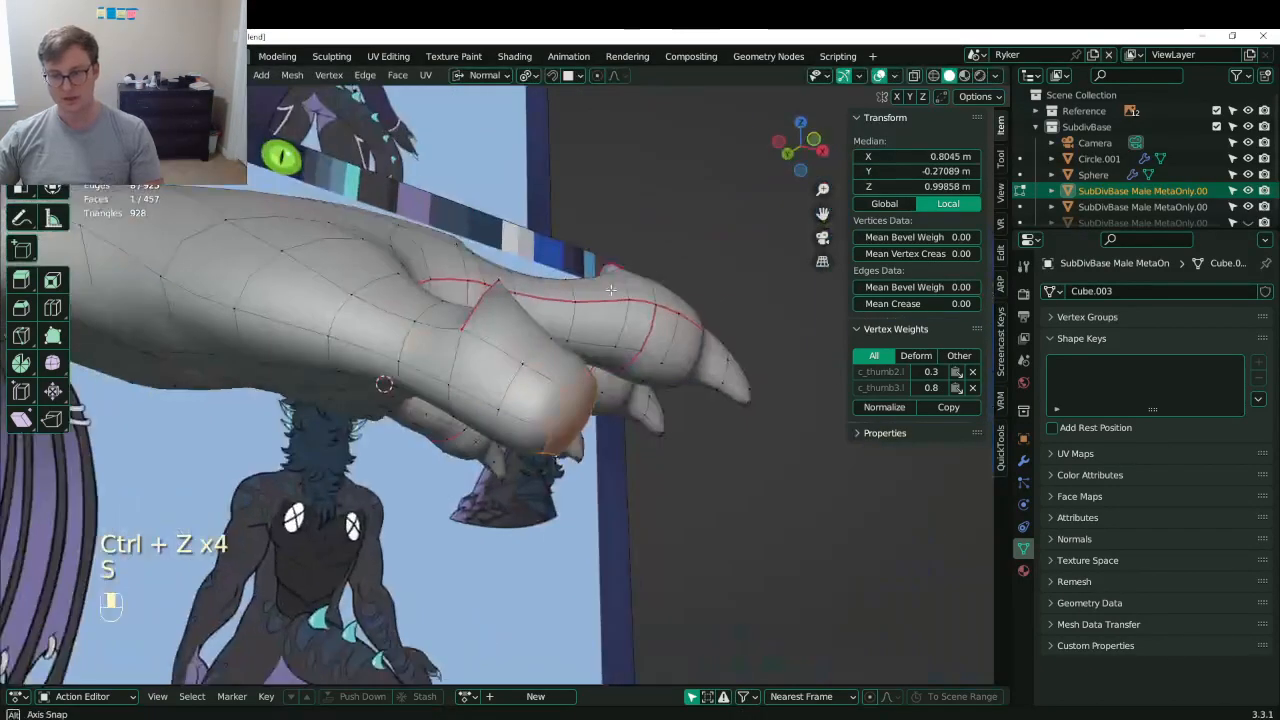
key("s")
right_click(607, 291)
key("s")
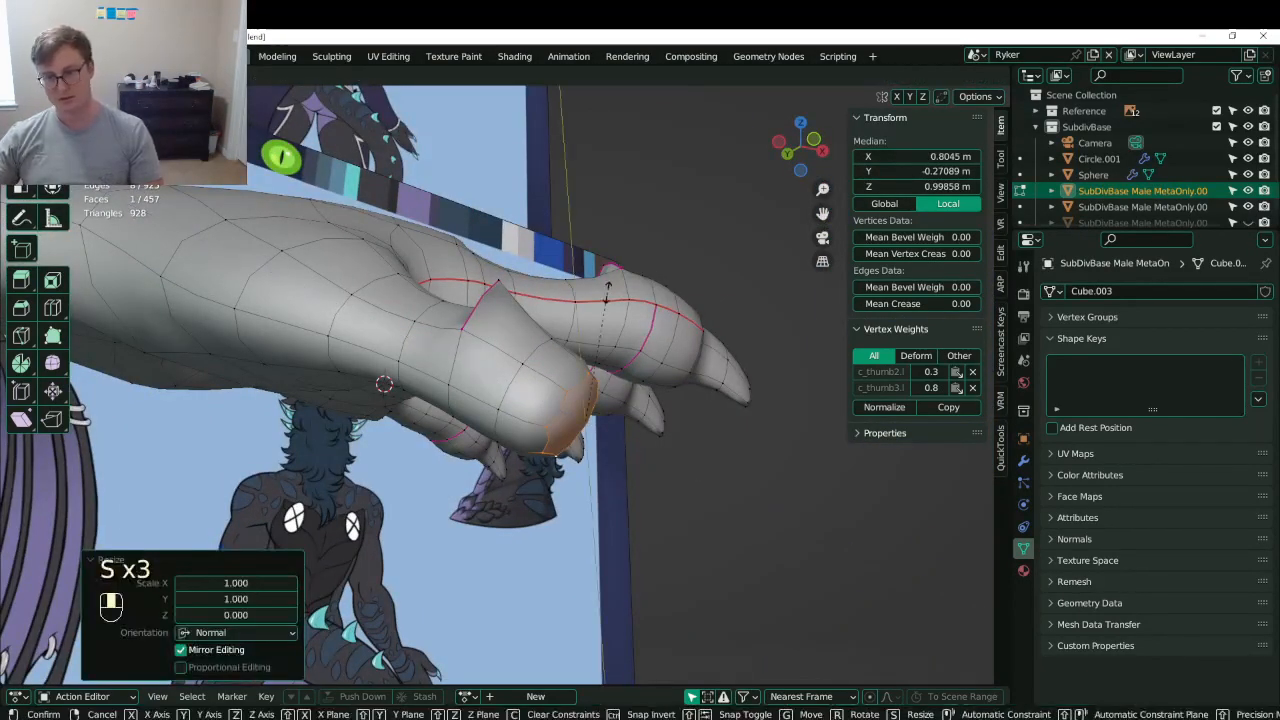
right_click(686, 220)
middle_click_drag(686, 220, 495, 345)
key("s")
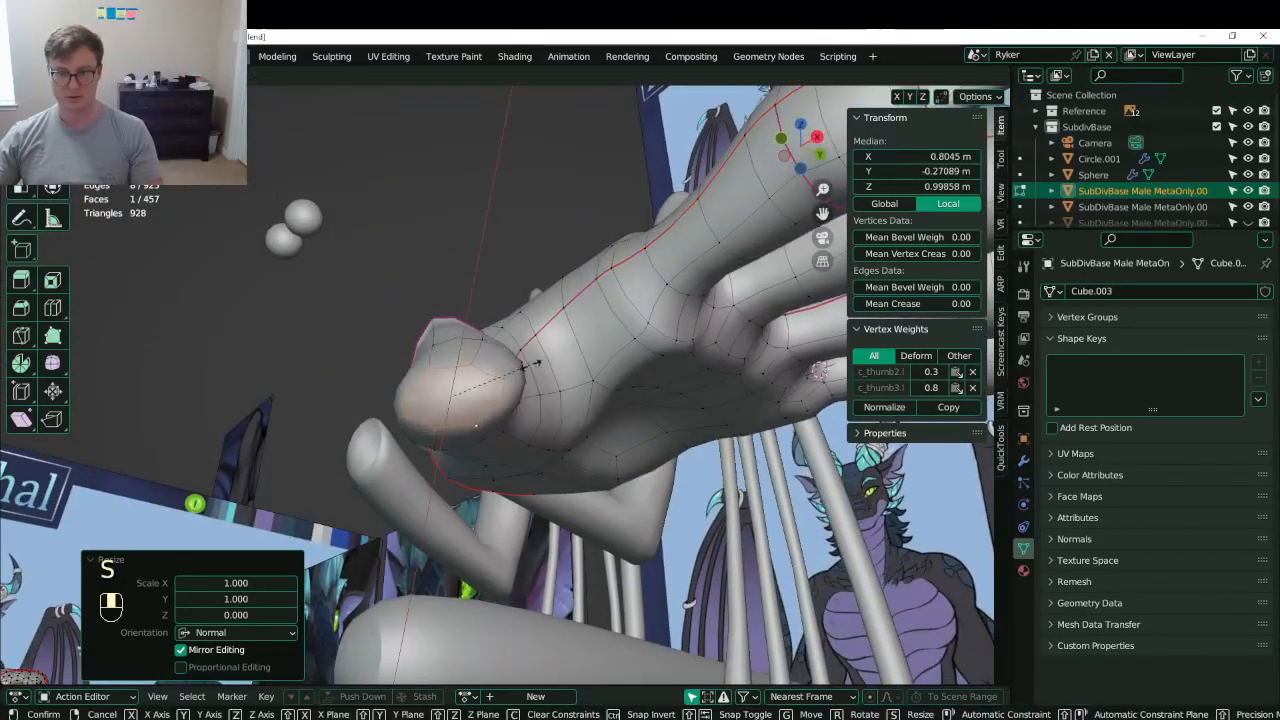
right_click(572, 345)
- Connect opposite vertices across the thumb's end cap with two crossing edges, dividing it into four faces
middle_click_drag(572, 345, 530, 341)
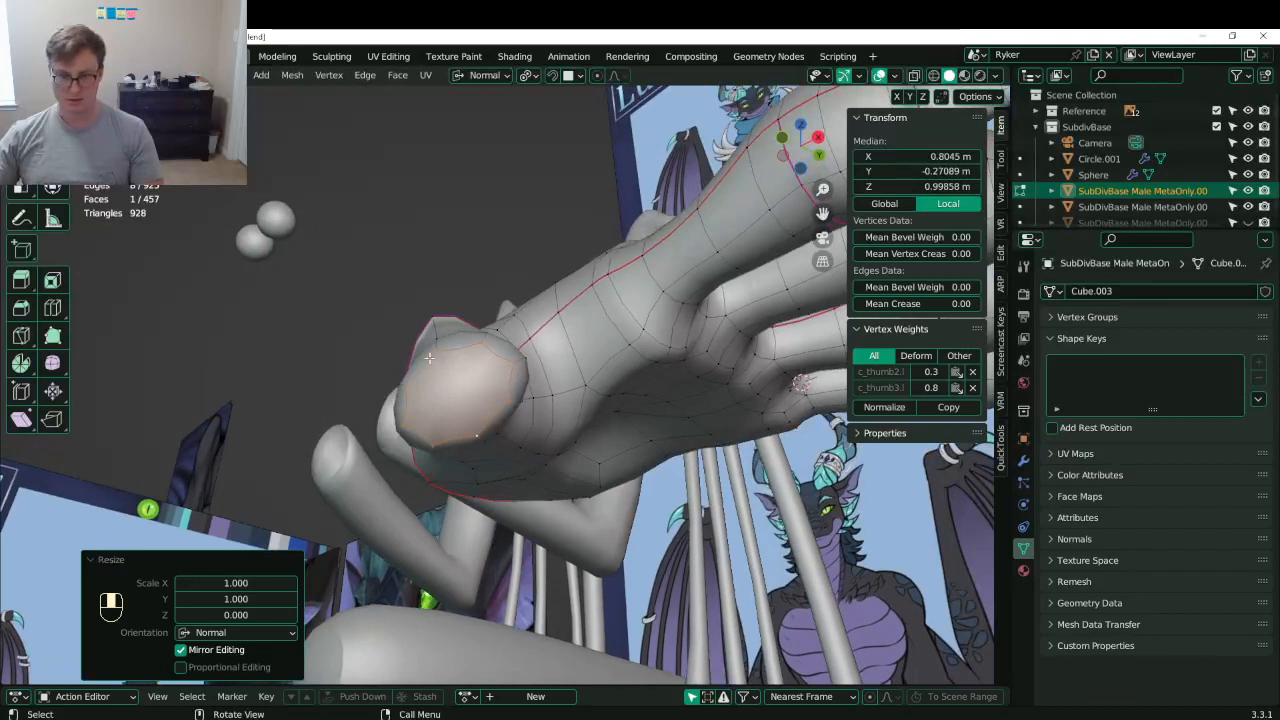
left_click(489, 425)
key("j")
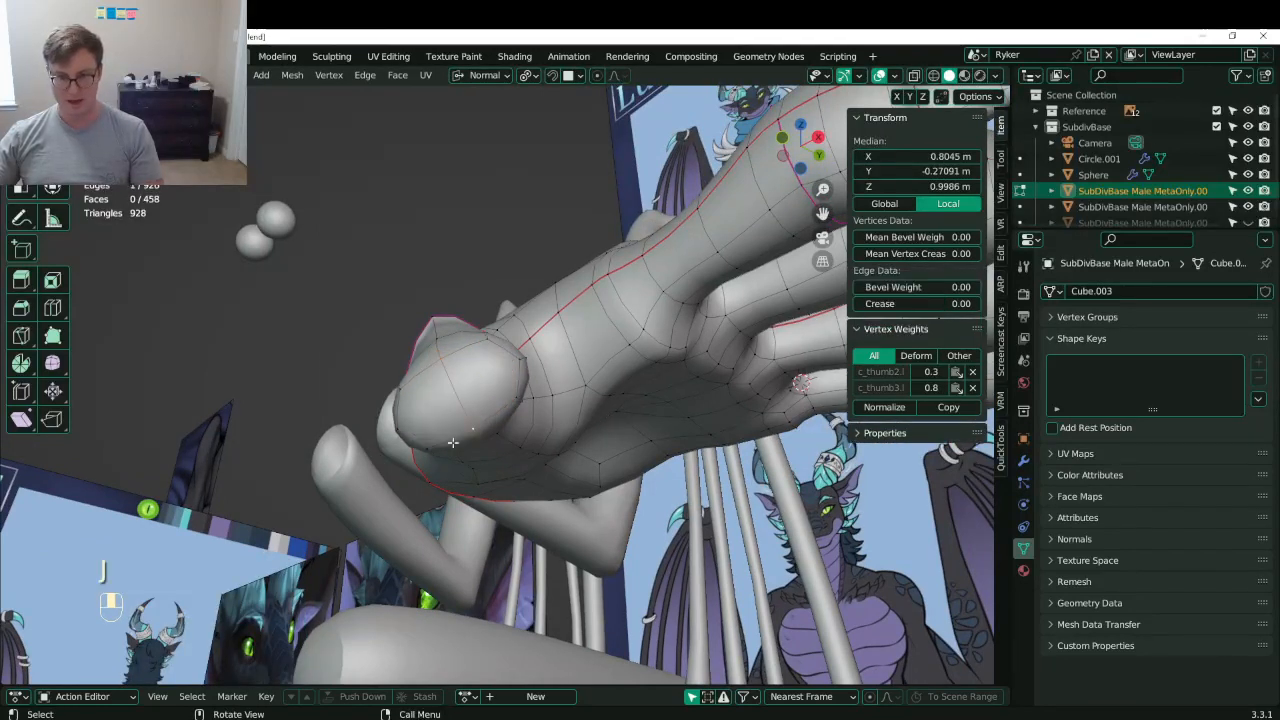
left_click(399, 430)
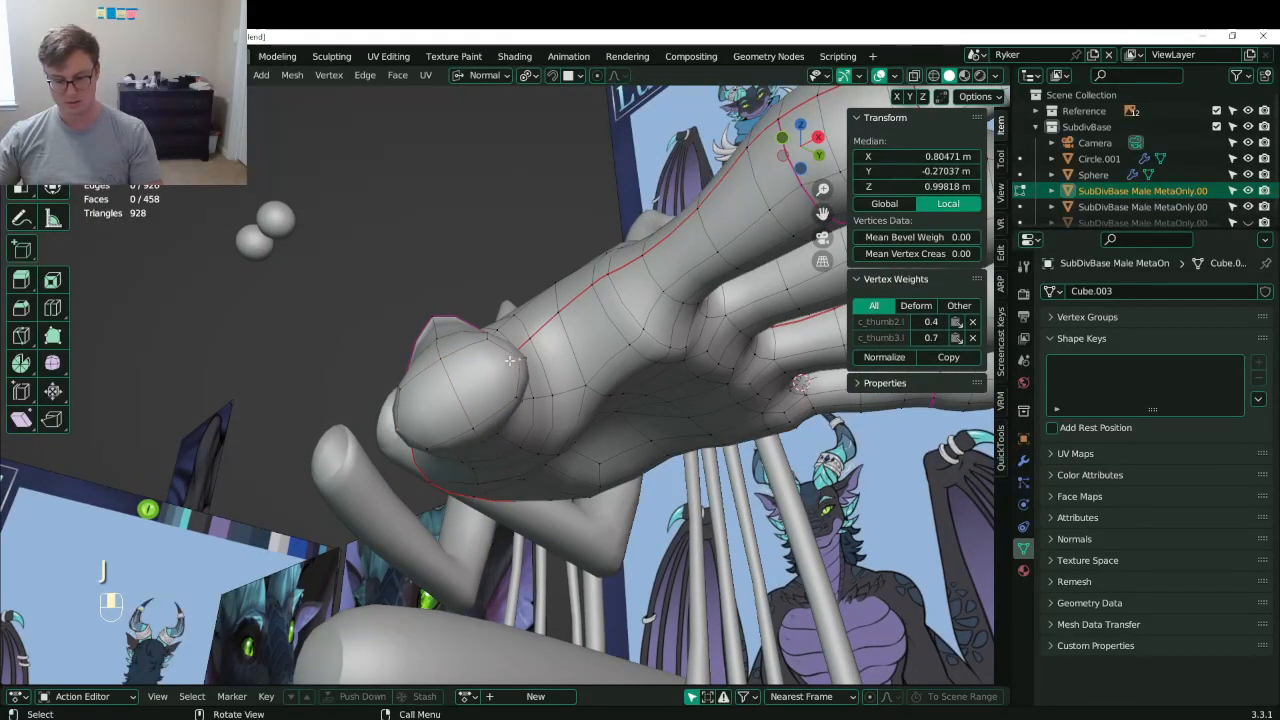
key("j")
- Select the four faces of the thumb's end cap and move the cap slightly outward along the thumb
left_click(456, 392)
key("ctrl+KP_Add")
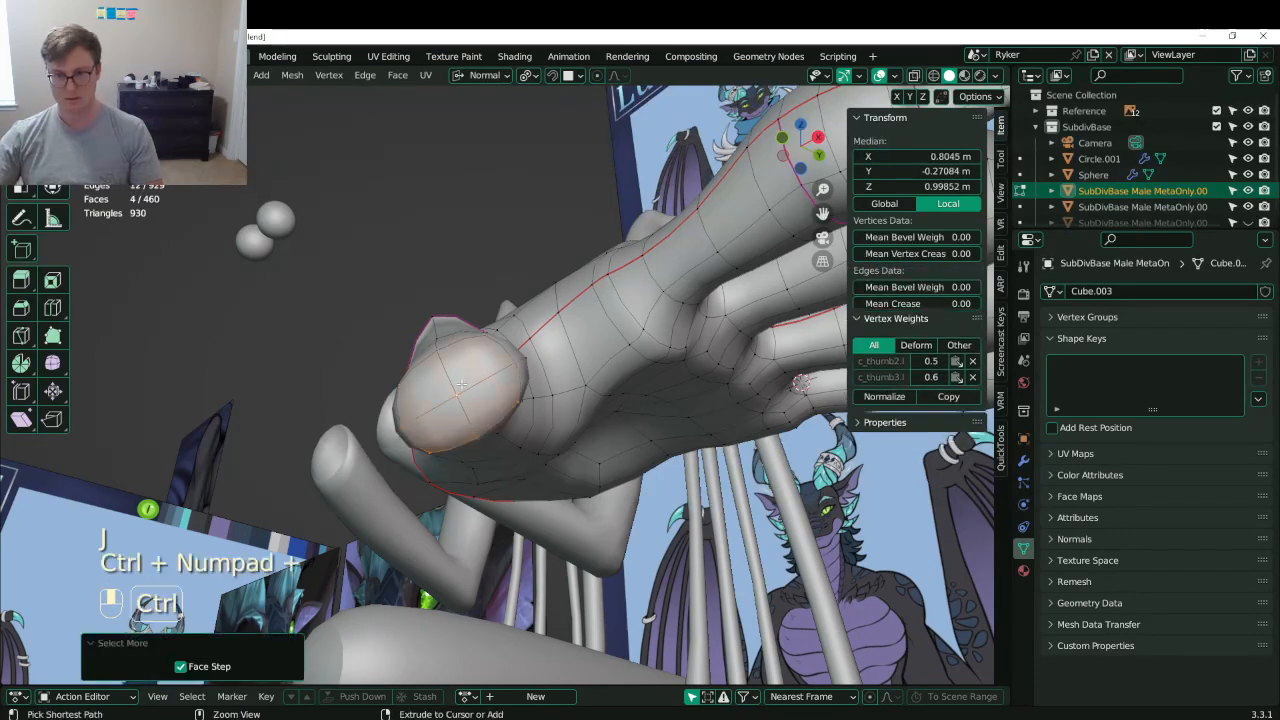
key("s")
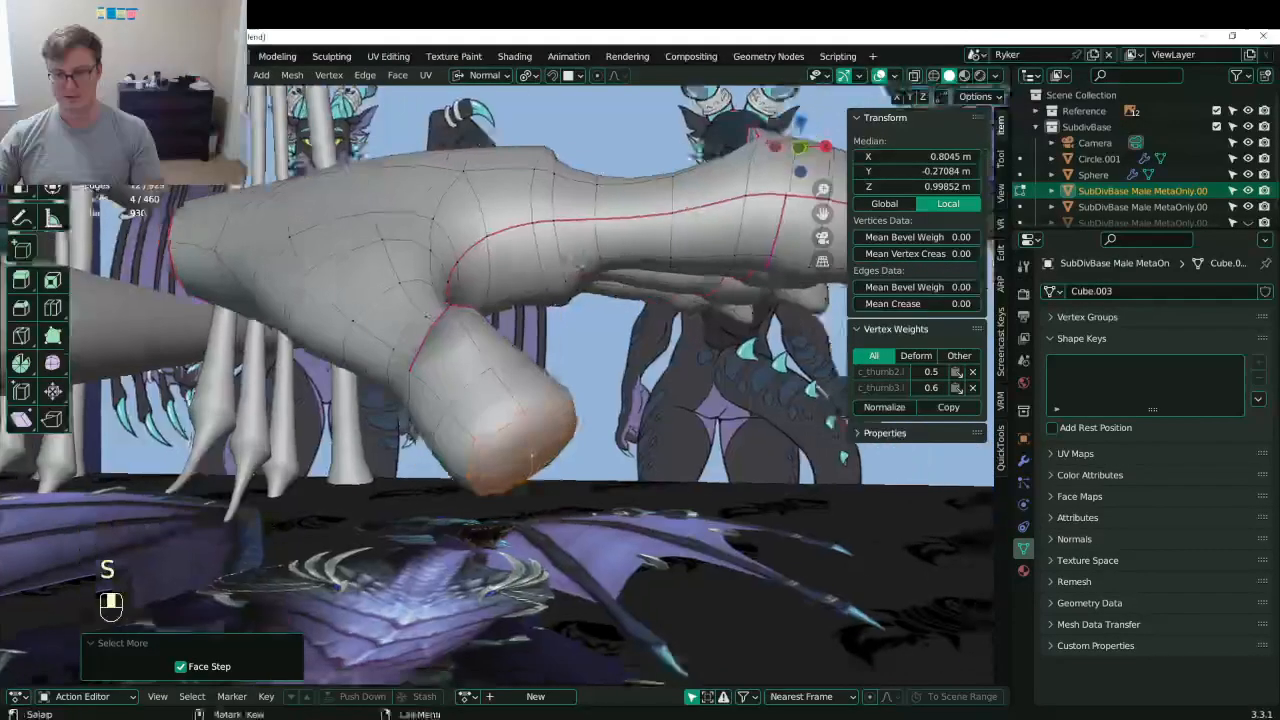
key("s")
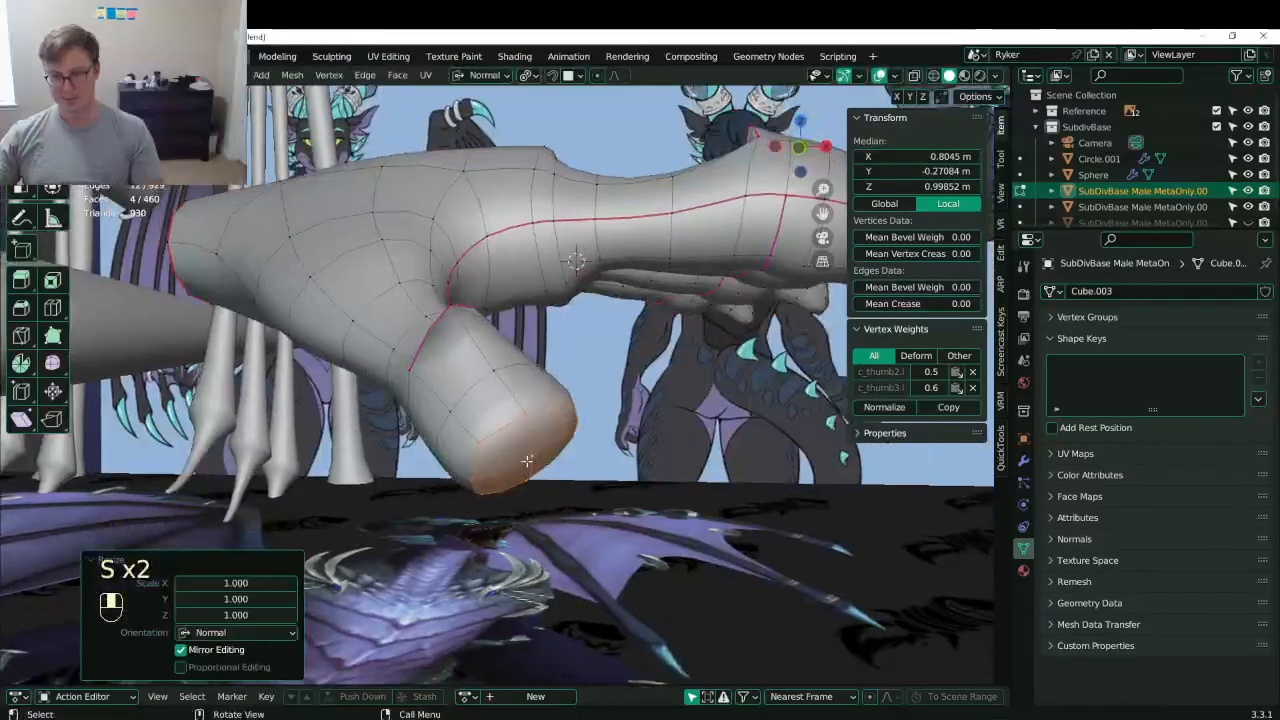
left_click(528, 460)
key("g")
left_click(538, 480)
key("ctrl+KP_Add")
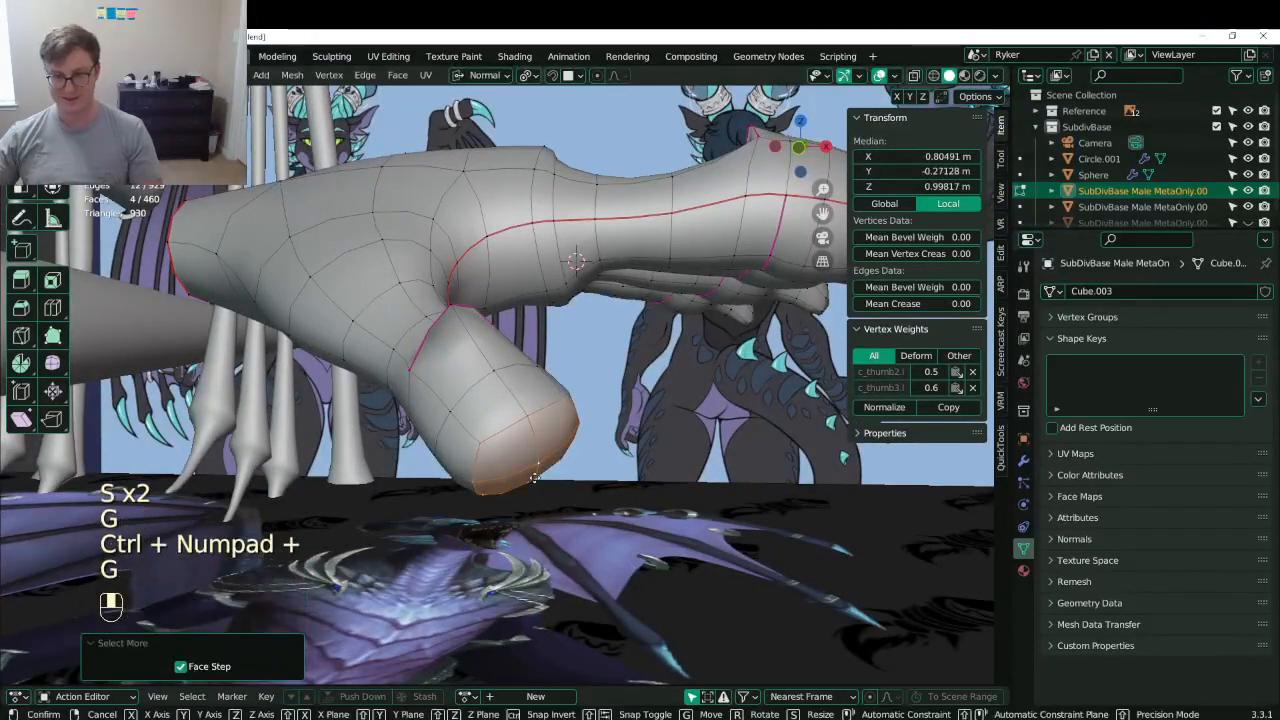
key("s")
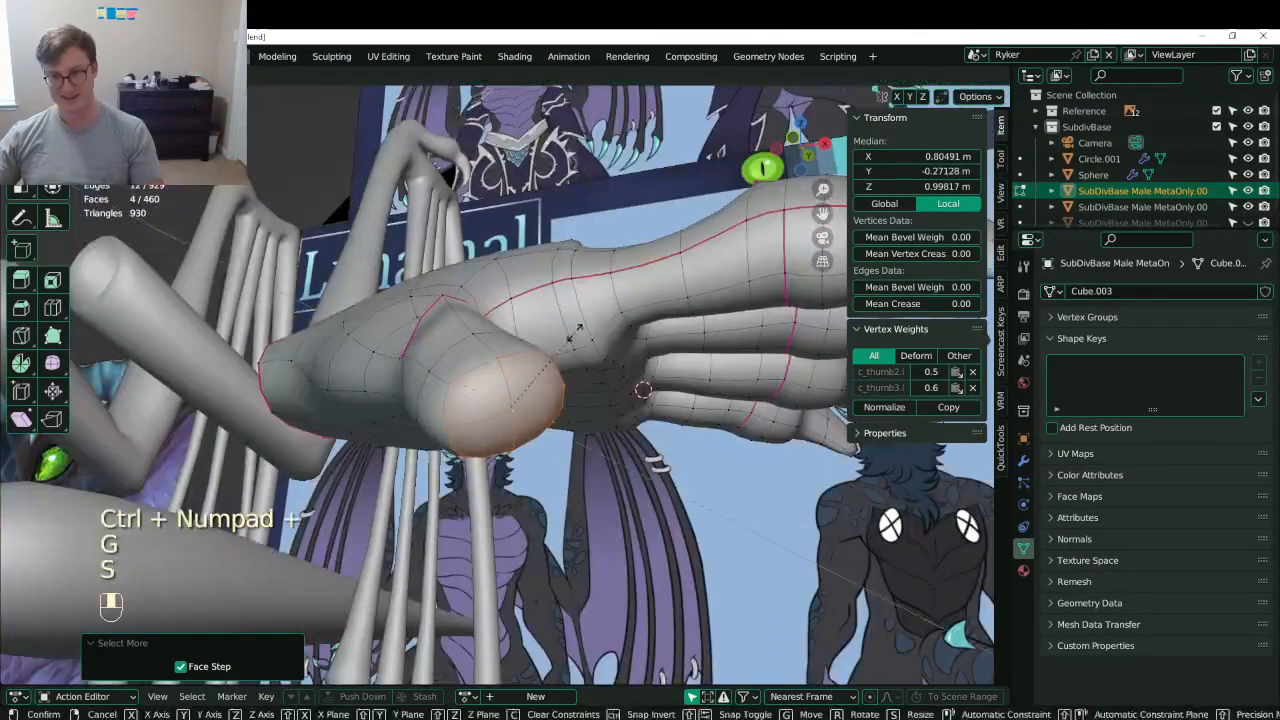
right_click(553, 321)
- Scale up the vertical pair of edges crossing the thumb's end cap to round out its outline
middle_click_drag(552, 322, 480, 350)
left_click(495, 418)
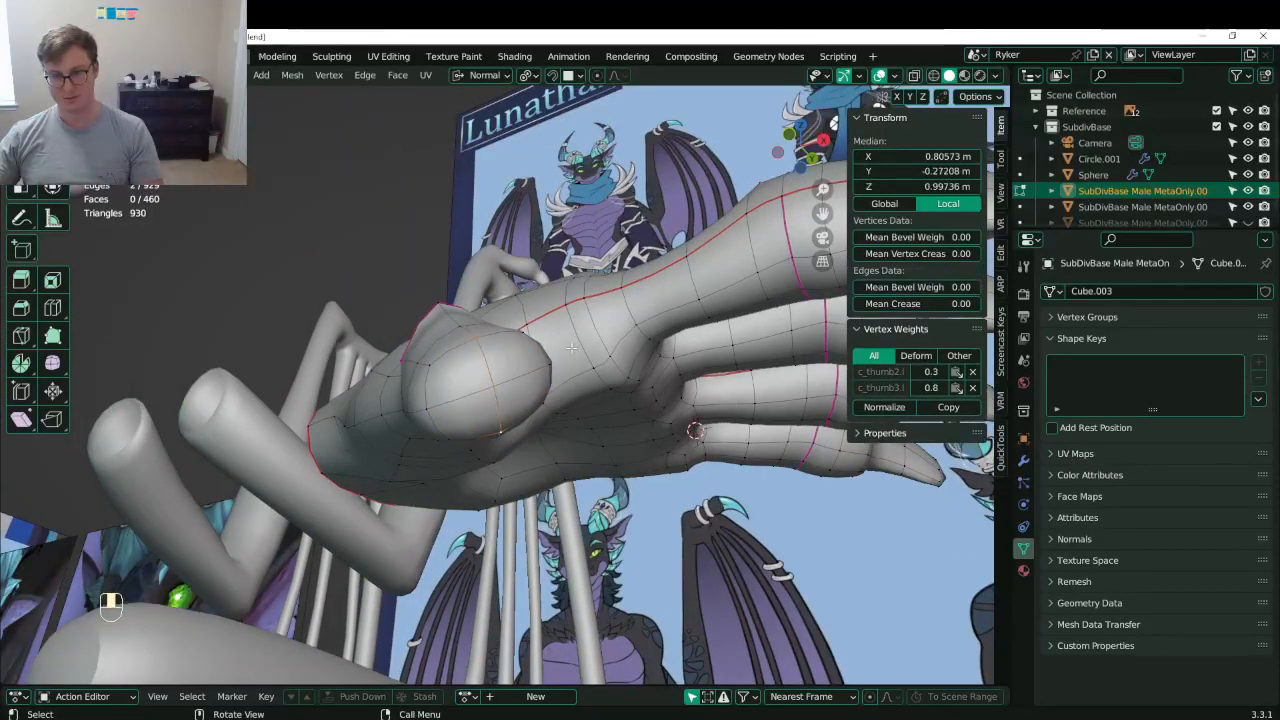
key("s")
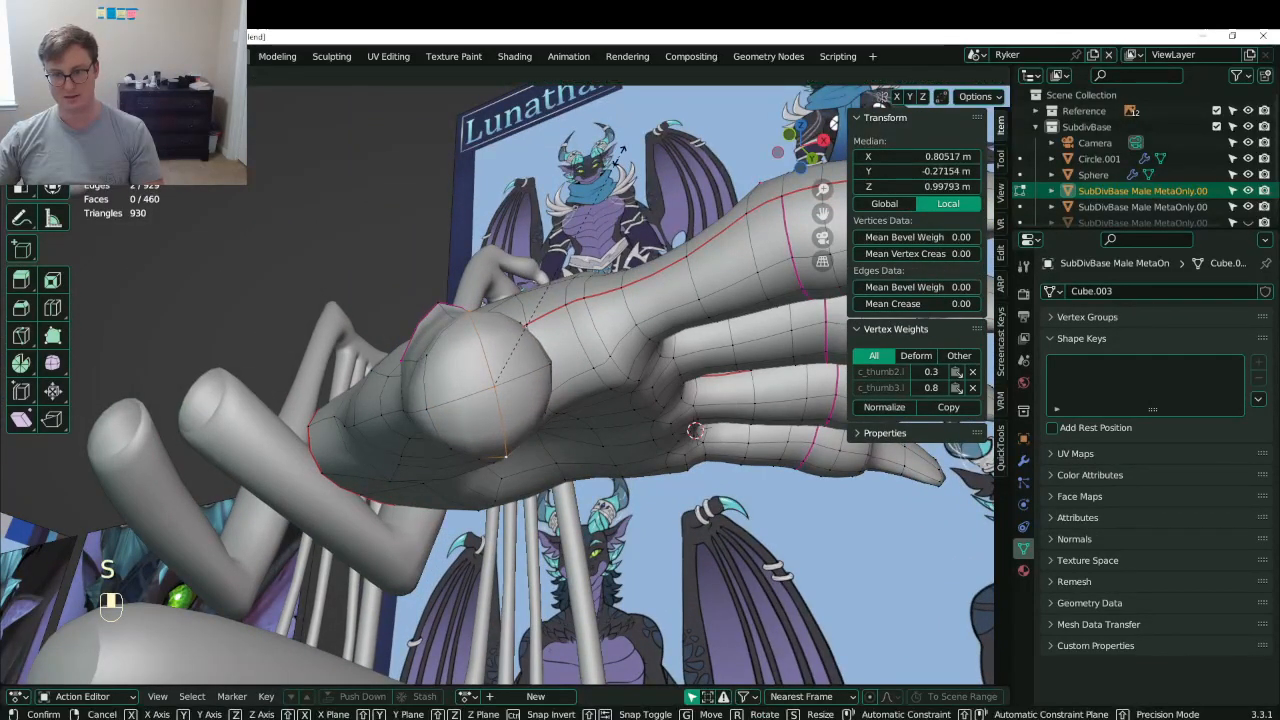
left_click(505, 455)
left_click(491, 379)
key("ctrl+KP_Add")
key("s")
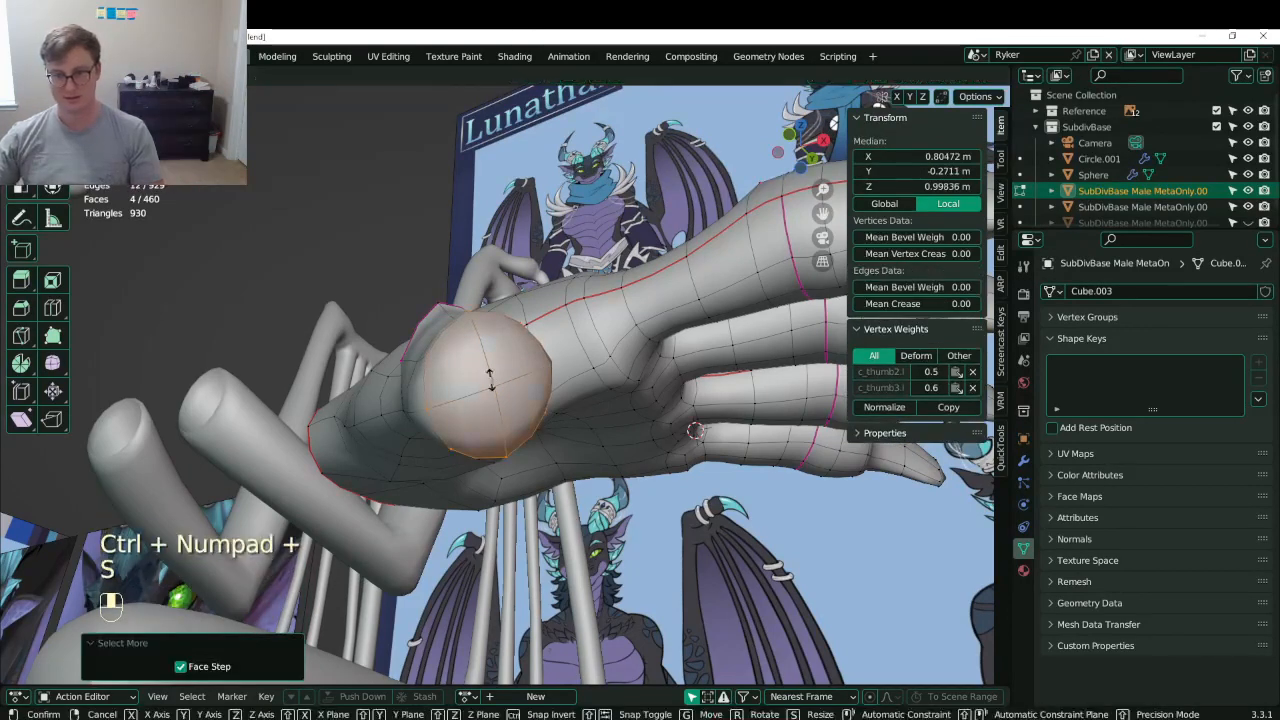
right_click(496, 374)
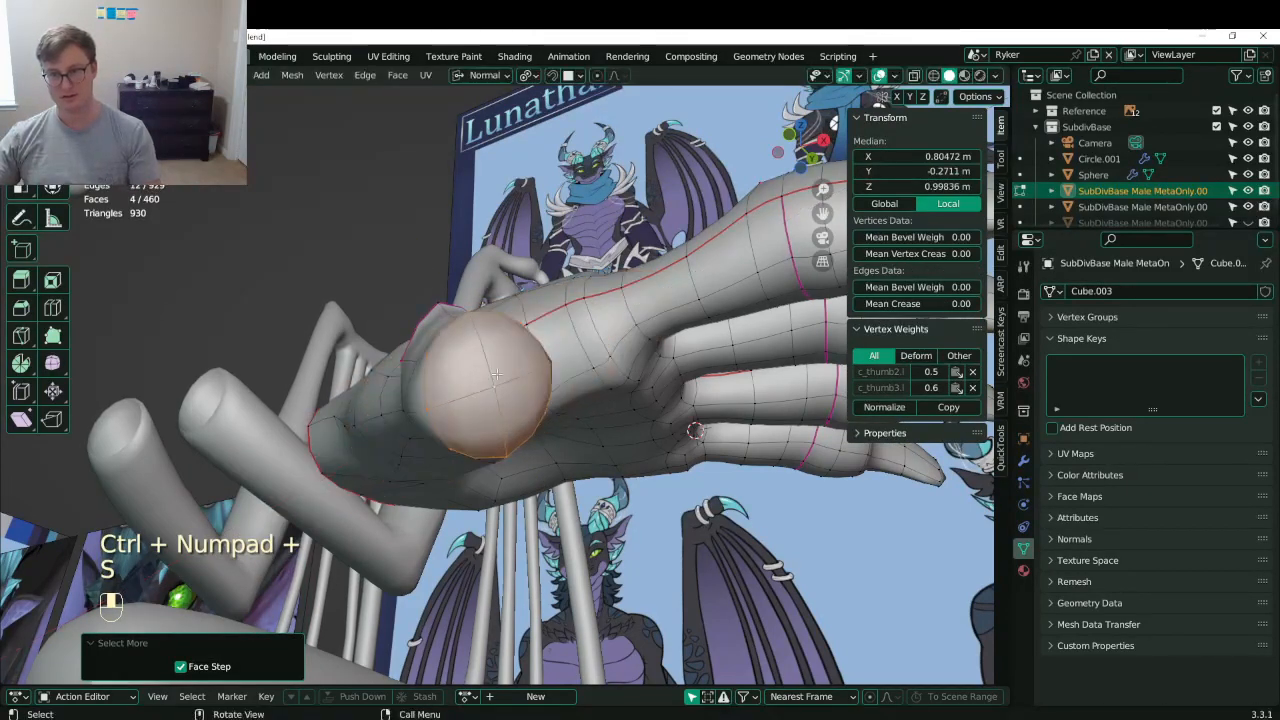
- Scale the two opposite side vertices of the thumb cap's rim slightly closer together
left_click(449, 402)
middle_click_drag(449, 402, 518, 389)
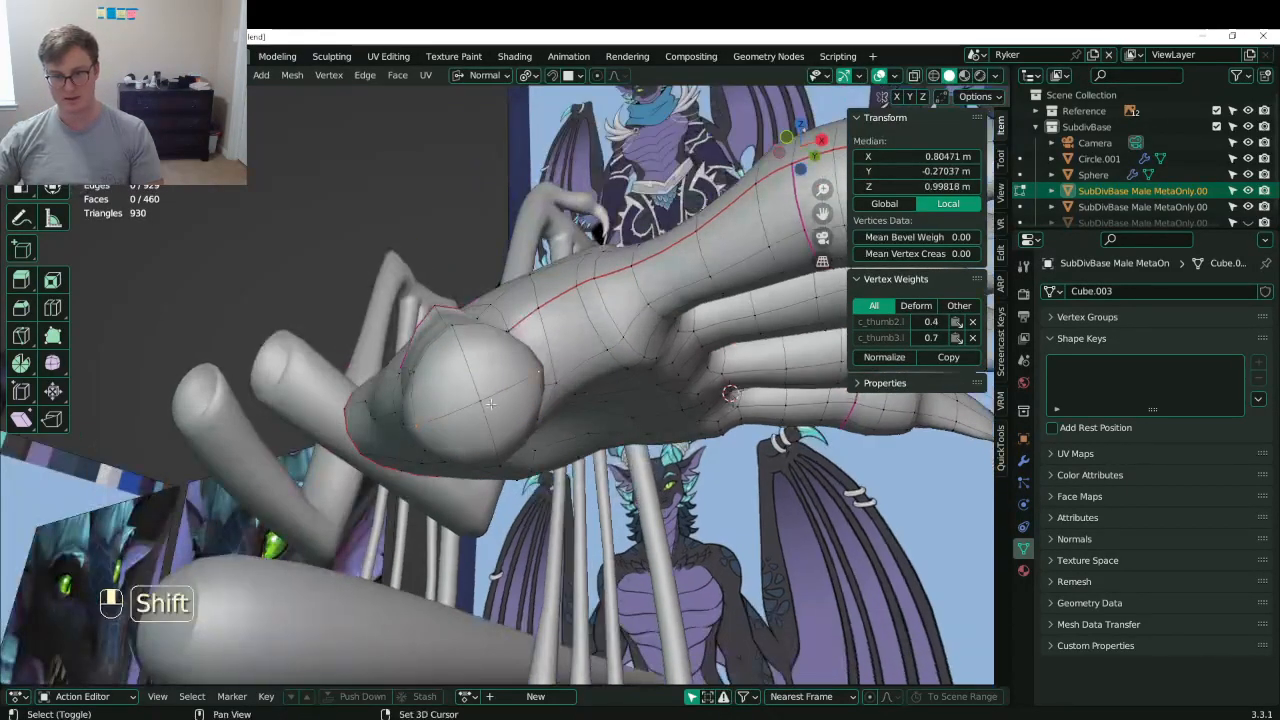
left_click(490, 403, "shift")
key("g")
left_click(553, 382)
- Change the pivot point and scale the upper pair of vertices on the thumb cap's rim by 0.572
left_click(423, 371)
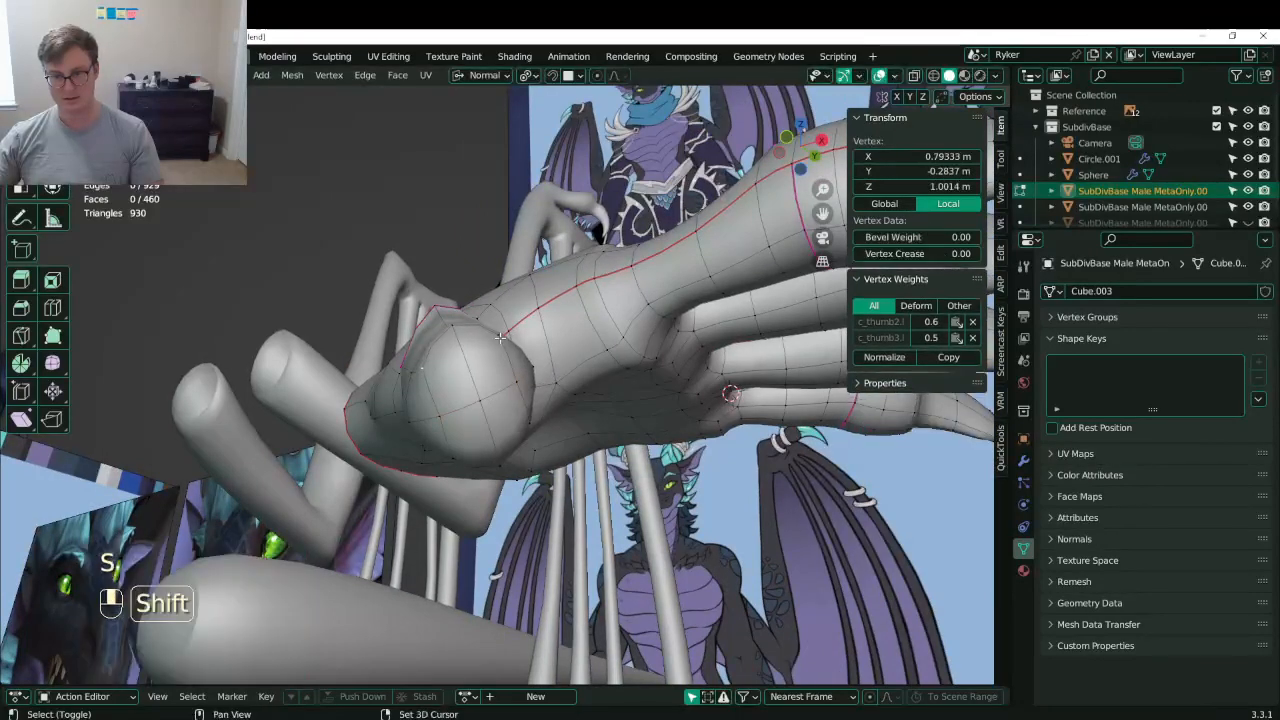
left_click(505, 334, "shift")
key("s")
right_click(537, 343)
key("s")
right_click(604, 283)
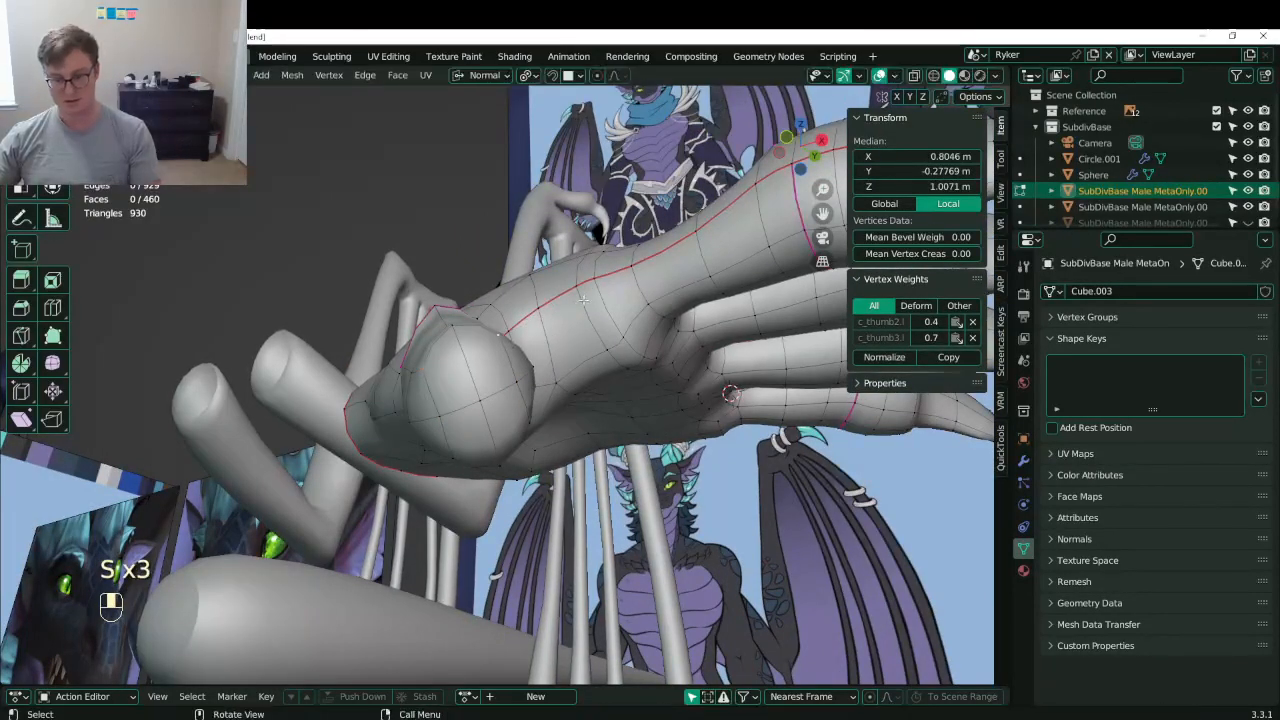
key("period")
left_click(574, 207)
key("s")
left_click(552, 290)
- Scale further pairs of opposite vertices on the thumb cap's rim, the last pair by 1.235
middle_click_drag(548, 294, 545, 250)
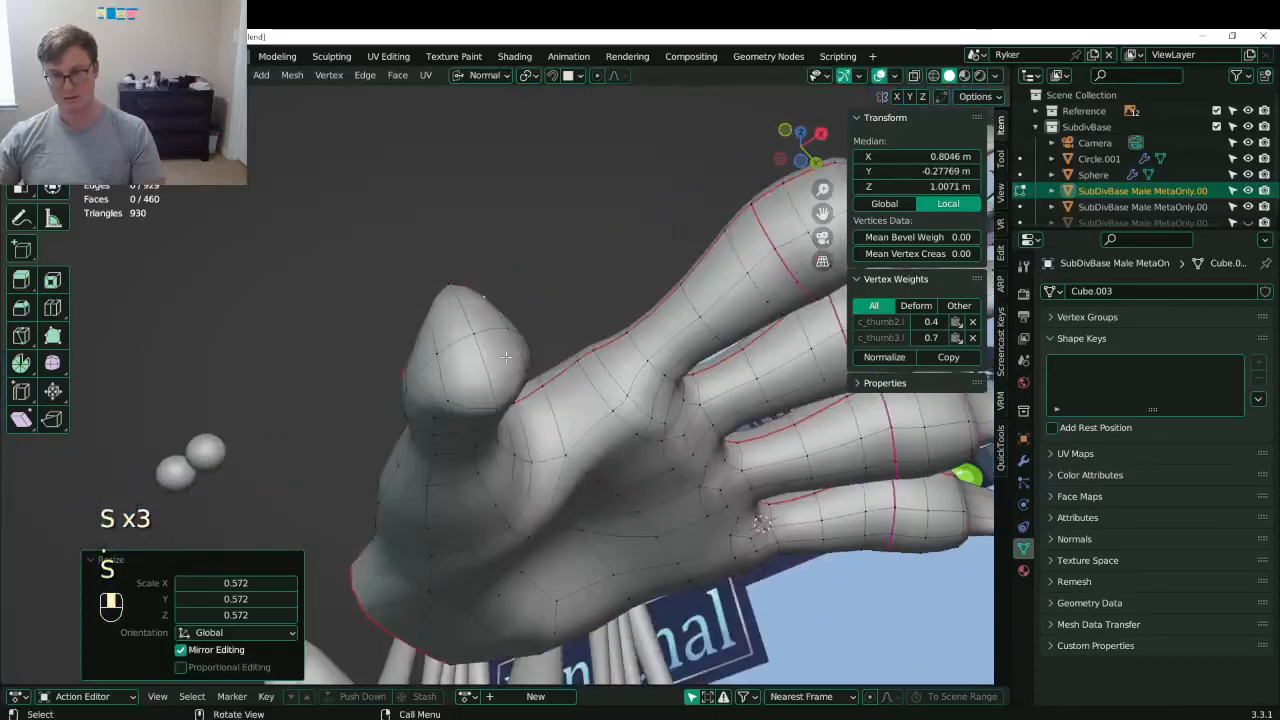
left_click(406, 376)
left_click(526, 370, "shift")
key("s")
left_click(531, 346)
middle_click_drag(530, 347, 522, 374)
left_click(433, 380)
key("s")
left_click(495, 345)
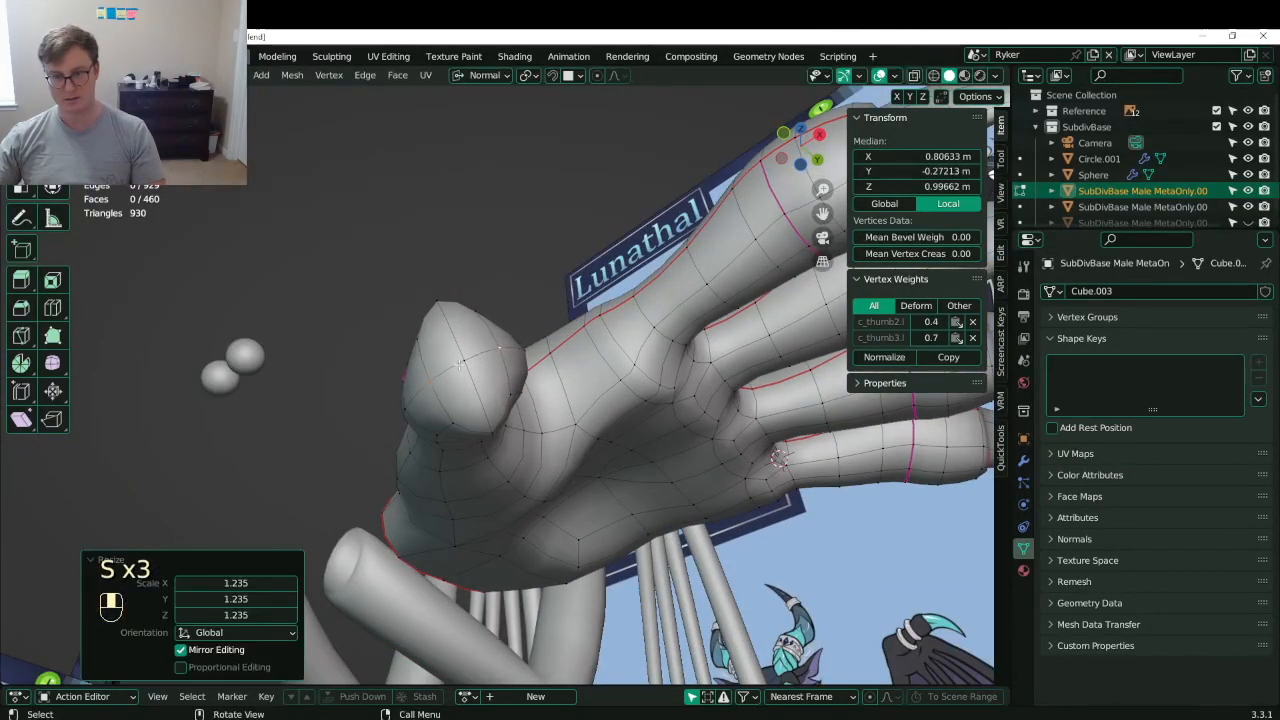
- Select the rim of the thumb's end cap without its centre vertex and set its mean crease to 1.00
left_click(471, 356)
key("ctrl+KP_Add")
scroll(467, 357, "down", 4)
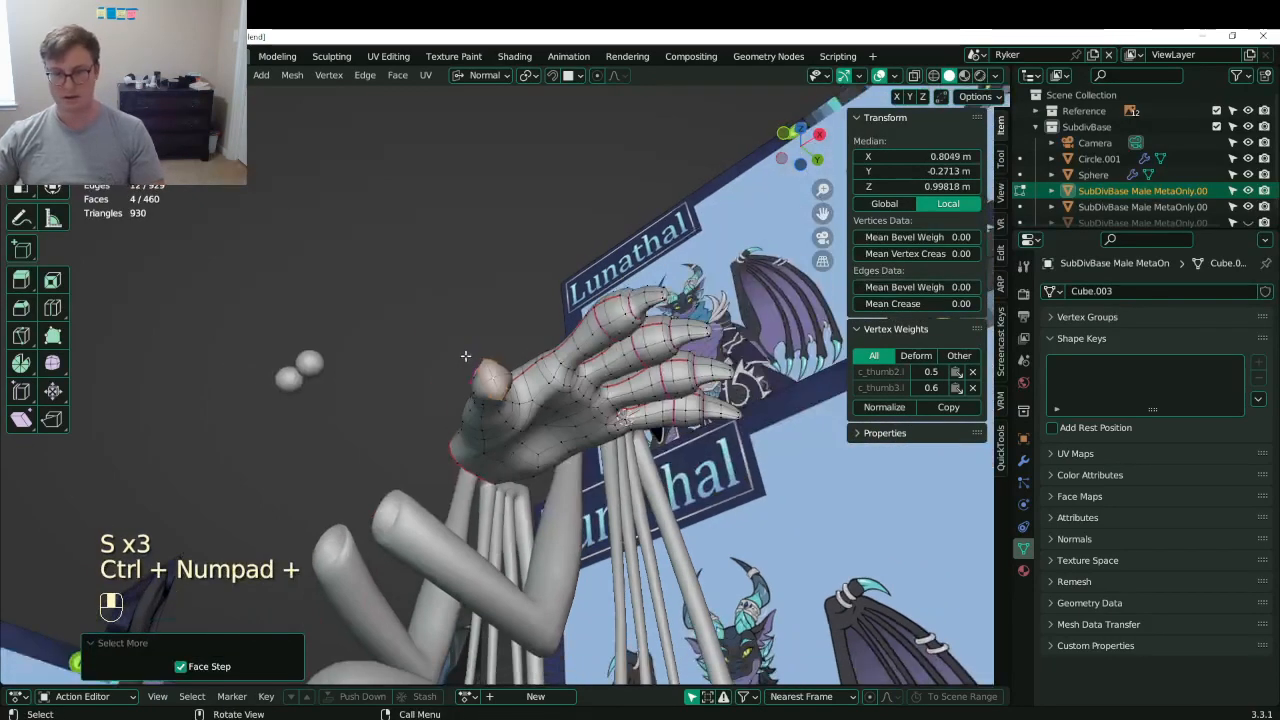
middle_click_drag(467, 357, 570, 396)
scroll(549, 413, "up", 4)
left_click(536, 398, "shift")
left_click_drag(906, 304, 972, 304)
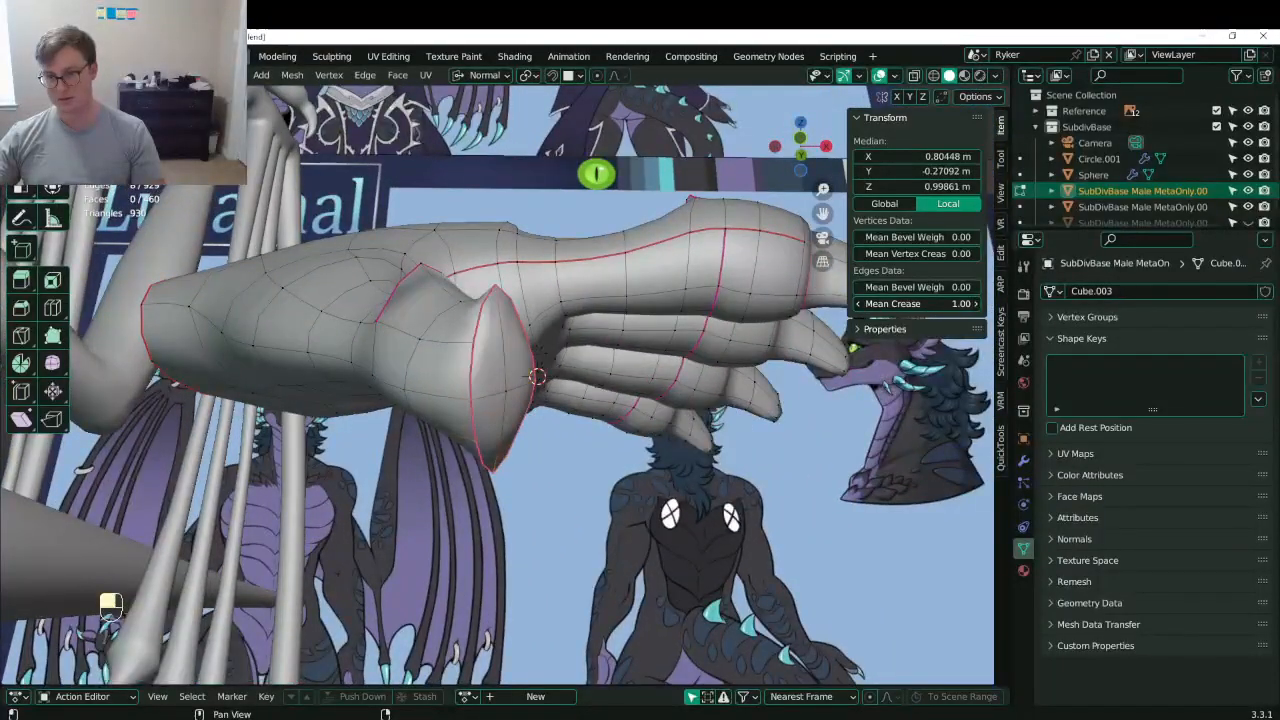
- Select all four cap faces and shrink the creased thumb end in two scalings, the last by 0.923
left_click(509, 393)
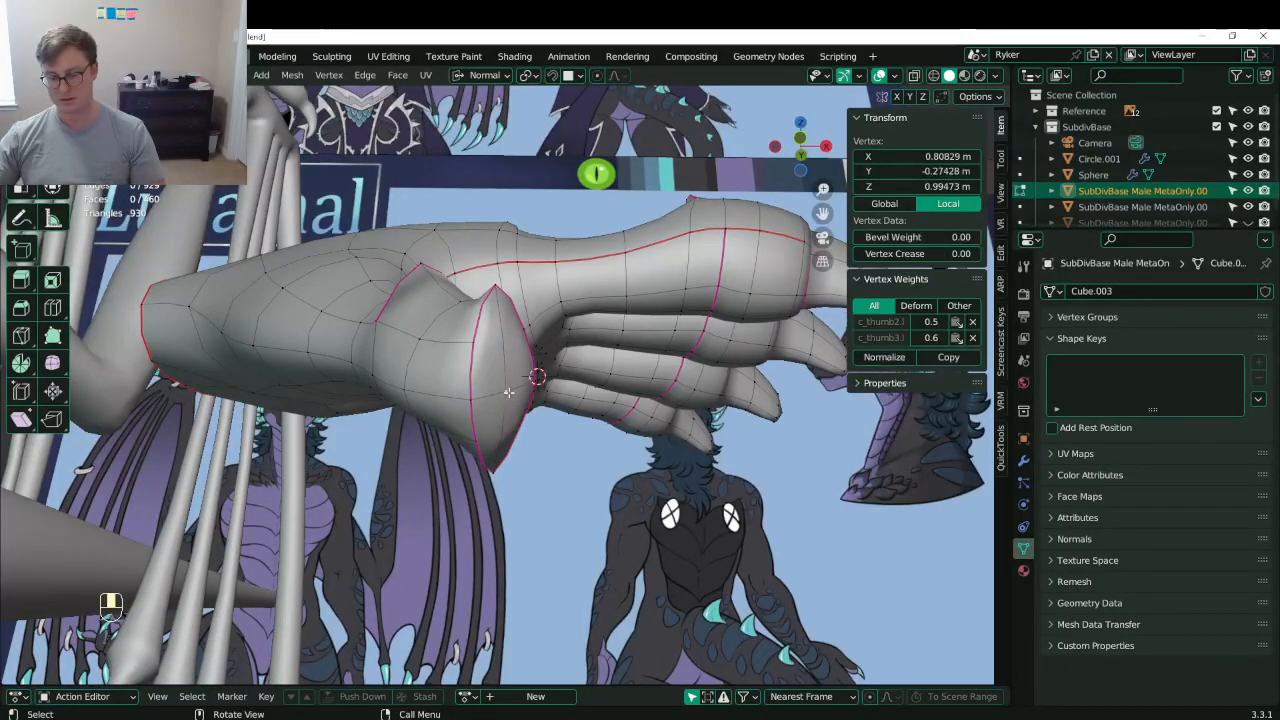
key("ctrl+KP_Add")
key("s")
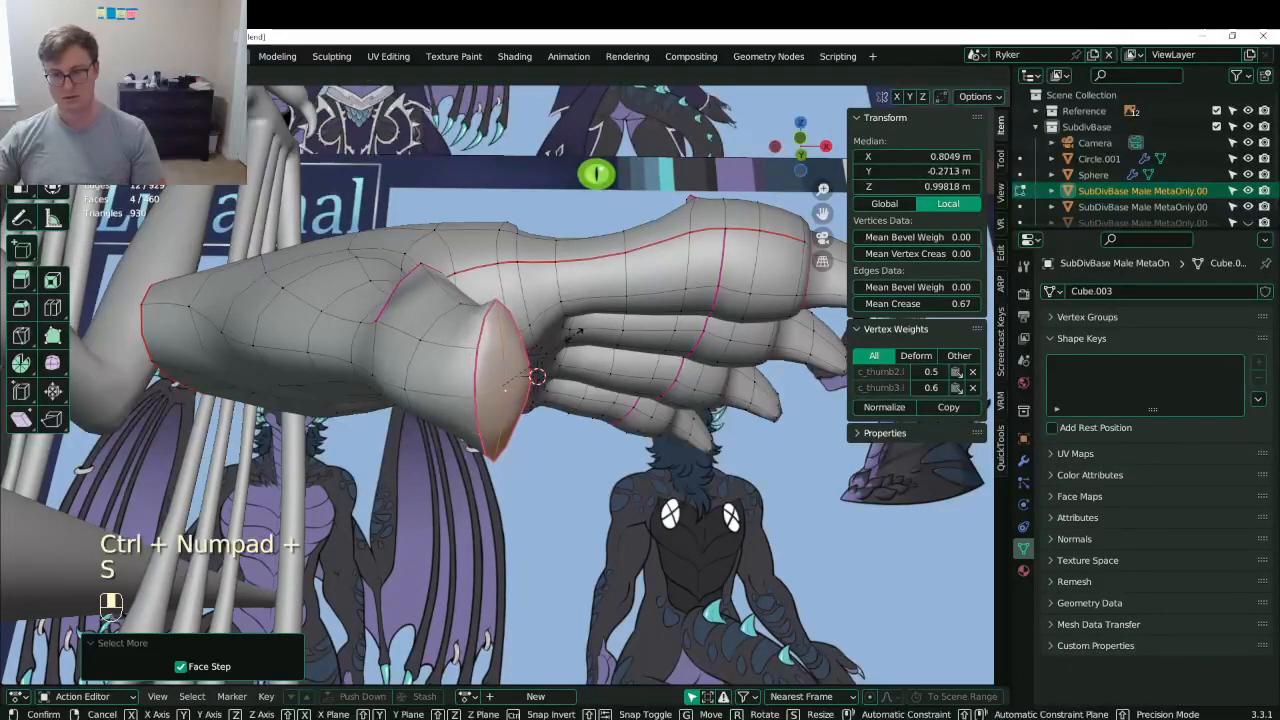
left_click(572, 334)
middle_click_drag(572, 334, 486, 390)
key("s")
left_click(574, 318)
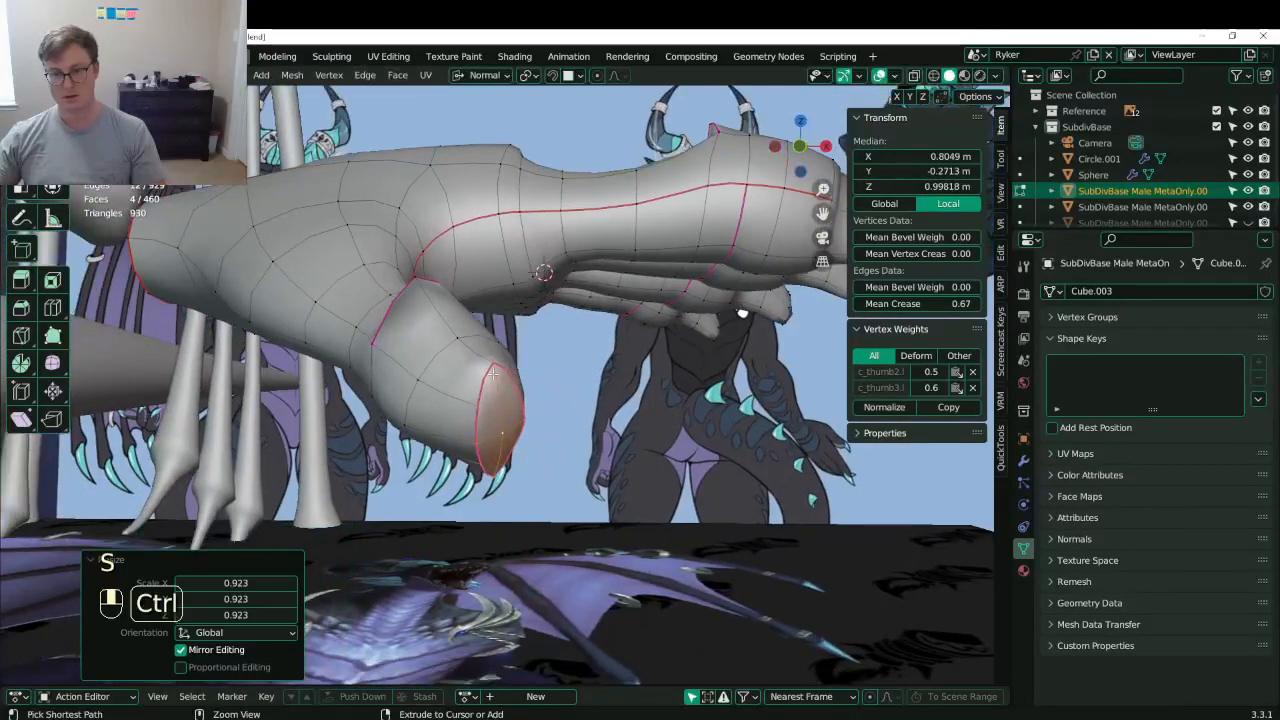
- Try extruding the thumb's end cap by 0.019667 m, setting its mean crease to 0.00 and moving it outward
key("e")
left_click(975, 378)
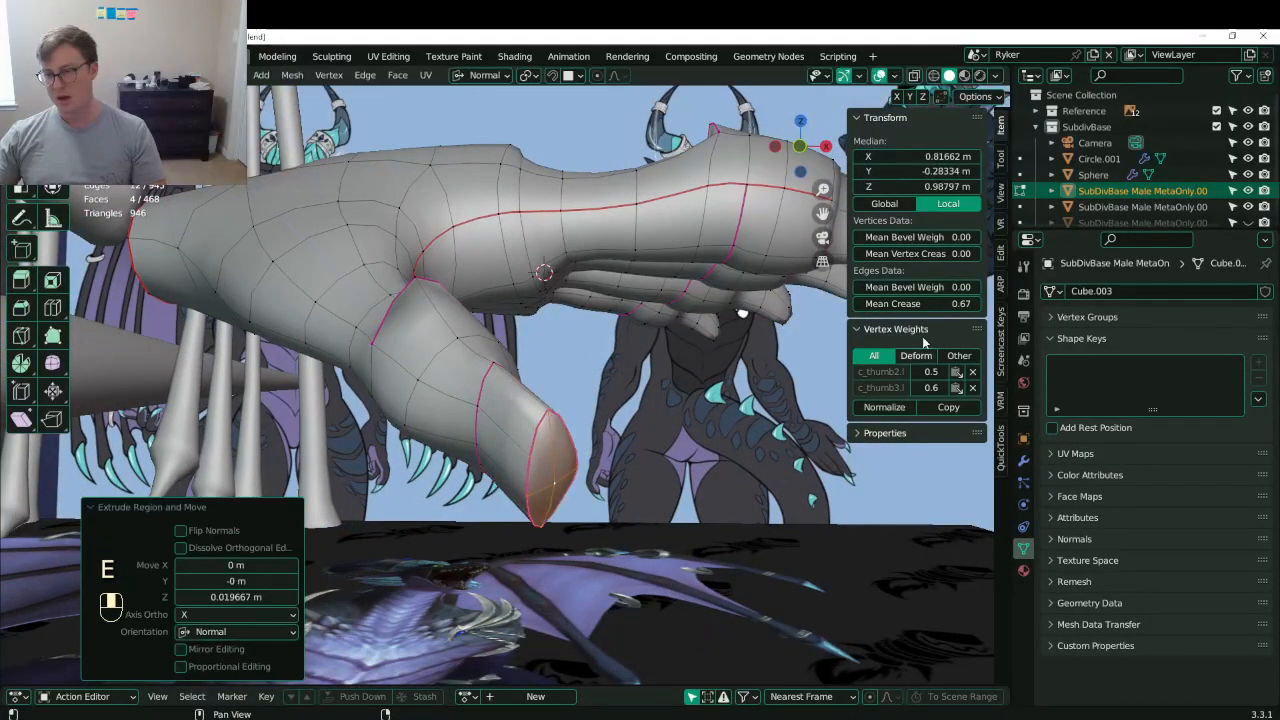
middle_click_drag(742, 313, 665, 416)
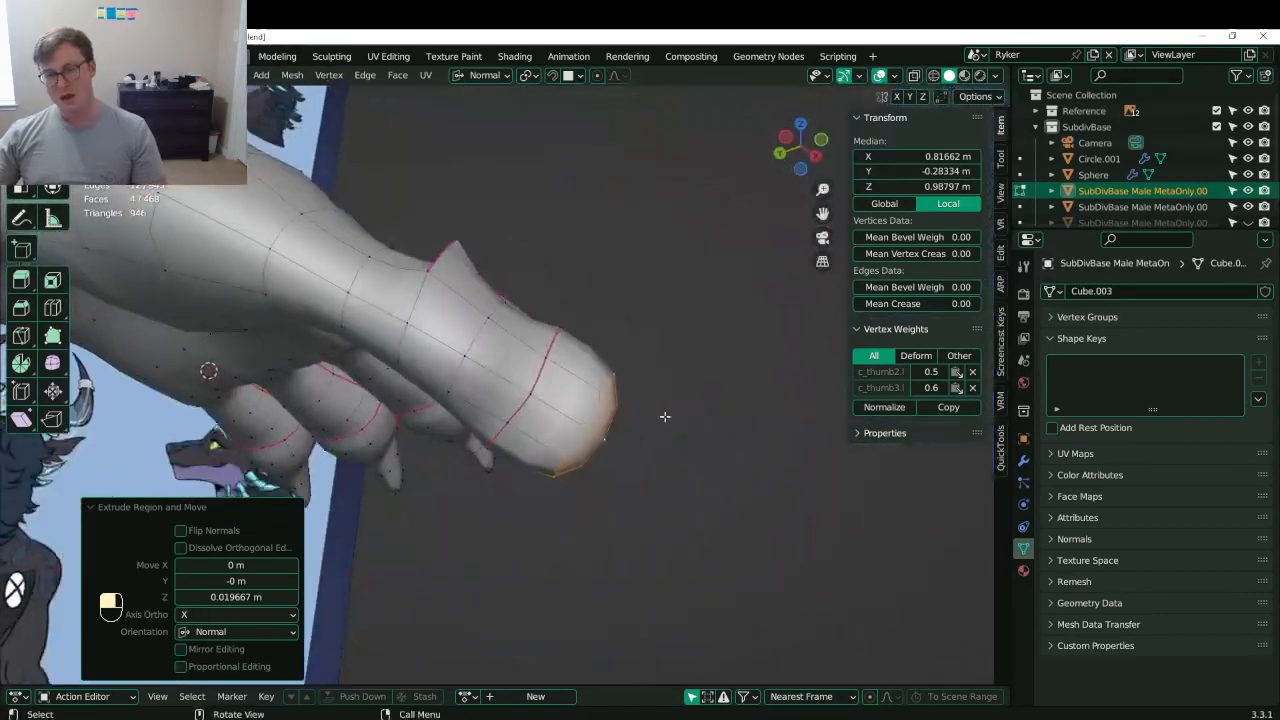
key("g")
left_click(728, 423)
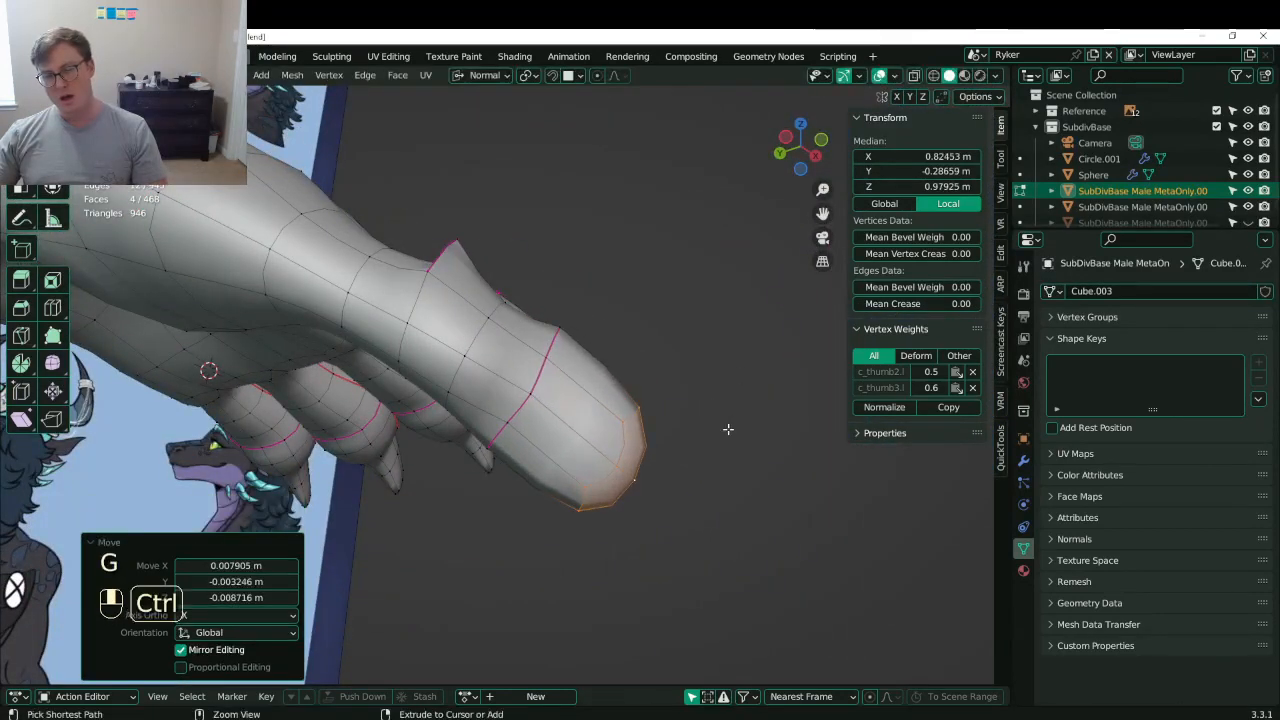
- Undo the cap's move, crease change and extrusion, back to the scaled thumb end
key("ctrl+z")
key("ctrl+z")
key("ctrl+z")
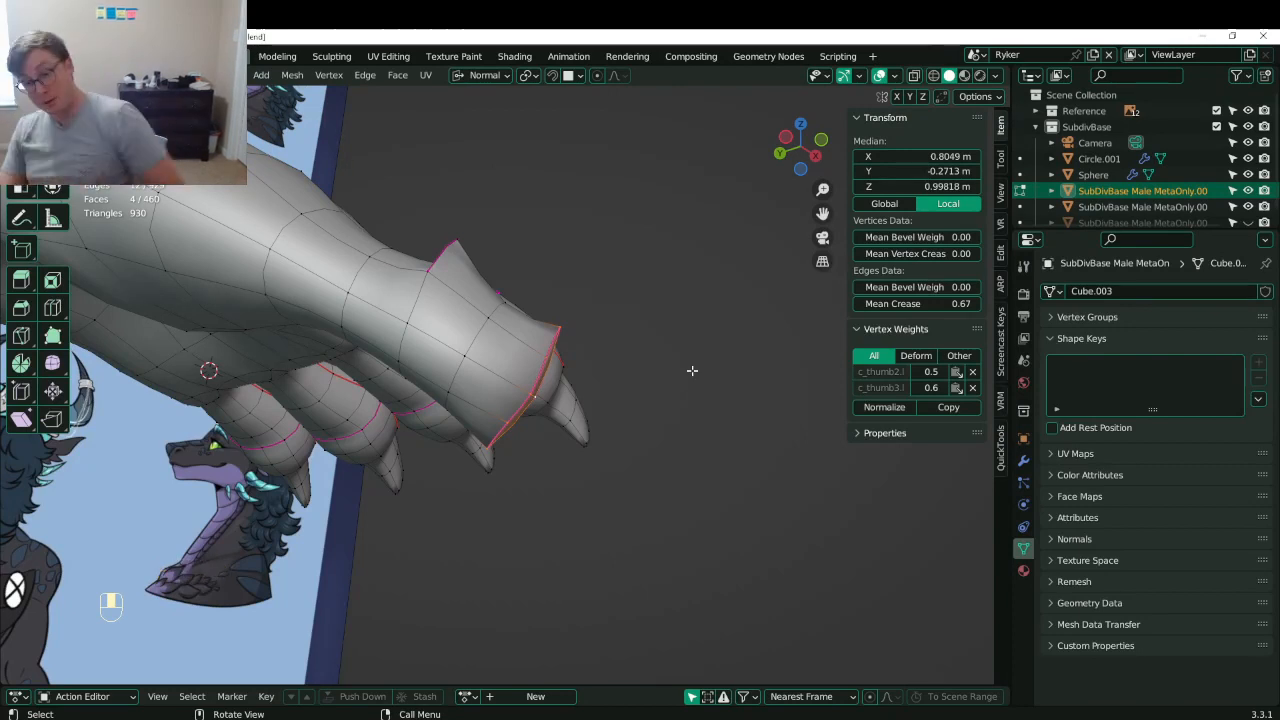
- Scale the thumb's end cap by 0.783 and extrude it 0.006992 m along its normal
key("s")
left_click(630, 360)
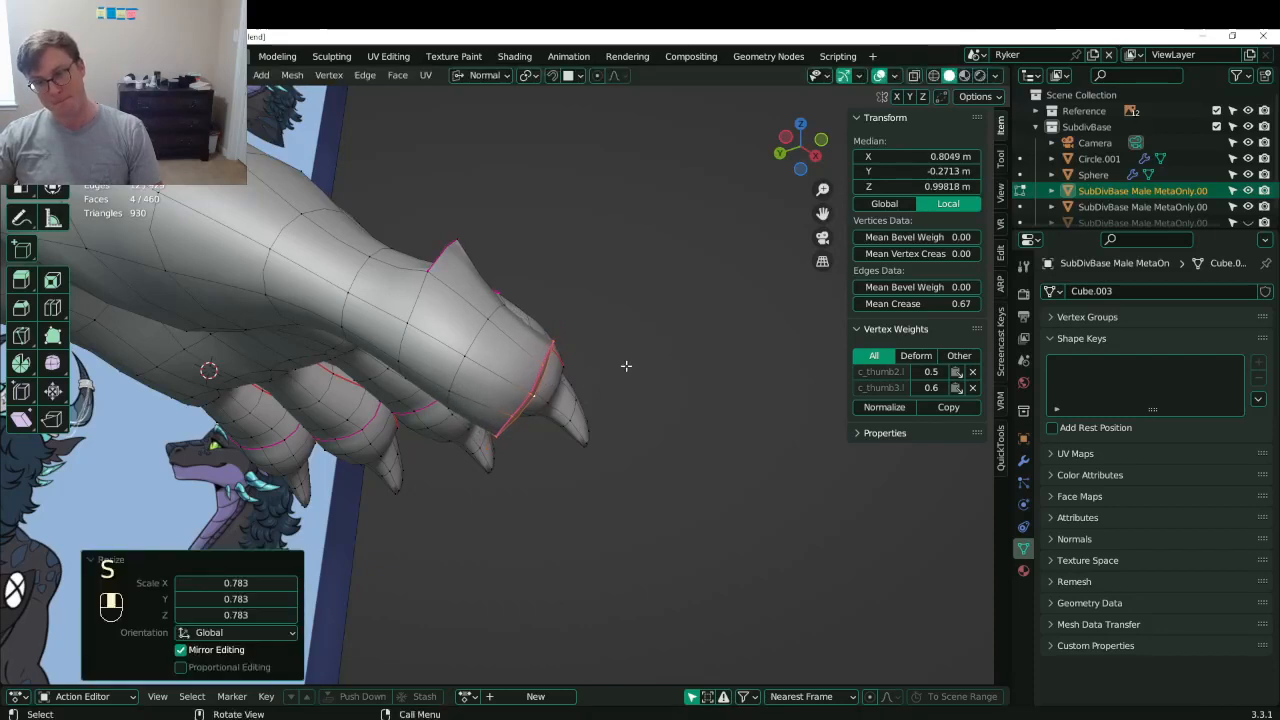
key("e")
left_click(626, 400)
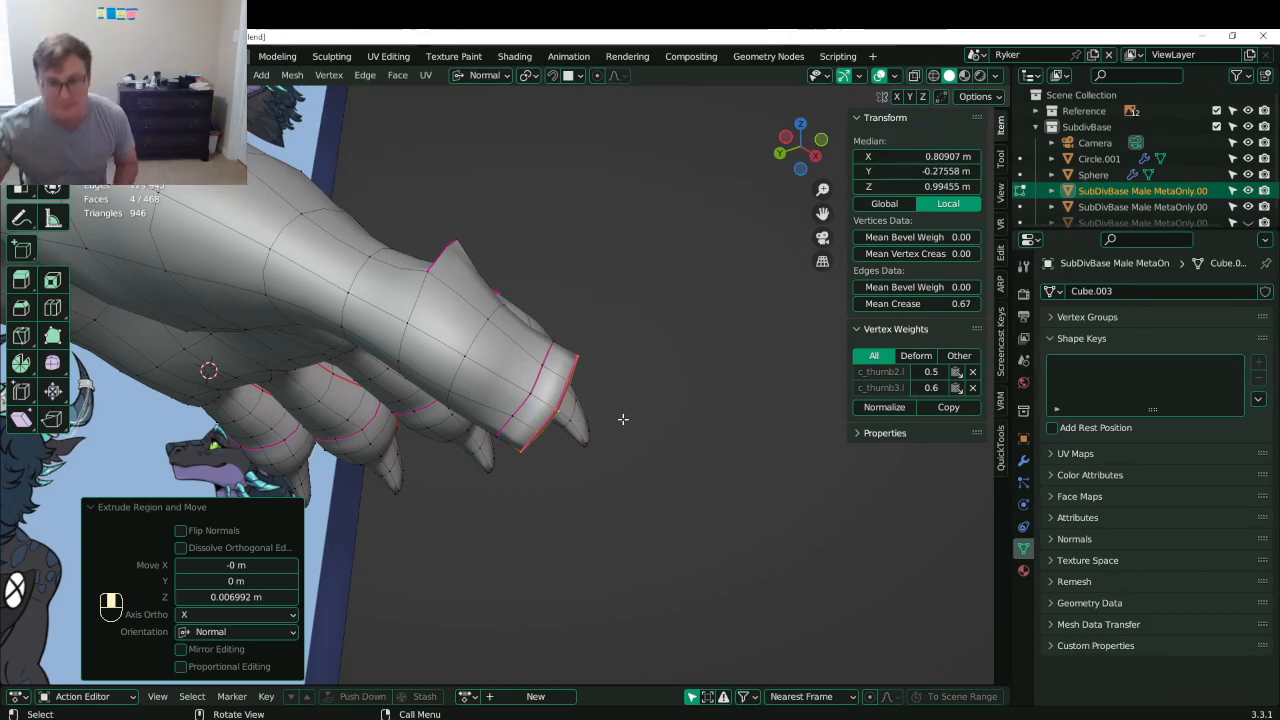
- Set the extruded cap's mean crease to 0.00 and move the cap outward and down as the claw's base
middle_click_drag(504, 343, 543, 414)
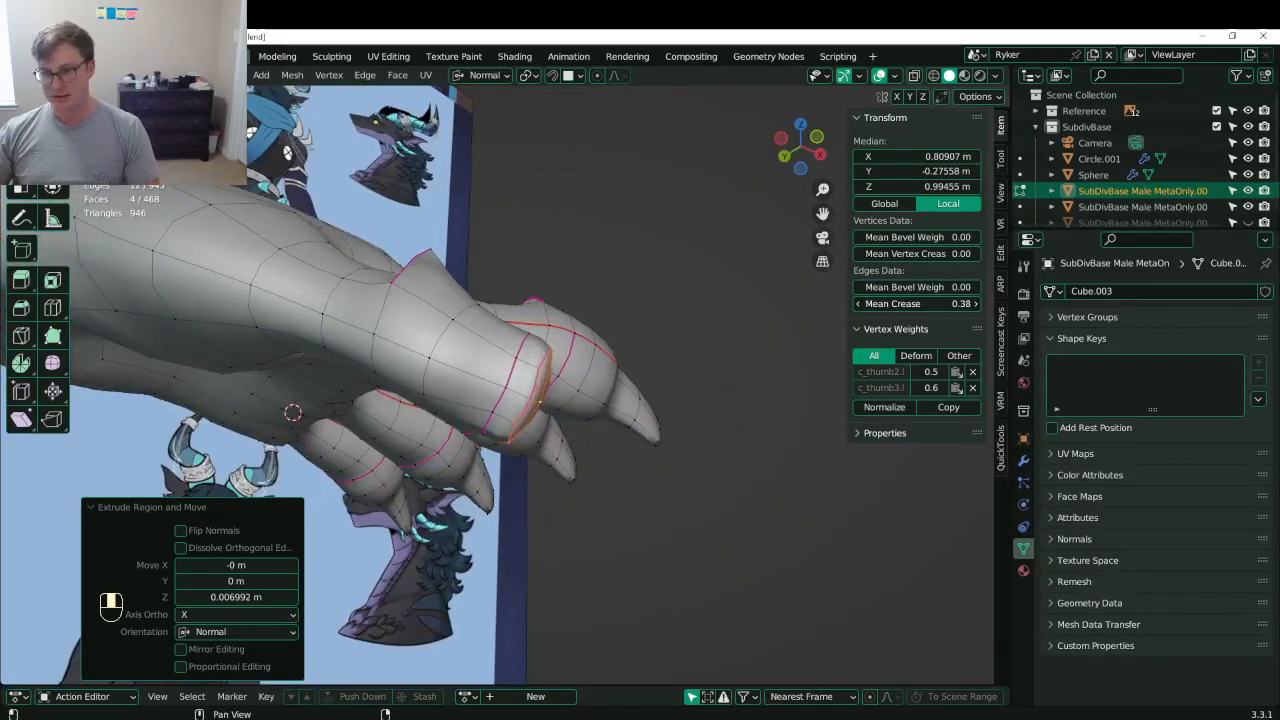
left_click_drag(919, 304, 880, 304)
middle_click_drag(575, 463, 569, 453, "shift")
key("g")
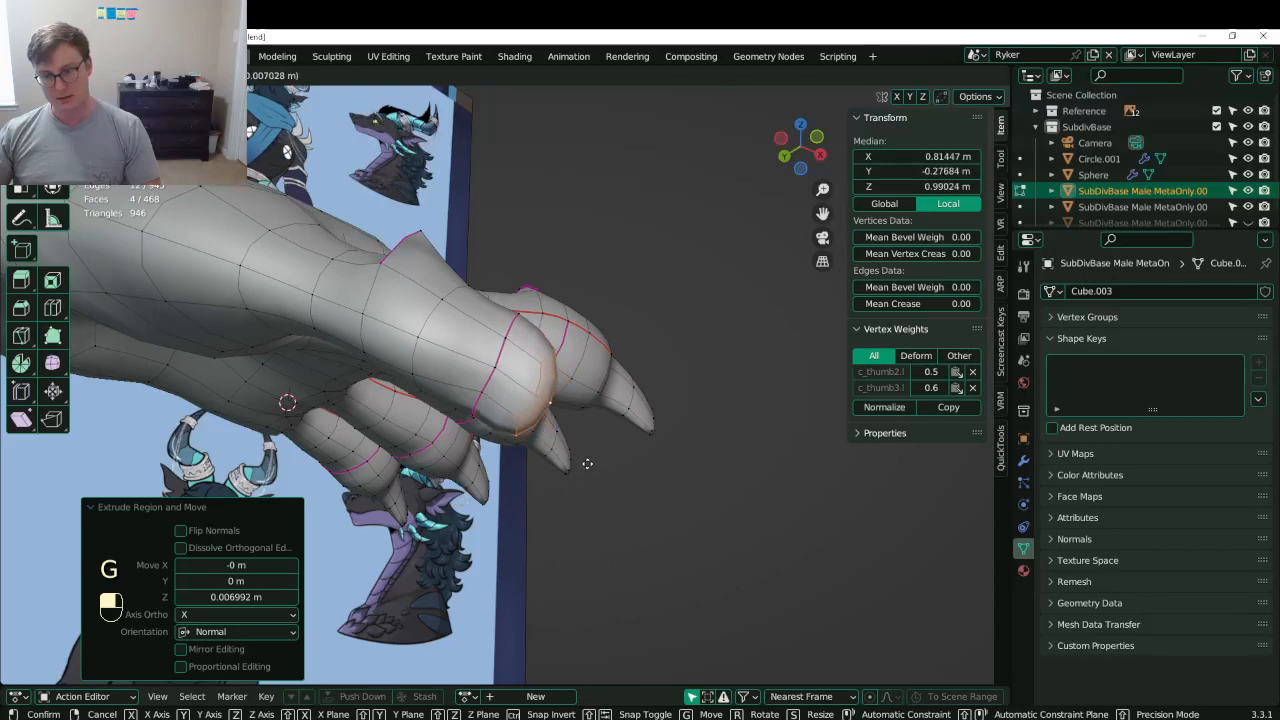
left_click(590, 465)
- Extrude the cap again, scale its end by 0.293, and move it down and inward as a curved claw tip
key("e")
left_click(660, 440)
key("s")
left_click(648, 454)
key("g")
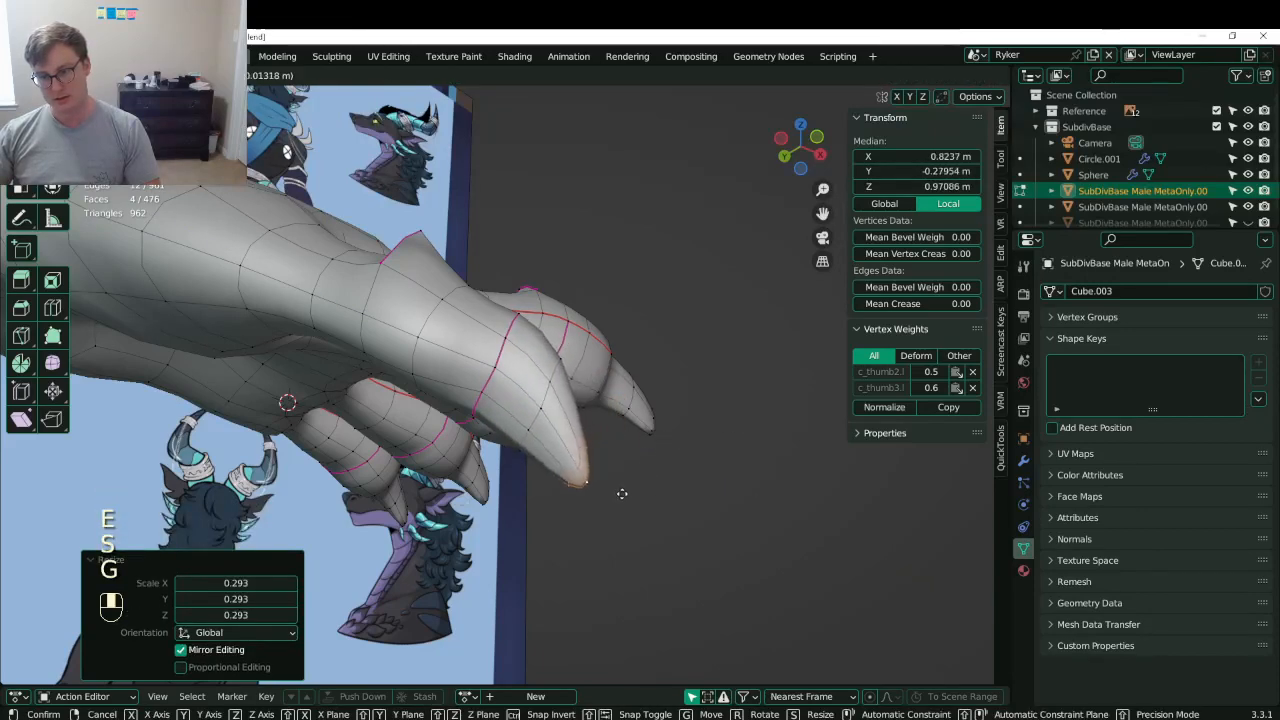
left_click(624, 487)
middle_click_drag(660, 451, 708, 477)
key("g")
left_click(692, 487)
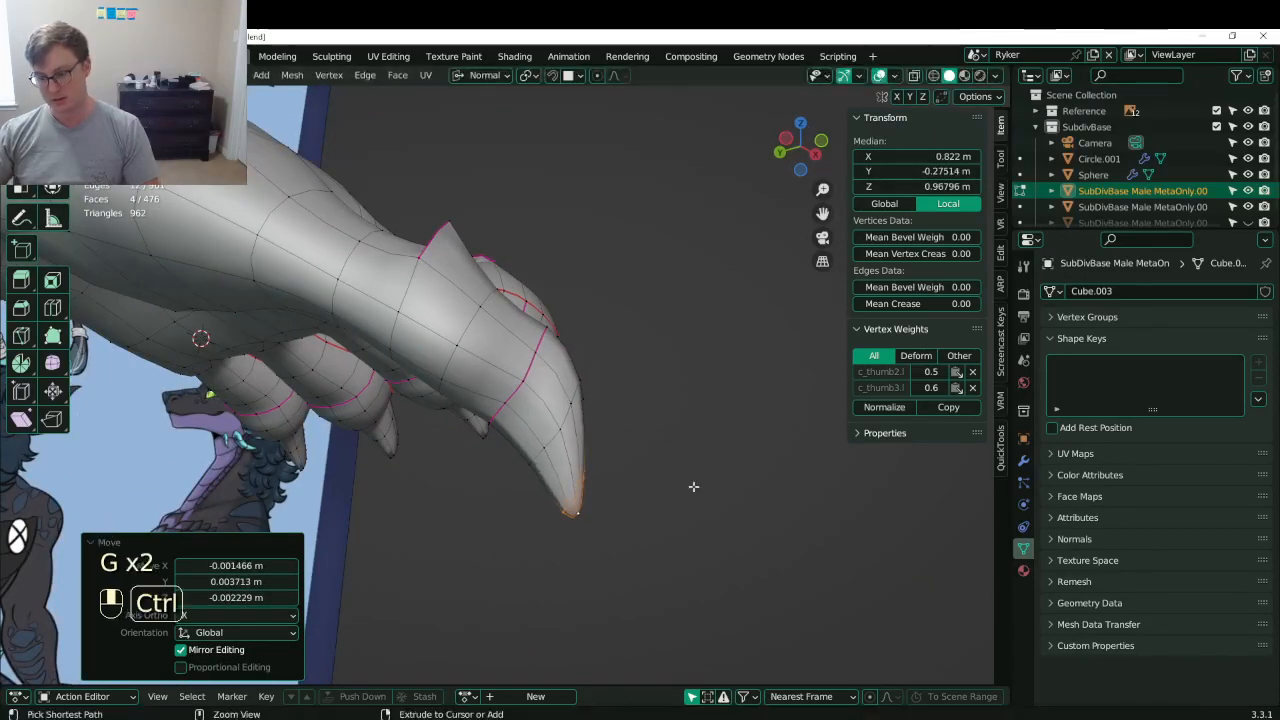
- Grow the selection over the claw's outer section, rotate it 7.18°, and scale and move it to shorten the claw
key("ctrl+KP_Add")
key("r")
left_click(714, 483)
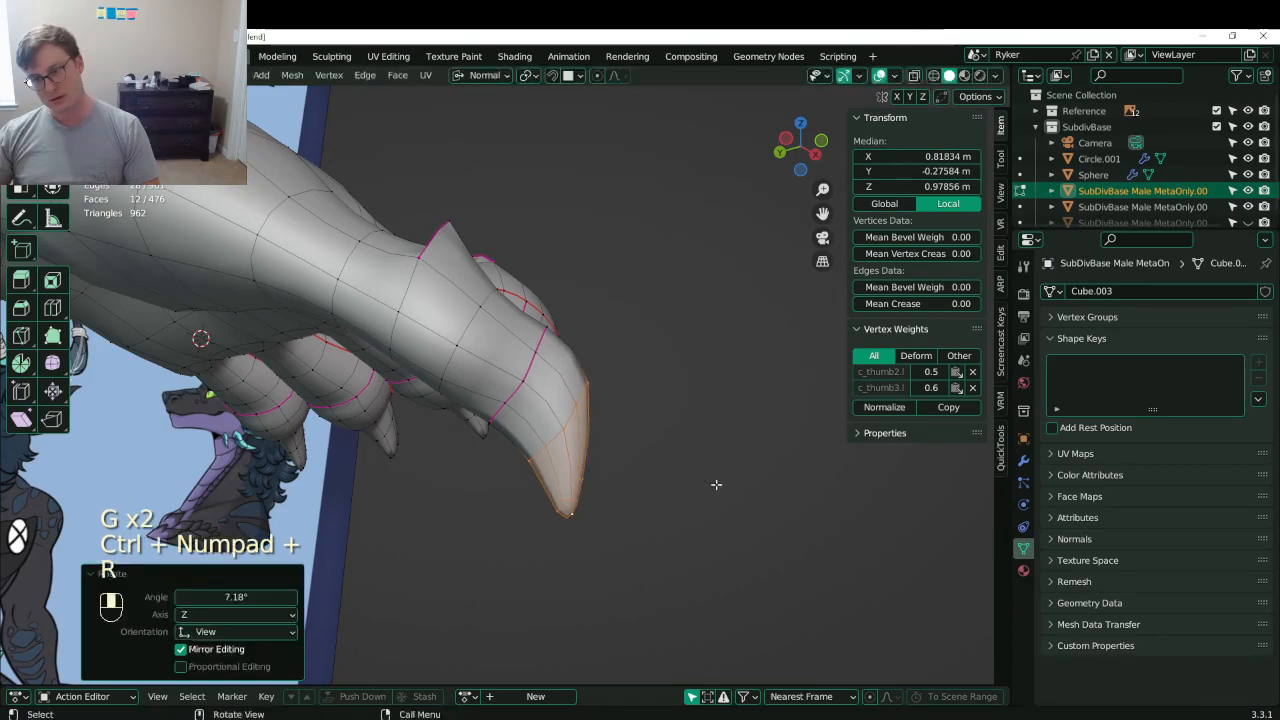
key("g")
left_click(720, 480)
key("s")
left_click(700, 480)
key("g")
left_click(682, 470)
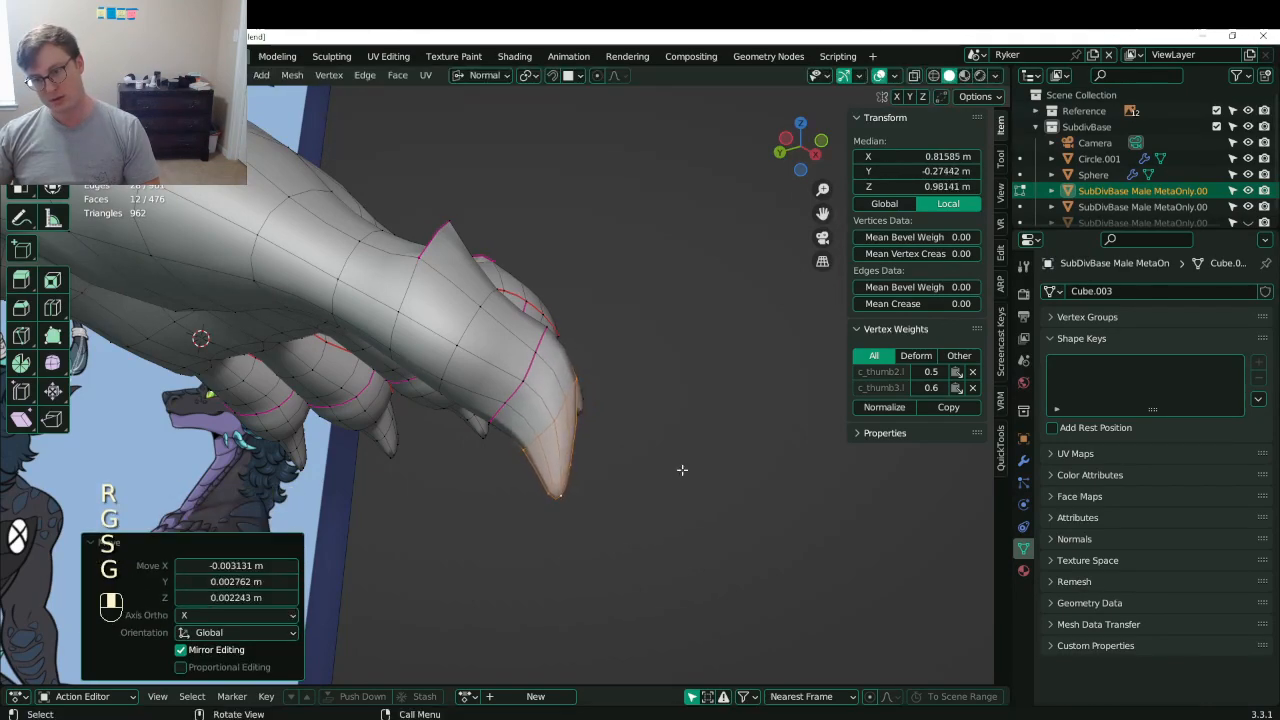
- Add a centred loop cut around the thumb's last segment, between the joint and the claw
middle_click_drag(682, 470, 508, 562)
key("ctrl+r")
left_click(412, 370)
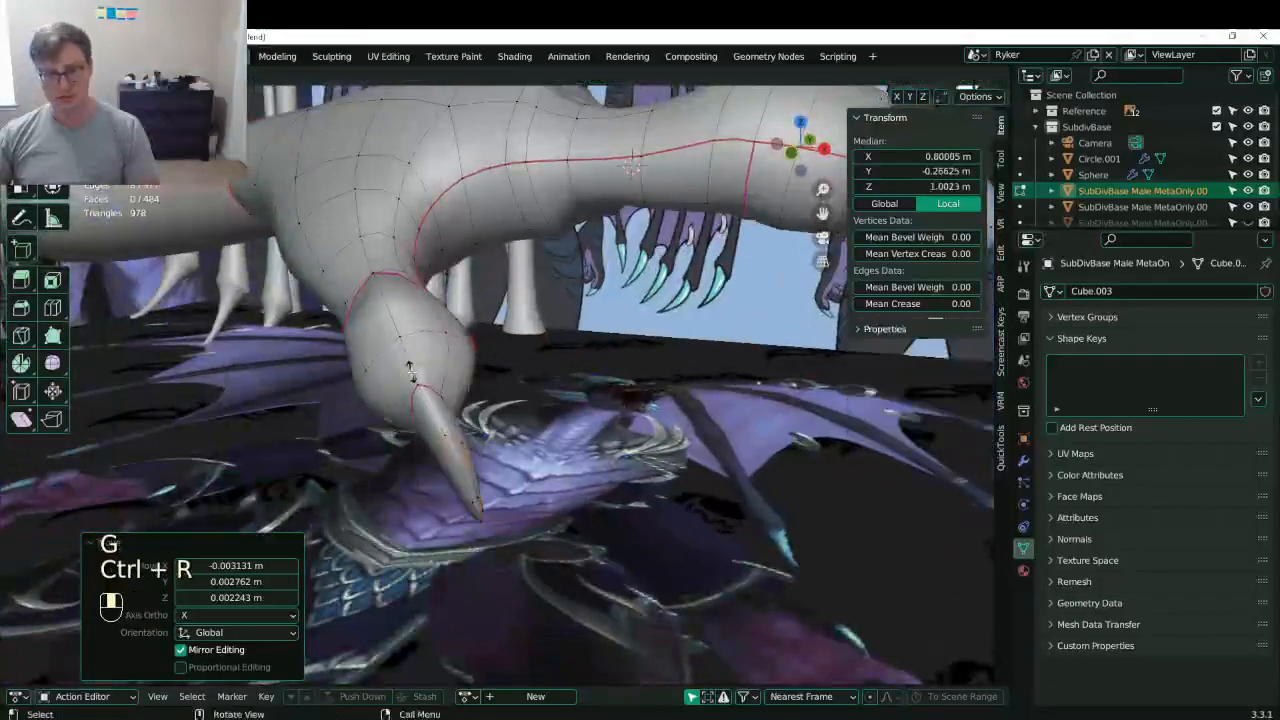
left_click(412, 370)
middle_click_drag(412, 370, 530, 430)
key("alt+s")
left_click(543, 315)
key("ctrl+z")
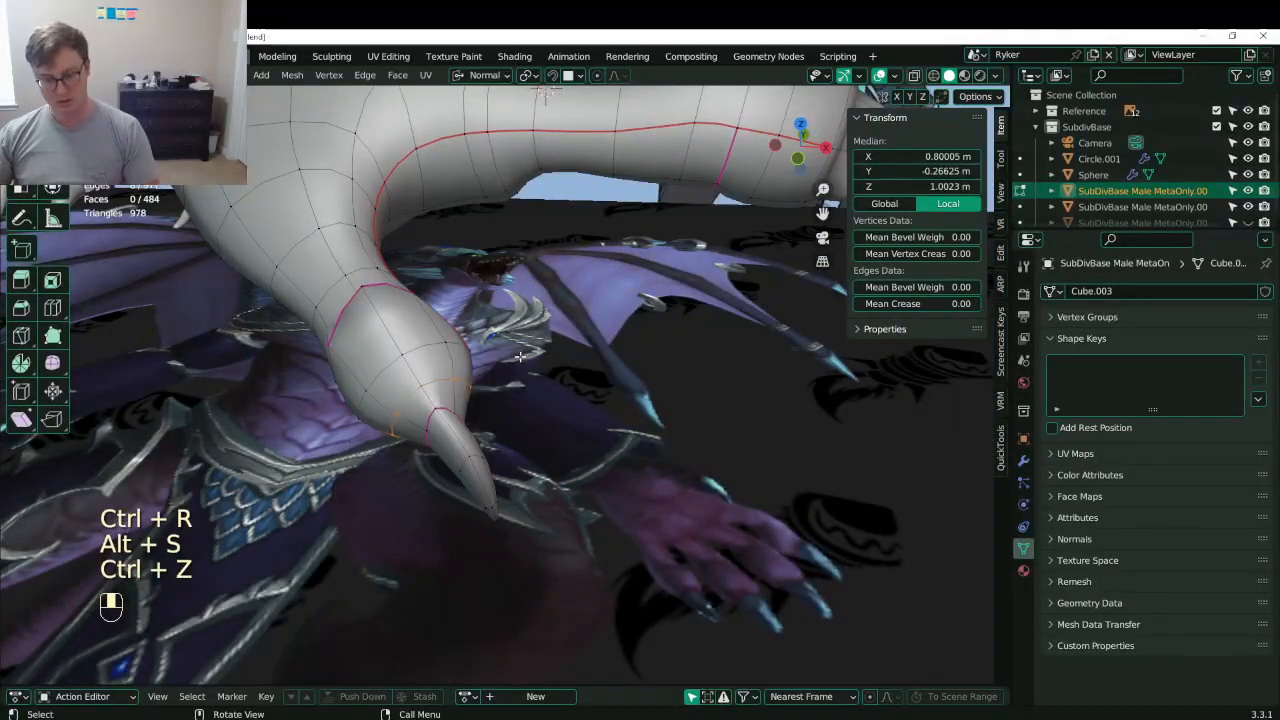
- Change the pivot point, set the transform orientation to Global, and apply To Sphere with factor 1.000 to the new loop
key("period")
left_click(467, 84)
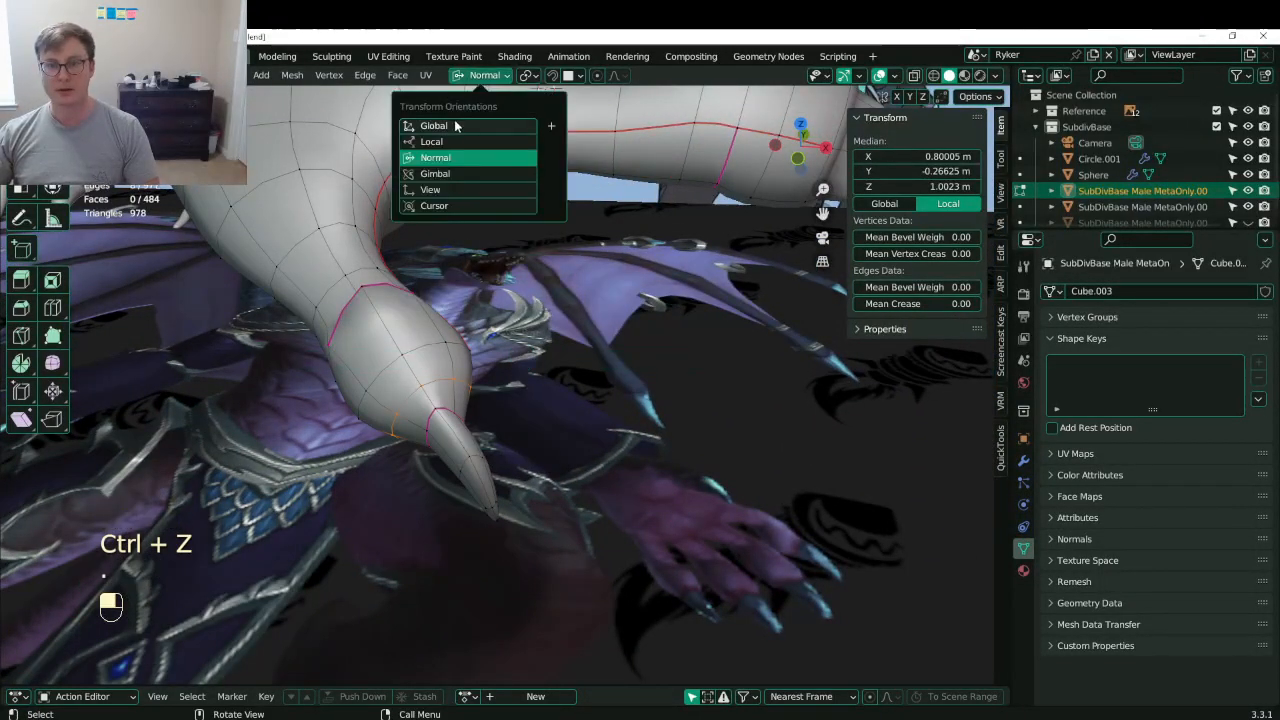
left_click(457, 126)
key("shift+alt+s")
left_click(344, 611)
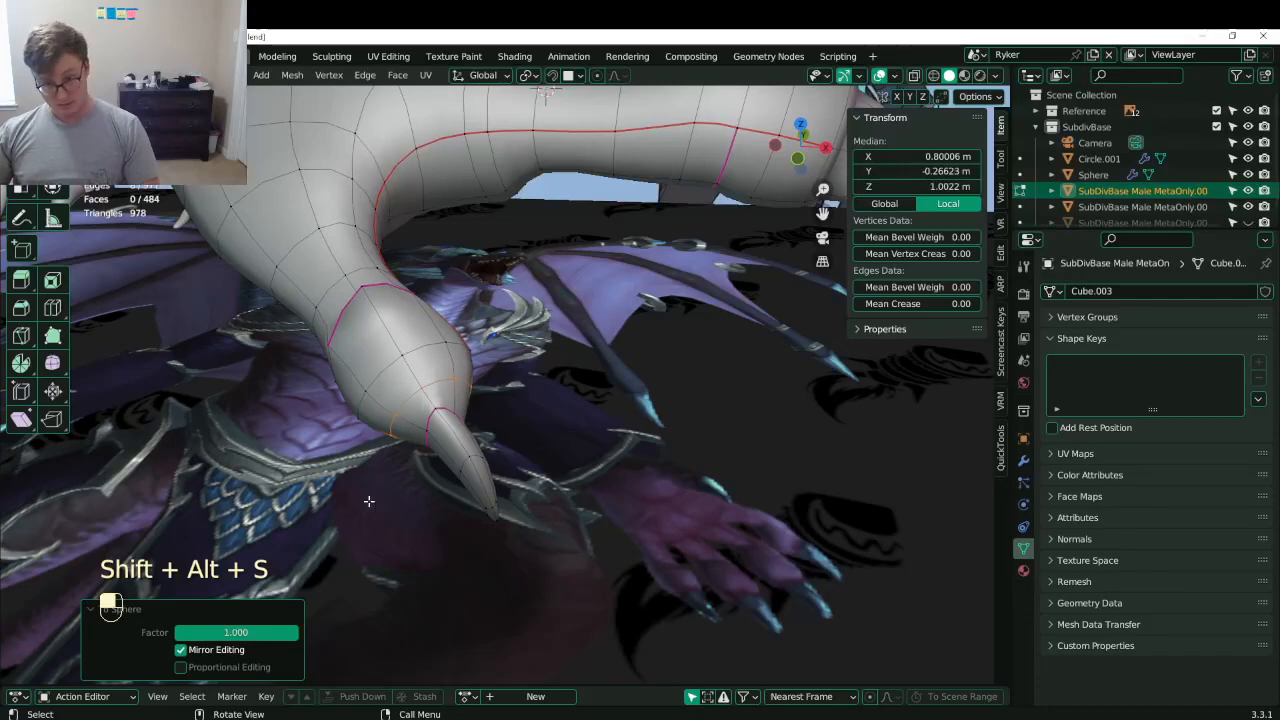
- Scale the thumb's new loop before the claw and check the thumb's shape outside Edit Mode
key("s")
left_click(350, 528)
middle_click_drag(352, 526, 480, 393)
key("Tab")
scroll(540, 440, "up", 3)
- Select the claw's base section on the thumb and fatten it by 0.002 m with Shrink/Fatten
key("Tab")
left_click(454, 449)
left_click(454, 449, "alt+shift")
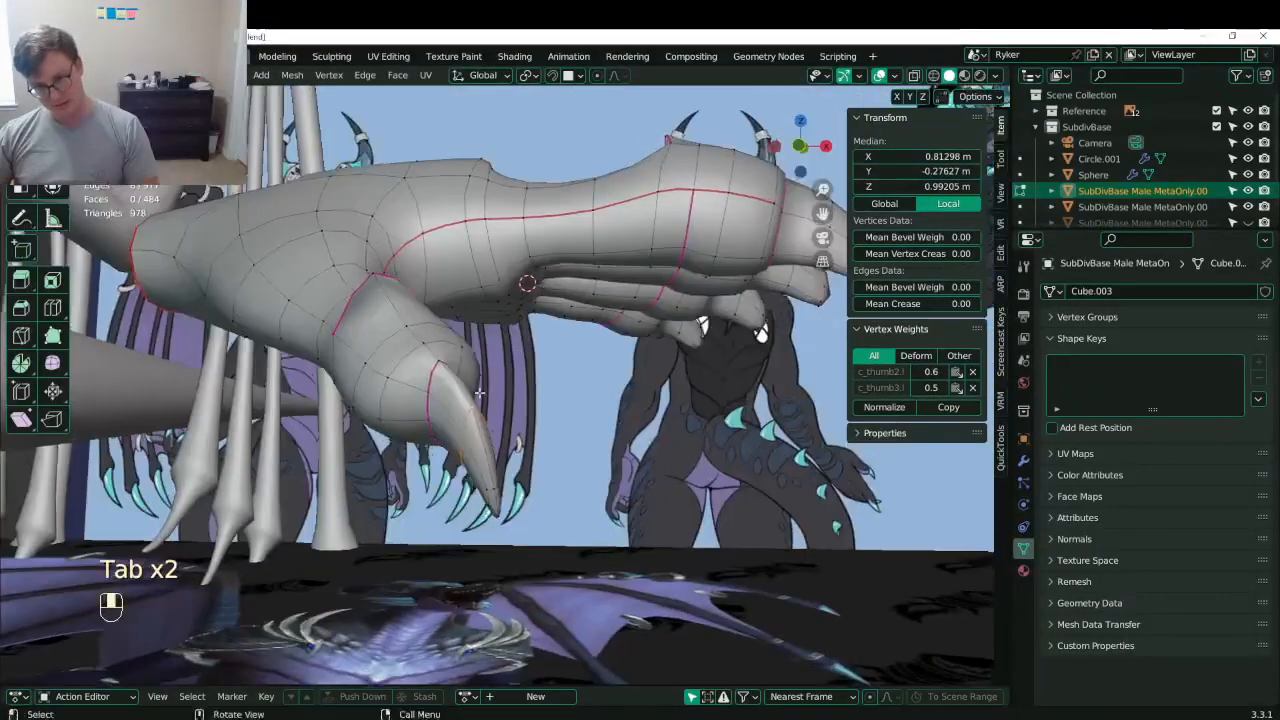
left_click(567, 330)
middle_click_drag(567, 330, 548, 409)
- Set the transform orientation to Normal and try scaling the claw's base section
key("s")
key("Escape")
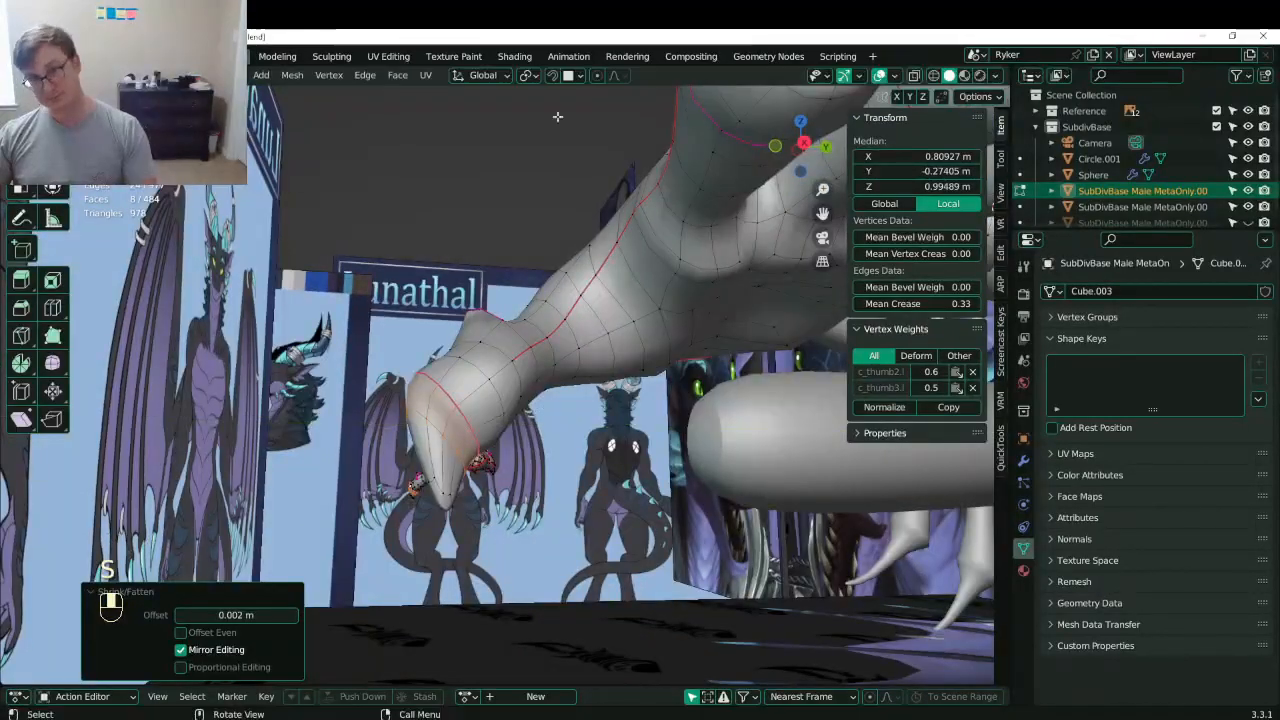
left_click(495, 78)
left_click(435, 158)
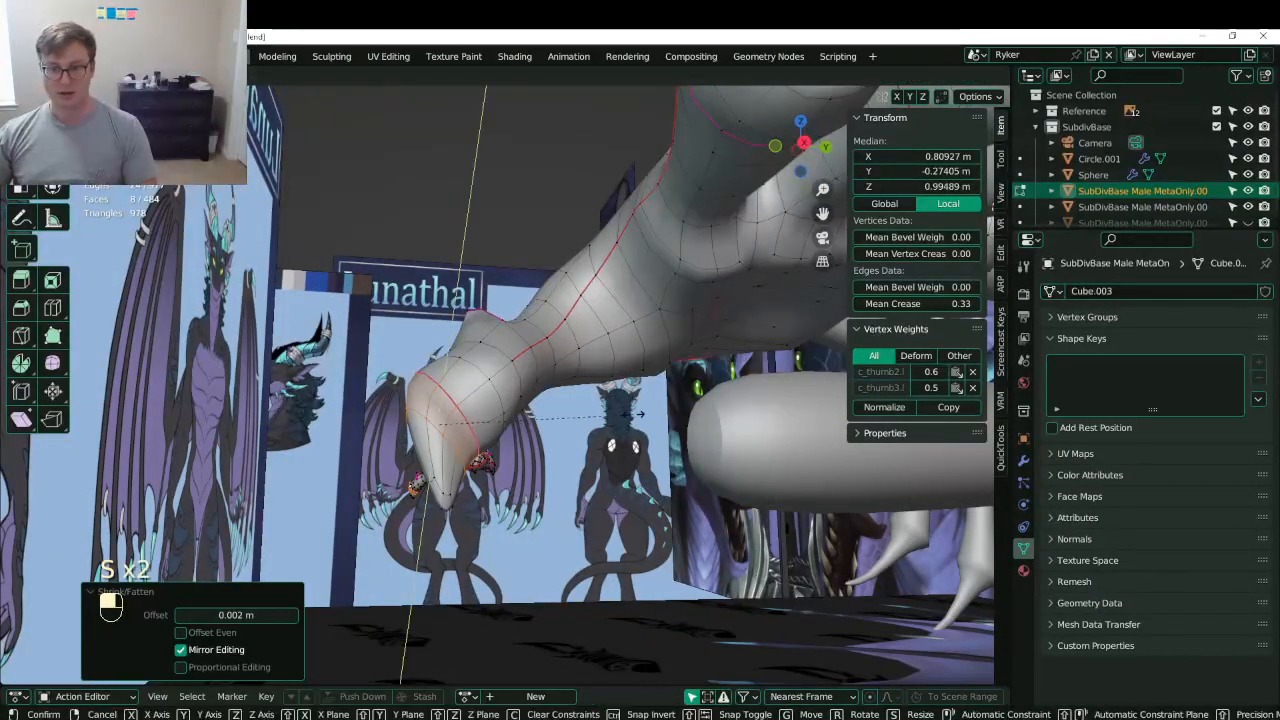
right_click(628, 413)
middle_click_drag(628, 413, 711, 417)
key("s")
left_click(711, 327)
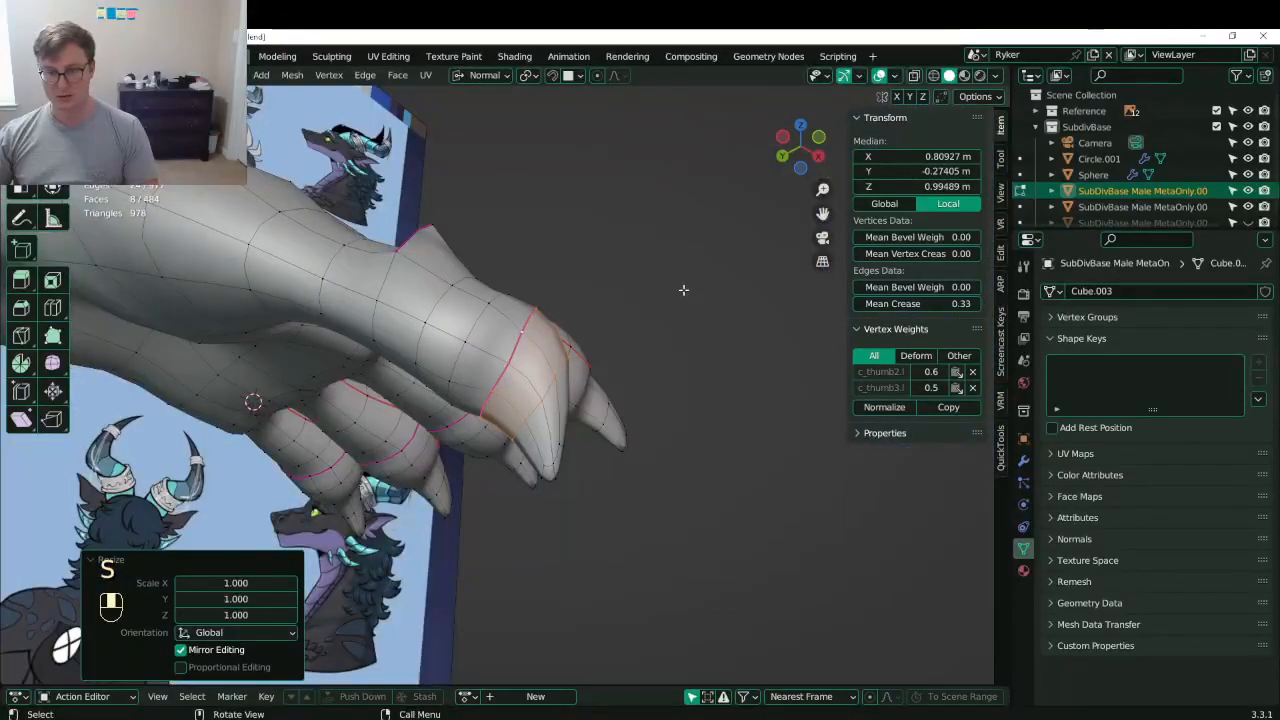
middle_click_drag(683, 290, 307, 338)
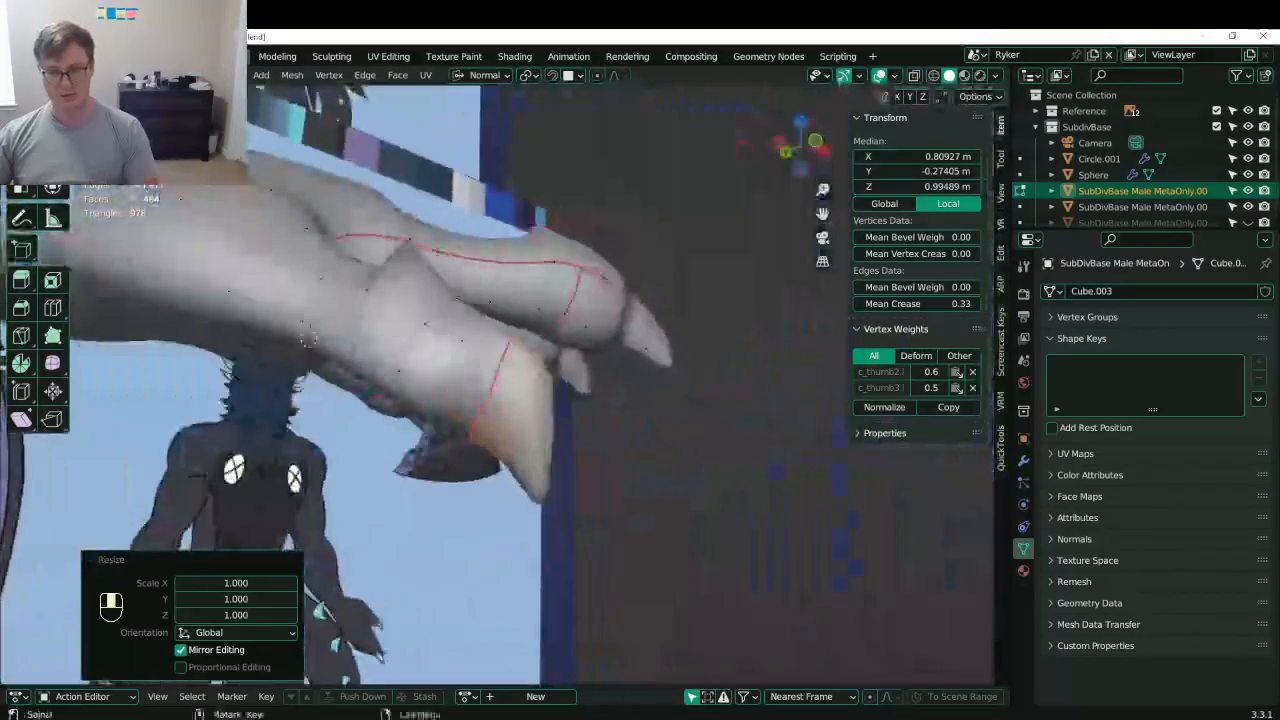
- Scale the creased loop at the claw's base, and scale the loop midway along the claw to 0.735
left_click(570, 298, "alt+shift")
key("s")
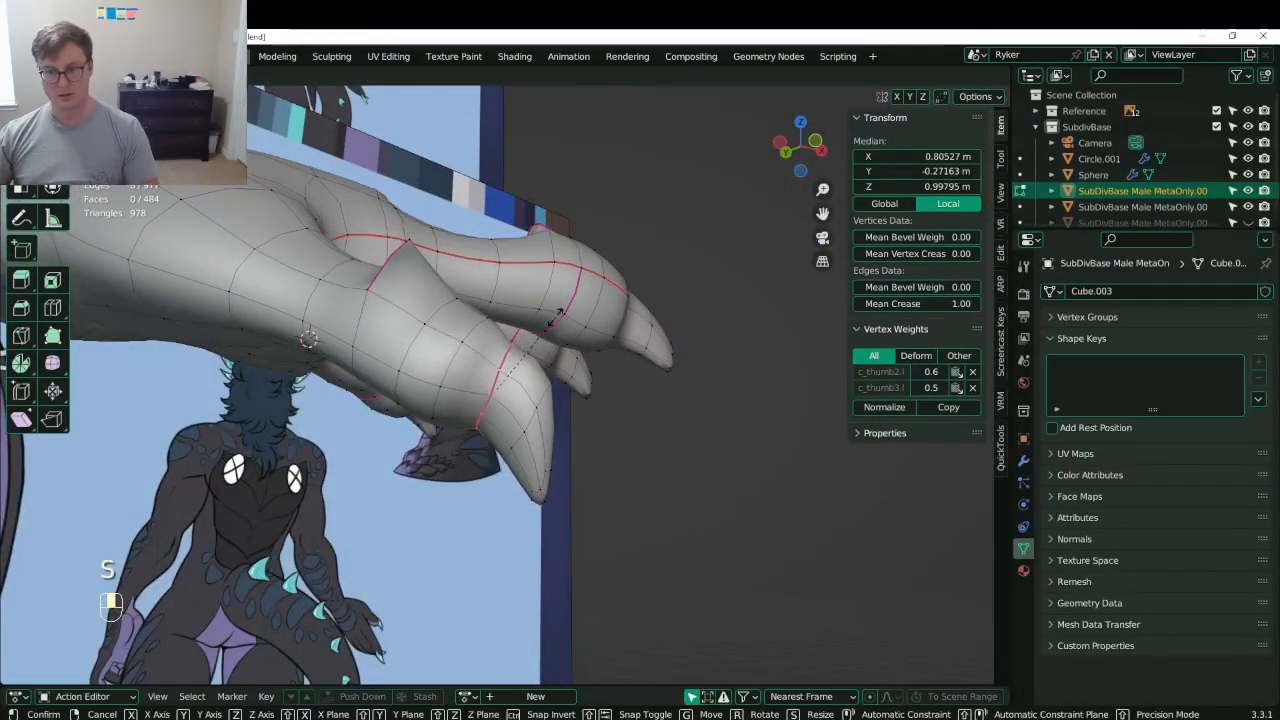
left_click(555, 317)
left_click(540, 418, "alt+shift")
key("s")
left_click(640, 373)
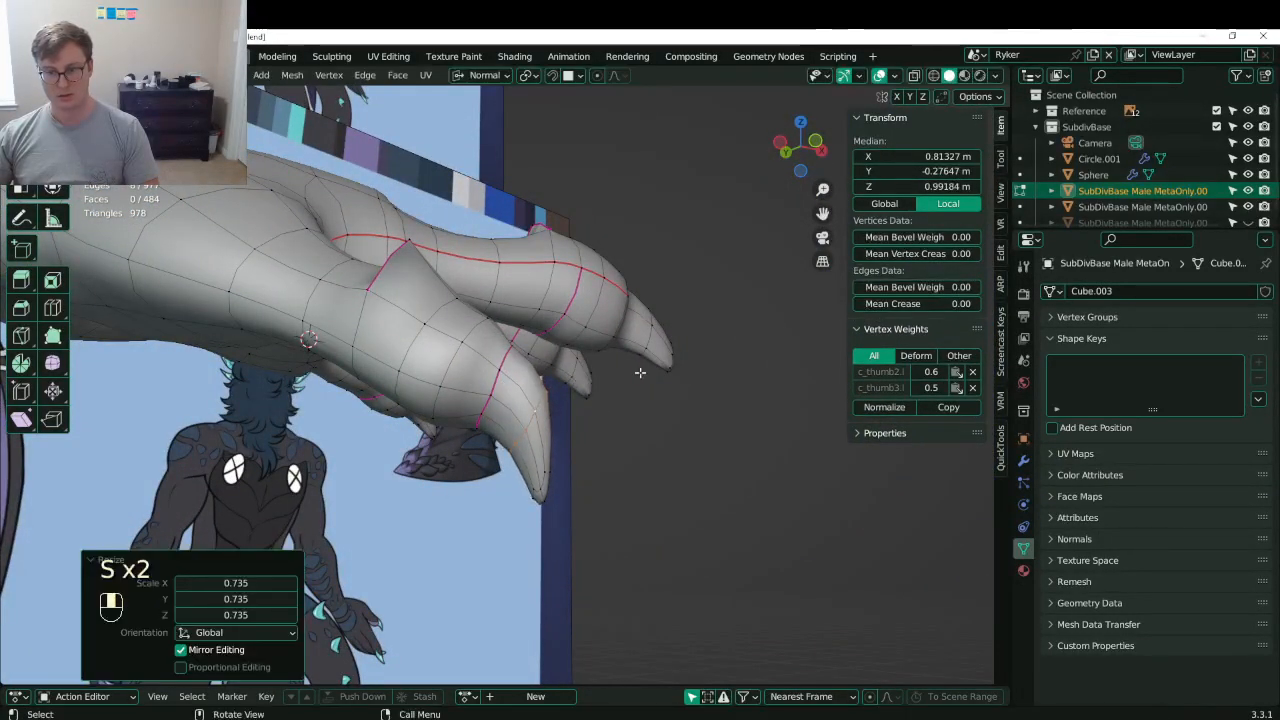
- Adjust the claw loops with Shrink/Fatten, using an offset of 0.00158 m on the creased base loop, and save the file
middle_click_drag(640, 373, 428, 472)
key("Tab")
key("ctrl+s")
key("Tab")
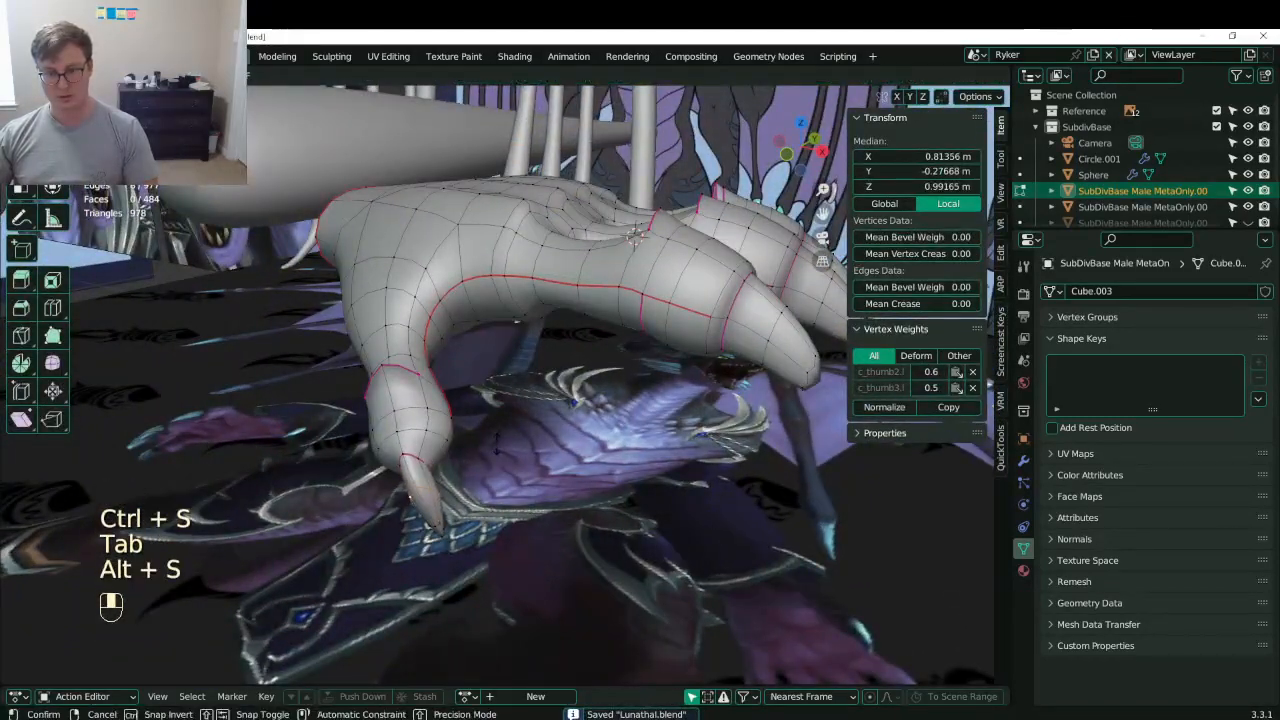
left_click(410, 458)
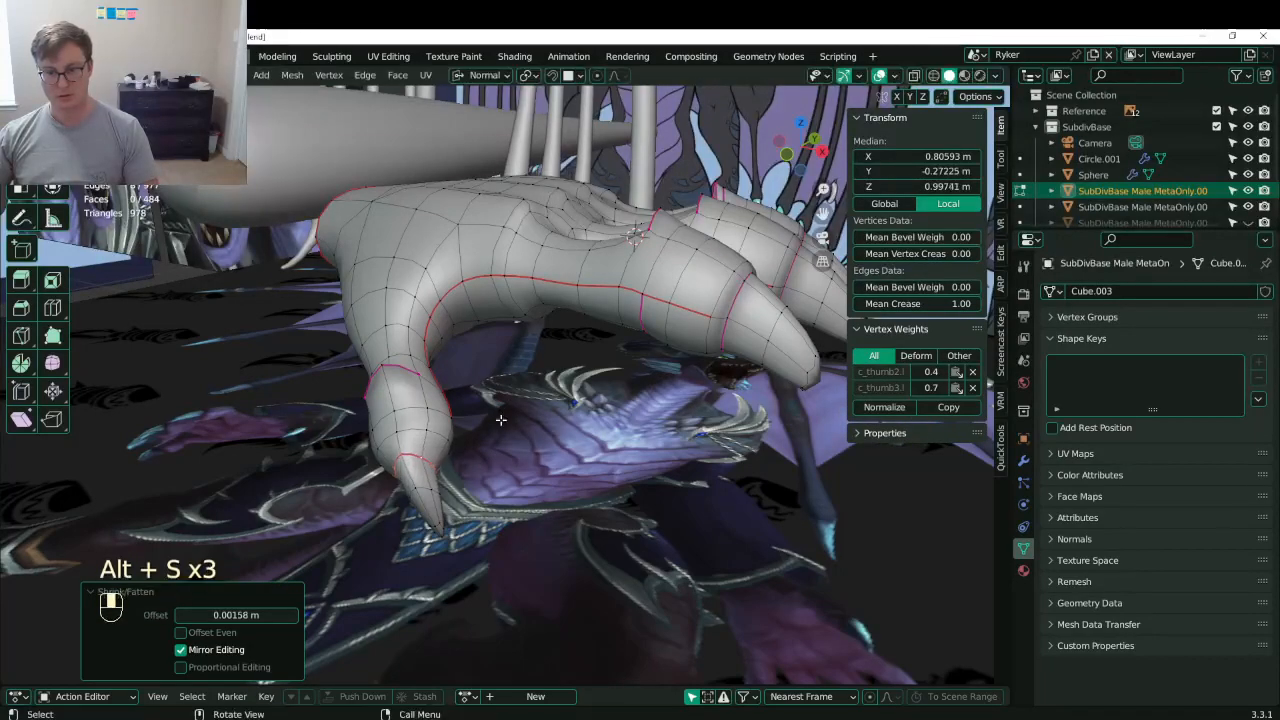
middle_click_drag(500, 420, 590, 427)
left_click(538, 352)
scroll(536, 353, "down", 2)
key("Tab")
key("ctrl+s")
- Move the vertex on the upper contour of the thumb's base to reshape the bulge behind the thumb
scroll(588, 427, "up", 4)
middle_click_drag(412, 270, 455, 362, "shift")
scroll(455, 362, "up", 2)
key("Tab")
middle_click_drag(340, 375, 410, 400)
key("g")
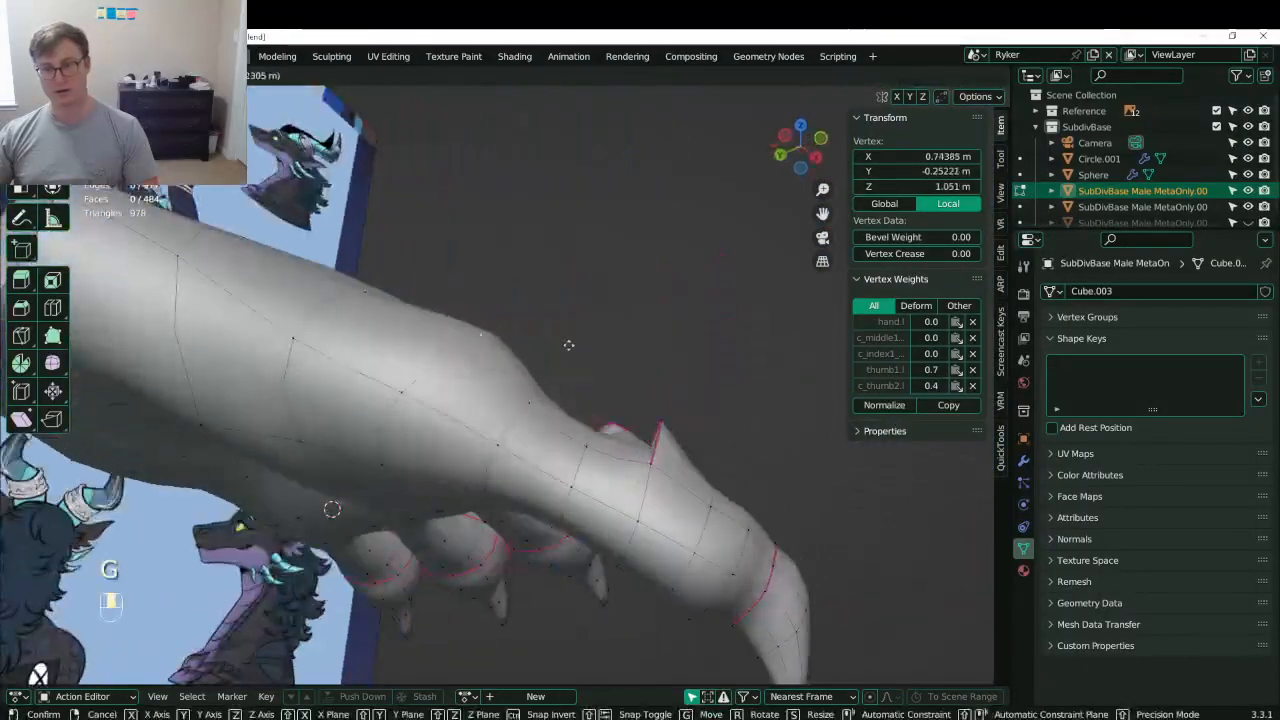
- Move and rotate the edge between the thumb's base and the wrist to smooth the hand's outer contour
middle_click_drag(592, 356, 398, 320)
key("g")
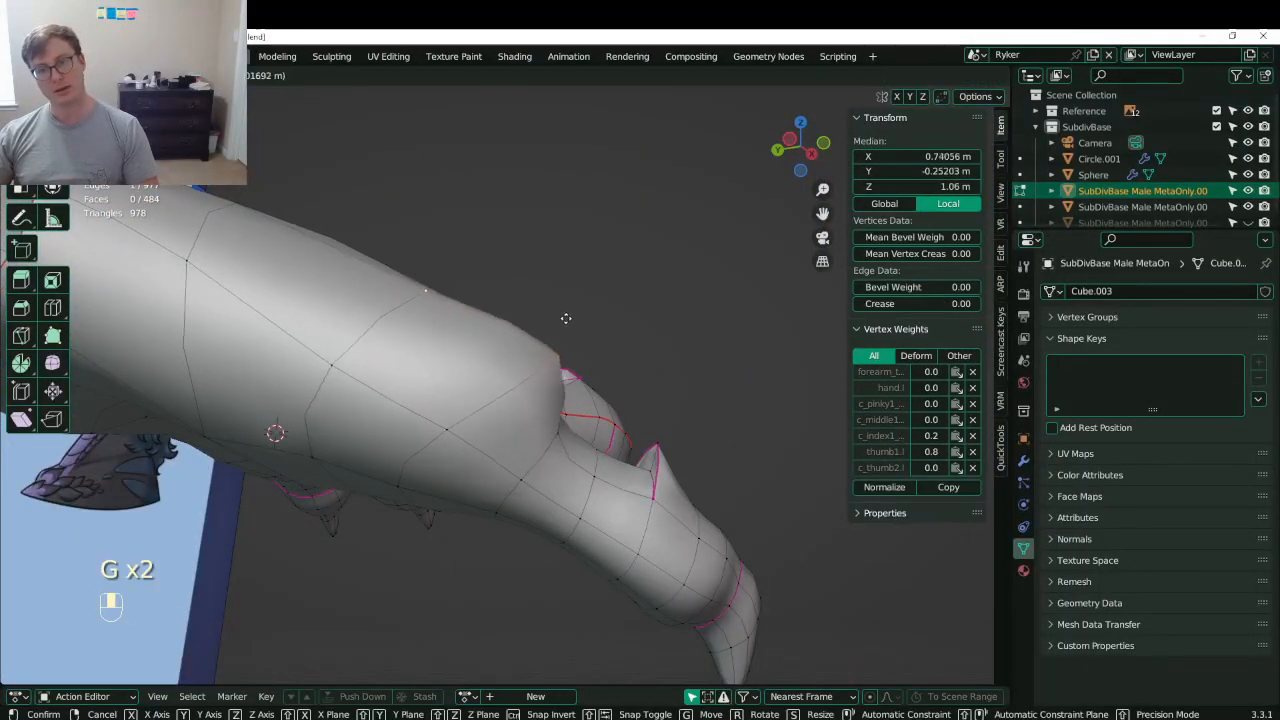
left_click(566, 317)
middle_click_drag(566, 317, 579, 468)
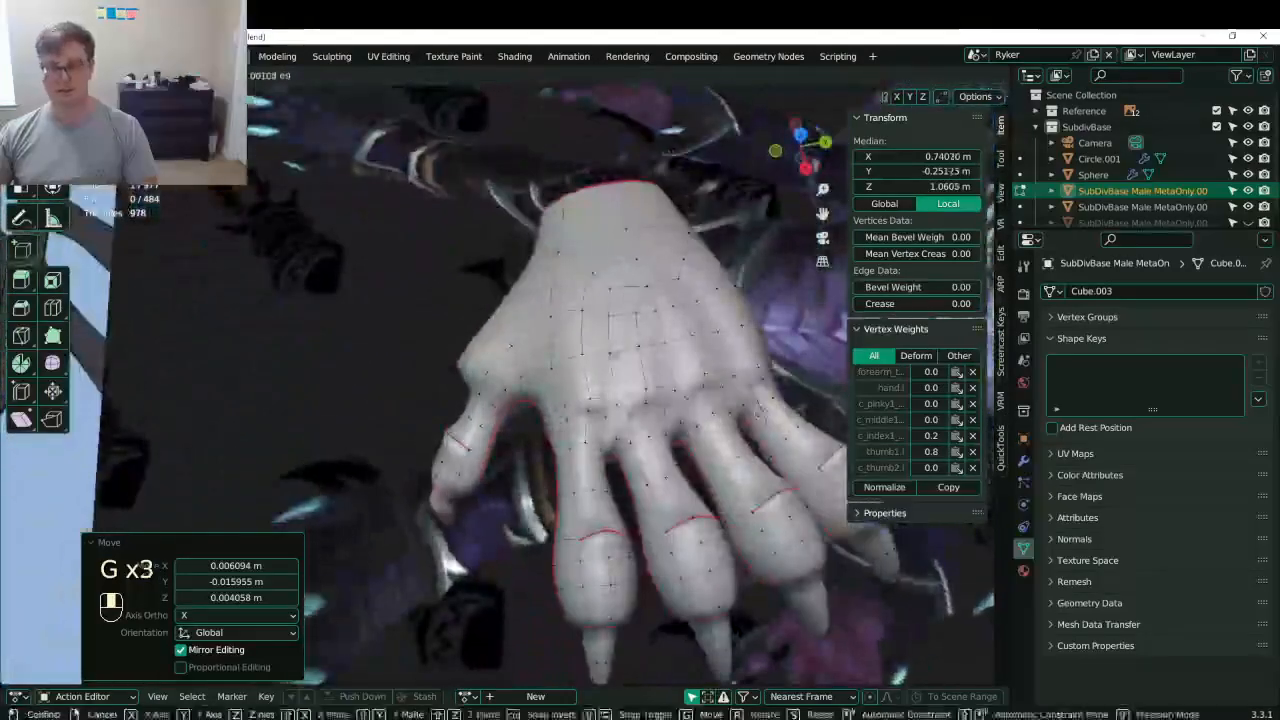
middle_click_drag(630, 350, 590, 385)
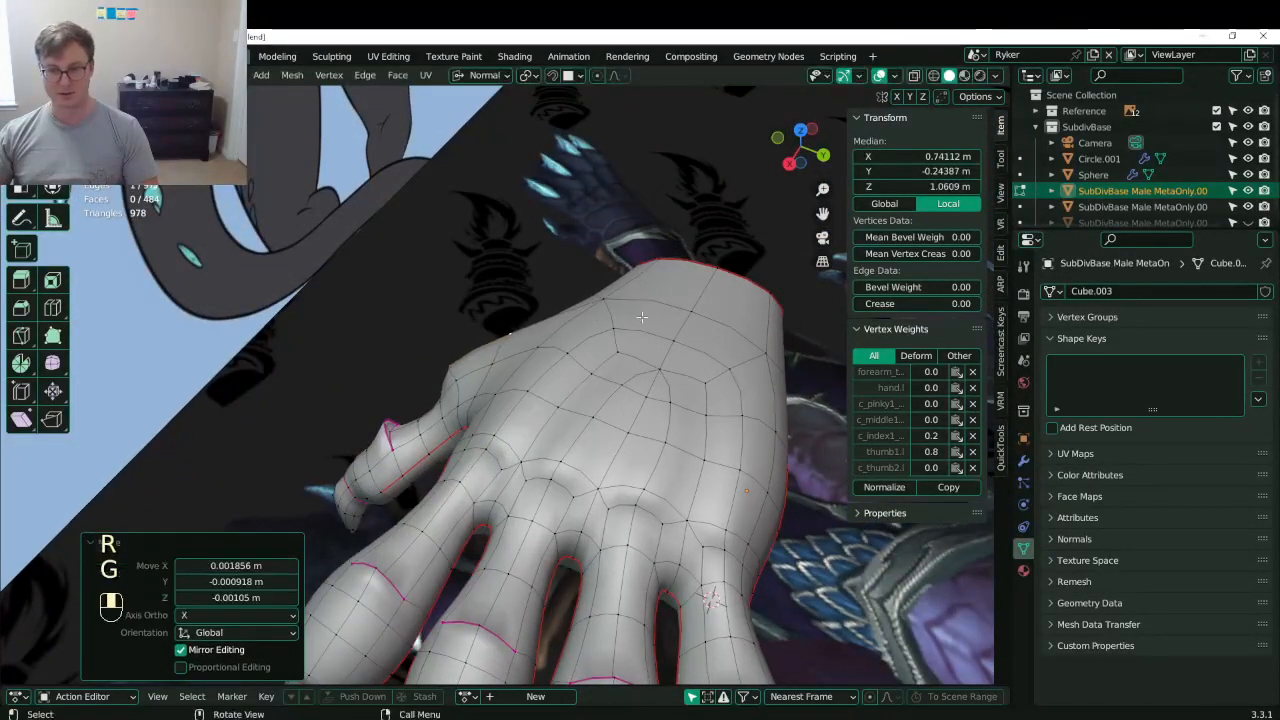
- Reposition the single vertices around the thumb's base knuckle and check the hand outside Edit Mode
middle_click_drag(641, 317, 622, 345)
left_click(620, 338)
key("g")
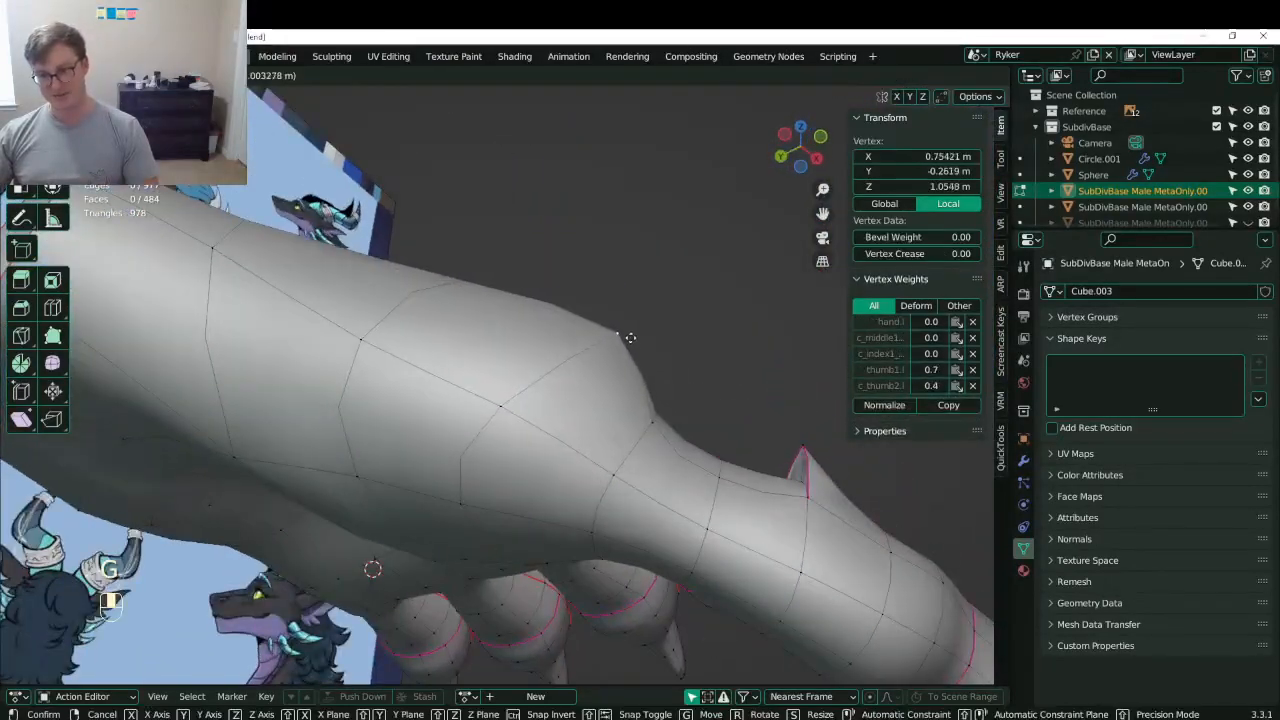
left_click(638, 406)
left_click(612, 360)
scroll(664, 386, "down", 5)
middle_click_drag(666, 386, 443, 398)
key("Tab")
- Grow the selection over the thumb claw's tip and move it outward
scroll(443, 398, "up", 4)
key("Tab")
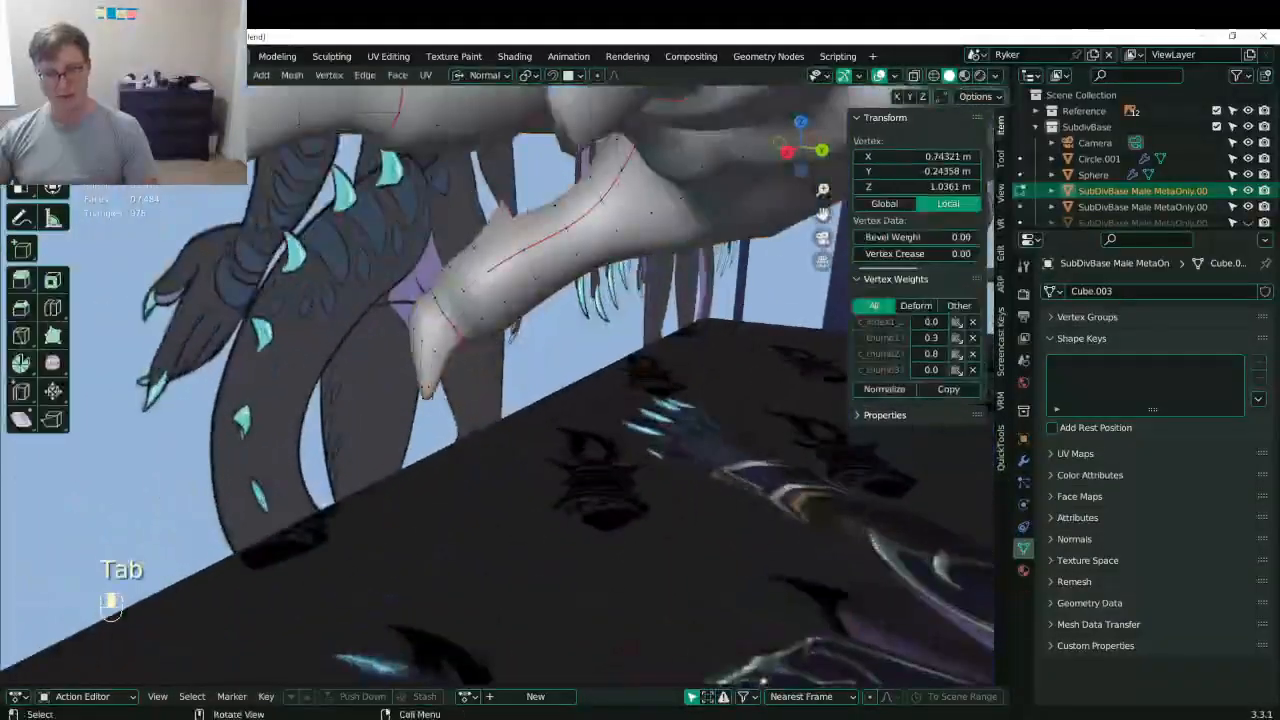
scroll(442, 397, "up", 2)
key("ctrl+KP_Add")
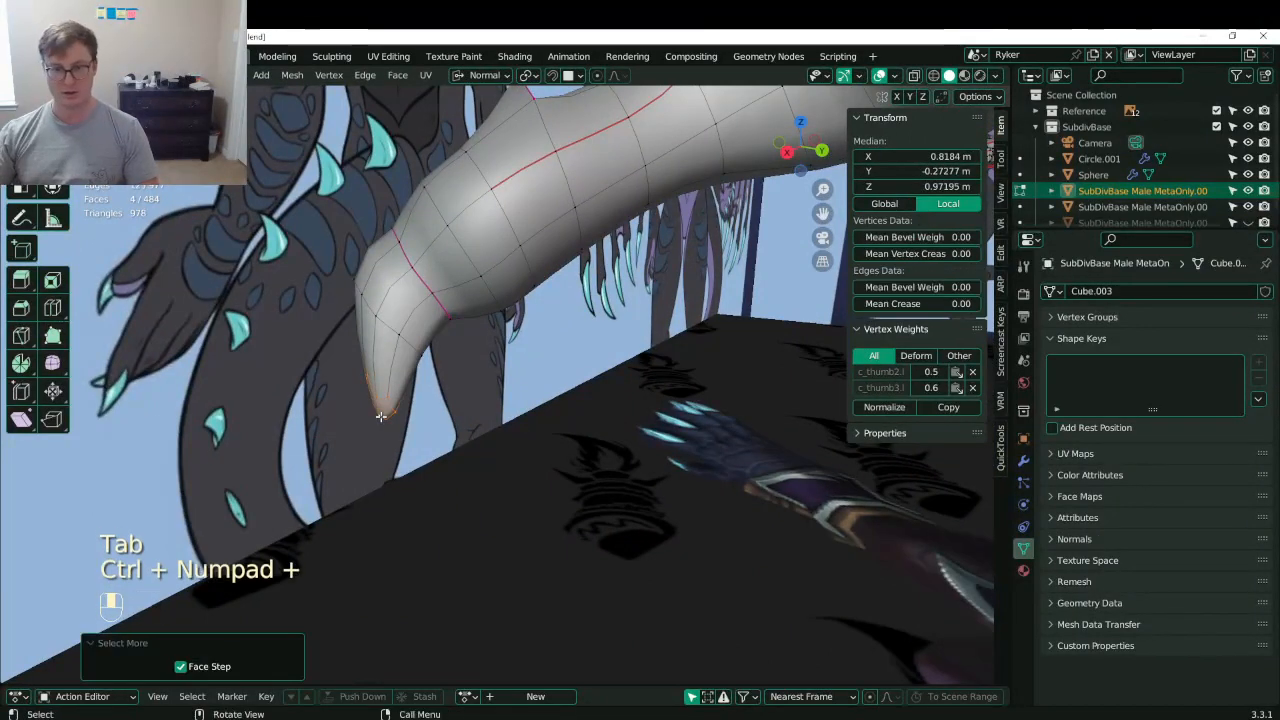
left_click(322, 364)
left_click(384, 409)
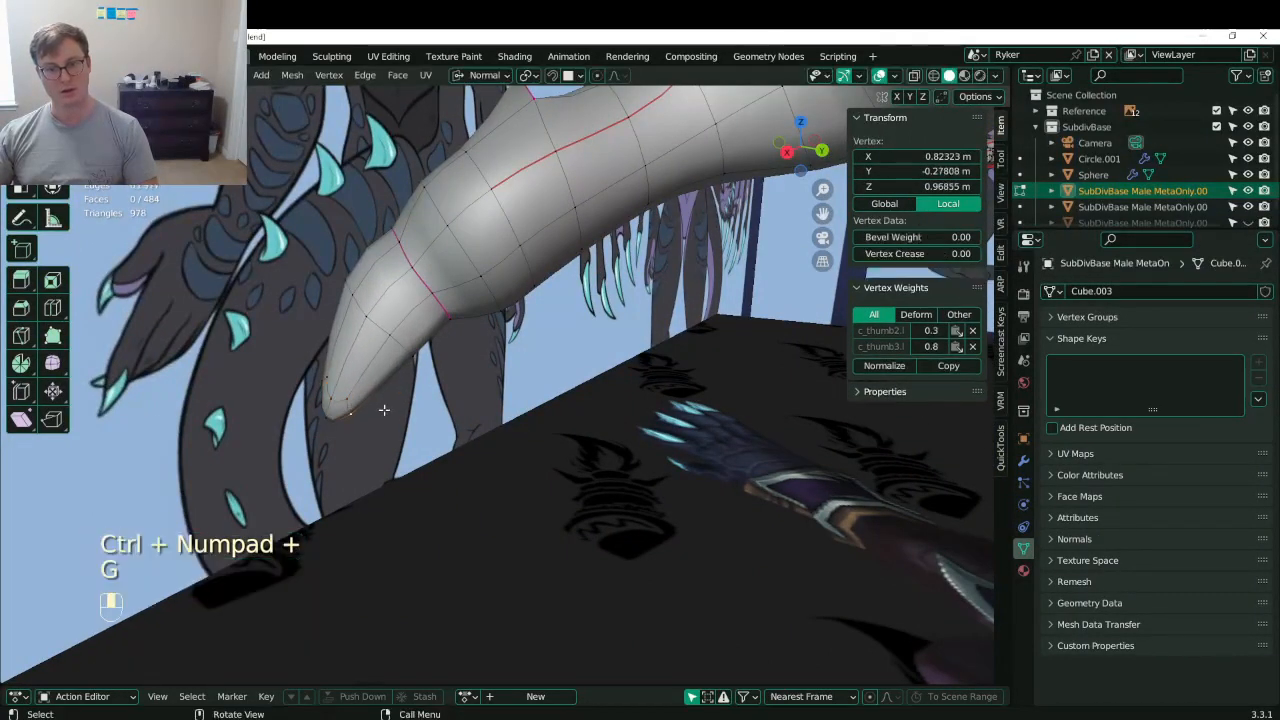
- Move and scale the loop midway along the thumb claw to refine the claw's curve
left_click(400, 351, "alt")
middle_click_drag(400, 352, 436, 367)
key("g")
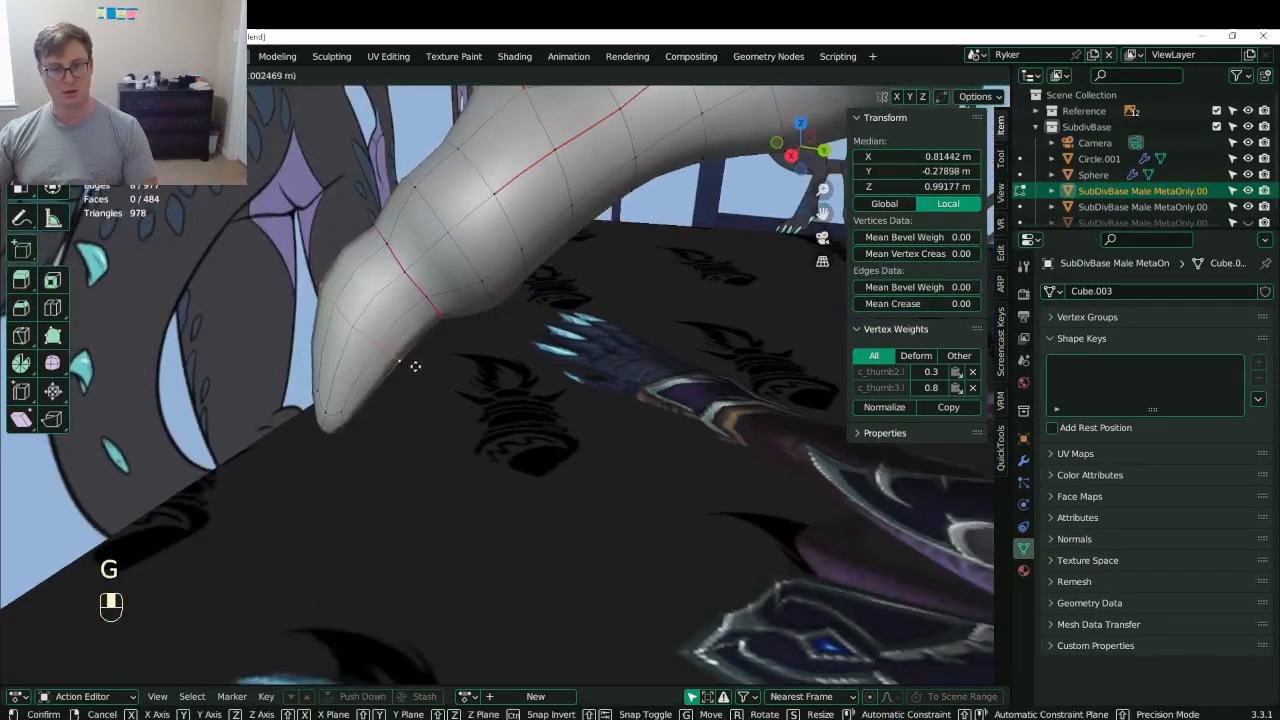
left_click(418, 366)
left_click(461, 369)
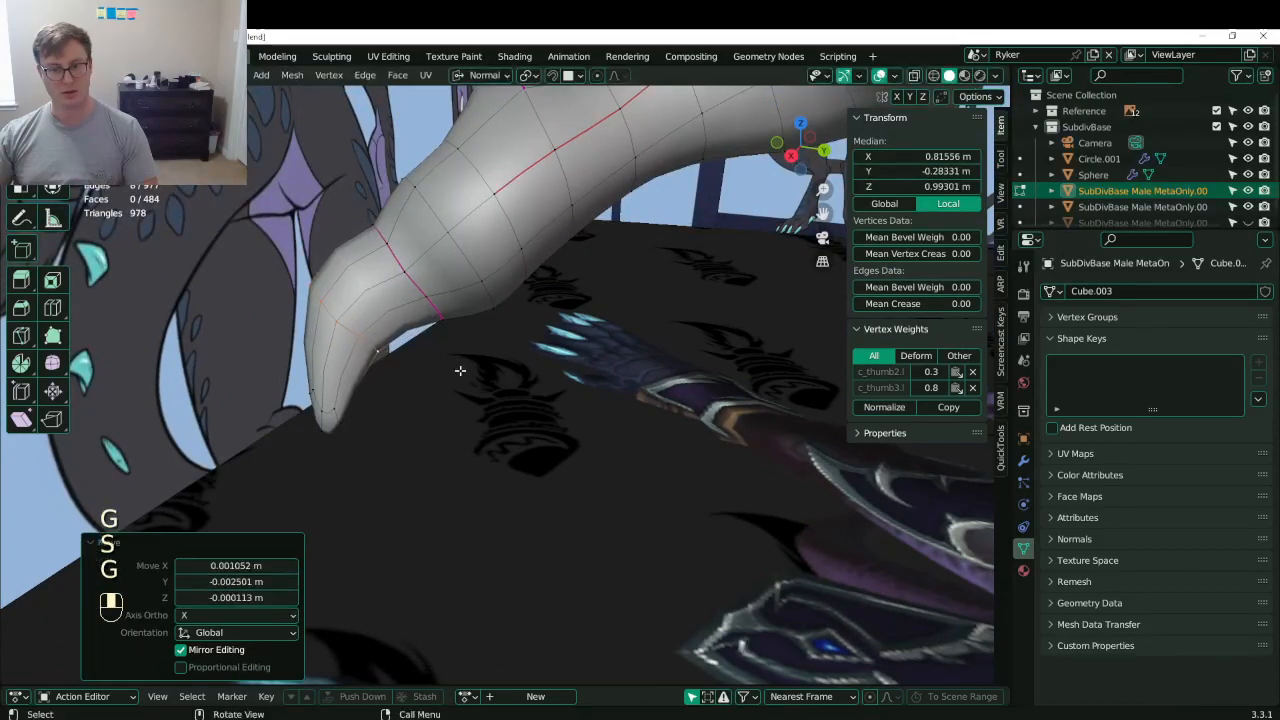
scroll(450, 372, "down", 3)
key("g")
left_click(455, 347)
scroll(455, 347, "down", 5)
- Leave Edit Mode, save the file, and unhide all hidden objects in the scene
key("Tab")
middle_click_drag(470, 347, 717, 417)
key("ctrl+s")
scroll(656, 447, "down", 5)
middle_click_drag(665, 377, 582, 475, "shift")
key("ctrl+s")
scroll(588, 464, "down", 3)
key("alt+h")
- Move the Evoker Channeling Pose reference image -1.197 m along Z, below the character, and save the file
left_click(582, 475)
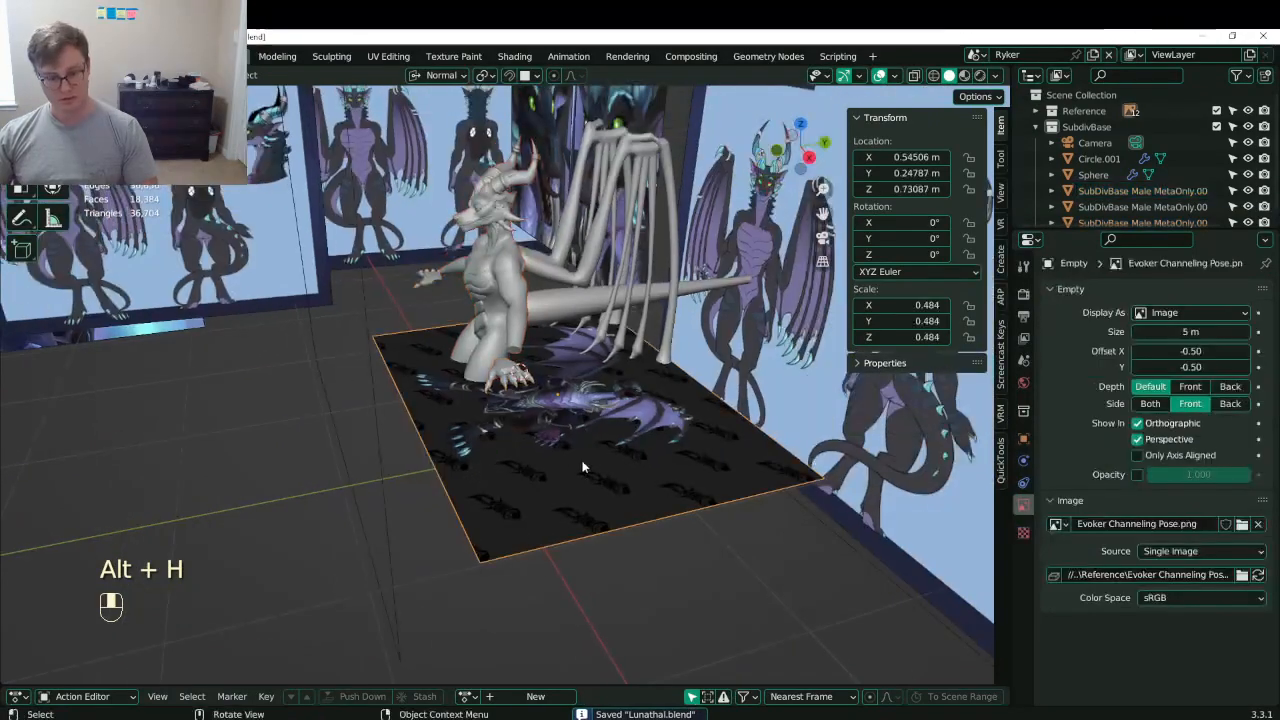
key("h")
key("z")
key("ctrl+z")
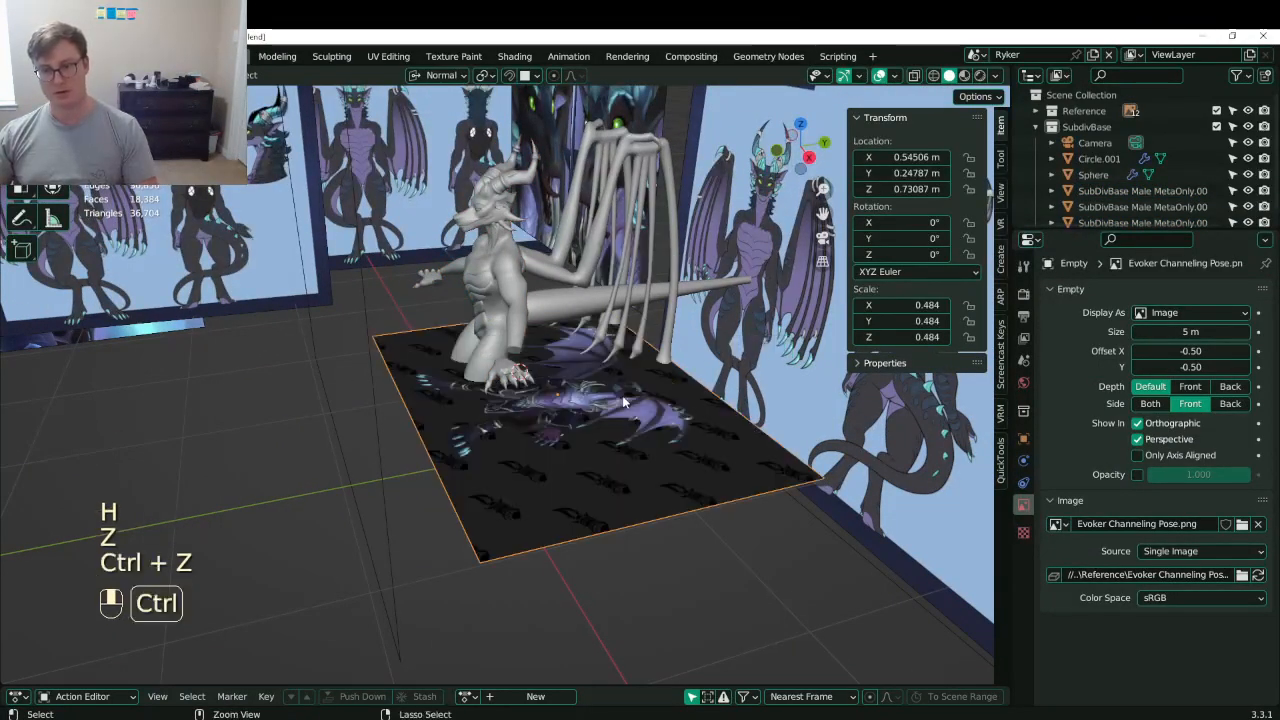
key("g")
left_click(537, 434)
scroll(537, 434, "up", 3)
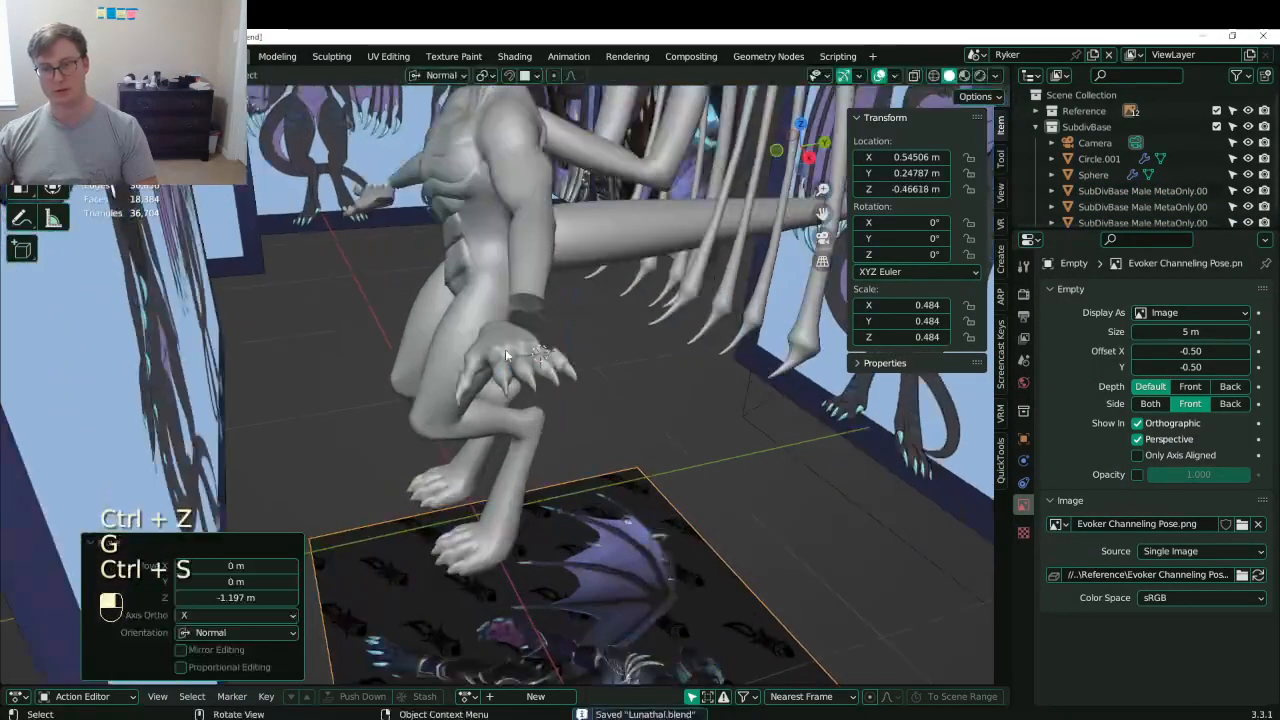
- Try rotating the entire hand mesh to line it up with the forearm, and undo the rotations
left_click(505, 353)
middle_click_drag(505, 353, 572, 360)
key("Tab")
key("a")
key("r")
left_click(568, 405)
middle_click_drag(568, 405, 612, 540)
key("r")
left_click(640, 425)
key("r")
left_click(671, 360)
key("ctrl+z")
key("ctrl+z")
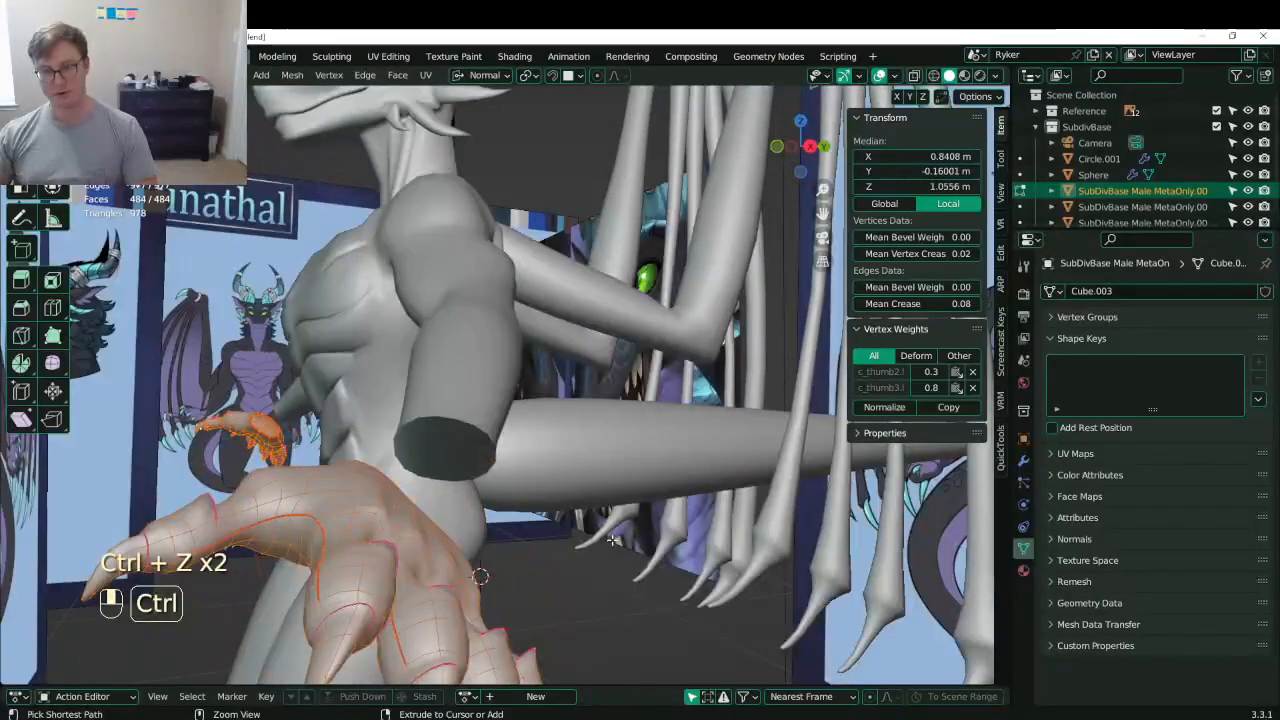
key("ctrl+z")
- Save a copy of the project as Lunathal_WIP_01_HandsModeled.blend, and save the working file
key("Tab")
left_click(36, 56)
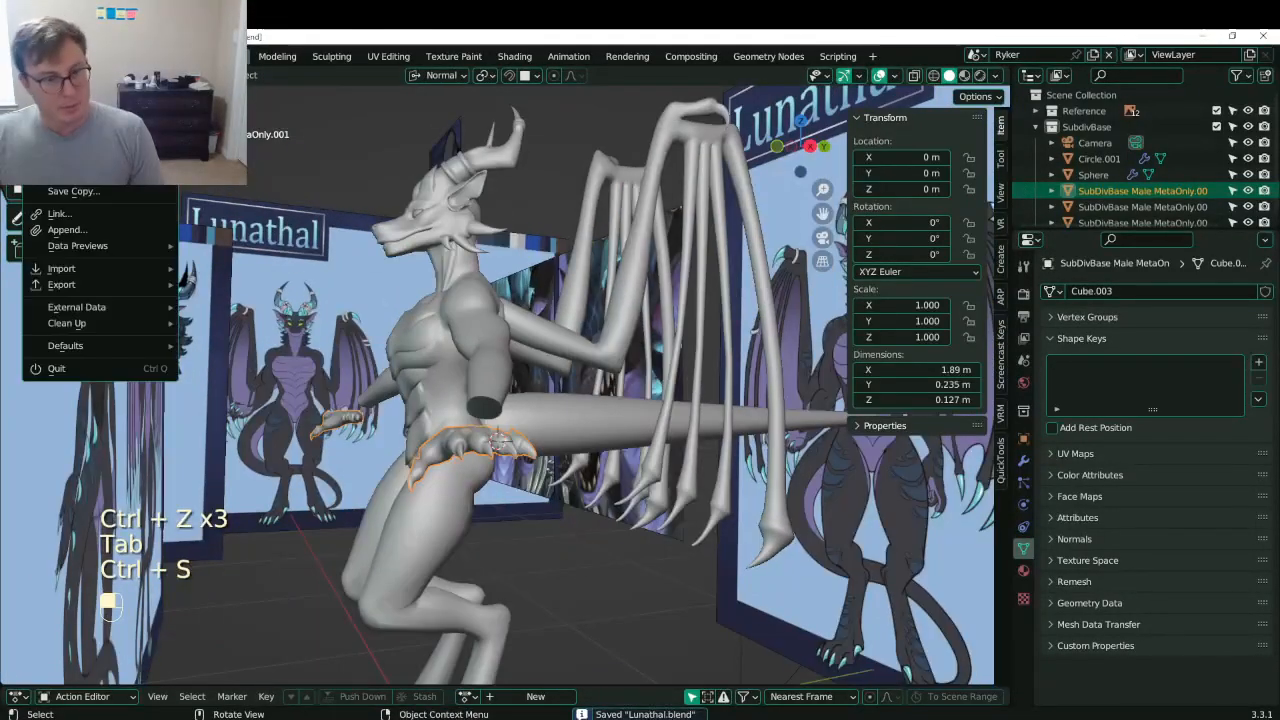
left_click(73, 191)
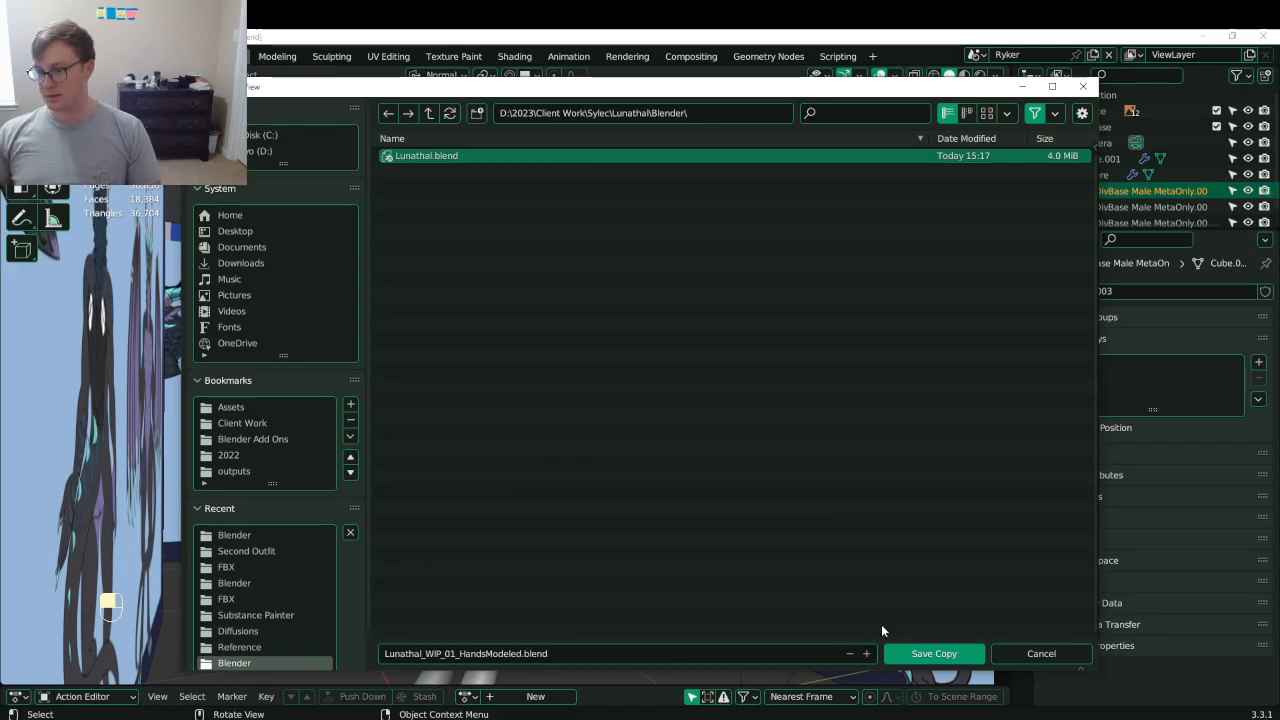
left_click(933, 653)
scroll(636, 530, "up", 3)
key("ctrl+s")
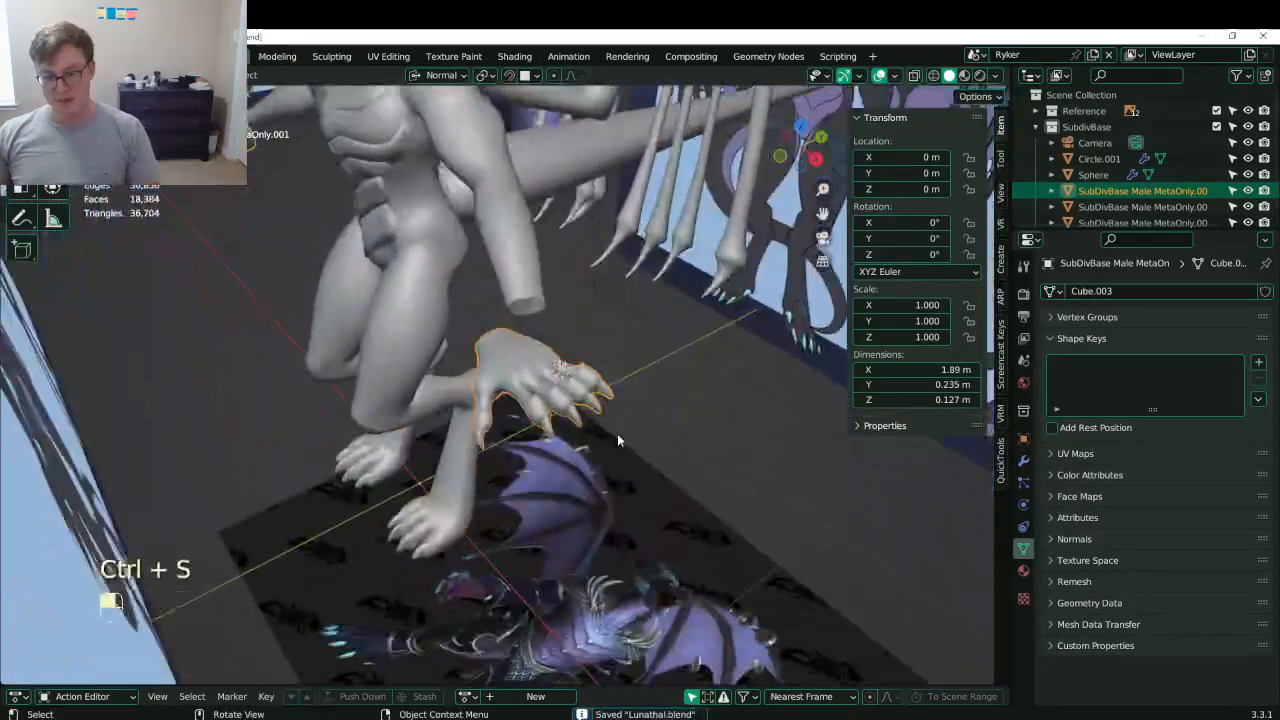
- Rotate the whole hand mesh 27.5° in front view and 23° in top view to follow the arm
middle_click_drag(617, 440, 678, 495)
key("shift+c")
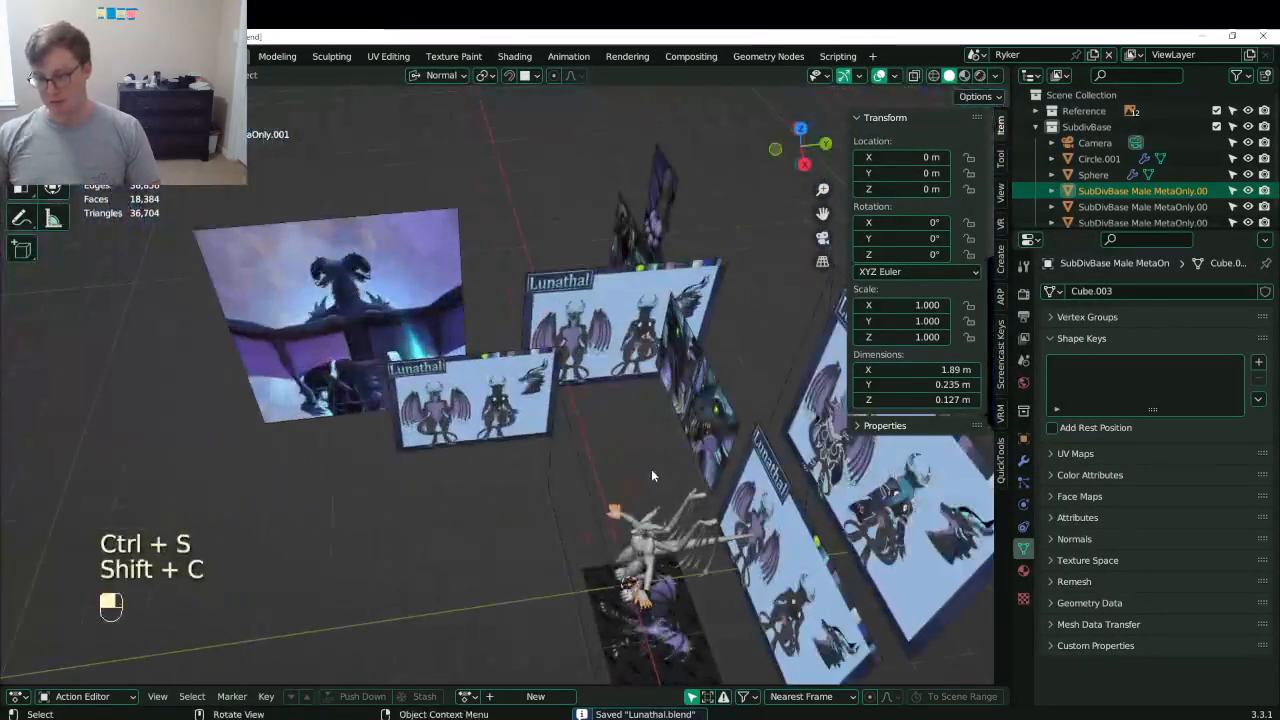
key("KP_Decimal")
key("Tab")
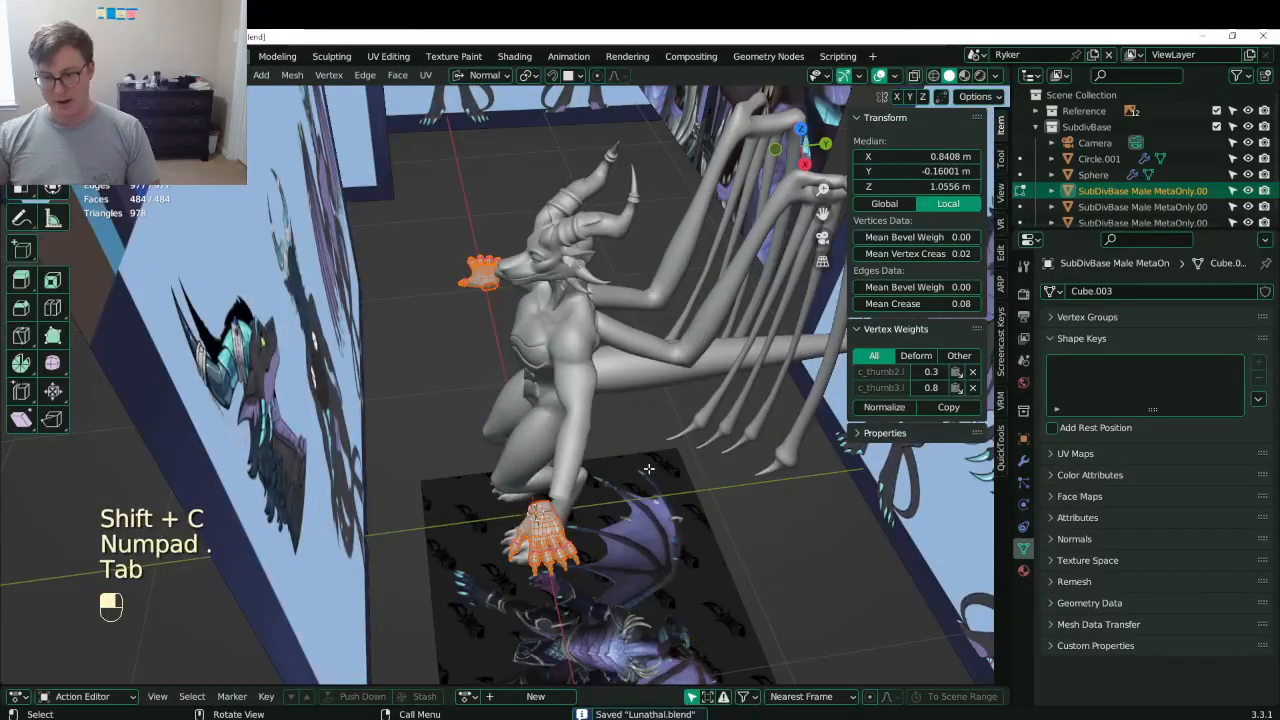
key("KP_1")
key("r")
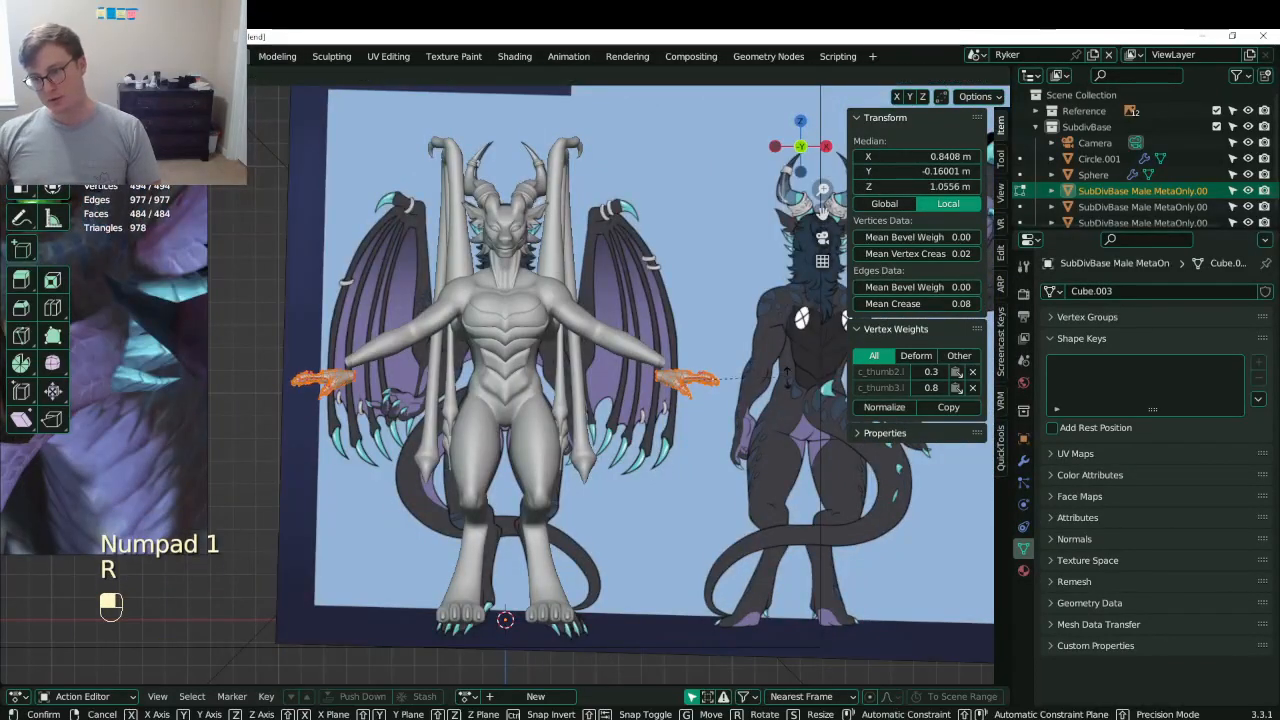
left_click(845, 318)
key("KP_7")
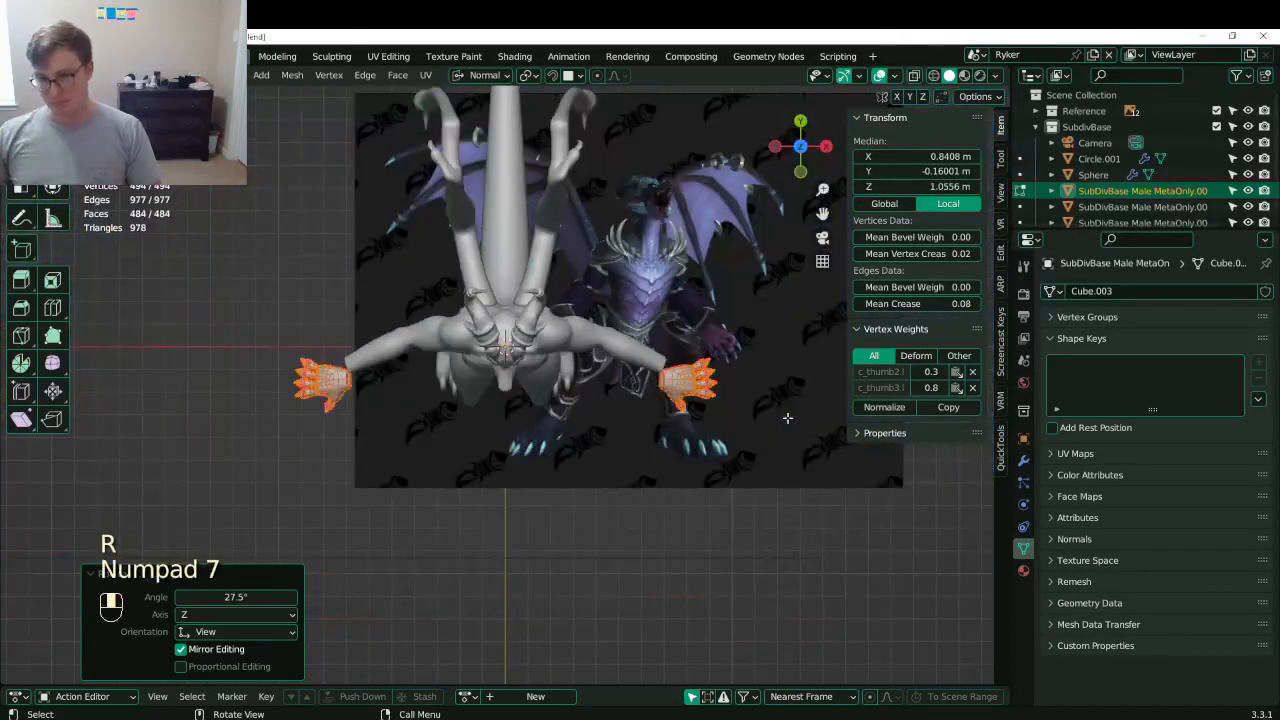
key("r")
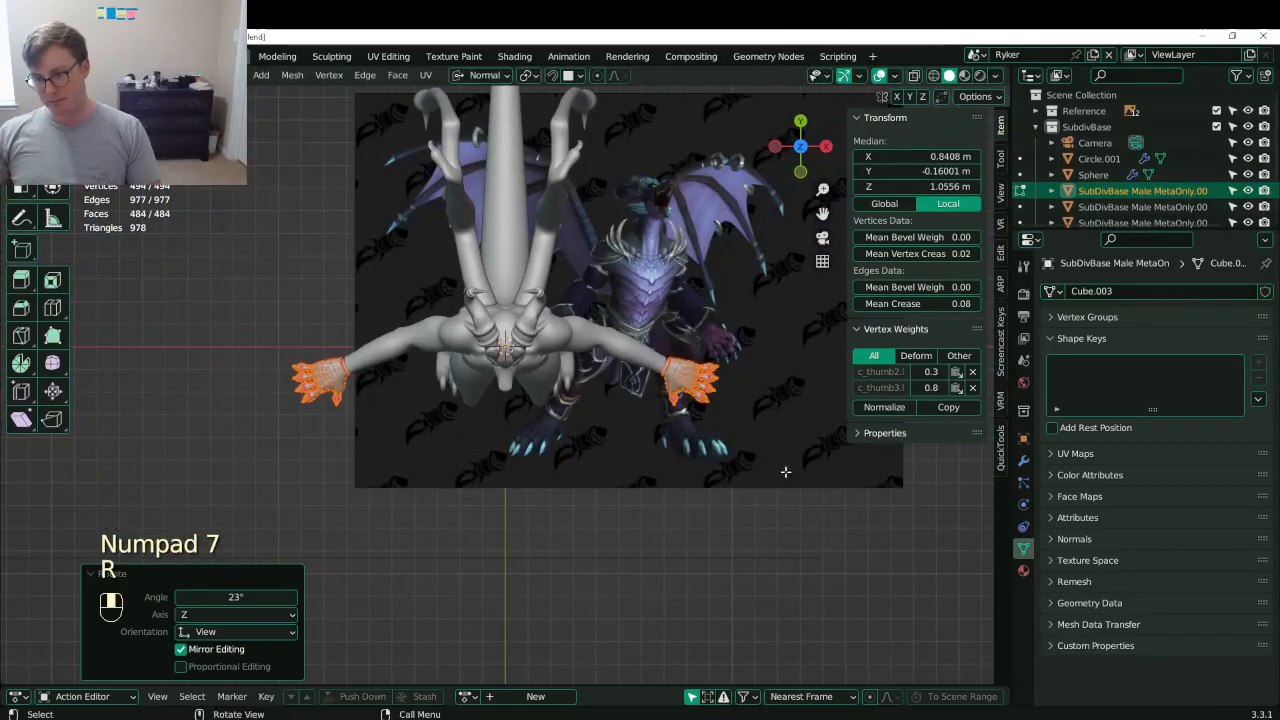
- Rotate the hand mesh further, starting from the side view, to align the wrist with the forearm
key("KP_3")
scroll(780, 460, "up", 3)
middle_click_drag(655, 408, 454, 457)
key("KP_Decimal")
key("r")
left_click(742, 342)
key("r")
left_click(677, 290)
scroll(570, 345, "down", 5)
key("r")
left_click(622, 335)
- Leave Edit Mode on the hands and save the file
key("Tab")
scroll(588, 433, "down", 5)
scroll(696, 440, "down", 3)
key("ctrl+s")
key("ctrl+s")
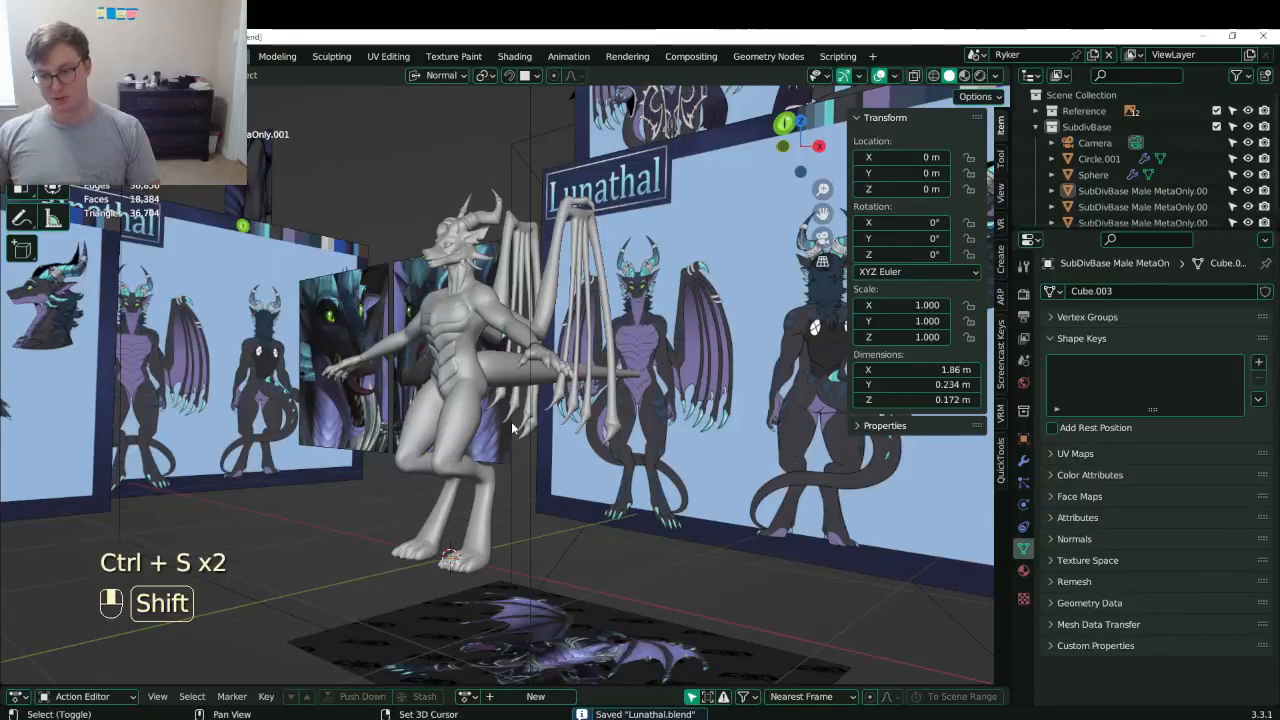
- Open the mesh containing the feet for editing and frame its toes in the right side view
mouse_move(512, 428)
middle_mouse_down("shift")
mouse_move(530, 384)
mouse_move(598, 410)
mouse_move(603, 383)
mouse_move(589, 380)
mouse_move(579, 405)
mouse_move(531, 413)
middle_mouse_up("shift")
scroll(603, 383, "up", 5)
left_click(579, 406)
scroll(600, 406, "up", 1)
key("Tab")
key("KP_3")
scroll(463, 420, "up", 4)
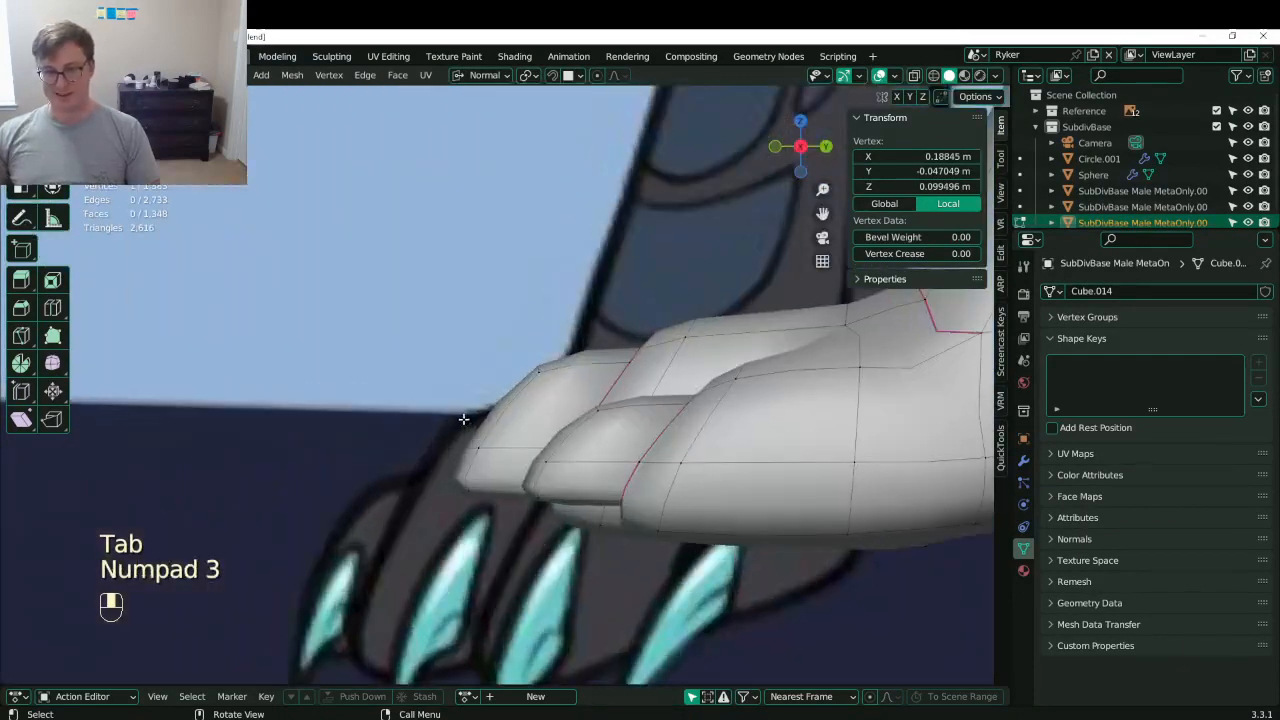
key("z")
left_click(441, 386)
left_click_drag(464, 462, 466, 464)
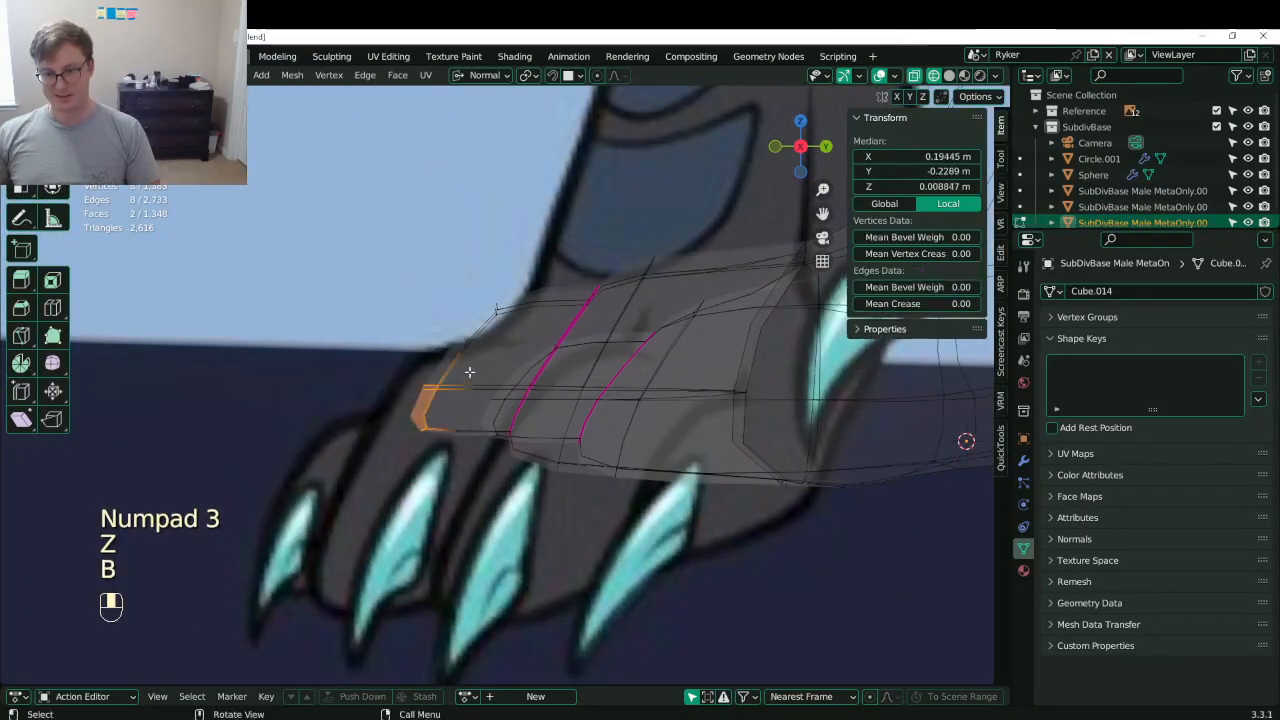
left_click_drag(469, 371, 509, 402)
key("ctrl+z")
key("b")
left_click_drag(388, 353, 484, 475)
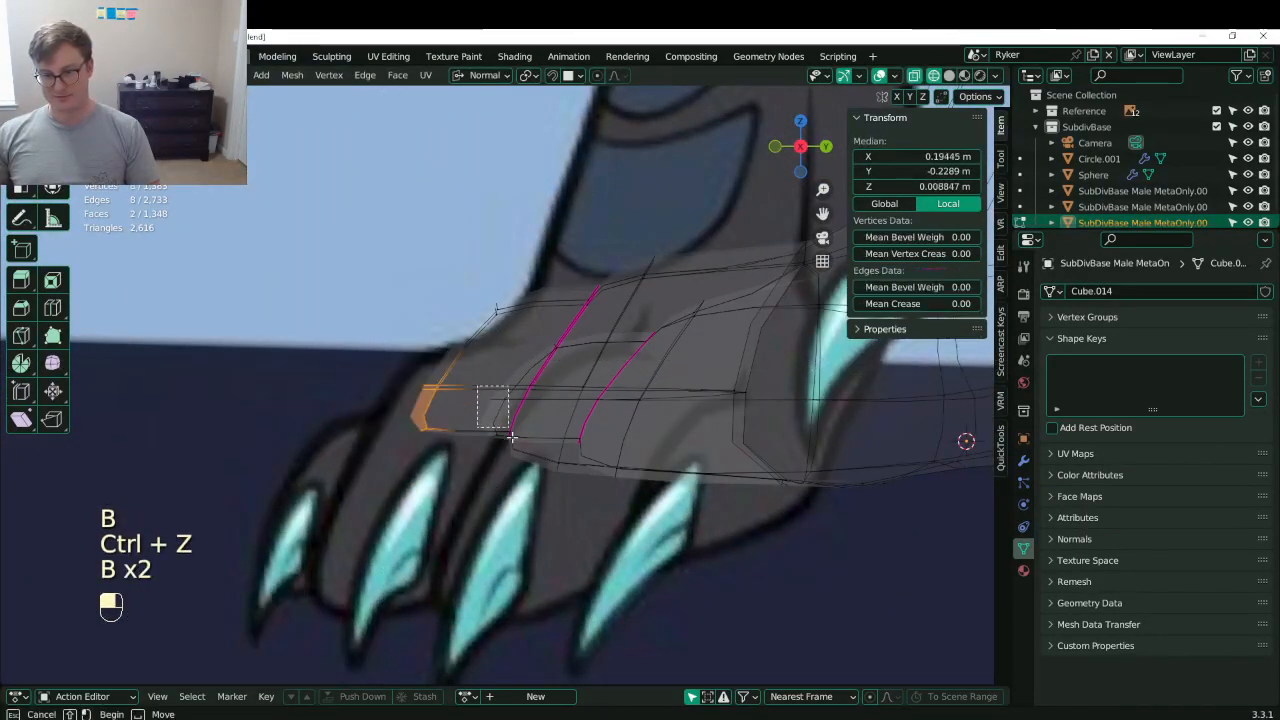
key("g")
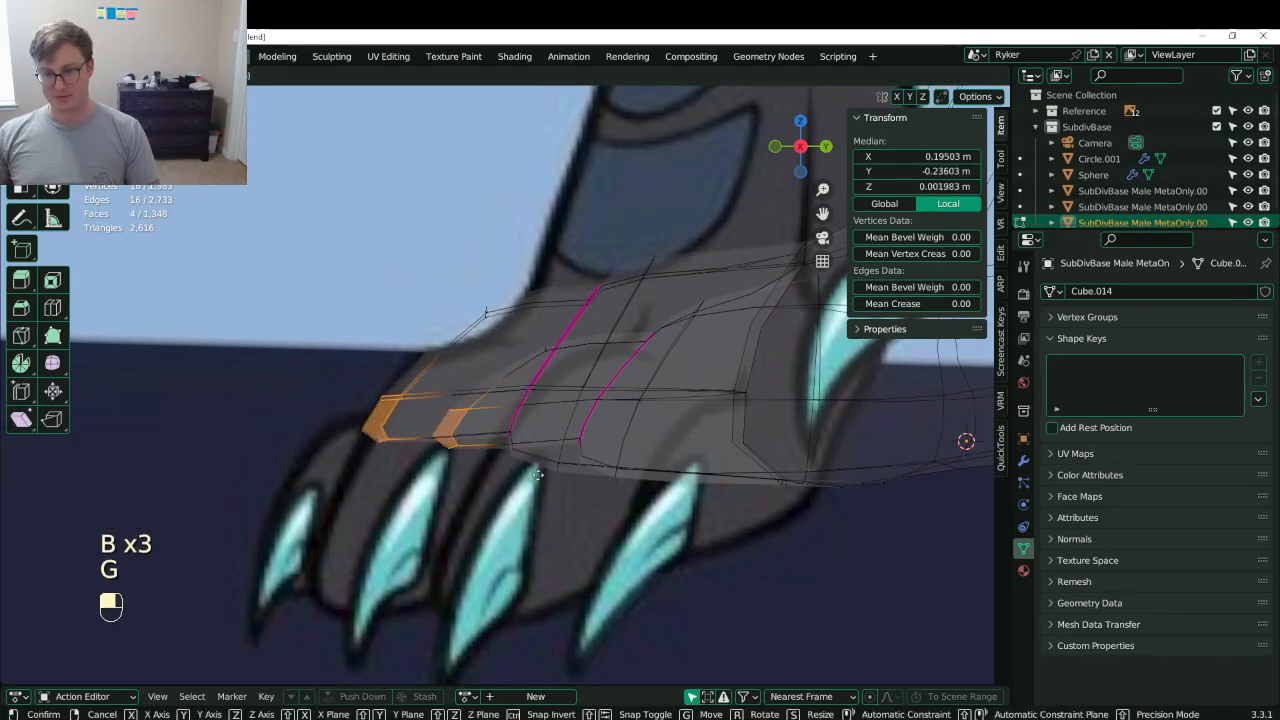
- Cut one centred edge loop around each of the foot's four toes, between its tip and its base seam
mouse_move(567, 357)
middle_mouse_down()
mouse_move(591, 426)
mouse_move(574, 434)
middle_mouse_up()
key("z")
left_click(636, 430)
double_click(590, 346)
key("ctrl+r")
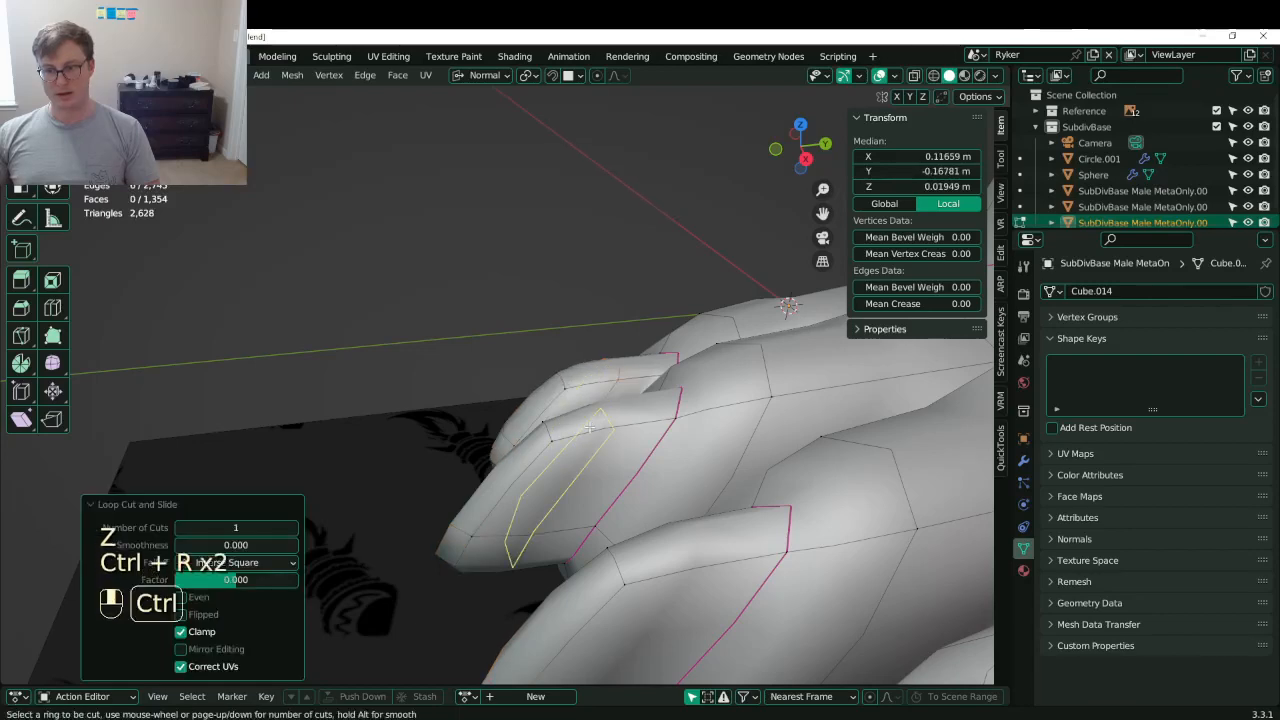
double_click(510, 440)
middle_click_drag(500, 351, 425, 250, "shift")
scroll(500, 351, "up", 2)
key("ctrl+r")
double_click(510, 306)
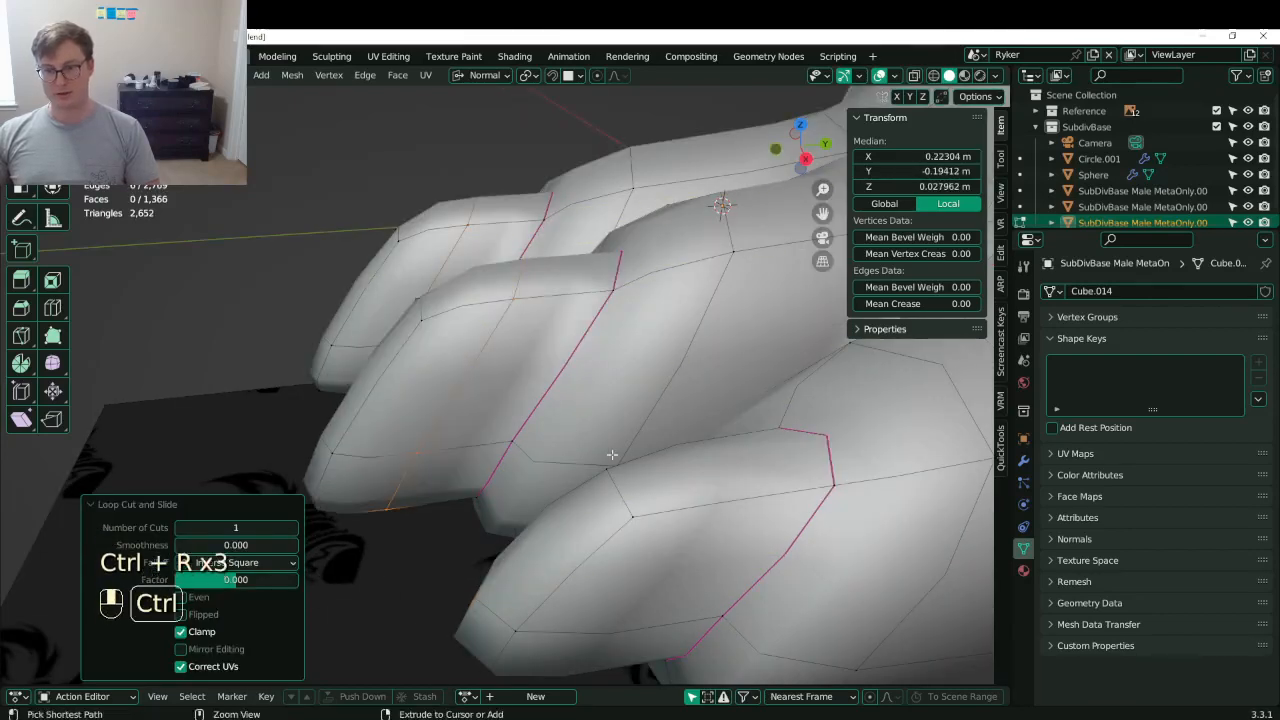
key("ctrl+r")
scroll(633, 449, "down", 5)
- Select all toe ends in the right side view and move them about -0.036 m in Y and -0.015 m in Z
key("KP_3")
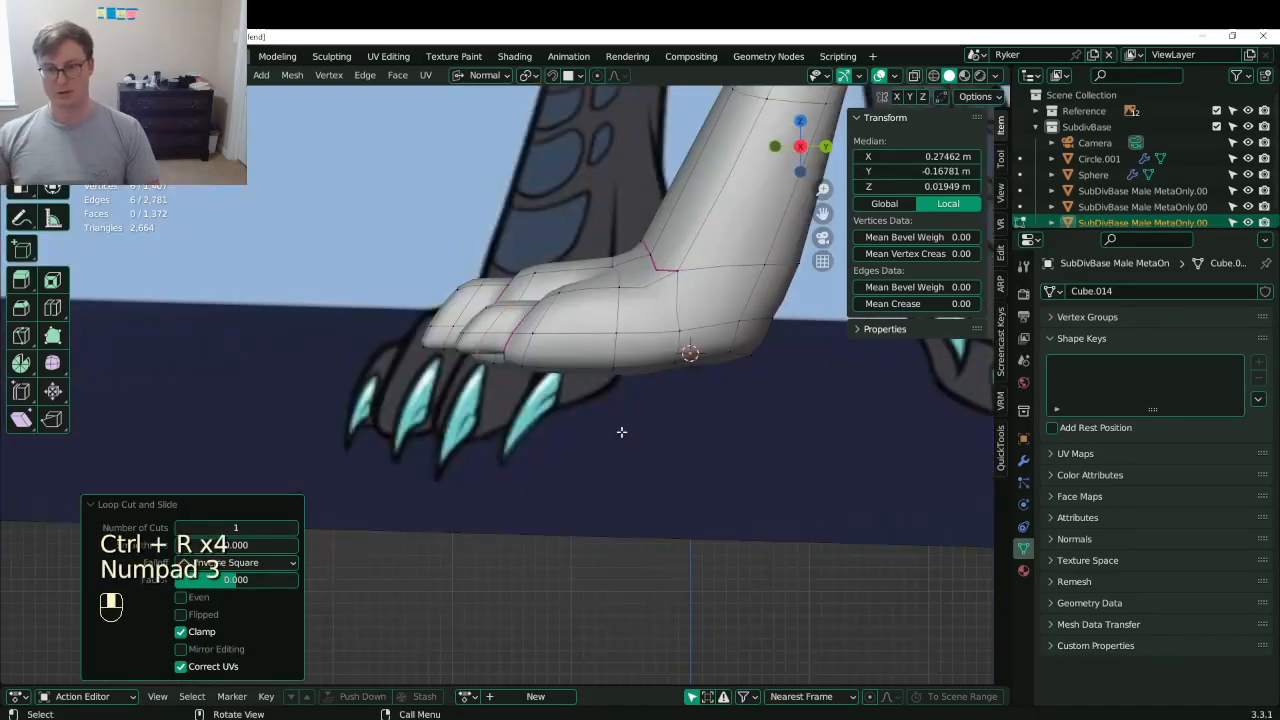
middle_click_drag(467, 350, 522, 376, "shift")
scroll(522, 376, "up", 3)
middle_click_drag(583, 330, 549, 377)
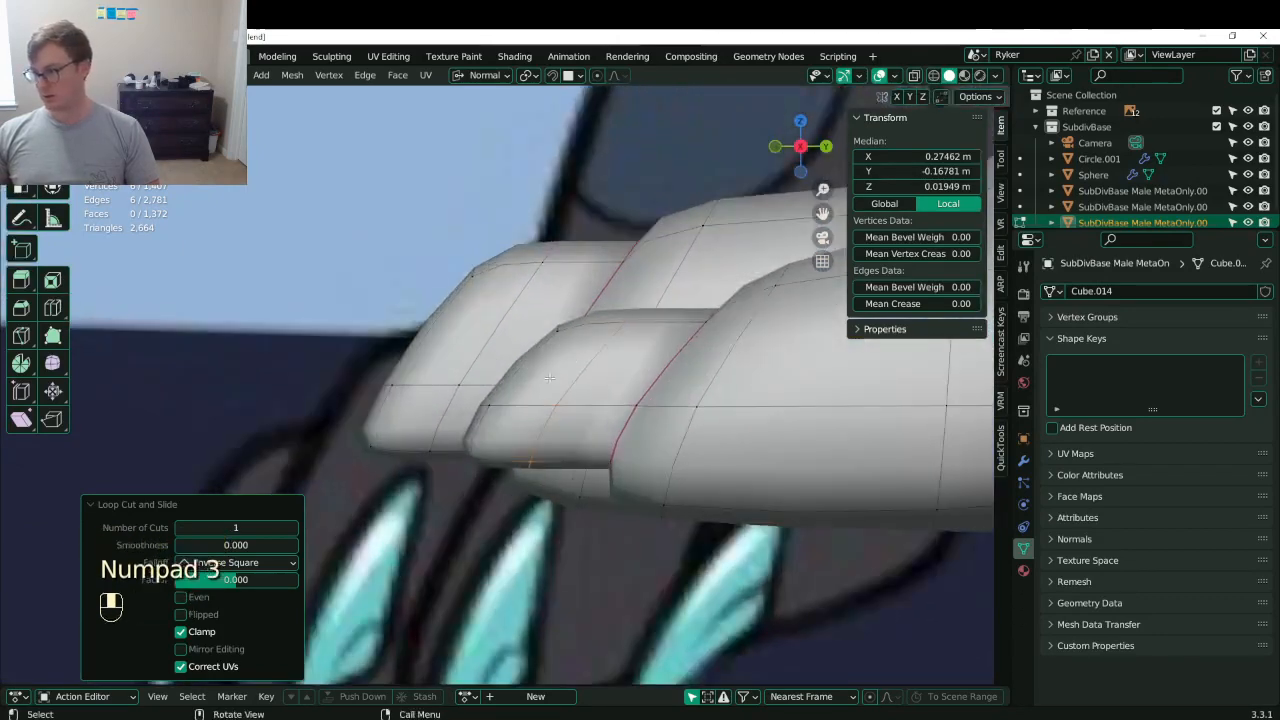
key("z")
left_click_drag(357, 364, 403, 454)
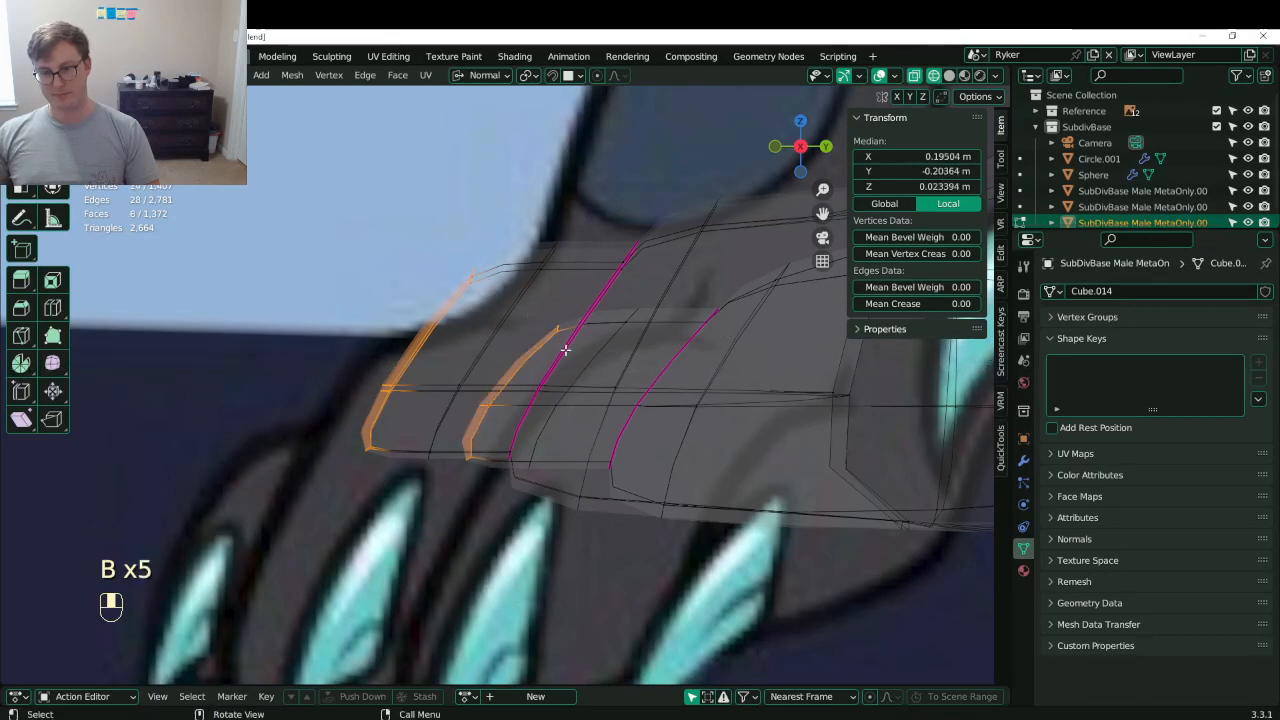
scroll(565, 349, "down", 3)
key("g")
left_click(525, 379)
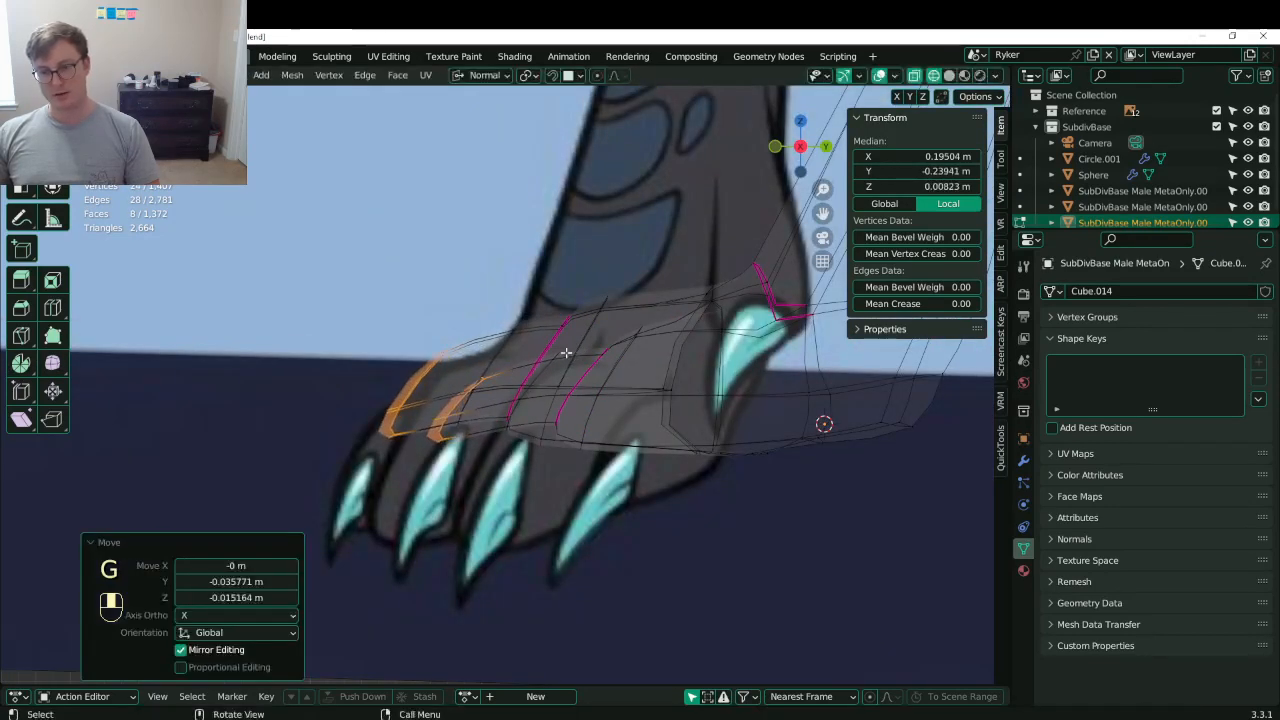
- Change the transform pivot point for the selected toe ends and return the viewport to solid shading
mouse_move(563, 351)
middle_mouse_down()
mouse_move(738, 412)
mouse_move(632, 458)
mouse_move(648, 498)
middle_mouse_up()
key("period")
left_click(737, 459)
key("z")
key("s")
key("x")
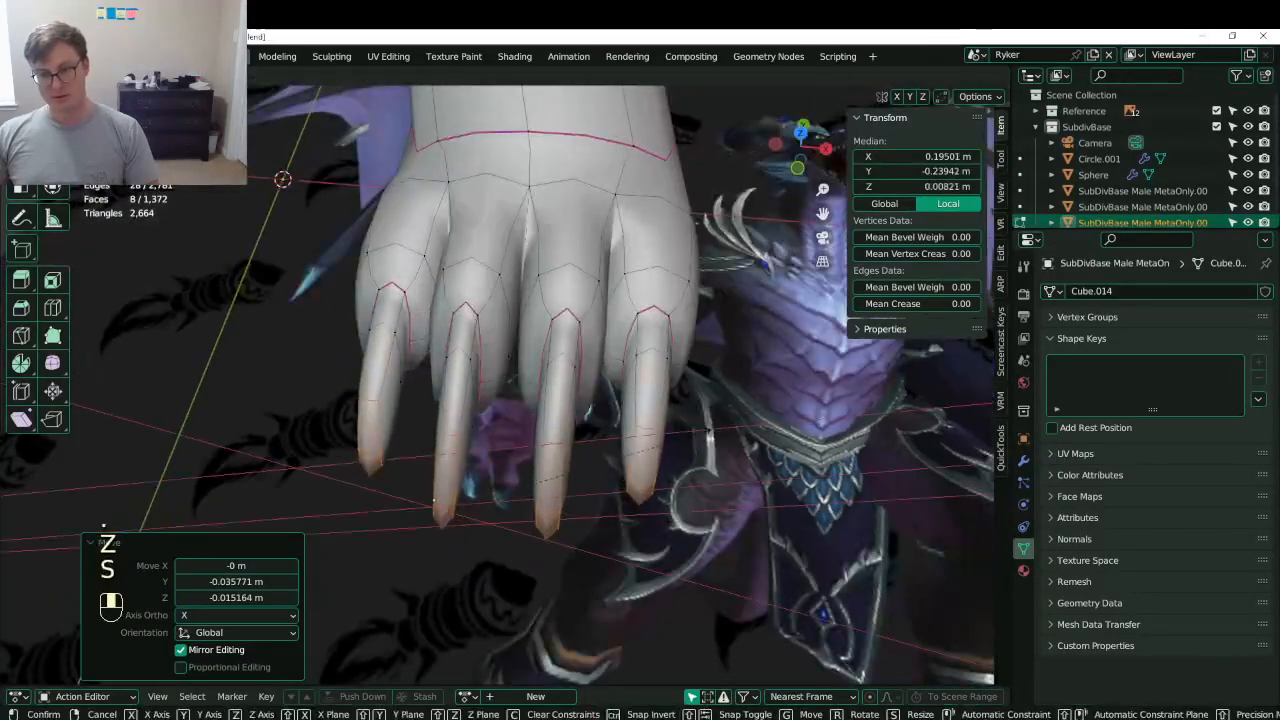
left_click(652, 356)
- Use Global orientation to scale the toe ends to 0.568 along X, and shrink them uniformly to 0.652
left_click(477, 76)
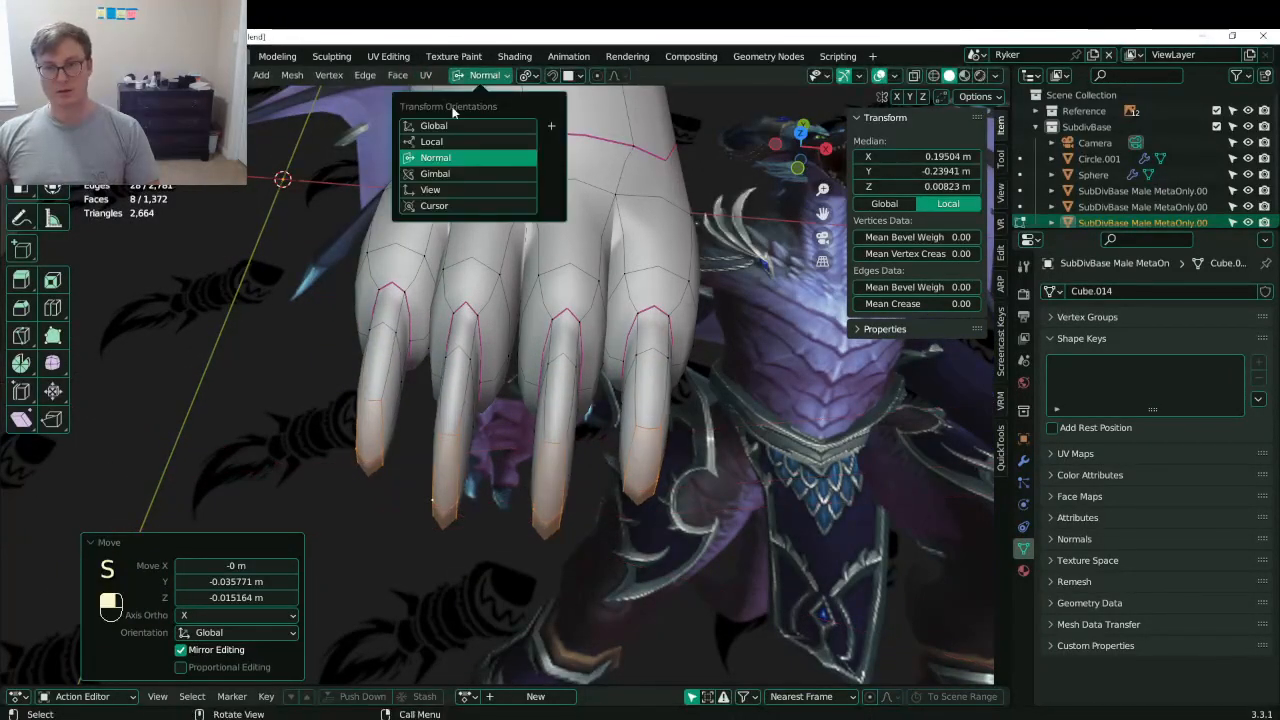
left_click(455, 125)
key("s")
key("x")
left_click(664, 387)
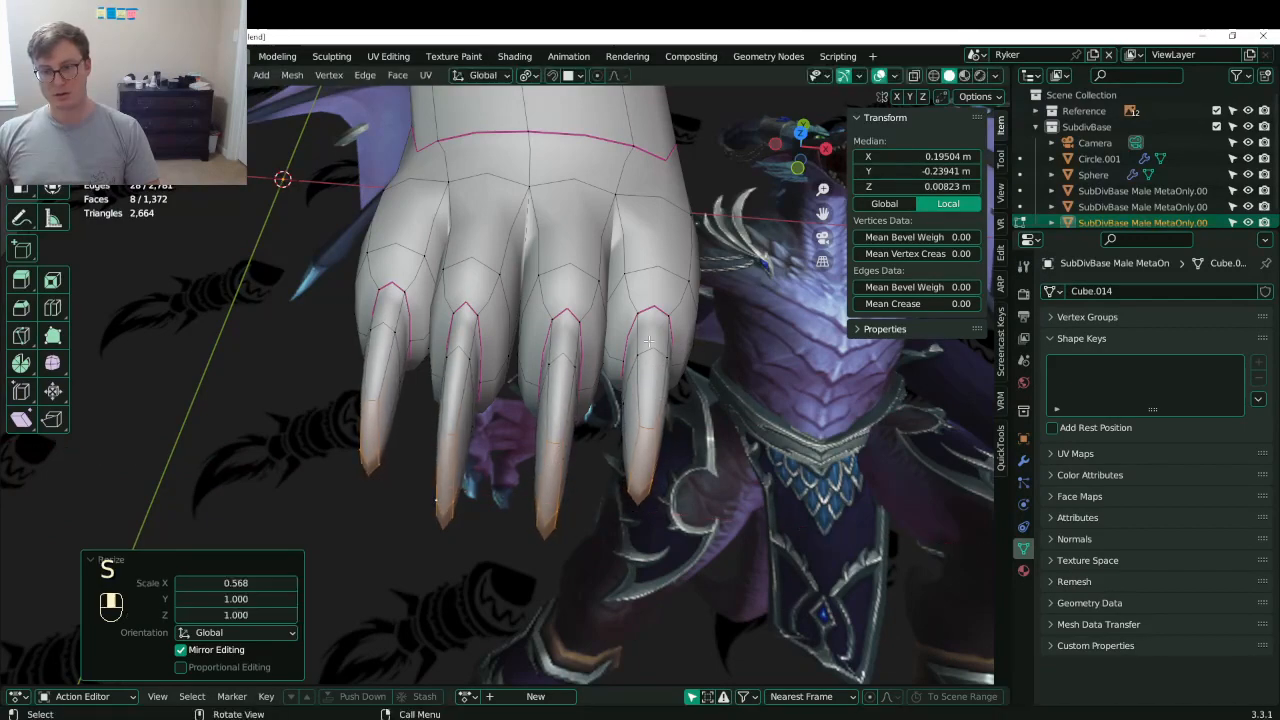
middle_click_drag(660, 375, 492, 260)
key("s")
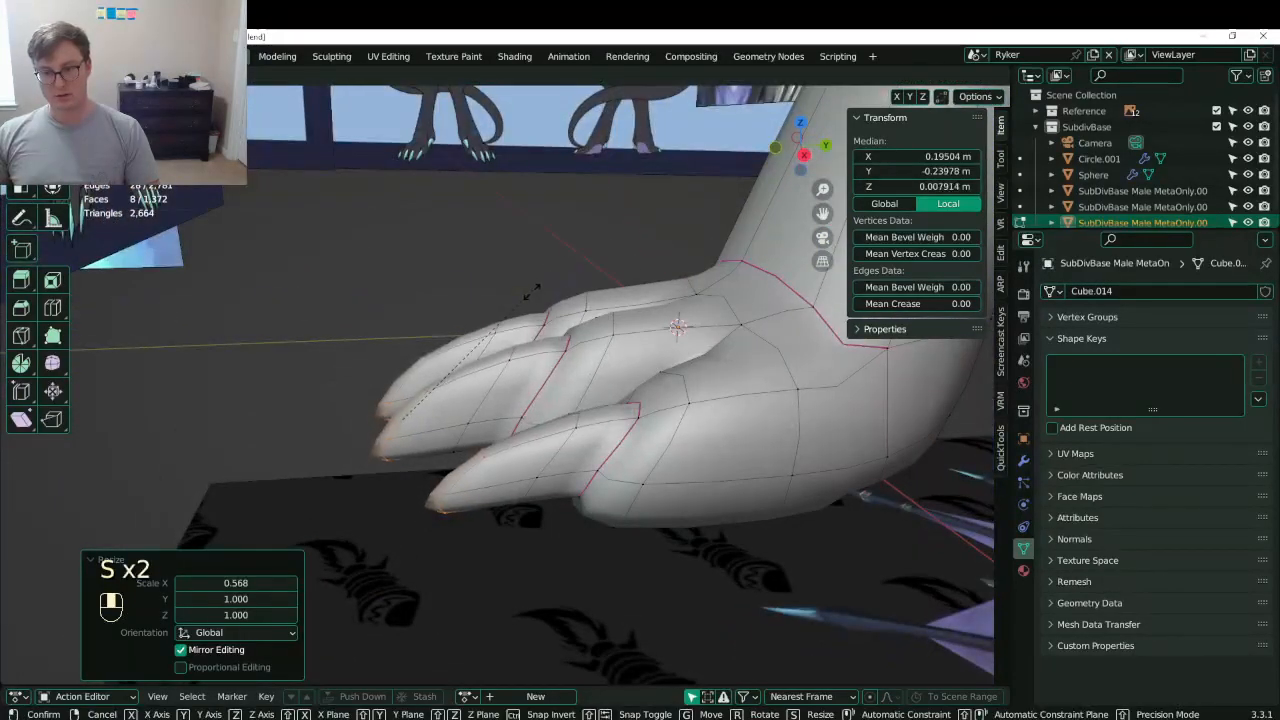
left_click(521, 297)
- Rotate the toe ends -11.5° in the right side view and lower them about 0.013 m
key("KP_1")
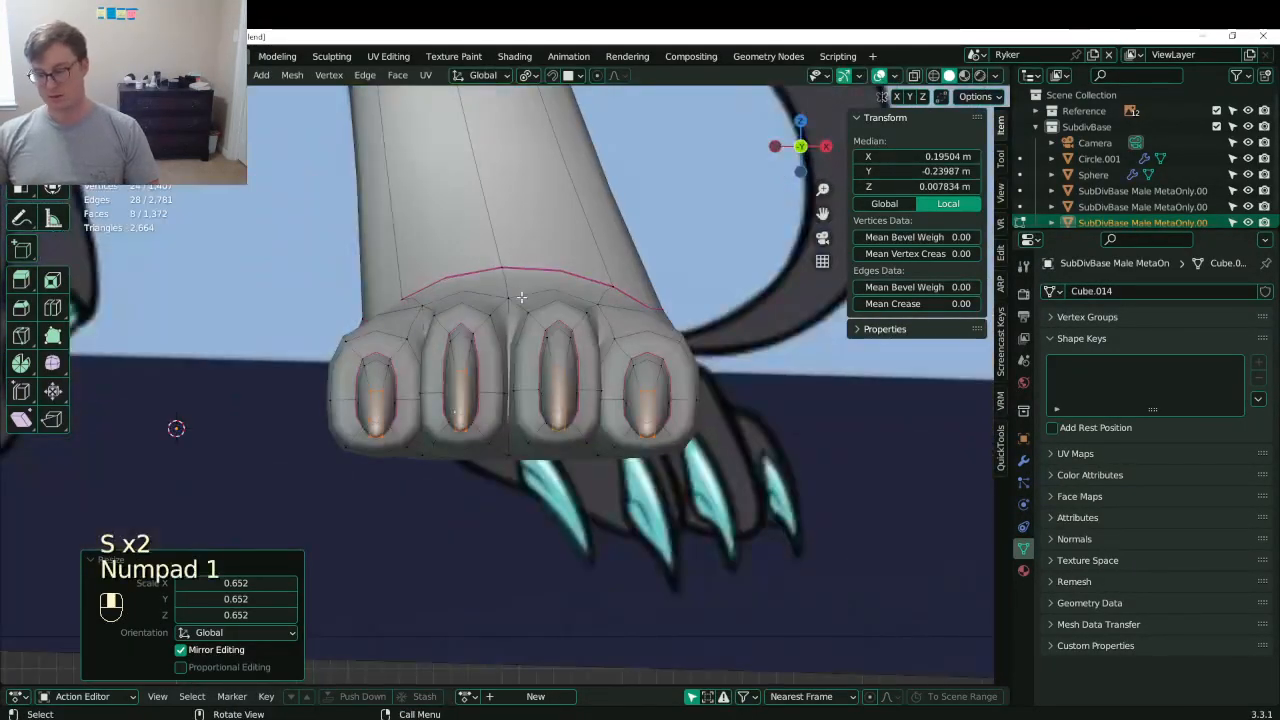
key("KP_3")
key("r")
left_click(640, 345)
key("g")
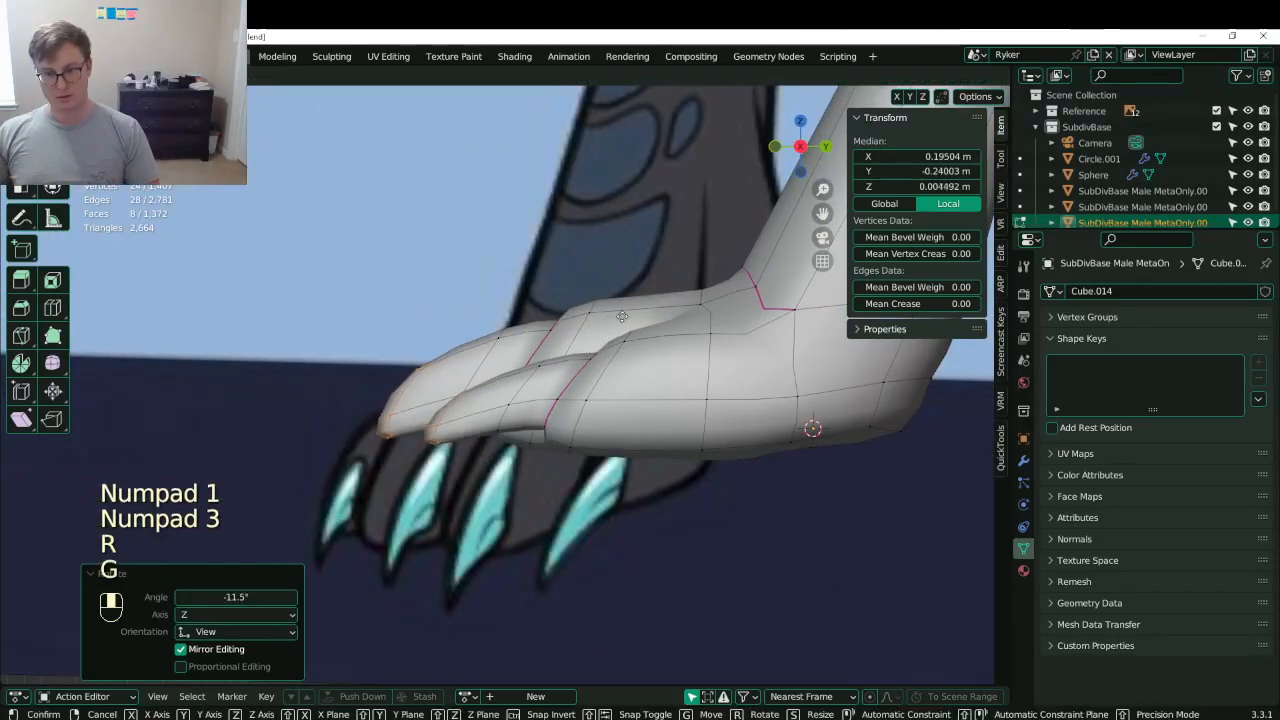
left_click(621, 322)
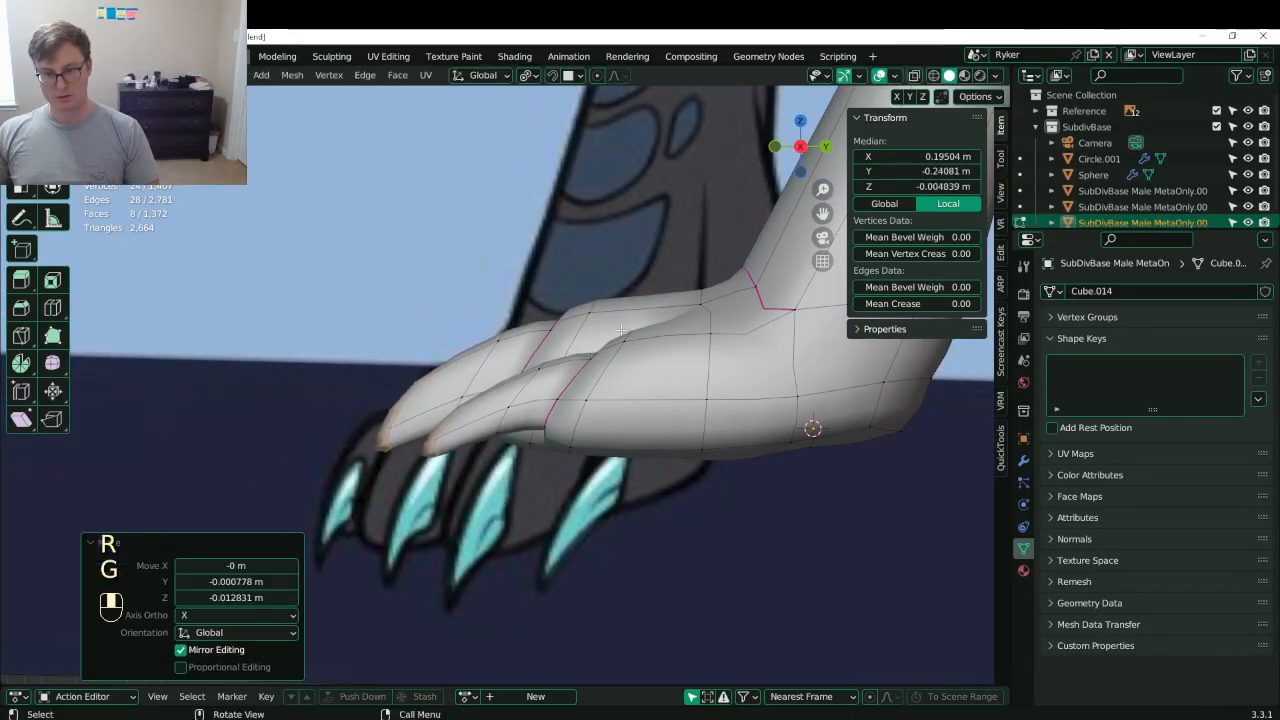
- Pull the toe tips back about 0.014 m along Y toward the foot, leave Edit Mode and save the file
middle_click_drag(621, 322, 604, 444)
scroll(640, 365, "down", 12)
key("Tab")
scroll(552, 322, "up", 5)
key("Tab")
key("g")
left_click(502, 321)
scroll(500, 323, "up", 3)
key("Tab")
key("ctrl+s")
key("ctrl+s")
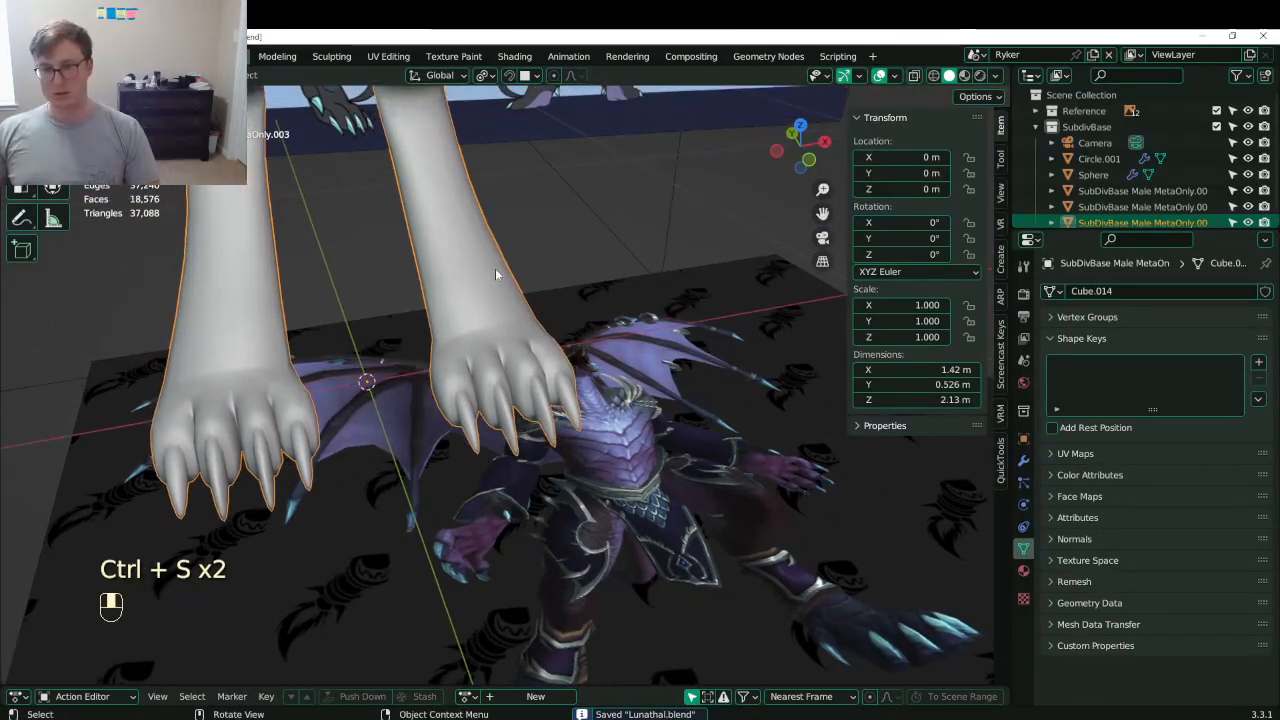
- Reopen the mesh for editing and extrude two adjacent faces on the inner rear of the lower leg to start a dewclaw
key("Tab")
middle_click_drag(496, 274, 490, 242)
middle_click_drag(375, 262, 442, 285, "shift")
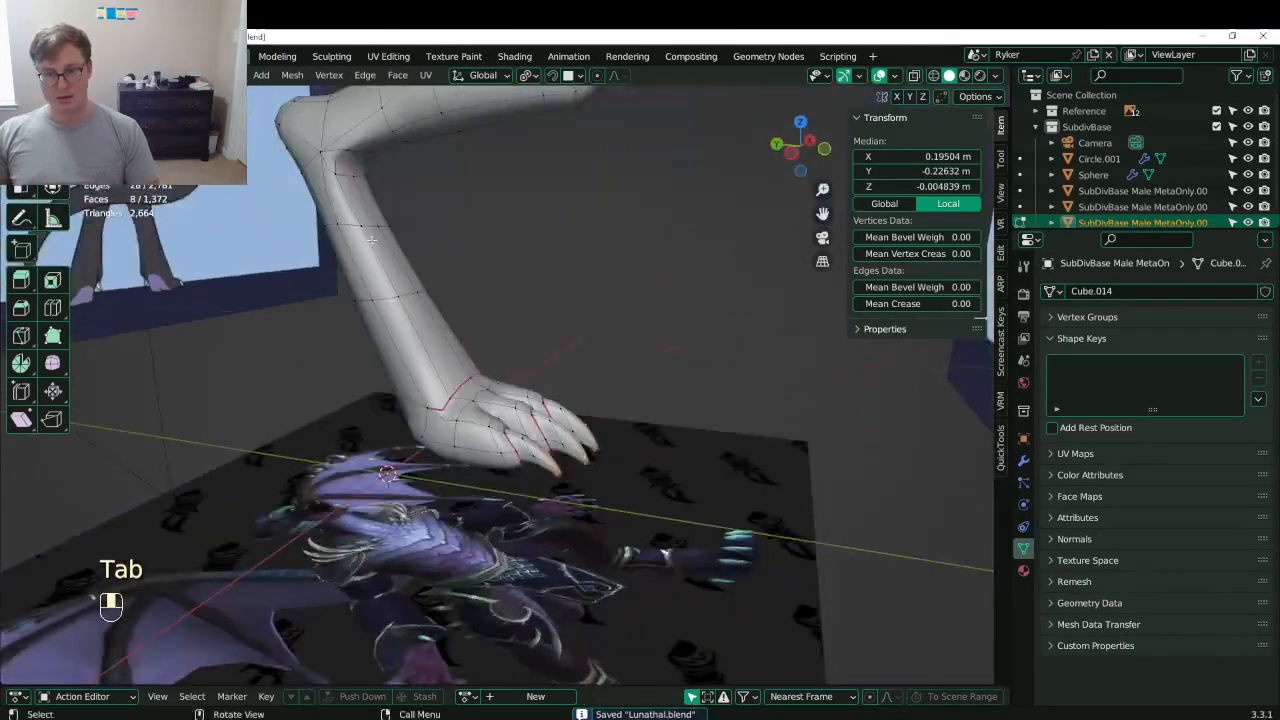
scroll(371, 240, "up", 4)
middle_click_drag(371, 240, 493, 367)
scroll(410, 216, "down", 1)
left_click(426, 340)
left_click(473, 327, "shift")
key("e")
left_click(437, 370)
- Try a second extrusion from two faces of the new dewclaw bulge, and undo it
left_click(440, 374)
left_click(474, 369, "shift")
key("e")
left_click(428, 384)
key("ctrl+z")
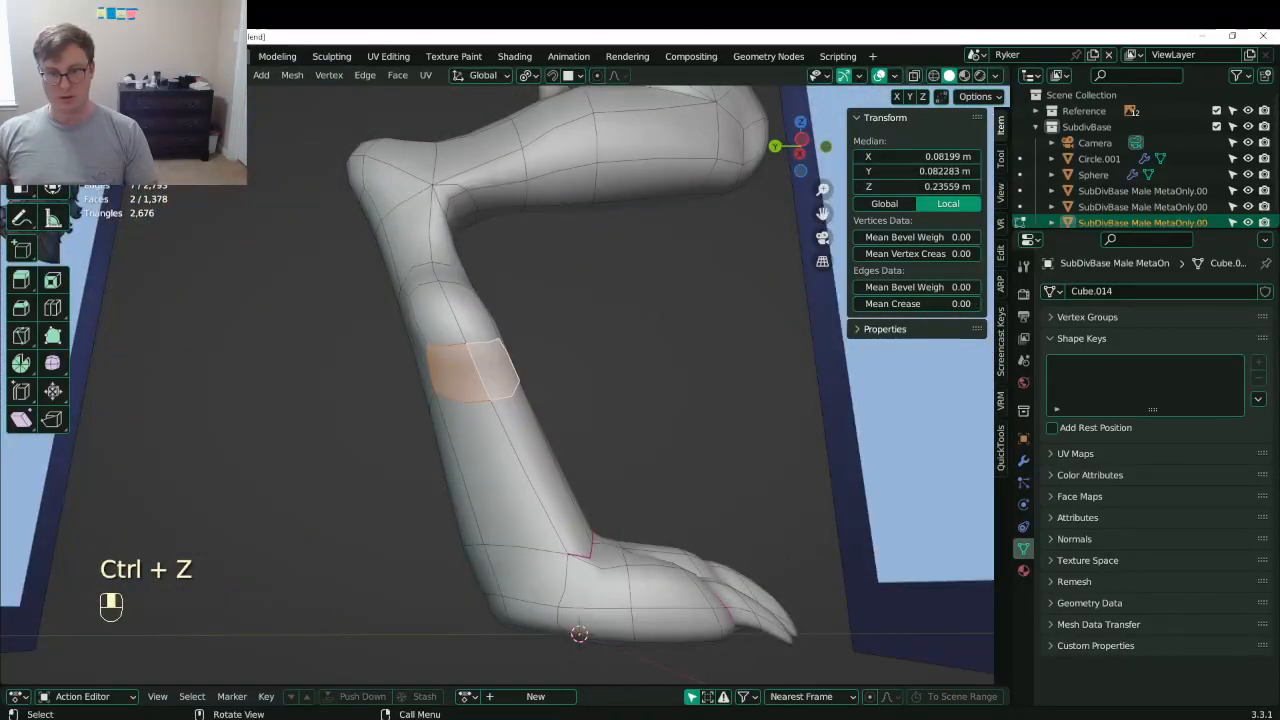
- Select the two lower edges of the dewclaw bulge and move them down the leg
left_click(477, 348, "shift")
middle_click_drag(477, 349, 455, 366)
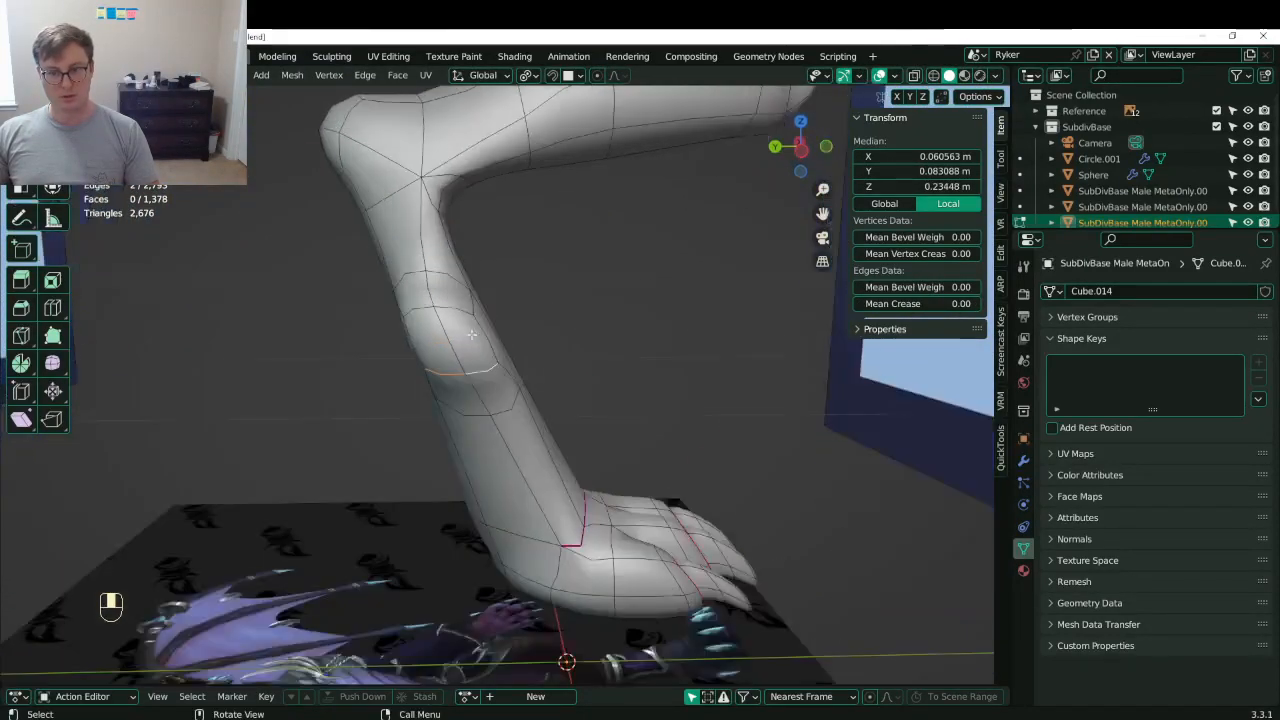
key("g")
left_click(472, 432)
middle_click_drag(472, 432, 511, 491)
key("g")
left_click(425, 381)
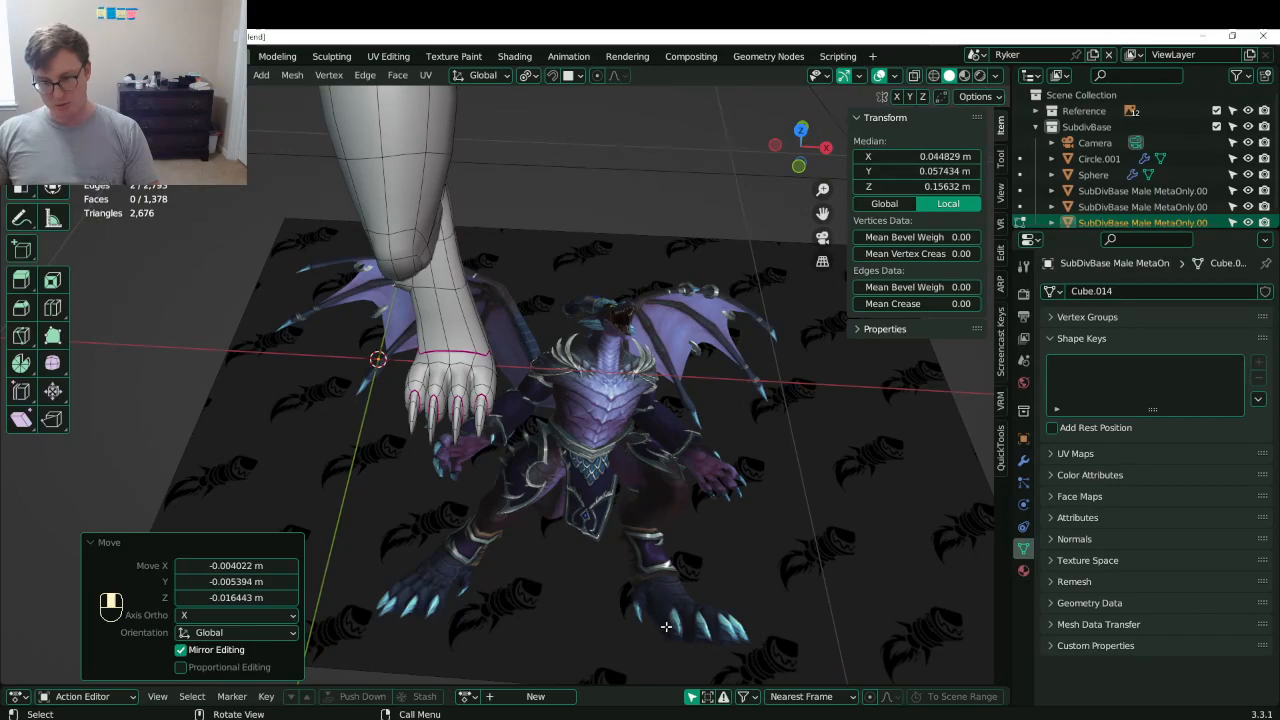
- Select the two faces at the underside of the dewclaw bulge and move them along Y
middle_click_drag(666, 627, 400, 170)
scroll(380, 150, "up", 4)
middle_click_drag(370, 105, 329, 131)
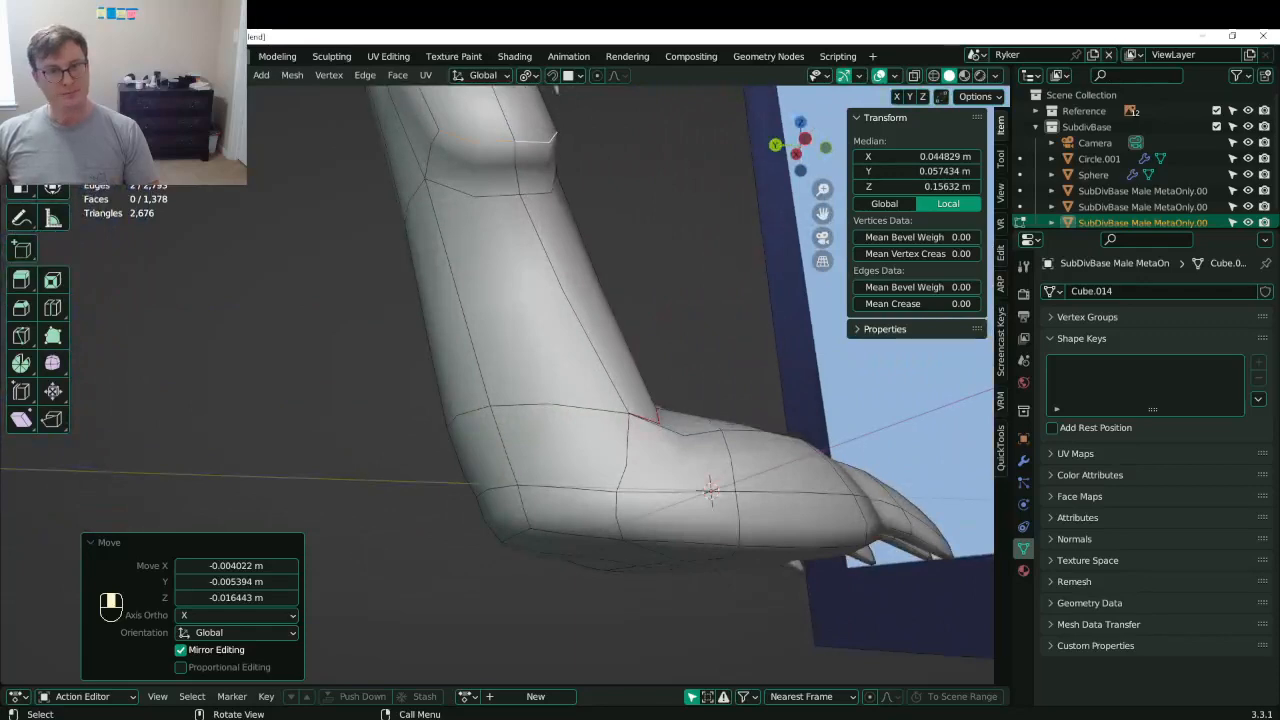
left_click(163, 75)
left_click(475, 165)
left_click(534, 163, "shift")
key("g")
middle_click_drag(534, 163, 571, 318)
key("y")
left_click(522, 255)
- Rotate and scale the two underside dewclaw faces, and reposition them against the leg
key("r")
middle_click(573, 325)
left_click(611, 394)
middle_click_drag(611, 394, 675, 440)
middle_click_drag(675, 440, 508, 373, "shift")
key("s")
left_click(466, 317)
middle_click_drag(466, 317, 746, 399)
key("g")
left_click(436, 280)
- Round the two selected dewclaw faces with To Sphere at a factor of 0.847
middle_click_drag(481, 390, 547, 254)
key("shift+alt+s")
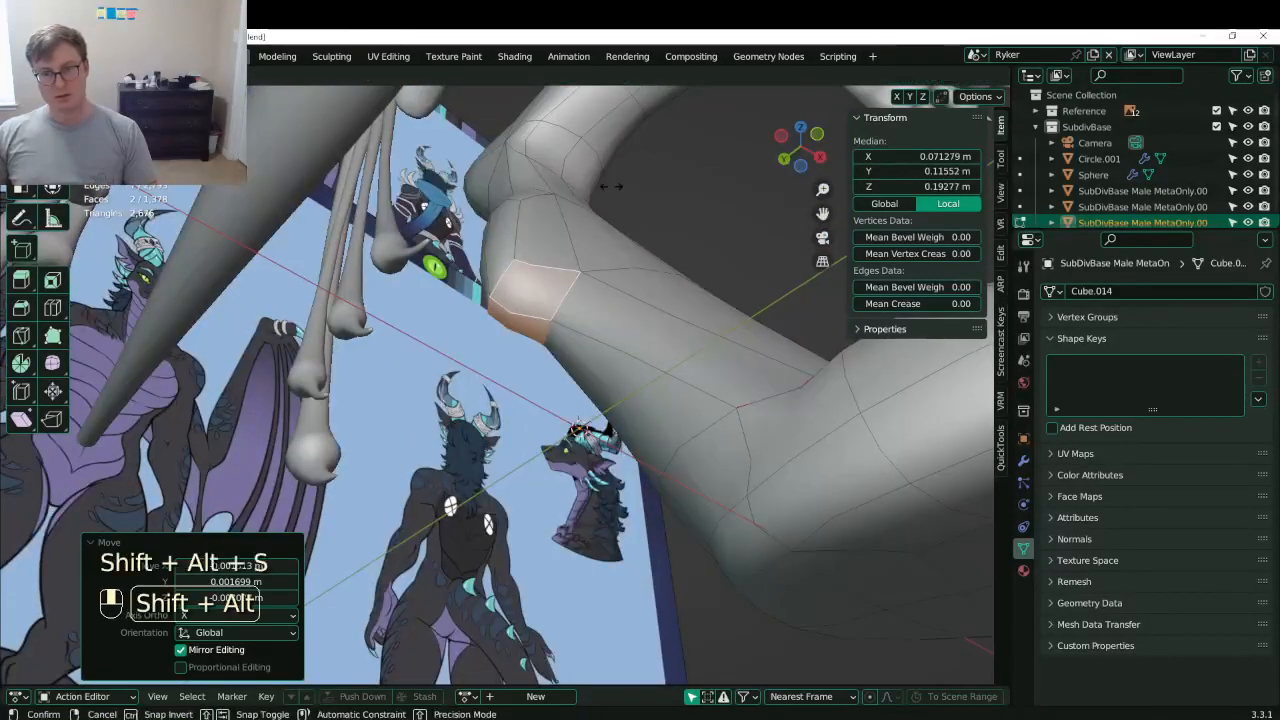
left_click(182, 556)
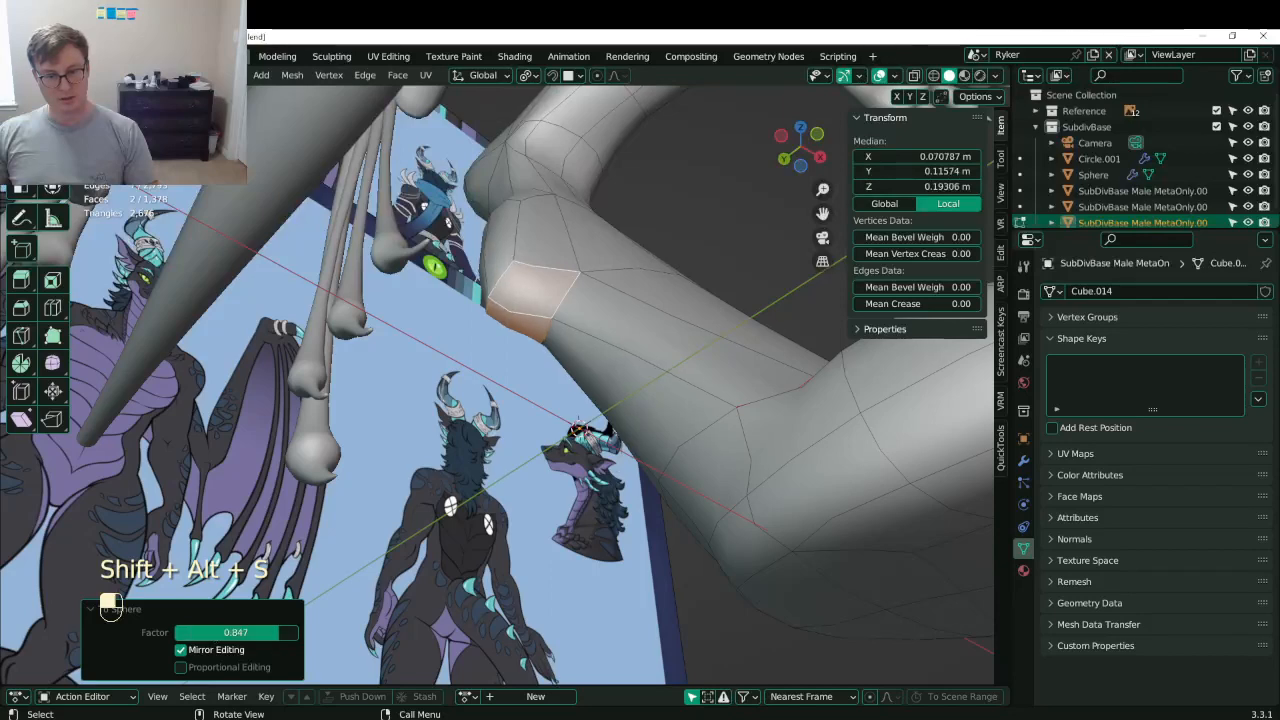
- Extrude the dewclaw's two end faces downward, rotating and moving them to lengthen the digit
middle_click_drag(434, 312, 200, 217)
left_click(505, 402)
key("r")
left_click(513, 400)
key("g")
left_click(507, 452)
- Select three neighbouring vertices across the dewclaw and edge-slide them with a factor of -0.296
middle_click_drag(290, 200, 590, 290)
key("1")
left_click(534, 383)
left_click(566, 383, "shift")
middle_click_drag(572, 385, 483, 336)
left_click(538, 410, "shift")
key("g")
key("g")
left_click(540, 372)
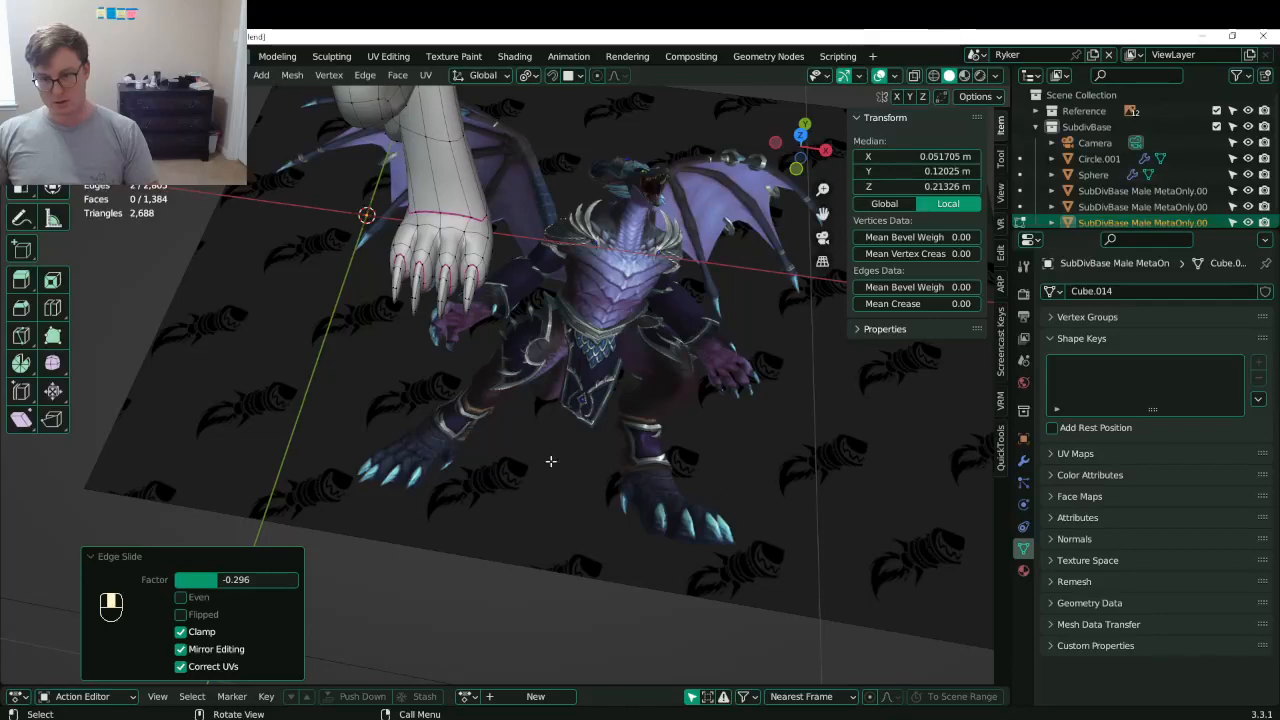
- Select the vertices along the upper back of the dewclaw, where it meets the leg, and scale them
middle_click_drag(551, 461, 530, 345)
middle_click_drag(322, 368, 412, 385, "shift")
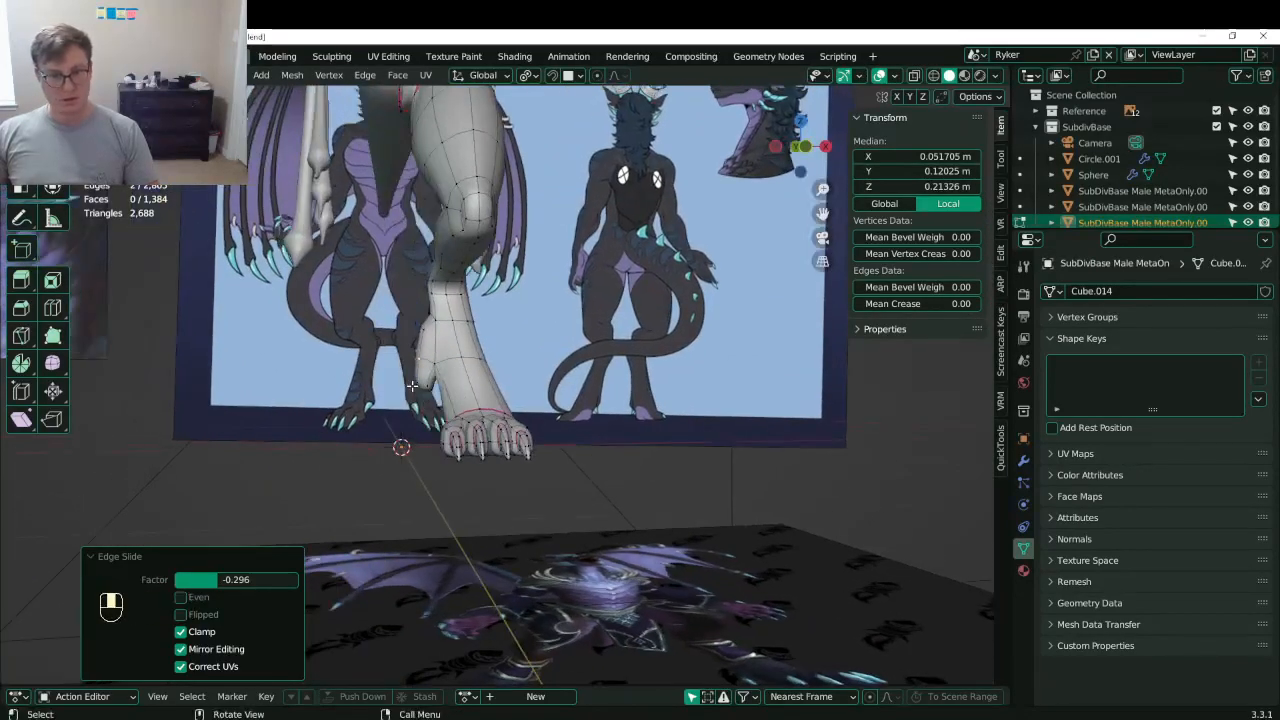
scroll(417, 385, "up", 8)
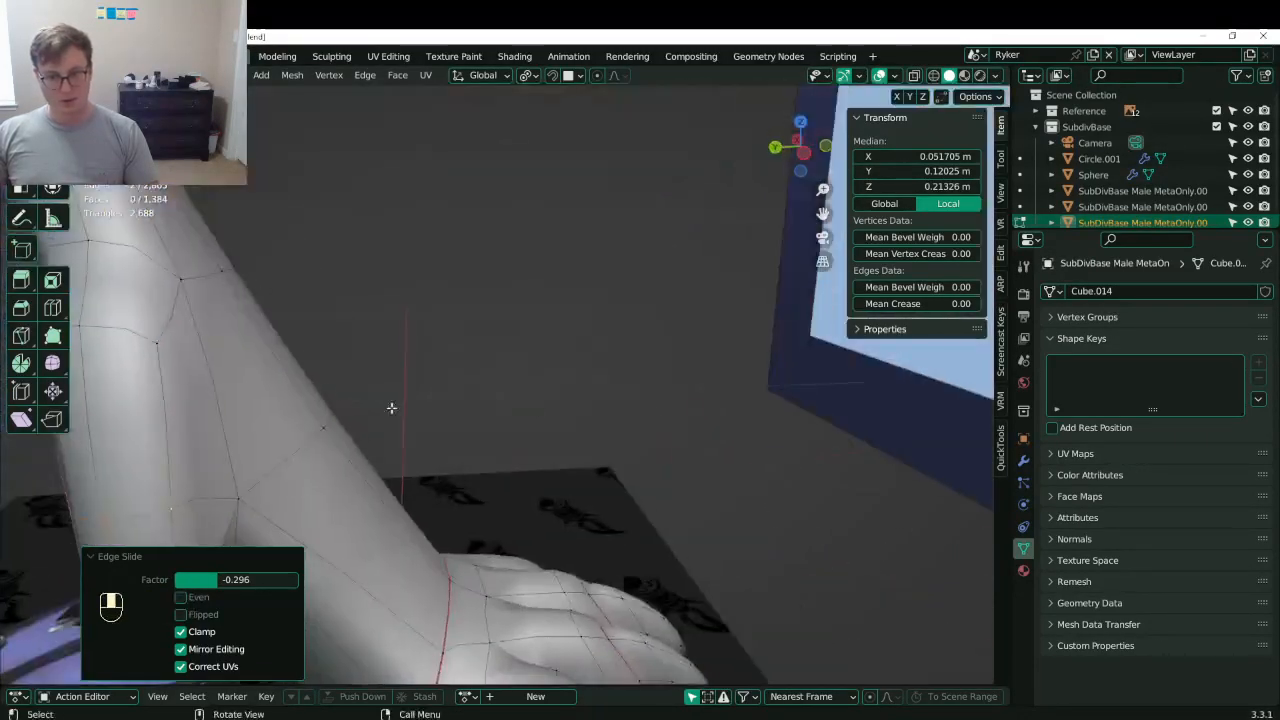
middle_click_drag(391, 408, 789, 481, "shift")
left_click(457, 398, "shift")
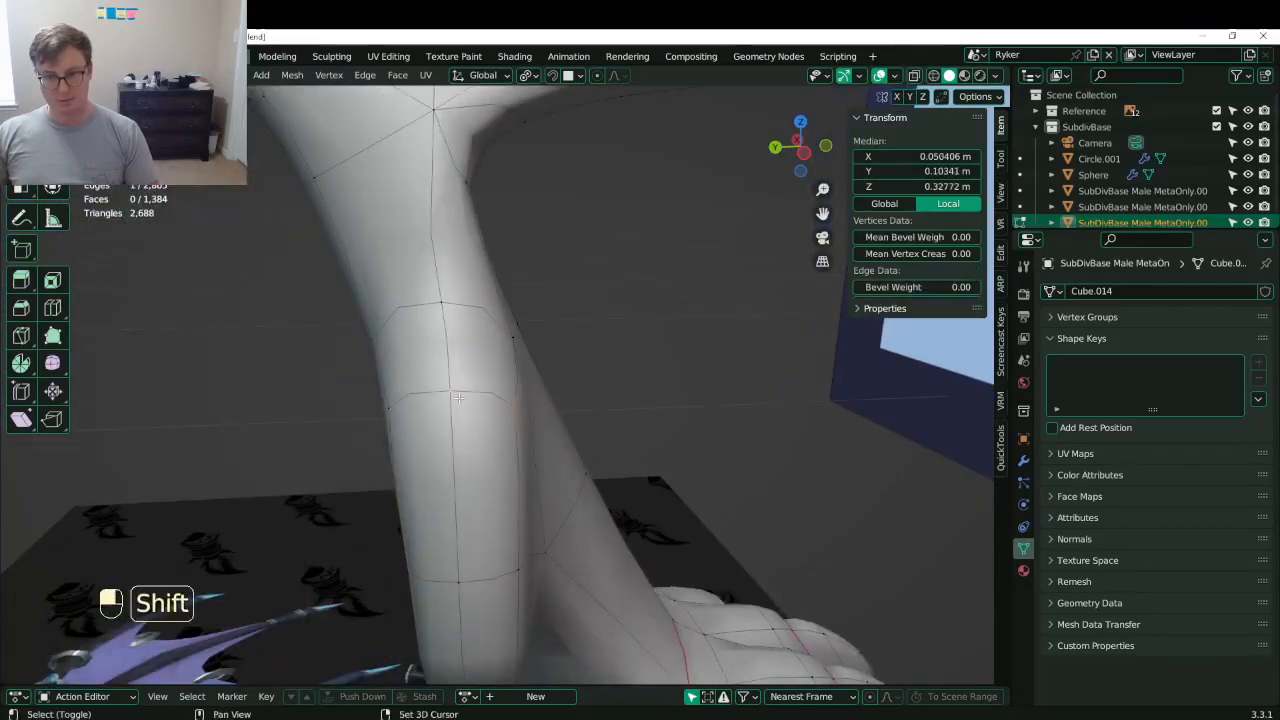
key("s")
left_click(677, 377)
- Reposition the vertices around the dewclaw's base to smooth how it blends into the lower leg
middle_click_drag(677, 377, 410, 336)
key("g")
left_click(692, 464)
key("g")
left_click(691, 417)
key("g")
left_click(601, 394)
key("g")
left_click(567, 370)
- Leave Edit Mode on the body mesh and save the file
key("Tab")
key("ctrl+s")
scroll(490, 343, "down", 4)
middle_click_drag(490, 343, 582, 369)
key("ctrl+s")
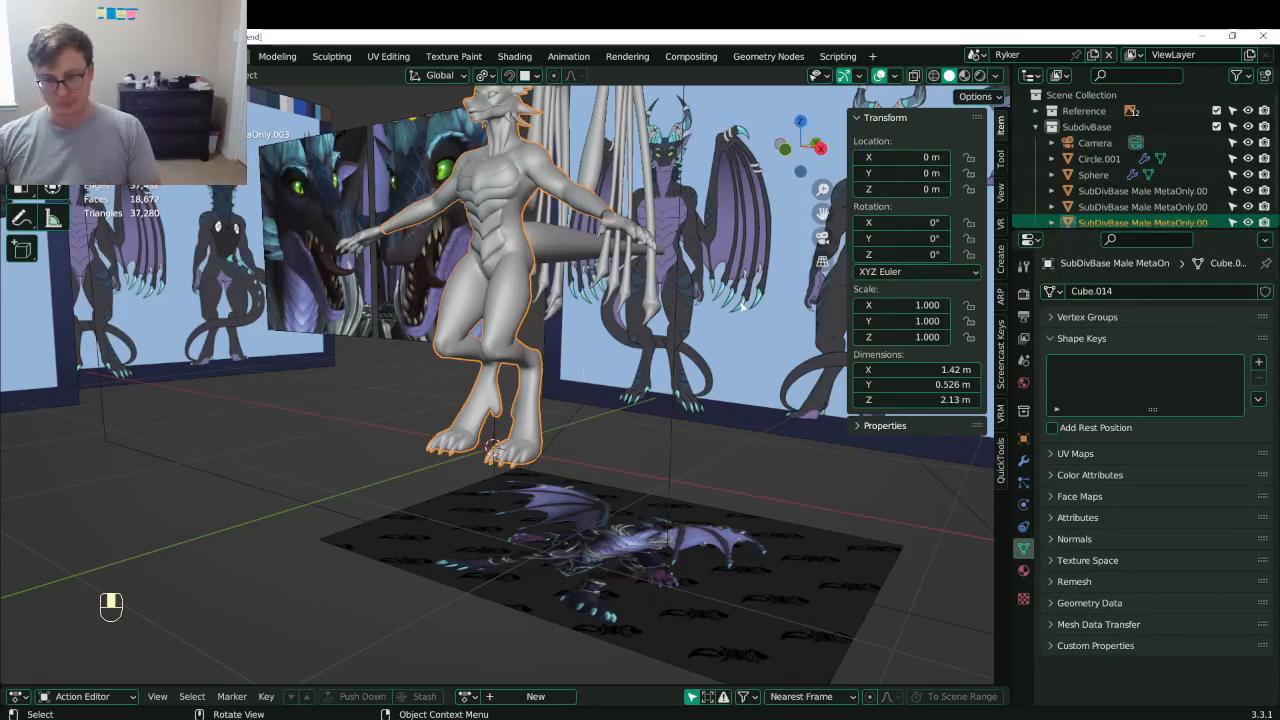
- Reopen the mesh for editing, box-select the vertices on the dewclaw tip's side nearest the leg and move them
scroll(581, 361, "up", 6)
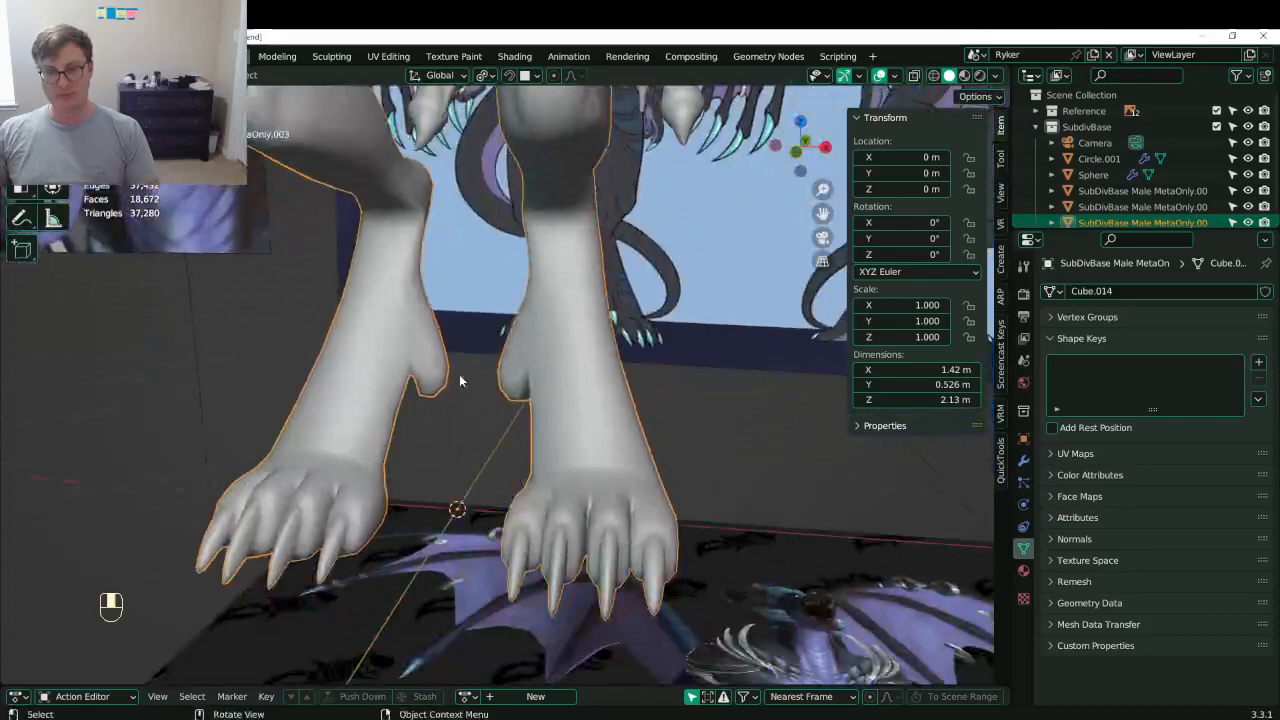
key("Tab")
middle_click_drag(460, 380, 530, 385)
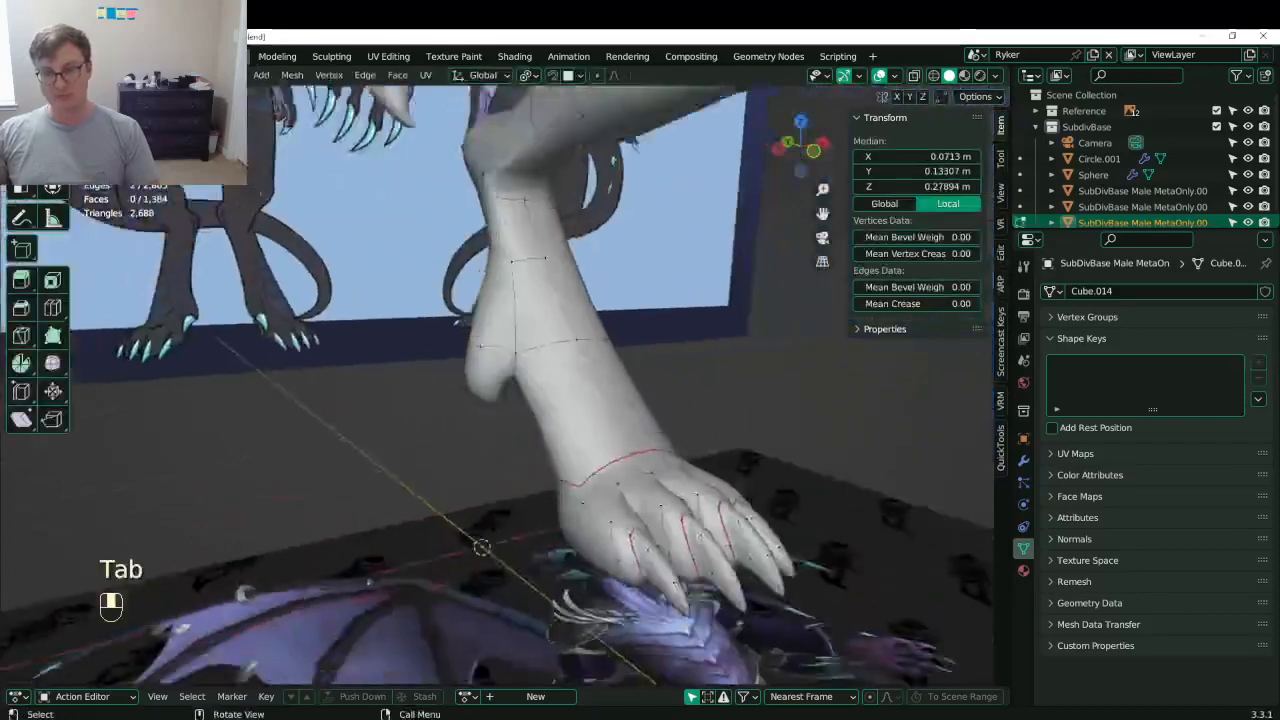
scroll(460, 406, "up", 3)
middle_click_drag(460, 406, 470, 340)
scroll(436, 413, "up", 1)
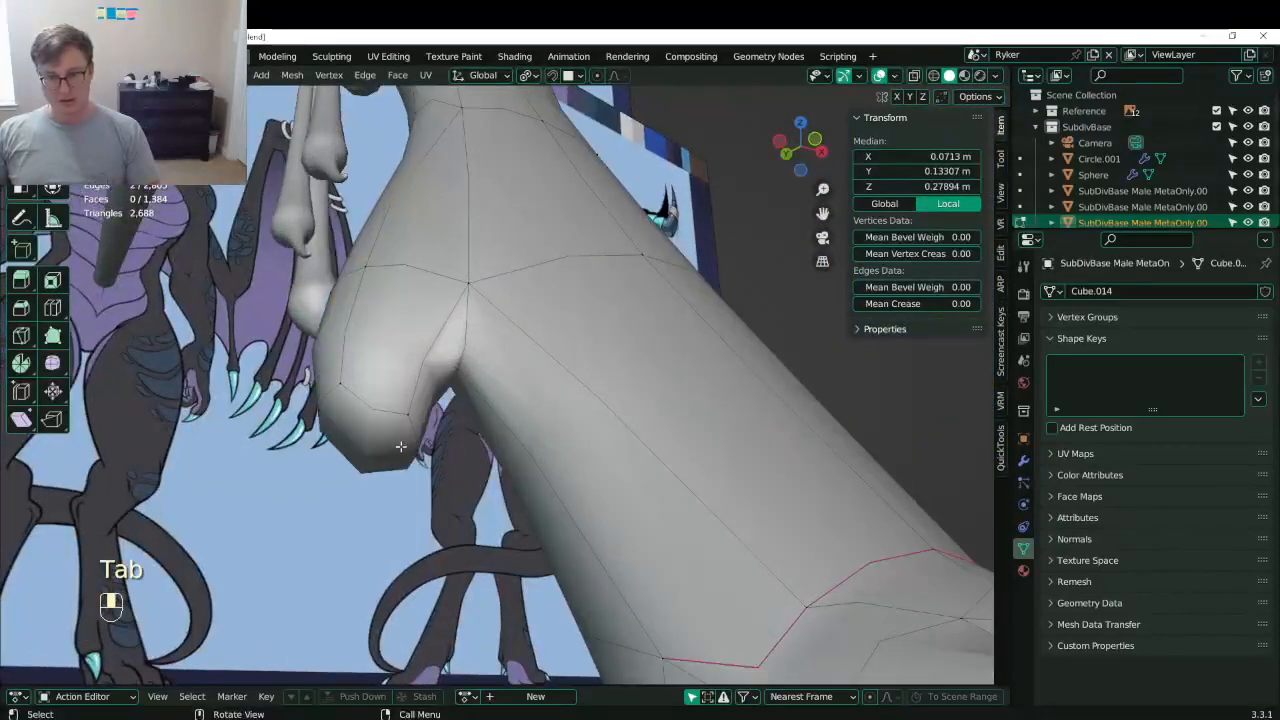
left_click(406, 424)
key("b")
mouse_move(385, 398)
left_mouse_down()
mouse_move(433, 462)
mouse_move(416, 488)
left_mouse_up()
key("z")
key("z")
middle_click_drag(546, 449, 523, 466)
key("g")
left_click(561, 474)
mouse_move(492, 424)
middle_mouse_down()
mouse_move(397, 371)
mouse_move(457, 268)
middle_mouse_up()
left_click(405, 363)
right_click(405, 363)
key("ctrl+z")
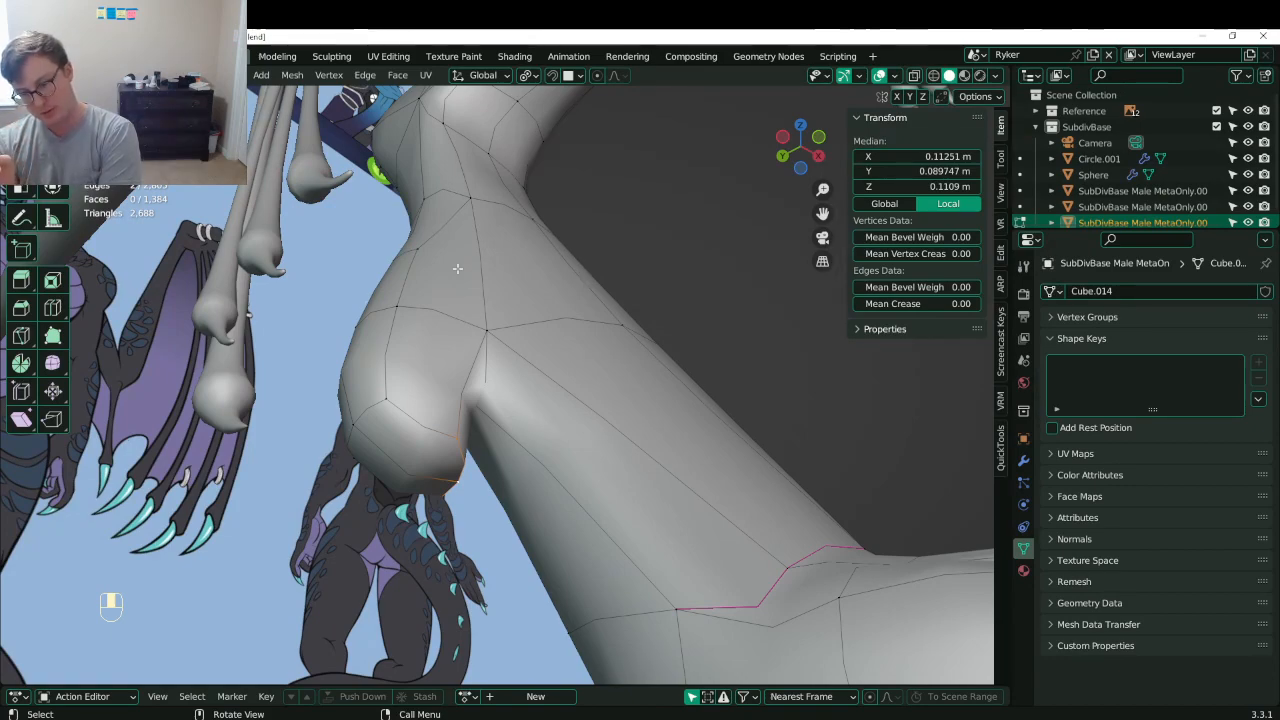
- Try a single loop cut running along the length of the dewclaw, and undo it
middle_click_drag(443, 252, 438, 278)
left_click(455, 262)
right_click(605, 348)
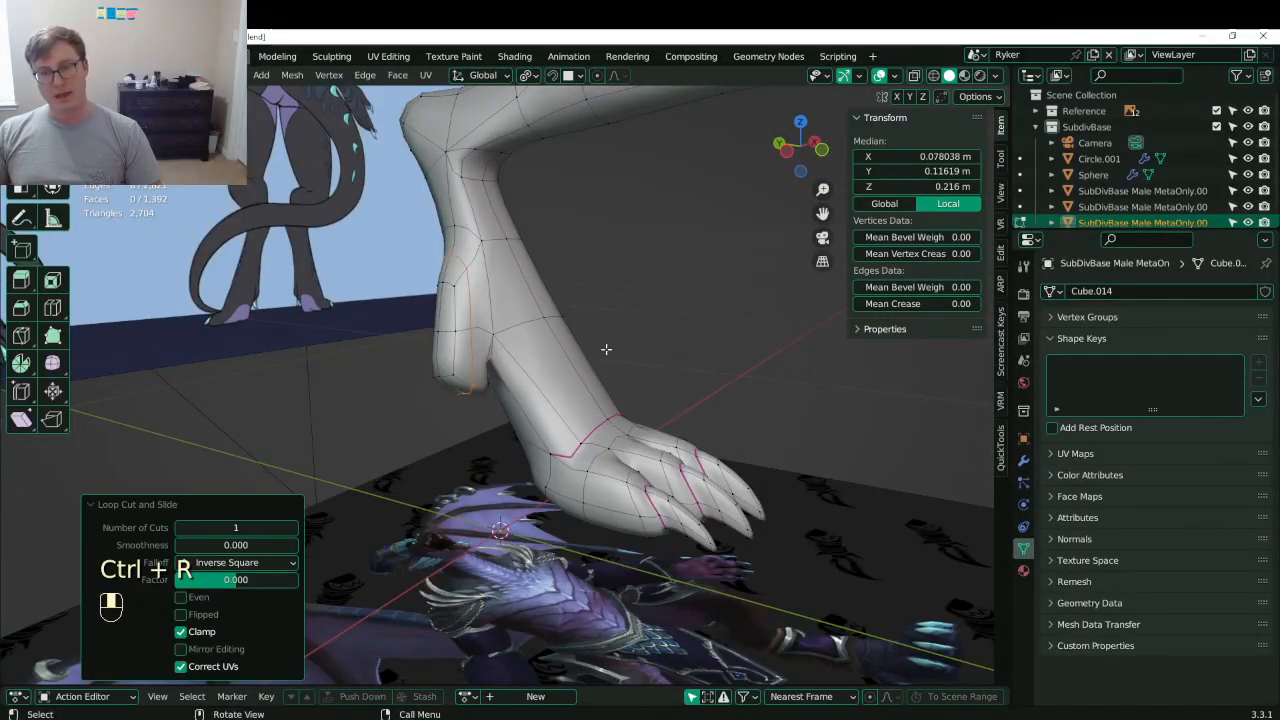
key("ctrl+z")
- Try ripping the edges at the dewclaw's tip apart and moving the split vertices toward the leg
middle_click_drag(592, 353, 381, 297)
left_click(379, 298)
left_click(374, 426, "shift")
key("v")
right_click(392, 400)
middle_click_drag(394, 398, 480, 348)
key("g")
key("g")
left_click(490, 352)
left_click(364, 446)
left_click(360, 324, "shift")
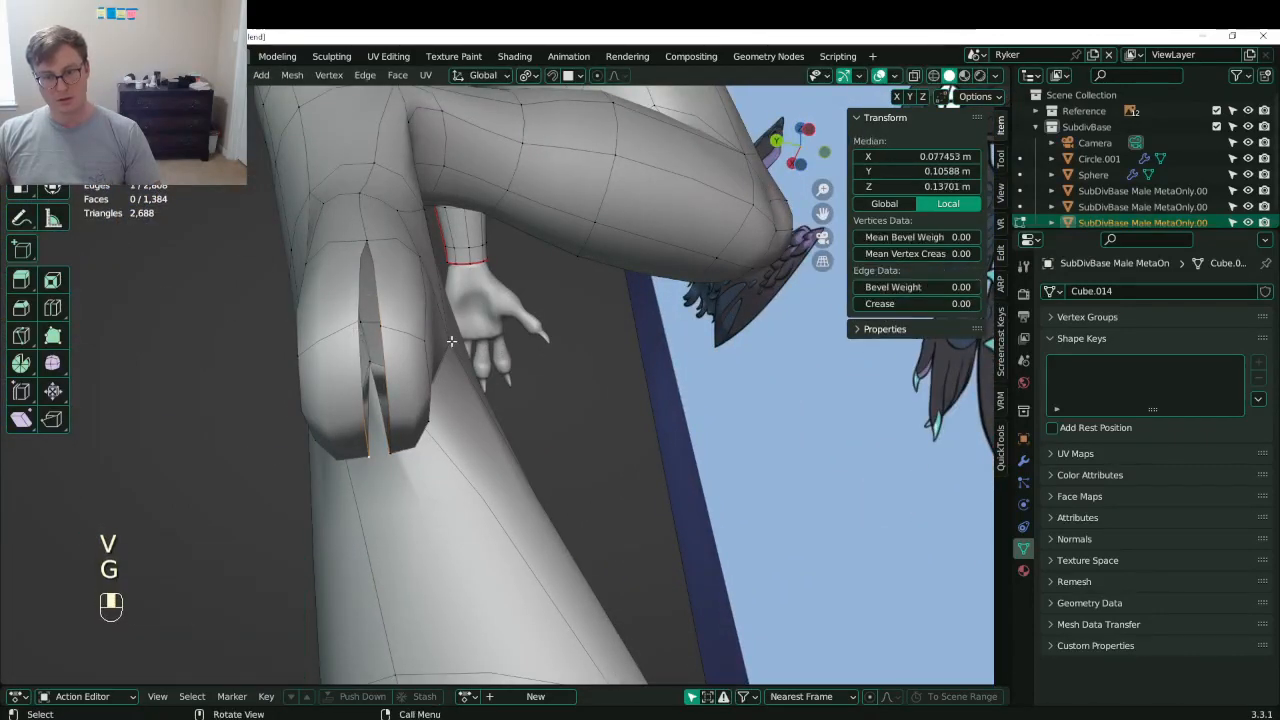
middle_click_drag(428, 308, 450, 378)
key("g")
left_click(460, 370)
- Undo the rip and the vertex moves on the dewclaw's tip
key("ctrl+z")
key("ctrl+z")
key("ctrl+z")
key("ctrl+z")
key("ctrl+z")
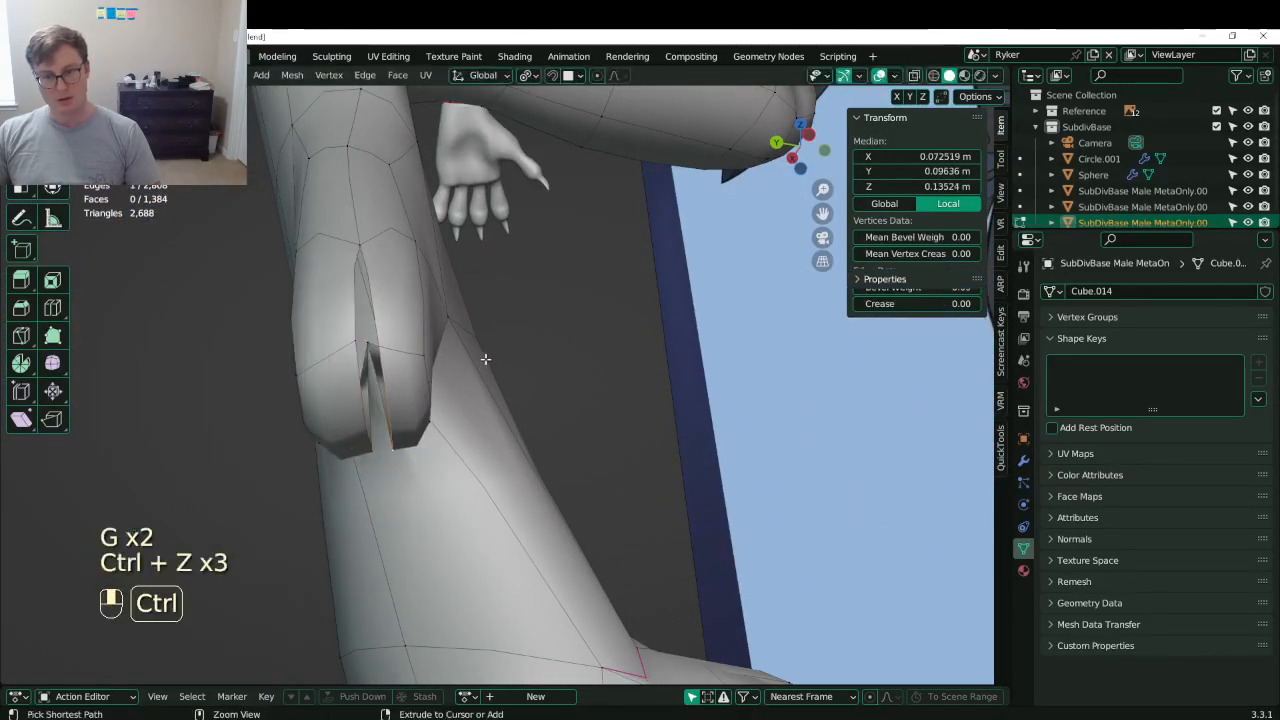
- Box-select the lower part of the dewclaw in wireframe, delete it and return to solid shading
middle_click_drag(520, 333, 403, 389)
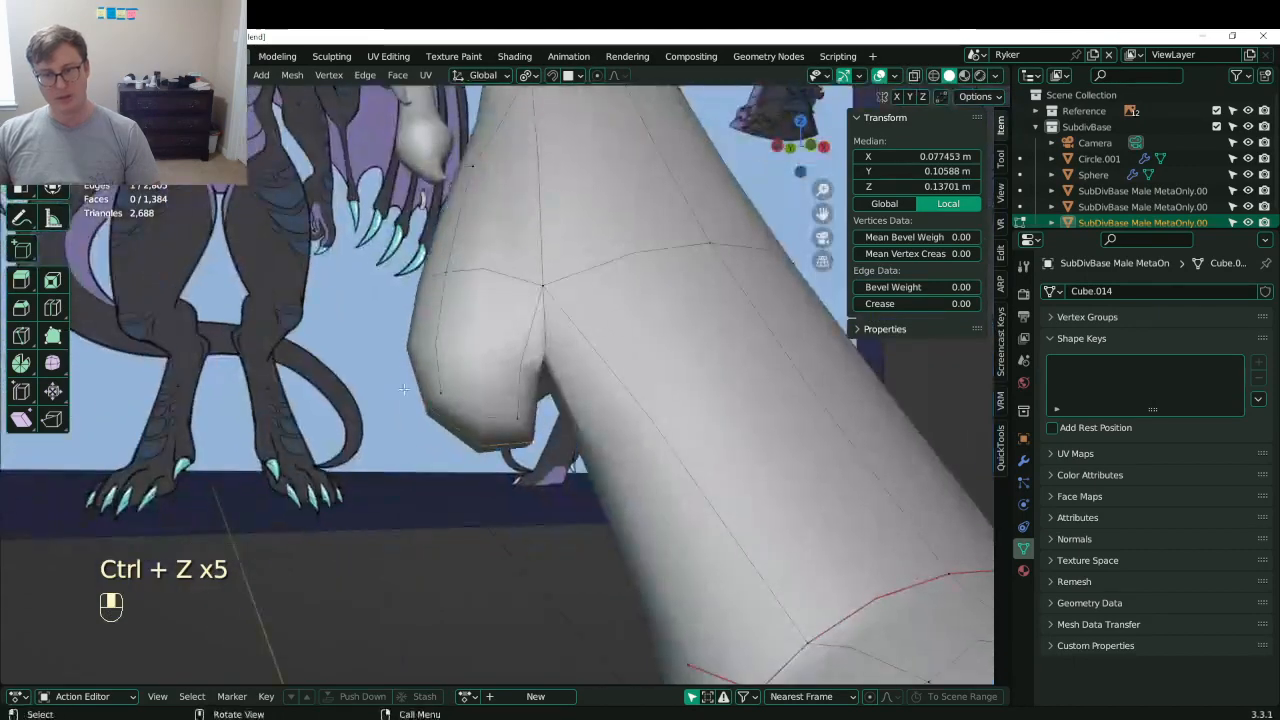
left_click(370, 401)
key("b")
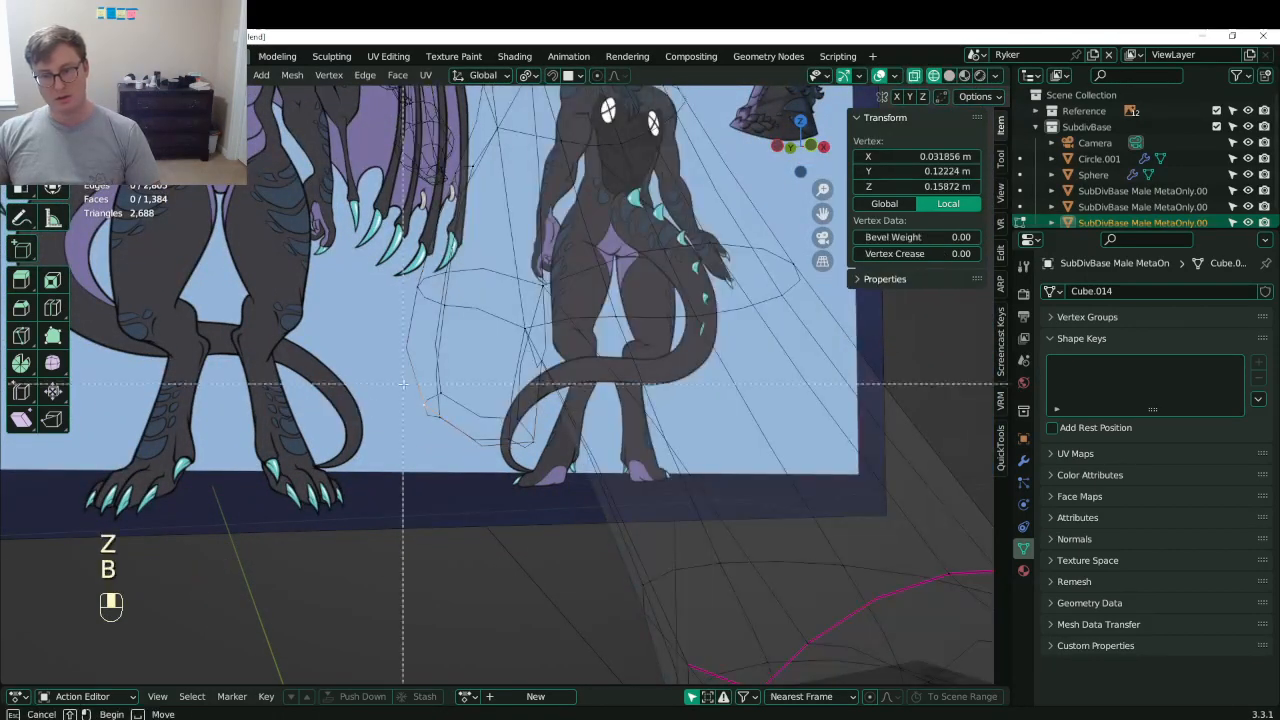
left_click_drag(537, 470, 540, 472)
key("x")
left_click(496, 452)
key("z")
left_click(537, 450)
- Move the vertex on the leg side of the dewclaw's open rim to even out the opening
mouse_move(540, 448)
middle_mouse_down()
mouse_move(545, 388)
mouse_move(589, 358)
middle_mouse_up()
left_click(395, 319)
key("g")
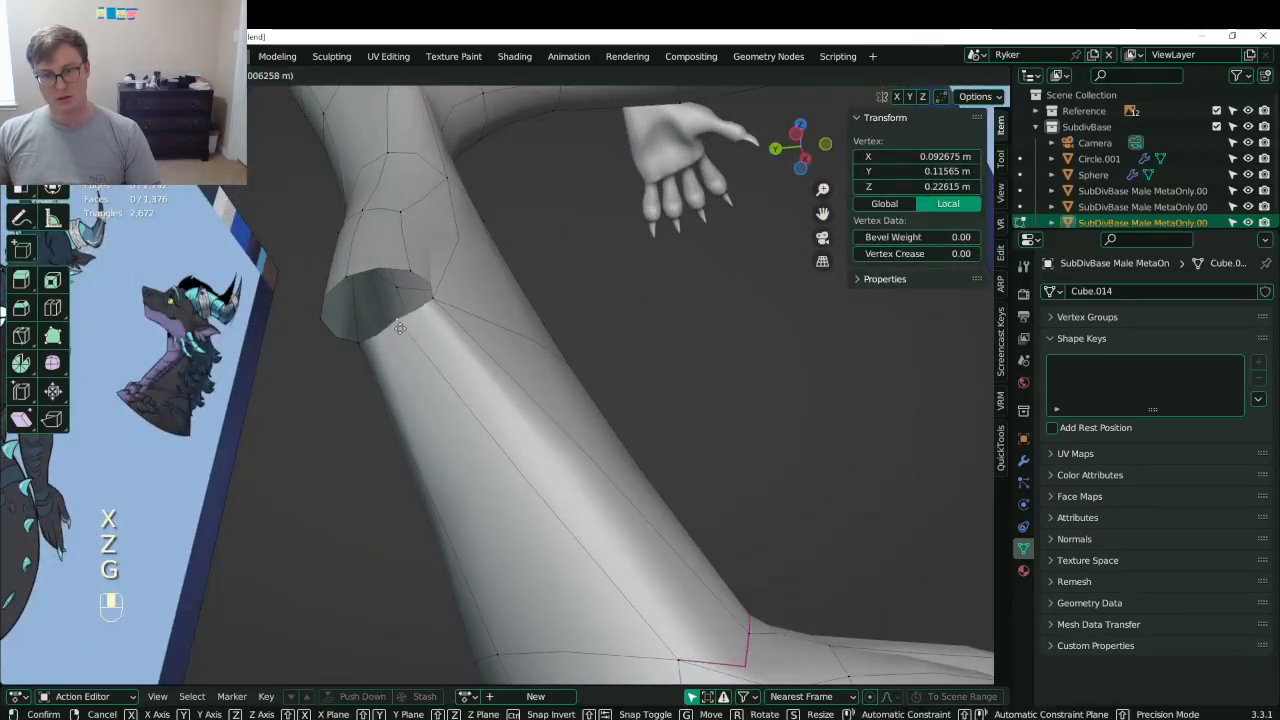
left_click(378, 338)
middle_click_drag(378, 338, 414, 350)
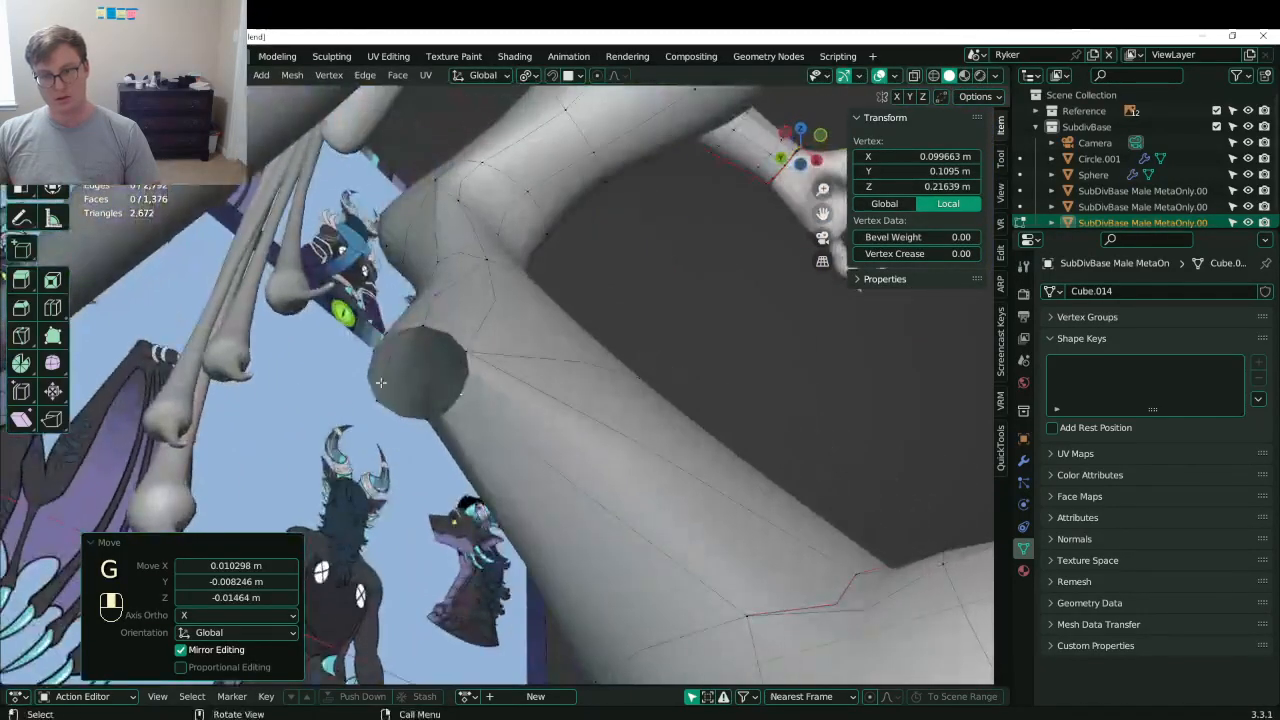
- Select the dewclaw's open rim, extrude it downward in front view and rotate the new edge loop 16°
left_click(414, 350)
middle_click_drag(148, 205, 343, 366)
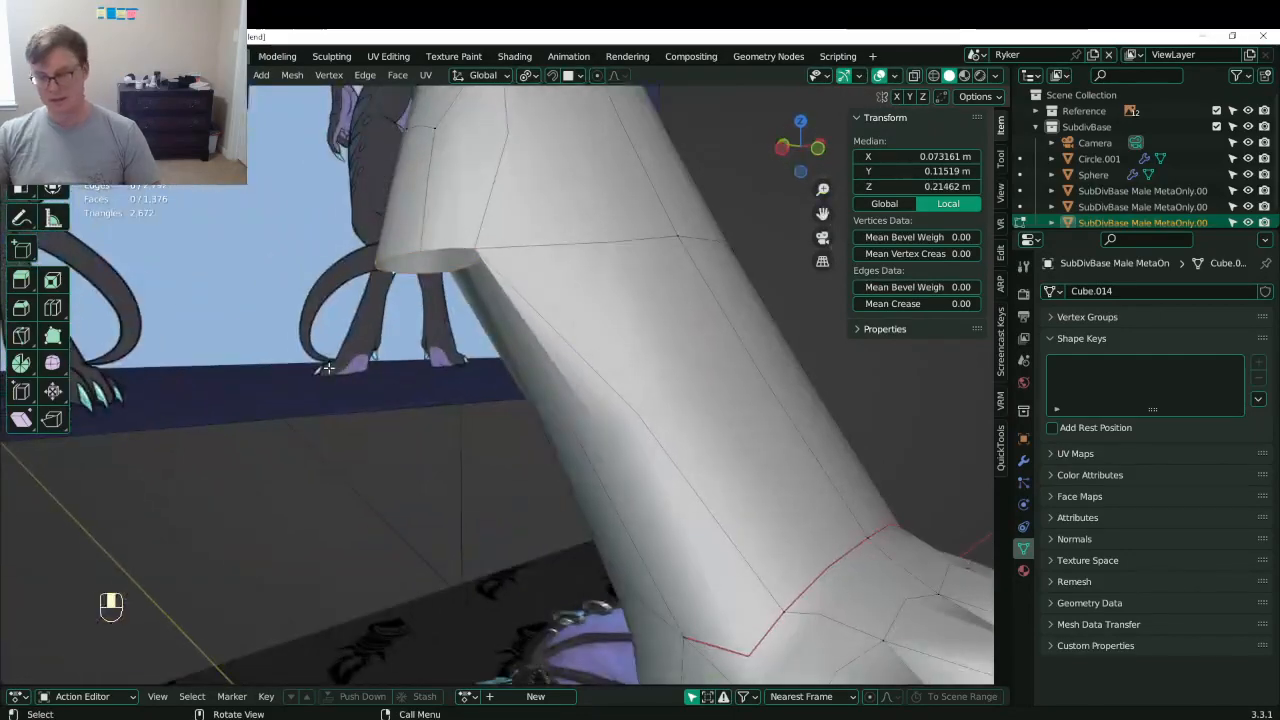
key("KP_3")
key("KP_1")
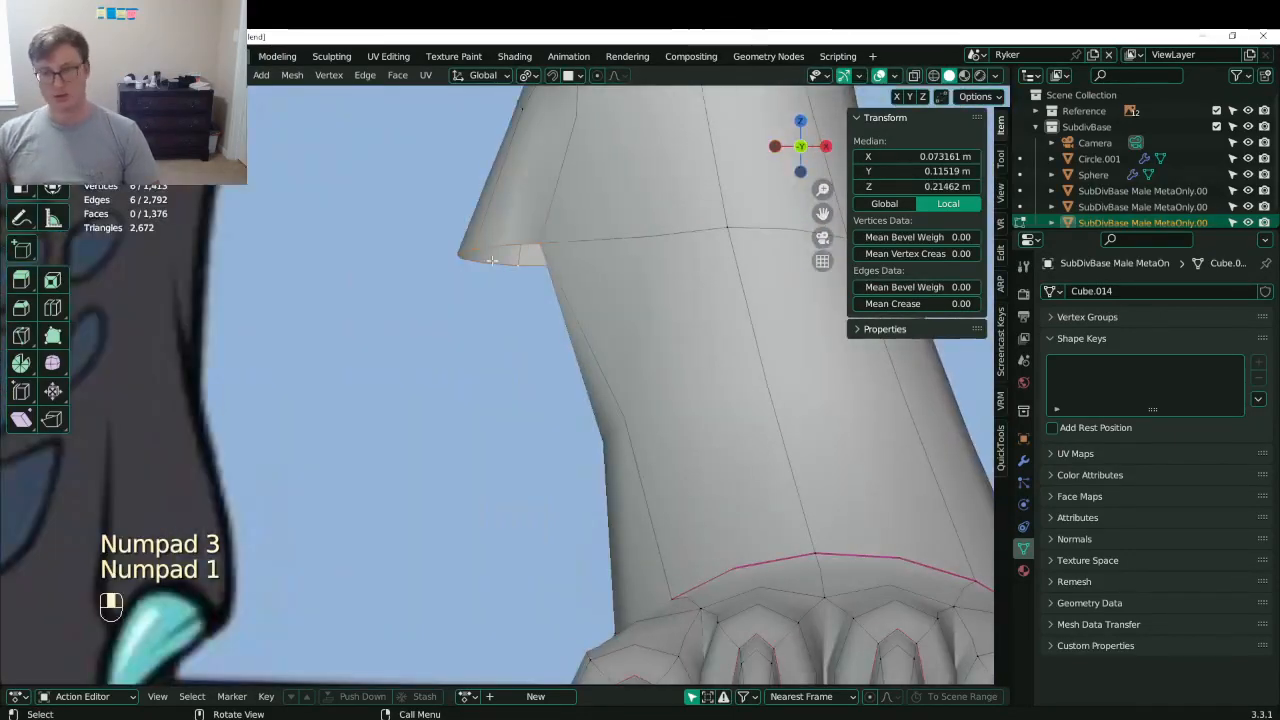
key("e")
left_click(532, 311)
middle_click_drag(532, 311, 590, 247)
key("r")
left_click(591, 306)
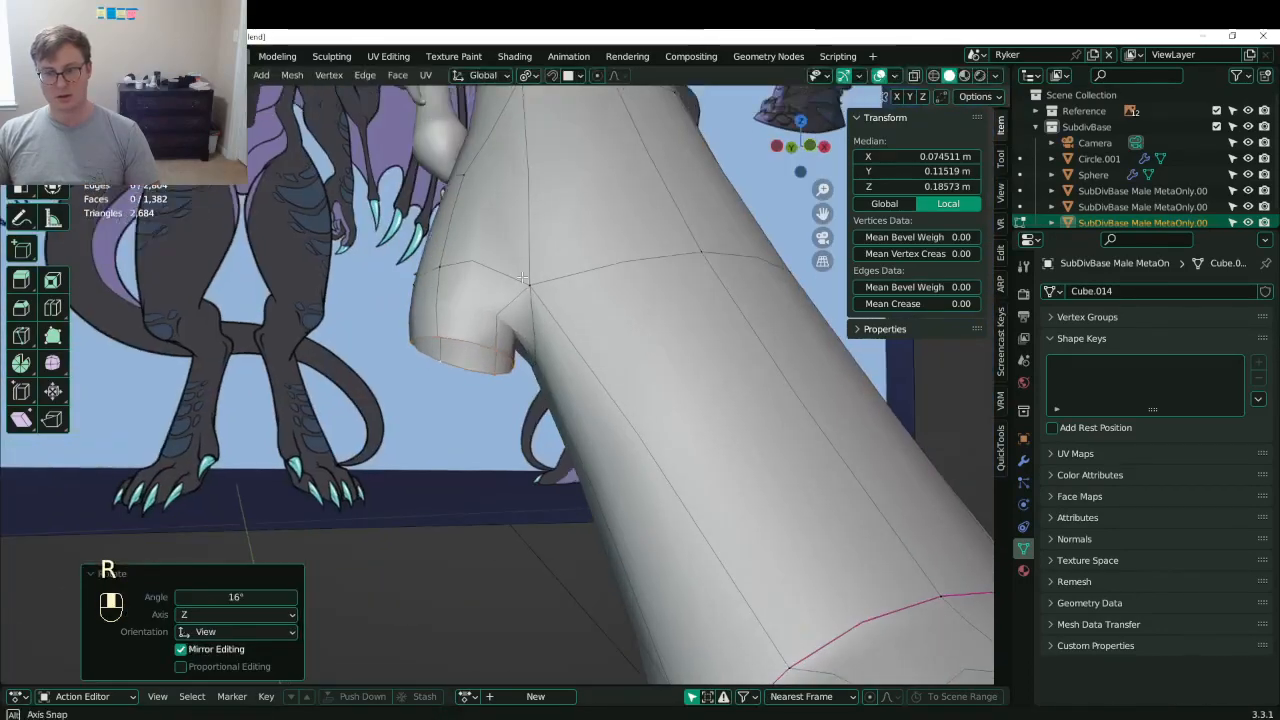
- Rip the vertices on the leg side of the dewclaw's rim and slide them along their edges
middle_click_drag(591, 306, 458, 348)
left_click(458, 348)
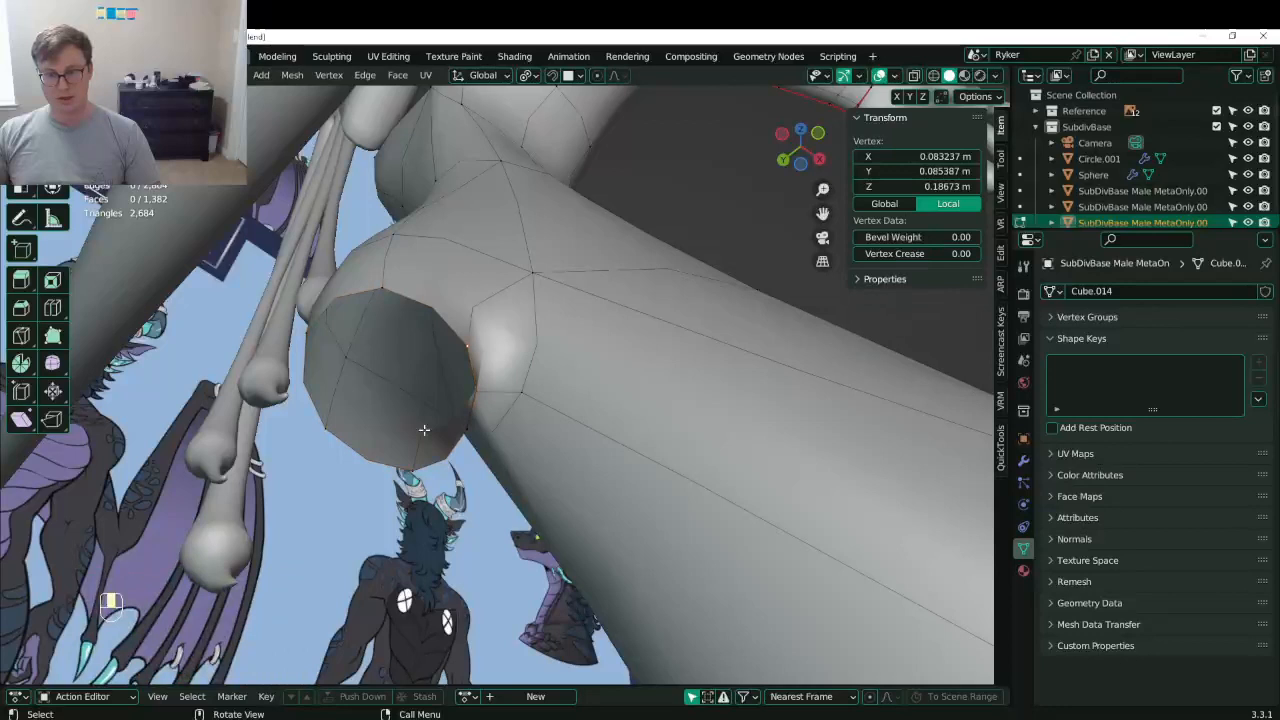
key("v")
left_click(476, 340)
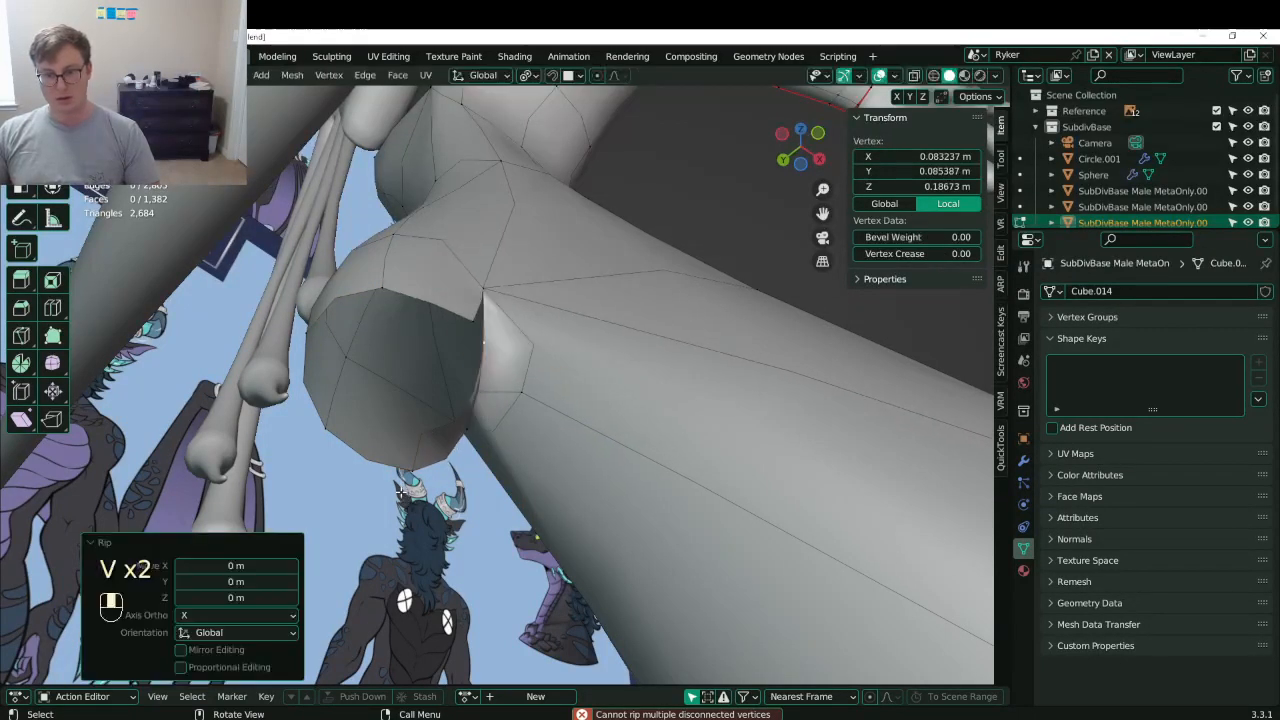
key("v")
left_click(481, 316)
left_click(465, 347)
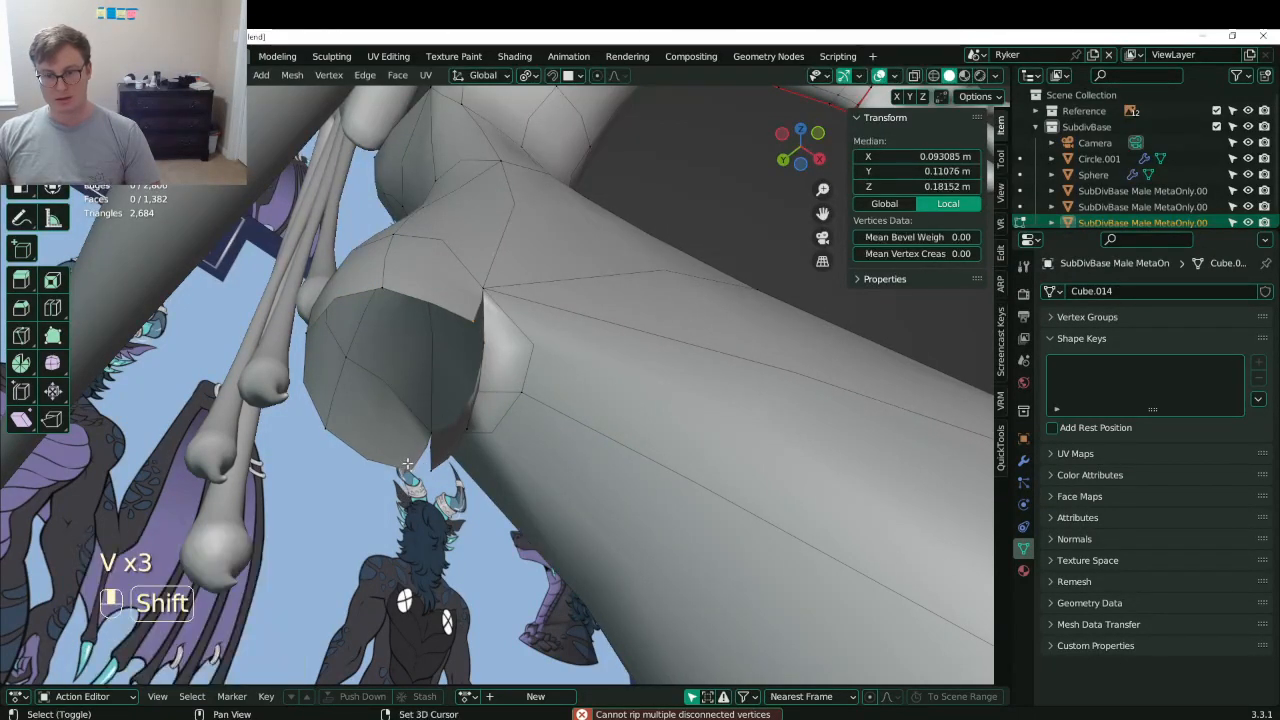
key("g")
key("g")
left_click(375, 444)
- Fill the gaps beside the dewclaw's rim with new faces
middle_click_drag(580, 240, 495, 378)
left_click(519, 300)
left_click(490, 226, "shift")
left_click(514, 277, "shift")
key("f")
- Select the edges of the dewclaw's open rim and round them using To Sphere with a factor of 1
left_click(460, 413)
left_click(455, 343, "shift")
left_click(461, 367, "shift")
key("shift+alt+s")
left_click(501, 380)
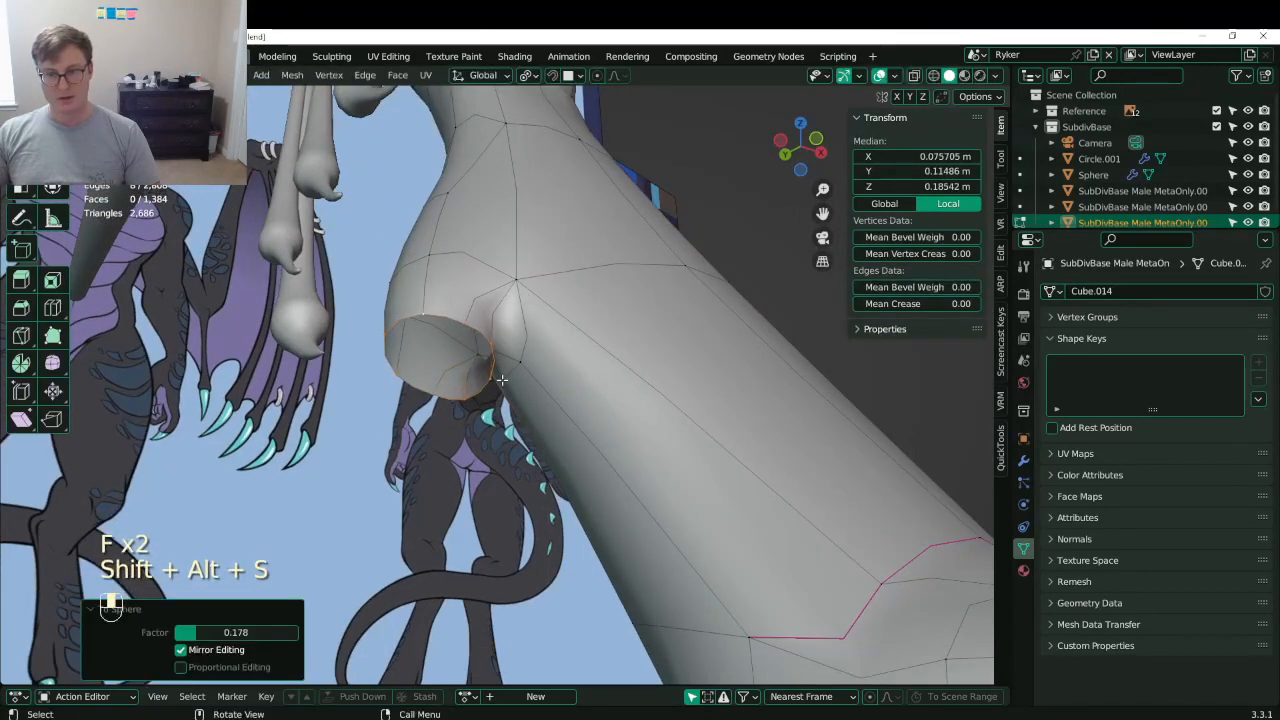
- Cap the dewclaw's rim with a face, extrude it about 0.048 m downward and shift the end toward the front
middle_click_drag(341, 396, 471, 408)
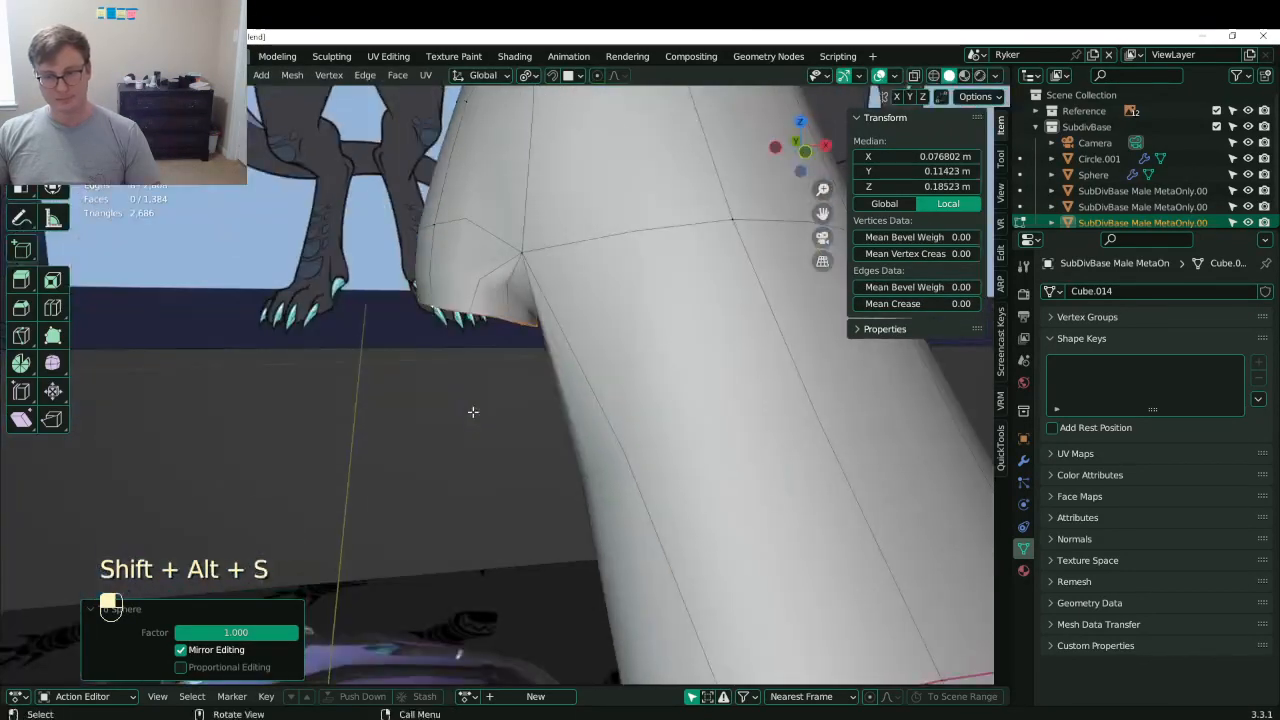
key("f")
key("KP_1")
scroll(473, 412, "down", 7)
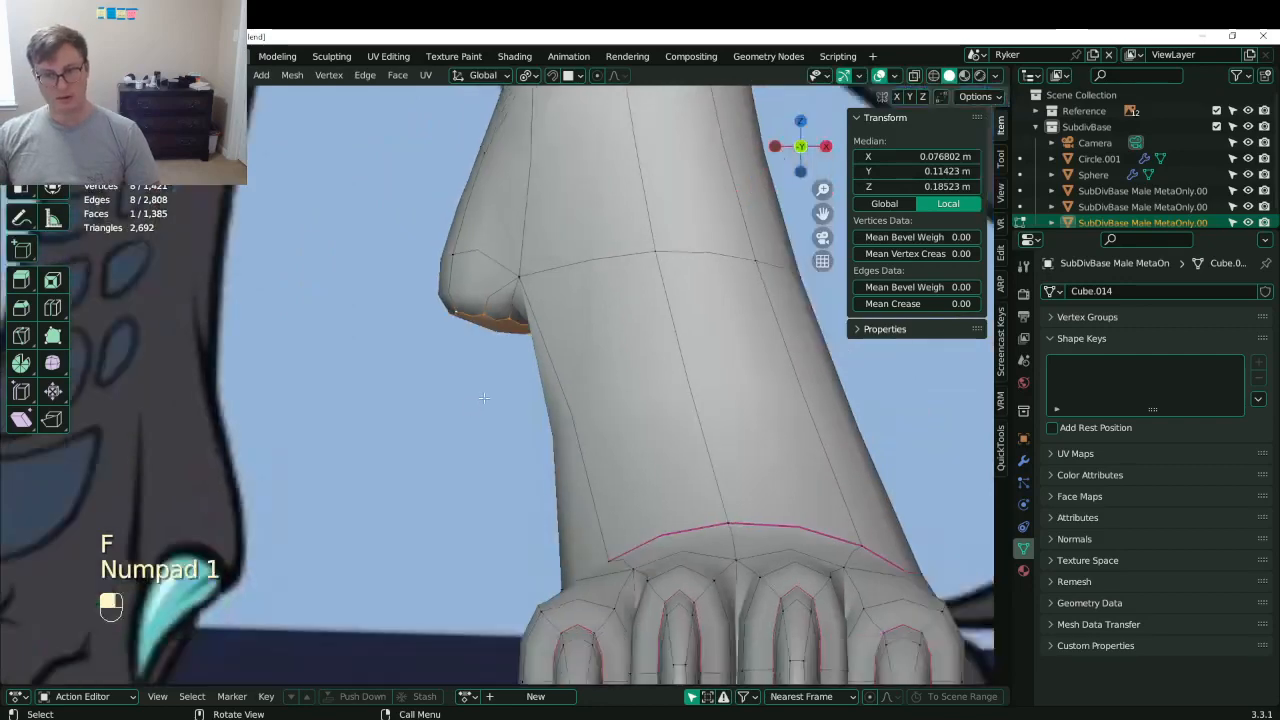
middle_click_drag(474, 411, 492, 432)
key("e")
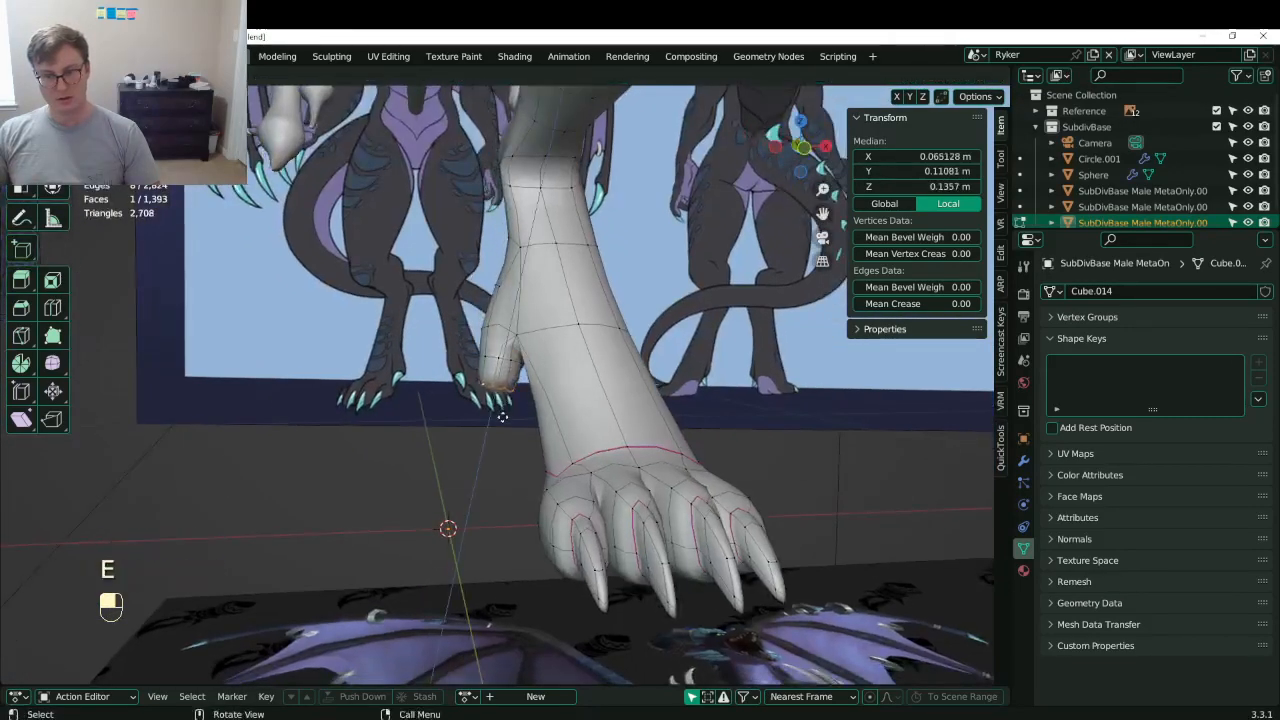
left_click(501, 413)
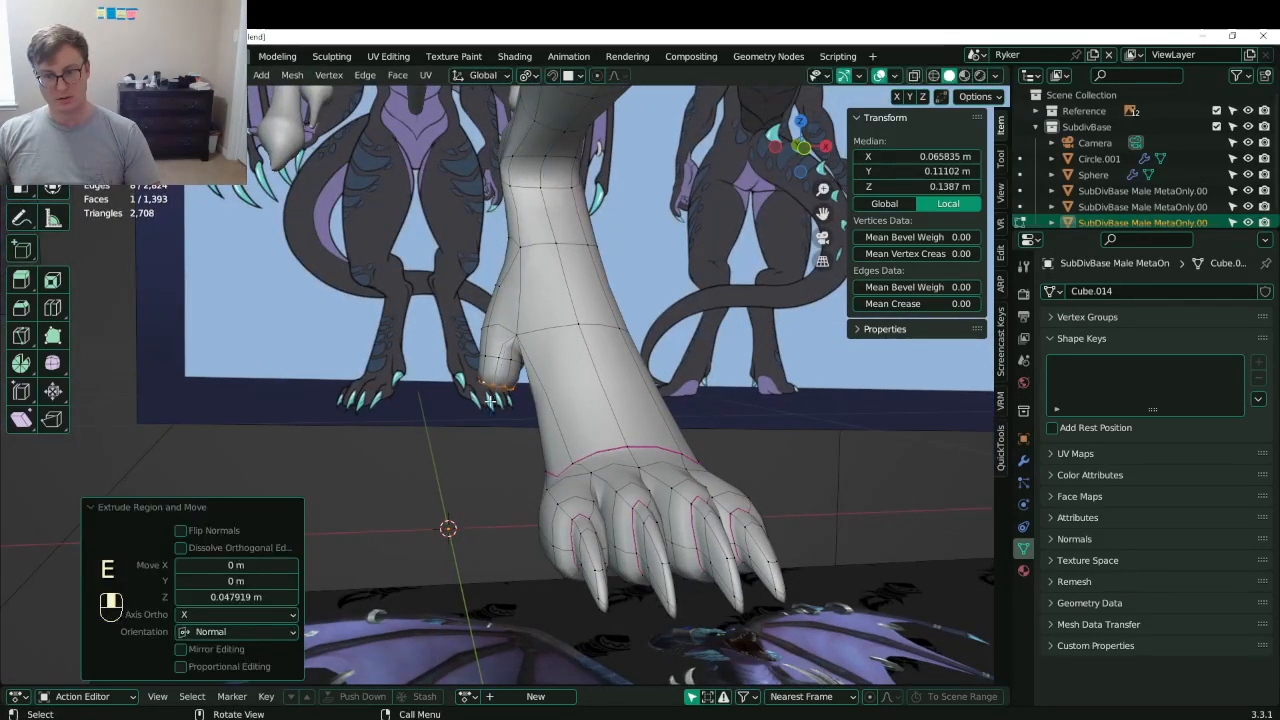
middle_click_drag(501, 413, 560, 390)
key("g")
left_click(561, 387)
scroll(566, 378, "up", 2)
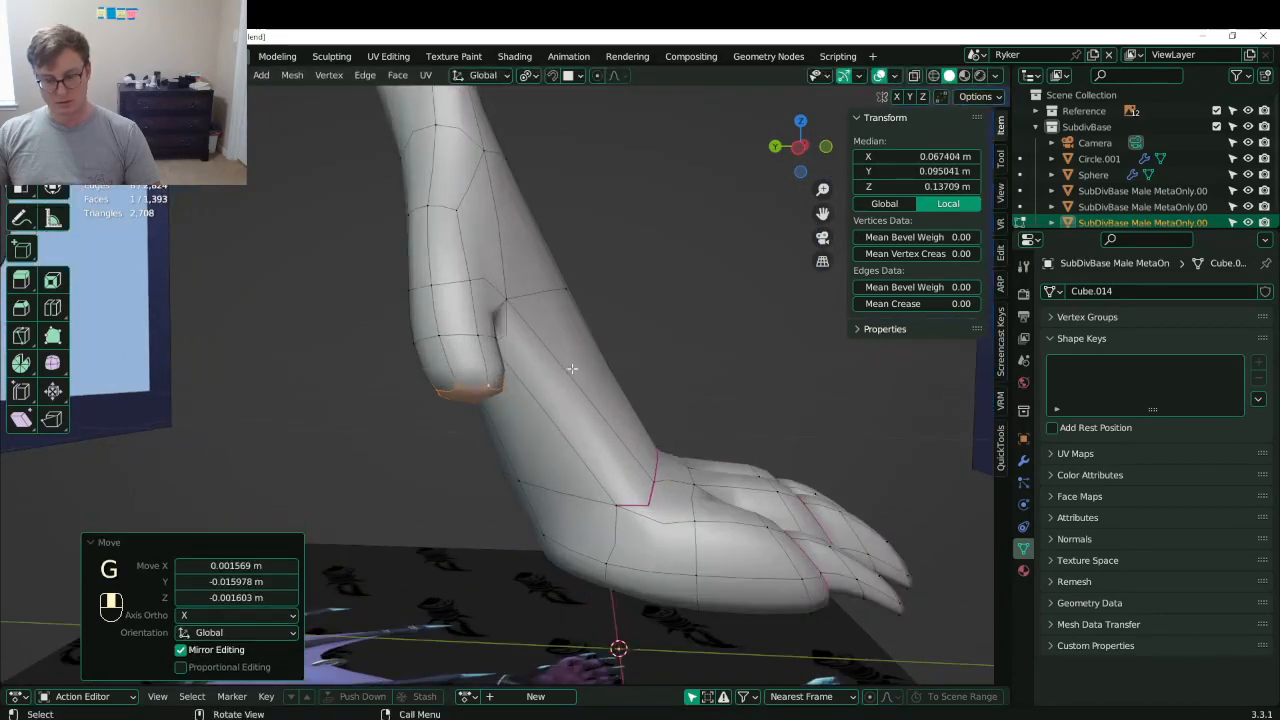
- Extrude the dewclaw's end face twice, scaling each new face smaller and the last to 0.238, to form a claw
key("e")
left_click(595, 351)
key("s")
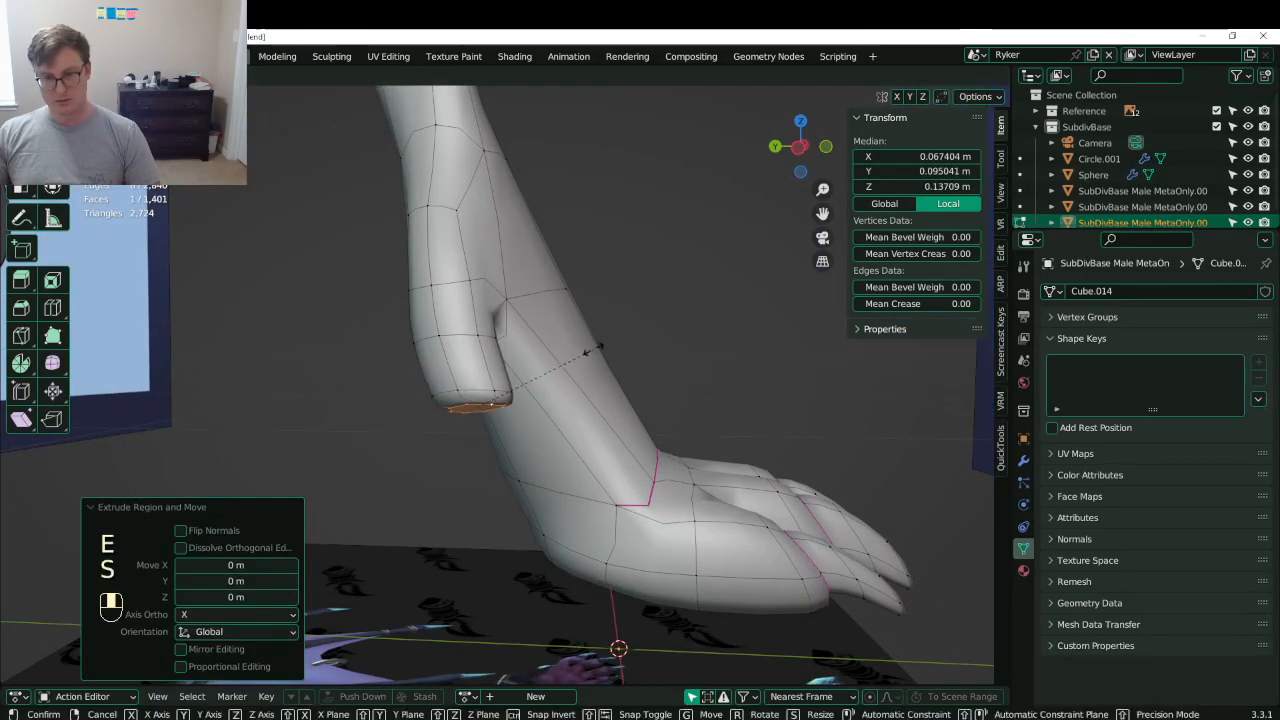
left_click(549, 373)
key("e")
left_click(550, 420)
key("s")
left_click(494, 437)
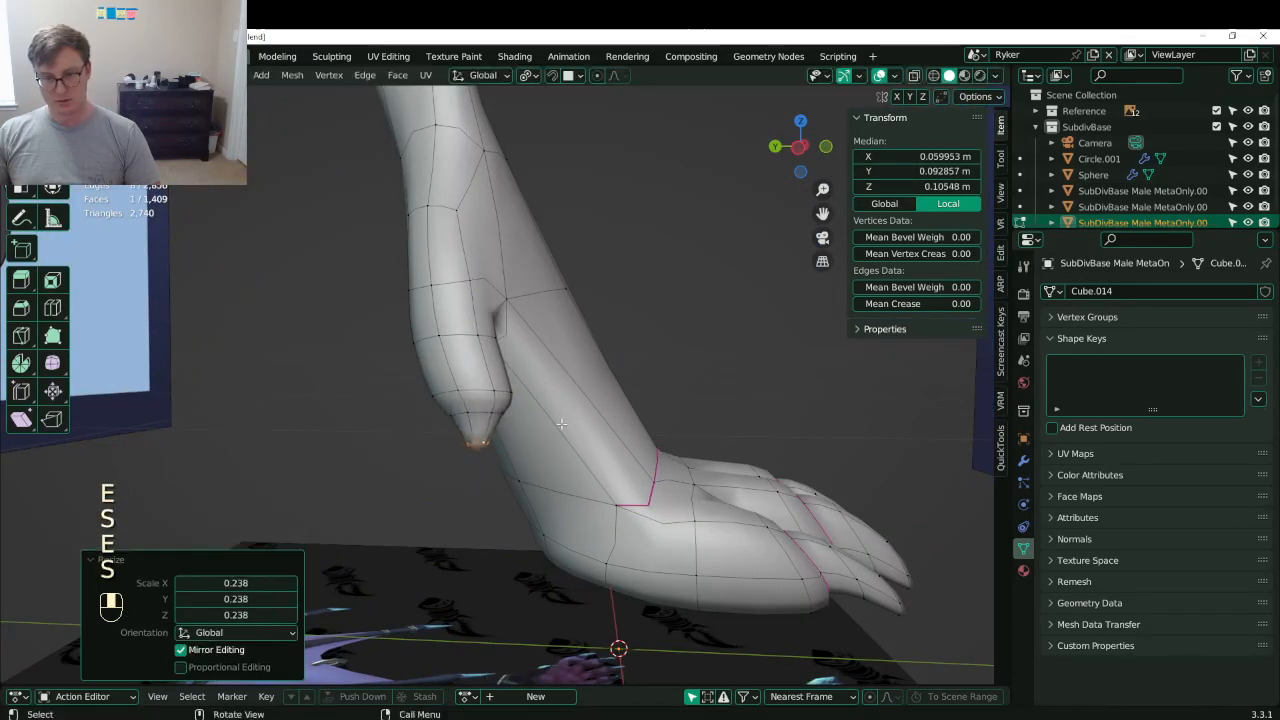
- Try moving the claw's small end face, and undo the move
middle_click_drag(494, 437, 575, 423)
key("g")
left_click(557, 431)
key("ctrl+z")
- Grow the selection over the claw, rotate and move it to point forward, and raise its narrower end slightly
key("ctrl+KP_Add")
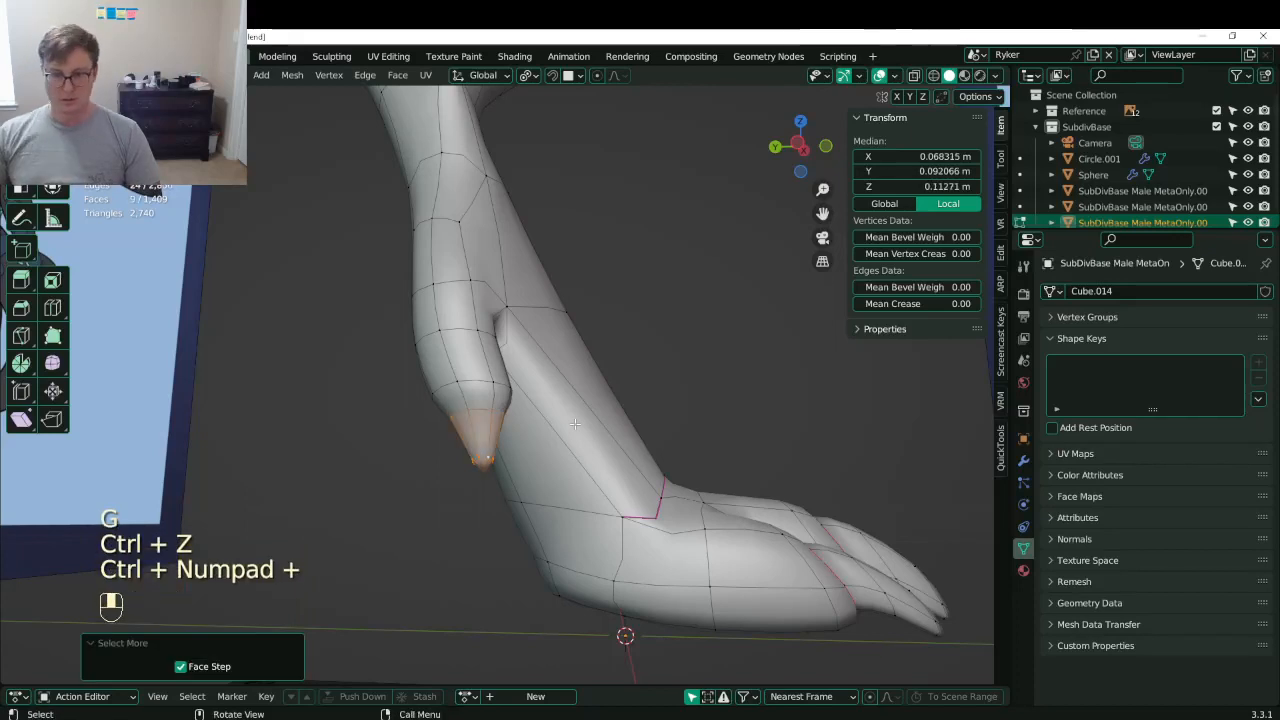
key("ctrl+KP_Add")
key("g")
left_click(561, 436)
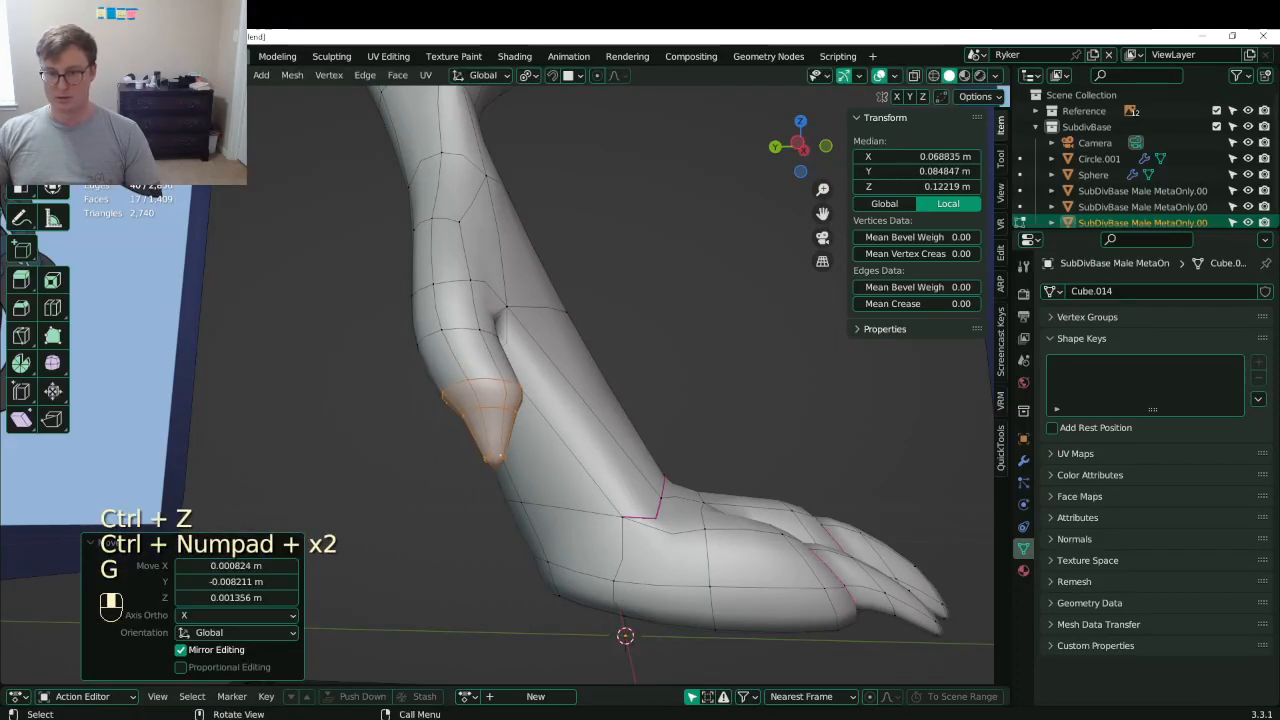
key("r")
left_click(614, 363)
key("g")
left_click(609, 366)
key("ctrl+KP_Subtract")
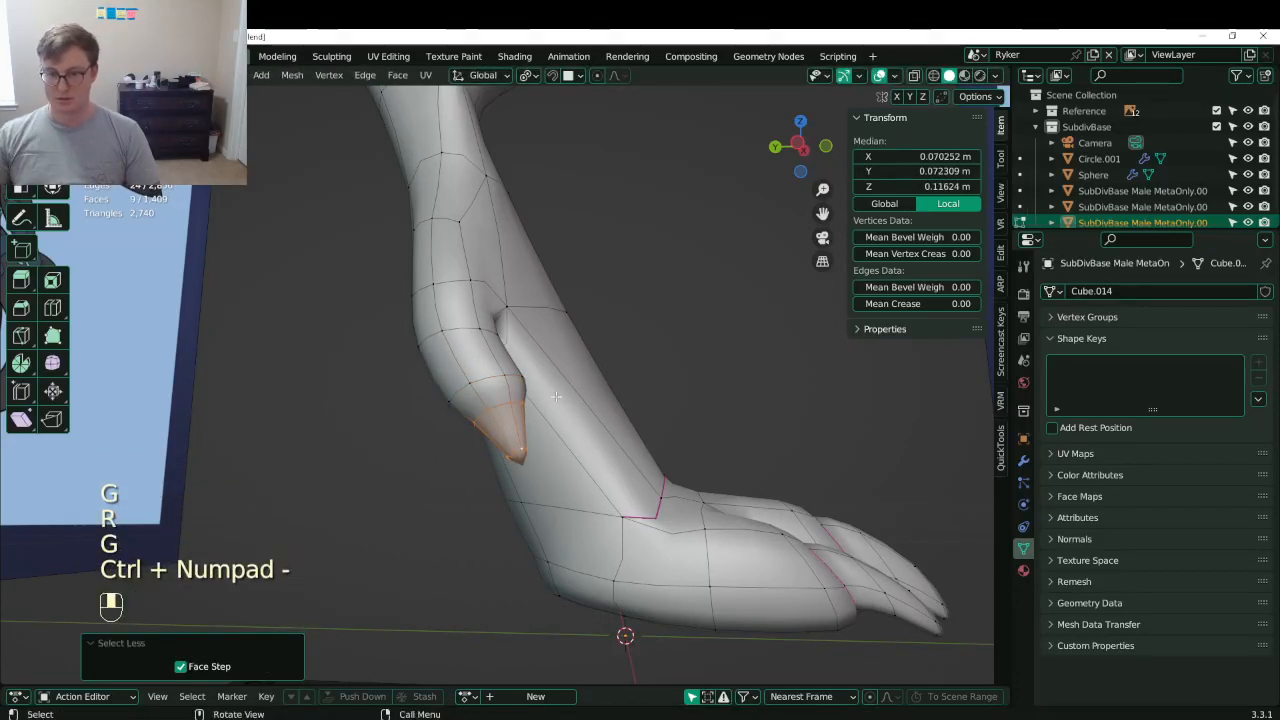
key("g")
left_click(529, 440)
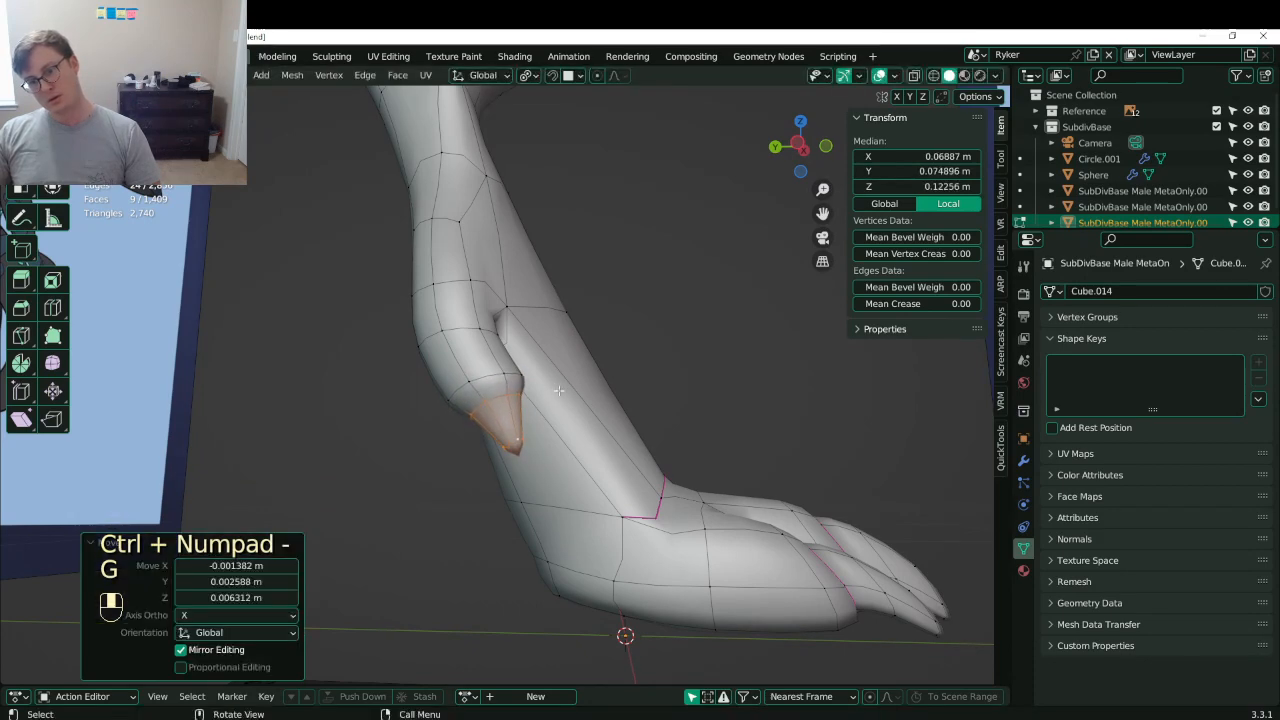
- Move only the claw's end face forward and down, and scale it by 1.742
key("ctrl+KP_Subtract")
key("g")
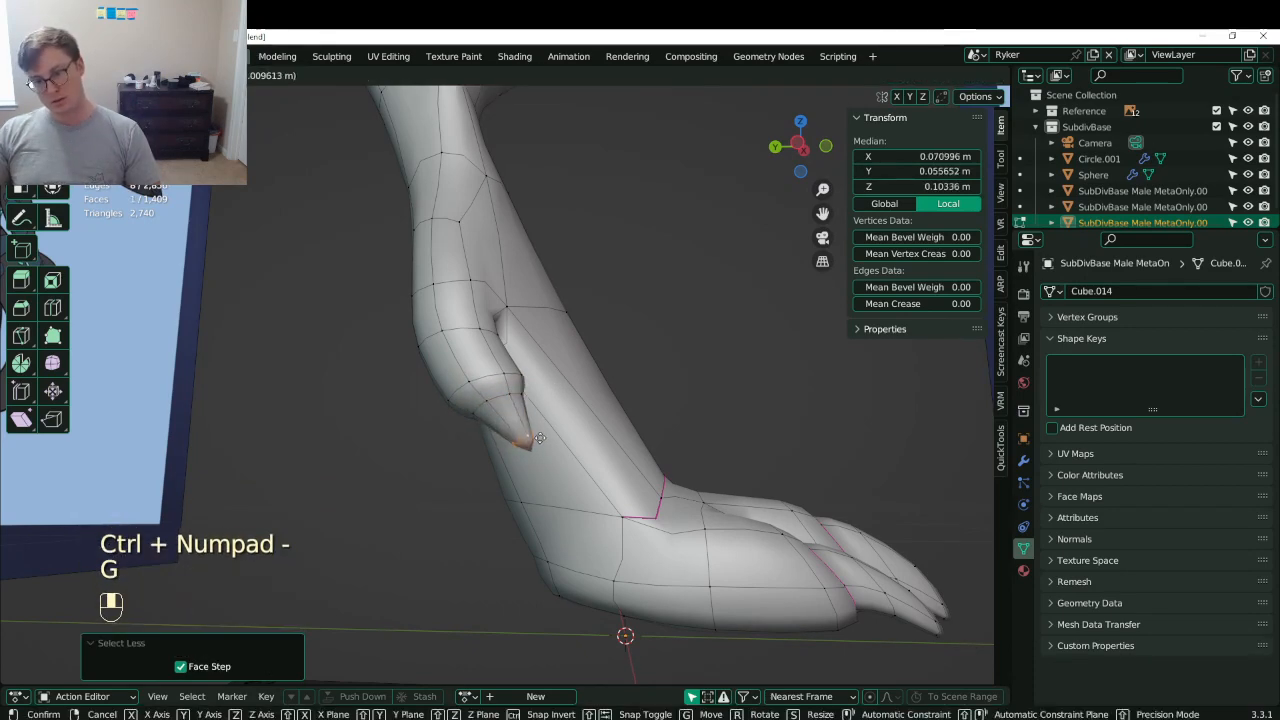
left_click(545, 437)
middle_click_drag(545, 437, 617, 411)
key("s")
left_click(677, 380)
- Extrude the claw's end face downward, shrink it to a point and move it back toward the leg
key("e")
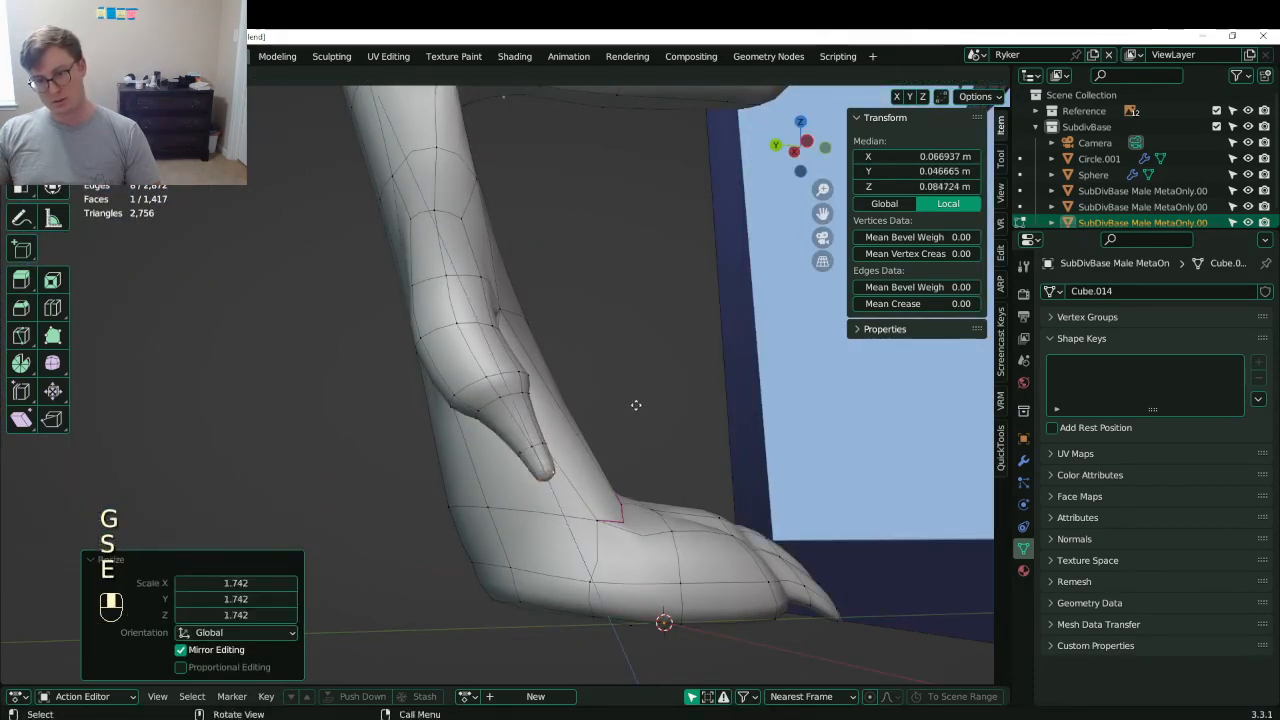
left_click(643, 436)
key("s")
left_click(584, 468)
key("g")
left_click(583, 470)
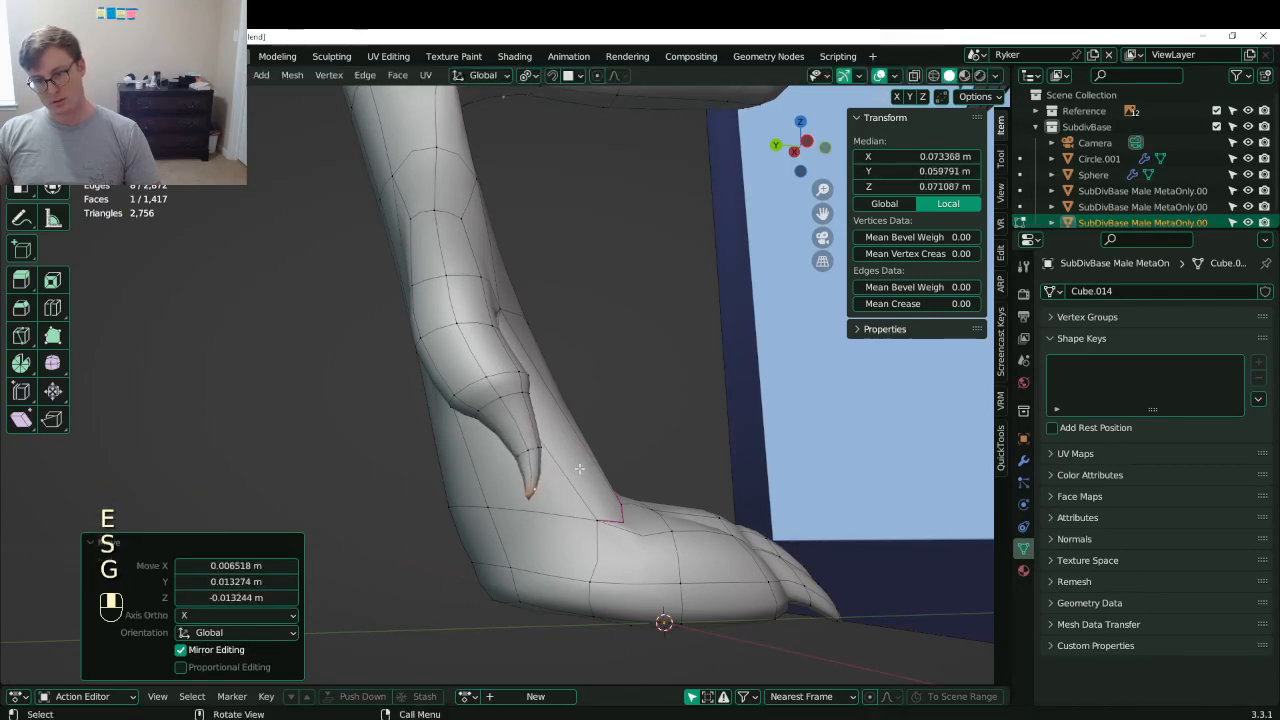
- Rotate and reposition the claw's tip, and shift the claw's lower segment sideways from the front
key("r")
left_click(650, 440)
key("g")
left_click(639, 520)
middle_click_drag(639, 520, 610, 375)
key("ctrl+KP_Add")
key("g")
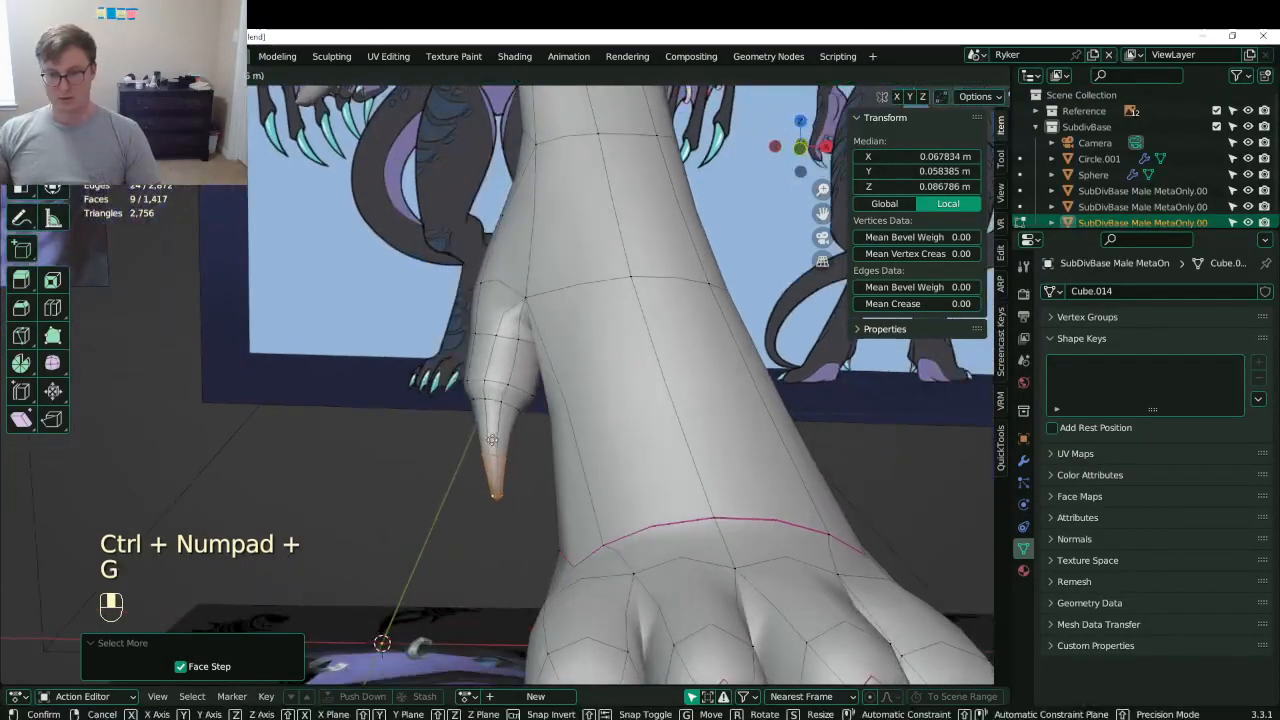
left_click(630, 365)
- Rotate and reposition the claw's lower segment, and move its tip slightly toward the leg
key("r")
key("r")
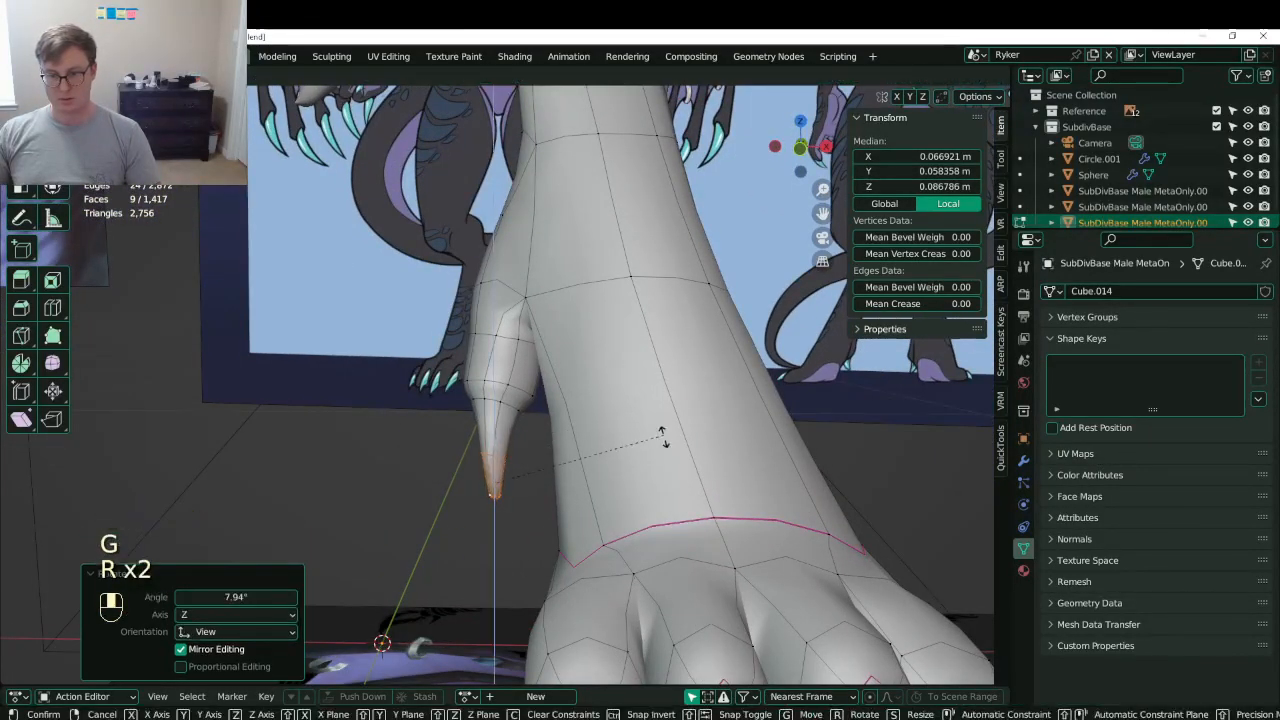
key("g")
left_click(658, 460)
key("ctrl+KP_Subtract")
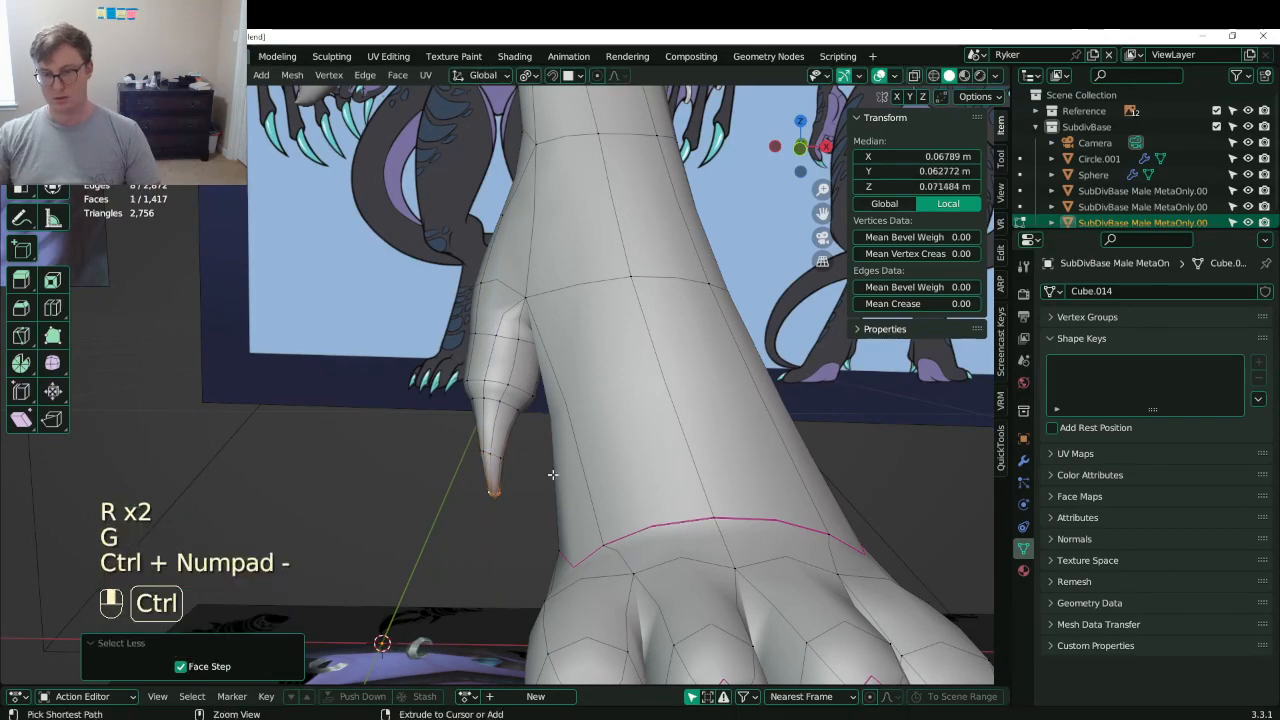
key("g")
left_click(558, 472)
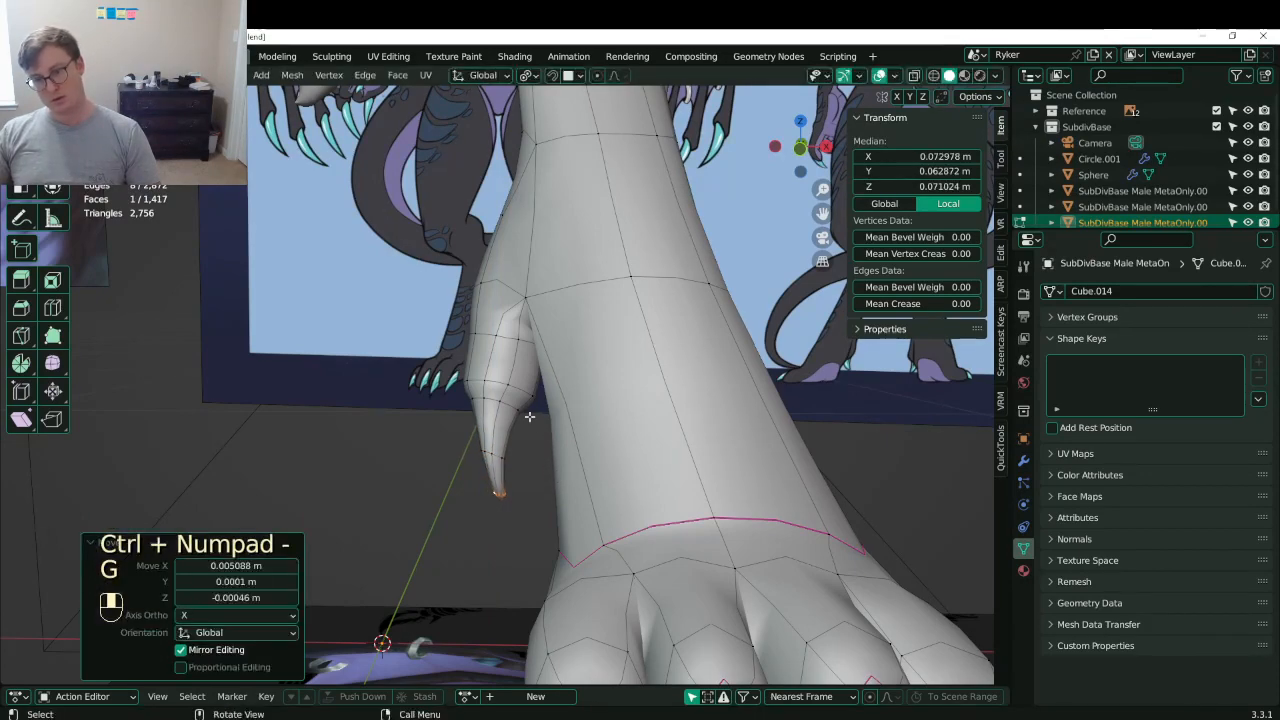
- Leave Edit Mode to check the finished dewclaws on the whole body, and save the file
key("Tab")
scroll(540, 377, "down", 10)
middle_click_drag(540, 374, 505, 370)
key("ctrl+s")
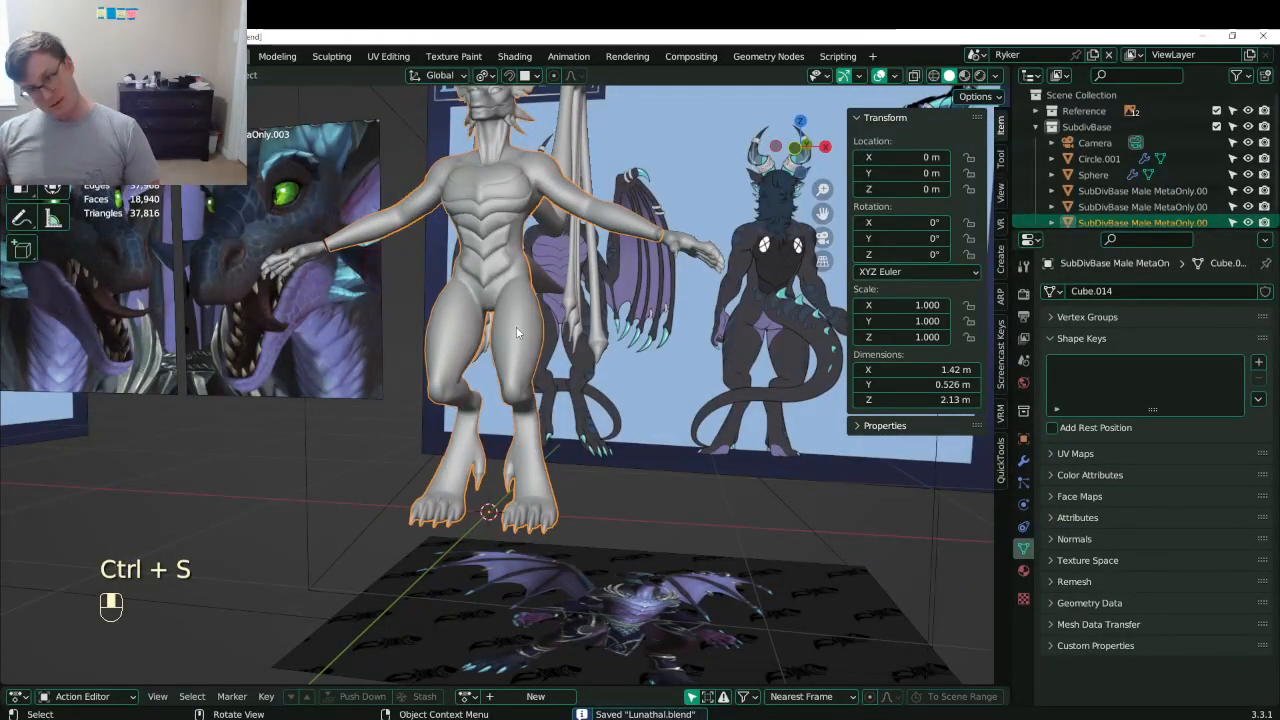
- Examine the torso, hips and upper thighs up close, including their mesh in Edit Mode
scroll(495, 341, "up", 5)
middle_click_drag(494, 343, 510, 436, "shift")
middle_click_drag(502, 432, 533, 420)
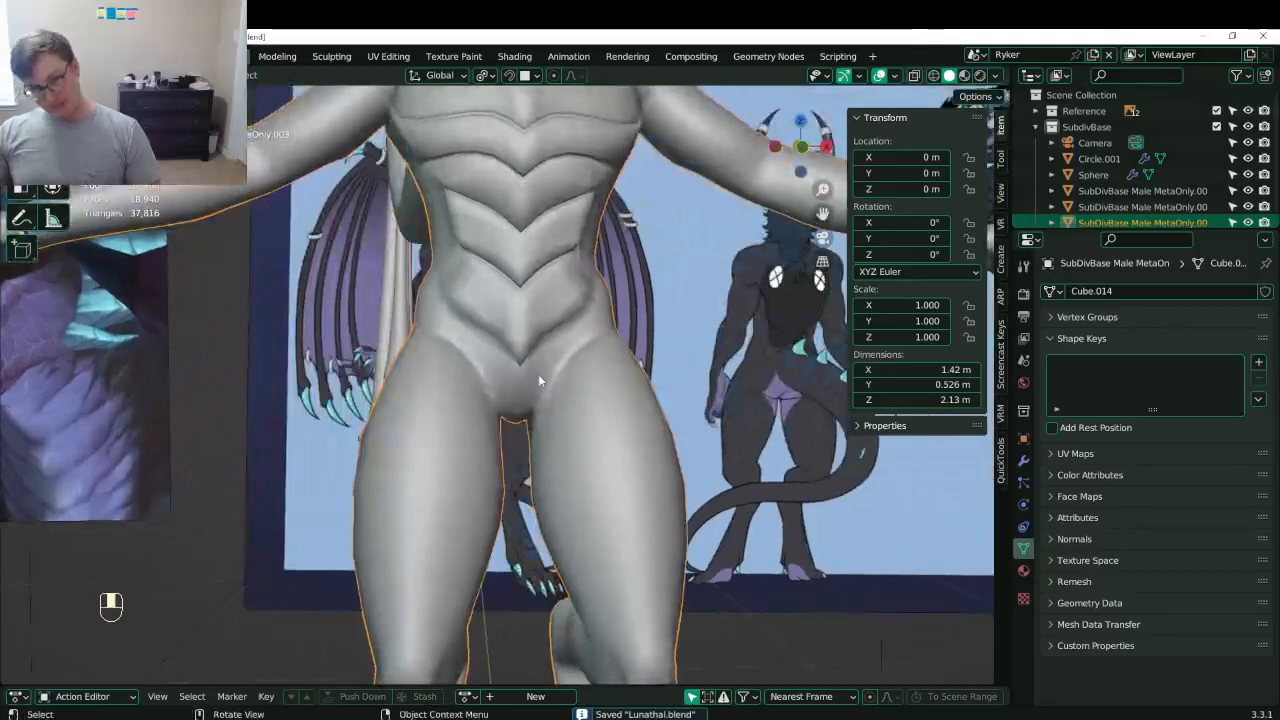
key("KP_1")
key("Tab")
scroll(538, 374, "up", 6)
middle_click_drag(538, 374, 435, 383)
- Return to Object Mode with the hips in view and save the file again
key("Tab")
scroll(489, 326, "down", 4)
key("ctrl+s")
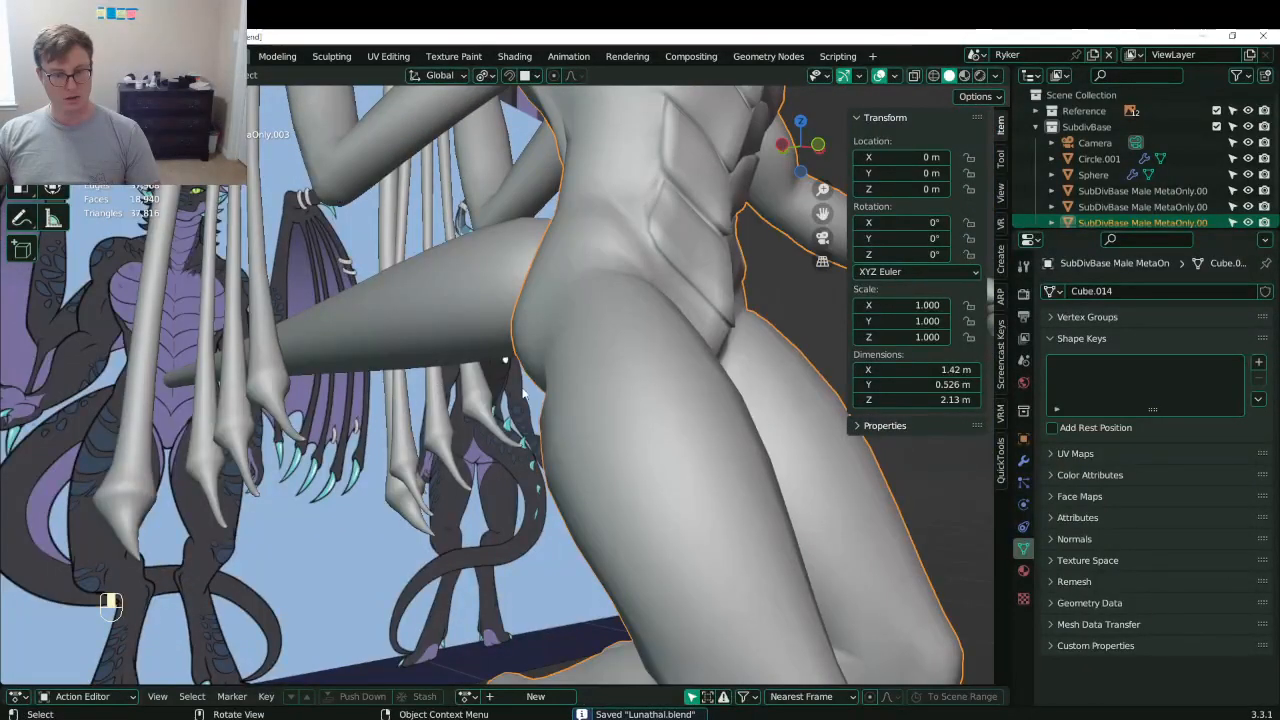
- In front view, move the inner end vertex of the thigh crease slightly downward beside the crotch
mouse_move(522, 395)
middle_mouse_down()
mouse_move(413, 395)
mouse_move(476, 375)
mouse_move(506, 388)
middle_mouse_up()
key("Tab")
middle_click_drag(506, 388, 559, 391, "shift")
key("Tab")
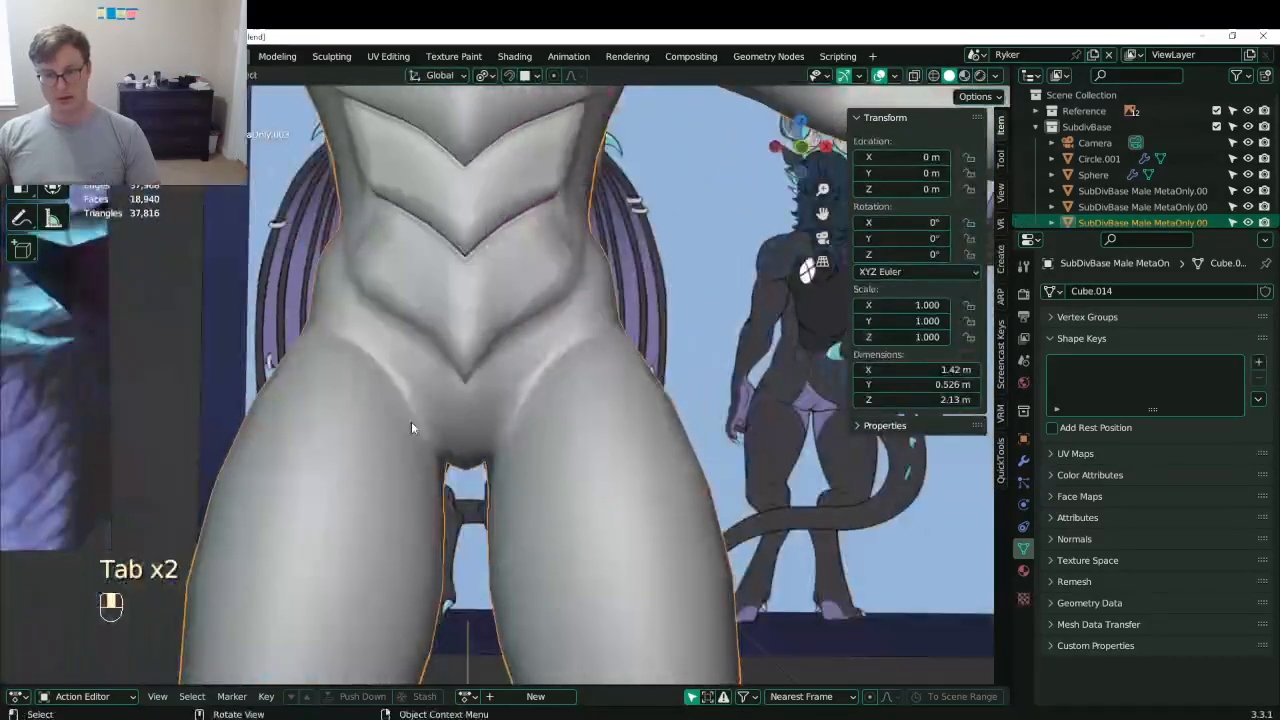
middle_click_drag(411, 427, 497, 411)
key("KP_1")
key("Tab")
scroll(489, 417, "up", 5)
key("g")
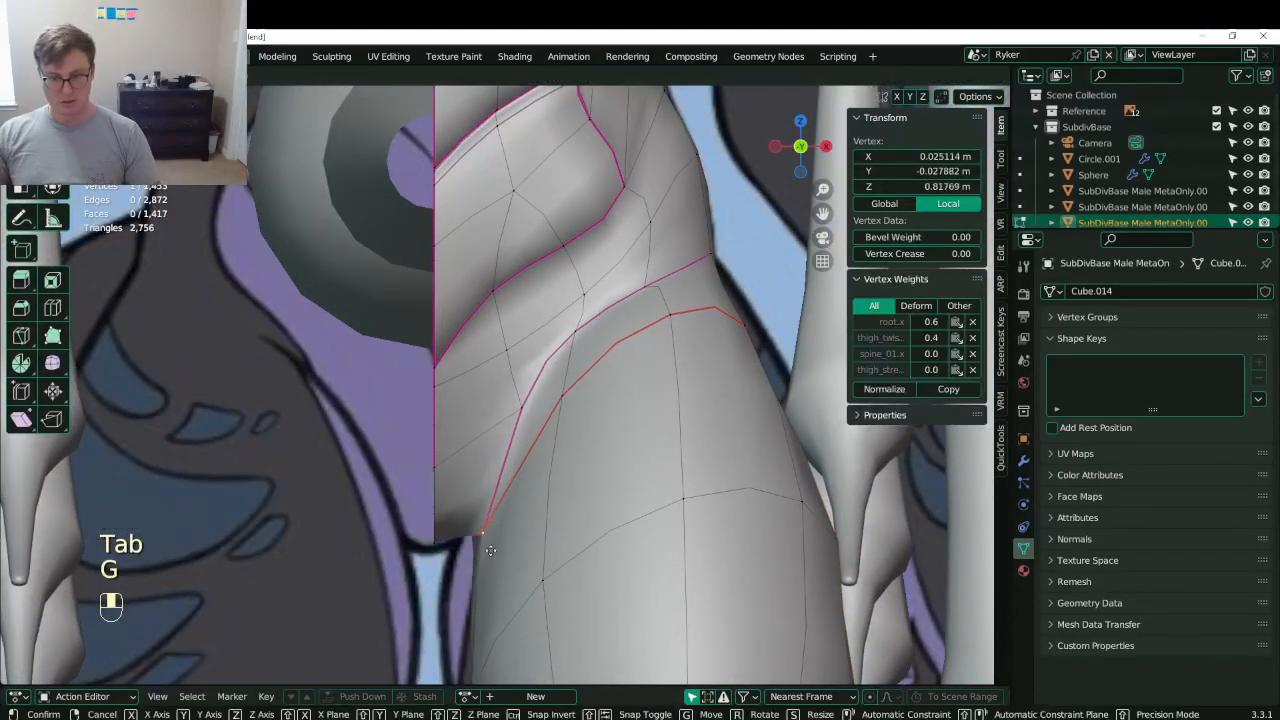
left_click(489, 554)
- Raise the inner end vertex of the thigh crease along the Z axis
key("Tab")
scroll(571, 414, "down", 4)
middle_click_drag(571, 414, 534, 472)
key("Tab")
left_click(534, 503, "shift")
left_click(540, 503)
key("g")
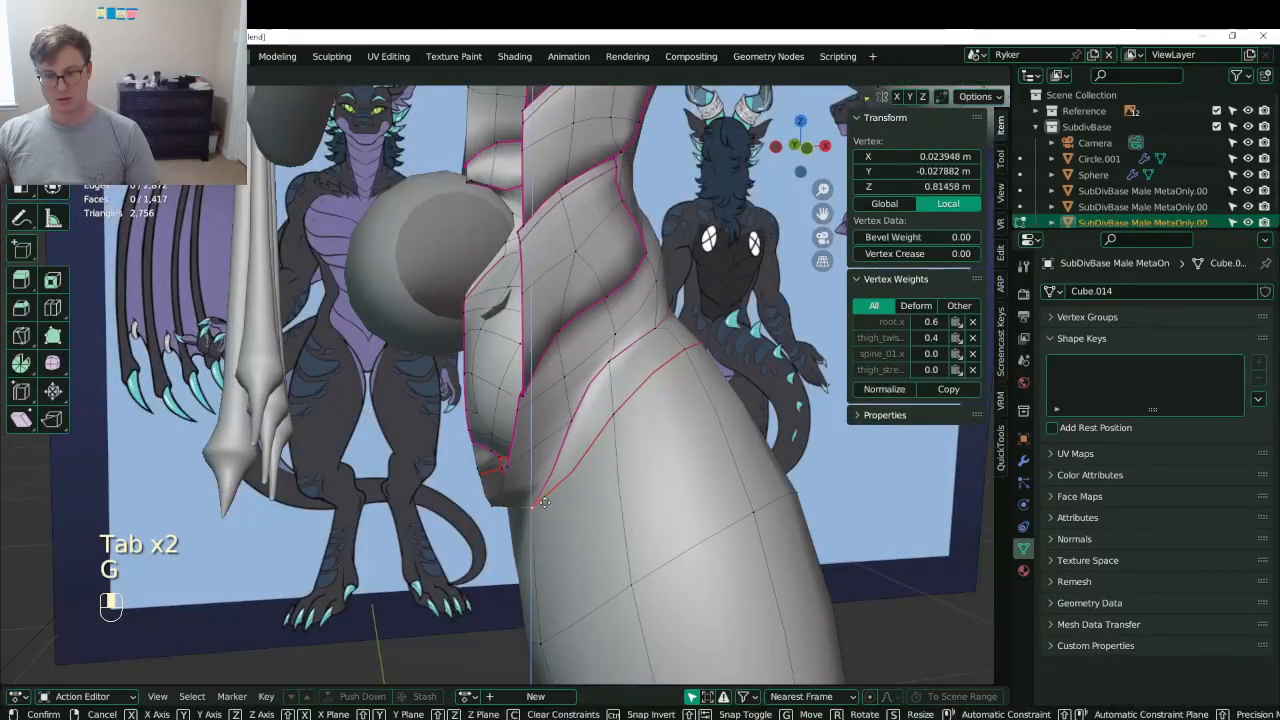
left_click(544, 503)
- Reposition the centreline vertices around the tip of the lowest belly plate, and save the file in Object Mode
key("g")
left_click(511, 453)
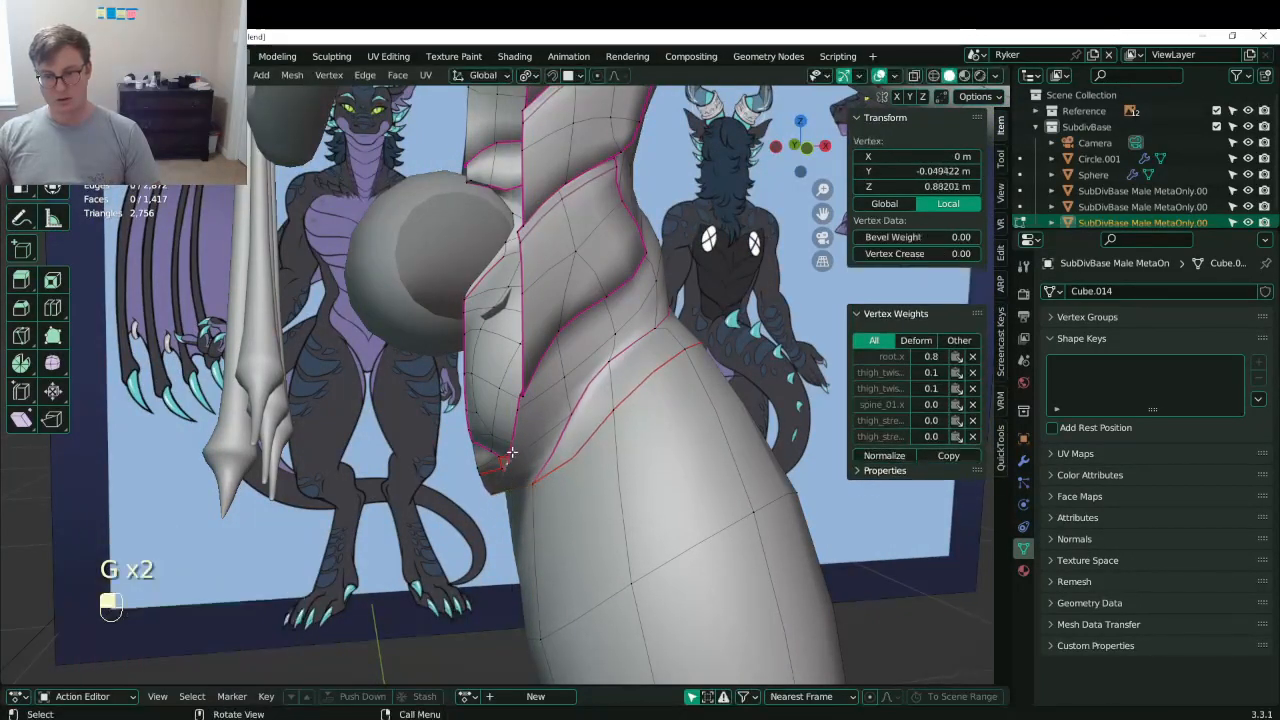
key("g")
left_click(517, 417)
key("Tab")
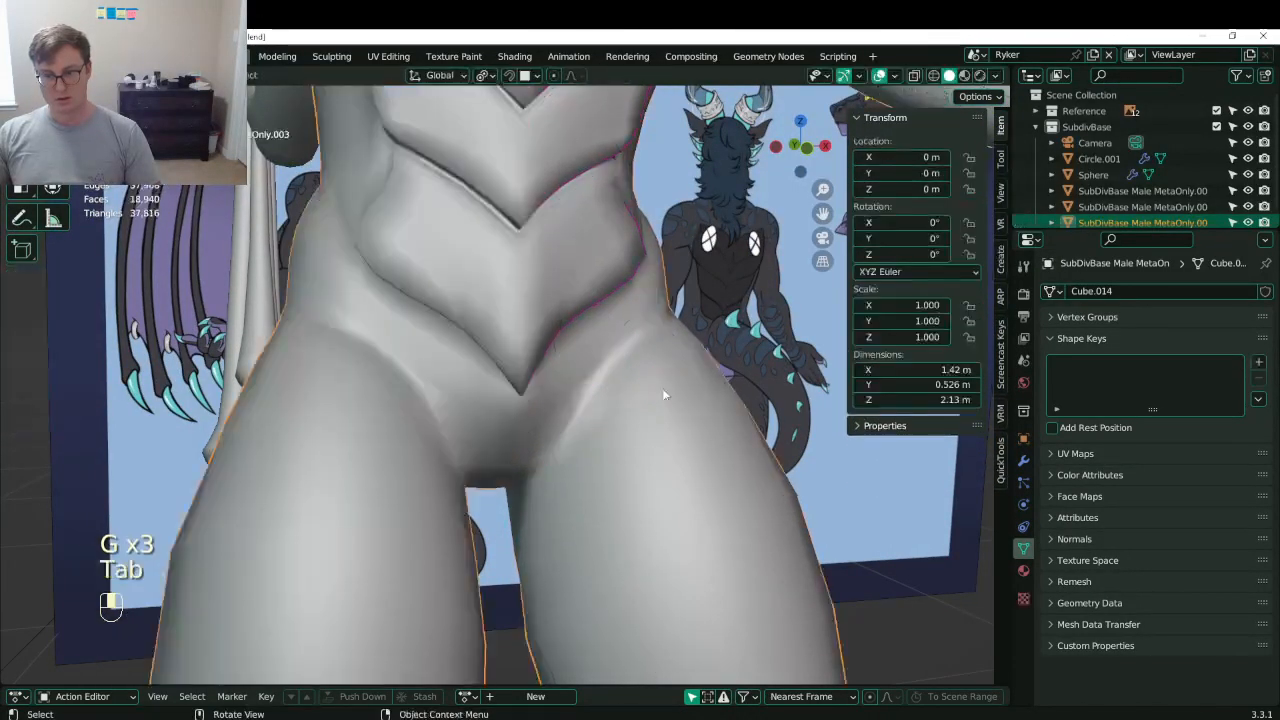
key("ctrl+s")
- In side view with wireframe shading, select the vertices at the lowest belly plate's tip and reposition them
middle_click_drag(662, 388, 709, 391)
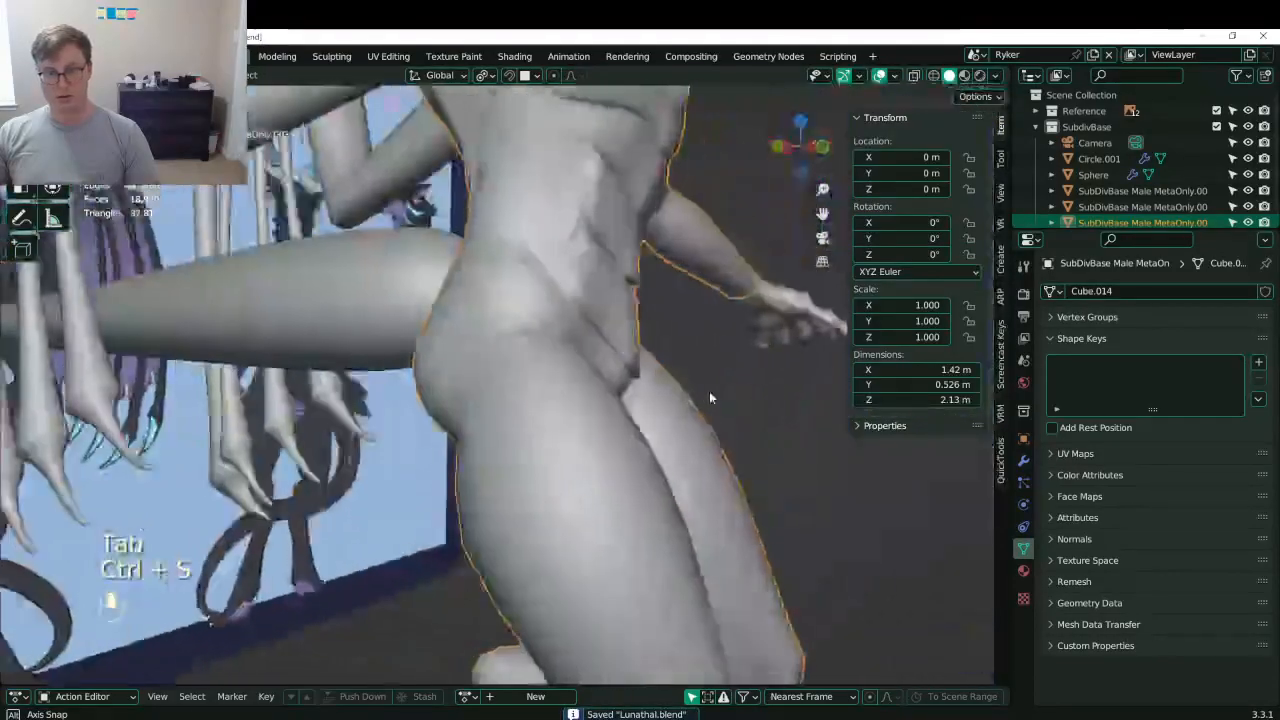
key("KP_1")
key("KP_3")
key("Tab")
key("shift+z")
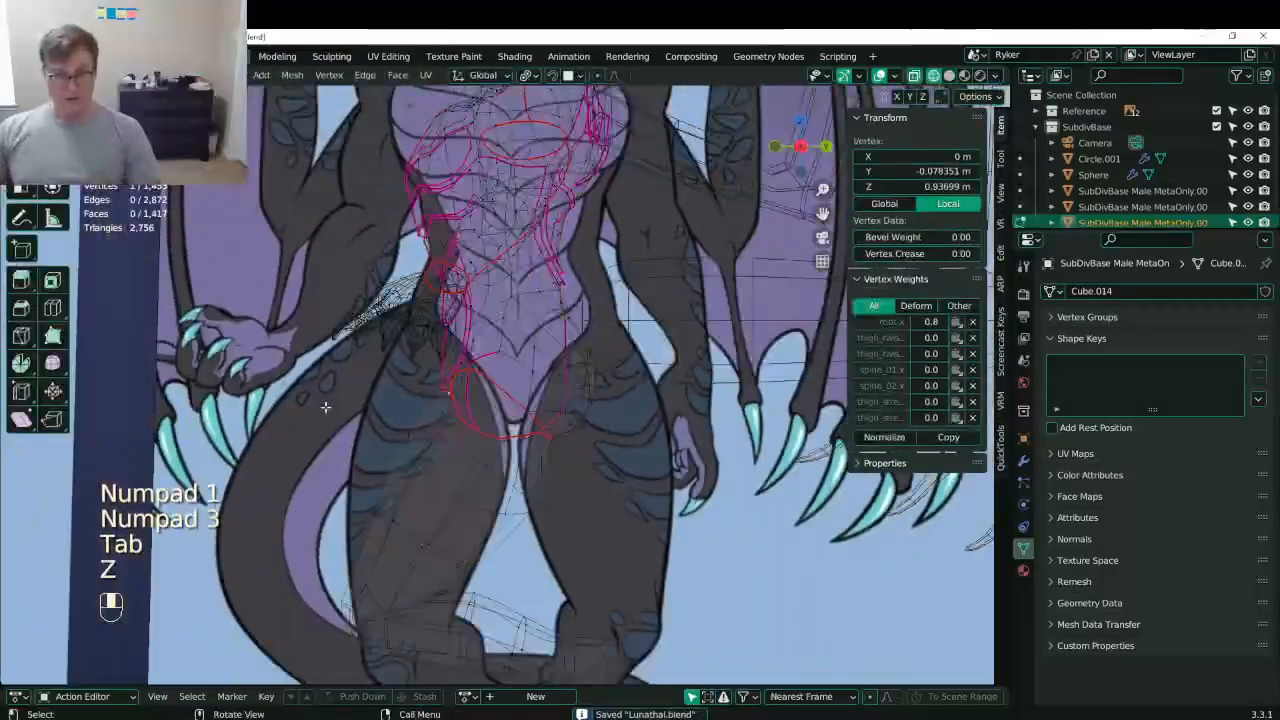
scroll(340, 409, "up", 6)
key("b")
left_click_drag(318, 400, 392, 474)
key("g")
left_click(390, 429)
- Refine the belly plate tip, moving its three vertices 0.0135 m along Y and 0.0027 m along Z
key("g")
left_click(398, 469)
key("b")
key("g")
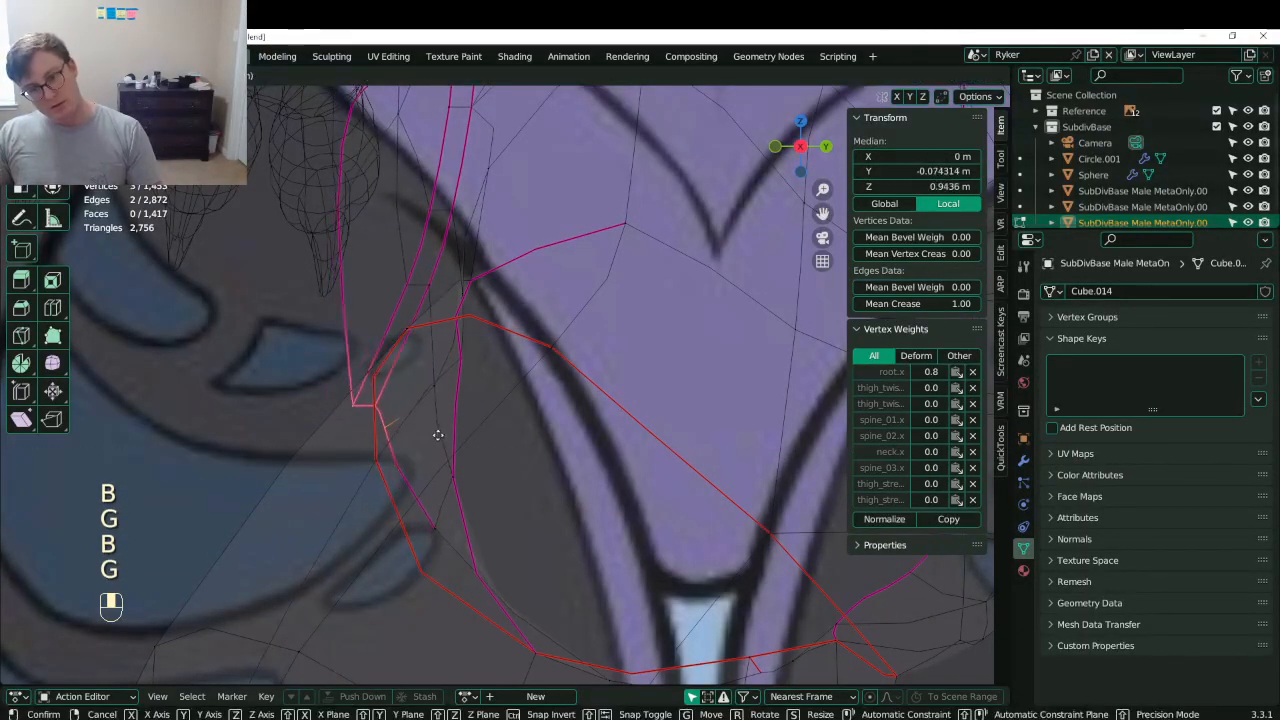
left_click(448, 438)
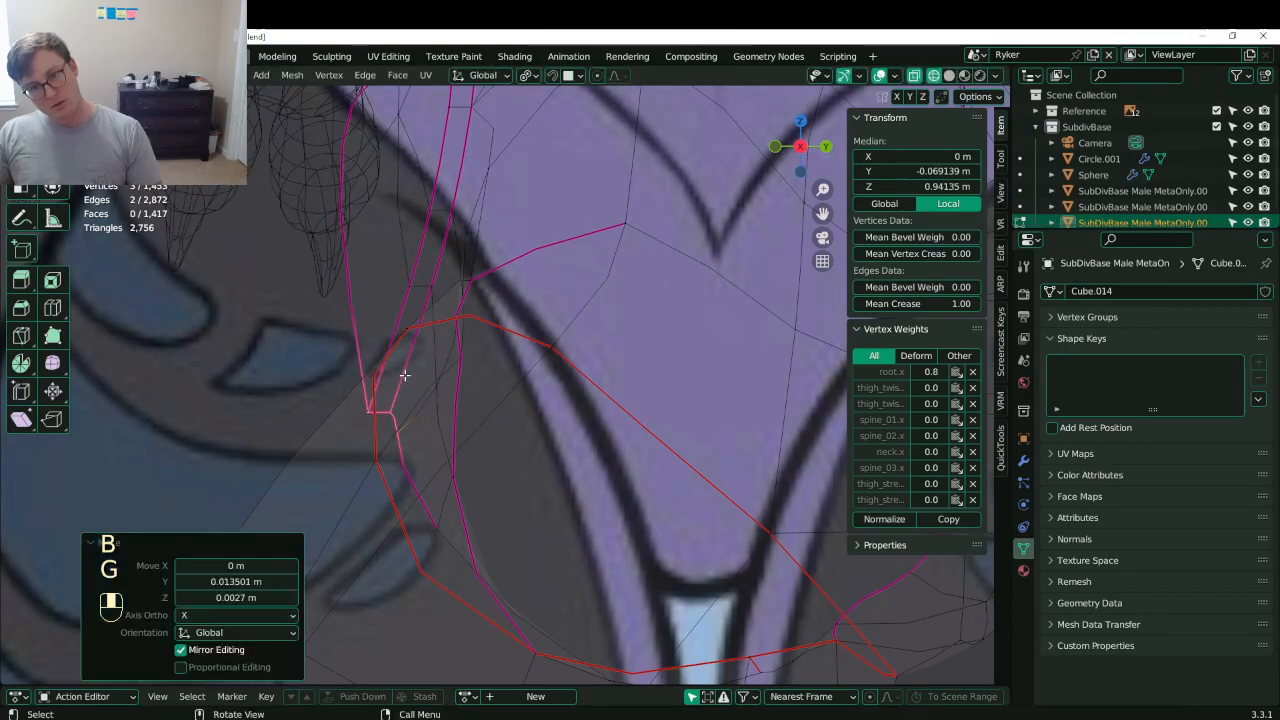
- Return to solid shading in Object Mode, save the file and check the whole body's silhouette
scroll(395, 360, "down", 5)
key("z")
key("Tab")
key("z")
mouse_move(527, 393)
middle_mouse_down()
mouse_move(485, 415)
mouse_move(697, 423)
mouse_move(675, 467)
mouse_move(510, 499)
mouse_move(428, 496)
mouse_move(530, 370)
middle_mouse_up()
key("ctrl+s")
scroll(534, 377, "down", 6)
scroll(546, 387, "up", 3)
key("ctrl+s")
middle_click_drag(530, 370, 499, 448)
key("ctrl+s")
middle_click_drag(546, 342, 507, 377, "shift")
scroll(518, 352, "down", 3)
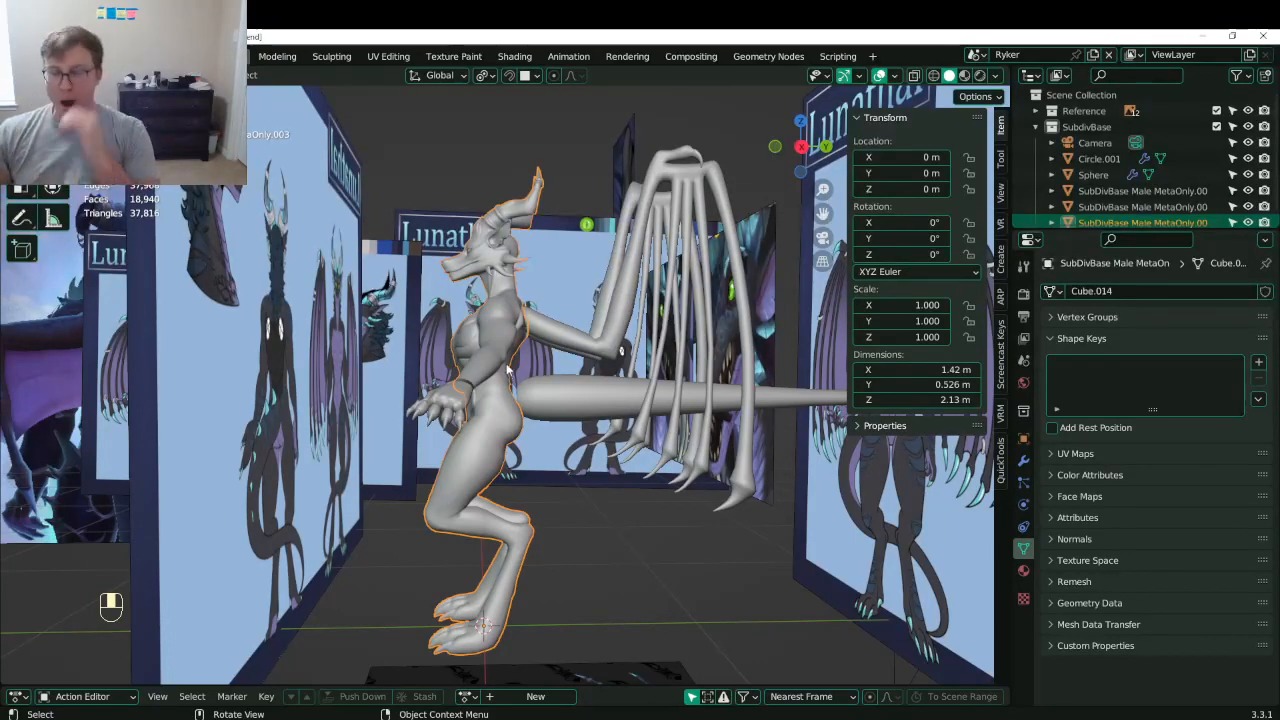
- Save the file, join the separate hand mesh into the body mesh, and open the result in Edit Mode
middle_click_drag(503, 408, 542, 456)
key("ctrl+s")
scroll(542, 458, "up", 4)
left_click(576, 542)
middle_click_drag(576, 542, 528, 492, "shift")
key("ctrl+s")
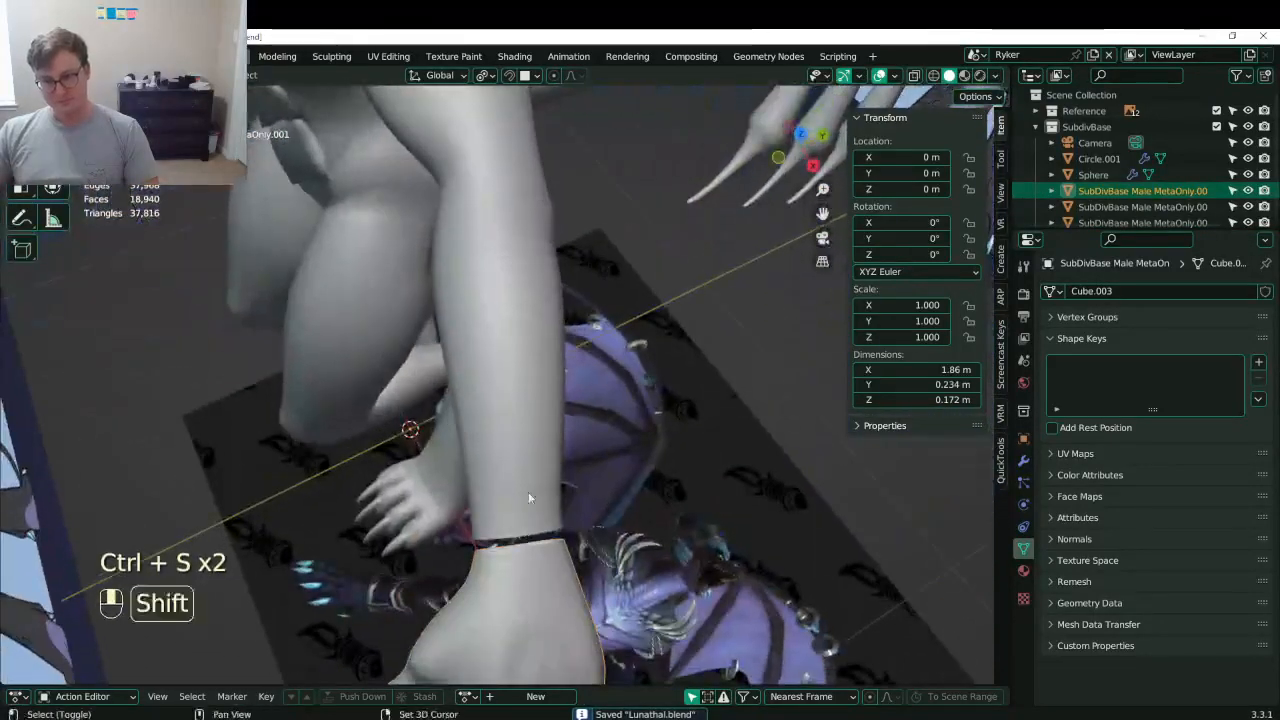
left_click(530, 490, "shift")
key("ctrl+j")
key("Tab")
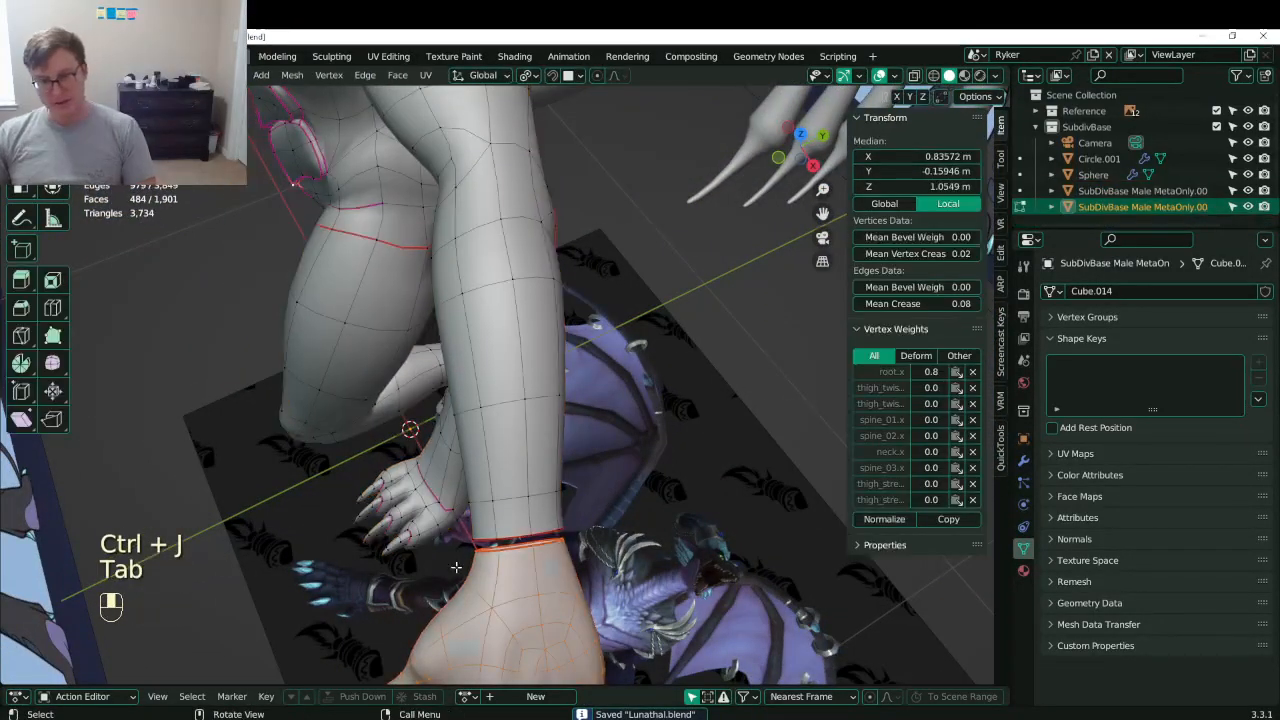
- Try to bridge the open edge loops between the forearm and the hand
left_click(518, 537, "alt+shift")
left_click(520, 542, "alt+shift")
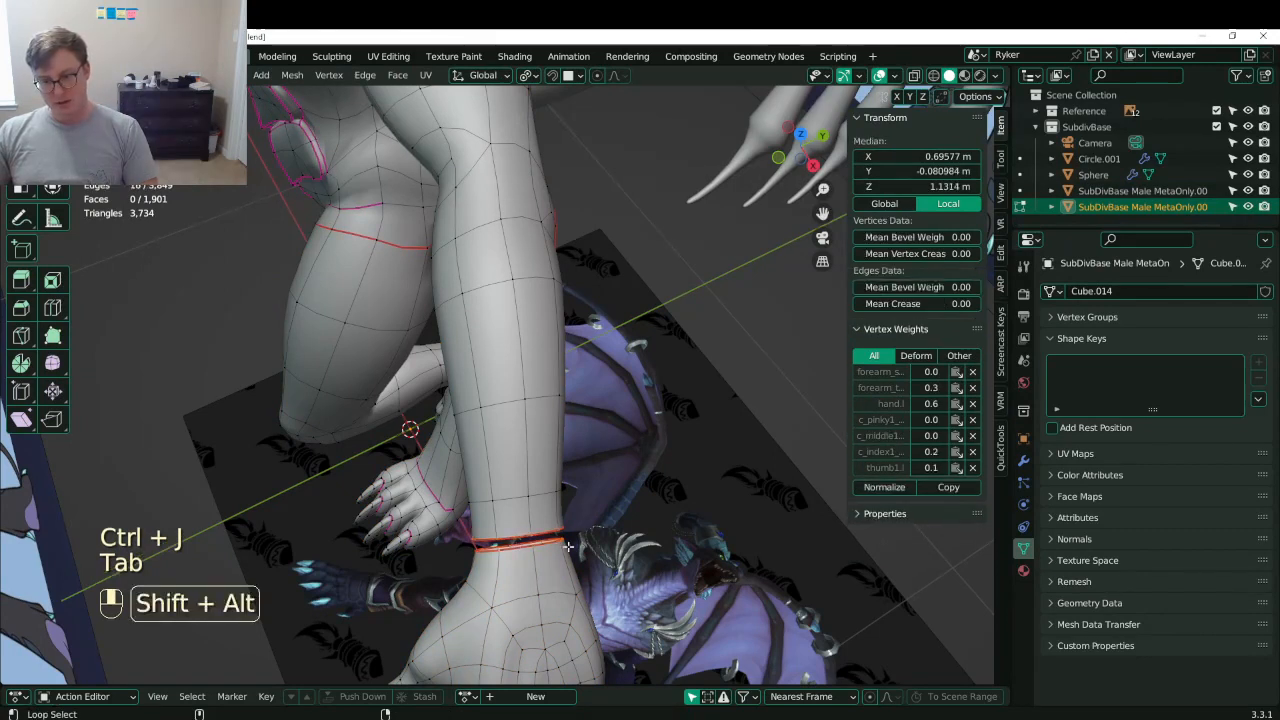
key("q")
left_click(560, 512)
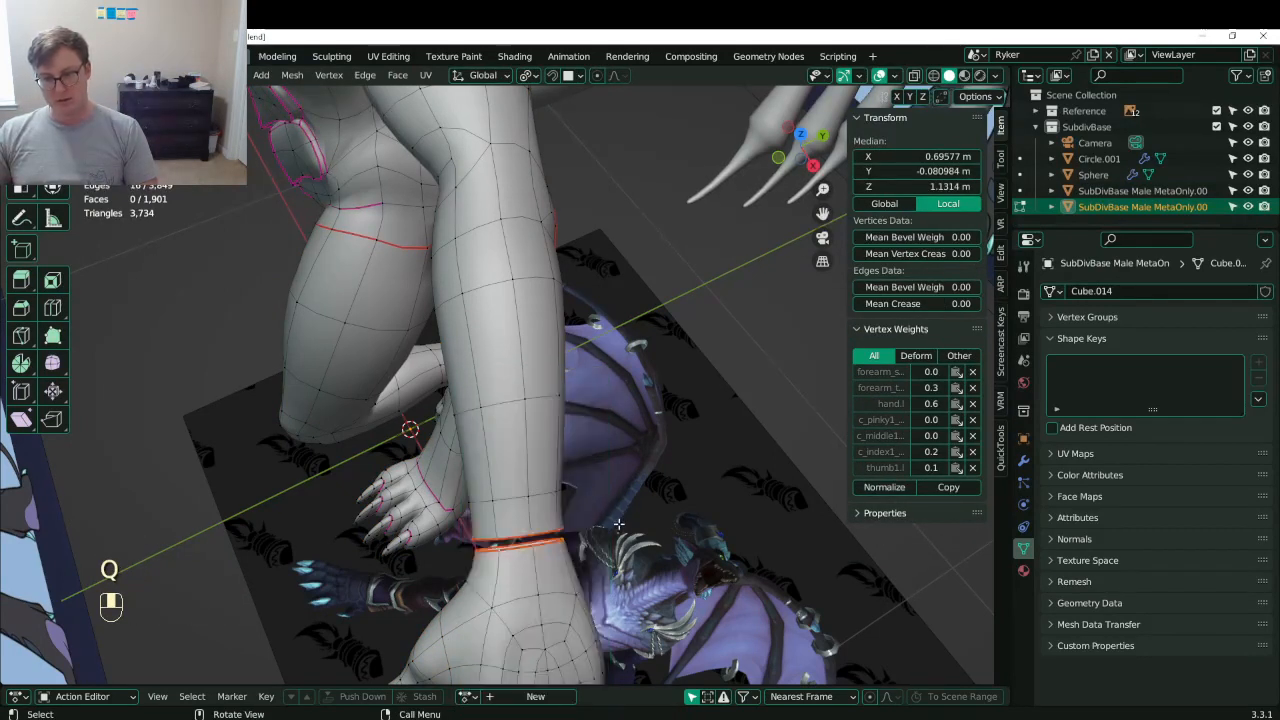
left_click(540, 538)
left_click(534, 540, "alt+shift")
left_click(533, 540, "alt+shift")
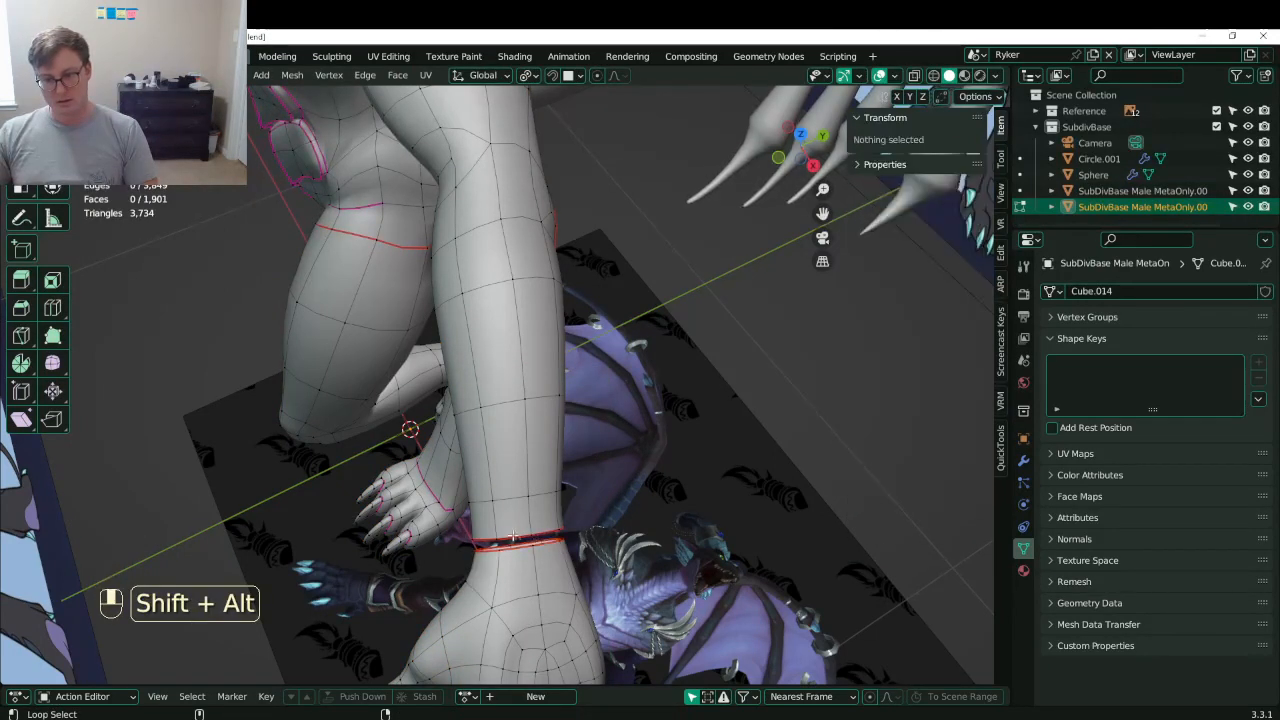
- Select the forearm's and hand's open edge loops and bridge them with Merge enabled
left_click(512, 537, "alt+shift")
left_click(560, 547, "alt+shift")
key("q")
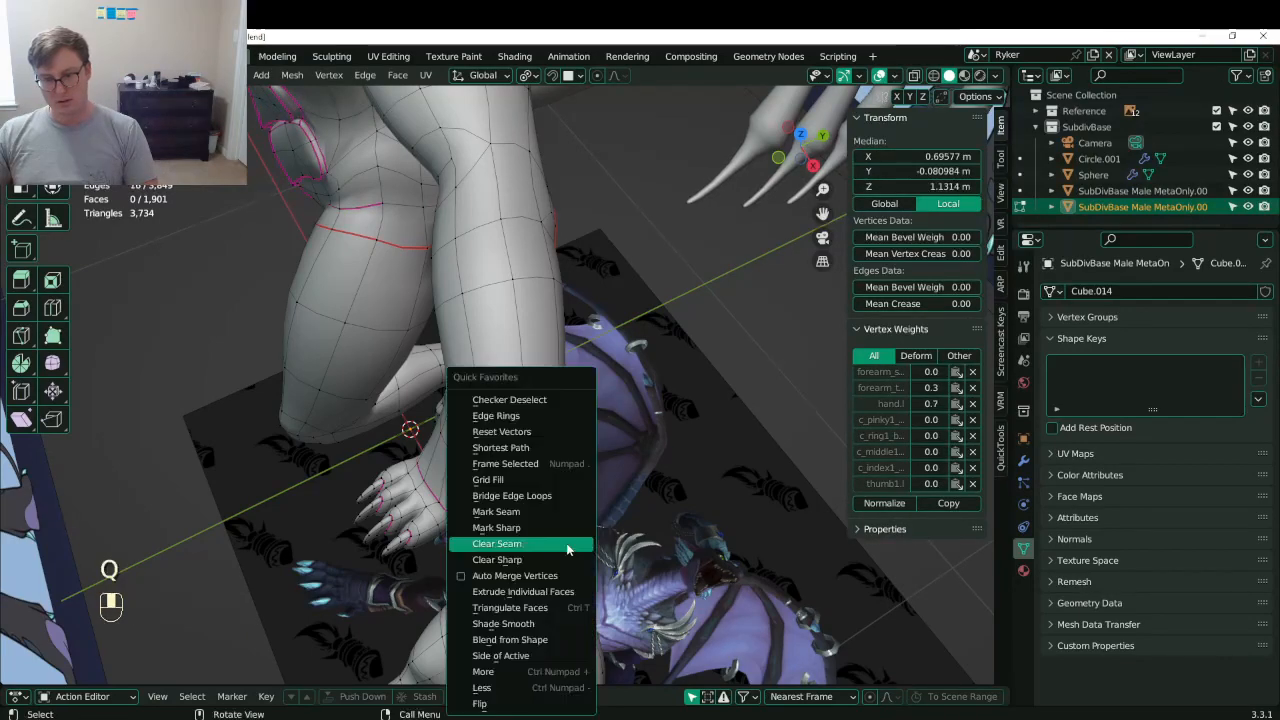
left_click(540, 496)
left_click(201, 545)
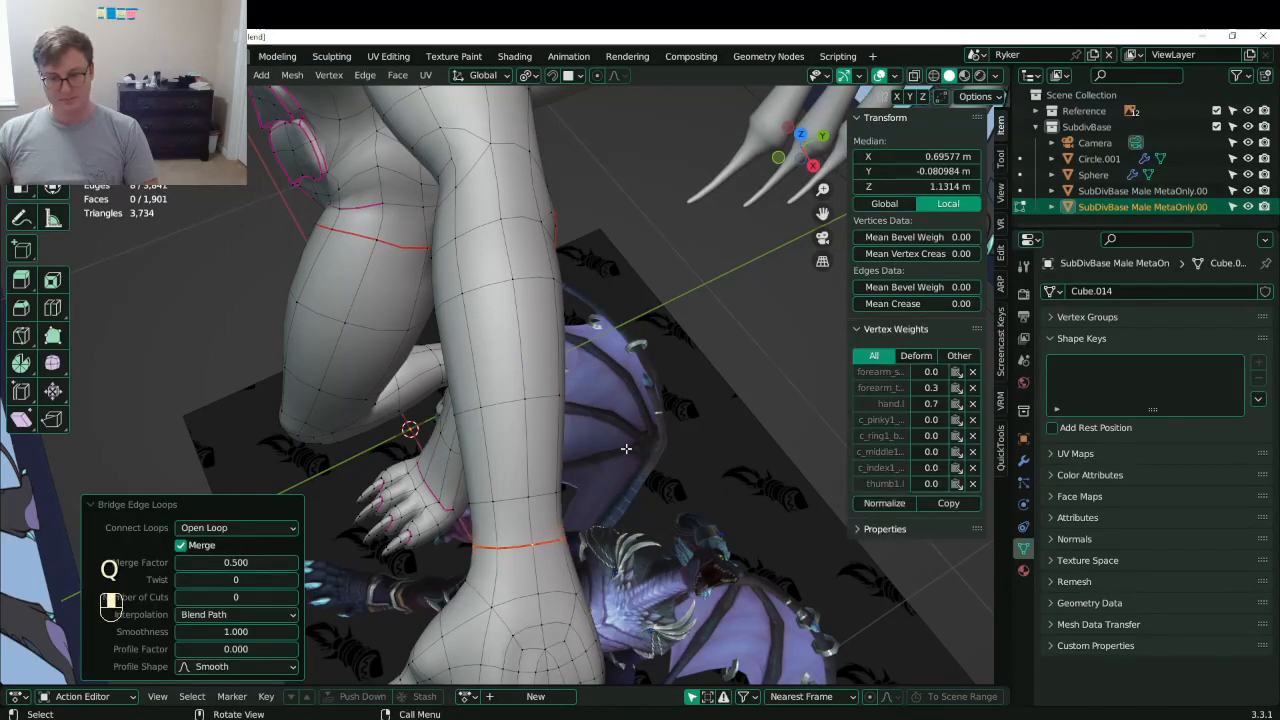
- Clear the seam from the merged wrist loop and save the file
middle_click_drag(420, 450, 505, 432)
key("q")
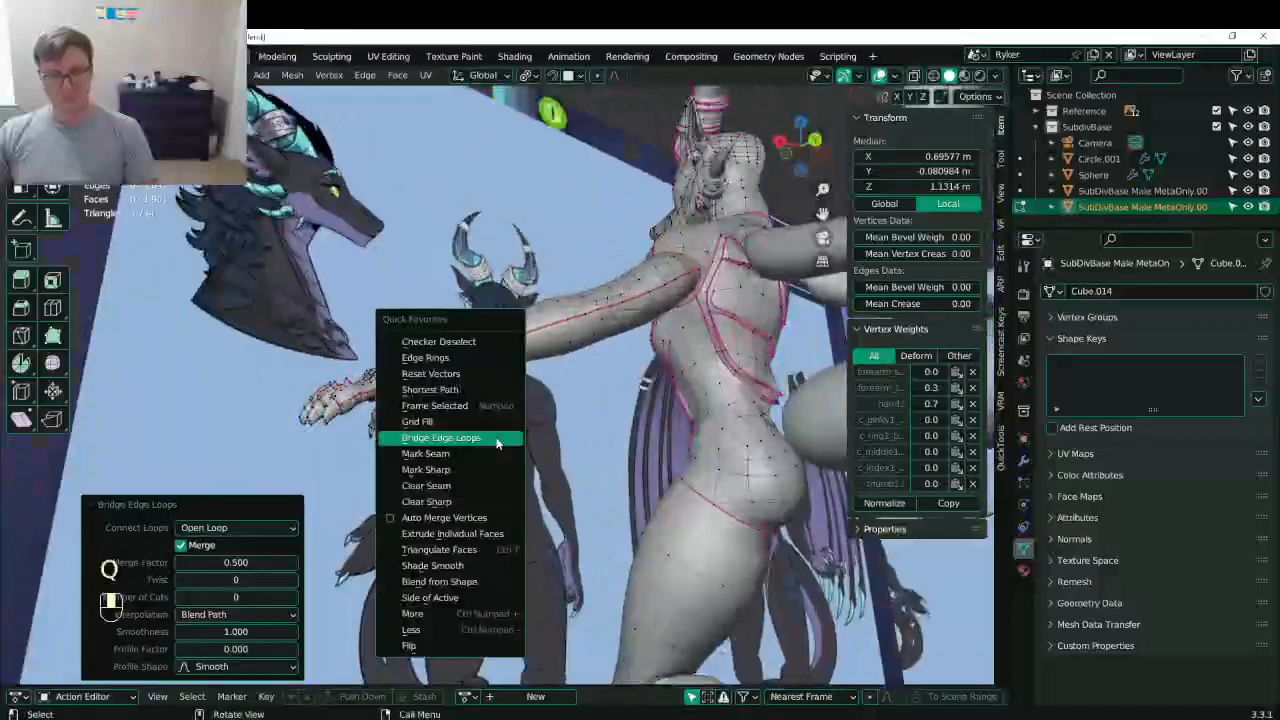
left_click(434, 486)
middle_click_drag(492, 388, 600, 500)
key("ctrl+s")
key("Tab")
key("ctrl+s")
- Select the edge loops along the sides of the hand and fingers, mark them as seams, and save
key("Tab")
left_click(401, 393)
left_click(401, 393, "alt")
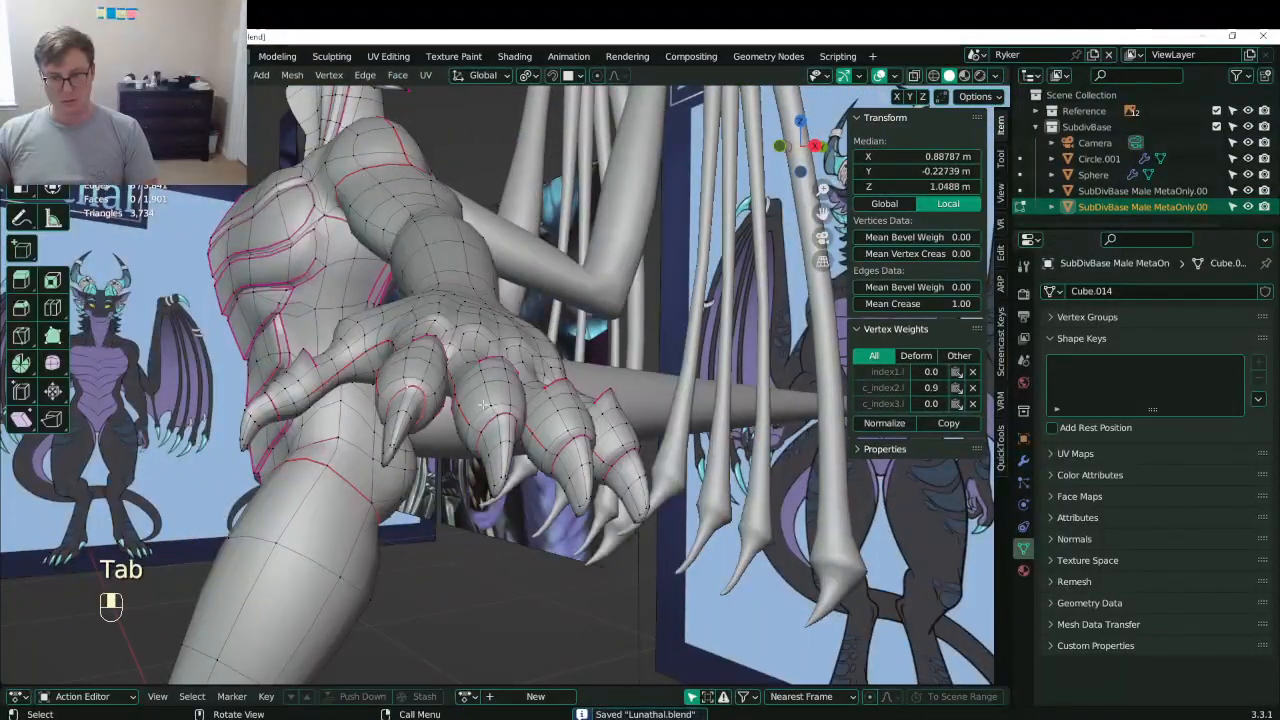
middle_click_drag(501, 423, 634, 404)
left_click(509, 431, "alt+shift")
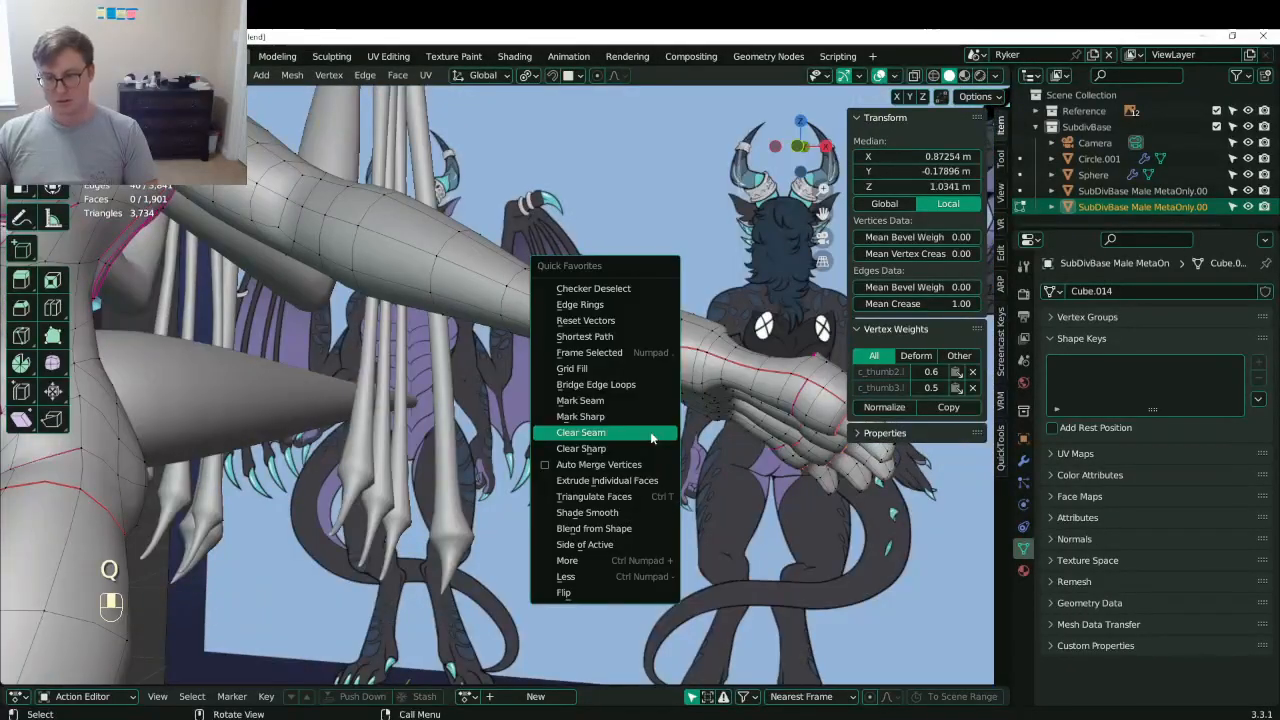
middle_click_drag(652, 399, 551, 441)
key("ctrl+s")
key("Tab")
scroll(491, 468, "down", 4)
key("ctrl+s")
- Resize the merged wrist edge loop to smooth the transition from forearm to hand, and save the file
key("Tab")
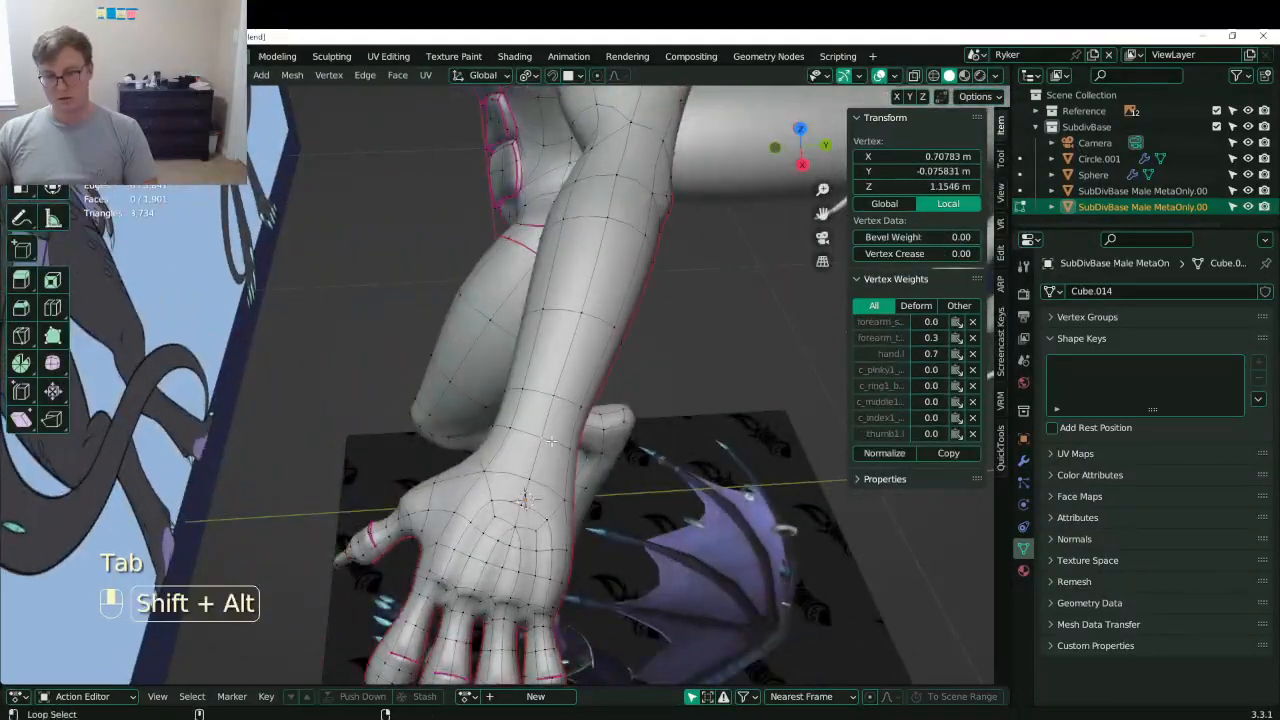
left_click(551, 441, "alt+shift")
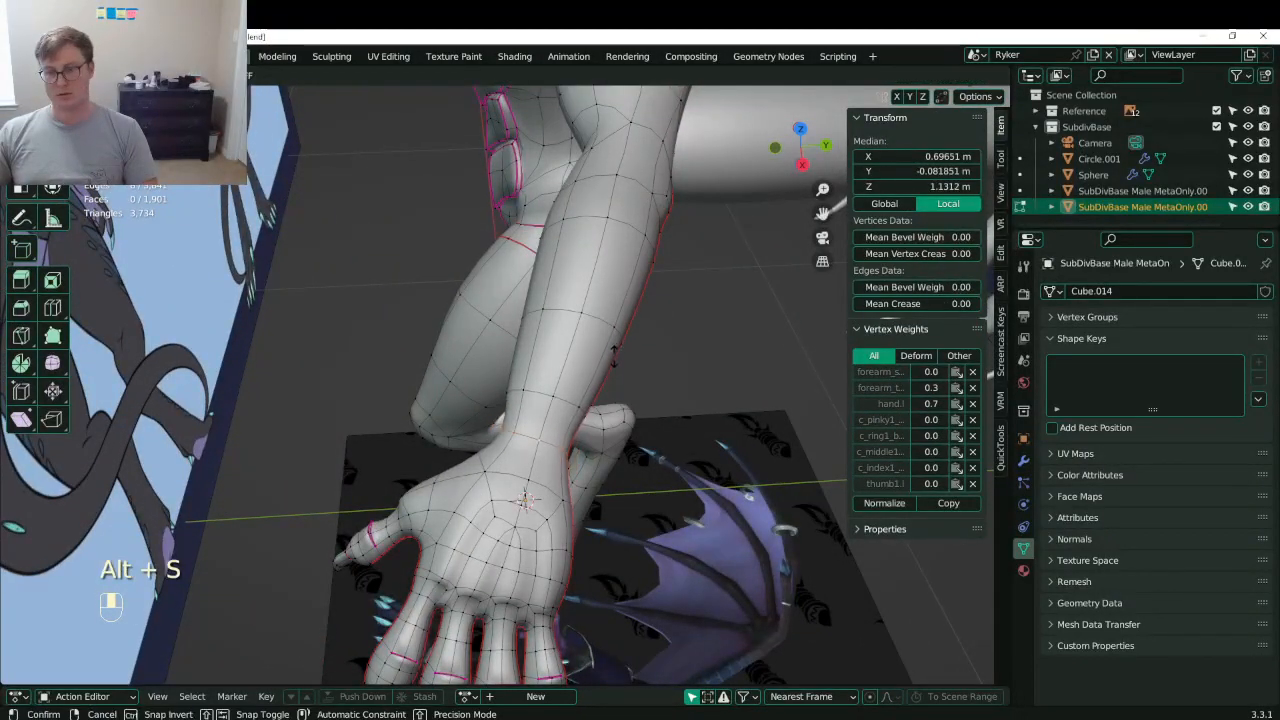
key("Tab")
middle_click_drag(527, 498, 565, 314)
key("ctrl+z")
scroll(496, 418, "up", 4)
key("s")
key("Tab")
key("ctrl+s")
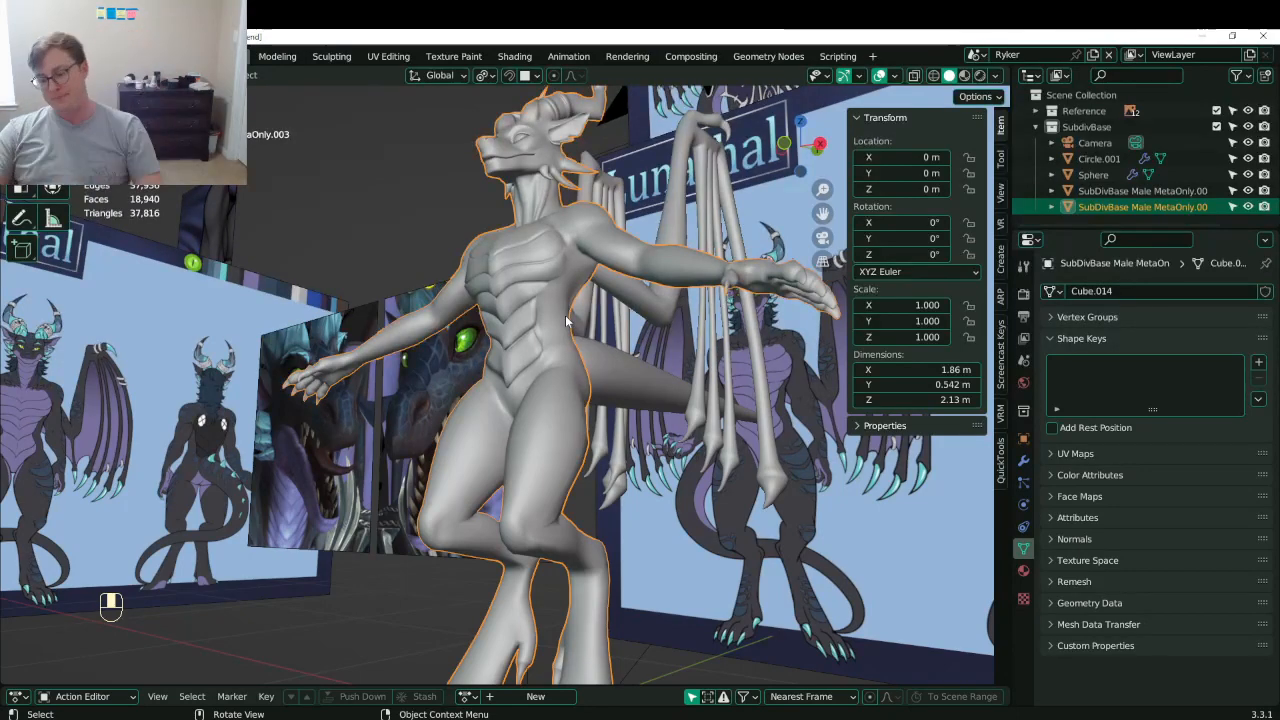
- Open the wing mesh in Edit Mode, viewed from above
key("KP_7")
scroll(542, 330, "up", 3)
key("Tab")
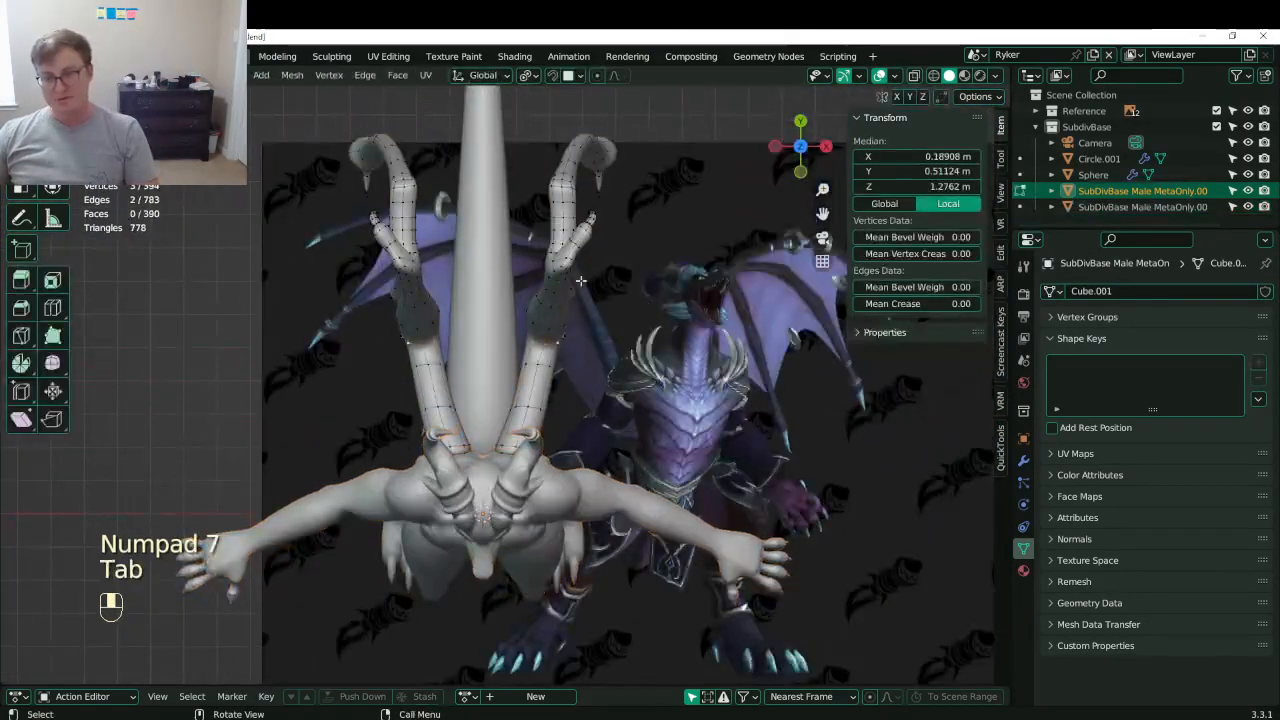
scroll(542, 337, "up", 2)
key("z")
left_click(517, 360)
left_click(532, 203)
key("b")
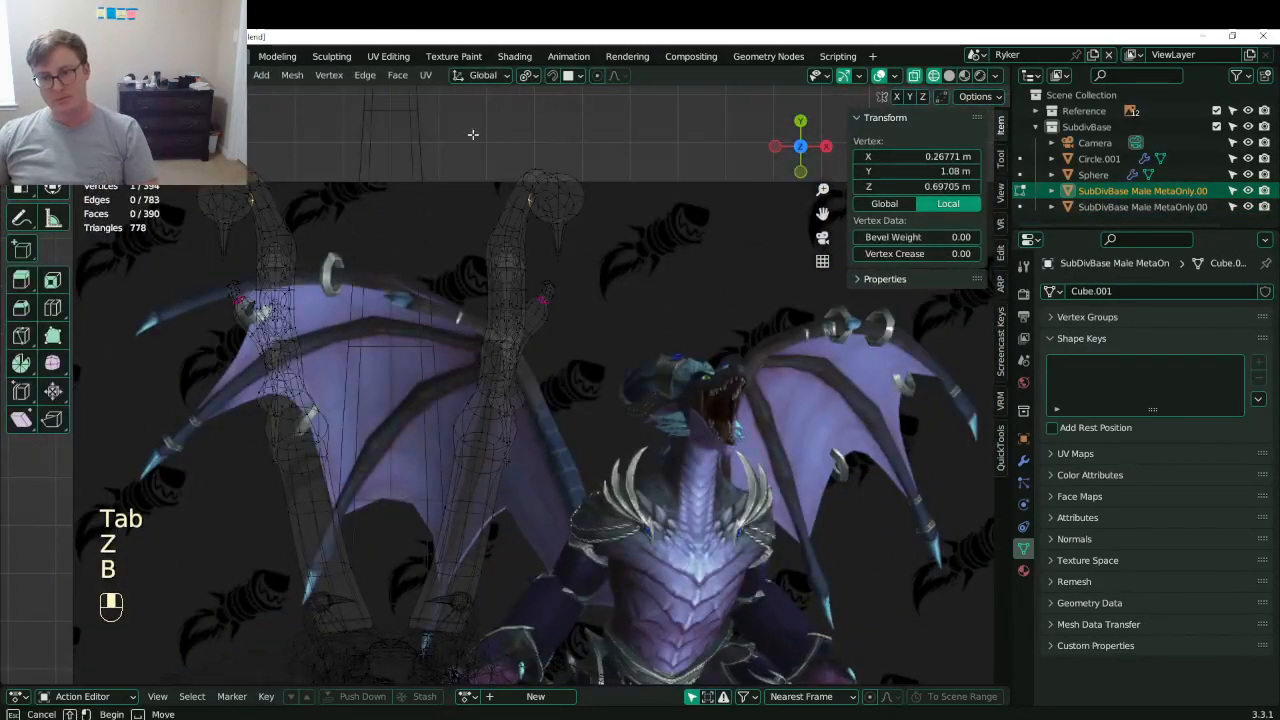
left_click_drag(471, 133, 604, 361)
key("z")
mouse_move(665, 355)
middle_mouse_down()
mouse_move(567, 253)
mouse_move(557, 375)
mouse_move(597, 560)
middle_mouse_up()
scroll(523, 491, "up", 3)
key("alt+a")
- Select the edge loop at the wing's wrist joint and snap the 3D cursor to its centre
left_click(513, 285, "alt+shift")
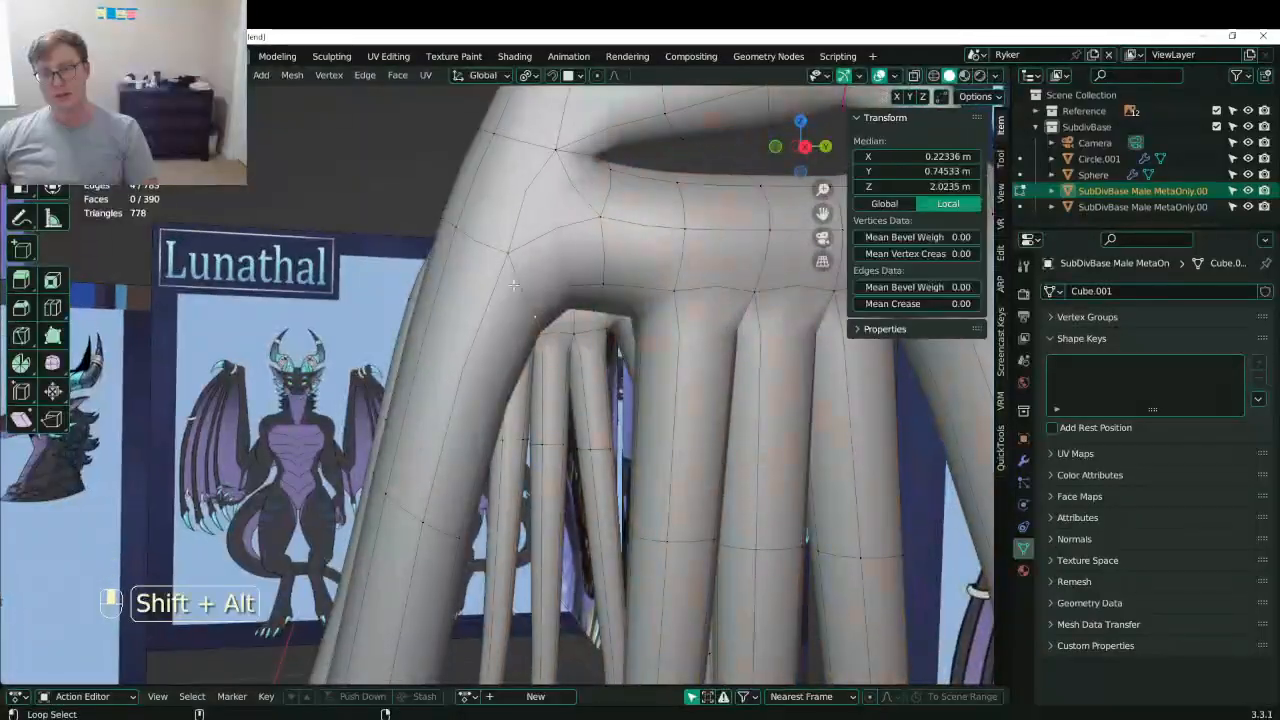
left_click(473, 239, "alt+shift")
middle_click_drag(475, 245, 620, 360)
key("z")
middle_click_drag(550, 390, 623, 438)
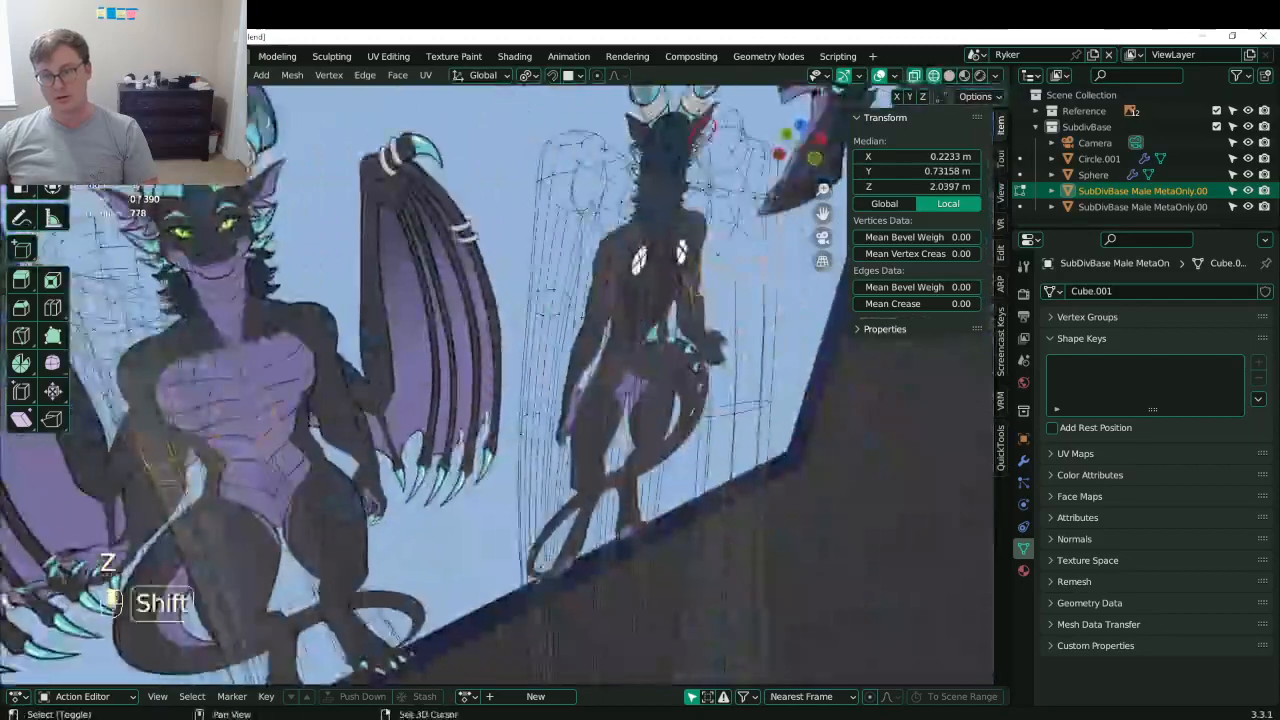
key("shift+s")
left_click(649, 539)
- Box-select the wing's entire outer section beyond the wrist joint, including the finger bones and claws, in side view
key("KP_7")
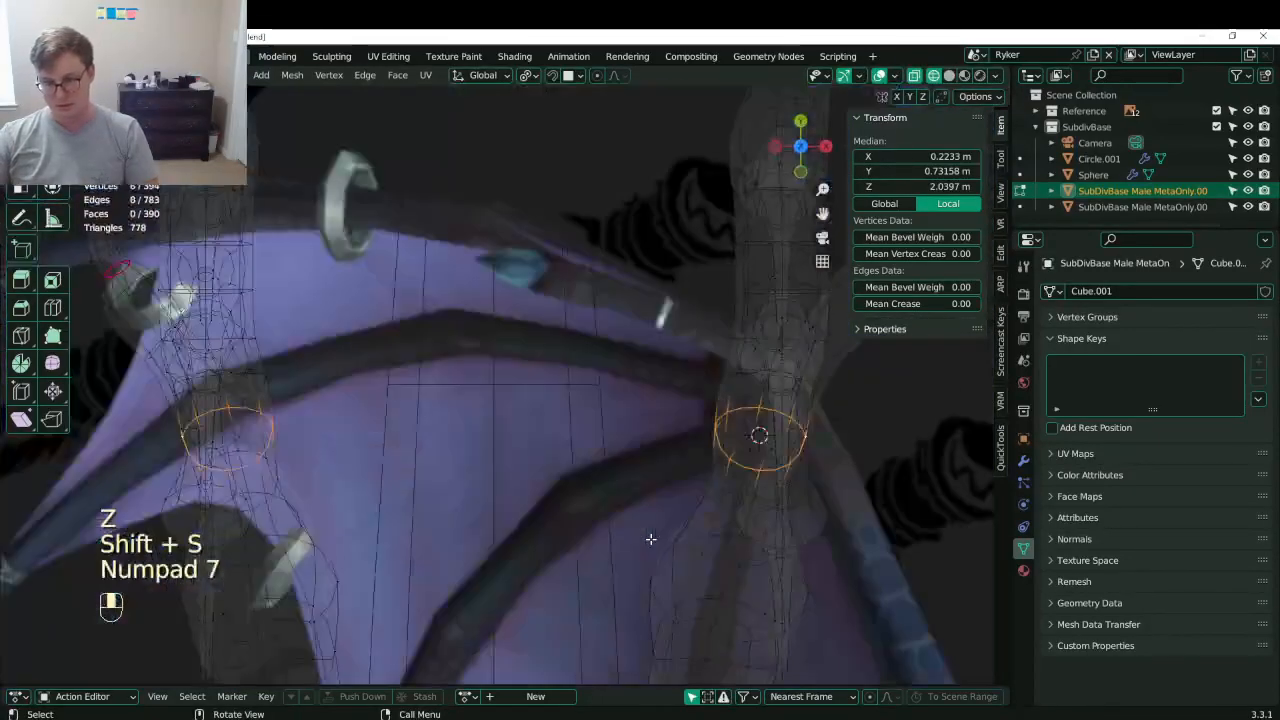
middle_click_drag(688, 528, 597, 425, "shift")
key("KP_3")
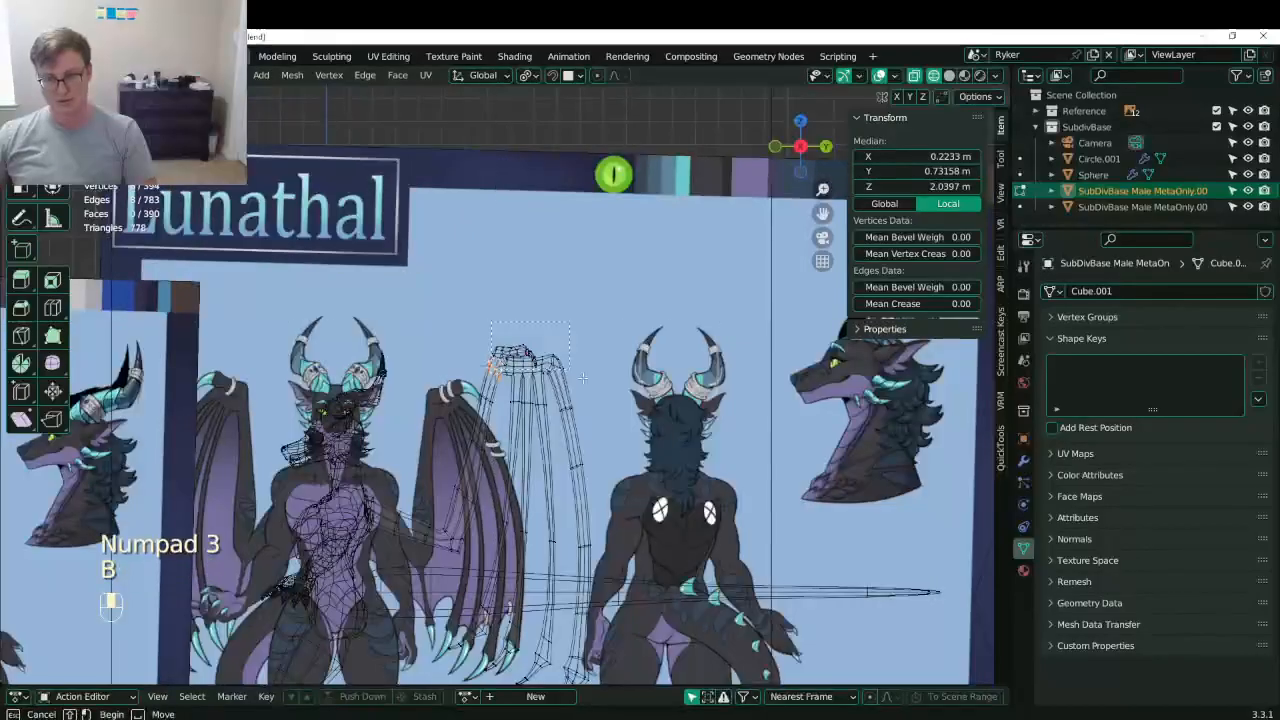
middle_click_drag(600, 438, 600, 308, "shift")
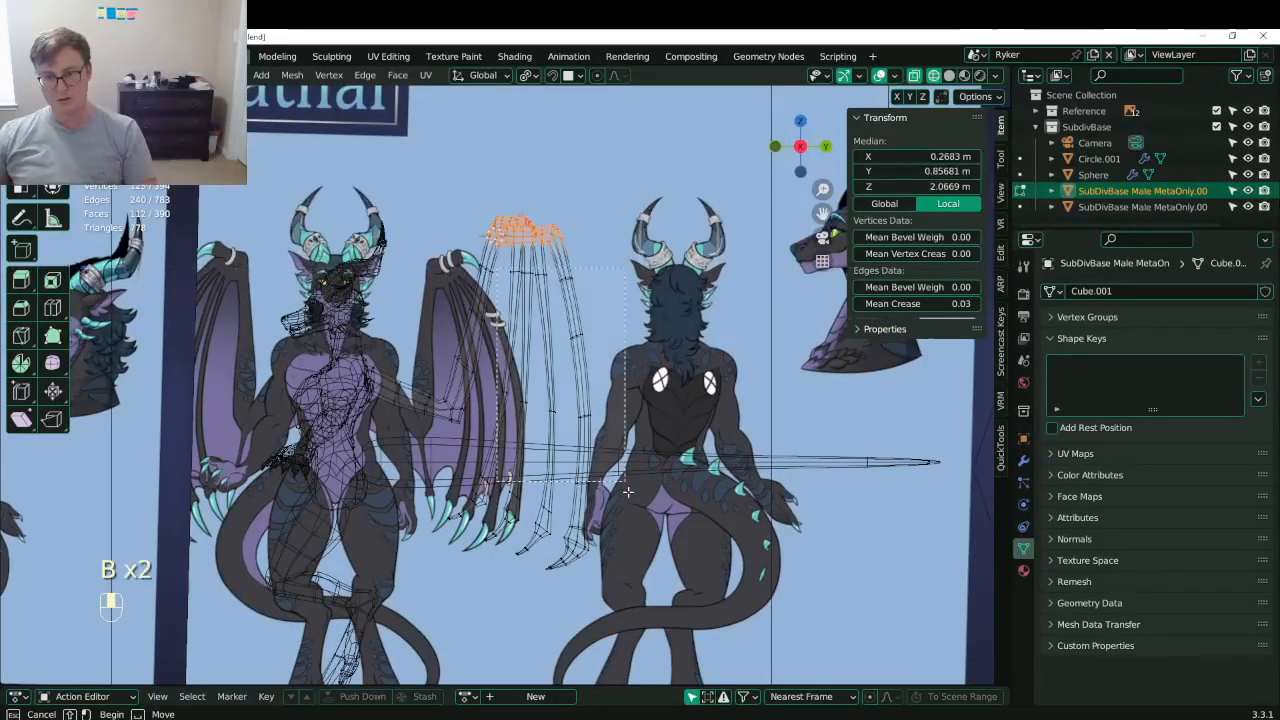
left_click_drag(627, 490, 565, 538)
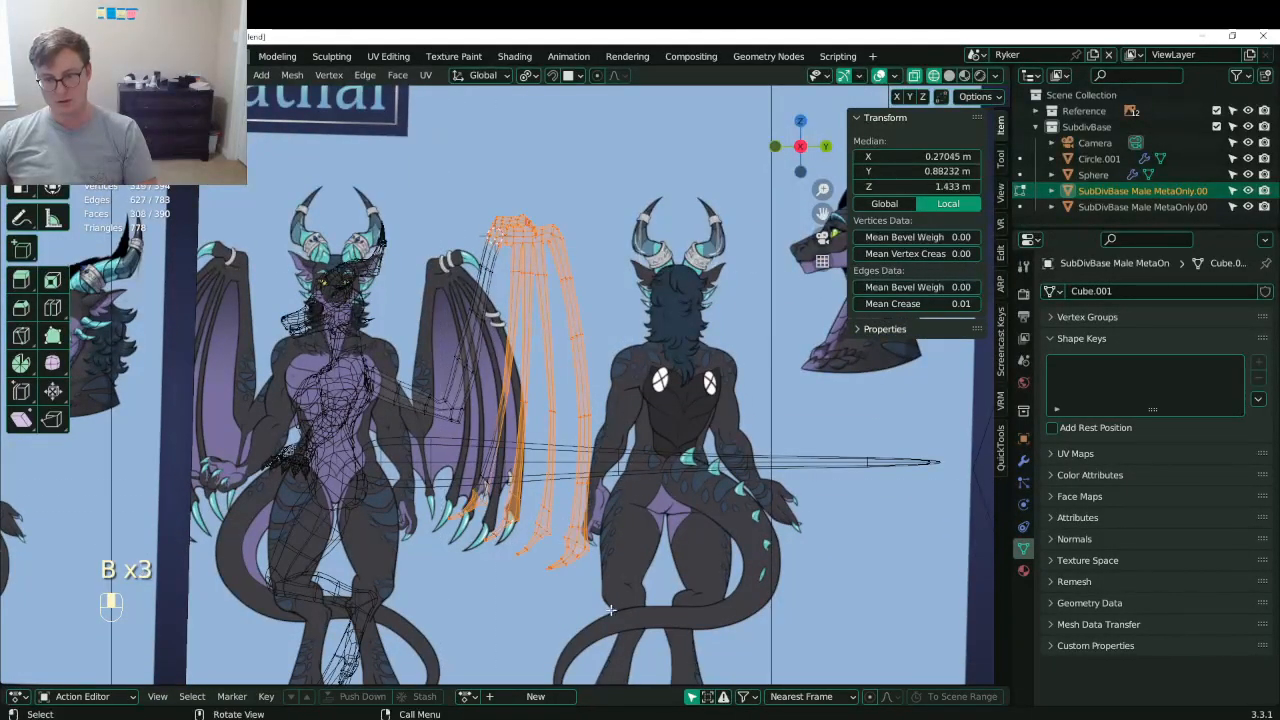
left_click_drag(482, 472, 522, 494)
key("z")
middle_click_drag(562, 430, 634, 457)
- Set the pivot point to the 3D cursor and rotate the outer wing section -20.3° about Z in top view
key("period")
left_click(622, 470)
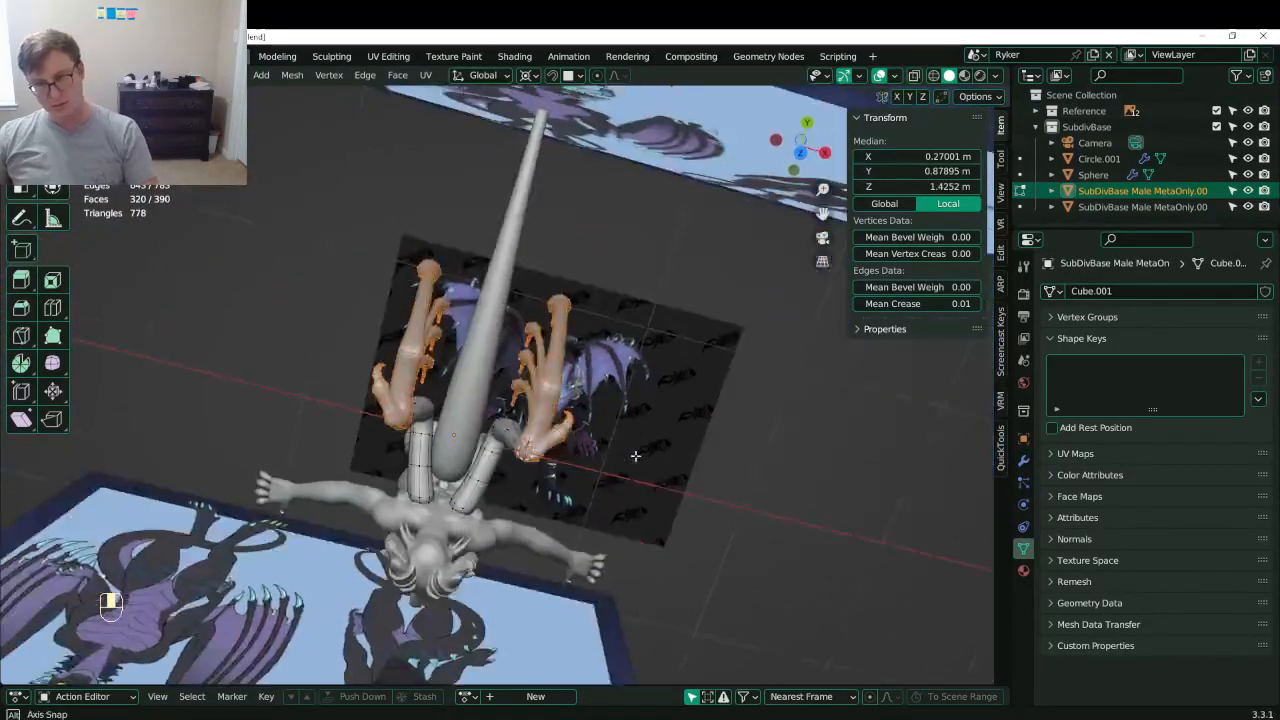
key("KP_7")
key("r")
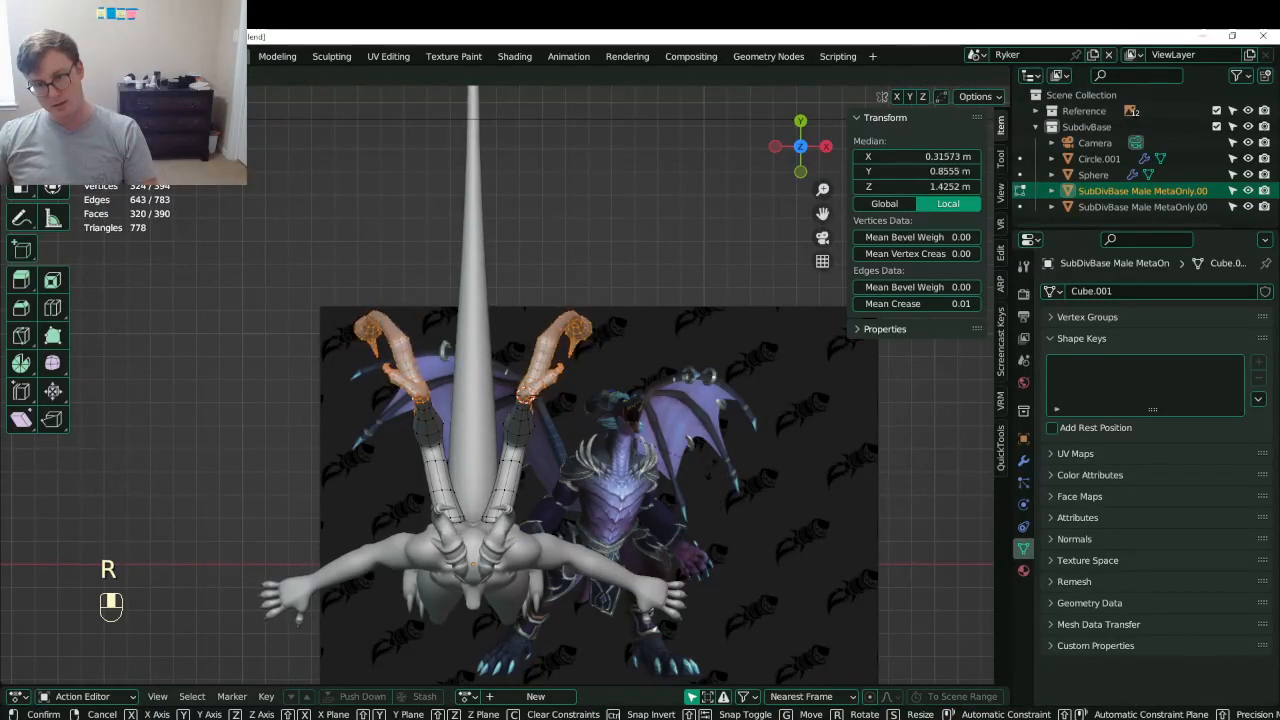
left_click(701, 471)
- Select the edge loops at the wings' bases near the shoulders and snap the 3D cursor to the selection
middle_click_drag(546, 531, 578, 429, "shift")
scroll(578, 429, "up", 4)
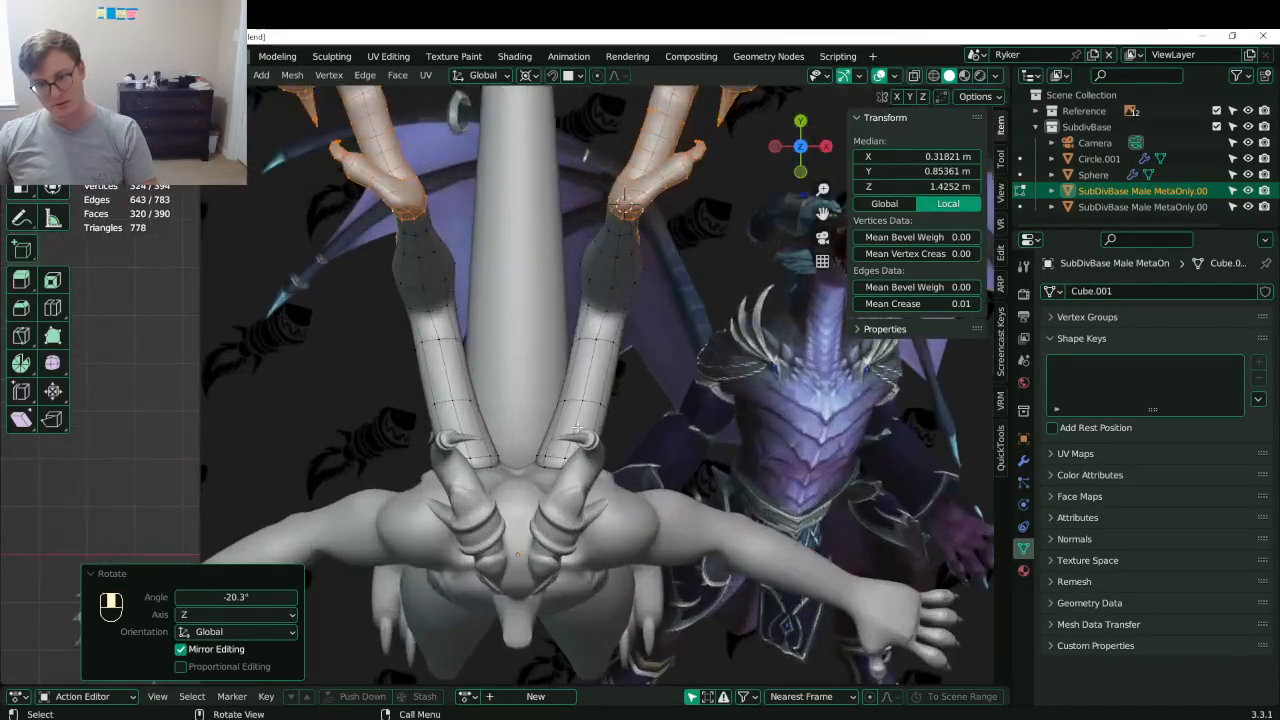
left_click(548, 456)
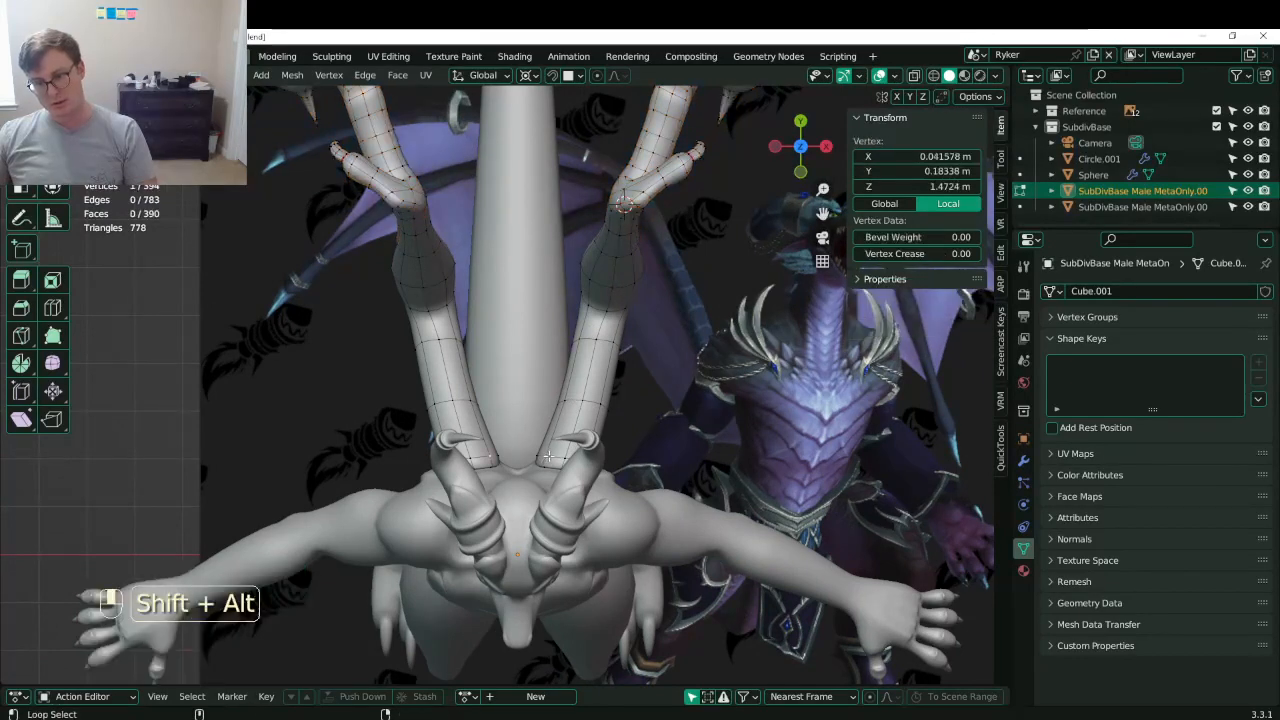
left_click(560, 456, "alt+shift")
key("alt+z")
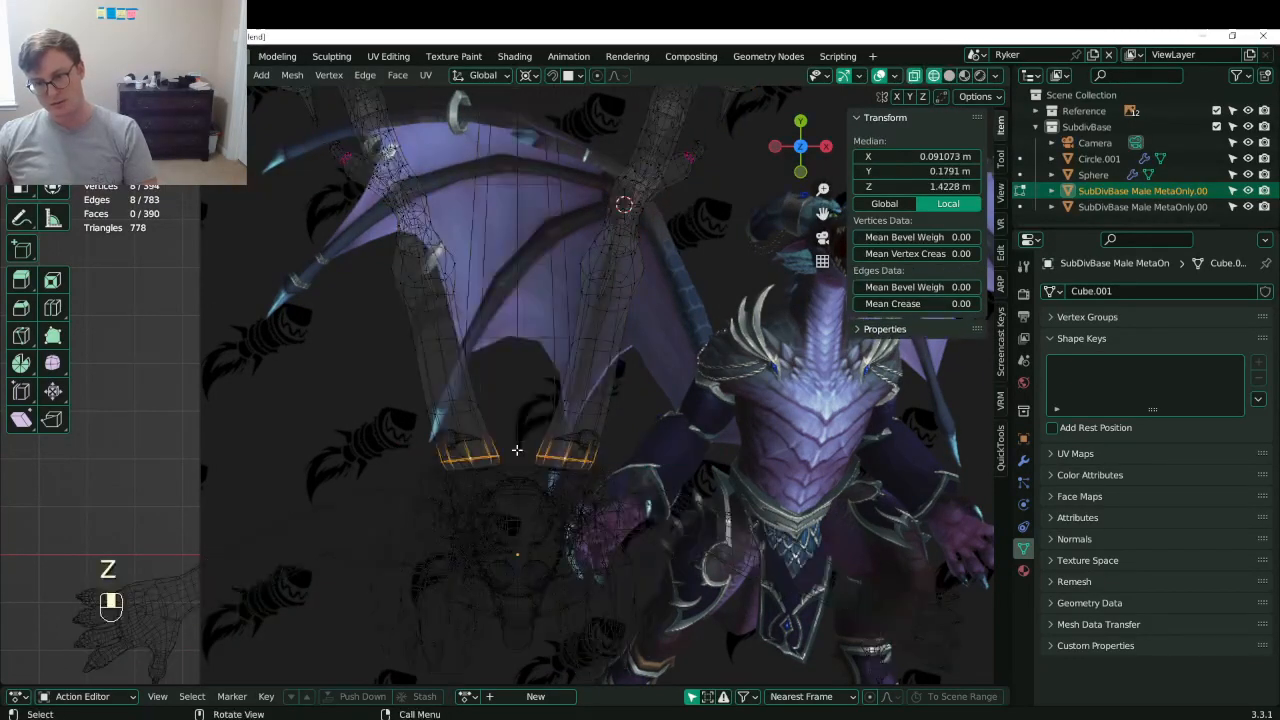
key("shift+s")
left_click(506, 521)
key("alt+z")
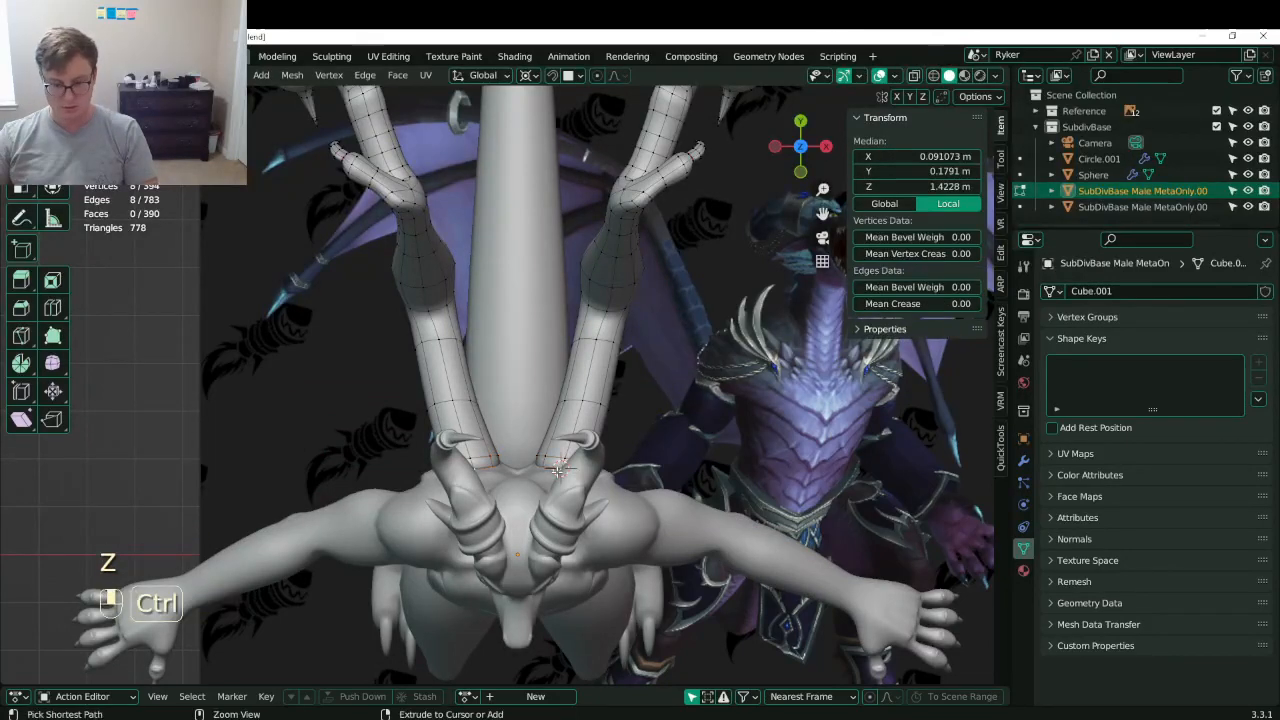
- Invert the selection, shrink it by one step, and rotate the wings 11.2° about the view axis in top view
key("ctrl+i")
key("ctrl+KP_Subtract")
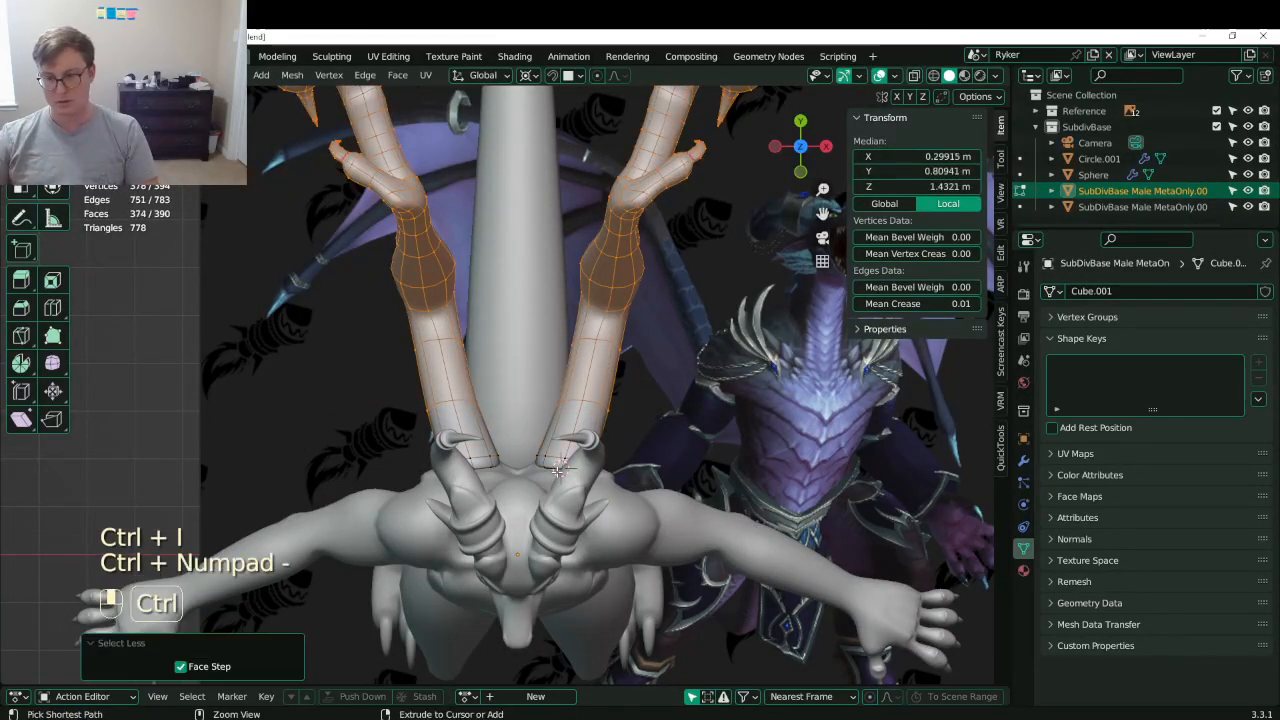
scroll(570, 391, "down", 2)
middle_click_drag(570, 391, 540, 450, "shift")
scroll(540, 450, "down", 1)
key("r")
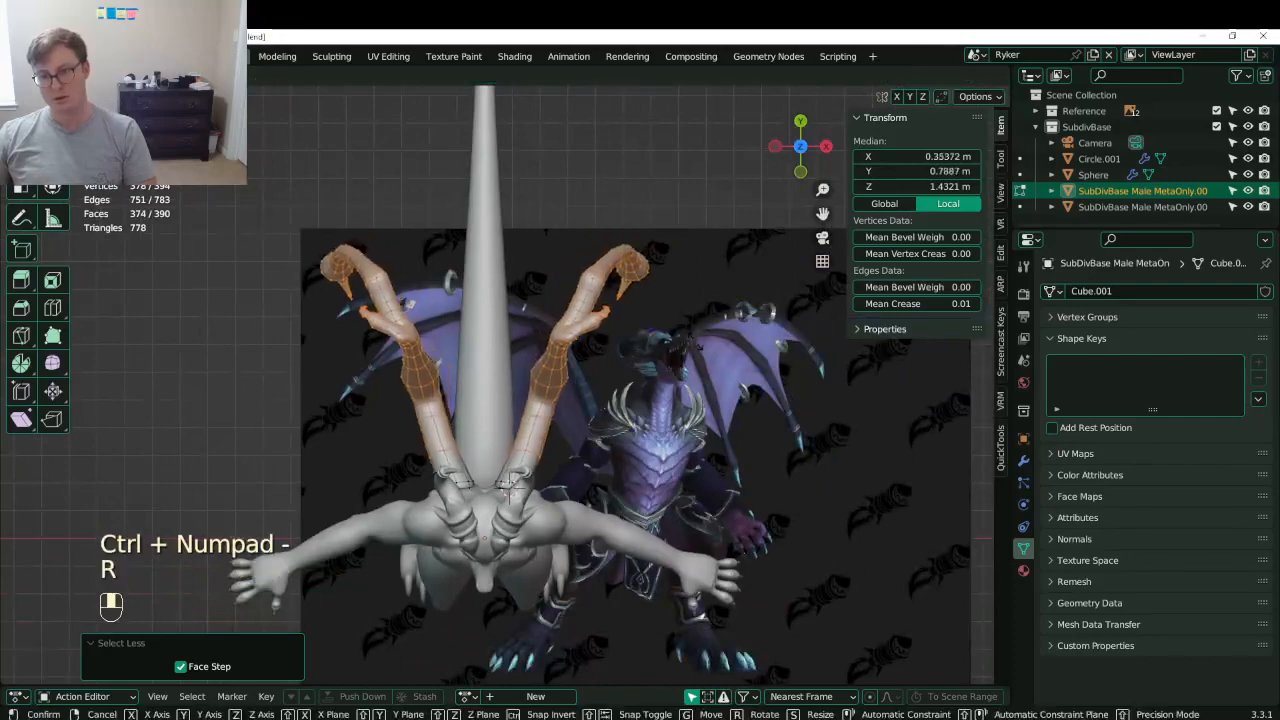
left_click(704, 366)
- Examine the rotated wings from the front, side and rear and compare their shape with the reference art
middle_click_drag(672, 445, 540, 278)
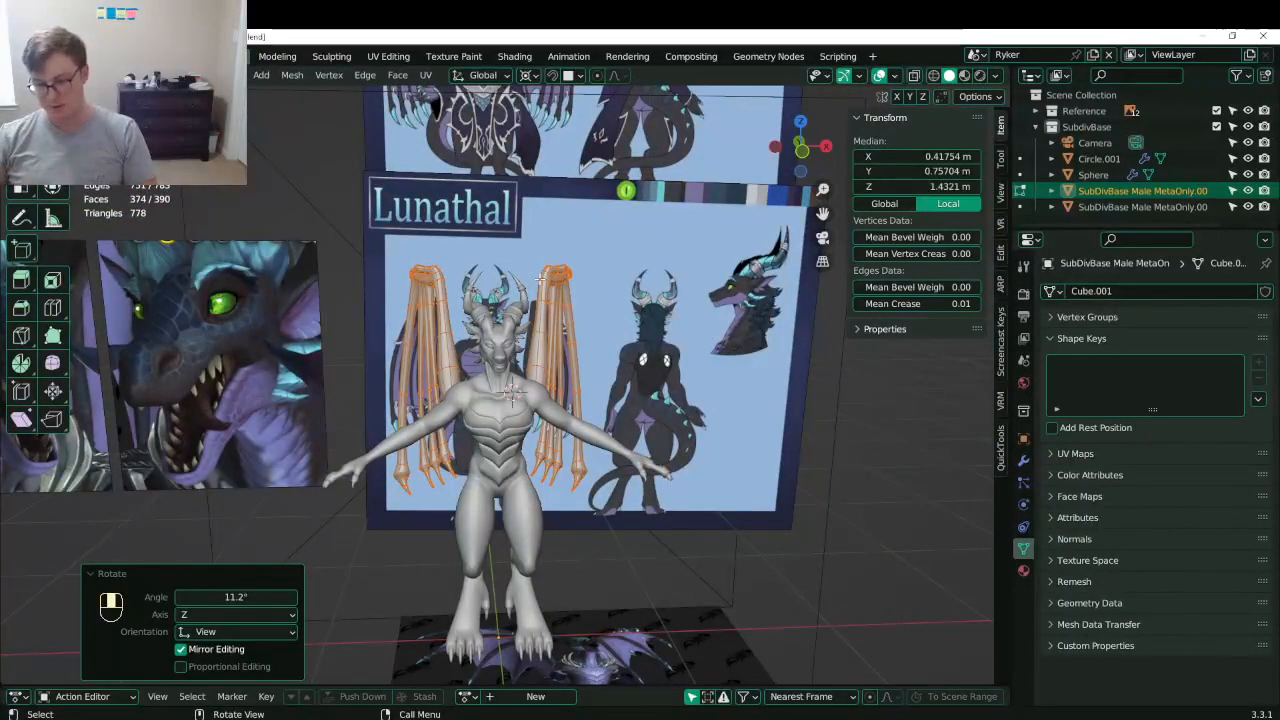
key("KP_1")
scroll(545, 276, "up", 5)
scroll(700, 285, "down", 3)
middle_click_drag(716, 286, 692, 445, "shift")
scroll(692, 445, "up", 4)
scroll(800, 330, "up", 2)
middle_click_drag(835, 310, 669, 305, "shift")
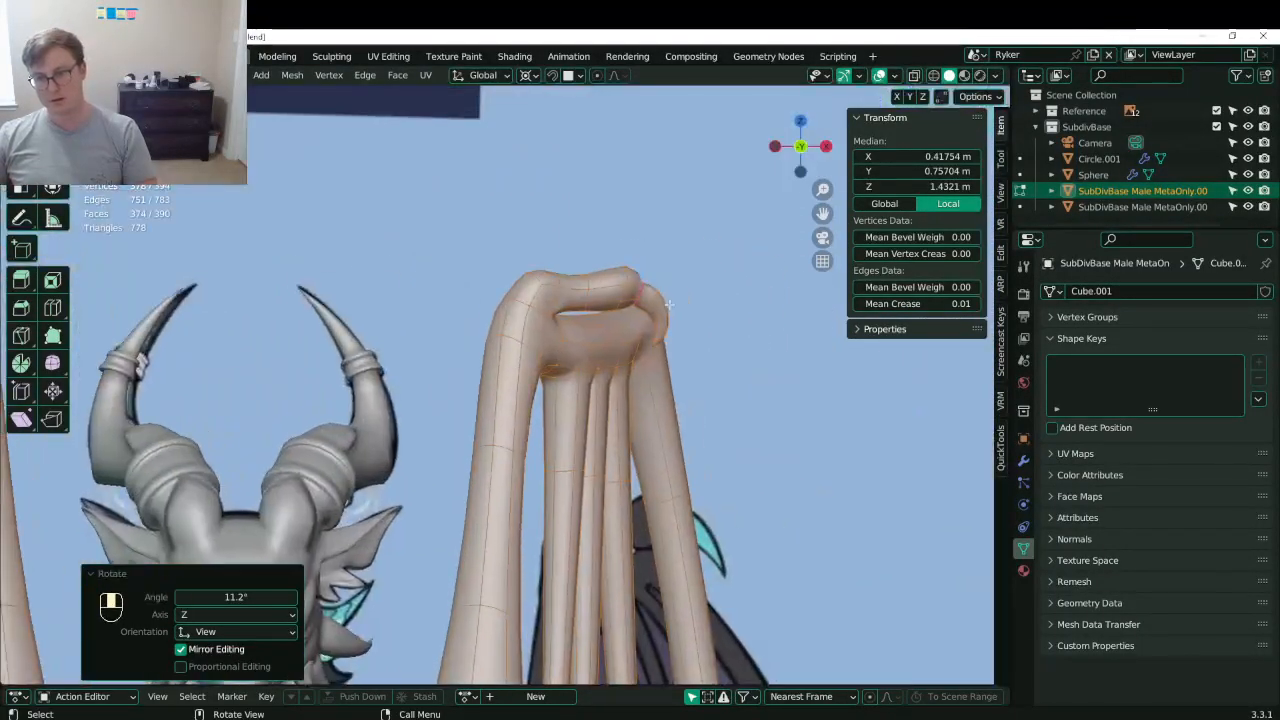
scroll(675, 332, "down", 4)
middle_click_drag(650, 520, 525, 368, "shift")
mouse_move(575, 515)
middle_mouse_down("shift")
mouse_move(590, 445)
mouse_move(553, 407)
mouse_move(686, 271)
mouse_move(610, 390)
mouse_move(463, 437)
mouse_move(450, 354)
middle_mouse_up("shift")
scroll(553, 407, "down", 1)
key("z")
key("z")
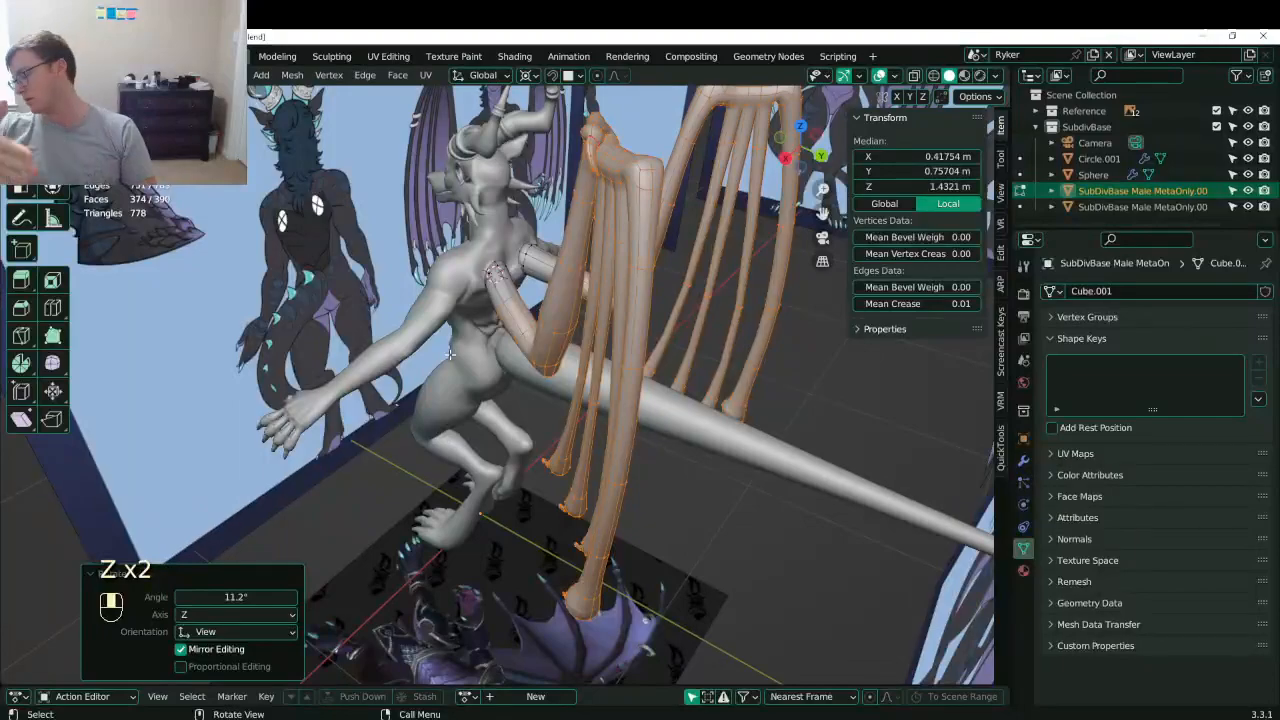
middle_click_drag(637, 358, 584, 285)
key("Tab")
key("Tab")
key("KP_1")
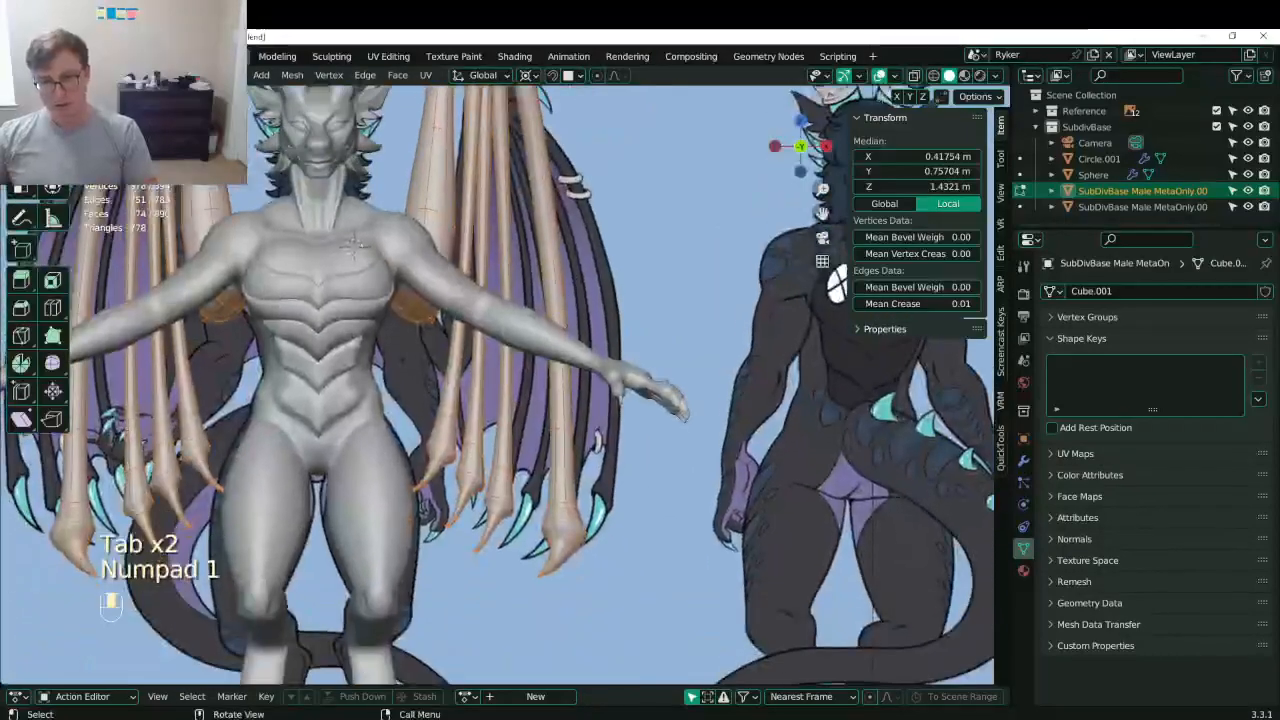
middle_click_drag(544, 225, 562, 285, "shift")
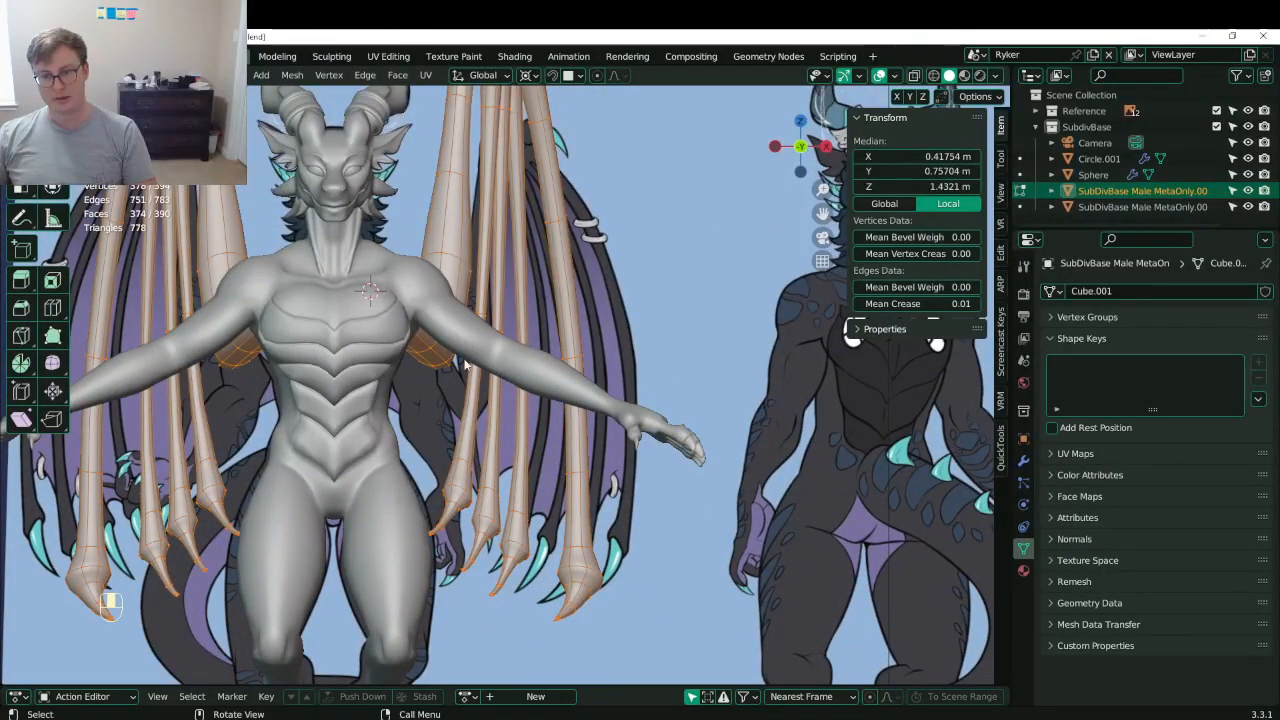
- Box-select the edge loops midway along the wing's finger bones through the mesh and move them inward and backward
key("z")
left_click(472, 307)
left_click_drag(636, 400, 637, 402)
key("z")
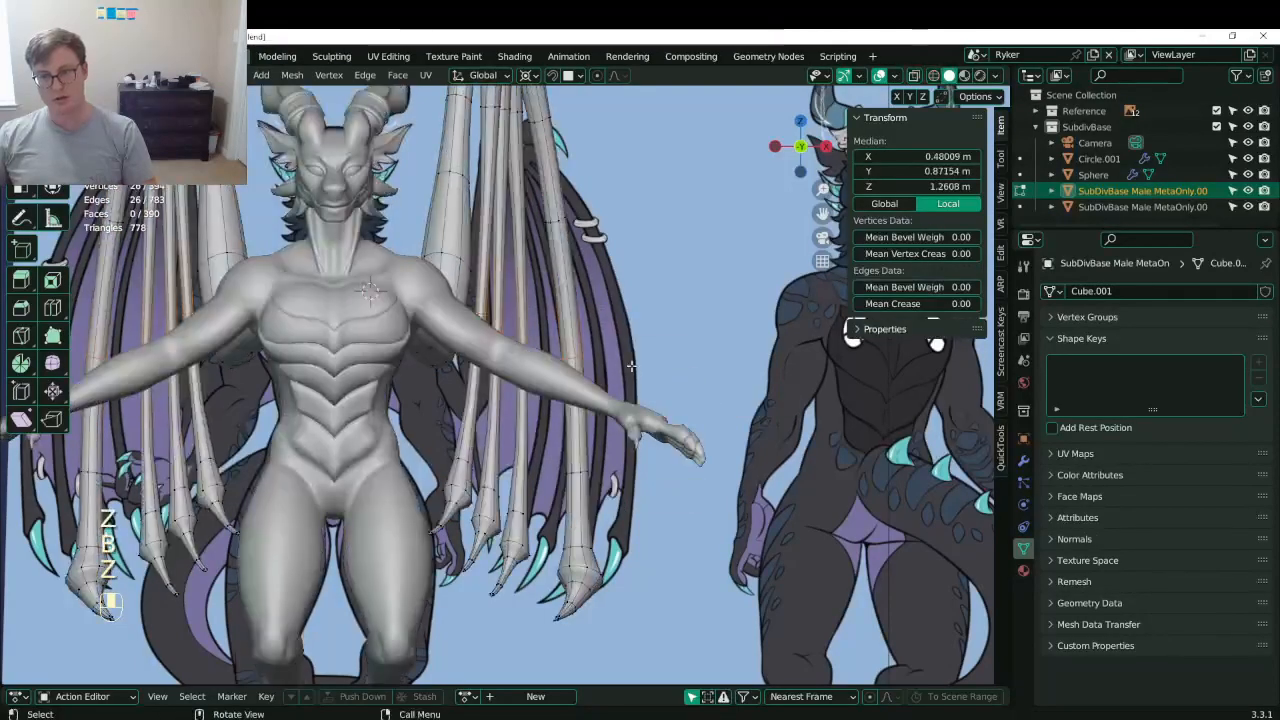
key("g")
mouse_move(632, 392)
middle_mouse_down()
mouse_move(478, 372)
mouse_move(462, 388)
middle_mouse_up()
right_click(612, 352)
scroll(600, 350, "down", 3)
middle_click_drag(723, 340, 650, 330)
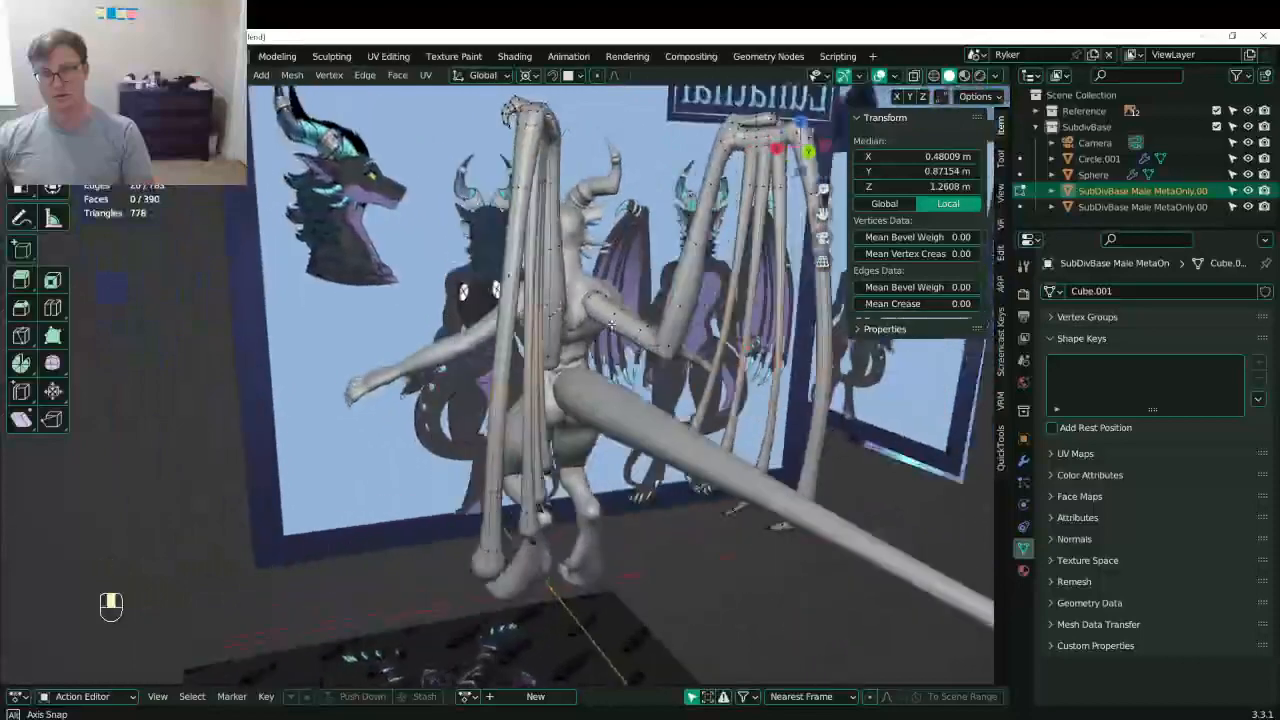
key("g")
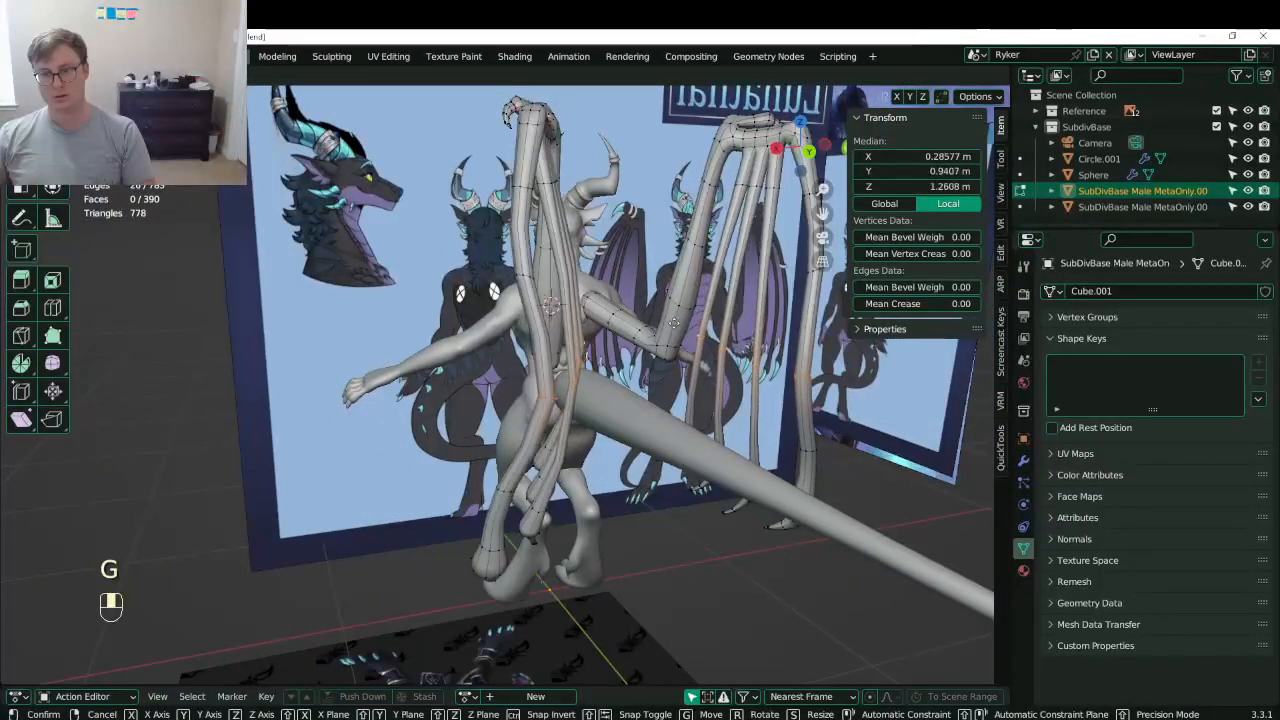
left_click(673, 322)
middle_click_drag(673, 322, 373, 213)
- Select the surplus edge loops along the wing's finger bones and dissolve their edges
left_click(373, 213, "alt+shift")
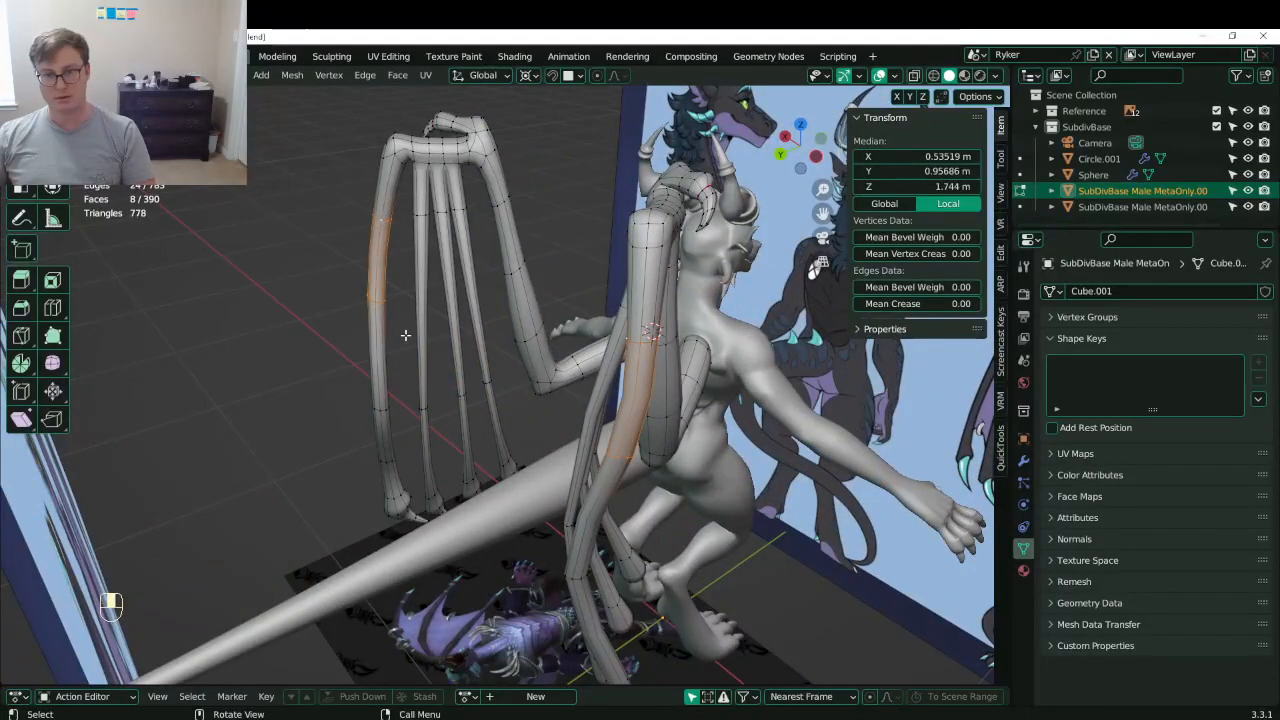
key("x")
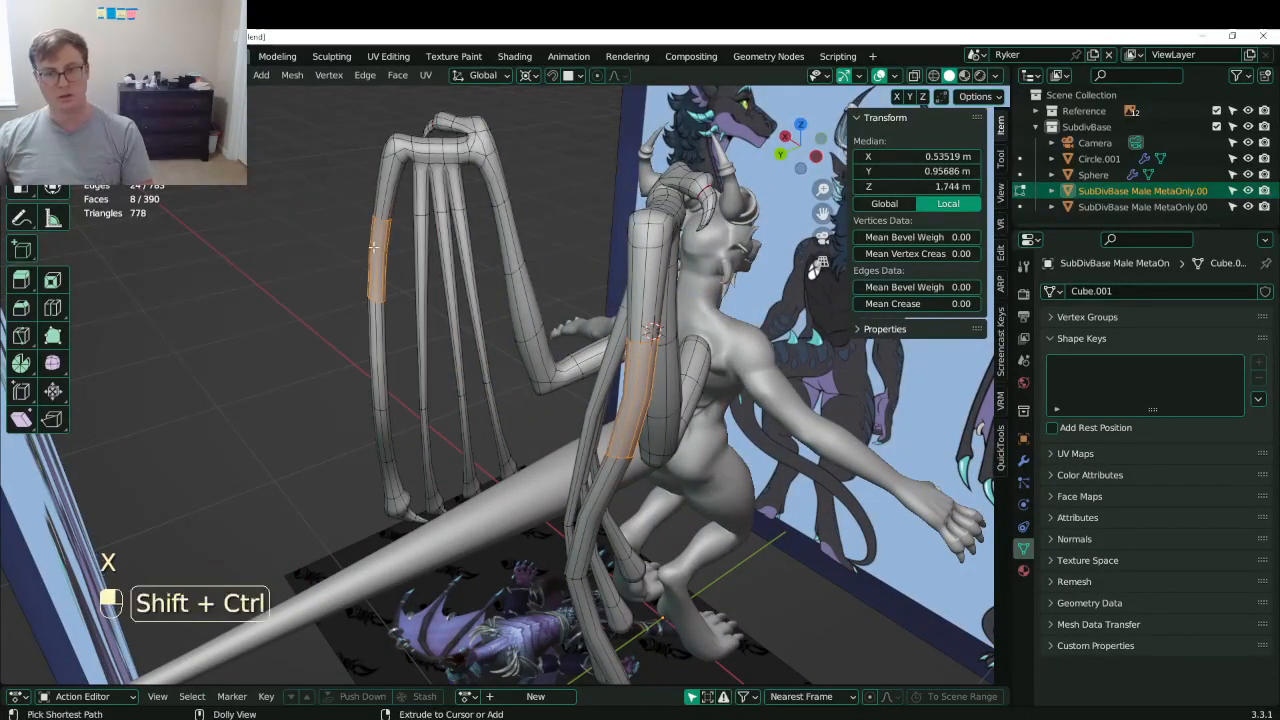
key("x")
left_click(404, 355)
middle_click_drag(371, 386, 565, 467)
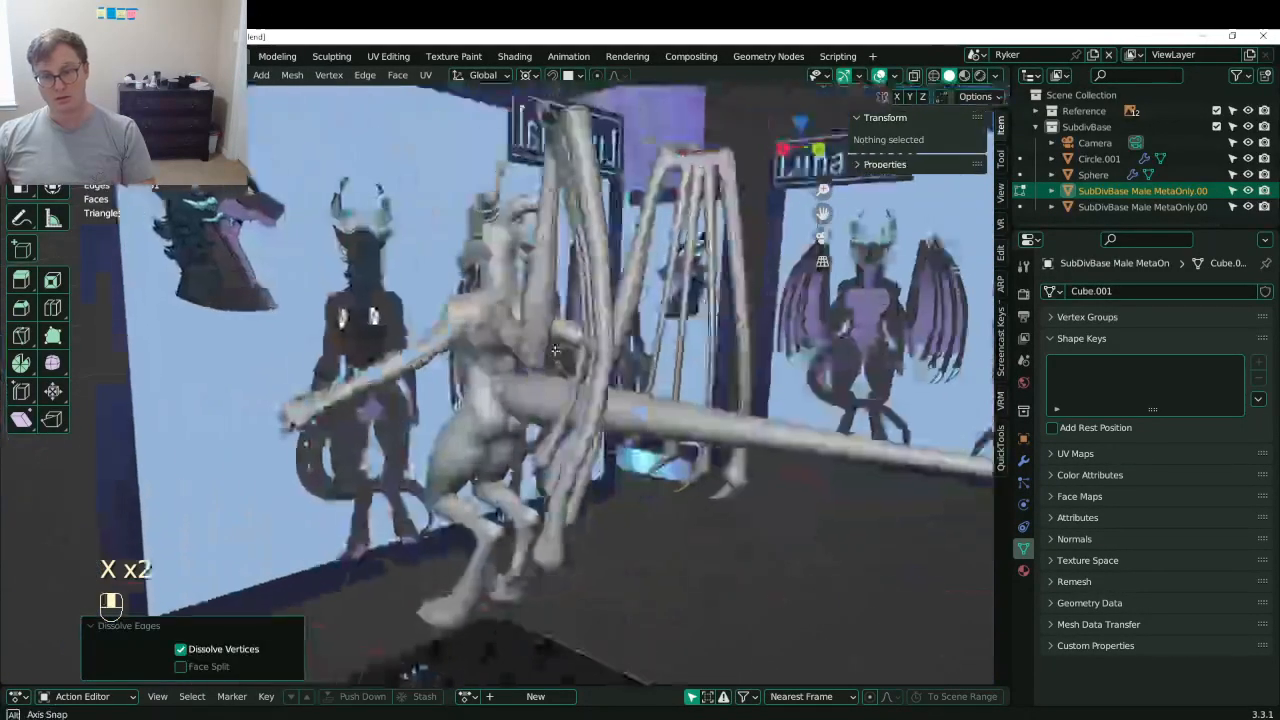
left_click(566, 477, "alt+shift")
left_click(566, 479, "alt+shift")
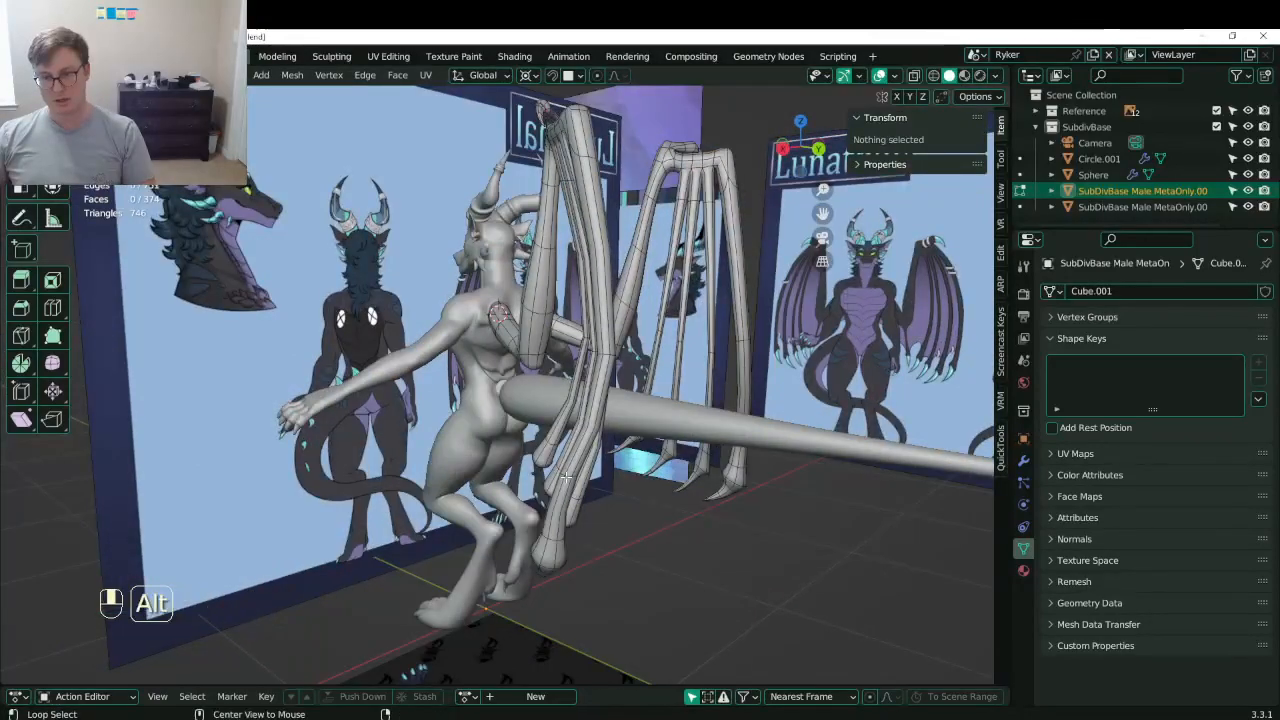
left_click(567, 482, "alt+shift")
left_click(567, 483)
middle_click_drag(625, 455, 636, 313)
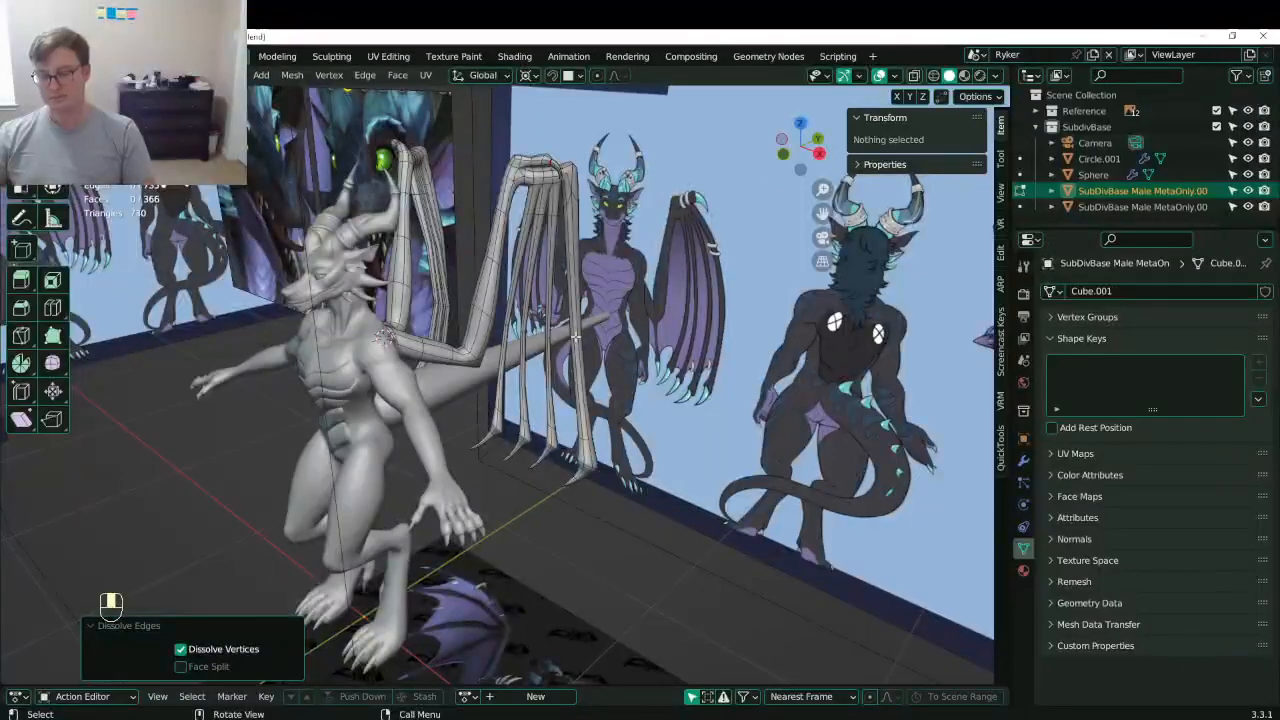
- Box-select the middle edge loops of all finger bones in wireframe and move them outward, backward and slightly up
key("KP_1")
scroll(272, 221, "up", 5)
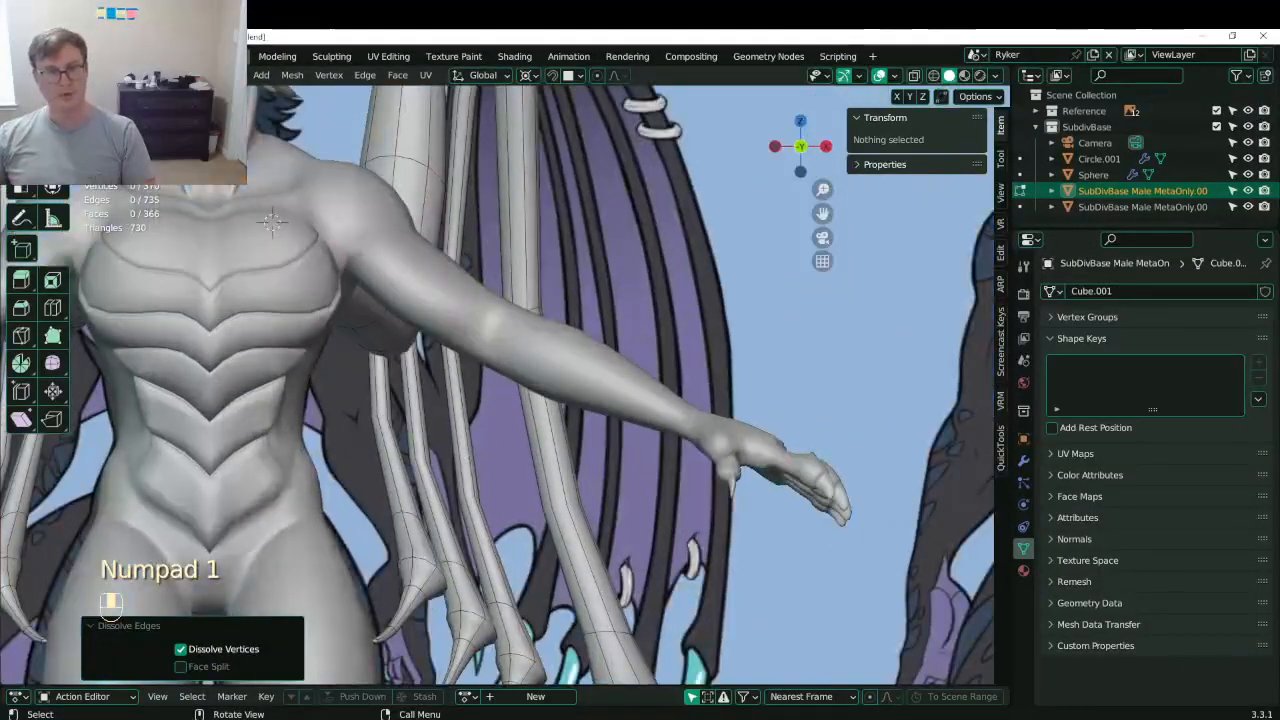
middle_click_drag(705, 300, 620, 295)
key("z")
left_click(496, 285)
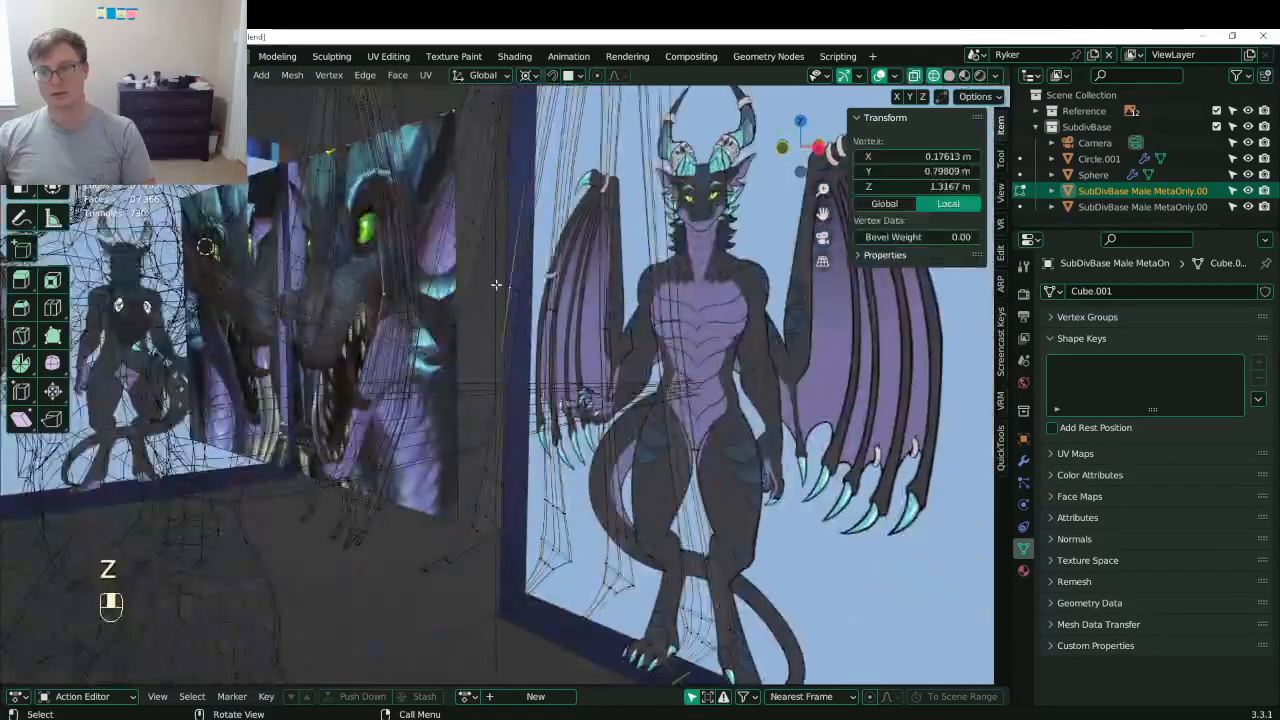
key("b")
left_click_drag(496, 285, 725, 352)
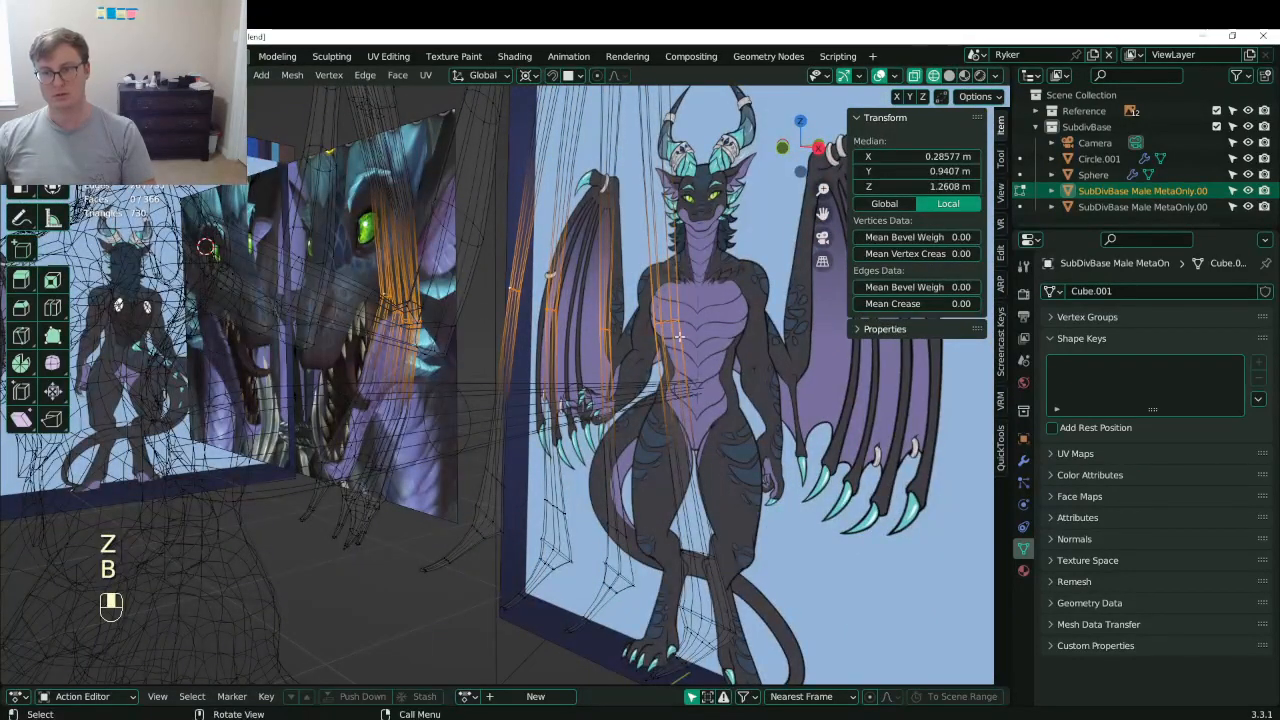
key("g")
left_click(650, 340)
middle_click_drag(650, 340, 567, 272)
key("g")
left_click(618, 326)
- Box-select the upper section of both wings around the wrist and finger roots in front view
key("KP_1")
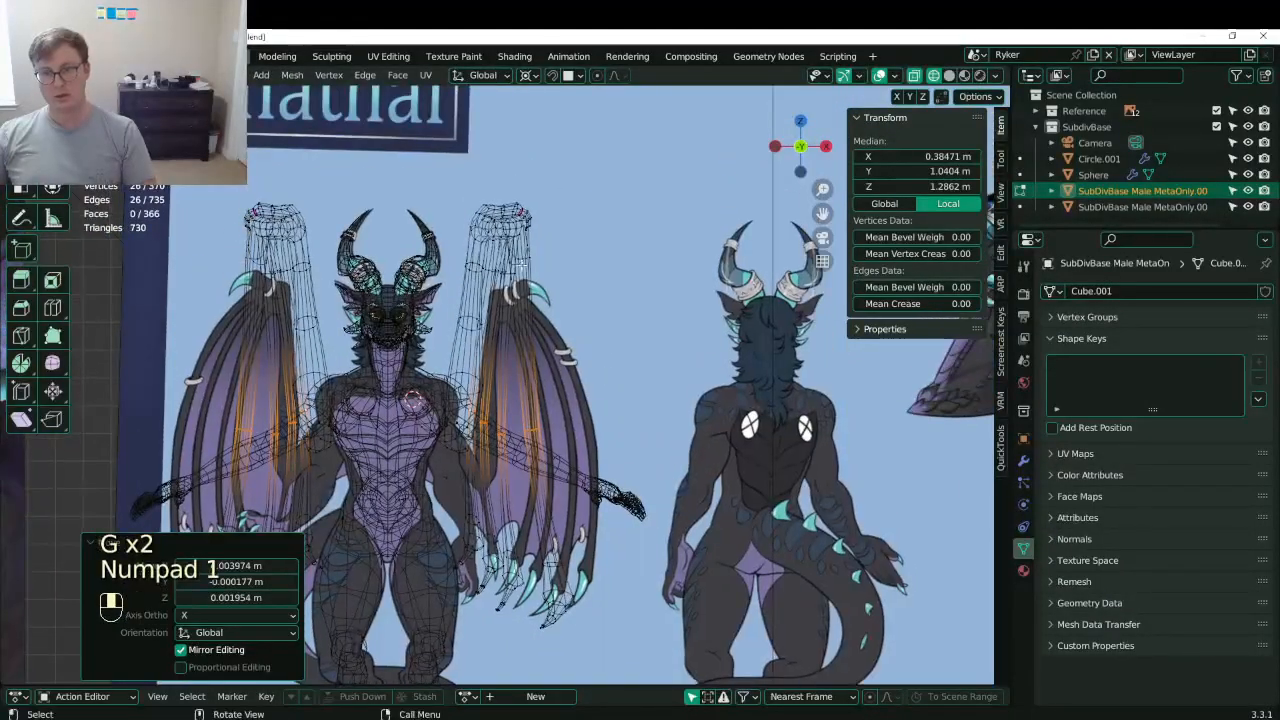
left_click(435, 170)
key("b")
left_click_drag(585, 322, 583, 330)
key("r")
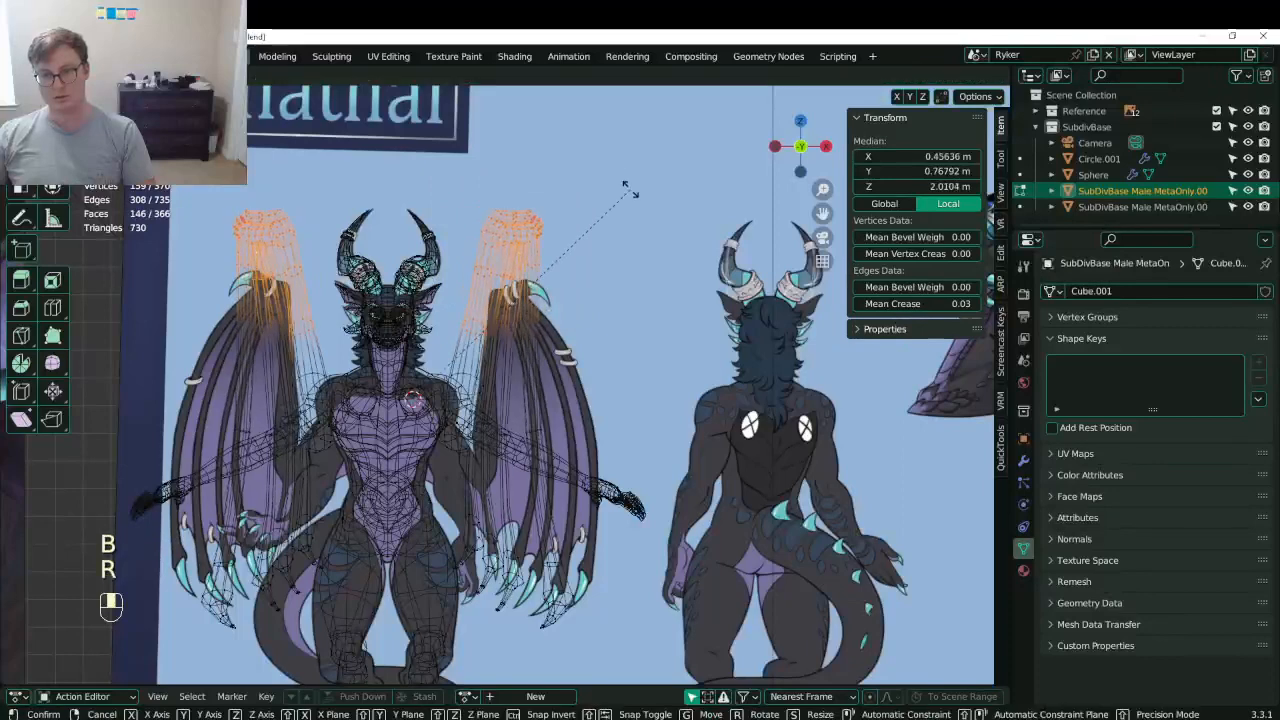
right_click(631, 191)
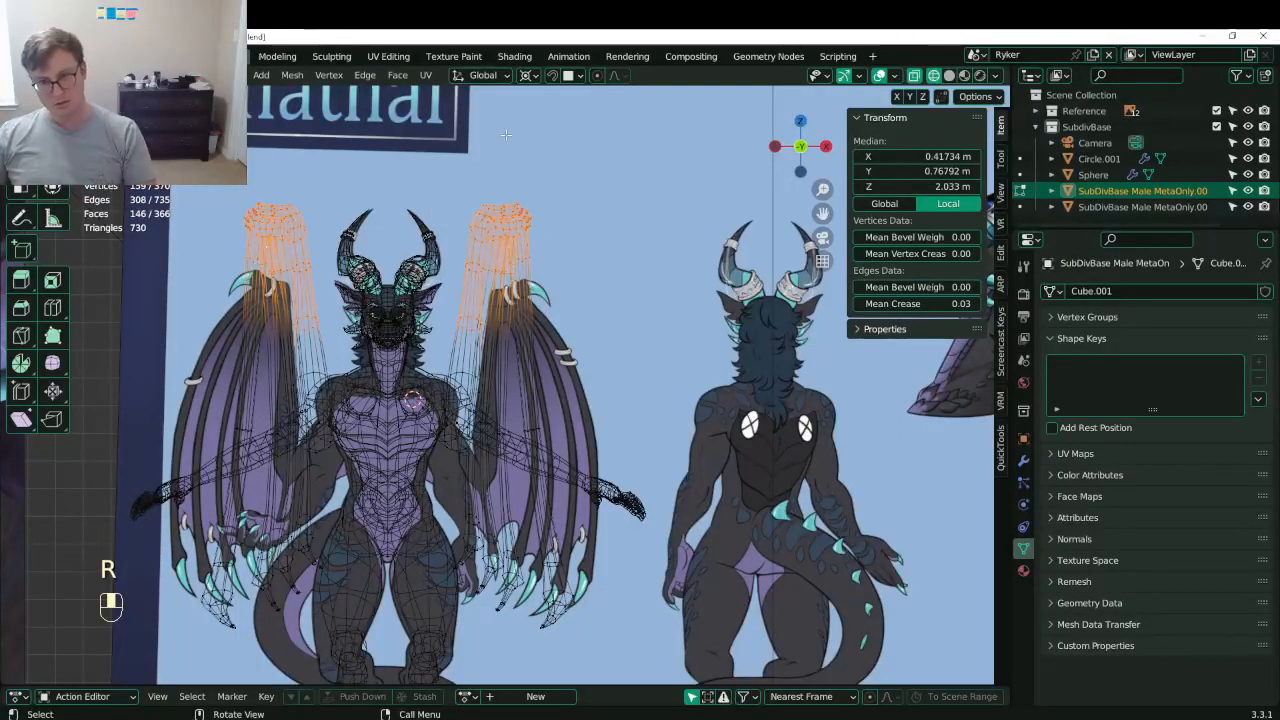
key("r")
right_click(524, 142)
- Change the pivot point from the 3D cursor, rotate the upper wing section, and move it 0.028889 m in X and -0.004815 m in Z
key("period")
left_click(542, 189)
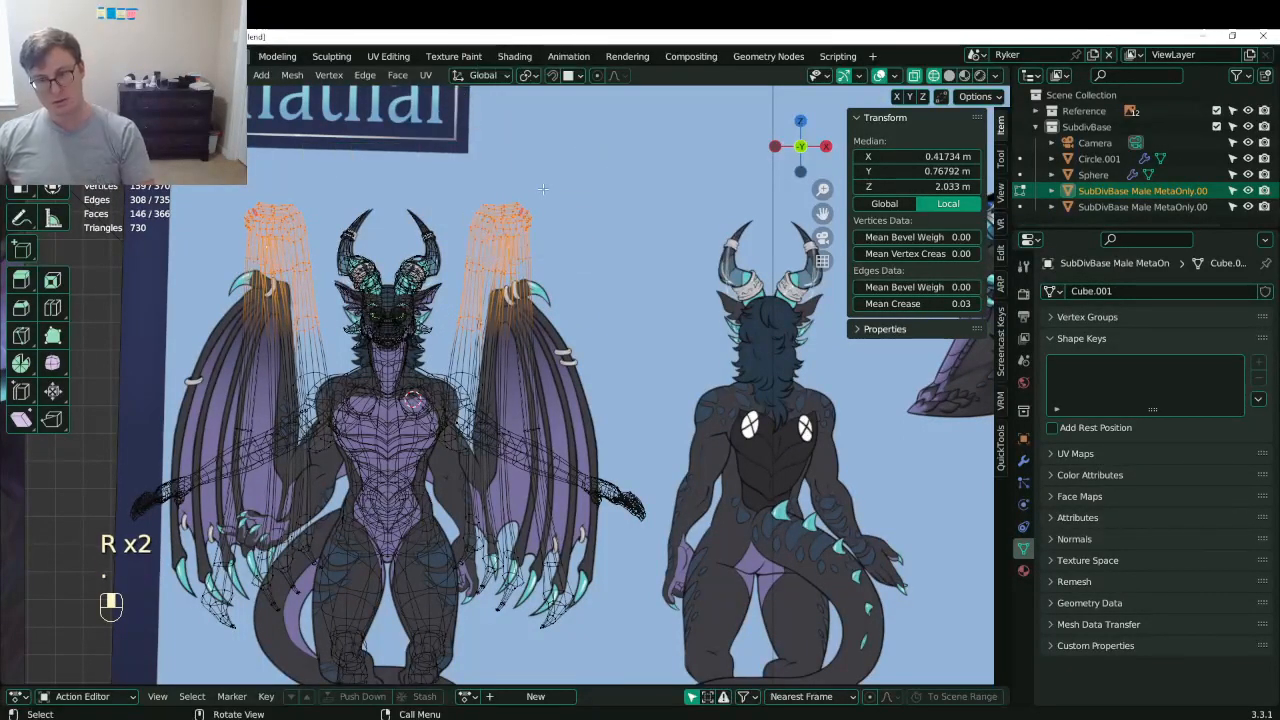
key("r")
left_click(570, 196)
key("g")
left_click(601, 204)
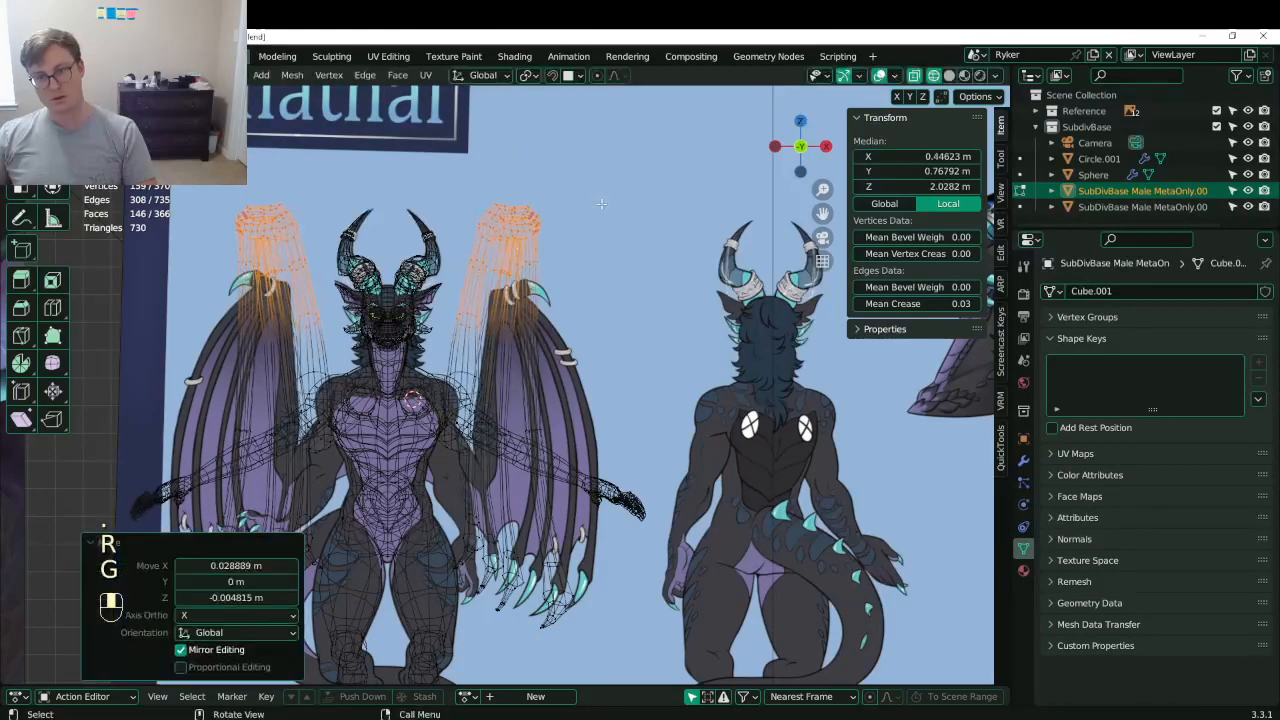
- Select the wing's thumb claw by growing from a vertex, rotate it -13.6°, move it 0.008359 m in X and 0.023684 m in Z, and rotate it again
left_click(558, 253)
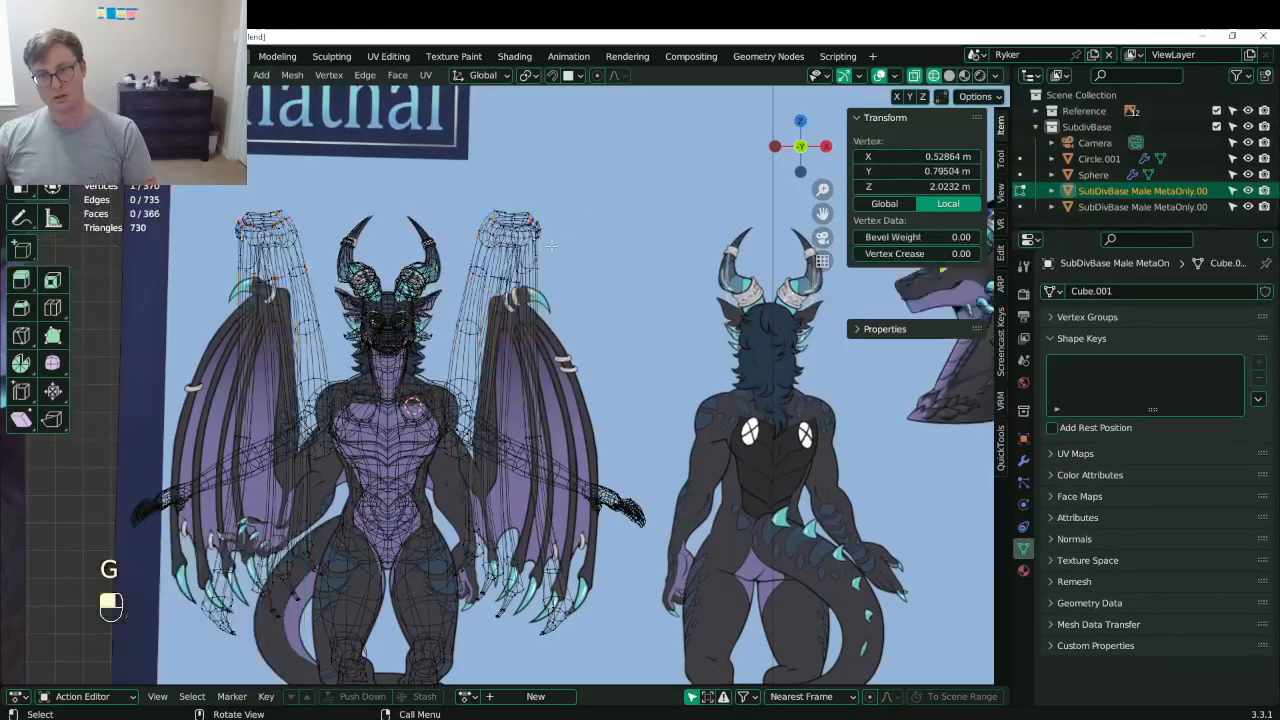
scroll(555, 252, "down", 1)
middle_click_drag(543, 256, 546, 354, "shift")
scroll(550, 356, "up", 9)
scroll(505, 285, "up", 1)
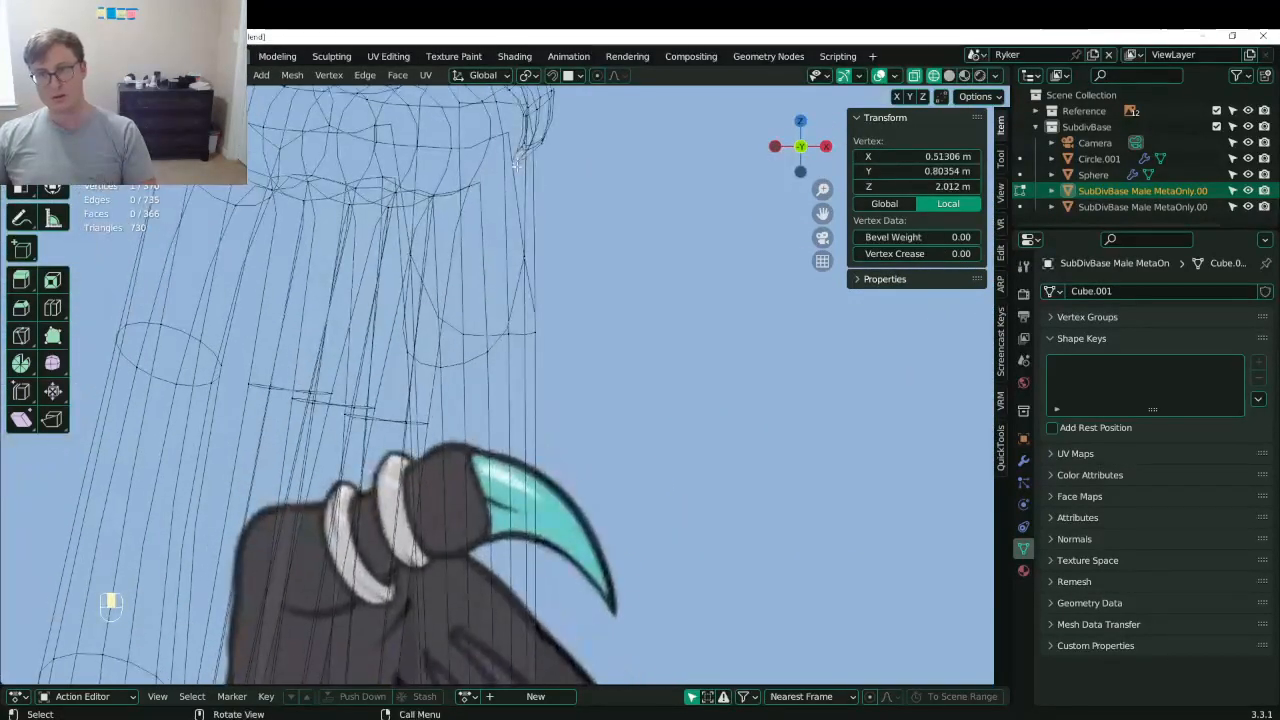
key("ctrl+KP_Add")
key("ctrl+KP_Add")
key("ctrl+KP_Add")
scroll(575, 247, "down", 8)
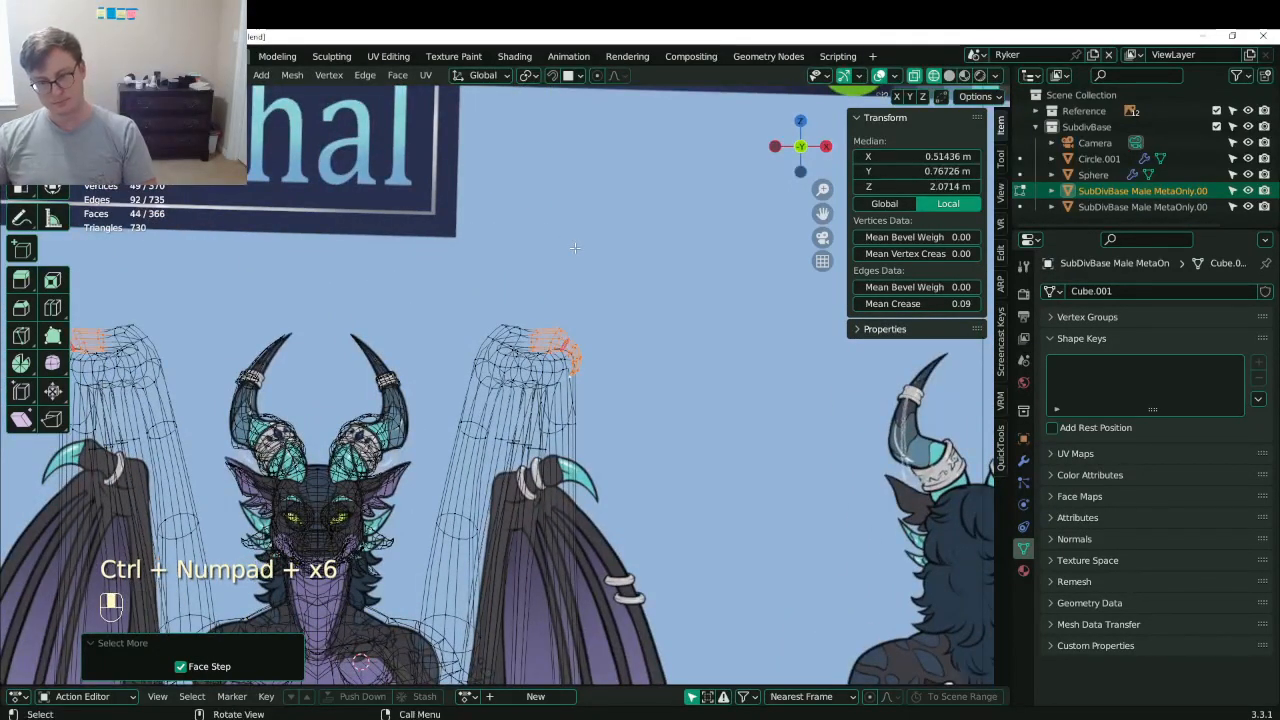
key("r")
key("g")
left_click(657, 306)
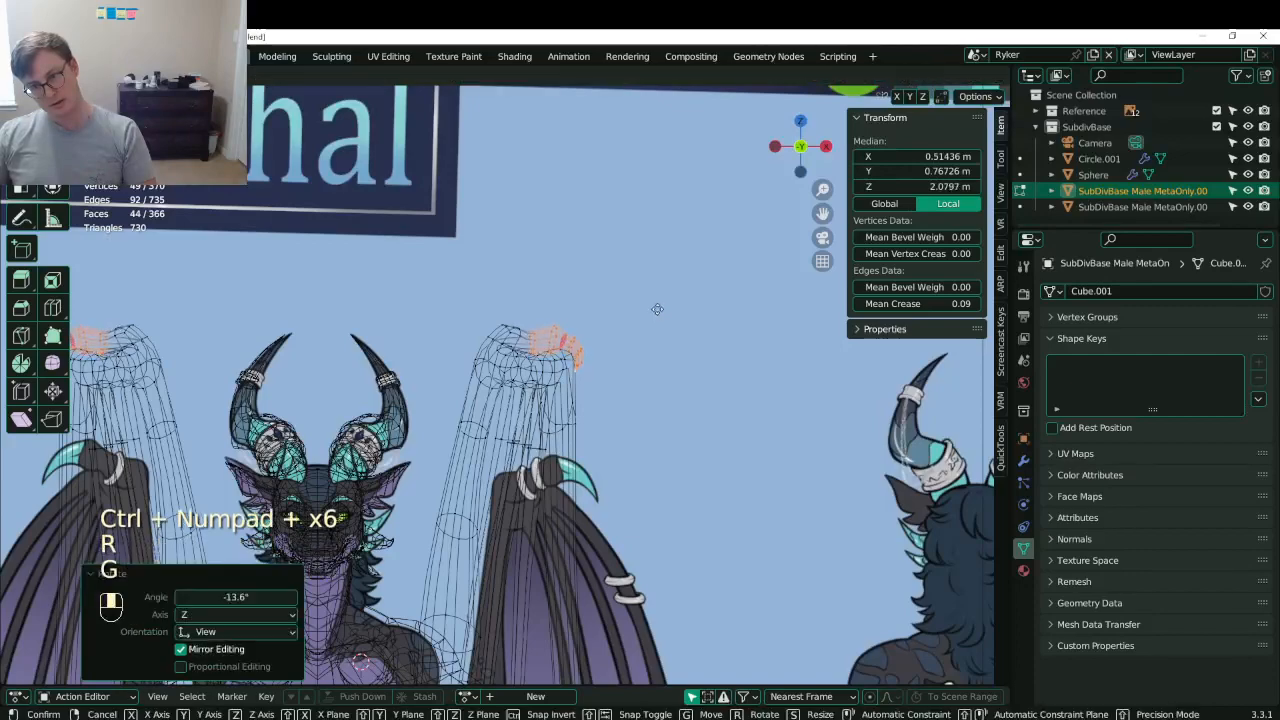
key("r")
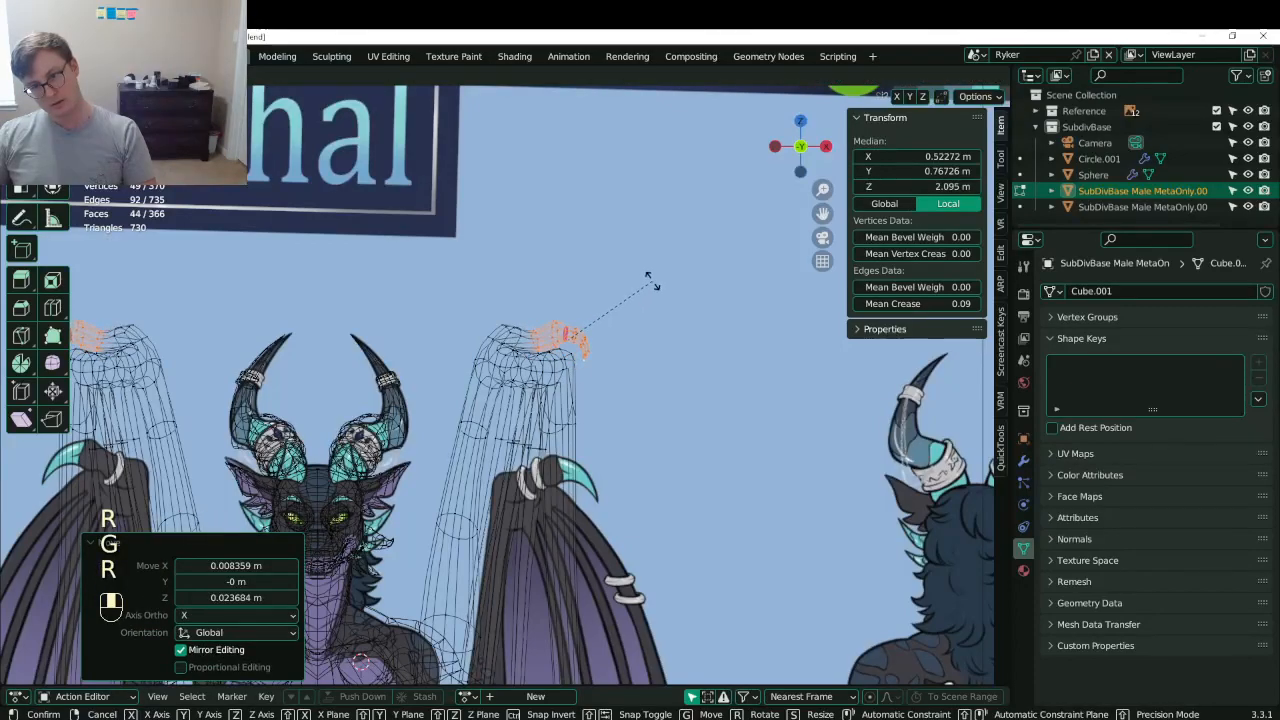
left_click(652, 285)
- Return to Object Mode with solid shading and save the file
key("Tab")
scroll(612, 352, "down", 6)
middle_click_drag(612, 352, 443, 409)
key("z")
mouse_move(560, 425)
middle_mouse_down()
mouse_move(160, 435)
mouse_move(458, 427)
mouse_move(783, 366)
mouse_move(668, 408)
mouse_move(578, 378)
middle_mouse_up()
key("ctrl+s")
- In side view, select the edge loop around the middle of the wing's forearm, rotate it and move it slightly
key("Tab")
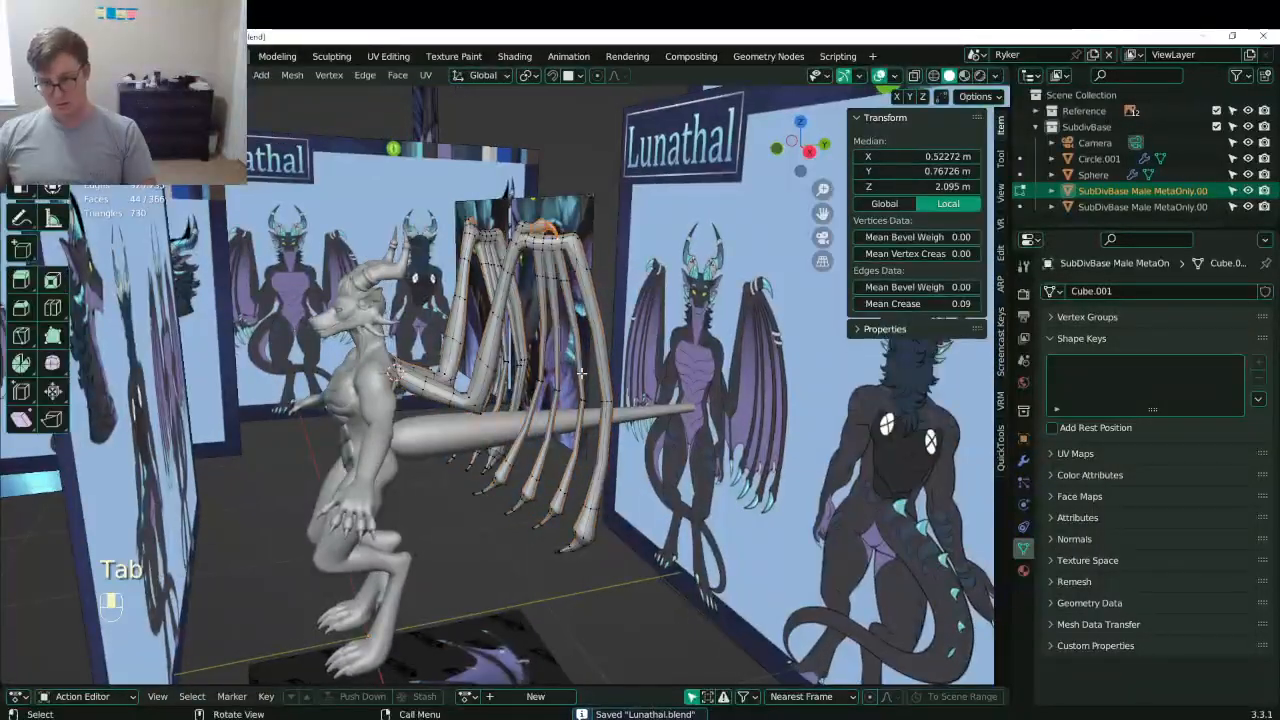
key("KP_3")
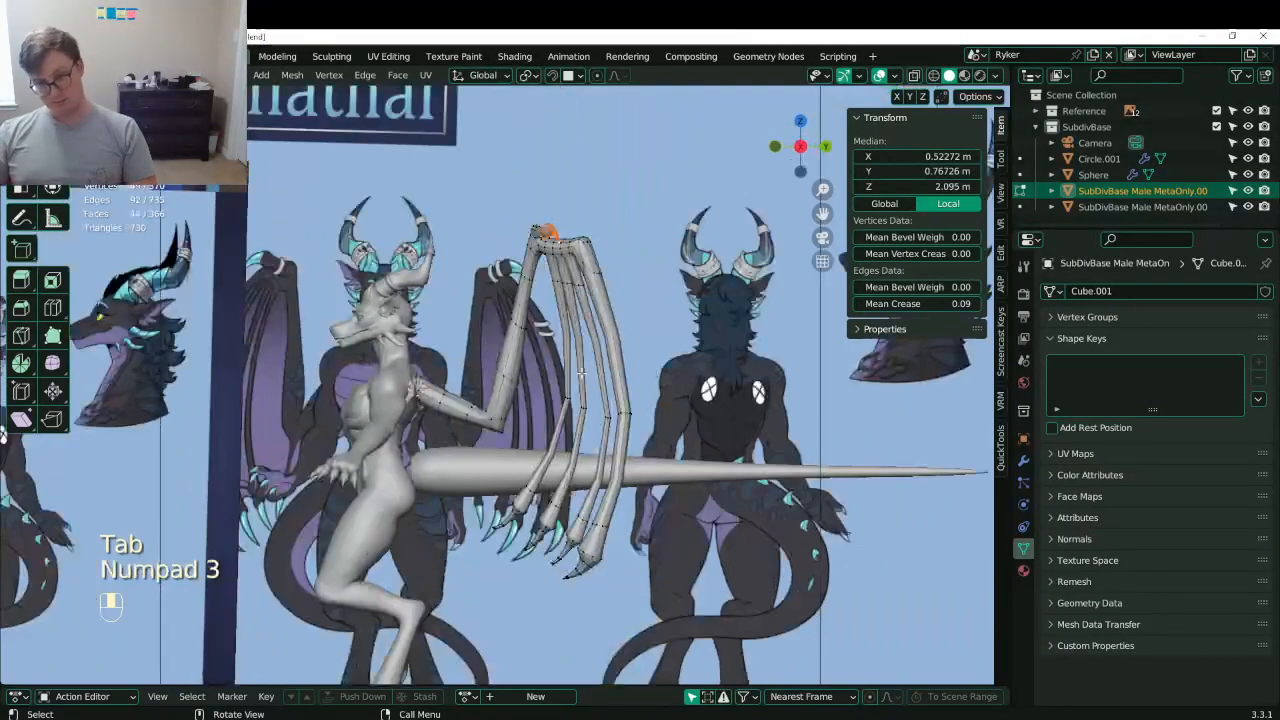
scroll(575, 372, "up", 5)
scroll(513, 386, "down", 1)
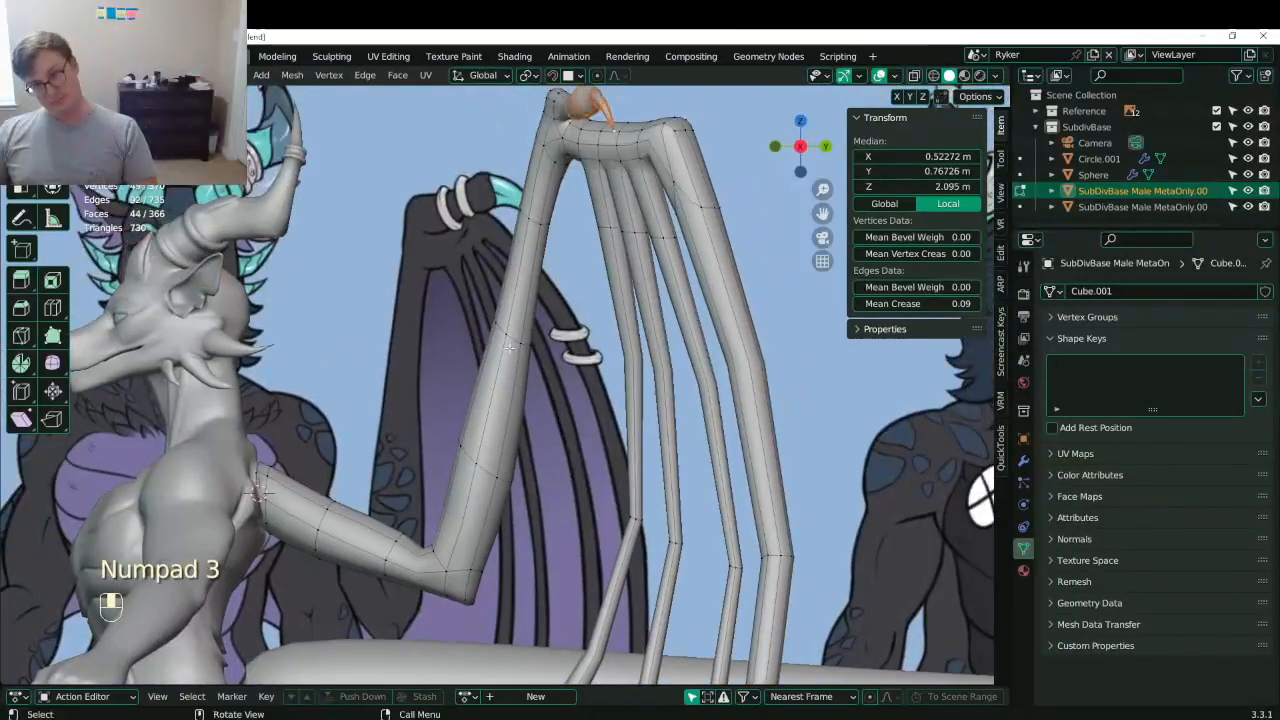
left_click(506, 337)
left_click(511, 338, "alt")
key("r")
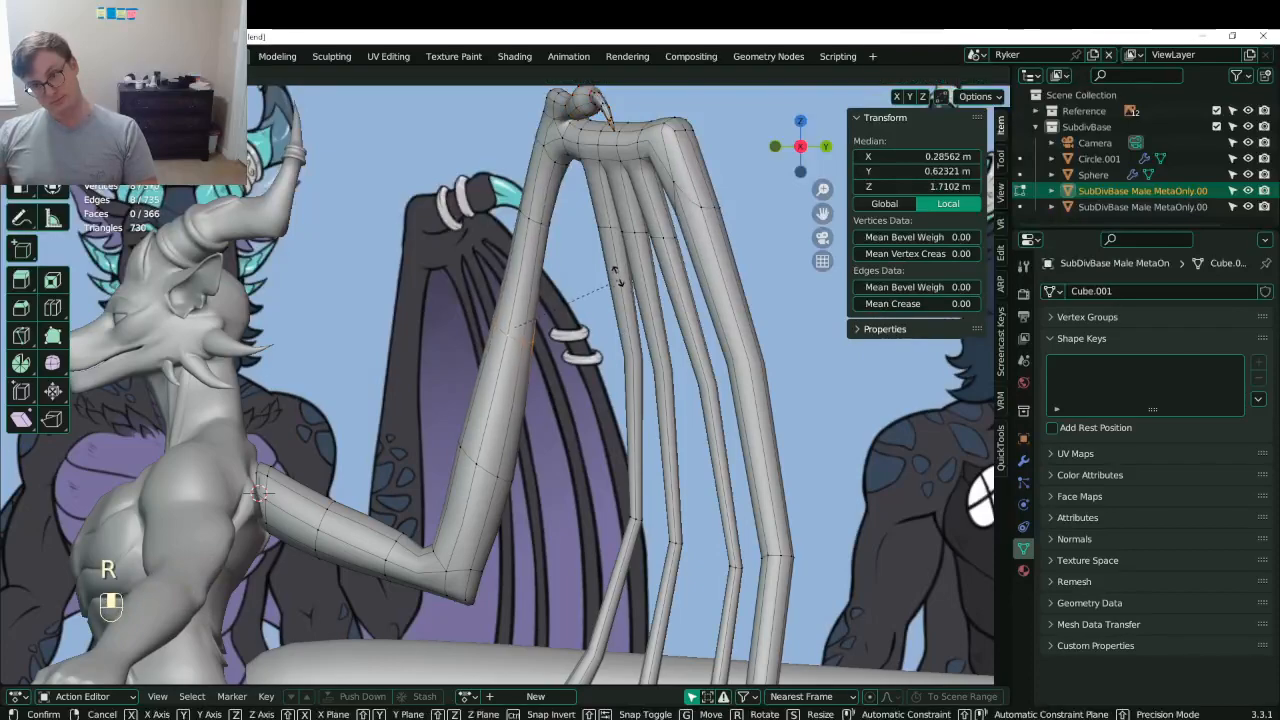
left_click(620, 262)
key("g")
left_click(622, 256)
- Move the next forearm edge loop toward the elbow 0.029025 m in Y and -0.003483 m in Z, and scale it
left_click(478, 474)
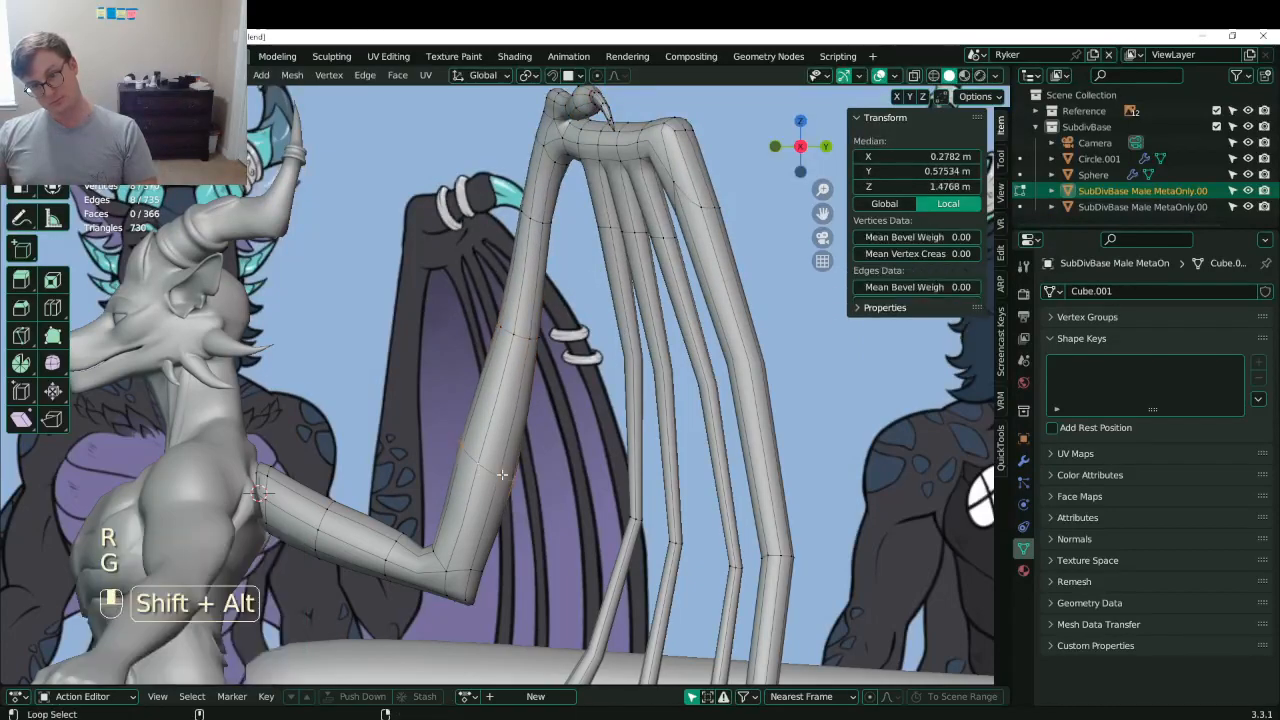
left_click(502, 474, "alt+shift")
key("g")
left_click(520, 477)
scroll(520, 477, "down", 4)
middle_click_drag(520, 470, 700, 525)
key("s")
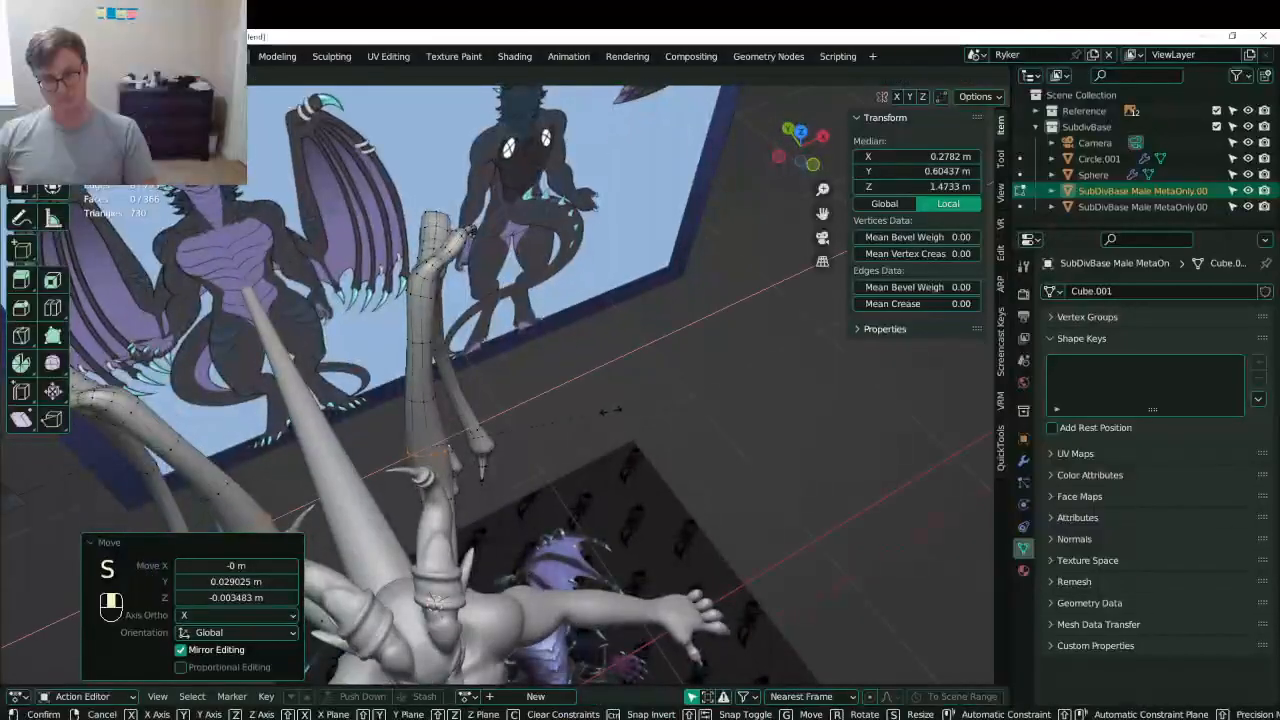
left_click(580, 418)
- Return to Object Mode and save the file
middle_click_drag(577, 415, 520, 402)
key("Tab")
key("ctrl+s")
- In side wireframe view, box-select the vertices at the tip of the wing elbow and move them to reshape the bend
key("Tab")
key("KP_3")
scroll(599, 483, "up", 4)
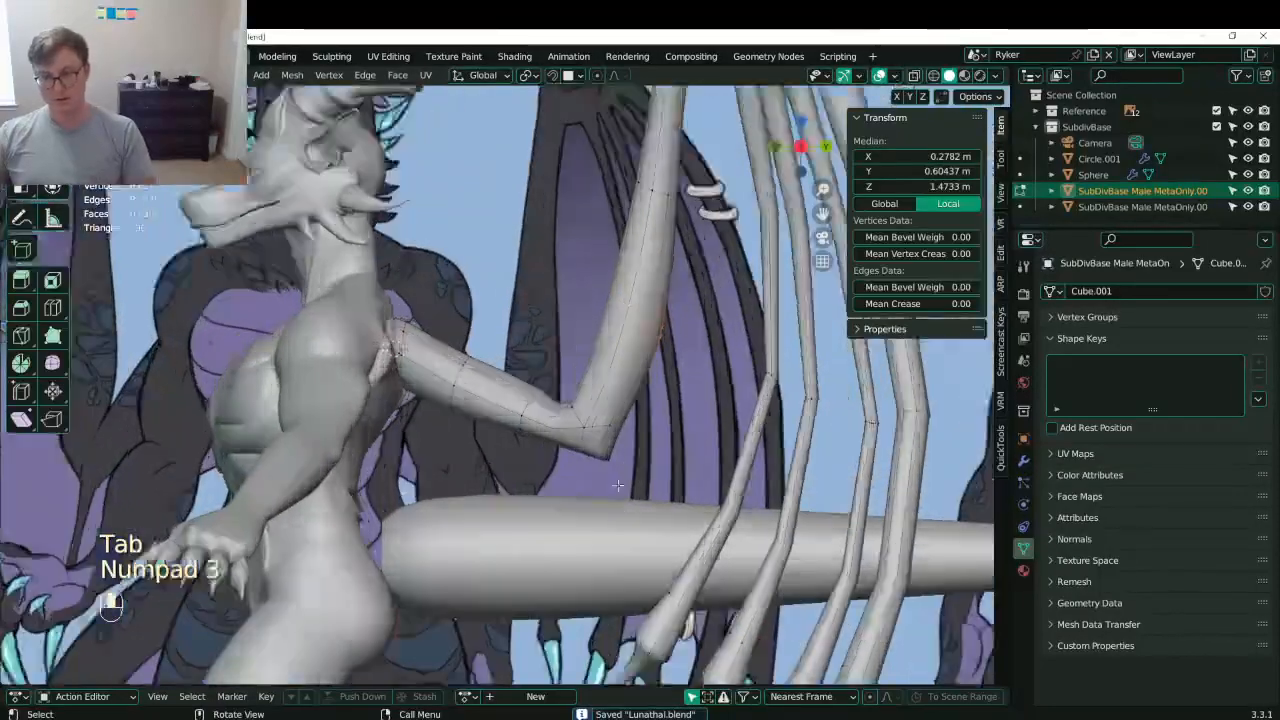
key("z")
key("b")
left_click_drag(599, 483, 665, 505)
key("g")
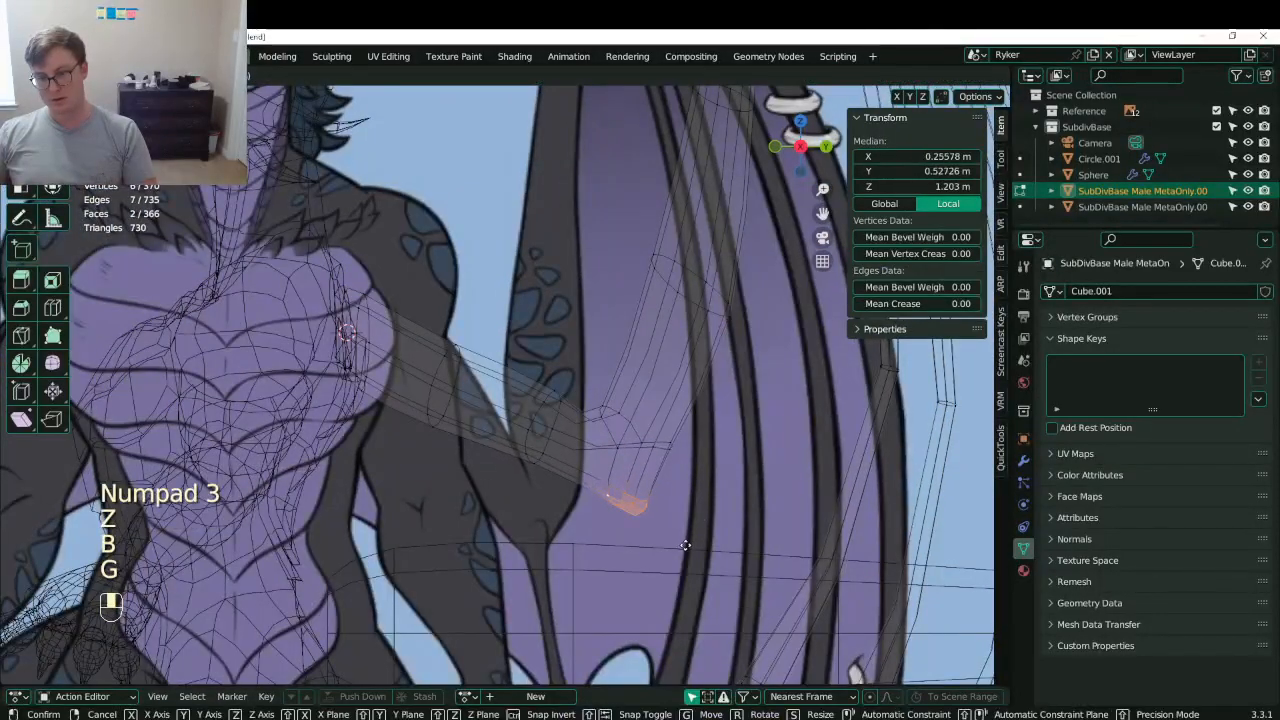
left_click(600, 545)
- Adjust the thickness of the edge loops beside the elbow and midway along the wing's upper arm with Shrink/Fatten
left_click(530, 415, "alt+shift")
key("alt+s")
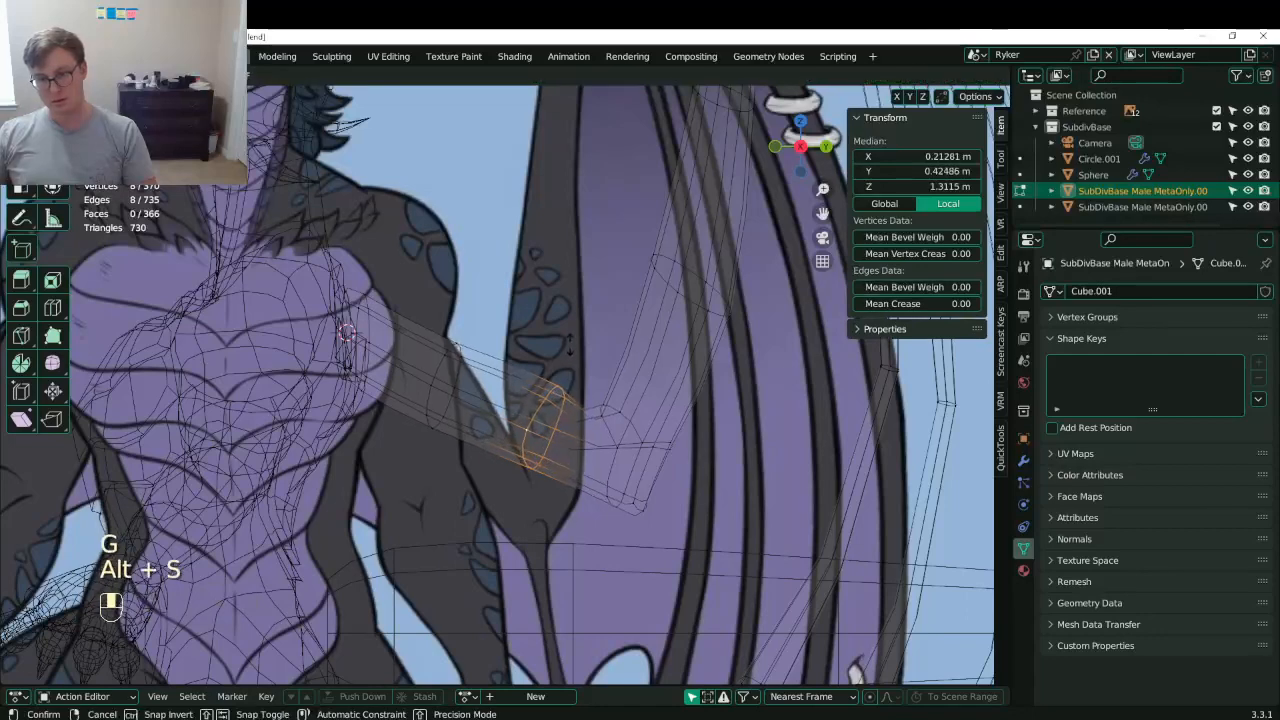
left_click(570, 342)
left_click(431, 370, "alt+shift")
key("alt+s")
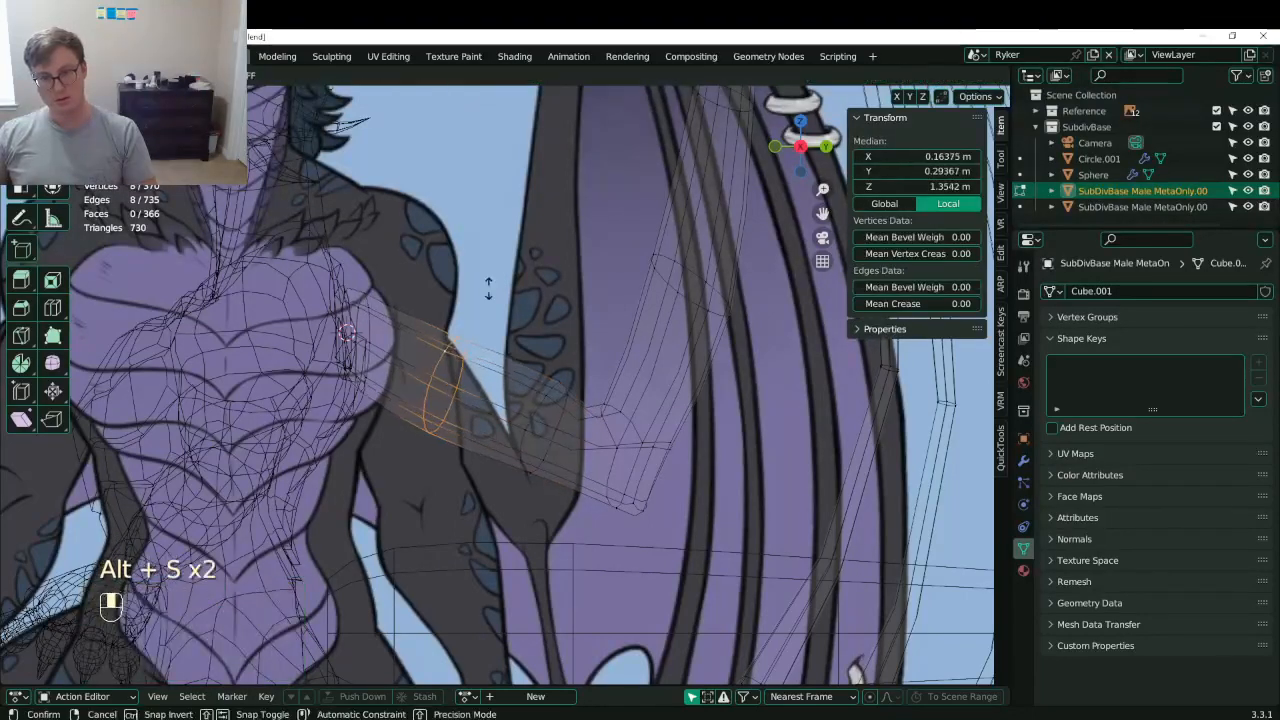
left_click(488, 288)
- Scale the edge loop midway along the wing's upper arm and return to solid shading
key("Tab")
key("Tab")
key("s")
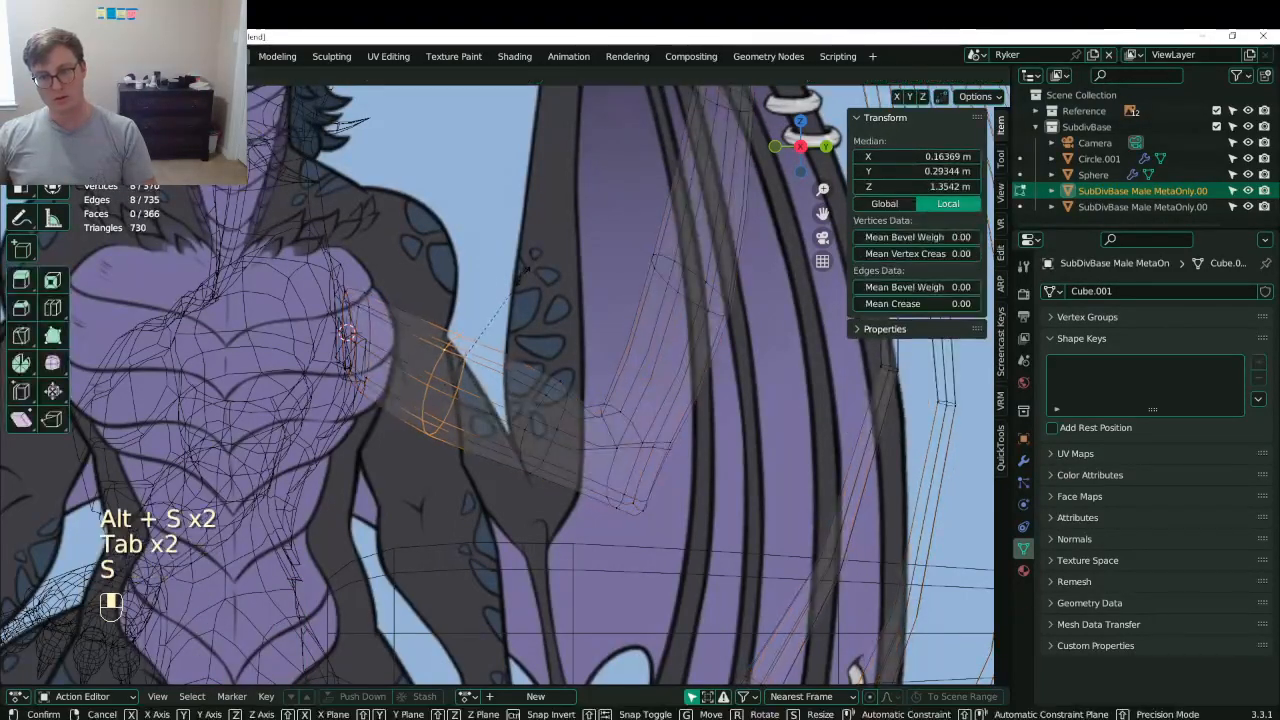
left_click(522, 272)
key("z")
left_click(572, 330)
- Select the upper-arm edge loop beside the wing elbow and scale it to 0.655 along X
mouse_move(572, 332)
middle_mouse_down()
mouse_move(497, 443)
mouse_move(597, 440)
mouse_move(522, 485)
mouse_move(545, 468)
middle_mouse_up()
left_click(602, 438, "alt")
key("s")
middle_click_drag(650, 453, 678, 462)
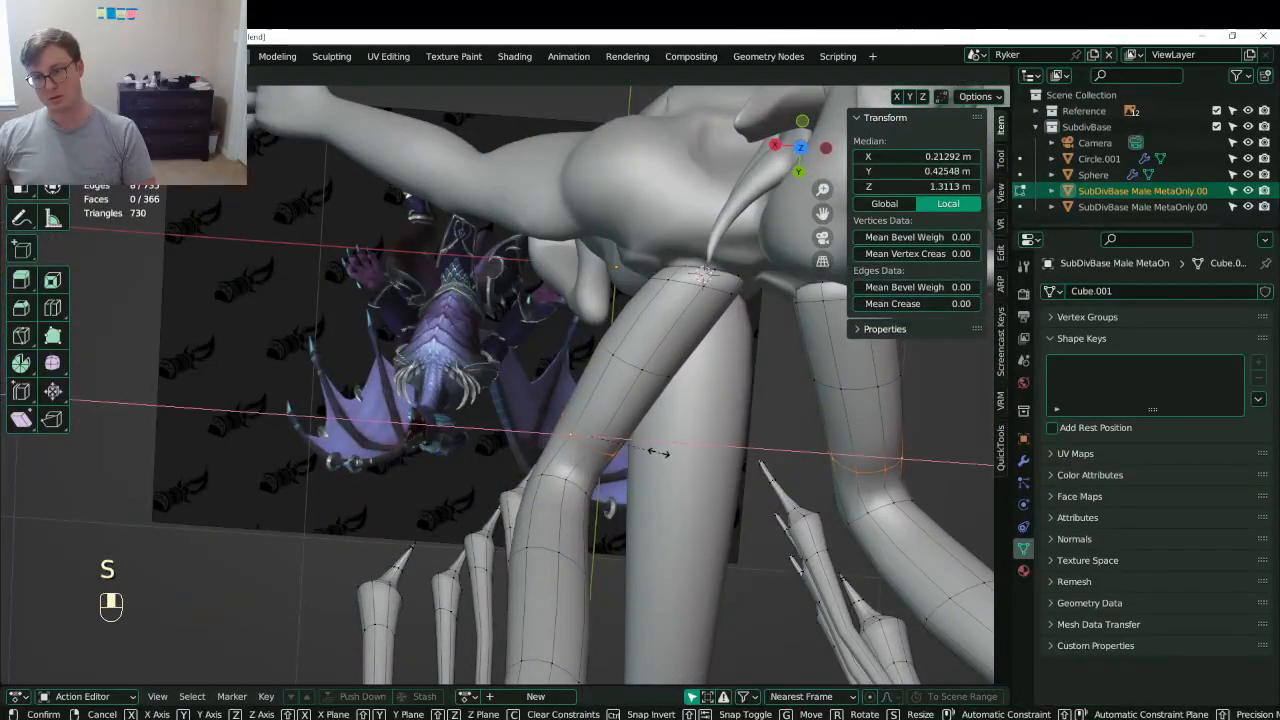
left_click(657, 452)
key("r")
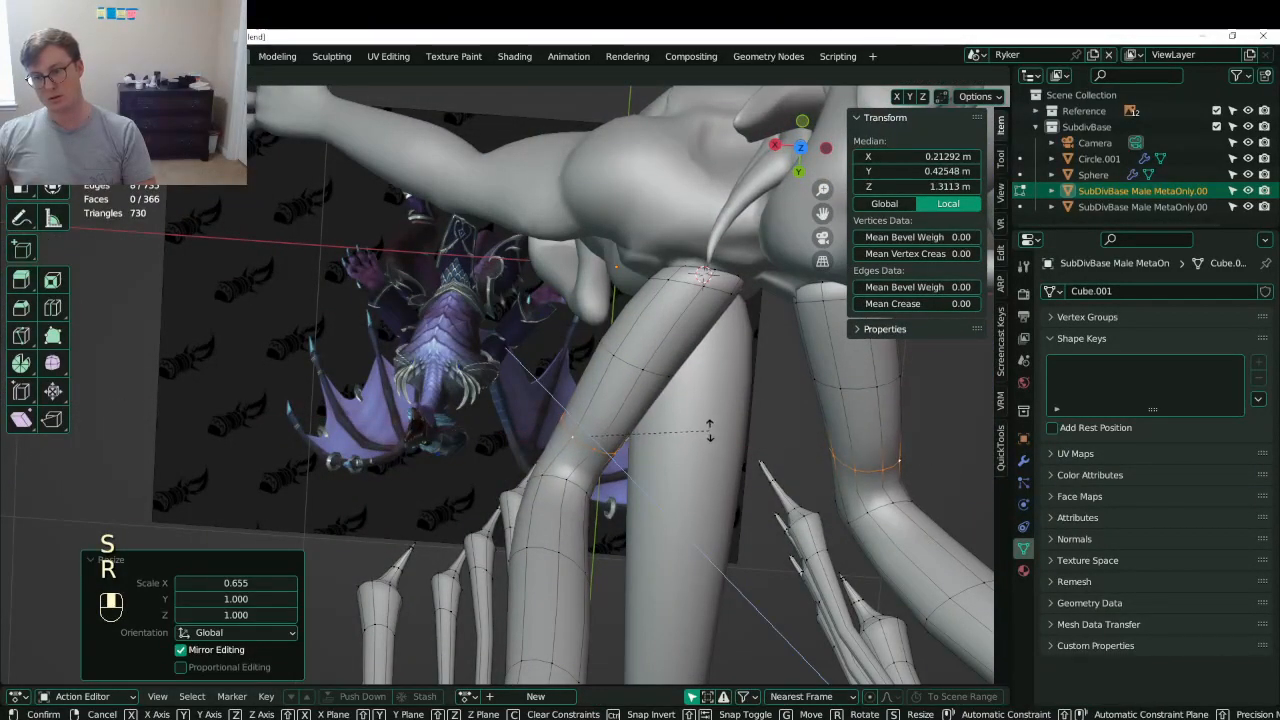
middle_click_drag(688, 462, 711, 395)
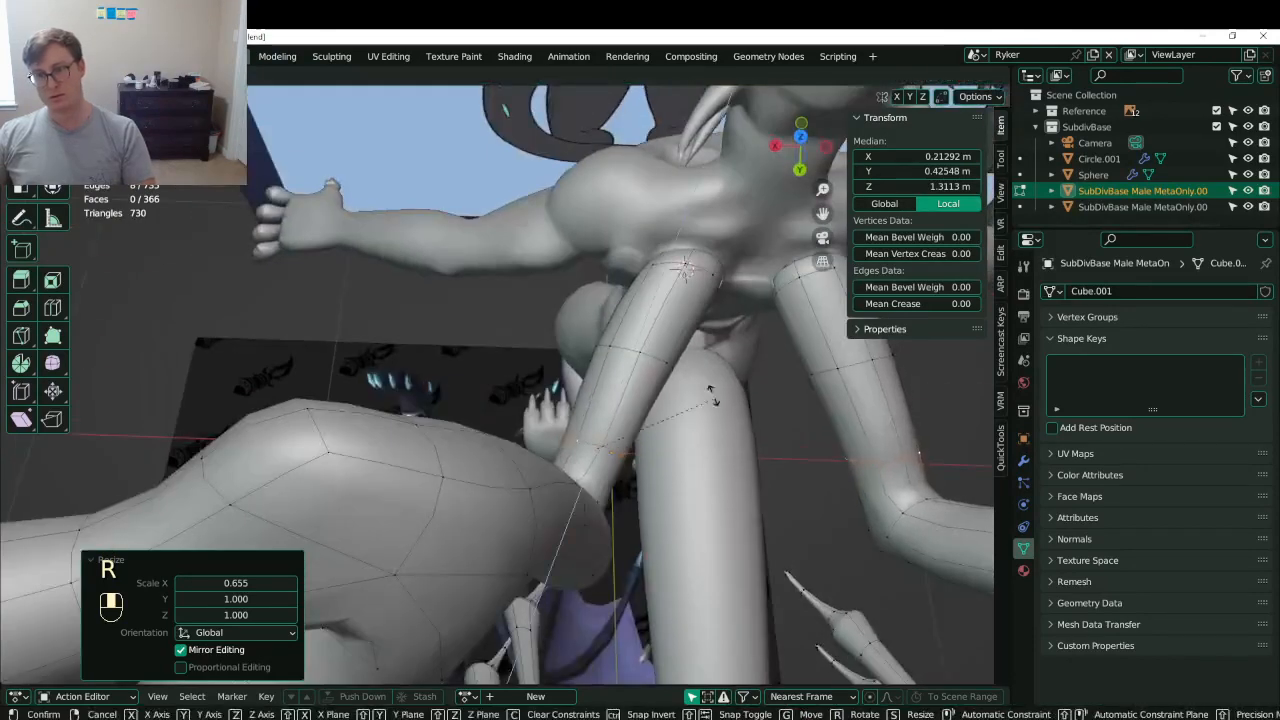
right_click(706, 429)
left_click(486, 77)
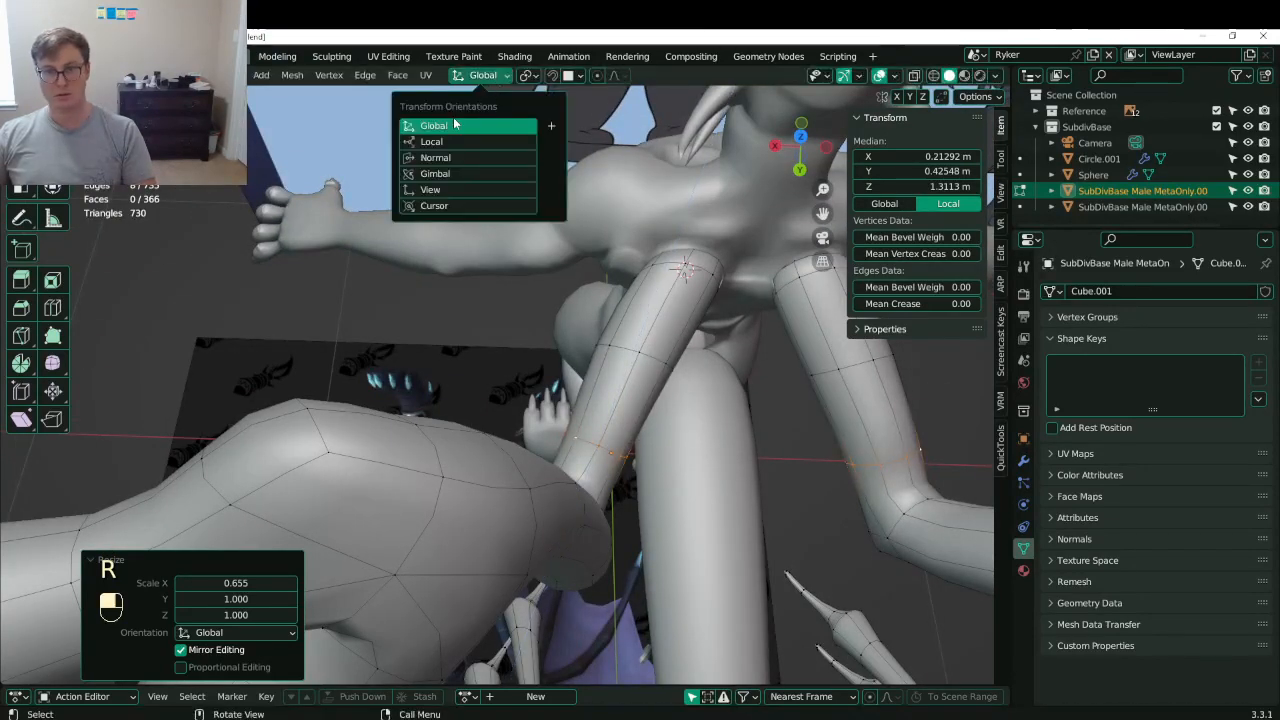
left_click(454, 124)
middle_click_drag(412, 357, 664, 279)
key("r")
key("z")
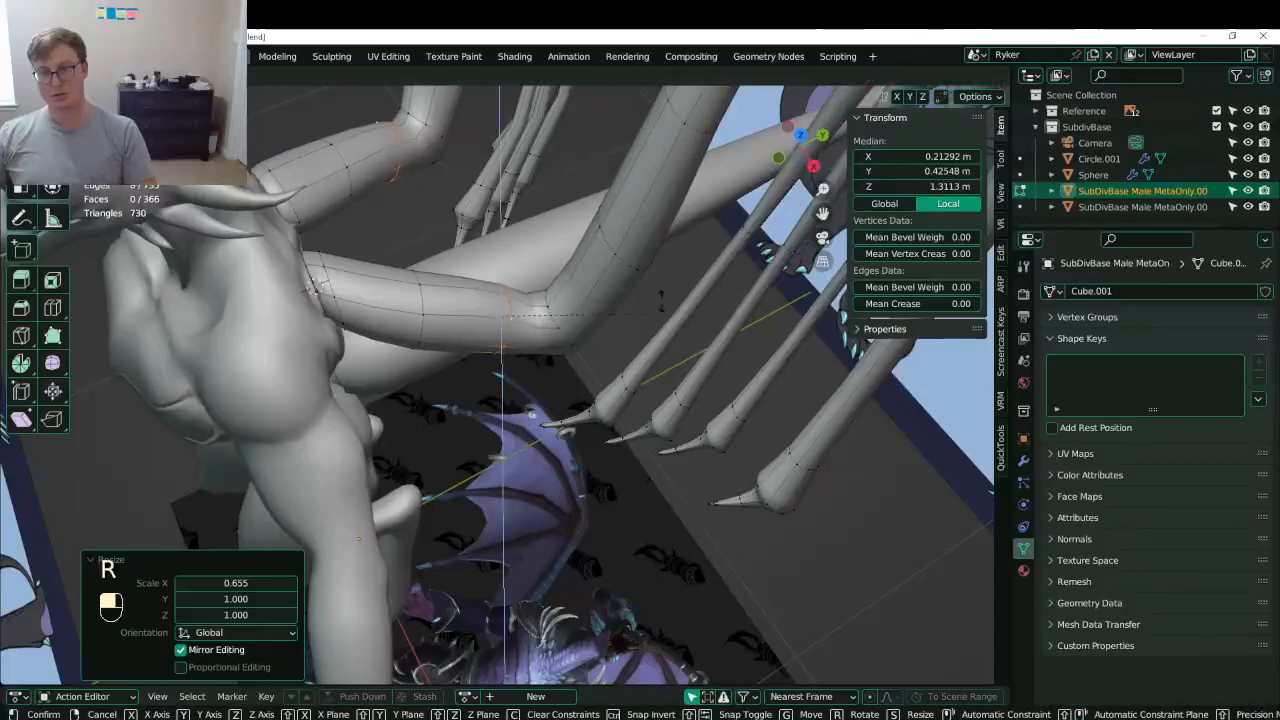
right_click(542, 297)
middle_click_drag(532, 292, 618, 240)
key("r")
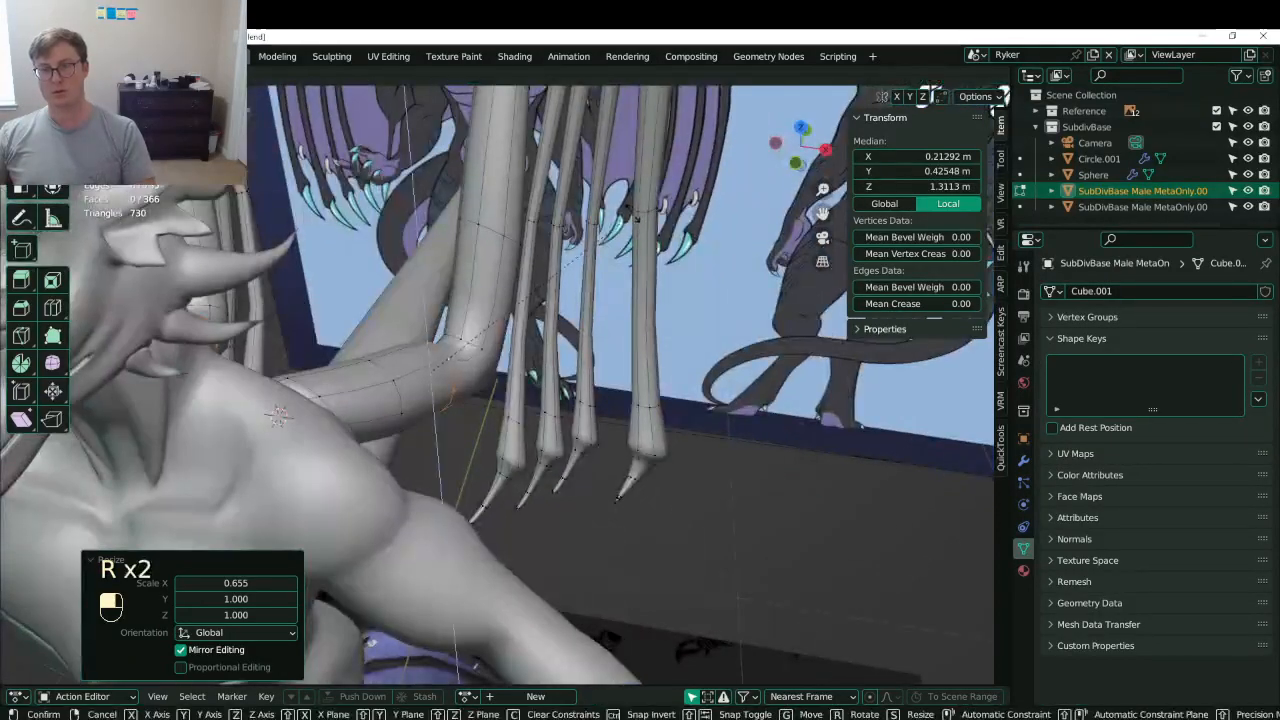
right_click(278, 416)
middle_click_drag(278, 416, 368, 381)
key("r")
right_click(283, 354)
- Try rotating the edge loop beside the wing elbow in side view and undo it
key("KP_3")
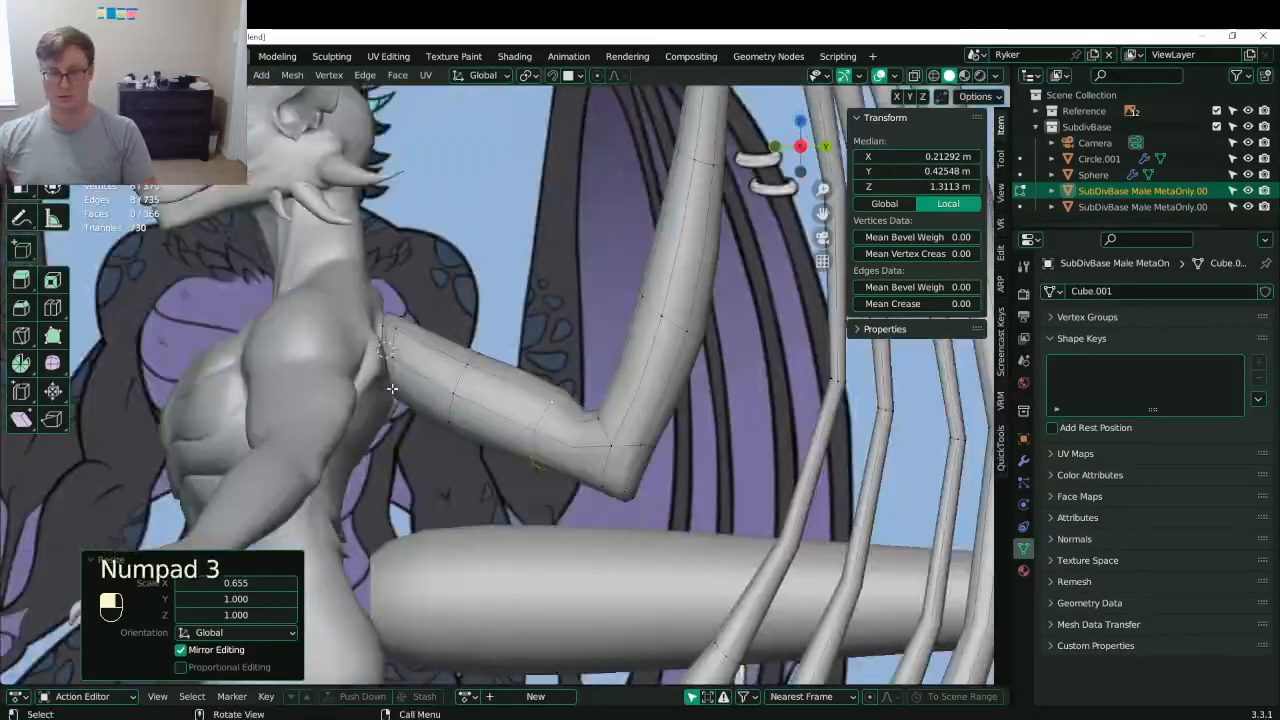
key("r")
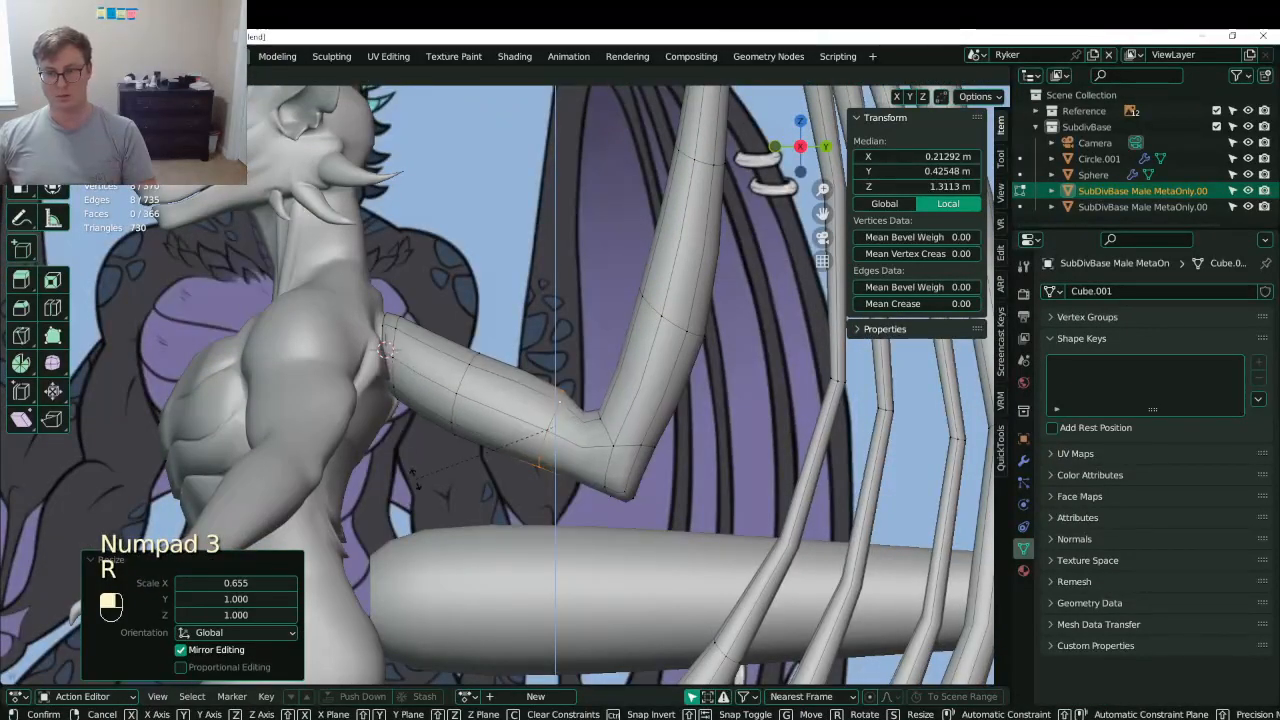
left_click(416, 479)
middle_click_drag(500, 395, 530, 350)
key("ctrl+z")
- Leave mesh editing of the wings and save the file
scroll(530, 400, "down", 4)
key("Tab")
key("ctrl+s")
- Isolate the tail object in local view and open its mesh for editing in front view
middle_click_drag(530, 500, 503, 396)
scroll(557, 406, "up", 4)
left_click(520, 409)
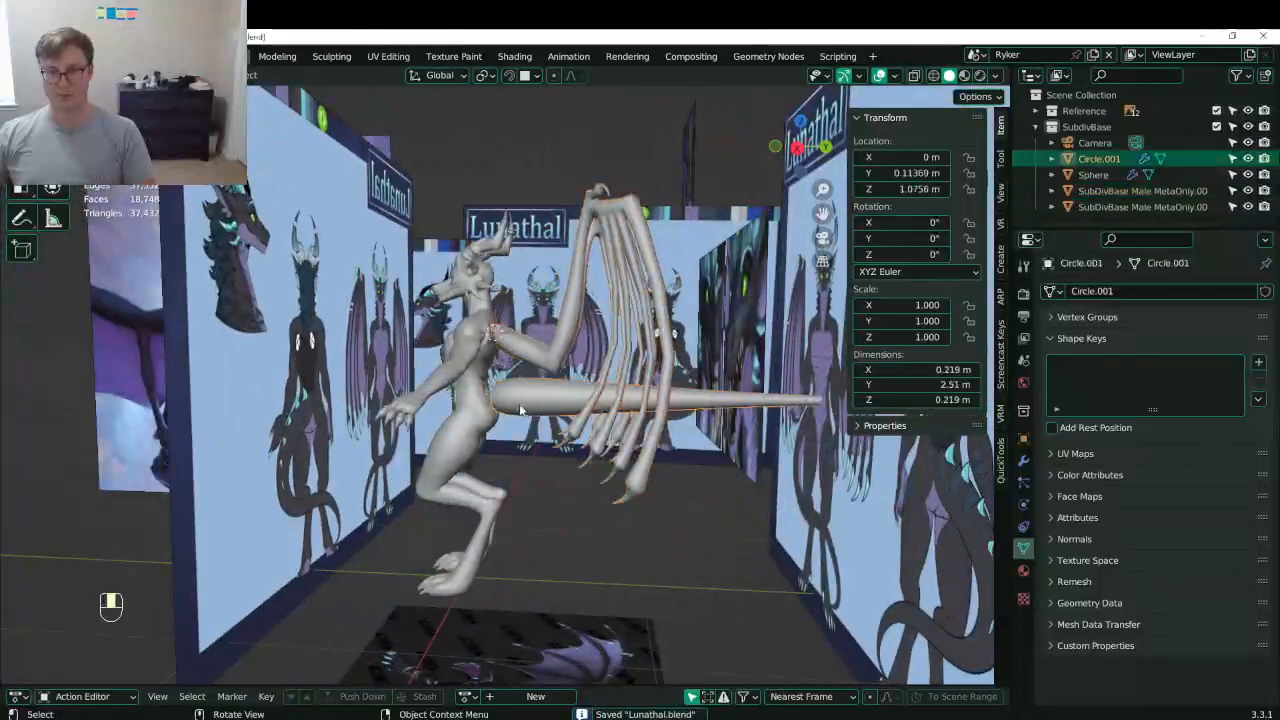
key("slash")
key("KP_1")
key("Tab")
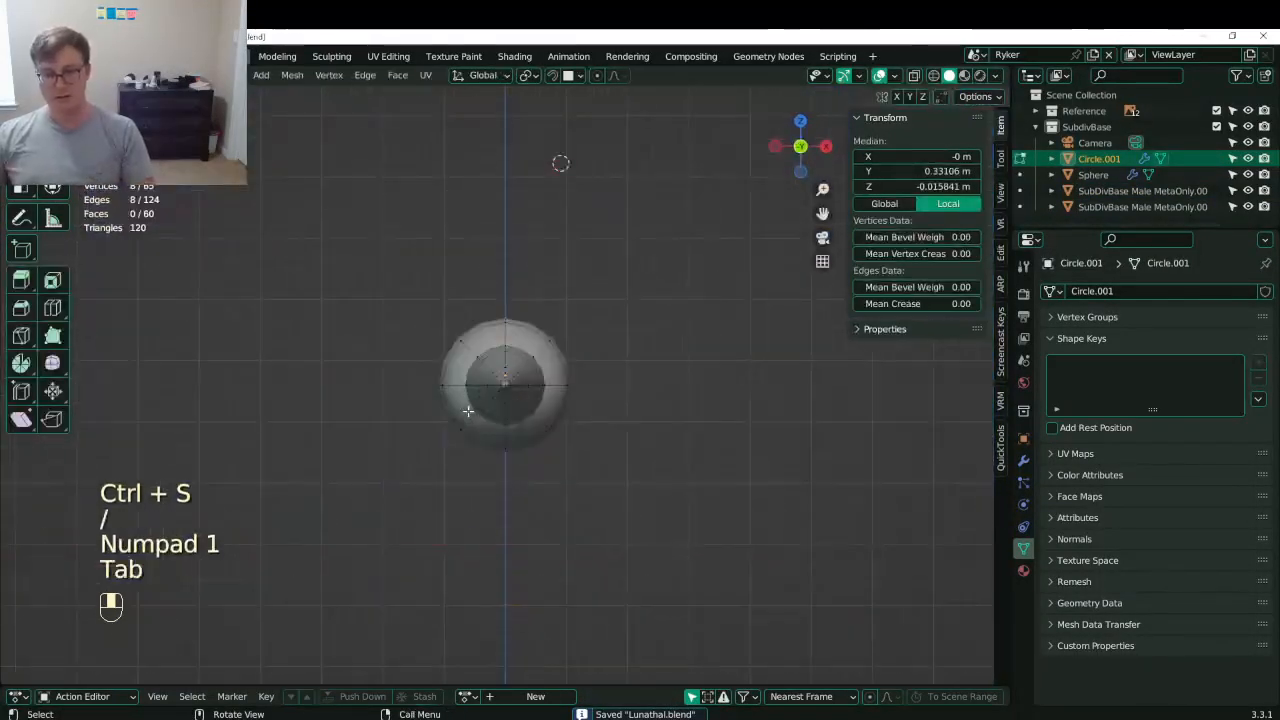
- Box-select the negative-X half of the tail in wireframe and delete its vertices, keeping the centre line
key("z")
key("b")
left_click_drag(402, 266, 503, 466)
scroll(528, 391, "up", 7)
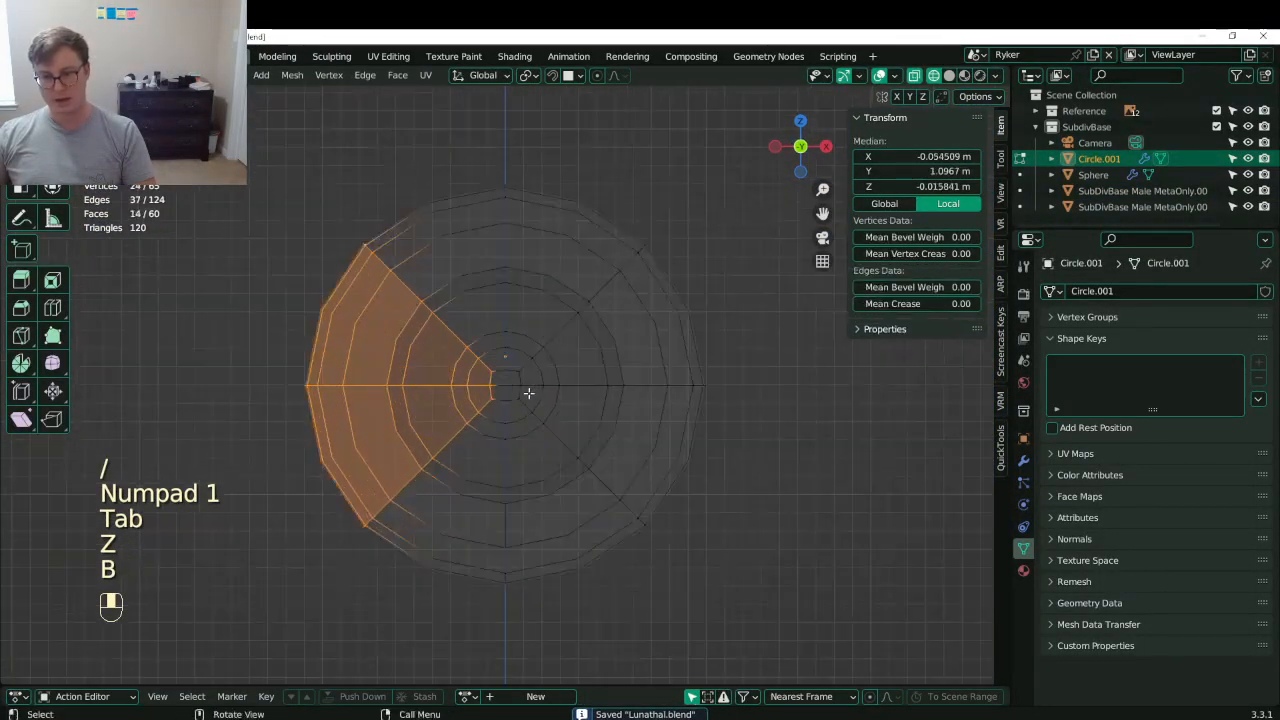
key("x")
left_click(532, 390)
key("ctrl+z")
key("x")
left_click(532, 390)
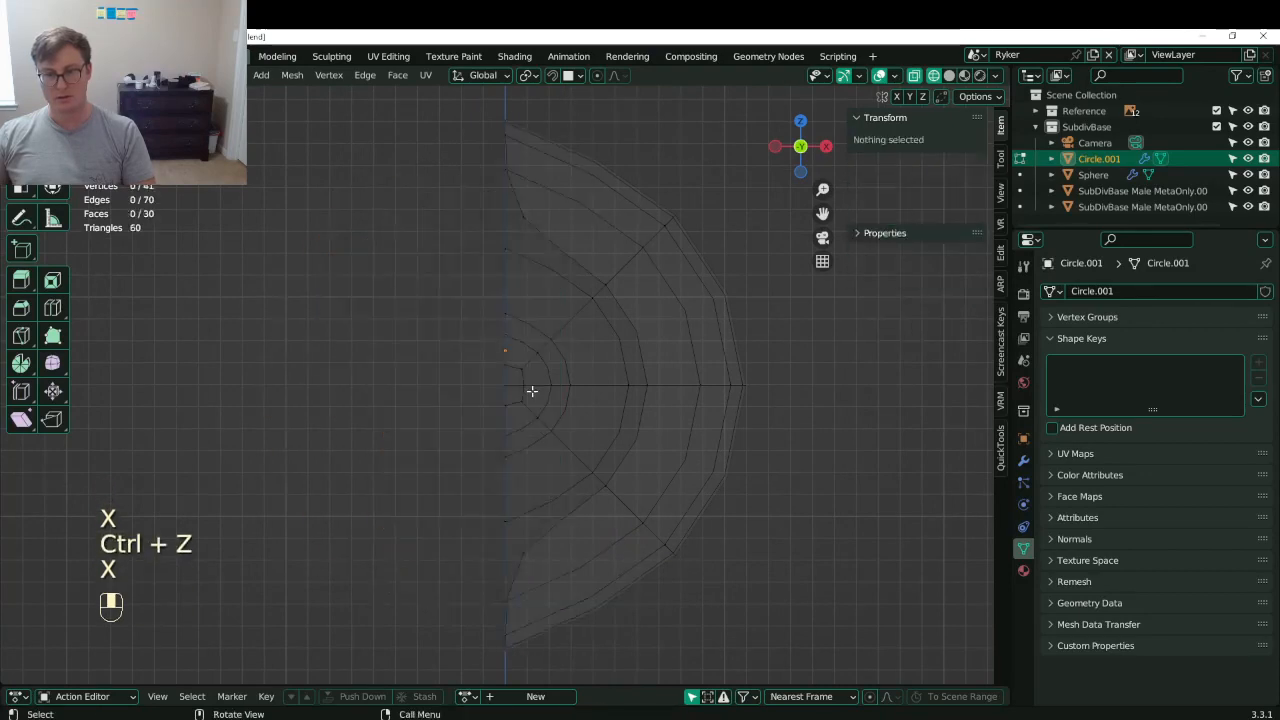
- Switch the tail back to solid shading, return to Object Mode and save the file
key("z")
scroll(474, 371, "down", 5)
middle_click_drag(474, 371, 634, 374)
scroll(508, 400, "down", 4)
mouse_move(490, 402)
middle_mouse_down()
mouse_move(615, 386)
mouse_move(406, 383)
middle_mouse_up()
scroll(406, 383, "up", 4)
scroll(406, 383, "down", 4)
key("Tab")
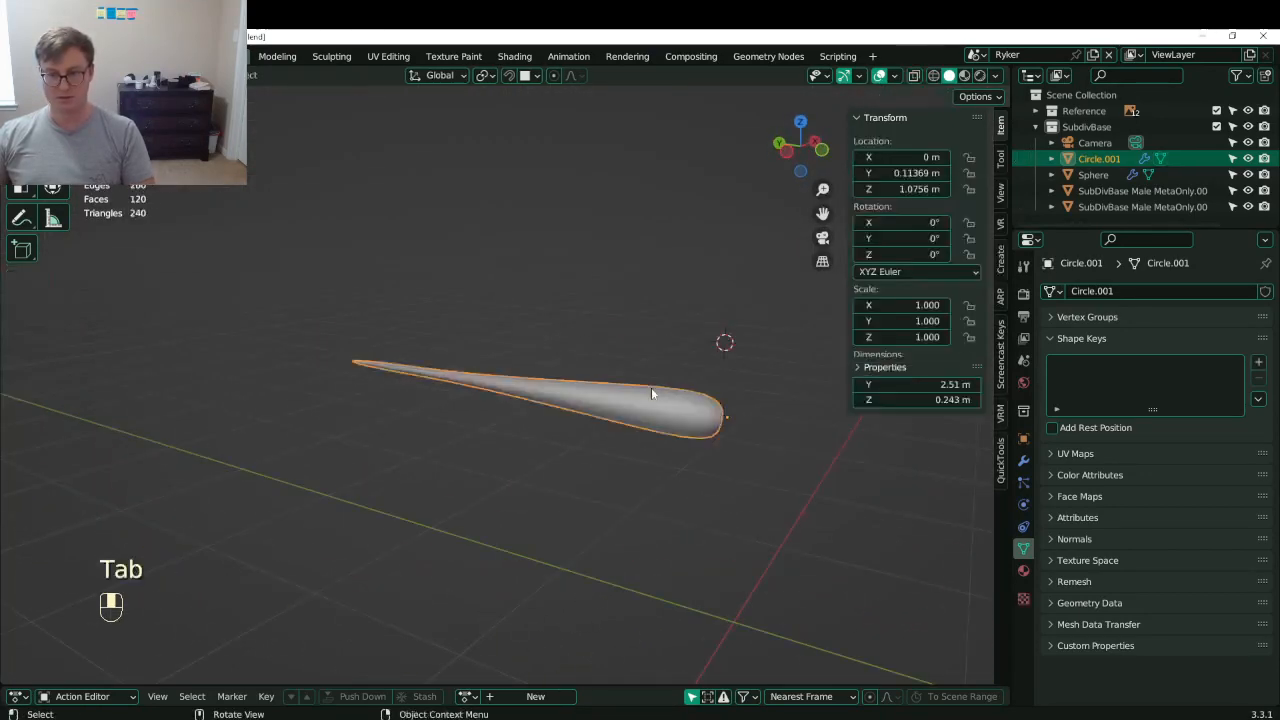
key("ctrl+s")
- Exit local view and join the tail into the character's body object
middle_click_drag(651, 388, 400, 405)
key("/")
scroll(450, 420, "up", 5)
mouse_move(580, 430)
middle_mouse_down("shift")
mouse_move(450, 436)
mouse_move(507, 425)
mouse_move(597, 354)
mouse_move(534, 383)
mouse_move(577, 375)
mouse_move(590, 453)
middle_mouse_up("shift")
left_click(449, 438, "shift")
key("ctrl+j")
- In Edit Mode, select the whole linked tail mesh and move it -0.018654 m along Y toward the hips
key("Tab")
scroll(507, 425, "up", 3)
scroll(577, 375, "down", 5)
scroll(589, 452, "up", 2)
left_click(474, 339)
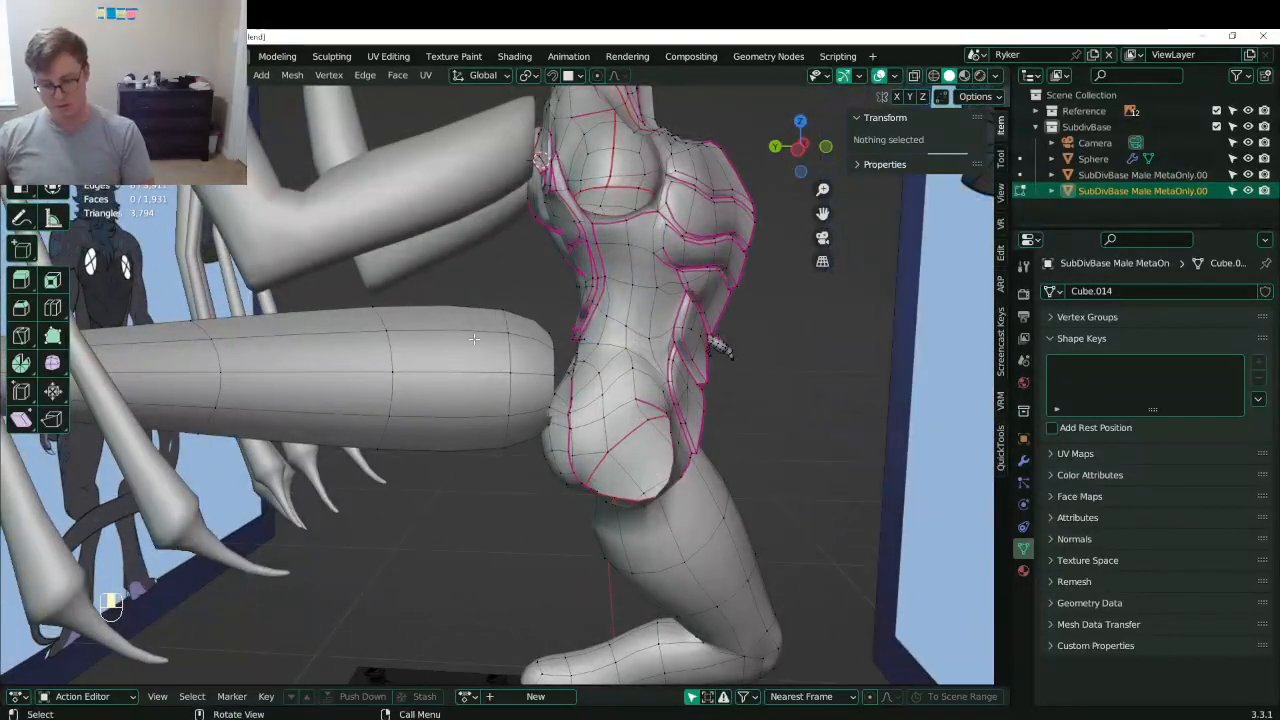
scroll(474, 339, "up", 3)
key("l")
key("l")
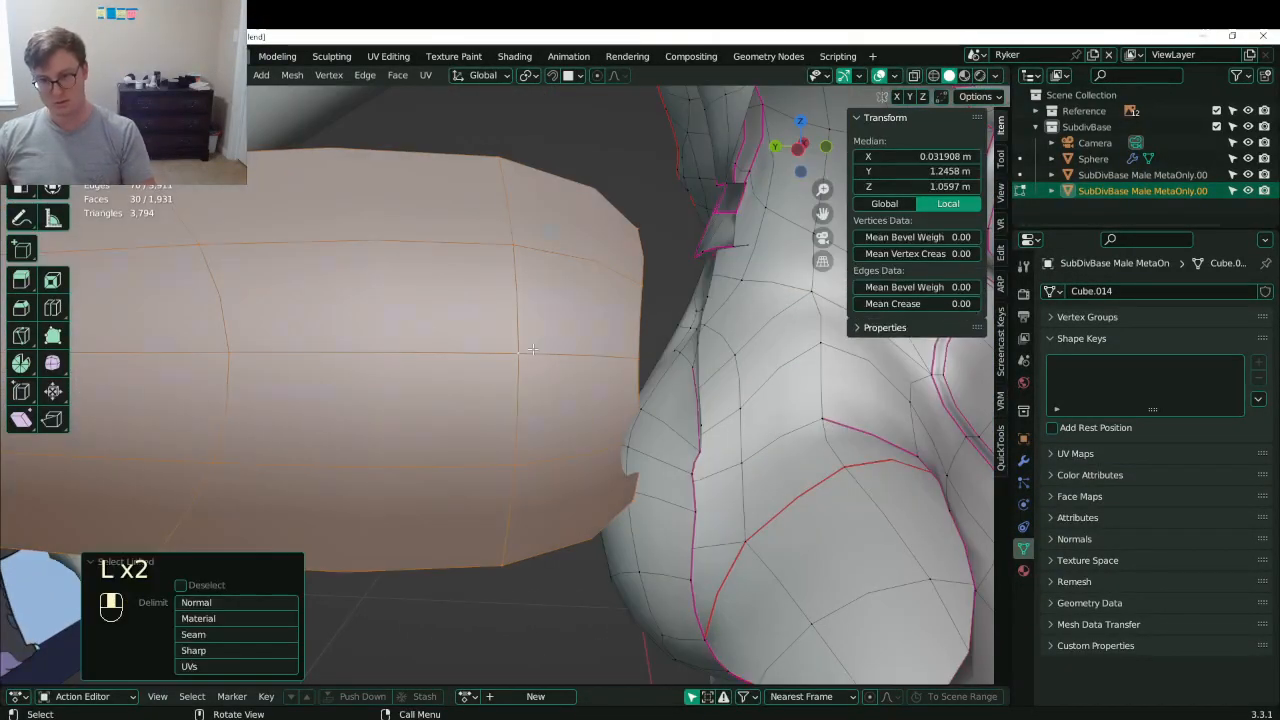
key("g")
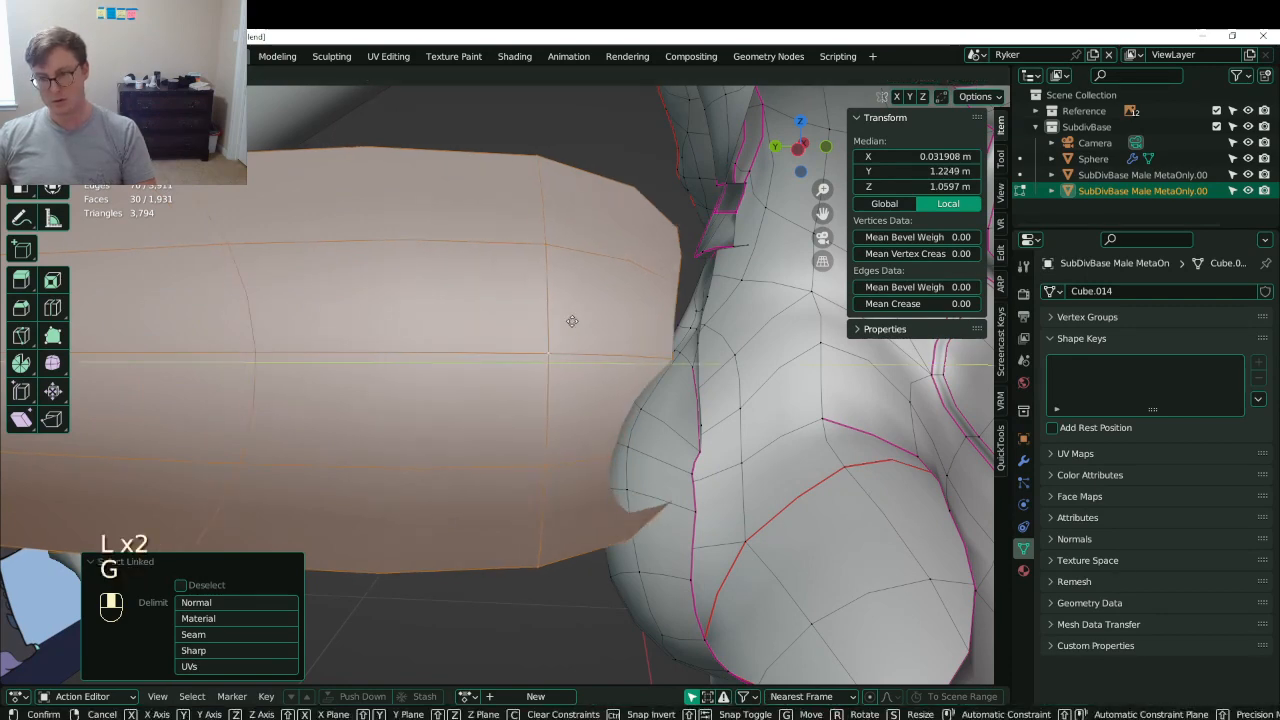
left_click(577, 322)
- Select the upper edges of the tail's open end and the matching body opening, and bridge them with Merge enabled at factor 0.500
middle_click_drag(755, 330, 602, 344, "shift")
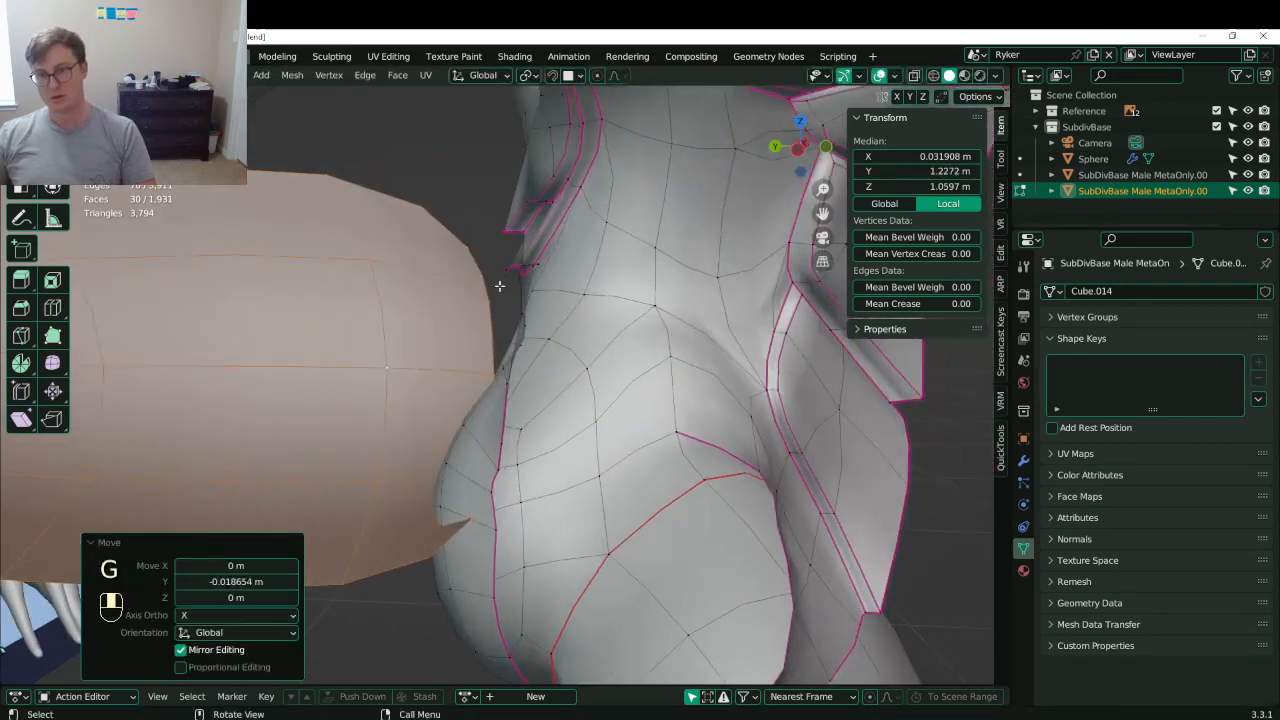
left_click(494, 284)
left_click(494, 284, "alt+shift")
middle_click_drag(494, 284, 412, 286)
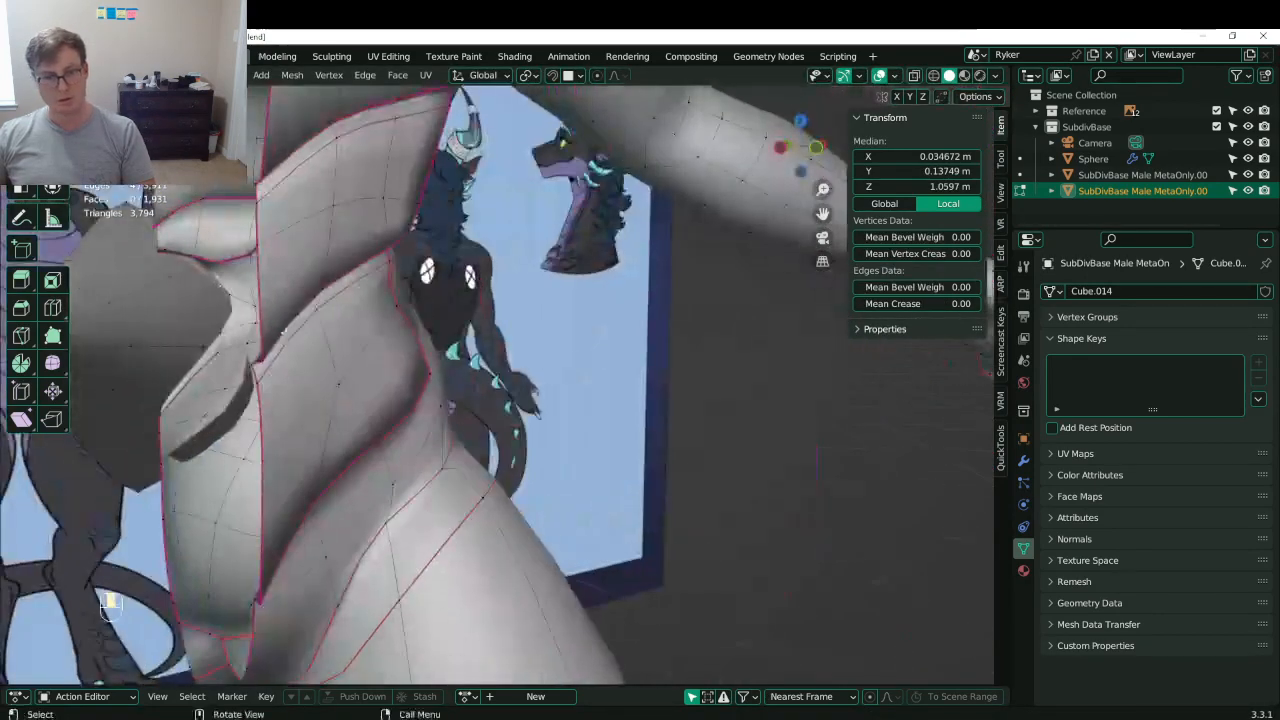
left_click(234, 308, "alt+shift")
key("z")
middle_click_drag(232, 312, 341, 345)
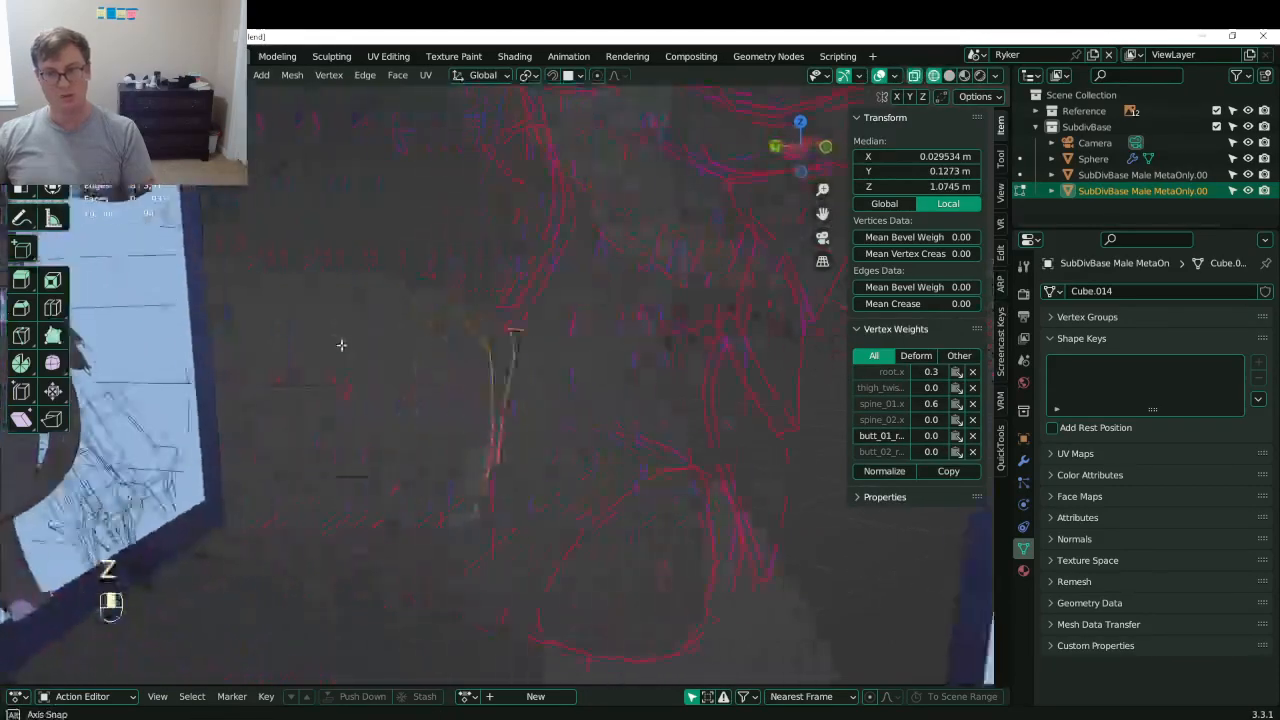
key("z")
left_click(447, 360)
key("q")
left_click(430, 429)
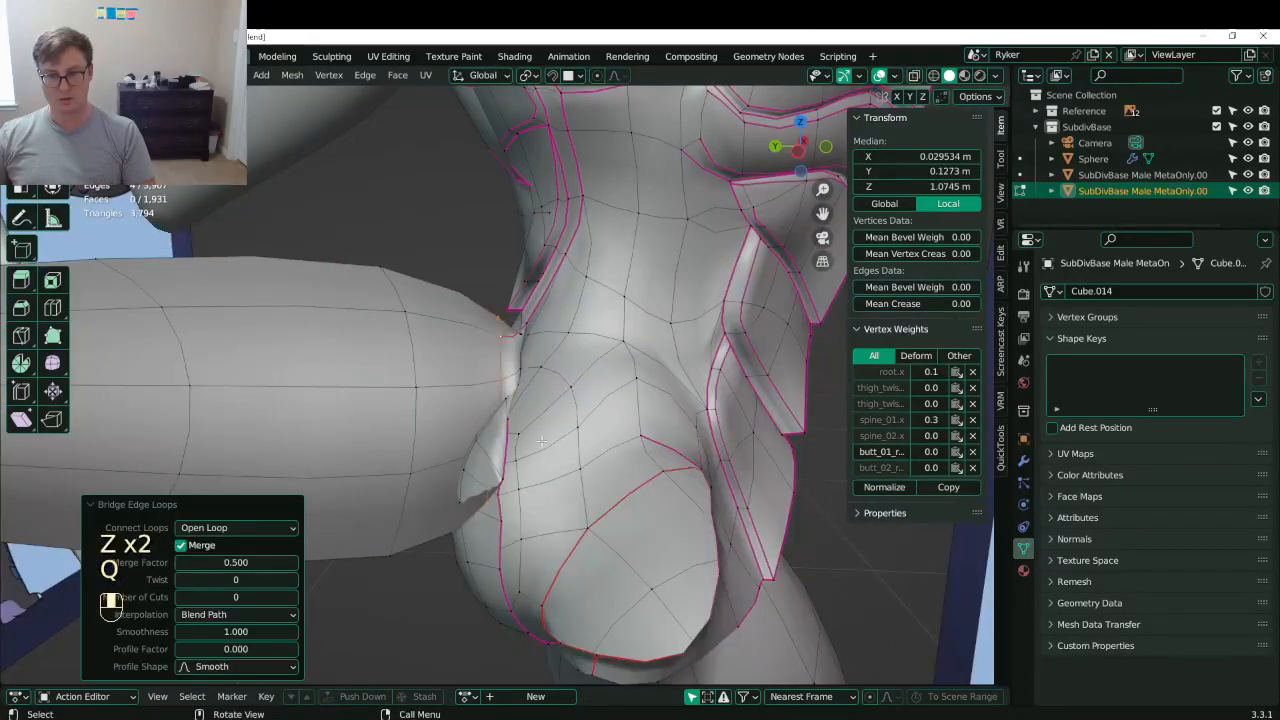
left_click(196, 545)
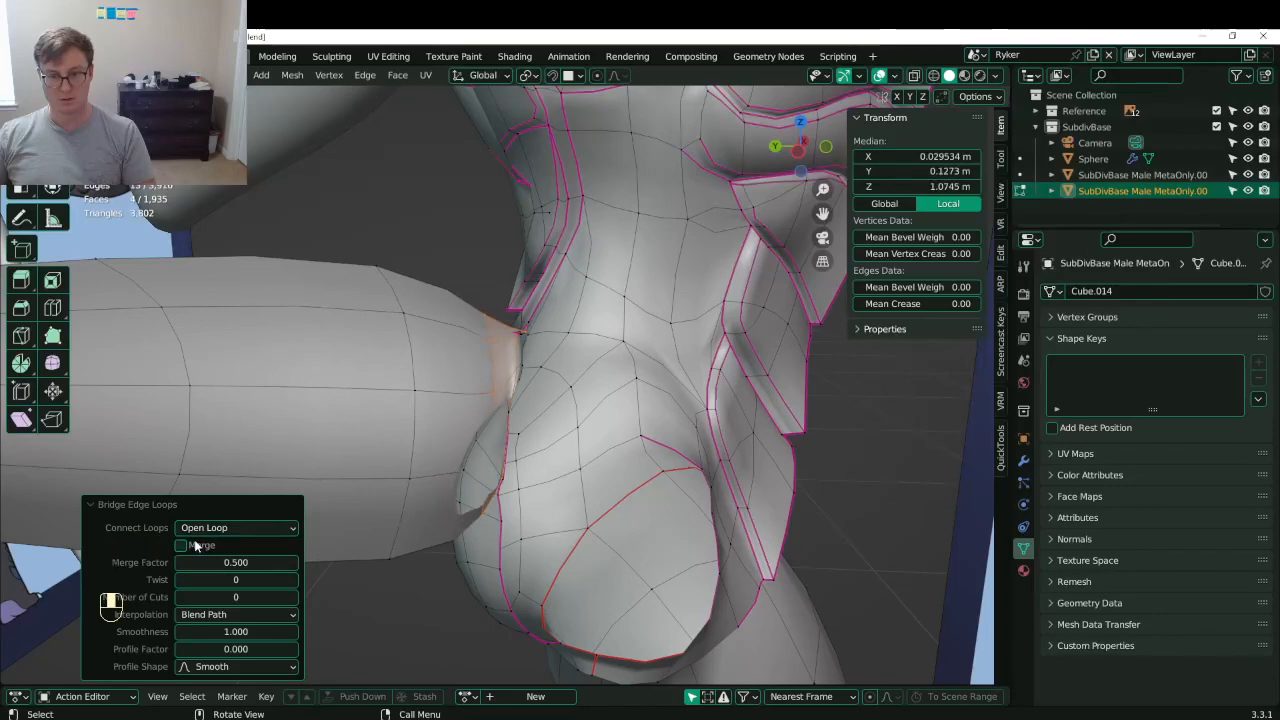
left_click(196, 545)
- Try raising the merged tail seam along Z and scaling it to 0.694 in Z, and undo both changes
middle_click_drag(600, 410, 622, 321)
scroll(646, 374, "up", 3)
mouse_move(631, 244)
middle_mouse_down()
mouse_move(499, 226)
mouse_move(640, 252)
middle_mouse_up()
key("g")
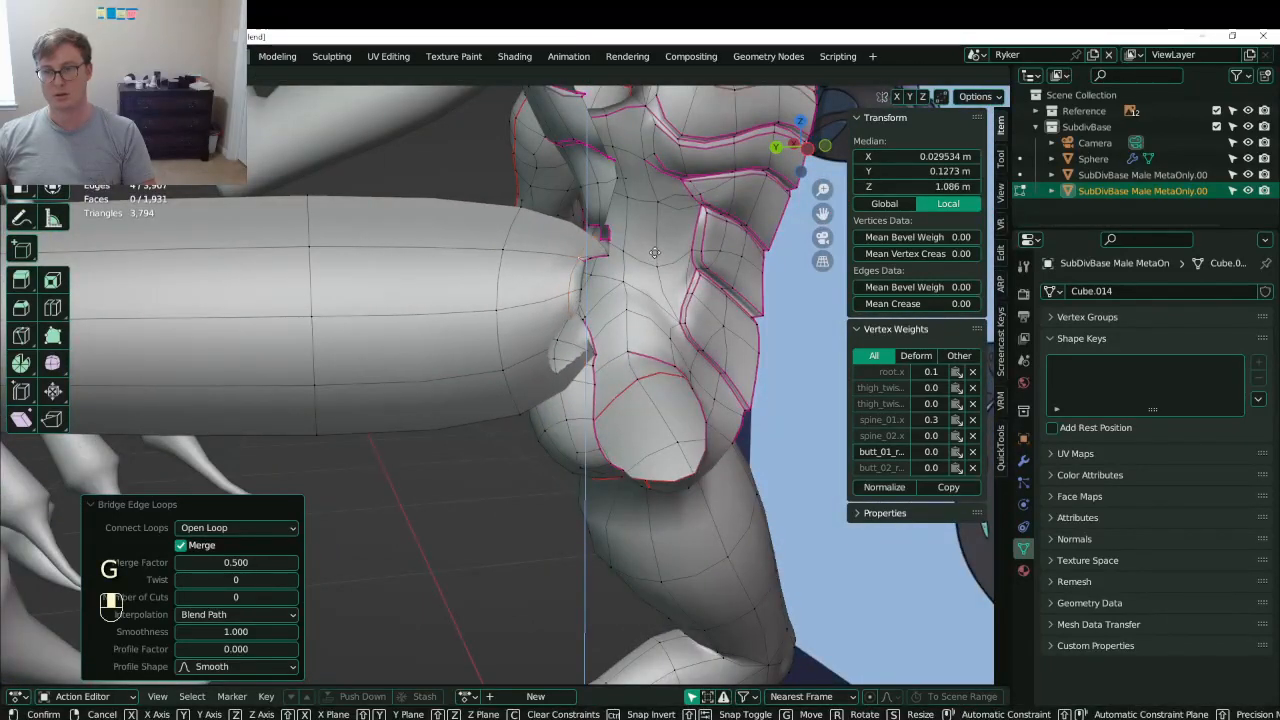
left_click(654, 253)
key("s")
left_click(630, 272)
mouse_move(630, 272)
middle_mouse_down()
mouse_move(497, 291)
mouse_move(640, 288)
middle_mouse_up()
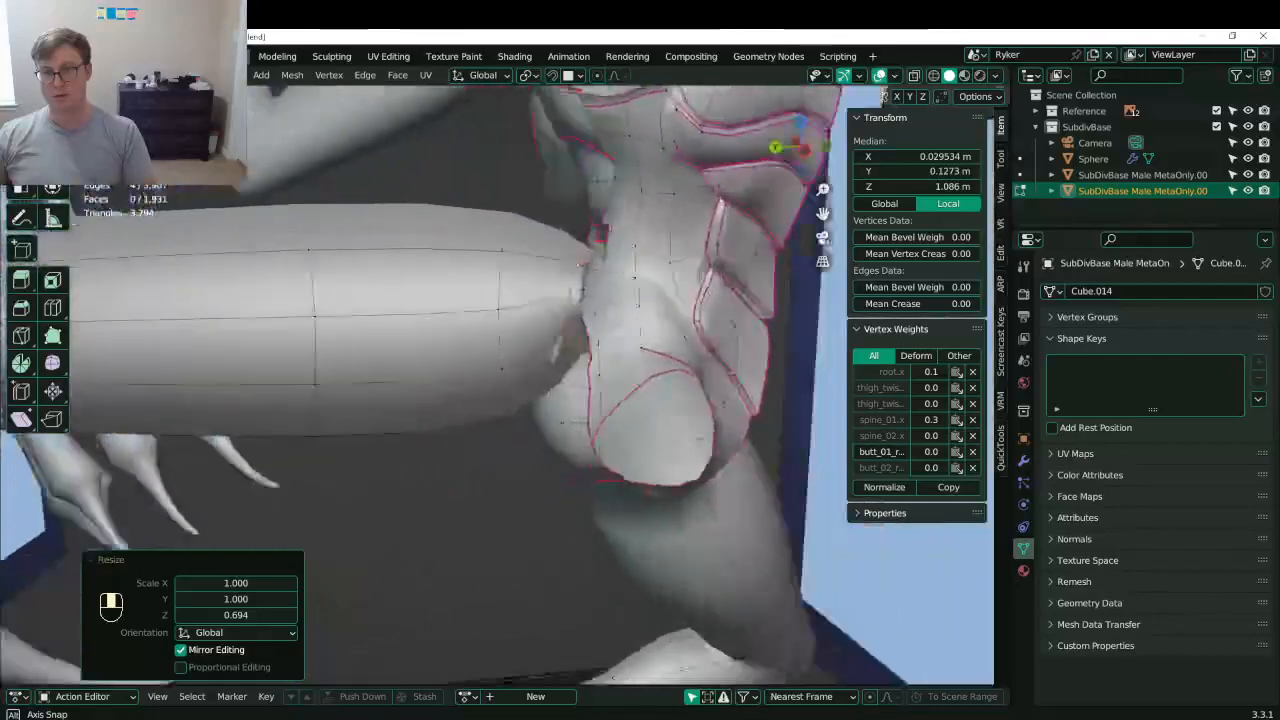
key("ctrl+z")
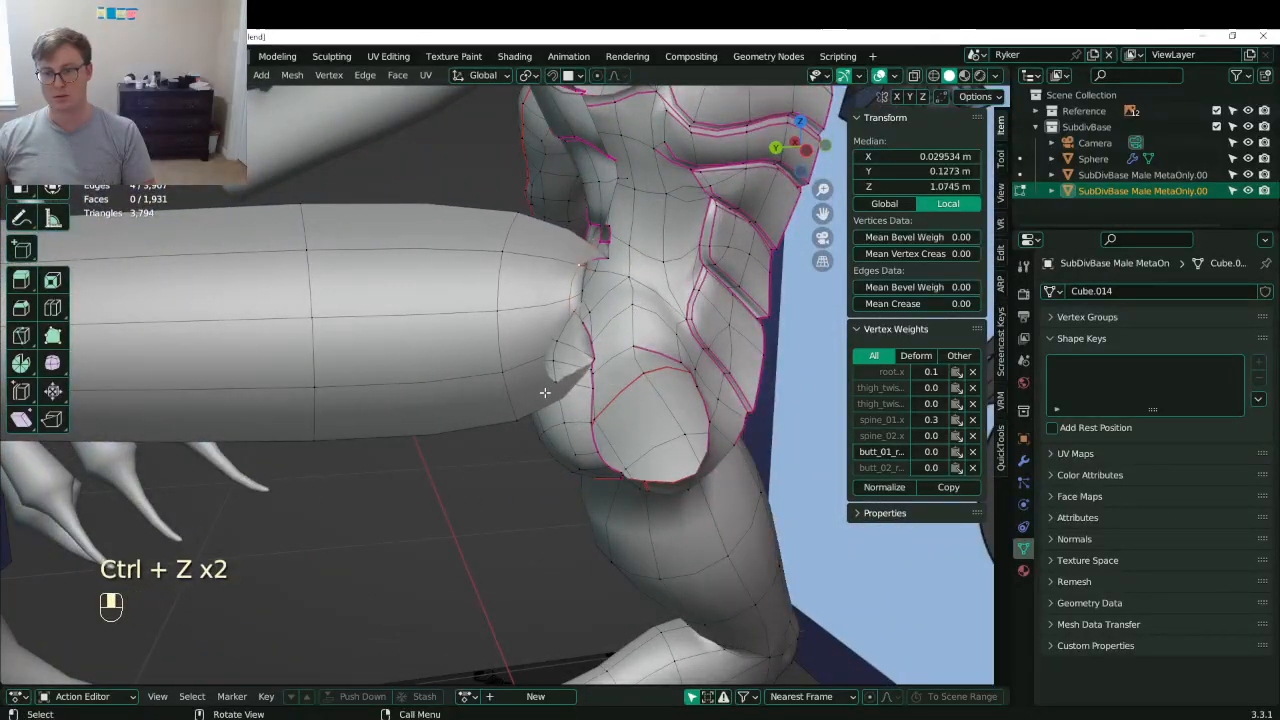
- Save the file from Object Mode and return to editing the body mesh around the tail seam
key("Tab")
middle_click_drag(548, 390, 325, 362)
key("ctrl+s")
scroll(460, 385, "up", 5)
key("Tab")
scroll(490, 390, "up", 2)
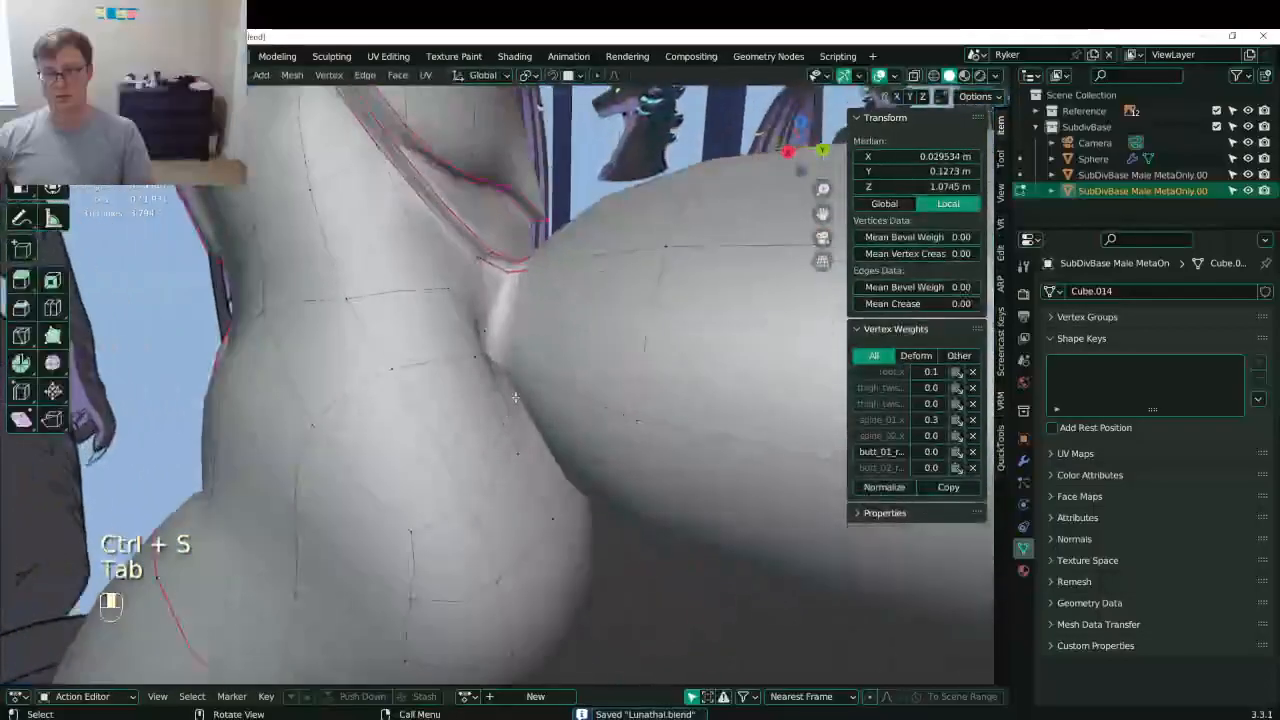
- Select the vertices of the small face beside the tail's side seam and move them to tidy the join
middle_click_drag(500, 395, 538, 353)
left_click(496, 373)
key("ctrl+KP_Add")
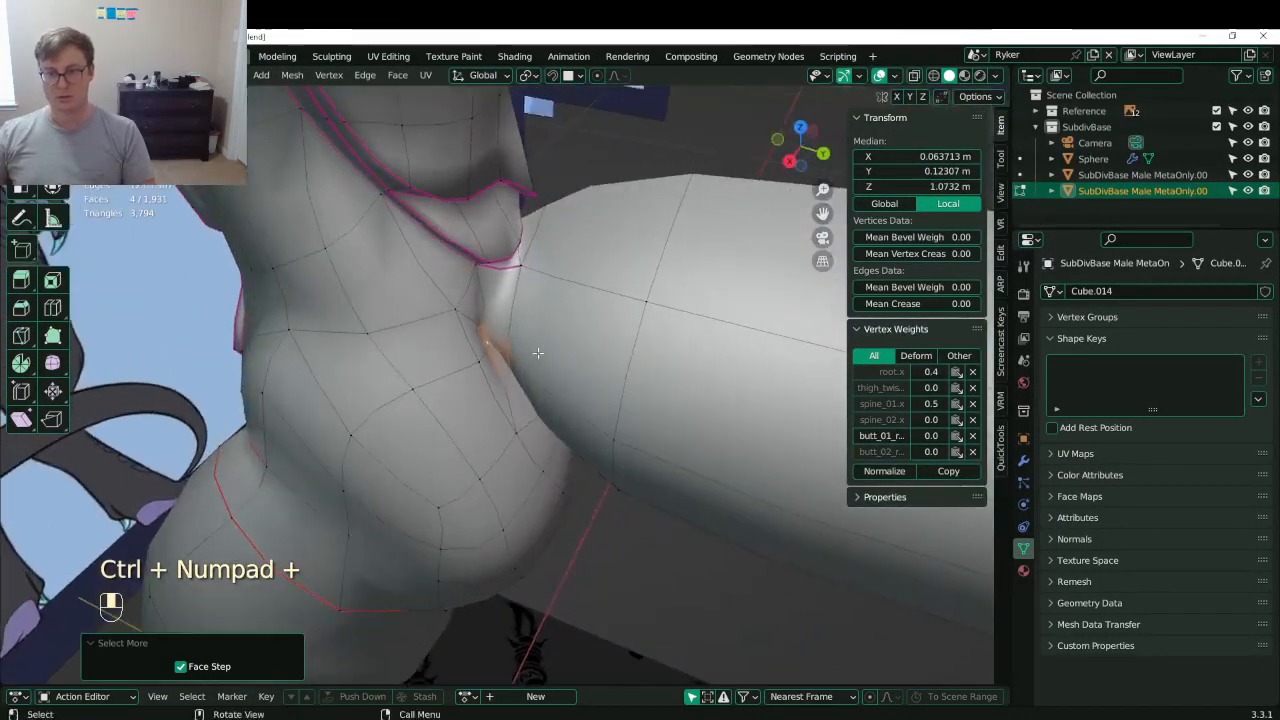
key("z")
key("b")
scroll(510, 373, "up", 3)
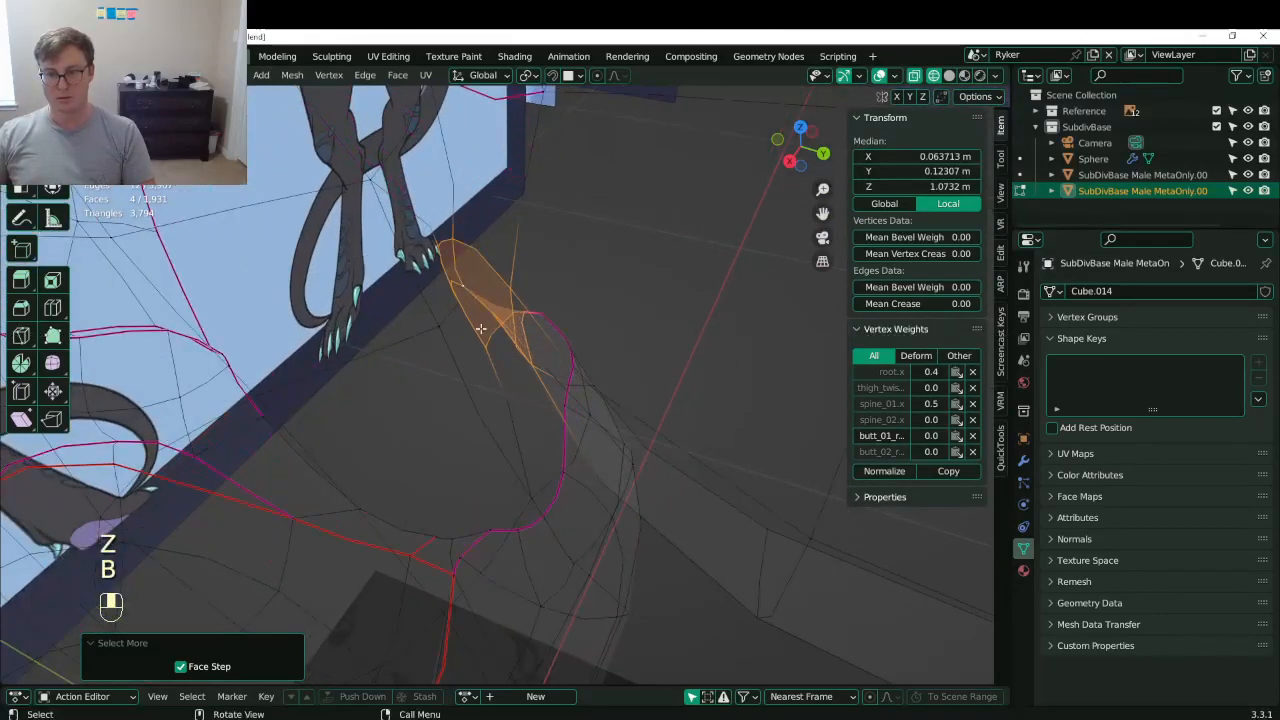
left_click(463, 276)
key("b")
left_click_drag(462, 293, 502, 357)
key("z")
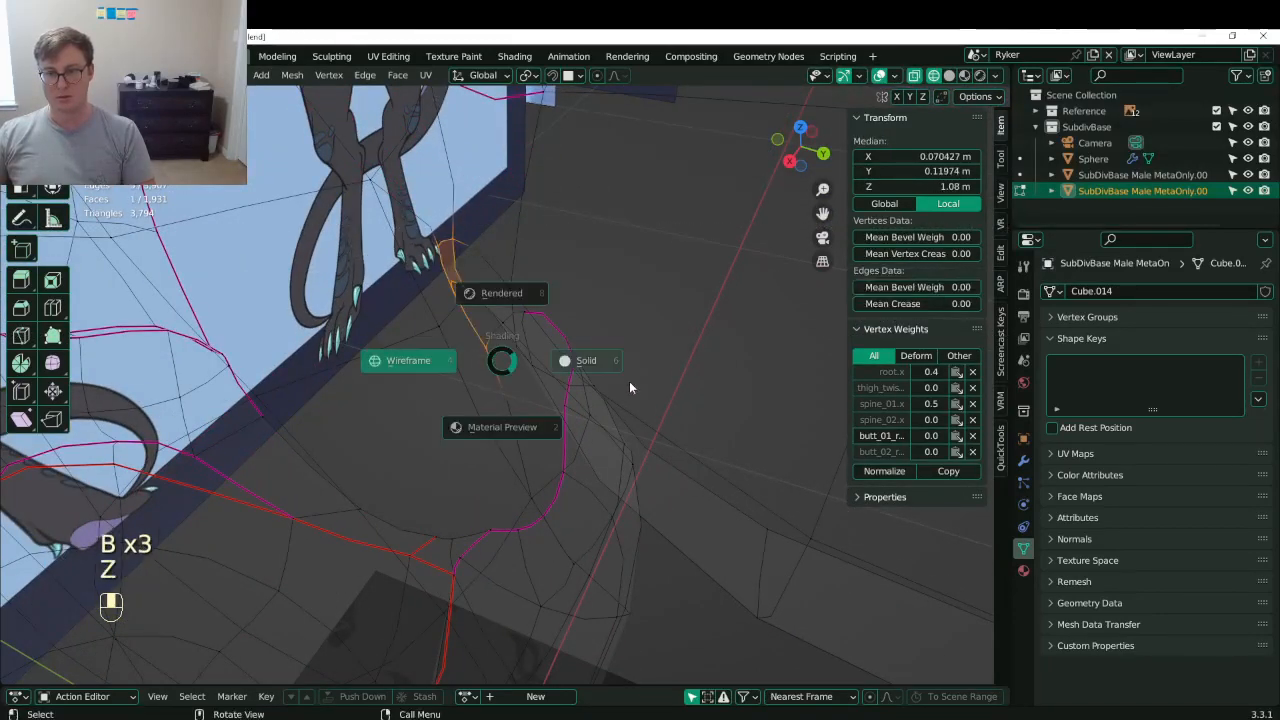
key("g")
middle_click_drag(631, 384, 552, 296)
left_click(623, 348)
- Leave Edit Mode and save the file with the tail attached
key("Tab")
scroll(573, 306, "down", 4)
key("ctrl+s")
scroll(549, 387, "down", 6)
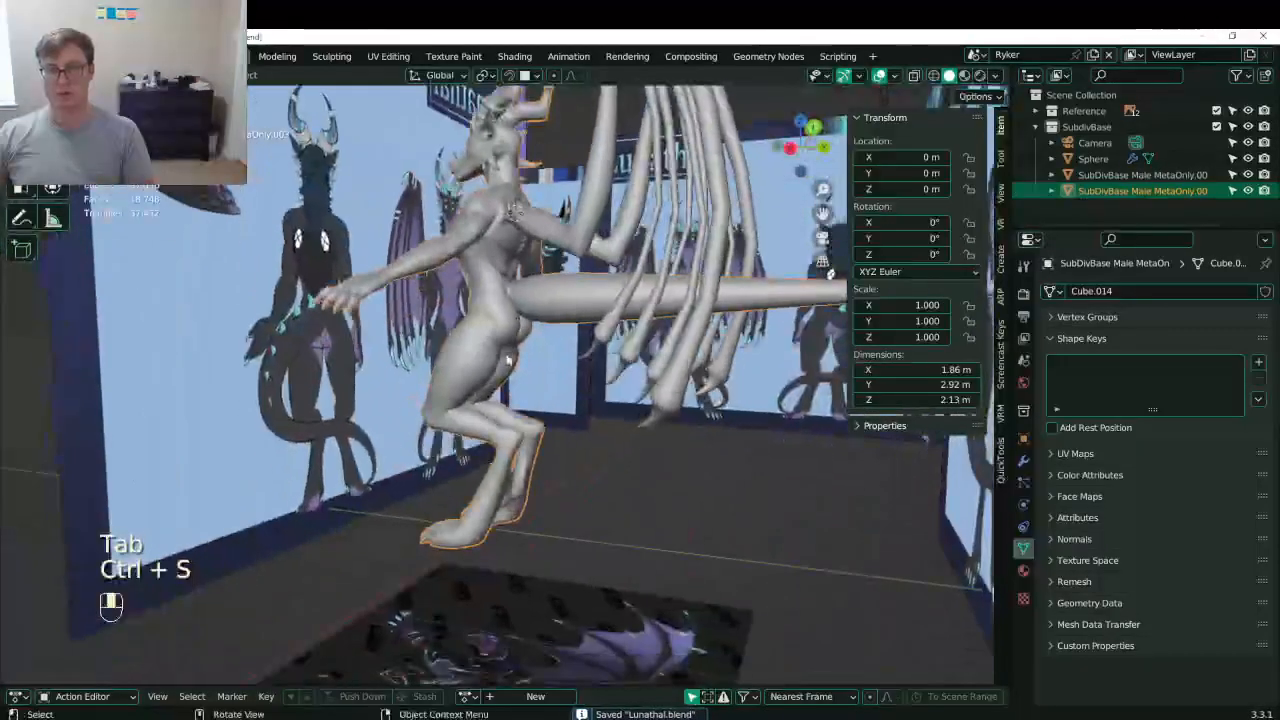
key("ctrl+s")
middle_click_drag(500, 330, 578, 384)
key("ctrl+s")
scroll(453, 367, "down", 4)
scroll(578, 384, "up", 4)
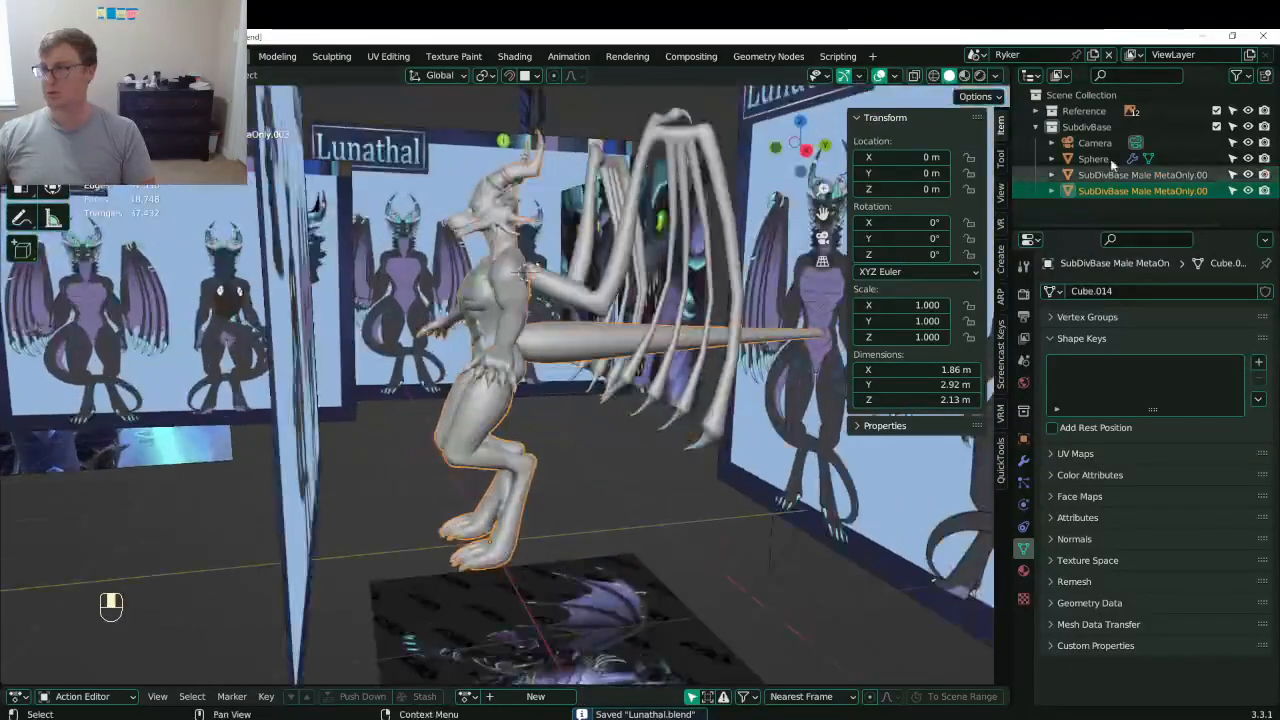
- Hide the Reference collection, save the file, and delete the camera from the scene
left_click(1248, 111)
key("ctrl+s")
middle_click_drag(458, 347, 580, 345)
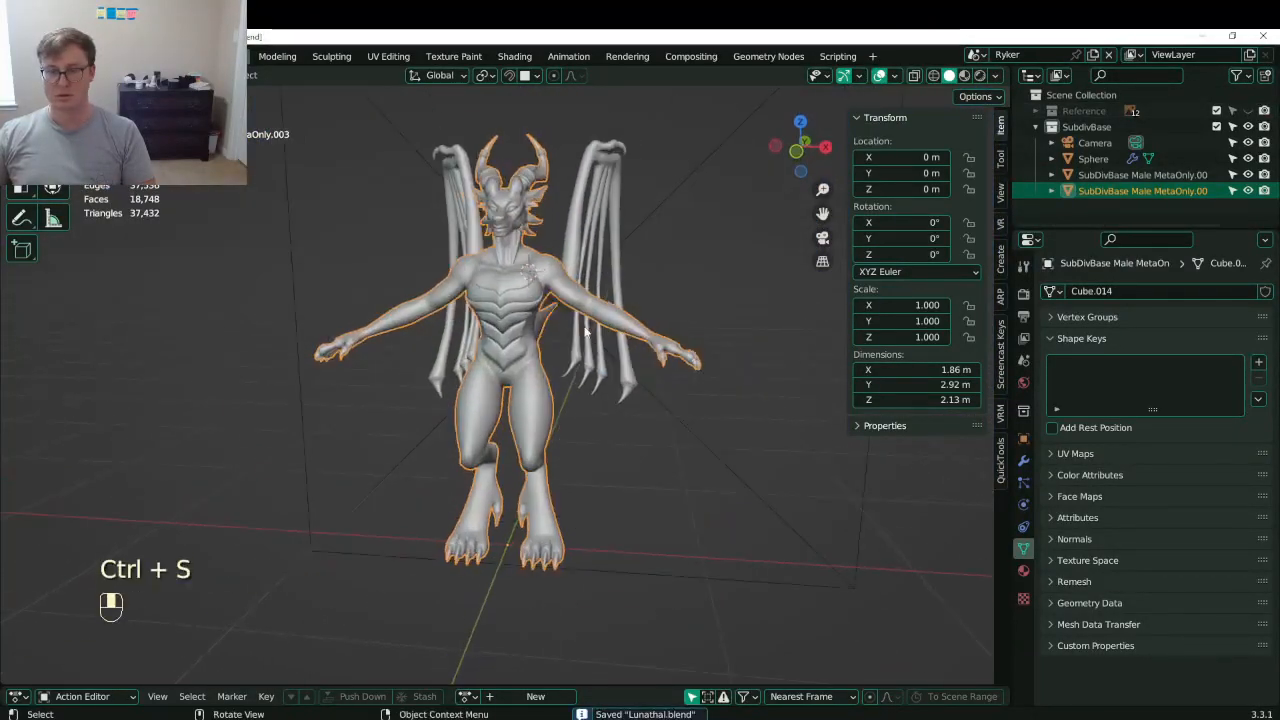
middle_click_drag(580, 300, 575, 400, "shift")
left_click(708, 217)
key("x")
left_click(700, 220)
scroll(501, 371, "up", 5)
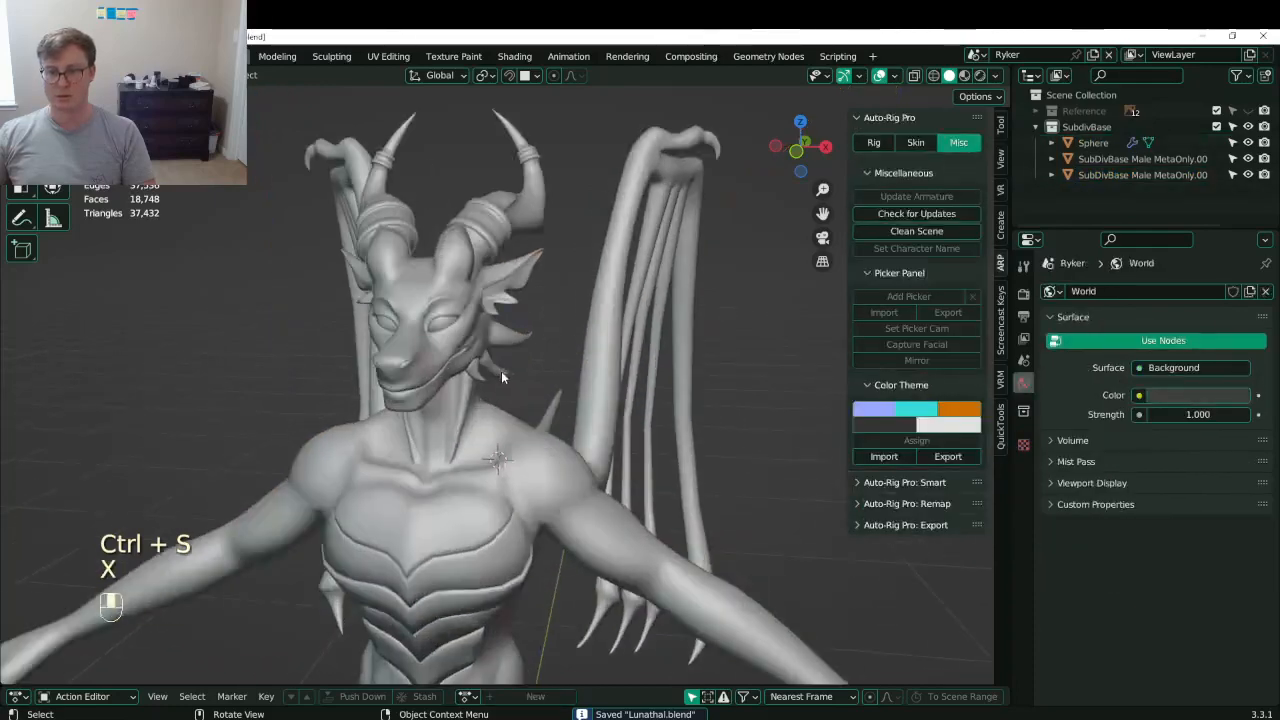
- Reset the 3D cursor to the world origin and save the file
mouse_move(501, 371)
middle_mouse_down("shift")
mouse_move(479, 244)
mouse_move(494, 266)
mouse_move(511, 257)
middle_mouse_up("shift")
scroll(494, 266, "down", 5)
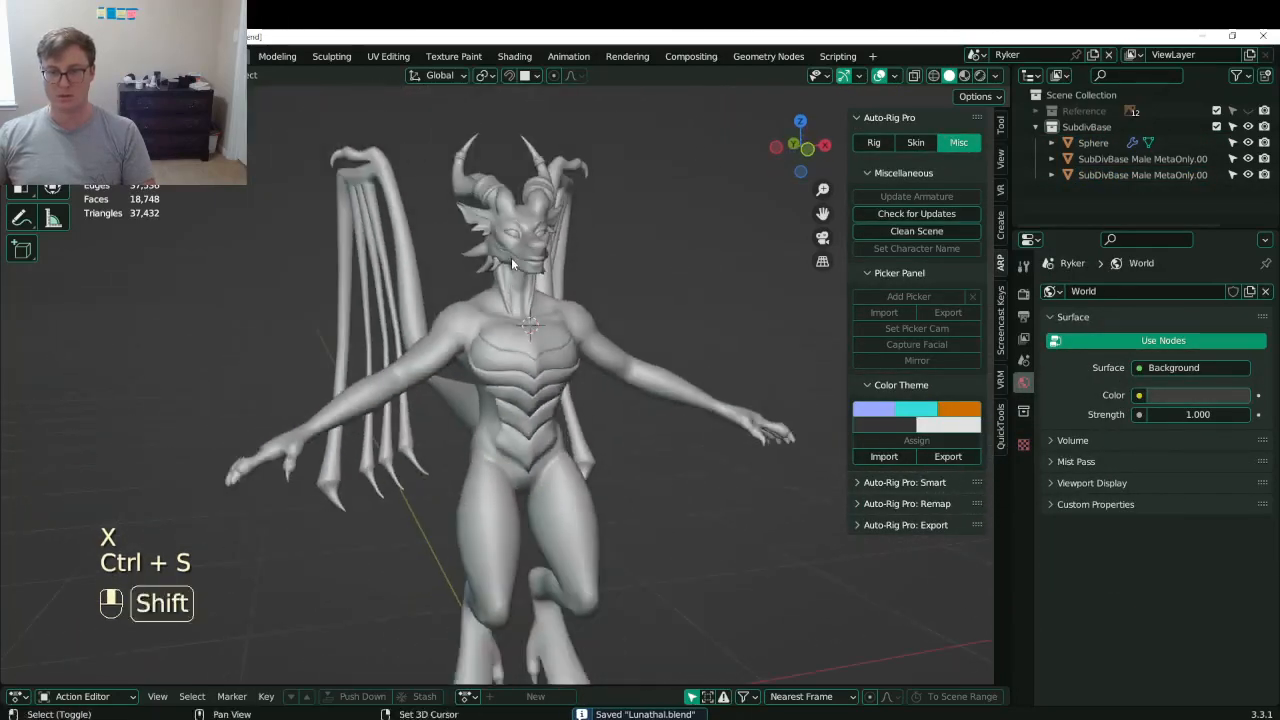
key("c")
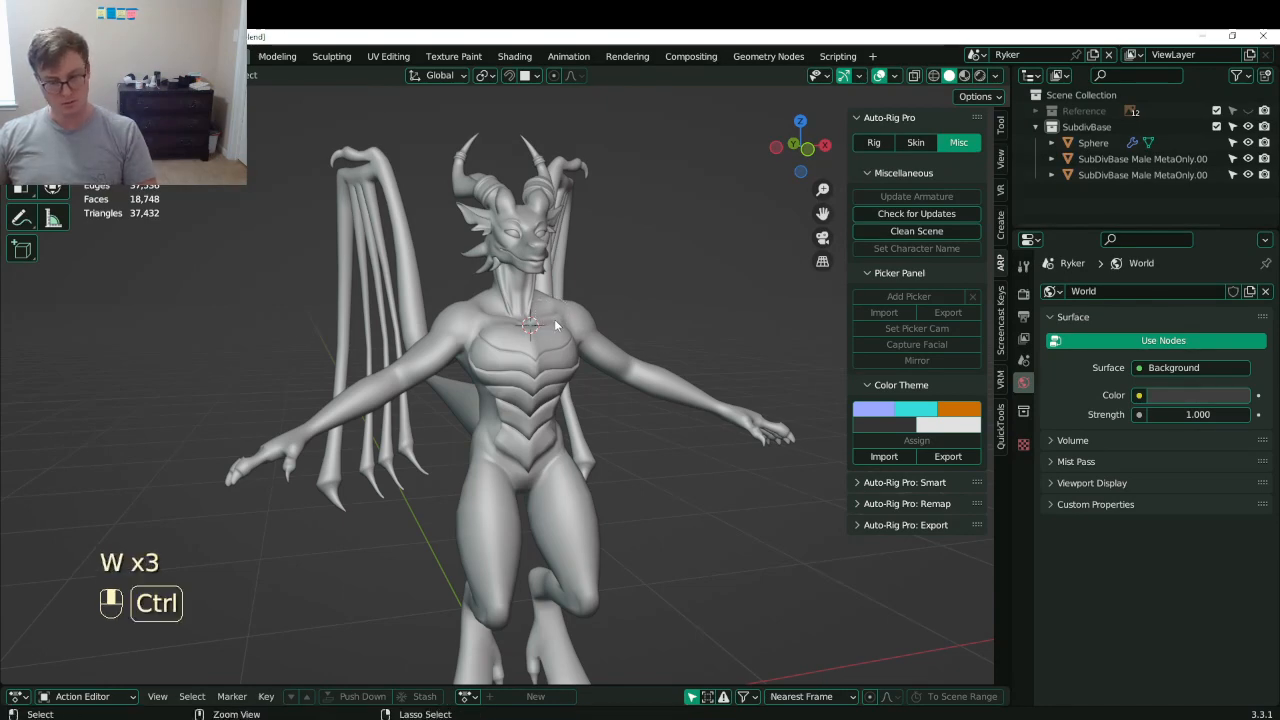
key("ctrl+s")
key("shift+c")
scroll(575, 313, "up", 6)
mouse_move(575, 313)
middle_mouse_down()
mouse_move(606, 325)
mouse_move(531, 323)
mouse_move(594, 320)
mouse_move(563, 308)
mouse_move(412, 320)
mouse_move(677, 320)
middle_mouse_up()
scroll(531, 323, "down", 6)
key("ctrl+s")
- Examine the whole character from several angles in Material Preview shading and save the file
key("z")
key("z")
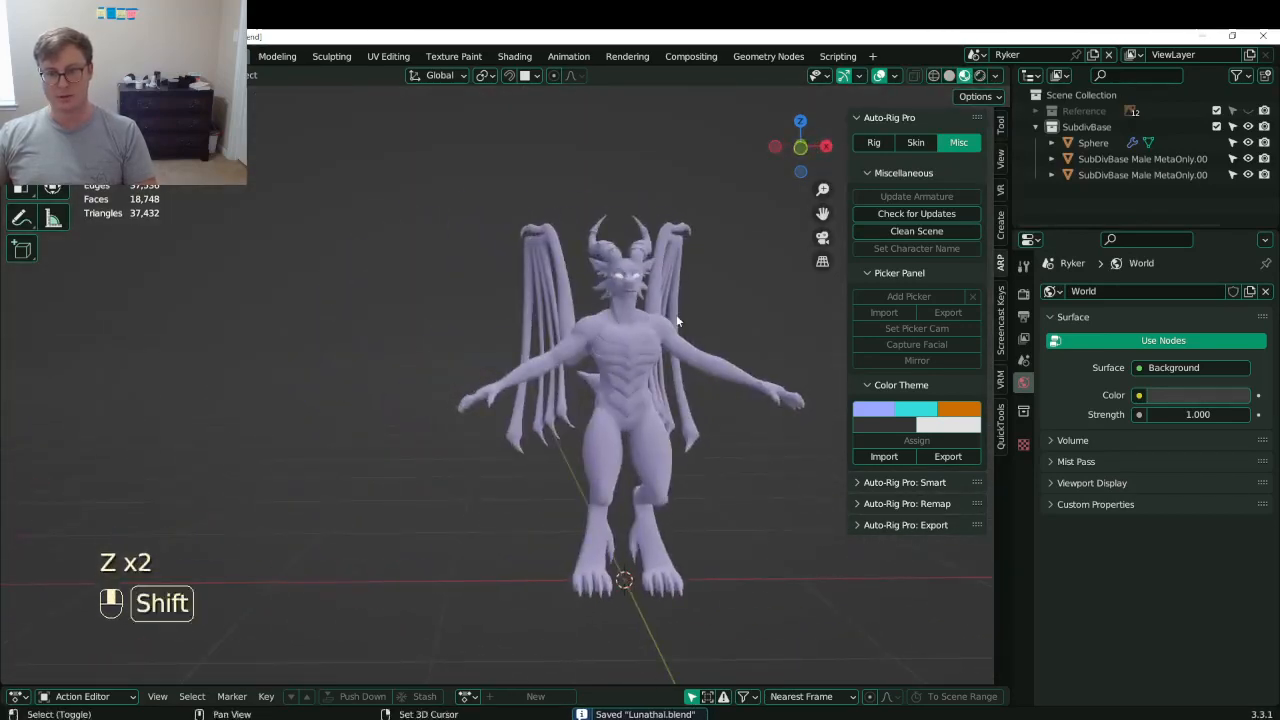
scroll(588, 321, "up", 3)
middle_click_drag(588, 321, 552, 331)
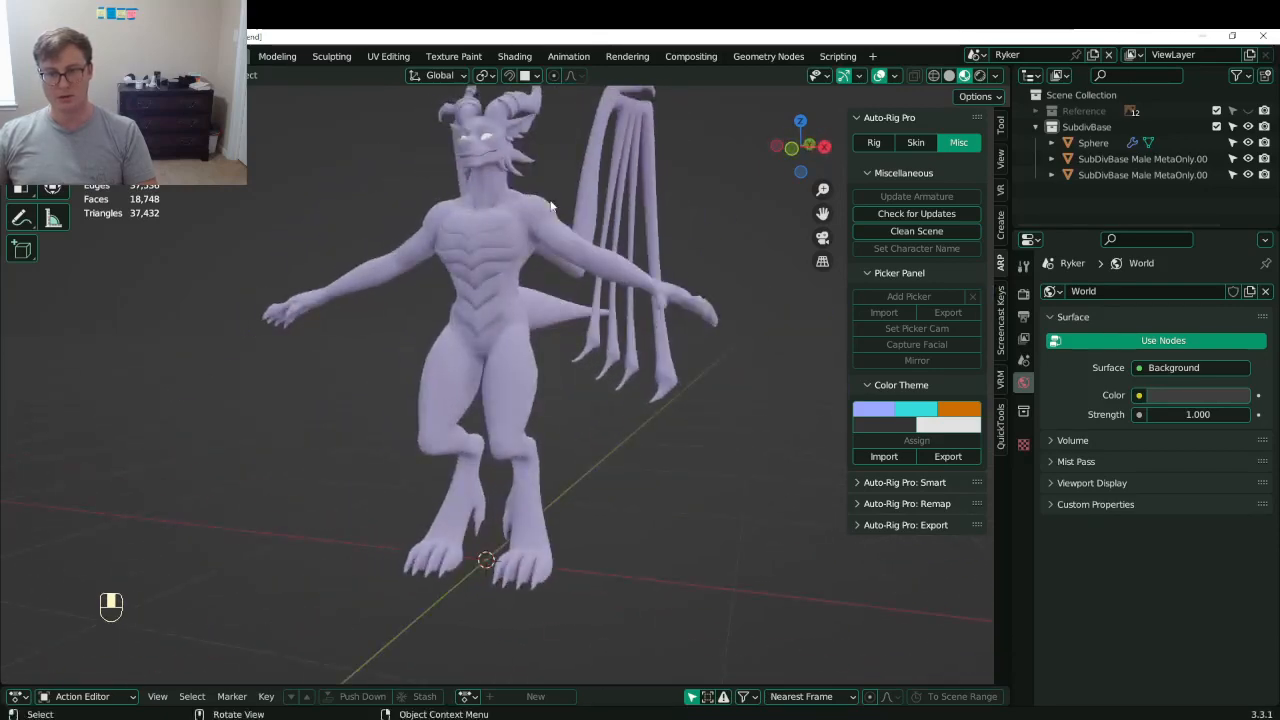
middle_click_drag(550, 205, 428, 342)
key("ctrl+s")
scroll(460, 326, "up", 5)
- Return to solid shading, join the wing mesh into the character's body object, and enter Edit Mode
left_click(435, 375)
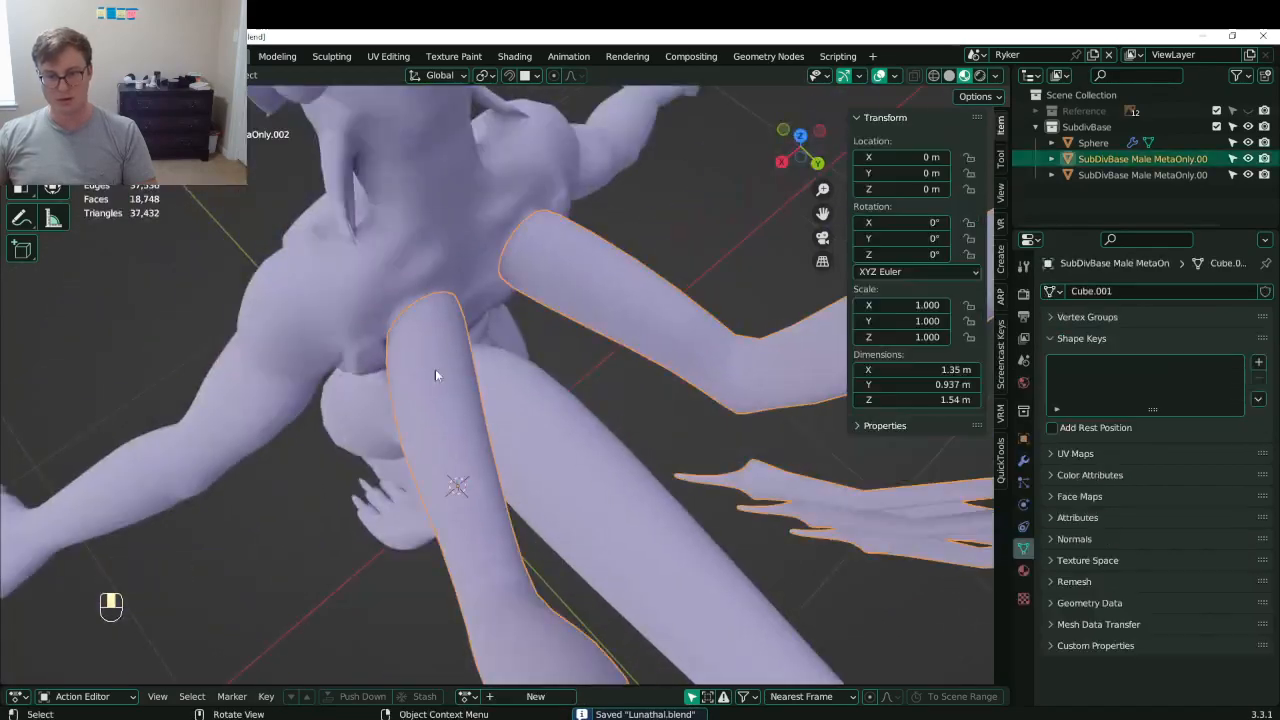
key("z")
middle_click_drag(485, 390, 431, 399)
left_click(428, 331, "shift")
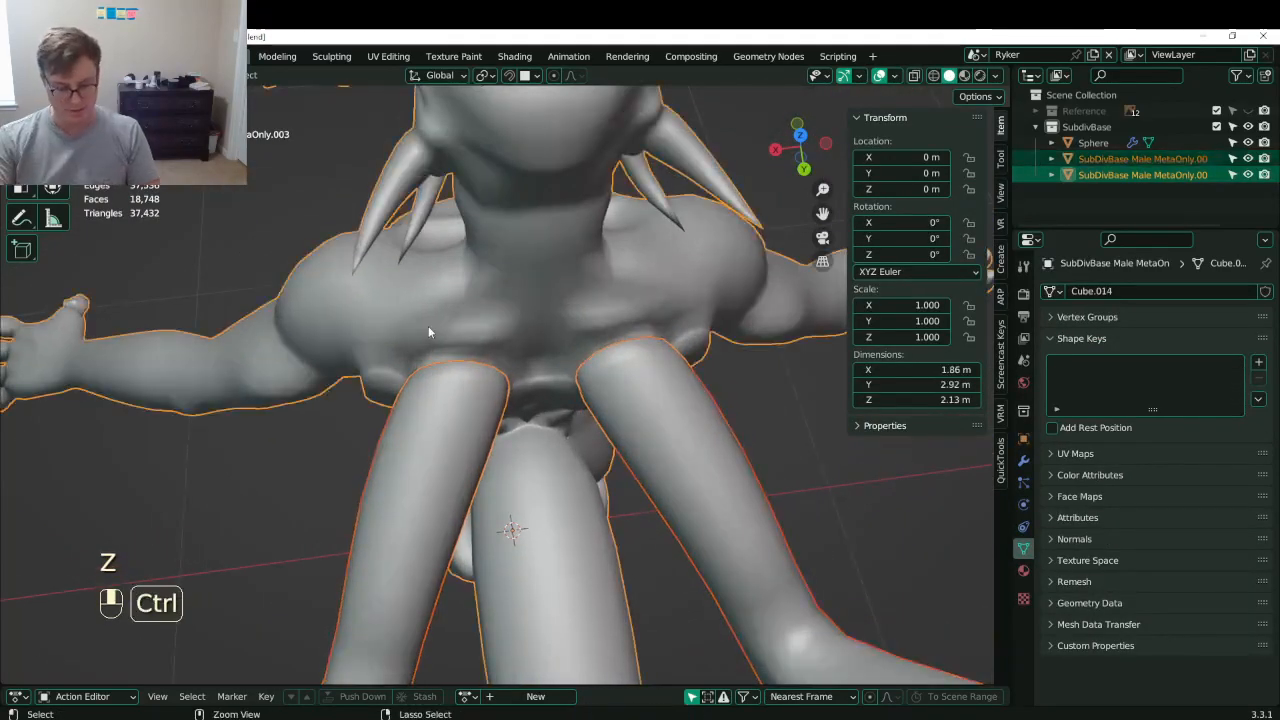
key("ctrl+j")
key("Tab")
- Select the wing arm's open end and the matching opening on the upper back, and bridge the two edge loops
middle_click_drag(428, 331, 418, 323)
scroll(418, 323, "up", 3)
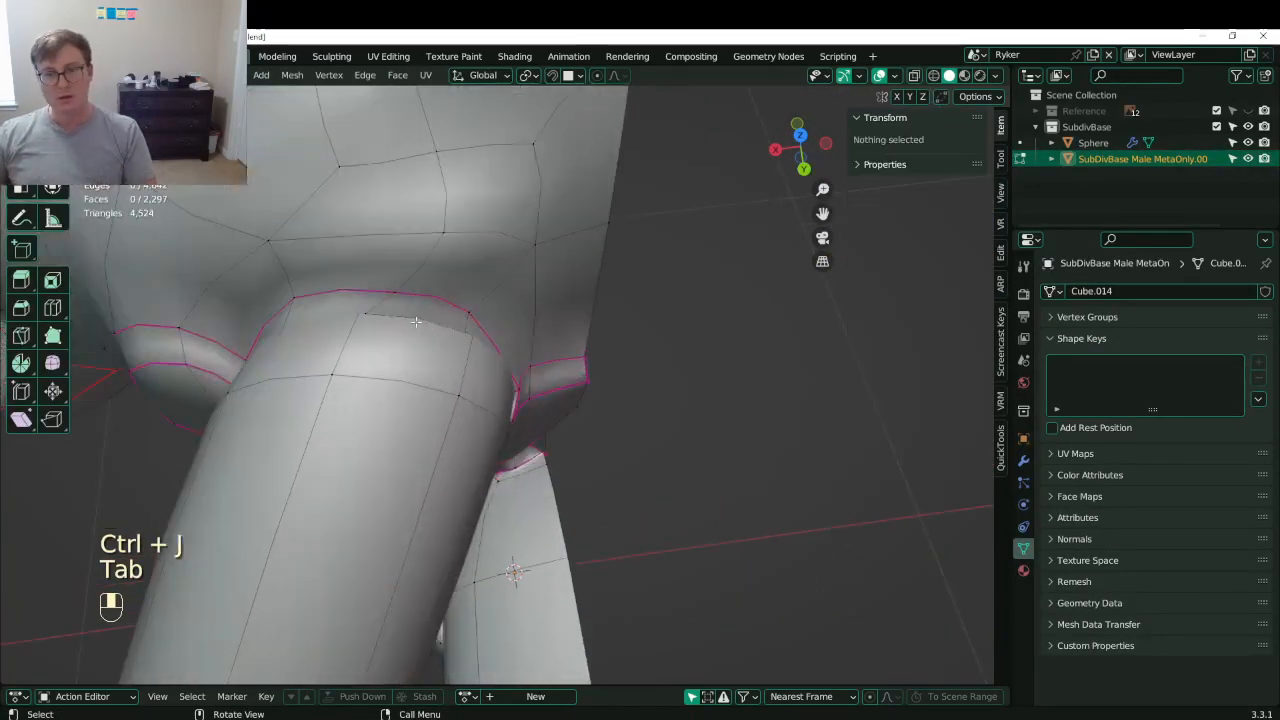
left_click(416, 321)
key("z")
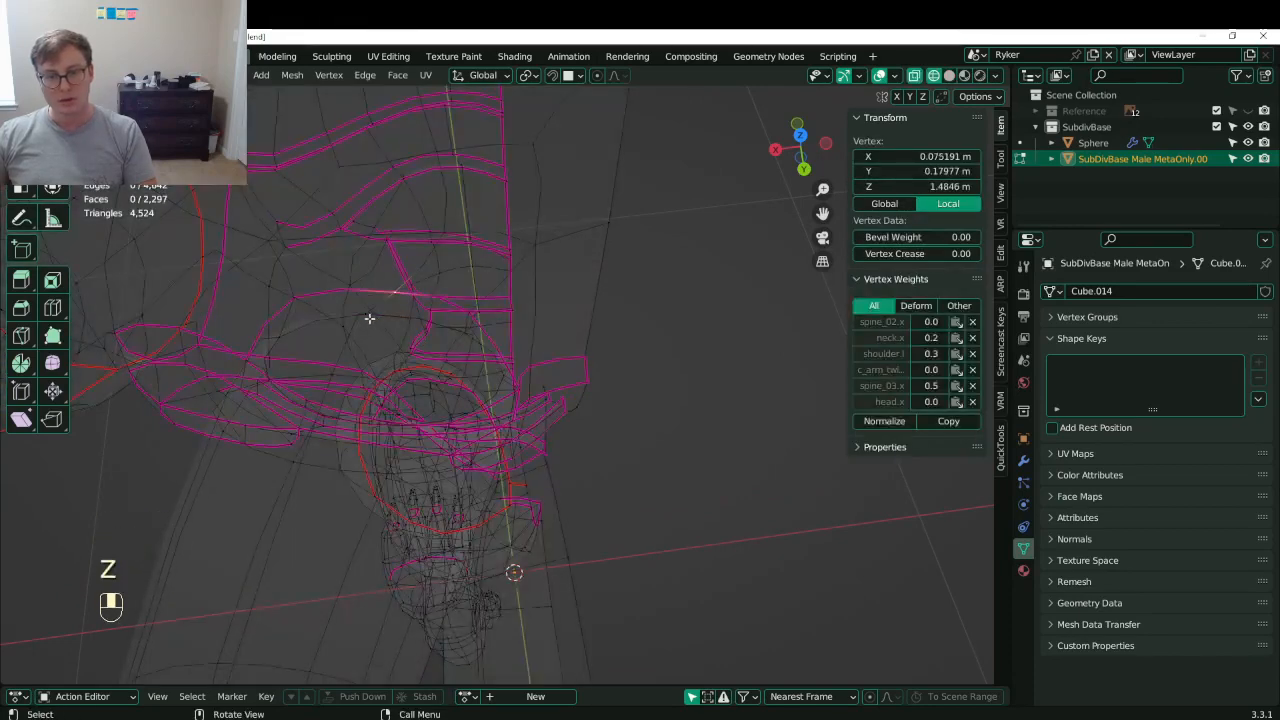
left_click(369, 318, "alt+shift")
key("q")
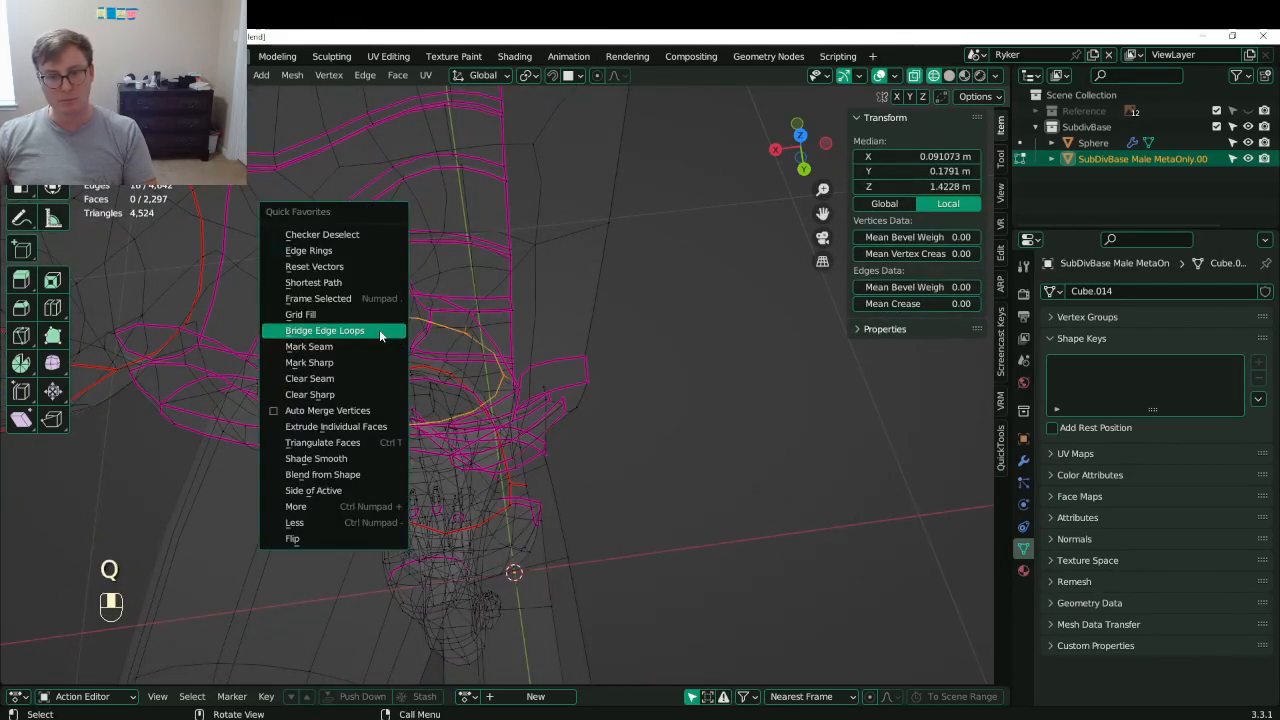
left_click(380, 334)
key("z")
- Recalculate the normals of the whole body mesh, leave Edit Mode, and save the file
middle_click_drag(380, 334, 592, 314)
scroll(412, 331, "down", 4)
key("a")
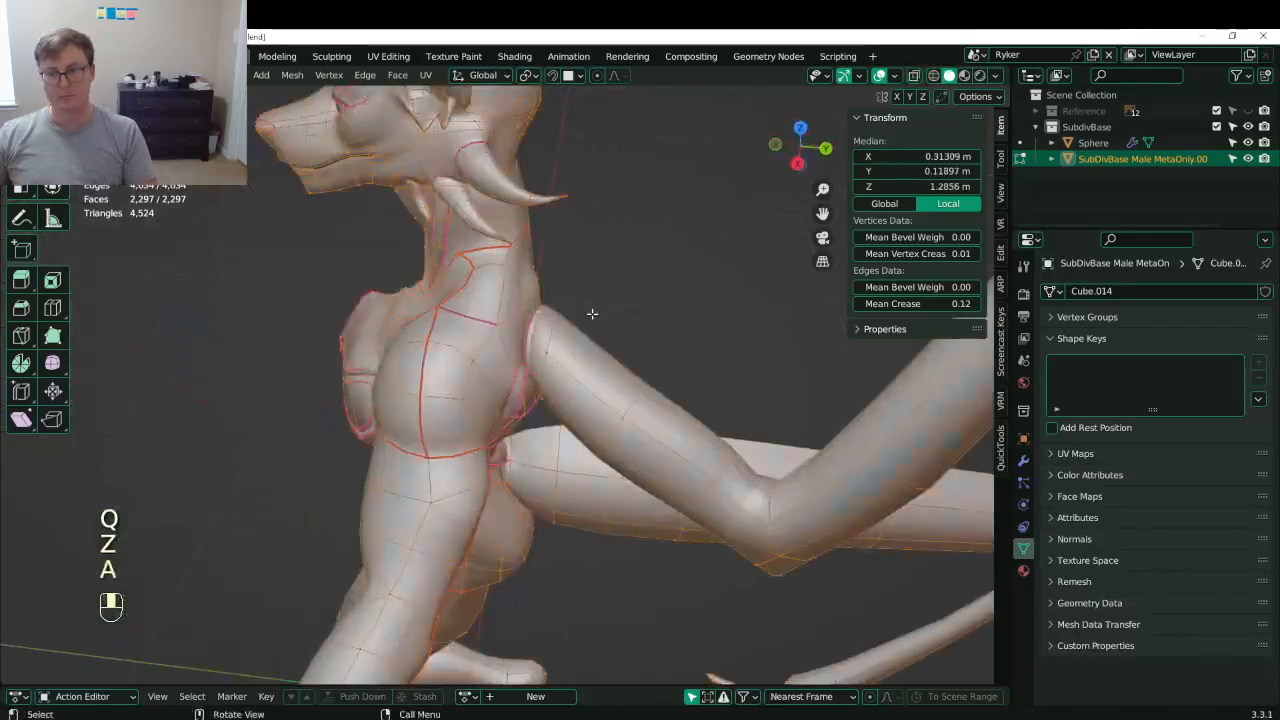
key("shift+n")
key("Tab")
key("ctrl+s")
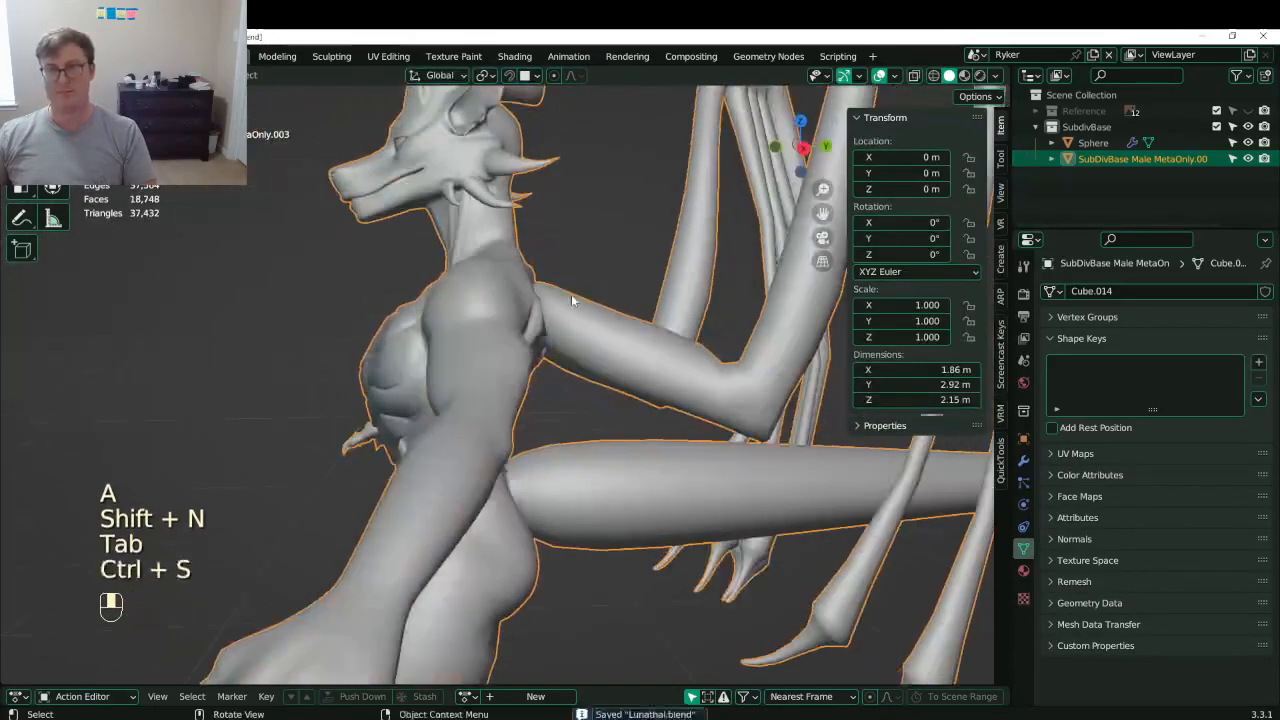
scroll(650, 316, "down", 5)
key("ctrl+s")
- Select the edge loop around the wing arm's base at the shoulder seam and delete it
middle_click_drag(650, 316, 522, 402)
key("Tab")
scroll(537, 386, "up", 10)
left_click(530, 335)
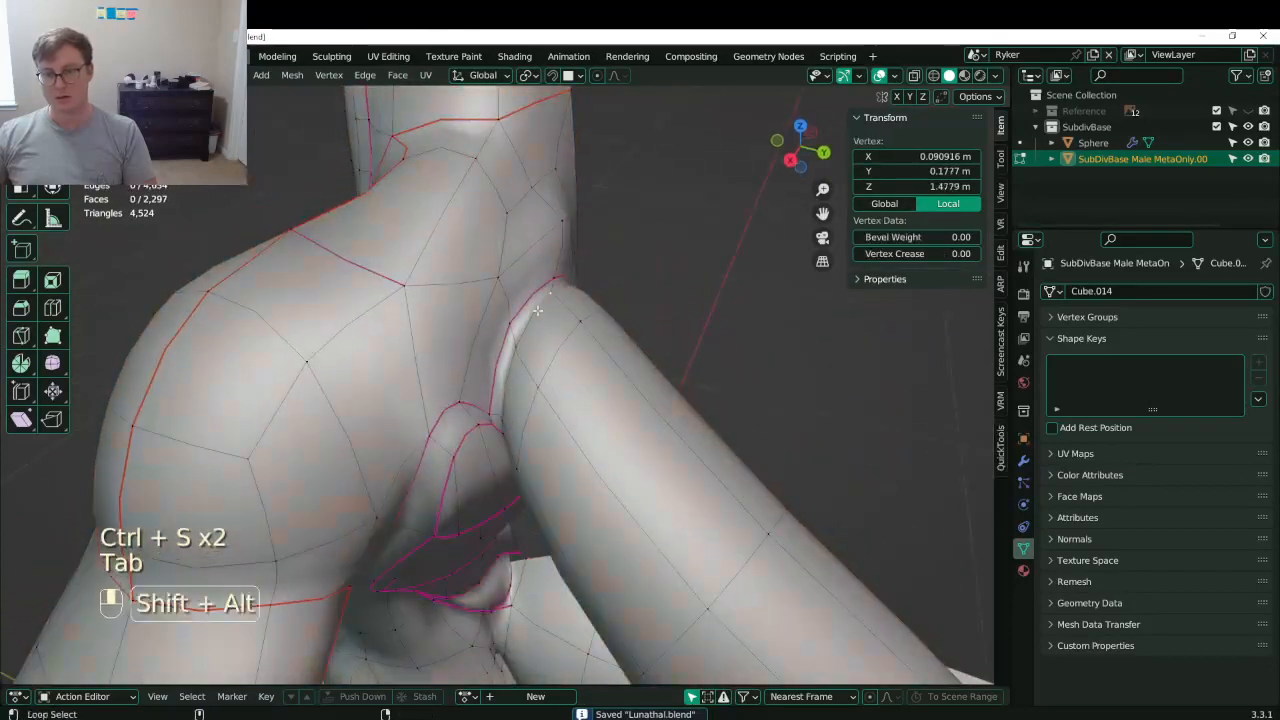
left_click(532, 325, "alt+shift")
key("x")
left_click(533, 323)
scroll(533, 323, "down", 4)
middle_click_drag(533, 323, 575, 305)
- Return to Object Mode and save the character with its attached wings
key("Tab")
scroll(634, 335, "down", 4)
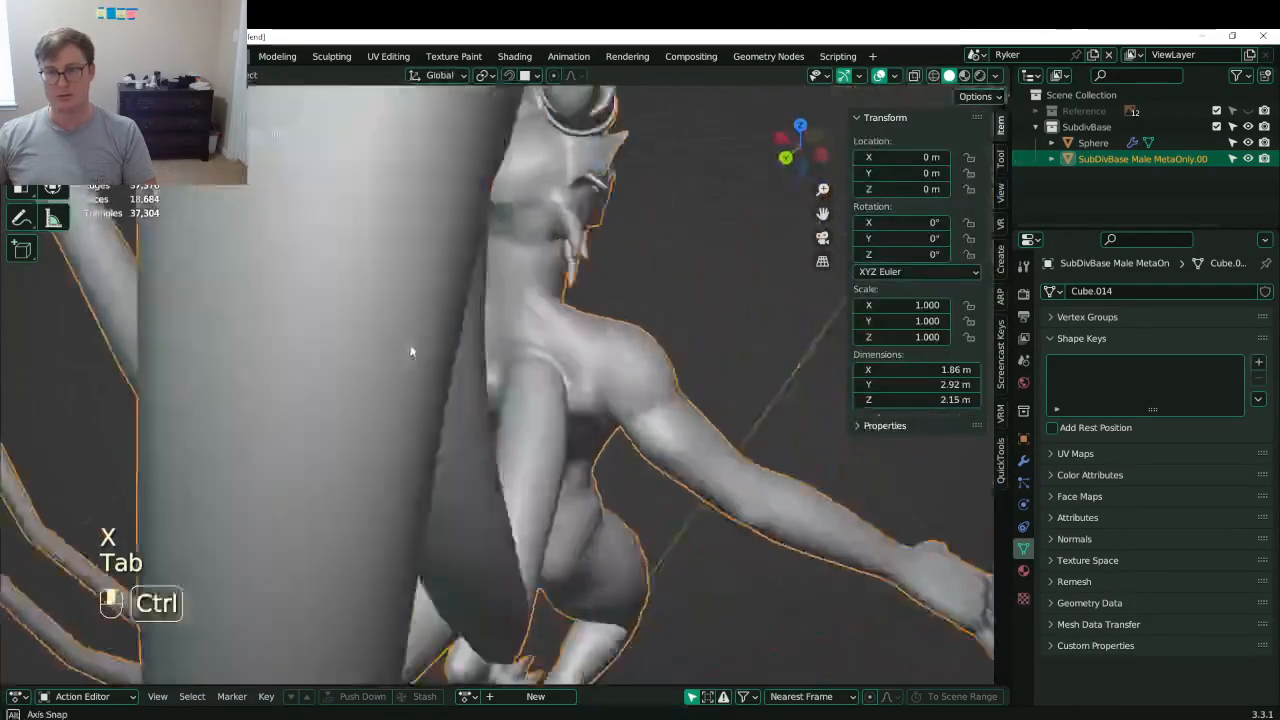
key("ctrl+s")
scroll(410, 351, "down", 6)
key("ctrl+s")
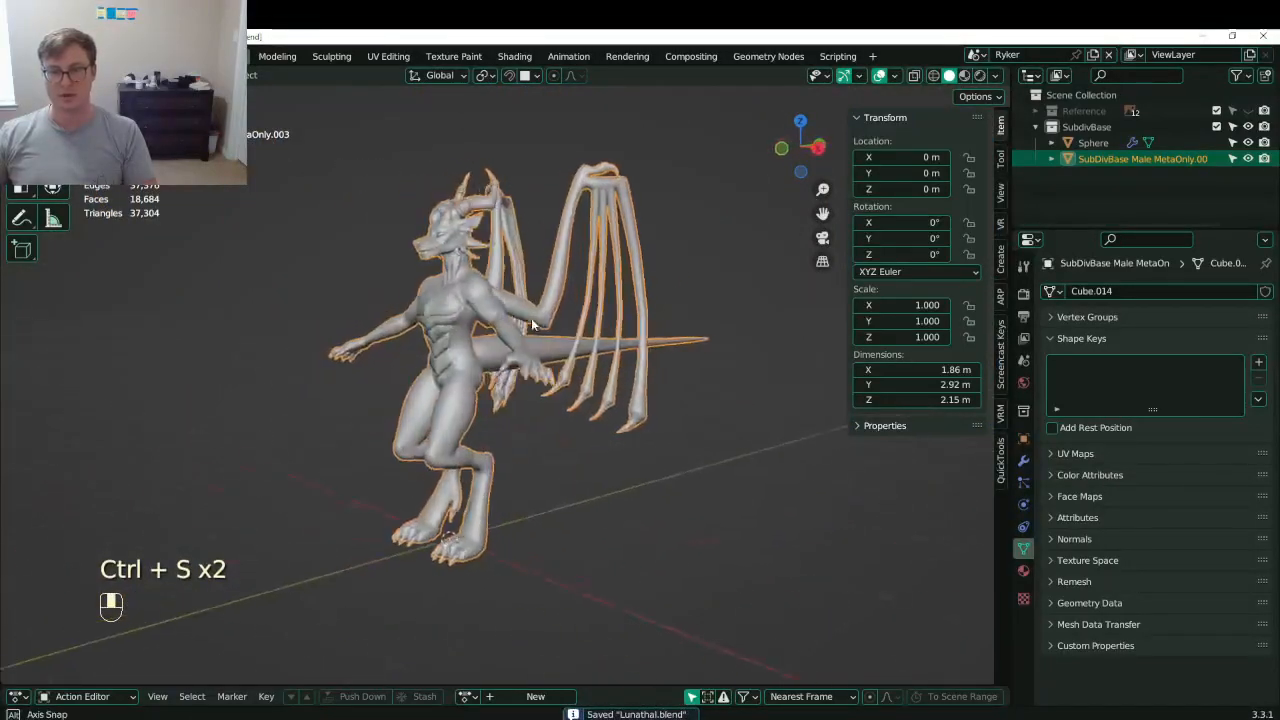
scroll(550, 305, "up", 2)
key("g")
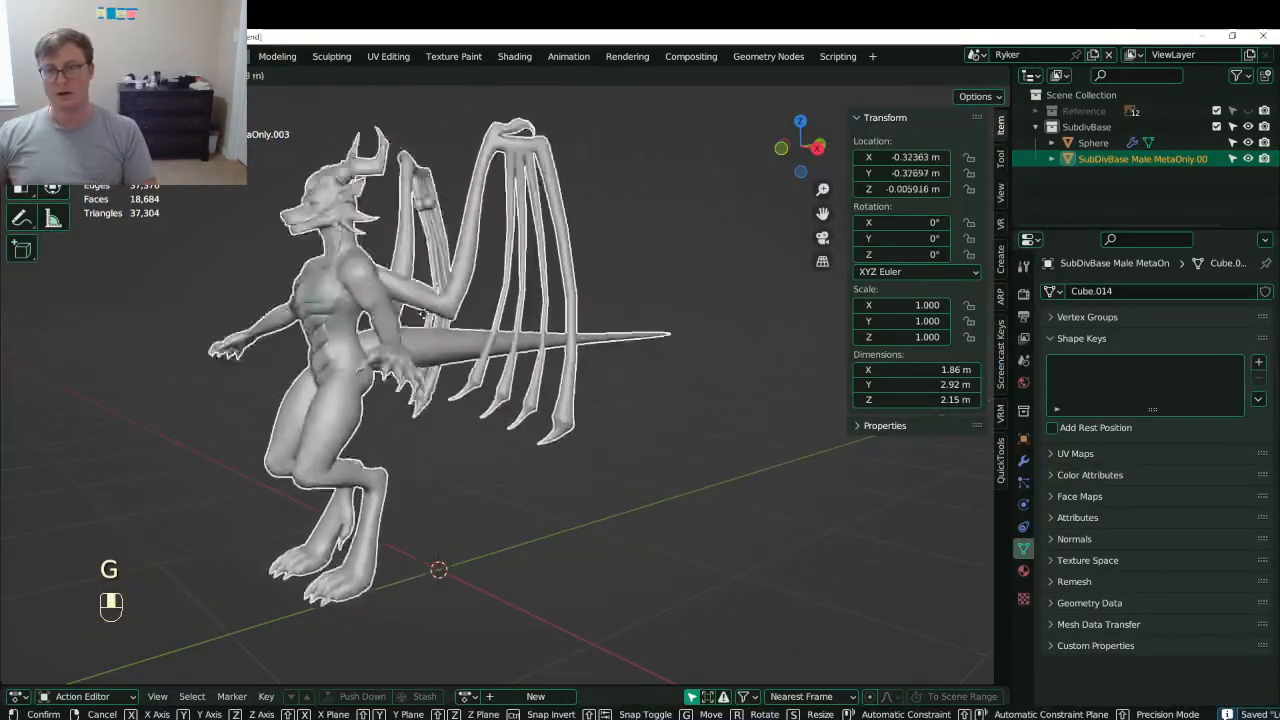
right_click(505, 335)
- Save the file and add a 2 m plane mesh at the world origin
key("ctrl+s")
middle_click_drag(505, 335, 440, 320)
key("ctrl+s")
key("shift+a")
mouse_move(518, 320)
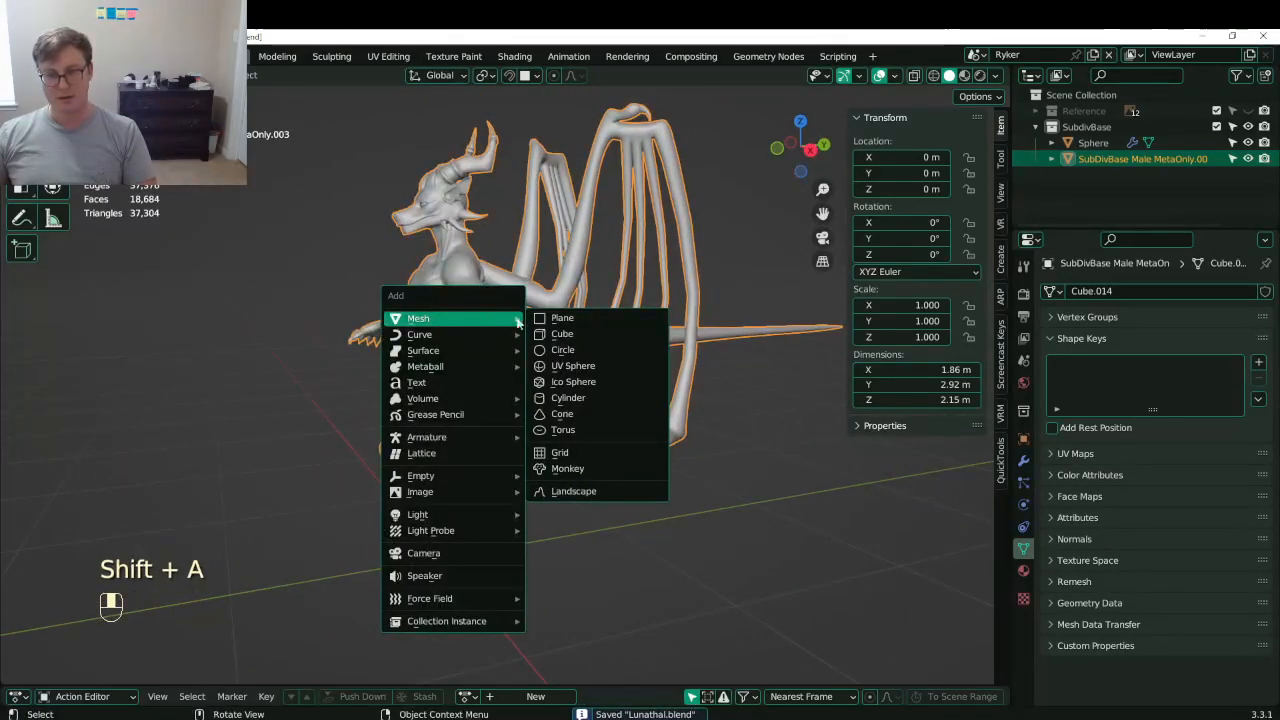
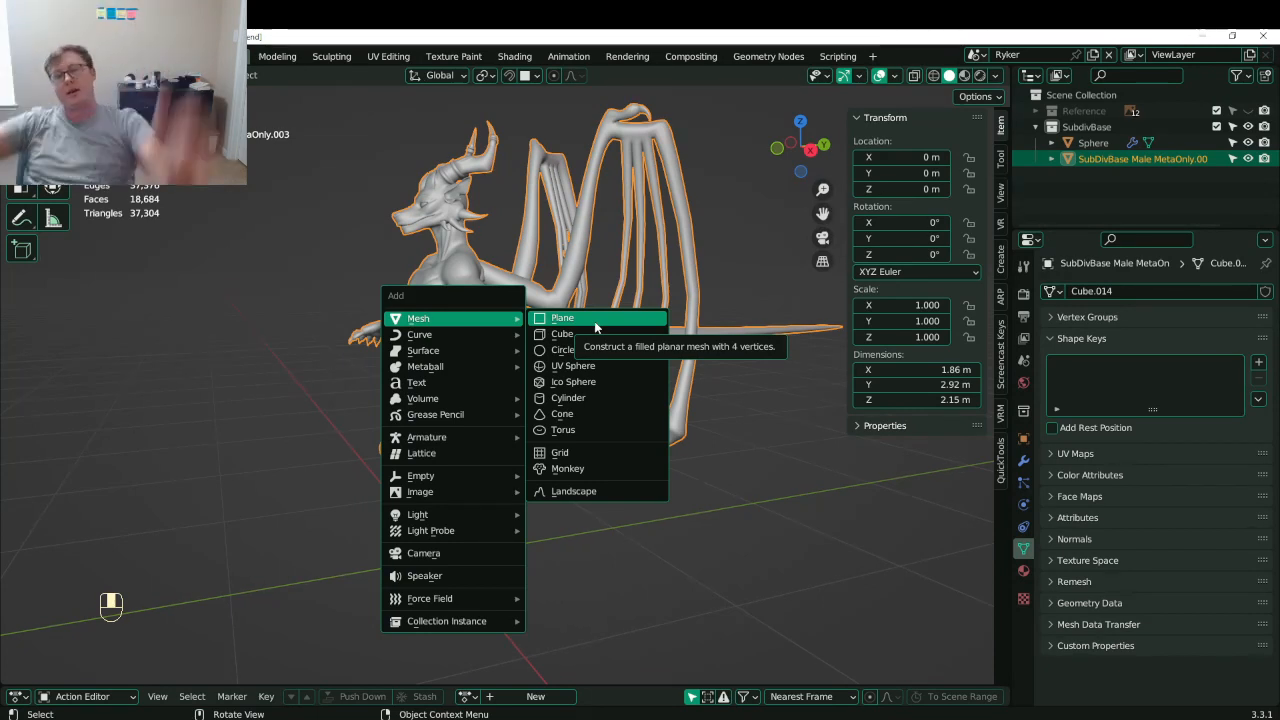
left_click(608, 319)
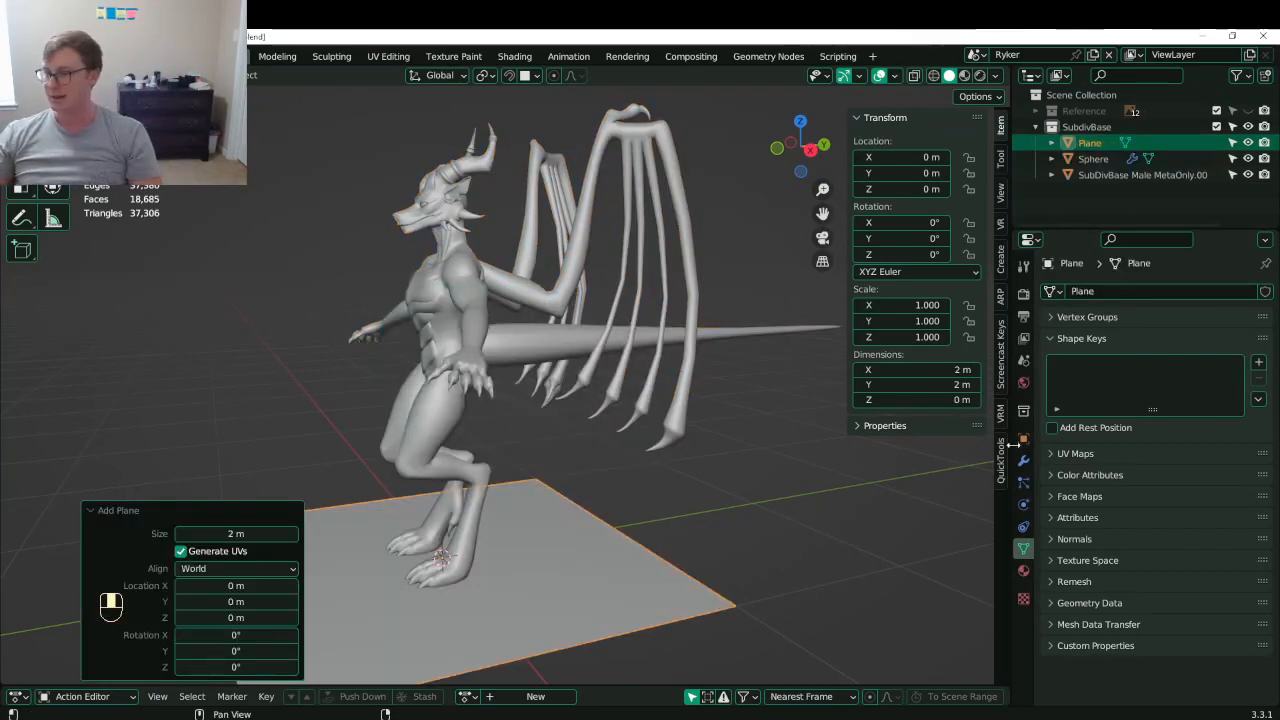
- Add Subdivision Surface and X-axis Mirror modifiers to the plane, with the Mirror's Merge option turned off
left_click(1023, 460)
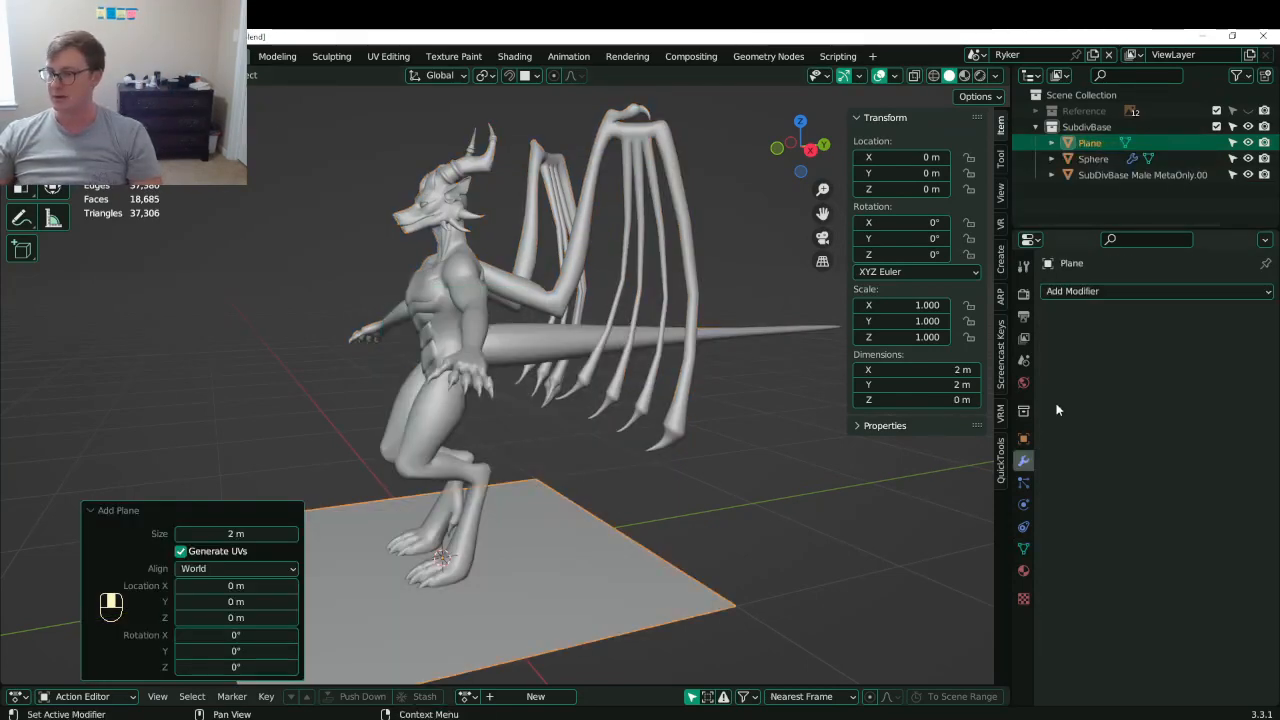
left_click(1075, 296)
left_click(964, 589)
scroll(698, 474, "down", 5)
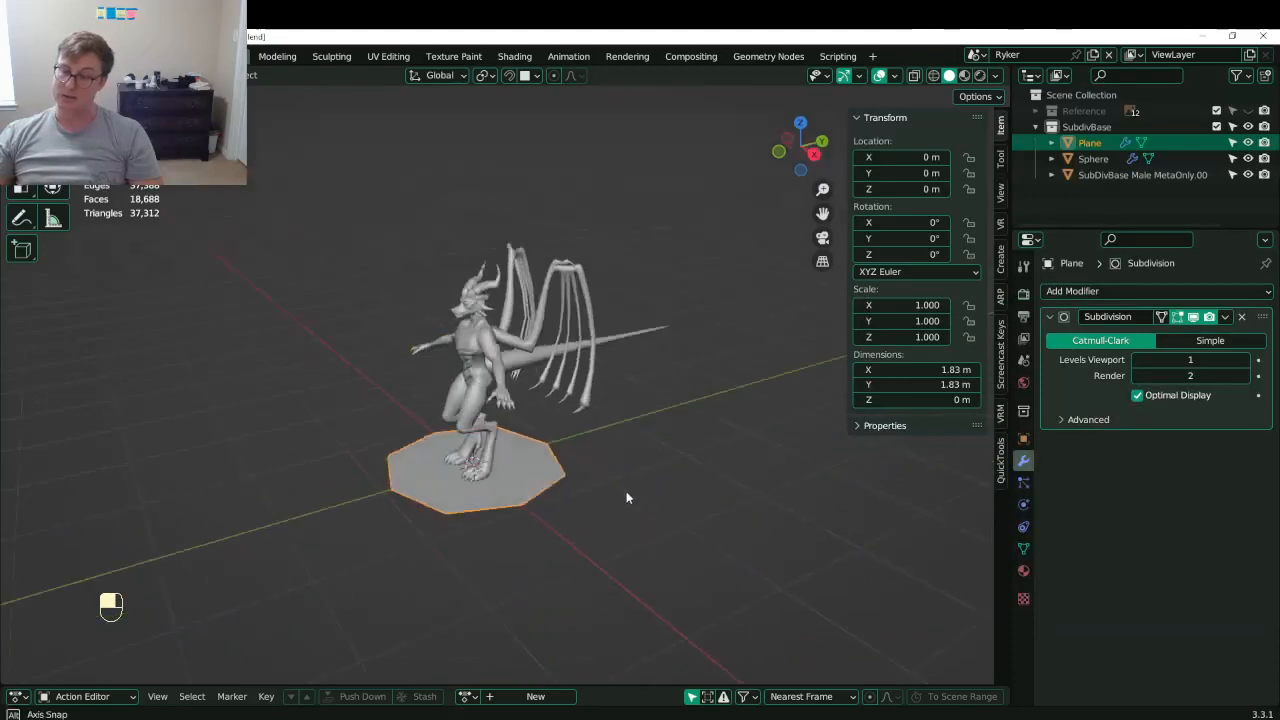
left_click(1110, 293)
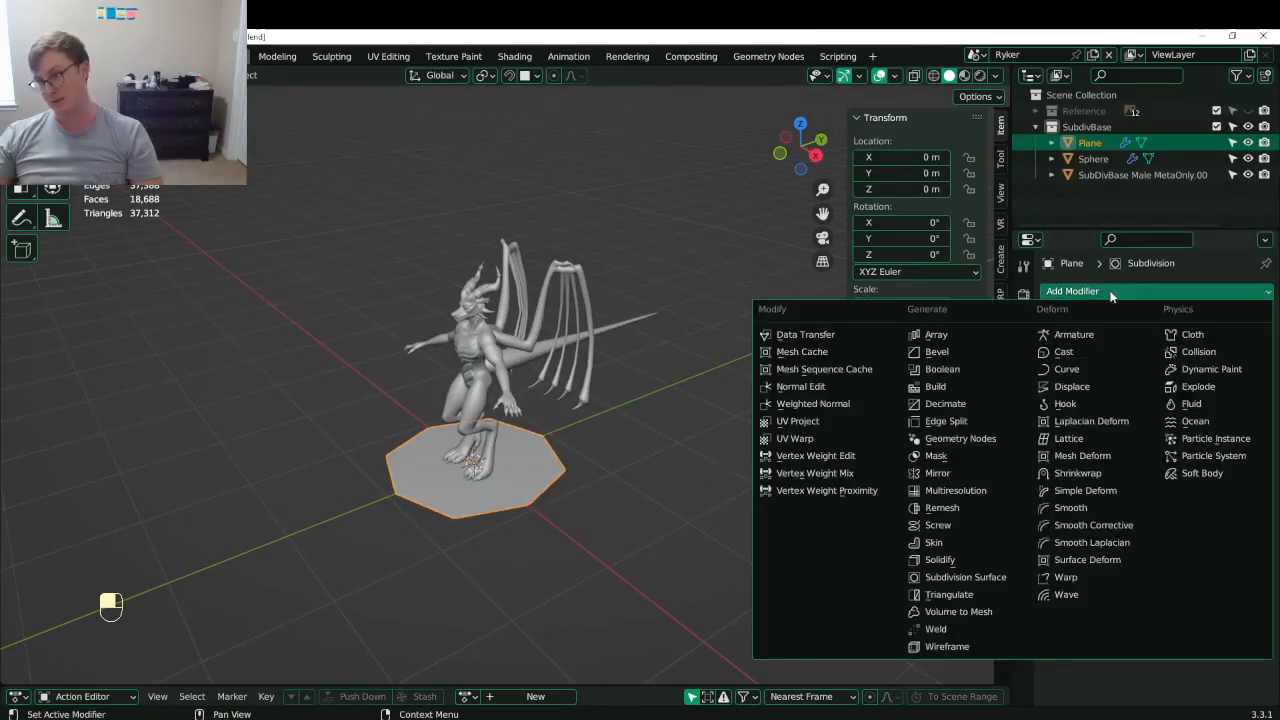
left_click(960, 472)
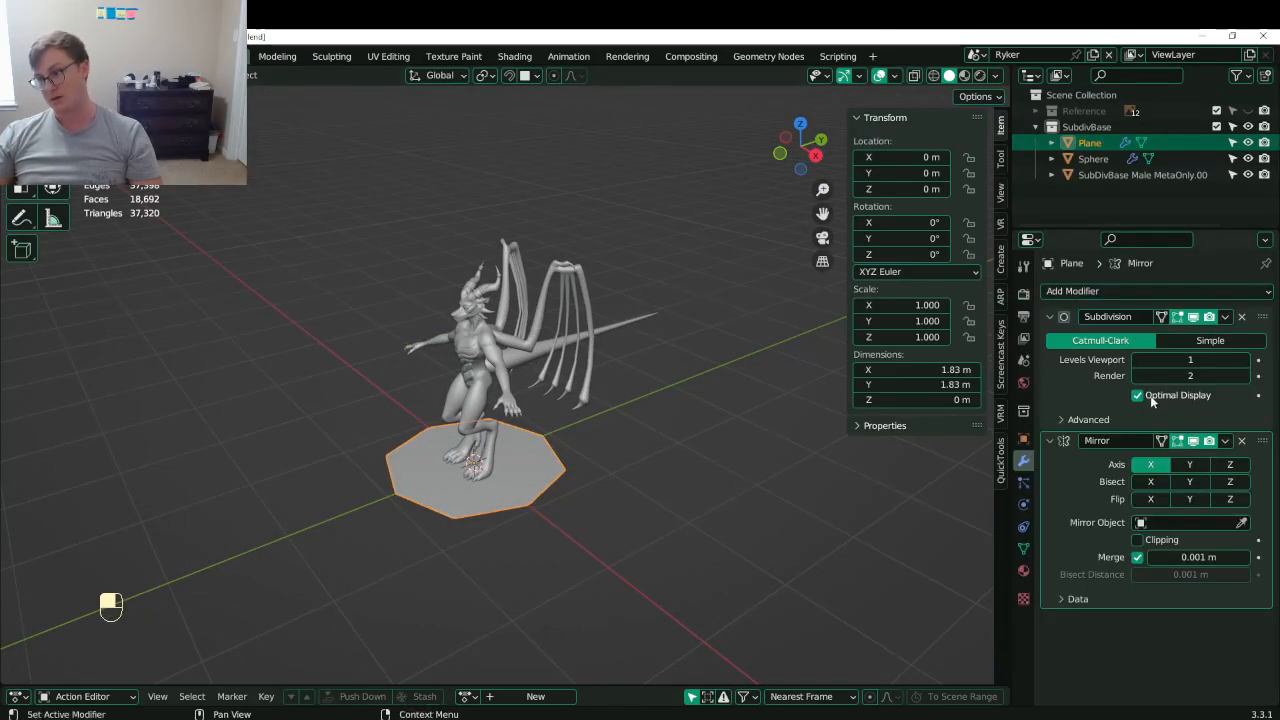
- In Edit Mode, rotate the whole plane 90° about the Y axis and display its Subdivision modifier on the cage
key("Tab")
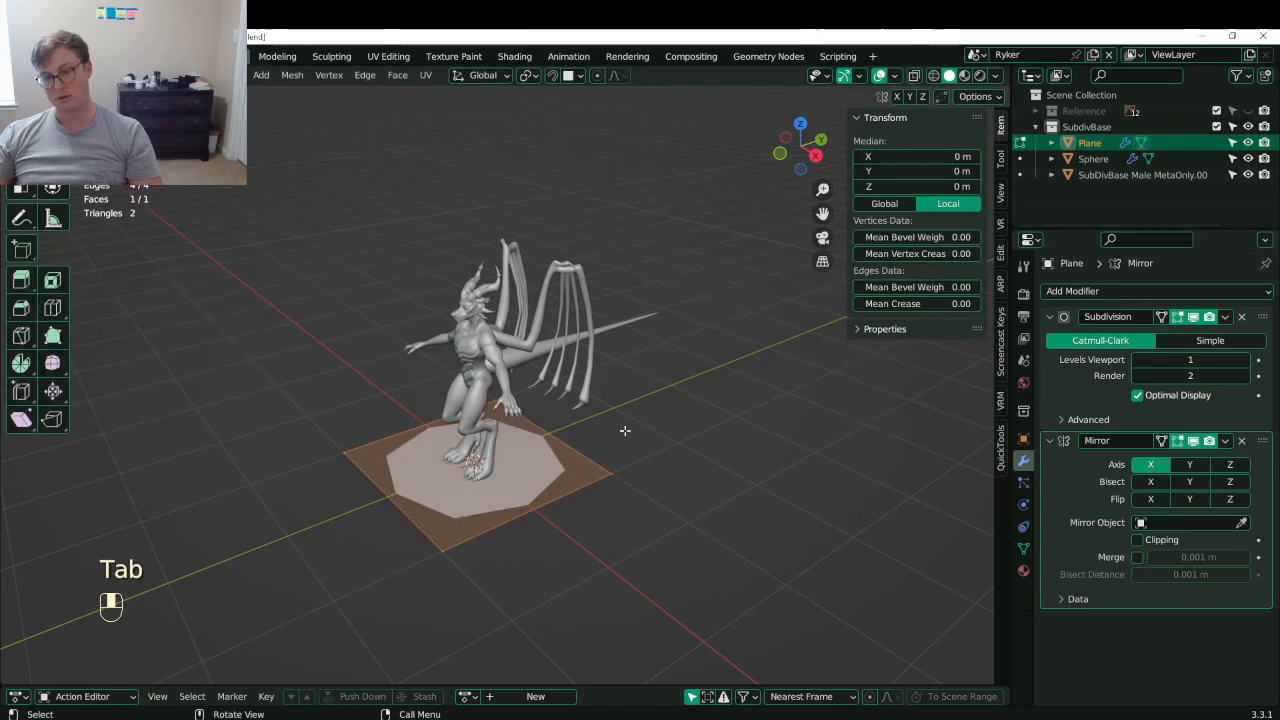
key("a")
key("r")
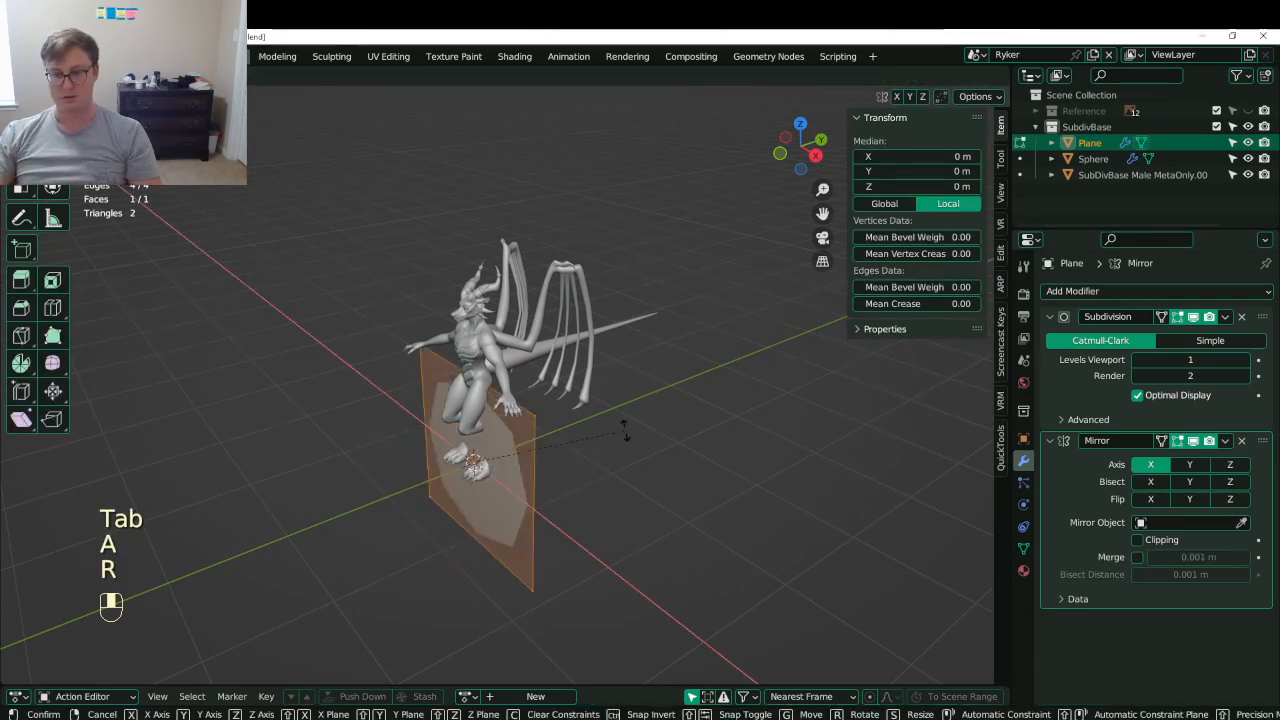
left_click(625, 431)
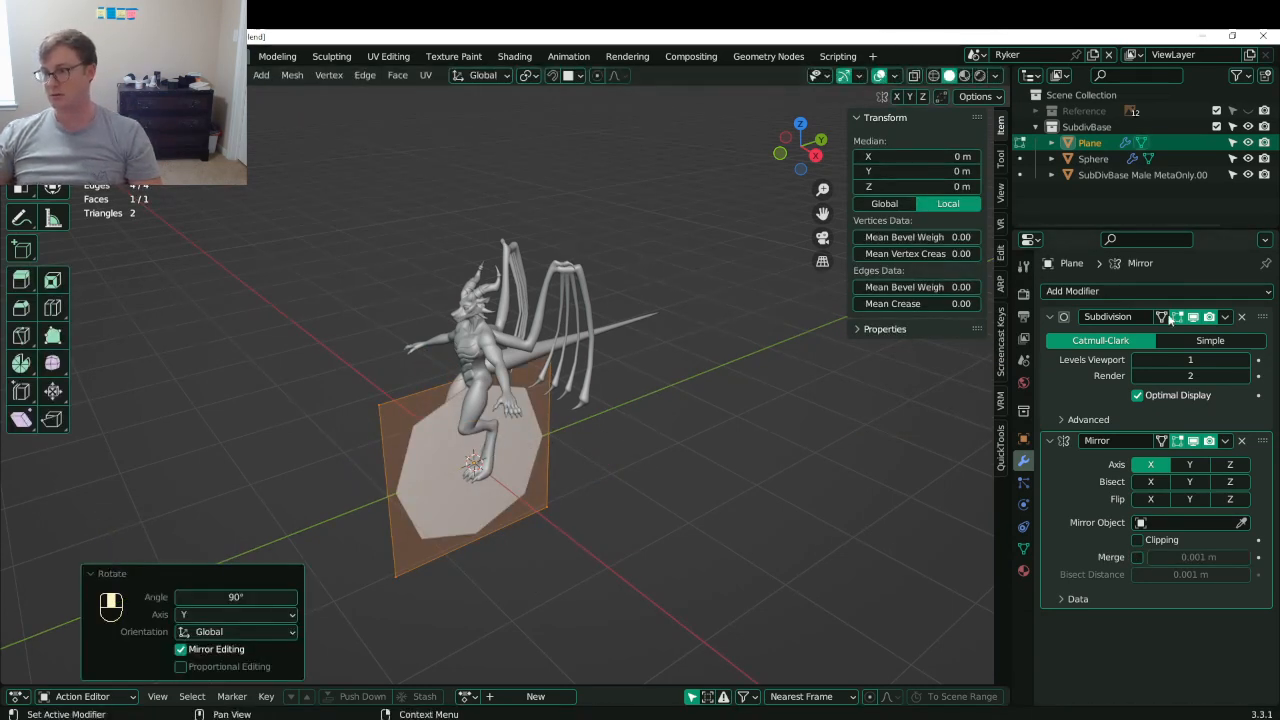
left_click(1162, 316)
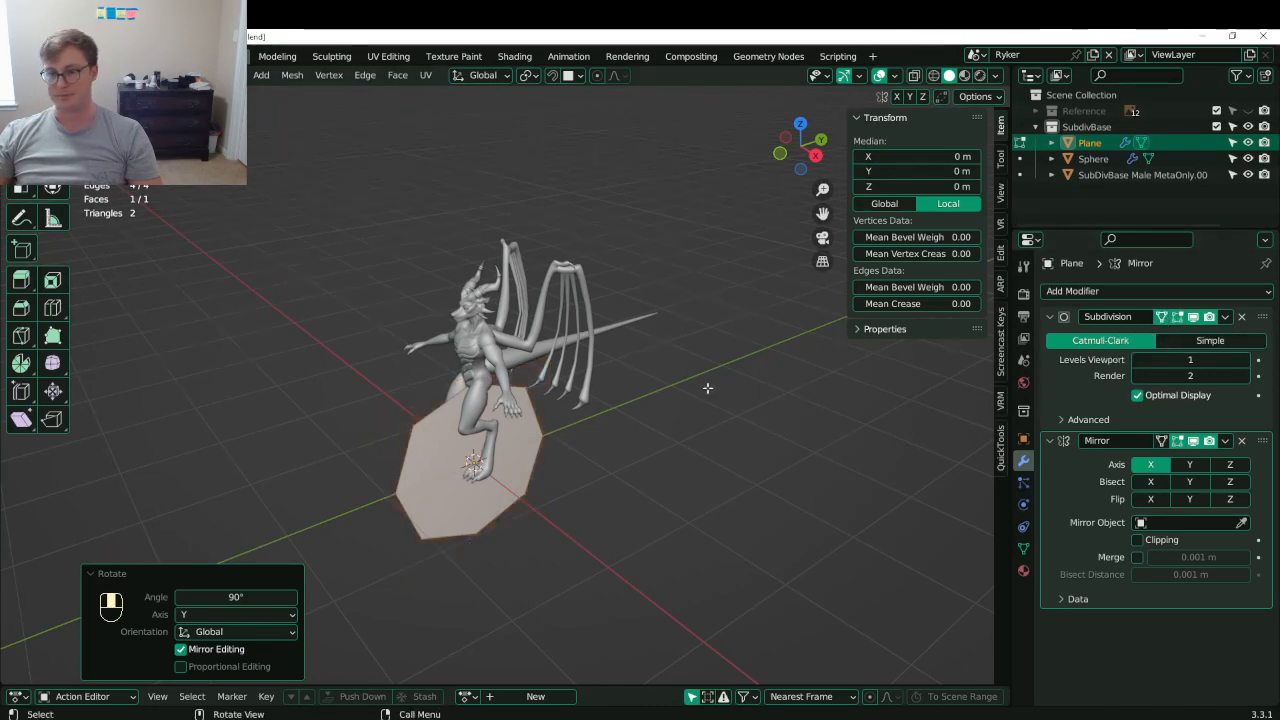
- Scale the plane to 0.278 on all axes and switch to the front view
key("s")
left_click(553, 438)
key("KP_1")
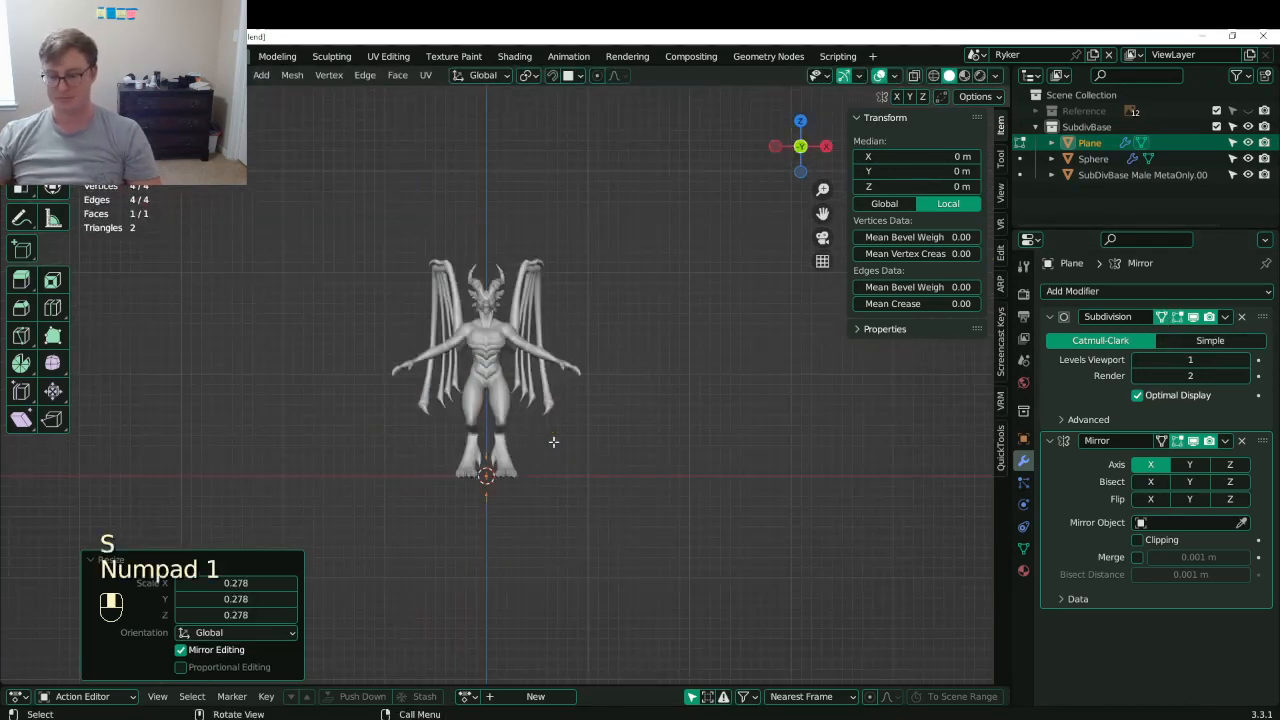
- In the side view, move the whole plane behind the character's back, beside the upper wing arm
key("KP_3")
scroll(534, 451, "up", 8)
key("g")
left_click(522, 171, "shift")
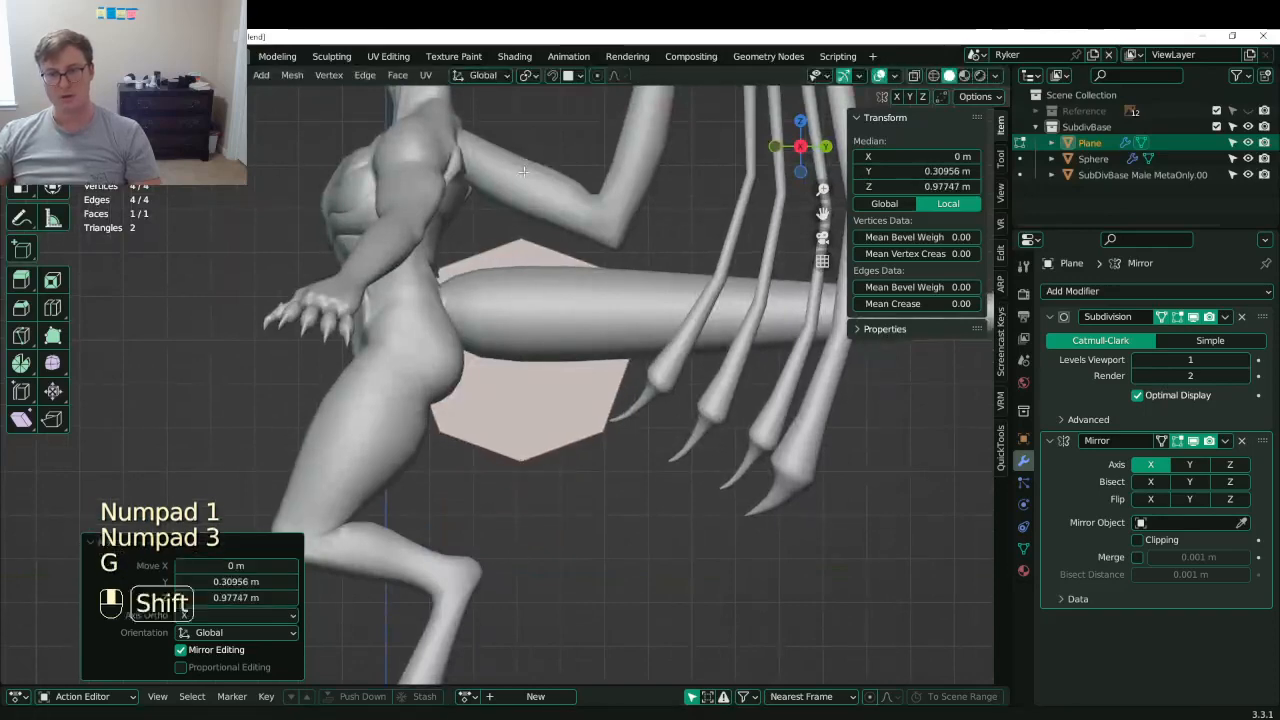
key("g")
left_click(500, 252)
- In the top view, rotate and move the plane until it lines up with the wing arm
key("KP_7")
key("r")
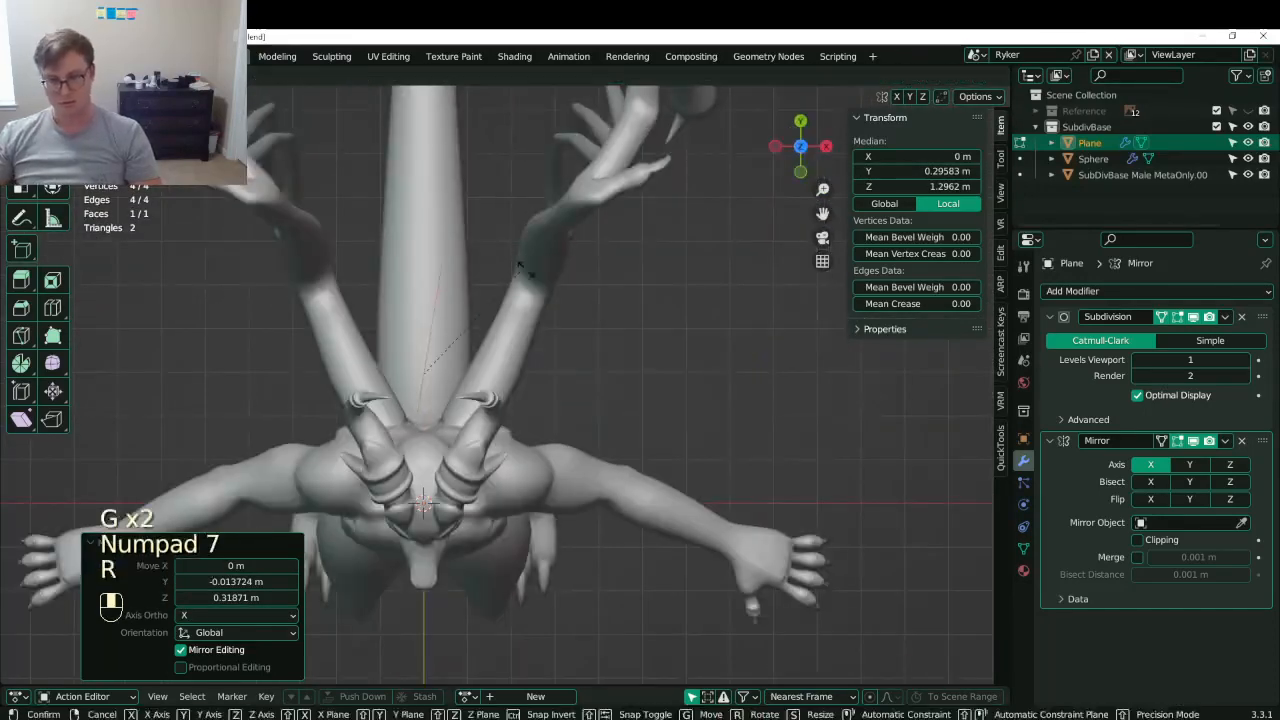
left_click(536, 299)
key("g")
left_click(602, 309)
key("r")
left_click(627, 318)
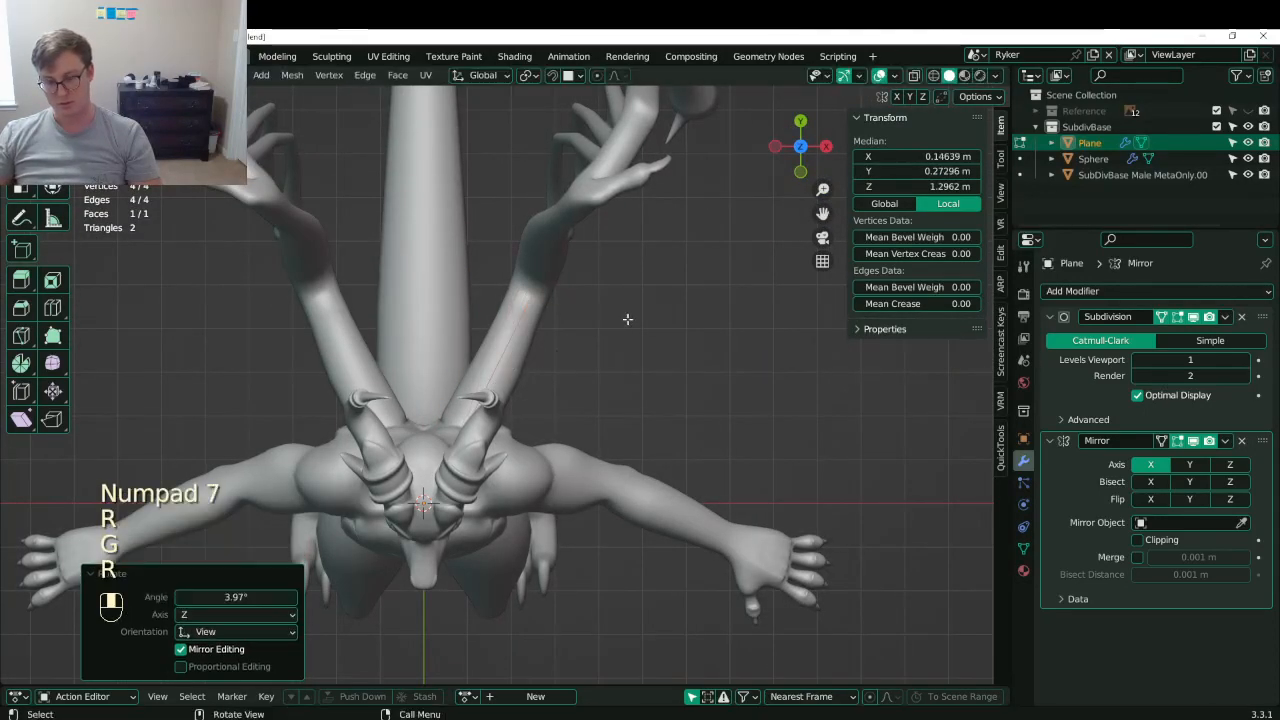
- In the side view, raise the plane's lower edge toward the wing arm
key("KP_3")
middle_click_drag(618, 319, 553, 341, "shift")
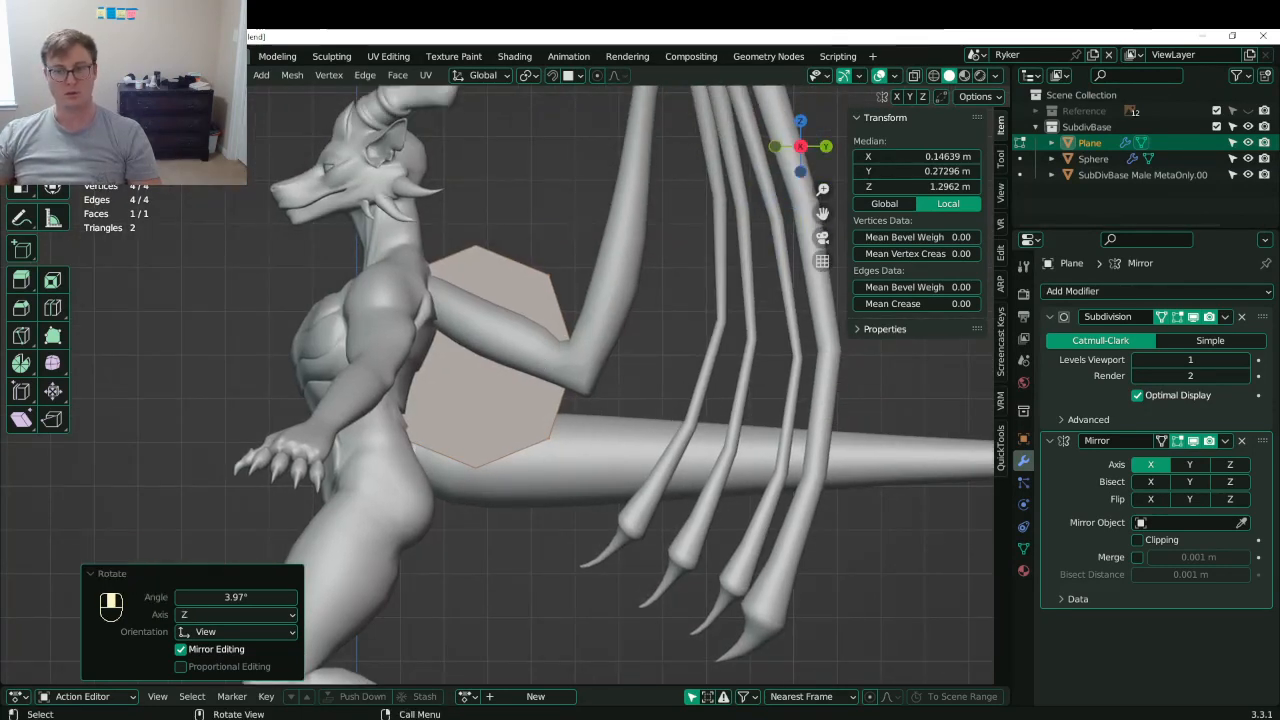
left_click(284, 218)
key("g")
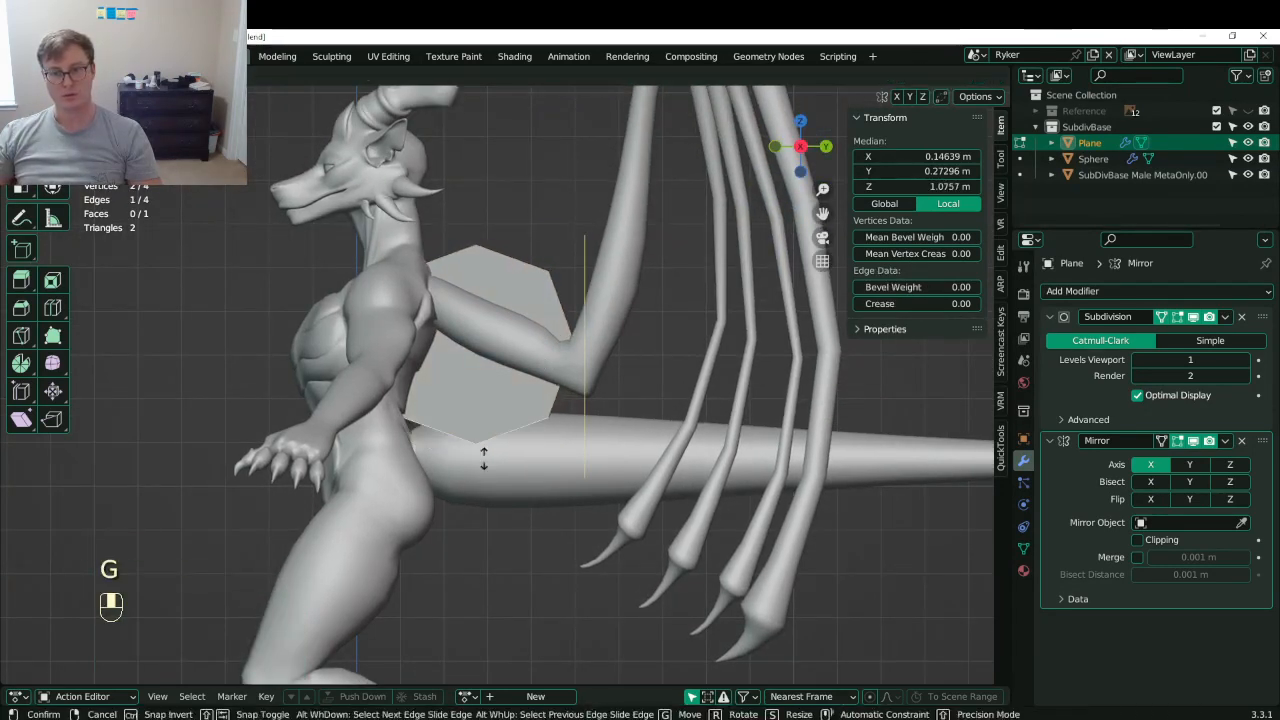
left_click(487, 252)
- In wireframe shading, rotate and reposition the plane's front edge by the character's back, and move its rear edge below the wing elbow
key("z")
key("r")
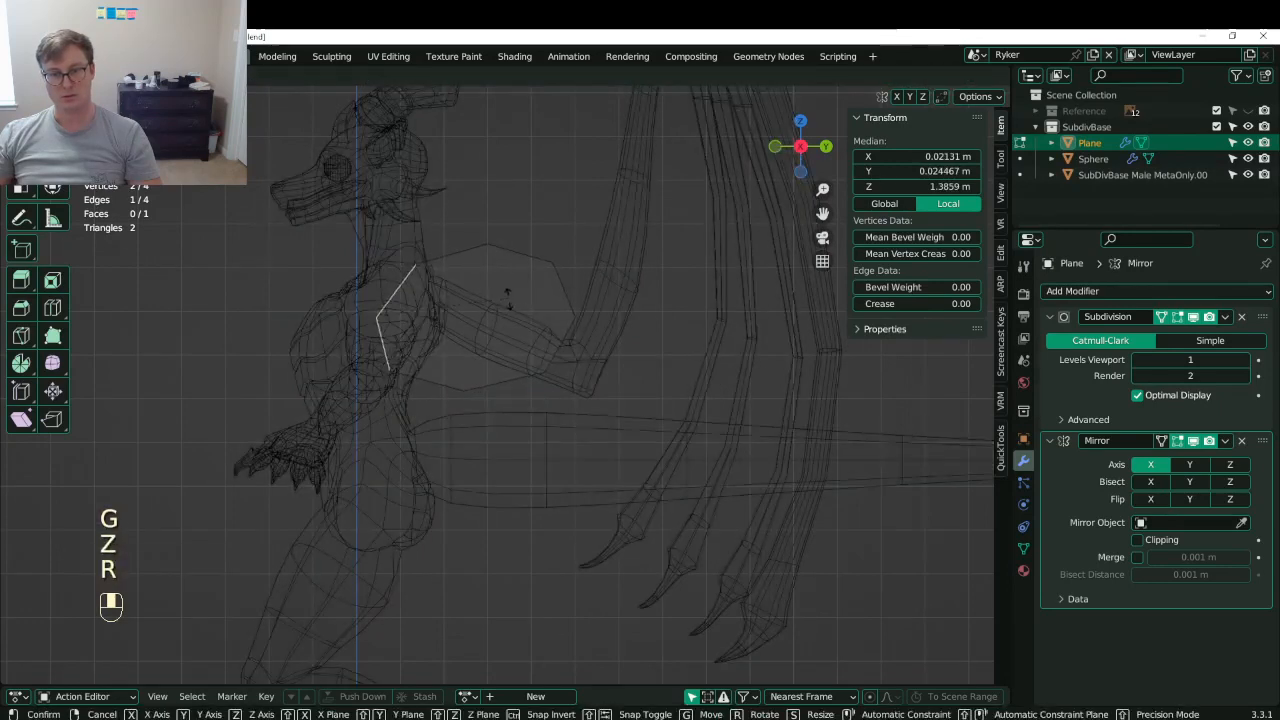
left_click(511, 308)
key("g")
left_click(527, 334)
left_click(565, 322)
key("g")
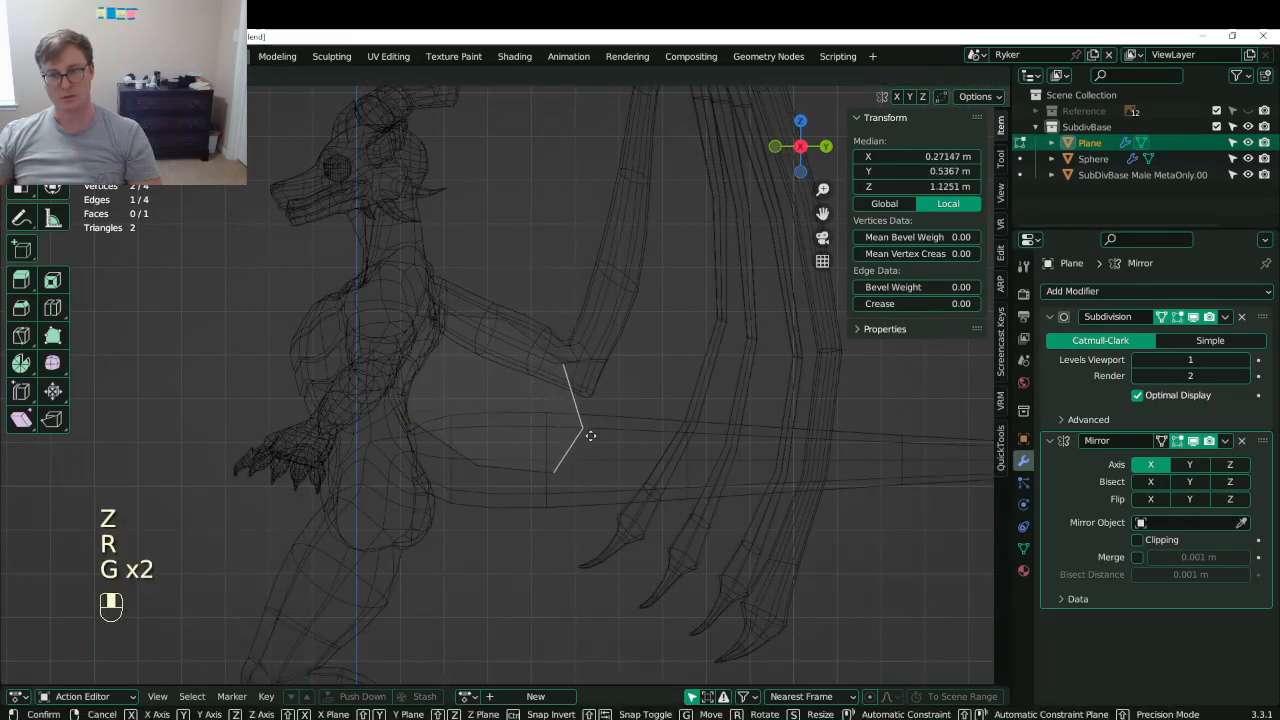
left_click(589, 433)
- Add one centred loop cut across the plane and raise its lower edges into a curve at the tail base
left_click(506, 346)
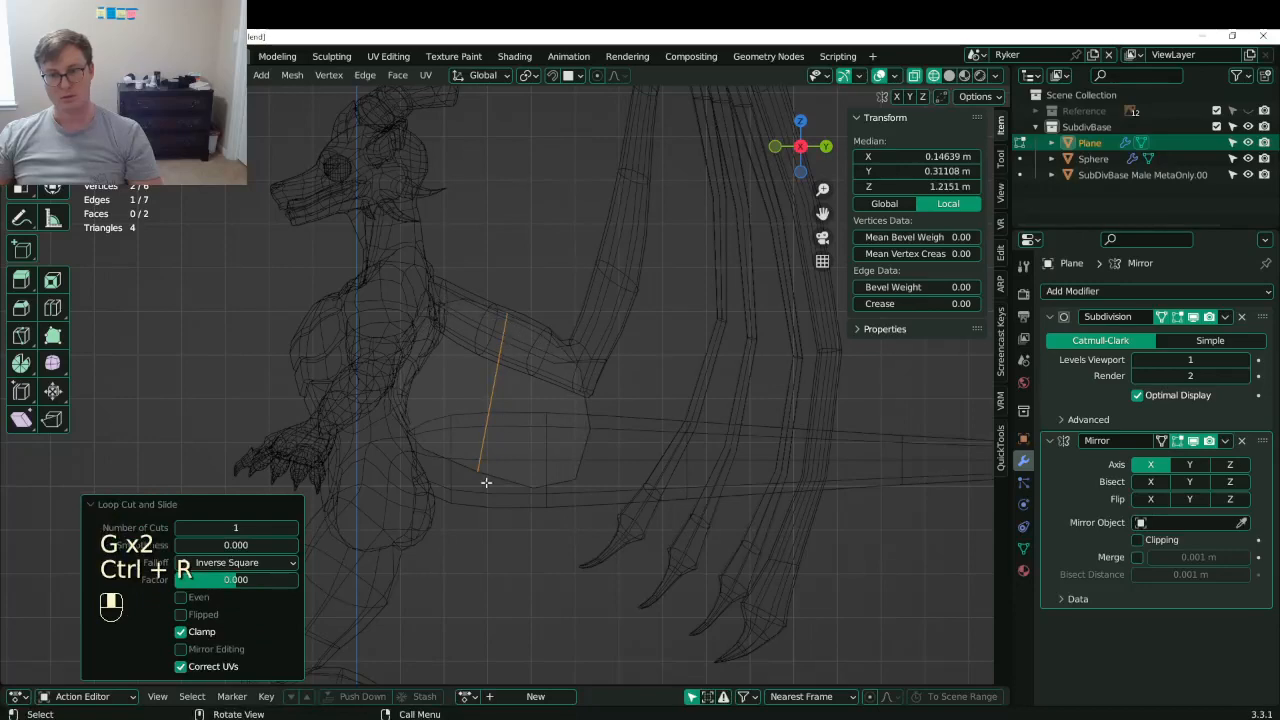
left_click(507, 478)
key("g")
left_click(511, 463)
left_click(404, 444)
key("g")
left_click(405, 420)
left_click(508, 454)
key("g")
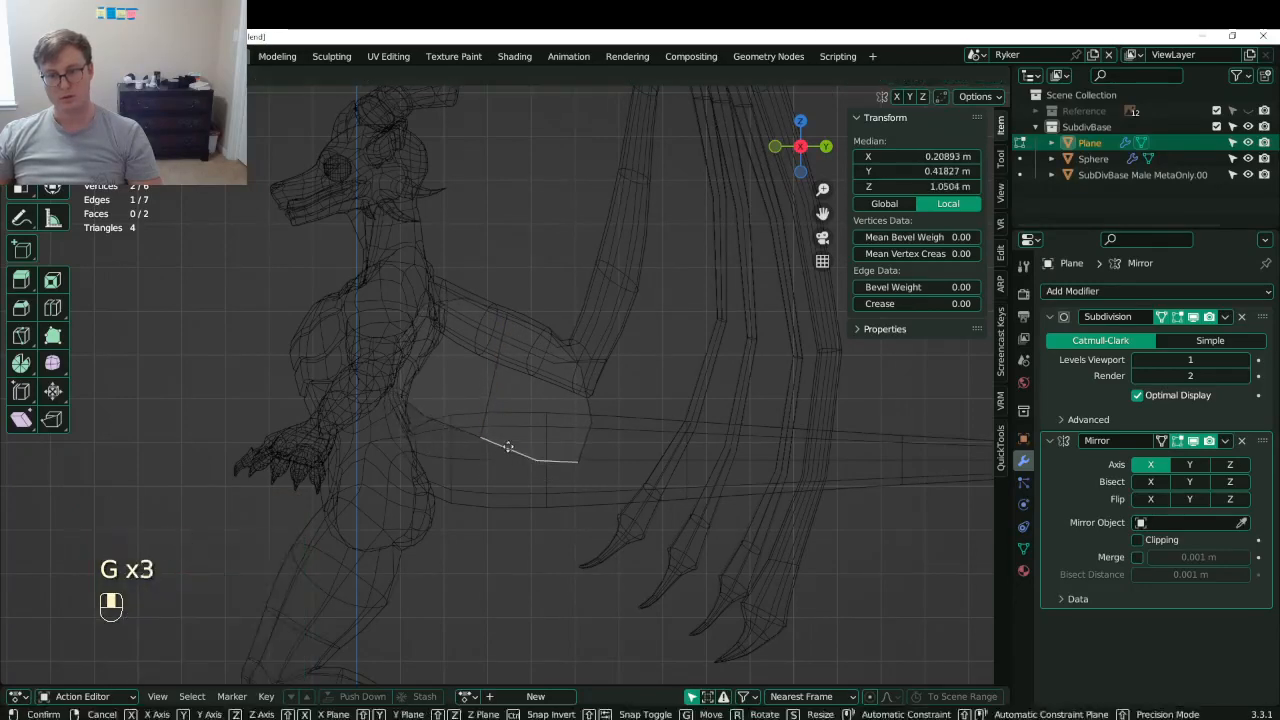
left_click(509, 446)
- Fit the membrane's upper and rear edges to the wing elbow and save the file
left_click(558, 405)
key("g")
left_click(589, 430)
middle_click_drag(619, 431, 567, 461, "shift")
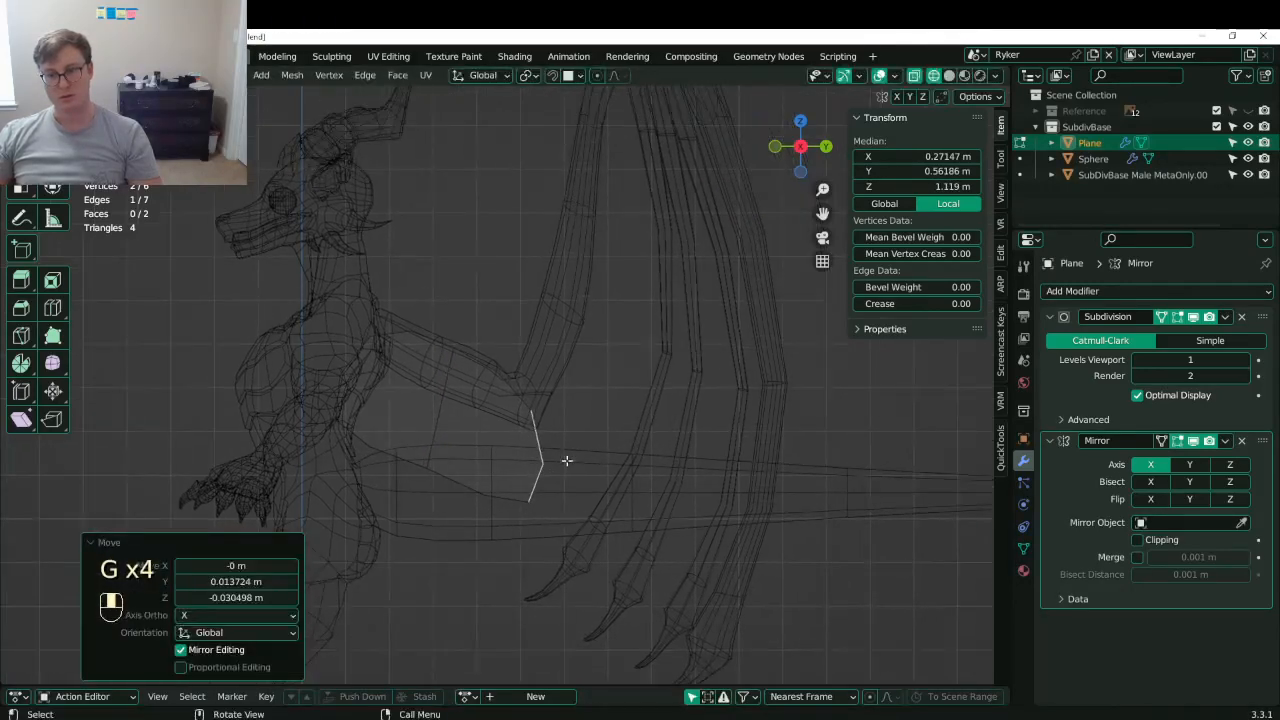
scroll(566, 460, "down", 3)
scroll(557, 455, "up", 4)
key("g")
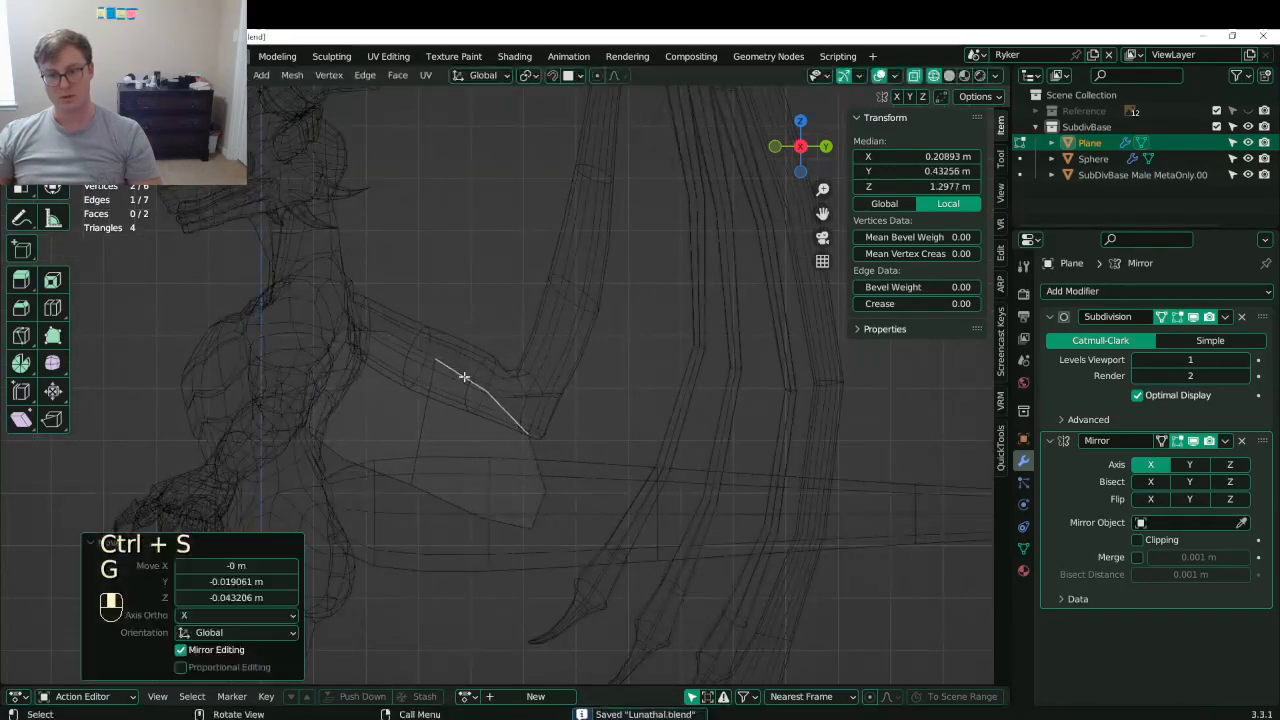
left_click(543, 472)
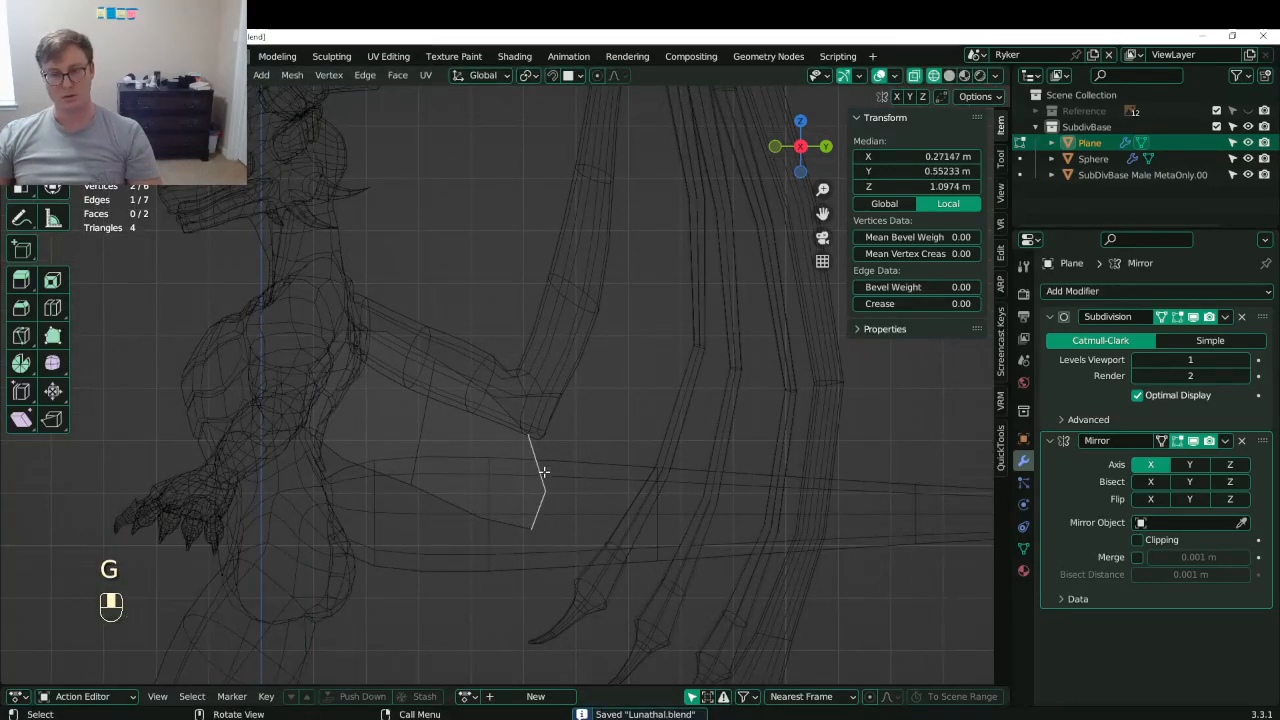
- Extrude the rear edge toward the first wing finger, rotate it 49.1°, and move it onto that finger
scroll(543, 472, "down", 5)
scroll(586, 491, "up", 2)
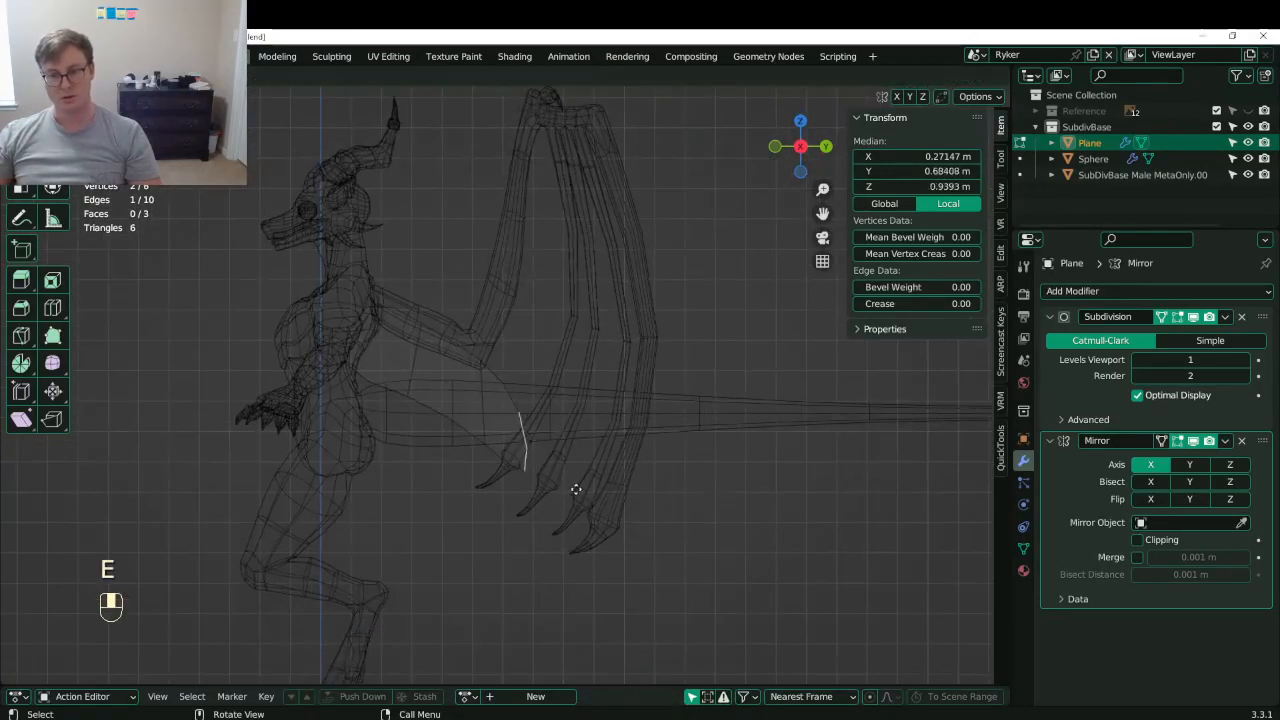
key("r")
left_click(640, 452)
key("g")
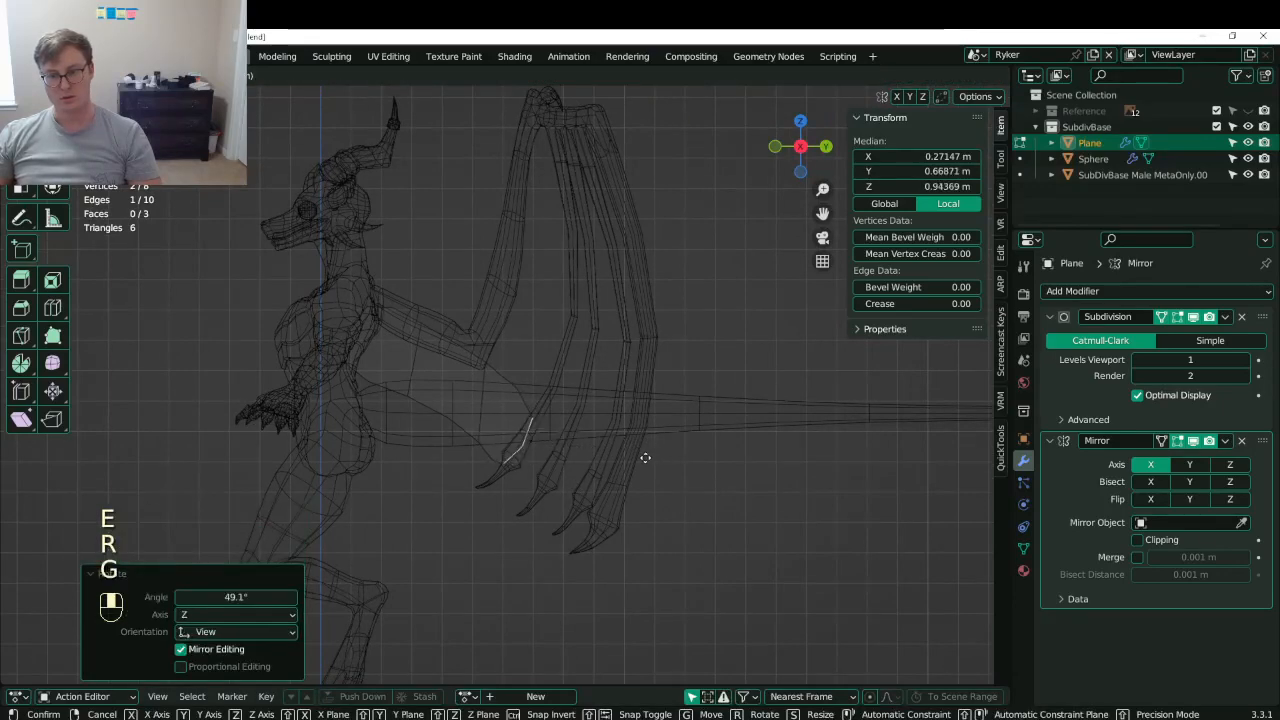
left_click(645, 457)
- In the top view, shift the extruded edge outward by about 0.032 m in X and 0.007 m in Y onto the first finger
key("KP_7")
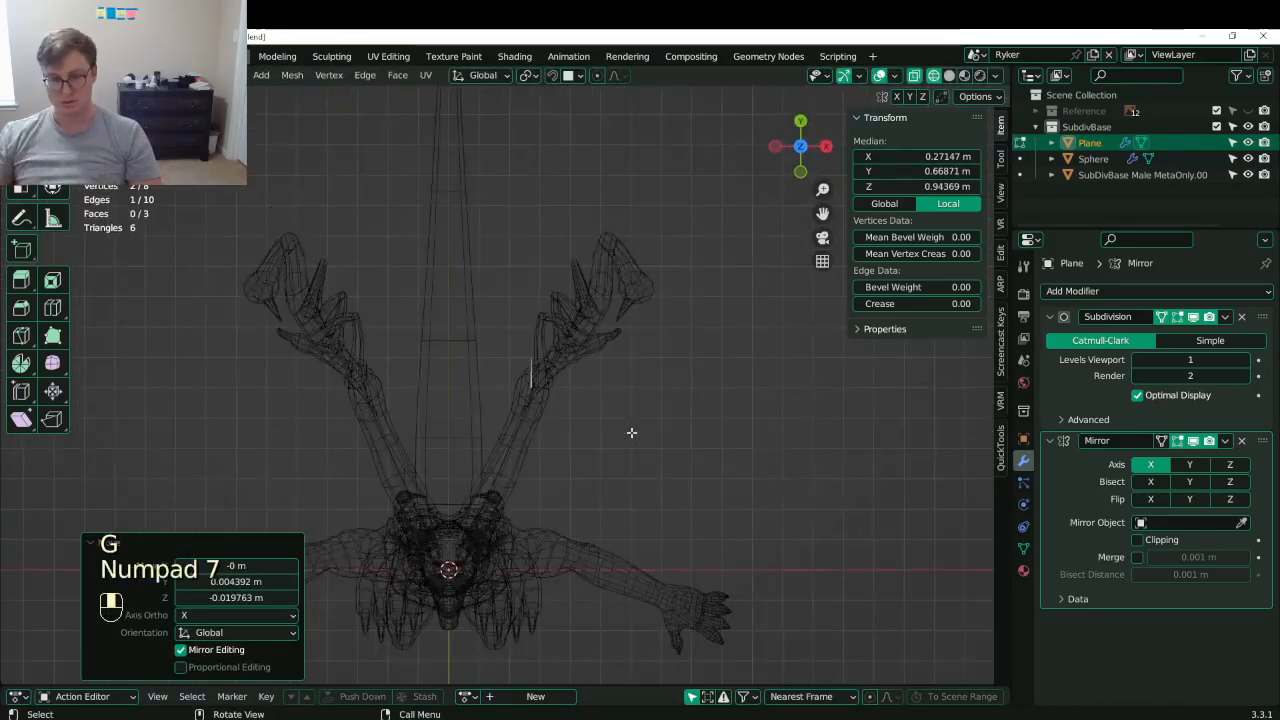
scroll(631, 432, "up", 5)
middle_click_drag(659, 348, 586, 380, "shift")
key("g")
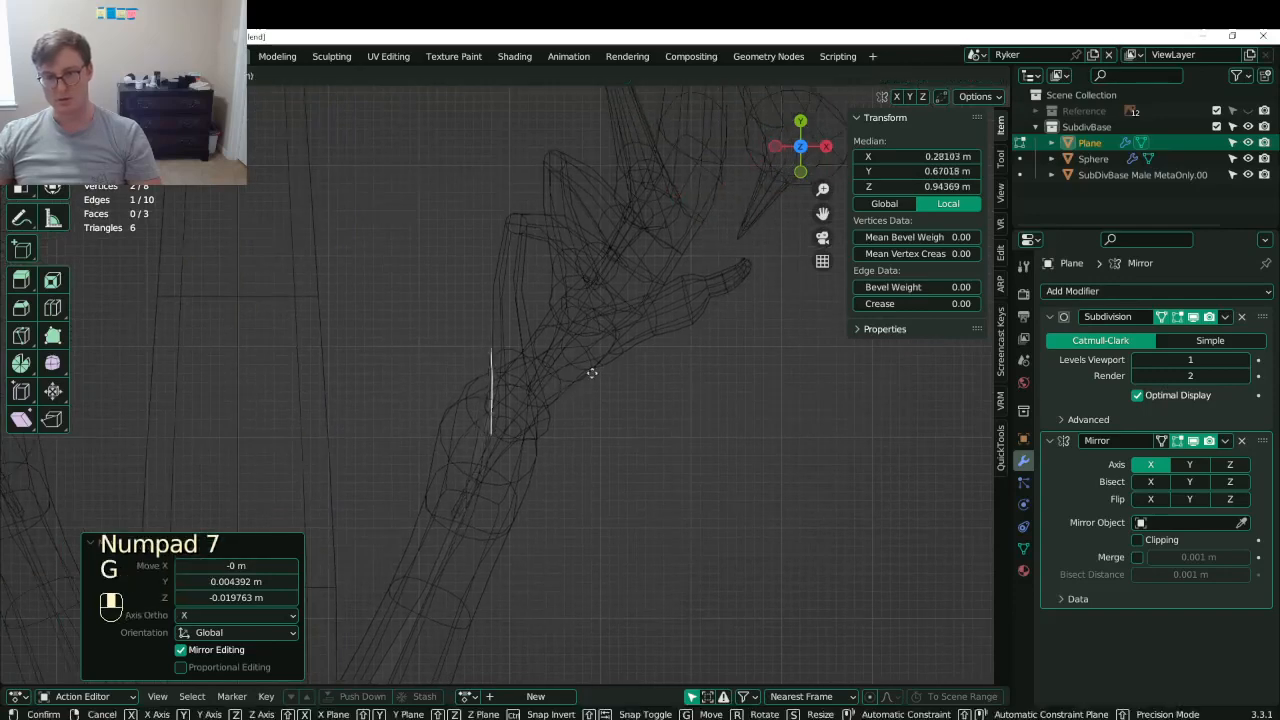
left_click(601, 368)
middle_click_drag(633, 310, 570, 383, "shift")
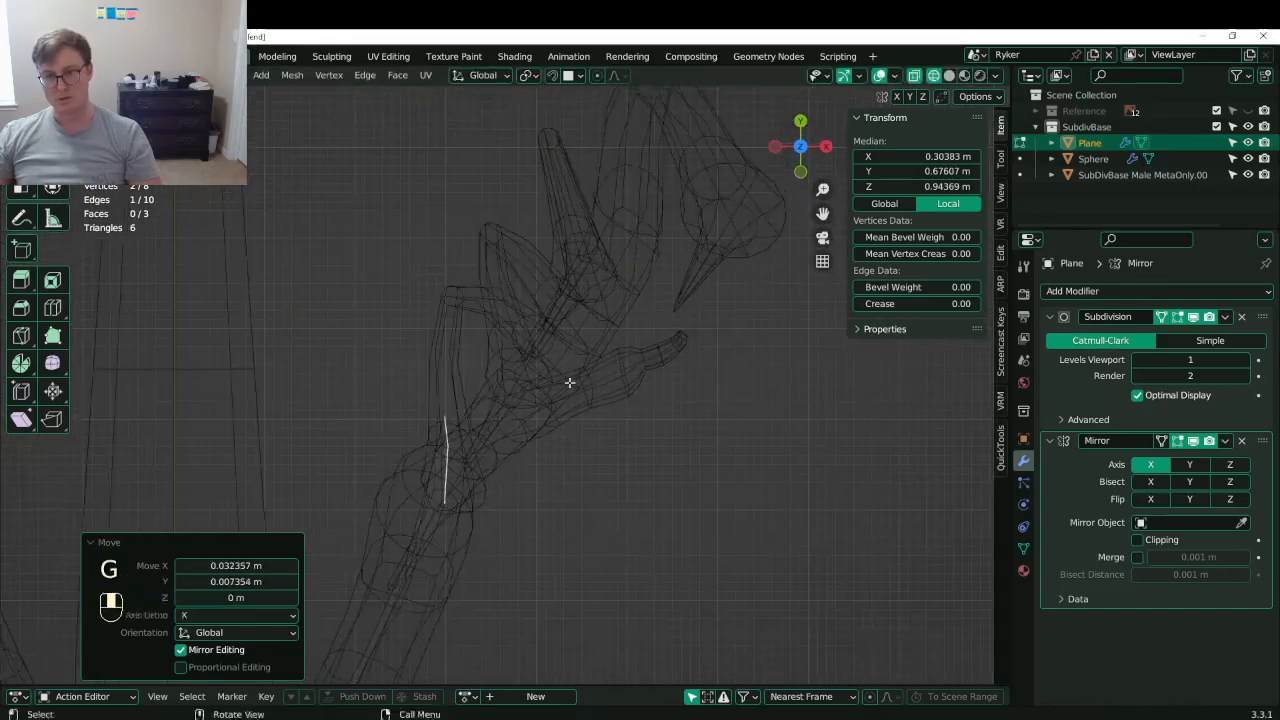
- Extrude the edge three more times toward the outermost finger, rotating the first new edge by -8.15°
left_click(661, 246)
middle_click_drag(621, 293, 556, 396, "shift")
key("r")
left_click(577, 339)
key("e")
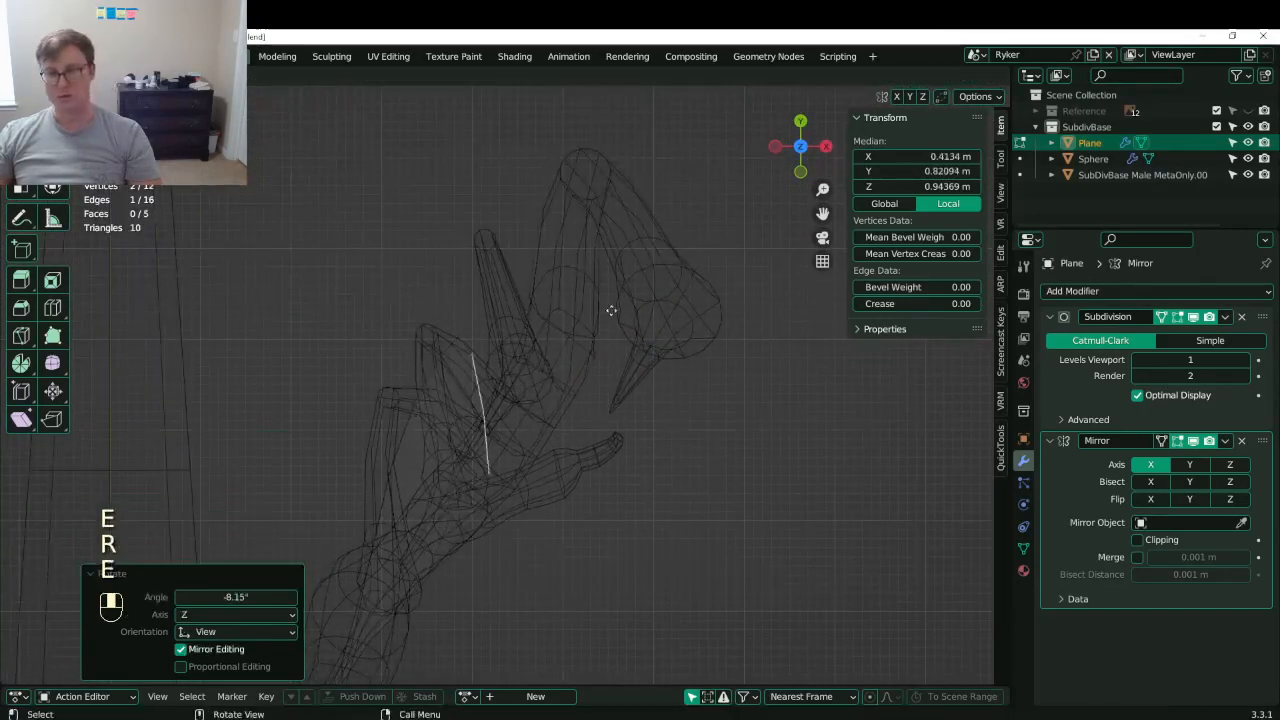
key("e")
left_click(760, 205)
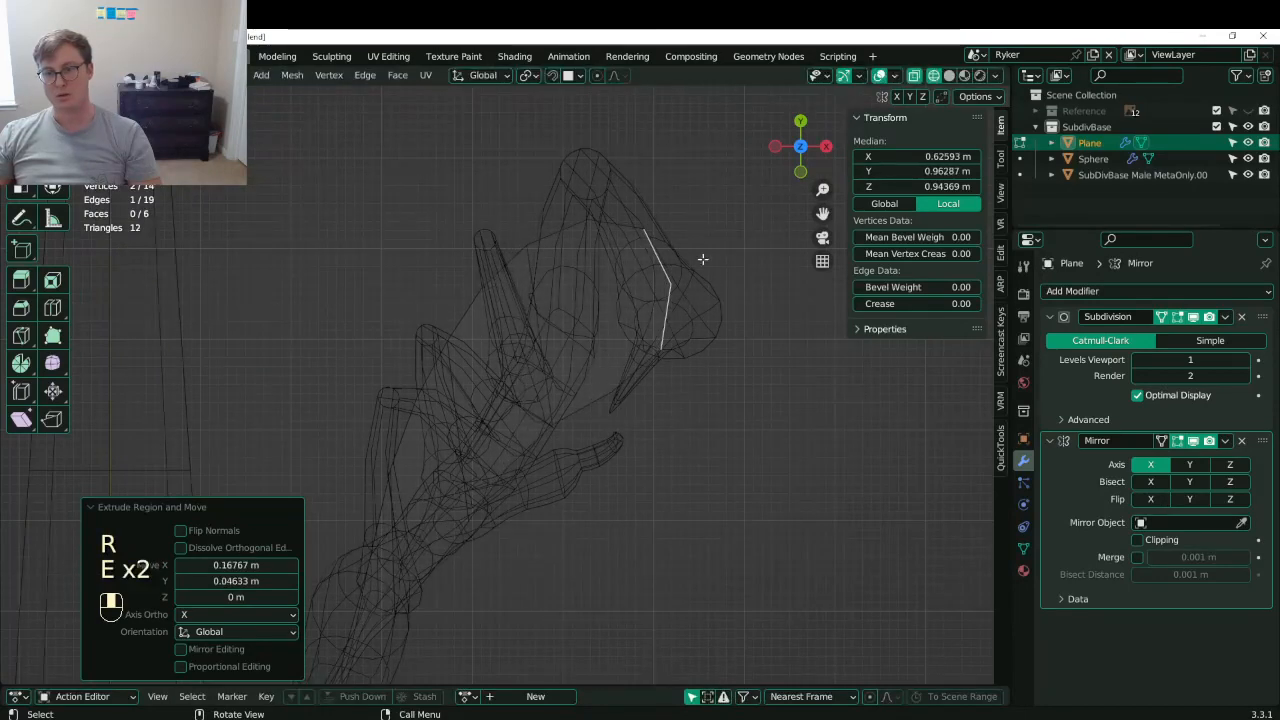
- In the side view, reposition the membrane's upper edge between the first fingers and scale it to 0.608
scroll(640, 308, "down", 3)
key("KP_3")
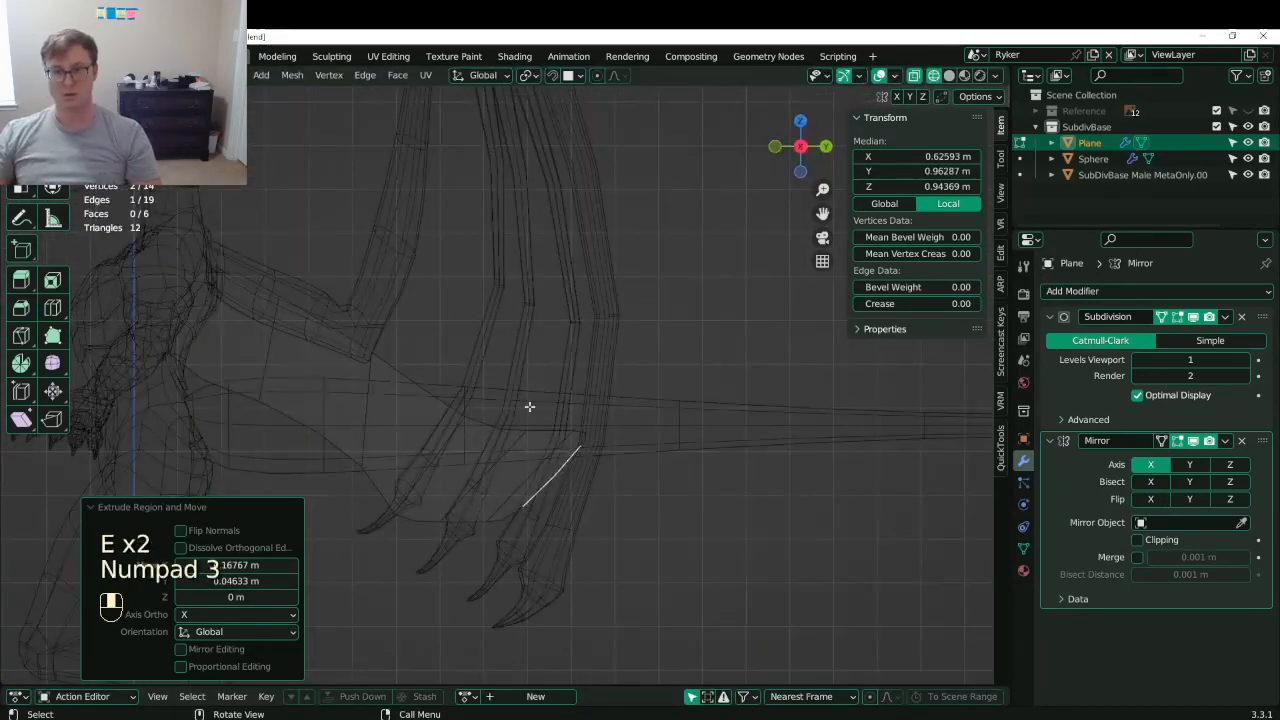
key("g")
left_click(498, 428)
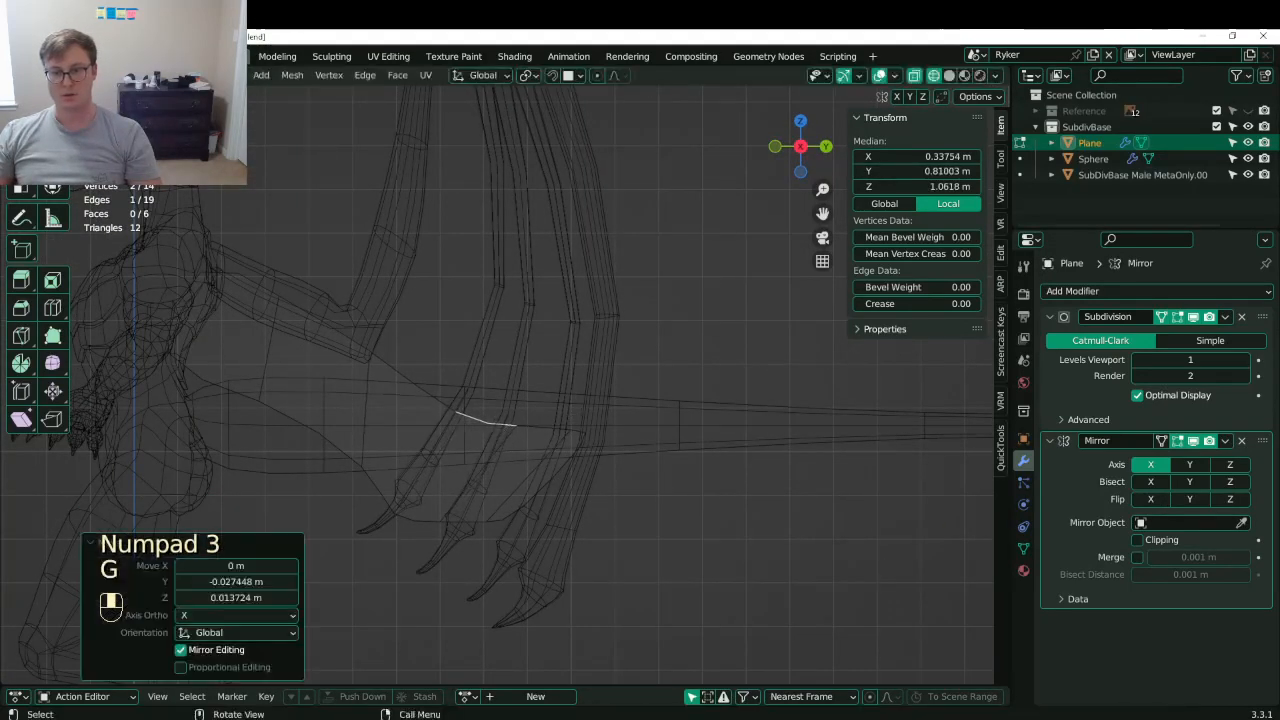
key("s")
left_click(532, 415)
key("g")
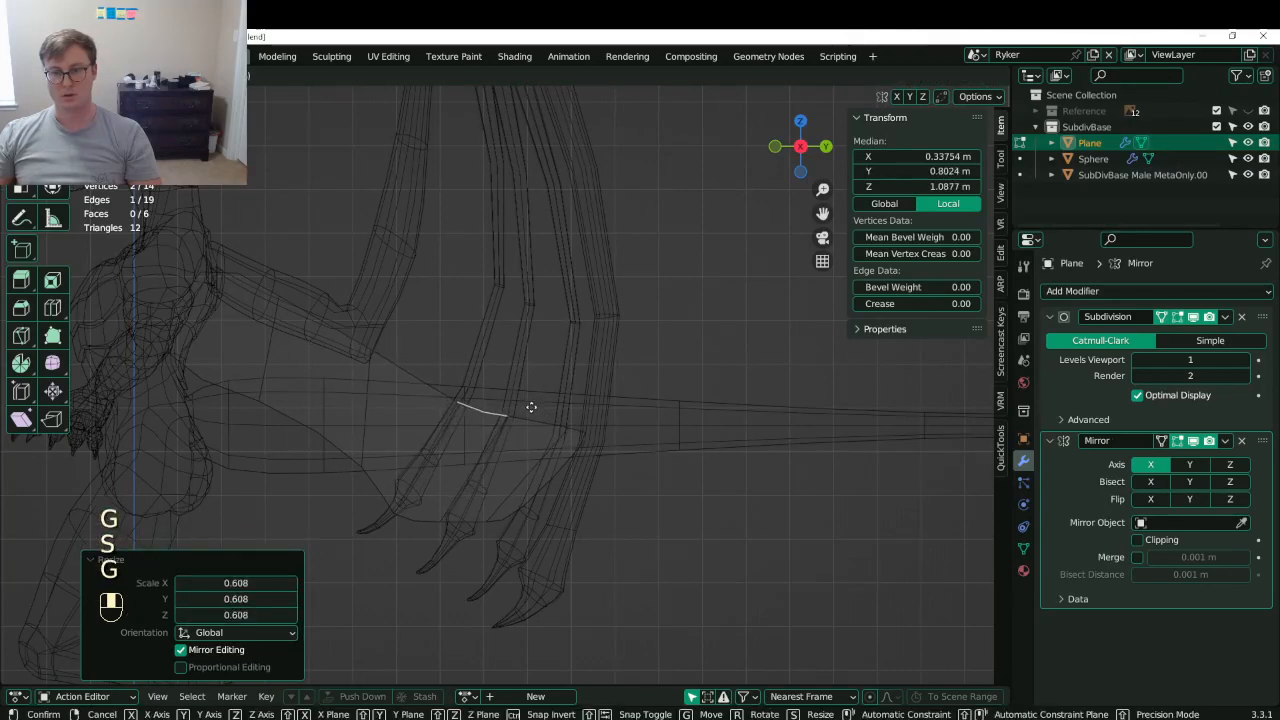
left_click(531, 408)
key("s")
left_click(589, 425)
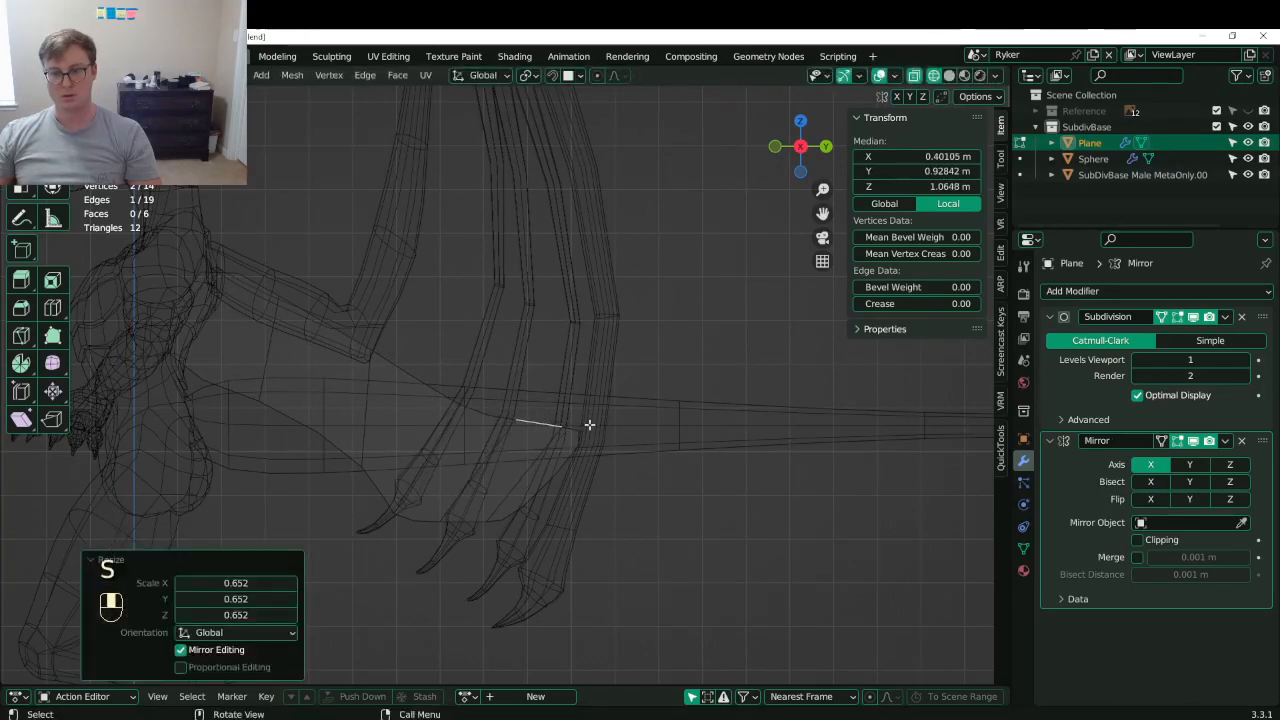
key("ctrl+z")
- Rescale the membrane edges between the outer wing fingers and rotate the selected edge about the Z axis
key("s")
left_click(656, 456)
middle_click_drag(656, 456, 717, 483)
key("s")
left_click(643, 466)
middle_click_drag(643, 466, 613, 525)
key("r")
key("z")
left_click(668, 538)
- Move the outer membrane edges into place along the last wing fingers
key("g")
left_click(481, 519)
key("g")
left_click(505, 515)
key("g")
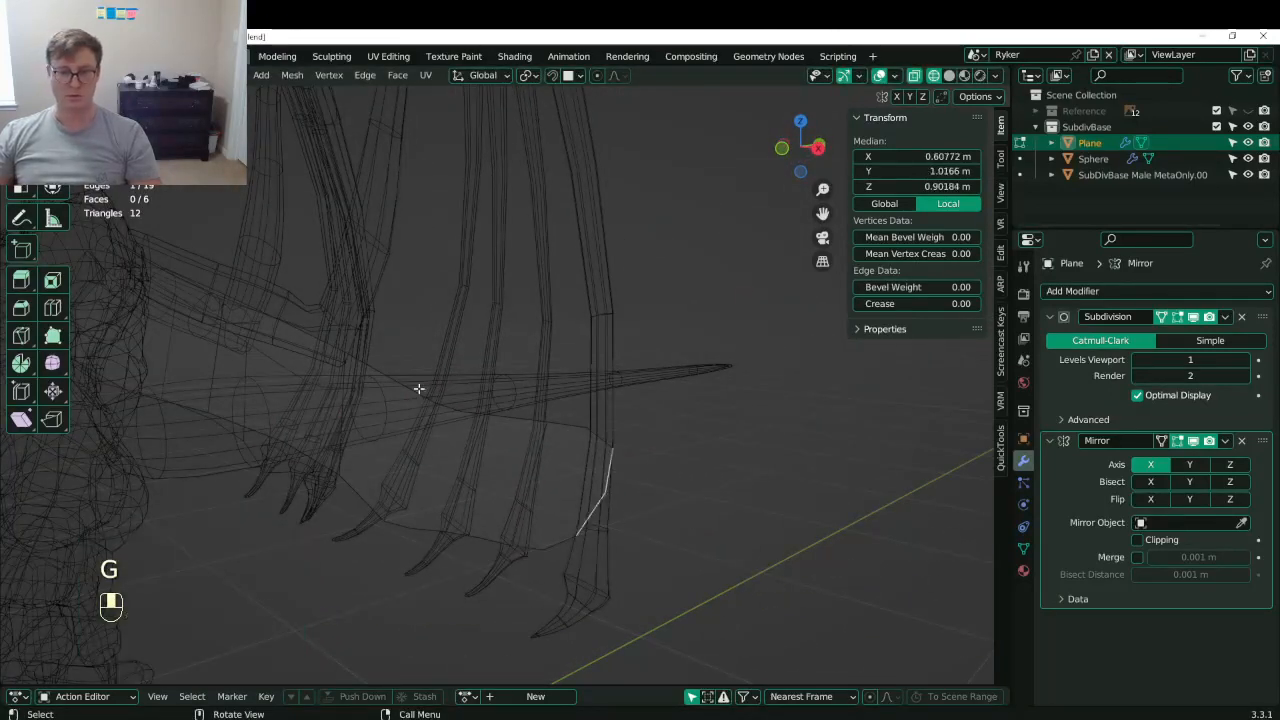
- Extrude the membrane's four upper edges to the top of the wing, scale them to 0.427, and fit them between the finger bases
scroll(528, 335, "down", 5)
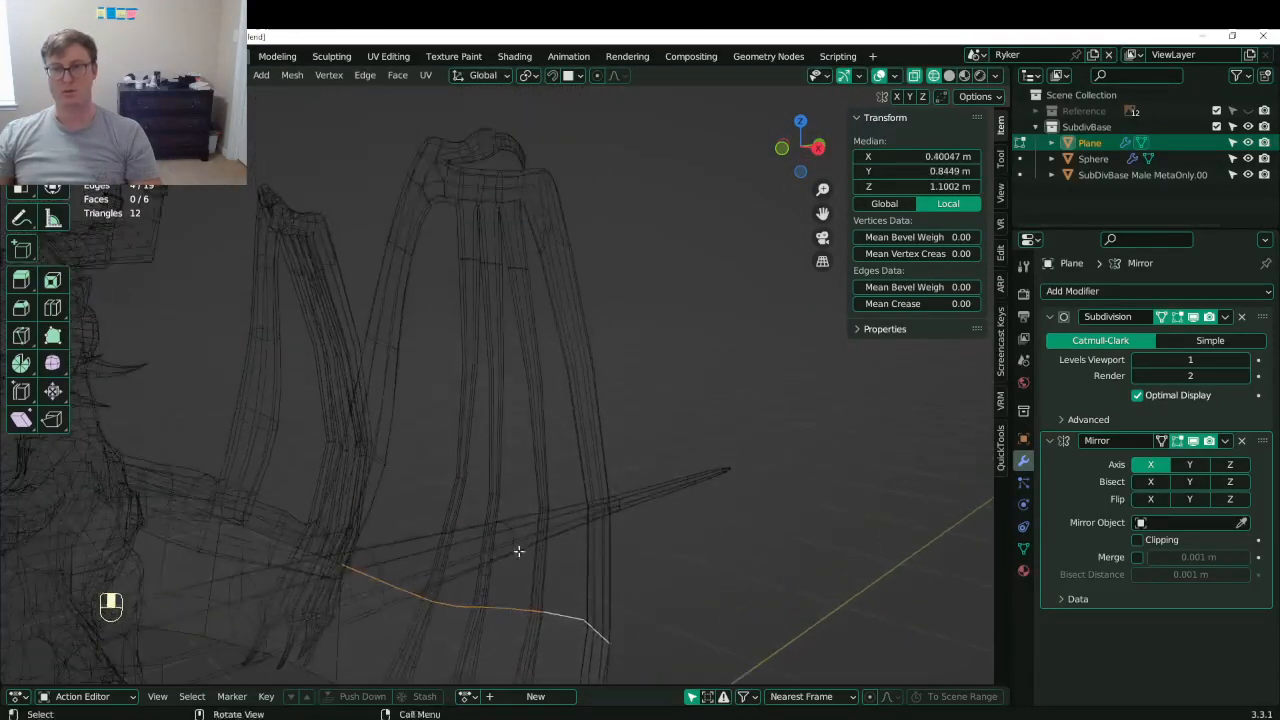
key("e")
left_click(521, 336)
key("s")
left_click(534, 297)
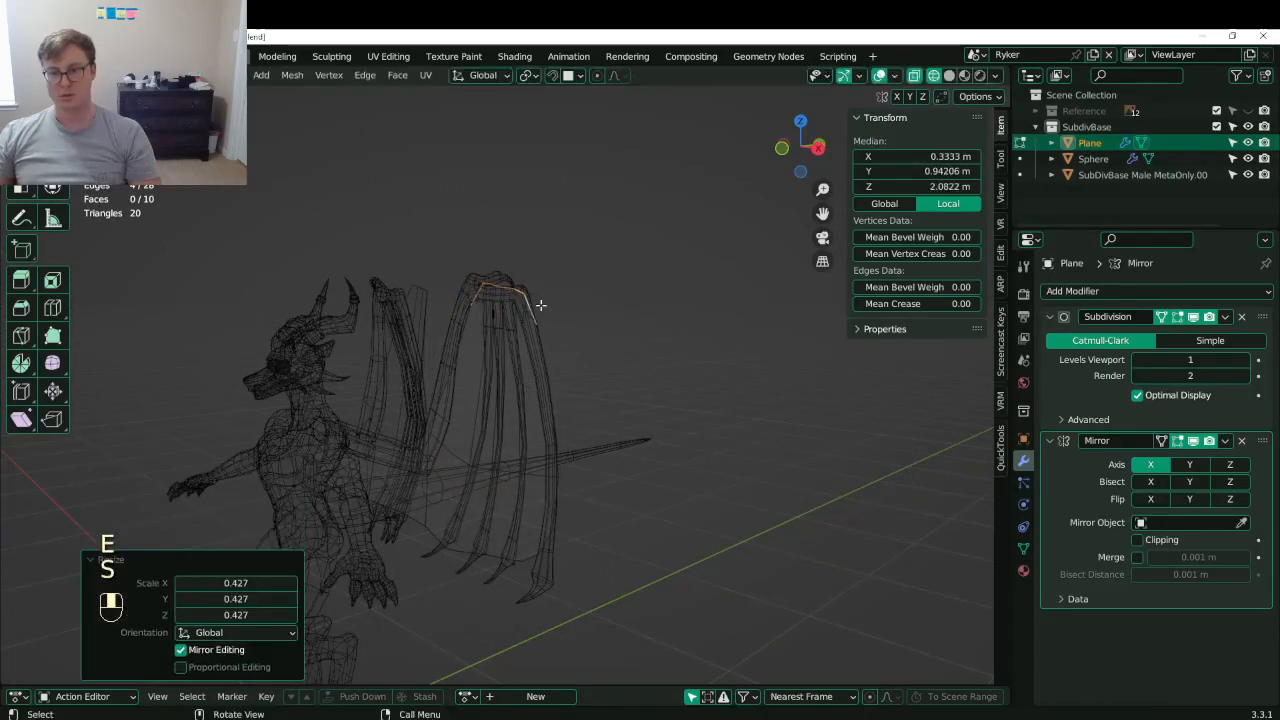
middle_click_drag(534, 297, 480, 408)
middle_click_drag(646, 411, 514, 424)
key("g")
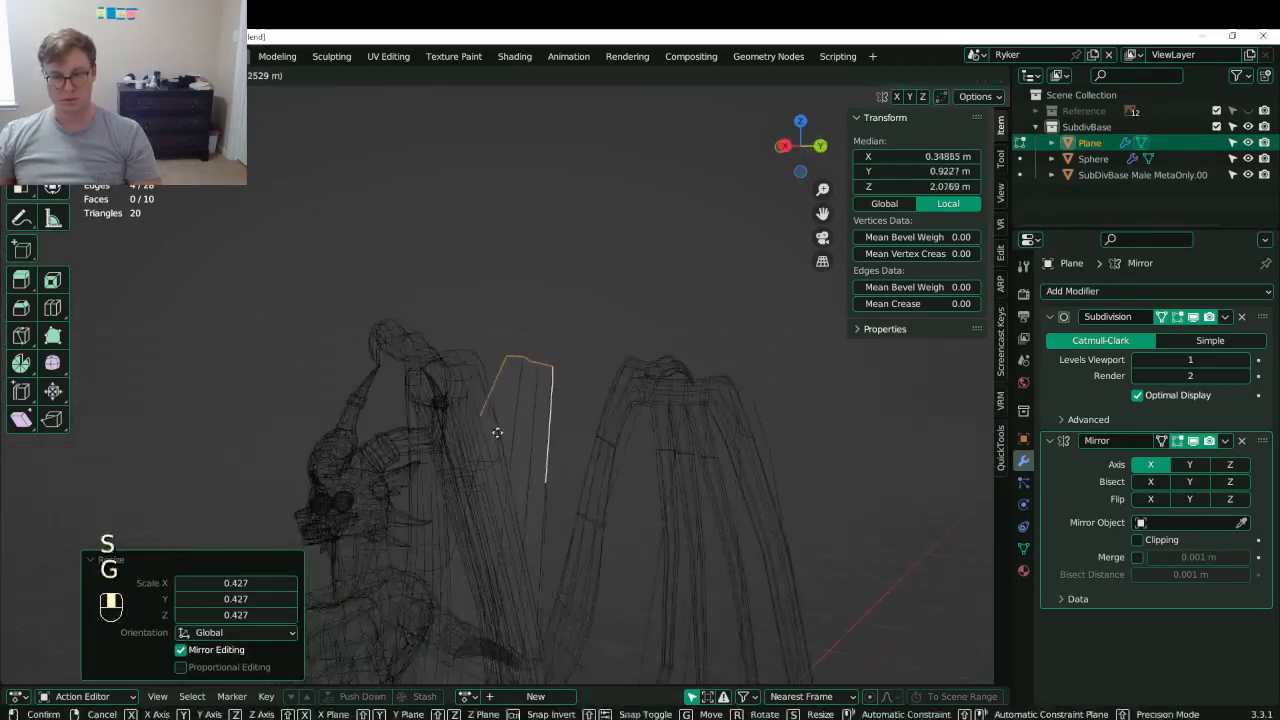
left_click(431, 453)
middle_click_drag(431, 453, 498, 424)
- Add a loop cut across the tall membrane faces, move it to follow the wing fingers, and return to solid shading
scroll(492, 512, "down", 6)
key("ctrl+r")
double_click(484, 438)
key("g")
left_click(509, 436)
key("z")
middle_click_drag(572, 450, 654, 474)
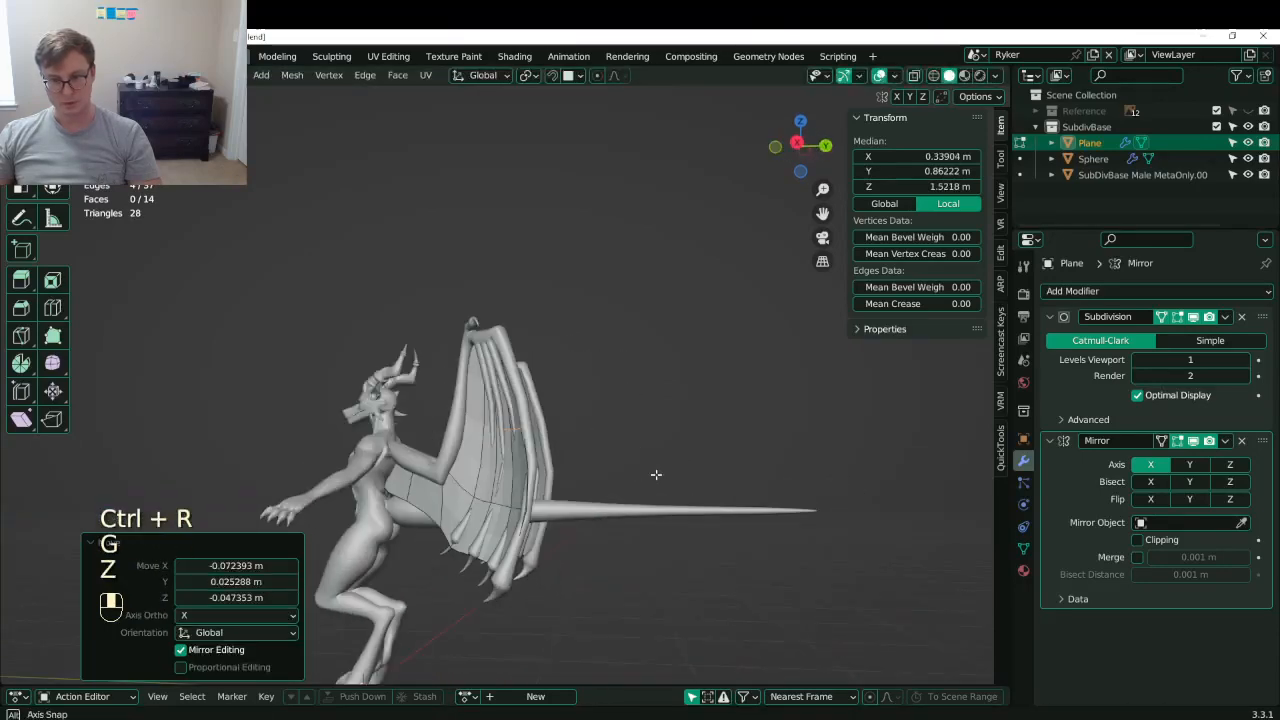
- Return to Object Mode, shade the wing membrane smooth, and save the file
scroll(654, 474, "up", 5)
mouse_move(591, 500)
middle_mouse_down()
mouse_move(657, 553)
mouse_move(337, 517)
mouse_move(491, 349)
mouse_move(508, 372)
mouse_move(615, 422)
middle_mouse_up()
key("Tab")
right_click(491, 349)
left_click(491, 349)
key("ctrl+s")
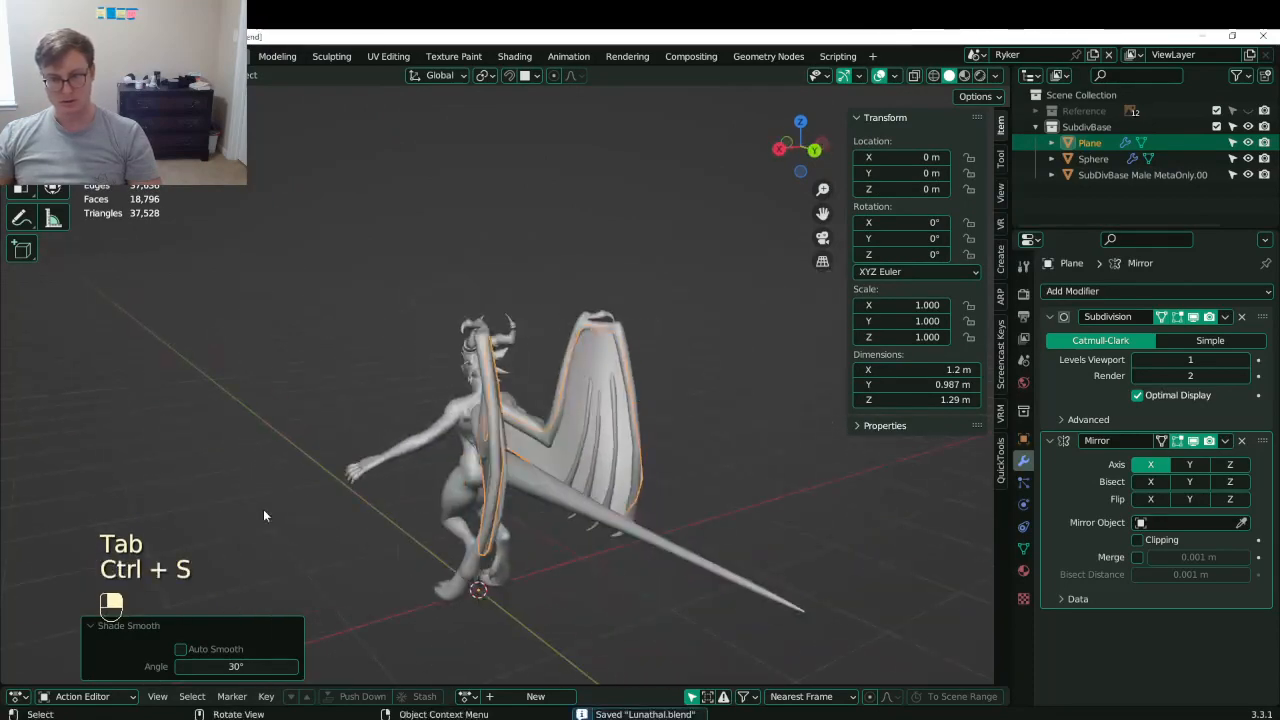
- In Edit Mode, select the membrane's lower vertex by the first finger claw and enable snapping to Volume
left_click(264, 515)
middle_click_drag(264, 515, 490, 430)
scroll(542, 398, "up", 4)
key("Tab")
scroll(490, 430, "up", 2)
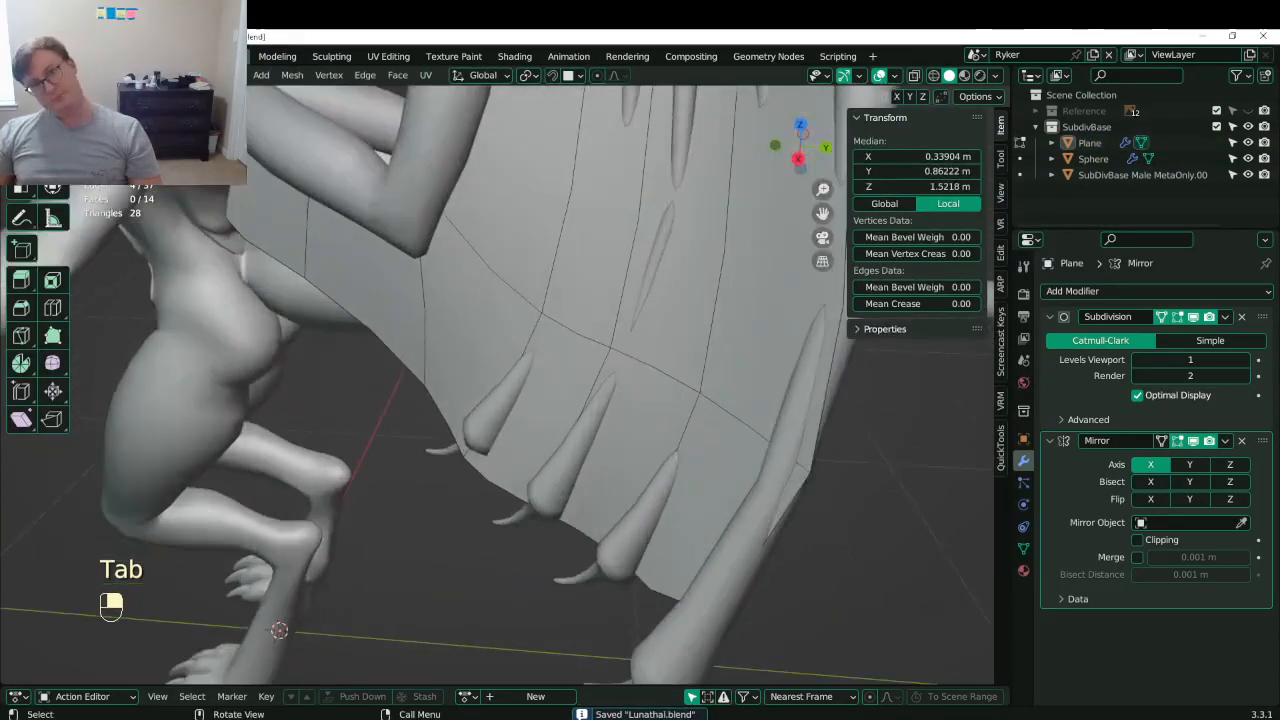
left_click(456, 458)
key("KP_Decimal")
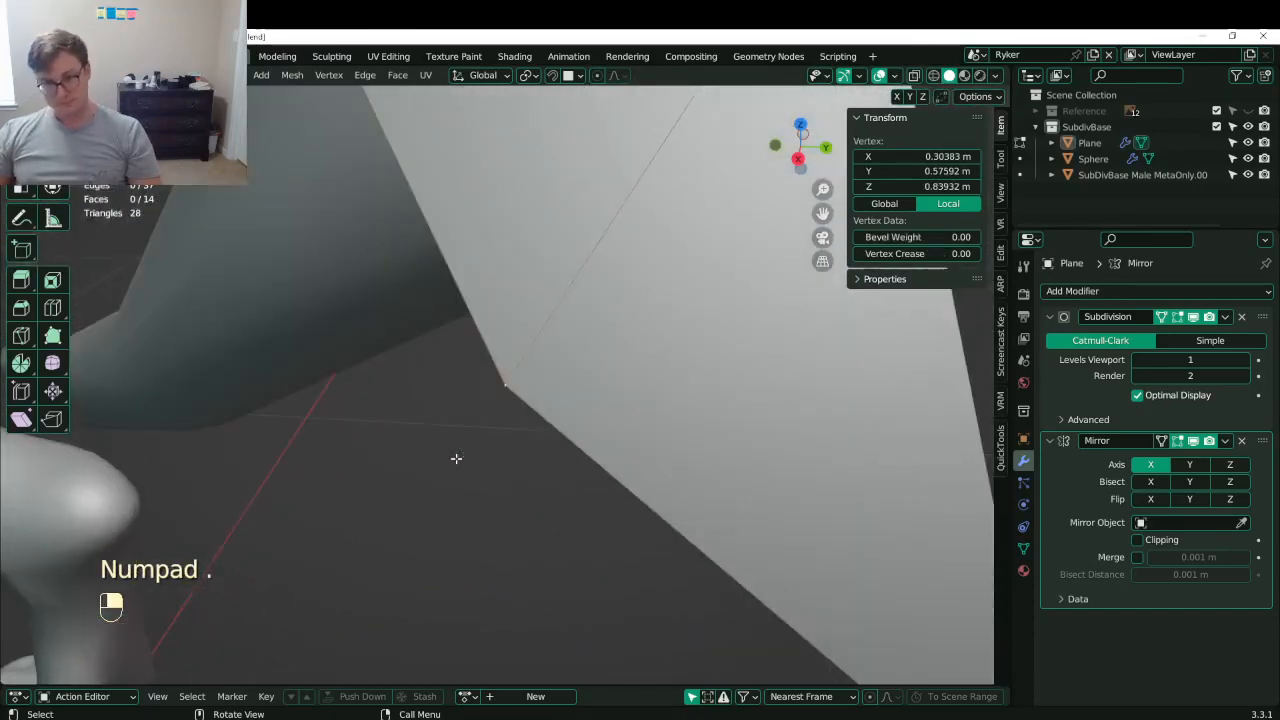
left_click(580, 76)
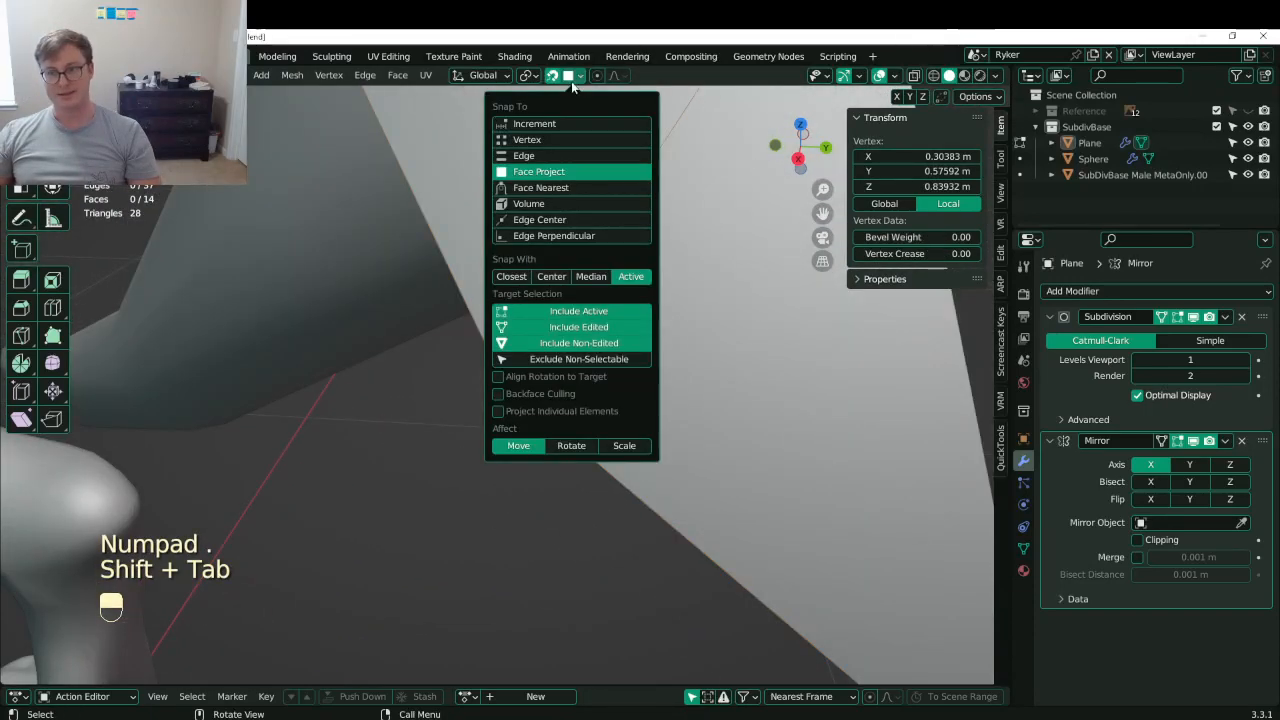
left_click(530, 204)
- Snap the membrane's lower vertices into the bases of the first, second, and third finger claws
middle_click_drag(423, 457, 526, 386)
scroll(554, 293, "down", 5)
key("g")
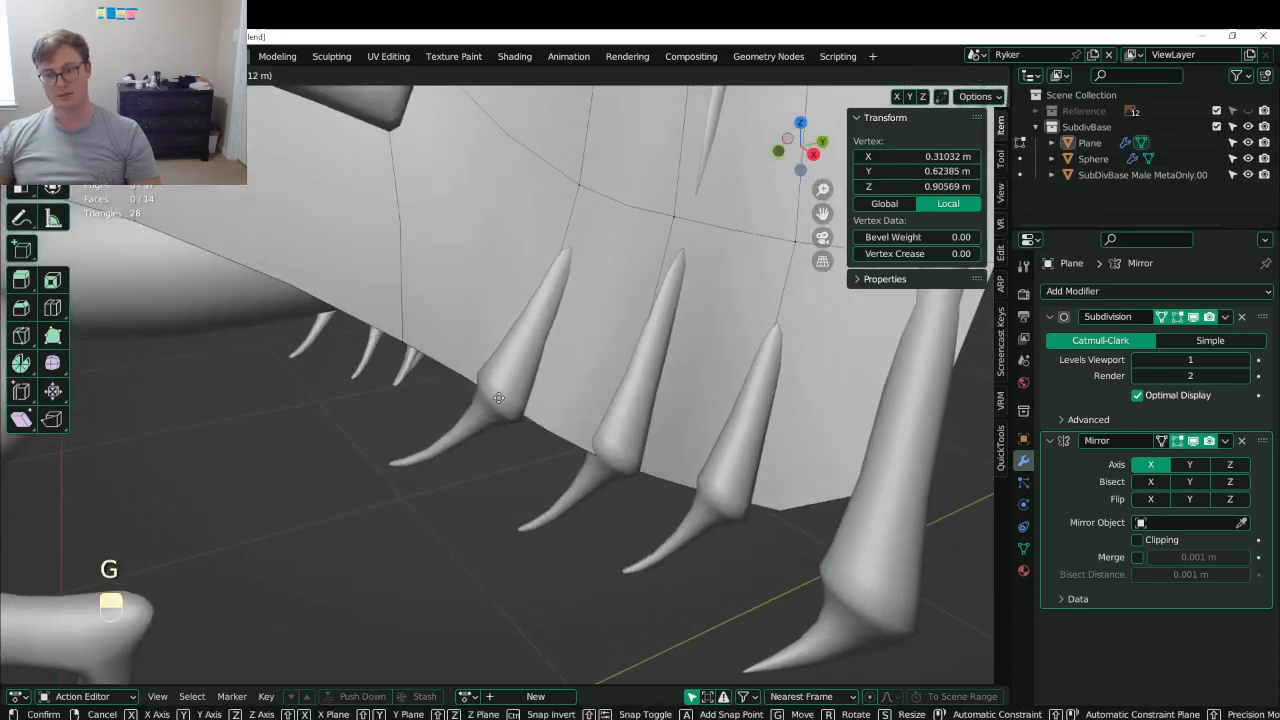
left_click(507, 390)
left_click(599, 461)
key("g")
left_click(616, 460)
left_click(714, 498)
key("g")
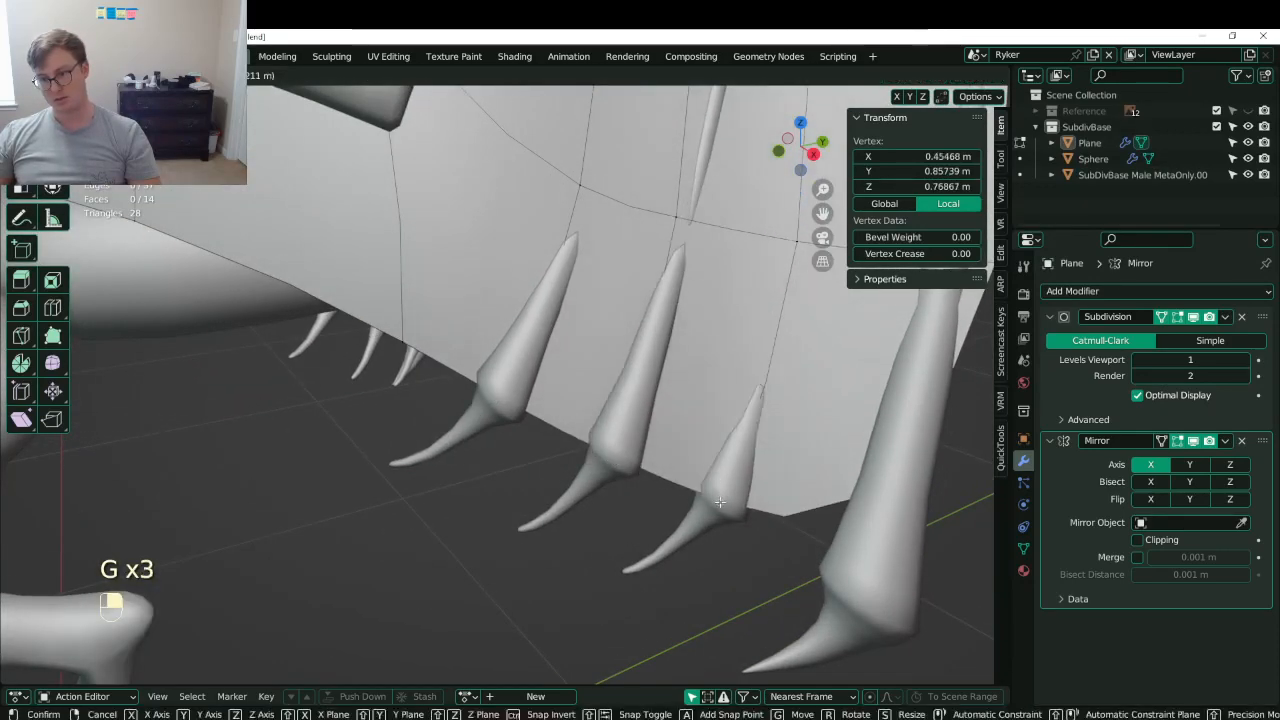
left_click(727, 499)
middle_click_drag(727, 499, 612, 469, "shift")
left_click(790, 450)
scroll(797, 451, "down", 4)
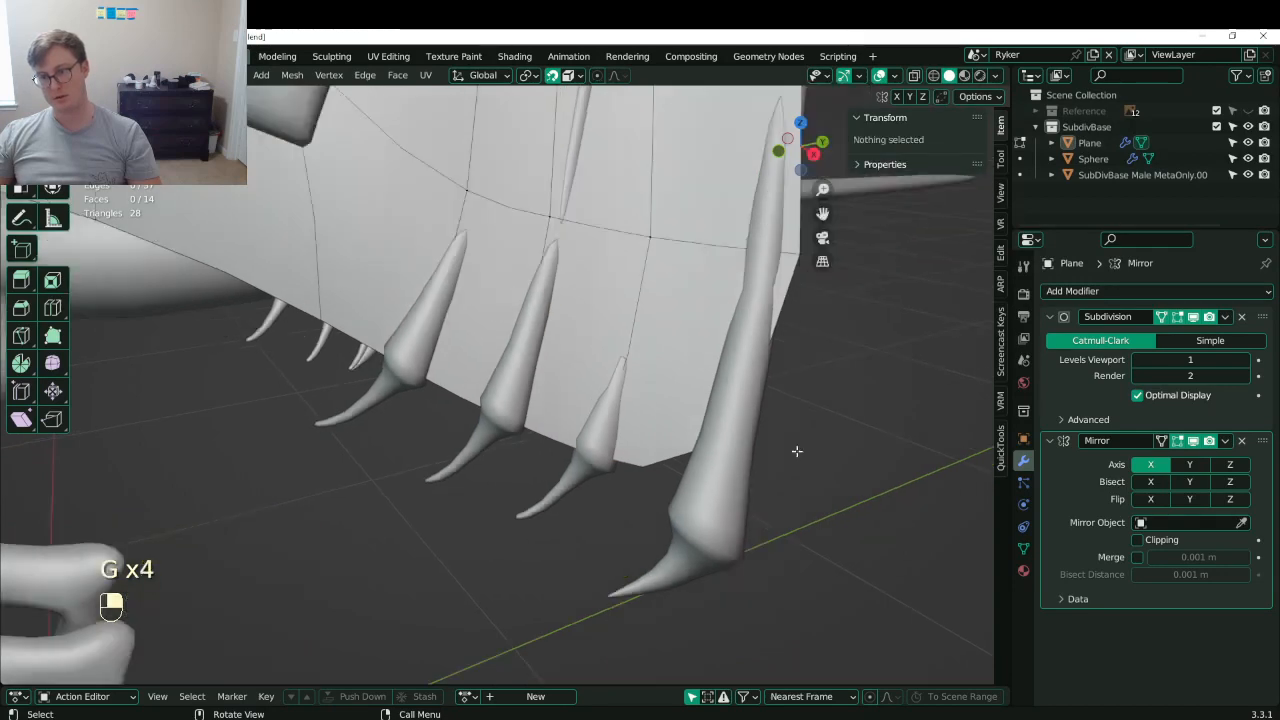
- In wireframe shading, crease the membrane's border edges along the wing arm, the outermost finger, and the lower edge
left_click(668, 366, "alt+shift")
middle_click_drag(668, 366, 677, 420, "shift")
scroll(677, 420, "down", 3)
key("z")
left_click(375, 373)
middle_click_drag(375, 373, 436, 315)
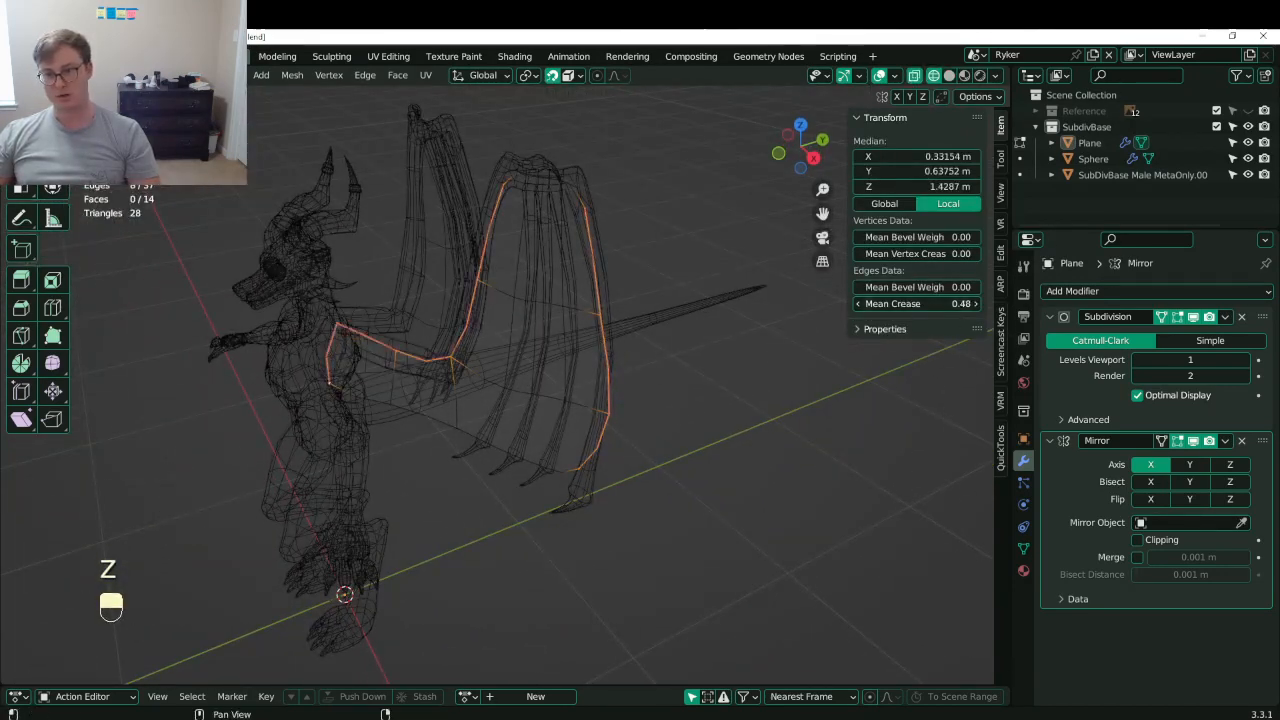
scroll(317, 346, "up", 4)
left_click(664, 603)
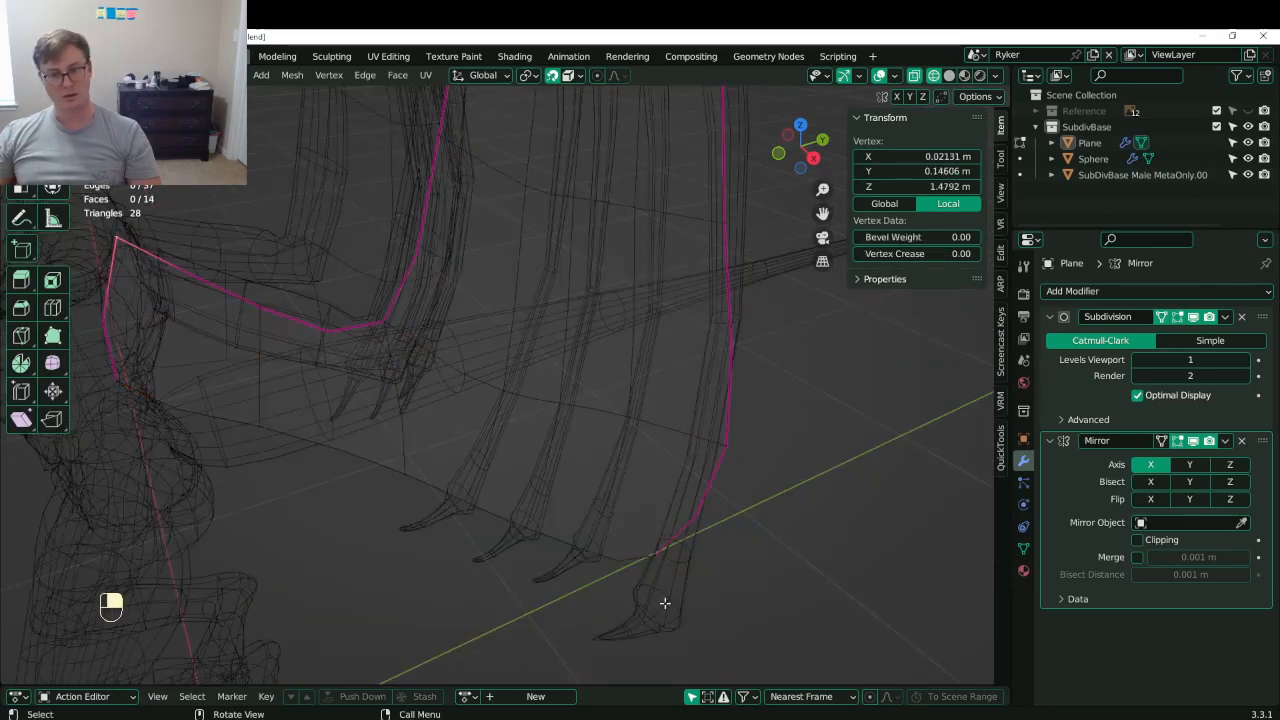
left_click(598, 557, "alt+shift")
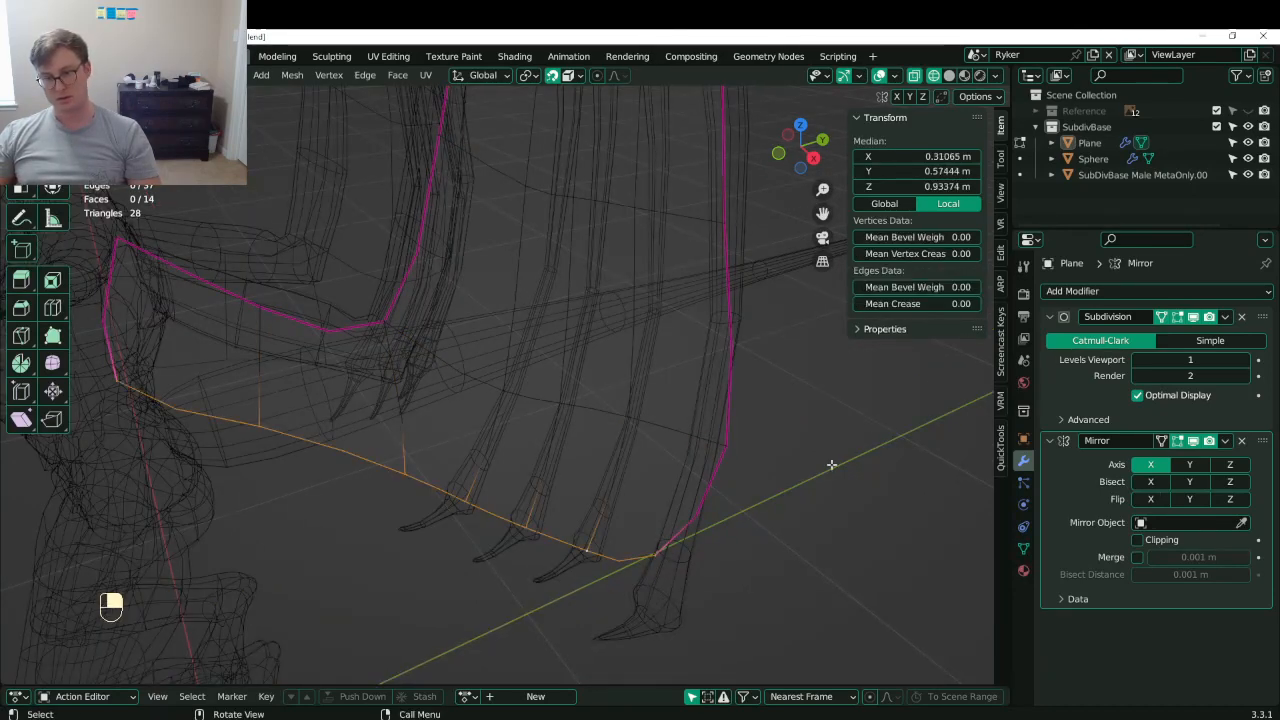
- Move the membrane's lower outer corner and the two border vertices above it into the outermost finger bone
left_click(668, 578)
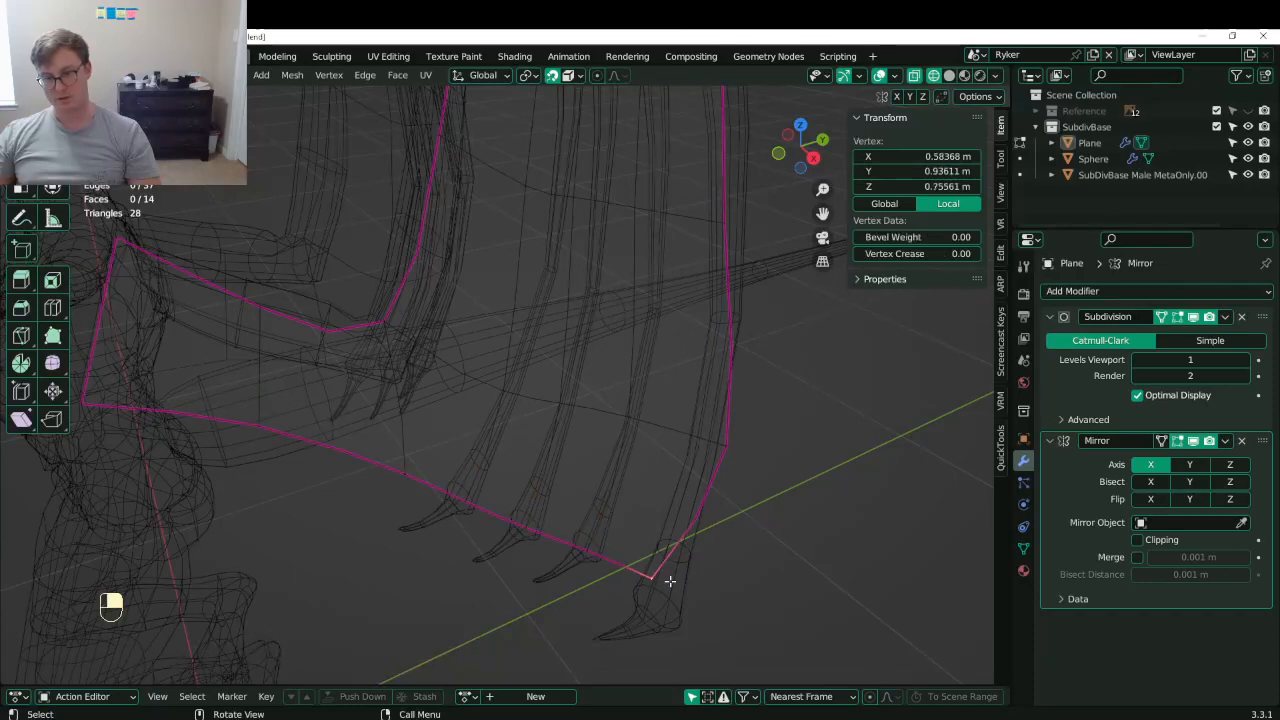
key("g")
left_click(662, 610)
key("g")
key("g")
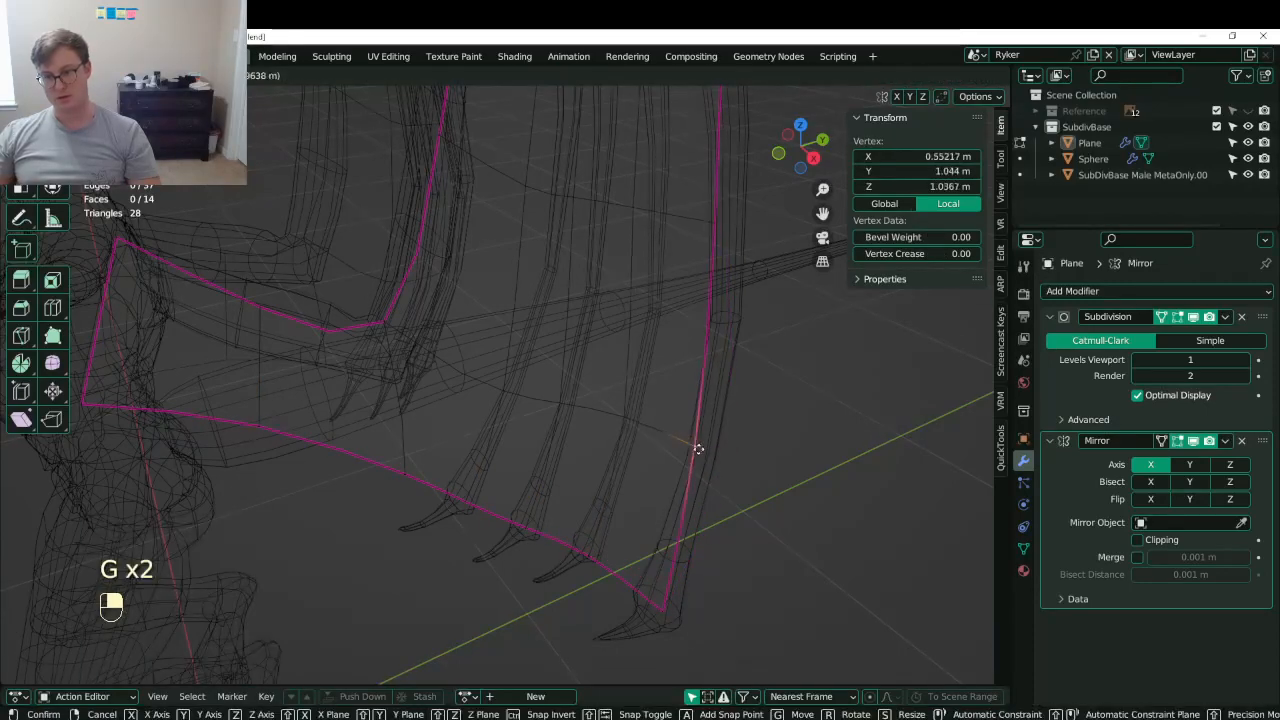
left_click(702, 443)
middle_click_drag(722, 290, 643, 449, "shift")
left_click(634, 418)
key("g")
left_click(634, 417)
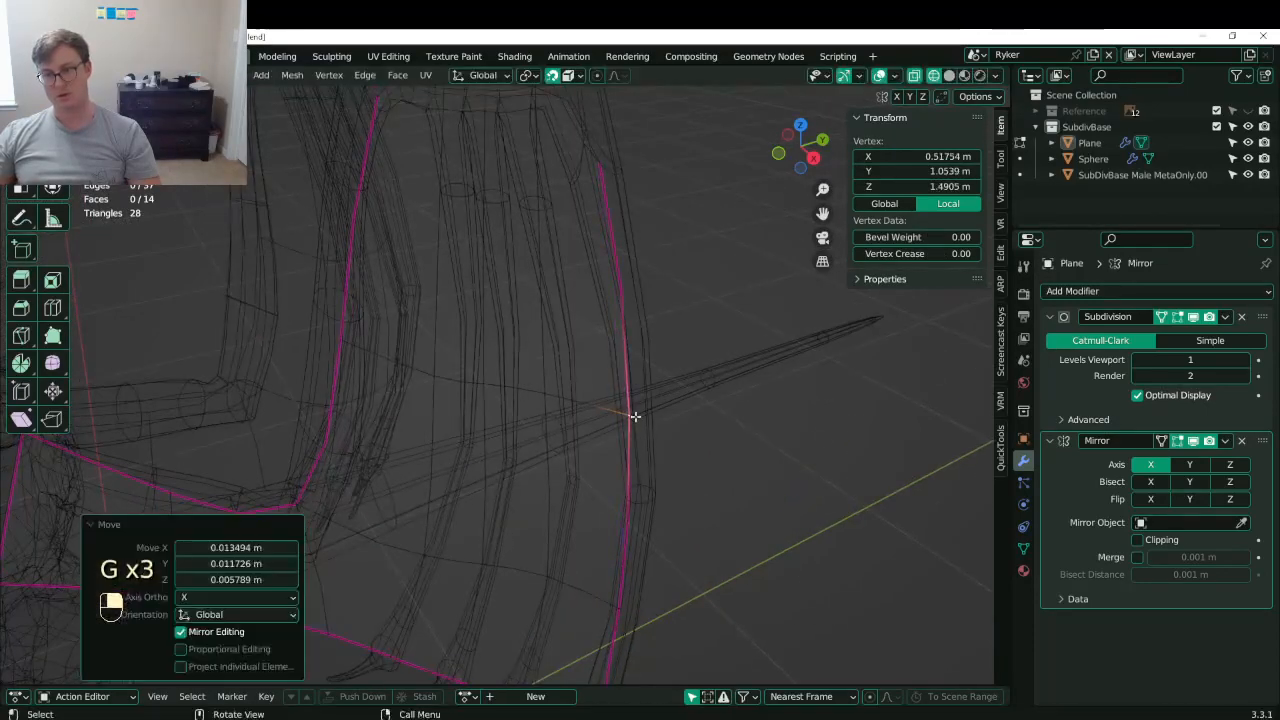
- Crease the membrane's top border edges between the wing arm and the outermost finger
middle_click_drag(622, 393, 731, 325, "shift")
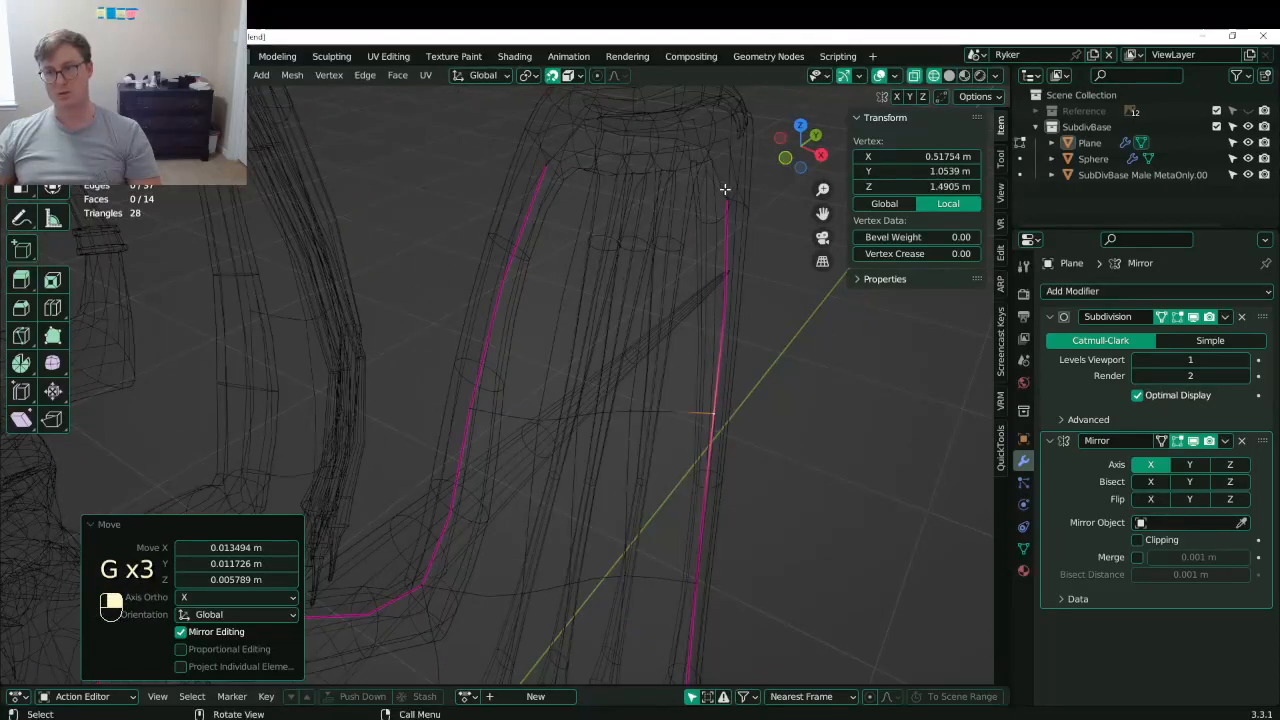
left_click(714, 152, "alt+shift")
left_click_drag(917, 304, 960, 304)
- Move the membrane's top outer corner vertex inside the top of the outermost finger bone
middle_click_drag(523, 336, 397, 437, "shift")
left_click(602, 256)
key("g")
left_click(580, 269)
key("g")
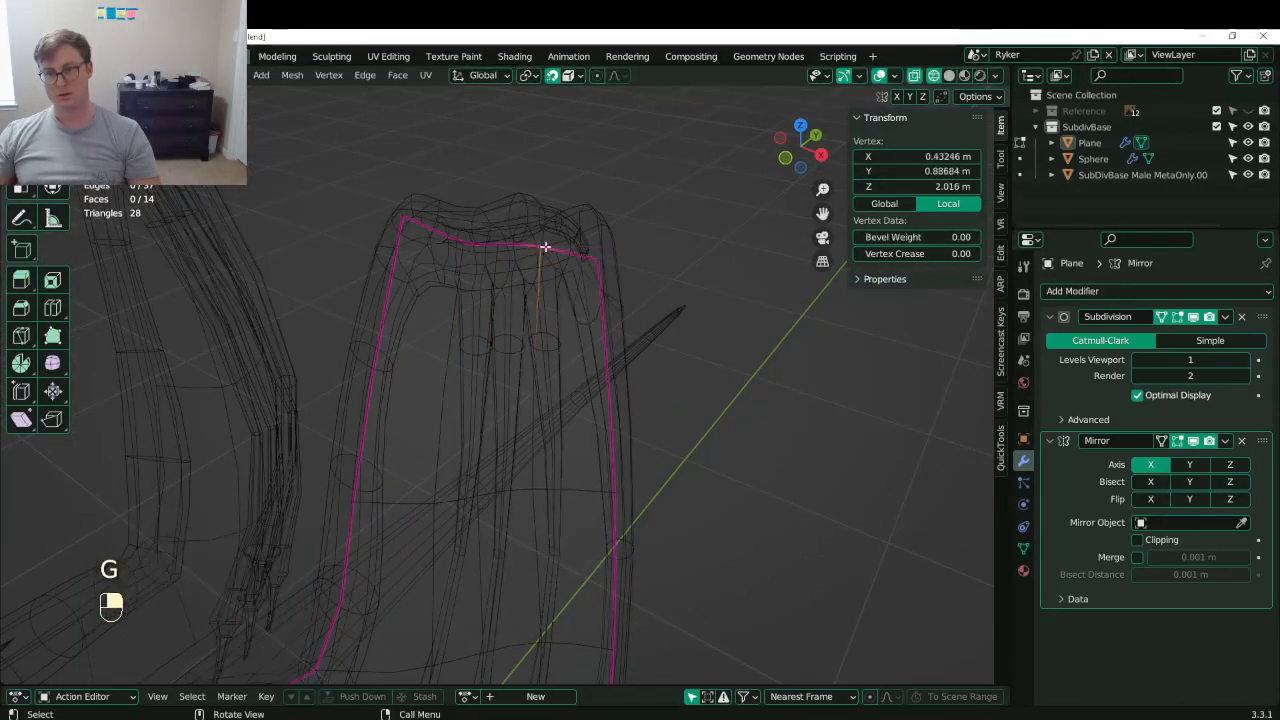
- Move the membrane's top vertices between the two corners inside the bone at the bases of the middle fingers
left_click(542, 251)
key("g")
left_click(478, 268)
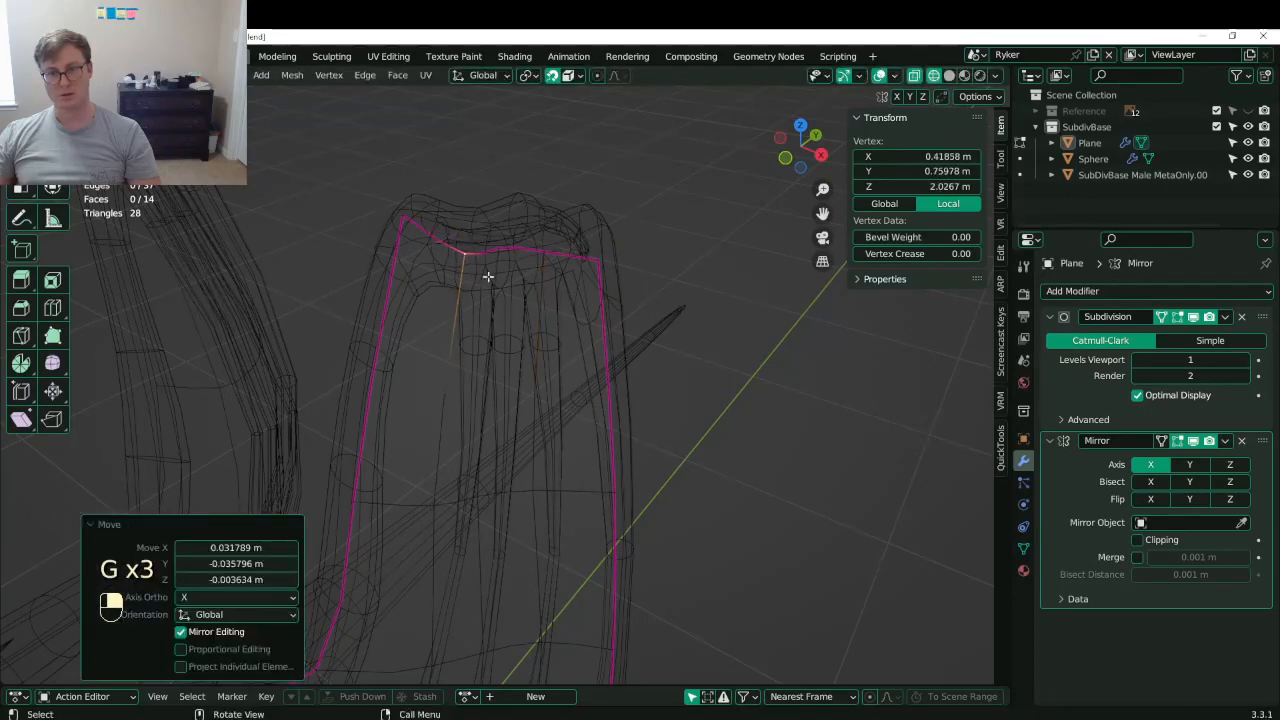
key("g")
left_click(505, 260)
left_click(509, 254)
key("g")
left_click(511, 269)
left_click(556, 259)
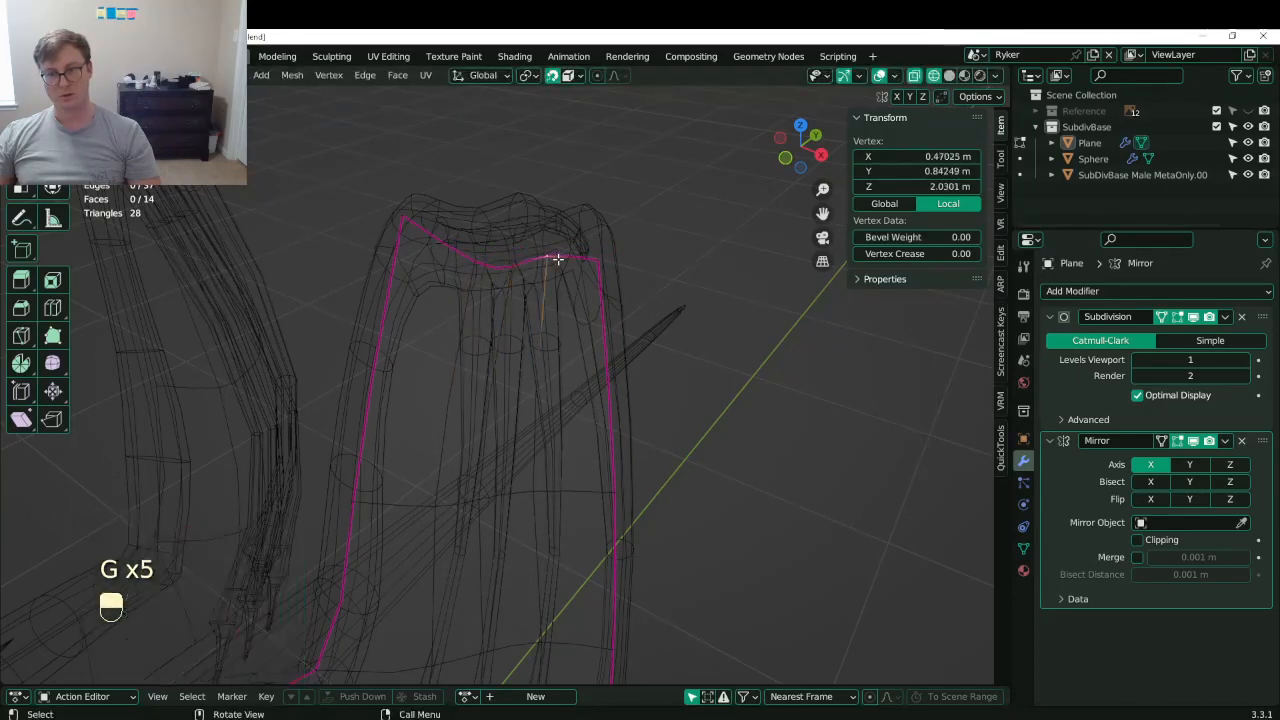
key("g")
left_click(551, 260)
- Move the membrane's top inner corner and the border vertex below it inside the wing arm, and adjust the neighbouring interior vertex
left_click(411, 222)
key("g")
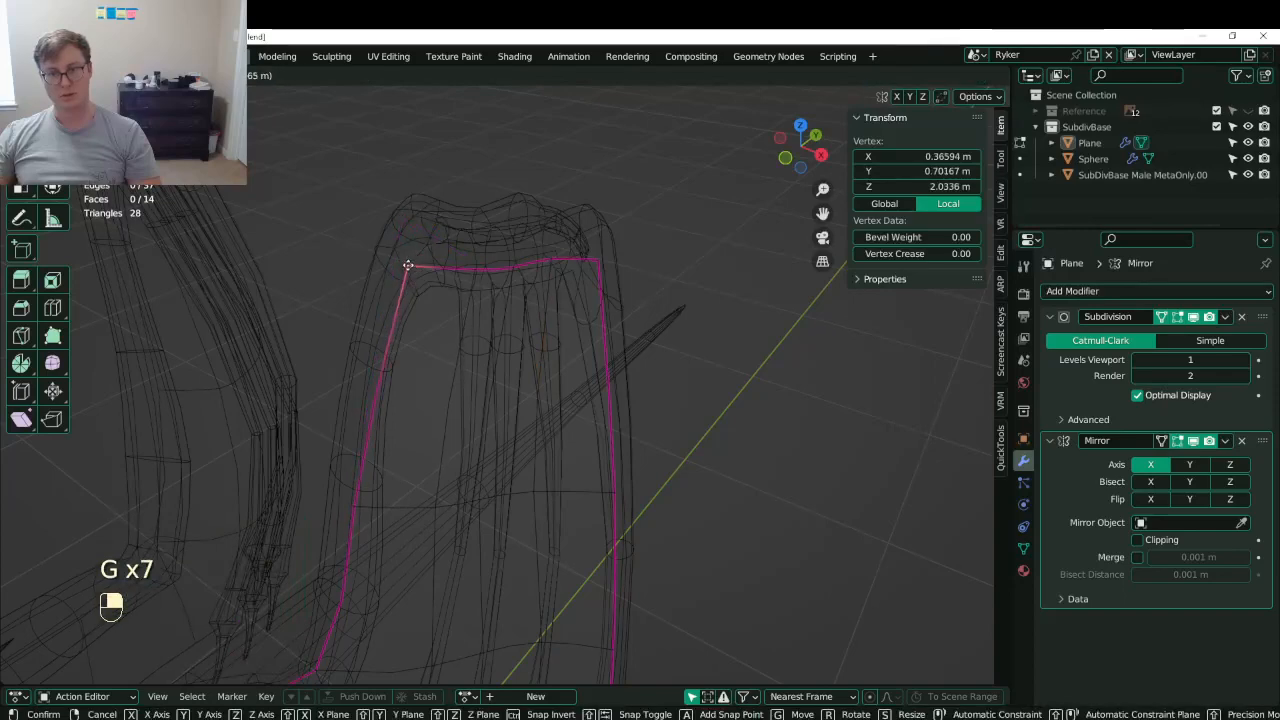
left_click(408, 265)
scroll(391, 410, "up", 2)
key("g")
left_click(436, 376)
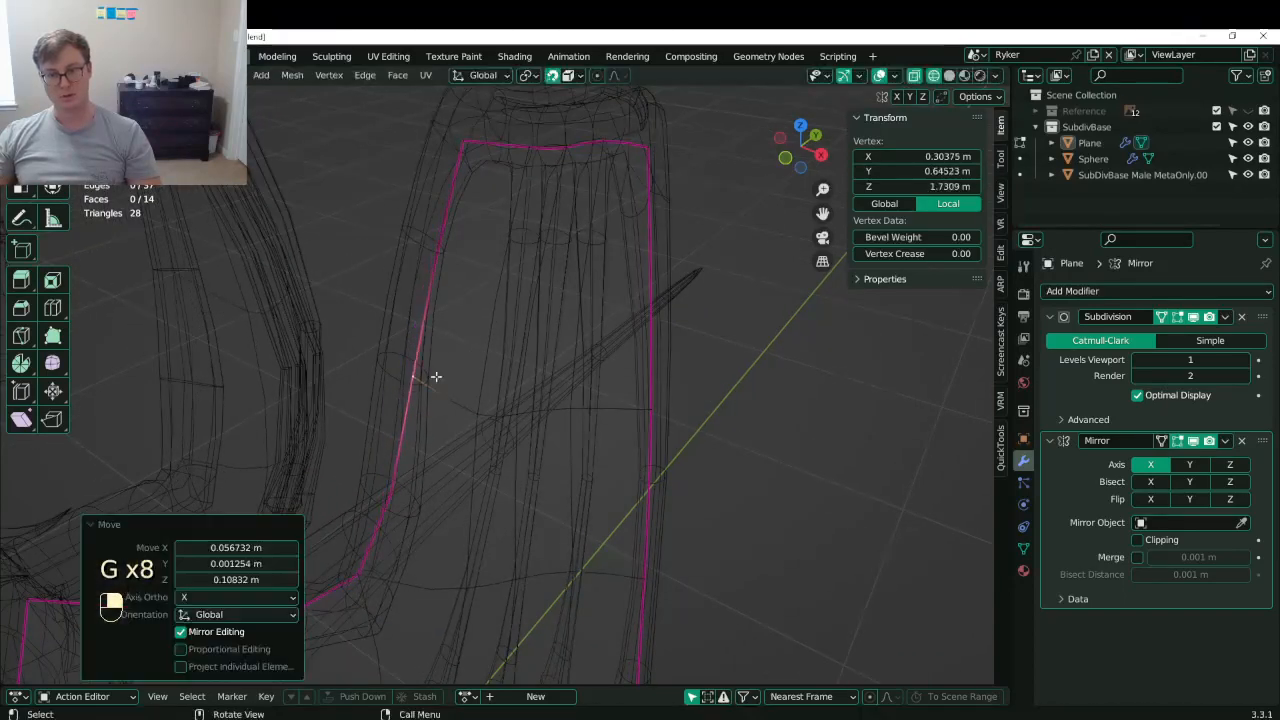
left_click(500, 411)
key("g")
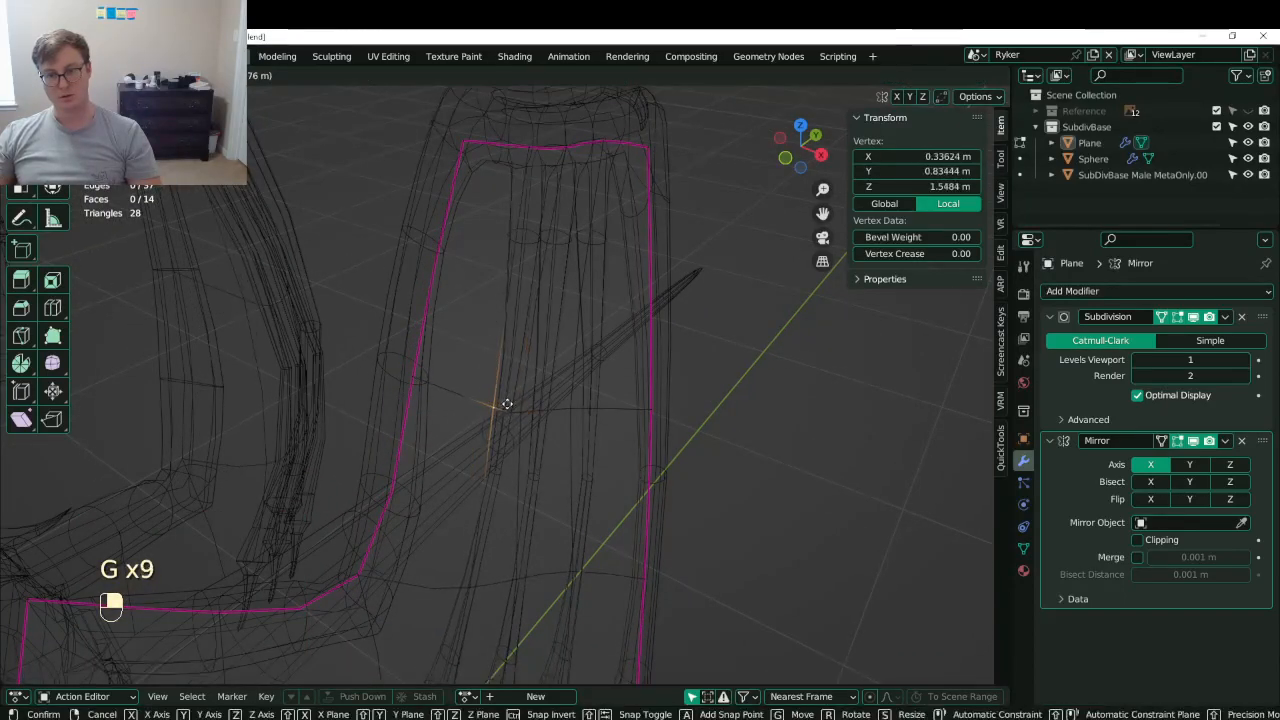
left_click(504, 400)
middle_click_drag(503, 400, 451, 351)
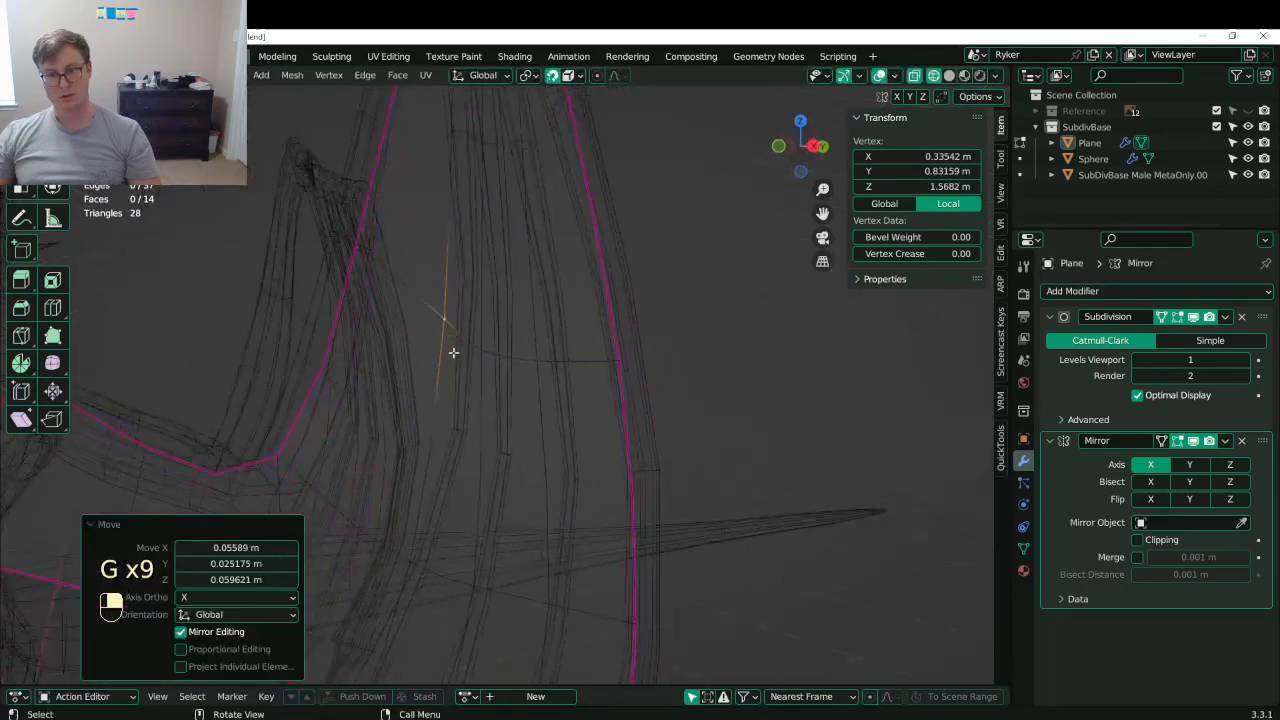
- Try moving the interior membrane vertex nearest the wing arm farther down, and undo the move
scroll(445, 335, "up", 4)
key("g")
scroll(455, 361, "down", 8)
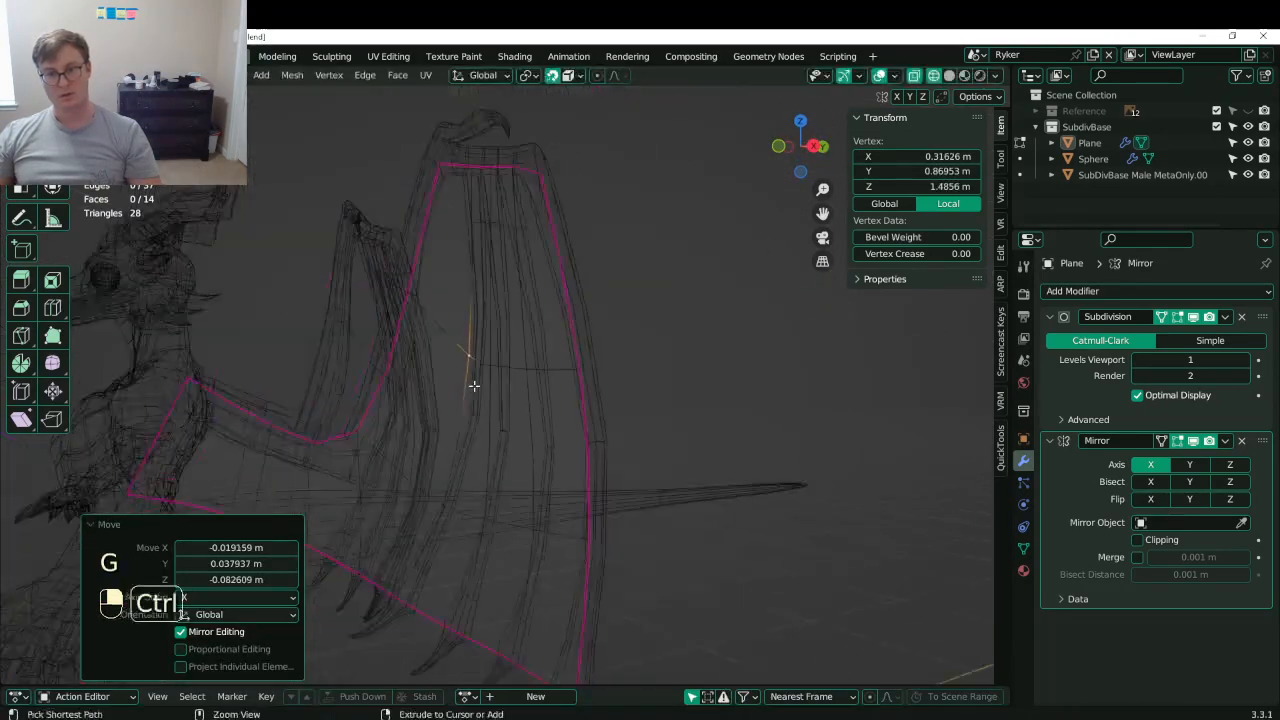
key("ctrl+z")
- Save the file, turn off snapping, and return the viewport to solid shading with the membrane in Edit Mode
key("Tab")
key("ctrl+s")
key("Tab")
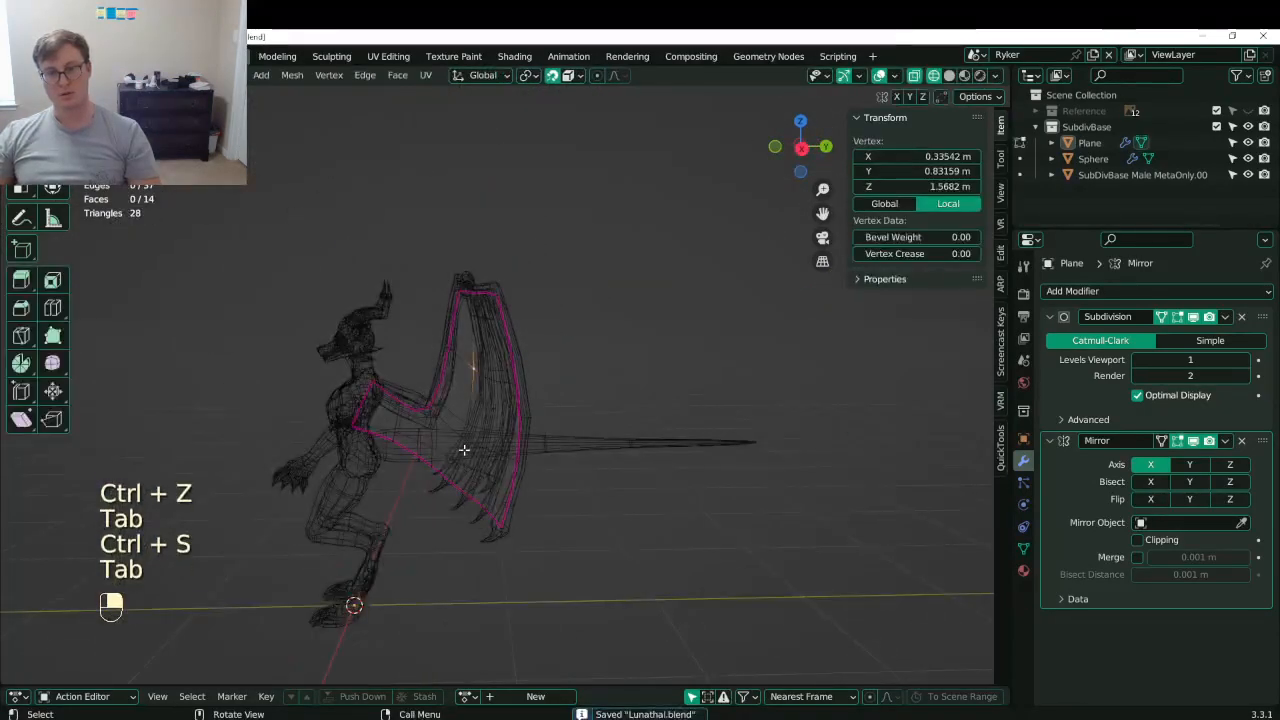
key("z")
left_click(470, 449)
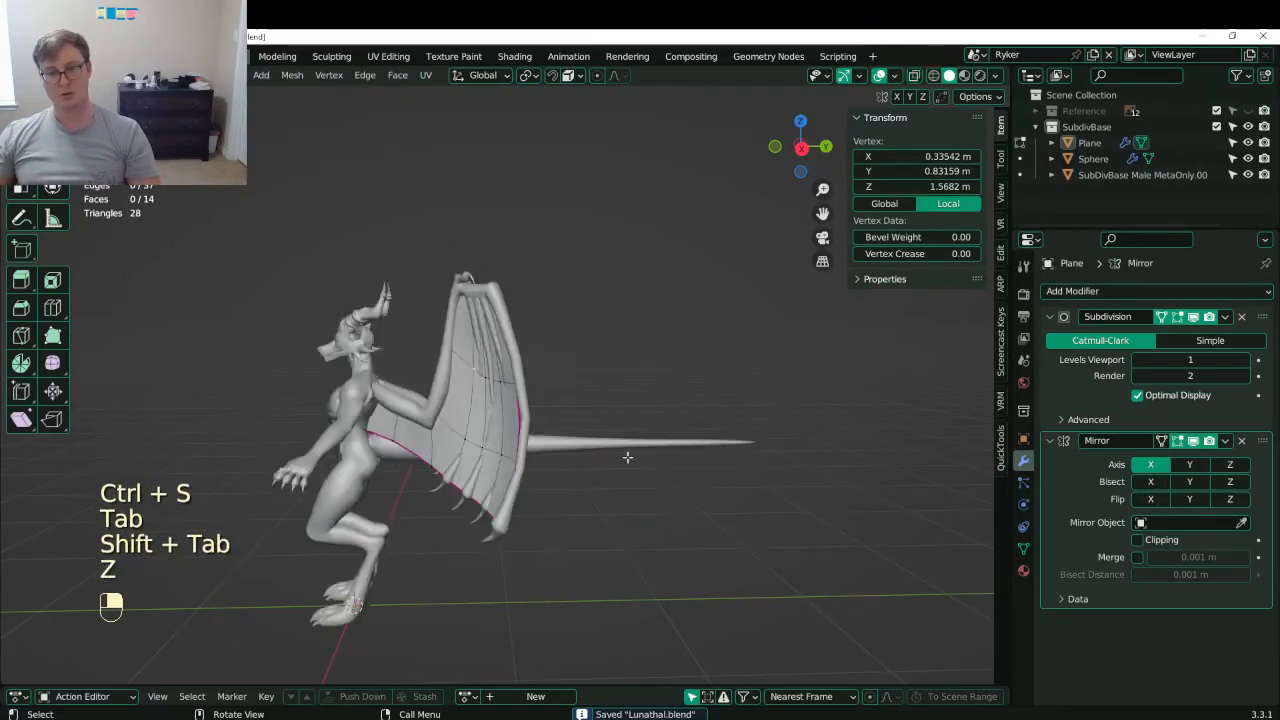
scroll(600, 442, "up", 6)
key("ctrl+s")
- Select and move the membrane's lower interior vertices one by one to line them up with the wing fingers
mouse_move(614, 438)
middle_mouse_down()
mouse_move(422, 536)
mouse_move(486, 549)
mouse_move(592, 503)
mouse_move(549, 443)
mouse_move(467, 447)
mouse_move(421, 518)
mouse_move(535, 508)
mouse_move(625, 448)
middle_mouse_up()
left_click(416, 549, "shift")
left_click(486, 549, "shift")
key("g")
left_click(553, 529)
left_click(568, 484)
key("g")
left_click(489, 462)
key("g")
left_click(402, 523)
key("g")
left_click(562, 492)
- From behind the wing, move the membrane's upper interior vertices to follow the inner finger bones
middle_click_drag(541, 298, 425, 468)
key("g")
left_click(632, 332)
key("g")
left_click(478, 395)
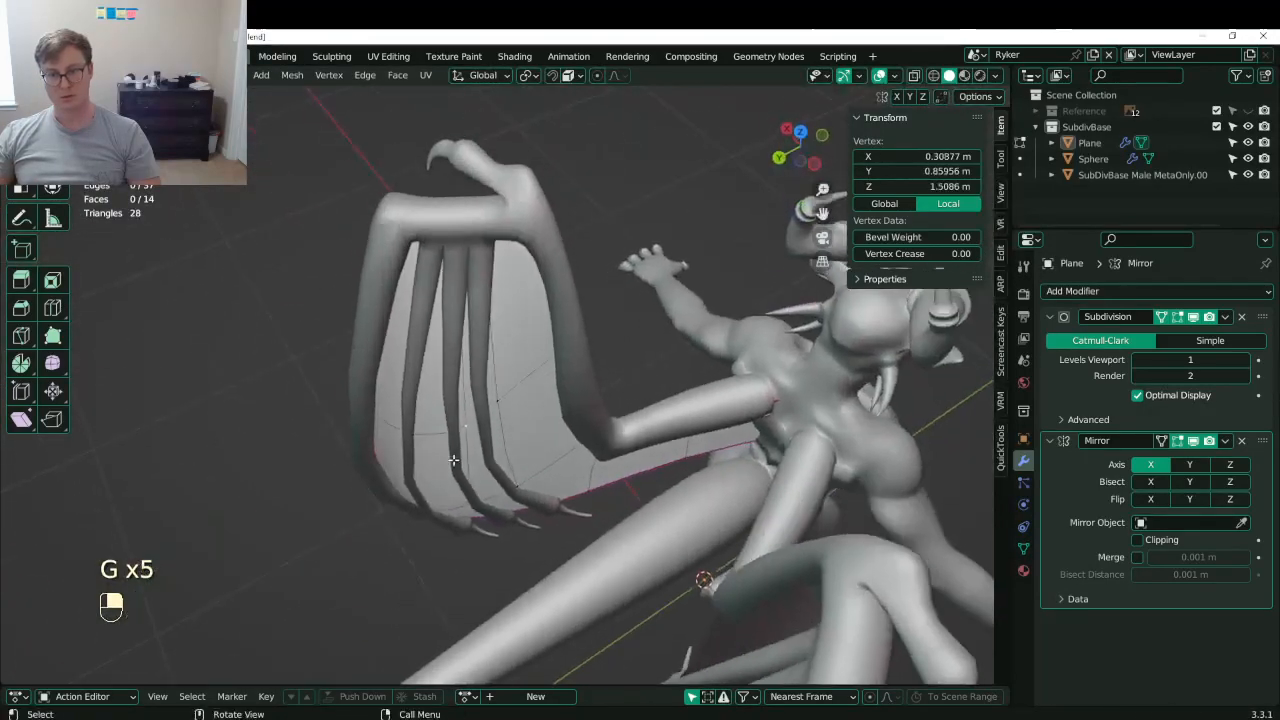
- Move the wing membrane's inner vertices one by one so they sit behind the thin finger bones
key("g")
left_click(425, 470)
key("g")
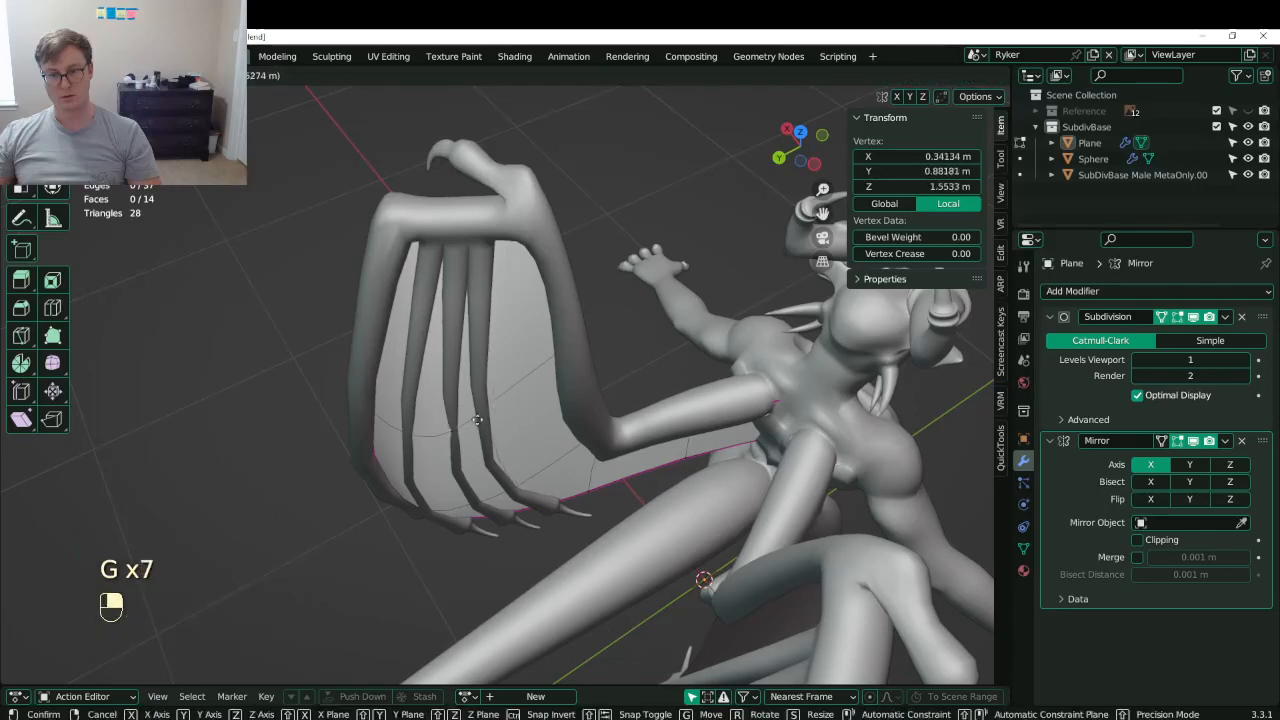
left_click(499, 450)
middle_click_drag(453, 442, 553, 424)
key("g")
left_click(556, 409)
key("g")
left_click(560, 414)
- Reposition more membrane vertices against the finger bones, return to Object Mode and save the file
middle_click_drag(498, 375, 512, 403)
key("g")
left_click(611, 469)
left_click(545, 468)
key("g")
left_click(538, 459)
key("Tab")
scroll(626, 435, "down", 4)
key("ctrl+s")
- Select the body mesh and open it for editing around the wing fingers
left_click(510, 401)
key("Tab")
scroll(497, 401, "up", 5)
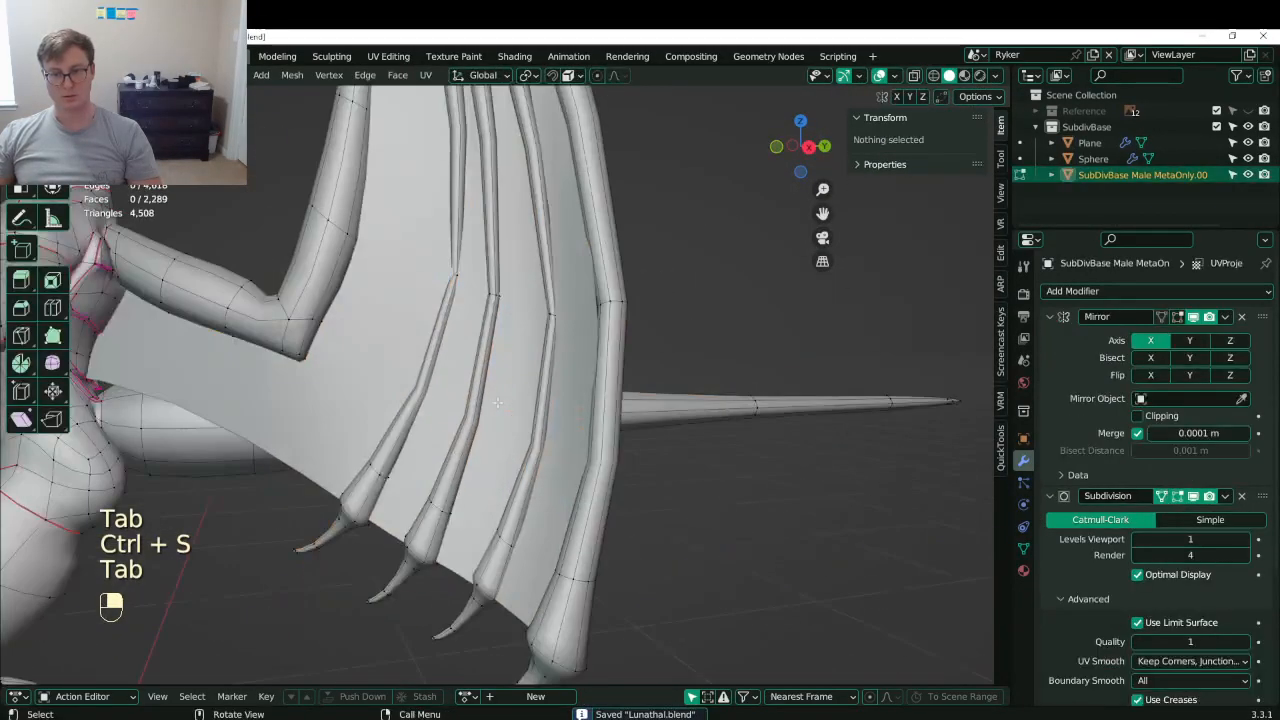
- Try a loop cut across the wing finger nearest the wing arm
left_click(418, 370)
right_click(418, 370)
middle_click_drag(418, 370, 411, 476, "shift")
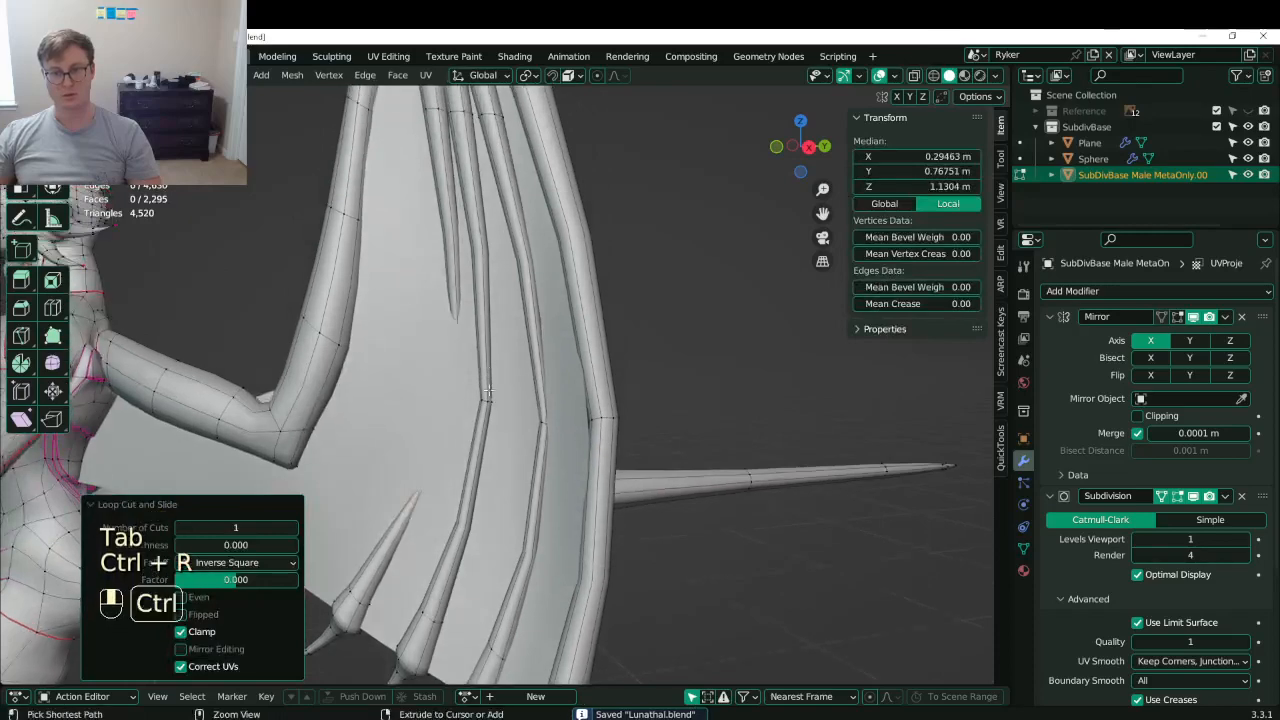
key("ctrl+z")
- Select the bend loops of all four wing fingers in wireframe view and bevel them with 2 segments and a 0.406 m width
left_click(448, 384)
left_click(480, 411, "alt+shift")
left_click(484, 403)
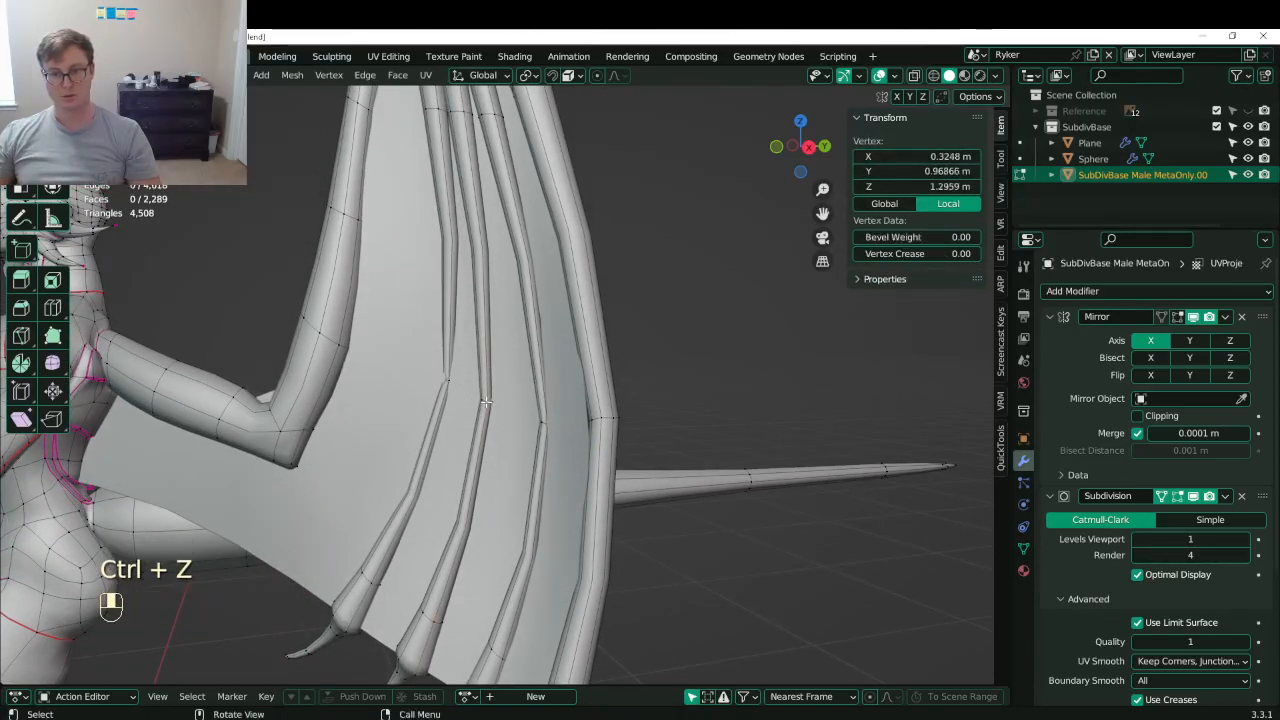
left_click(489, 427, "alt+shift")
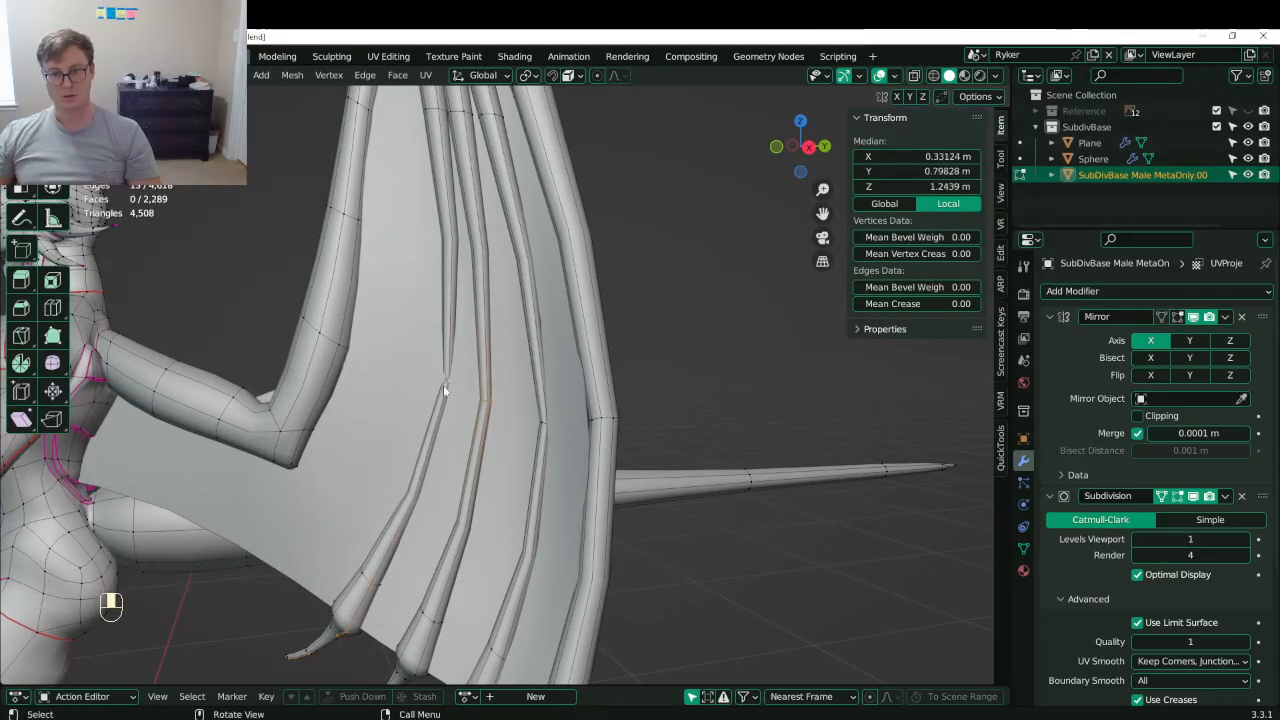
key("z")
left_click(530, 418)
key("b")
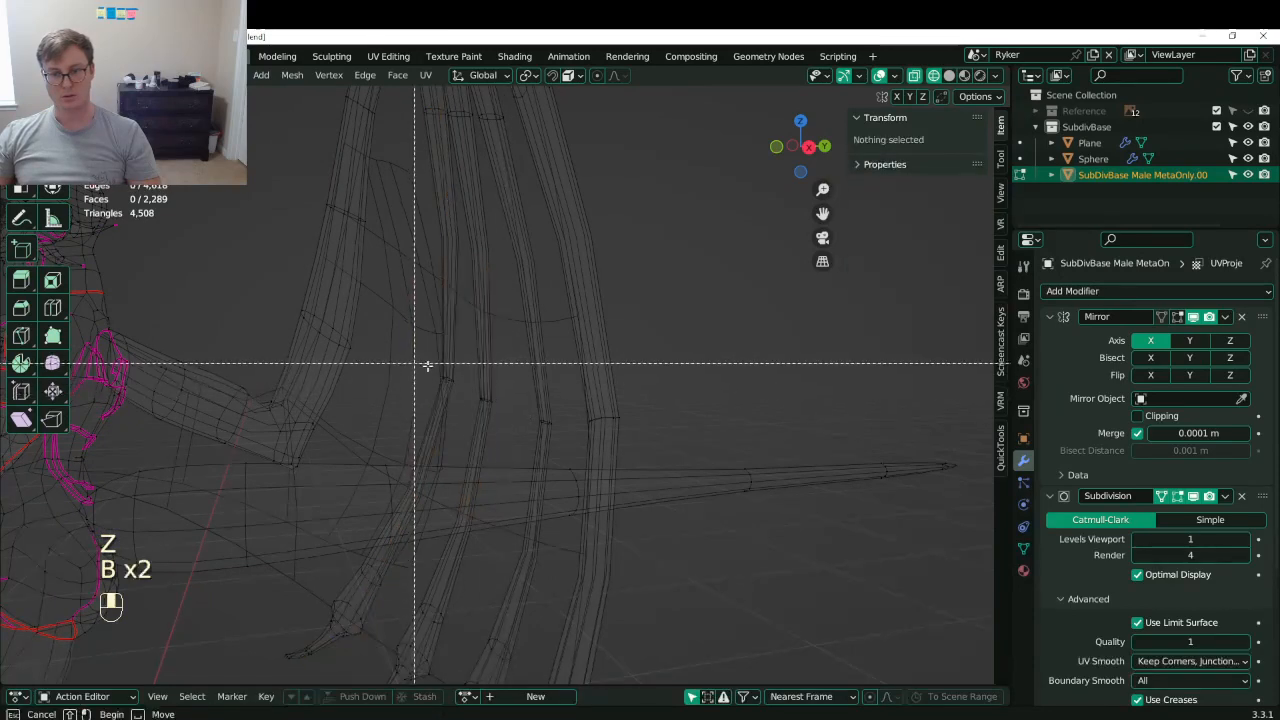
left_click_drag(426, 366, 638, 458)
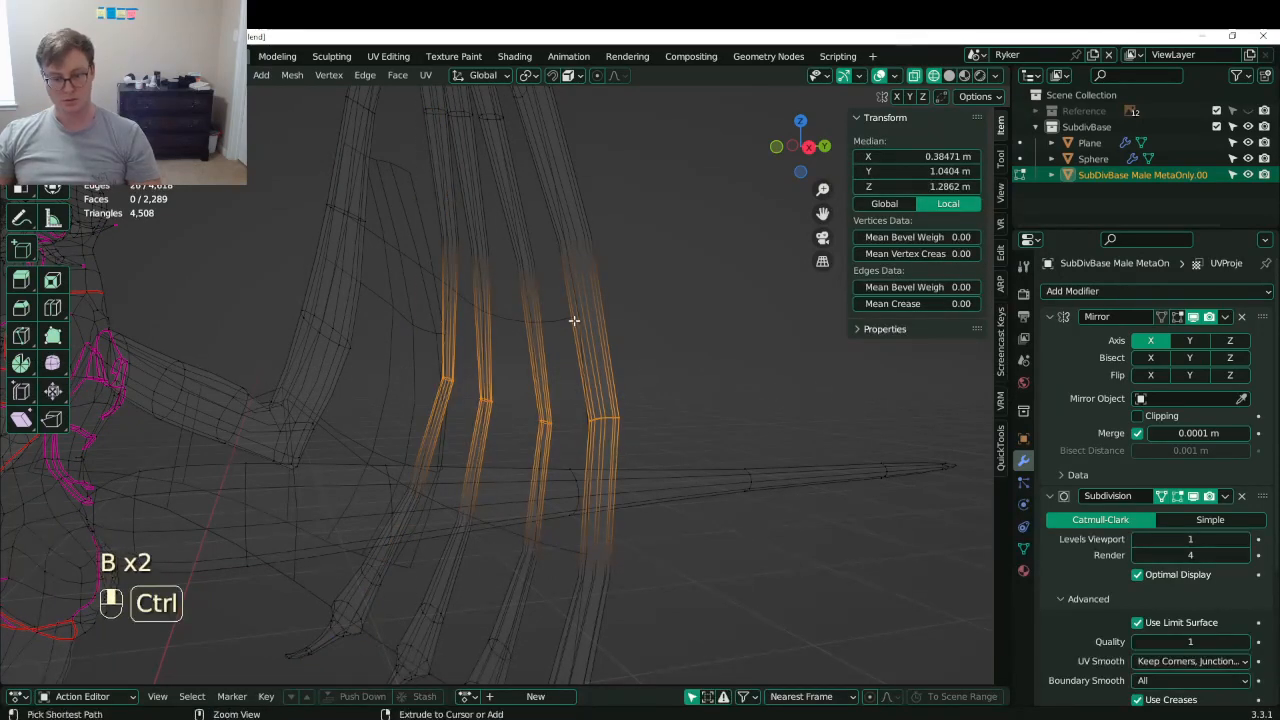
key("ctrl+b")
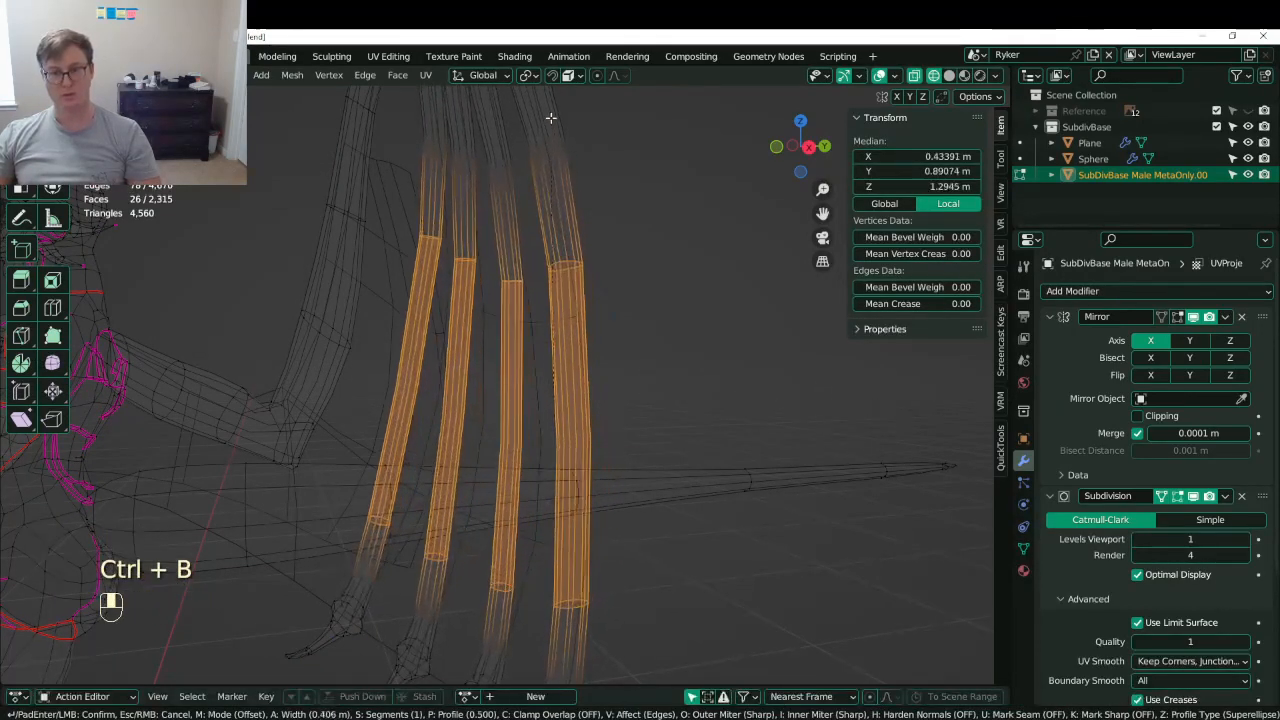
left_click(551, 118)
left_click(293, 445)
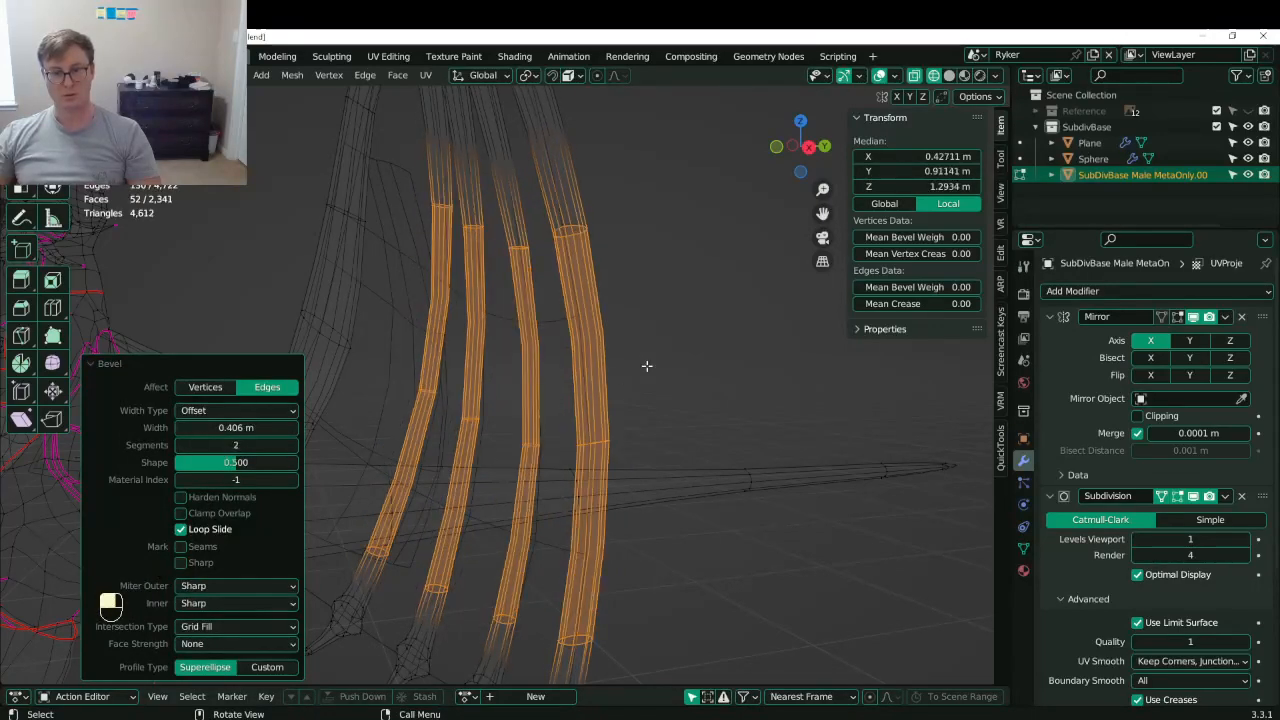
- Return the body to Object Mode with solid shading and save the file
scroll(646, 366, "down", 5)
middle_click_drag(646, 366, 422, 383)
key("Tab")
key("z")
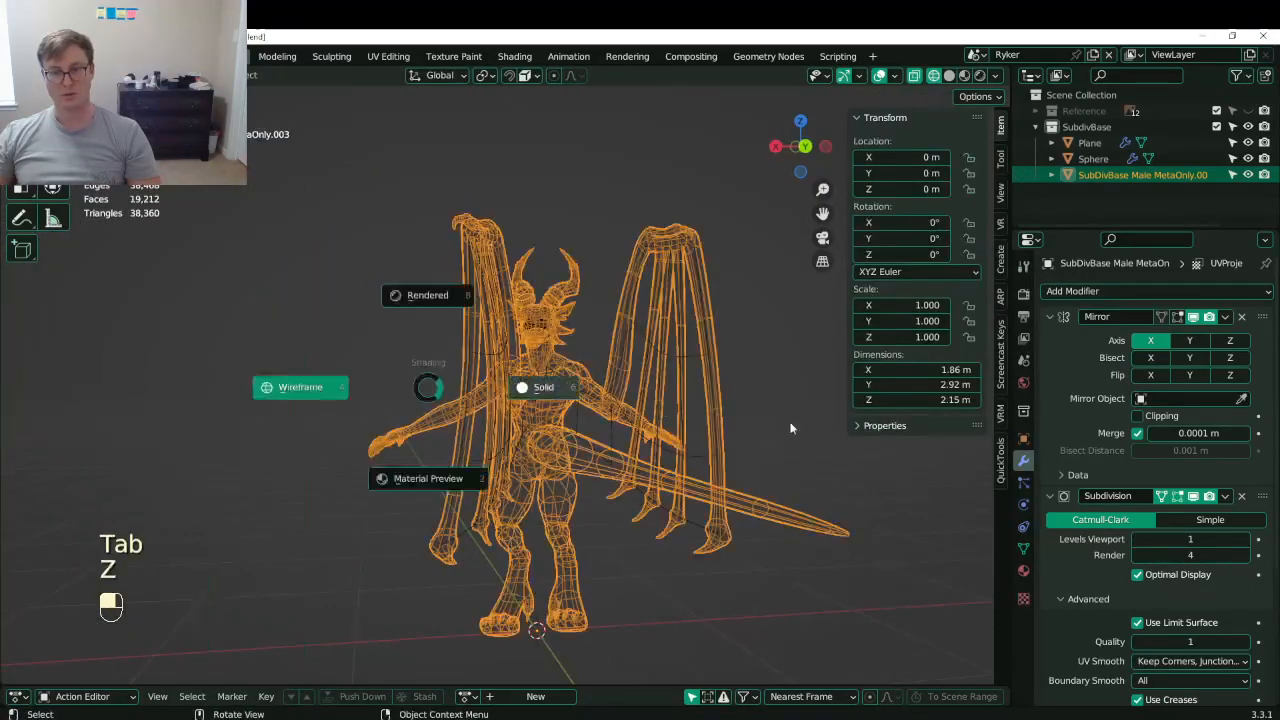
left_click(529, 383)
key("ctrl+s")
- Open the wing membrane plane for editing and select the edge loop across its middle in wireframe view
scroll(489, 435, "up", 6)
left_click(563, 470)
scroll(563, 470, "down", 4)
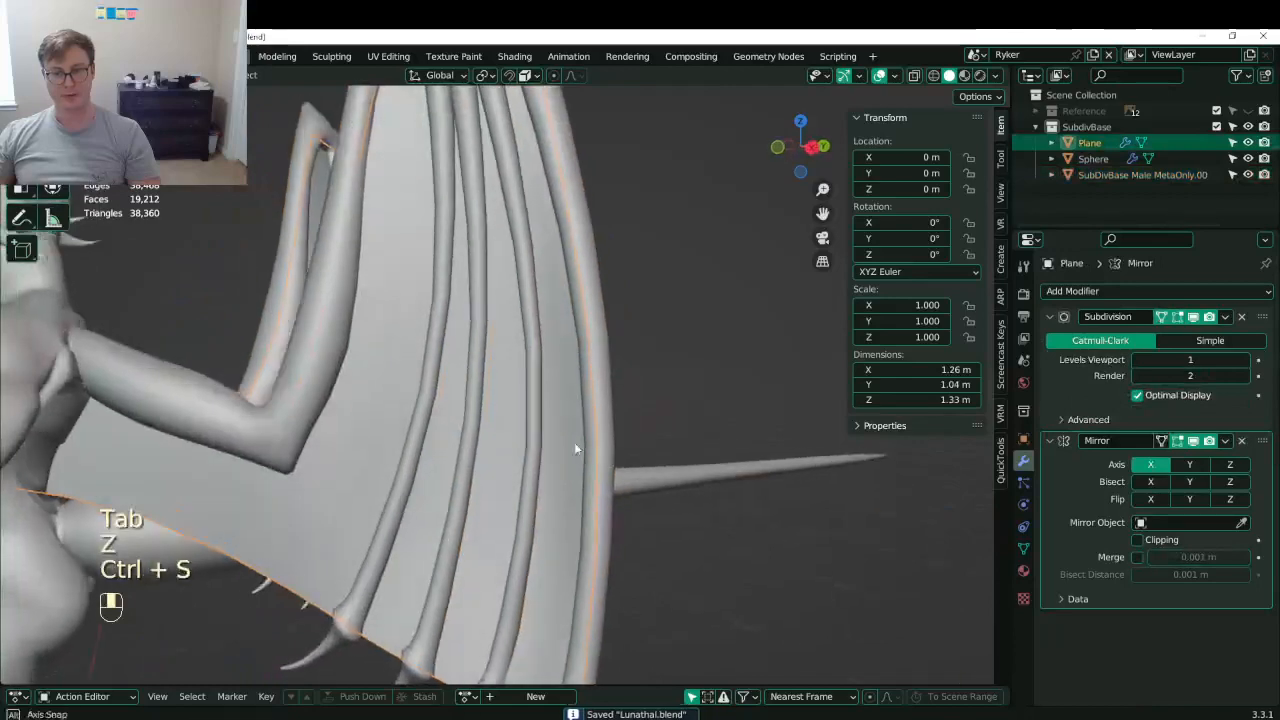
middle_click_drag(574, 442, 317, 439)
key("Tab")
scroll(484, 420, "up", 3)
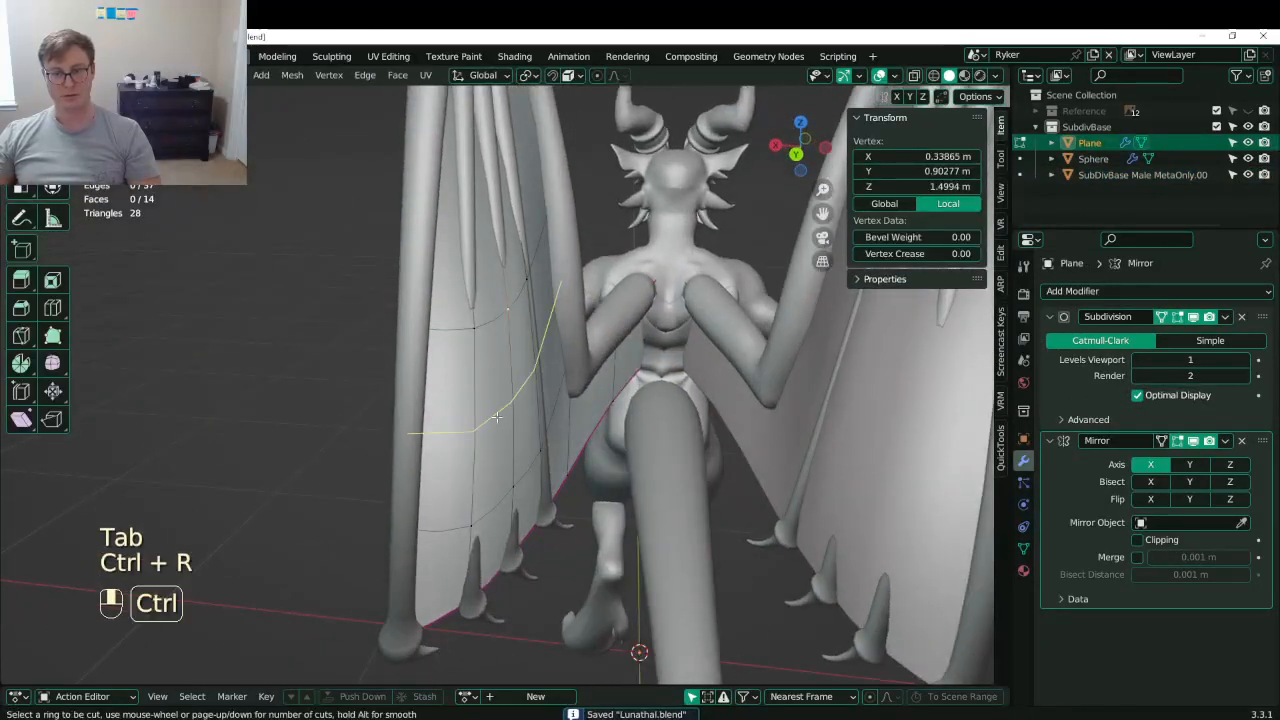
right_click(497, 417)
middle_click_drag(497, 417, 630, 420)
key("z")
mouse_move(490, 370)
middle_mouse_down()
mouse_move(508, 358)
mouse_move(535, 392)
middle_mouse_up()
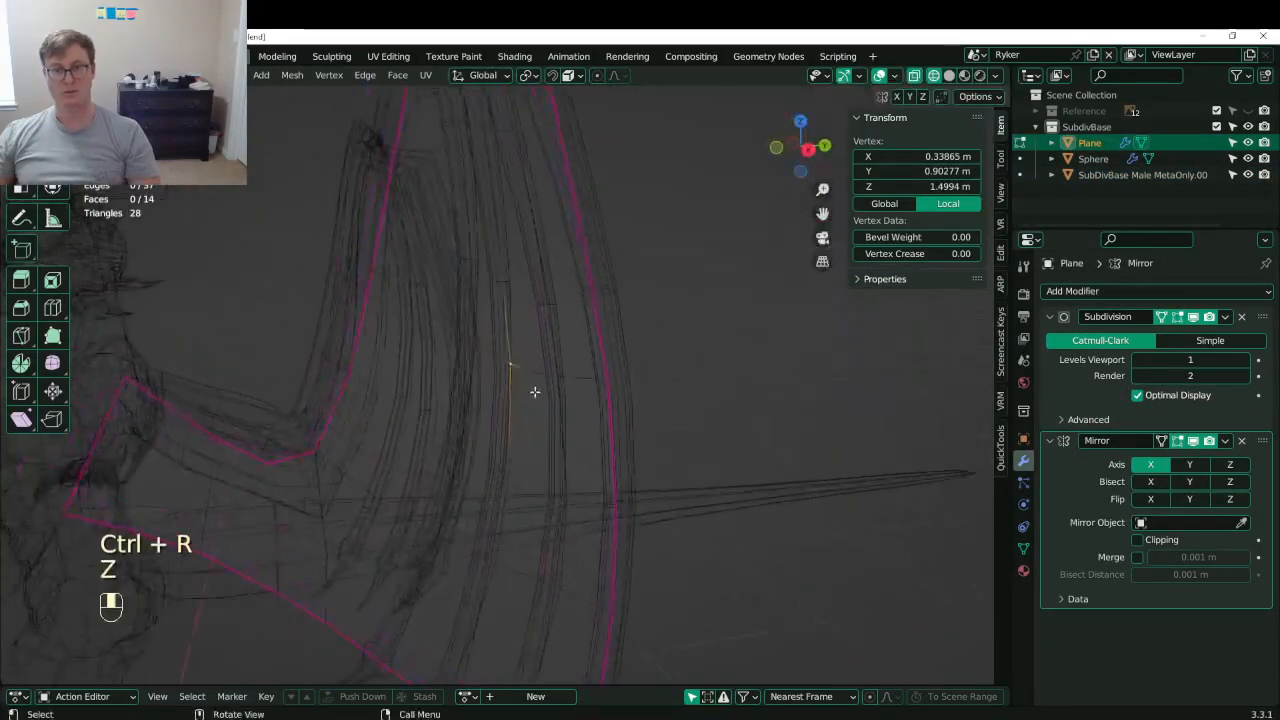
left_click(530, 366, "alt+shift")
- Try to dissolve the edge loop across the middle of the membrane
key("x")
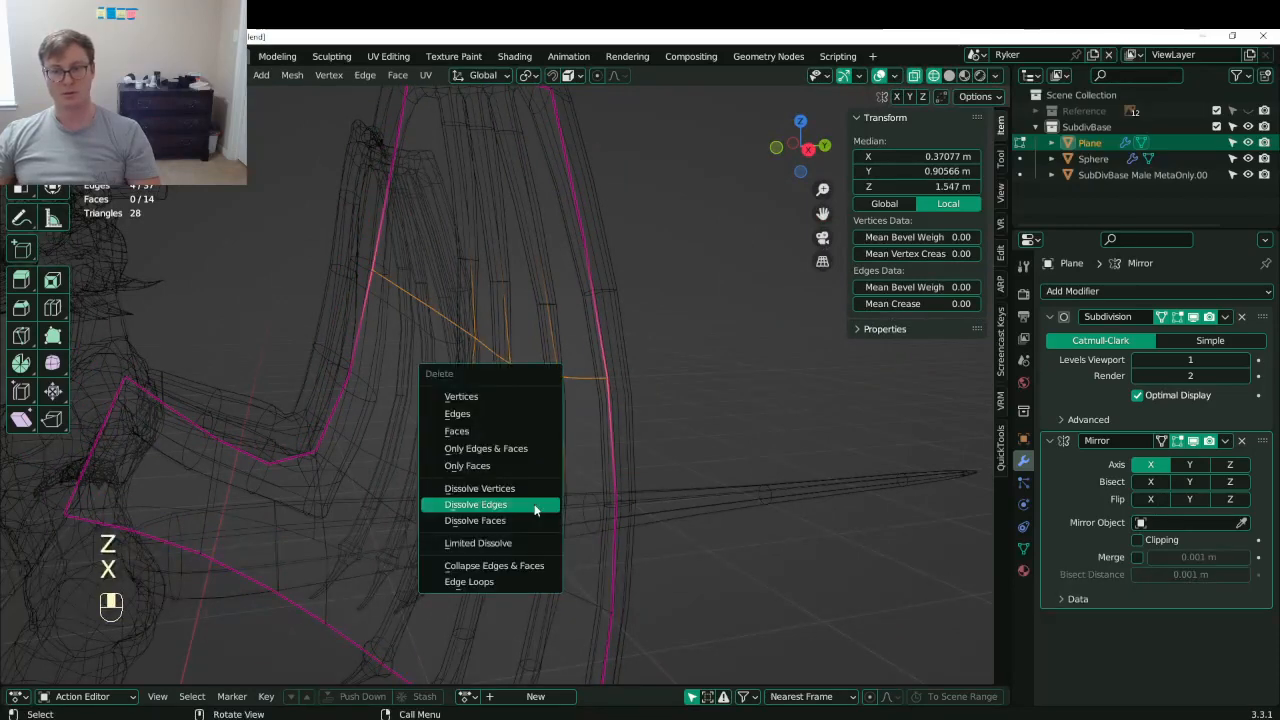
left_click(534, 504)
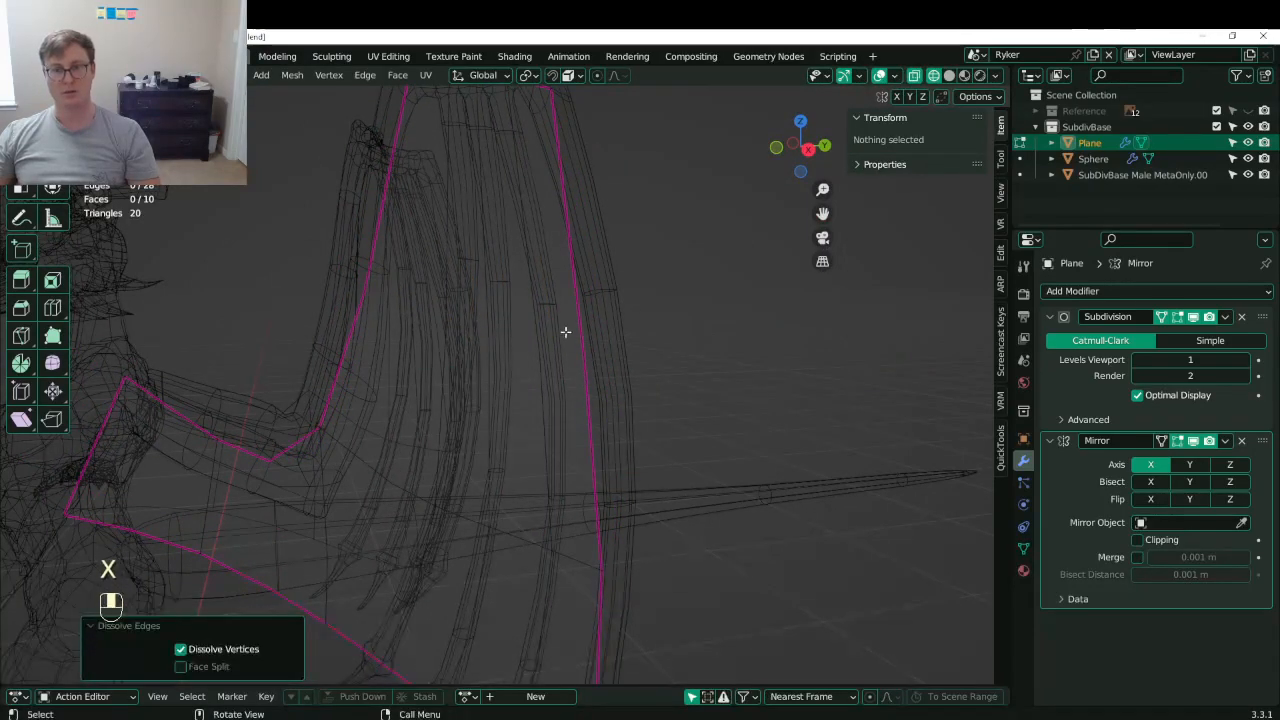
key("ctrl+z")
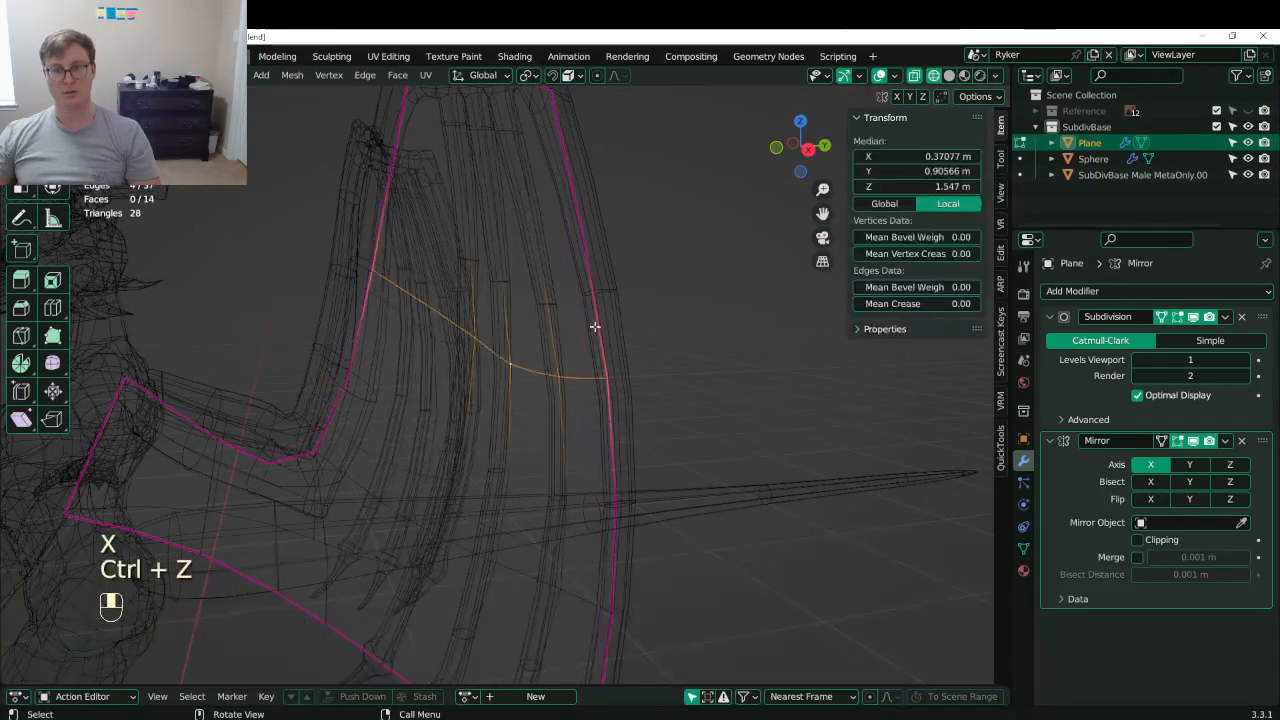
- Bevel the membrane's middle edge loop with 2 segments and a 0.345 m width
key("ctrl+b")
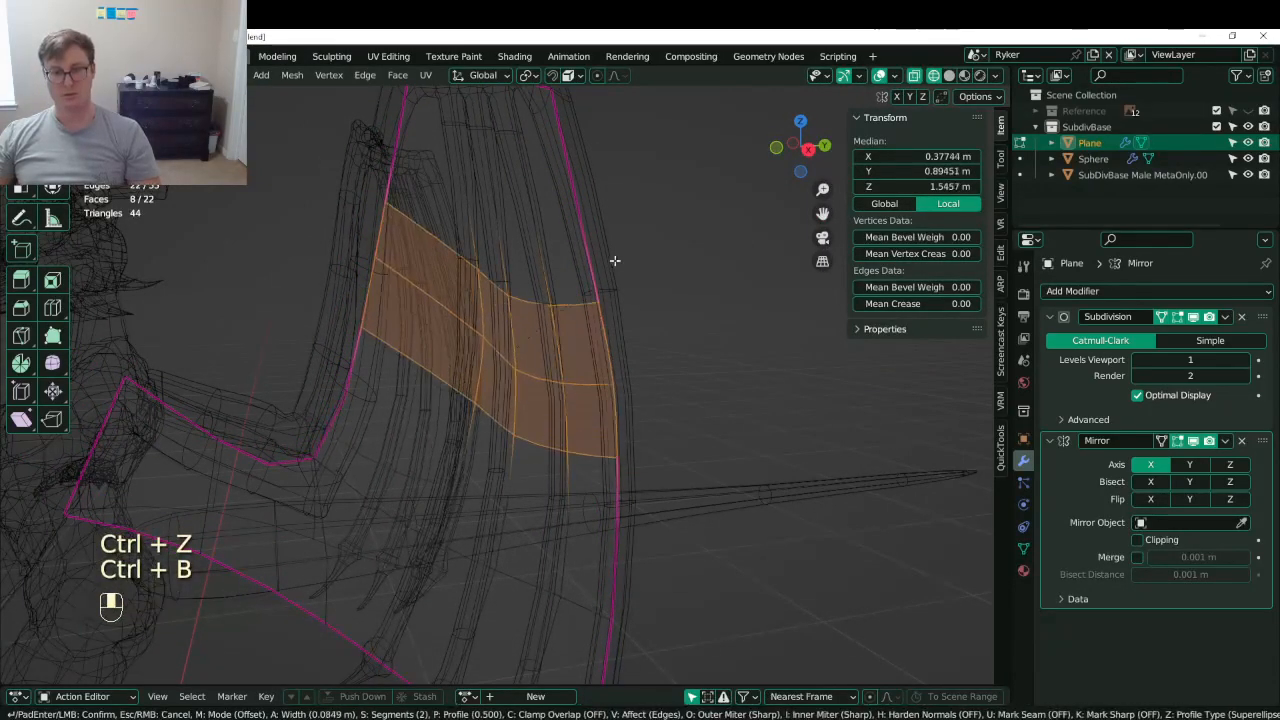
left_click(553, 180)
- Turn on snapping and move the membrane's upper row of vertices onto the finger bones
middle_click_drag(553, 180, 565, 322, "shift")
scroll(530, 308, "up", 4)
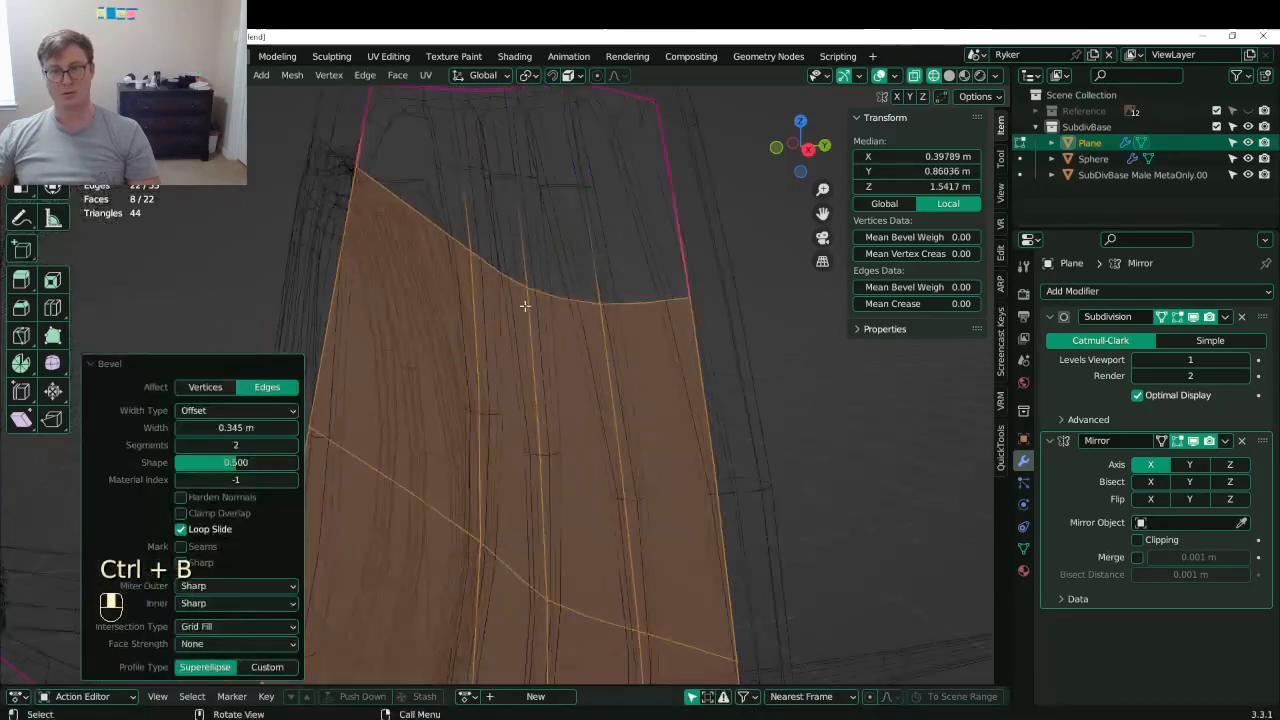
left_click(482, 246)
middle_click_drag(488, 246, 500, 393, "shift")
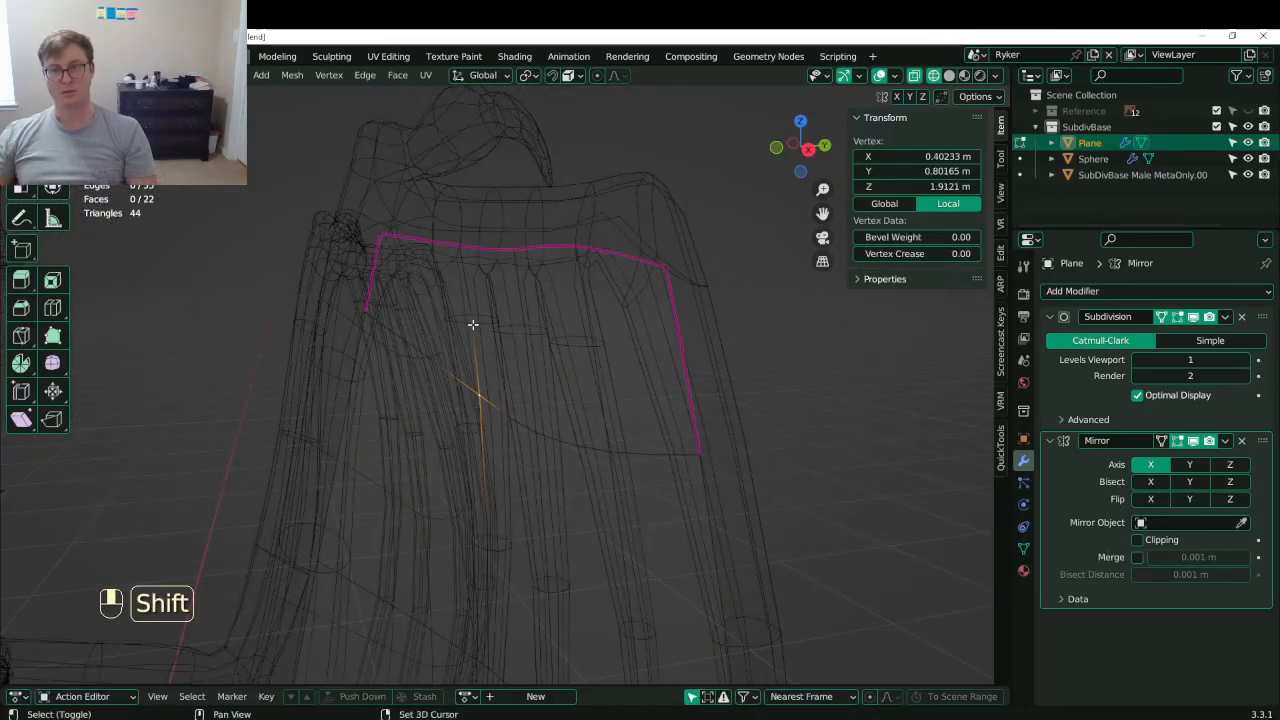
key("g")
left_click(472, 324)
key("g")
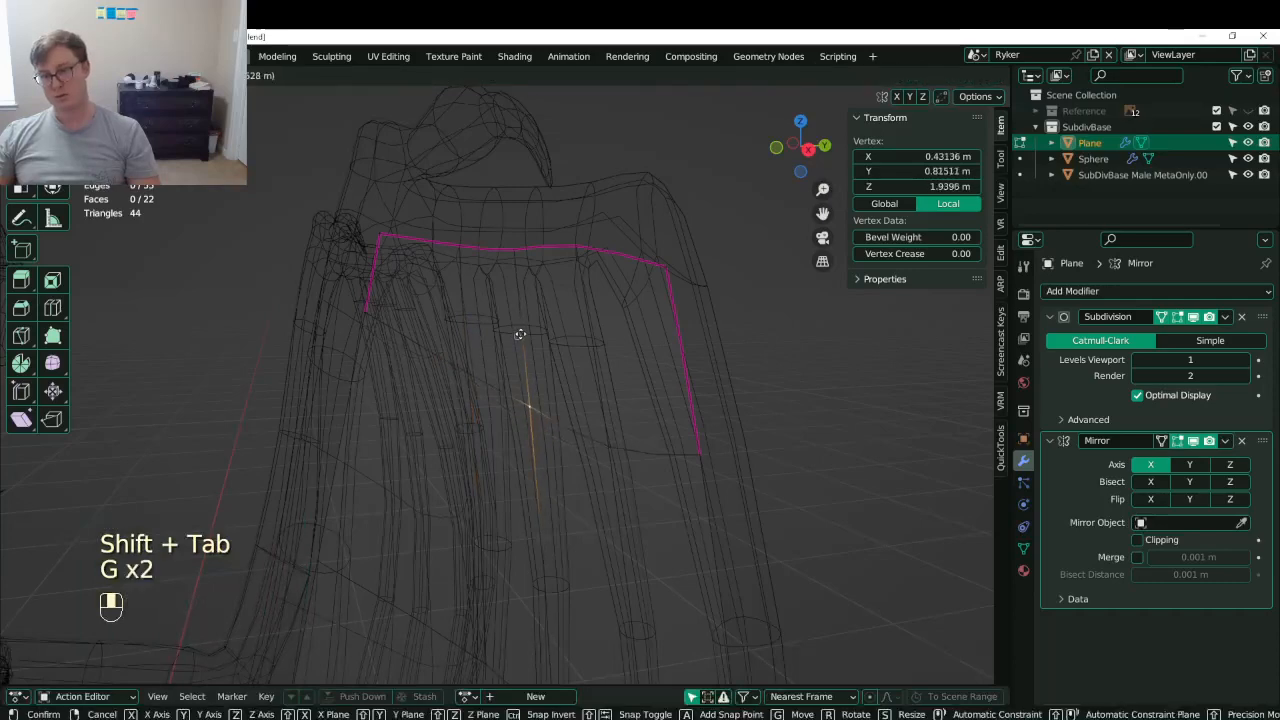
left_click(530, 335)
key("g")
left_click(590, 352)
- Try to move the upper vertex on the membrane's outer edge onto the outermost finger
scroll(592, 354, "down", 3)
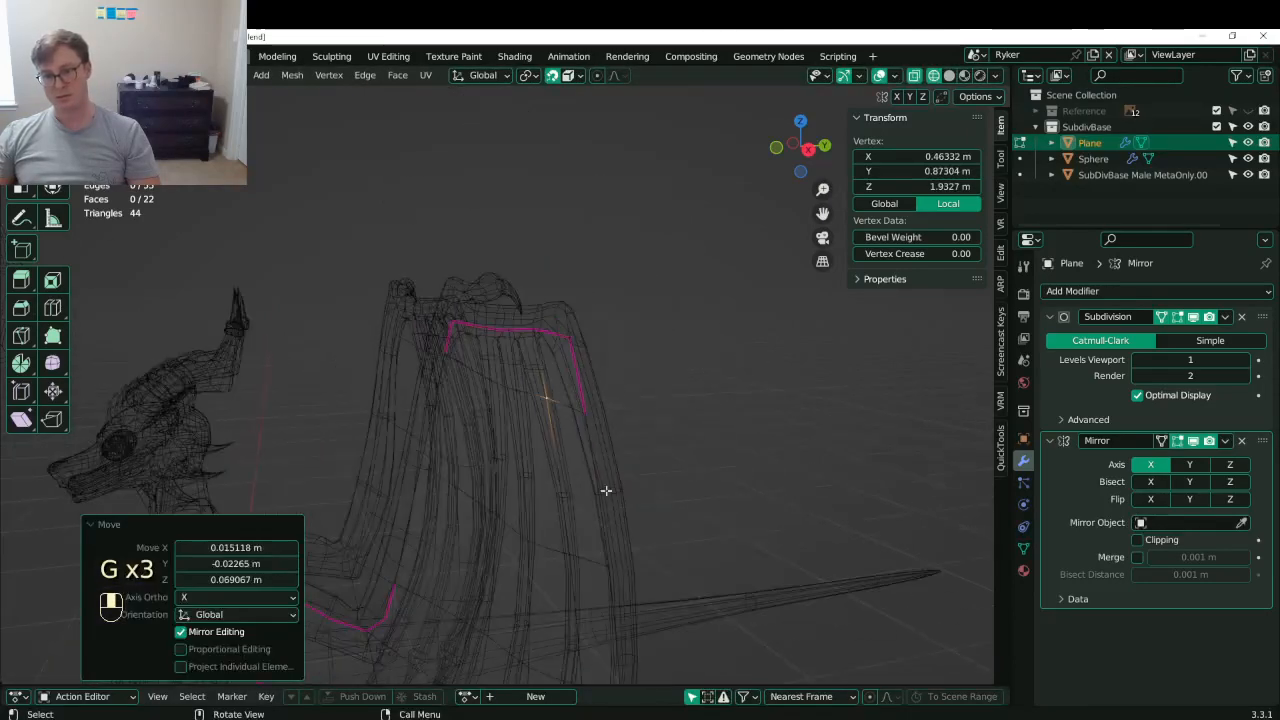
key("g")
key("g")
left_click(593, 390)
key("ctrl+z")
- Snap the upper outer-edge vertex and the middle row of membrane vertices onto the finger bones
middle_click_drag(548, 512, 509, 180)
key("g")
left_click(557, 135)
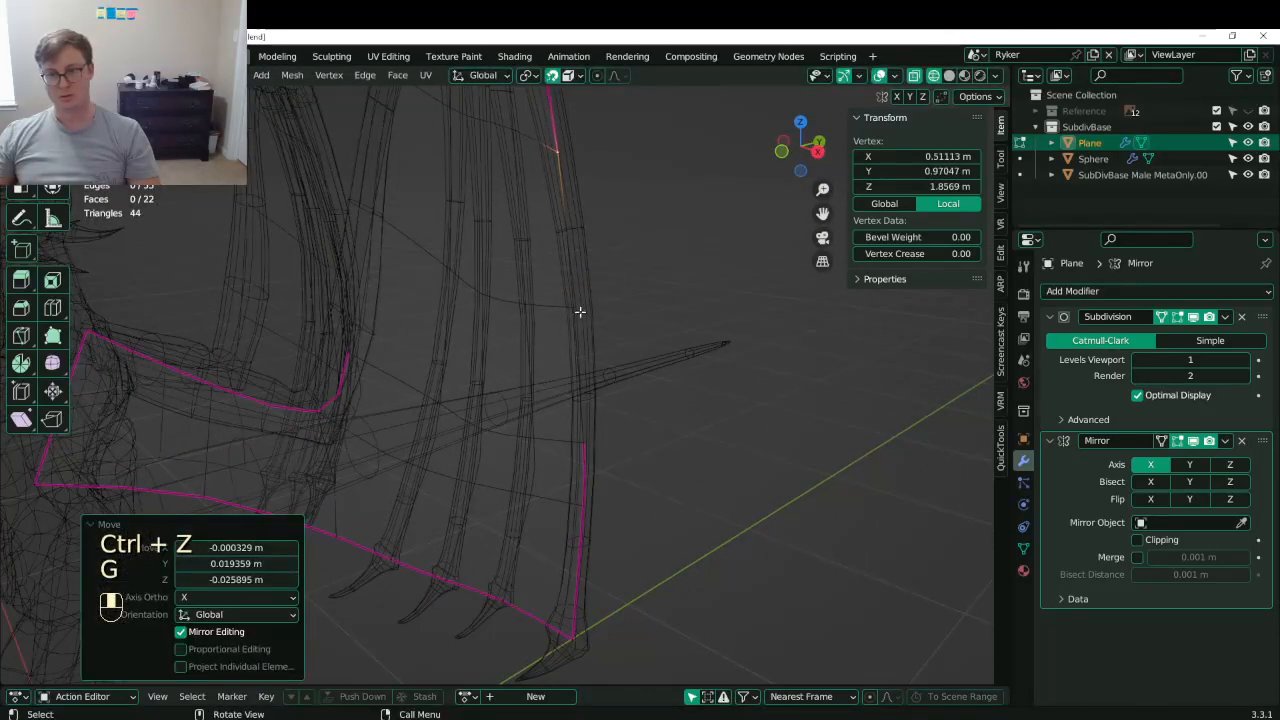
key("g")
left_click(580, 314)
key("g")
left_click(485, 296)
key("g")
left_click(451, 271)
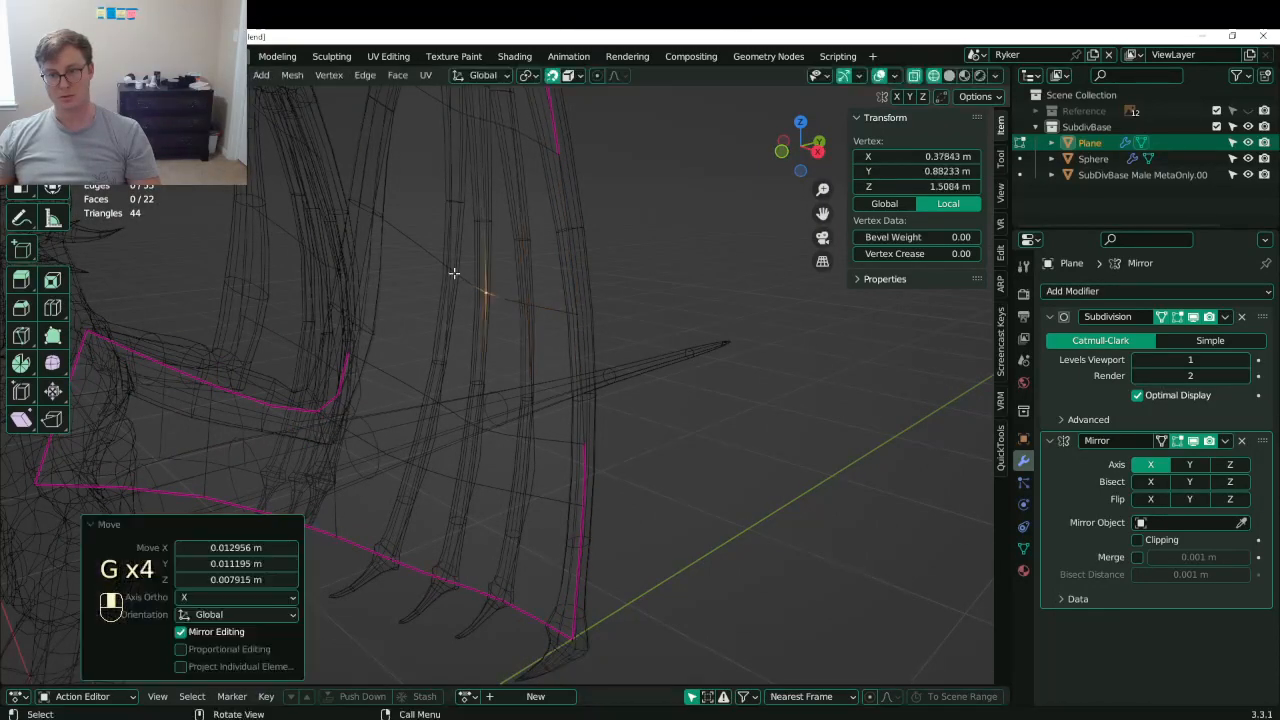
key("g")
left_click(426, 429)
- Snap the next lower row of membrane vertices onto the finger bones and outermost finger
key("g")
left_click(438, 359)
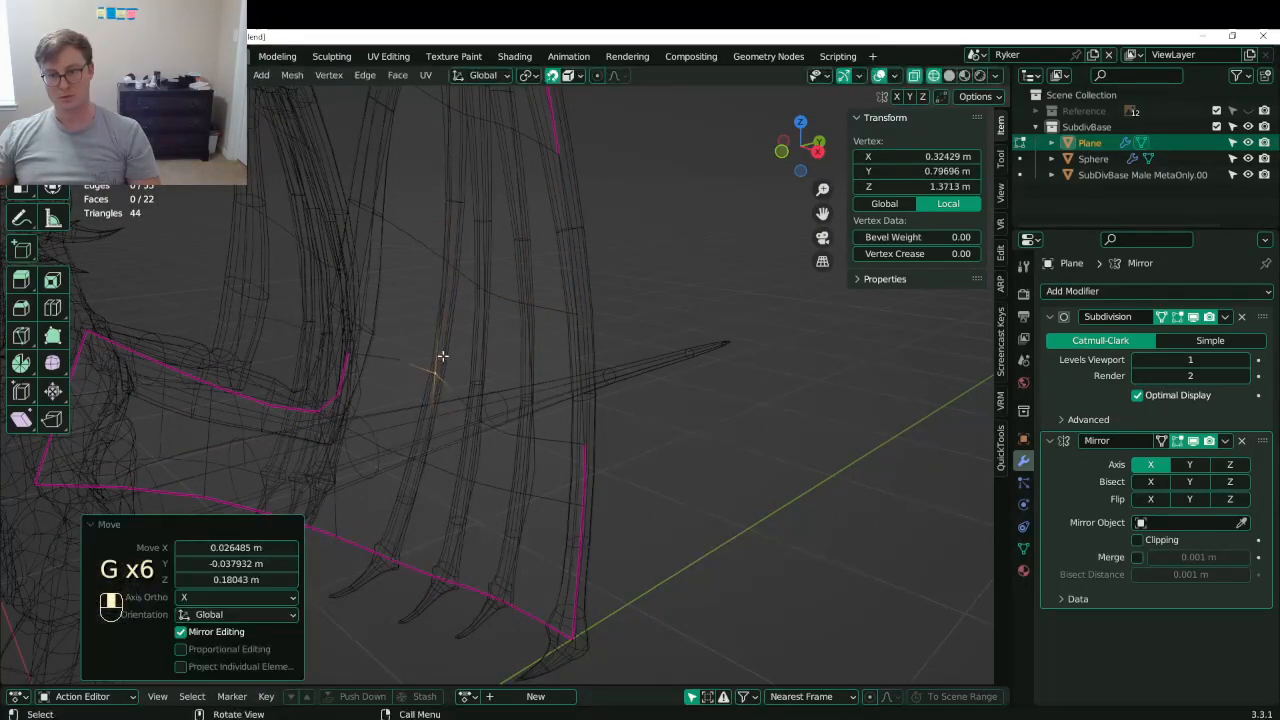
key("g")
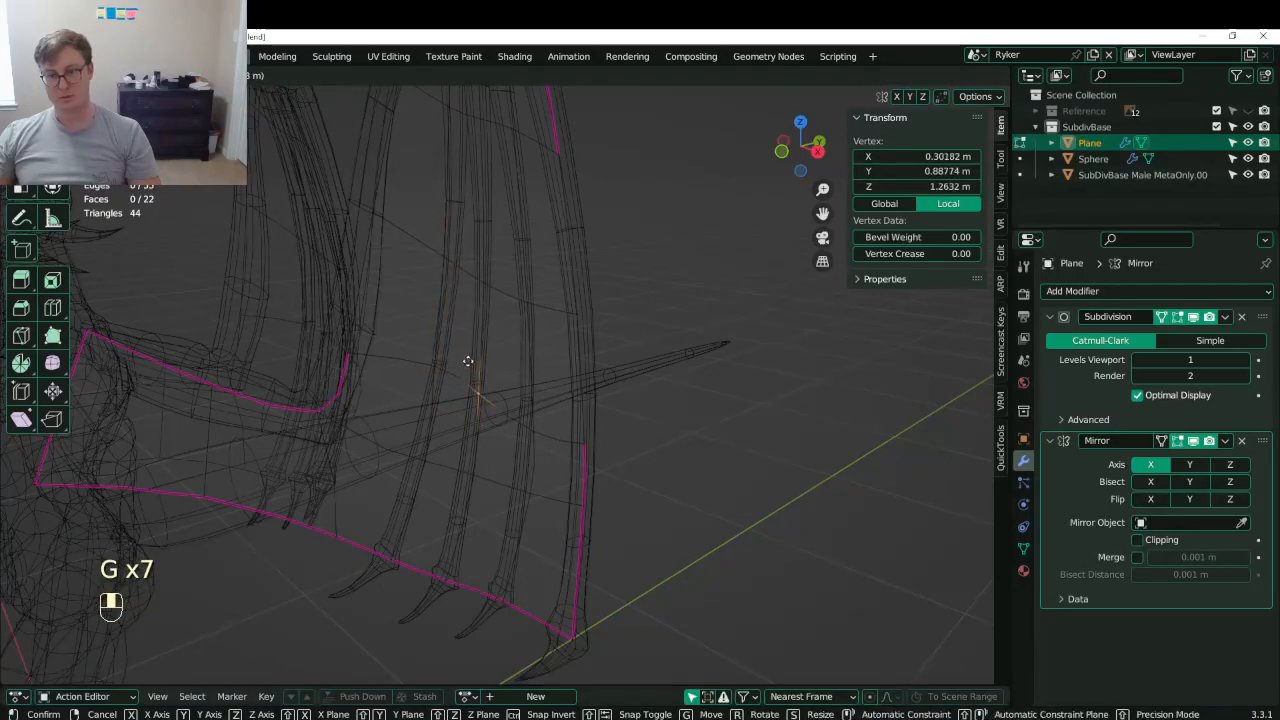
left_click(480, 374)
key("g")
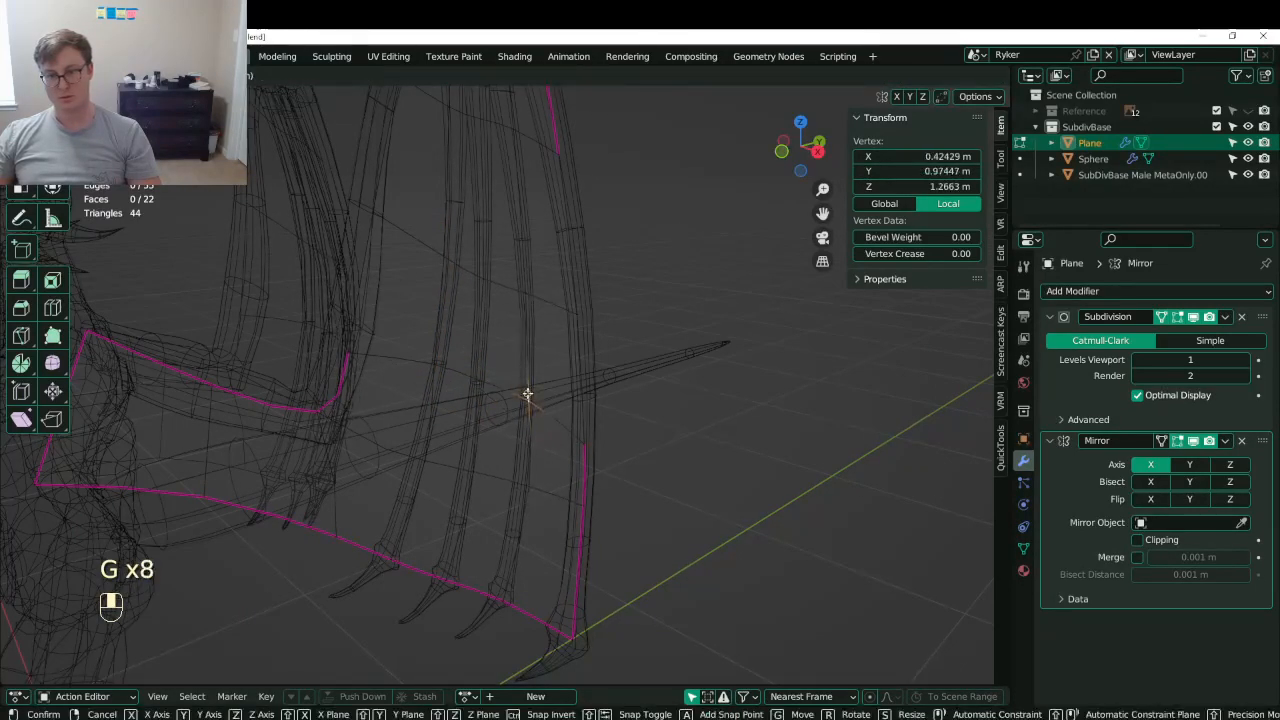
left_click(588, 429)
- Switch to solid shading and move the membrane vertices near the finger tips behind the finger bones
scroll(523, 481, "down", 4)
mouse_move(523, 481)
middle_mouse_down()
mouse_move(394, 437)
mouse_move(590, 462)
mouse_move(533, 476)
middle_mouse_up()
key("z")
left_click(628, 457)
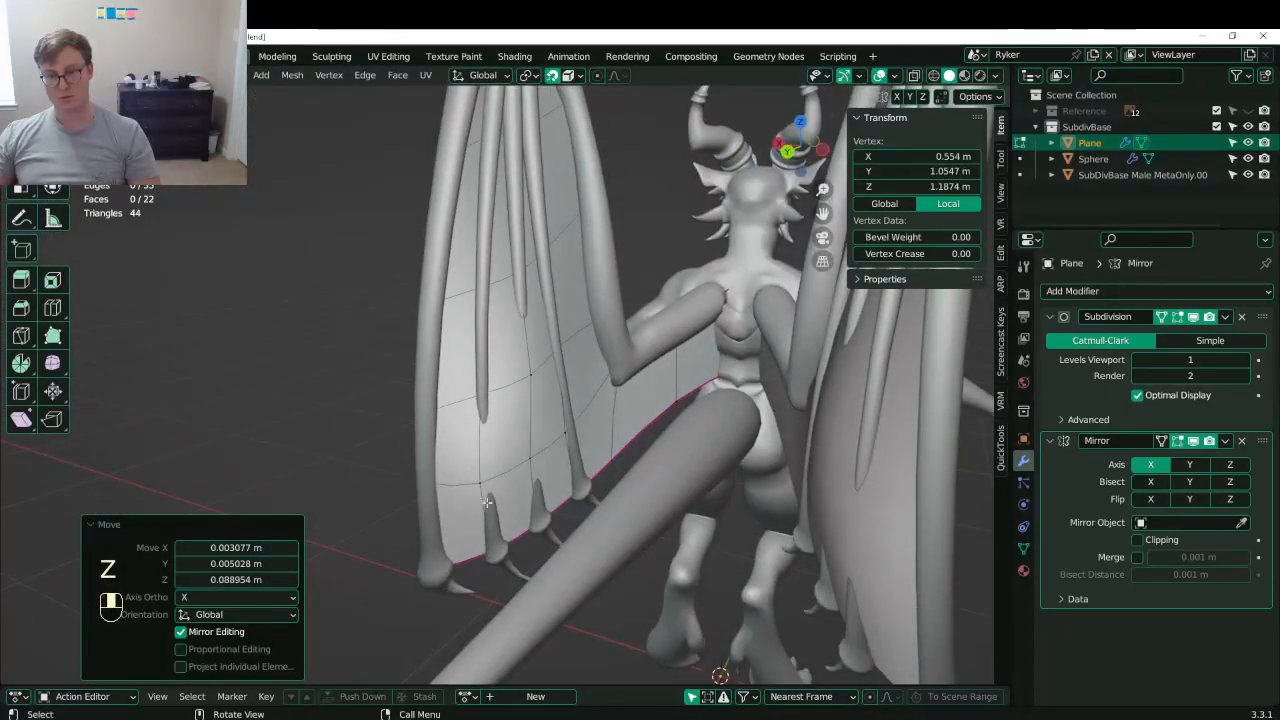
key("g")
left_click(510, 472)
key("g")
left_click(529, 455)
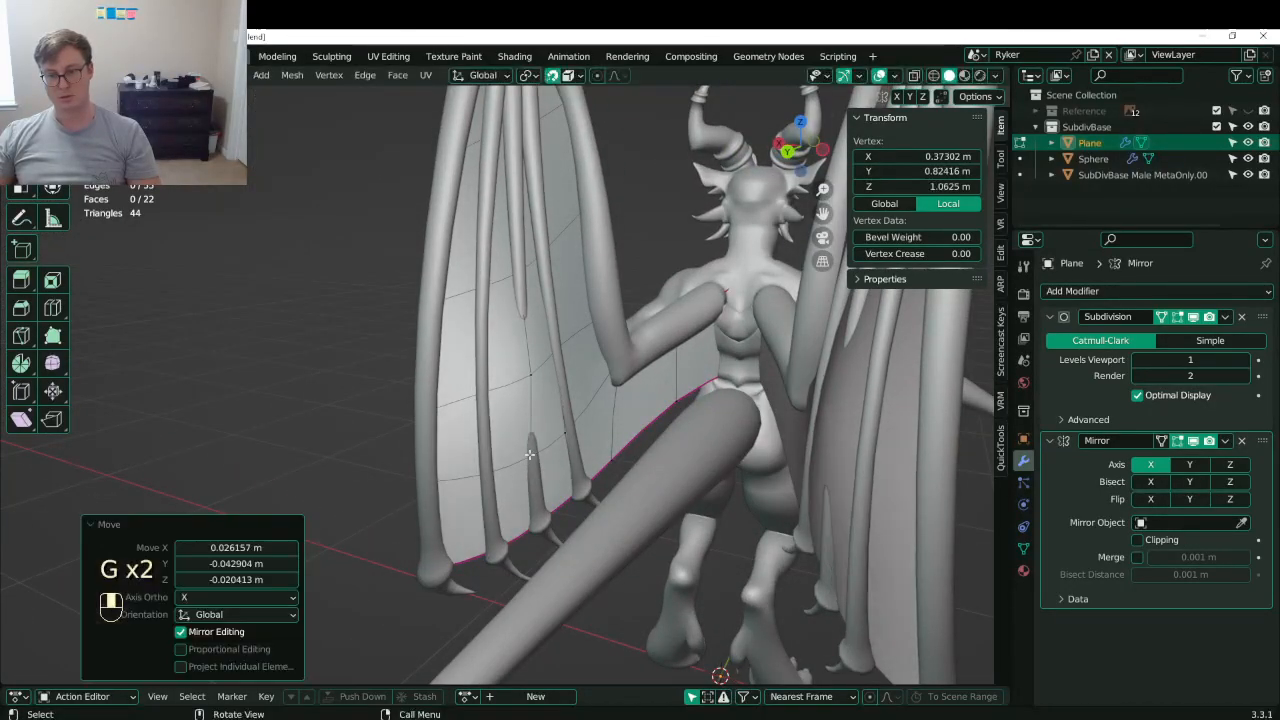
key("g")
left_click(567, 430)
key("g")
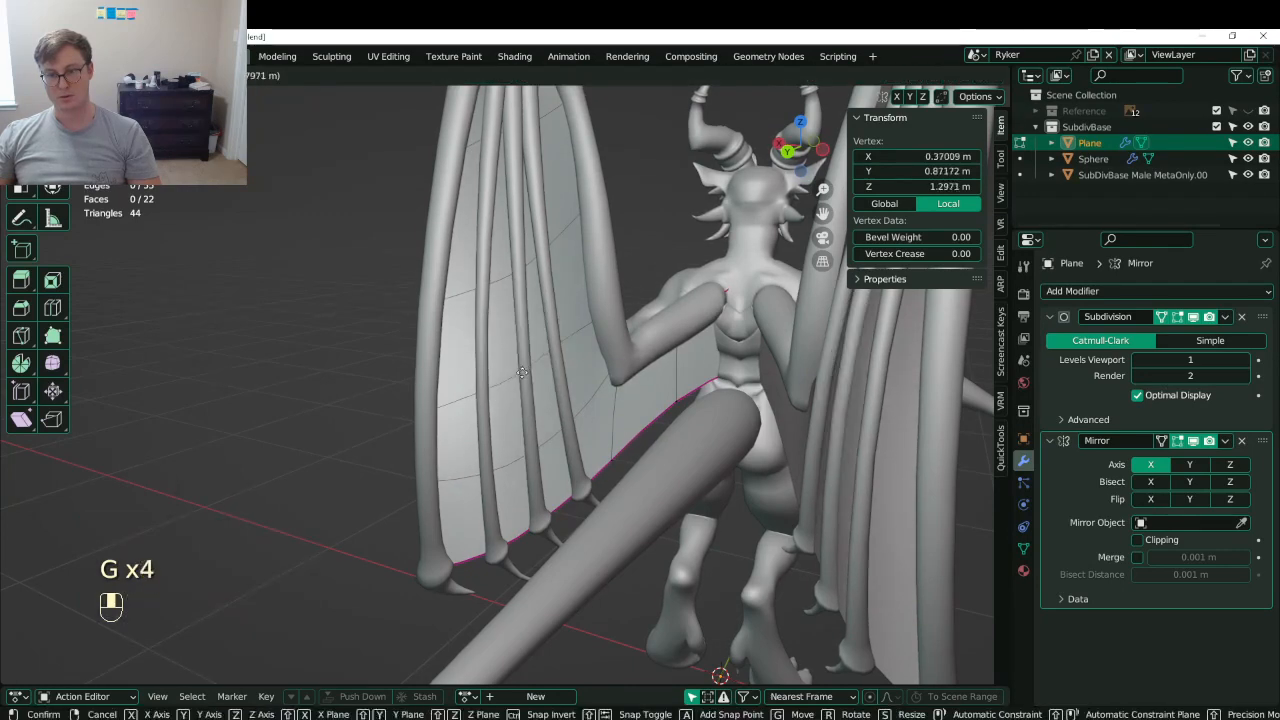
left_click(526, 371)
- Leave membrane editing, check both wings from several sides and save the file
scroll(526, 371, "down", 4)
middle_click_drag(526, 371, 626, 420)
scroll(590, 428, "up", 4)
key("Tab")
middle_click_drag(530, 438, 685, 420)
key("ctrl+Tab")
scroll(440, 413, "down", 4)
mouse_move(440, 413)
middle_mouse_down()
mouse_move(357, 478)
mouse_move(473, 418)
mouse_move(500, 350)
mouse_move(621, 414)
mouse_move(597, 466)
mouse_move(471, 479)
mouse_move(514, 431)
mouse_move(531, 508)
mouse_move(671, 470)
mouse_move(514, 443)
mouse_move(517, 511)
mouse_move(447, 510)
mouse_move(503, 454)
middle_mouse_up()
scroll(375, 470, "up", 3)
scroll(621, 415, "down", 2)
scroll(514, 431, "down", 3)
key("ctrl+s")
- Show the whole model in Material Preview shading and save the file
scroll(517, 473, "up", 5)
key("z")
scroll(508, 362, "up", 4)
scroll(508, 362, "down", 6)
key("z")
middle_click_drag(571, 362, 568, 372, "shift")
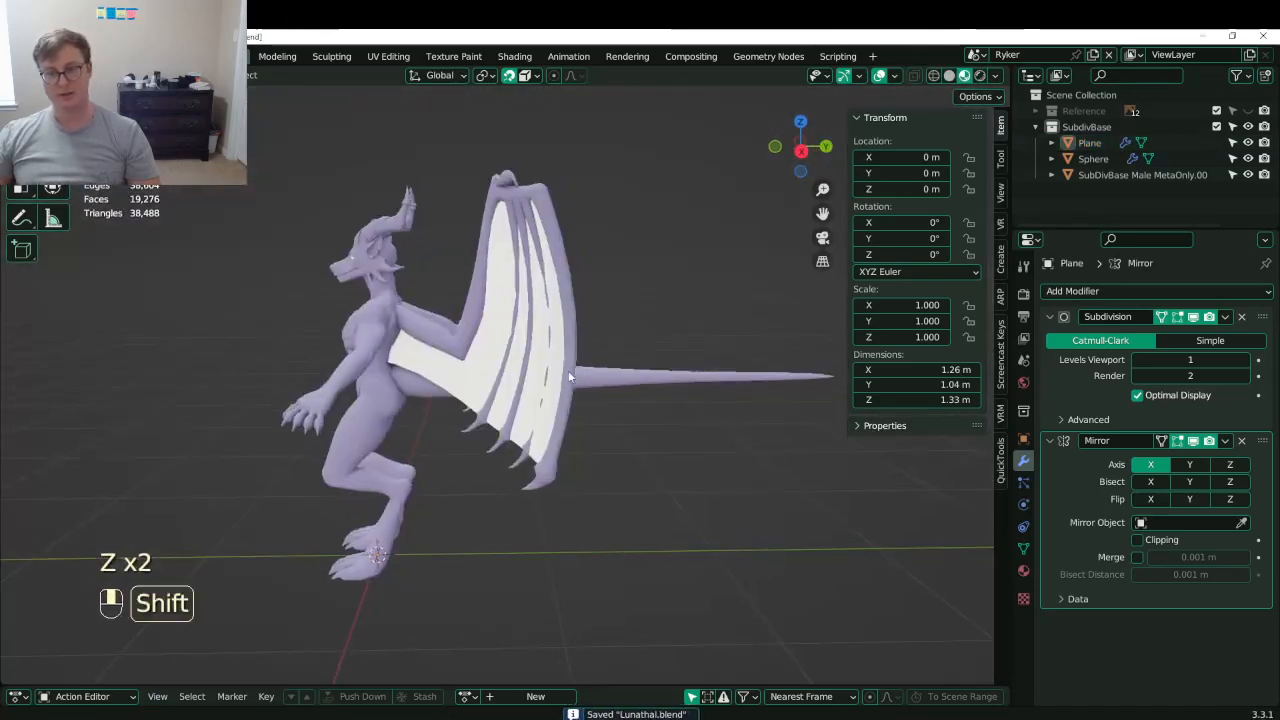
scroll(590, 385, "up", 3)
key("ctrl+s")
- Open the scene's render settings and look at the Ambient Occlusion section
left_click(1023, 294)
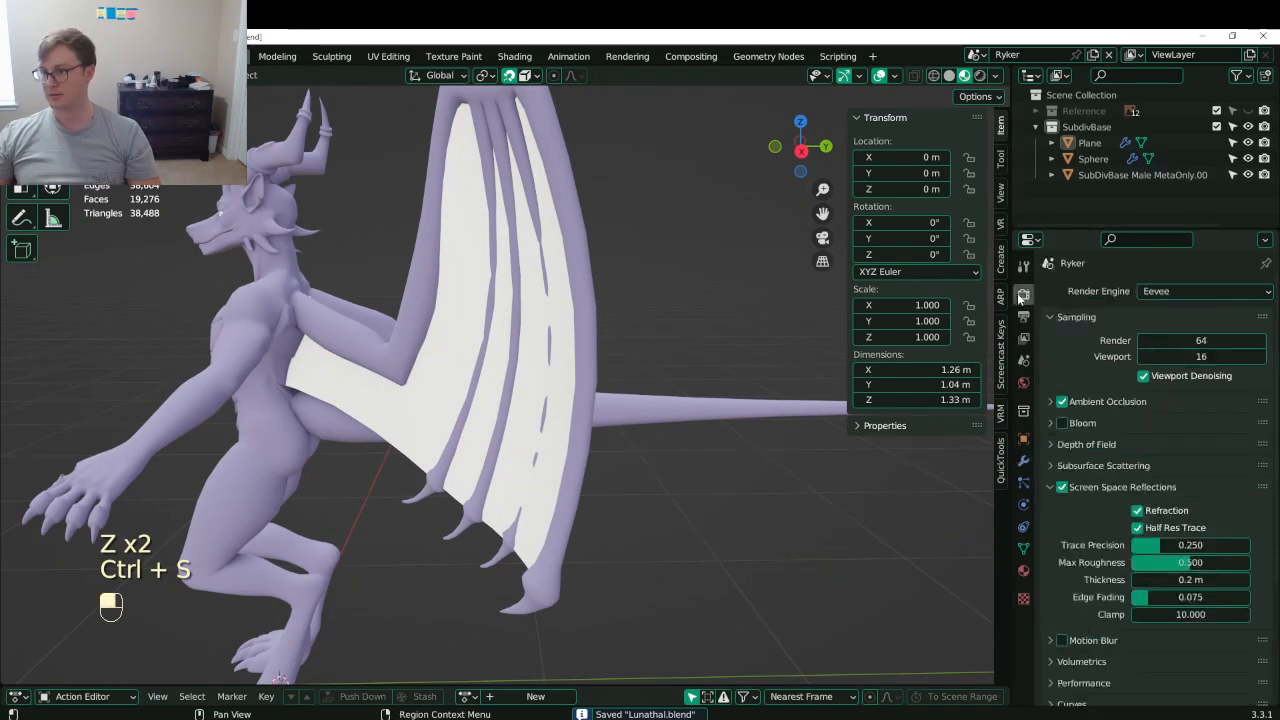
left_click(1120, 400)
left_click(1116, 402)
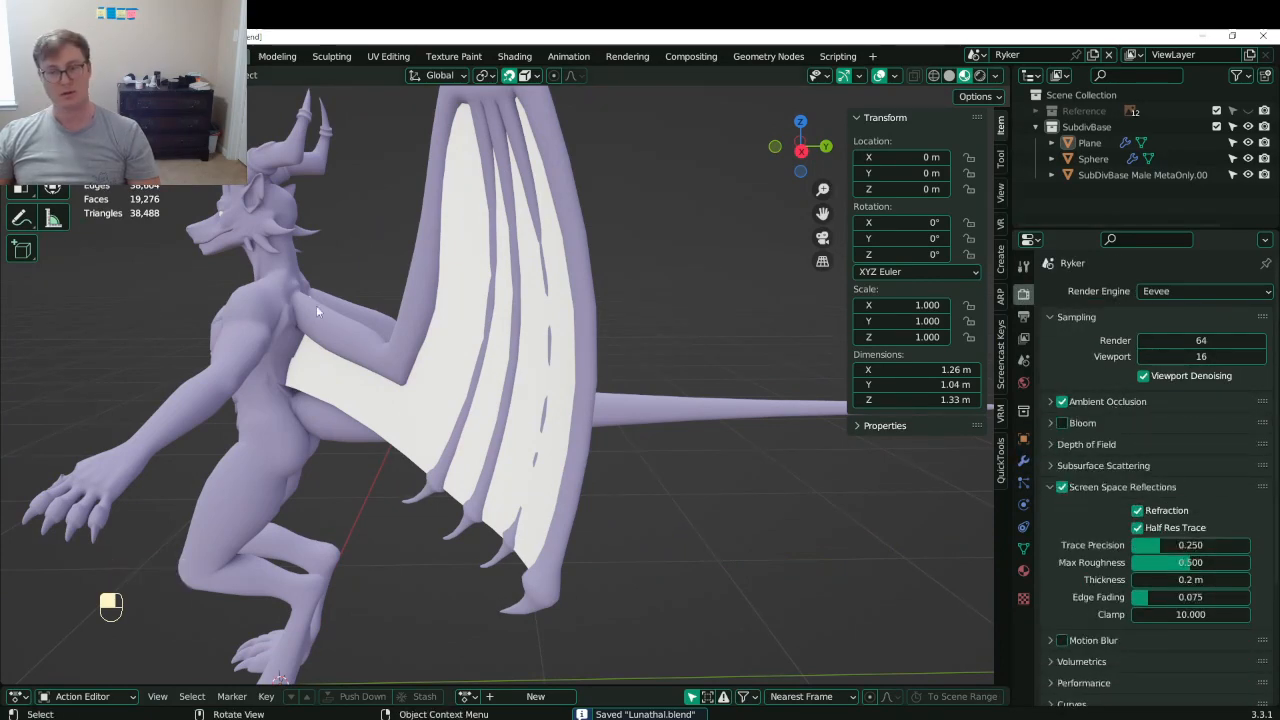
- Edit the membrane with snapping off and move its lower vertex at the finger beside the outermost one deeper into the bone
scroll(590, 383, "up", 4)
left_click(540, 381)
scroll(540, 381, "up", 2)
key("Tab")
mouse_move(600, 380)
middle_mouse_down()
mouse_move(592, 319)
mouse_move(642, 387)
mouse_move(534, 449)
middle_mouse_up()
key("shift+Tab")
key("z")
middle_click_drag(429, 443, 546, 443)
key("g")
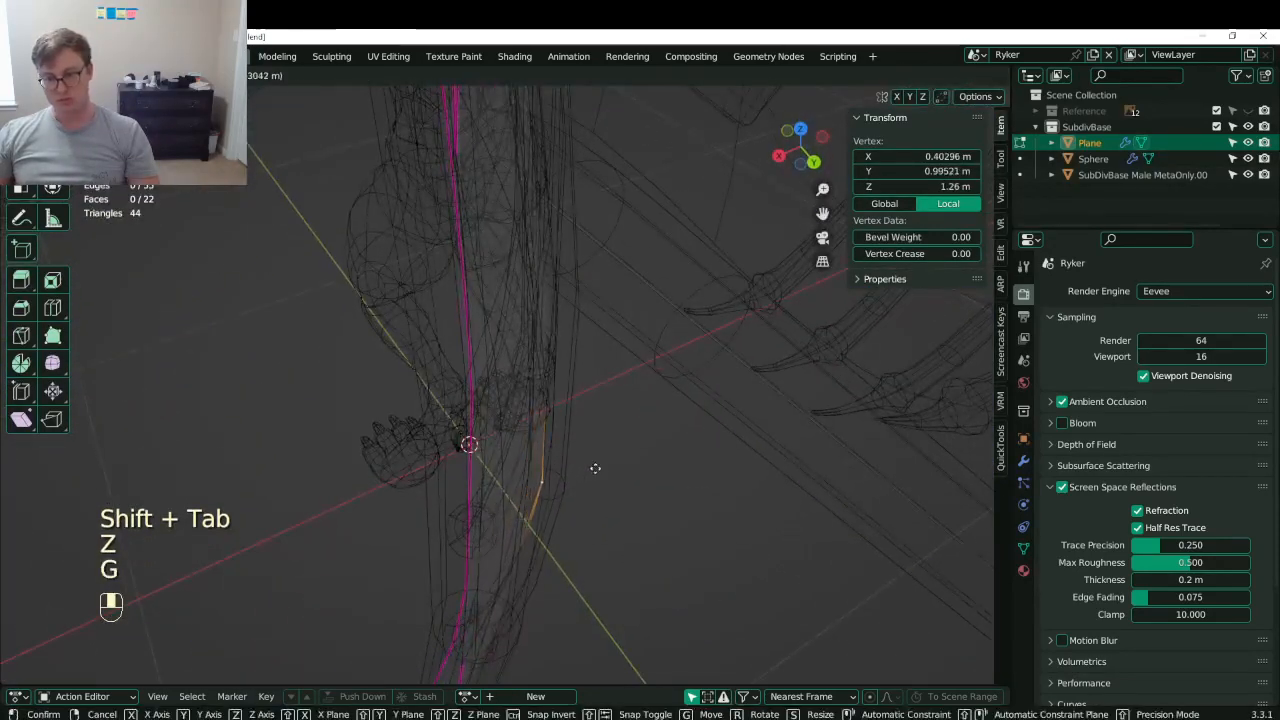
left_click(563, 463)
key("z")
left_click(680, 429)
- Move the membrane's mid-height vertex at the third finger from the outer edge slightly deeper into the bone
middle_click_drag(680, 429, 574, 371)
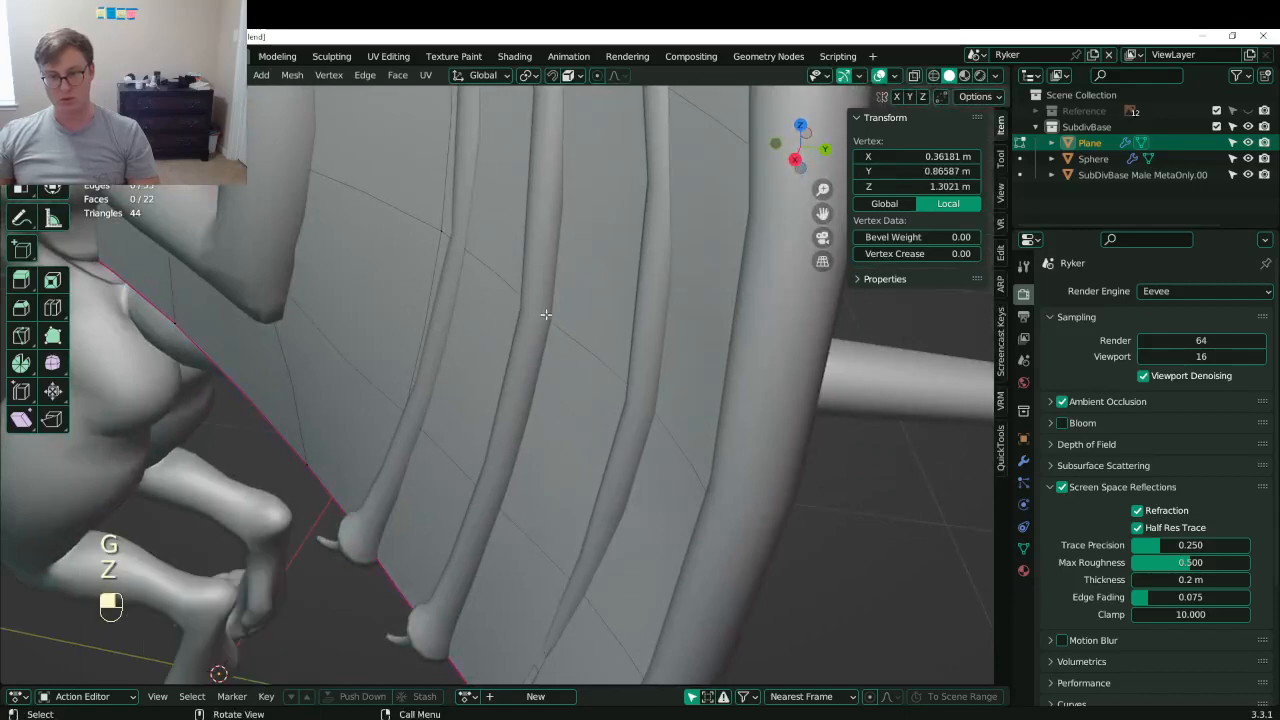
key("z")
left_click(413, 316)
middle_click_drag(420, 334, 503, 359)
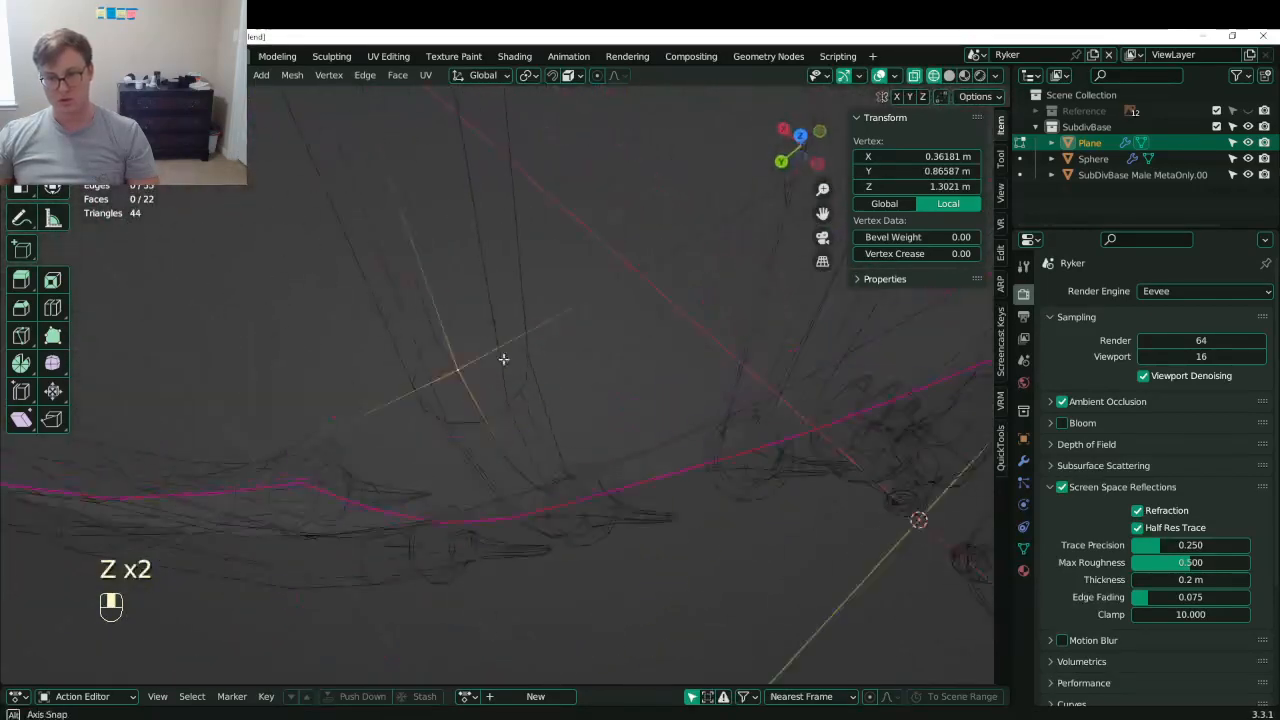
key("g")
left_click(554, 291)
middle_click_drag(554, 291, 465, 312)
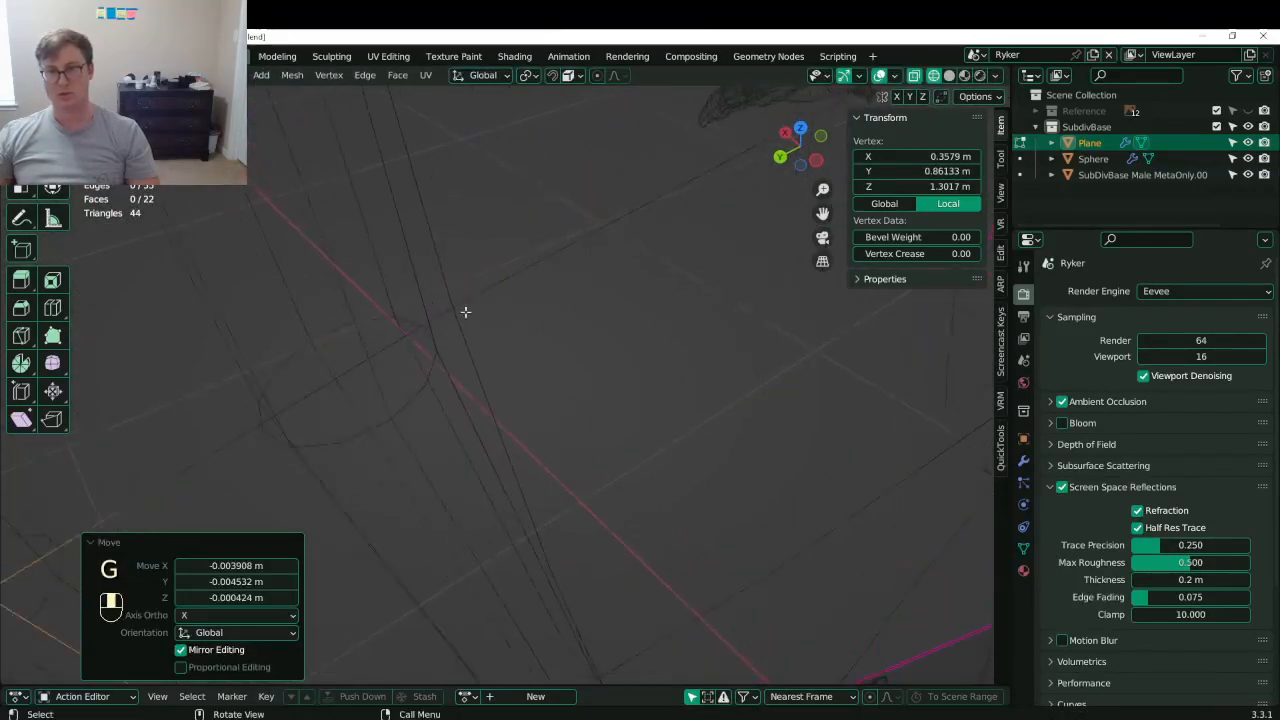
- Move the mid-height membrane vertex at the innermost finger into the center of its bone
left_click(350, 382)
key("a")
left_click(484, 362)
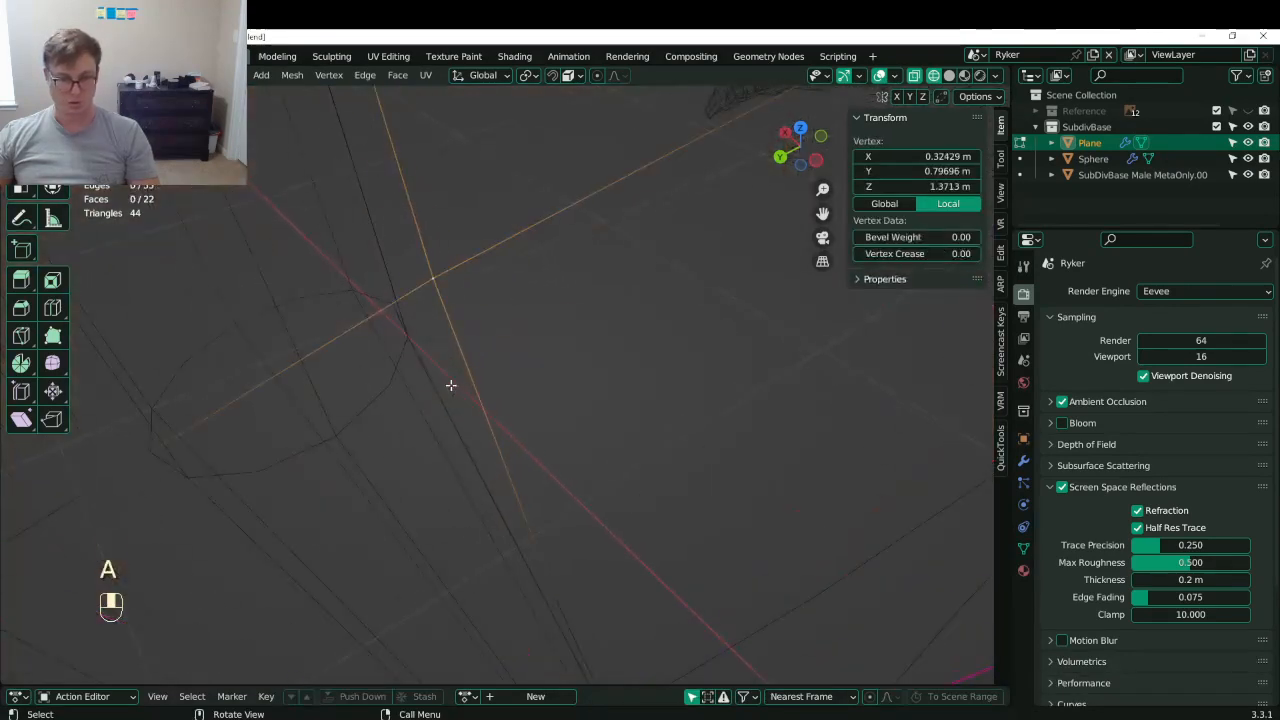
key("g")
left_click(26, 674)
scroll(236, 490, "down", 6)
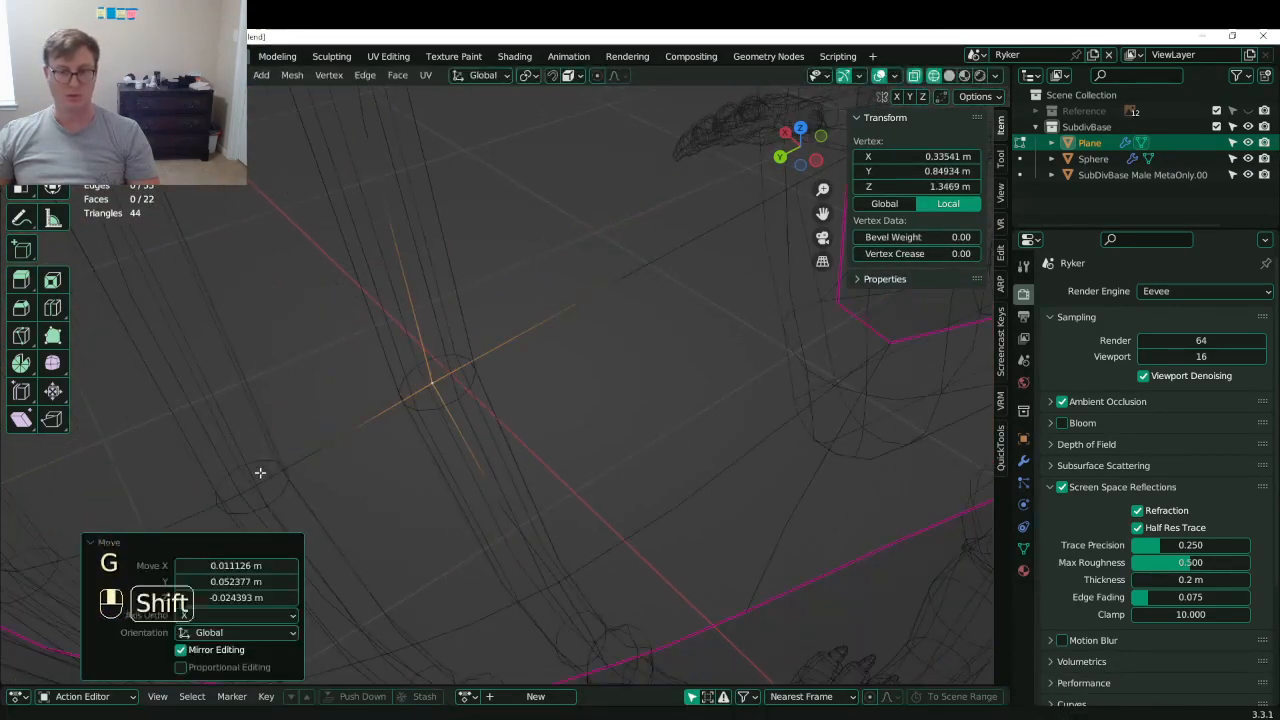
- Nudge the next lower membrane vertex on the finger beside the outermost one so it sits inside the bone
middle_click_drag(260, 471, 400, 325, "shift")
middle_click_drag(400, 325, 456, 160, "shift")
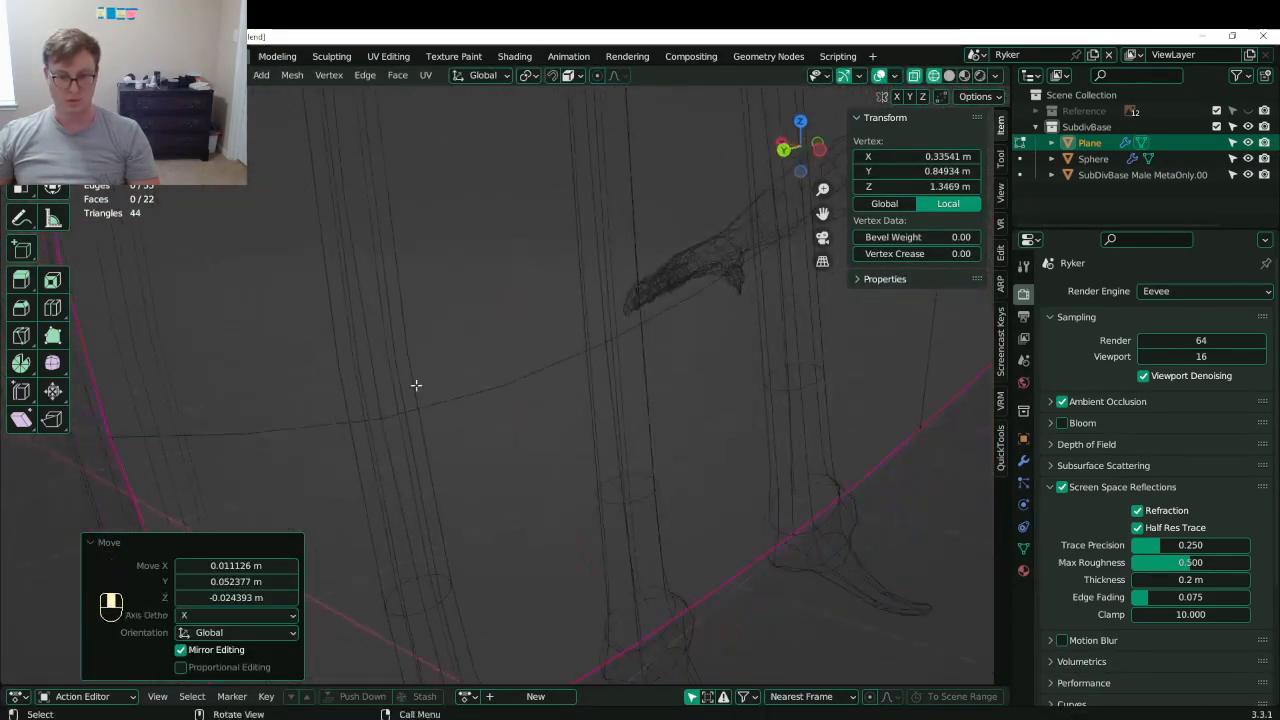
left_click(392, 405)
key("g")
left_click(386, 417)
middle_click_drag(462, 403, 375, 477)
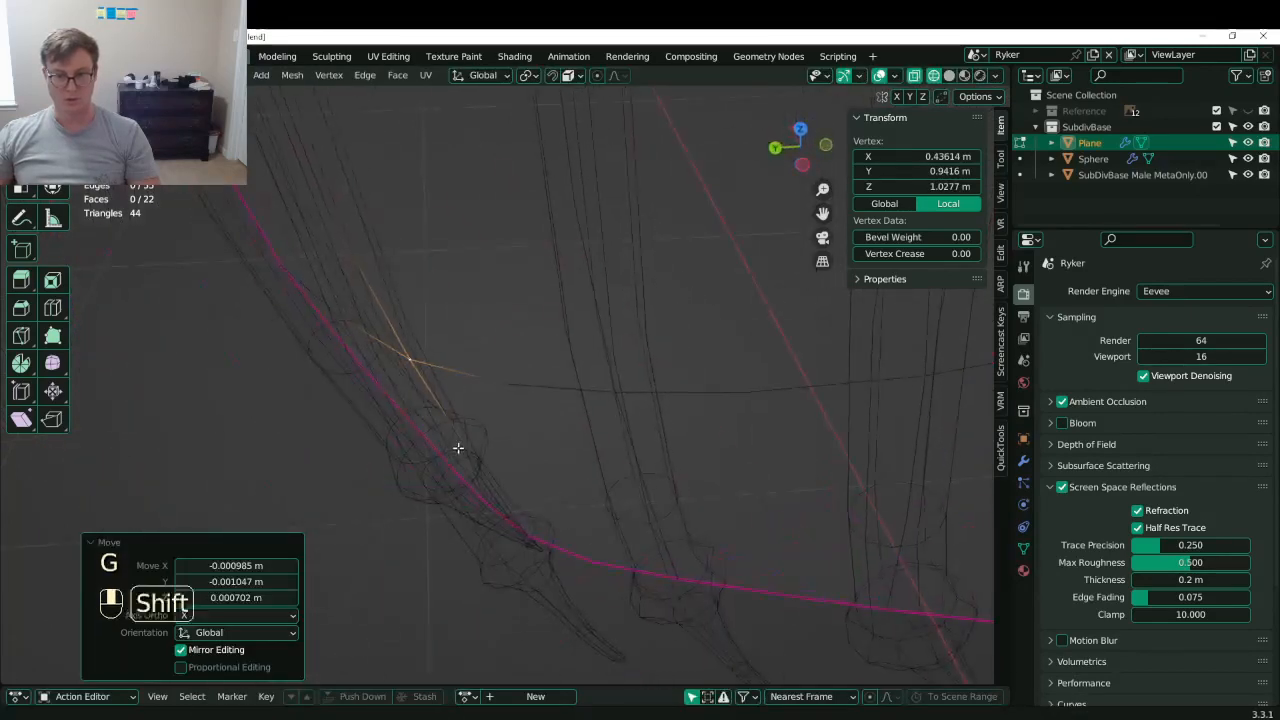
- Move that lower vertex down along the finger beside the outermost one to the bone's last bend above the claw
middle_click_drag(458, 448, 410, 330, "shift")
middle_click_drag(410, 330, 450, 246)
middle_click_drag(386, 369, 487, 182, "shift")
key("g")
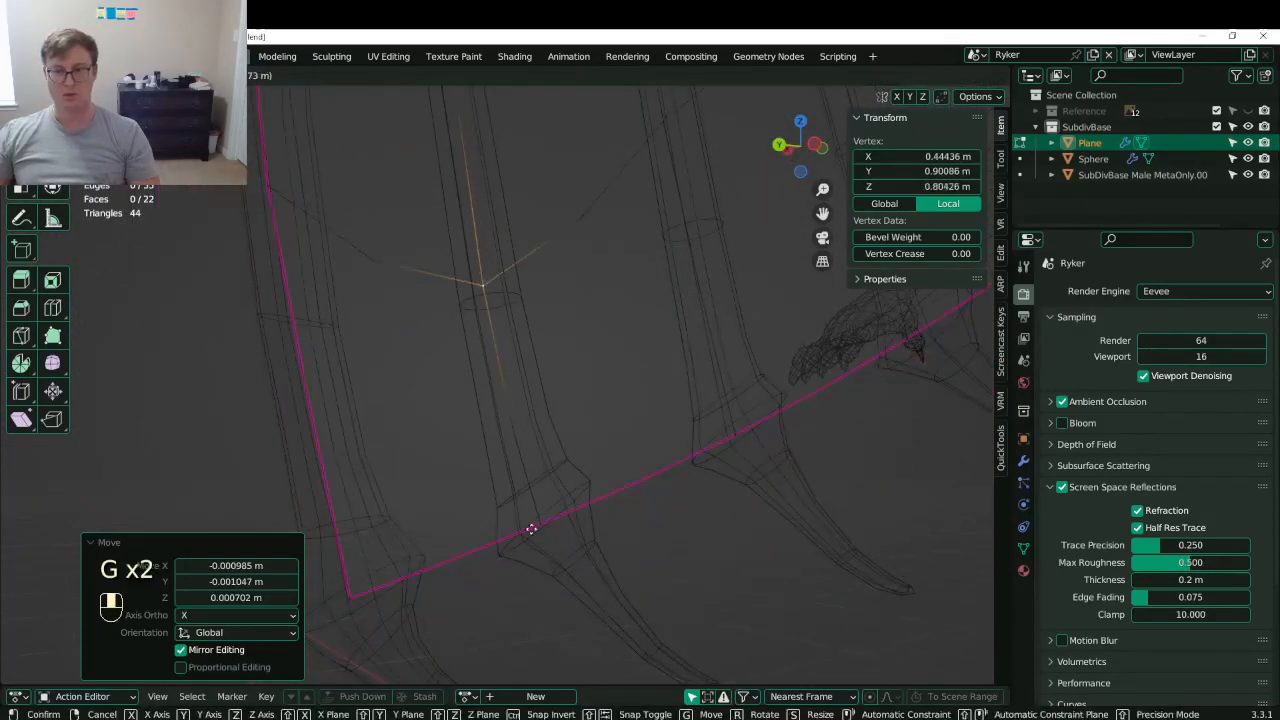
left_click(540, 560)
middle_click_drag(540, 560, 745, 262)
- Move the lower outer-edge vertex down to the outermost finger's last bend and center it inside the bone
scroll(690, 268, "down", 3)
left_click(446, 297)
scroll(446, 299, "up", 3)
key("g")
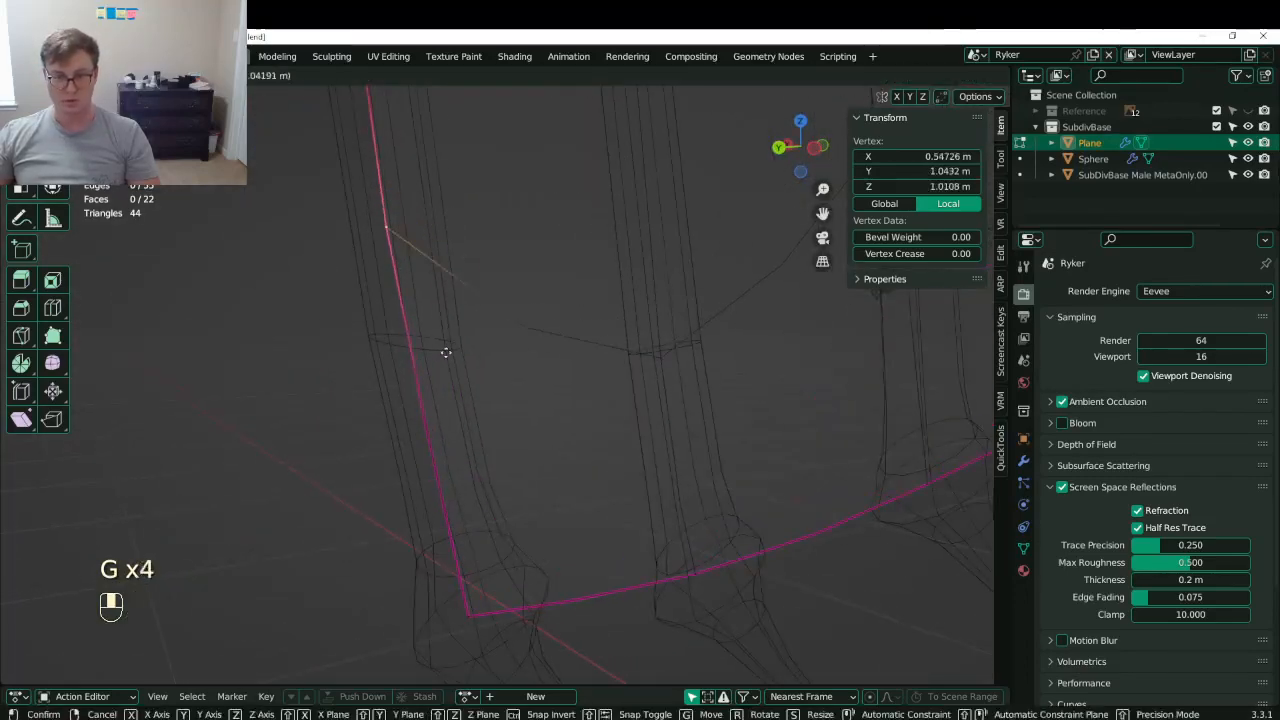
left_click(480, 490)
middle_click_drag(480, 483, 409, 349)
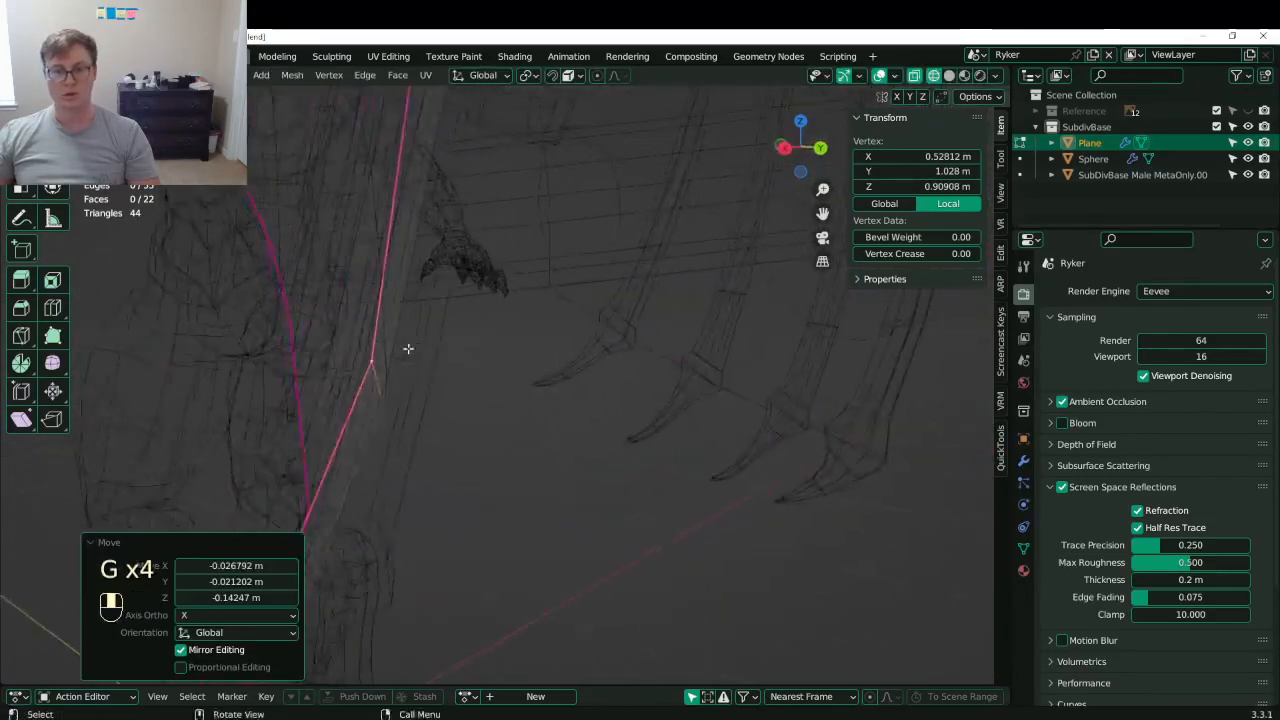
key("g")
left_click(260, 376)
scroll(349, 303, "down", 4)
middle_click_drag(260, 374, 483, 354)
- Move the lower membrane vertex at the third finger from the outer edge down to that bone's last bend
scroll(349, 303, "up", 5)
scroll(591, 263, "down", 4)
scroll(483, 354, "up", 3)
left_click(449, 314)
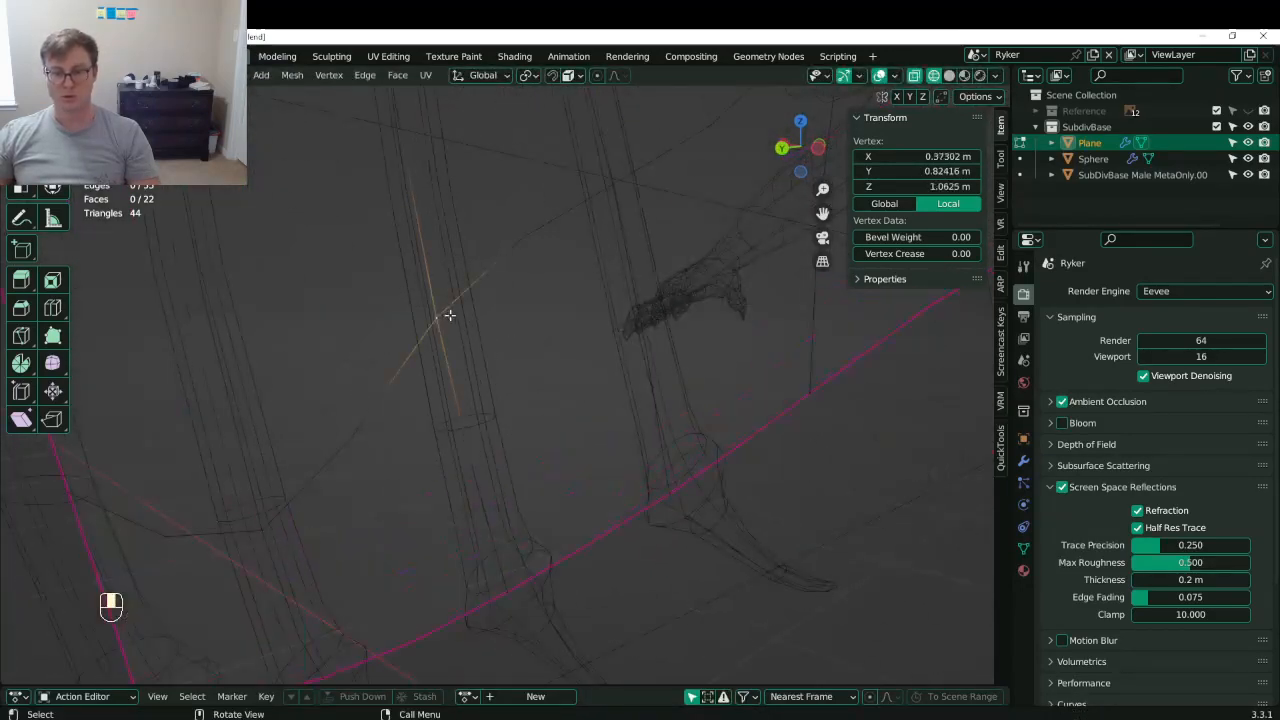
key("g")
left_click(529, 550)
scroll(660, 266, "down", 4)
- Move the lower membrane vertex at the innermost finger down to its bone's last bend and save the file
scroll(597, 314, "down", 2)
middle_click_drag(660, 266, 391, 223, "shift")
scroll(439, 263, "up", 5)
key("g")
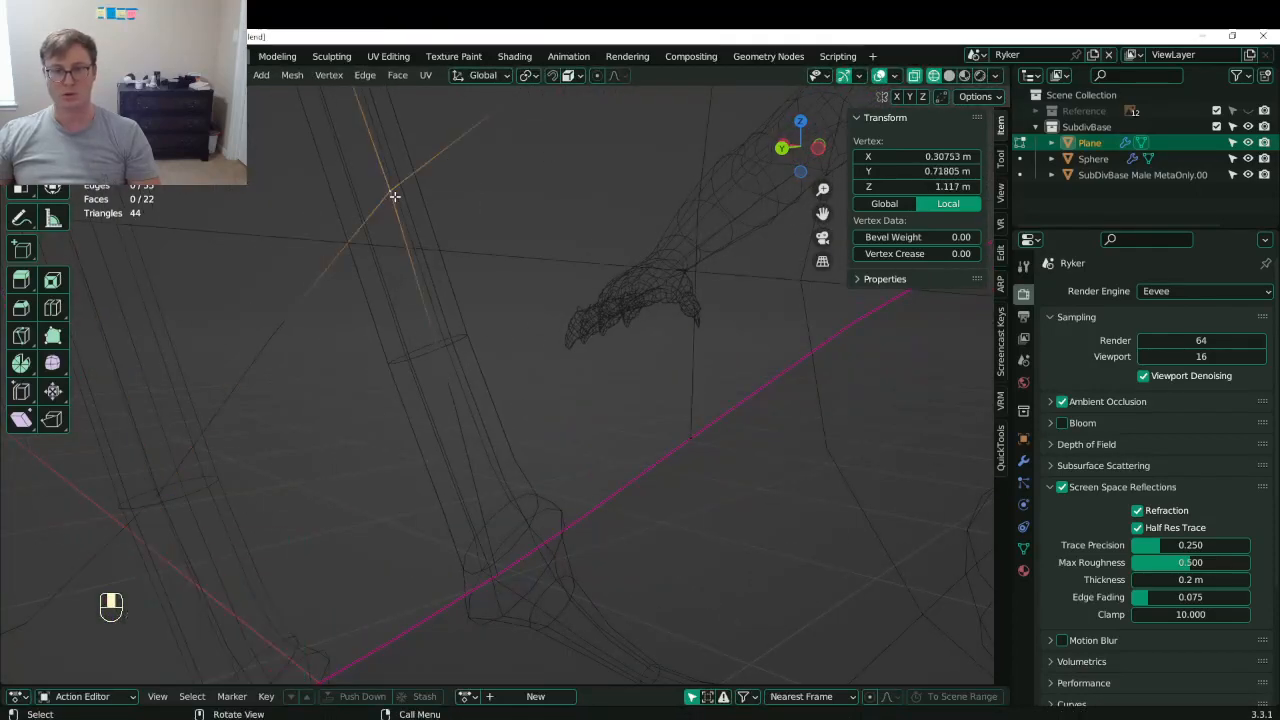
left_click(506, 553)
scroll(556, 345, "up", 4)
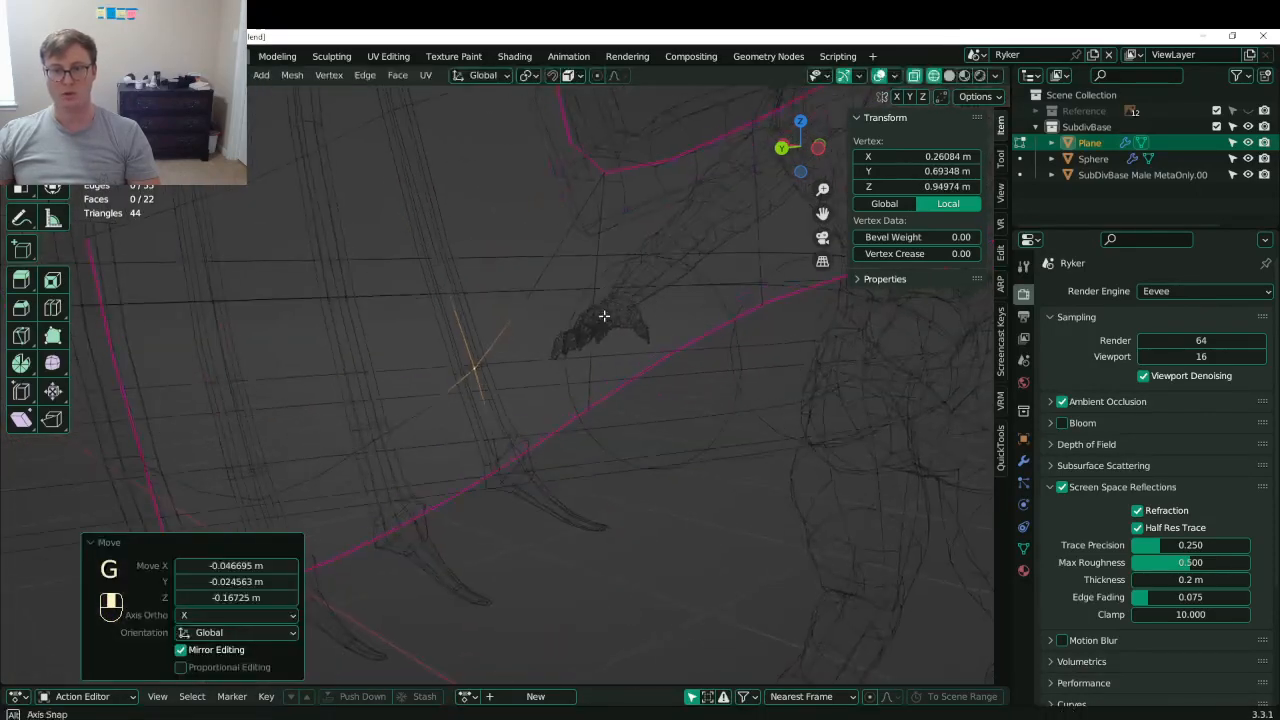
key("ctrl+s")
- Slide the membrane's bottom-edge vertex between the innermost finger and the body along the edge toward the body
key("g")
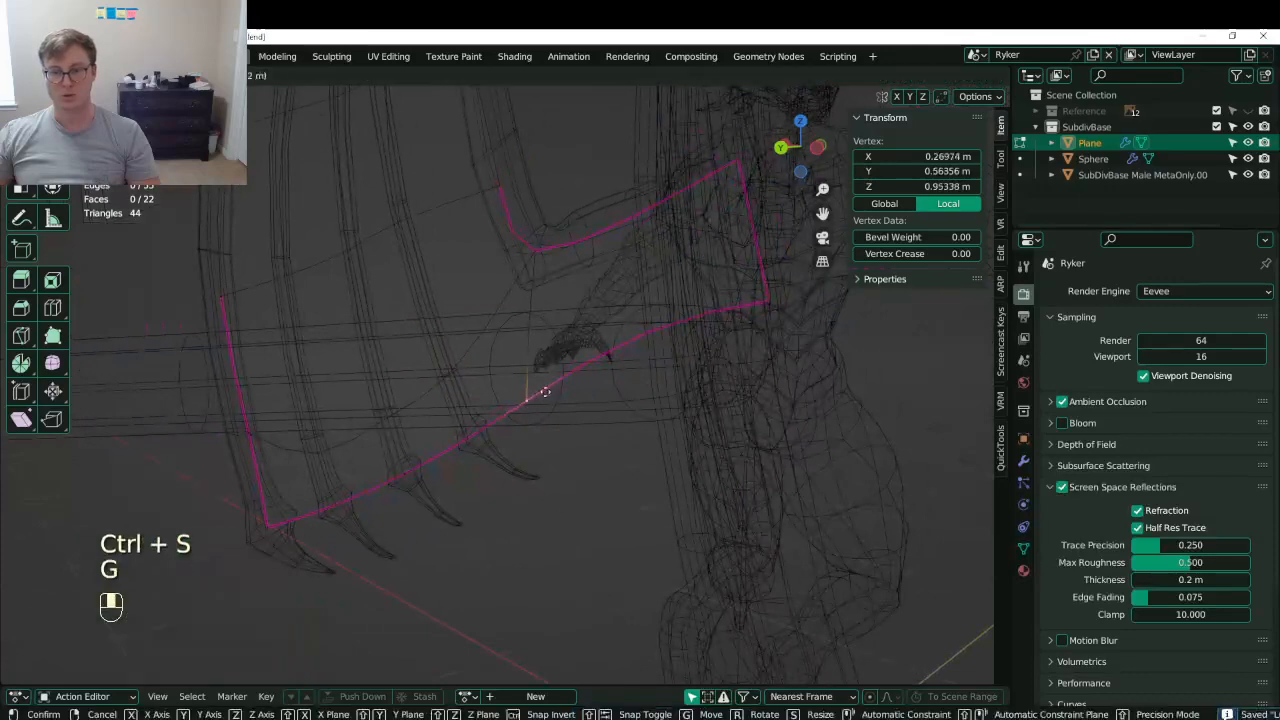
key("g")
left_click(604, 352)
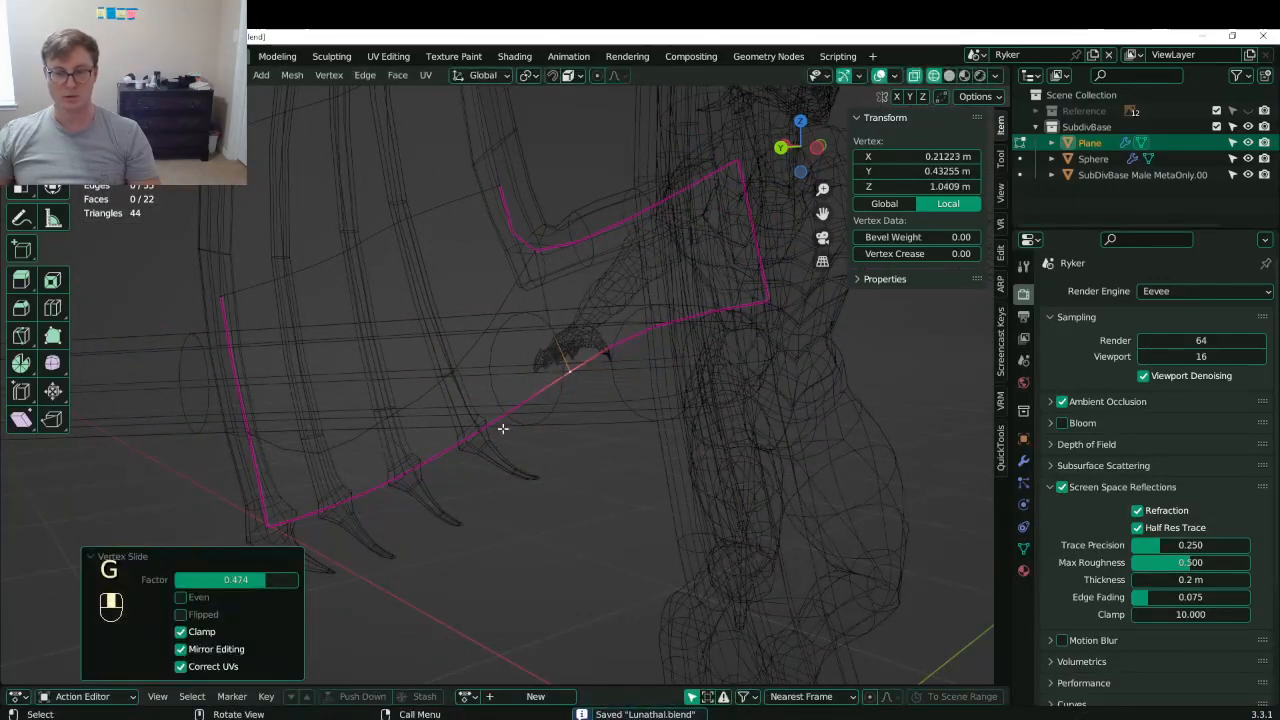
mouse_move(498, 428)
middle_mouse_down()
mouse_move(434, 366)
mouse_move(497, 363)
mouse_move(517, 377)
mouse_move(476, 437)
middle_mouse_up()
mouse_move(453, 374)
middle_mouse_down()
mouse_move(486, 300)
mouse_move(531, 386)
mouse_move(350, 358)
mouse_move(437, 385)
middle_mouse_up()
- Move the membrane's lower outer corner vertex into the outermost finger bone, just above the claw's knuckle
left_click(350, 359)
left_click(241, 452)
left_click(210, 468)
key("g")
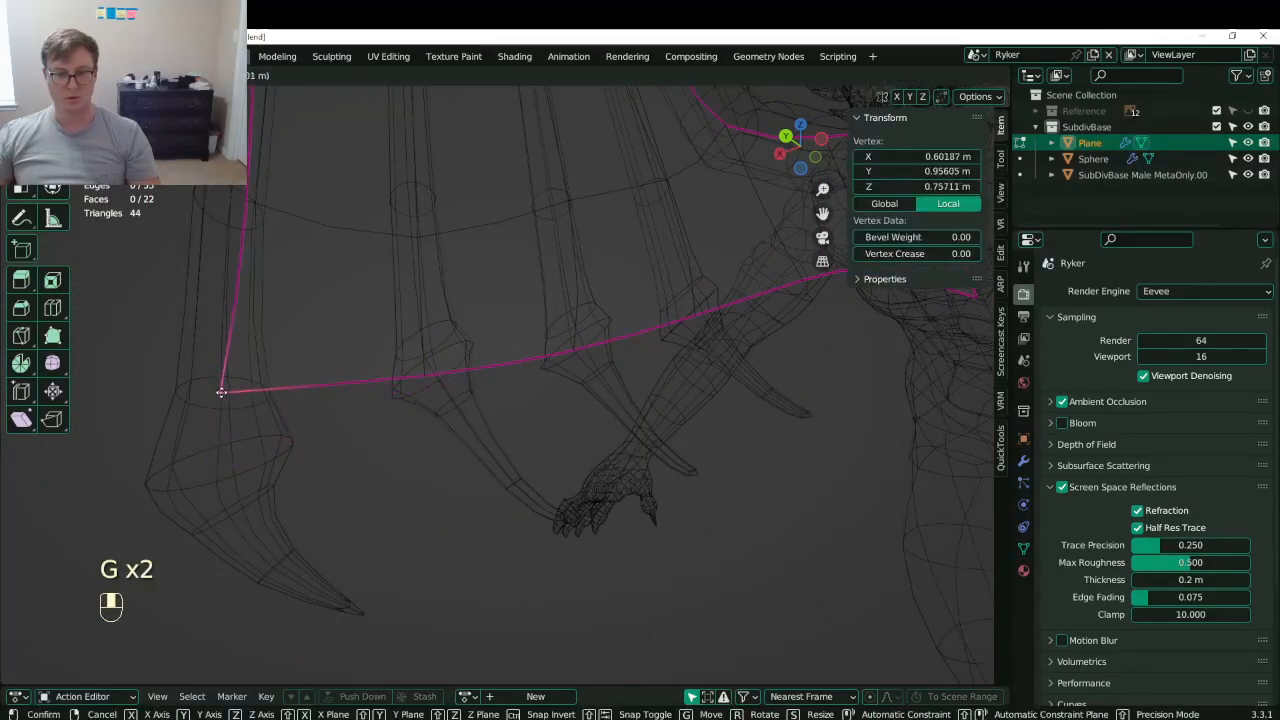
left_click(220, 391)
- Move the bottom-edge vertices at the three inner fingers into the bones just above their claw knuckles
left_click(437, 372)
key("g")
left_click(440, 348)
middle_click_drag(471, 322, 428, 530)
key("g")
left_click(418, 492)
left_click(546, 466)
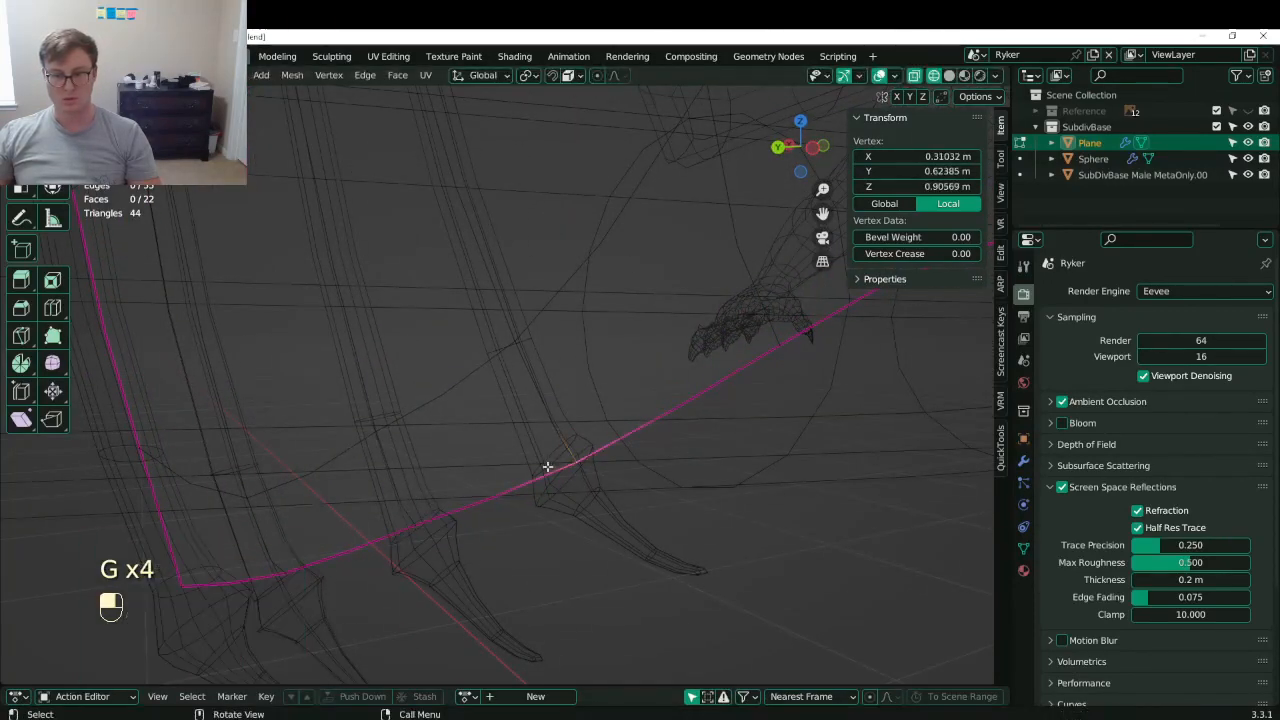
key("g")
left_click(502, 463)
- Check the membrane's bottom edge in Solid shading and reposition a lower membrane vertex at the inner fingers
mouse_move(502, 463)
middle_mouse_down()
mouse_move(306, 509)
mouse_move(434, 471)
mouse_move(340, 506)
middle_mouse_up()
key("z")
left_click(536, 371)
middle_click_drag(536, 371, 548, 510, "shift")
middle_click_drag(548, 510, 574, 342)
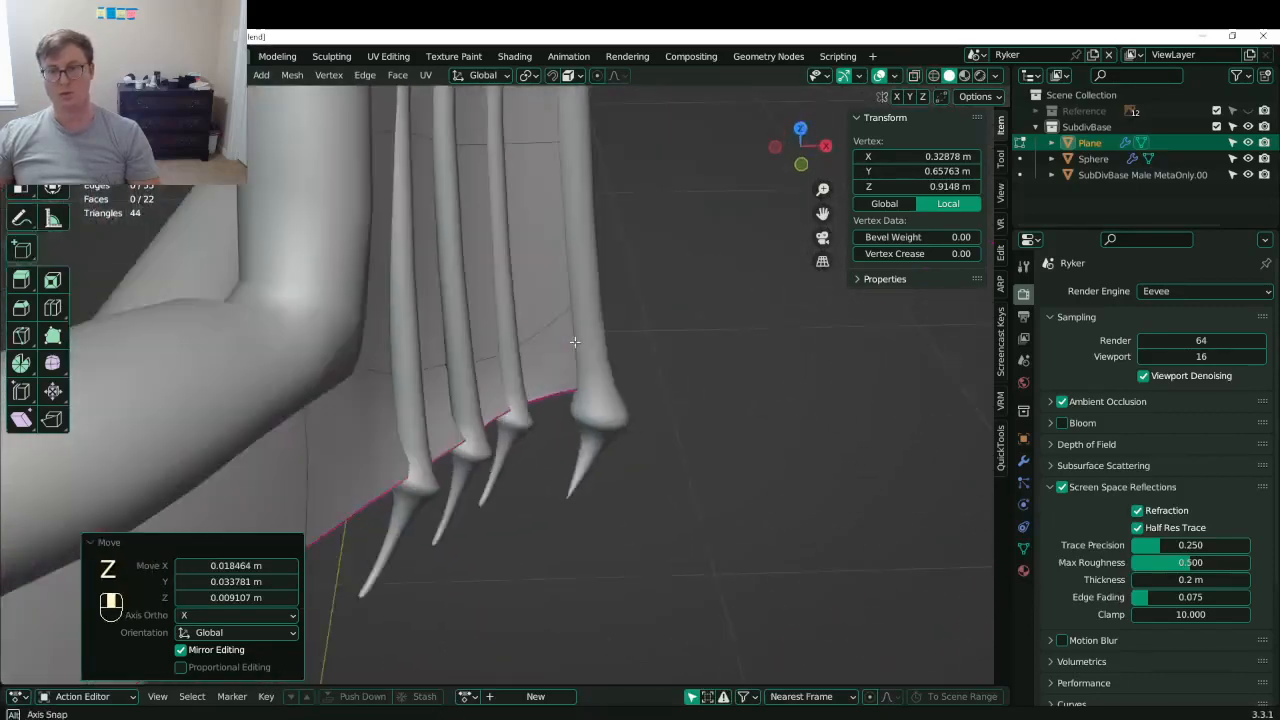
scroll(574, 342, "up", 4)
scroll(401, 387, "down", 2)
key("g")
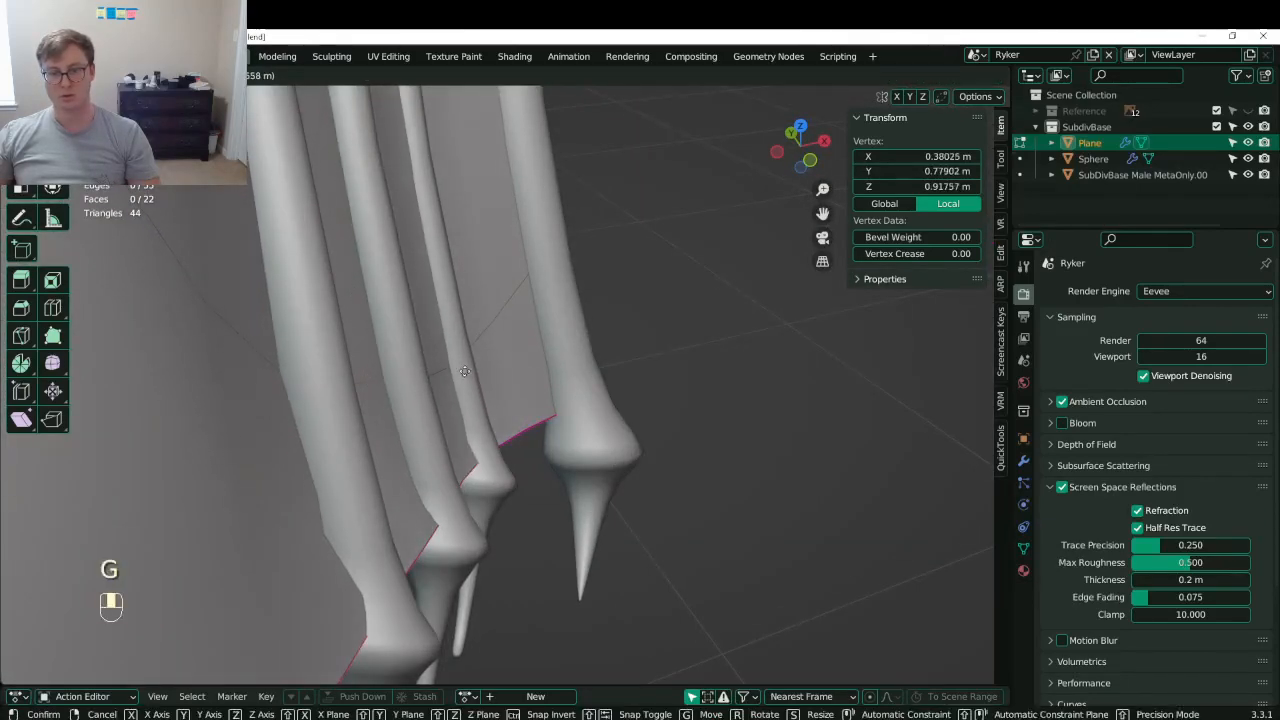
left_click(462, 380)
- Adjust another membrane vertex near the finger tips so it follows its bone
left_click(440, 525)
left_click(343, 494)
mouse_move(423, 392)
middle_mouse_down()
mouse_move(449, 452)
mouse_move(515, 434)
mouse_move(494, 479)
mouse_move(454, 397)
mouse_move(409, 354)
mouse_move(411, 413)
middle_mouse_up()
key("g")
left_click(483, 534)
- Center the lowest interior vertex of the finger beside the outermost one inside the bone
left_click(398, 329)
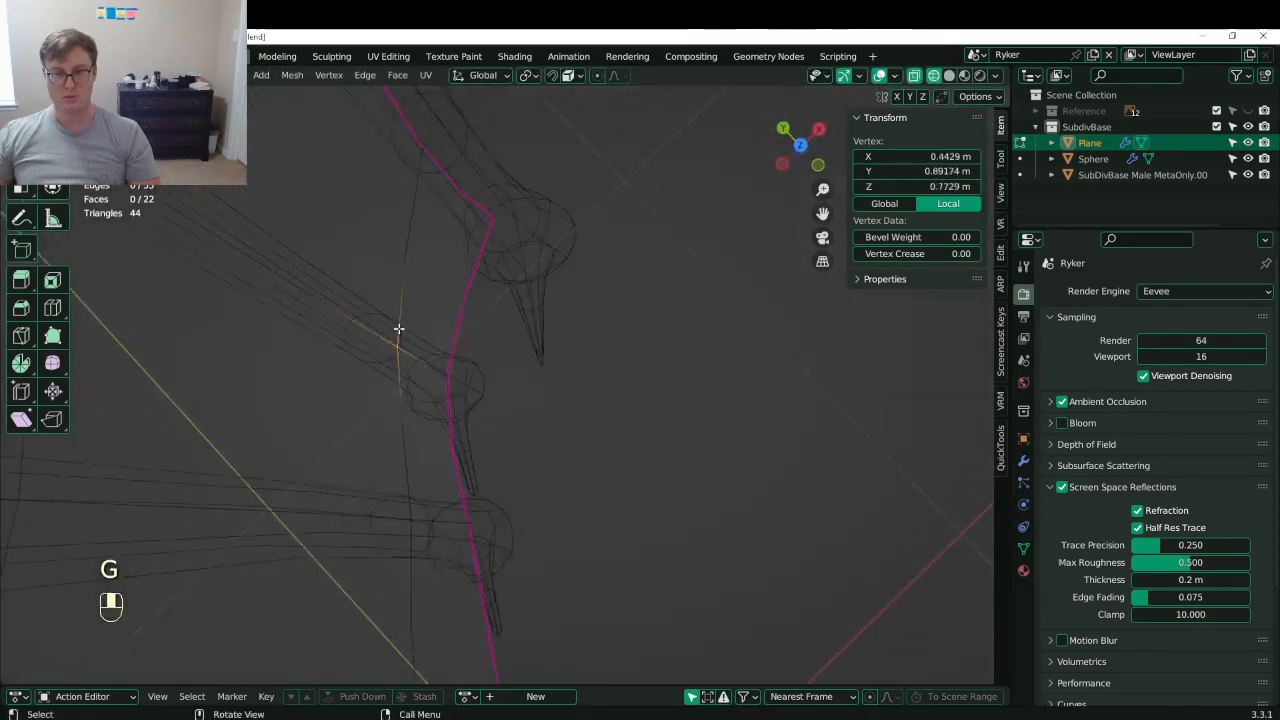
middle_click_drag(398, 329, 531, 483)
key("g")
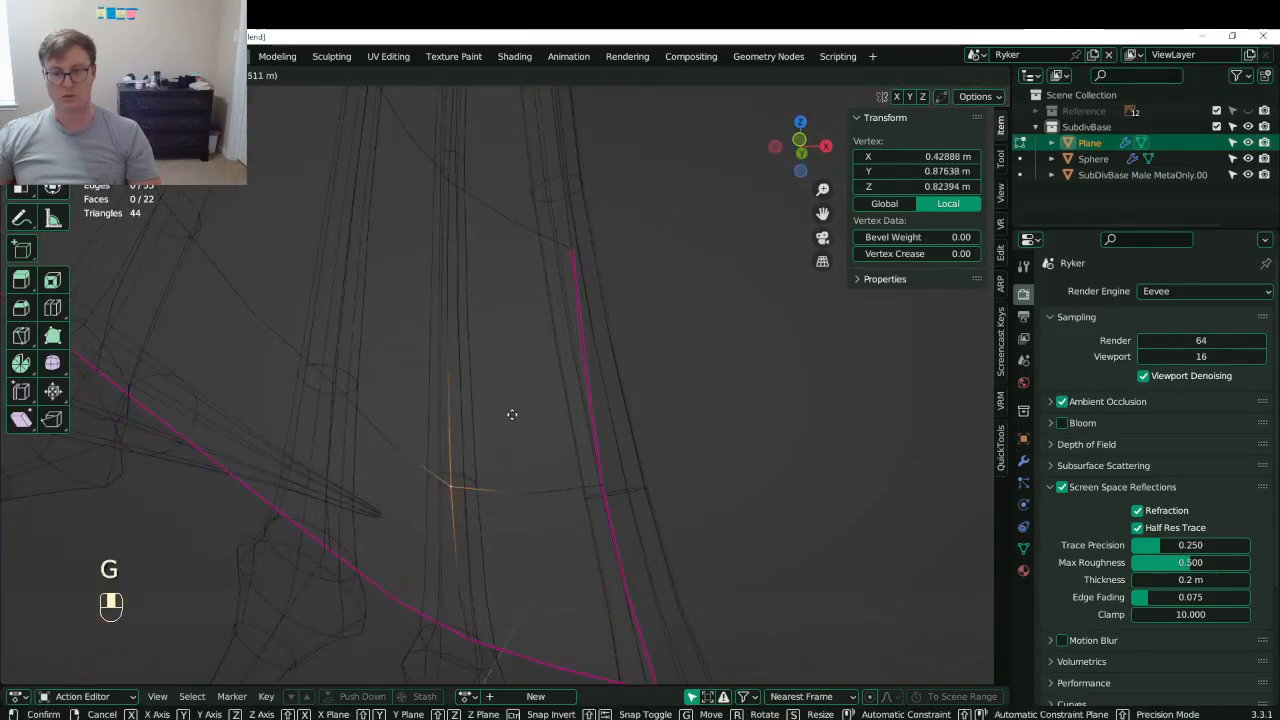
left_click(534, 405)
- Check the wing in Solid shading, then reposition a lower membrane vertex inside its finger bone in wireframe
middle_click_drag(540, 403, 311, 457)
key("z")
left_click(430, 460)
mouse_move(715, 472)
middle_mouse_down()
mouse_move(636, 485)
mouse_move(825, 445)
mouse_move(806, 418)
middle_mouse_up()
key("z")
left_click(389, 477)
key("g")
left_click(658, 493)
- Inspect the wing from the side in Solid shading and move the low outer-edge vertex deeper into the outermost bone in wireframe
key("z")
left_click(695, 486)
scroll(695, 485, "down", 2)
mouse_move(646, 449)
middle_mouse_down()
mouse_move(604, 430)
mouse_move(678, 438)
mouse_move(654, 449)
mouse_move(677, 489)
mouse_move(609, 514)
middle_mouse_up()
key("z")
left_click(624, 439)
key("g")
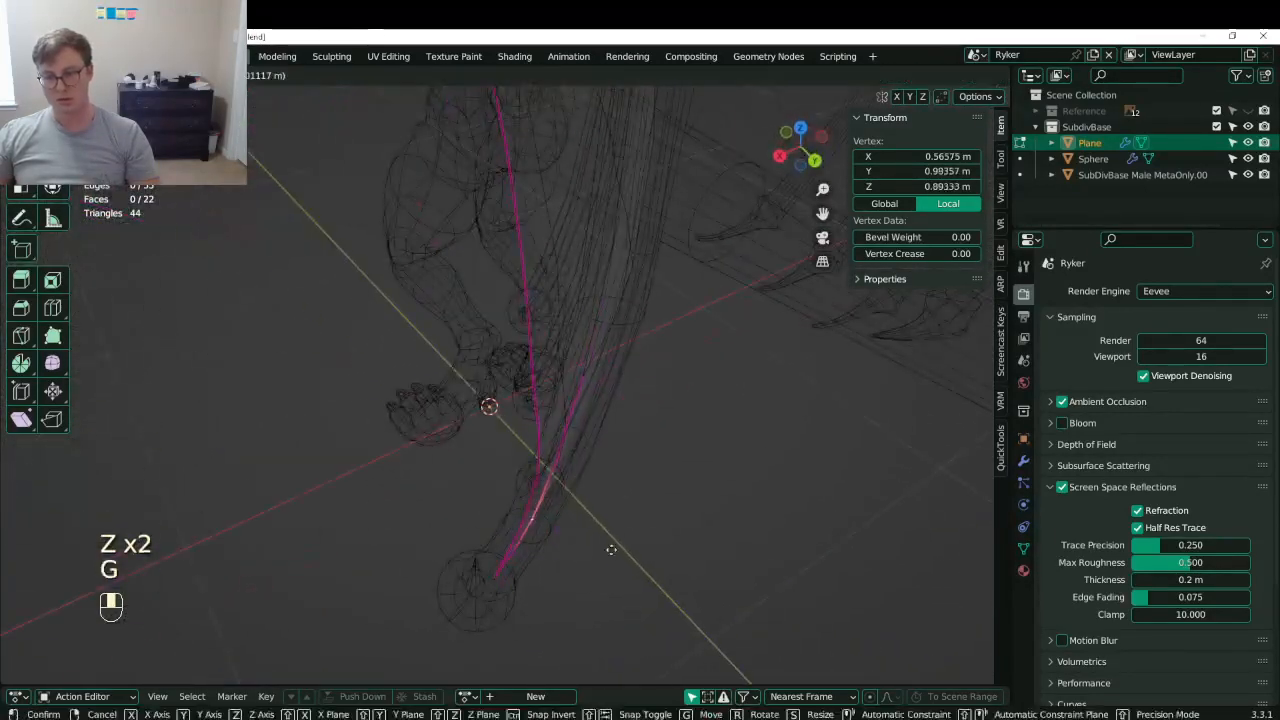
left_click(603, 570)
- Reposition the mid-height vertex of the membrane's outer edge along the outermost finger bone
middle_click_drag(603, 570, 588, 480)
left_click(529, 602)
left_click(606, 446)
left_click(567, 370, "alt+shift")
middle_click_drag(567, 370, 543, 491)
left_click(603, 420)
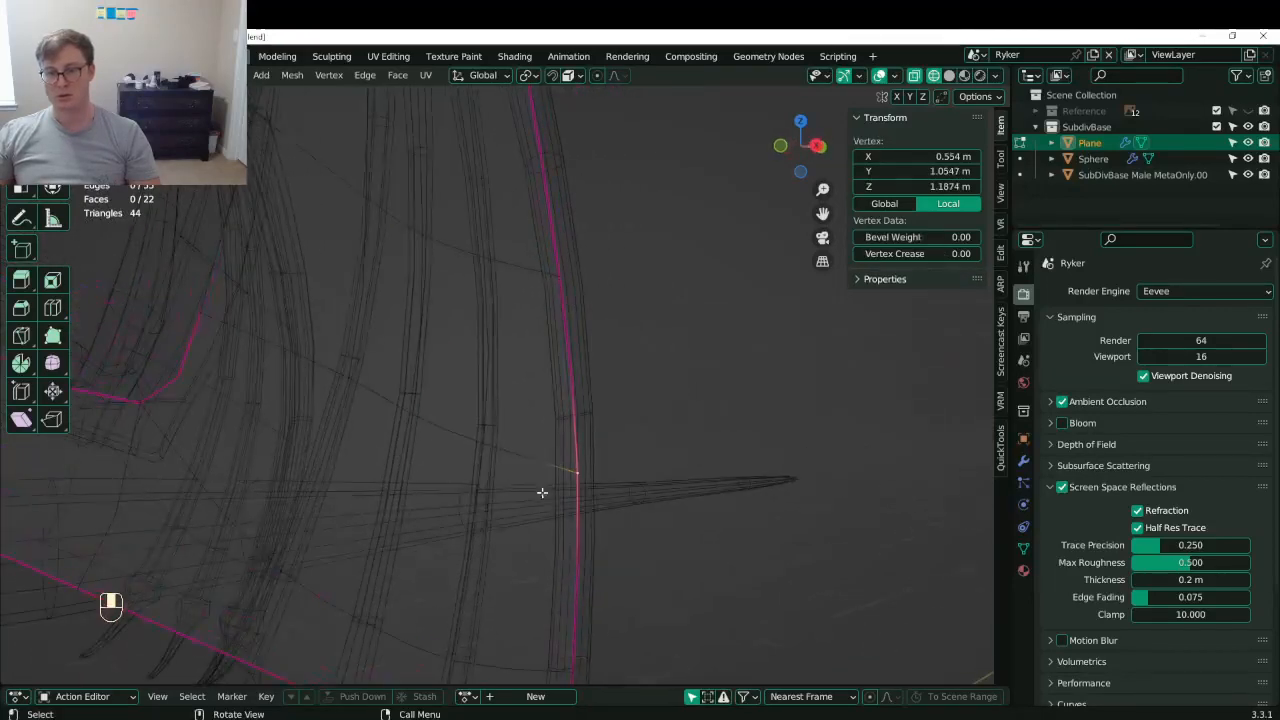
key("g")
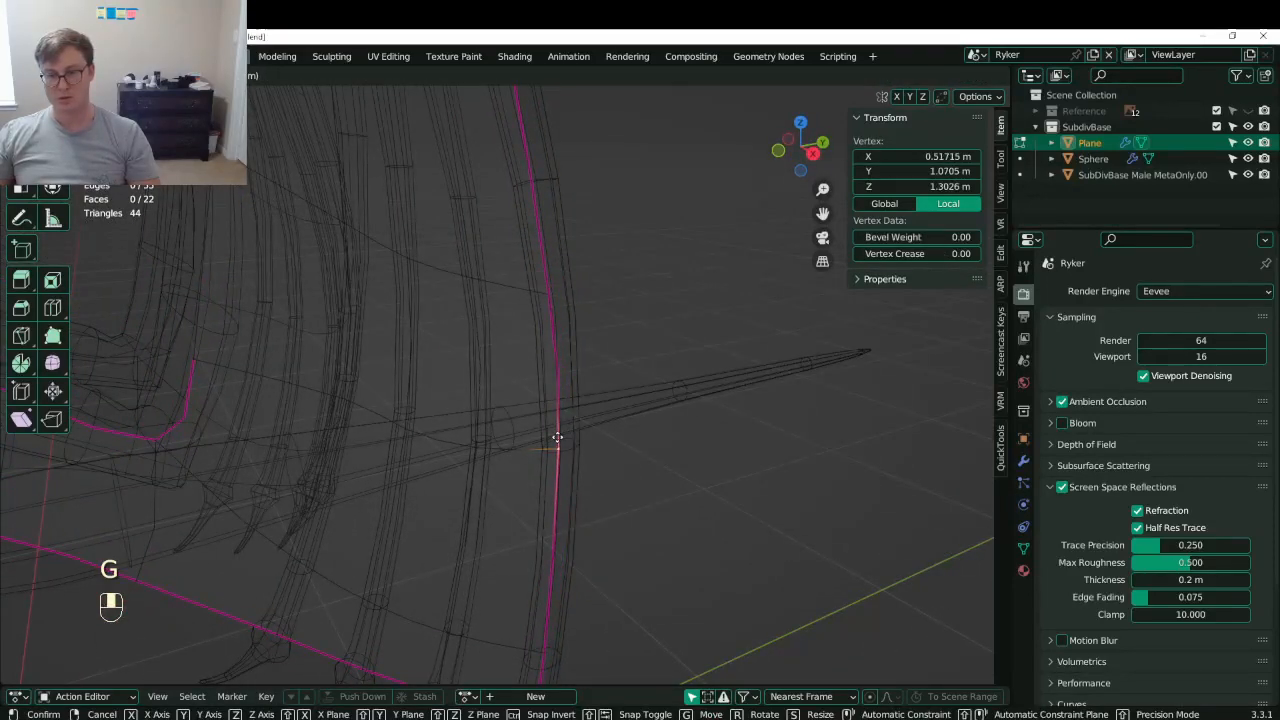
key("g")
- Move the mid-height membrane vertices at the inner fingers higher along their bones
key("g")
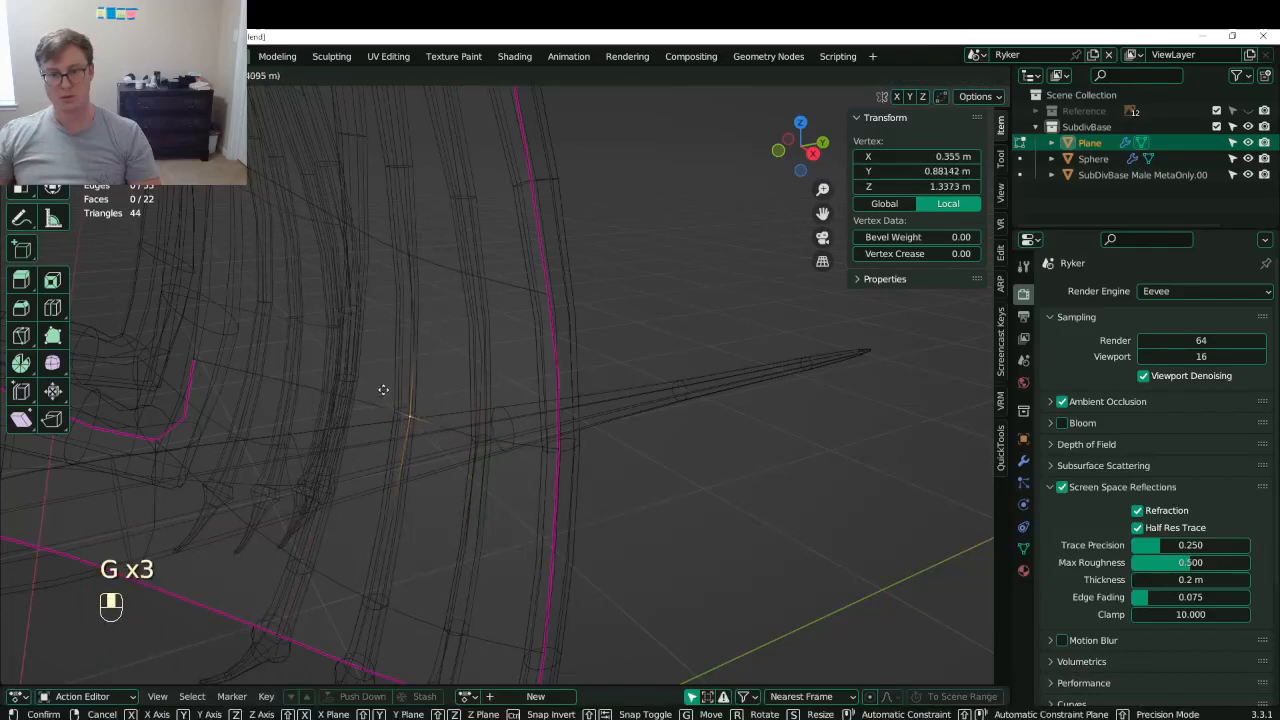
left_click(368, 376)
key("g")
left_click(356, 350)
middle_click_drag(275, 393, 390, 447, "shift")
left_click(328, 425)
left_click(371, 365, "alt+shift")
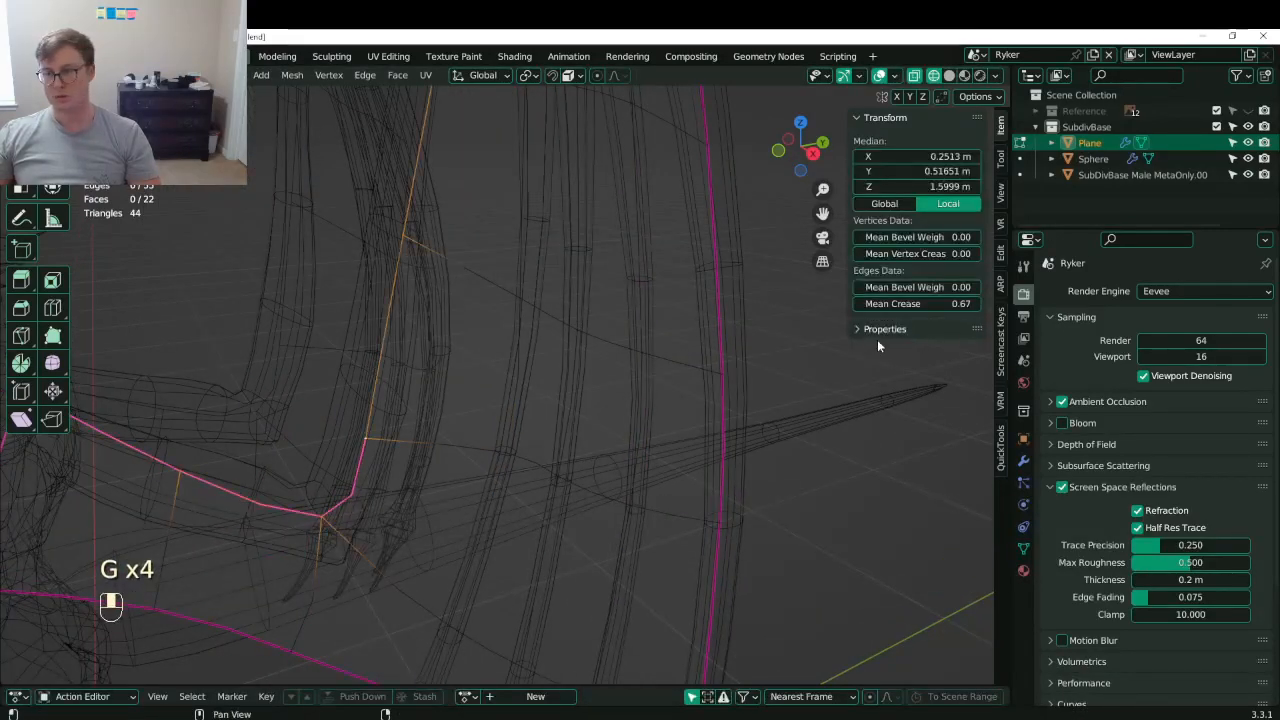
left_click(401, 421)
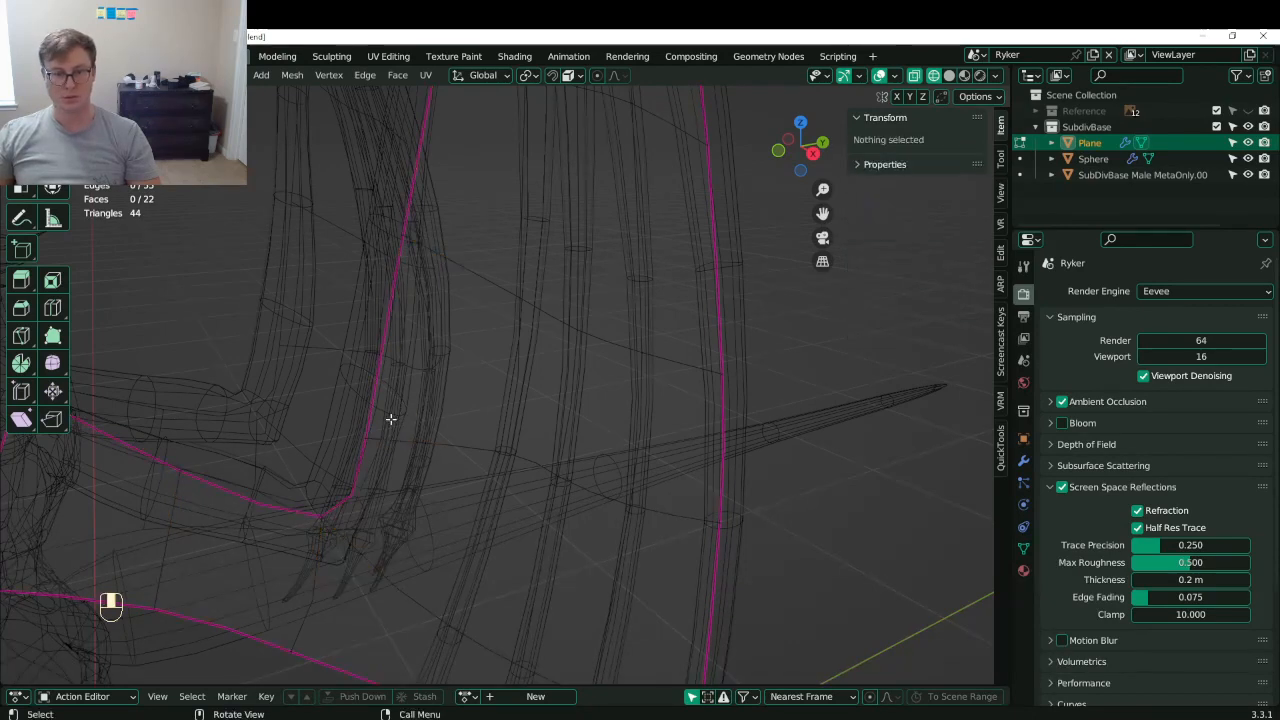
- Shift two mid-height membrane vertices at the inner fingers so the cross row runs more evenly through the bones
middle_click_drag(391, 426, 343, 475)
left_click(424, 397)
key("g")
left_click(431, 343)
left_click(481, 430)
key("g")
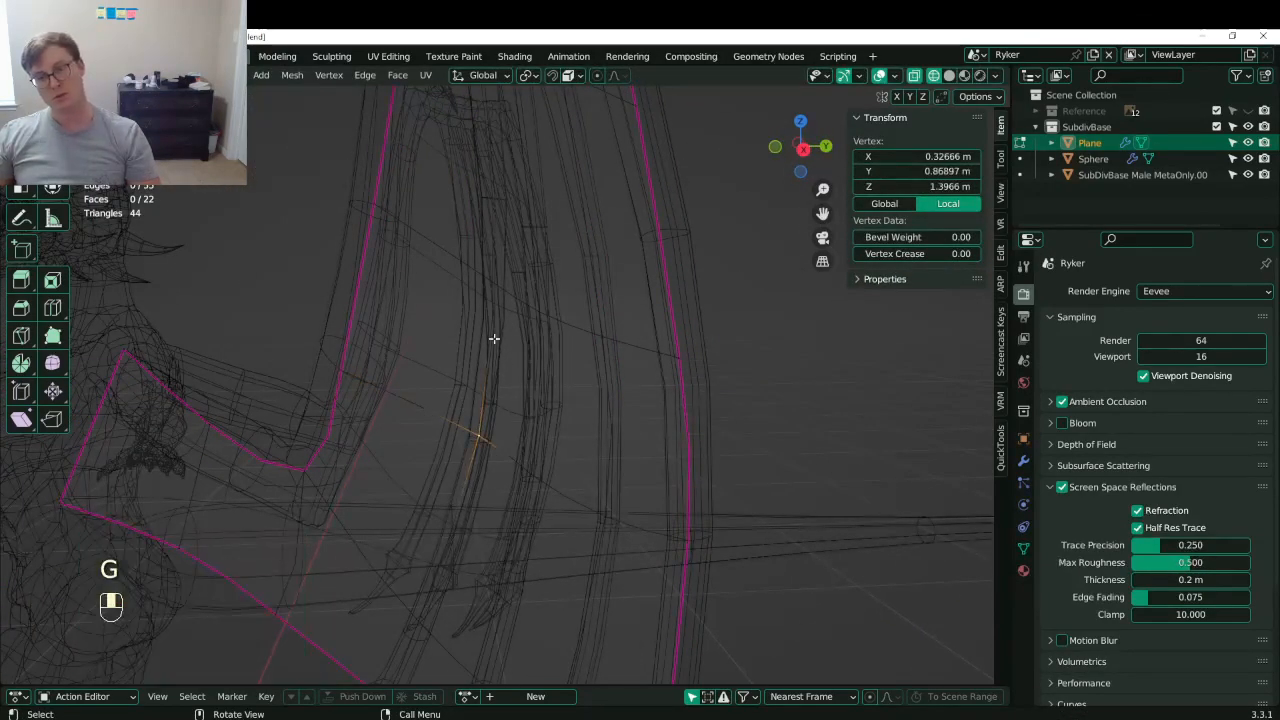
- Return to Solid shading, leave membrane editing, view the whole character from the front and save the file
middle_click_drag(494, 338, 449, 442, "shift")
scroll(426, 421, "down", 2)
key("z")
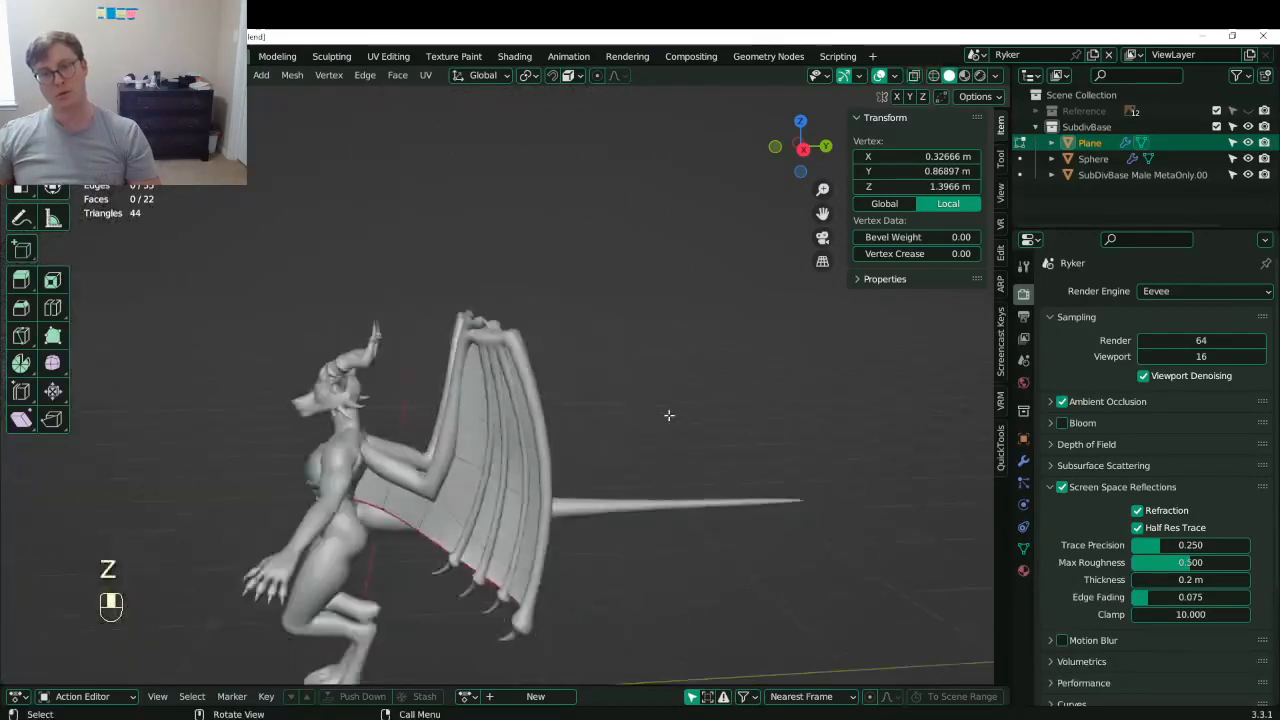
key("Tab")
mouse_move(530, 406)
middle_mouse_down()
mouse_move(410, 410)
mouse_move(691, 431)
mouse_move(749, 391)
mouse_move(735, 394)
middle_mouse_up()
key("ctrl+s")
scroll(680, 424, "down", 4)
left_click(665, 416)
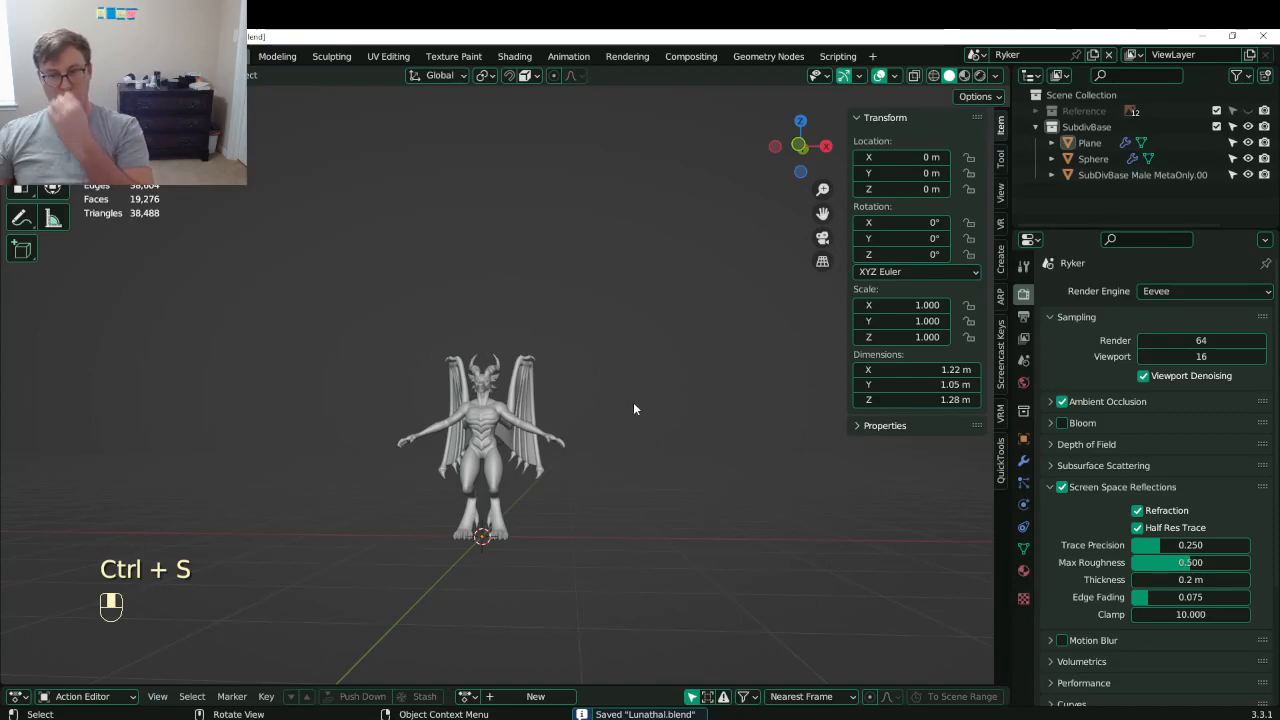
- Reopen the wing membrane for editing and show it in wireframe
scroll(625, 402, "up", 6)
middle_click_drag(625, 402, 530, 407)
left_click(530, 407)
key("Tab")
scroll(540, 408, "up", 4)
scroll(596, 416, "down", 6)
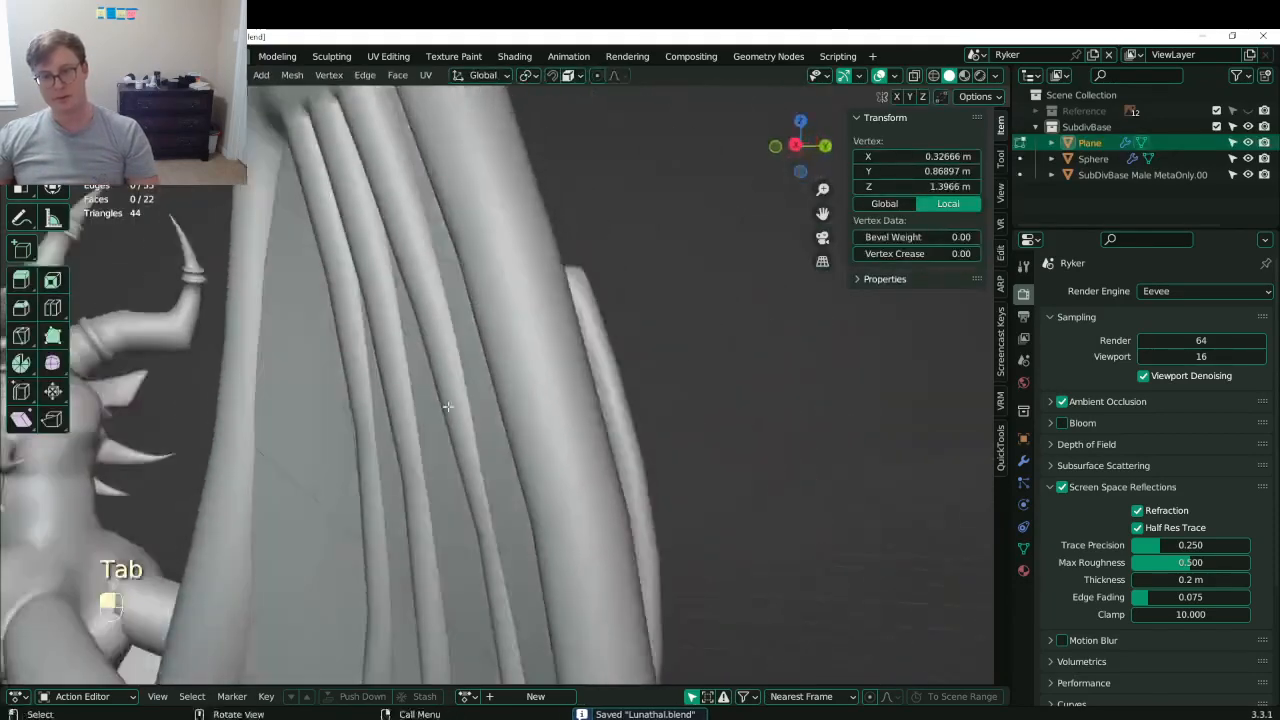
key("z")
- Select the uppermost cross edge loop of the membrane and slide it slightly down along the fingers
mouse_move(426, 446)
middle_mouse_down()
mouse_move(365, 508)
mouse_move(334, 566)
mouse_move(249, 561)
middle_mouse_up()
left_click(359, 427)
middle_click_drag(359, 427, 453, 353)
left_click(455, 352, "alt+shift")
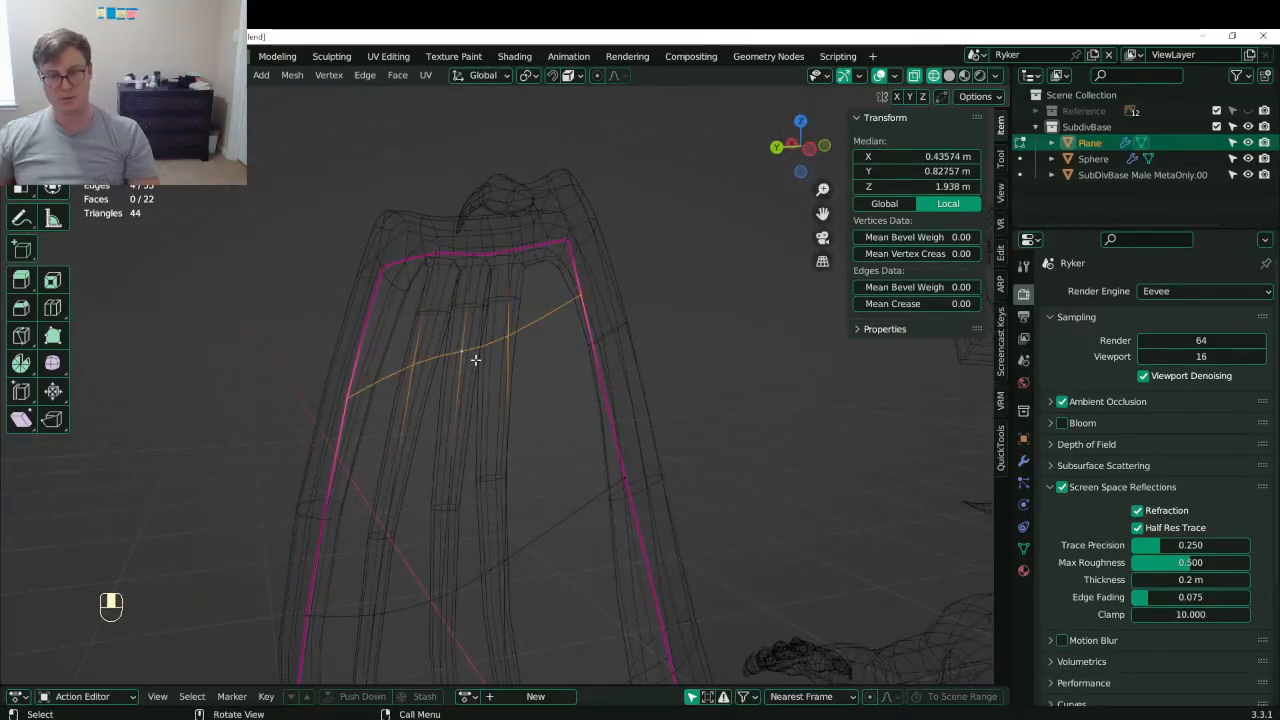
key("g")
key("g")
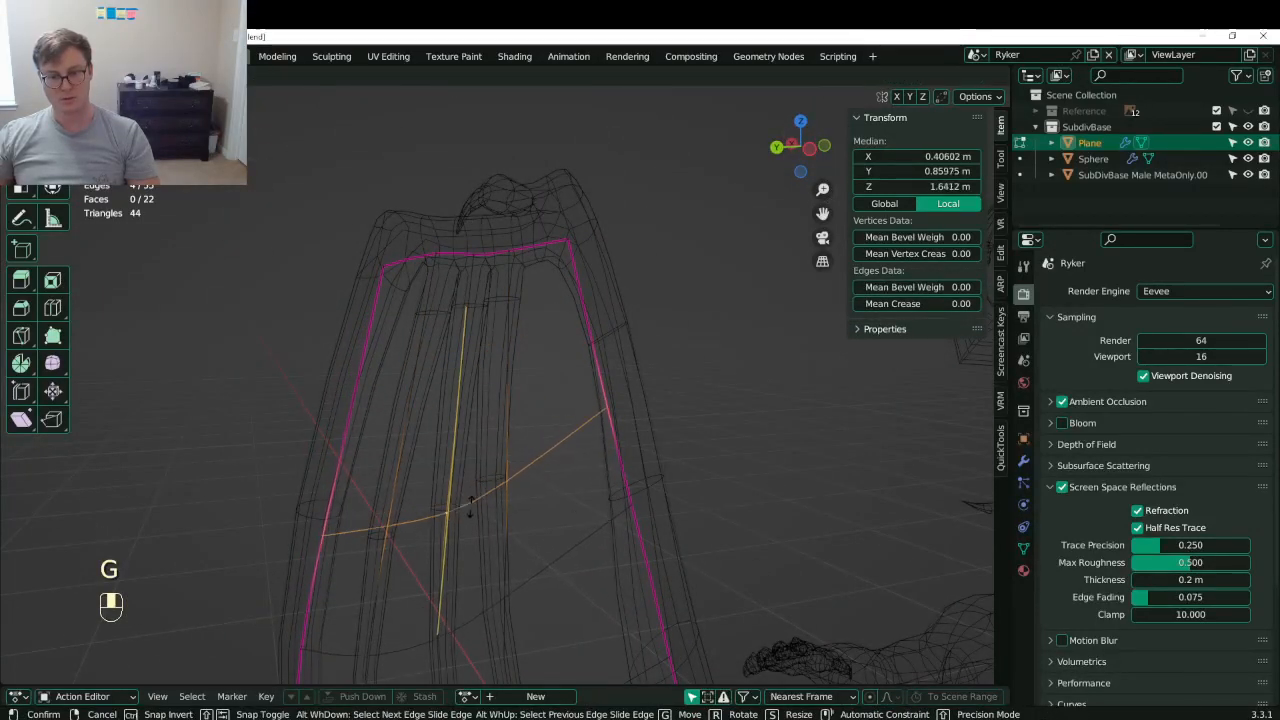
left_click(475, 376)
- Slide the two end vertices of the membrane's upper cross row along its outer edges to level the row
left_click(352, 402)
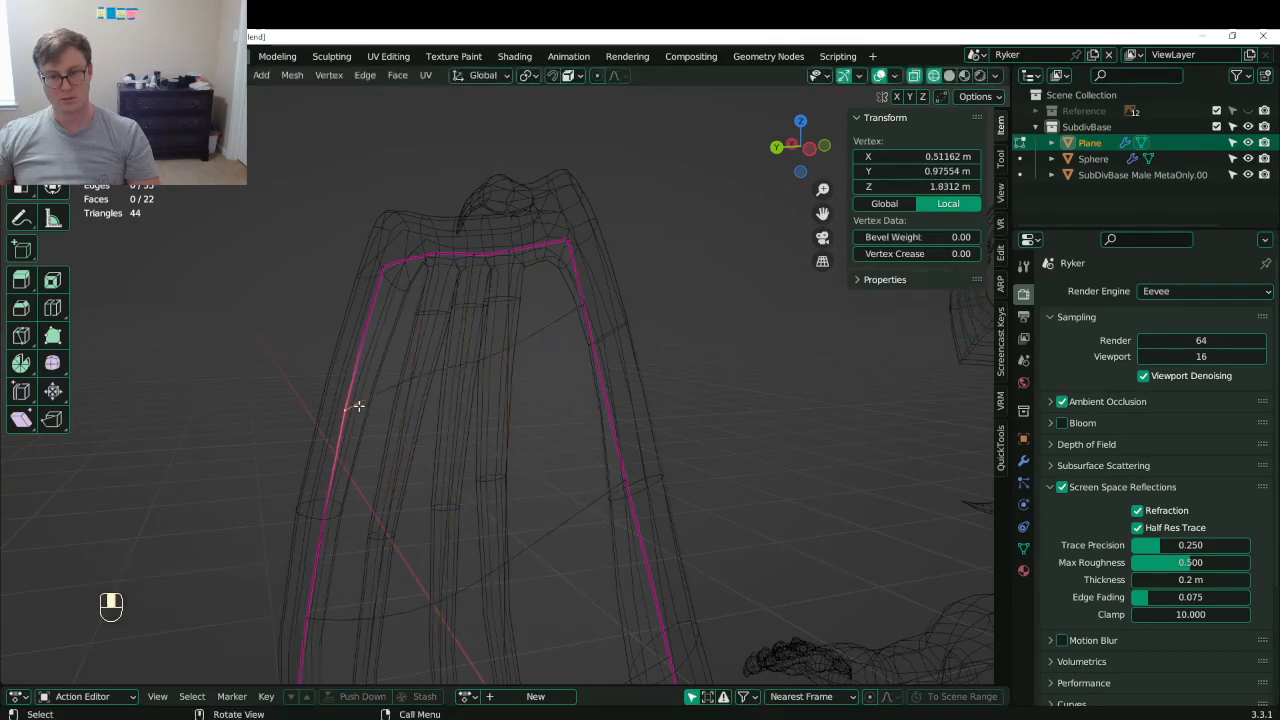
key("g")
left_click(377, 332)
key("g")
key("g")
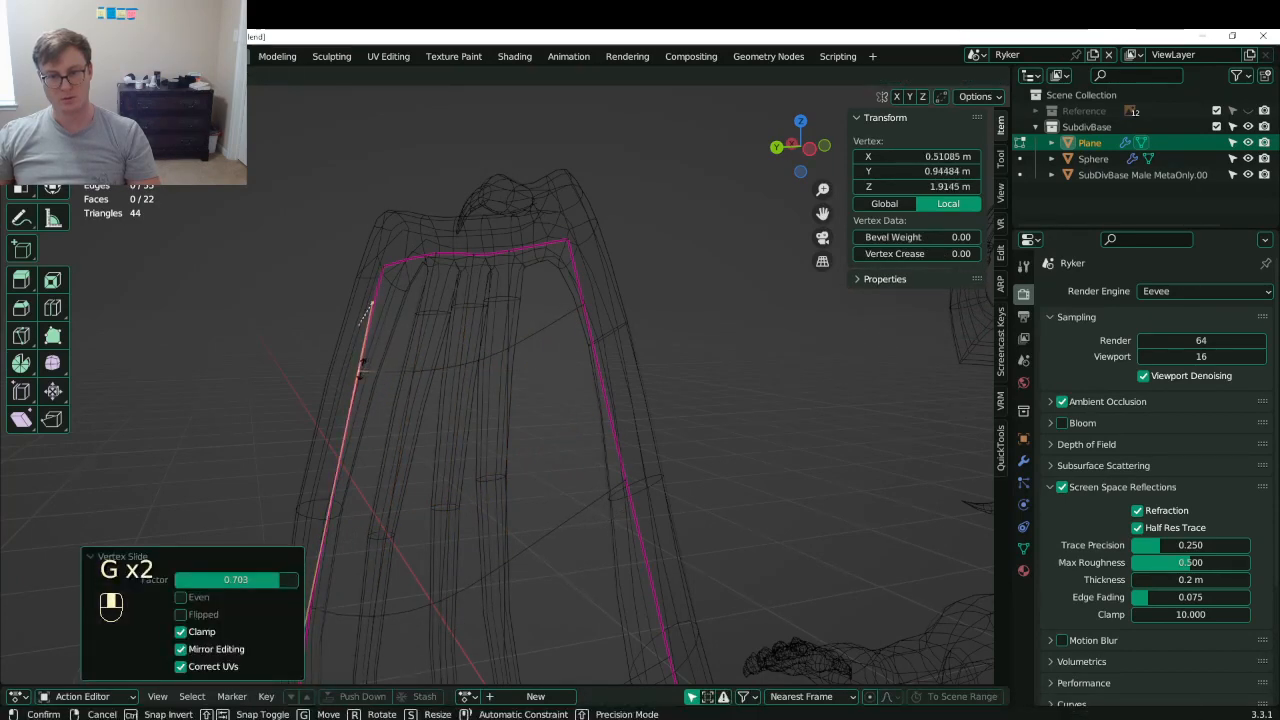
left_click(367, 366)
left_click(589, 307)
key("g")
key("g")
left_click(600, 354)
left_click(540, 355)
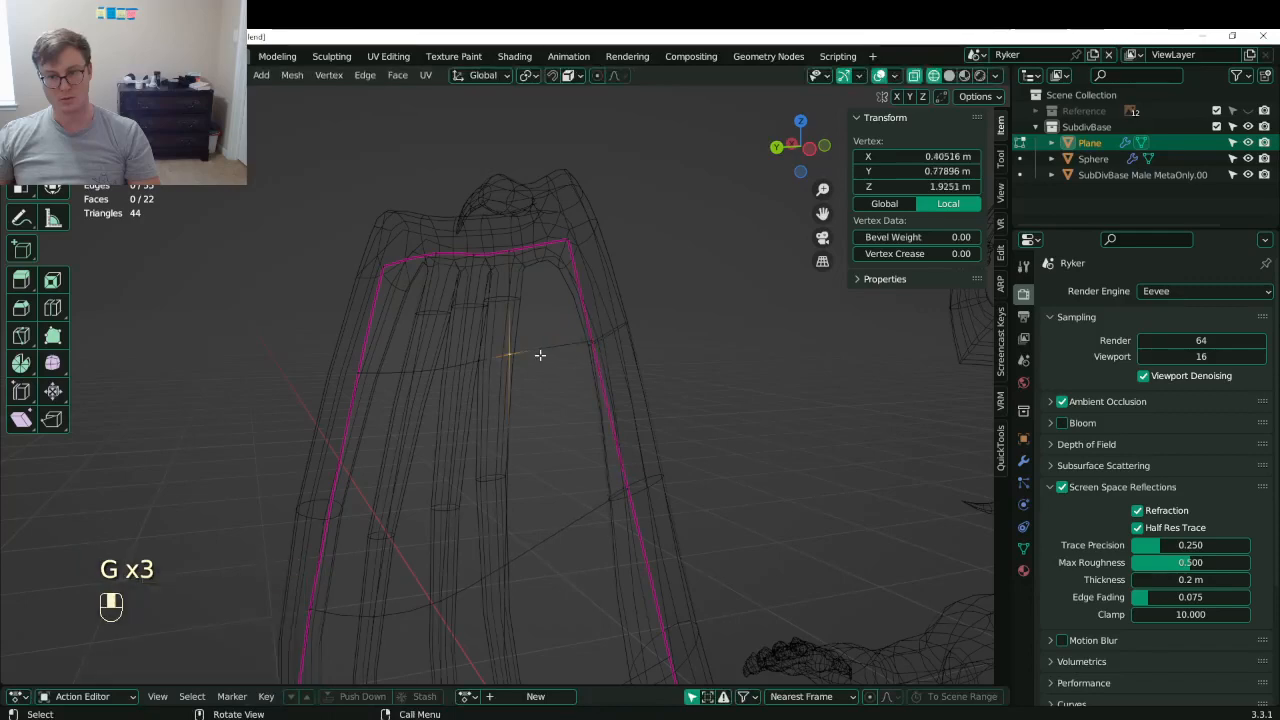
- Return to Solid shading, leave membrane editing with the whole character in side view, and save the file
mouse_move(453, 379)
middle_mouse_down()
mouse_move(726, 366)
mouse_move(597, 446)
mouse_move(726, 383)
mouse_move(685, 376)
middle_mouse_up()
key("z")
key("Tab")
scroll(632, 386, "down", 5)
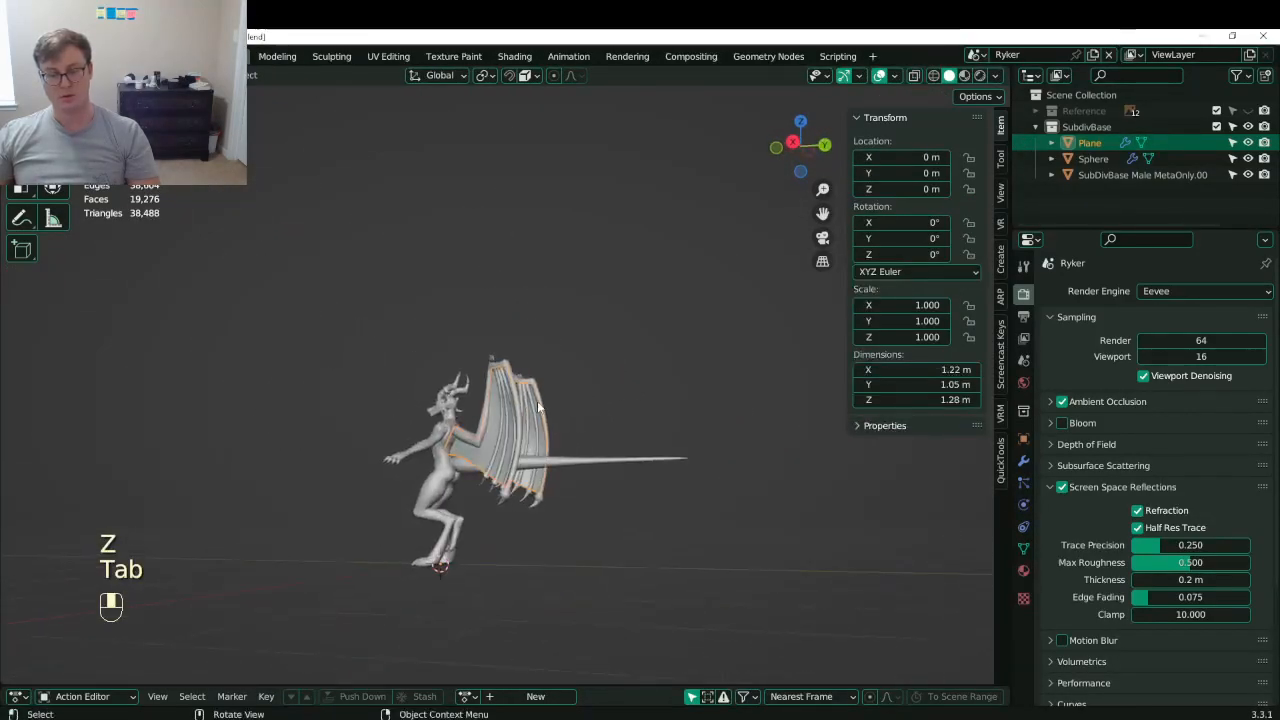
key("ctrl+s")
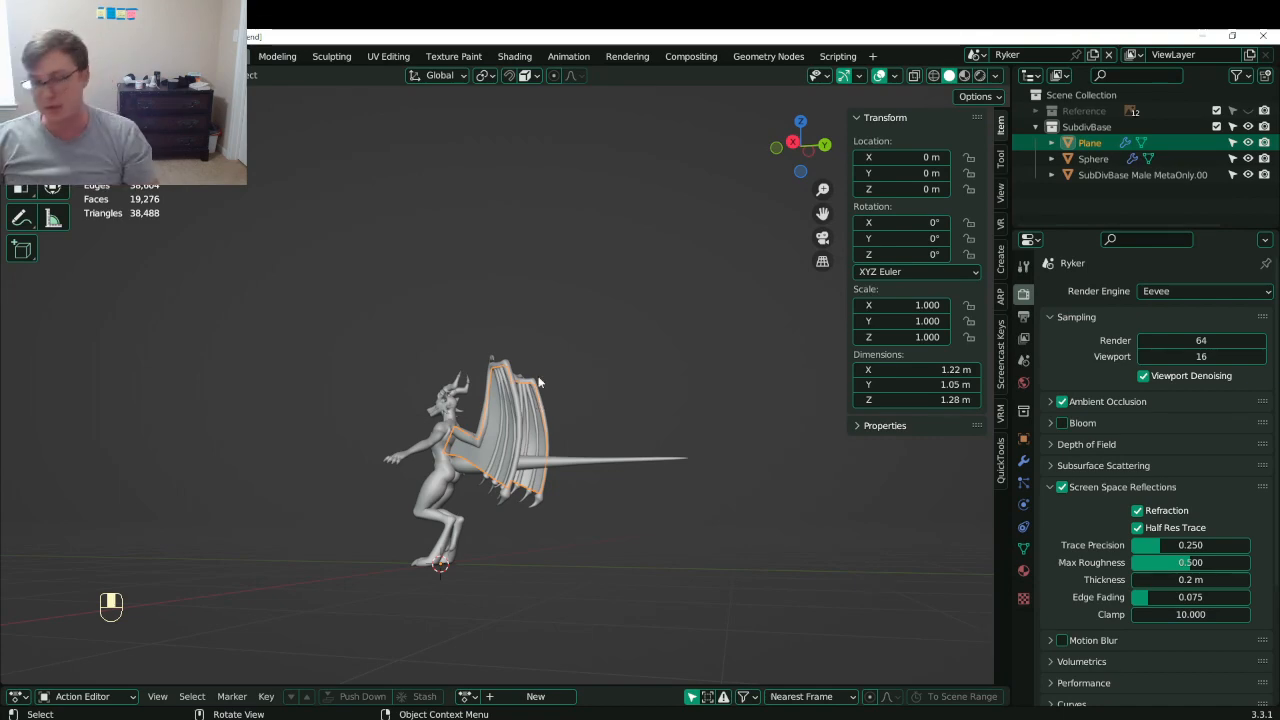
- Deselect the membrane, save the file again and show the character in Material Preview shading
middle_click_drag(557, 371, 611, 369)
left_click(611, 369)
key("s")
middle_click_drag(483, 372, 598, 288, "shift")
scroll(540, 265, "up", 3)
key("ctrl+s")
key("z")
key("z")
scroll(524, 360, "up", 4)
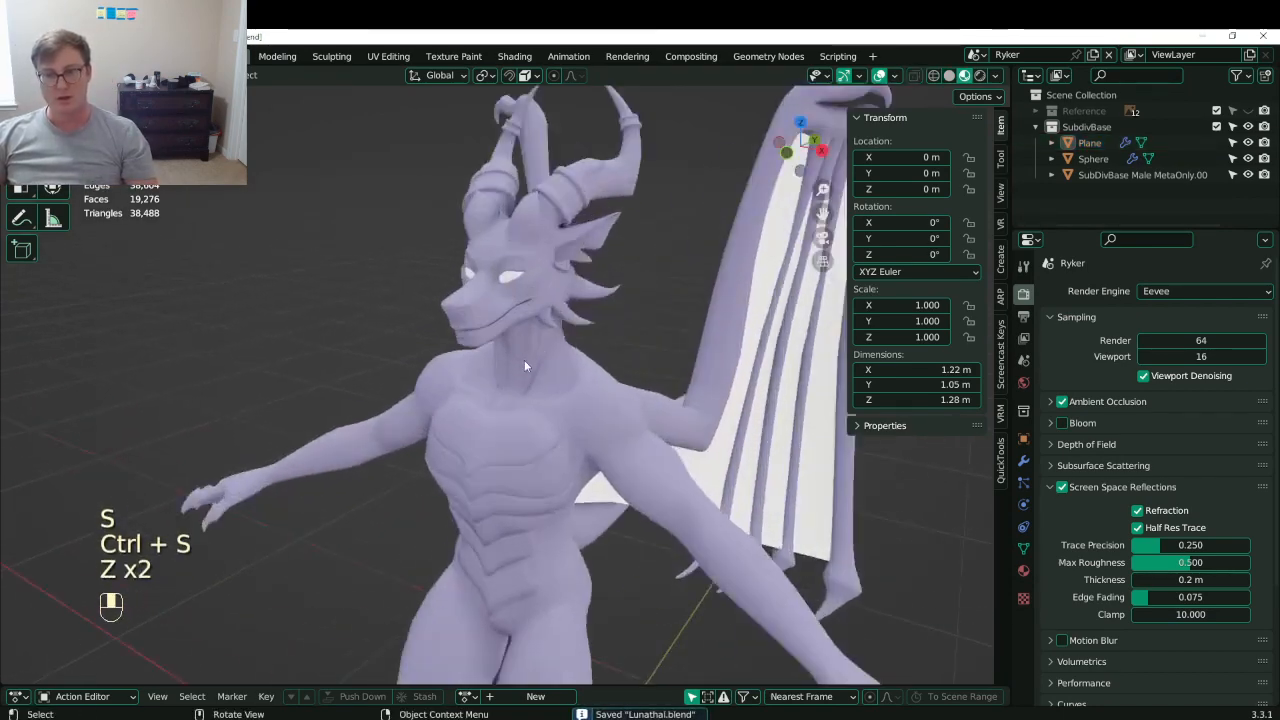
- Show the Reference collection, examine the open-mouth teeth in the dragon head images, and save the file
left_click(1216, 110)
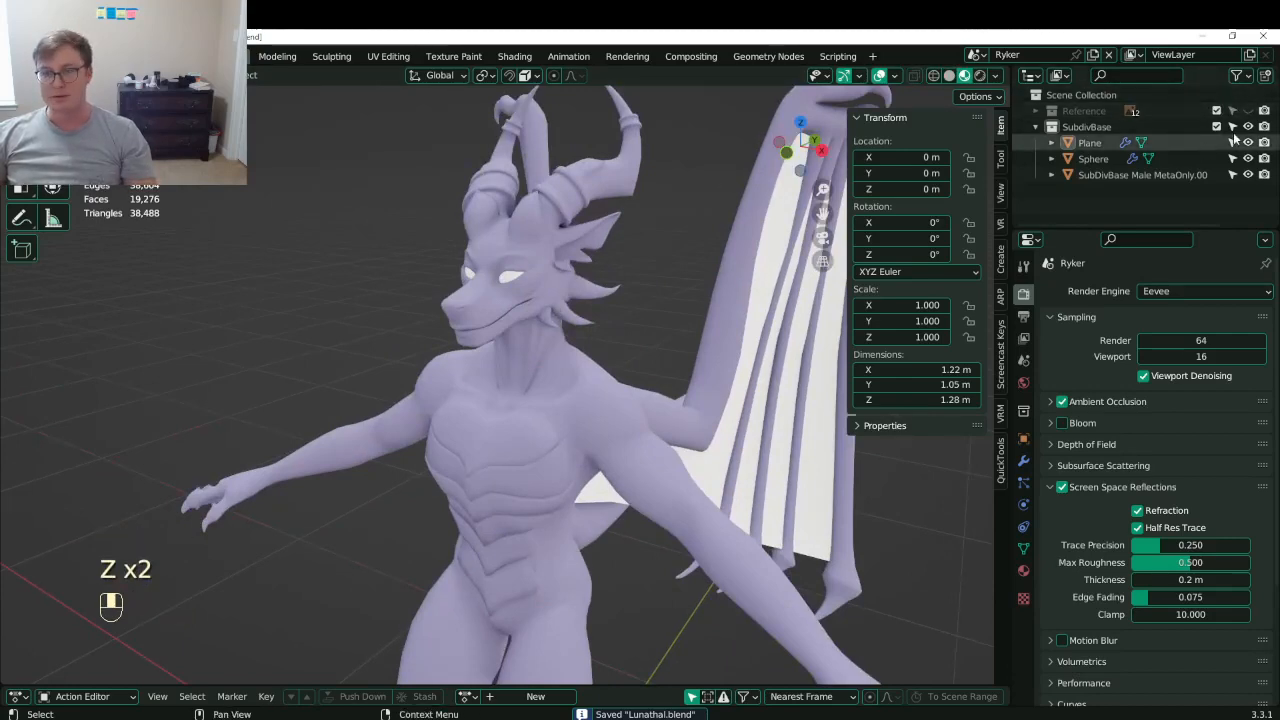
middle_click_drag(660, 288, 735, 310)
scroll(735, 310, "down", 5)
scroll(199, 397, "up", 4)
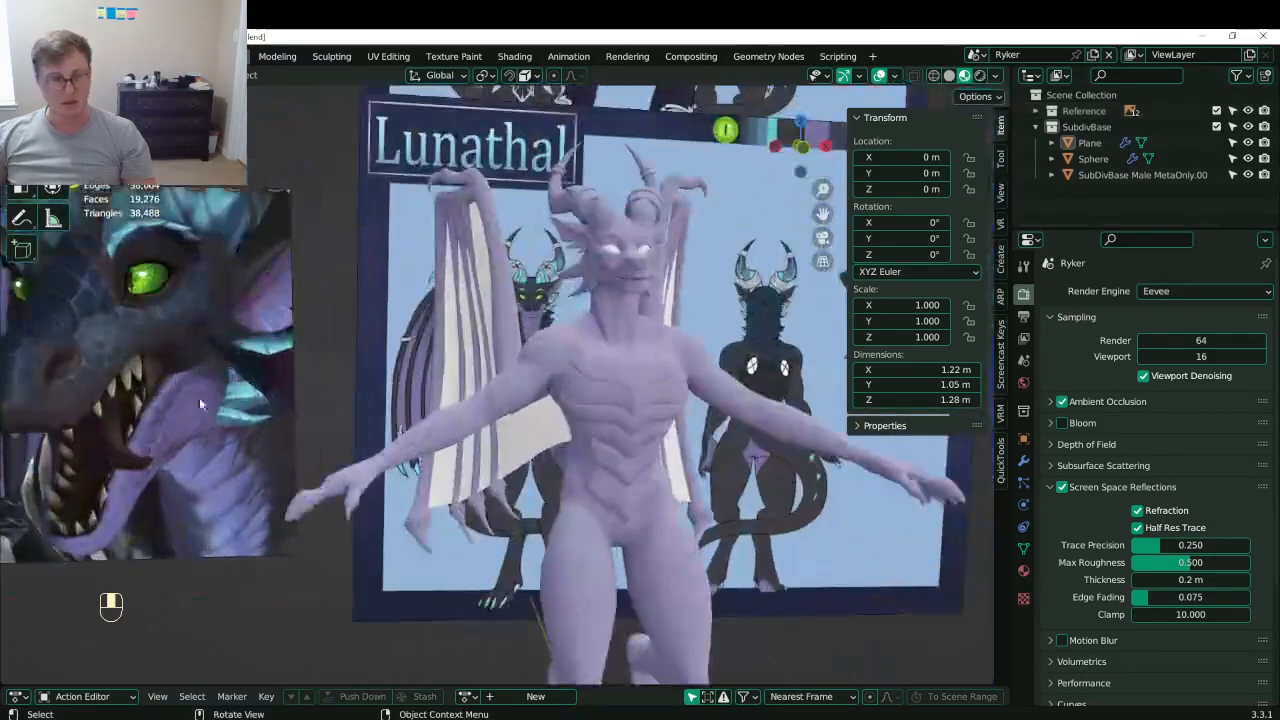
middle_click_drag(199, 397, 482, 346, "shift")
key("ctrl+s")
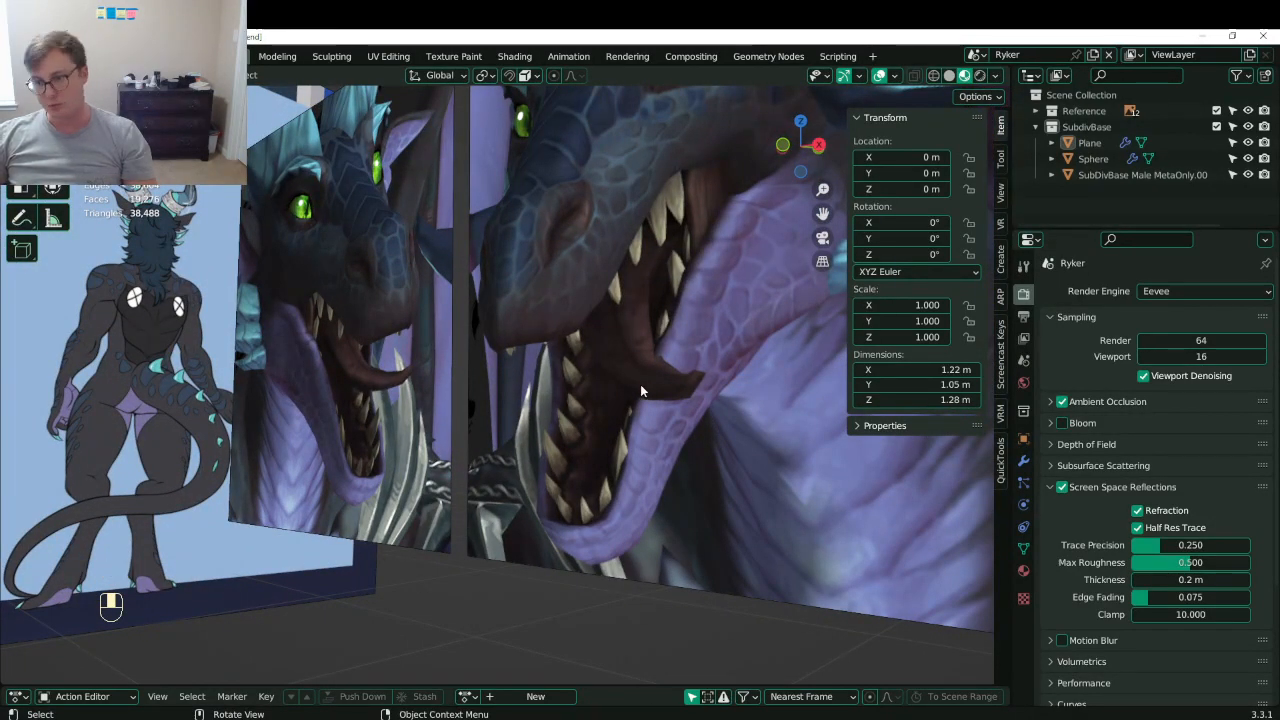
middle_click_drag(589, 513, 610, 470)
scroll(550, 307, "up", 6)
key("ctrl+s")
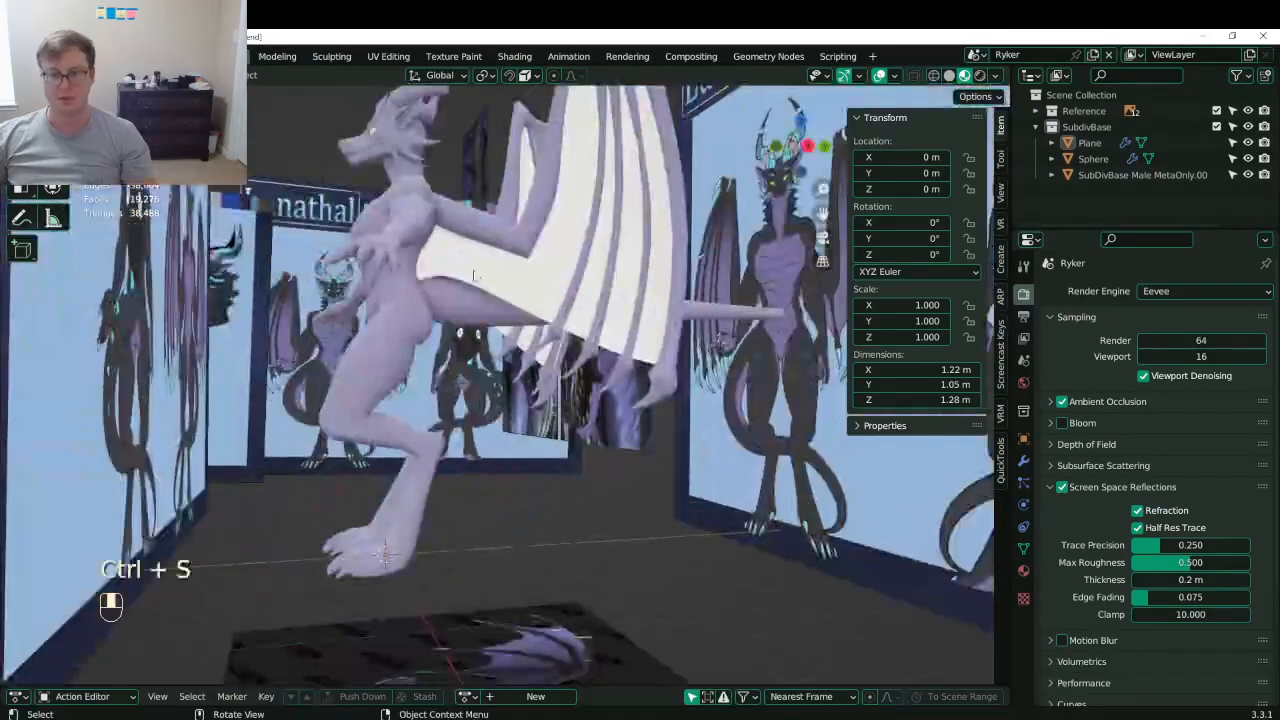
- Add a mesh cube at the world origin and give it a Subdivision Surface modifier
key("shift+a")
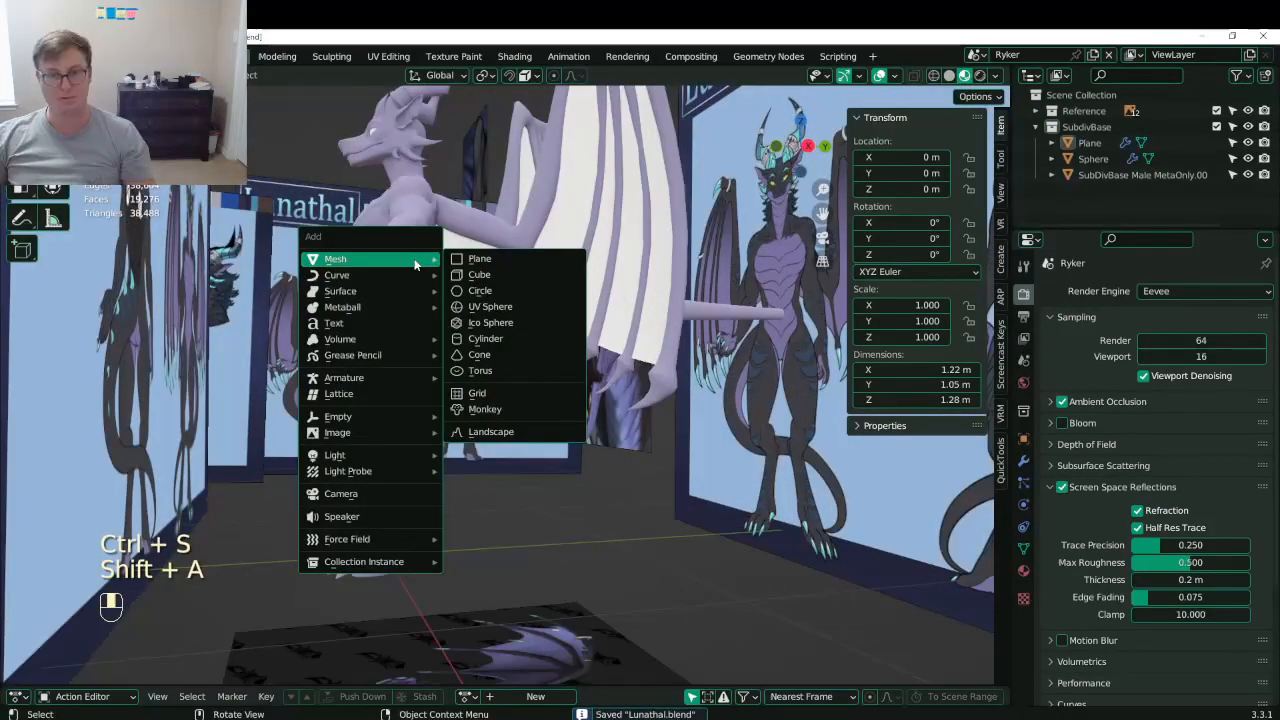
left_click(497, 274)
middle_click_drag(600, 420, 986, 498)
left_click(1024, 457)
left_click(1110, 291)
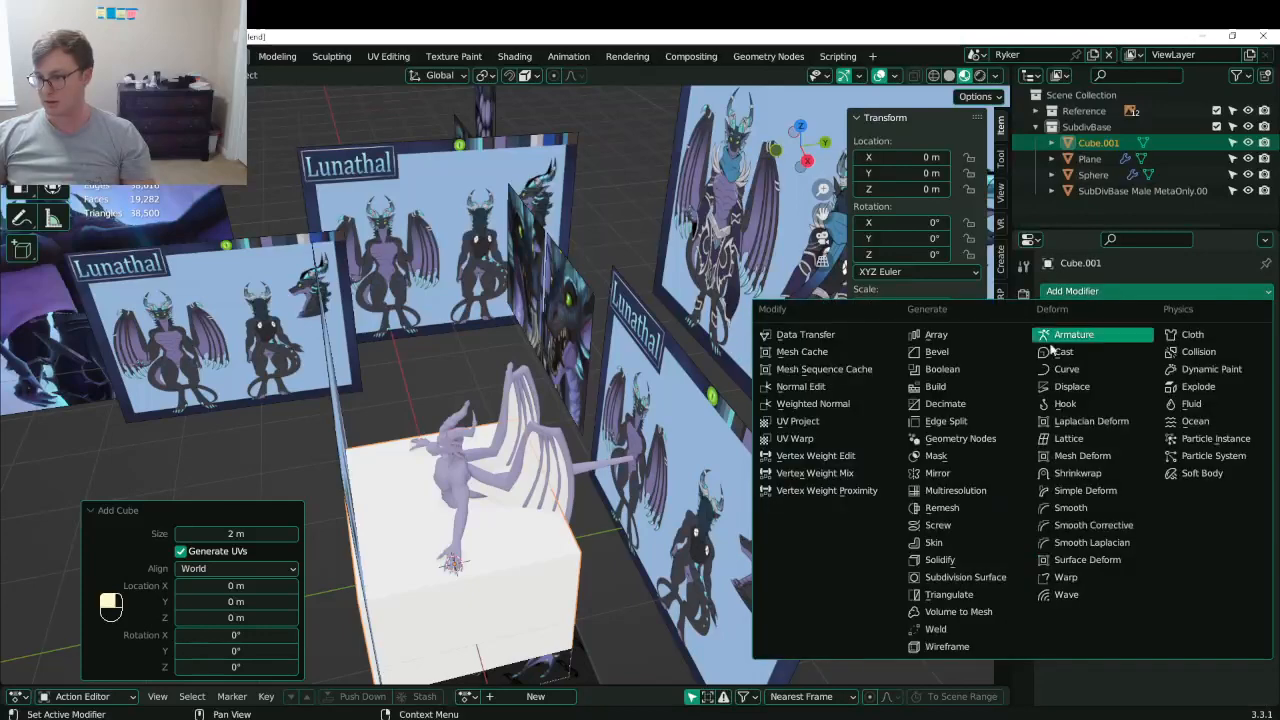
left_click(946, 578)
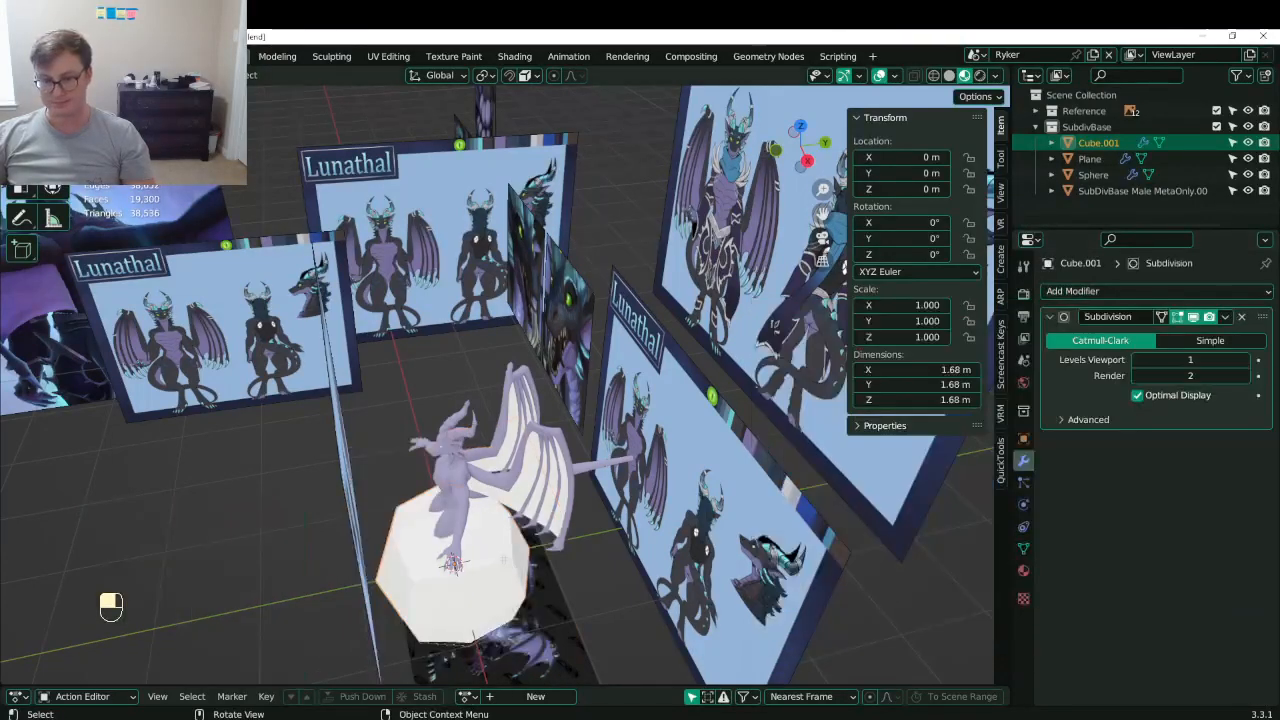
- Delete the cube's bottom face in wireframe editing and scale the remaining mesh to about 0.228
key("Tab")
middle_click_drag(505, 560, 429, 349)
left_click(531, 503)
key("z")
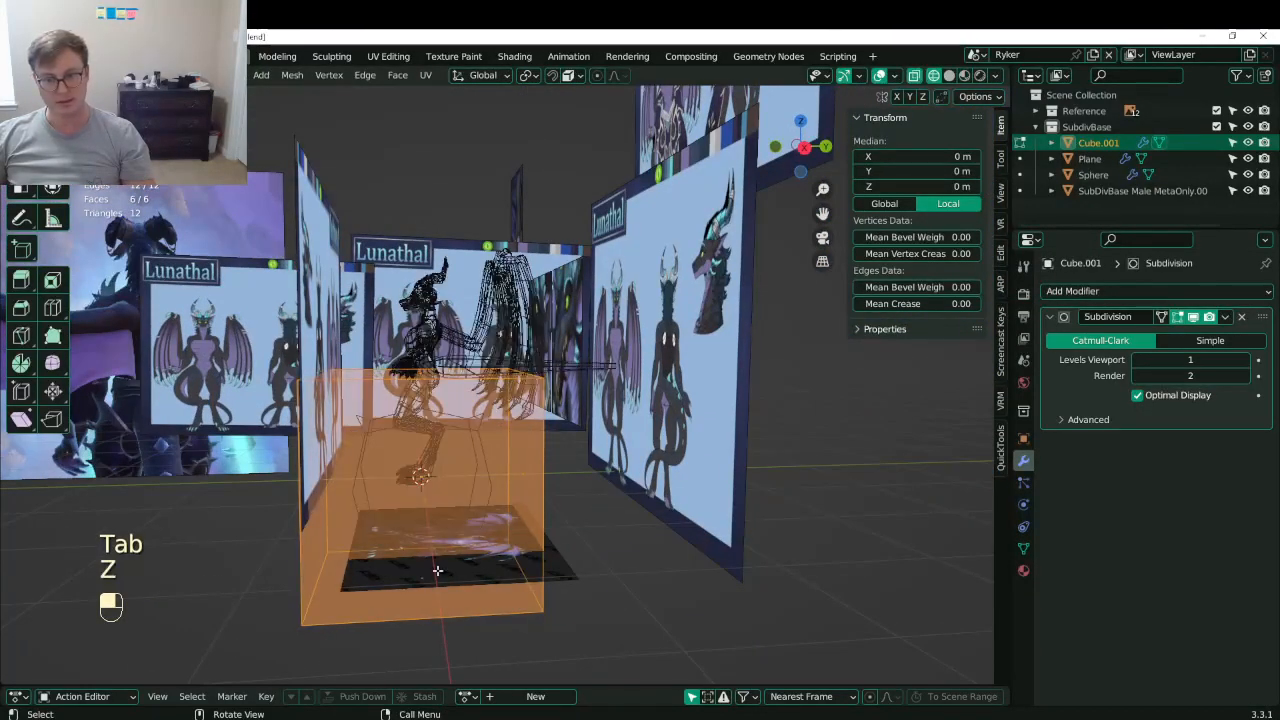
key("x")
left_click(437, 574)
middle_click_drag(440, 490, 469, 485)
key("a")
key("s")
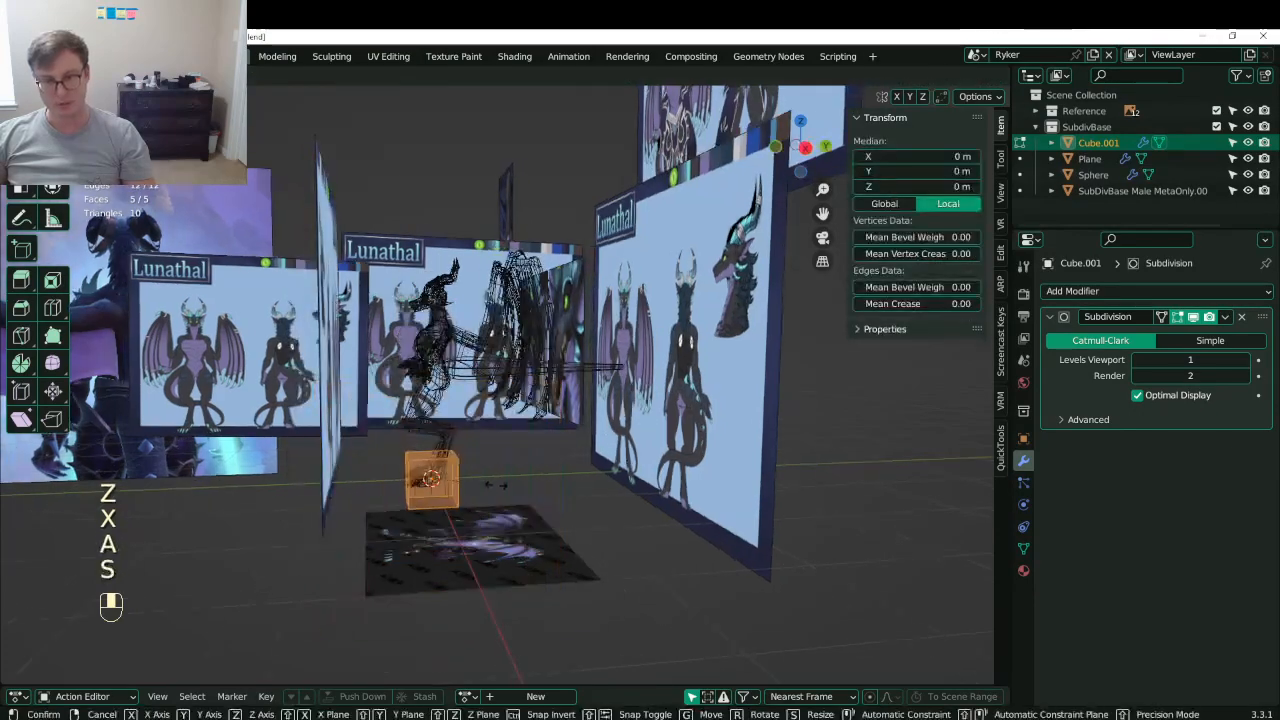
left_click(494, 486)
- Extrude the cube's top face upward in side view and scale it to about 0.203 for a tapered tip
key("KP_1")
key("KP_3")
scroll(494, 486, "up", 6)
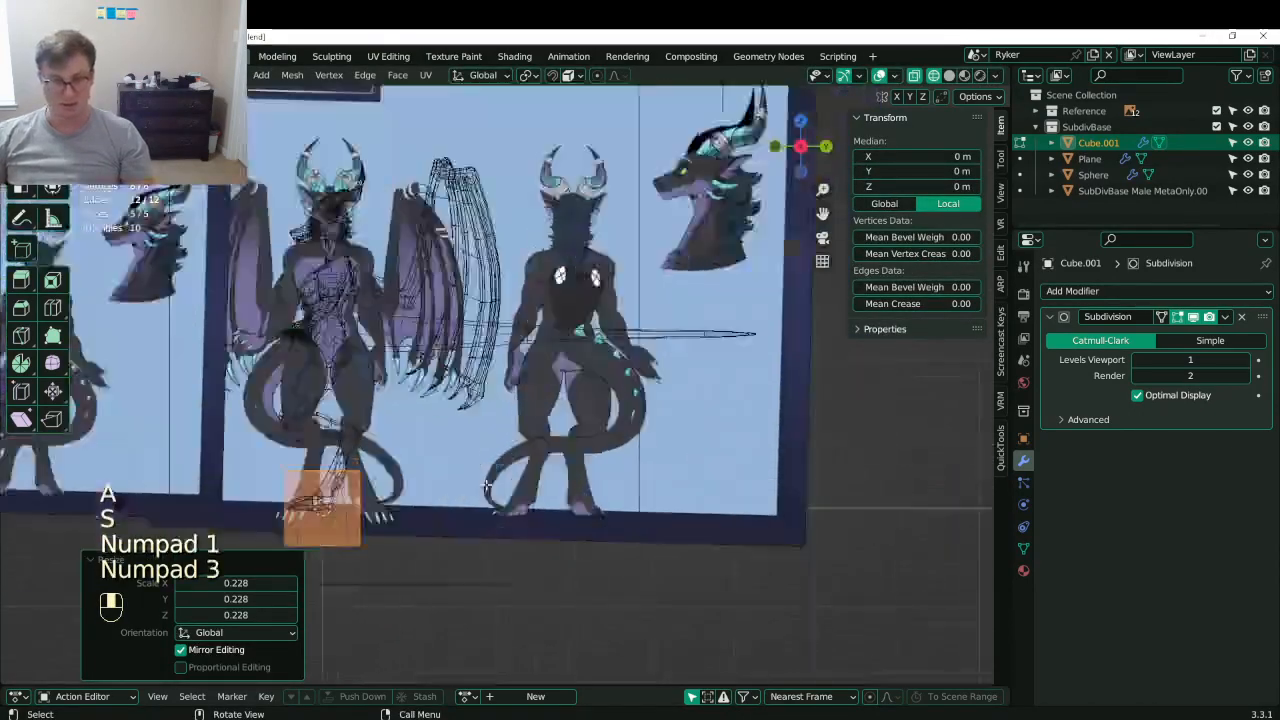
middle_click_drag(456, 437, 571, 433, "shift")
scroll(590, 405, "up", 4)
middle_click_drag(755, 480, 701, 455, "shift")
key("e")
left_click(704, 371)
key("s")
left_click(583, 371)
middle_click_drag(634, 431, 652, 485, "shift")
- Rotate the whole tapered mesh 45° in top view and scale it to about 0.355 along X
key("KP_1")
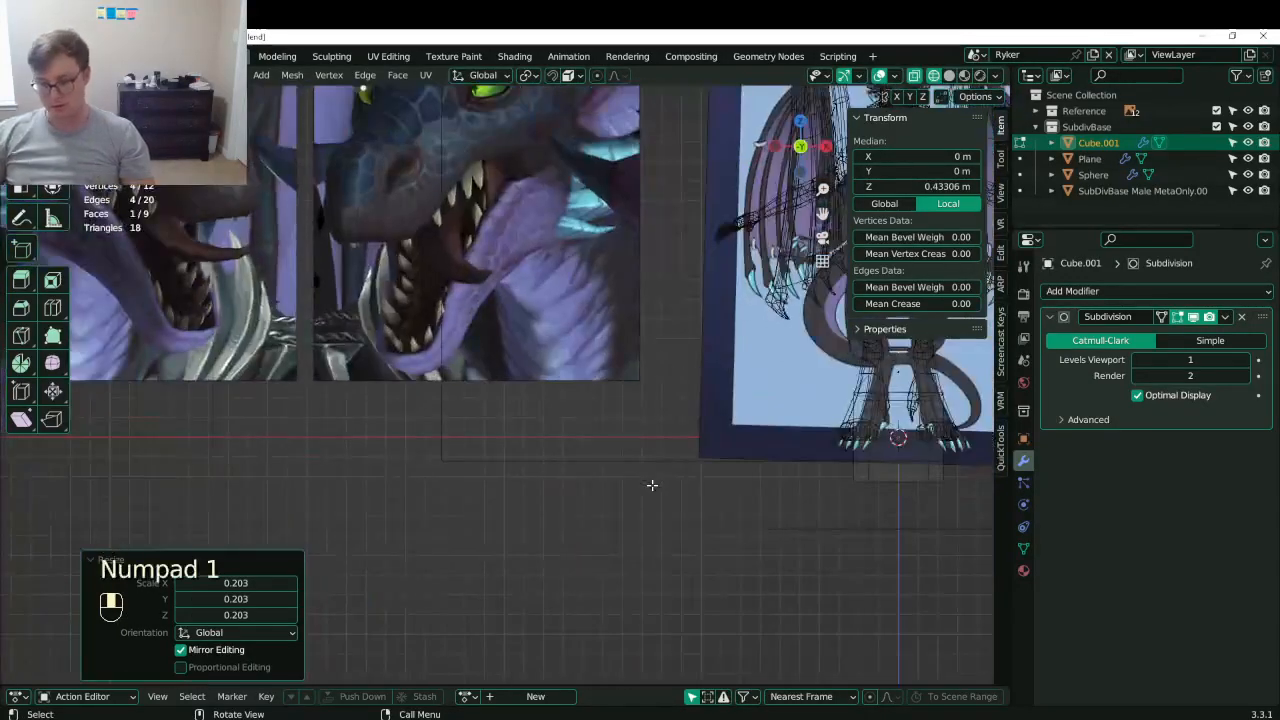
key("KP_7")
key("KP_Decimal")
key("a")
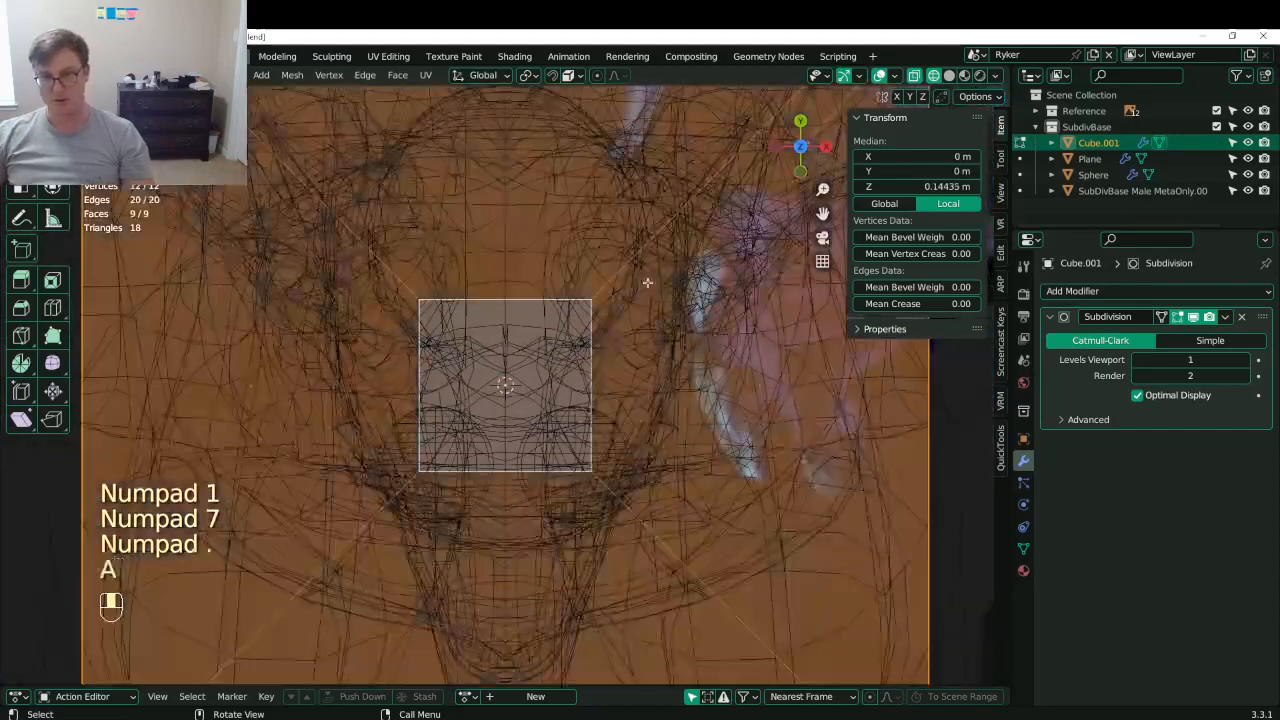
key("r")
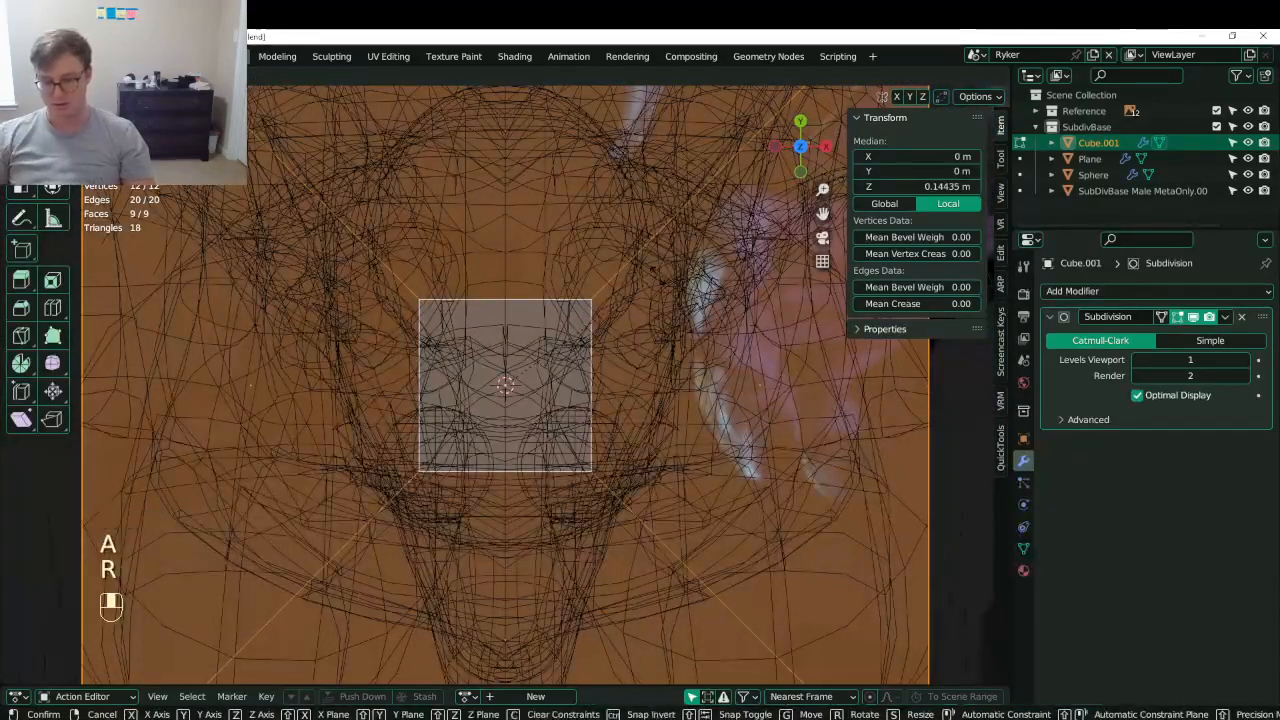
type("45")
key("Return")
scroll(675, 268, "down", 5)
key("s")
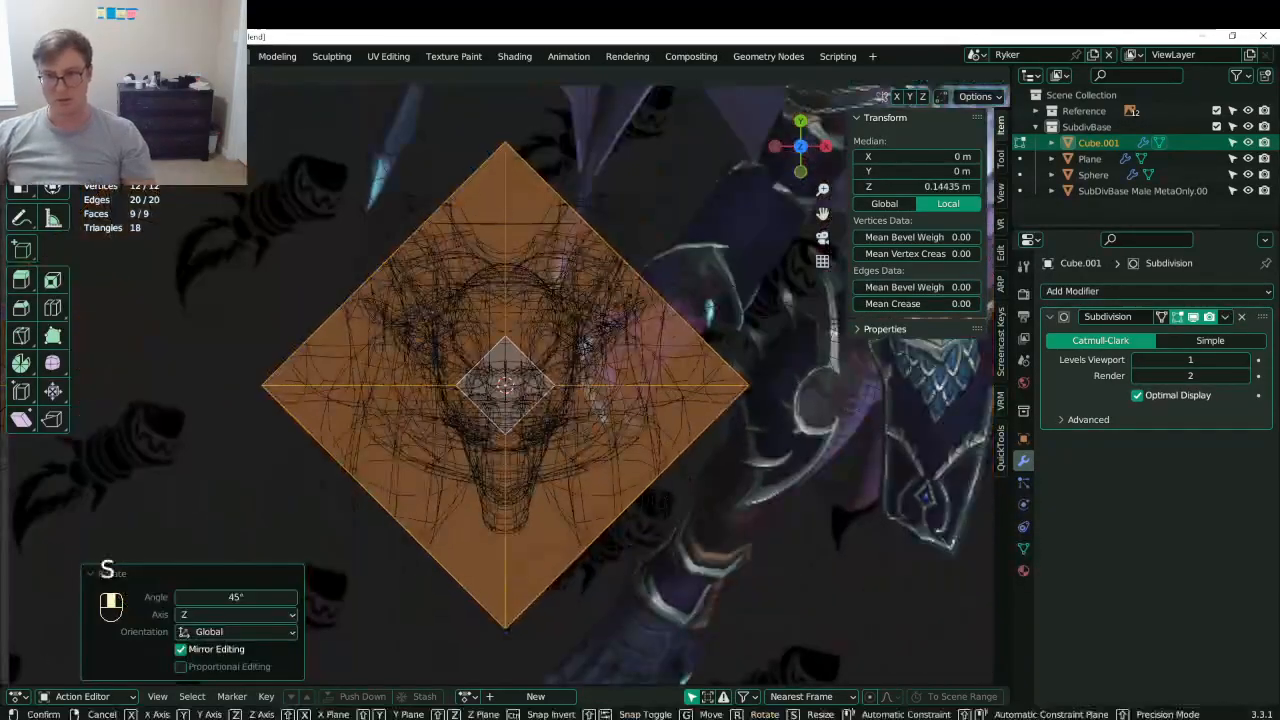
key("x")
left_click(583, 373)
mouse_move(592, 380)
middle_mouse_down()
mouse_move(578, 332)
mouse_move(540, 300)
middle_mouse_up()
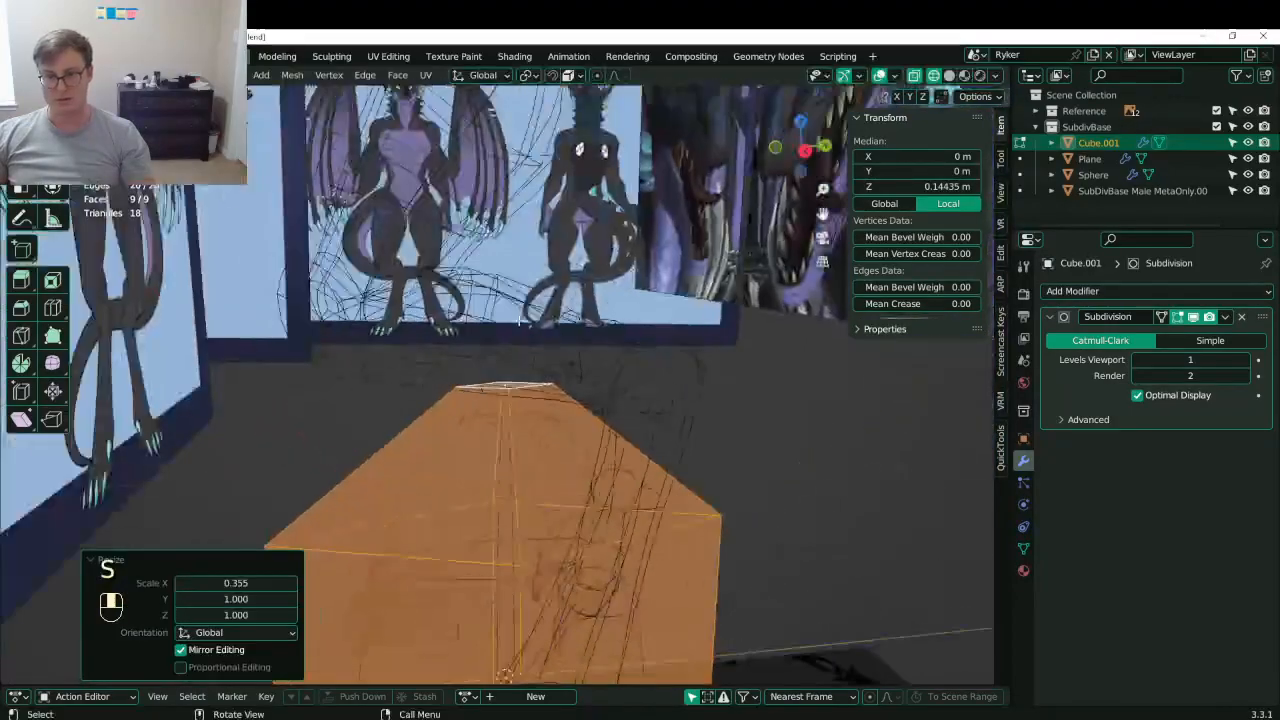
- Leave mesh editing, return to Solid shading and apply Shade Smooth to the tooth shape
key("Tab")
key("z")
scroll(651, 374, "down", 4)
mouse_move(651, 374)
middle_mouse_down()
mouse_move(485, 440)
mouse_move(510, 489)
middle_mouse_up()
right_click(510, 489)
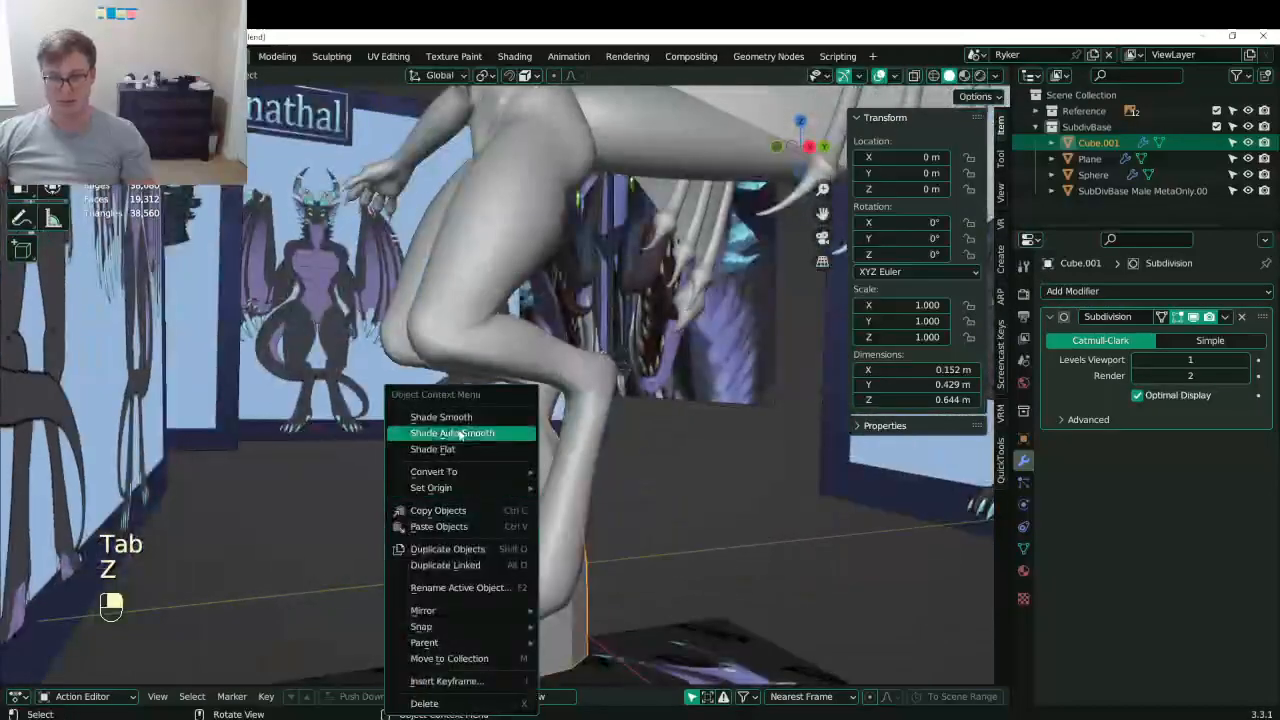
left_click(462, 418)
middle_click_drag(531, 417, 528, 383)
key("Tab")
key("Tab")
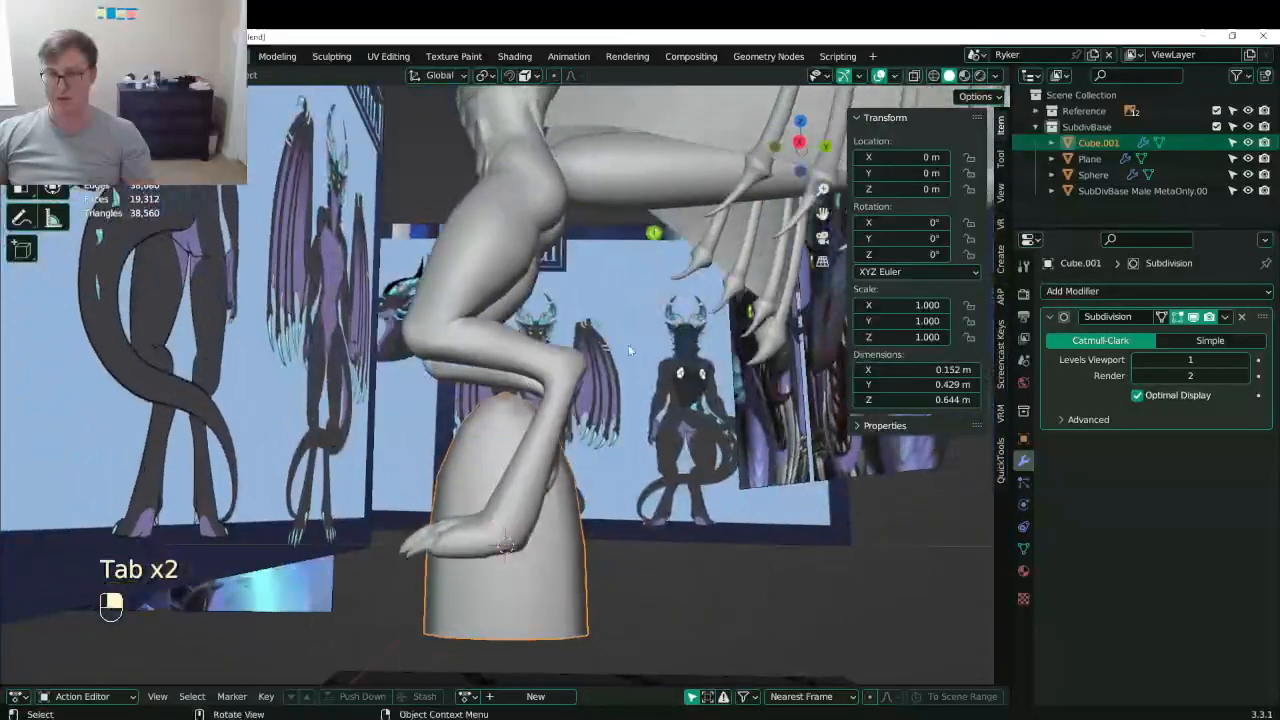
- Scale the tooth object to about 0.168 and move it up from the feet to the front of the lower jaw
key("s")
left_click(528, 511)
key("KP_3")
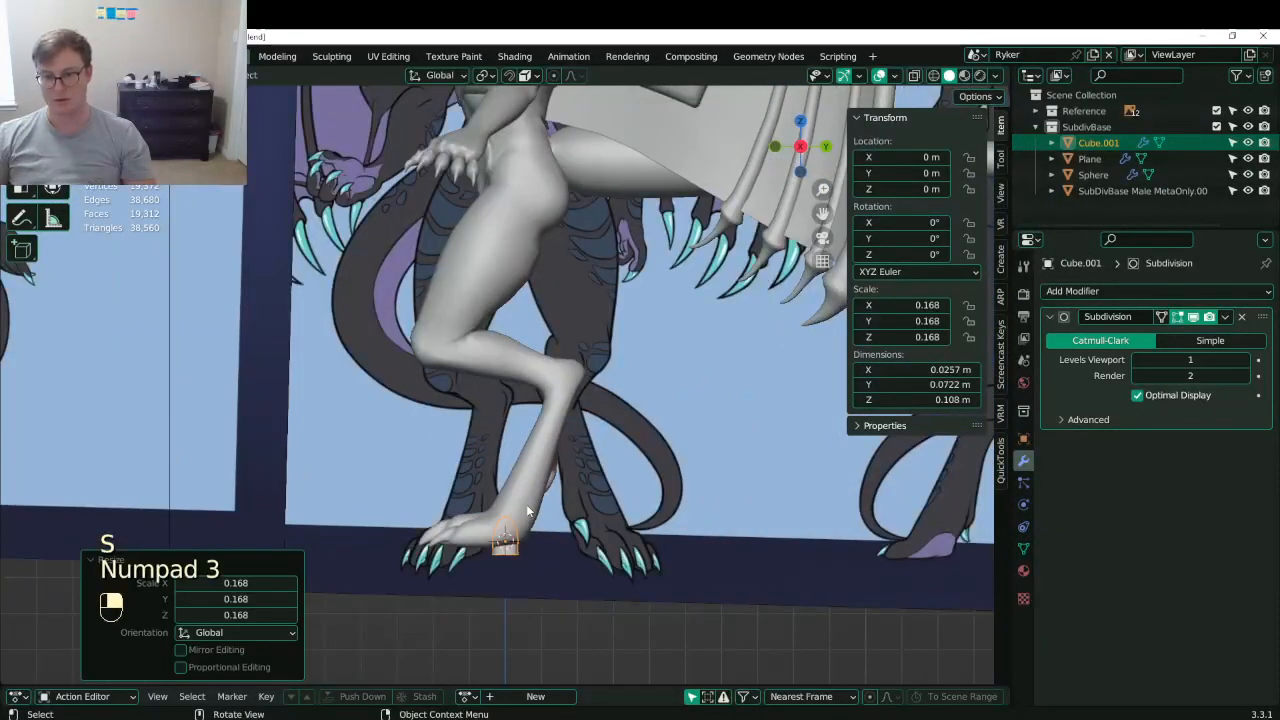
scroll(537, 477, "down", 4)
scroll(537, 477, "up", 7)
key("g")
left_click(510, 217)
middle_click_drag(514, 345, 523, 460, "shift")
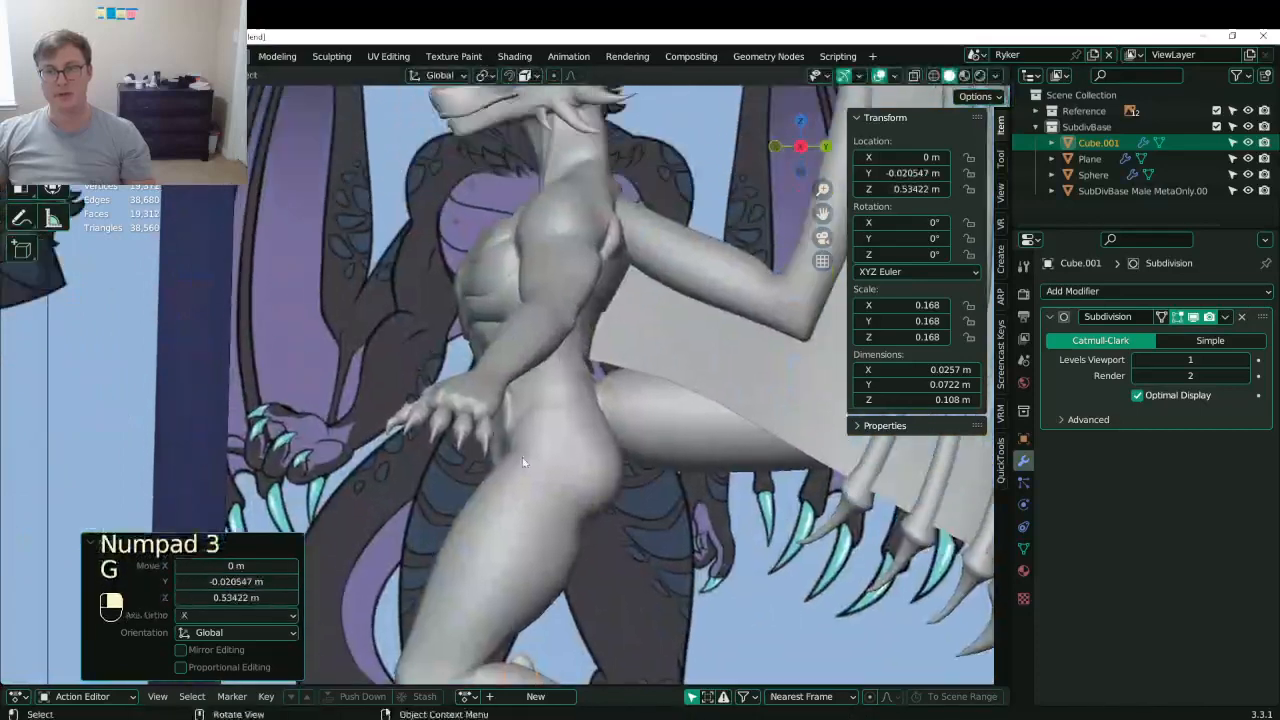
key("g")
left_click(460, 594)
middle_click_drag(487, 245, 505, 508, "shift")
scroll(503, 508, "up", 4)
key("g")
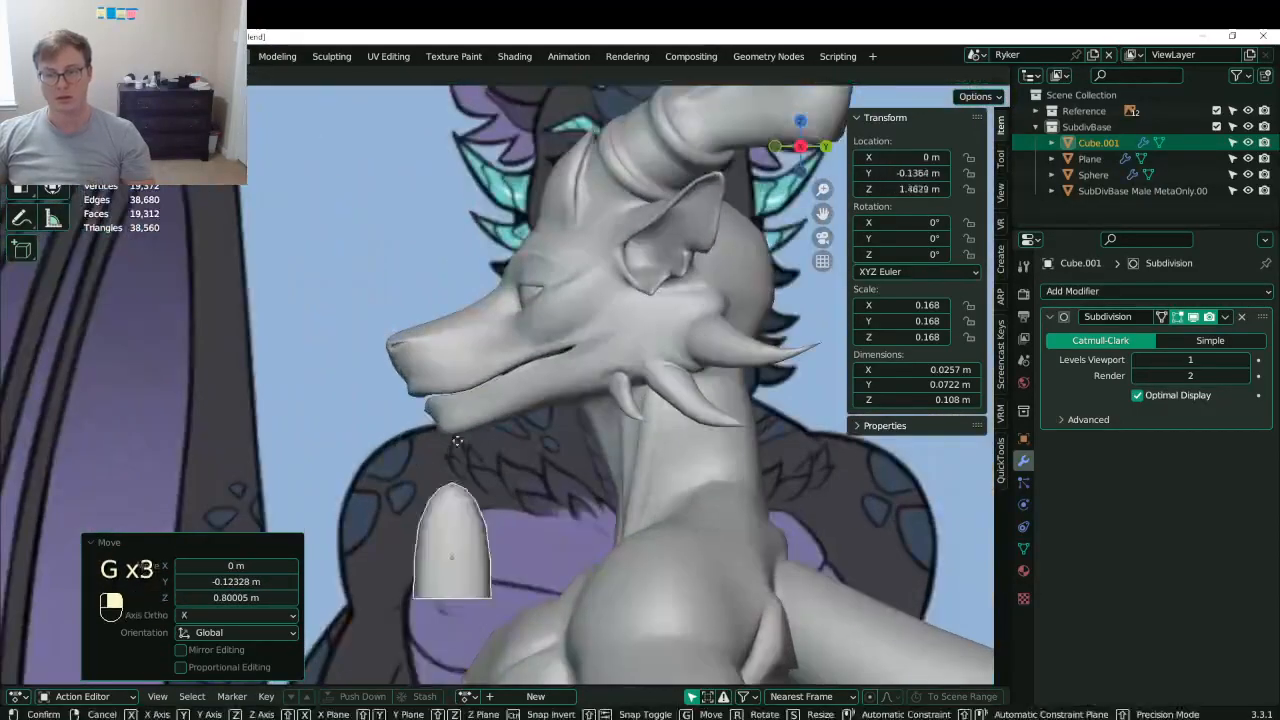
left_click(477, 420)
- Shrink the tooth to a scale of about 0.037 and seat it in the front of the lower jaw
scroll(530, 385, "up", 7)
key("s")
left_click(432, 457)
key("g")
left_click(412, 362)
key("s")
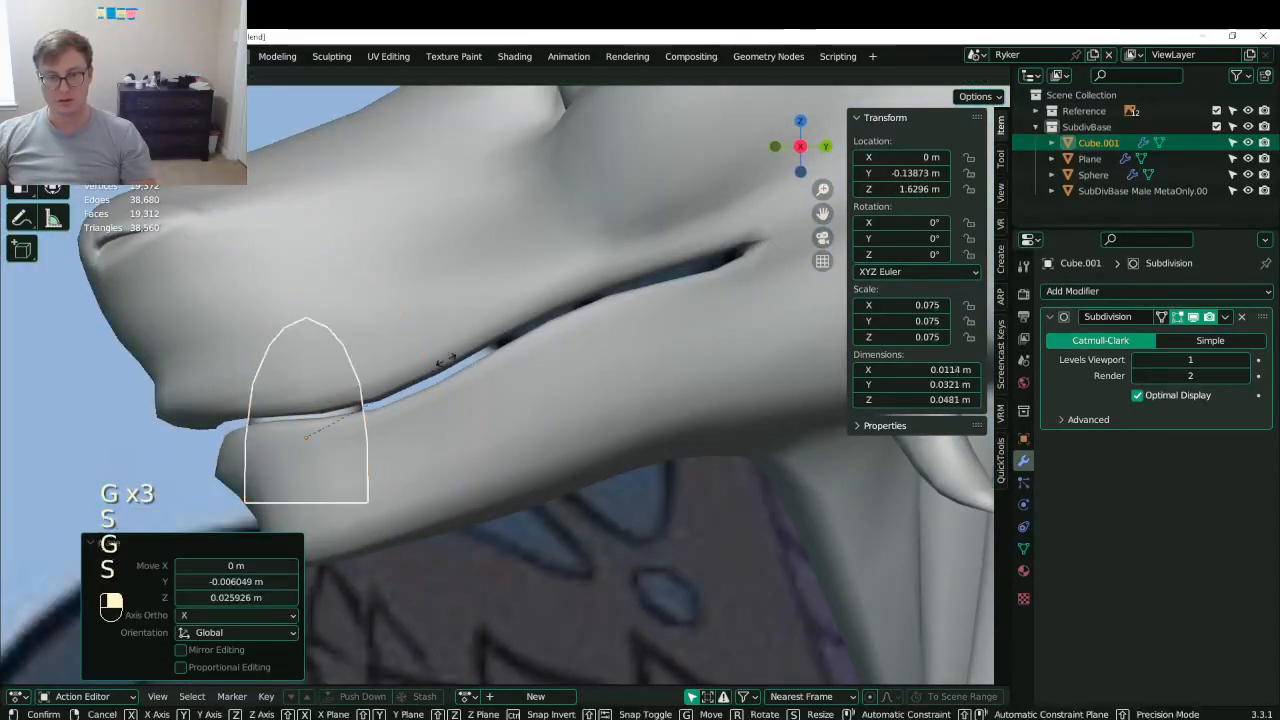
left_click(370, 400)
- Tilt the tooth to about 20° around X and nudge it forward along the lower jaw
middle_click_drag(343, 423, 408, 426, "shift")
key("r")
left_click(457, 328)
key("g")
left_click(459, 347)
key("r")
left_click(461, 366)
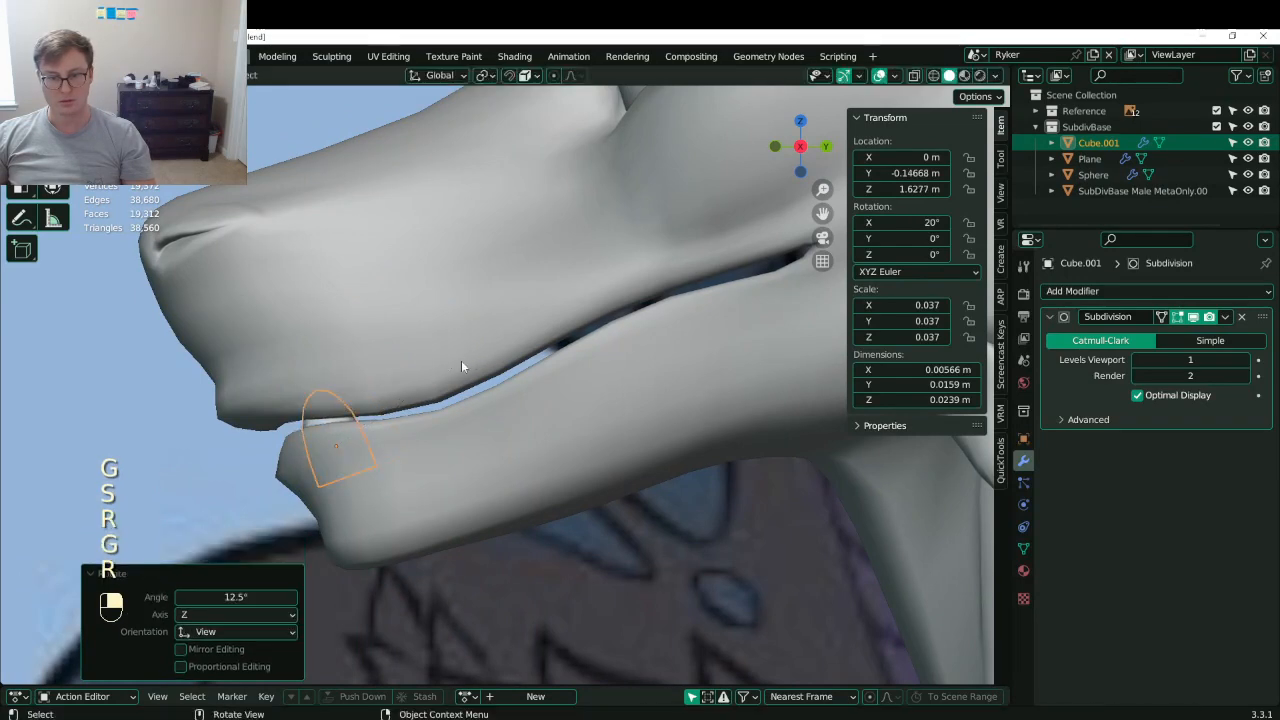
- Add an X-axis Mirror modifier with the SubDivBase Male body as mirror object, and offset the tooth about 0.0095 m along X
key("KP_1")
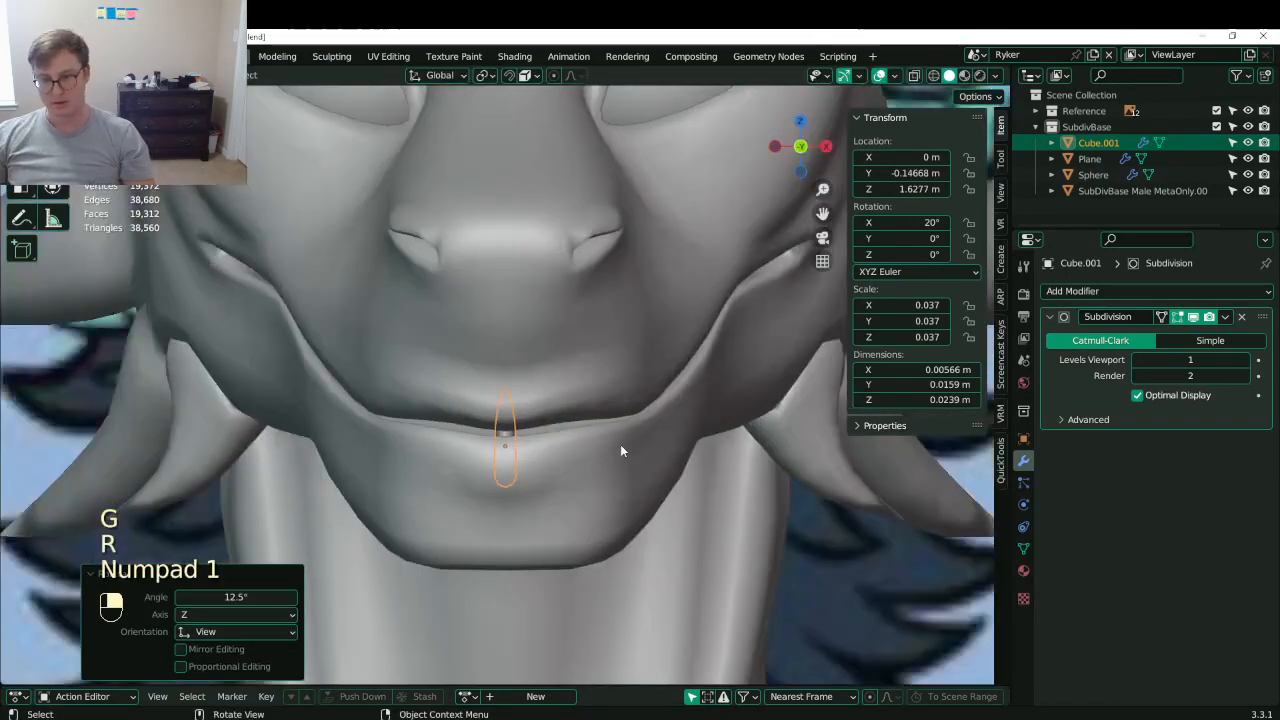
left_click(1150, 291)
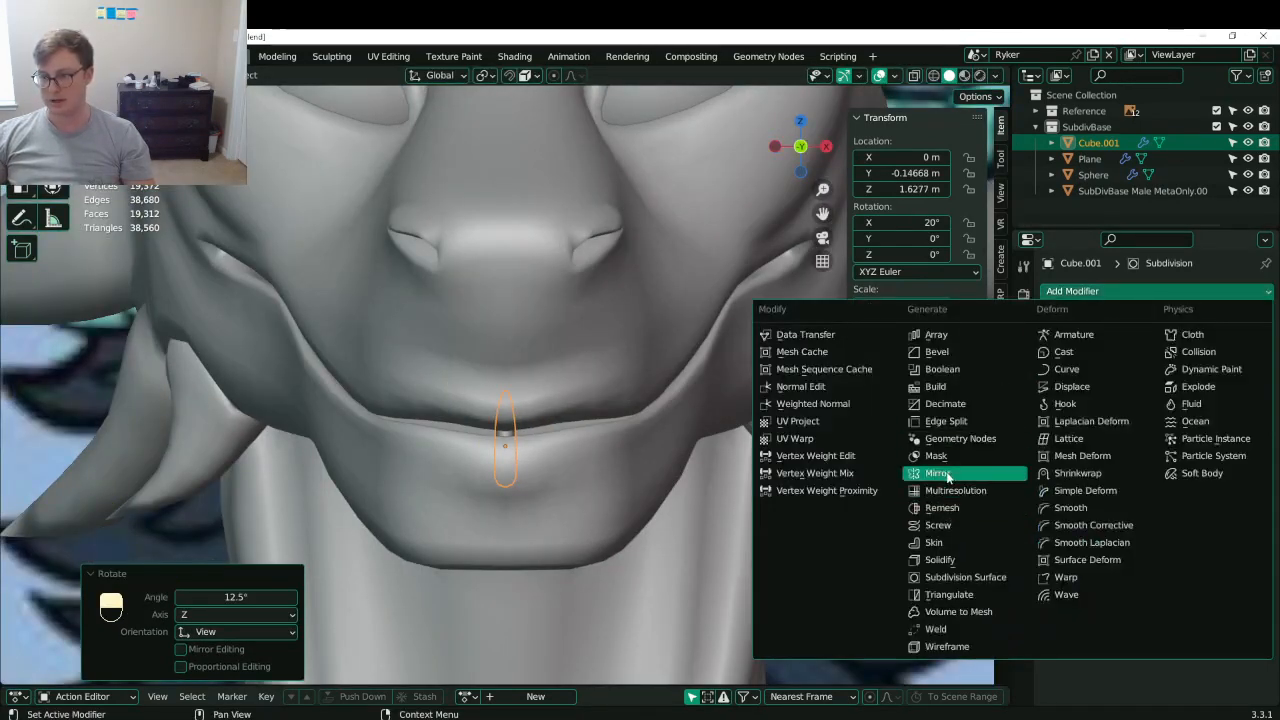
left_click(940, 473)
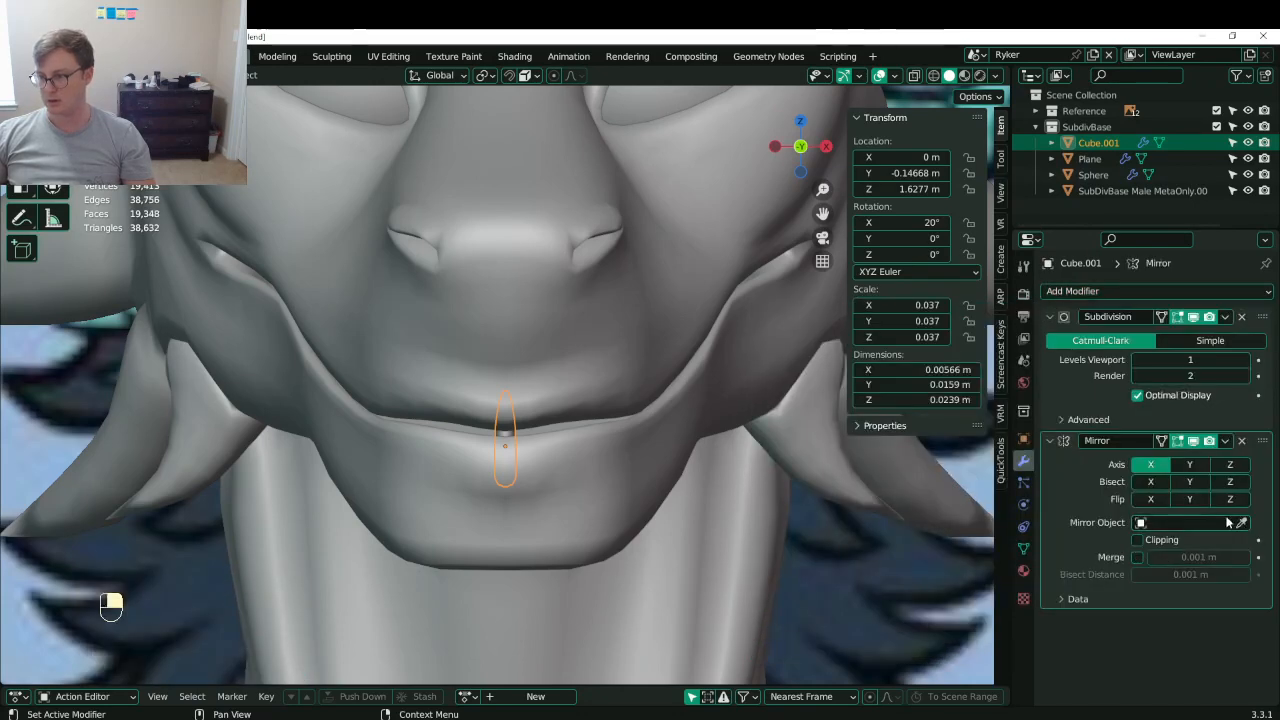
key("g")
left_click(574, 425)
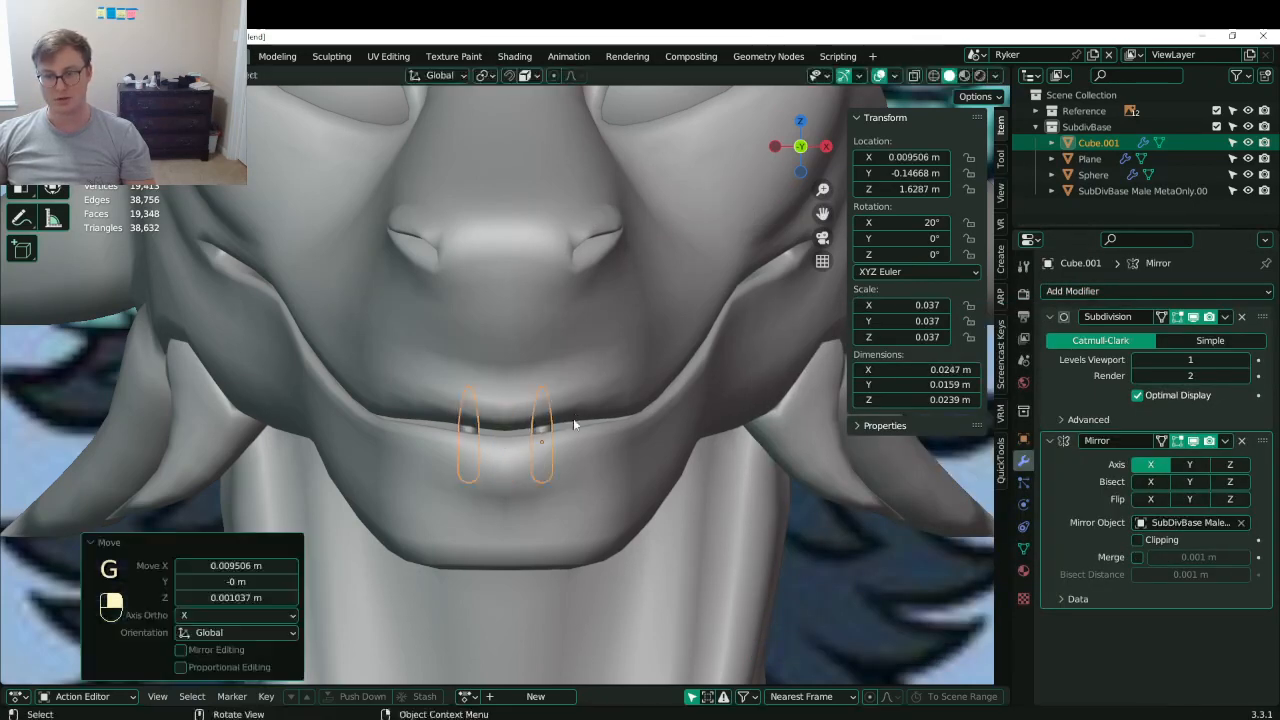
key("shift+d")
left_click(590, 430)
middle_click_drag(590, 430, 529, 456)
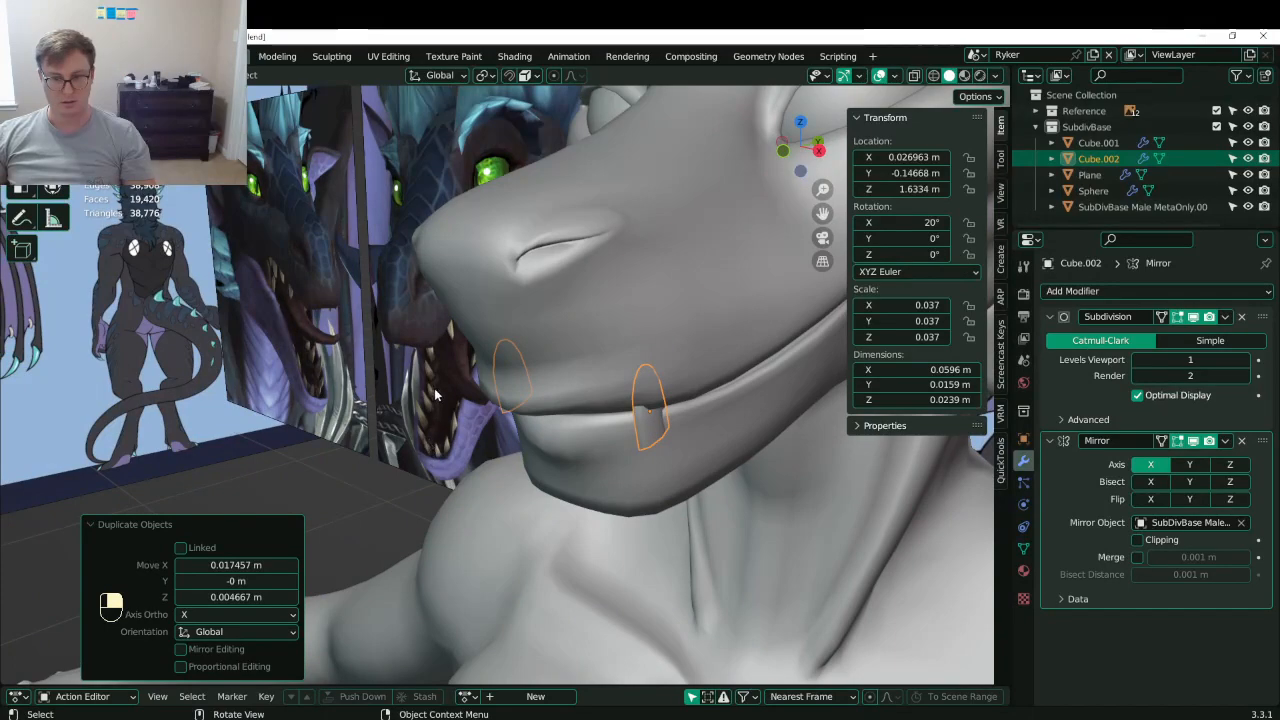
middle_click_drag(675, 374, 471, 403)
key("x")
left_click(463, 402)
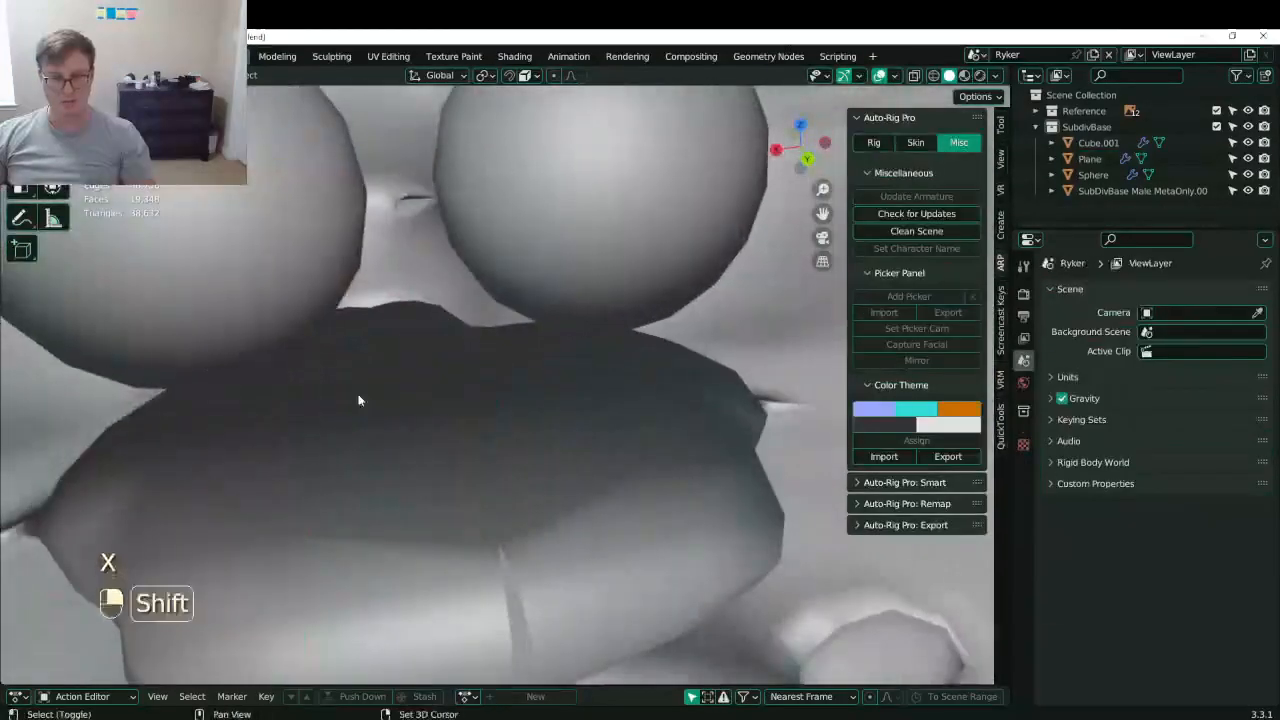
- Rotate the mirrored front tooth's whole mesh in the side view to straighten it in the lower jaw
middle_click_drag(358, 395, 394, 348, "shift")
scroll(394, 348, "up", 3)
scroll(375, 391, "down", 1)
scroll(371, 425, "up", 1)
left_click(371, 425)
middle_click_drag(371, 425, 379, 414)
left_click(379, 414)
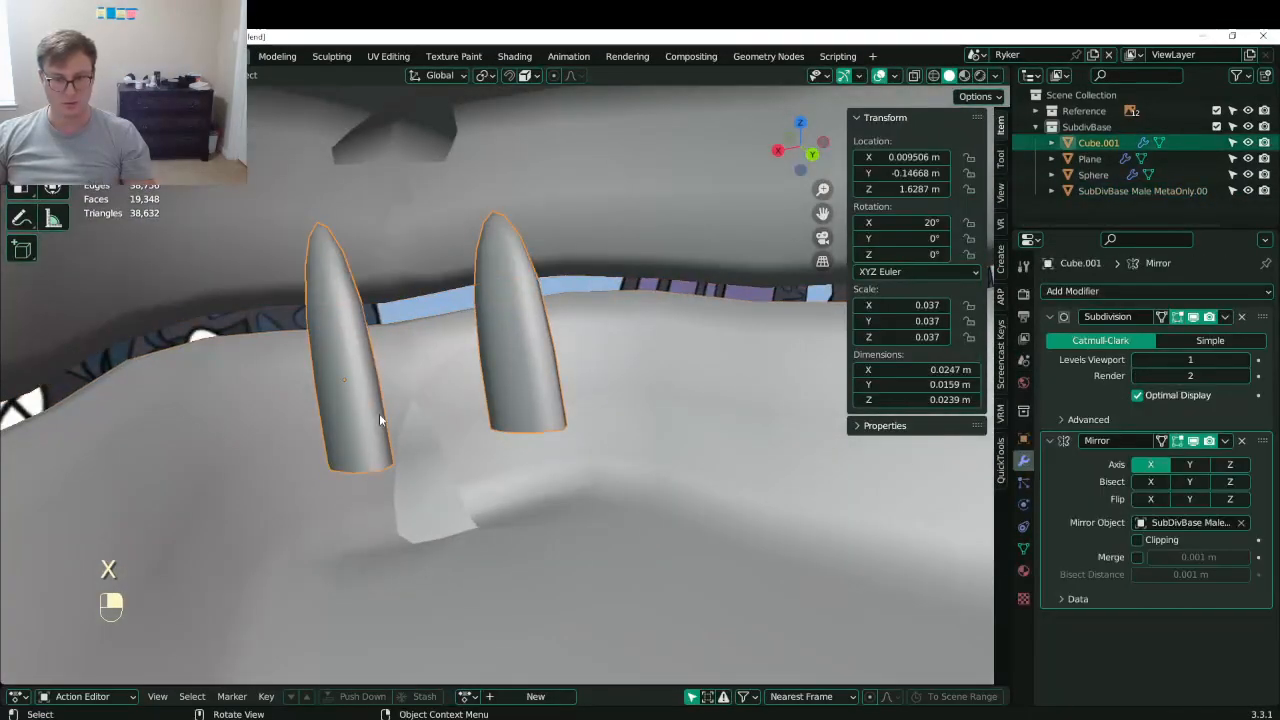
key("Tab")
scroll(379, 413, "up", 5)
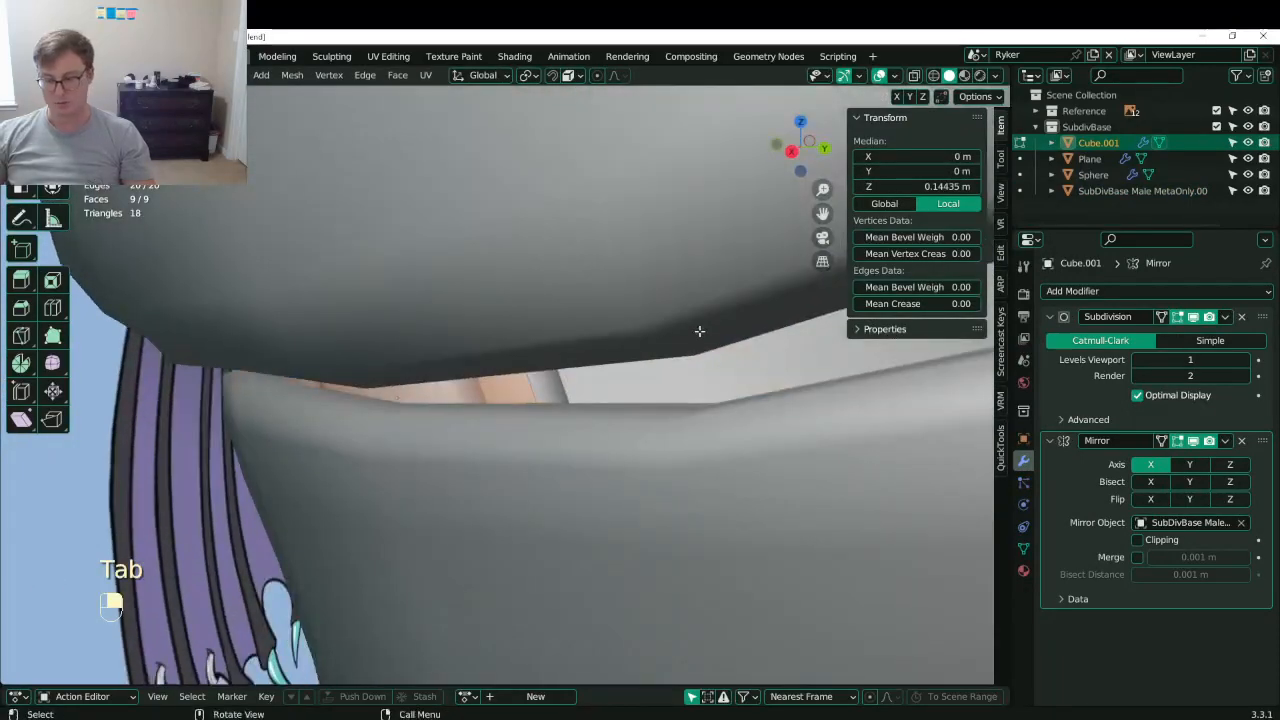
key("KP_3")
key("z")
key("r")
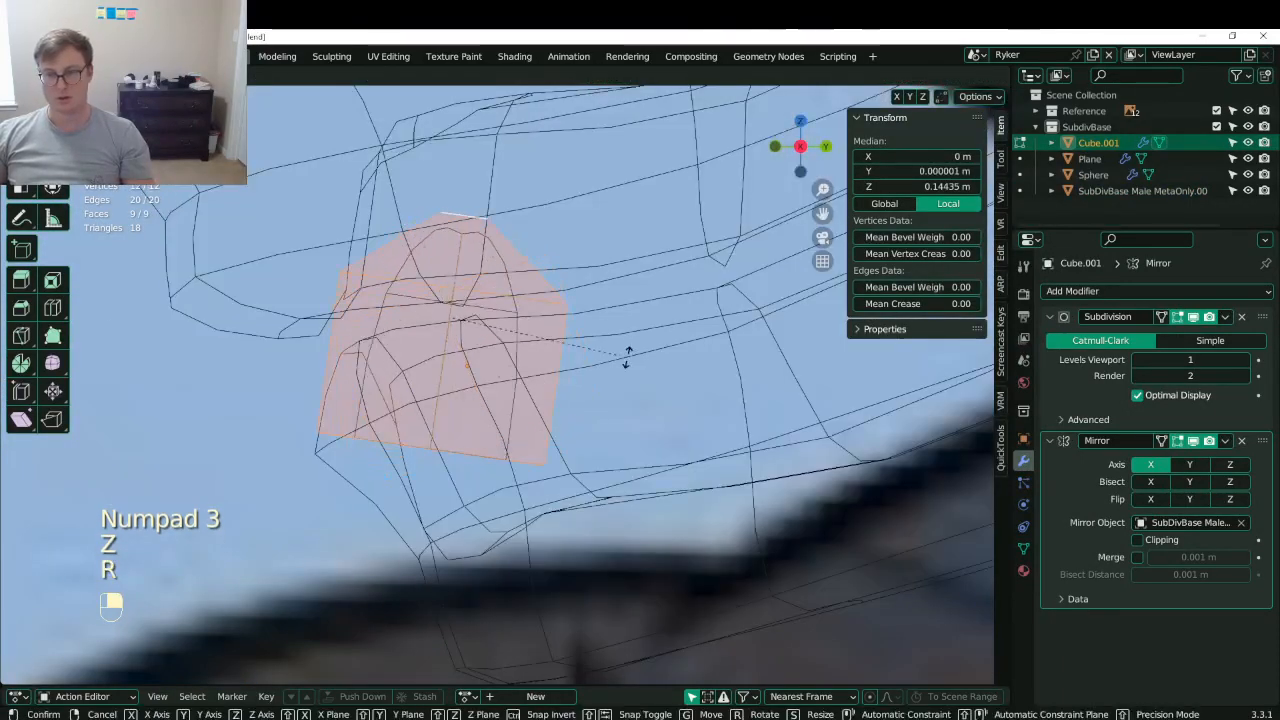
left_click(624, 320)
- Narrow the tooth's mesh from front to back by scaling it to about 0.483 along Y
key("s")
key("y")
left_click(531, 342)
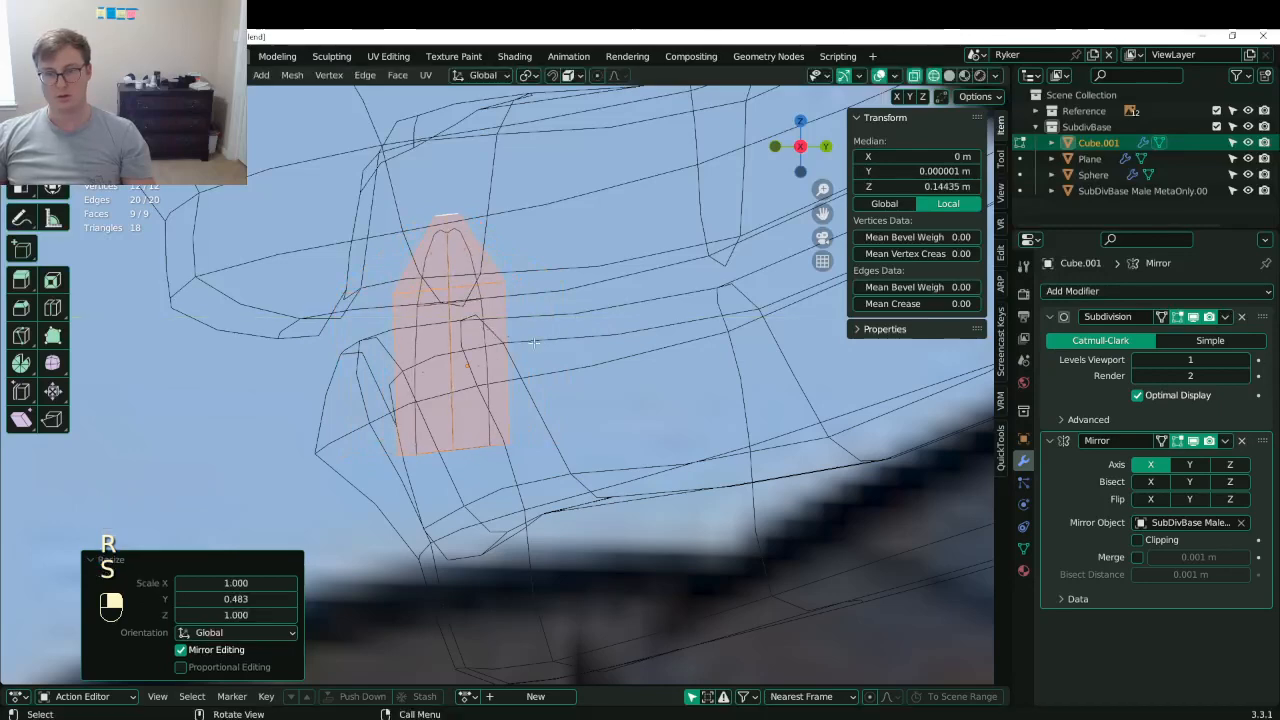
middle_click_drag(531, 343, 475, 364)
key("z")
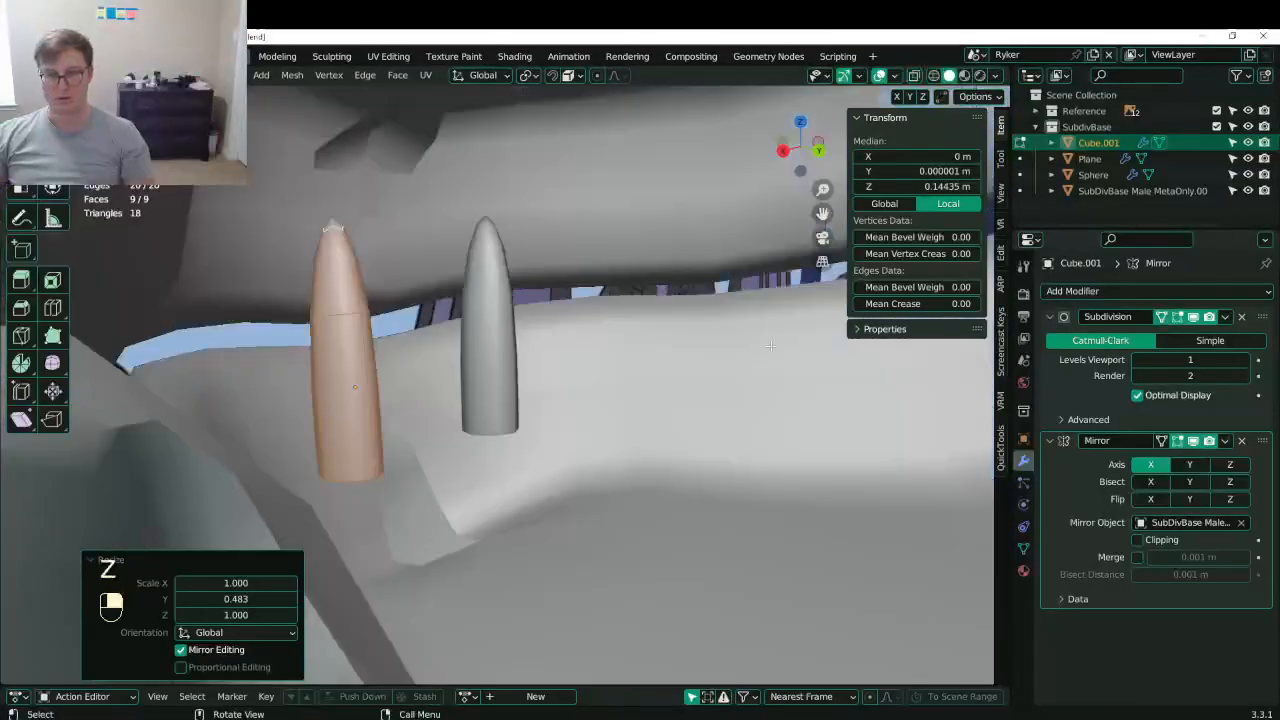
- Select the edge loop around the tooth's base and scale it up to give the tooth a stronger taper
mouse_move(575, 365)
middle_mouse_down()
mouse_move(486, 417)
mouse_move(476, 392)
middle_mouse_up()
left_click(394, 408)
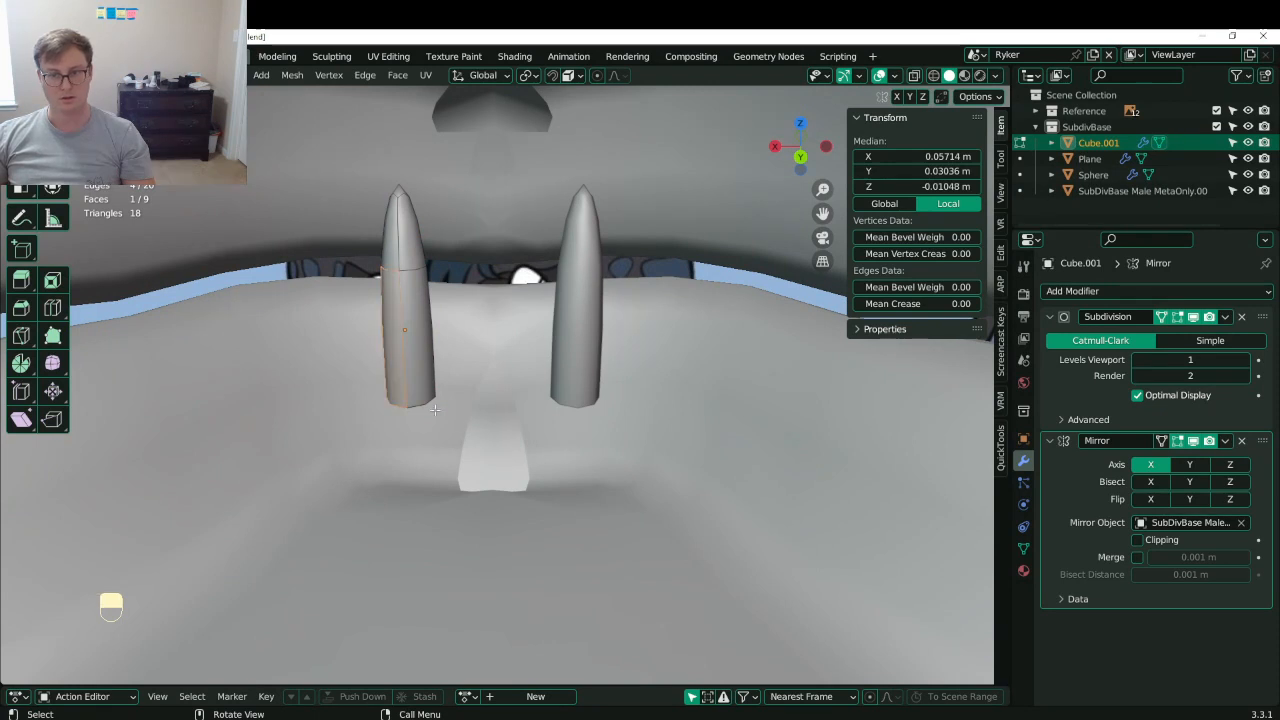
left_click(432, 408, "alt+shift")
left_click(438, 396, "alt+shift")
left_click(435, 397)
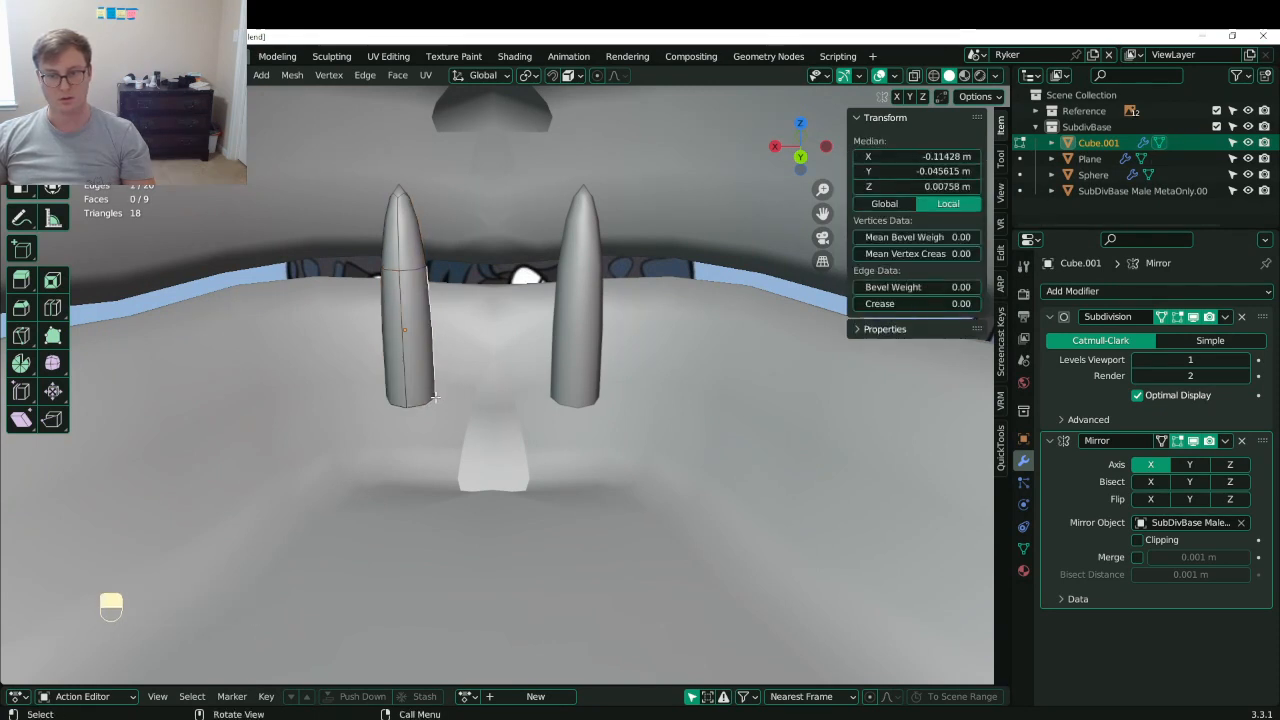
left_click(427, 402, "alt+shift")
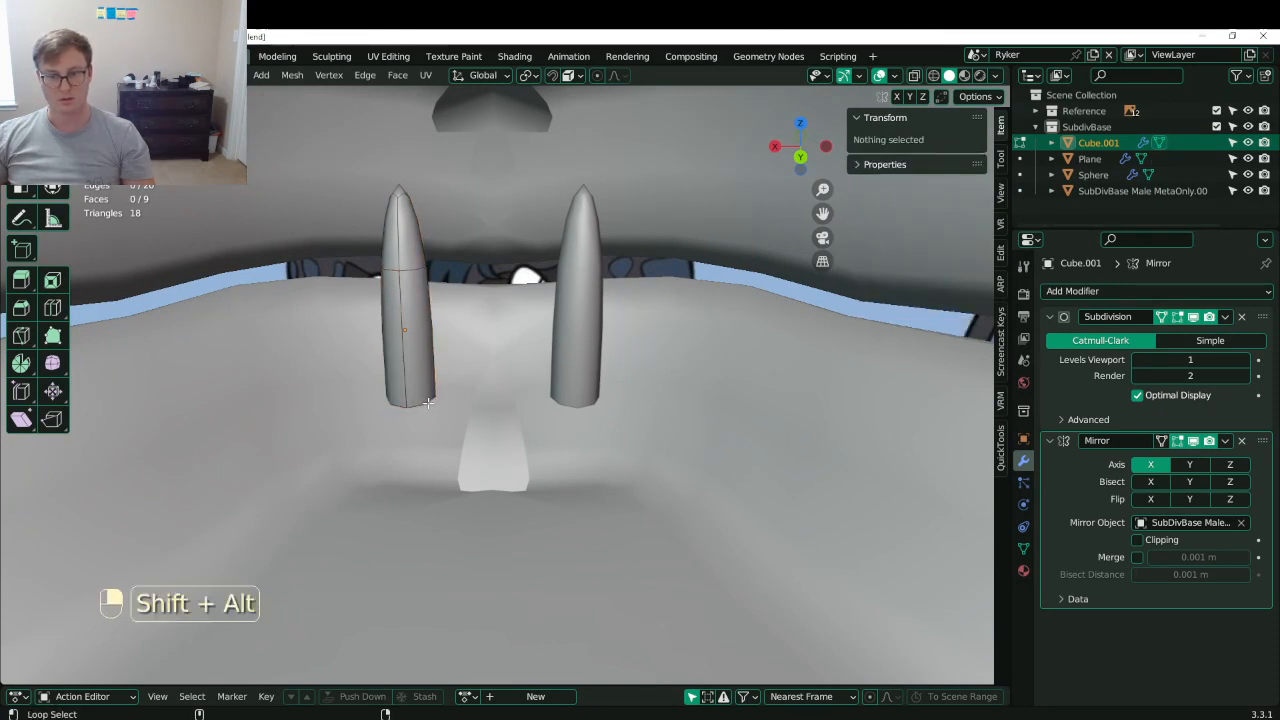
key("s")
left_click(515, 337)
- Shift the tooth's base loop along Y, return to object mode and save the file
middle_click_drag(450, 342, 614, 337)
key("g")
key("y")
left_click(530, 378)
key("Tab")
scroll(475, 356, "down", 3)
middle_click_drag(471, 357, 558, 384)
key("ctrl+s")
- Nudge the front tooth inward in the front view and place a duplicate about 0.017 m further outward along X
scroll(558, 384, "up", 2)
key("KP_1")
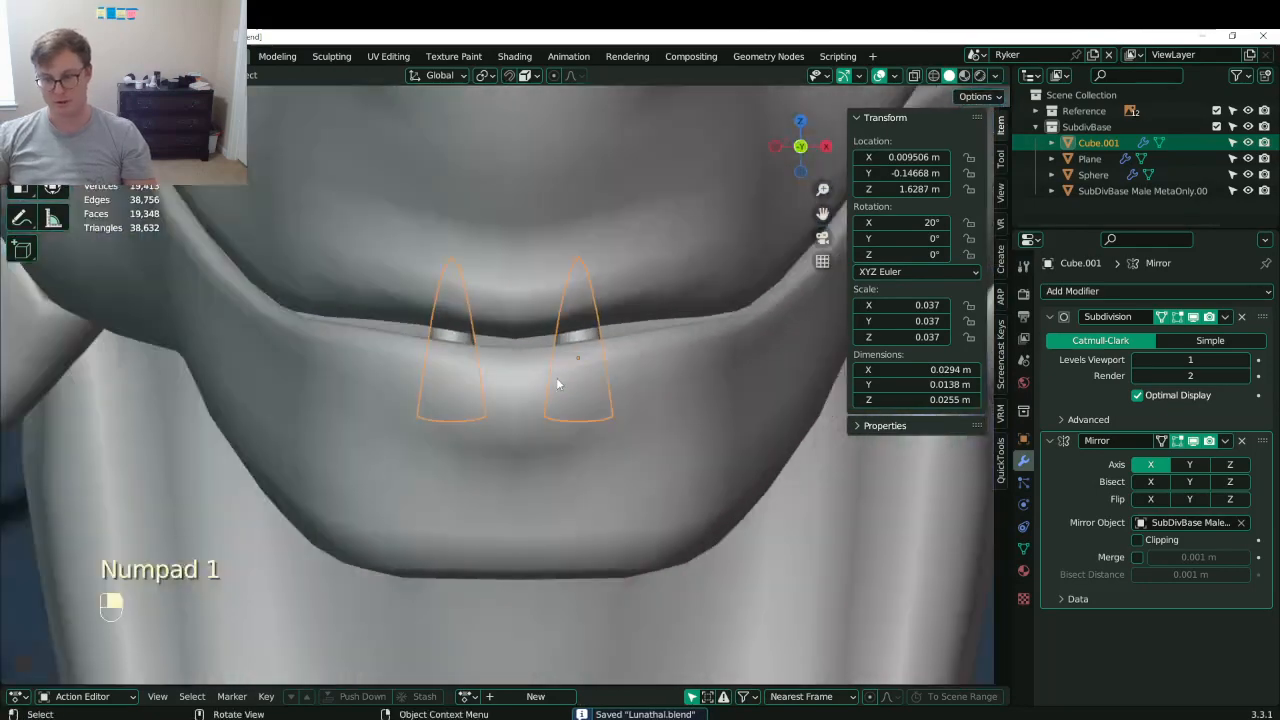
key("g")
left_click(550, 387)
key("shift+d")
left_click(728, 365)
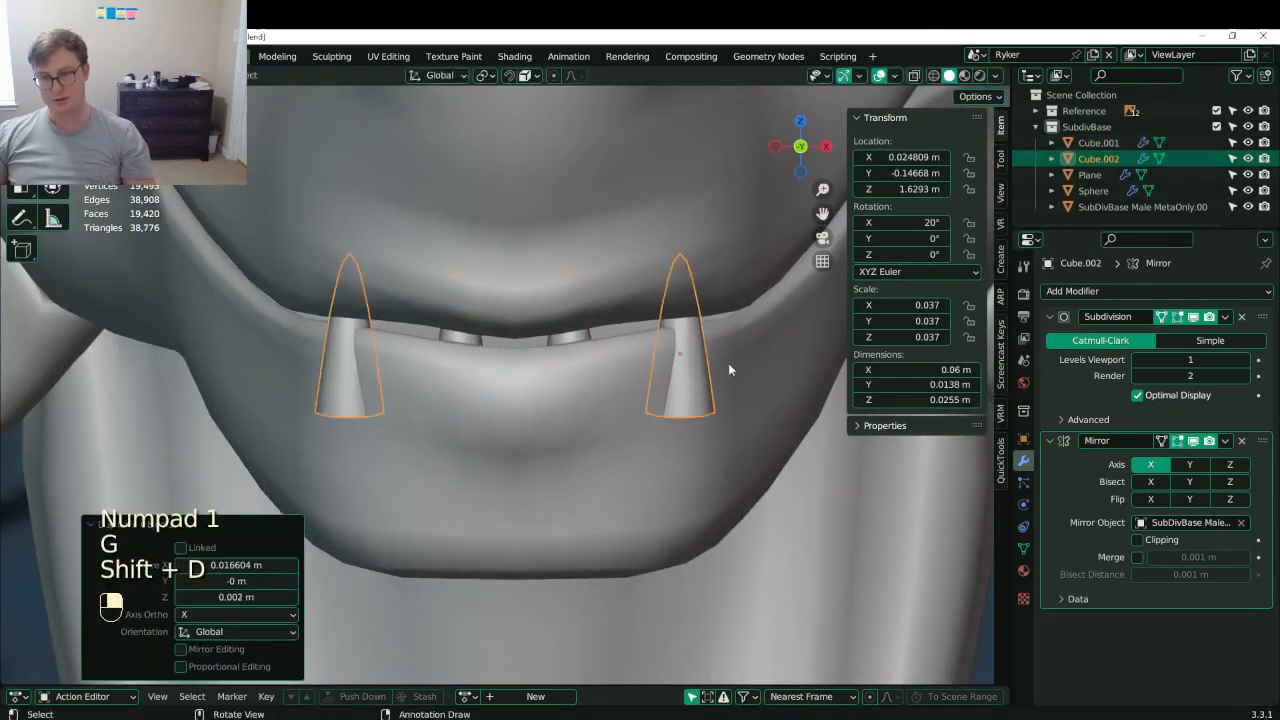
- Move the duplicated tooth back along the jaw, turn it about 14.4° around Z, and seat it beside the front tooth
middle_click_drag(728, 365, 552, 396)
key("g")
key("y")
left_click(668, 394)
middle_click_drag(668, 394, 510, 400)
key("r")
key("z")
left_click(470, 384)
key("g")
left_click(417, 393)
middle_click_drag(510, 400, 526, 500, "shift")
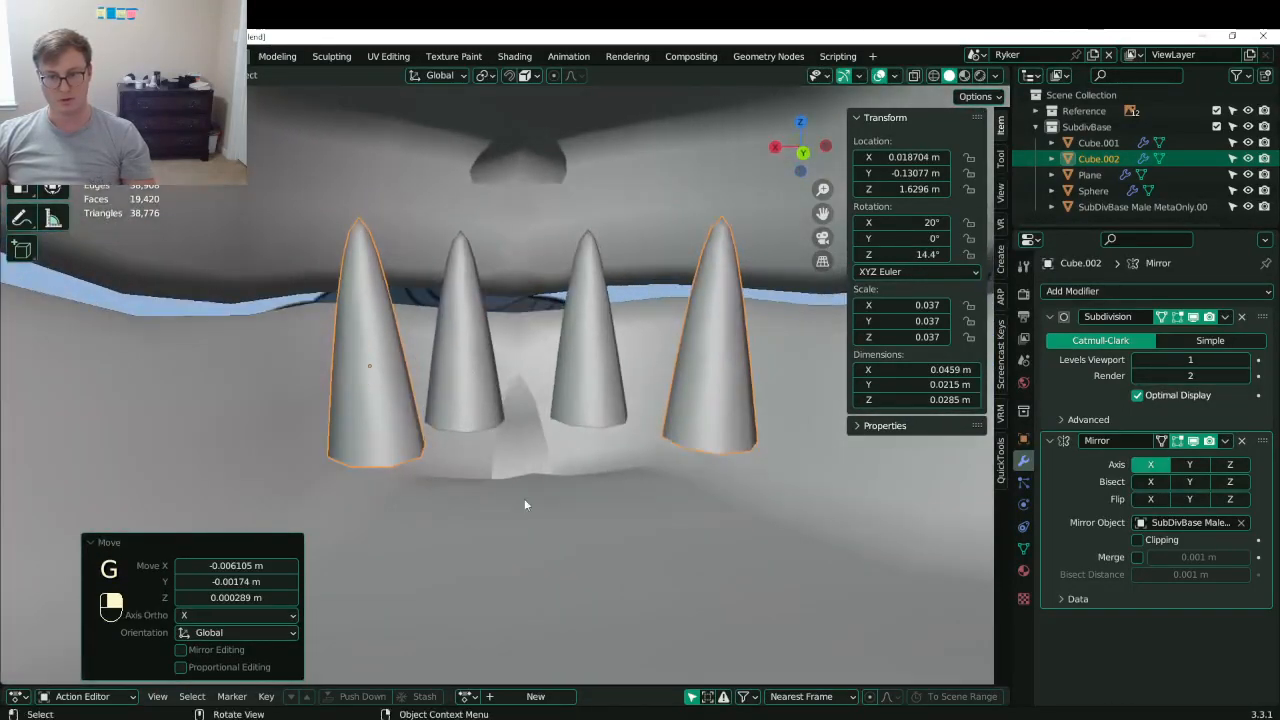
- Flatten the body mesh's centre edge inside the lower jaw onto the mirror plane with an X scale of 0, and save
left_click(527, 499)
key("Tab")
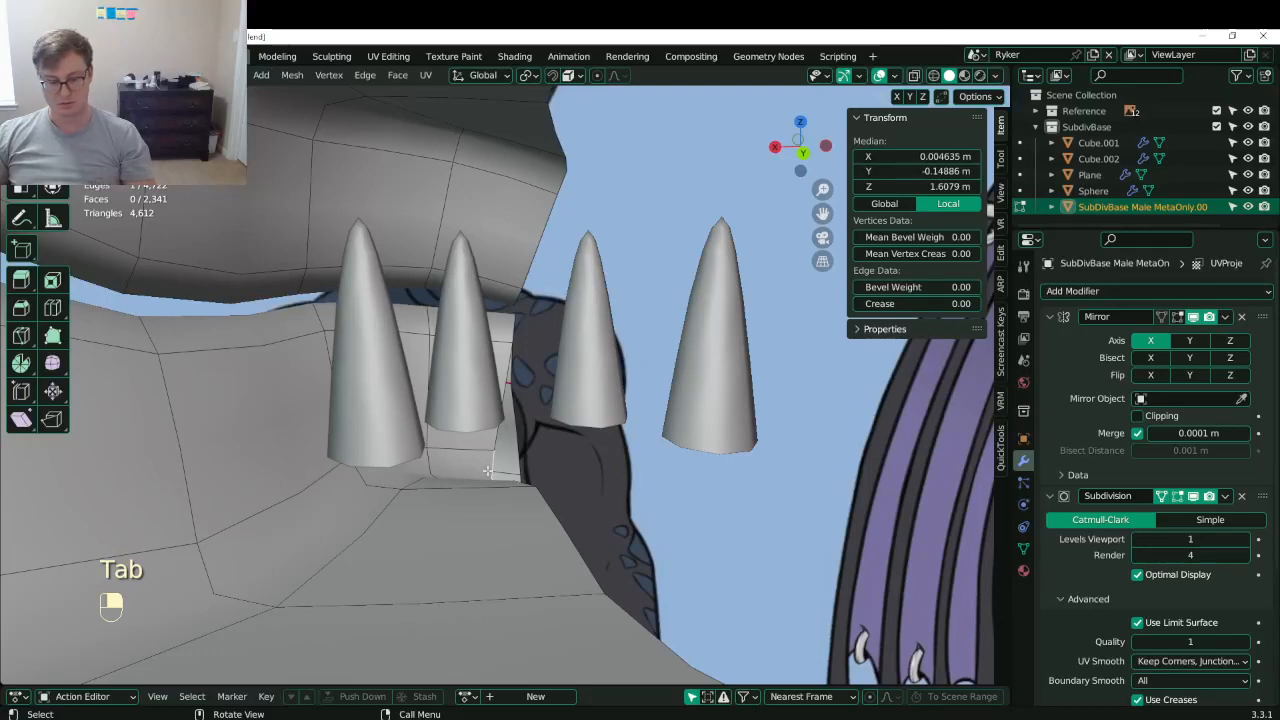
key("s")
left_click(487, 470)
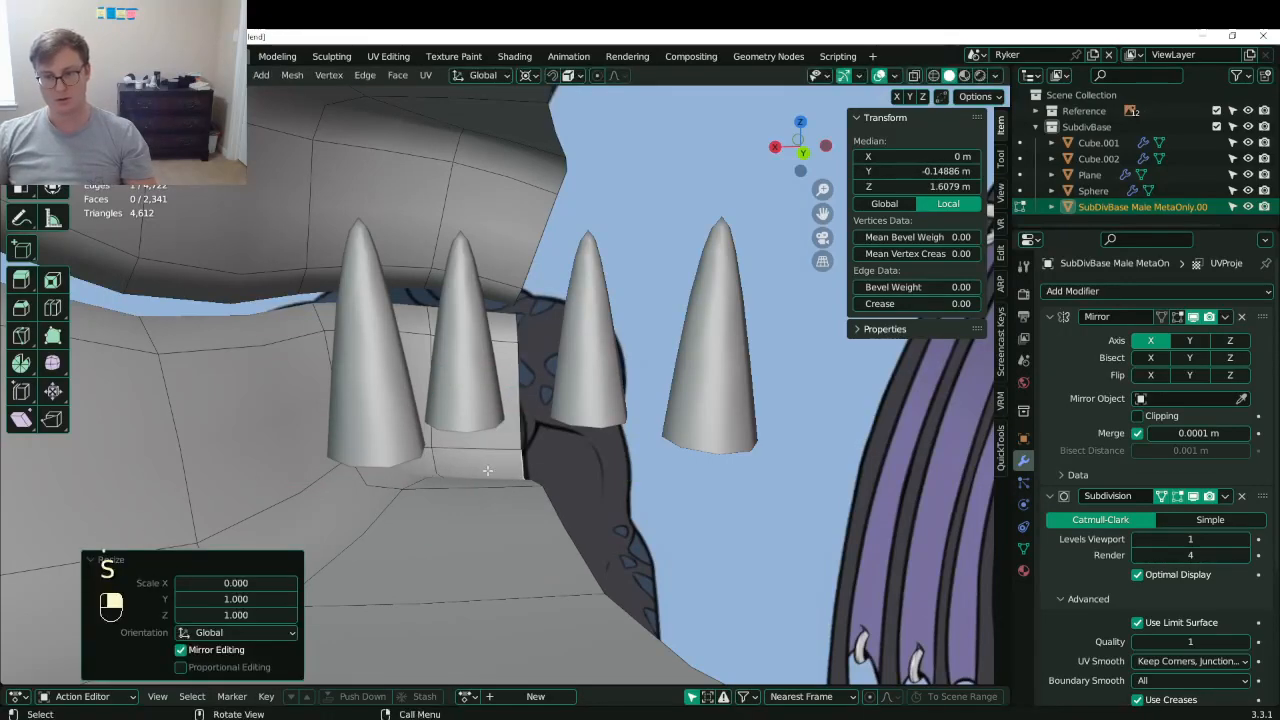
key("Tab")
- Move the centre edge inside the body's upper mouth forward along Y and save the file
key("Tab")
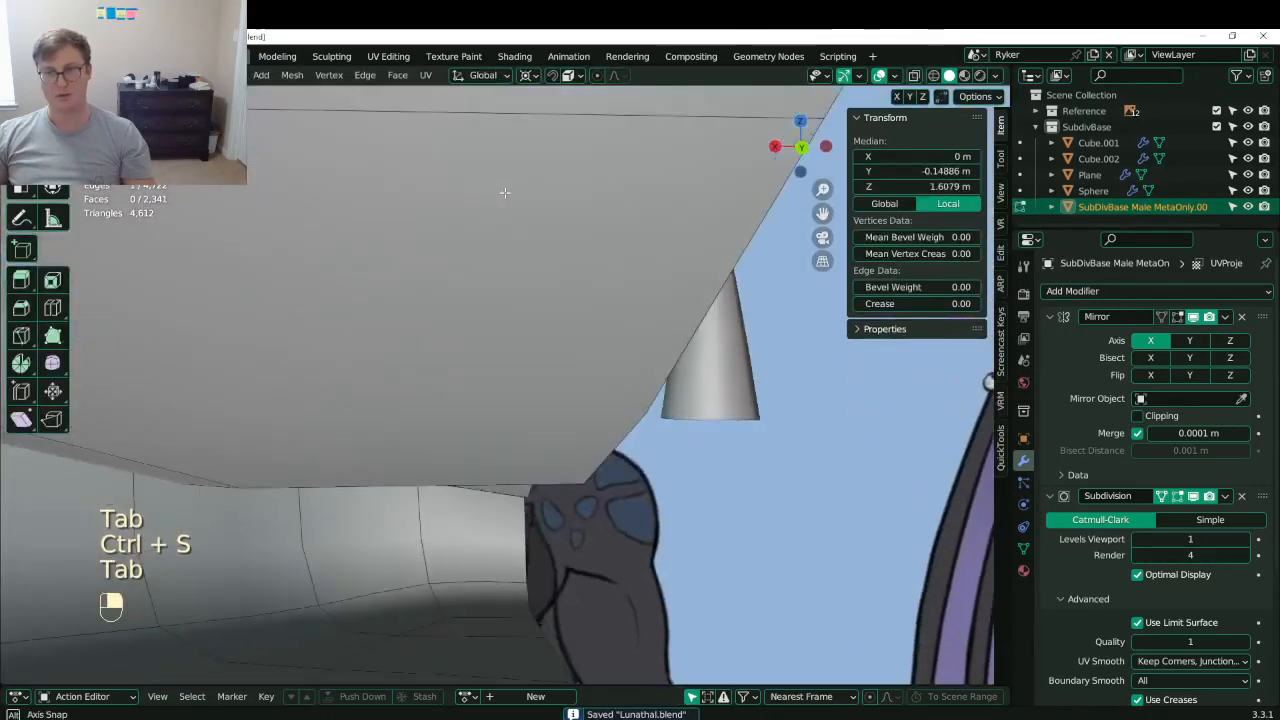
middle_click_drag(575, 177, 445, 184)
key("g")
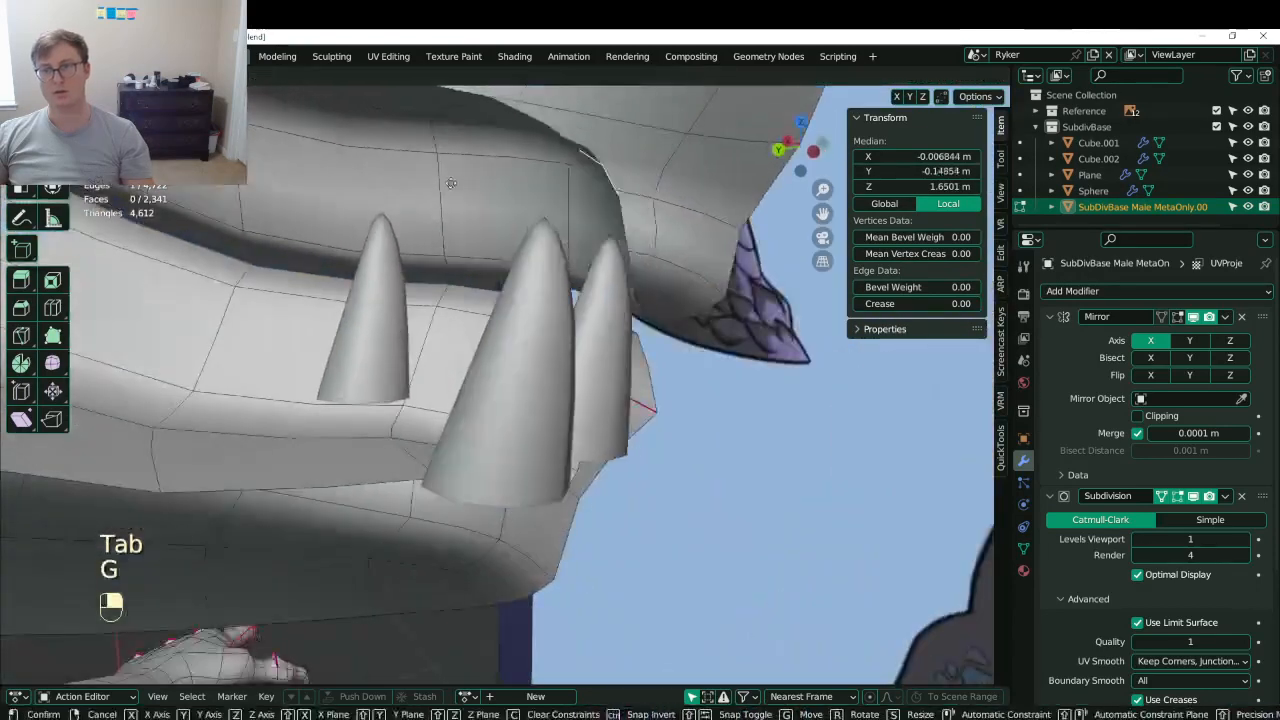
left_click(518, 157)
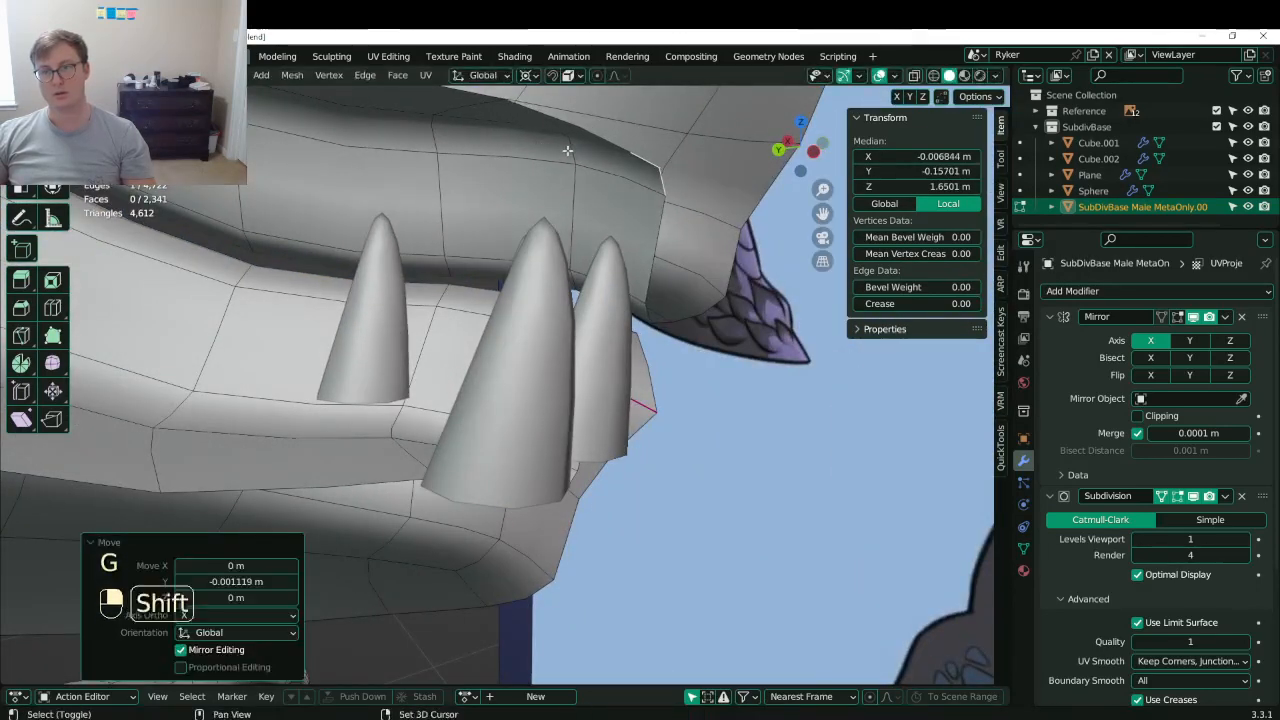
key("g")
key("Tab")
middle_click_drag(567, 150, 567, 293)
key("ctrl+s")
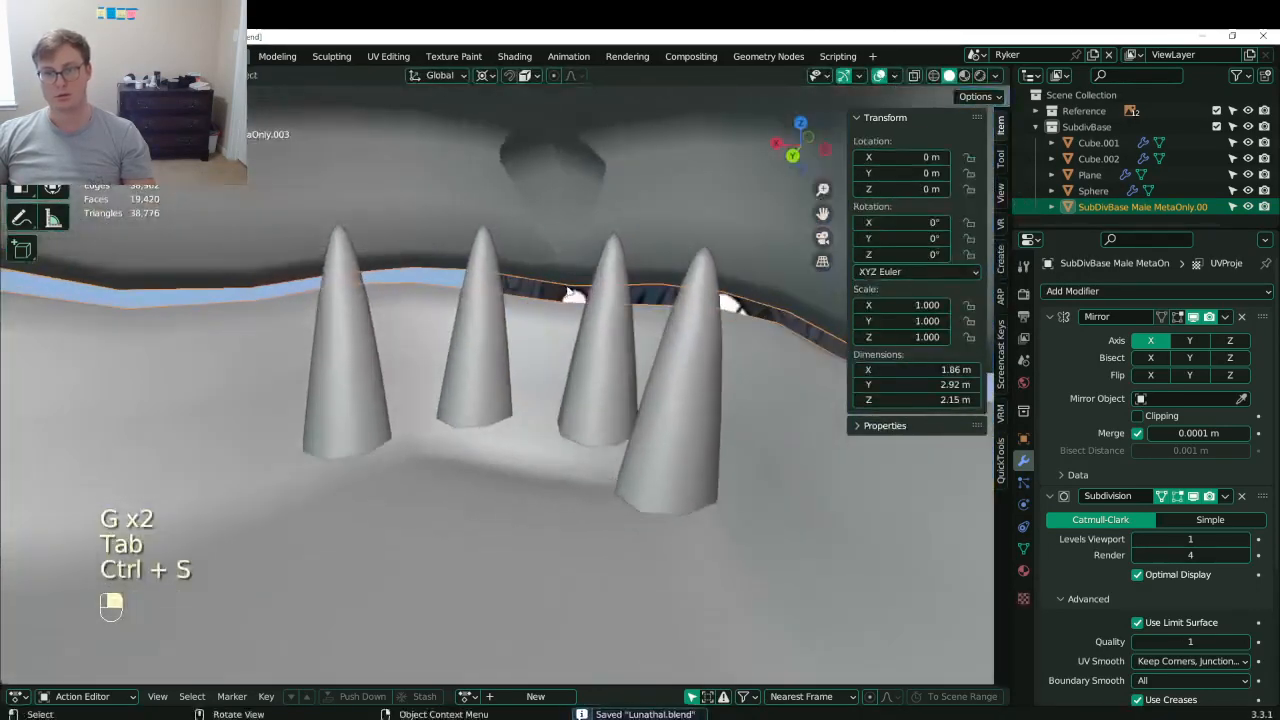
- Flatten the upper mouth's centre edge onto the mirror plane with an X scale of 0, and save
key("Tab")
key("Tab")
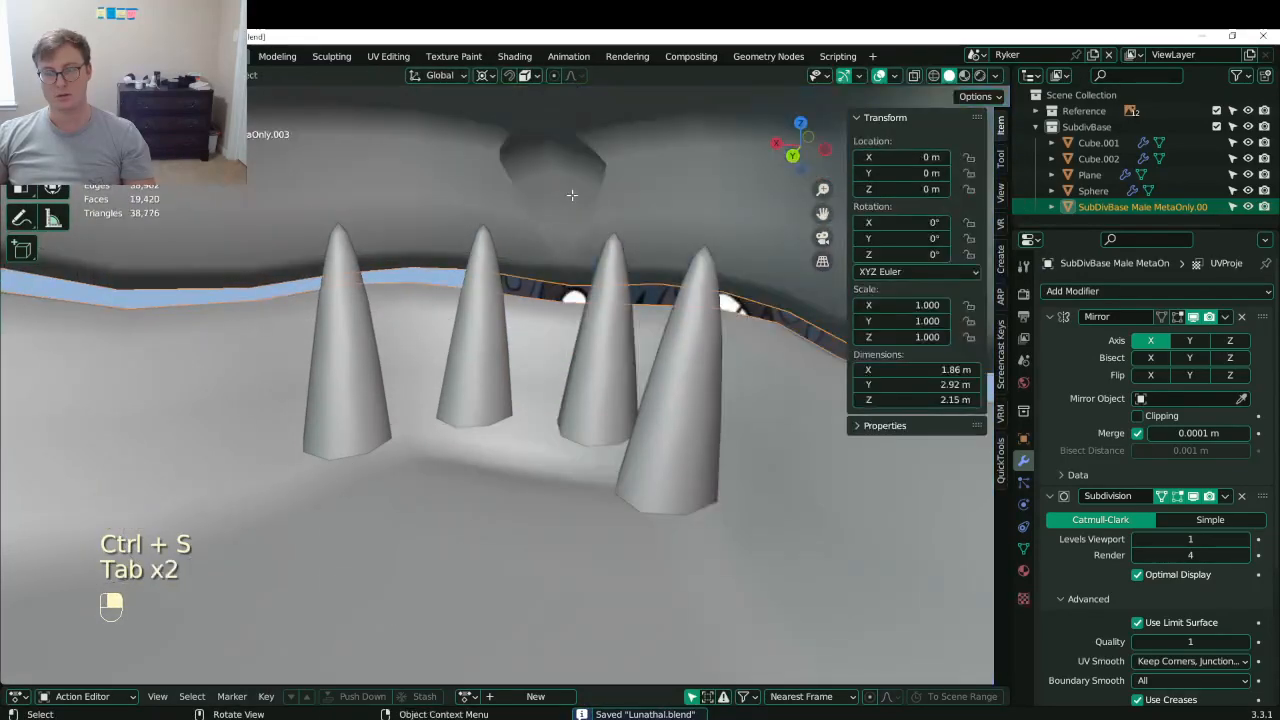
key("Tab")
key("s")
left_click(570, 190)
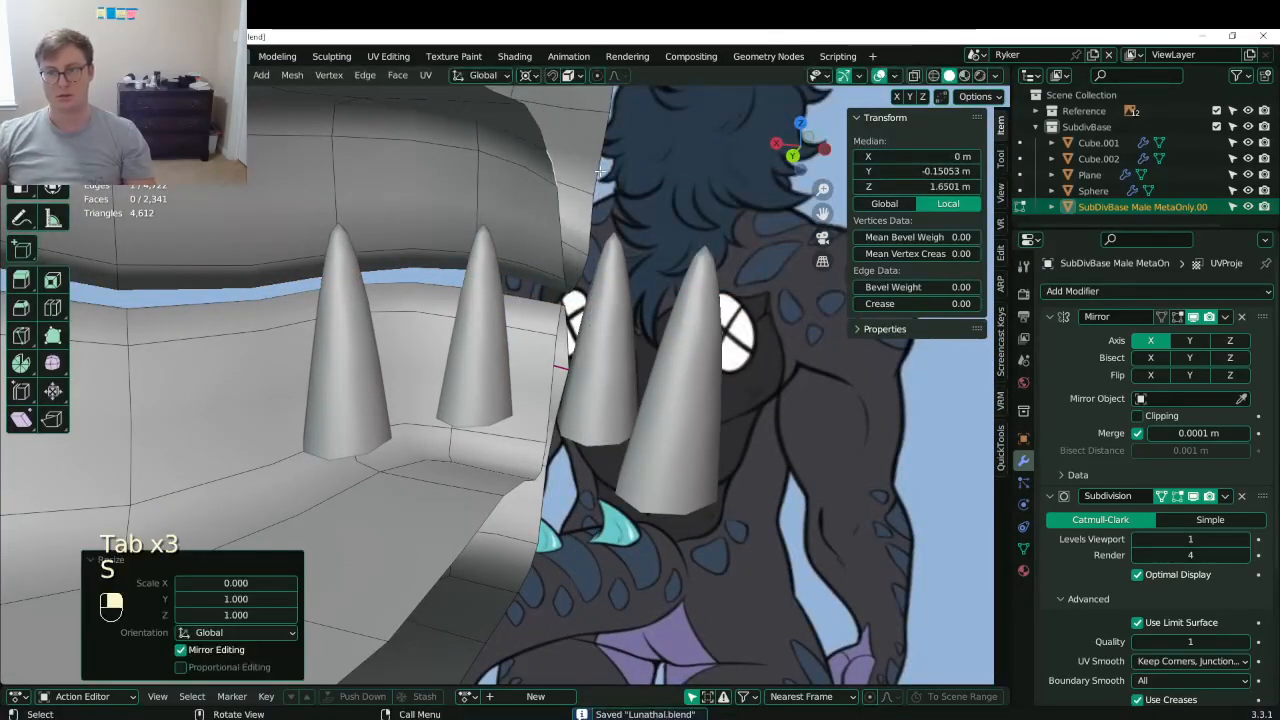
key("Tab")
key("ctrl+s")
mouse_move(537, 205)
middle_mouse_down()
mouse_move(443, 206)
mouse_move(540, 209)
middle_mouse_up()
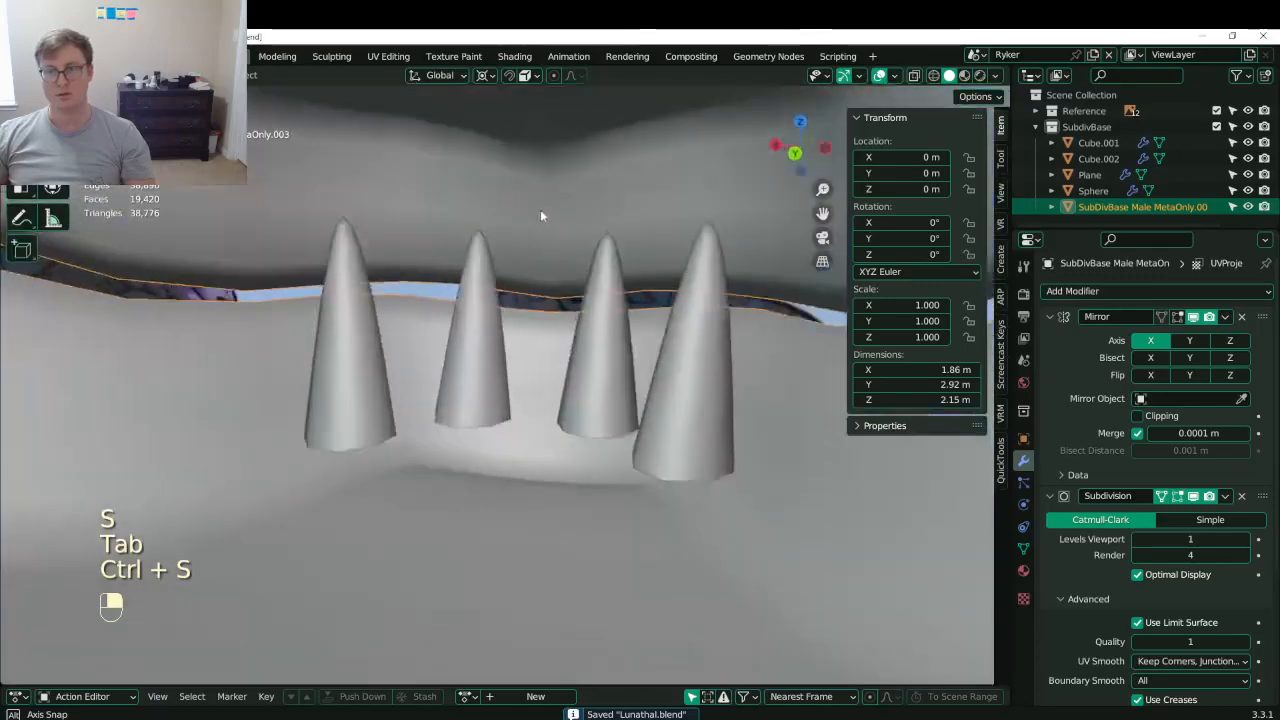
key("ctrl+s")
- Examine the lower teeth inside the mouth and along the mouth line from outside, saving the file along the way
left_click(494, 314)
mouse_move(489, 373)
middle_mouse_down("shift")
mouse_move(494, 314)
mouse_move(488, 354)
middle_mouse_up("shift")
middle_click_drag(406, 372, 505, 335, "shift")
left_click(424, 354)
key("ctrl+s")
middle_click_drag(505, 335, 300, 218)
key("Tab")
key("Tab")
scroll(603, 292, "down", 2)
key("ctrl+s")
scroll(430, 222, "down", 7)
left_click(495, 201)
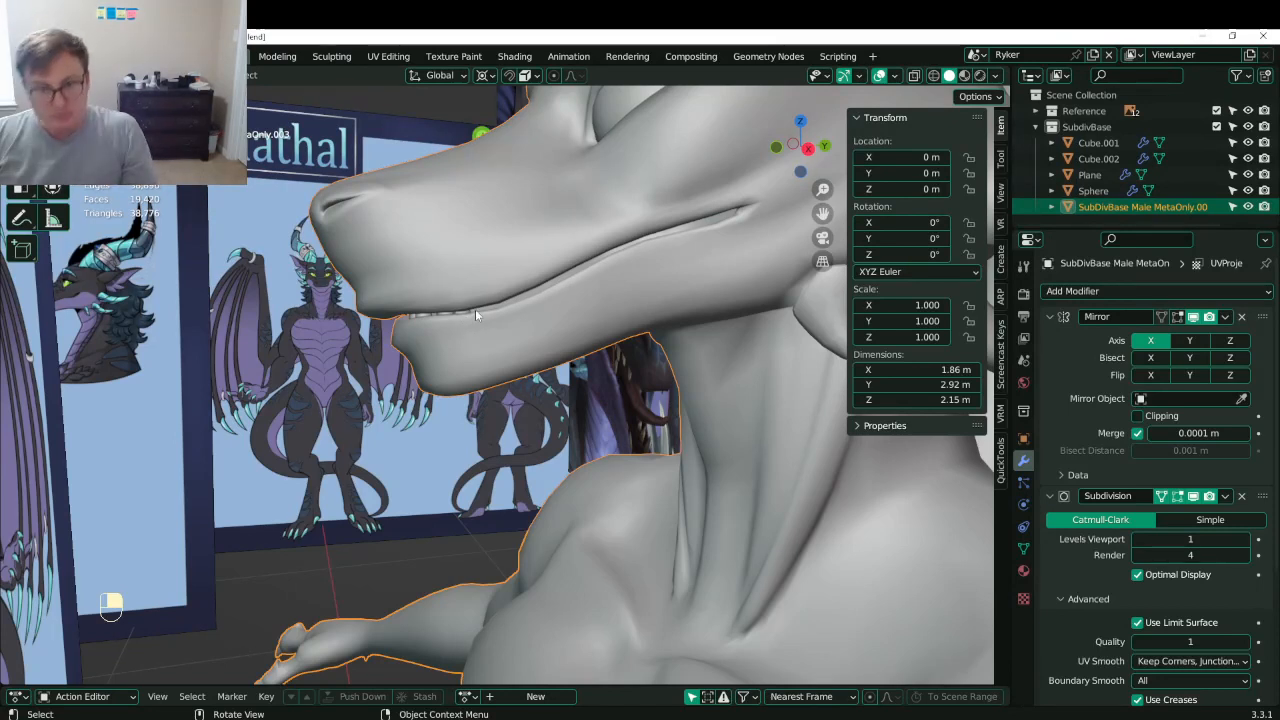
key("ctrl+s")
scroll(489, 304, "up", 2)
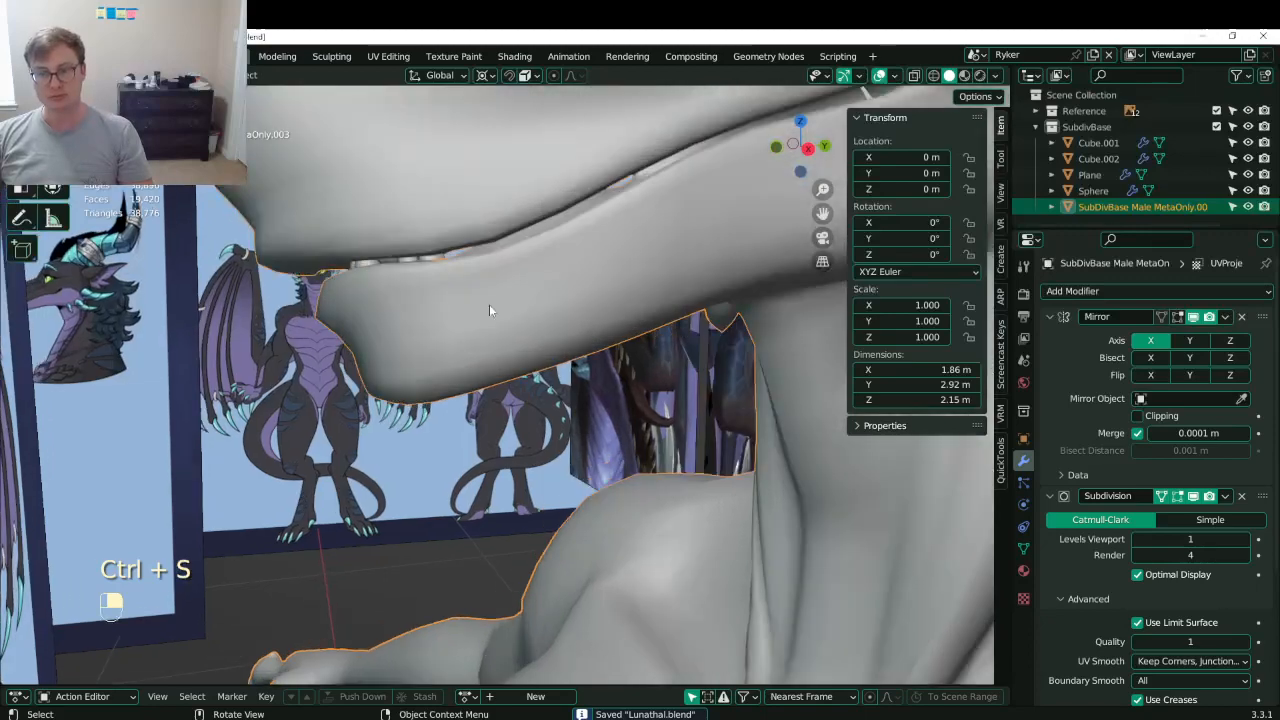
middle_click_drag(489, 310, 386, 335)
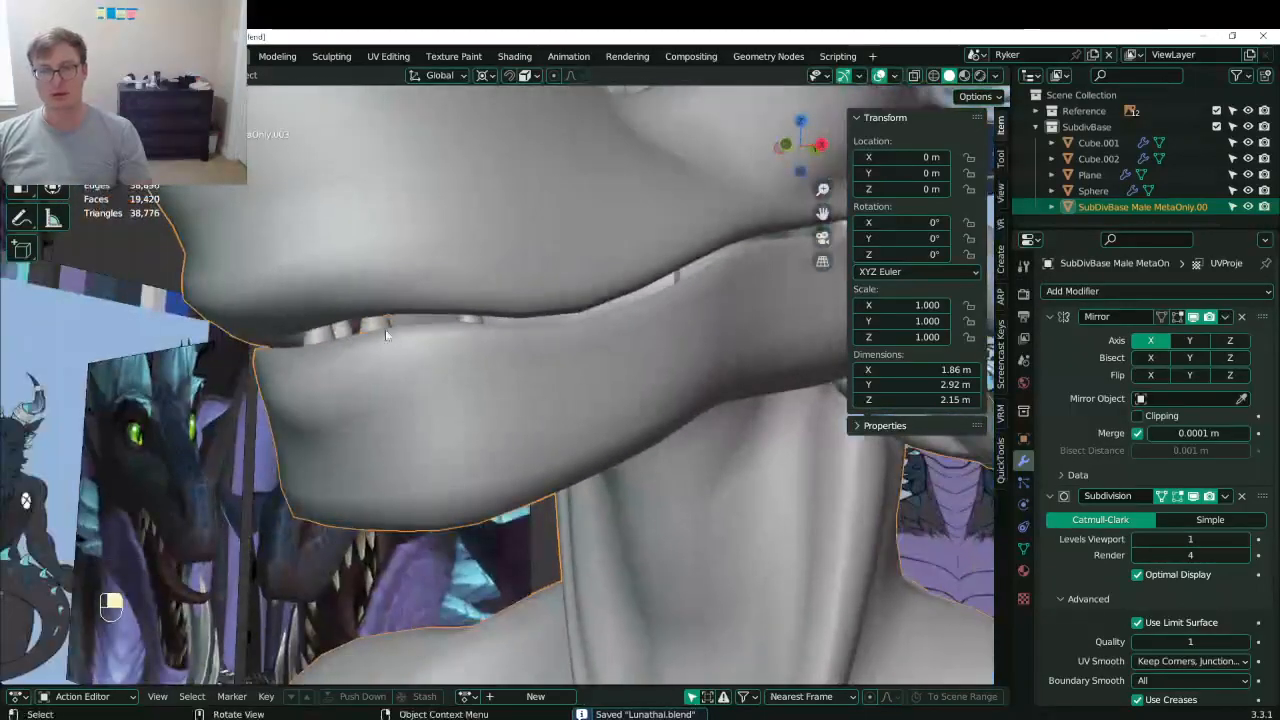
- Select both lower tooth pairs and duplicate them in place
middle_click_drag(471, 318, 211, 397)
scroll(211, 397, "up", 3)
left_click(488, 318)
middle_click_drag(490, 318, 561, 377)
left_click(515, 325, "shift")
key("shift+d")
right_click(575, 316)
- Set the transform pivot point to Individual Origins for the duplicated teeth
key("r")
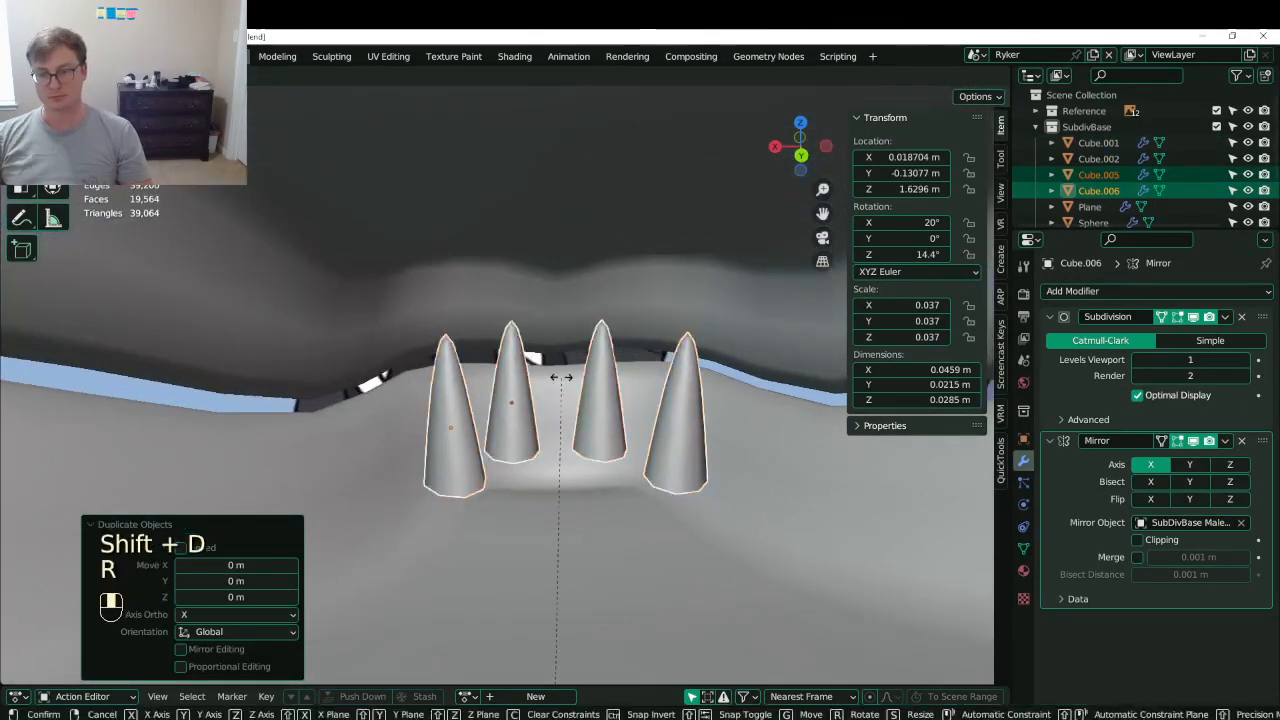
right_click(561, 377)
key("period")
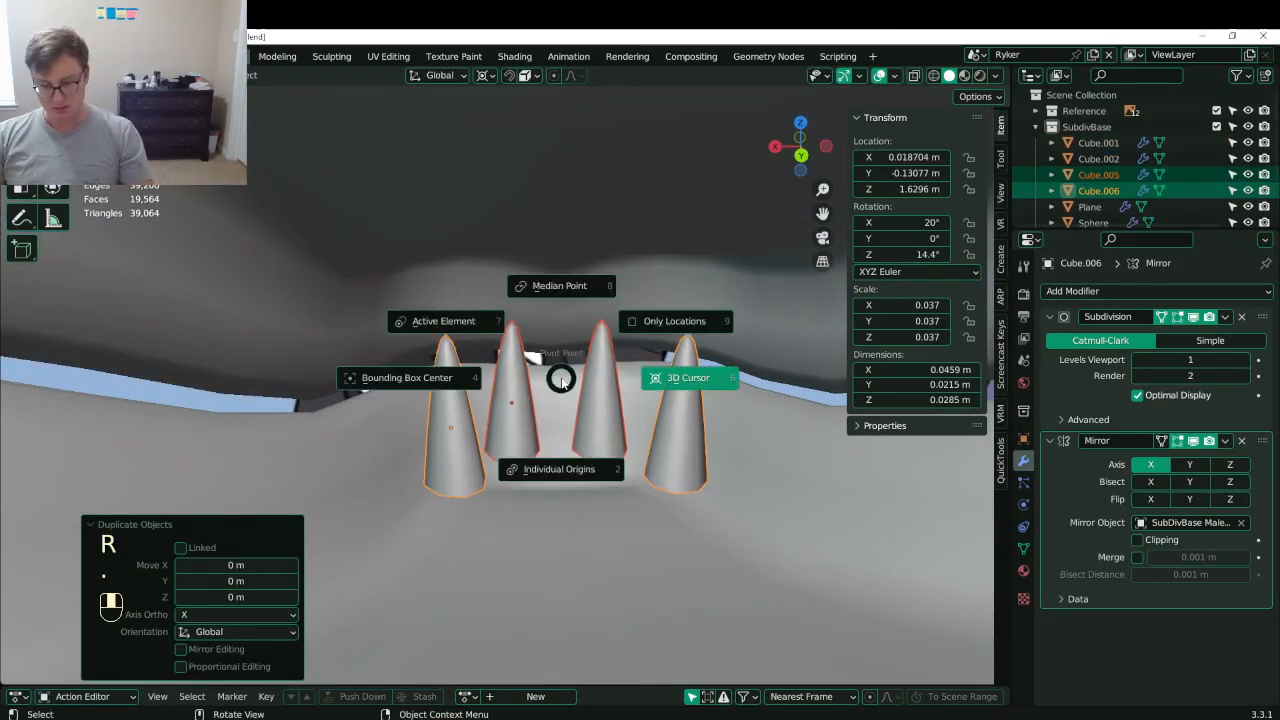
key("Escape")
key("comma")
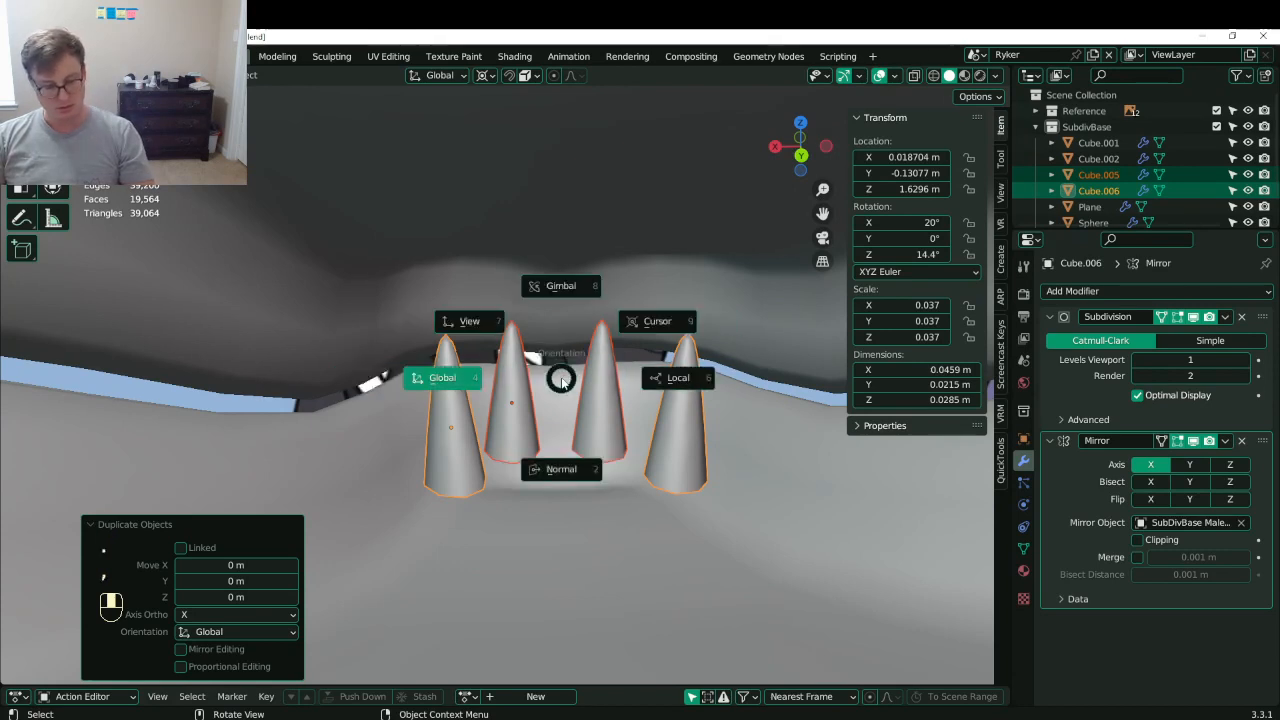
key("Escape")
key("period")
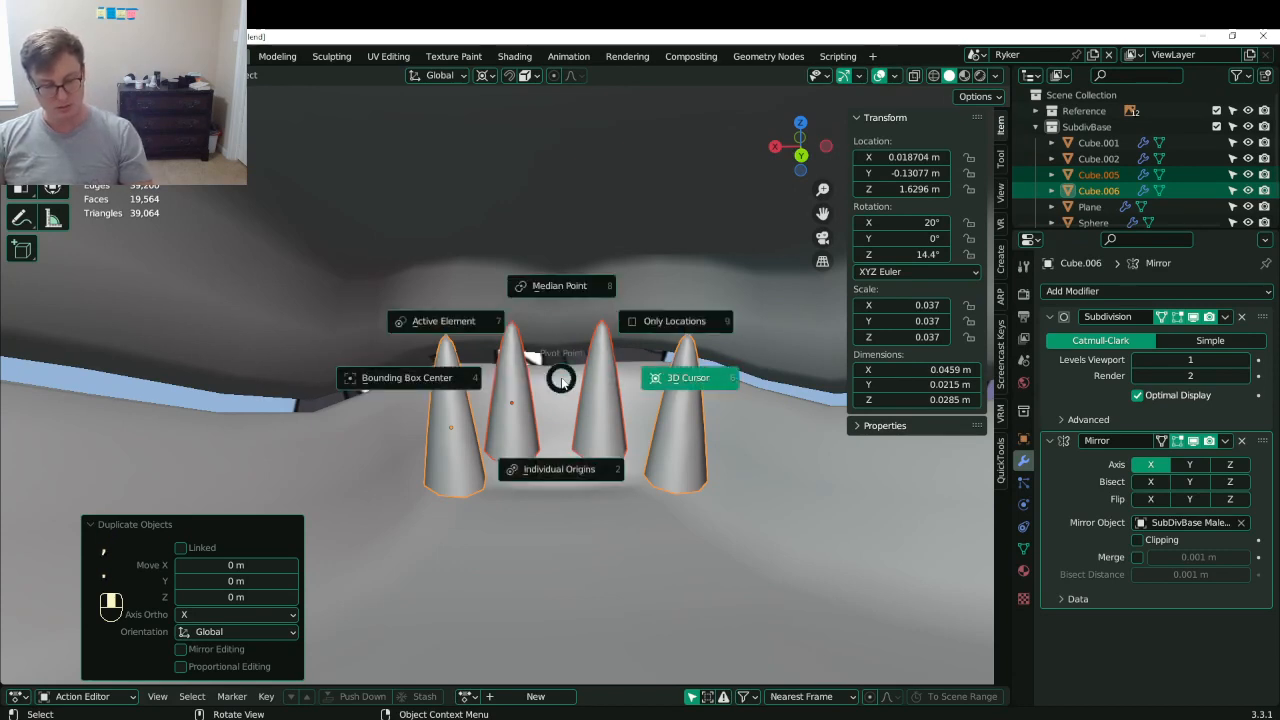
key("Escape")
- Try rotating the duplicated teeth 90° around X, and undo the rotation
type("r")
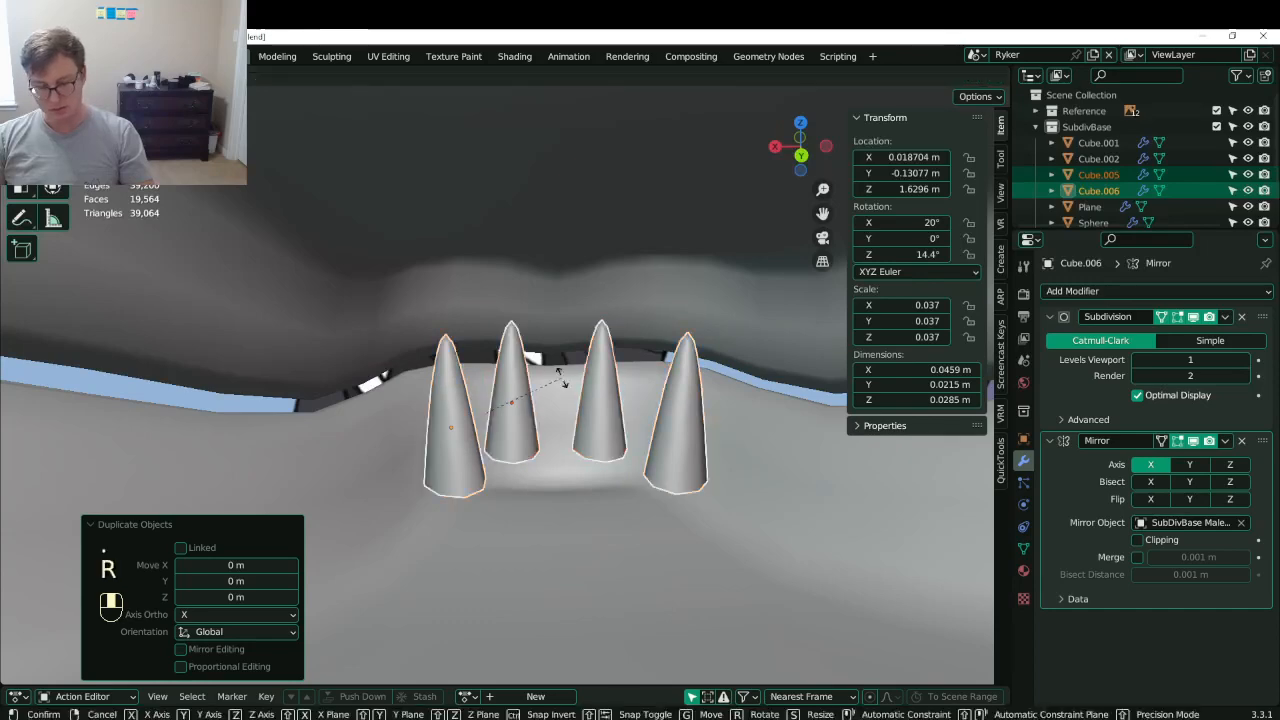
type("x90")
left_click(561, 383)
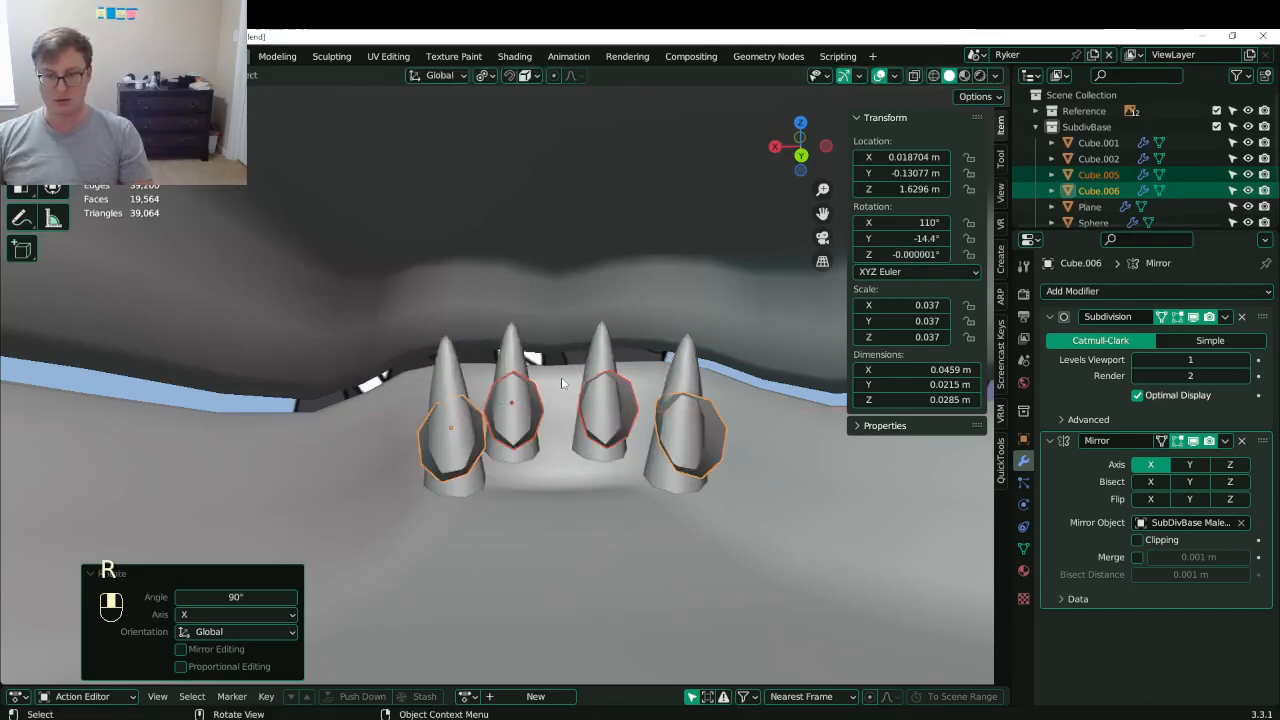
key("ctrl+z")
- Rotate the duplicated teeth 180° around X and raise them along Z to the upper jaw
type("rx180")
left_click(561, 383)
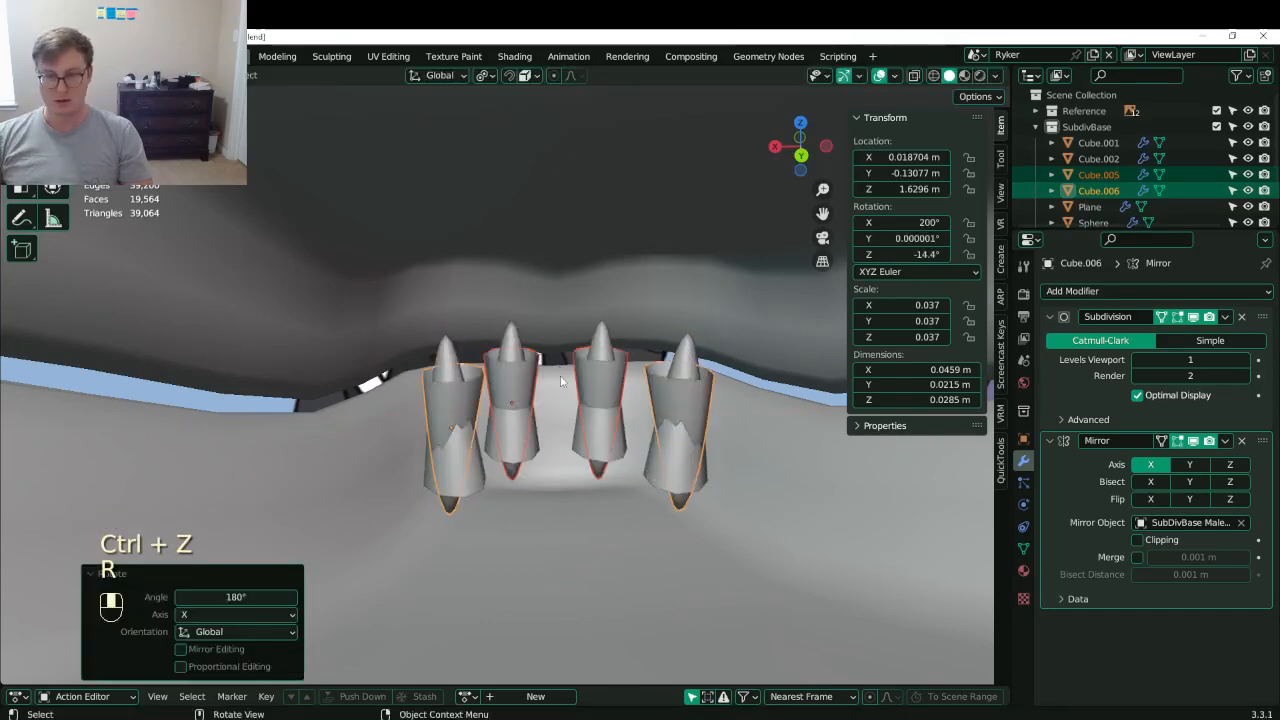
key("g")
key("z")
left_click(541, 242)
- Select the inner upper tooth pair and move it closer to the snout's centreline
left_click(541, 284)
left_click(526, 308)
middle_click_drag(541, 284, 557, 311)
key("g")
left_click(484, 318)
- Select the outer upper tooth pair and reposition it along the upper jaw, including shifts along Y and X
left_click(476, 315)
key("g")
left_click(499, 325)
key("g")
key("y")
left_click(554, 346)
key("g")
key("x")
left_click(500, 331)
- Scale the outer upper teeth to about 0.040 and lower them about 0.0064 m along Z
key("s")
left_click(553, 297)
key("g")
left_click(557, 317)
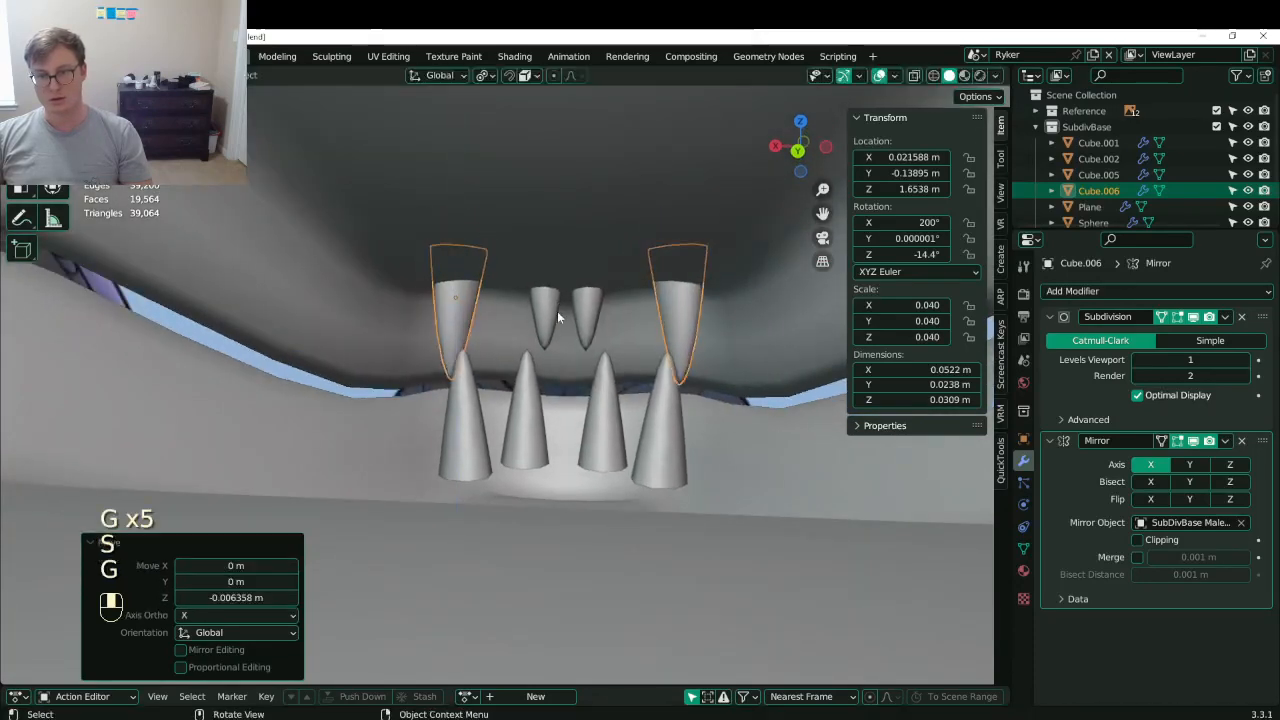
- Lower the inner upper teeth along Z and shift them about 0.0012 m outward along X
left_click(554, 313)
key("g")
key("z")
left_click(555, 347)
key("g")
key("x")
left_click(550, 346)
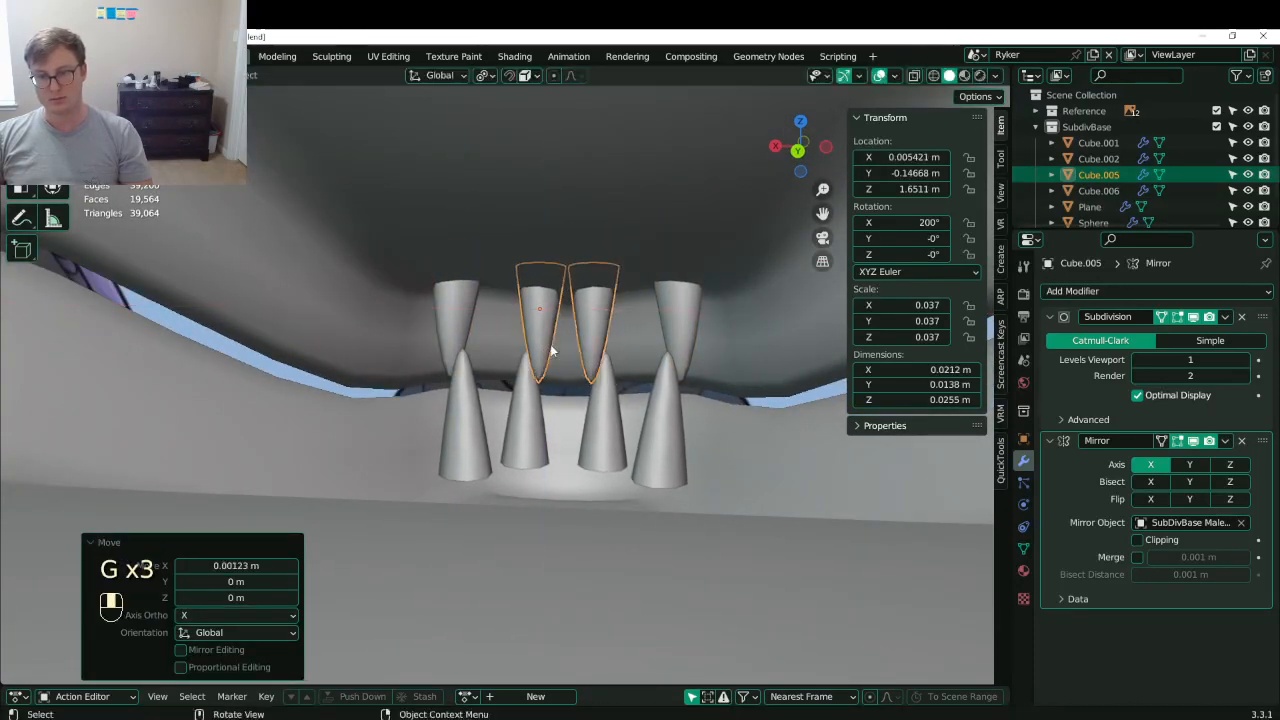
- Shift the outer upper teeth about 0.0036 m inward along X
mouse_move(550, 345)
middle_mouse_down()
mouse_move(477, 352)
mouse_move(507, 325)
mouse_move(506, 305)
mouse_move(735, 283)
middle_mouse_up()
left_click(440, 322)
key("g")
key("x")
left_click(524, 300)
- Select both upper tooth pairs in the wireframe side view and rotate them 180° around Z
key("KP_3")
key("z")
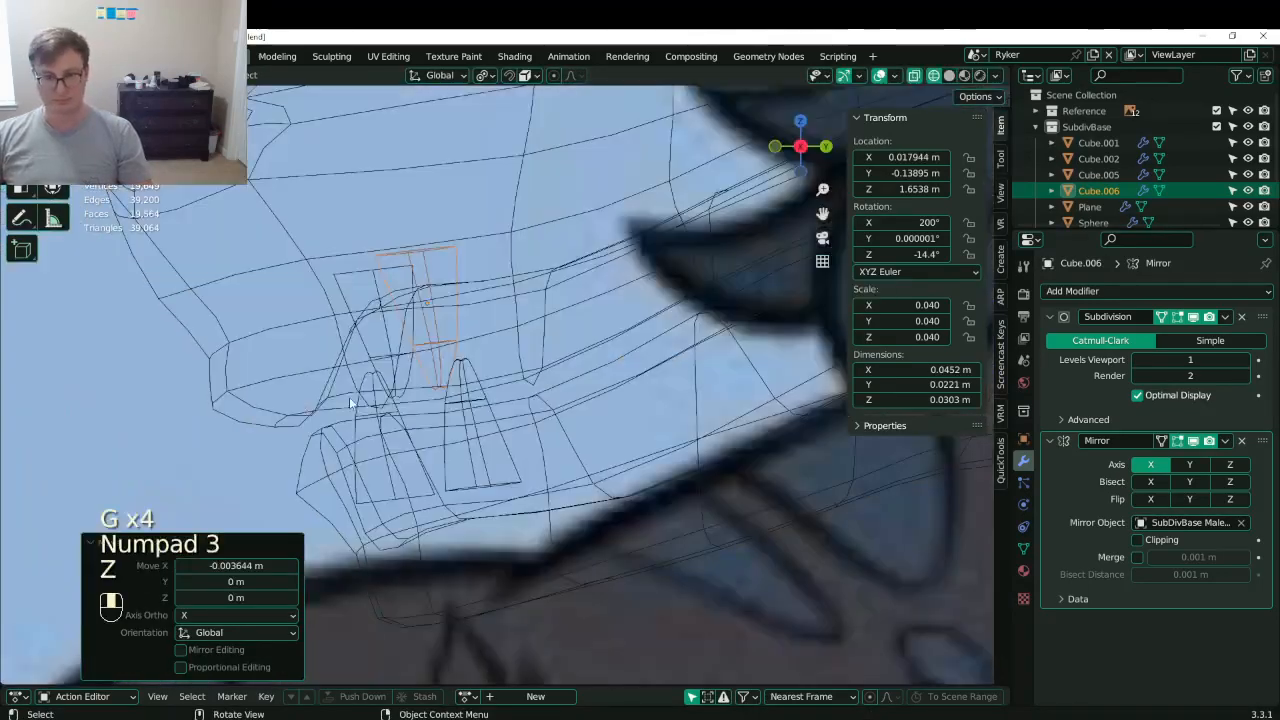
middle_click_drag(442, 324, 475, 349, "shift")
left_click(448, 388)
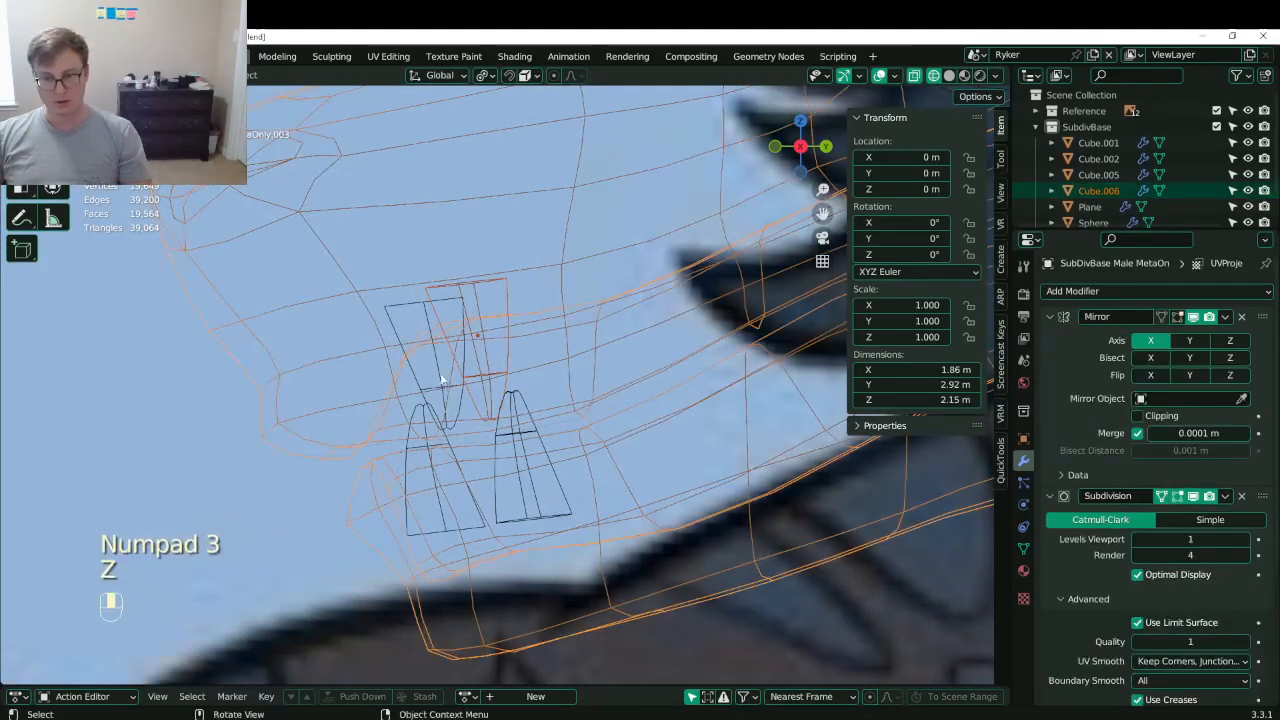
key("ctrl+z")
left_click(438, 367, "shift")
type("r0")
key("Return")
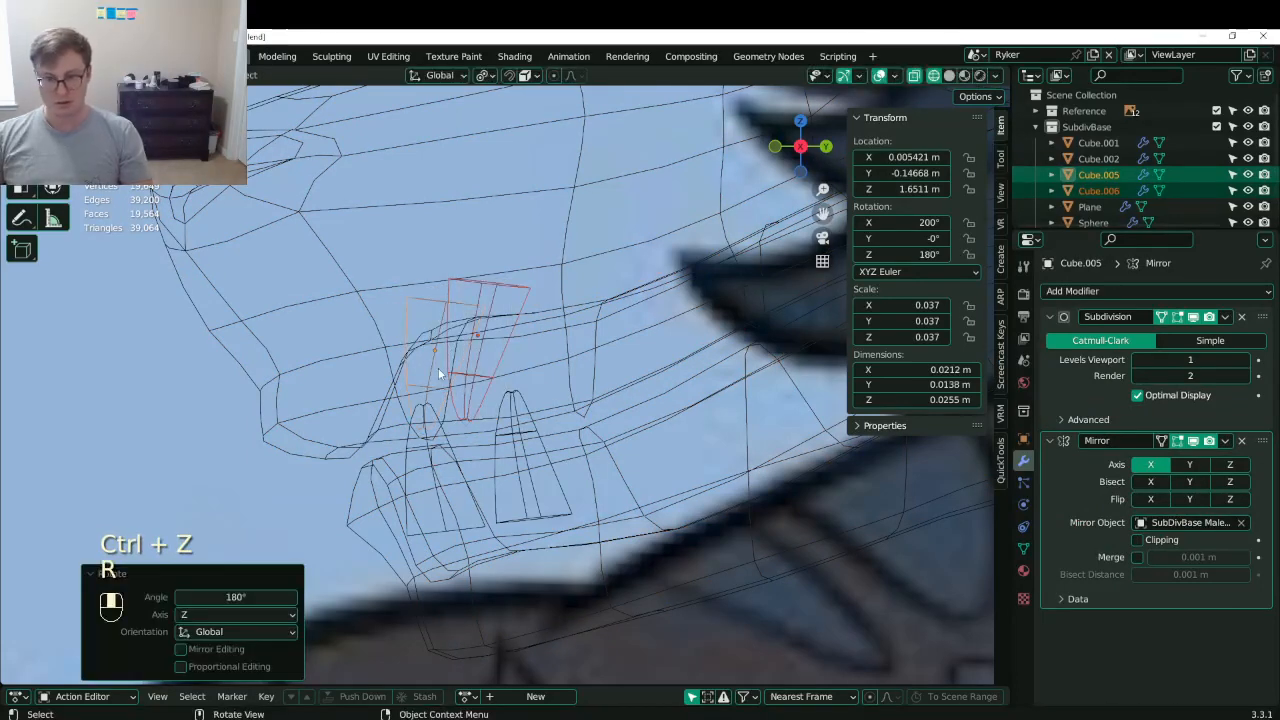
- Rotate both upper tooth pairs about -17° in the side view and reposition them over the lower teeth
key("r")
left_click(558, 250)
key("g")
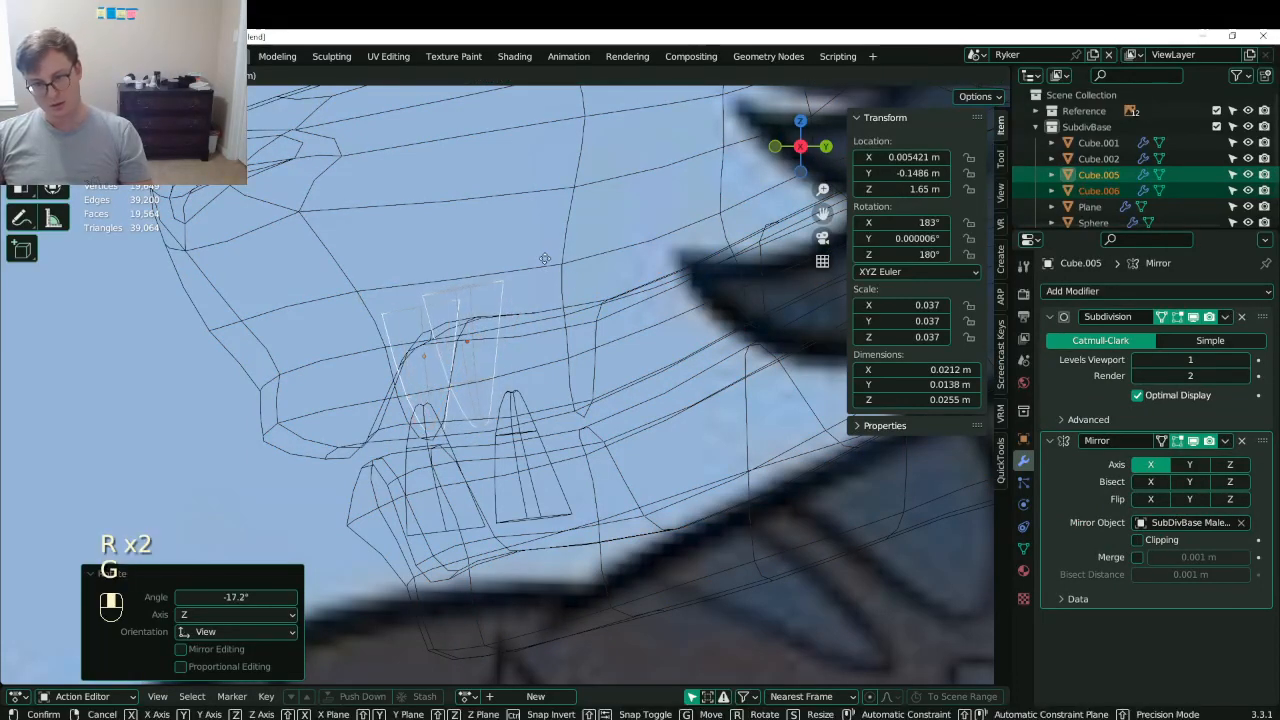
left_click(566, 272)
- Lower the outer upper tooth pair about 0.001 m in the side view and save the file
left_click(500, 330)
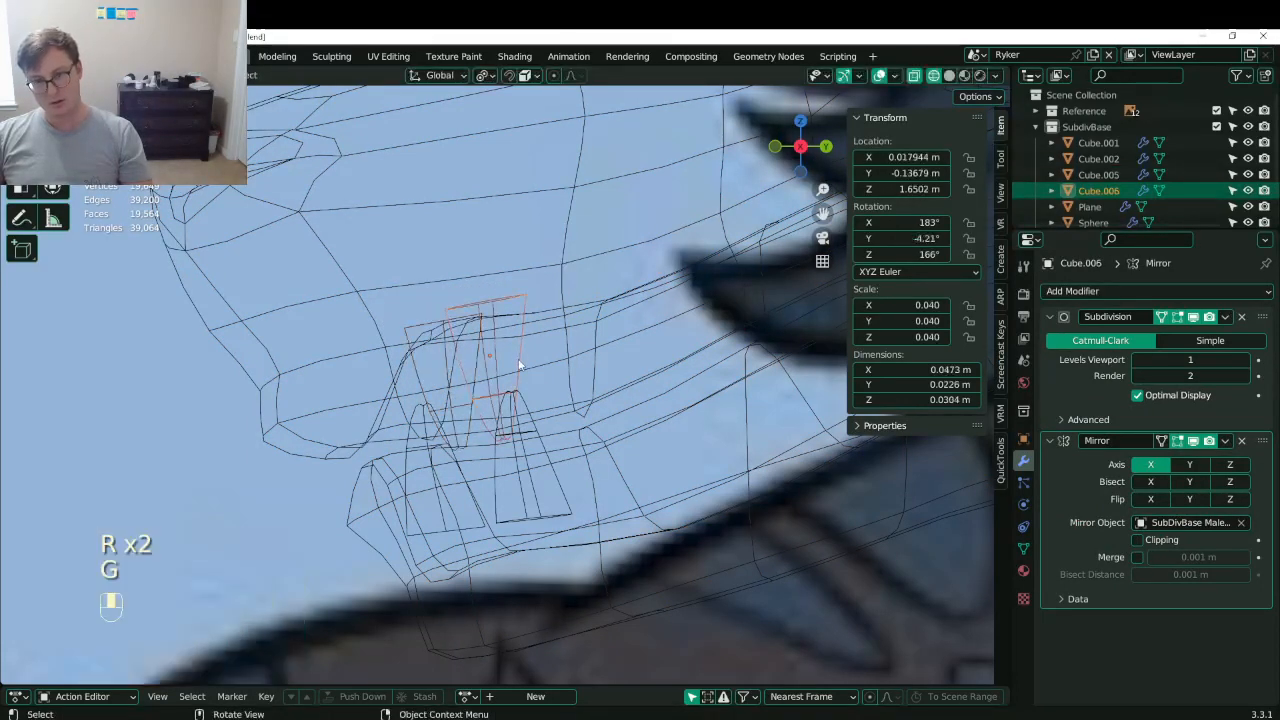
key("g")
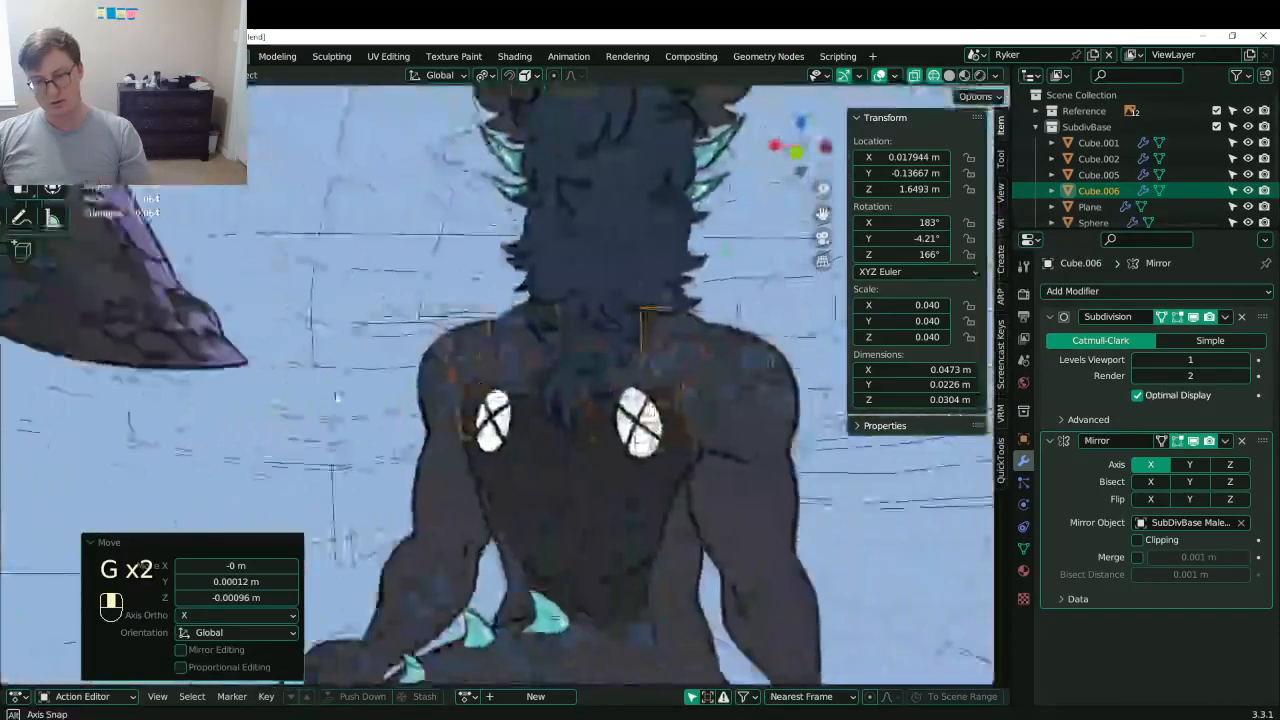
key("z")
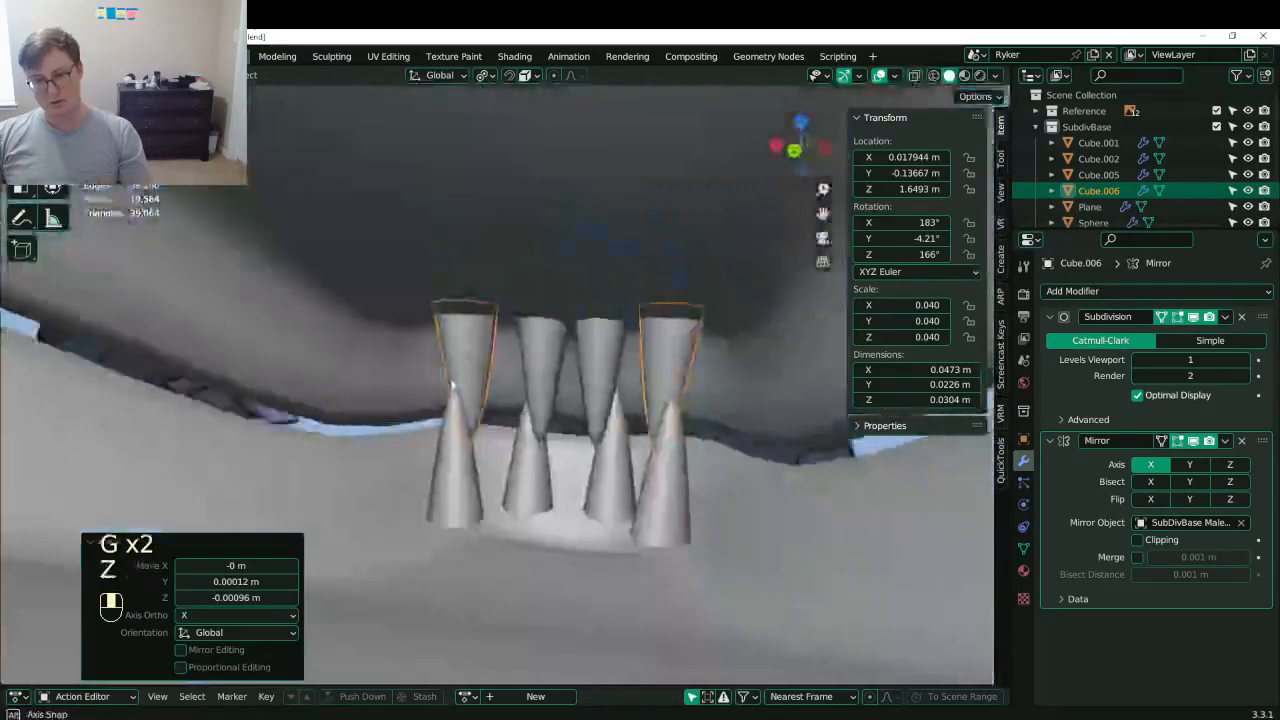
middle_click_drag(489, 384, 515, 374)
key("ctrl+s")
- Nudge the front lower teeth into a slightly better position and save the file
middle_click_drag(515, 374, 583, 370, "shift")
middle_click_drag(623, 398, 714, 343)
left_click(665, 402)
key("g")
left_click(679, 411)
key("g")
left_click(721, 417)
key("ctrl+s")
- Duplicate the outer lower and upper tooth pairs, shifting the copies about 0.038 m back along Y and raising them about 0.011 m
left_click(712, 345)
left_click(679, 427)
middle_click_drag(679, 427, 686, 441)
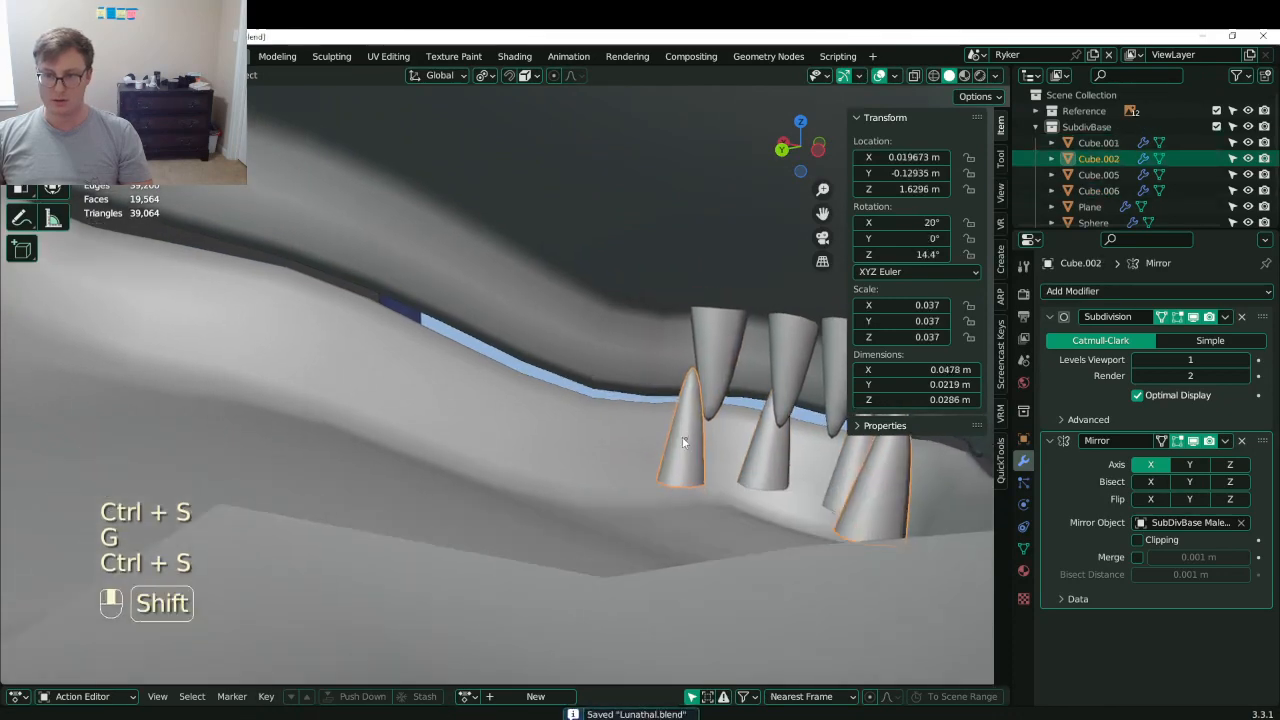
left_click(721, 370, "shift")
key("shift+d")
right_click(718, 368)
key("g")
middle_click(672, 372)
left_click(585, 372)
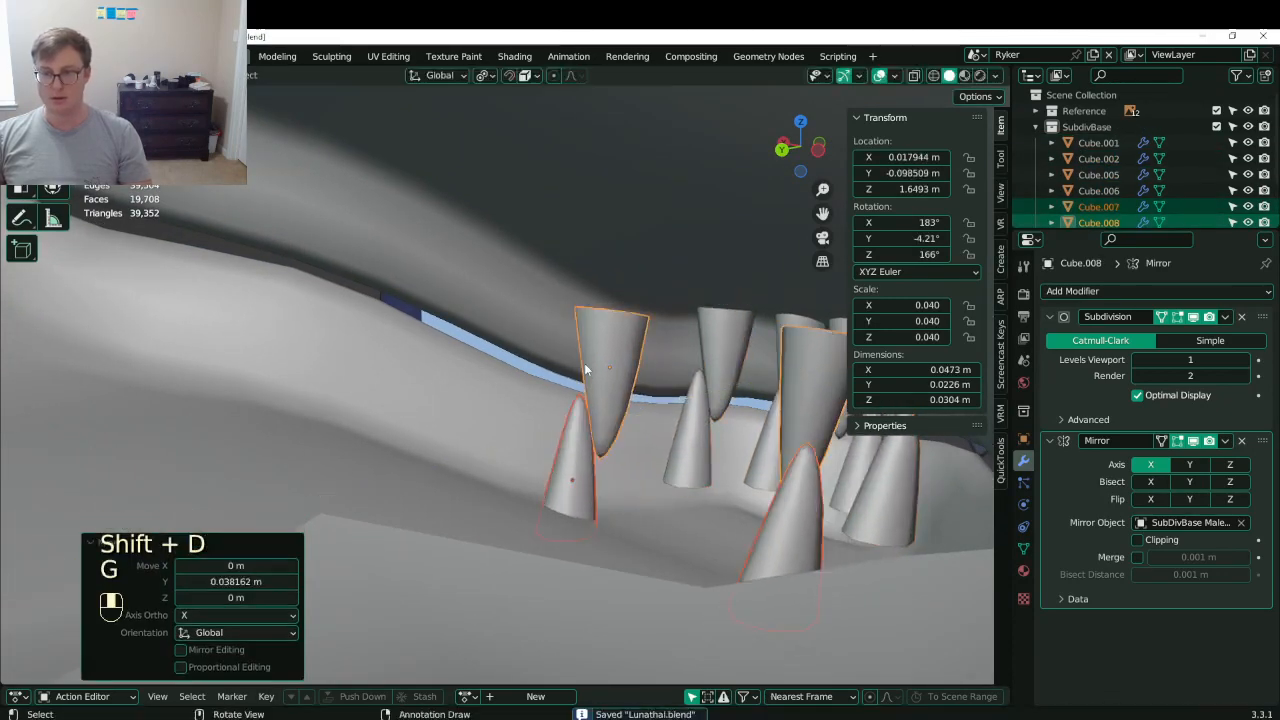
key("g")
middle_click(587, 345)
left_click(590, 325)
- Rotate the duplicated teeth about 19° around Z and shift them about 0.0117 m forward along Y
middle_click_drag(592, 328, 434, 343)
key("r")
middle_click(730, 356)
left_click(721, 345)
key("g")
middle_click(658, 378)
left_click(648, 377)
- Duplicate the upper and lower tooth set five times along the jawline toward the back of the mouth in the wireframe side view
key("KP_3")
key("z")
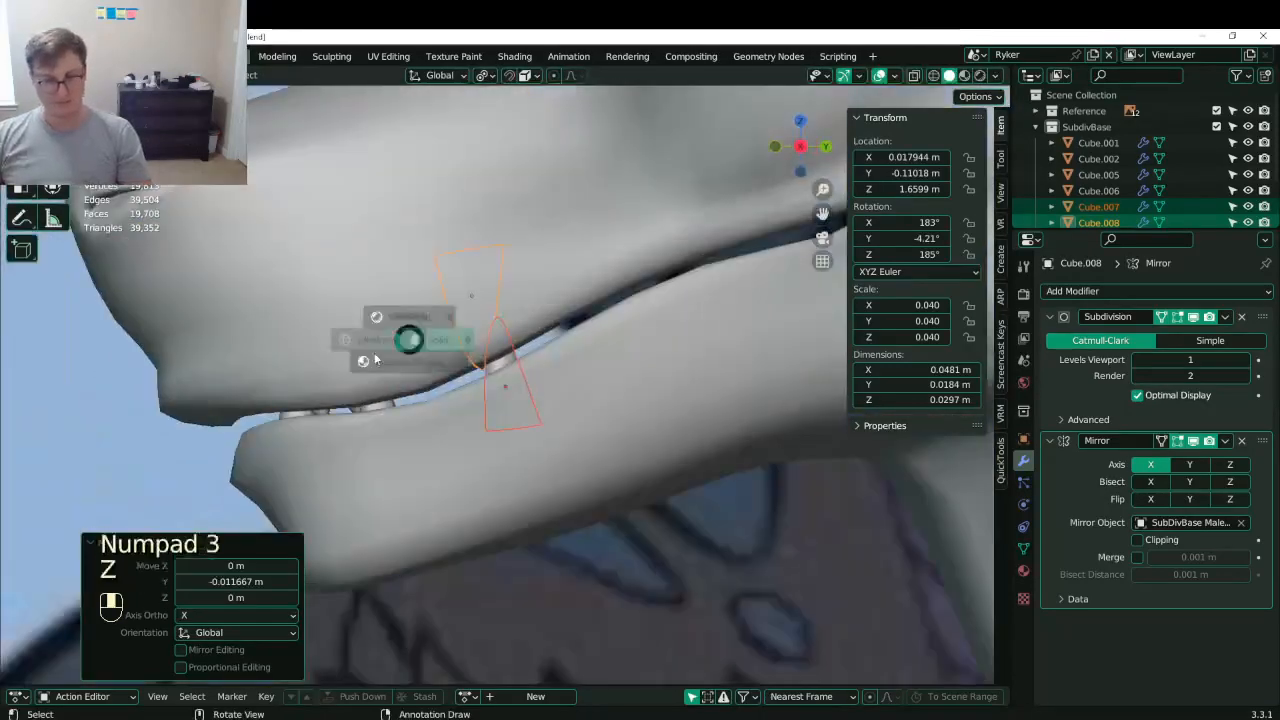
scroll(460, 352, "down", 4)
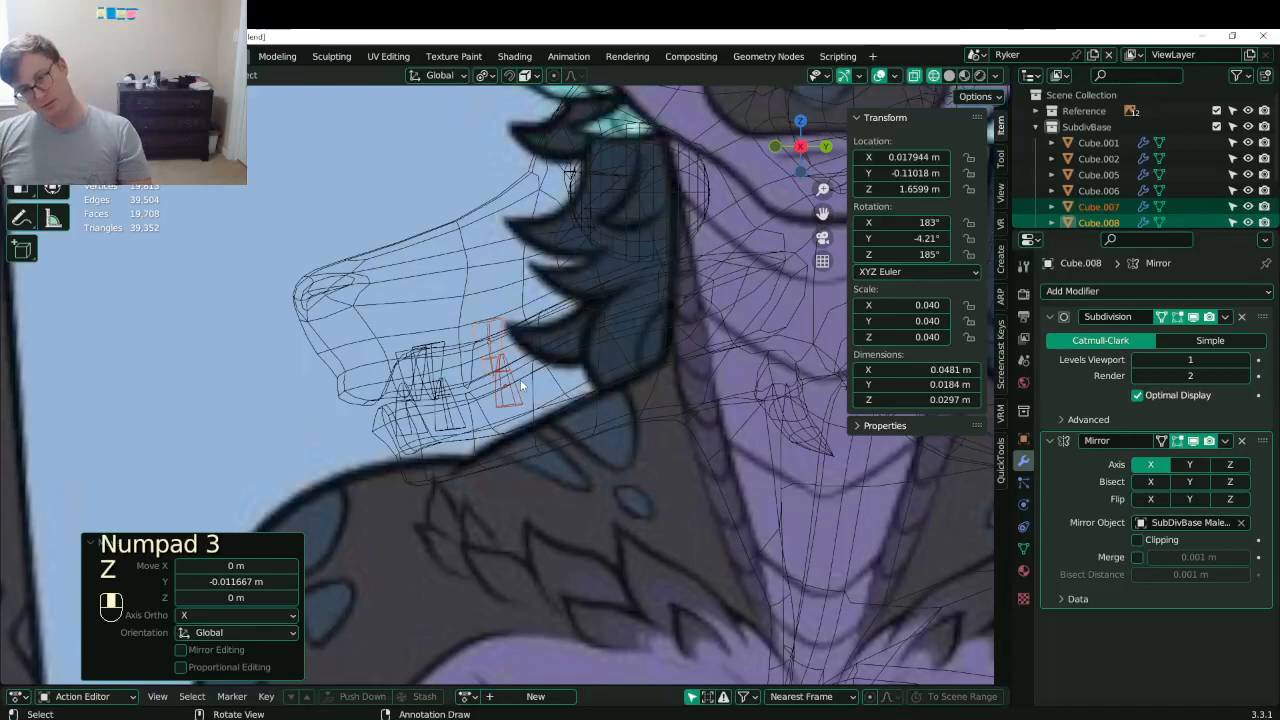
left_click(468, 393)
middle_click_drag(468, 393, 502, 383)
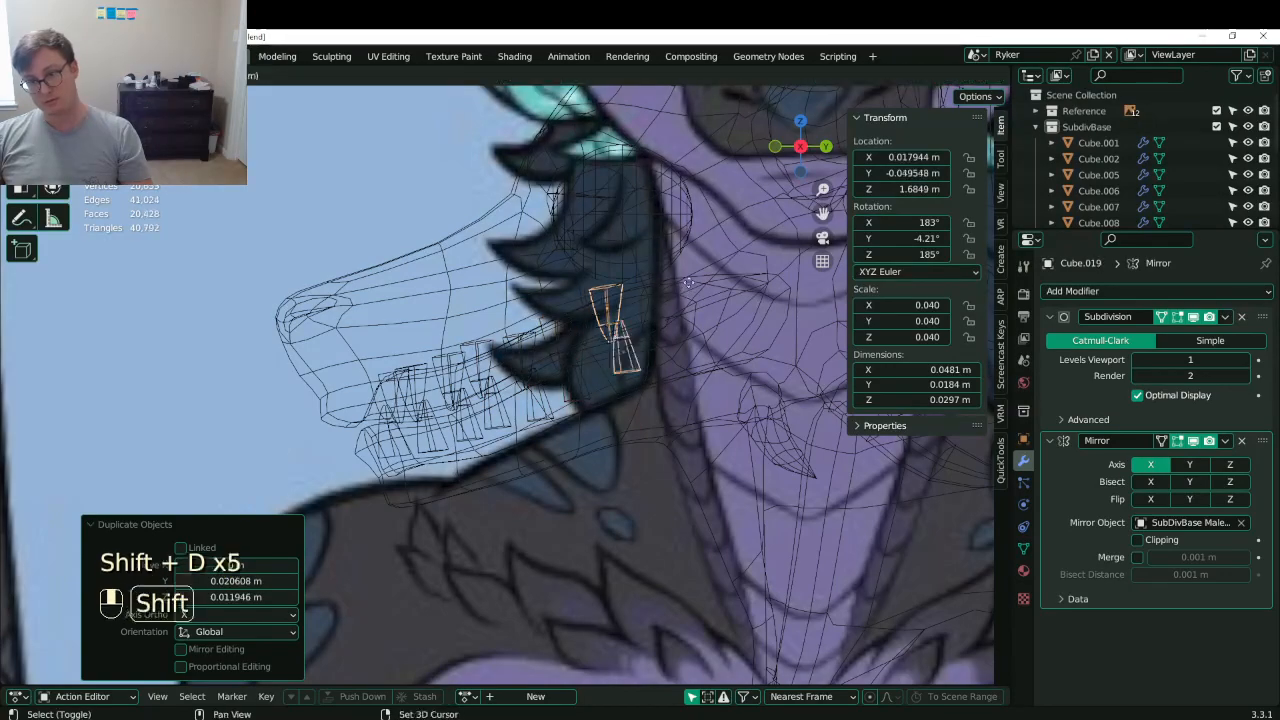
middle_click_drag(726, 284, 348, 384)
key("g")
left_click(703, 337)
- Flatten the mouth interior's selected centre-line edges by scaling X to 0 about the 3D cursor, and save the file
key("z")
scroll(510, 364, "up", 5)
middle_click_drag(515, 364, 530, 370)
scroll(530, 370, "up", 3)
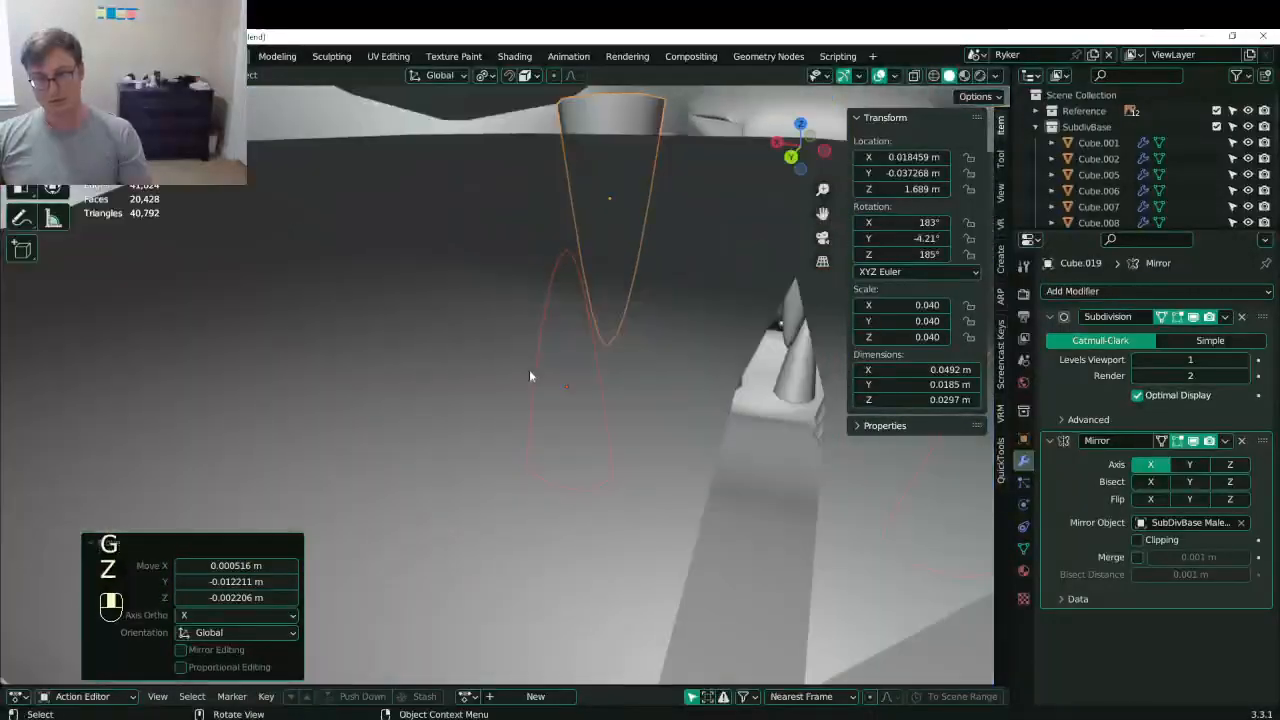
scroll(531, 368, "down", 4)
left_click(533, 375)
key("Tab")
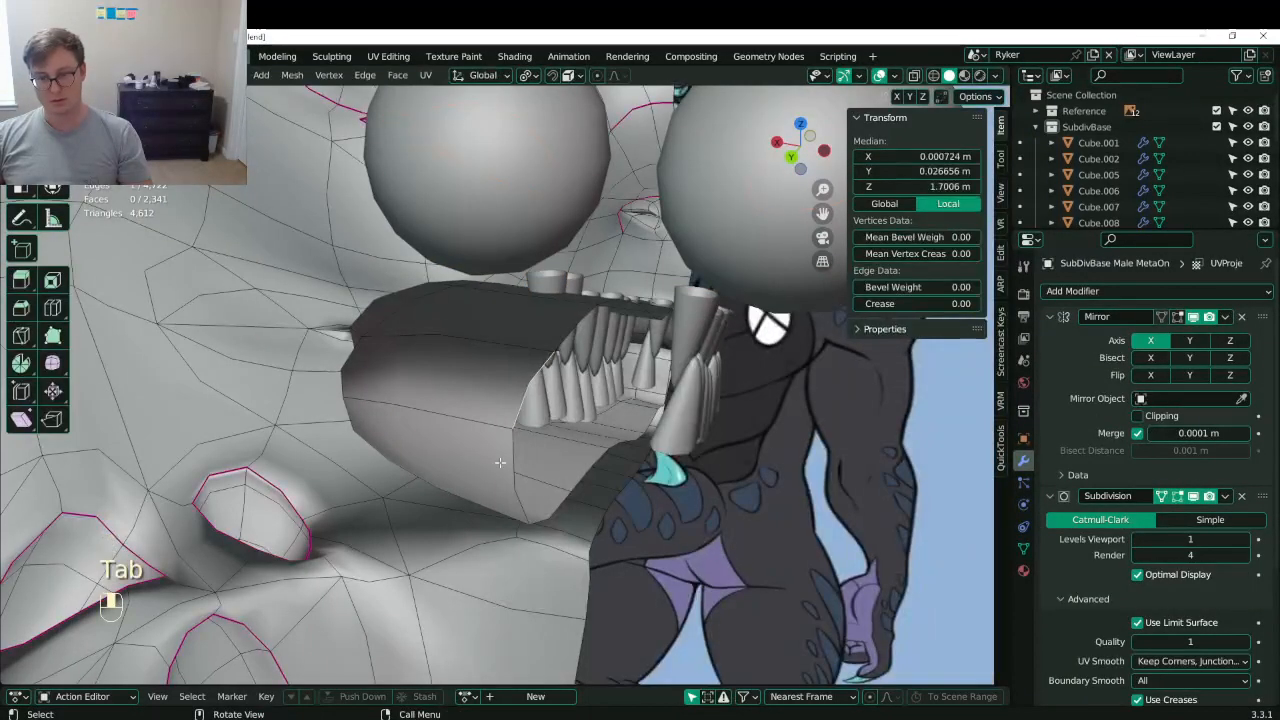
key("s")
left_click(500, 461)
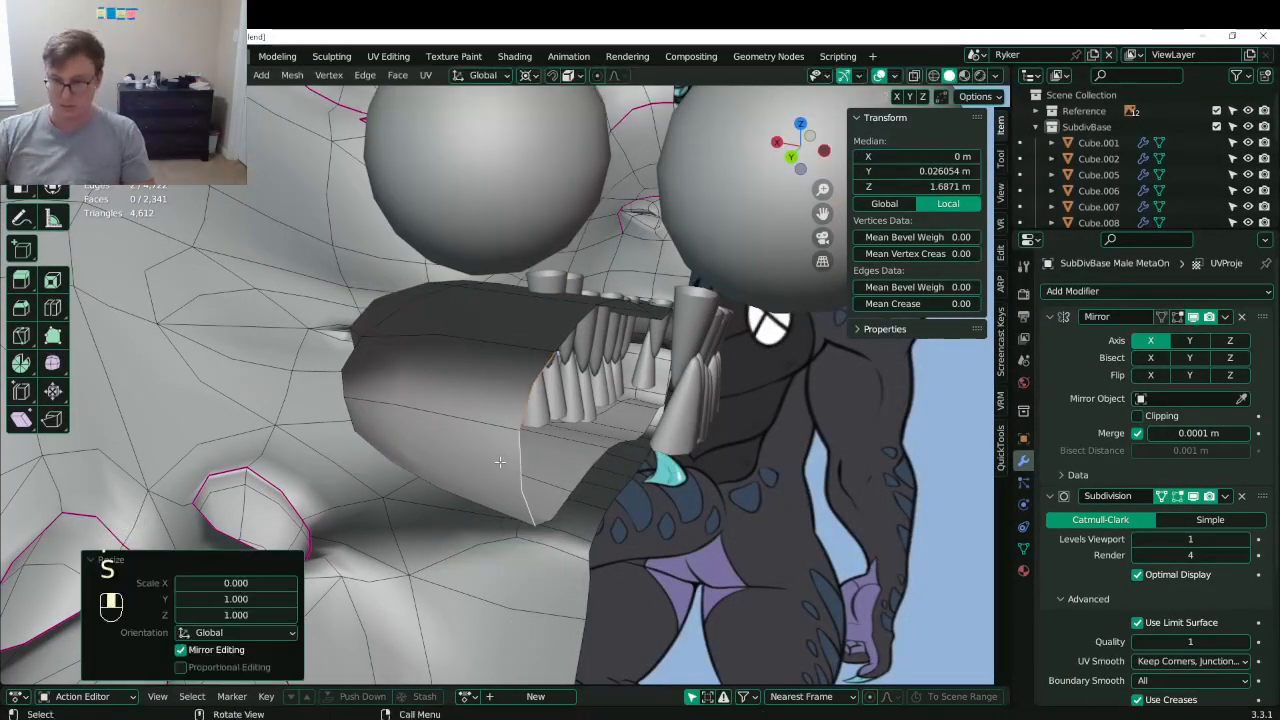
key("Tab")
key("ctrl+s")
- Hide the reference image empty that clutters the wireframe top view of the teeth
left_click(519, 301)
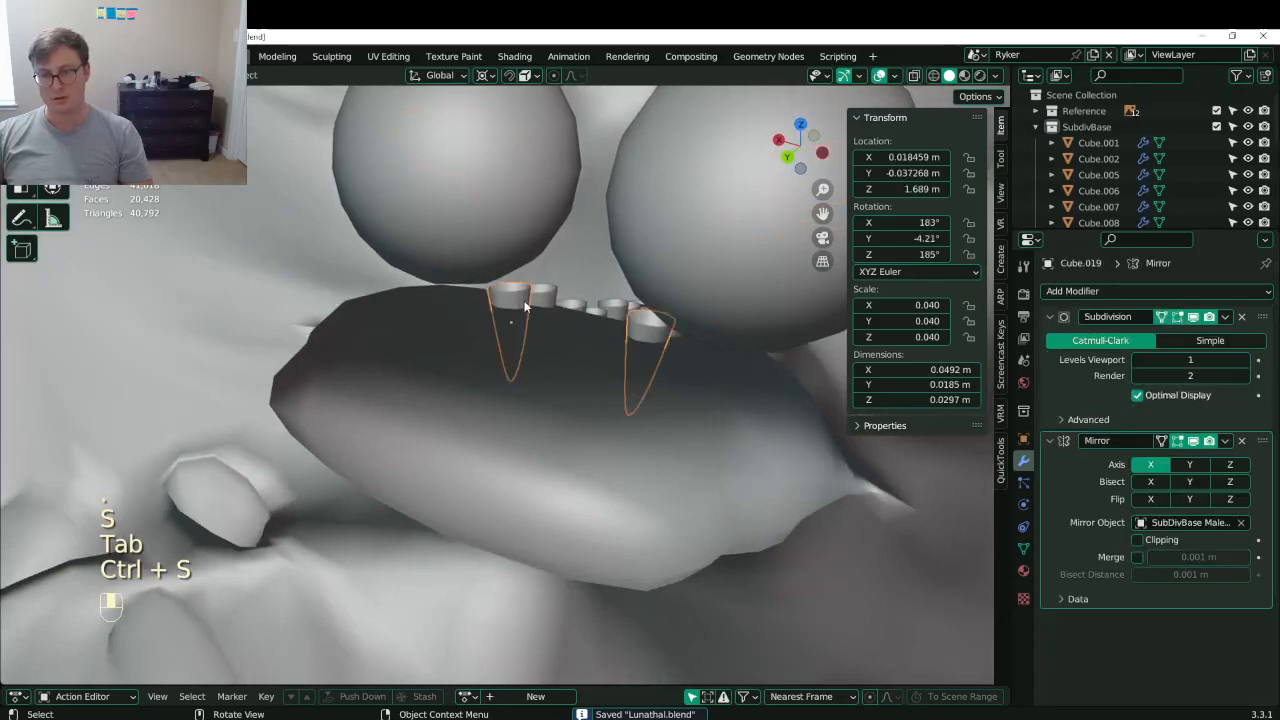
key("KP_7")
key("z")
middle_click_drag(383, 290, 520, 324, "shift")
scroll(518, 334, "down", 6)
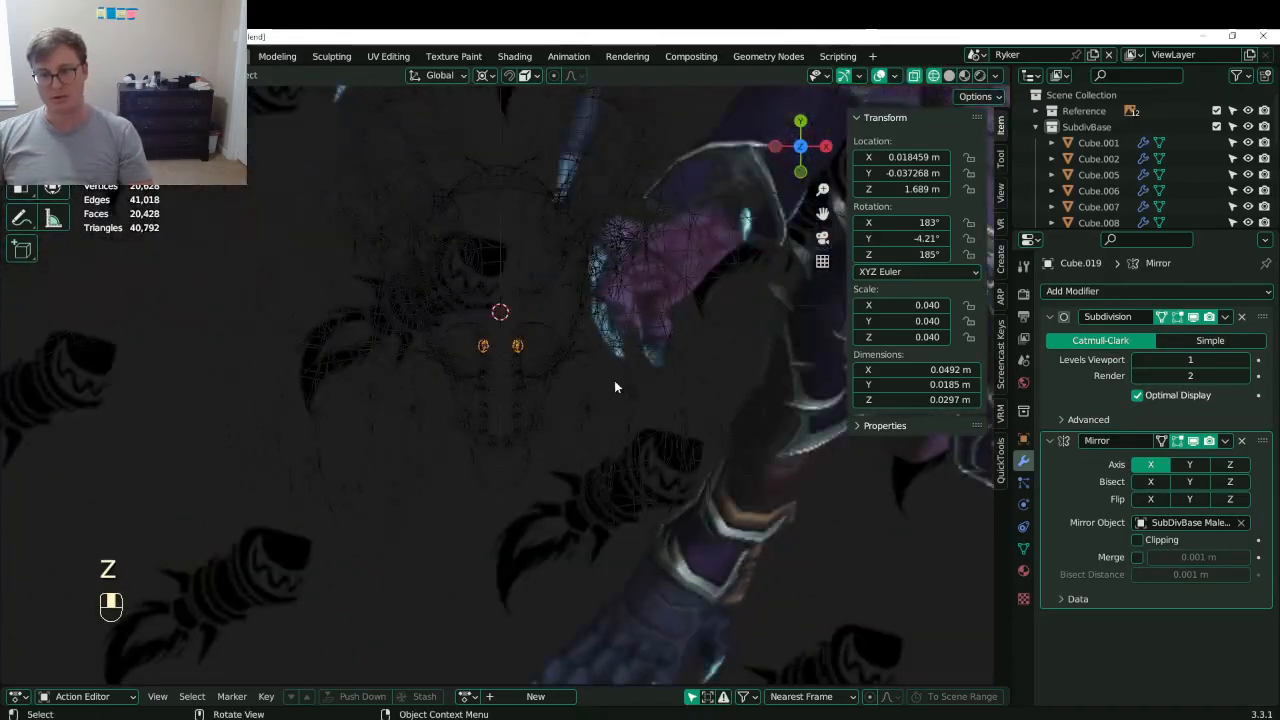
key("Tab")
key("Tab")
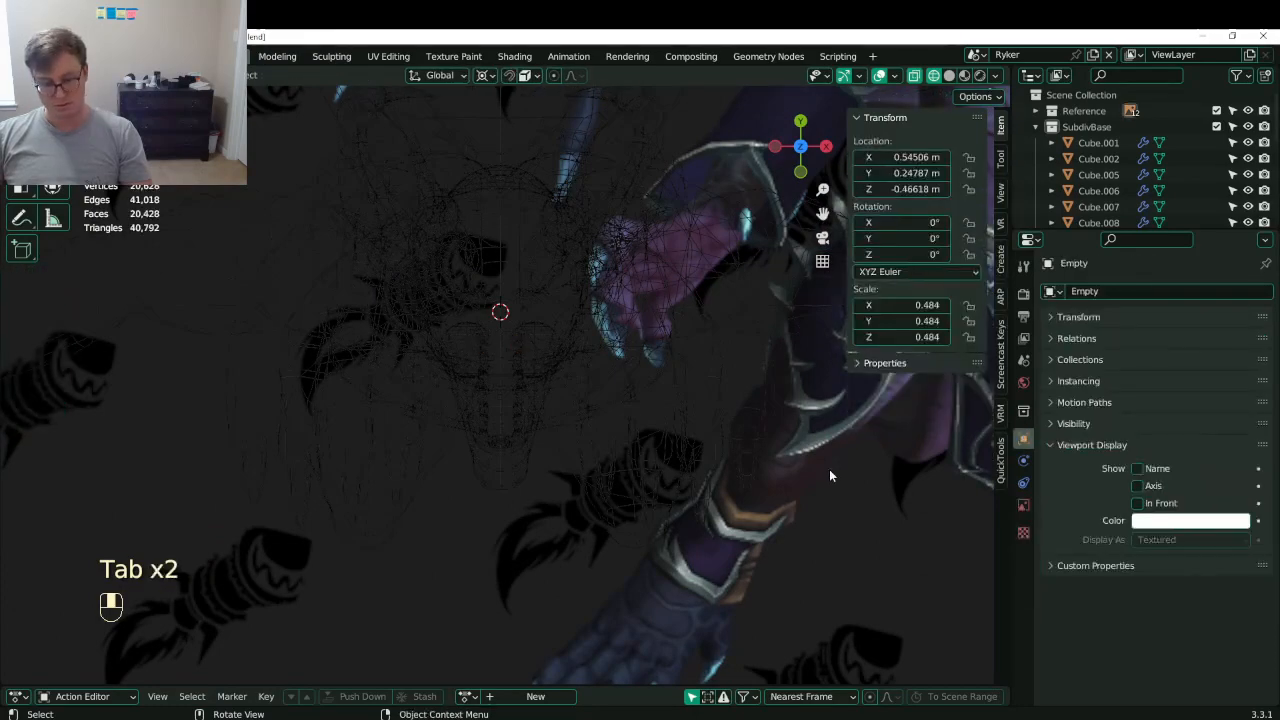
key("h")
- Move the fifth upper tooth pair from the front about 0.0071 m outward along X and 0.0017 m forward along Y in top view
left_click(561, 347)
scroll(560, 352, "up", 5)
left_click(550, 402)
scroll(550, 403, "up", 2)
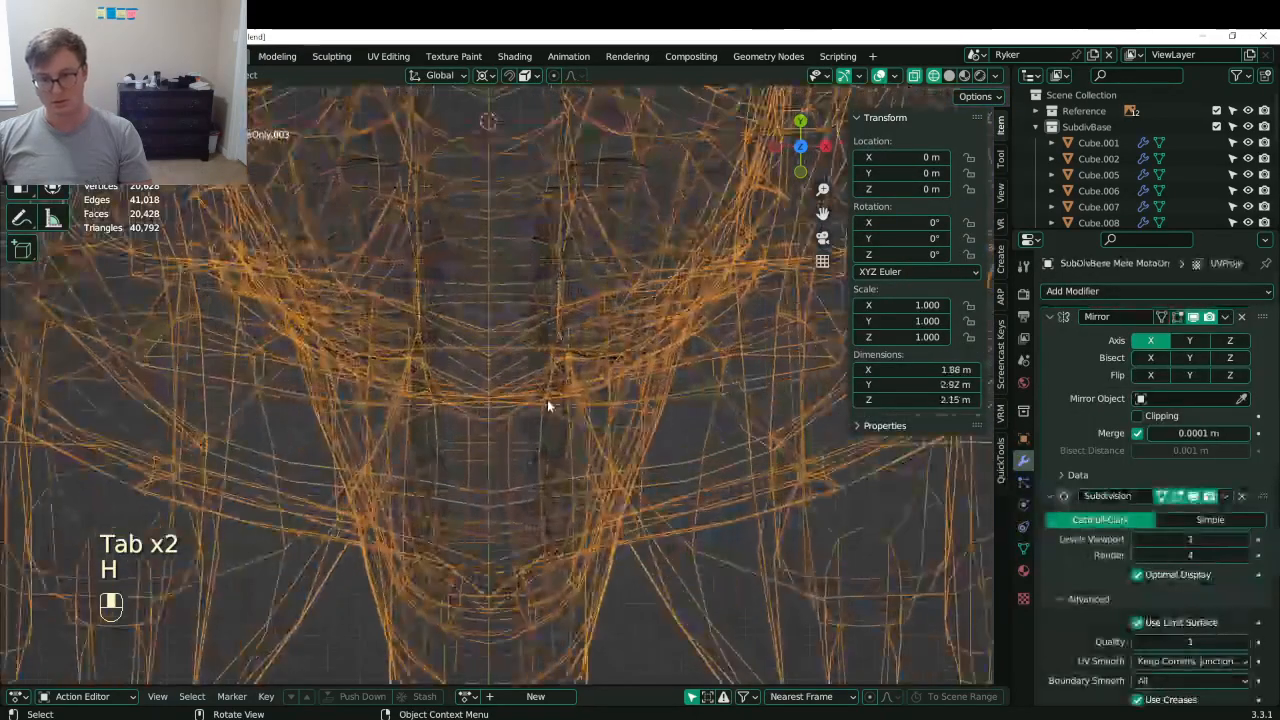
left_click(551, 404)
scroll(558, 400, "up", 2)
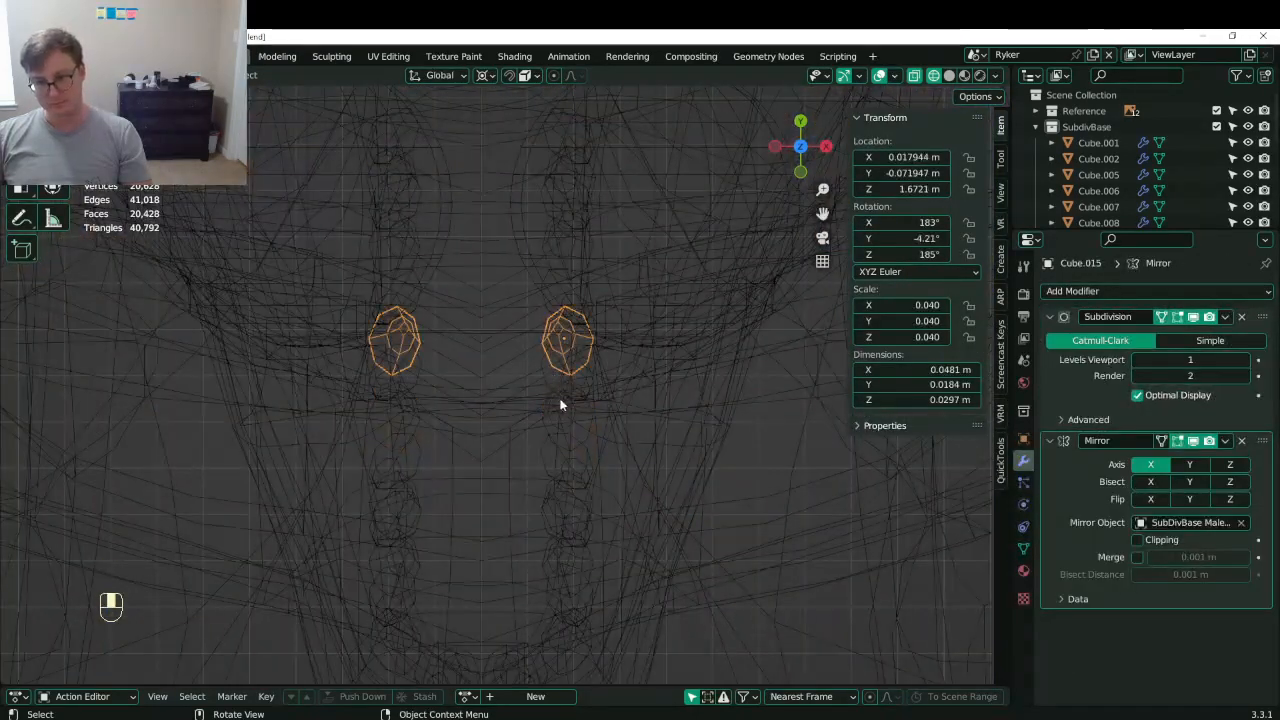
left_click(586, 429)
left_click(586, 429)
key("g")
left_click(620, 443)
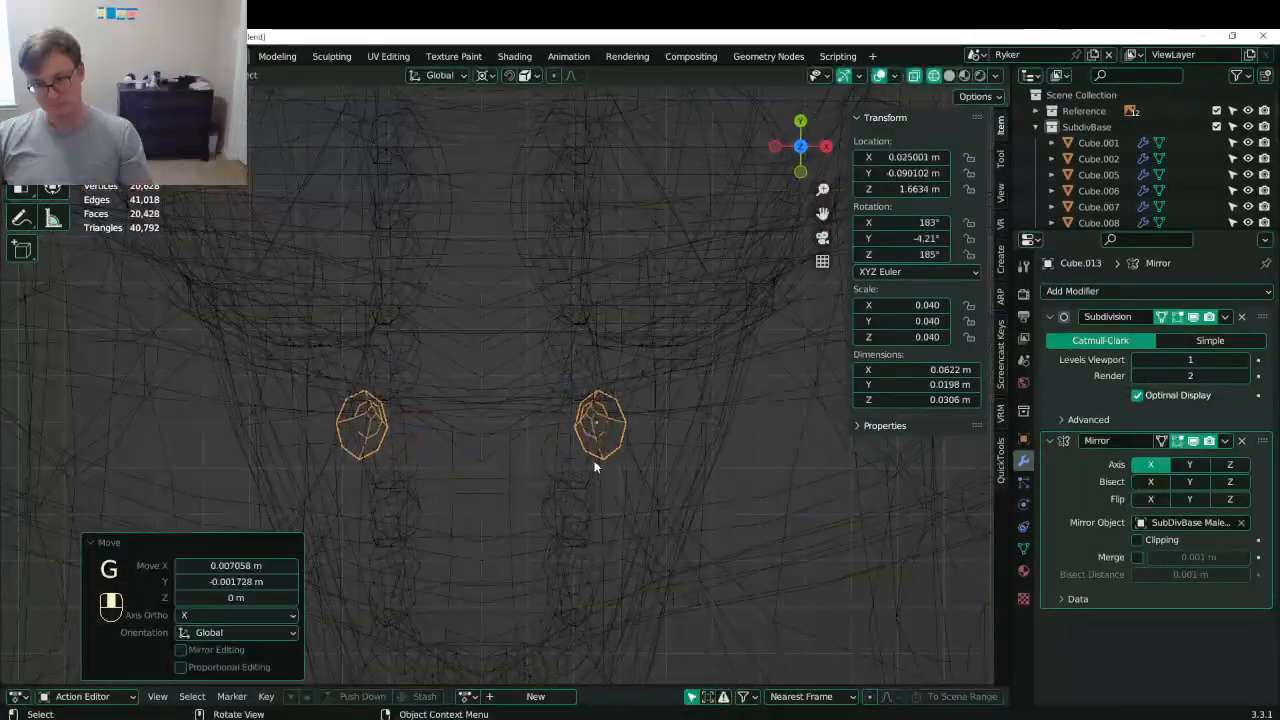
- Examine how the moved upper teeth sit in the jaw from outside and inside the mouth in solid shading
middle_click_drag(614, 458, 614, 403)
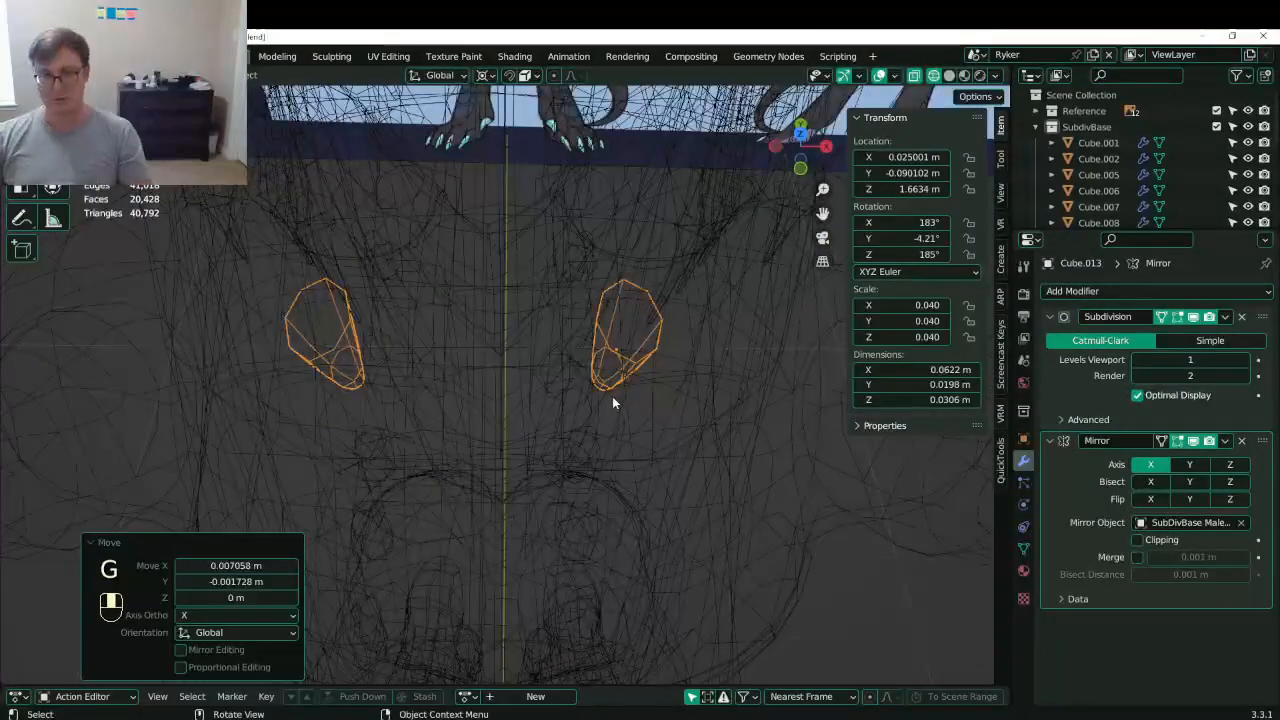
key("z")
left_click(717, 438)
middle_click_drag(717, 438, 522, 309)
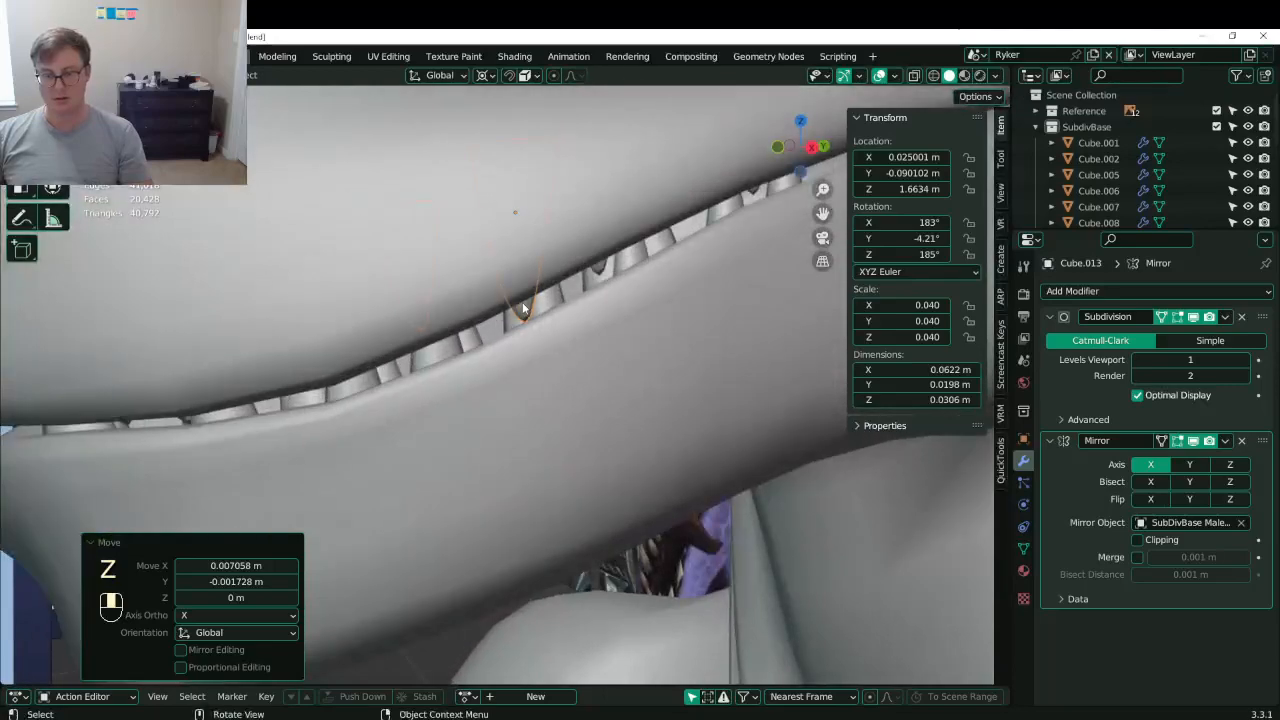
left_click(373, 313)
middle_click_drag(373, 313, 312, 380)
key("z")
left_click(443, 383)
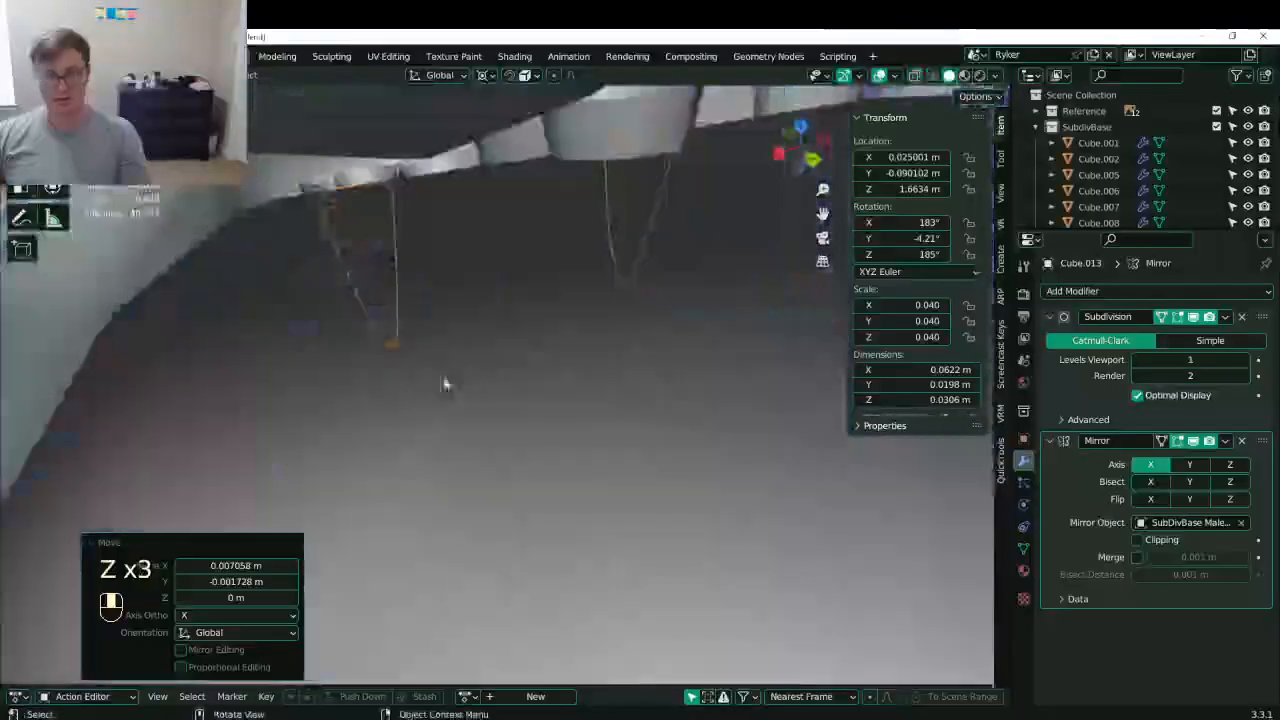
middle_click_drag(443, 383, 542, 349)
left_click(542, 344)
key("g")
right_click(523, 307)
- Change the pivot point away from the 3D cursor and move the fourth upper tooth pair outward toward the jaw's edge
left_click(552, 285)
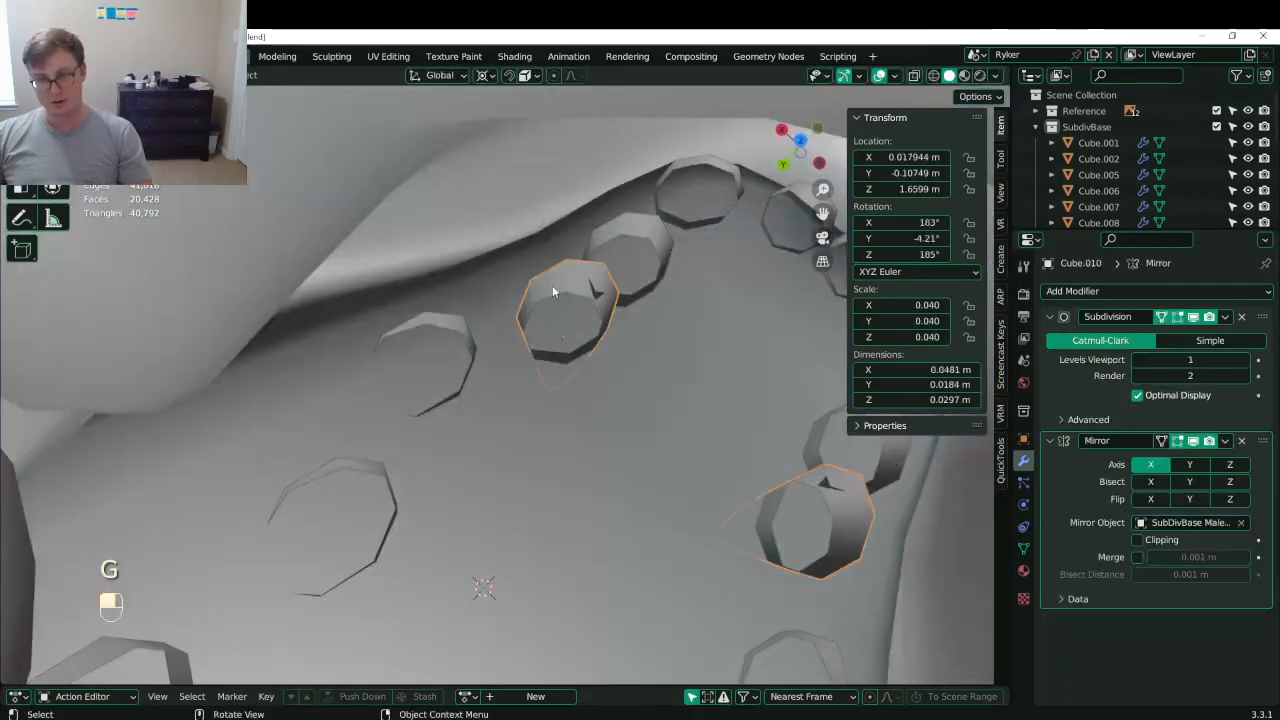
key("g")
right_click(596, 352)
key("period")
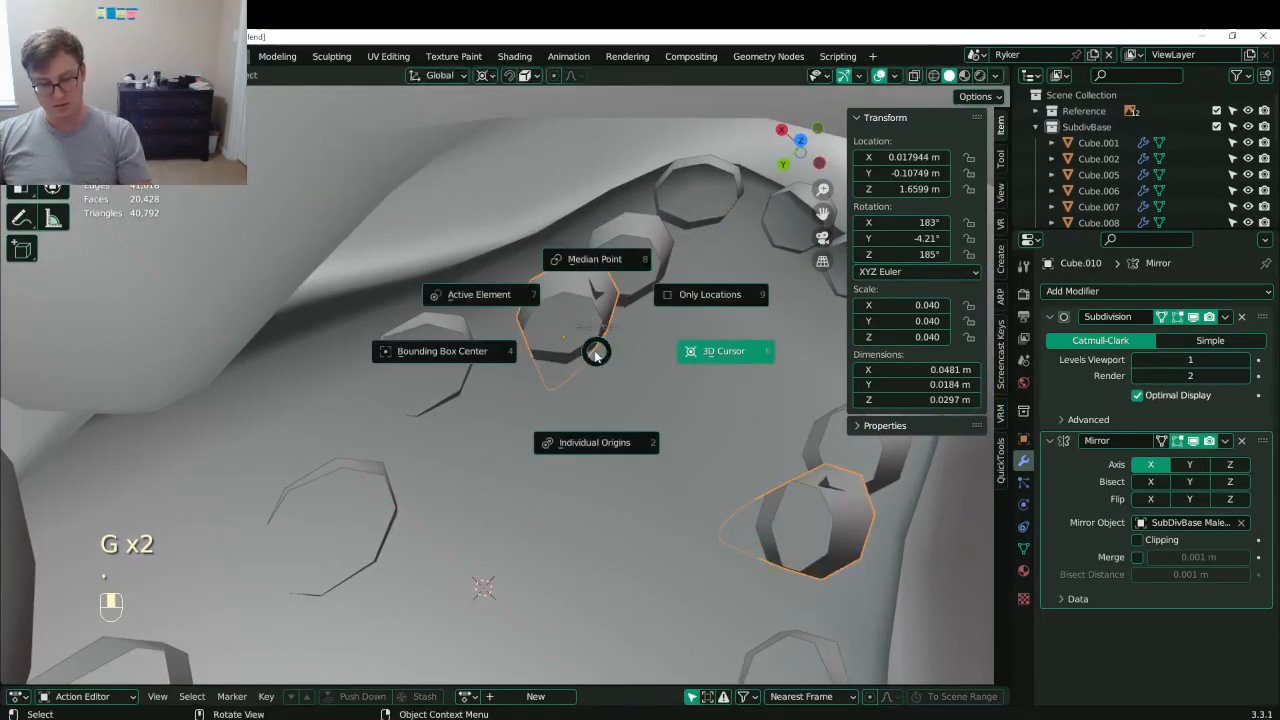
key("g")
left_click(648, 390)
- Shift the third upper tooth pair from the front slightly outward along X
left_click(619, 290)
key("g")
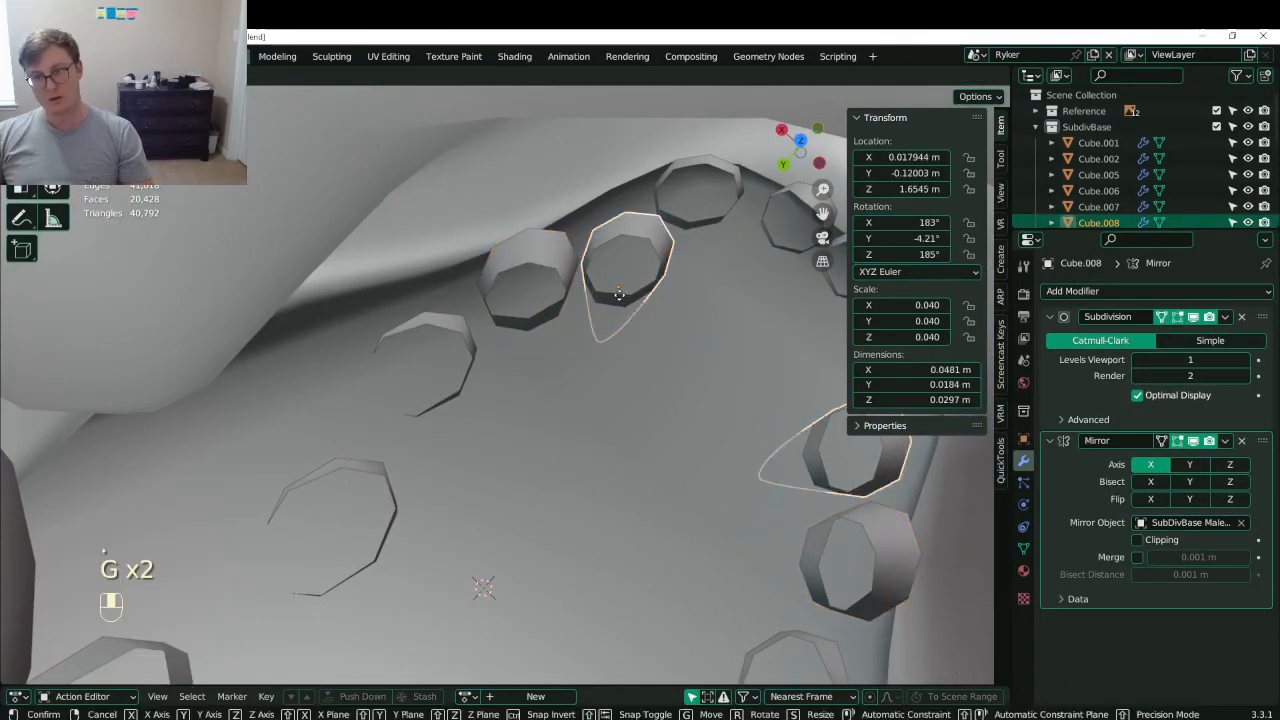
middle_click(608, 293)
left_click(600, 290)
- Shift the fifth upper tooth pair from the front about 0.005 m outward along X
middle_click_drag(435, 328, 507, 287, "shift")
left_click(508, 288)
key("g")
middle_click(492, 270)
left_click(482, 260)
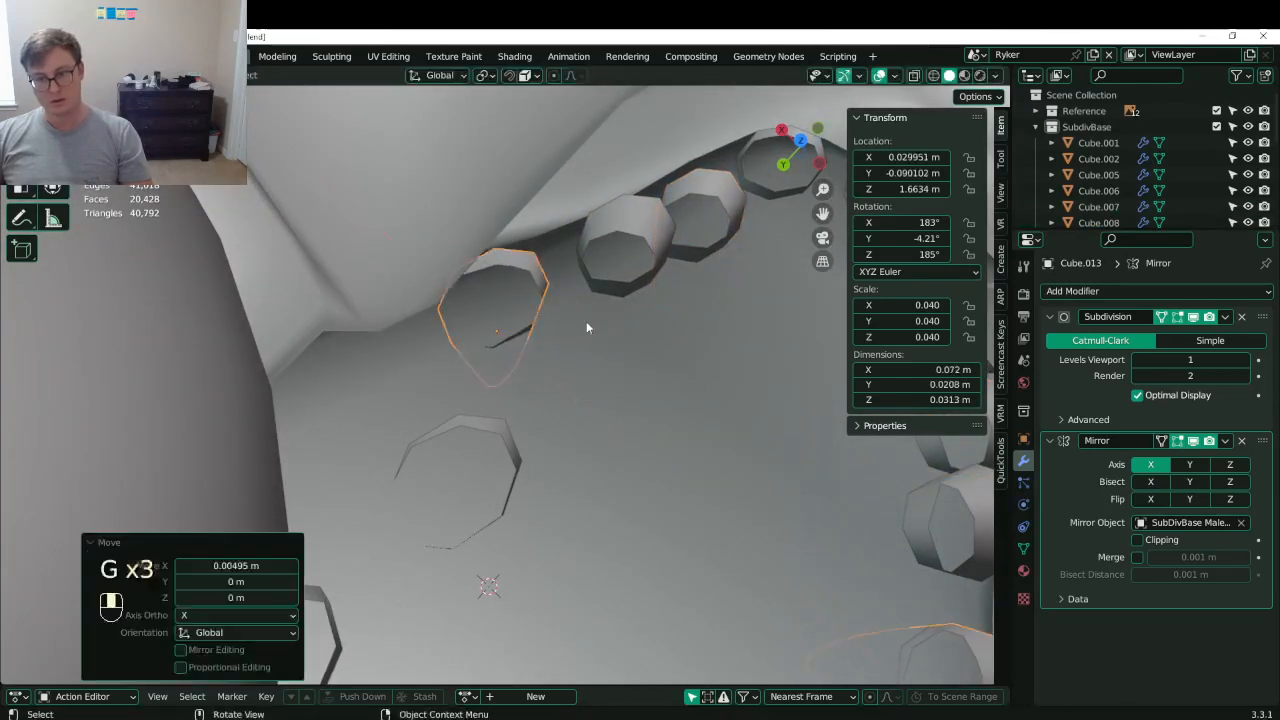
- Shift the sixth upper tooth pair from the front outward along X to follow the jaw
middle_click_drag(586, 321, 619, 286, "shift")
left_click(500, 371)
key("g")
middle_click(475, 345)
left_click(415, 261)
- Shift the second-to-last upper tooth pair about 0.0129 m outward along X
middle_click_drag(418, 275, 463, 342)
left_click(538, 296)
middle_click_drag(537, 297, 466, 348)
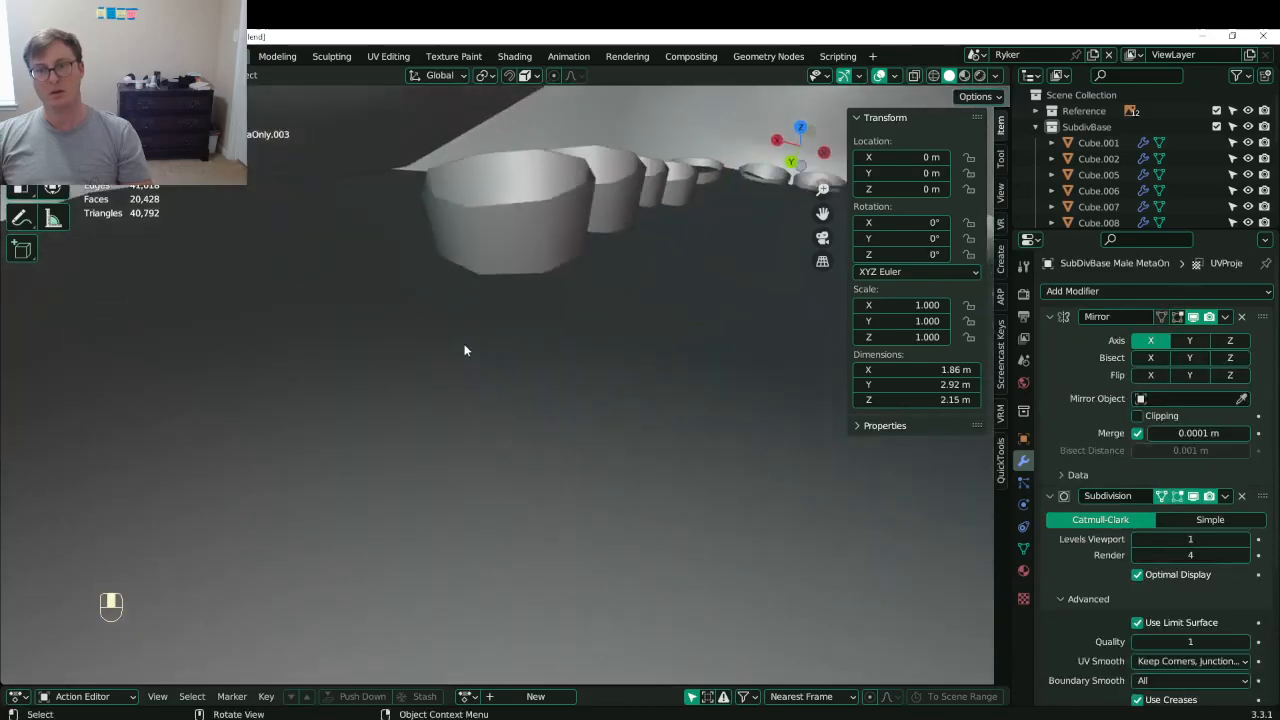
left_click(621, 171)
scroll(621, 175, "down", 6)
middle_click_drag(620, 178, 608, 220)
key("g")
middle_click(600, 218)
left_click(563, 218)
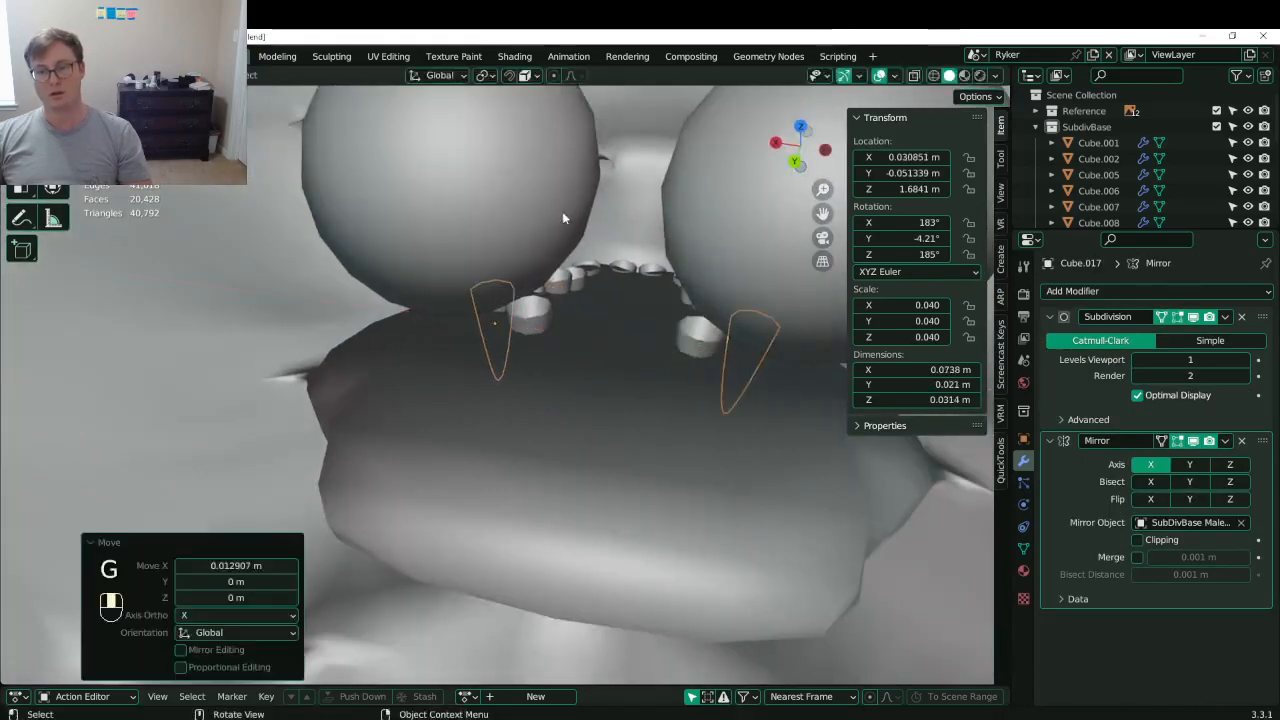
- Shift the rearmost upper tooth pair about 0.0186 m outward along X
left_click(538, 300)
key("g")
left_click(462, 295)
scroll(489, 285, "up", 10)
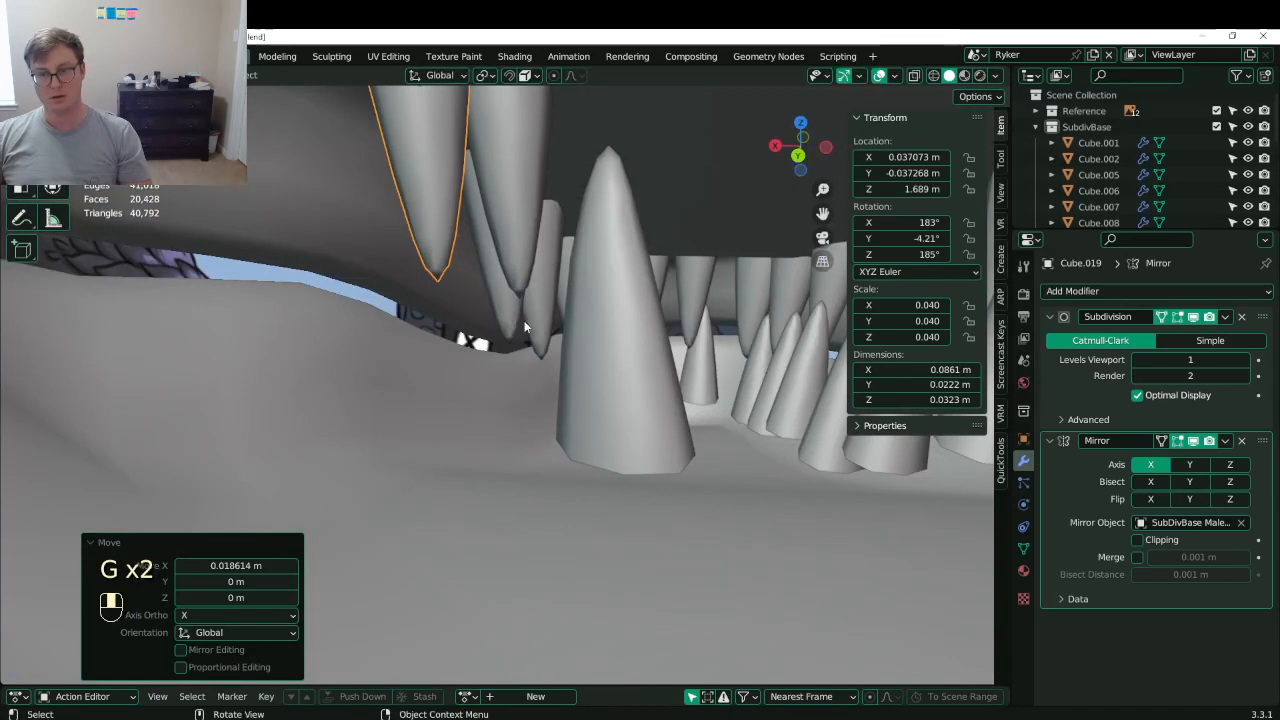
- Move the rearmost lower tooth pair about 0.034 m outward along X and lower it along Z into the jaw
left_click(591, 337)
key("g")
key("x")
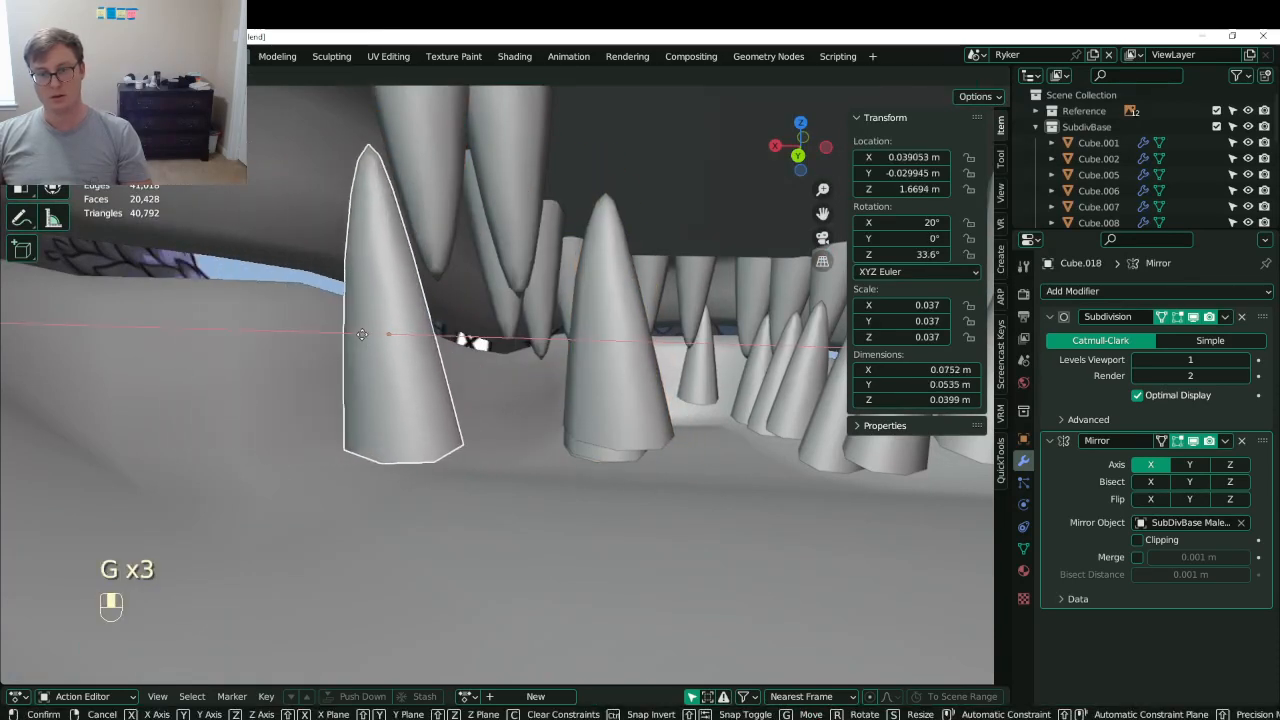
left_click(176, 341)
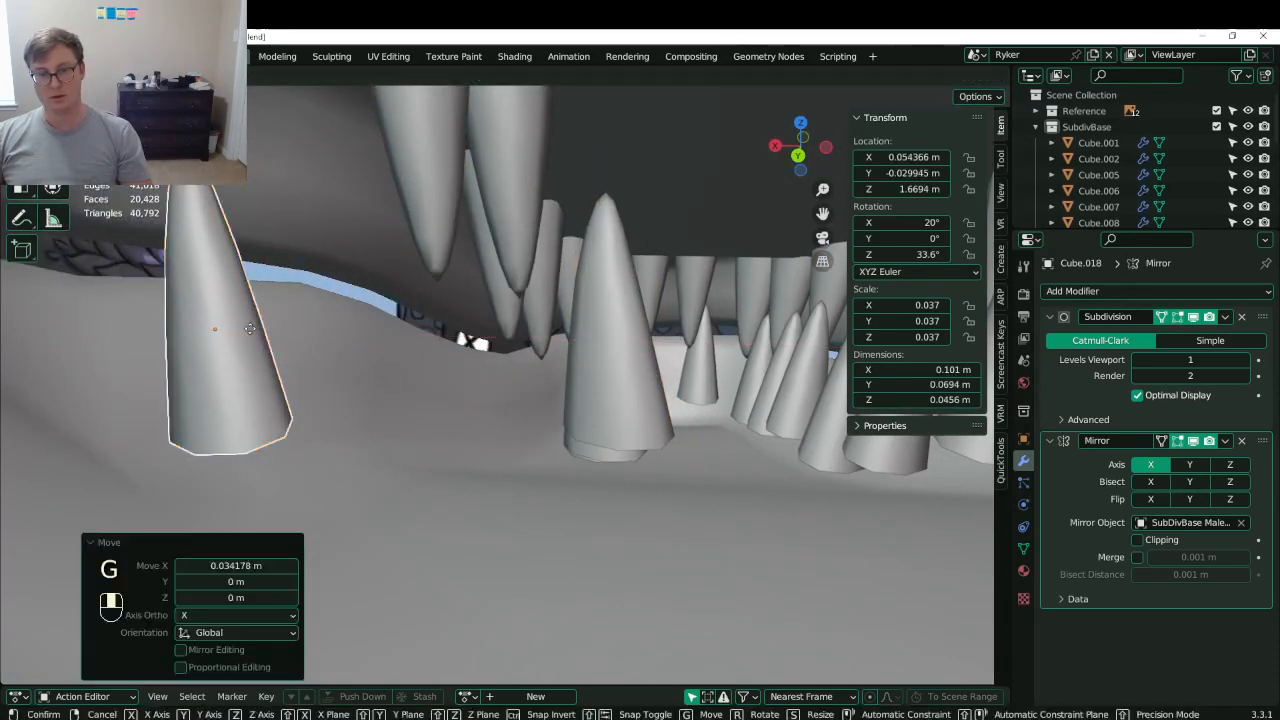
key("g")
key("z")
- Shift the next two lower tooth pairs in front of the rearmost one outward along X to follow the lower jaw
left_click(609, 403)
key("g")
key("x")
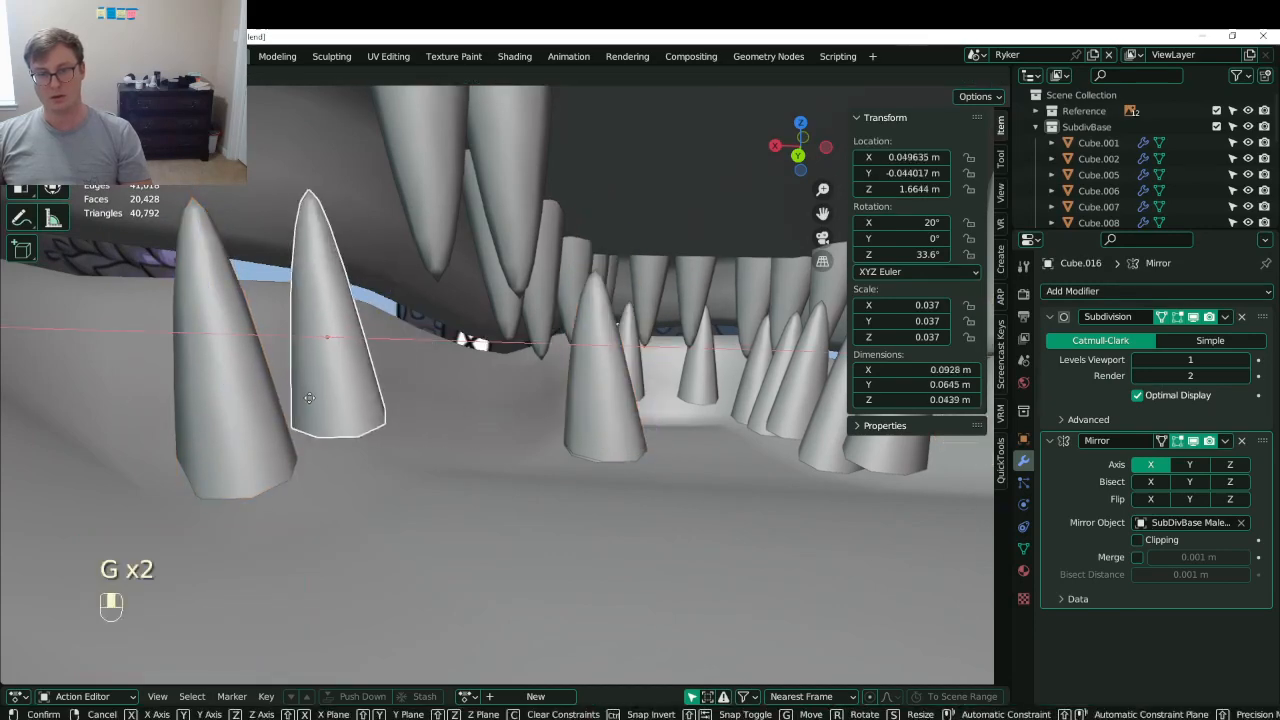
left_click(344, 398)
left_click(605, 407)
key("g")
key("x")
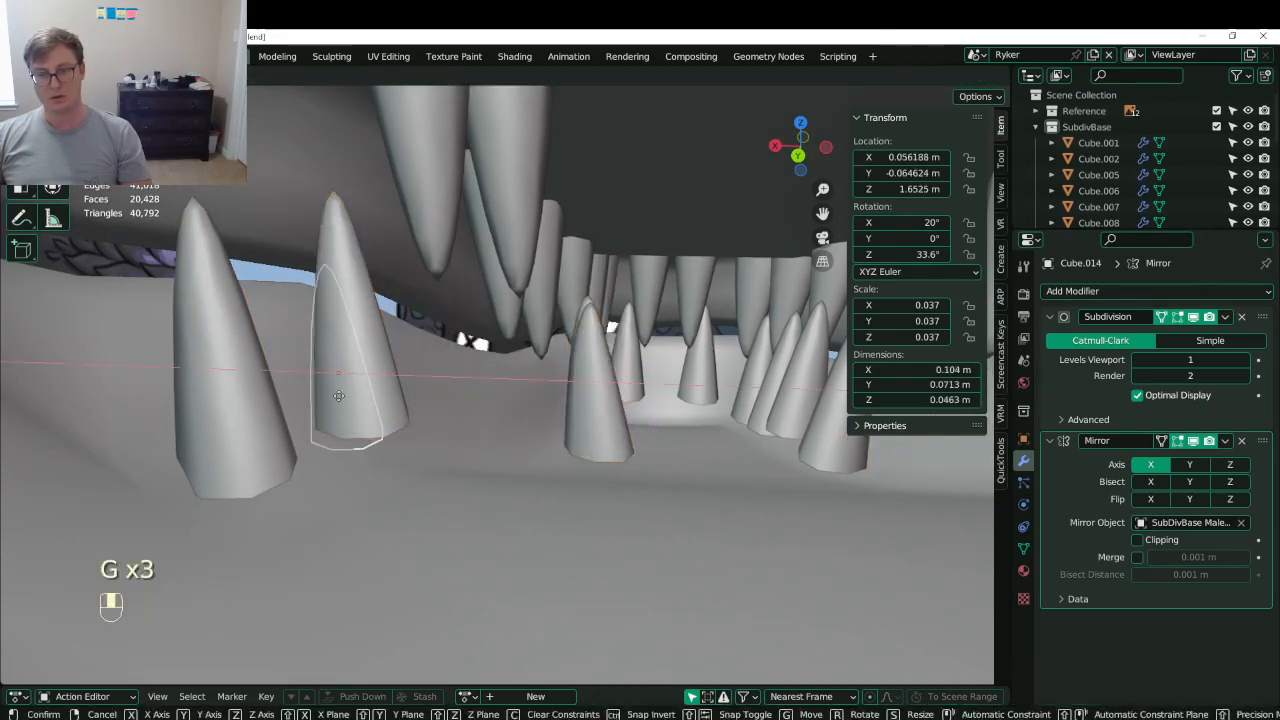
left_click(384, 400)
- Readjust the second-to-last lower tooth pair slightly farther outward along X
left_click(386, 412)
key("g")
key("x")
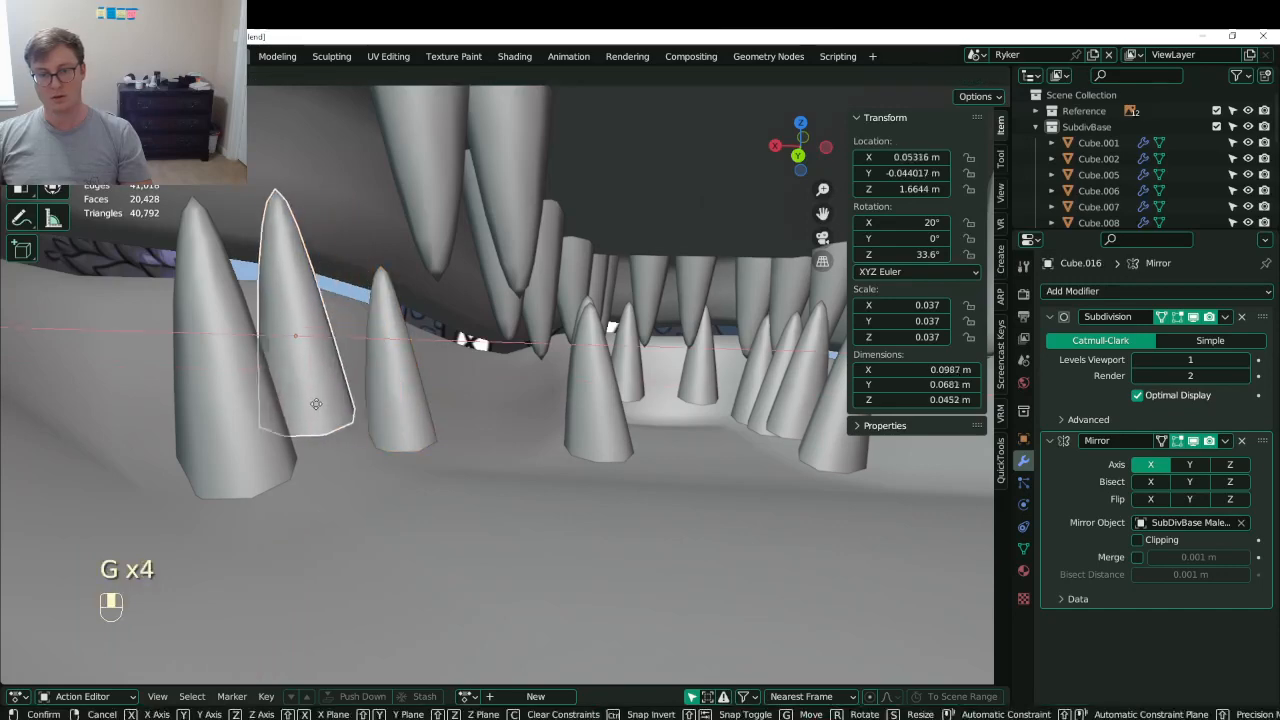
left_click(347, 411)
- Shift the fourth lower tooth pair from the back outward along X in line with its neighbours
left_click(560, 390)
key("g")
key("x")
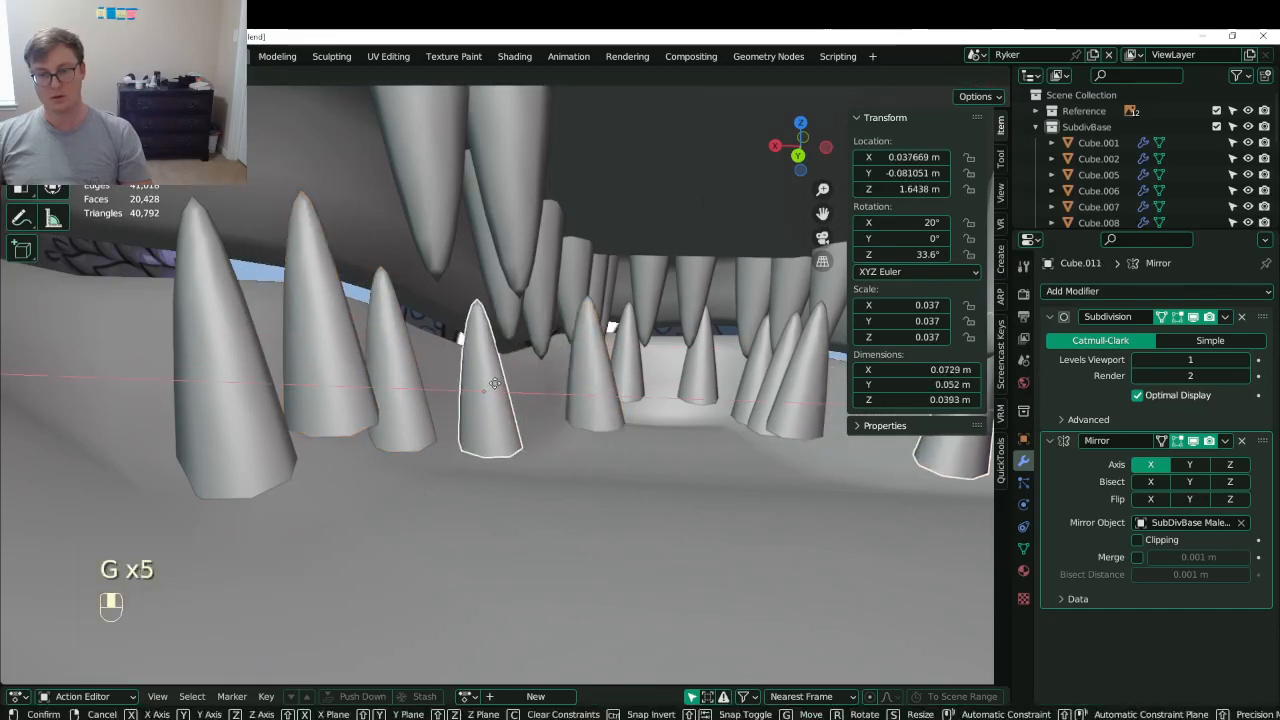
left_click(489, 390)
- Move the fifth and sixth lower tooth pairs from the back outward along X to follow the lower jaw
left_click(517, 383)
key("g")
key("x")
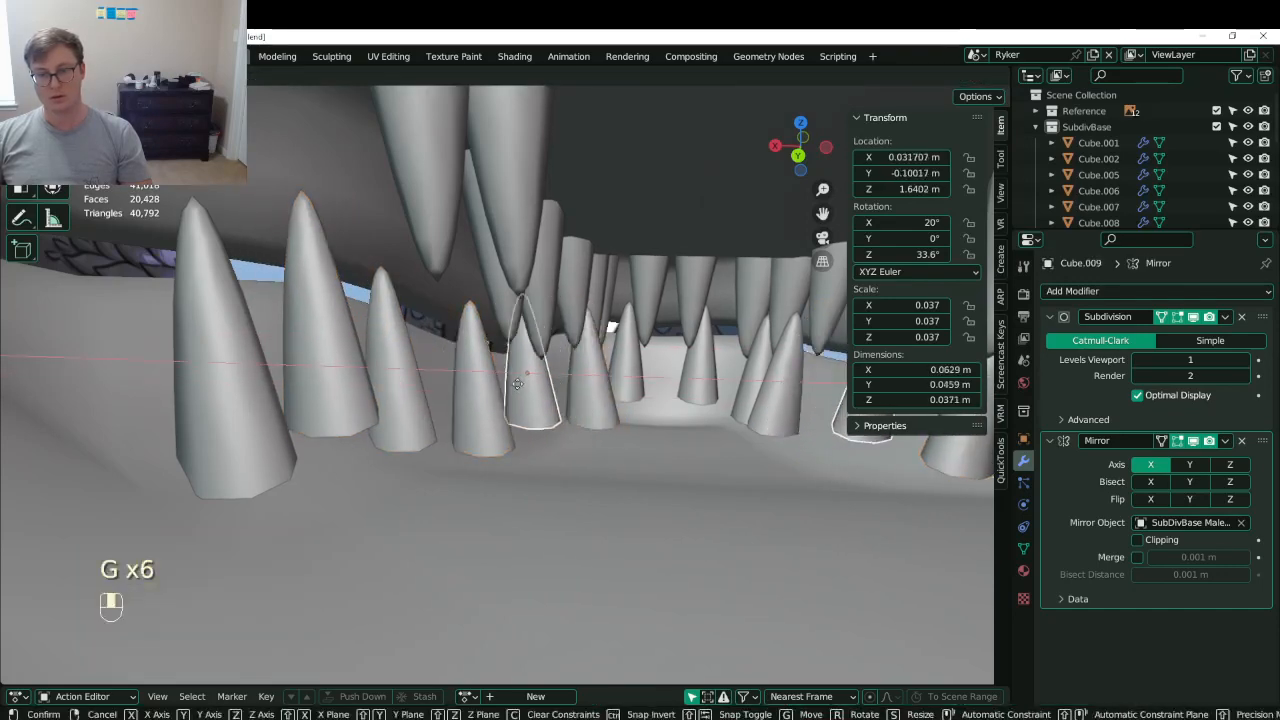
left_click(523, 388)
left_click(517, 384)
key("g")
key("x")
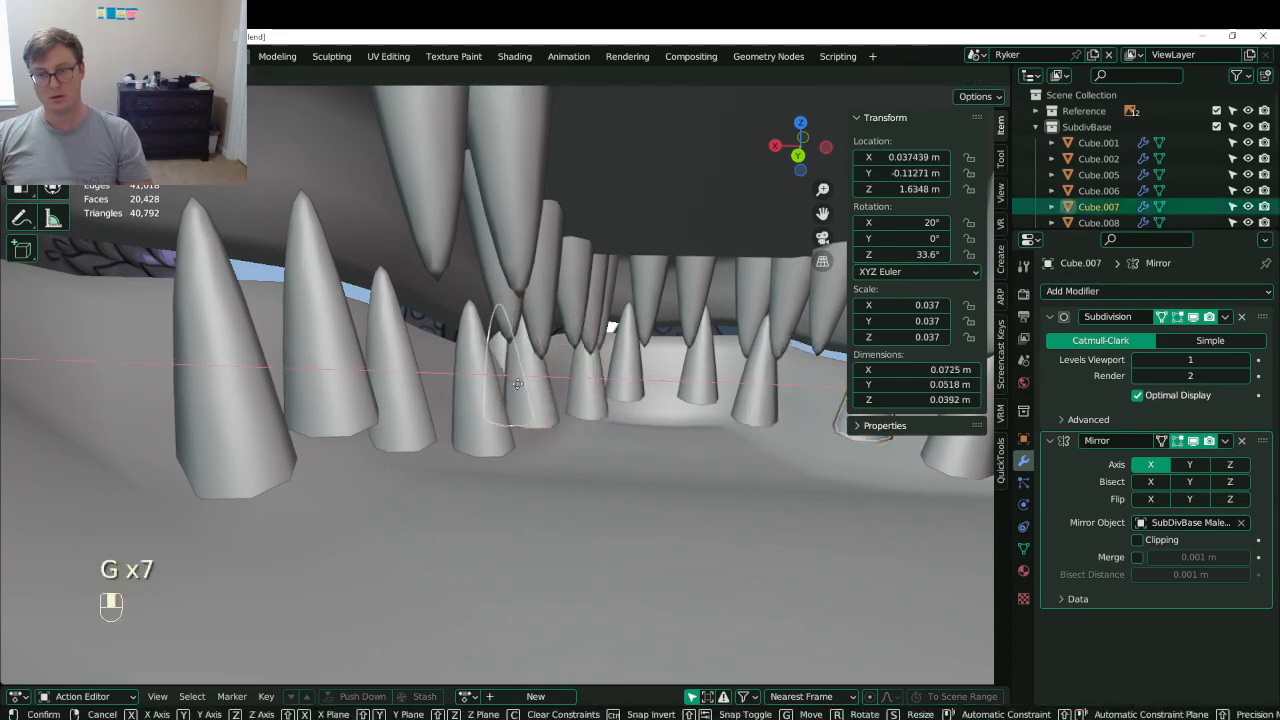
left_click(503, 384)
middle_click_drag(503, 384, 520, 407)
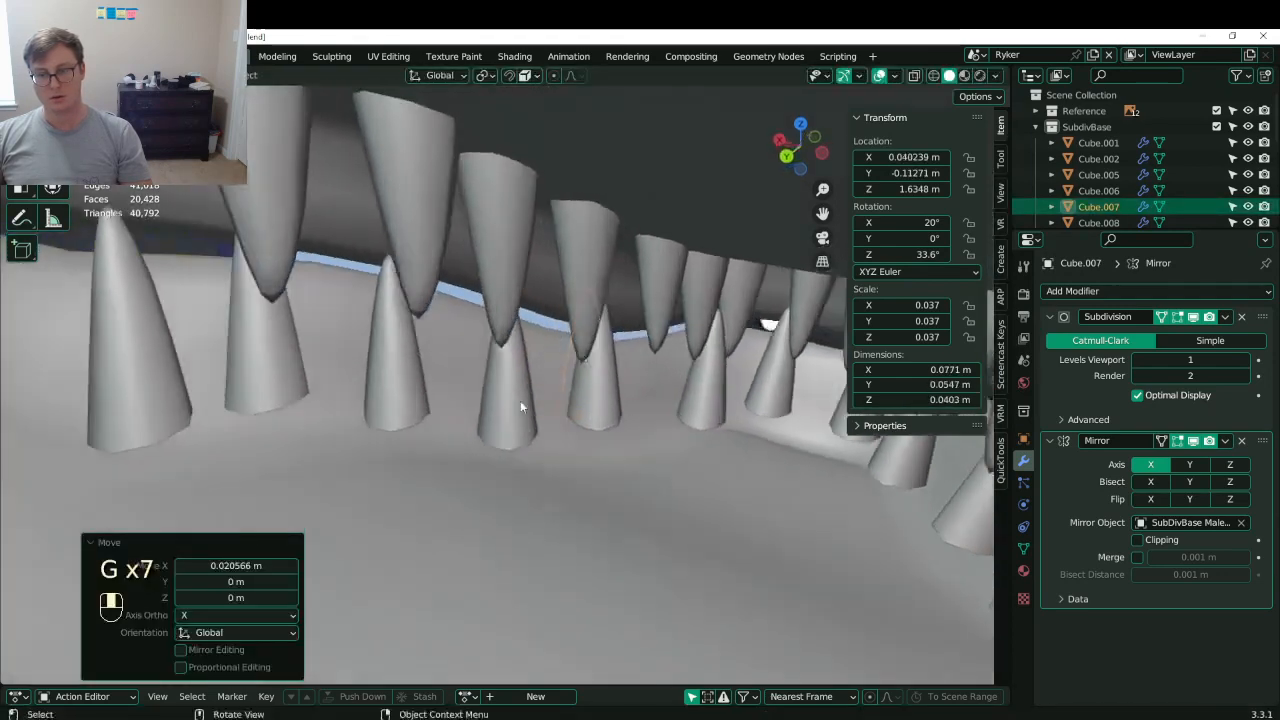
- Readjust the sixth, fifth and fourth lower tooth pairs from the back along X to even out the row
left_click(605, 405)
key("g")
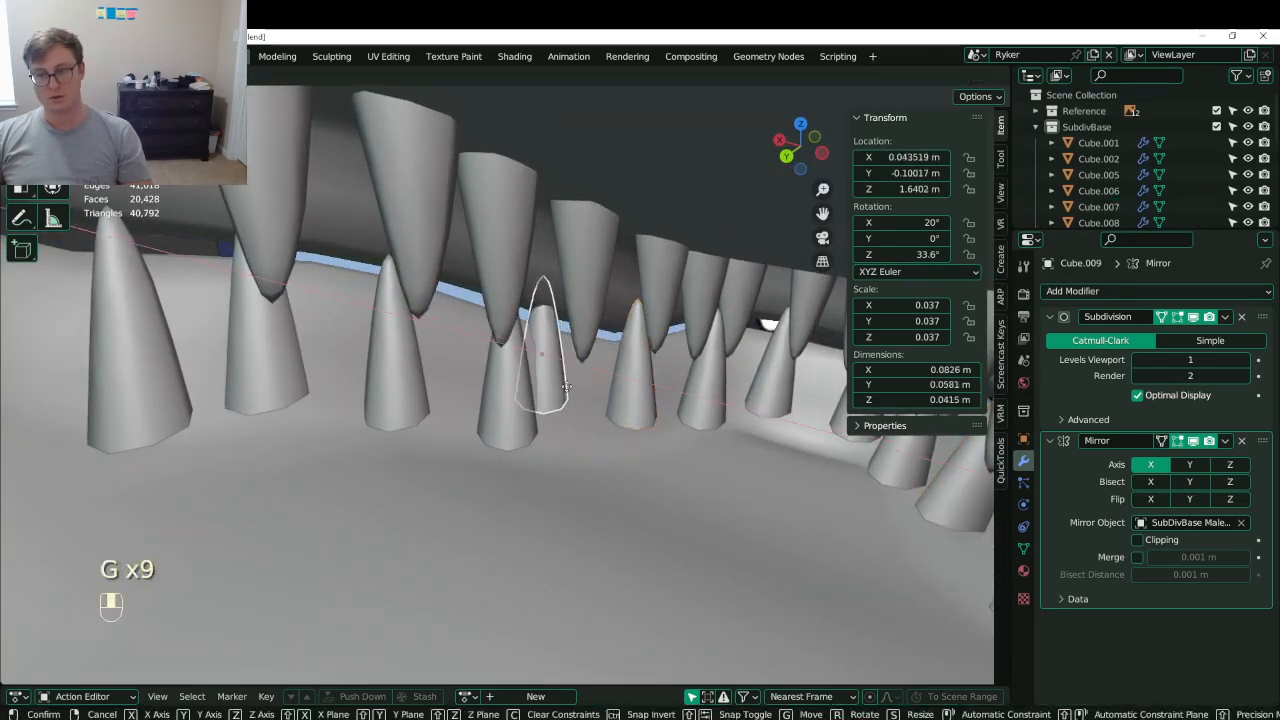
left_click(583, 403)
left_click(518, 417)
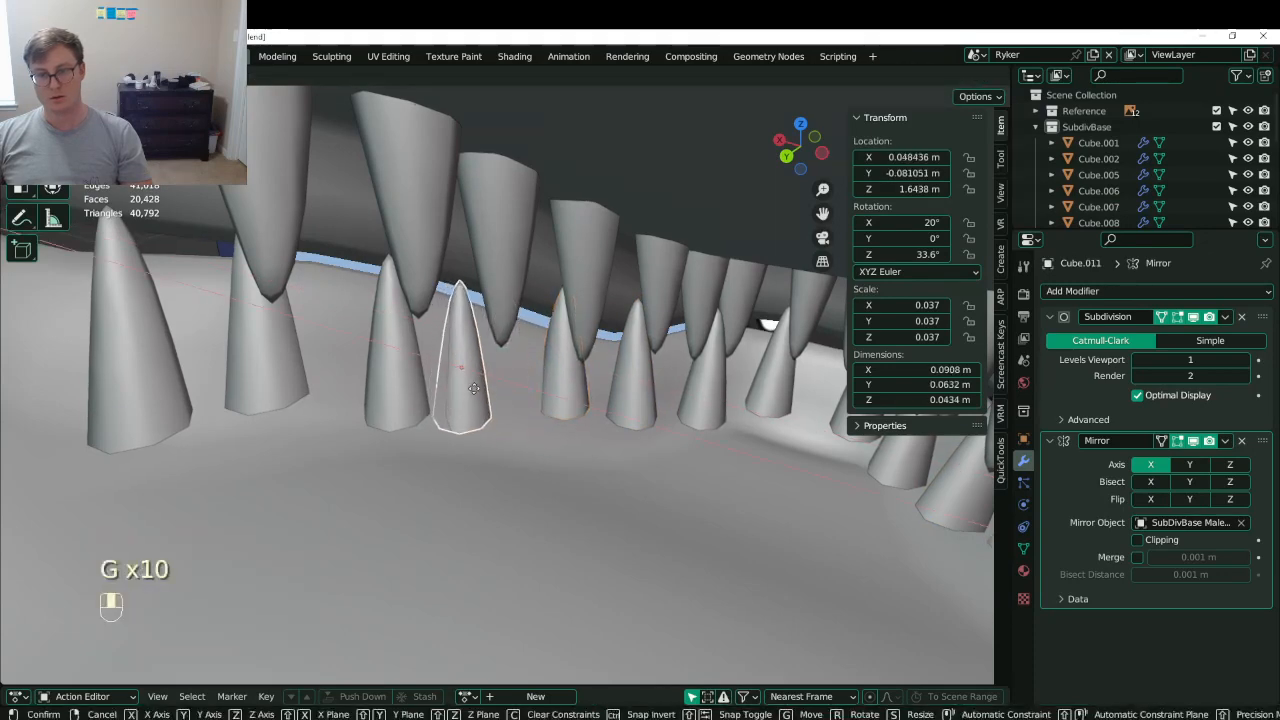
left_click(474, 388)
- Readjust the third and second lower tooth pairs from the back along X and save the file
left_click(403, 396)
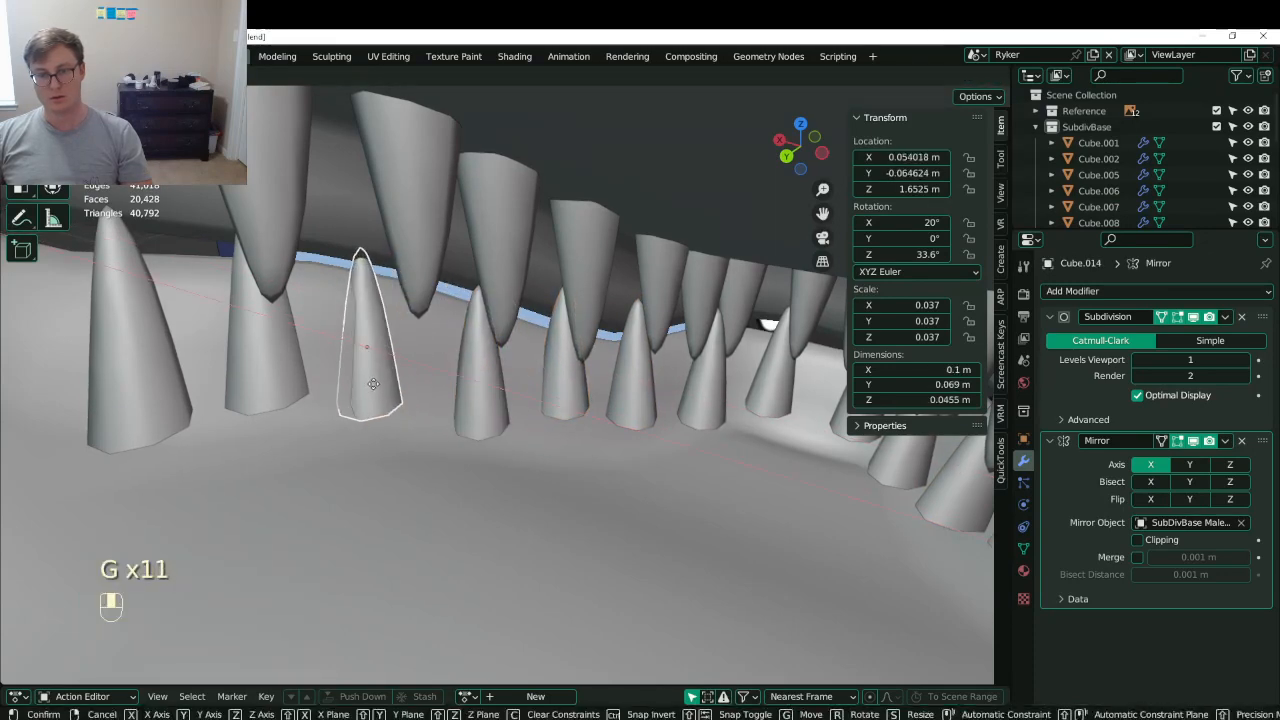
left_click(384, 402)
middle_click_drag(385, 401, 397, 402)
left_click(398, 412)
left_click(284, 364)
key("g")
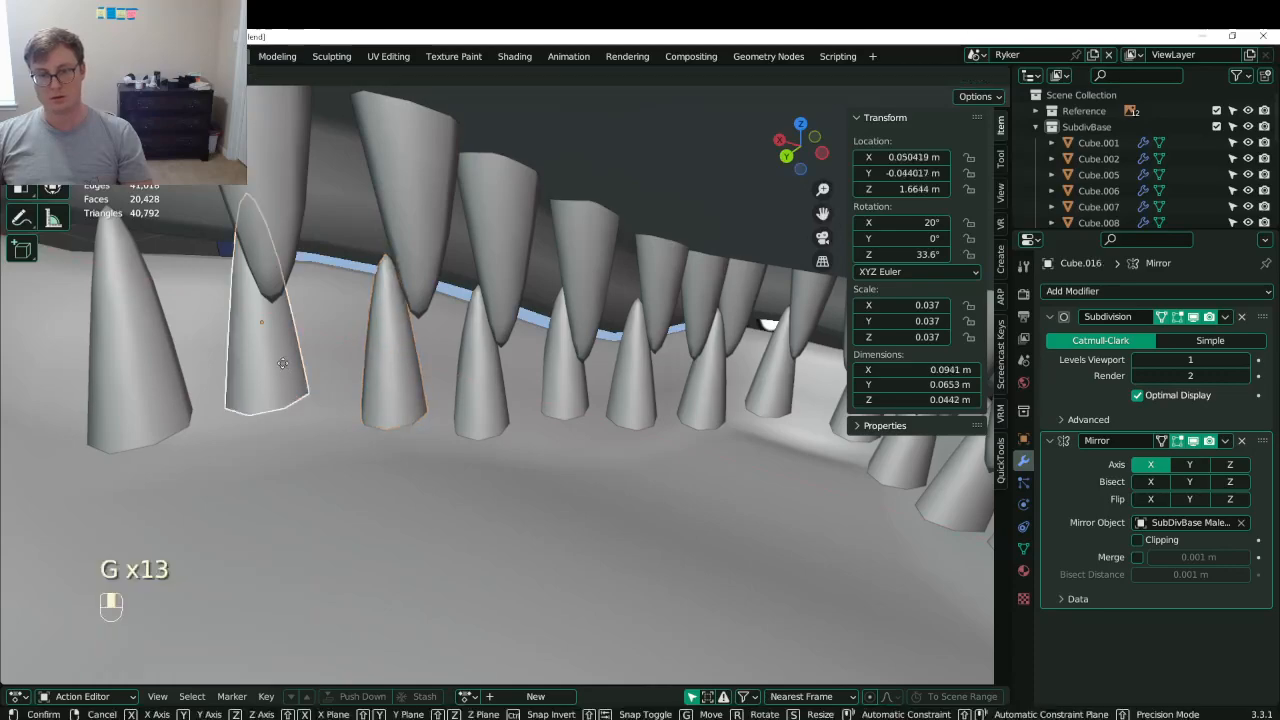
left_click(300, 368)
middle_click_drag(284, 364, 600, 355)
scroll(452, 358, "down", 14)
key("ctrl+s")
- Try rotating the second-rearmost lower tooth pair by -37.8° about Z, and undo the rotation
left_click(682, 258)
middle_click_drag(681, 258, 415, 321)
scroll(428, 316, "down", 5)
scroll(428, 316, "up", 8)
scroll(415, 321, "up", 6)
middle_click_drag(521, 340, 528, 380)
key("r")
left_click(438, 475)
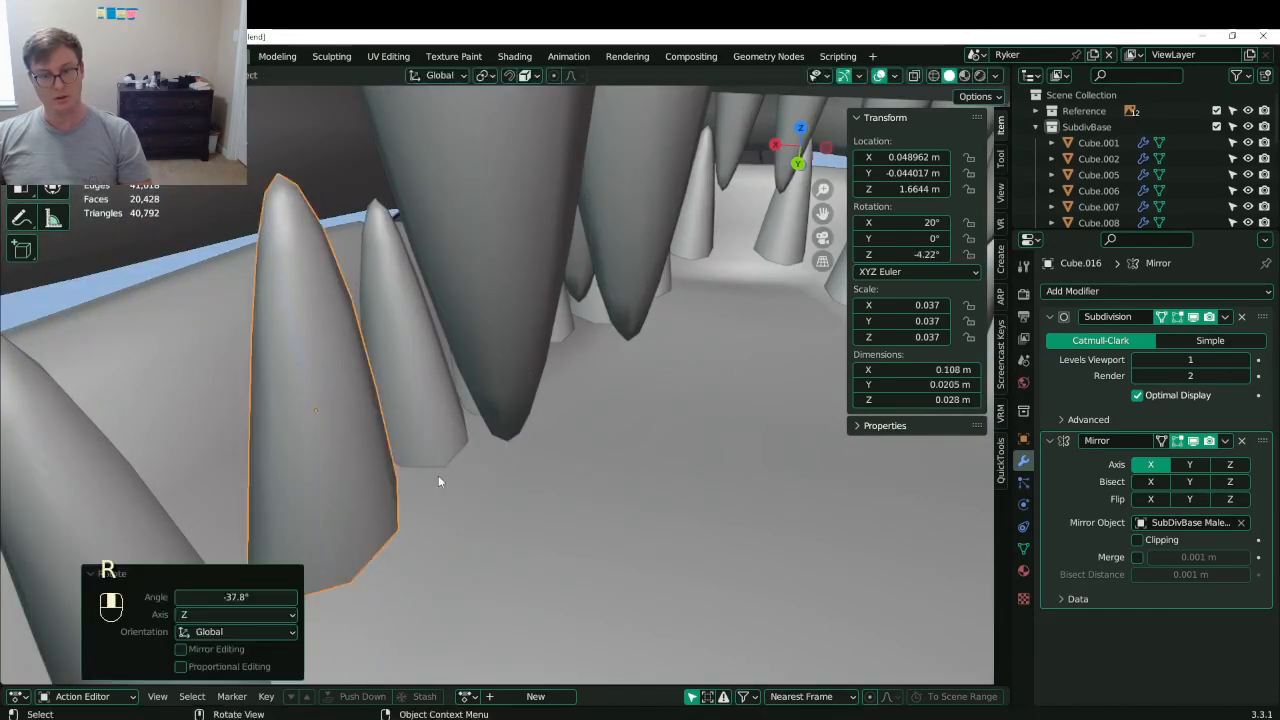
key("ctrl+z")
middle_click_drag(442, 463, 343, 404)
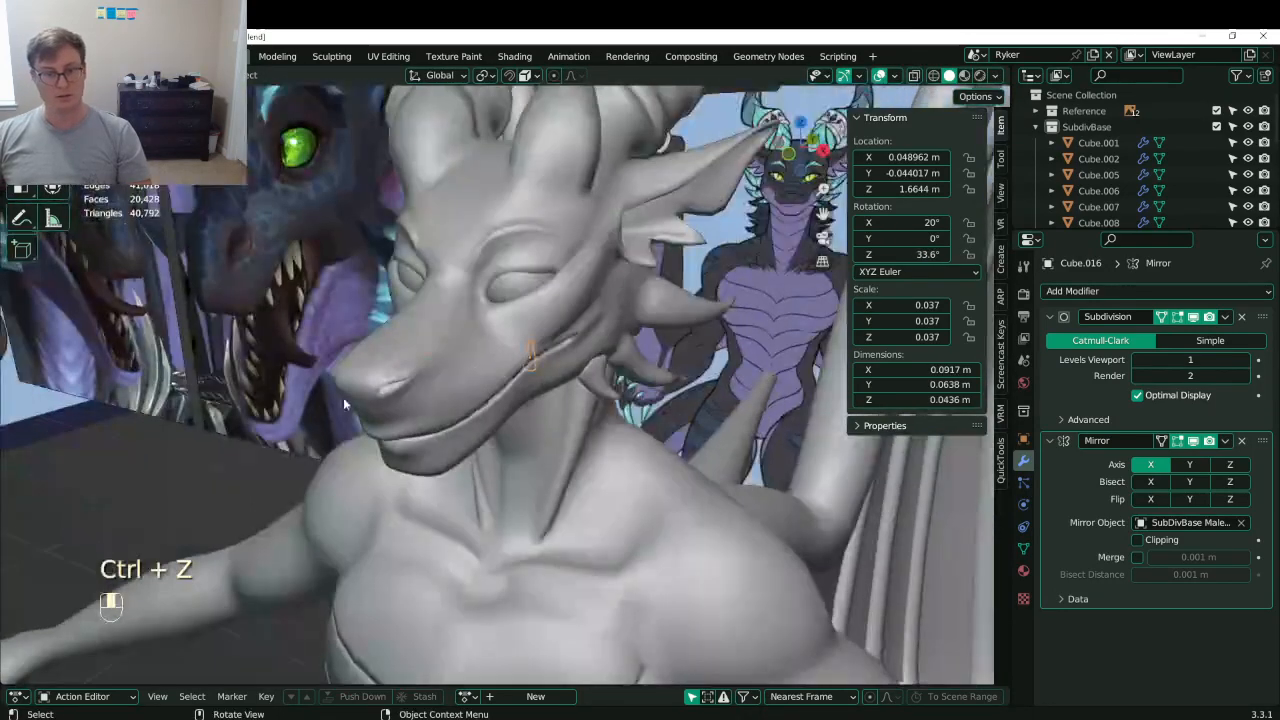
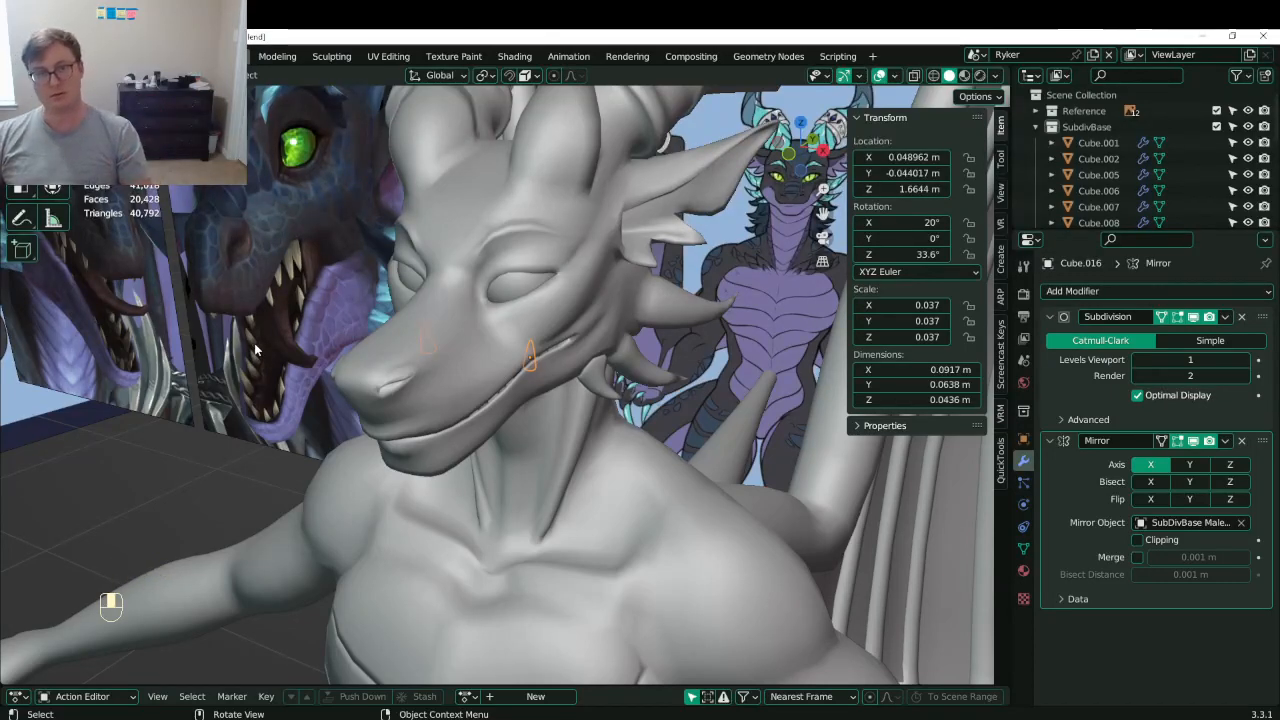
- Try scaling a group of rear upper and lower tooth pairs together, and undo the scaling
scroll(528, 345, "up", 8)
middle_click_drag(526, 331, 454, 370)
key("s")
middle_click(560, 322)
left_click(566, 302)
key("ctrl+z")
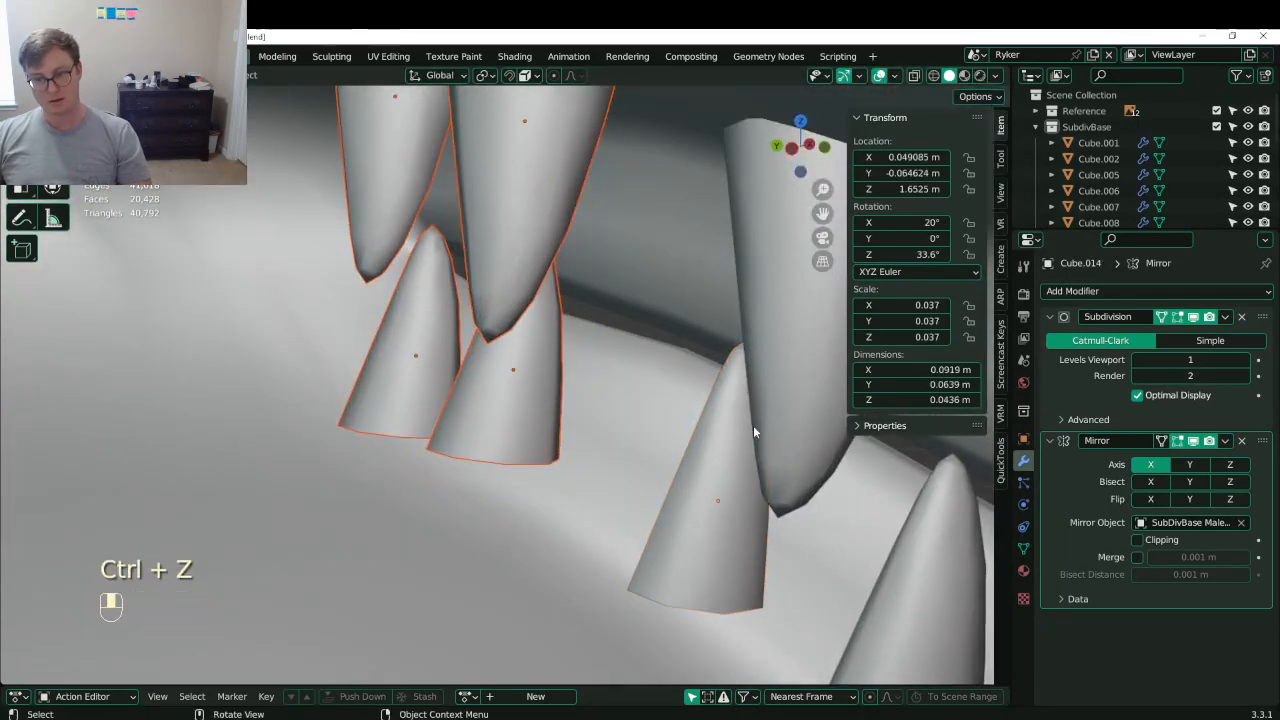
- Set the transform pivot to Individual Origins and enlarge the rear upper and lower tooth pairs in place
key("period")
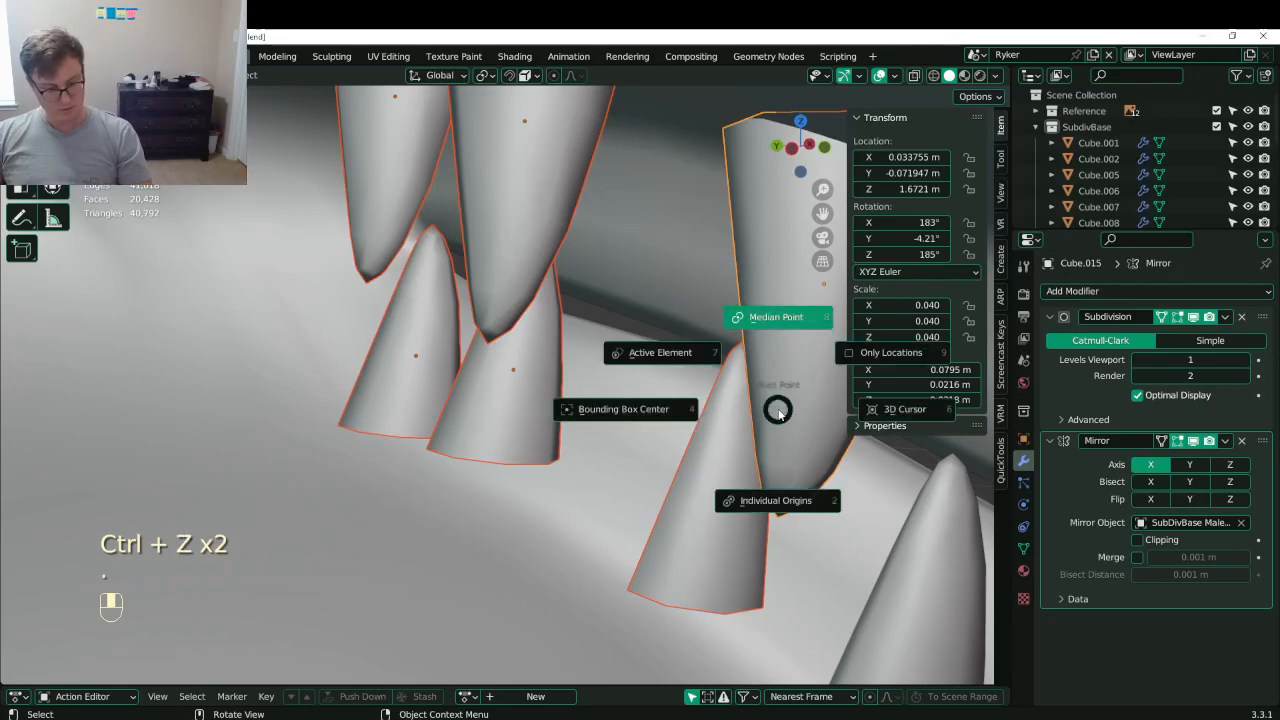
left_click(764, 429)
key("s")
left_click(798, 496)
middle_click_drag(797, 496, 581, 411, "shift")
key("s")
left_click(588, 419)
left_click(592, 422)
scroll(664, 453, "down", 1)
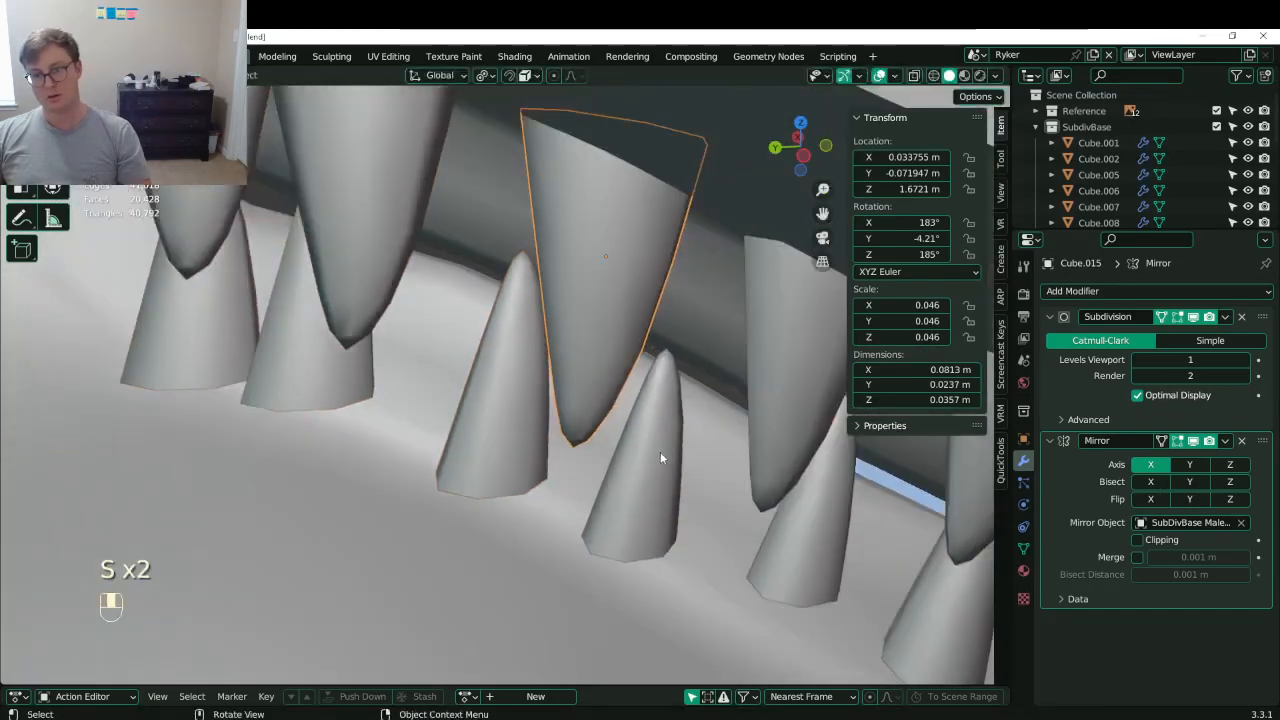
- Enlarge the next upper and lower tooth pairs forward to scales of about 0.043 and 0.040, and save the file
left_click(662, 452)
left_click(767, 440, "shift")
key("s")
left_click(774, 444)
middle_click_drag(650, 488, 598, 472)
key("ctrl+s")
- Lower the second-rearmost lower tooth pair about 0.0045 m along Z into the jaw
middle_click_drag(596, 470, 478, 402)
left_click(369, 417)
key("g")
middle_click_drag(369, 417, 436, 410, "shift")
left_click(436, 419)
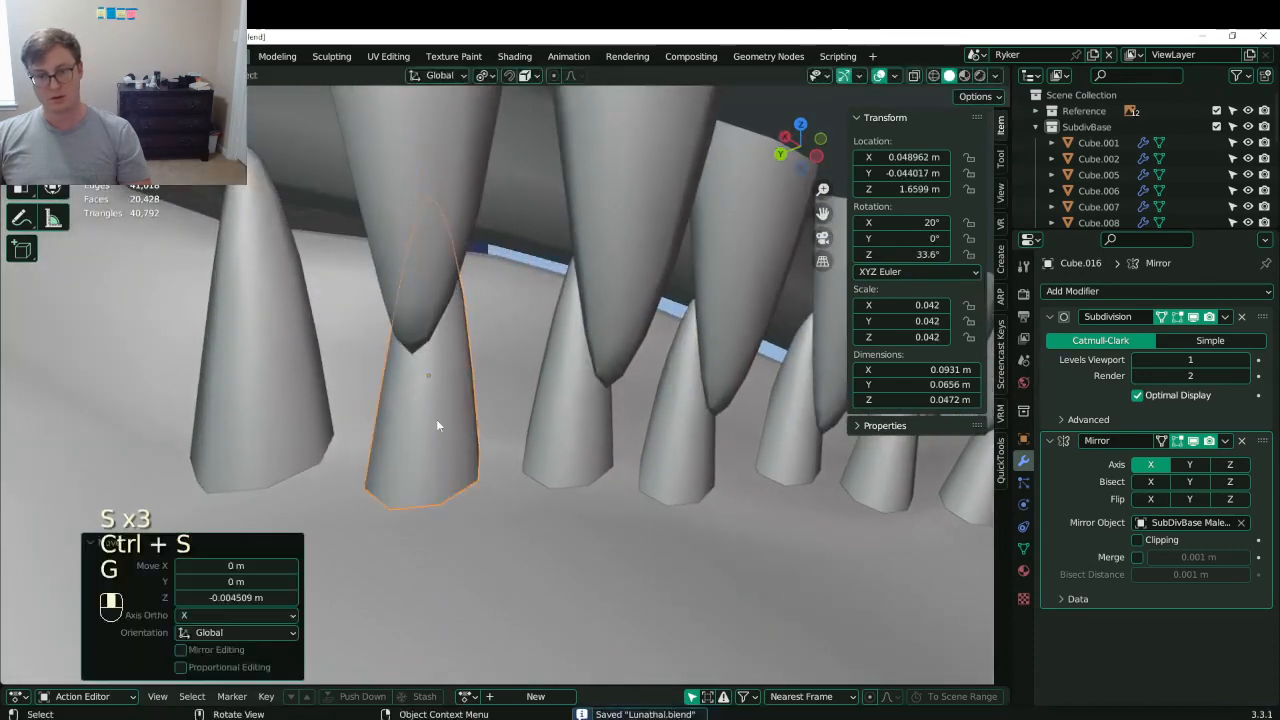
- Reposition the rearmost lower tooth pair deeper in the jaw and lower the second-rearmost pair slightly further along Z
left_click(312, 388)
key("g")
middle_click_drag(376, 340, 379, 364)
left_click(480, 388)
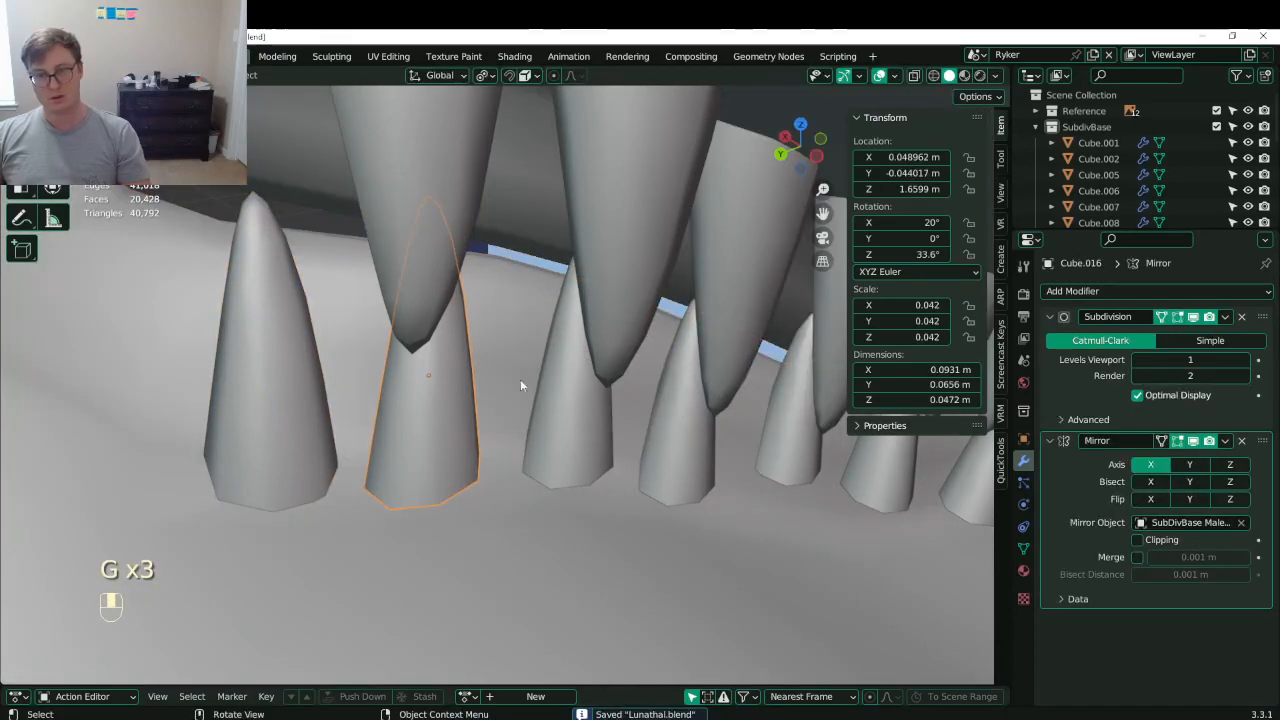
key("g")
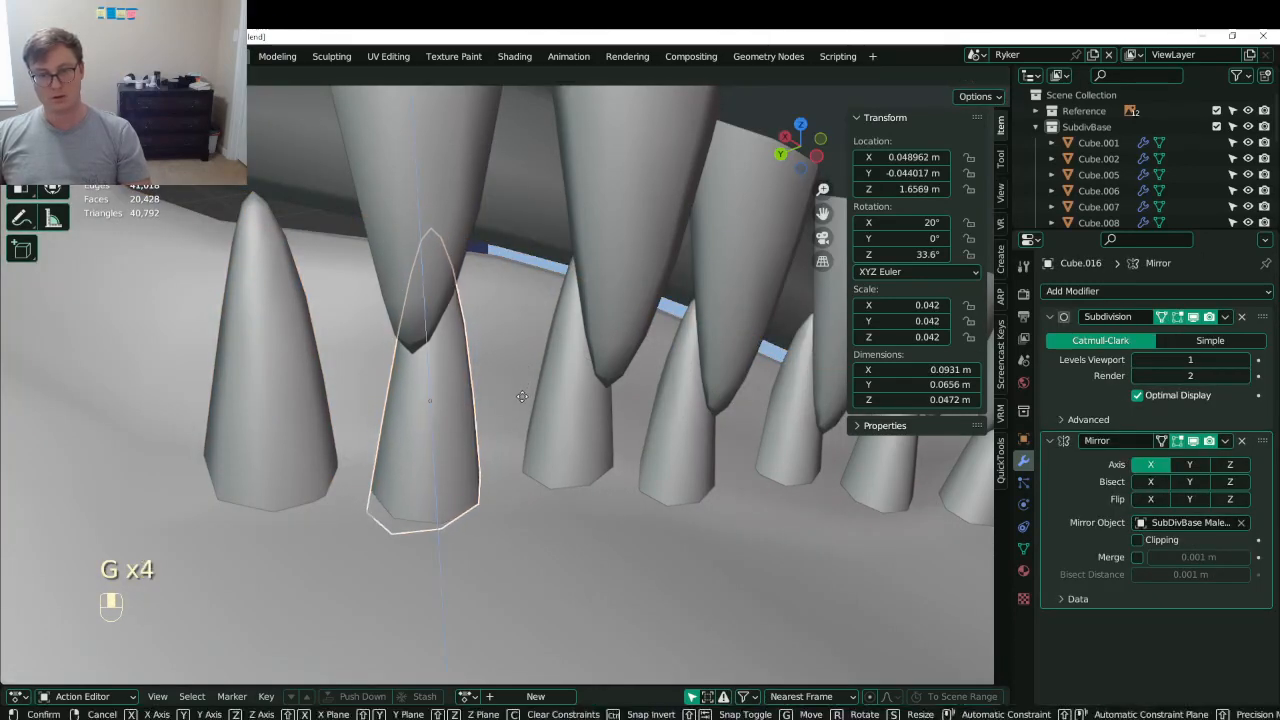
left_click(540, 400)
- Lower the third and fourth lower tooth pairs from the back along Z into the jaw
left_click(563, 411)
middle_click_drag(562, 425, 565, 433)
left_click(567, 434)
left_click(677, 442)
key("g")
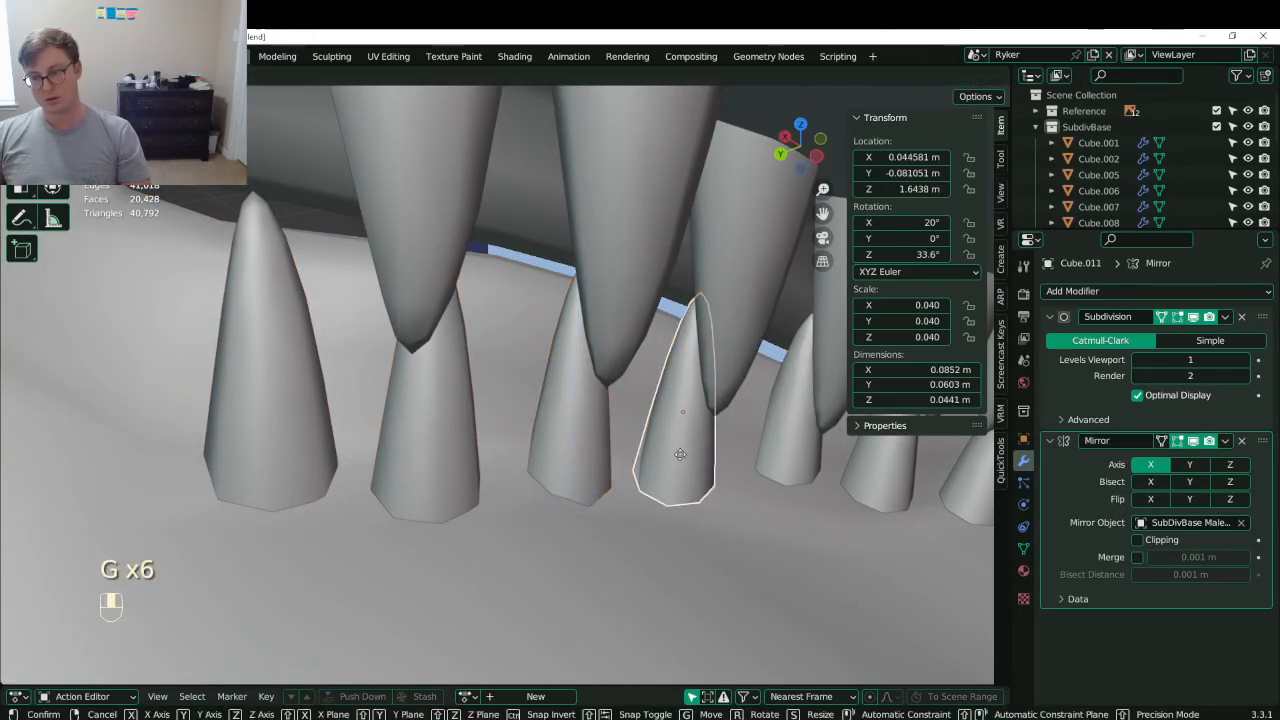
middle_click_drag(680, 450, 682, 460)
left_click(684, 461)
- Lower the fifth lower tooth pair from the back about 0.005 m along Z and adjust it along X
left_click(798, 458)
key("g")
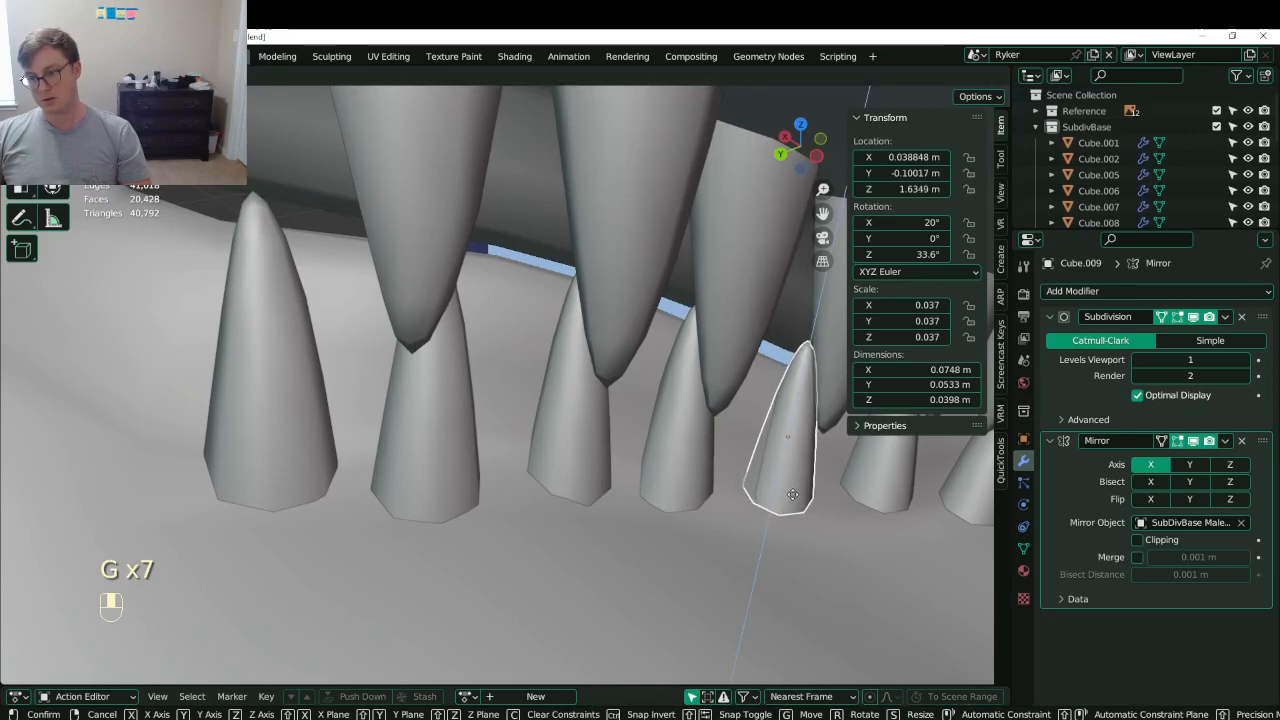
left_click(793, 495)
middle_click_drag(793, 461, 670, 430, "shift")
middle_click_drag(670, 430, 740, 398)
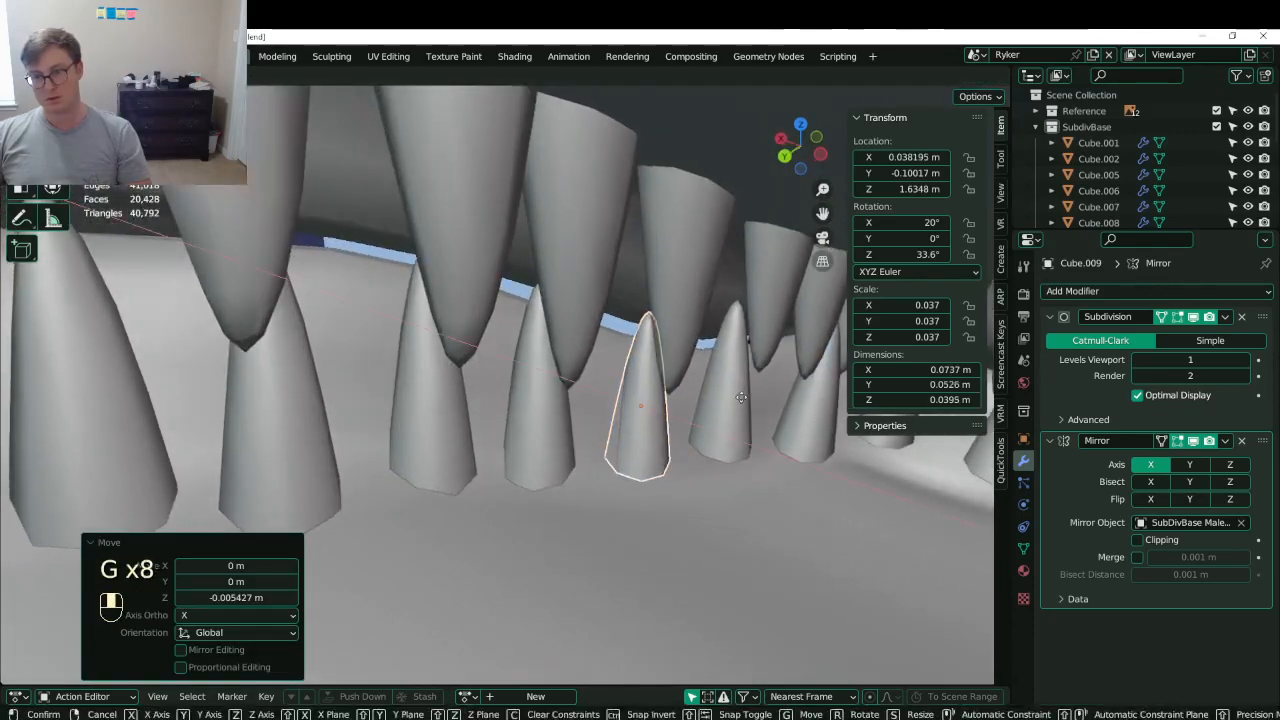
middle_click_drag(580, 337, 588, 318)
- Move the rearmost upper tooth pair about 0.019 m outward along X
left_click(602, 241)
middle_click_drag(604, 243, 655, 300)
middle_click_drag(655, 300, 600, 283)
key("g")
left_click(637, 308)
left_click(666, 288)
key("g")
left_click(330, 276)
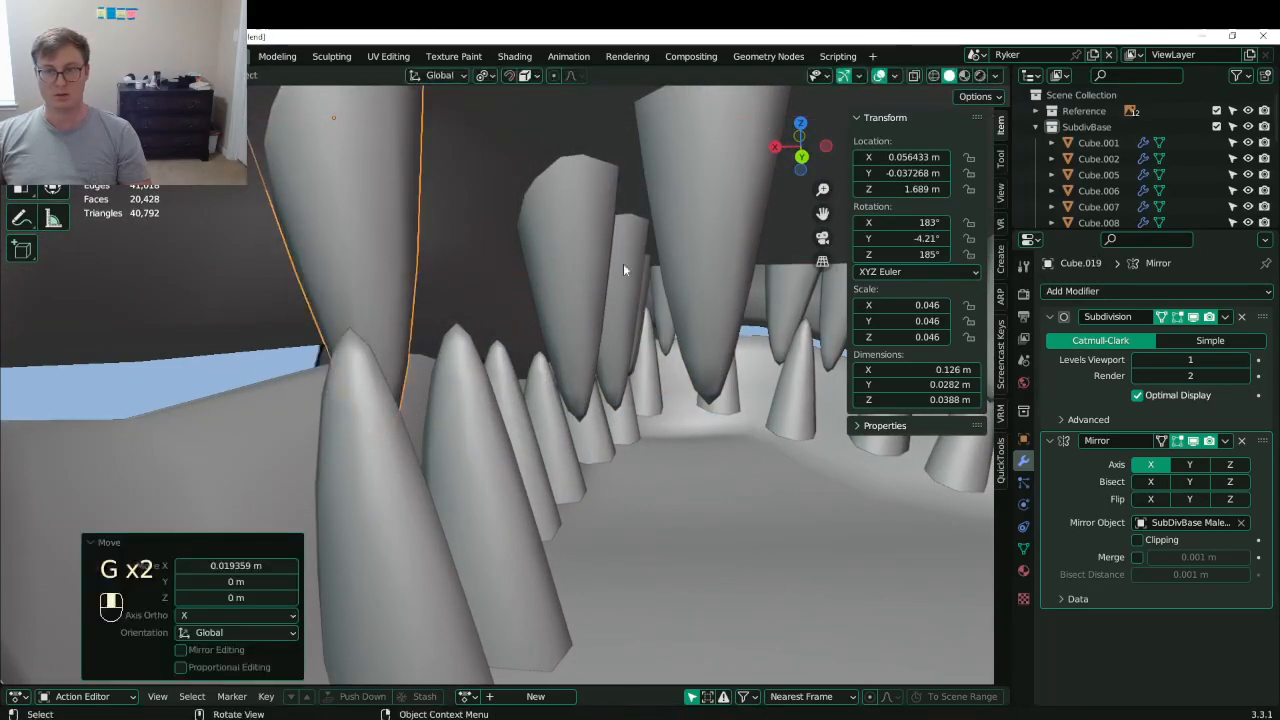
- Move the upper tooth pairs in front of the rearmost one outward along X to follow the upper jaw
left_click(726, 257)
key("g")
left_click(490, 264)
middle_click_drag(490, 264, 692, 374)
key("g")
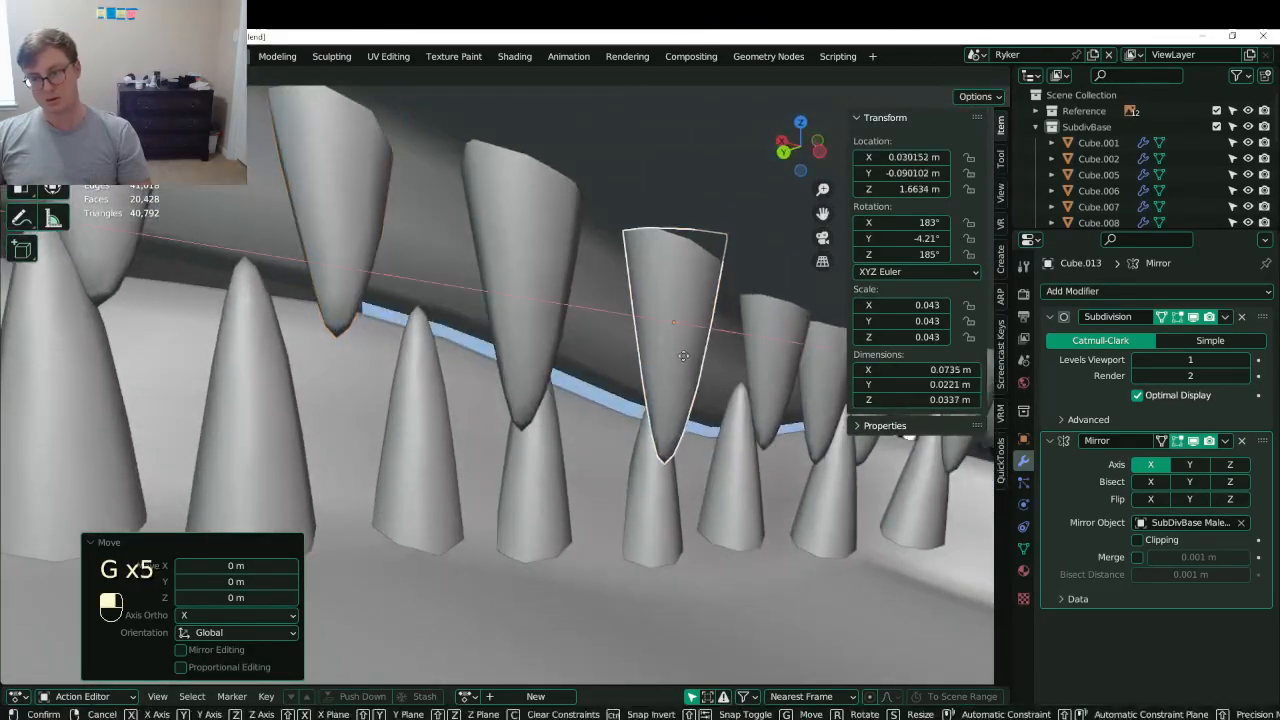
middle_click_drag(647, 415, 663, 358)
left_click(575, 280)
key("g")
left_click(530, 277)
- Adjust the middle upper tooth pairs farther forward along X so they line up with their neighbours
middle_click_drag(530, 277, 700, 399)
left_click(692, 329)
key("g")
middle_click(690, 330)
left_click(682, 332)
left_click(567, 355)
key("ctrl+z")
left_click(558, 320)
scroll(537, 320, "up", 3)
left_click(650, 338)
key("g")
key("g")
- Move the upper tooth pair near the front of the muzzle about 0.005 m outward along X and save the file
left_click(558, 148)
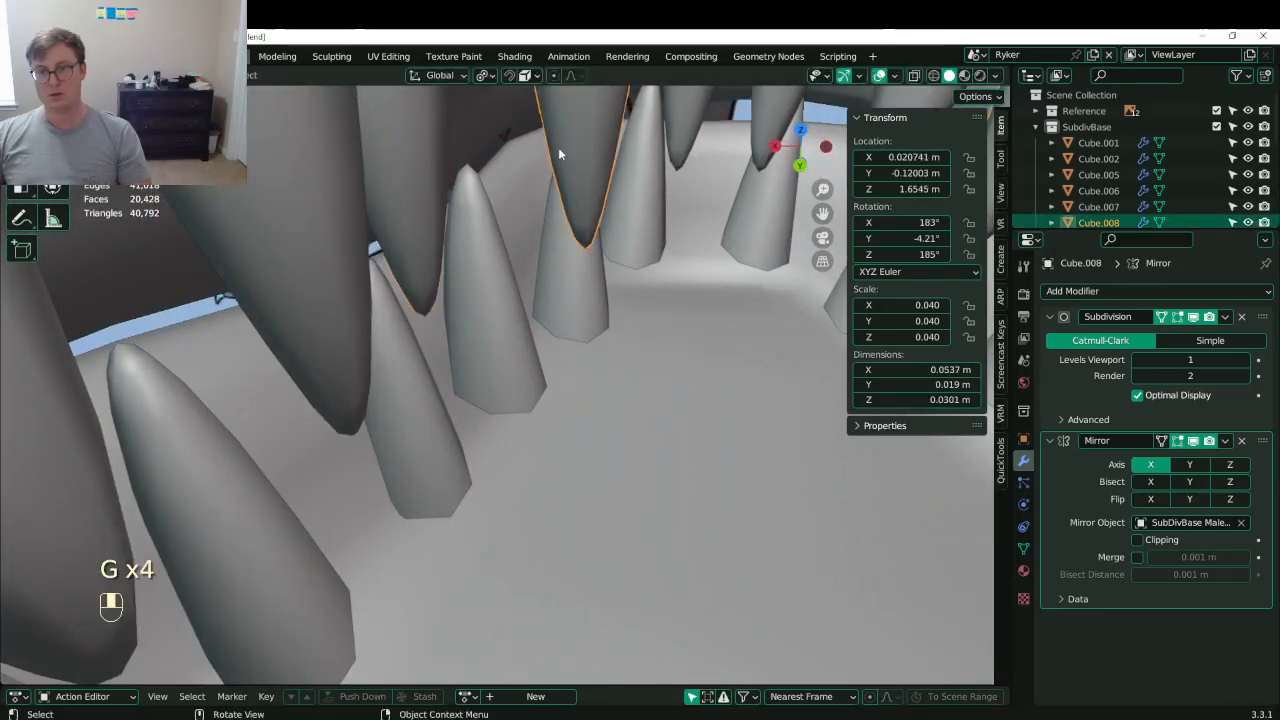
key("g")
middle_click_drag(556, 150, 555, 219)
left_click(533, 151)
scroll(643, 206, "down", 4)
scroll(633, 203, "down", 6)
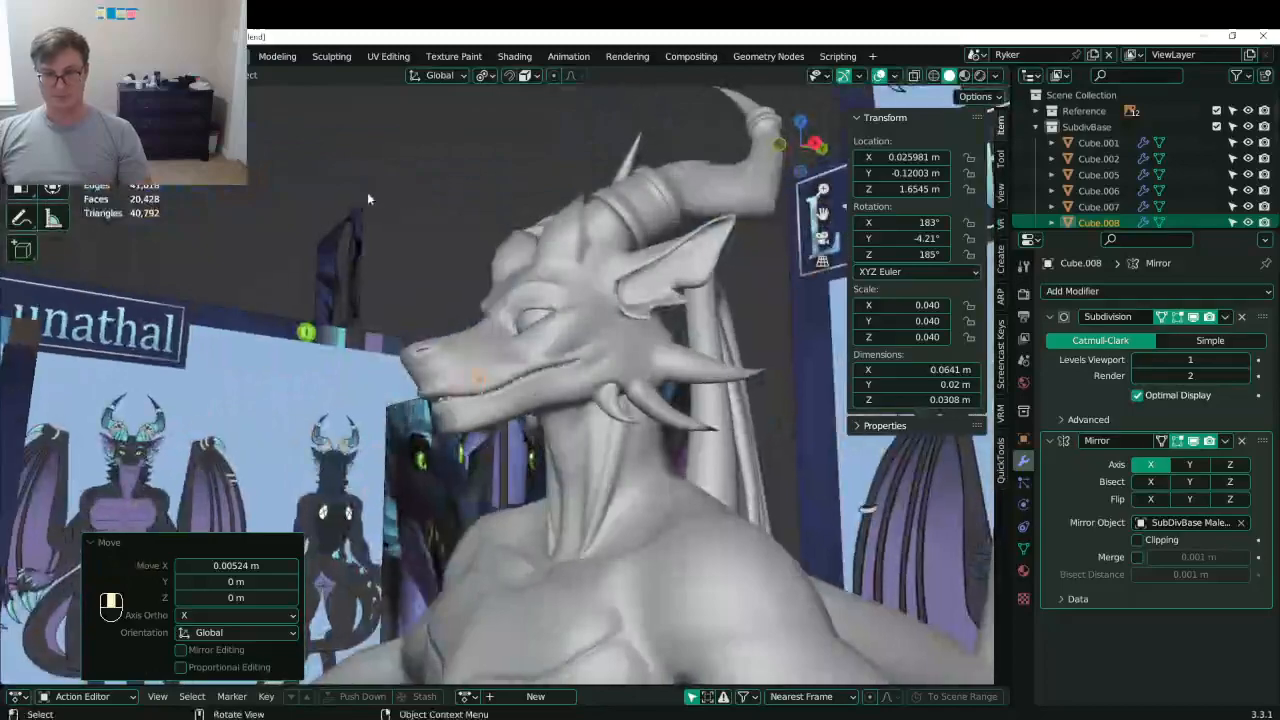
left_click(367, 193)
scroll(457, 277, "up", 5)
key("ctrl+s")
- Examine how the teeth sit in the closed jaws from outside the muzzle, and save the file
mouse_move(571, 337)
middle_mouse_down()
mouse_move(513, 355)
mouse_move(480, 391)
mouse_move(351, 403)
mouse_move(458, 366)
mouse_move(376, 372)
middle_mouse_up()
key("z")
key("z")
mouse_move(478, 369)
middle_mouse_down()
mouse_move(590, 373)
mouse_move(578, 349)
mouse_move(517, 353)
mouse_move(505, 388)
middle_mouse_up()
key("ctrl+s")
left_click(514, 351)
left_click(468, 347)
scroll(409, 369, "down", 4)
key("ctrl+s")
middle_click_drag(409, 369, 573, 311)
key("ctrl+s")
- Add a 2 m cube at the world origin and delete its +Y face
key("KP_3")
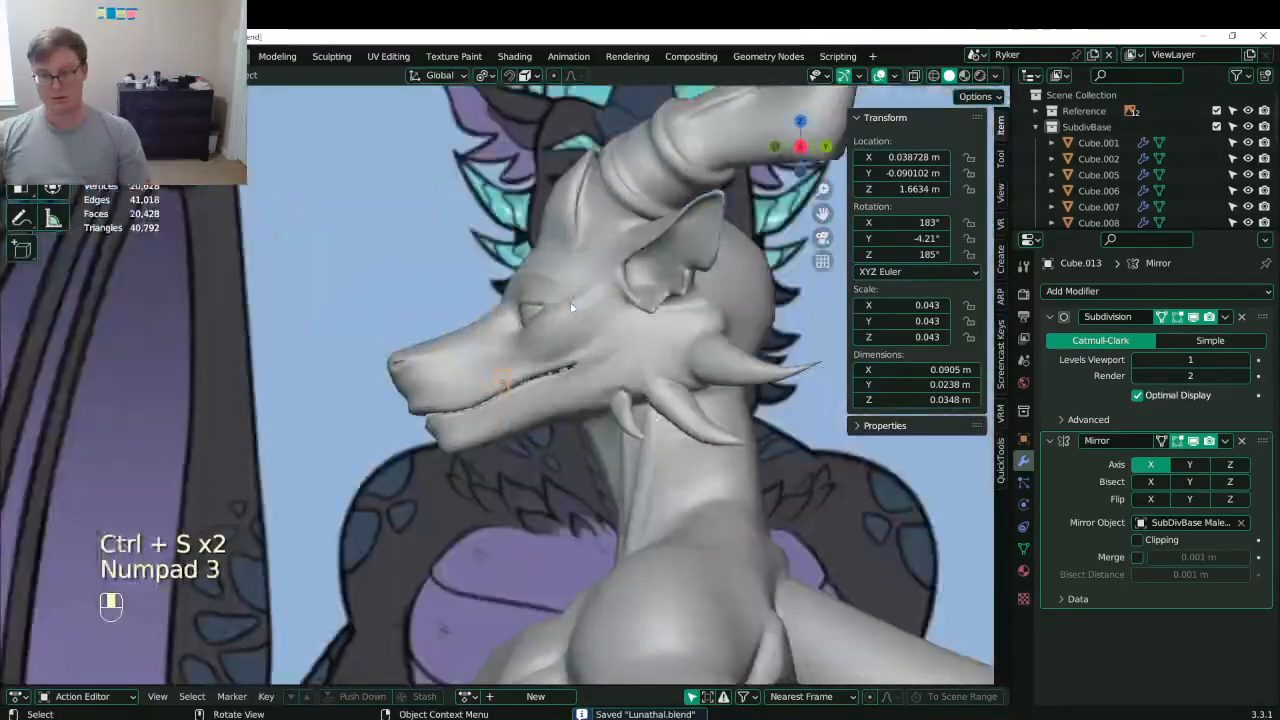
key("shift+a")
left_click(635, 318)
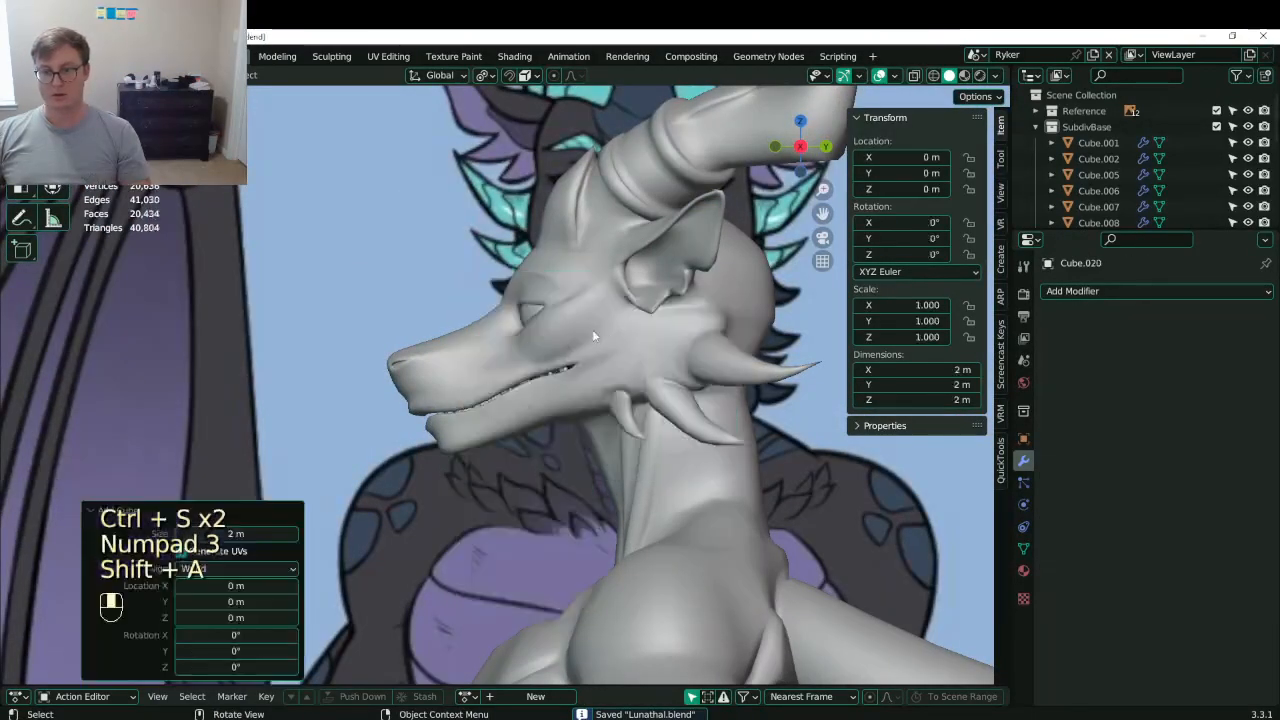
scroll(592, 329, "down", 5)
key("Tab")
middle_click_drag(577, 325, 300, 139)
left_click(166, 76)
left_click(592, 557)
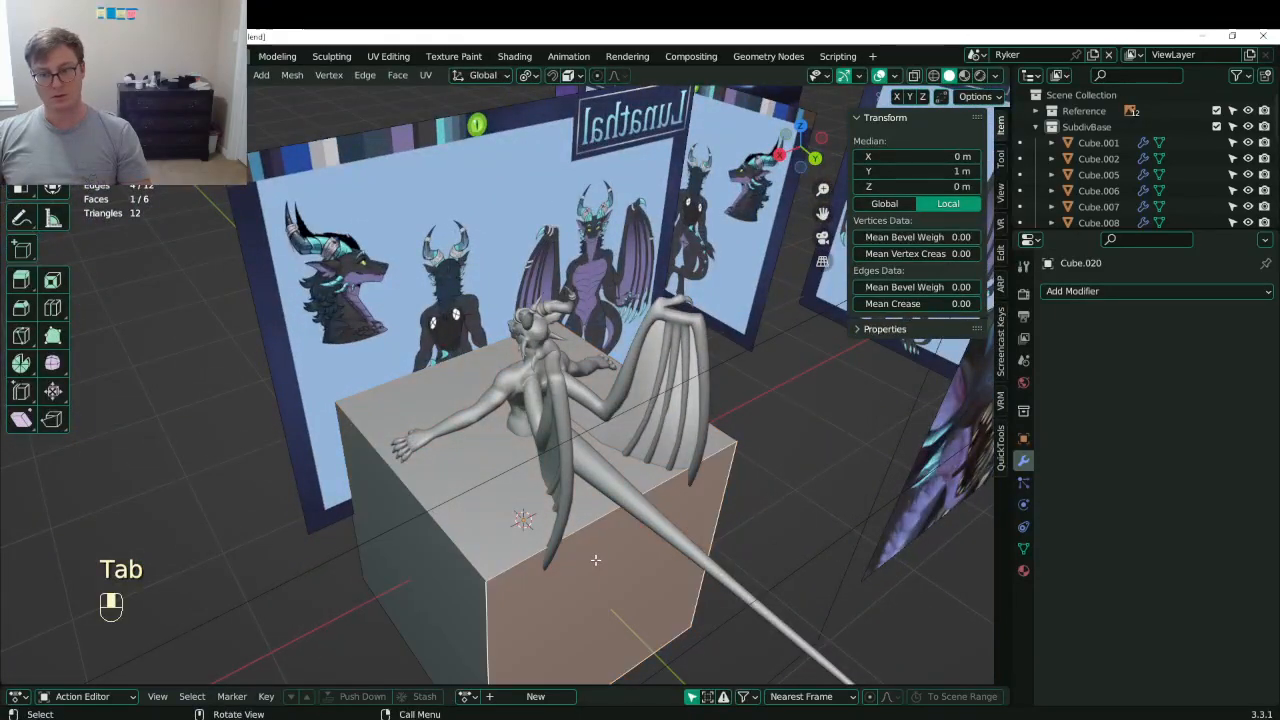
key("x")
left_click(592, 557)
- Cut a centred edge loop through the cube along its length and delete the half on the -X side
key("ctrl+r")
left_click(582, 517)
right_click(582, 517)
middle_click_drag(582, 517, 383, 401)
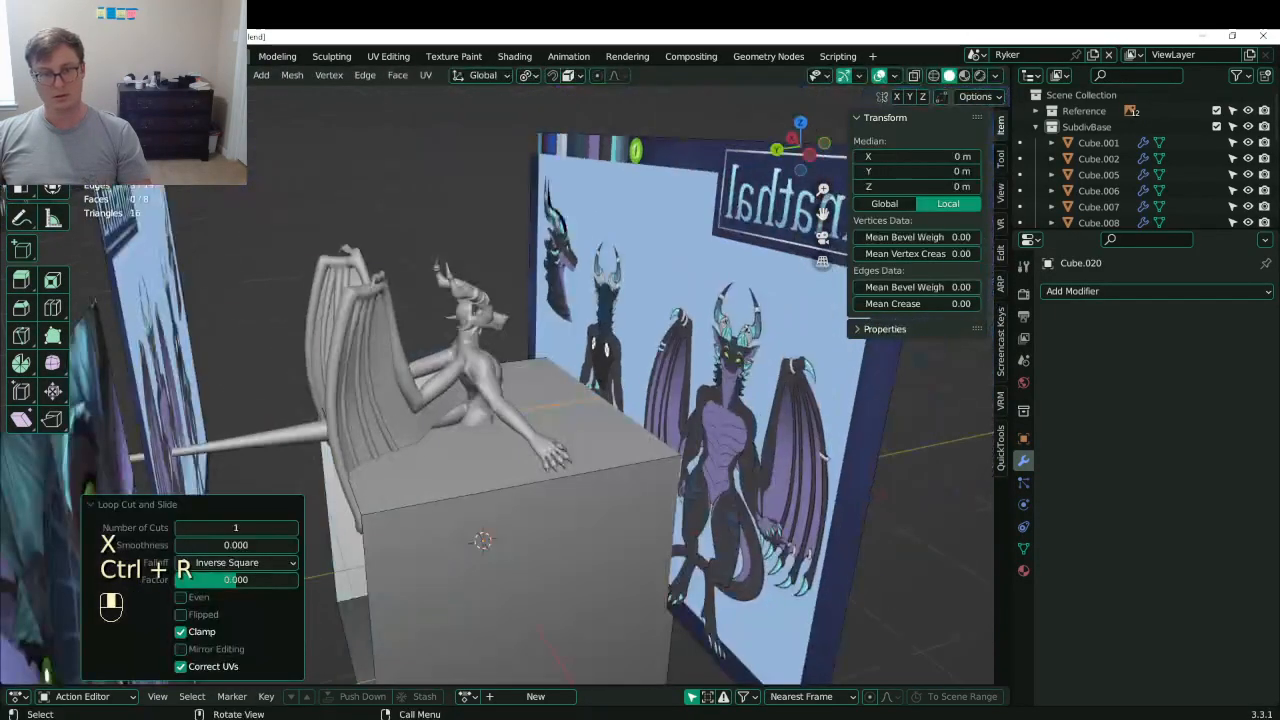
key("x")
key("Tab")
- Add a Mirror modifier on X and a Subdivision Surface modifier to the half cube
left_click(1112, 291)
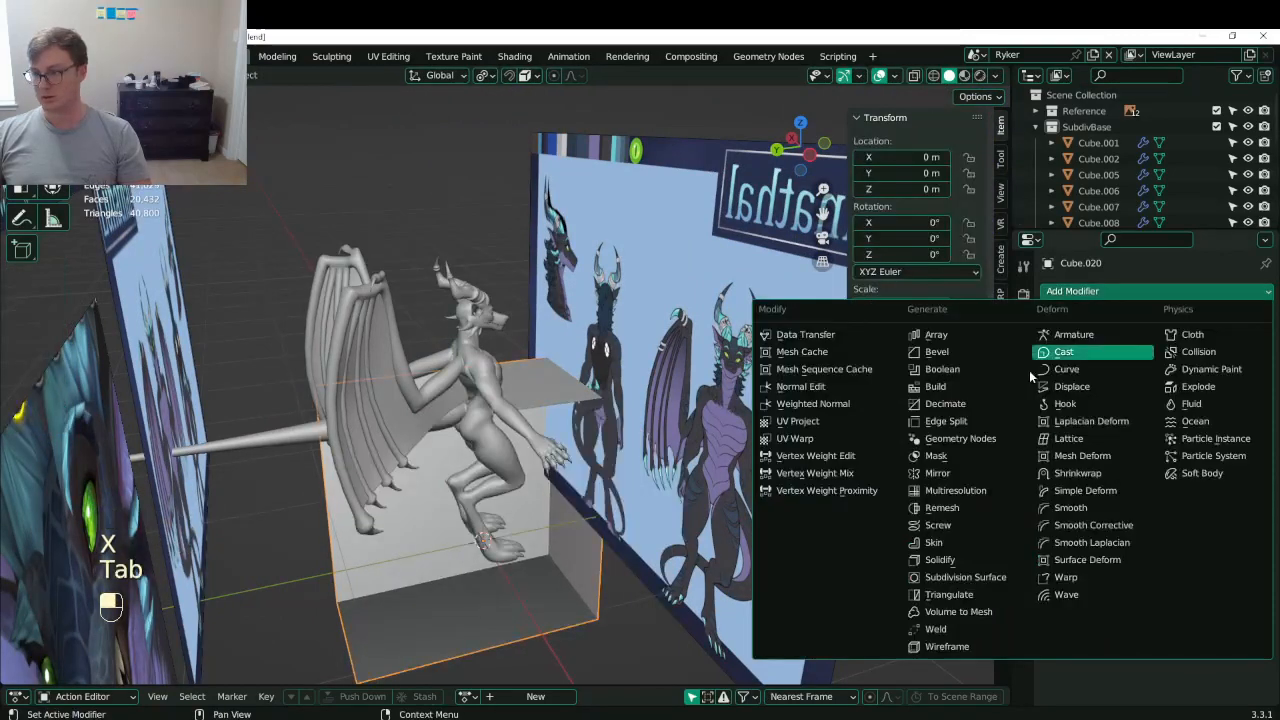
left_click(937, 473)
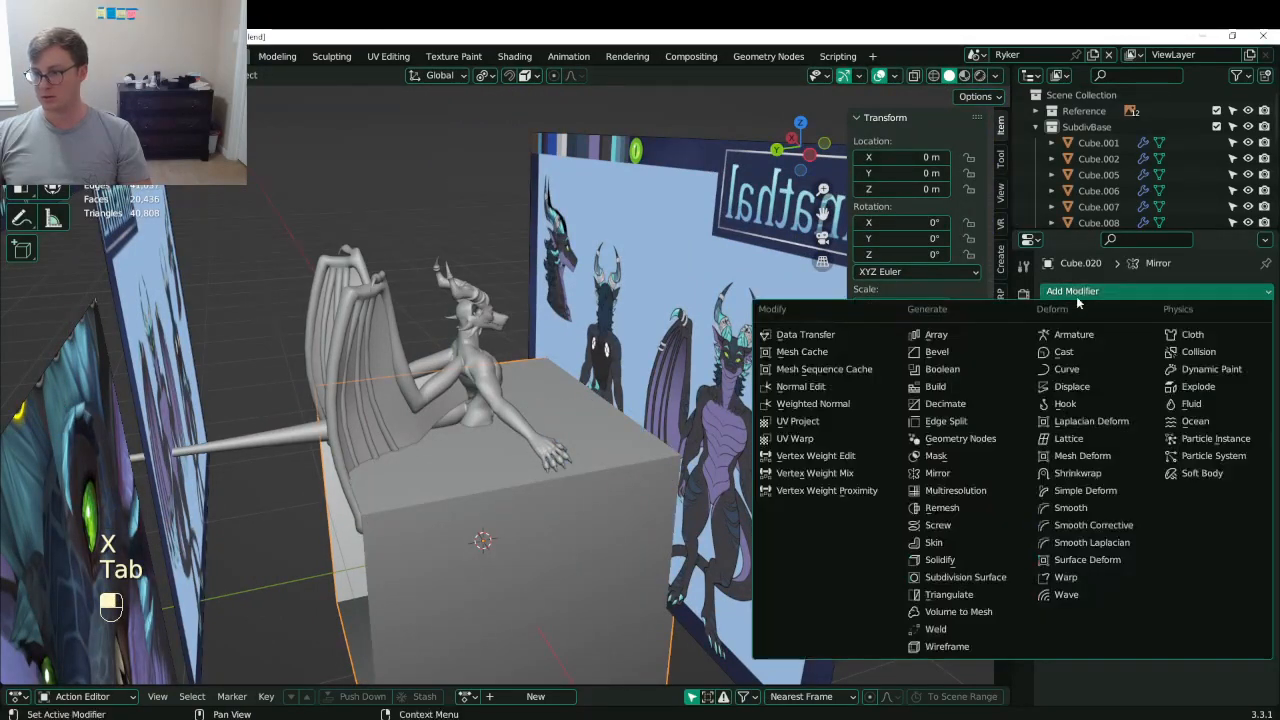
left_click(950, 577)
- Flatten the new object along Z and move all its geometry along -Y so the origin sits at its open end
key("s")
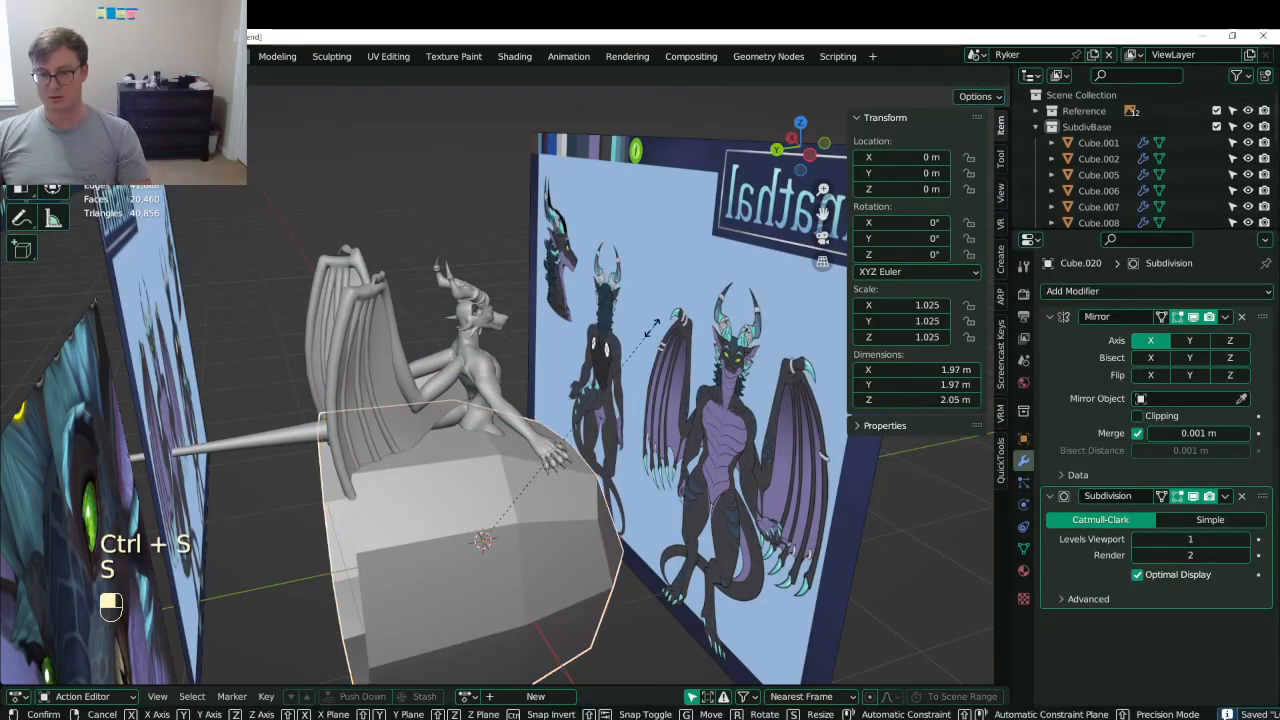
left_click(690, 500)
key("Tab")
key("a")
key("g")
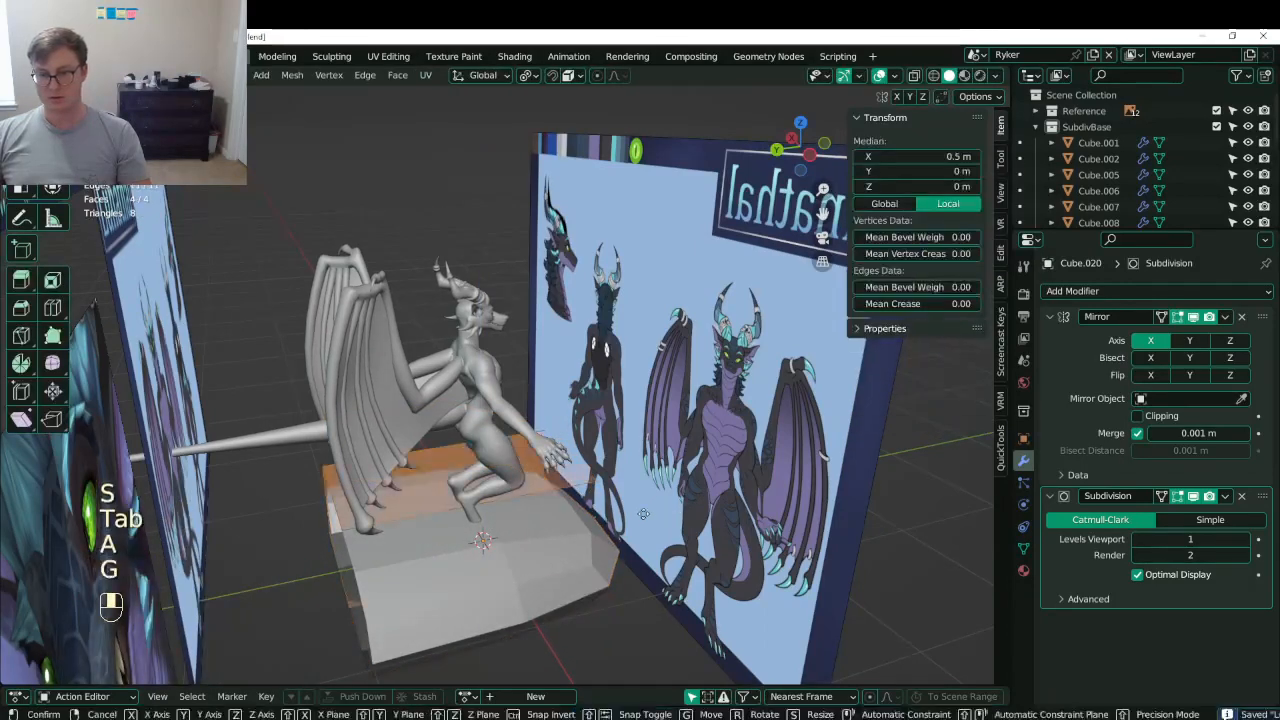
left_click(760, 490)
- Scale the whole flattened object down uniformly by a factor of 0.104 and view it from above
key("Tab")
key("s")
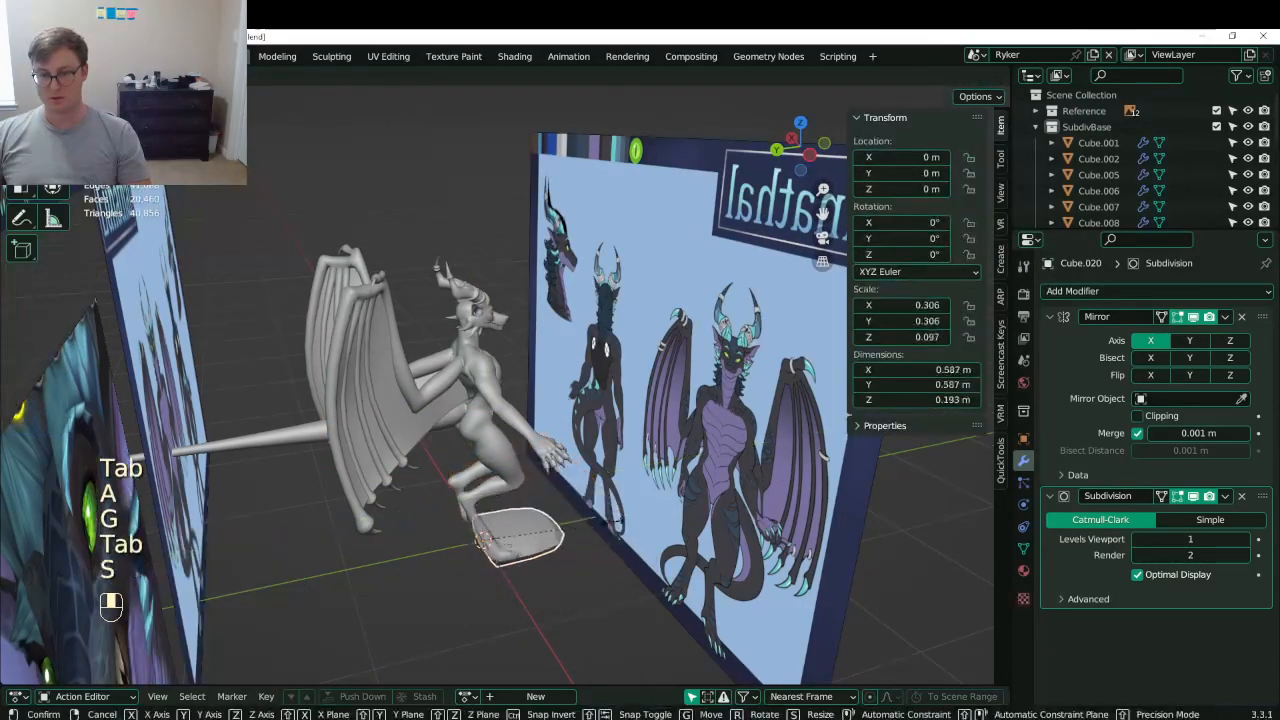
left_click(532, 546)
key("KP_7")
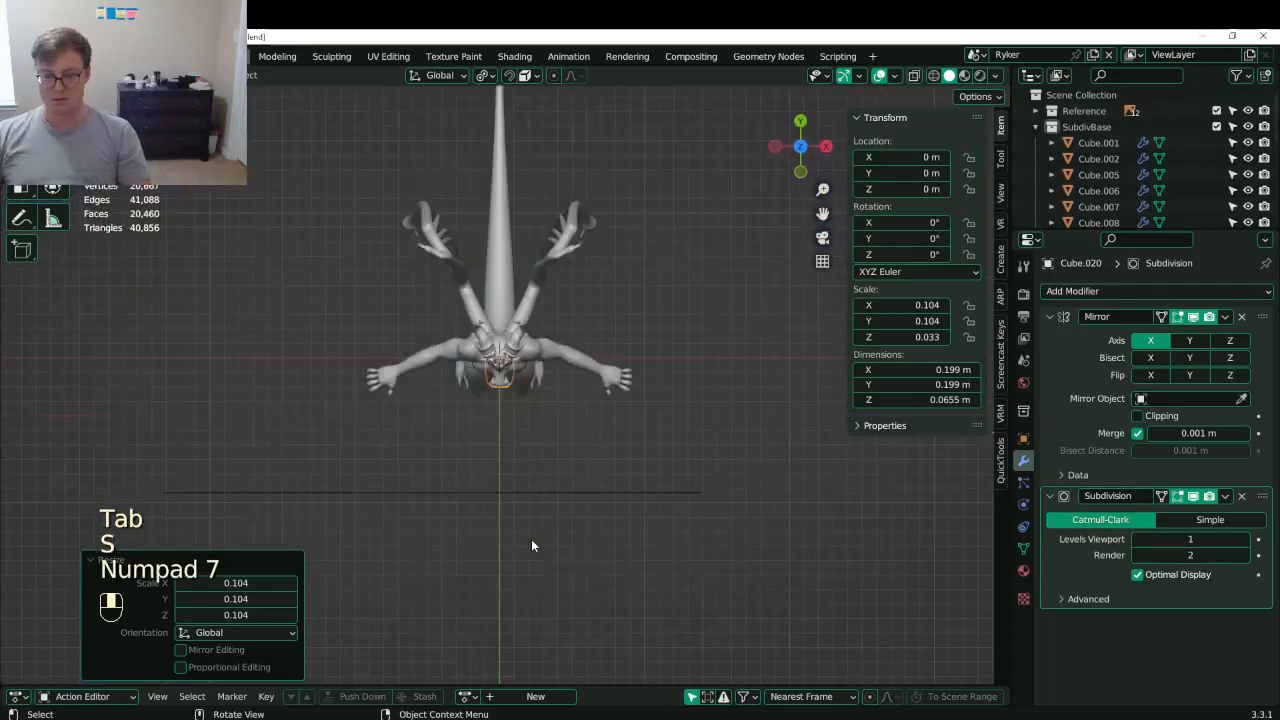
- Move the flattened mesh up to the dragon's head in side view, about 1.74 m along Z
key("KP_3")
key("g")
left_click(529, 287)
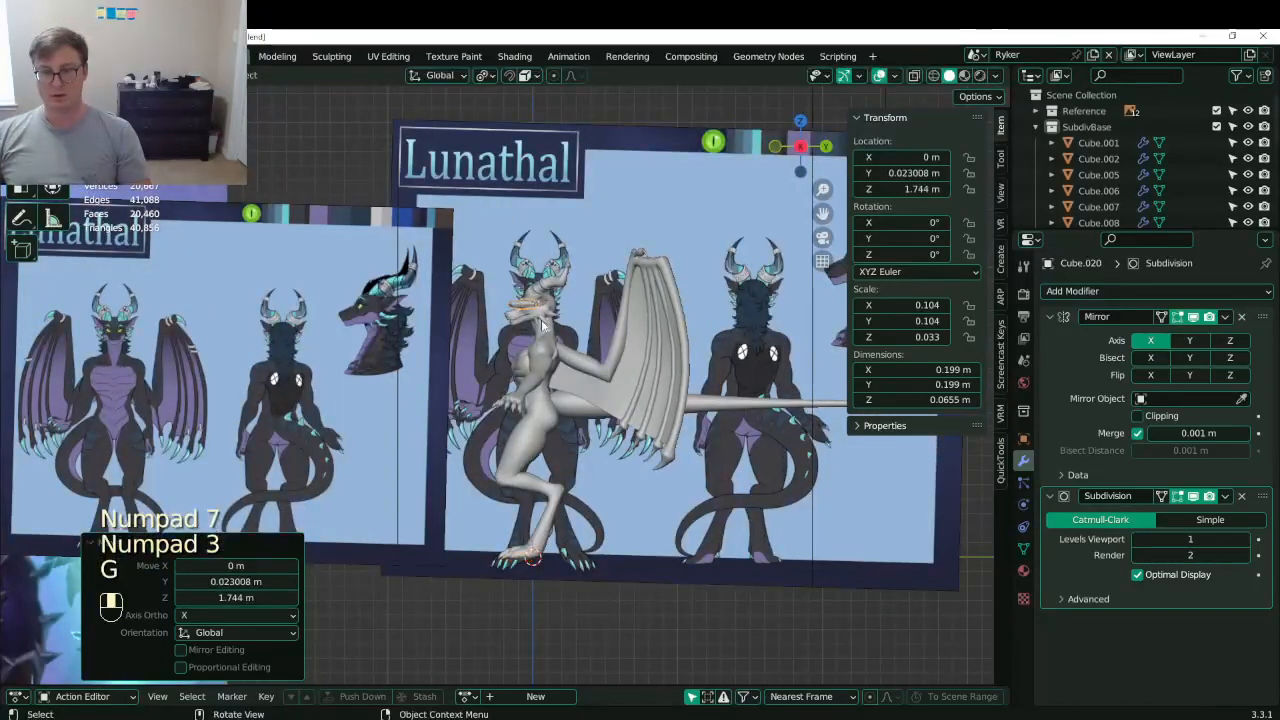
scroll(529, 287, "up", 6)
middle_click_drag(529, 287, 441, 334, "shift")
right_click(470, 206)
left_click(470, 206)
- Scale the mesh down uniformly by 0.422 and move it to the back of the mouth, at about Z 1.686 m
middle_click_drag(470, 206, 454, 326, "shift")
scroll(444, 319, "up", 2)
key("s")
left_click(437, 316)
scroll(460, 335, "up", 3)
key("g")
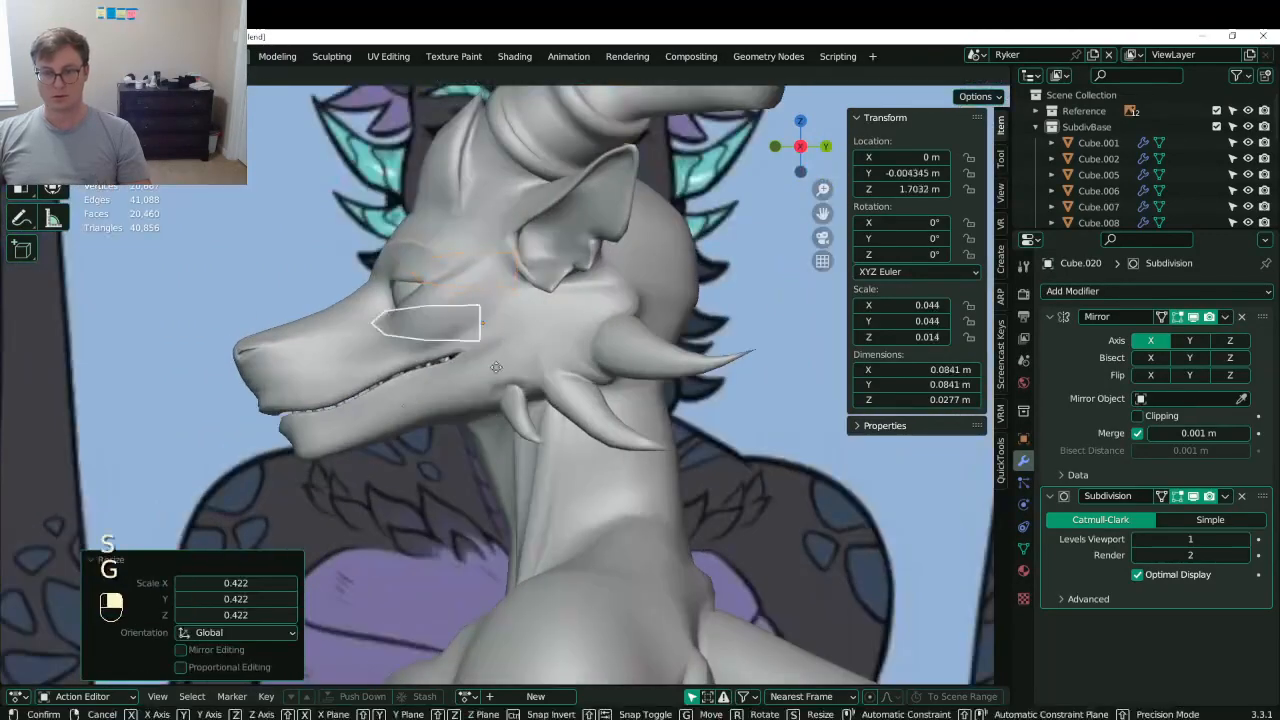
left_click(465, 398)
- Tilt the mesh 21.2° about X in wireframe to follow the jaws and reposition it at about Y -0.006 m, Z 1.680 m
scroll(510, 375, "up", 6)
key("z")
middle_click_drag(371, 351, 497, 443, "shift")
key("r")
left_click(622, 266)
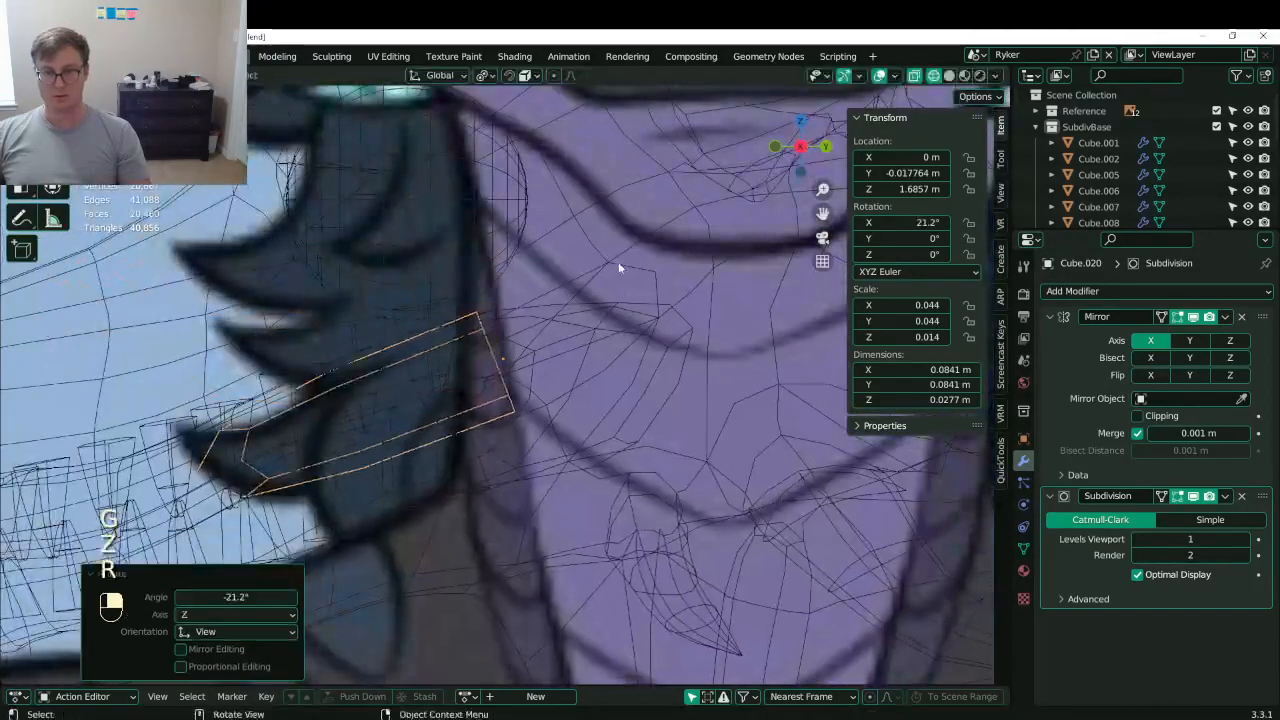
key("g")
left_click(580, 350)
middle_click_drag(575, 351, 656, 311, "shift")
key("g")
left_click(697, 326)
middle_click_drag(553, 384, 694, 331, "shift")
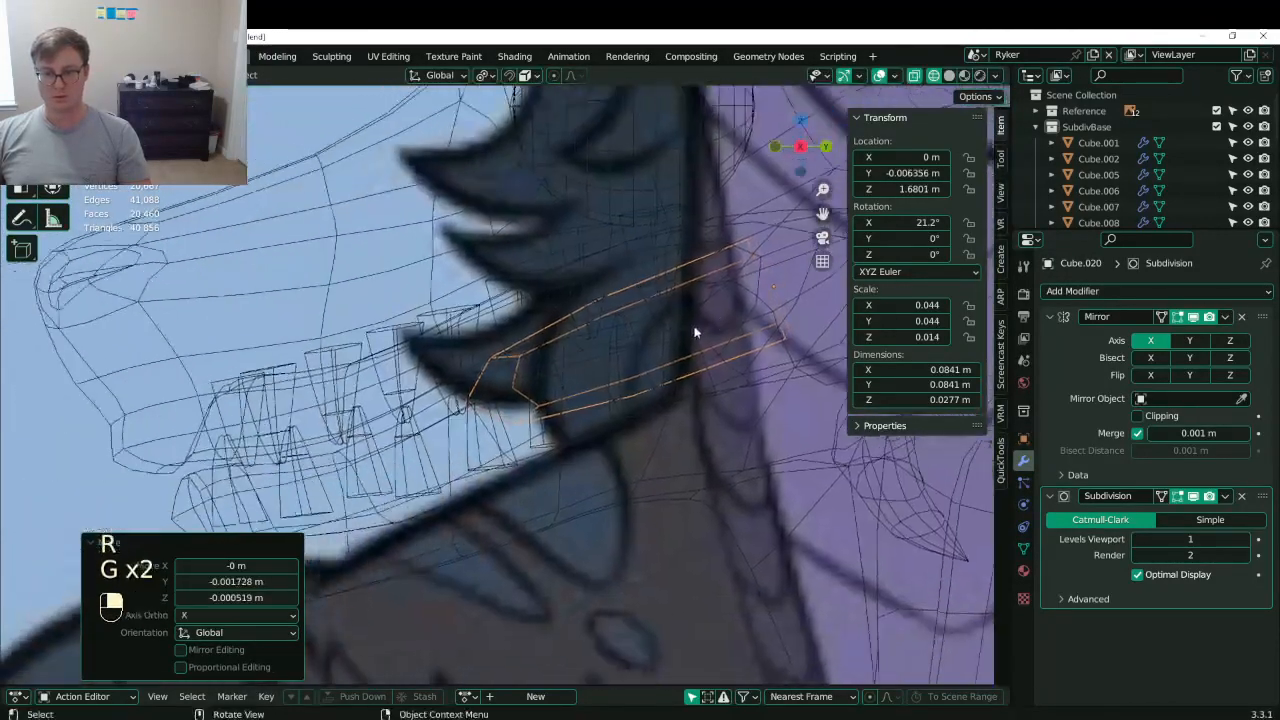
- Cut an edge loop across the middle of the mesh's length
key("Tab")
key("ctrl+r")
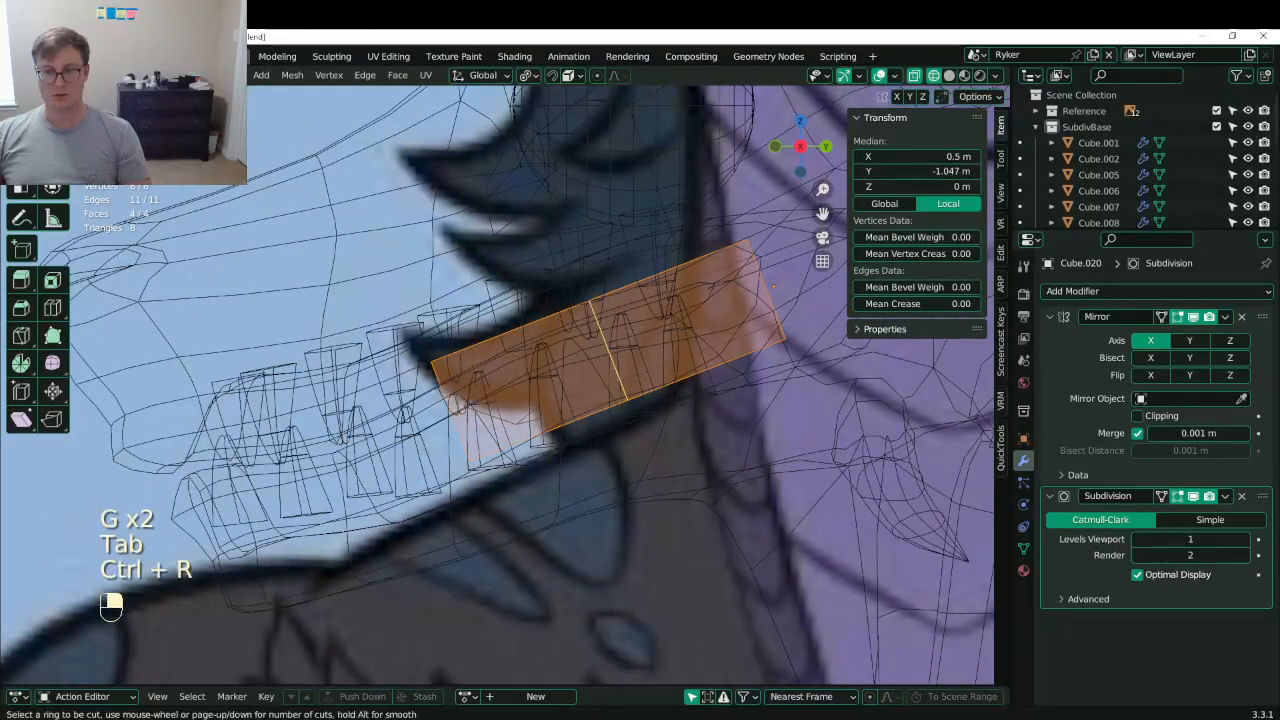
left_click(540, 346)
left_click(485, 404)
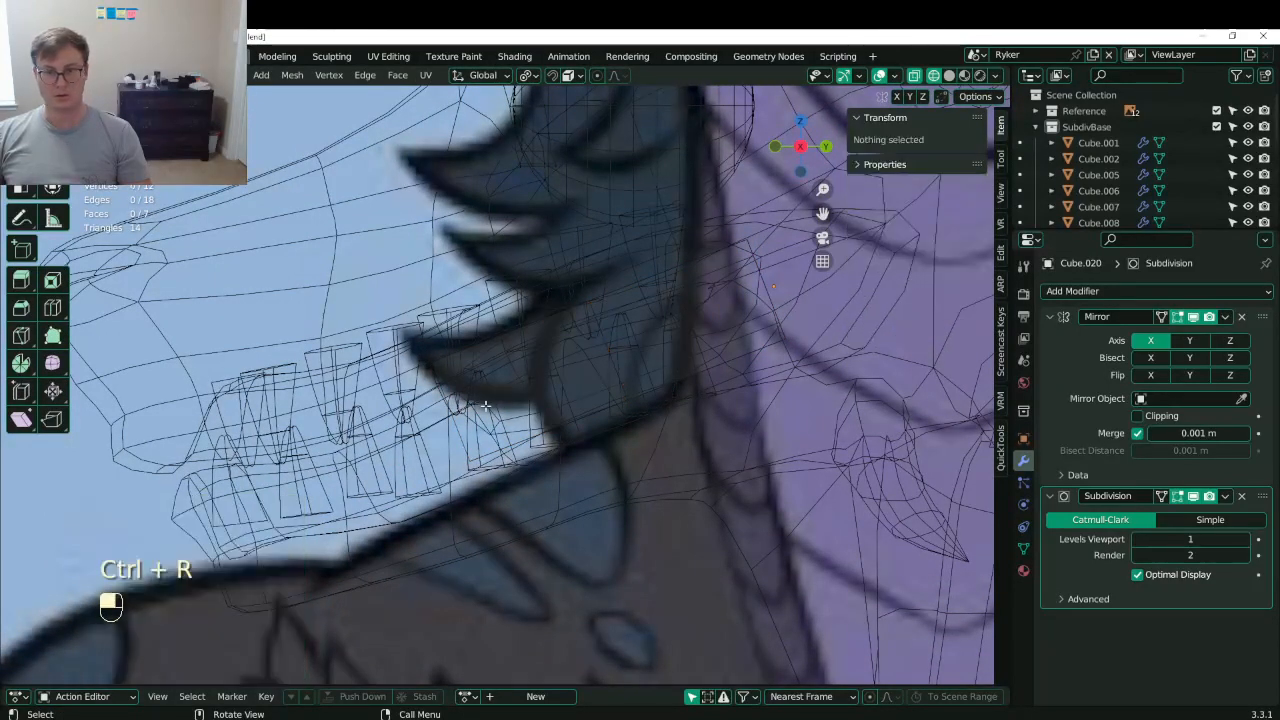
- Move the front end face of the mesh forward between the jaws, about 0.054 m along -Y and 0.020 m along -Z
key("a")
left_click(407, 345)
key("b")
left_click_drag(398, 332, 534, 529)
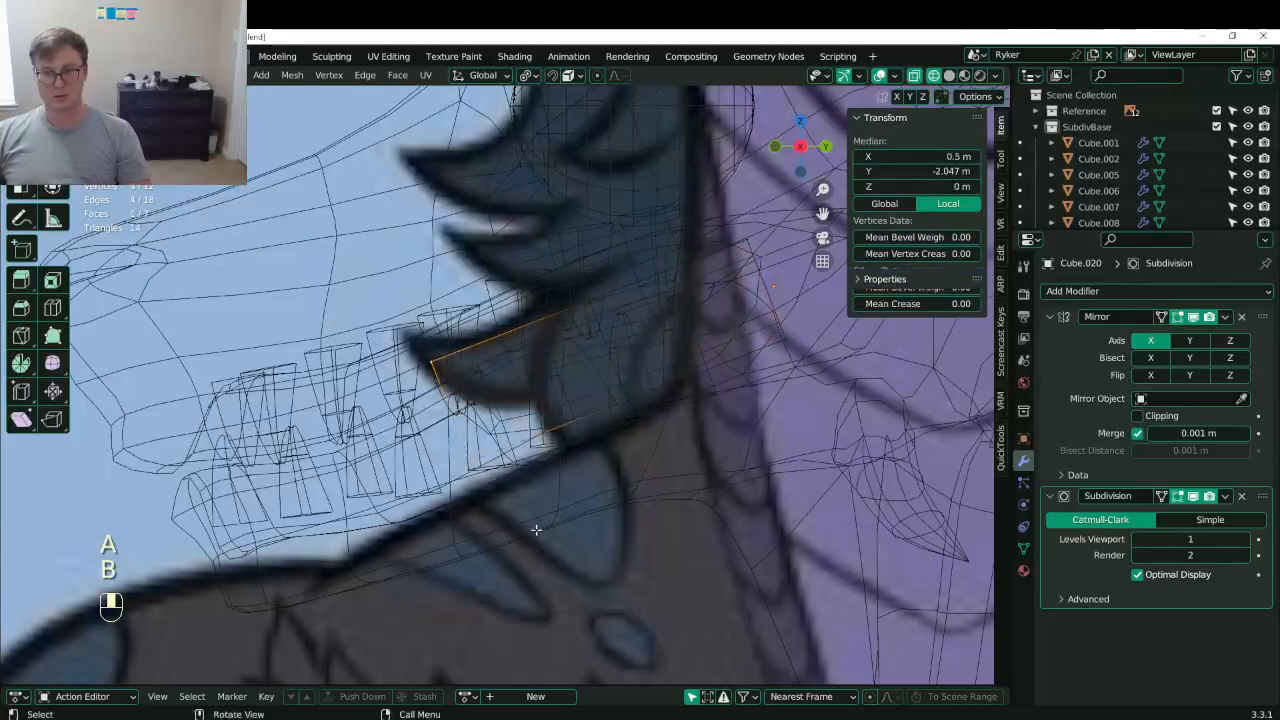
key("g")
left_click(299, 620)
- Shrink the front end face and pull it back slightly between the front teeth
key("s")
key("z")
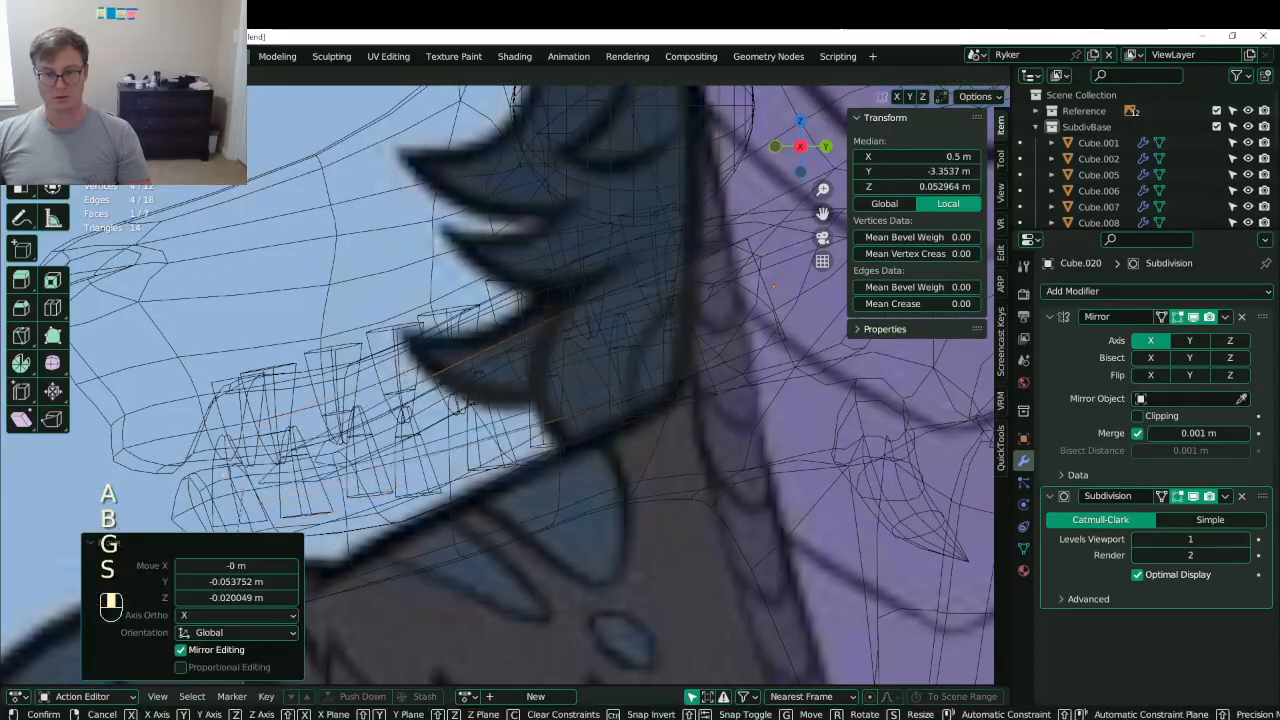
left_click(285, 506)
middle_click_drag(357, 474, 428, 433, "shift")
key("g")
left_click(531, 399)
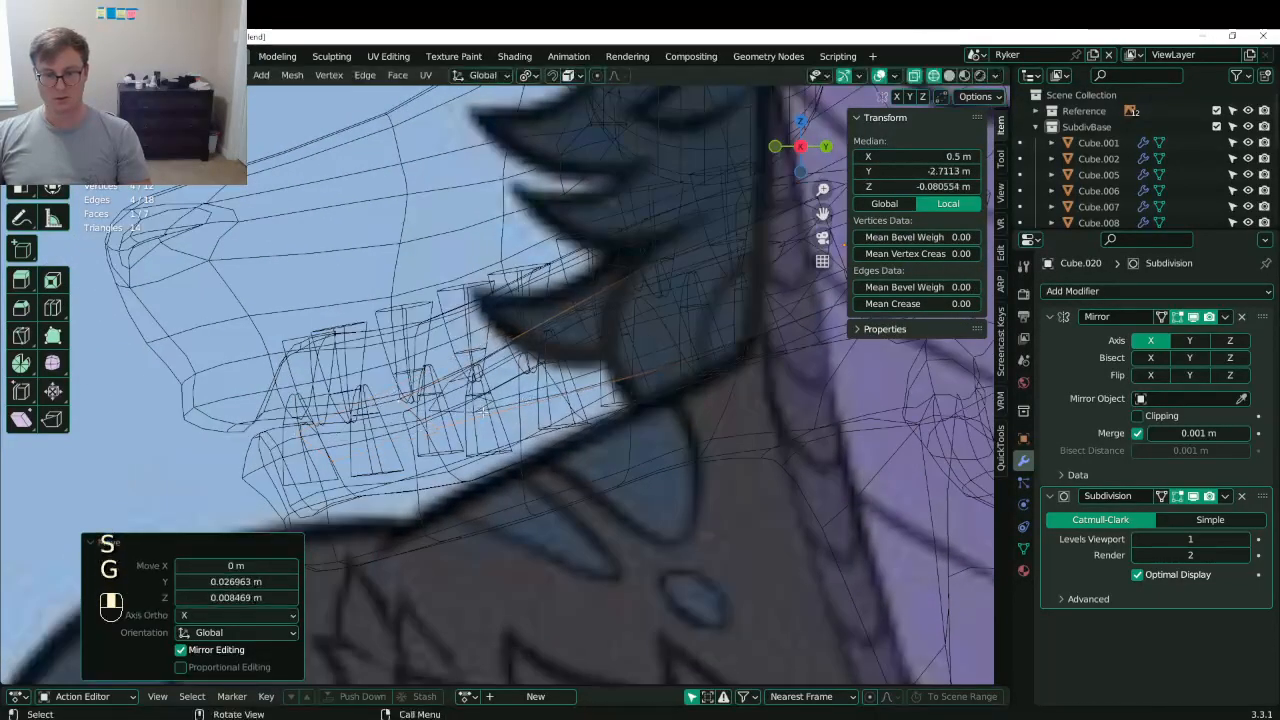
key("g")
left_click(517, 394)
- Cut a centred edge loop across the stretched front section and shift it to follow the jaw's curve
key("ctrl+r")
double_click(521, 373)
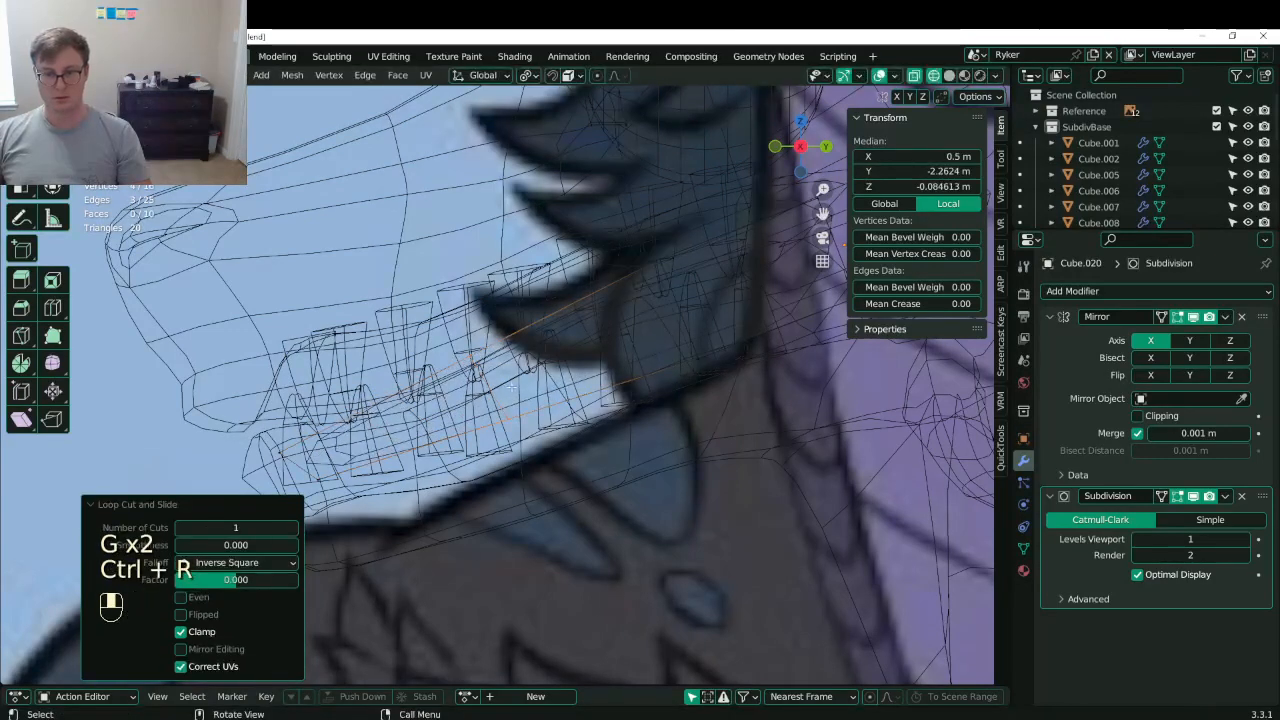
left_click(482, 362)
key("b")
left_click_drag(455, 337, 533, 434)
key("g")
left_click(556, 429)
- Enable the Subdivision modifier's on-cage display for the mesh
left_click(273, 415)
key("b")
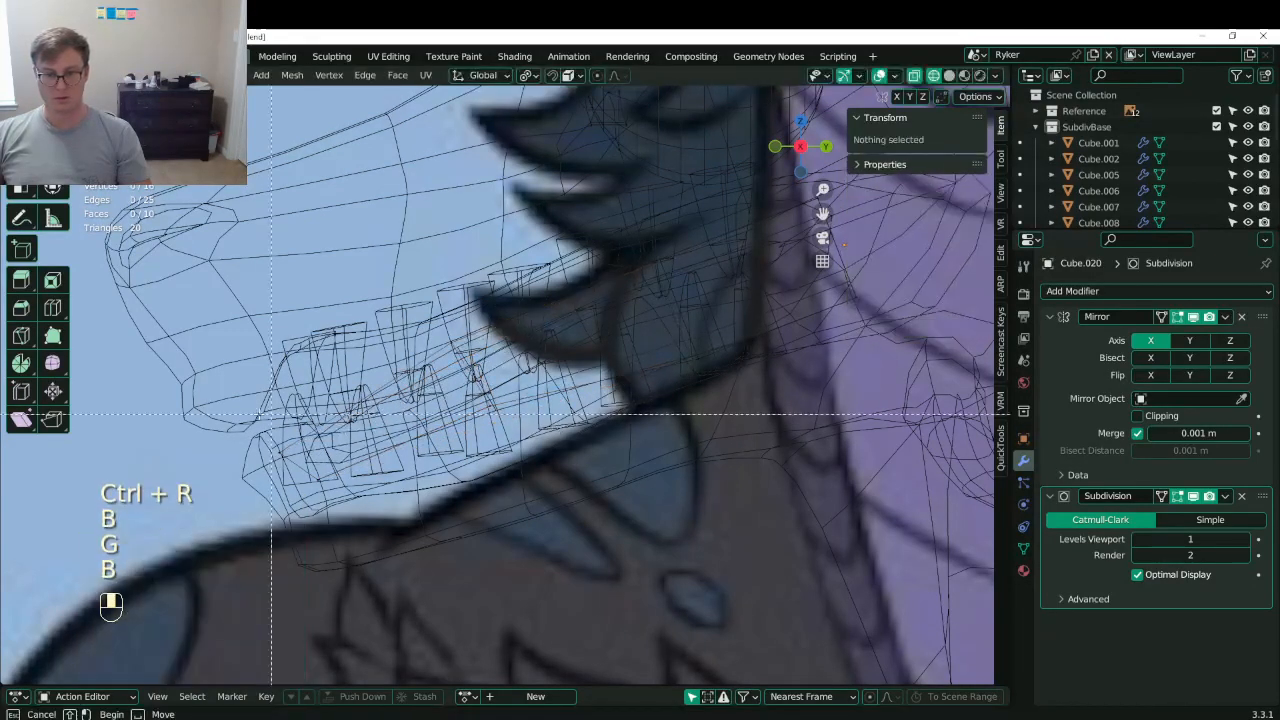
right_click(1192, 398)
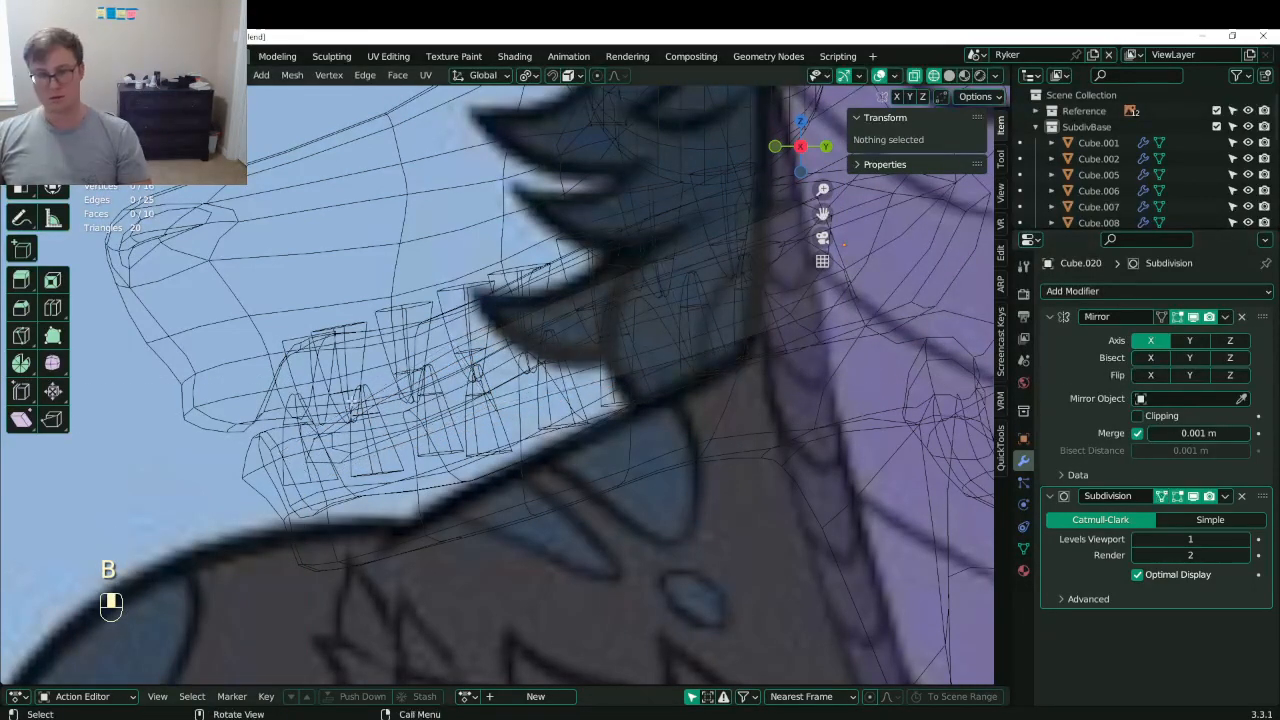
- Leave mesh editing, save the file and hide the Reference collection
scroll(352, 401, "down", 6)
key("Tab")
scroll(474, 352, "down", 3)
key("ctrl+s")
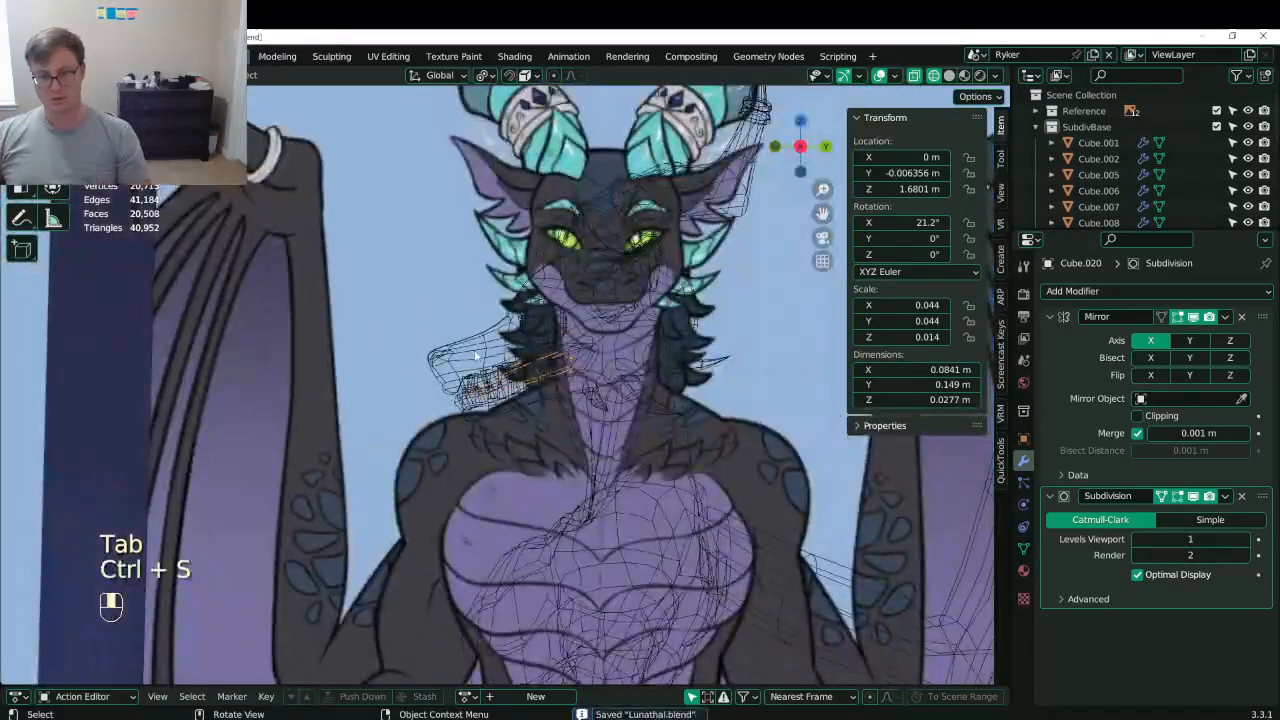
left_click(1248, 111)
scroll(427, 343, "up", 6)
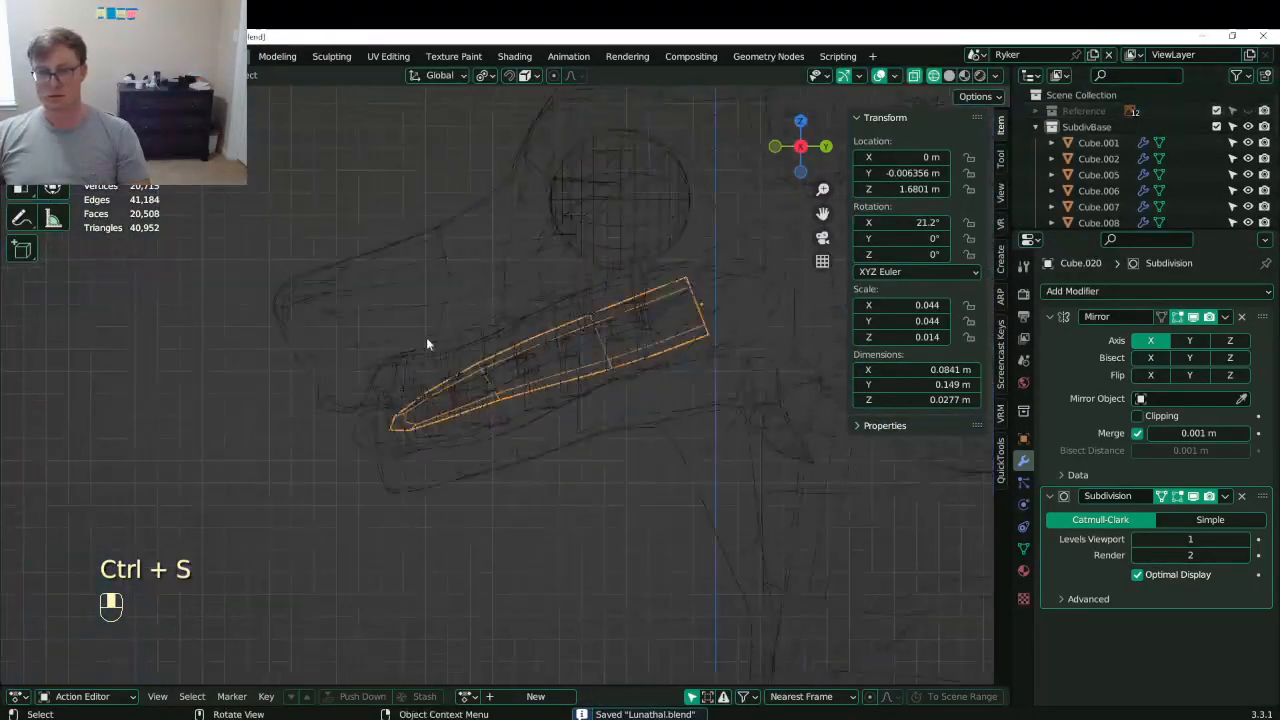
- Select the mesh's front end face in edit mode and reposition it between the front teeth
scroll(424, 350, "up", 4)
key("Tab")
scroll(350, 466, "down", 3)
left_click(415, 395)
key("b")
left_click_drag(406, 370, 464, 436)
key("g")
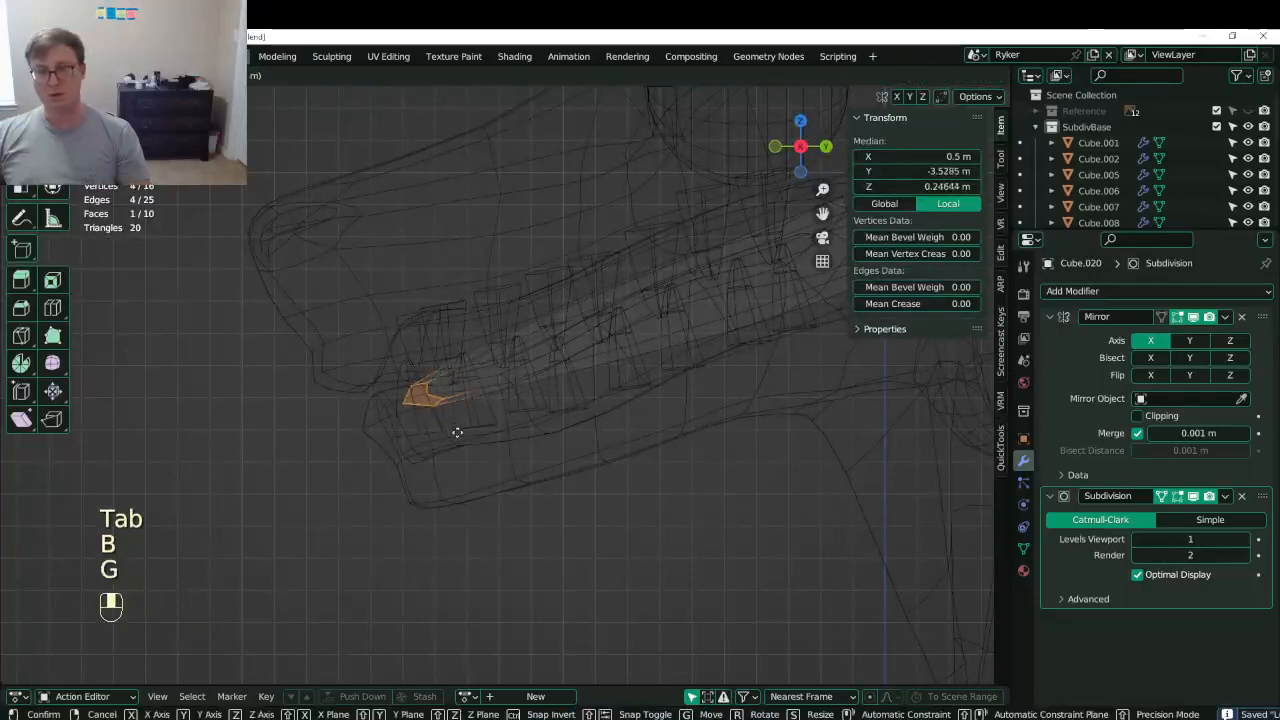
left_click(456, 430)
- Move the edge loop behind the front tip so it sits between the upper and lower teeth
left_click(543, 325)
key("b")
left_click_drag(521, 301, 620, 380)
middle_click_drag(634, 377, 619, 377, "shift")
key("g")
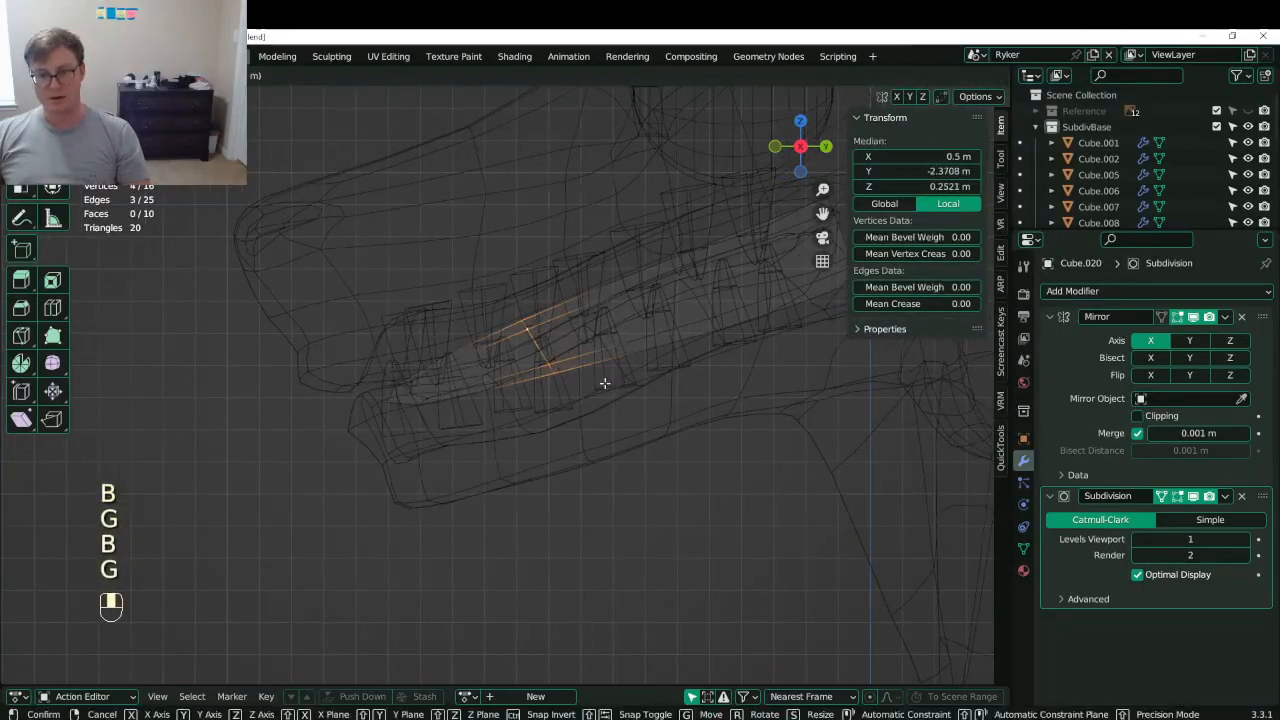
left_click(604, 383)
- Reselect the front tip face and lower it slightly toward the lower jaw
left_click(412, 397)
key("b")
left_click_drag(393, 377, 483, 431)
key("b")
left_click_drag(333, 356, 435, 432)
key("g")
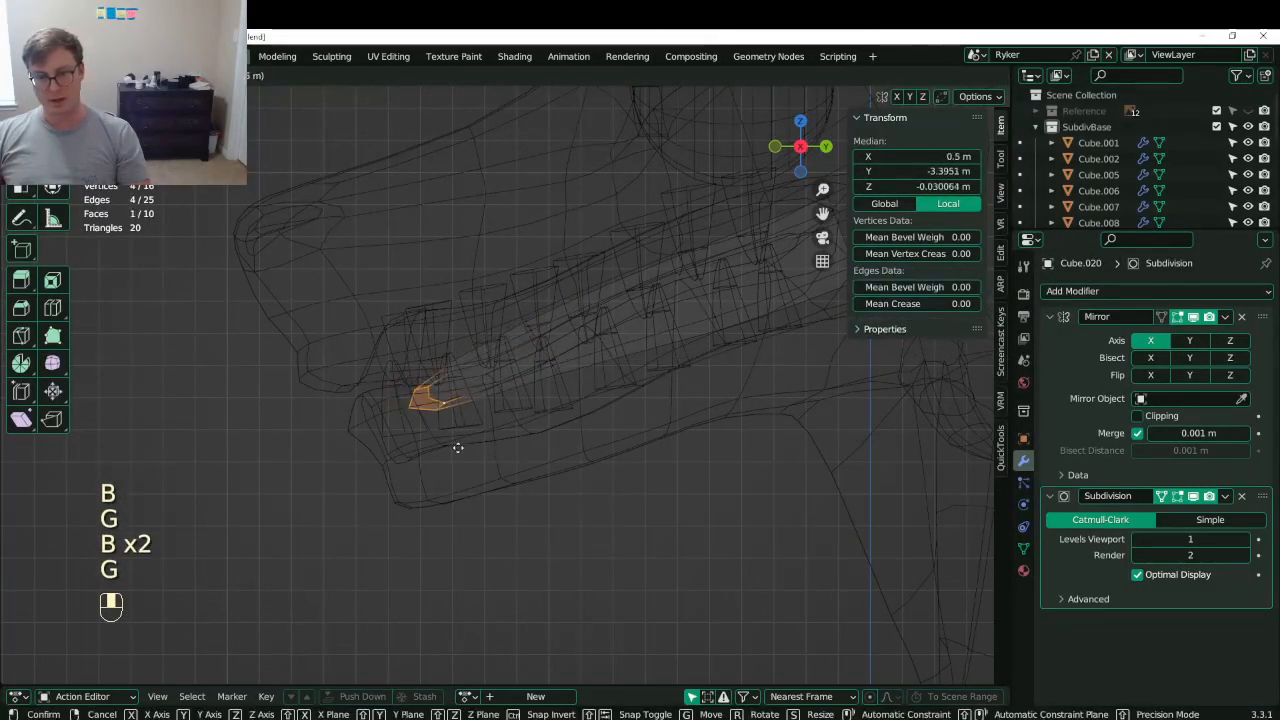
left_click(457, 448)
- Adjust the position of the edge loop behind the tip to keep the mesh's curve even
middle_click_drag(457, 448, 451, 371, "shift")
key("b")
left_click_drag(415, 329, 509, 426)
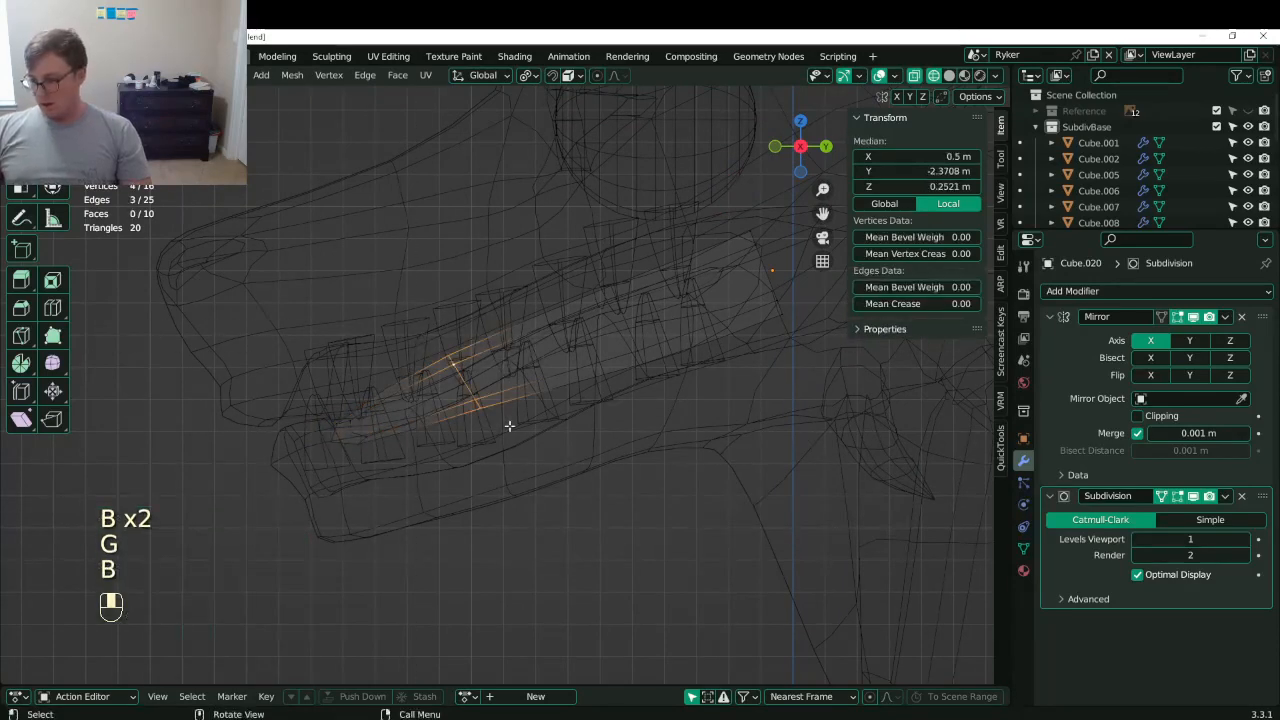
key("g")
left_click(503, 426)
- Select the middle edge loop near the back teeth and move it into line with the jaw
left_click(633, 293)
key("b")
left_click_drag(580, 260, 669, 403)
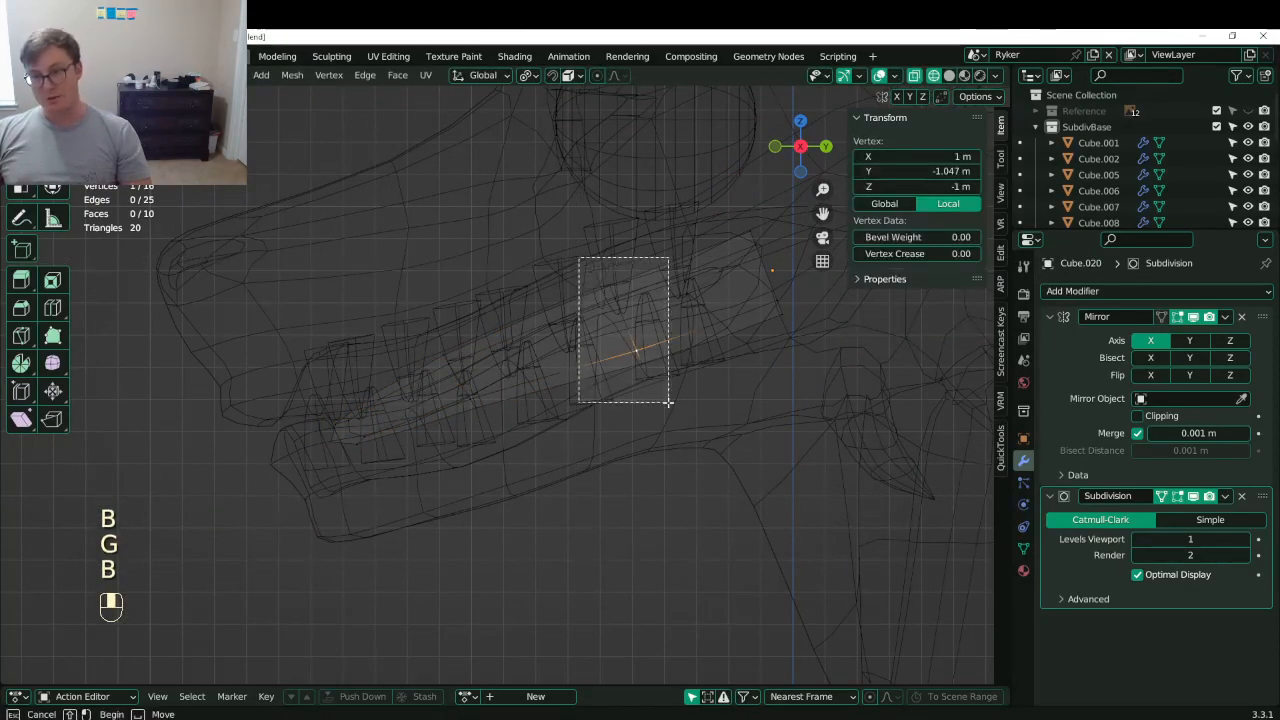
key("g")
left_click(668, 396)
- Select the open rear end of the mesh and rotate it toward vertical in side view
middle_click_drag(754, 351, 672, 389, "shift")
left_click(704, 271)
key("b")
left_click_drag(642, 240, 750, 378)
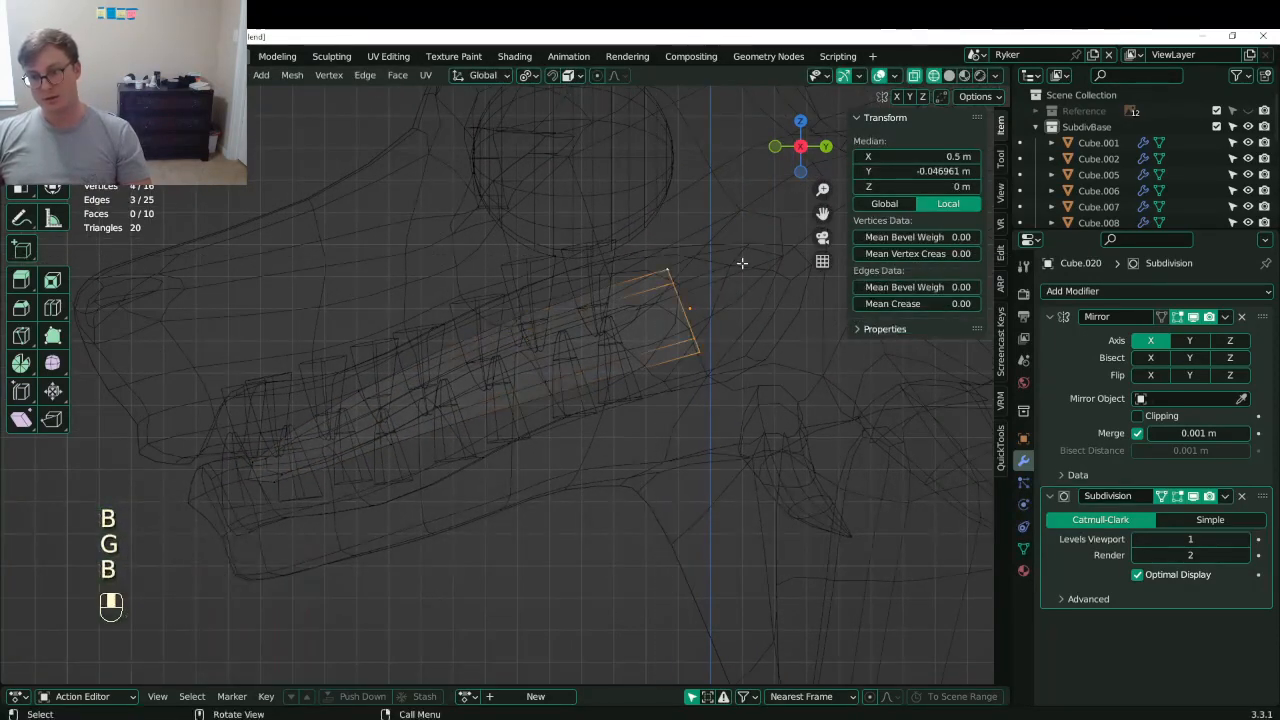
key("r")
left_click(766, 283)
key("e")
left_click(800, 309)
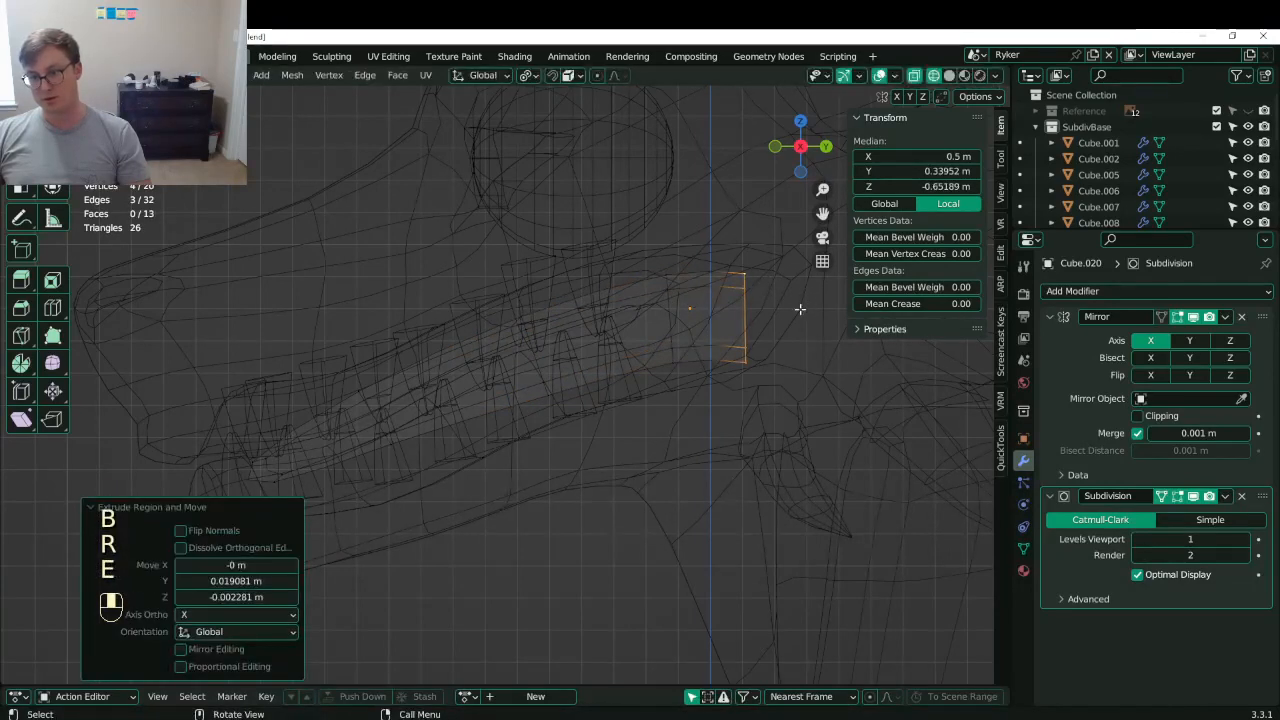
key("ctrl+z")
- Move the rear end farther back into the head and cut an edge loop in the section ahead of it, adjusting its position
key("g")
left_click(760, 320)
key("ctrl+r")
left_click(634, 294)
key("g")
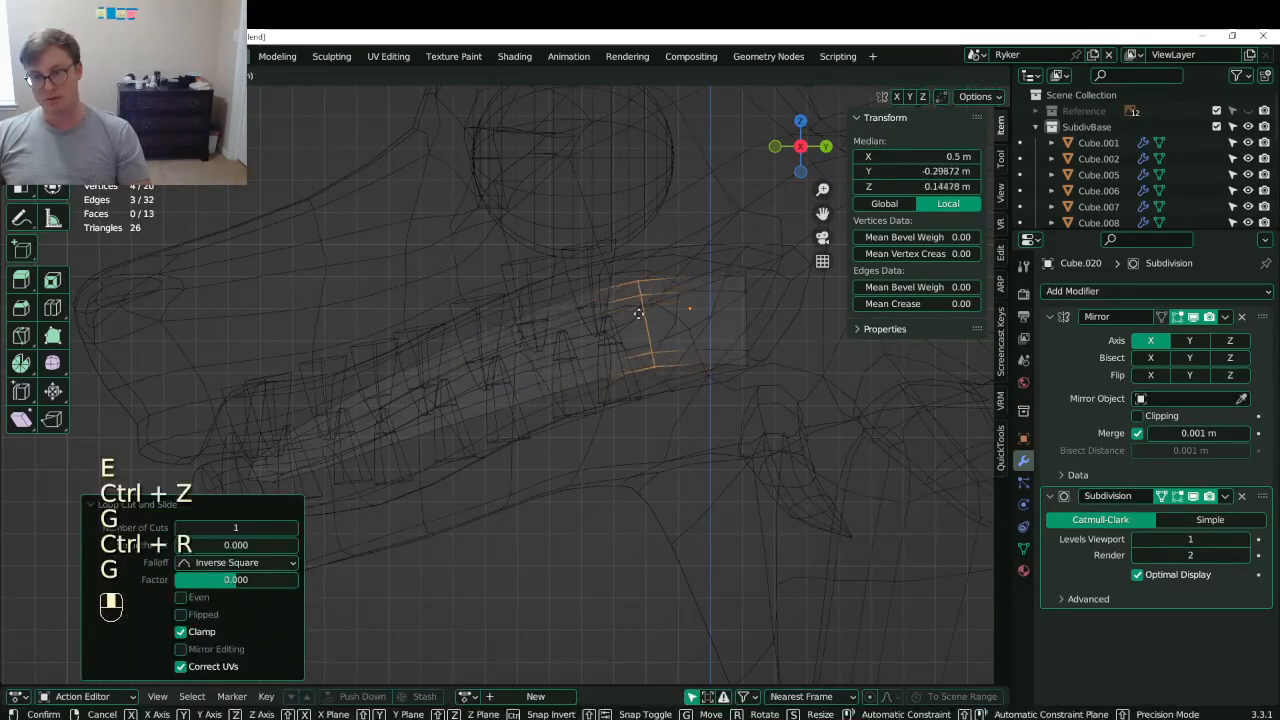
left_click(734, 294)
- Rotate the rear end loop by 9.92° and adjust its scale to fit the back of the mouth
key("b")
left_click_drag(714, 251, 766, 377)
key("r")
left_click(793, 296)
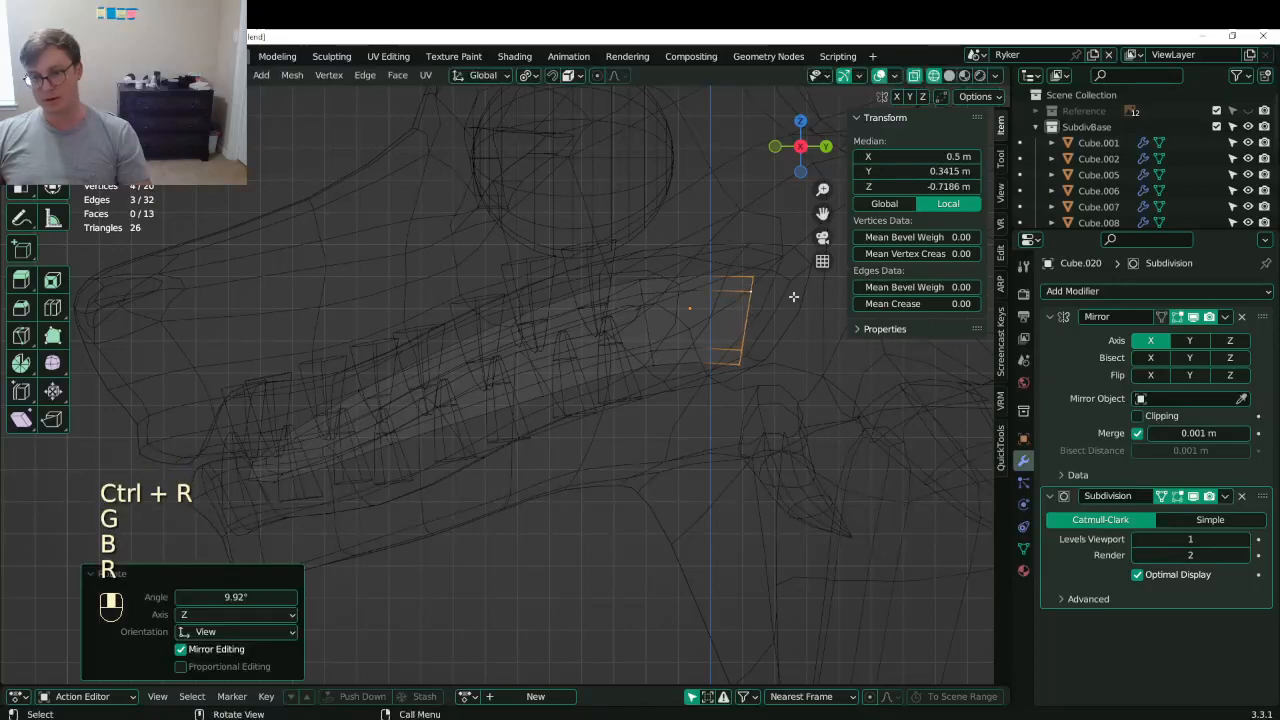
key("s")
left_click(804, 329)
key("g")
left_click(776, 330)
- Select the mesh's front end in top view and set the pivot point to 3D Cursor
mouse_move(602, 330)
middle_mouse_down()
mouse_move(588, 330)
mouse_move(620, 337)
middle_mouse_up()
key("KP_7")
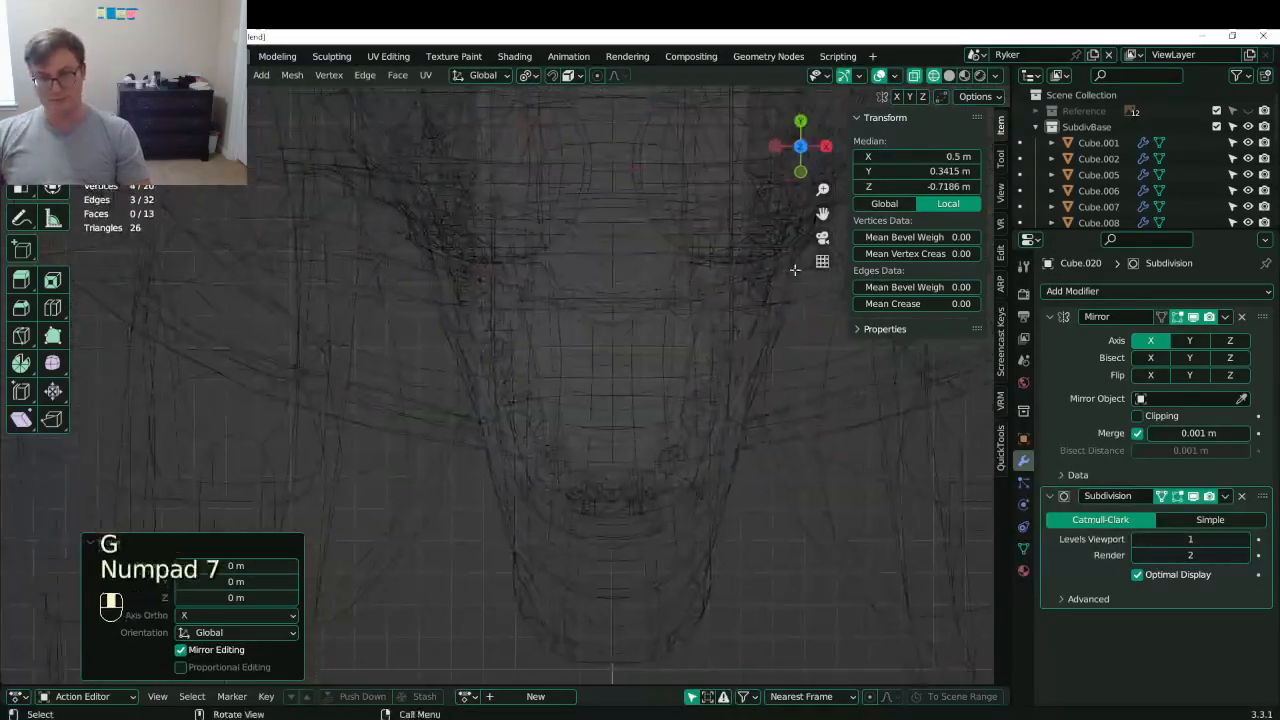
key("z")
middle_click_drag(734, 457, 709, 471, "shift")
left_click(699, 471)
key("b")
left_click_drag(460, 417, 760, 512)
middle_click_drag(760, 512, 731, 534, "shift")
key("period")
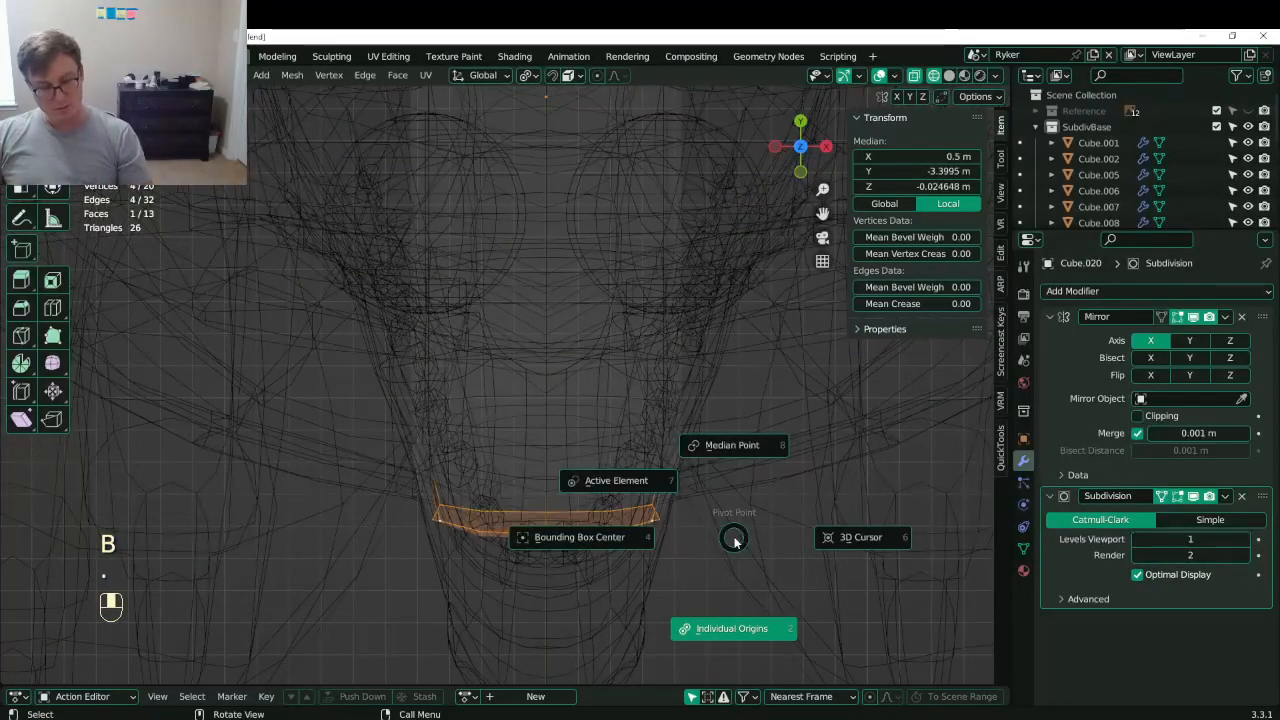
left_click(734, 540)
middle_click_drag(734, 540, 732, 526, "shift")
key("s")
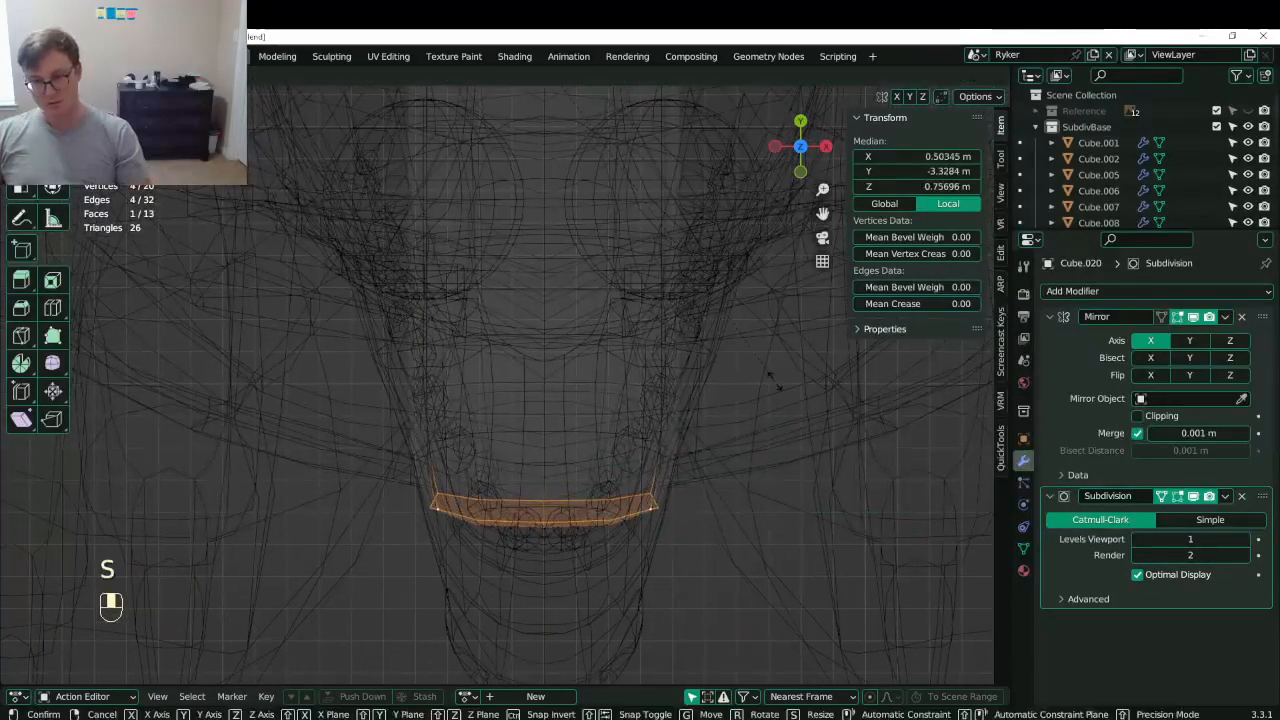
right_click(416, 617)
- Narrow the front end along X toward the centre line in two passes, the second by a factor of 0.355
scroll(760, 551, "down", 5)
key("s")
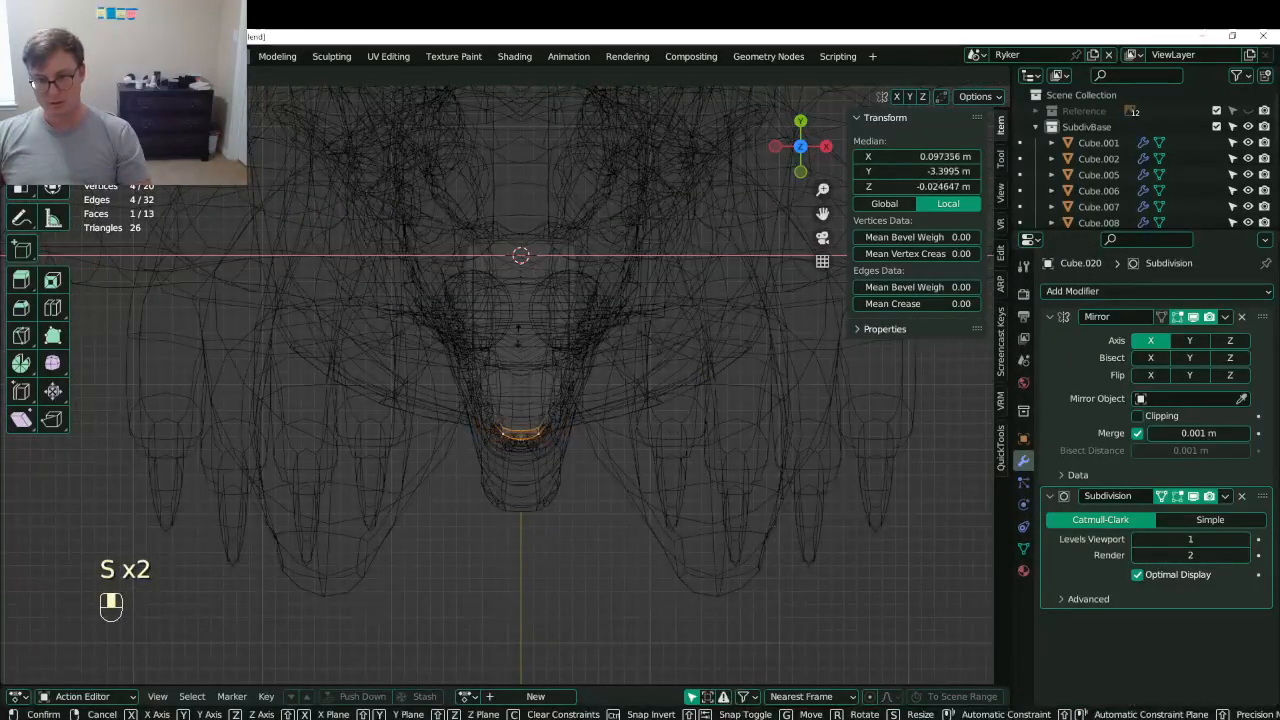
left_click(518, 334)
key("s")
middle_click(690, 460)
left_click(602, 379)
scroll(596, 392, "up", 4)
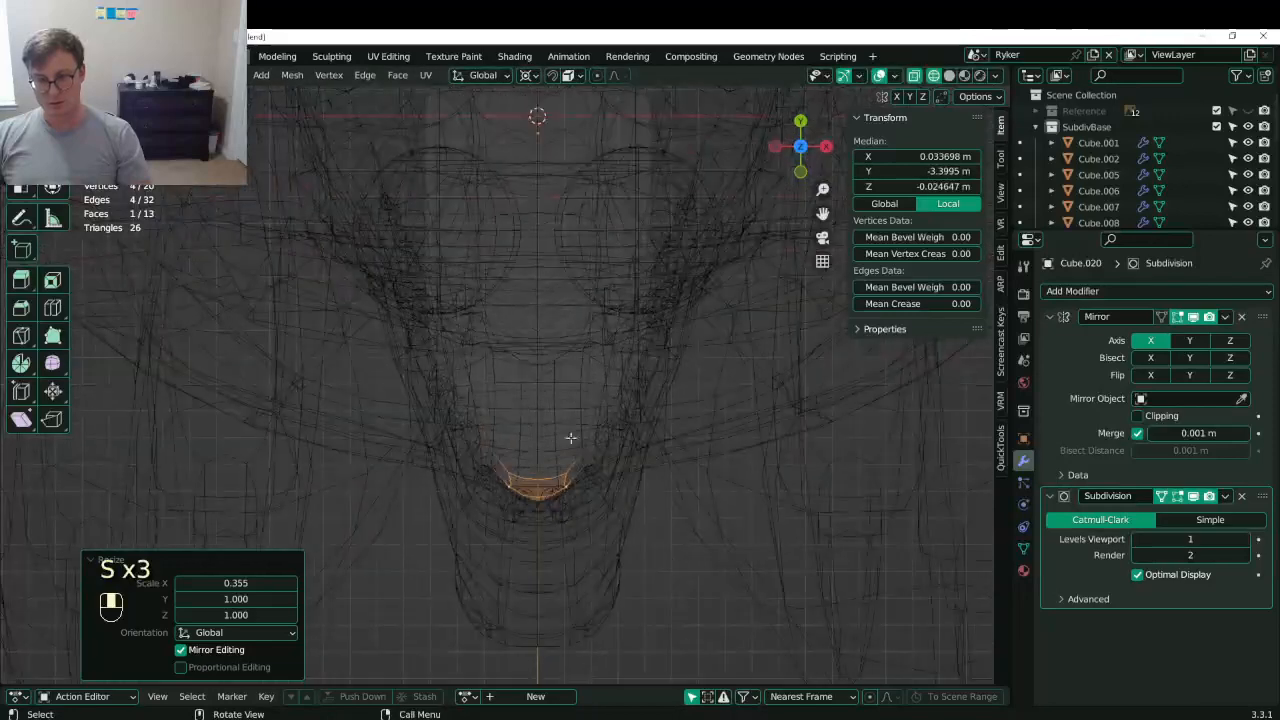
- Select the edge loop behind the front tip and narrow it along X to fit between the teeth
left_click(537, 409)
key("b")
left_click_drag(414, 370, 789, 454)
middle_click_drag(772, 458, 769, 514, "shift")
key("s")
middle_click(738, 509)
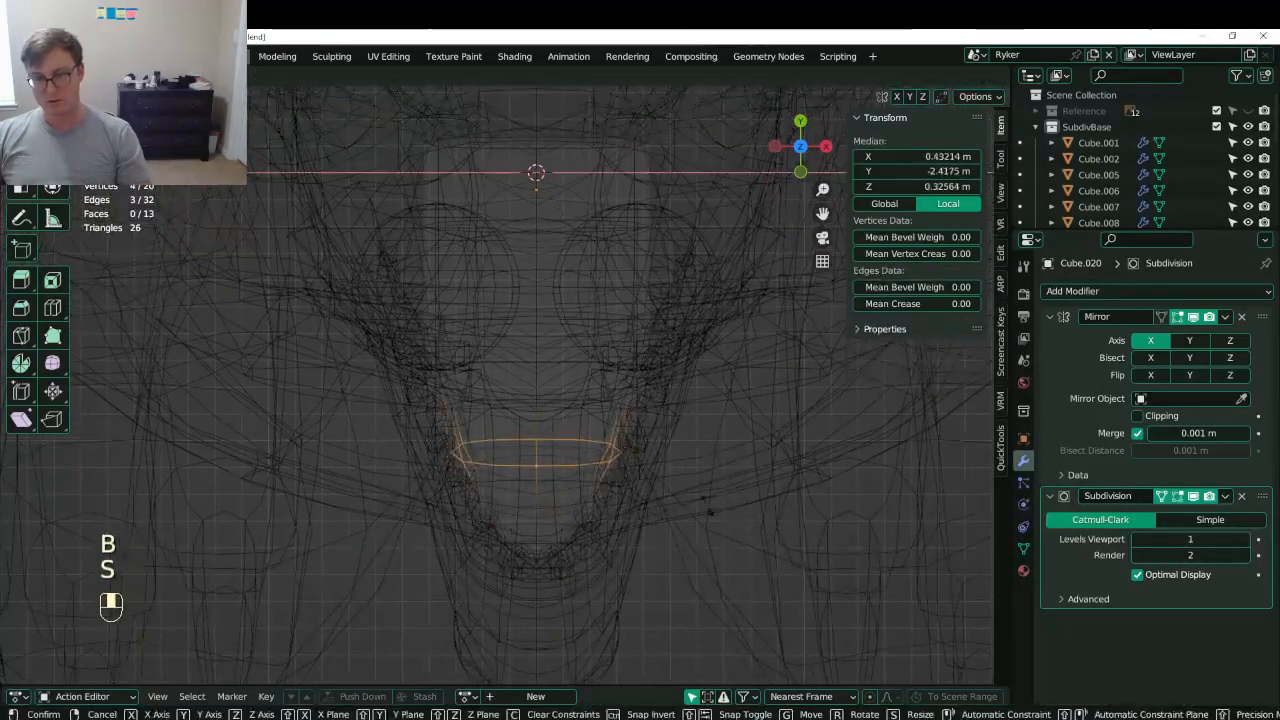
left_click(592, 444)
- Select the middle edge loop and scale it along X by 0.878
middle_click_drag(626, 432, 622, 468, "shift")
key("a")
left_click(546, 360)
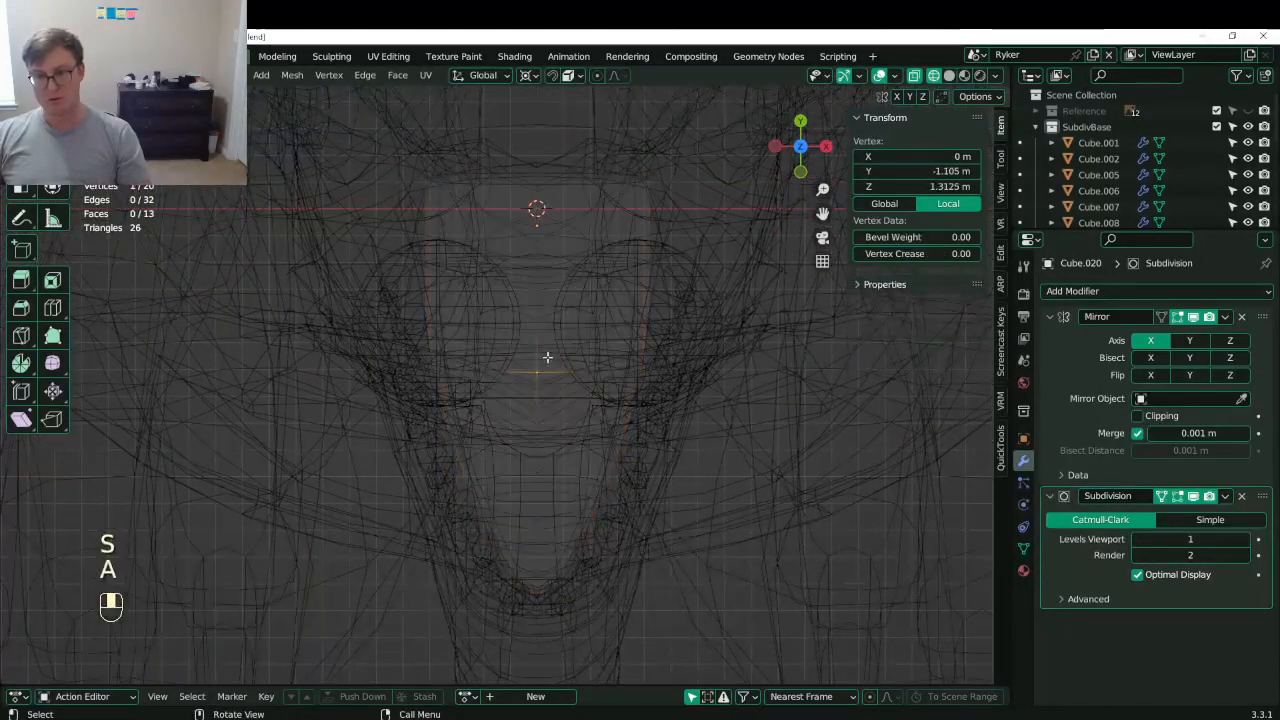
key("b")
left_click_drag(417, 320, 713, 419)
key("s")
middle_click(700, 421)
left_click(697, 423)
- Return to the wireframe side view and set the pivot point to Median Point
mouse_move(697, 423)
middle_mouse_down()
mouse_move(643, 449)
mouse_move(597, 381)
mouse_move(631, 405)
middle_mouse_up()
key("z")
key("KP_3")
key("z")
left_click(575, 324)
scroll(628, 406, "up", 3)
key("period")
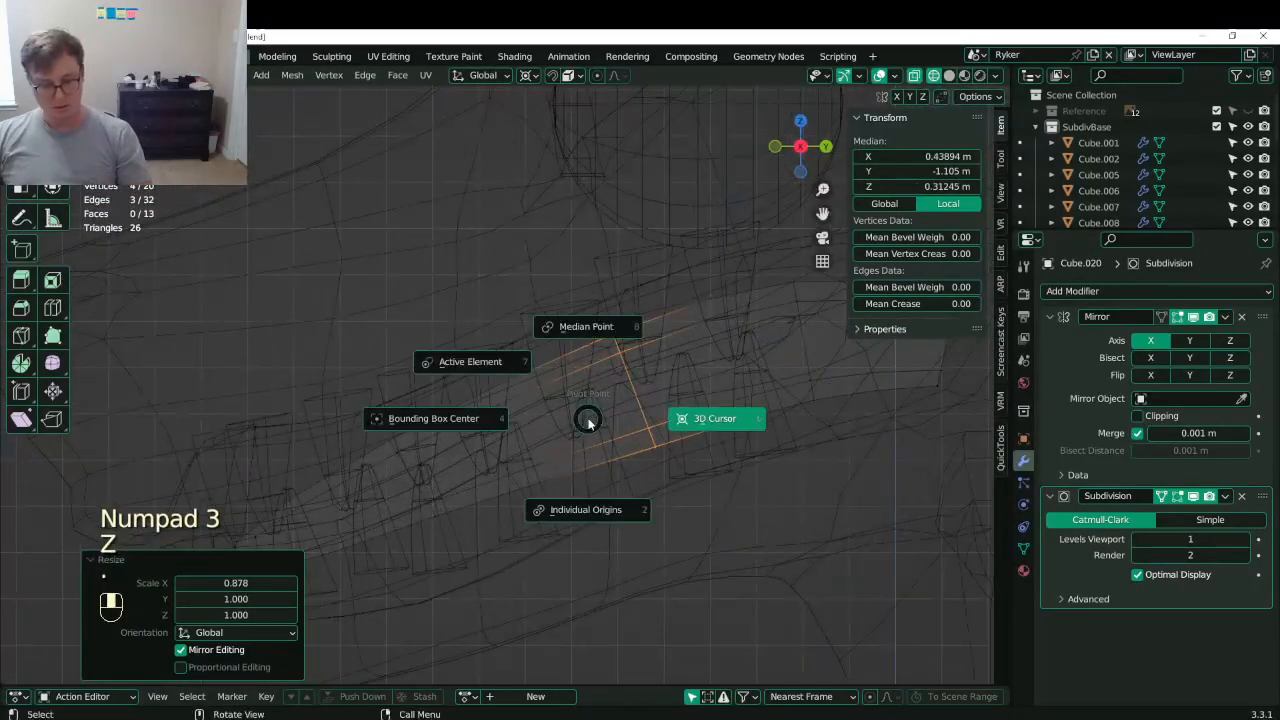
left_click(586, 330)
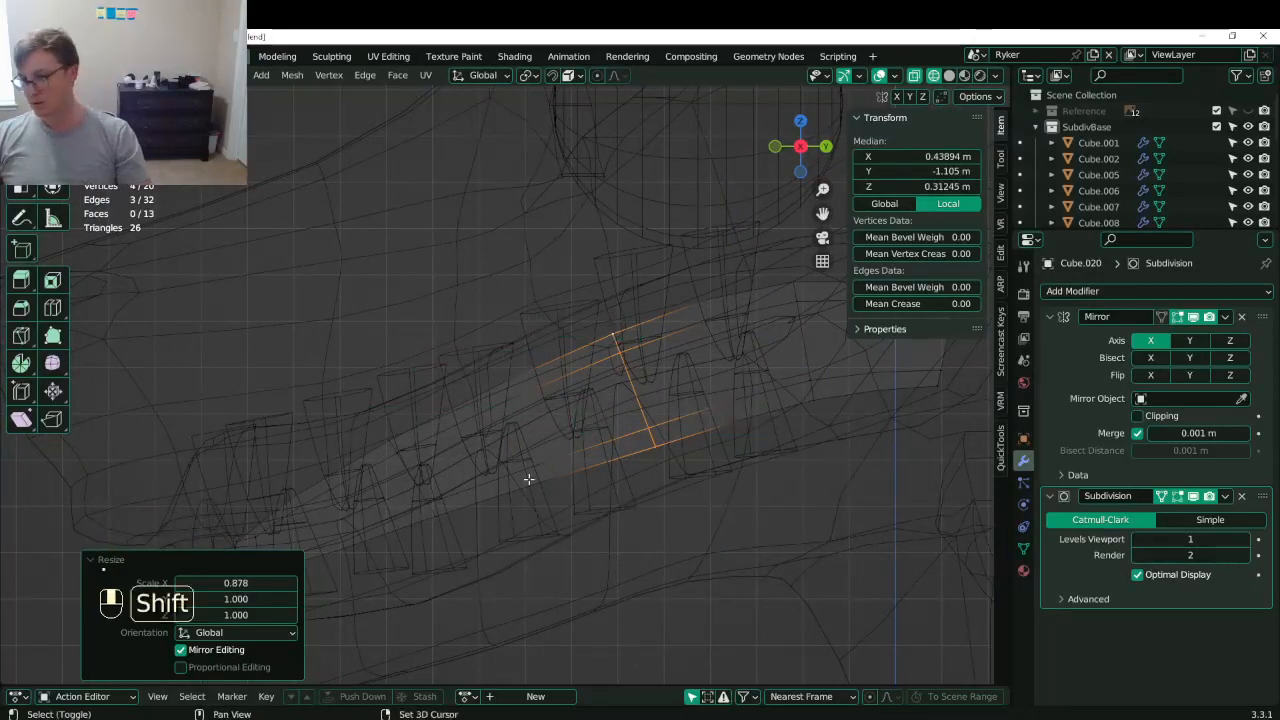
- Select the mouth mesh's front tip and move it to sit between the front teeth
middle_click_drag(446, 519, 512, 478, "shift")
left_click(331, 500)
key("b")
left_click_drag(300, 460, 366, 548)
key("g")
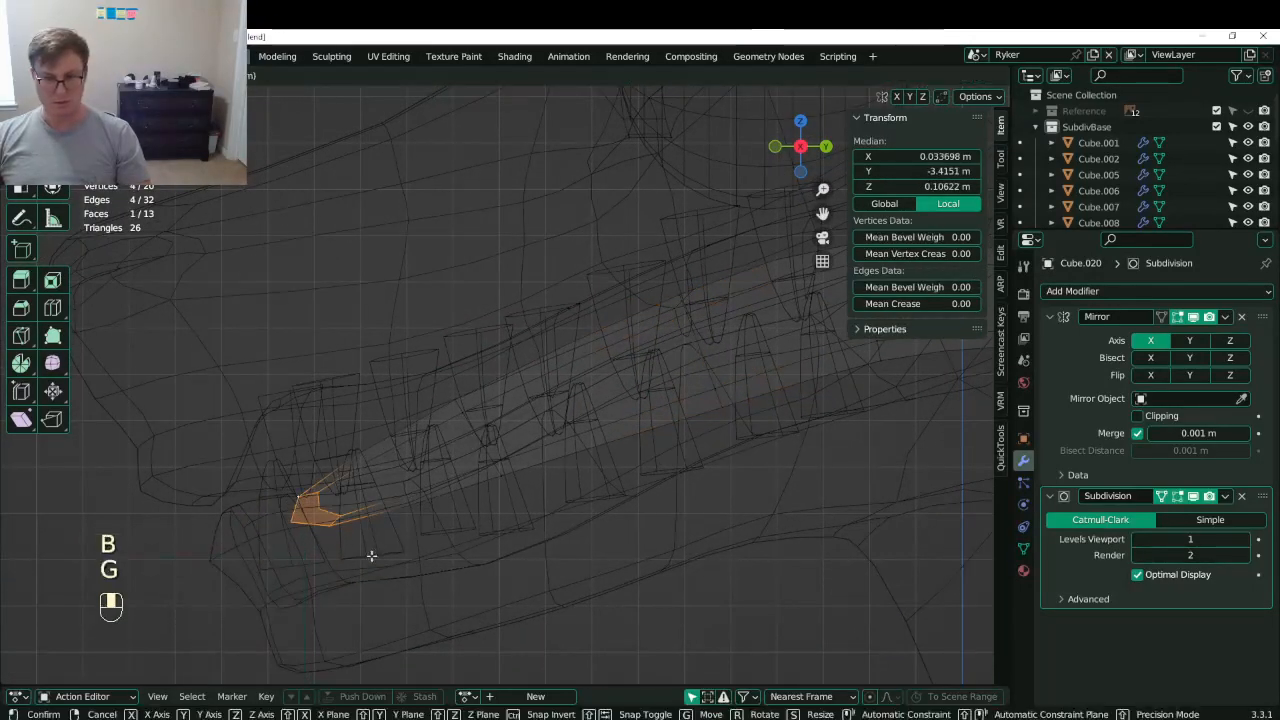
left_click(372, 551)
- Try to move the edge loop behind the front tip on its own, and undo that move
key("b")
left_click_drag(434, 372, 540, 518)
key("g")
left_click(578, 555)
middle_click_drag(620, 433, 592, 455, "shift")
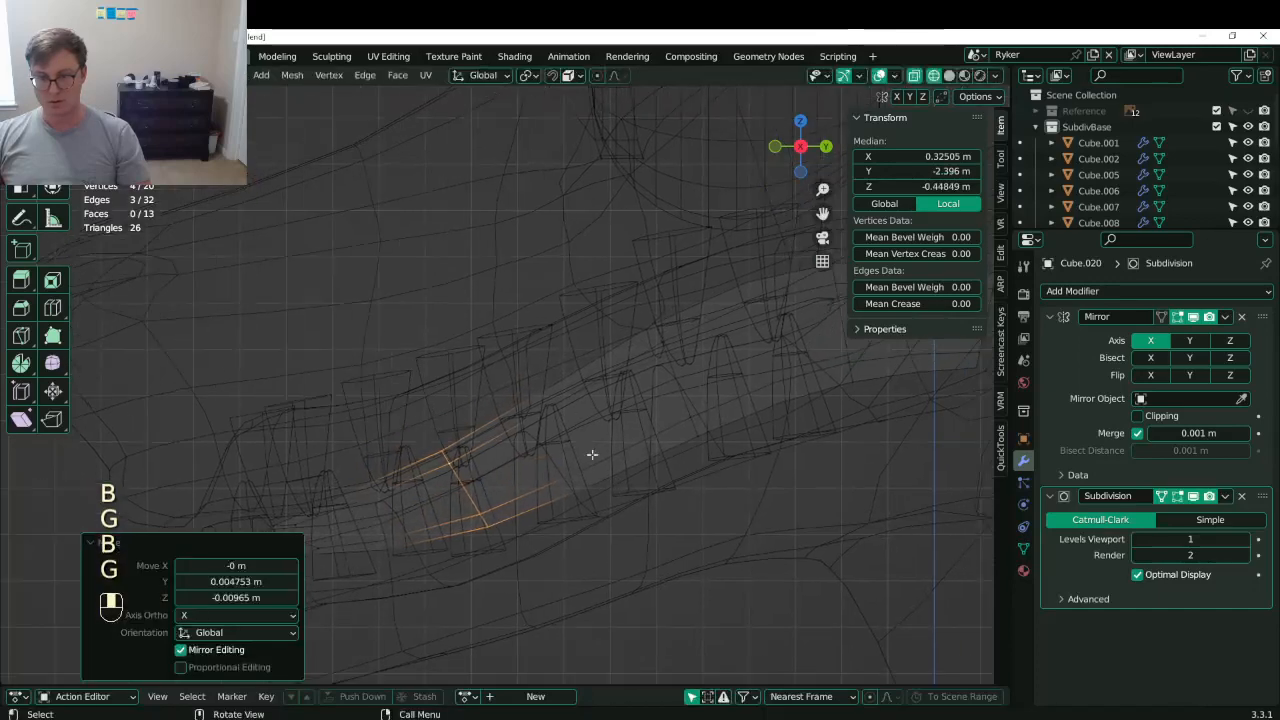
key("ctrl+z")
- Select the front tip together with the edge loop behind it and reposition them between the jaws
key("b")
left_click_drag(257, 420, 520, 545)
key("g")
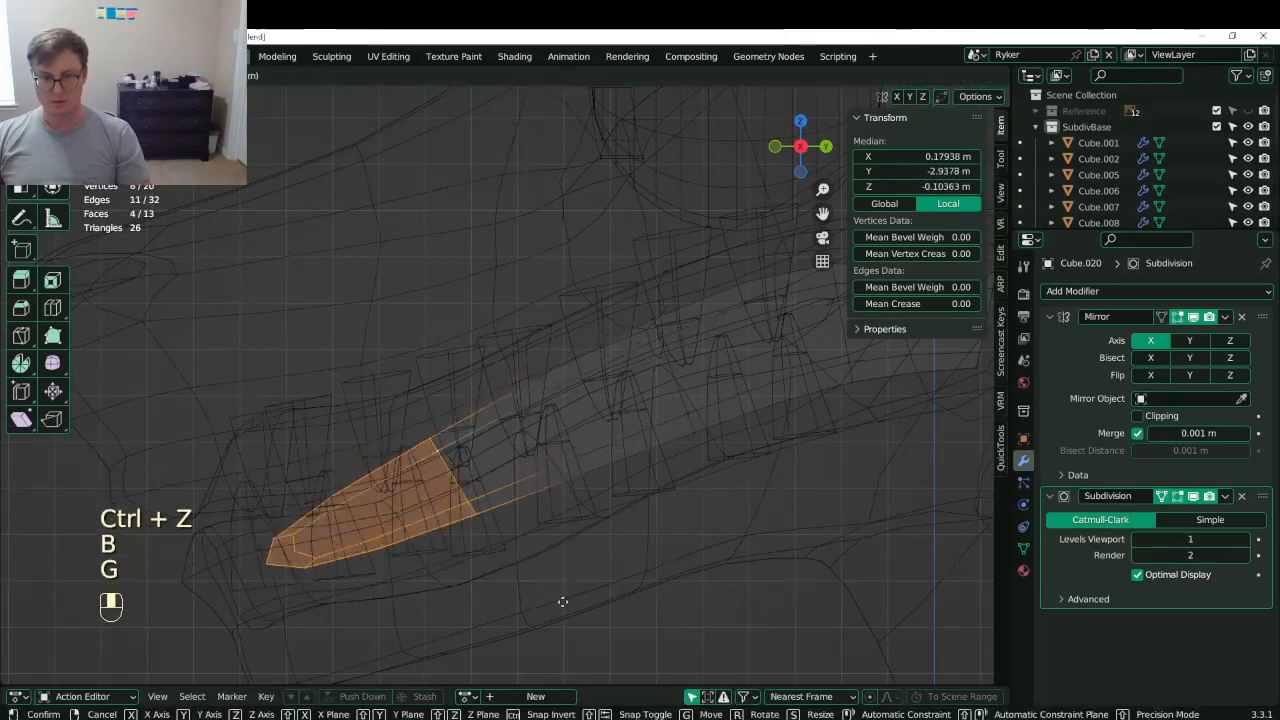
left_click(560, 603)
- Select the middle edge loop, then scale and move it to follow the gap between the jaws
left_click(580, 352)
key("b")
left_click_drag(554, 331, 711, 454)
left_click(632, 310)
key("b")
left_click_drag(631, 309, 740, 460)
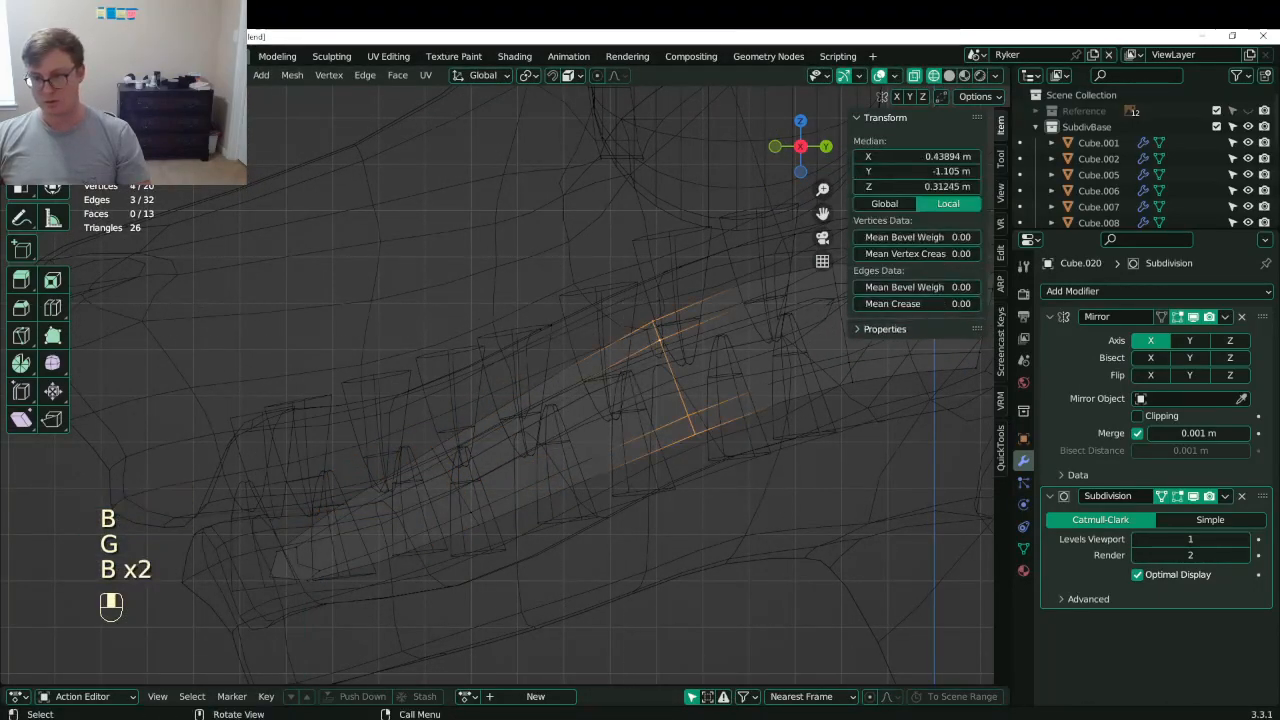
key("s")
middle_click(783, 518)
left_click(786, 523)
key("g")
middle_click_drag(760, 459, 651, 499, "shift")
left_click(711, 481)
- Select the edge loop just ahead of the mesh's rear end and move it into line with the jaw gap
left_click(694, 320)
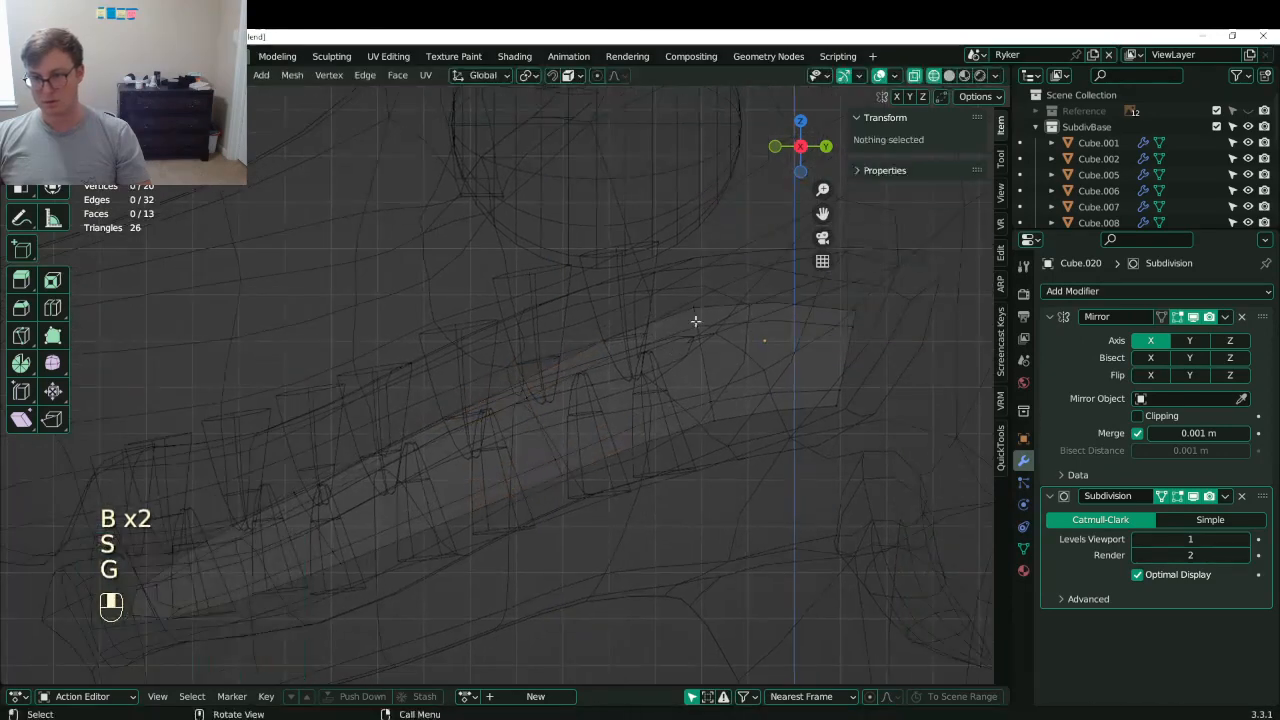
key("b")
left_click_drag(677, 290, 761, 449)
key("g")
left_click(766, 478)
- Select the rear end loop of the mouth mesh, then scale and move it to fit the back of the mouth
middle_click_drag(808, 383, 723, 397, "shift")
left_click(725, 378)
key("b")
left_click_drag(722, 282, 806, 448)
key("s")
left_click(826, 514)
key("g")
left_click(826, 537)
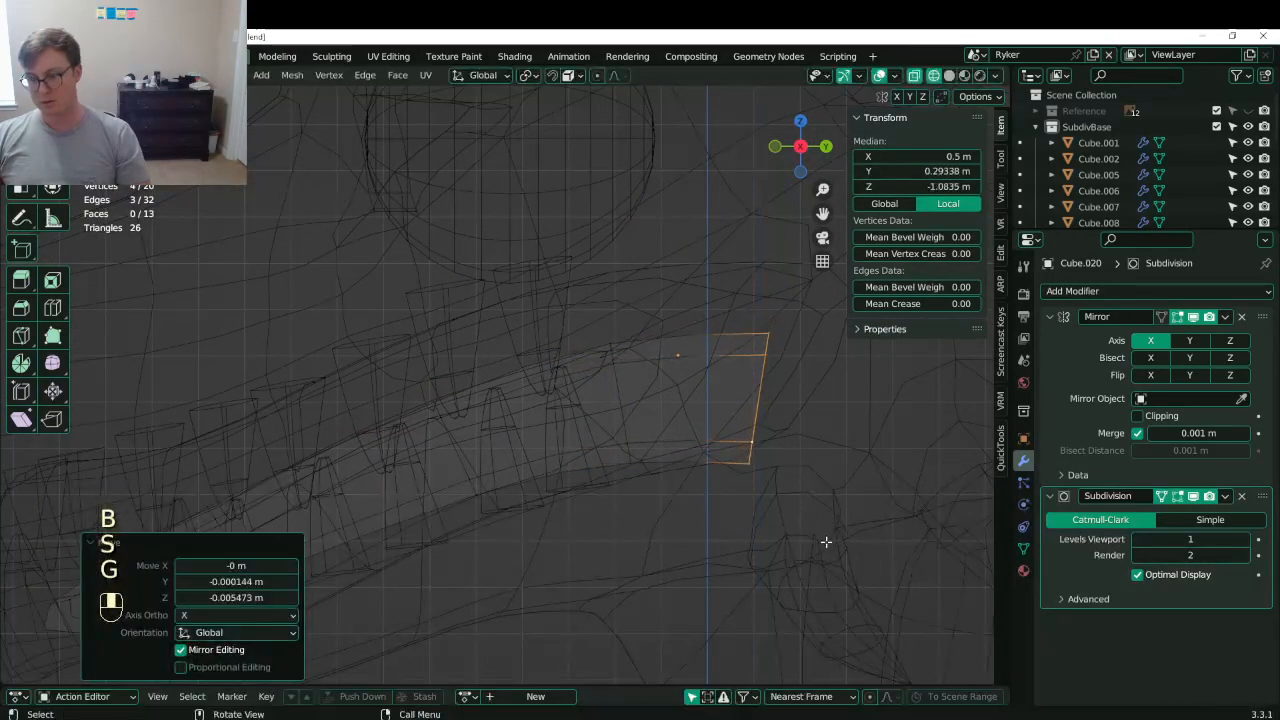
key("s")
left_click(817, 532)
- Return to Object Mode in solid shading and save the file
mouse_move(817, 532)
middle_mouse_down()
mouse_move(517, 406)
mouse_move(646, 417)
mouse_move(646, 406)
mouse_move(514, 423)
mouse_move(531, 420)
middle_mouse_up()
key("Tab")
key("z")
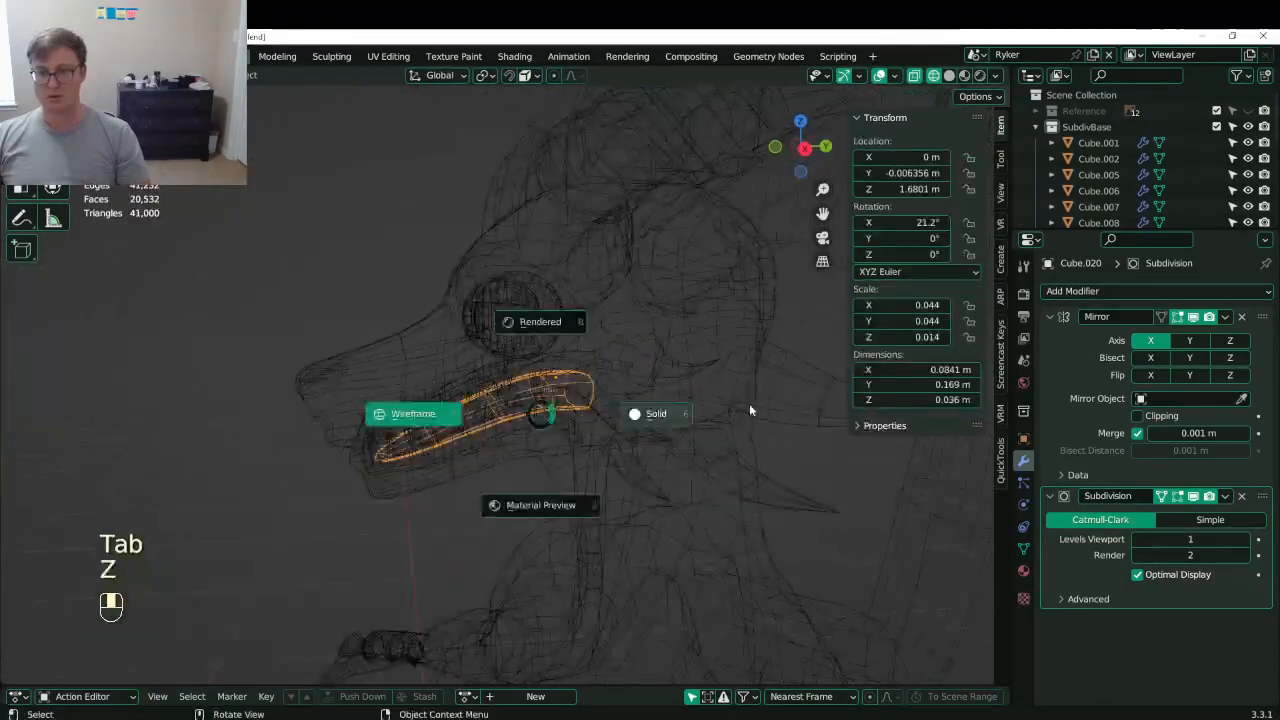
left_click(709, 400)
key("ctrl+s")
middle_click_drag(709, 400, 700, 436)
scroll(576, 423, "up", 3)
scroll(576, 423, "up", 3)
middle_click_drag(700, 436, 858, 386)
scroll(611, 436, "down", 4)
middle_click_drag(745, 396, 653, 405)
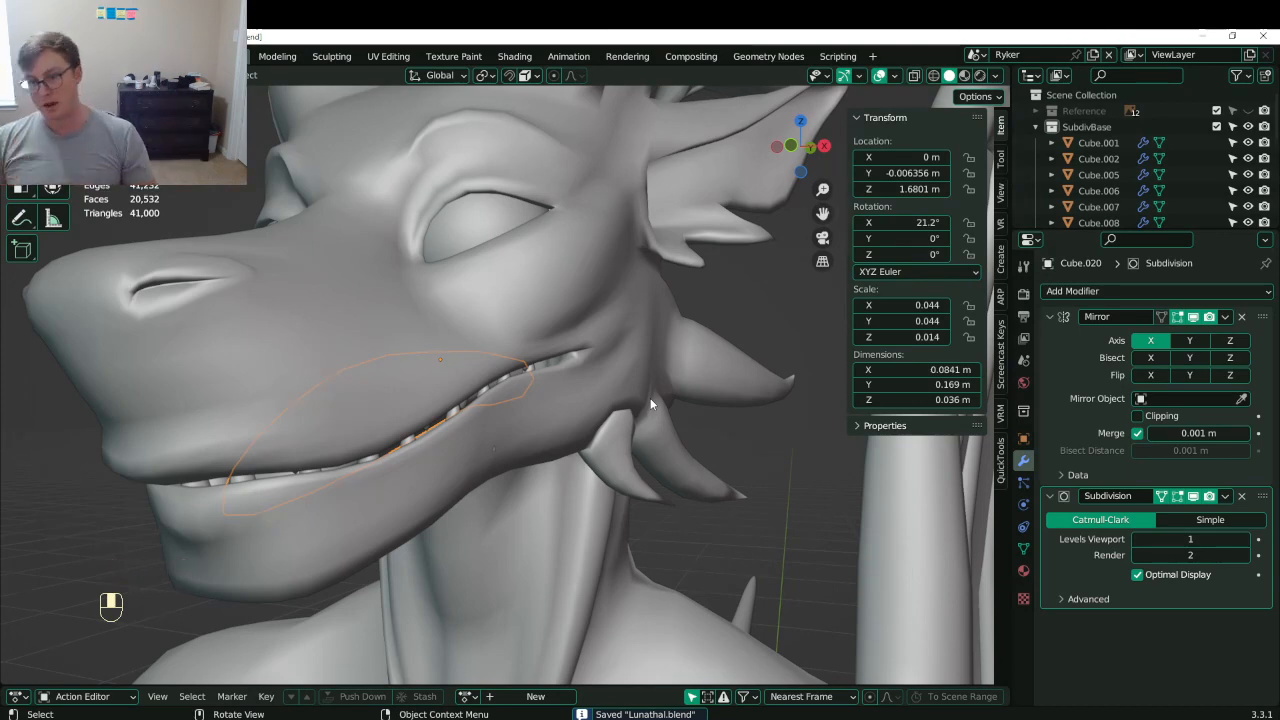
- Show the Reference collection and examine the open mouths in the dragon reference pictures
scroll(637, 380, "down", 8)
left_click(1248, 111)
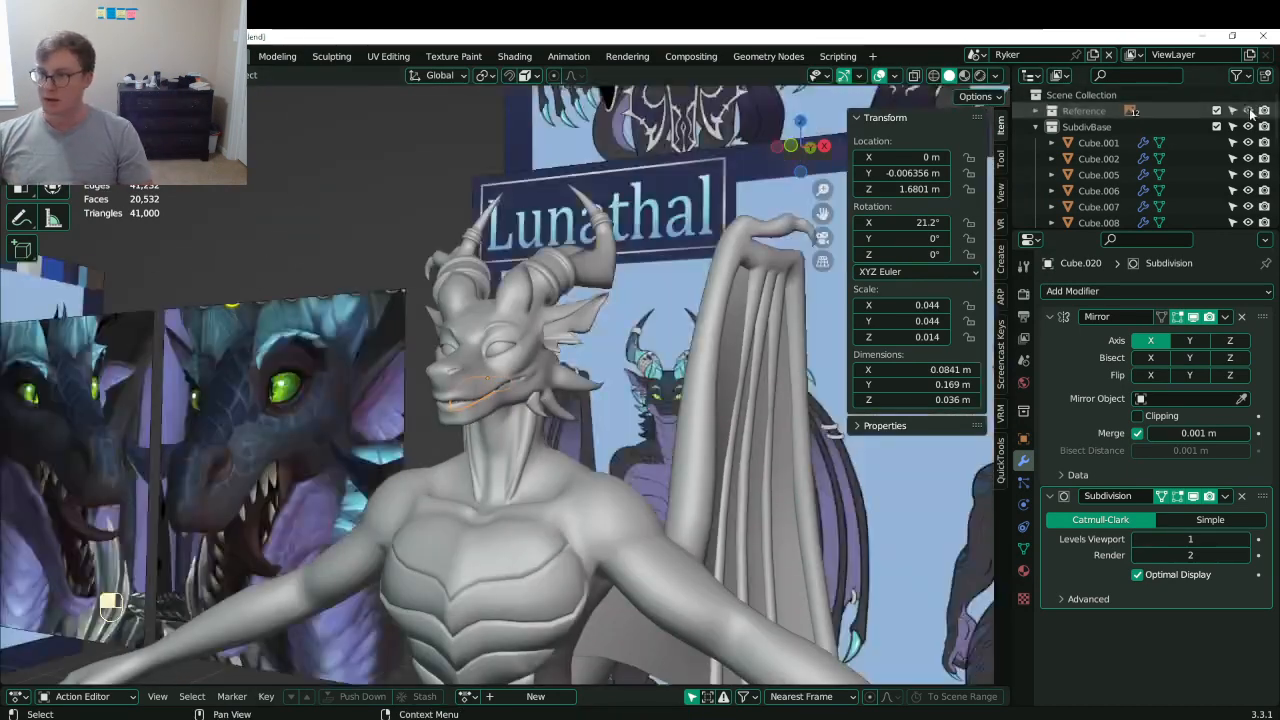
scroll(449, 335, "down", 4)
middle_click_drag(449, 335, 500, 345)
middle_click_drag(500, 345, 569, 523, "shift")
scroll(328, 449, "up", 4)
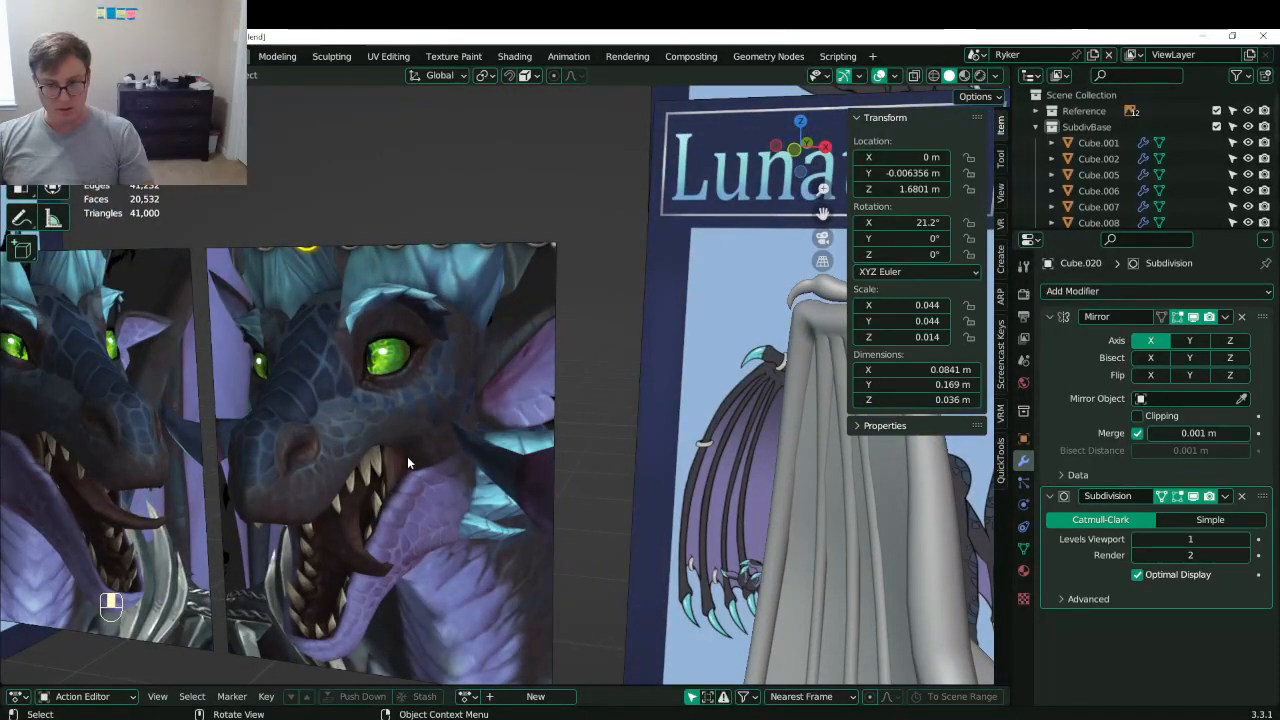
scroll(392, 455, "down", 3)
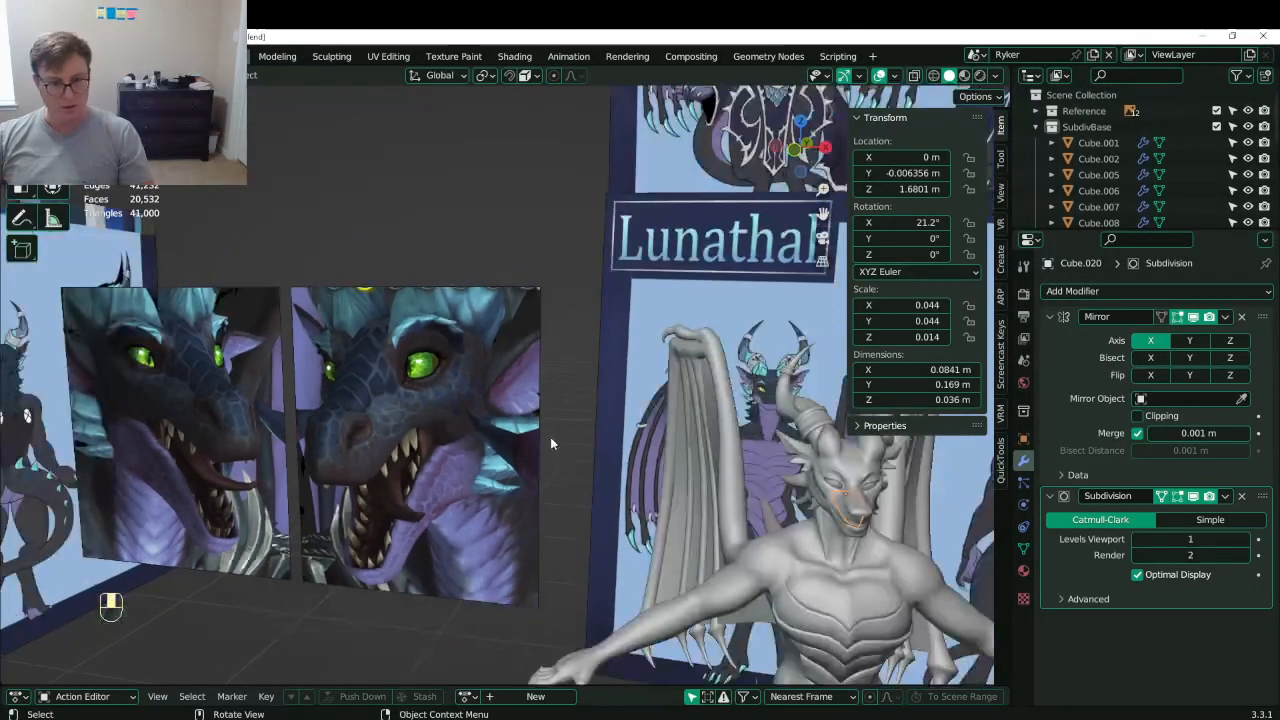
- Isolate the dragon's body mesh in local view and save the file
scroll(515, 360, "up", 3)
middle_click_drag(645, 431, 390, 368, "shift")
scroll(393, 493, "up", 4)
middle_click_drag(500, 340, 521, 451, "shift")
left_click(393, 493)
key("slash")
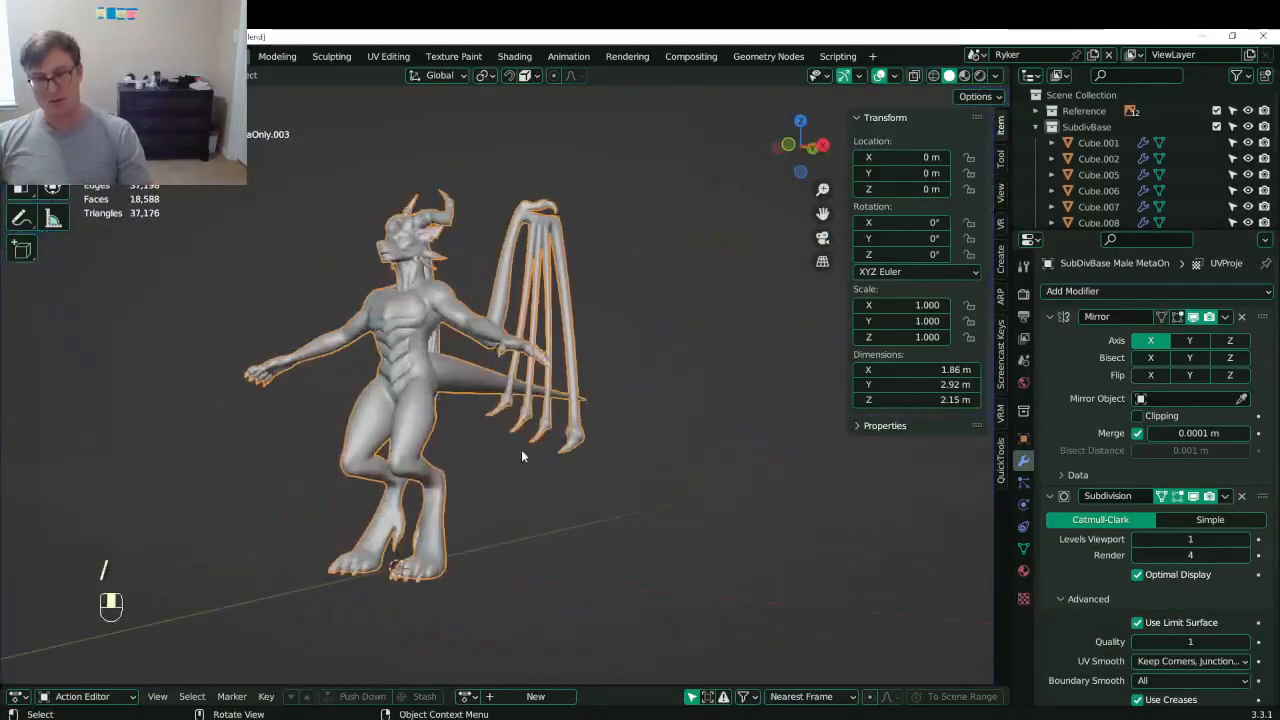
middle_click_drag(458, 378, 601, 414)
scroll(601, 414, "up", 4)
key("ctrl+s")
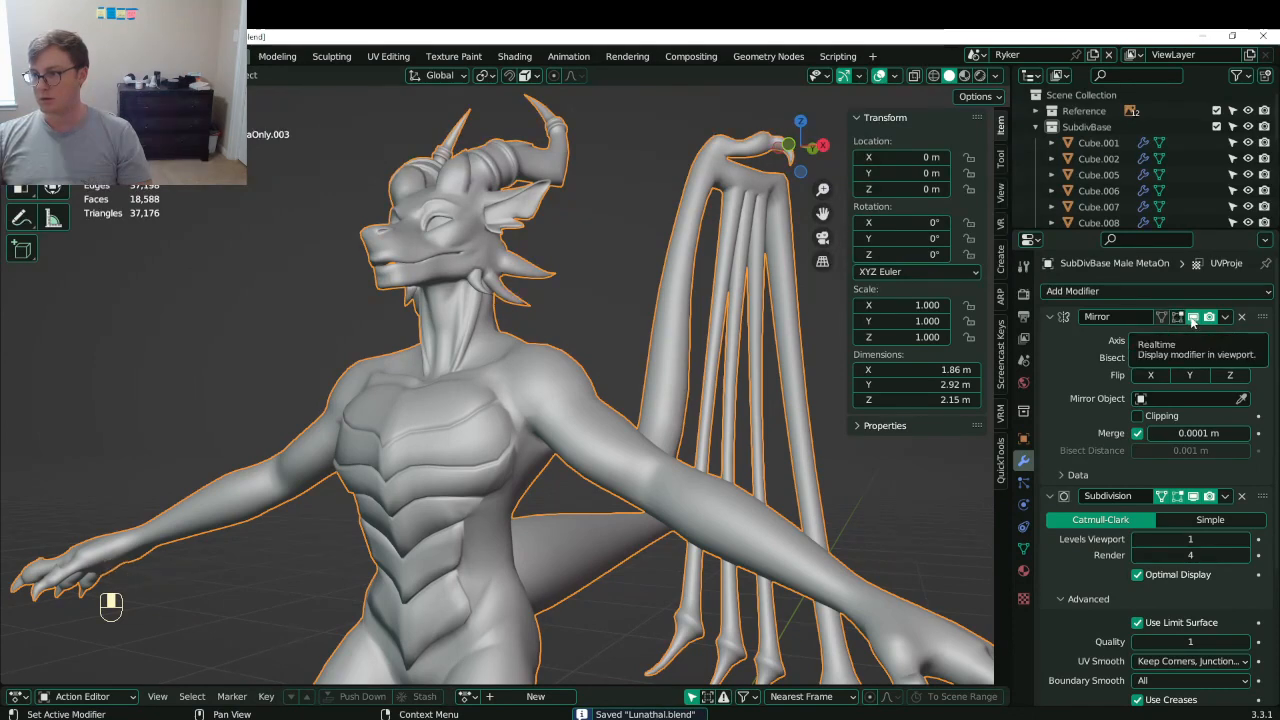
- Enter Edit Mode on the body mesh and crease the lip edges around the inner corner of the mouth
key("Tab")
middle_click_drag(520, 370, 735, 375)
middle_click_drag(735, 250, 500, 370, "shift")
scroll(500, 370, "up", 5)
left_click(465, 292)
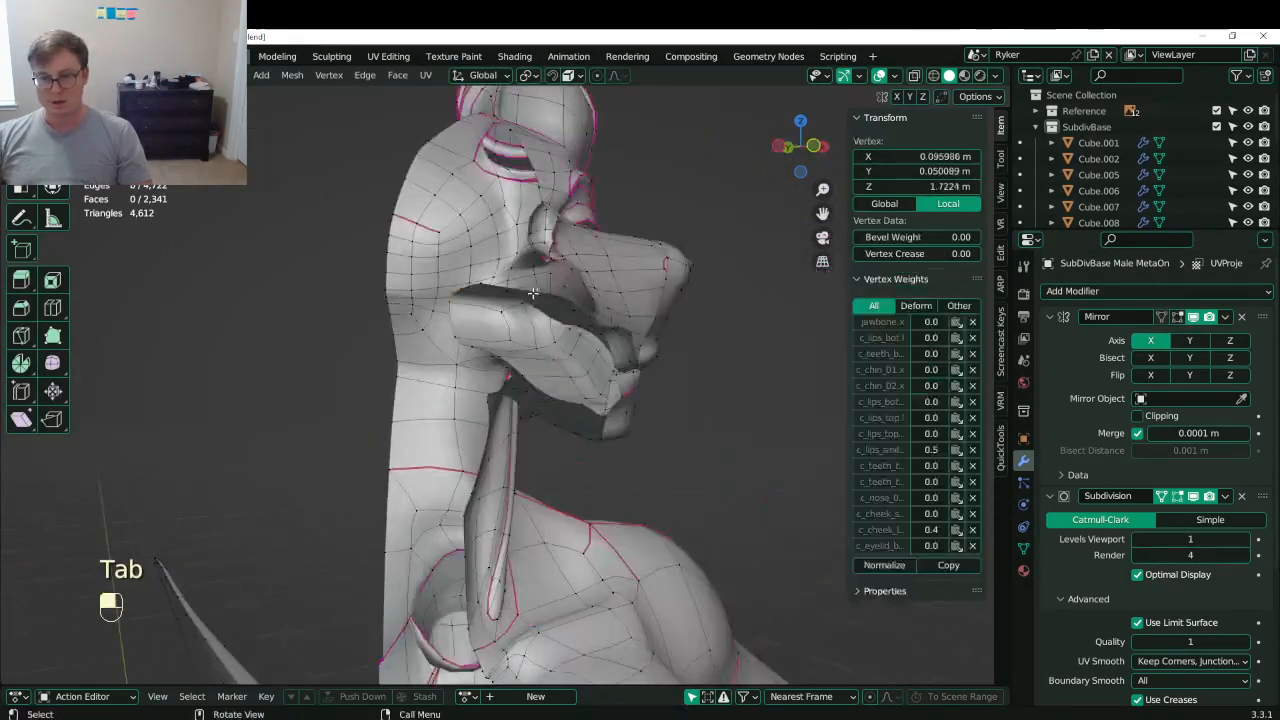
key("KP_Decimal")
scroll(514, 298, "down", 8)
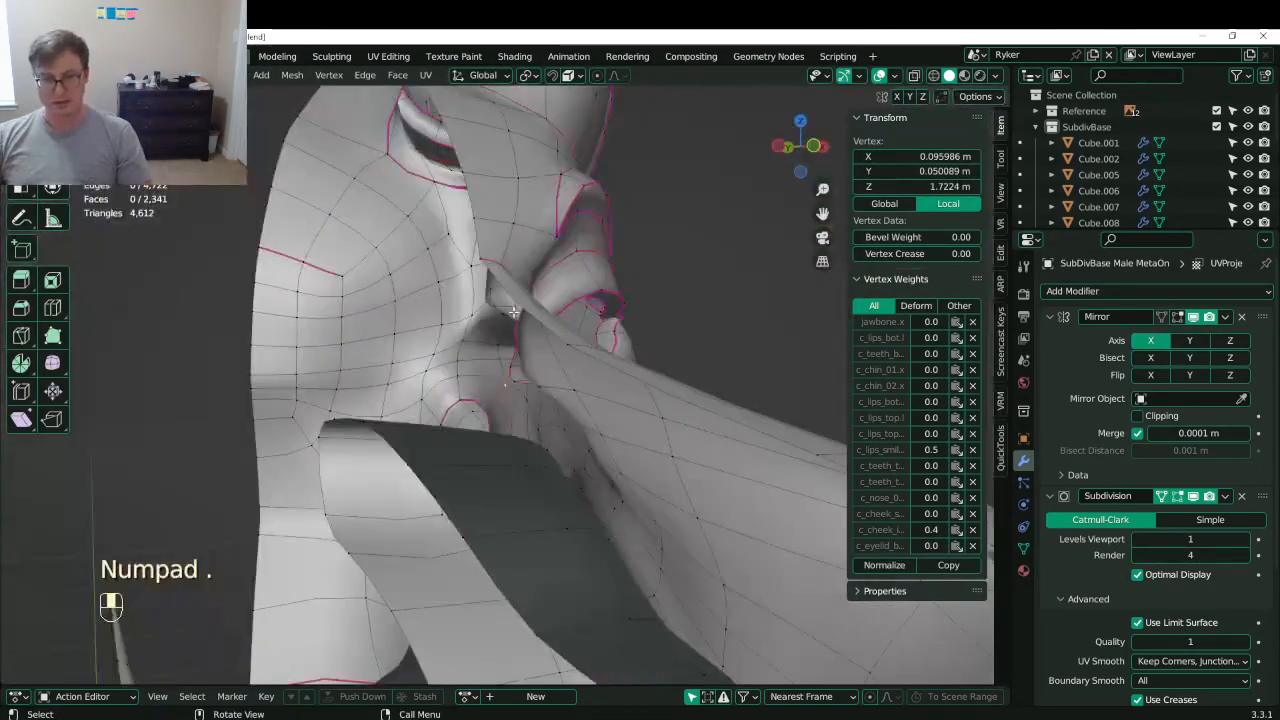
middle_click_drag(514, 300, 578, 381)
scroll(600, 386, "up", 4)
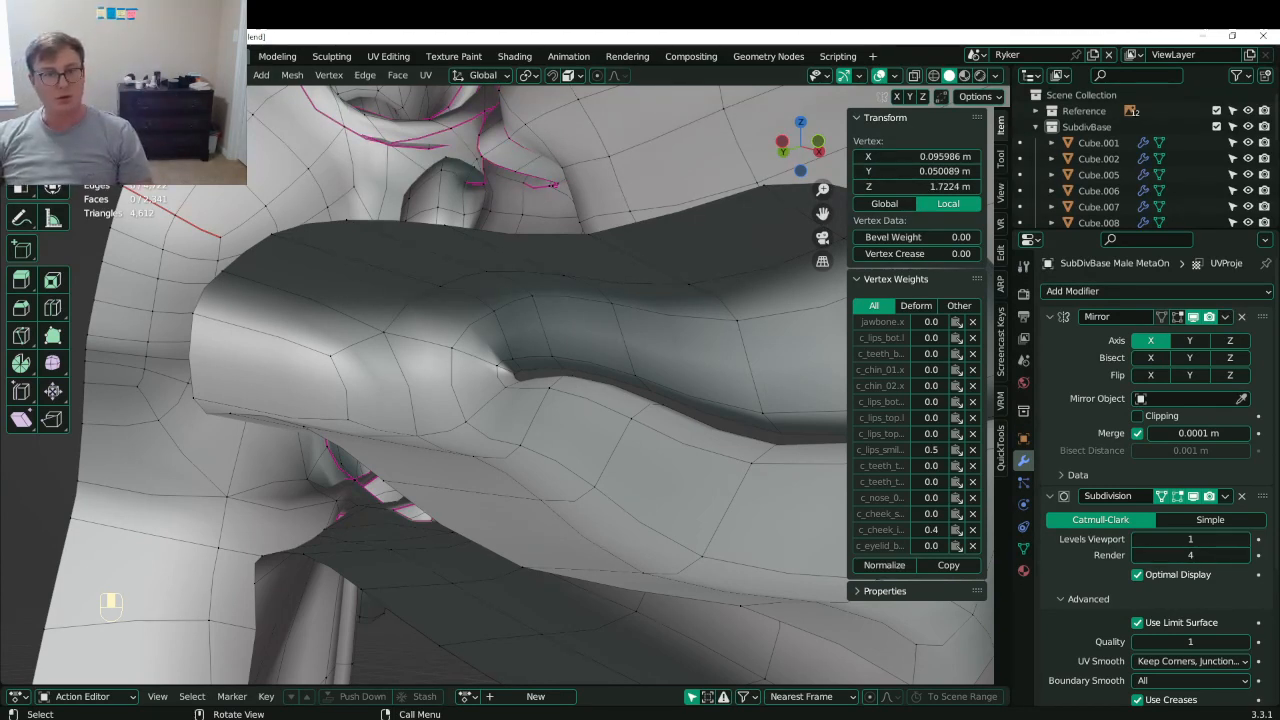
key("alt+a")
left_click(501, 366, "shift")
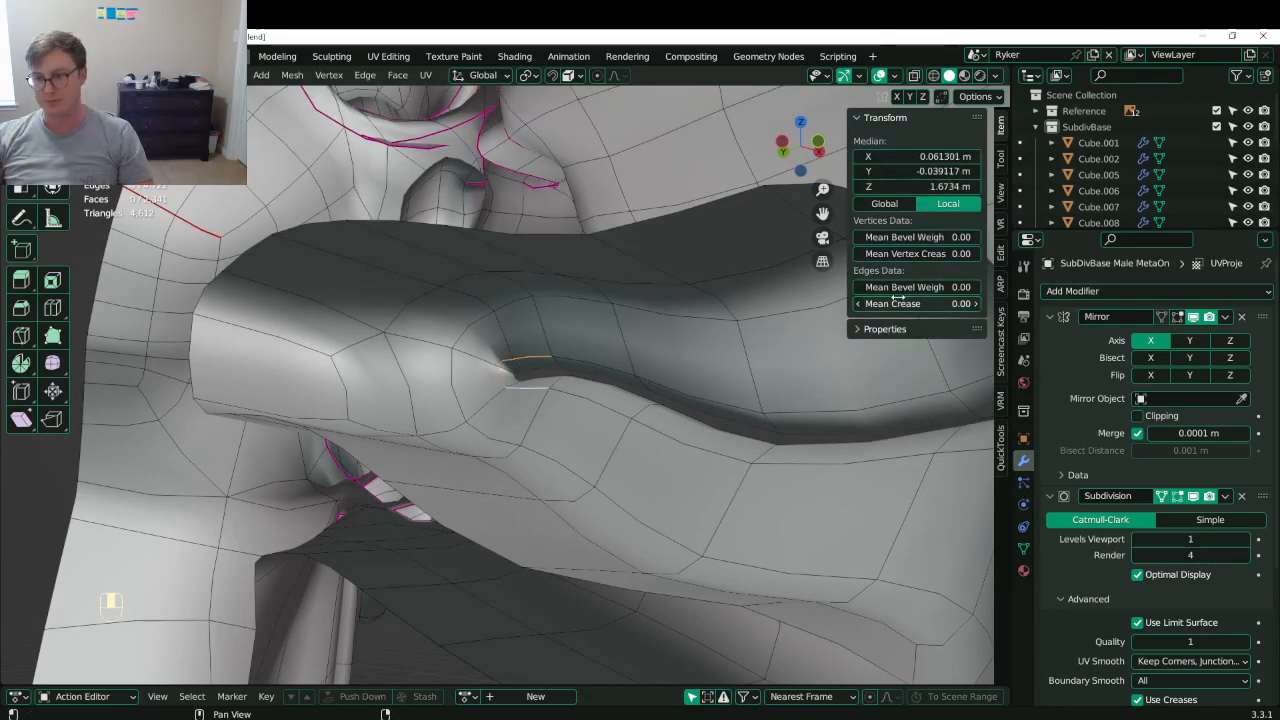
scroll(582, 373, "up", 4)
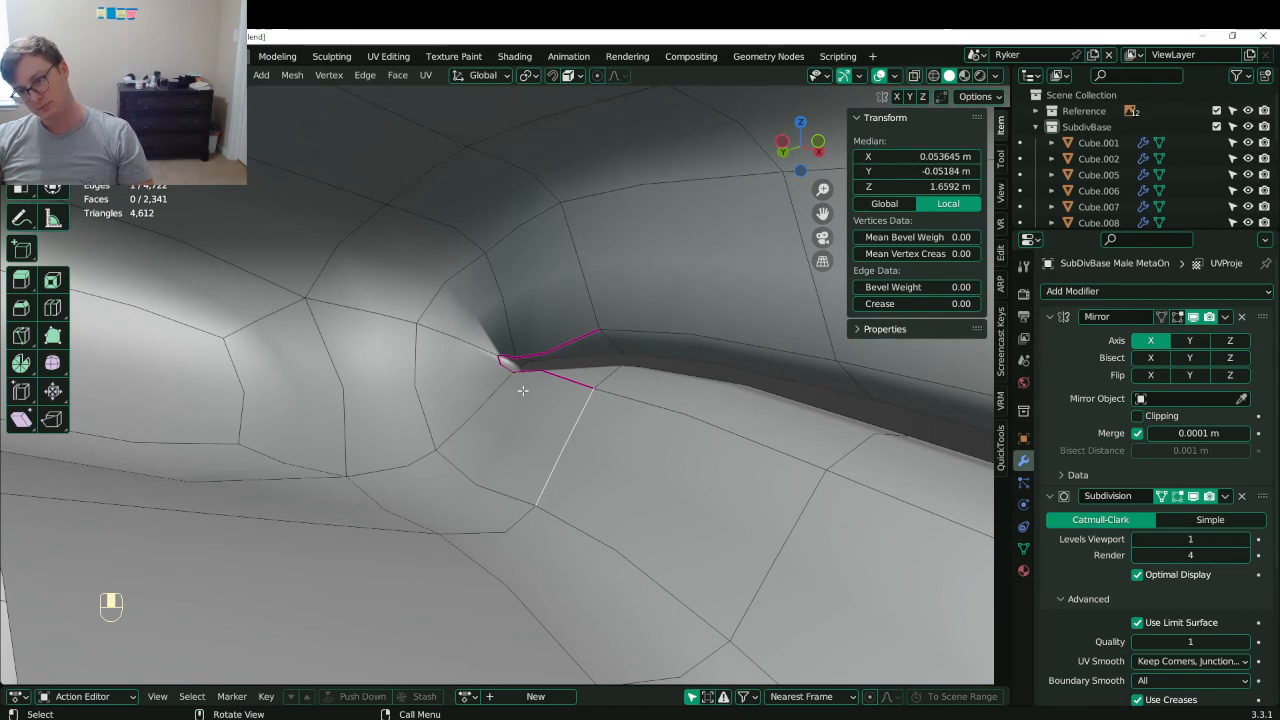
- Delete the two adjoining faces directly behind the inner mouth corner
left_click(166, 75)
left_click(458, 314)
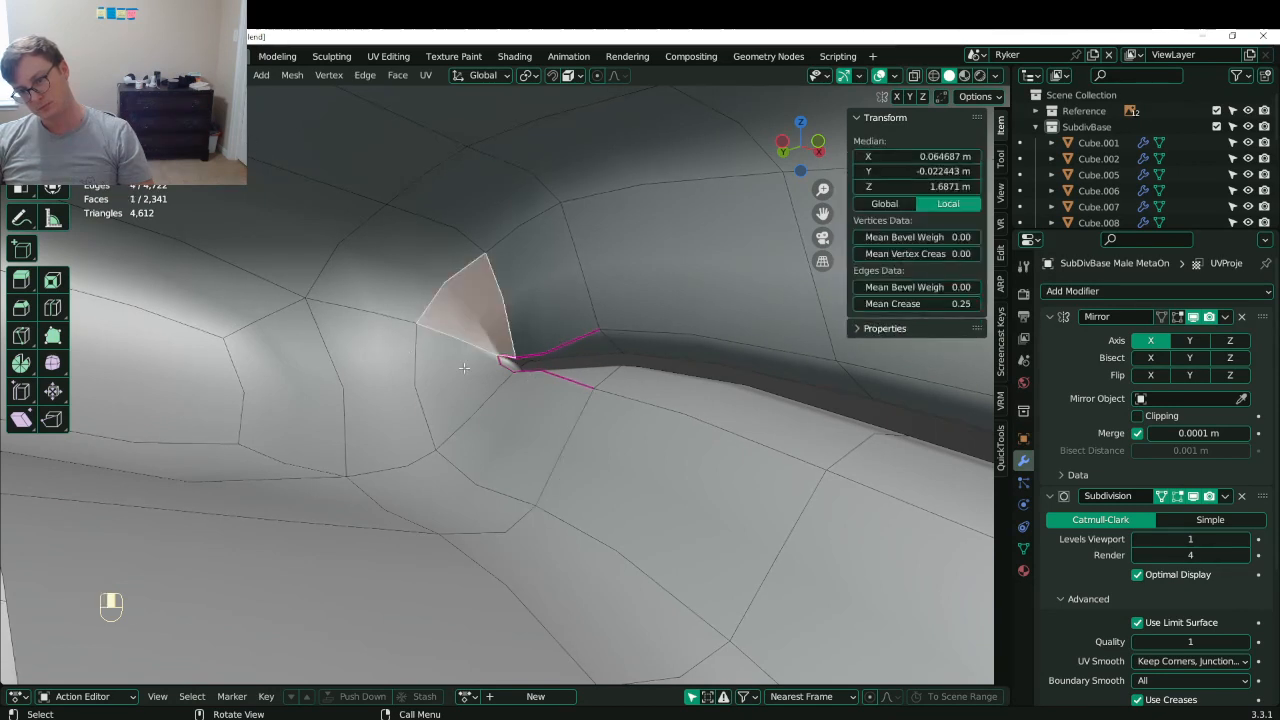
left_click(472, 376, "shift")
key("x")
left_click(470, 297)
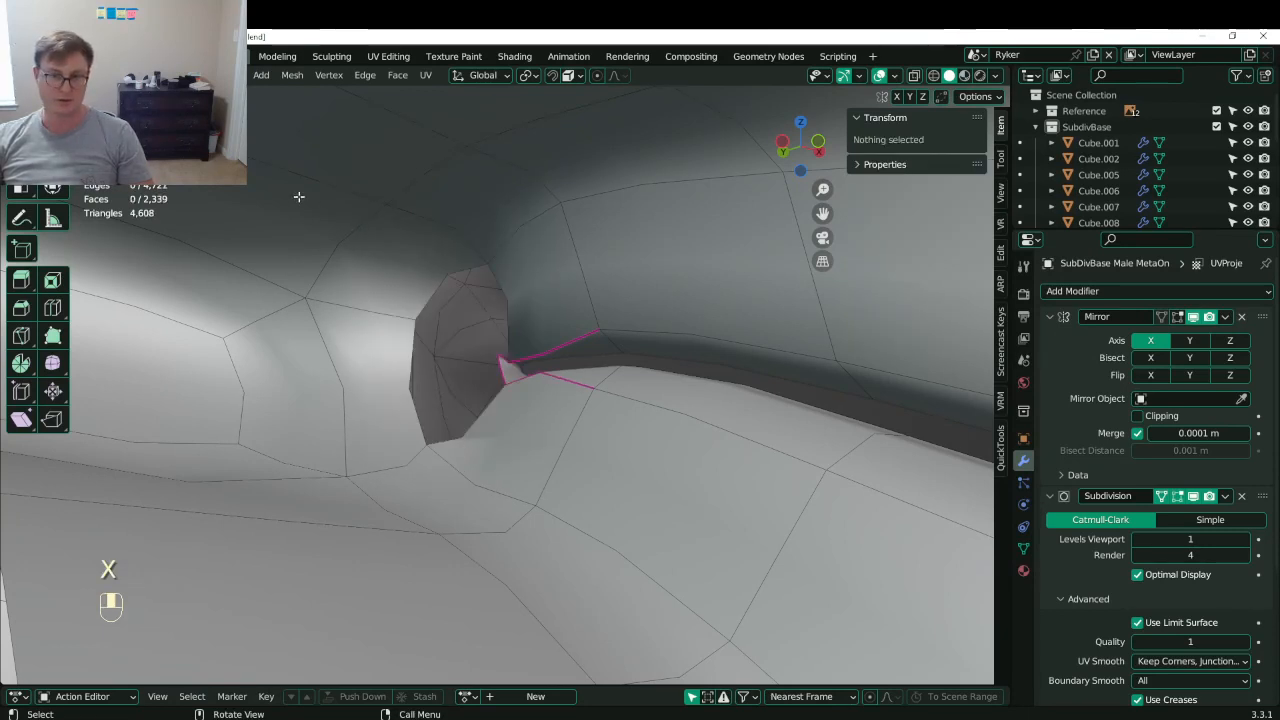
- Move the edge above and the edge below the new hole inward along X
left_click(506, 240)
key("g")
middle_click(496, 236)
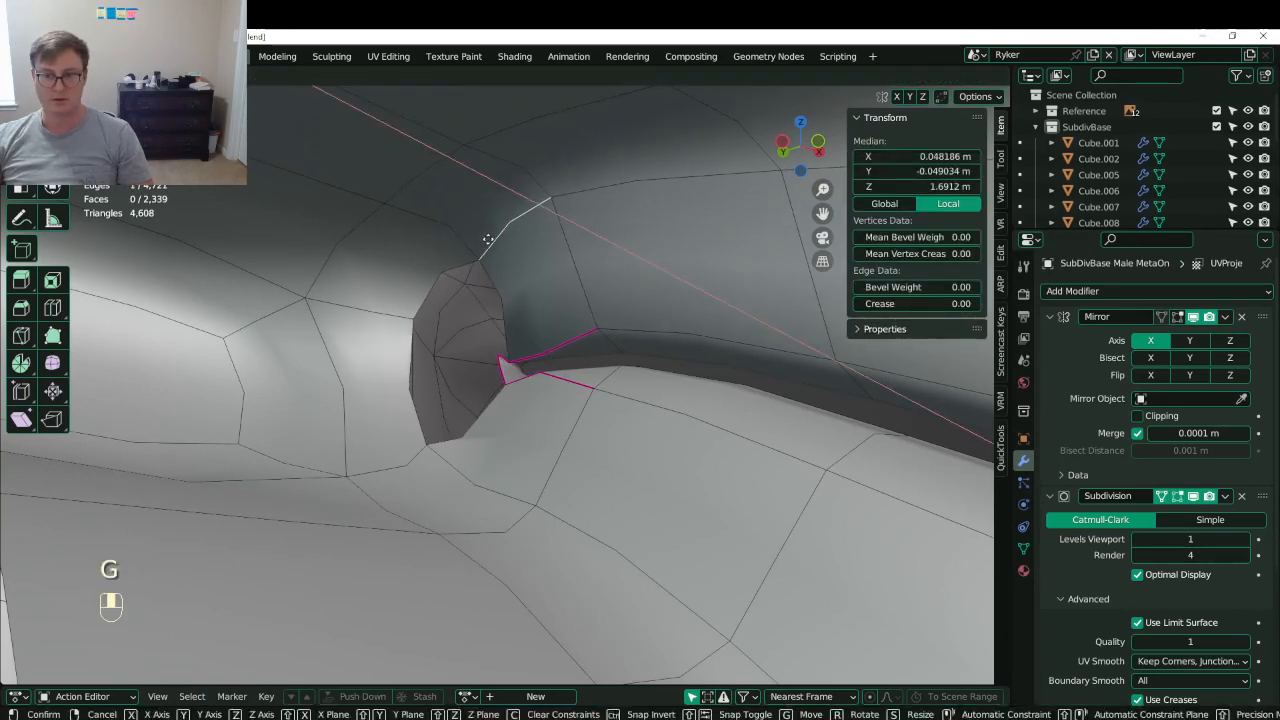
left_click(488, 234)
left_click(480, 464)
key("x")
key("Escape")
key("g")
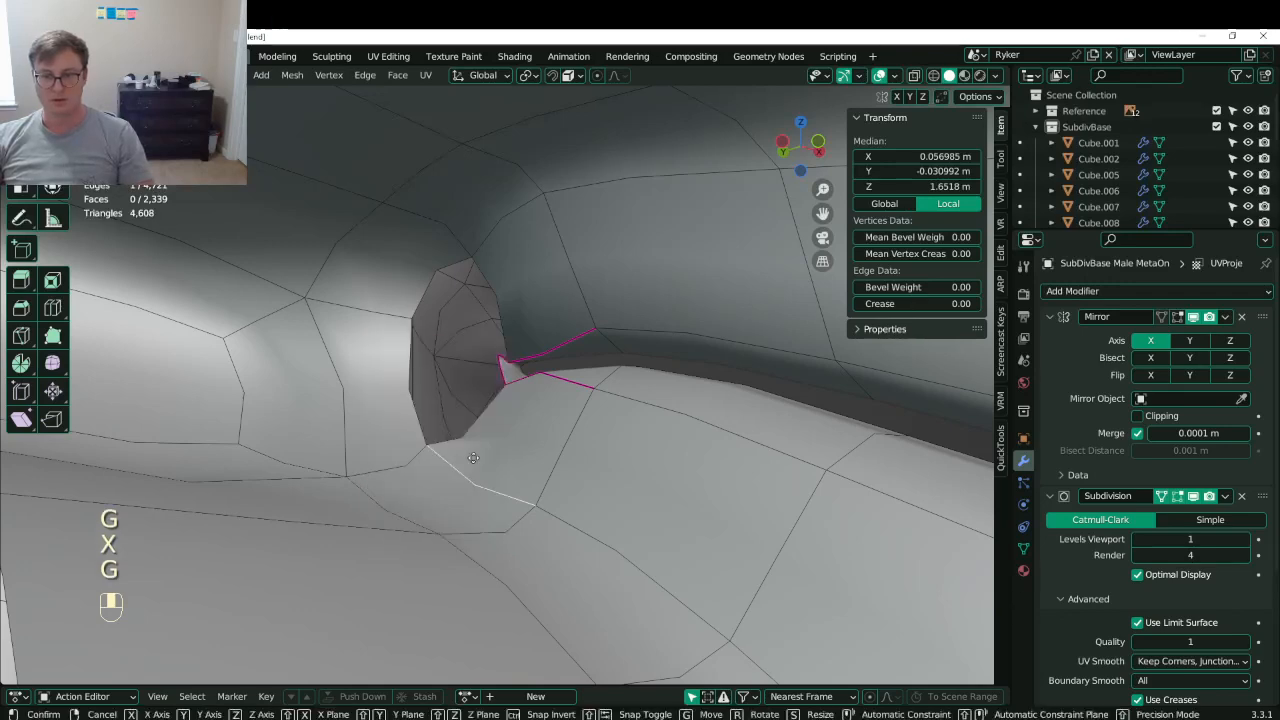
middle_click(468, 459)
left_click(450, 460)
- Delete the lower and upper edges bordering the hole at the mouth corner to open it further forward
middle_click_drag(450, 460, 518, 462)
left_click(502, 418)
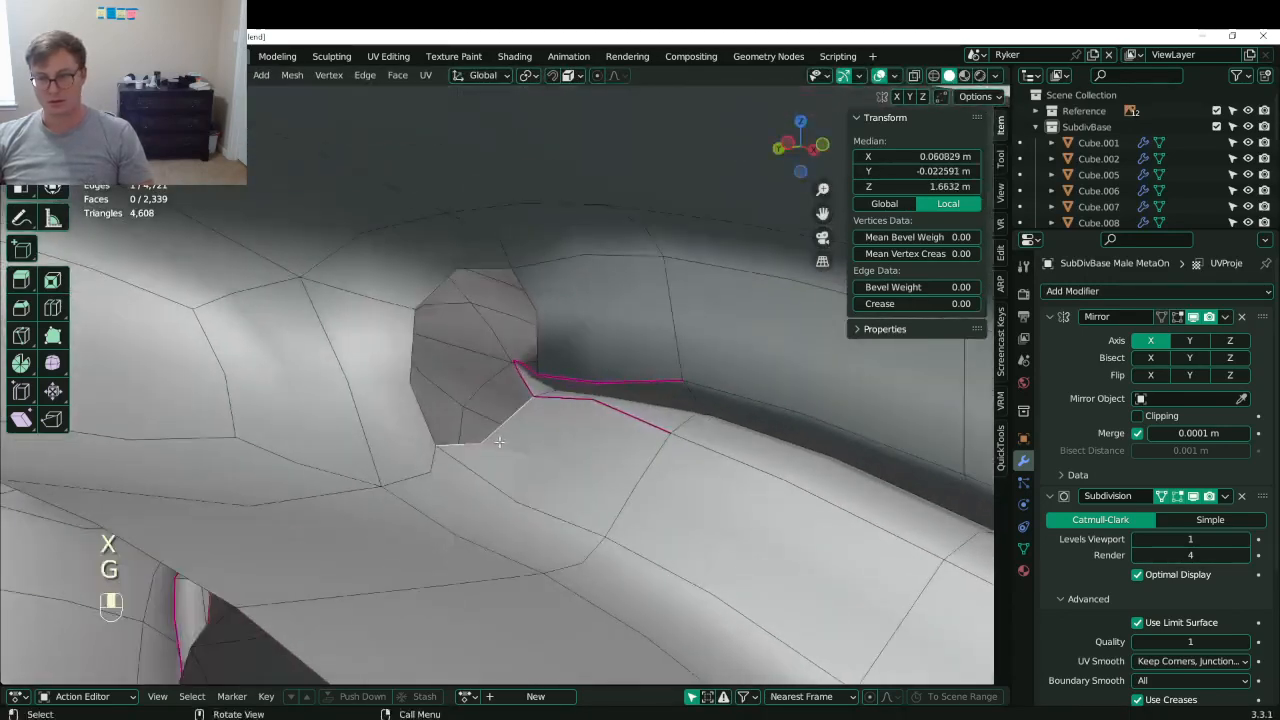
key("x")
left_click(504, 402)
left_click(549, 319)
key("x")
key("e")
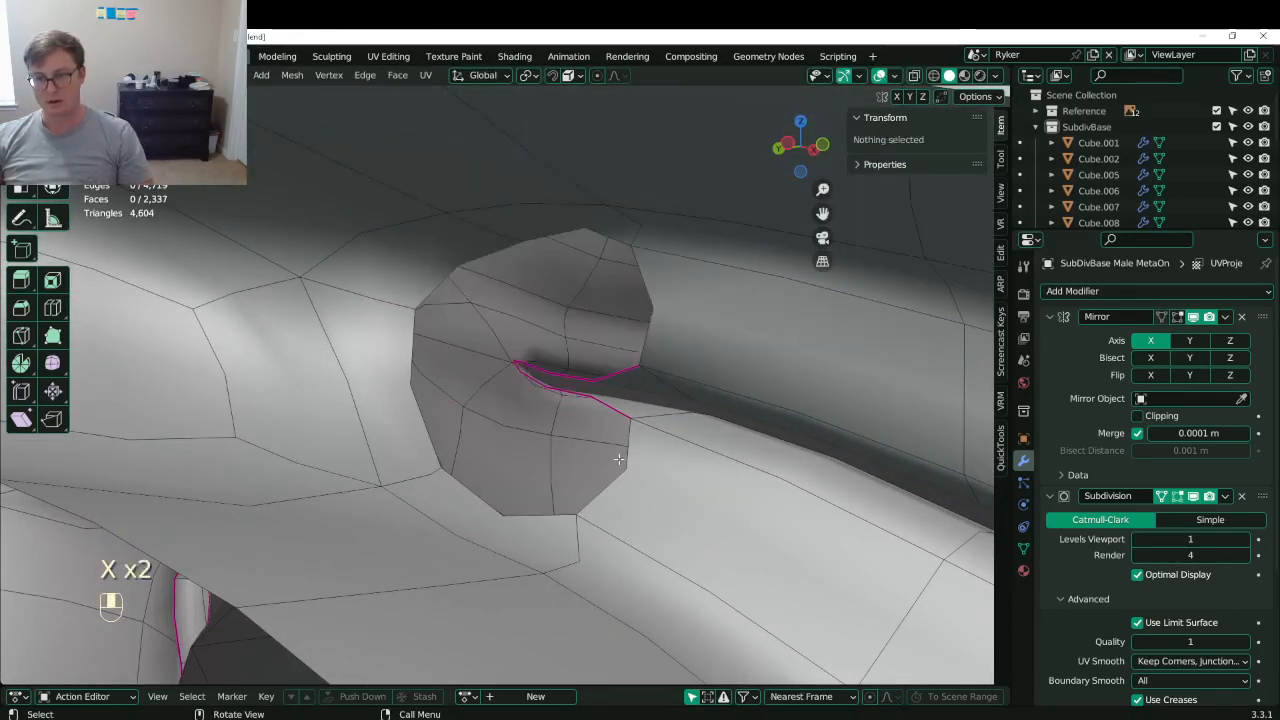
- Fill the front part of the hole with two faces joining its upper and lower sides, and save the file
left_click(620, 457)
left_click(646, 304, "shift")
key("f")
middle_click_drag(621, 405, 640, 306)
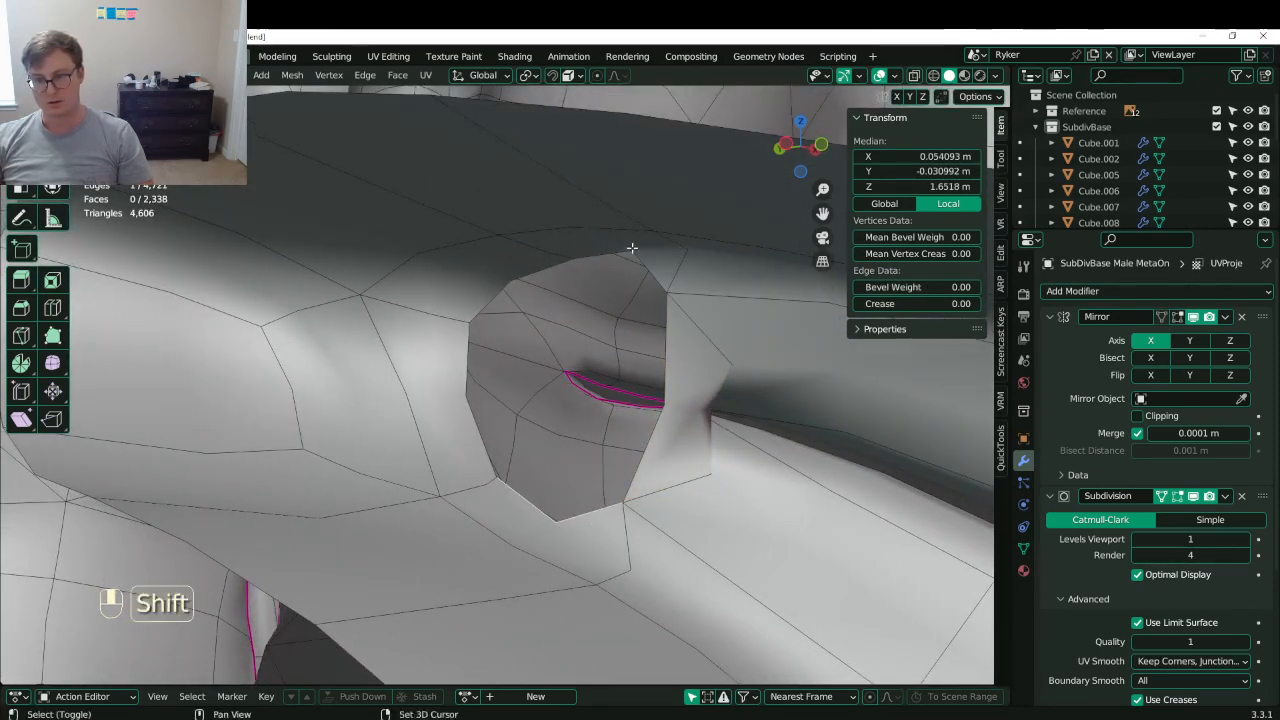
key("f")
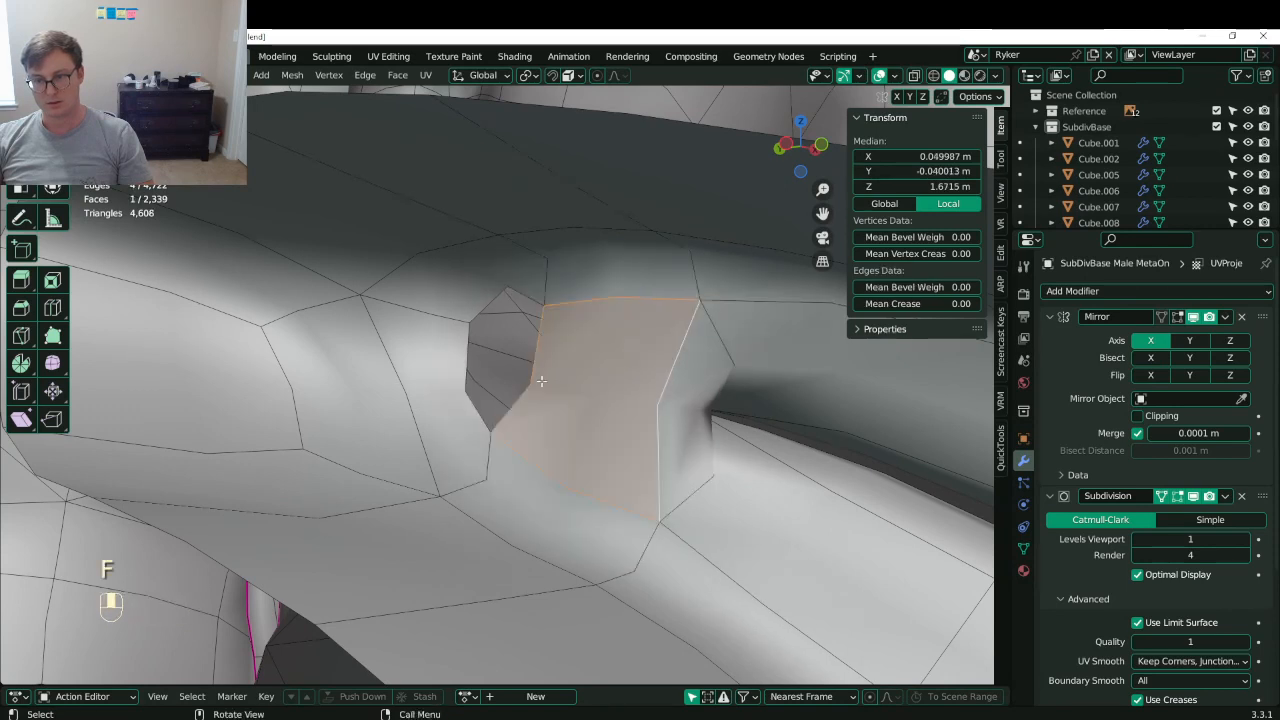
key("ctrl+s")
- Add one loop cut through the faces behind the hole and fill the remaining opening with a face
key("ctrl+r")
left_click(443, 356)
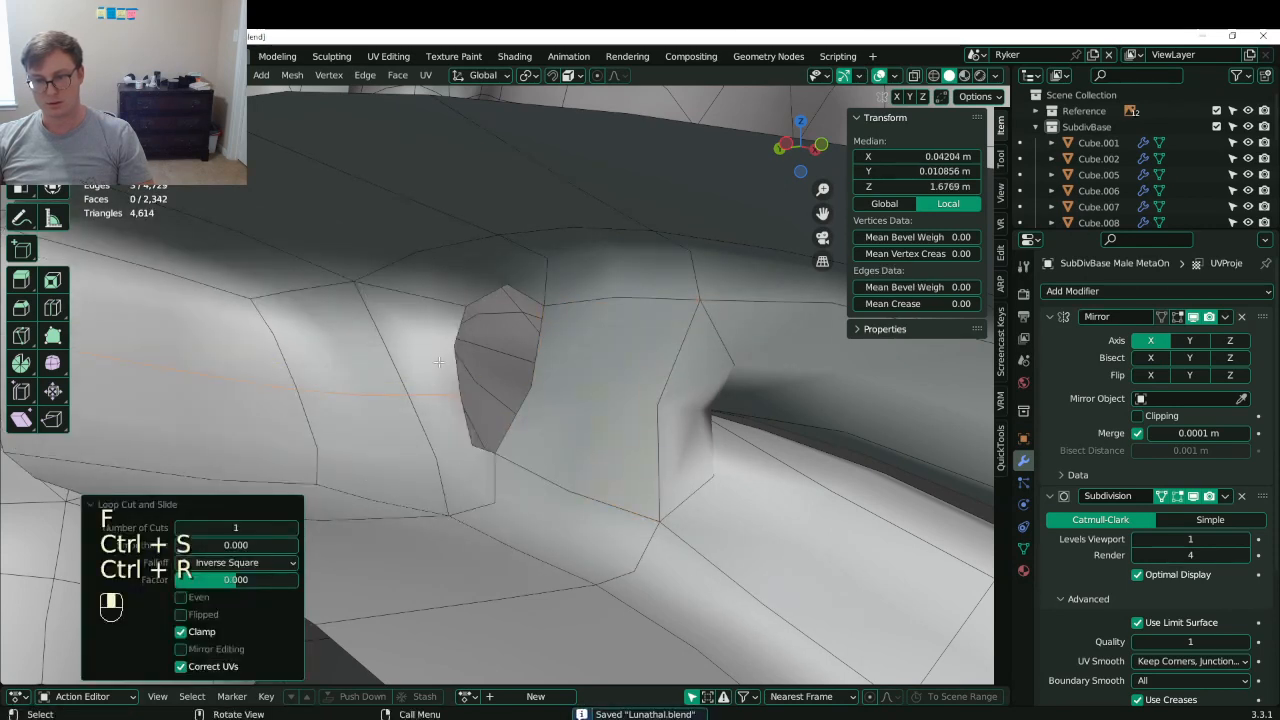
left_click(443, 356, "alt+shift")
key("f")
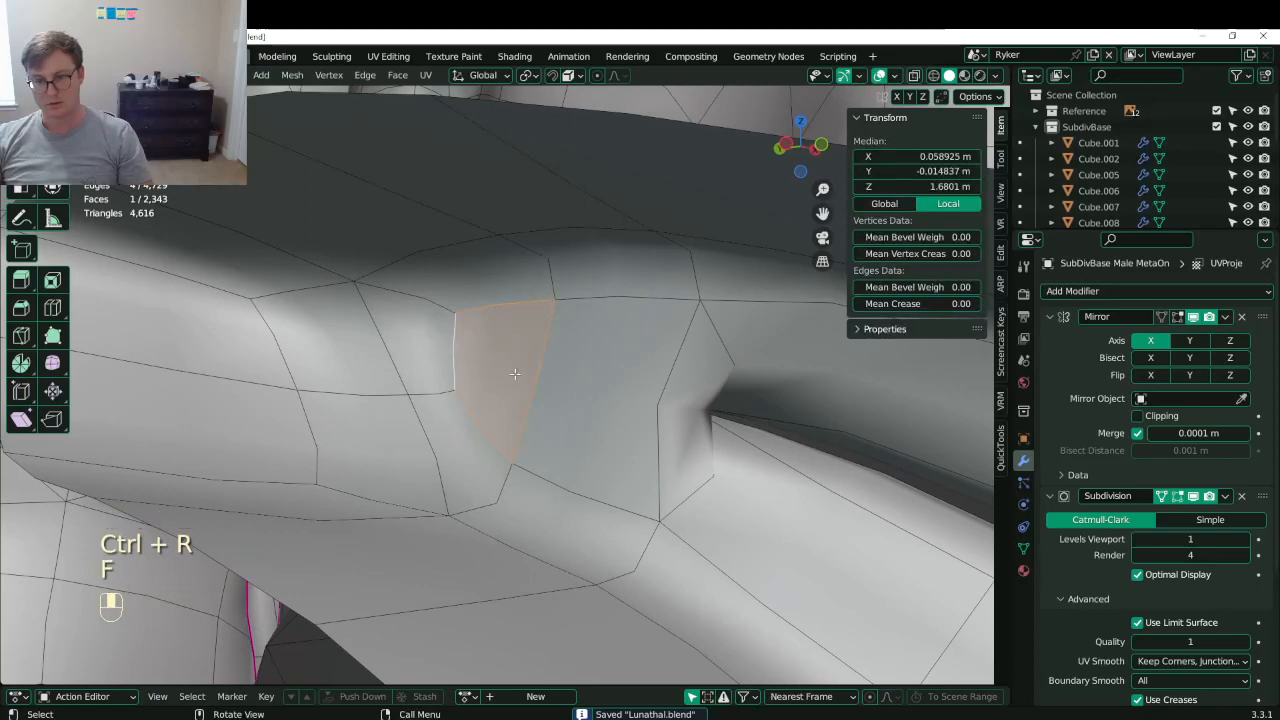
mouse_move(515, 374)
middle_mouse_down()
mouse_move(640, 350)
mouse_move(513, 367)
middle_mouse_up()
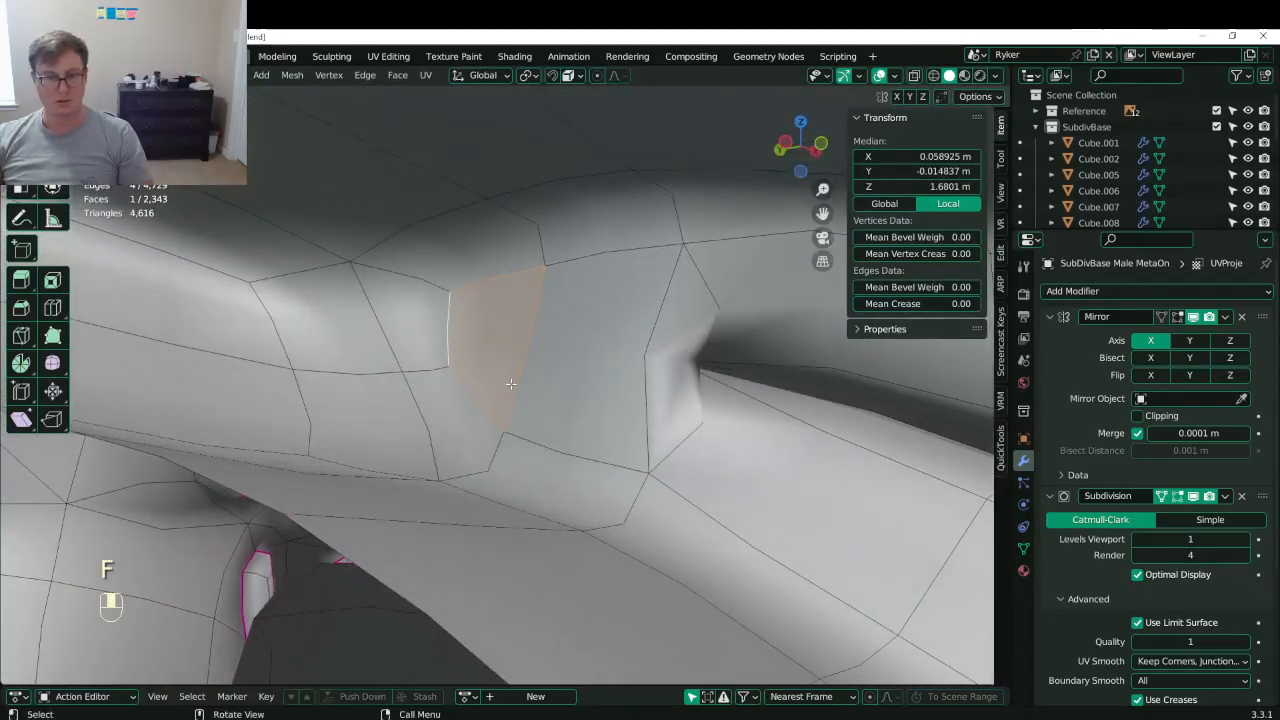
- Move the vertical edge behind the mouth corner along Y by -0.002046 m
middle_click_drag(591, 349, 598, 385)
left_click(503, 352)
key("g")
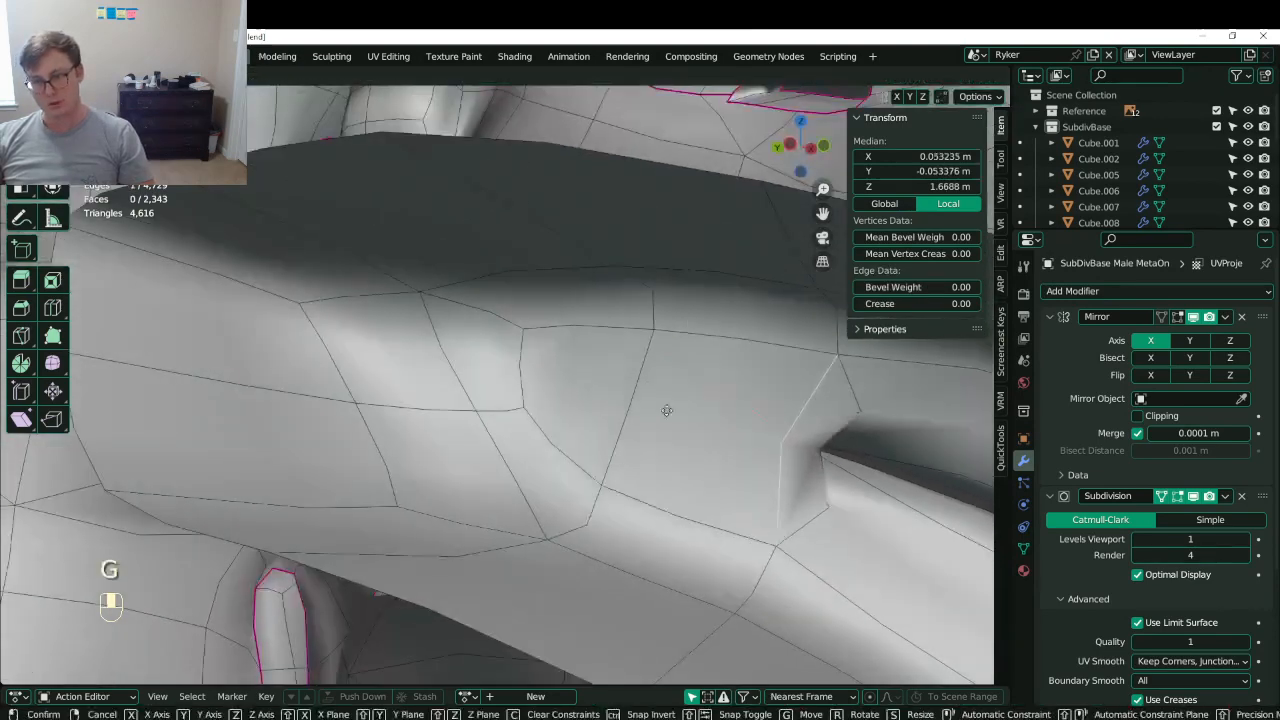
right_click(681, 421)
key("g")
middle_click(689, 426)
left_click(694, 429)
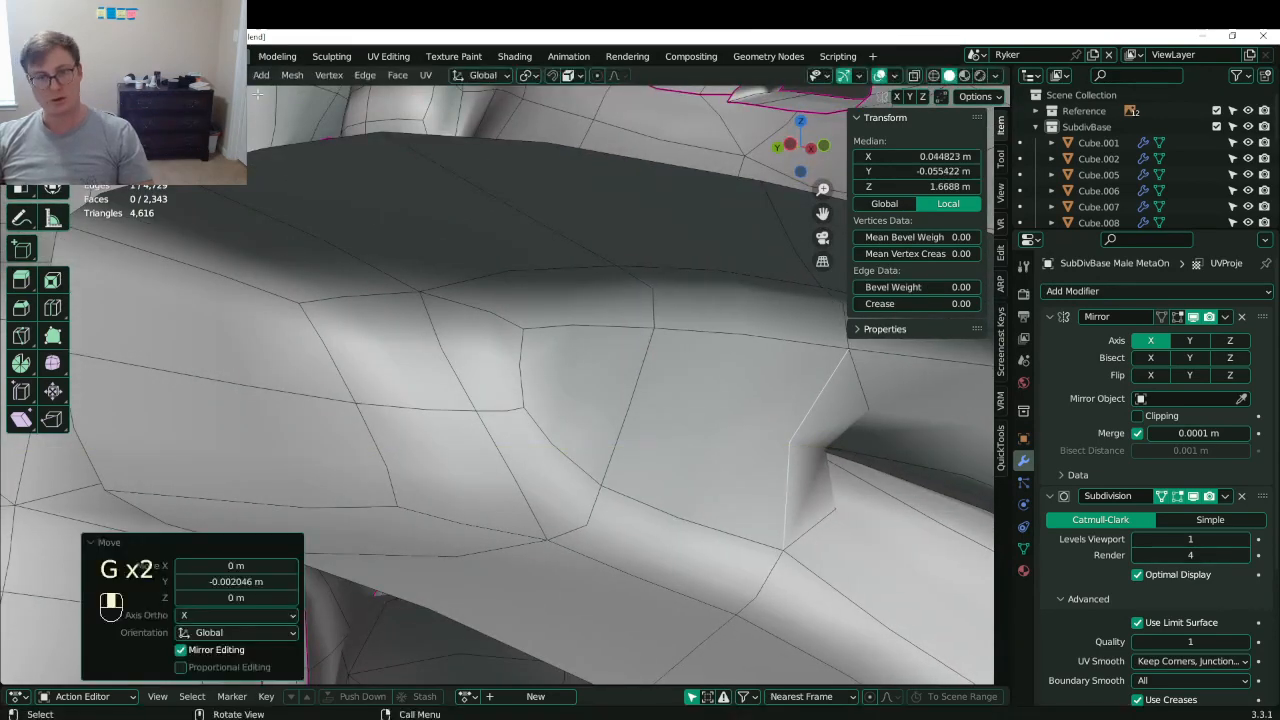
left_click(876, 550)
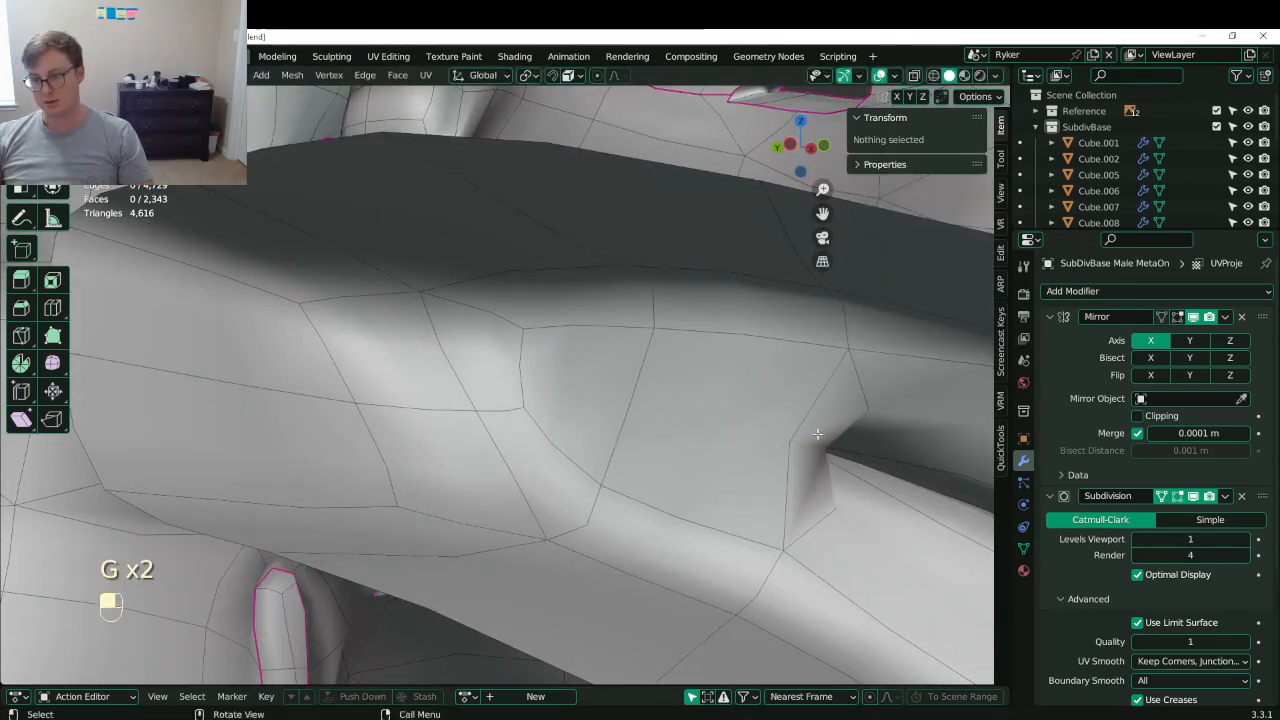
- Select the narrow face at the mouth corner and set the Mean Crease of its edges to 1.00
left_click(817, 433)
middle_click_drag(817, 433, 794, 278)
left_click_drag(903, 303, 975, 303)
middle_click_drag(760, 340, 434, 286)
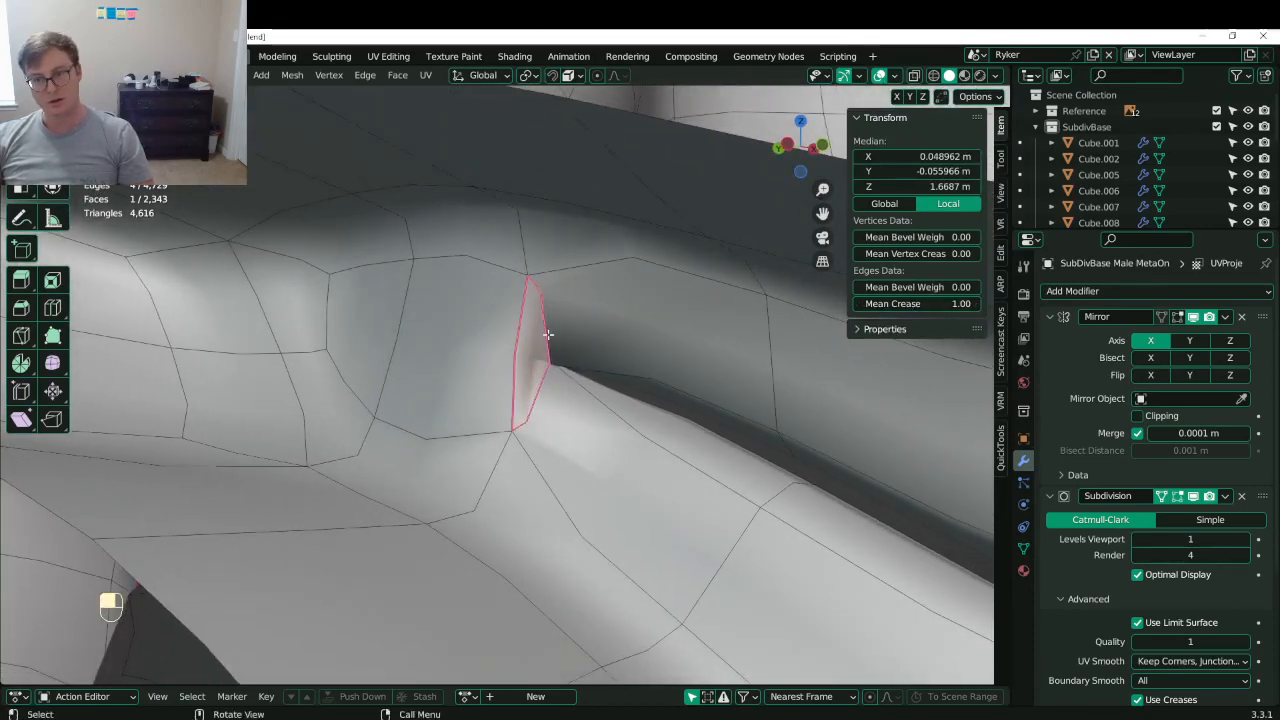
- Flatten the narrow corner face's upper edge by scaling it to 0 along Z, and select its lower edge
left_click(539, 400)
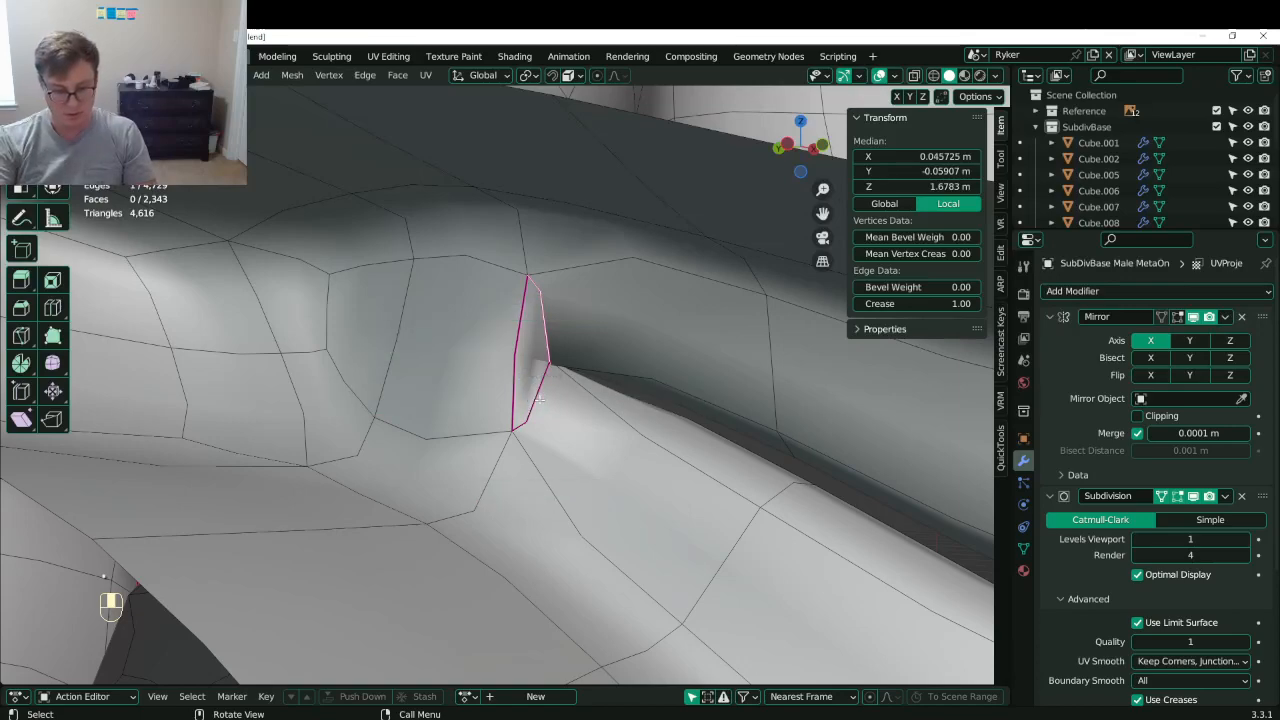
key("s")
key("z")
key("0")
key("Return")
left_click(539, 400)
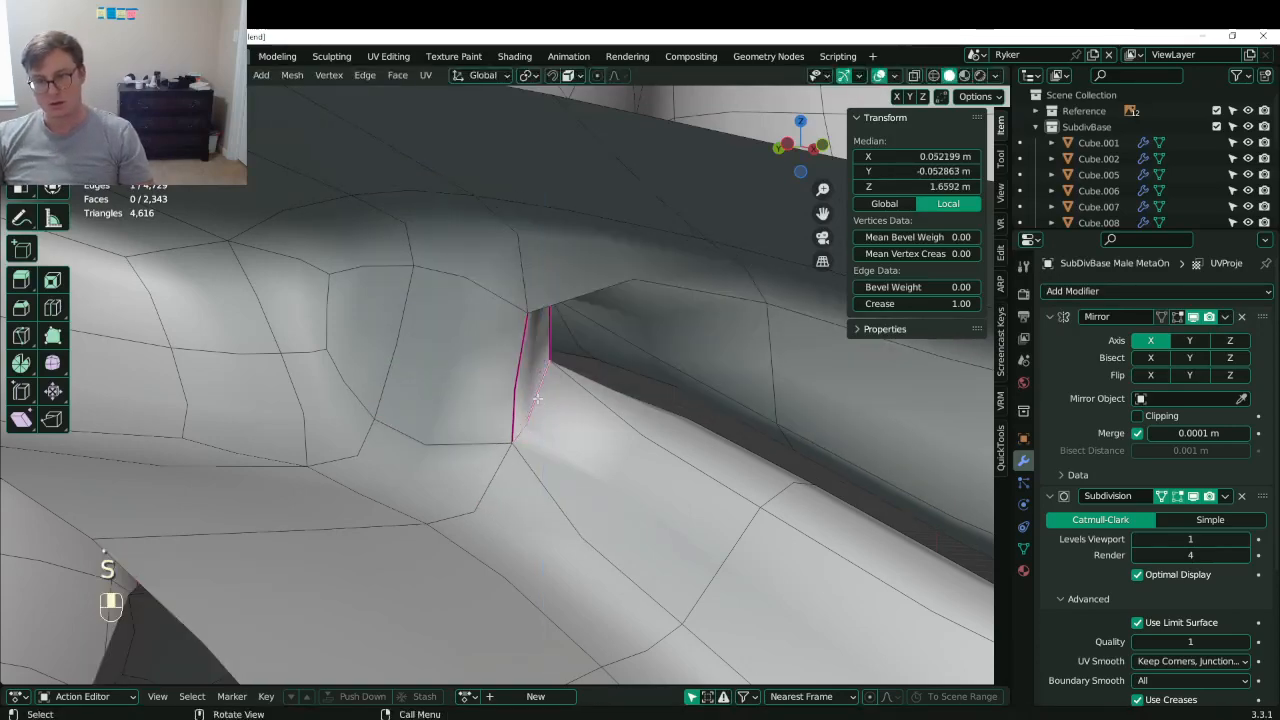
- Flatten the narrow corner face's lower edge by scaling it to 0 along Z
key("s")
key("z")
key("0")
key("Return")
middle_click_drag(535, 400, 410, 378)
middle_click_drag(240, 375, 514, 391, "shift")
scroll(423, 394, "up", 3)
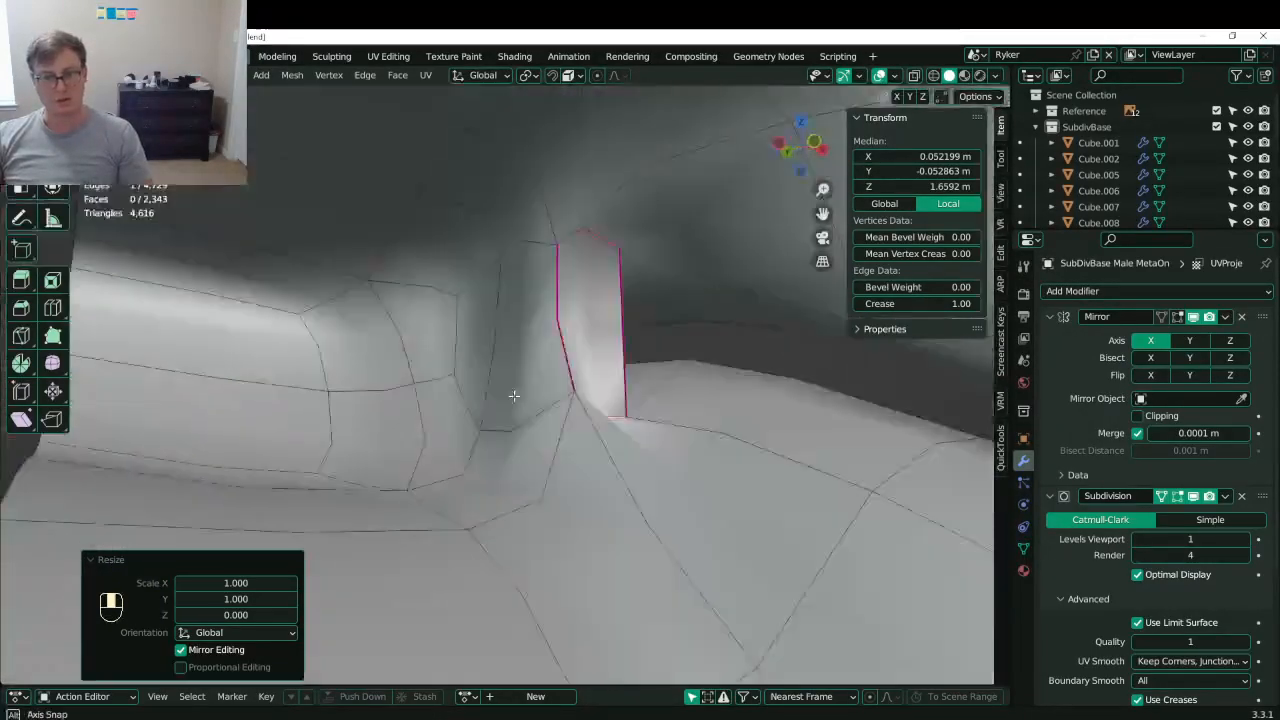
- Undo the recent flattening and creasing of the narrow face at the mouth corner
key("ctrl+z")
key("ctrl+z")
key("ctrl+z")
key("ctrl+z")
key("ctrl+z")
key("ctrl+z")
key("ctrl+z")
key("ctrl+z")
key("ctrl+z")
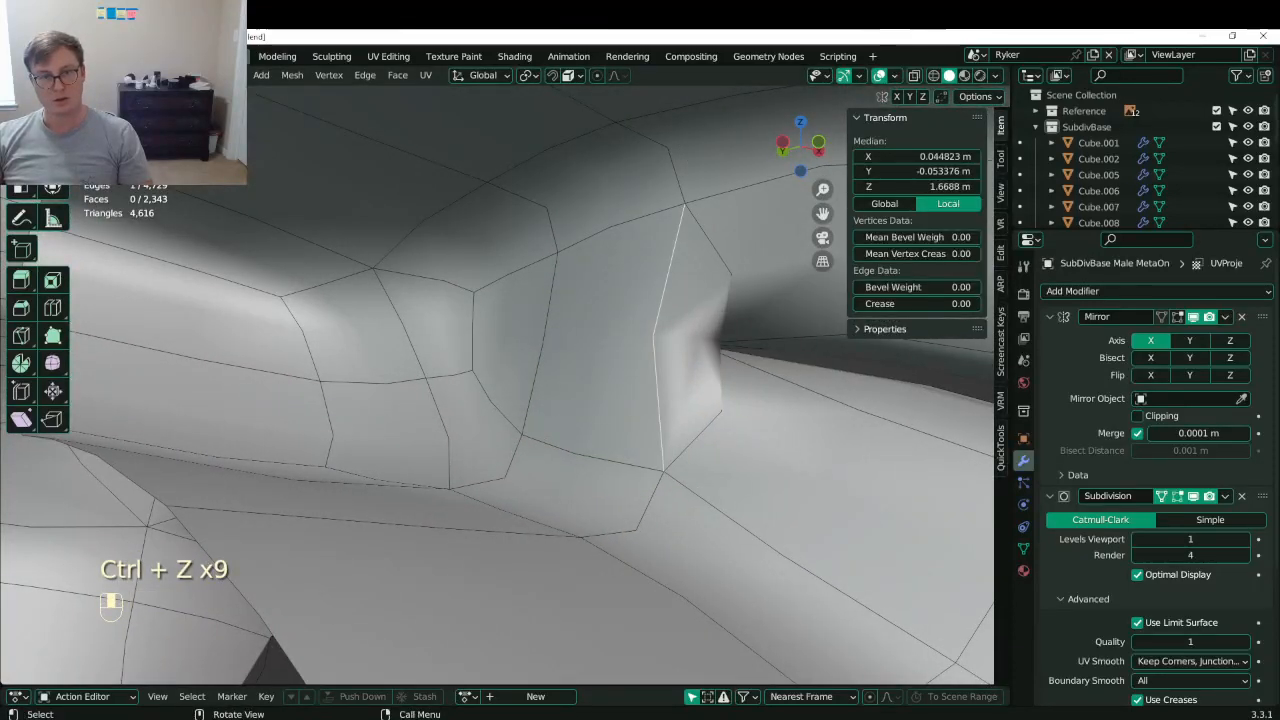
- Delete the face directly behind the mouth corner, between the vertical edge and the lip opening
left_click(166, 75)
left_click(669, 363)
key("x")
key("f")
middle_click_drag(668, 363, 586, 386)
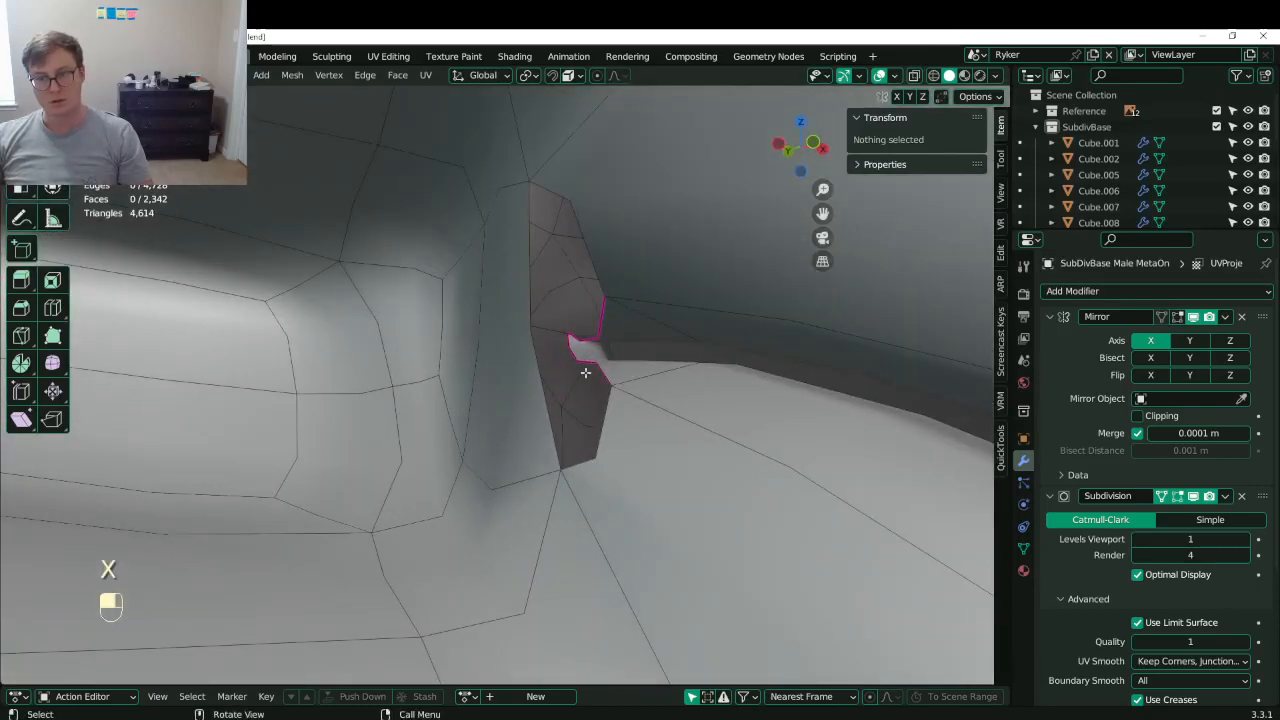
- Close the small gap between the creased upper and lower lip edges by filling across it with a face
left_click(587, 337)
left_click(578, 351, "shift")
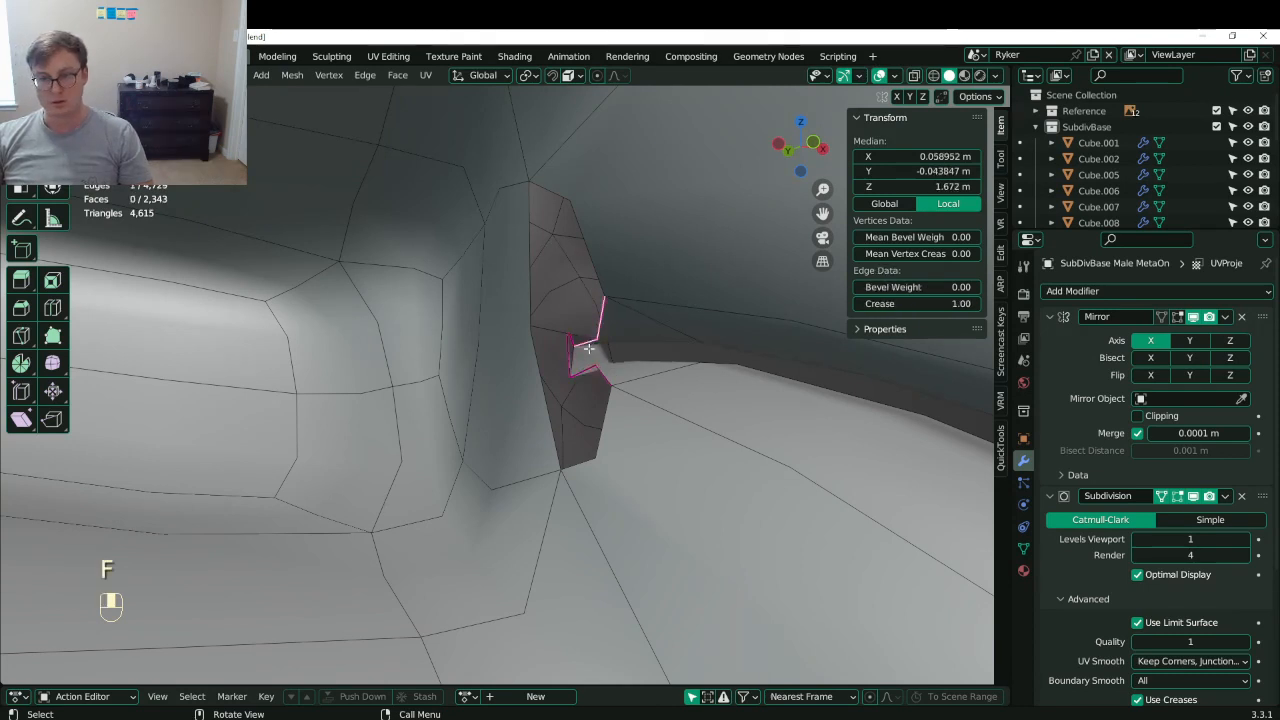
key("f")
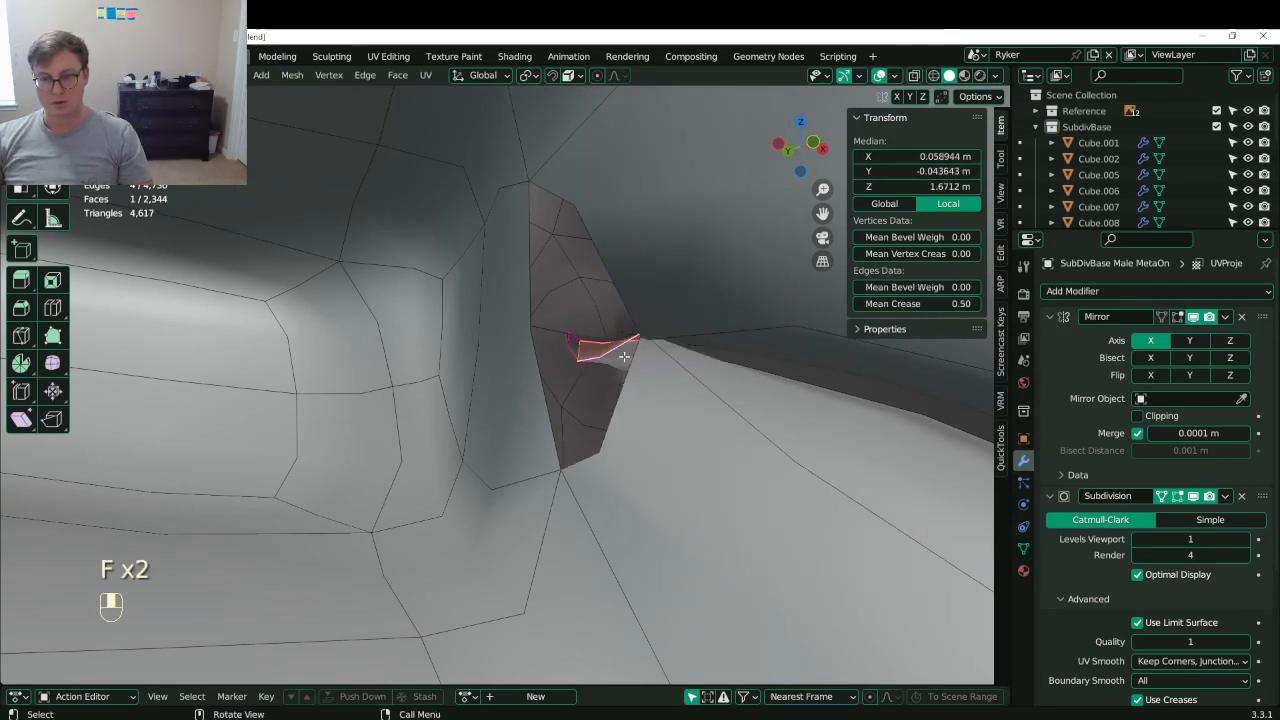
- Lengthen the new face's vertical edge along Z, finish with a 0.575 Z scale, and fill the hole behind the mouth corner with a face
key("b")
left_click_drag(566, 314, 636, 392, "shift")
key("s")
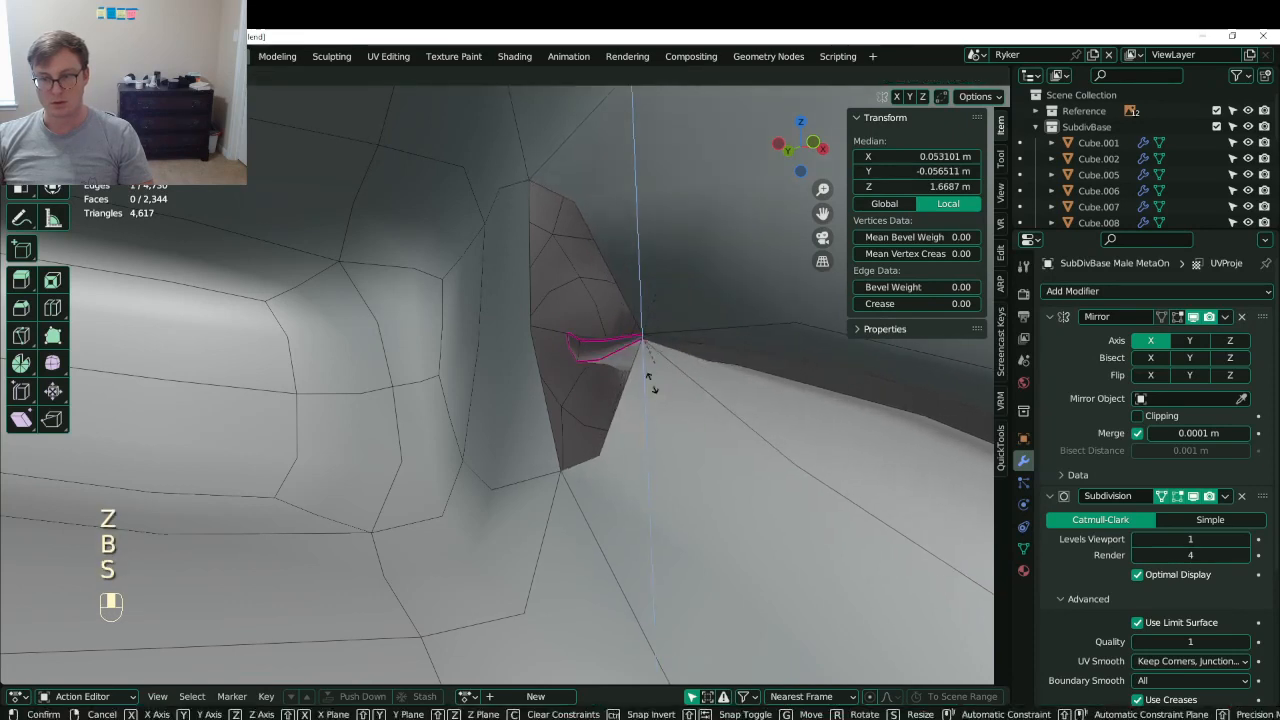
left_click(647, 352)
key("s")
middle_click(671, 436)
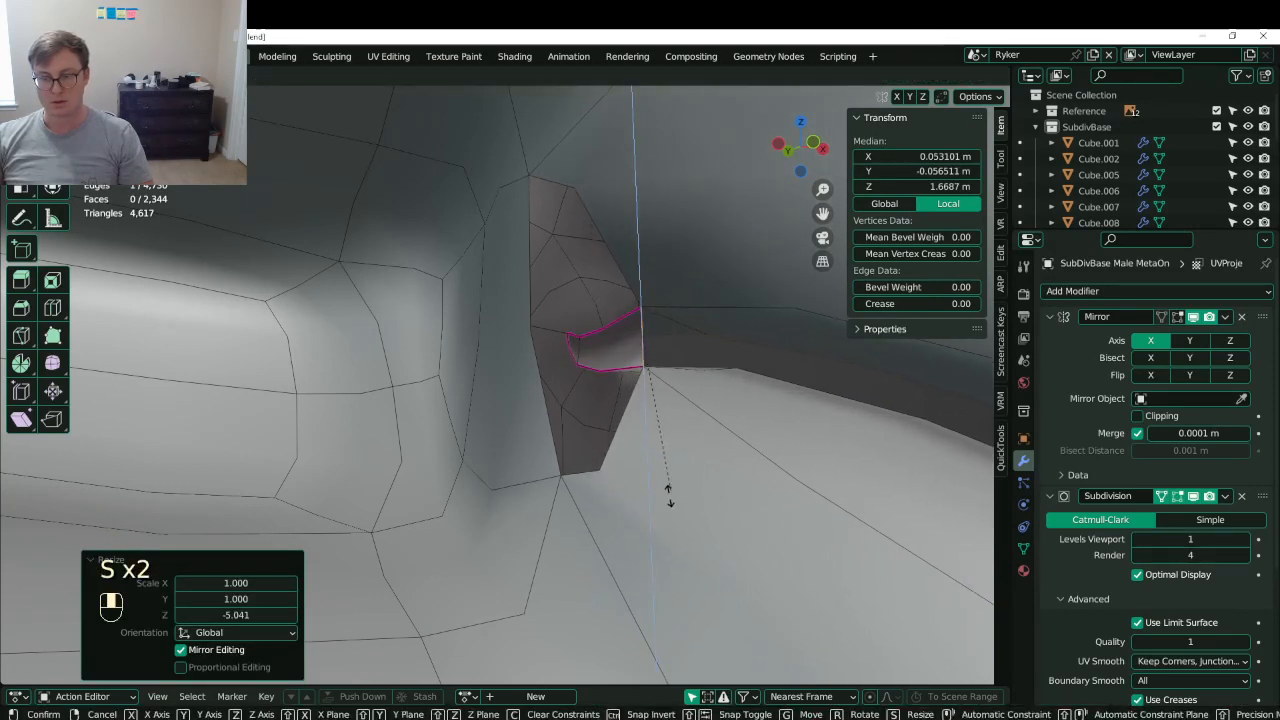
left_click(662, 619)
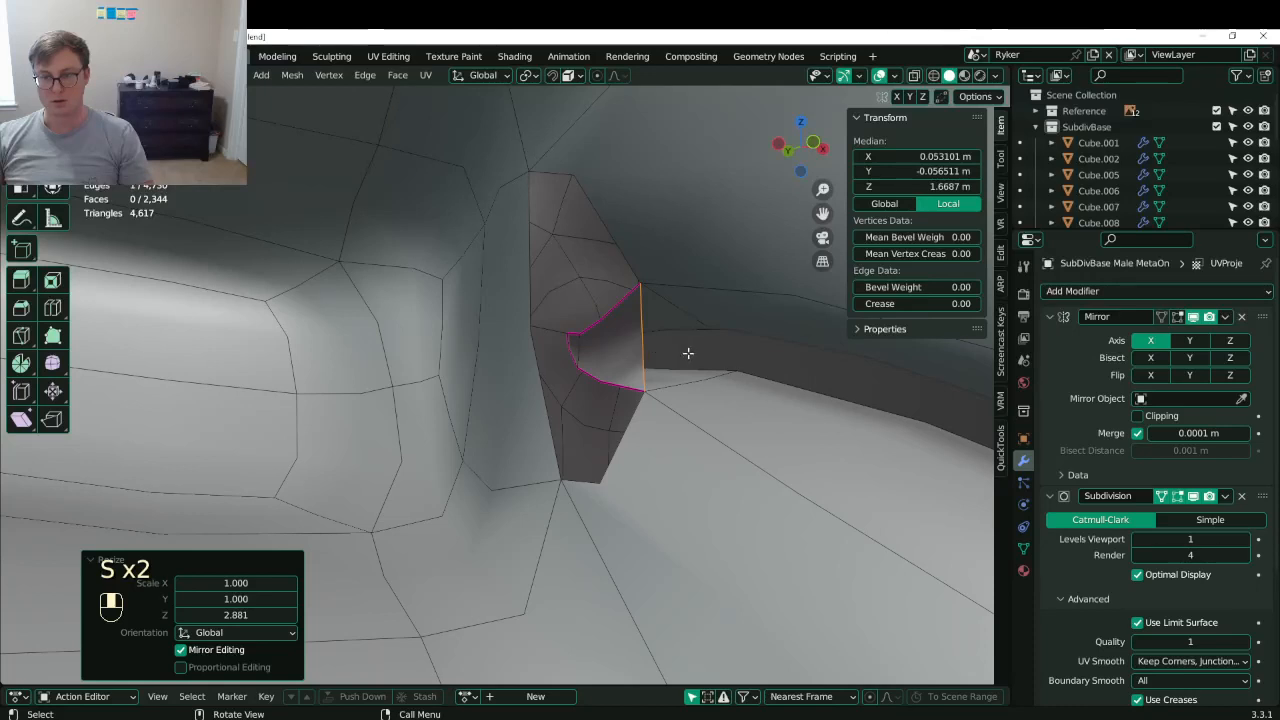
key("s")
left_click(655, 349)
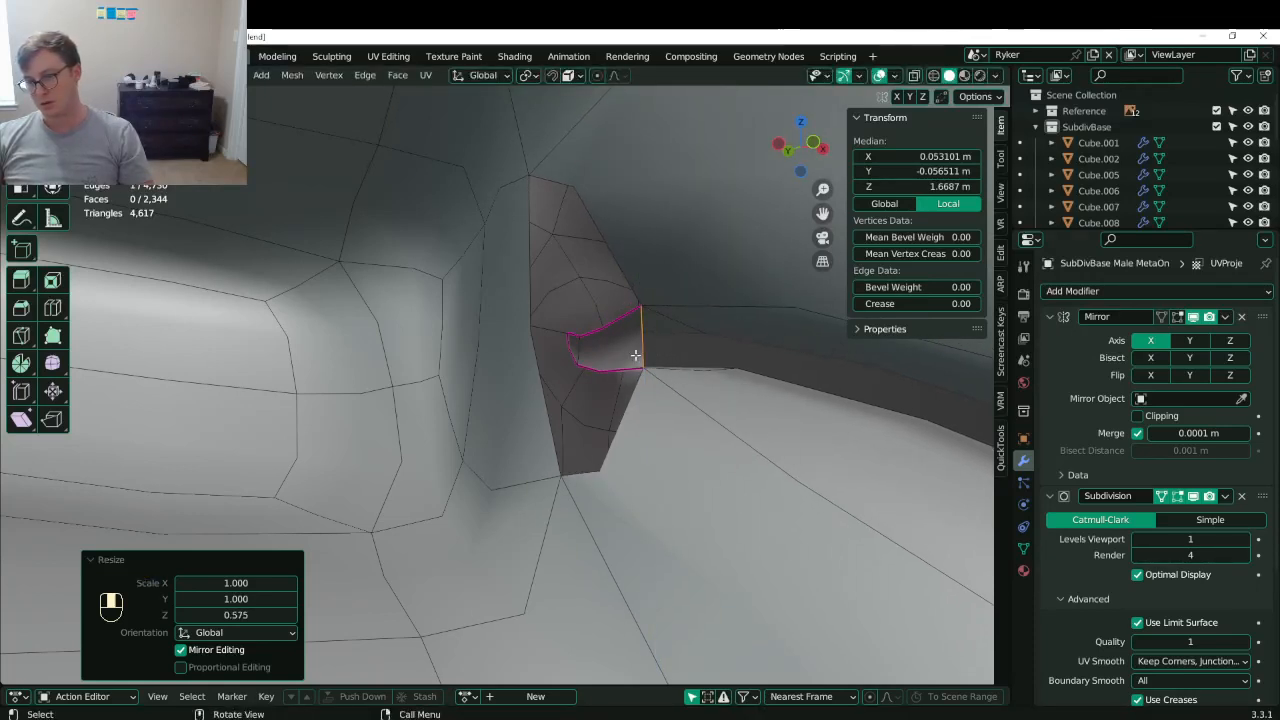
left_click(634, 260, "shift")
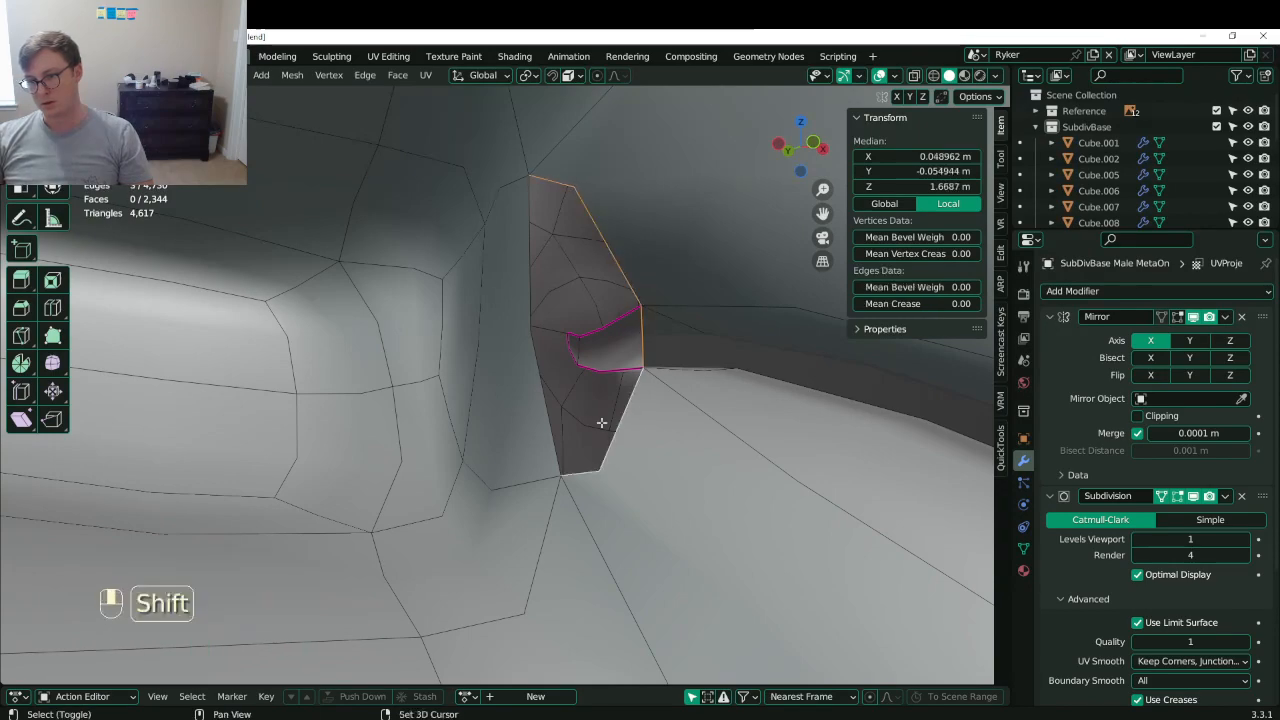
key("f")
- Dissolve the horizontal edge loop running through the inner cheek behind the mouth corner, and save the file
mouse_move(526, 332)
middle_mouse_down()
mouse_move(505, 355)
mouse_move(436, 370)
mouse_move(563, 359)
middle_mouse_up()
left_click(448, 378, "alt")
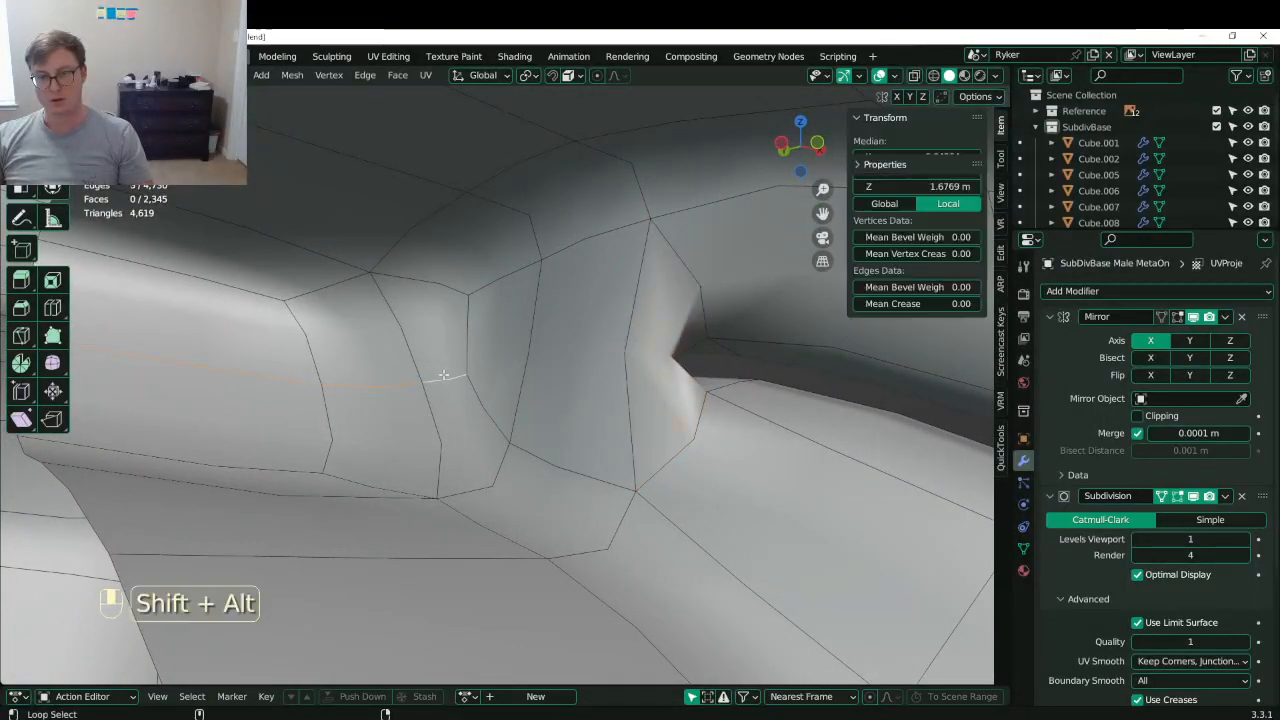
key("x")
left_click(443, 374)
middle_click_drag(450, 378, 553, 405)
key("ctrl+s")
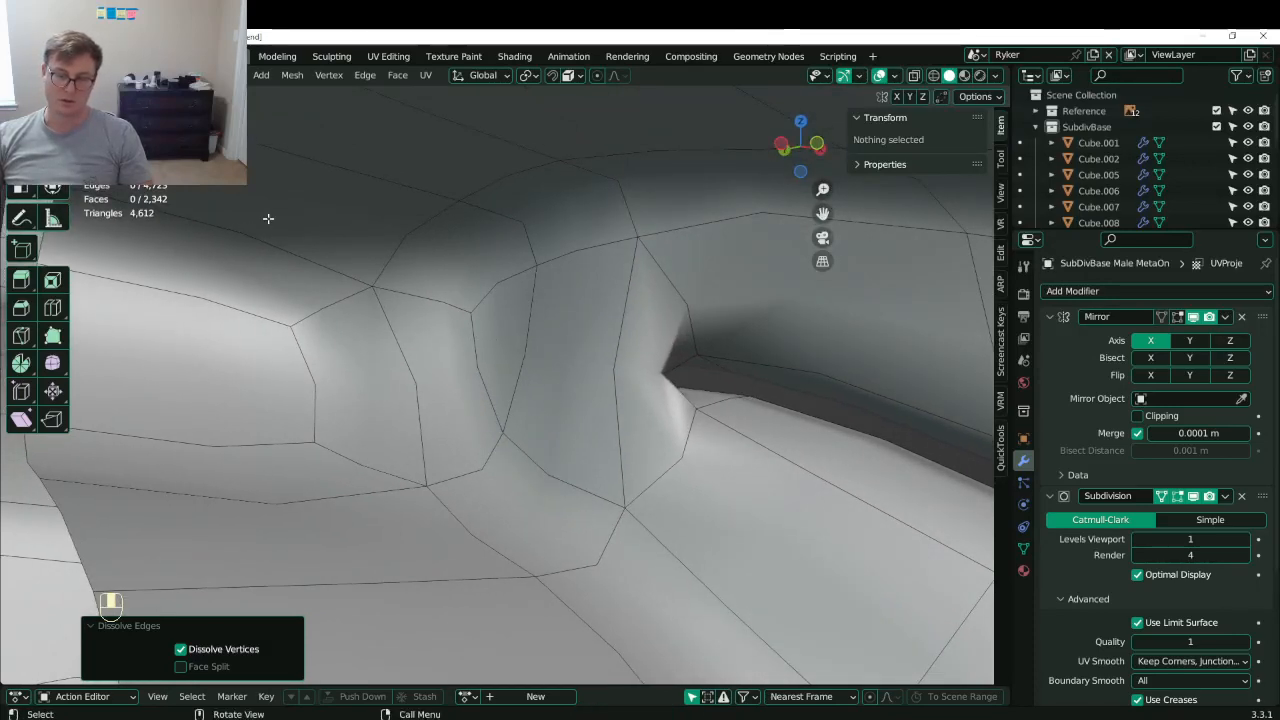
- Delete the narrow vertical face on the inner cheek, one face behind the mouth corner
left_click(502, 347)
key("x")
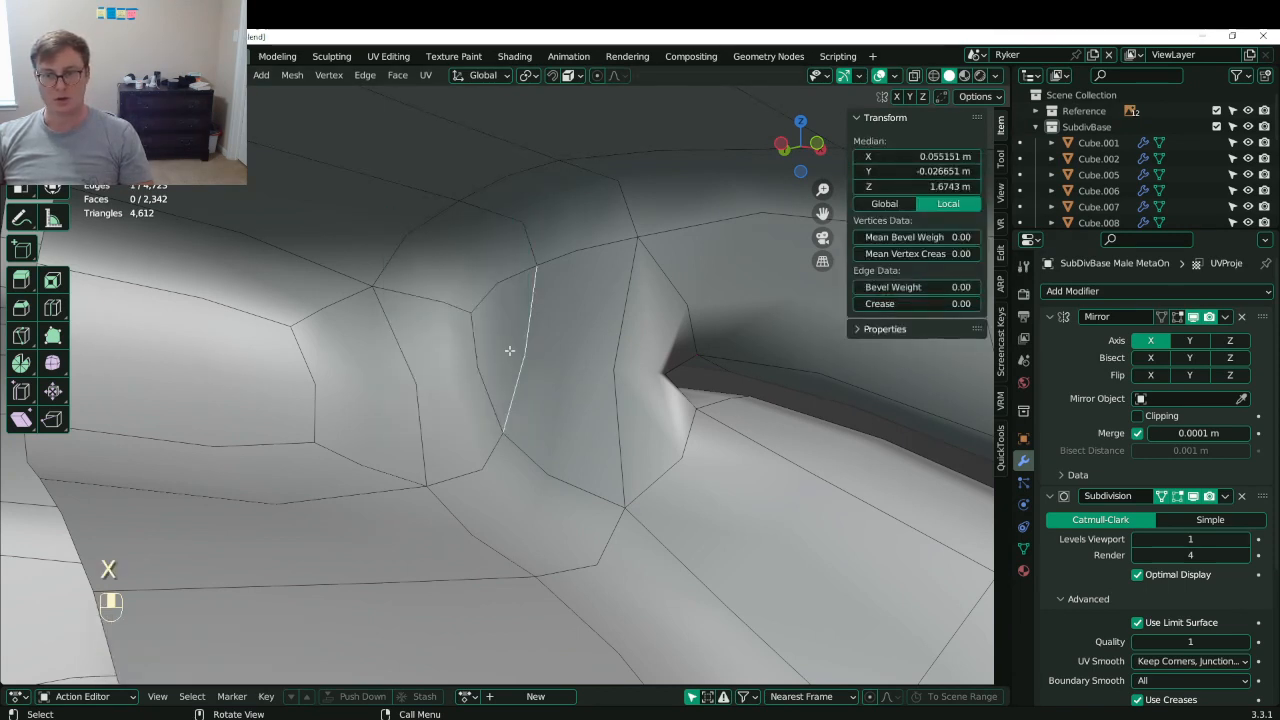
left_click(163, 76)
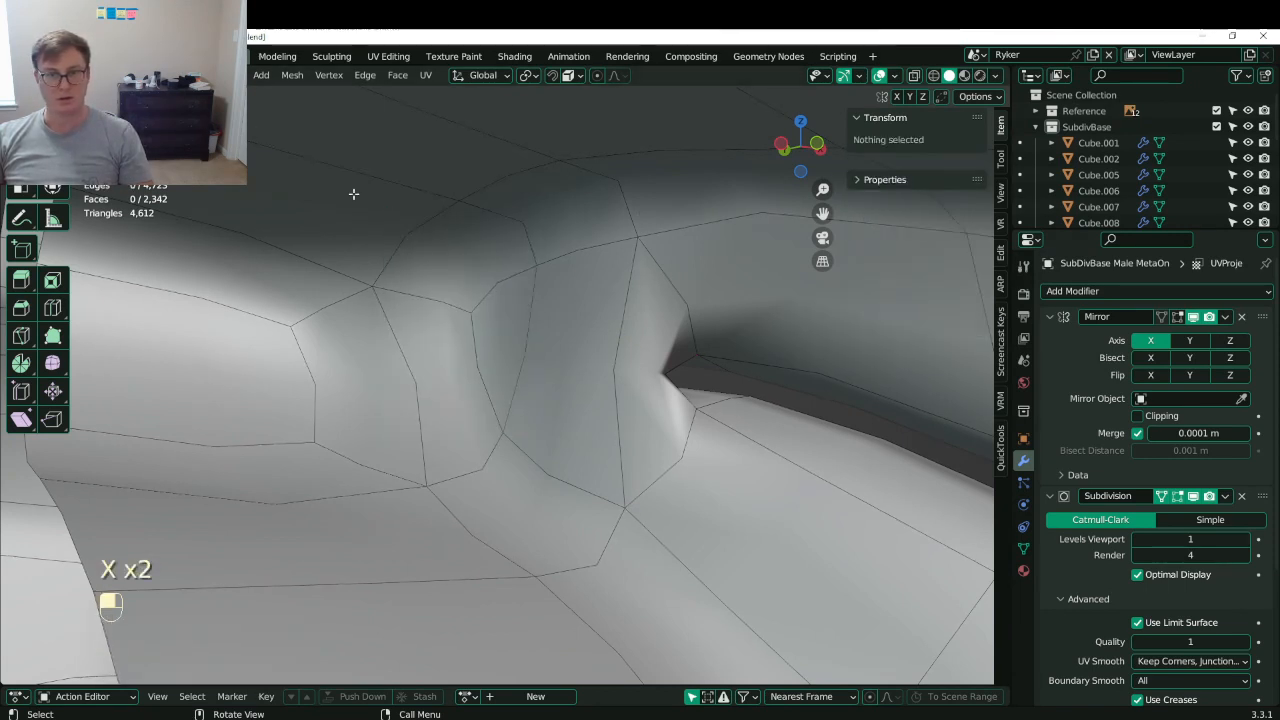
left_click(505, 345)
key("x")
left_click(514, 344)
- Rip the edges running down from the inner cheek hole and move the split-off side backward along Y
middle_click_drag(514, 344, 665, 363)
scroll(665, 363, "down", 4)
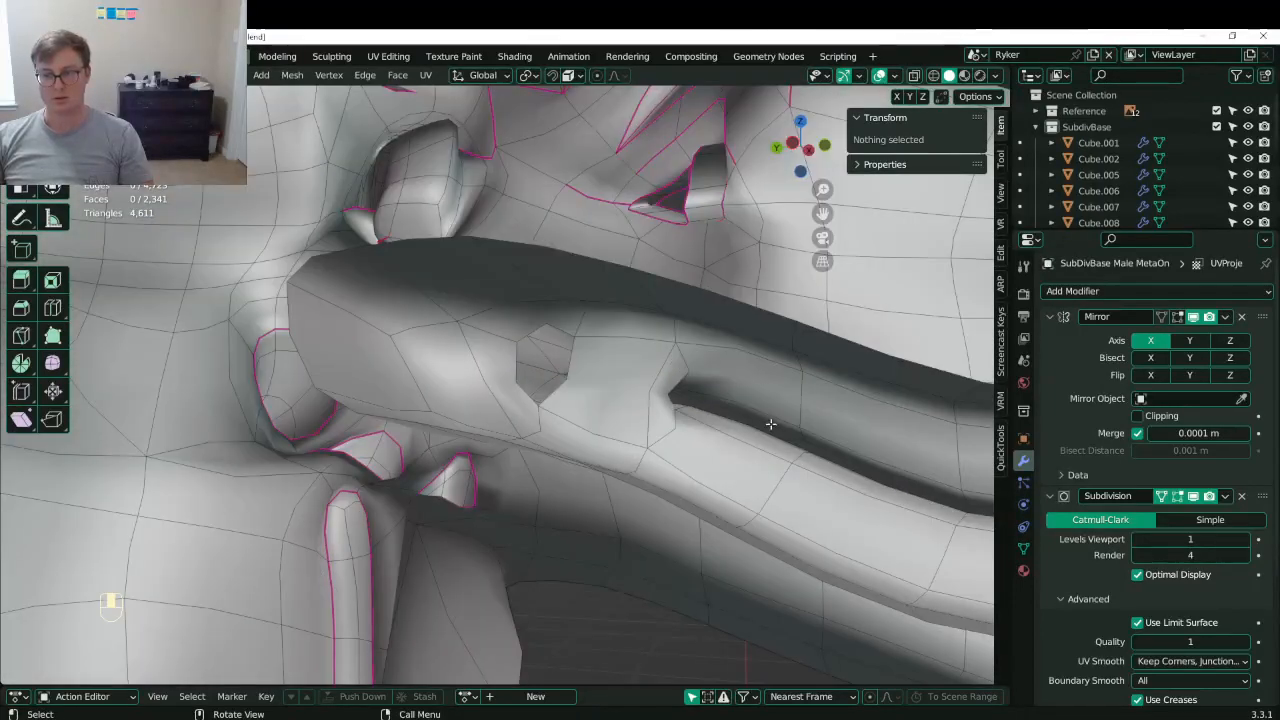
scroll(770, 424, "down", 2)
scroll(696, 433, "up", 5)
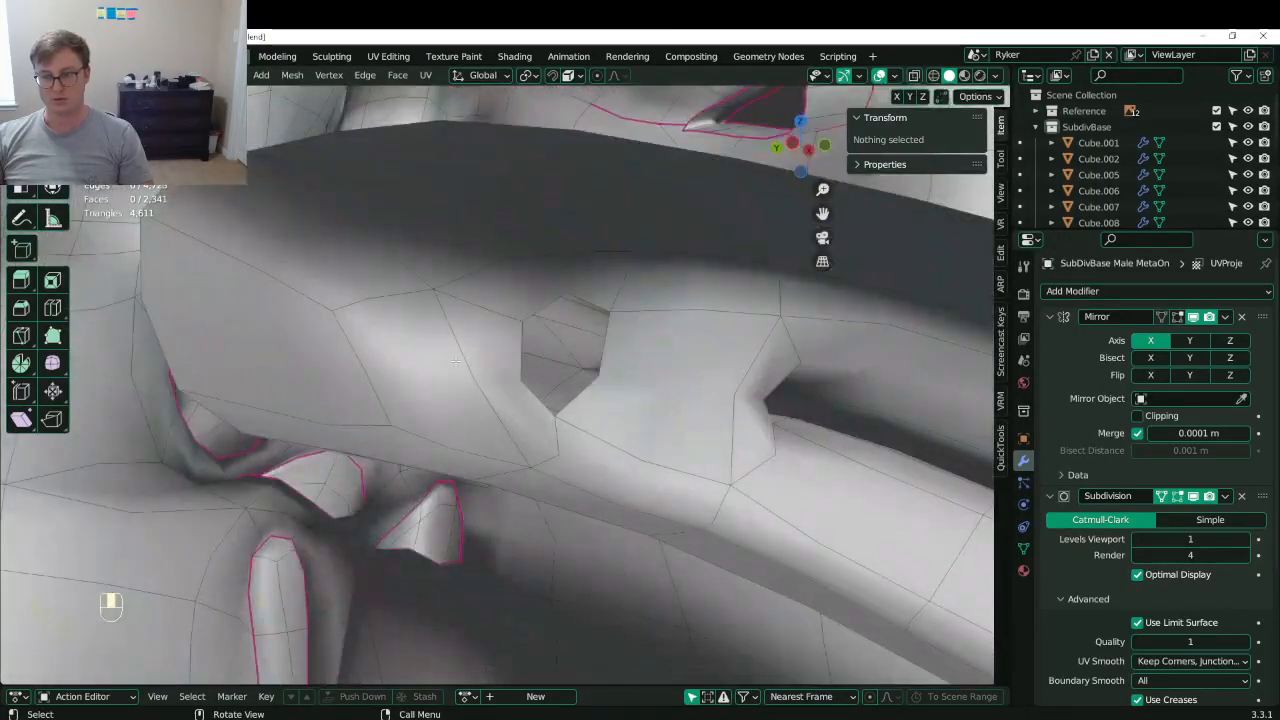
middle_click_drag(455, 361, 546, 395)
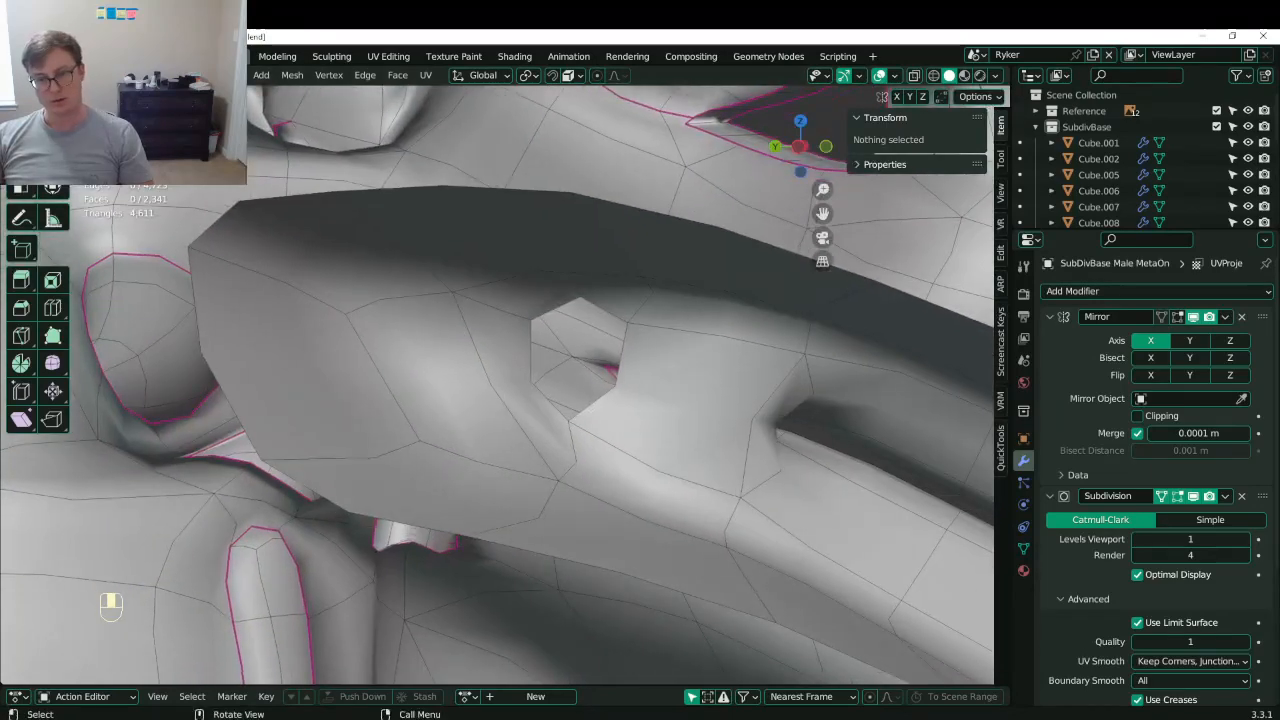
left_click(582, 484)
left_click(510, 517, "shift")
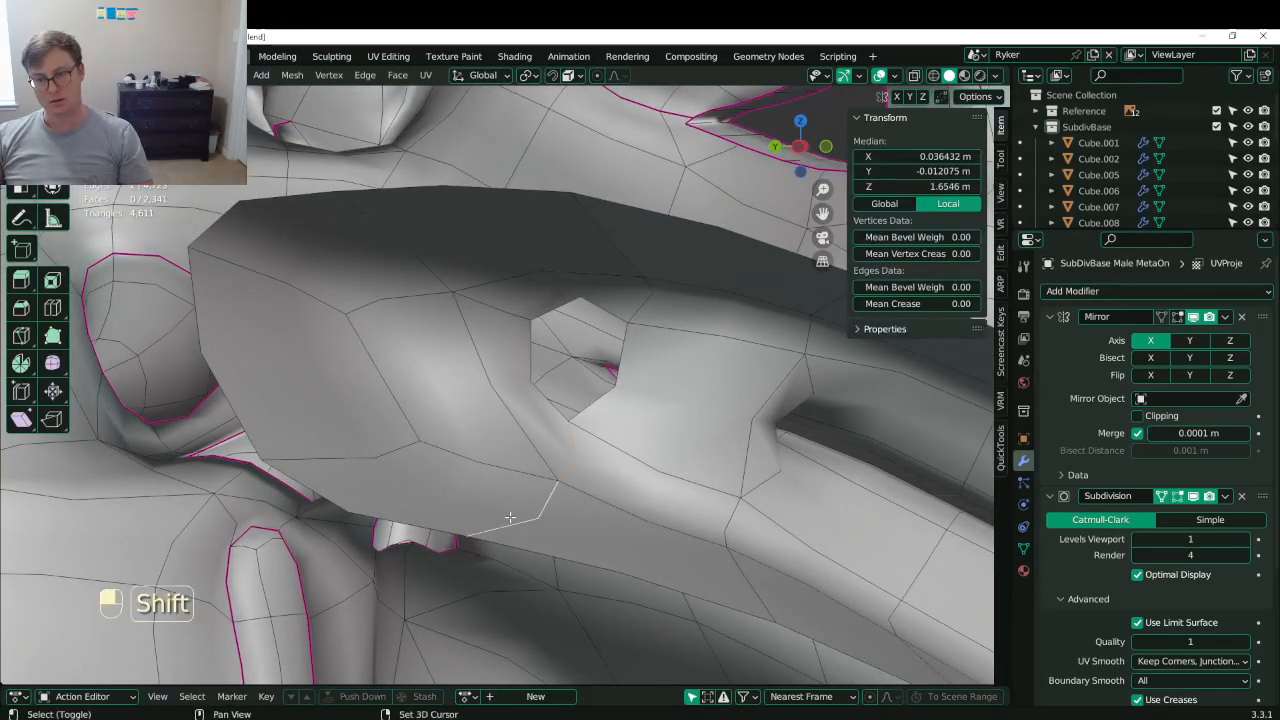
key("v")
key("g")
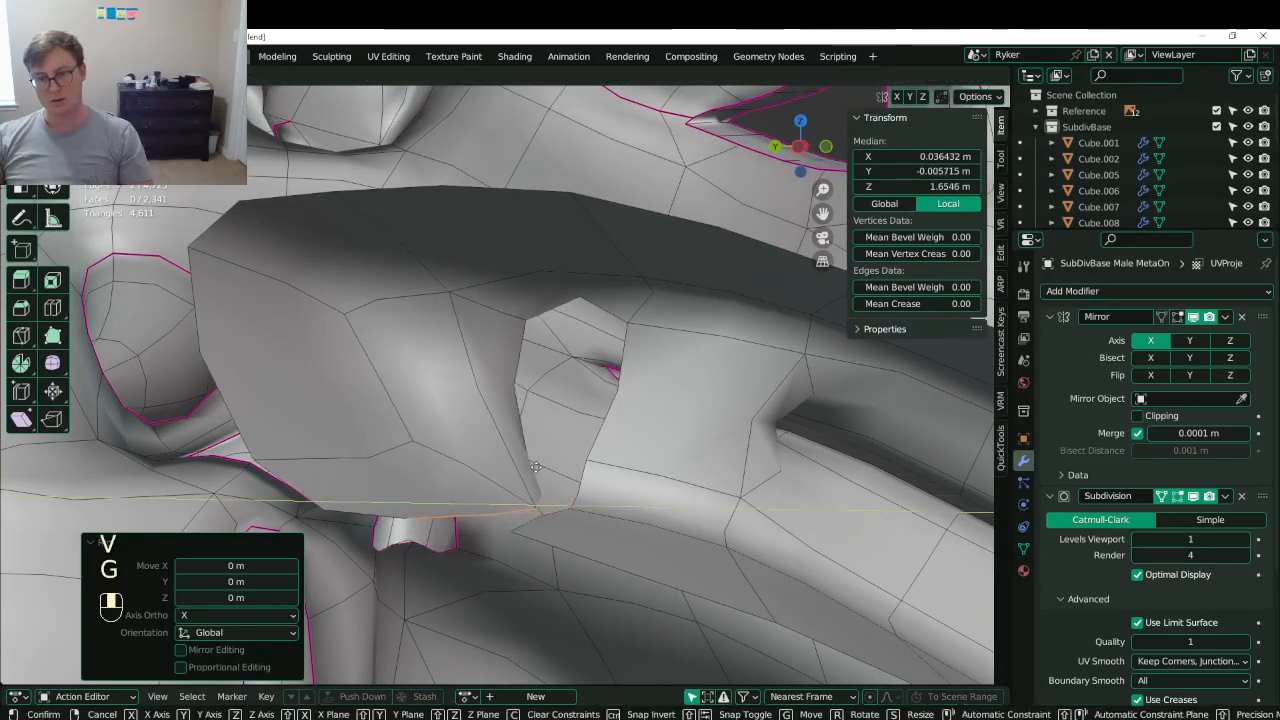
left_click(573, 496)
- Bridge the two ripped edge chains below the hole with Bridge Edge Loops, with Merge turned off
left_click(537, 535, "shift")
key("q")
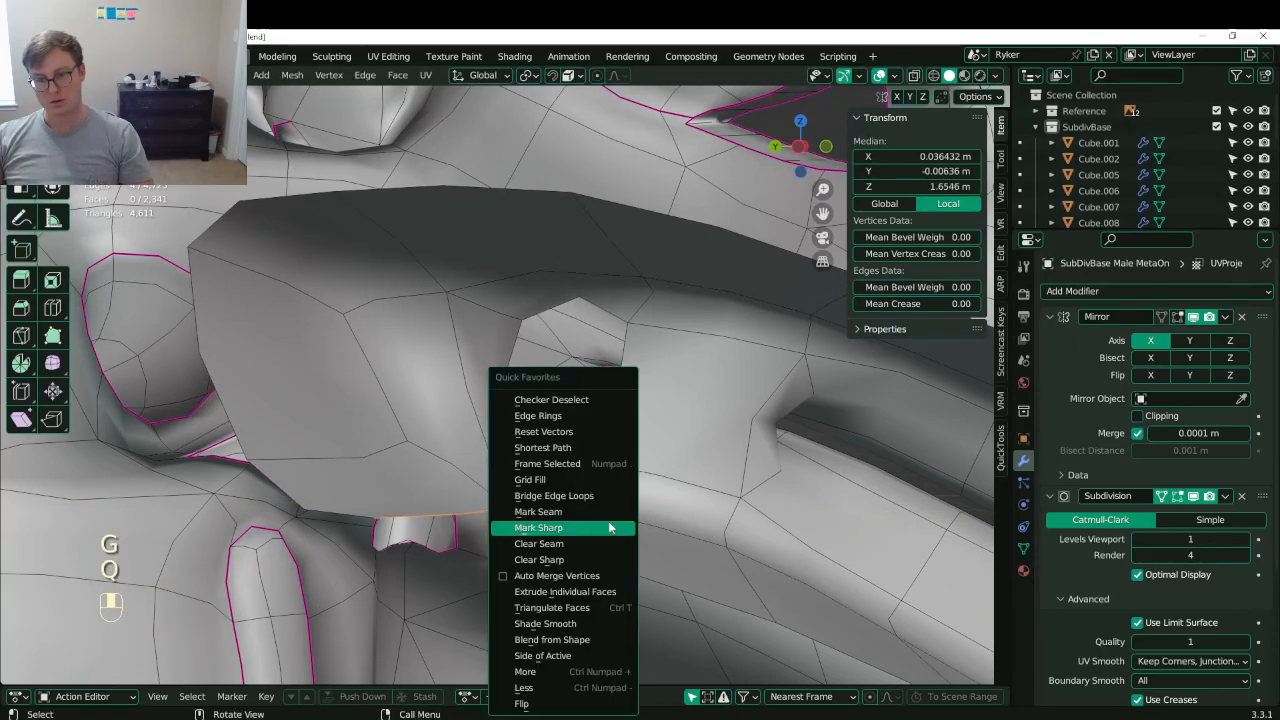
left_click(600, 495)
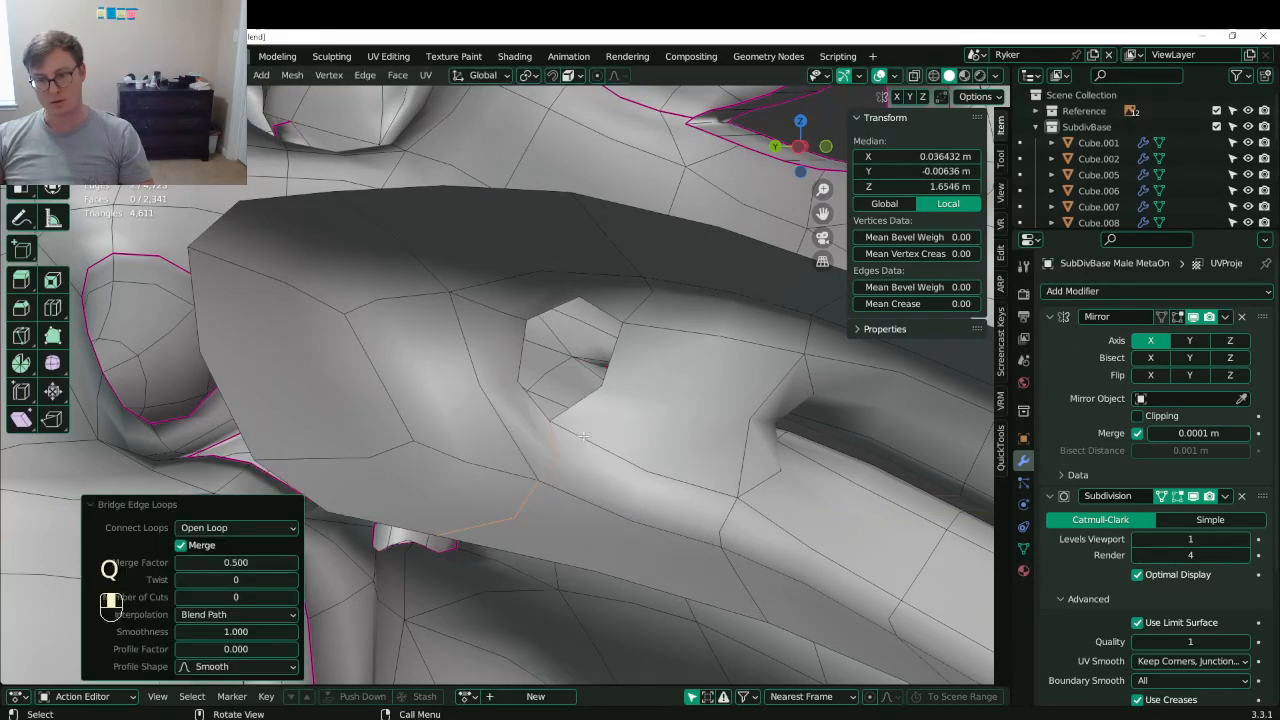
left_click(195, 545)
- Fill the remaining inner cheek hole with a face and save the file
left_click(514, 432)
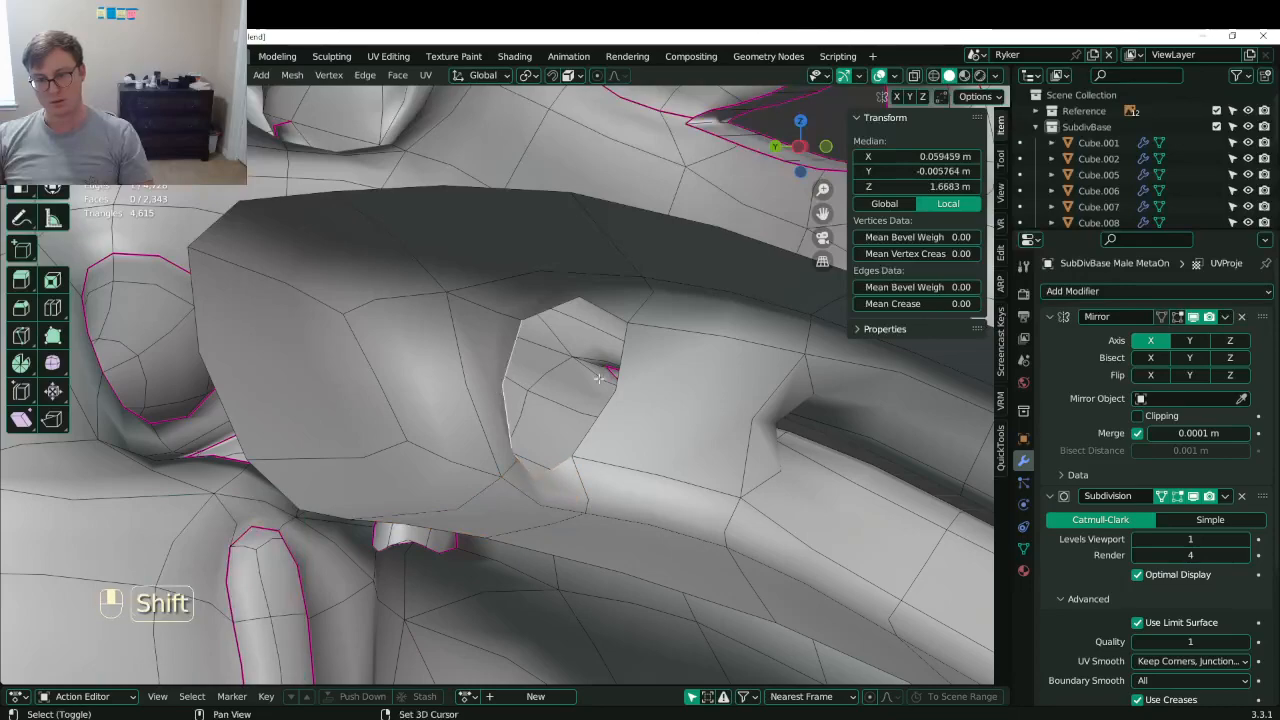
key("f")
middle_click_drag(614, 305, 357, 422)
key("ctrl+s")
- Try adding a loop cut through the rebuilt inner cheek faces, and undo it
key("ctrl+r")
double_click(524, 382)
key("ctrl+z")
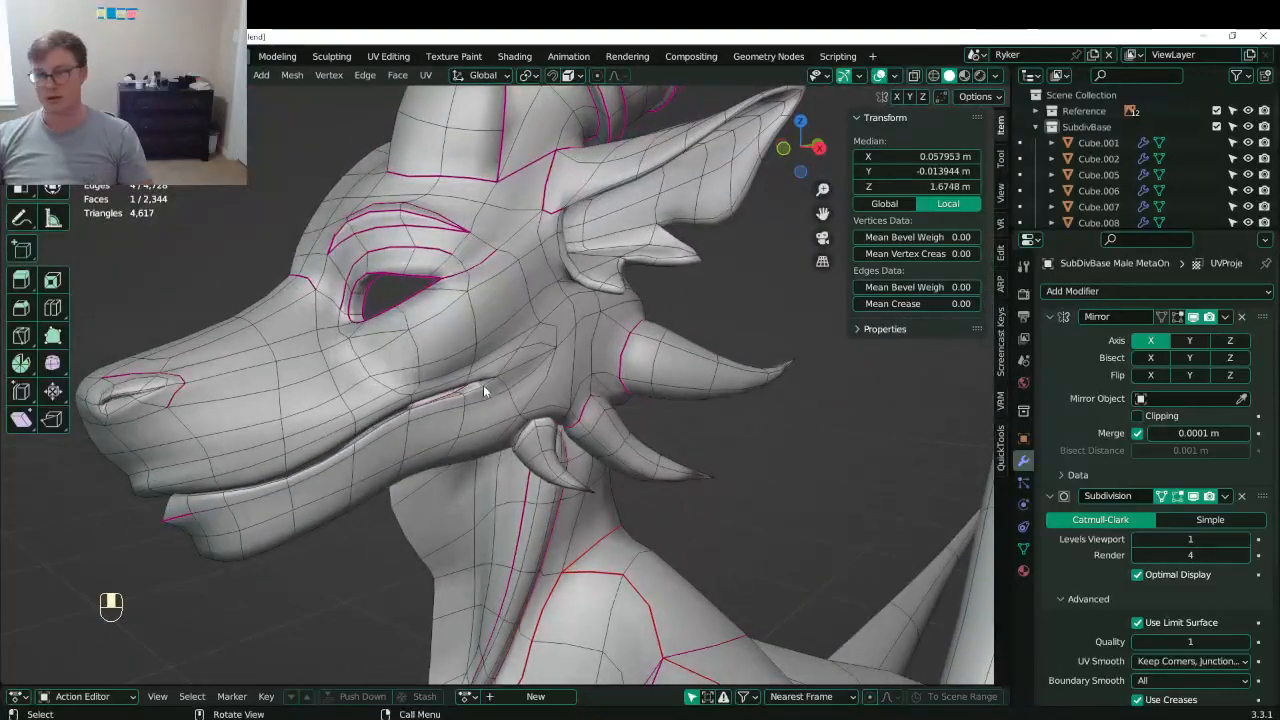
- Return to Object Mode, inspect the head and full character beside the reference images, and save the file
key("Tab")
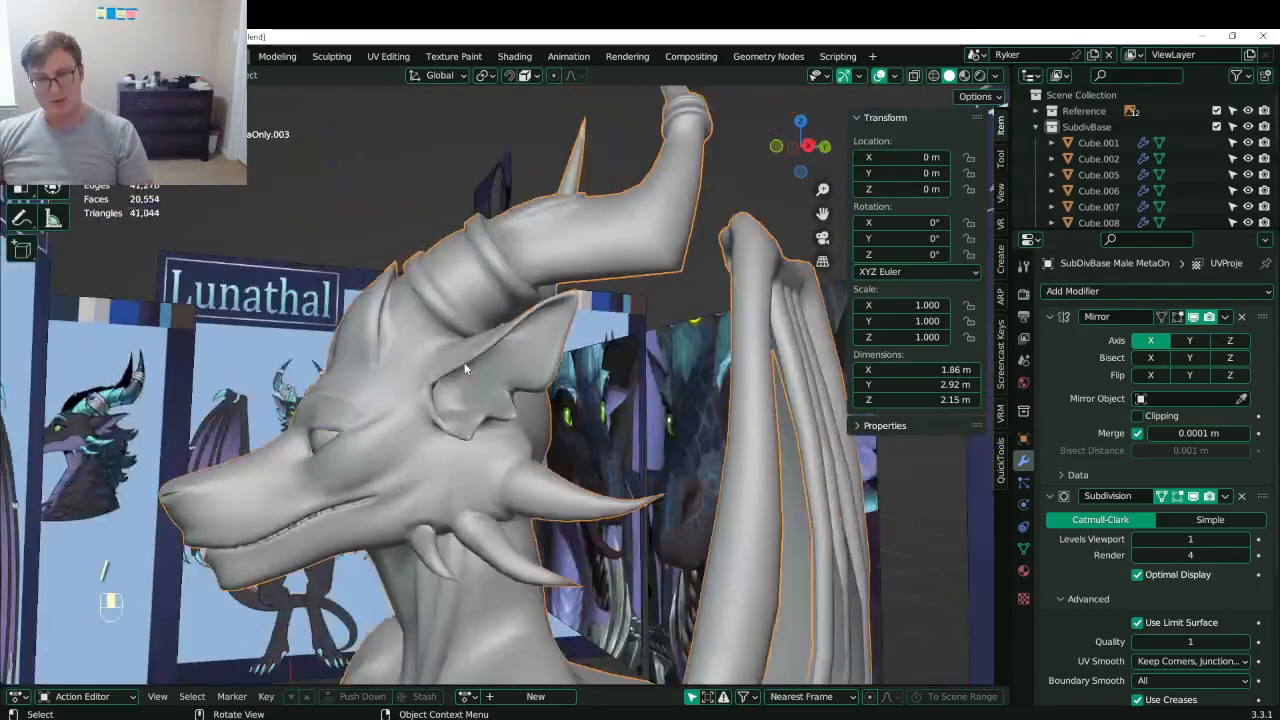
scroll(465, 369, "down", 5)
middle_click_drag(465, 369, 510, 372)
key("ctrl+s")
middle_click_drag(449, 409, 565, 400)
scroll(446, 432, "up", 3)
scroll(446, 432, "down", 5)
key("ctrl+s")
middle_click_drag(570, 400, 577, 355, "shift")
scroll(580, 377, "down", 4)
key("ctrl+s")
key("ctrl+s")
scroll(640, 378, "down", 5)
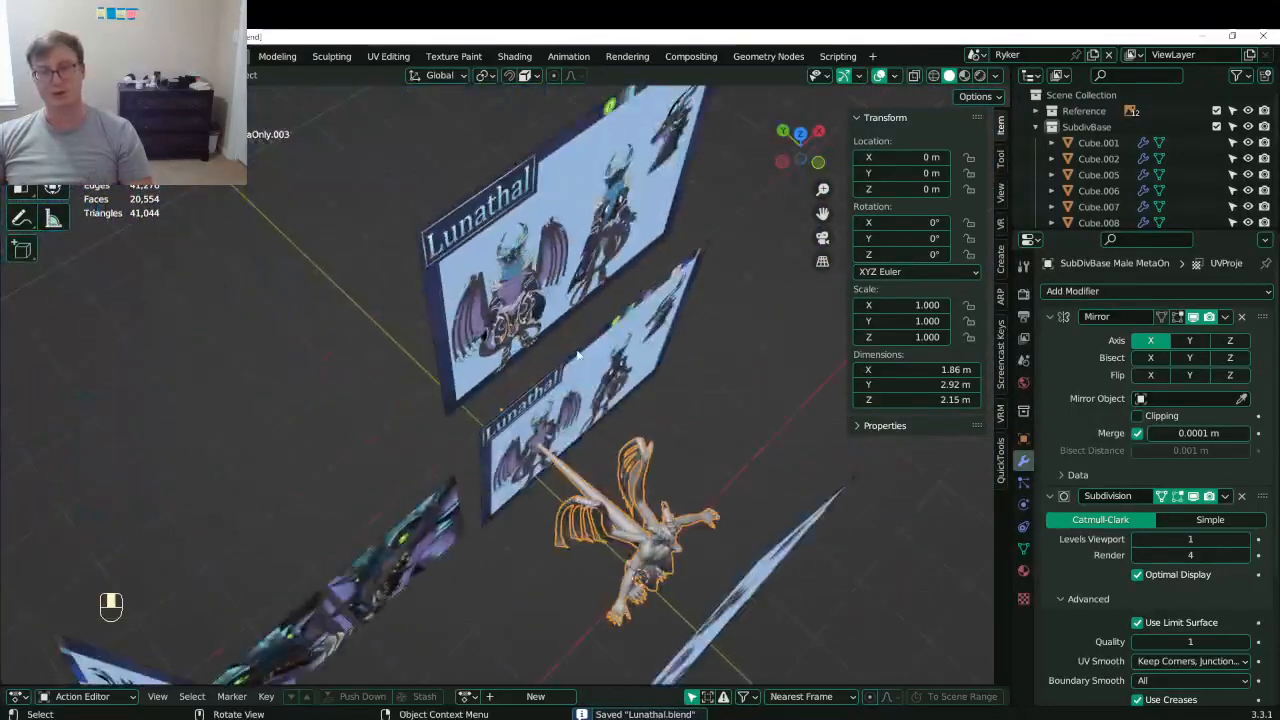
- Copy the full location of the Lunathal reference board behind the character to the higher Lunathal board
left_click(576, 370)
right_click(940, 145)
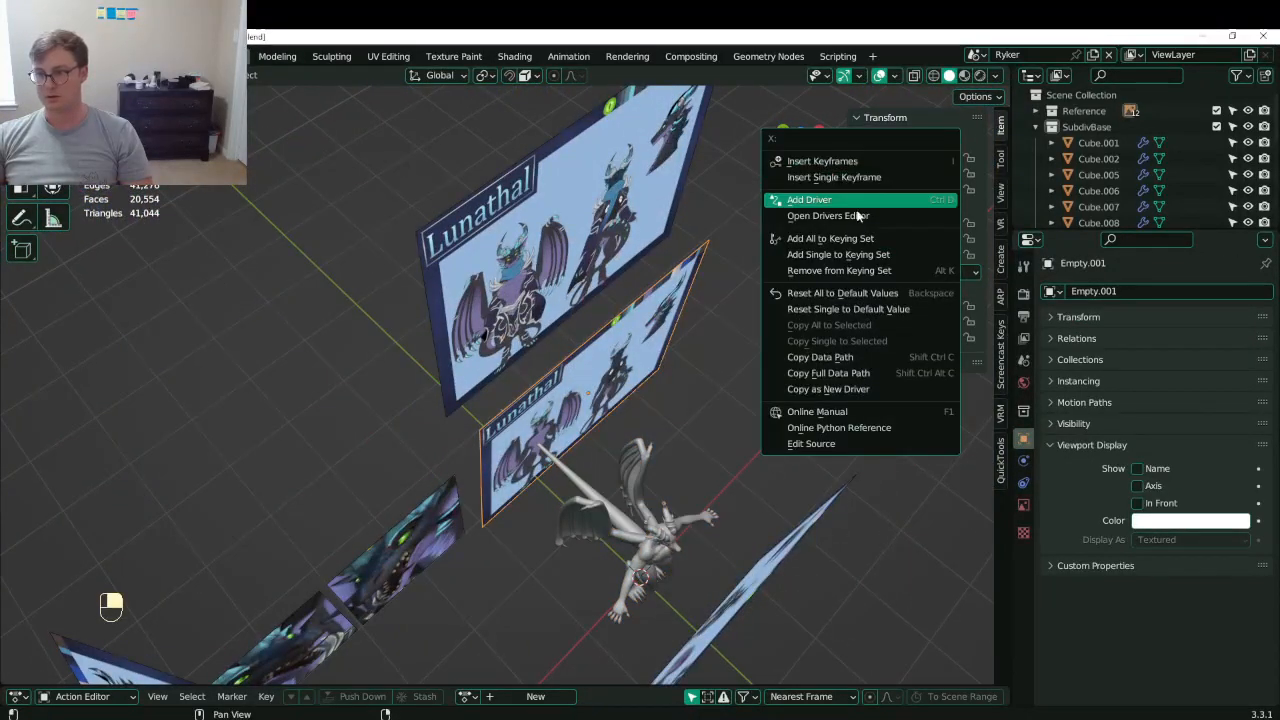
left_click(825, 357)
left_click(577, 270, "shift")
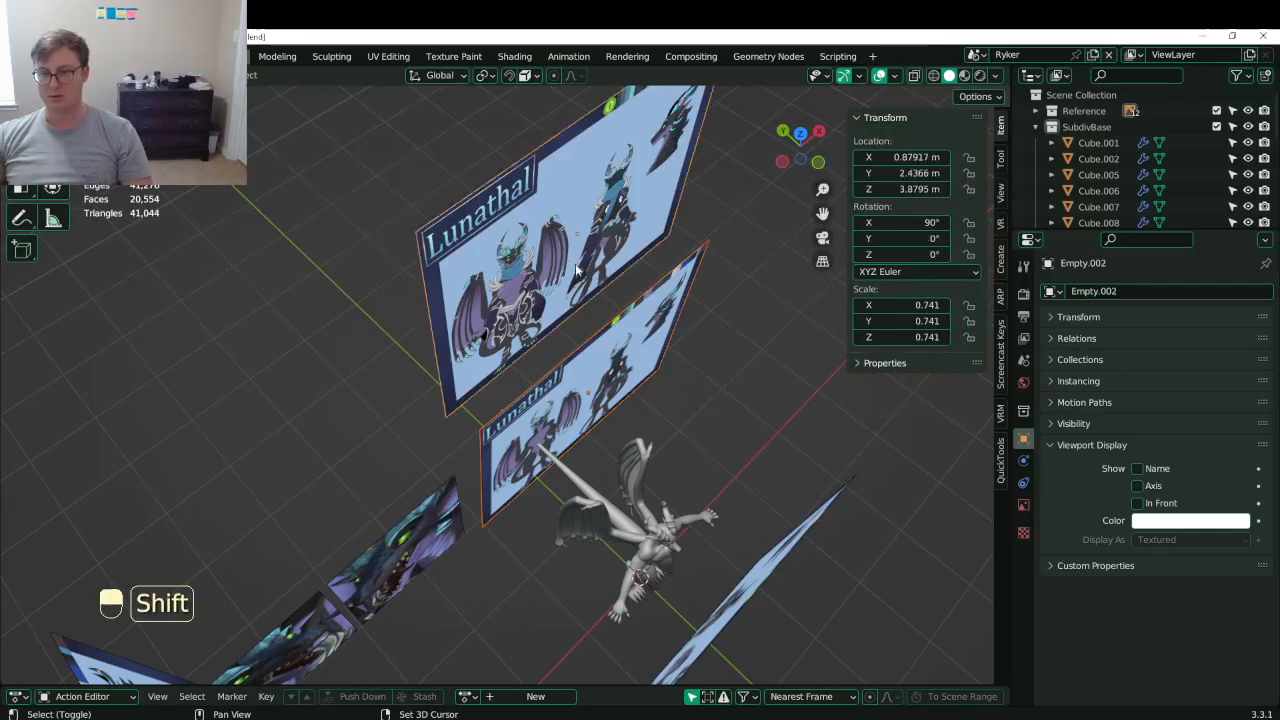
right_click(912, 174)
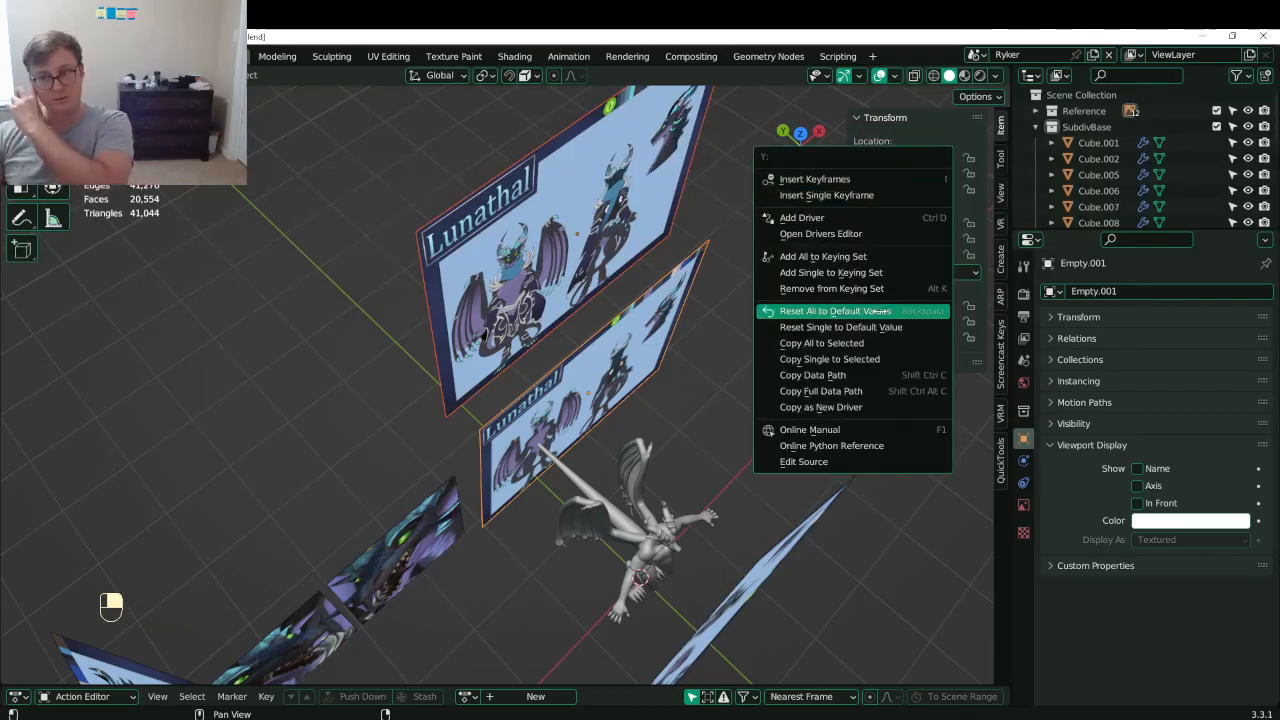
left_click(845, 346)
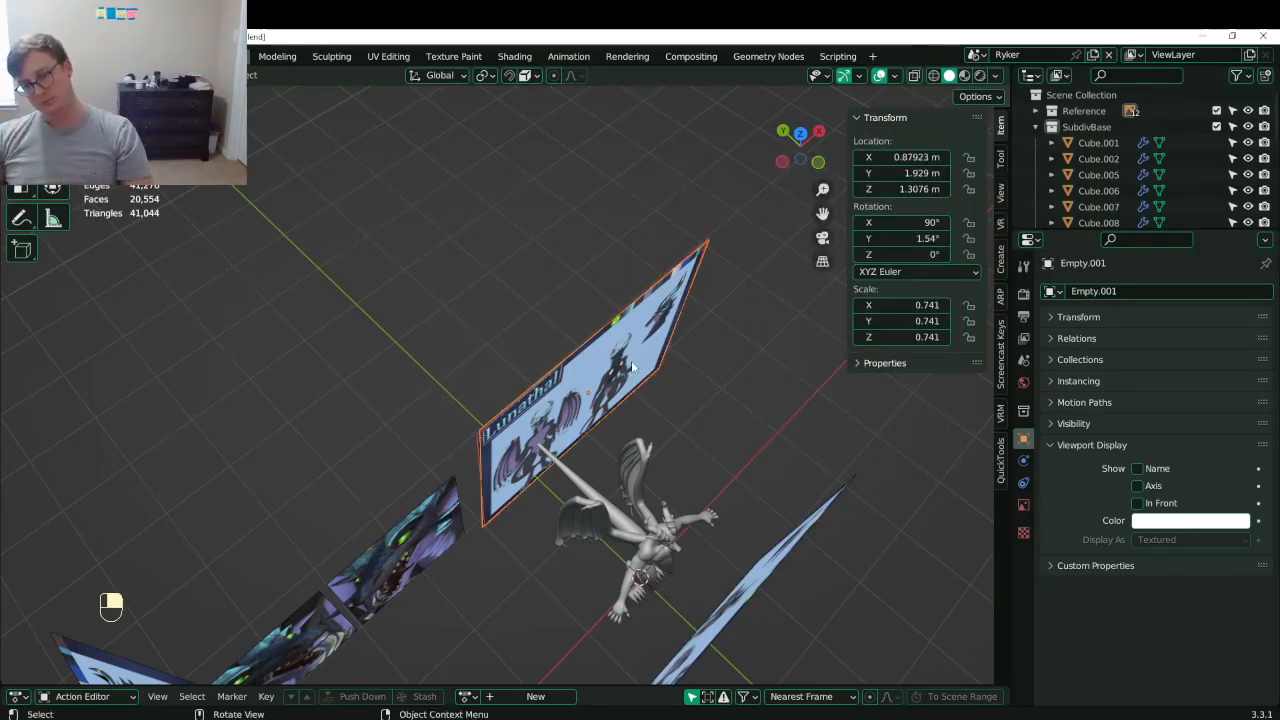
- Move one of the two overlapping Lunathal boards 0.87842 m along Y, and save the file
key("g")
key("g")
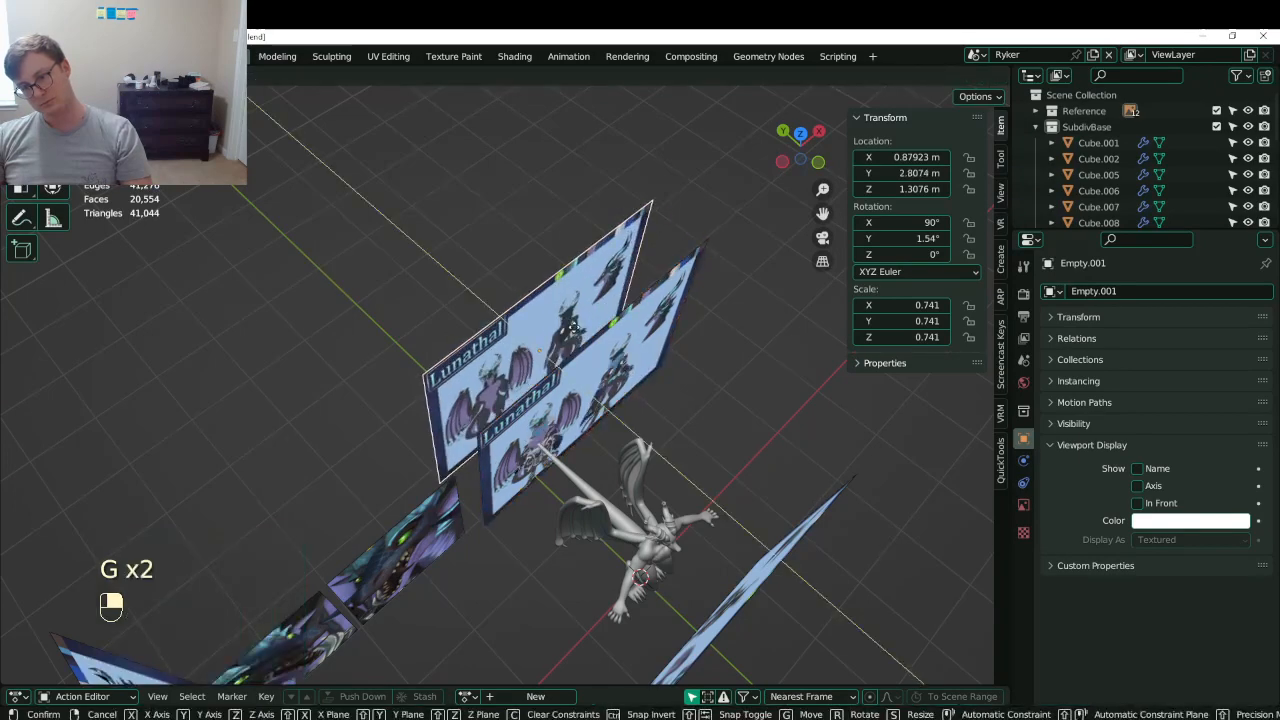
left_click(574, 327)
middle_click_drag(610, 323, 572, 246)
key("ctrl+s")
scroll(618, 318, "down", 6)
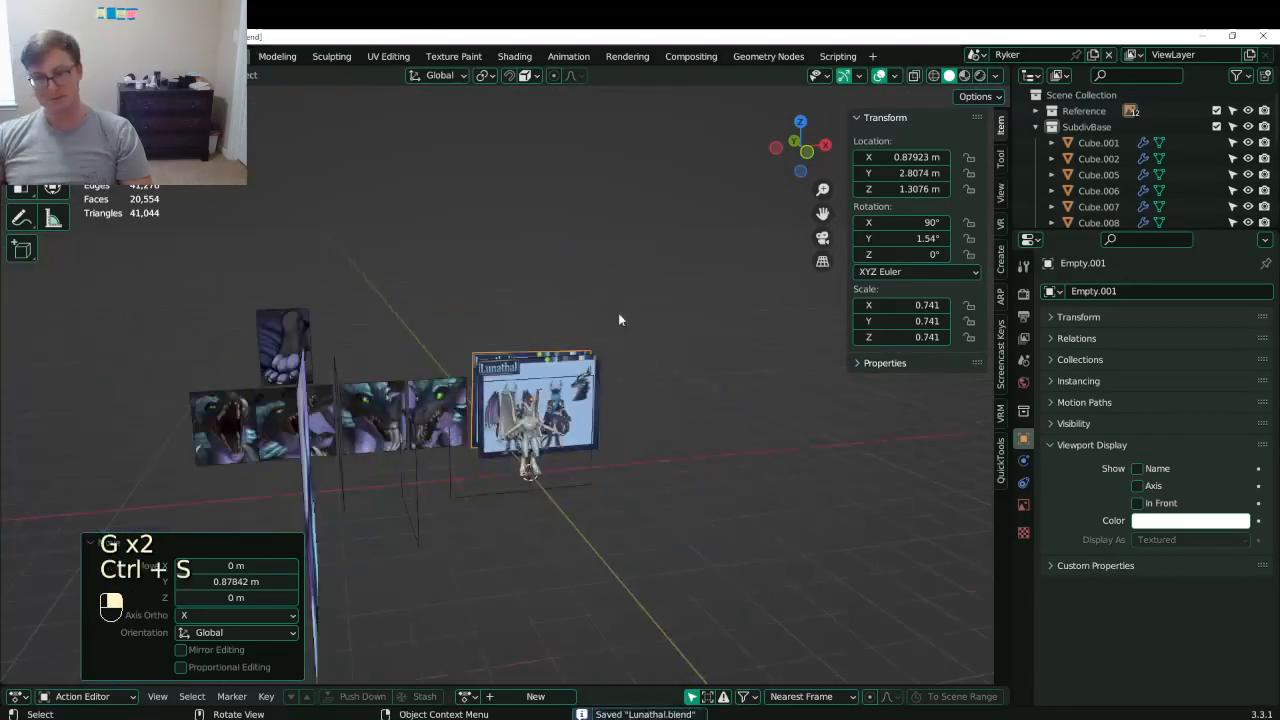
- Delete the surplus reference object near the Lunathal boards behind the character, and save the file
left_click(595, 487)
middle_click_drag(595, 487, 544, 362)
key("x")
scroll(512, 425, "up", 4)
key("ctrl+s")
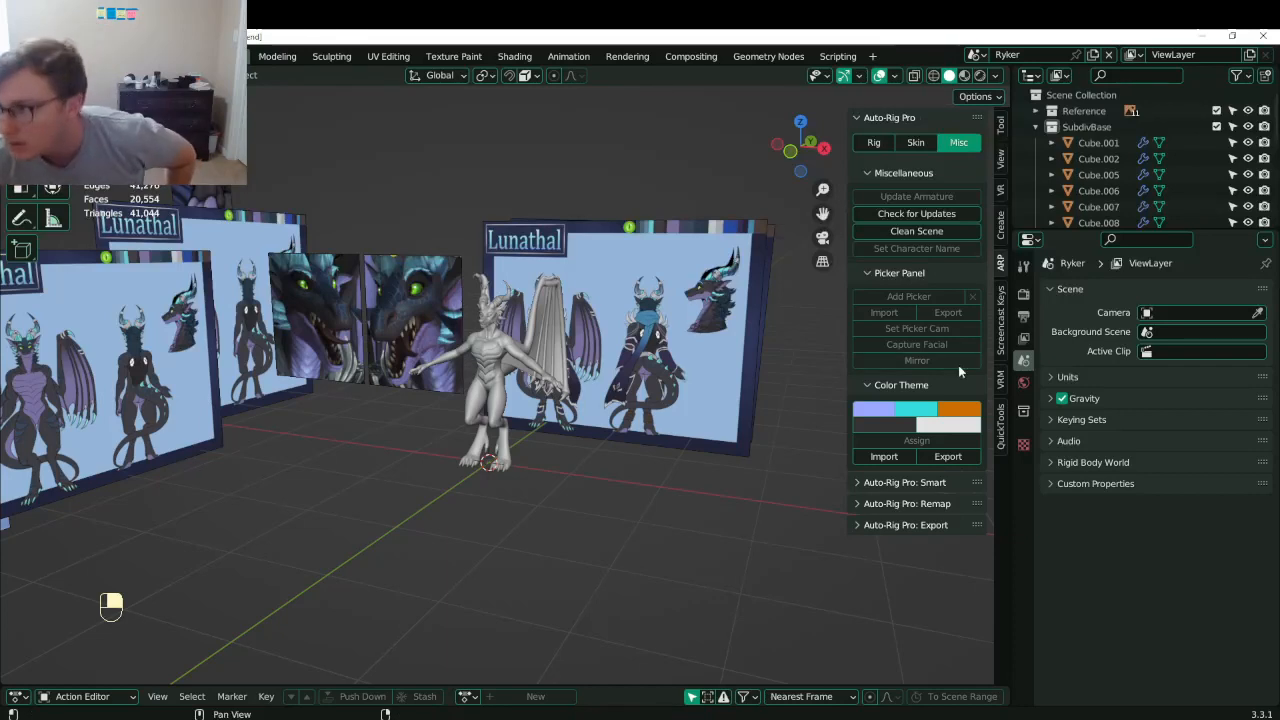
- Rename the SubdivBase collection to "Lunathal Body" and save the file
double_click(1066, 127)
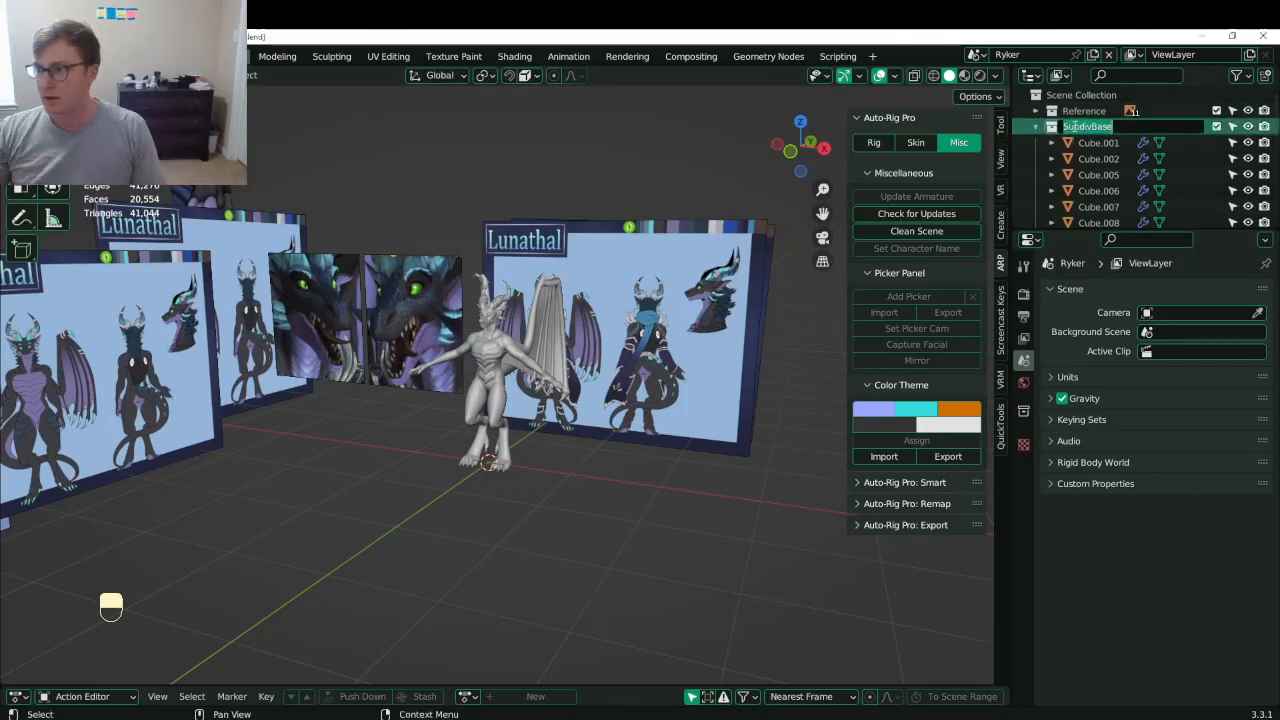
type("Lunathal Body")
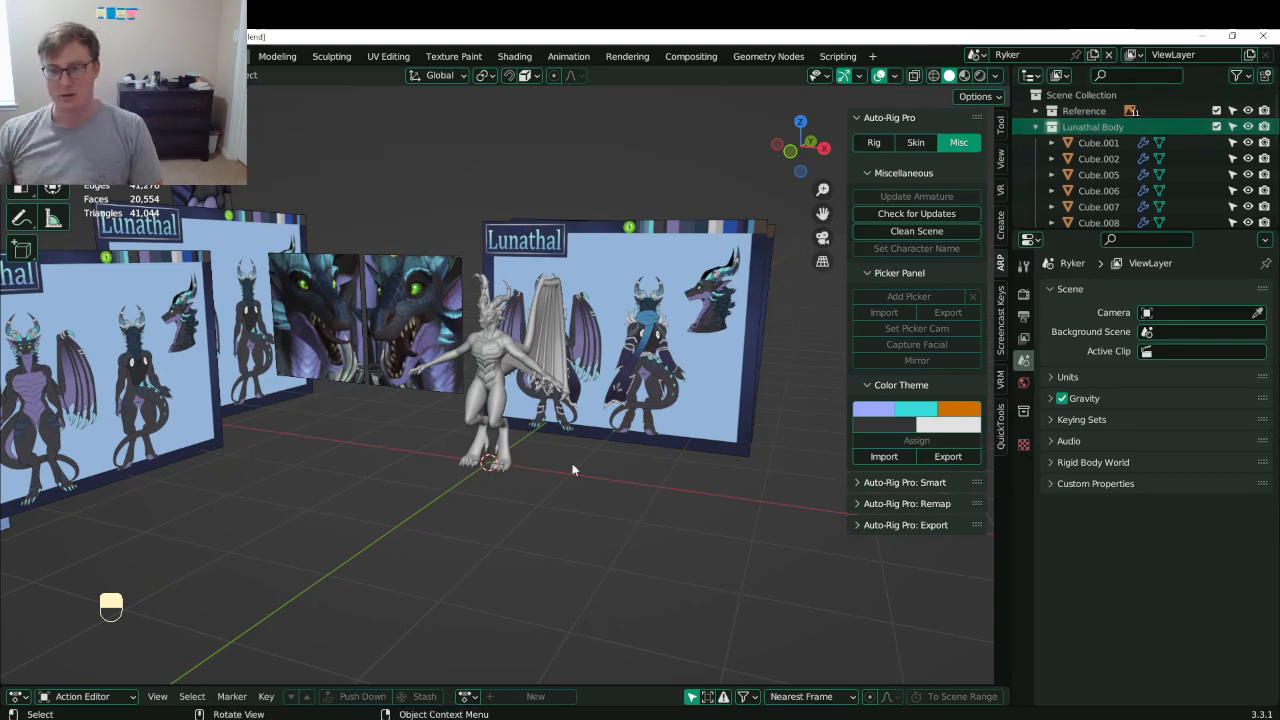
key("ctrl+s")
scroll(571, 467, "up", 4)
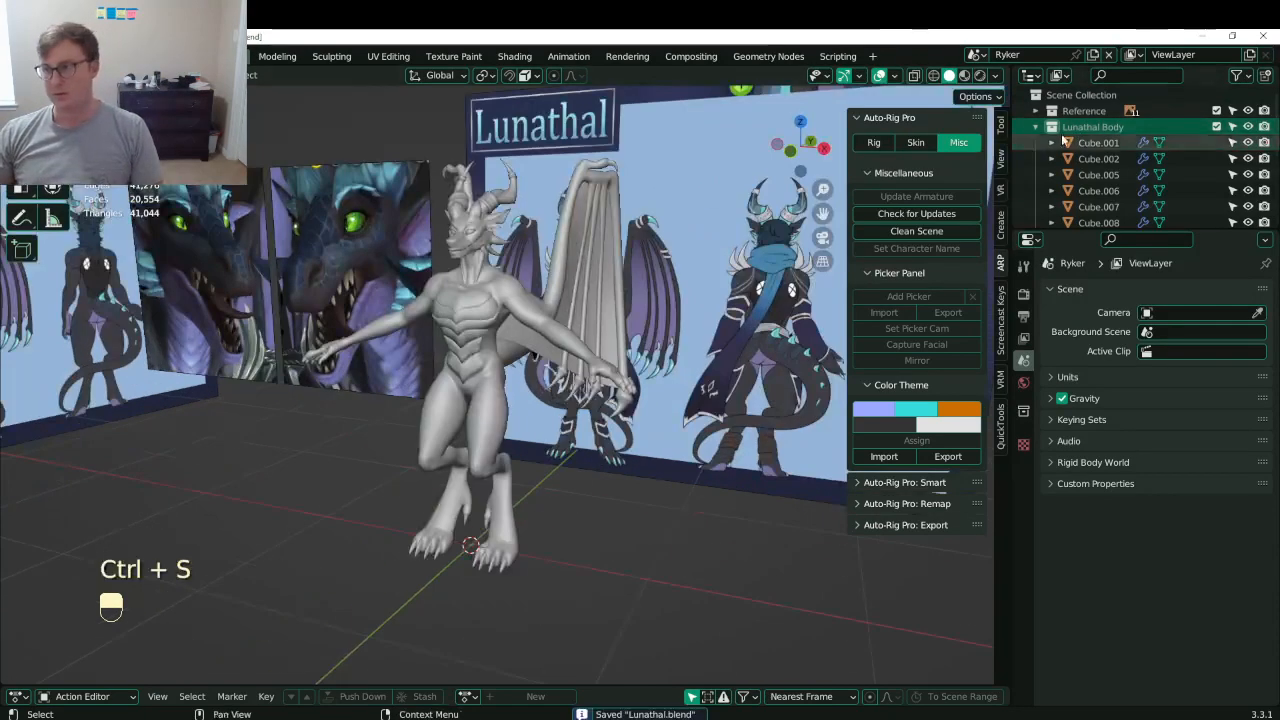
left_click(1040, 125)
left_click(1062, 109)
right_click(1030, 107)
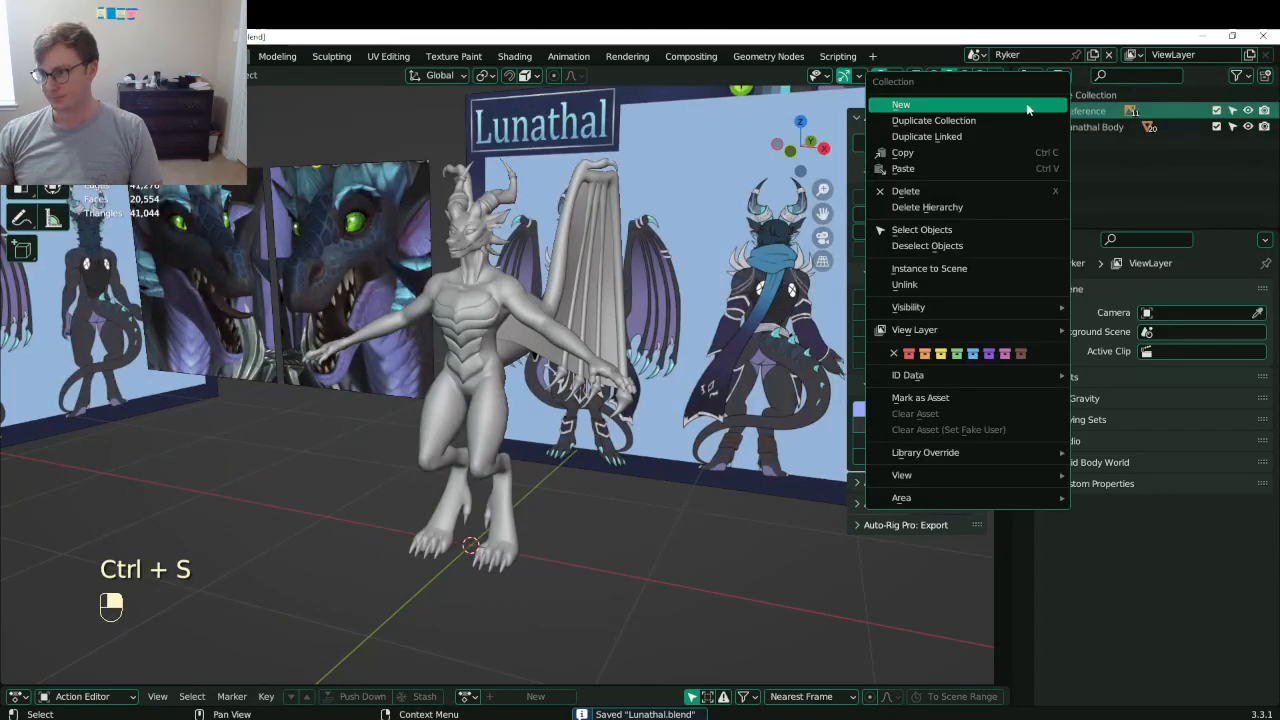
left_click(1010, 103)
key("ctrl+z")
- Add a new collection named "Lunathal Armor" directly under the scene collection and save the file
right_click(1065, 95)
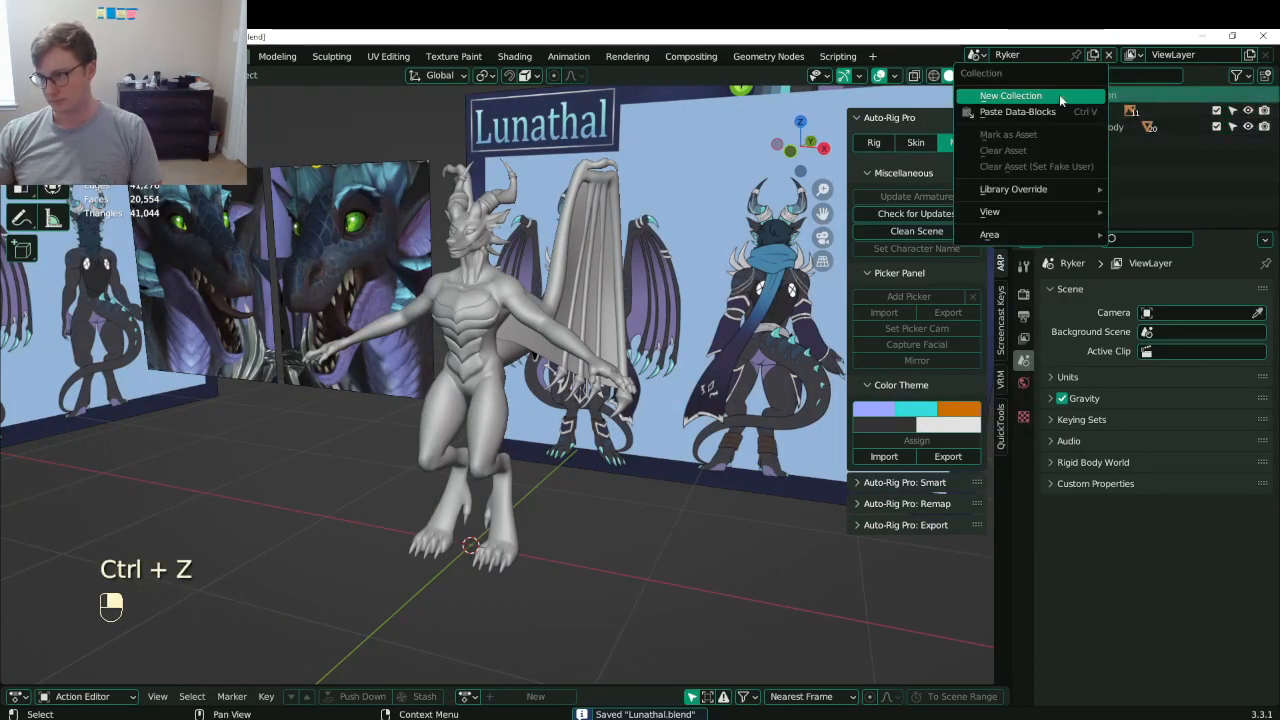
left_click(1065, 96)
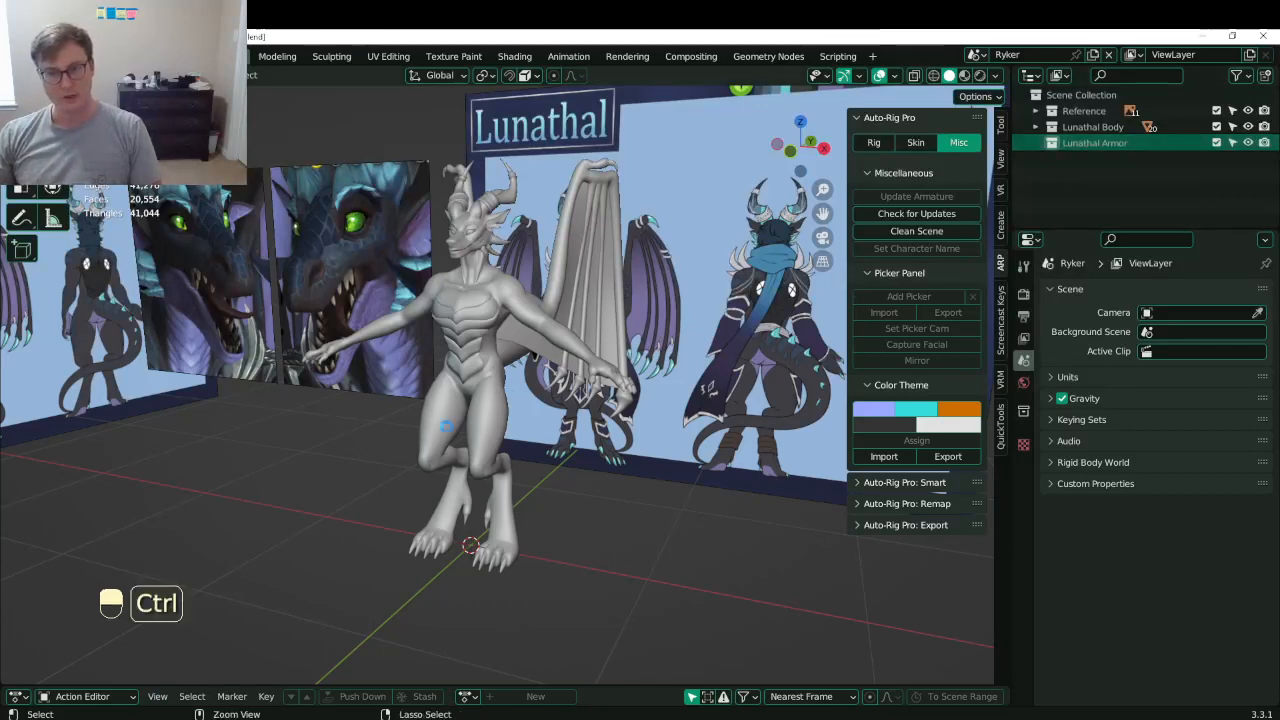
key("ctrl+s")
- Add a circle mesh with 8 vertices to the Lunathal Armor collection
key("shift+a")
mouse_move(553, 400)
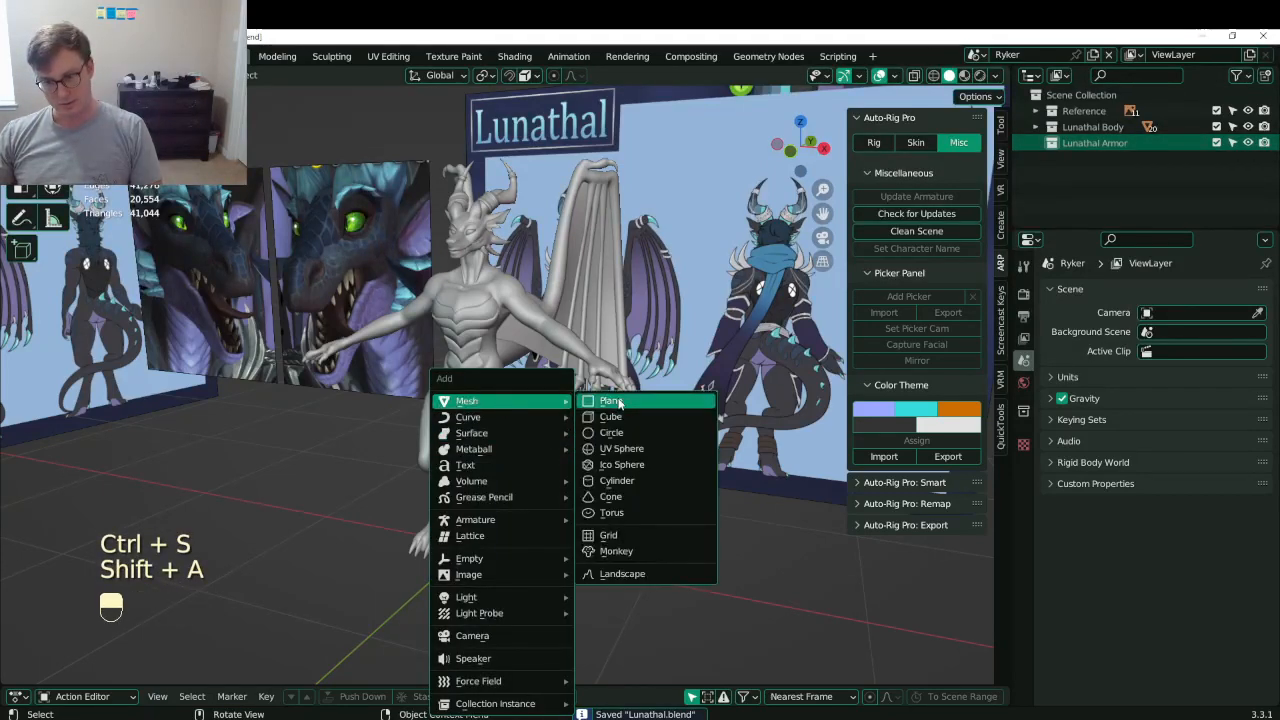
left_click(614, 432)
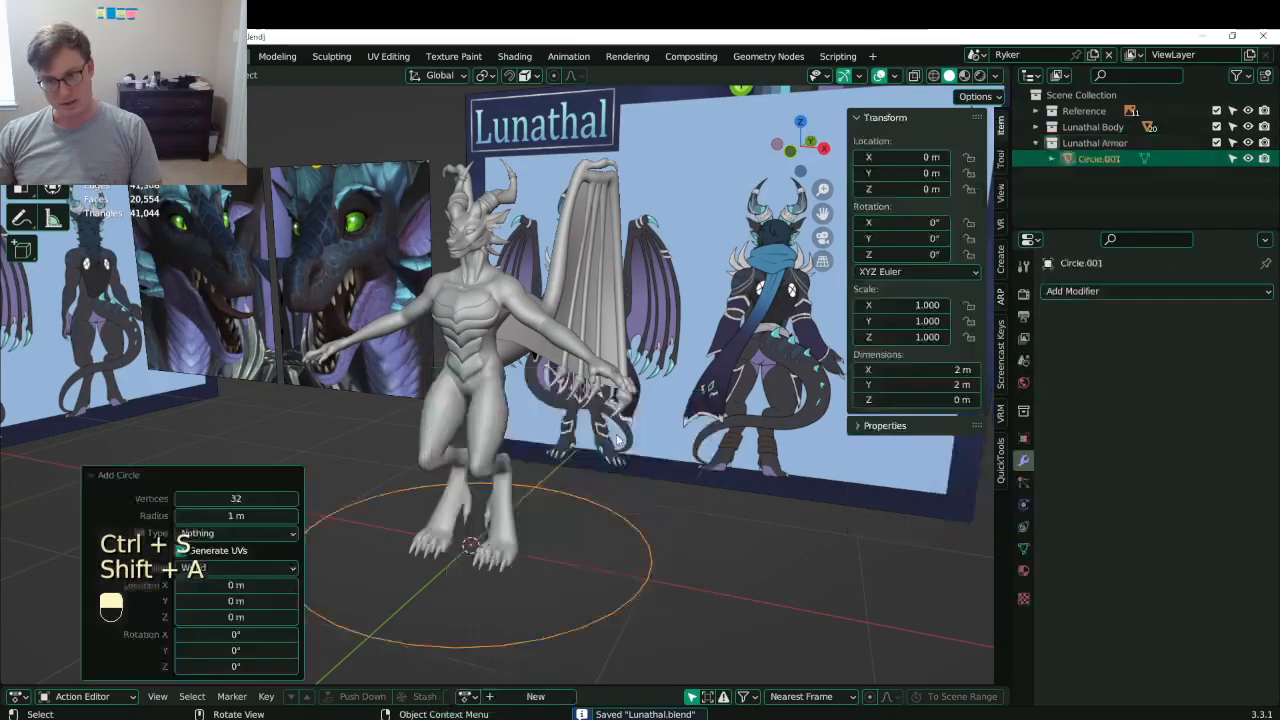
left_click(254, 497)
type("8")
key("Return")
- Give the circle a Mirror modifier and a Subdivision Surface modifier, and save the file
left_click(1155, 292)
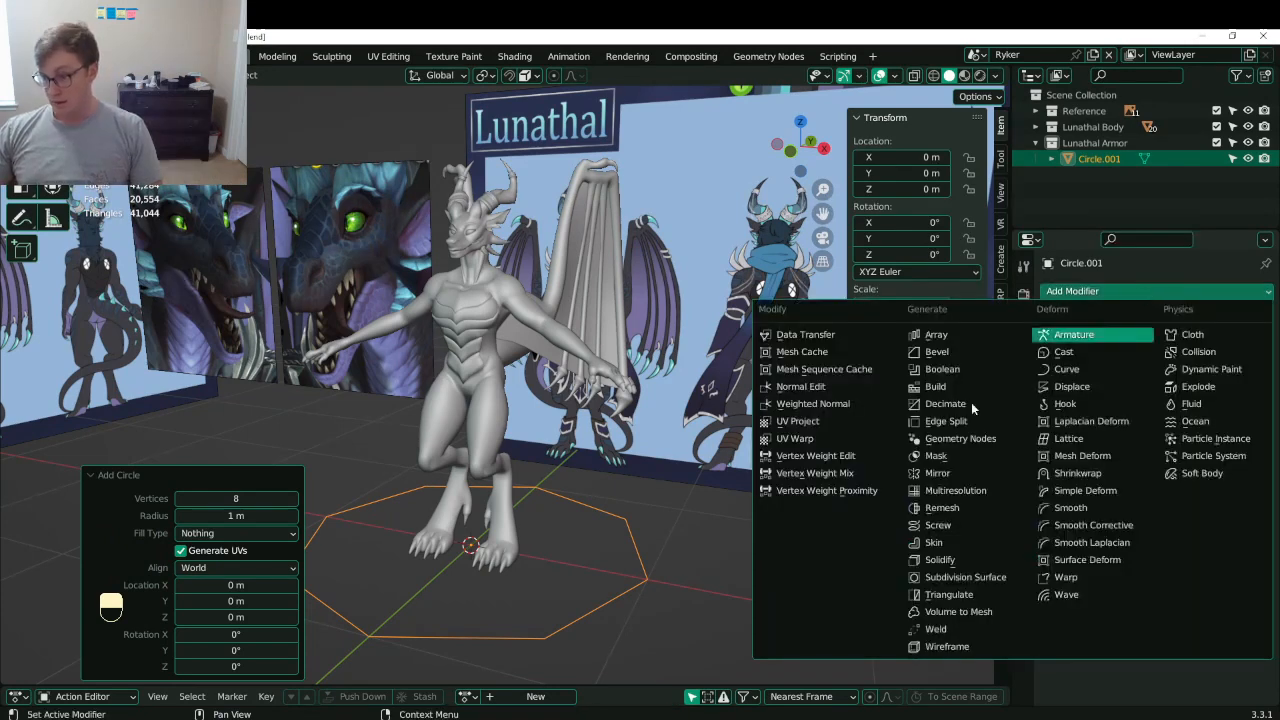
left_click(937, 473)
left_click(1135, 293)
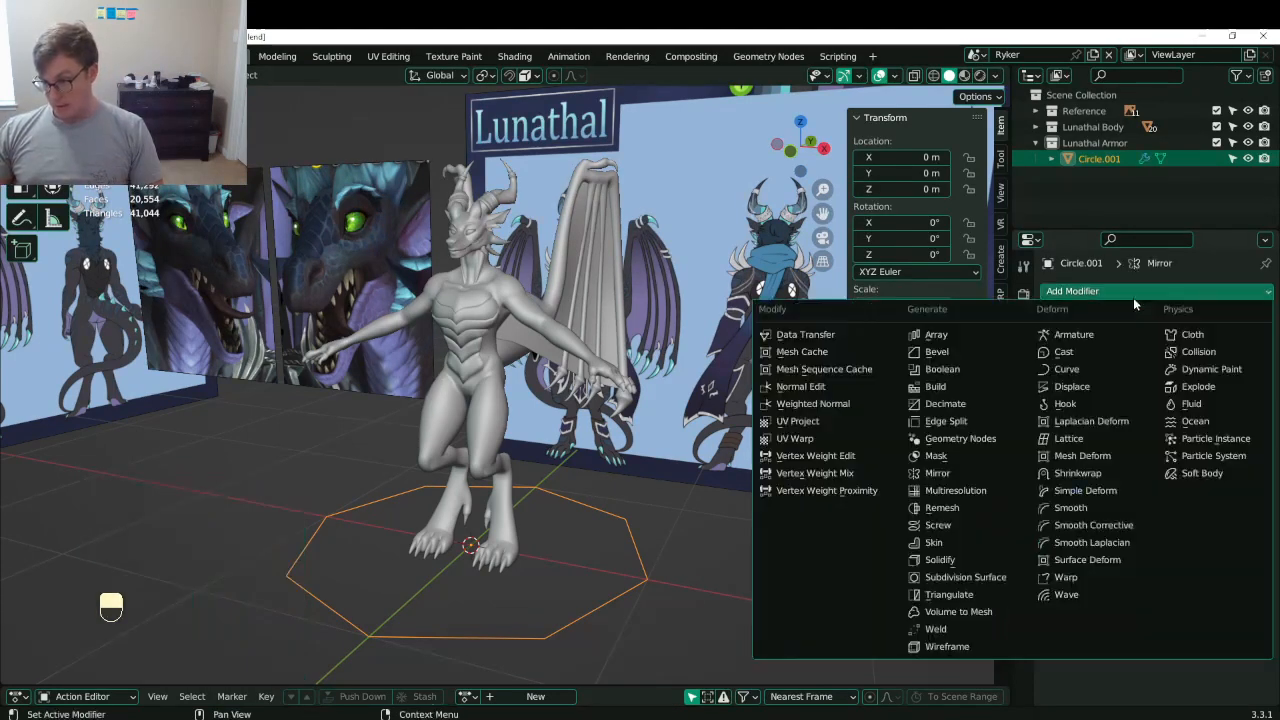
left_click(966, 580)
key("ctrl+s")
- In front view, scale all of the circle's vertices down by about 0.267 and again by about 0.428
middle_click_drag(657, 436, 532, 371)
key("KP_1")
key("ctrl+s")
key("Tab")
scroll(530, 363, "up", 5)
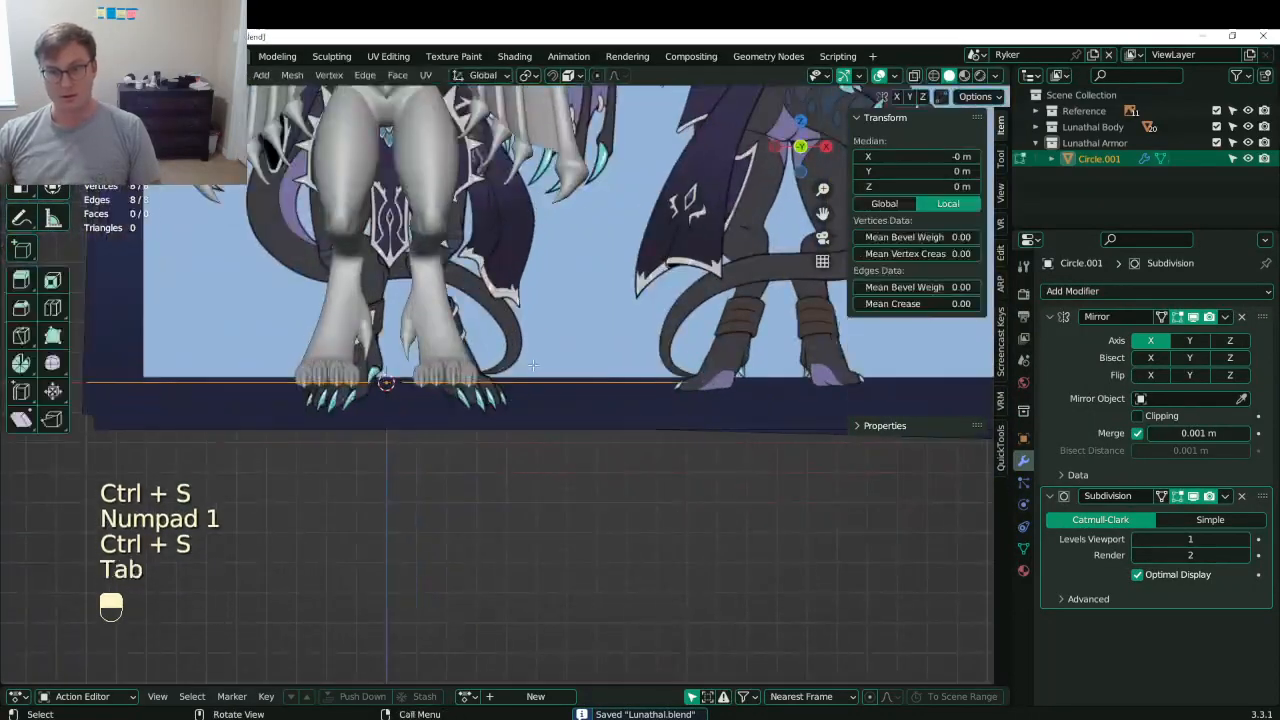
key("a")
key("s")
left_click(464, 358)
scroll(463, 358, "up", 3)
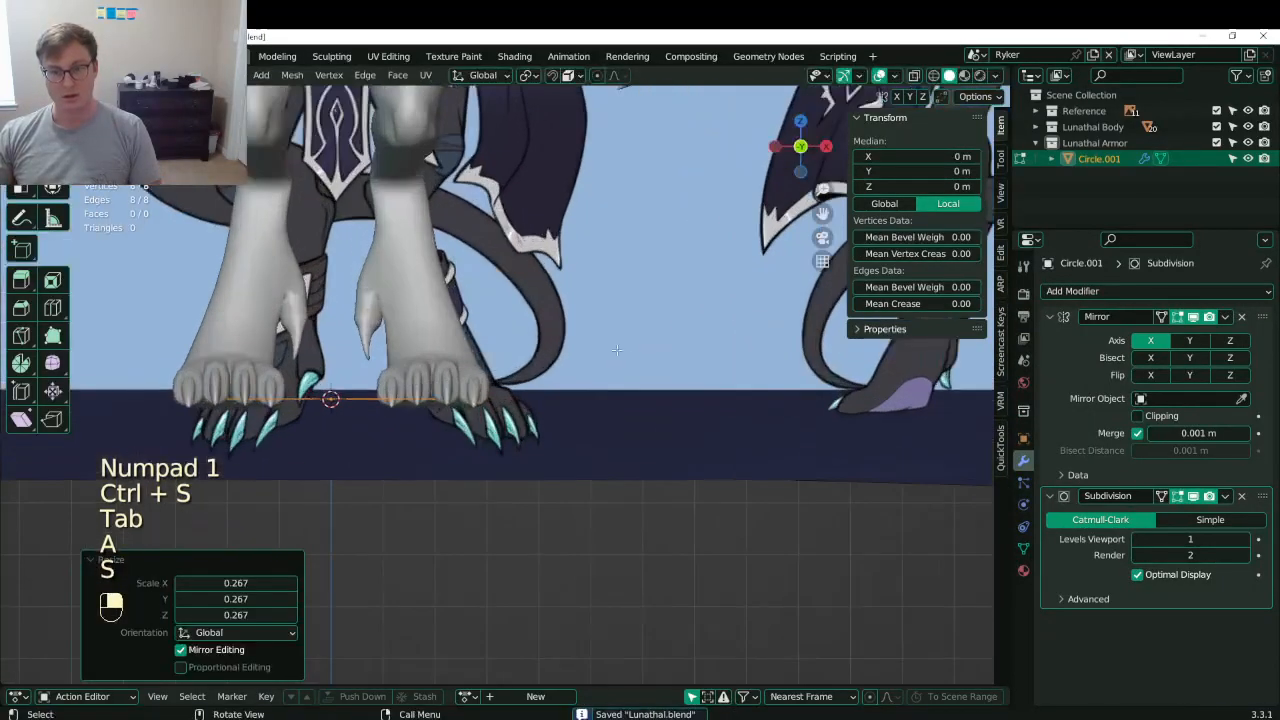
key("s")
left_click(509, 373)
- Move the circle up onto the character's lower leg in front view, to about X 0.14 m and Z 0.293 m
mouse_move(509, 373)
middle_mouse_down("shift")
mouse_move(530, 406)
mouse_move(553, 412)
middle_mouse_up("shift")
scroll(526, 410, "down", 5)
key("z")
scroll(498, 399, "up", 7)
scroll(543, 432, "down", 4)
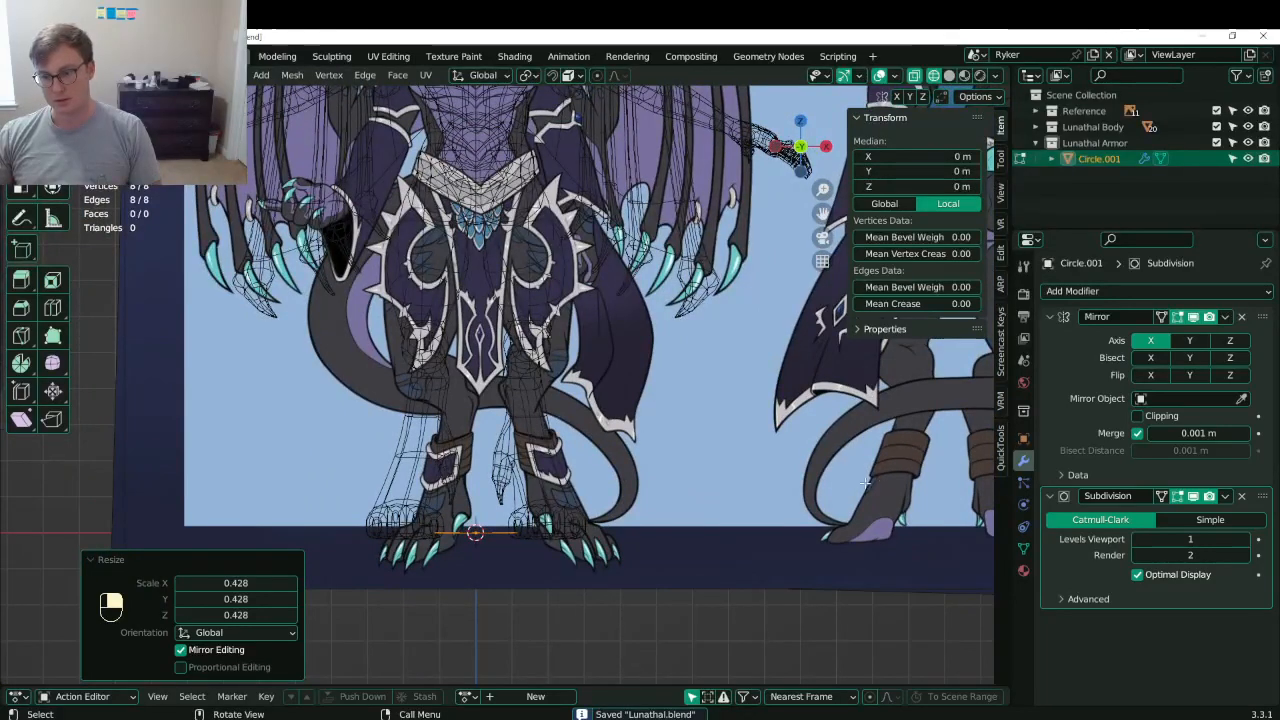
scroll(621, 525, "up", 3)
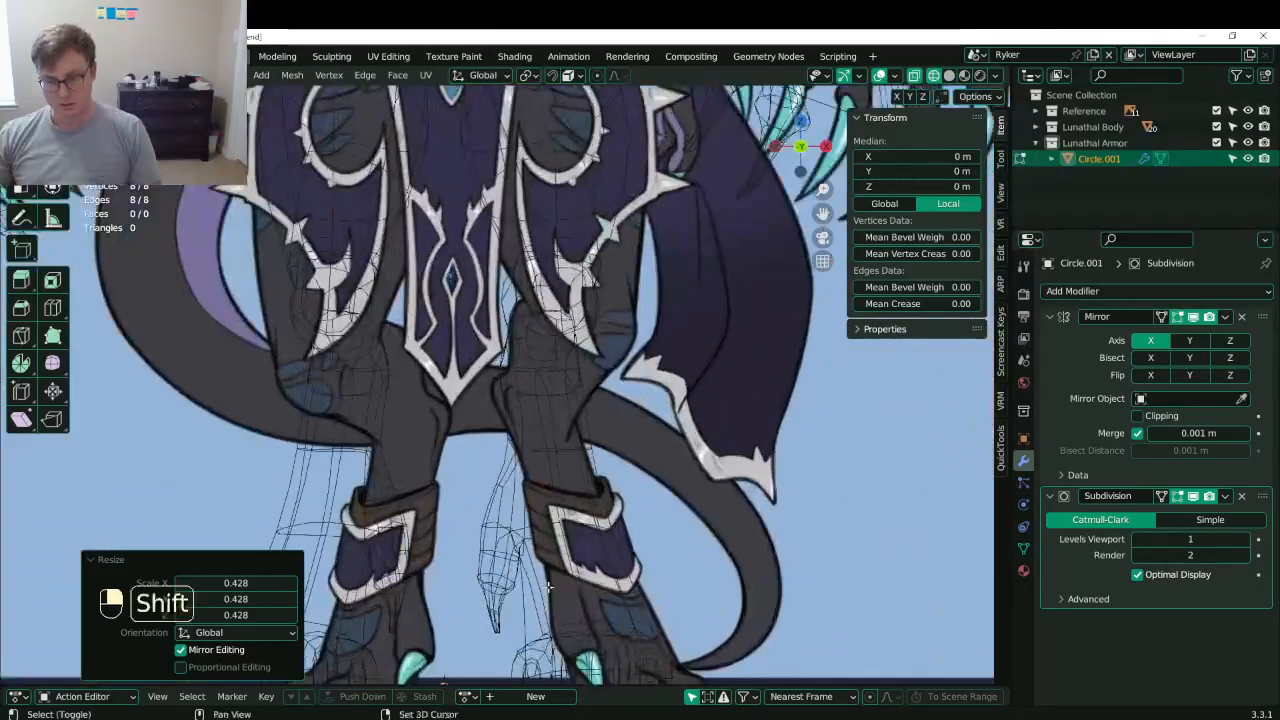
key("shift+z")
key("g")
left_click(550, 437)
key("shift+z")
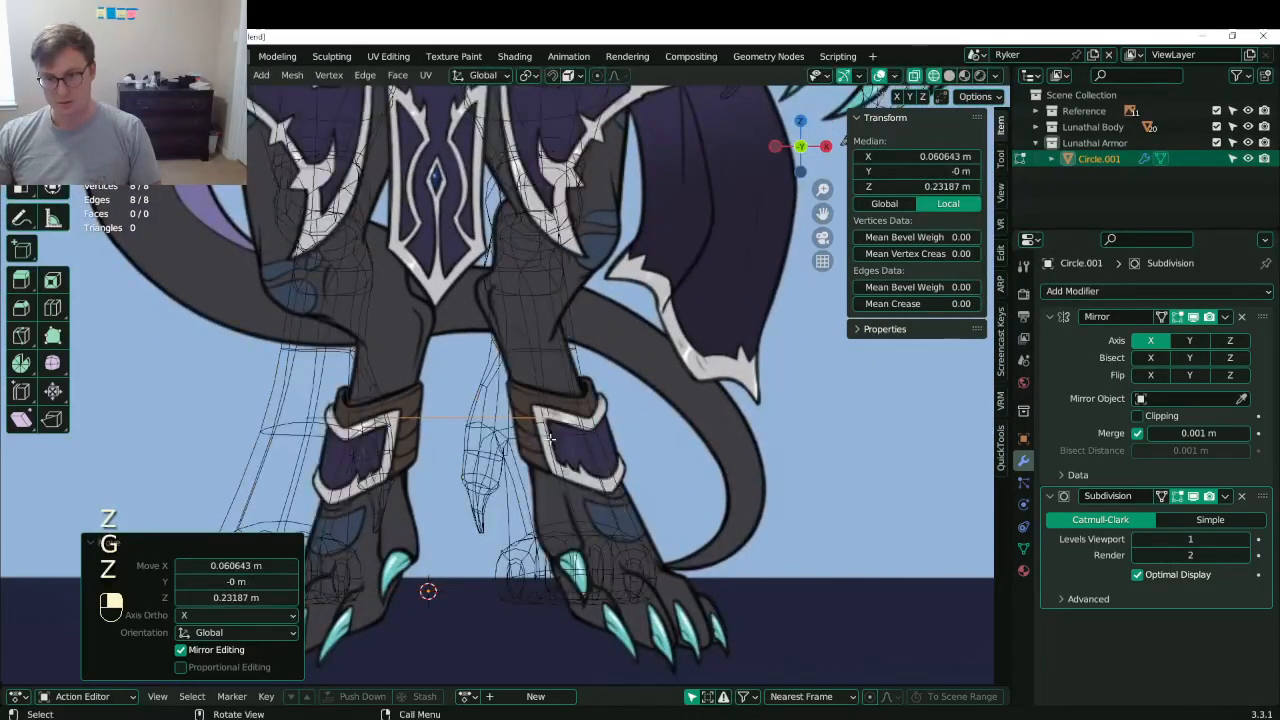
key("shift+z")
key("g")
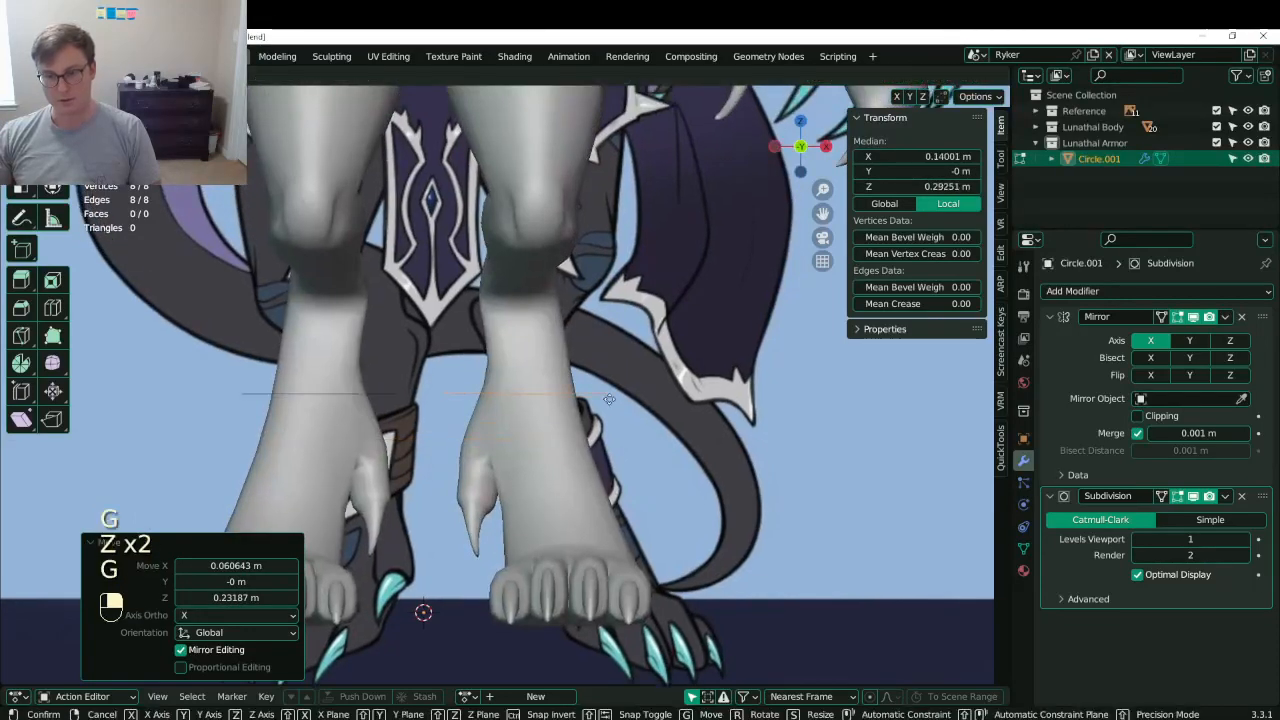
left_click(607, 399)
- In side view, move the circle about 0.113 m along Y and -0.03 m along Z onto the shin, and narrow it along Y
key("KP_3")
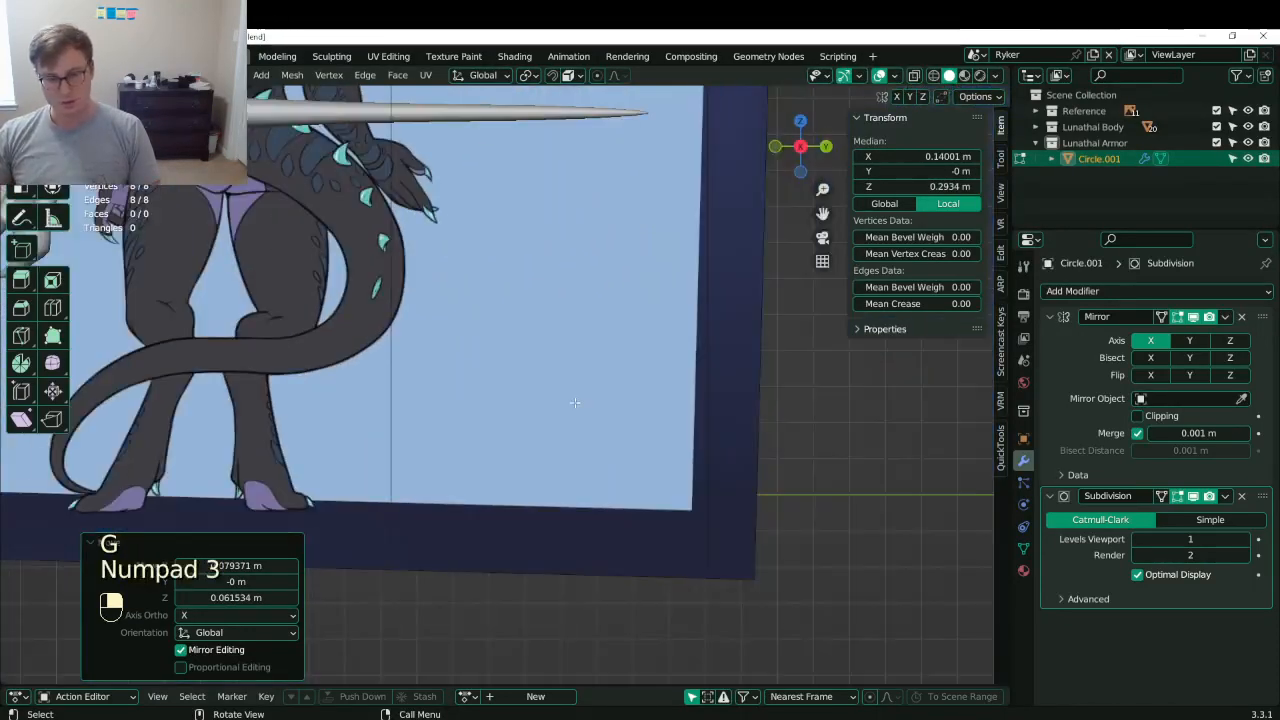
key("KP_Decimal")
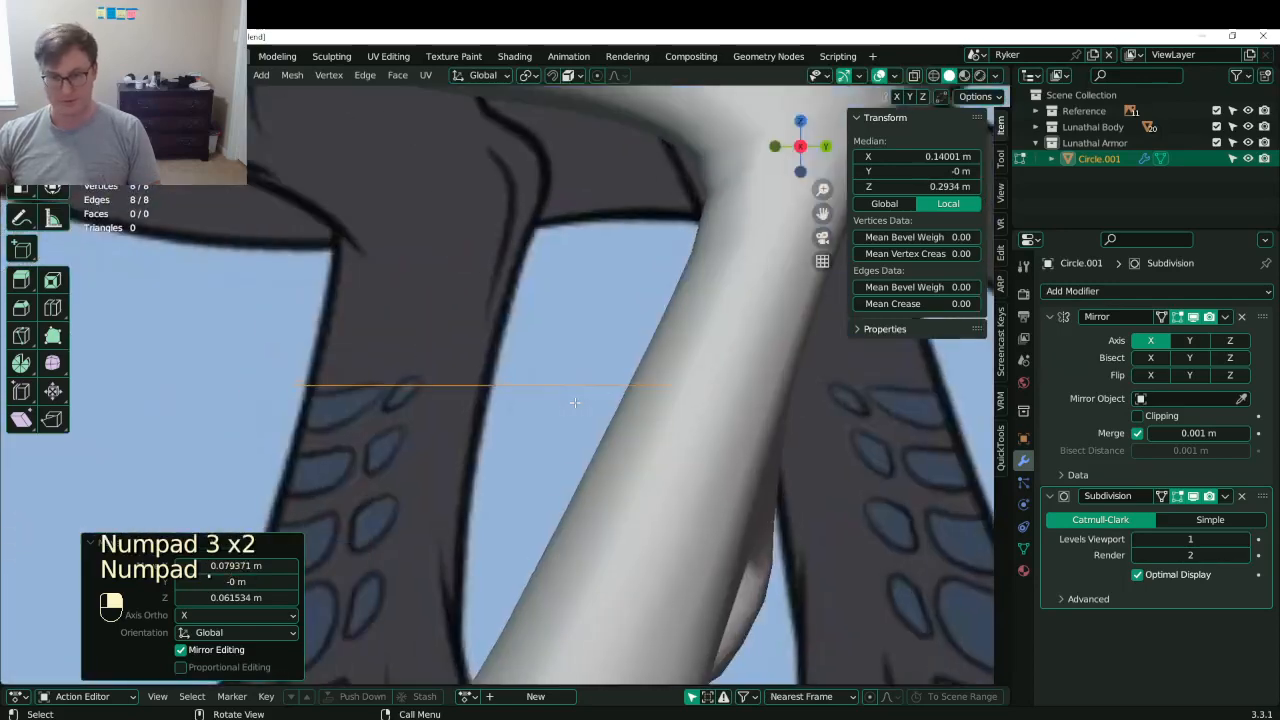
key("g")
left_click(720, 446)
key("s")
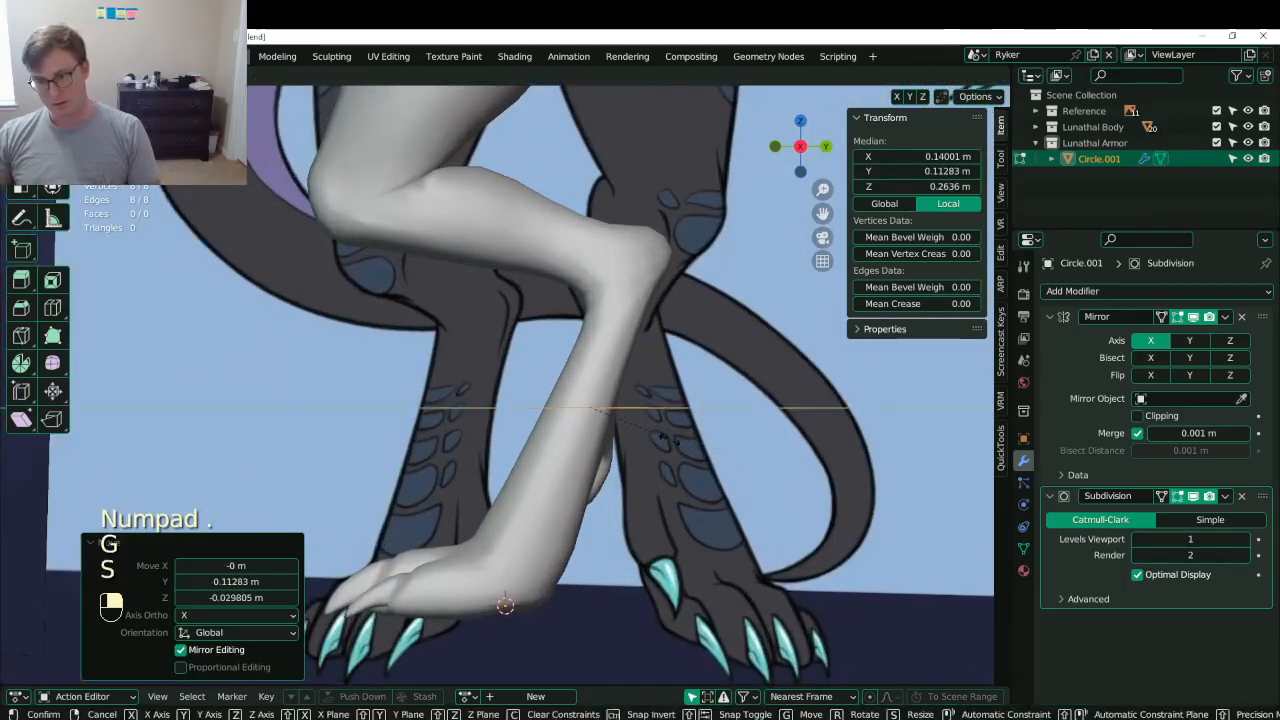
key("y")
left_click(660, 440)
- Tilt the ring about -9.15° and a further -1.6° in side view, resize it, and centre it on the shin at about Y 0.1 m
middle_click_drag(660, 440, 623, 434, "shift")
scroll(623, 434, "up", 4)
key("r")
left_click(735, 371)
key("g")
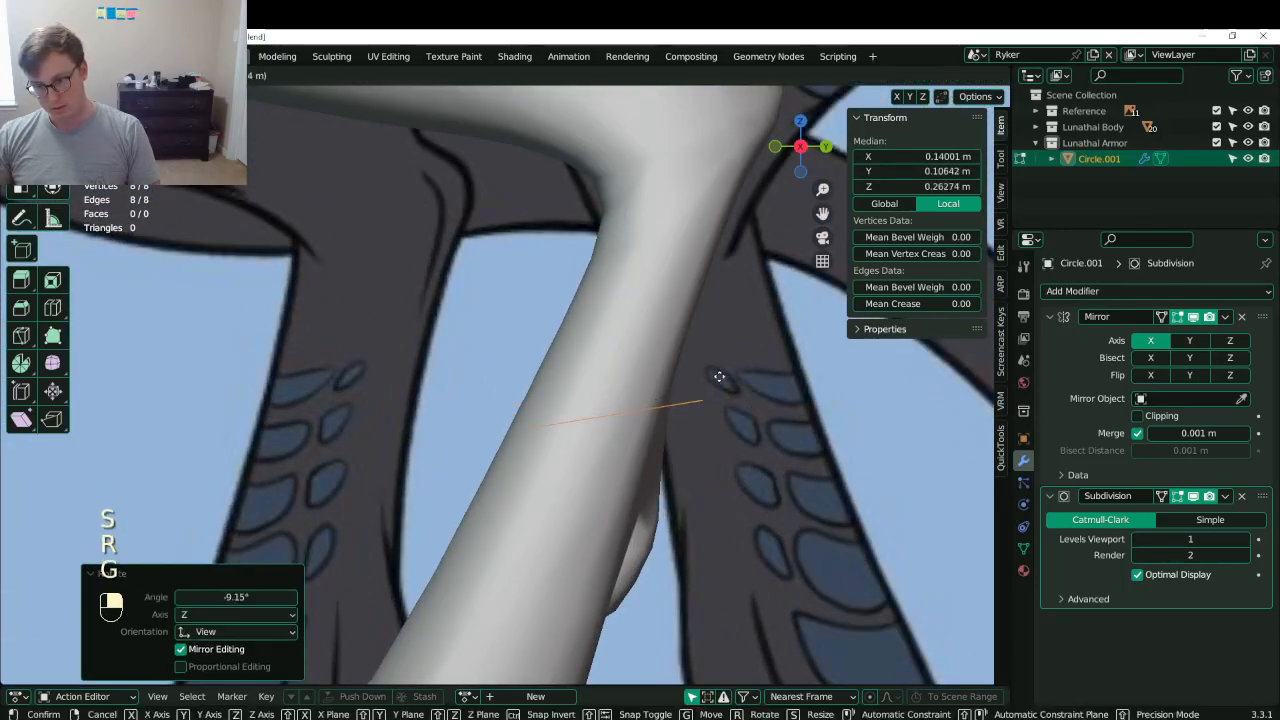
left_click(714, 377)
key("s")
left_click(738, 380)
middle_click_drag(721, 387, 686, 486, "shift")
key("r")
left_click(733, 422)
scroll(667, 496, "down", 6)
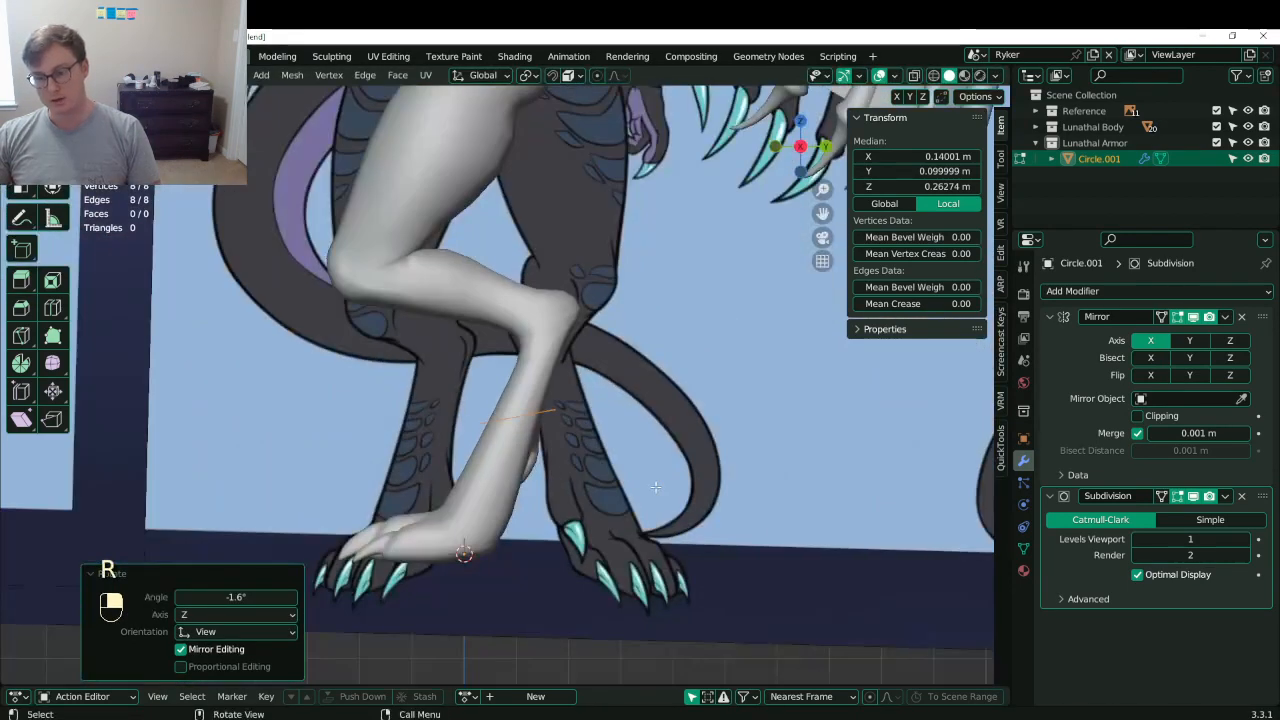
- Extrude the ring up the shin into a cuff, by about 0.03 m in Y and 0.111 m in Z
key("KP_1")
key("KP_3")
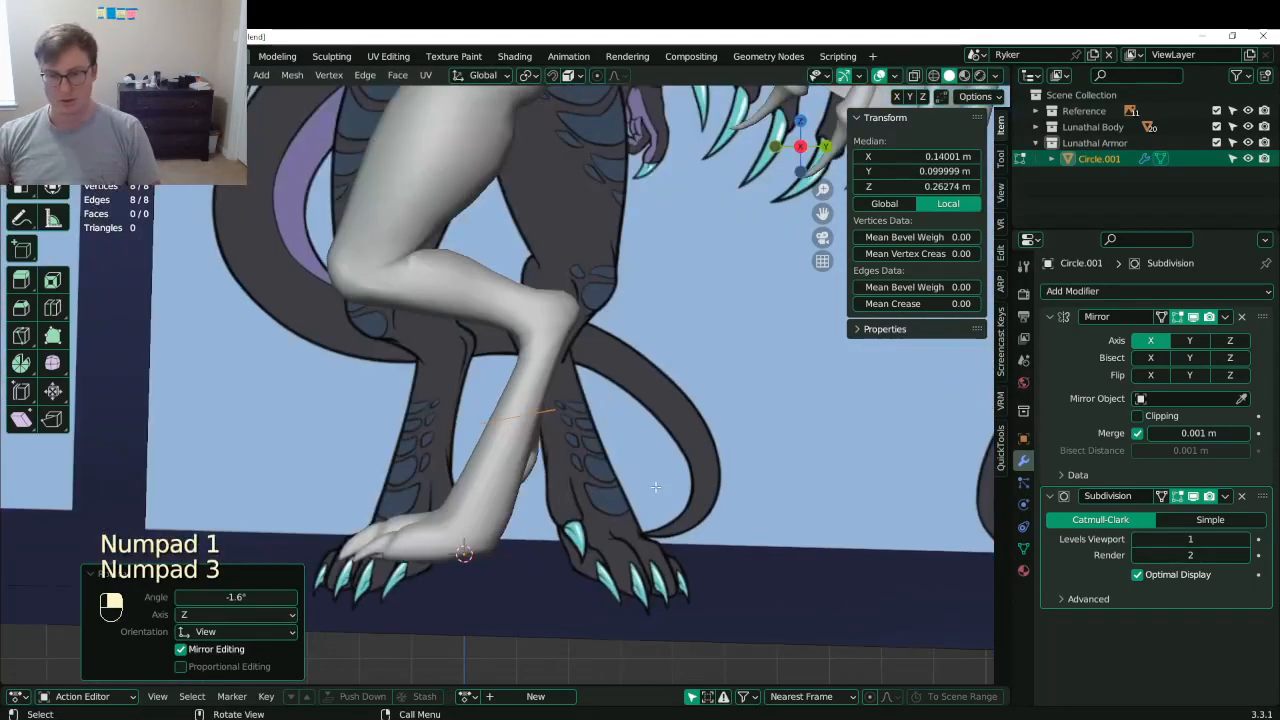
scroll(655, 490, "up", 5)
key("e")
left_click(640, 346)
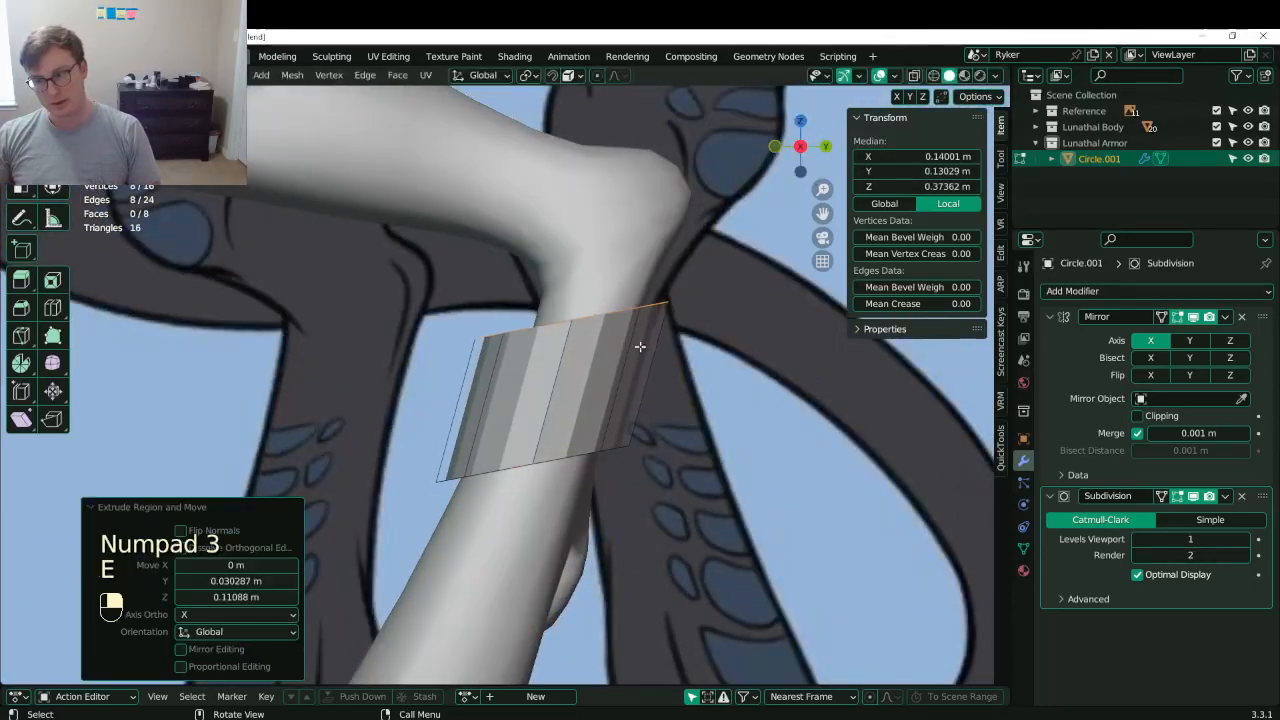
- Shade the leg cuff smooth and save the file
key("Tab")
right_click(460, 361)
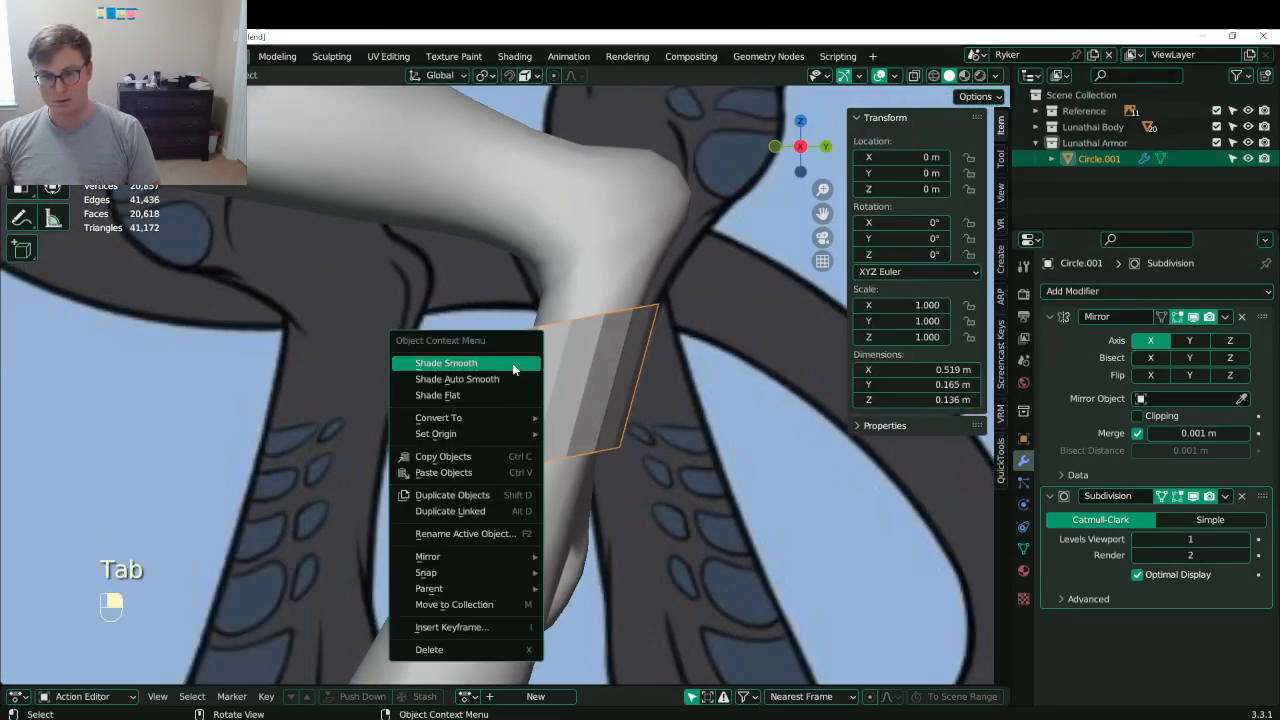
left_click(460, 361)
key("ctrl+s")
- In front view, scale the whole leg cuff along X by about 0.71
middle_click_drag(520, 431, 690, 432)
key("Tab")
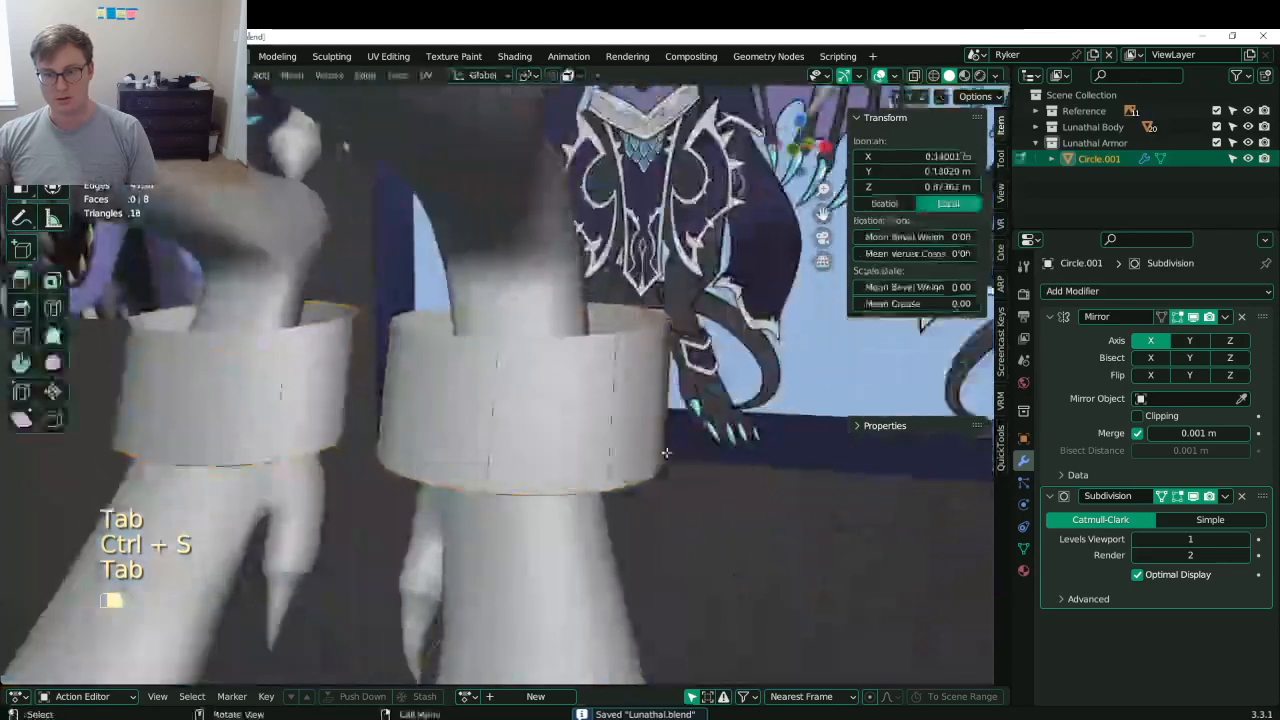
key("KP_1")
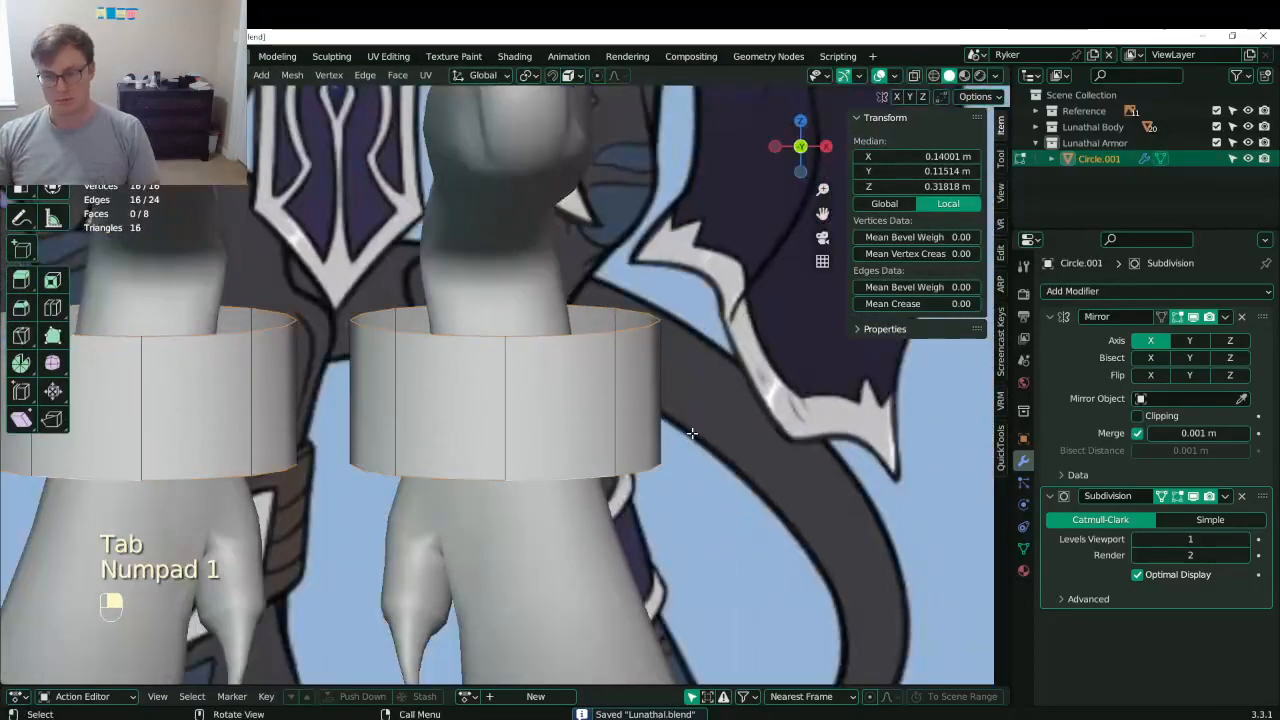
key("s")
key("x")
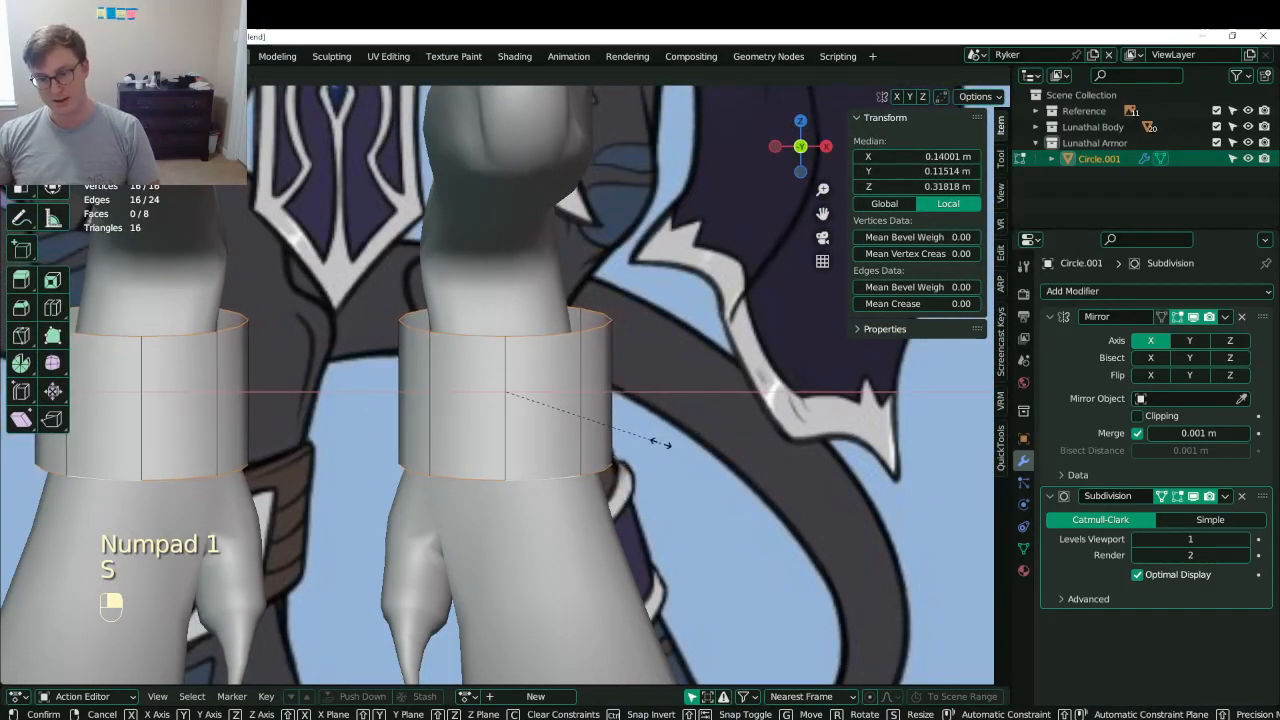
left_click(564, 338)
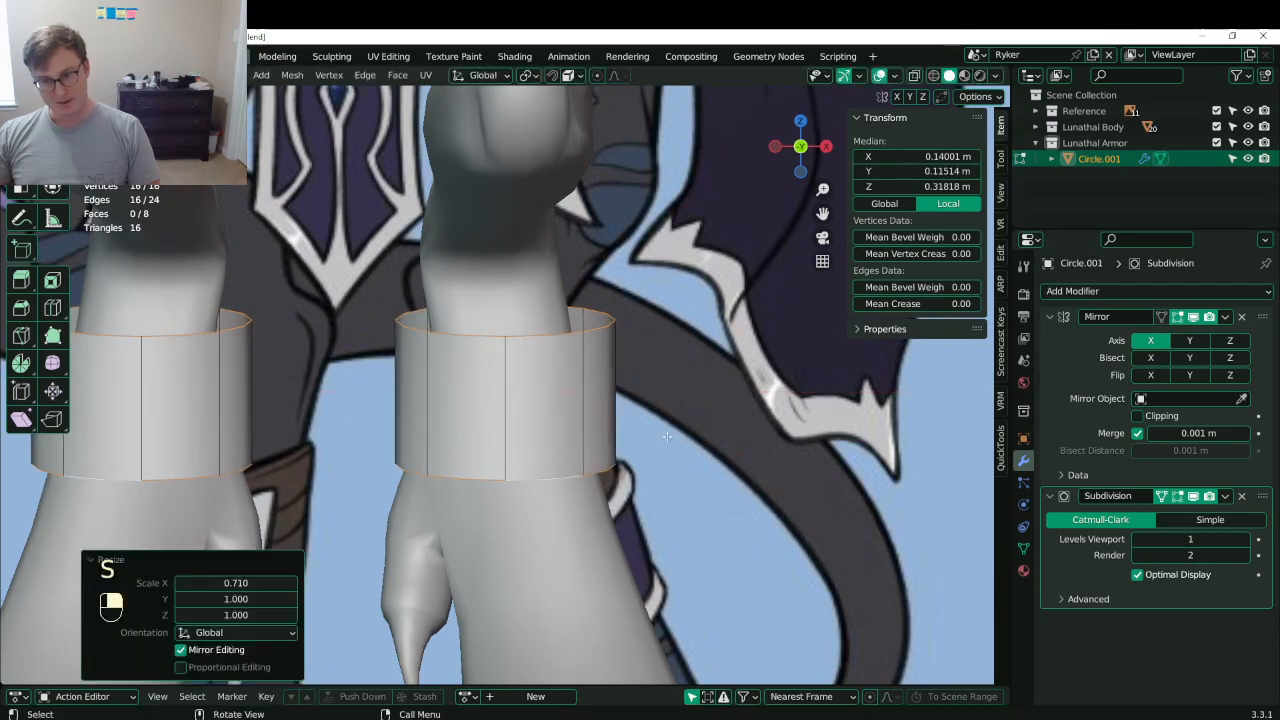
- Scale the cuff's upper edge loop along X by about 0.833 and save the file
key("alt+a")
left_click(564, 338, "alt+shift")
key("s")
left_click(664, 346)
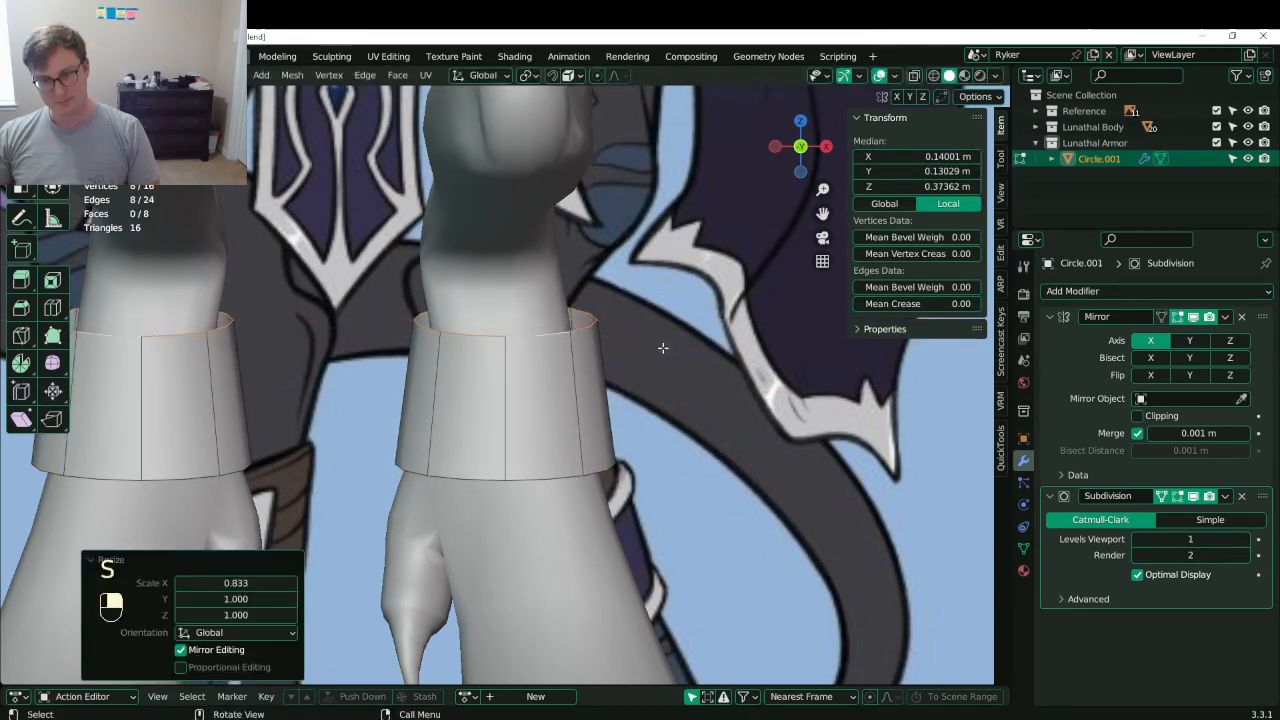
key("Tab")
scroll(664, 346, "down", 3)
right_click_drag(664, 346, 350, 338)
key("ctrl+s")
- Widen the cuff's lower edge loop along X by about 1.061 and shift it to about X 0.138 m
middle_click_drag(350, 338, 226, 374)
key("Tab")
left_click(459, 424, "alt+shift")
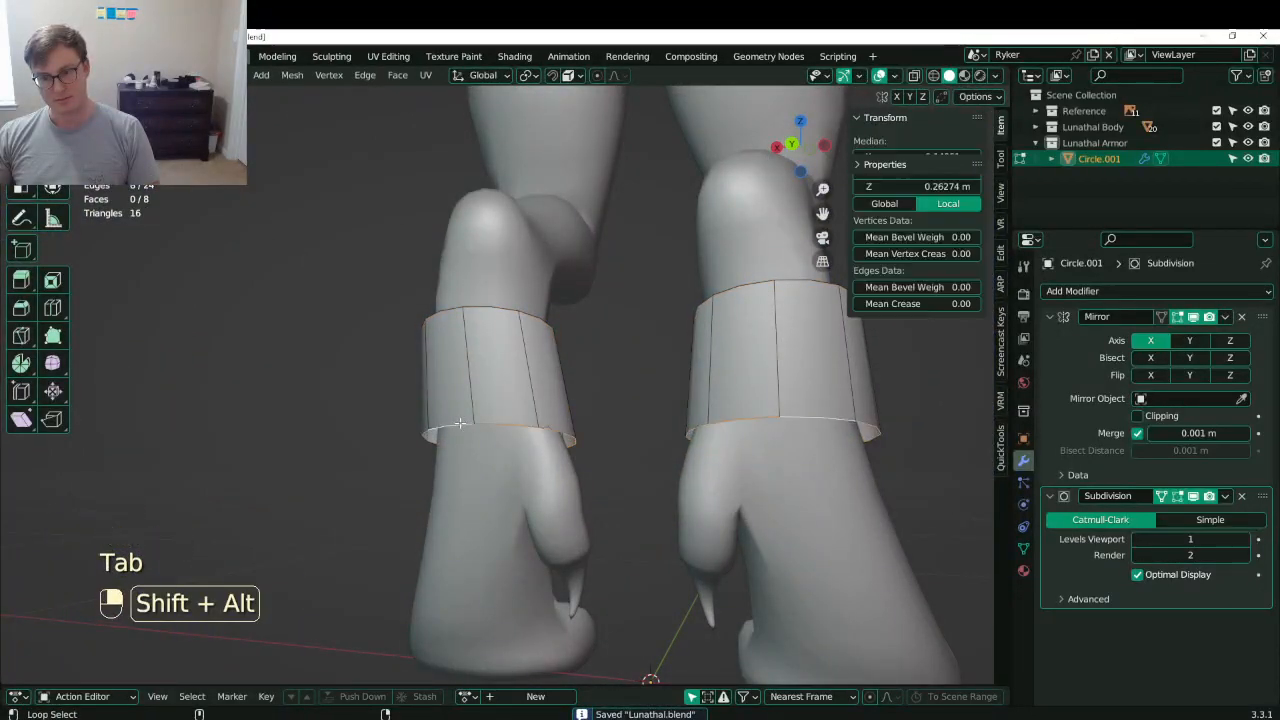
key("s")
key("g")
left_click(604, 381)
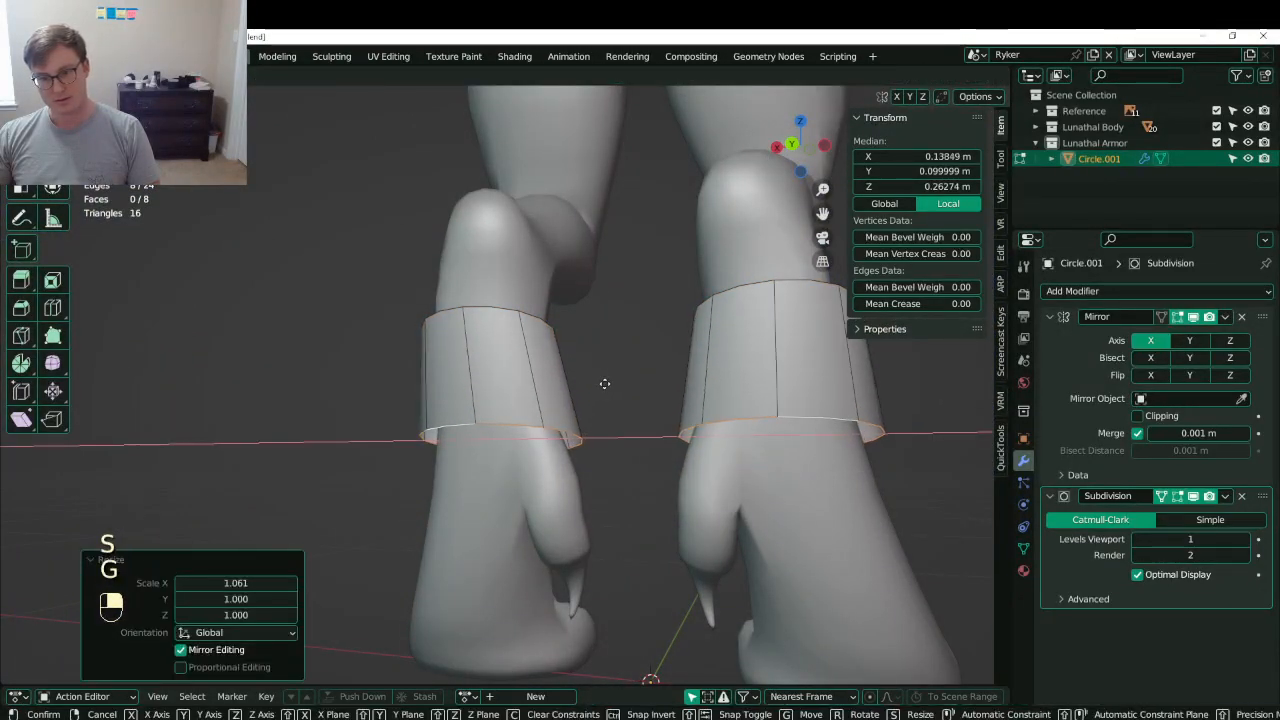
- Scale the cuff's lower edge loop along Y by about 1.043, then rotate and rescale it in side view to fit the shin
mouse_move(606, 380)
middle_mouse_down()
mouse_move(508, 387)
mouse_move(600, 385)
middle_mouse_up()
key("Tab")
key("Tab")
key("s")
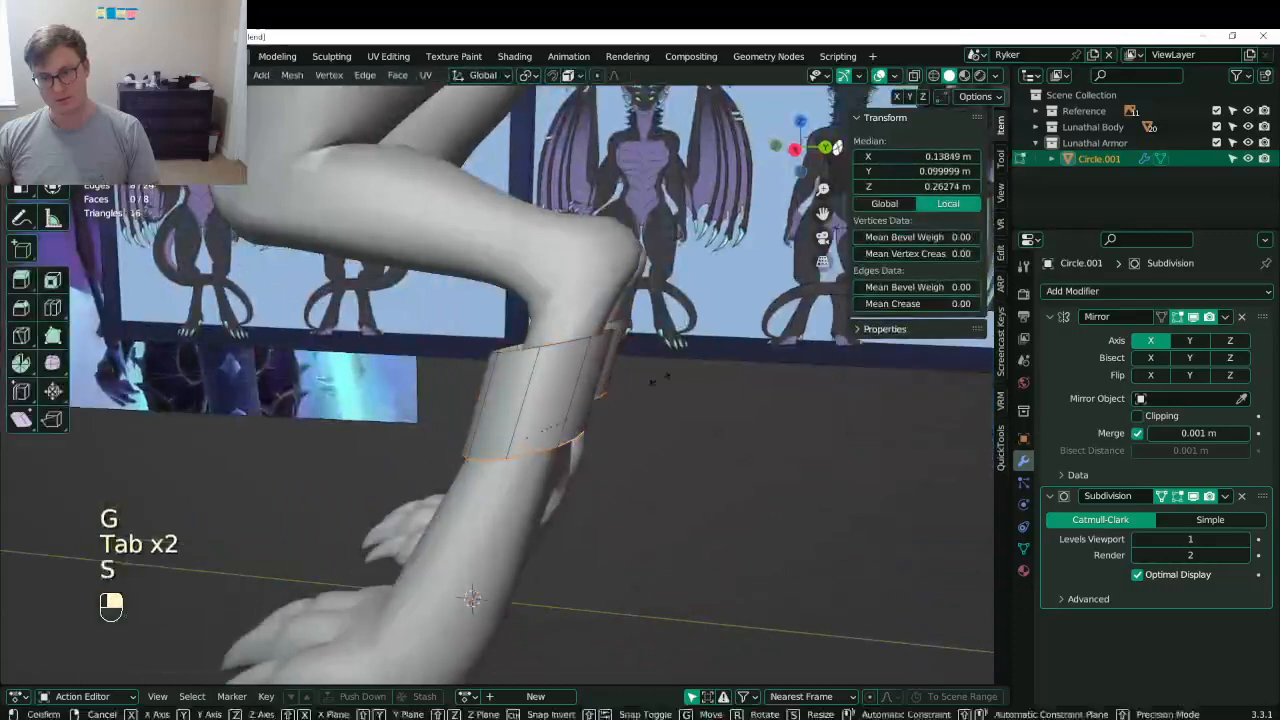
left_click(669, 382)
key("KP_3")
key("r")
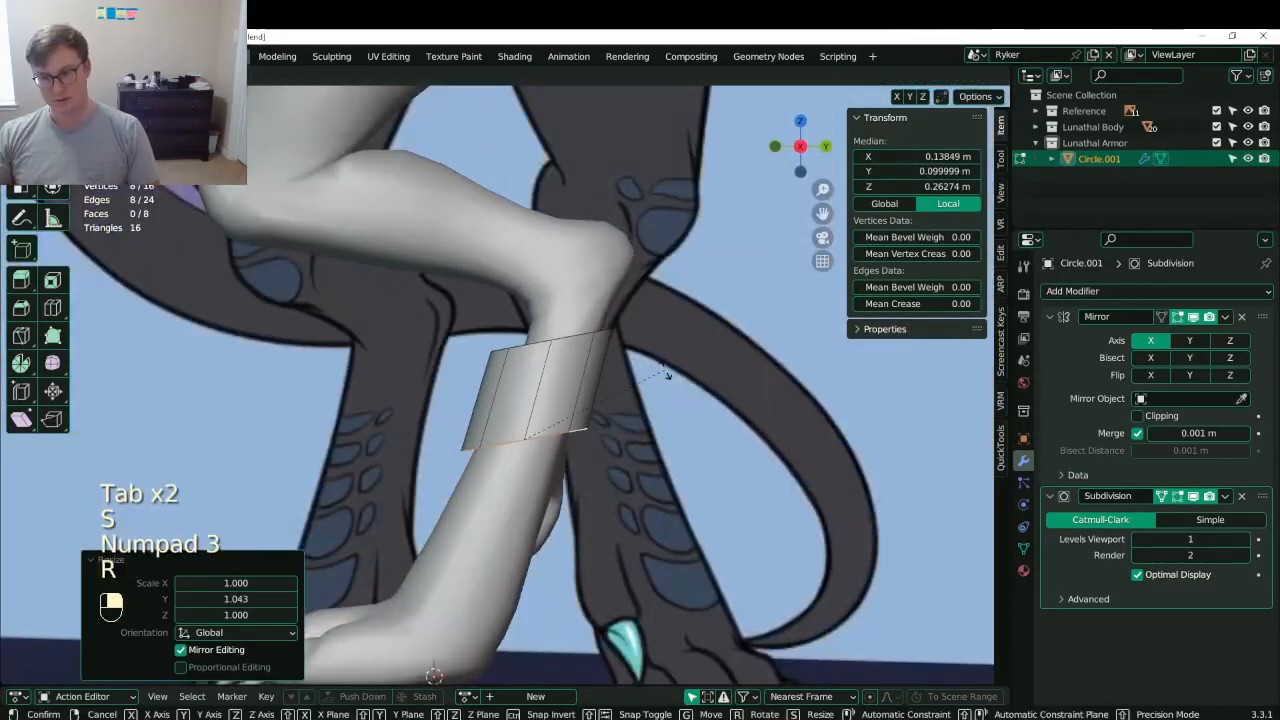
left_click(668, 374)
key("s")
left_click(678, 365)
- Scale the cuff's upper edge loop in side view and rotate it about 3.49°
right_click(603, 334)
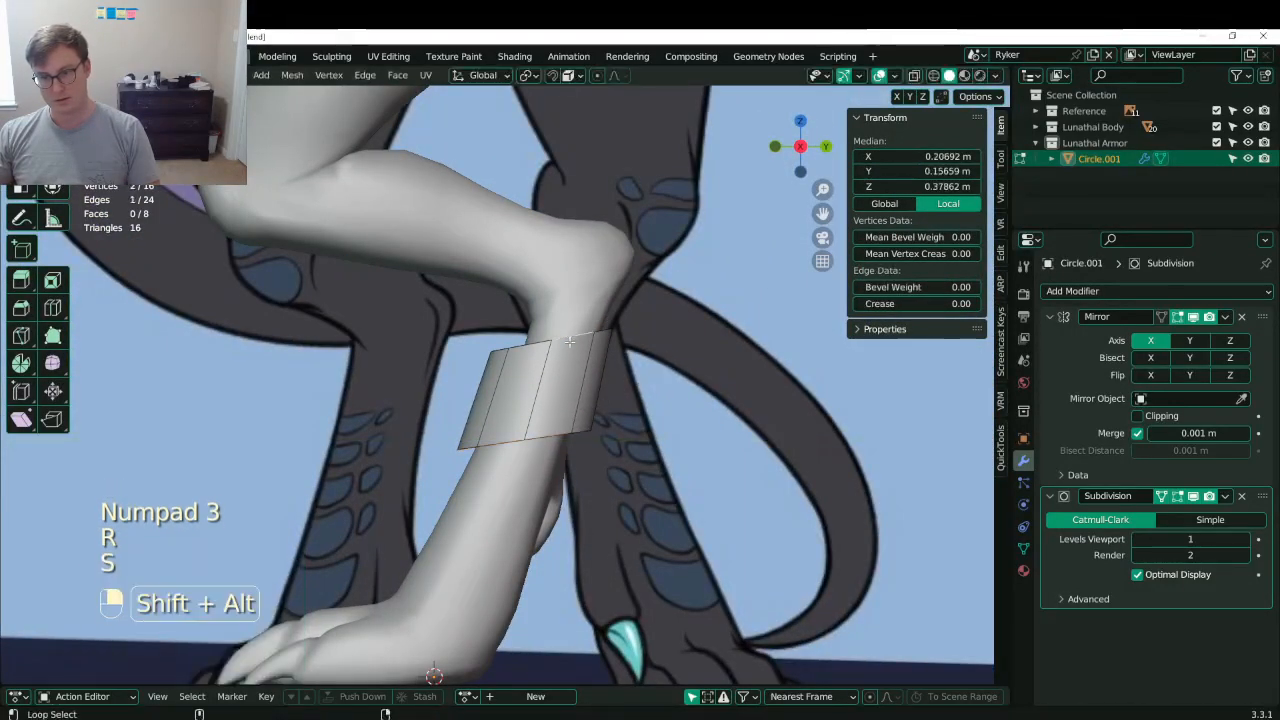
right_click(603, 334, "alt+shift")
key("s")
left_click(706, 312)
key("r")
left_click(698, 324)
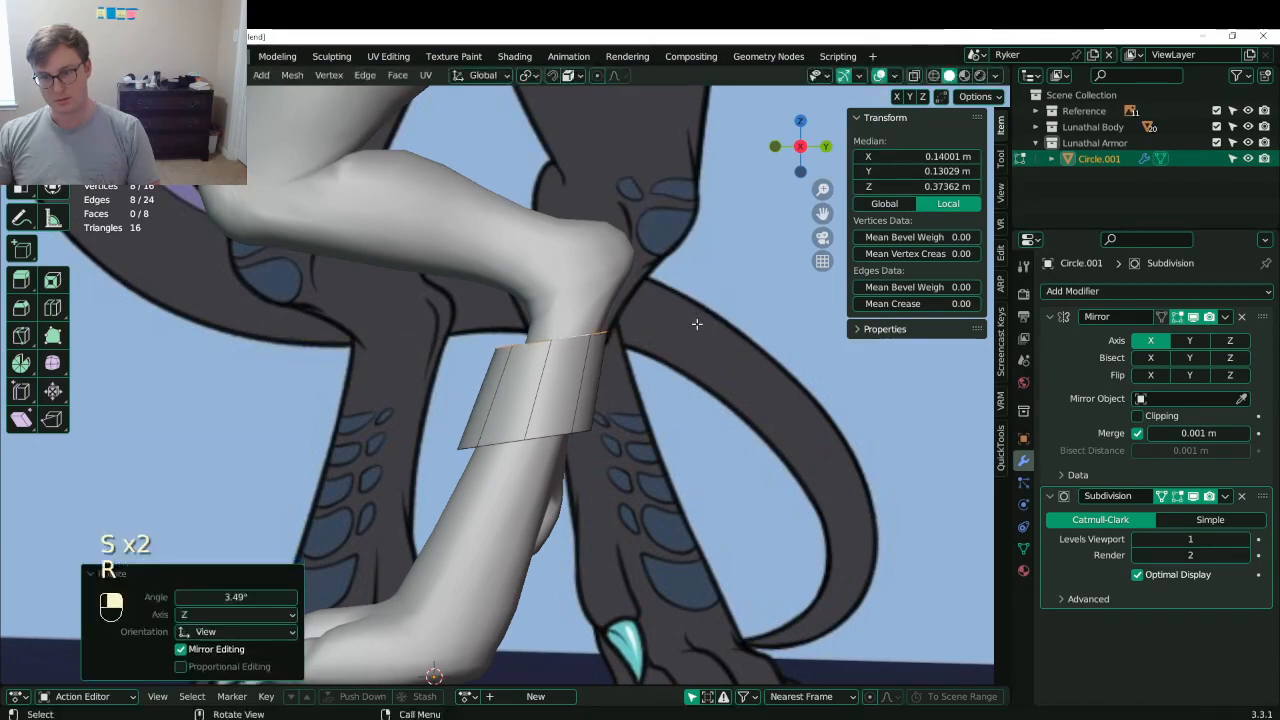
- Move the cuff's upper edge loop along Y to about 0.143 m, centring it around the shin, and save the file
key("g")
left_click(615, 367)
key("g")
key("y")
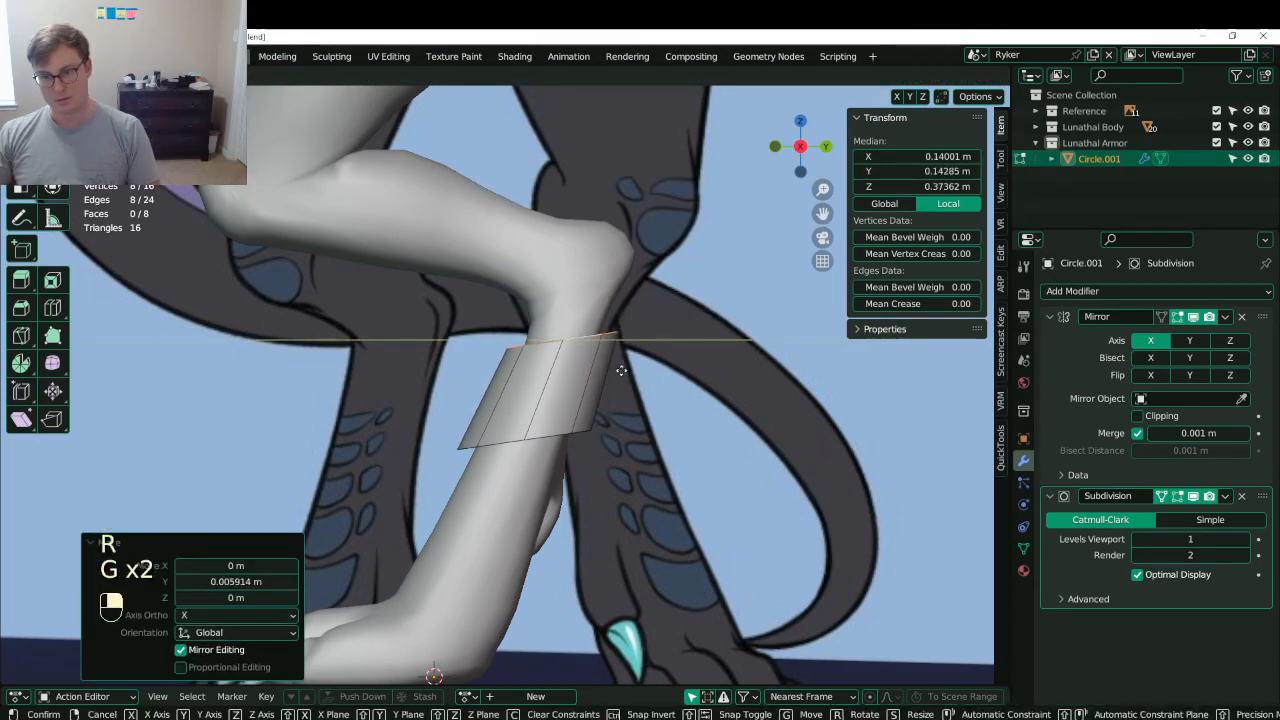
left_click(620, 371)
key("Tab")
scroll(604, 360, "down", 3)
middle_click_drag(602, 360, 567, 476)
key("ctrl+s")
key("ctrl+s")
- Scale the cuff's upper edge loop along X and move it about -0.011 m along X
key("Tab")
left_click(540, 431, "alt+shift")
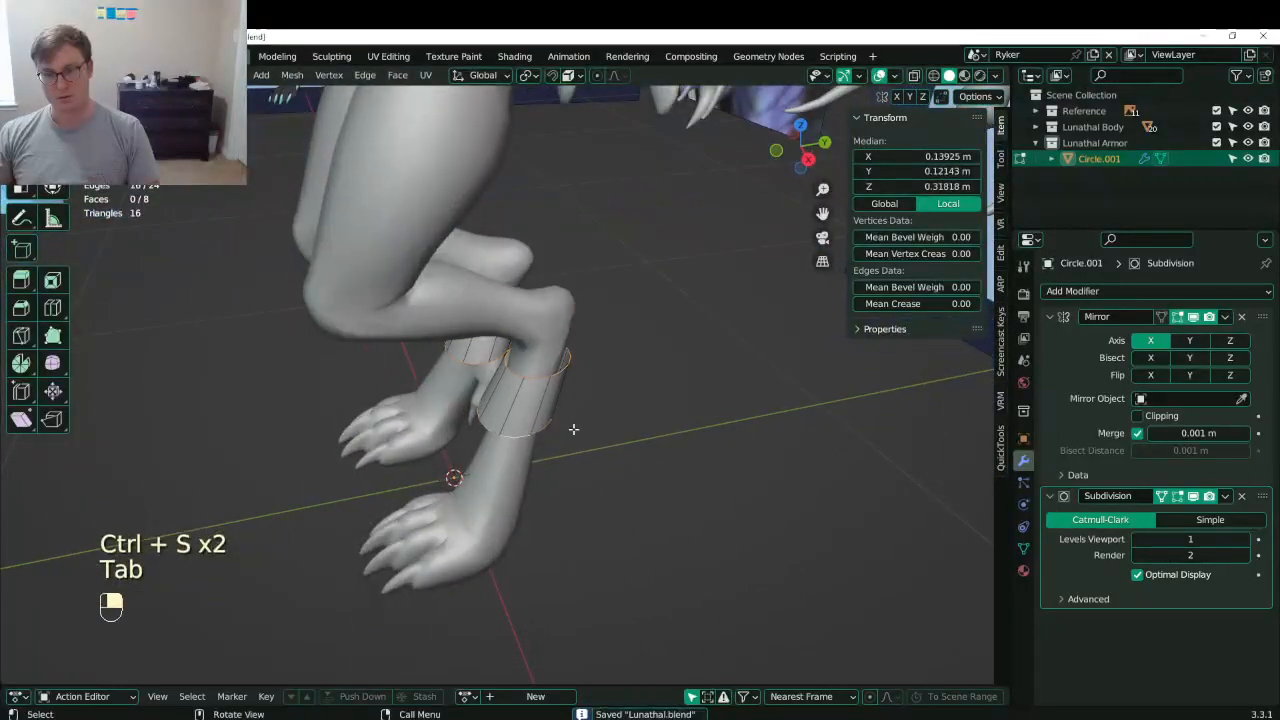
middle_click_drag(571, 429, 606, 434)
left_click(545, 378)
left_click(545, 378, "alt")
key("s")
middle_click_drag(545, 384, 364, 384)
key("x")
left_click(578, 364)
key("g")
key("x")
left_click(604, 366)
middle_click_drag(505, 417, 478, 416)
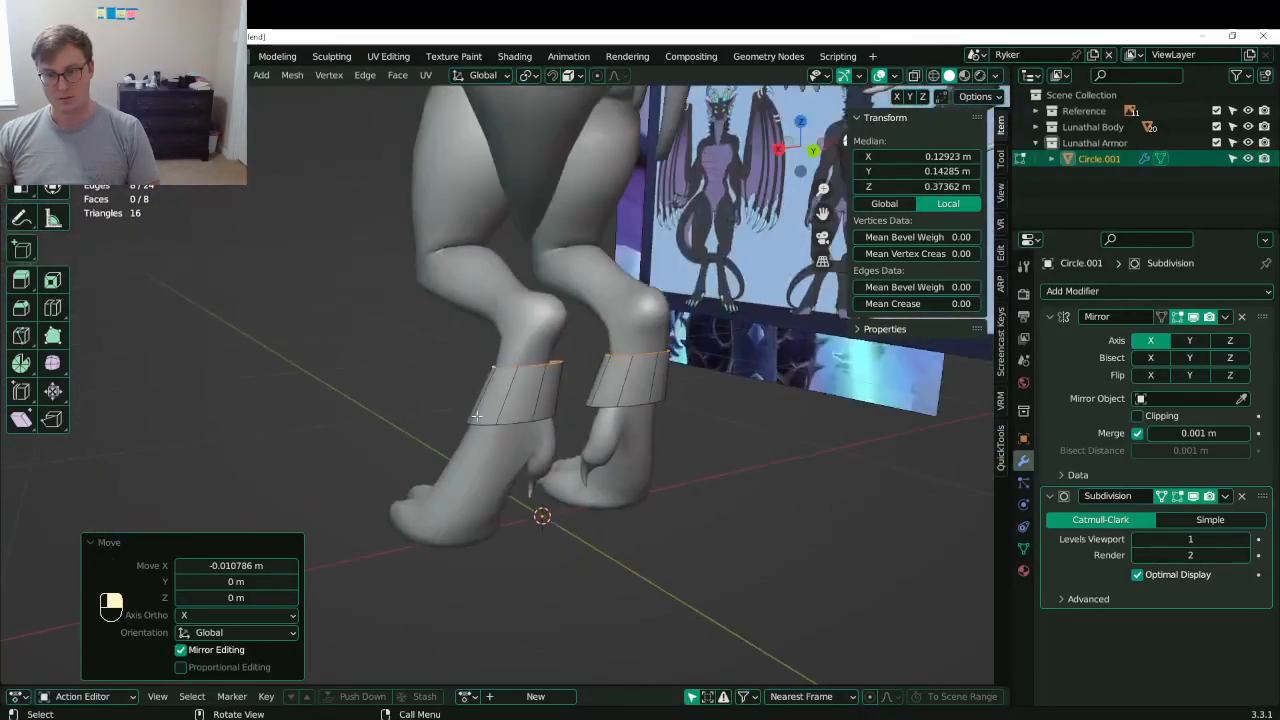
- Scale the cuff's upper edge loop along Y to fit the shin
key("s")
key("y")
left_click(521, 422)
left_click(522, 422)
key("s")
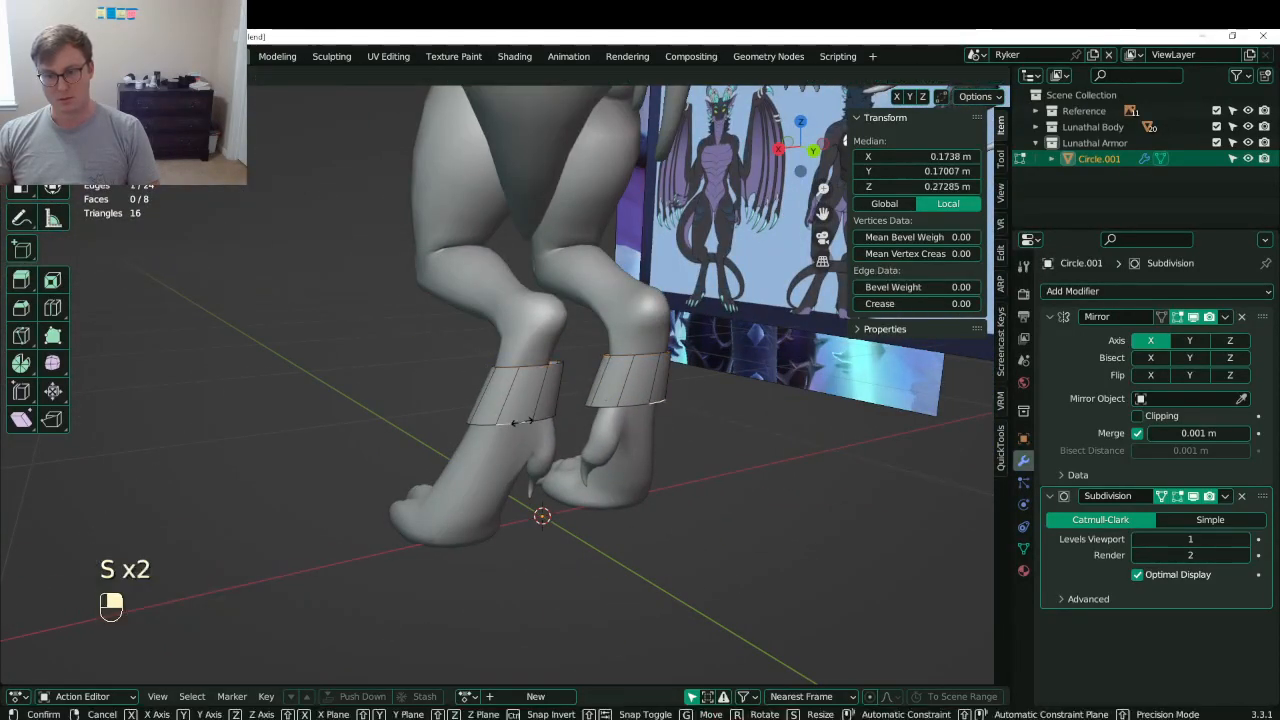
left_click(526, 427)
- Scale the cuff's lower edge loop along Y, leave Edit Mode and save the file
left_click(527, 425, "alt+shift")
left_click(527, 425, "alt+shift")
key("s")
key("y")
left_click(537, 430)
middle_click_drag(537, 430, 628, 413)
key("Tab")
key("ctrl+s")
key("ctrl+s")
scroll(628, 414, "up", 3)
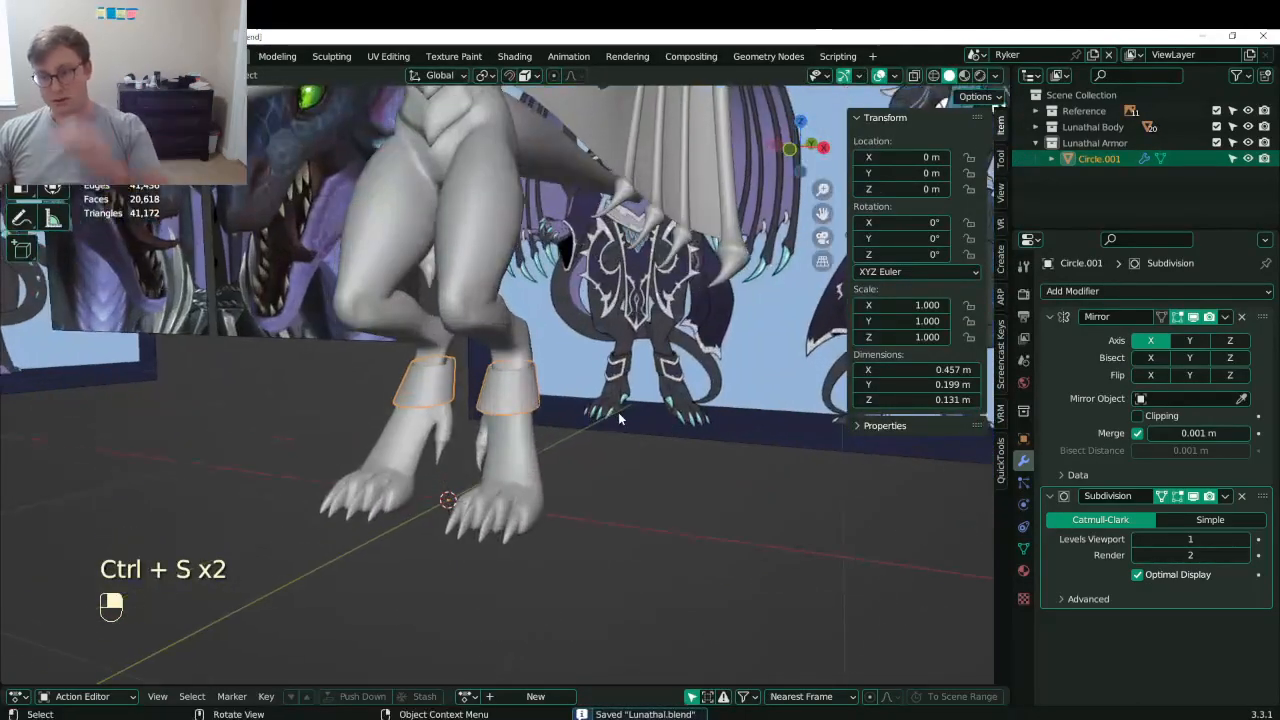
- Examine the arm armor on the reference sheet and temporarily shift that sheet along Y to view the unarmored sheet behind it
scroll(689, 358, "down", 5)
scroll(692, 358, "up", 8)
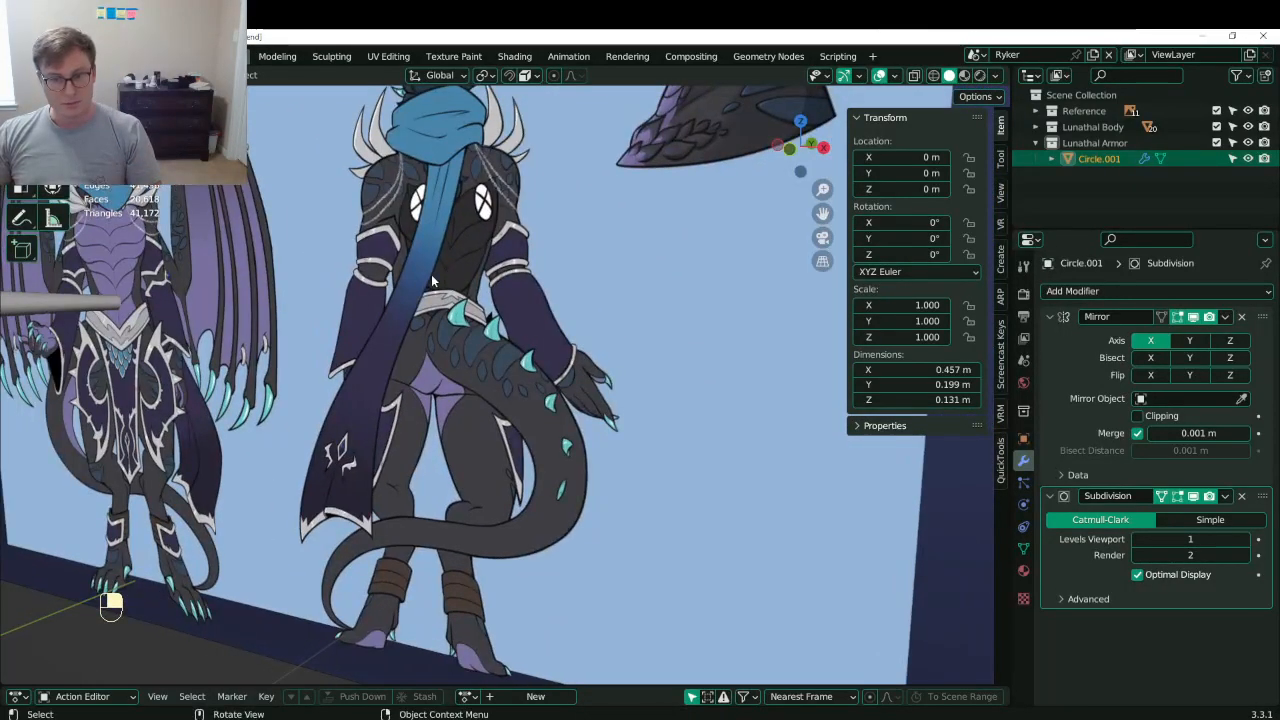
scroll(432, 282, "up", 2)
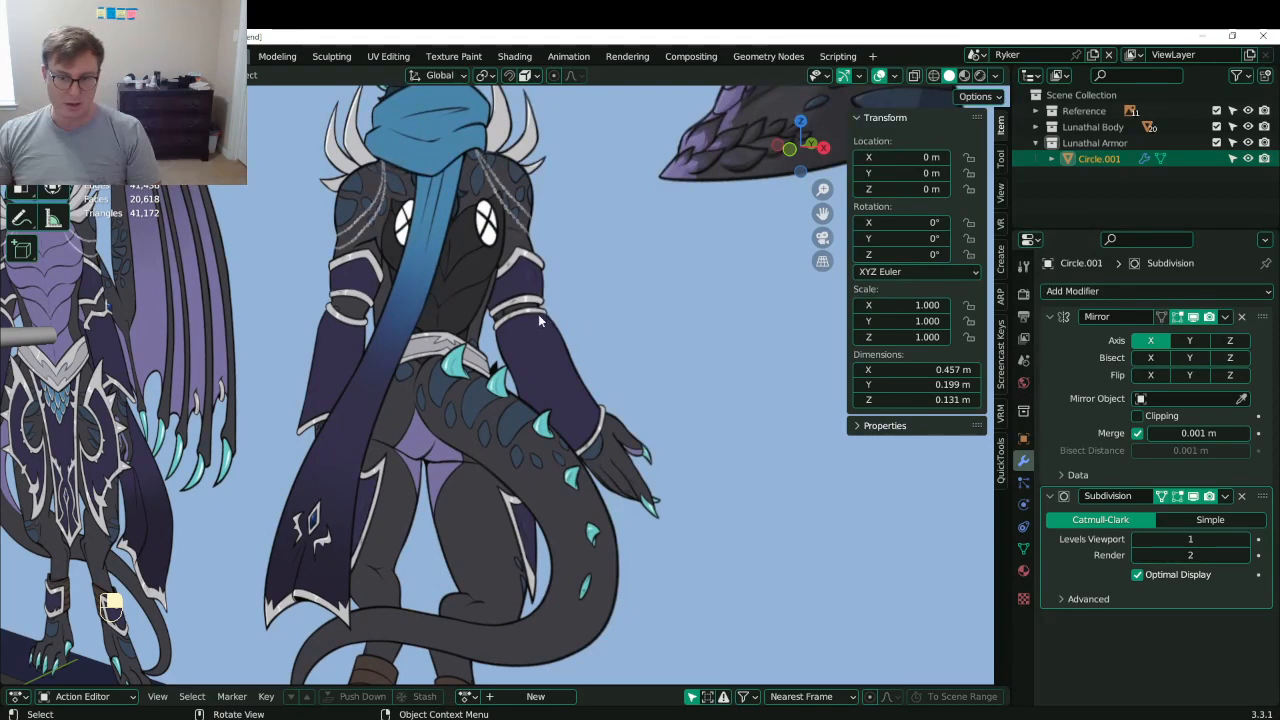
scroll(545, 313, "down", 5)
left_click(704, 335)
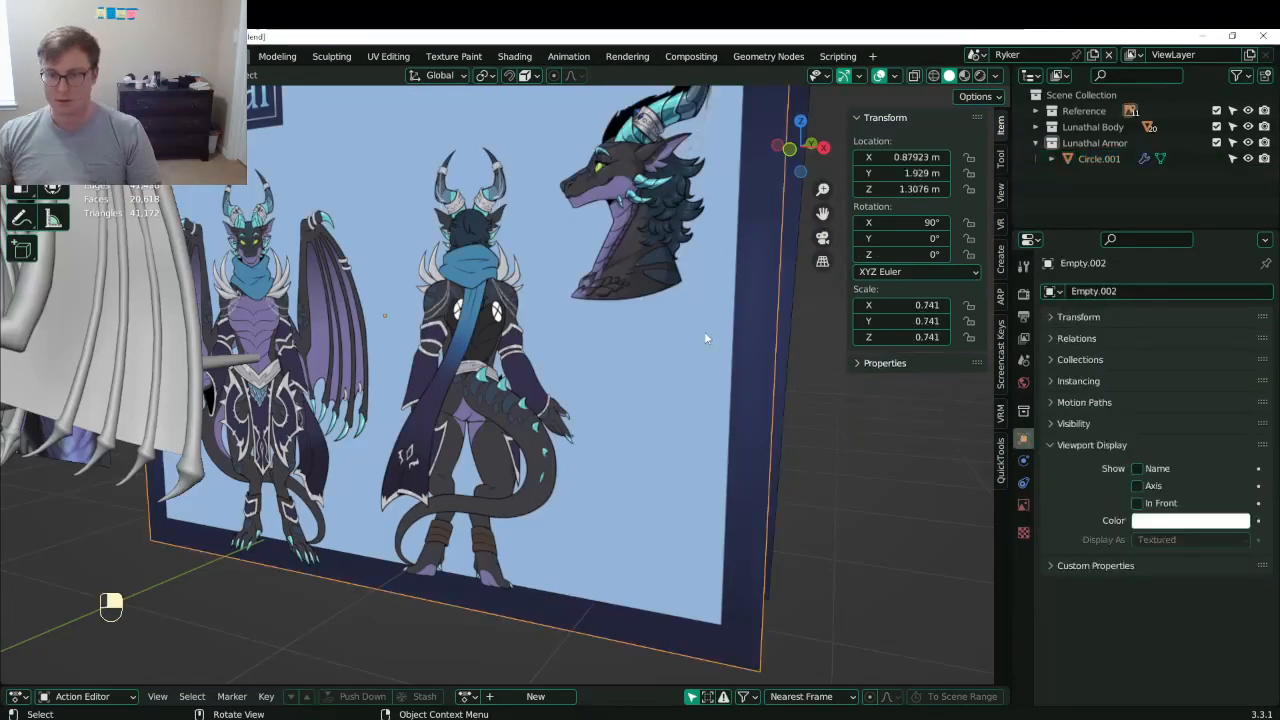
key("g")
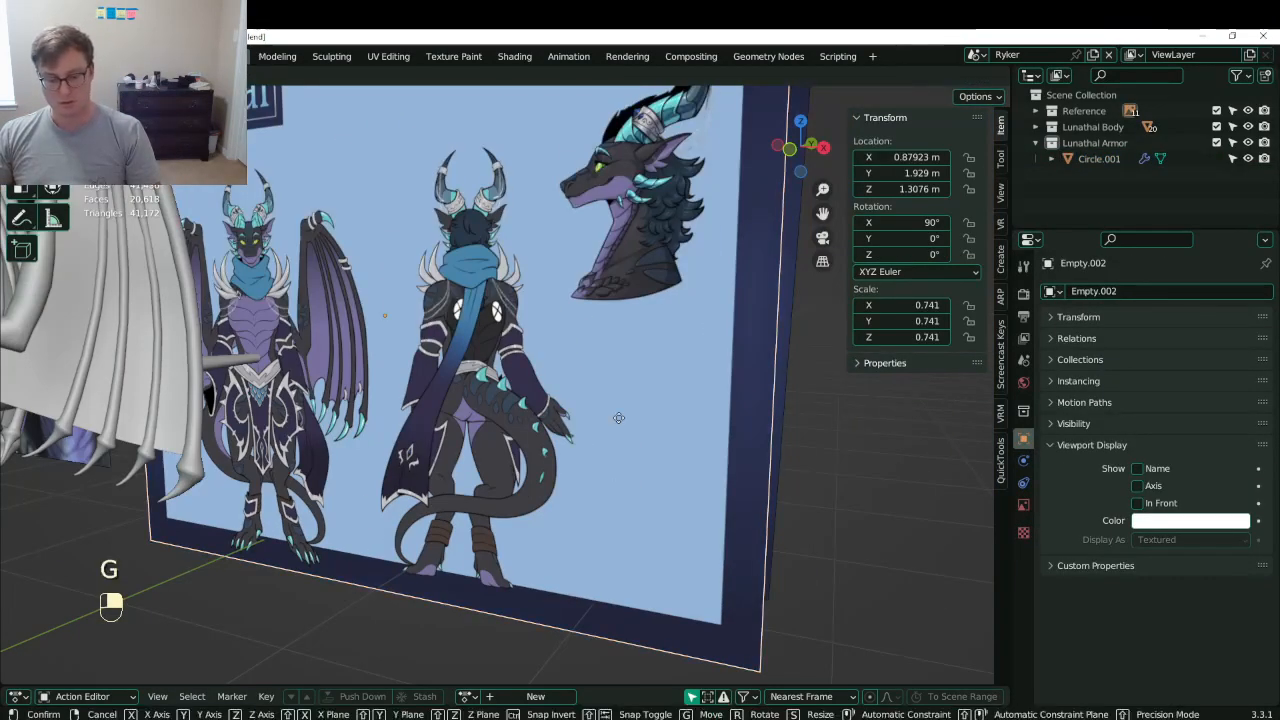
key("y")
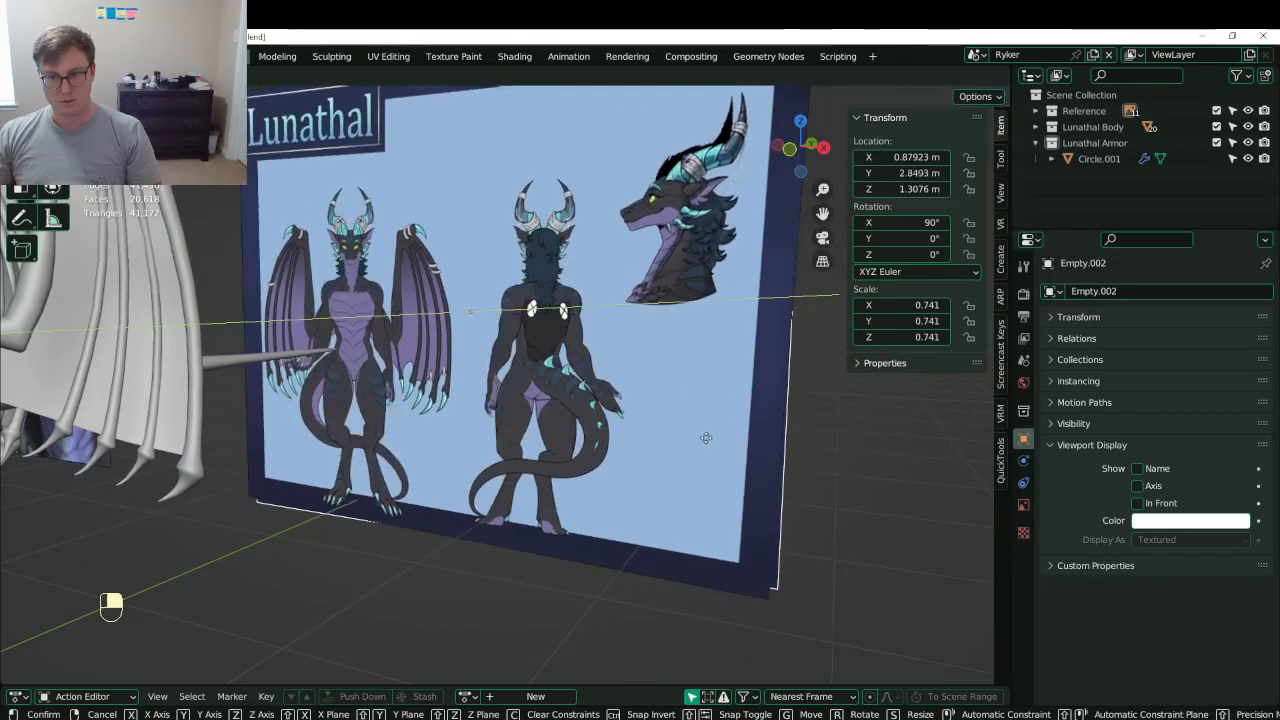
right_click(618, 495)
scroll(618, 495, "down", 4)
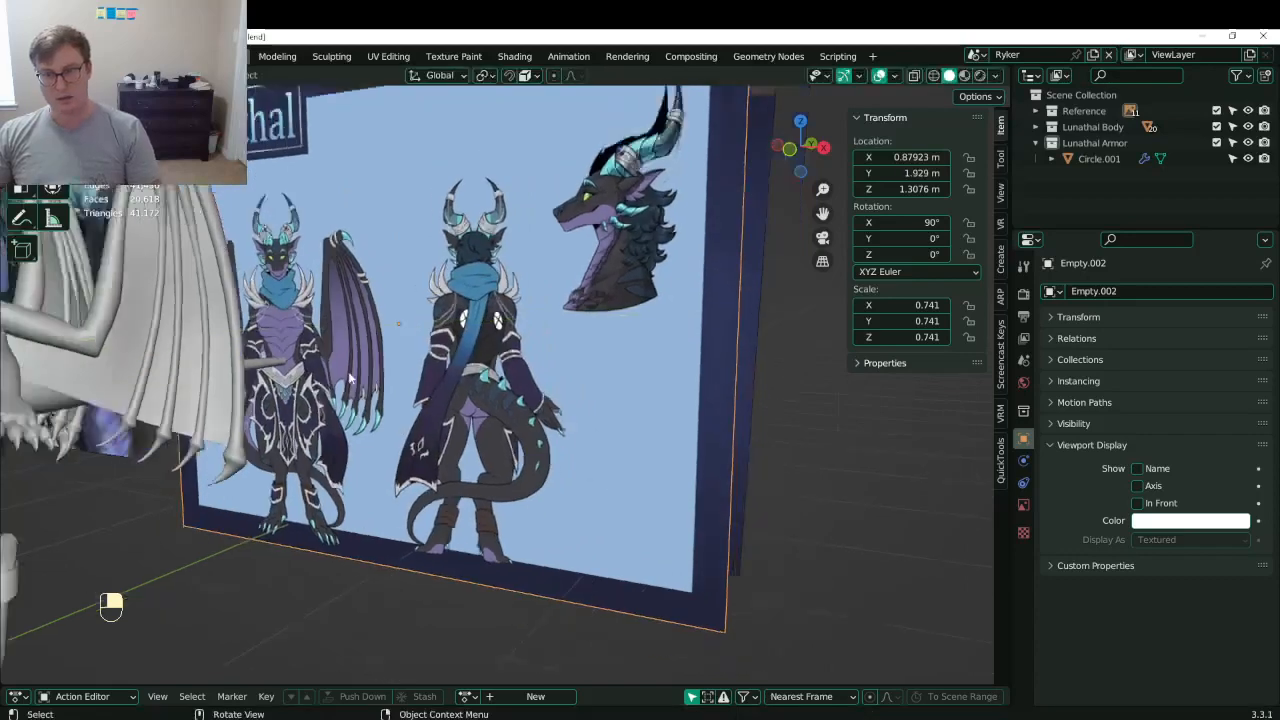
middle_click_drag(275, 405, 493, 367, "shift")
- Save the file, duplicate the leg cuff object and delete all of the copy's geometry
key("ctrl+s")
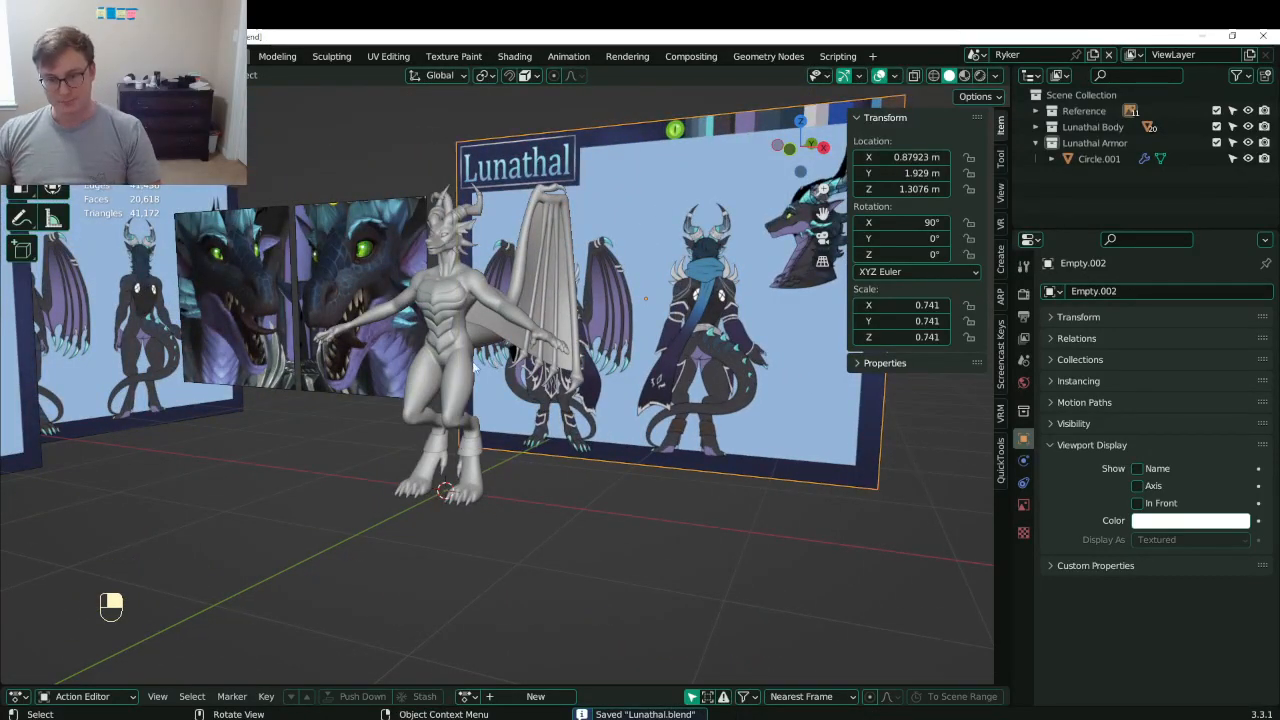
scroll(465, 518, "up", 4)
left_click(457, 521)
key("KP_1")
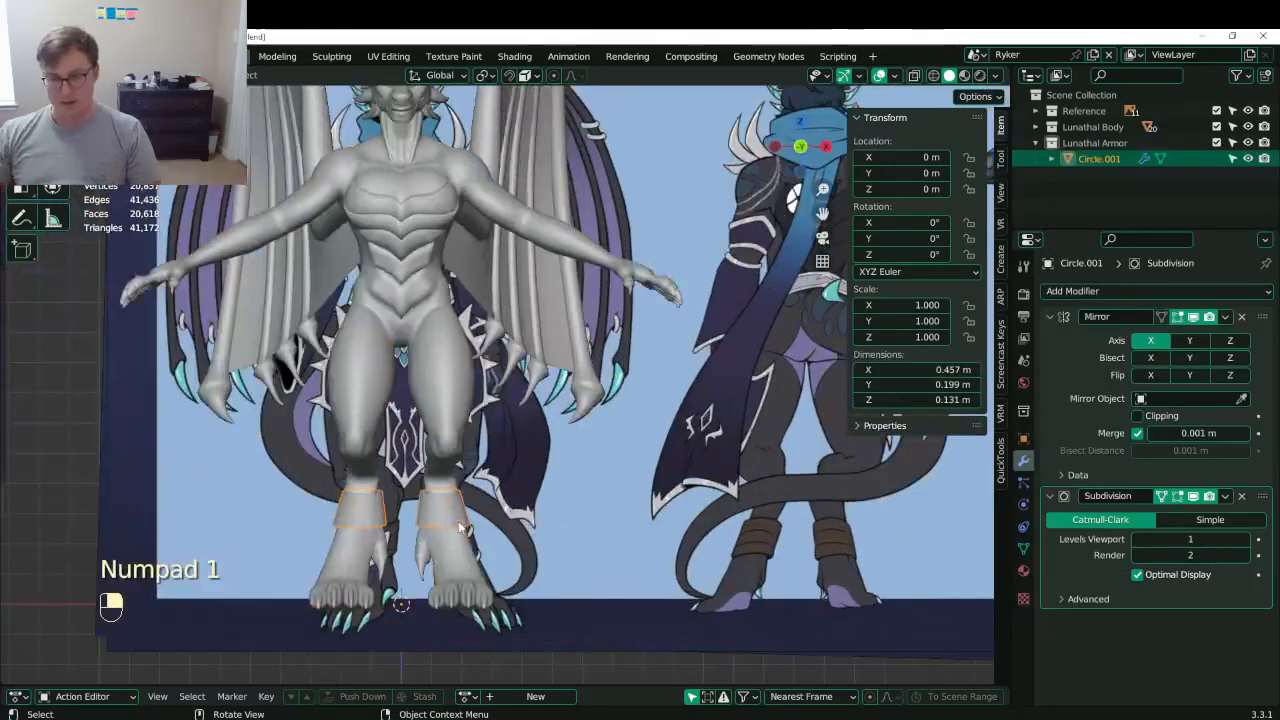
key("shift+d")
key("Tab")
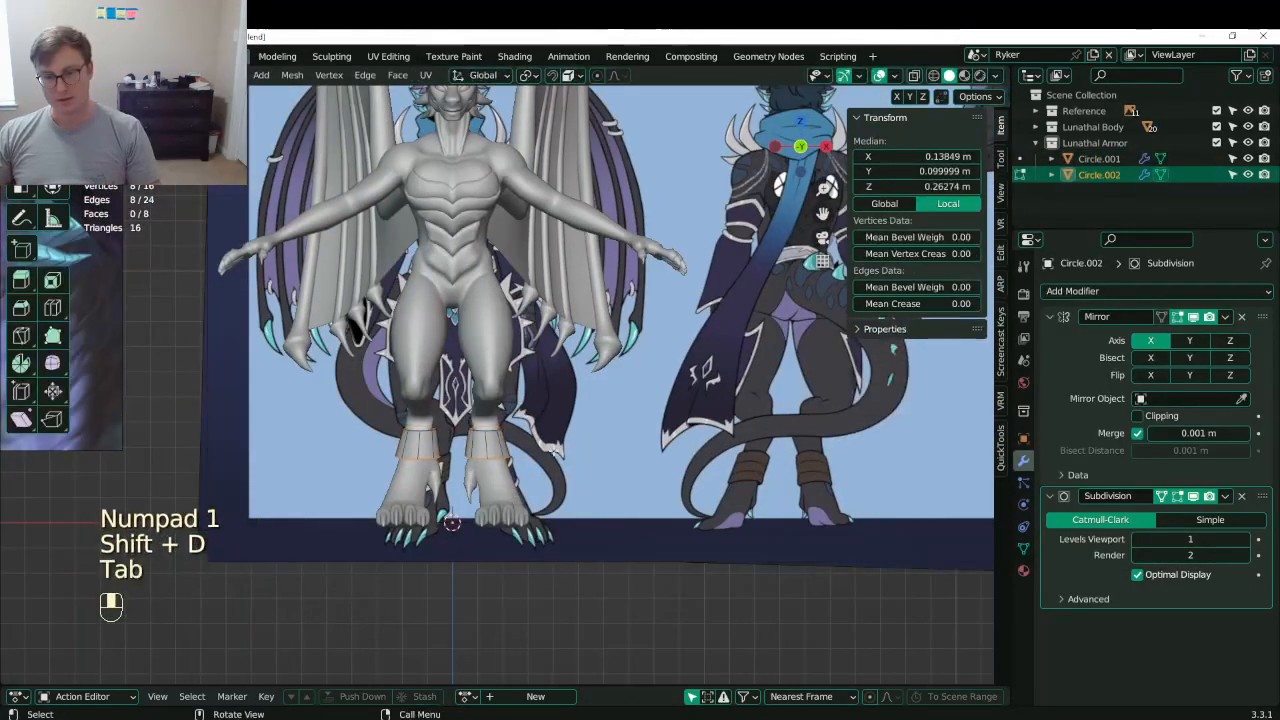
key("a")
key("x")
left_click(553, 450)
- Add an 8-vertex circle to the emptied mesh, scale it and move it near the arm to about X 0.397 m, Z 1.115 m
key("shift+a")
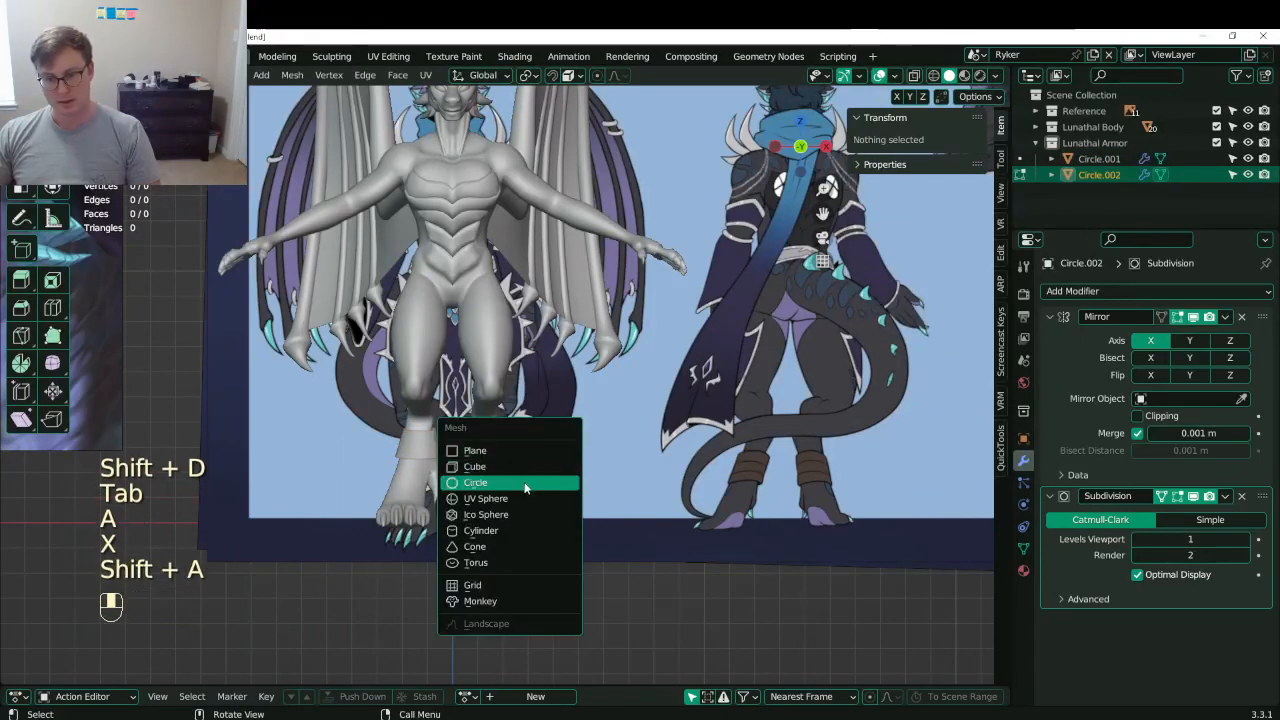
left_click(475, 482)
key("s")
left_click(460, 512)
key("g")
left_click(628, 186)
middle_click_drag(628, 186, 616, 254, "shift")
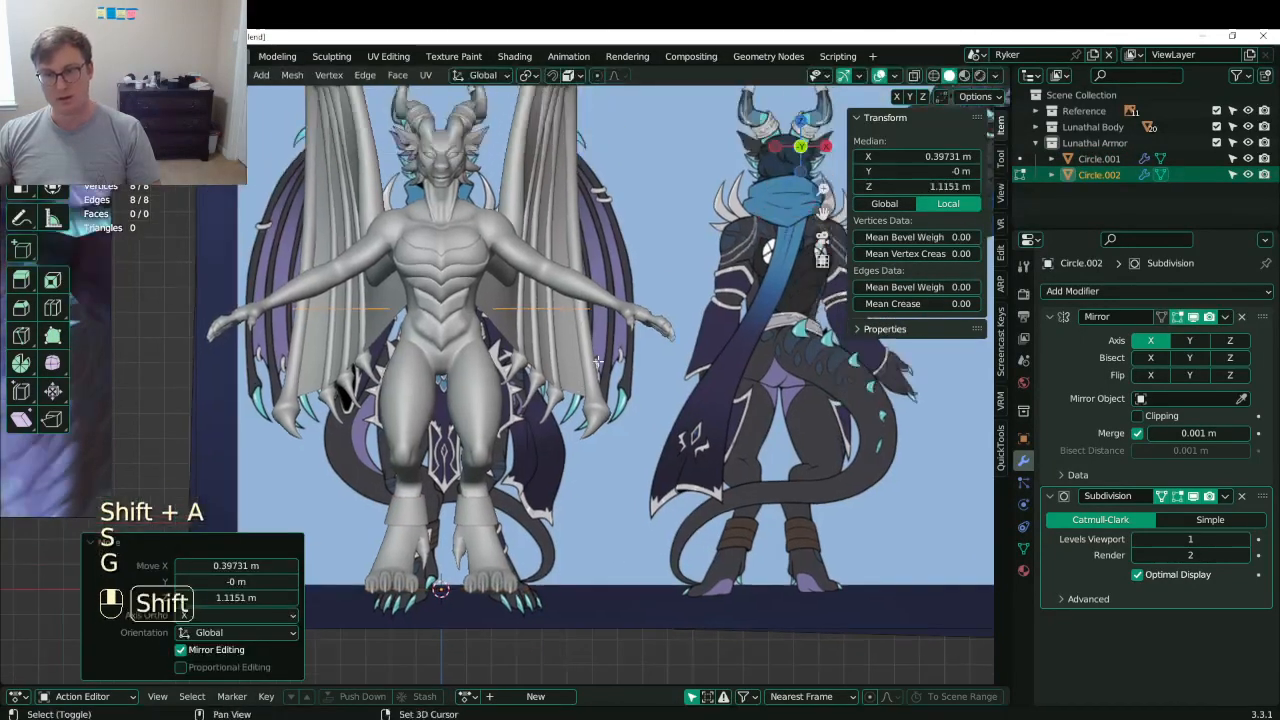
- Rotate the new circle upright in front view and scale it by 0.478
key("r")
left_click(603, 392)
middle_click_drag(603, 392, 592, 490, "shift")
scroll(640, 420, "up", 5)
key("s")
left_click(660, 390)
- Move the circle onto the upper arm at about X 0.332 m, Z 1.321 m and rotate it perpendicular to the arm
key("g")
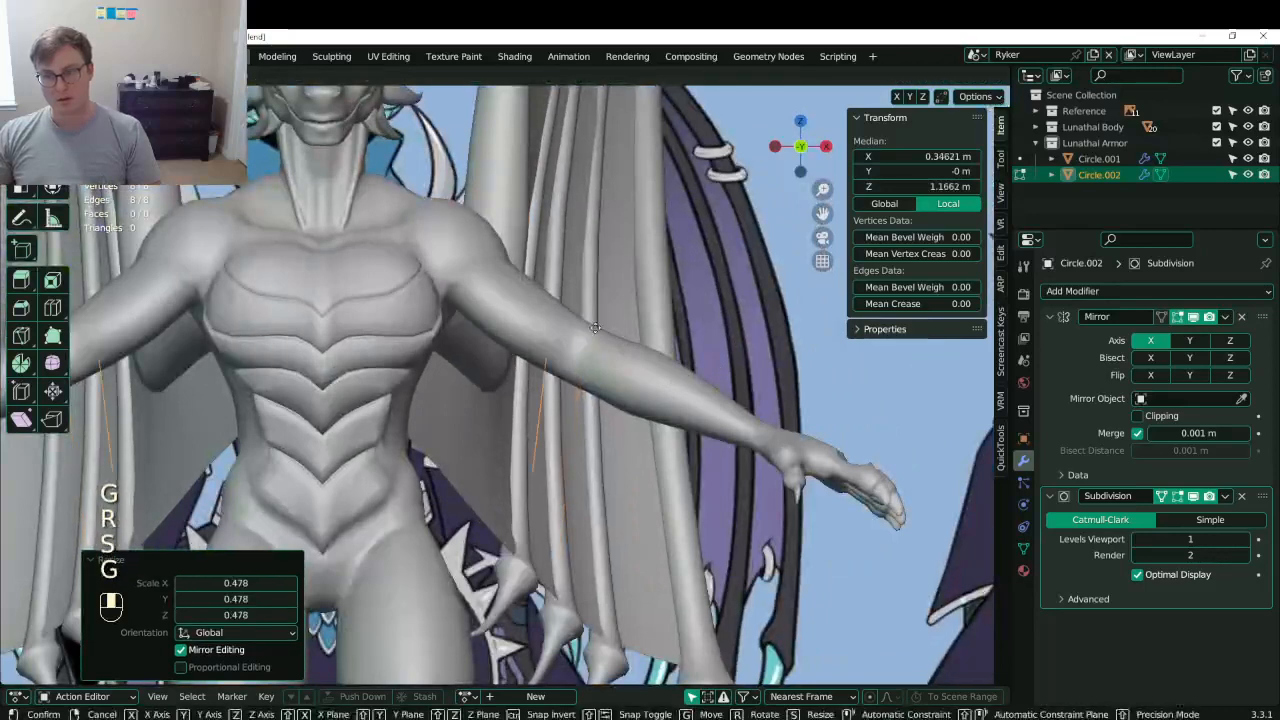
left_click(612, 278)
key("r")
left_click(604, 313)
key("g")
left_click(612, 299)
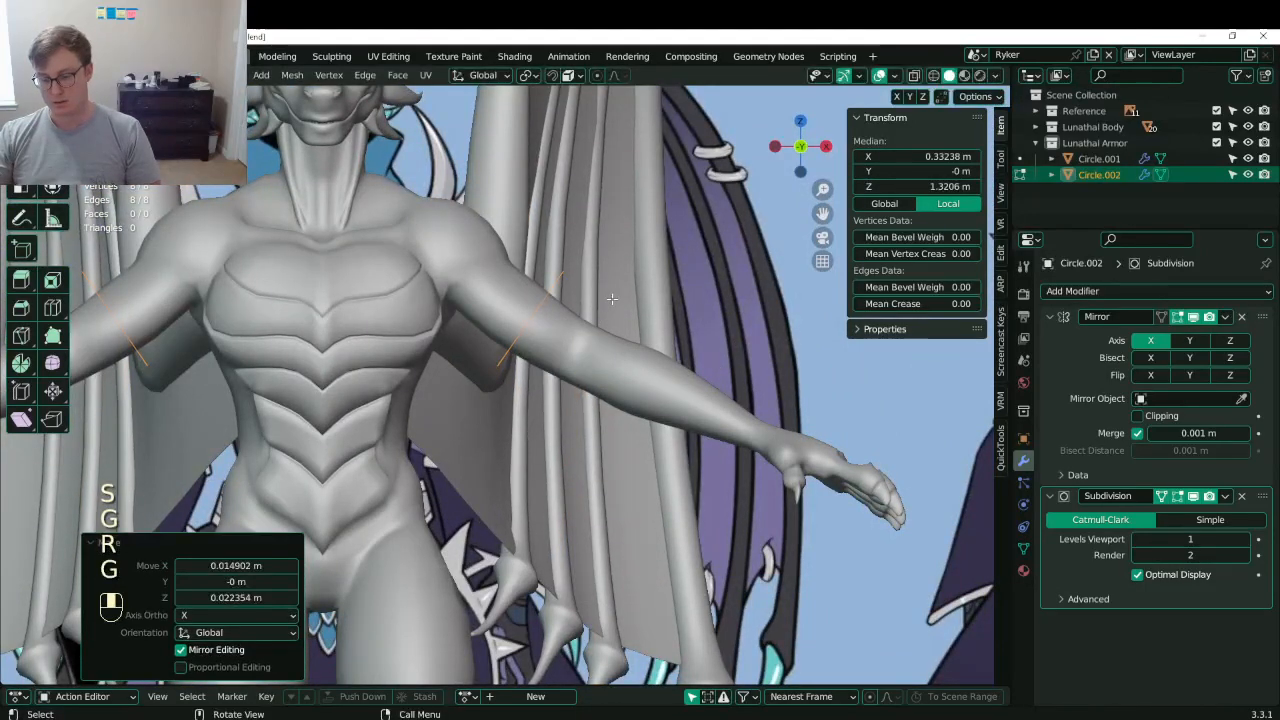
- Move the circle in top view to about X 0.336 m, Y 0.048 m and scale it around the upper arm, ending with a factor of 0.883
key("KP_7")
key("g")
key("s")
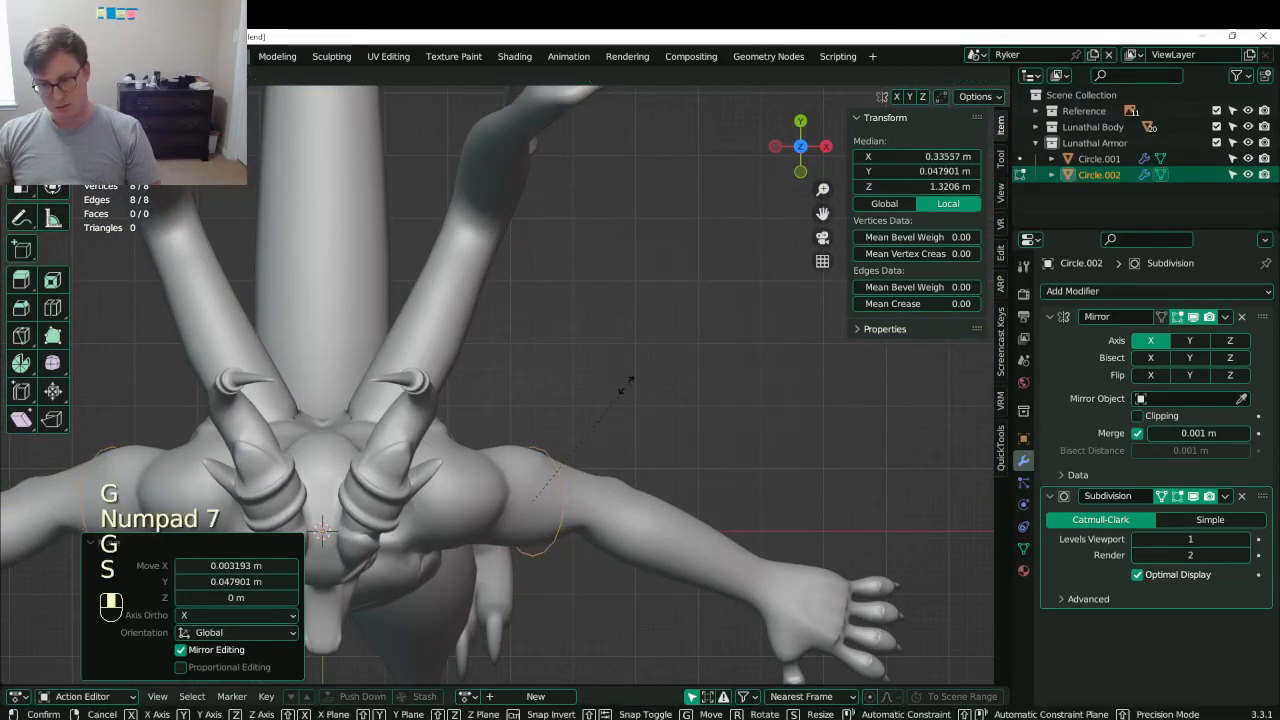
left_click(618, 390)
key("KP_1")
scroll(618, 392, "up", 3)
middle_click_drag(618, 392, 626, 470, "shift")
key("s")
left_click(655, 251)
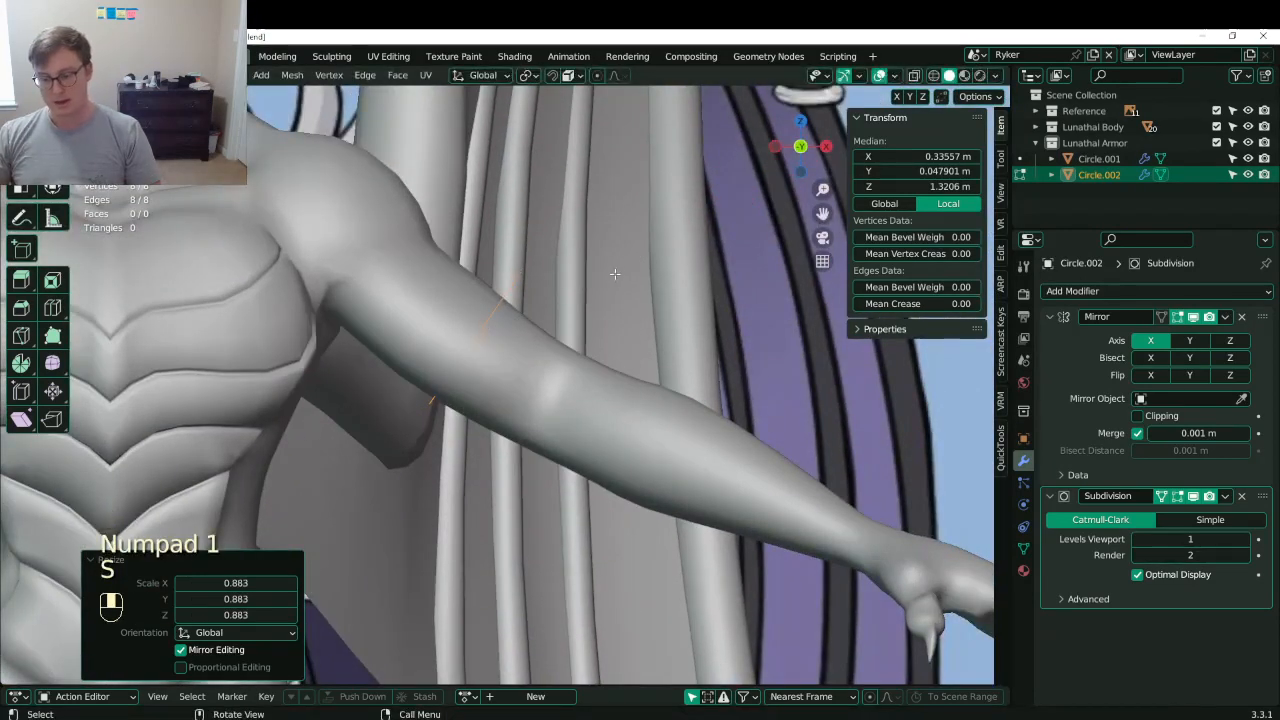
key("KP_7")
key("s")
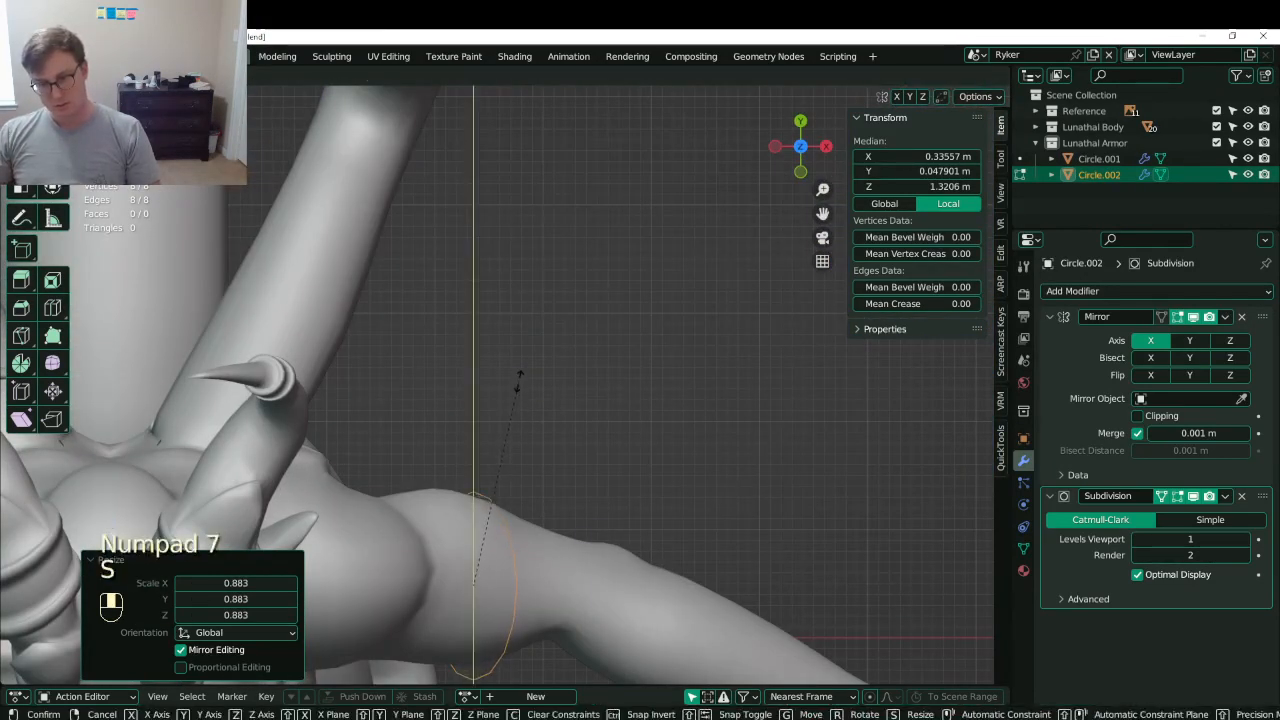
right_click(518, 385)
- Move the edge ring down the arm to just above the elbow, rotate it -3.94° and scale it to fit the arm
key("KP_1")
key("g")
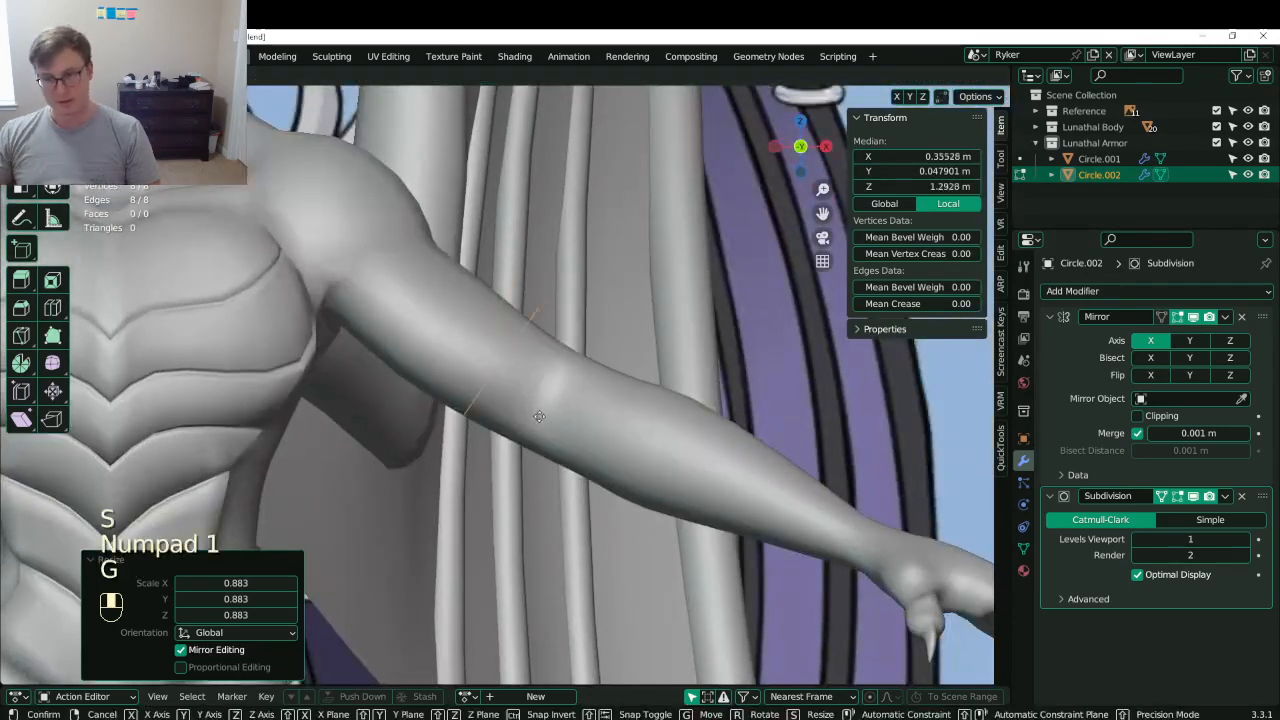
left_click(565, 429)
key("r")
left_click(652, 305)
key("s")
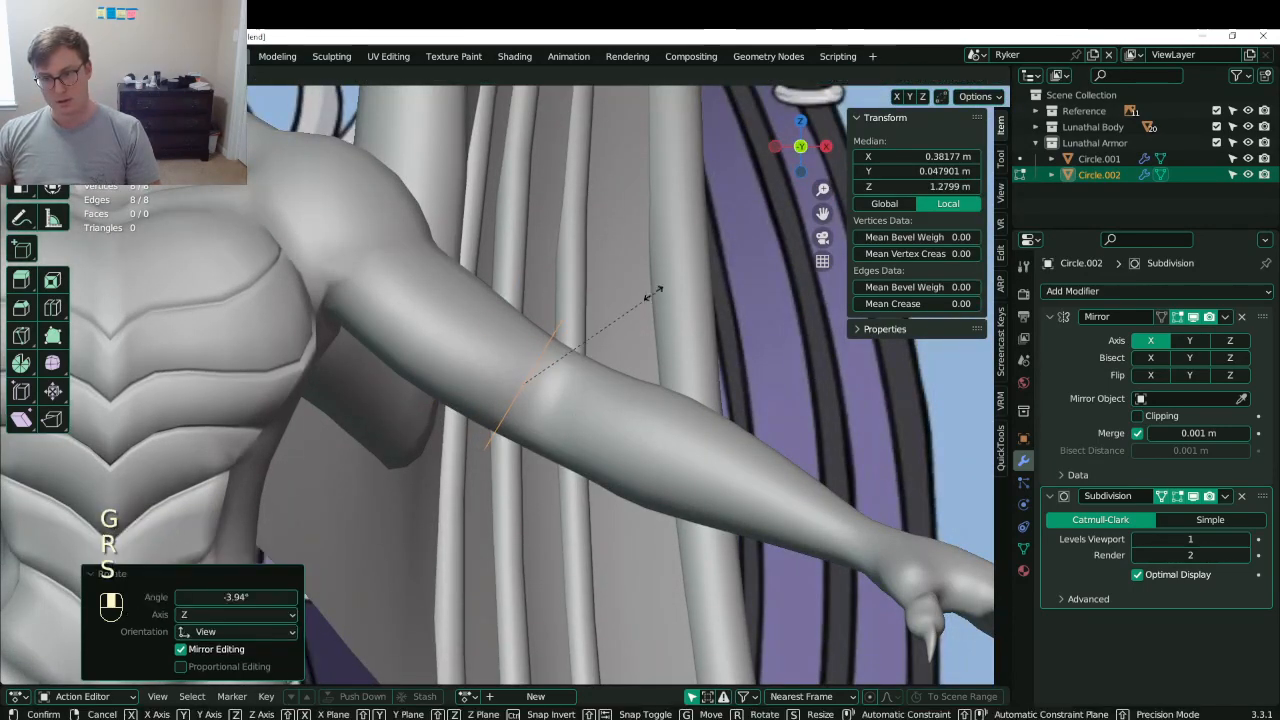
left_click(637, 305)
key("g")
left_click(635, 306)
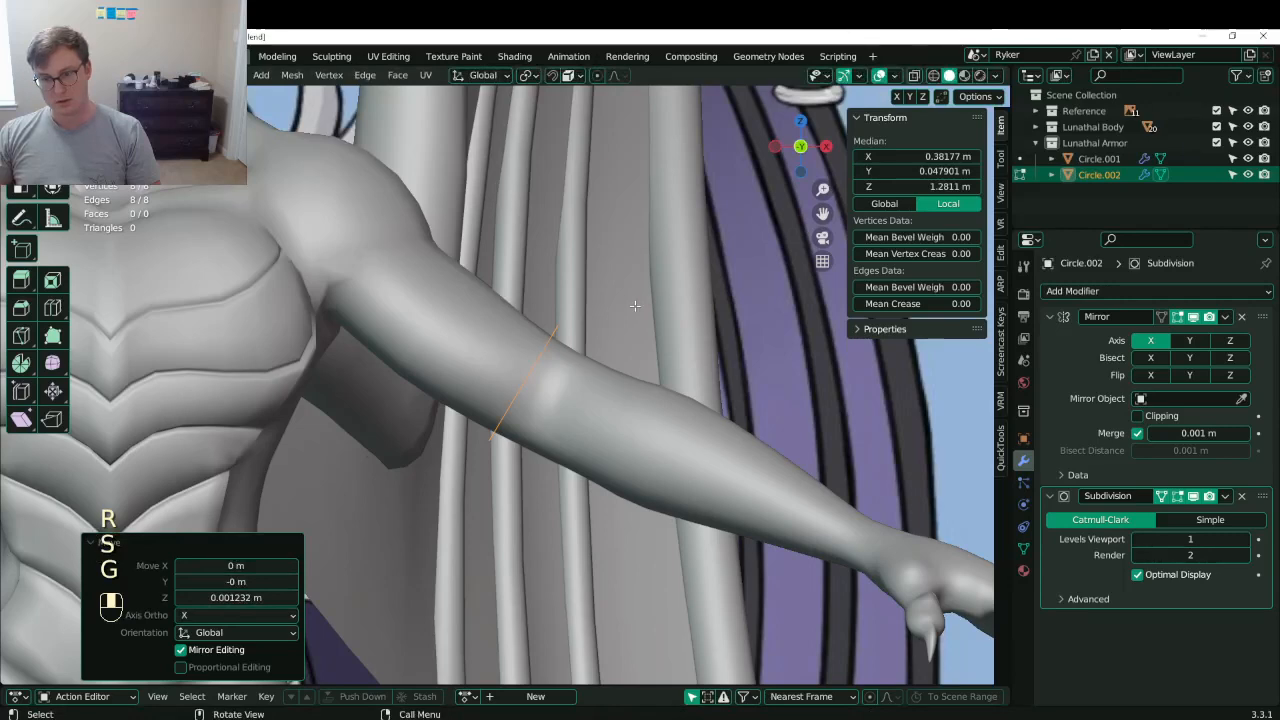
- Extrude the ring up the arm by about -0.081 m in X and 0.064 m in Z, scaling its end to form an upper-arm band
key("e")
right_click(584, 270)
key("s")
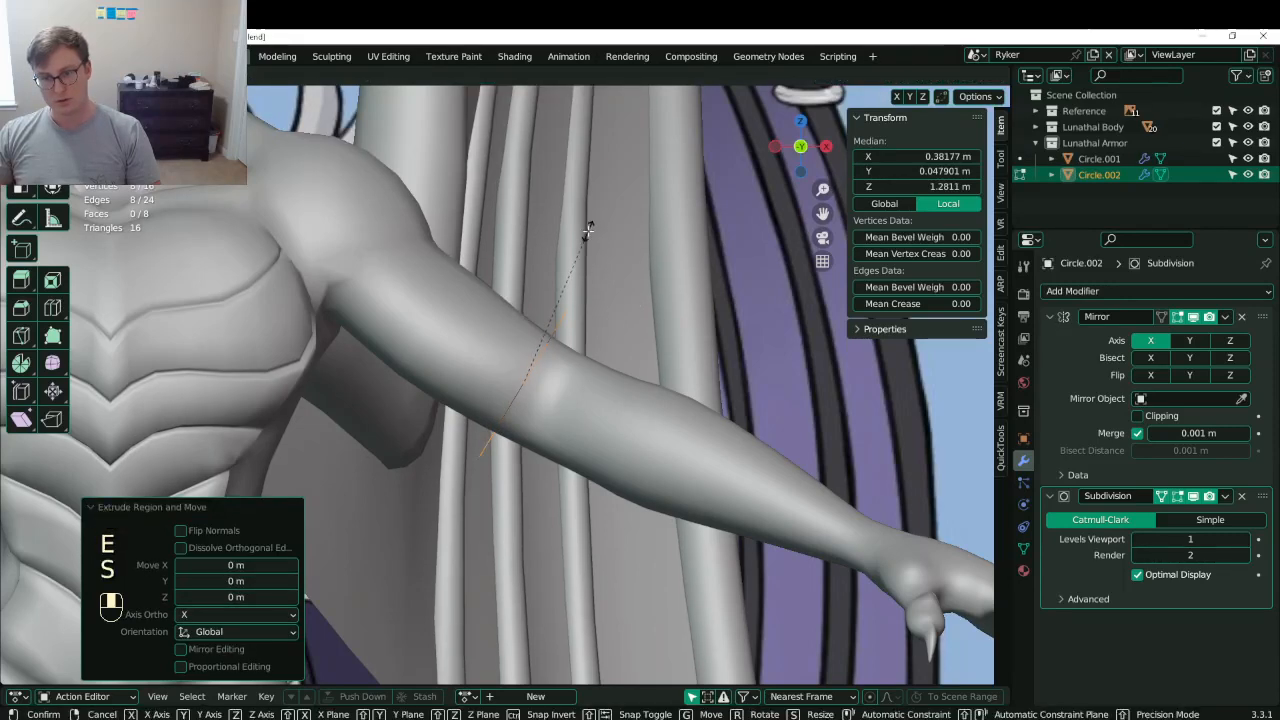
left_click(600, 240)
key("g")
left_click(476, 197)
key("s")
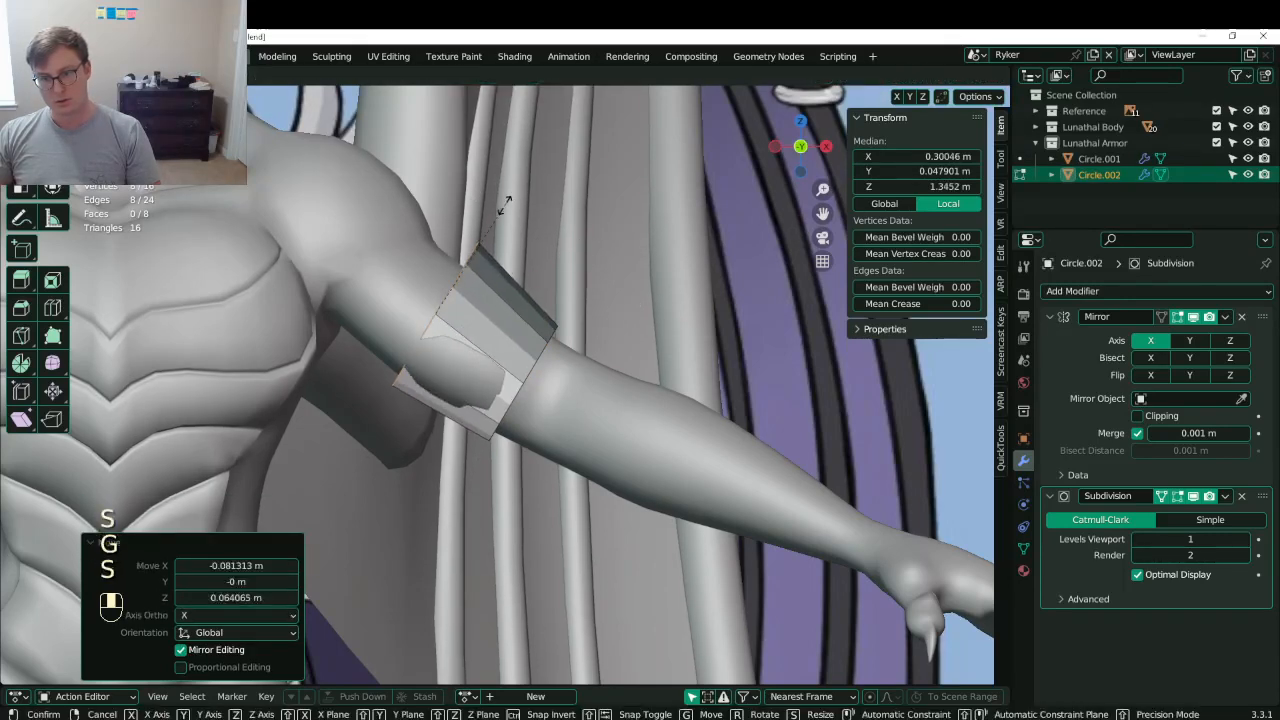
left_click(497, 213)
- Duplicate the band's elbow-side edge loop and offset it about 0.015 m in X and -0.008 m in Z toward the forearm
left_click(540, 351)
left_click(541, 353, "alt+shift")
left_click(540, 352, "alt+shift")
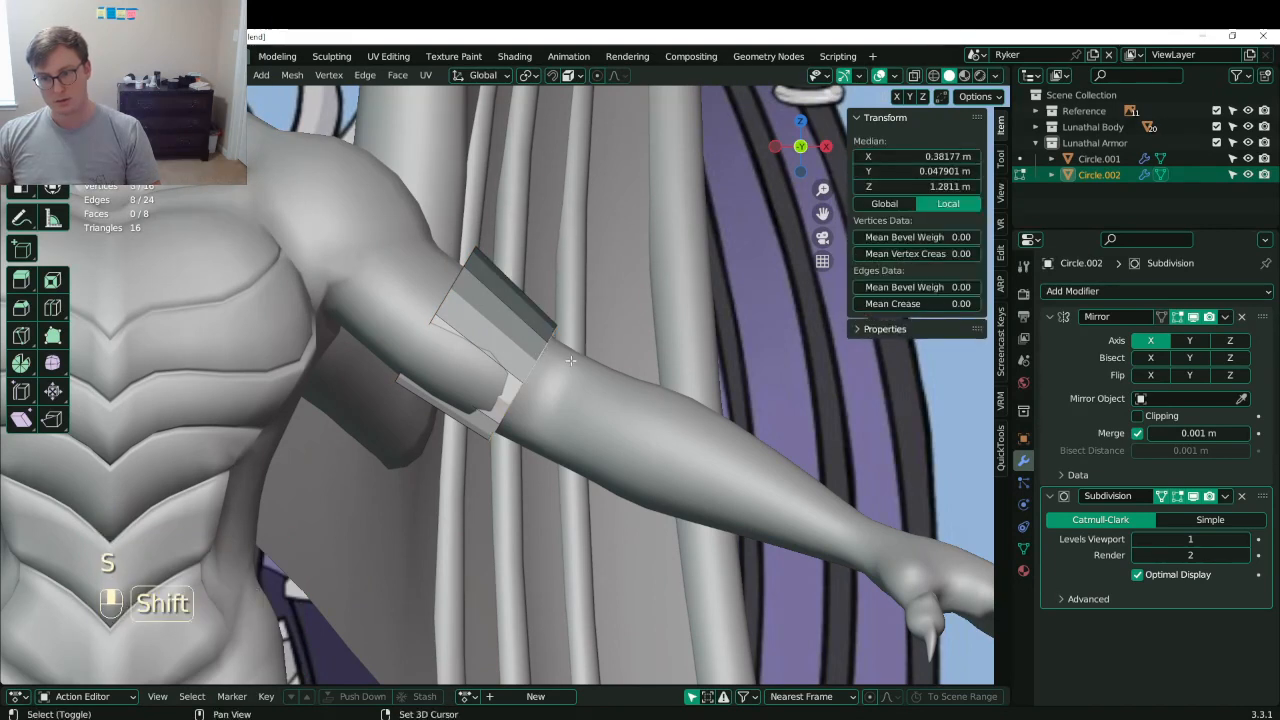
key("shift+d")
key("g")
left_click(632, 348)
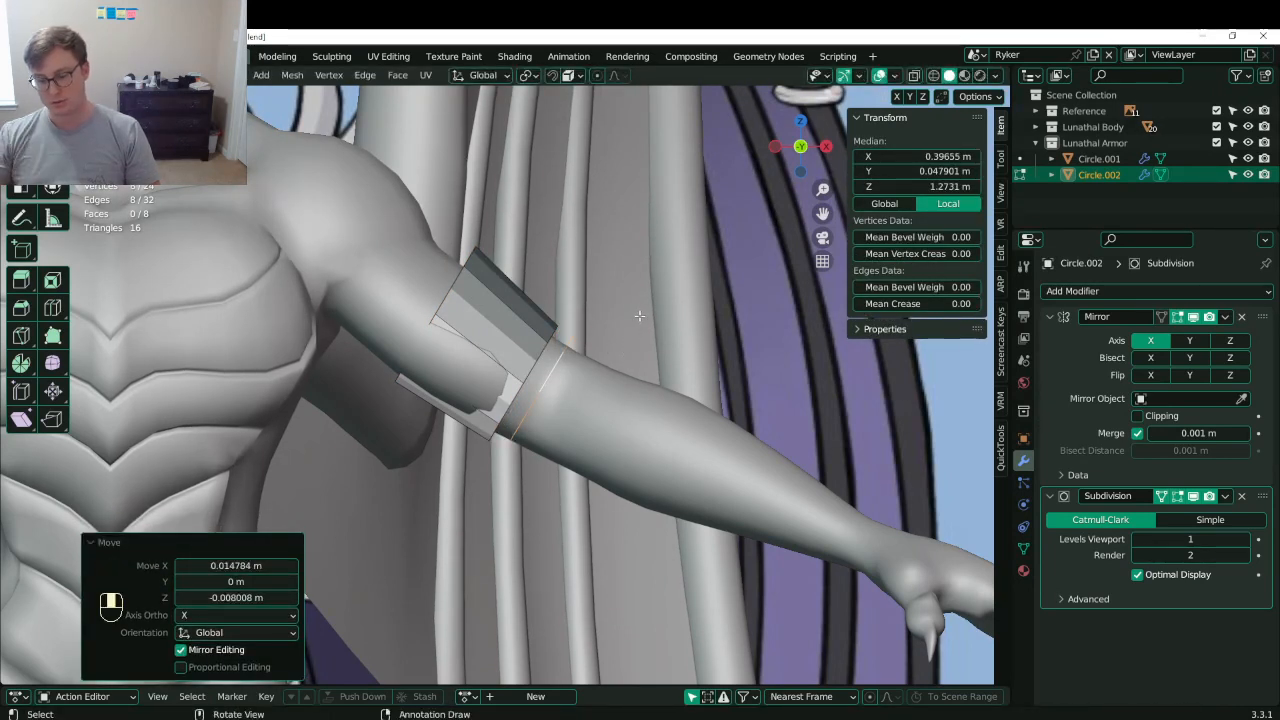
- Extrude the duplicated loop past the elbow onto the forearm and rotate its end 22.5° in top view to follow the arm
key("KP_7")
key("e")
right_click(647, 499)
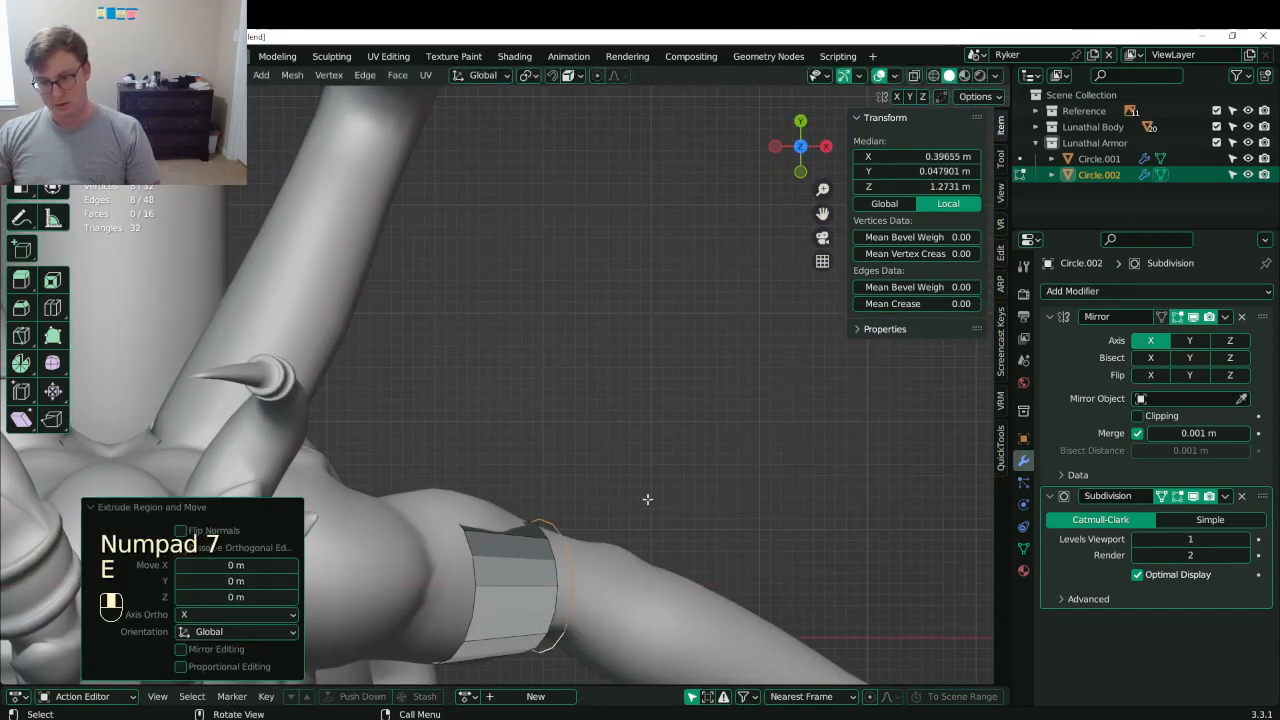
left_click_drag(647, 499, 647, 499)
middle_click_drag(647, 499, 532, 315, "shift")
key("g")
left_click(630, 372)
key("r")
left_click(653, 369)
- Move and scale the forearm sleeve's outer loop to fit the arm from top and front, and save the file
key("g")
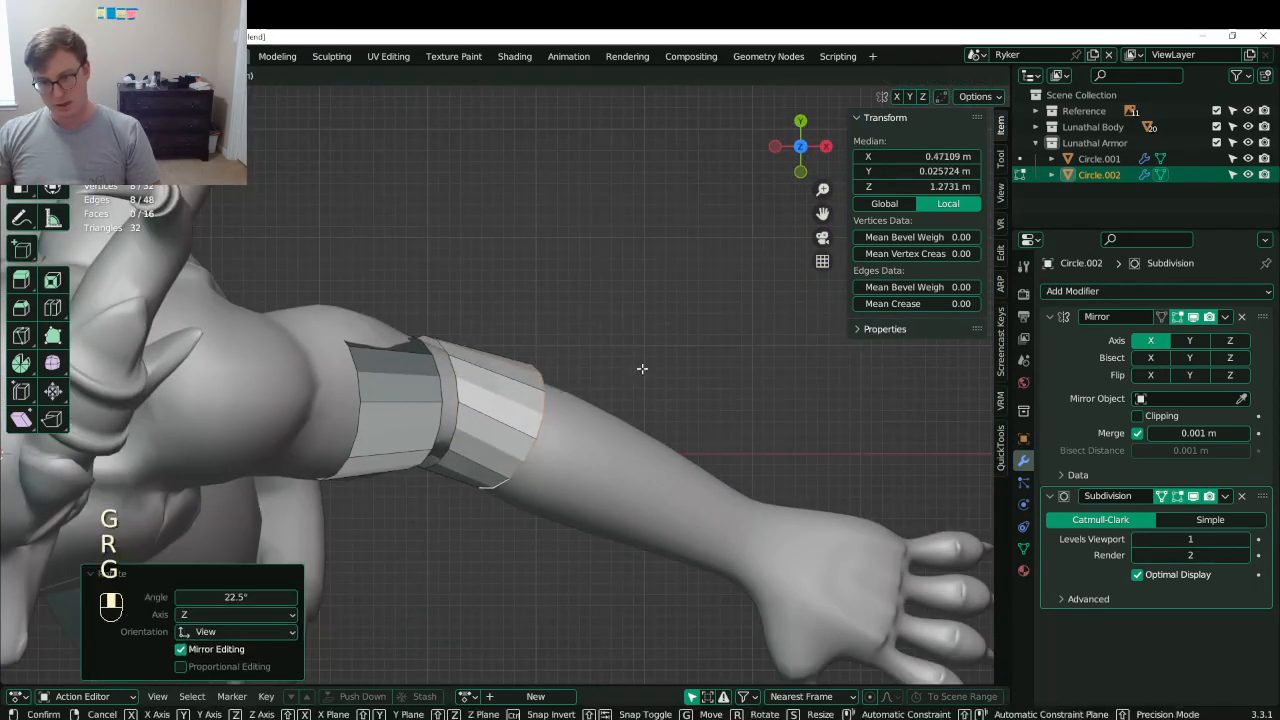
key("KP_1")
left_click(643, 366)
key("g")
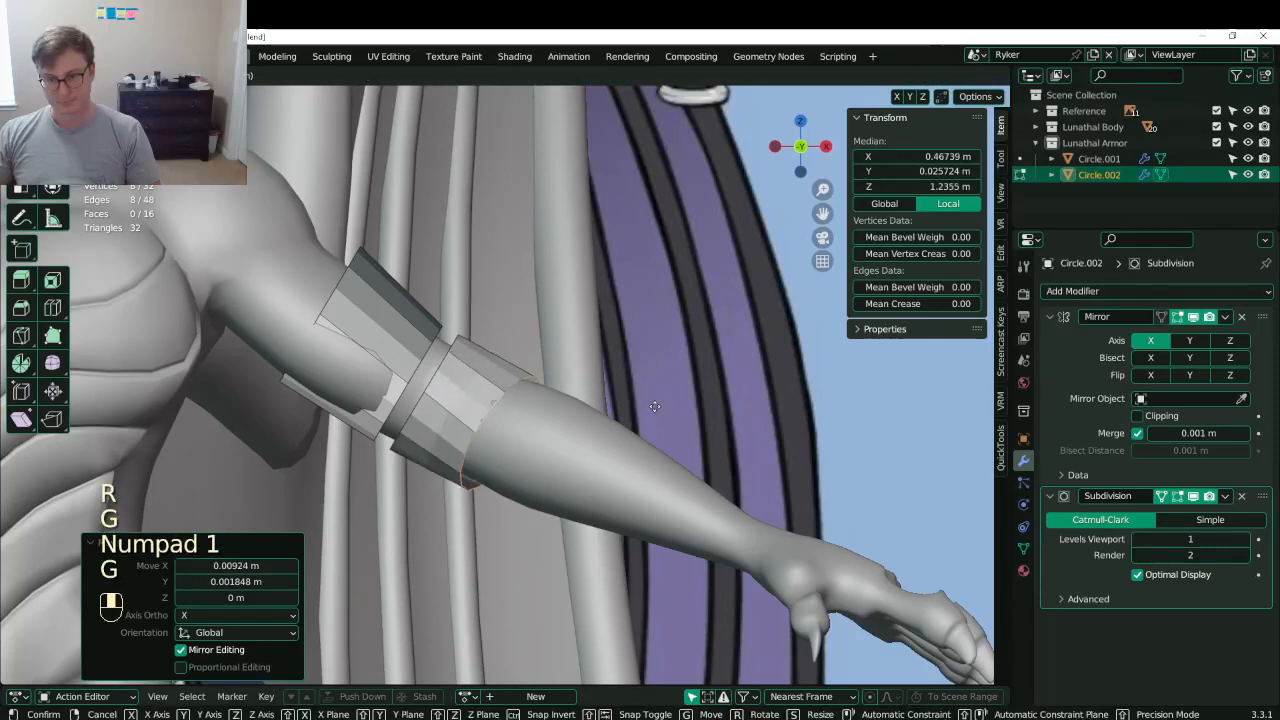
key("s")
left_click(655, 405)
middle_click_drag(655, 405, 494, 329)
key("ctrl+s")
key("Tab")
key("Tab")
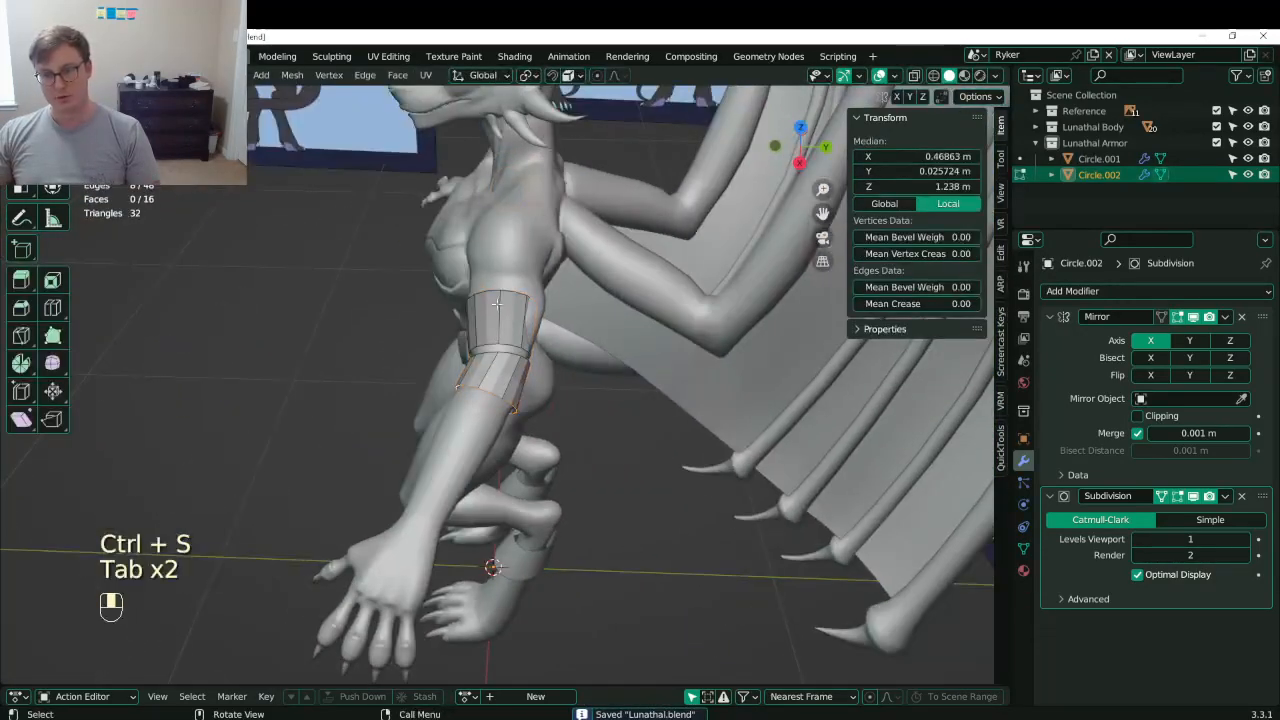
- Select the upper-arm band's shoulder-side loop and move it about 0.018 m along Y to center it around the arm
left_click(507, 294, "alt+shift")
left_click(507, 294, "alt")
key("s")
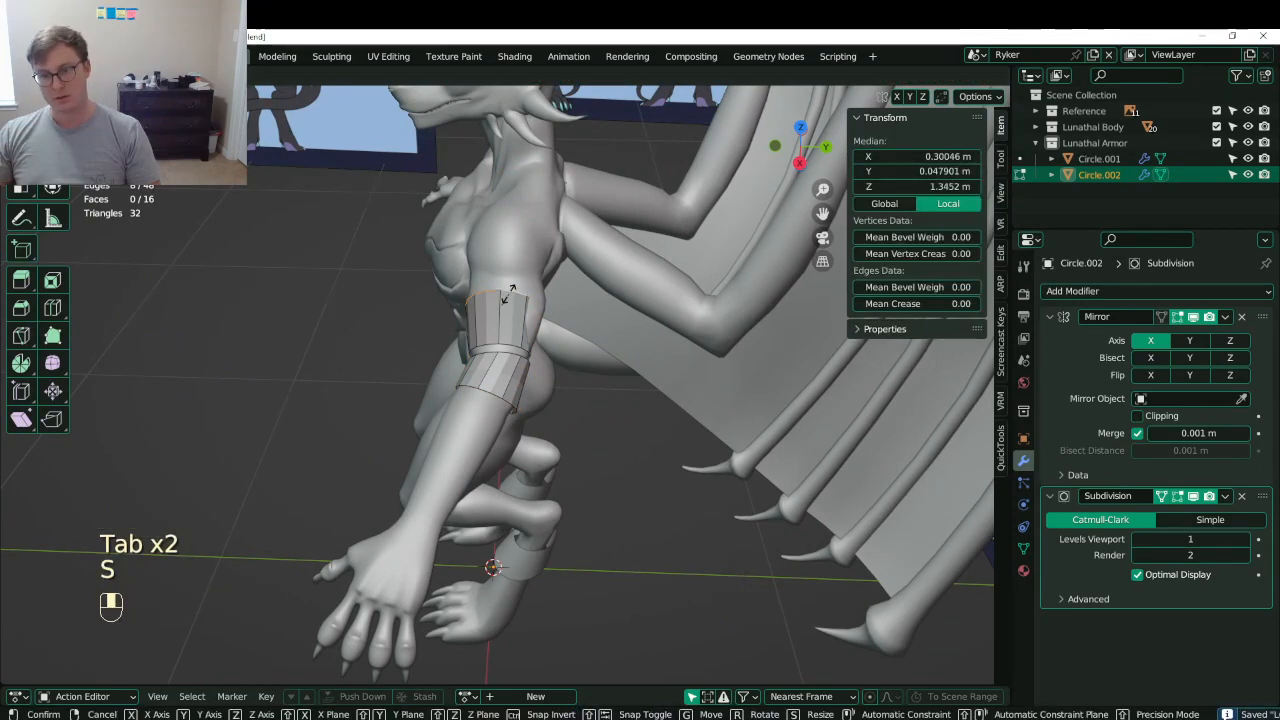
left_click(508, 294)
key("g")
middle_click(510, 294)
left_click(520, 293)
- Scale the shoulder-side loop along Y and shift it slightly further along the same axis
key("s")
middle_click(575, 280)
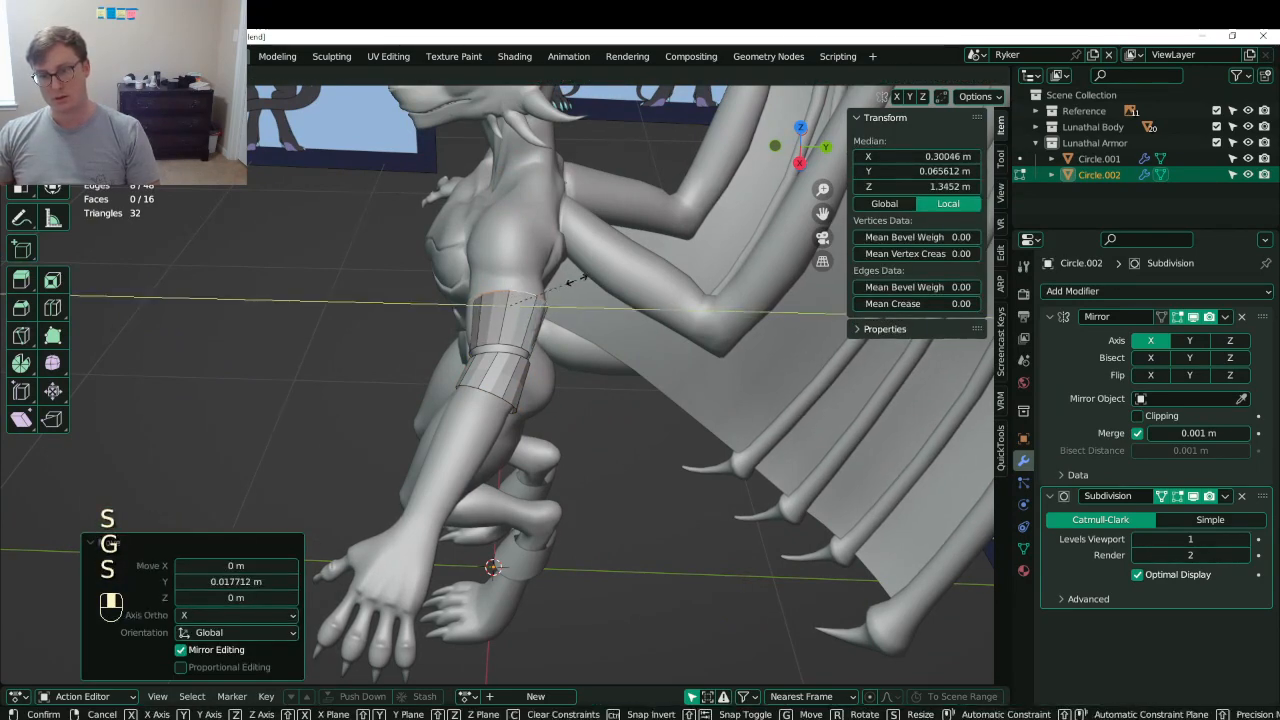
left_click(584, 278)
key("g")
middle_click(581, 278)
left_click(578, 279)
- Select the upper-arm band's elbow-side edge loop and scale it around the arm
left_click(502, 349)
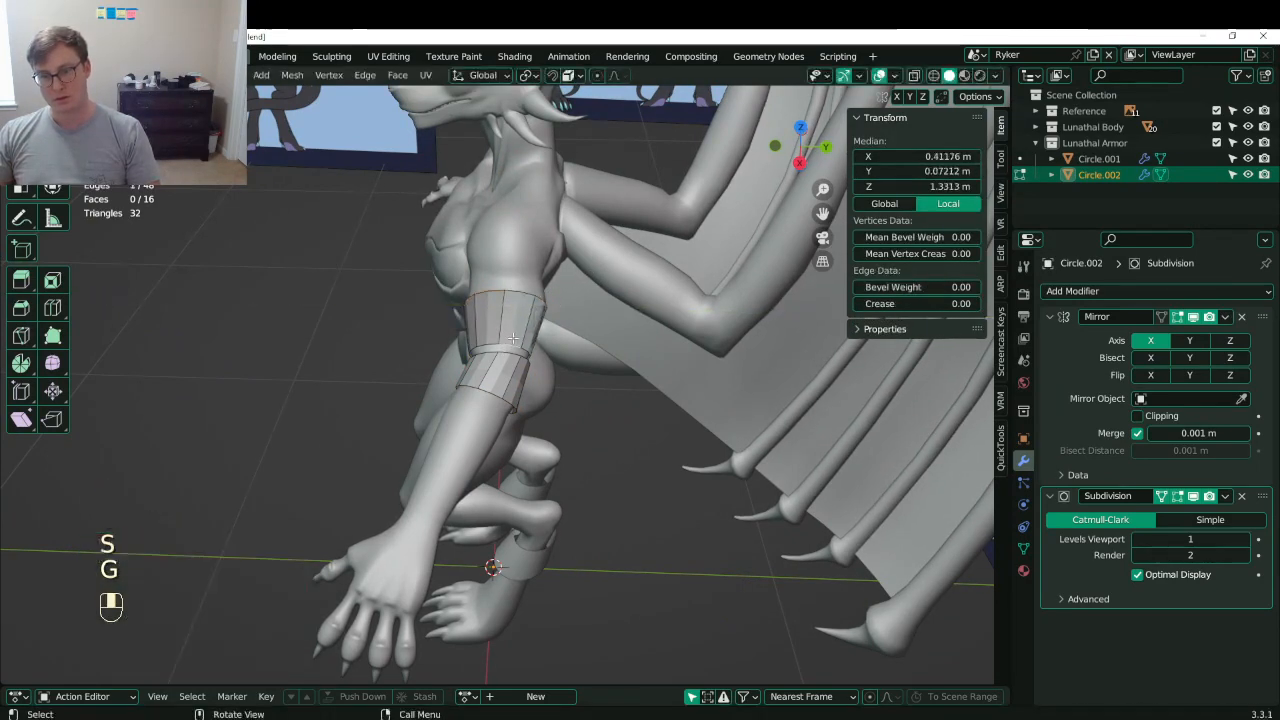
left_click(502, 349, "alt+shift")
left_click(503, 348, "alt+shift")
key("s")
left_click(517, 337)
- Scale the upper-arm band's shoulder-side edge loop to flare the opening
left_click(508, 293)
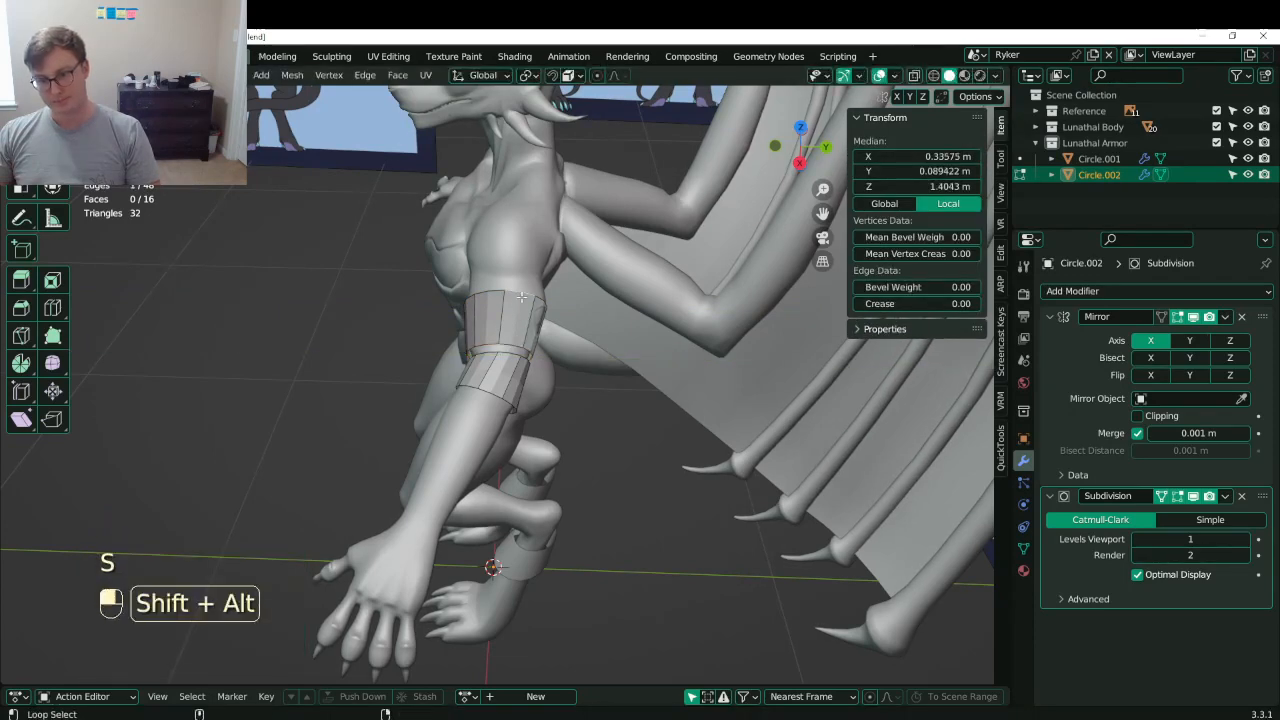
left_click(508, 293, "alt+shift")
left_click(508, 293, "alt+shift")
key("s")
left_click(520, 297)
- Apply smooth shading to the arm armor in Object Mode and save the file
key("Tab")
right_click(430, 300)
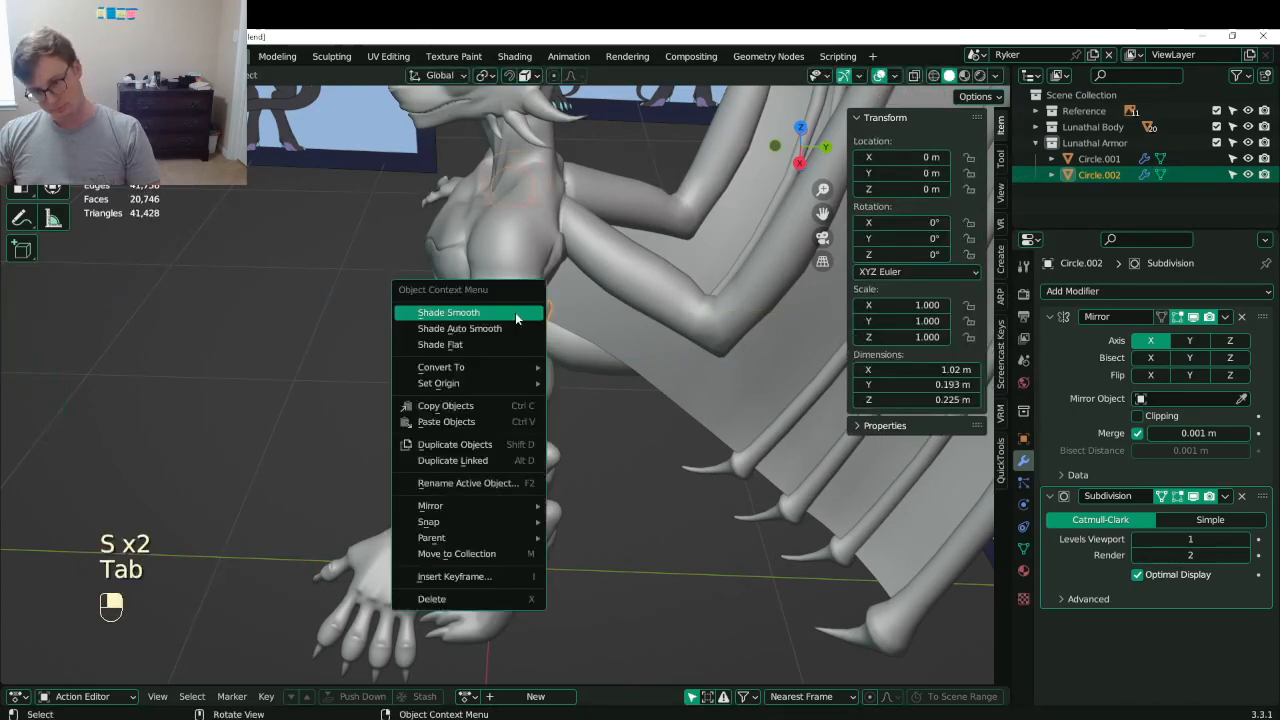
left_click(443, 314)
key("ctrl+s")
- Recalculate the normals of the entire arm armor mesh and save the file
key("Tab")
key("a")
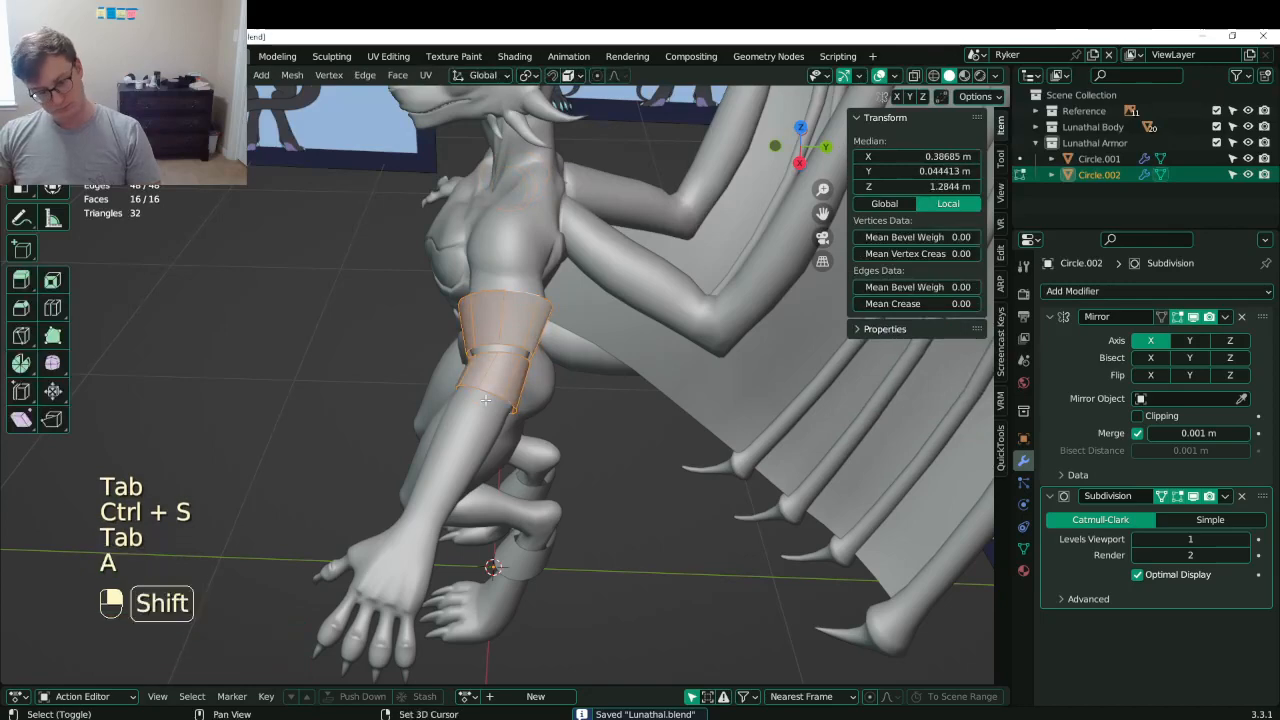
key("shift+n")
key("Tab")
key("ctrl+s")
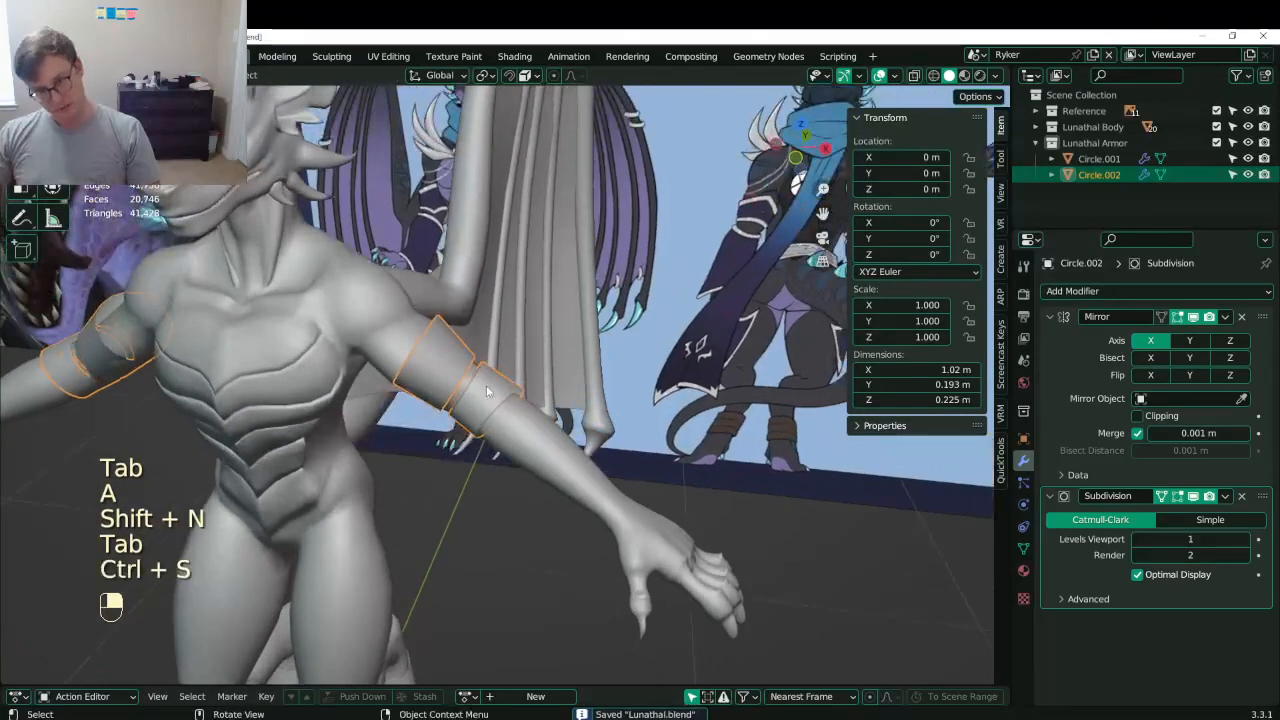
- Extrude the forearm sleeve's outer loop toward the wrist by about 0.224 m in X and -0.109 m in Z, following the reference art
key("KP_1")
key("Tab")
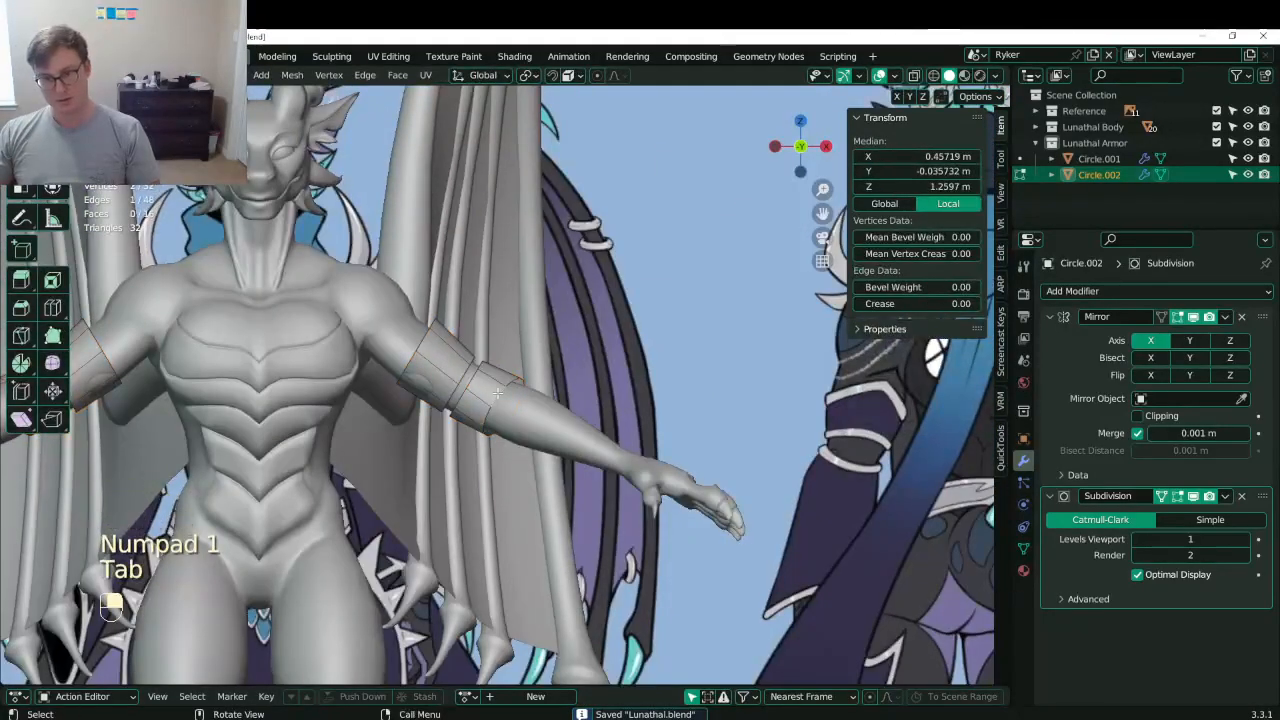
left_click(497, 393, "alt+shift")
scroll(497, 393, "down", 6)
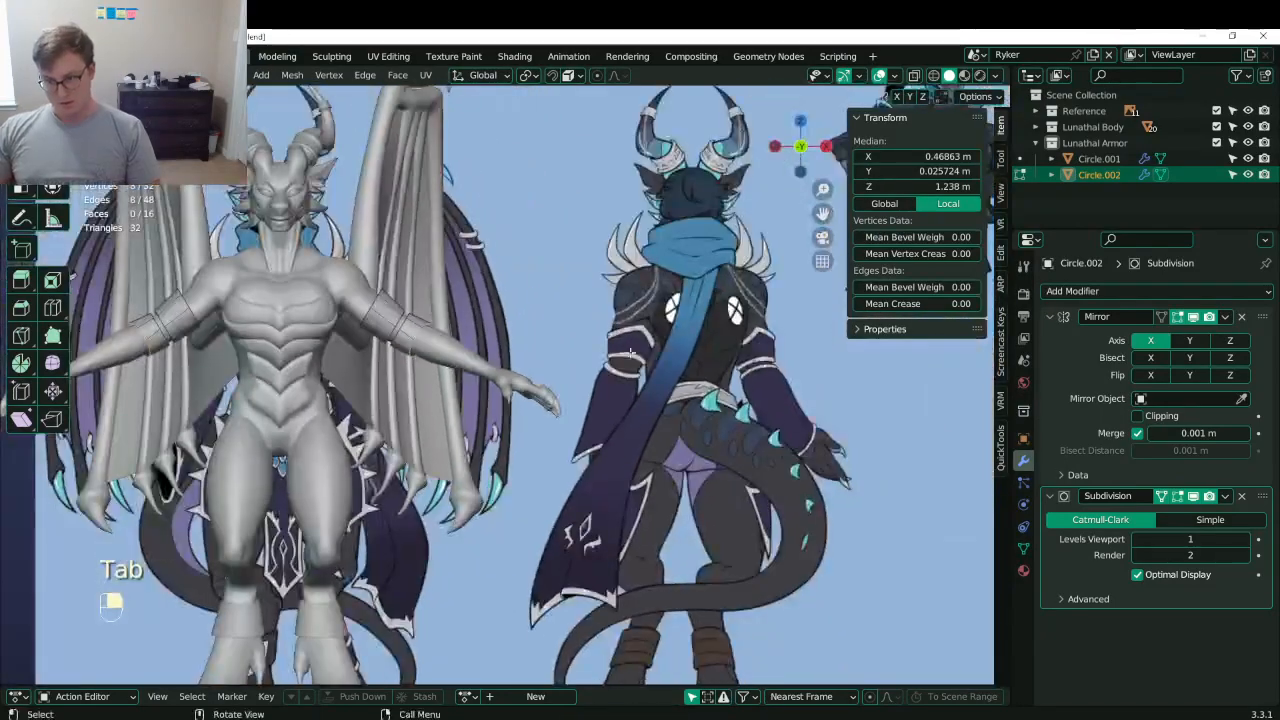
middle_click_drag(497, 393, 754, 326)
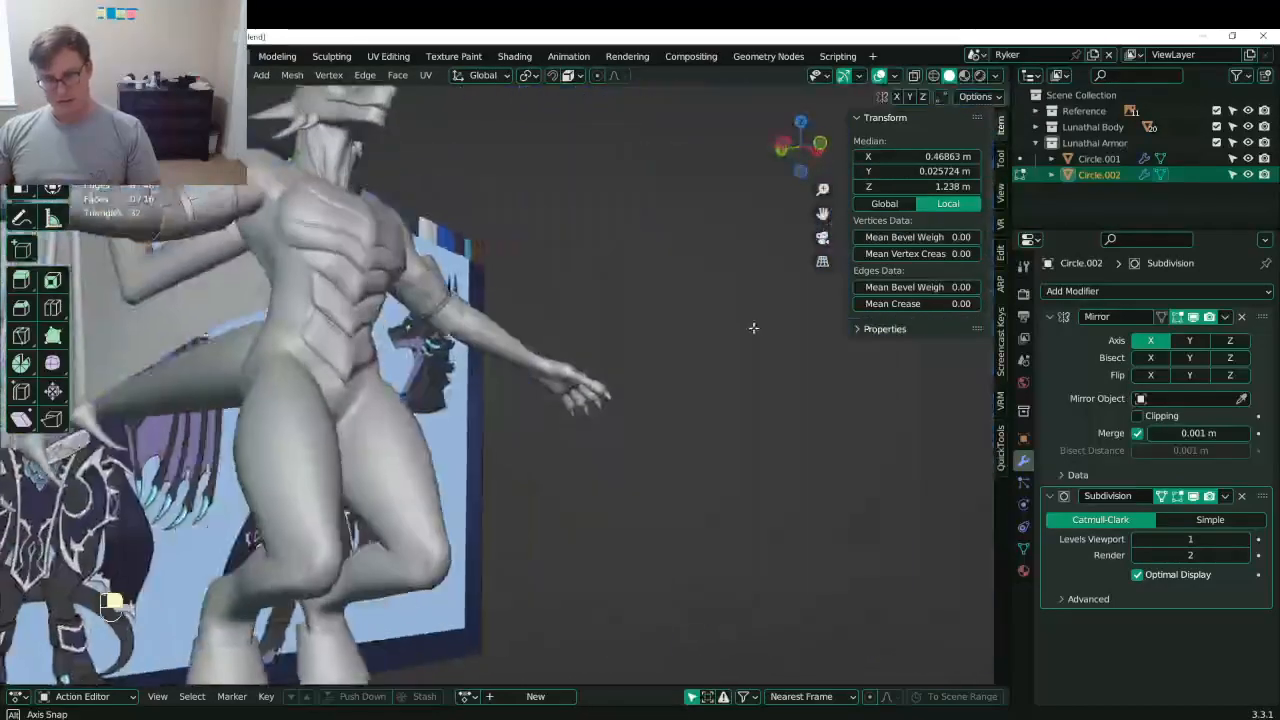
middle_click_drag(400, 390, 645, 325, "shift")
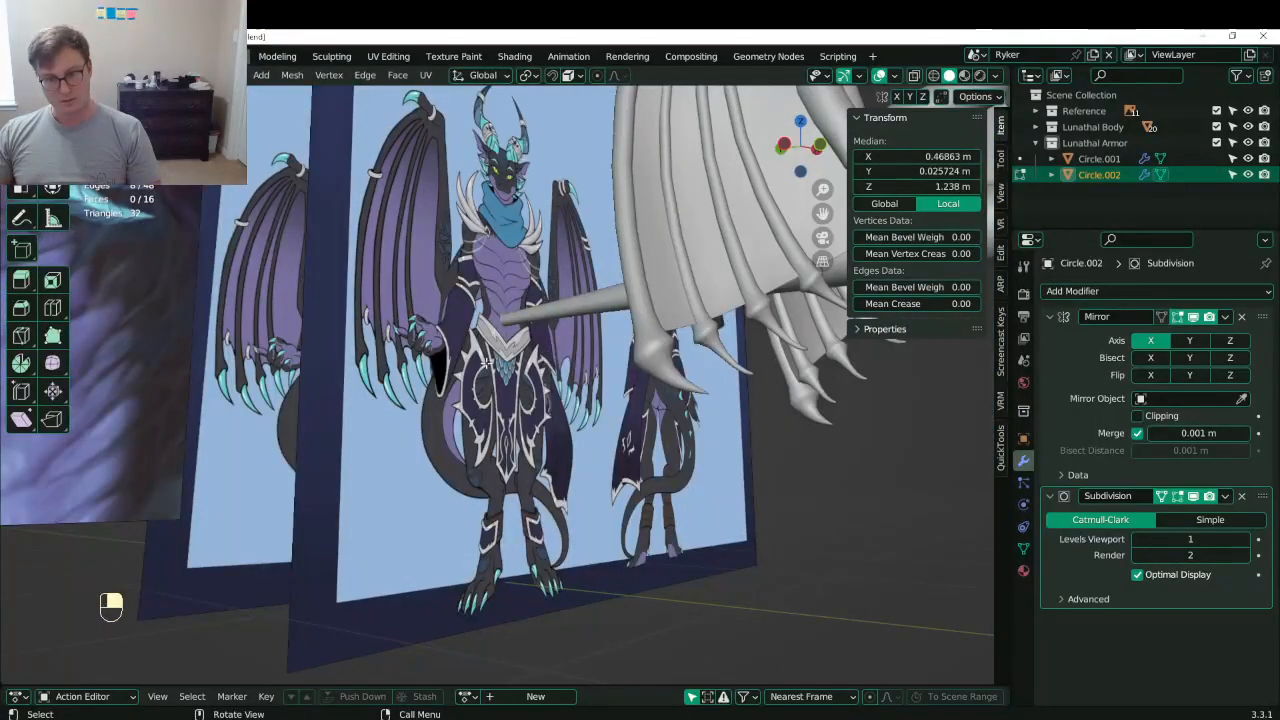
middle_click_drag(487, 363, 400, 368)
middle_click_drag(640, 340, 530, 330, "shift")
middle_click_drag(530, 330, 499, 352)
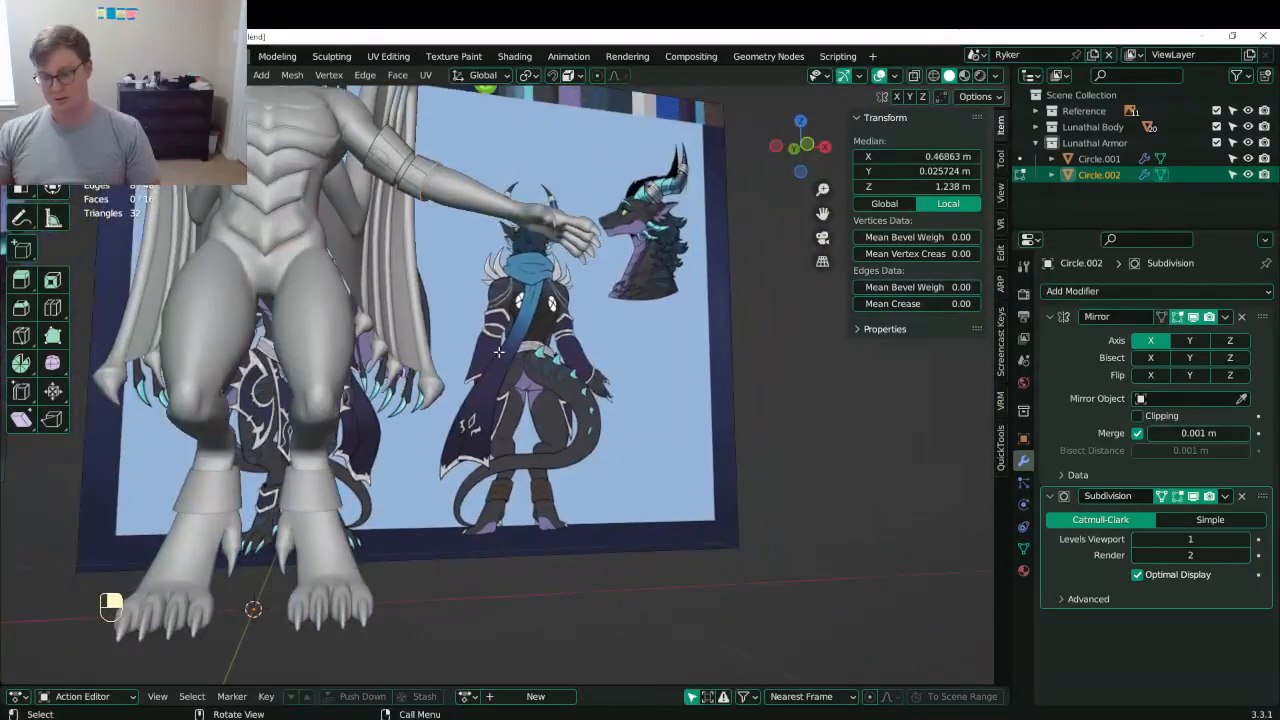
key("KP_1")
scroll(499, 352, "up", 6)
middle_click_drag(420, 240, 600, 385, "shift")
key("e")
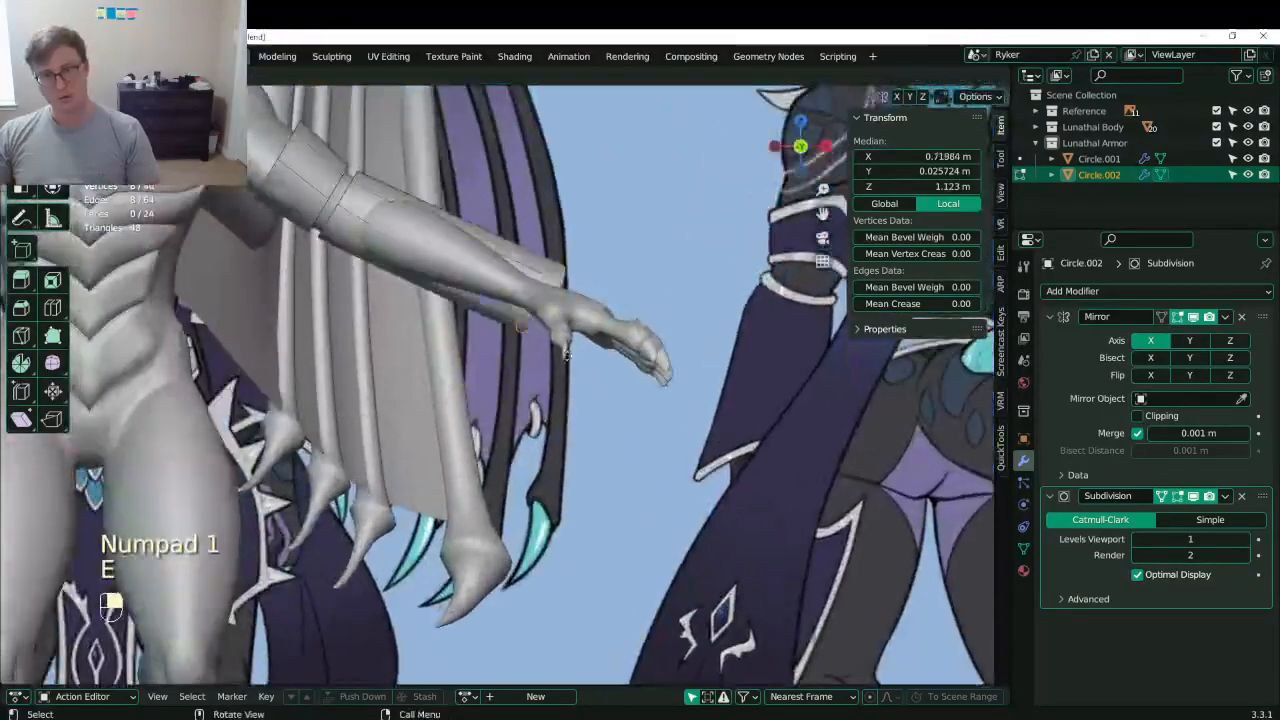
left_click(545, 348)
- Widen the wrist loop along Y and move it about -0.071 m in Y so the sleeve surrounds the forearm
key("KP_7")
scroll(549, 342, "down", 4)
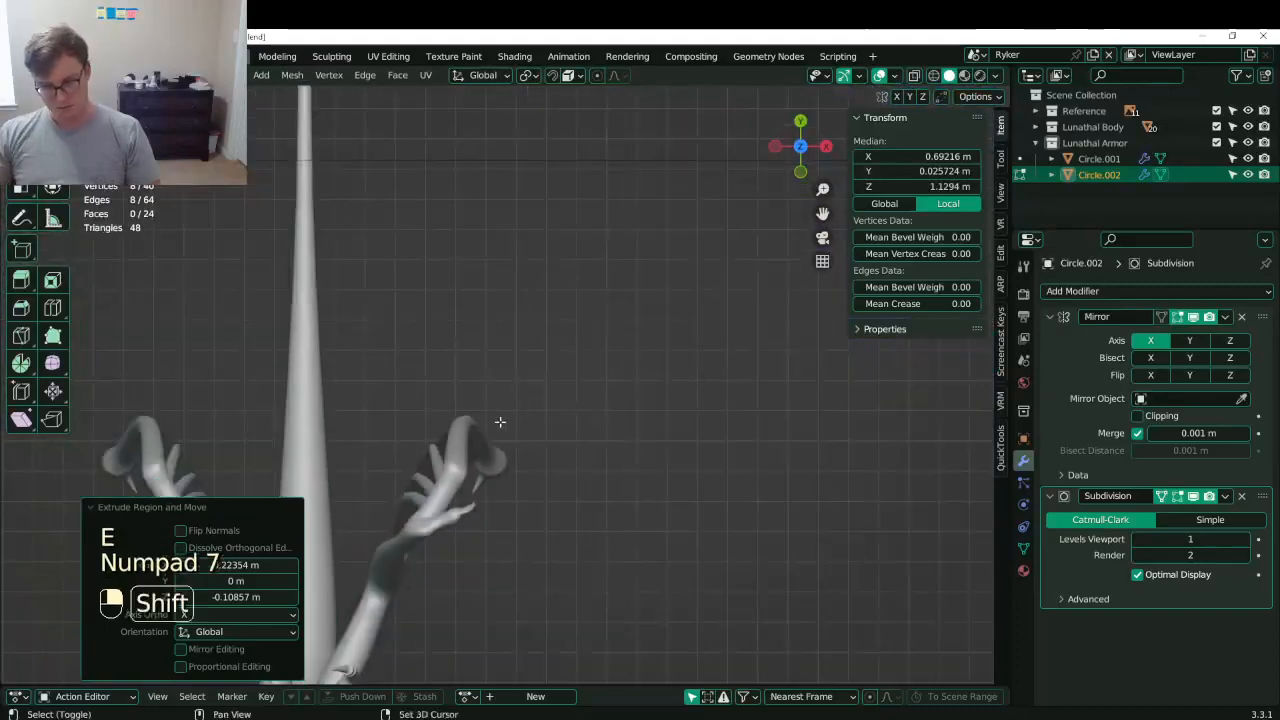
middle_click_drag(500, 423, 631, 217, "shift")
middle_click_drag(652, 485, 575, 262, "shift")
scroll(575, 262, "up", 4)
key("s")
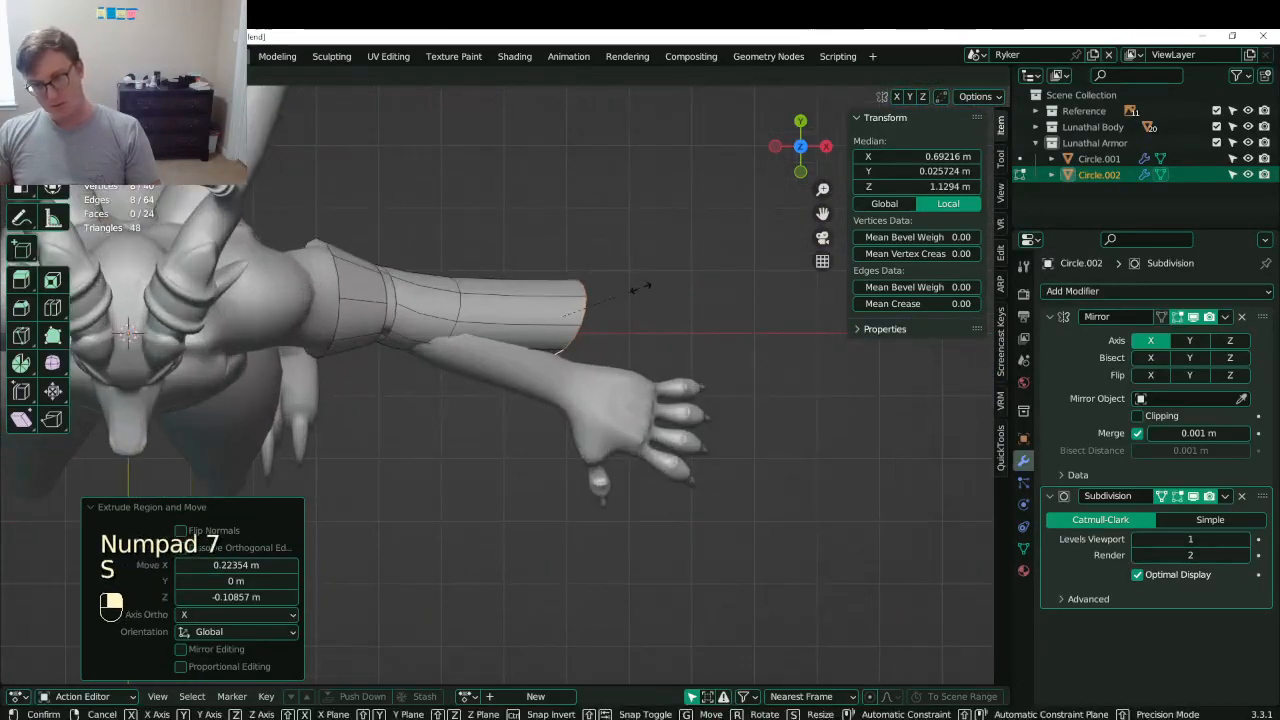
key("y")
left_click(640, 189)
key("g")
key("y")
left_click(616, 337)
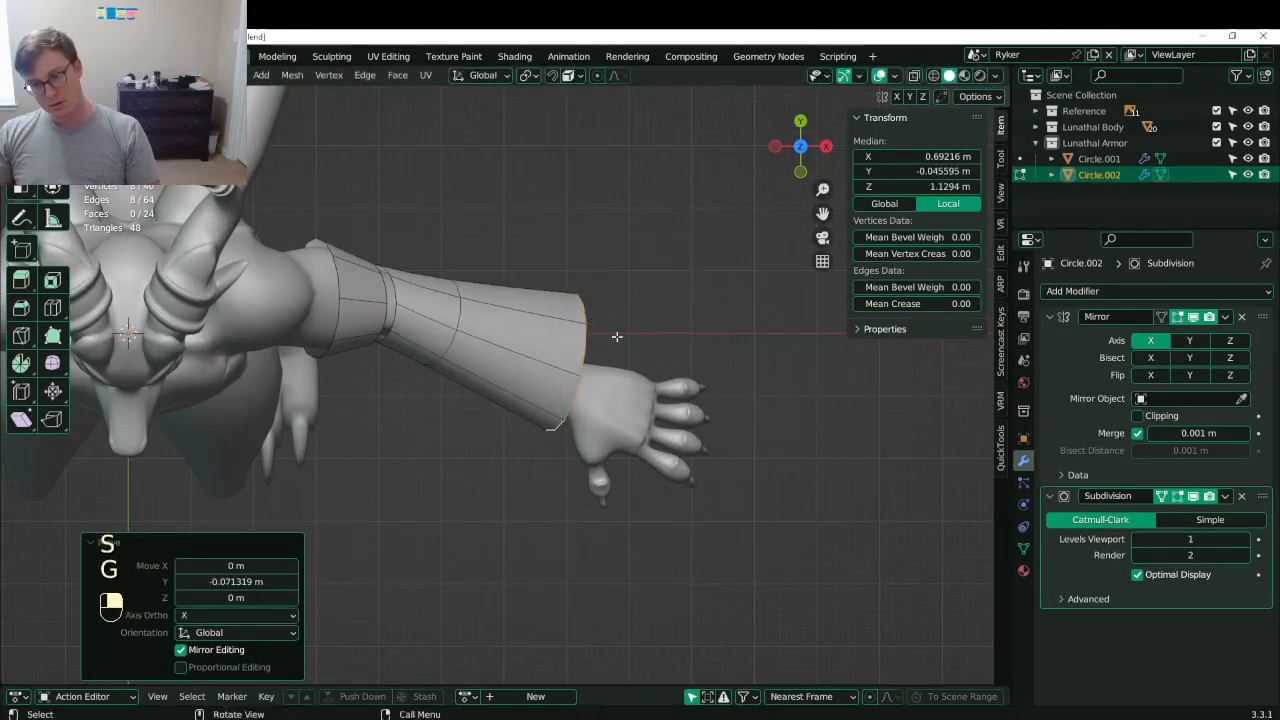
- Scale the sleeve's wrist loop, try repositioning it, and undo that move
middle_click_drag(658, 359, 575, 330)
key("s")
left_click(564, 311)
key("g")
left_click(578, 337)
key("ctrl+z")
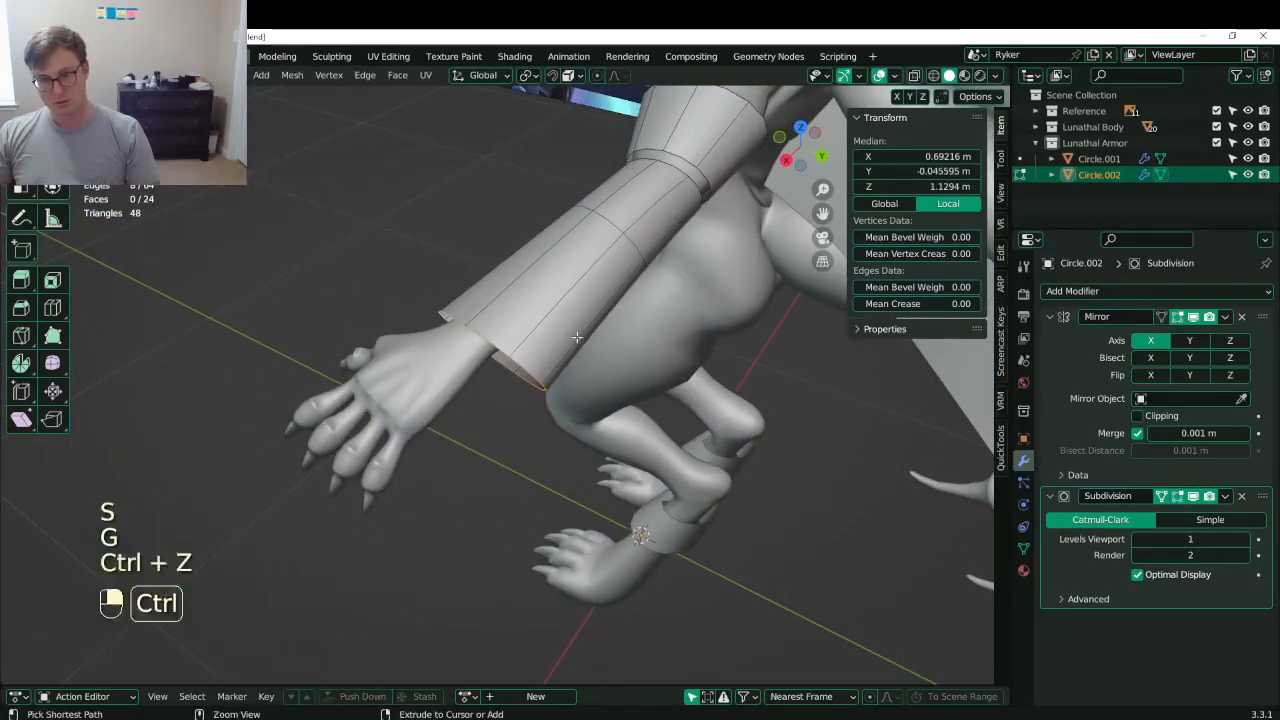
- Rotate the sleeve's wrist loop 11.9° in top view
key("KP_1")
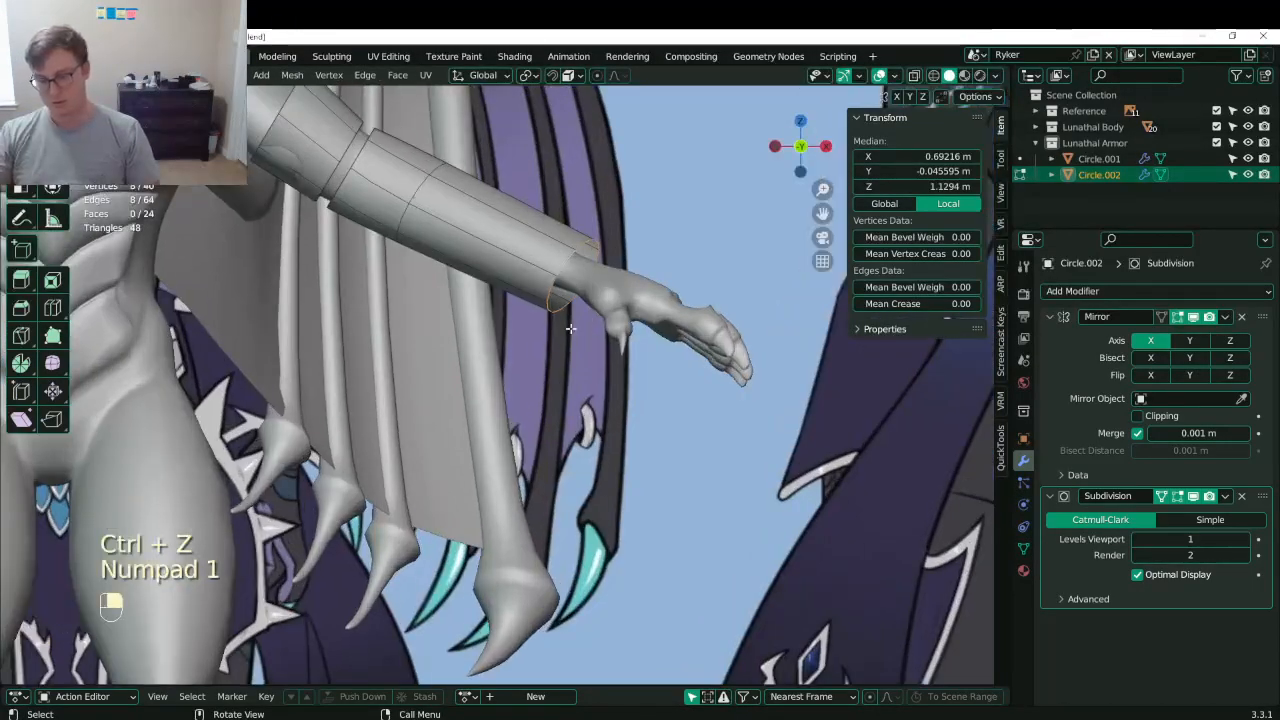
key("KP_7")
key("r")
left_click(706, 350)
- Move the wrist loop toward the hand by about 0.030 m in X, -0.011 m in Y and -0.006 m in Z
key("KP_1")
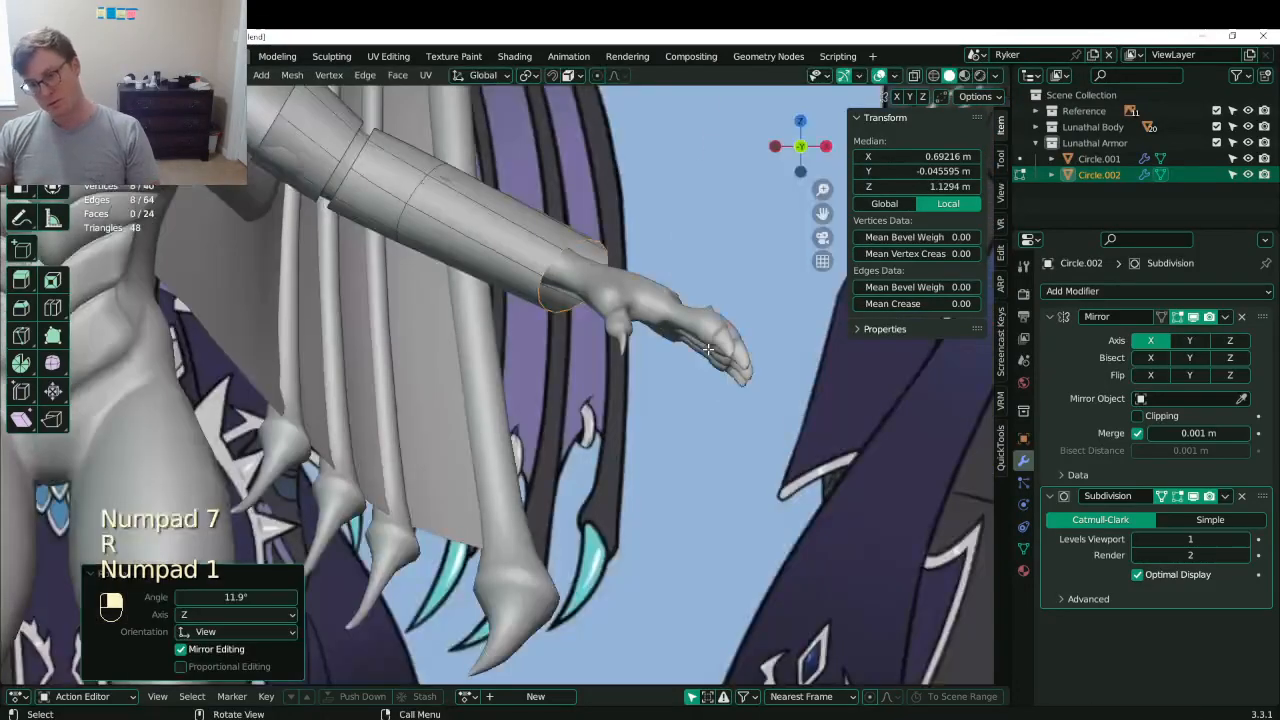
middle_click_drag(777, 354, 762, 345)
key("r")
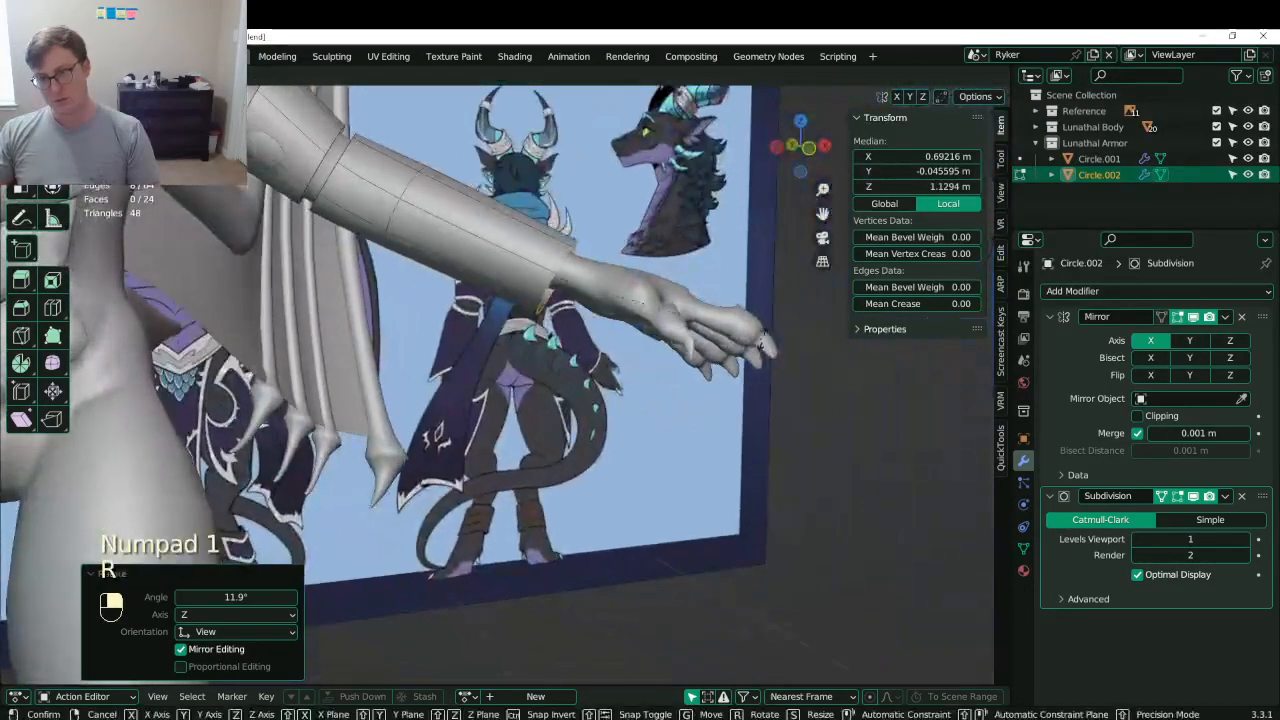
right_click(762, 318)
key("g")
left_click(786, 320)
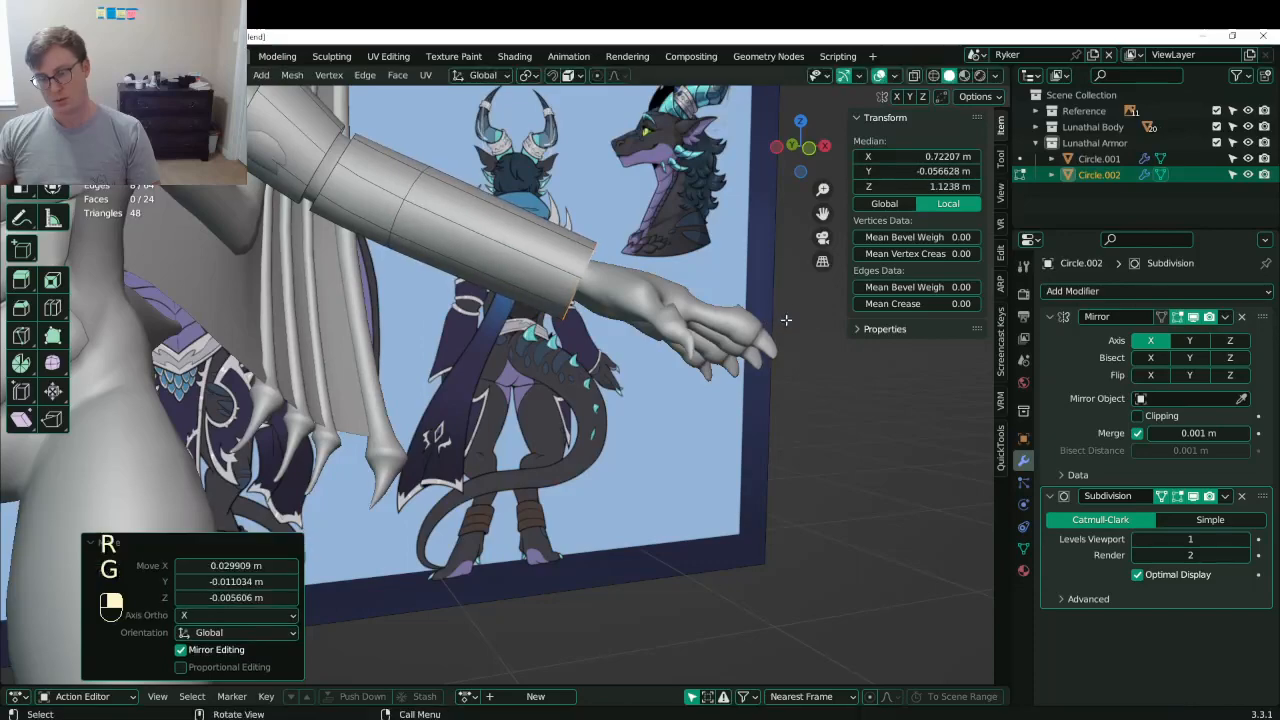
- Save the file in Object Mode and deselect the arm armor
key("KP_7")
scroll(640, 316, "down", 4)
middle_click_drag(606, 326, 510, 367)
key("Tab")
key("ctrl+s")
scroll(480, 298, "down", 3)
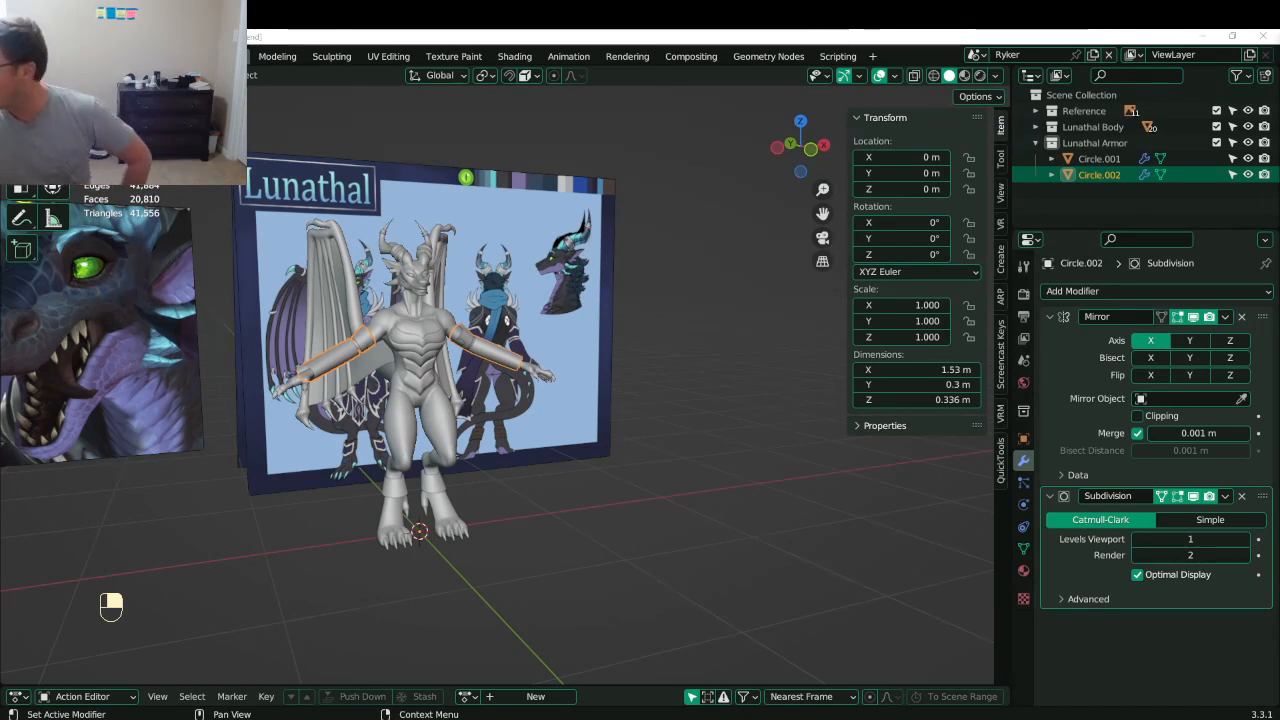
left_click(605, 493)
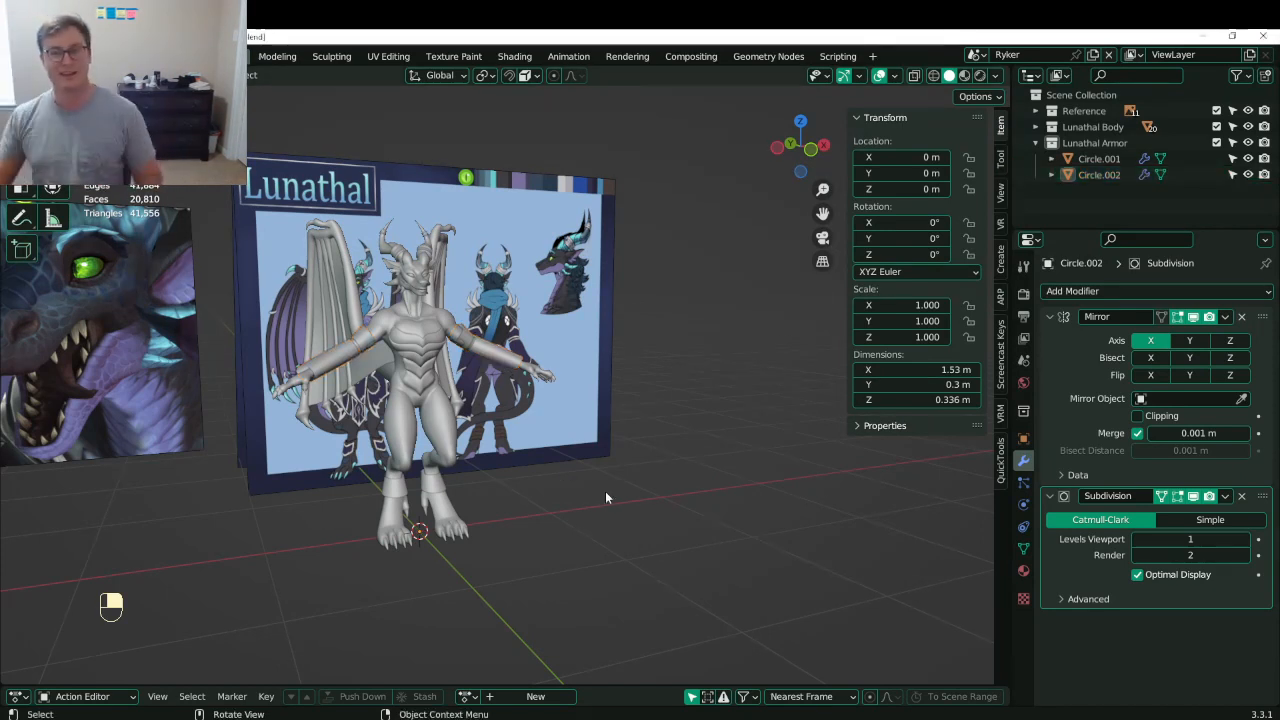
- Inspect the arm armor from several angles, compare it with the back-view reference art, and save the file
scroll(553, 304, "up", 4)
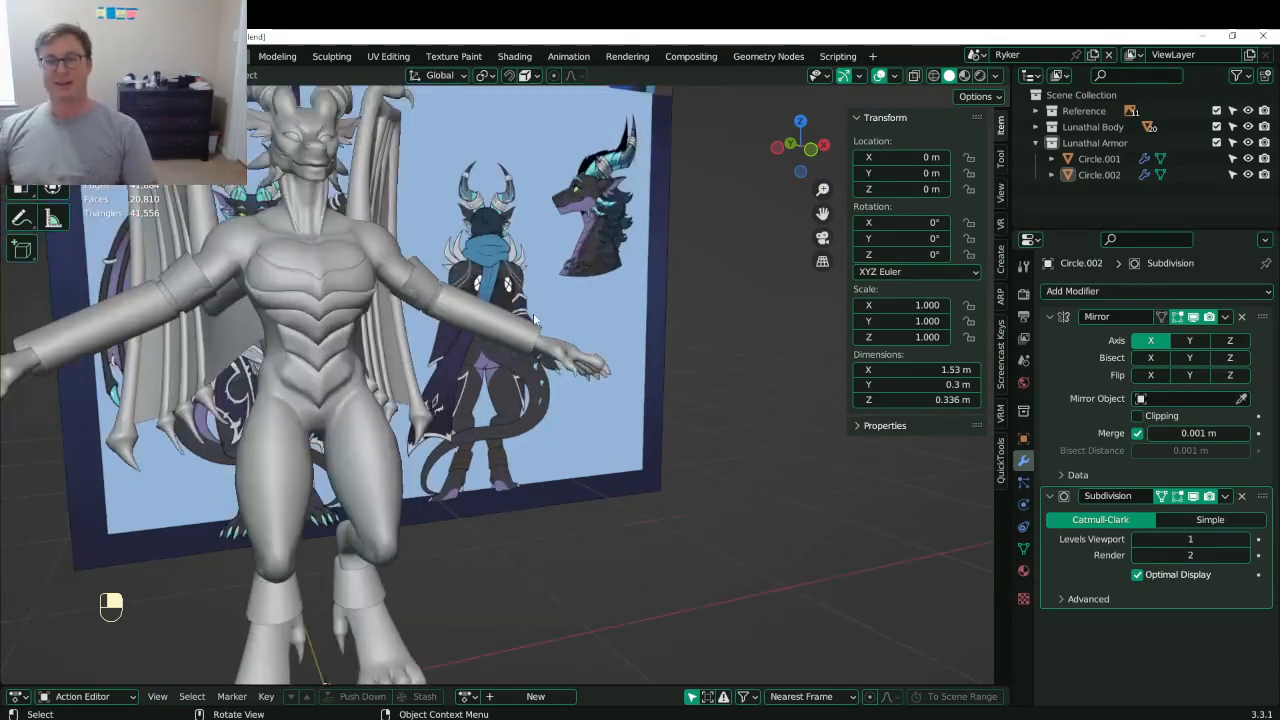
middle_click_drag(486, 309, 391, 302)
right_click_drag(391, 302, 290, 312)
right_click_drag(290, 312, 540, 400, "shift")
key("ctrl+s")
right_click_drag(540, 400, 637, 407, "shift")
middle_click_drag(637, 407, 550, 413)
key("ctrl+s")
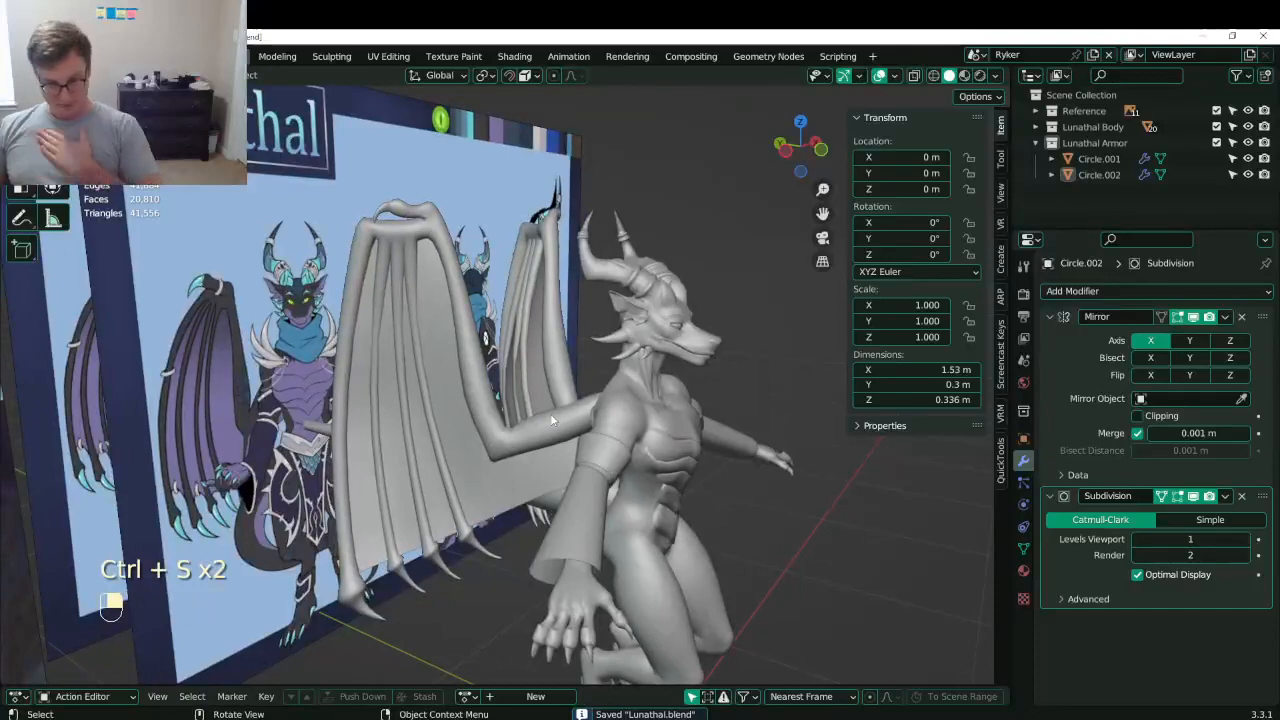
middle_click_drag(624, 401, 530, 398)
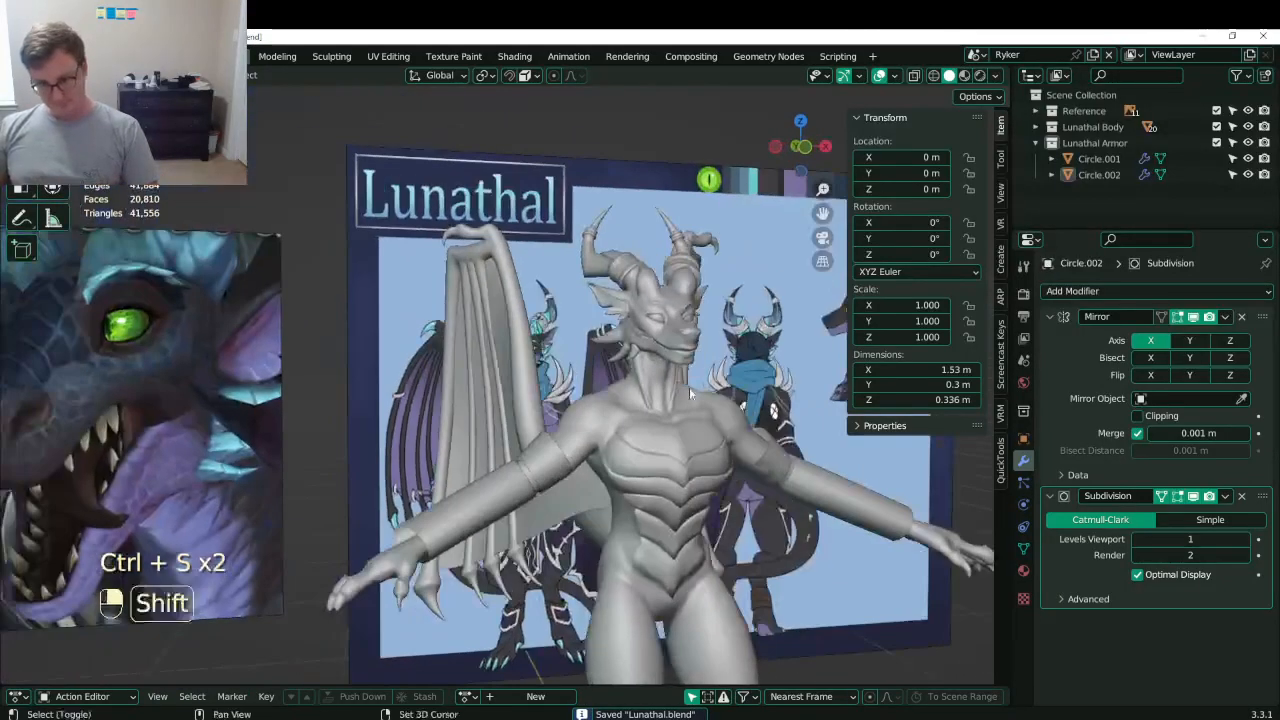
middle_click_drag(689, 387, 424, 346, "shift")
scroll(448, 376, "up", 4)
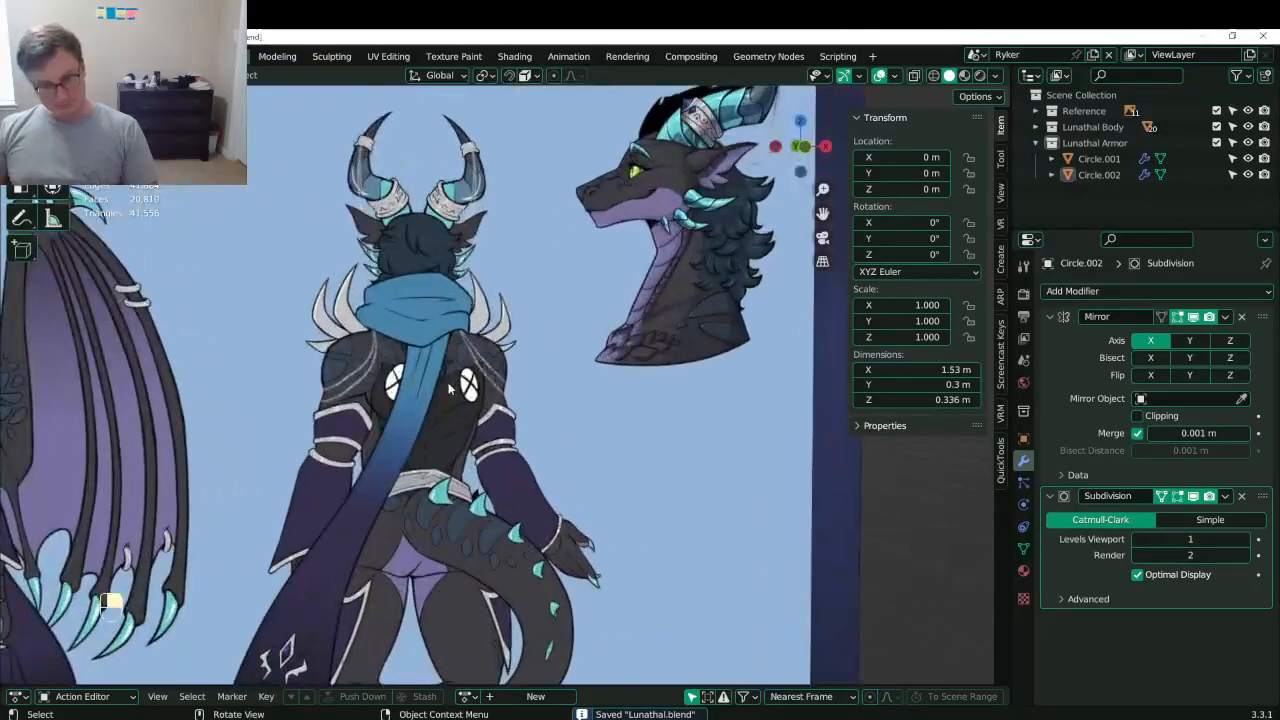
scroll(448, 390, "down", 6)
key("ctrl+s")
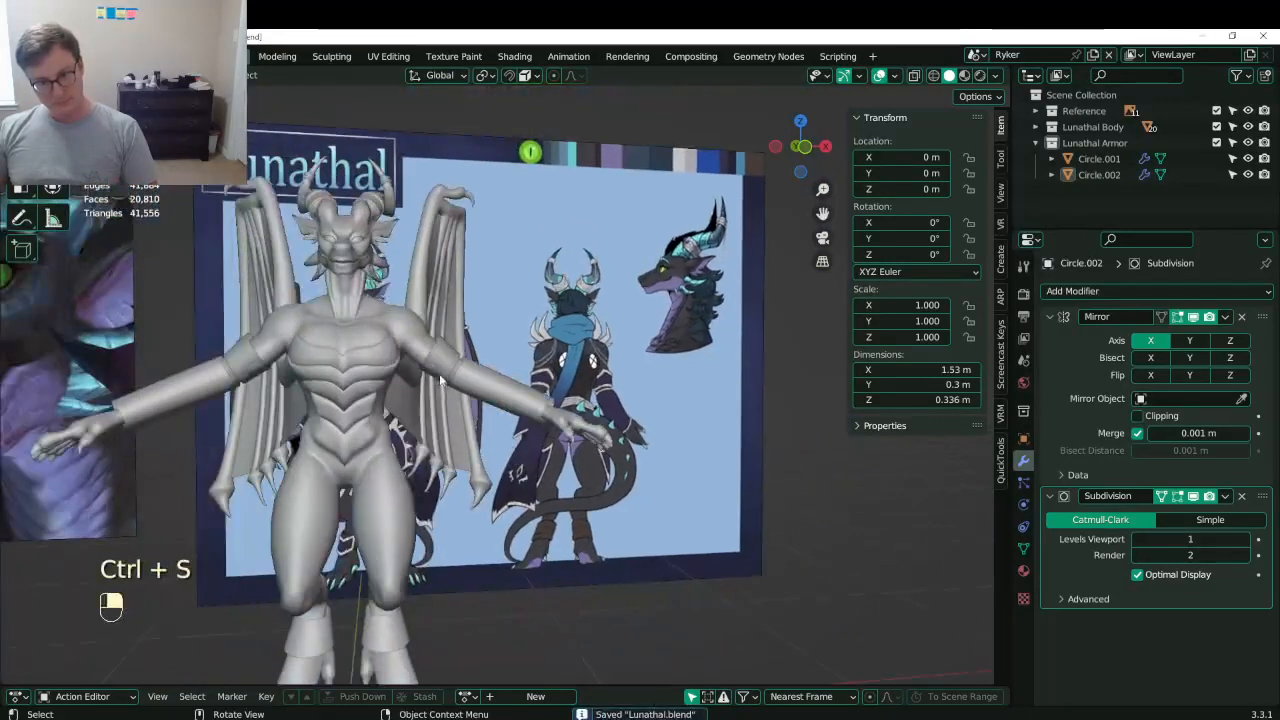
- Save the file and add a mesh circle with 16 vertices at the world origin
key("KP_1")
scroll(496, 371, "up", 2)
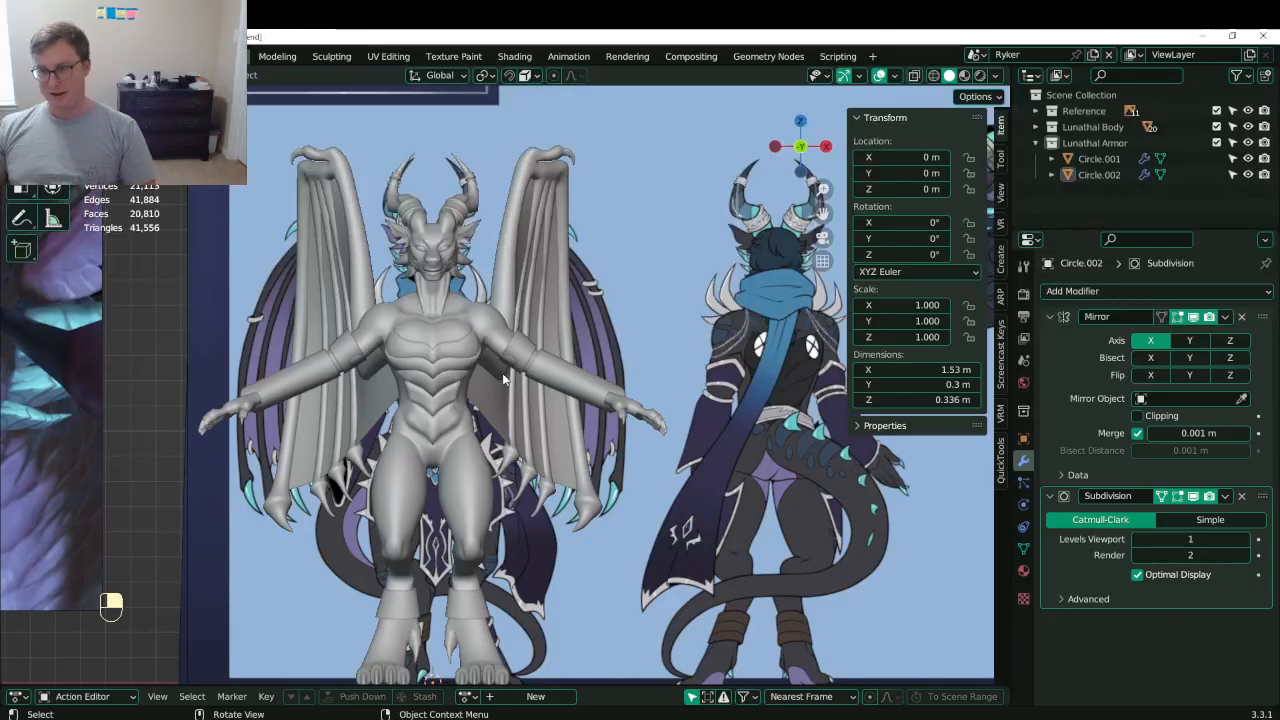
key("ctrl+s")
key("shift+a")
mouse_move(496, 366)
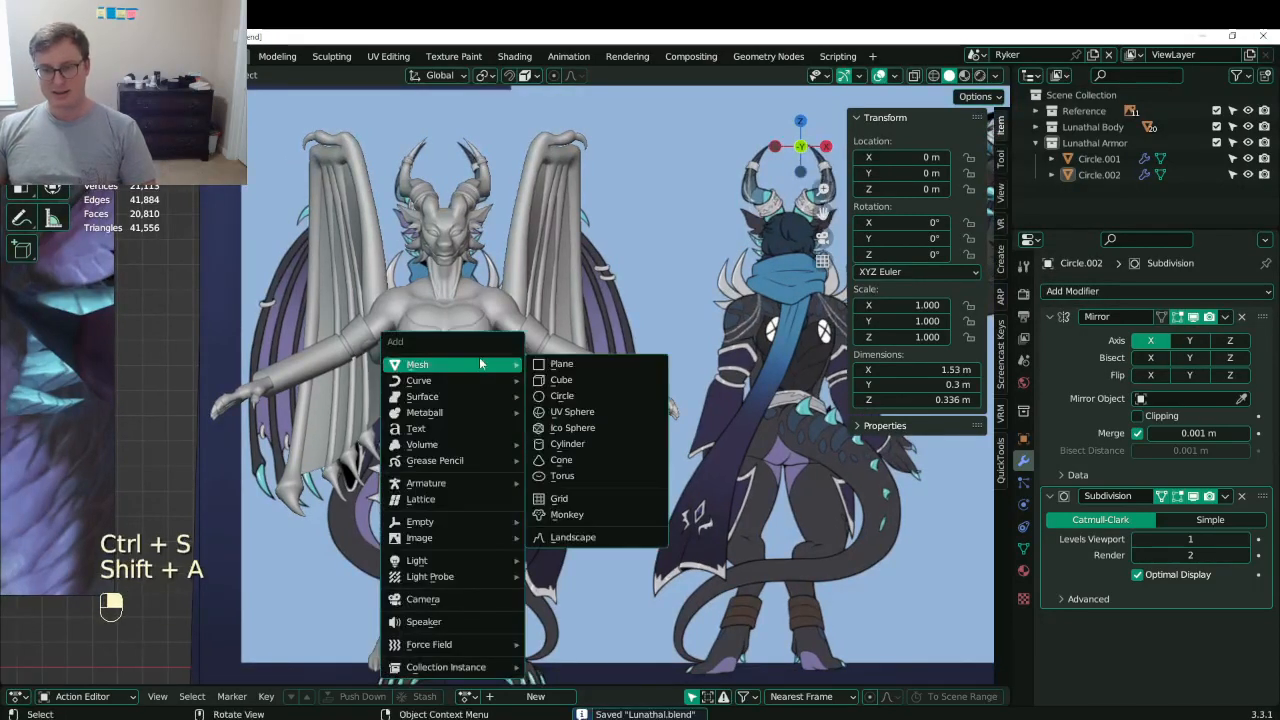
left_click(566, 397)
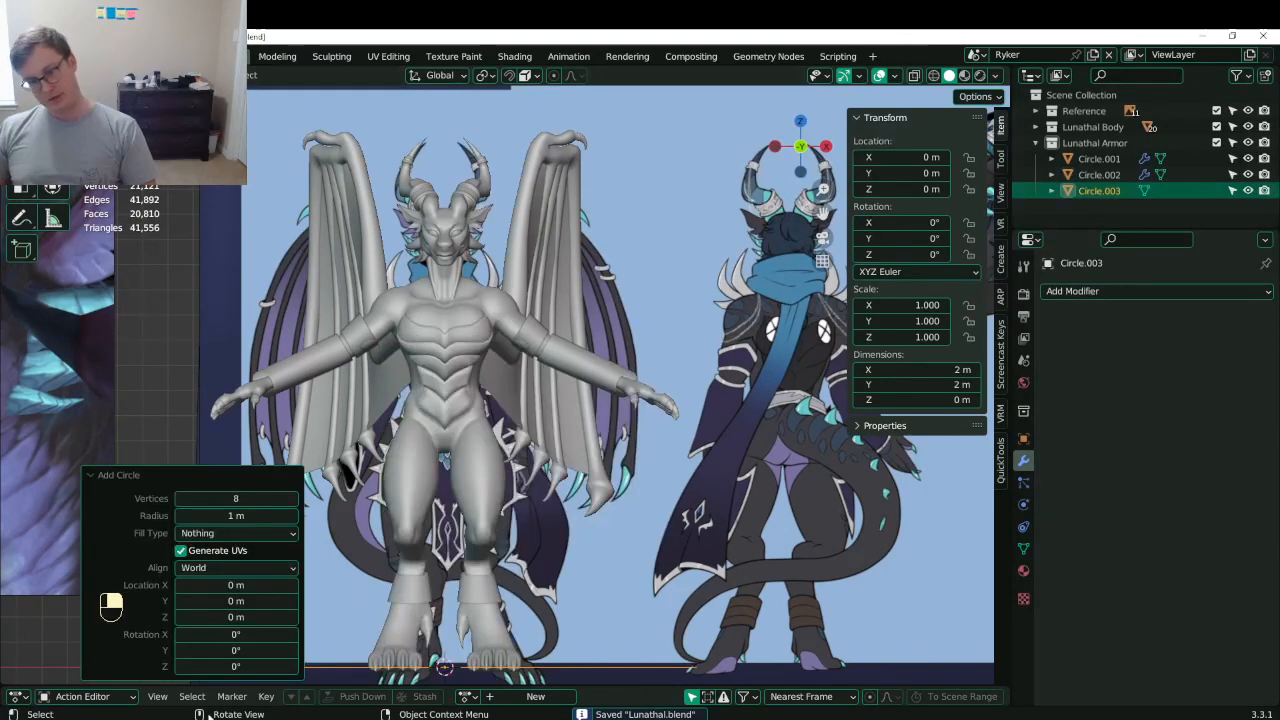
left_click(238, 498)
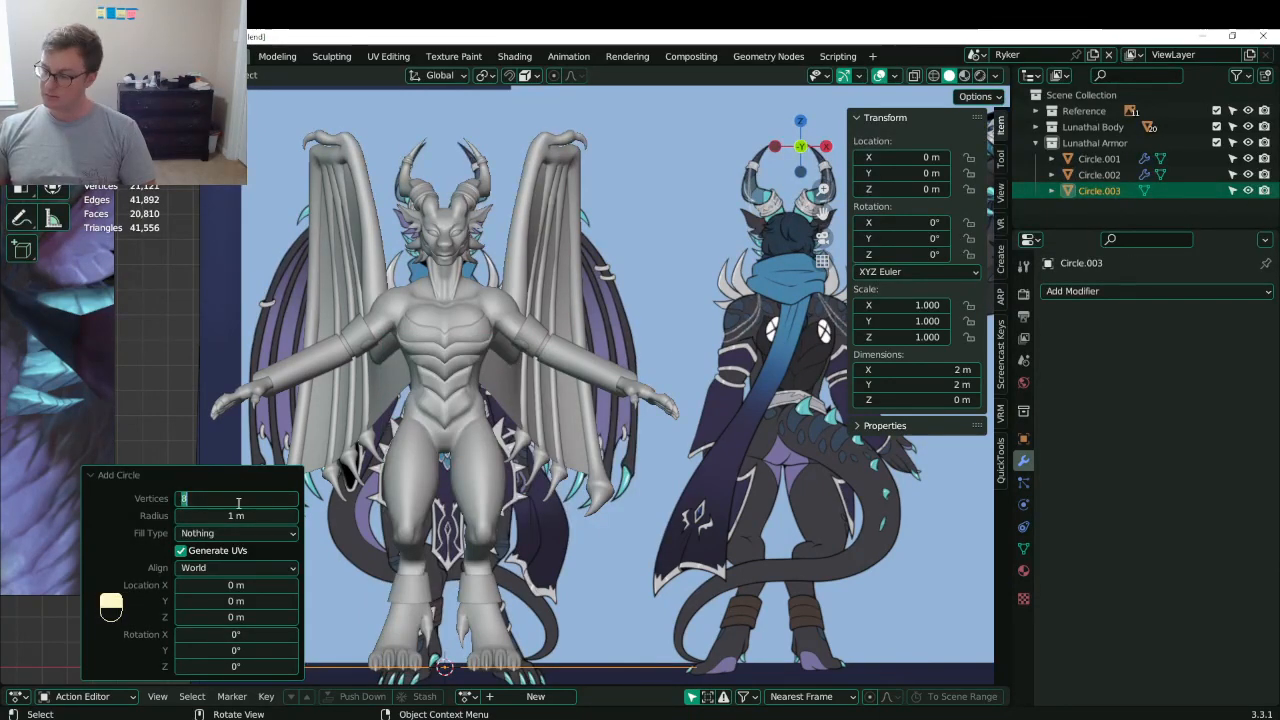
type("16")
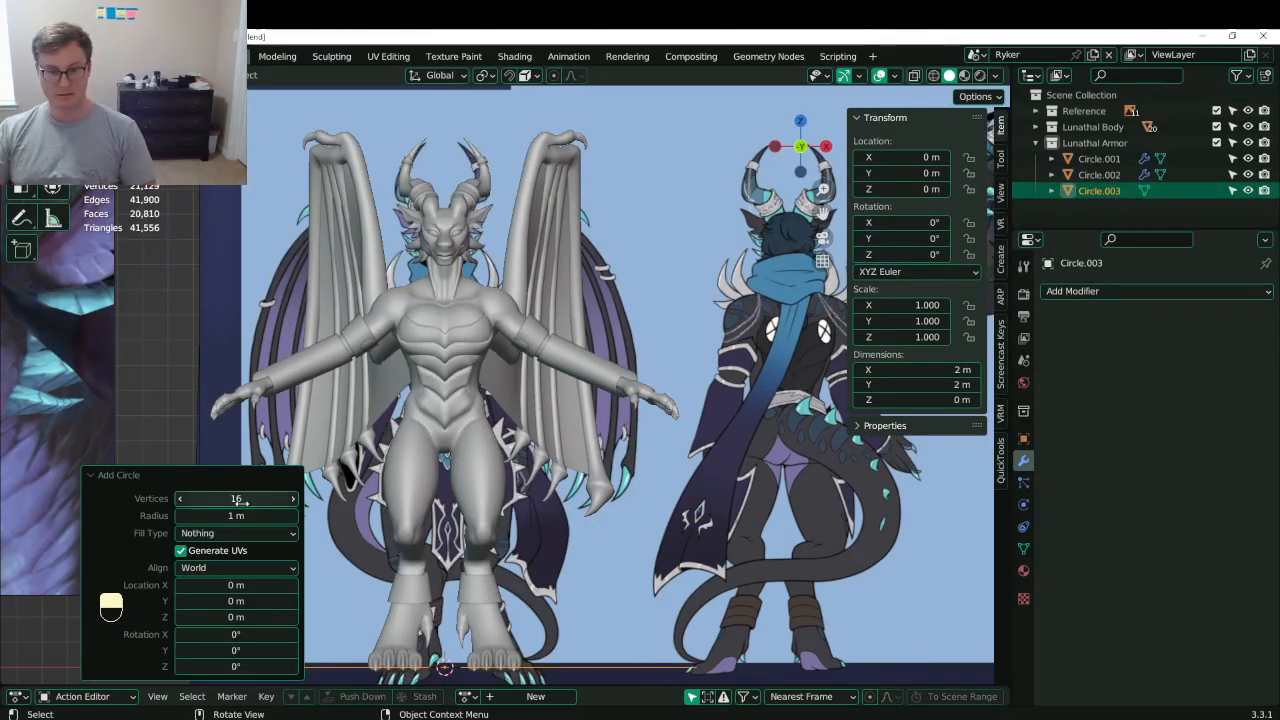
key("Return")
- Add a Subdivision Surface modifier to the new circle and scale the circle to about 0.458
left_click(1097, 291)
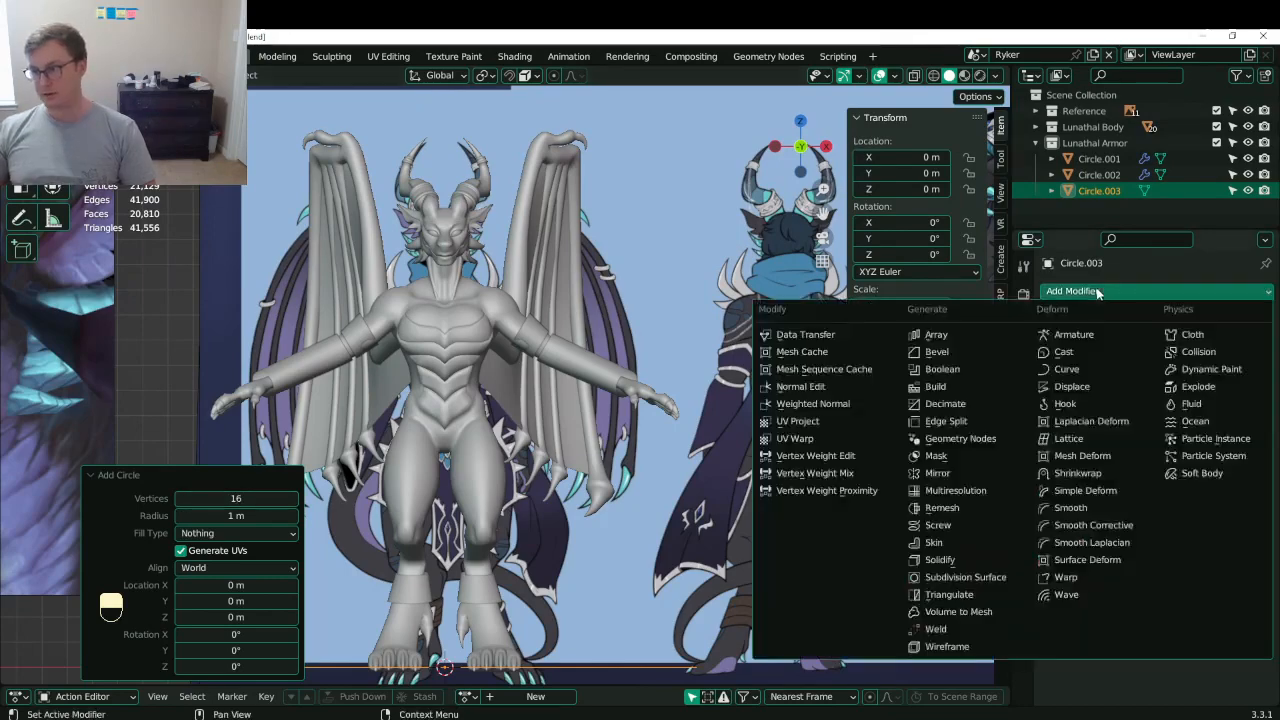
left_click(986, 577)
scroll(640, 470, "down", 3)
middle_click_drag(630, 482, 630, 467, "shift")
scroll(630, 467, "up", 5)
key("s")
left_click(486, 580)
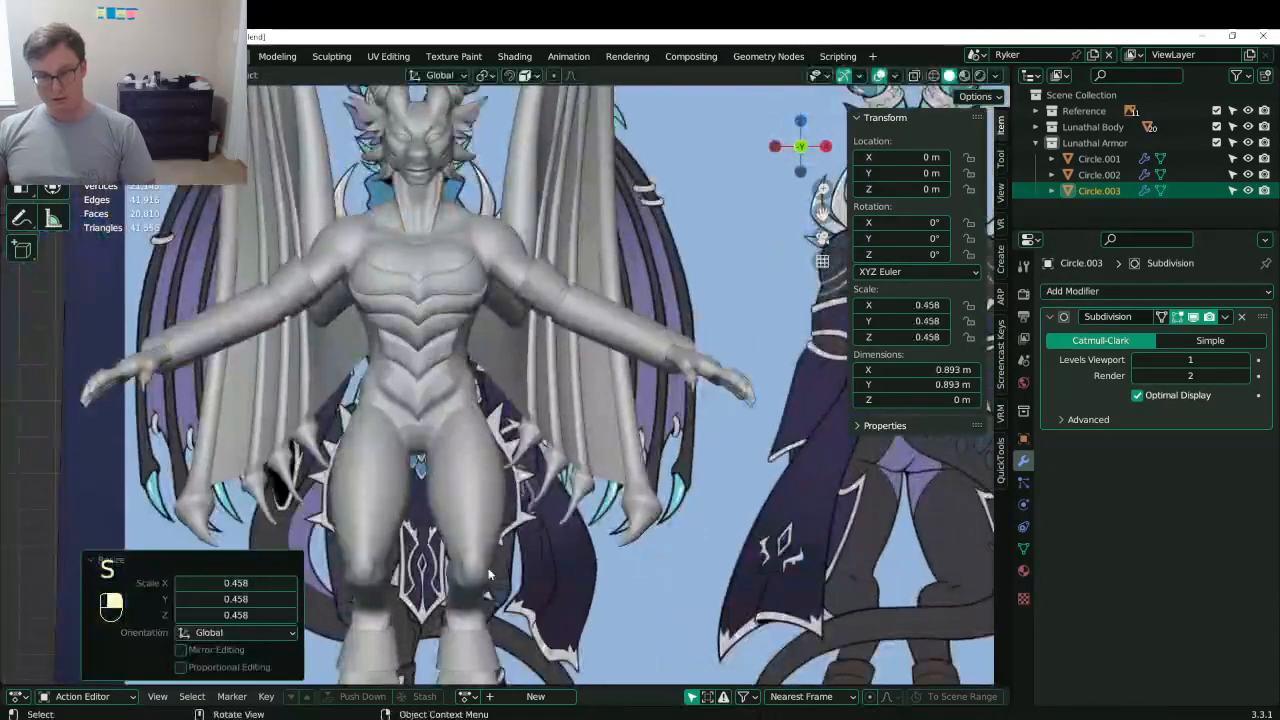
- Raise the circle straight up along Z to the character's chest, at about 1.383 m
key("g")
middle_click(505, 480)
left_click(550, 312)
middle_click_drag(552, 316, 582, 348, "shift")
key("g")
middle_click(580, 310)
left_click(576, 252)
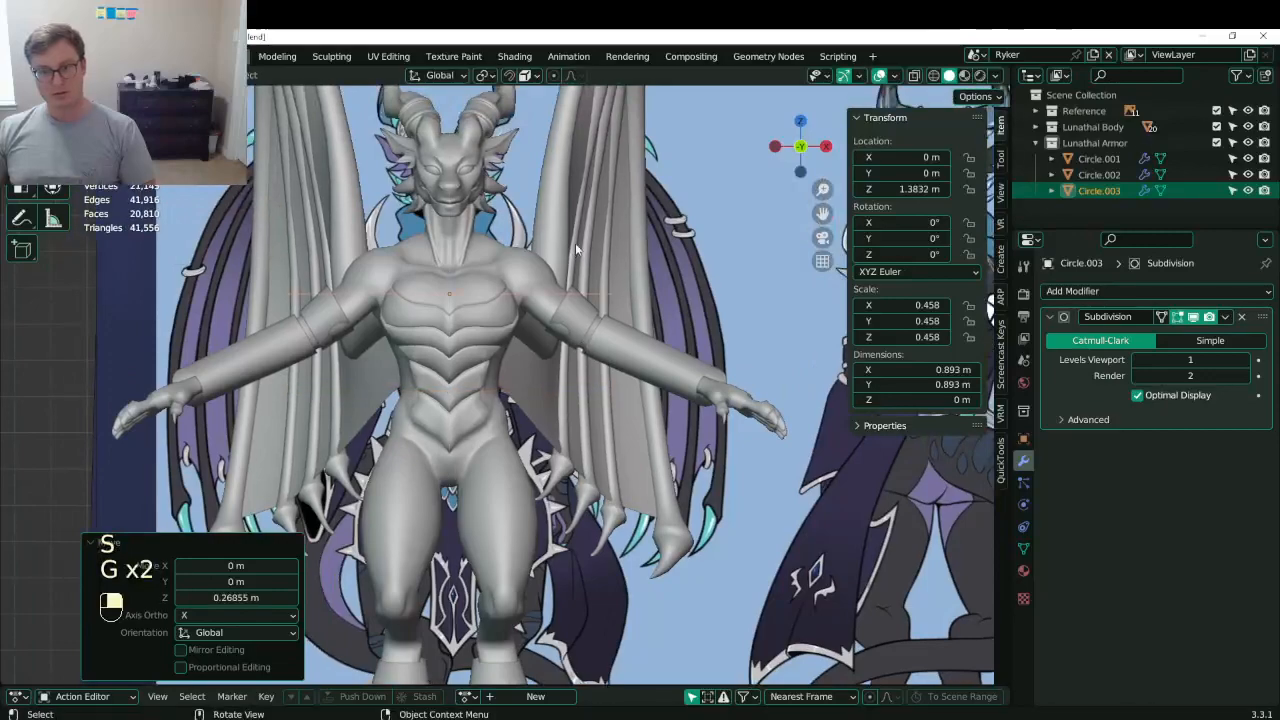
- Scale the circle down to about 0.211 and raise it about 0.196 m along Z to the neck
middle_click_drag(576, 255, 582, 318, "shift")
scroll(582, 318, "up", 1)
key("s")
left_click(535, 368)
middle_click_drag(520, 352, 534, 382, "shift")
key("g")
left_click(521, 331)
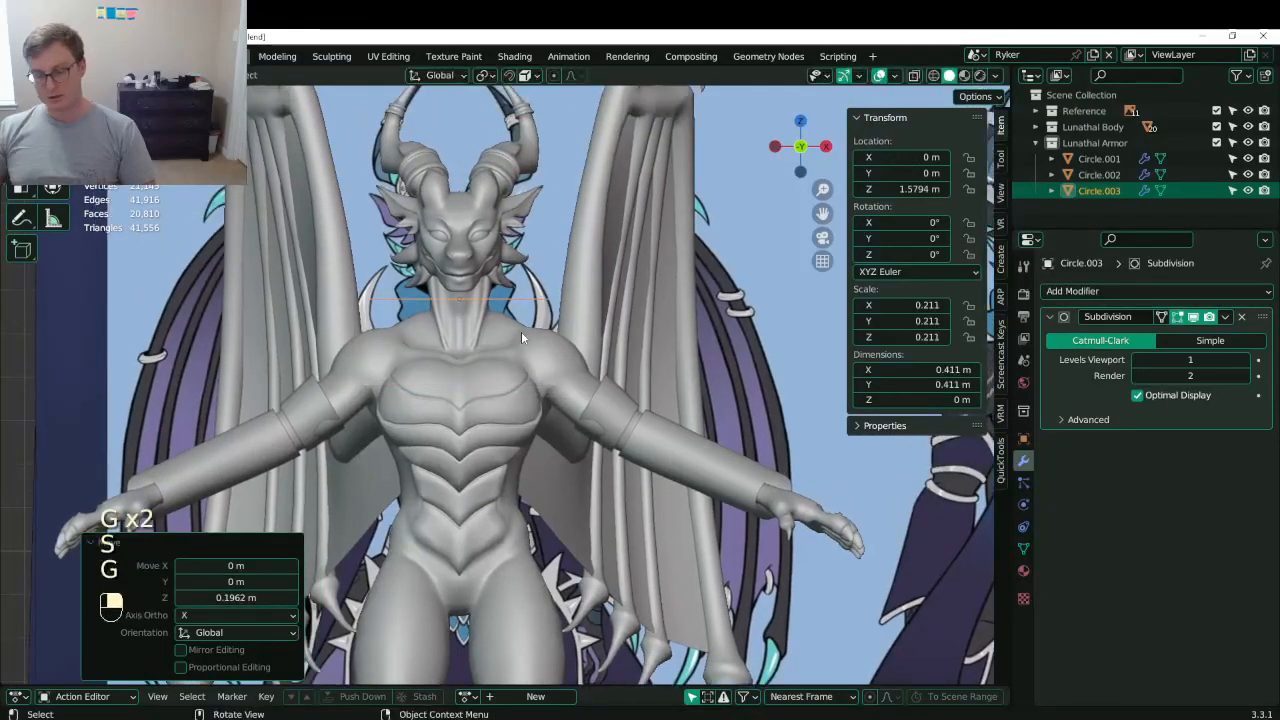
- Duplicate the Lunathal reference image behind the character and set the copy's Z rotation to 90°
key("KP_3")
middle_click_drag(521, 331, 670, 360)
scroll(437, 300, "down", 8)
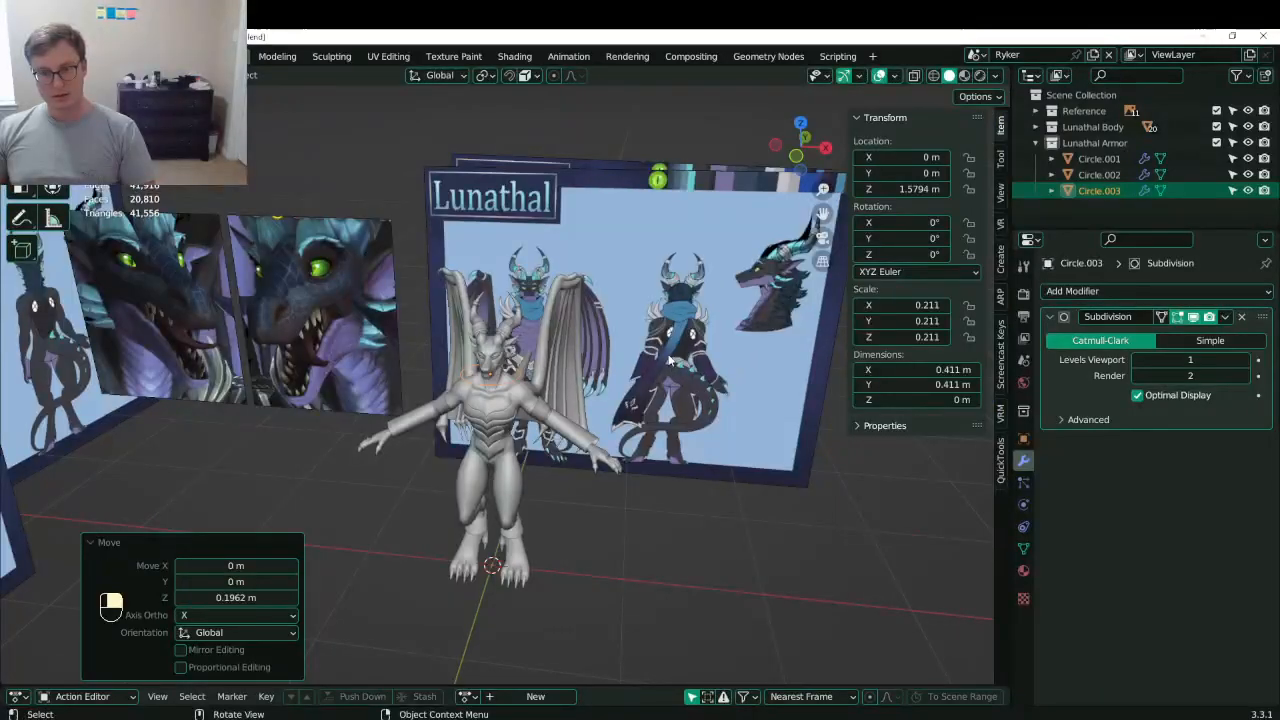
left_click(670, 360)
key("shift+d")
type("r")
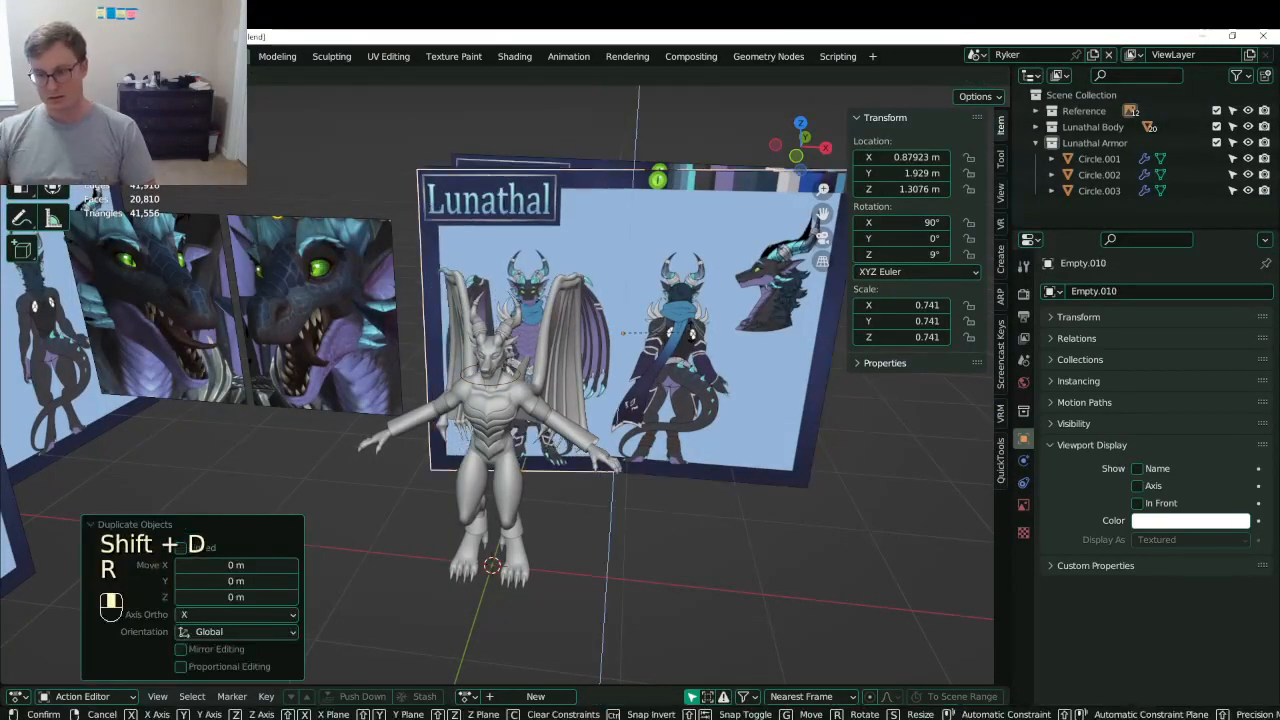
type("0")
key("Return")
- Move the copied reference image to about X -2.055 m and shift it along Y as a side-view backdrop
key("KP_7")
key("g")
left_click(258, 565)
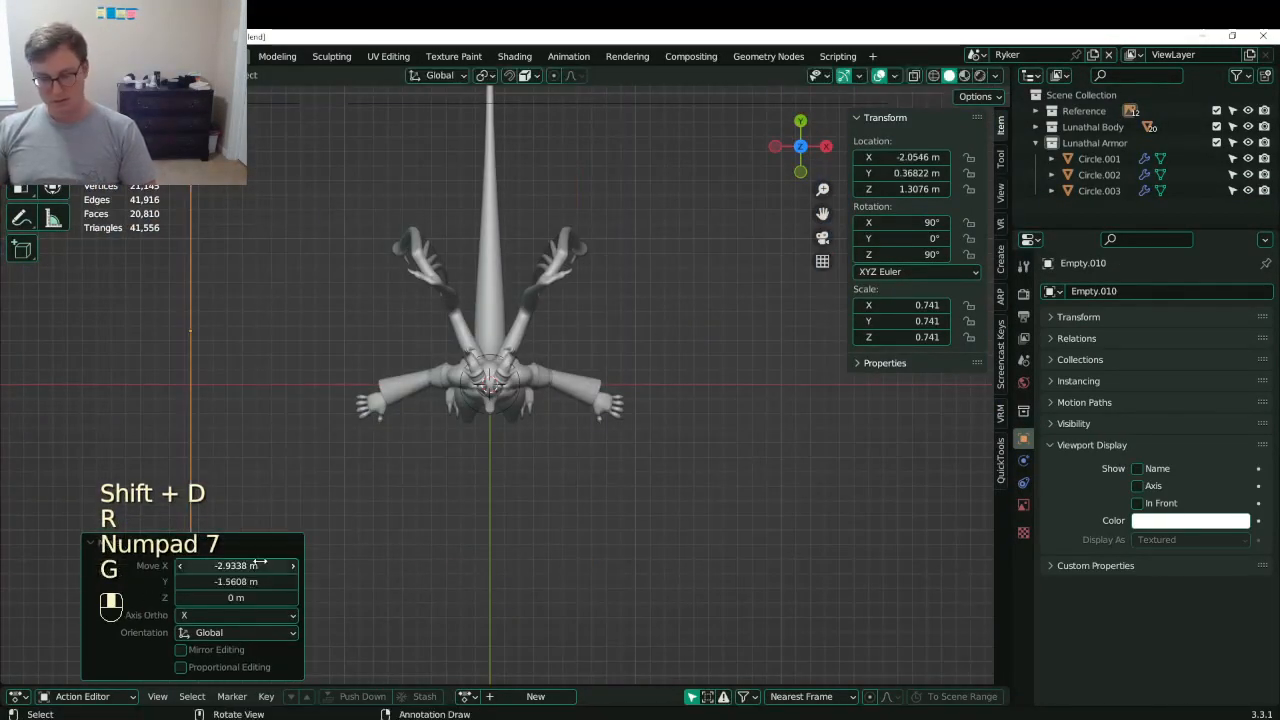
key("KP_3")
key("KP_3")
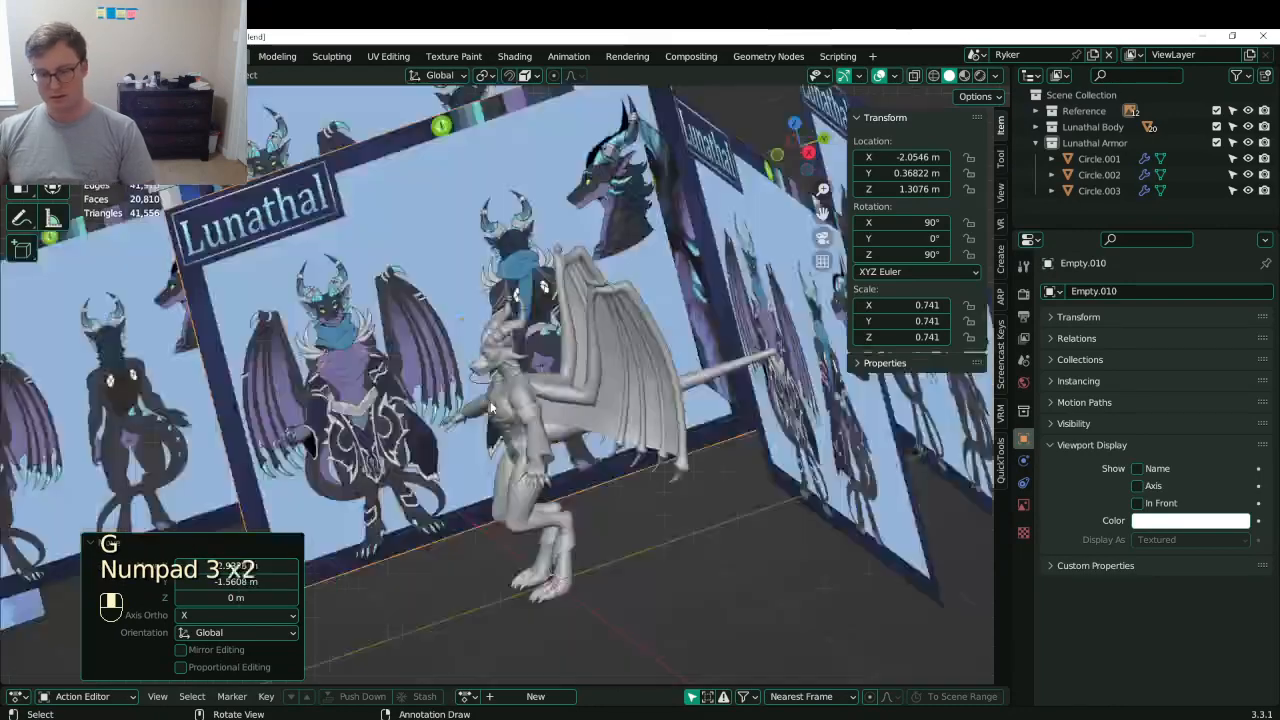
scroll(490, 407, "up", 5)
key("g")
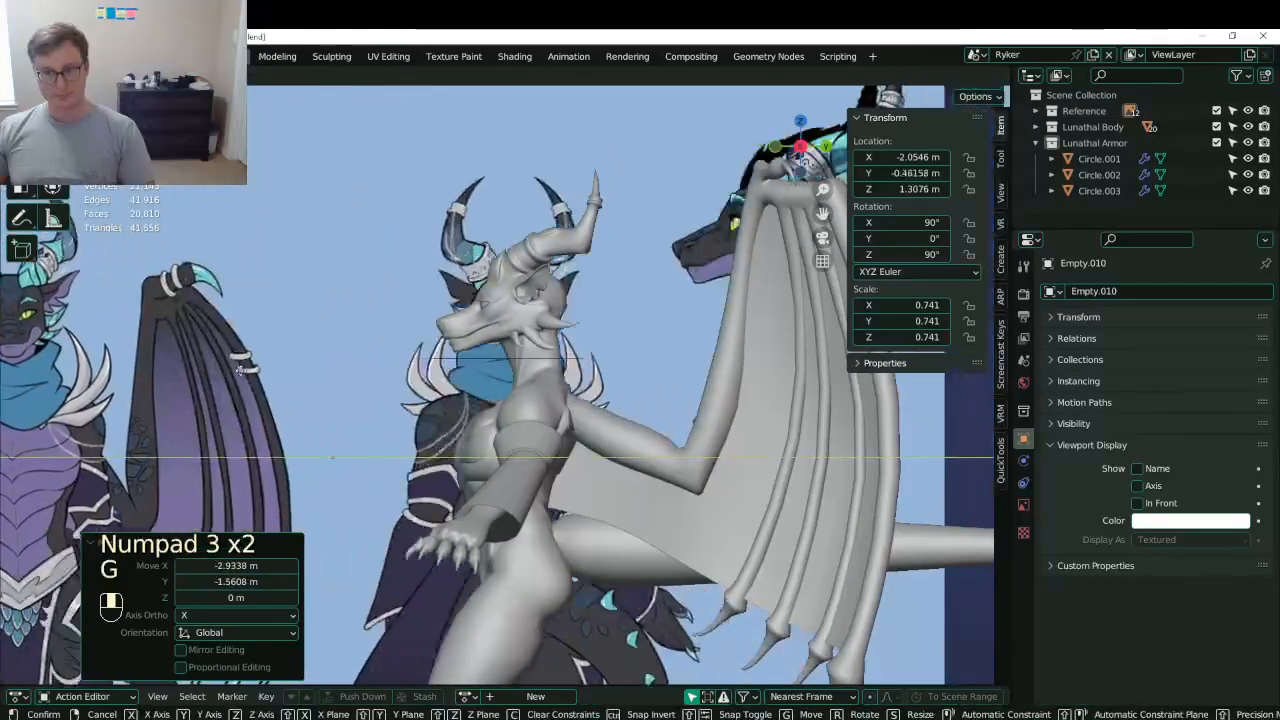
left_click(134, 369)
- Select the neck circle, save the file, and apply the circle's location, rotation and scale
left_click(507, 359)
scroll(522, 376, "up", 3)
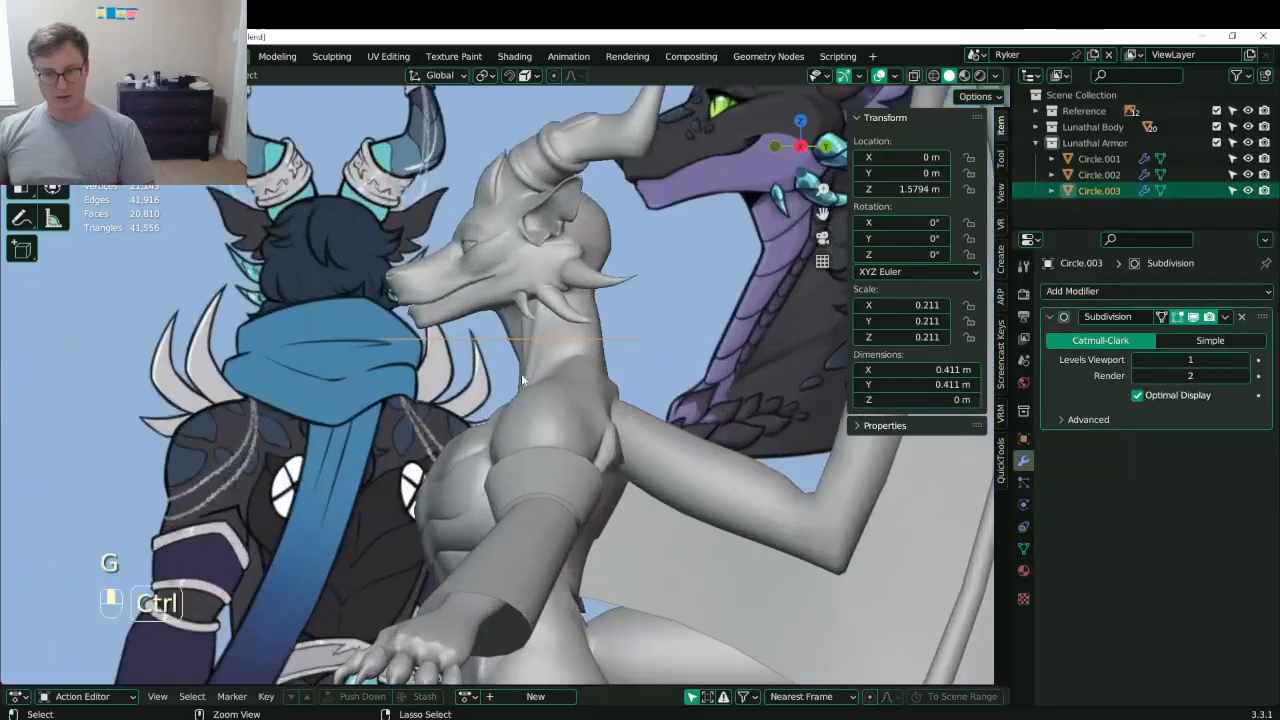
key("ctrl+s")
scroll(522, 380, "down", 5)
middle_click_drag(390, 352, 479, 404, "shift")
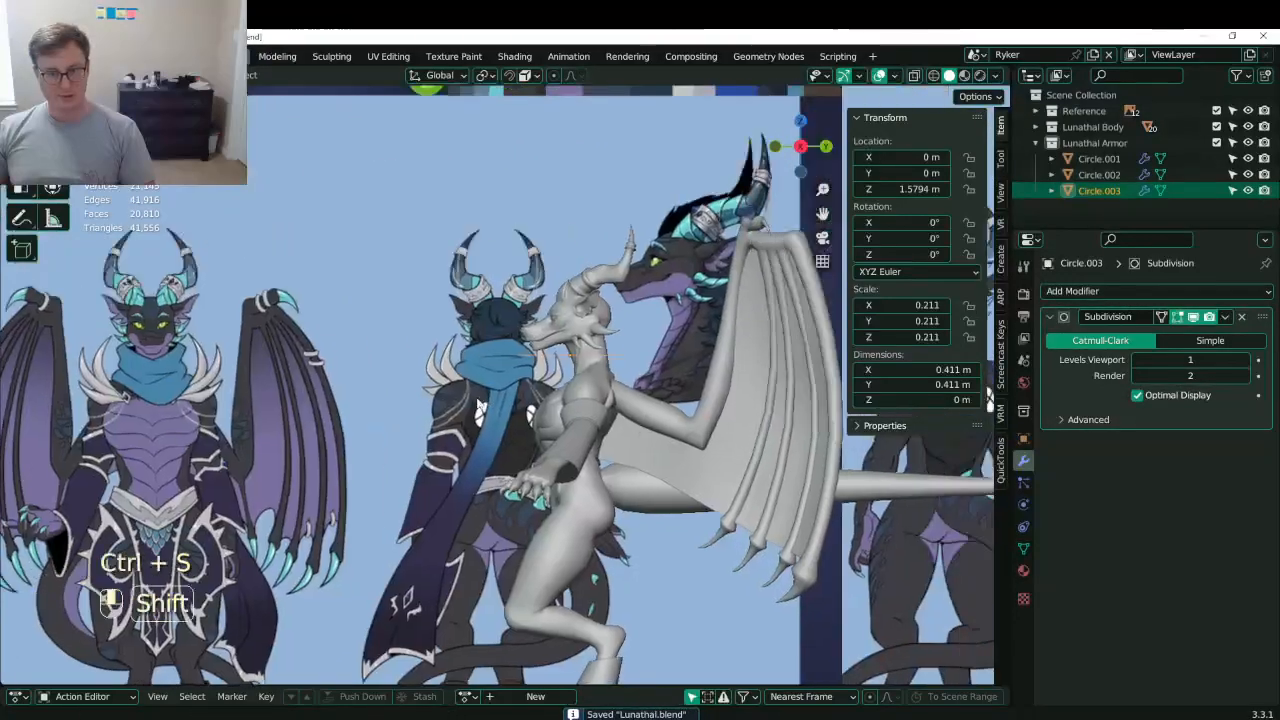
scroll(479, 404, "up", 6)
key("Tab")
key("Tab")
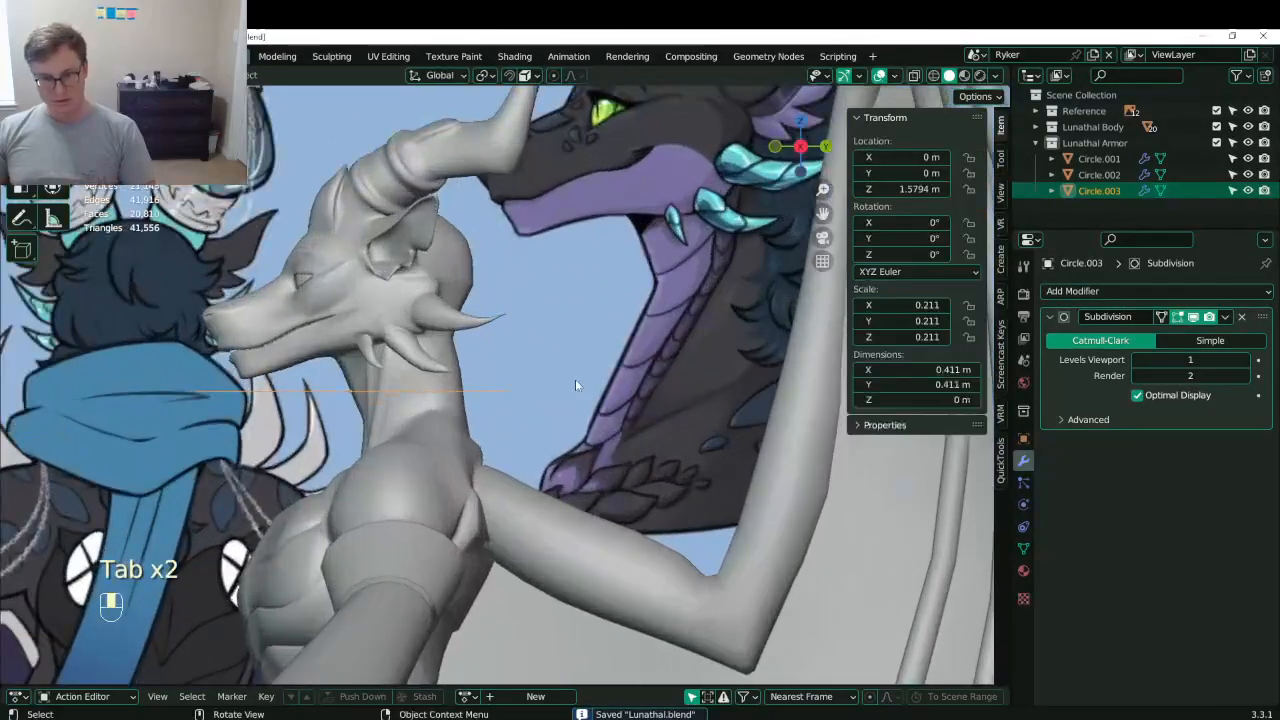
key("ctrl+a")
left_click(531, 428)
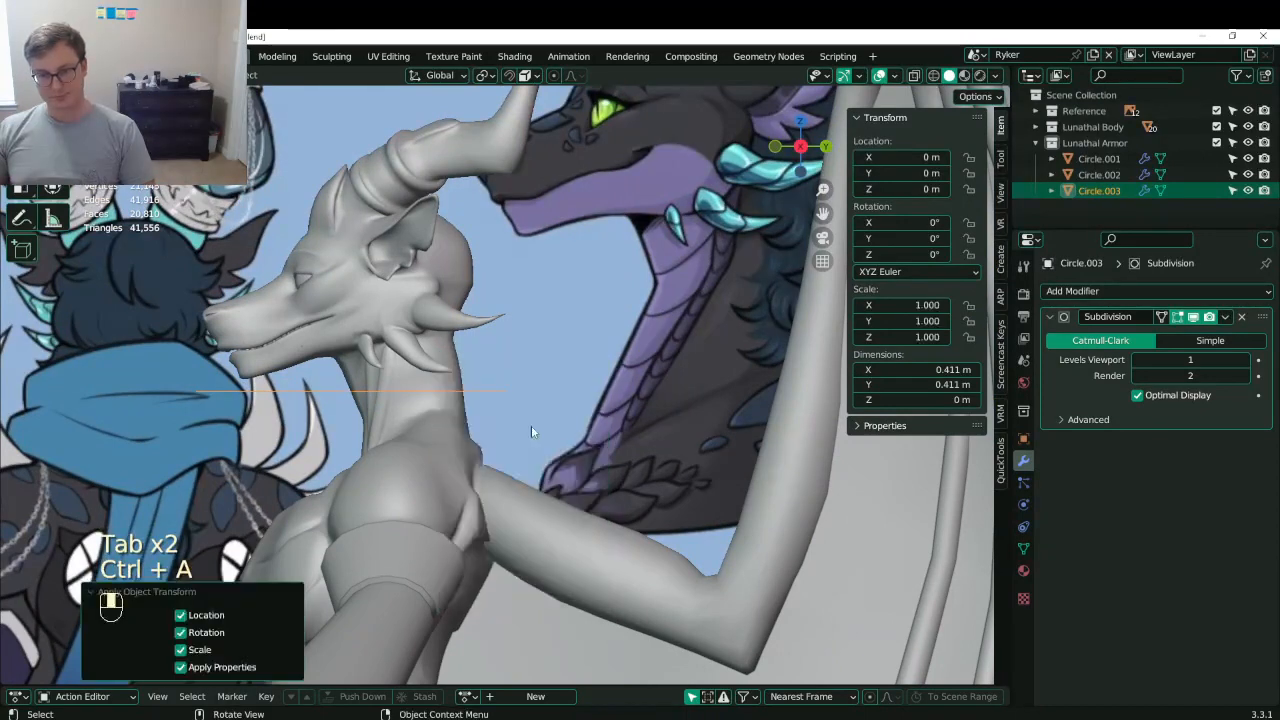
- In Edit Mode, scale the whole circle and move it about 0.052 m in Y and -0.044 m in Z
key("Tab")
middle_click_drag(531, 425, 666, 453, "shift")
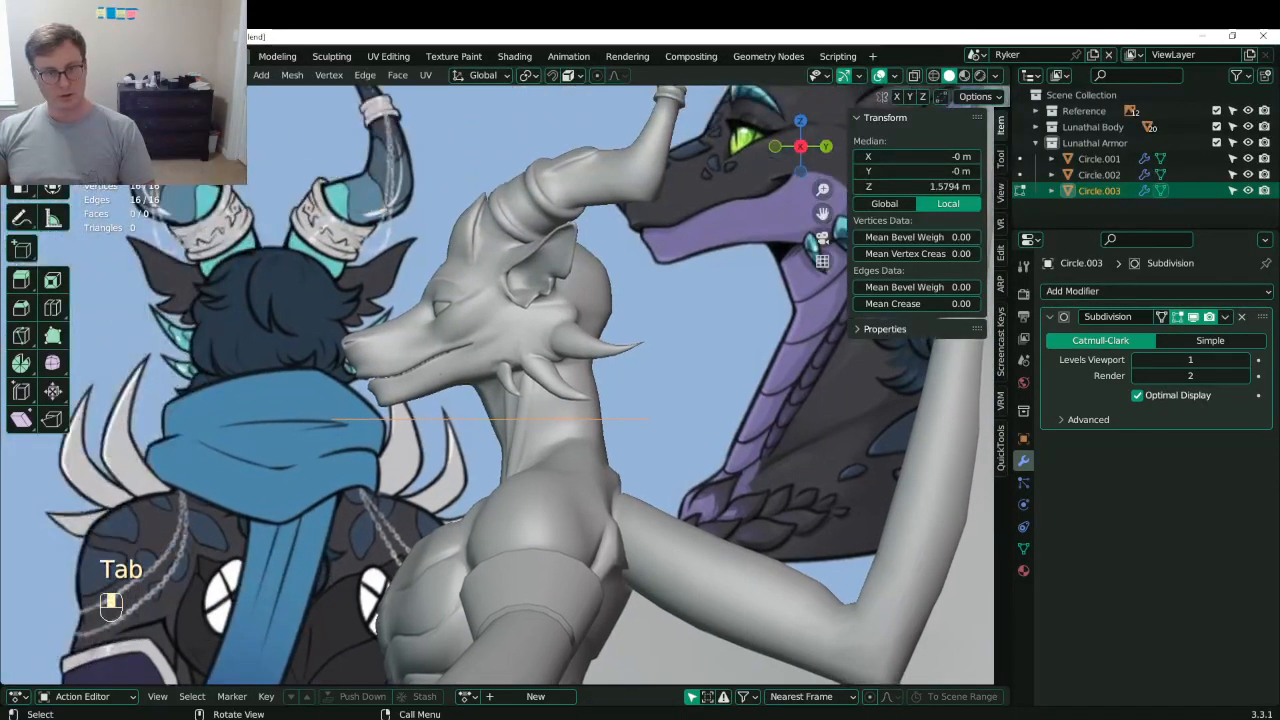
key("s")
left_click(603, 353)
key("g")
left_click(642, 386)
- Rotate the circle in side view to tilt its front down around the neck, and scale it by 1.168
key("r")
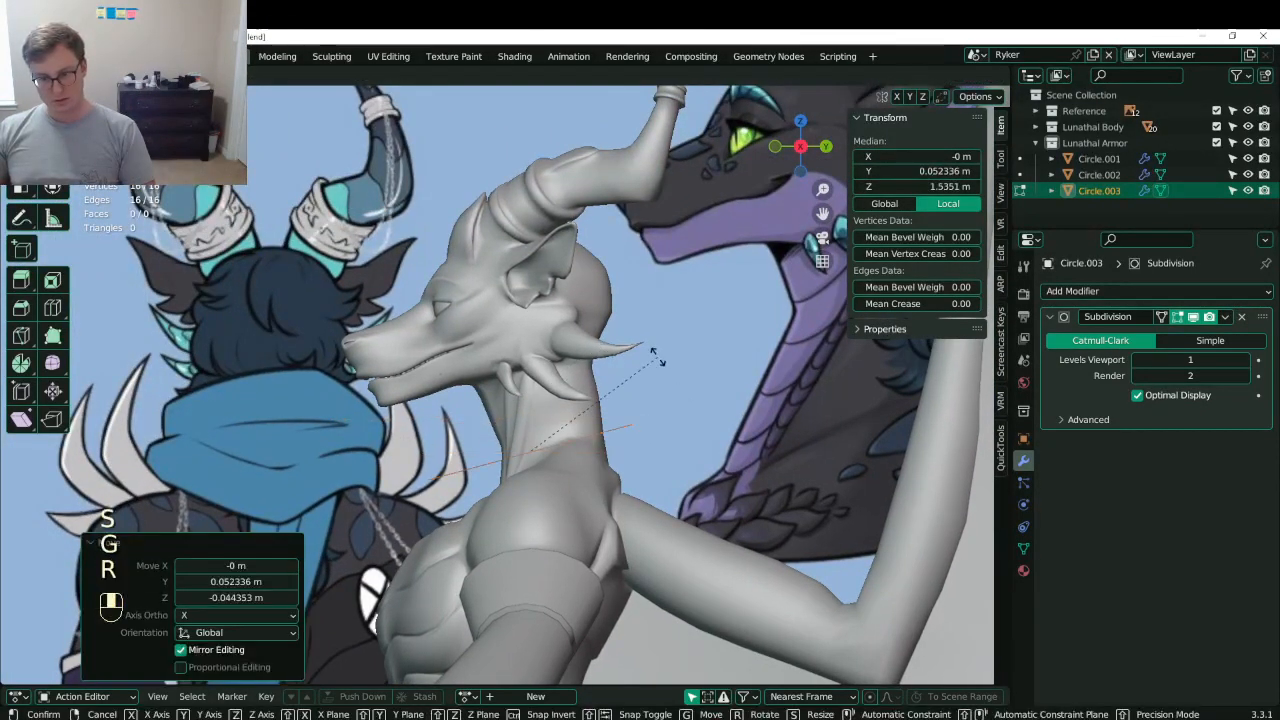
left_click(664, 348)
key("s")
left_click(668, 358)
scroll(565, 390, "down", 5)
scroll(565, 390, "up", 5)
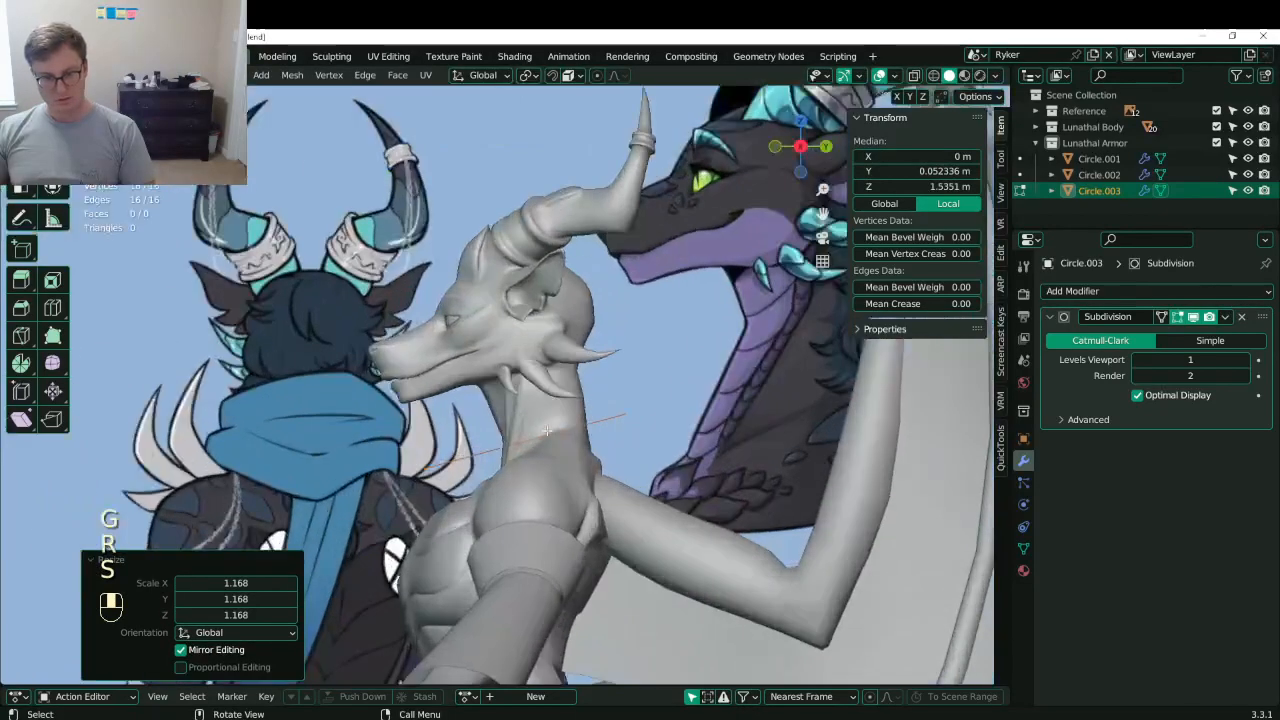
left_click(446, 474)
key("b")
left_click_drag(402, 450, 457, 495)
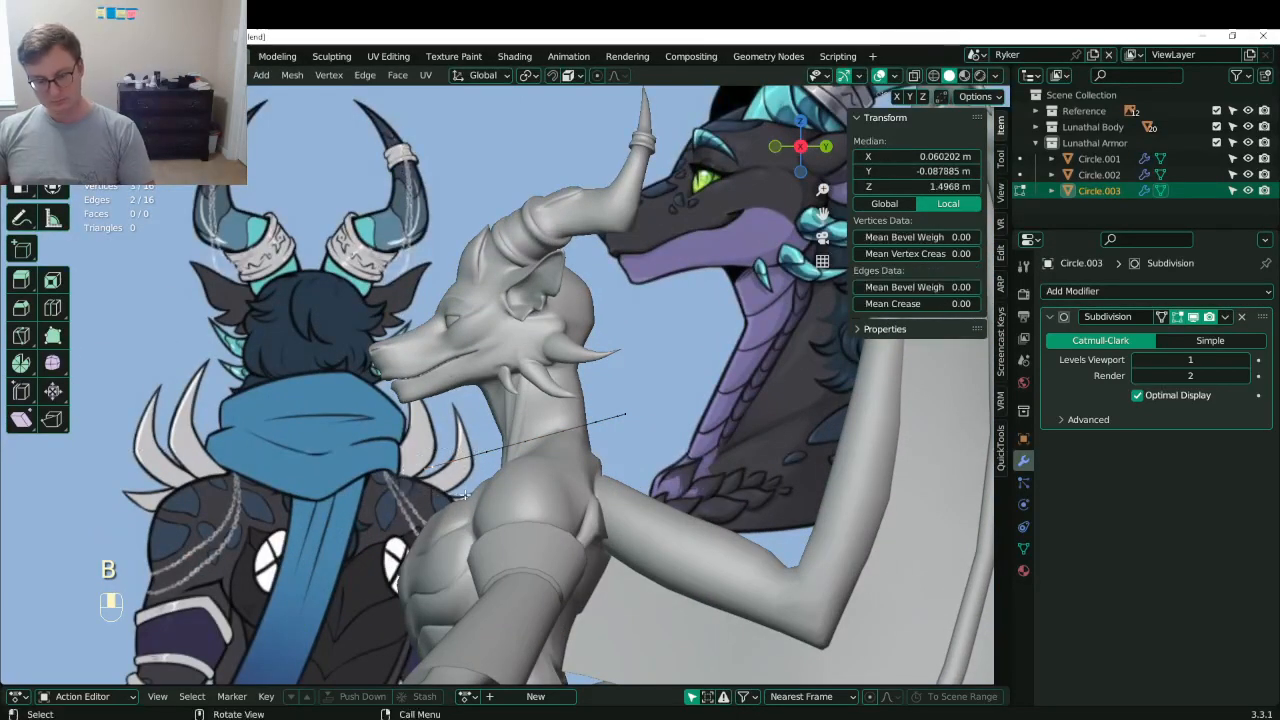
key("g")
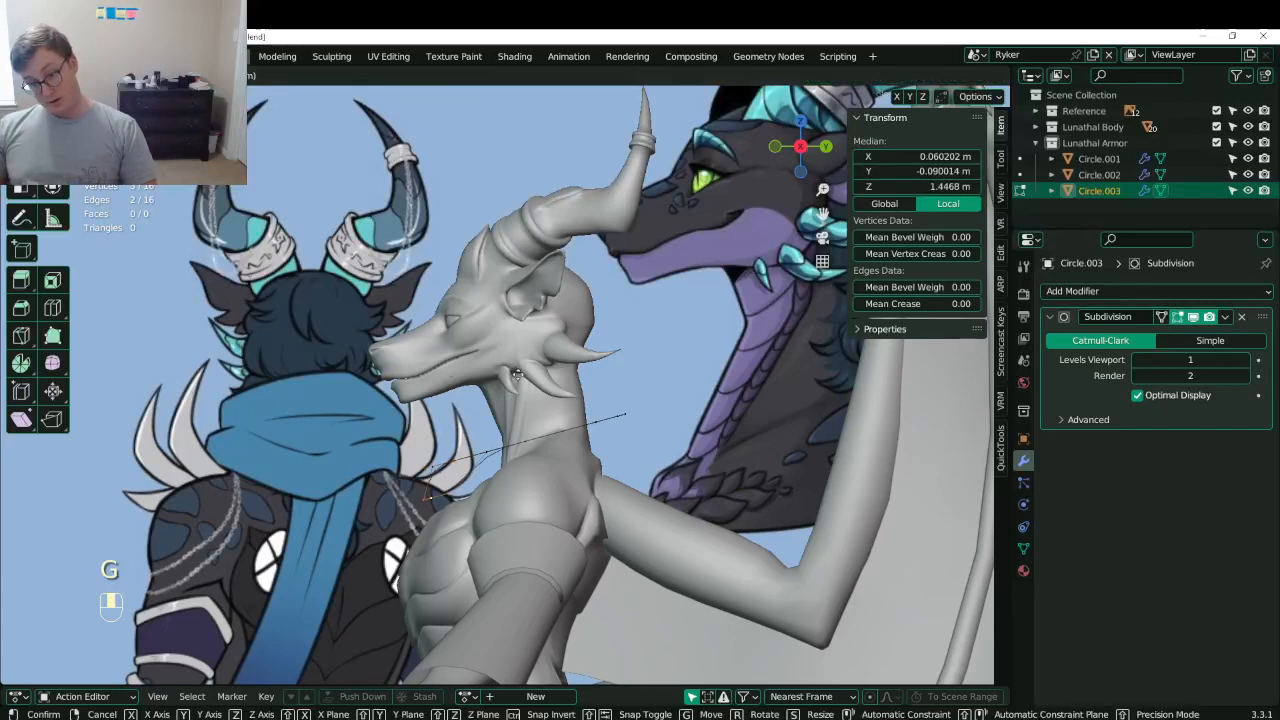
right_click(792, 172)
- Enable the Subdivision modifier's on-cage display for the neck loop and turn on X-ray
left_click(1160, 317)
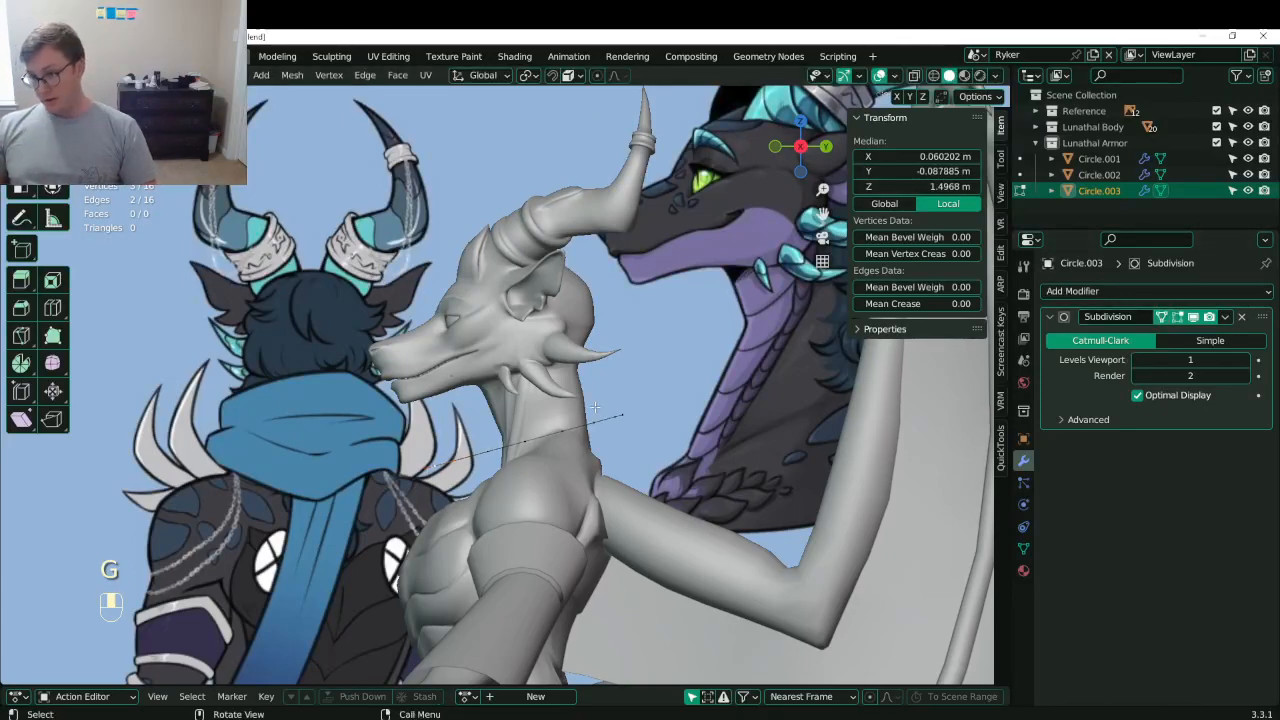
key("z")
key("z")
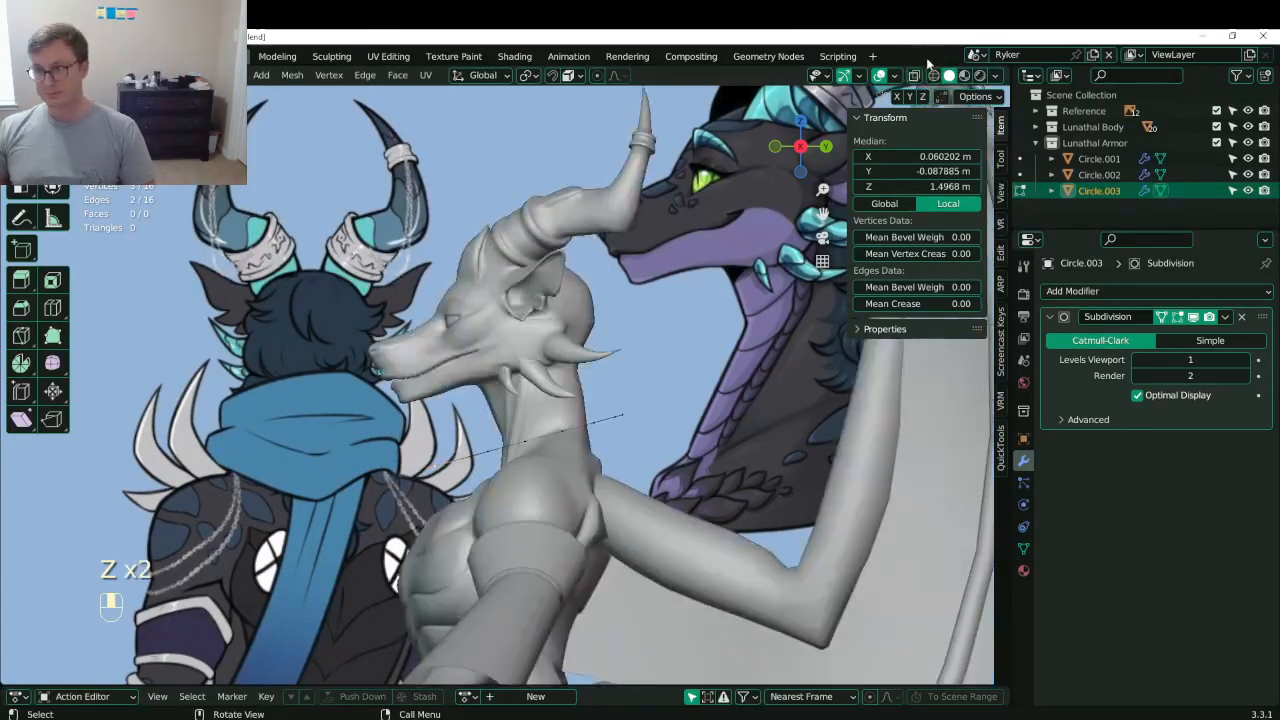
left_click(914, 76)
- Lower the neck loop's front vertices and the adjacent ones so the loop slopes down toward the chest
key("b")
key("b")
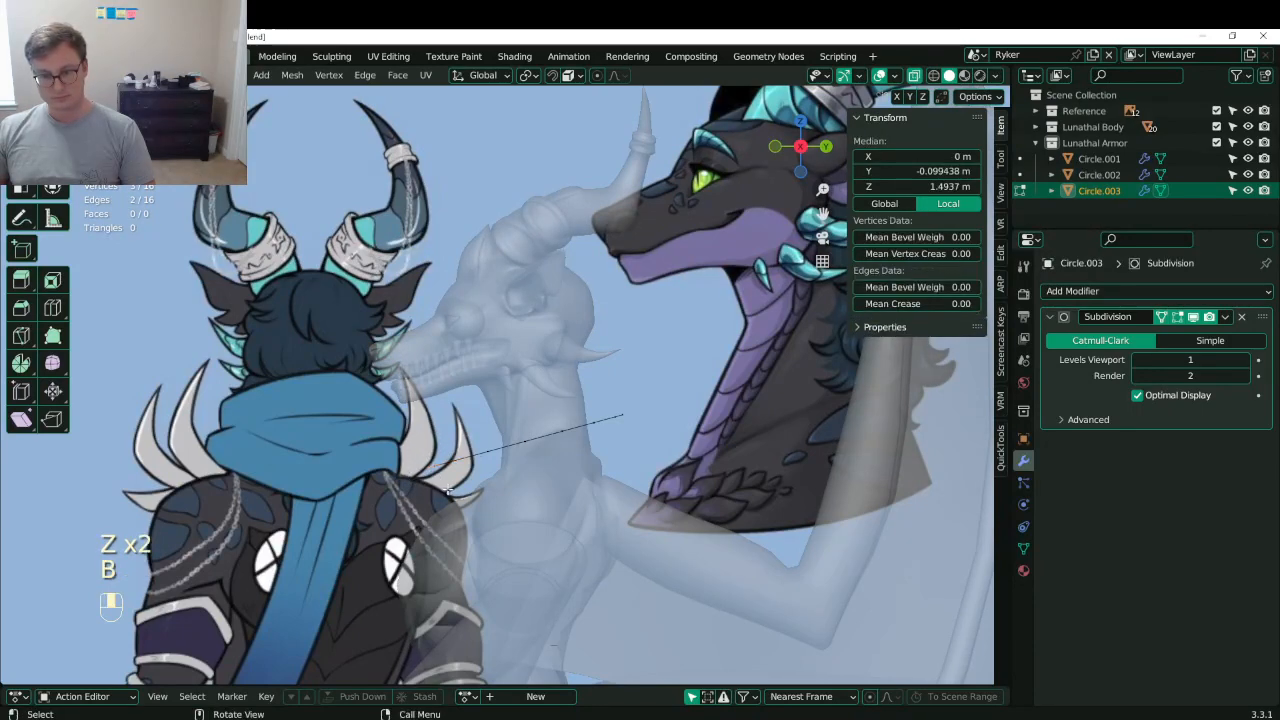
key("g")
left_click(475, 523)
key("b")
left_click_drag(474, 437, 501, 477)
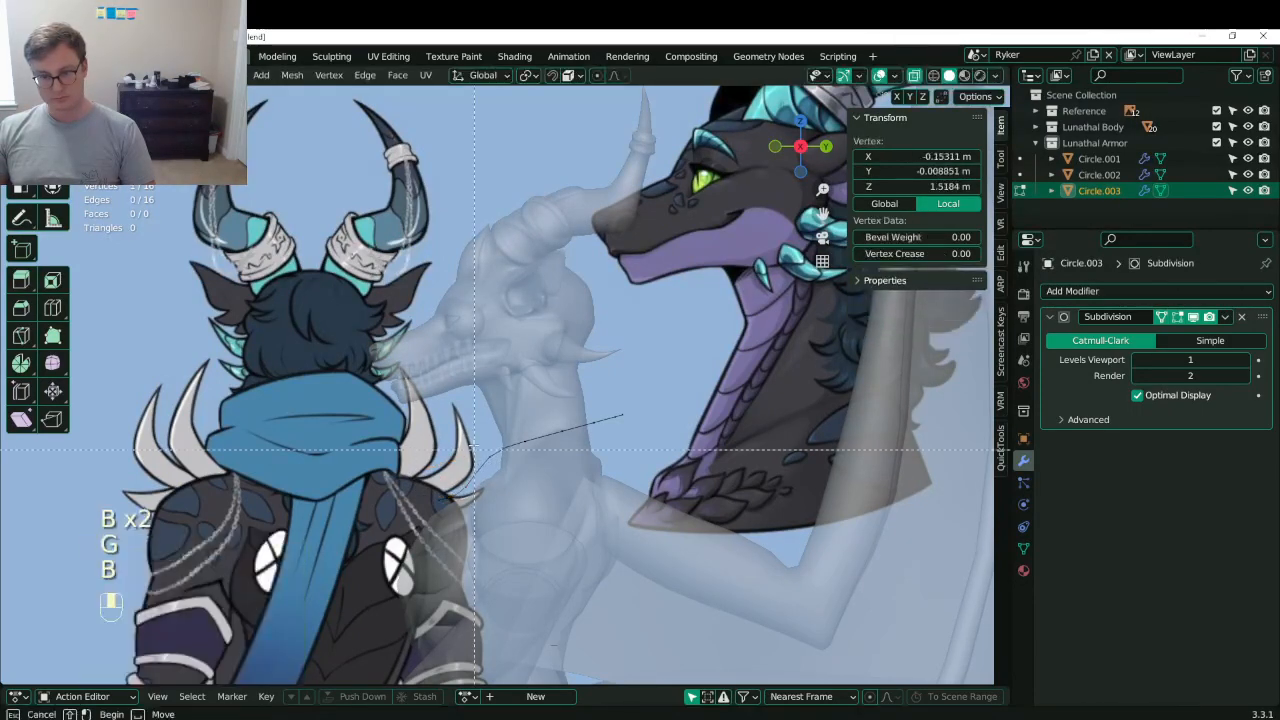
key("g")
left_click(503, 489)
- Move the loop's rear vertices about -0.029 m in Y and -0.071 m in Z, rotate them, and adjust their position
left_click(603, 415)
key("b")
left_click_drag(584, 398, 630, 449)
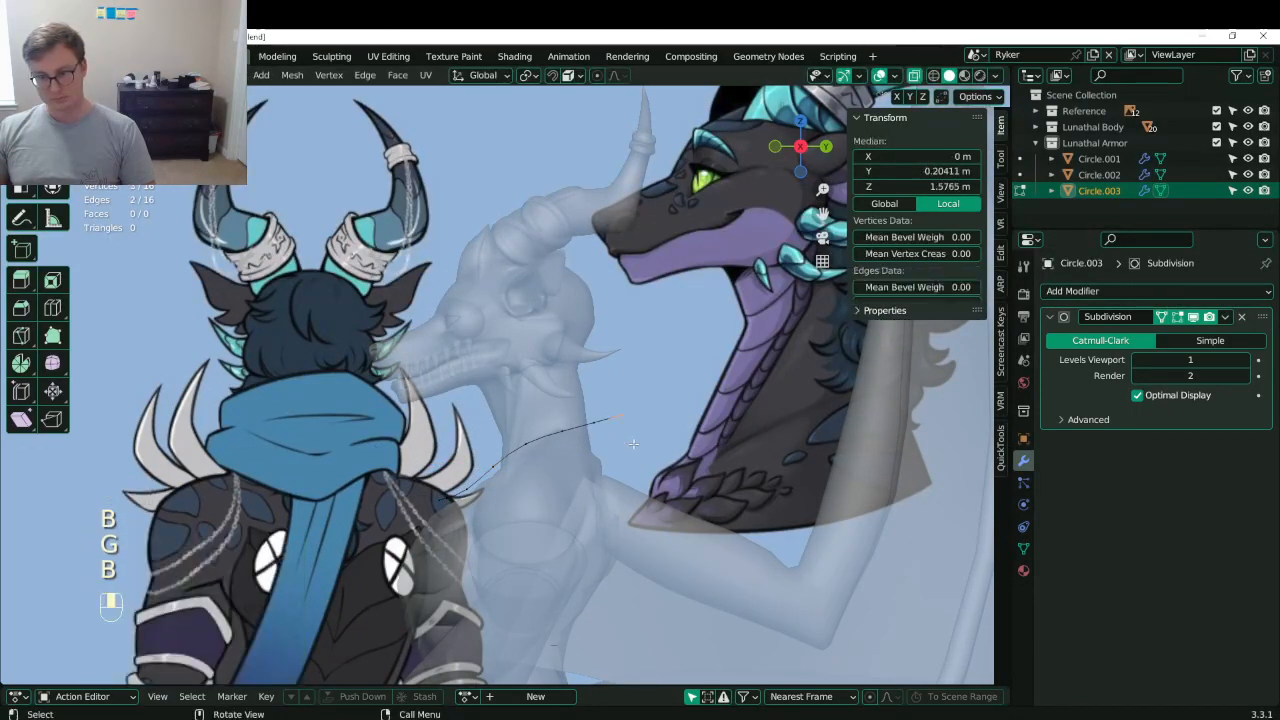
key("g")
left_click(615, 485)
key("r")
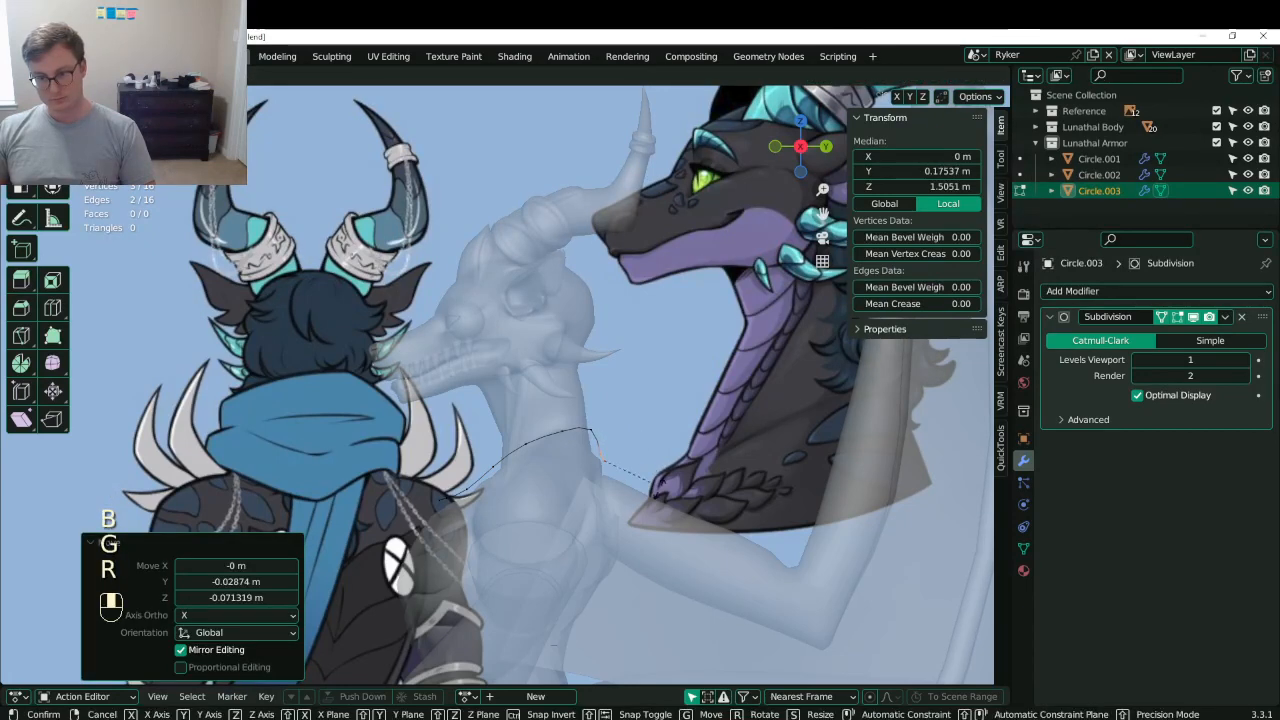
left_click(654, 489)
key("g")
left_click(648, 490)
- Lower the neck loop's upper rear vertices, rotate them 25.2° in side view, and adjust their position along the neck
left_click(592, 430)
key("b")
left_click_drag(550, 412, 594, 442)
key("g")
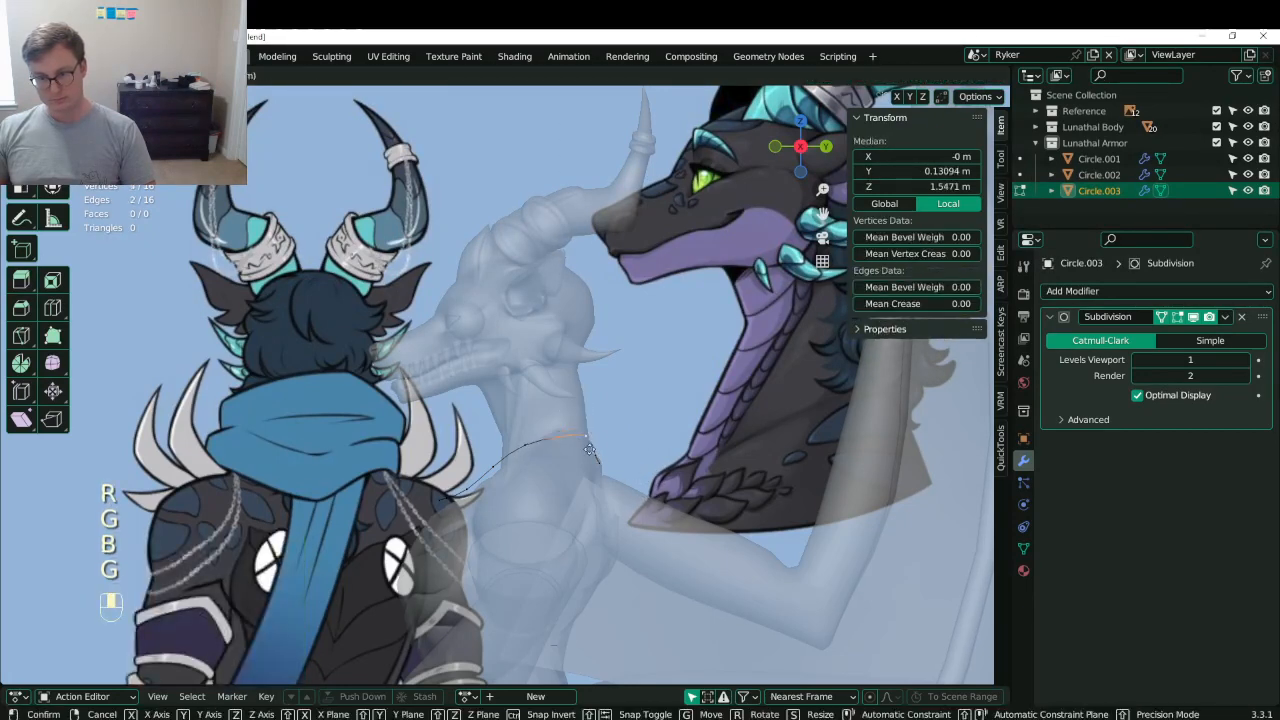
left_click(590, 453)
key("r")
left_click(646, 421)
key("g")
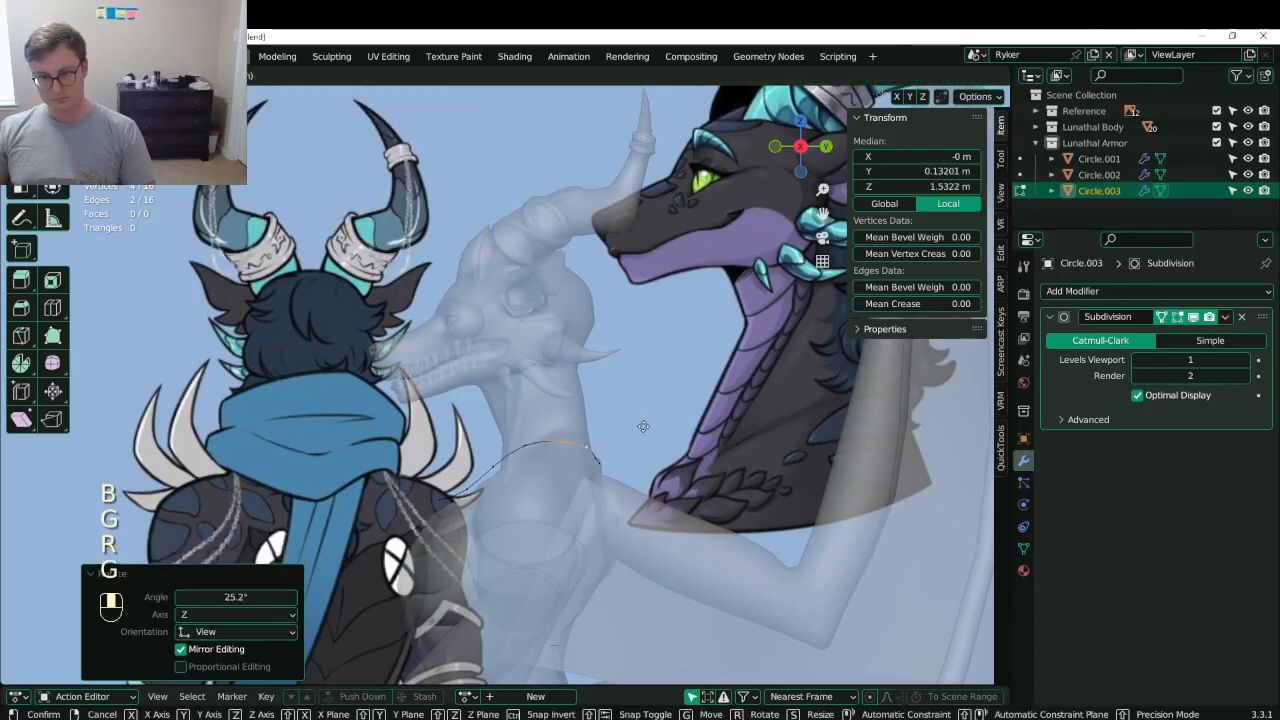
left_click(648, 428)
- Move the neck loop's side vertices one group at a time so the edge curves smoothly over the shoulder
left_click(525, 447)
left_click(494, 467)
key("b")
left_click_drag(480, 451, 513, 485)
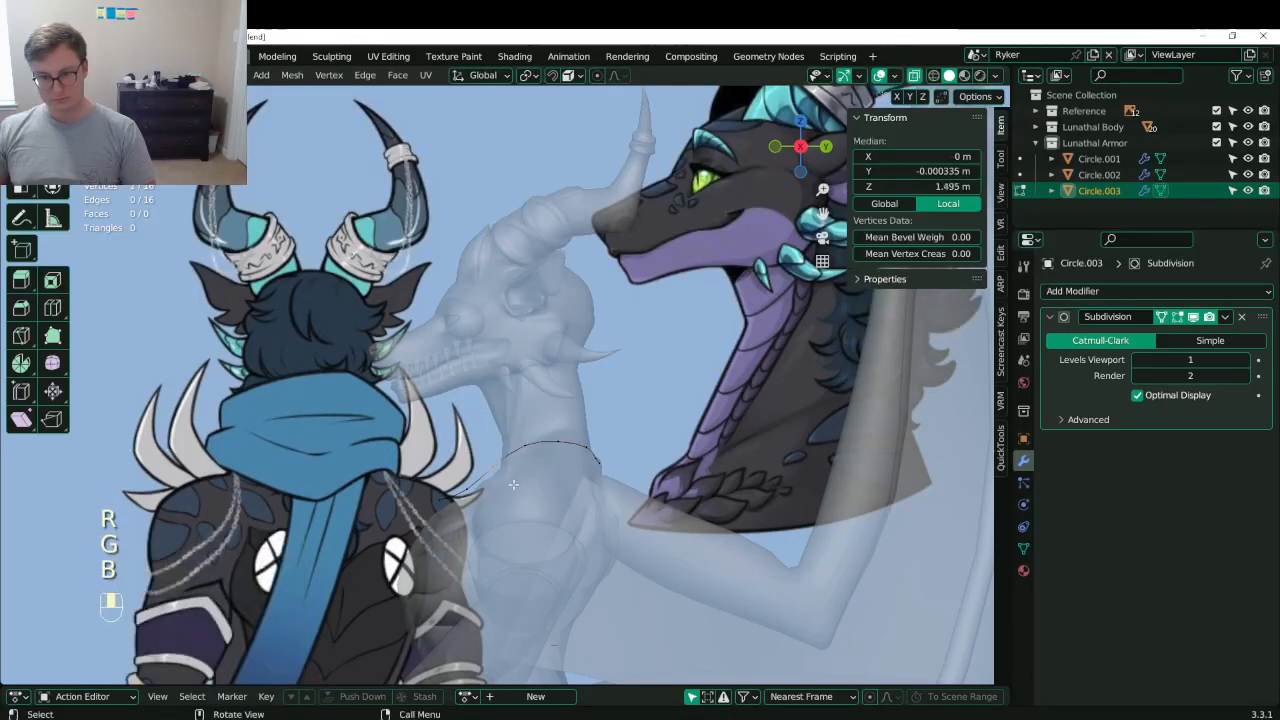
key("g")
left_click(522, 498)
left_click(525, 445)
key("b")
left_click_drag(514, 432, 537, 458)
key("g")
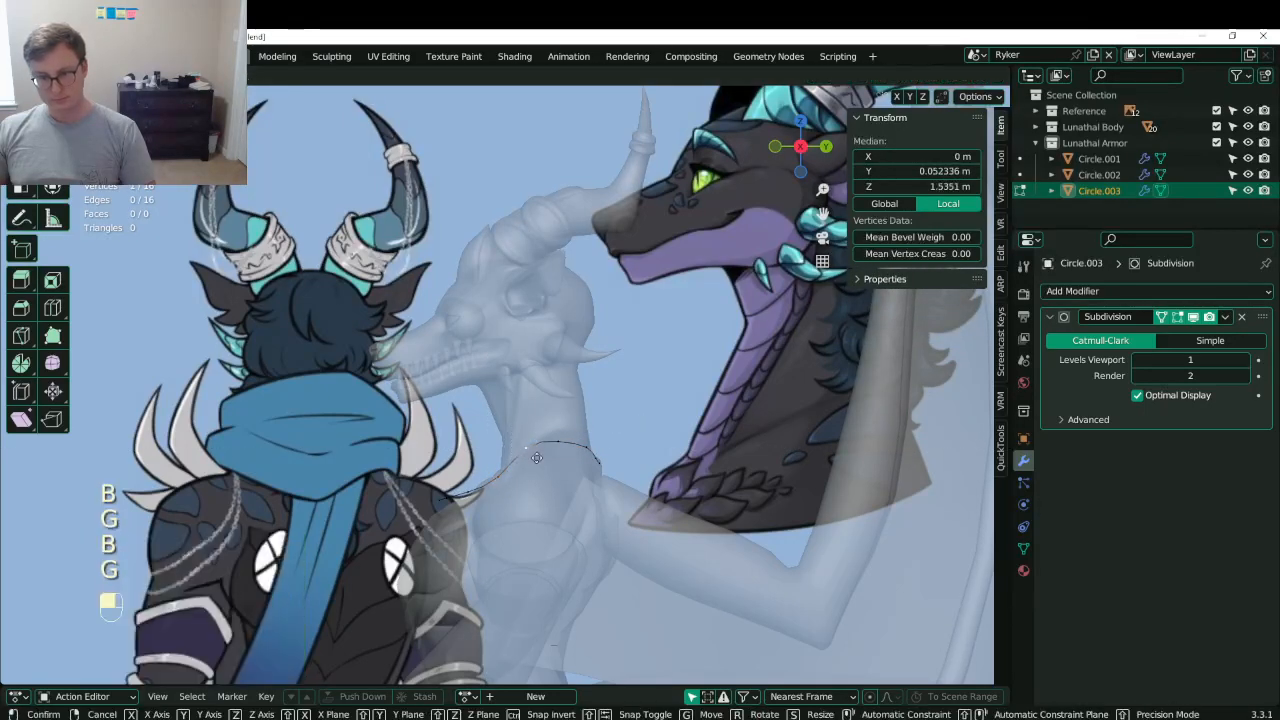
left_click(536, 457)
- Rotate the loop's front vertices to follow the chest slope, and move them about 0.005 m in Y and -0.013 m in Z
key("b")
left_click_drag(422, 488, 466, 518)
key("r")
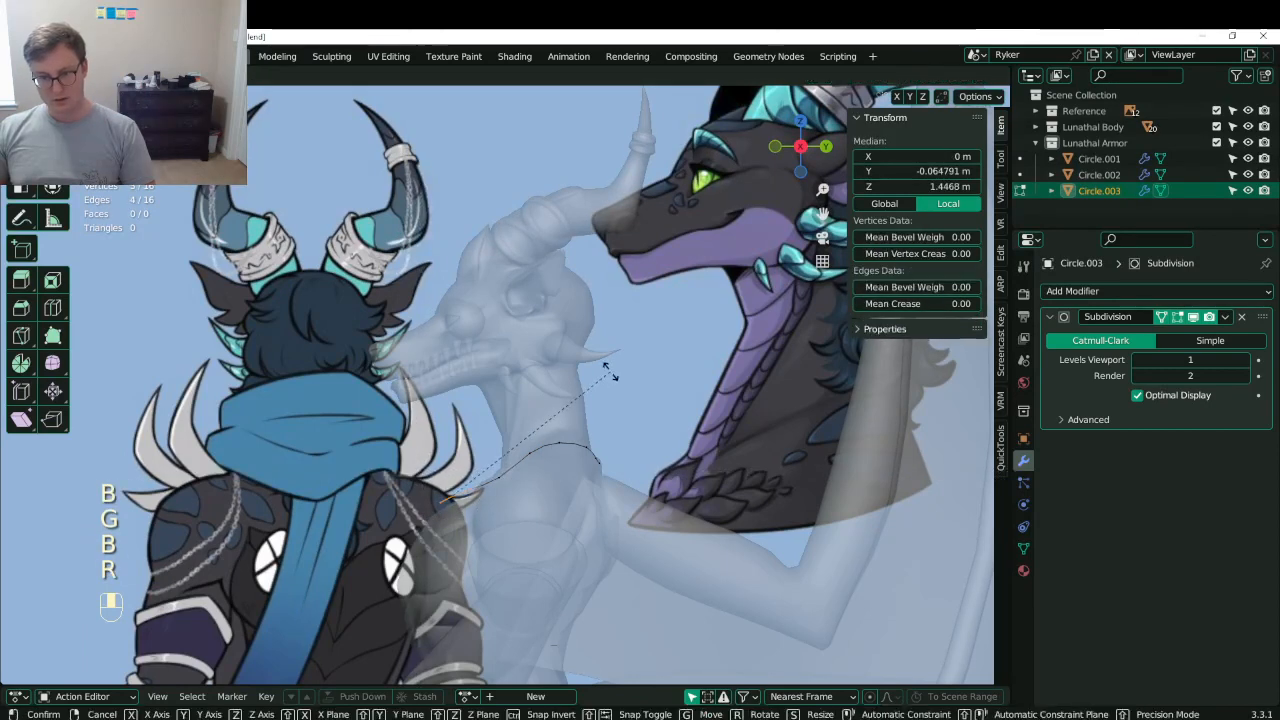
left_click(609, 372)
key("g")
left_click(555, 430)
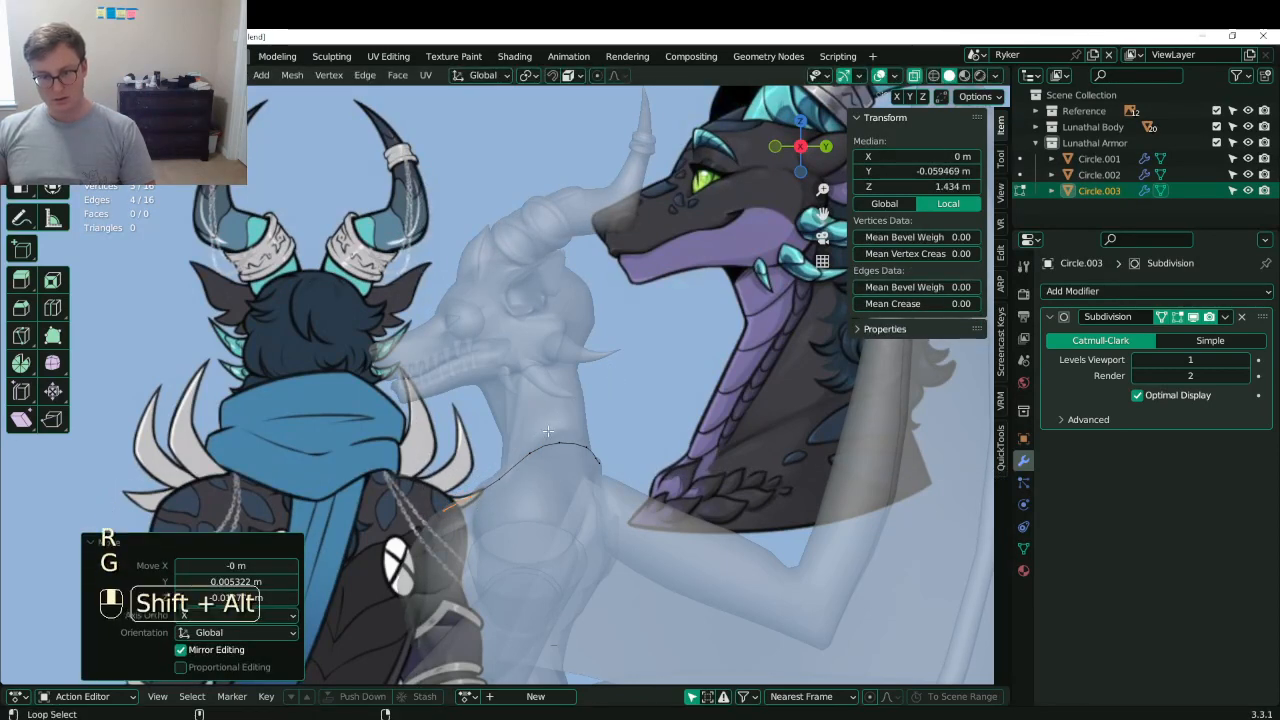
- Add a second circle at the world origin, move it up to the neck, and scale it to 0.257
key("shift+s")
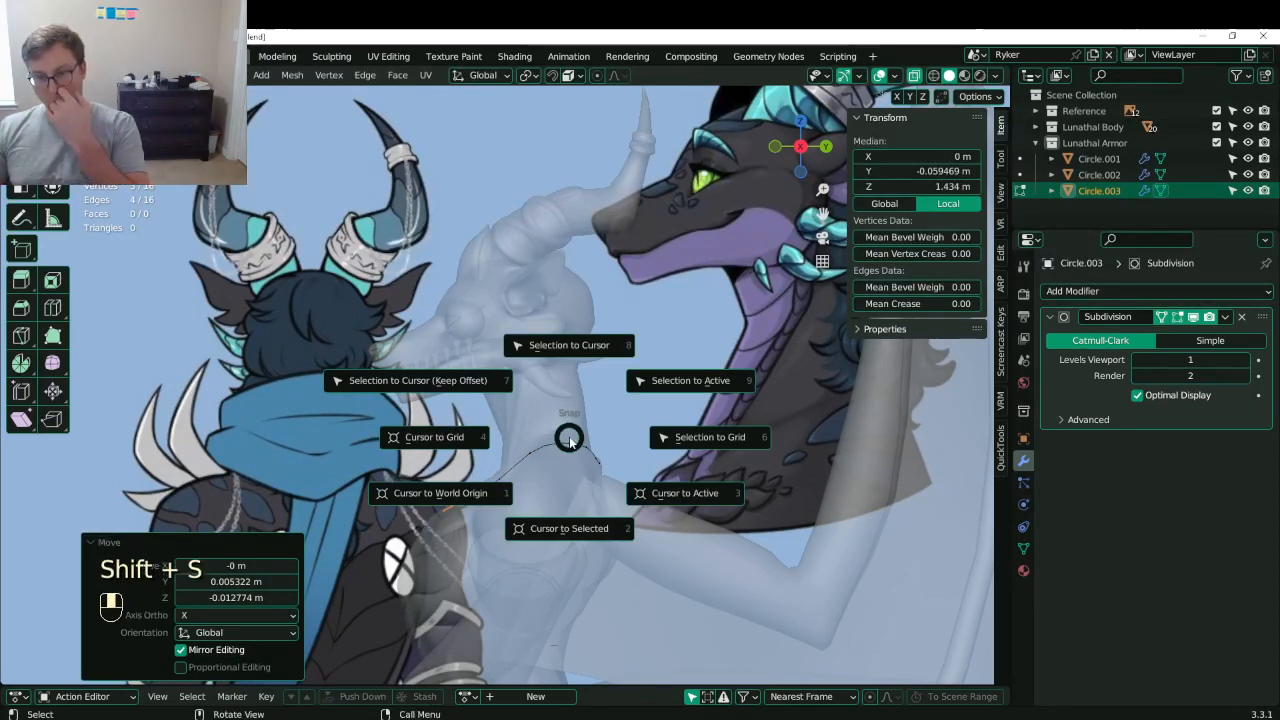
key("1")
key("shift+a")
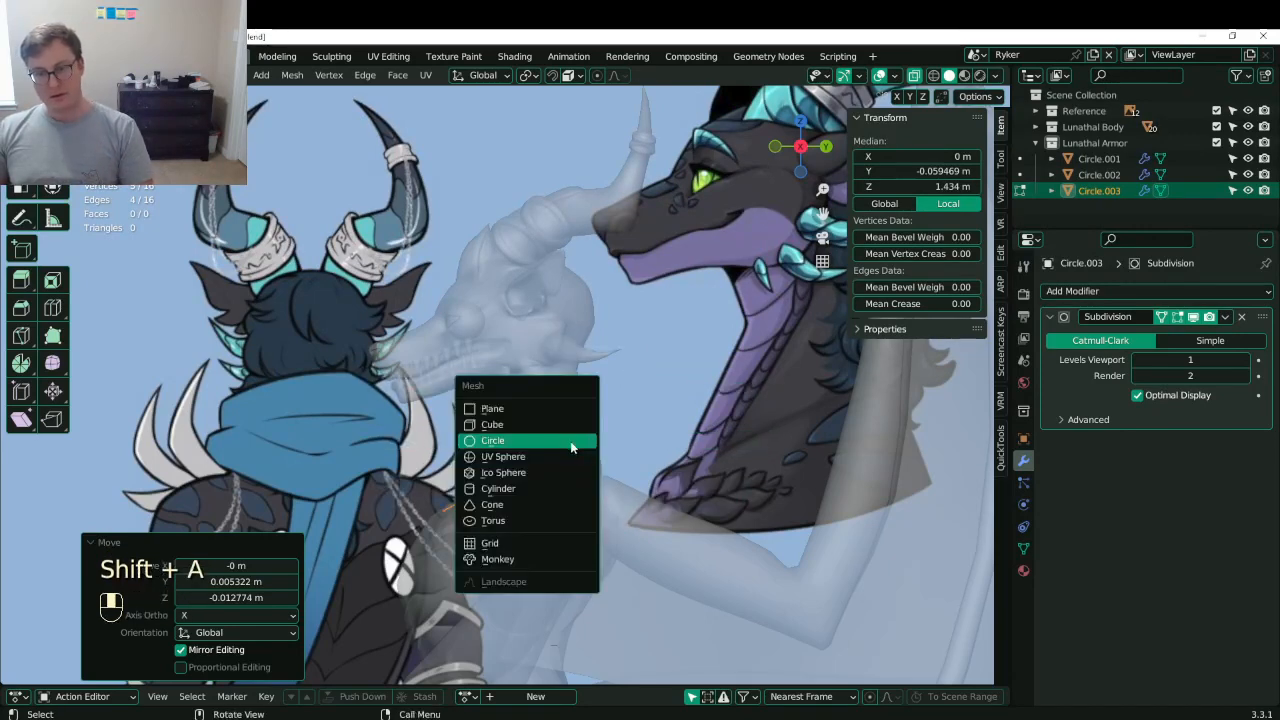
left_click(572, 435)
scroll(574, 431, "down", 7)
middle_click_drag(574, 431, 592, 382, "shift")
key("g")
left_click(738, 404)
key("s")
left_click(597, 334)
scroll(592, 378, "up", 9)
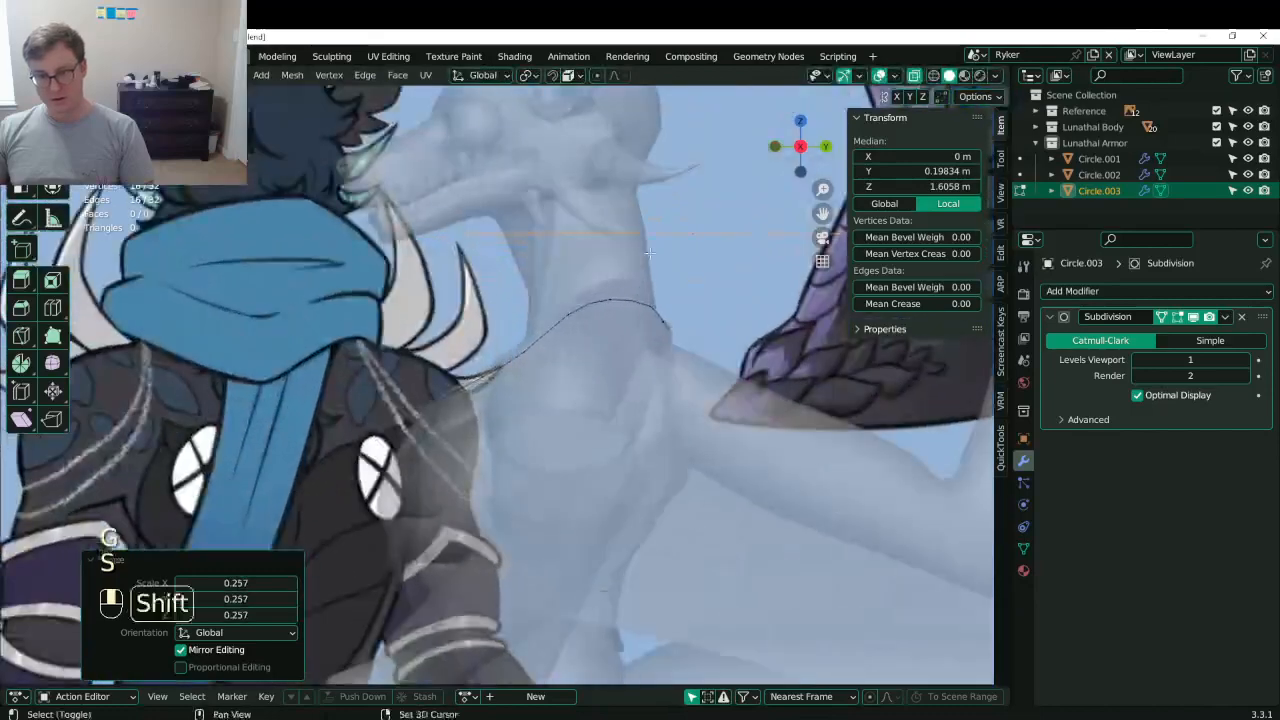
- Place the new circle around the neck above the lower loop, rotate it -8.31°, and adjust its size
middle_click_drag(670, 280, 591, 411, "shift")
key("g")
left_click(514, 421)
key("r")
left_click(560, 410)
key("s")
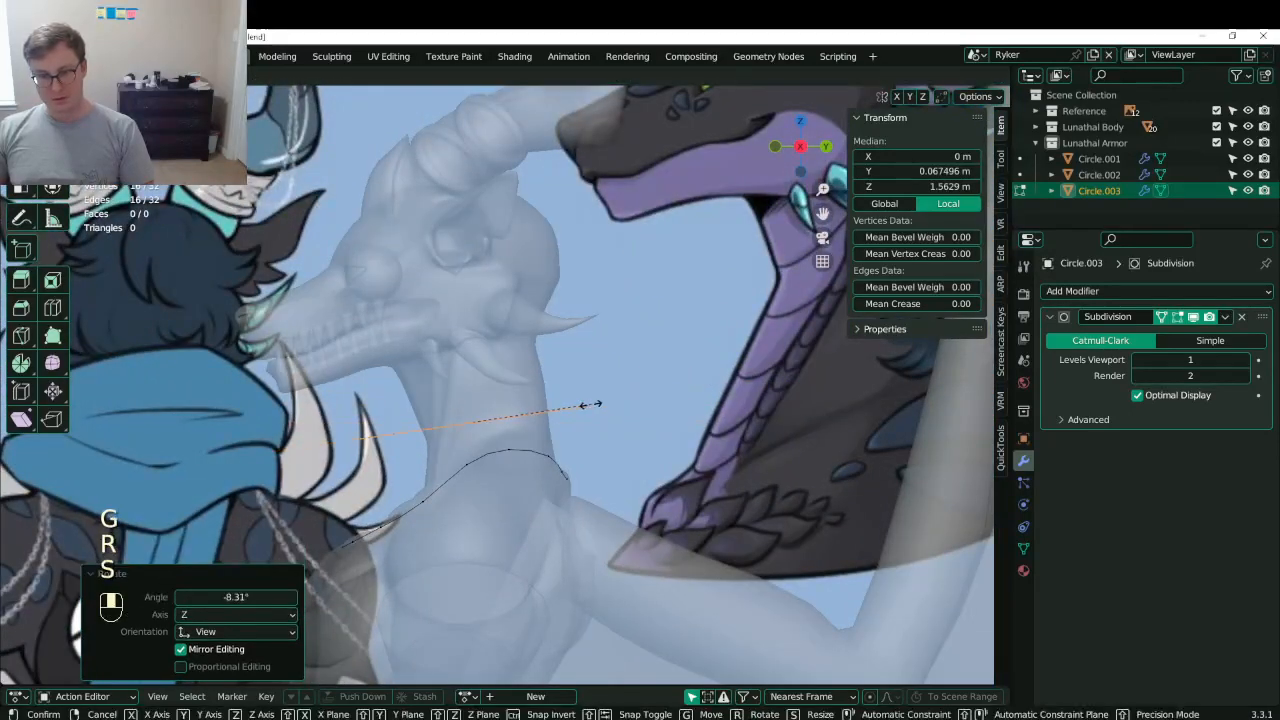
left_click(586, 403)
key("g")
left_click(552, 419)
key("s")
left_click(562, 418)
- Bridge the upper circle and the lower neck loop with faces
left_click(539, 448, "alt+shift")
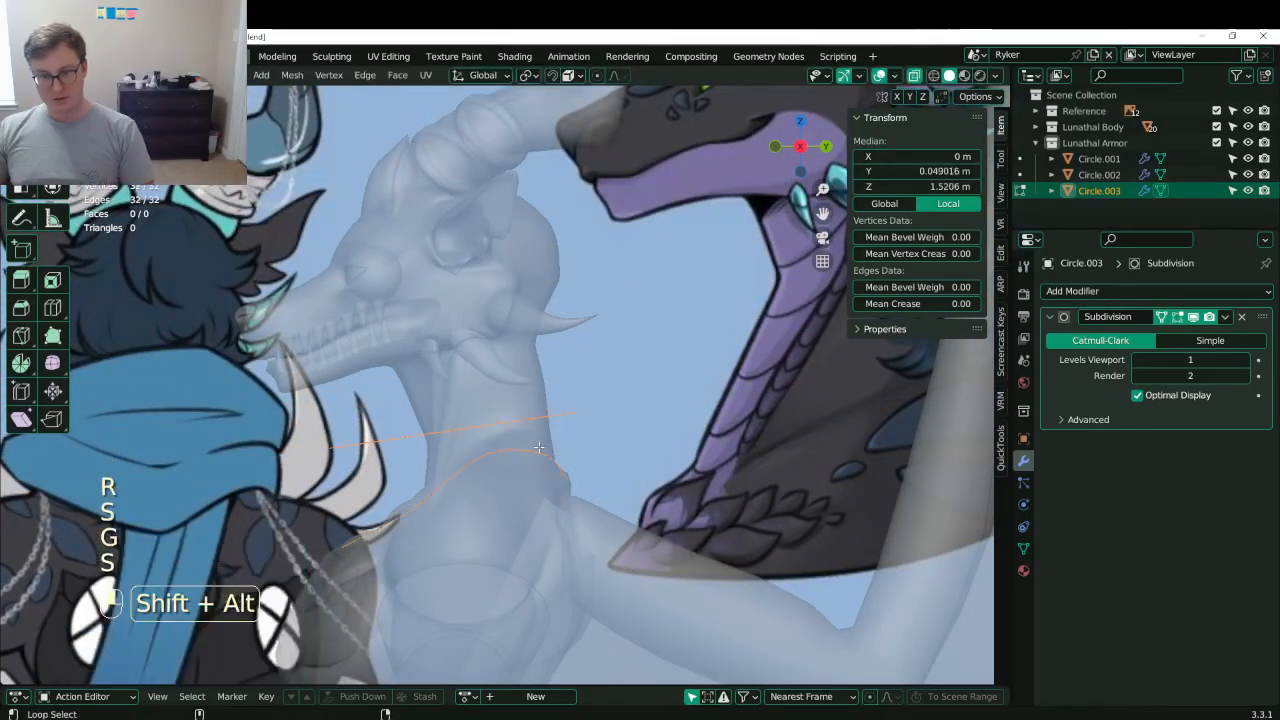
right_click(539, 448)
left_click(539, 448)
- Extrude the collar's upper loop about 0.057 m upward, and tilt the new rim so its rear sits higher
left_click(527, 424, "alt")
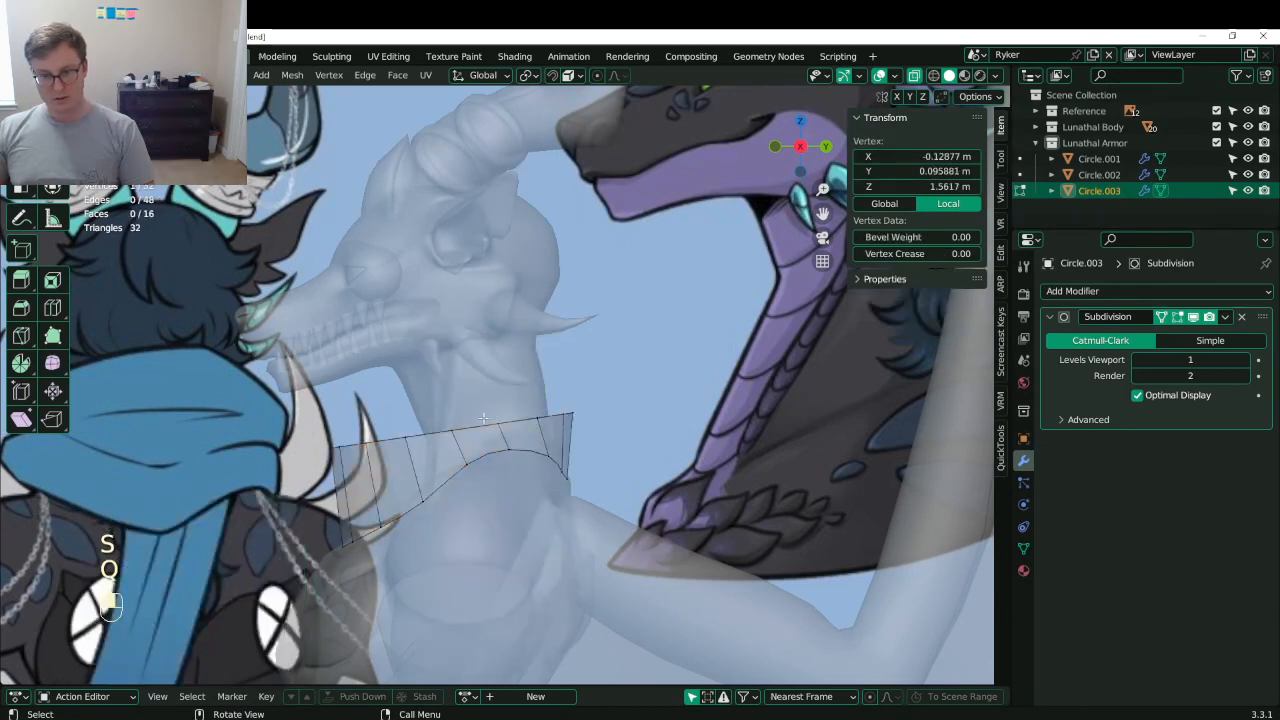
key("e")
left_click(580, 383)
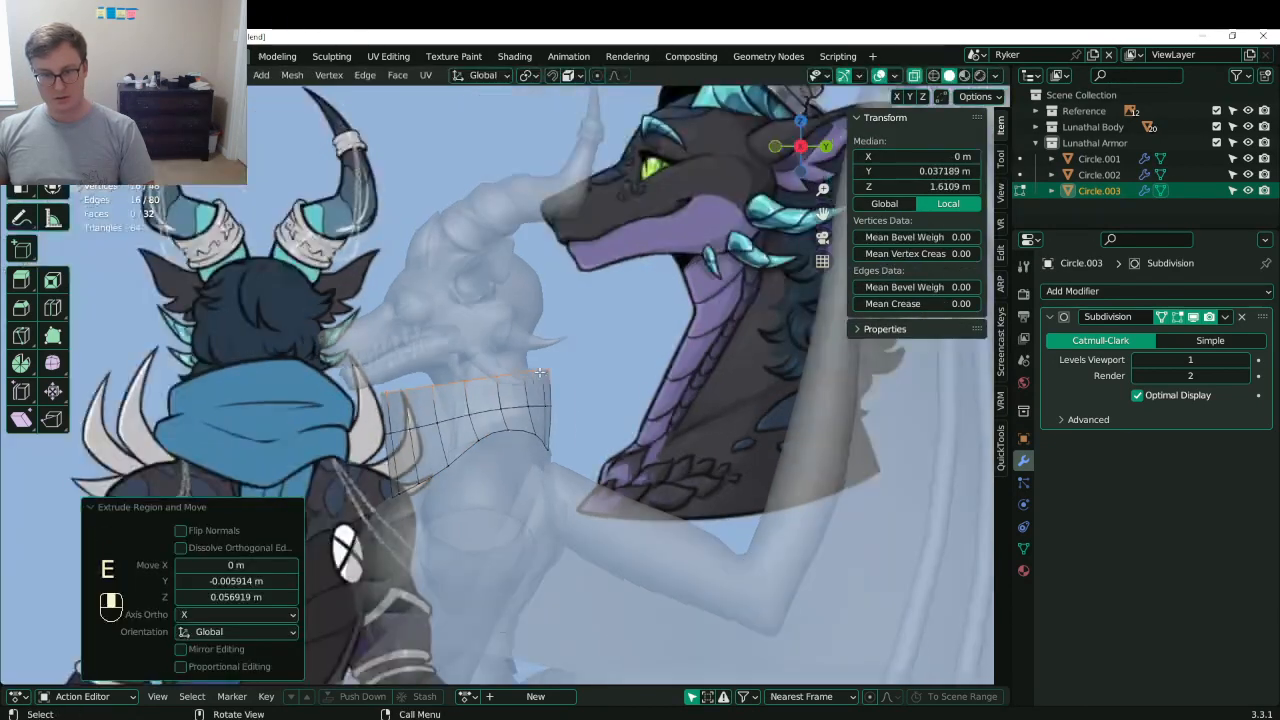
scroll(417, 417, "down", 9)
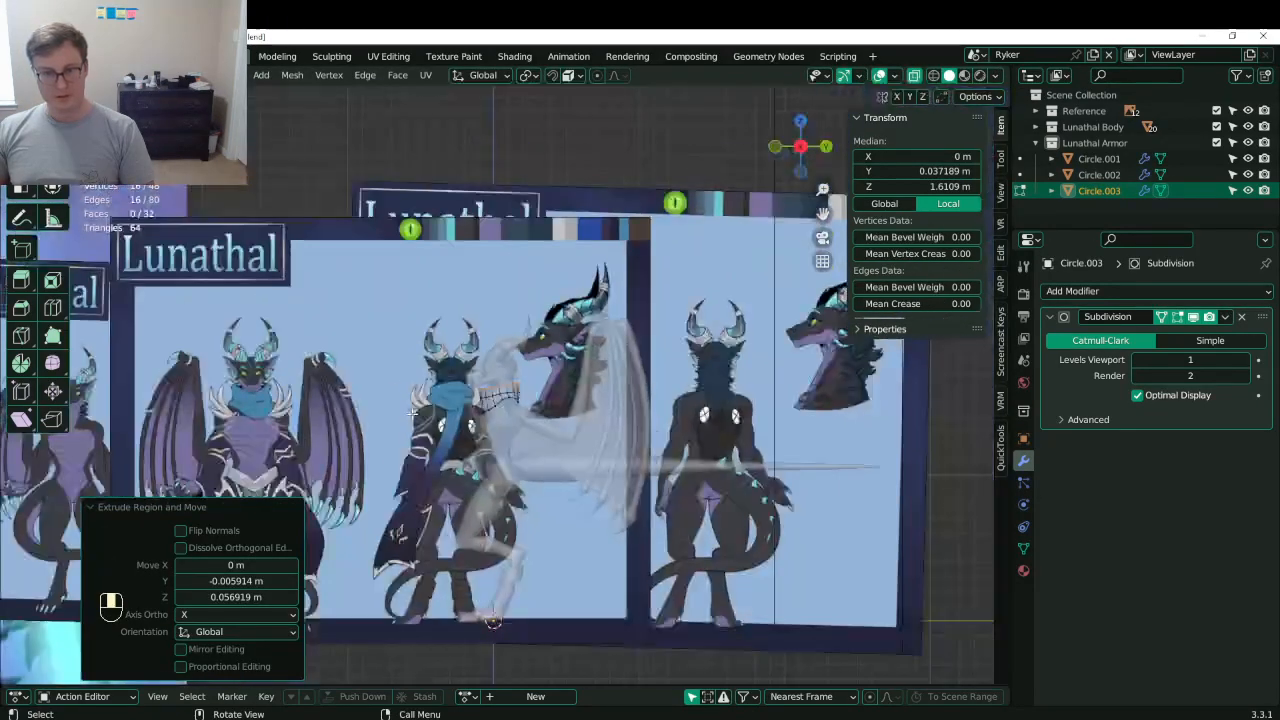
scroll(415, 414, "up", 5)
scroll(415, 411, "up", 4)
key("r")
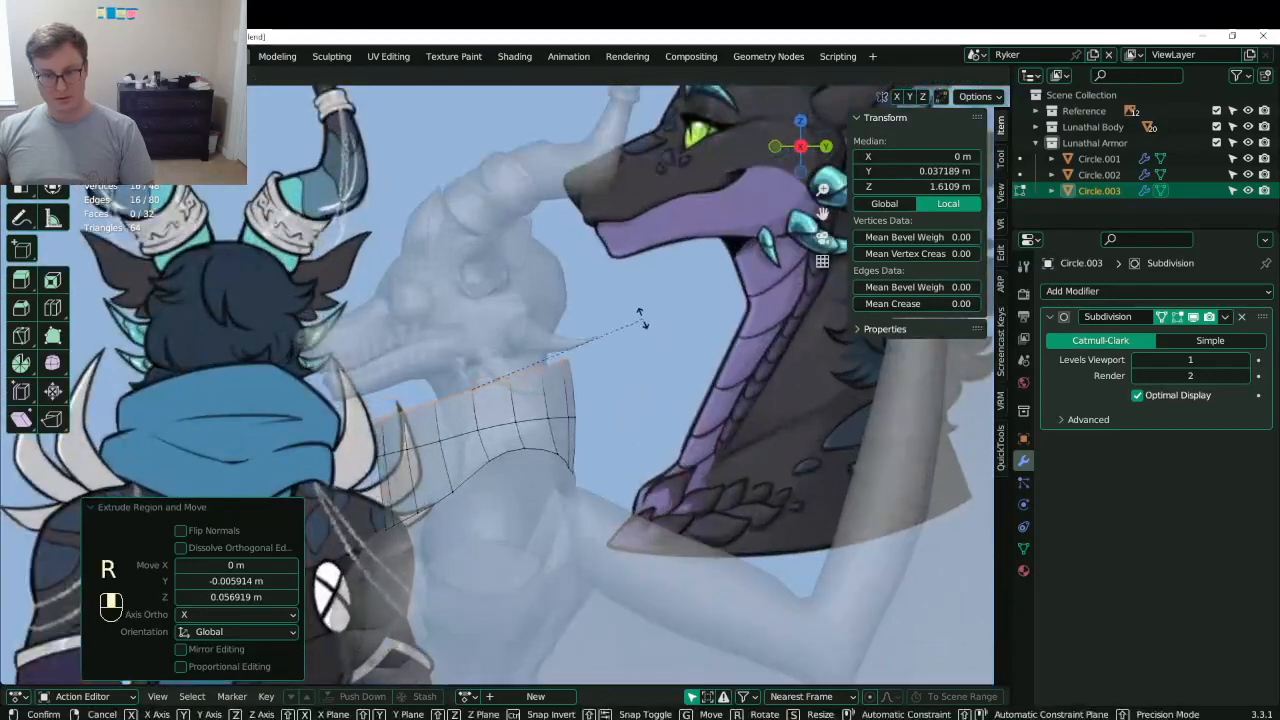
left_click(568, 368)
key("g")
left_click(573, 367)
- Slide the collar's middle edge loop down by a factor of -0.337, and scale and rotate it to bulge the lower fold
left_click(504, 432)
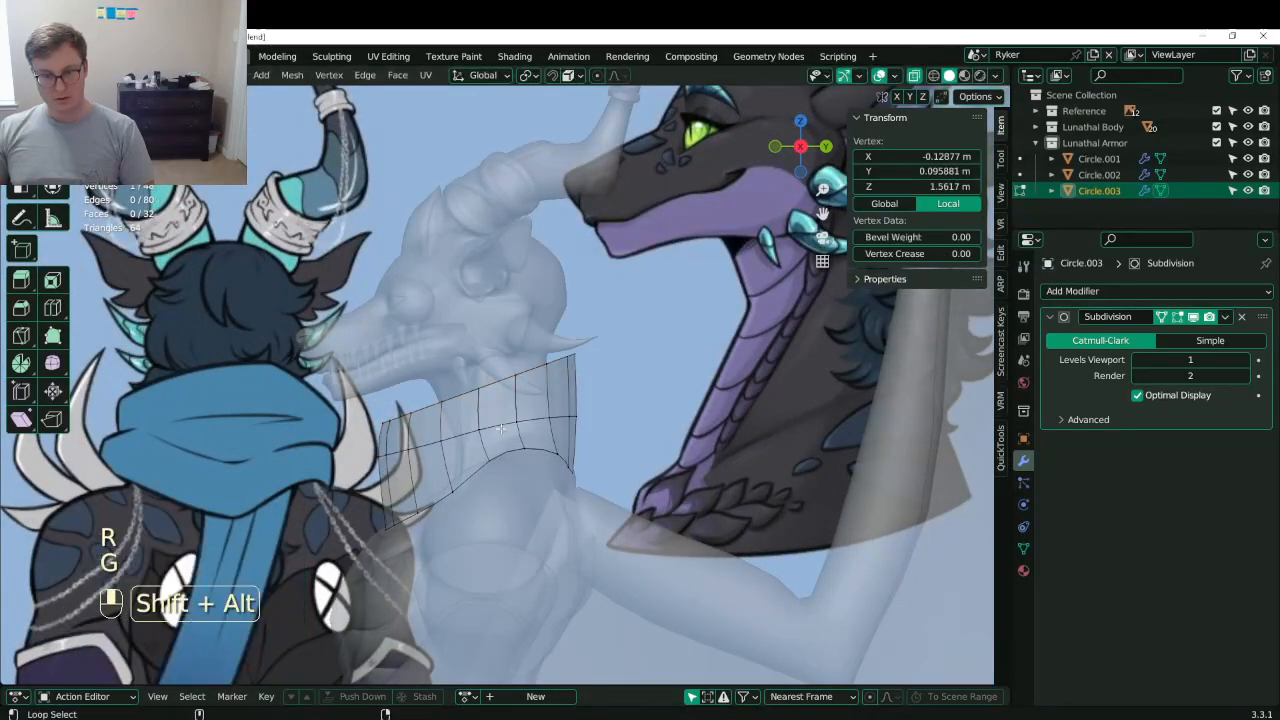
left_click(500, 428, "alt+shift")
key("g")
left_click(602, 410)
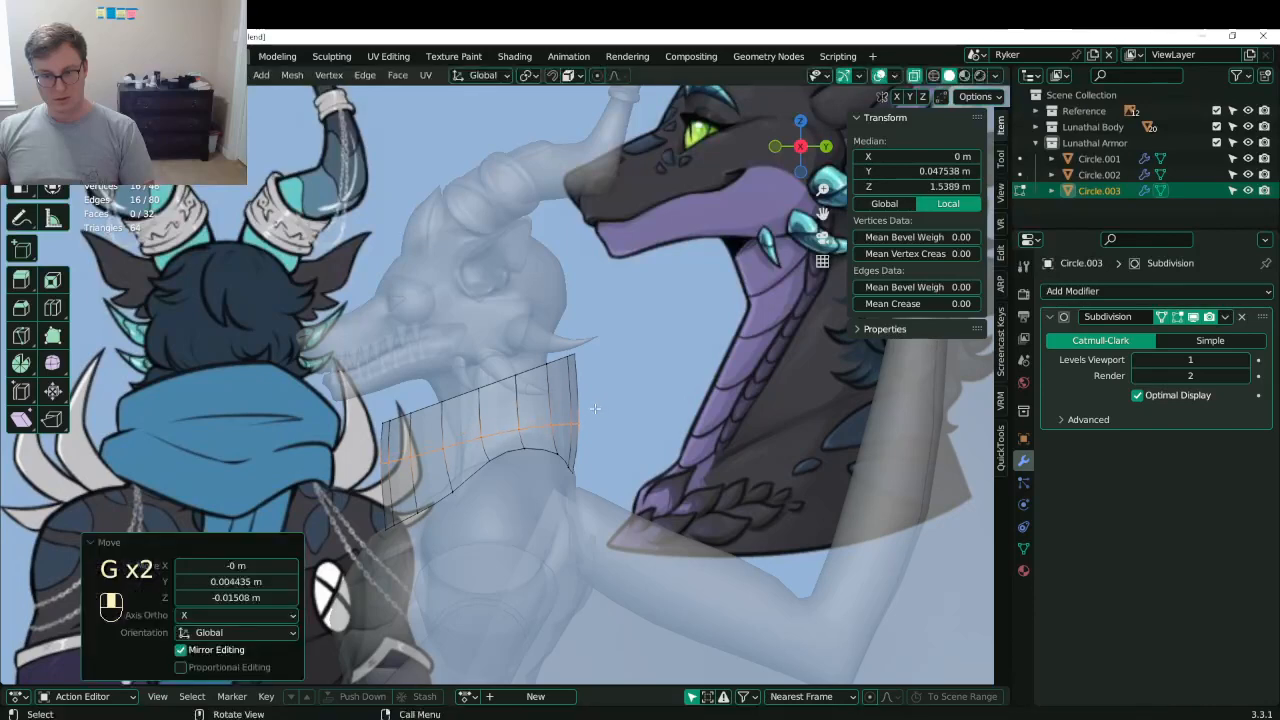
key("g")
key("g")
left_click(621, 407)
key("s")
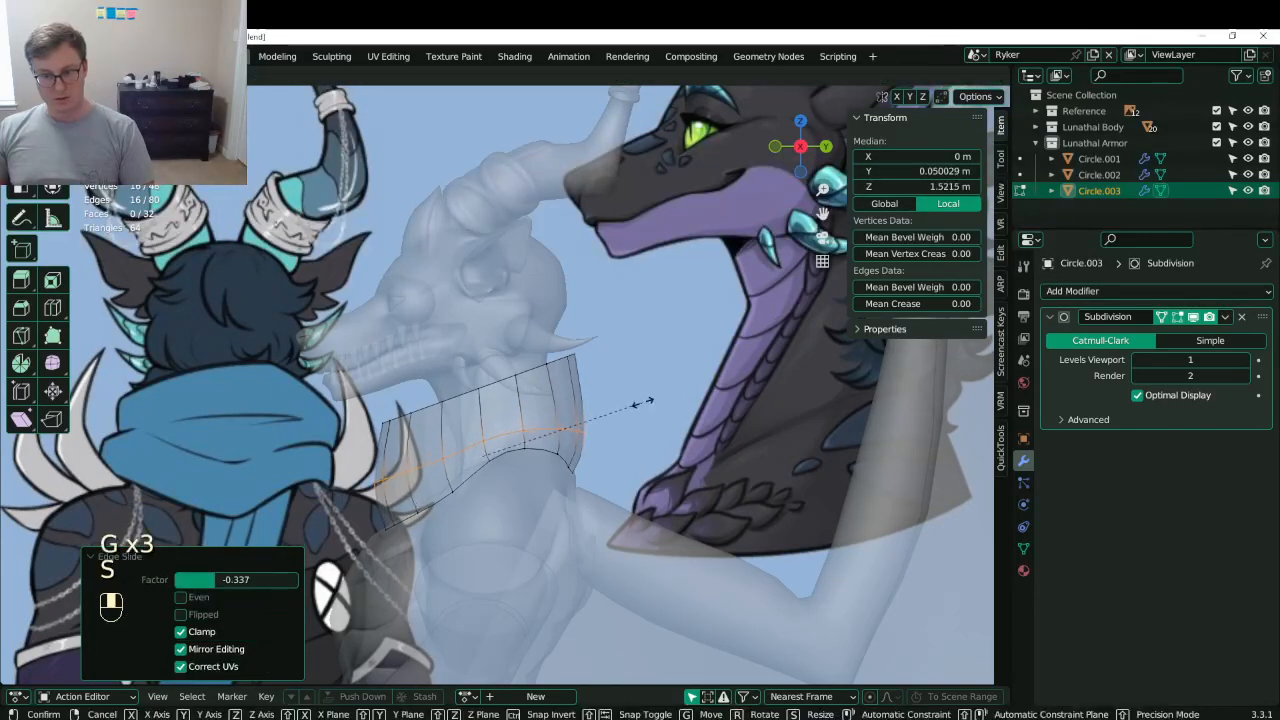
left_click(641, 406)
key("r")
left_click(603, 386)
- Add two loop cuts in the collar's upper band, scaling the lower one inward and the one near the rim outward
key("ctrl+r")
left_click(603, 386)
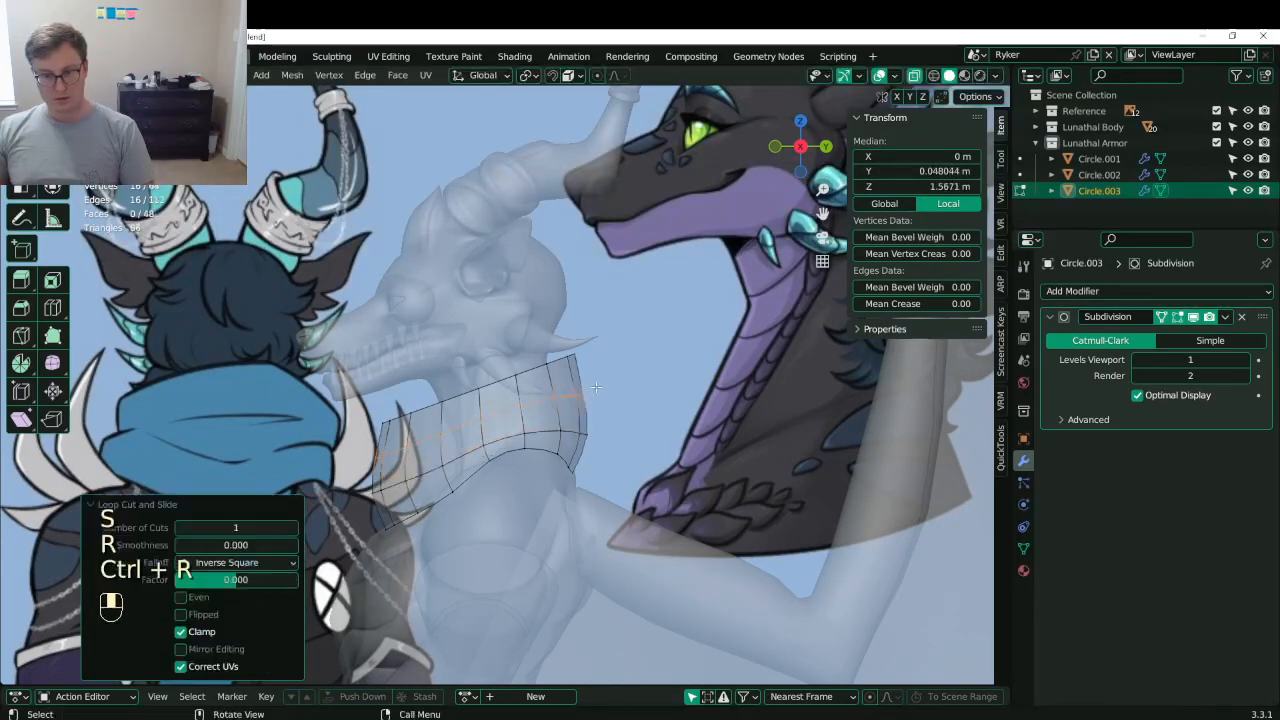
key("s")
left_click(575, 381)
key("ctrl+r")
left_click(563, 380)
key("s")
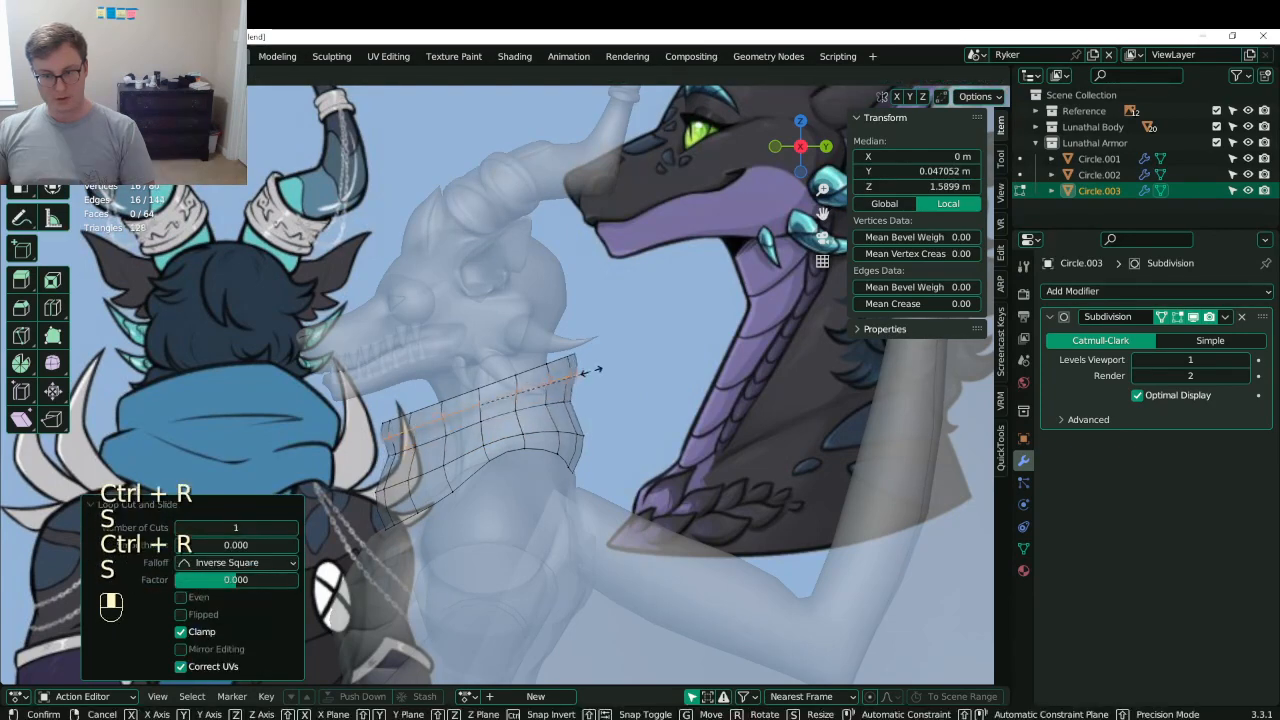
left_click(604, 366)
- Lower the collar's pinched middle edge loop slightly, and shade the collar smooth
left_click(513, 420, "alt+shift")
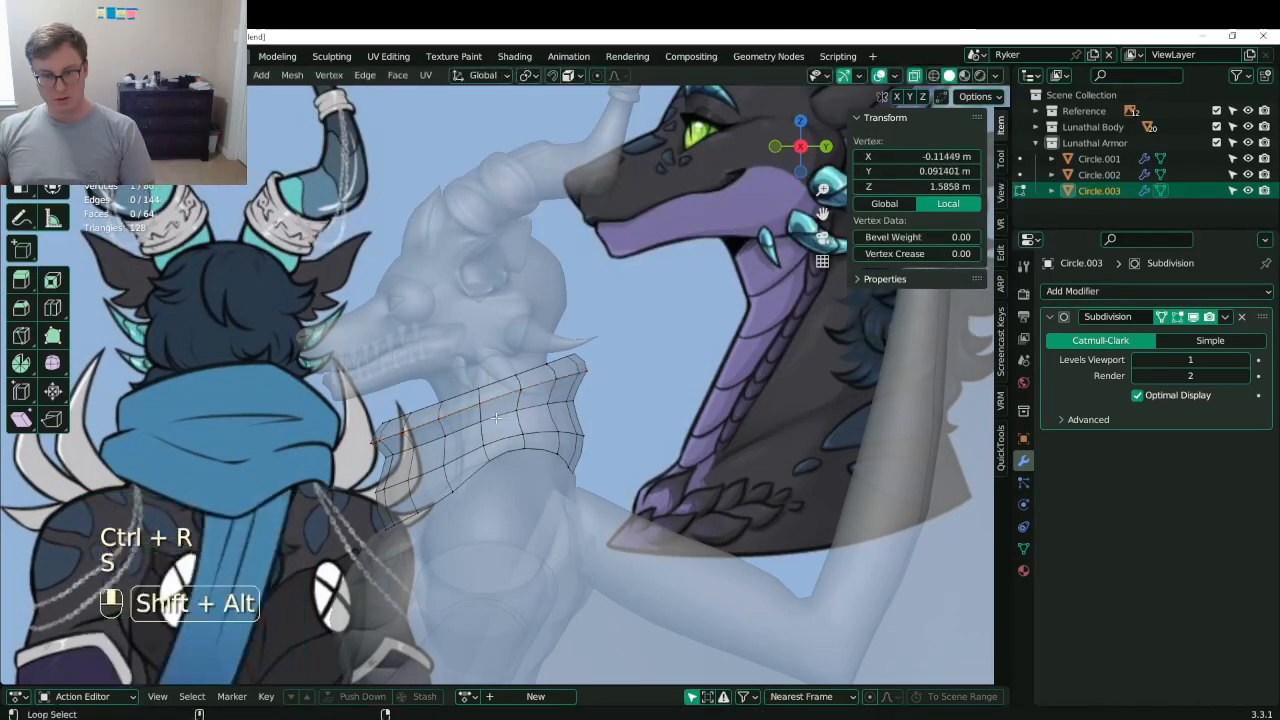
key("g")
left_click(513, 422)
key("Tab")
right_click(545, 383)
key("Tab")
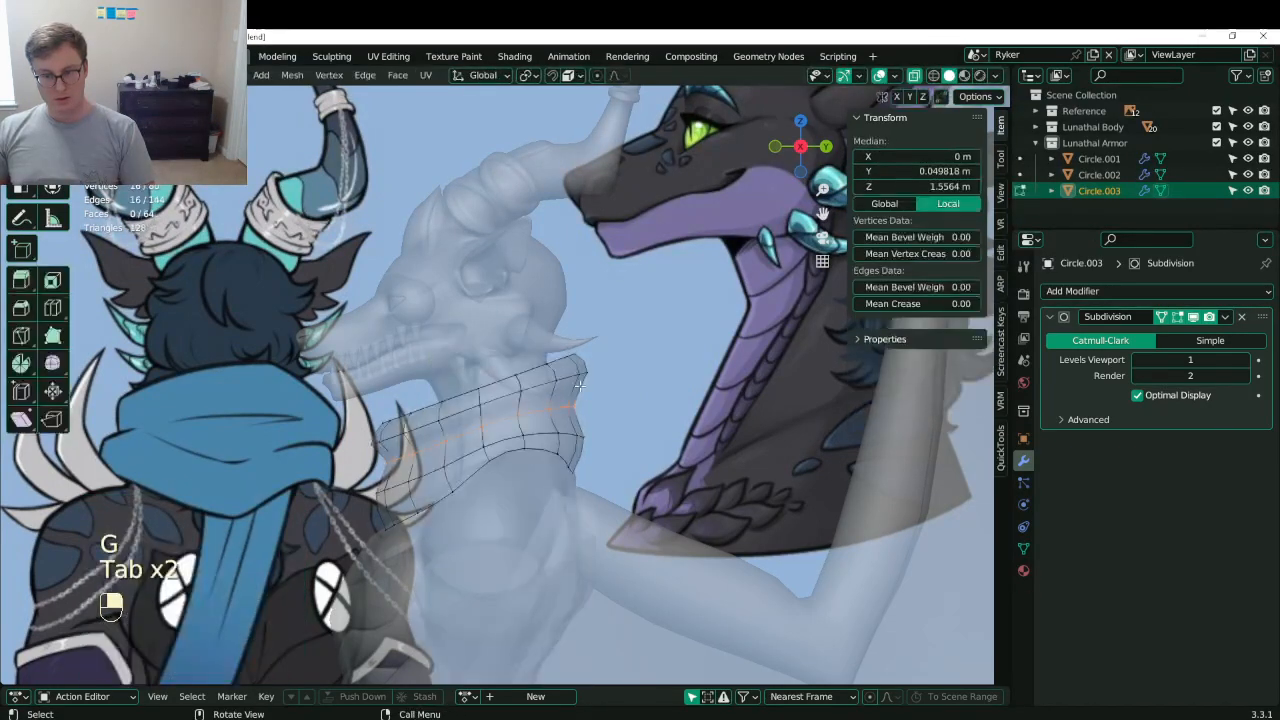
- Recalculate the normals of the whole collar outward, and switch the viewport to material preview
key("a")
key("shift+n")
key("Tab")
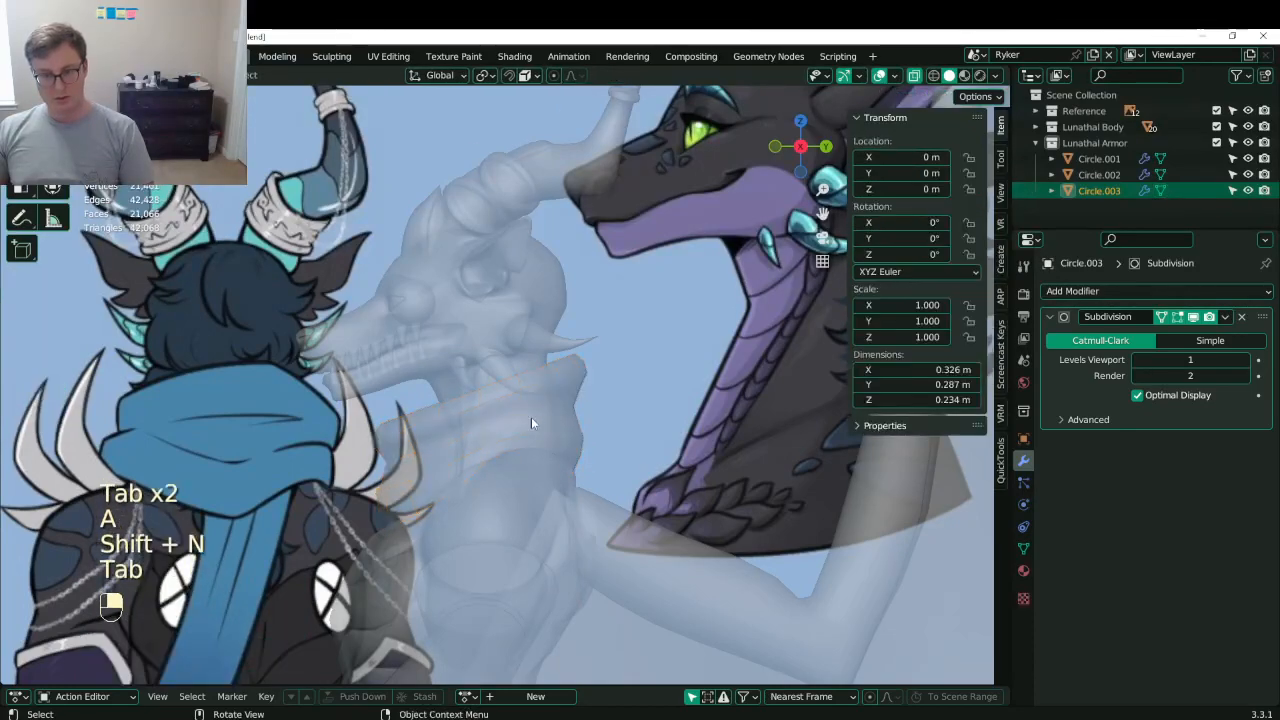
key("z")
key("z")
- Check the collar from the front and save the Lunathal.blend file
middle_click_drag(512, 474, 600, 400)
key("ctrl+s")
key("KP_1")
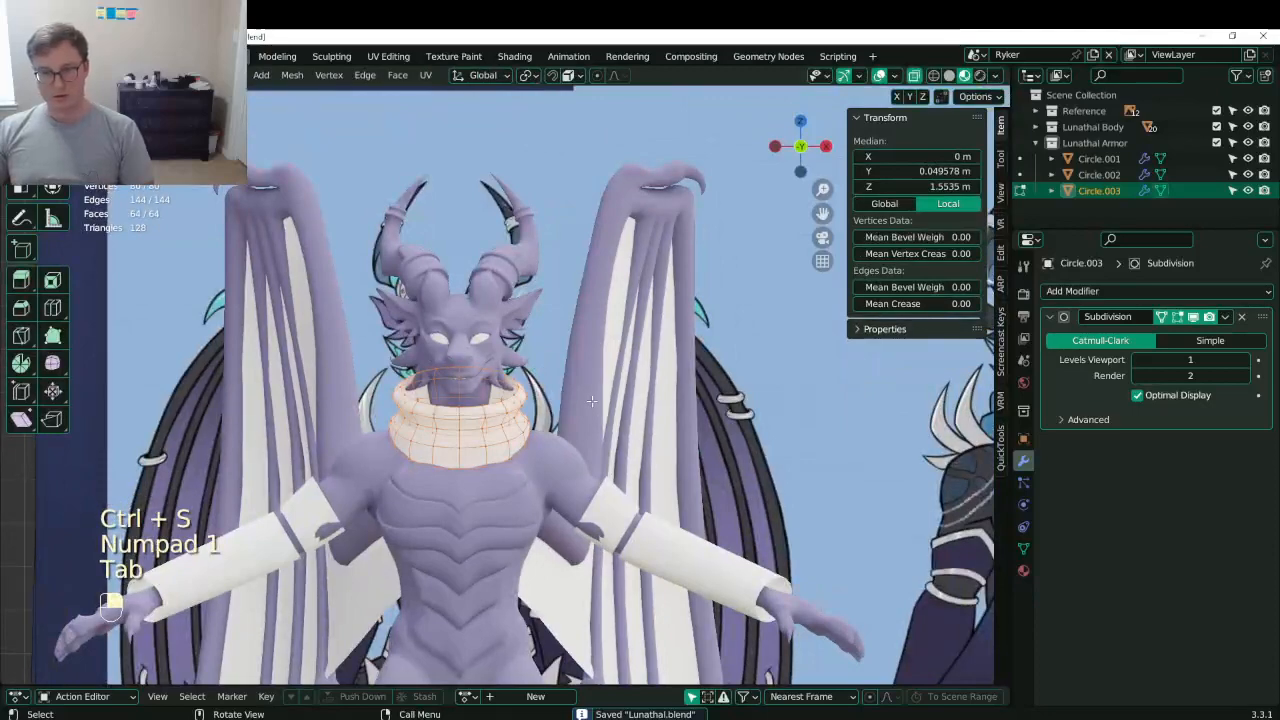
key("Tab")
scroll(591, 401, "down", 7)
key("ctrl+s")
mouse_move(591, 401)
middle_mouse_down()
mouse_move(400, 420)
mouse_move(593, 405)
middle_mouse_up()
key("KP_1")
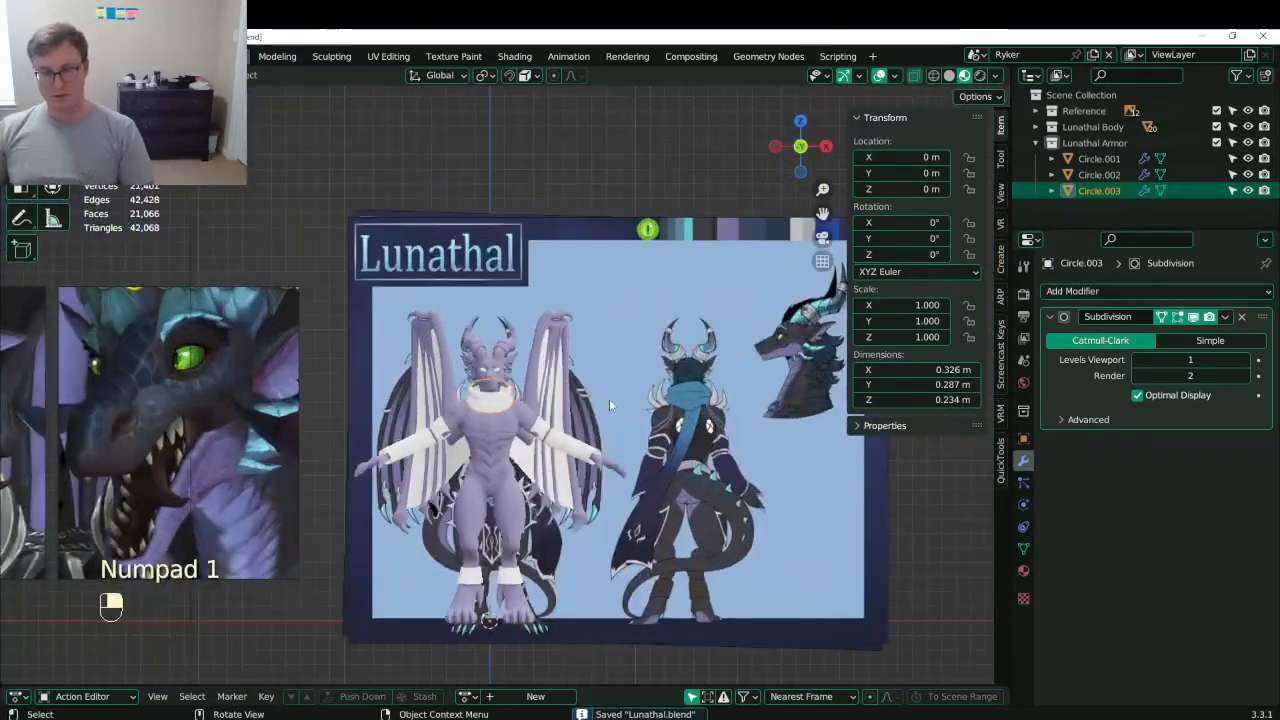
- Move the Empty.002 reference image sideways so its front-facing figure lines up behind the model
scroll(609, 398, "up", 3)
left_click(680, 386)
key("g")
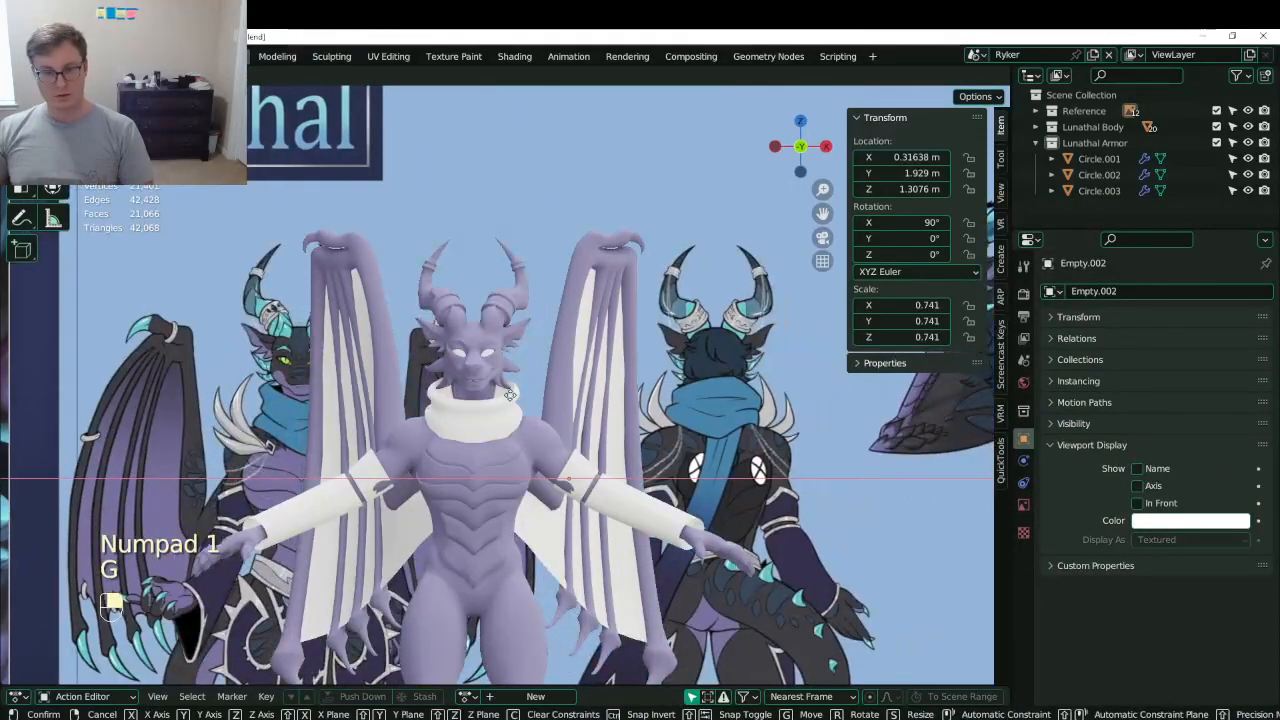
left_click(700, 397)
- Show the collar in wireframe over the reference and scale its top rim loop to 0.830
scroll(690, 400, "up", 3)
left_click(500, 430)
key("Tab")
scroll(510, 430, "up", 5)
key("z")
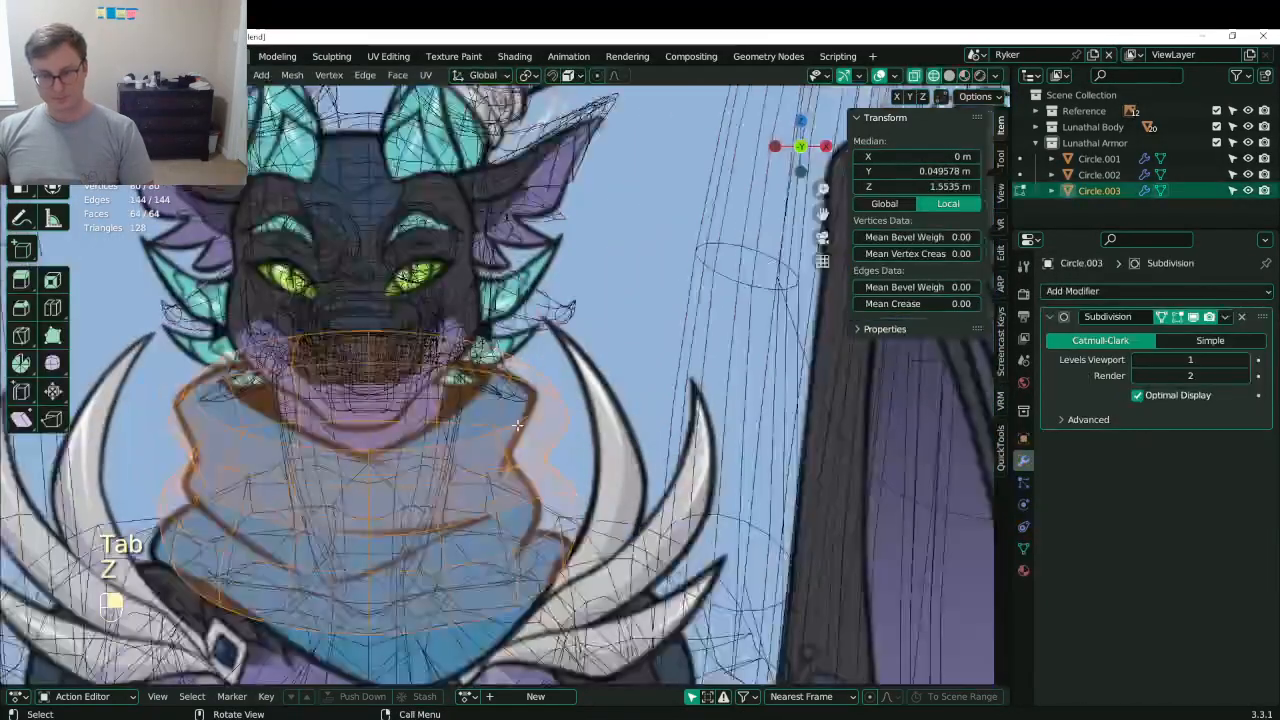
middle_click_drag(532, 426, 606, 378, "shift")
left_click(561, 368, "alt")
key("s")
left_click(533, 390)
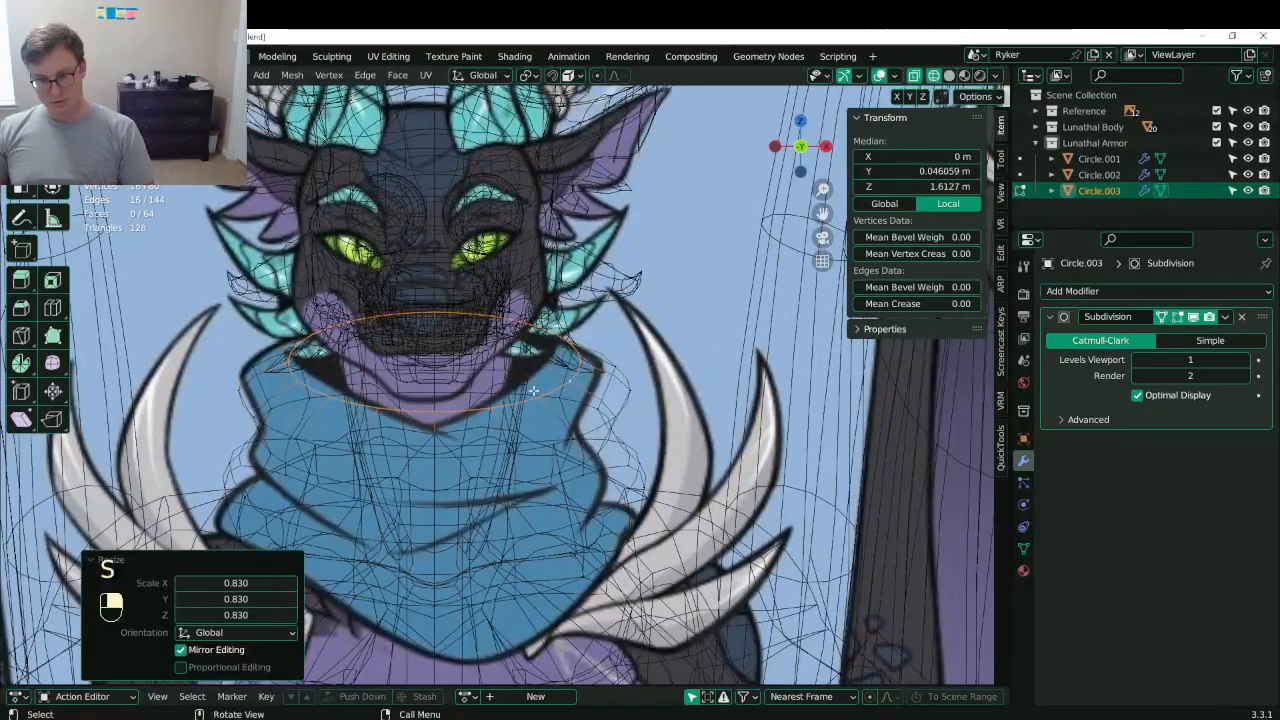
- Try to lower the top rim's front centre and adjacent vertices to match the scarf's V-shaped neckline
left_click(440, 415)
key("g")
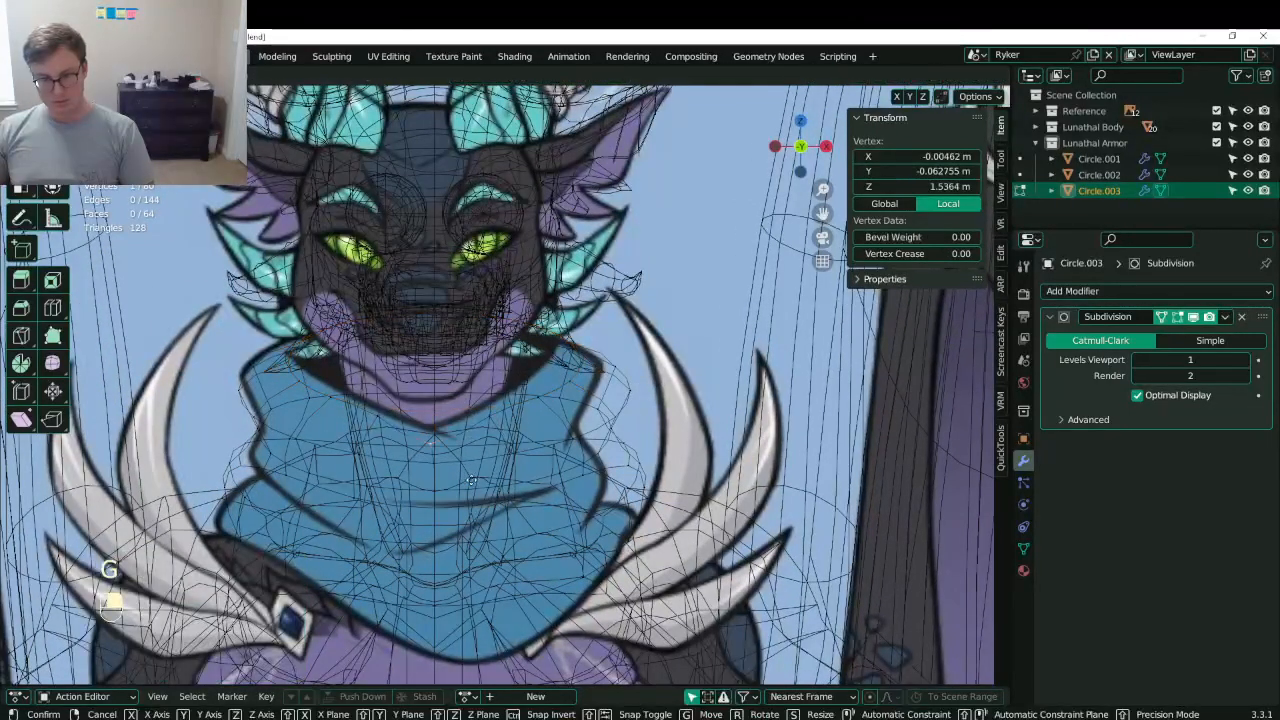
middle_click(477, 471)
left_click(490, 422)
key("g")
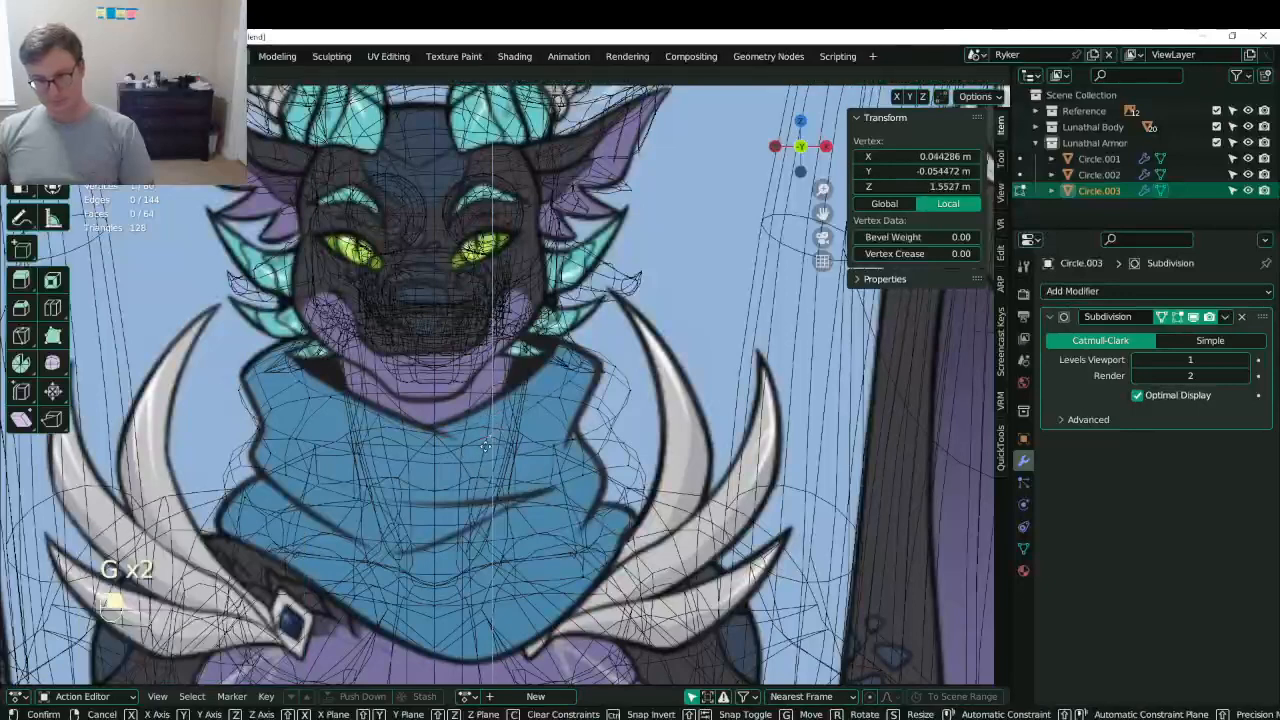
left_click(528, 404)
key("g")
middle_click(528, 408)
left_click(528, 413)
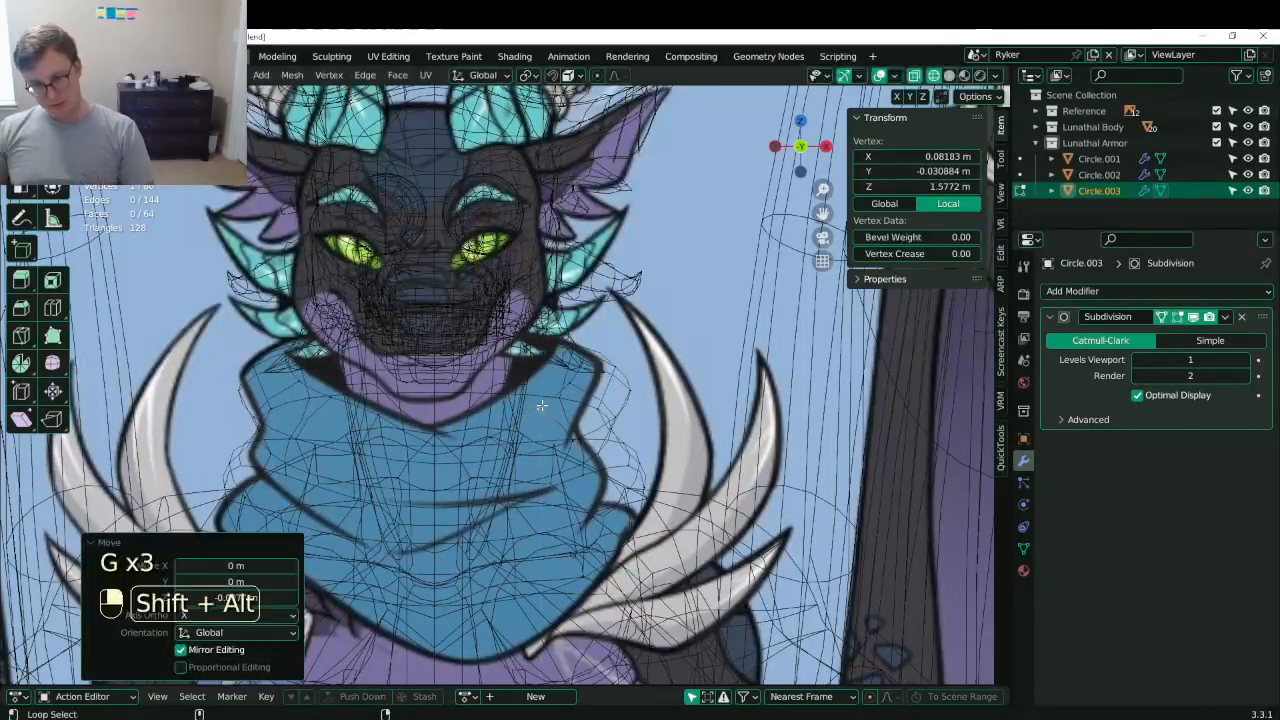
- Switch the viewport to solid shading and undo the individual vertex moves on the collar's top rim
key("ctrl+z")
key("z")
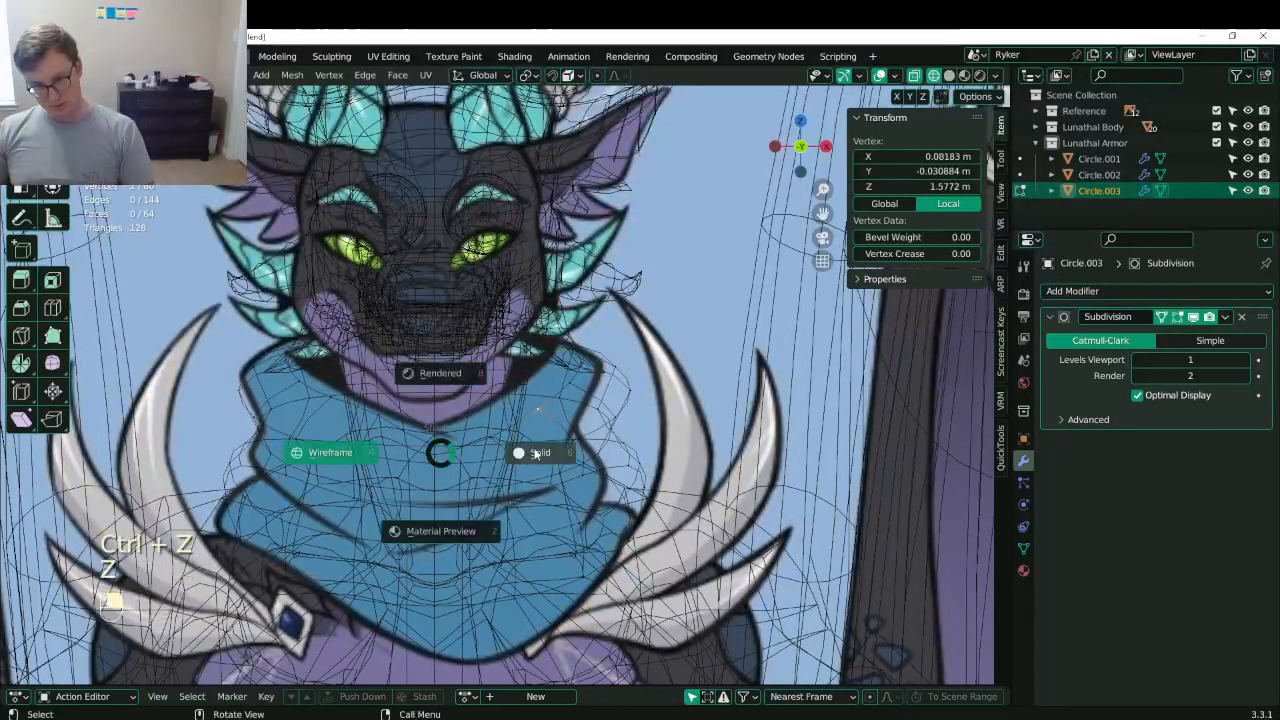
left_click(505, 453)
key("ctrl+z")
key("ctrl+z")
key("ctrl+z")
key("ctrl+z")
key("ctrl+z")
key("ctrl+z")
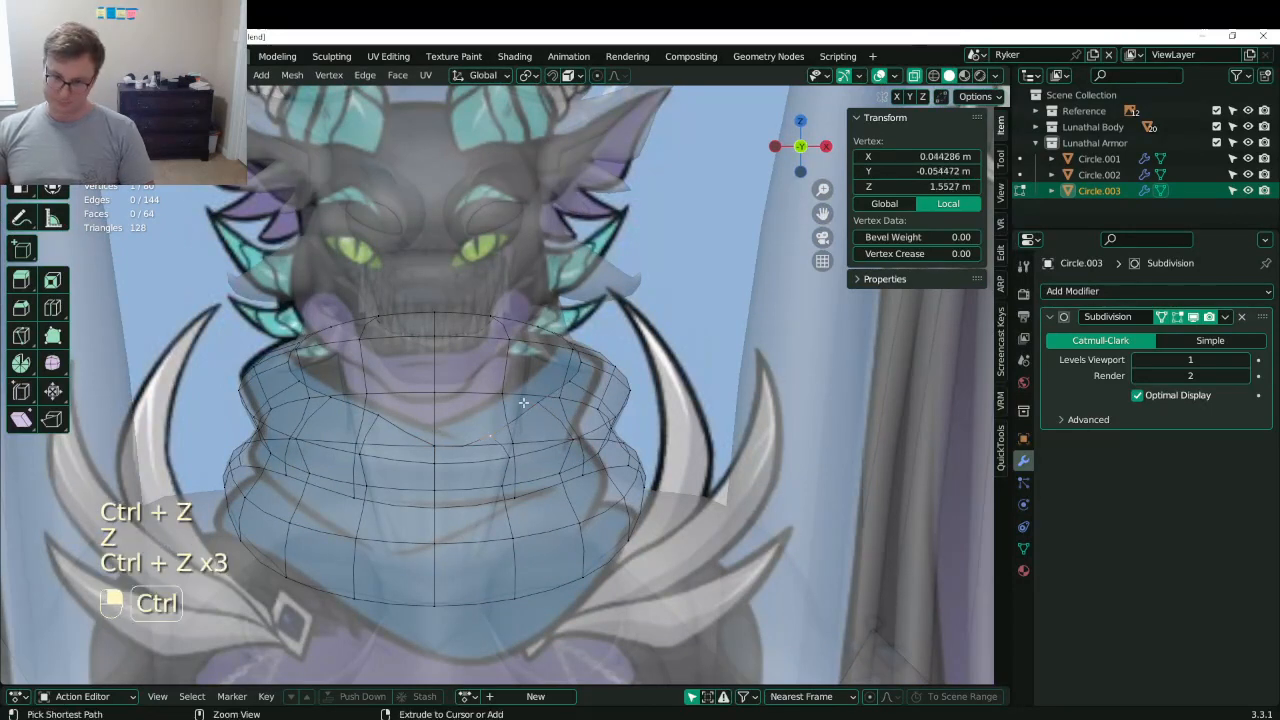
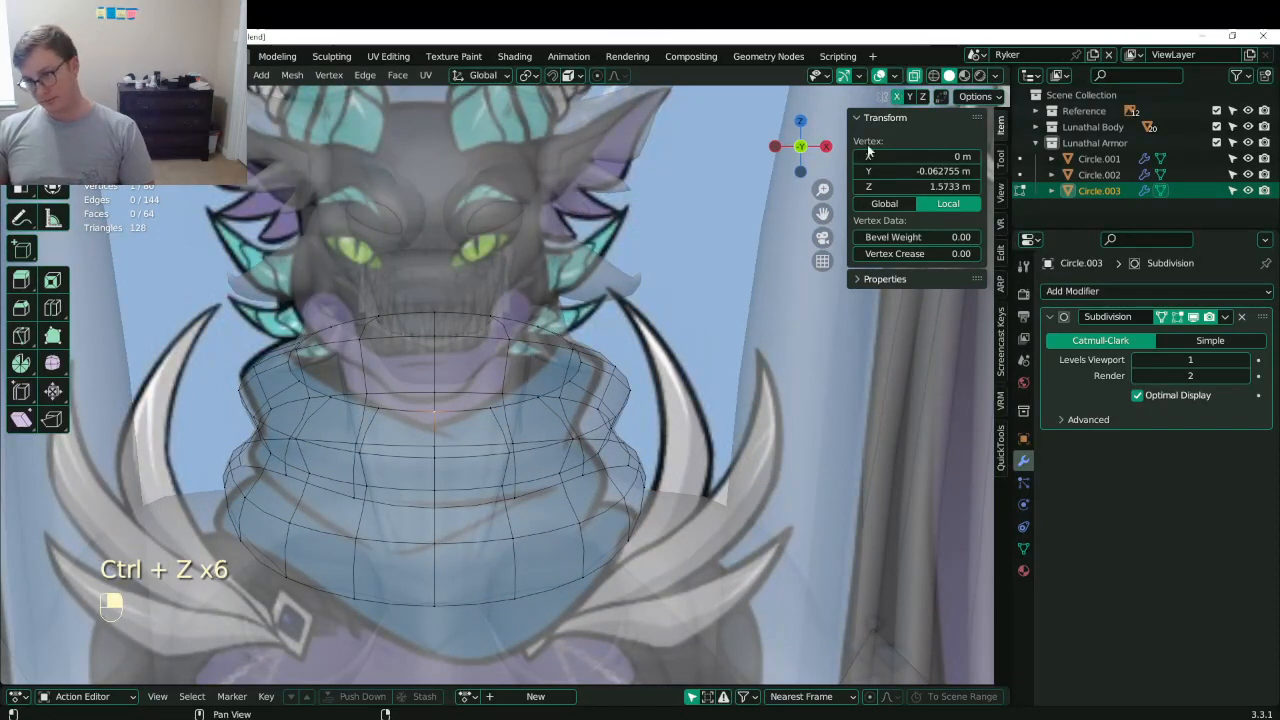
- Lower the top rim's front centre vertex about 0.032 m in Z to the point of the scarf's neckline
key("g")
left_click(498, 420)
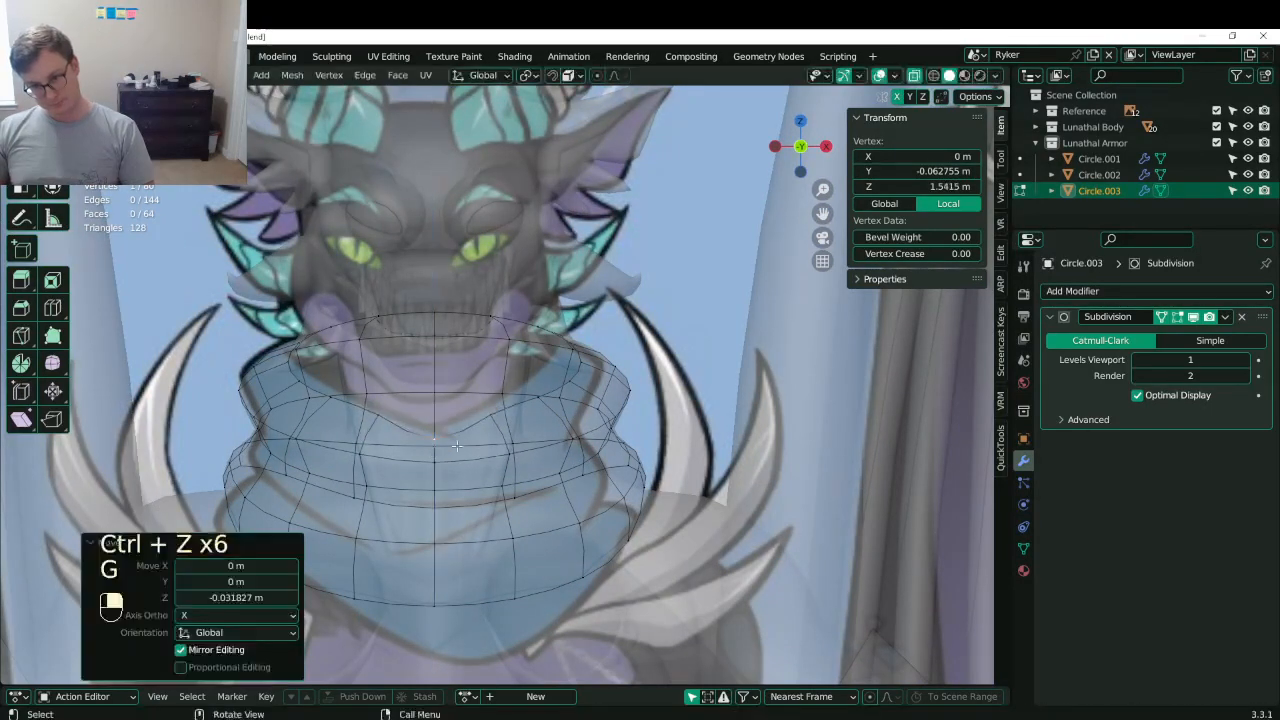
- Move the top rim's front centre vertex and the vertices on either side of it onto the scarf's V-shaped neckline
key("g")
left_click(505, 415)
key("g")
left_click(449, 433)
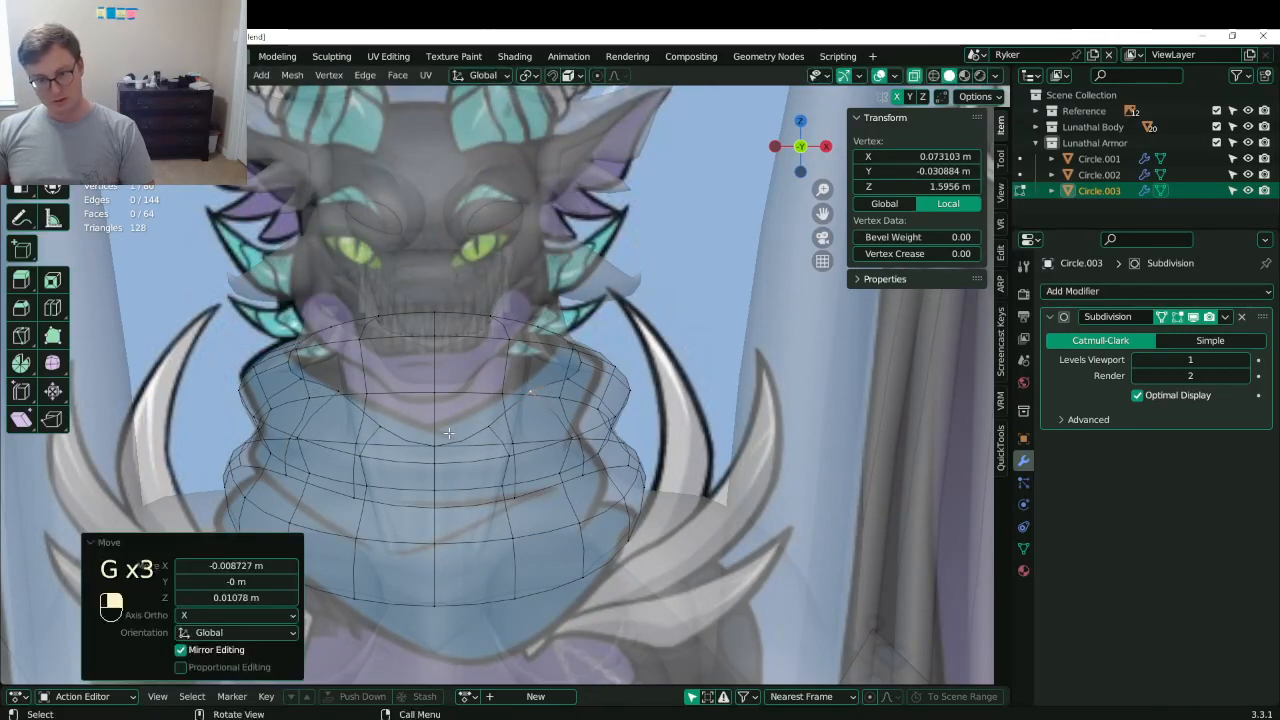
left_click(447, 440)
key("g")
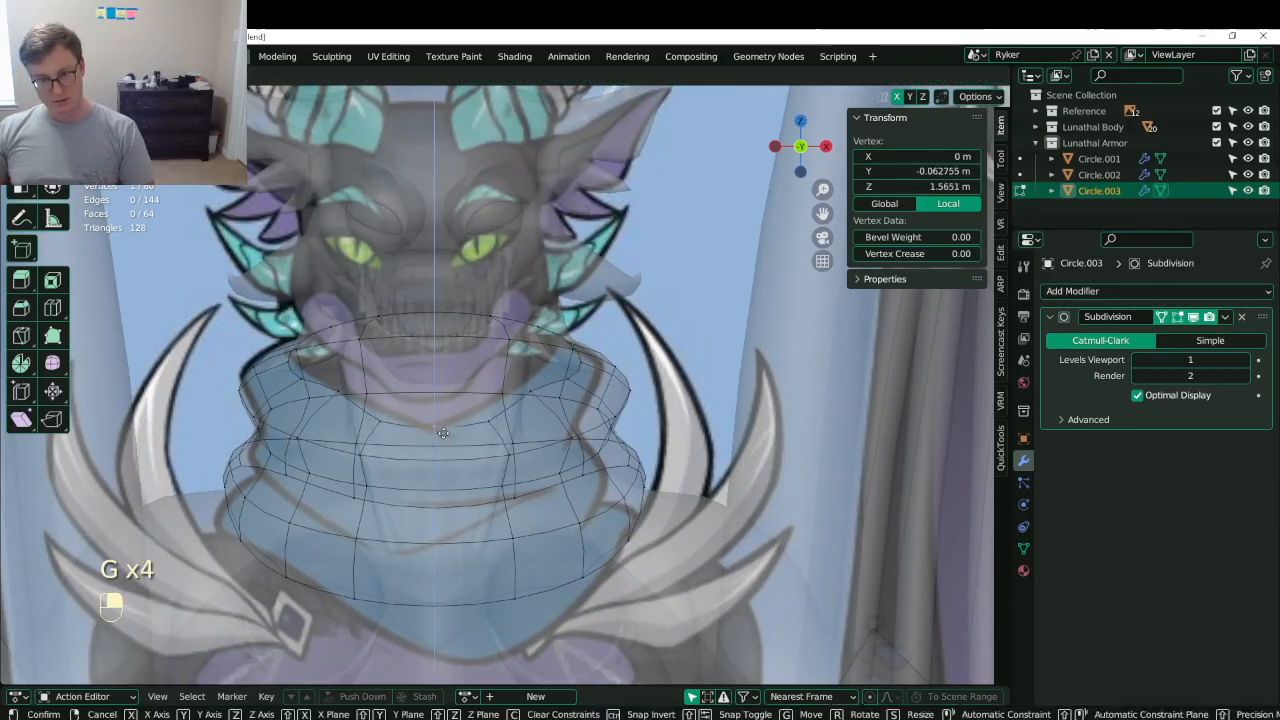
left_click(444, 433)
left_click(446, 436)
key("g")
left_click(483, 405)
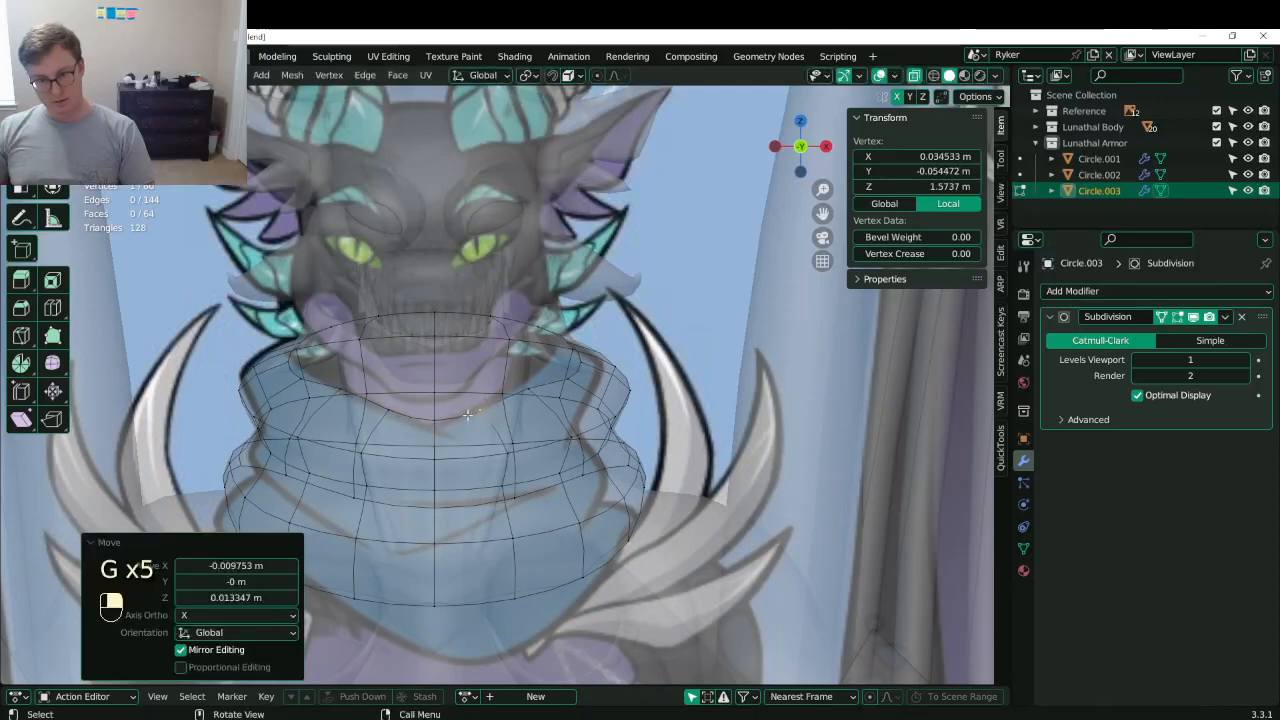
- Fine-tune the positions of the front centre vertex and its two neighbours along the neckline in the reference
left_click(434, 422)
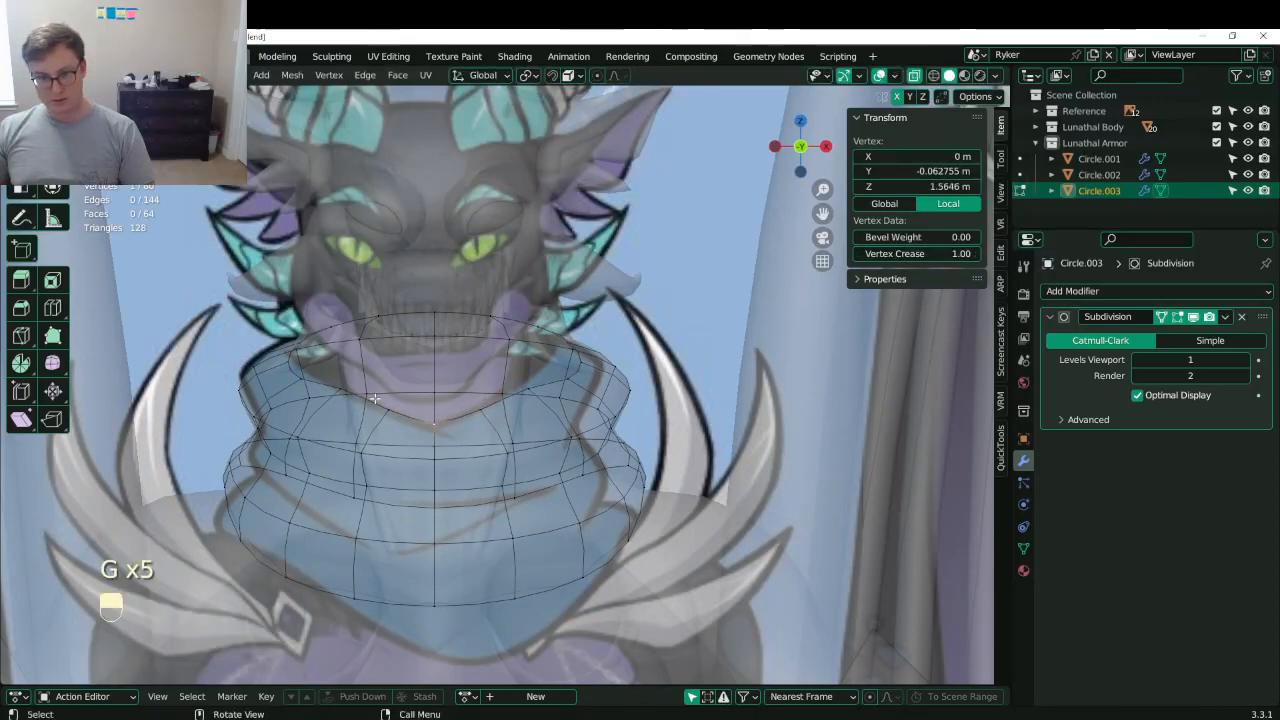
key("g")
left_click(434, 428)
left_click(481, 411)
key("g")
left_click(478, 409)
left_click(530, 391)
key("g")
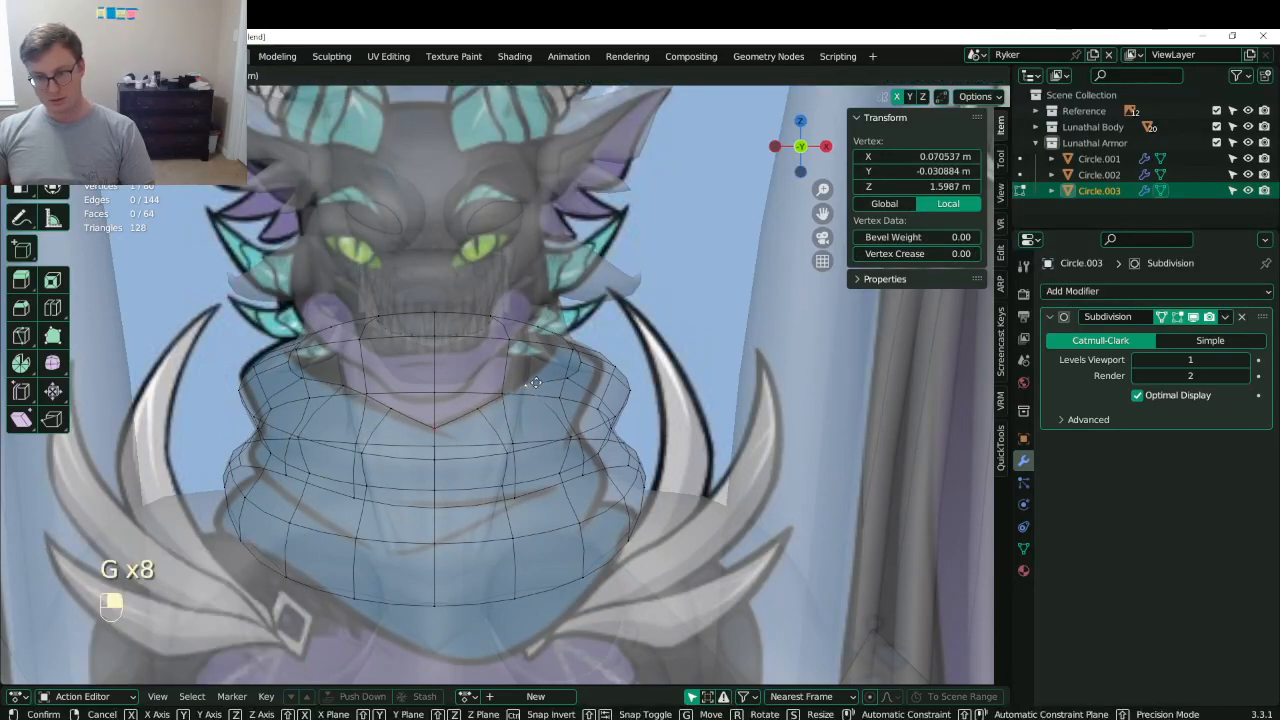
left_click(530, 388)
- Shift the next two rim vertices toward the side of the neck slightly inward and up to follow the scarf's edge
left_click(556, 375)
key("g")
left_click(548, 368)
left_click(566, 355)
key("g")
left_click(560, 353)
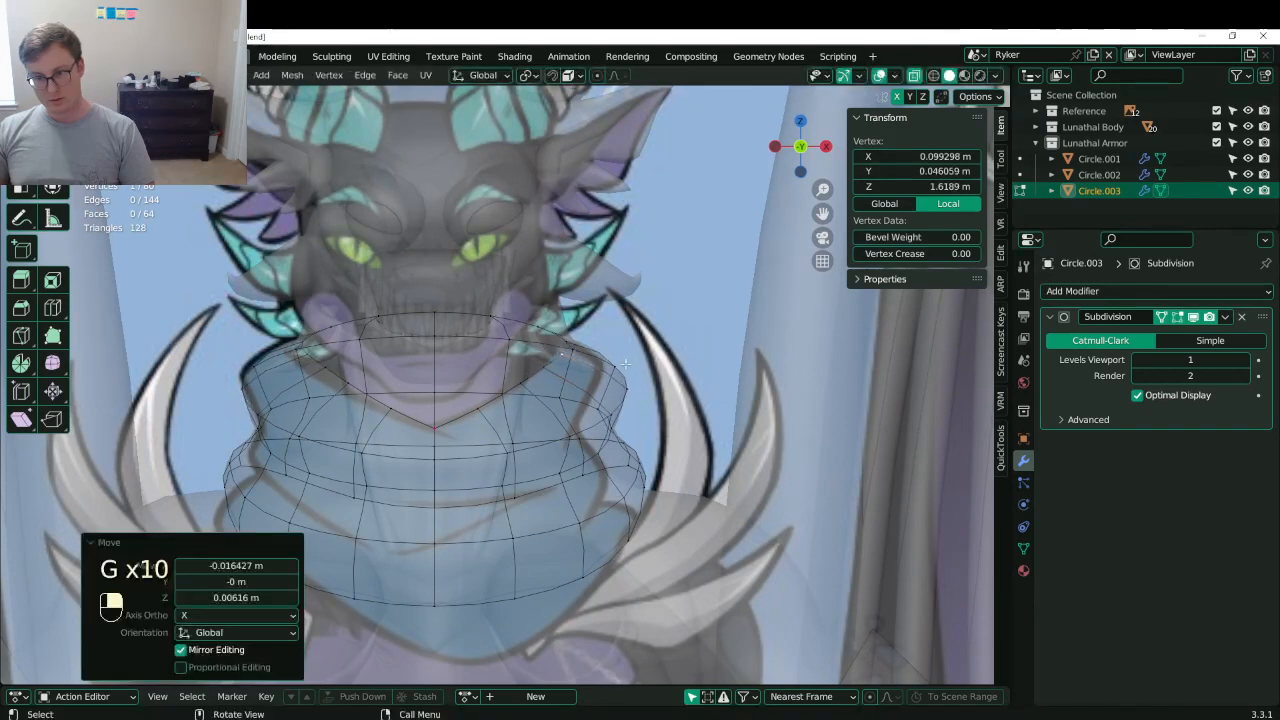
- Scale the edge loop in the crease beneath the collar's upper fold to 0.746
left_click(598, 435, "alt+shift")
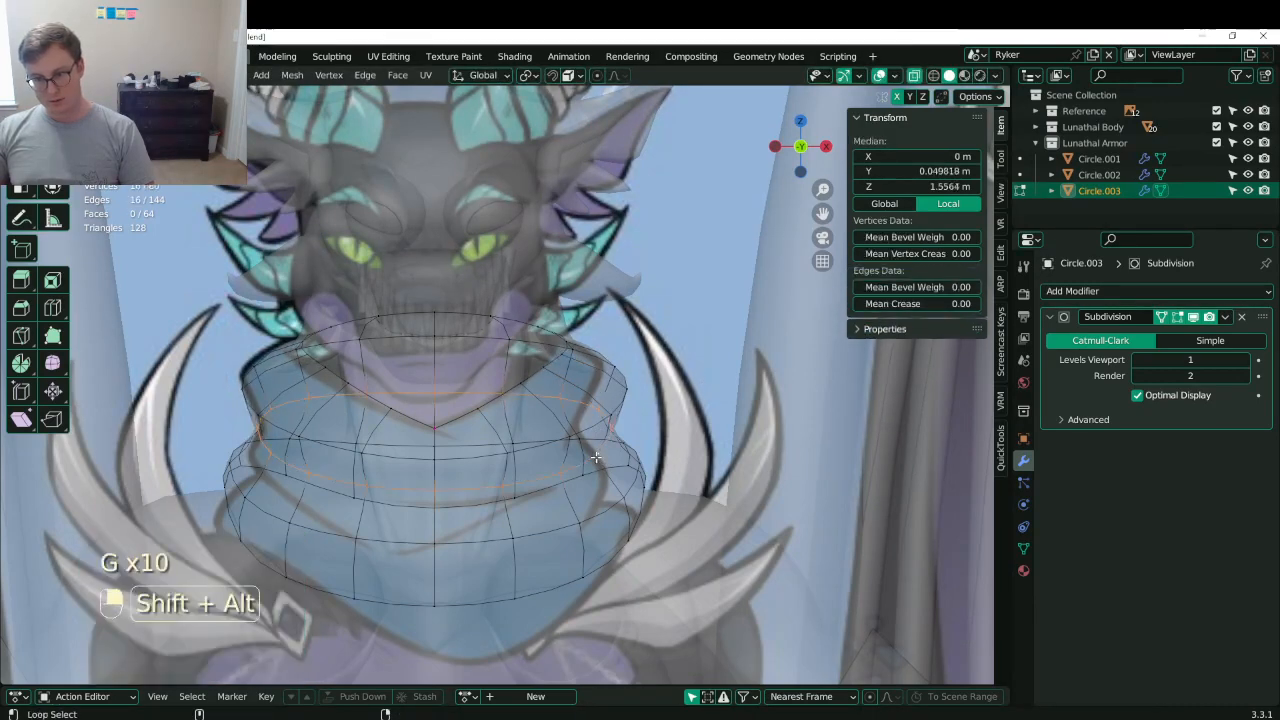
key("s")
left_click(613, 408)
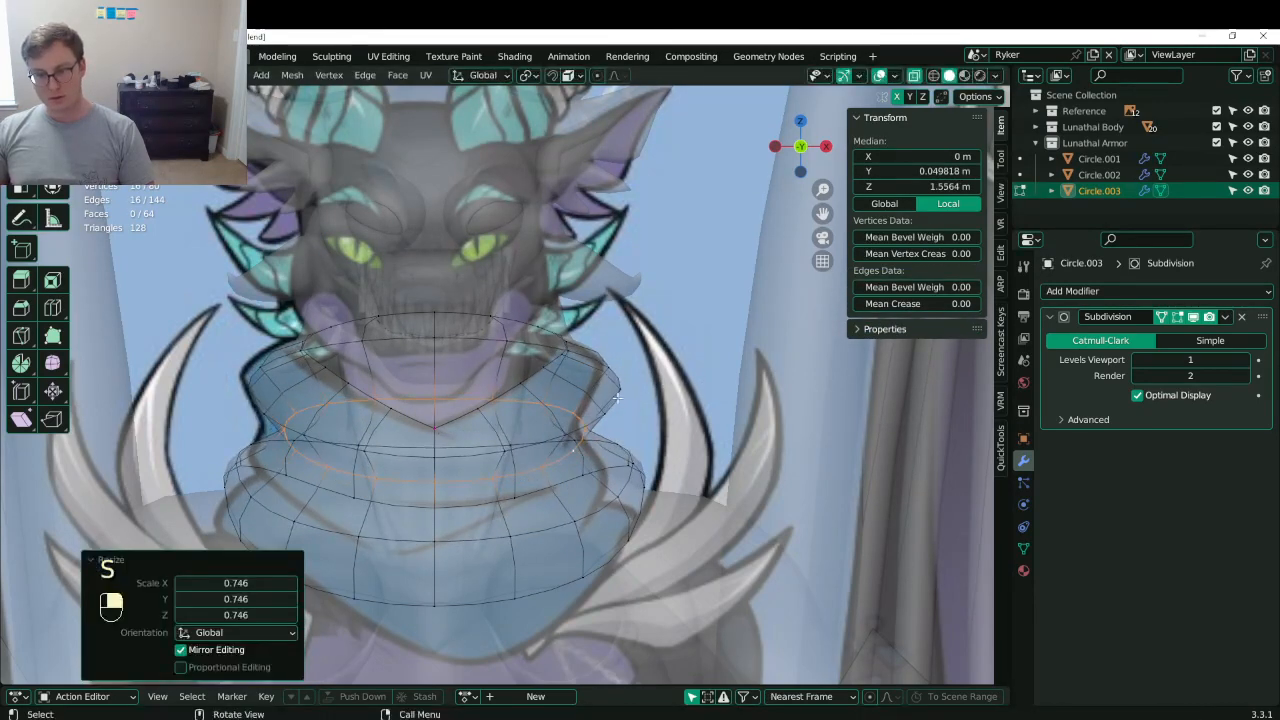
- Scale the upper fold's outer edge loop to 0.868 and raise it about 0.0195 m in Z
left_click(617, 390)
left_click(543, 442, "alt+shift")
key("s")
left_click(653, 397)
key("g")
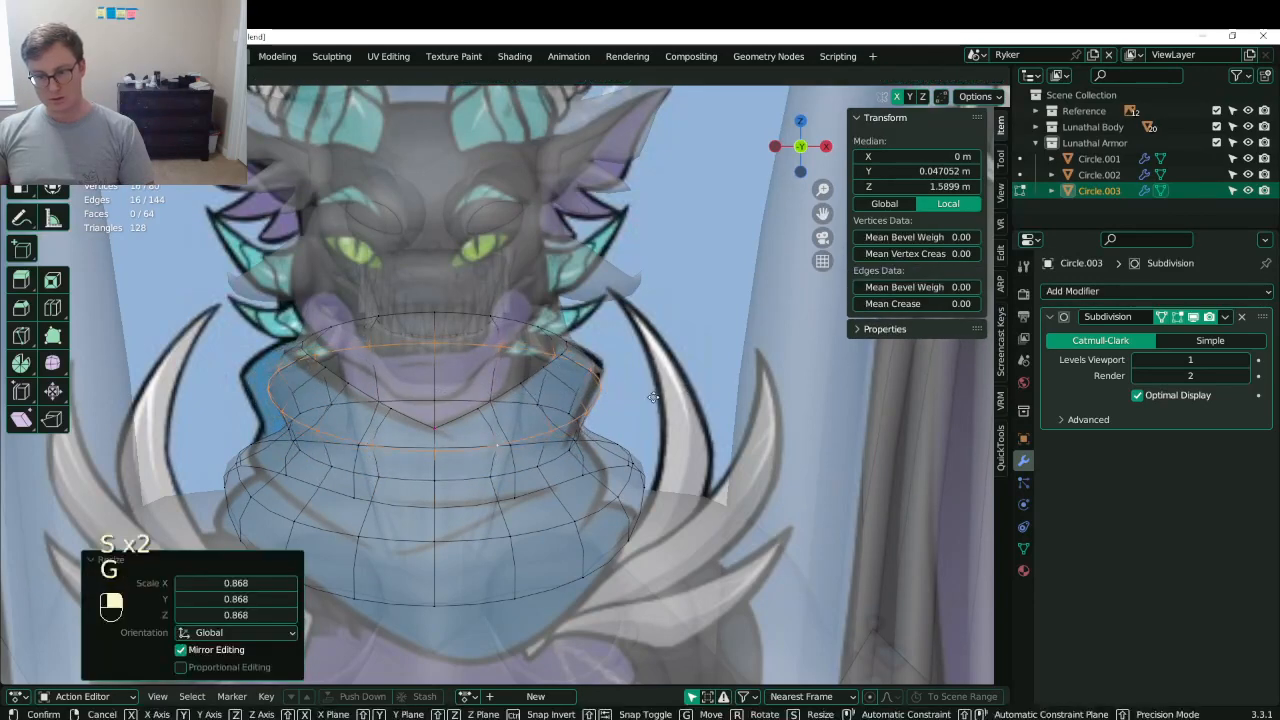
key("z")
left_click(660, 372)
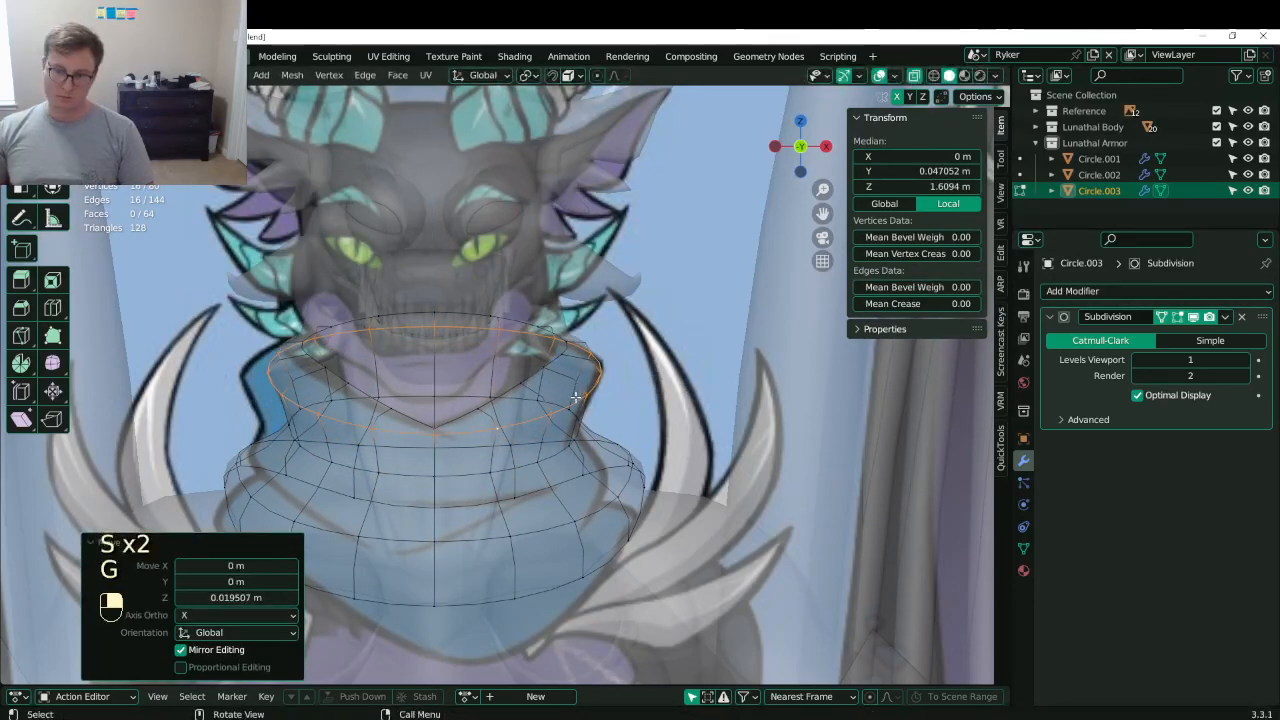
- Nudge the two side rim vertices onto the scarf's upper edge, shifting the rear one about 0.005 m inward in X
left_click(555, 354)
key("g")
key("g")
left_click(556, 353)
left_click(566, 342)
key("g")
left_click(561, 342)
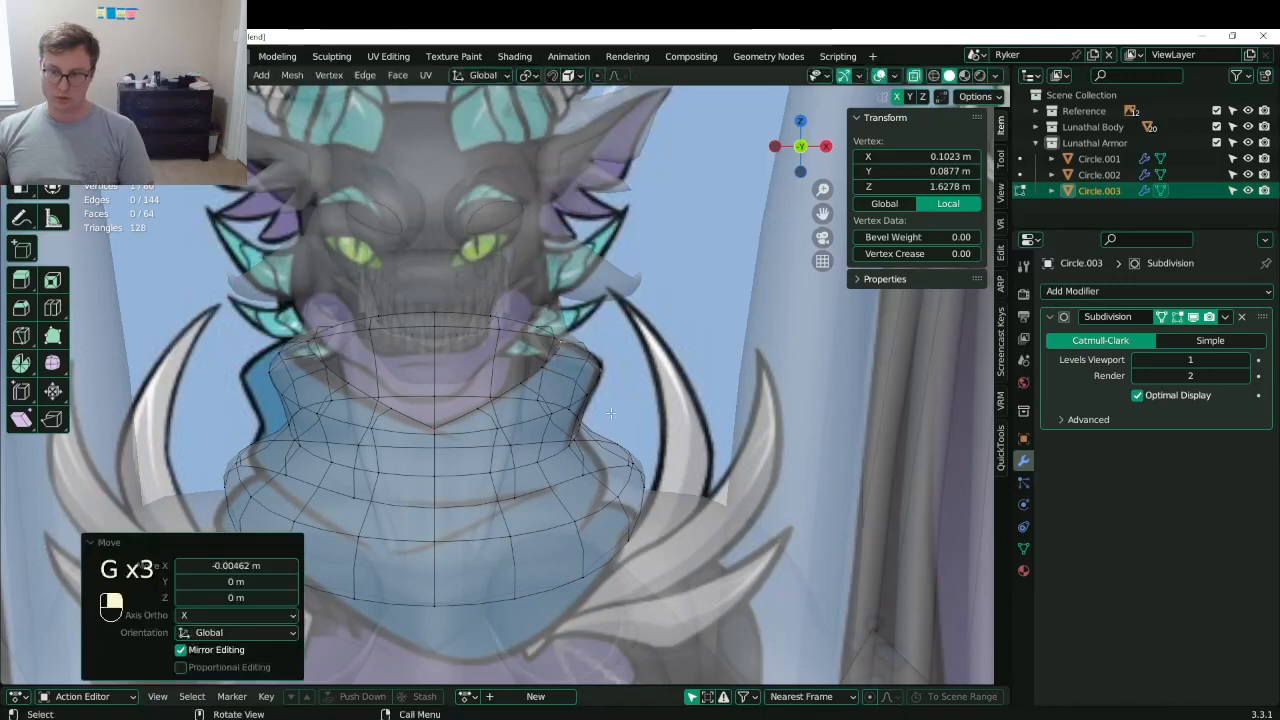
- Try to scale the lower fold's middle edge loop inward and add a loop cut below it
middle_click_drag(625, 491, 643, 439, "shift")
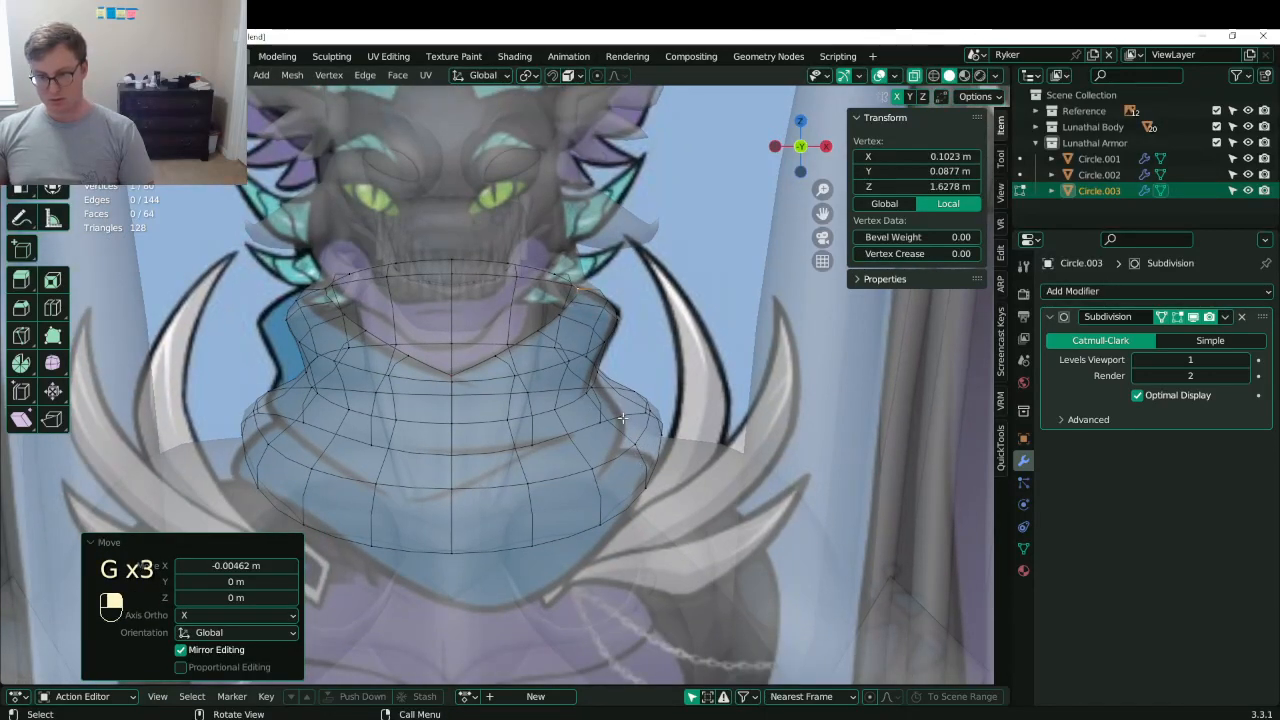
key("ctrl+z")
left_click(625, 438, "alt")
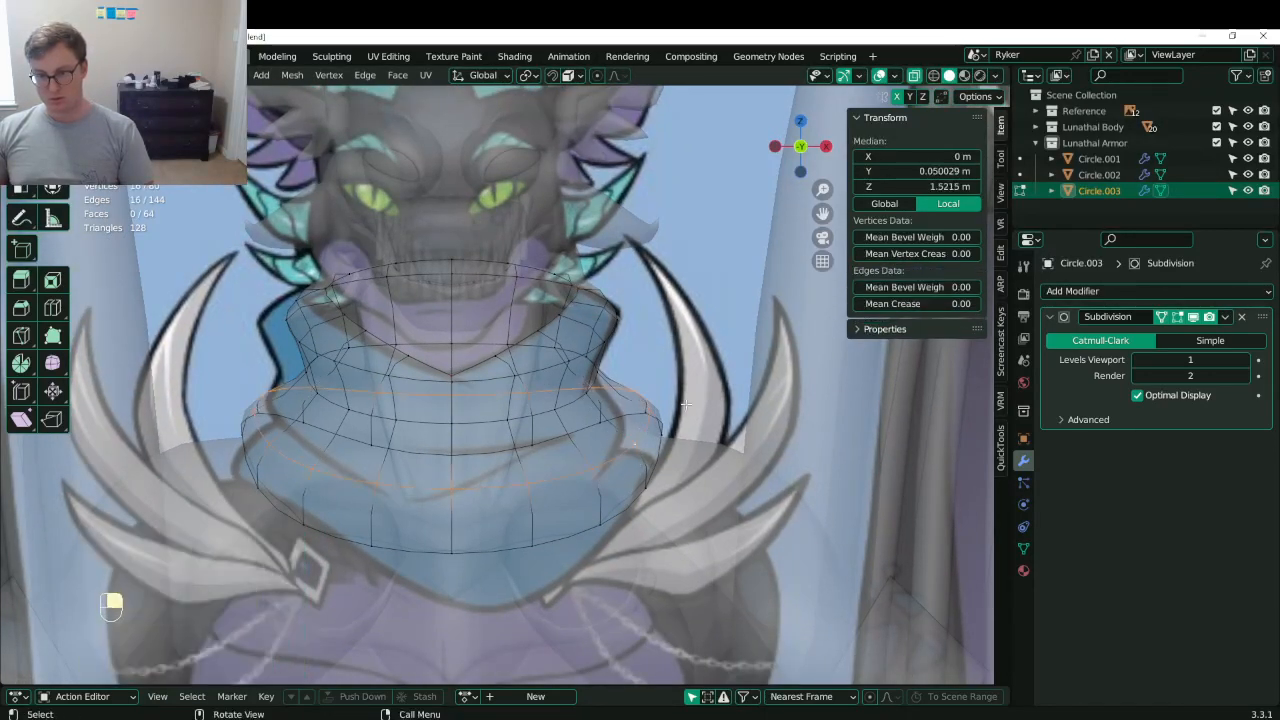
key("s")
left_click(655, 422)
key("ctrl+r")
left_click(650, 425)
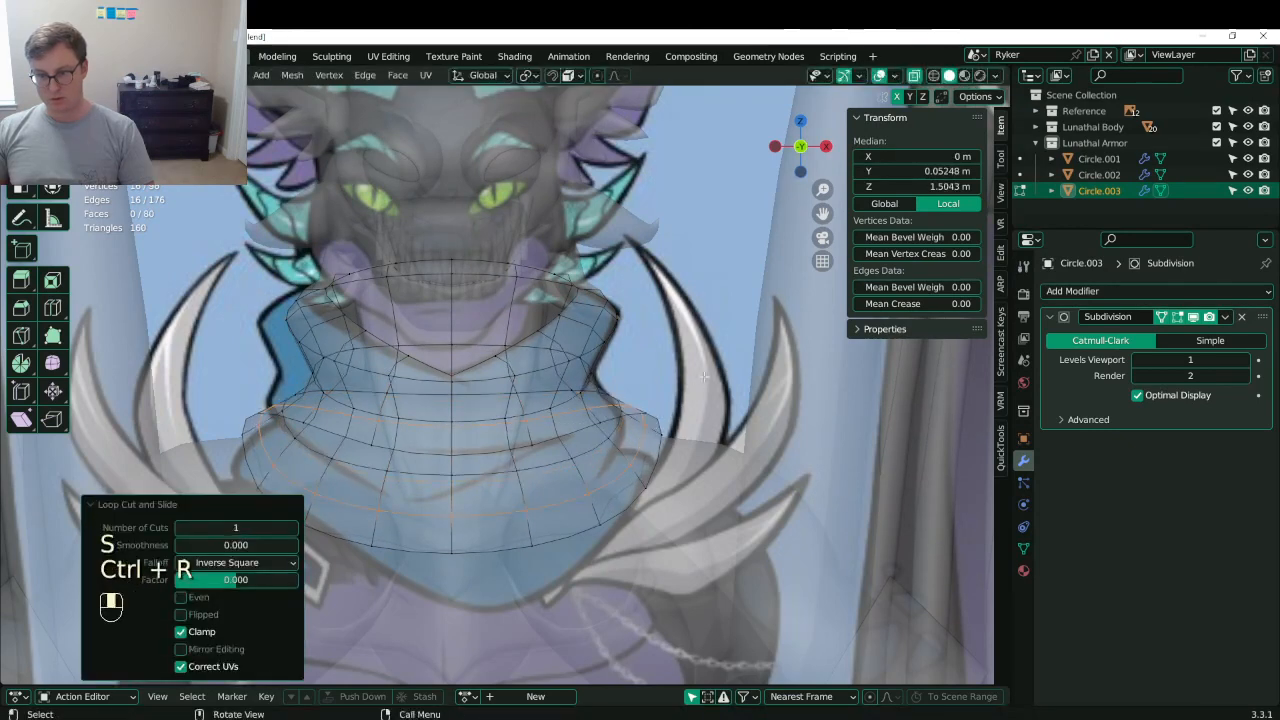
- Try to scale the new loop inward and lower the collar's bottom edge loop about 0.015 m in Z
key("s")
left_click(680, 405)
key("g")
left_click(661, 457)
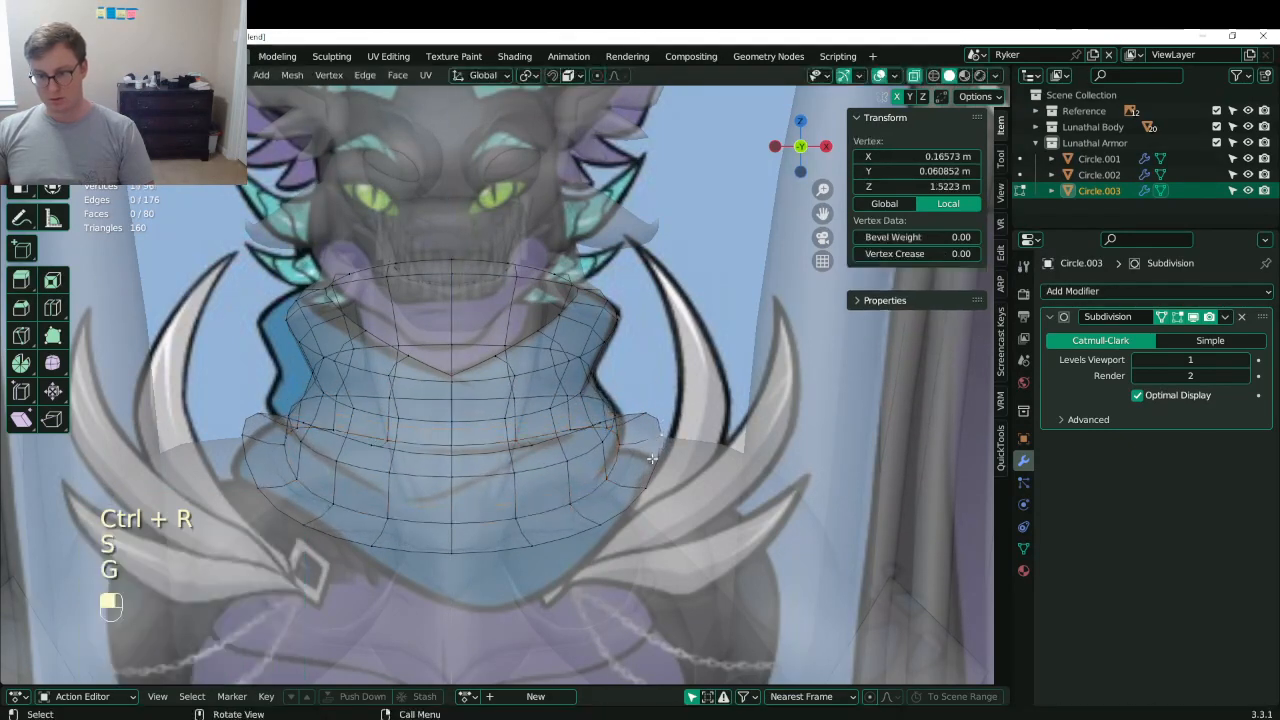
middle_click_drag(662, 457, 673, 386, "shift")
key("g")
left_click(677, 399)
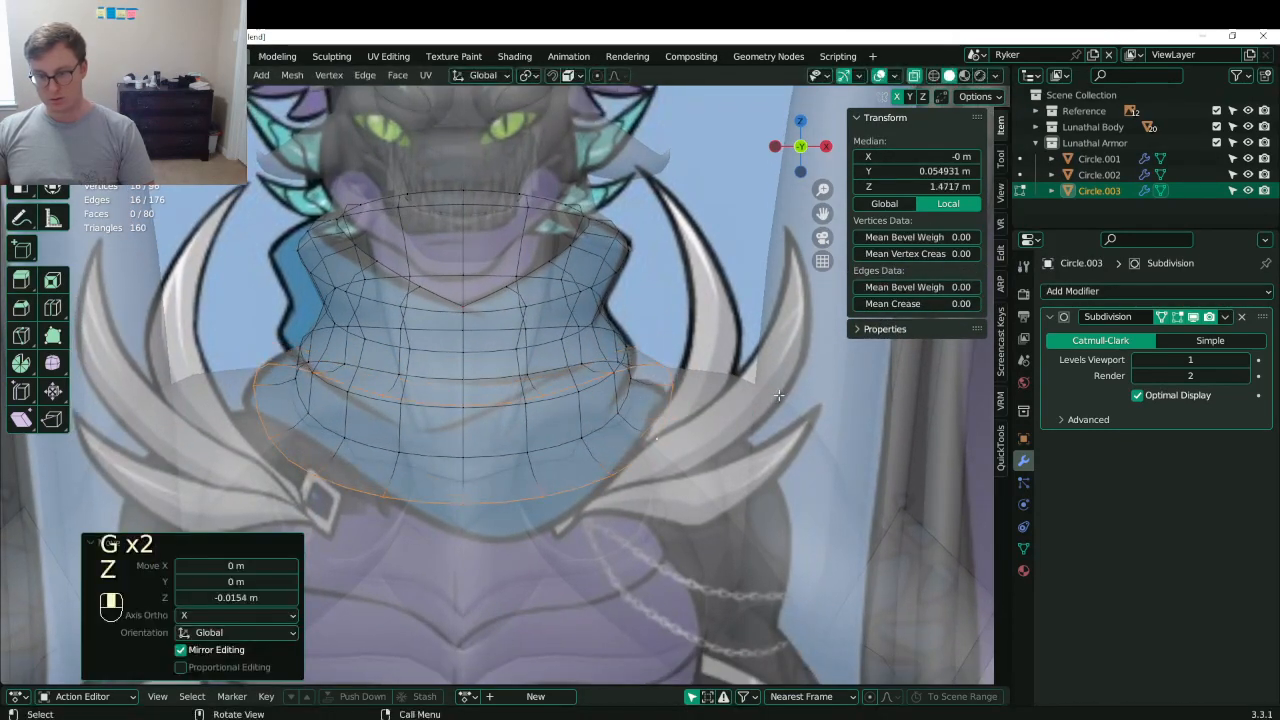
- Show the model in material preview and undo the loop cut, scaling and moves made on the lower fold
key("alt+z")
key("ctrl+z")
key("ctrl+z")
key("ctrl+z")
key("ctrl+z")
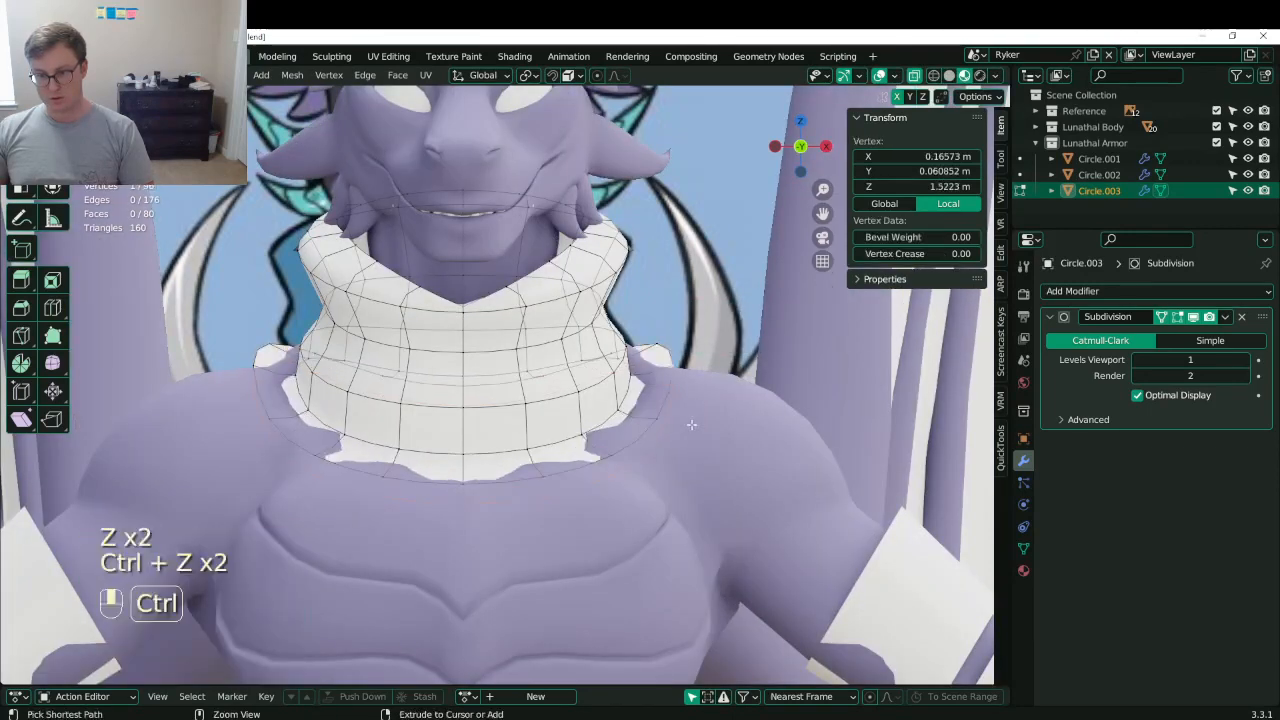
key("ctrl+z")
key("ctrl+z")
key("ctrl+z")
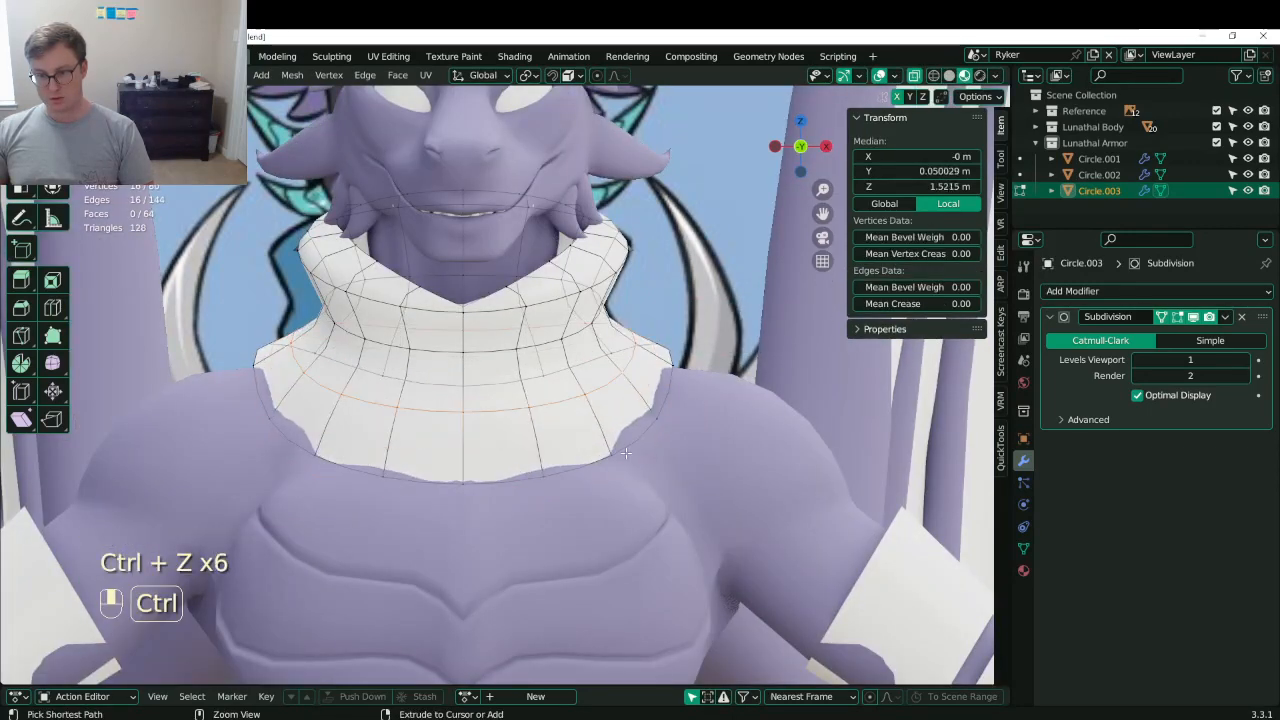
- Try loop cuts at different places on the collar's lower fold and undo each one
left_click(575, 458)
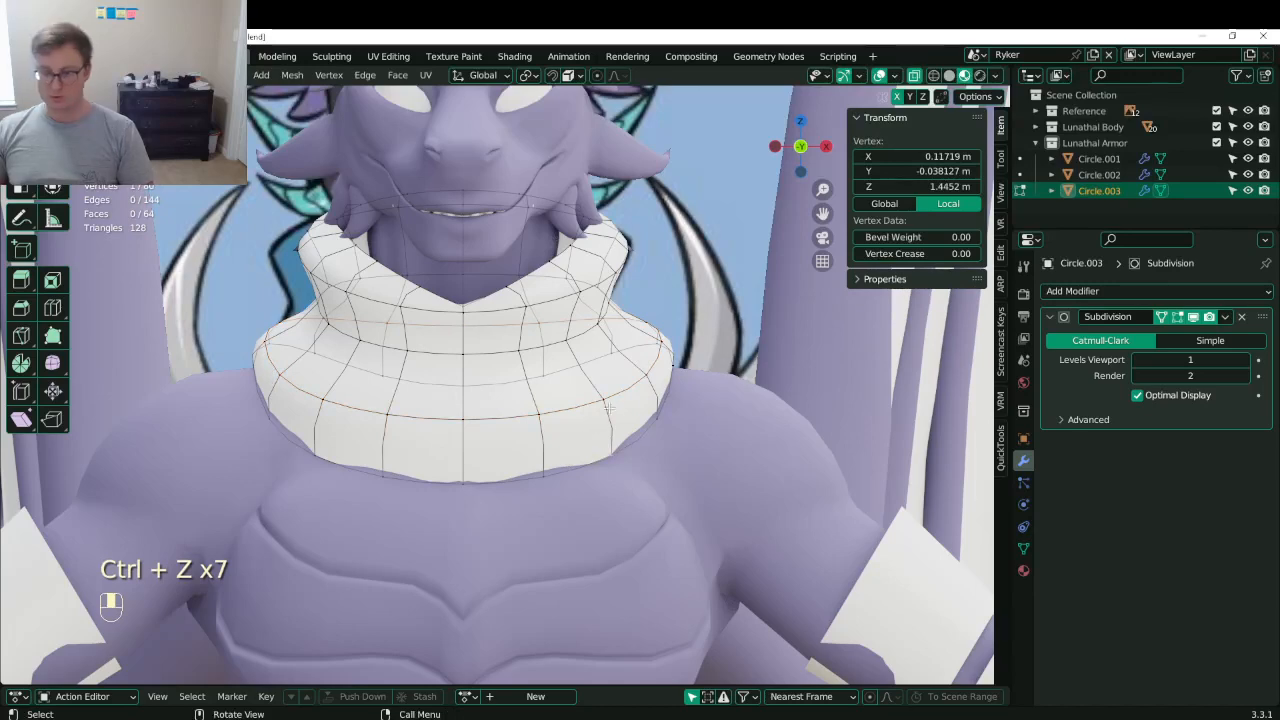
key("ctrl+r")
left_click(630, 343)
key("ctrl+z")
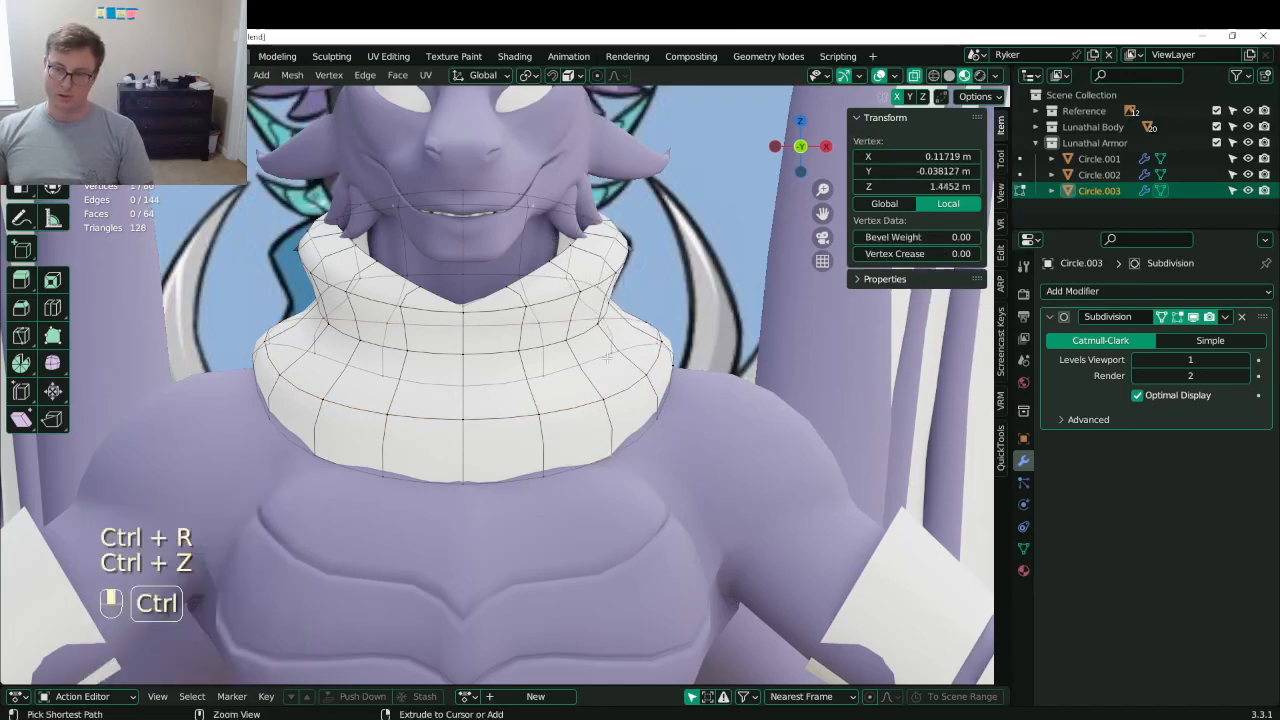
key("ctrl+r")
left_click(660, 325)
key("ctrl+z")
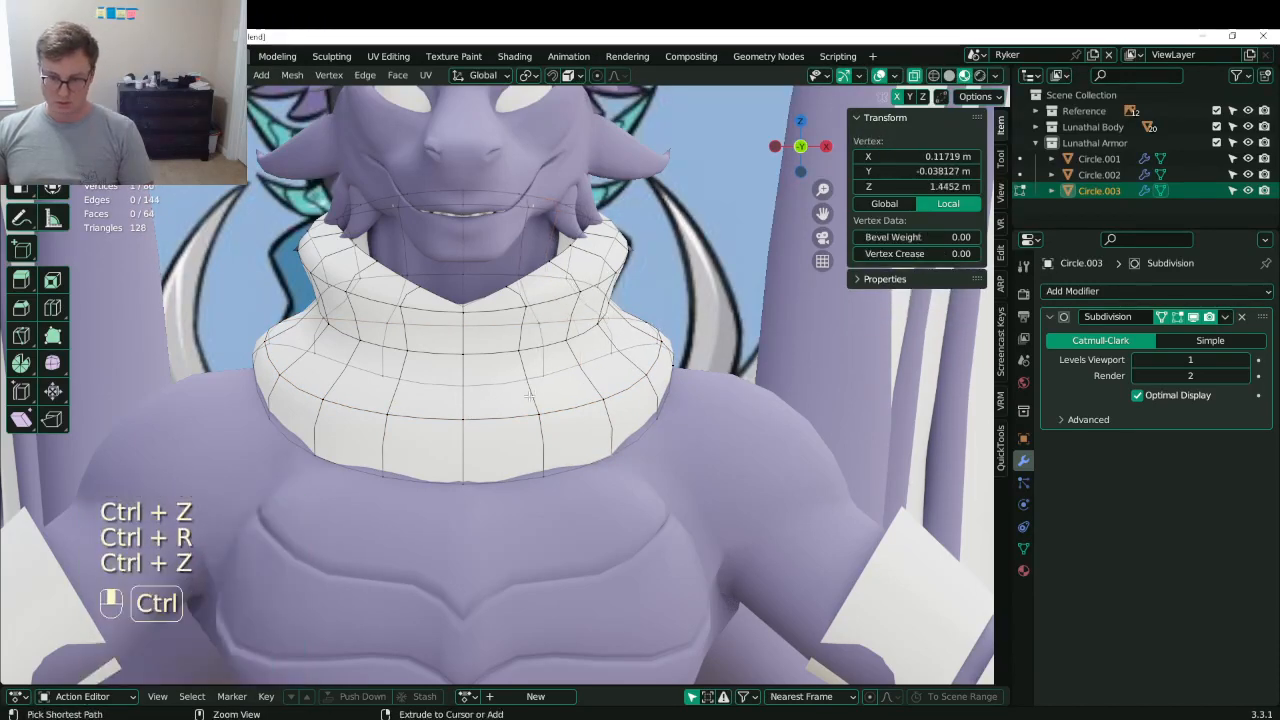
- Add a loop cut around the upper part of the lower fold and undo a trial fattening of it
key("ctrl+r")
left_click(533, 397)
key("alt+s")
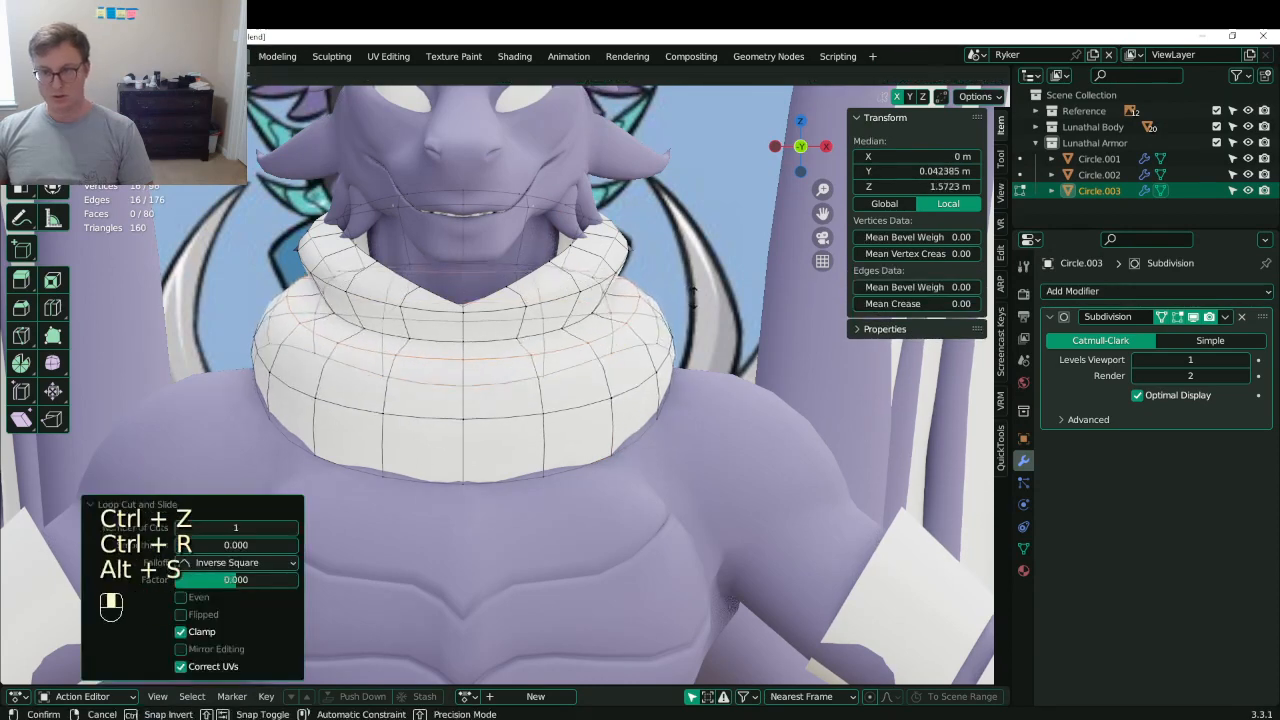
left_click(645, 302)
key("ctrl+z")
- Widen the new loop by scaling it 1.165 in X and fatten it by 0.0103 m
key("s")
left_click(650, 300)
key("s")
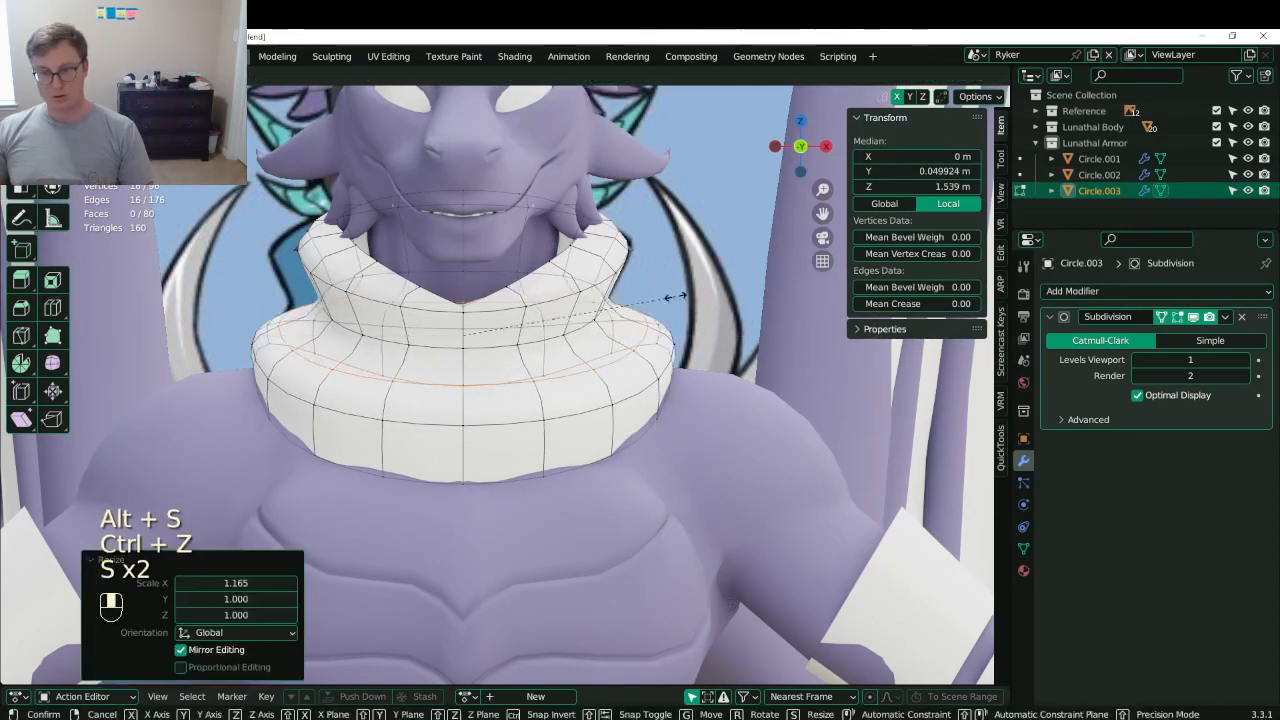
left_click(677, 282)
key("alt+s")
left_click(684, 285)
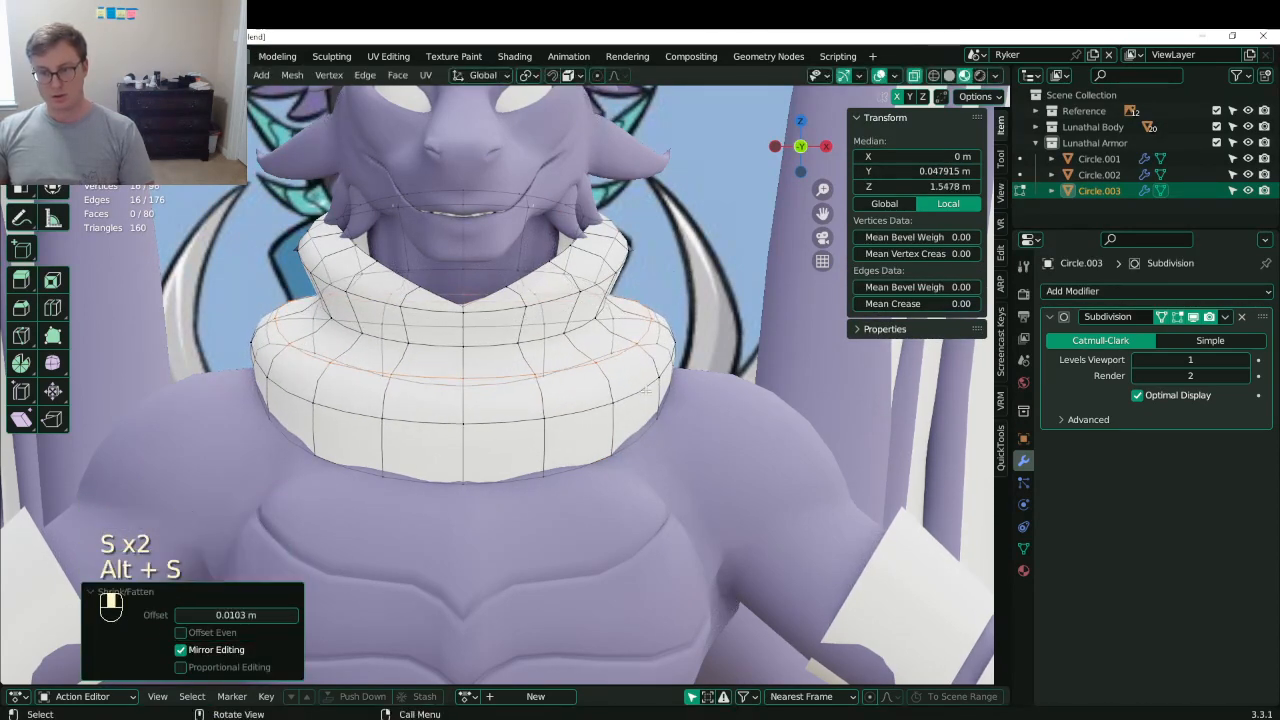
- Scale the edge loop just below the fold to 0.800 to form a crease
left_click(611, 403)
left_click(606, 405, "alt+shift")
key("s")
left_click(661, 357)
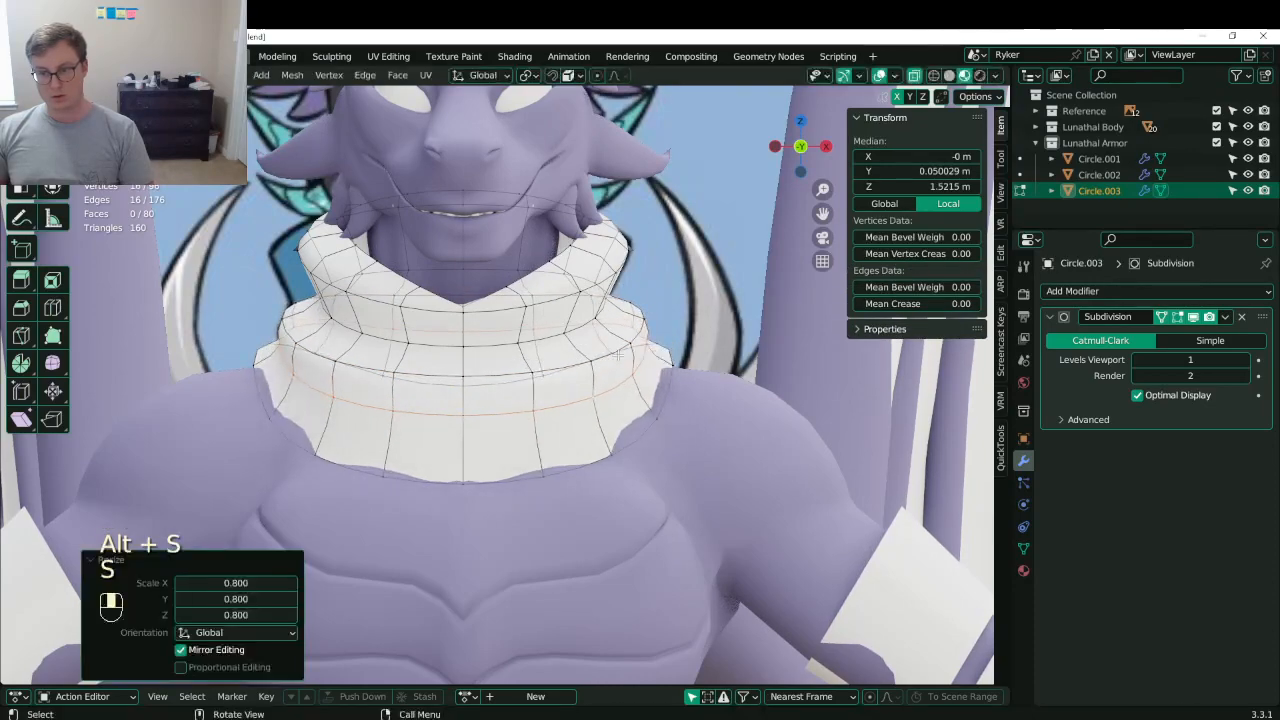
left_click(620, 393)
- Return to Object Mode, view the whole character from an angle and save the file
scroll(605, 399, "down", 6)
key("Tab")
middle_click_drag(605, 399, 491, 400)
key("ctrl+s")
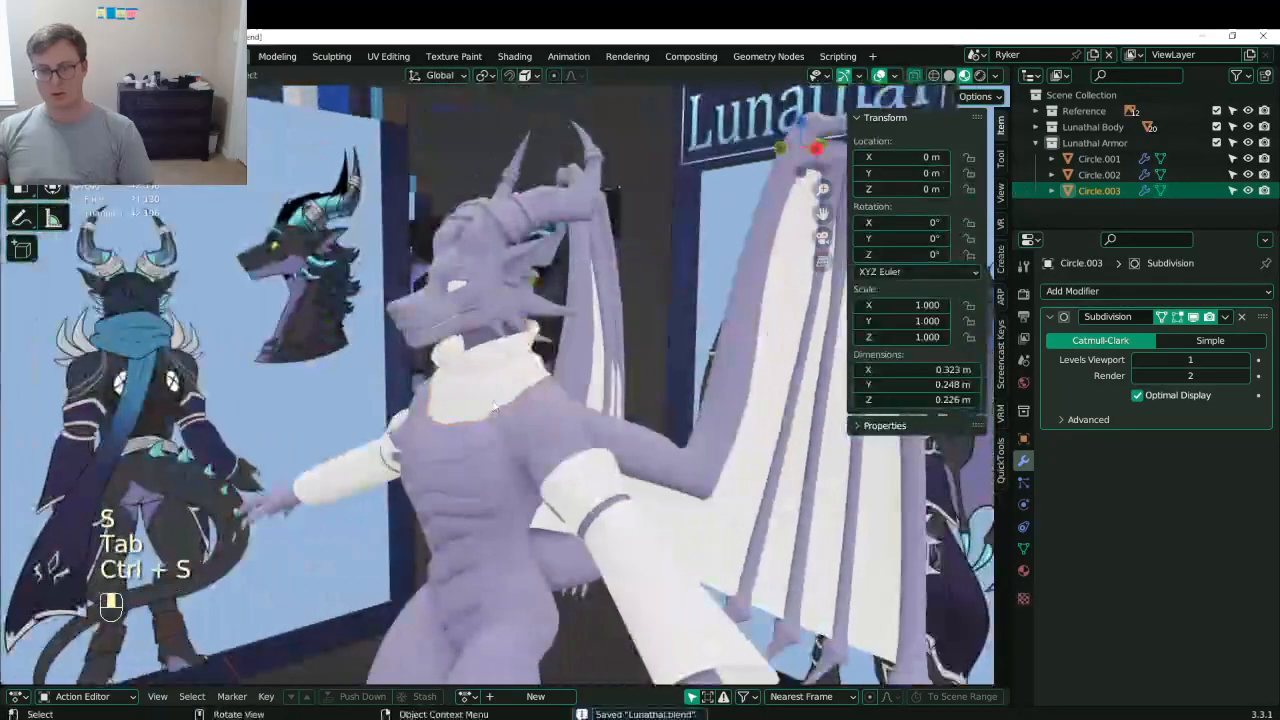
- Open the collar mesh for editing in the side view with wireframe shading
key("KP_3")
key("Tab")
scroll(492, 400, "up", 2)
key("z")
left_click(320, 377)
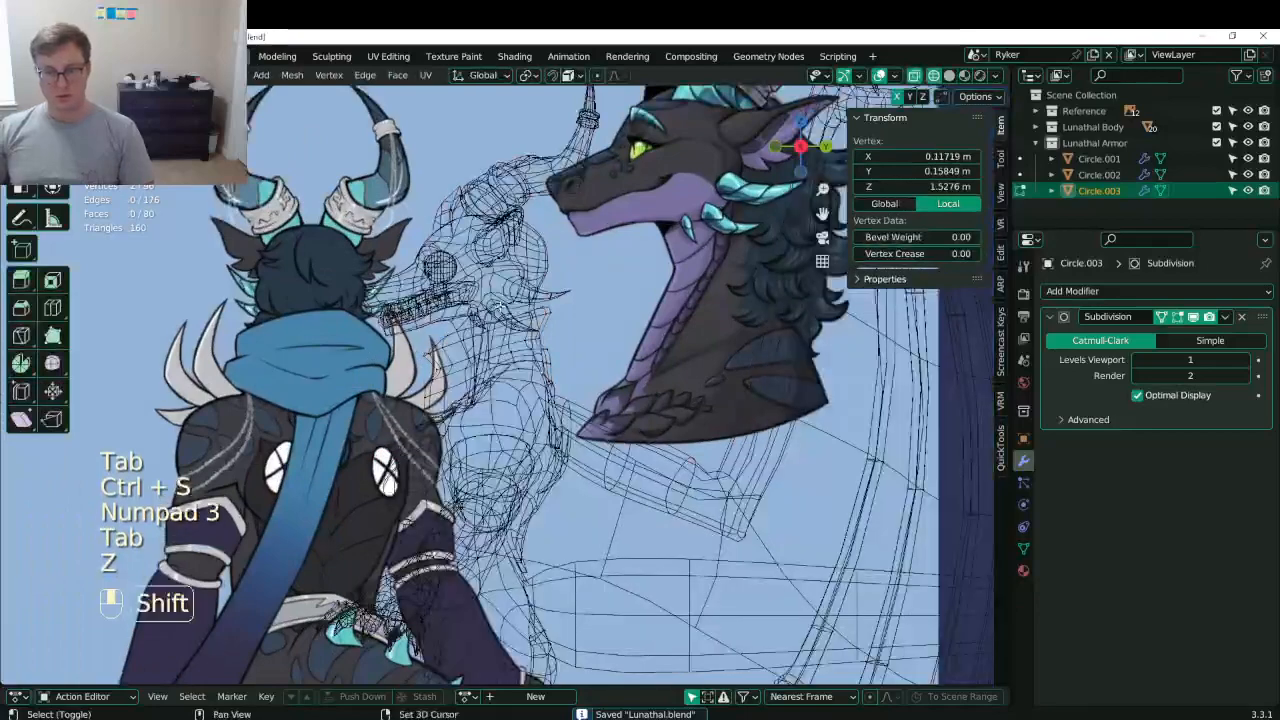
middle_click_drag(500, 320, 503, 359, "shift")
scroll(503, 359, "up", 4)
- In solid shading without X-ray, move the collar's back centre vertex about 0.014 m in Y using proportional editing of size 0.218
left_click(547, 295)
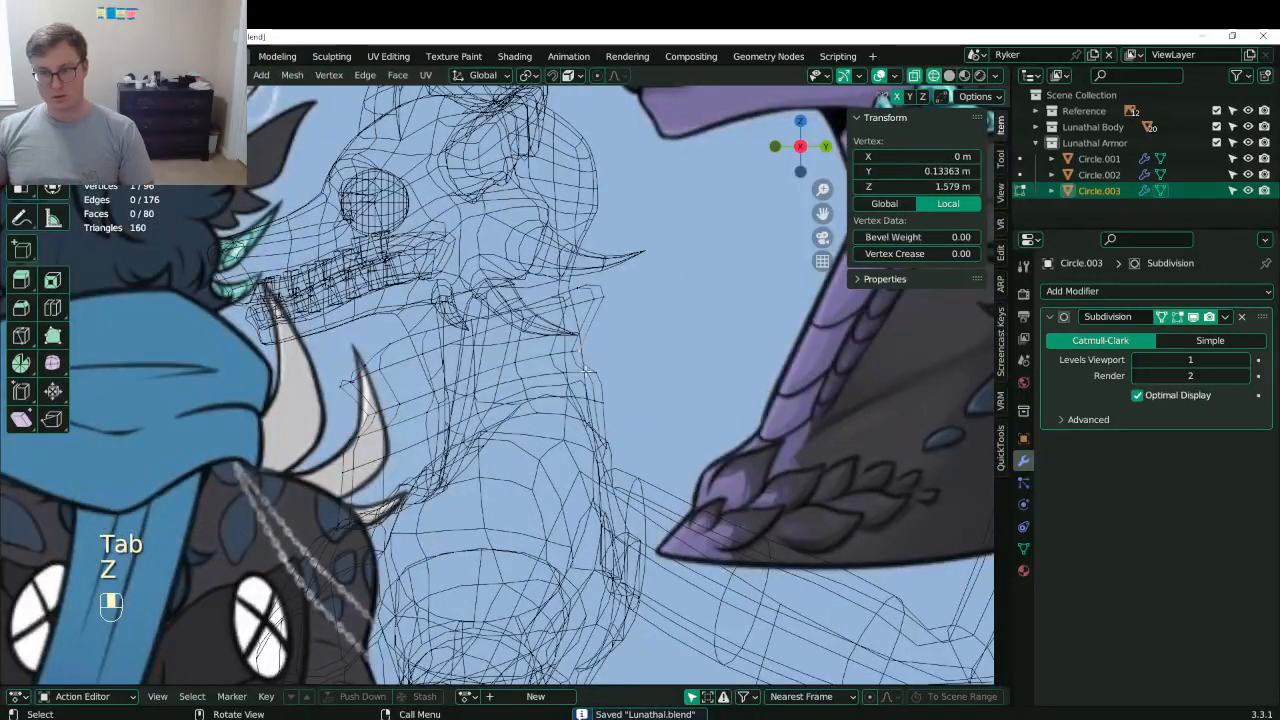
key("z")
key("o")
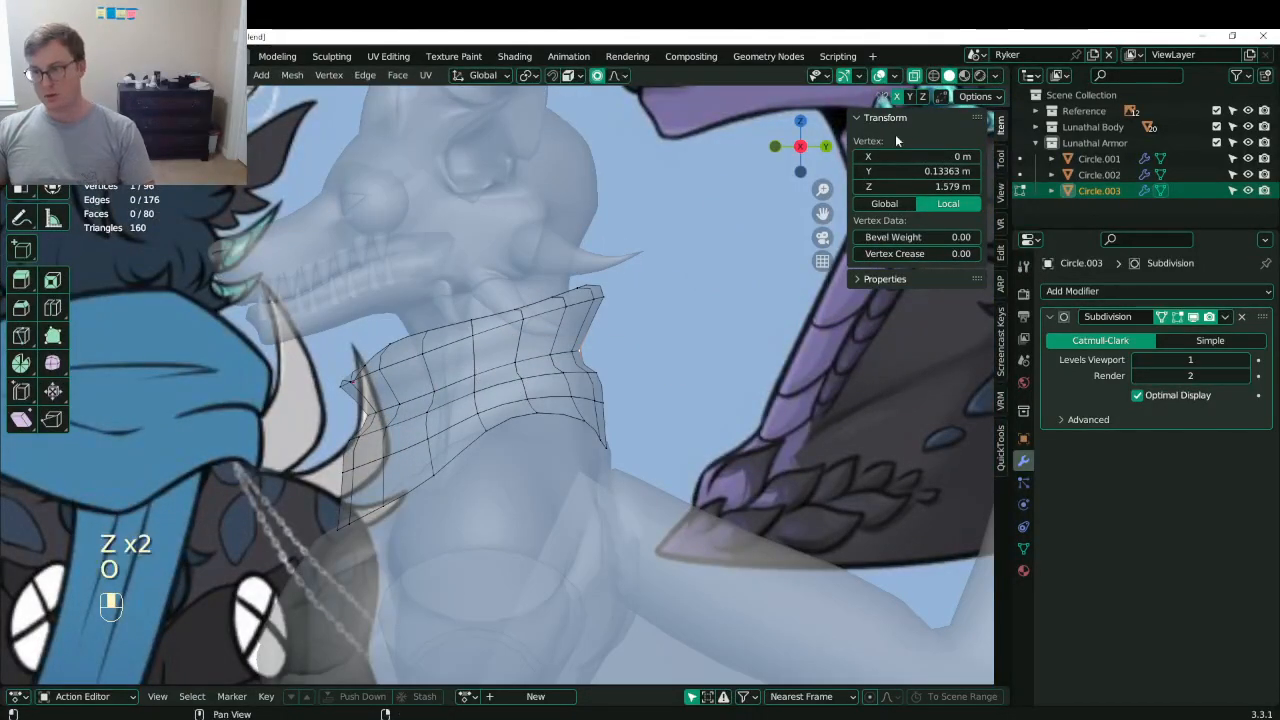
left_click(914, 77)
scroll(673, 294, "up", 2)
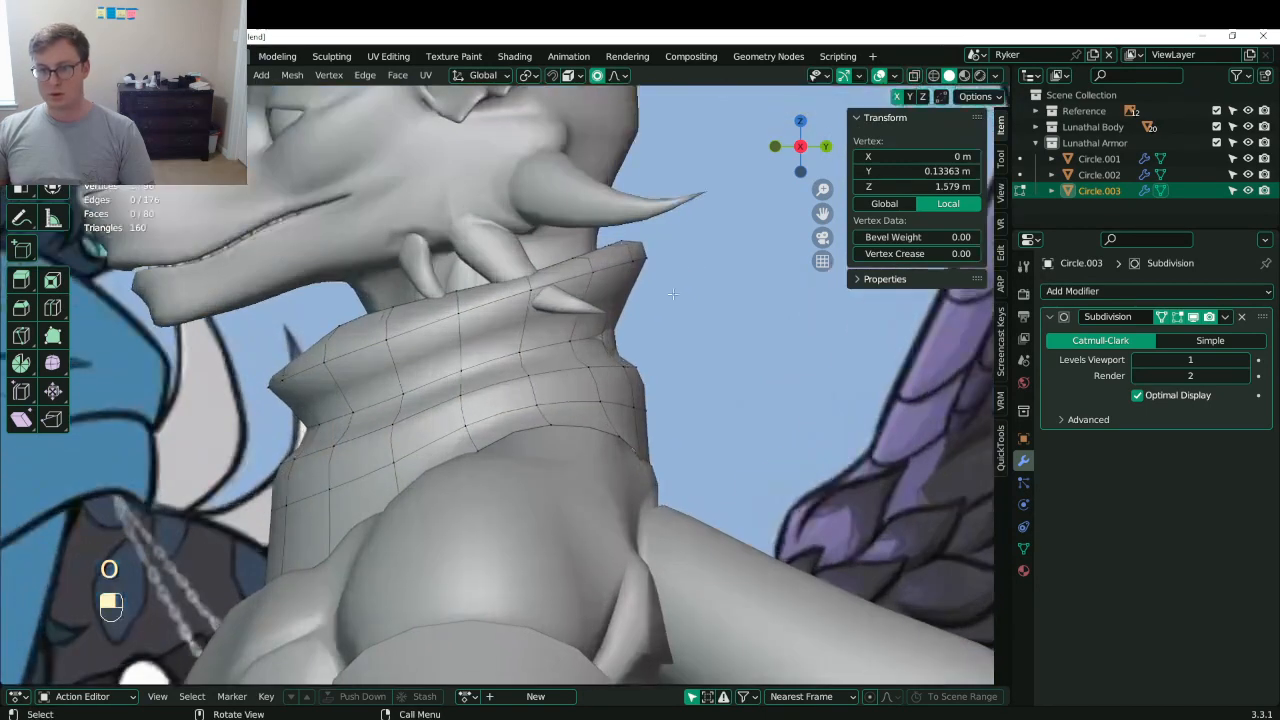
key("g")
scroll(678, 296, "down", 5)
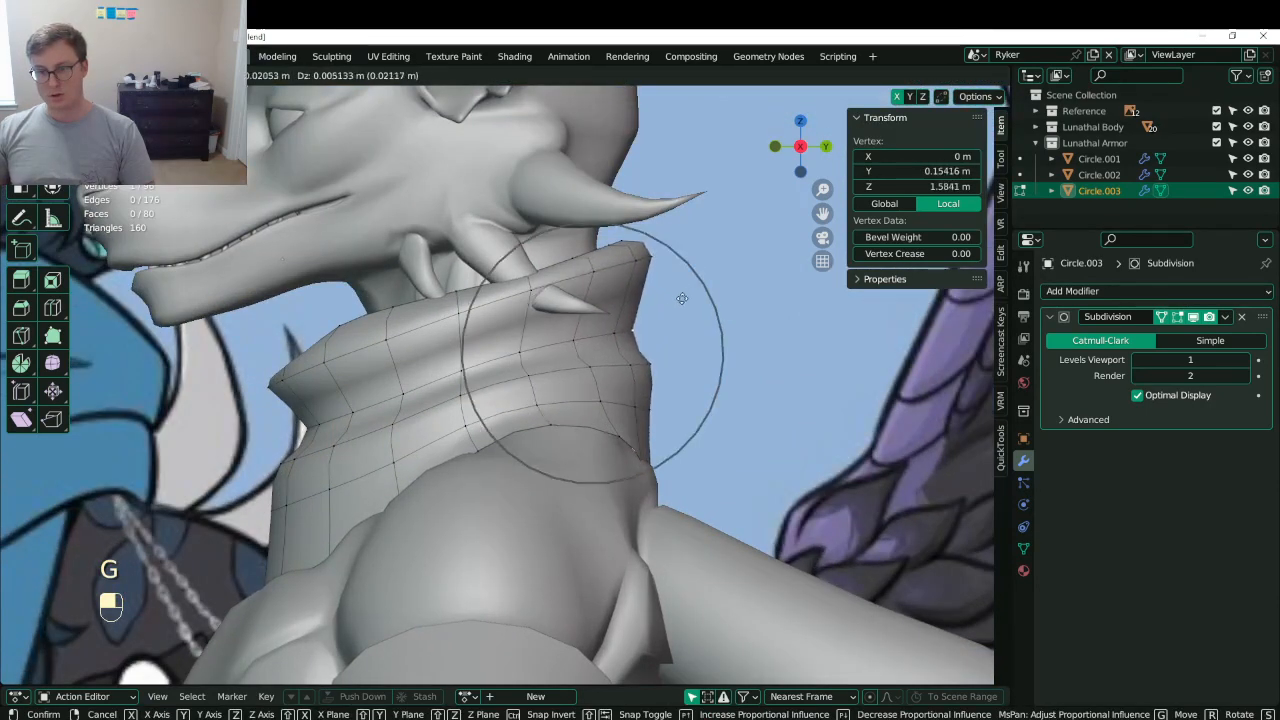
scroll(678, 299, "down", 3)
left_click(666, 298)
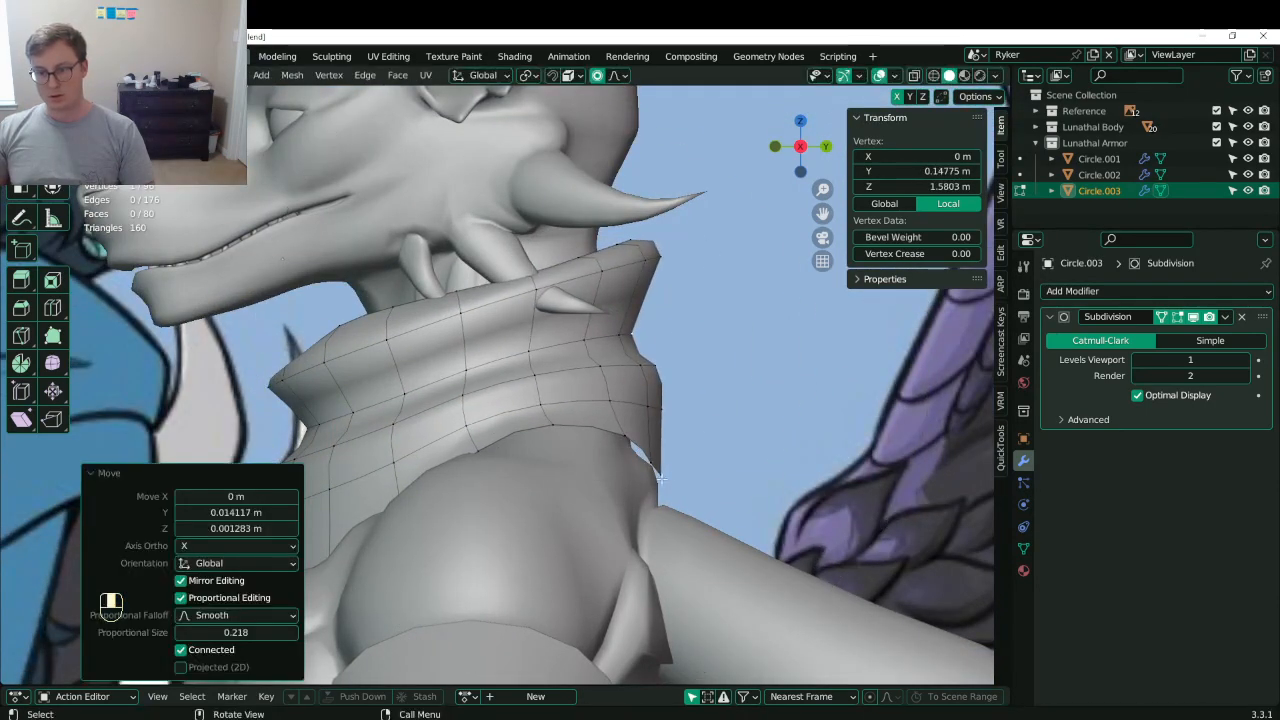
- Pull the lower fold's front centre vertex about 0.005 m forward in Y with proportional editing
left_click(661, 479)
middle_click_drag(500, 466, 589, 424, "shift")
left_click(356, 429)
key("g")
left_click(347, 429)
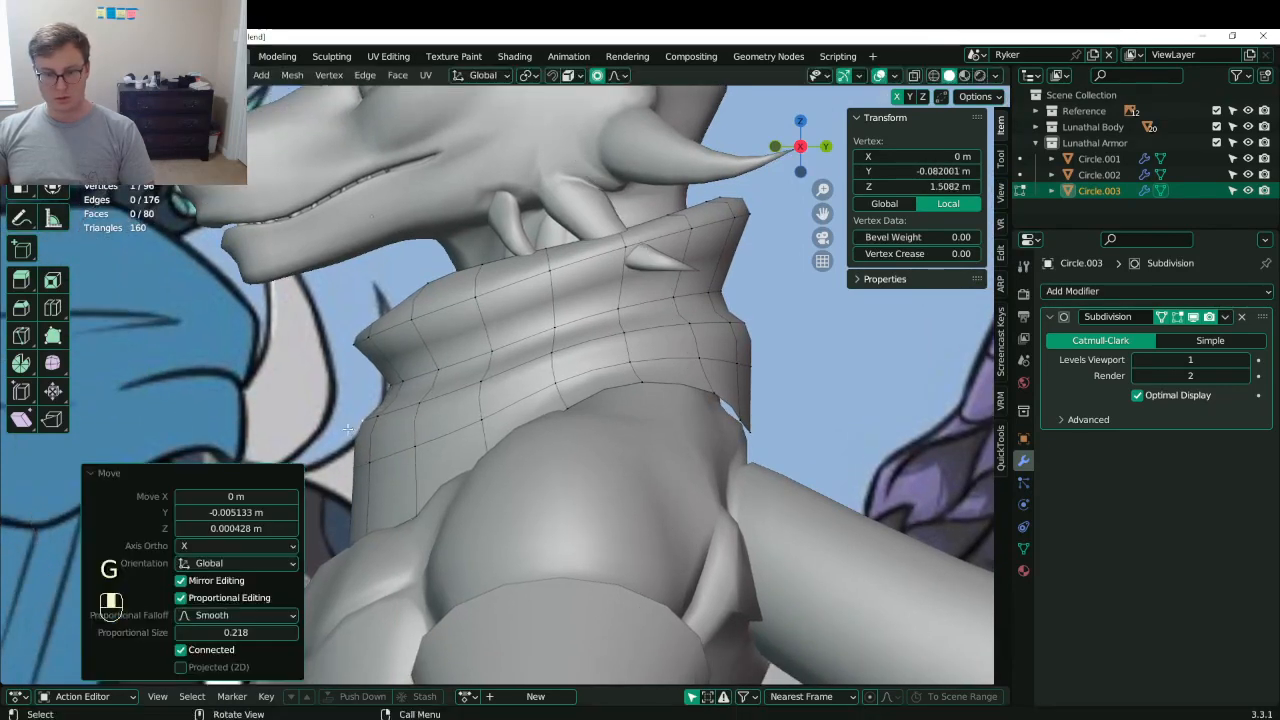
- Disable proportional editing, extrude the collar's bottom edge loop in place and scale it to 0.741 to tuck it inward
key("o")
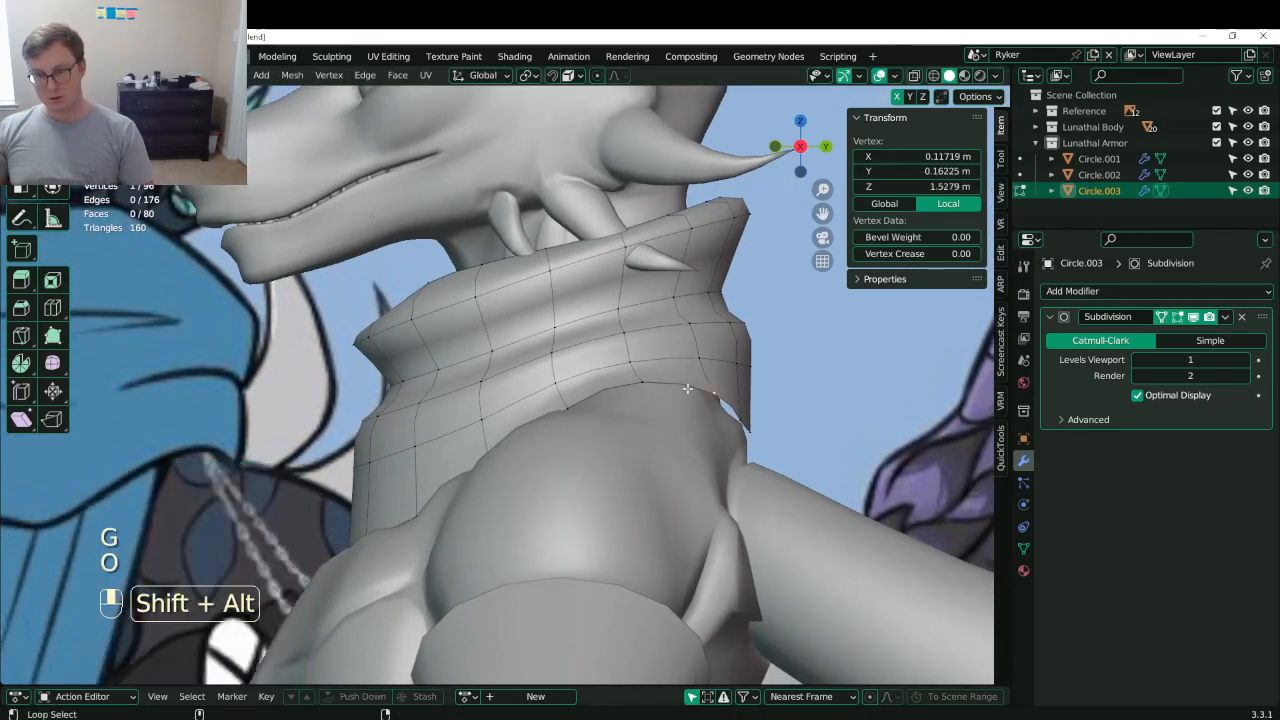
left_click(688, 392, "alt+shift")
key("e")
right_click(805, 370)
key("s")
left_click(745, 405)
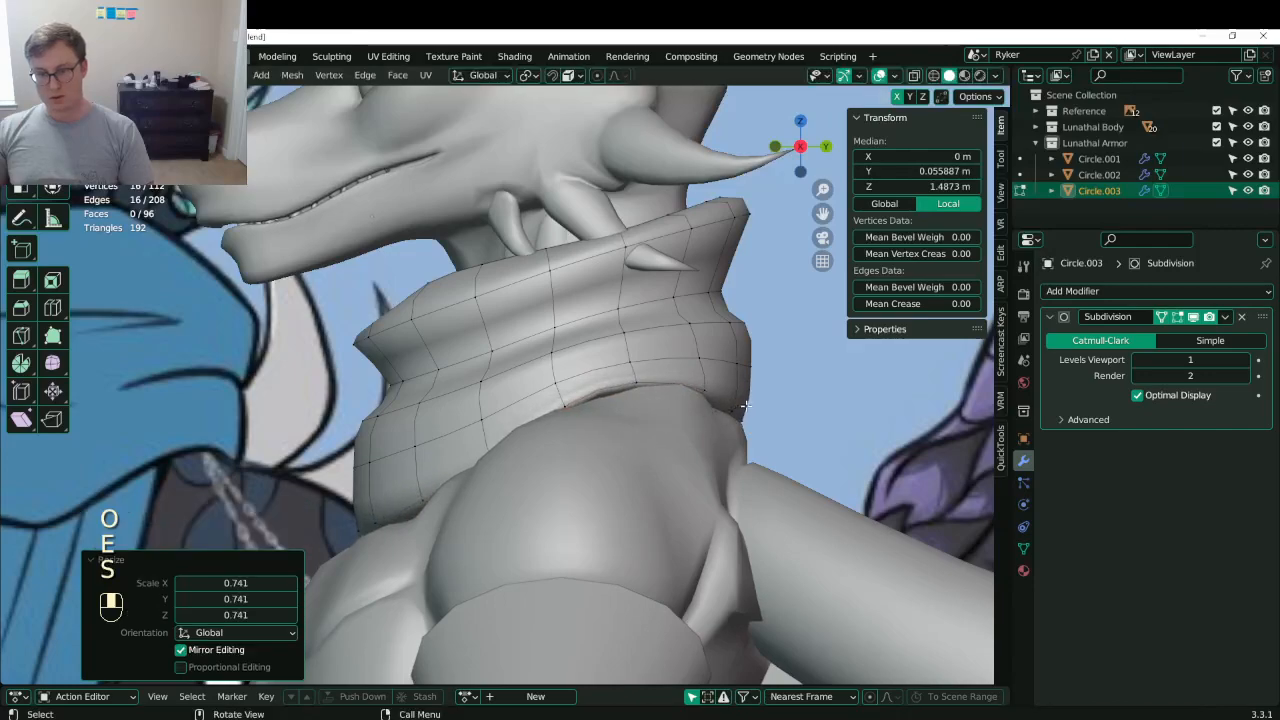
left_click(500, 258)
left_click(500, 258, "alt")
key("e")
right_click(562, 299)
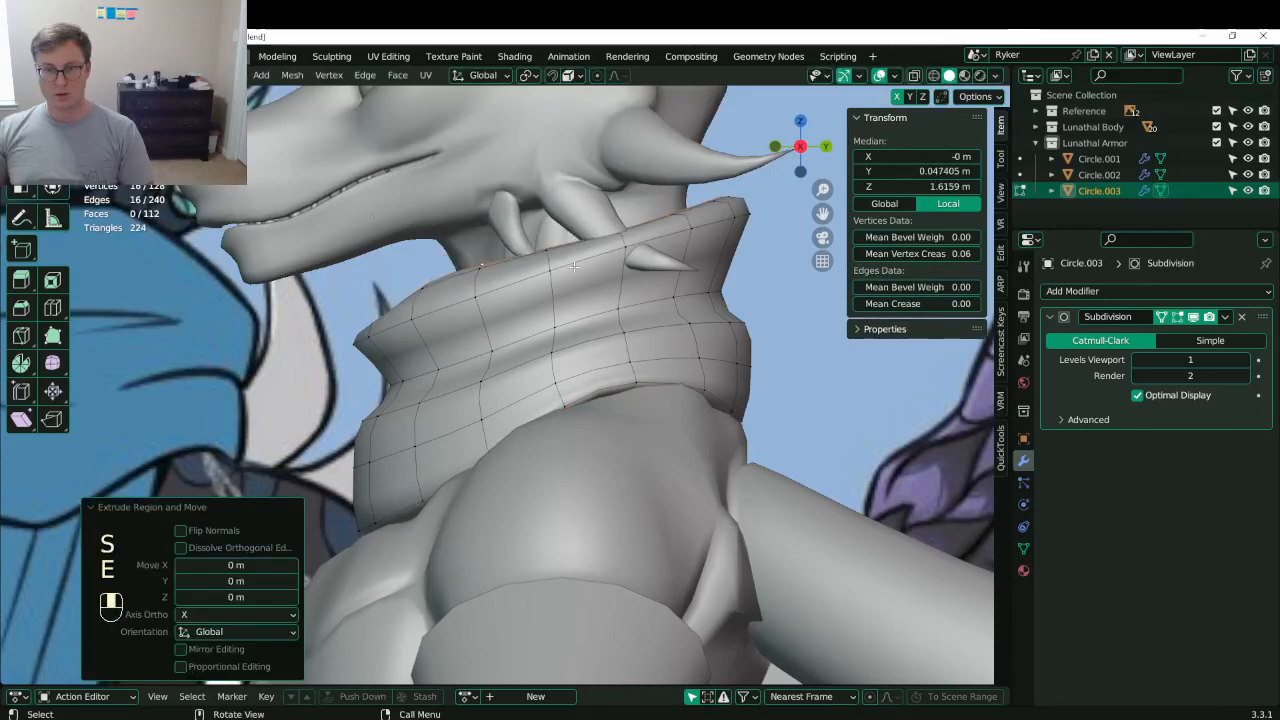
key("ctrl+z")
- Save the file and raise the collar's tucked-in bottom edge loop slightly along Z
scroll(475, 338, "down", 3)
key("Tab")
middle_click_drag(476, 341, 534, 437)
key("ctrl+s")
key("Tab")
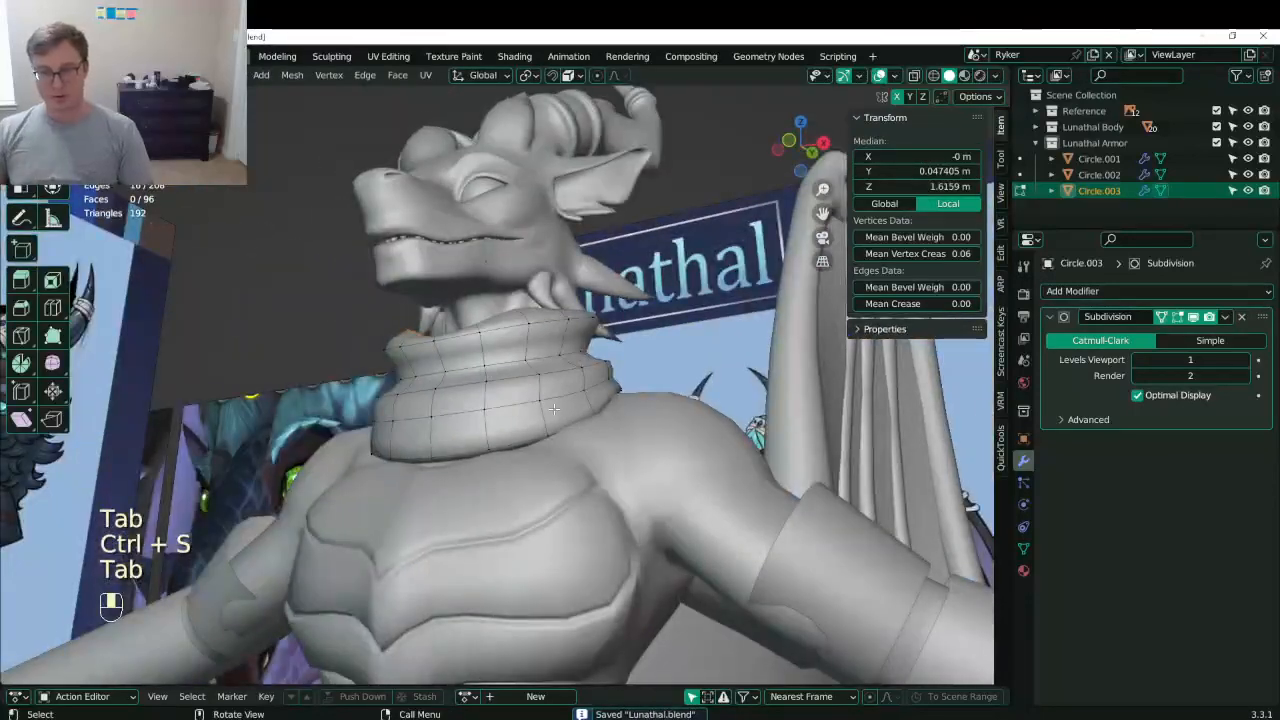
left_click(534, 437, "alt+shift")
key("g")
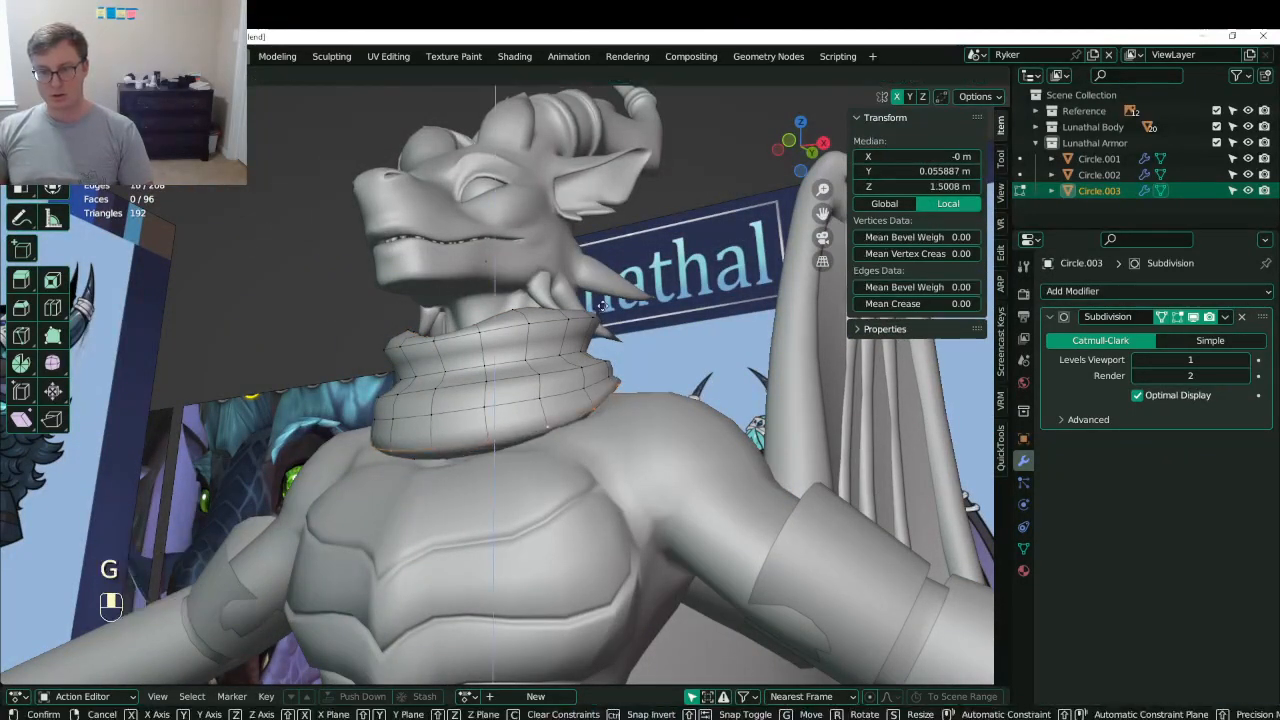
left_click(605, 340)
middle_click_drag(605, 340, 593, 412)
- Recalculate the normals of the entire collar mesh to face outside
key("a")
key("shift+n")
key("Tab")
key("Tab")
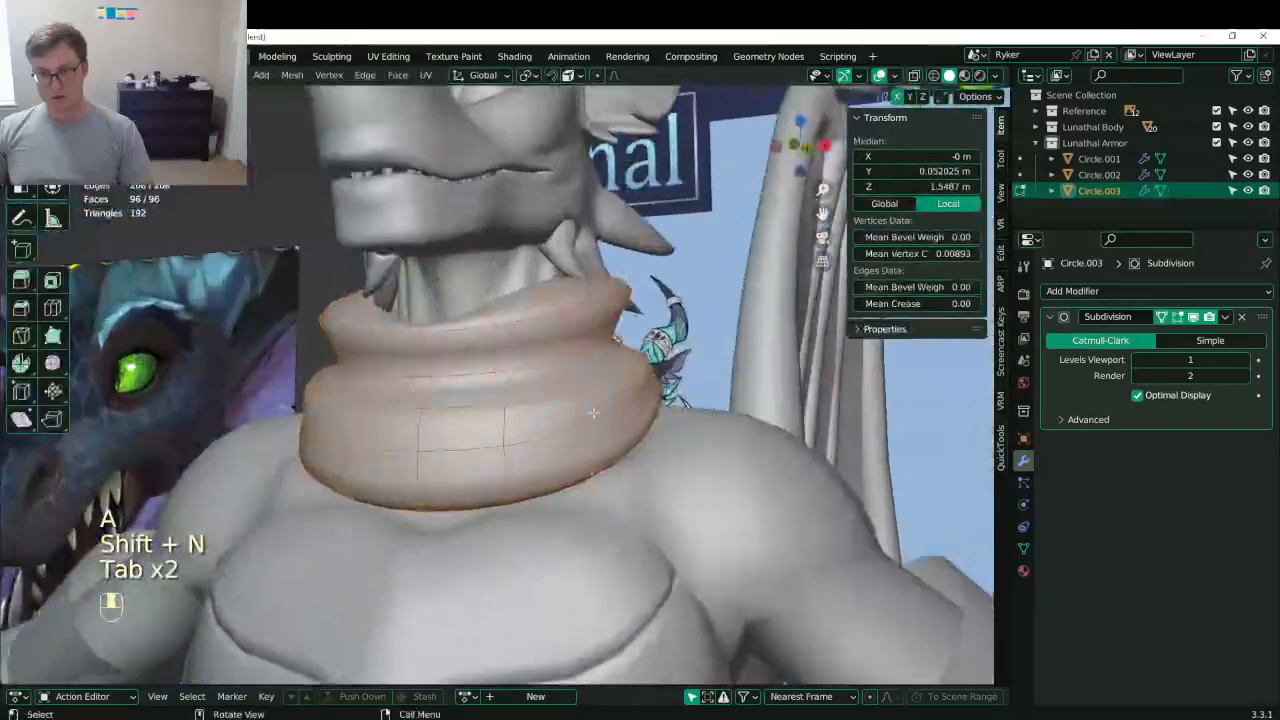
- Scale the horizontal edge loop in the collar's lowest fold to 0.810 along X
left_click(593, 412, "alt+shift")
key("s")
left_click(680, 398)
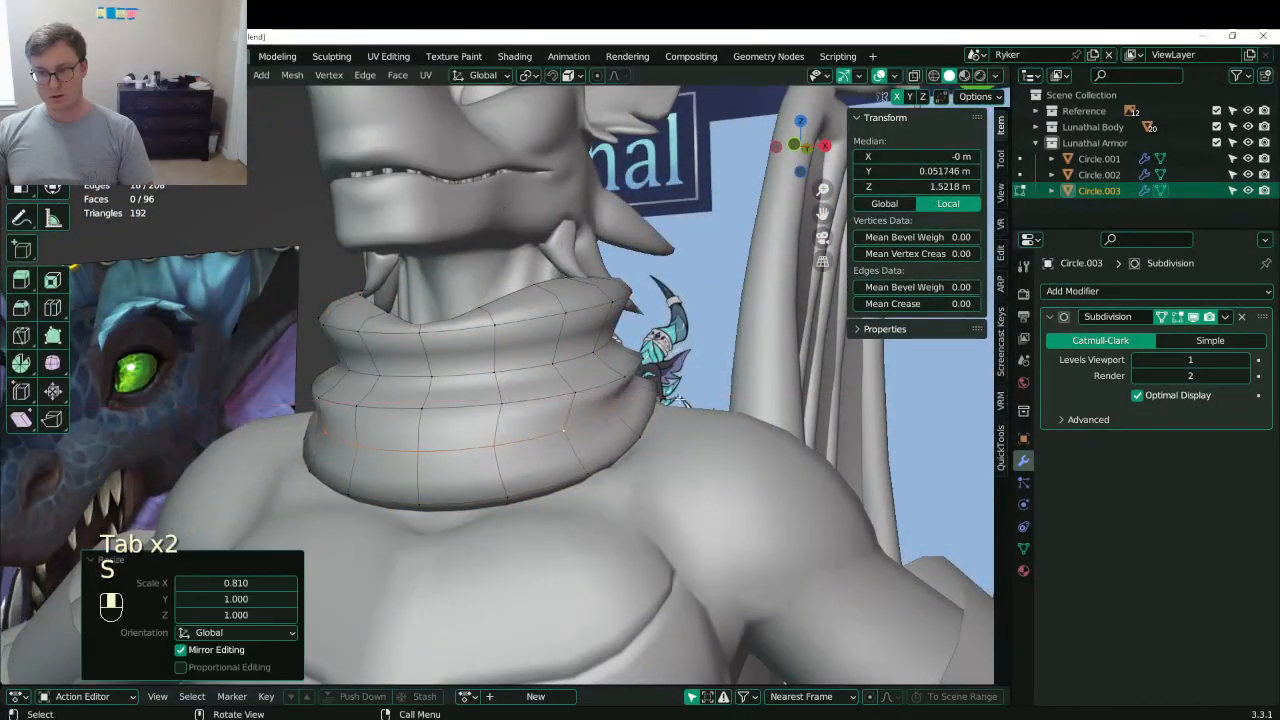
- Refine the size of the selected lower-fold loop with two further scalings while checking the collar from the side
middle_click_drag(680, 398, 447, 437)
key("Tab")
key("Tab")
key("s")
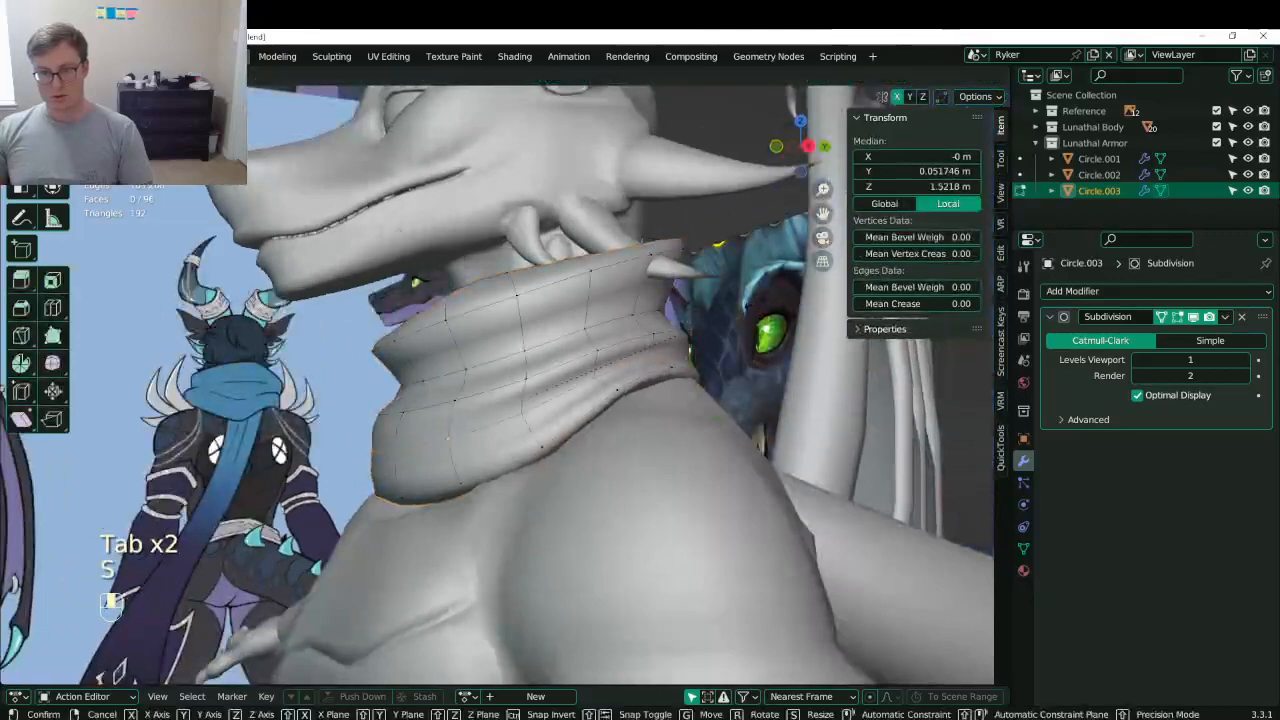
left_click(449, 437)
middle_click_drag(768, 320, 712, 343)
key("s")
left_click(718, 344)
- Leave mesh editing, deselect the collar and save the file
key("Tab")
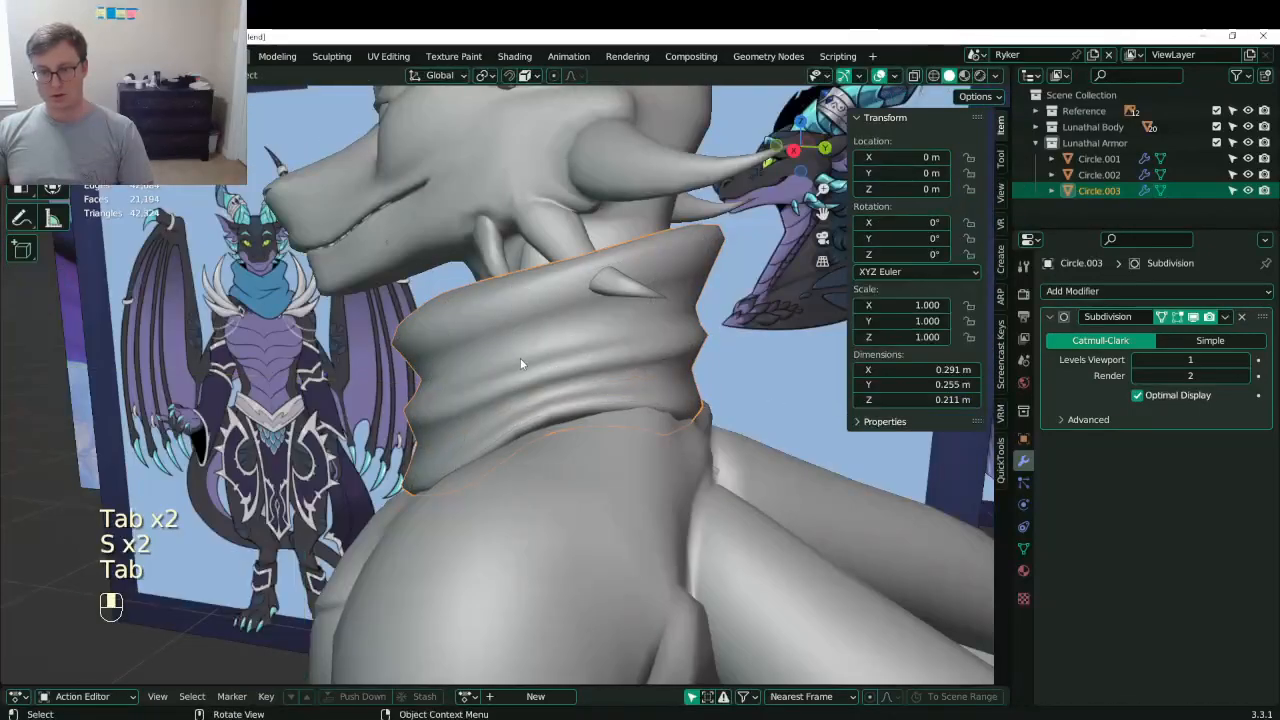
key("ctrl+s")
scroll(520, 364, "down", 3)
middle_click_drag(520, 364, 566, 361)
scroll(566, 361, "down", 2)
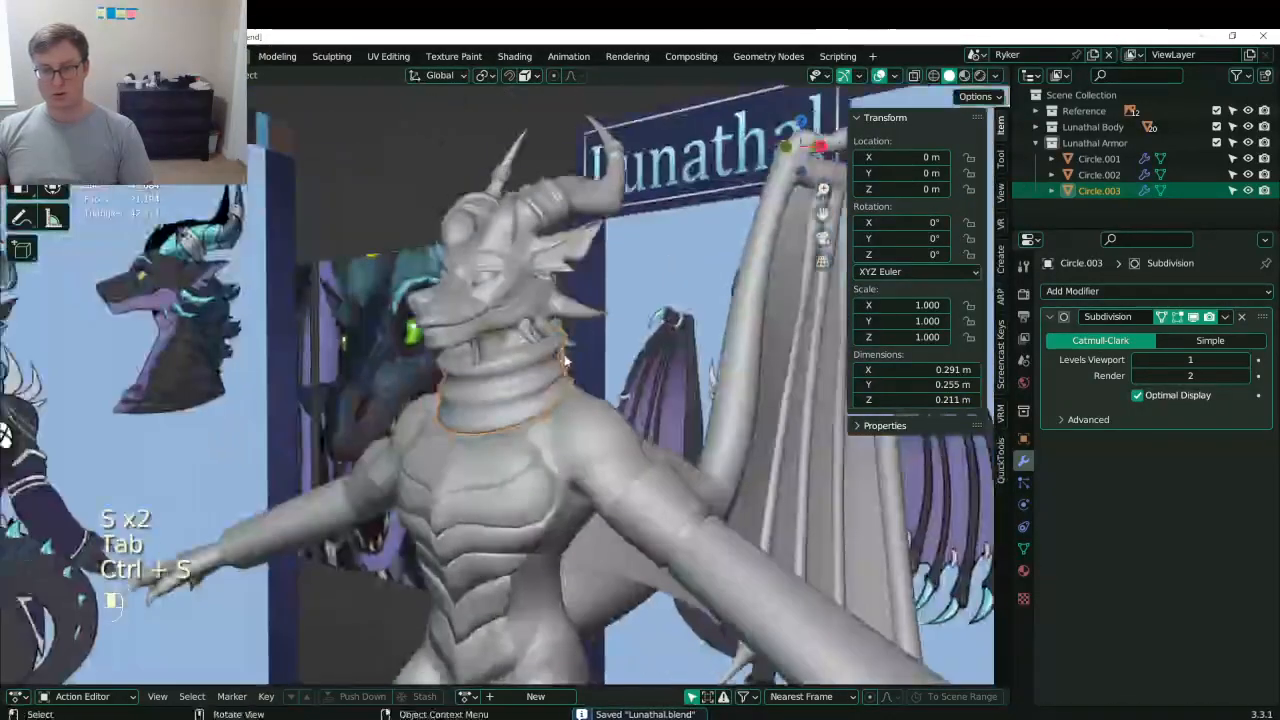
scroll(565, 362, "down", 5)
key("ctrl+s")
left_click(481, 237)
key("ctrl+s")
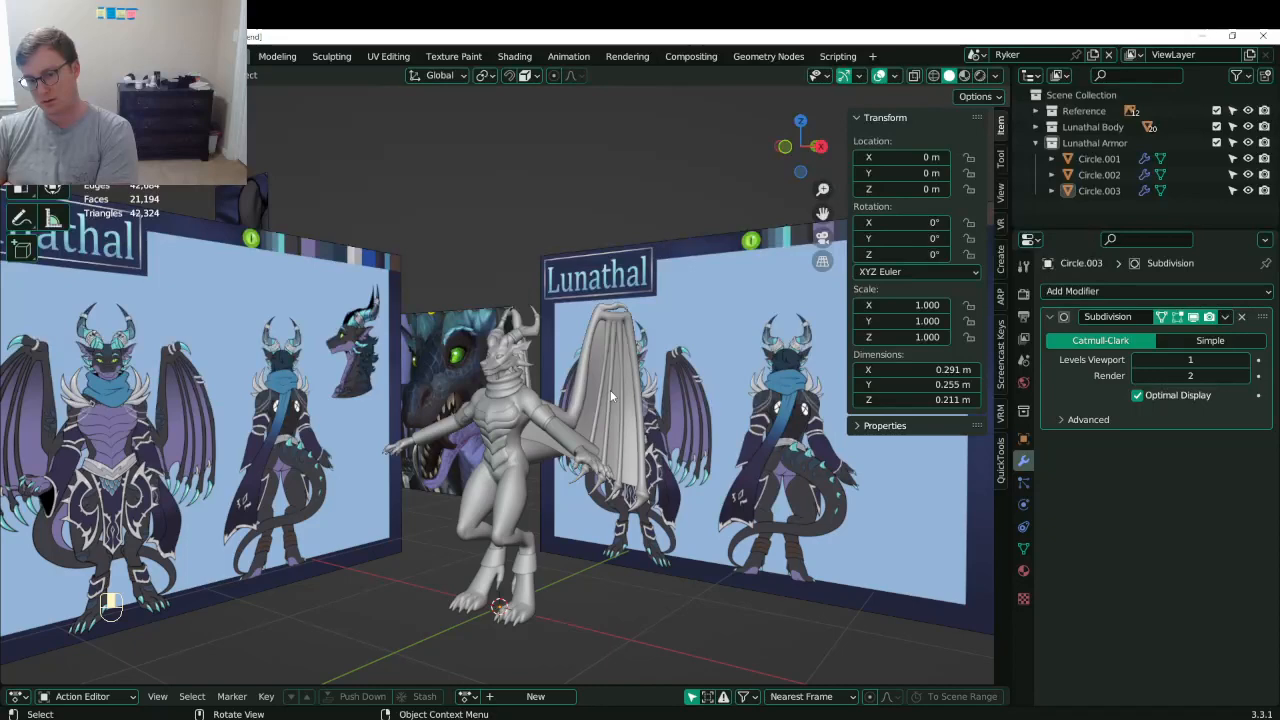
- Examine the reference images placed around the character, including the rear-view dragon artwork, and save the file
scroll(610, 390, "down", 6)
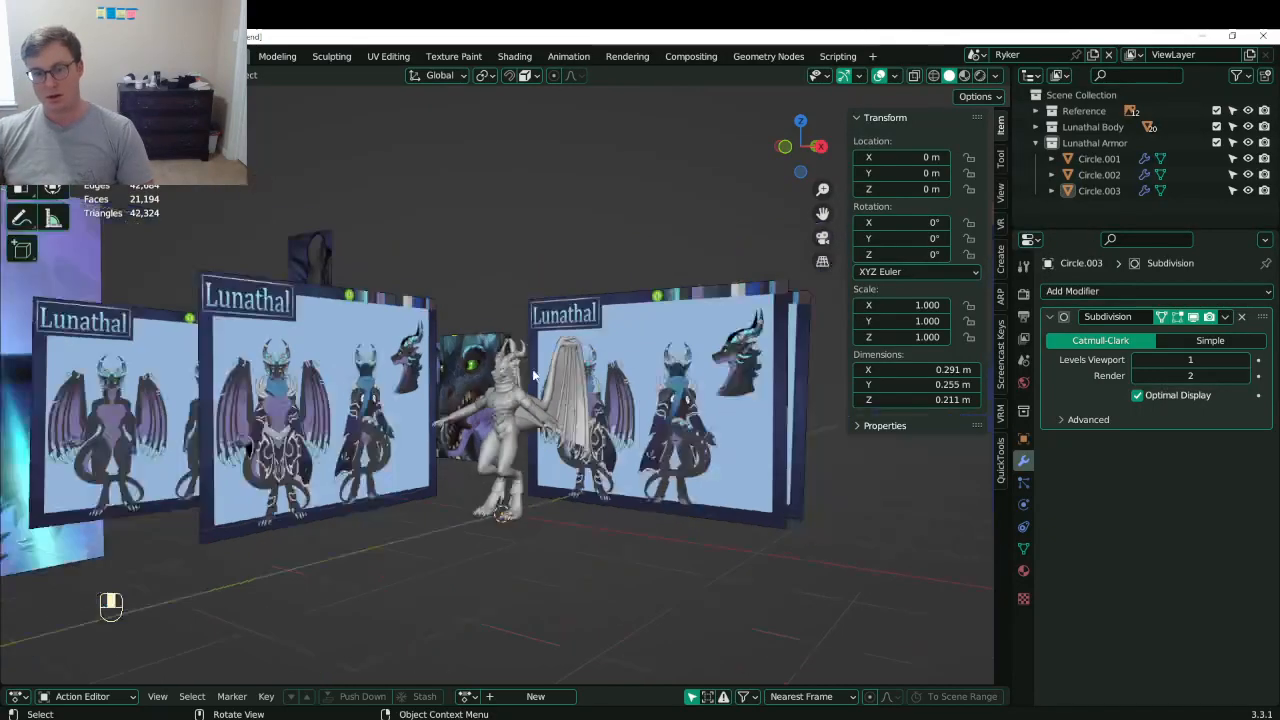
middle_click_drag(610, 390, 622, 394)
middle_click_drag(225, 365, 408, 371, "shift")
scroll(408, 371, "up", 5)
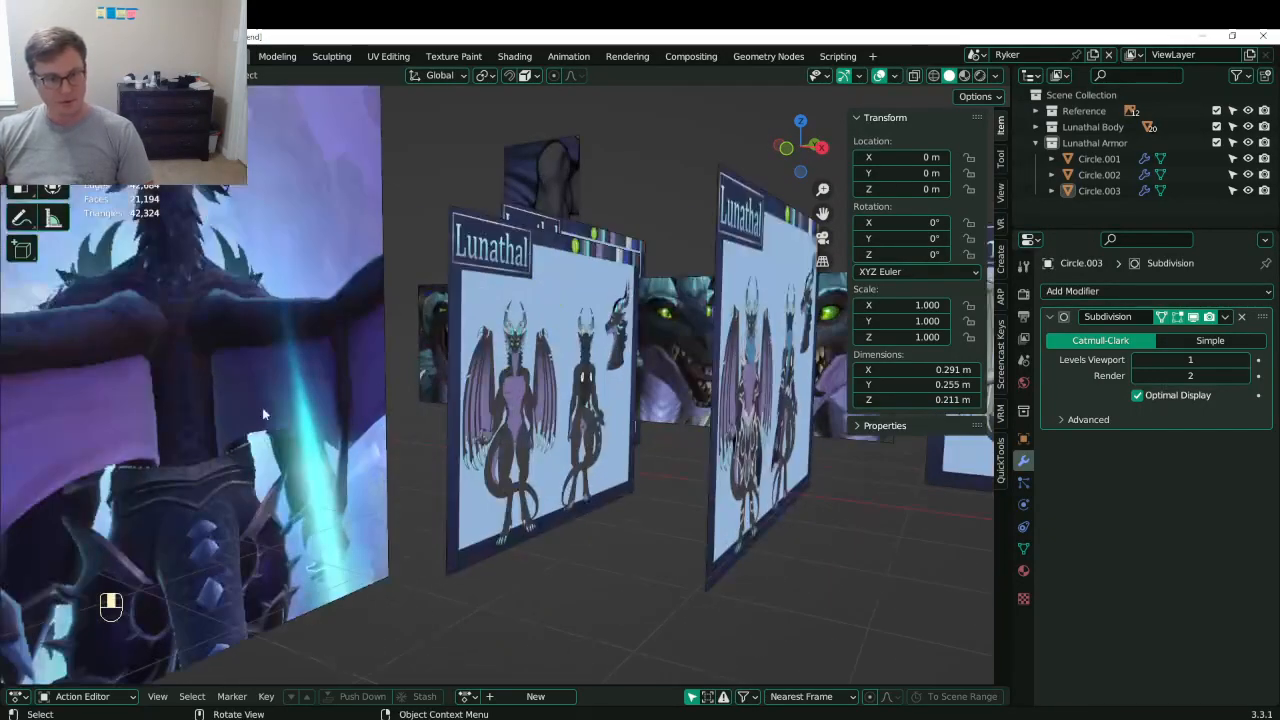
scroll(480, 390, "down", 6)
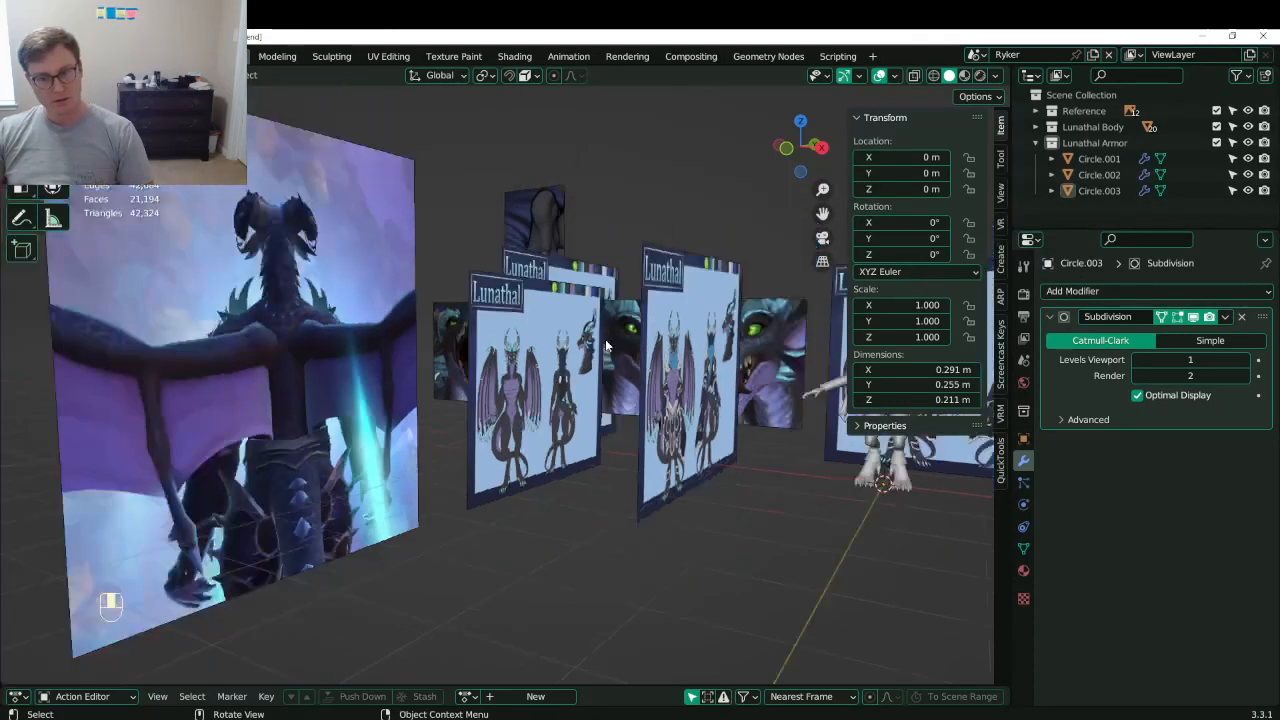
middle_click_drag(625, 342, 540, 357)
key("ctrl+s")
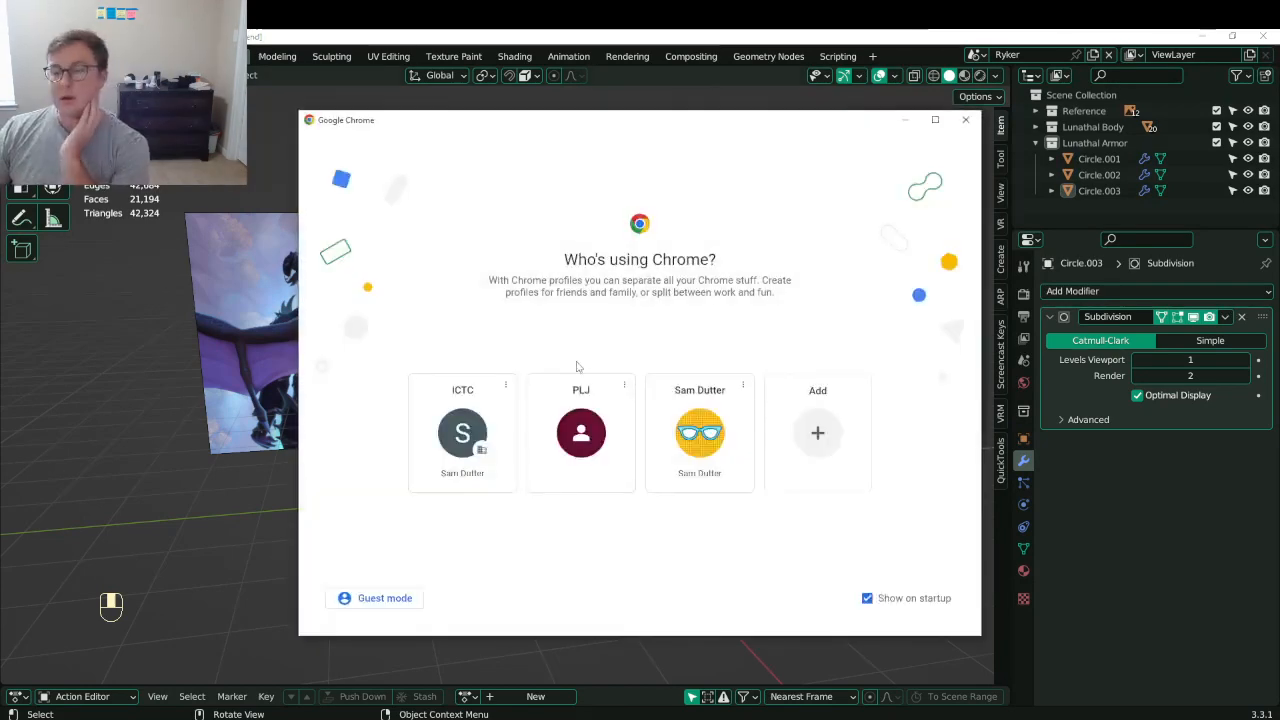
- Switch to Chrome and check the PC Limits table on the VRChat Performance Ranks page for the cloth vertex limits
left_click(684, 424)
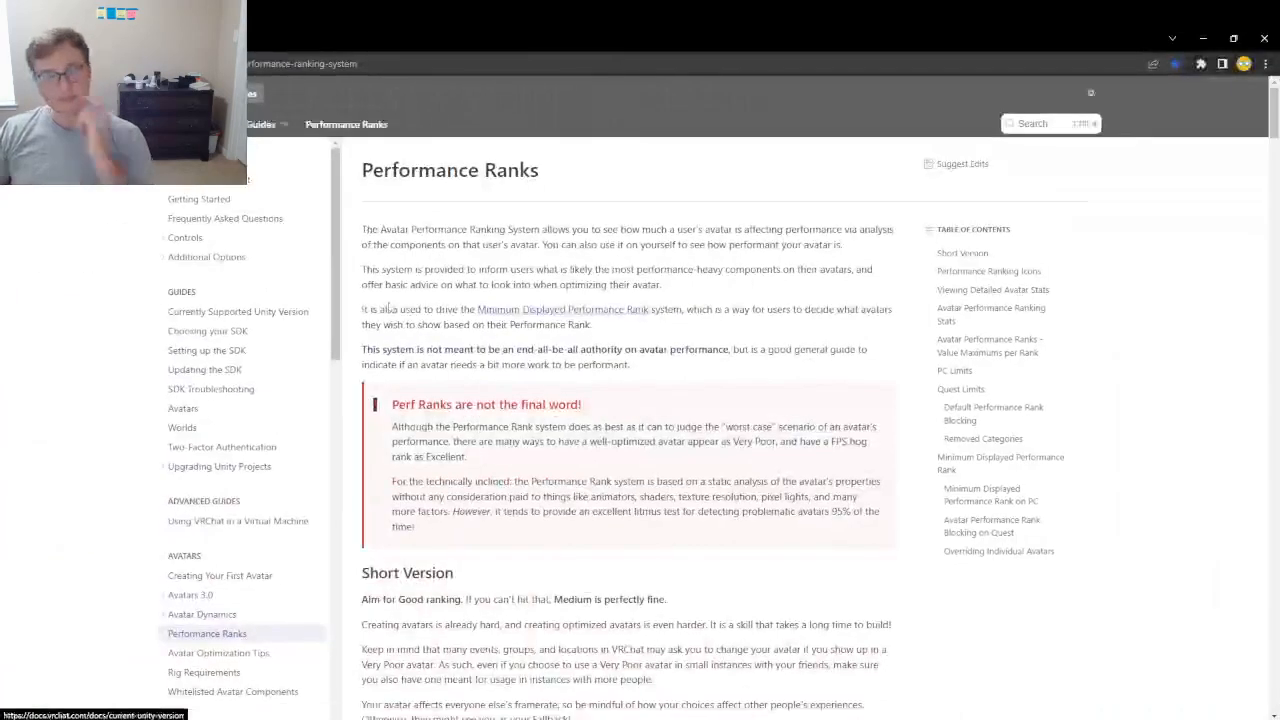
scroll(570, 303, "down", 15)
scroll(570, 303, "down", 15)
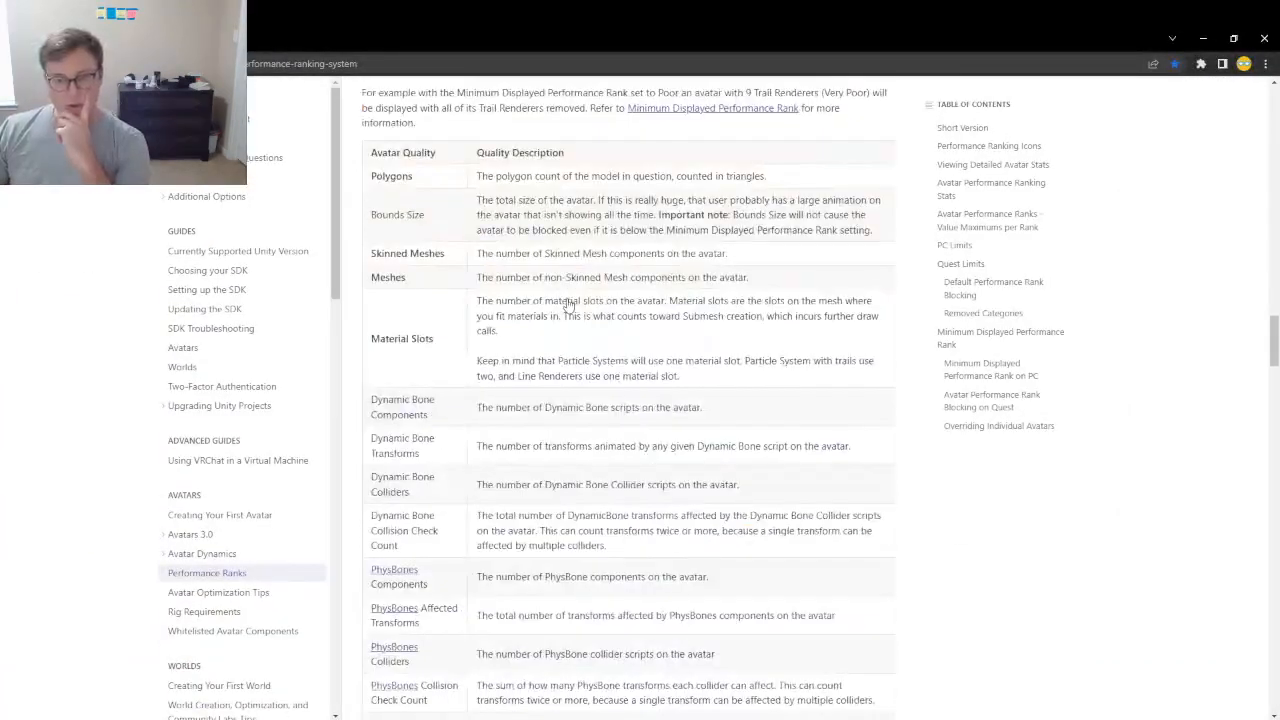
scroll(570, 303, "down", 8)
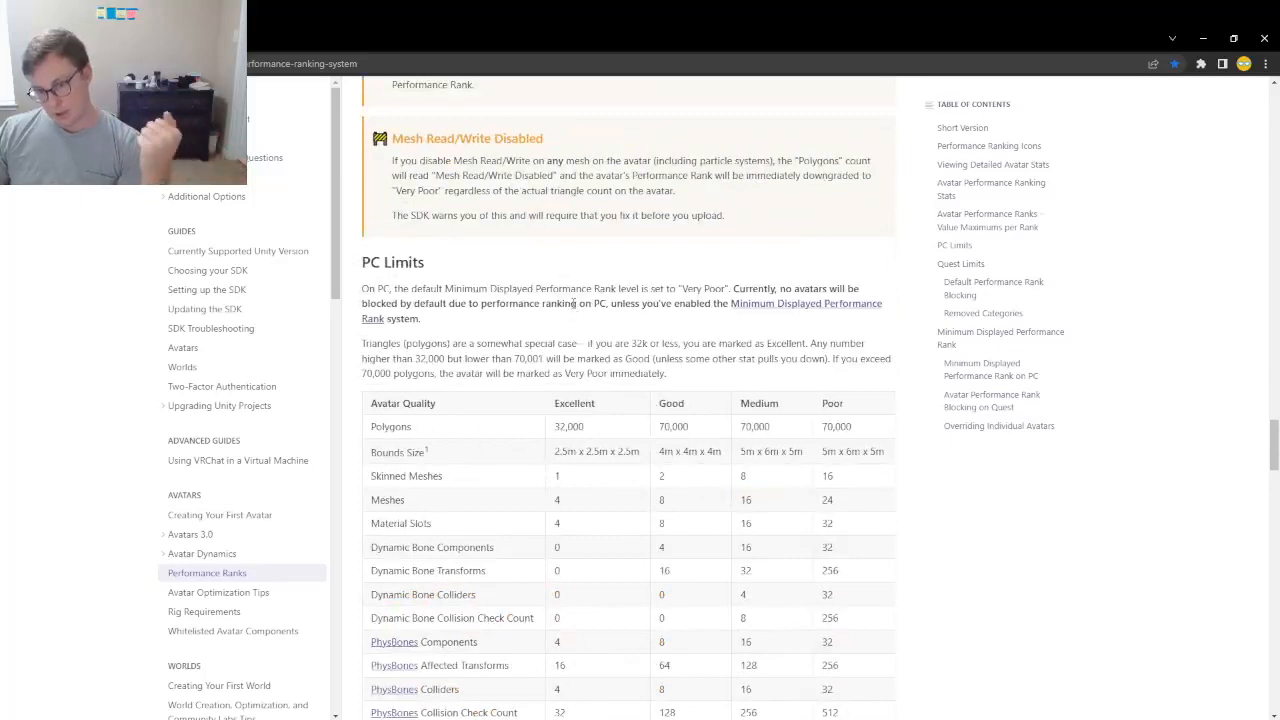
scroll(573, 305, "down", 4)
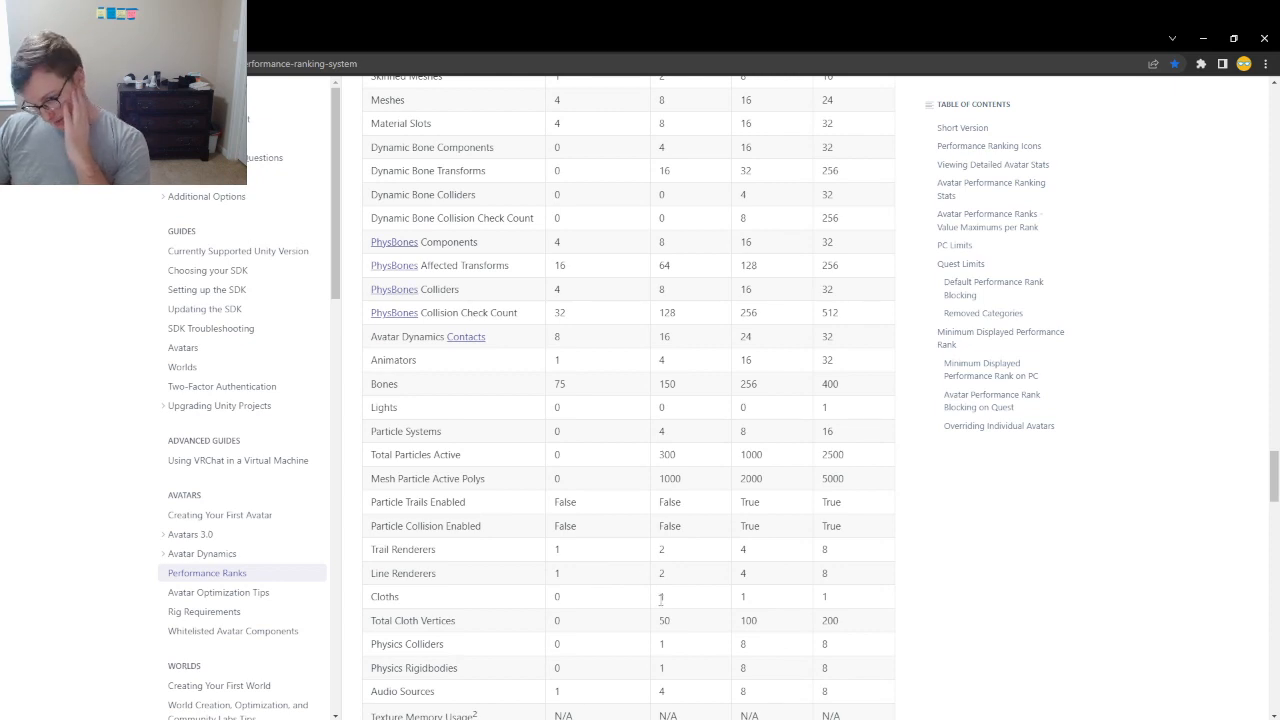
scroll(738, 478, "up", 5)
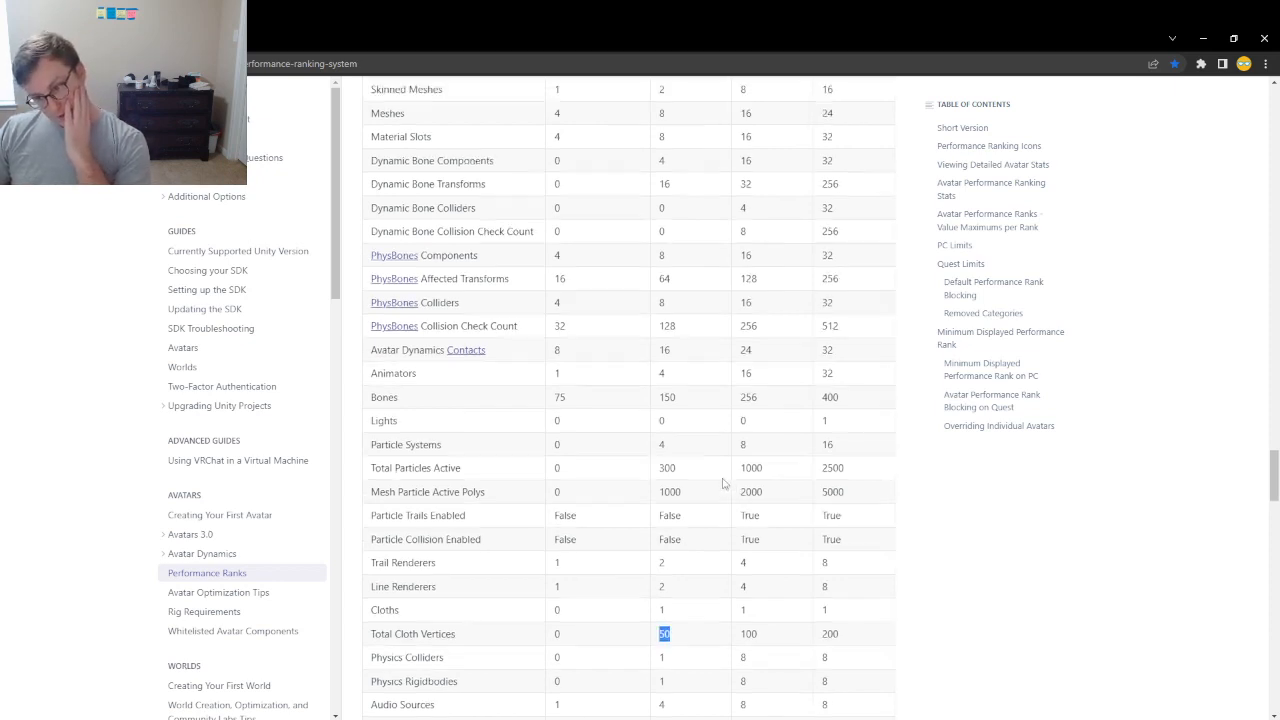
scroll(720, 484, "down", 6)
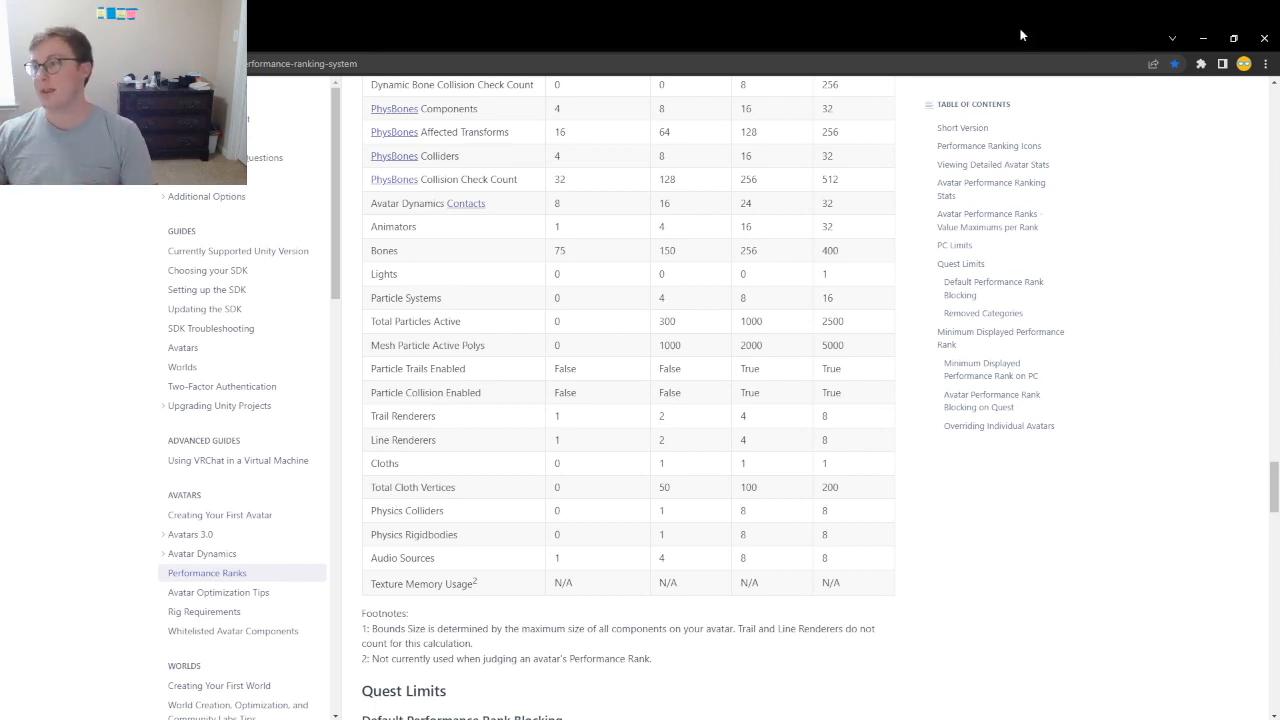
- Close the browser and, back in Blender, compare the scarf reference art with the model's back, saving the file
left_click(1264, 37)
middle_click_drag(690, 300, 640, 380)
scroll(640, 380, "up", 5)
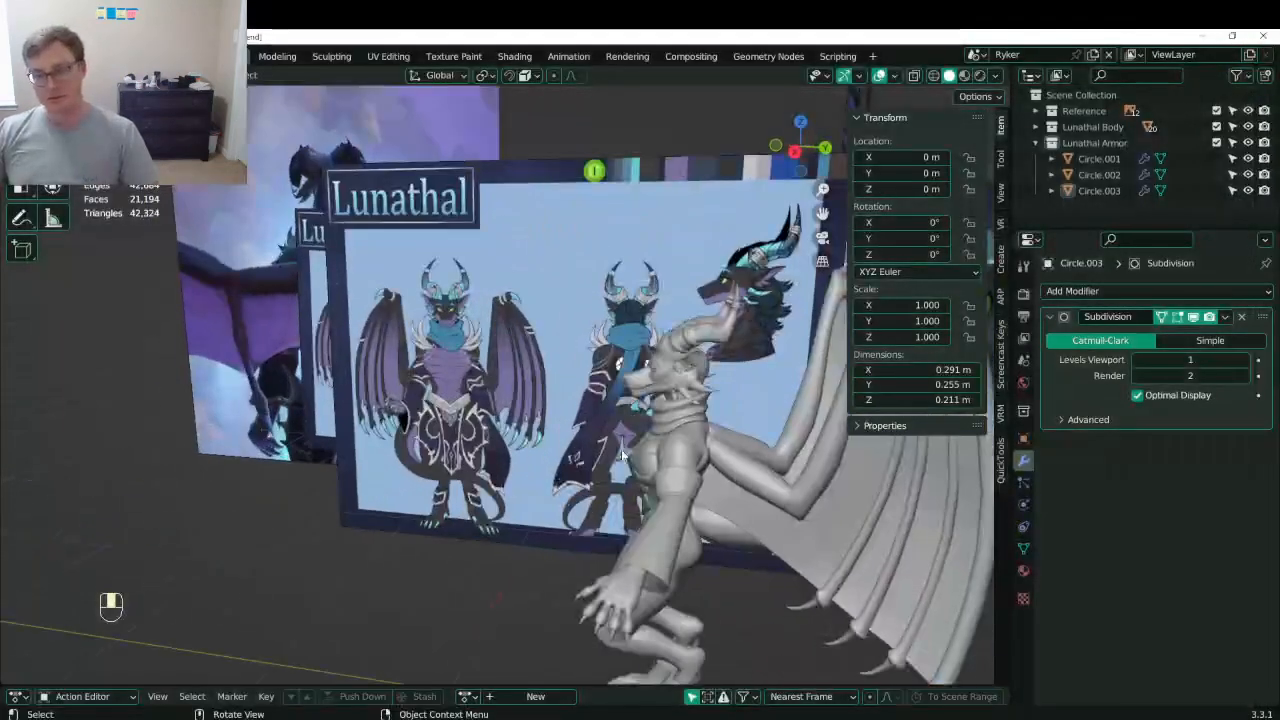
key("ctrl+s")
middle_click_drag(660, 430, 632, 457)
scroll(528, 453, "down", 5)
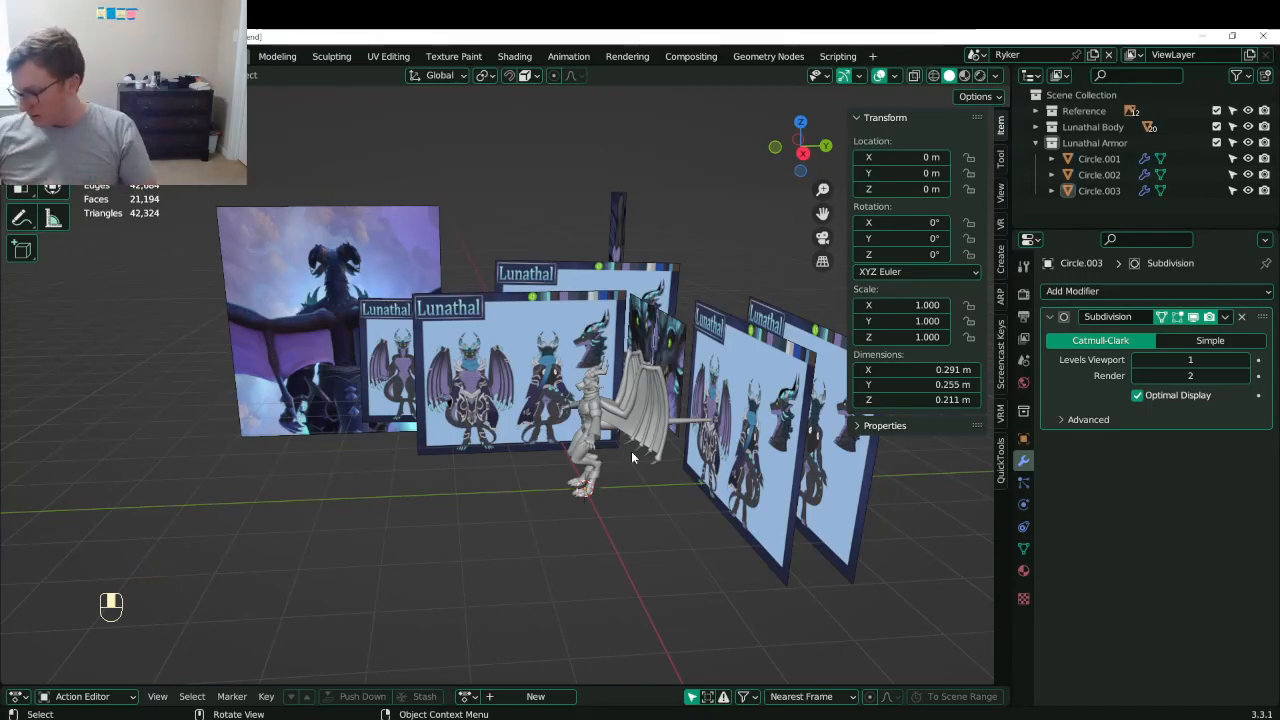
scroll(632, 457, "up", 6)
middle_click_drag(632, 457, 414, 434)
key("ctrl+s")
scroll(579, 358, "down", 1)
scroll(414, 434, "up", 5)
key("ctrl+s")
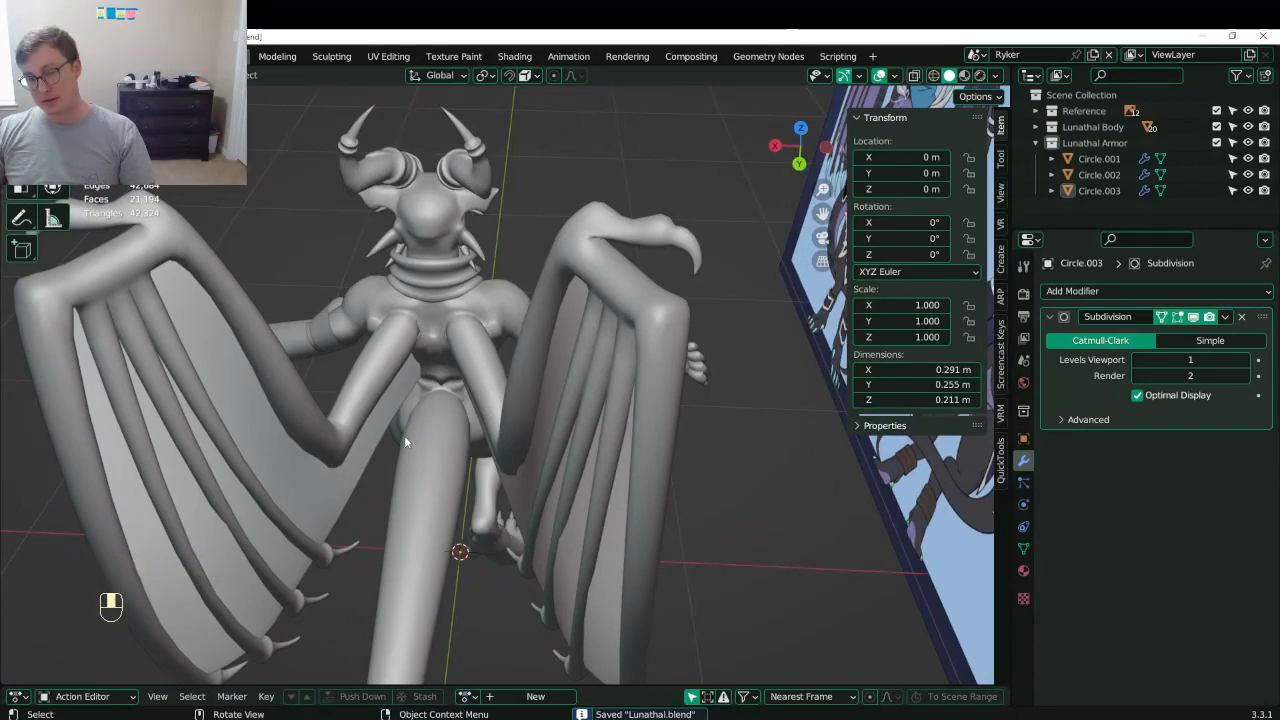
- Save the file and open the scarf collar mesh for editing at the back of the neck
middle_click_drag(424, 400, 505, 347)
key("ctrl+s")
left_click(497, 368)
key("Tab")
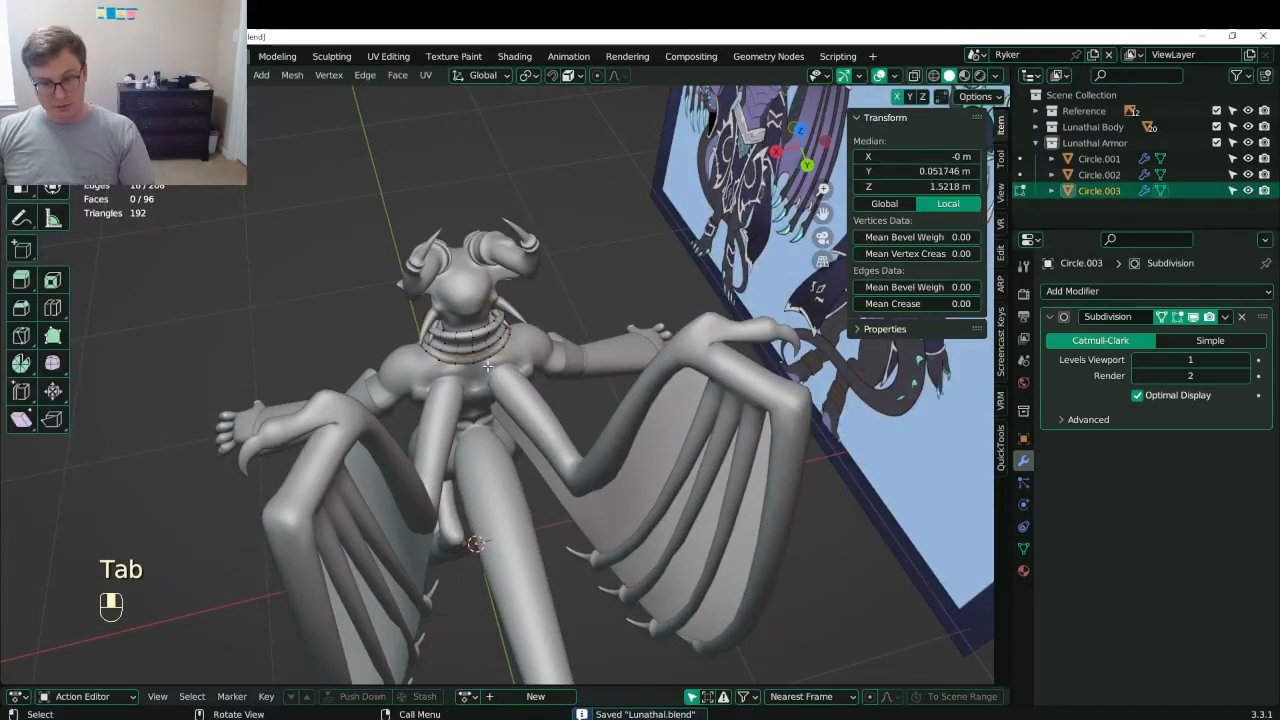
scroll(497, 368, "up", 8)
scroll(484, 368, "down", 8)
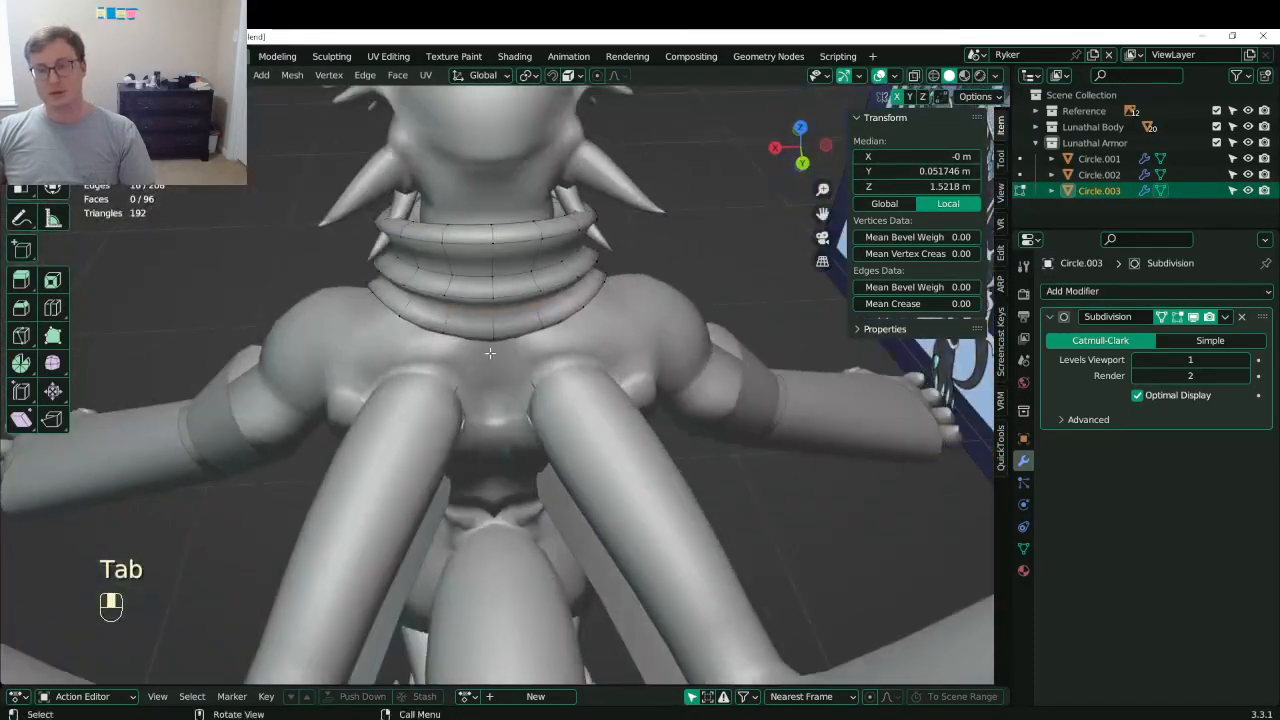
left_click(530, 352)
key("shift+d")
left_click(540, 362)
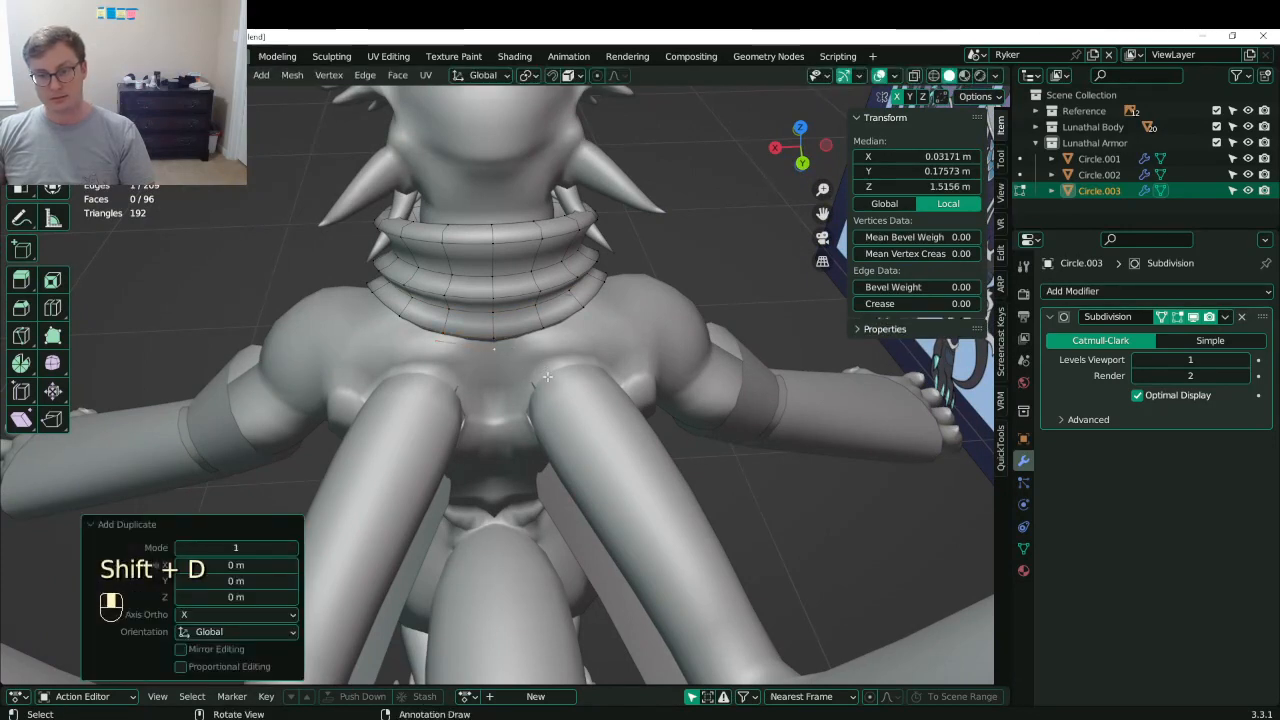
key("ctrl+z")
- Duplicate the two back centre edges of the collar's bottom in place and flatten the copy to 0 along Y and Z
key("s")
left_click(571, 386)
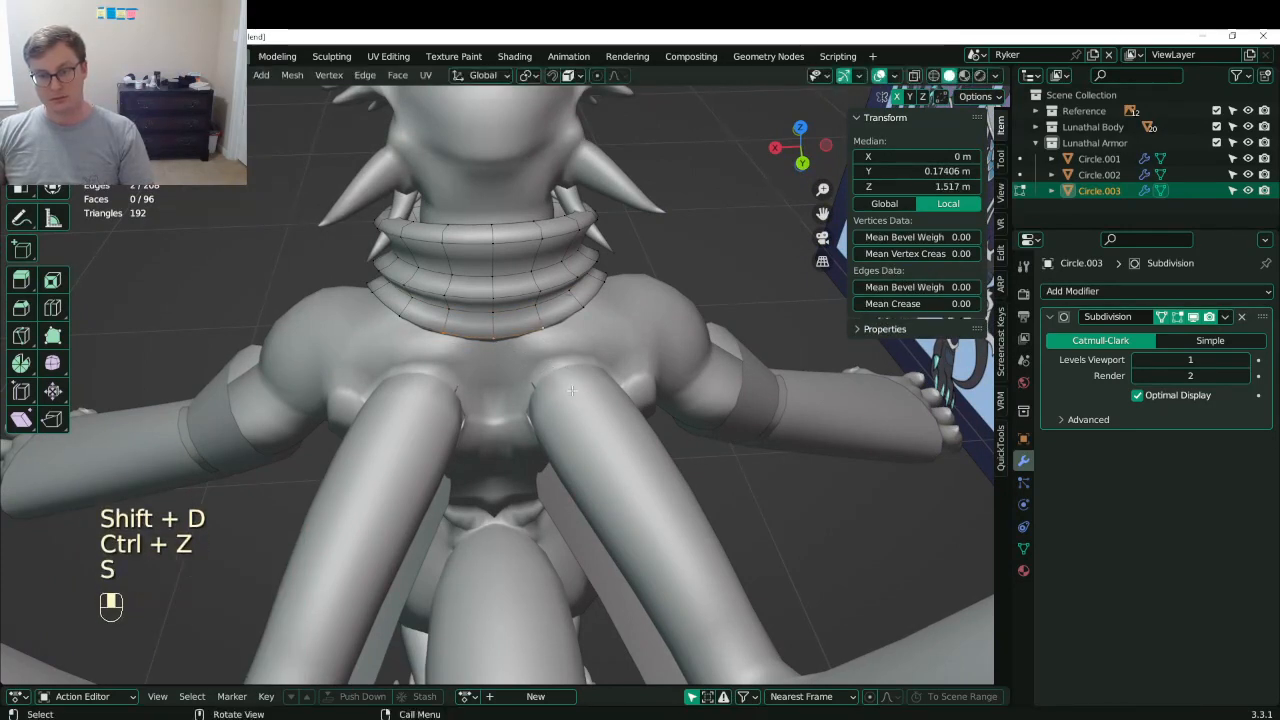
key("shift+d")
right_click(591, 383)
key("s")
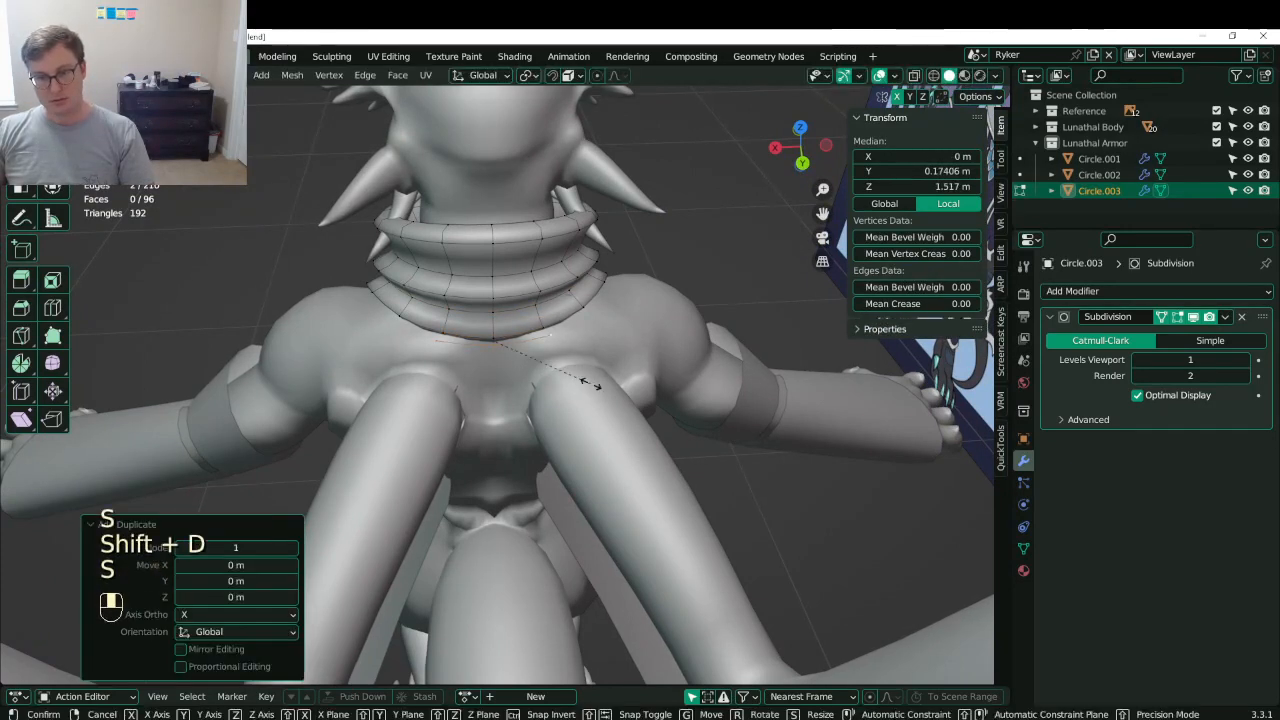
key("y")
key("0")
left_click(591, 384)
key("s")
key("z")
key("0")
left_click(591, 384)
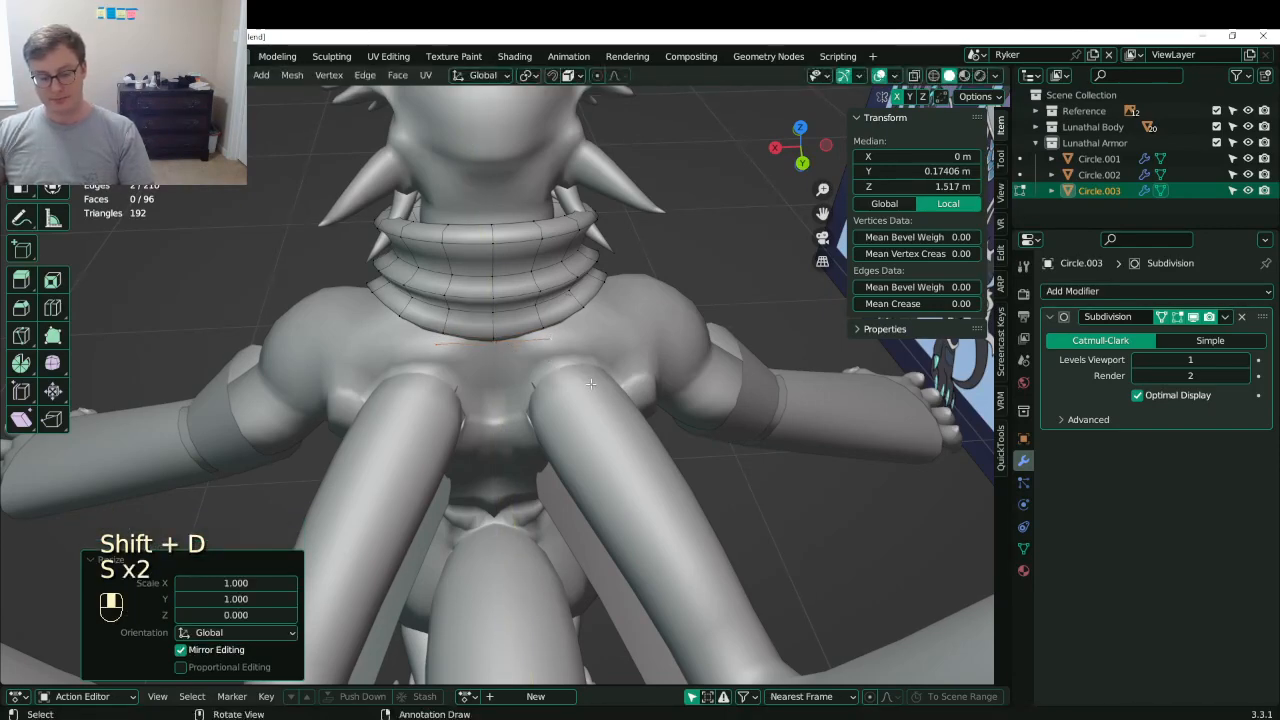
- Separate the duplicated edges into their own object and open that object for editing
key("p")
left_click(585, 381)
key("Tab")
left_click(551, 339)
key("Tab")
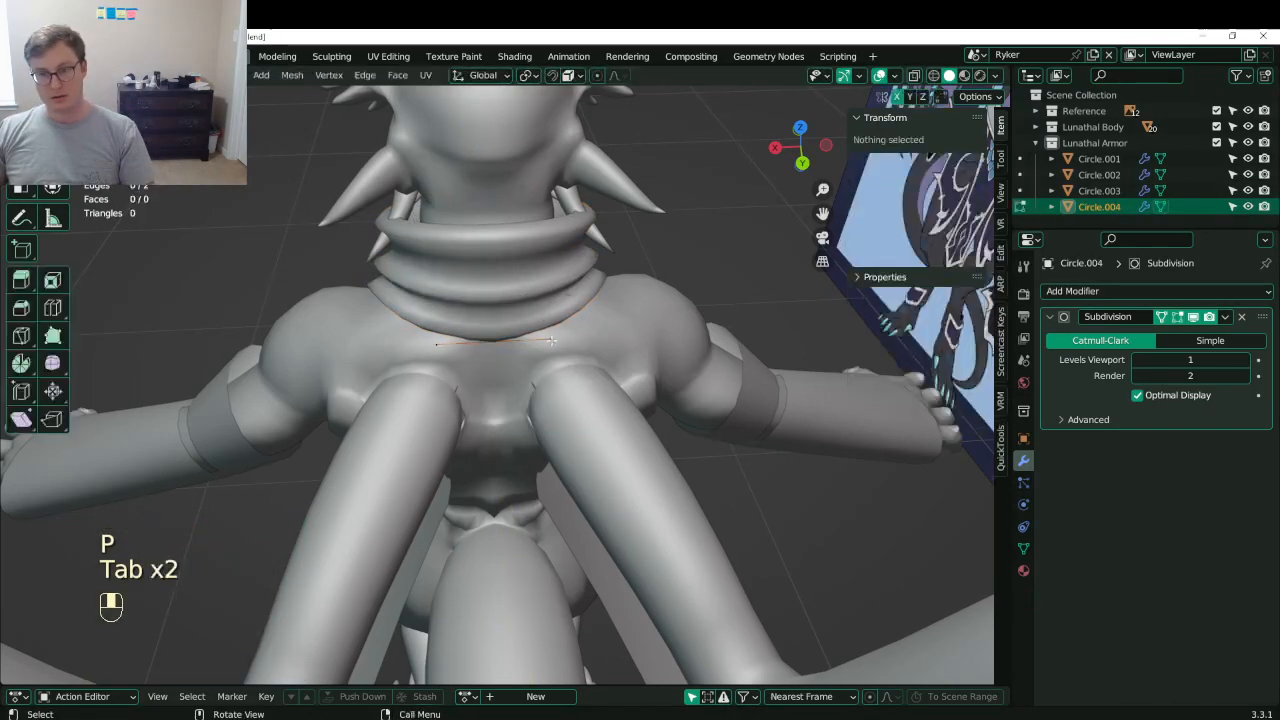
- Move both edges of the new object about 0.039 m forward along Y, under the collar
key("a")
key("g")
left_click(545, 351)
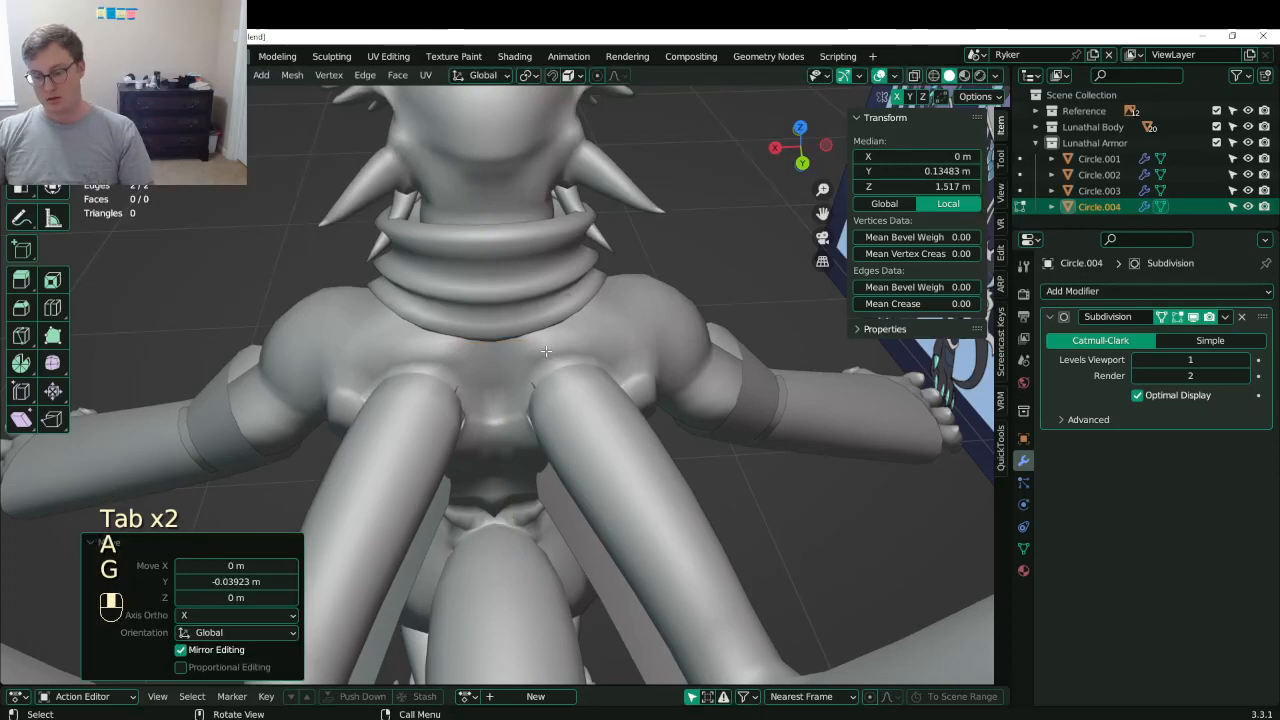
- In the side view, extrude the edges down behind the legs and shift the lower end about 0.107 m in Y and 0.116 m in Z
key("KP_3")
middle_click_drag(750, 190, 560, 232, "shift")
key("e")
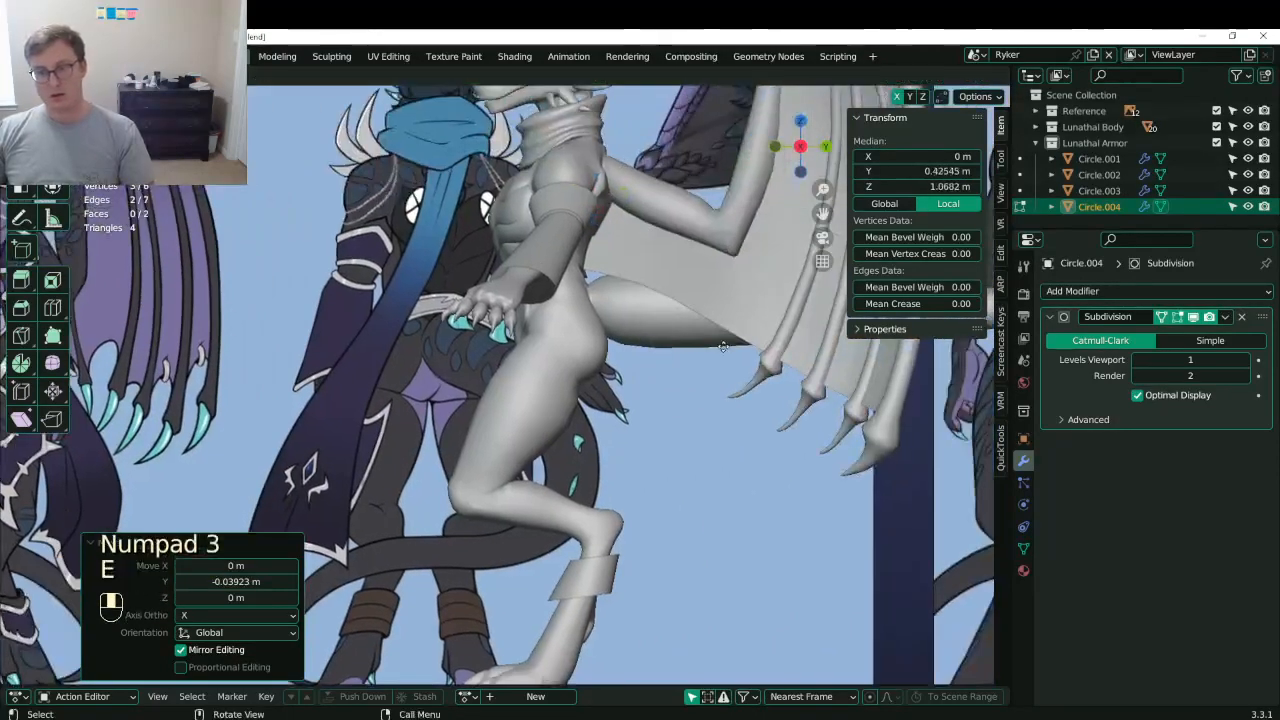
left_click(648, 630)
middle_click_drag(648, 630, 608, 550, "shift")
key("g")
left_click(678, 427)
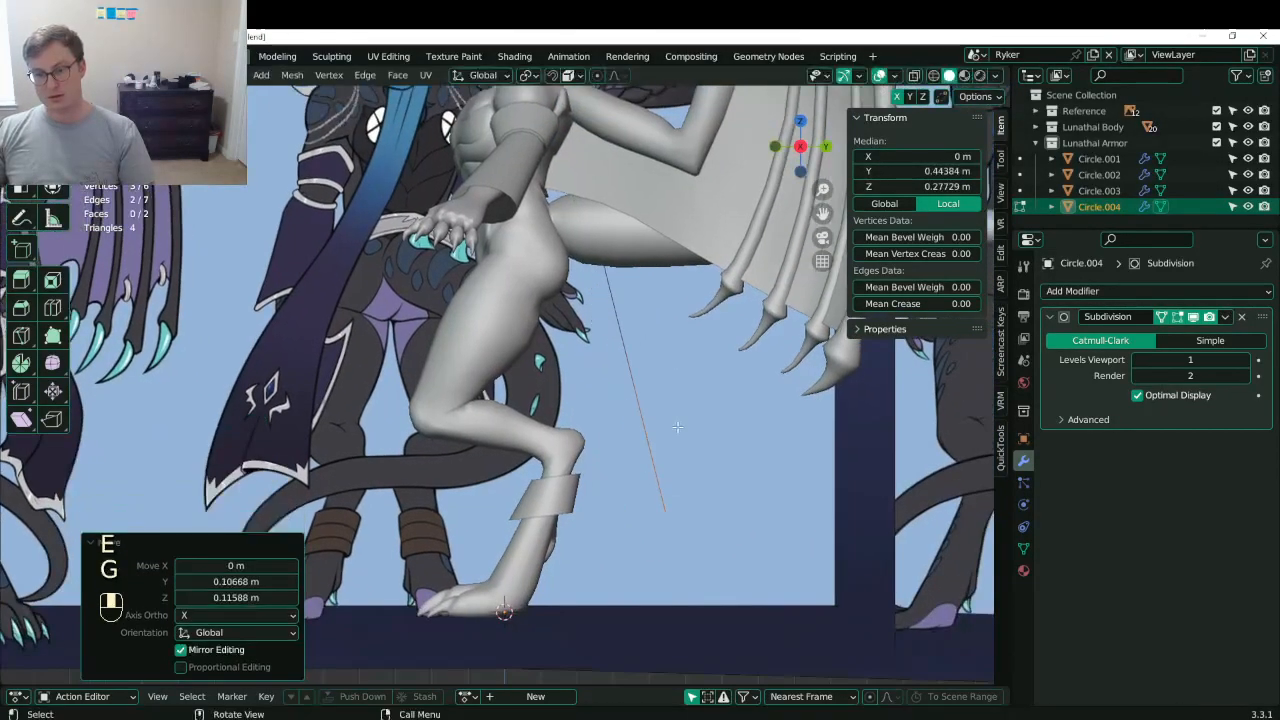
middle_click_drag(678, 427, 456, 569)
key("ctrl+r")
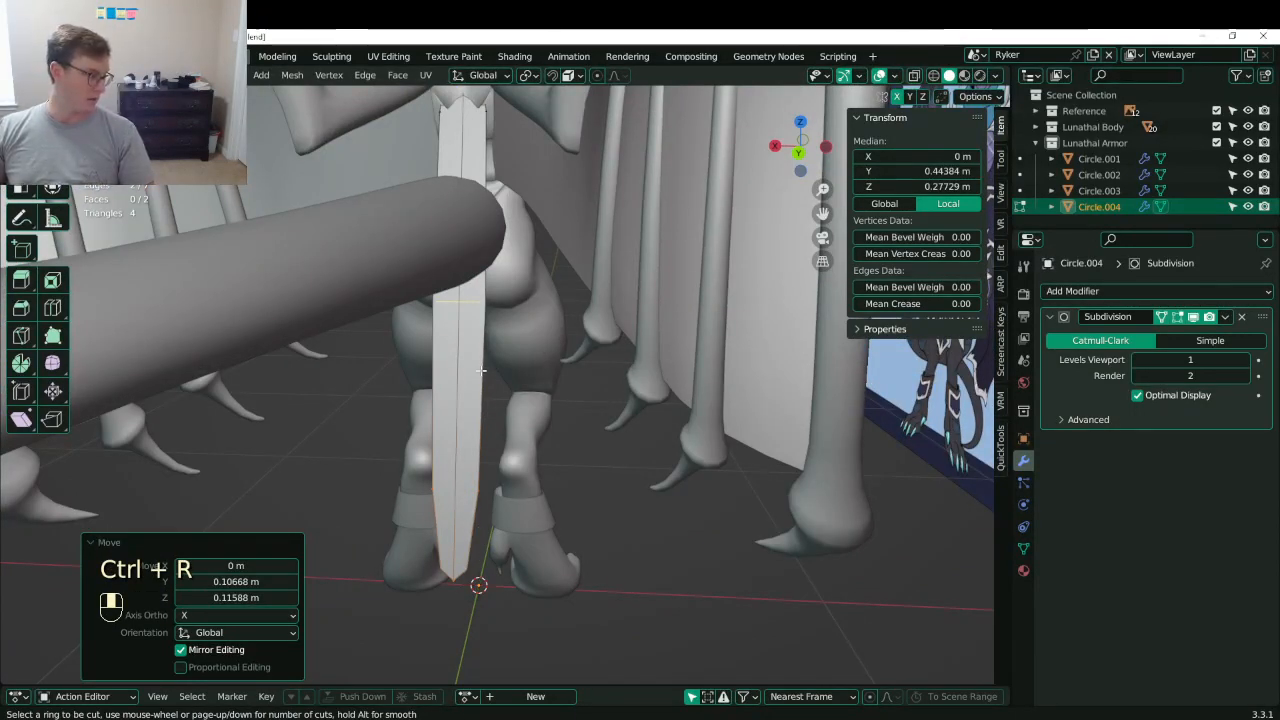
key("Escape")
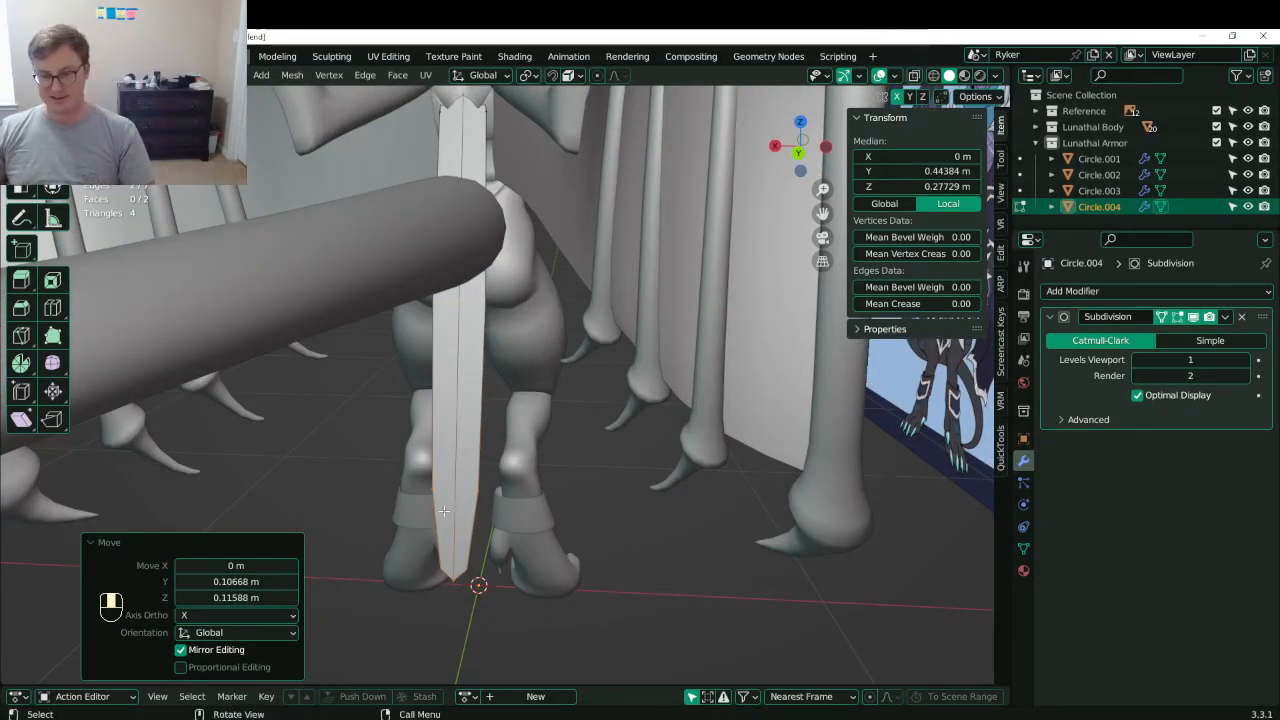
- Set the mean crease to 1.00 on the strip's bottom, side and top edges in one half
left_click(147, 75)
left_click(440, 500)
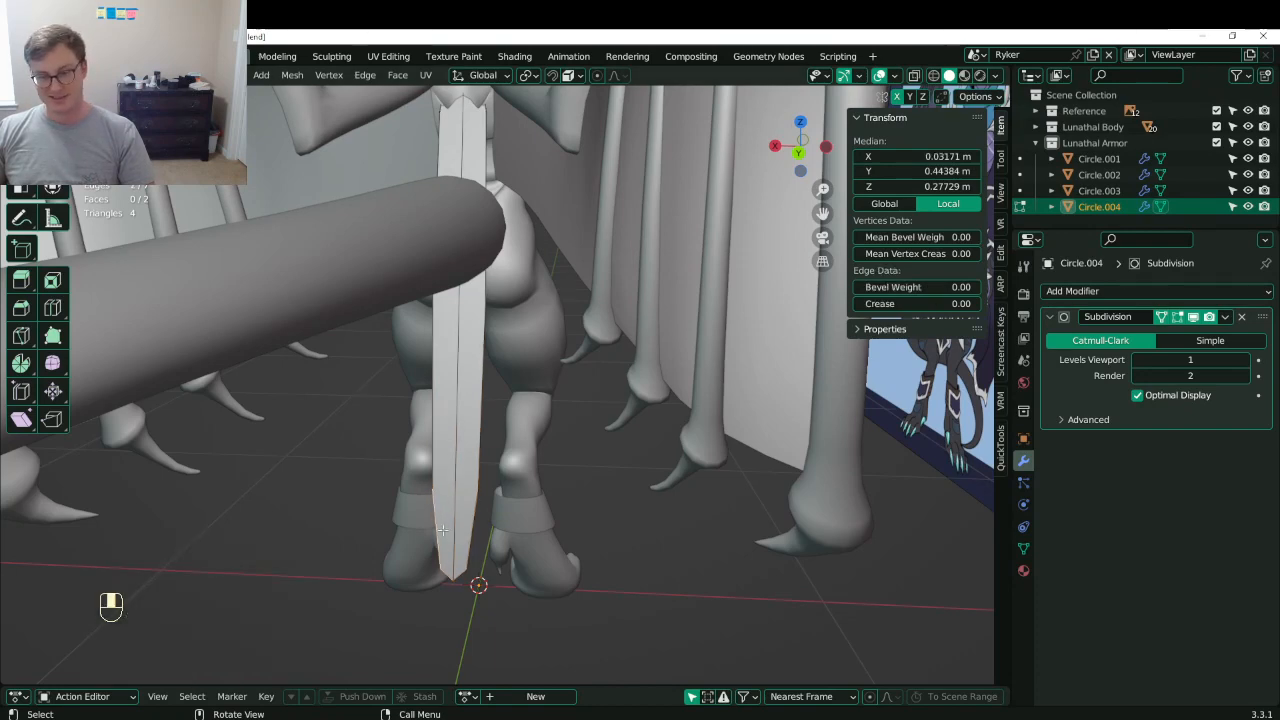
left_click(441, 398, "shift")
middle_click_drag(441, 398, 430, 330)
key("z")
left_click(418, 327)
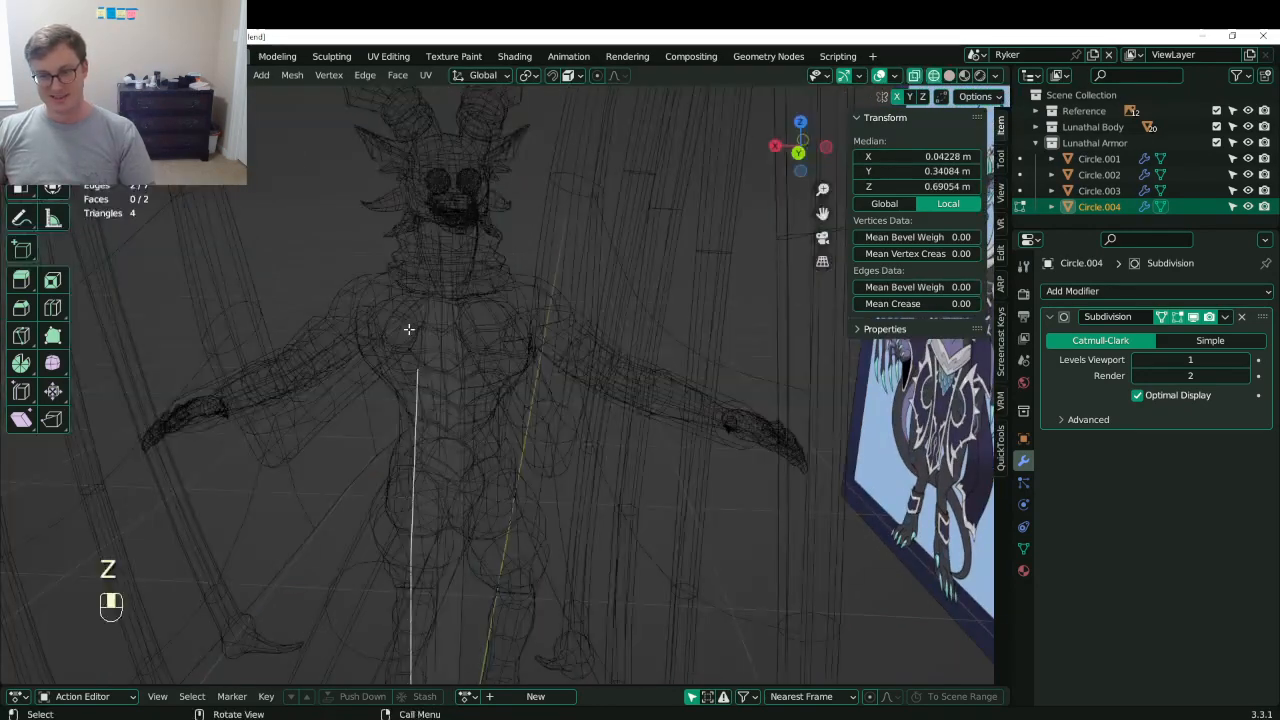
left_click(427, 334, "shift")
key("z")
left_click(510, 338)
left_click_drag(886, 304, 980, 304)
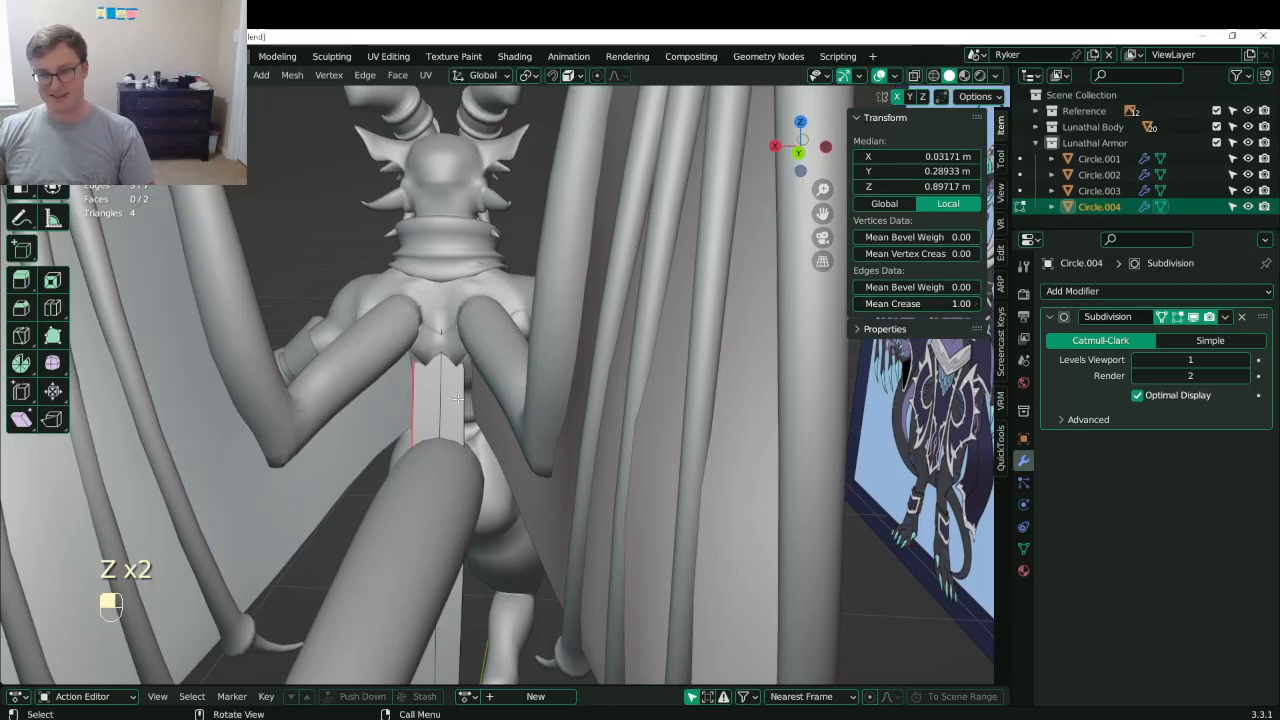
- Delete the uncreased half of the strip, leaving only the half on the positive X side
middle_click_drag(457, 399, 494, 449)
key("x")
left_click(495, 450)
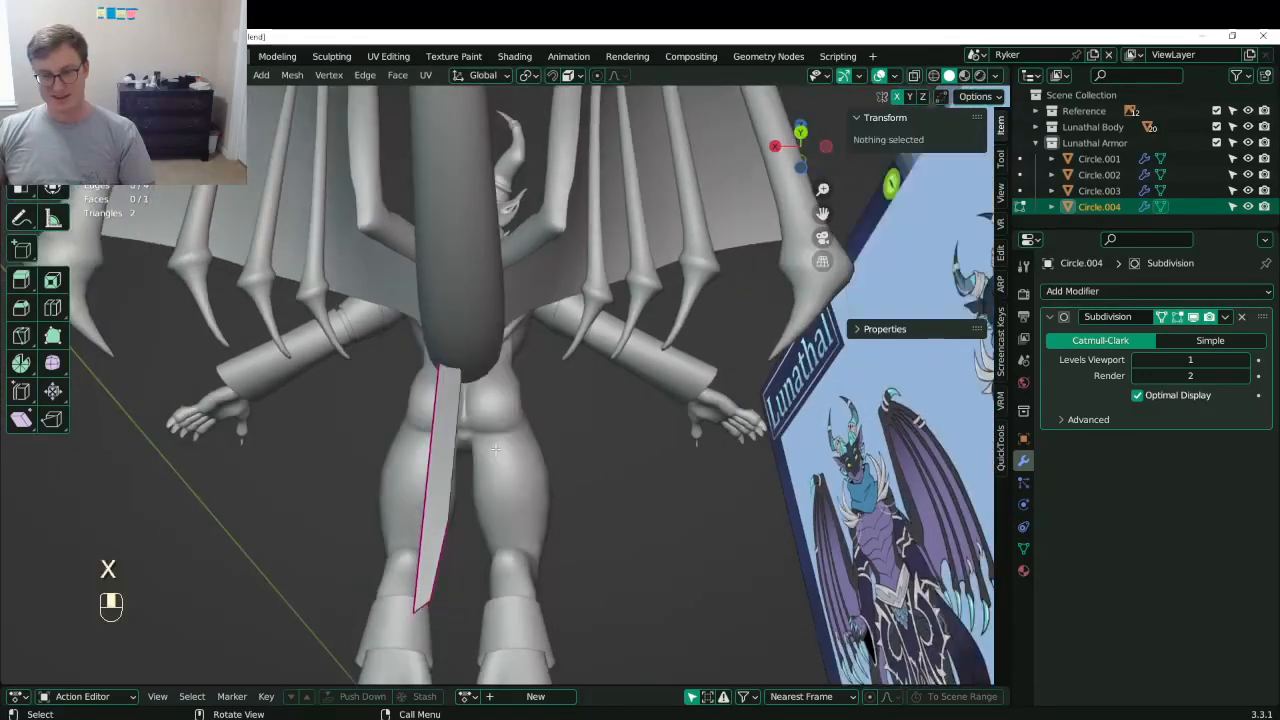
- Add an X-axis Mirror modifier above the strip's Subdivision, save the file and return to Edit Mode
key("Tab")
left_click(1133, 292)
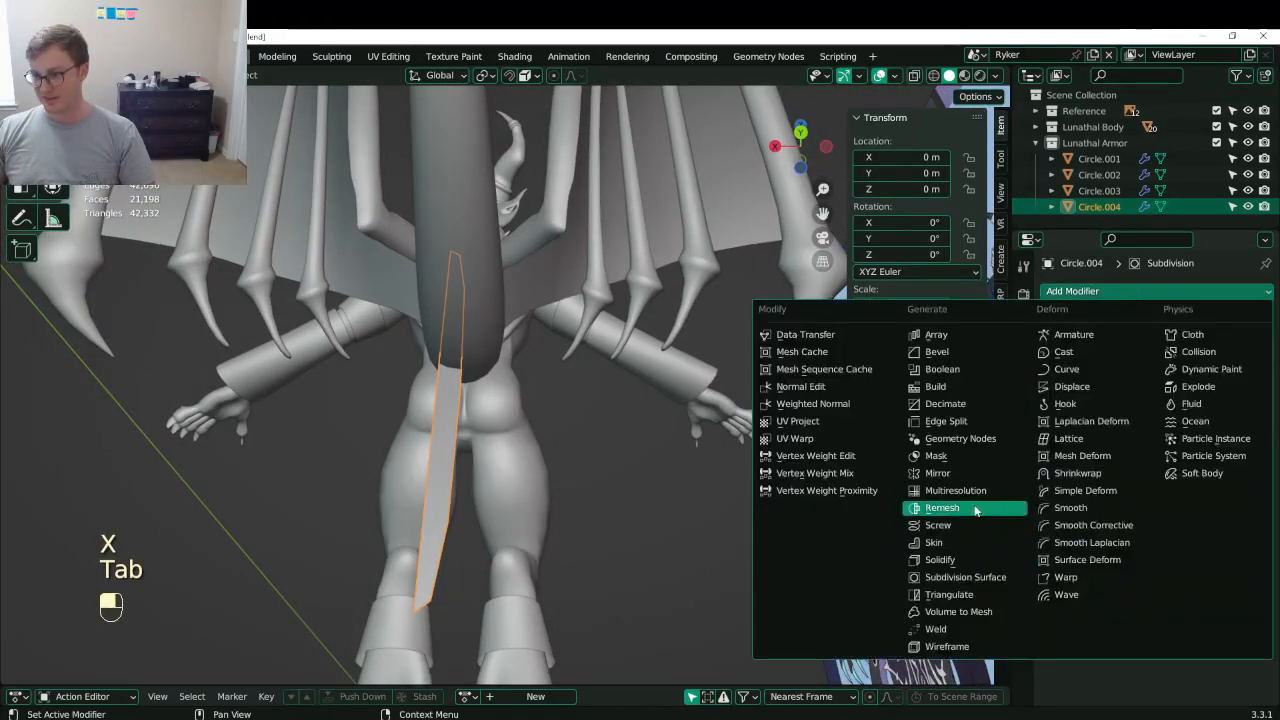
left_click(962, 474)
left_click_drag(1263, 443, 1208, 257)
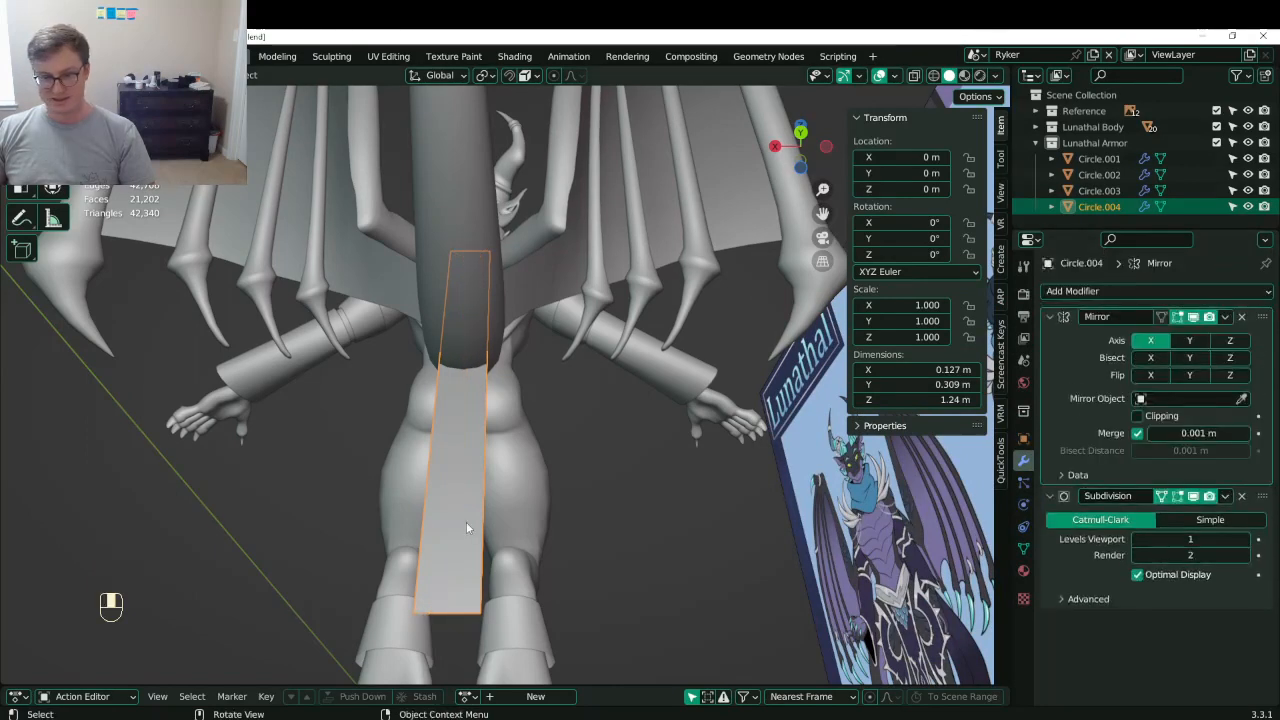
key("ctrl+s")
key("Tab")
middle_click_drag(466, 522, 382, 462)
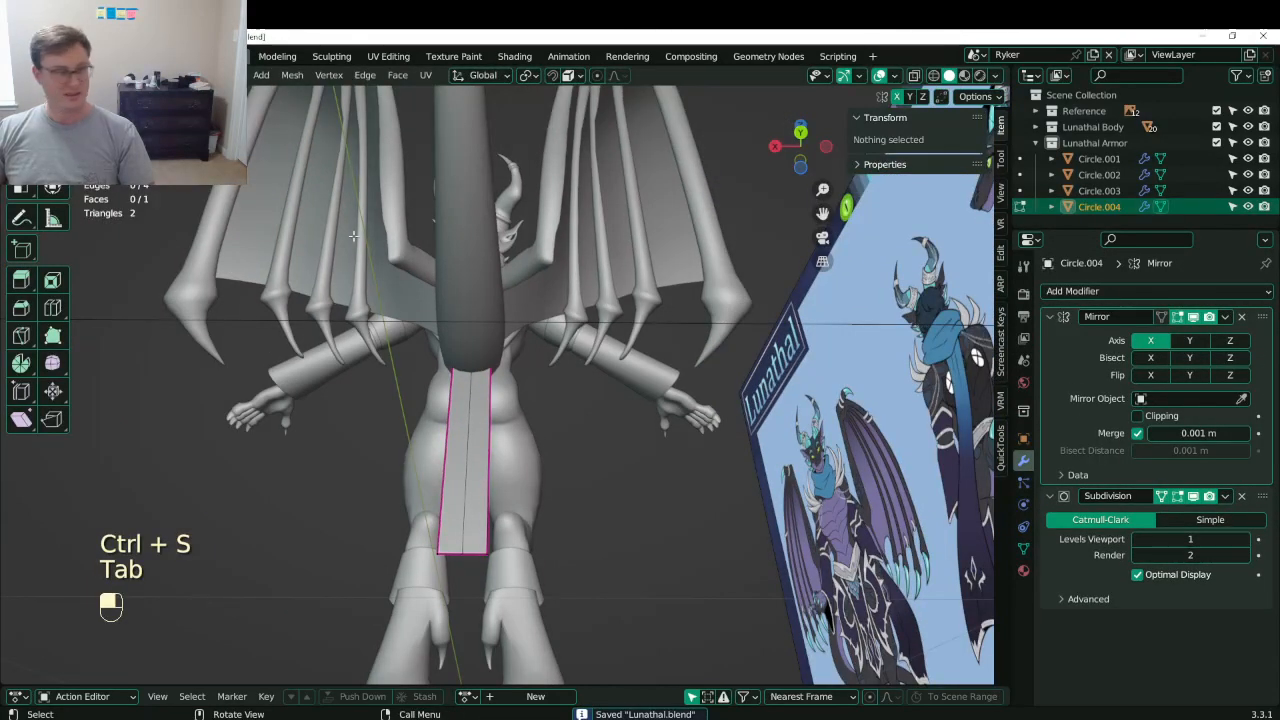
- Try to slide the strip's bottom centre vertex upward and add a single horizontal loop cut
left_click(451, 540)
key("g")
key("g")
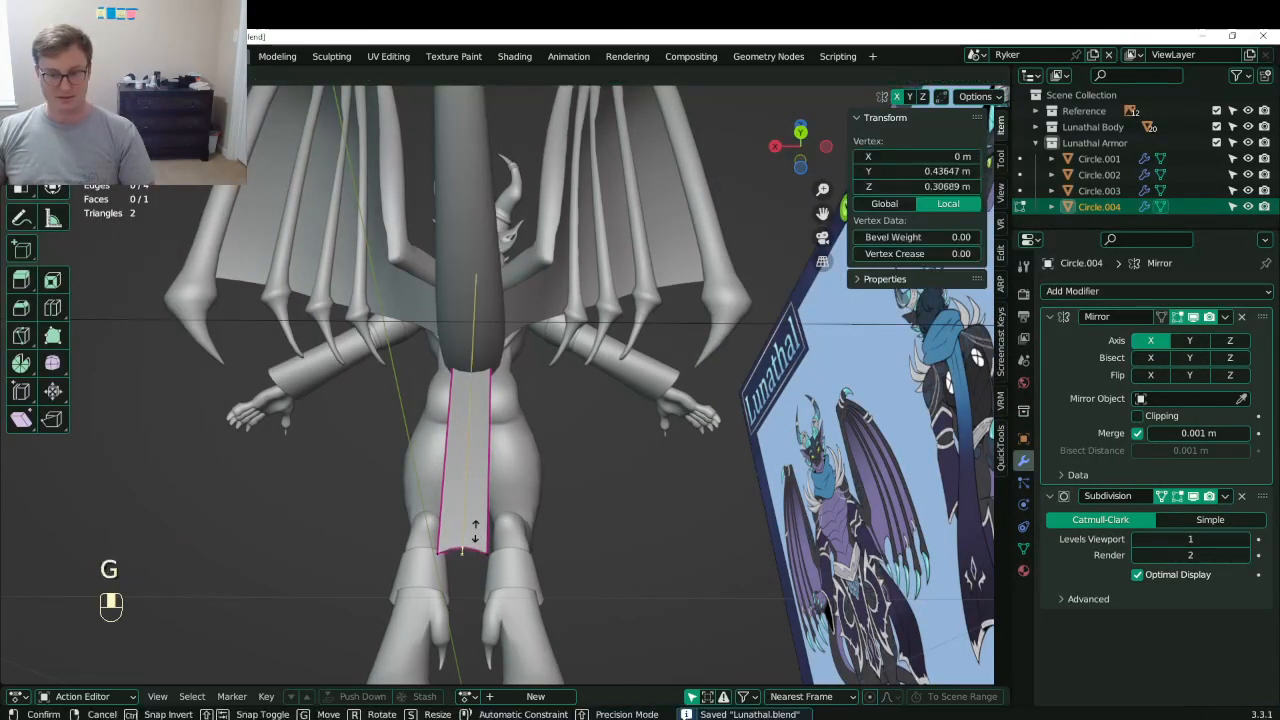
left_click(455, 535)
middle_click_drag(455, 535, 536, 474)
key("ctrl+r")
left_click(533, 466)
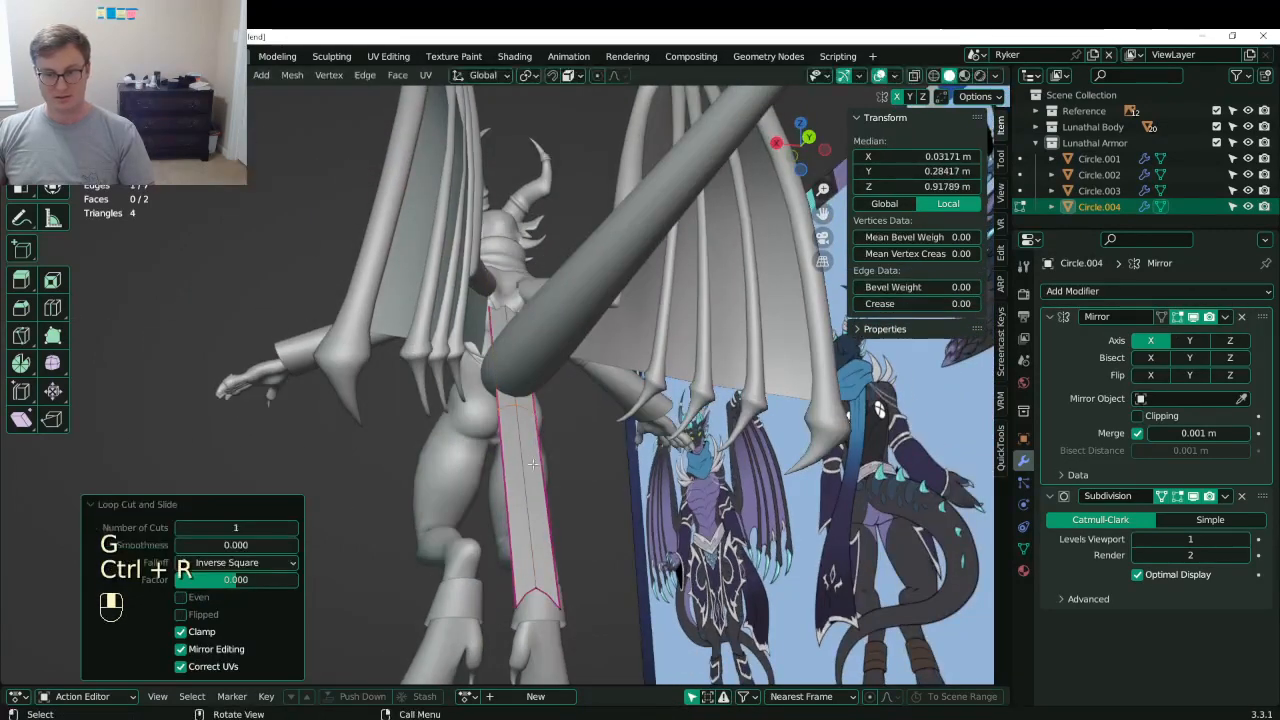
key("ctrl+z")
key("ctrl+z")
- Add three evenly spaced horizontal loop cuts across the strip
key("ctrl+r")
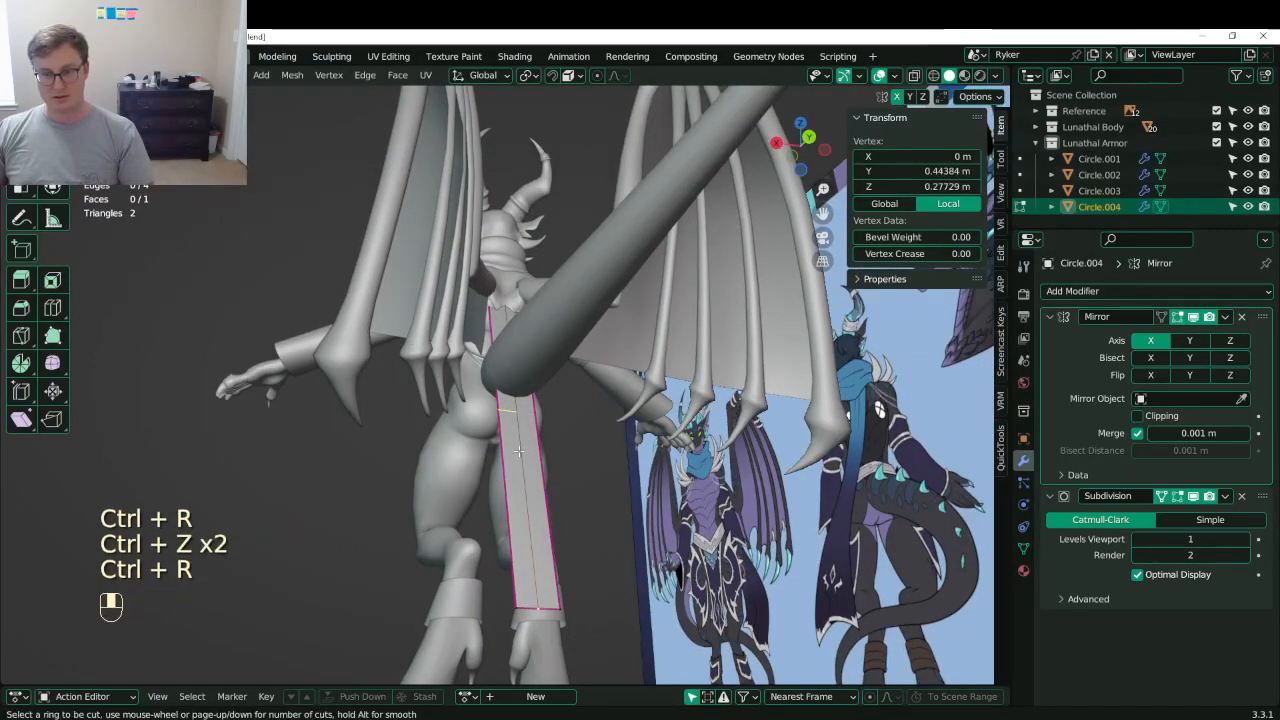
left_click(519, 450)
middle_click_drag(519, 450, 506, 406)
- Slide the strip's bottom centre vertex up along its edge to notch the lower end
left_click(505, 558)
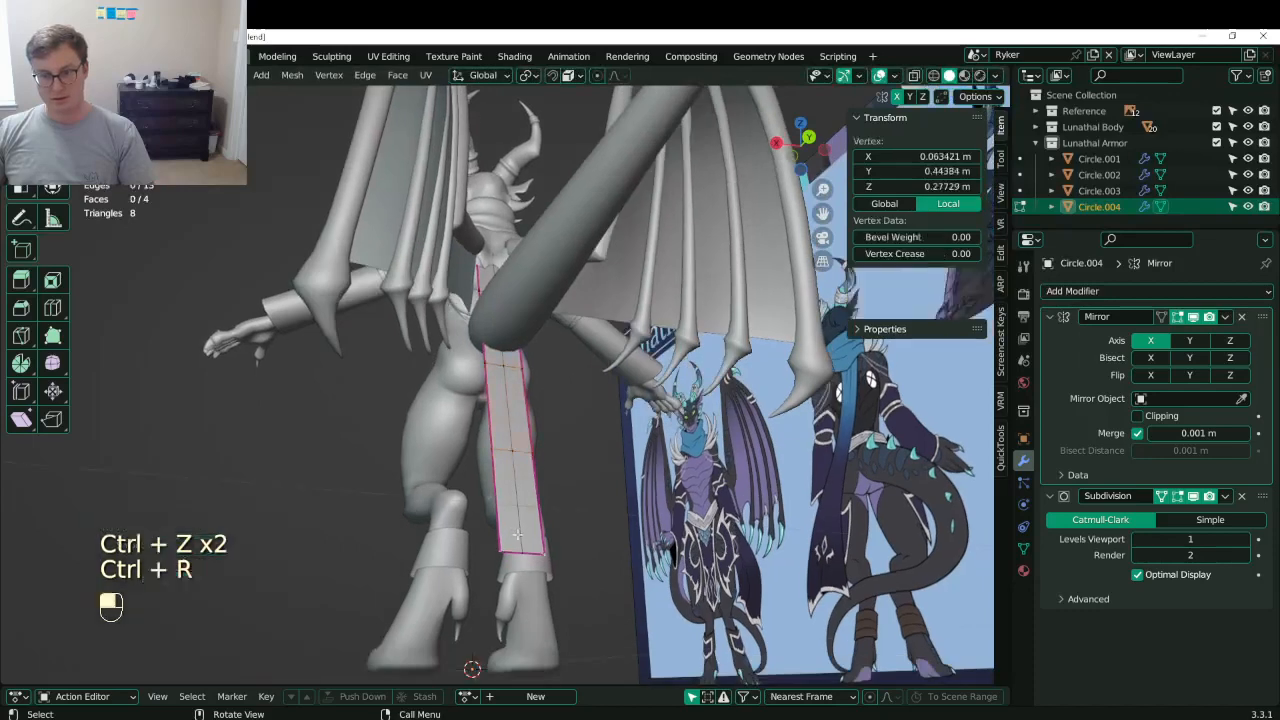
key("g")
key("g")
left_click(516, 529)
middle_click_drag(516, 529, 509, 524)
key("ctrl+z")
key("g")
key("g")
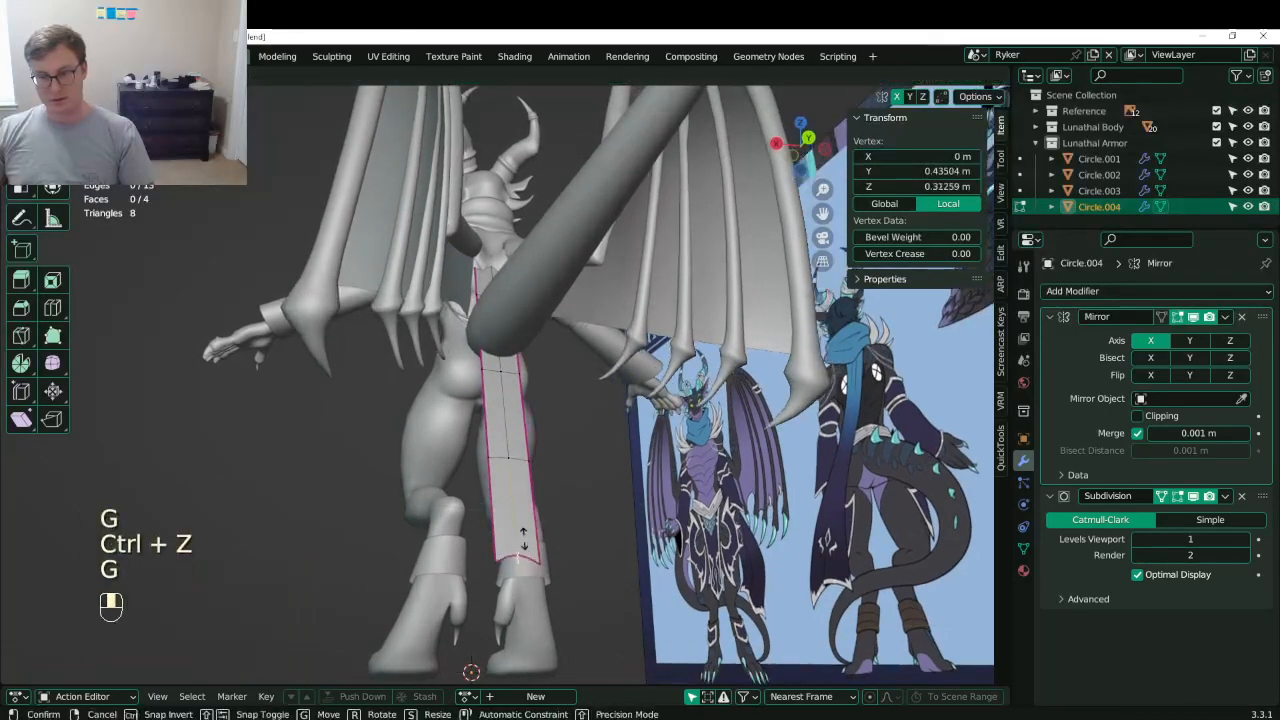
- Flare the strip's lower end, moving the bottom corner outward about 0.086 m and the side vertex above it about 0.026 m along X
left_click(470, 558)
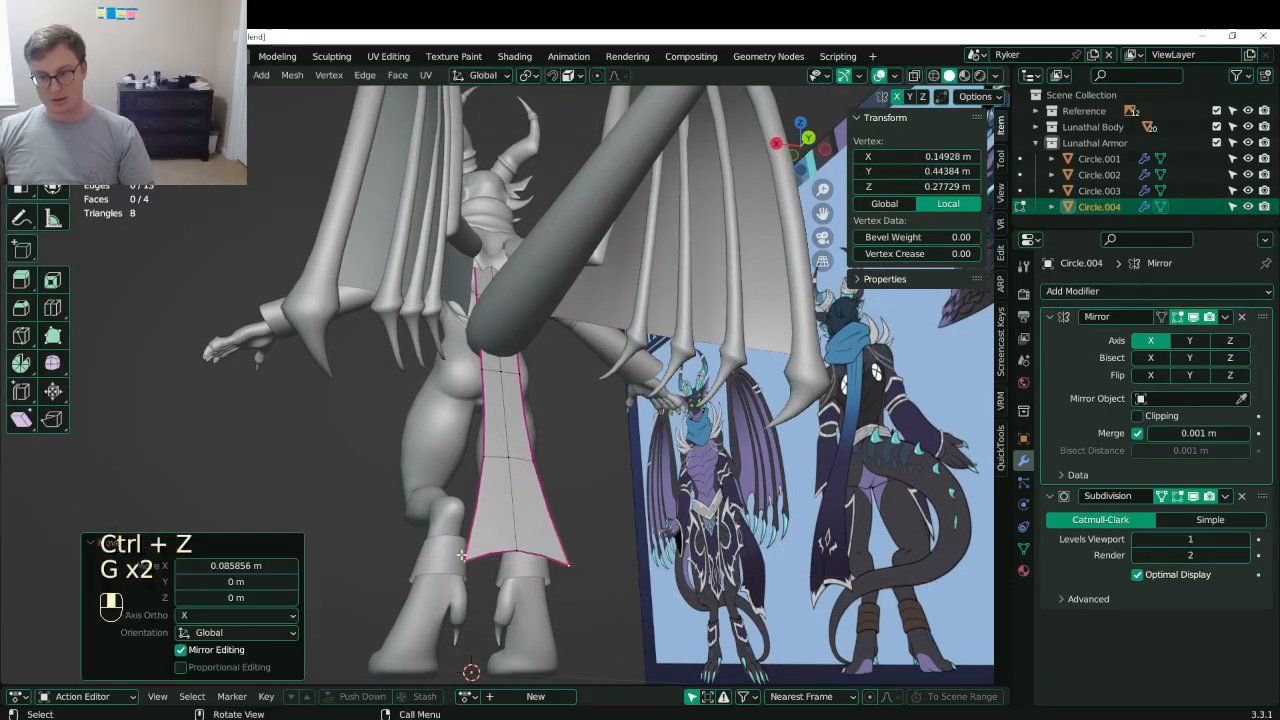
middle_click_drag(470, 558, 457, 456)
key("g")
middle_click(452, 457)
left_click(448, 457)
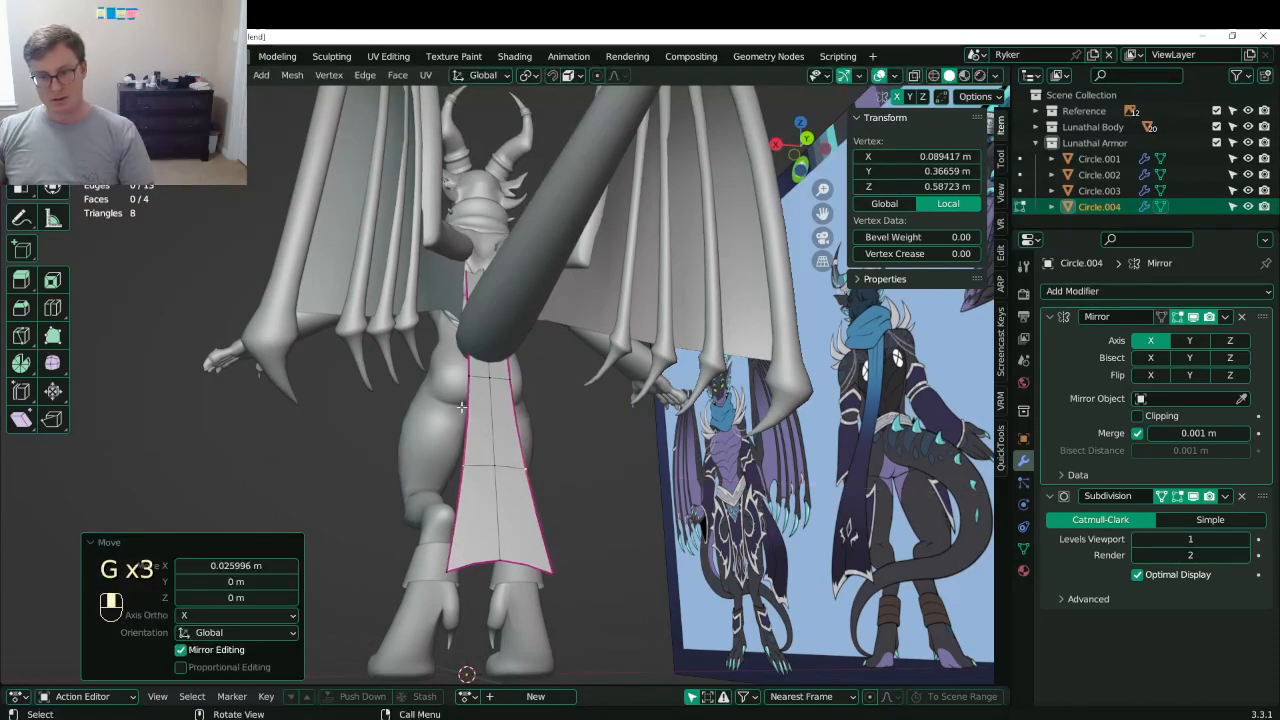
- Move the next side vertex up outward along X to about 0.08 m, leave Edit Mode and save the file
left_click(462, 383)
left_click(465, 379)
key("g")
middle_click(460, 379)
left_click(457, 379)
middle_click_drag(457, 379, 530, 440)
key("Tab")
scroll(530, 470, "down", 3)
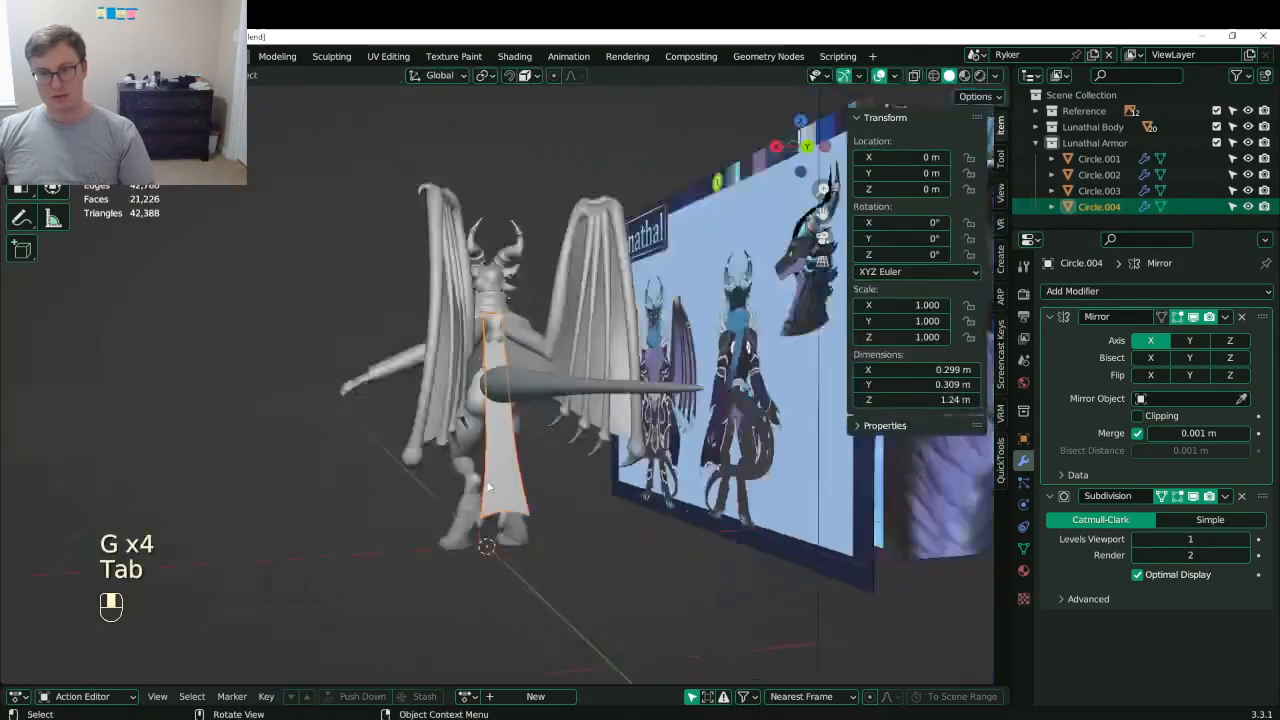
middle_click_drag(535, 500, 441, 529)
key("ctrl+s")
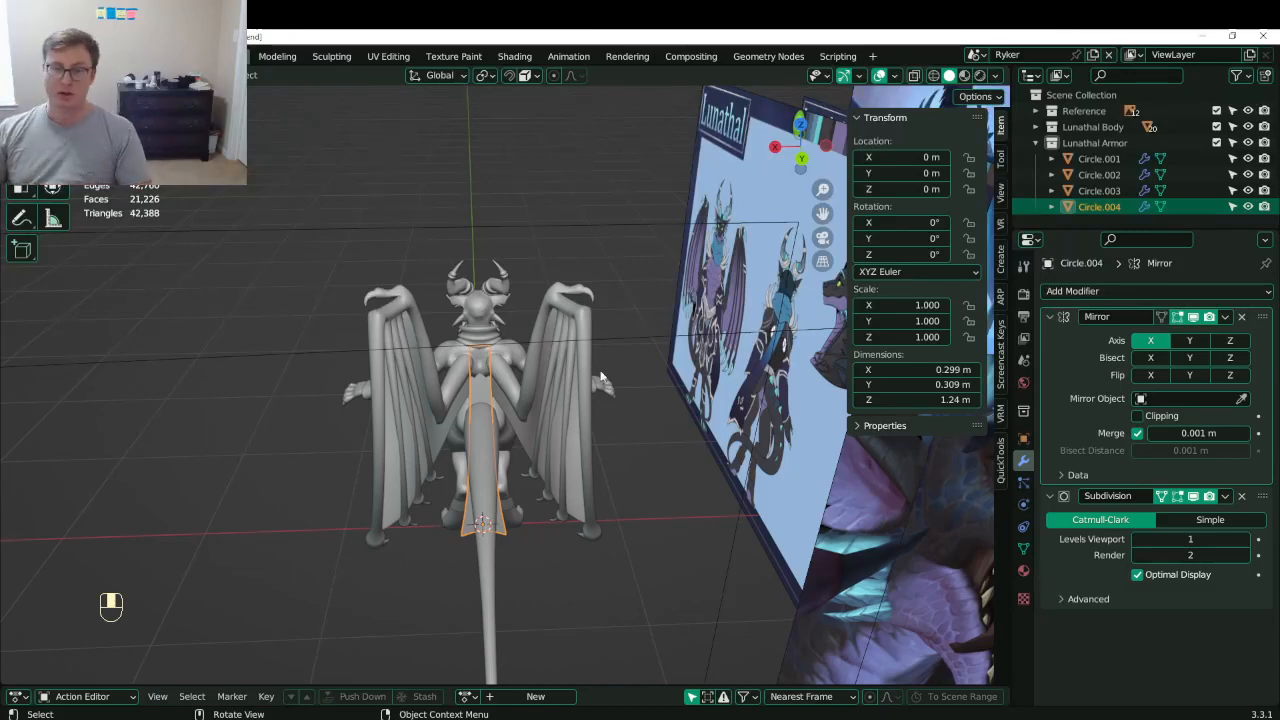
- Move the strip object about 0.67 m along negative Y, in front of the character
middle_click_drag(426, 531, 500, 400)
key("g")
left_click(612, 406)
key("r")
right_click(616, 341)
- Try to move and rotate the strip object beside the character
key("g")
left_click(425, 470)
middle_click_drag(425, 470, 435, 520)
key("r")
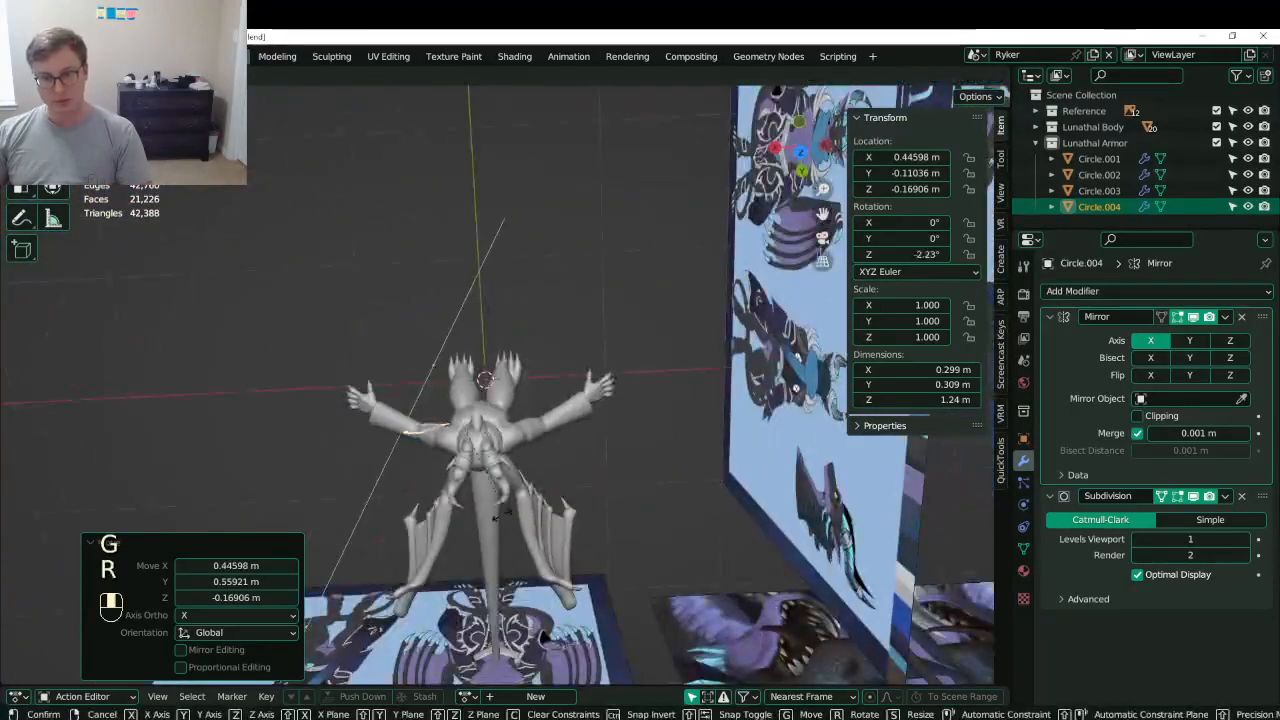
left_click(568, 369)
key("ctrl+z")
key("ctrl+z")
middle_click_drag(539, 417, 616, 327)
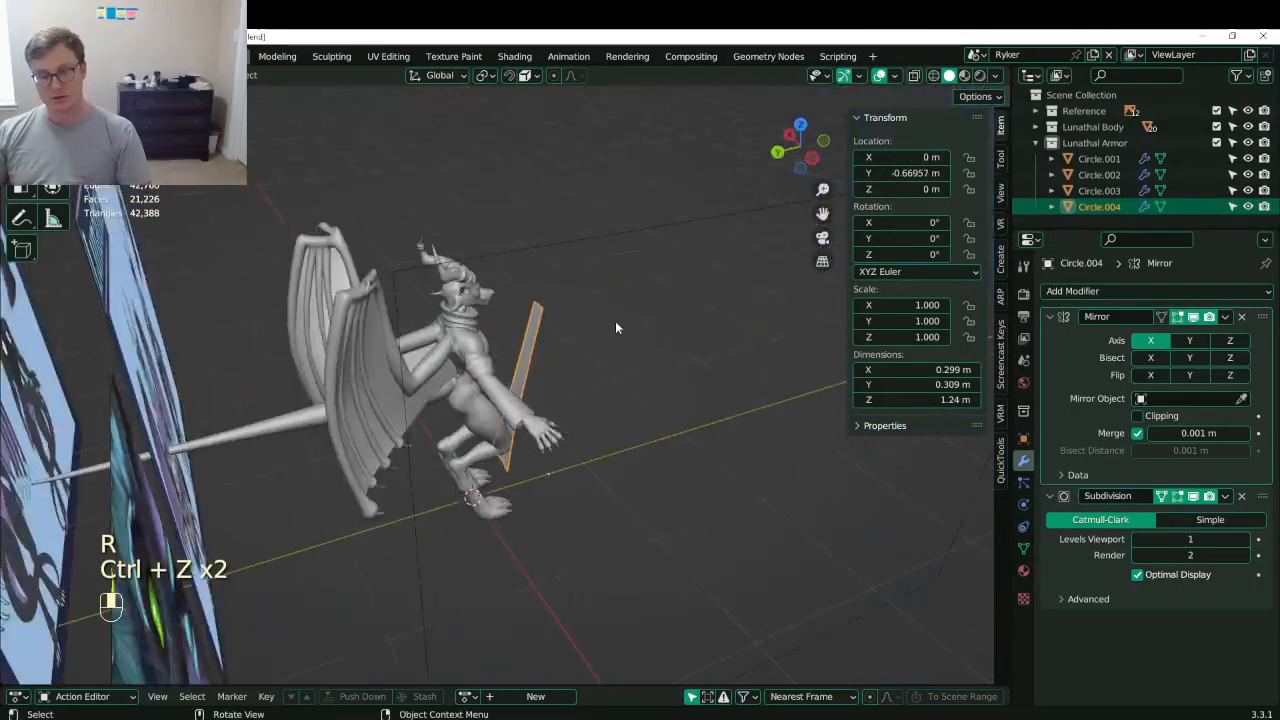
- Snap the 3D cursor to the strip's bottom centre vertex and set the object's origin to the cursor
key("Tab")
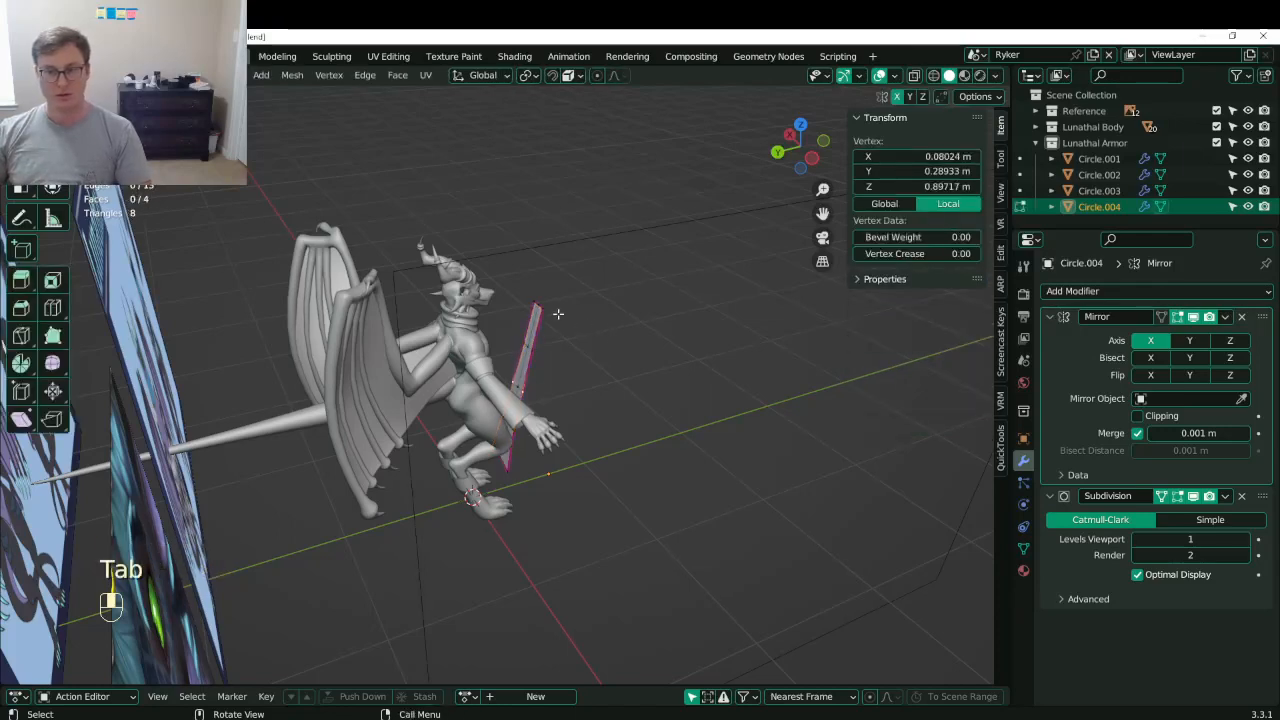
left_click(509, 473)
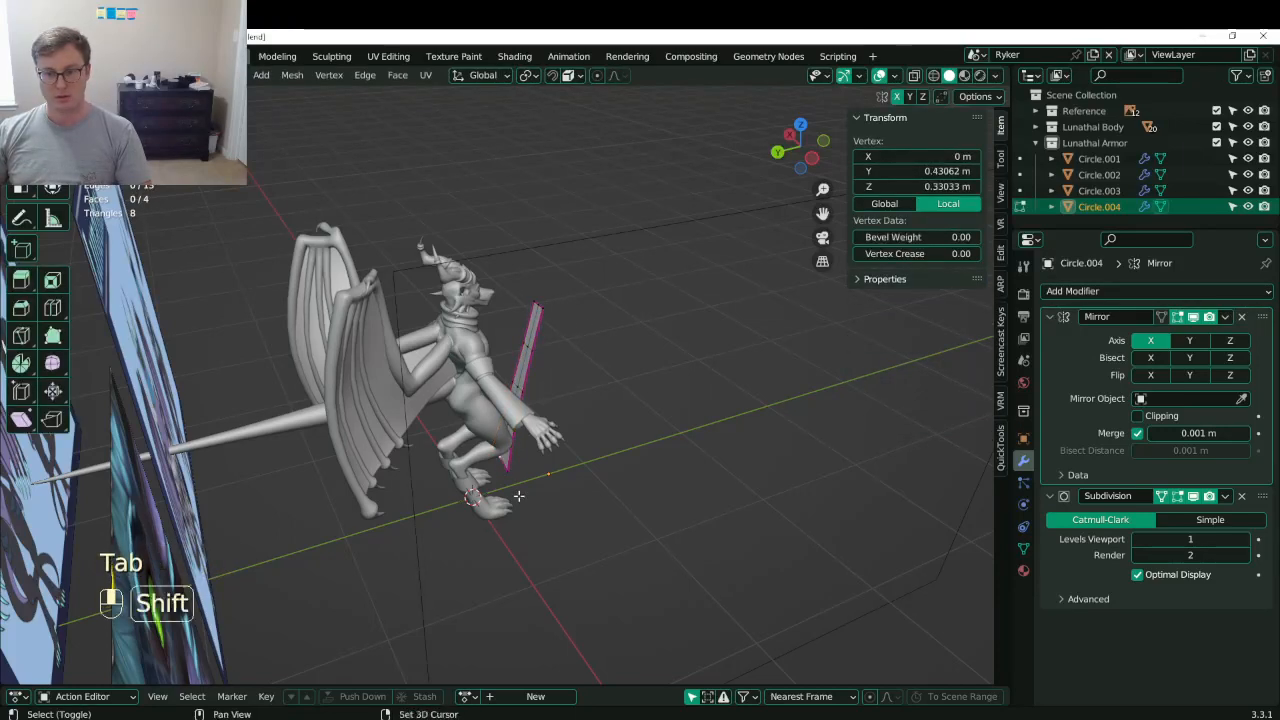
key("shift+s")
left_click(525, 556)
key("Tab")
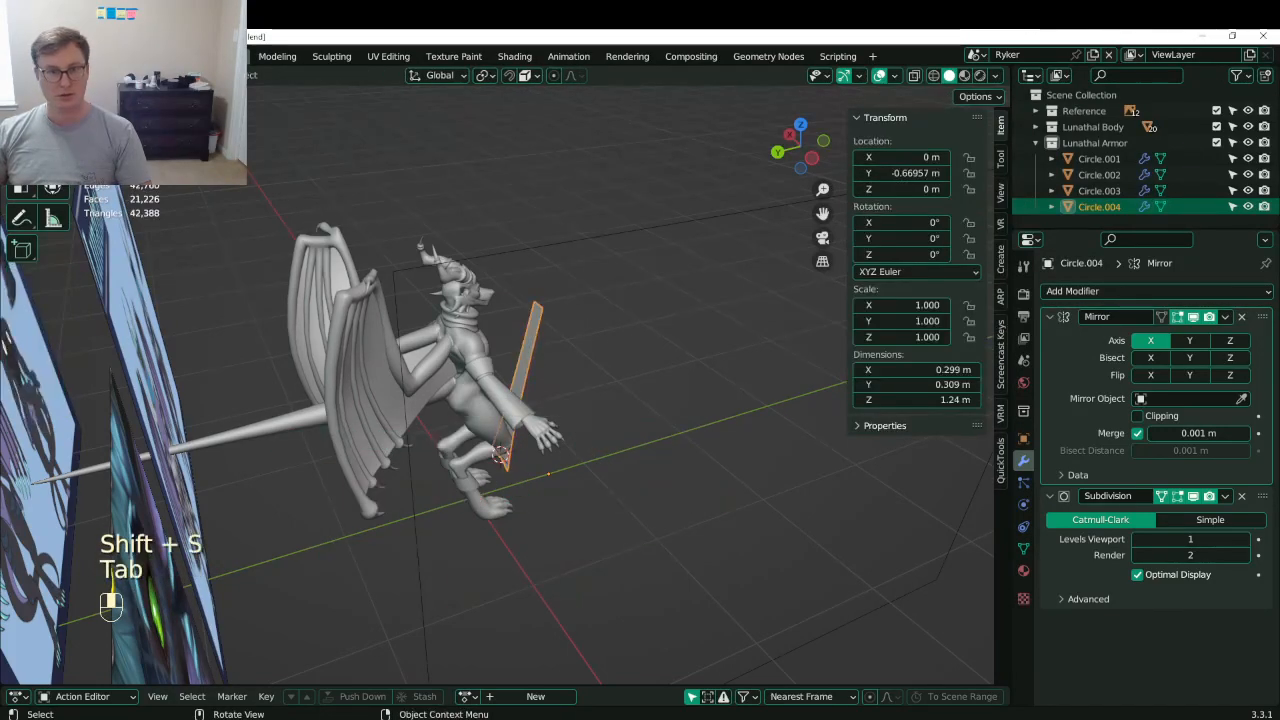
right_click(259, 110)
mouse_move(262, 110)
left_click(430, 144)
- In top view, rotate the strip about -44.6° around Z, move it to about X 0.417 m and Y 0.351 m, and save
middle_click_drag(498, 160, 551, 320)
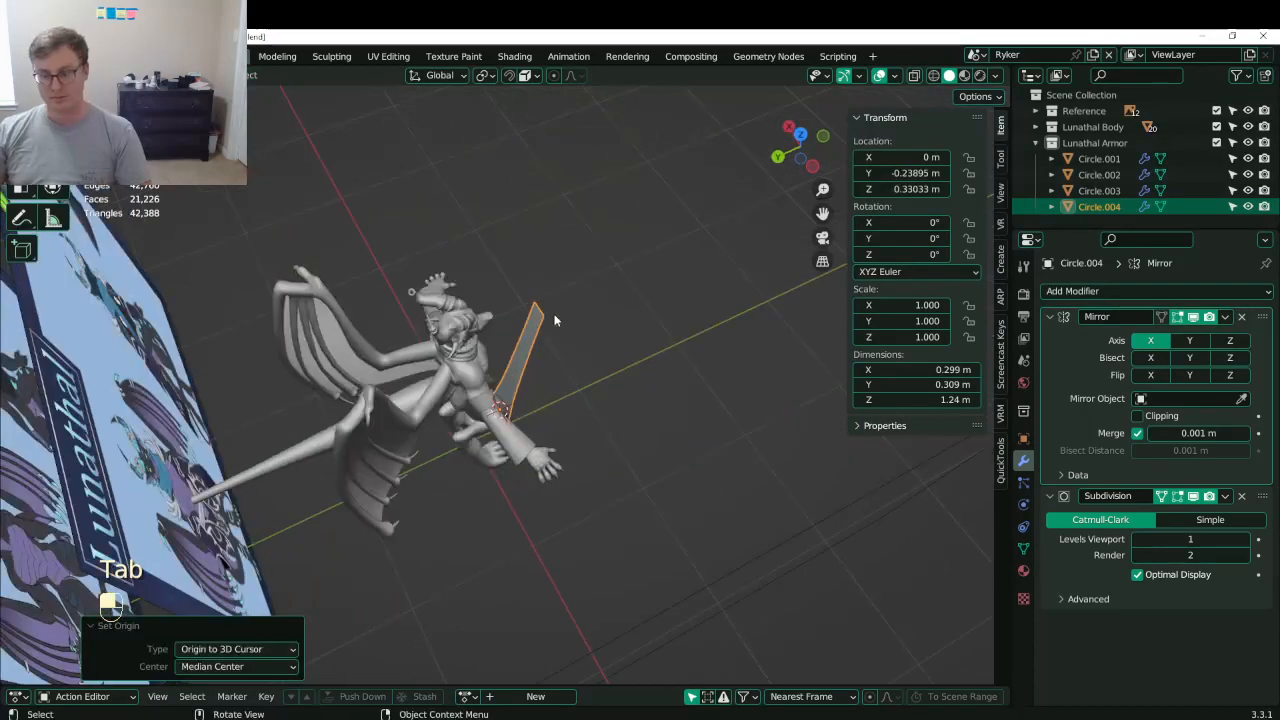
key("KP_7")
key("g")
key("r")
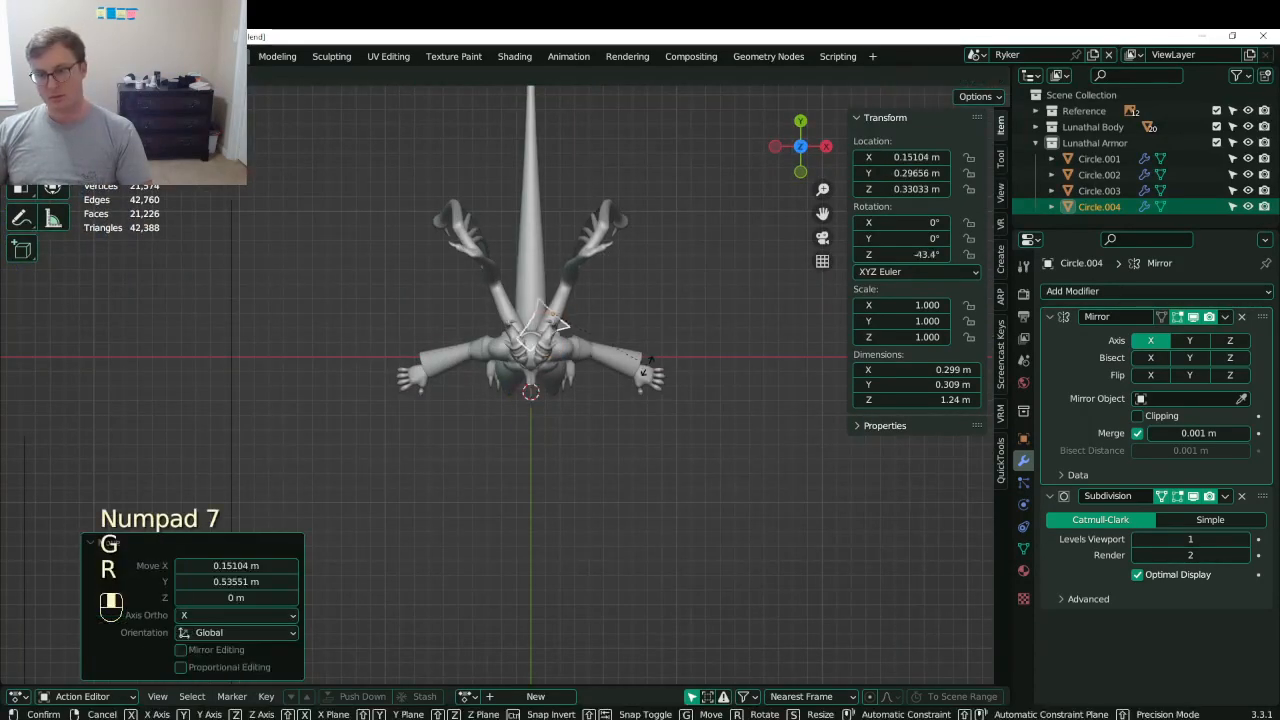
key("g")
left_click(685, 360)
middle_click_drag(685, 360, 402, 223)
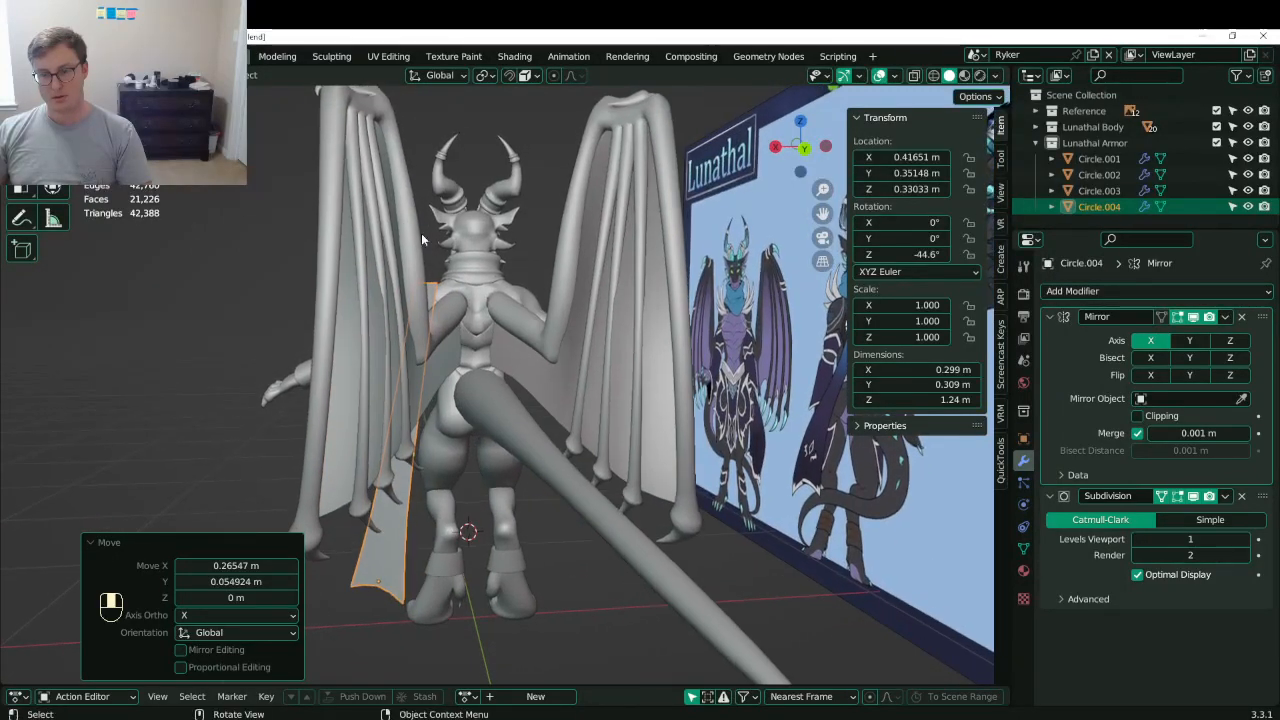
key("ctrl+s")
- Clear the strip object's location back to the world origin
scroll(570, 352, "down", 5)
mouse_move(570, 352)
middle_mouse_down()
mouse_move(249, 374)
mouse_move(461, 342)
mouse_move(430, 345)
mouse_move(580, 362)
middle_mouse_up()
scroll(461, 342, "down", 4)
mouse_move(580, 362)
middle_mouse_down()
mouse_move(487, 369)
mouse_move(806, 334)
mouse_move(495, 321)
mouse_move(479, 413)
mouse_move(558, 362)
middle_mouse_up()
scroll(495, 315, "down", 5)
key("alt+g")
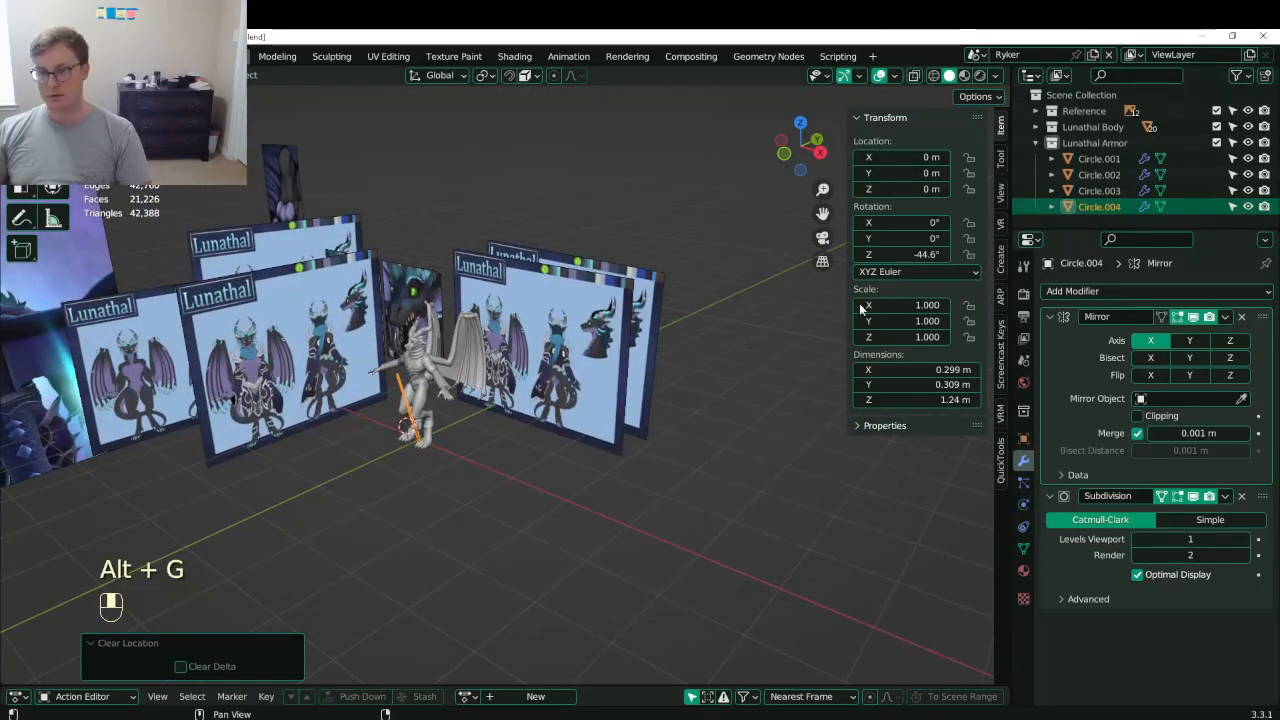
- Unhide the Empty image in the Reference collection, frame it in the view and save the file
left_click(1037, 110)
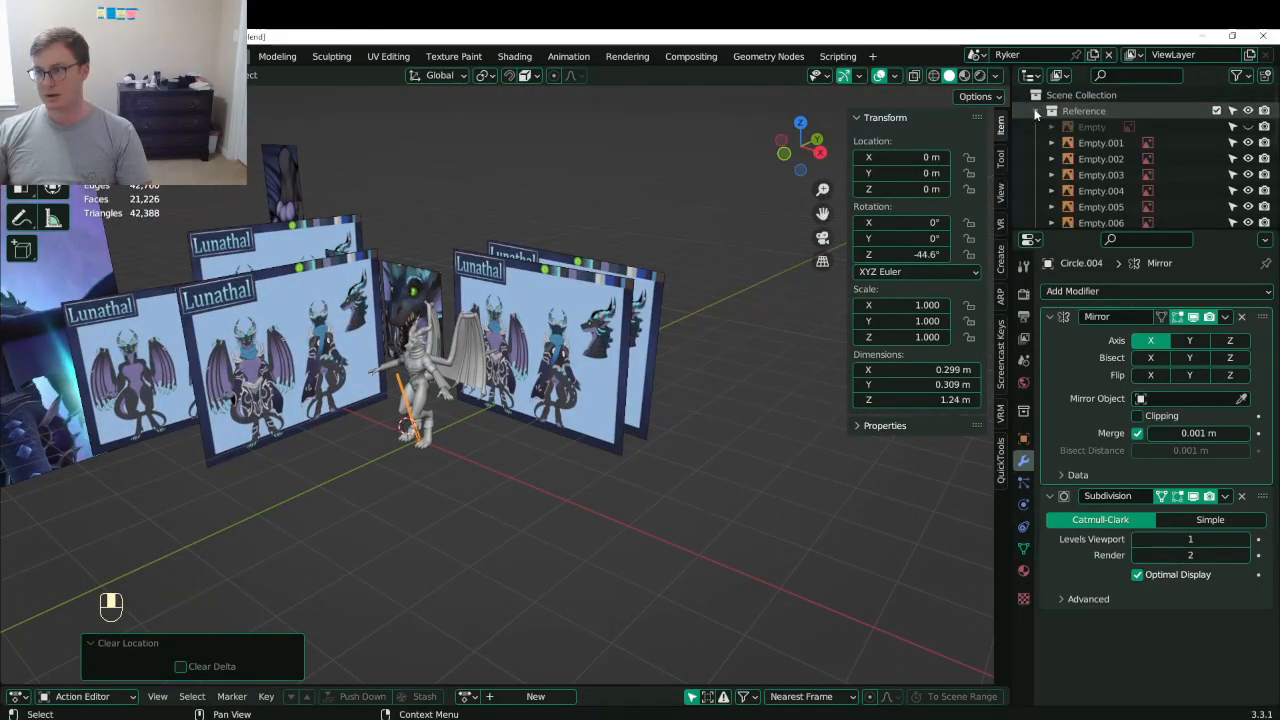
left_click(1247, 127)
left_click(479, 484)
key("KP_Decimal")
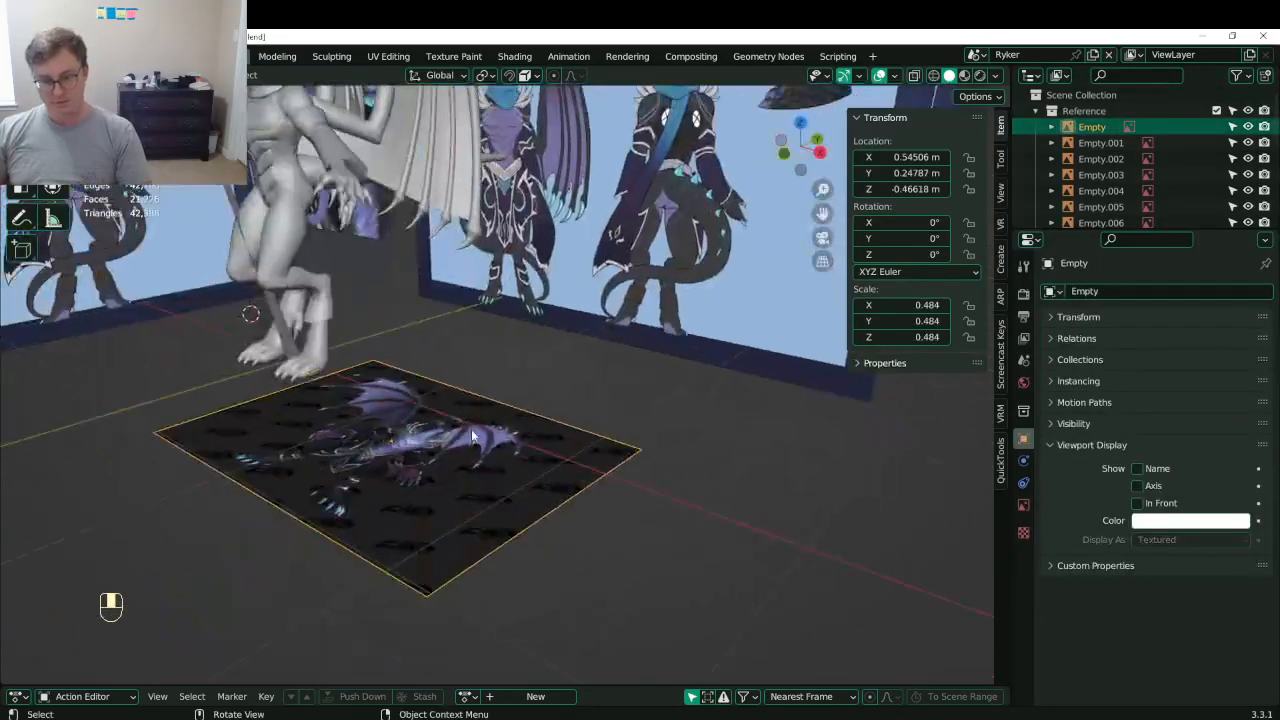
scroll(474, 434, "up", 5)
middle_click_drag(494, 431, 577, 510)
scroll(550, 488, "up", 3)
key("ctrl+s")
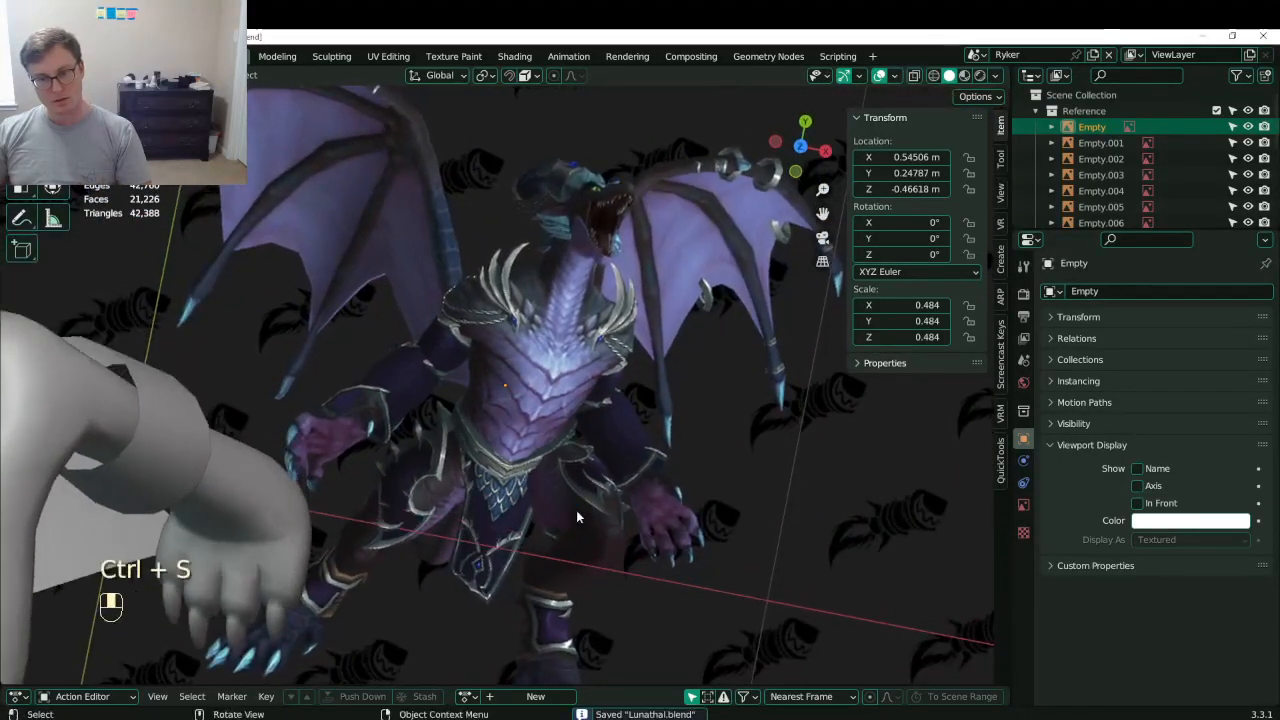
- Examine the armor on the floor reference render and the rear-view dragon artwork, saving the file along the way
scroll(555, 480, "down", 5)
scroll(535, 503, "up", 8)
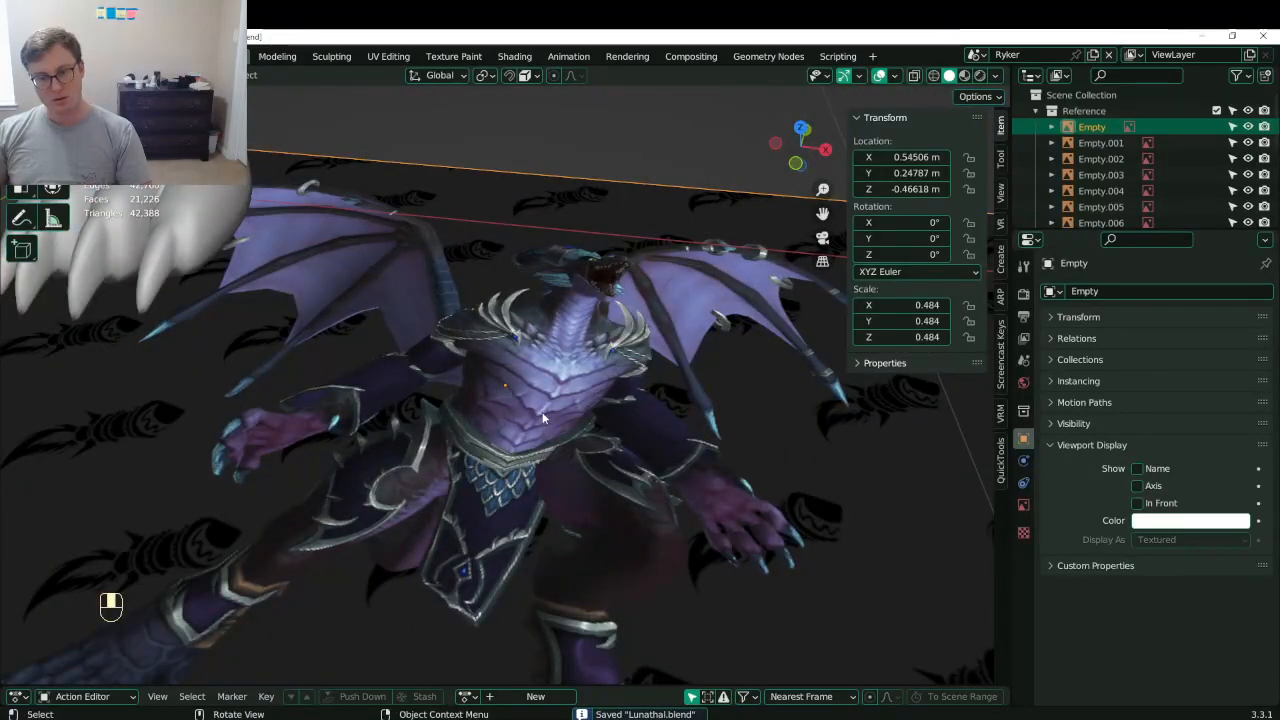
scroll(545, 414, "down", 4)
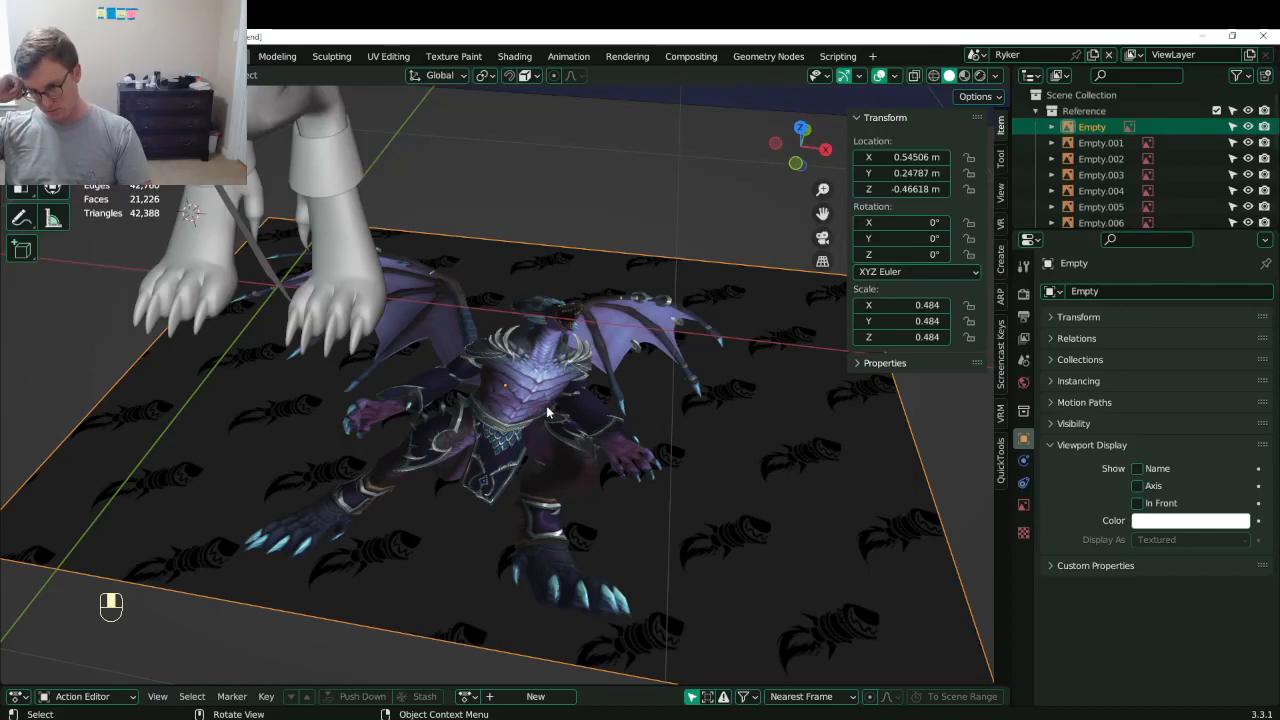
scroll(547, 412, "down", 8)
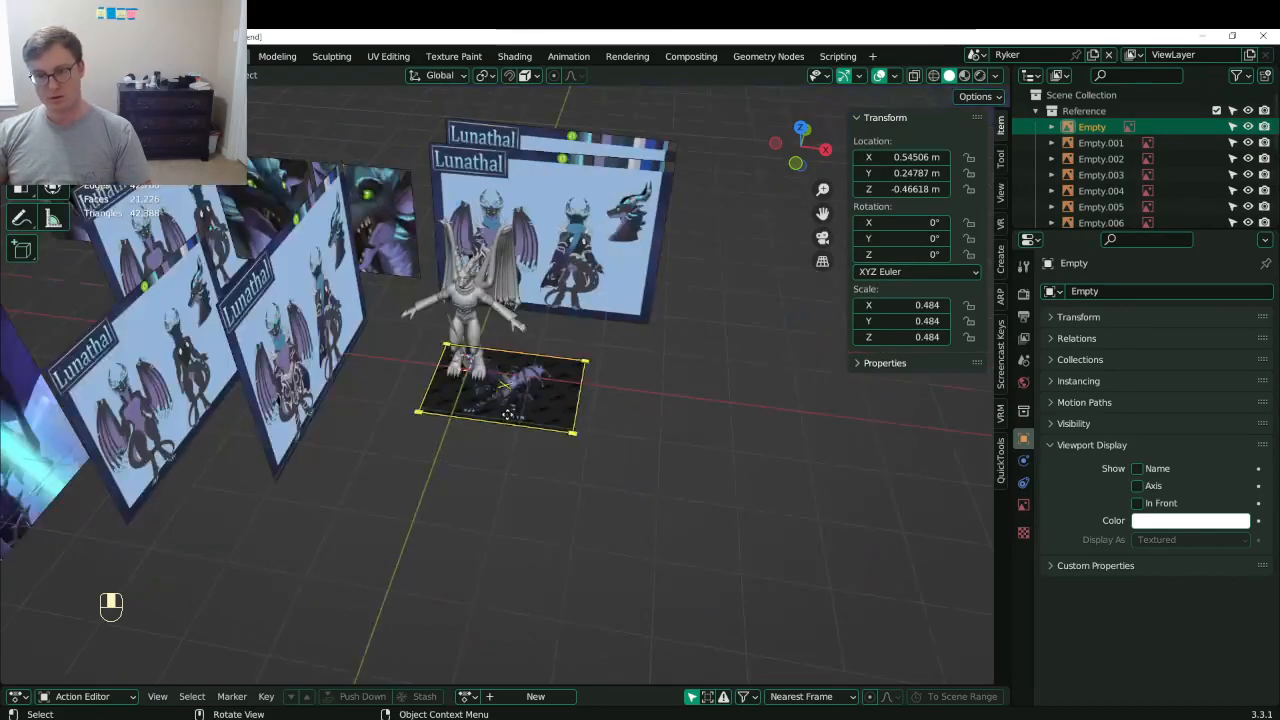
middle_click_drag(547, 412, 452, 320)
key("ctrl+s")
middle_click_drag(508, 430, 520, 360)
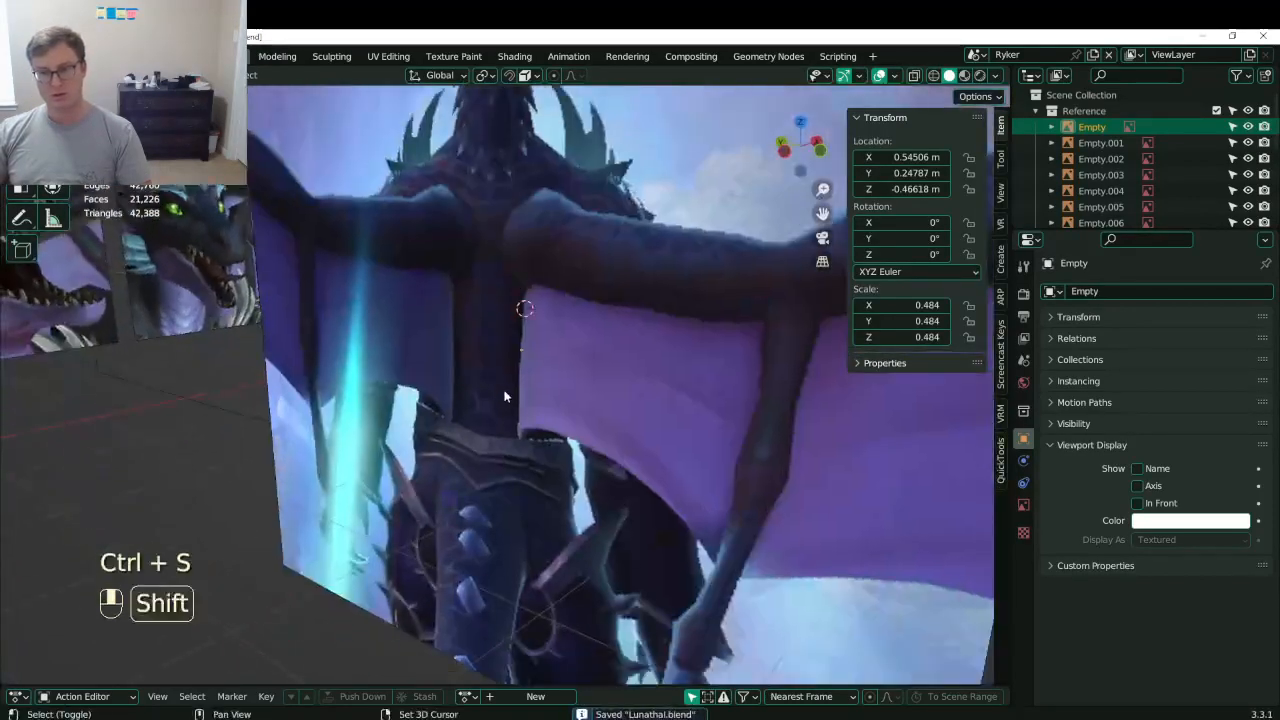
key("ctrl+s")
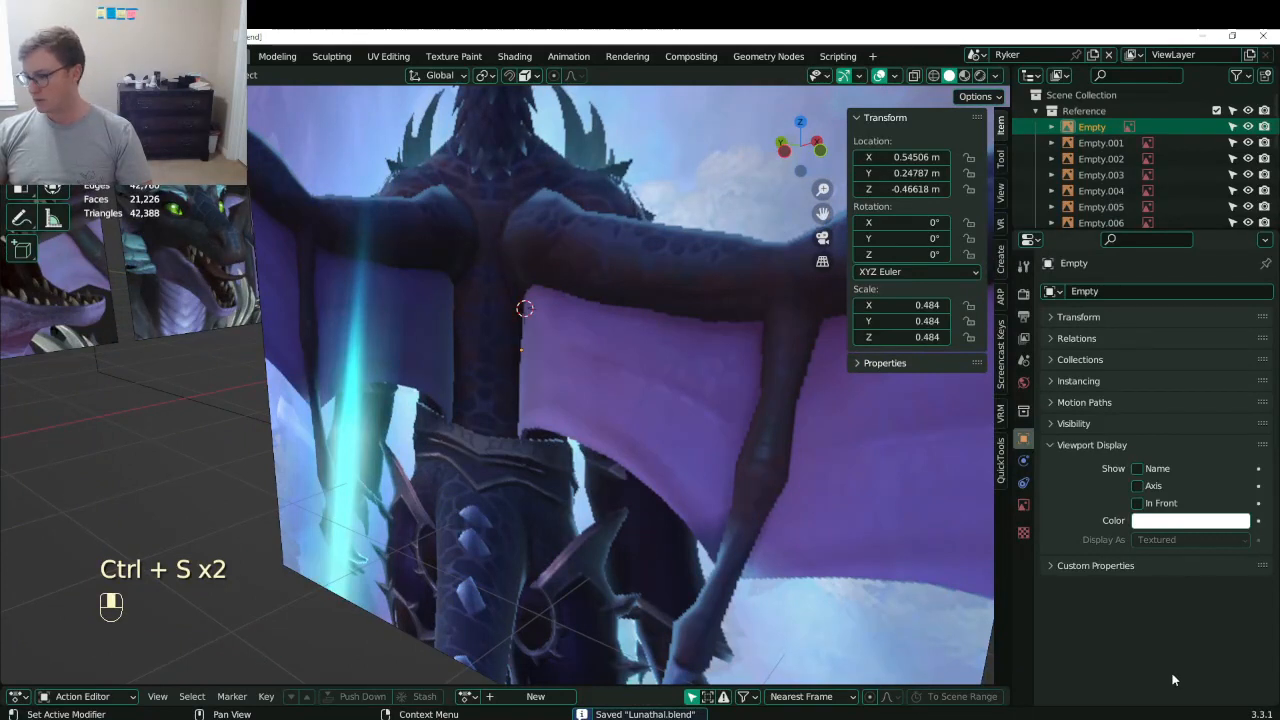
left_click(1162, 719)
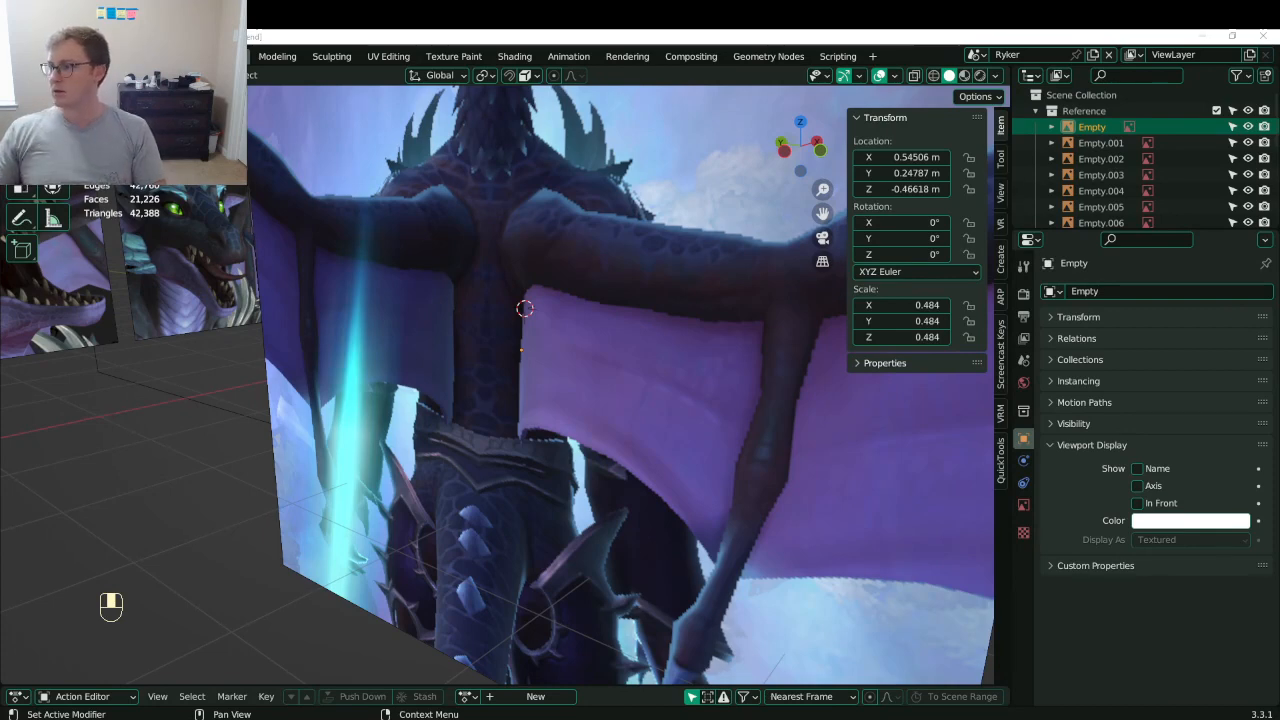
scroll(346, 402, "down", 8)
middle_click_drag(347, 402, 530, 425)
scroll(637, 431, "up", 4)
middle_click_drag(638, 432, 602, 436)
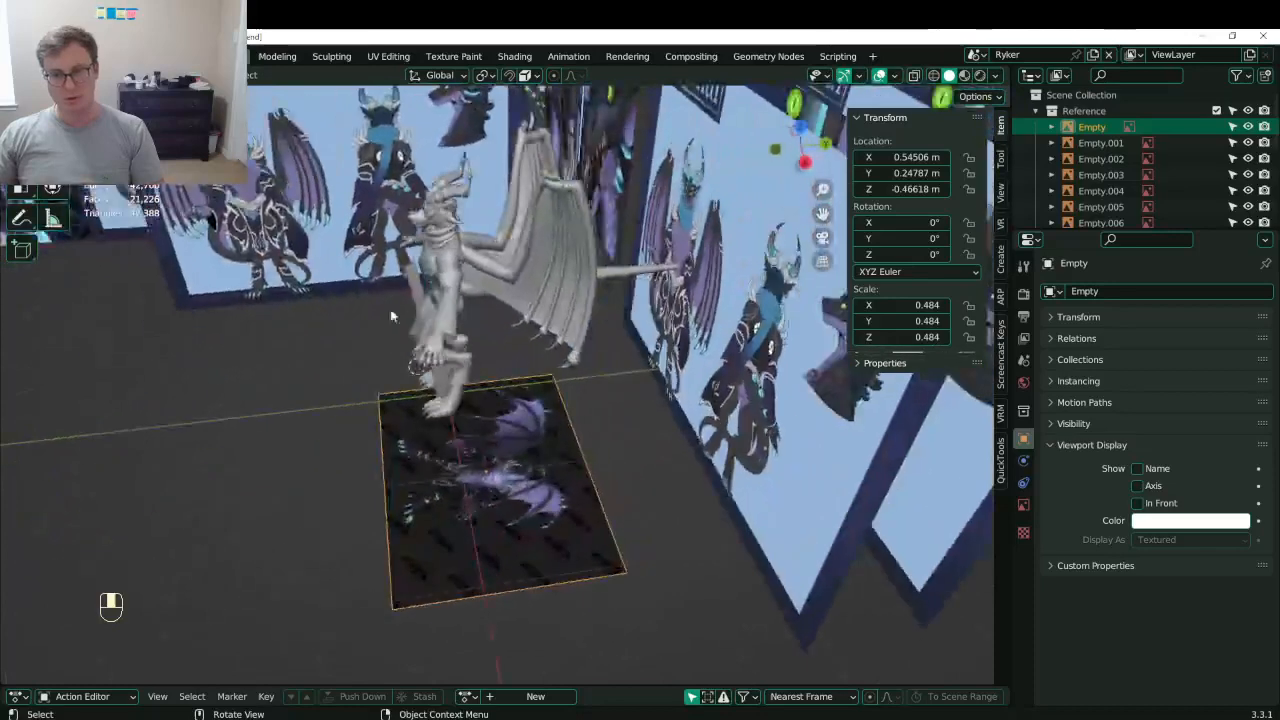
- Clear the scarf strip object's rotation and switch to the side view
left_click(413, 286)
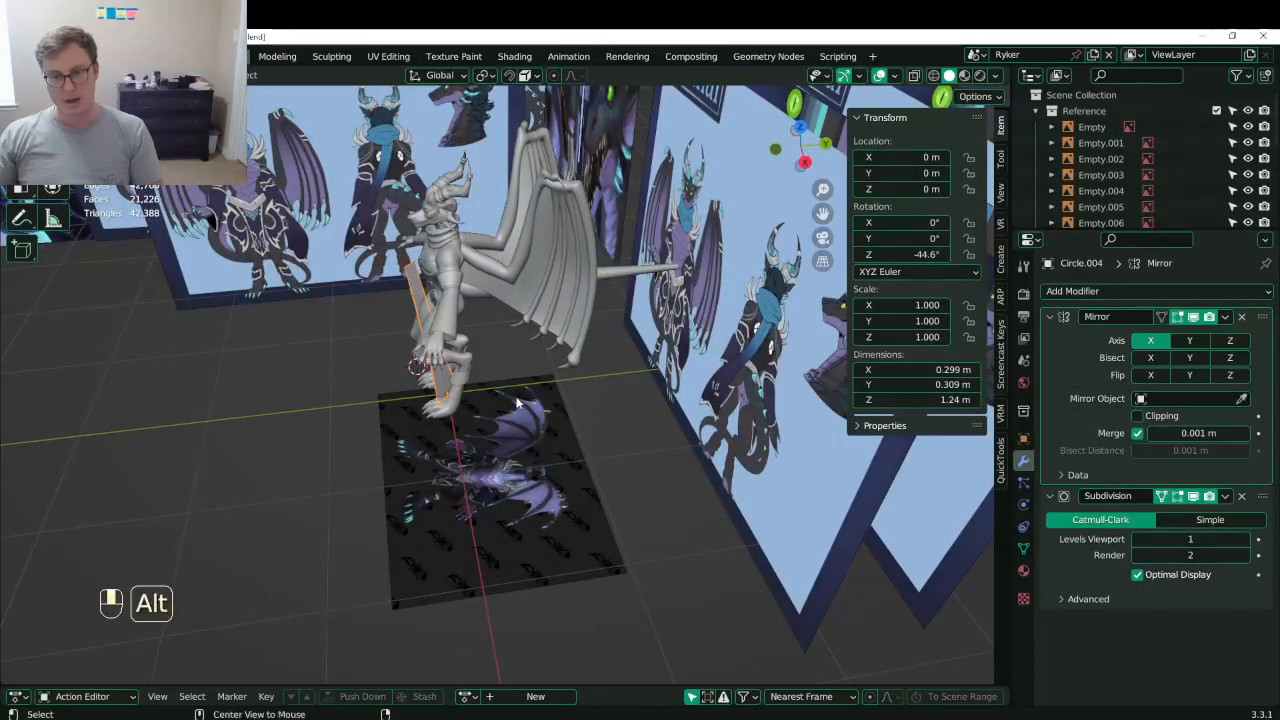
key("alt+r")
key("KP_3")
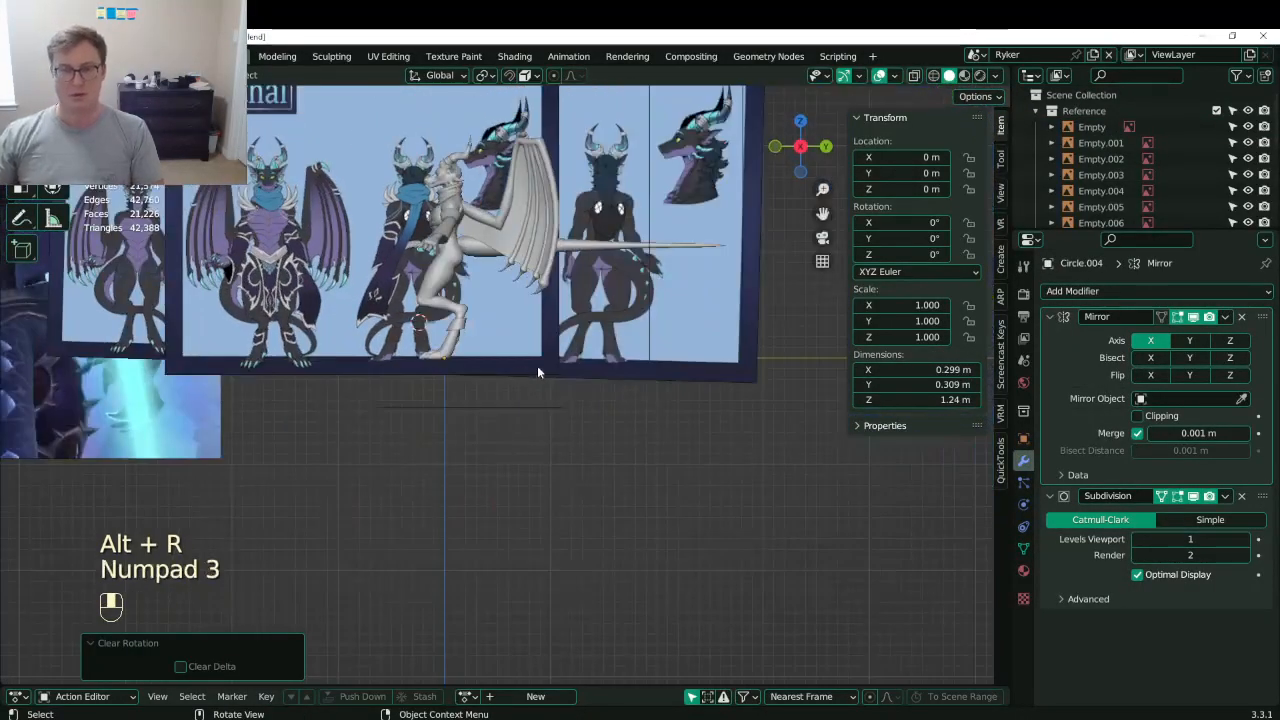
scroll(537, 371, "up", 4)
middle_click_drag(458, 249, 484, 495, "shift")
key("g")
right_click(570, 335)
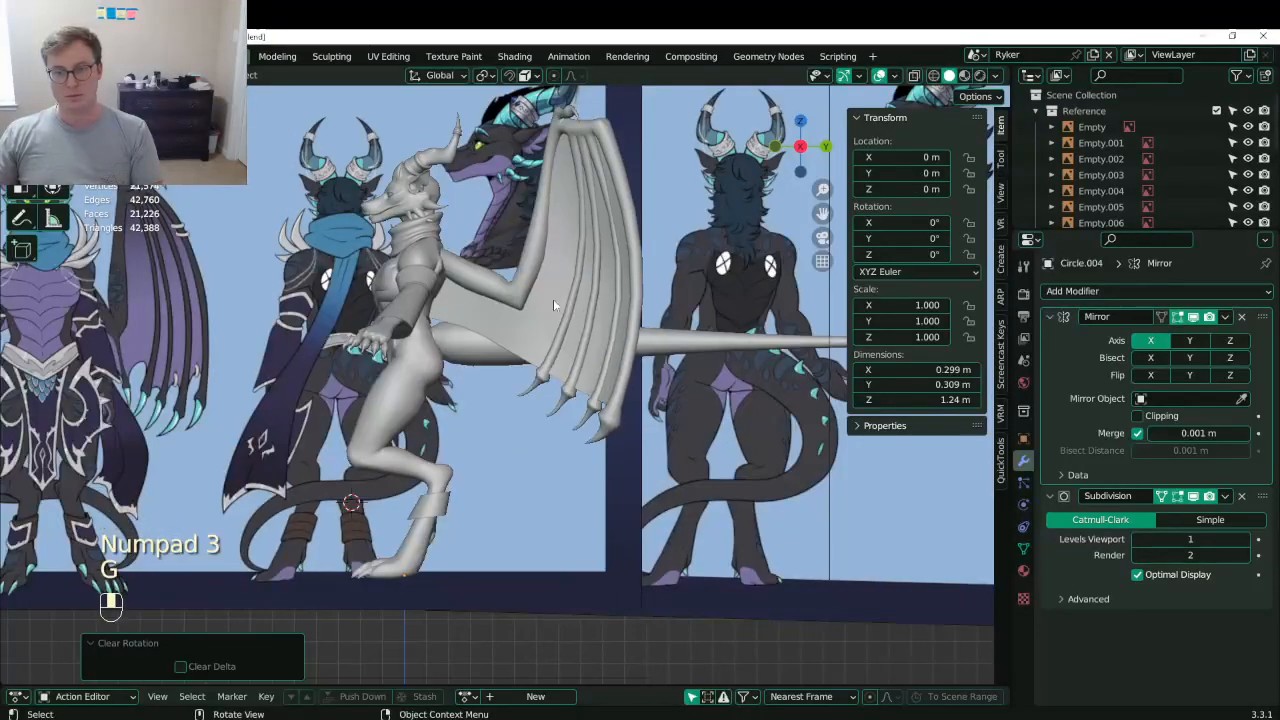
- Move the strip behind the character's back to about Y 0.463 m and Z 0.346 m, and save the file
middle_click_drag(518, 342, 586, 380)
key("g")
left_click(591, 413)
key("g")
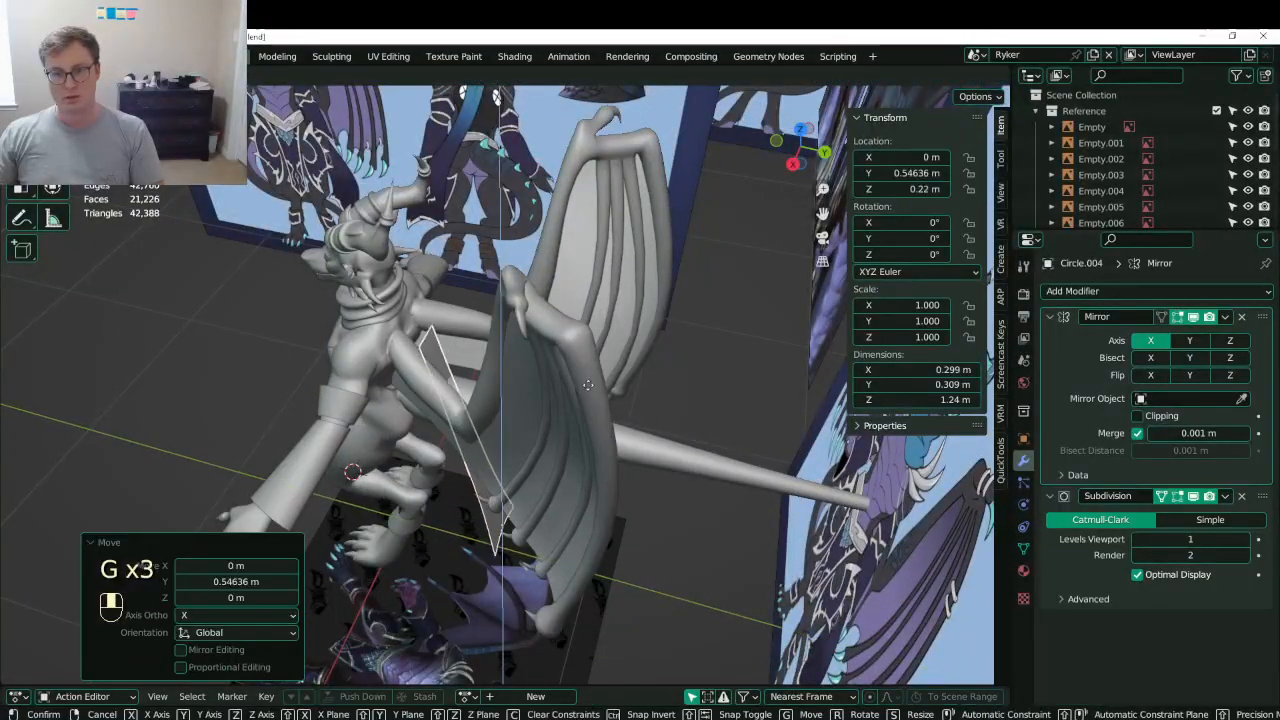
left_click(582, 328)
mouse_move(582, 330)
middle_mouse_down()
mouse_move(540, 360)
mouse_move(524, 396)
mouse_move(489, 339)
mouse_move(491, 281)
mouse_move(391, 434)
mouse_move(490, 370)
mouse_move(560, 365)
mouse_move(585, 345)
middle_mouse_up()
key("g")
left_click(505, 370)
key("ctrl+s")
key("ctrl+s")
middle_click_drag(450, 560, 450, 452, "shift")
middle_click_drag(450, 452, 510, 475, "ctrl")
key("ctrl+s")
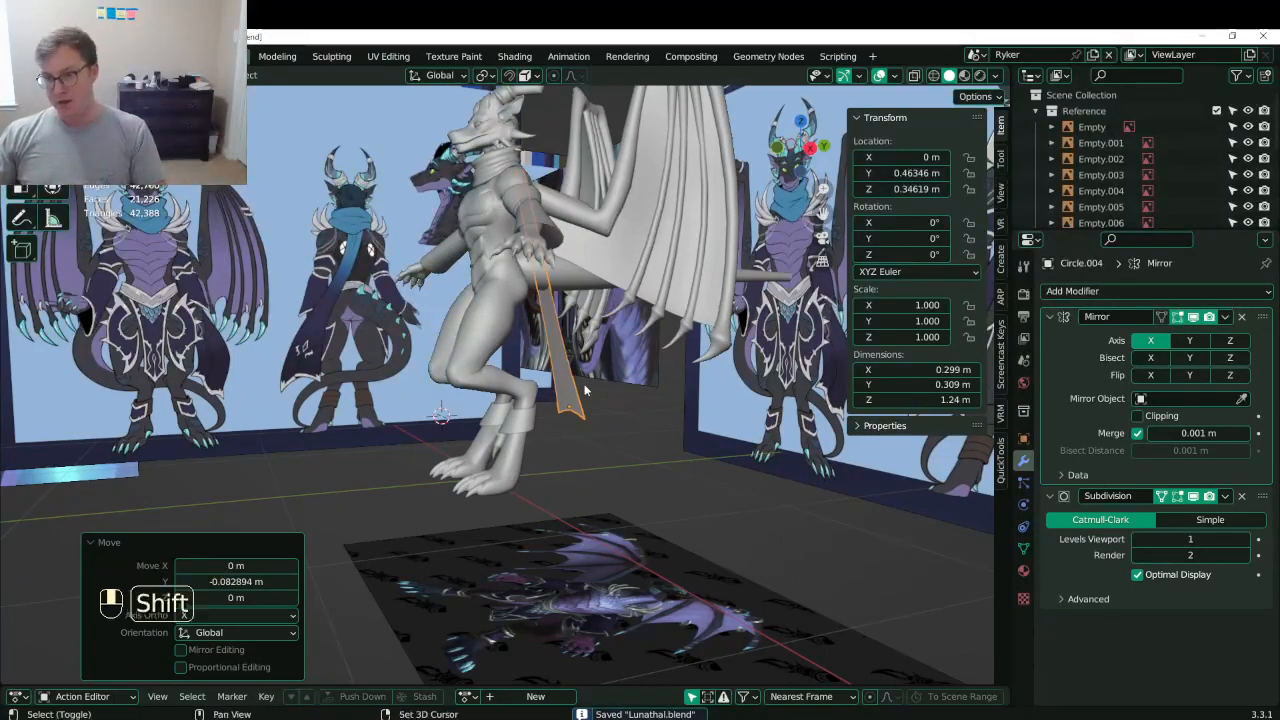
middle_click_drag(512, 474, 525, 450, "shift")
middle_click_drag(525, 450, 468, 424, "ctrl")
key("ctrl+s")
- Open the body mesh for editing and select the geometry linked to the wing, delimited by Seam
left_click(455, 432)
key("Tab")
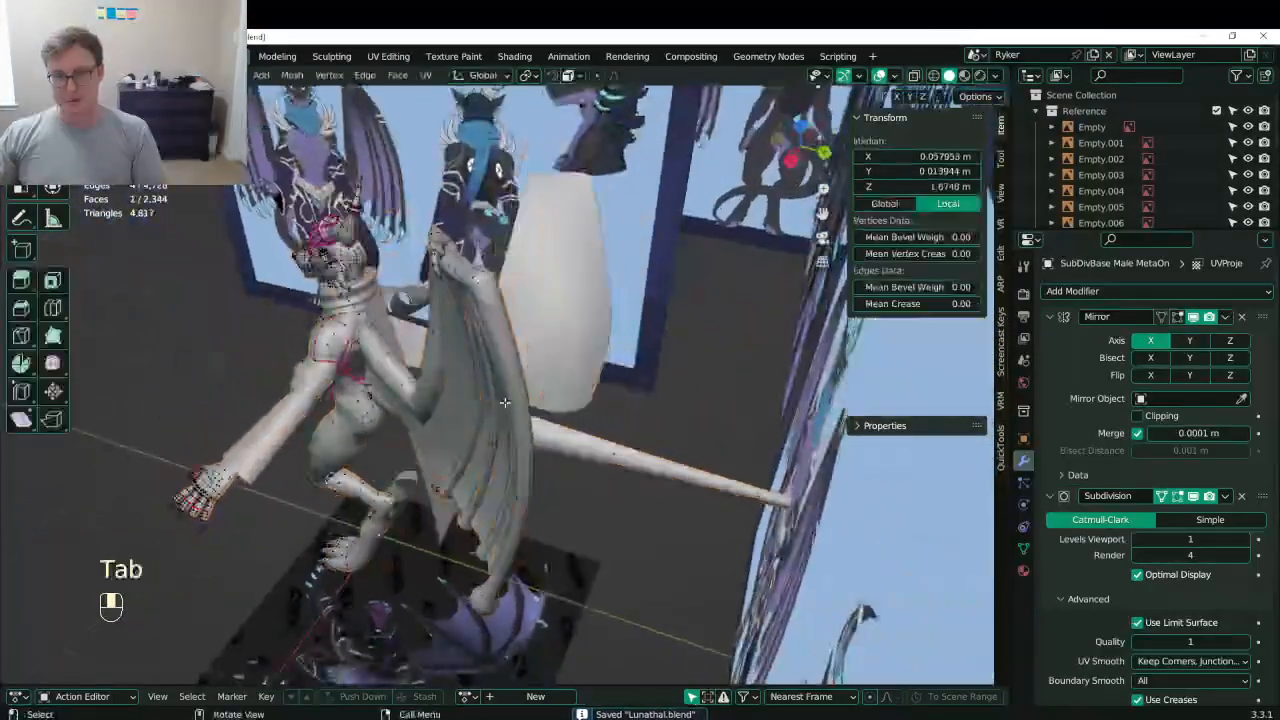
scroll(472, 420, "up", 4)
scroll(472, 420, "down", 4)
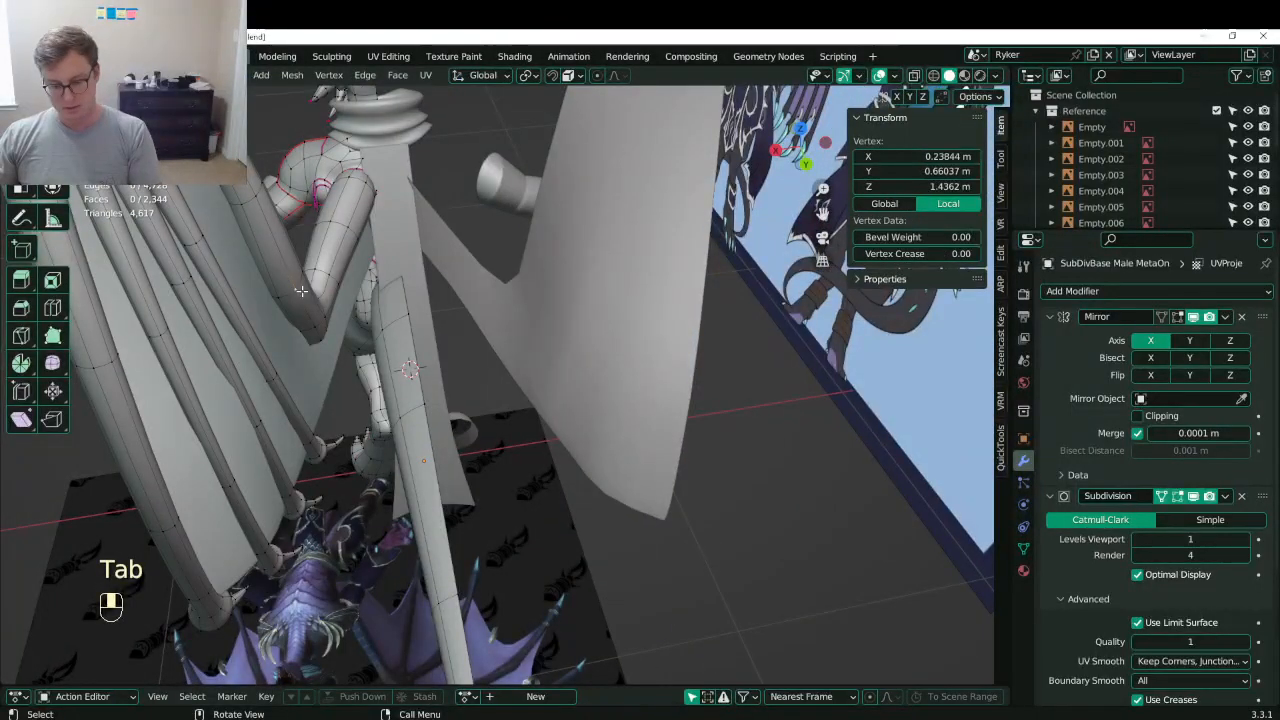
key("l")
left_click(352, 168)
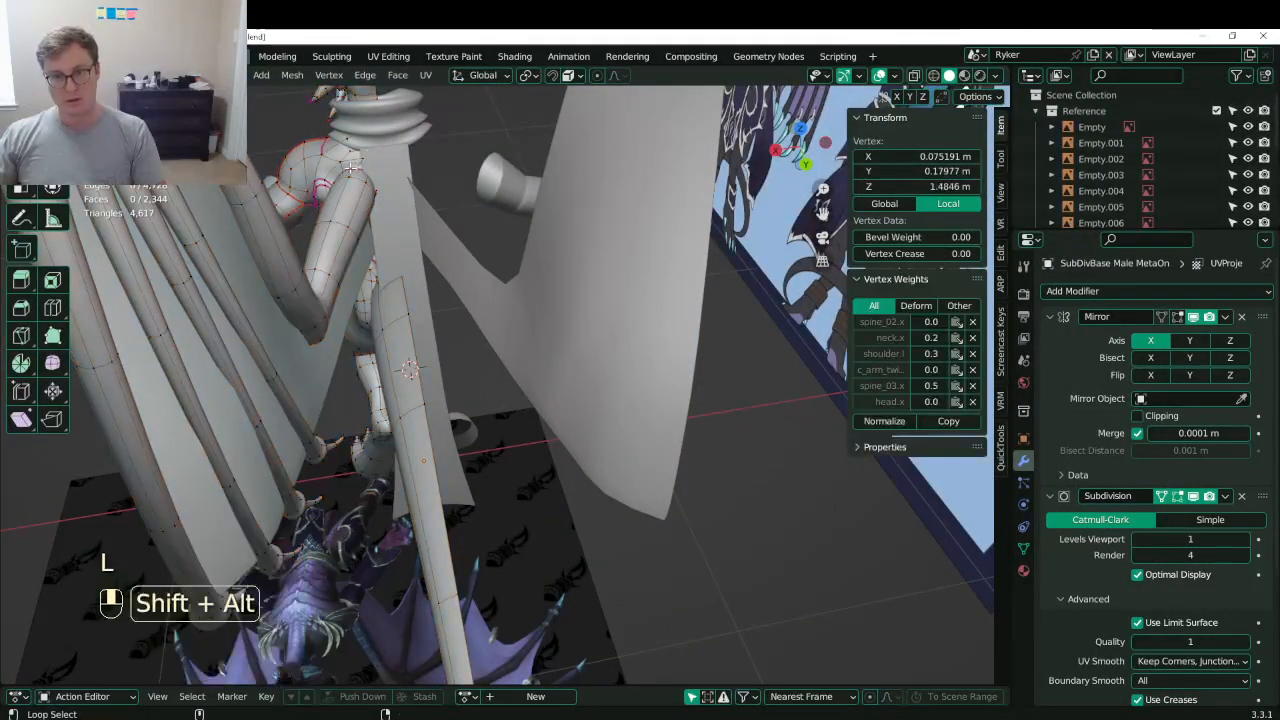
left_click(350, 167, "alt+shift")
key("q")
left_click(327, 327)
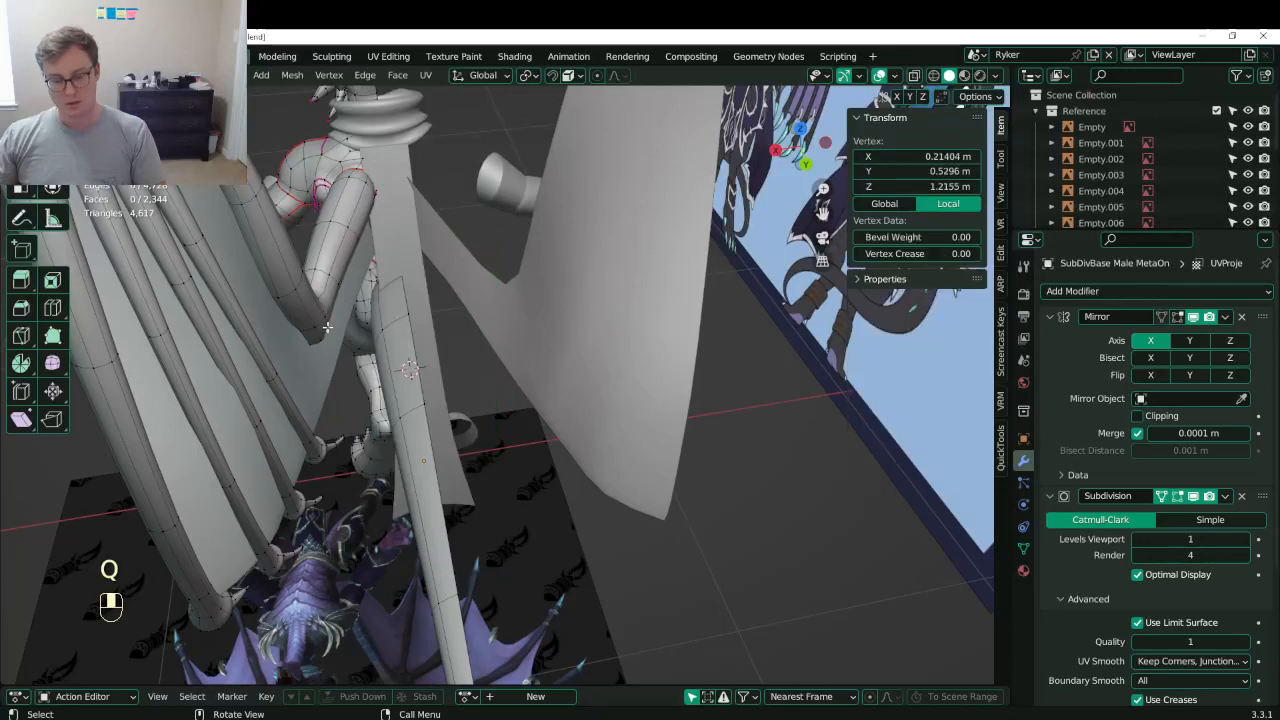
key("l")
left_click(213, 632)
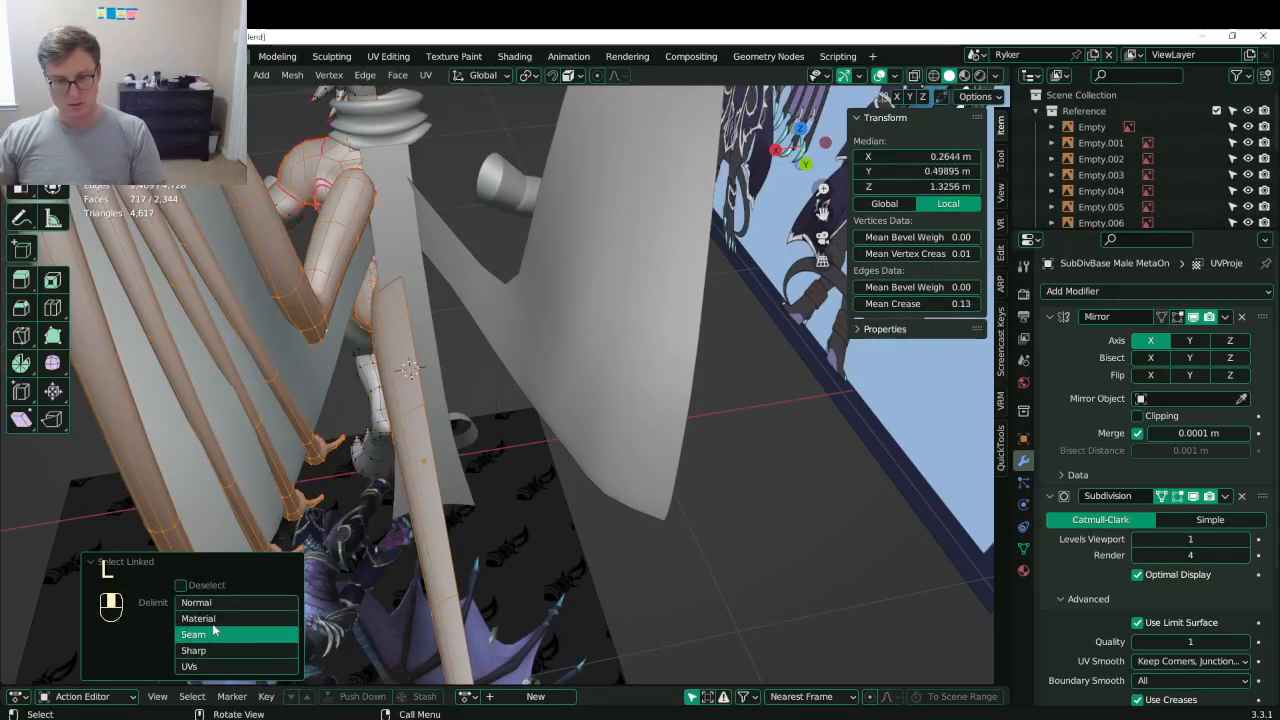
- Use wireframe to locate the vertex at the wing root and mark the edge loop there as a seam
key("z")
left_click(263, 248)
middle_click_drag(263, 248, 465, 313)
left_click(443, 343)
left_click(464, 313)
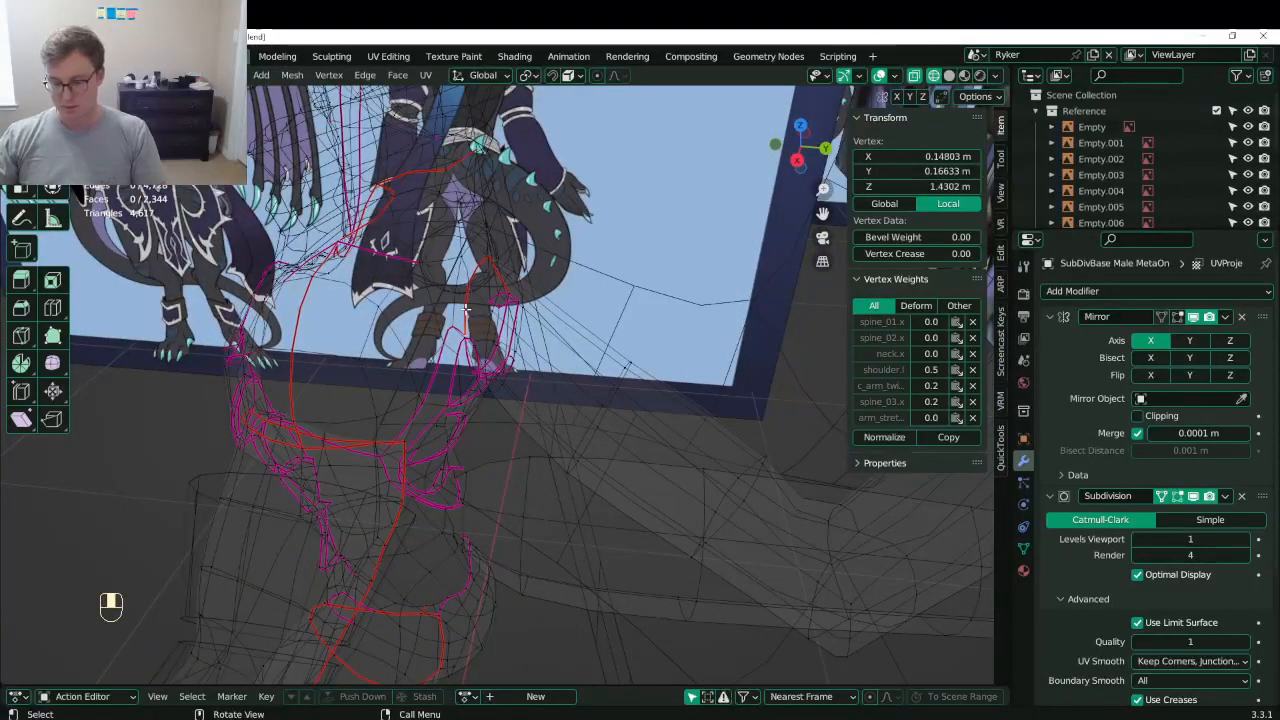
key("KP_Decimal")
key("z")
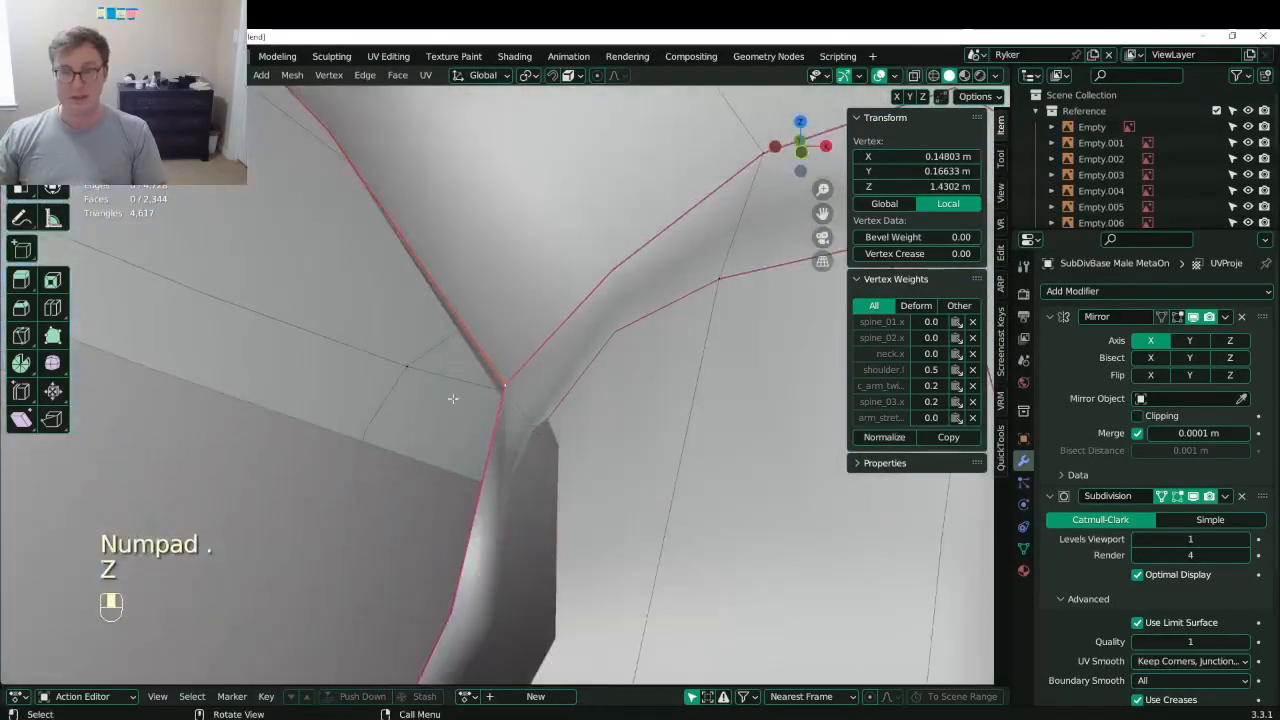
mouse_move(453, 398)
middle_mouse_down()
mouse_move(467, 509)
mouse_move(385, 432)
mouse_move(562, 358)
mouse_move(552, 313)
mouse_move(641, 337)
mouse_move(453, 407)
middle_mouse_up()
left_click(381, 428, "alt+shift")
key("q")
left_click(387, 430)
- Select the linked wing geometry, hide it in edit mode, return to object mode and save the file
left_click(562, 358)
key("l")
key("h")
scroll(554, 313, "down", 4)
key("ctrl+s")
key("KP_Divide")
left_click(472, 422)
key("KP_3")
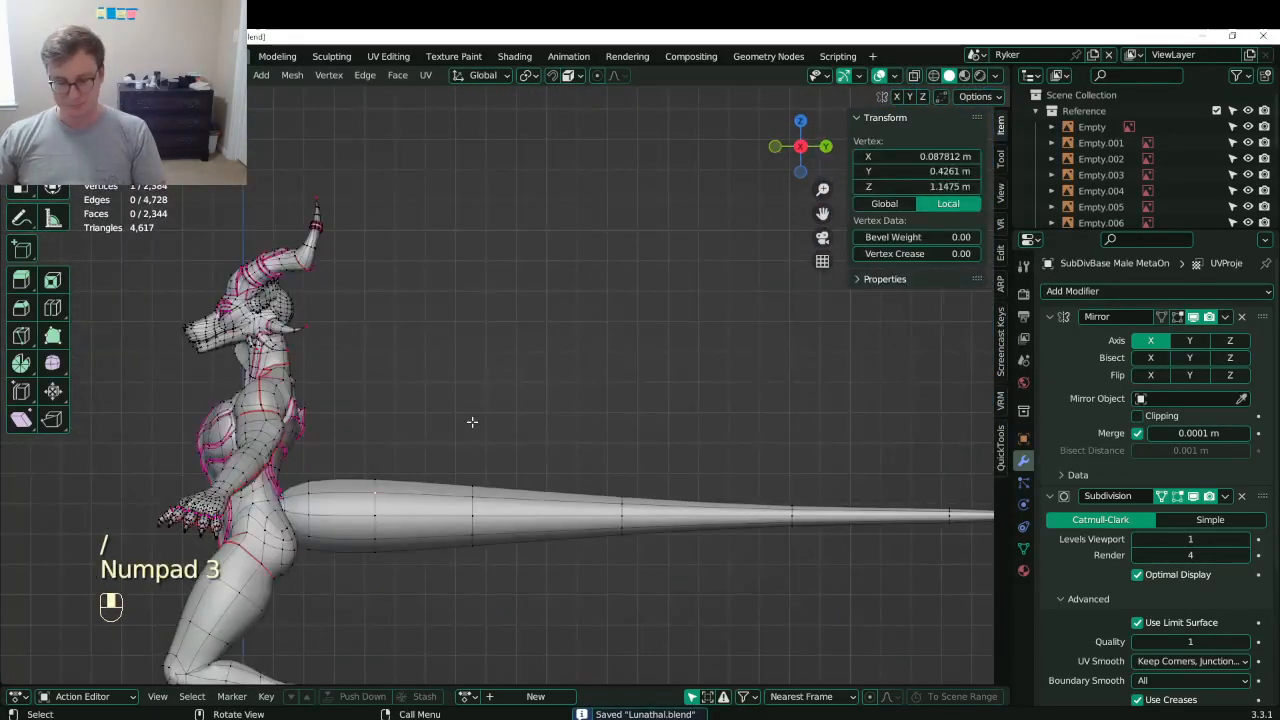
key("KP_Divide")
key("Tab")
key("ctrl+s")
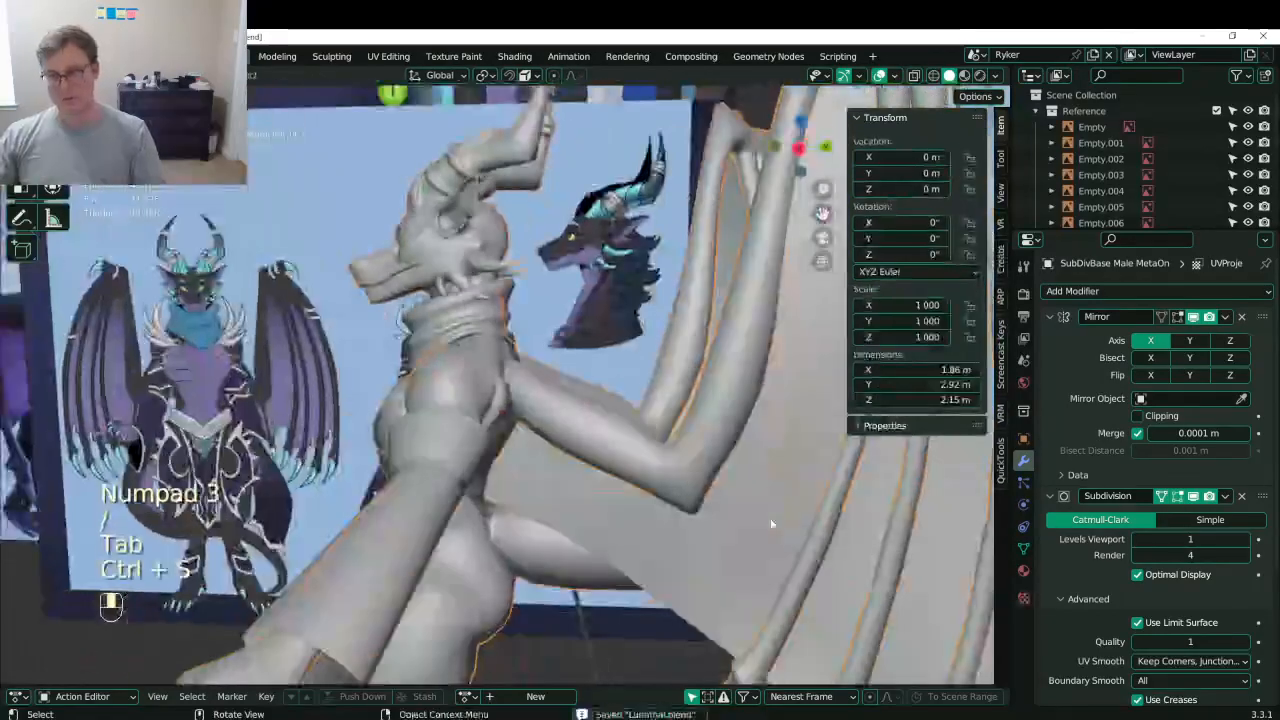
- Hide the wing membrane object, save the file and select the Empty.010 reference image behind the character
left_click(746, 536)
key("h")
scroll(742, 528, "down", 4)
middle_click_drag(558, 452, 548, 484, "shift")
key("ctrl+s")
left_click(525, 423)
left_click(525, 458)
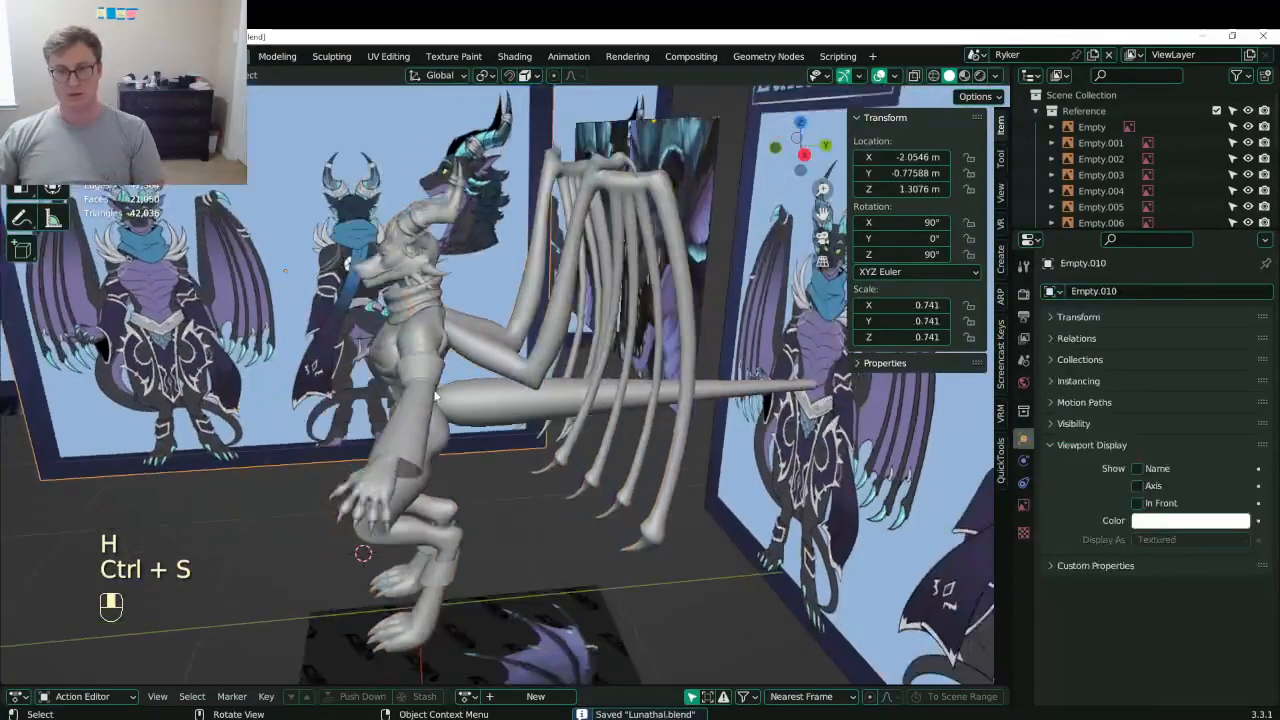
key("g")
key("x")
left_click(428, 415)
key("h")
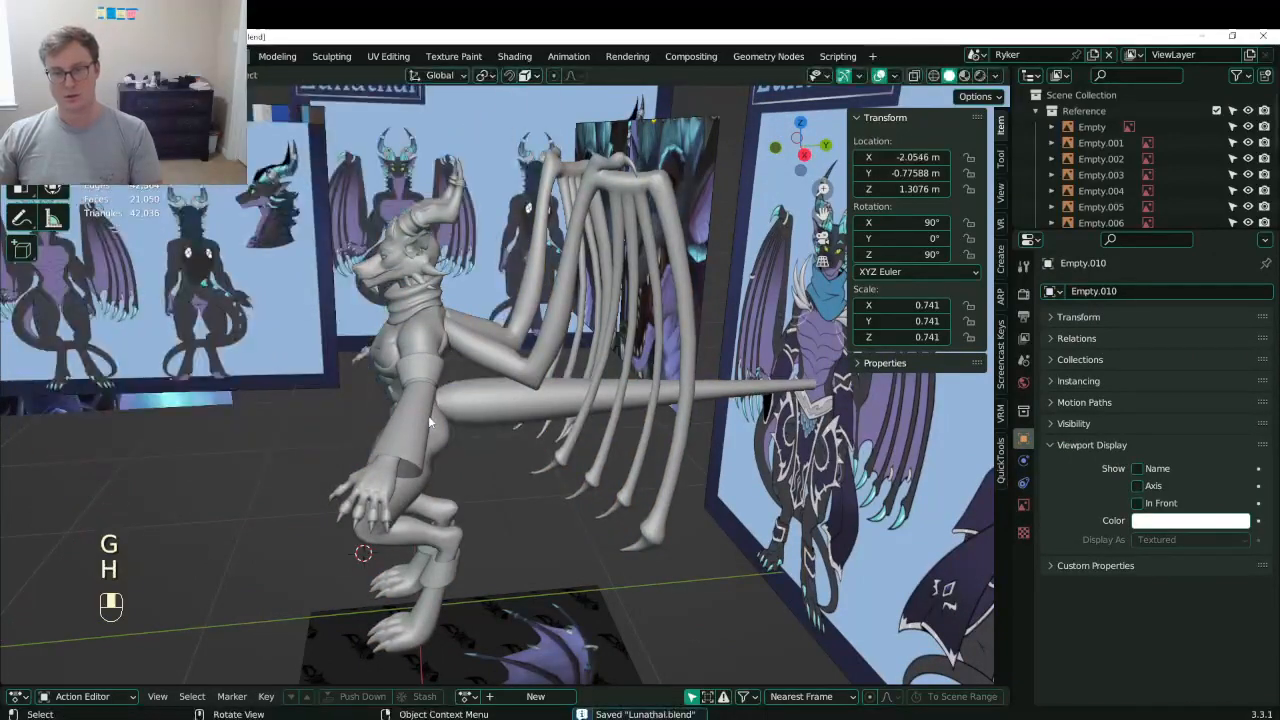
key("Escape")
key("ctrl+z")
key("ctrl+z")
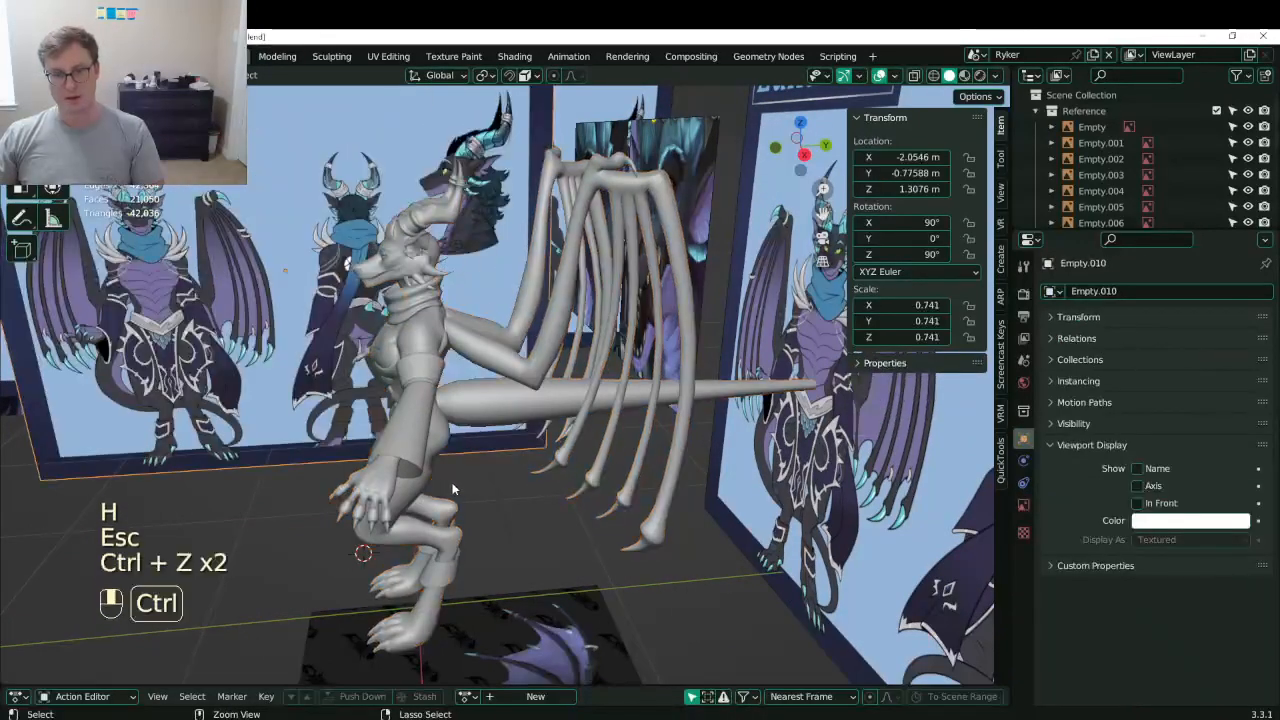
- Move the Empty.010 reference image along Y to about 0.594 m and save the file
key("g")
left_click(553, 358)
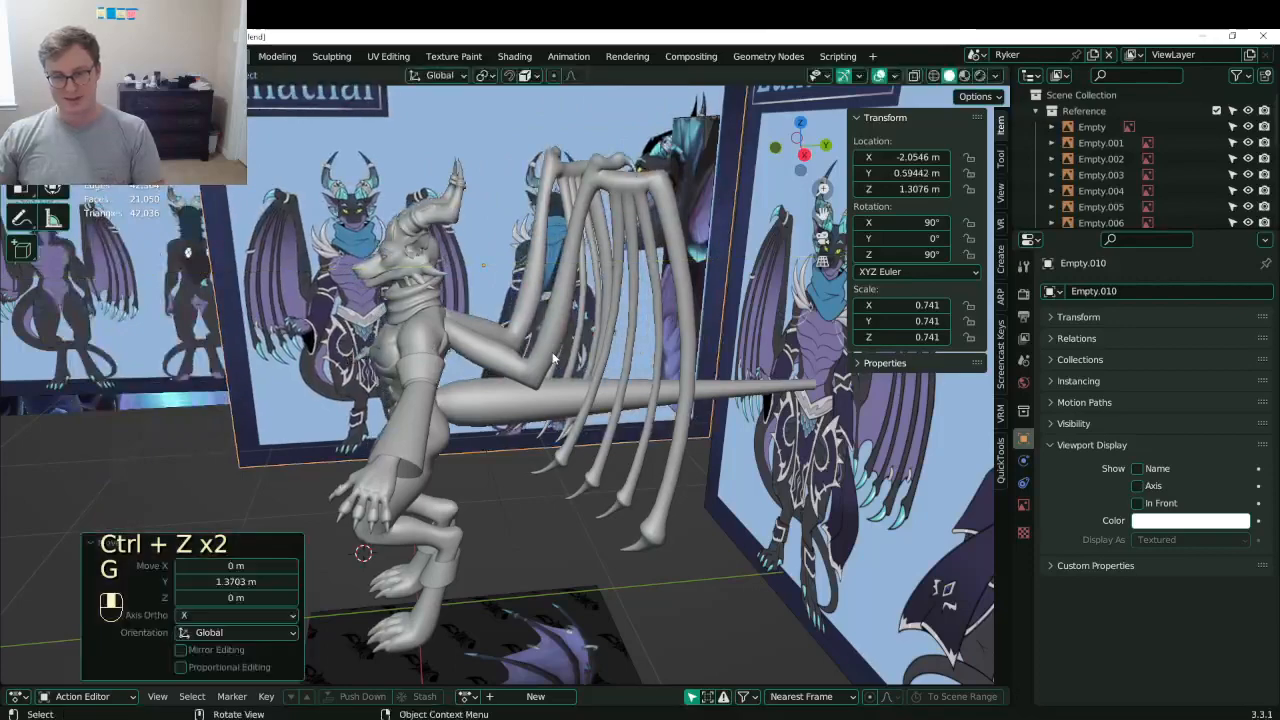
key("ctrl+s")
key("KP_3")
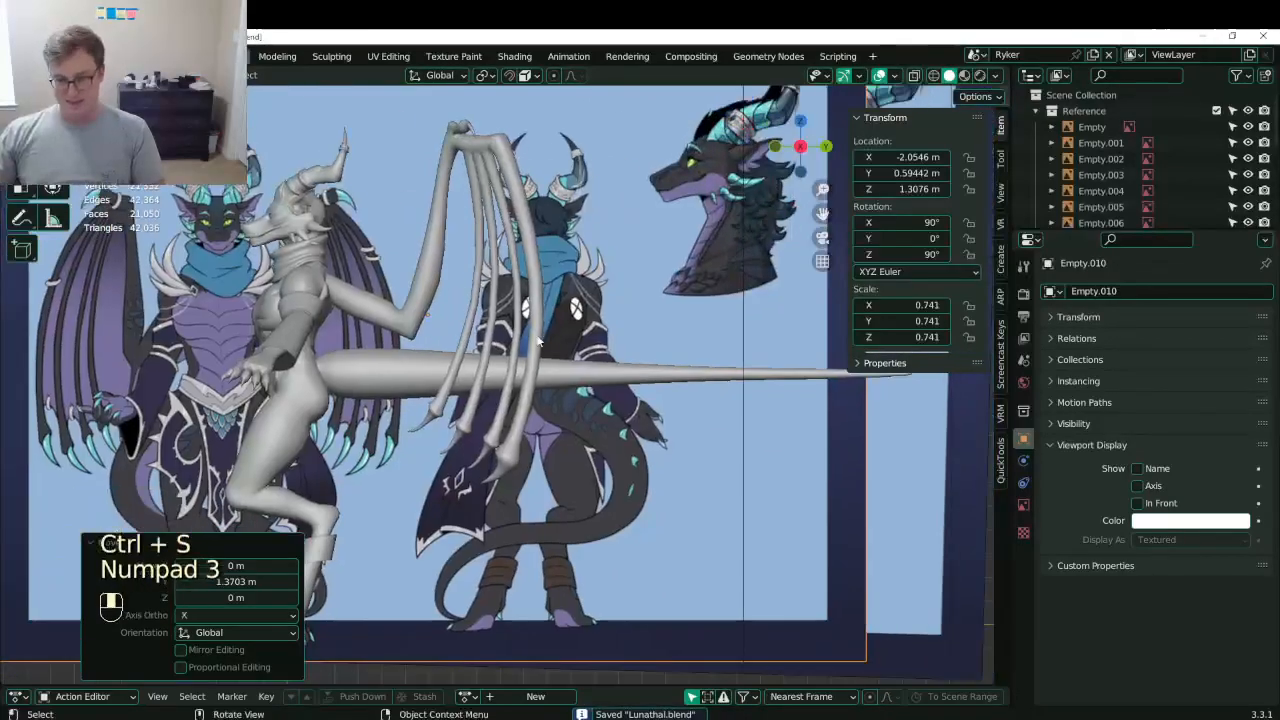
key("ctrl+s")
middle_click_drag(538, 341, 592, 378)
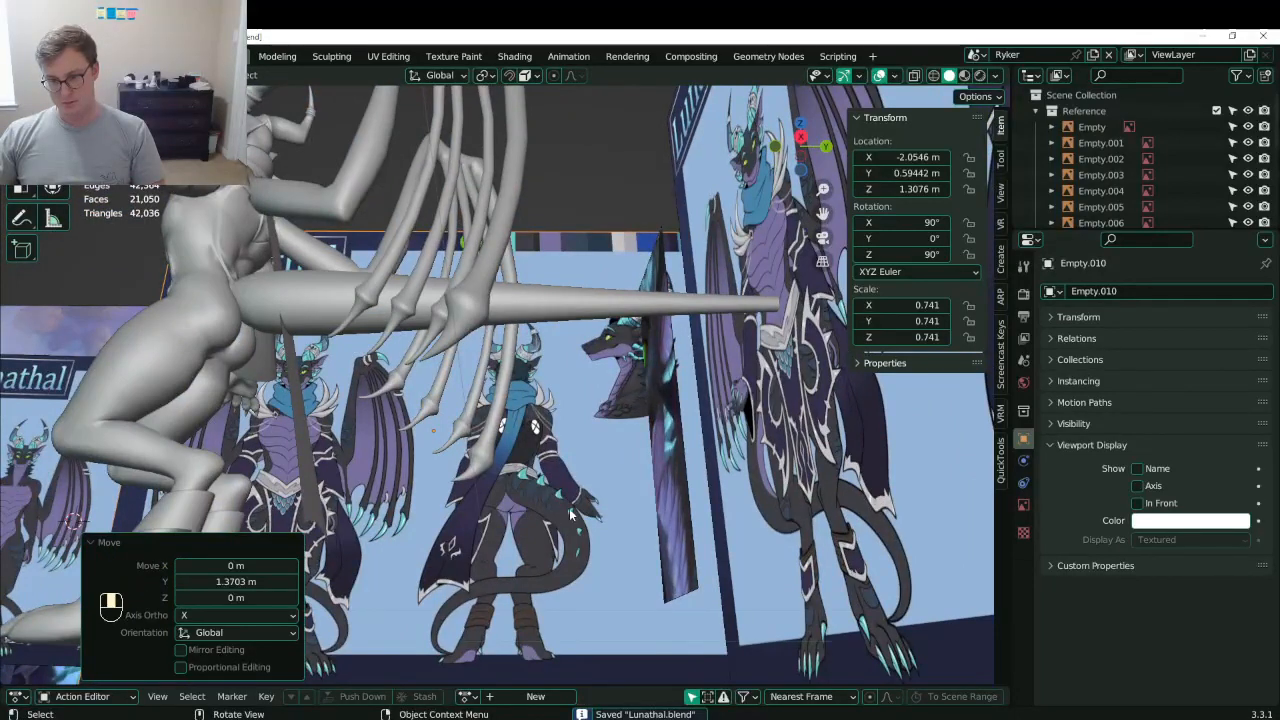
- Open the body mesh for editing in side view and add one loop cut around the middle of the tail
left_click(505, 292)
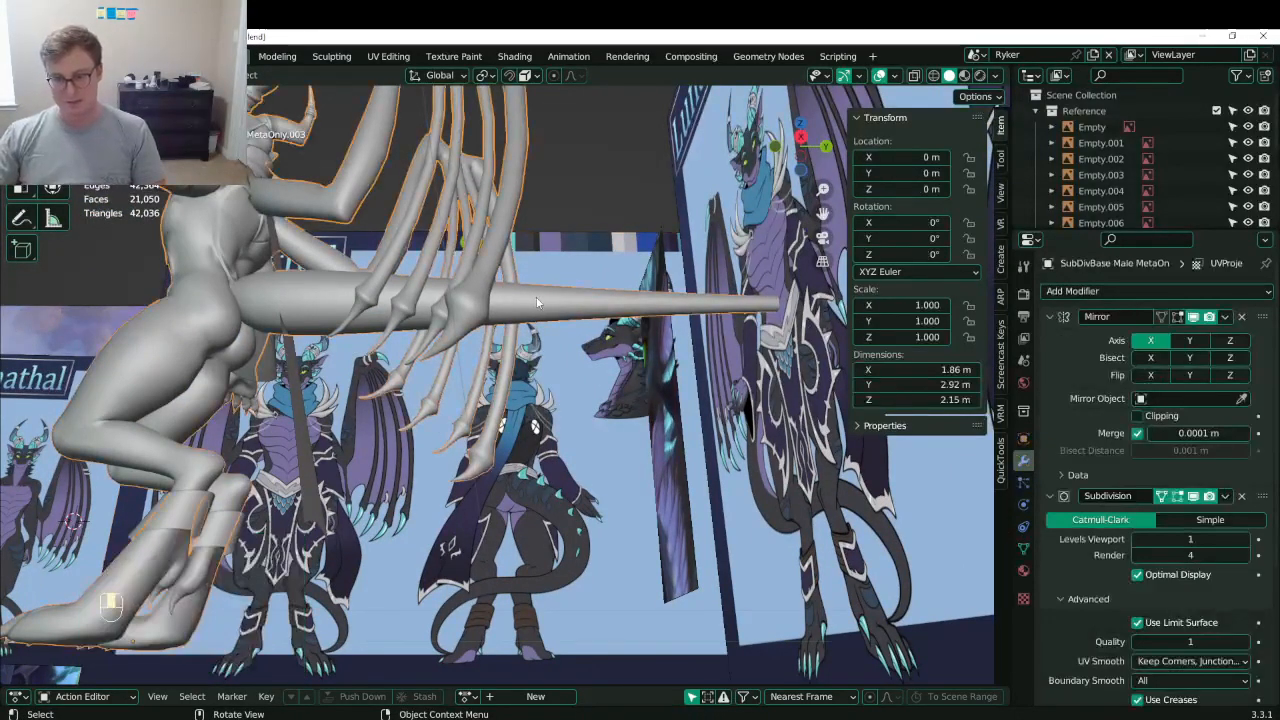
key("KP_3")
key("Tab")
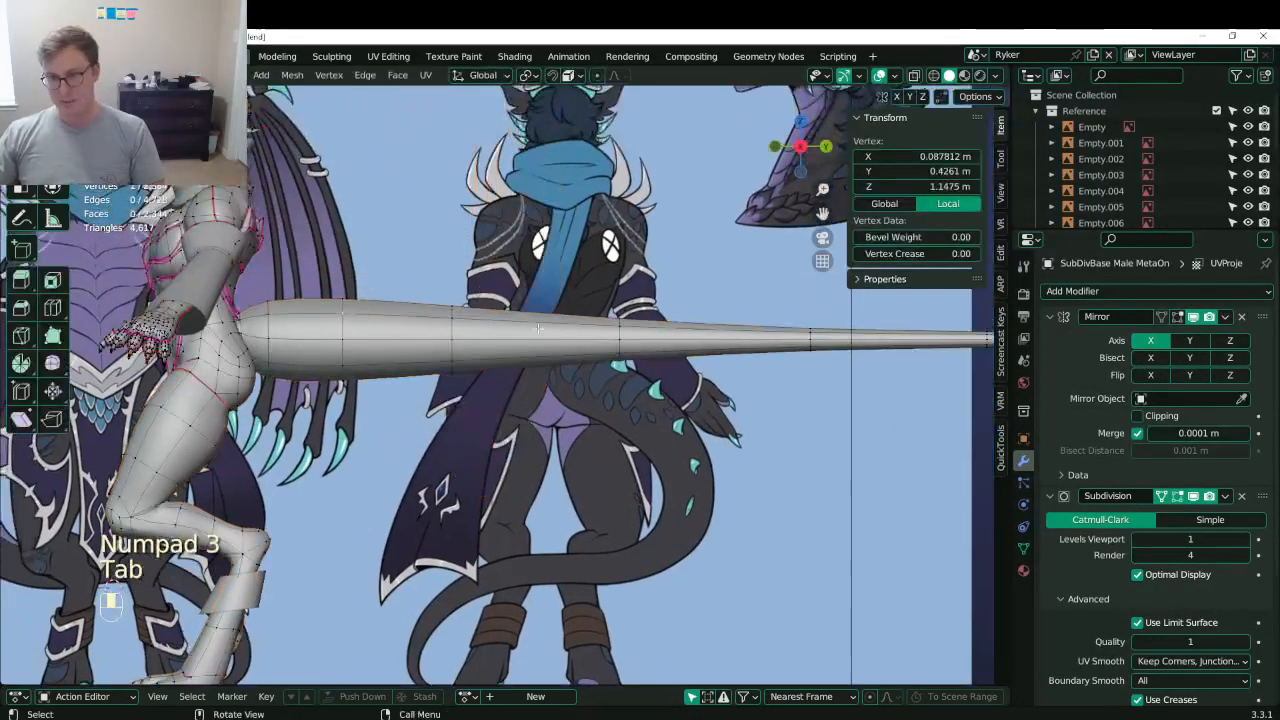
scroll(655, 524, "down", 2)
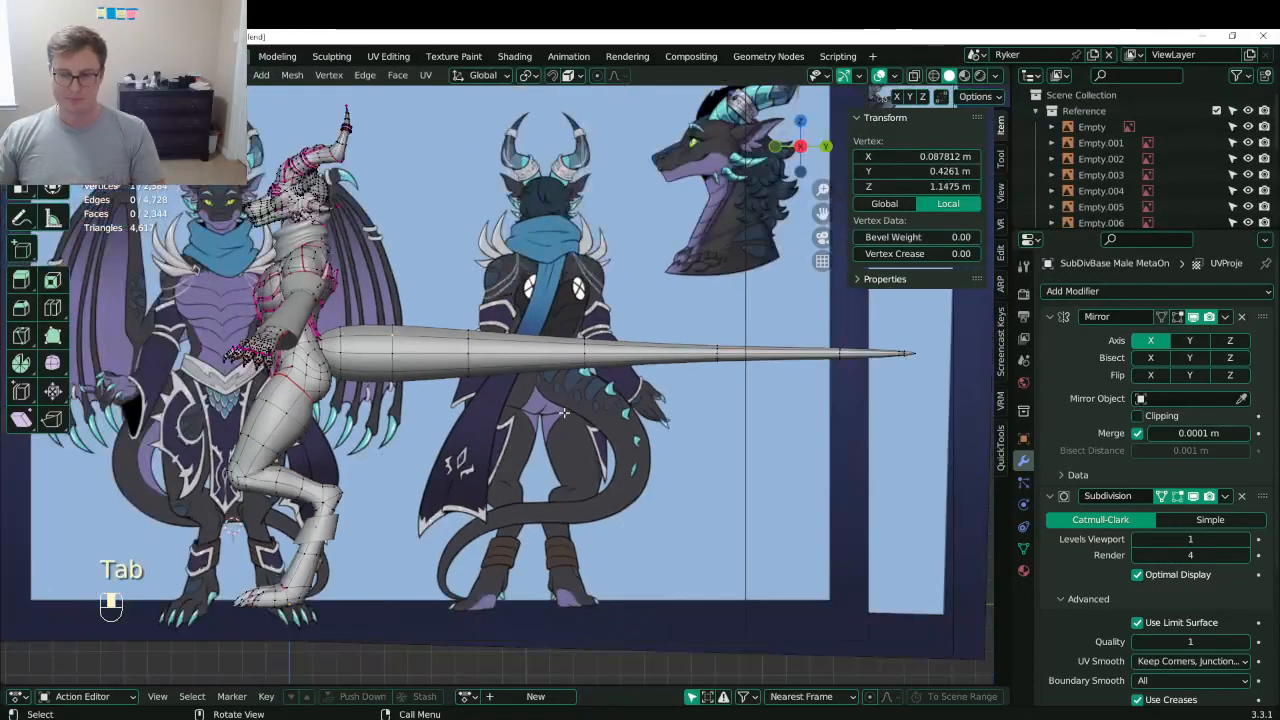
scroll(563, 412, "up", 2)
key("ctrl+r")
left_click(435, 320)
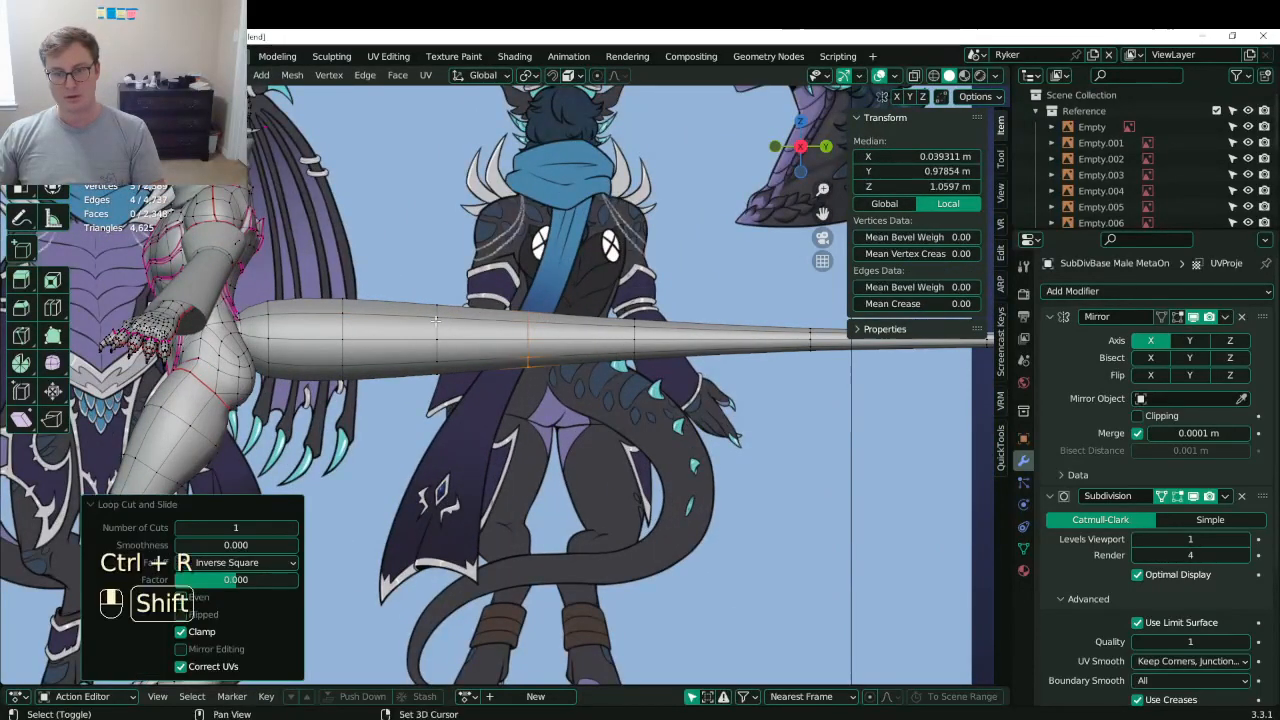
middle_click_drag(435, 320, 470, 330, "shift")
key("KP_3")
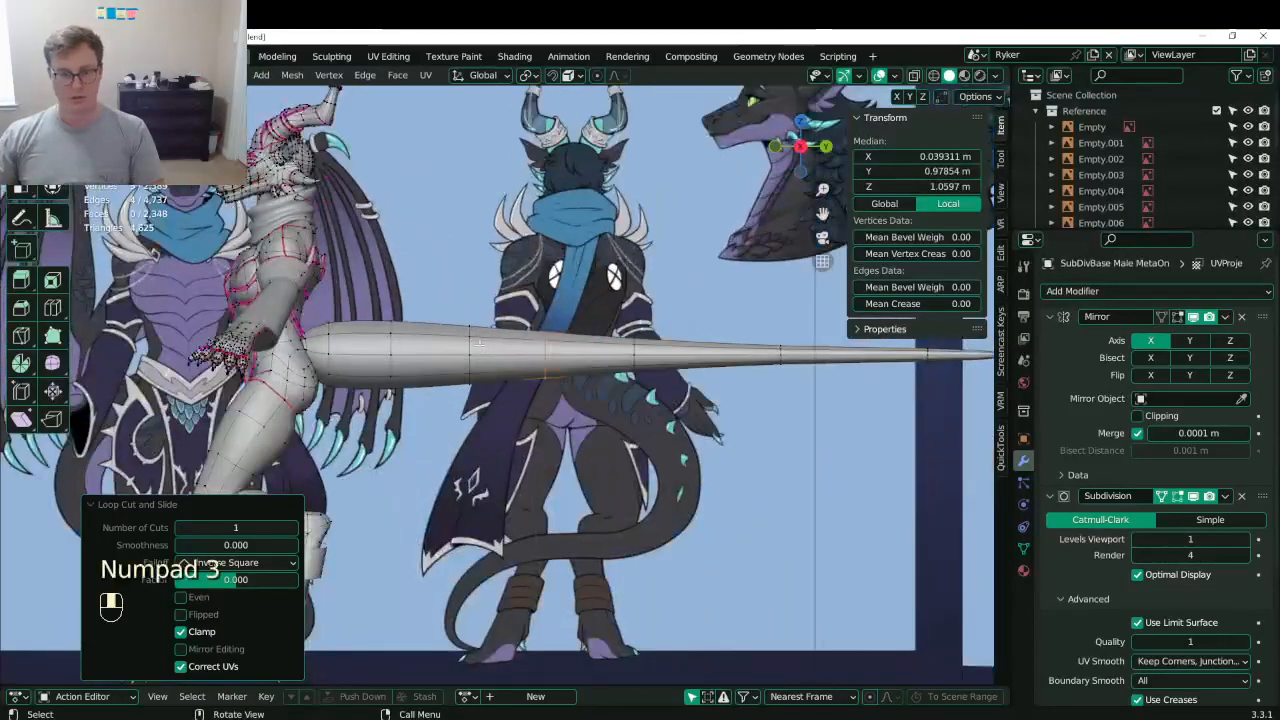
- Add four more single loop cuts along the tail from its base toward the tip, and save the file
key("ctrl+r")
left_click(386, 366)
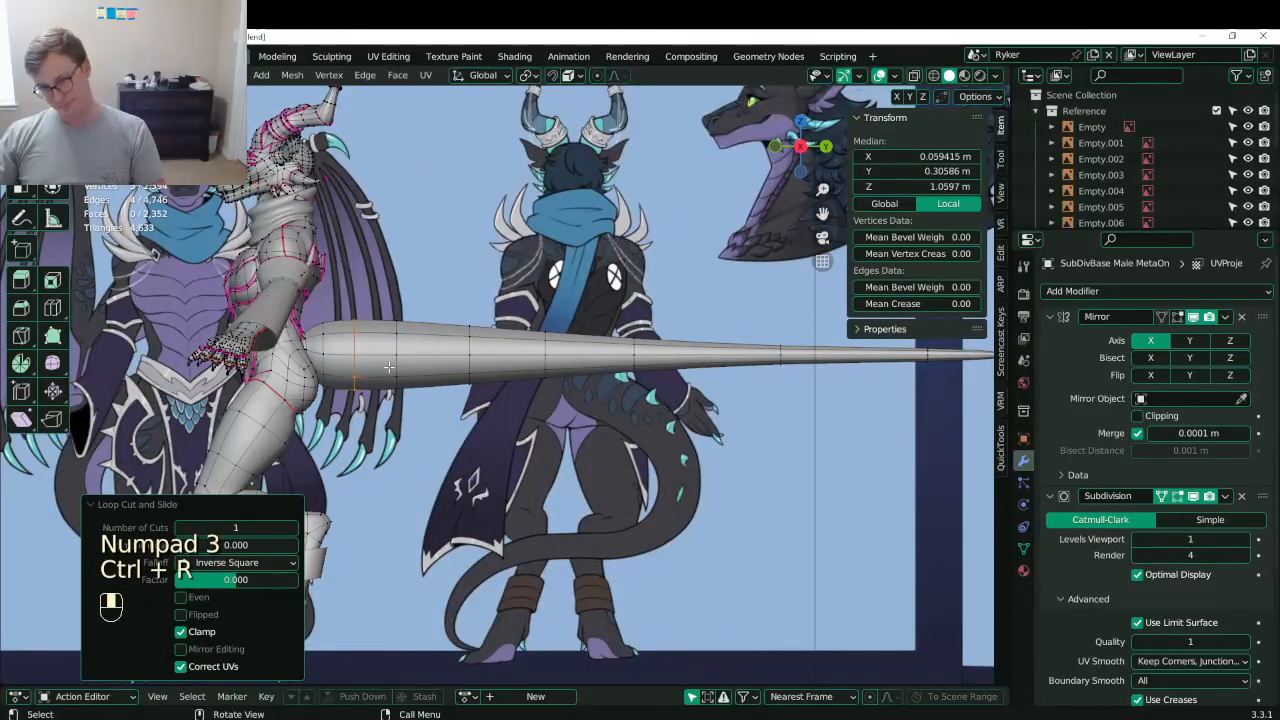
key("ctrl+r")
left_click(437, 352)
key("ctrl+r")
left_click(502, 335)
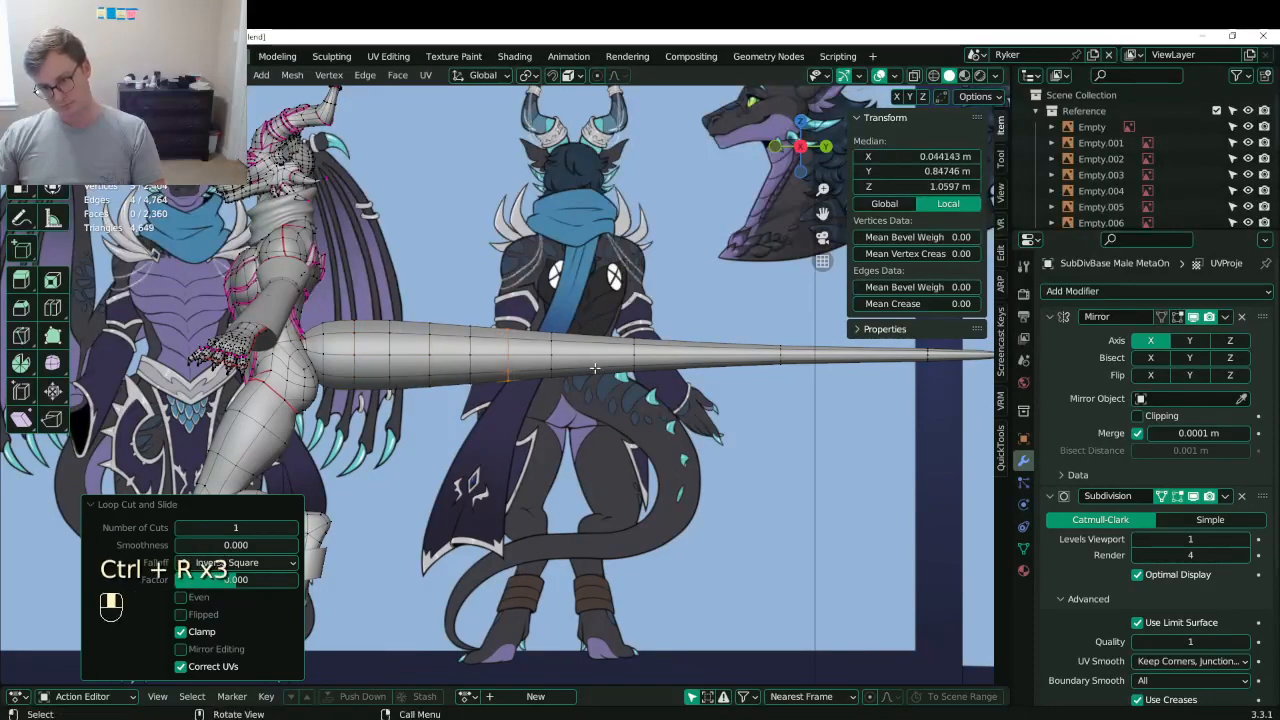
middle_click_drag(550, 382, 436, 296, "shift")
key("ctrl+r")
left_click(569, 343)
key("ctrl+s")
- Hide the scarf strip object, return to editing the body mesh and save the file
key("Tab")
left_click(362, 169)
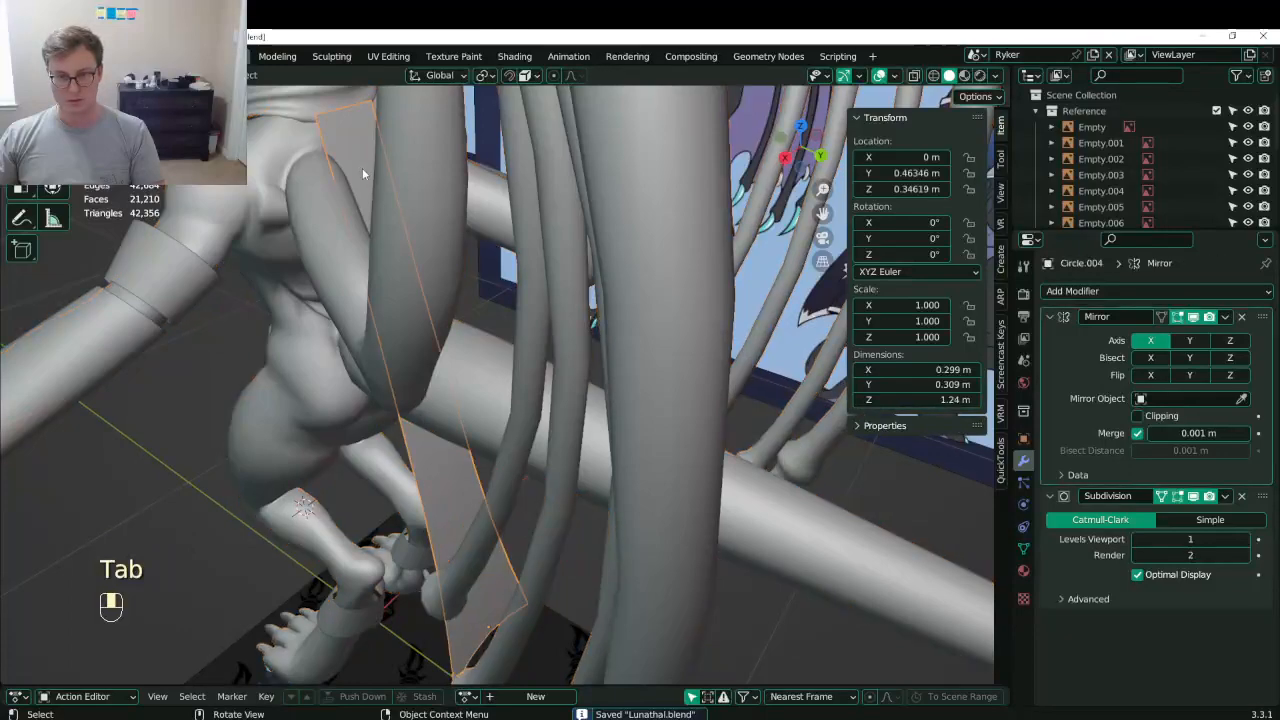
key("h")
key("Tab")
middle_click_drag(484, 387, 535, 337)
key("ctrl+s")
- Enable the body's Mirror modifier display in edit mode and save the file
left_click(1181, 318)
mouse_move(670, 352)
middle_mouse_down()
mouse_move(487, 392)
mouse_move(454, 445)
mouse_move(681, 362)
middle_mouse_up()
key("ctrl+s")
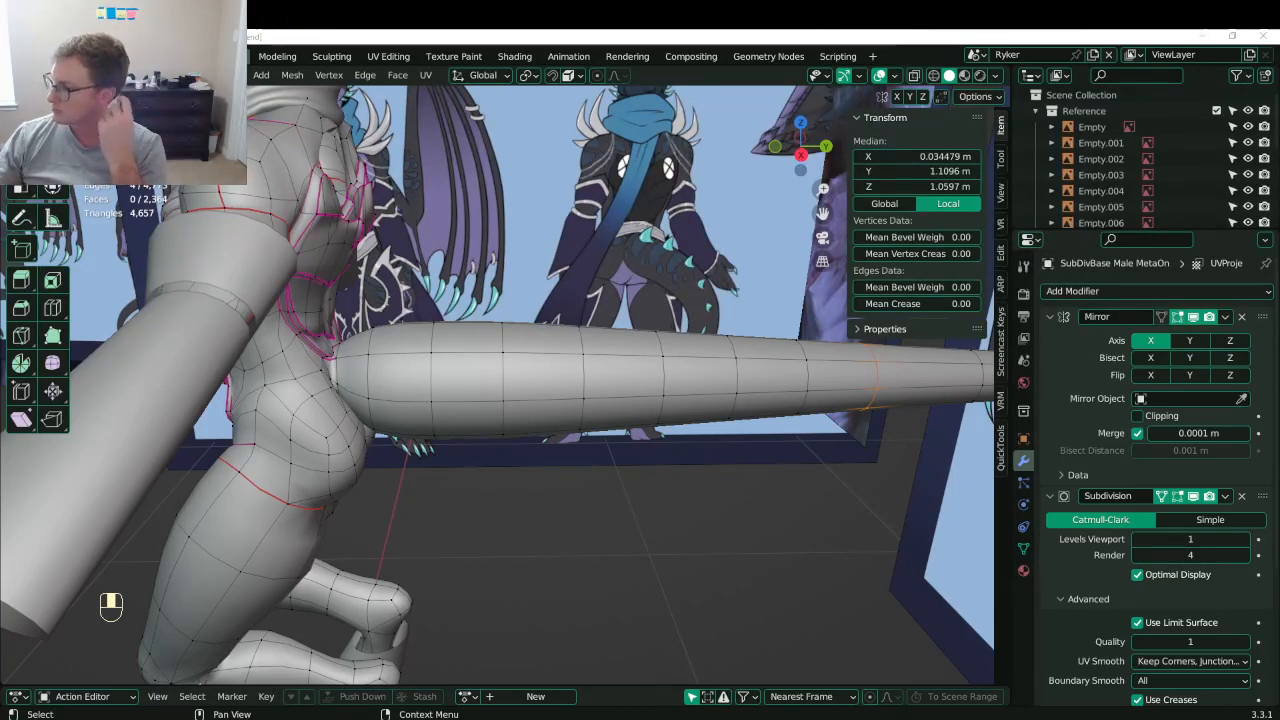
- Add four more single loop cuts around the tail, continuing from its middle toward the tip
left_click(558, 386)
key("KP_3")
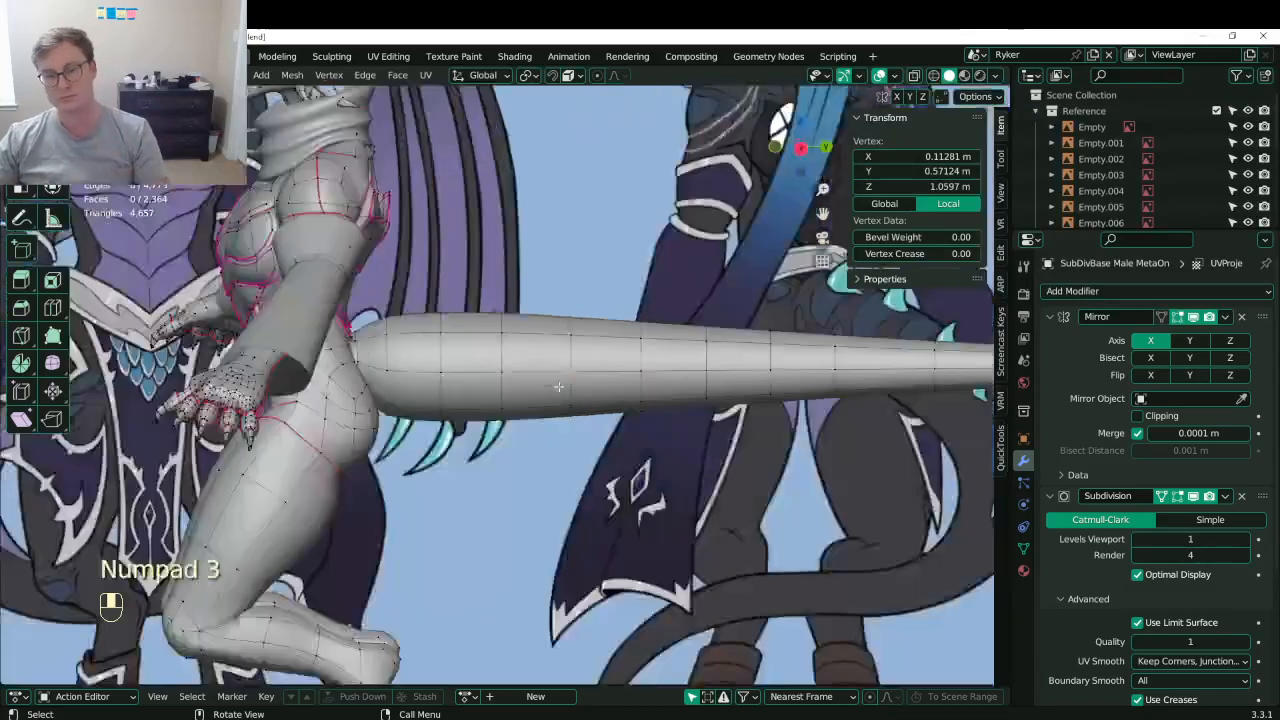
scroll(520, 375, "up", 4)
scroll(520, 375, "down", 5)
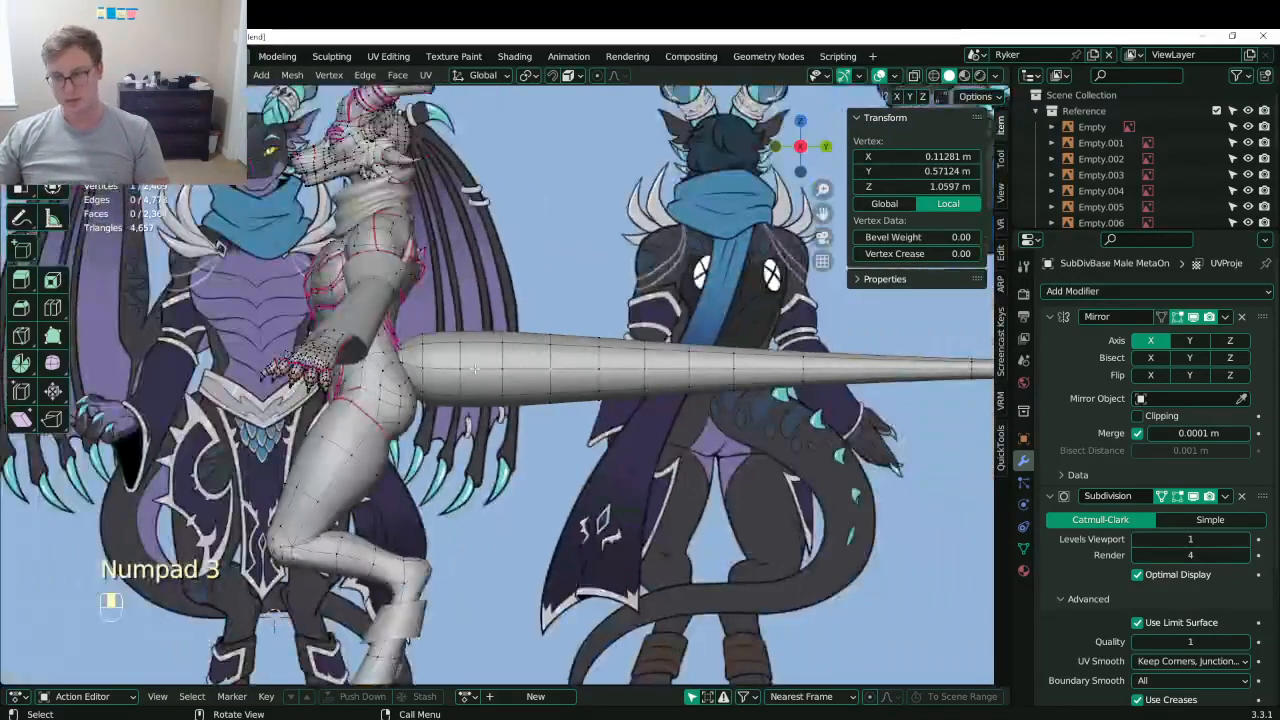
scroll(720, 405, "up", 2)
middle_click_drag(565, 318, 580, 346)
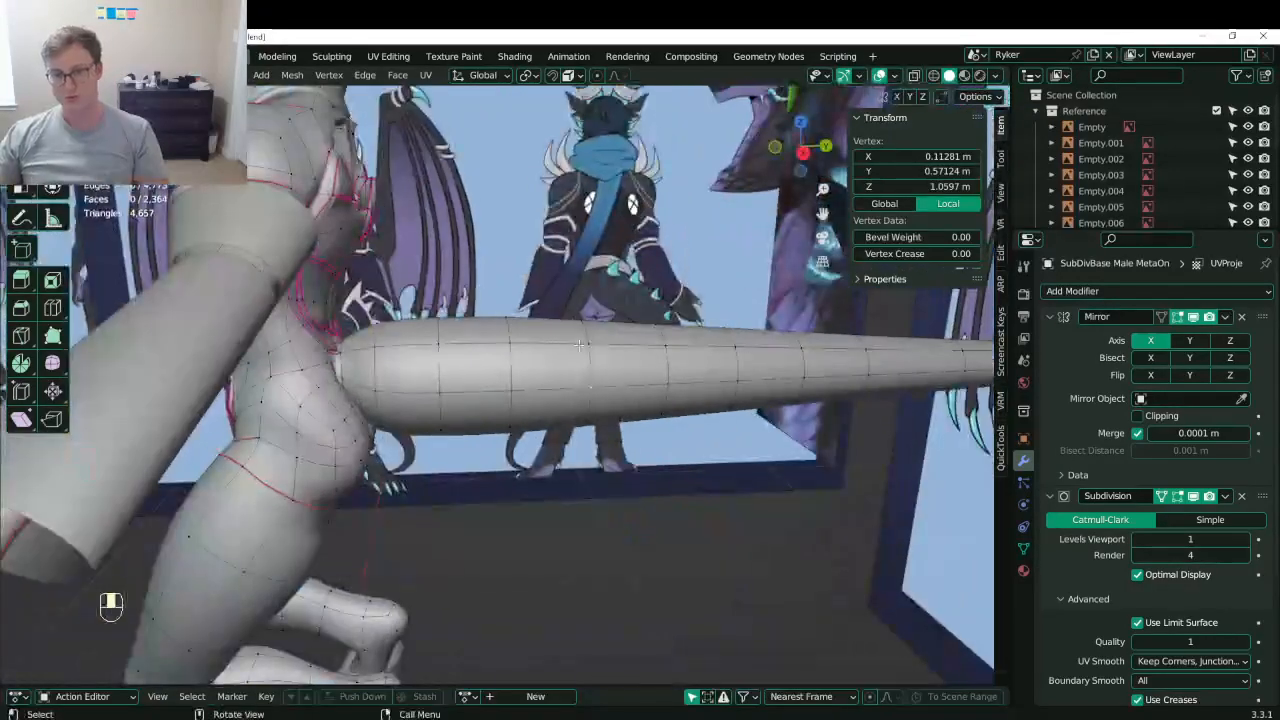
key("KP_3")
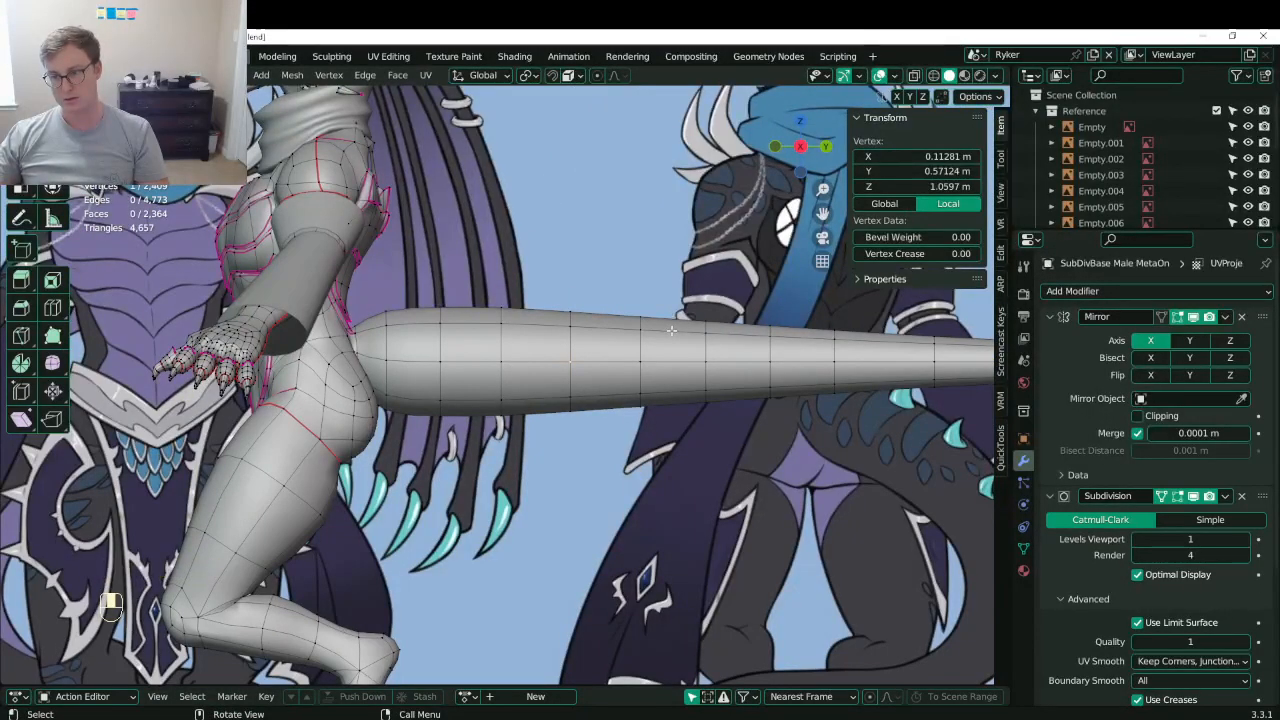
key("ctrl+r")
key("ctrl+r")
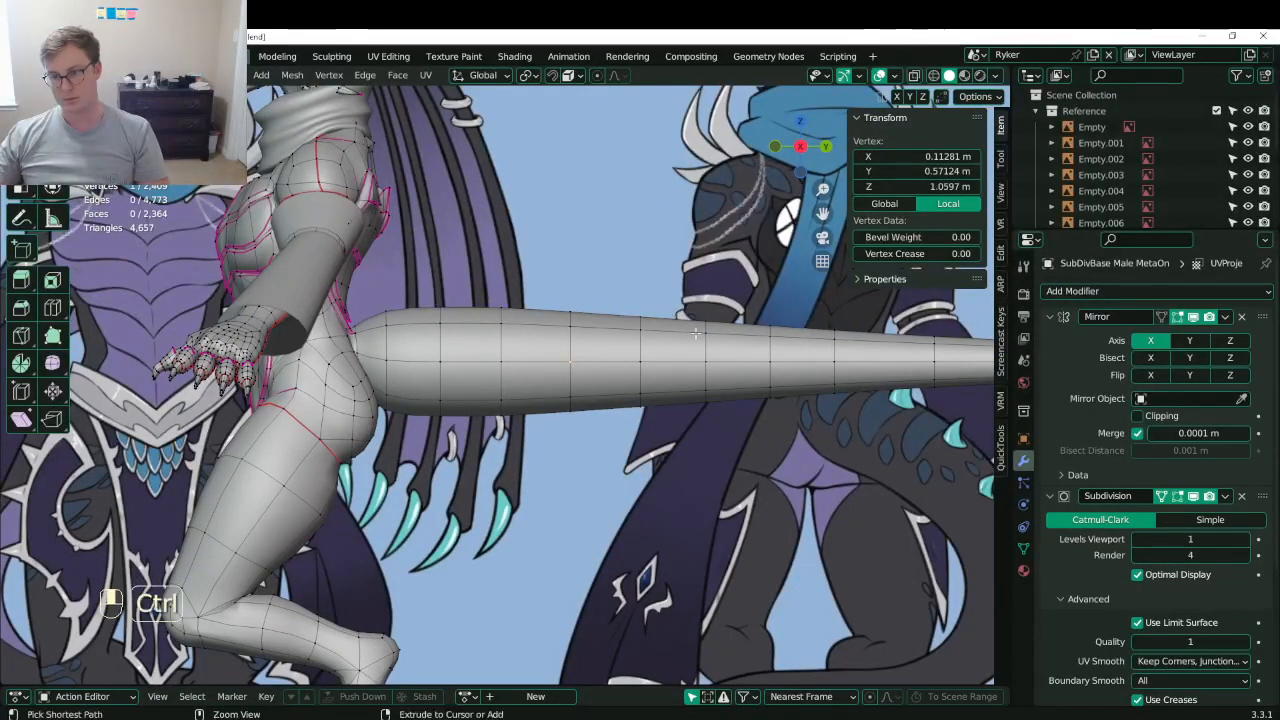
left_click(798, 334)
left_click(800, 336)
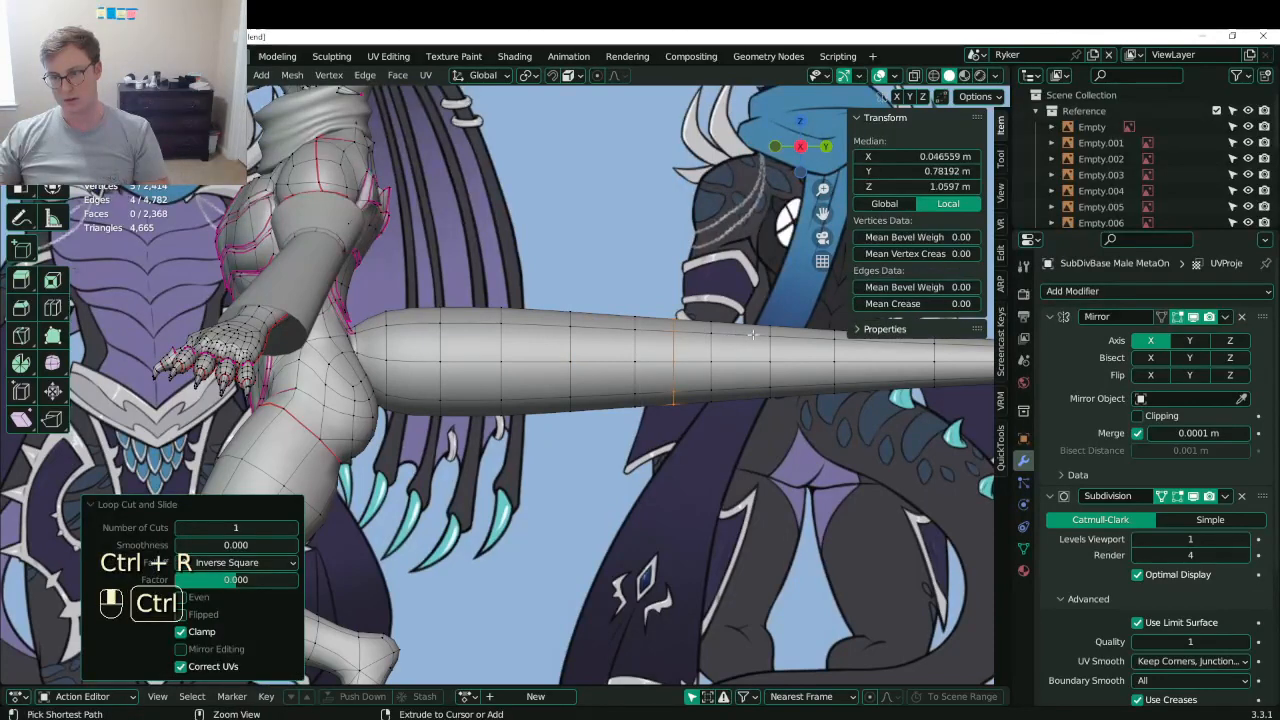
key("ctrl+r")
left_click(806, 338)
left_click(806, 338)
middle_click_drag(826, 350, 612, 355, "shift")
key("ctrl+r")
left_click(682, 351)
left_click(682, 351)
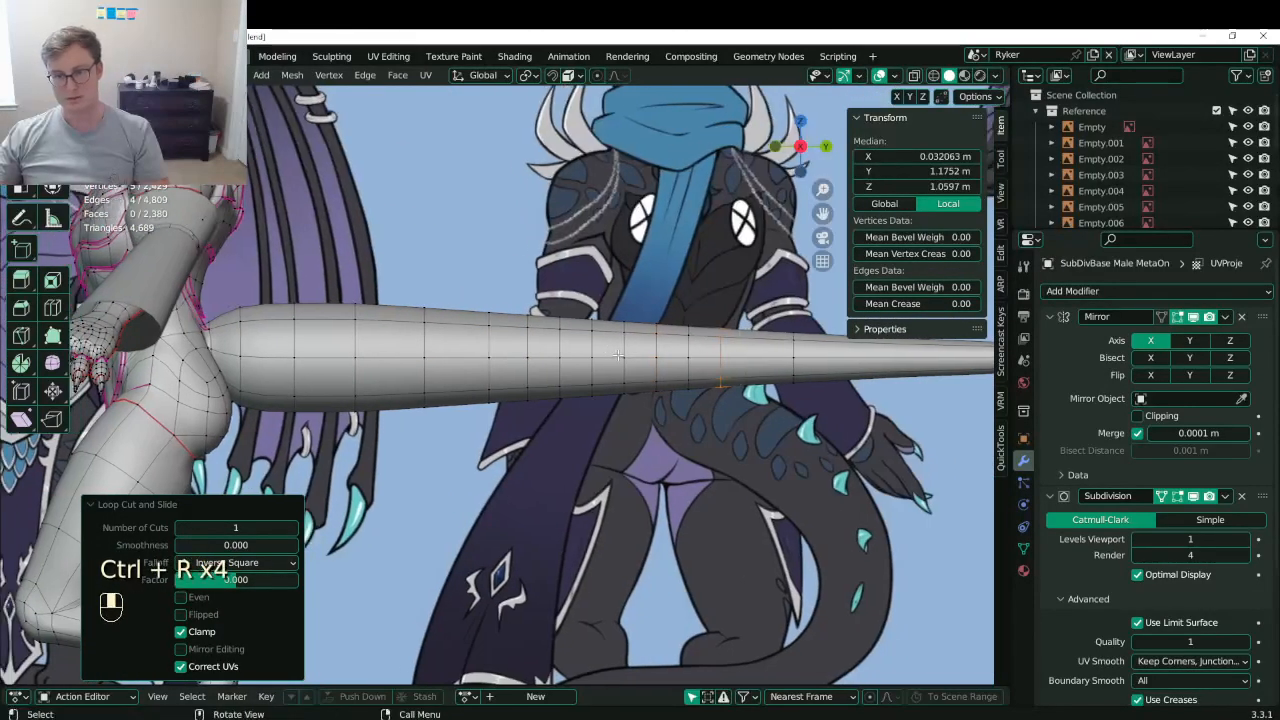
- Try insetting the first two pairs of faces along the tail's upper side, starting near its base
middle_click_drag(524, 387, 470, 425)
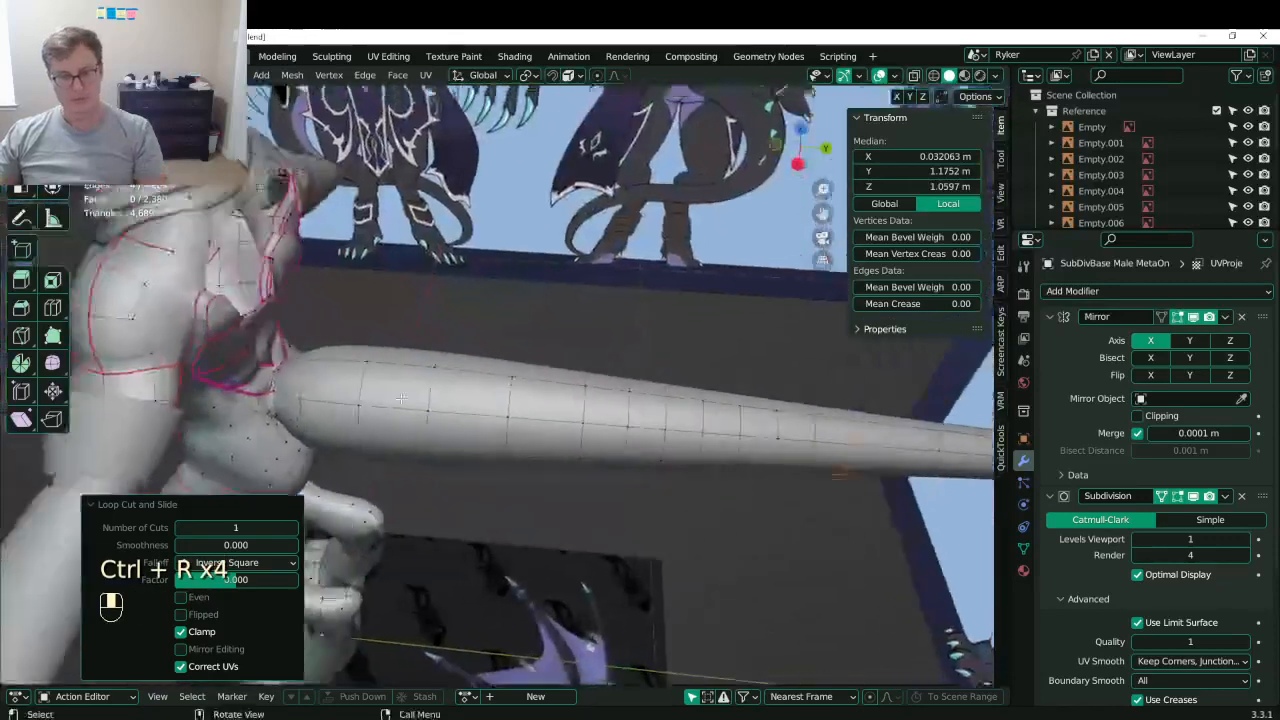
scroll(380, 405, "up", 1)
middle_click_drag(290, 385, 296, 410)
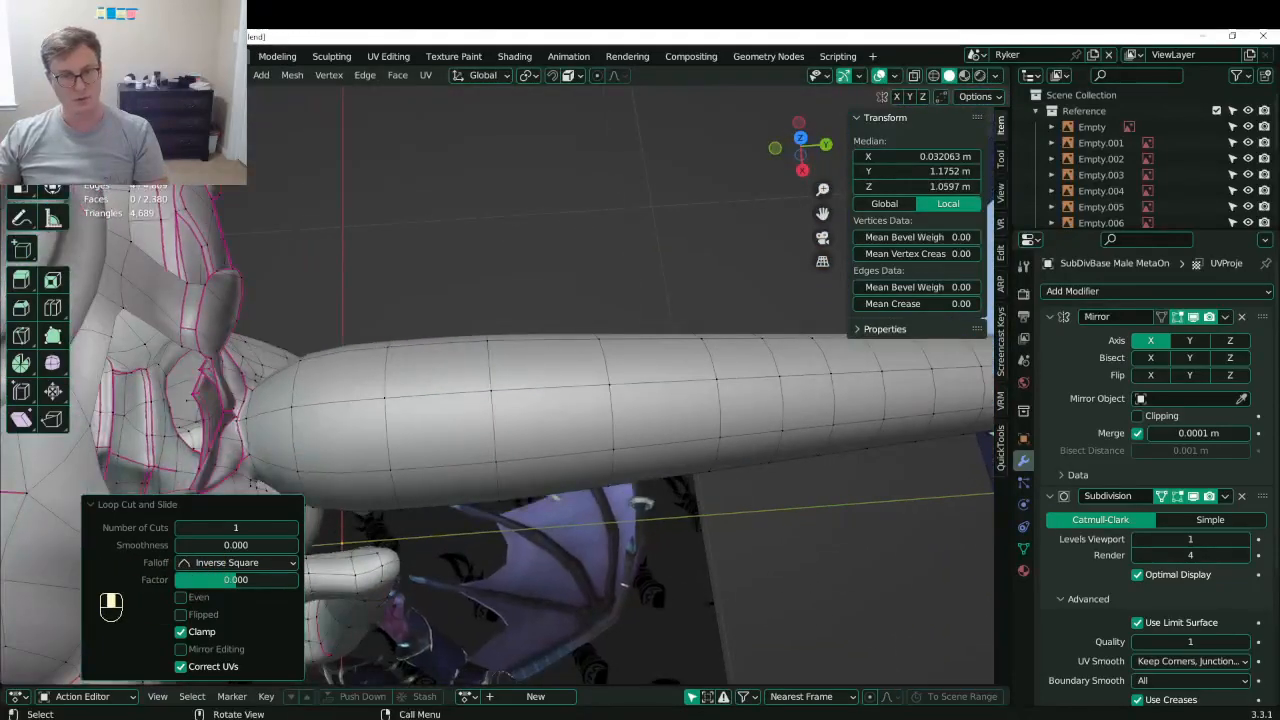
left_click(340, 410)
left_click(440, 405, "shift")
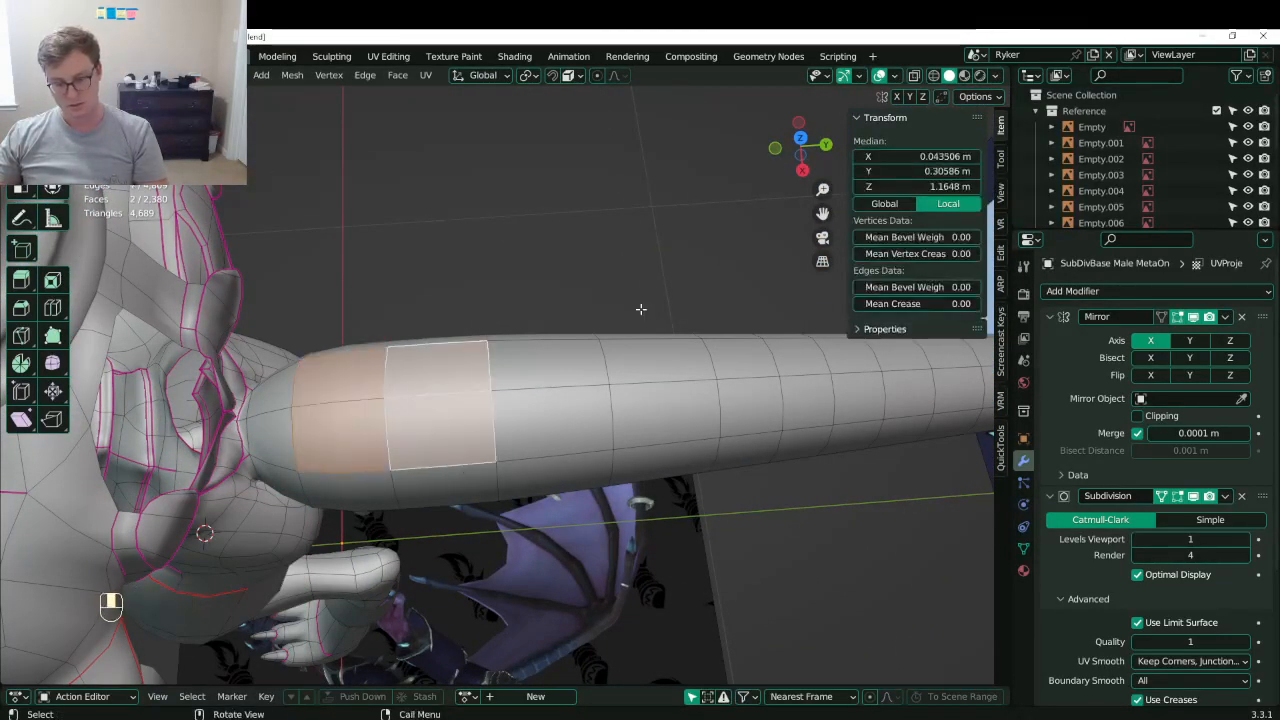
key("i")
left_click(606, 324)
middle_click_drag(600, 340, 510, 326, "shift")
left_click(460, 390)
left_click(575, 390, "shift")
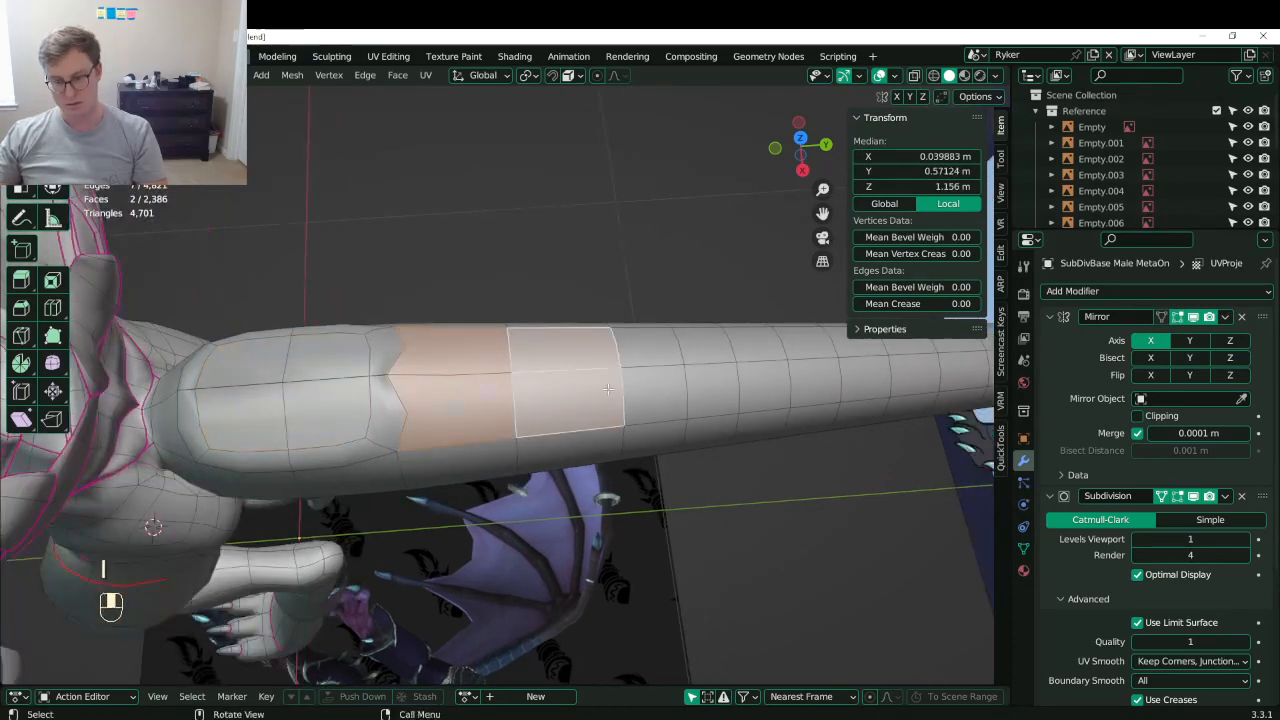
key("i")
left_click(655, 325)
- Try insetting the third and fourth pairs of faces along the tail's upper side
left_click(660, 382)
left_click(714, 380, "shift")
middle_click_drag(754, 352, 704, 357, "shift")
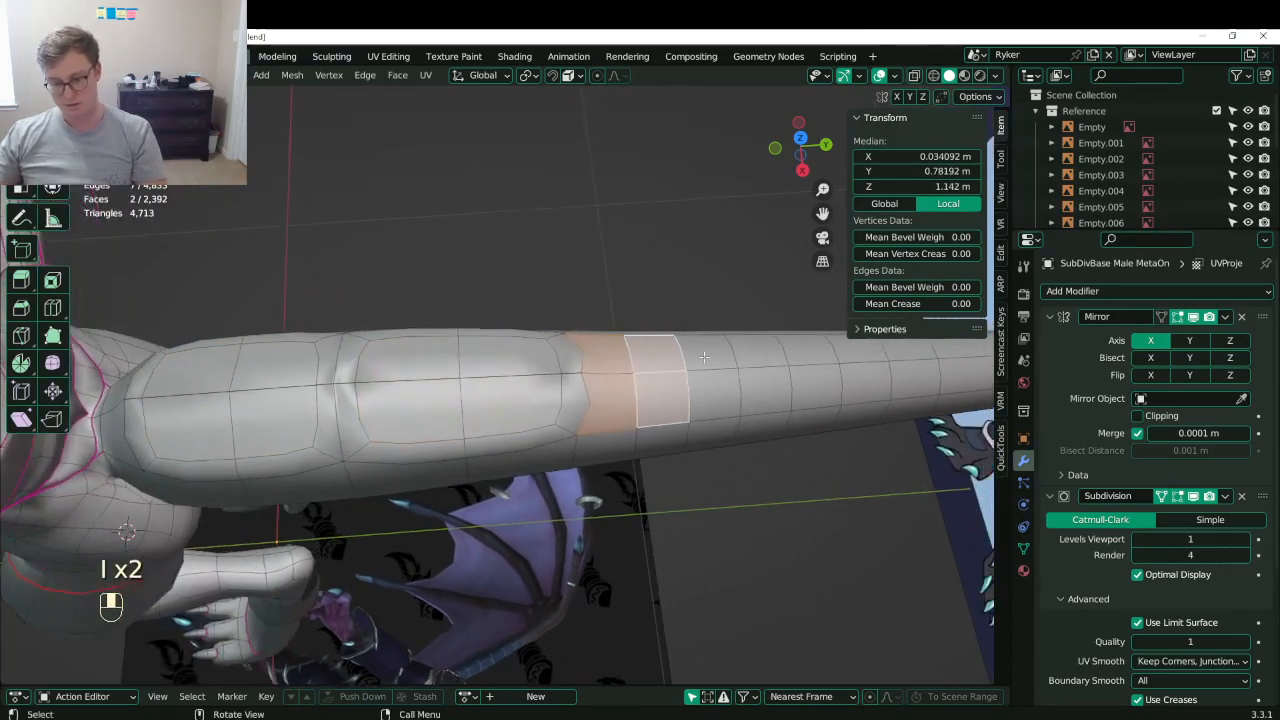
key("i")
left_click(700, 355)
left_click(714, 380)
left_click(781, 380, "shift")
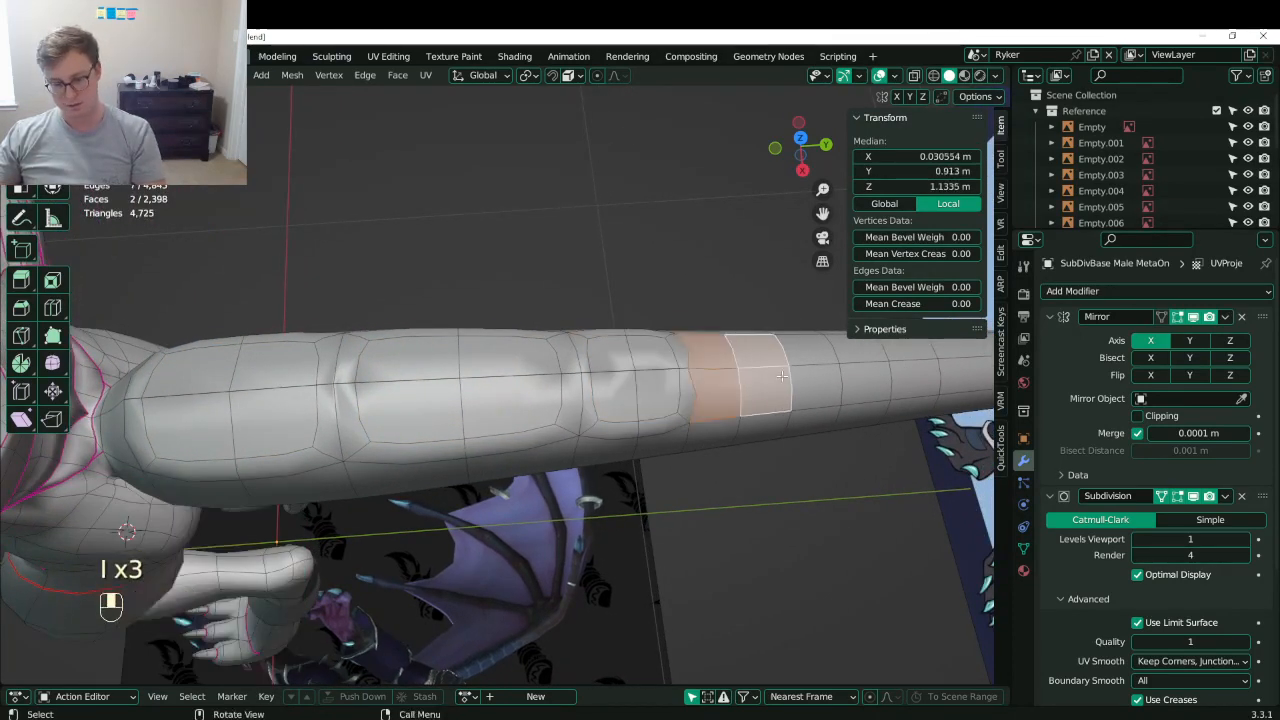
key("i")
left_click(768, 366)
middle_click_drag(752, 356, 648, 354, "shift")
scroll(358, 344, "down", 2)
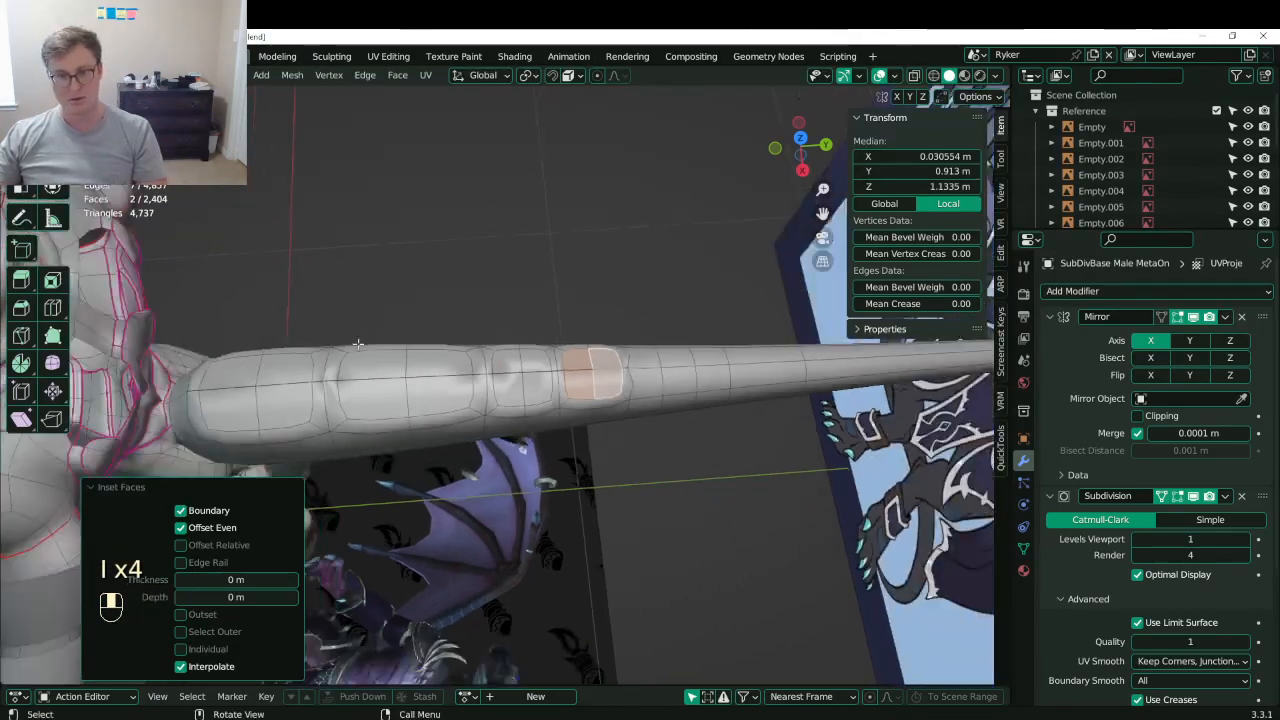
middle_click_drag(358, 344, 553, 347)
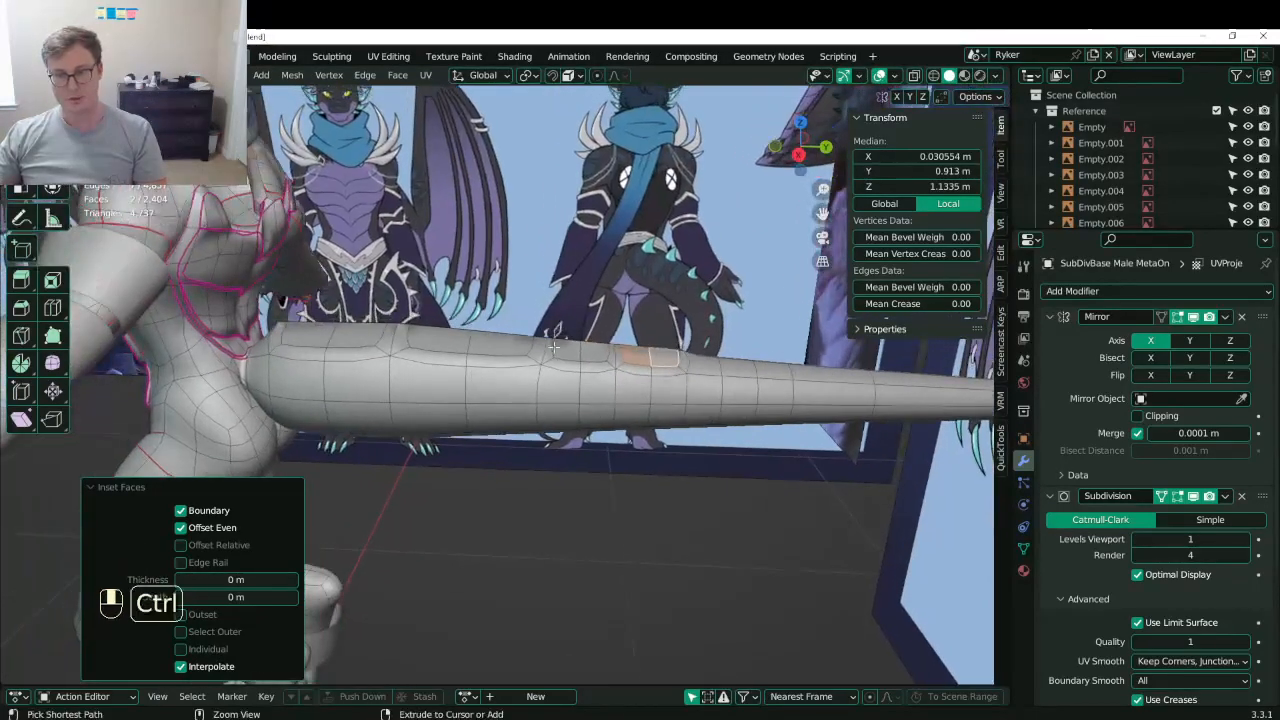
- Undo the face insets made along the tail's upper side
key("ctrl+z")
key("ctrl+z")
key("ctrl+z")
key("ctrl+z")
key("ctrl+z")
key("ctrl+z")
key("ctrl+z")
key("ctrl+z")
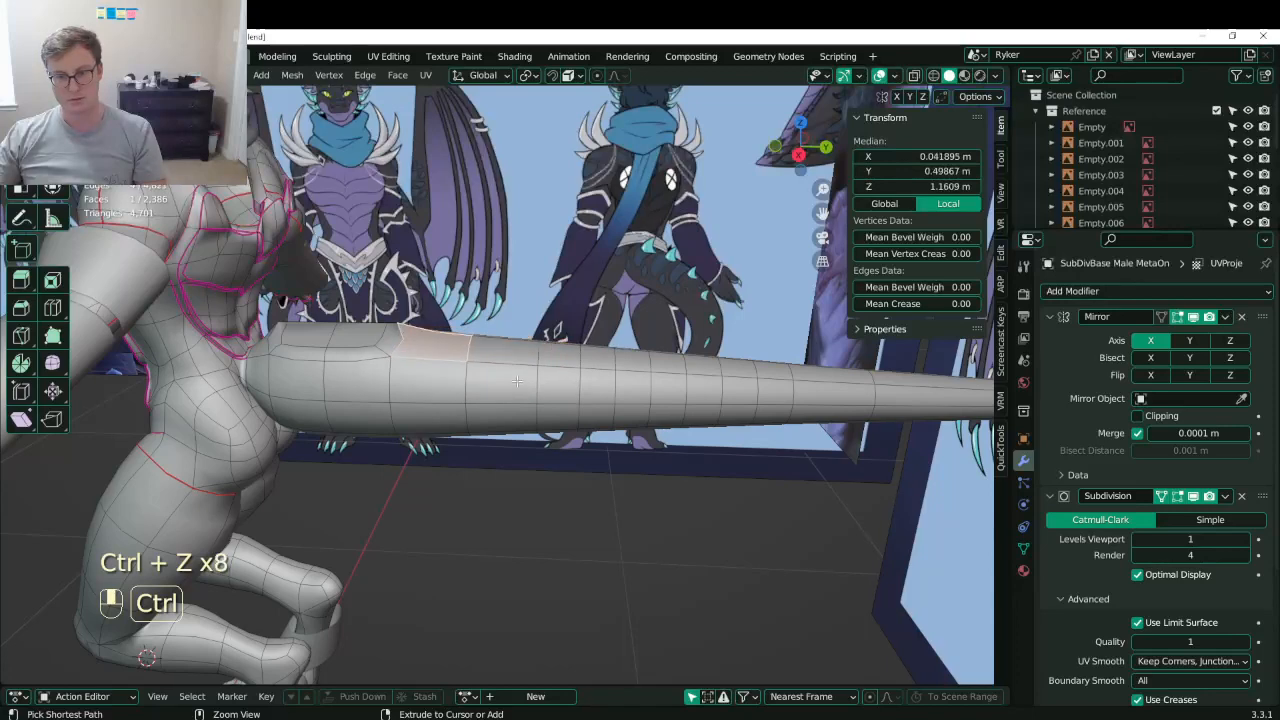
key("ctrl+z")
key("ctrl+z")
- Add four single loop cuts between the widely spaced rings near the tail's base, and save the file
key("ctrl+r")
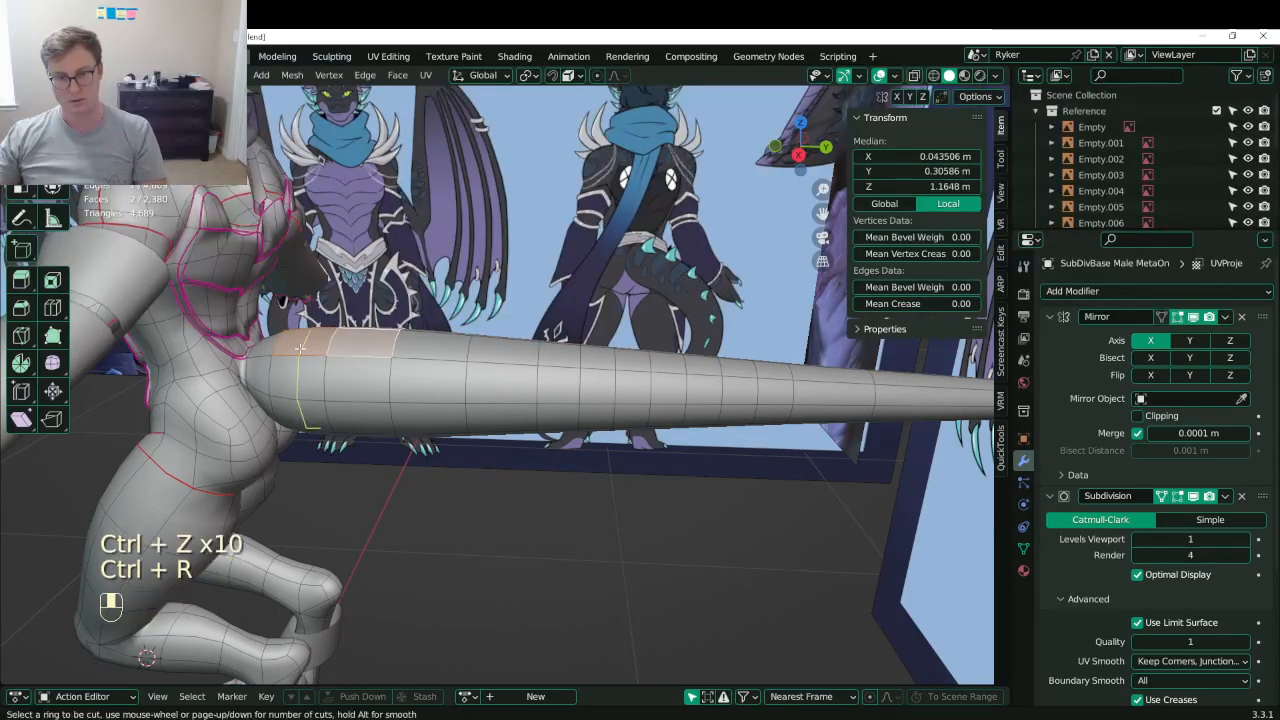
double_click(302, 348)
key("ctrl+r")
double_click(360, 350)
key("ctrl+r")
double_click(428, 352)
key("ctrl+r")
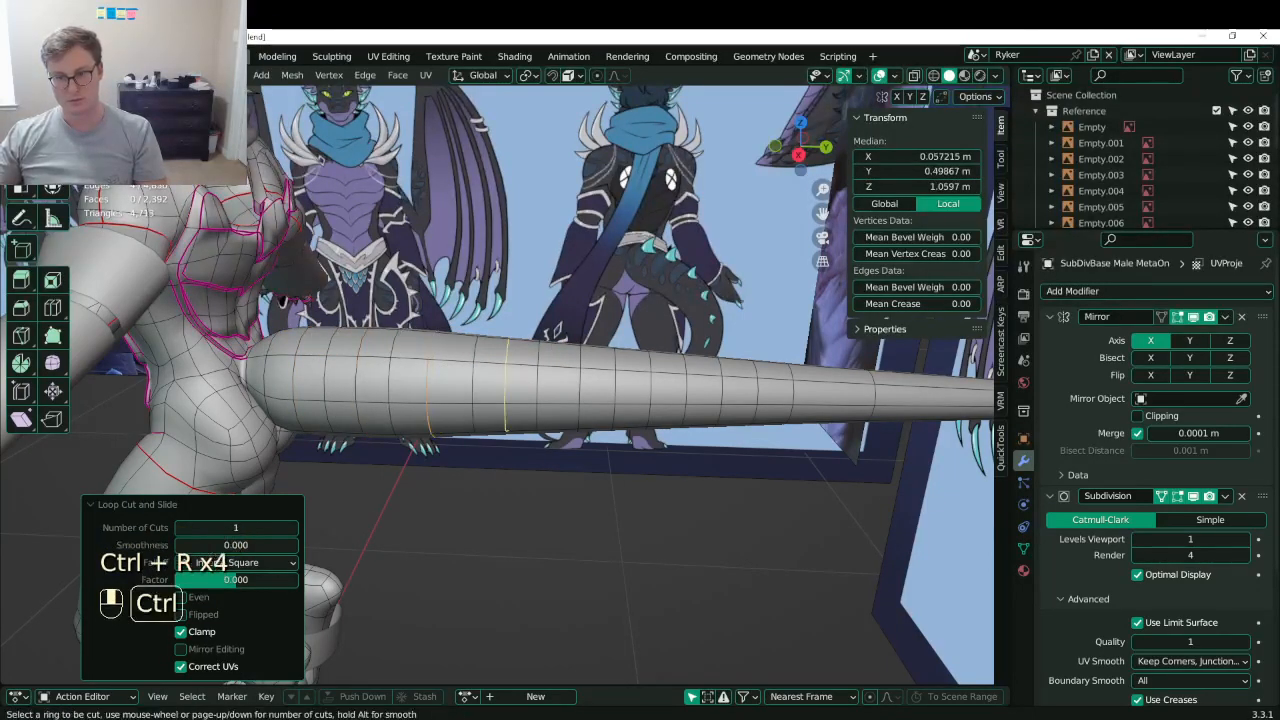
double_click(505, 385)
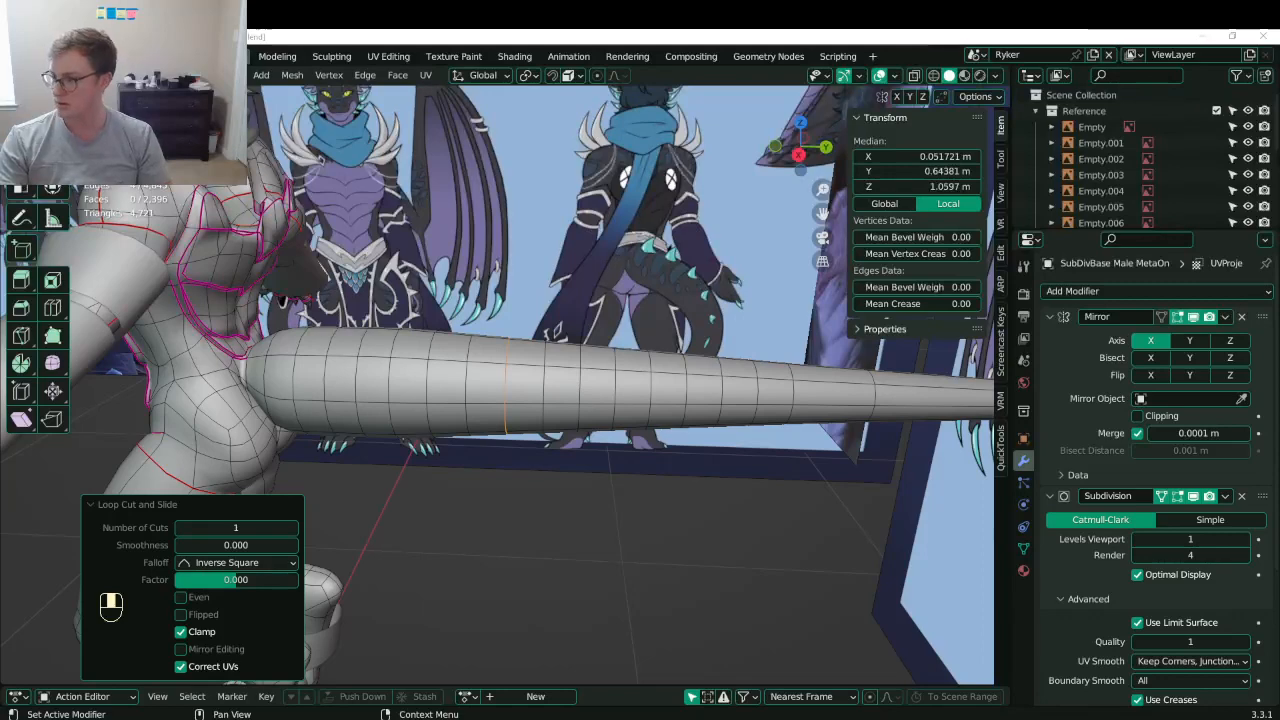
left_click(535, 398)
key("ctrl+KP_3")
key("ctrl+s")
- Inset the first two face pairs on the tail's upper side, starting at its base, as separate plates
middle_click_drag(535, 398, 435, 278, "shift")
middle_click_drag(328, 270, 483, 253, "shift")
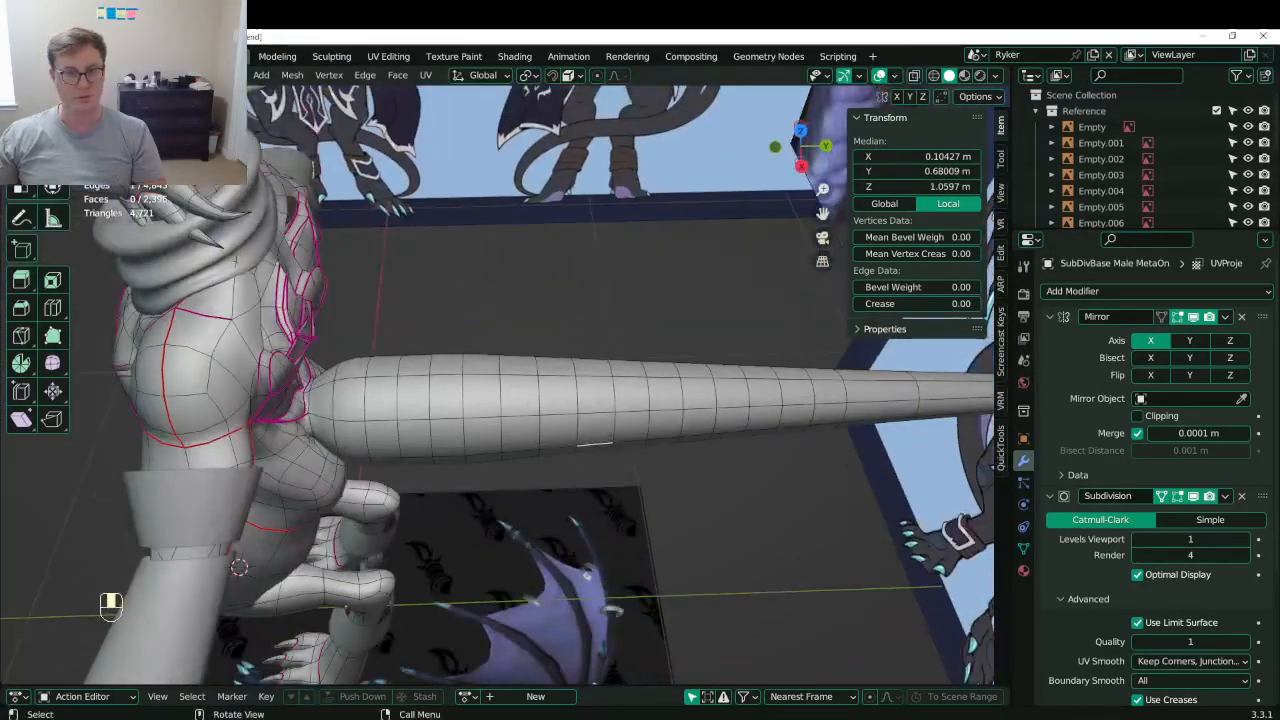
left_click_drag(415, 303, 352, 436)
key("b")
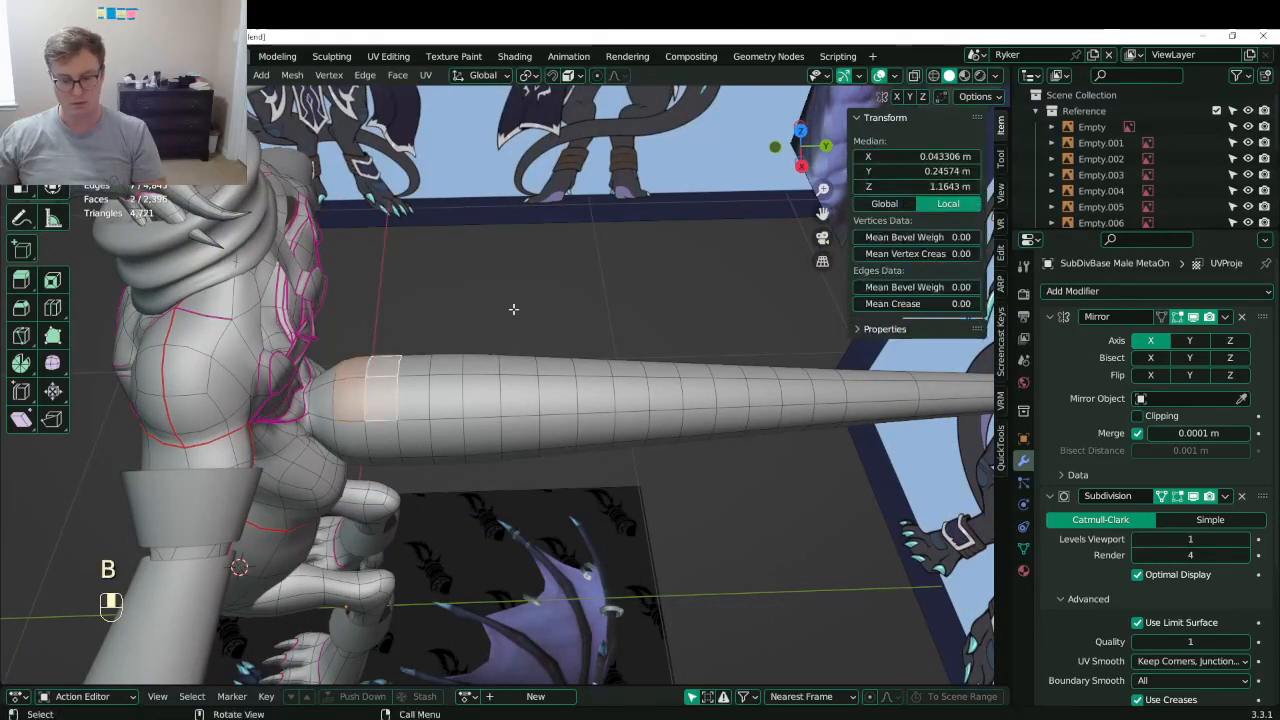
key("i")
left_click(488, 324)
left_click(416, 388)
key("b")
left_click_drag(420, 384, 667, 393)
key("i")
left_click(518, 345)
- Inset the third and fourth face pairs along the tail's upper side as separate plates
left_click(486, 386)
key("b")
key("i")
left_click(594, 343)
left_click(561, 384)
key("b")
key("i")
left_click(656, 355)
- Inset the fifth and sixth face pairs along the tail's upper side as separate plates, and save the file
left_click(630, 382)
key("b")
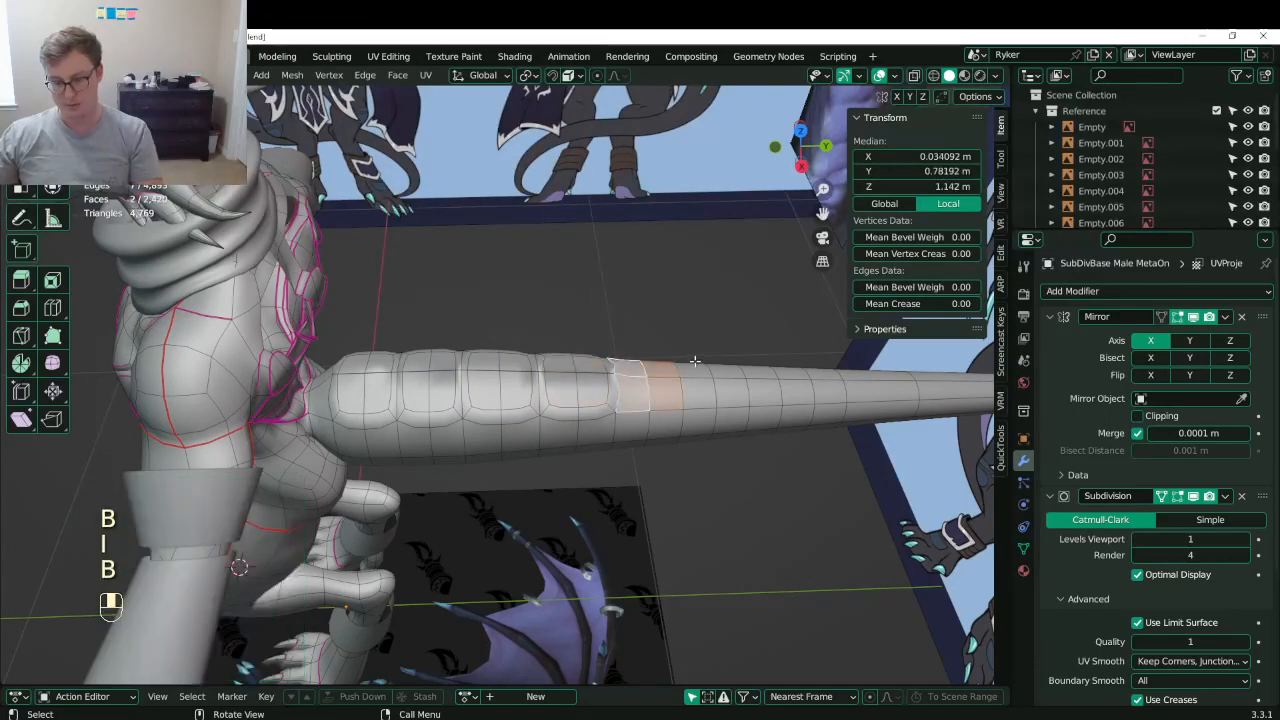
key("i")
left_click(702, 356)
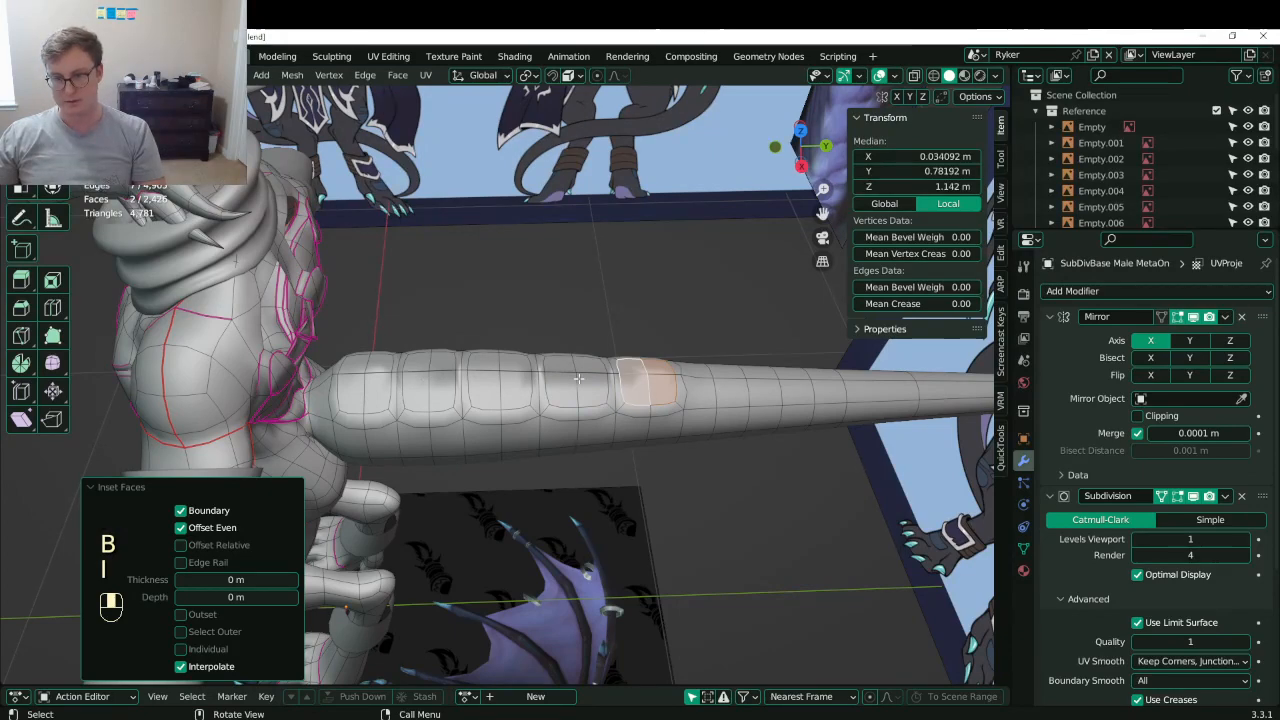
left_click(700, 388)
key("b")
left_click_drag(704, 386, 735, 394)
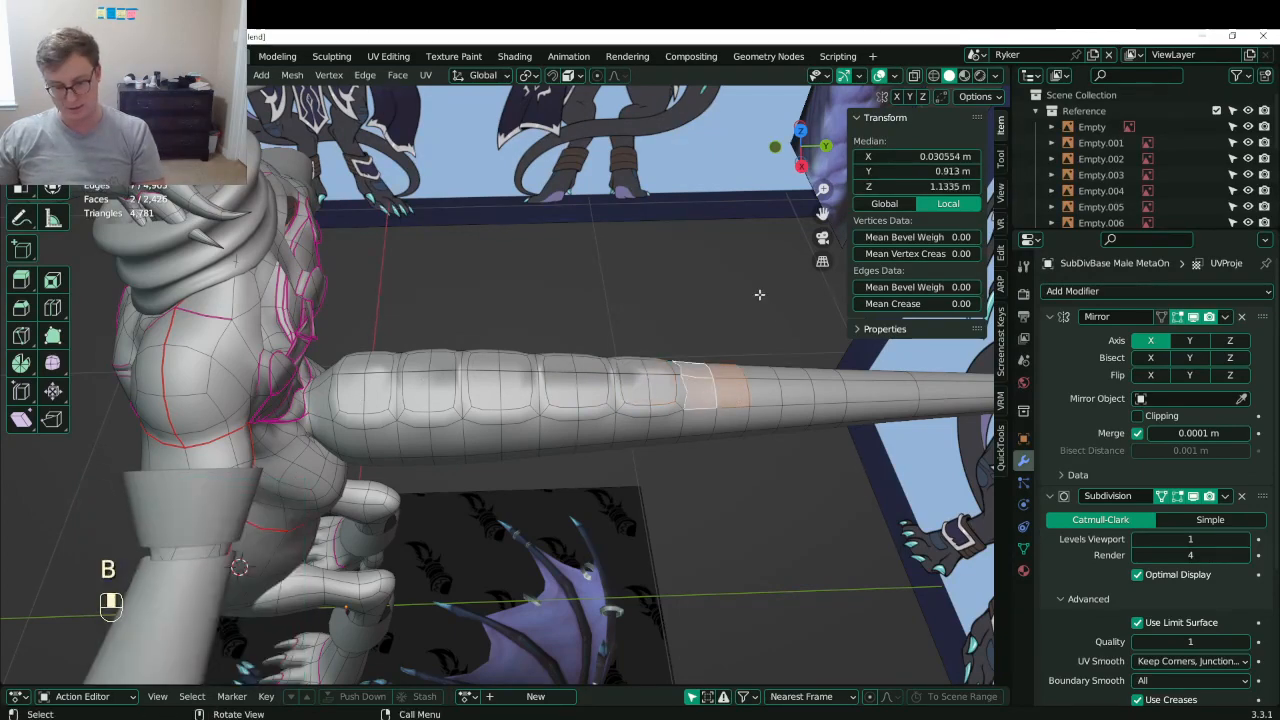
key("i")
left_click(759, 294)
middle_click_drag(759, 294, 685, 308)
key("ctrl+s")
key("ctrl+s")
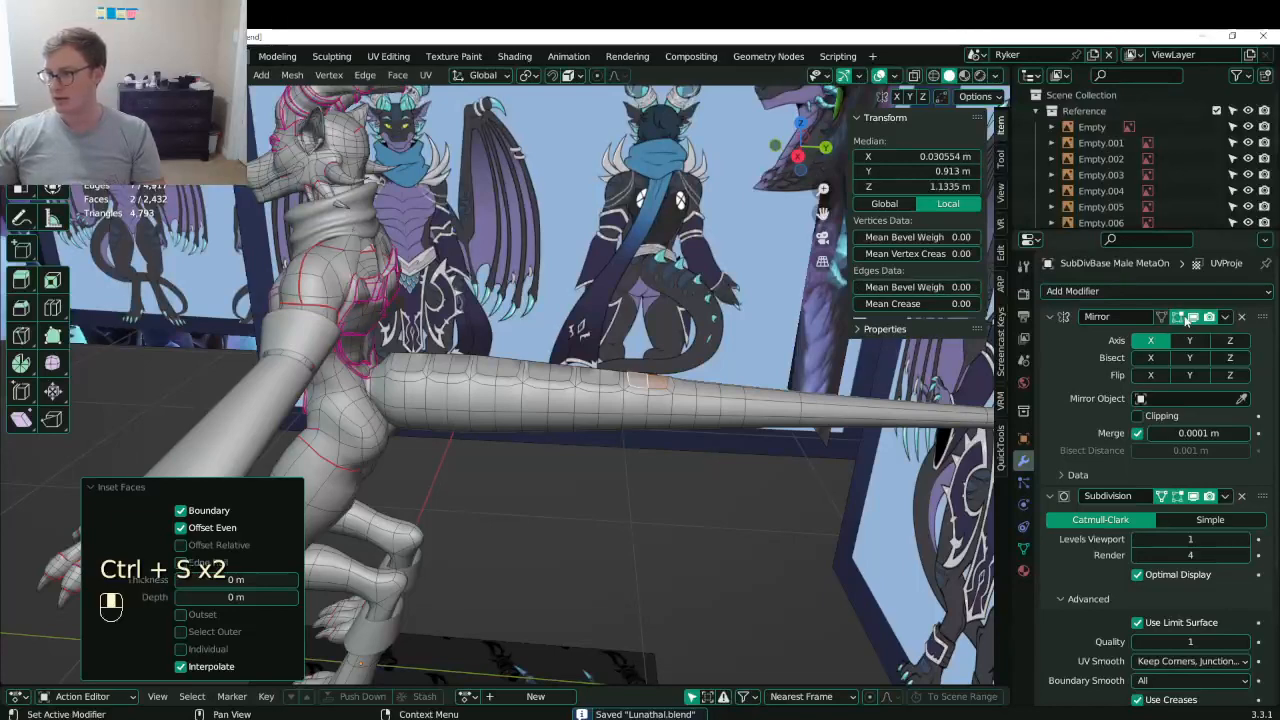
- Select the twelve thin inset faces along the tail's upper centre line, across all six plates, and delete them
scroll(590, 378, "up", 4)
middle_click_drag(590, 378, 588, 420)
left_click(277, 350)
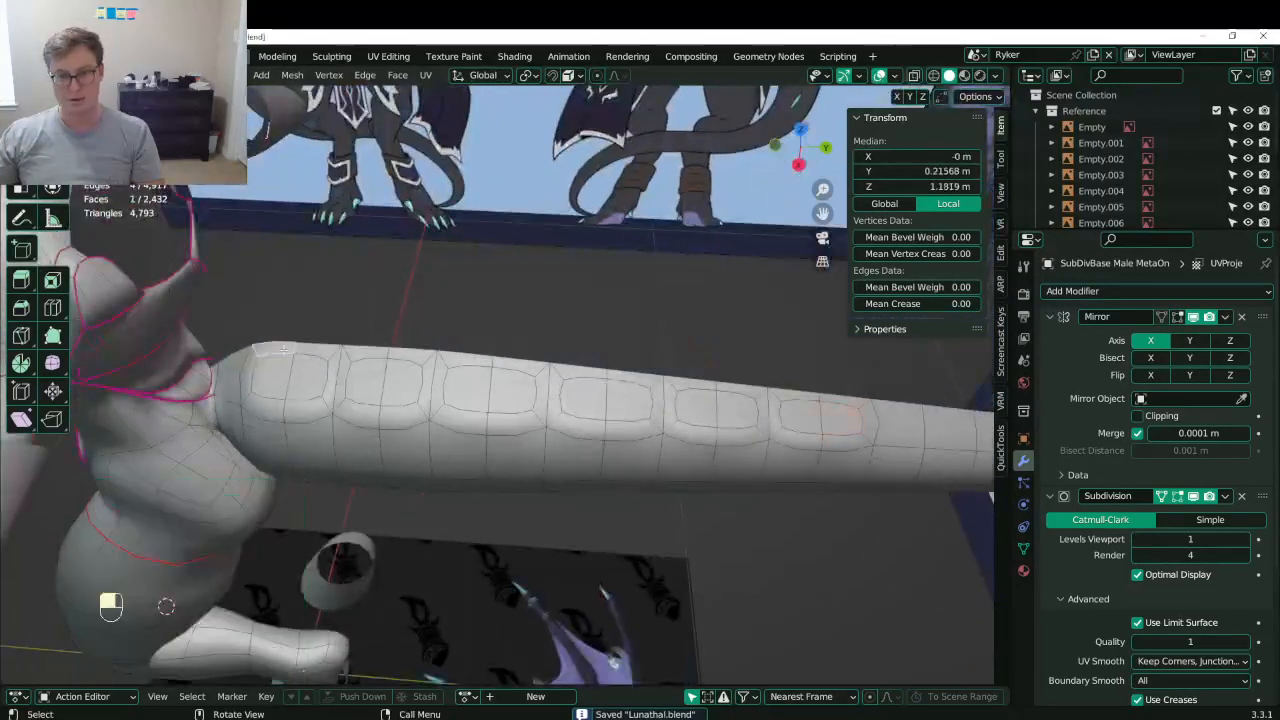
left_click(321, 351, "shift")
left_click(365, 354, "shift")
left_click(411, 356, "shift")
left_click(465, 360, "shift")
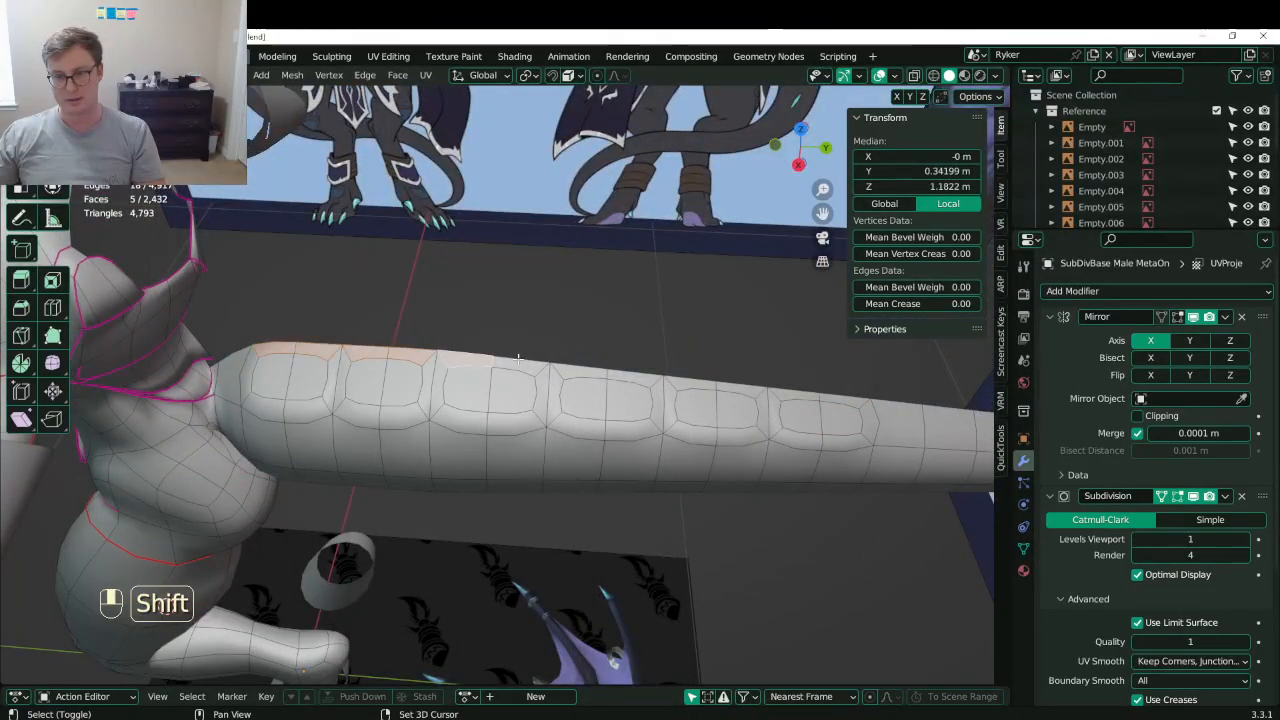
left_click(520, 366, "shift")
left_click(580, 371, "shift")
left_click(705, 383, "shift")
left_click(744, 387, "shift")
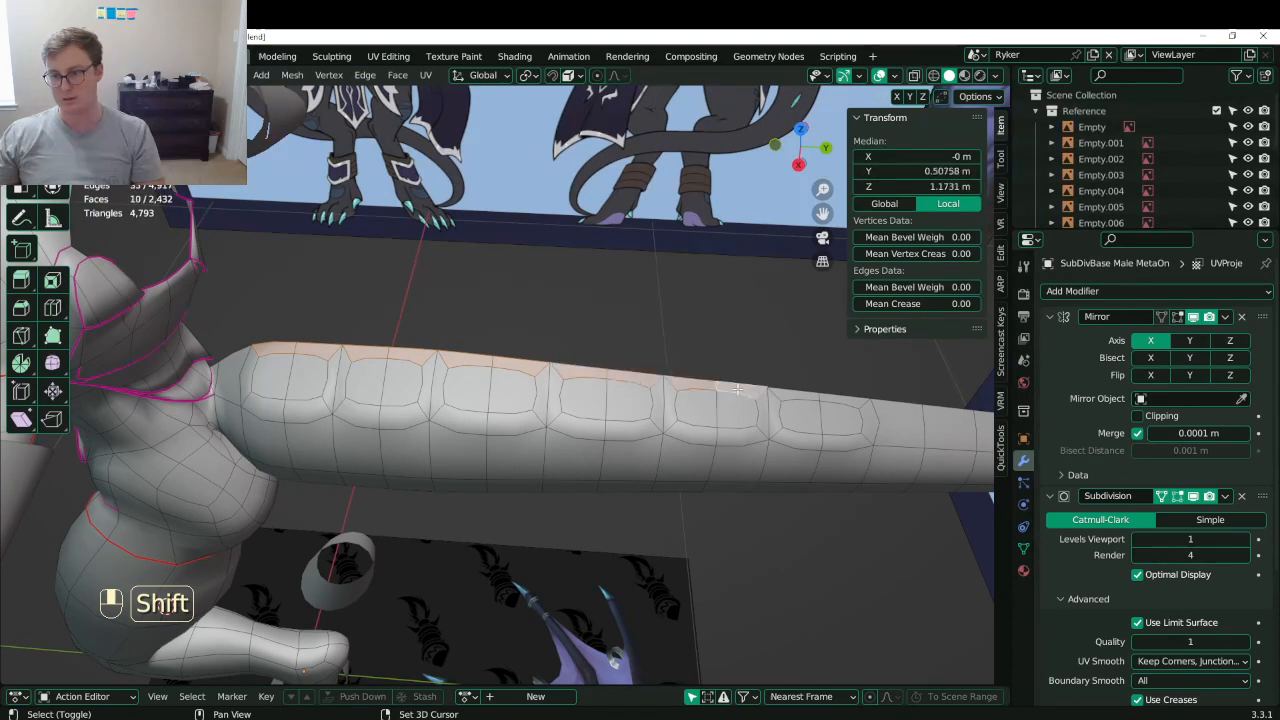
left_click(795, 393, "shift")
left_click(842, 400, "shift")
key("x")
left_click(803, 399)
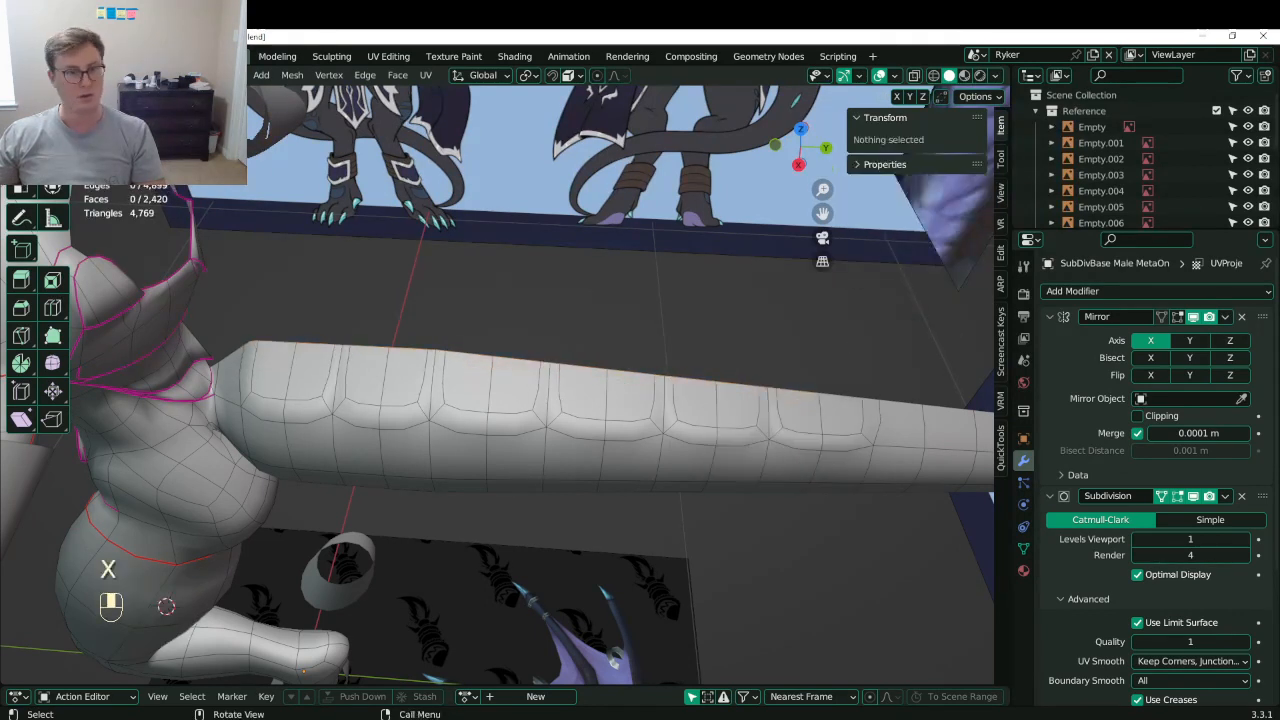
- Flatten the upper centre-line edges of the six plates onto X 0 m by scaling about the 3D cursor, and save the file
left_click(256, 342)
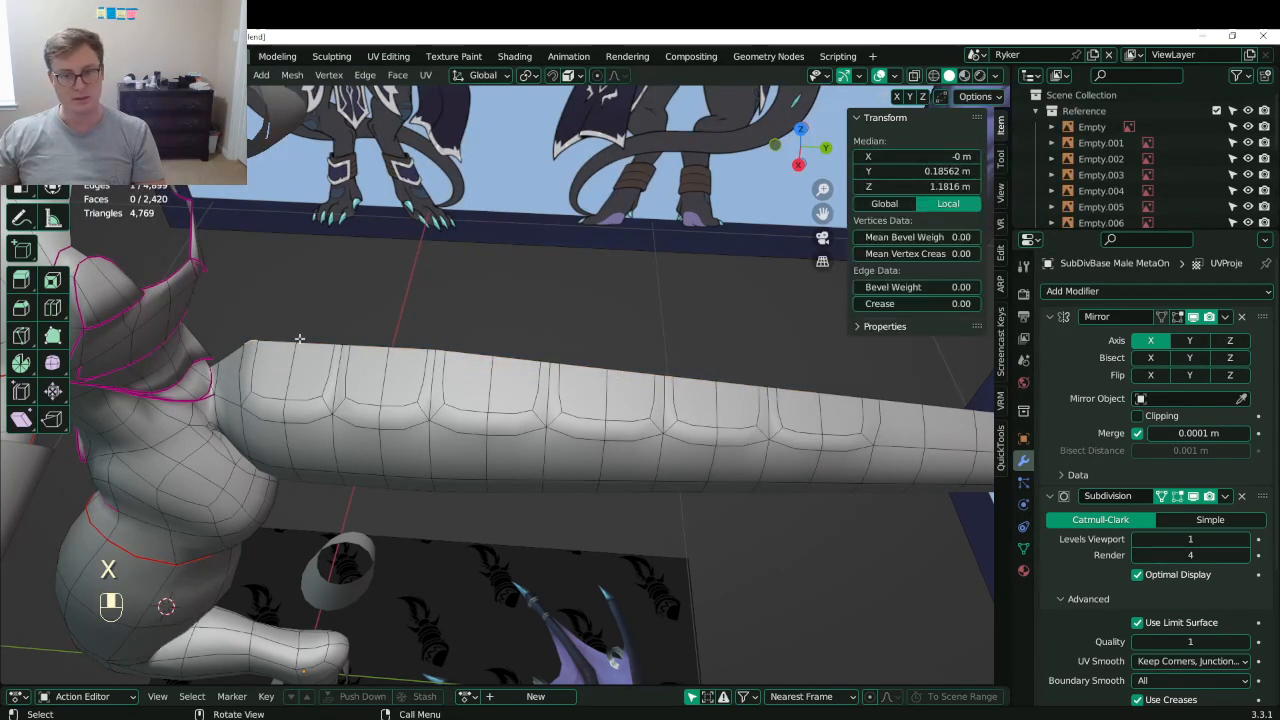
left_click(866, 400, "ctrl")
key("period")
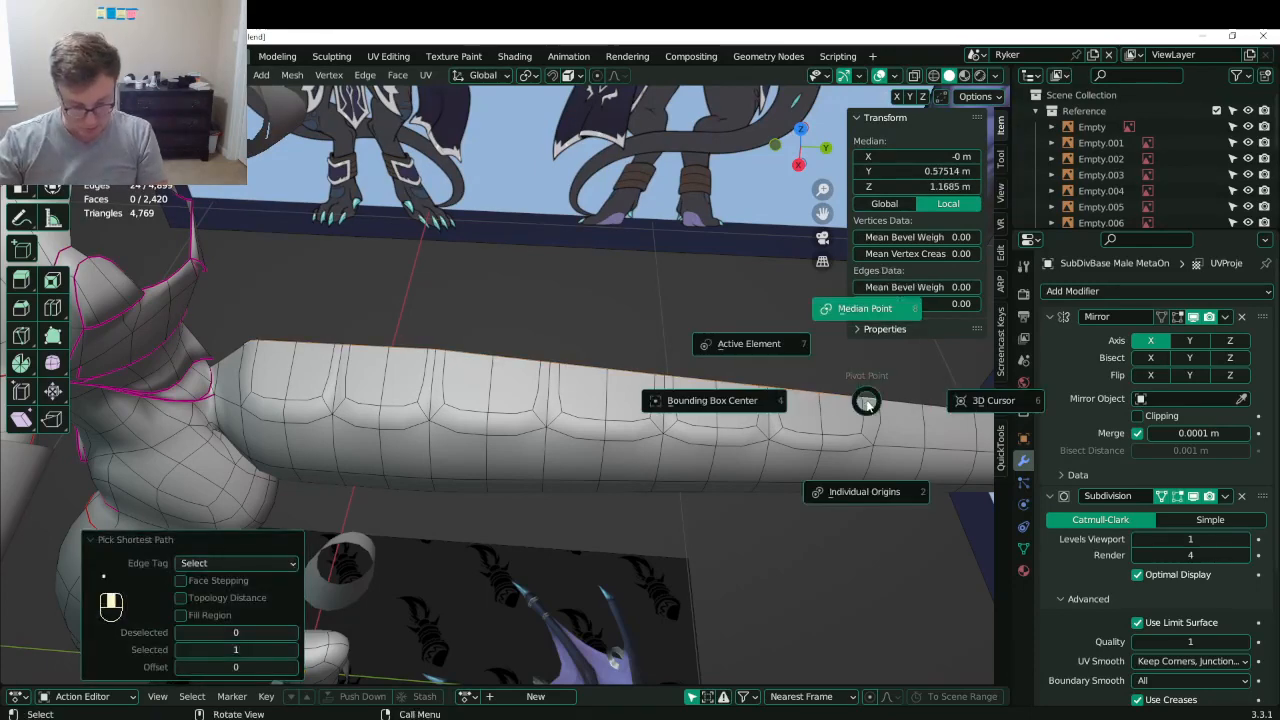
key("s")
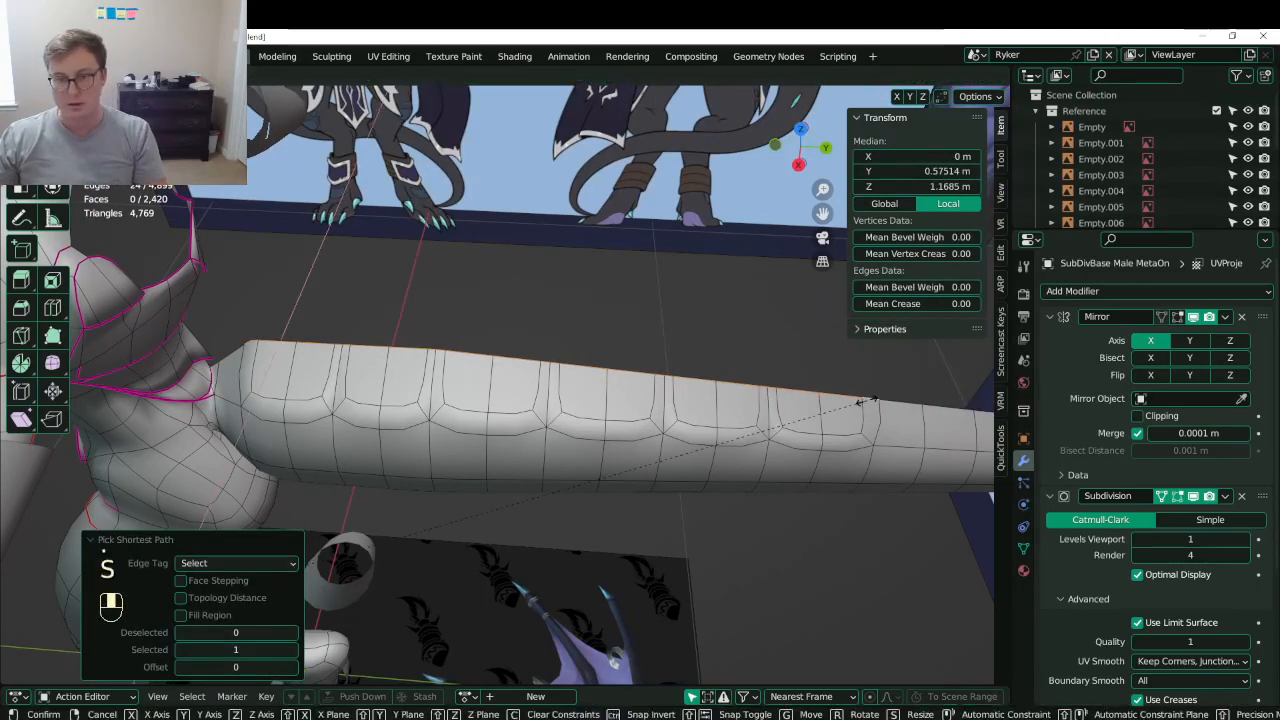
left_click(866, 400)
key("Tab")
key("ctrl+s")
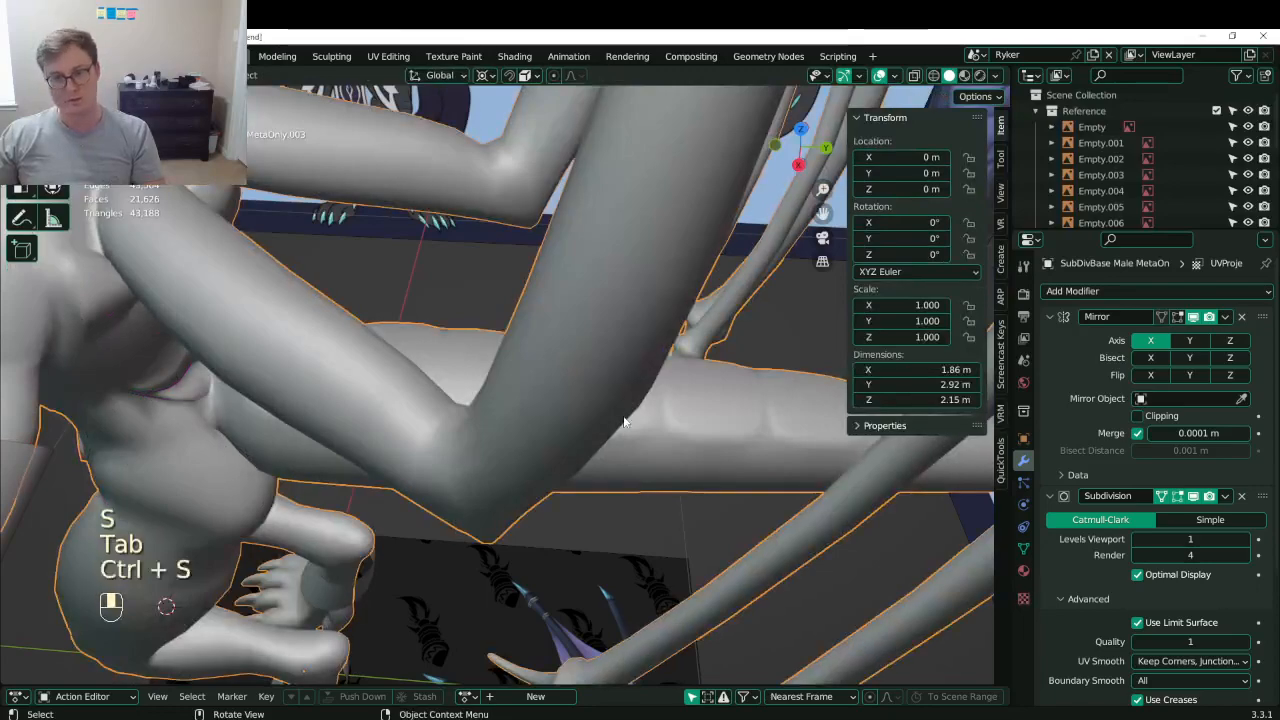
middle_click_drag(568, 362, 592, 335)
key("ctrl+s")
- Edge-slide the lower inset edges of all six tail plates towards the upper centre line with factor -0.818, and save the file
key("Tab")
middle_click_drag(250, 362, 288, 380)
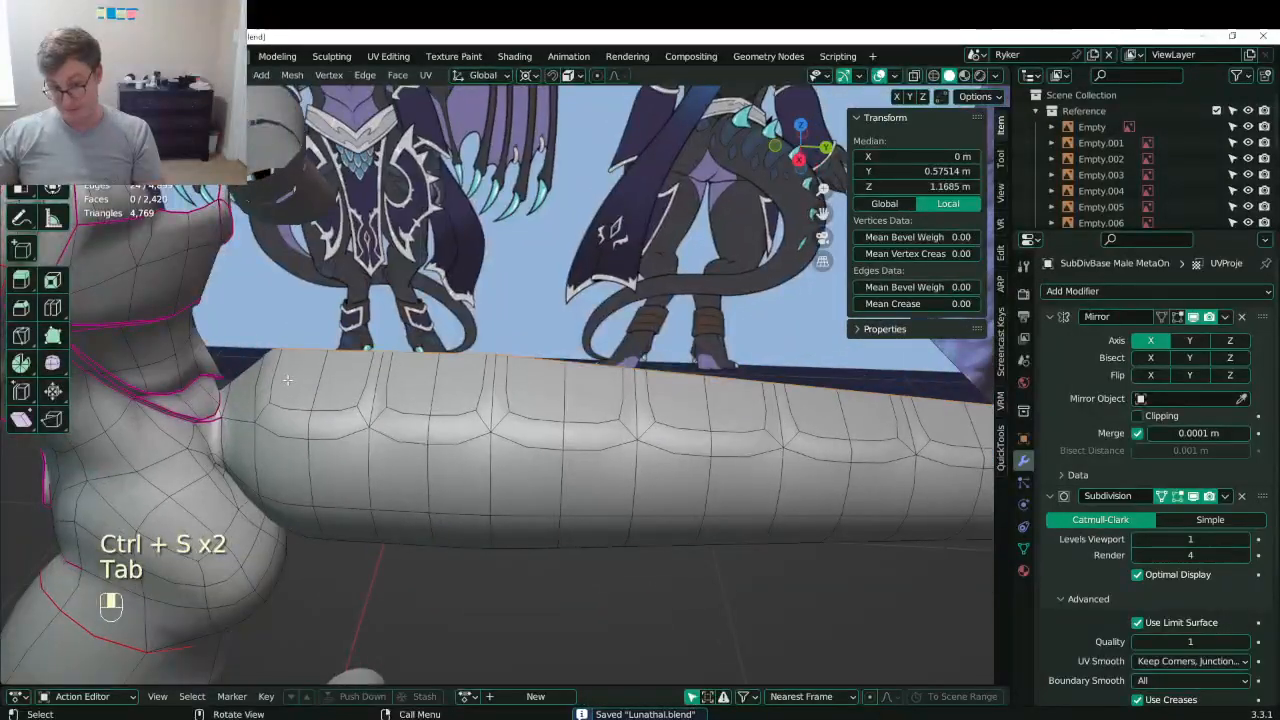
left_click(380, 410, "shift")
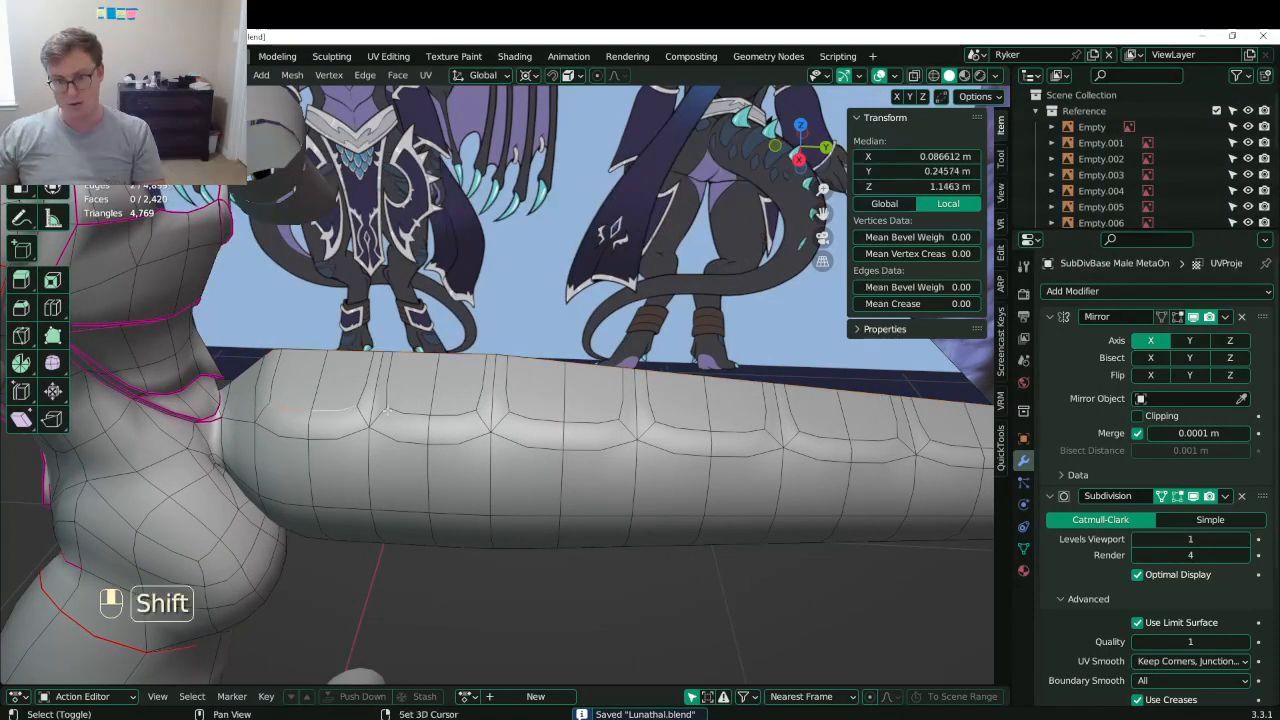
left_click(457, 413, "shift")
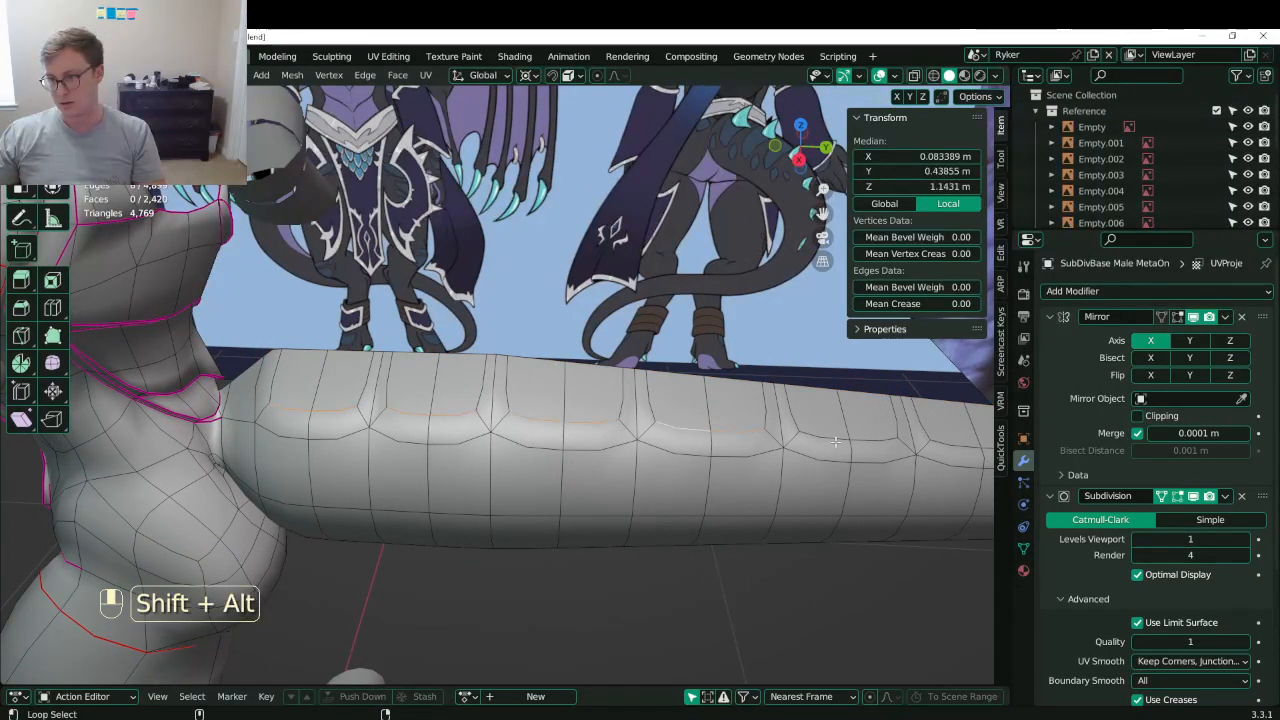
key("g")
key("g")
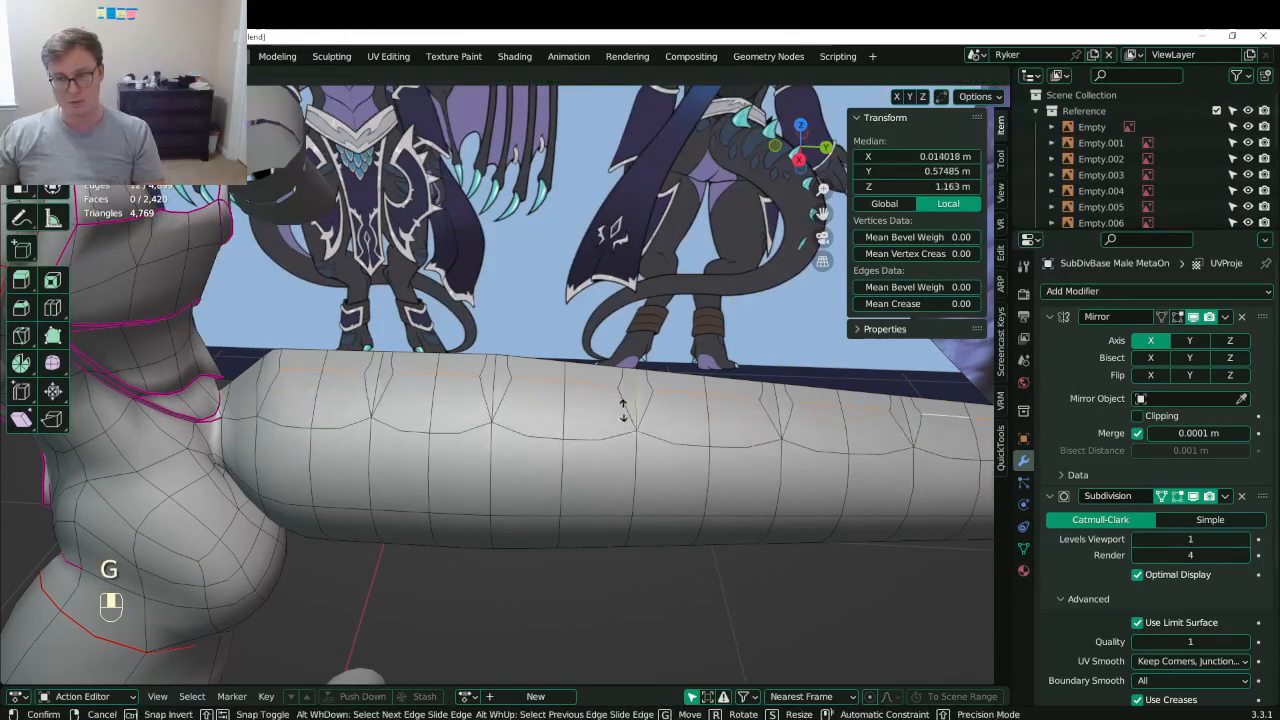
left_click(622, 410)
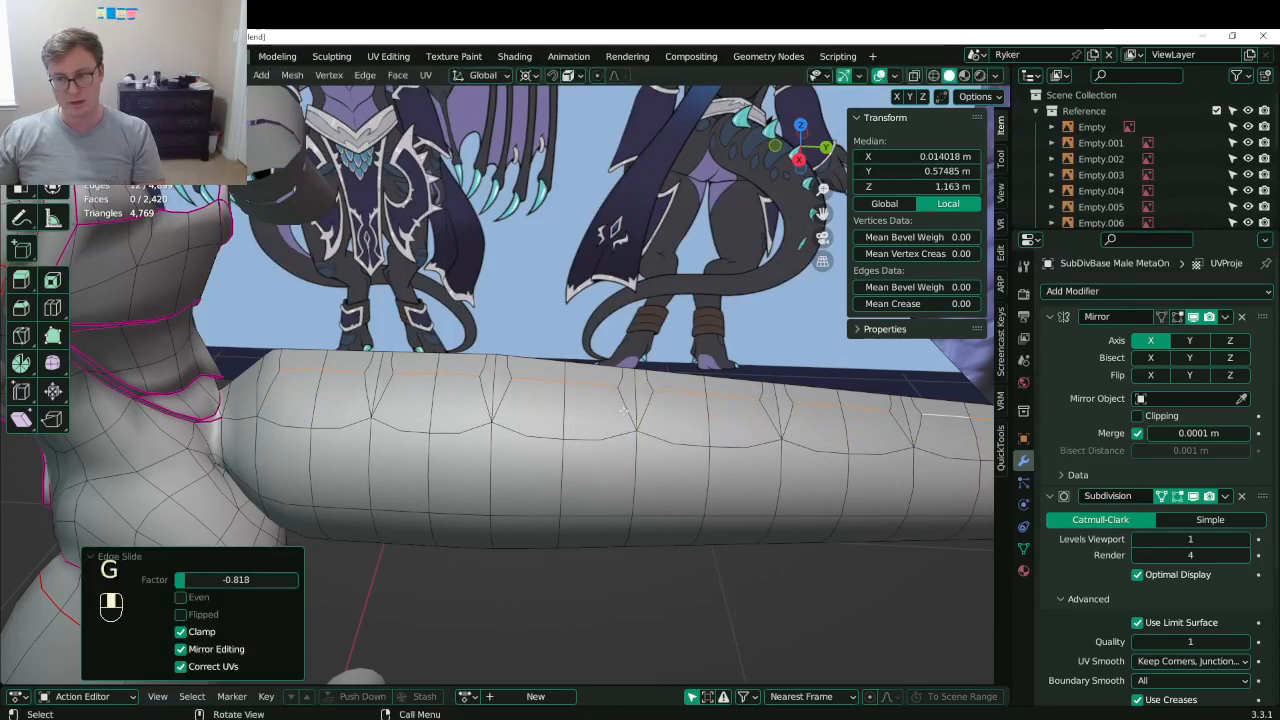
left_click(279, 358)
key("ctrl+s")
middle_click_drag(676, 383, 357, 354, "shift")
scroll(526, 383, "down", 3)
key("Tab")
key("ctrl+s")
- In the right side view, select the four thin upper faces of the first two tail plates
scroll(442, 356, "up", 1)
scroll(325, 371, "up", 1)
key("Tab")
scroll(357, 354, "up", 2)
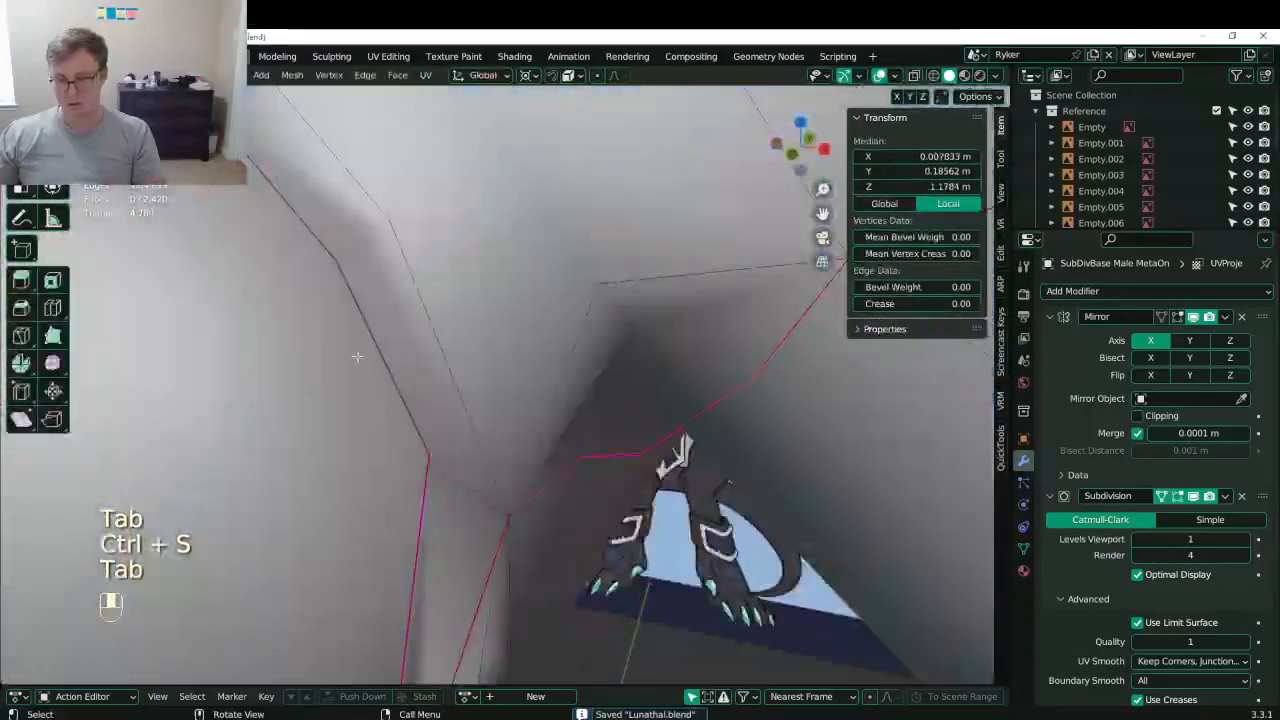
key("KP_3")
middle_click_drag(196, 296, 397, 347, "shift")
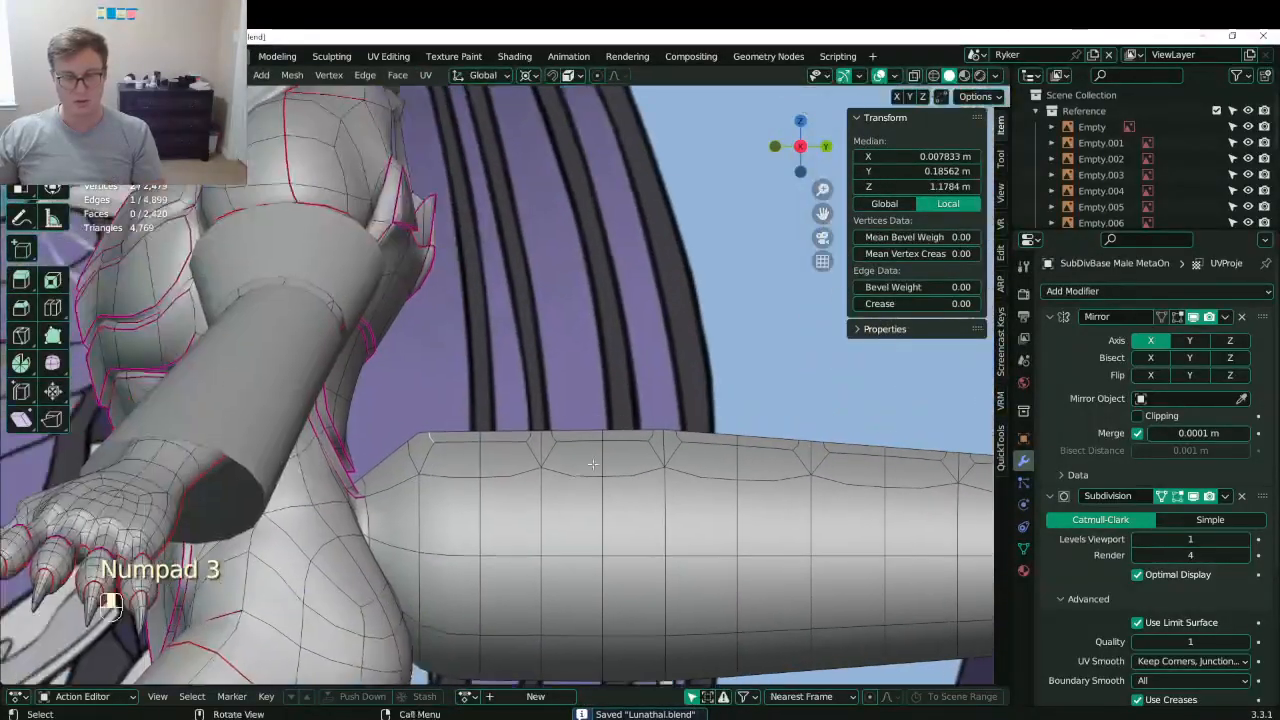
scroll(397, 347, "up", 3)
left_click(463, 469)
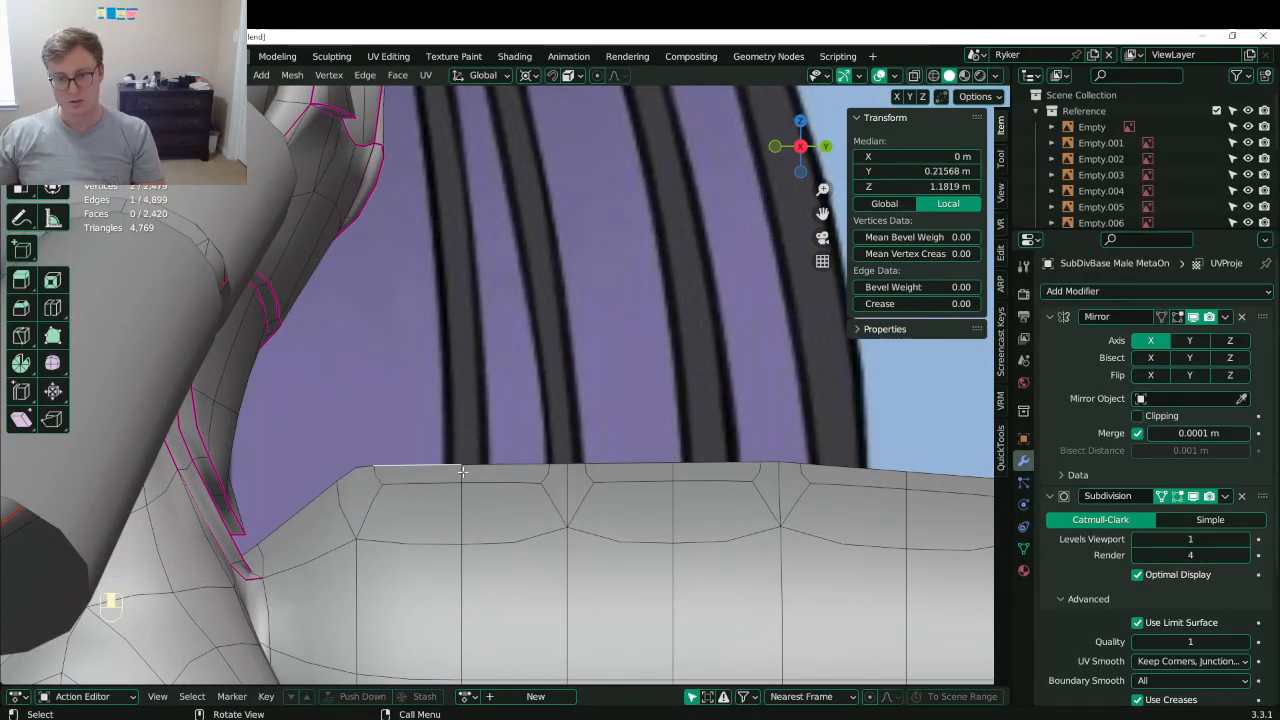
left_click(163, 75)
left_click(423, 475)
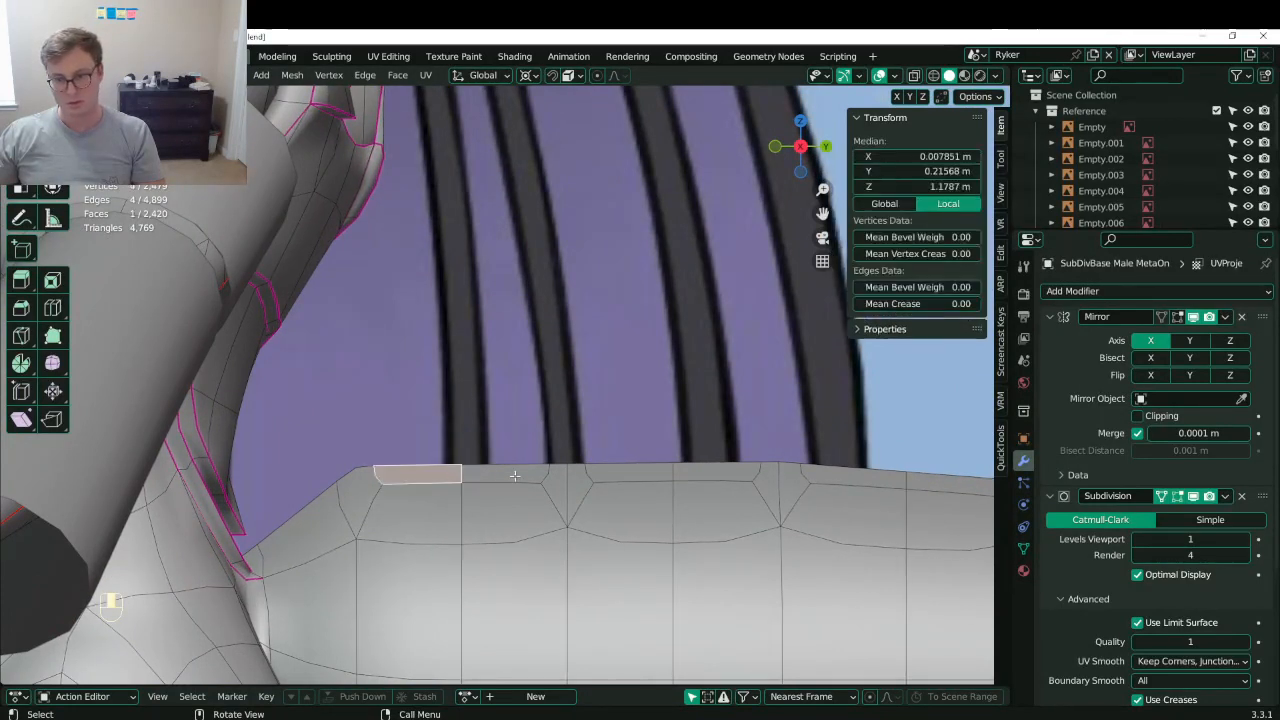
left_click(514, 475, "shift")
left_click(625, 474, "shift")
left_click(720, 474, "shift")
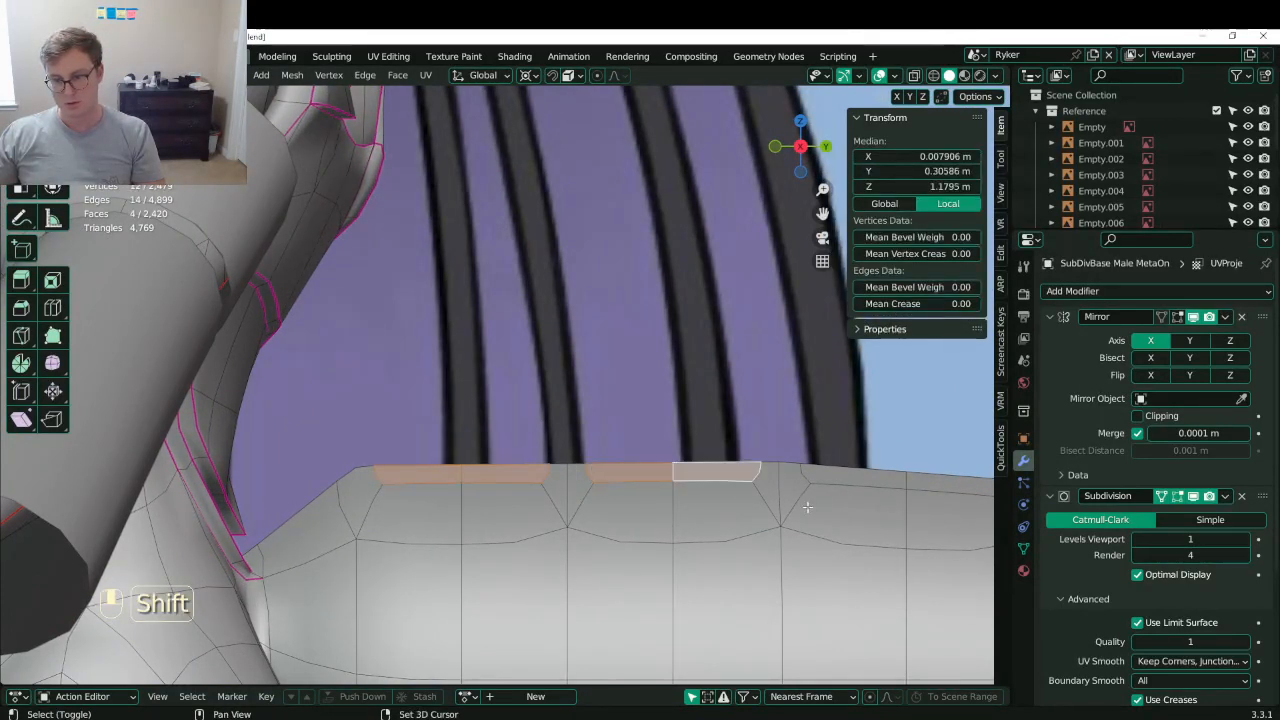
- Add the eight thin upper faces of the third to sixth tail plates to the selection
middle_click_drag(720, 474, 430, 450, "shift")
left_click(560, 447, "shift")
left_click(671, 456, "shift")
middle_click_drag(671, 456, 428, 446, "shift")
left_click(447, 451, "shift")
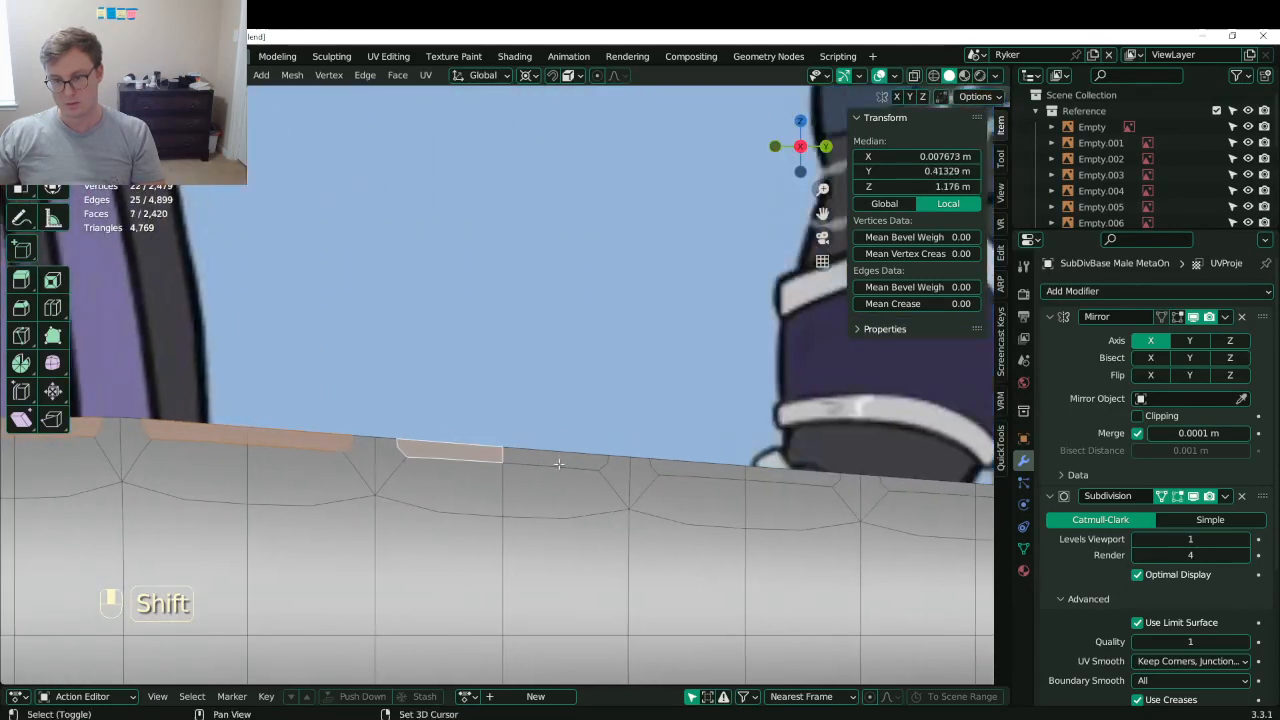
left_click(556, 460, "shift")
left_click(697, 470, "shift")
left_click(769, 477, "shift")
middle_click_drag(769, 477, 527, 477, "shift")
left_click(678, 484, "shift")
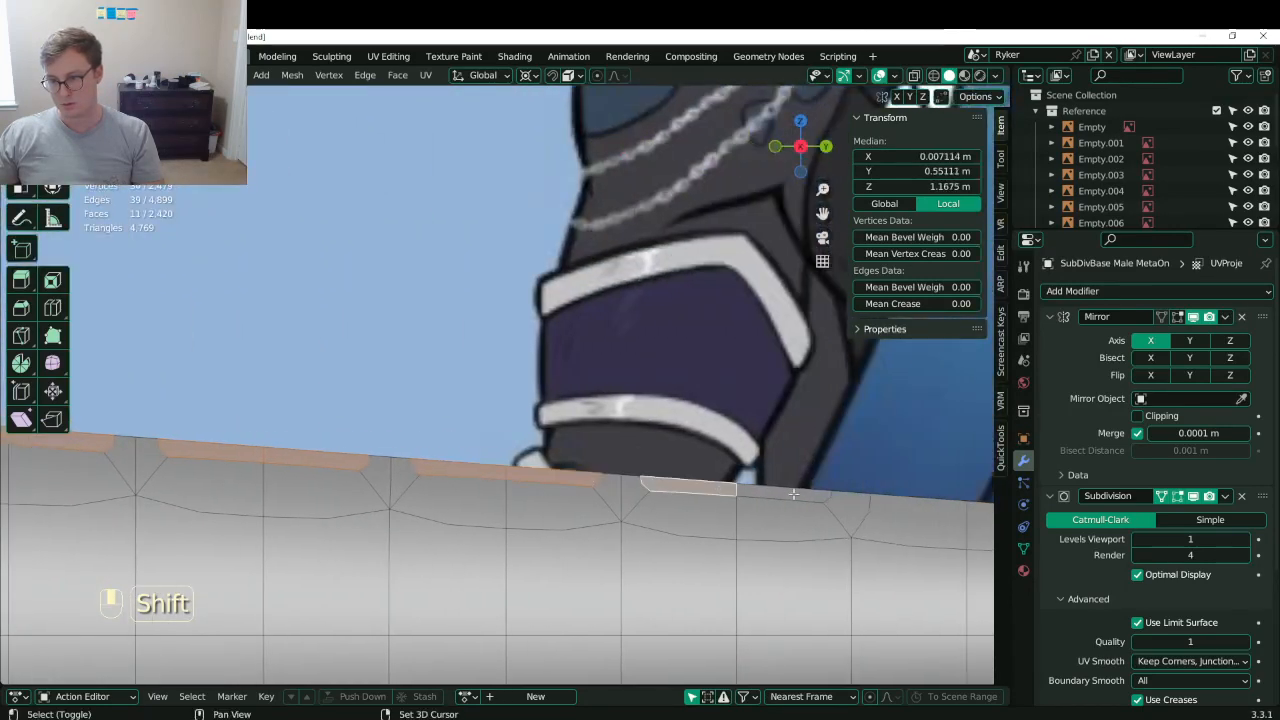
left_click(777, 491, "shift")
scroll(891, 408, "down", 5)
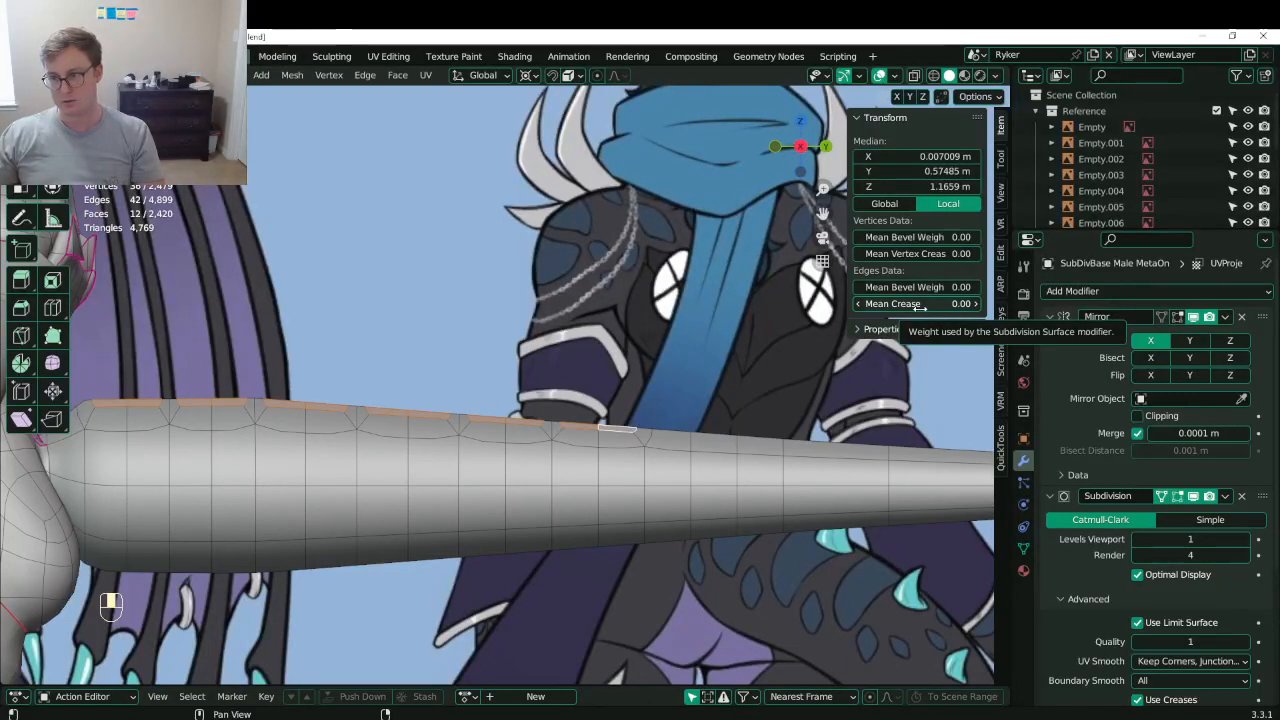
- Set the mean crease of the twelve selected plate faces to 1.00
key("Escape")
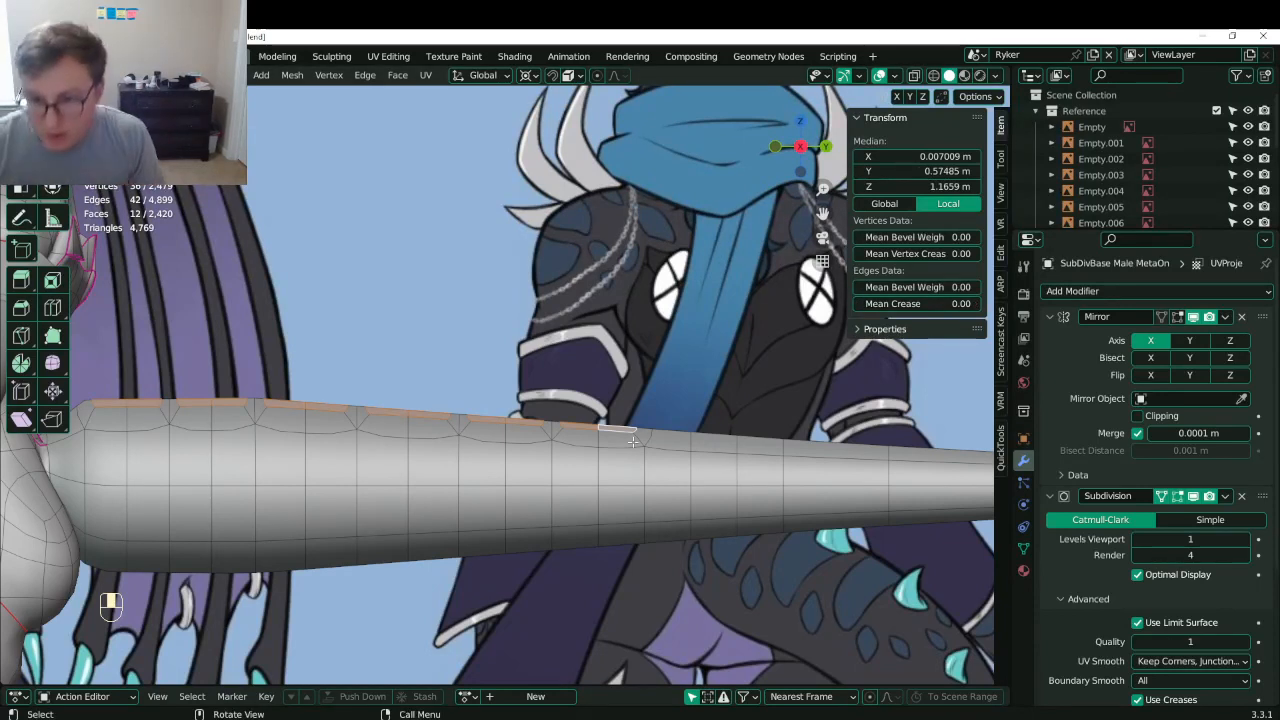
middle_click_drag(454, 279, 431, 386, "shift")
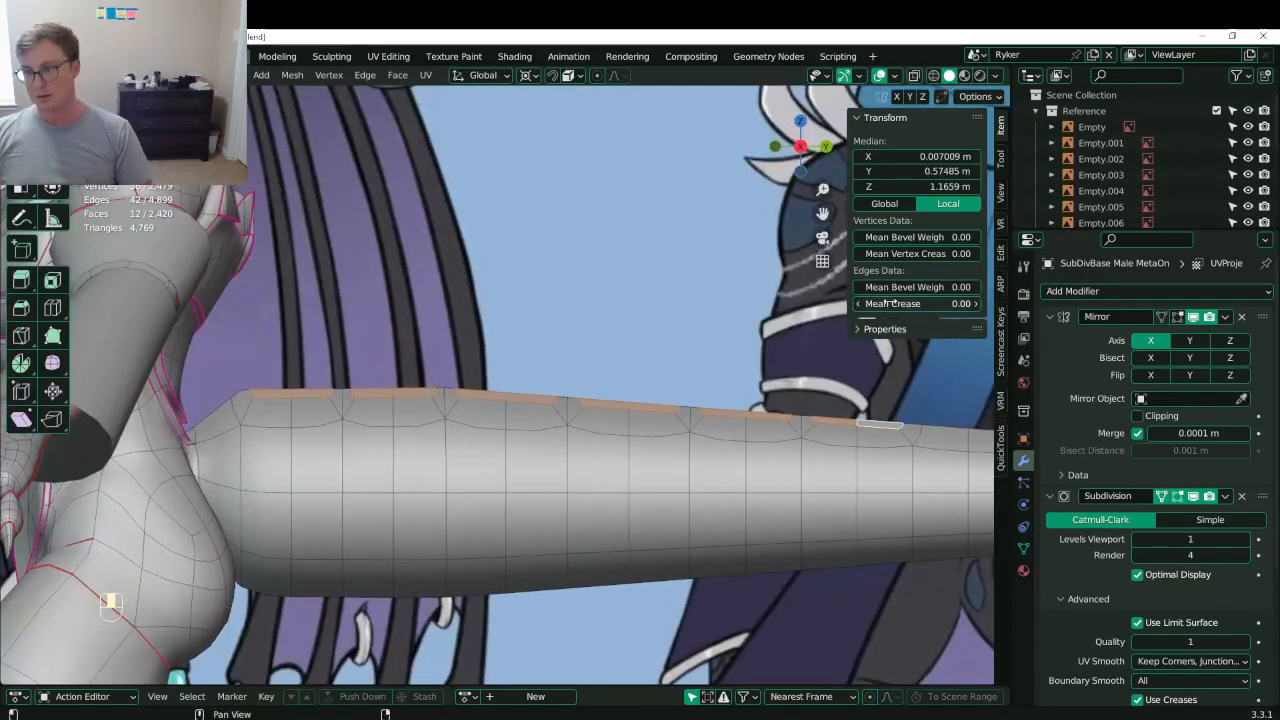
left_click_drag(887, 303, 852, 304)
- Try to extrude the twelve plate faces about 0.031 m along their normals
key("e")
left_click(898, 332)
scroll(520, 370, "down", 2)
key("ctrl+s")
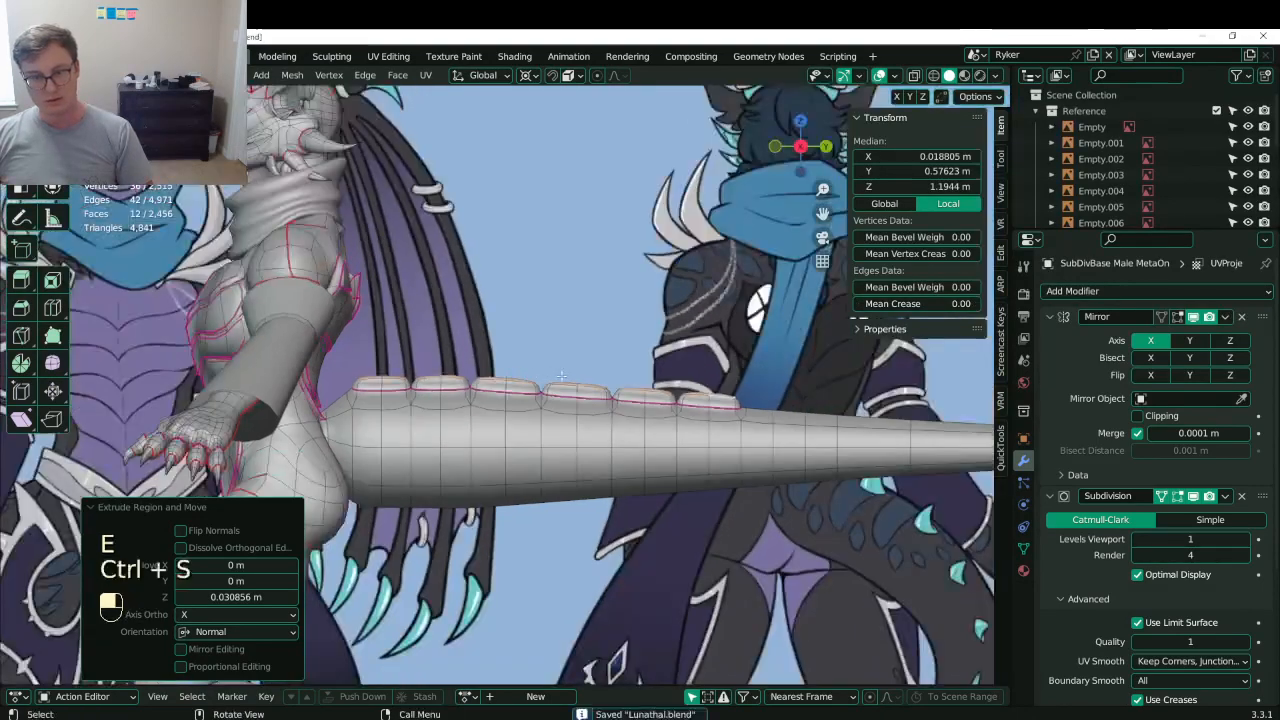
middle_click_drag(549, 385, 650, 300)
key("ctrl+z")
key("ctrl+z")
- Extrude the twelve plate faces about 0.053 m upwards along global Z and set the mean crease of the raised faces to 0.00
key("e")
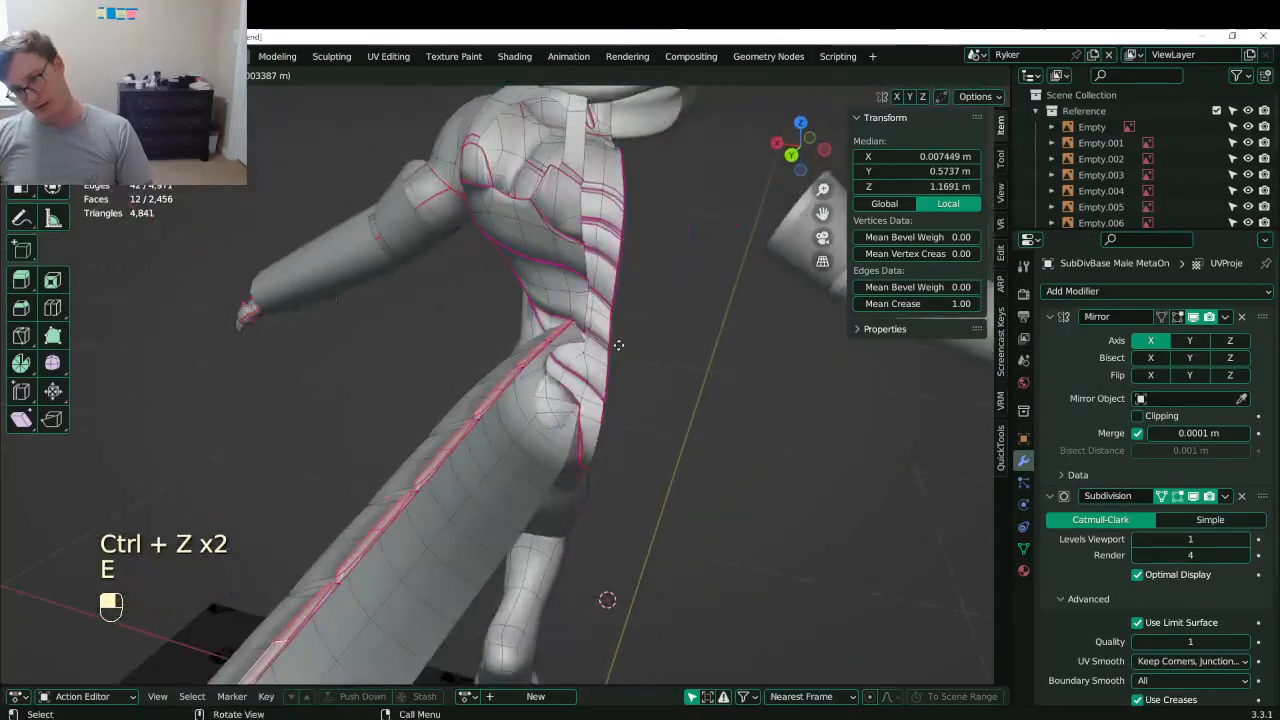
left_click(709, 297)
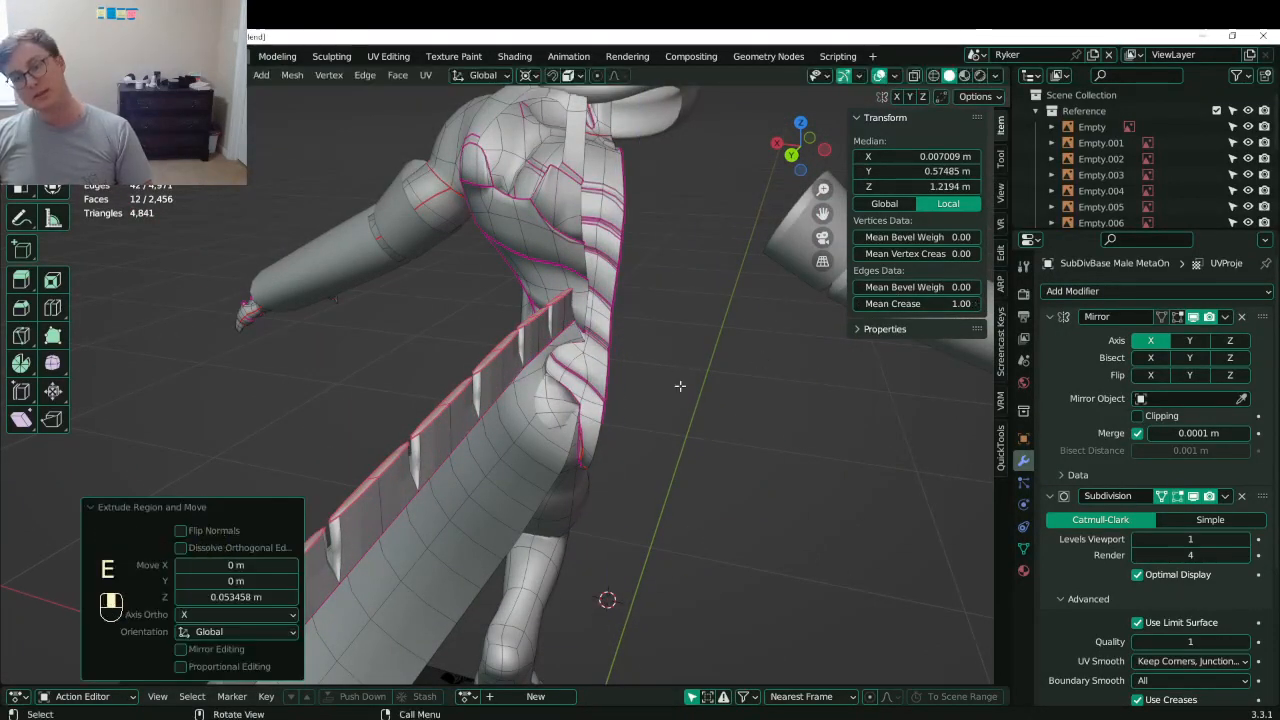
left_click_drag(917, 304, 850, 304)
- Select the twelve inner side faces on the mirror plane across the six raised plates, delete them, and save the file
middle_click_drag(706, 338, 636, 343)
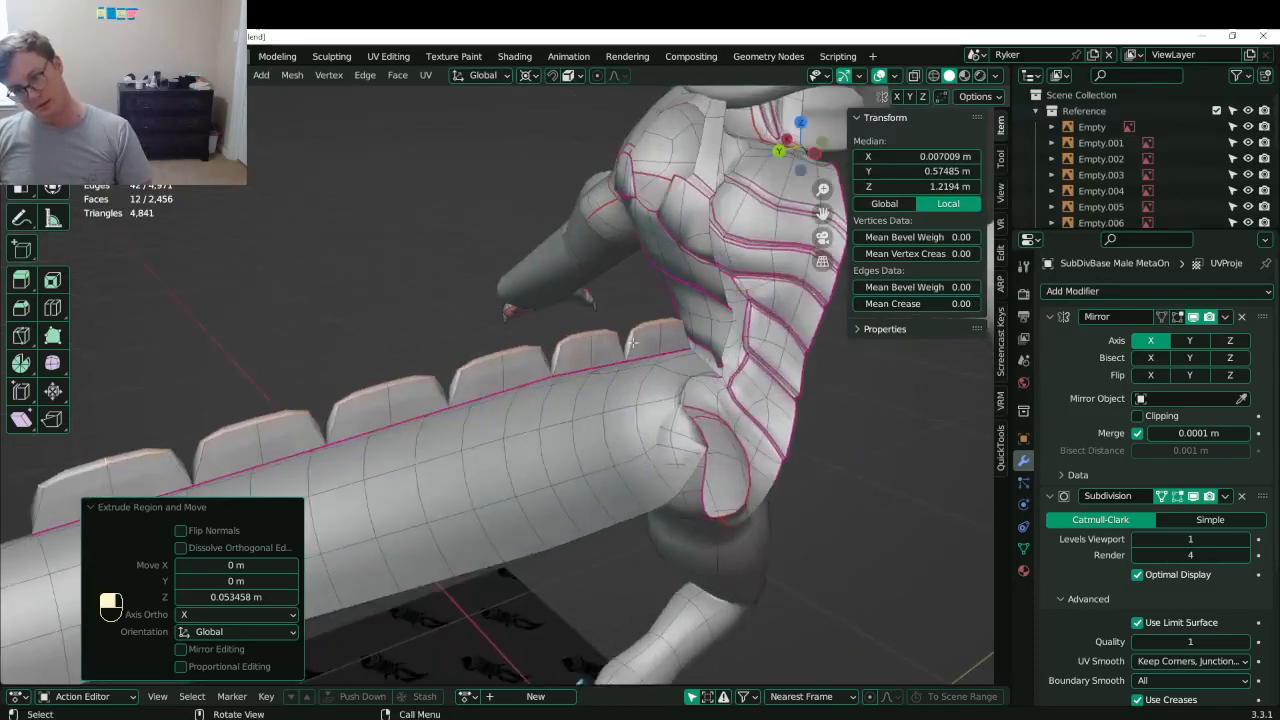
left_click(651, 343)
left_click(676, 340, "shift")
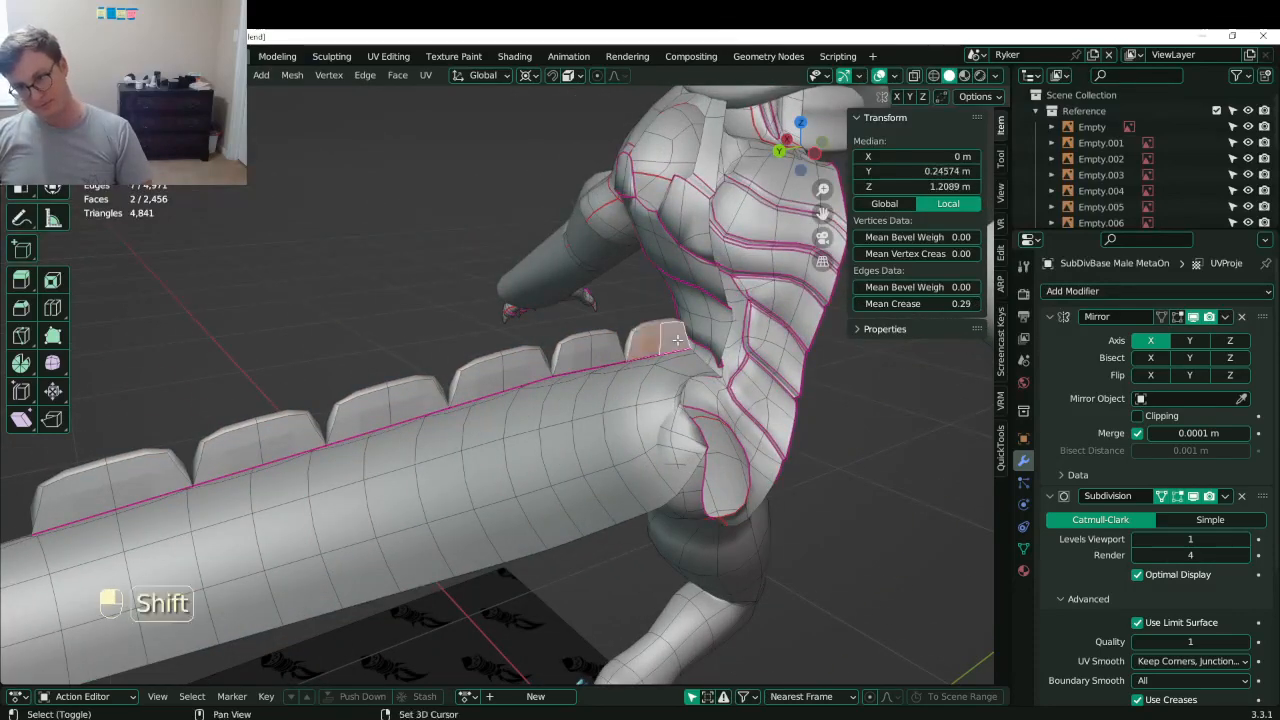
left_click(594, 354, "shift")
left_click(607, 352, "shift")
left_click(481, 378, "shift")
left_click(528, 366, "shift")
left_click(360, 410, "shift")
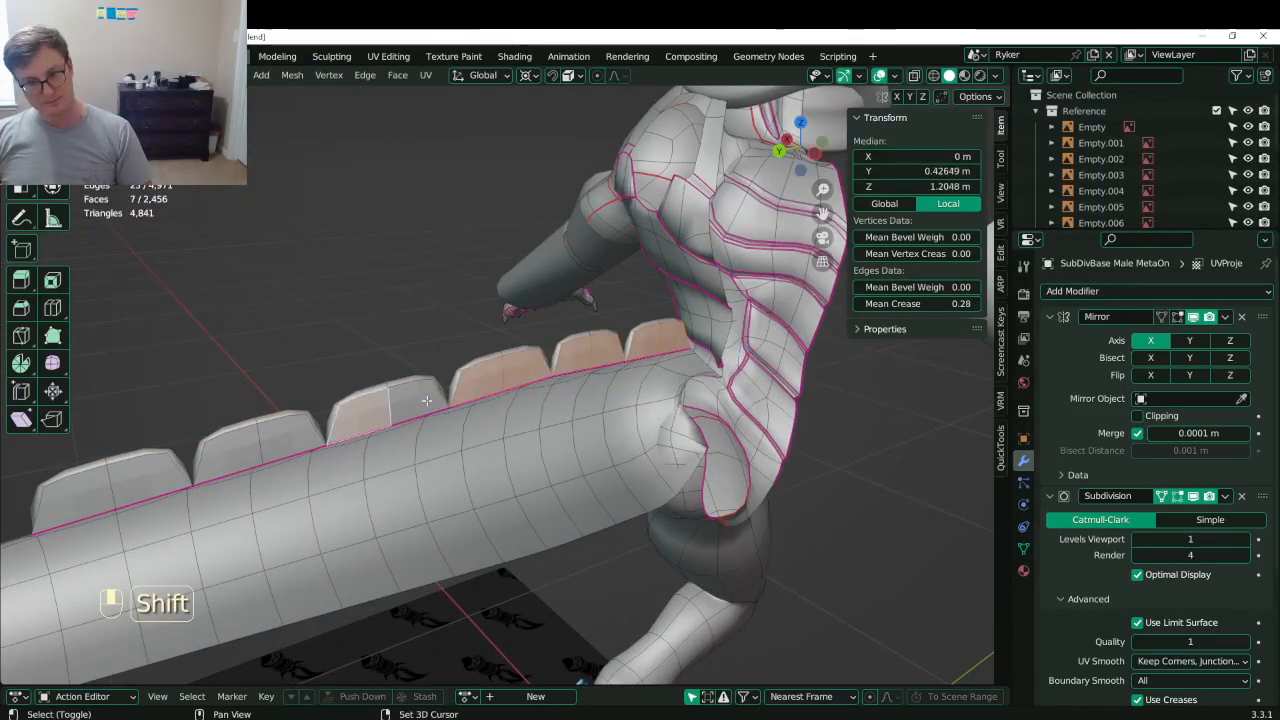
left_click(415, 396, "shift")
left_click(228, 448, "shift")
left_click(292, 432, "shift")
left_click(82, 490, "shift")
left_click(146, 475, "shift")
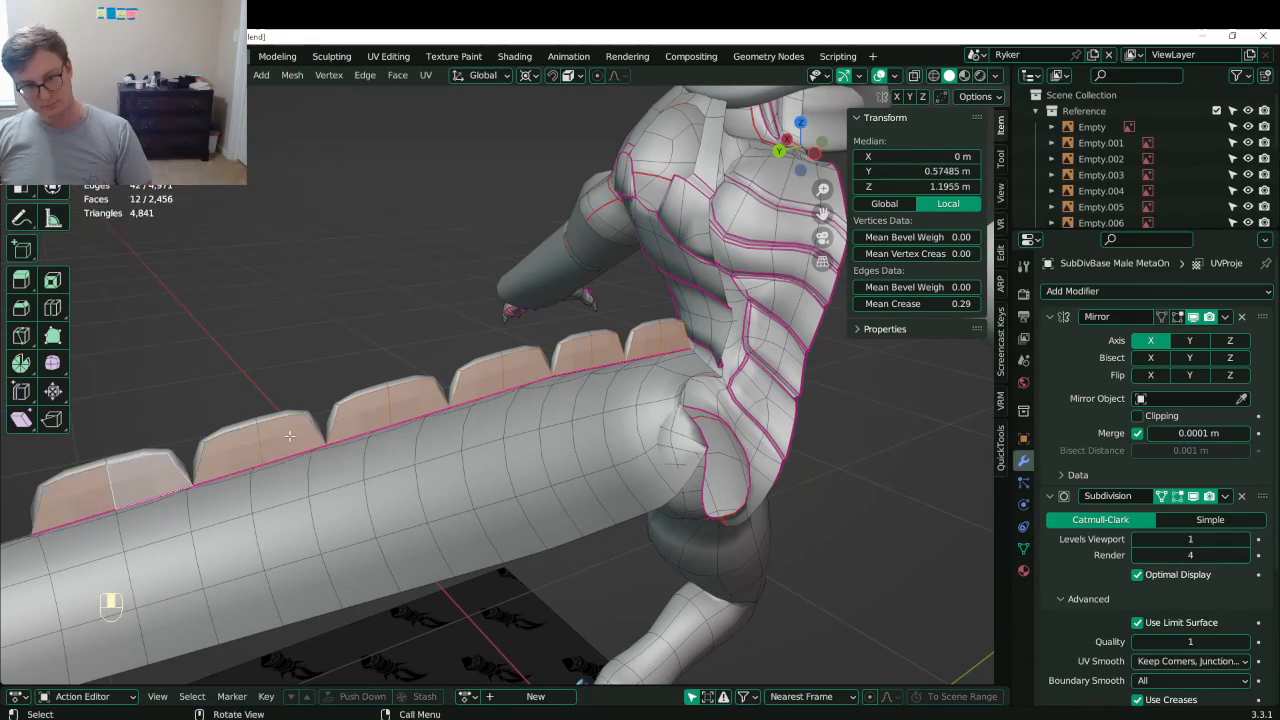
key("x")
left_click(301, 357)
middle_click_drag(303, 360, 600, 370)
key("ctrl+s")
key("Tab")
key("ctrl+s")
scroll(581, 384, "down", 6)
scroll(578, 384, "up", 3)
key("ctrl+s")
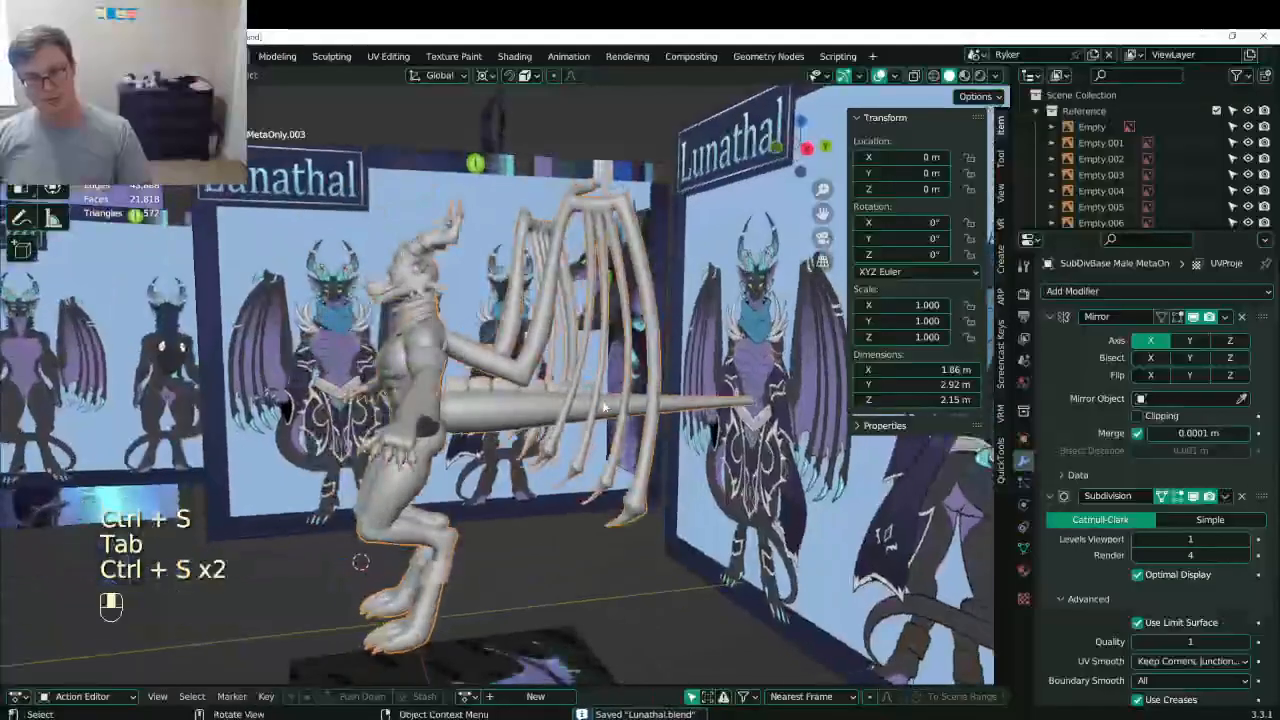
- In the right side view, move the first plate's rear, top and front edges to form a spike pointing towards the tail tip
key("Tab")
key("KP_3")
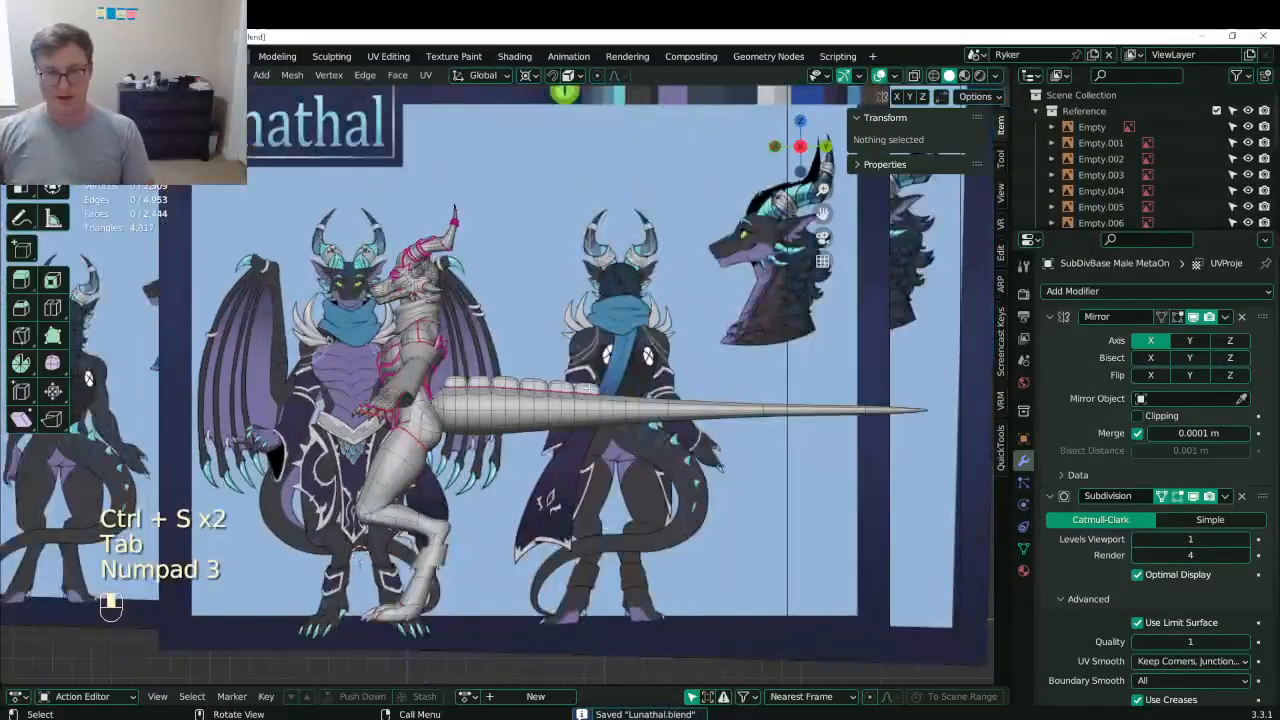
scroll(578, 384, "up", 8)
scroll(578, 384, "down", 6)
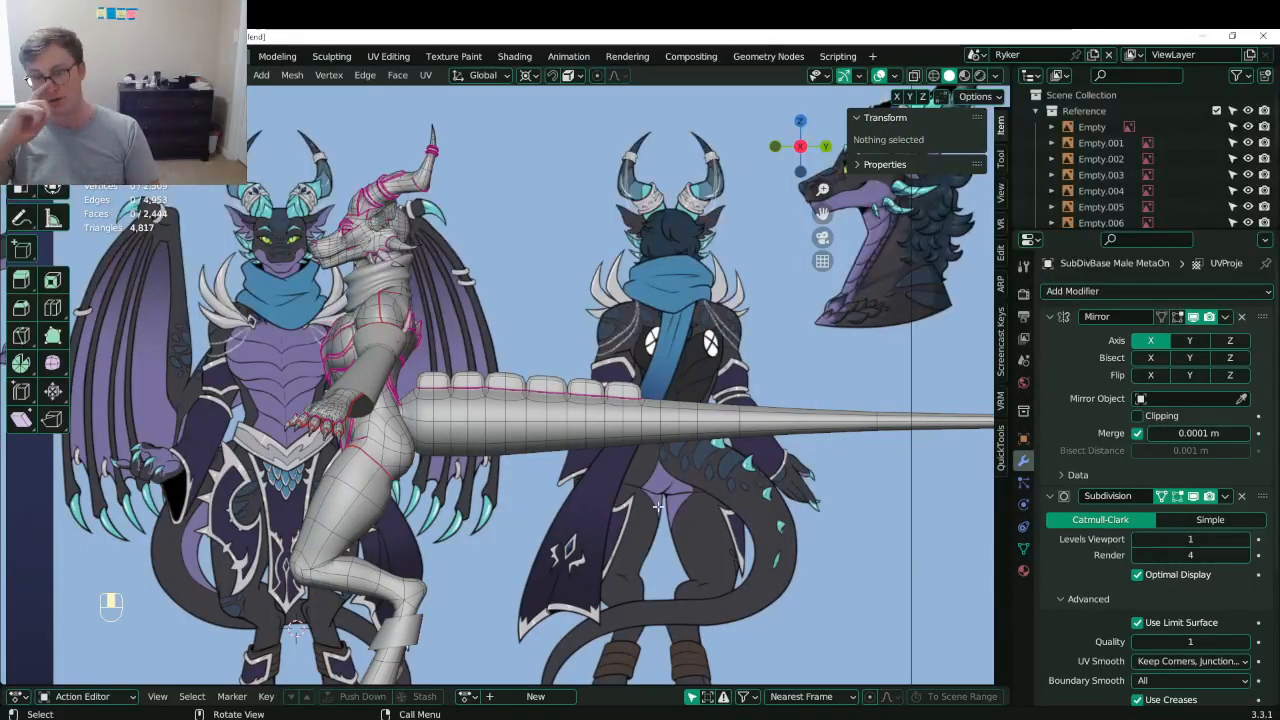
scroll(338, 338, "up", 10)
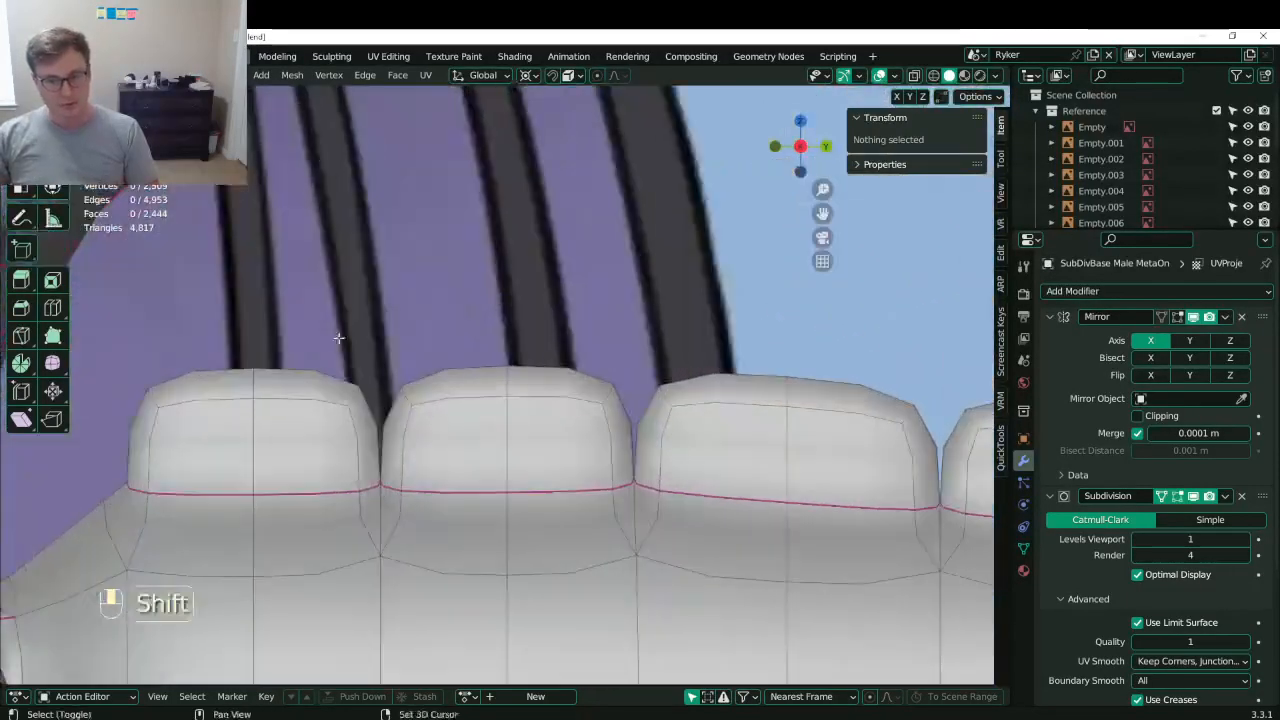
middle_click_drag(338, 338, 420, 370, "shift")
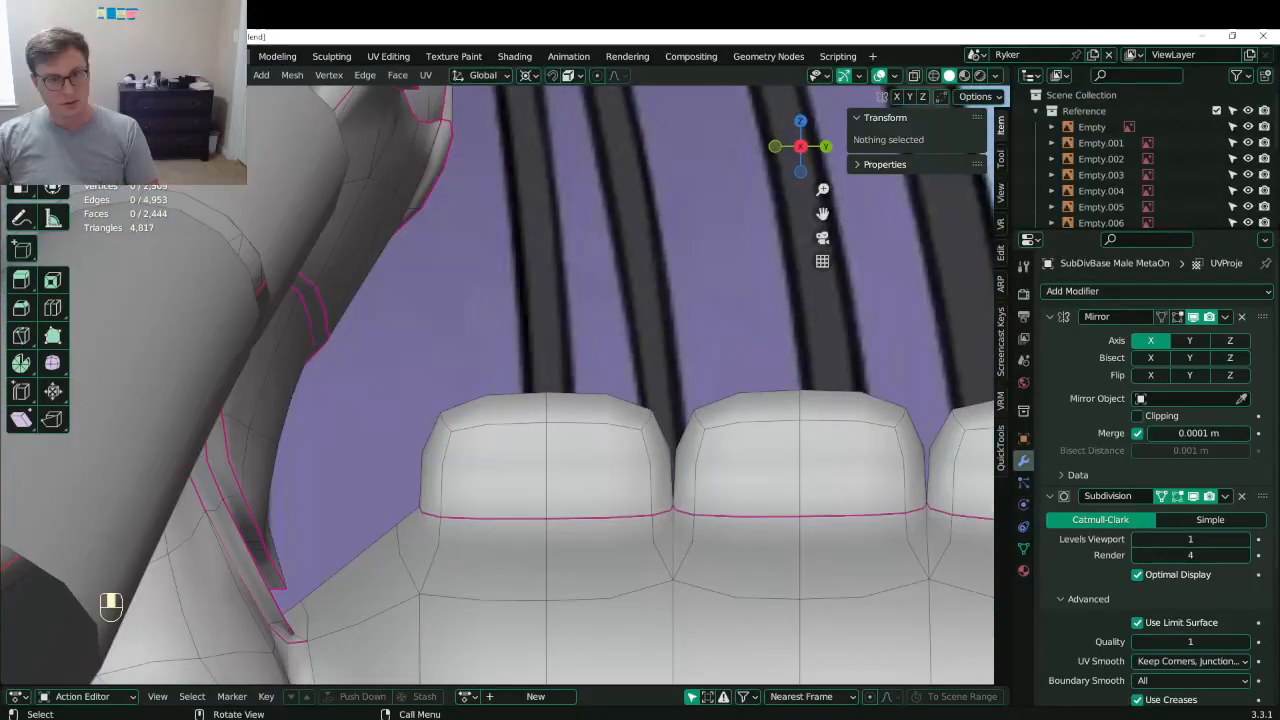
left_click(668, 432)
key("g")
left_click(562, 502)
left_click(542, 416)
key("g")
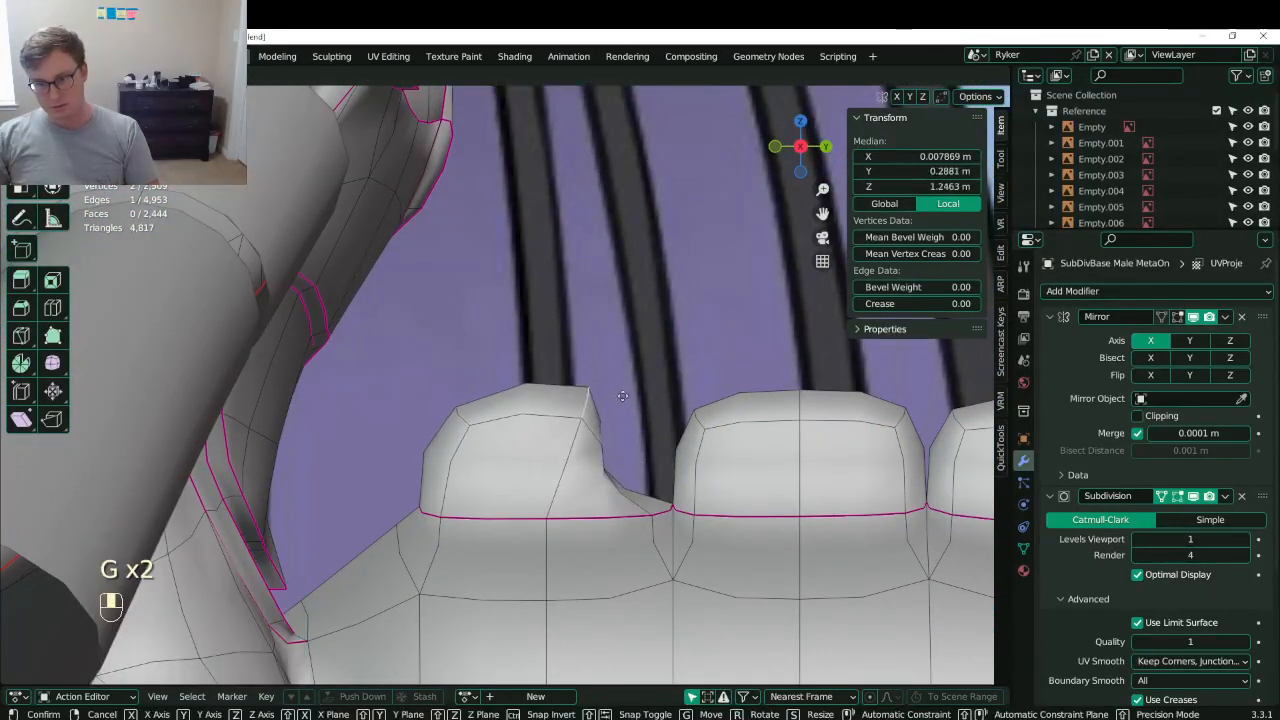
left_click(607, 471)
left_click(472, 421)
key("g")
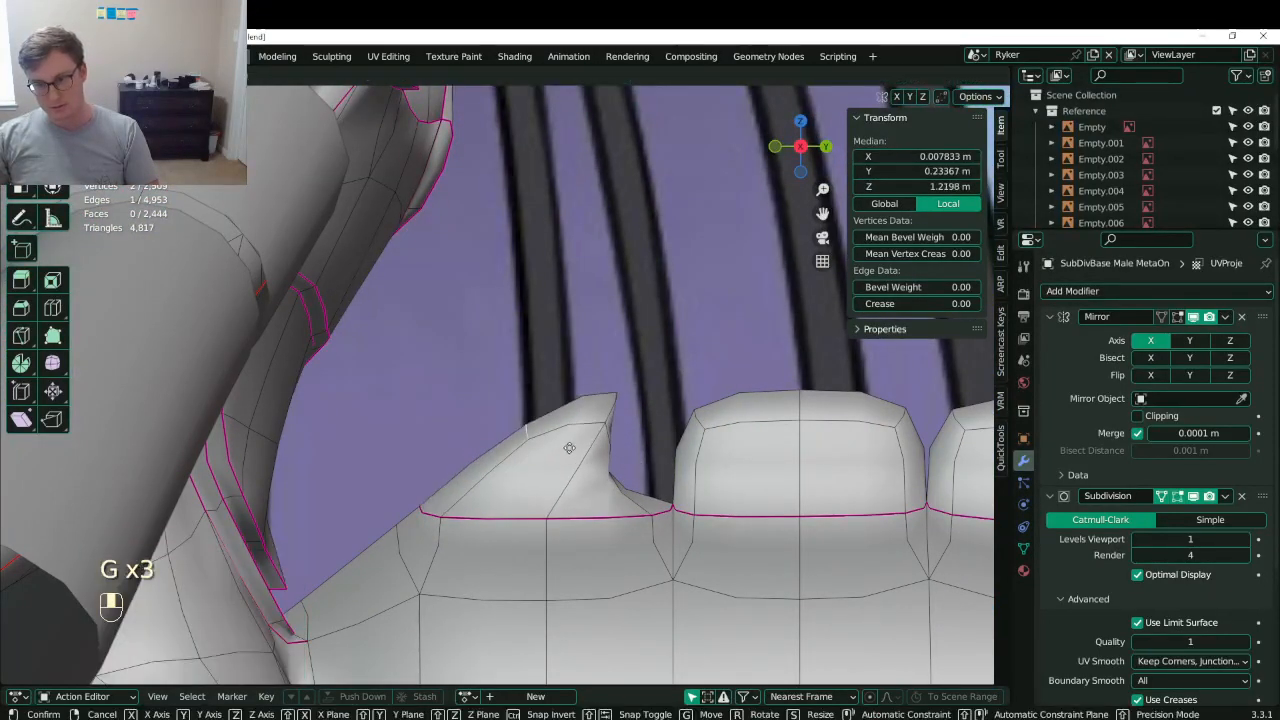
left_click(562, 448)
- Move the second plate's rear upper edge down and towards the body, and pull its top middle edge backwards into a tip
middle_click_drag(875, 417, 671, 410, "shift")
left_click(697, 411)
key("g")
left_click(632, 452)
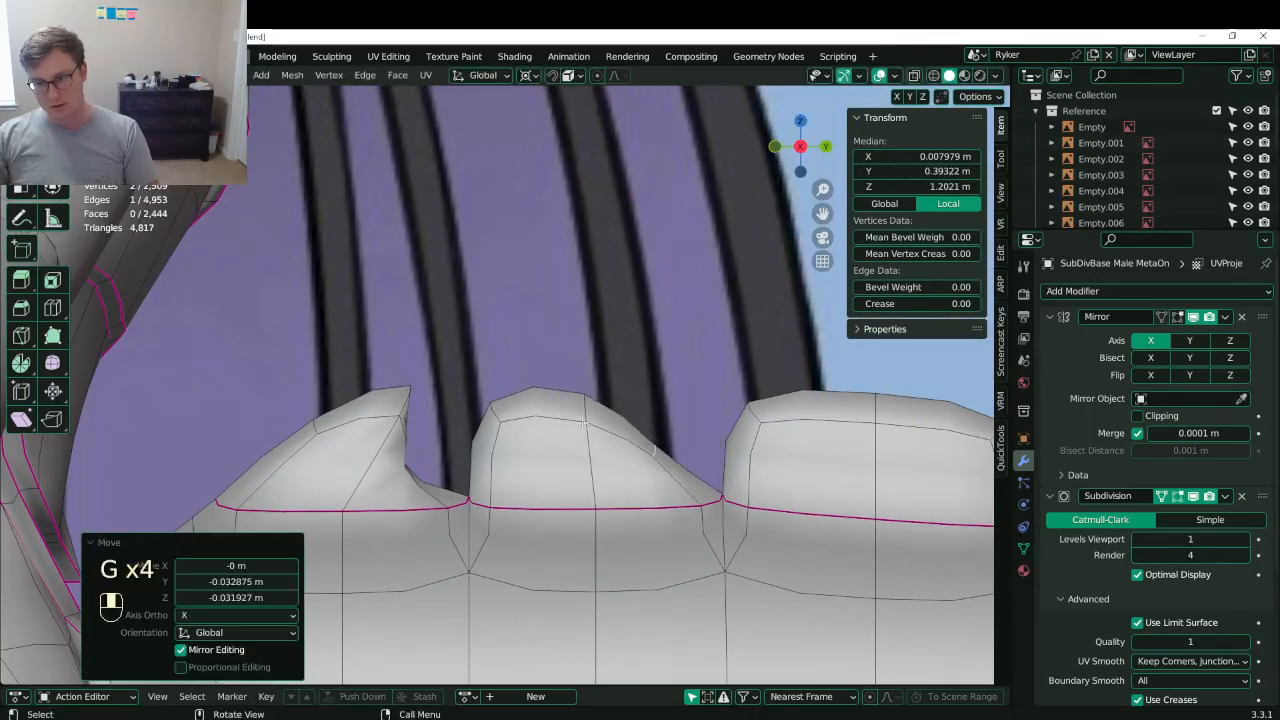
left_click(598, 401)
key("g")
left_click(706, 388)
- Move the second plate's front upper edge about 0.029 m along Y and -0.015 m along Z to slope its front
left_click(532, 417)
key("g")
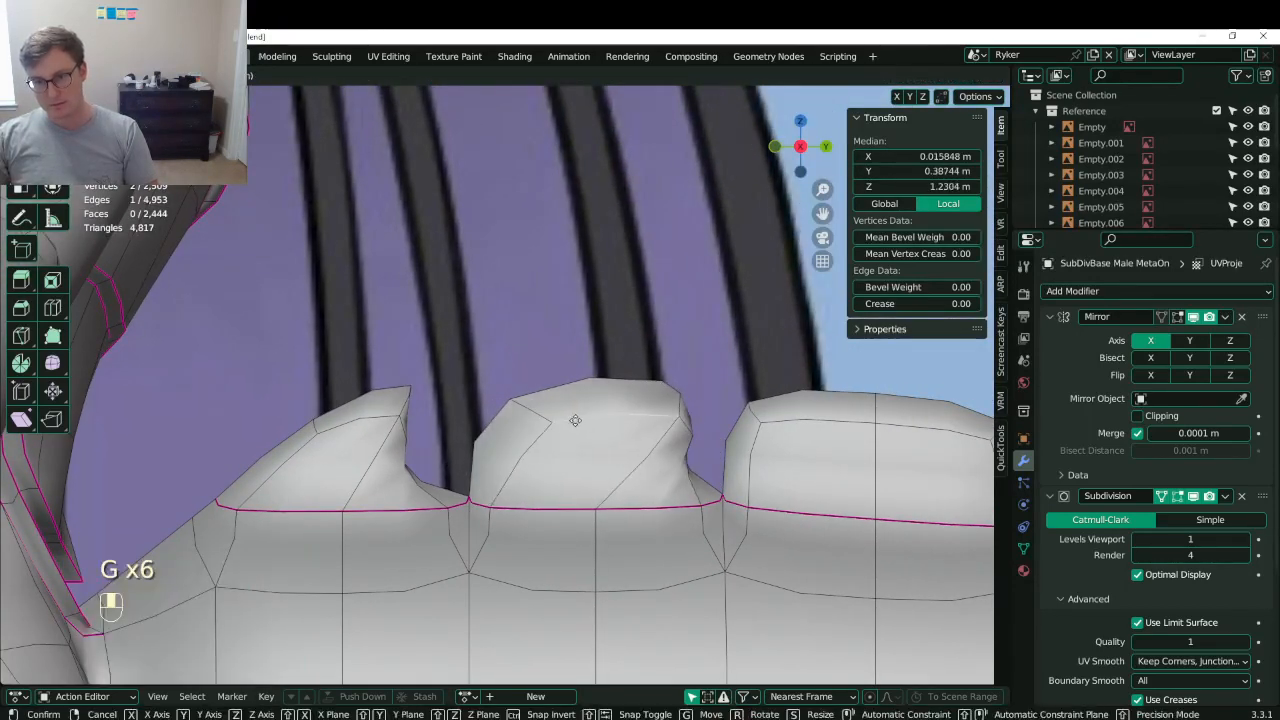
right_click(573, 420)
left_click(508, 407)
key("g")
right_click(515, 407)
left_click(517, 411)
key("g")
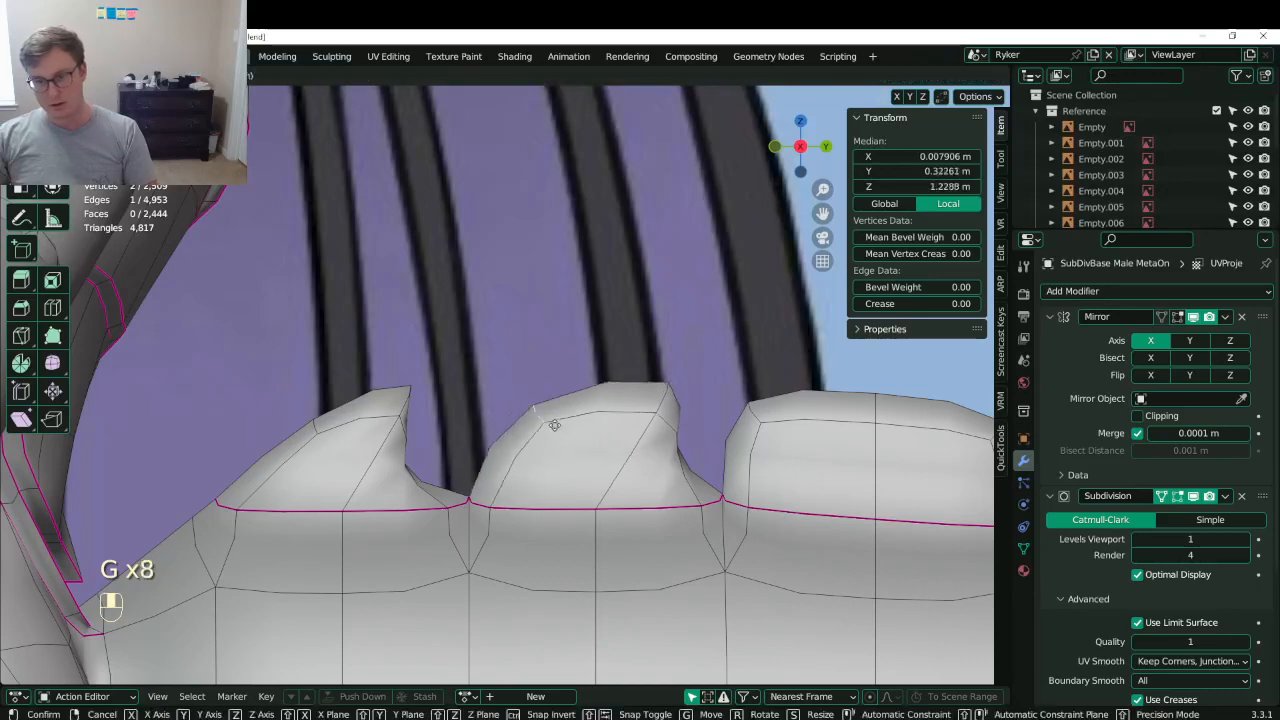
left_click(554, 428)
- Move the third plate's rear upper edge down and towards the body to slope its rear end
middle_click_drag(675, 459, 540, 457, "shift")
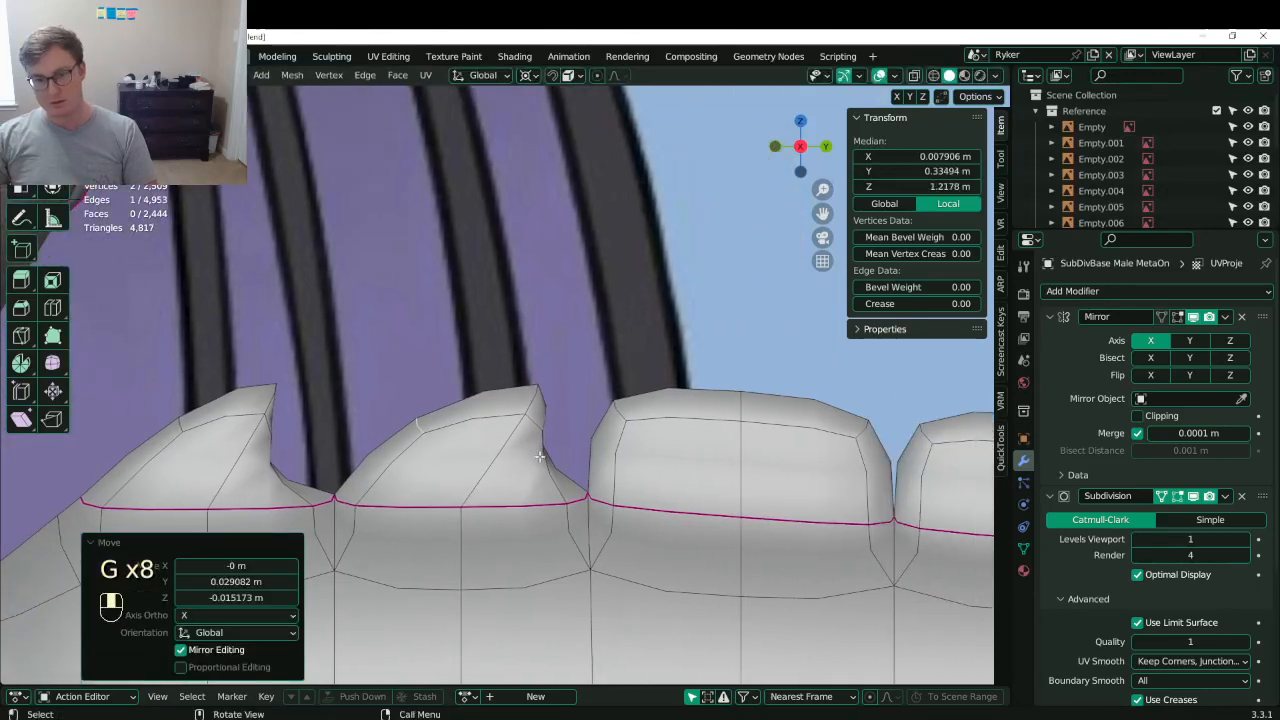
left_click(860, 427)
key("g")
left_click(800, 461)
middle_click_drag(798, 461, 615, 454, "shift")
key("g")
left_click(599, 460)
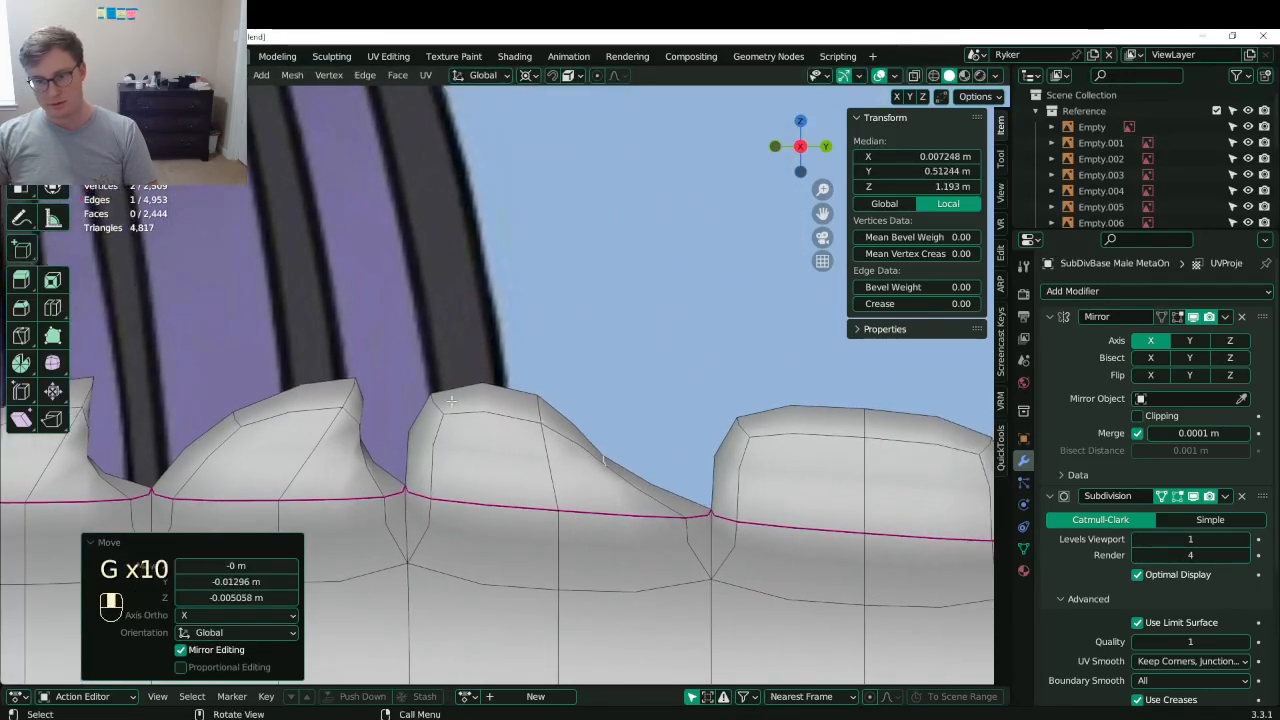
- Pull the third plate's top middle edge backwards into a tip, and shift its front upper edge backwards to slope the front
left_click(441, 402)
key("g")
right_click(562, 393)
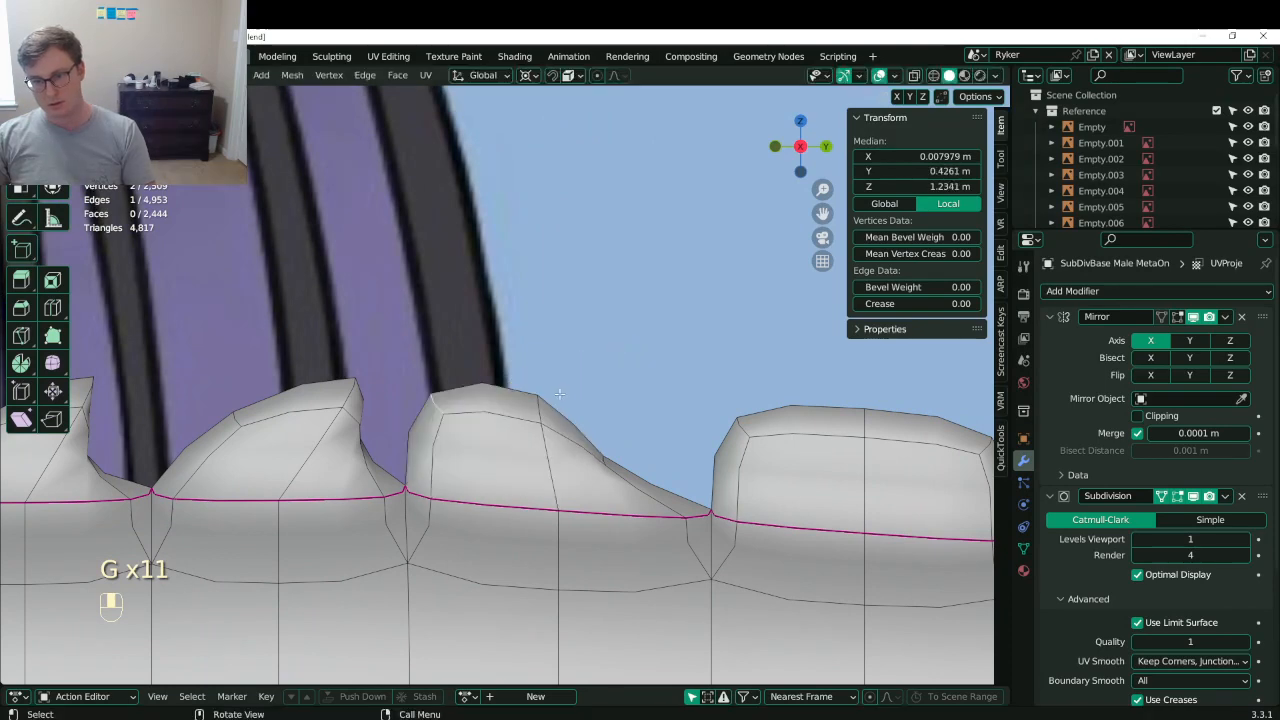
key("g")
left_click(671, 377)
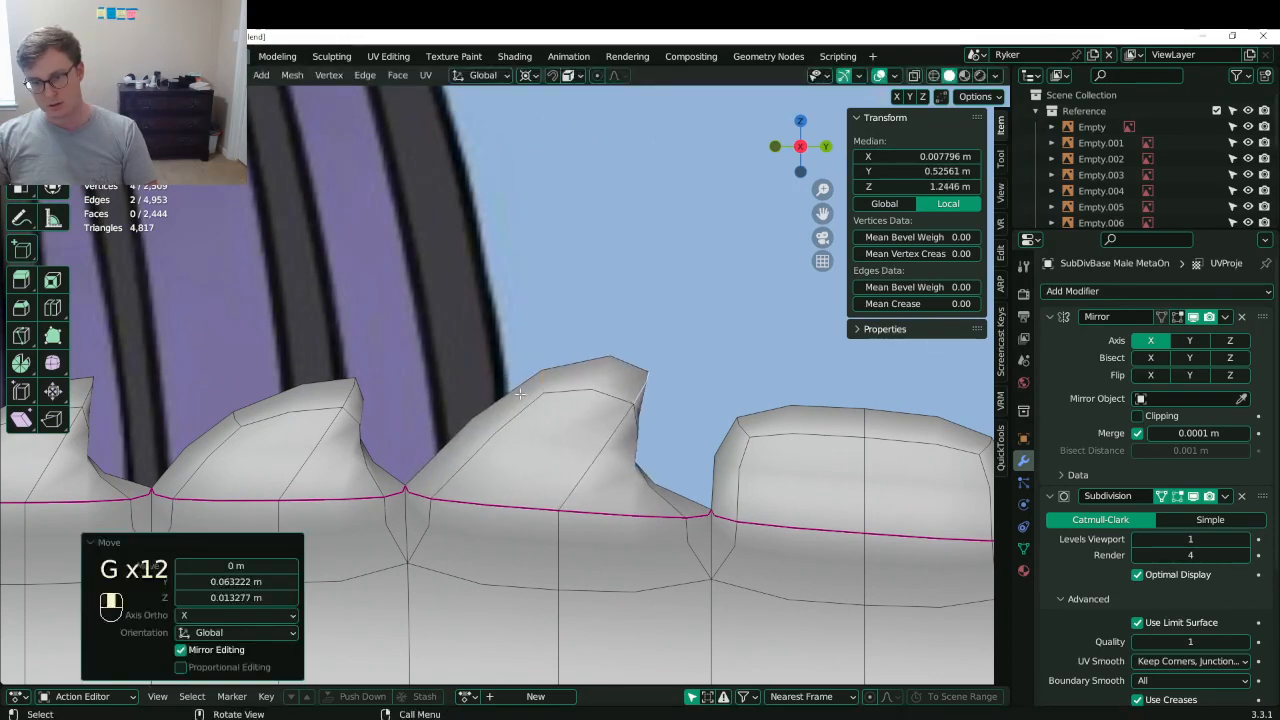
key("g")
left_click(530, 415)
- Shape the fourth plate into a spike: lower its rear upper edge, pull the top middle edge backwards and slope the front edge
middle_click_drag(725, 436, 426, 359, "shift")
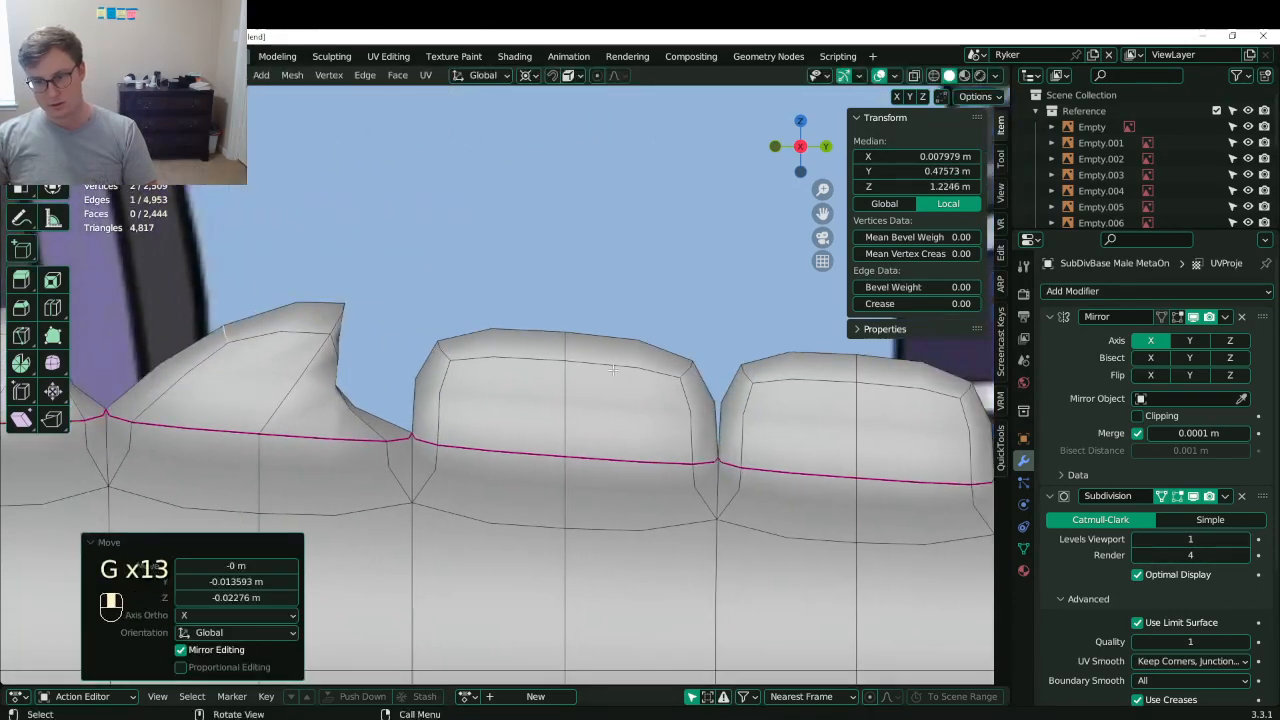
key("g")
left_click(586, 405)
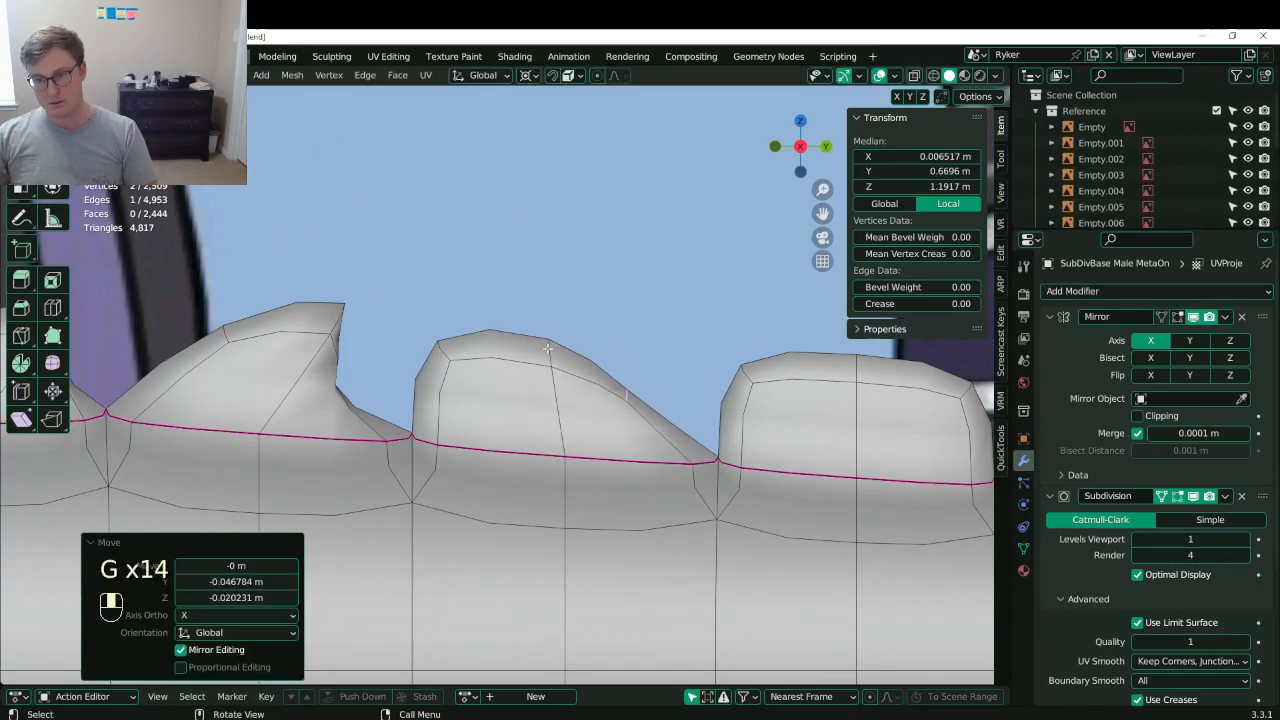
key("g")
left_click(717, 325)
left_click(464, 342)
key("g")
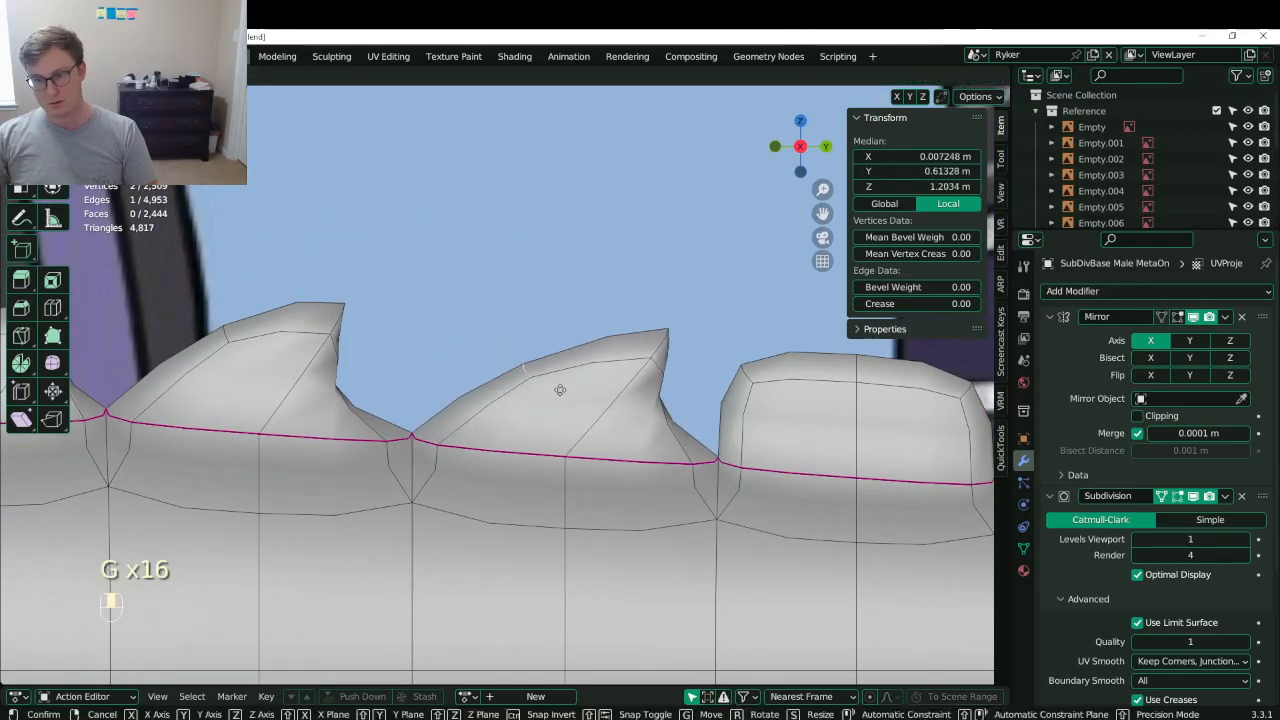
left_click(562, 388)
- Turn the fifth plate into a backward-pointing spike, moving its front upper edge about 0.053 m along Y and -0.004 m along Z
middle_click_drag(598, 374, 267, 355, "shift")
left_click(413, 357)
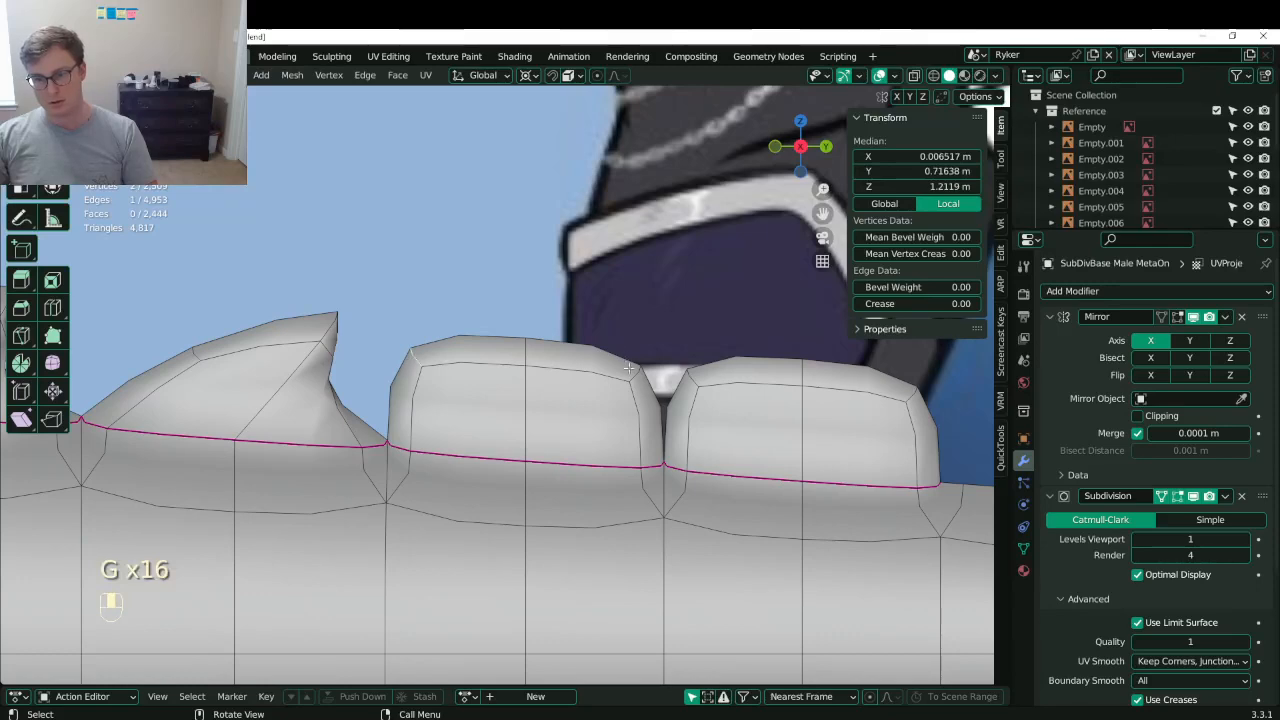
key("g")
left_click(600, 378)
key("g")
left_click(669, 336)
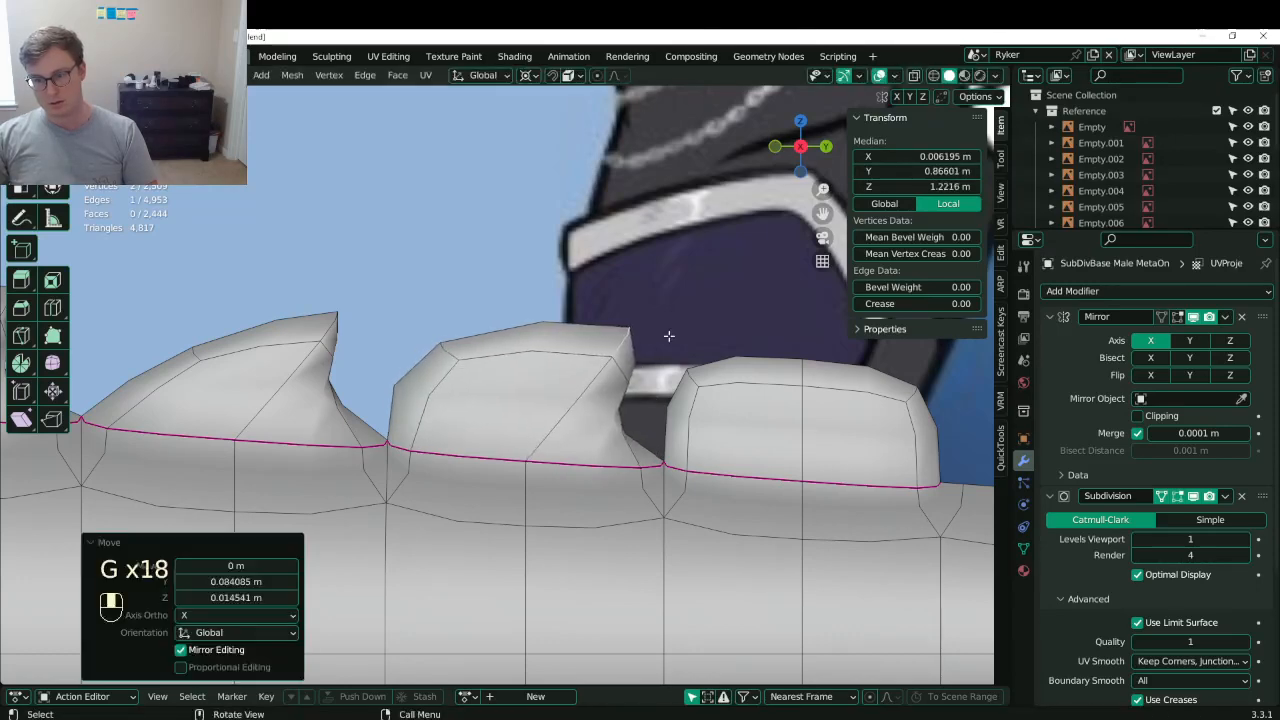
key("g")
left_click(555, 365)
- Turn the sixth plate into a backward-pointing spike, moving its front upper edge about 0.052 m along Y and -0.011 m along Z
middle_click_drag(777, 392, 437, 375, "shift")
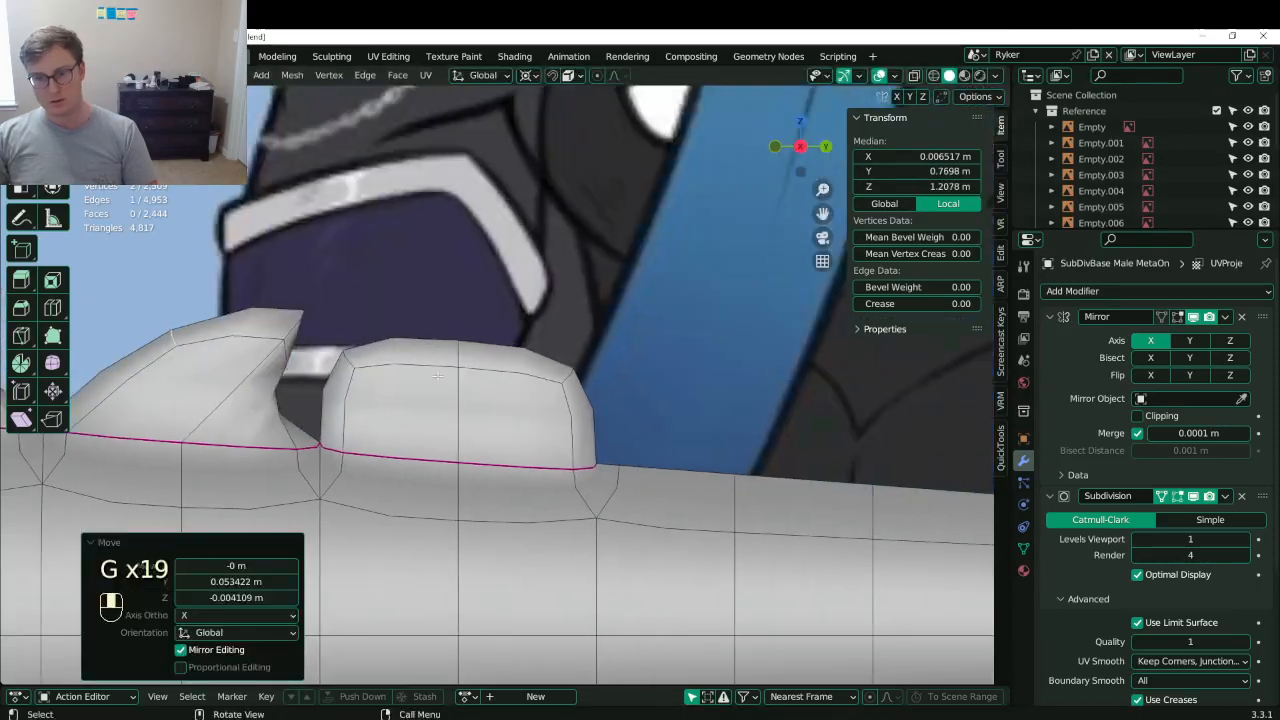
left_click(566, 377)
key("g")
left_click(546, 402)
left_click(465, 356)
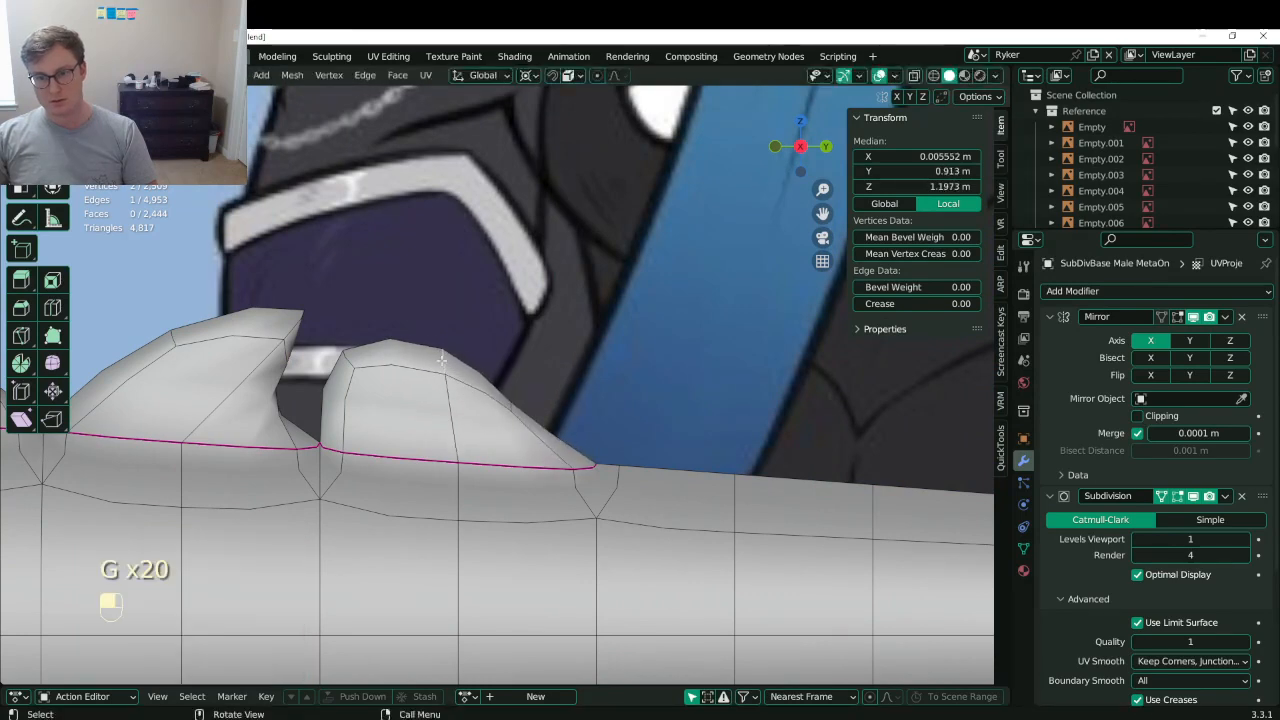
key("g")
left_click(576, 349)
key("g")
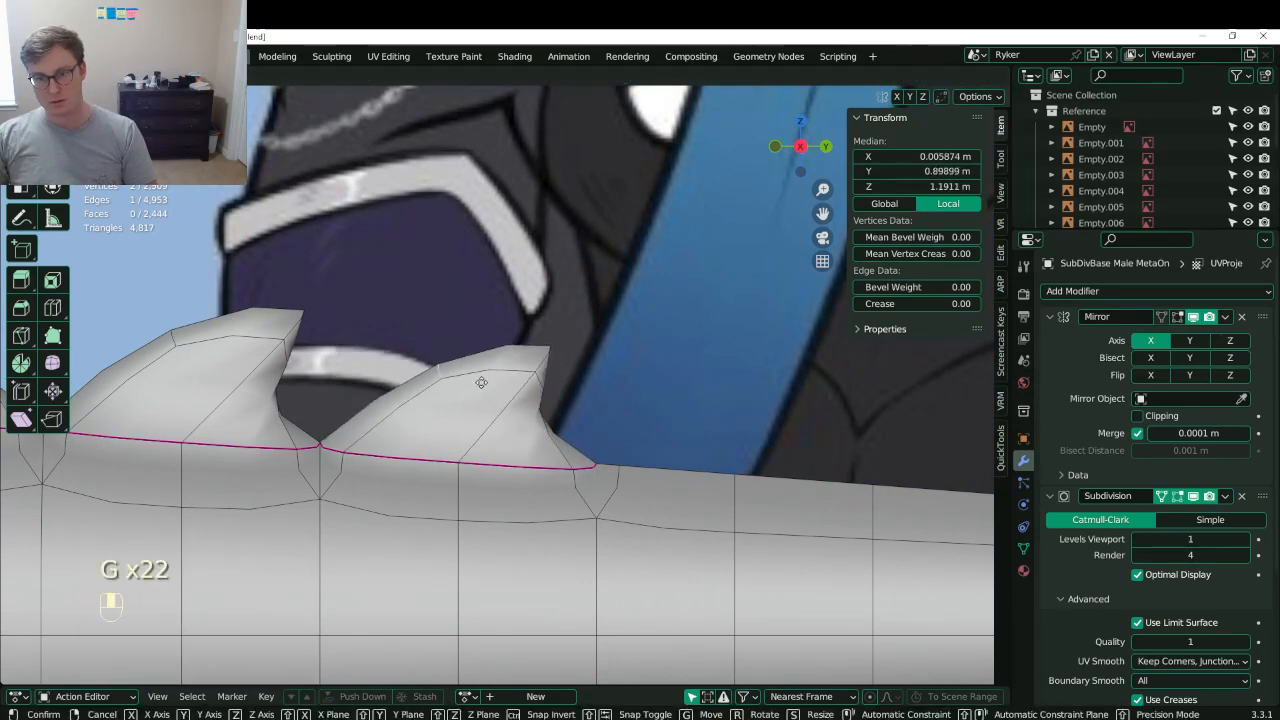
left_click(628, 402)
- Connect the middle vertex of the first spike's base to the rear vertex on its side with a new edge
middle_click_drag(628, 402, 758, 358, "shift")
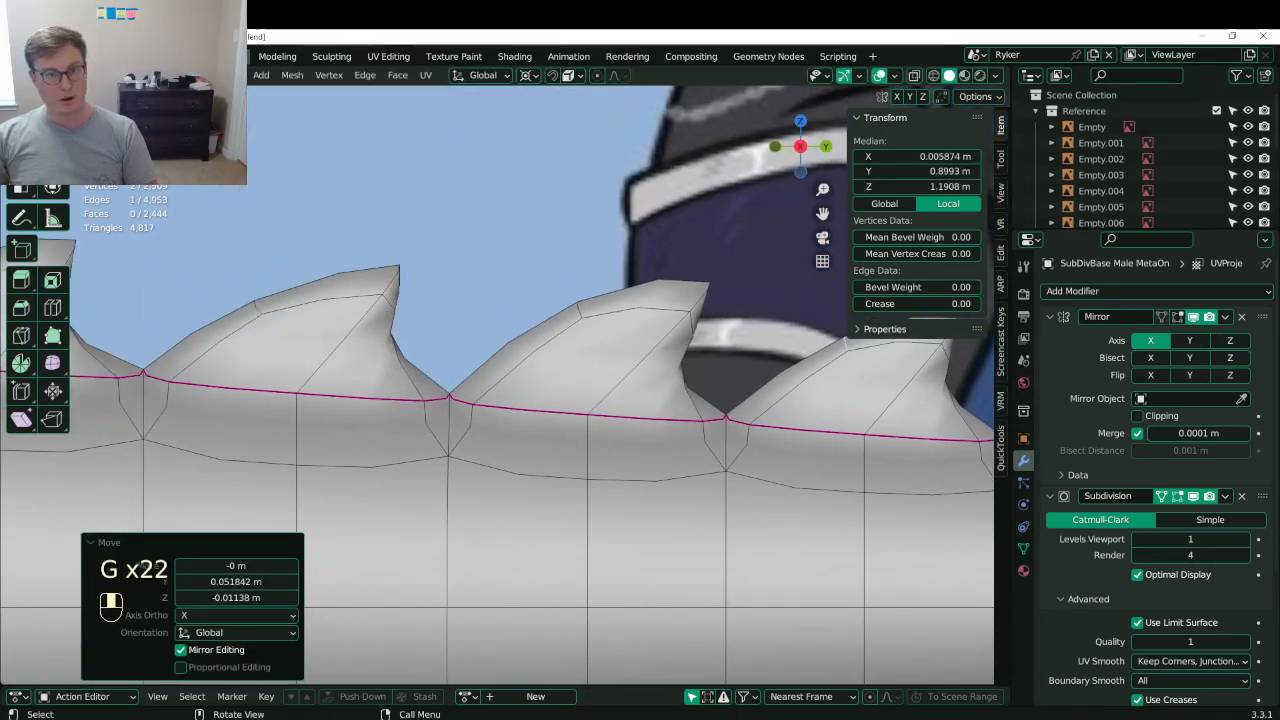
middle_click_drag(182, 316, 289, 300, "shift")
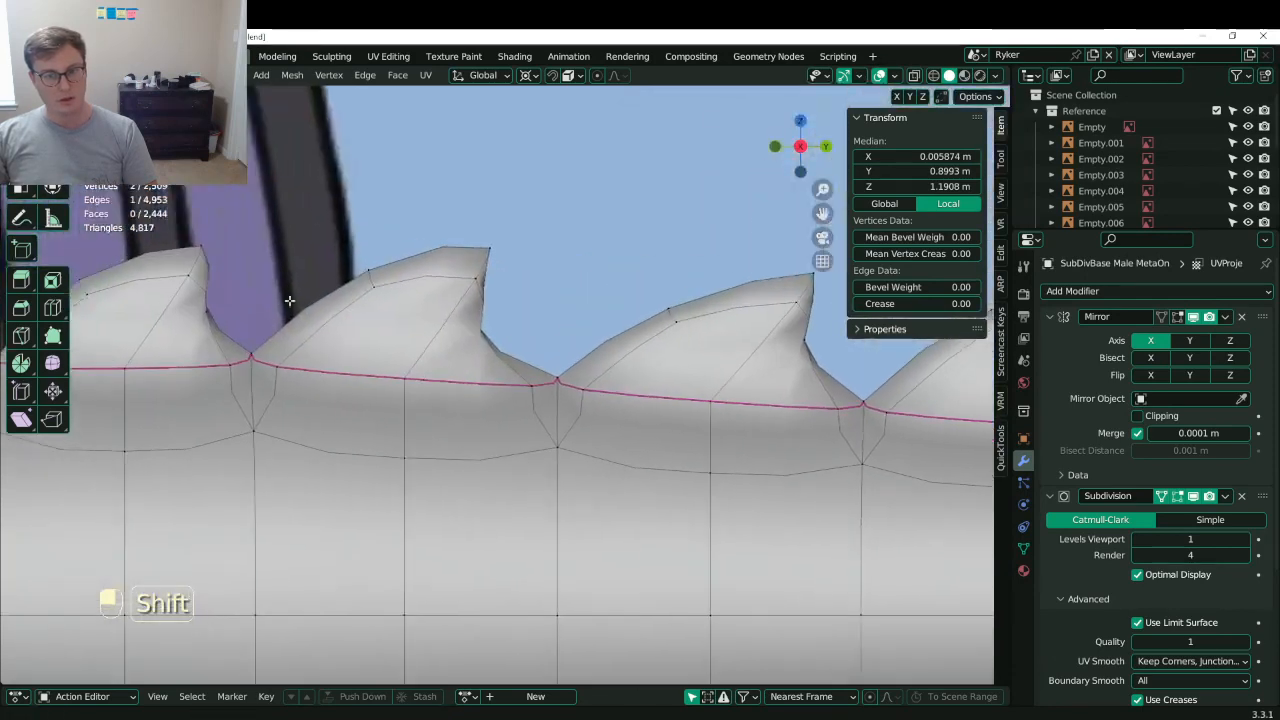
left_click_drag(289, 300, 494, 307, "shift")
mouse_move(146, 342)
middle_mouse_down("shift")
mouse_move(426, 342)
mouse_move(456, 362)
mouse_move(405, 390)
middle_mouse_up("shift")
key("z")
left_click(409, 333)
key("z")
left_click(425, 338, "shift")
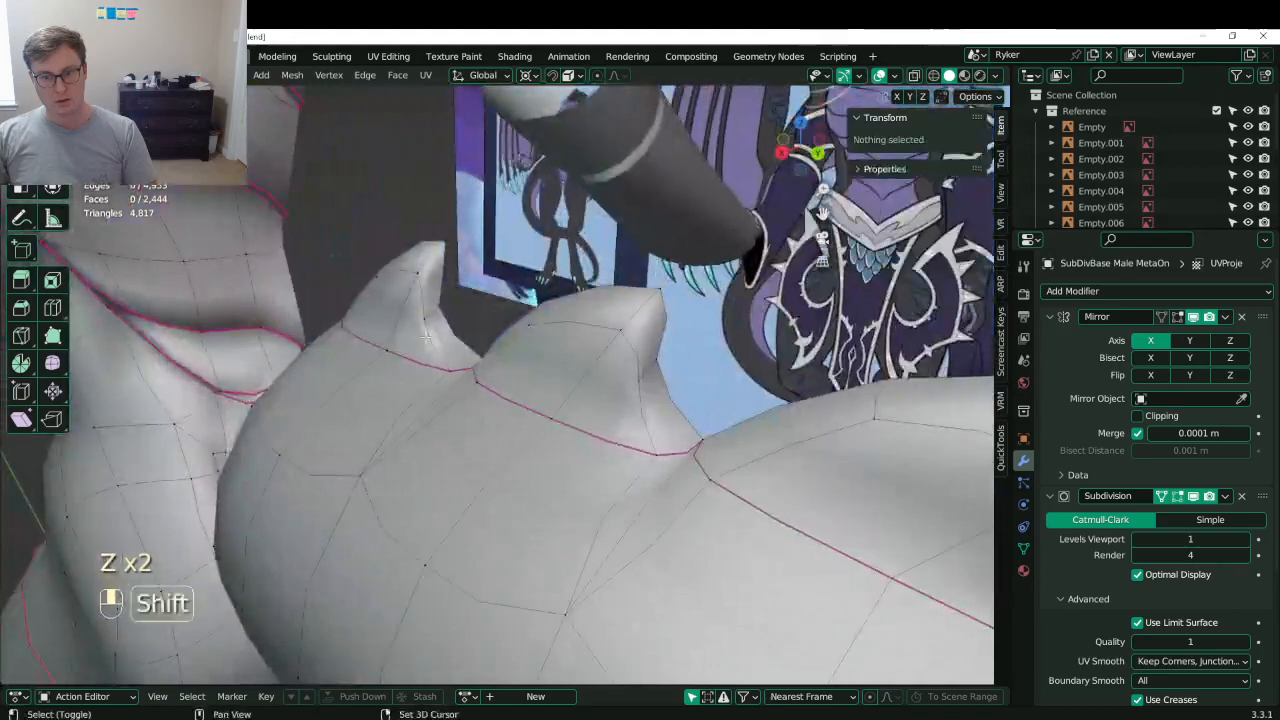
left_click(388, 350)
left_click(424, 321, "shift")
key("j")
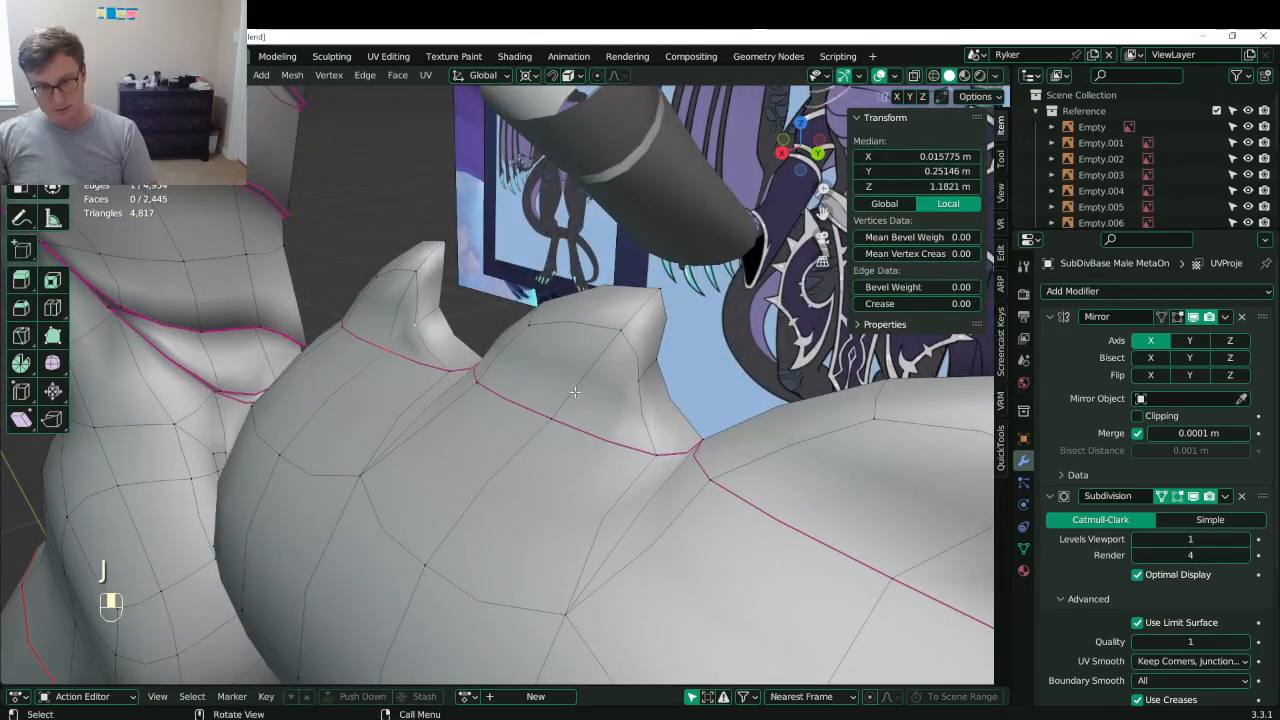
- Connect the middle base vertex to the rear side vertex on the second, third and fourth spikes
mouse_move(575, 392)
middle_mouse_down("shift")
mouse_move(532, 364)
mouse_move(562, 397)
middle_mouse_up("shift")
left_click(597, 353)
left_click(515, 393, "shift")
key("j")
left_click(502, 381)
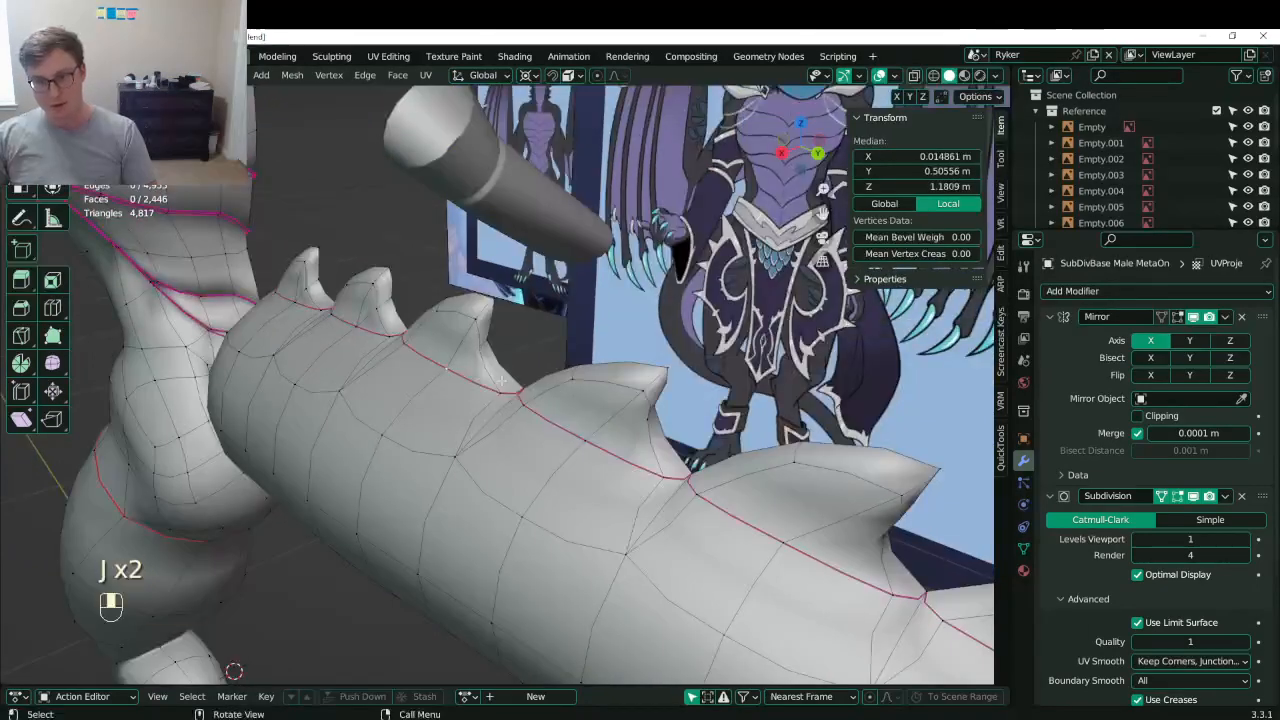
key("j")
left_click(618, 442)
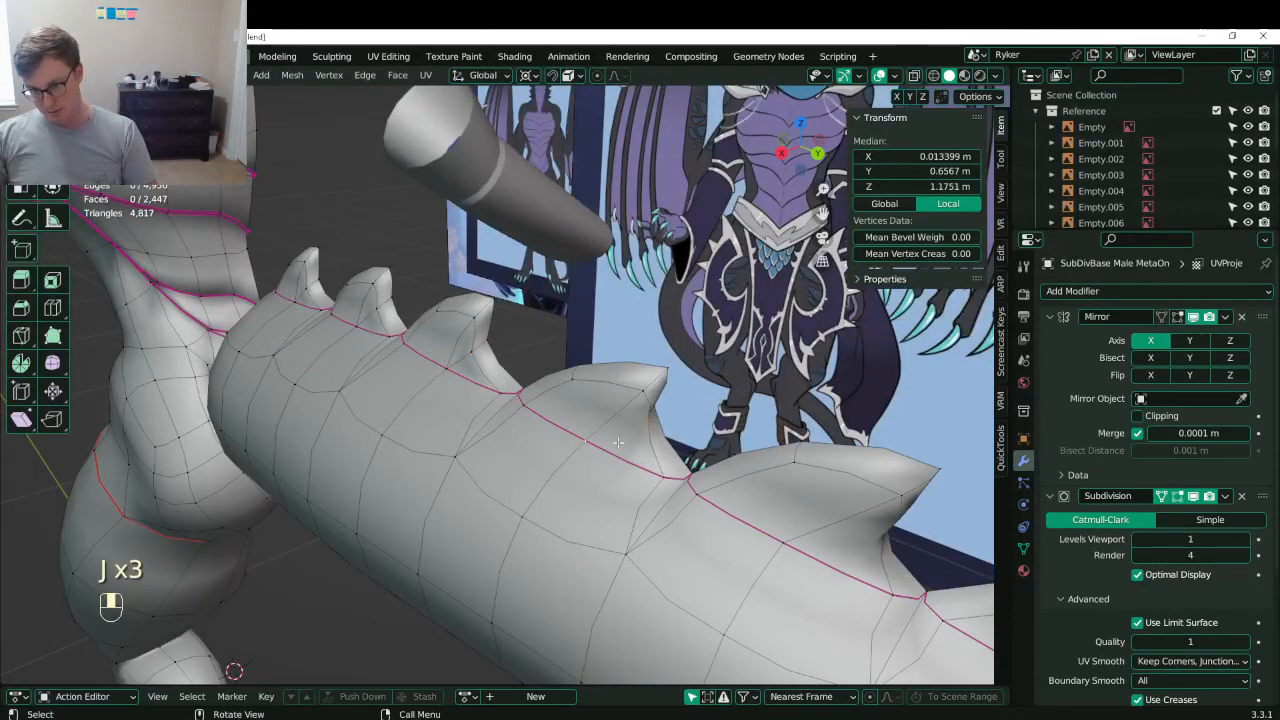
key("j")
- Connect the middle base vertex to the rear side vertex on the fifth and sixth spikes
middle_click_drag(613, 449, 464, 405, "shift")
left_click(464, 405)
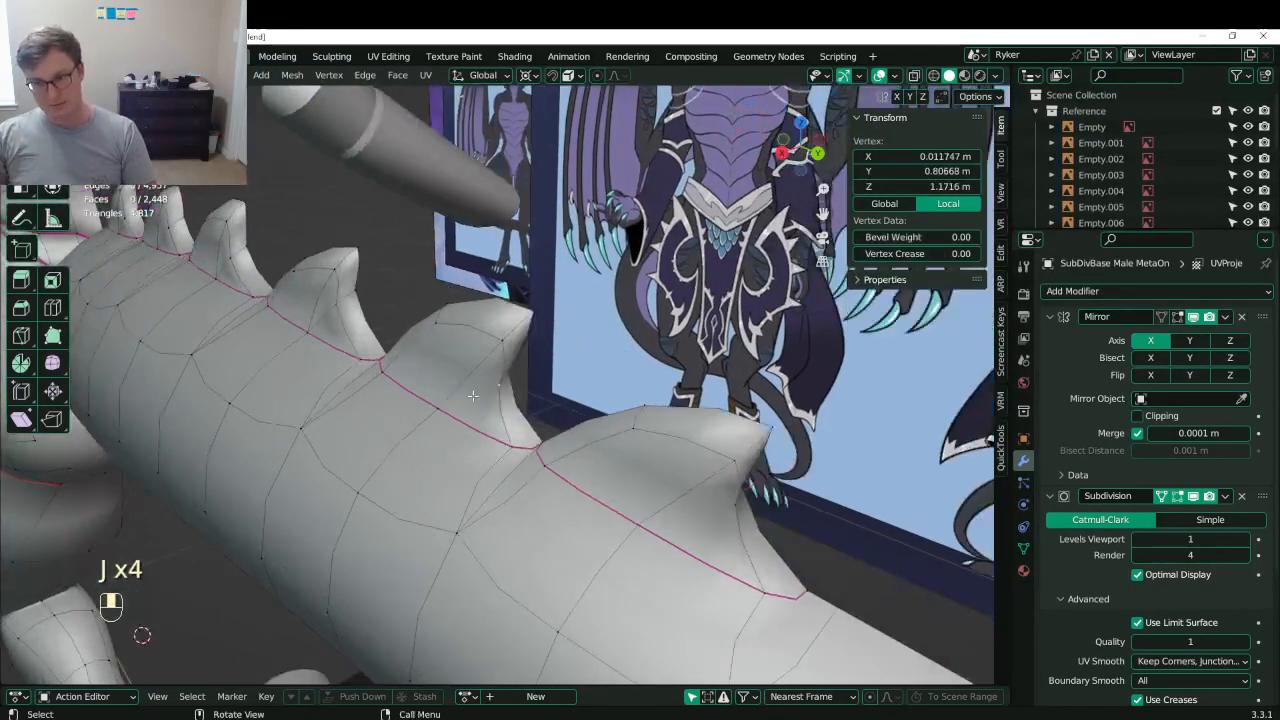
key("j")
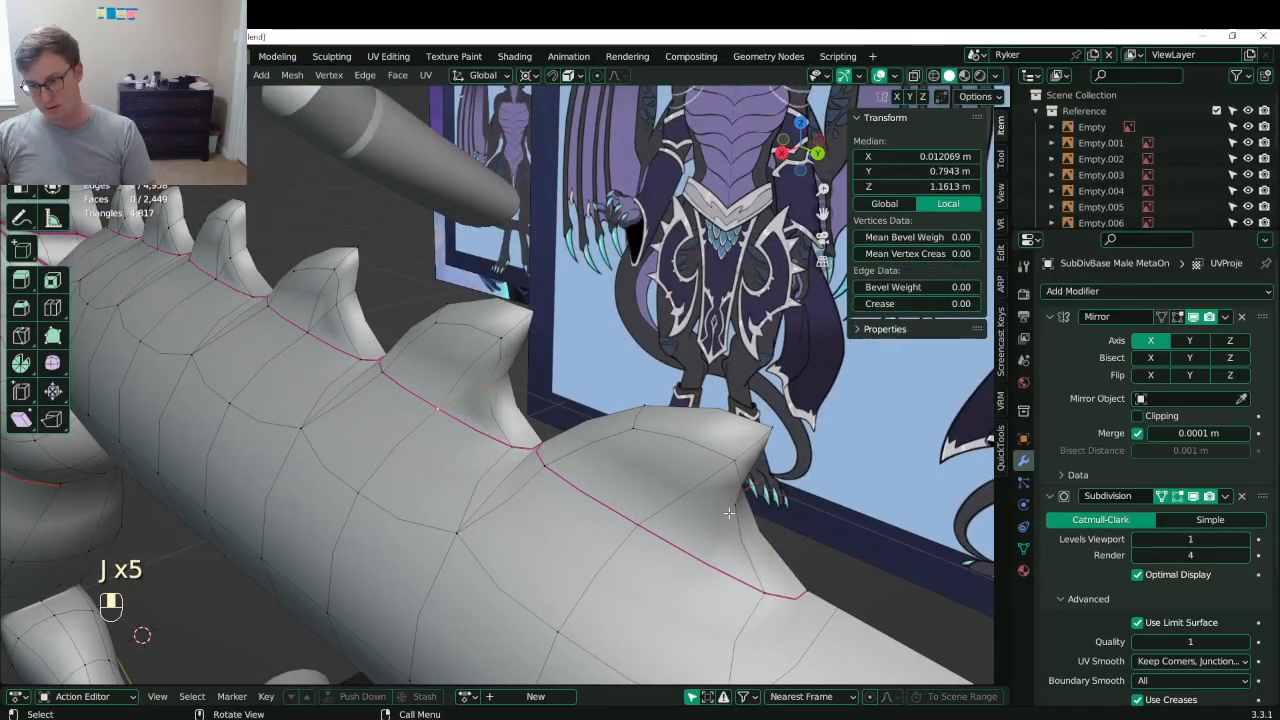
left_click(673, 519)
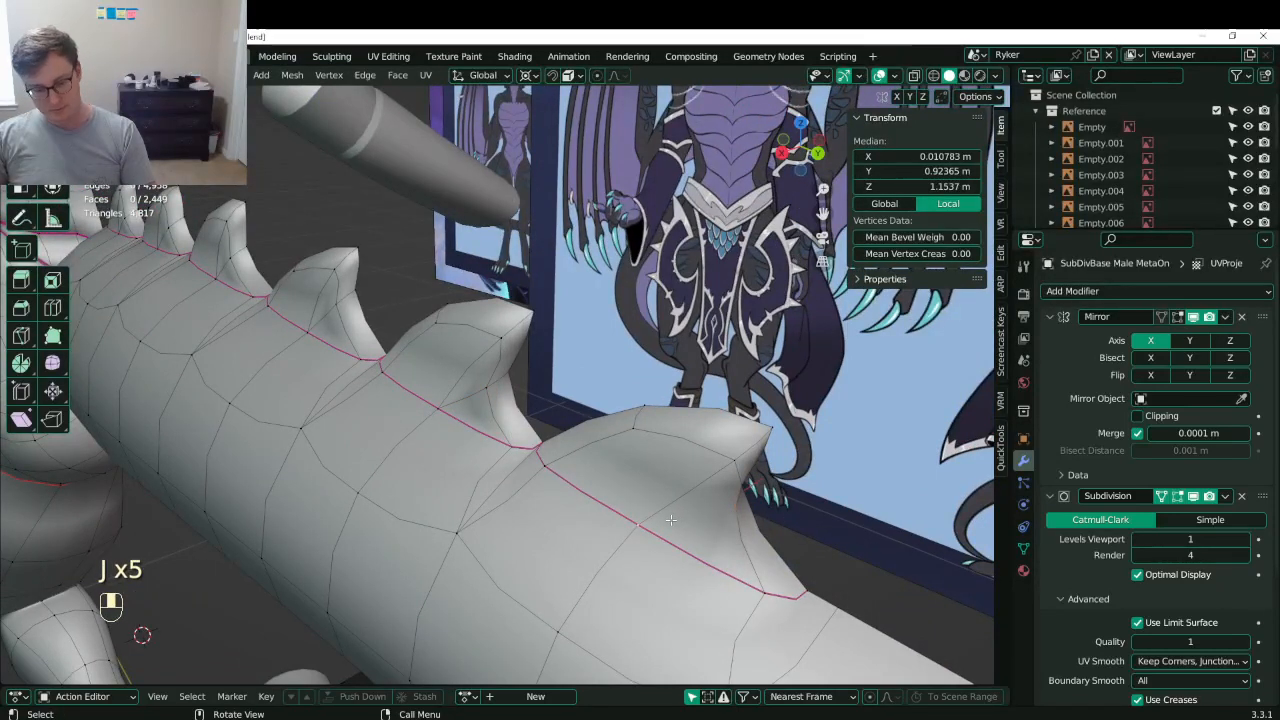
key("j")
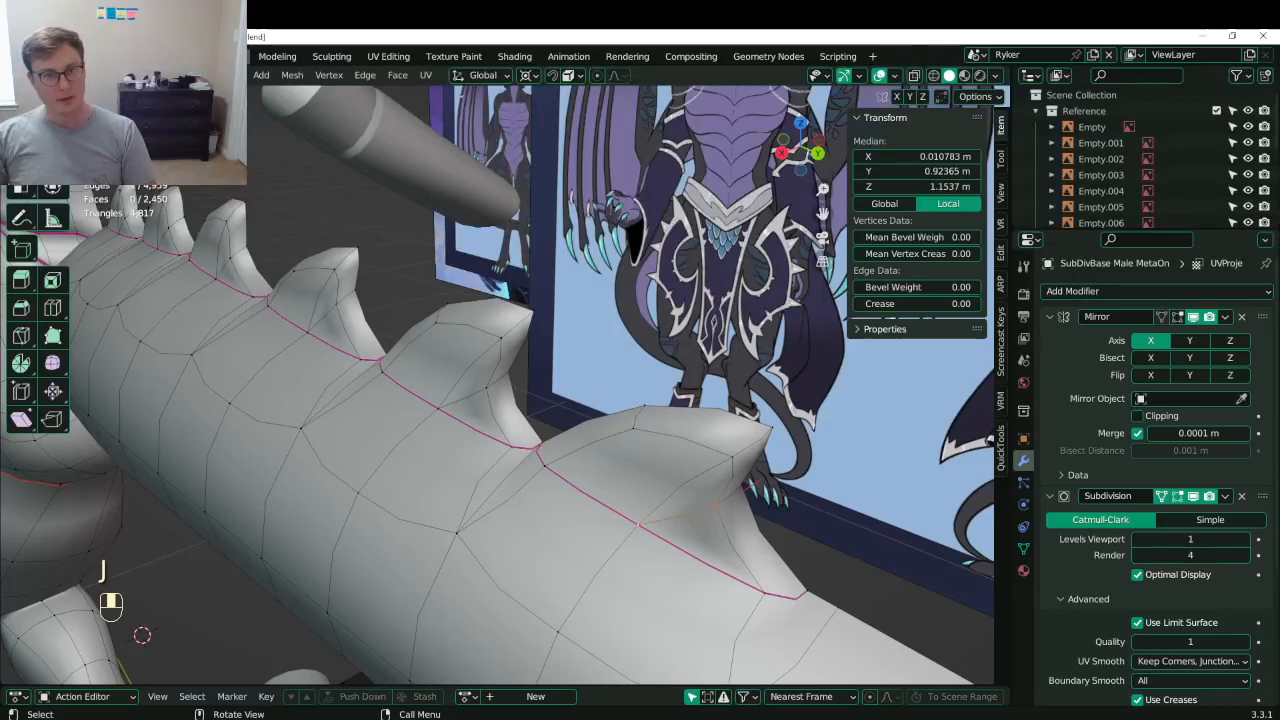
- Select the creased base edges of all six spikes, mark them as a seam, and save the file
left_click(782, 596, "alt+shift")
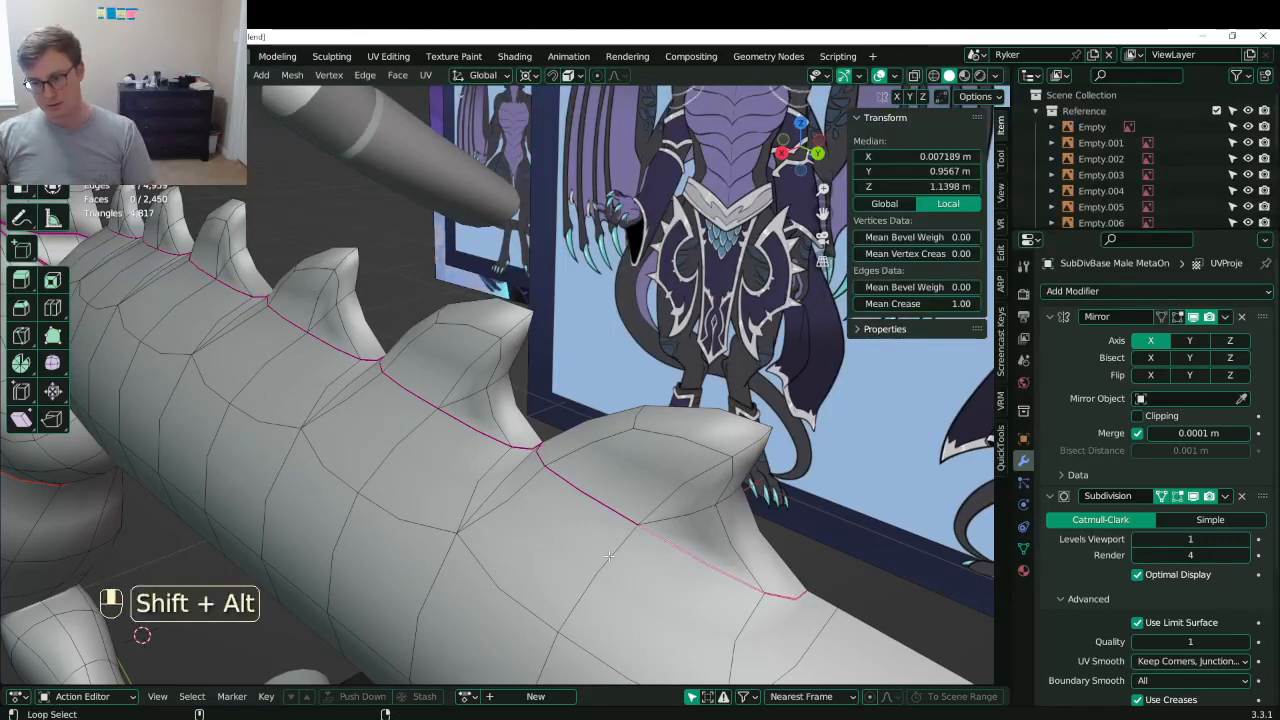
left_click(592, 498, "alt+shift")
middle_click_drag(582, 502, 612, 529)
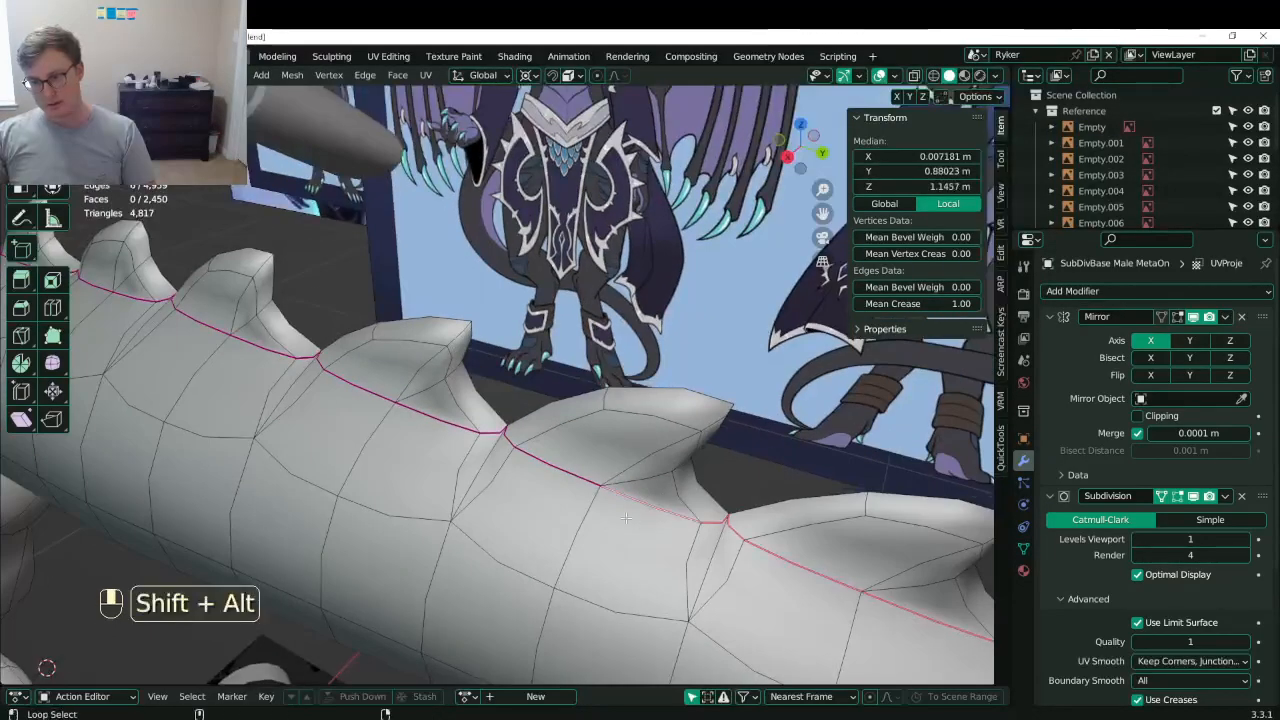
left_click(352, 386, "alt+shift")
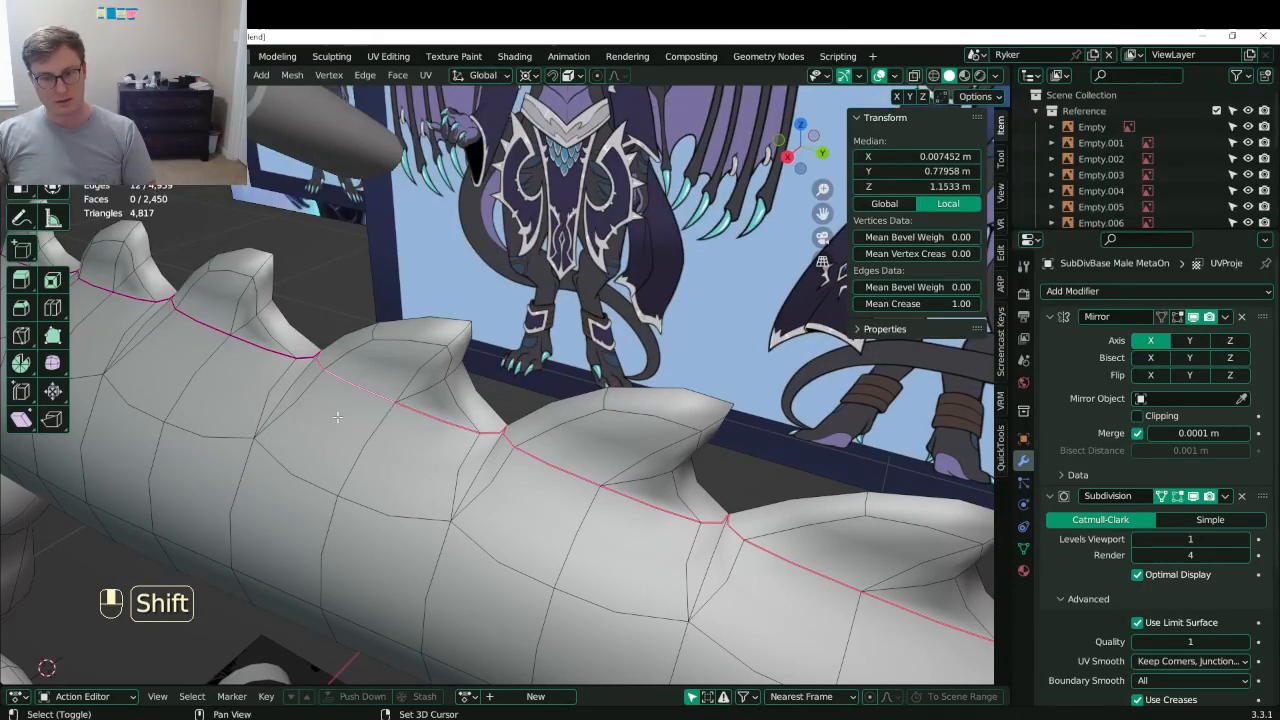
middle_click_drag(352, 386, 472, 434, "shift")
left_click(309, 361, "alt+shift")
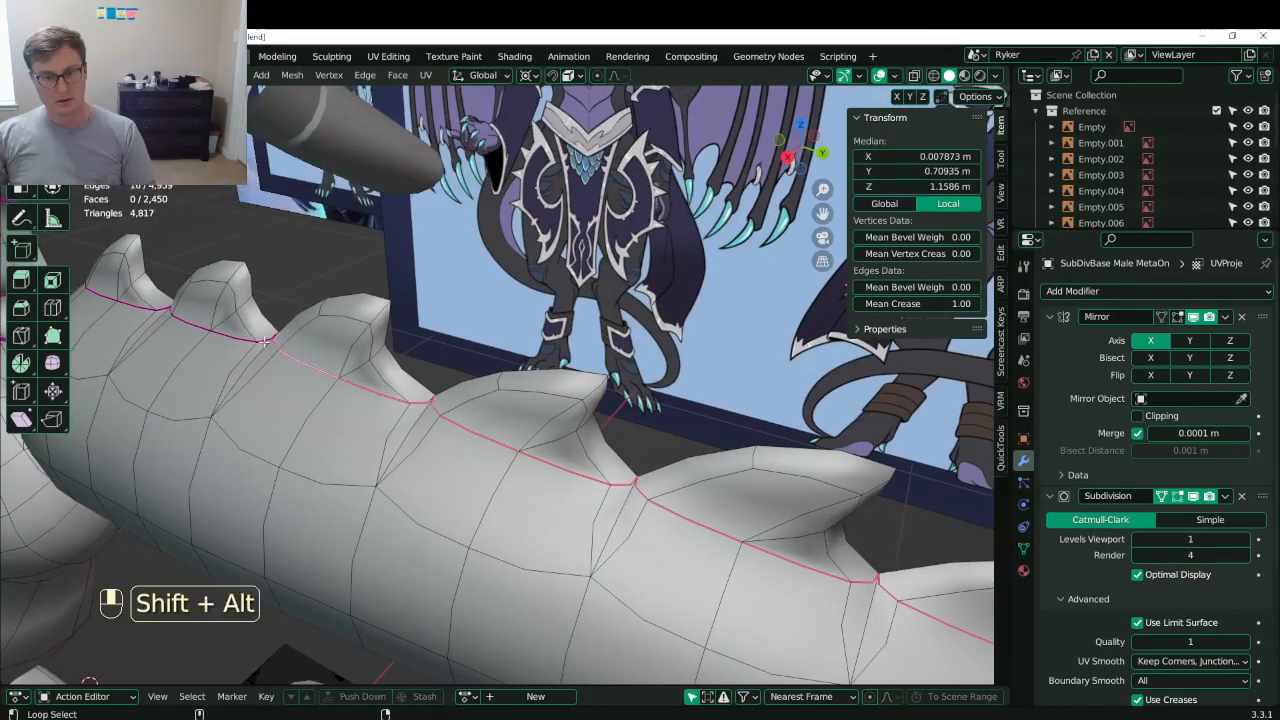
left_click(138, 308, "alt+shift")
key("q")
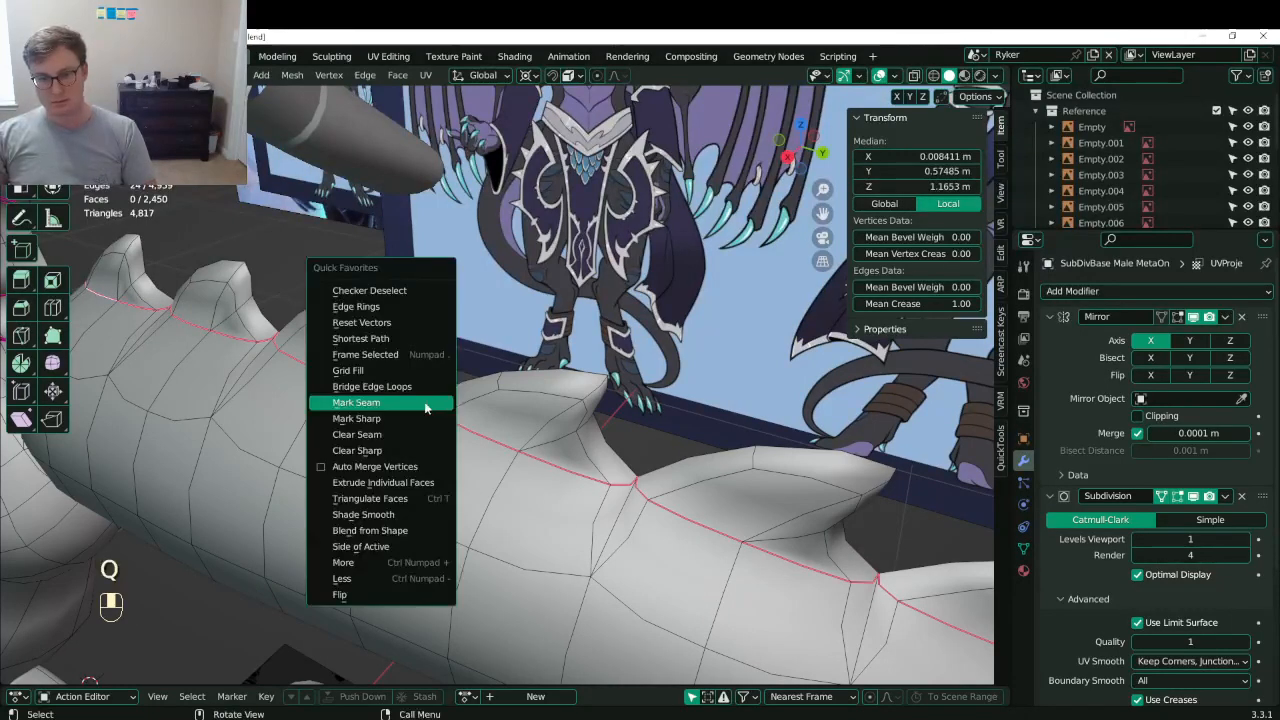
left_click(425, 403)
key("ctrl+s")
- In the right side view, select the second spike's linked faces up to the seam and set the pivot to Median Point
key("KP_3")
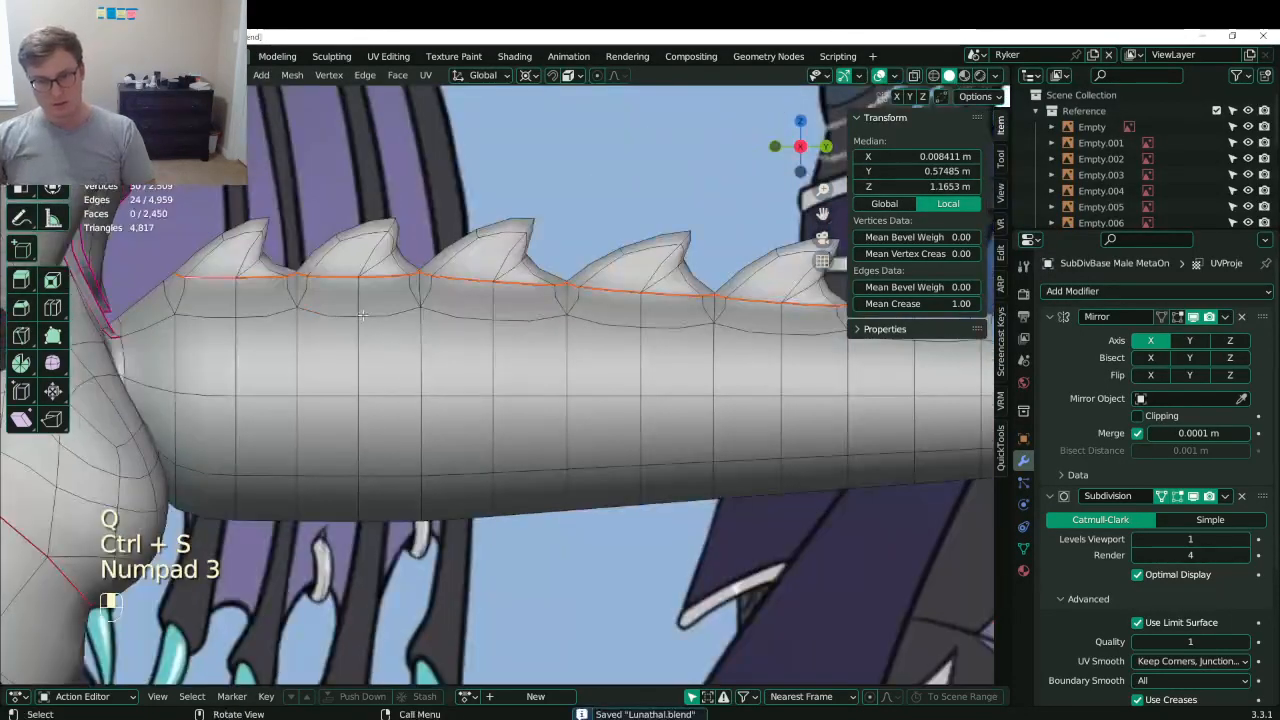
middle_click_drag(363, 315, 350, 367, "shift")
scroll(350, 367, "down", 1)
left_click(374, 280)
left_click(385, 304)
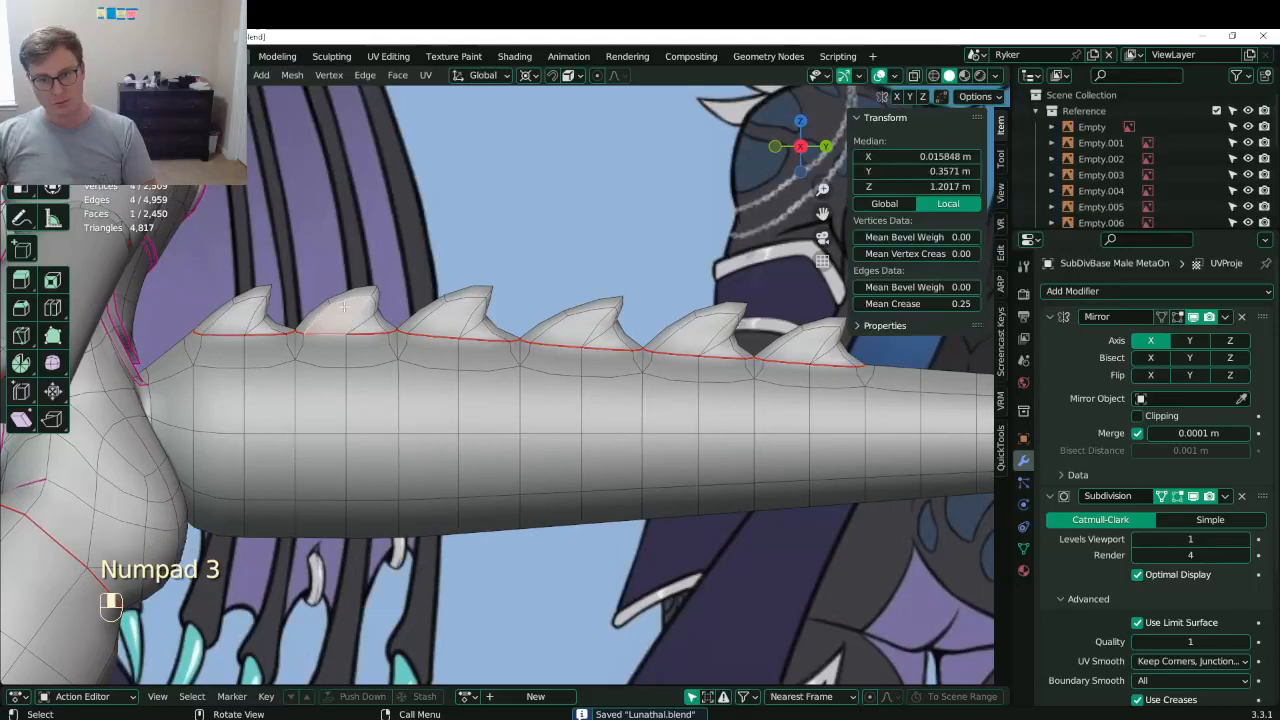
key("l")
key("s")
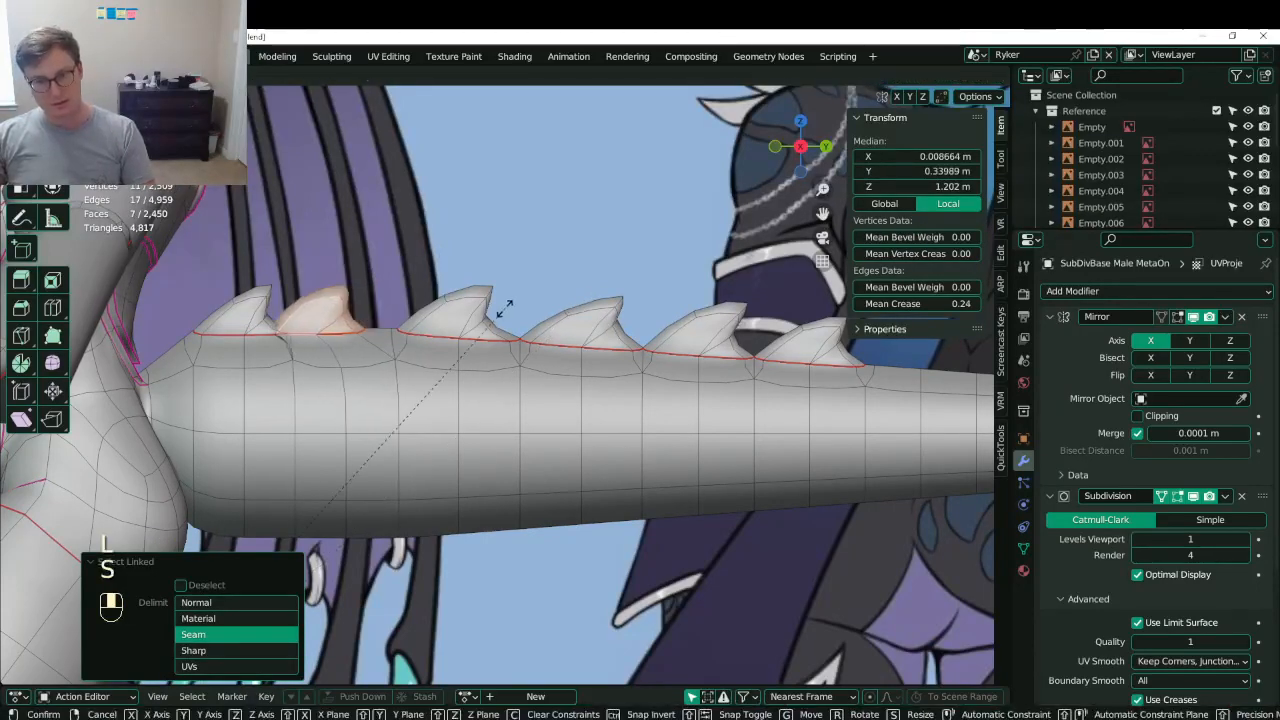
right_click(507, 310)
key("period")
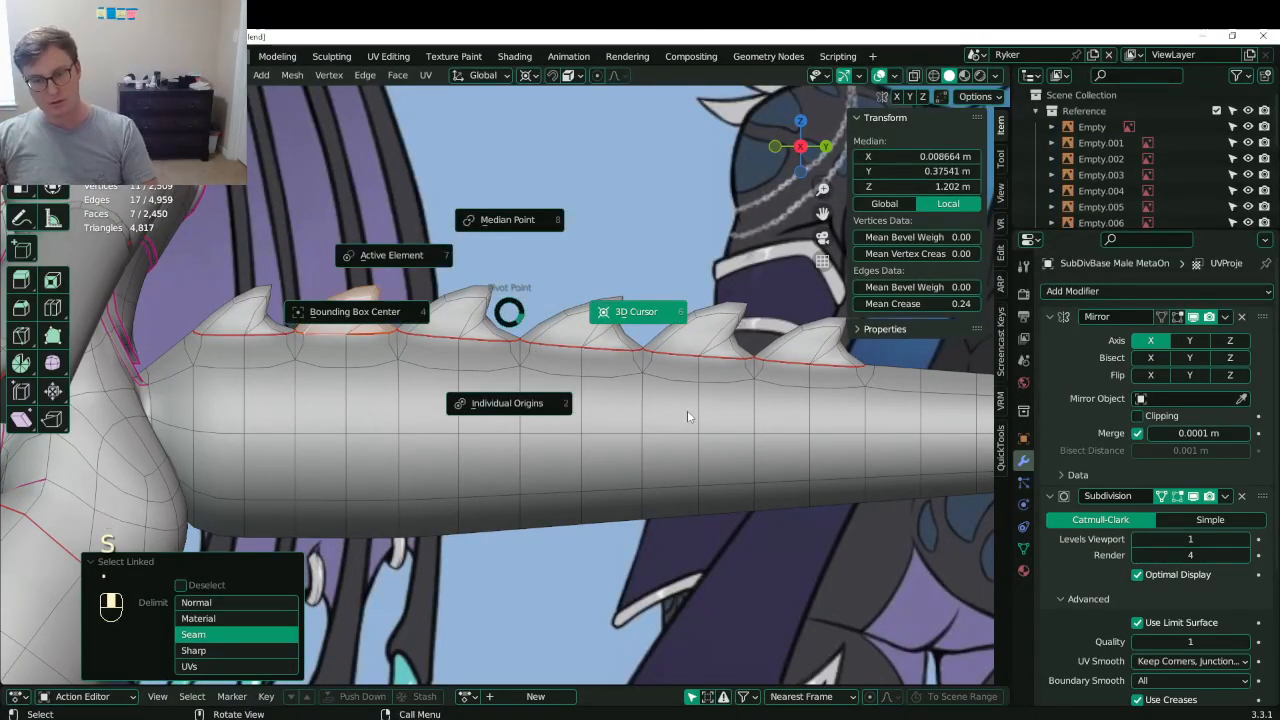
key("8")
- Try scaling the second spike along Y by 0.463 and by 0.842, undoing each attempt
key("s")
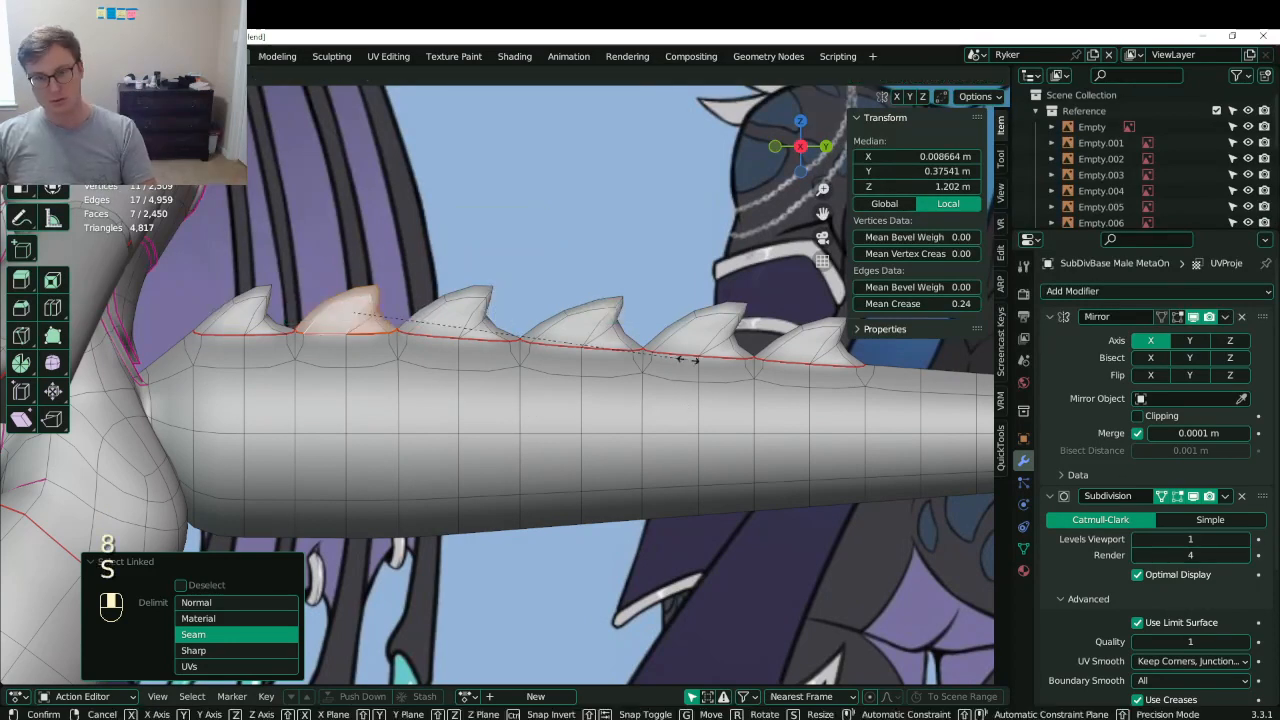
left_click(510, 352)
middle_click_drag(510, 352, 410, 357, "shift")
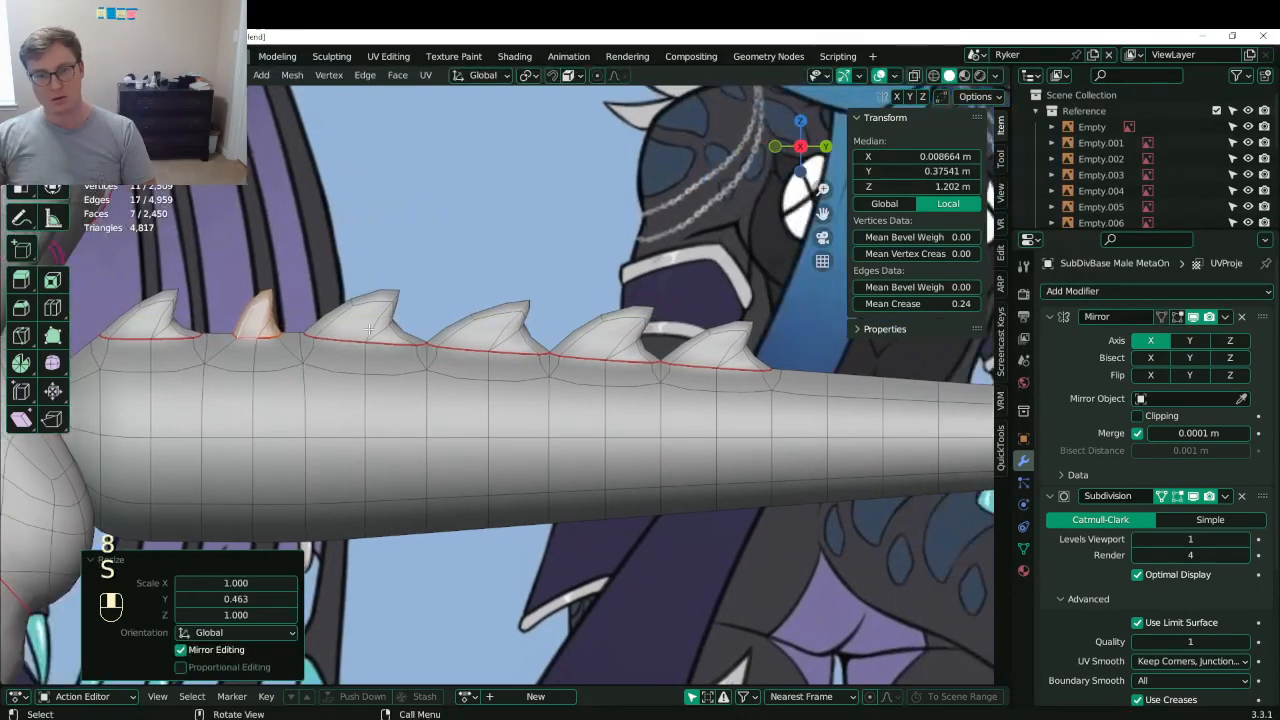
key("ctrl+z")
key("s")
left_click(446, 323)
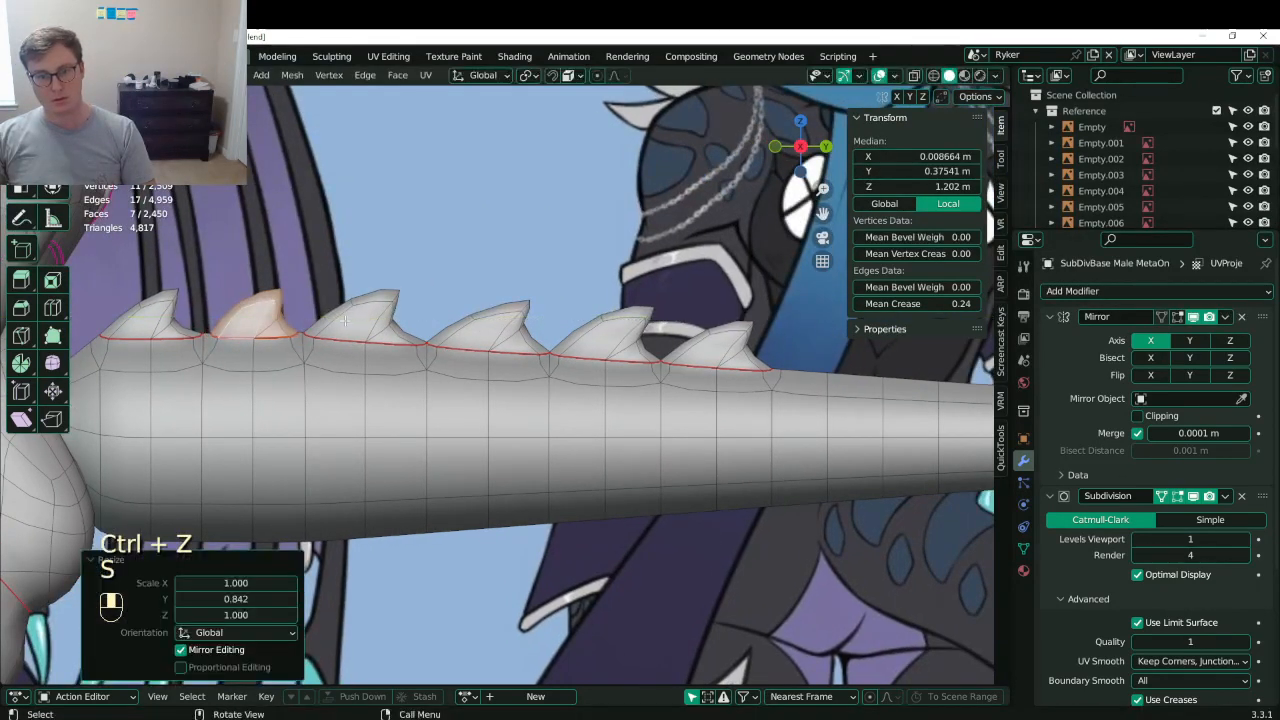
key("ctrl+z")
- Add the third to sixth spikes to the selection and scale all five along Y by 0.789 around their individual origins
key("l")
key("l")
key("l")
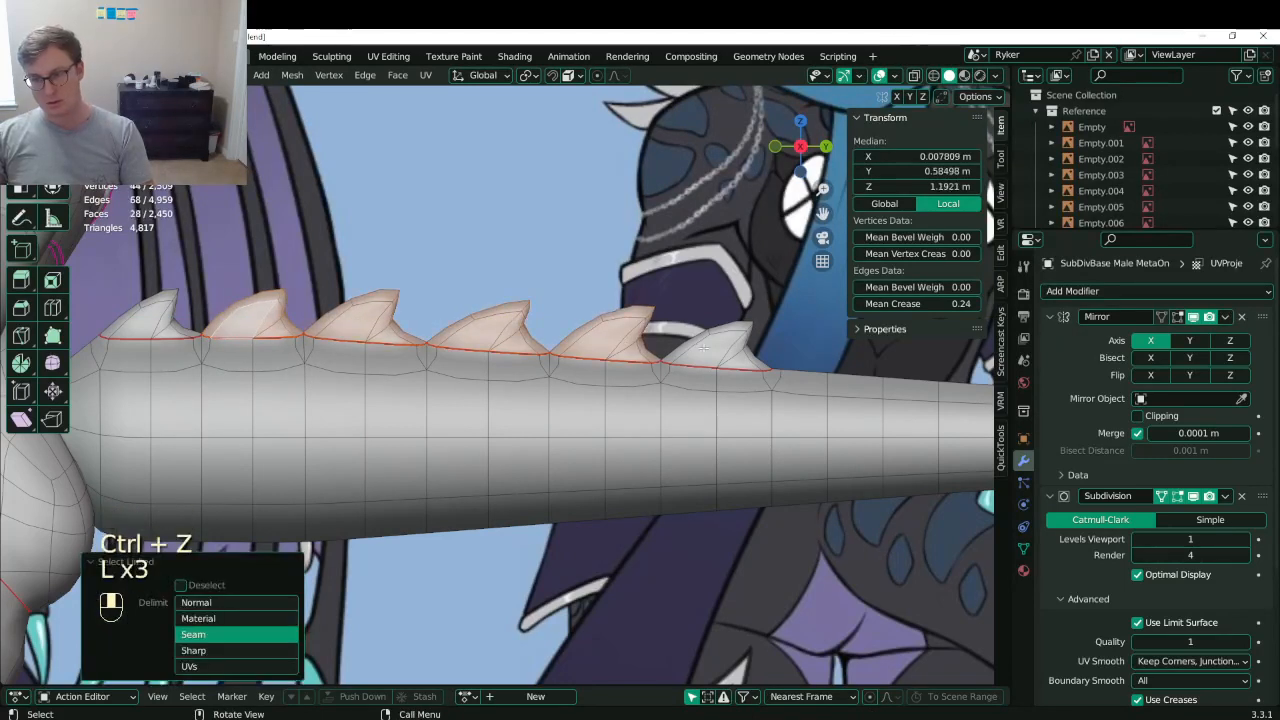
key("period")
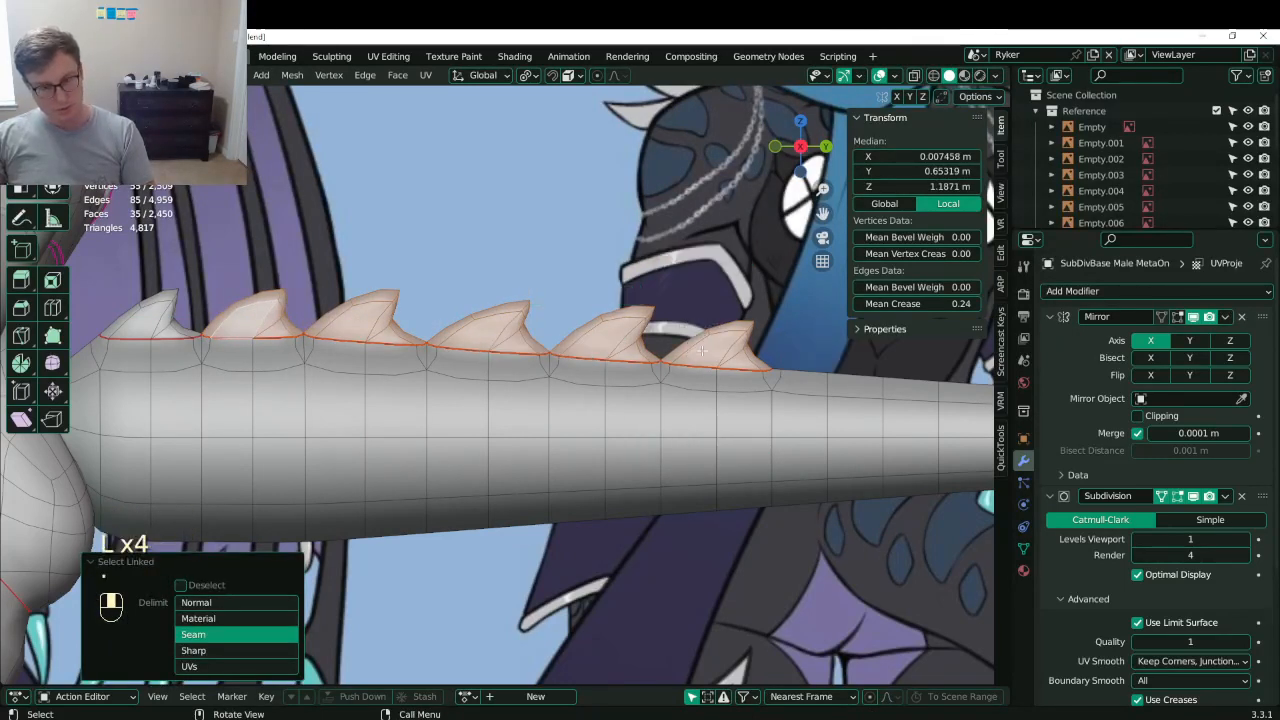
key("s")
left_click(719, 378)
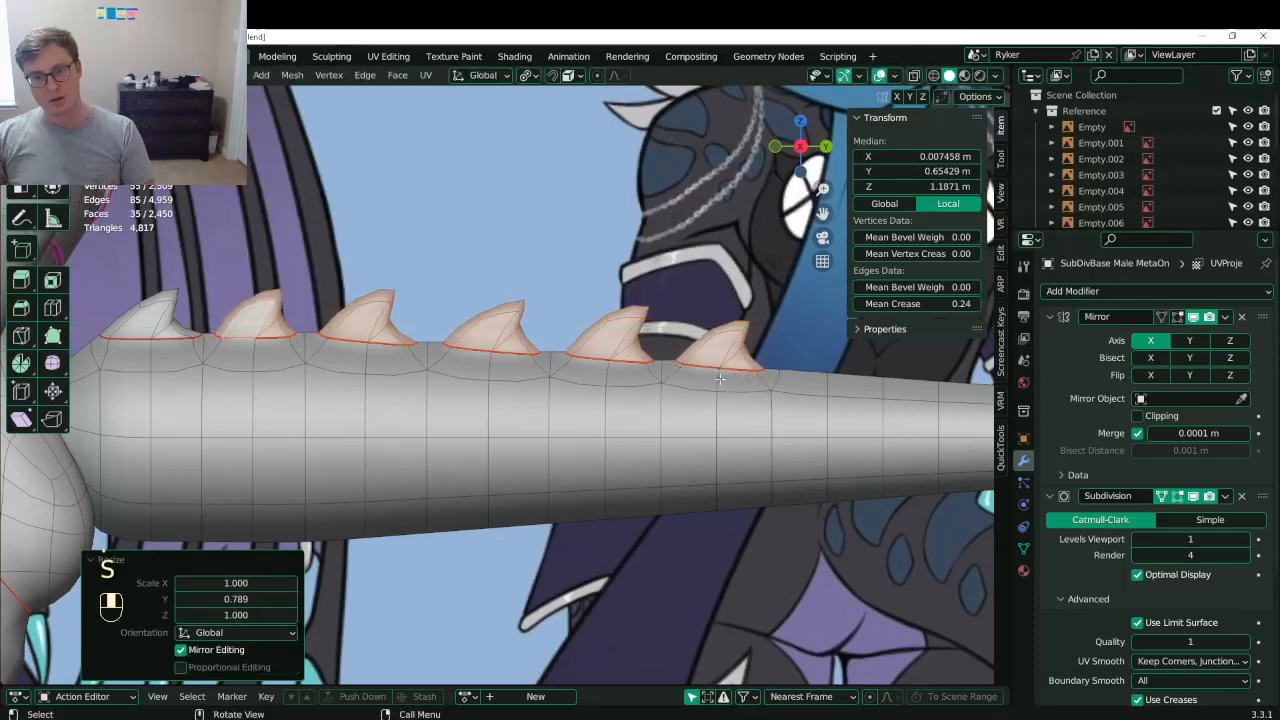
- Deselect the second spike and scale the third to sixth spikes along Y by 0.839
key("shift")
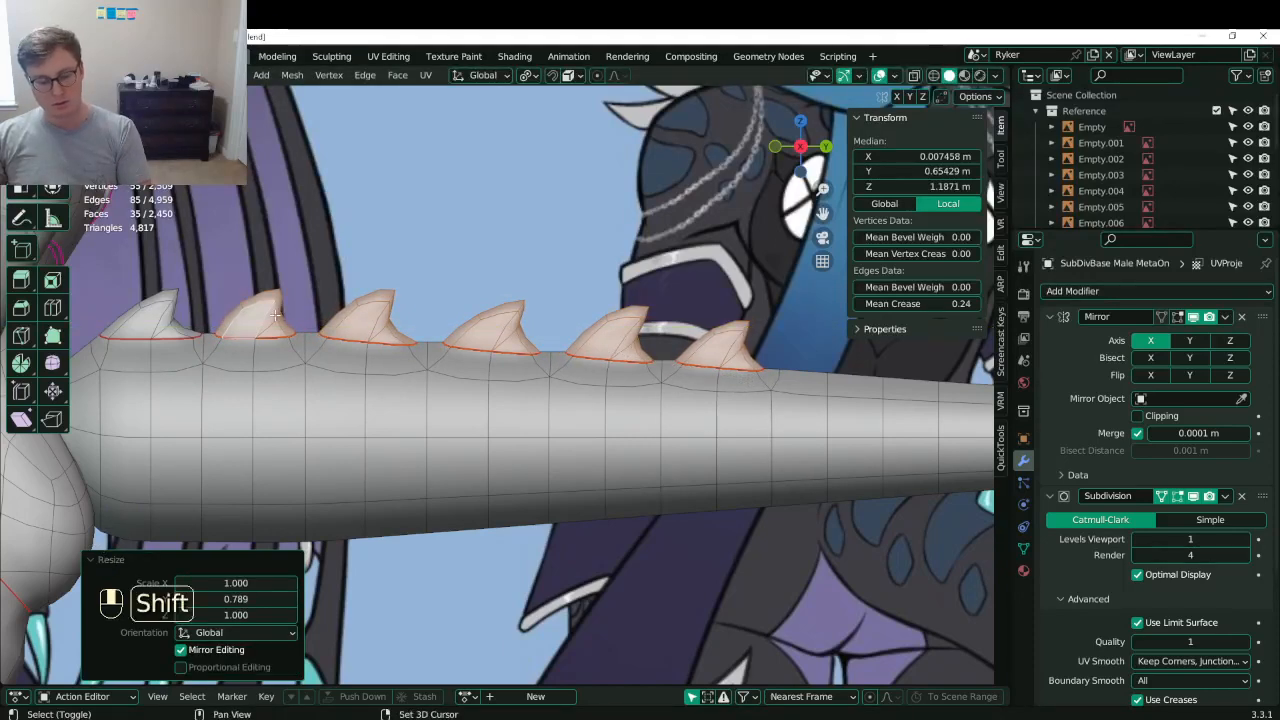
key("shift+l")
key("s")
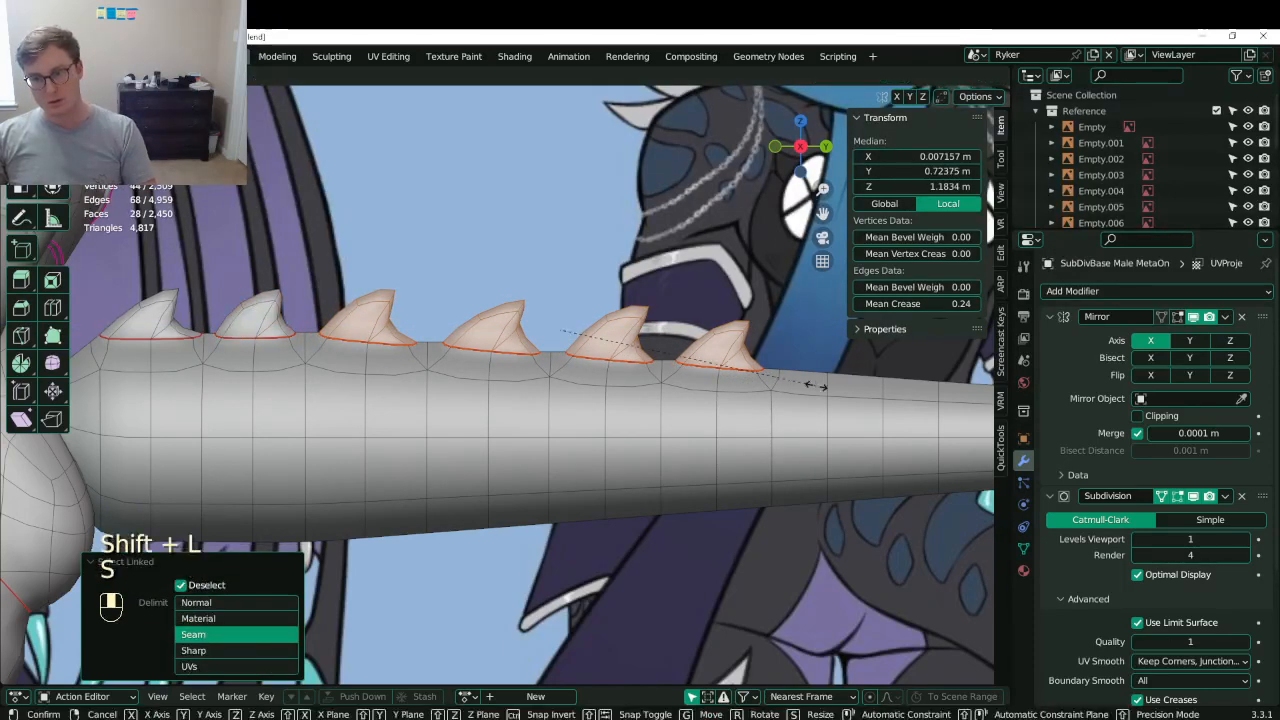
left_click(773, 383)
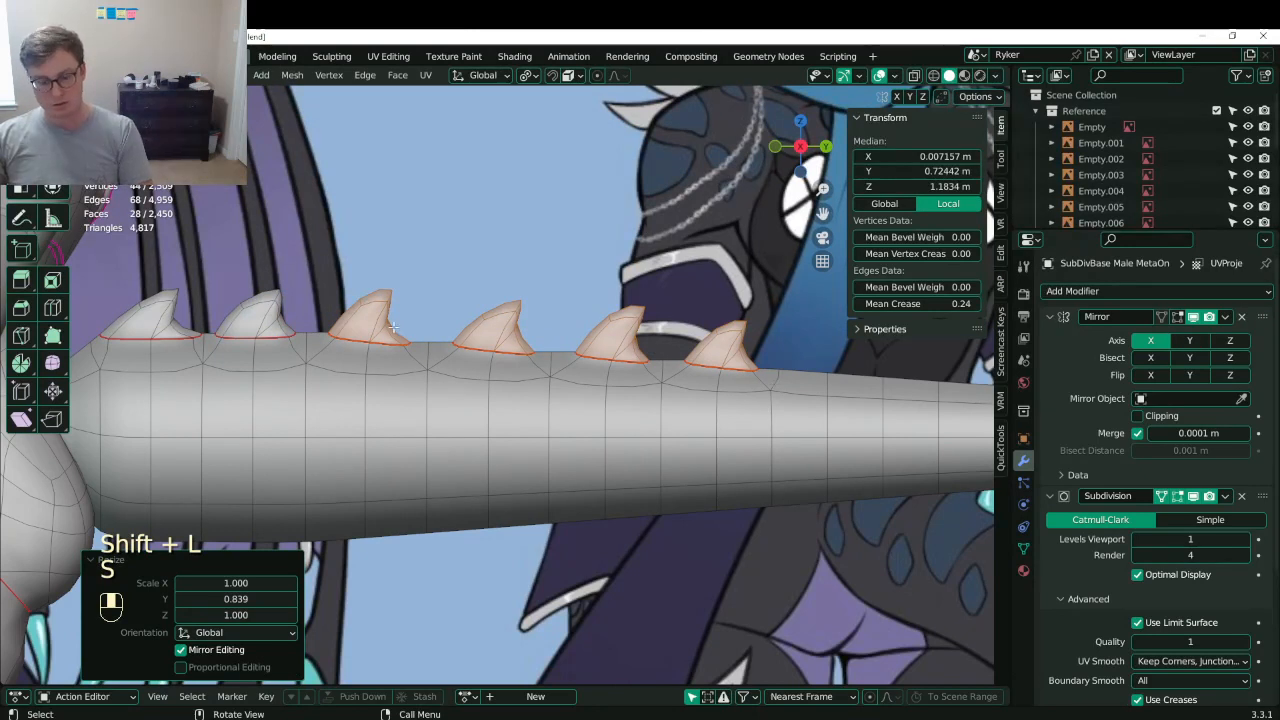
- Deselect the third spike and scale the fourth to sixth spikes along Y by 0.712
key("shift")
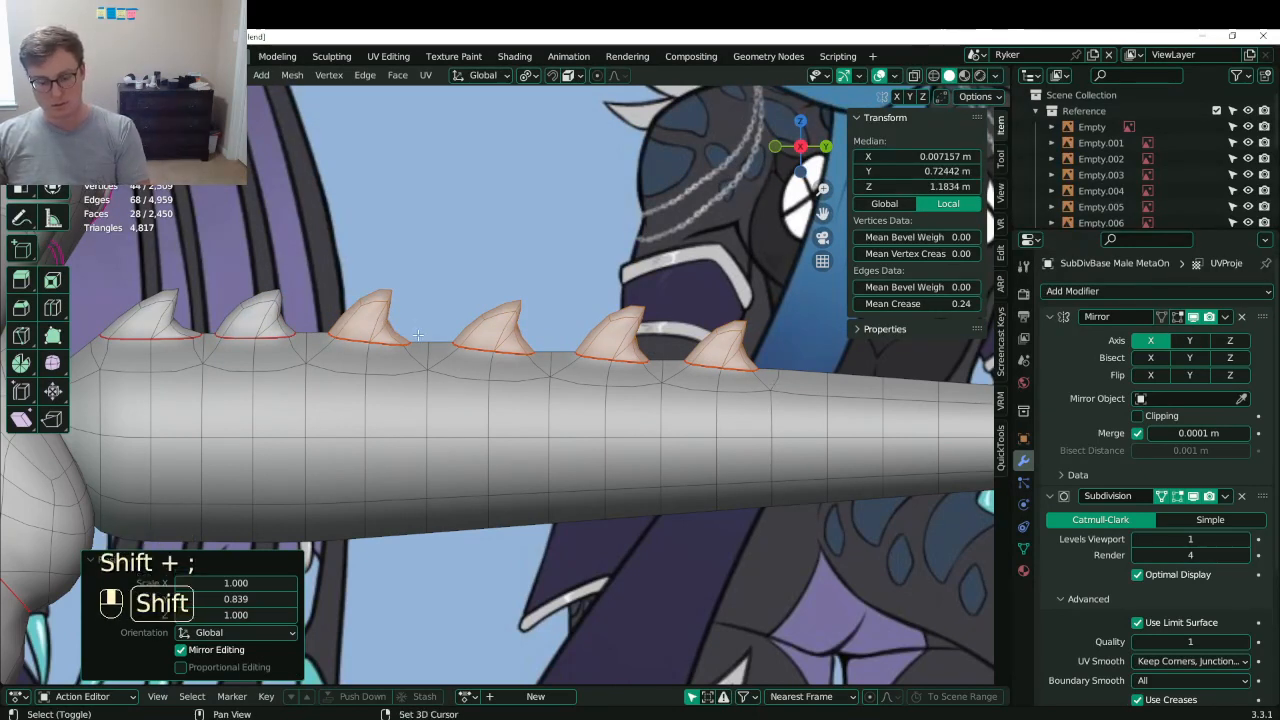
key("shift+l")
key("s")
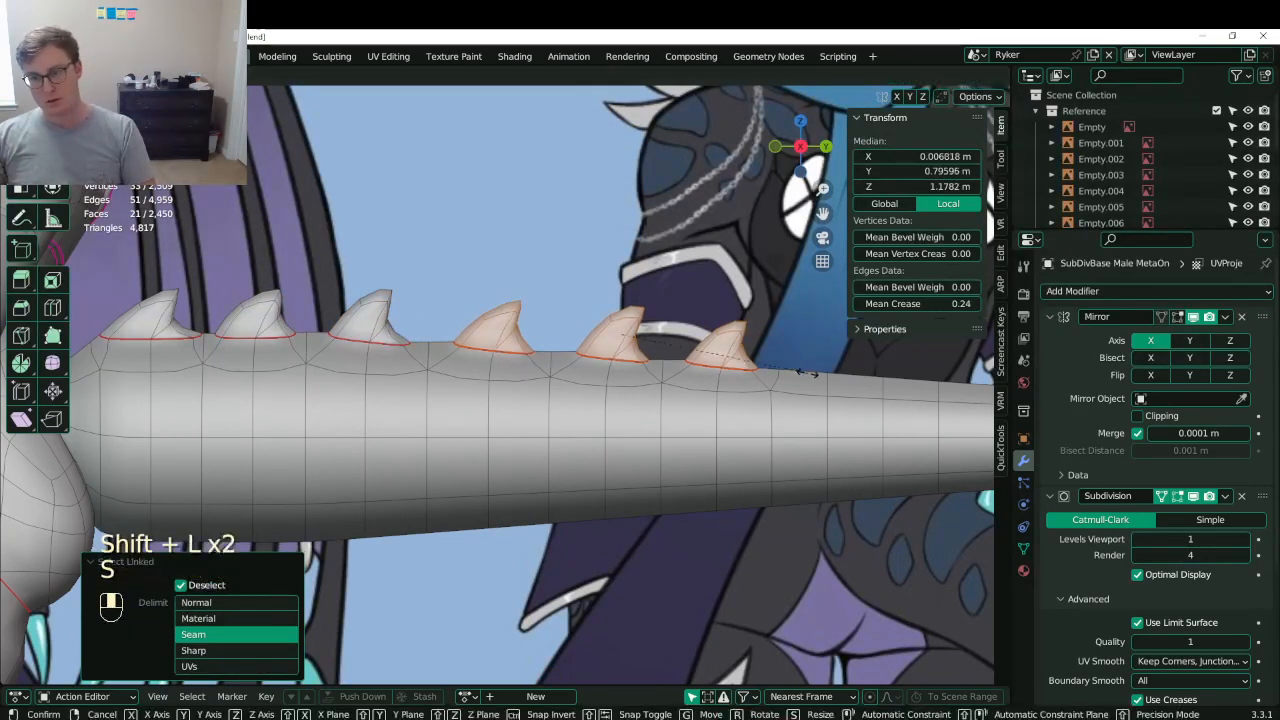
left_click(752, 371)
- Deselect the fourth spike and scale the fifth and sixth spikes along Y by 0.743
middle_click_drag(680, 366, 571, 365, "shift")
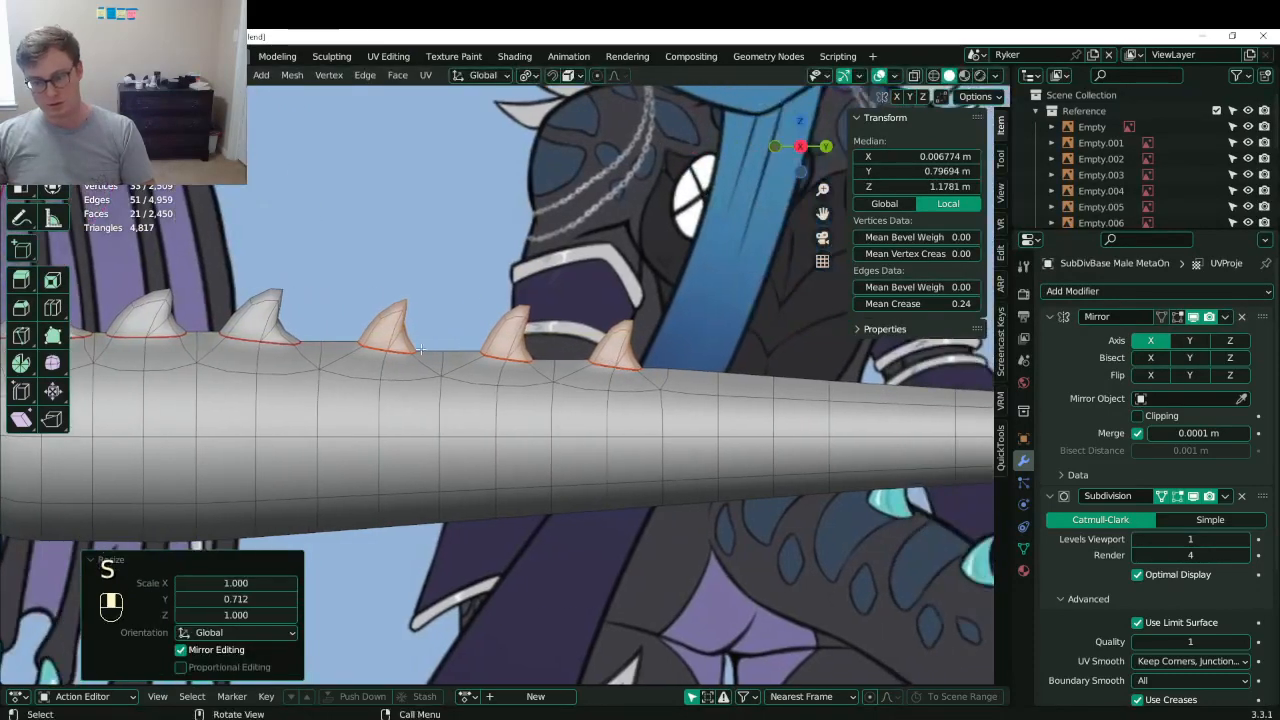
key("shift+l")
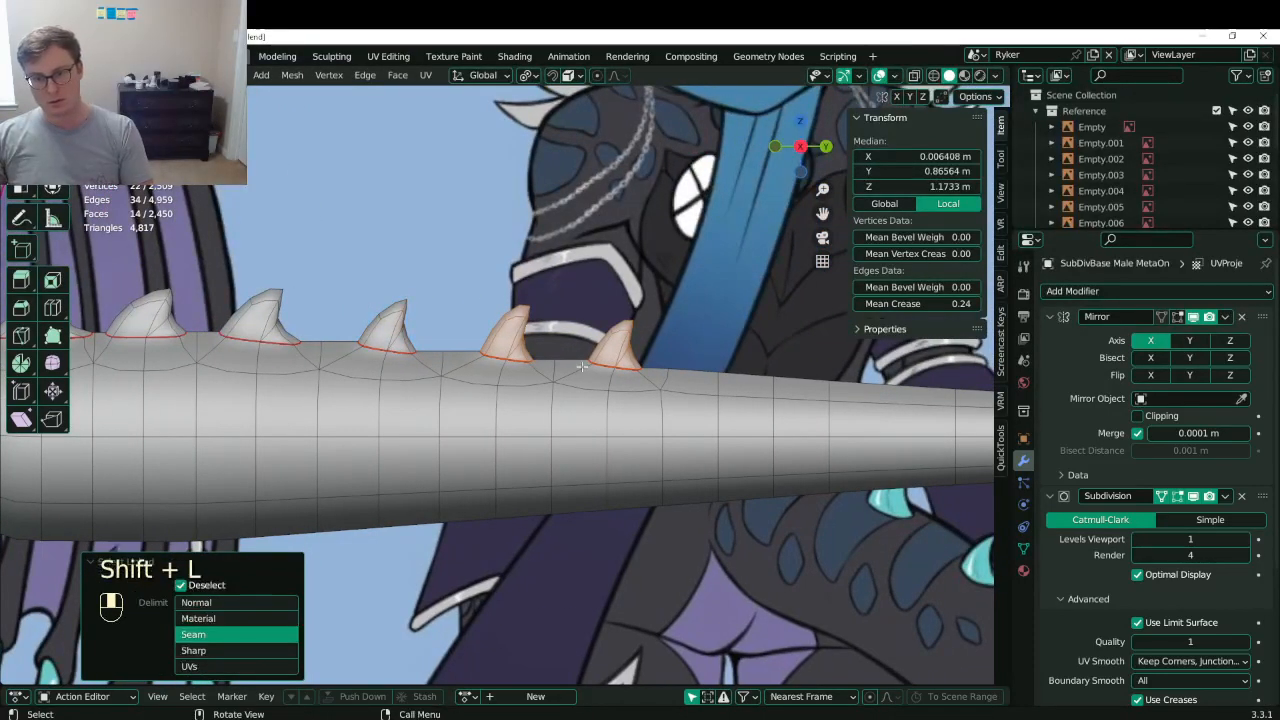
key("s")
left_click(648, 360)
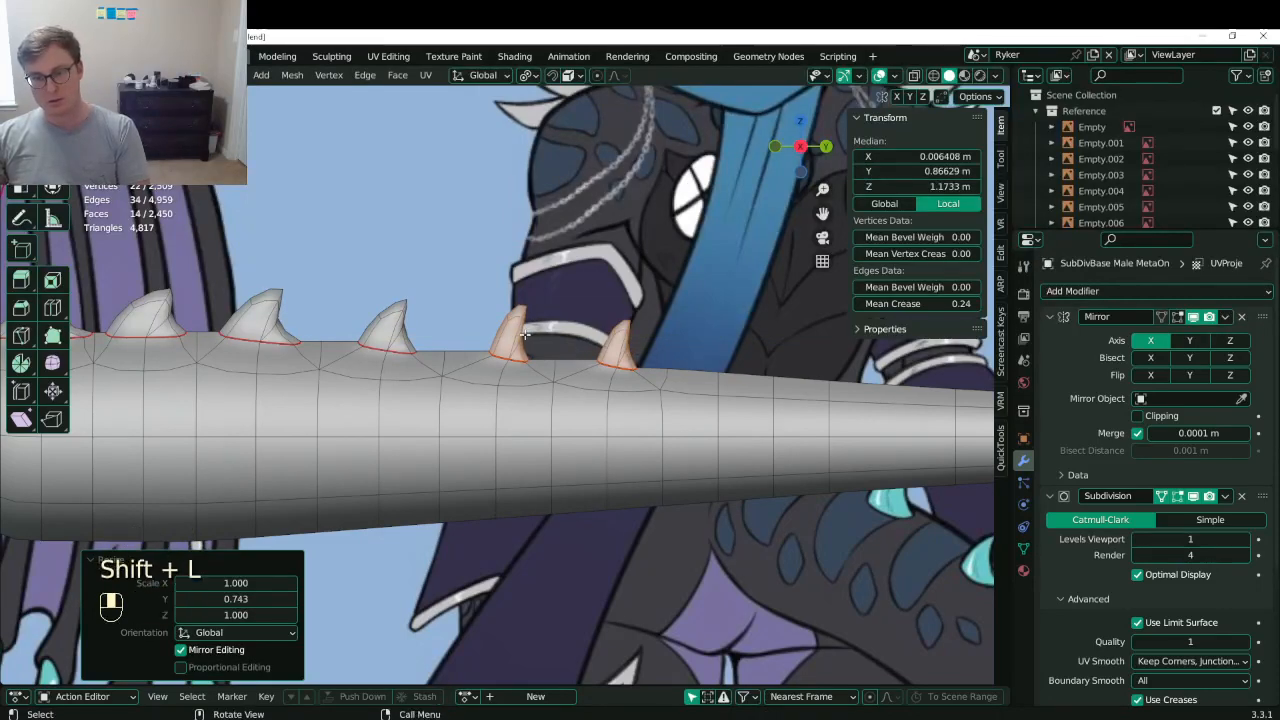
- Deselect the fifth spike, scale the sixth spike along Y by 0.644, and save the file
key("shift+l")
key("s")
left_click(697, 376)
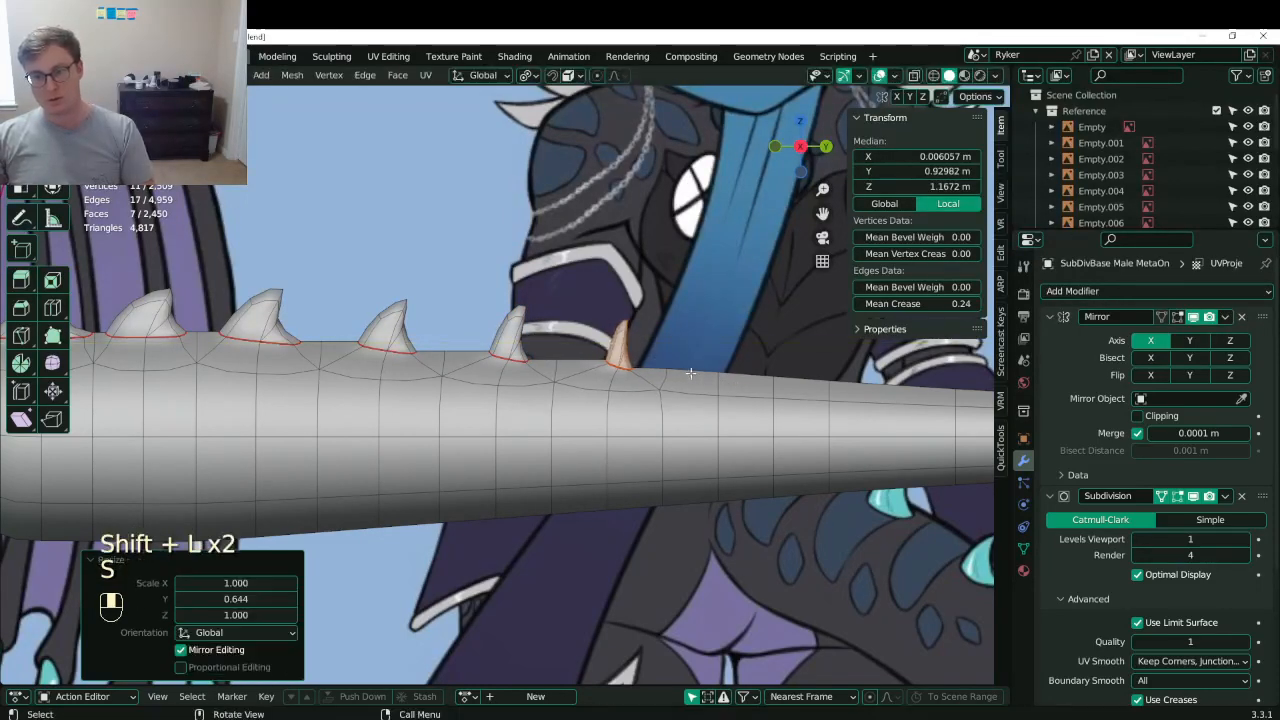
key("ctrl+s")
- Shorten the sixth spike by scaling it along Z by 0.633
middle_click_drag(585, 435, 655, 450, "shift")
key("s")
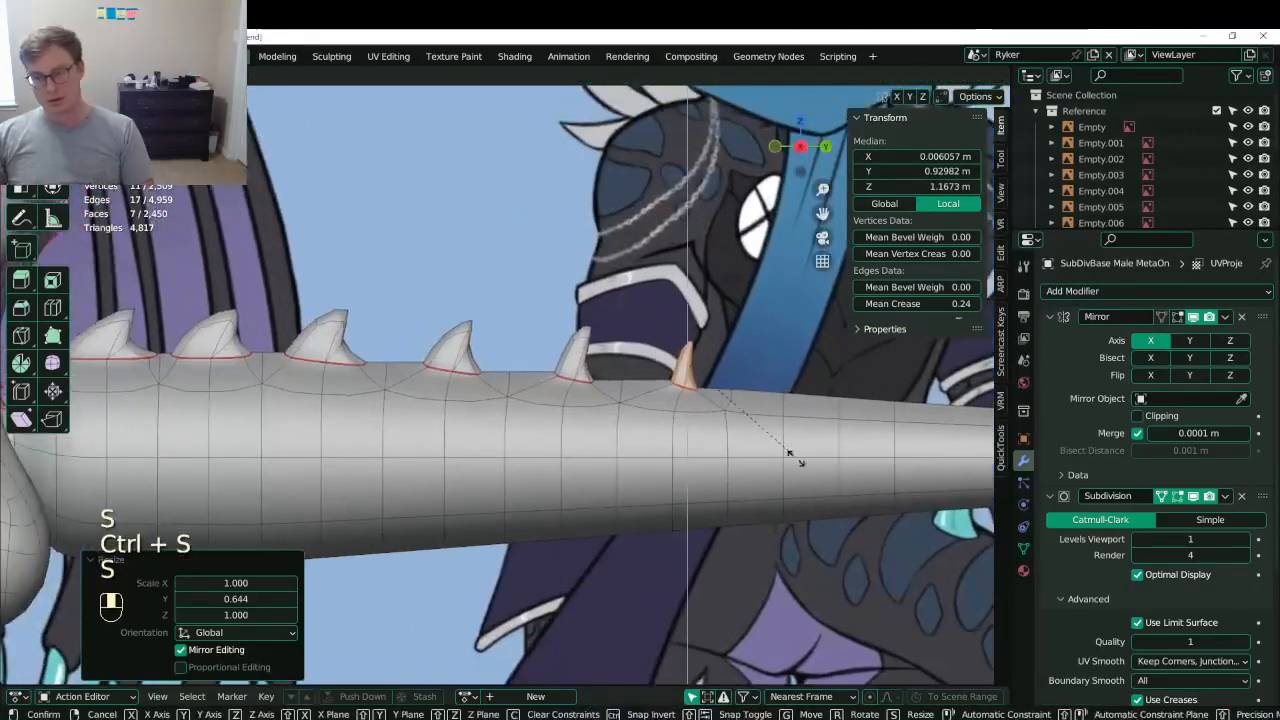
left_click(752, 436)
- Rotate the sixth spike by -7.76° in the side view and lower it onto the tail surface
key("r")
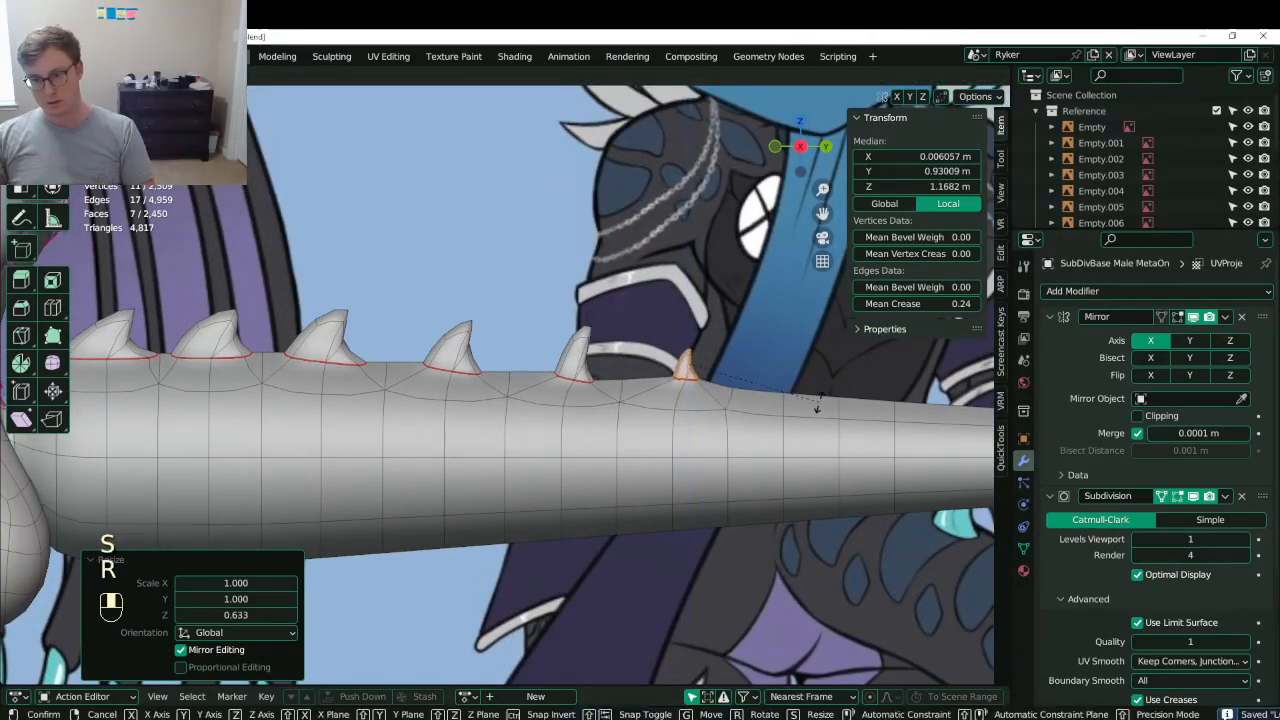
left_click(817, 407)
key("g")
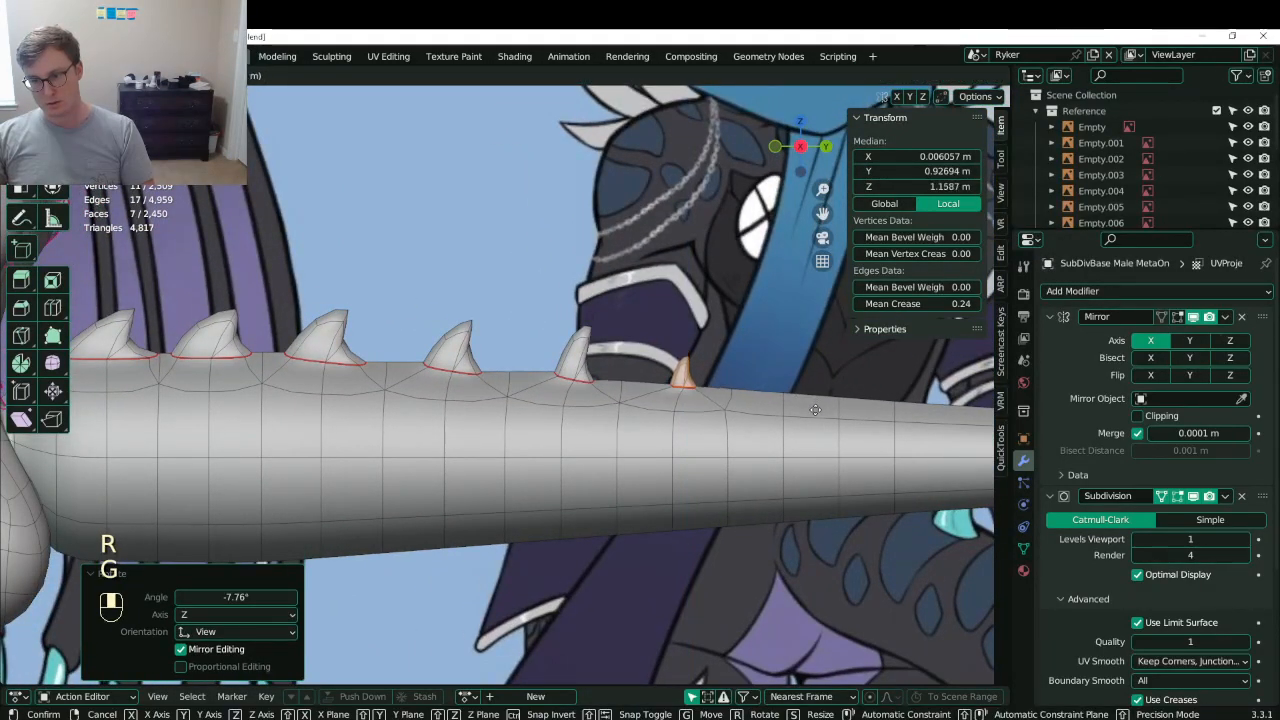
left_click(785, 400)
- Select the fifth spike up to its seam, rotate it by -5.49° in the side view, and shorten it along Z
key("l")
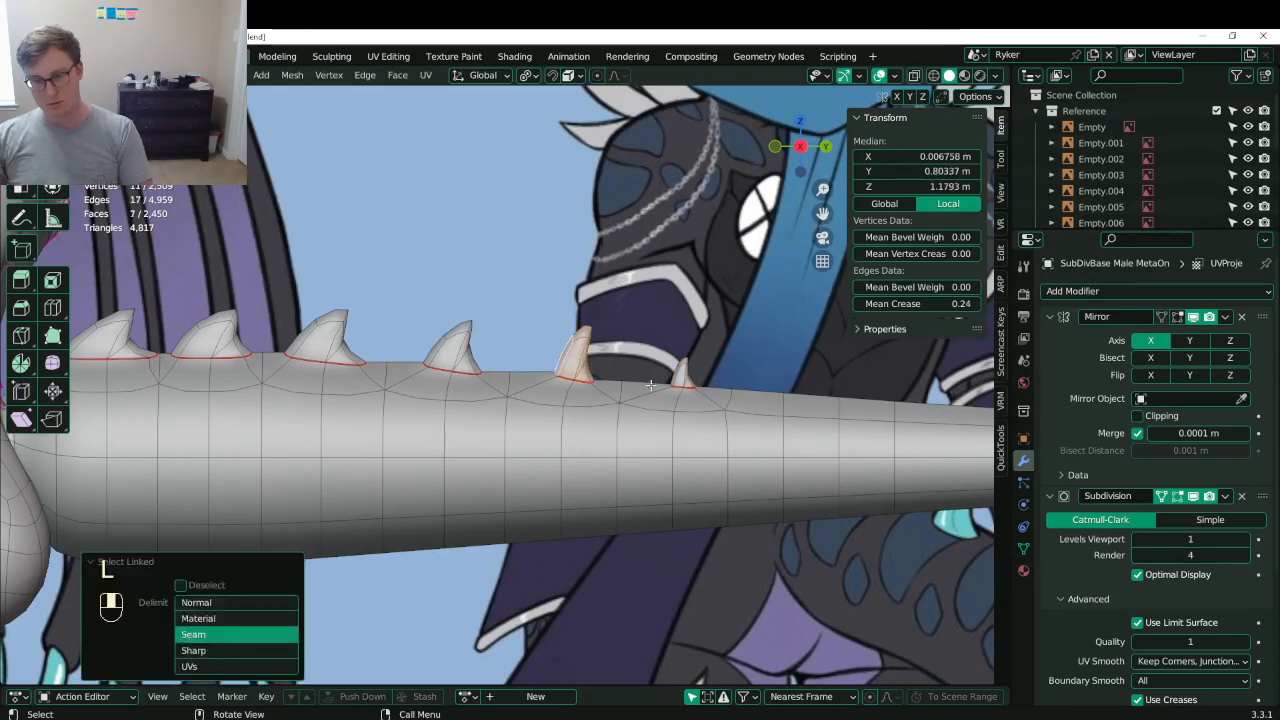
key("r")
left_click(708, 356)
key("s")
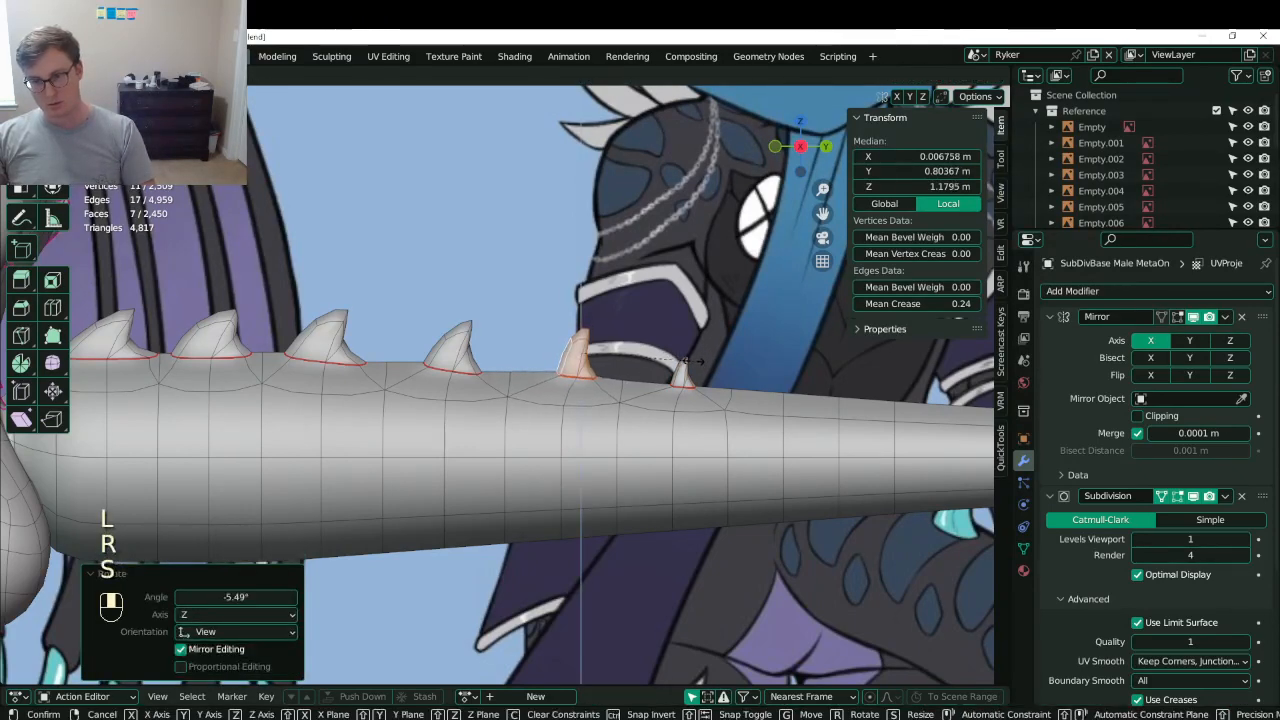
left_click(679, 369)
- Move the fifth spike -0.008652 m along Y and -0.006293 m along Z, and adjust its rotation to follow the tail surface
key("g")
left_click(705, 358)
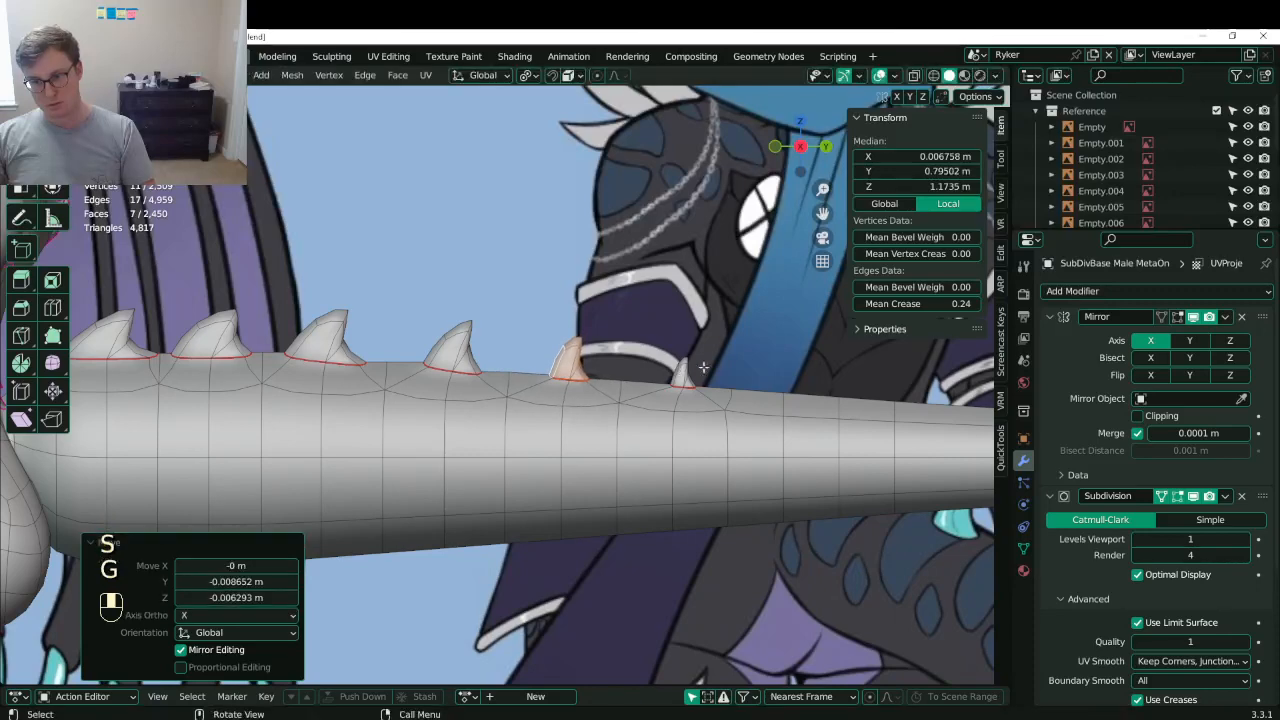
key("r")
left_click(708, 359)
- Select the fourth spike up to its seam, rotate it by -5.49° in the side view, and start scaling it along Z
middle_click_drag(456, 360, 506, 368, "shift")
left_click(506, 362)
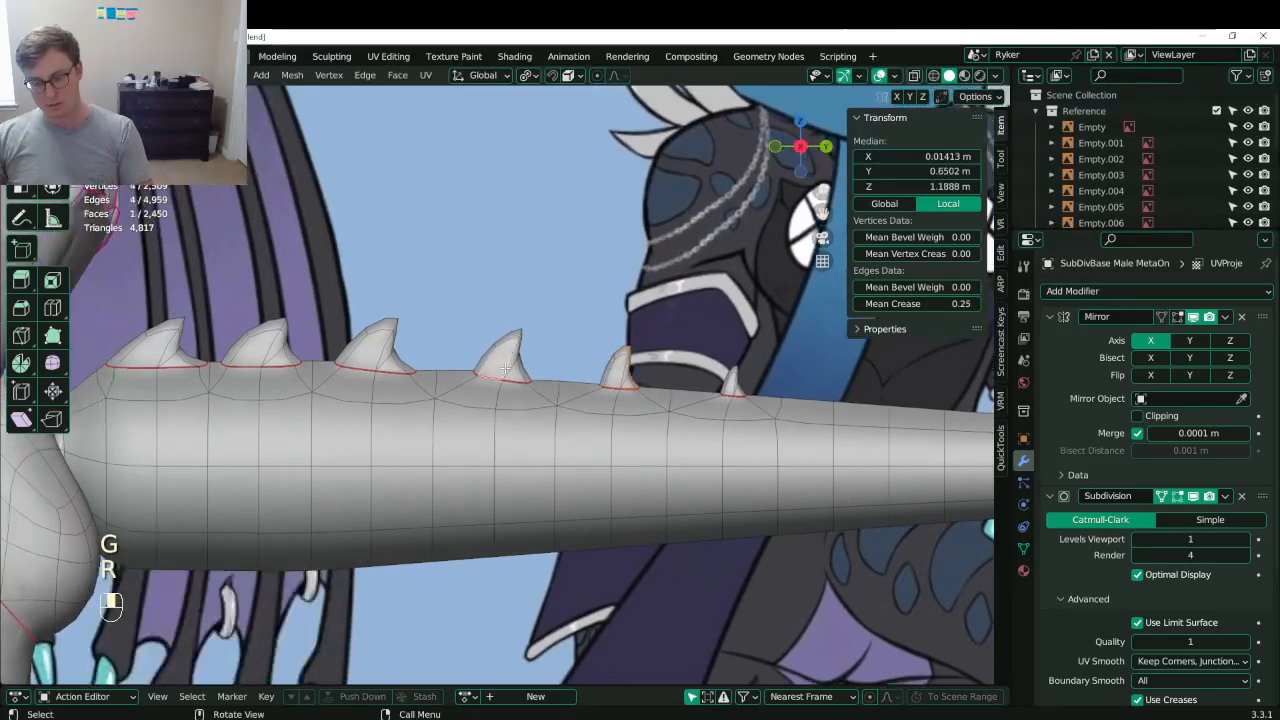
key("l")
key("r")
left_click(638, 350)
key("s")
key("z")
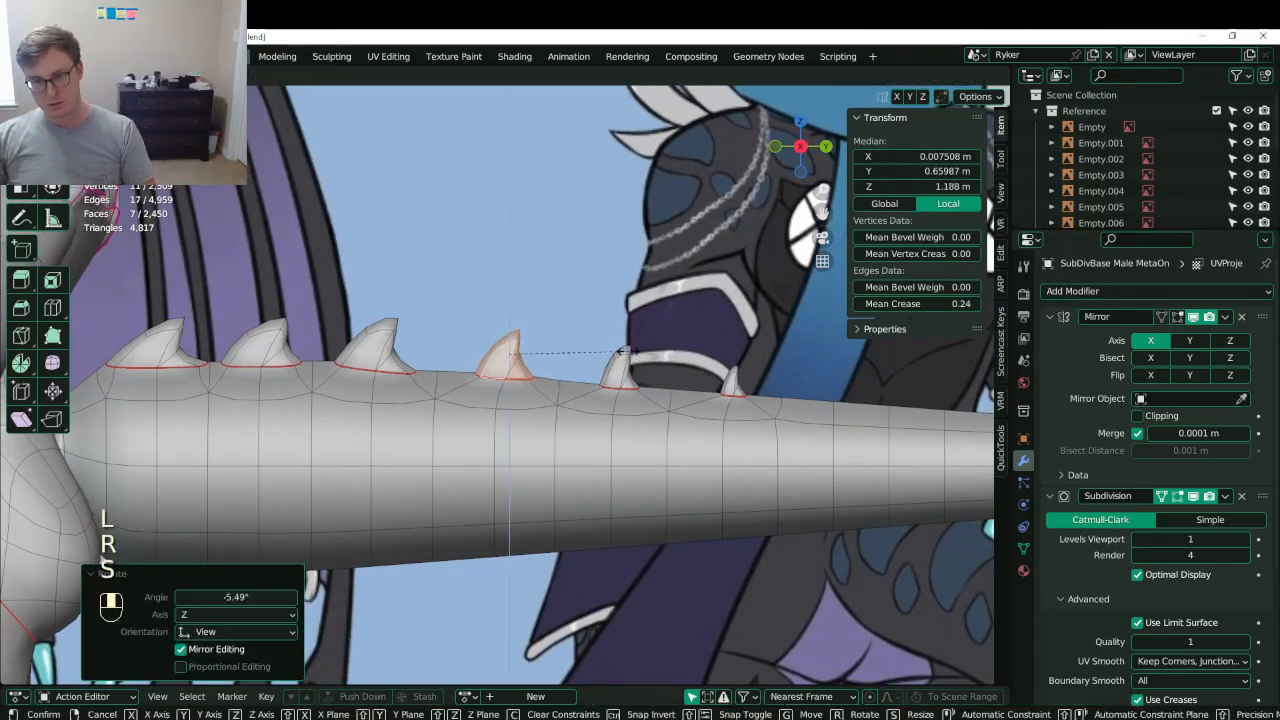
- Resize the fourth tail spike from the body, rotate it 1.72° and shift it into place on the tail
left_click(618, 357)
key("r")
left_click(619, 359)
key("g")
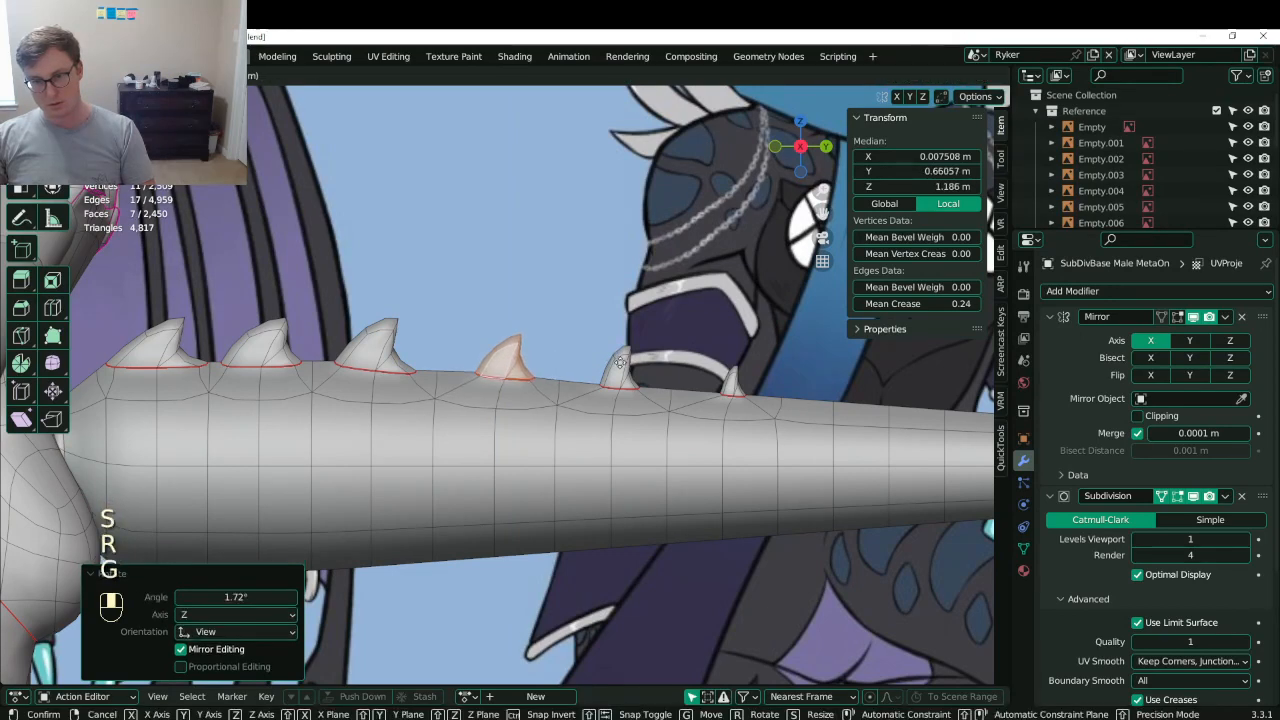
left_click(621, 363)
- Select the whole third spike from the body and scale it to 0.848 along Z
middle_click_drag(376, 350, 476, 387, "shift")
left_click(475, 385)
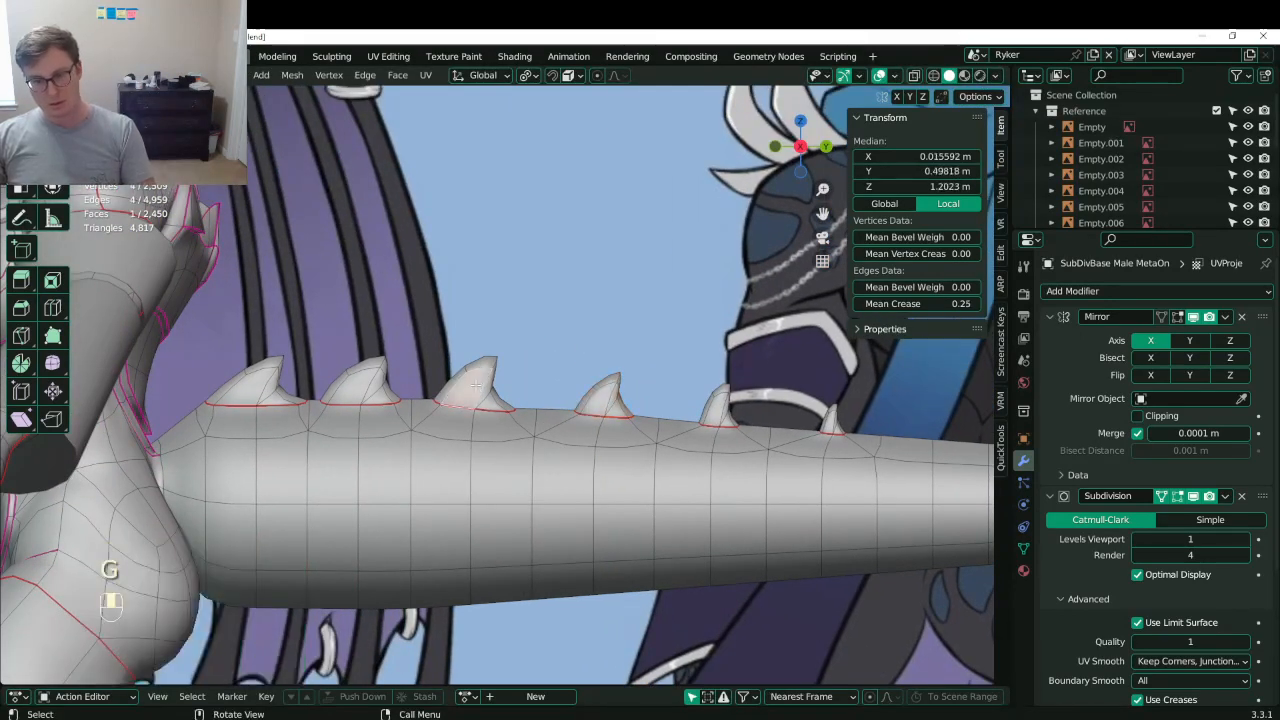
key("l")
key("s")
key("z")
left_click(603, 370)
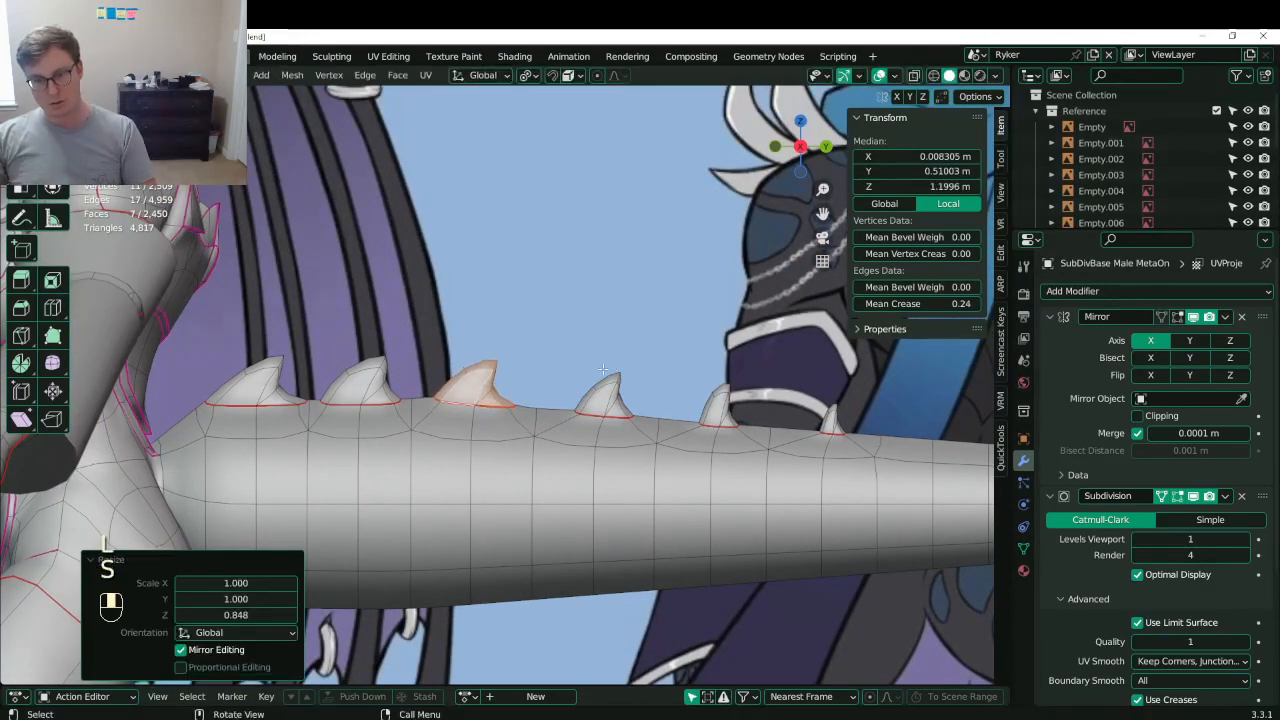
- Lower the third spike onto the tail surface, rotate it -1.75° and fine-tune its overall size
key("g")
key("r")
left_click(621, 363)
key("s")
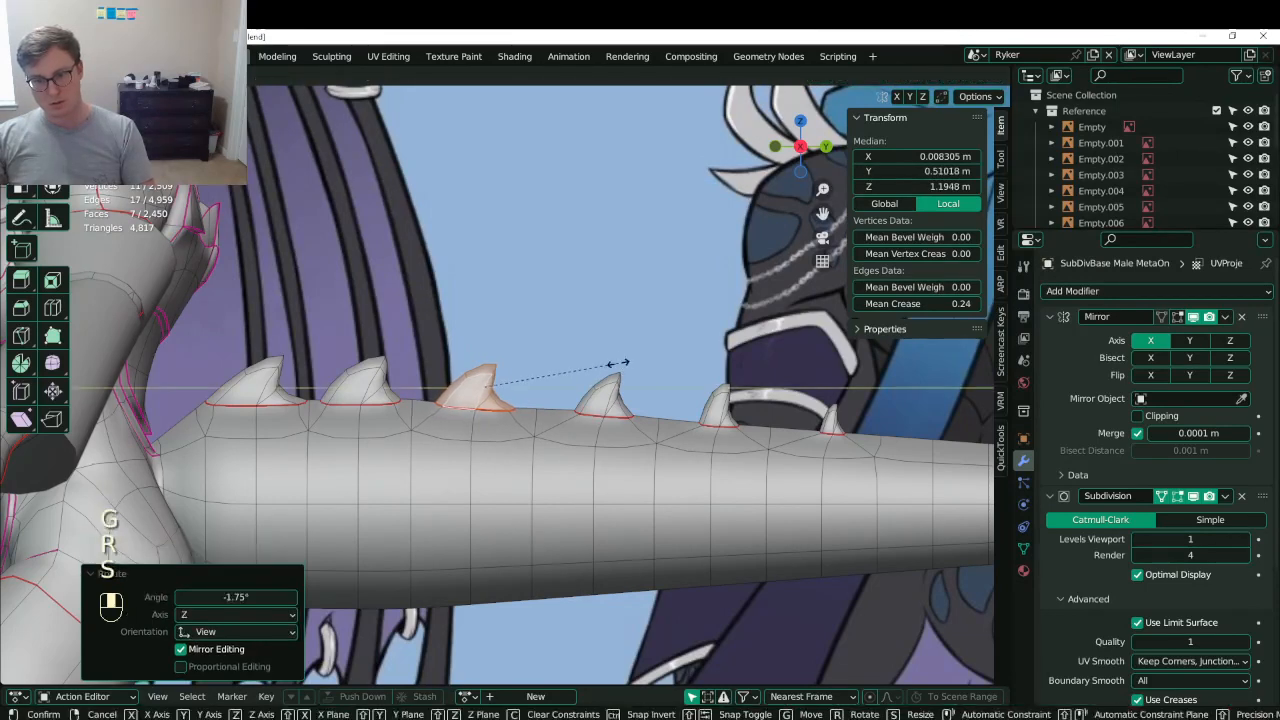
left_click(608, 365)
- Select the whole second spike from the body, scale it to 0.933 along Y and adjust its height along Z
middle_click_drag(385, 380, 440, 377, "shift")
left_click(435, 382)
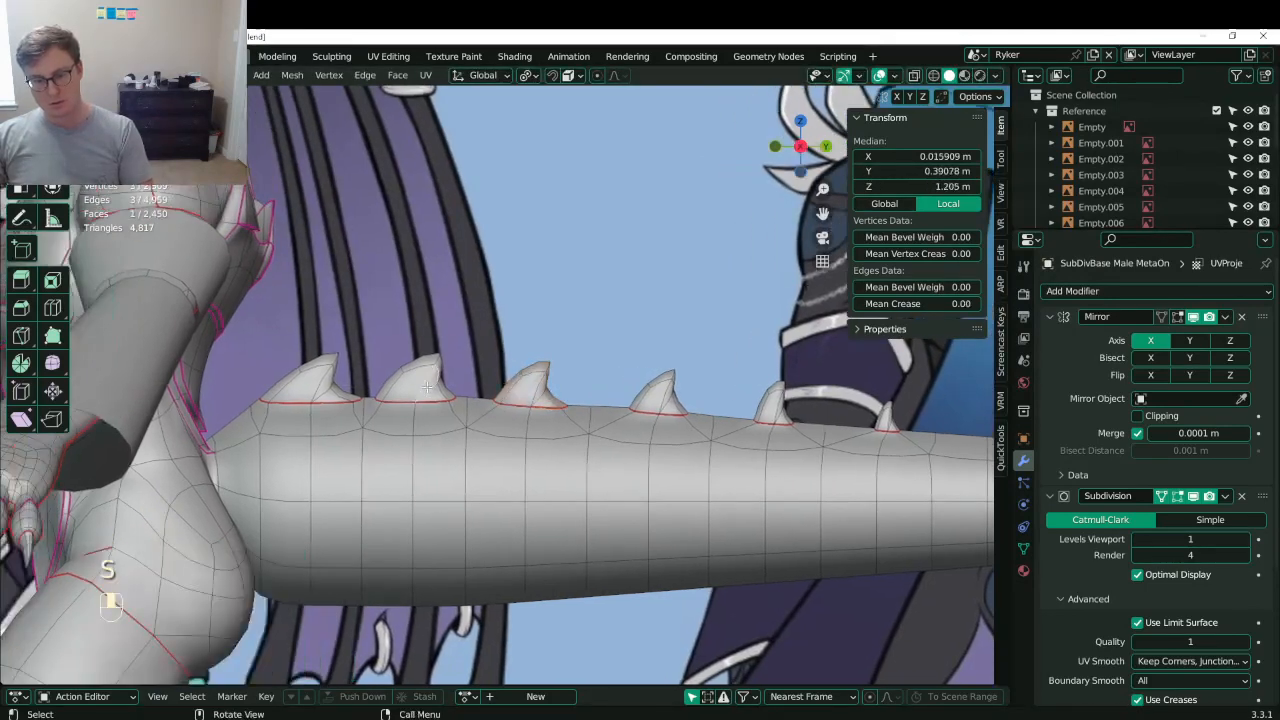
key("l")
key("s")
key("y")
left_click(549, 361)
key("s")
key("z")
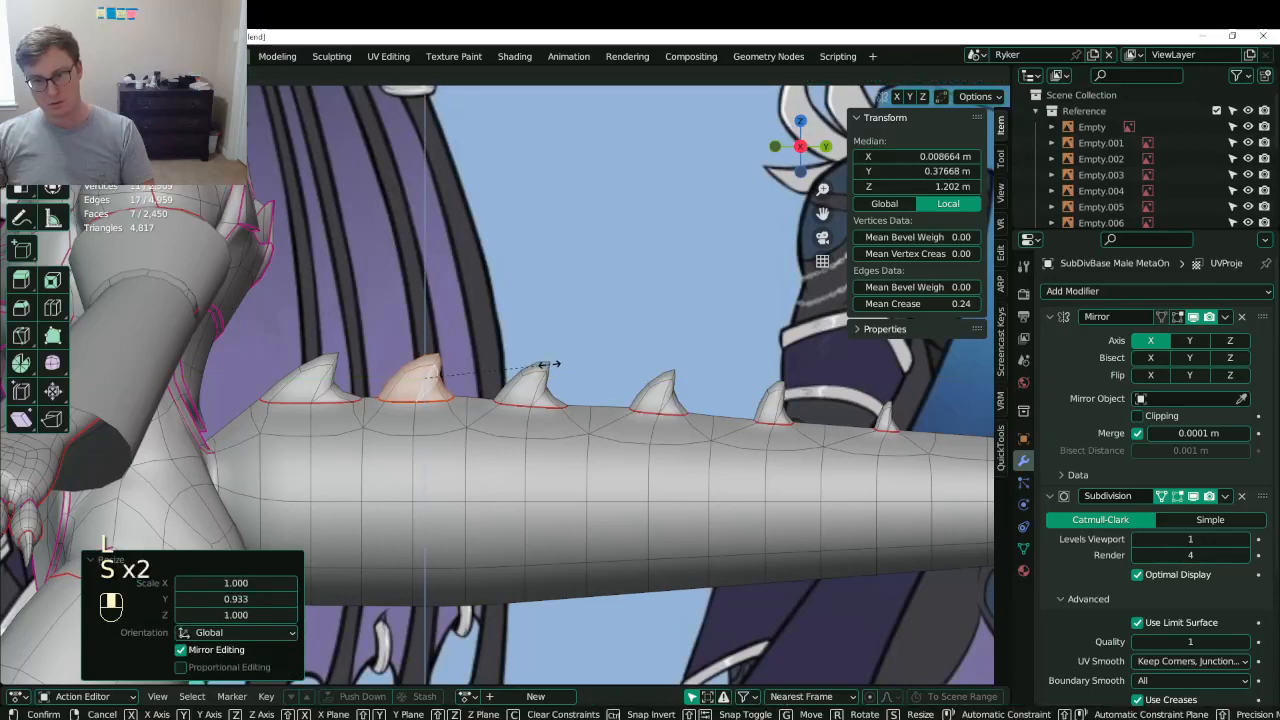
left_click(547, 363)
- Scale the spike nearest the body along Z and move it -0.00236 m in Y and 0.006293 m in Z
left_click(327, 383)
key("l")
key("s")
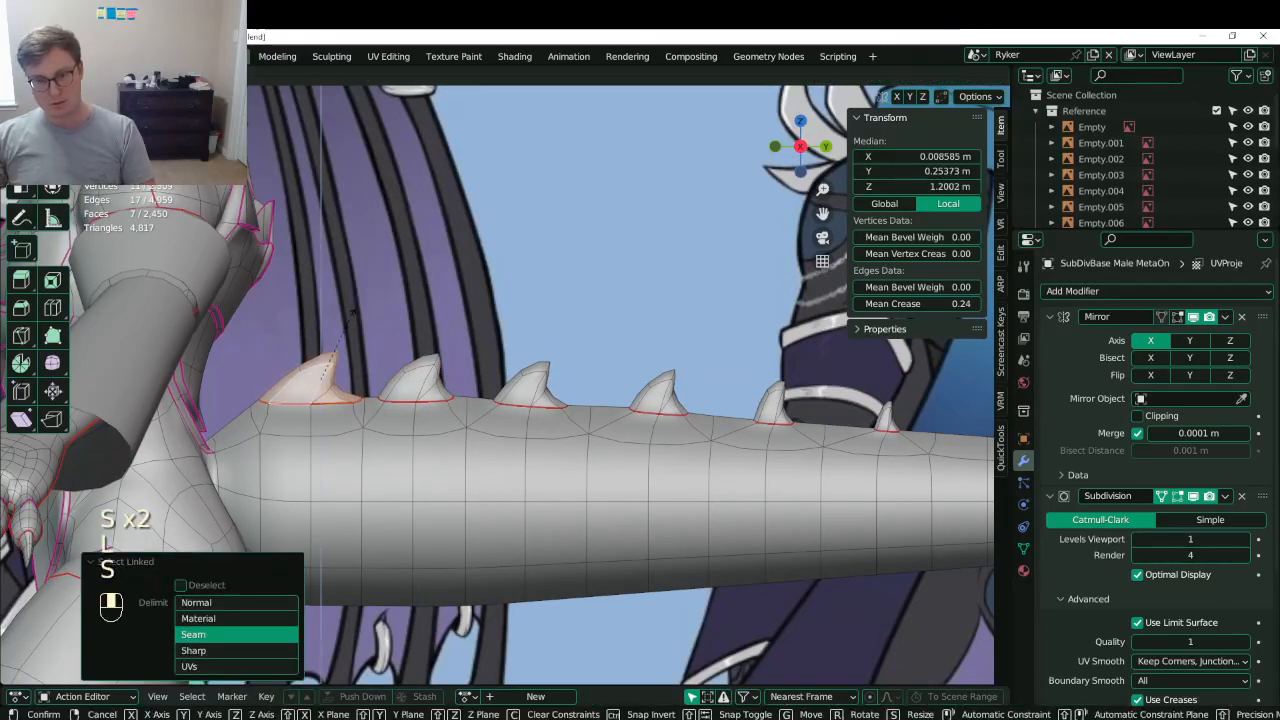
key("z")
left_click(353, 310)
key("g")
left_click(430, 316)
- Rotate the spike nearest the body, scale it to 0.913 along Y and reposition it on the tail
key("r")
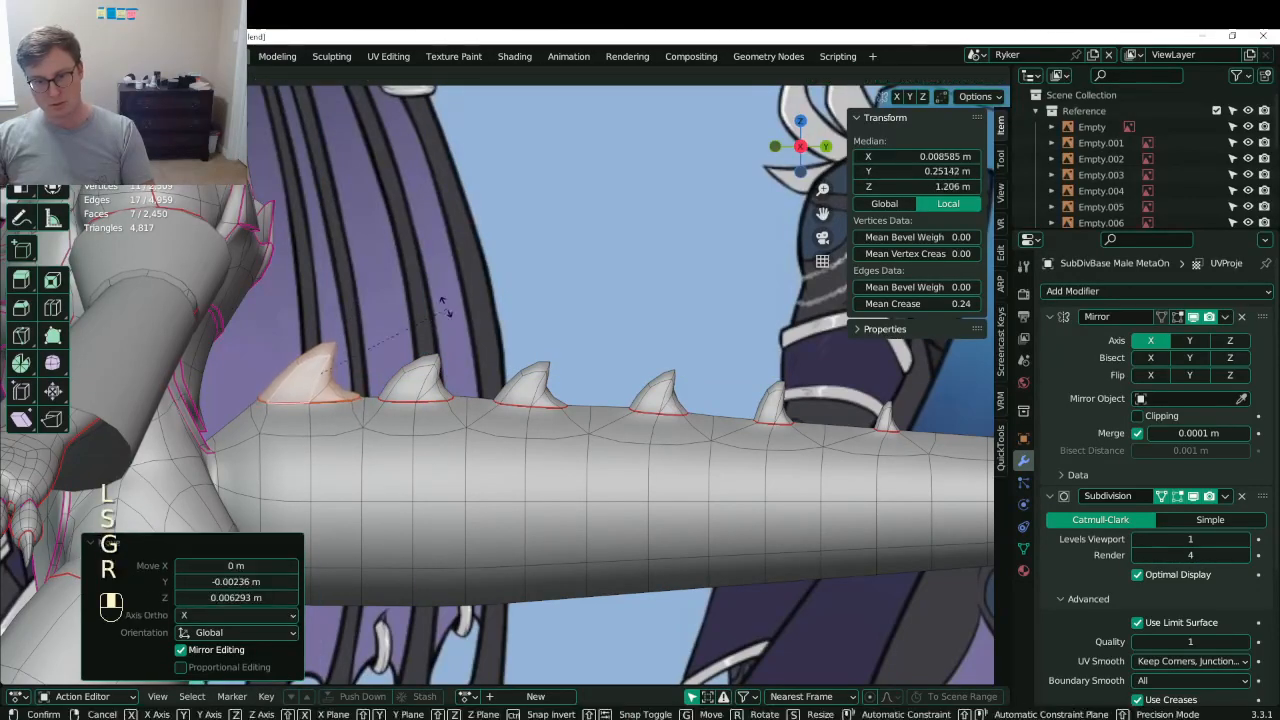
left_click(445, 304)
key("s")
key("y")
left_click(445, 304)
key("g")
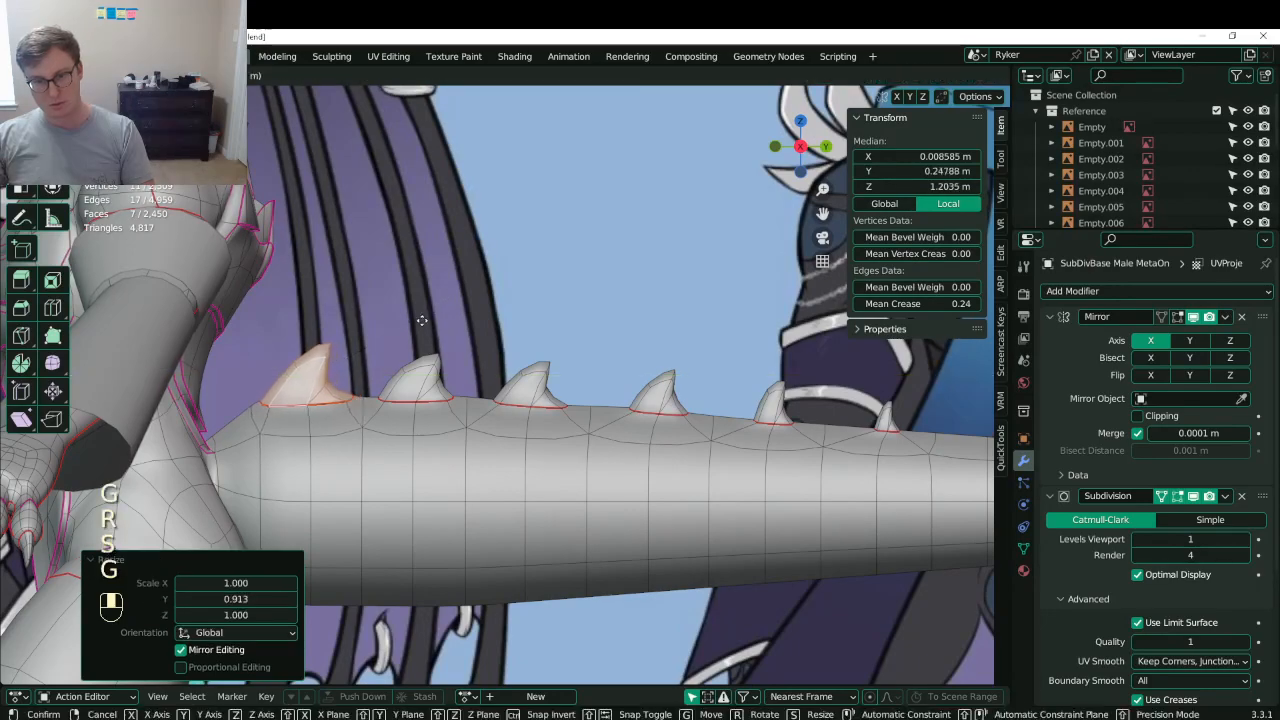
left_click(430, 316)
- Check the resized tail spikes outside Edit Mode, save Lunathal.blend and return to editing the mesh
key("Tab")
key("Tab")
scroll(412, 432, "down", 3)
middle_click_drag(450, 468, 528, 434)
scroll(412, 432, "down", 2)
key("ctrl+s")
key("Tab")
key("ctrl+s")
key("Tab")
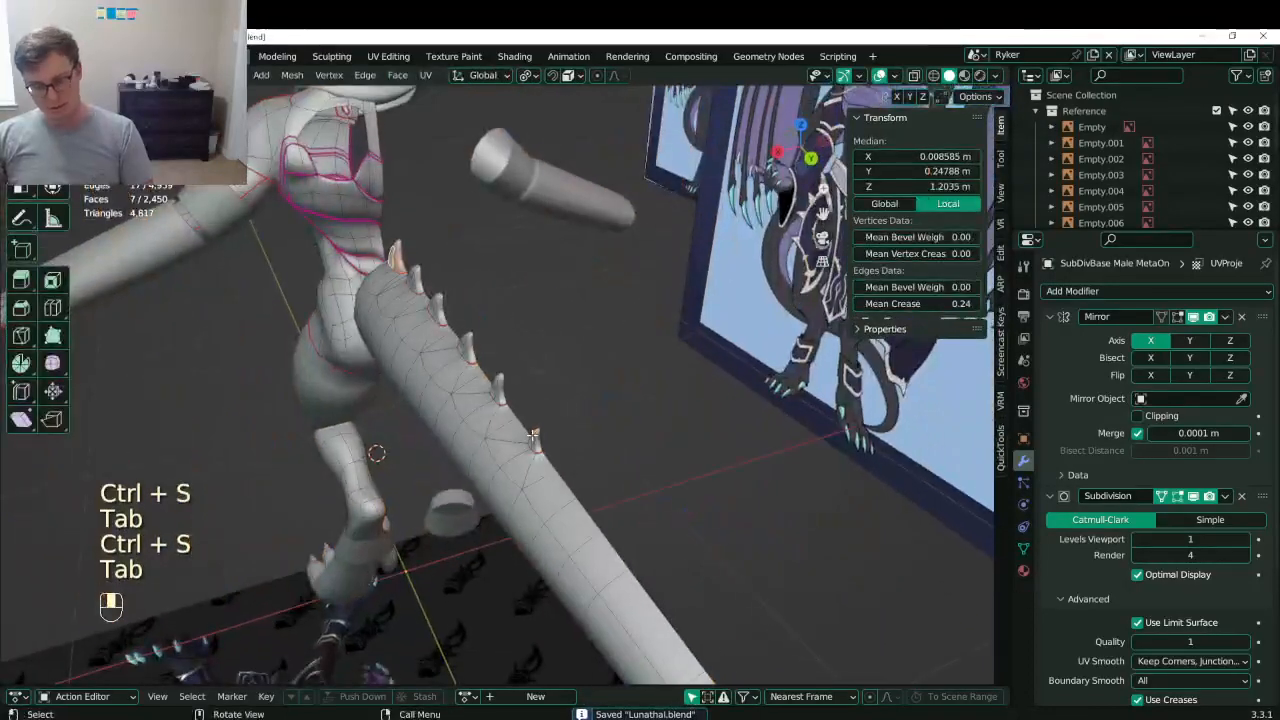
- Enable the Mirror modifier's display in Edit Mode and select the five tail spikes beyond the one nearest the body
left_click(1177, 320)
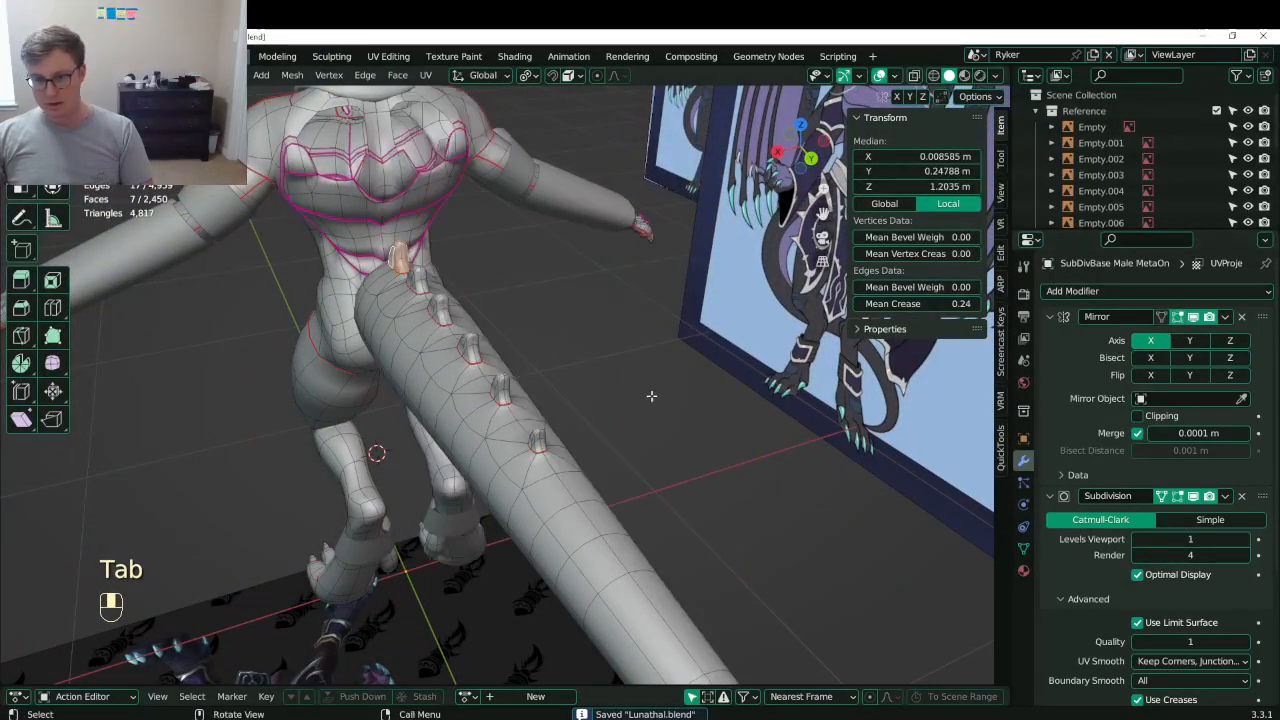
middle_click_drag(651, 394, 630, 444)
key("l")
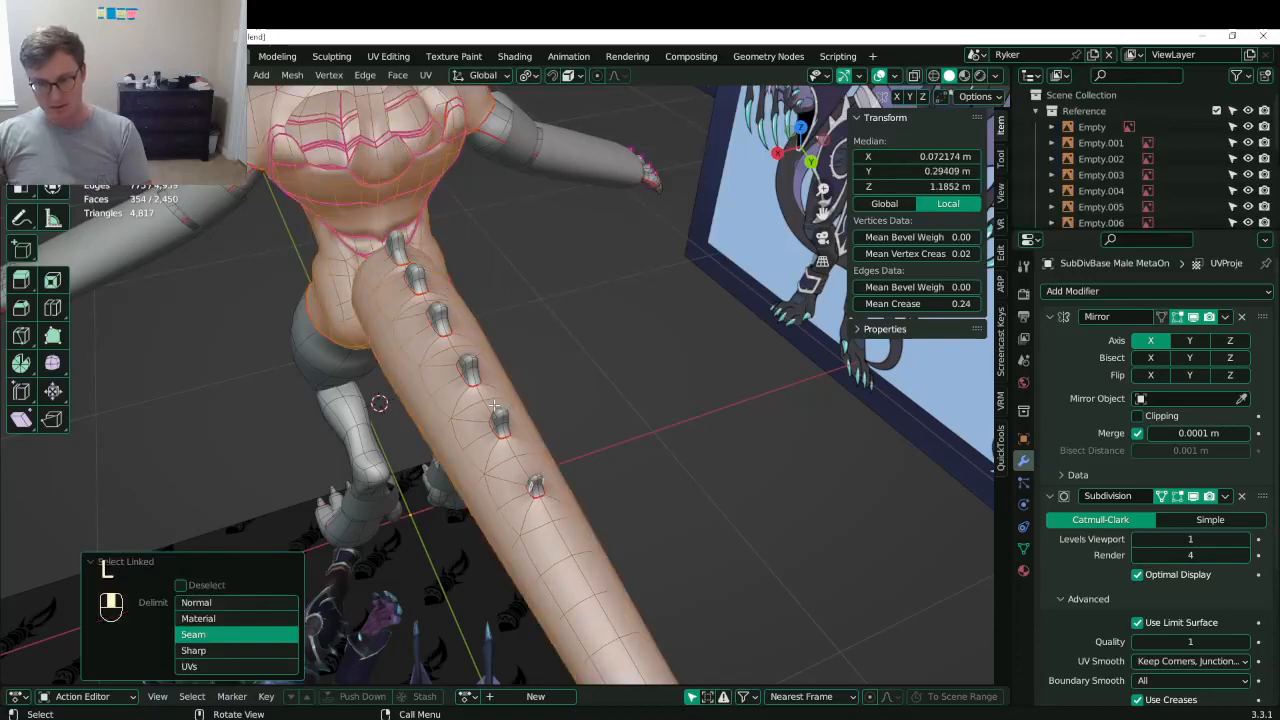
left_click(536, 484)
key("l")
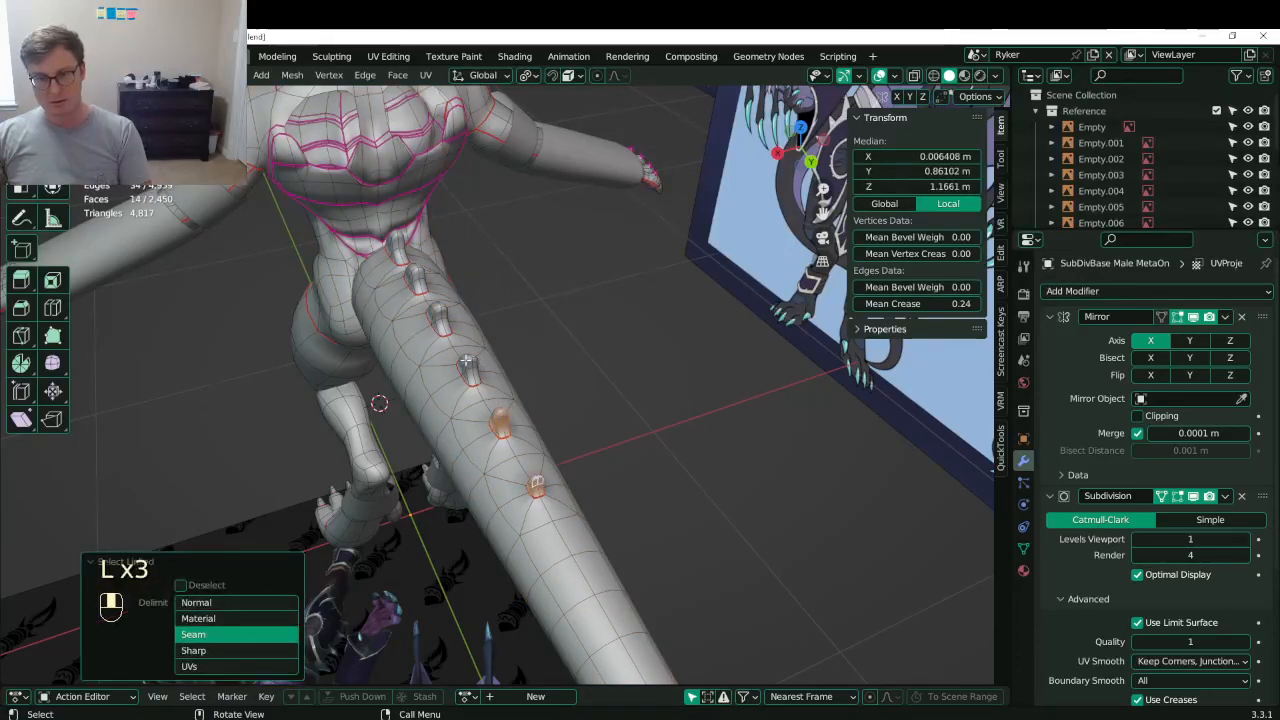
middle_click_drag(525, 279, 525, 317)
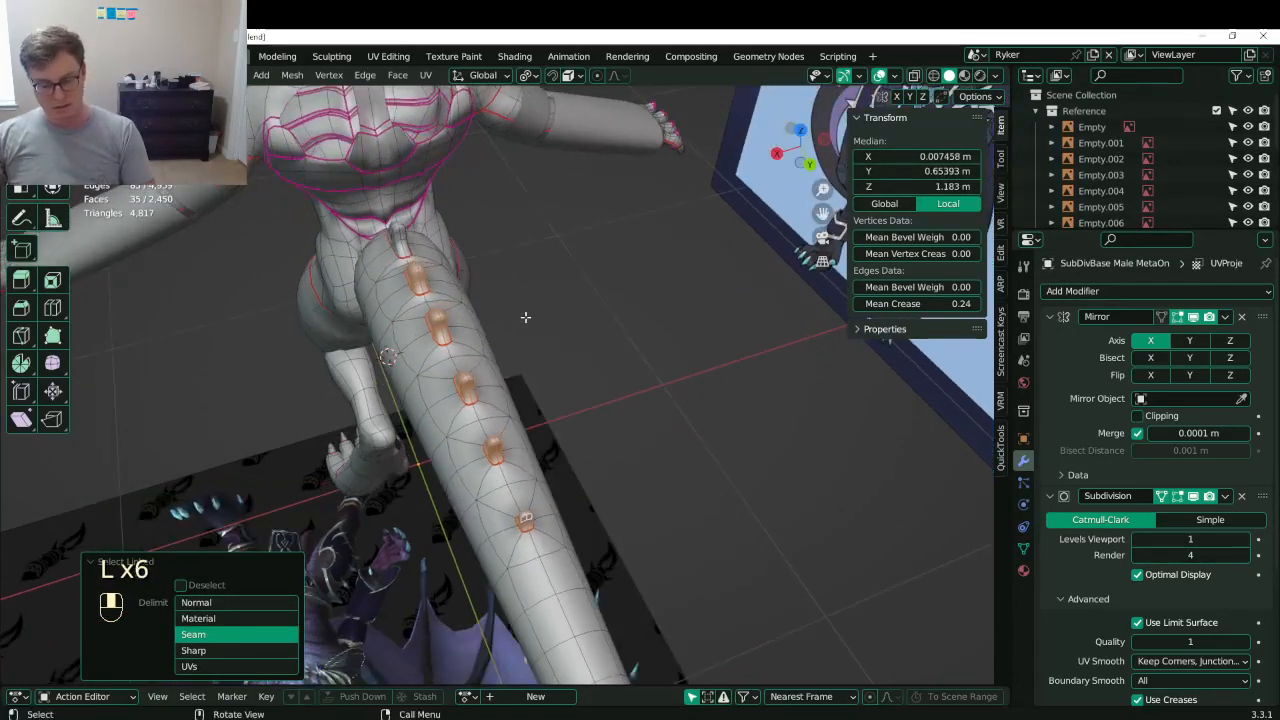
- Set the pivot point to the 3D cursor and scale the five selected spikes to 0.784 along X
key("period")
left_click(400, 318)
mouse_move(588, 190)
middle_mouse_down()
mouse_move(594, 289)
mouse_move(588, 202)
middle_mouse_up()
key("s")
key("x")
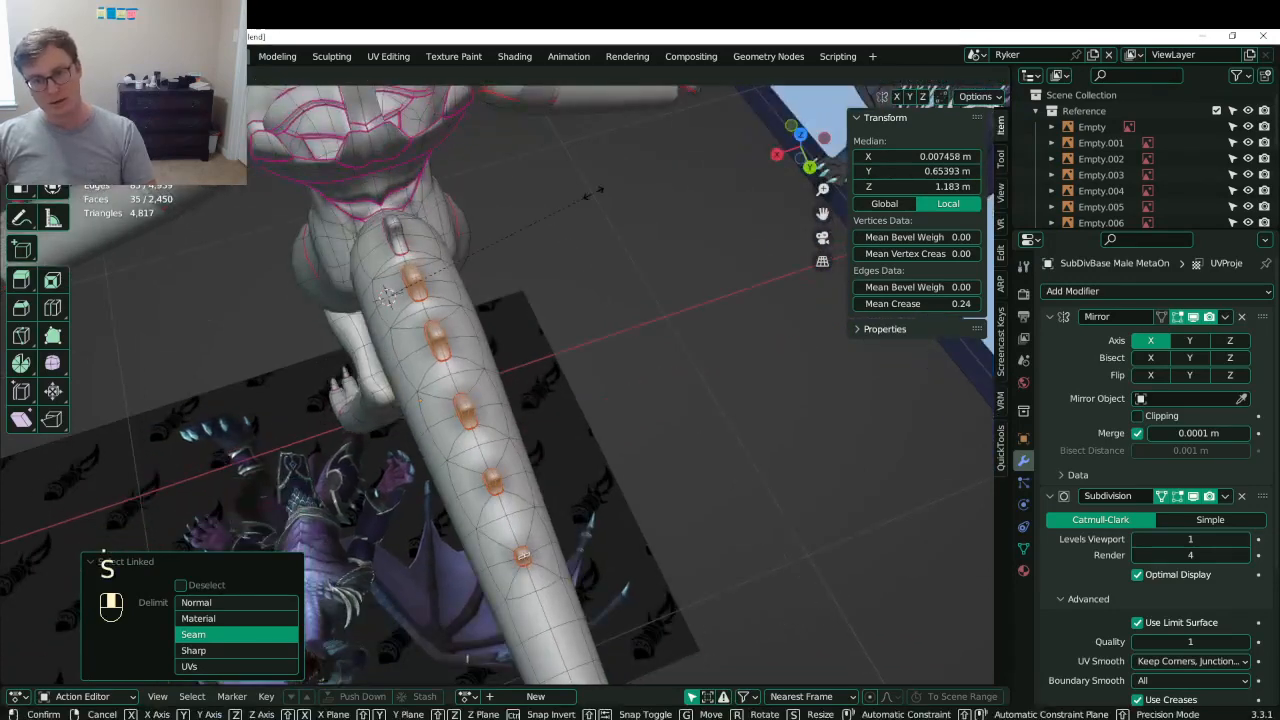
left_click(413, 288)
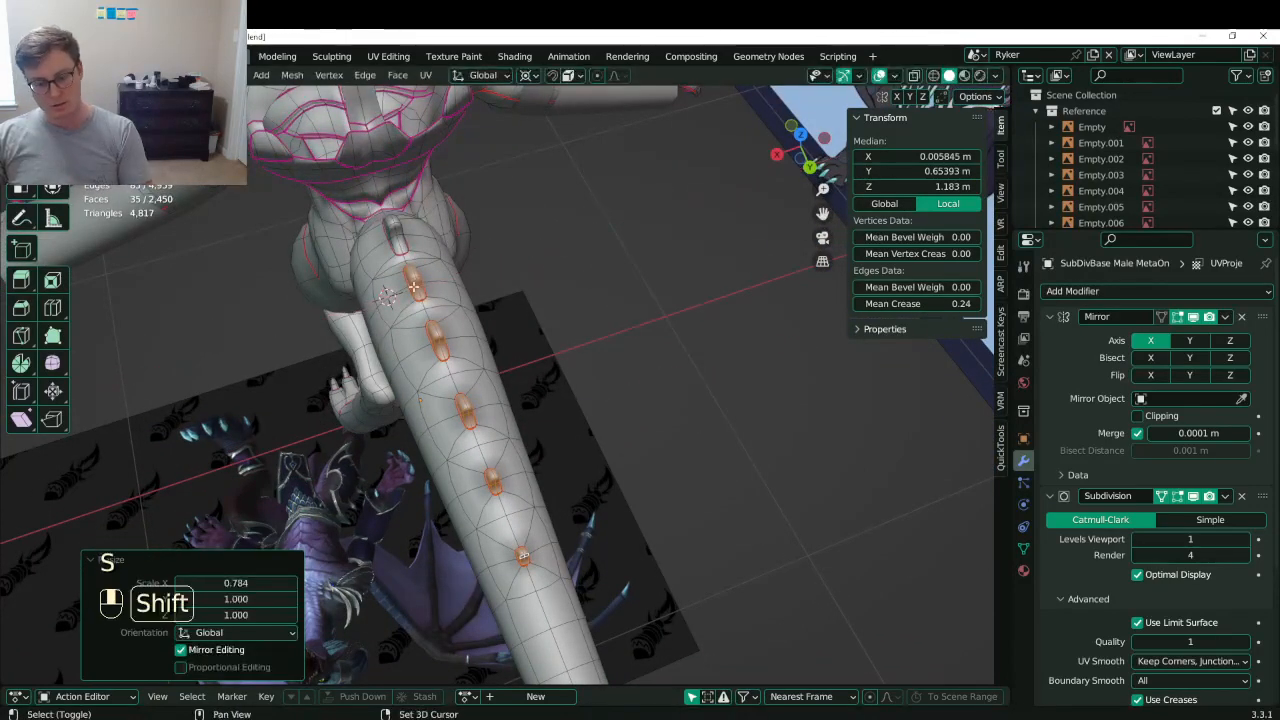
- Narrow the remaining selected spikes along X in two passes, first deselecting the second spike, and for the second pass the third
key("shift+l")
key("s")
key("x")
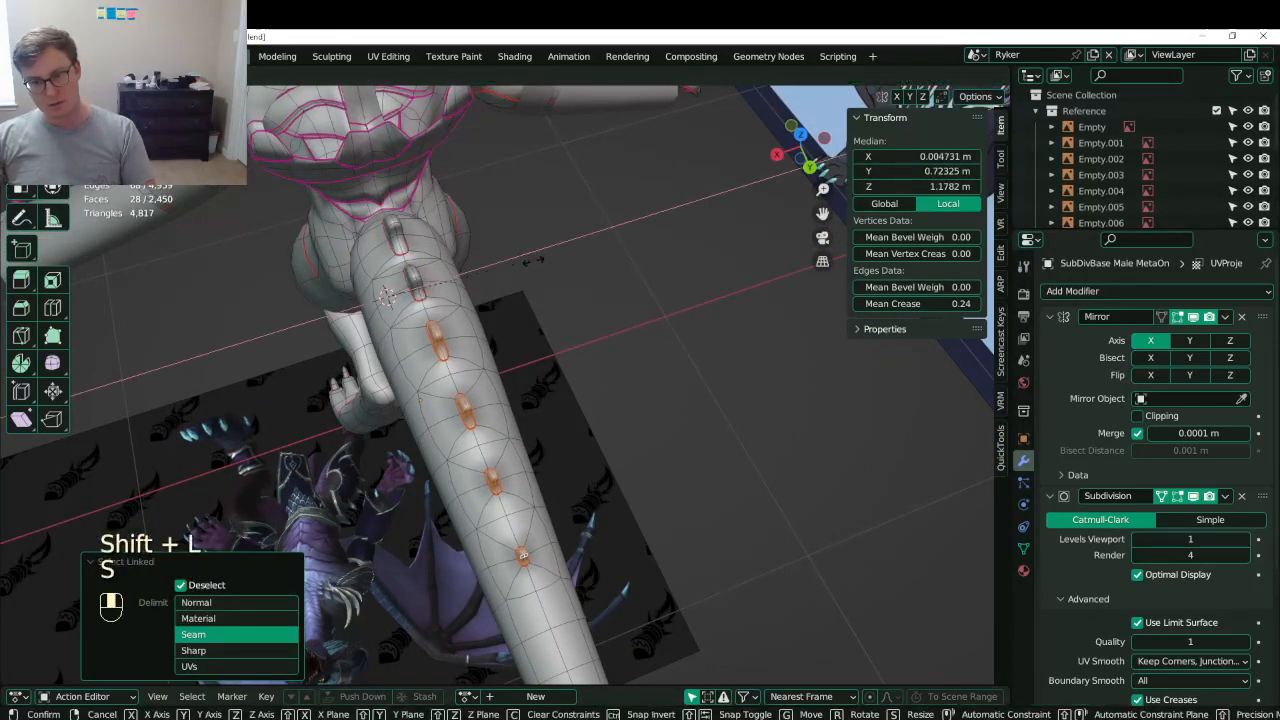
left_click(524, 272)
key("shift+l")
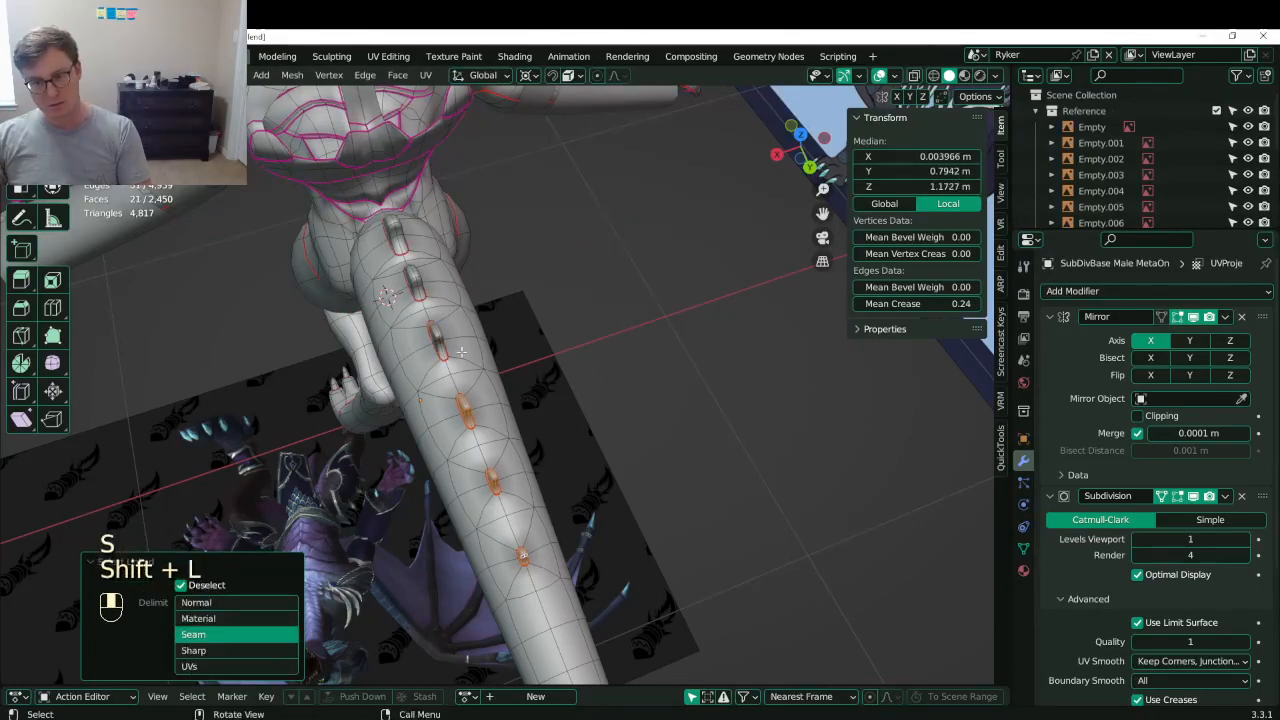
key("s")
key("x")
left_click(554, 341)
- Leave Edit Mode, switch the viewport to Material Preview shading and save the file
mouse_move(556, 341)
middle_mouse_down()
mouse_move(664, 280)
mouse_move(690, 332)
mouse_move(449, 346)
middle_mouse_up()
key("Tab")
scroll(688, 331, "down", 5)
key("ctrl+s")
key("z")
left_click(450, 441)
mouse_move(450, 445)
middle_mouse_down()
mouse_move(457, 459)
mouse_move(551, 431)
middle_mouse_up()
key("ctrl+s")
key("ctrl+s")
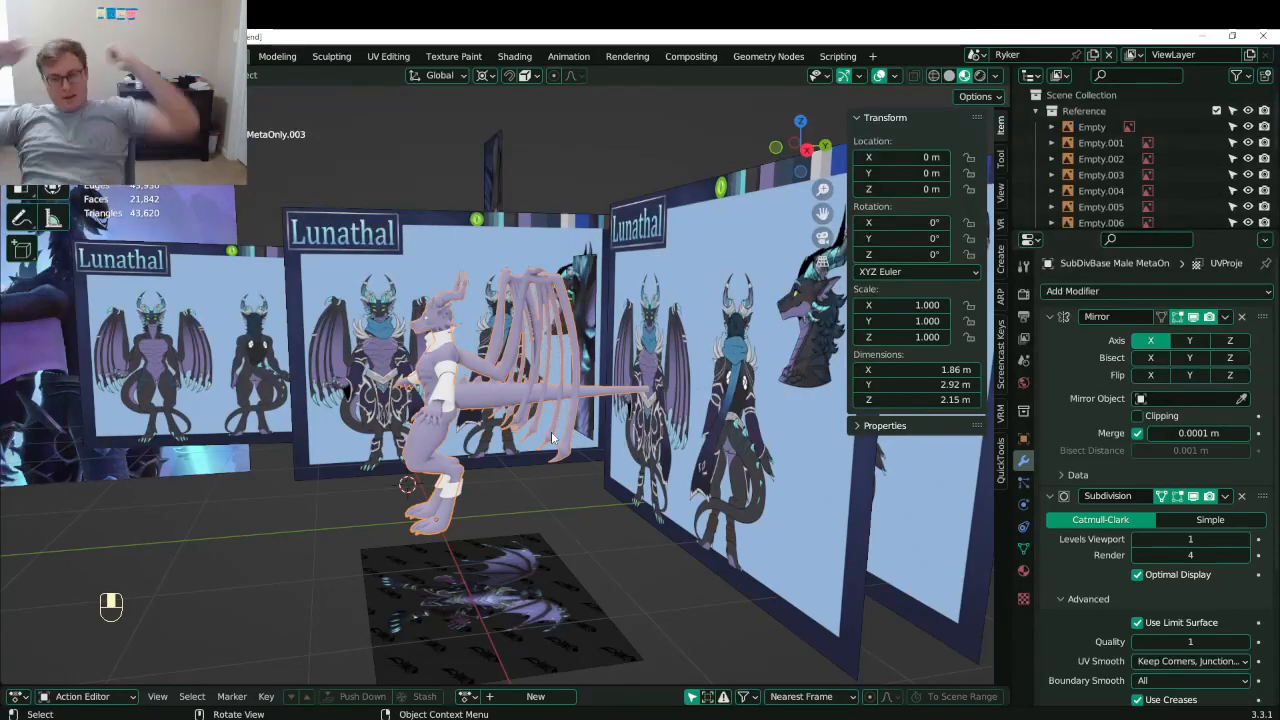
- Save the file, select the arm sleeve object and enter Edit Mode on it in front view
scroll(612, 412, "up", 3)
mouse_move(531, 406)
middle_mouse_down()
mouse_move(612, 412)
mouse_move(515, 418)
middle_mouse_up()
key("ctrl+s")
left_click(514, 408)
key("KP_1")
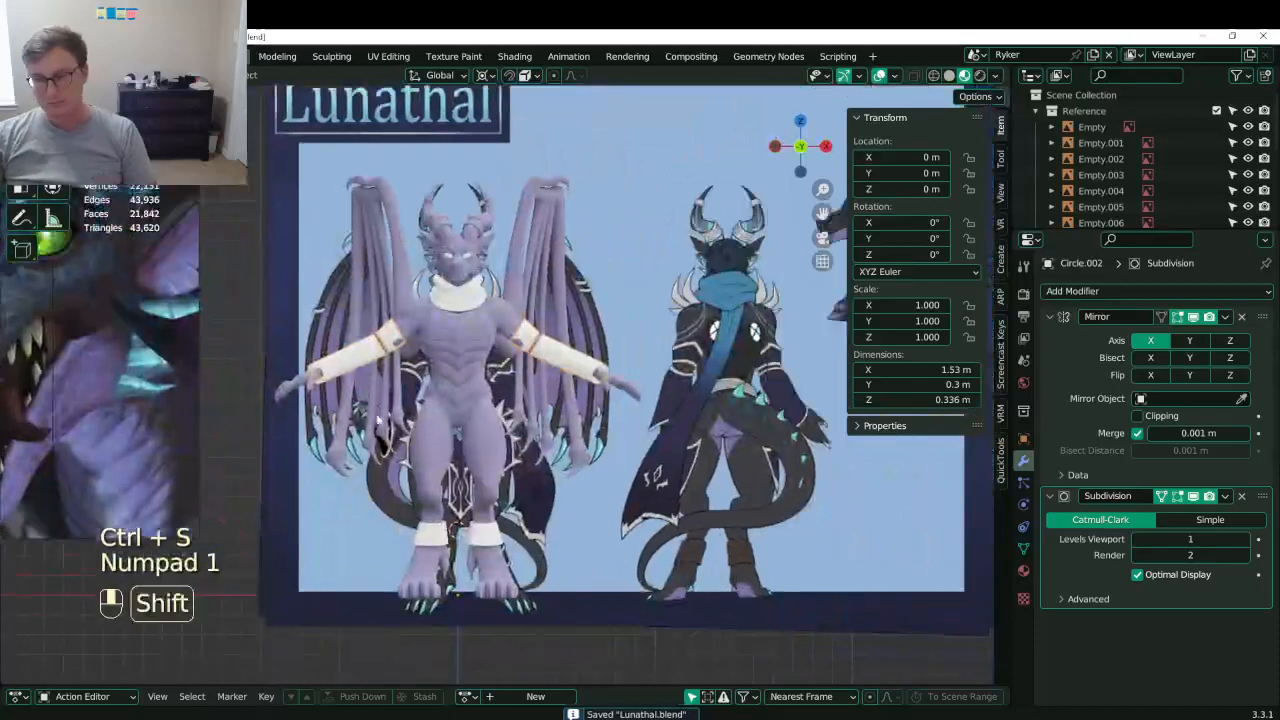
scroll(480, 390, "down", 1)
key("ctrl+s")
scroll(466, 378, "up", 5)
scroll(465, 378, "up", 5)
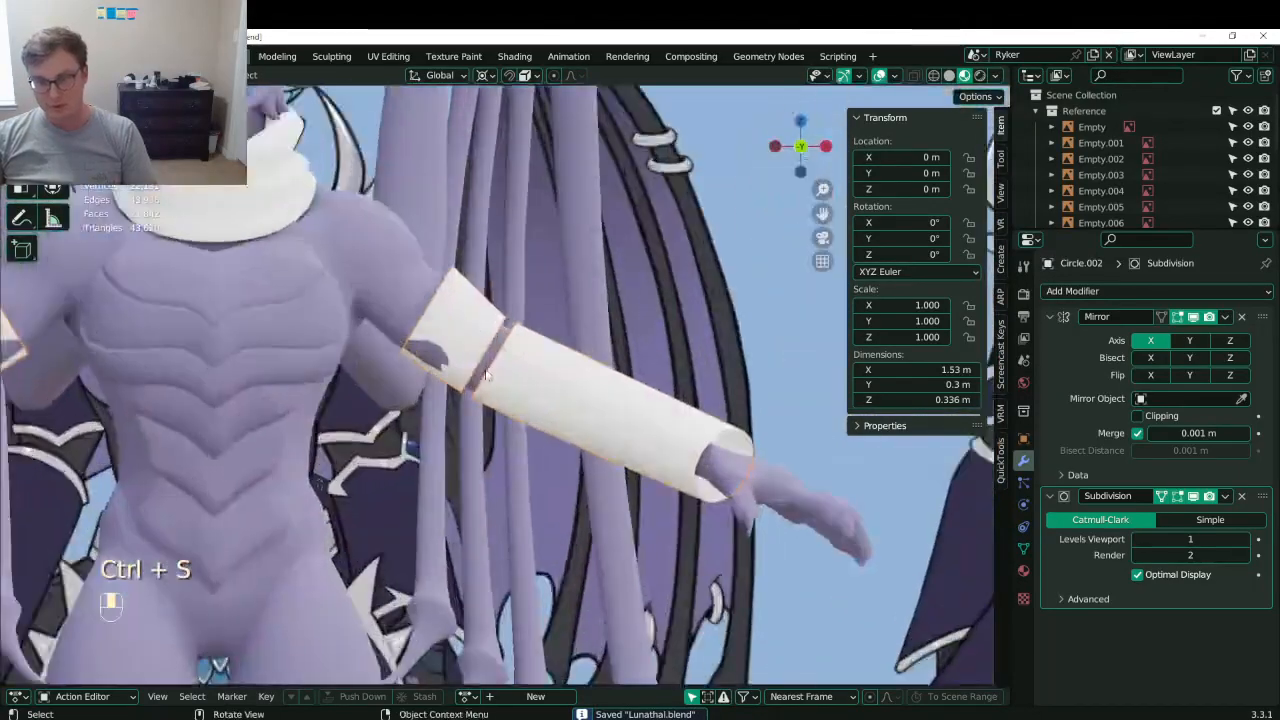
key("Tab")
middle_click_drag(465, 378, 505, 360)
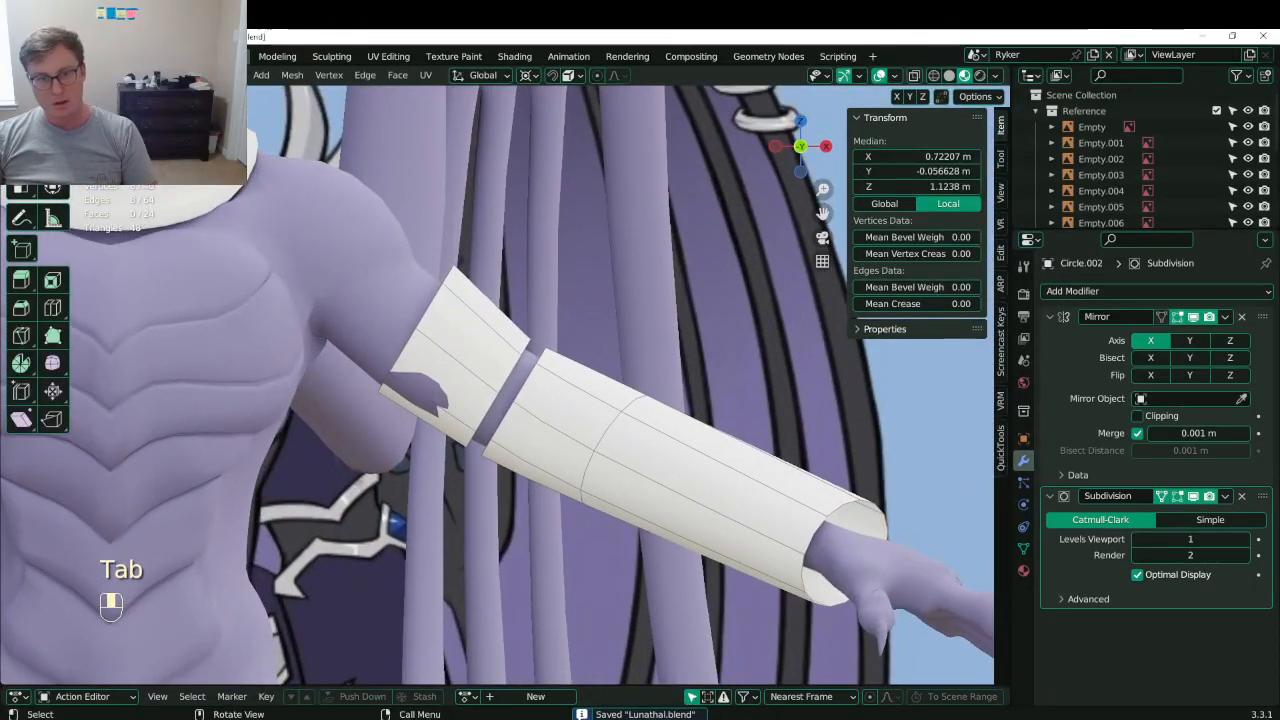
- Set the mean crease of the upper-arm cuff's two open edge loops to 1.00 and select the shoulder-side loop
left_click(420, 309, "alt+shift")
left_click(420, 309, "alt+shift")
left_click(515, 363, "alt+shift")
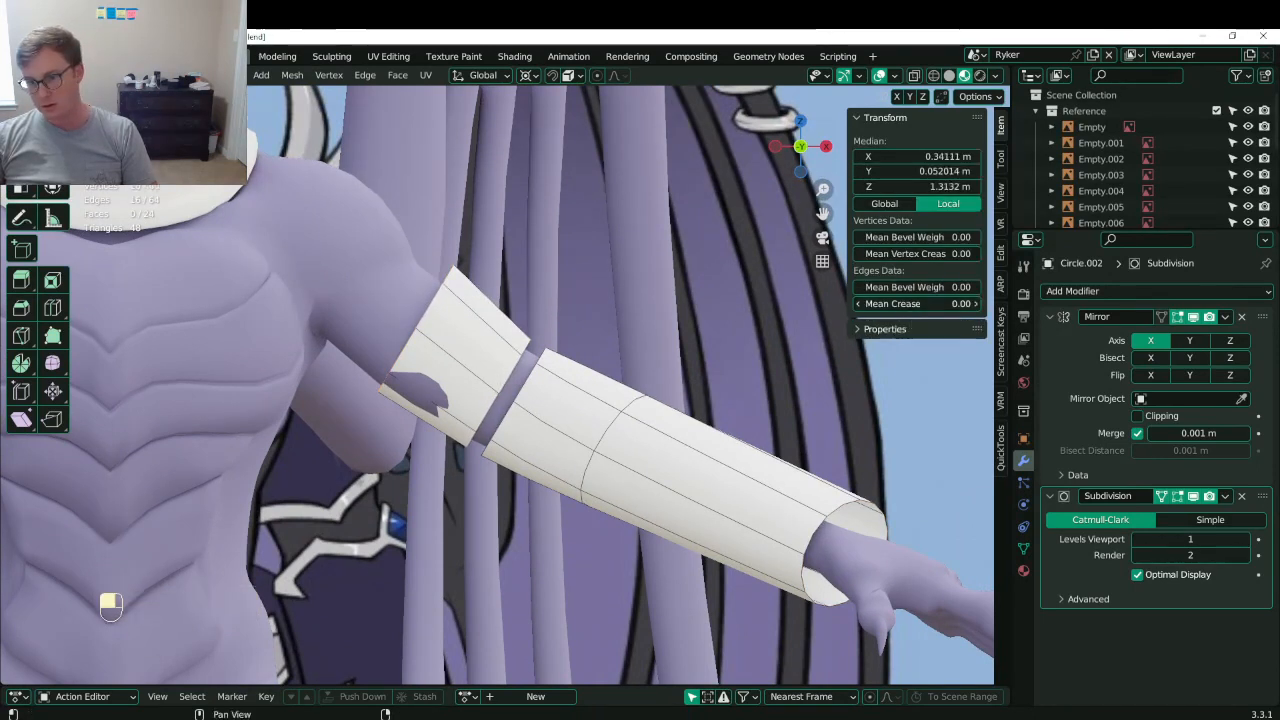
left_click(426, 311)
left_click(426, 311, "alt+shift")
left_click(426, 311, "alt+shift")
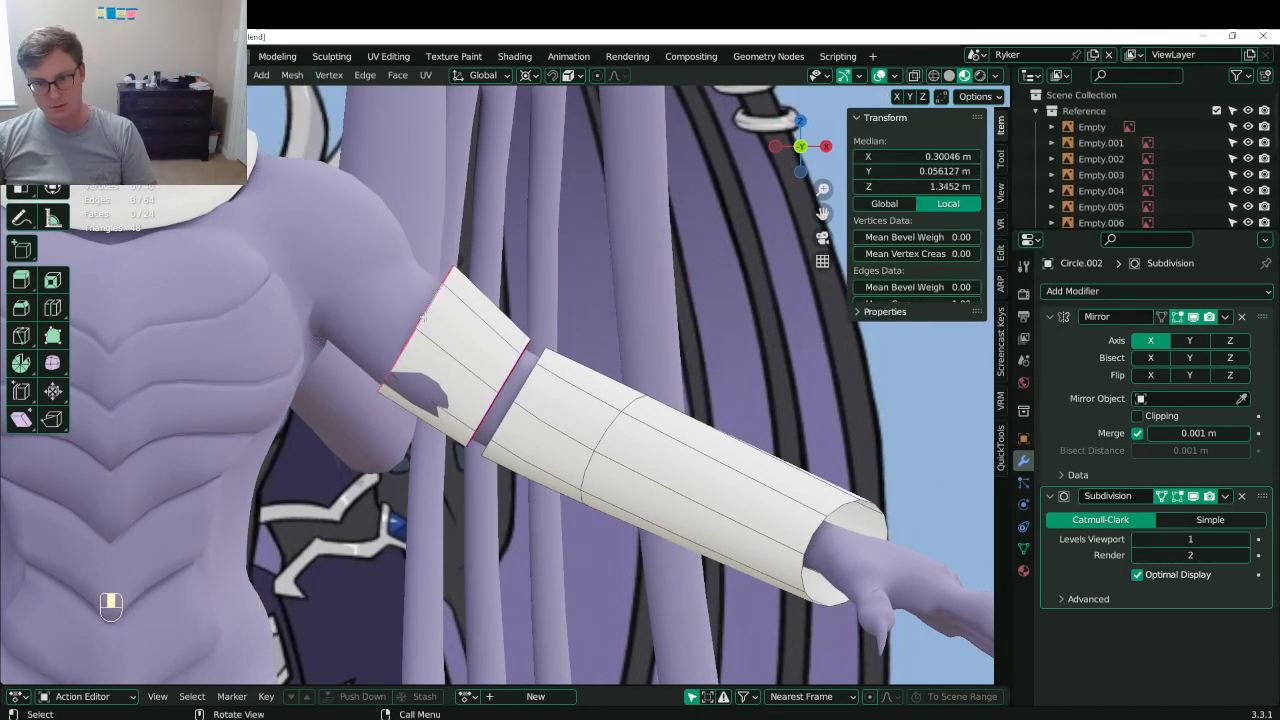
middle_click_drag(516, 250, 610, 428, "shift")
key("s")
left_click(544, 281)
key("ctrl+z")
- Change the transform pivot point, enlarge the cuff's shoulder-side edge loop around the arm and adjust its position
key("period")
left_click(536, 376)
key("KP_1")
key("s")
left_click(517, 291)
key("KP_Decimal")
key("g")
left_click(558, 282)
- Try to scale the elbow-side edge loop of the upper-arm cuff
left_click(622, 437)
left_click(622, 437, "alt+shift")
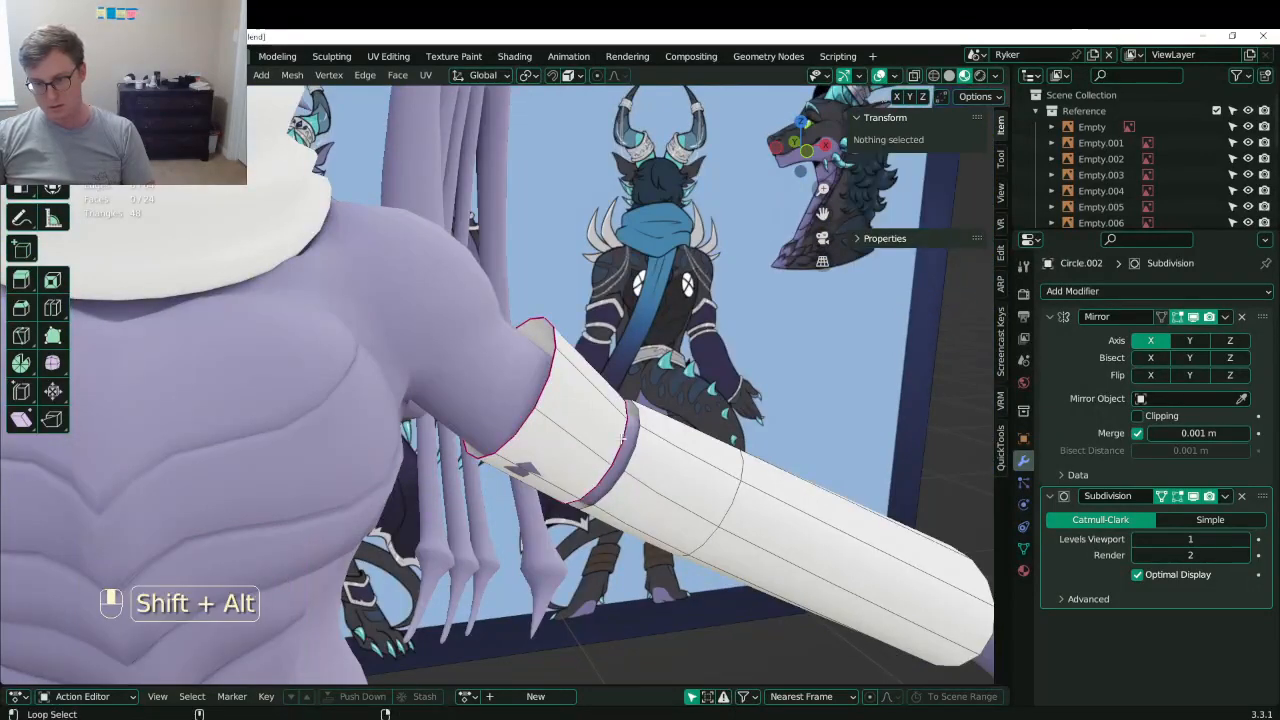
key("s")
left_click(640, 364)
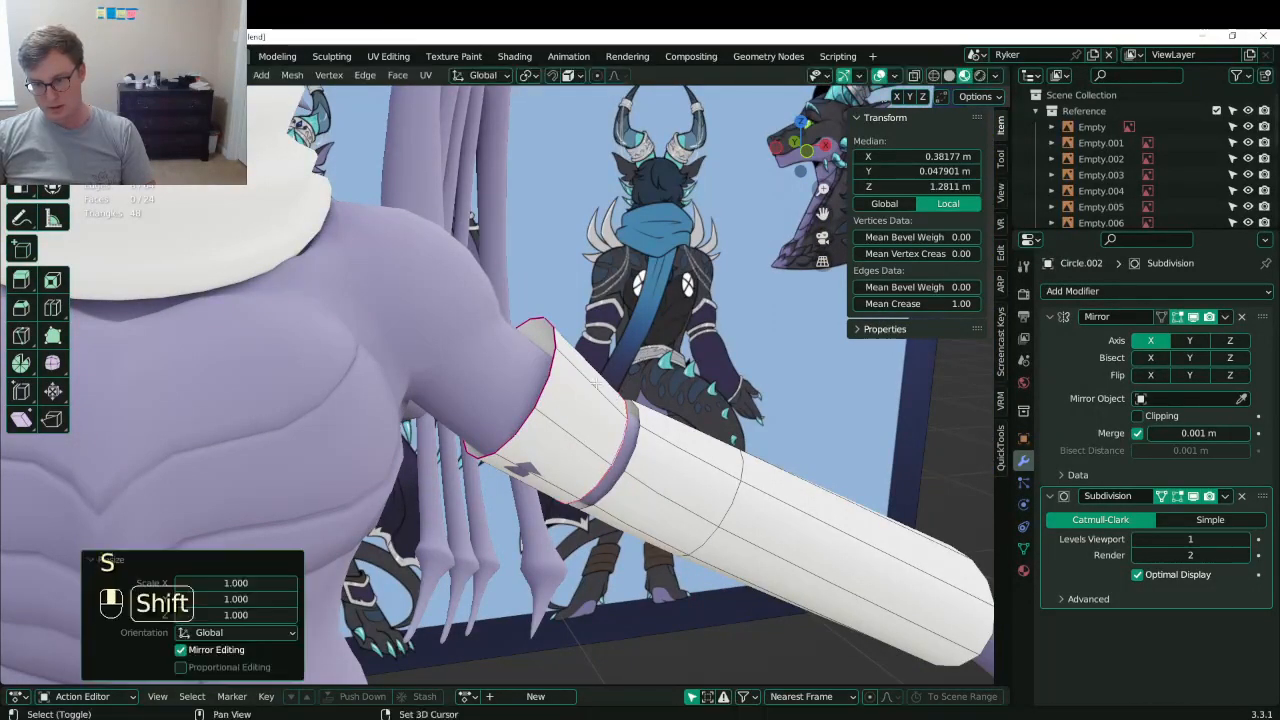
- Save the file and compare the upper-arm cuff with the sleeves on the character reference sheets
middle_click_drag(574, 472, 470, 453, "shift")
middle_click_drag(509, 391, 441, 369)
key("ctrl+s")
scroll(444, 367, "down", 5)
middle_click_drag(600, 368, 409, 411, "shift")
scroll(409, 411, "up", 4)
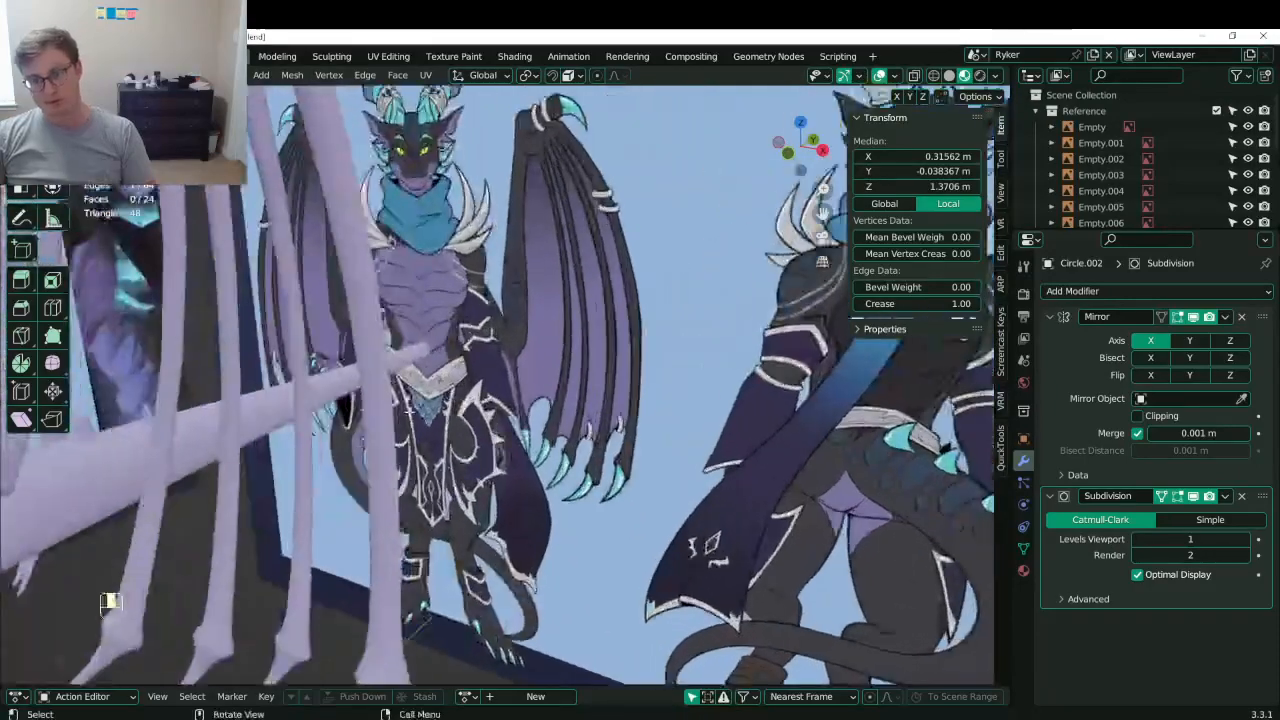
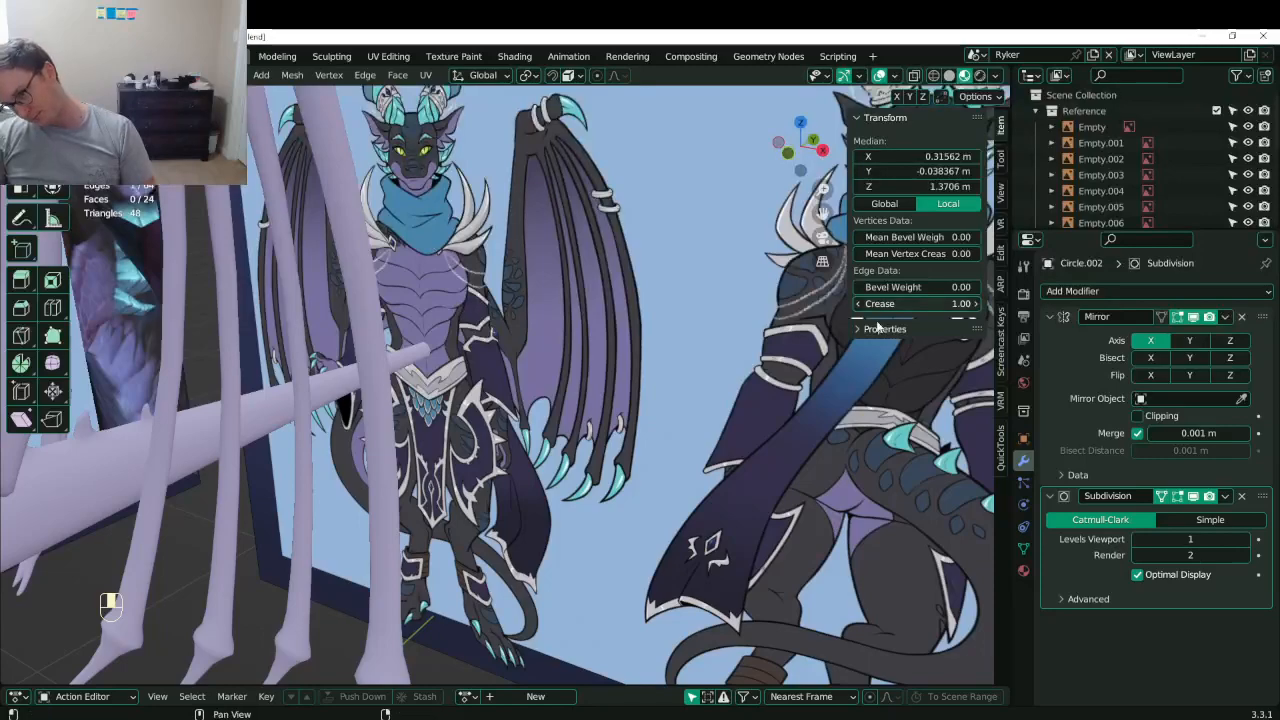
scroll(685, 348, "down", 3)
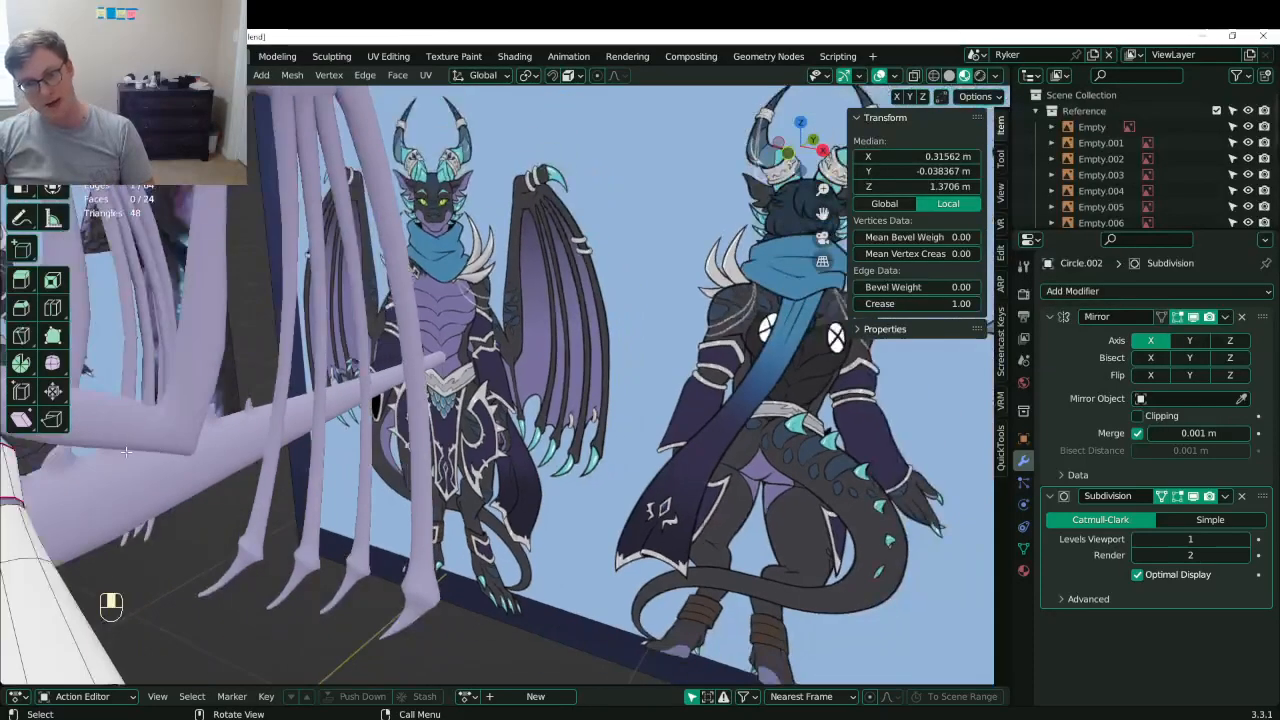
middle_click_drag(685, 348, 960, 370, "shift")
middle_click_drag(230, 510, 552, 402)
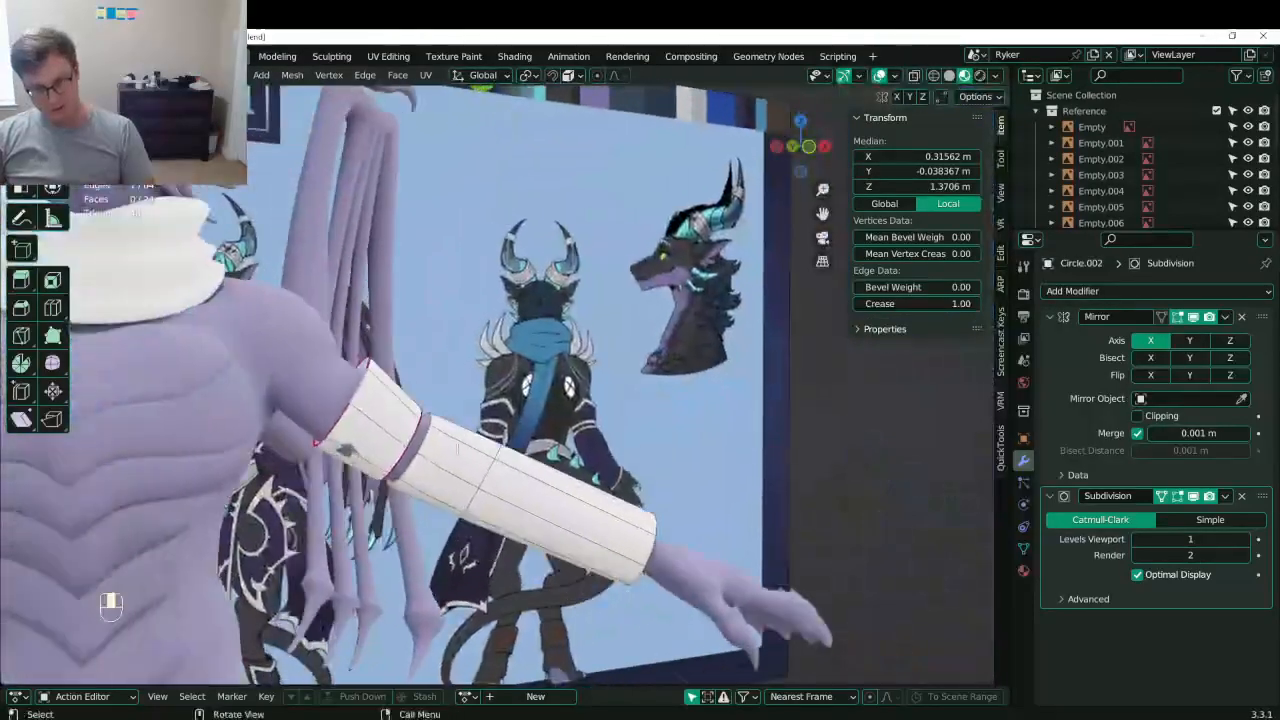
- Give the front middle vertex of the cuff's shoulder-side opening a crease of 1.00 and move it -0.035485 m in X and 0.021506 m in Z
key("KP_1")
scroll(345, 438, "up", 4)
middle_click_drag(345, 438, 619, 505, "shift")
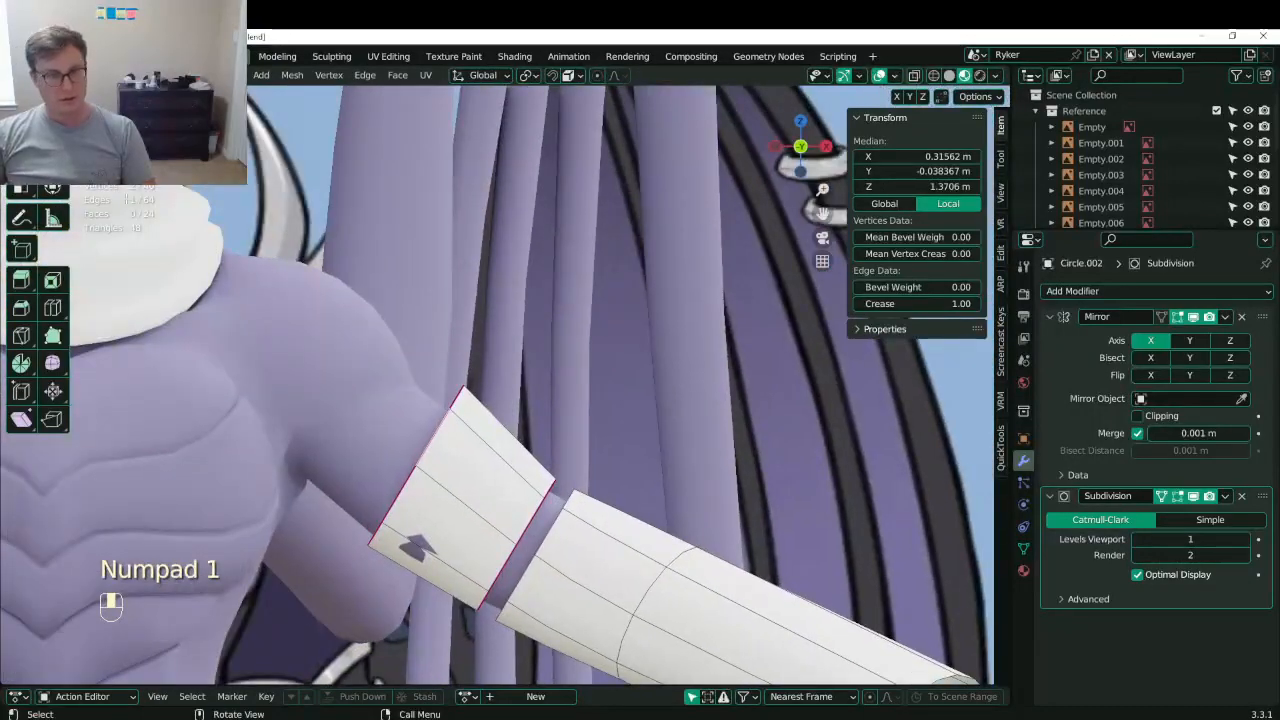
left_click(435, 466)
key("g")
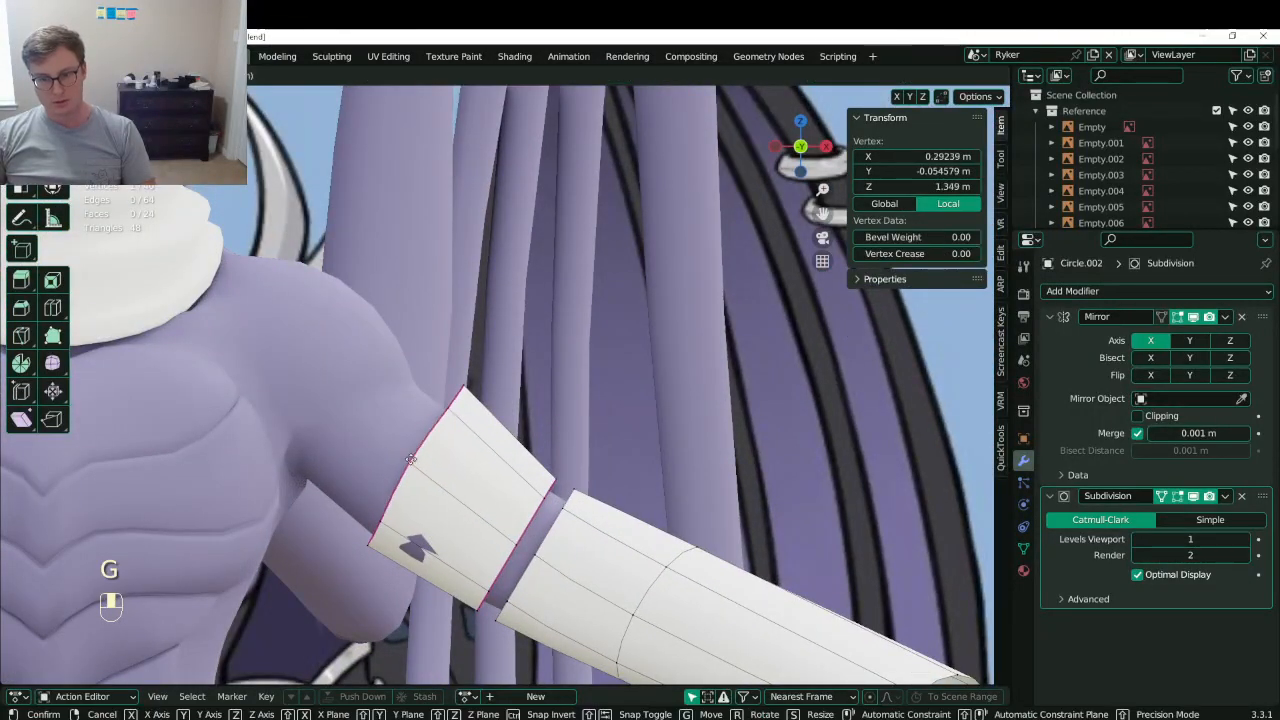
right_click(404, 447)
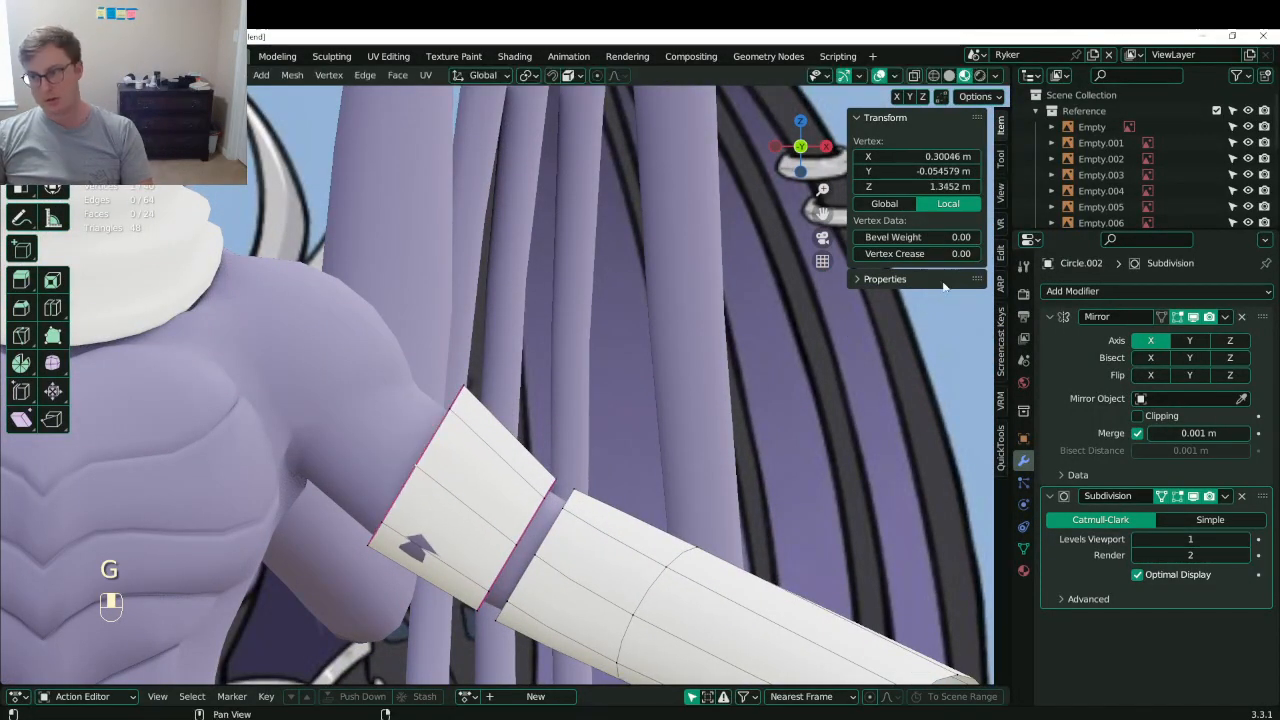
key("g")
left_click(405, 422)
scroll(526, 429, "down", 4)
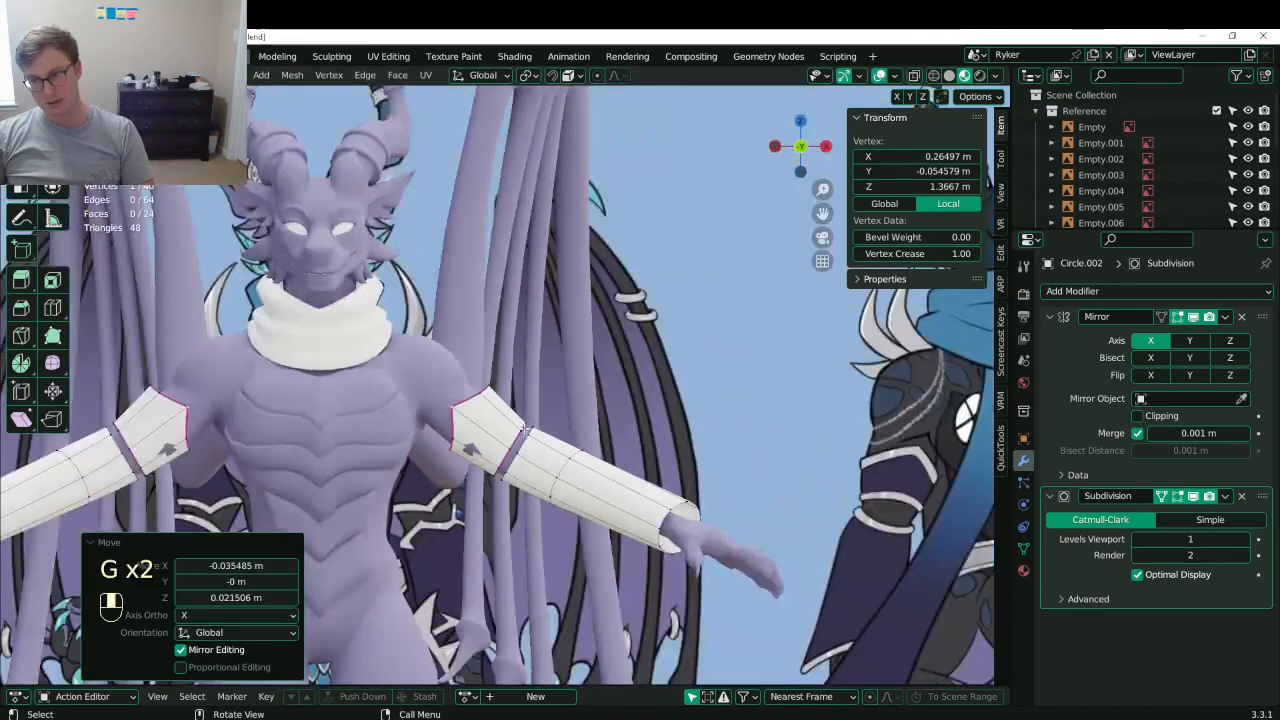
- Undo the last move of the cuff's front middle vertex
middle_click_drag(524, 432, 482, 459)
key("KP_1")
key("ctrl+z")
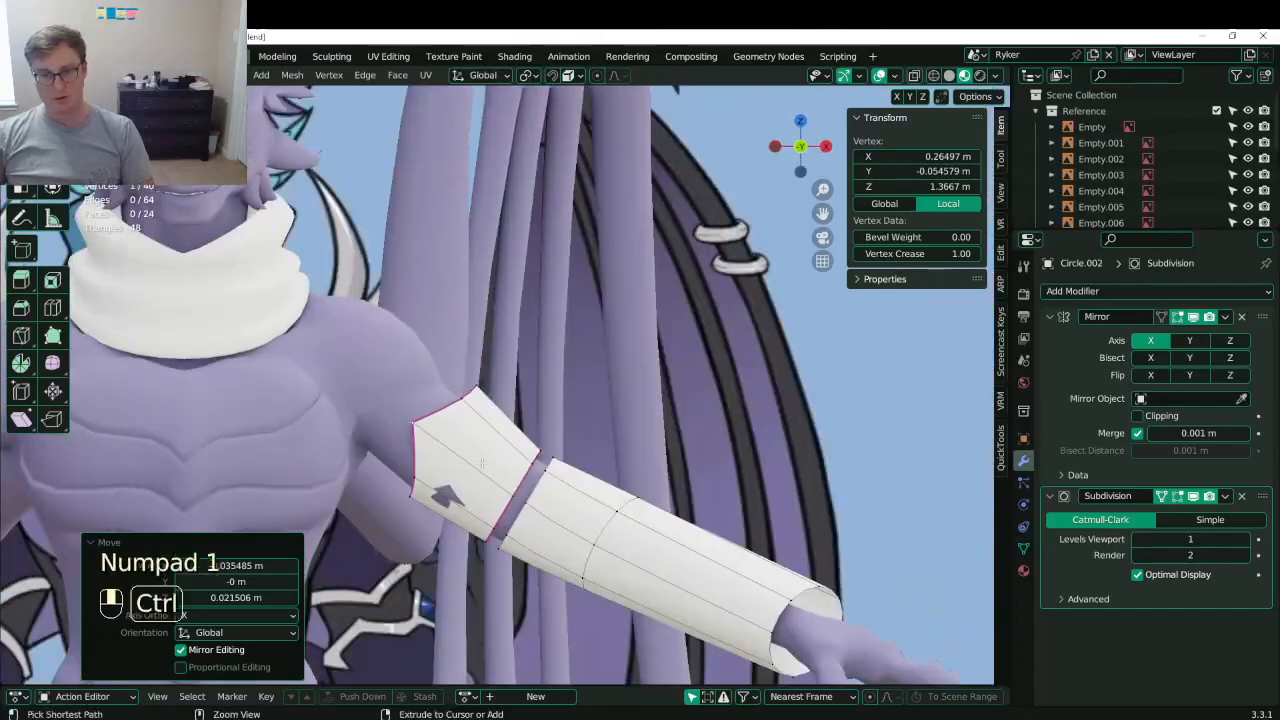
- Move the front middle vertex of the cuff's shoulder-side opening slightly towards the shoulder
key("g")
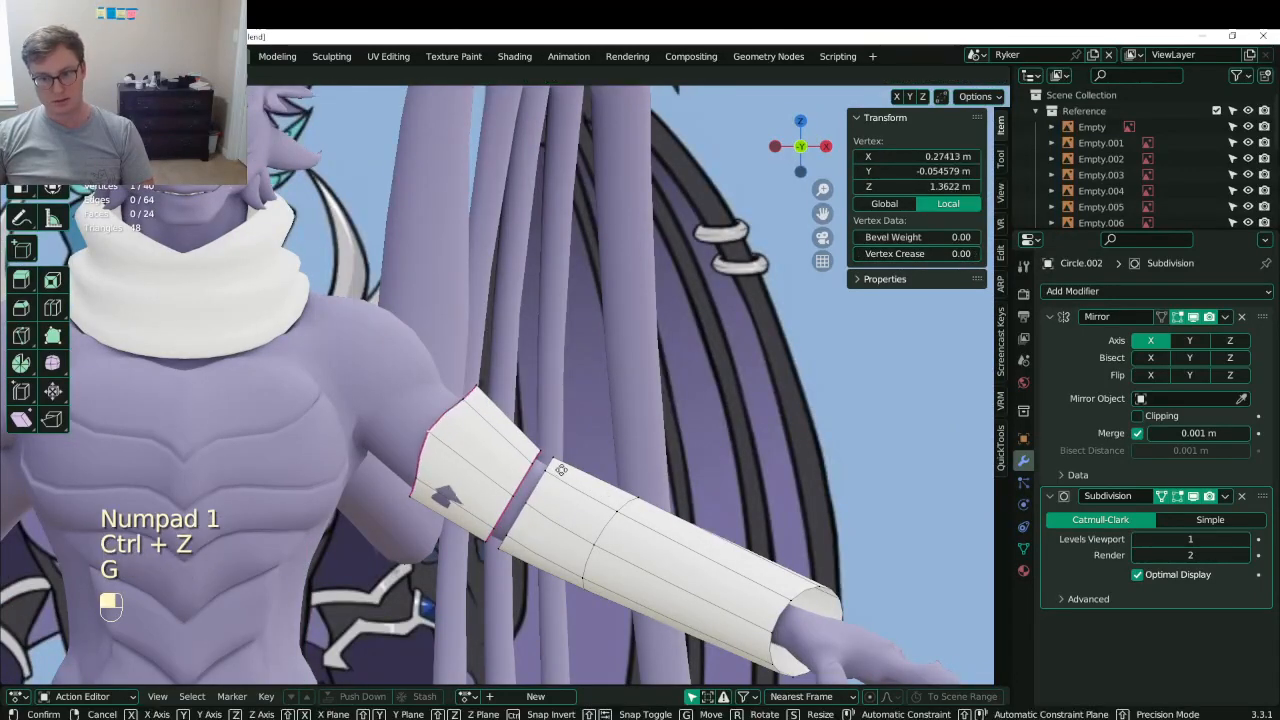
key("ctrl+z")
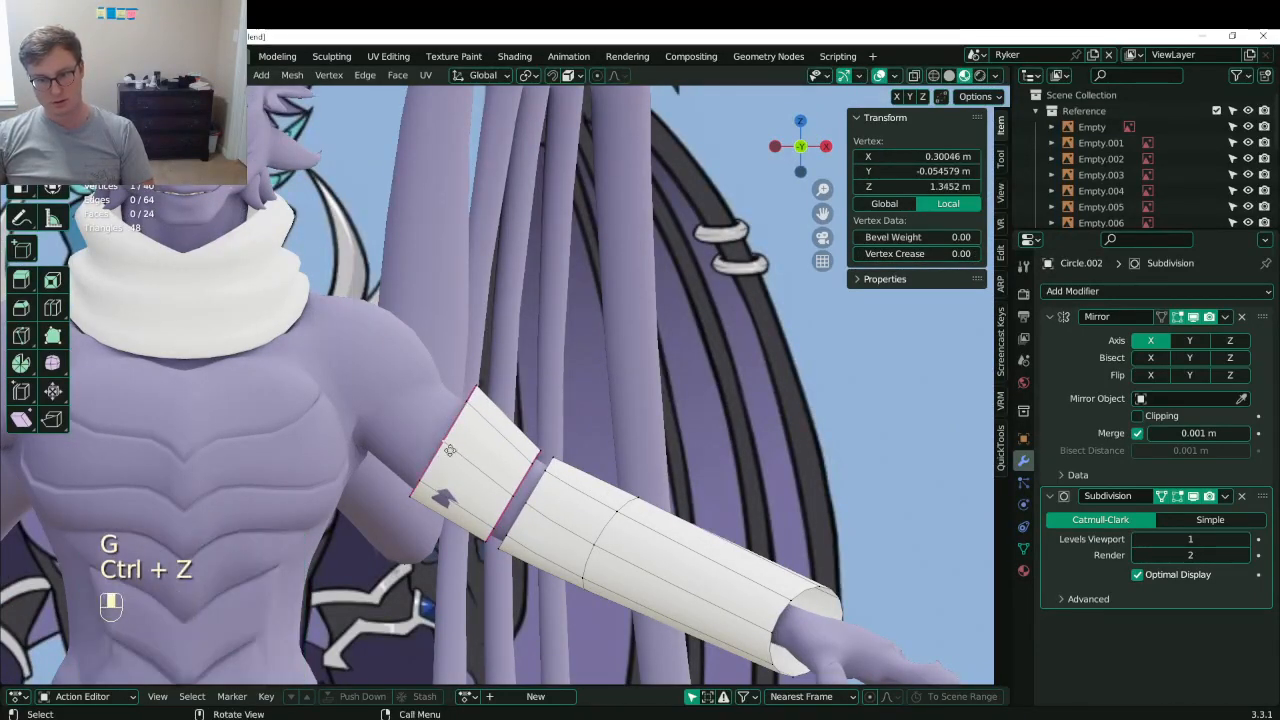
key("g")
left_click(432, 436)
- Move three connected front vertices of the cuff's shoulder-side opening -0.017033 m in X and 0.007742 m in Z
left_click(474, 390, "shift")
left_click(412, 493, "shift")
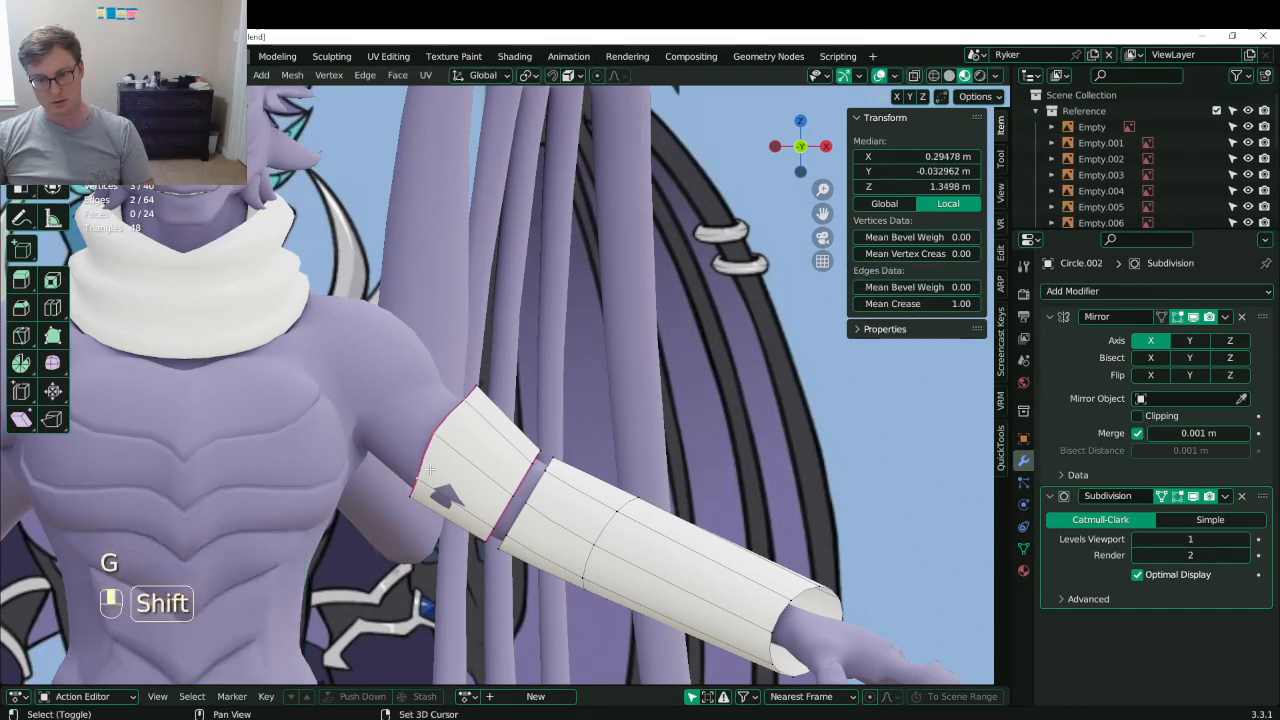
key("g")
left_click(415, 462)
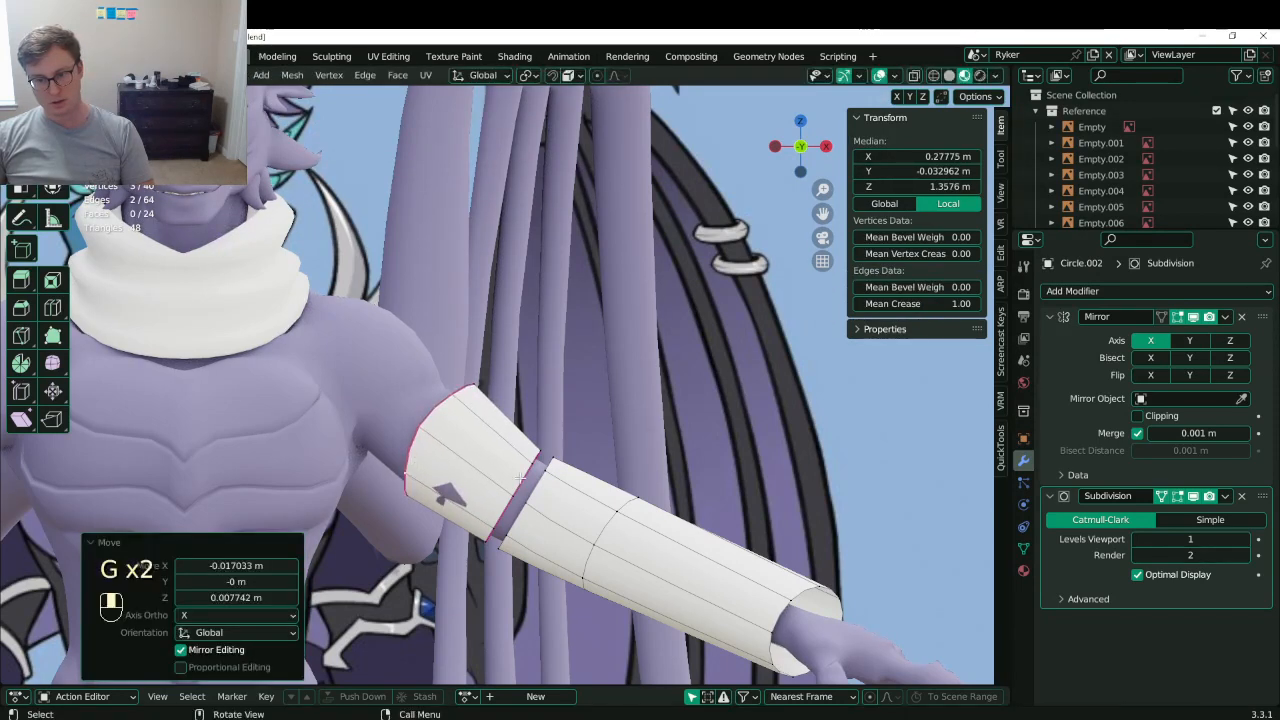
- Move the front middle vertex of the cuff's elbow-side opening towards the elbow to form a point
left_click(527, 503)
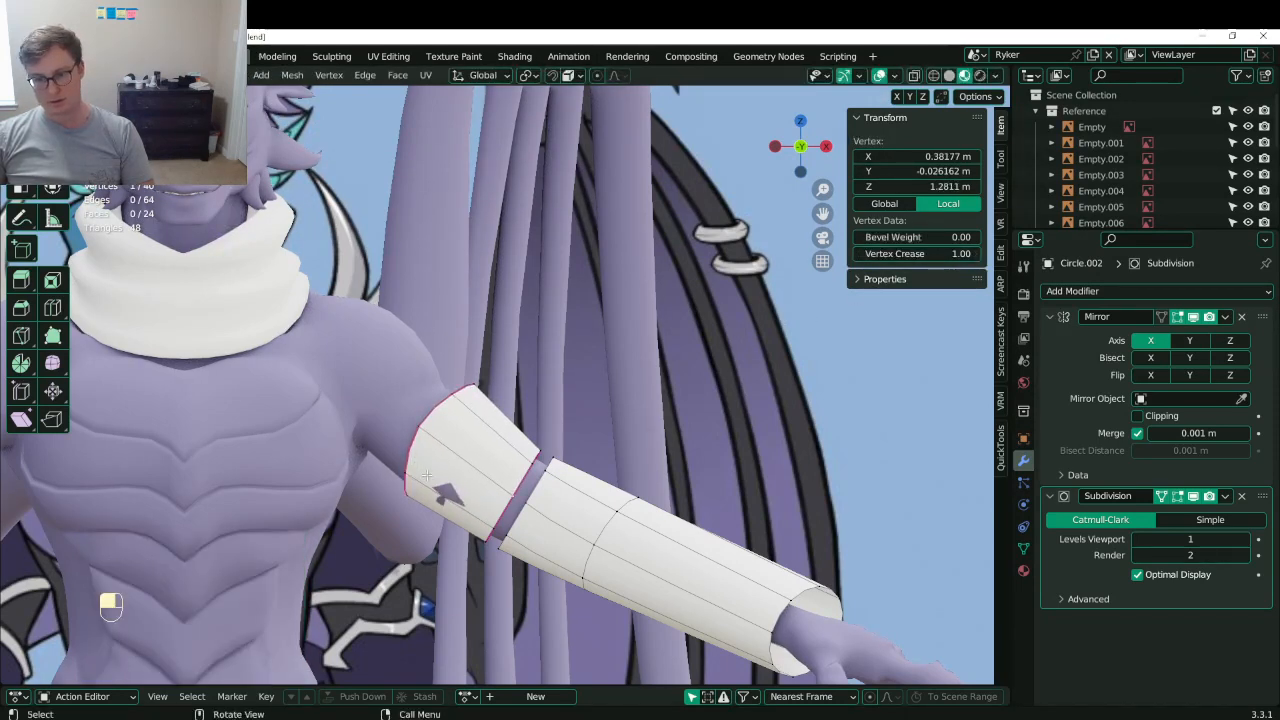
key("g")
left_click(440, 482)
- Scale the two vertices beside the elbow-side point to 0.887, slide them by a factor of 0.076 and adjust the elbow-side edge's position
left_click(531, 466)
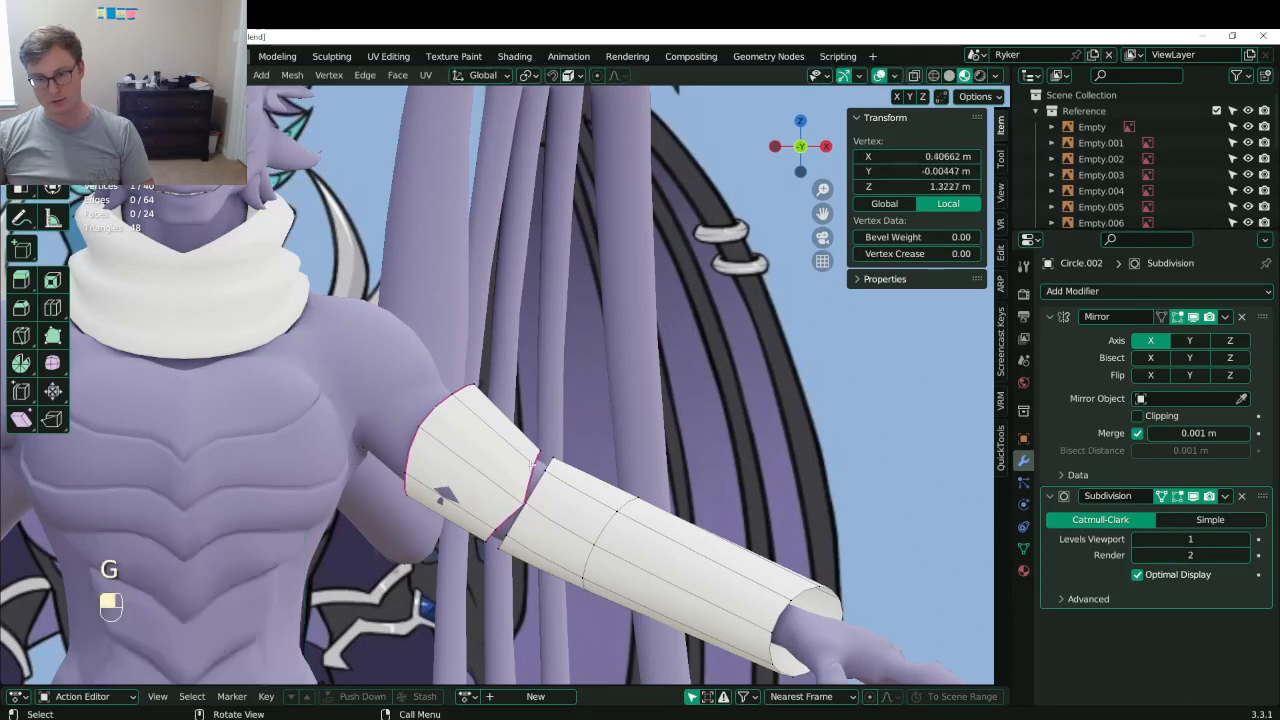
left_click(504, 522, "shift")
key("s")
left_click(566, 446)
key("g")
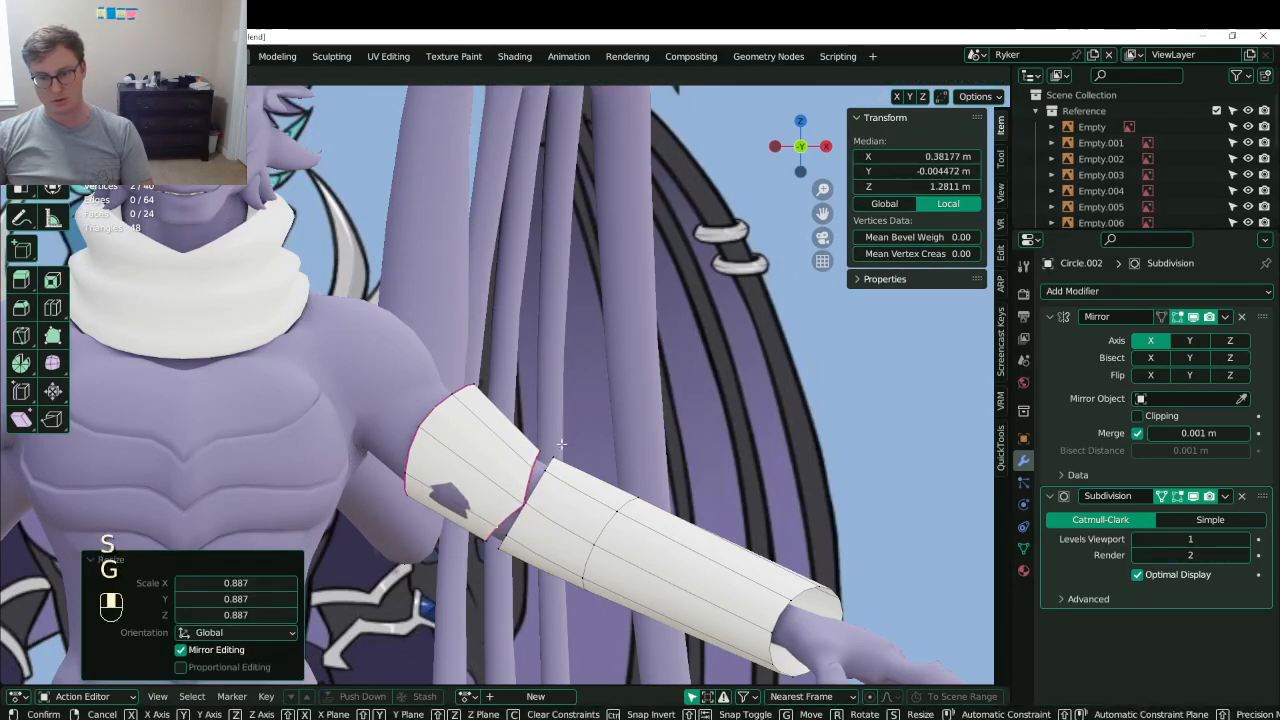
key("g")
left_click(524, 497)
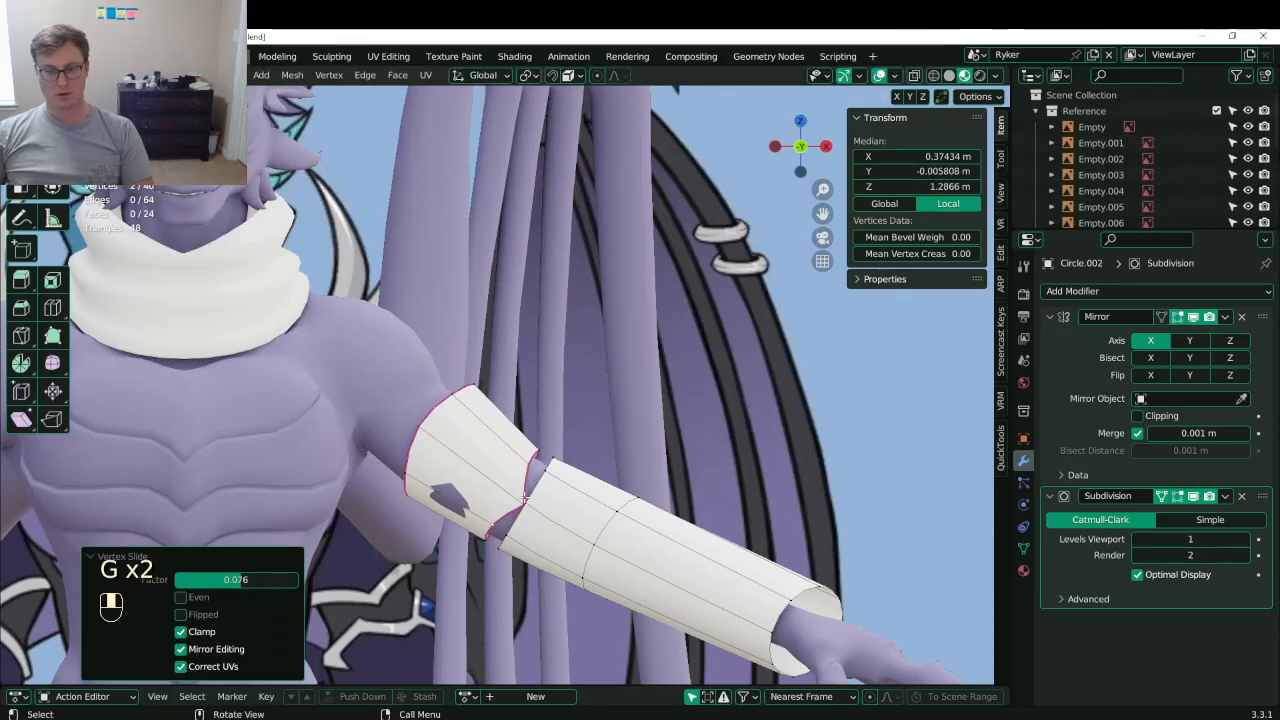
key("g")
left_click(519, 497)
- Move the whole upper-arm cuff -0.007742 m in X and 0.003871 m in Z, and save the file
key("l")
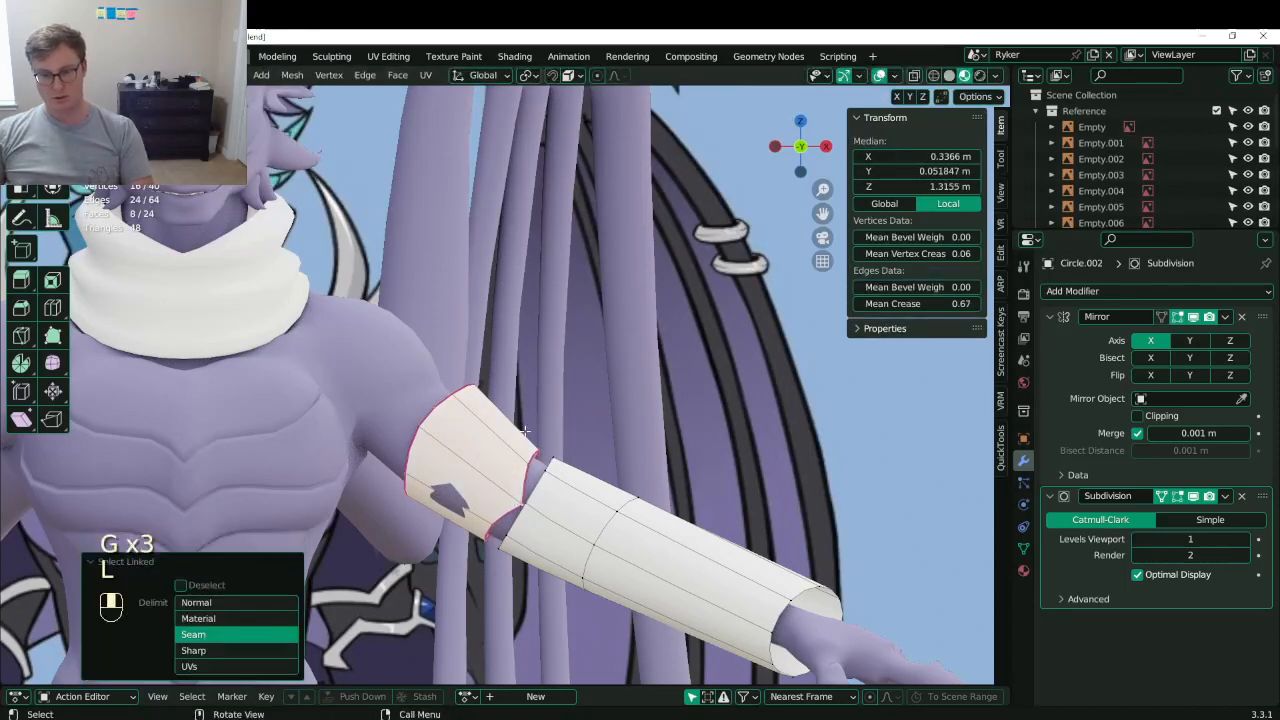
key("f")
key("Escape")
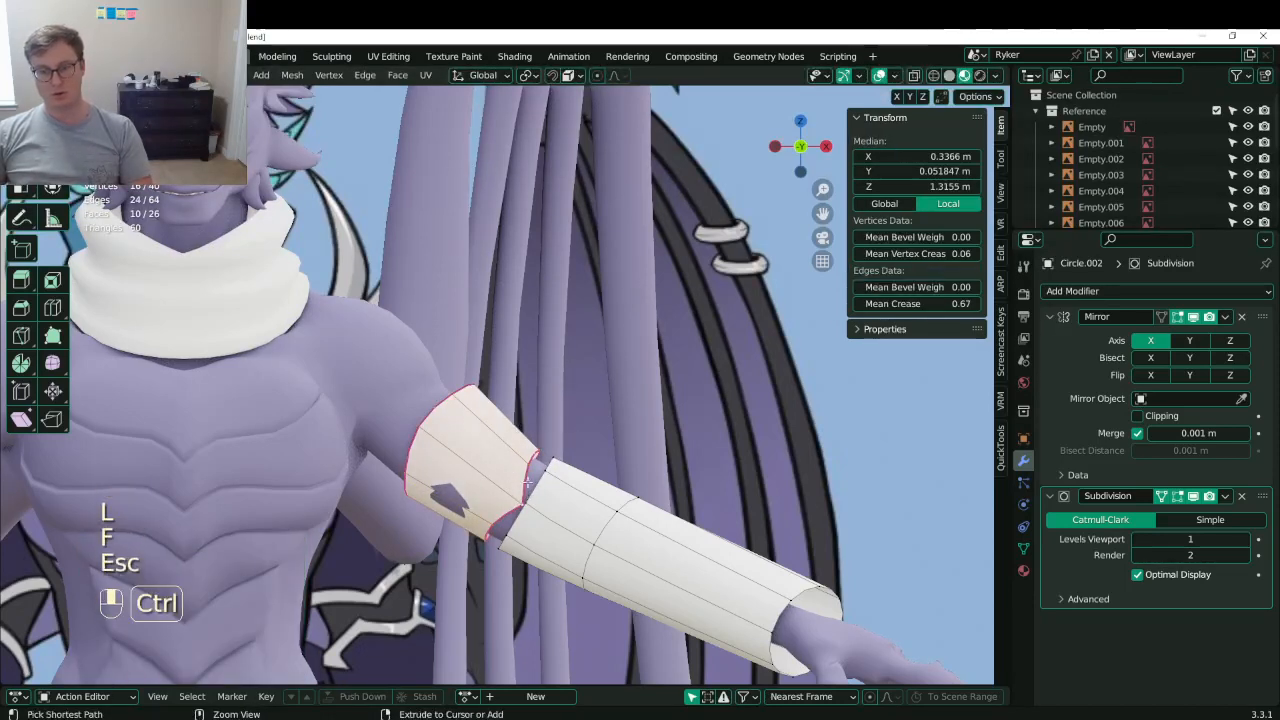
key("ctrl+z")
key("g")
left_click(506, 443)
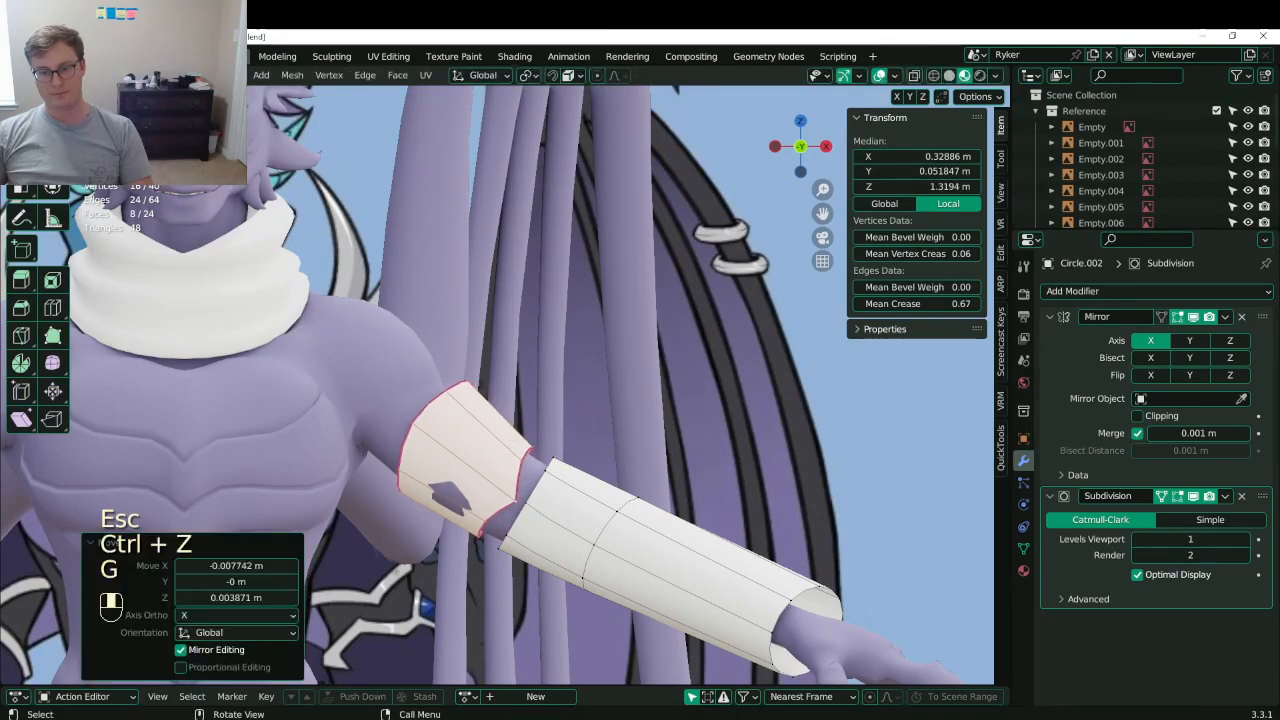
middle_click_drag(506, 443, 151, 226)
key("ctrl+s")
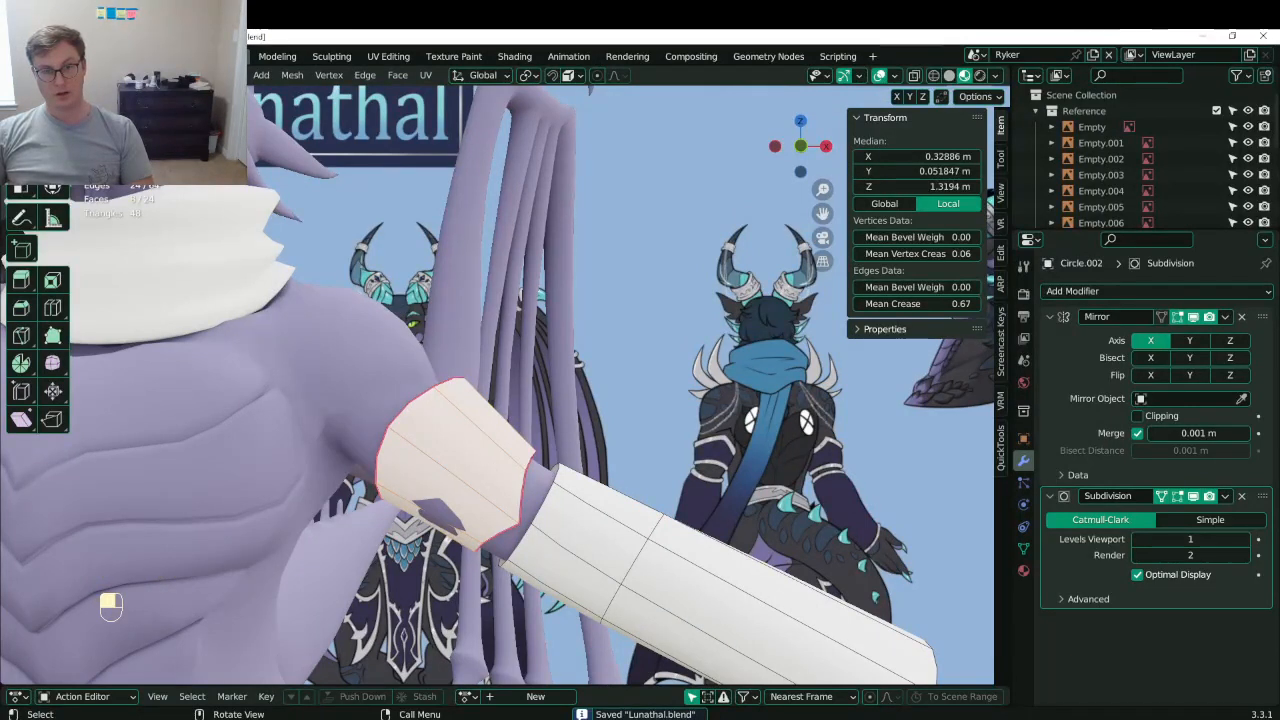
left_click(489, 449)
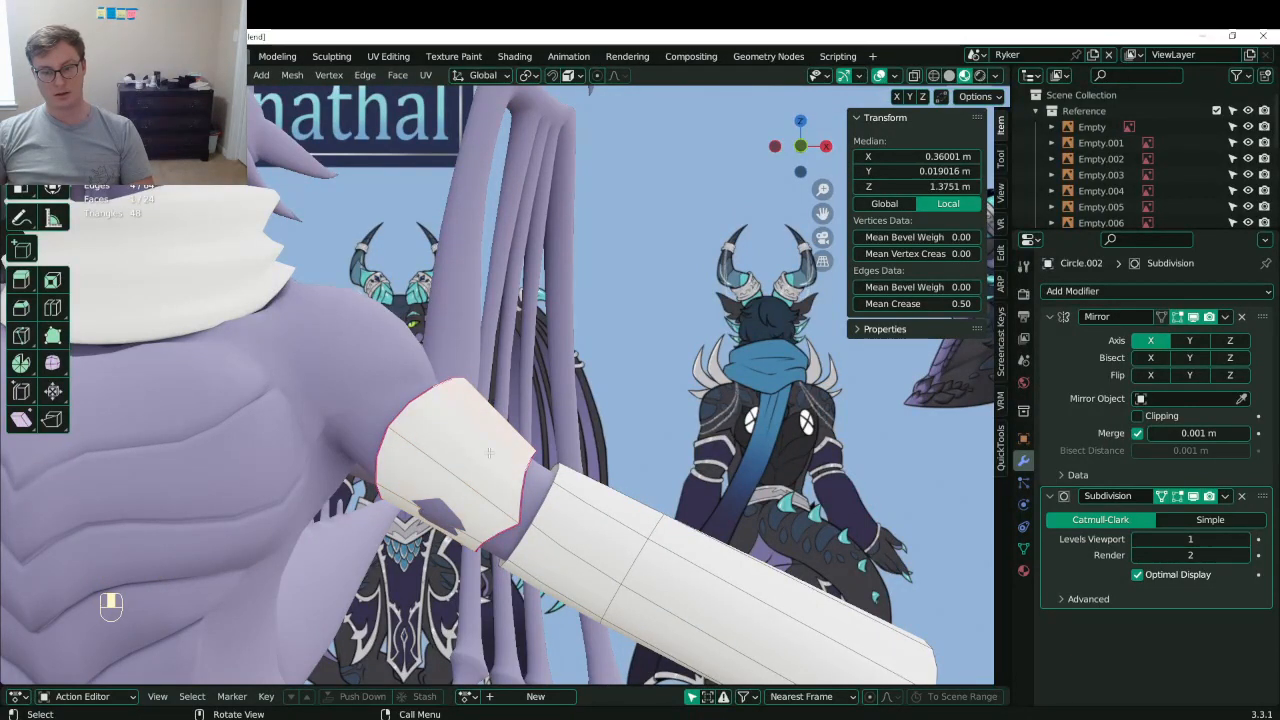
key("ctrl+r")
right_click(491, 435)
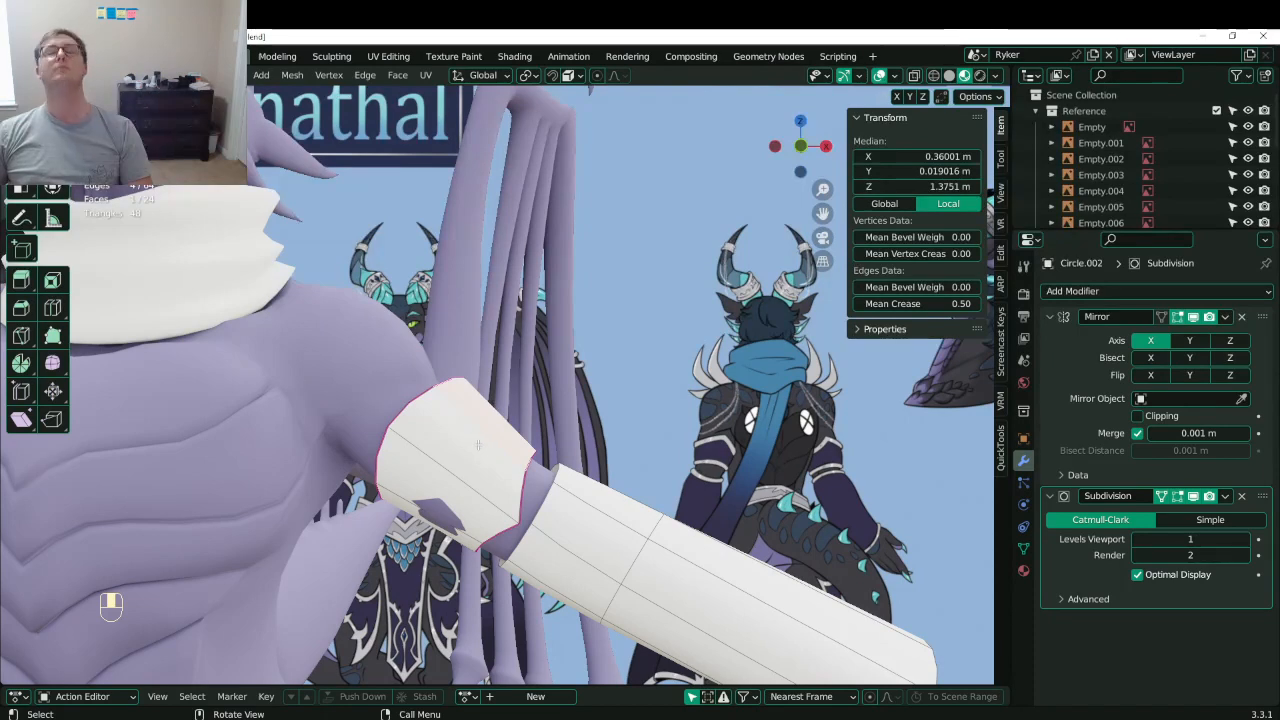
middle_click_drag(362, 404, 375, 417)
left_click(377, 419)
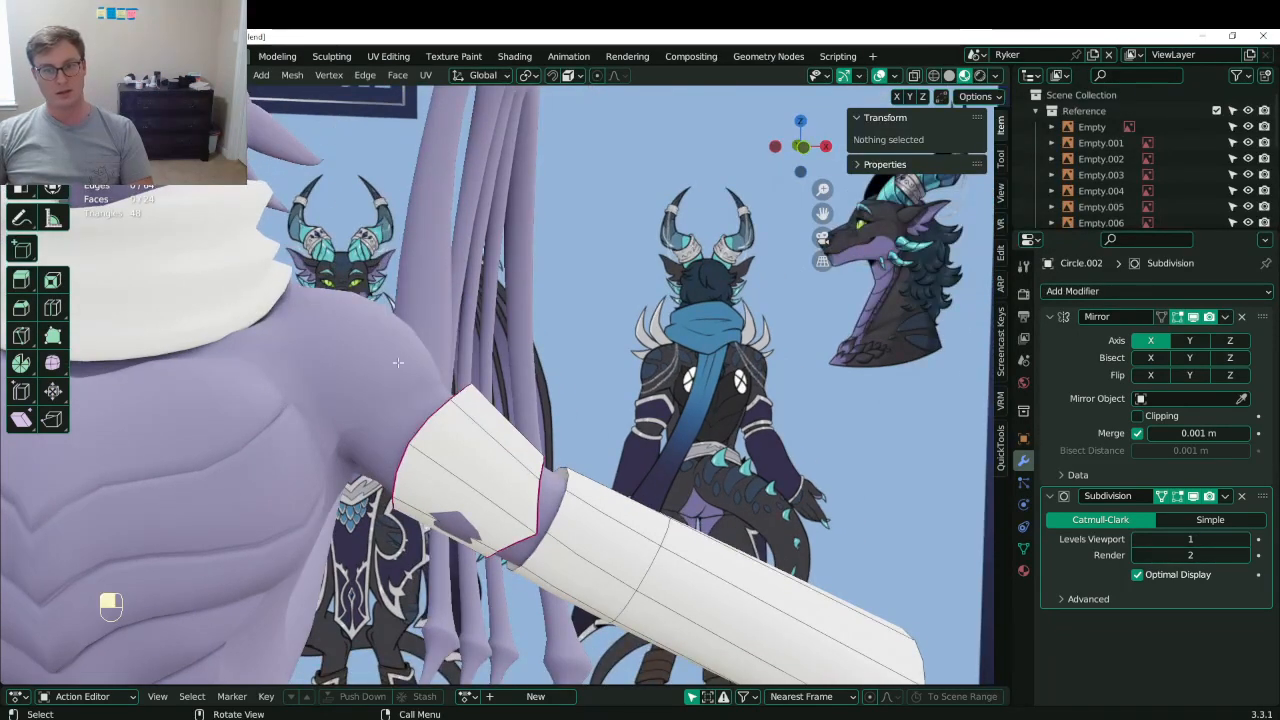
- Select the cuff's shoulder-side edge loop and isolate the sleeve mesh in the back view
left_click(424, 424)
left_click(424, 424, "alt+shift")
left_click(424, 424, "alt+shift")
middle_click_drag(430, 424, 514, 443)
key("ctrl+KP_1")
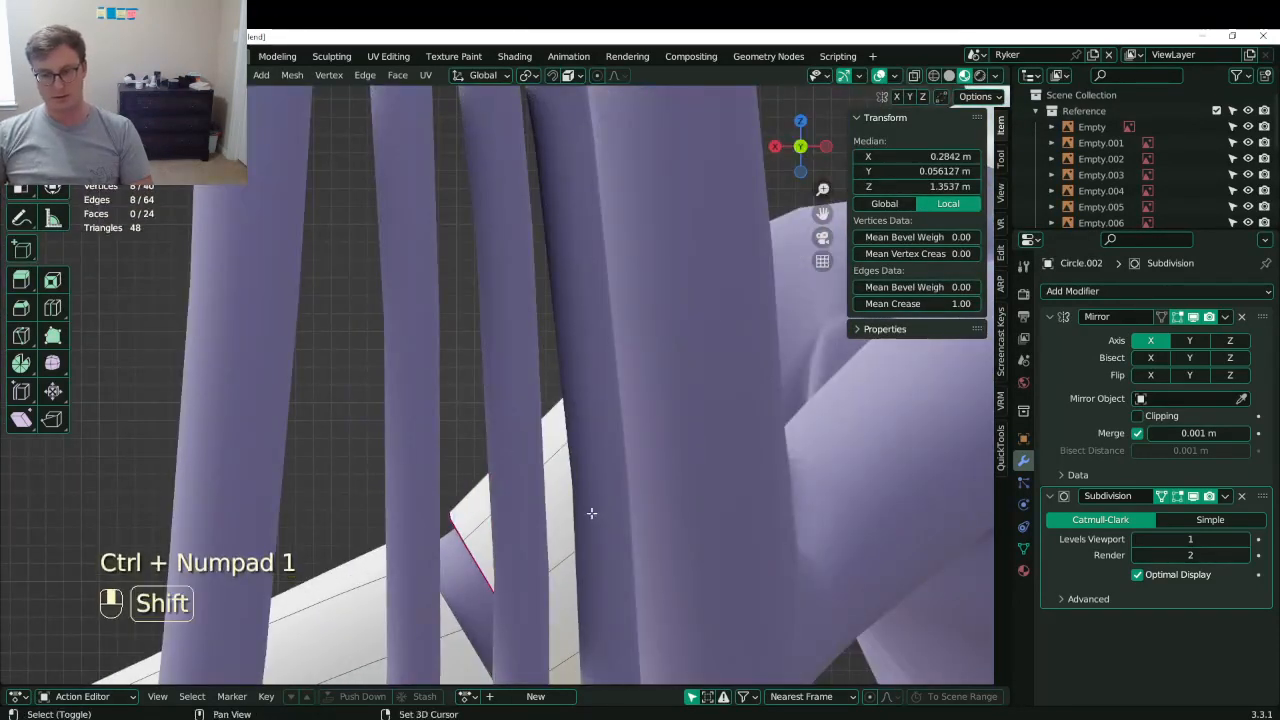
middle_click_drag(591, 513, 491, 243, "shift")
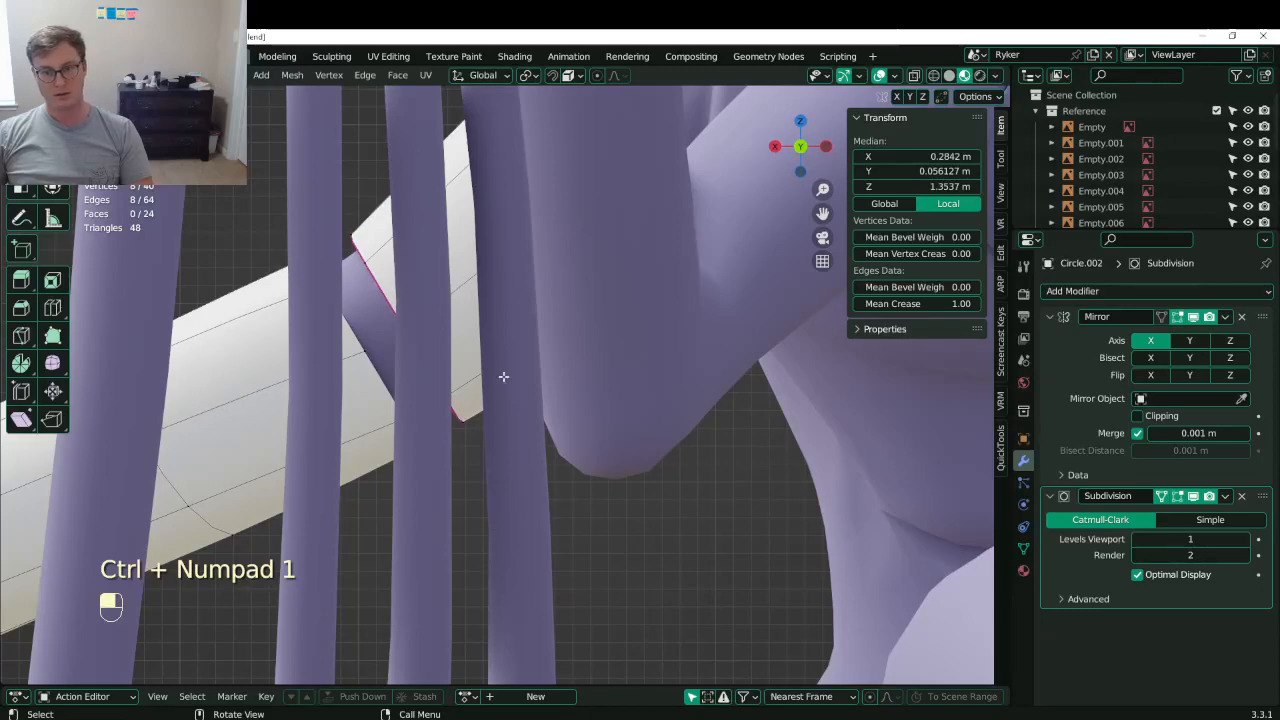
scroll(503, 376, "up", 2)
key("slash")
scroll(449, 366, "up", 2)
middle_click_drag(449, 366, 555, 351, "shift")
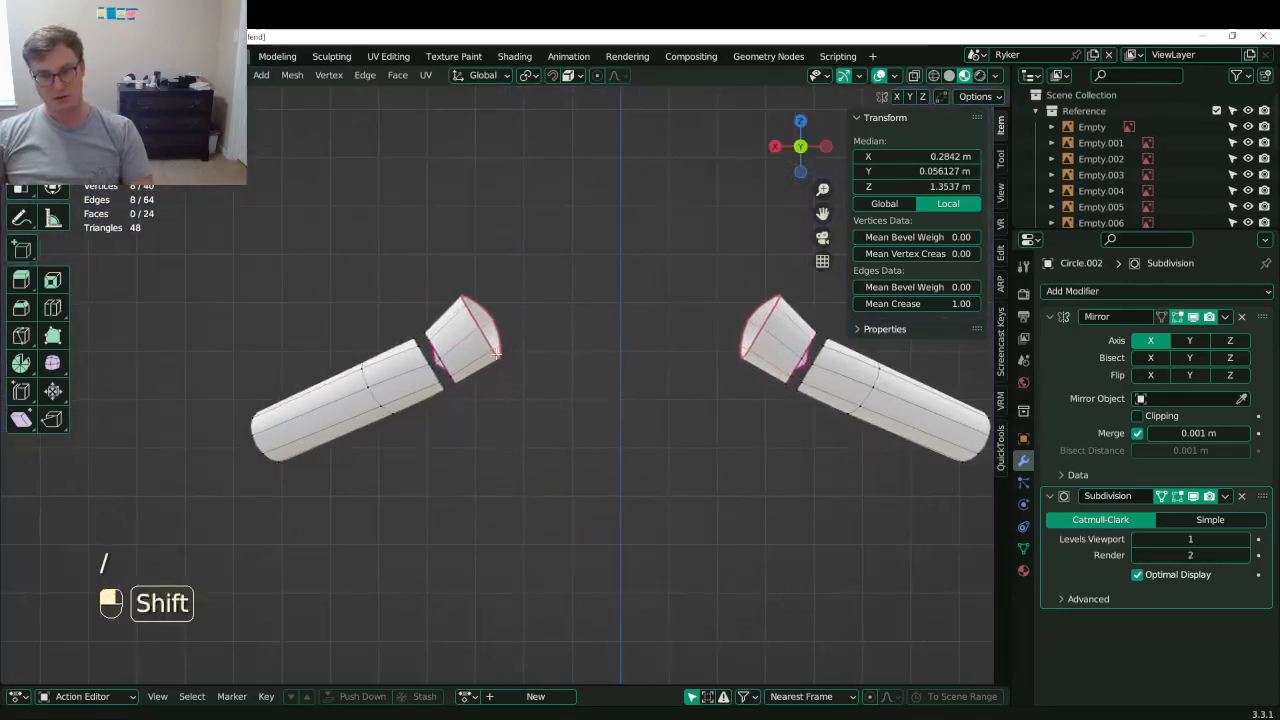
- Reshape the back of the upper-arm cuff by moving the back vertices of its elbow-side and shoulder-side openings towards the shoulder
scroll(460, 351, "up", 4)
middle_click_drag(377, 351, 419, 367, "shift")
scroll(419, 367, "up", 1)
left_click(419, 367)
key("g")
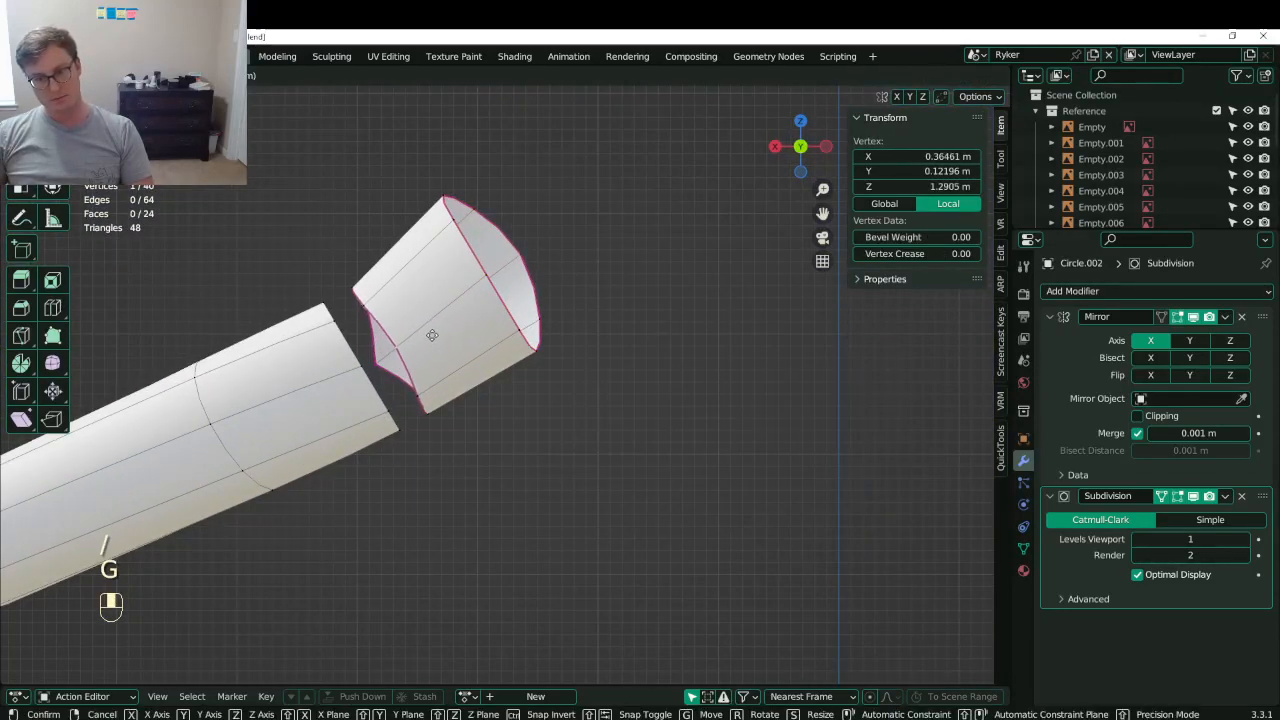
key("g")
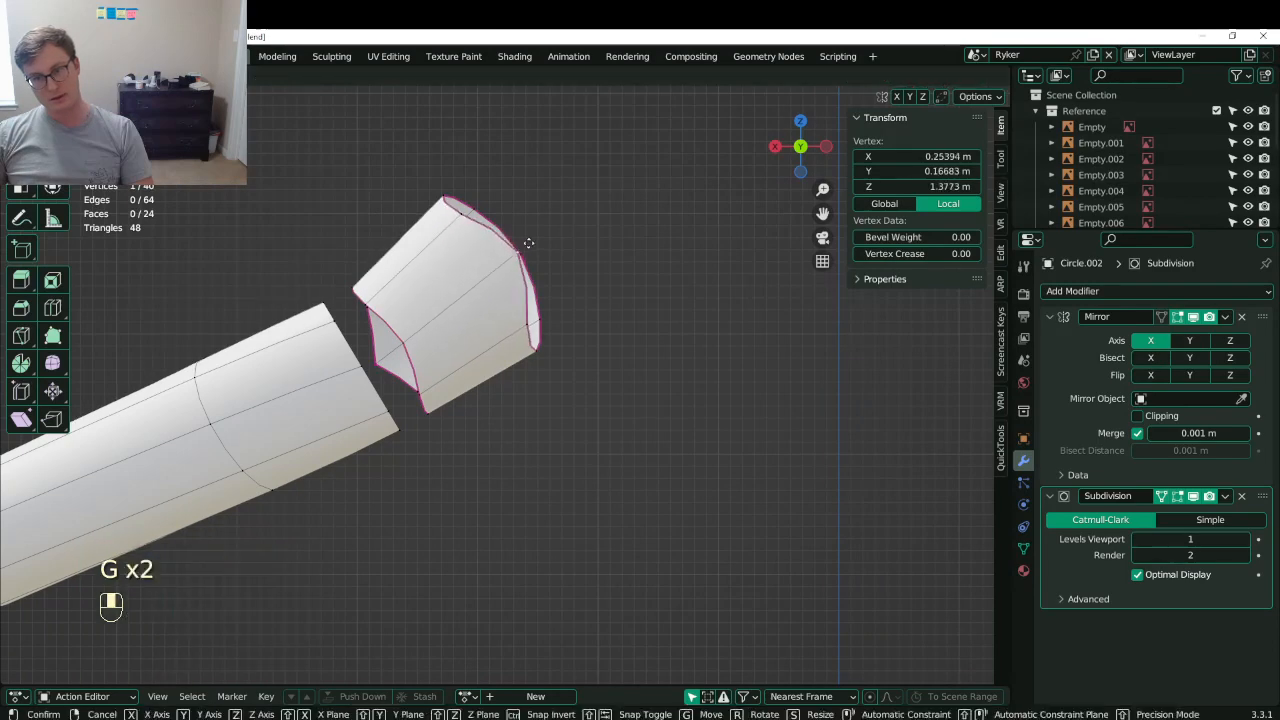
left_click(525, 253)
- Leave Edit Mode, check the reshaped cuff from another angle and save the file
key("Tab")
scroll(503, 317, "down", 3)
middle_click_drag(480, 320, 588, 326)
key("ctrl+s")
key("ctrl+s")
- Return to editing the sleeve mesh and adjust the position of a vertex on the cuff's elbow-side opening
key("Tab")
left_click(463, 382)
key("g")
left_click(474, 382)
- Add one centred loop cut around the upper-arm cuff and fatten it outward by 0.00474 m
key("ctrl+r")
left_click(480, 334)
right_click(481, 332)
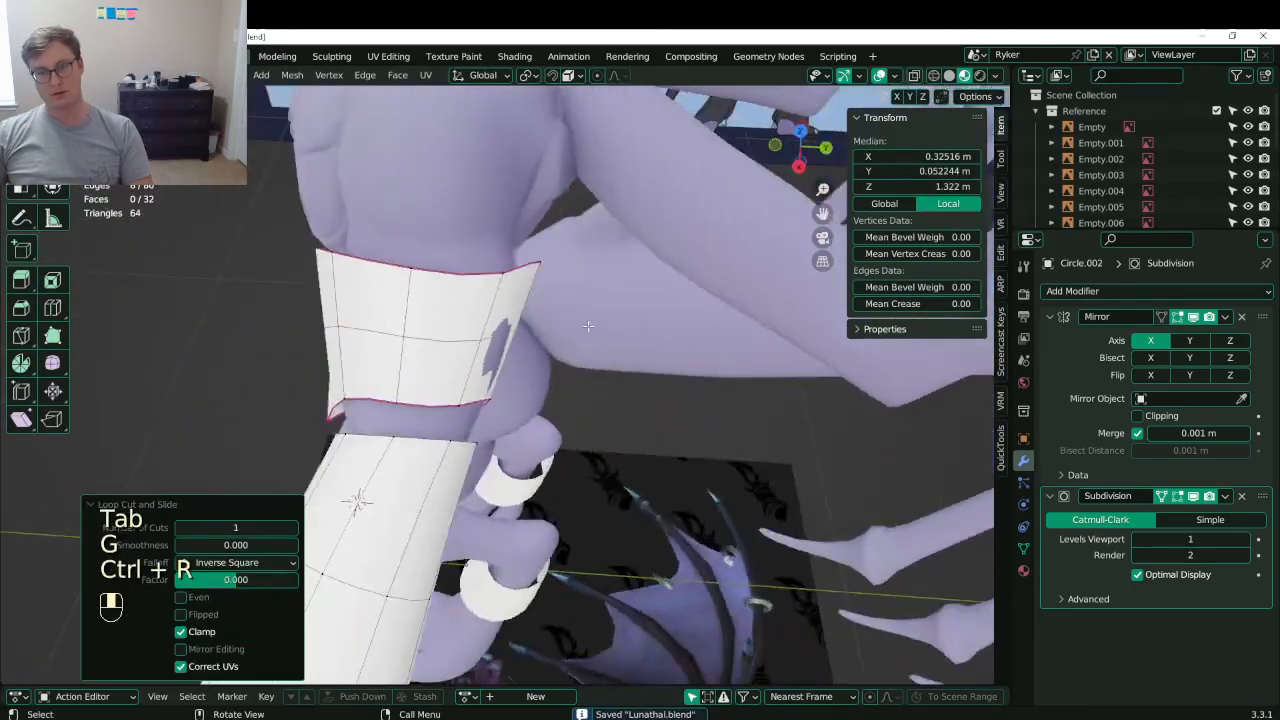
key("alt+s")
left_click(593, 321)
- Move the cuff's middle edge loop slightly along the Y axis and save the file
key("g")
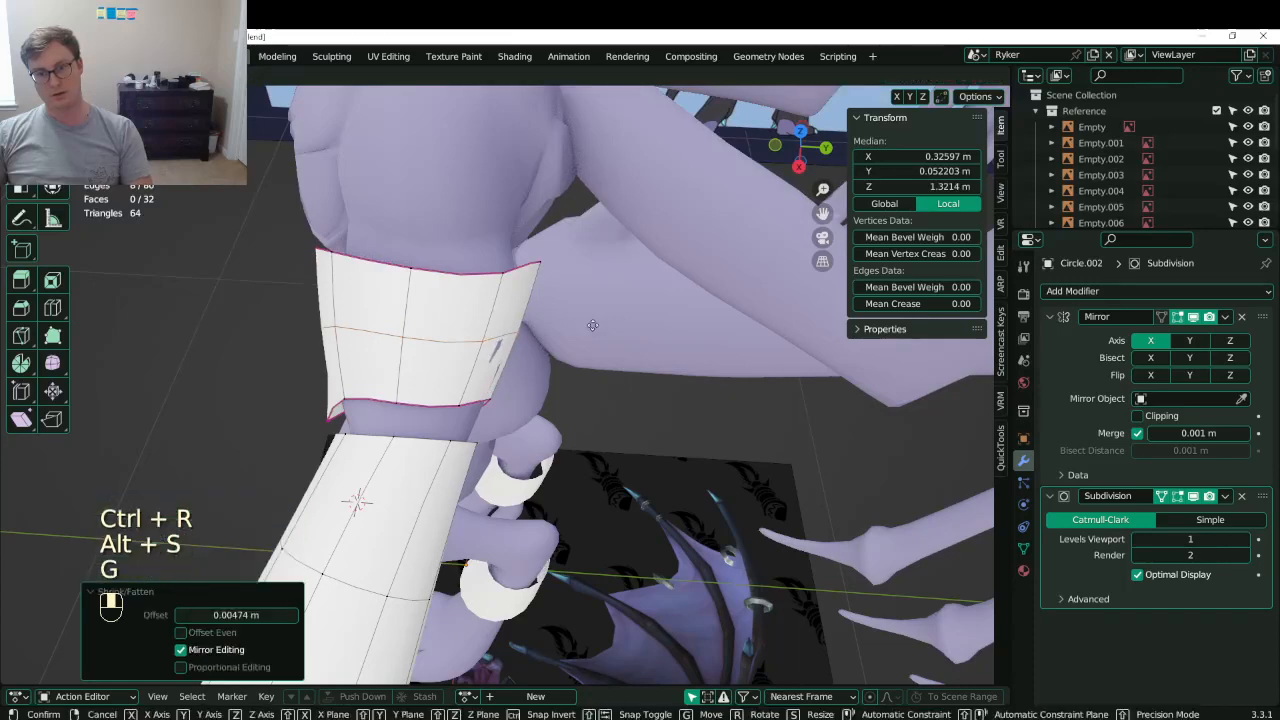
key("y")
left_click(596, 323)
key("ctrl+s")
- Select the edge loops of both cuff openings and fill each with a face
middle_click_drag(596, 323, 519, 391)
left_click(438, 288)
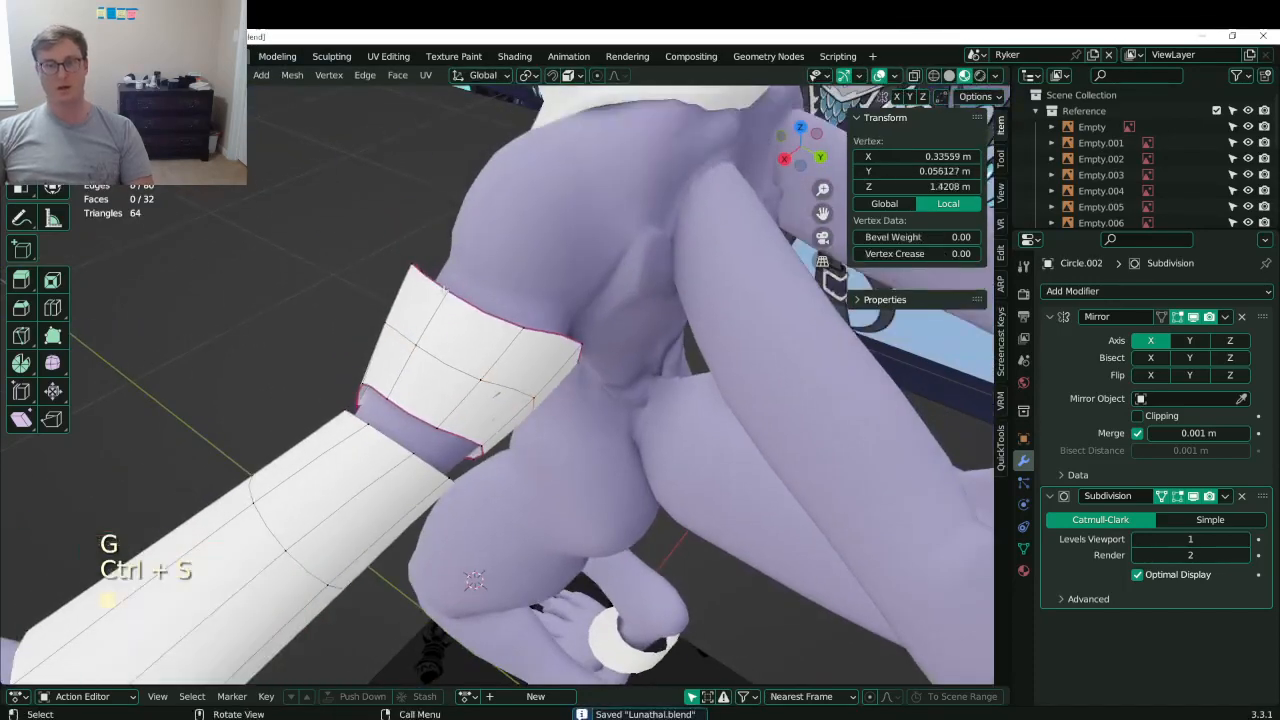
left_click(438, 420, "alt+shift")
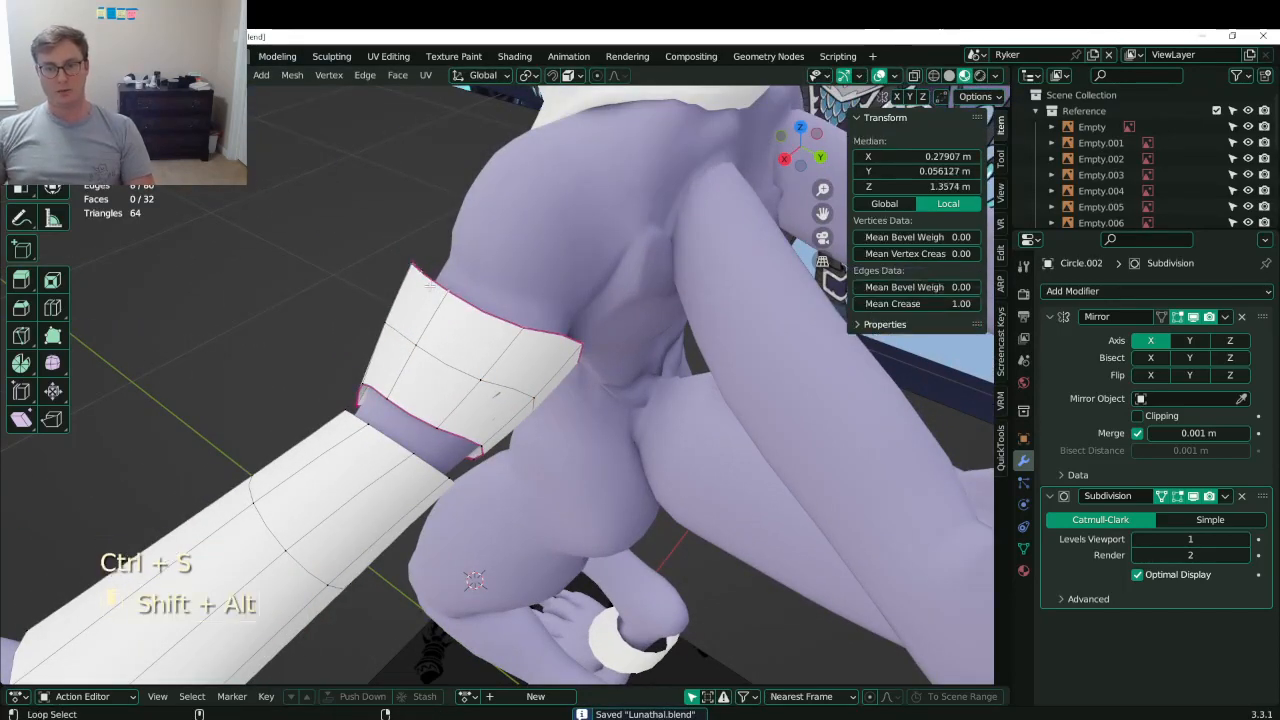
key("ctrl+z")
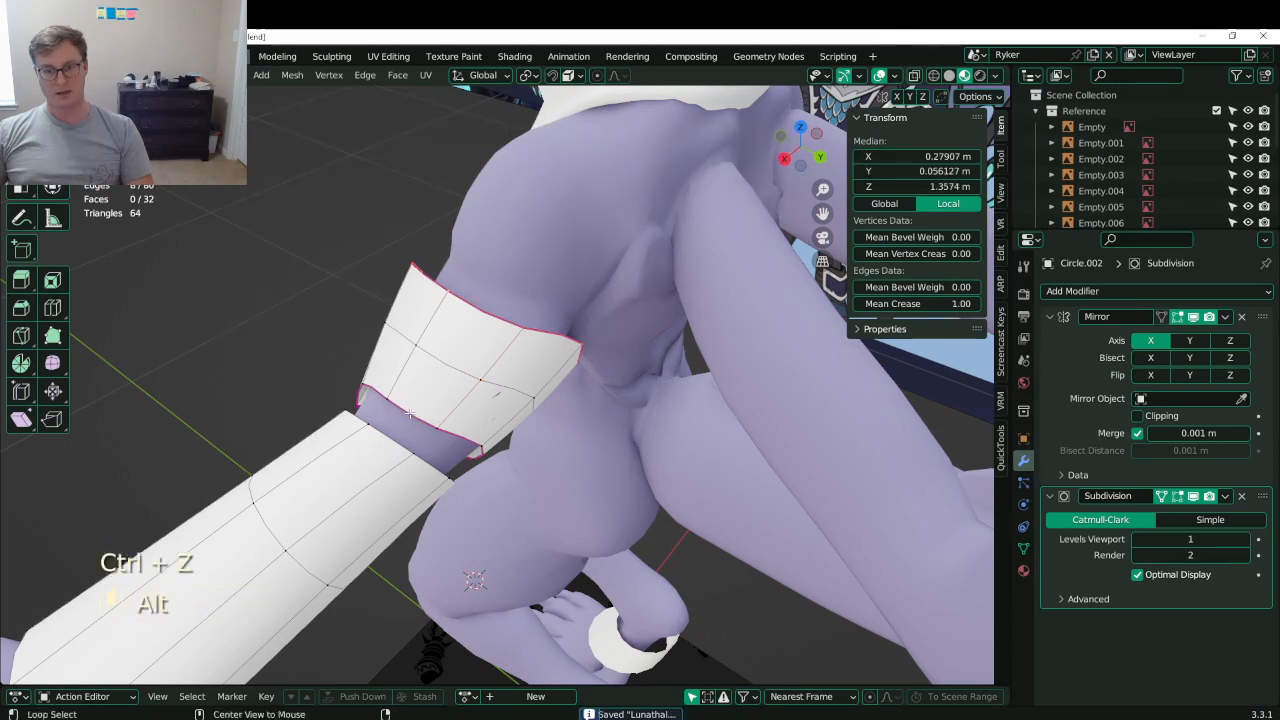
left_click(479, 75)
key("Escape")
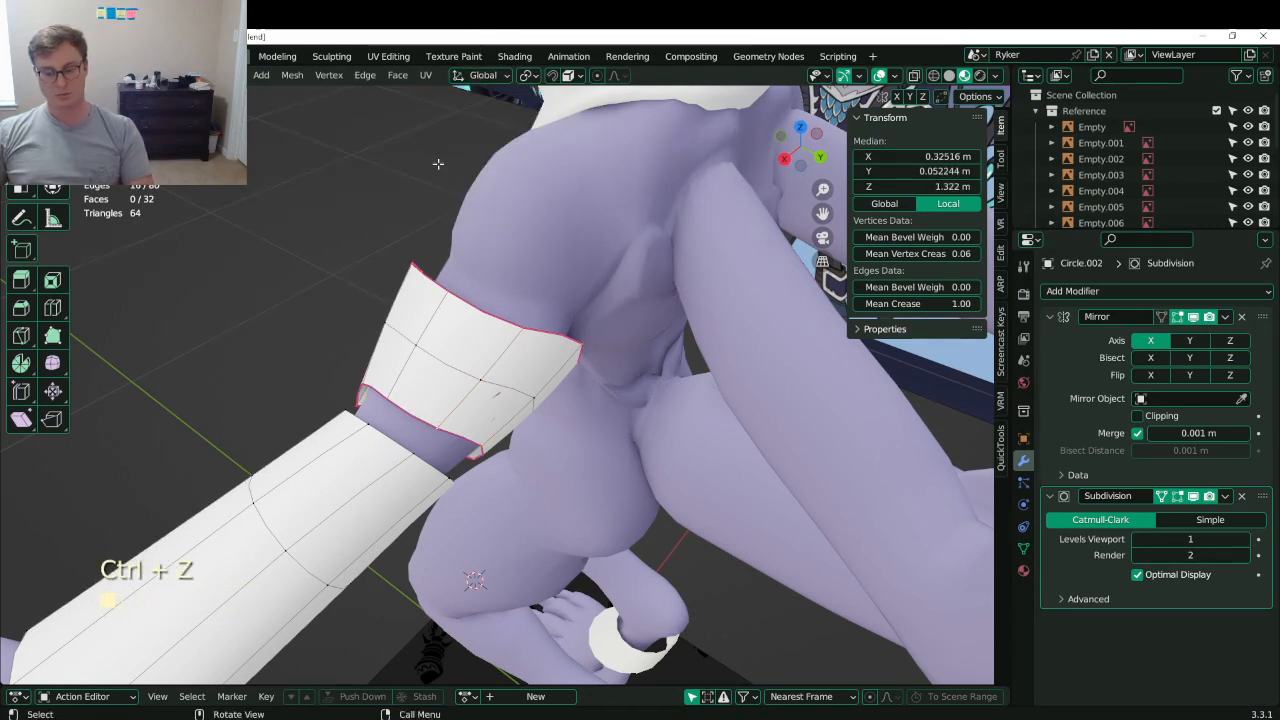
key("period")
key("Escape")
key("f")
- Set the transform orientation to Normal and try extruding the two opening faces by 0.011296 m
middle_click_drag(469, 190, 493, 223)
left_click(479, 76)
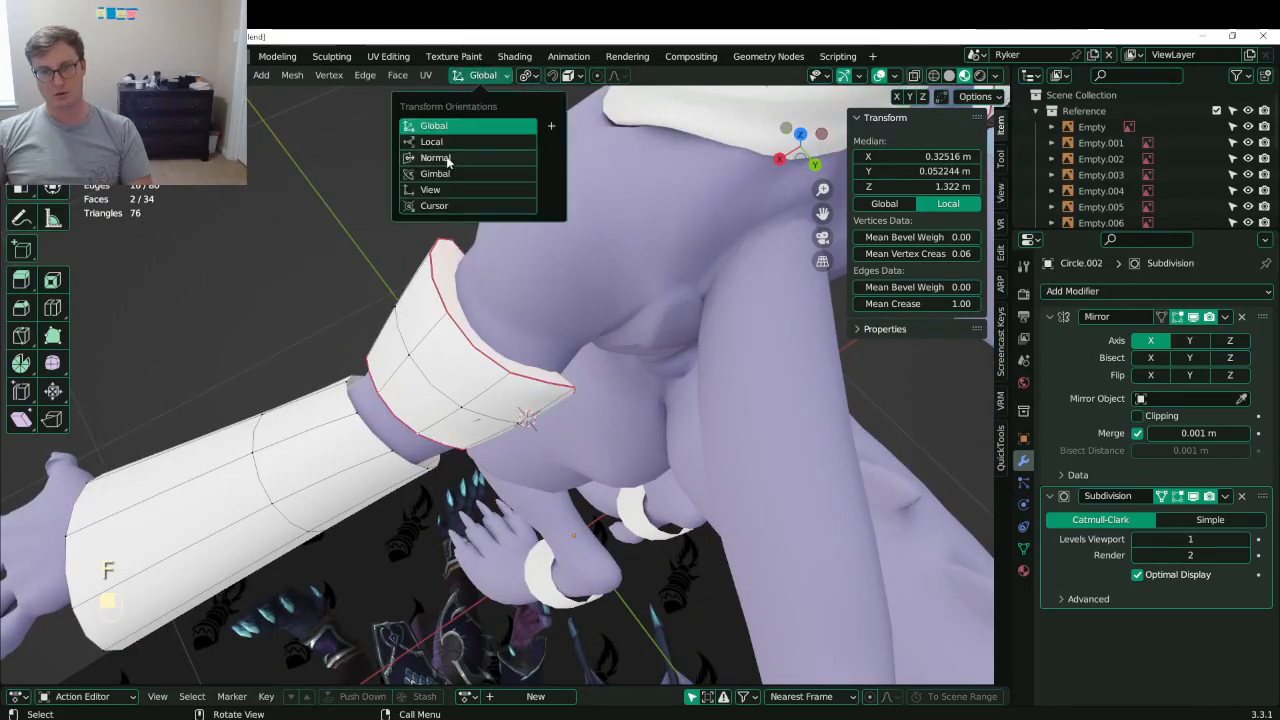
key("e")
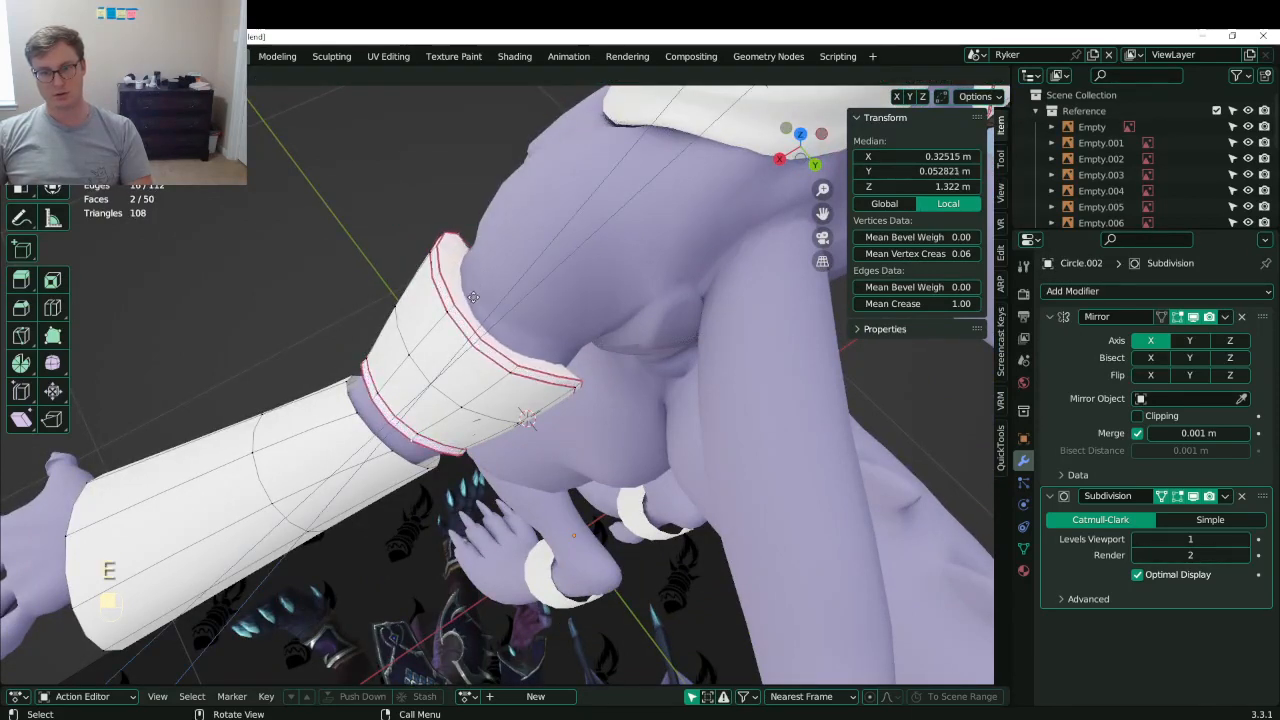
left_click(471, 302)
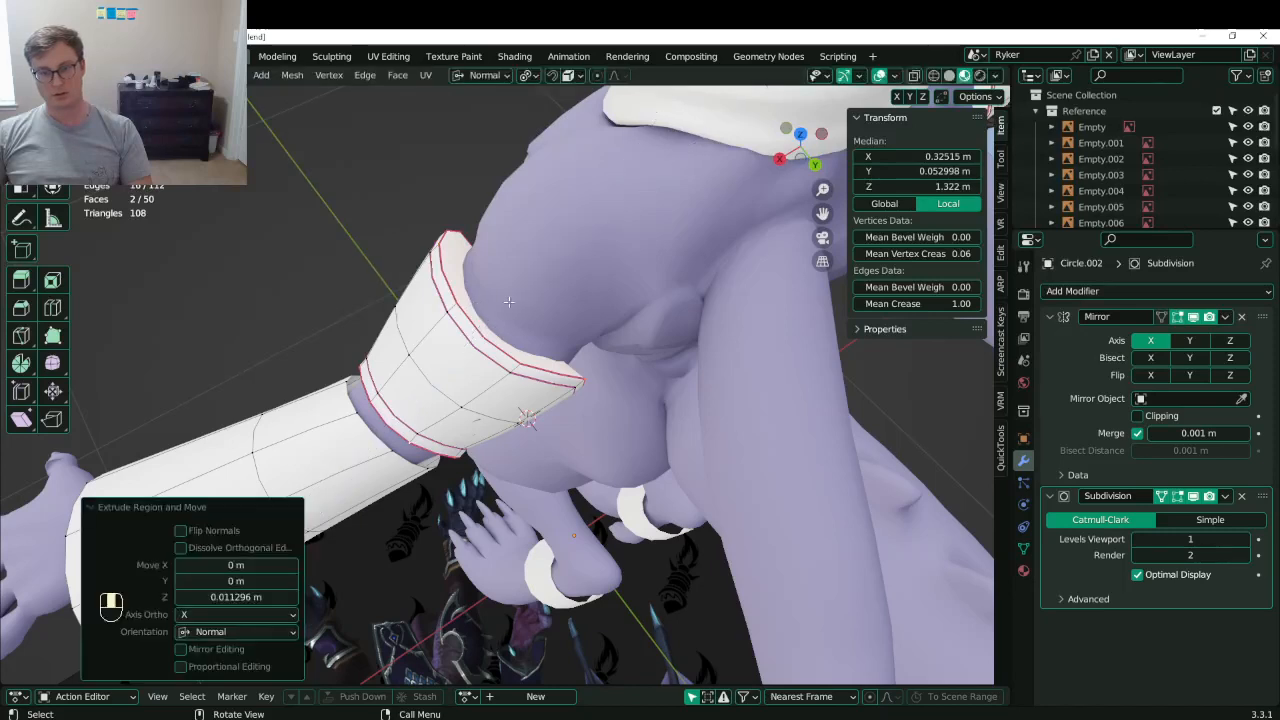
key("ctrl+z")
- Move the two opening faces of the cuff -0.009395 m along their normal Z axis
key("s")
left_click(538, 232)
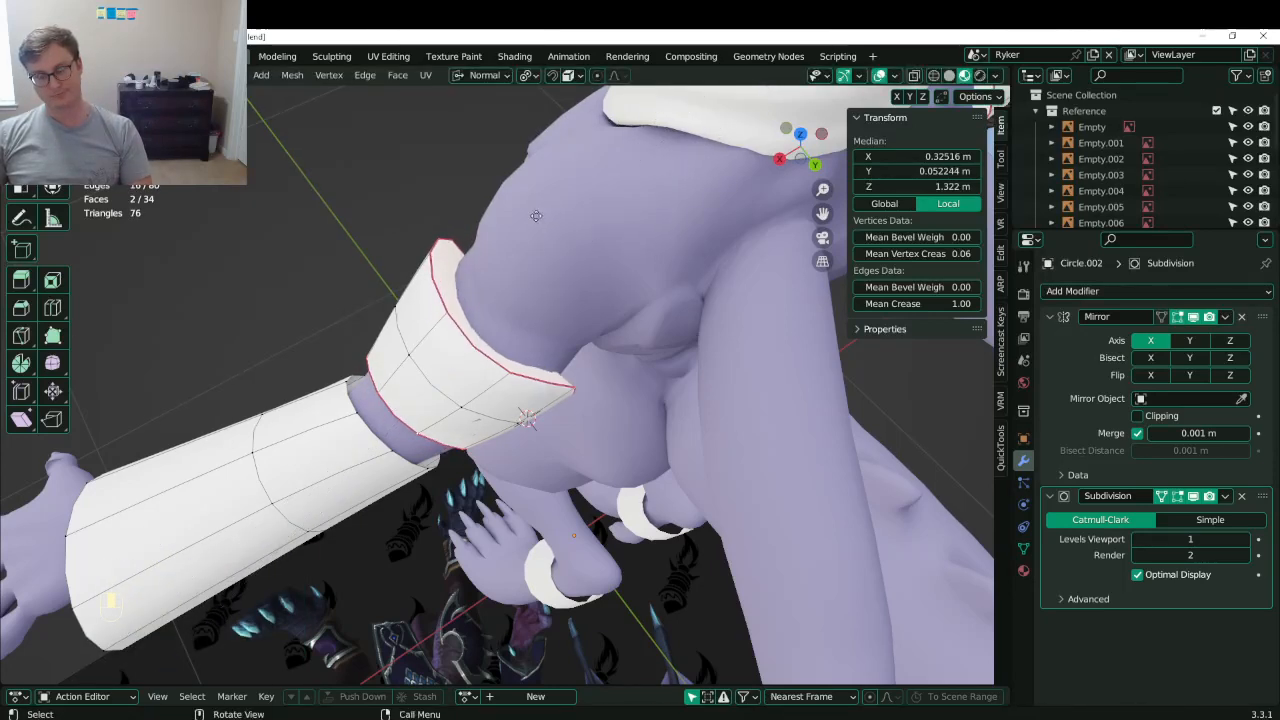
key("g")
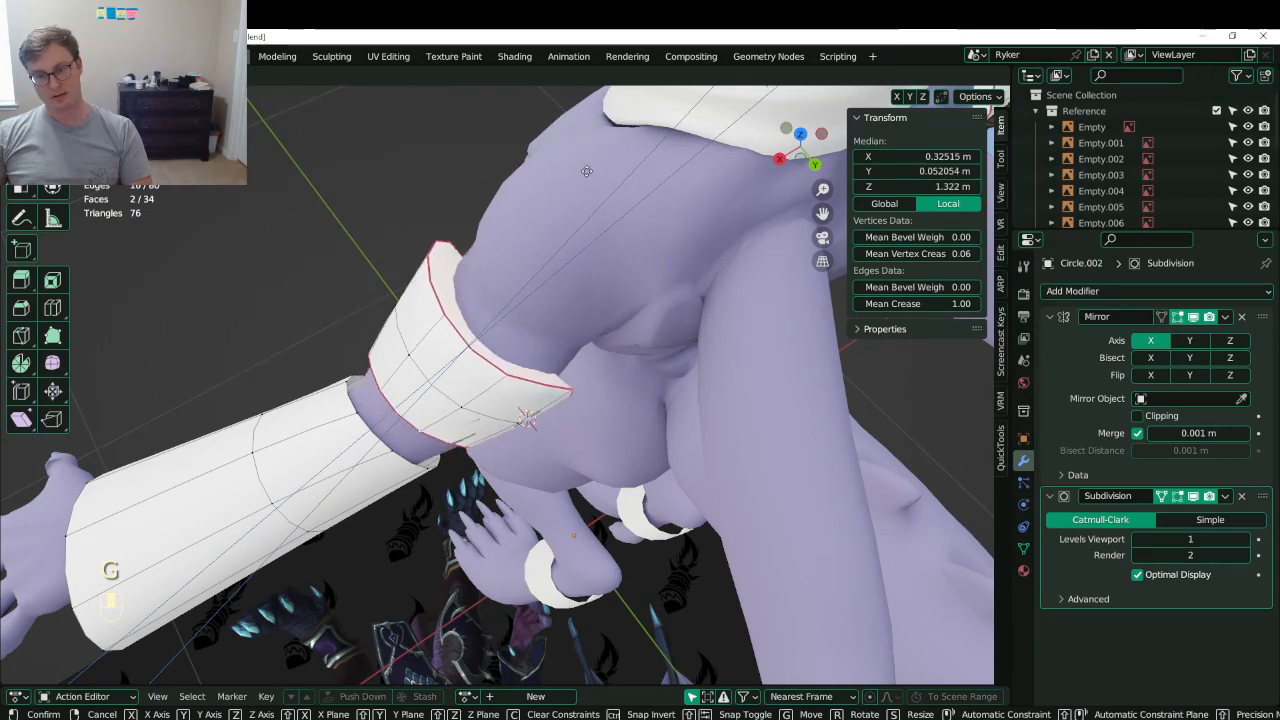
left_click(533, 311)
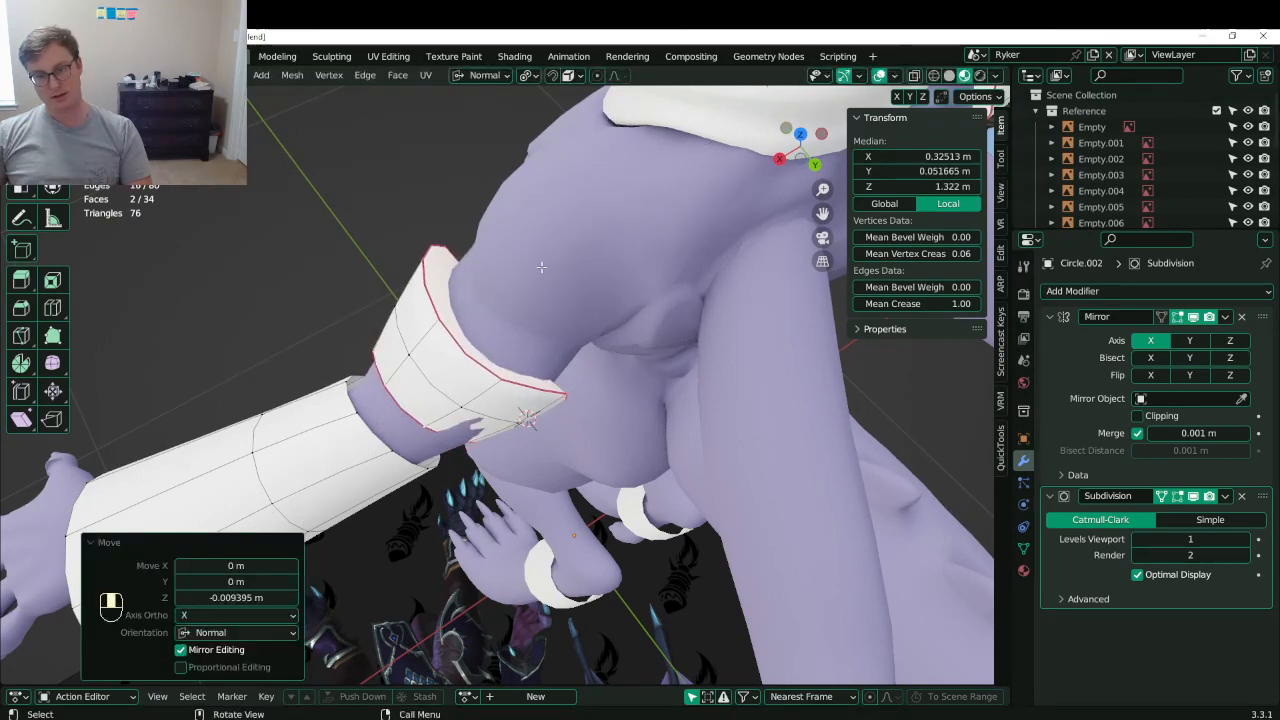
- Extrude the two opening faces of the cuff and move the extrusion 0.014821 m along the normal Z axis
key("e")
right_click(537, 242)
key("s")
left_click(533, 251)
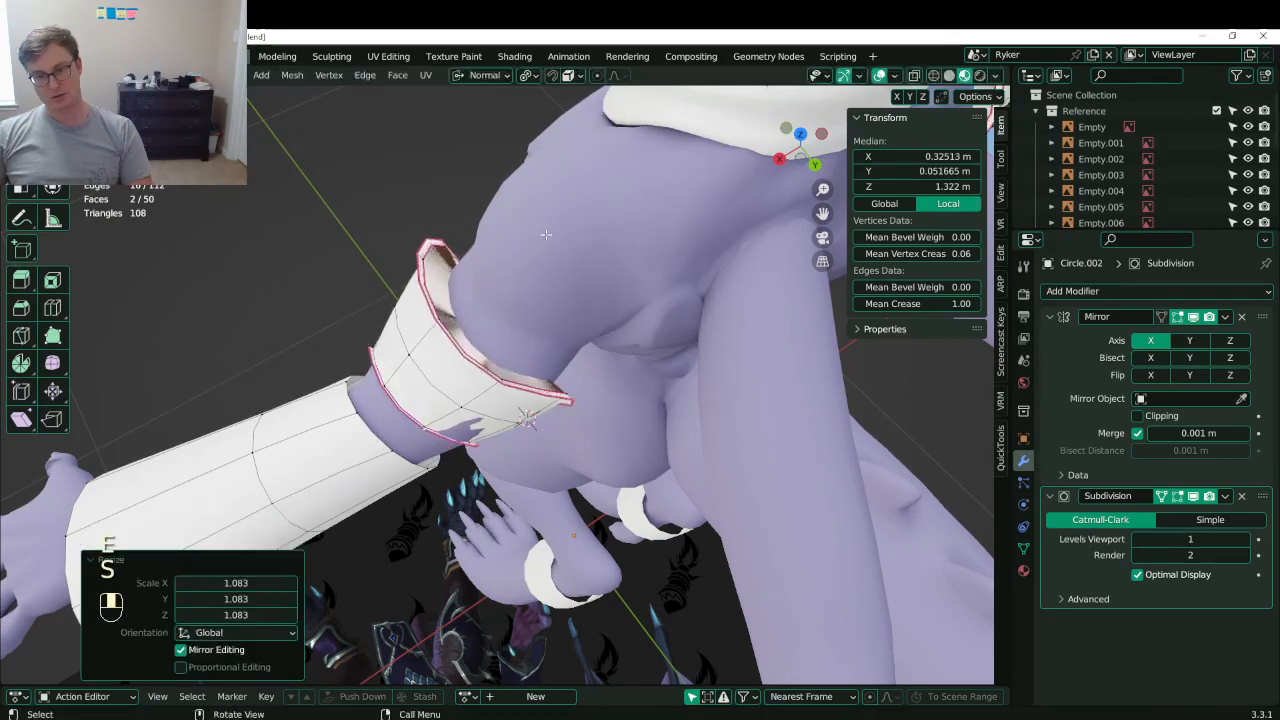
key("ctrl+z")
key("g")
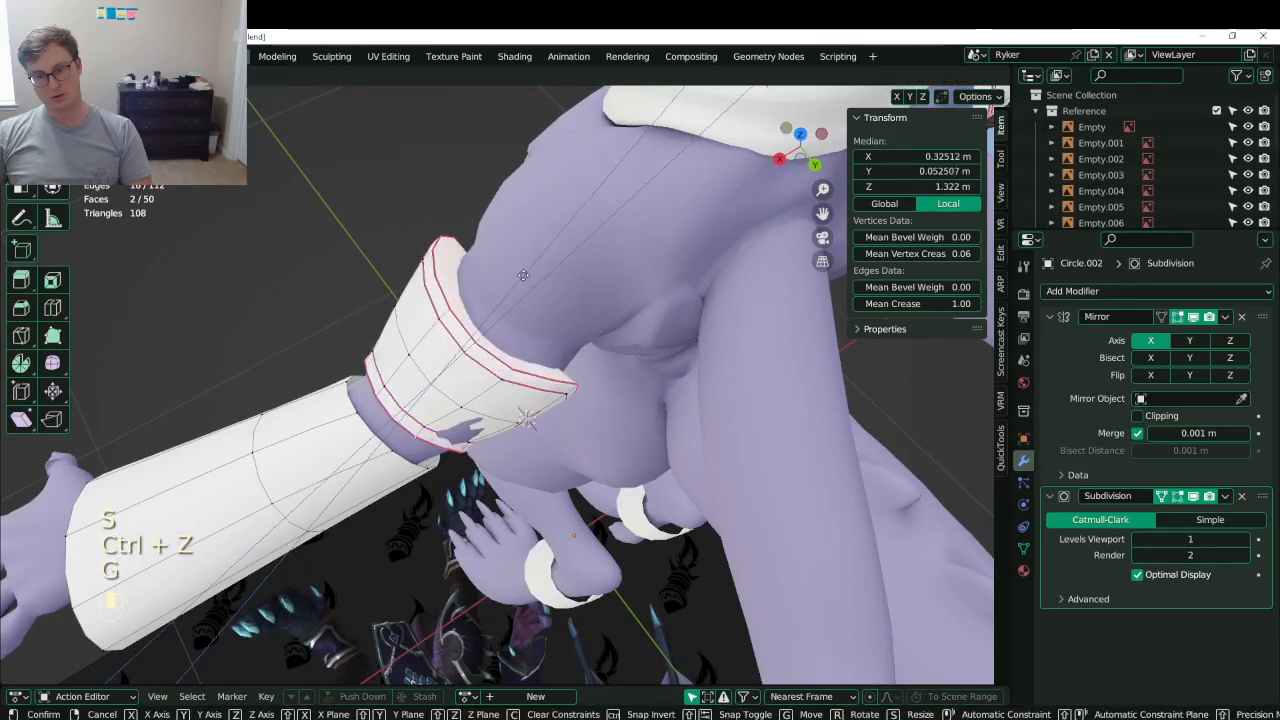
left_click(523, 277)
- Inset the cuff's two opening faces with a thickness of 0.03357 m and delete the inner faces
middle_click_drag(523, 277, 595, 282)
key("i")
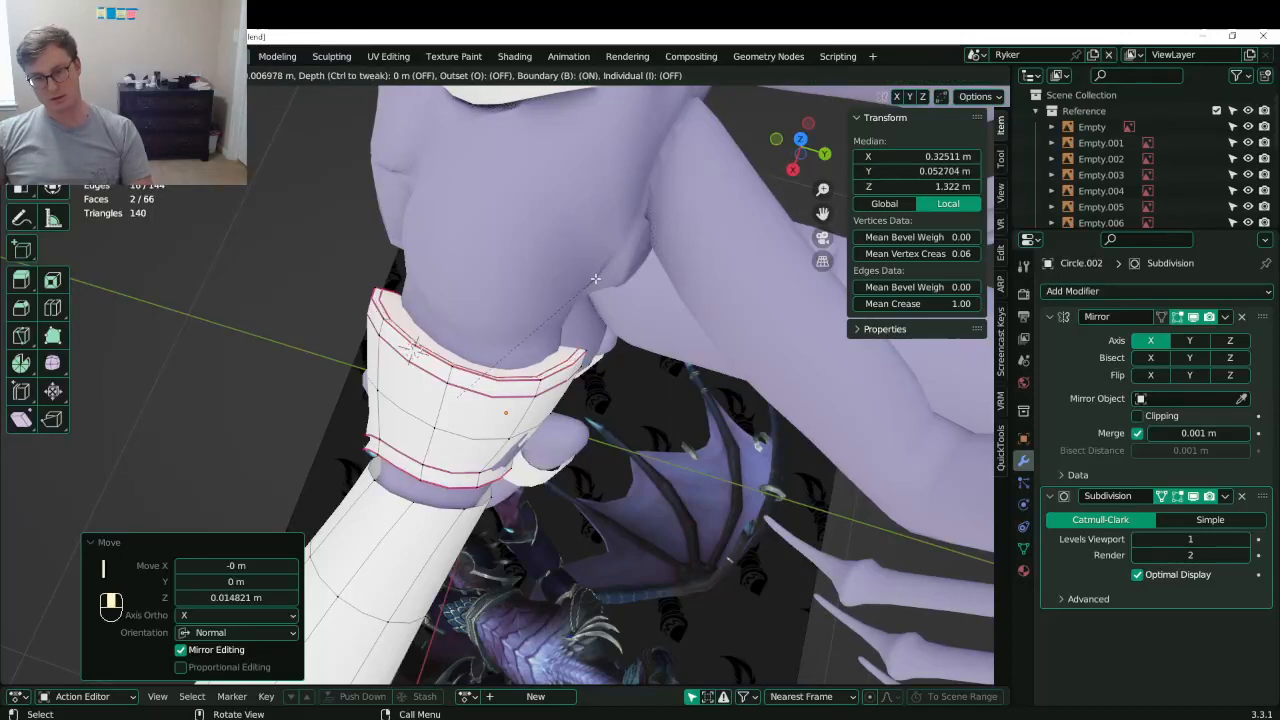
left_click(575, 296)
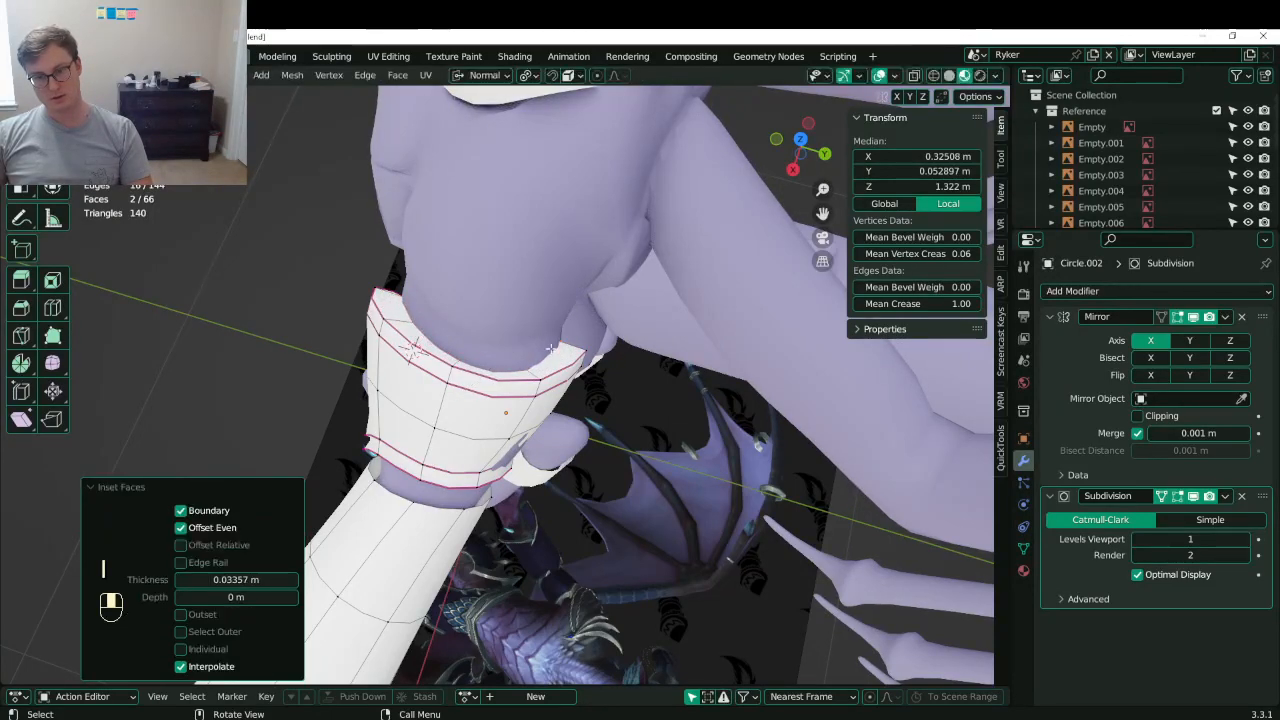
middle_click_drag(502, 302, 494, 213)
key("x")
left_click(496, 214)
- Switch the viewport to plain grey solid shading and save the file
key("z")
mouse_move(521, 280)
middle_mouse_down()
mouse_move(440, 298)
mouse_move(451, 394)
mouse_move(486, 403)
mouse_move(680, 289)
mouse_move(470, 345)
middle_mouse_up()
key("z")
key("ctrl+s")
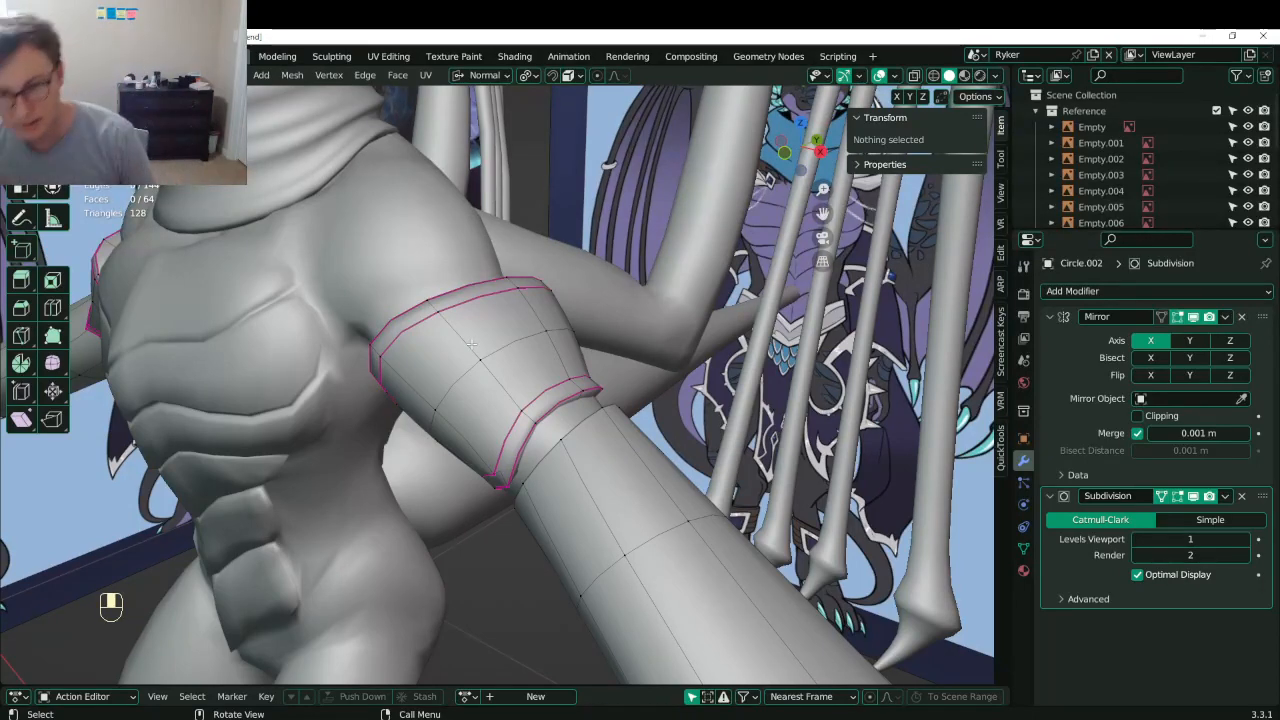
- Add an edge loop on the cuff body beside each of the two rims, slid close to the rim edges
scroll(471, 344, "up", 5)
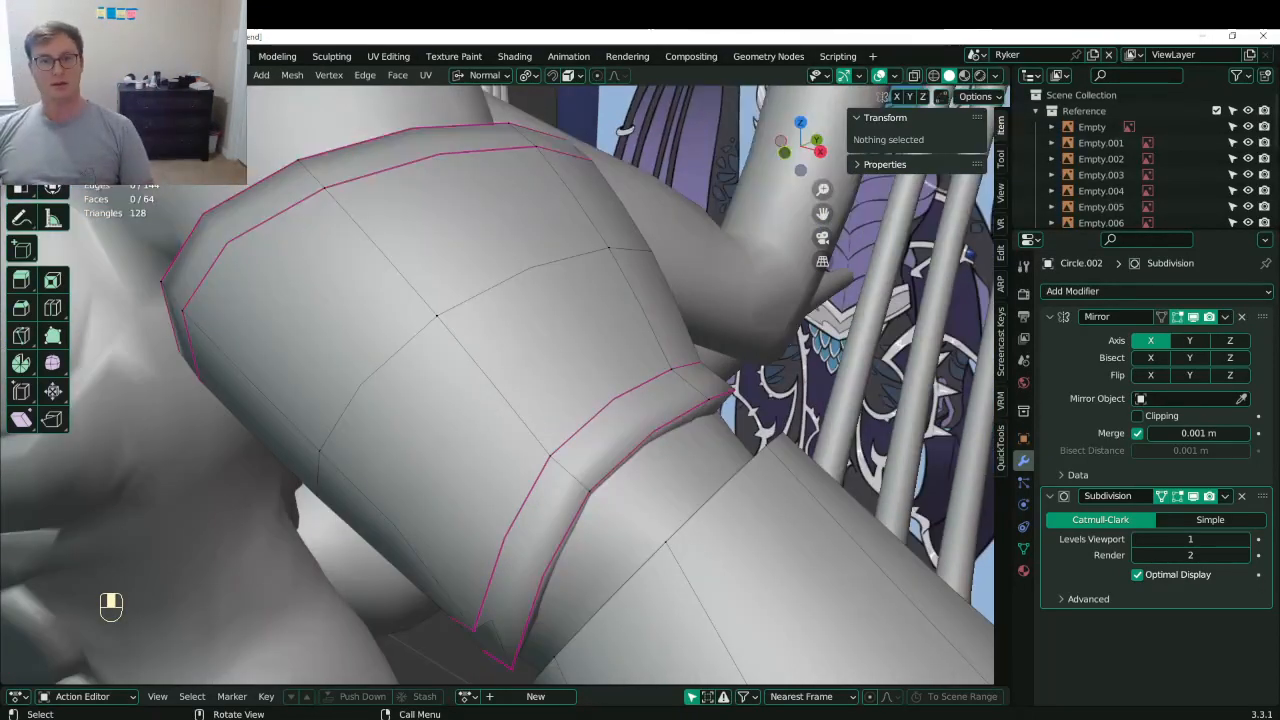
key("ctrl+r")
left_click(396, 235)
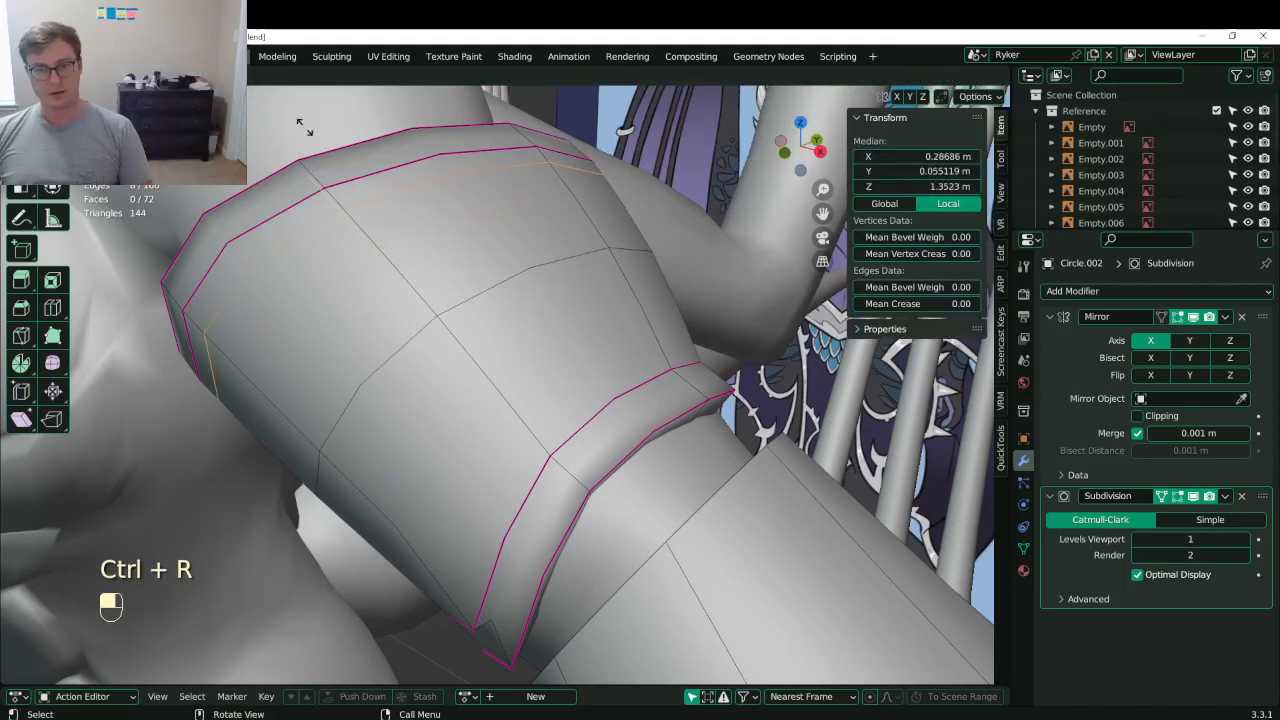
left_click(304, 127)
key("ctrl+r")
left_click(497, 370)
left_click(684, 579)
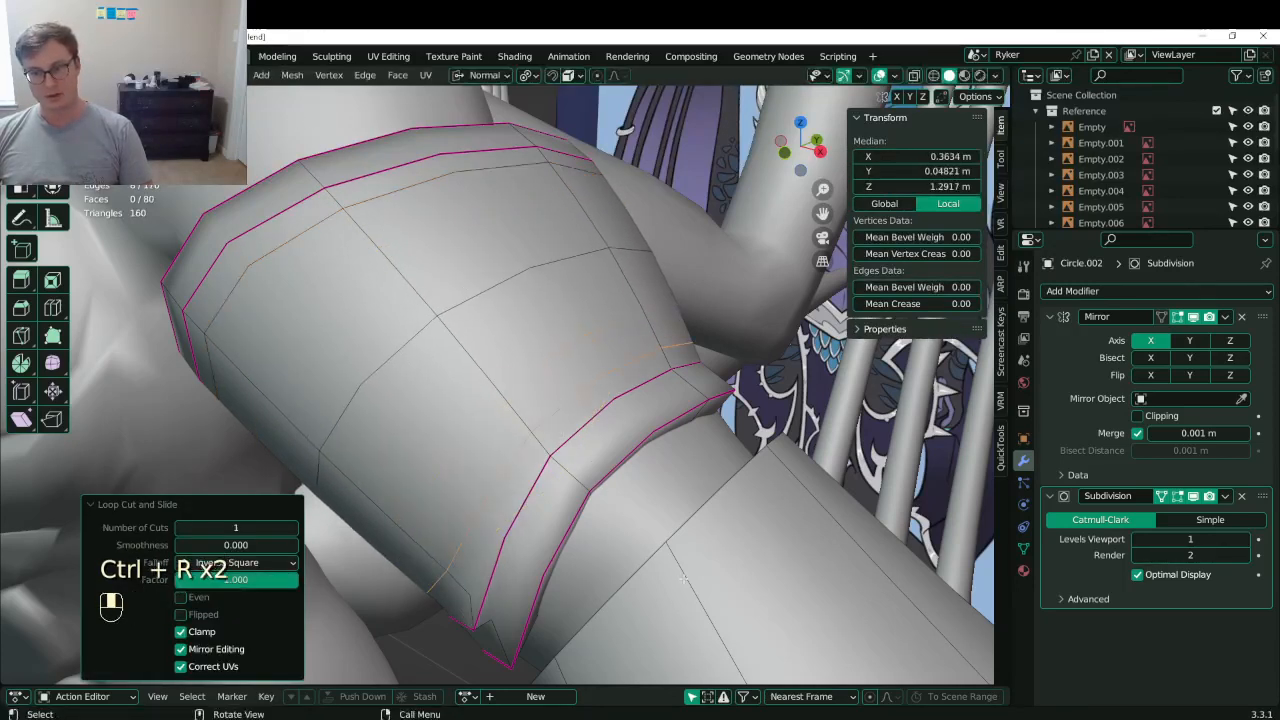
- Select both new edge loops, set their mean crease to 1.00 and shrink them inward to form grooves beside the rims
left_click(408, 219, "alt+shift")
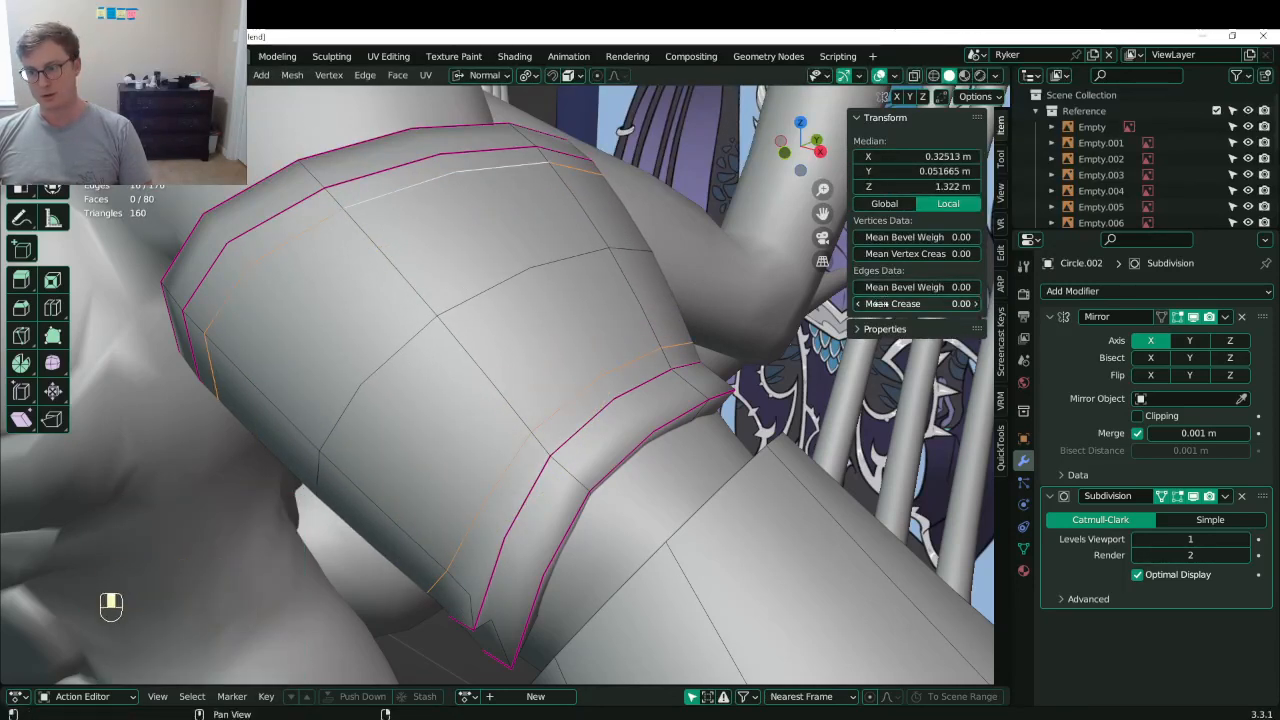
left_click_drag(893, 303, 960, 303)
key("alt+s")
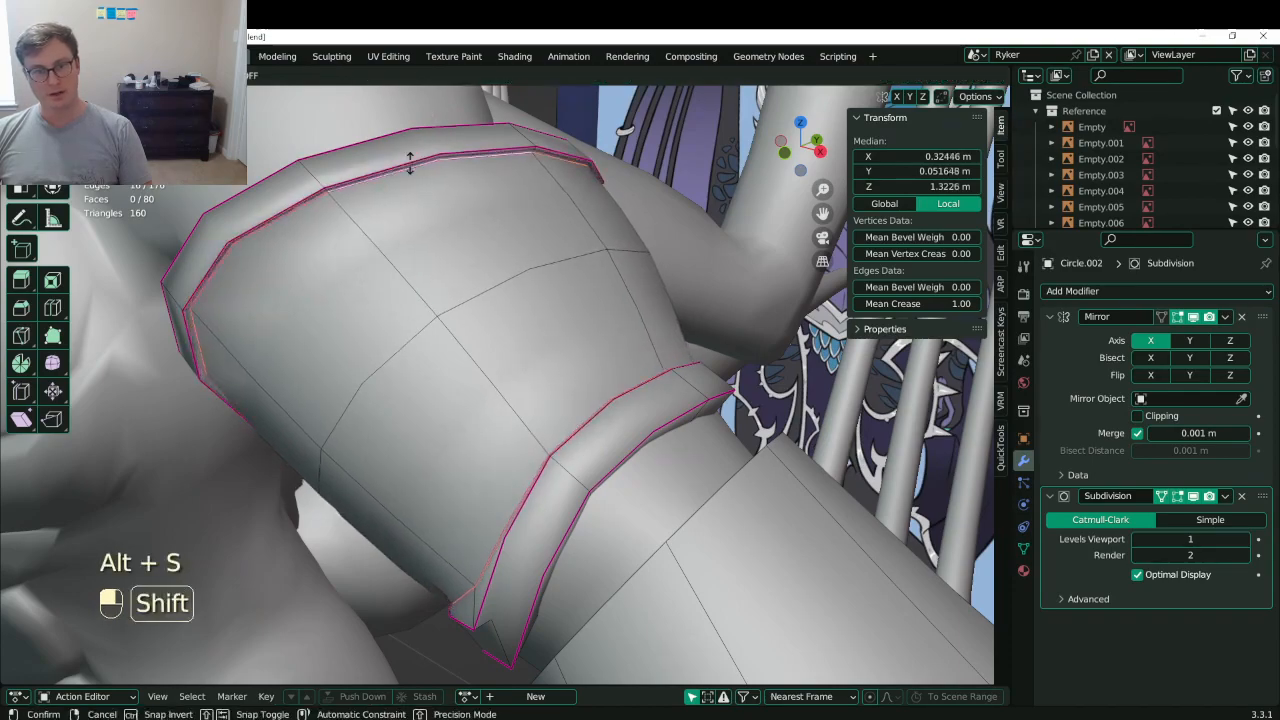
left_click(416, 209)
- Leave edit mode, view the cuffs on the whole character and save the file
scroll(416, 209, "down", 5)
key("Tab")
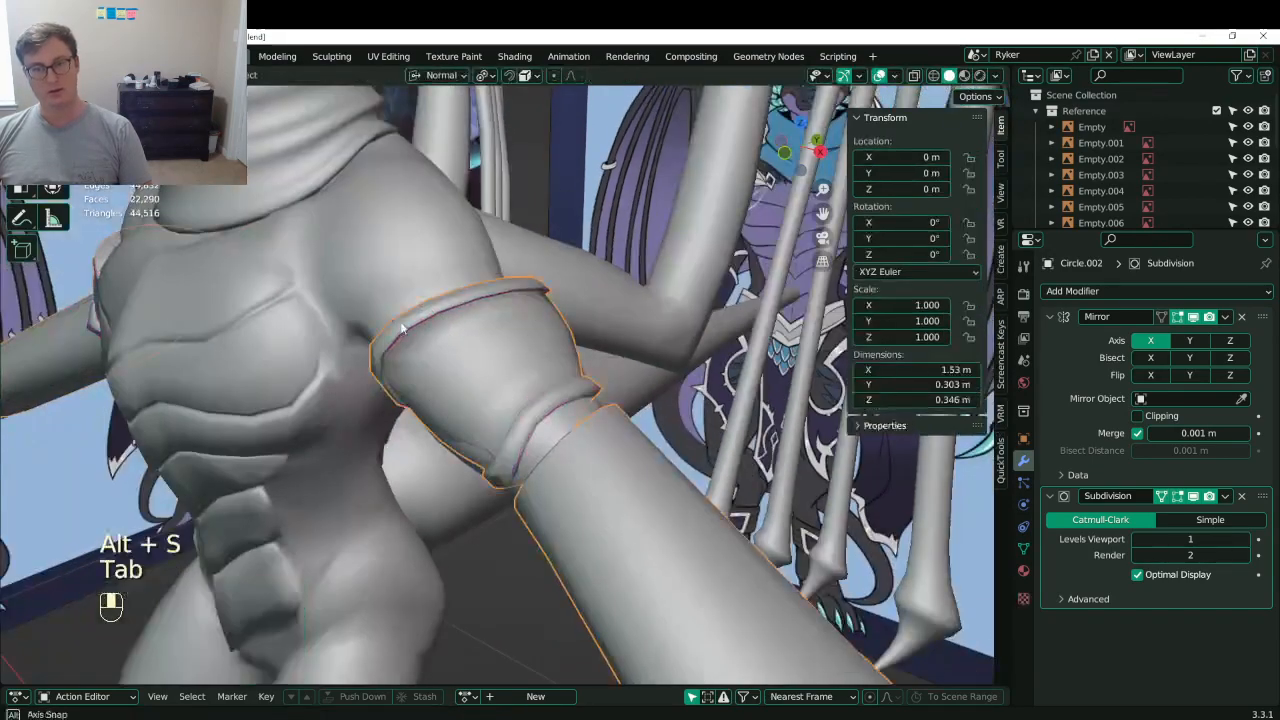
middle_click_drag(405, 310, 515, 235)
key("ctrl+s")
key("ctrl+s")
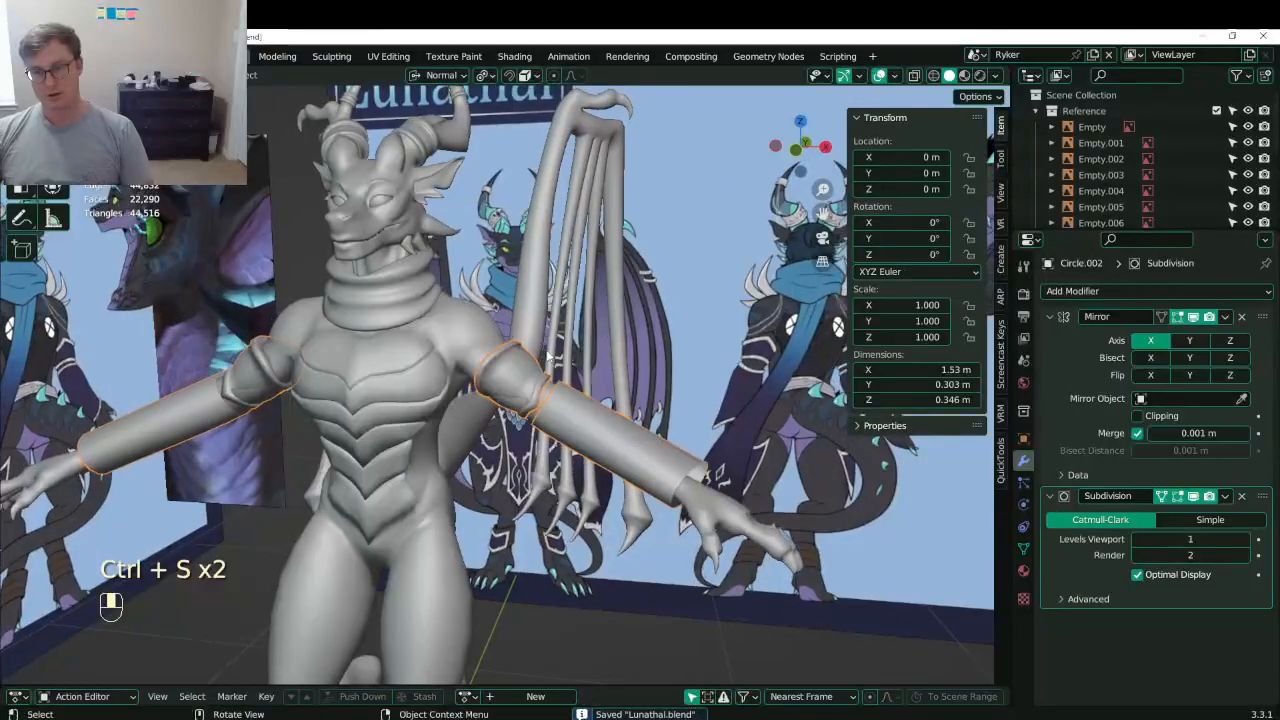
- Undo the grooves, added loops, inset, face deletion and rim extrusion, going back to the cuff's filled openings
key("KP_1")
scroll(562, 358, "up", 8)
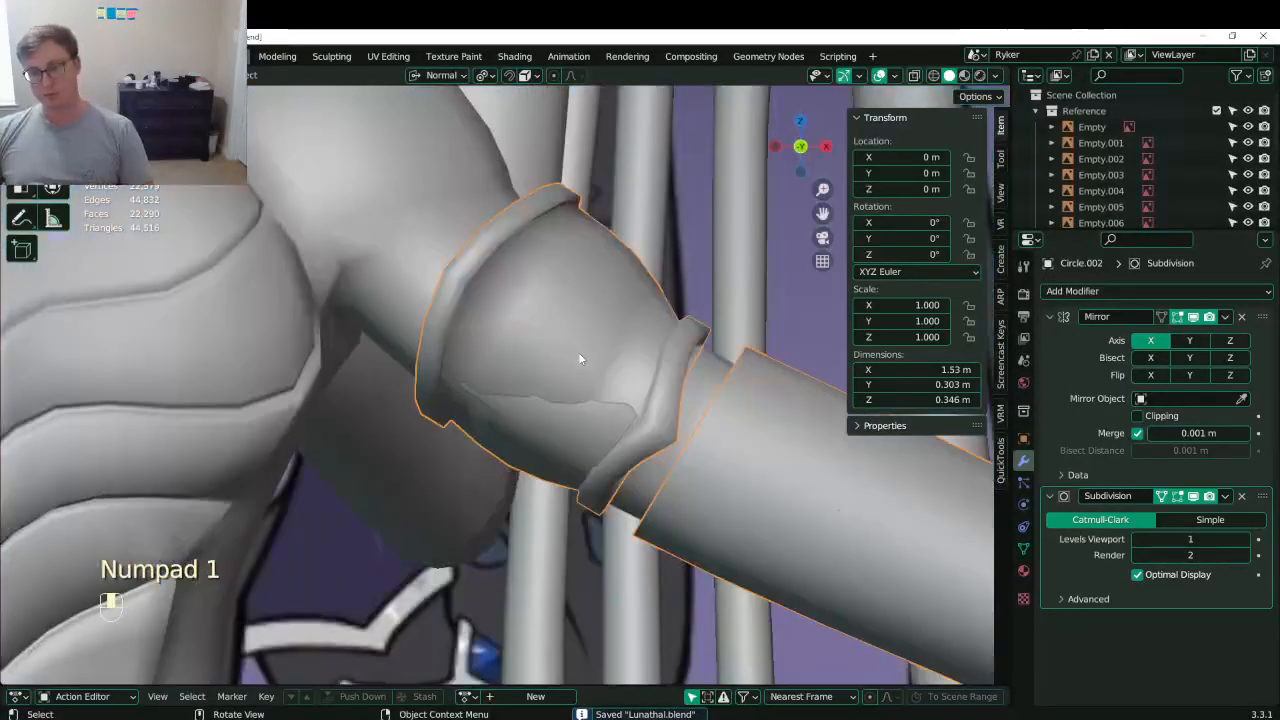
key("ctrl+z")
key("ctrl+z")
key("ctrl+z")
key("ctrl+z")
key("ctrl+z")
key("ctrl+z")
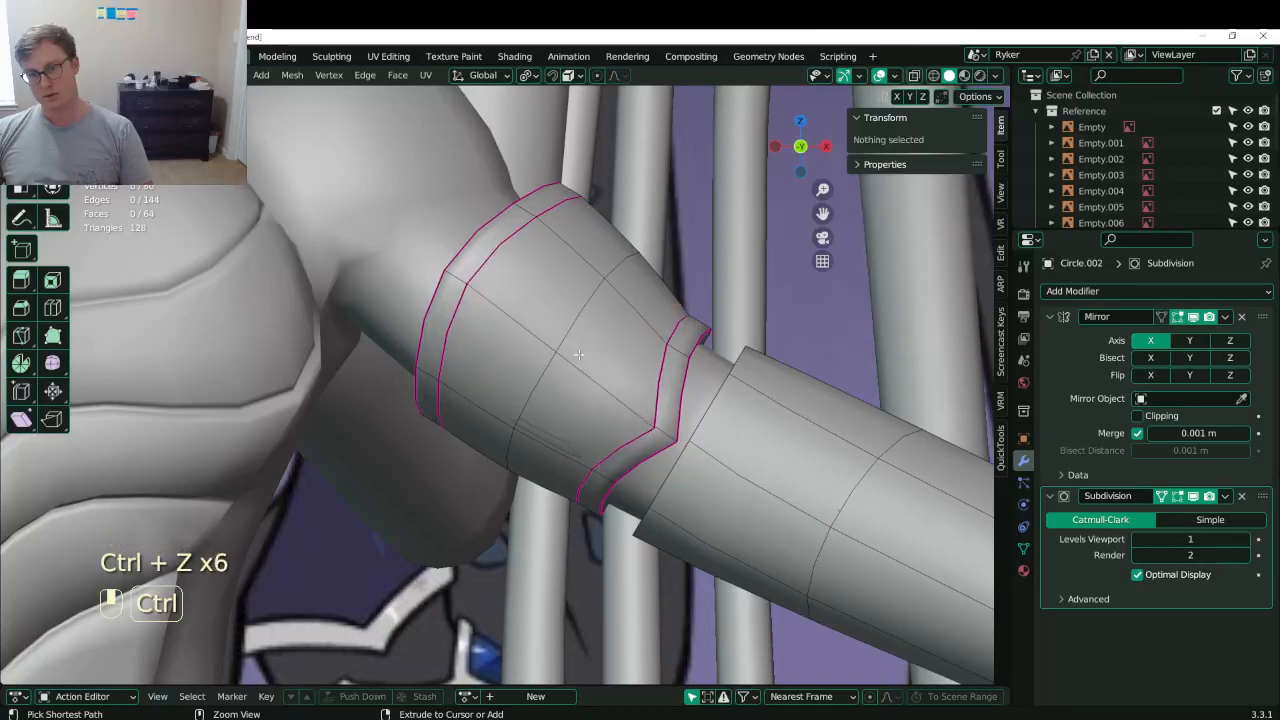
key("ctrl+z")
key("ctrl+z")
key("ctrl+z")
key("ctrl+z")
- Extrude the two opening faces in place and try moving them along the global Z axis
middle_click_drag(578, 325, 647, 261)
key("e")
right_click(632, 288)
key("g")
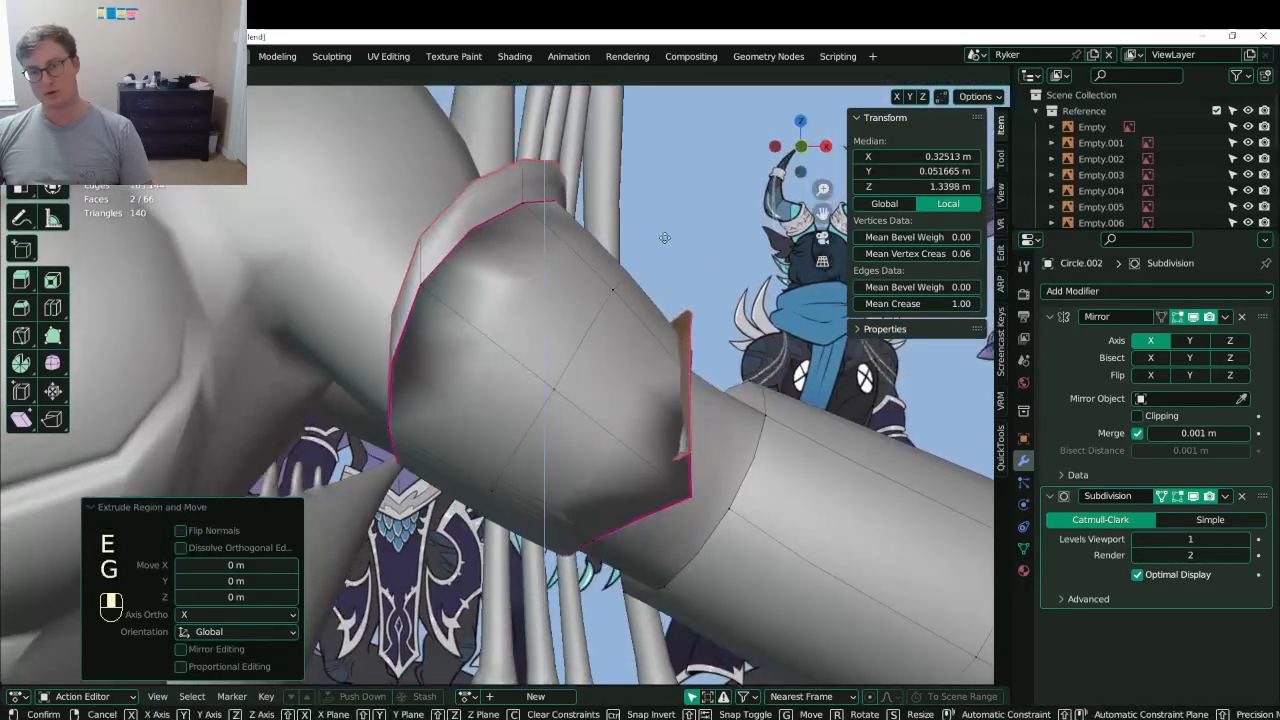
left_click(649, 269)
key("ctrl+z")
key("g")
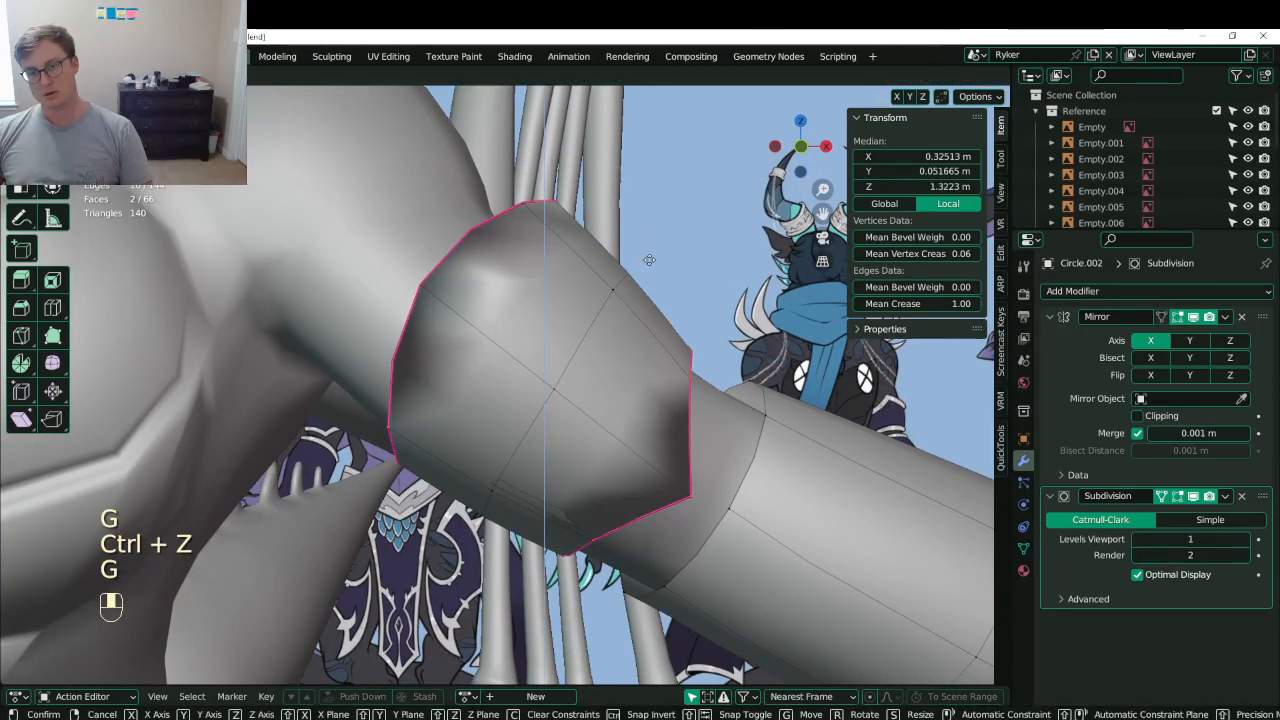
key("period")
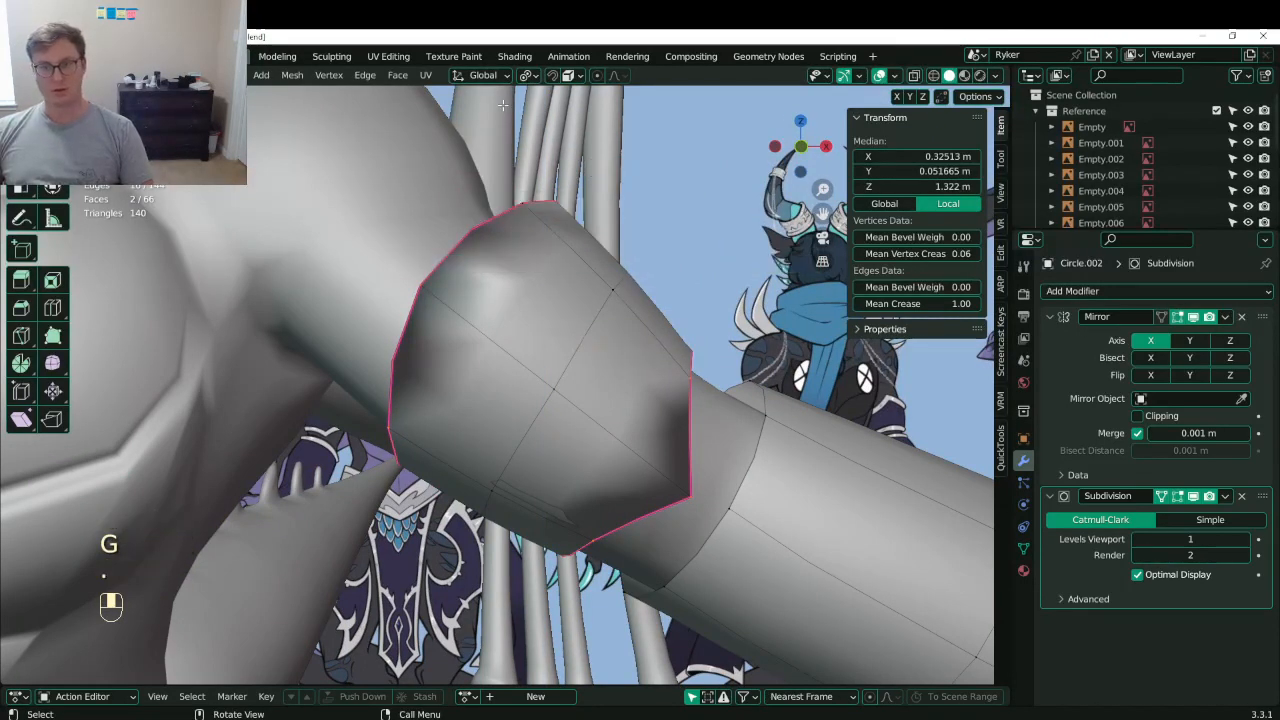
- Set the transform orientation to Normal and try moving the two opening faces along their normals
left_click(483, 76)
left_click(453, 157)
key("g")
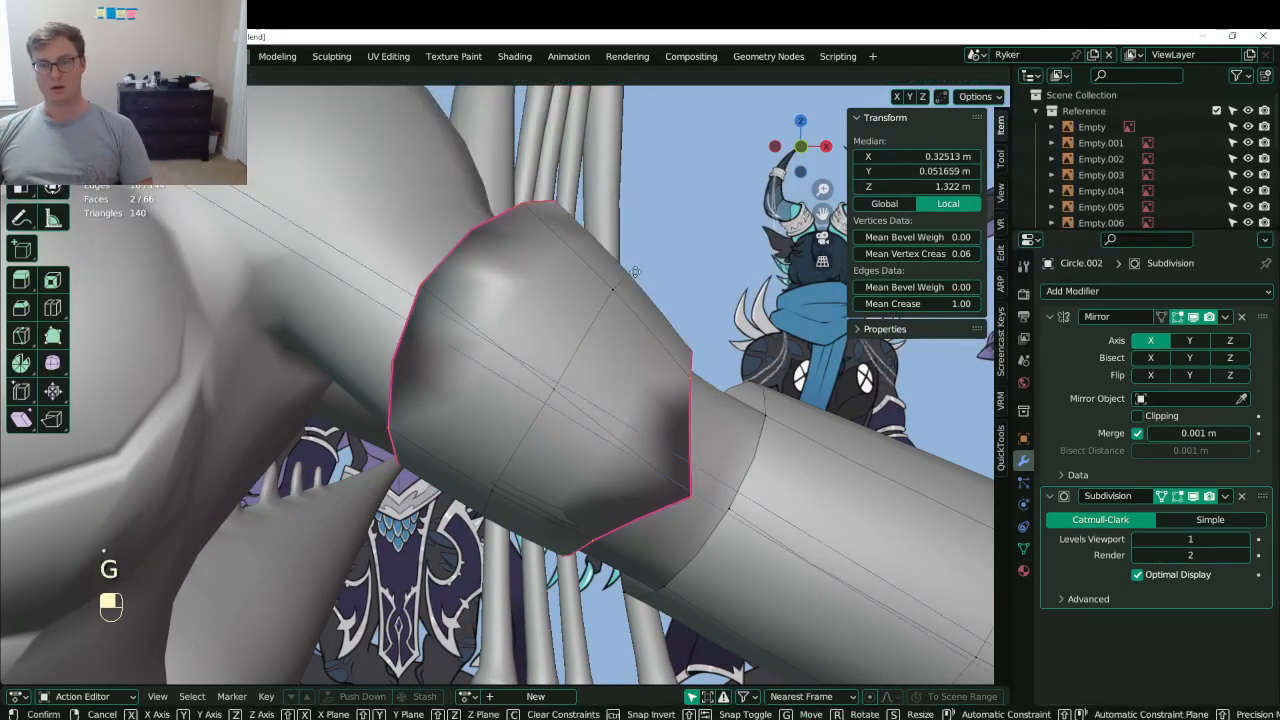
left_click(570, 422)
scroll(570, 422, "down", 5)
middle_click_drag(570, 422, 395, 347)
- Undo the trial moves and extrude the cuff's two opening faces 0.021223 m along their normal Z axis
key("ctrl+z")
key("g")
key("ctrl+z")
key("e")
left_click(577, 332)
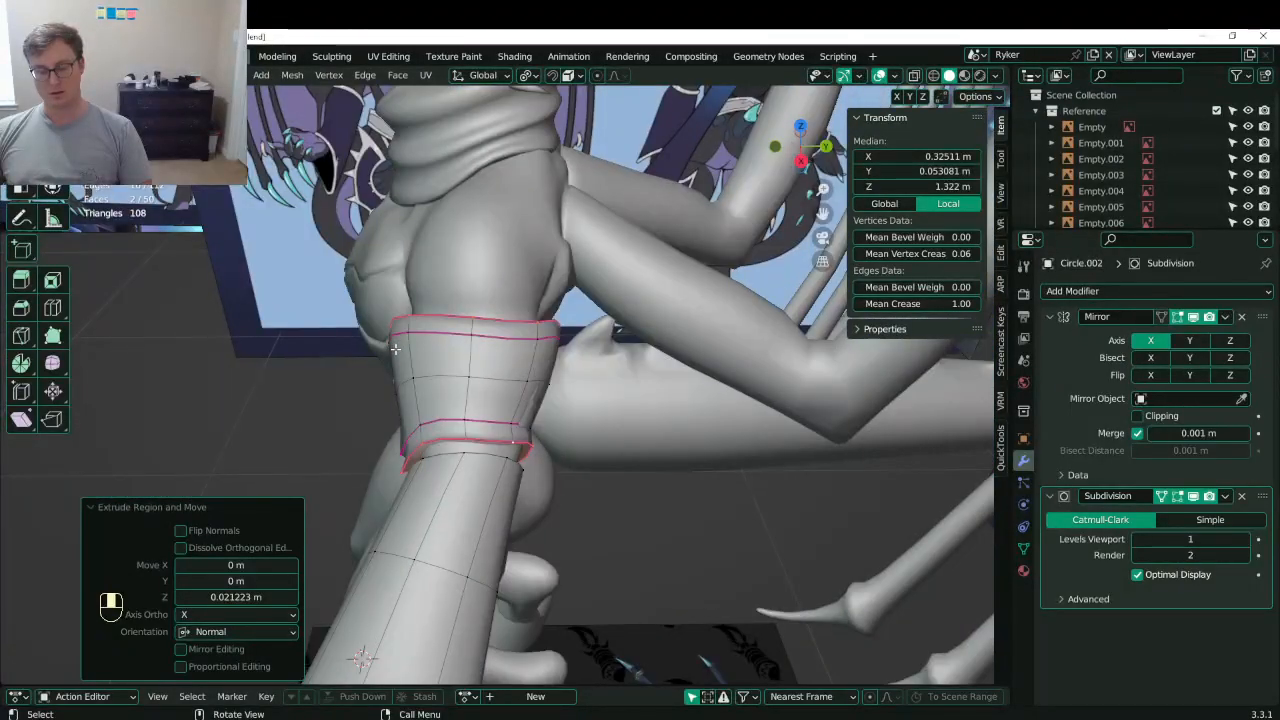
- Select the whole linked cuff, set the transform orientation to Normal and scale the cuff along its normal Z axis
key("l")
middle_click_drag(471, 360, 611, 306)
key("s")
right_click(568, 353)
left_click(482, 76)
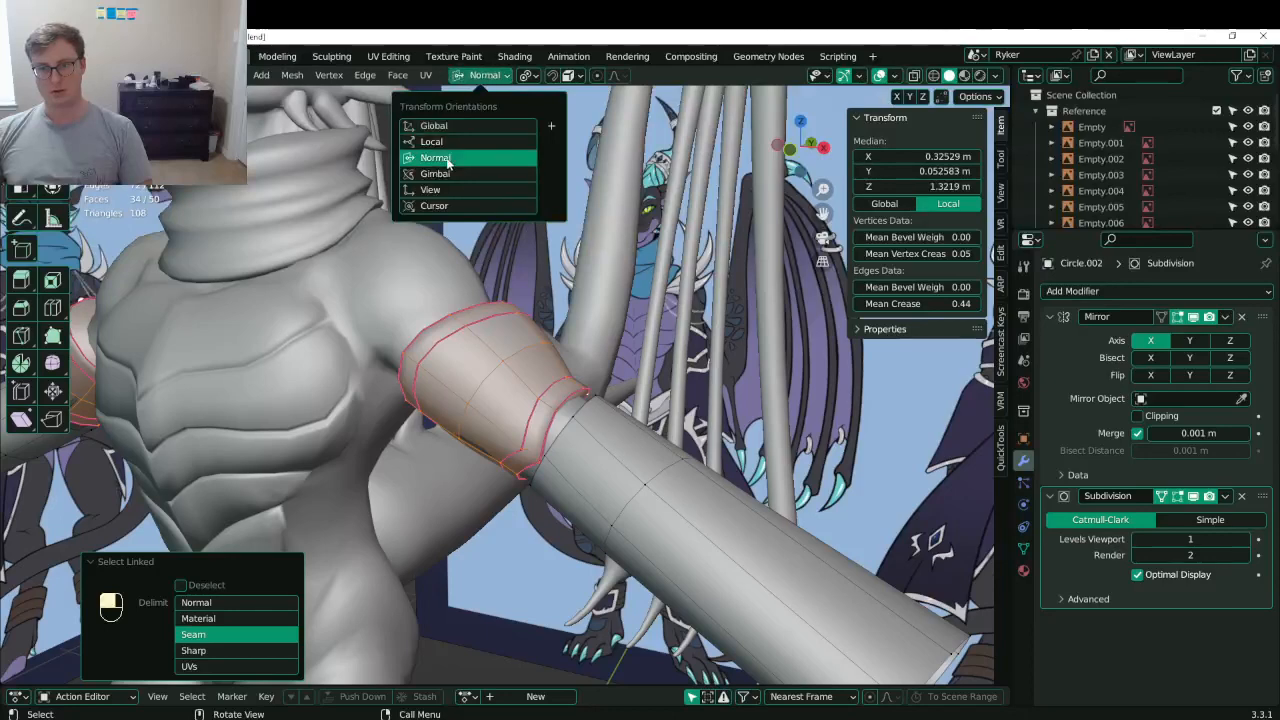
left_click(447, 160)
key("g")
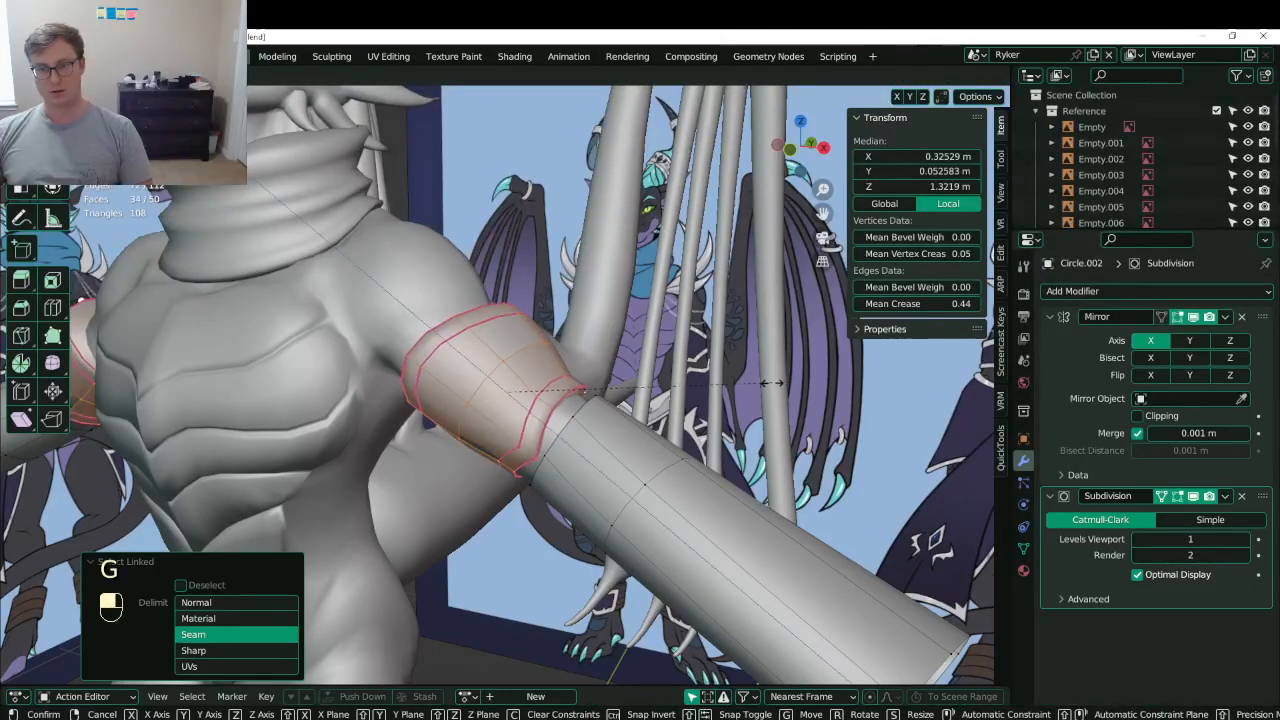
key("z")
left_click(716, 392)
- Scale the whole cuff uniformly around the arm and scale it by 0.923 along its normal Z axis
middle_click_drag(710, 390, 497, 427)
key("s")
left_click(525, 291)
key("s")
key("z")
left_click(540, 290)
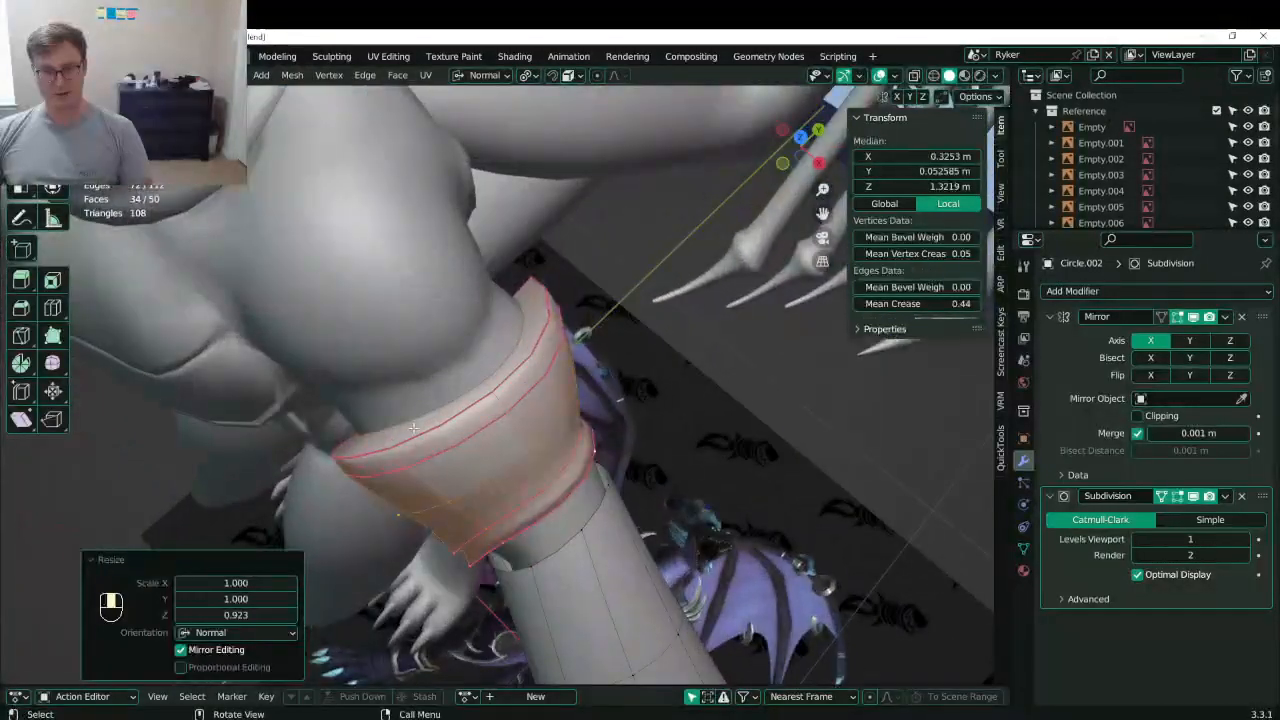
- Select the cuff's shoulder-side opening face, grow the selection to include its rim and scale it down slightly
left_click(452, 424)
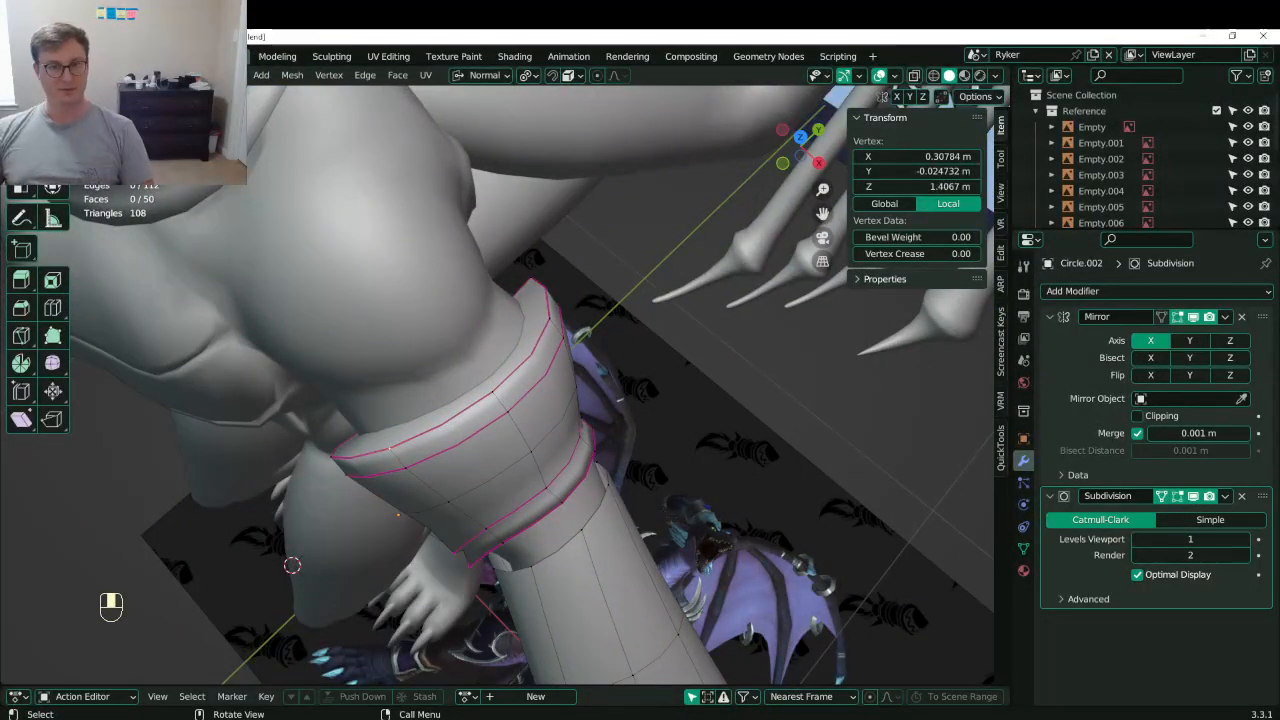
left_click(400, 428)
key("ctrl+KP_Add")
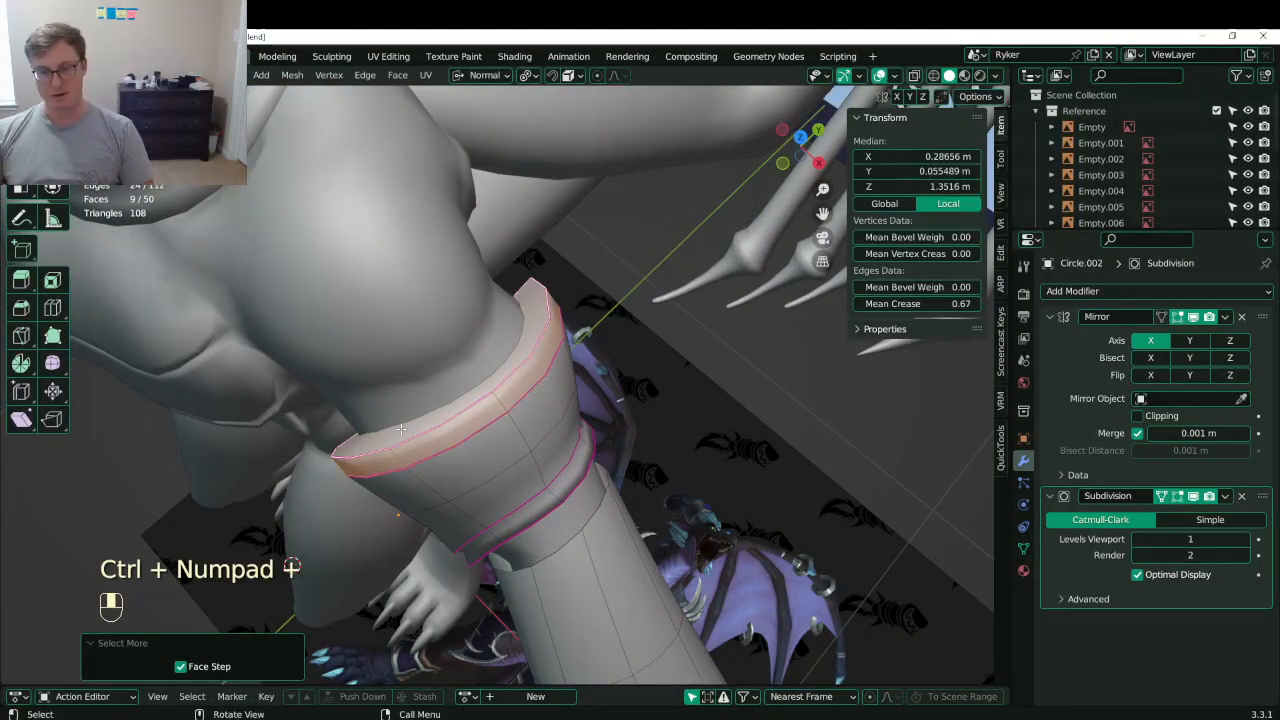
key("s")
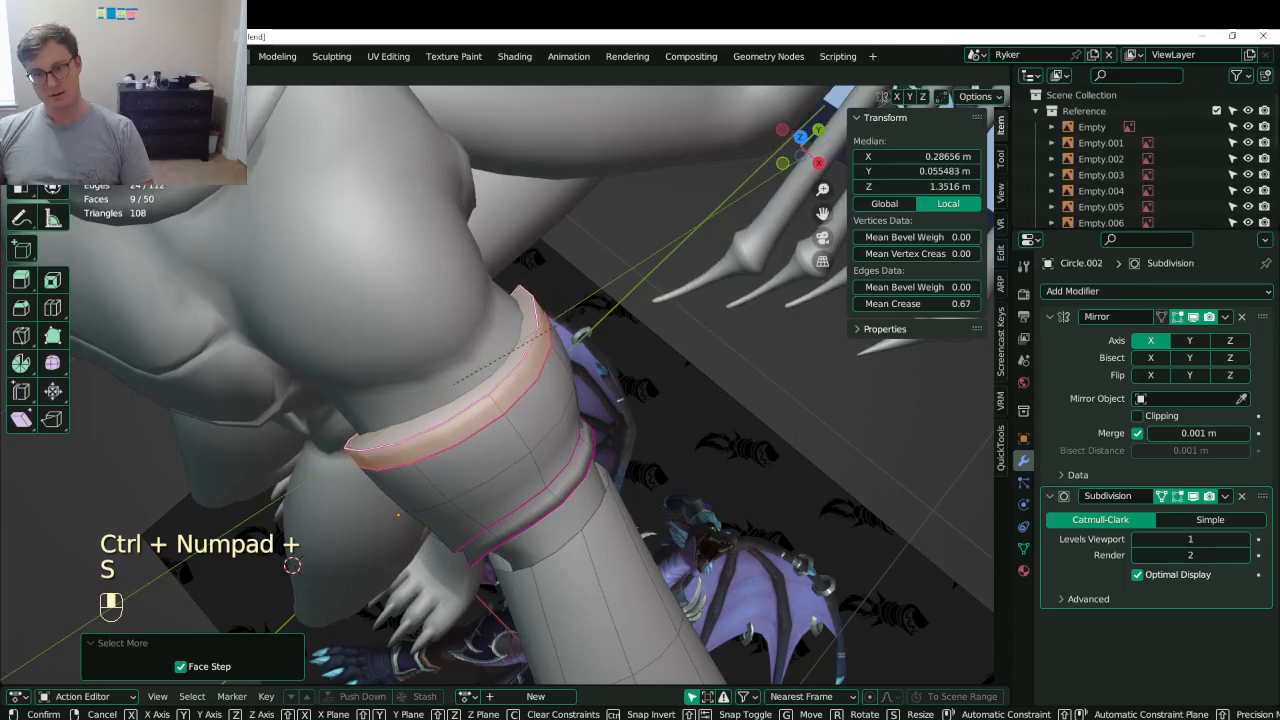
left_click(548, 330)
- Reposition the selected shoulder-side rim around the arm and save the file
middle_click_drag(548, 330, 247, 199)
key("s")
left_click(606, 300)
key("ctrl+z")
key("g")
left_click(593, 350)
key("ctrl+s")
- Select the inner edge loops of both cuff rims and bevel them with 2 segments and a width of 0.000605 m
left_click(453, 383)
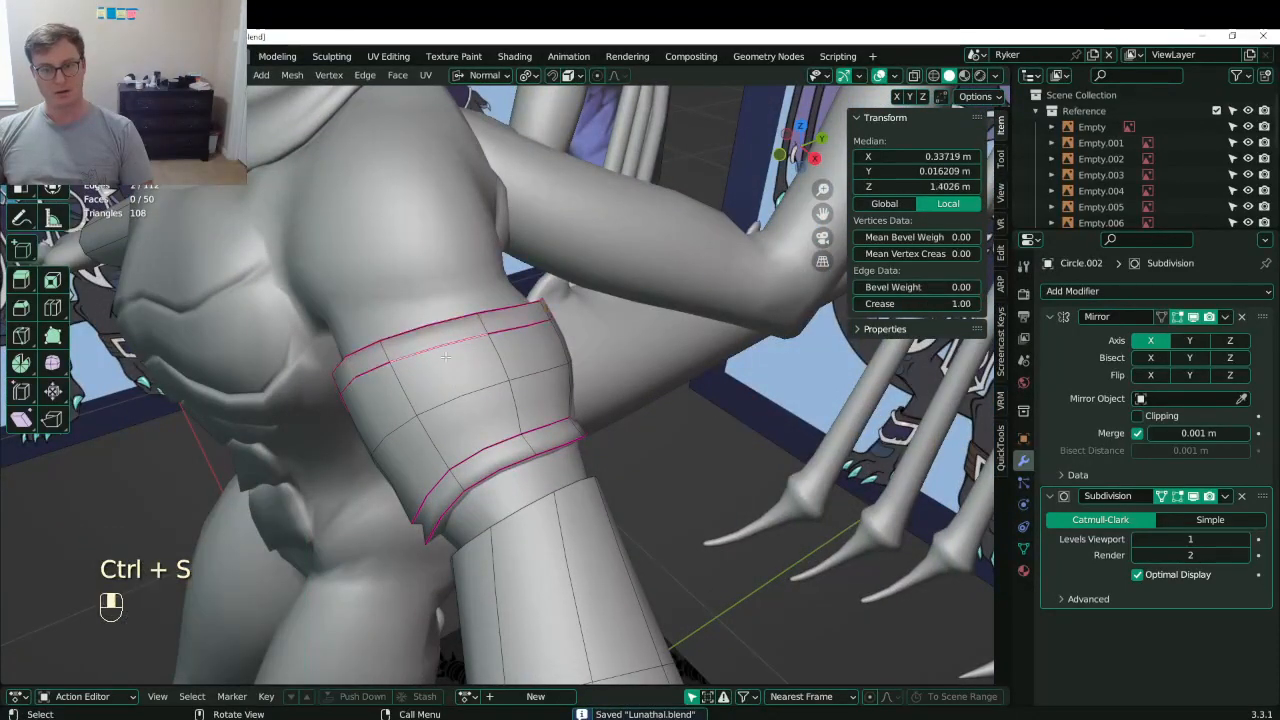
left_click(445, 355, "alt+shift")
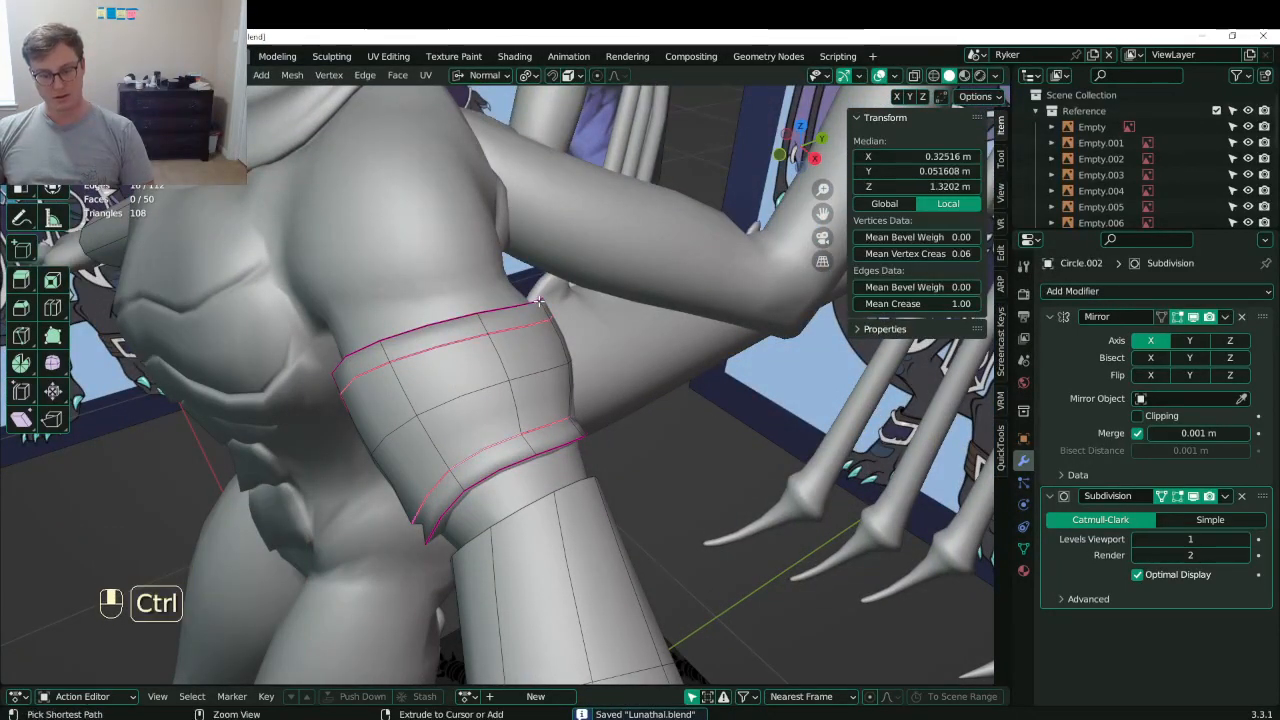
key("ctrl+b")
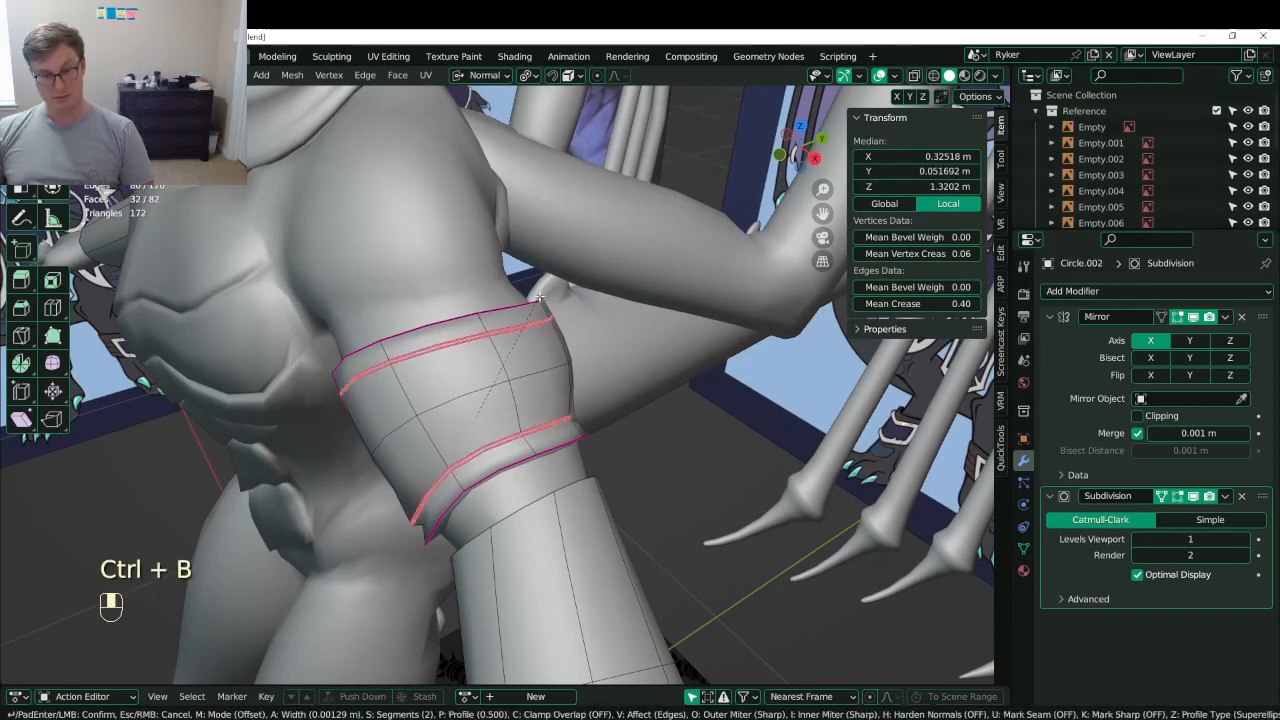
left_click(540, 297)
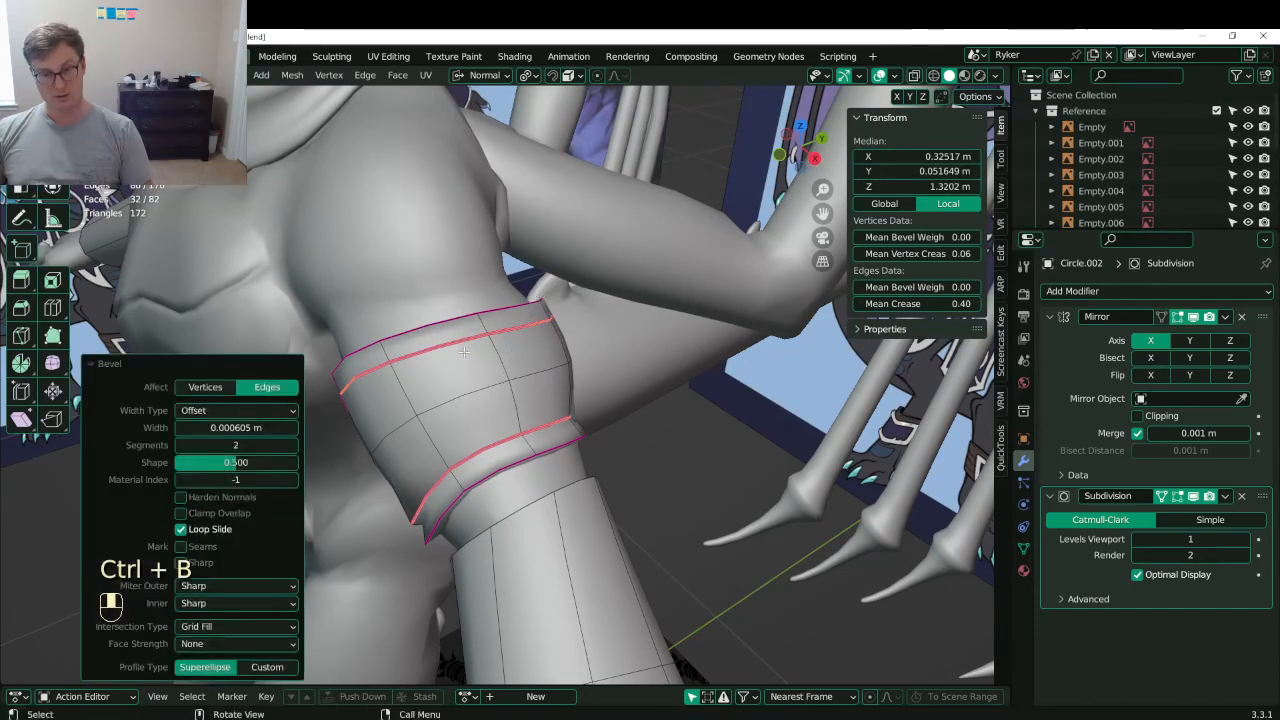
- Select the middle edge loop of each bevel and shrink both loops inward to cut grooves beside the rims
left_click(446, 348)
left_click(446, 348, "alt+shift")
left_click(446, 348, "alt+shift")
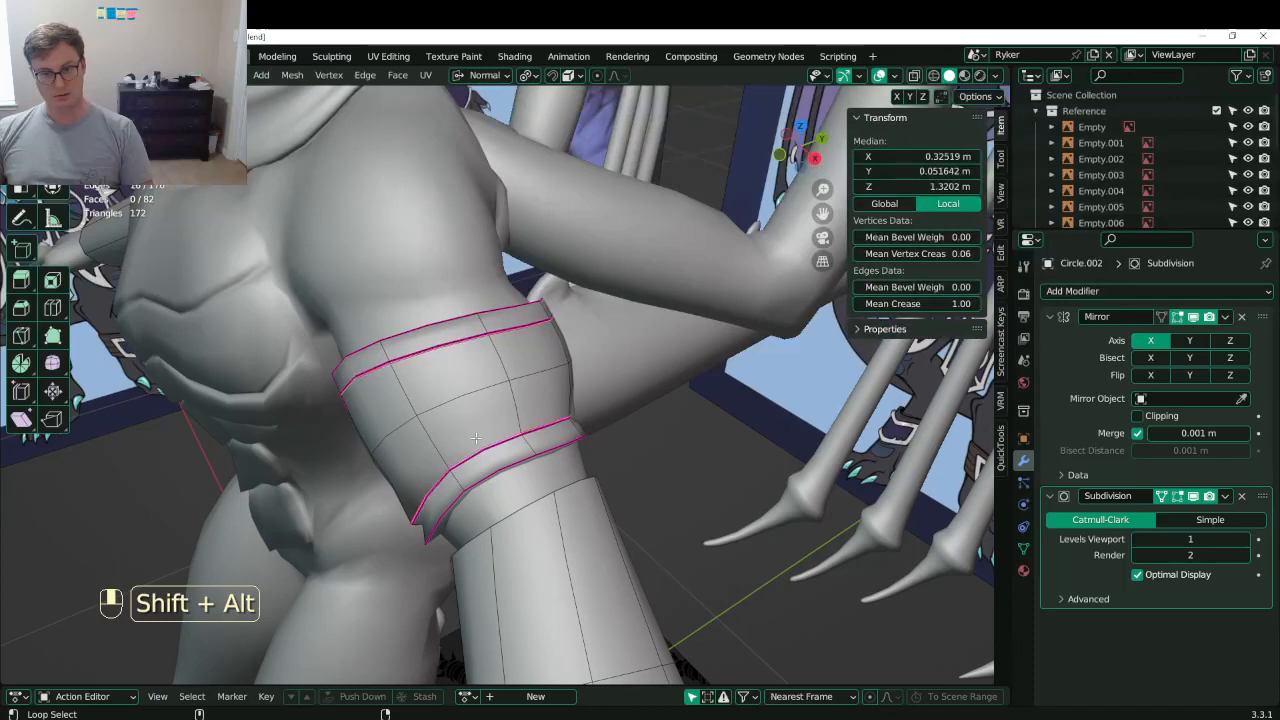
key("alt+s")
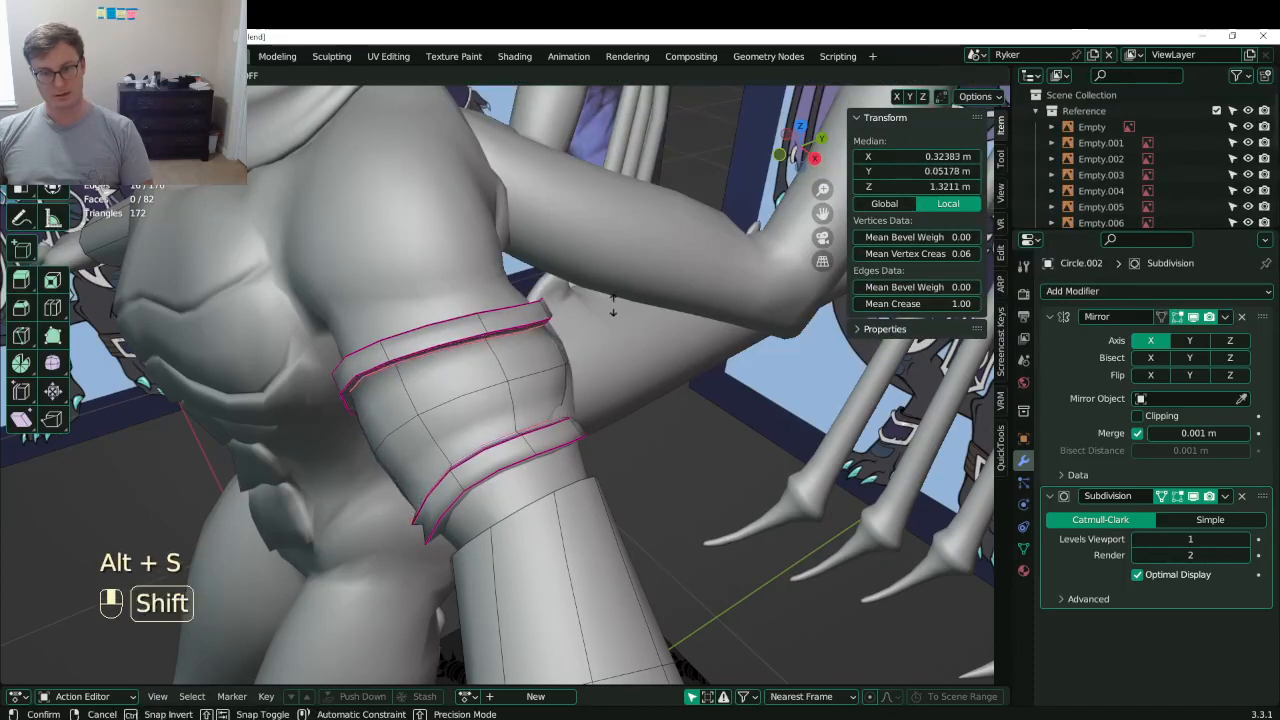
left_click(604, 314)
- Select the whole linked cuff and scale it uniformly by 1.068
middle_click_drag(600, 316, 445, 320)
key("l")
key("s")
left_click(617, 268)
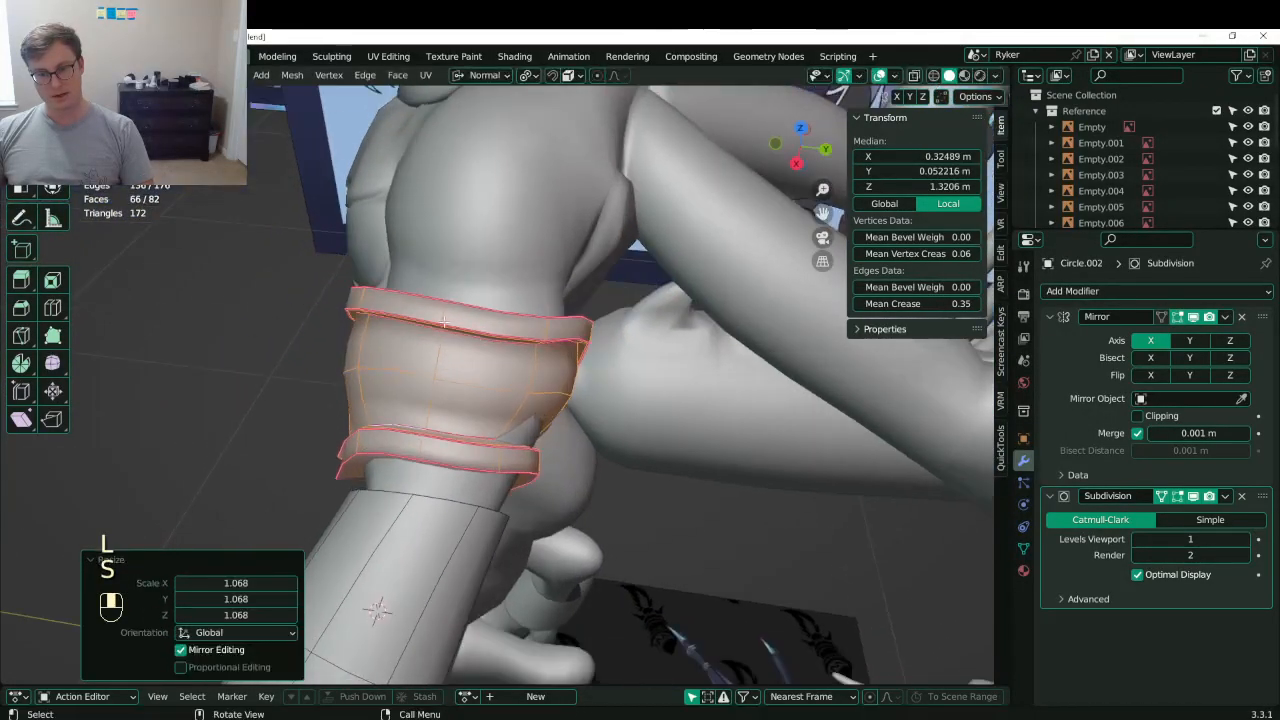
left_click(173, 75)
middle_click_drag(470, 400, 474, 360)
left_click(500, 440)
left_click(474, 360, "shift")
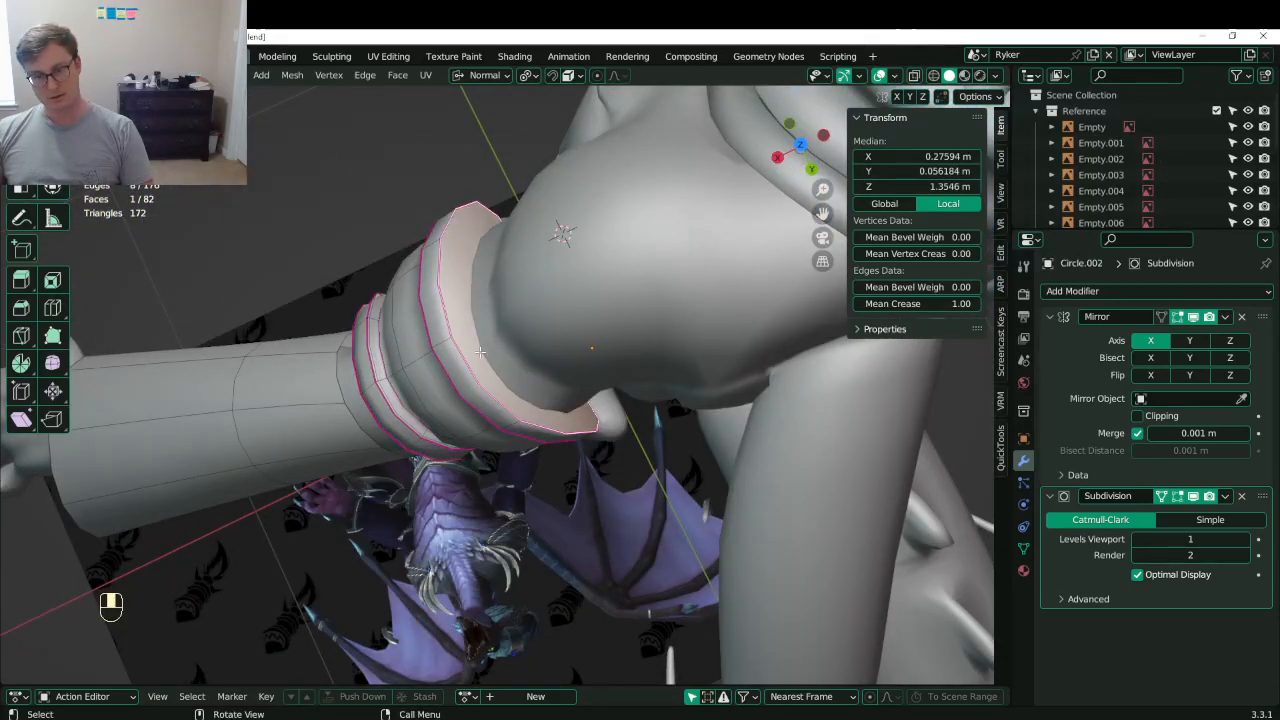
key("ctrl+KP_Add")
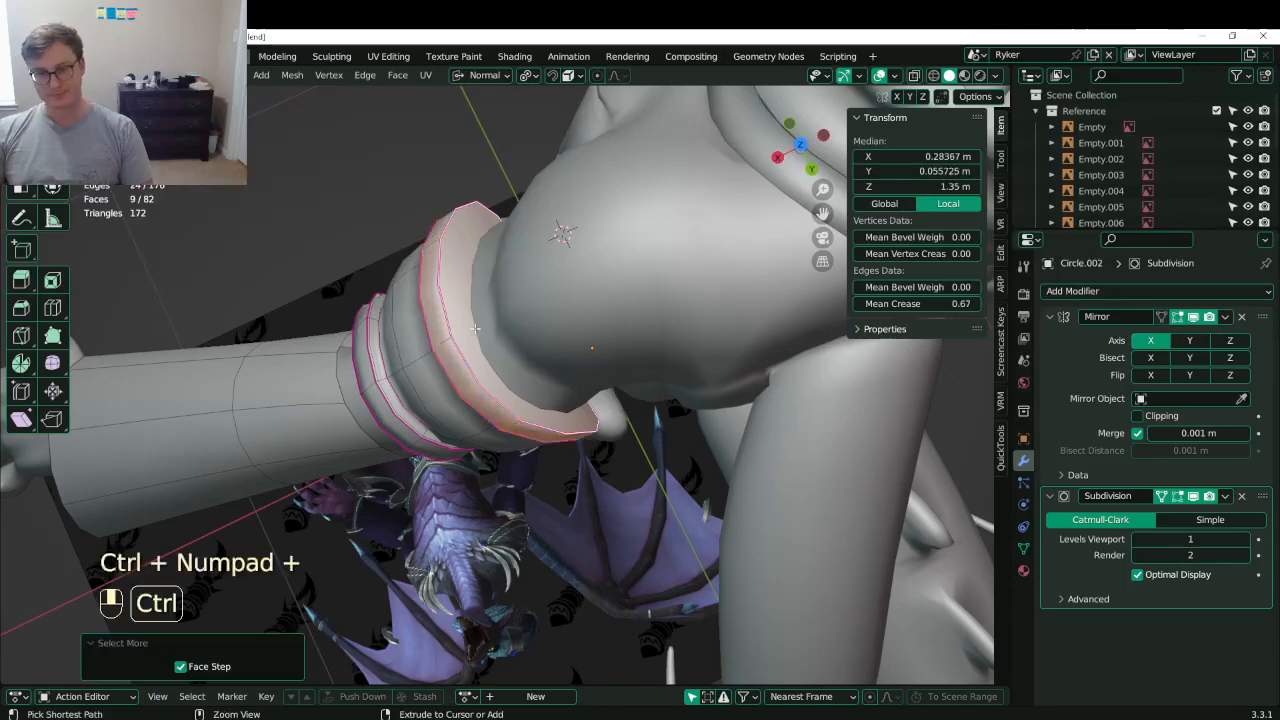
key("ctrl+KP_Add")
key("s")
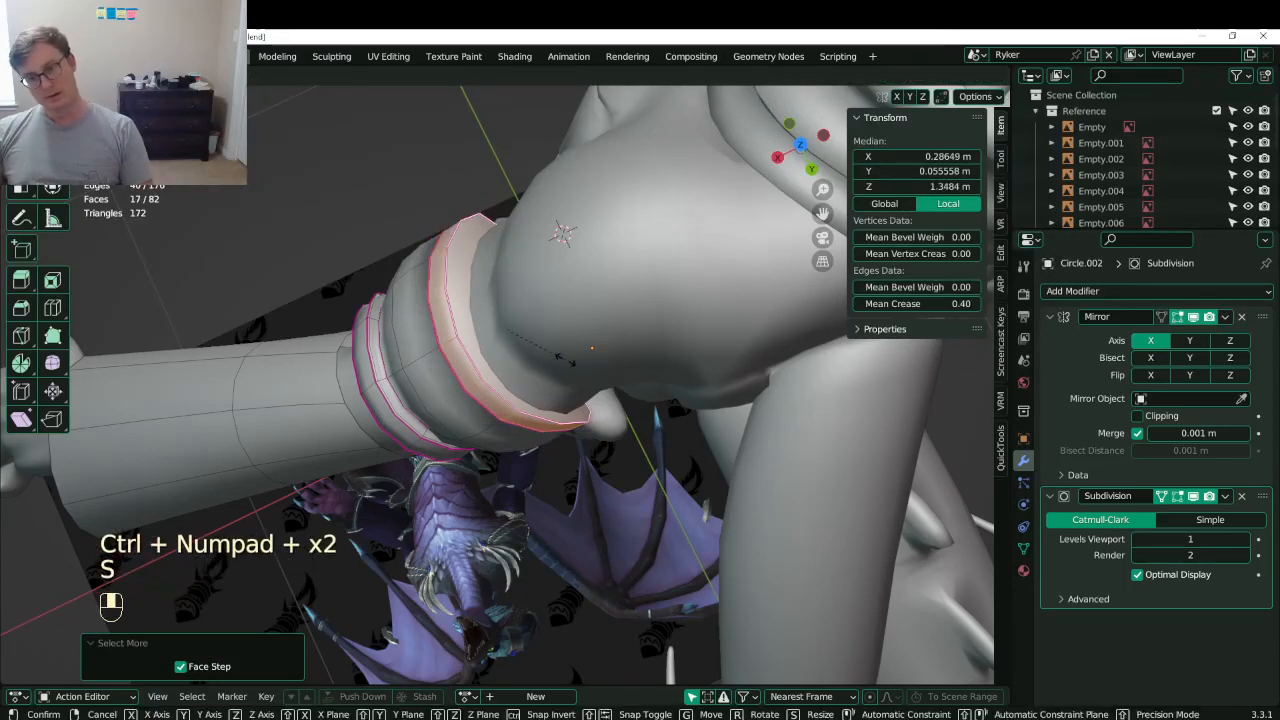
right_click(575, 368)
key("ctrl+KP_Add")
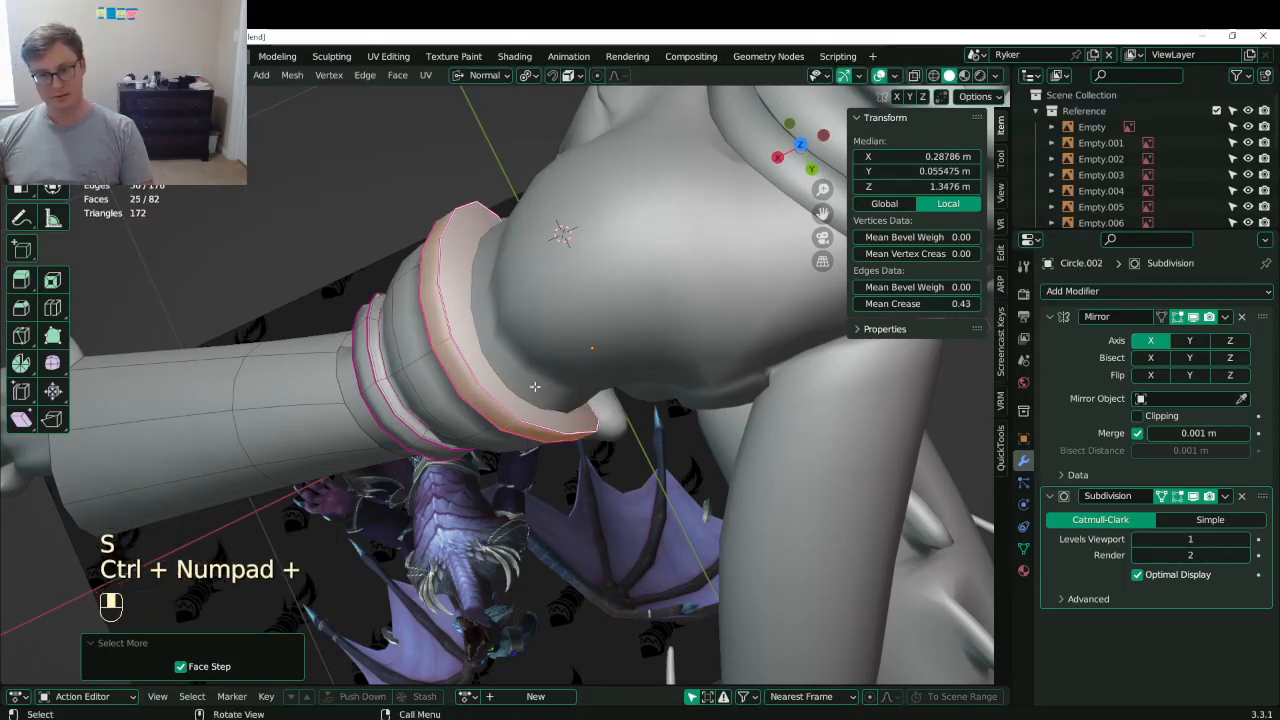
middle_click_drag(575, 368, 524, 329)
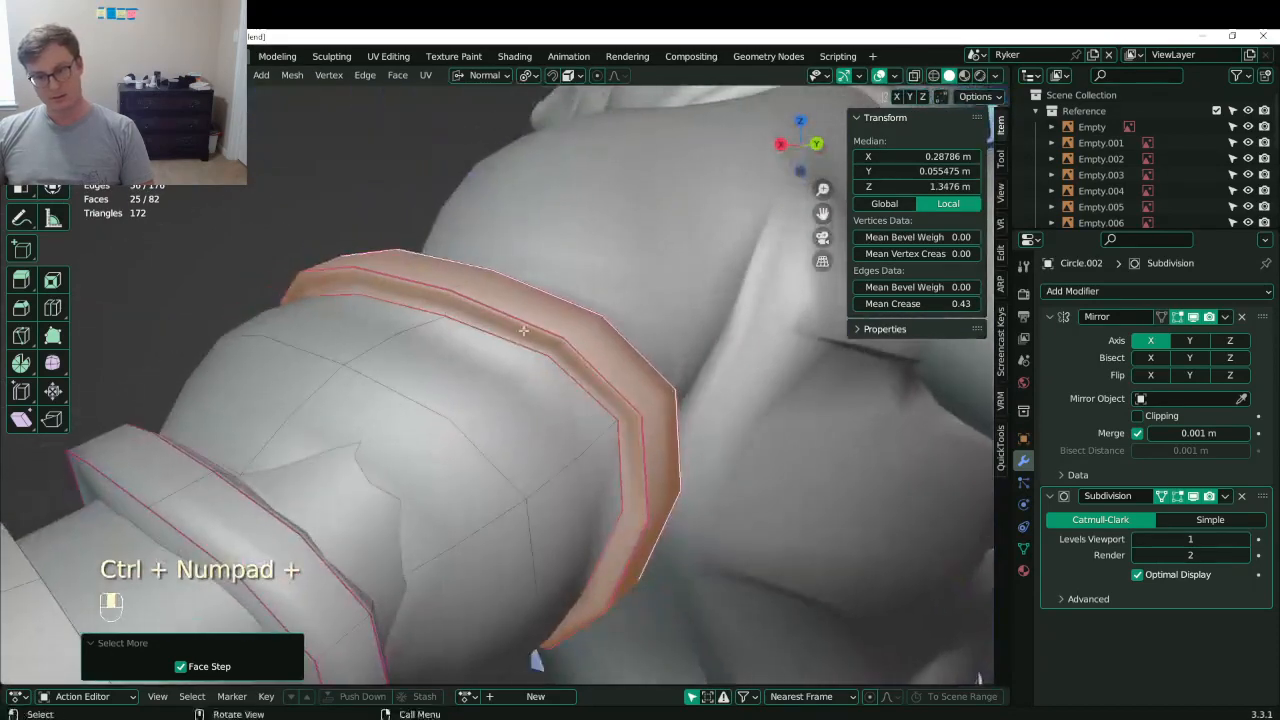
left_click(506, 342)
key("g")
right_click(408, 321)
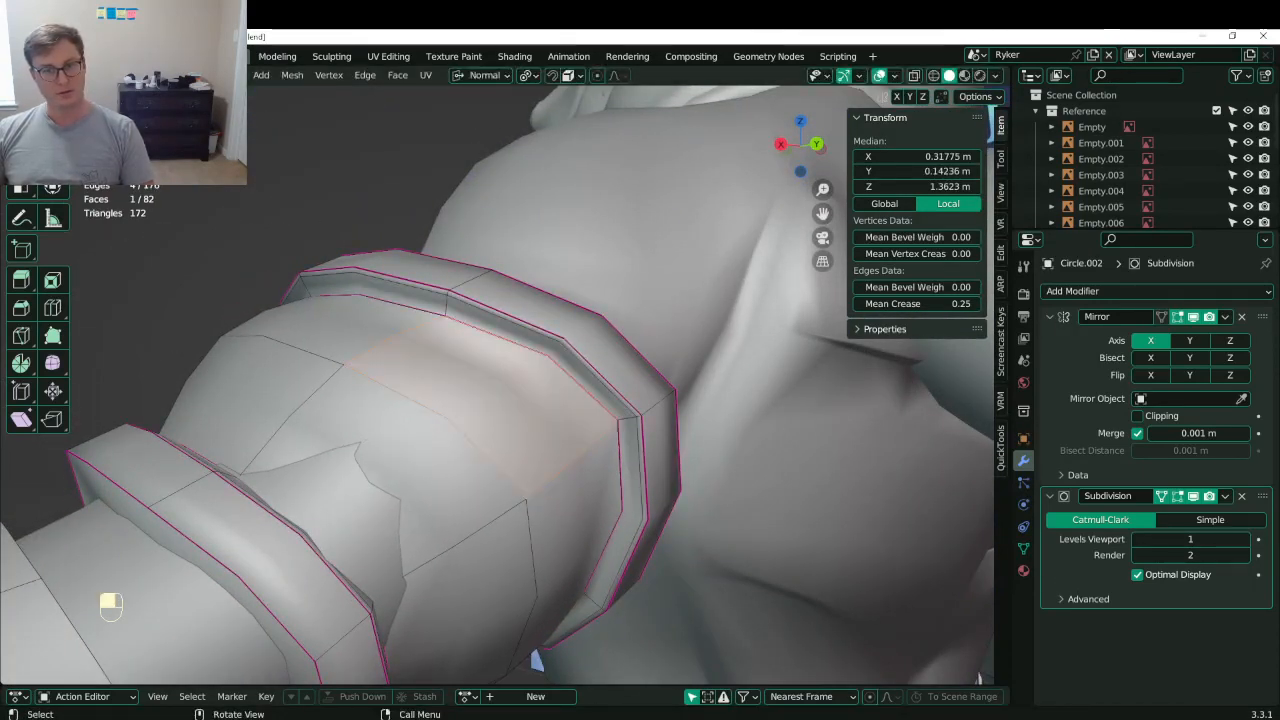
- Dissolve the edge loop running along the middle of the groove beside the cuff's shoulder-side rim
left_click(427, 292)
left_click(427, 292, "alt+shift")
left_click(427, 292, "alt+shift")
key("x")
left_click(427, 294)
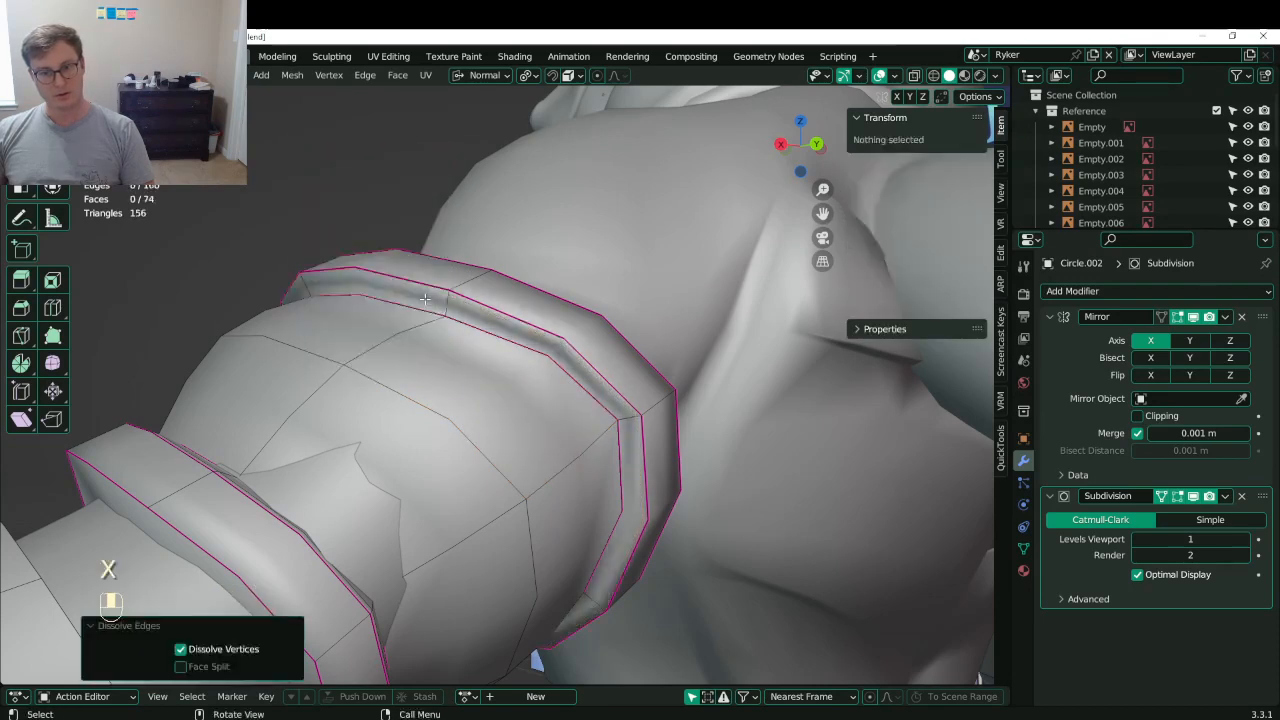
- Dissolve the edge loop in the groove beside the elbow-side rim and save the file
middle_click_drag(427, 294, 470, 394)
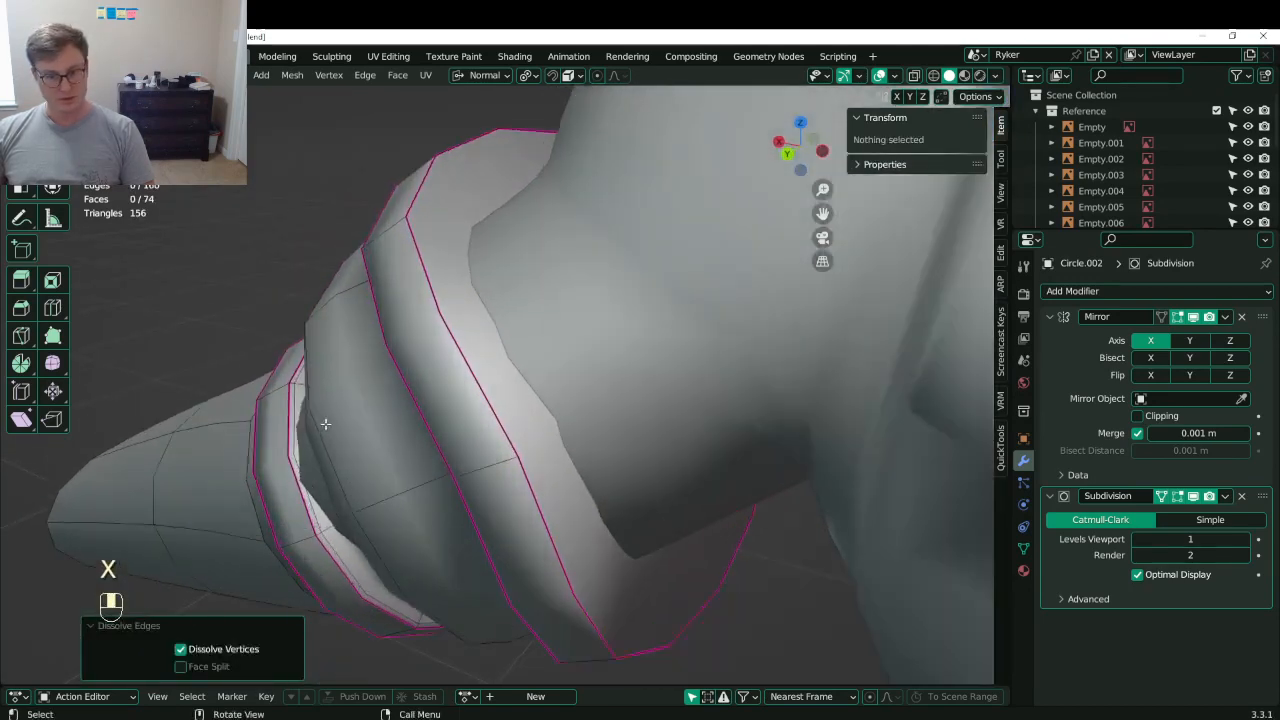
left_click(307, 481)
left_click(307, 481, "alt+shift")
key("x")
left_click(307, 481)
key("ctrl+s")
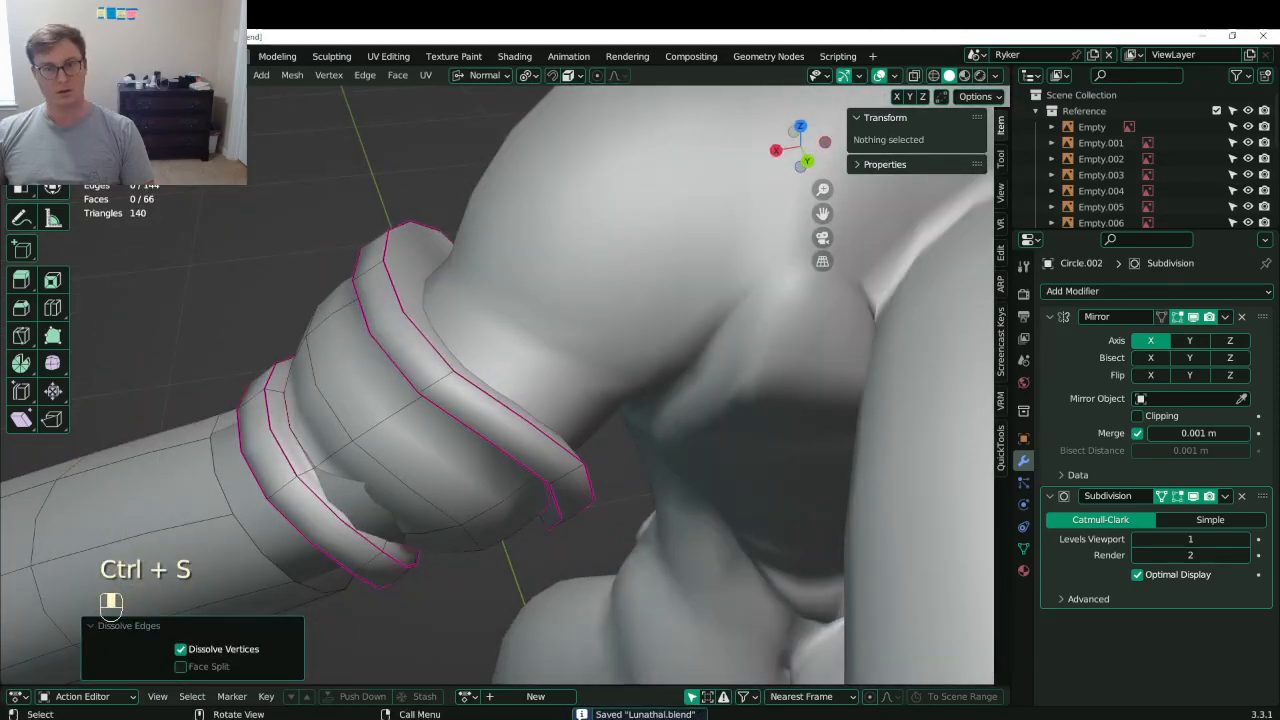
- Select the whole shoulder-side rim and move it -0.011201 m in X and 0.00809 m in Z towards the shoulder
left_click(427, 313)
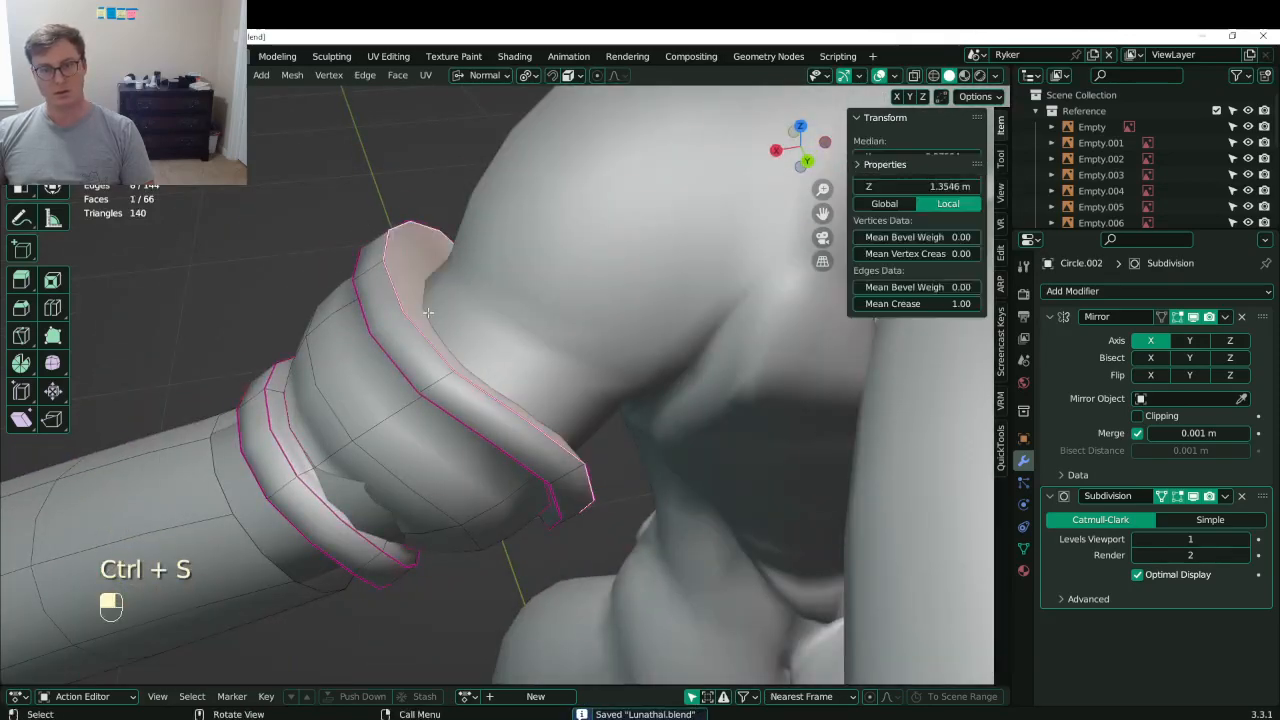
key("ctrl+KP_Add")
key("ctrl+KP_Add")
key("s")
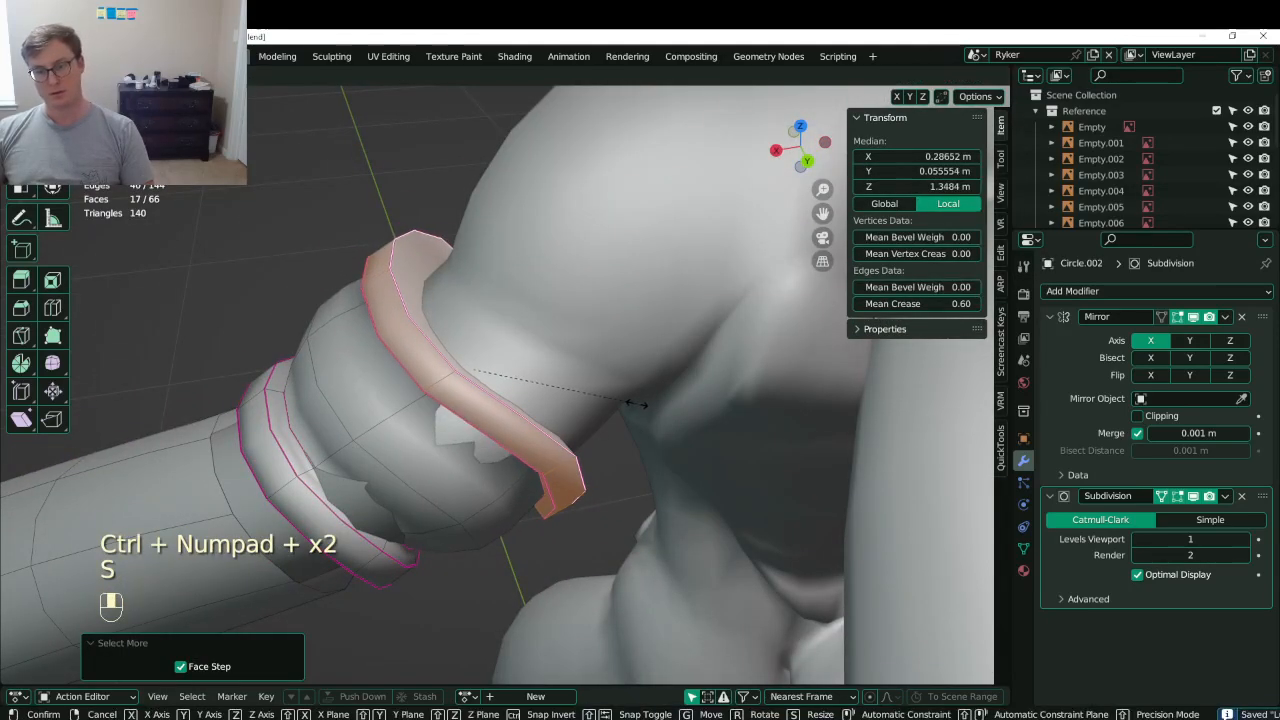
left_click(588, 397)
middle_click_drag(586, 398, 526, 362)
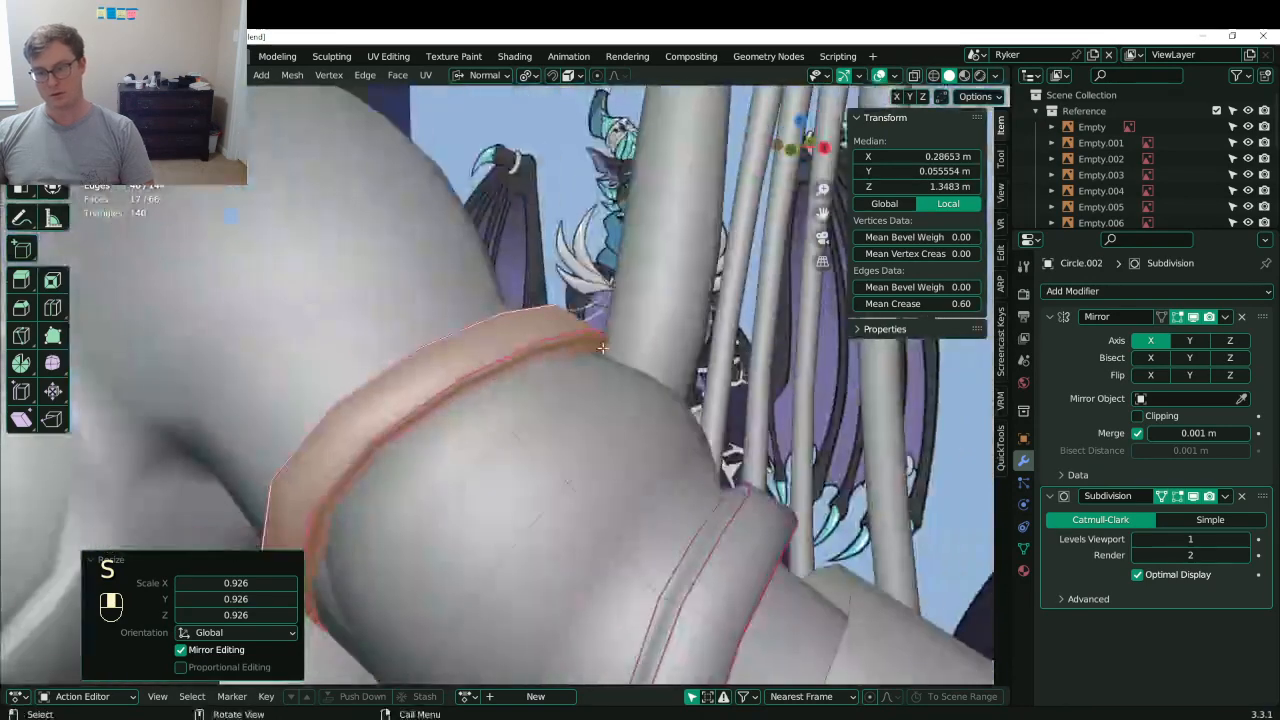
key("KP_1")
key("ctrl+z")
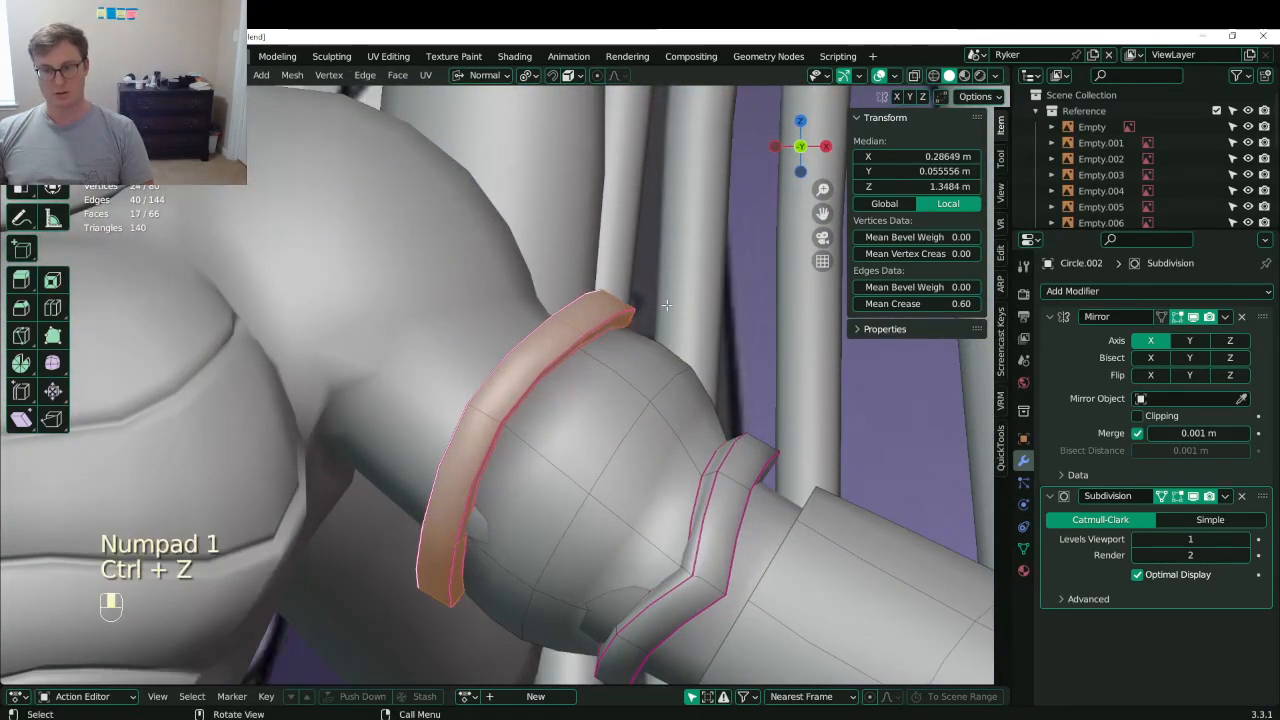
key("g")
left_click(654, 271)
key("s")
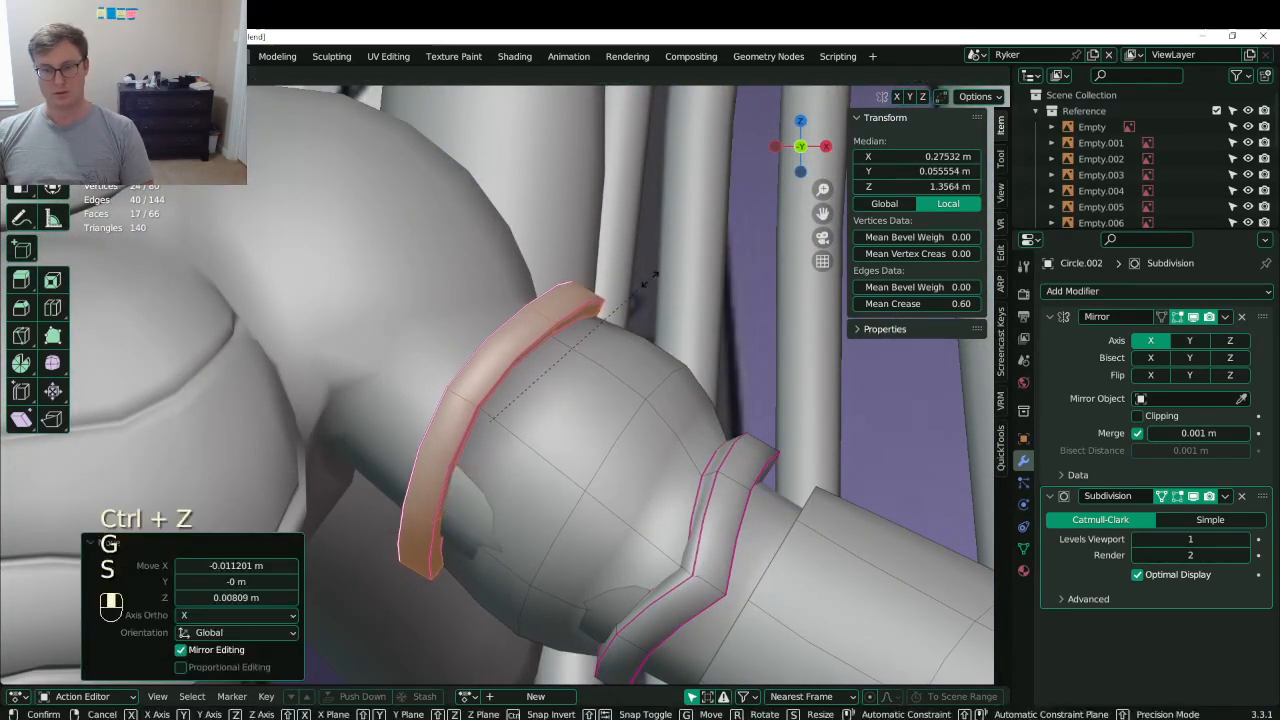
left_click(643, 303)
key("ctrl+z")
- Move the shoulder-side rim's end face 0.006911 m outward along its normal to widen the rim
middle_click_drag(457, 384, 611, 416)
left_click(543, 423)
key("g")
left_click(604, 401)
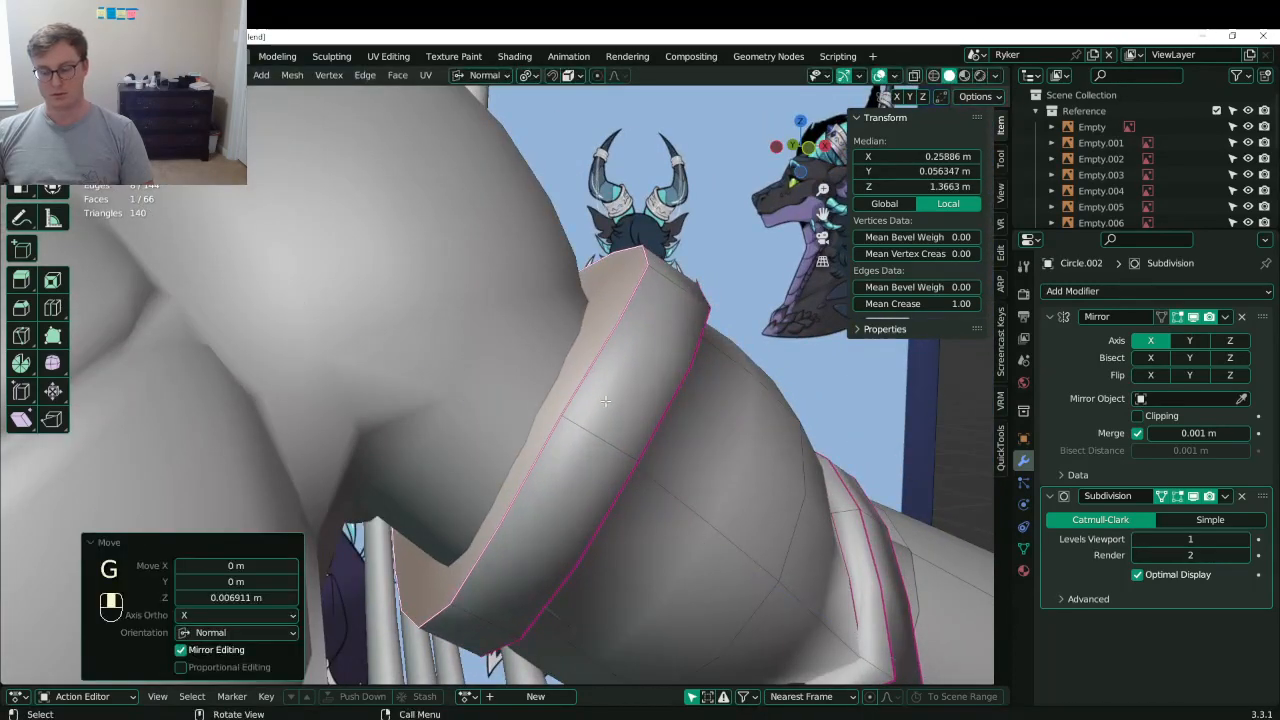
- Expand the selection to the whole shoulder-side rim and scale it uniformly by 0.952
key("ctrl+KP_Add")
key("ctrl+KP_Add")
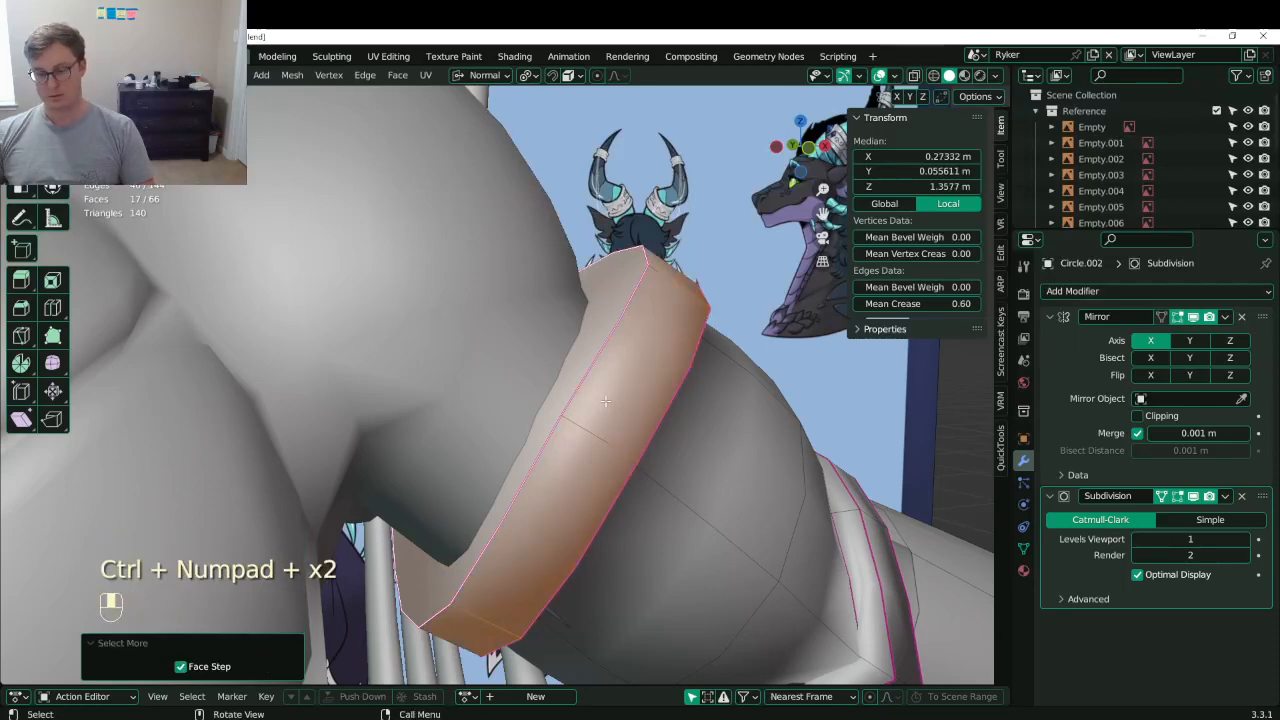
key("KP_1")
key("s")
left_click(652, 303)
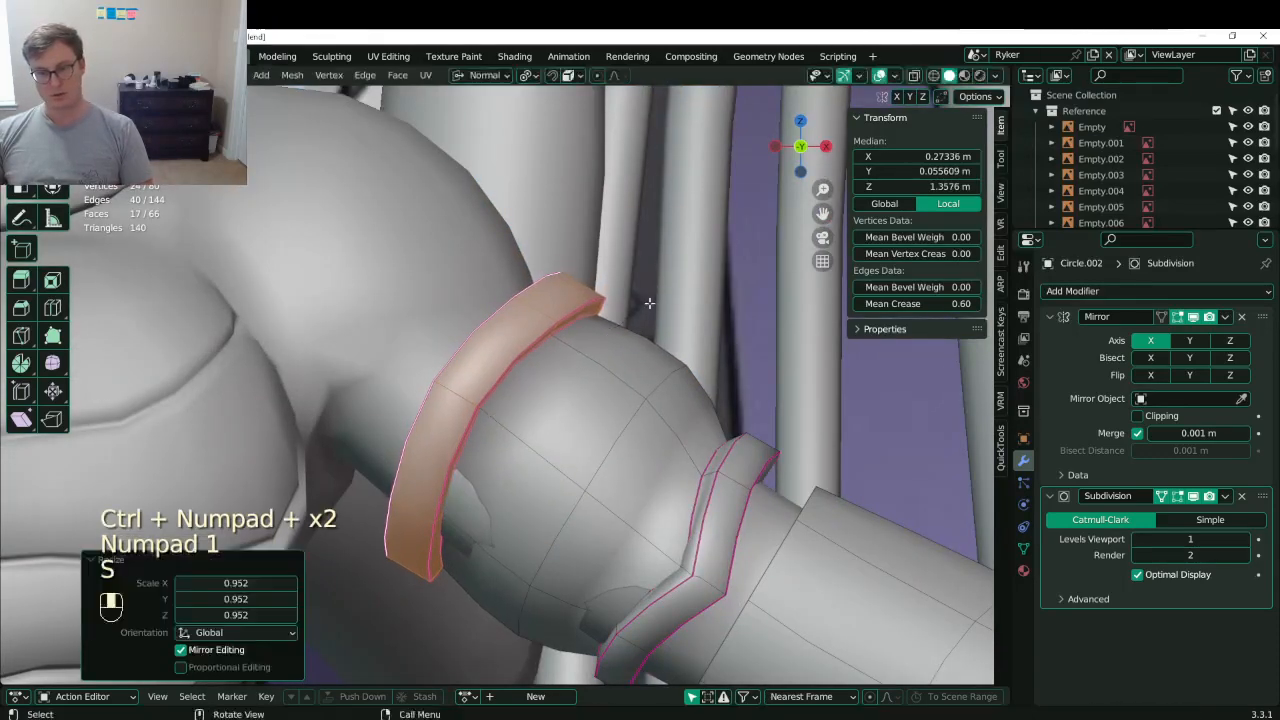
- Rotate the shoulder-side rim slightly and move it -0.002178 m in X and -0.001556 m in Z
key("r")
left_click(654, 300)
key("g")
left_click(650, 303)
middle_click_drag(650, 303, 466, 373)
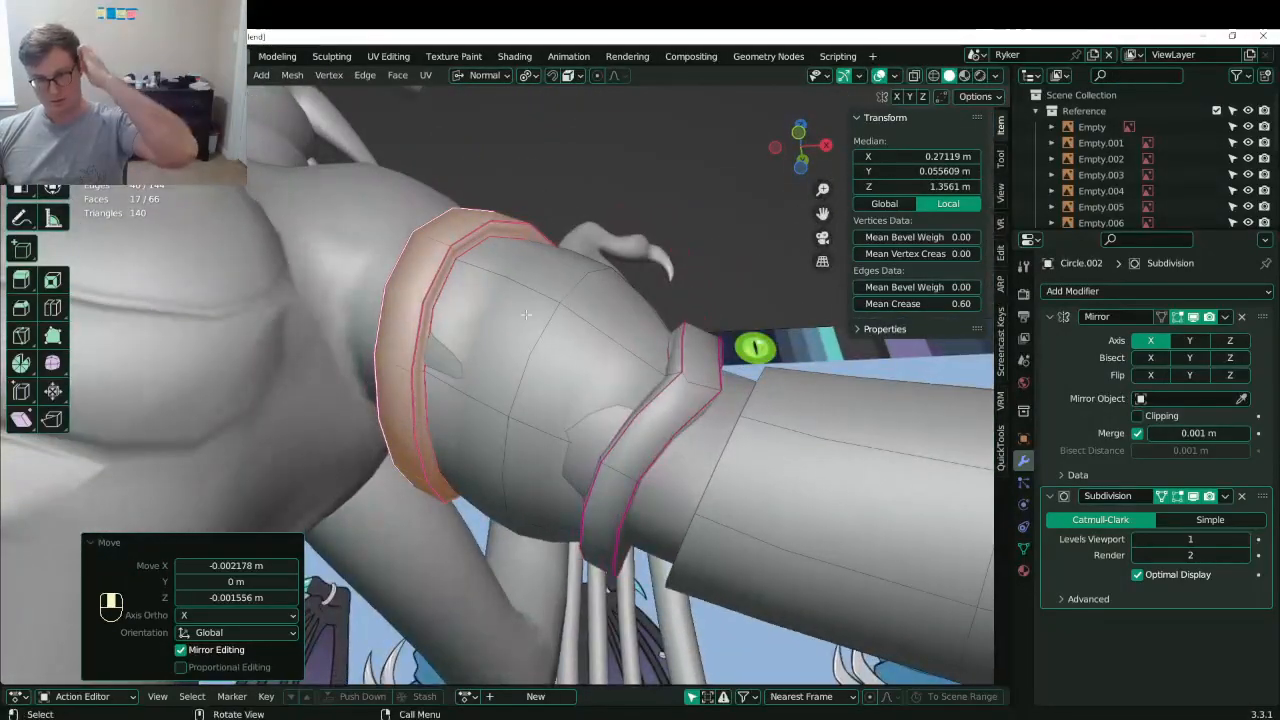
- Inset the end face of the shoulder-side rim by about 0.0276 m and delete the inner face to open the cuff
middle_click_drag(526, 314, 556, 430)
left_click(556, 432)
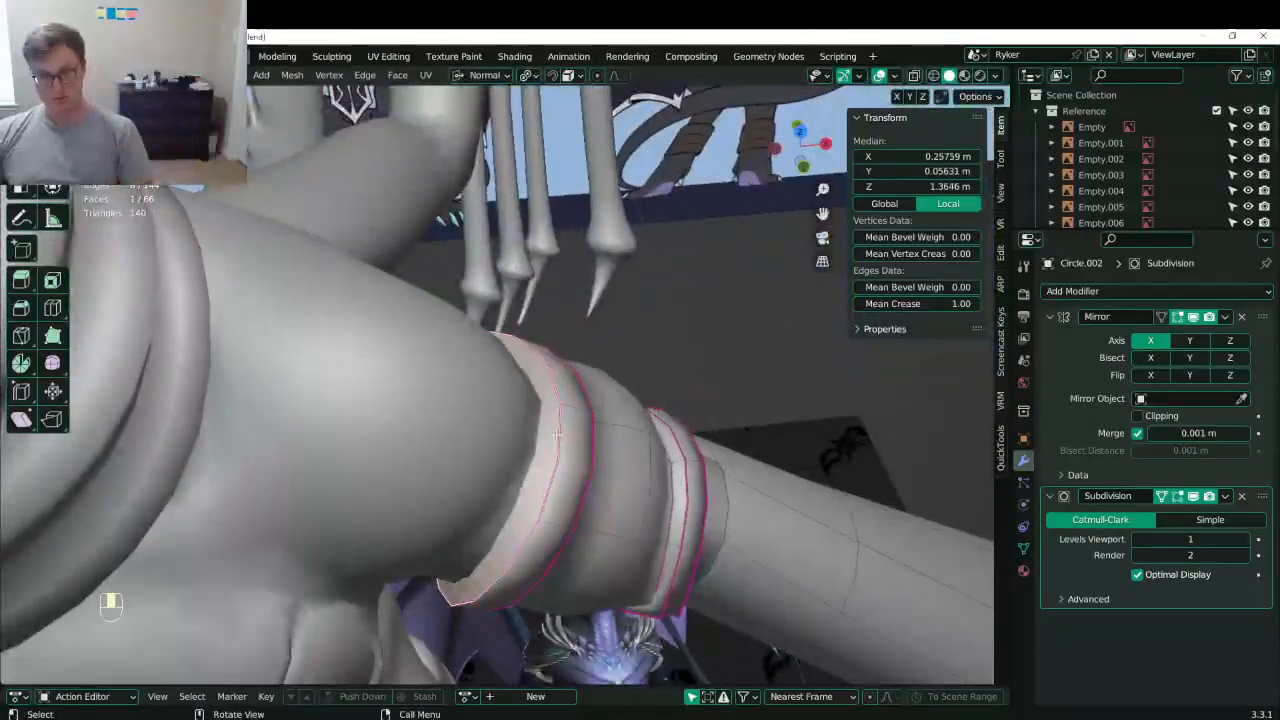
key("i")
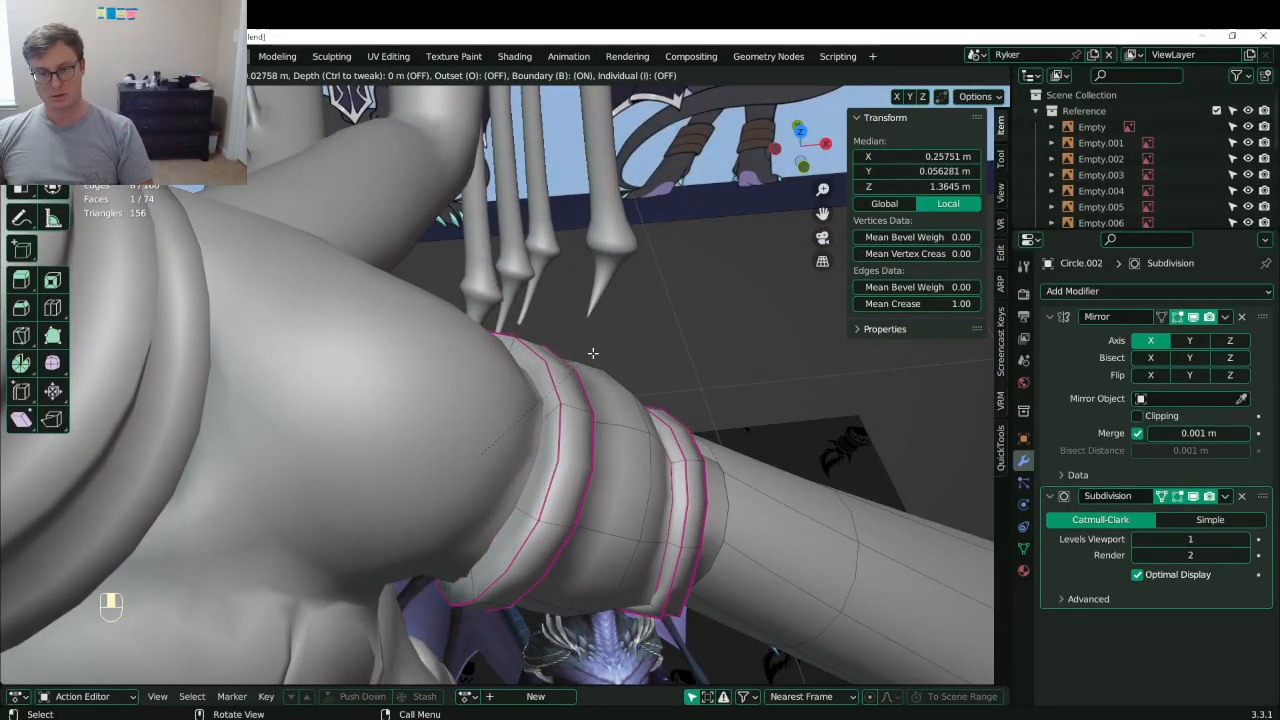
left_click(593, 353)
key("x")
left_click(588, 281)
- Inset the end face of the elbow-side rim by about 0.027 m and delete the inner face
middle_click_drag(590, 300, 530, 360)
left_click(572, 458)
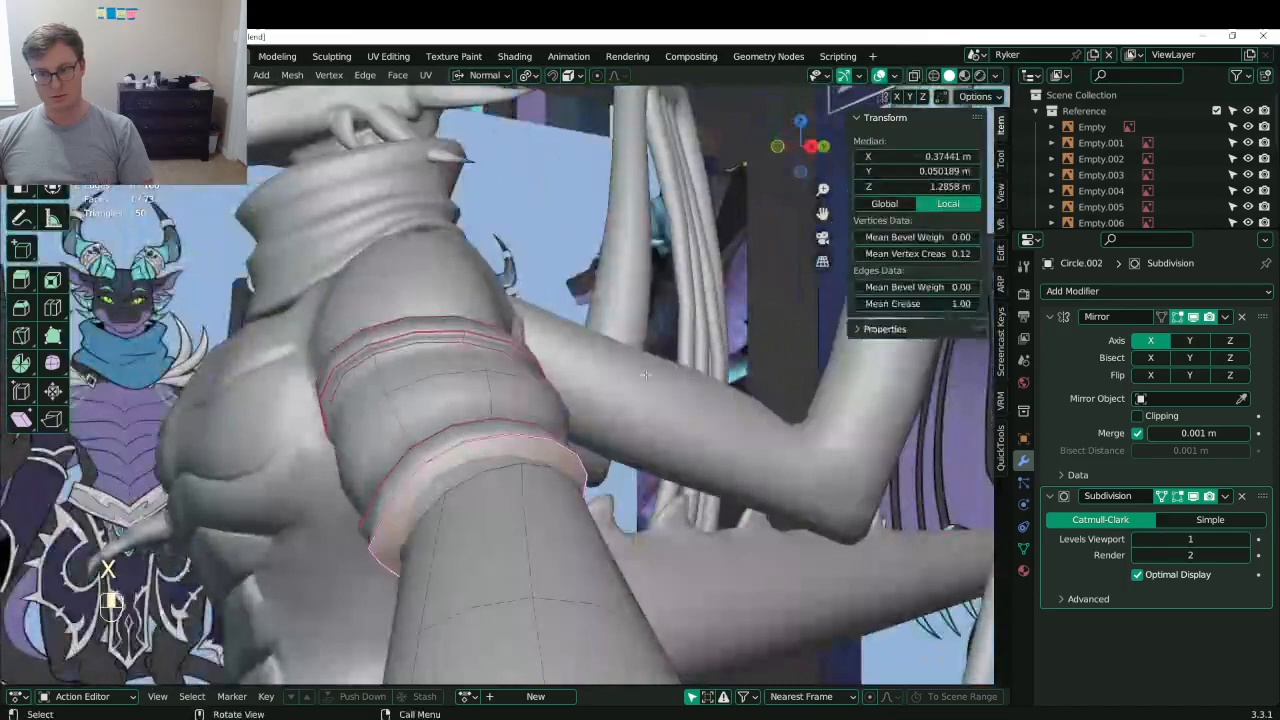
key("i")
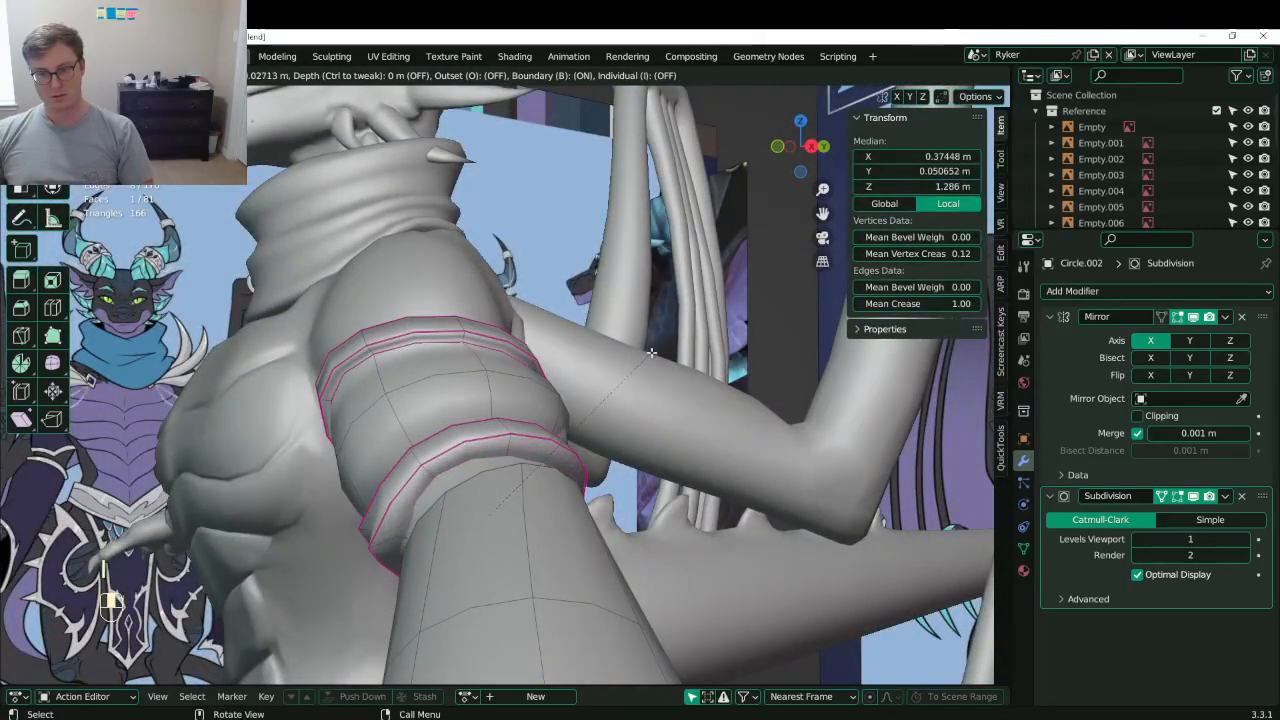
left_click(646, 357)
mouse_move(640, 360)
middle_mouse_down()
mouse_move(577, 335)
mouse_move(545, 352)
mouse_move(560, 372)
mouse_move(530, 384)
mouse_move(507, 430)
mouse_move(545, 455)
mouse_move(351, 388)
middle_mouse_up()
key("z")
key("z")
key("x")
left_click(545, 354)
- Return to Object Mode and save the file
key("Tab")
scroll(550, 370, "down", 8)
key("ctrl+s")
key("ctrl+s")
scroll(545, 455, "up", 3)
scroll(560, 455, "down", 1)
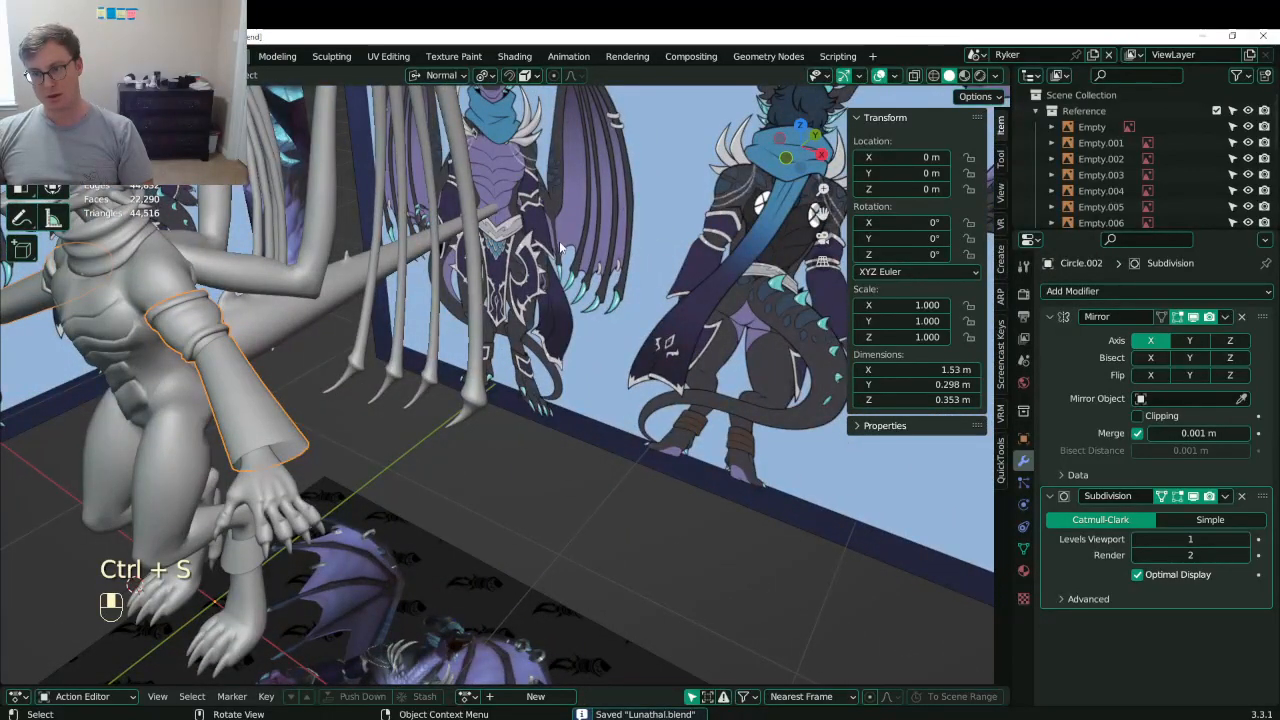
- Enter Edit Mode on the sleeves and add a centred edge loop around the wrist-side segment of the forearm sleeve
middle_click_drag(559, 247, 526, 384)
scroll(527, 385, "up", 1)
key("Tab")
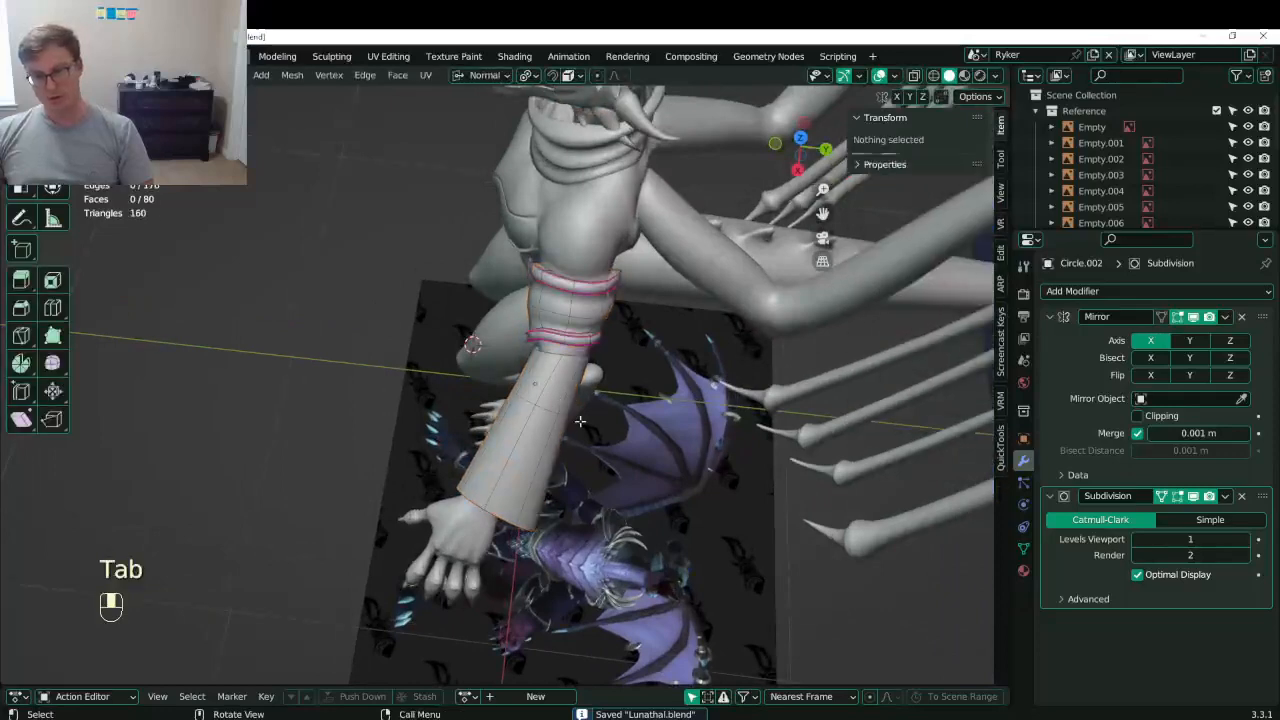
middle_click_drag(580, 422, 454, 362)
key("KP_7")
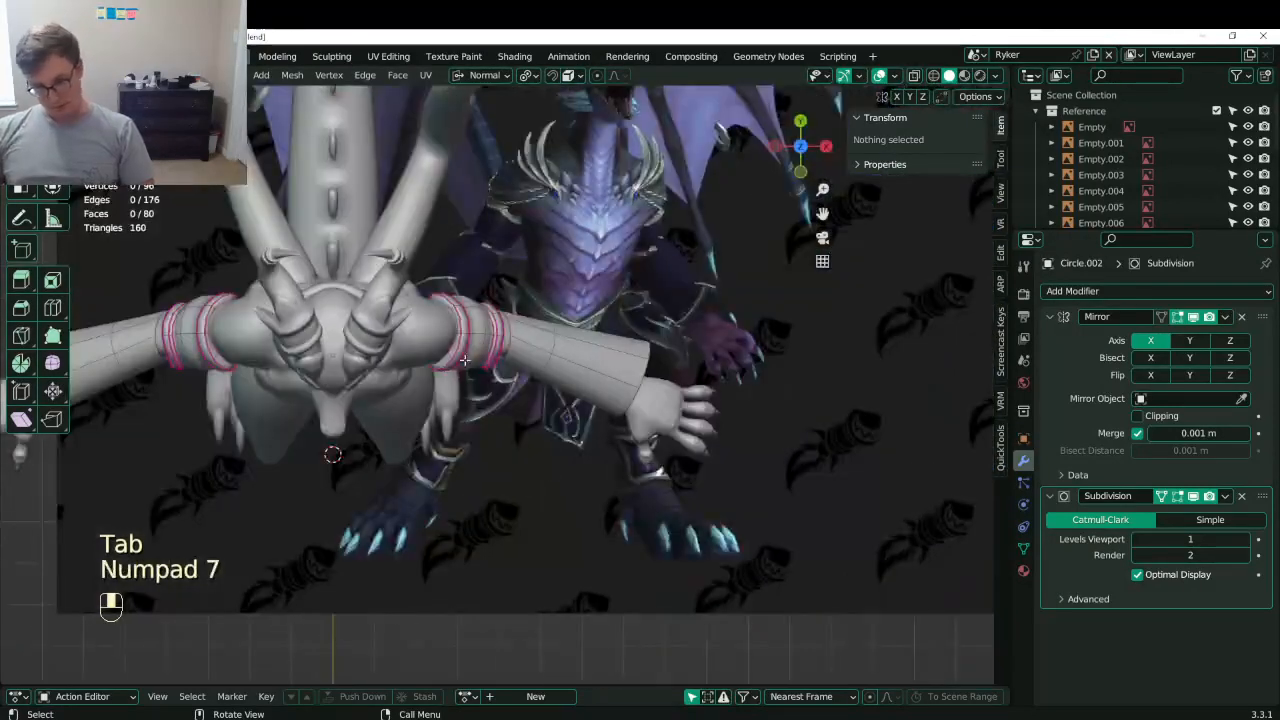
key("ctrl+r")
left_click(624, 346)
right_click(624, 346)
- Select two lengthwise edges near the wrist opening of the forearm sleeve and push them outward along their normals
middle_click_drag(624, 346, 457, 321)
left_click(457, 321)
middle_click_drag(610, 530, 456, 367)
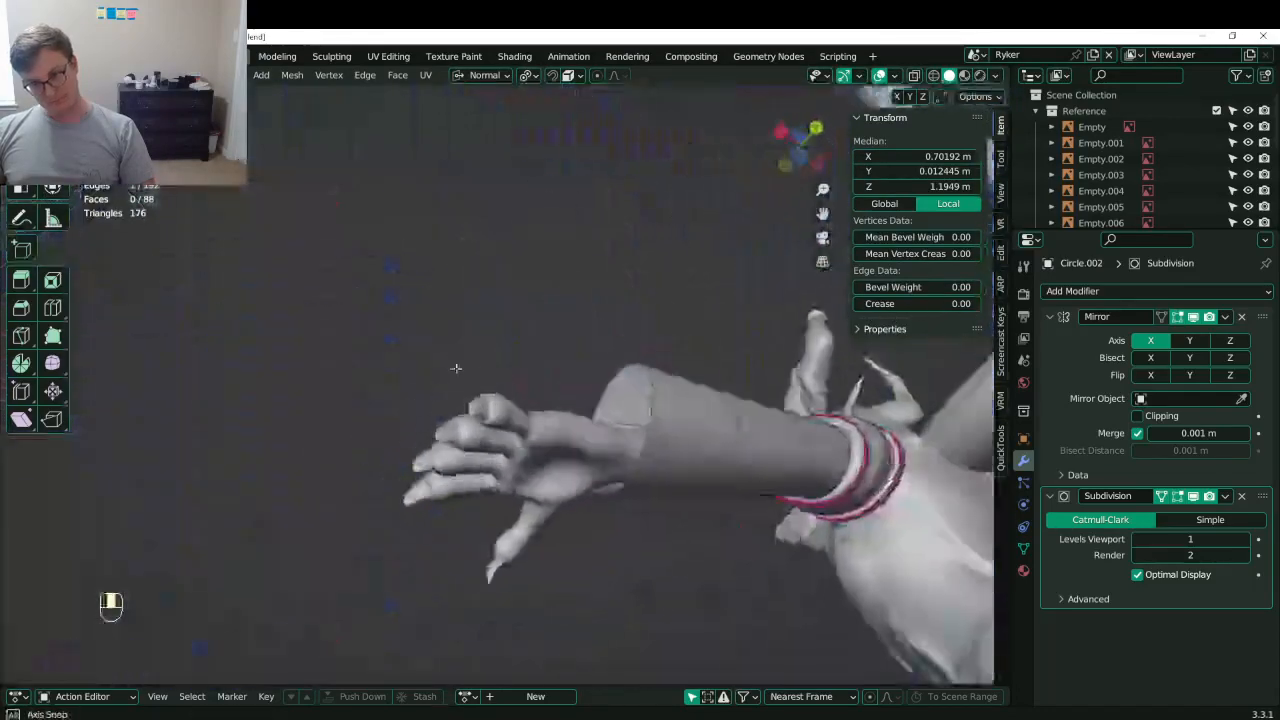
left_click(668, 415, "shift")
middle_click_drag(668, 415, 496, 453)
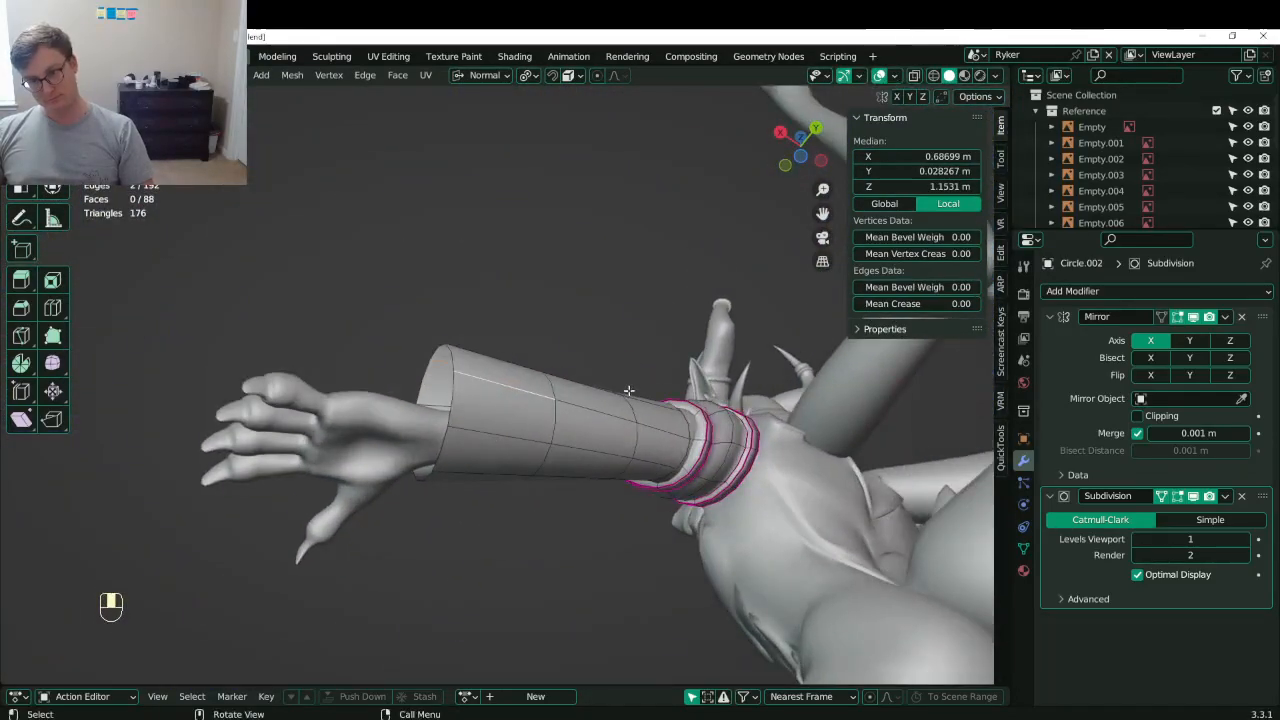
key("alt+s")
left_click(585, 405)
- Flare the sleeve by moving its rear wrist edge 0.011301 m in X, 0.02702 m in Y and 0.002227 m in Z, and save
mouse_move(585, 405)
middle_mouse_down()
mouse_move(694, 551)
mouse_move(590, 395)
middle_mouse_up()
key("g")
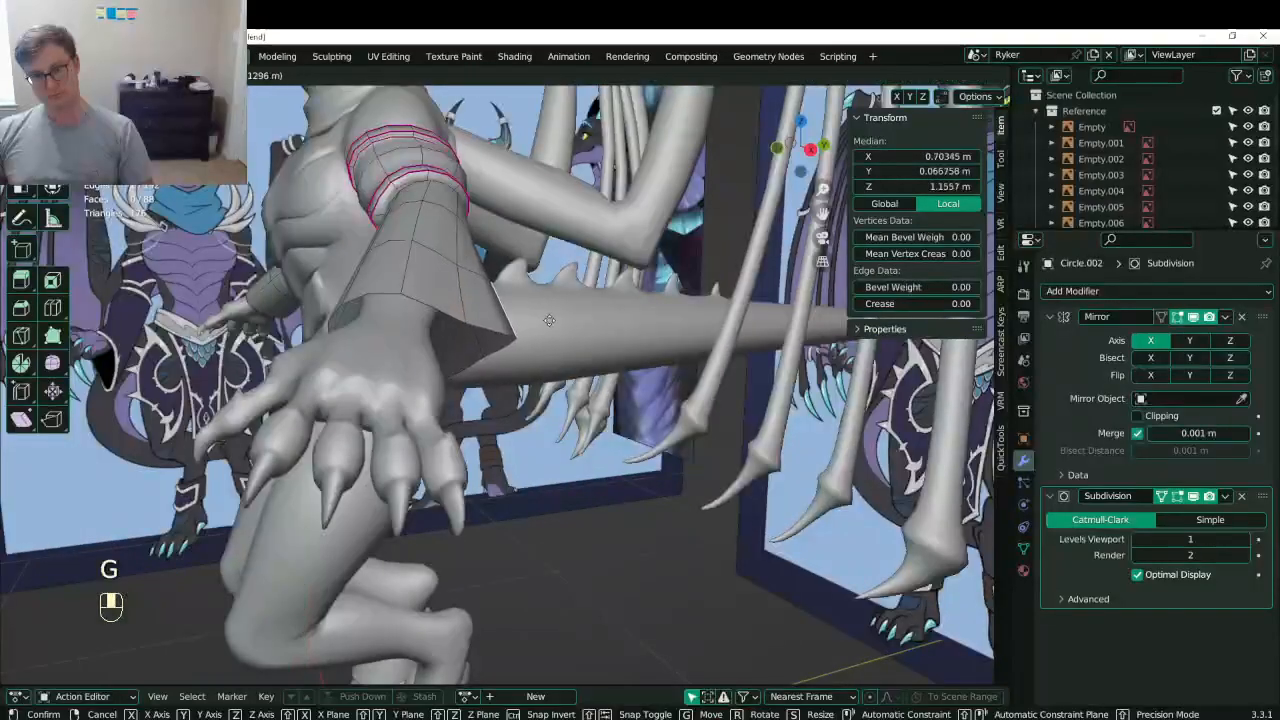
left_click(561, 316)
middle_click_drag(537, 309, 670, 442)
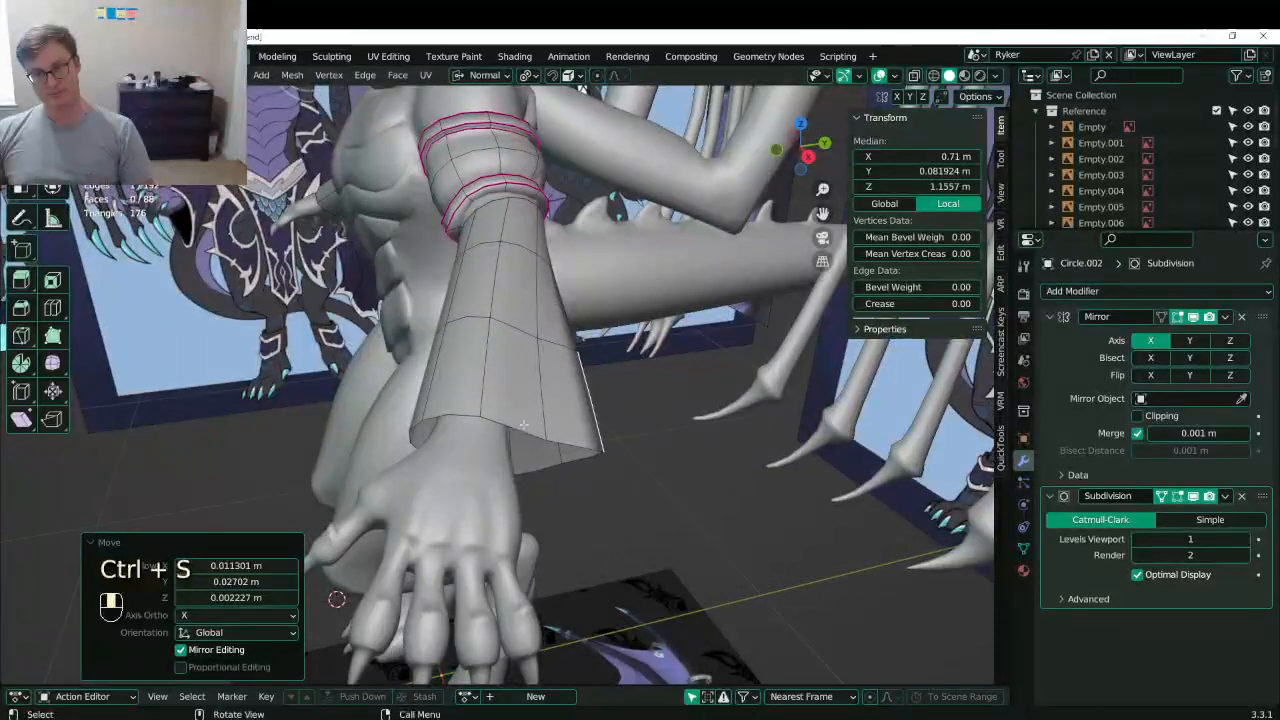
- Cap both ends of the forearm sleeve with fully creased faces and move the caps -0.020156 m along their normals
middle_click_drag(523, 425, 608, 427)
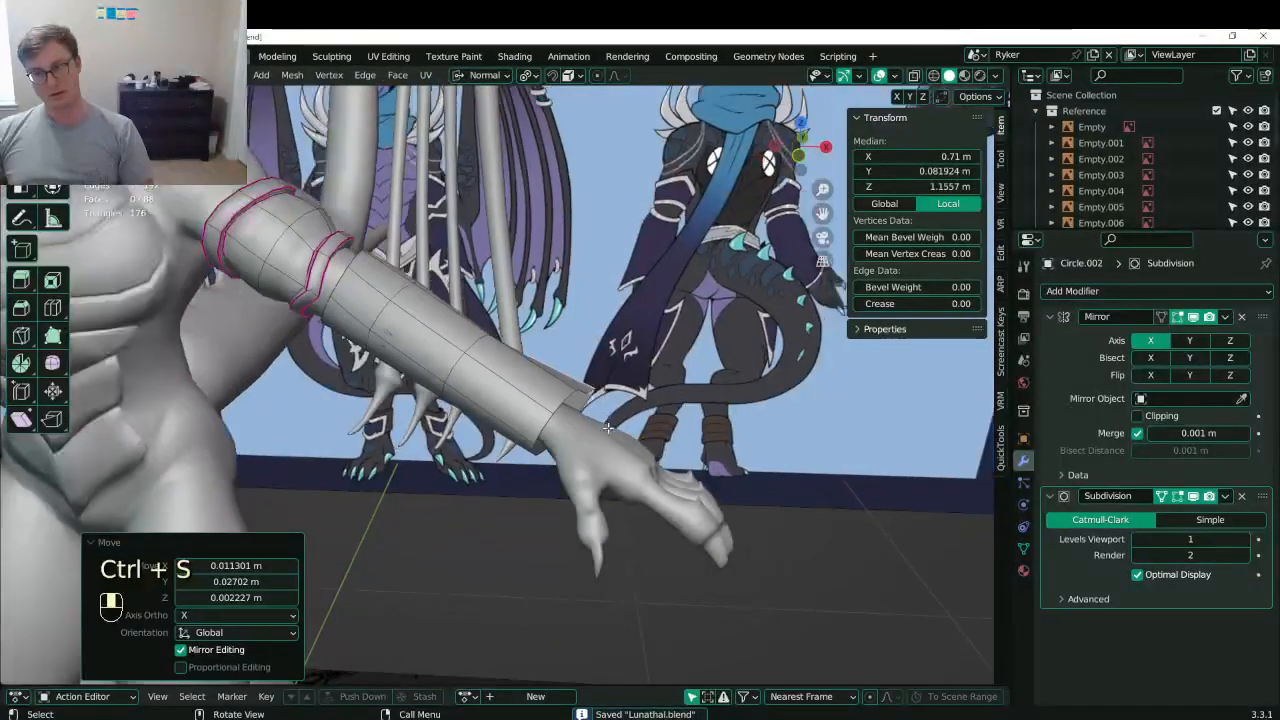
left_click(511, 383, "alt+shift")
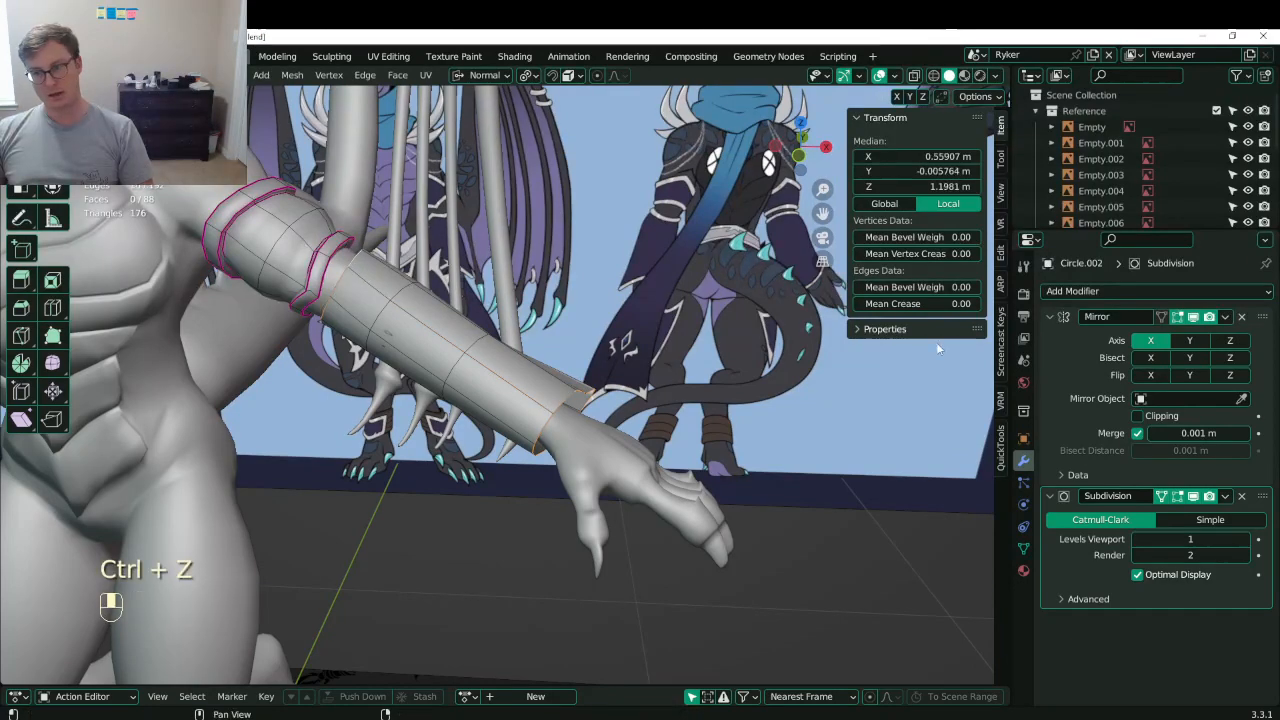
middle_click_drag(510, 350, 518, 353, "shift")
middle_click_drag(414, 432, 558, 351)
key("g")
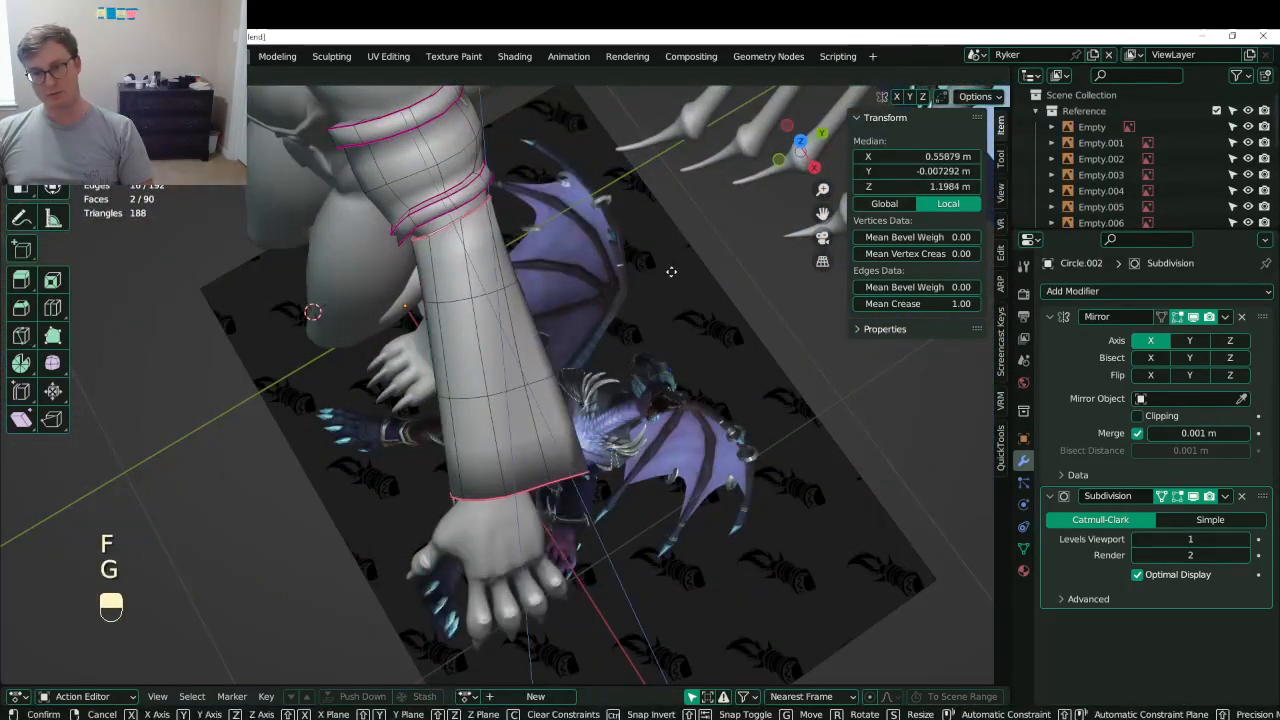
left_click(686, 256)
- Extrude both sleeve end faces 0.015229 m along their normals and inset them by 0.009129 m
key("e")
right_click(686, 256)
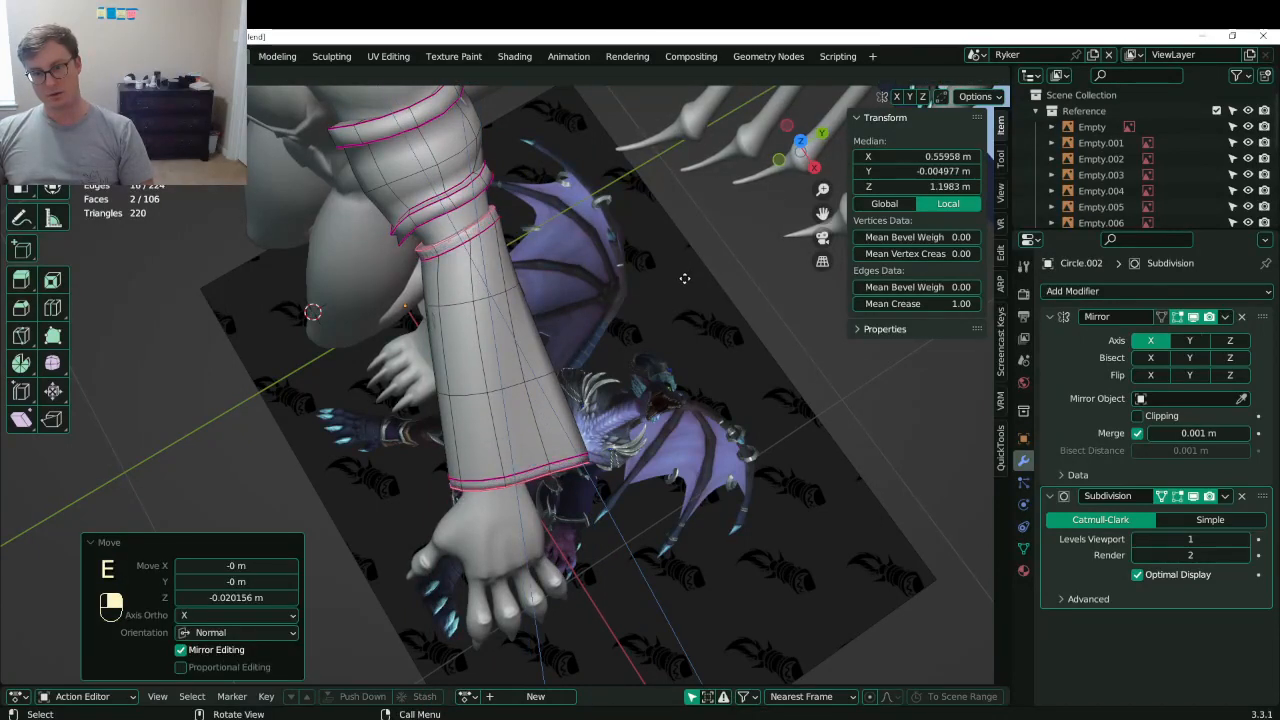
middle_click_drag(684, 280, 545, 310)
key("i")
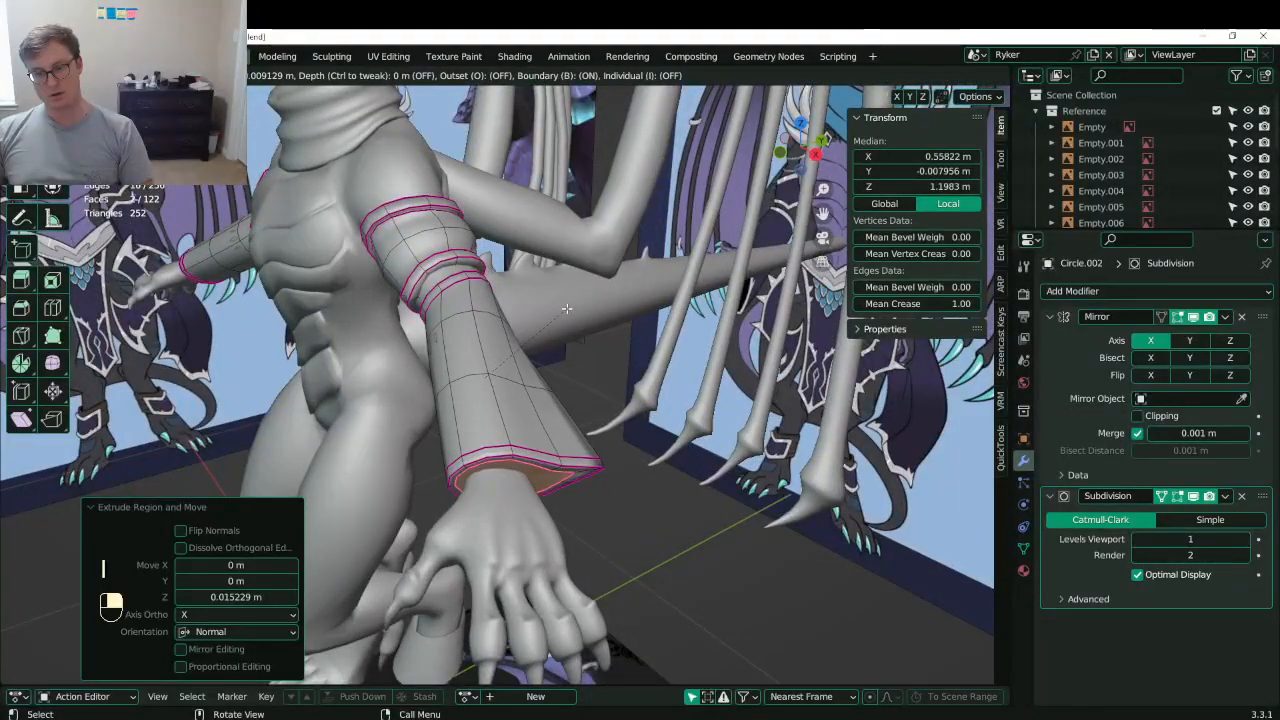
left_click(566, 308)
- Extrude the sleeve's inner wrist end face -0.017332 m along its normal and delete the resulting cap face
mouse_move(566, 308)
middle_mouse_down()
mouse_move(506, 370)
mouse_move(356, 368)
mouse_move(325, 301)
middle_mouse_up()
key("z")
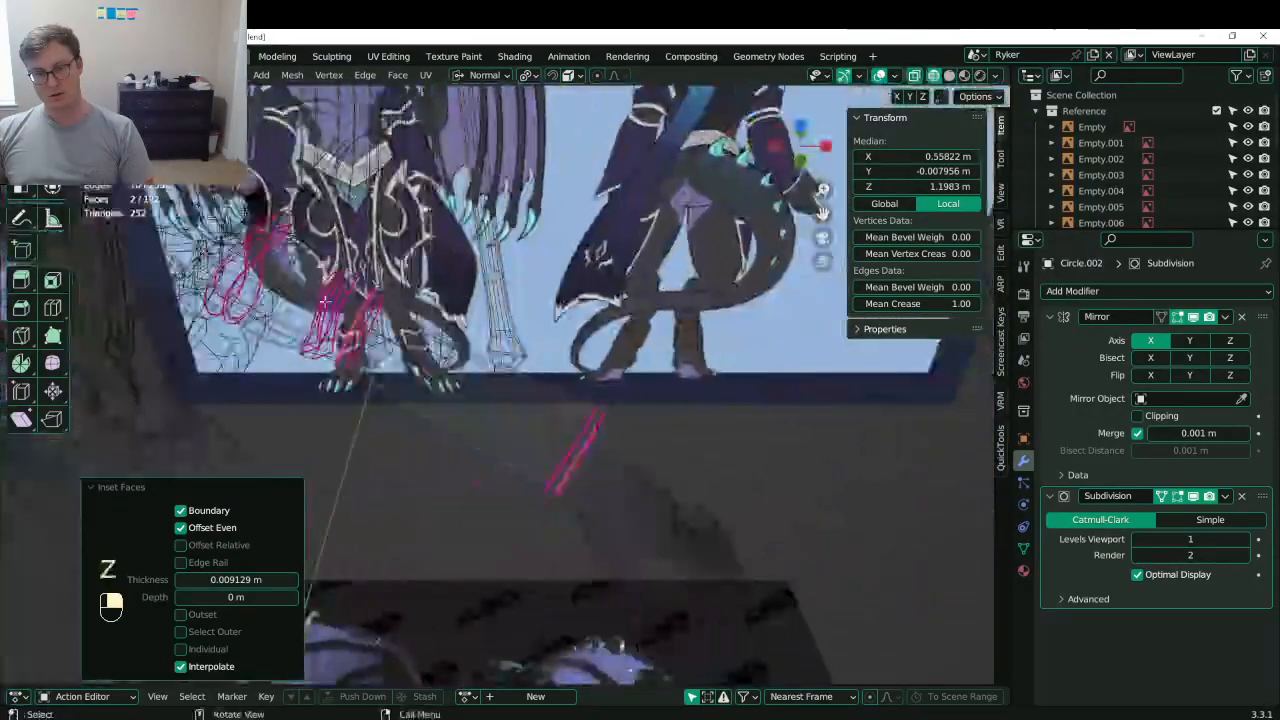
key("b")
left_click_drag(522, 392, 640, 510)
key("z")
mouse_move(665, 440)
middle_mouse_down()
mouse_move(635, 385)
mouse_move(604, 368)
middle_mouse_up()
key("e")
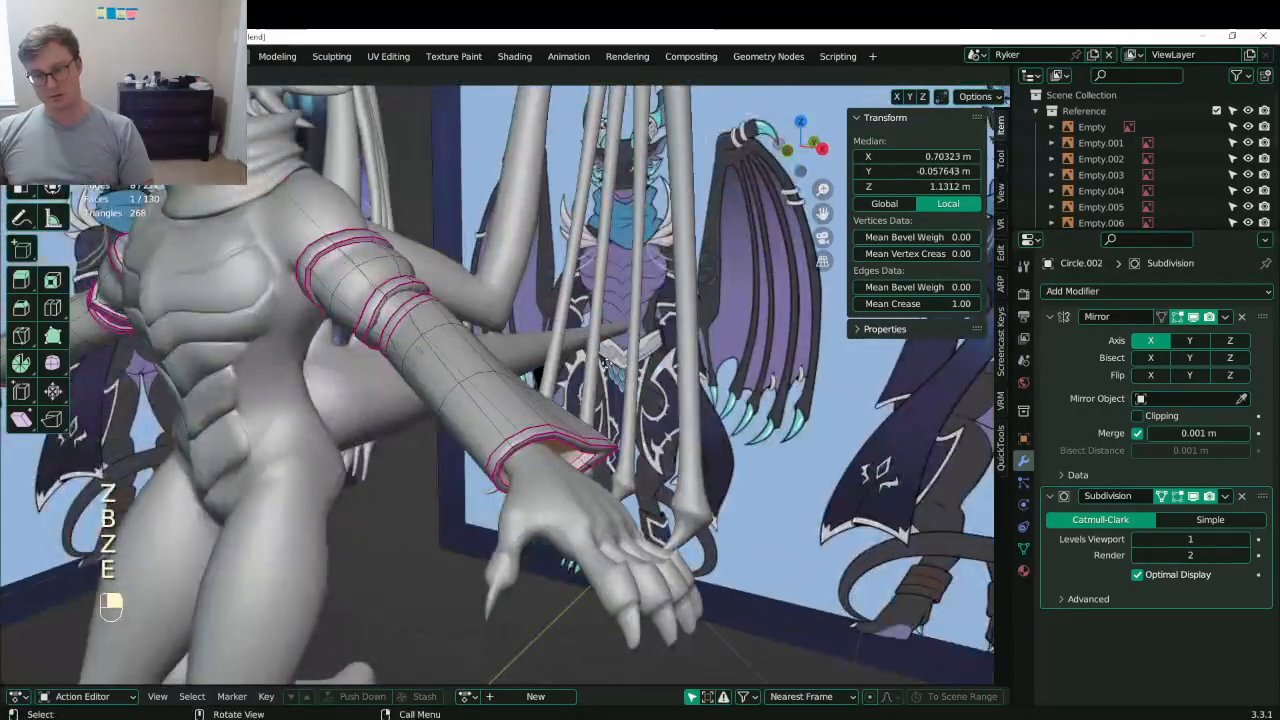
left_click(604, 362)
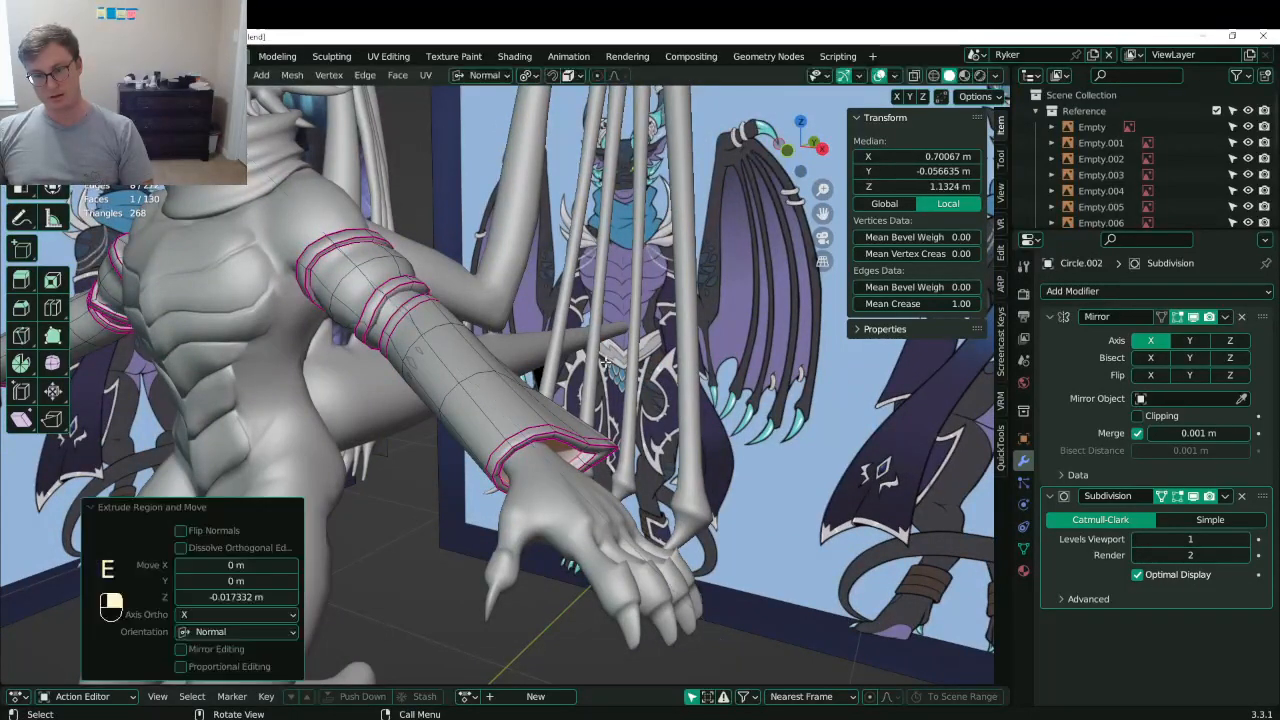
middle_click_drag(406, 366, 220, 372)
key("x")
left_click(548, 418)
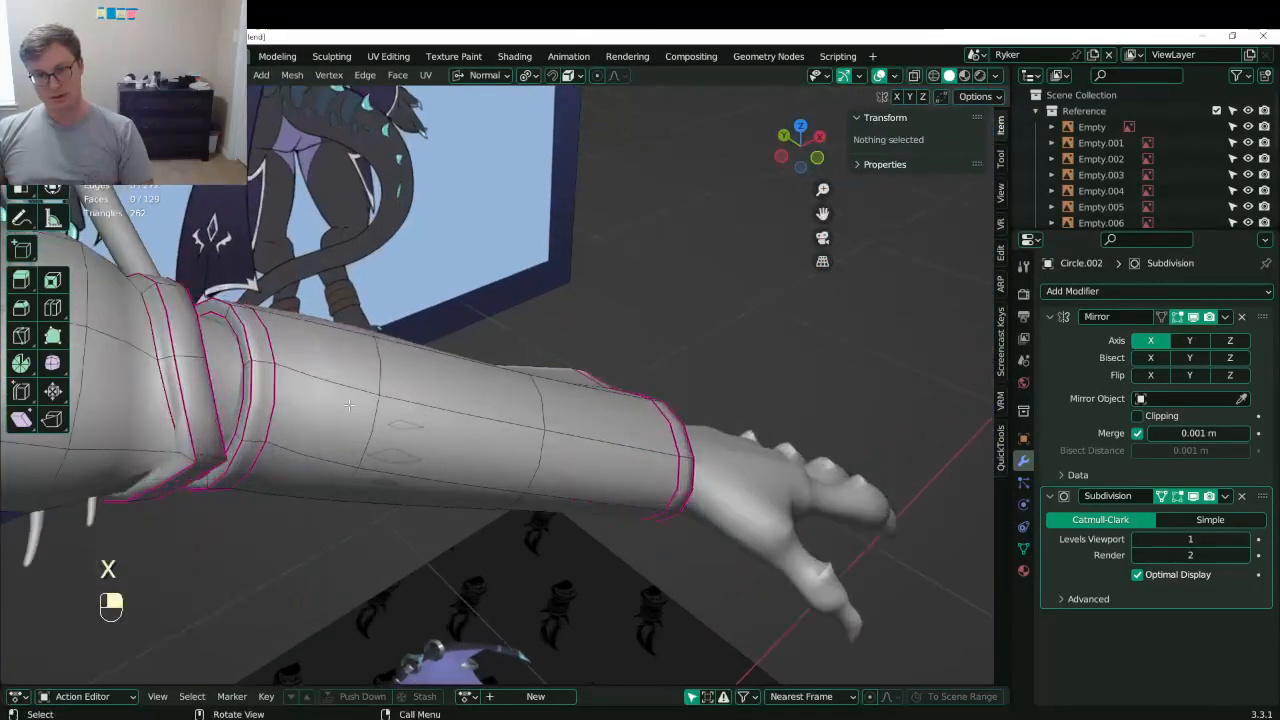
- Scale the inner cap face at the sleeve's elbow end, delete it, and save the file
left_click(220, 372, "alt")
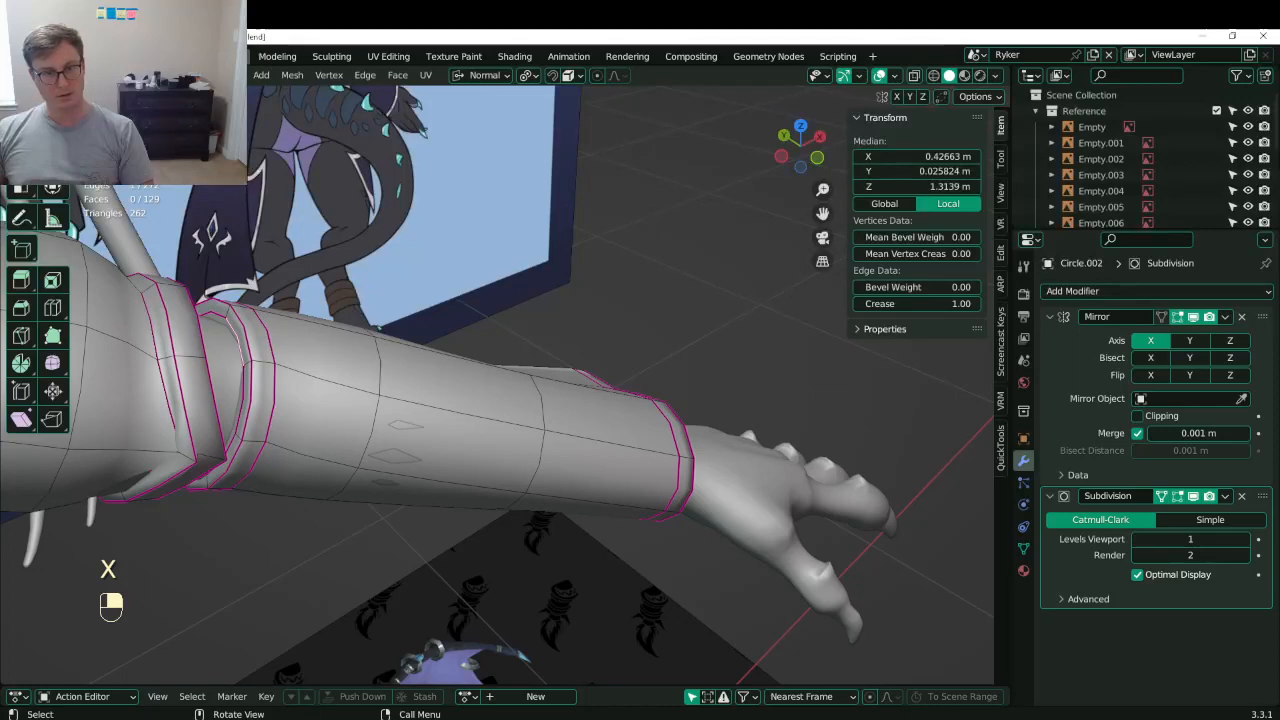
left_click(167, 75)
left_click(241, 409)
key("s")
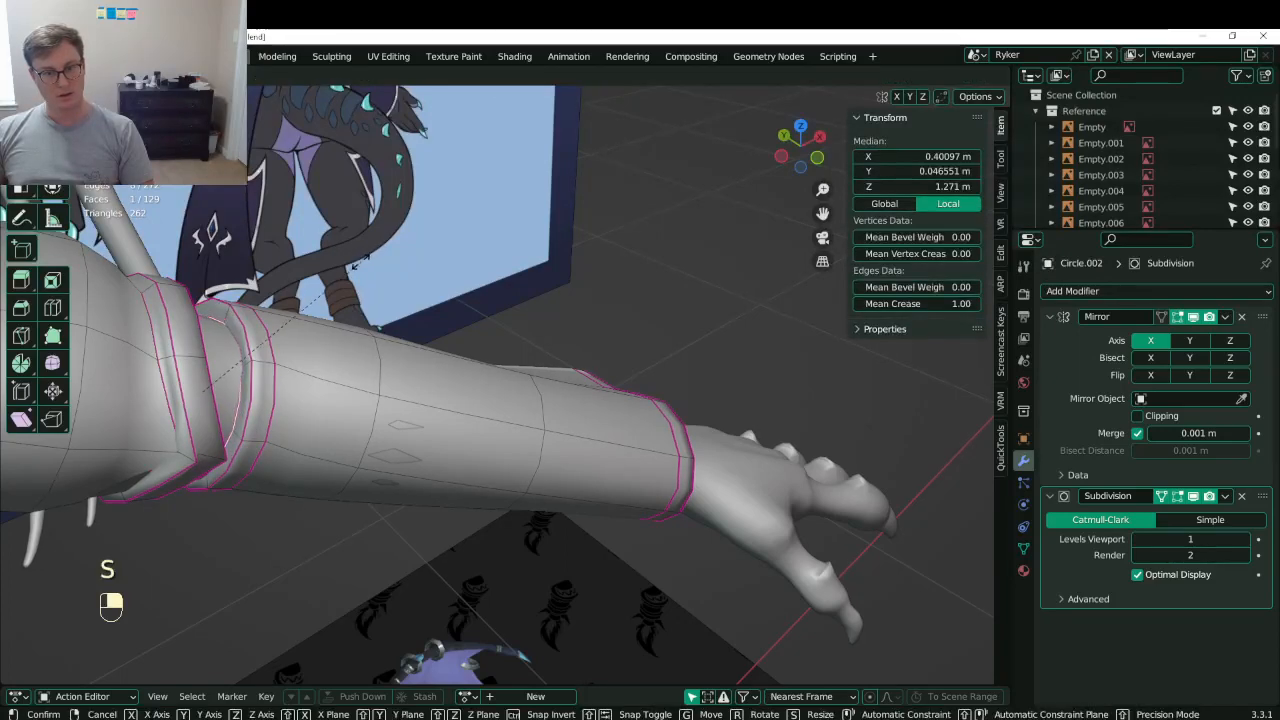
left_click(350, 284)
key("z")
key("x")
left_click(272, 334)
key("z")
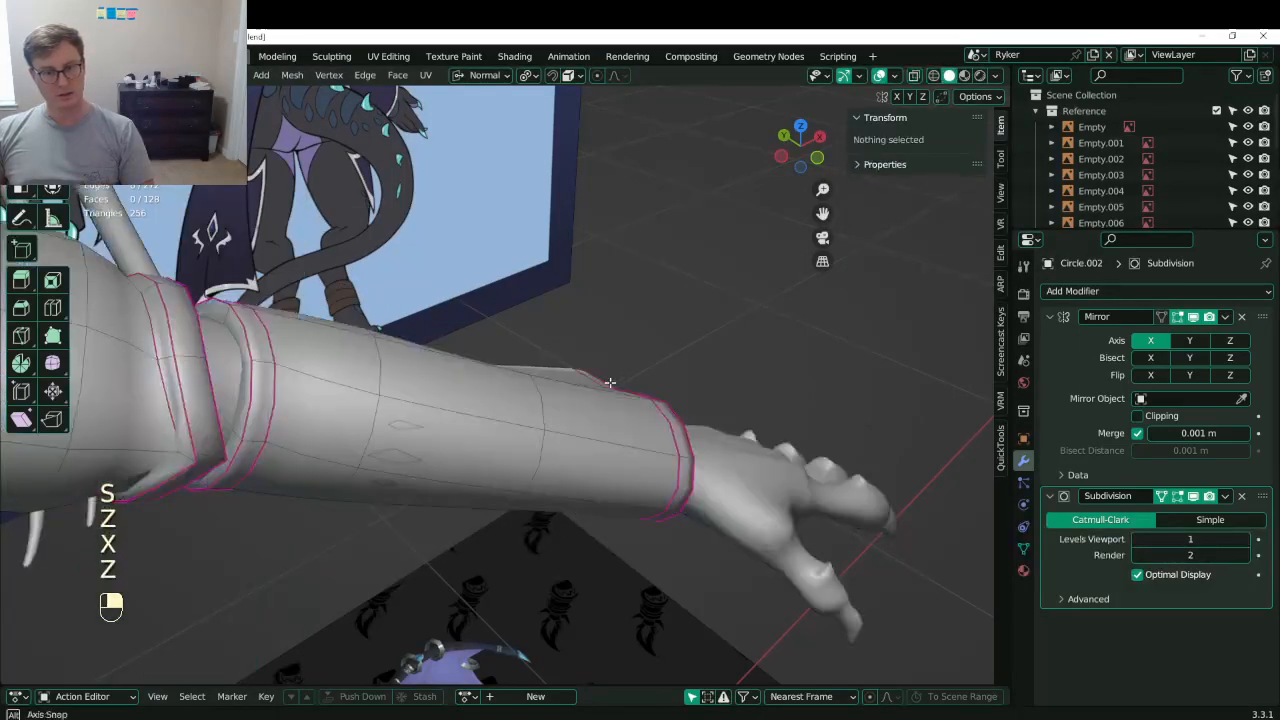
key("Tab")
mouse_move(272, 334)
middle_mouse_down()
mouse_move(603, 413)
mouse_move(451, 406)
mouse_move(434, 445)
mouse_move(451, 457)
middle_mouse_up()
key("ctrl+s")
key("Tab")
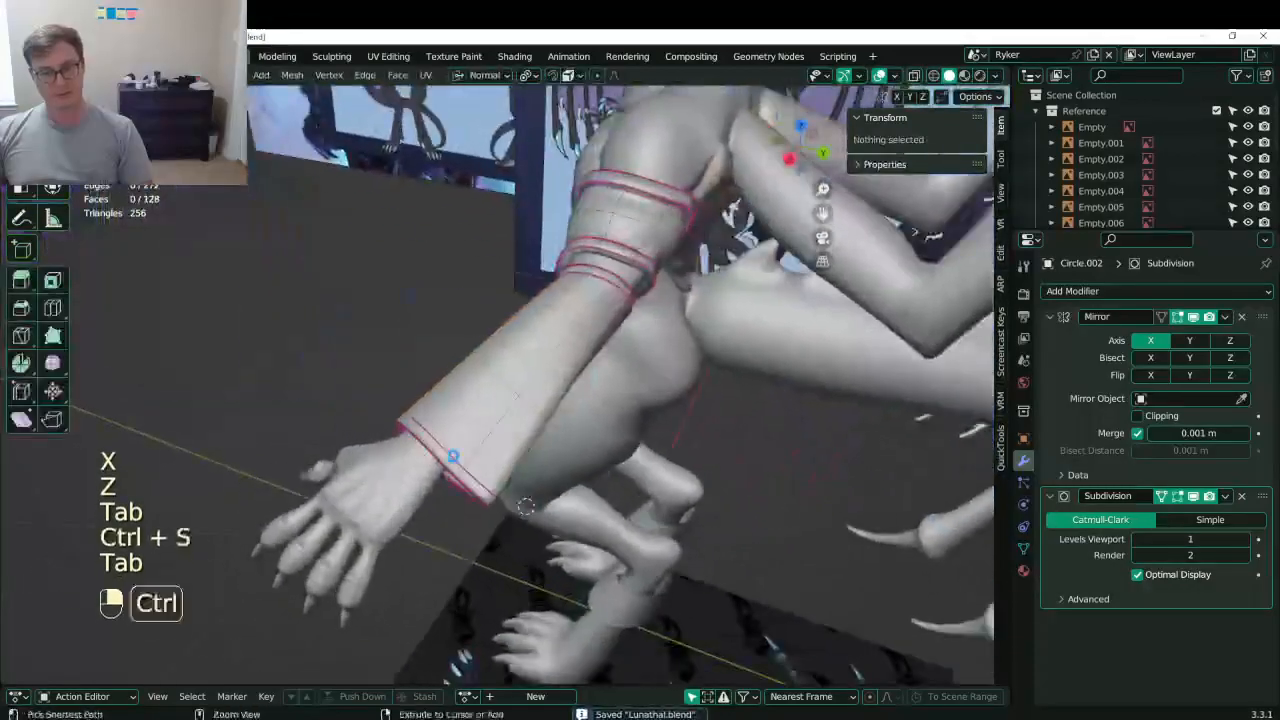
key("ctrl+s")
- Extrude the rim face loops at the sleeve's elbow and wrist ends 0.00697 m along their normals and save the file
scroll(435, 445, "up", 3)
middle_click_drag(517, 325, 556, 306)
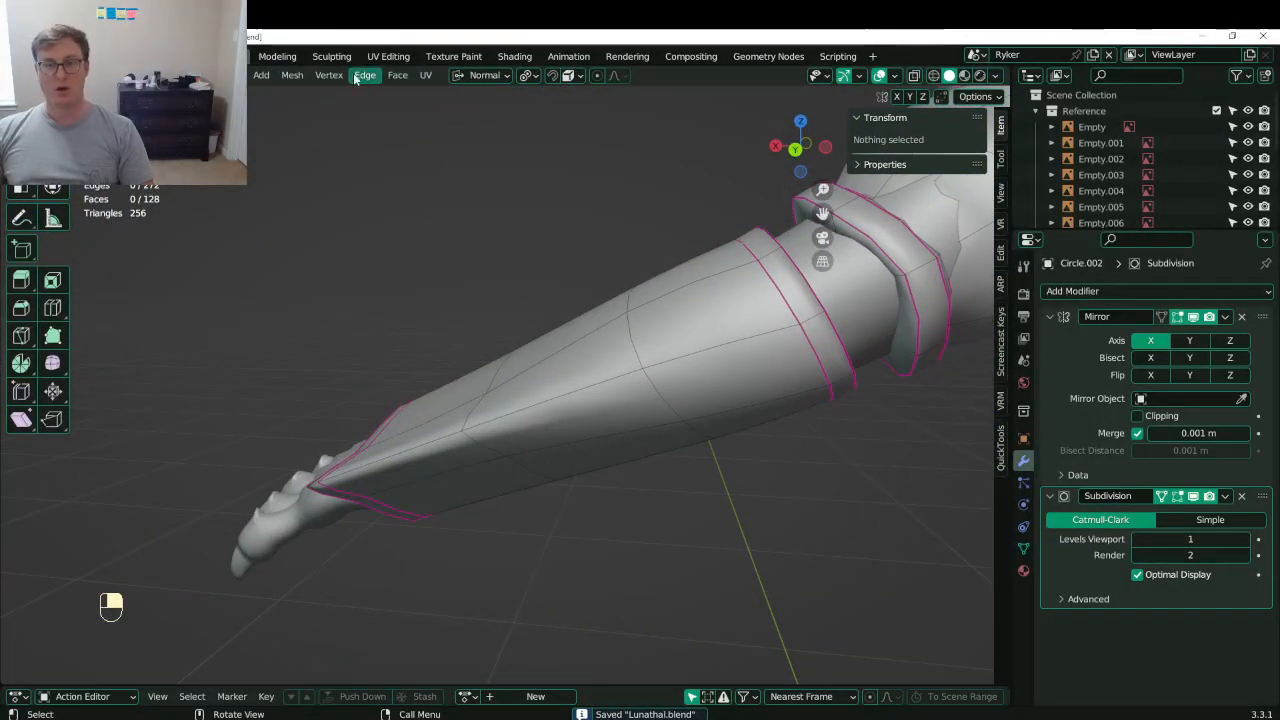
left_click(768, 253)
left_click(768, 253, "alt+shift")
left_click(768, 253, "alt+shift")
middle_click_drag(768, 253, 601, 413)
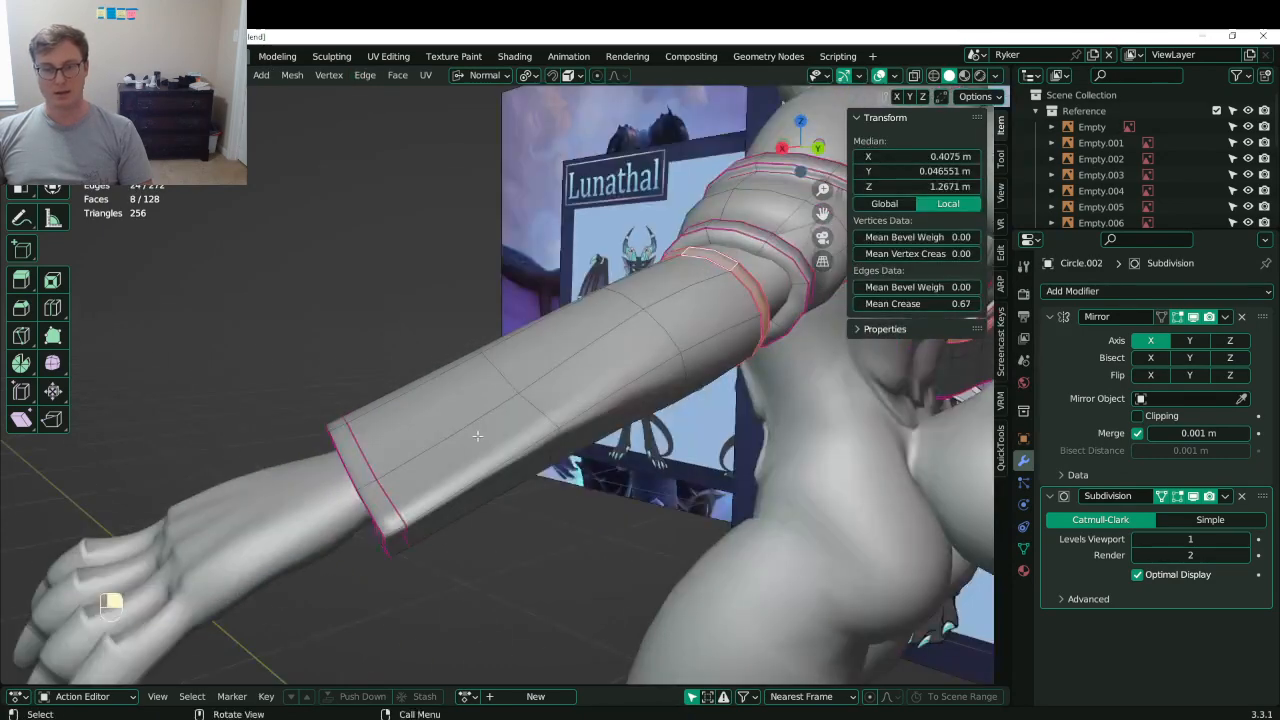
middle_click_drag(375, 484, 404, 479)
left_click(396, 471, "alt+shift")
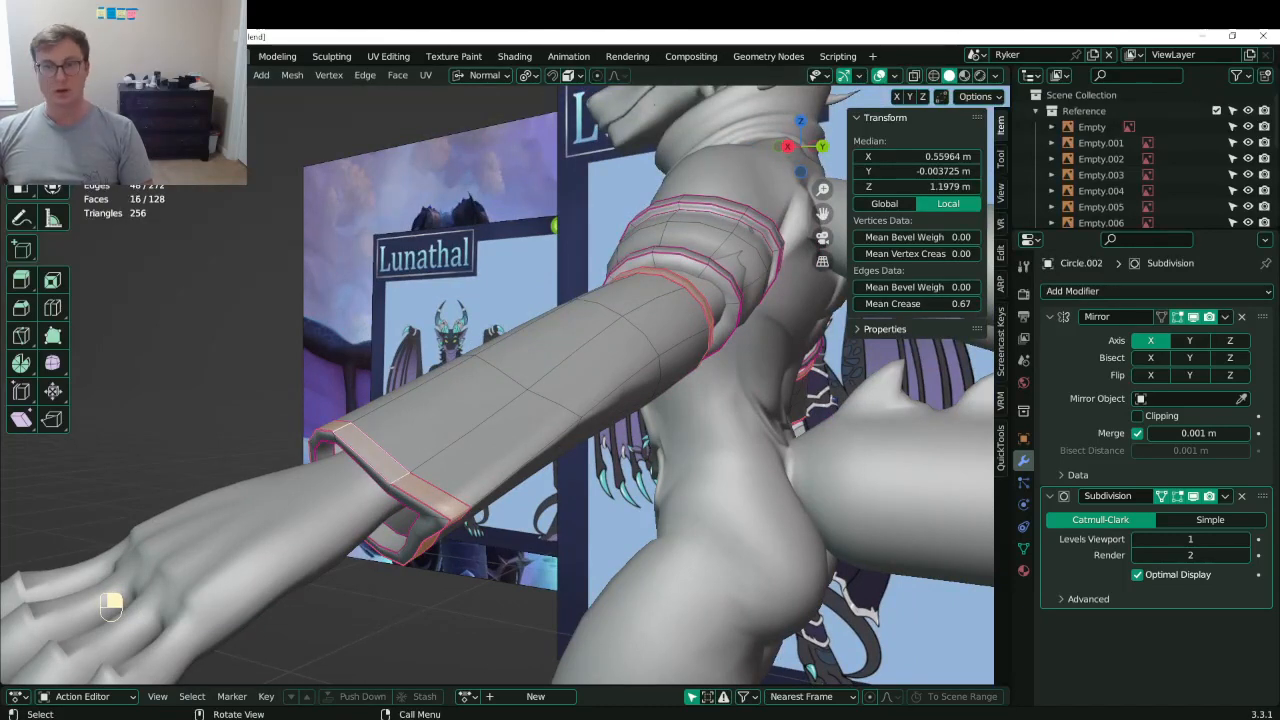
left_click(397, 75)
left_click(440, 108)
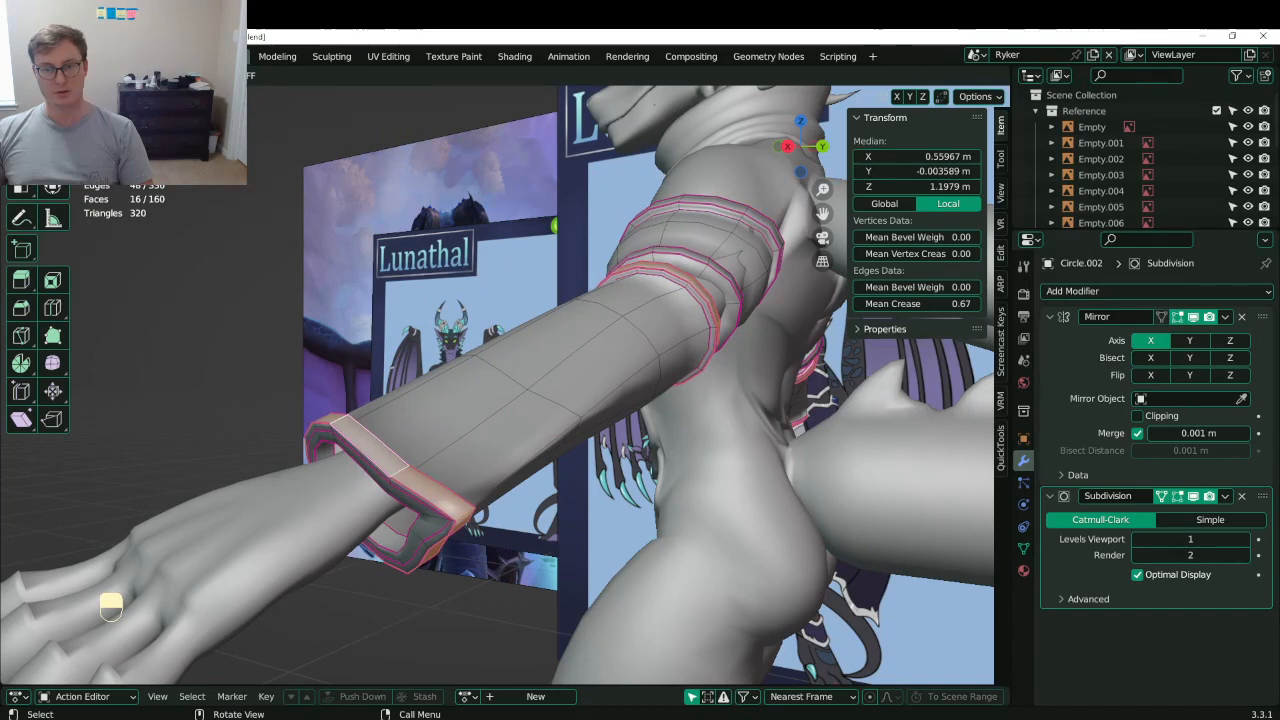
left_click(500, 360)
key("ctrl+s")
mouse_move(500, 360)
middle_mouse_down()
mouse_move(484, 368)
mouse_move(516, 352)
middle_mouse_up()
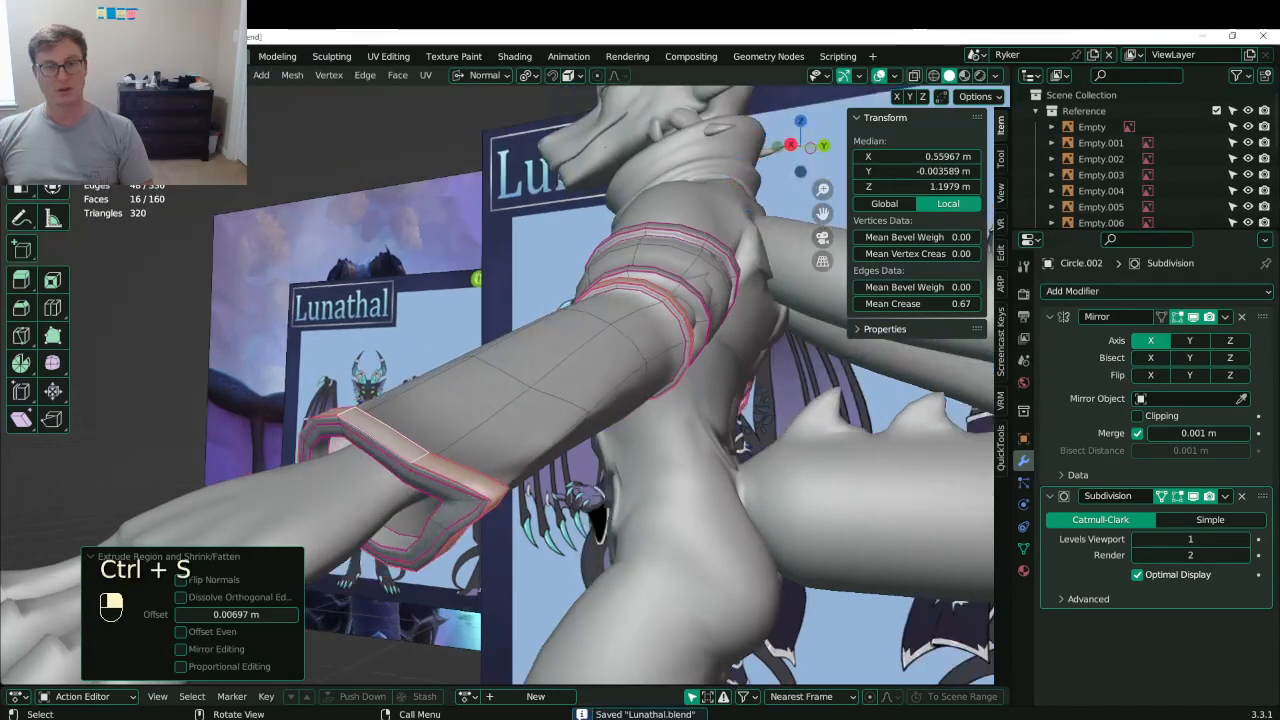
- Dissolve the extra edge loop running around each of the sleeve's two end rims, including its vertices, and save the file
left_click(152, 75)
left_click(352, 435)
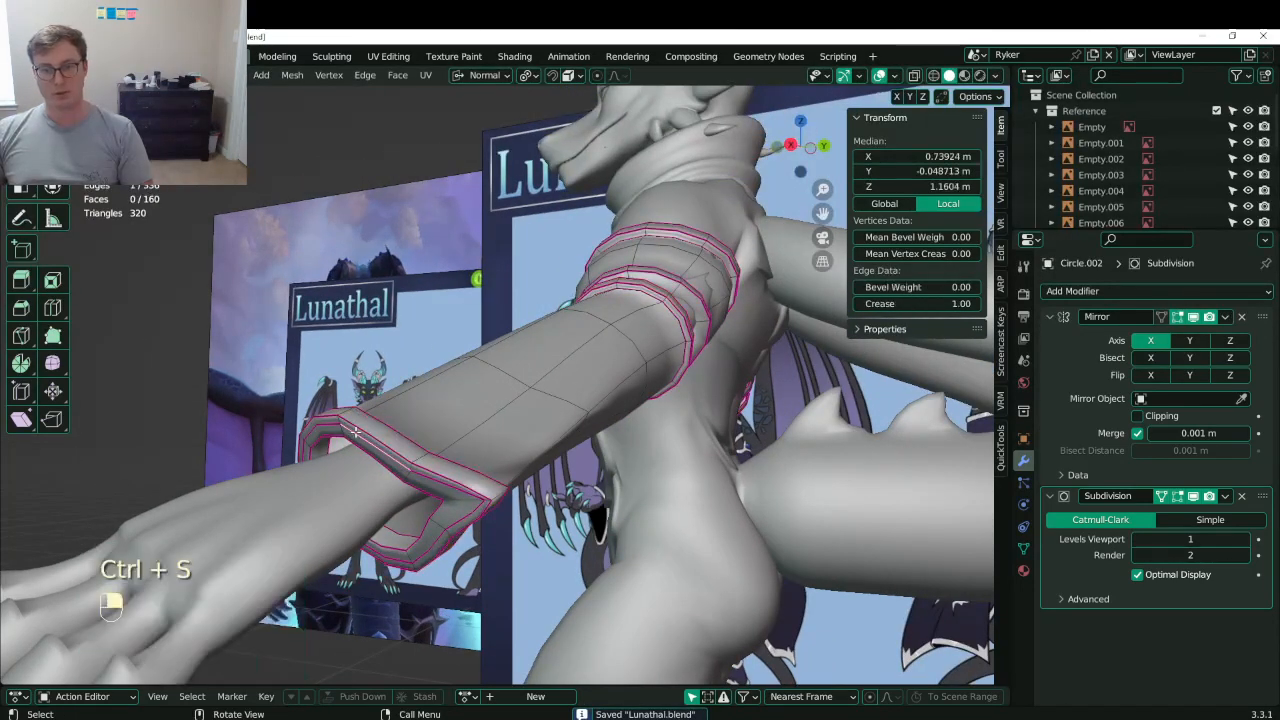
left_click(352, 435, "alt+shift")
left_click(352, 435, "alt+shift")
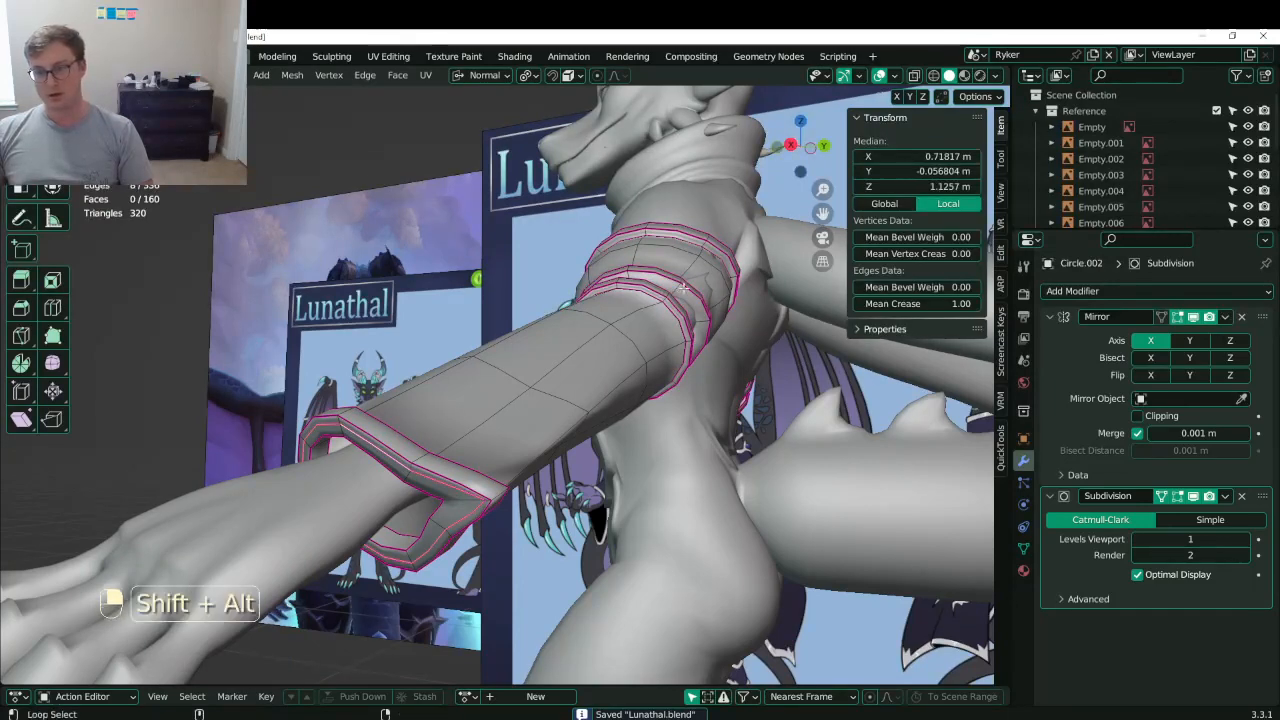
middle_click_drag(685, 271, 412, 329)
middle_click_drag(628, 329, 790, 370)
left_click(628, 354, "alt+shift")
key("x")
left_click(628, 354)
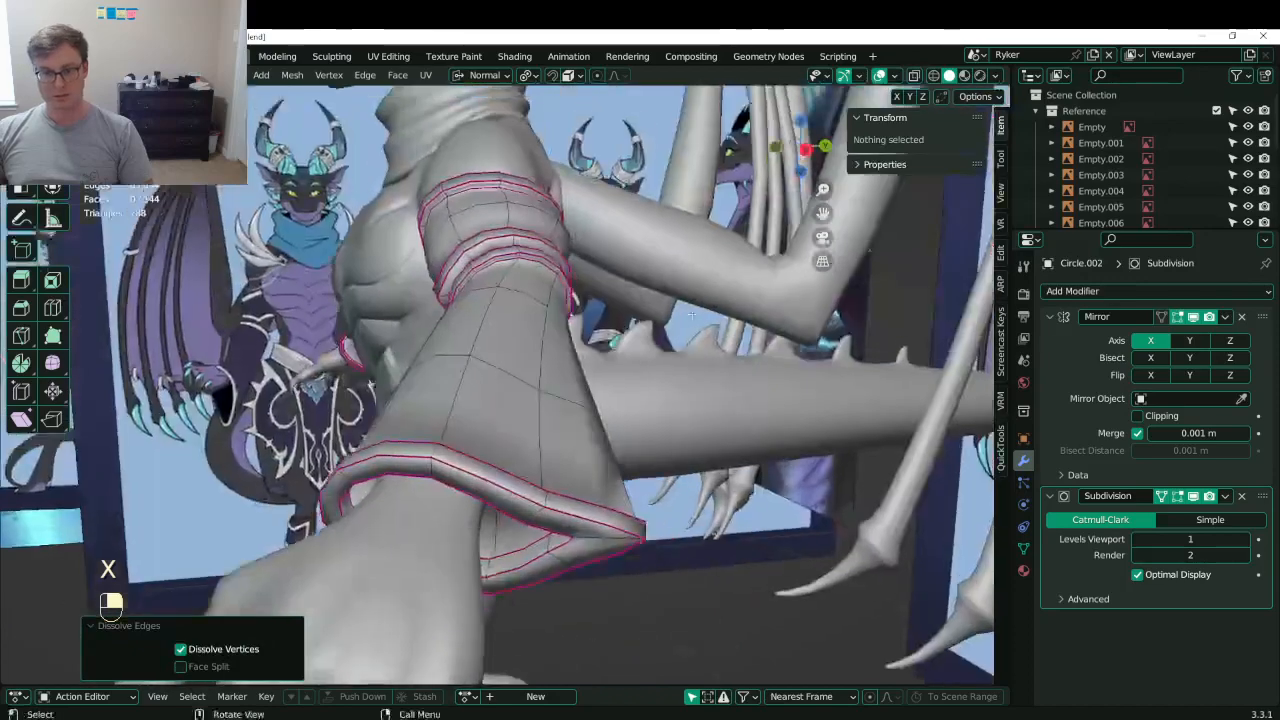
scroll(570, 400, "down", 4)
key("Tab")
middle_click_drag(545, 400, 690, 390)
key("ctrl+s")
- Examine the shape of the sleeve's wrist end on the front and back reference drawings and compare it with the model
scroll(558, 387, "down", 4)
middle_click_drag(590, 390, 613, 385)
key("ctrl+s")
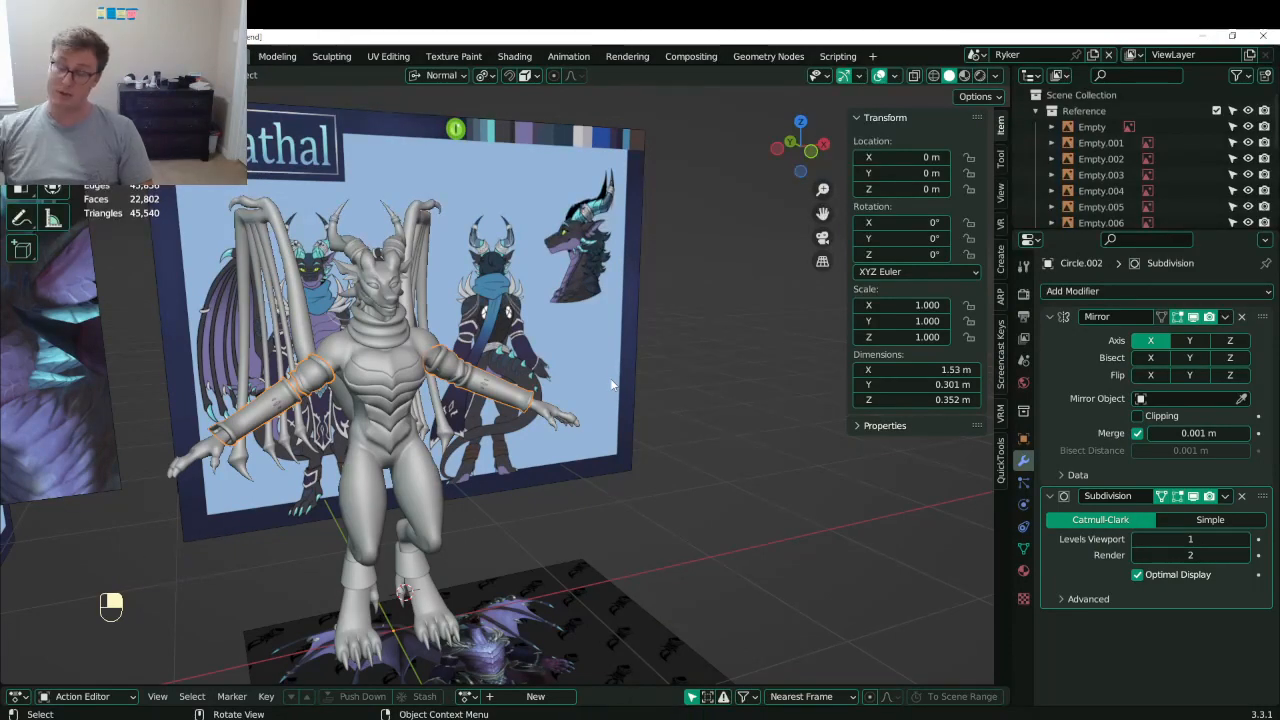
scroll(603, 385, "up", 3)
key("ctrl+s")
middle_click_drag(623, 376, 350, 388)
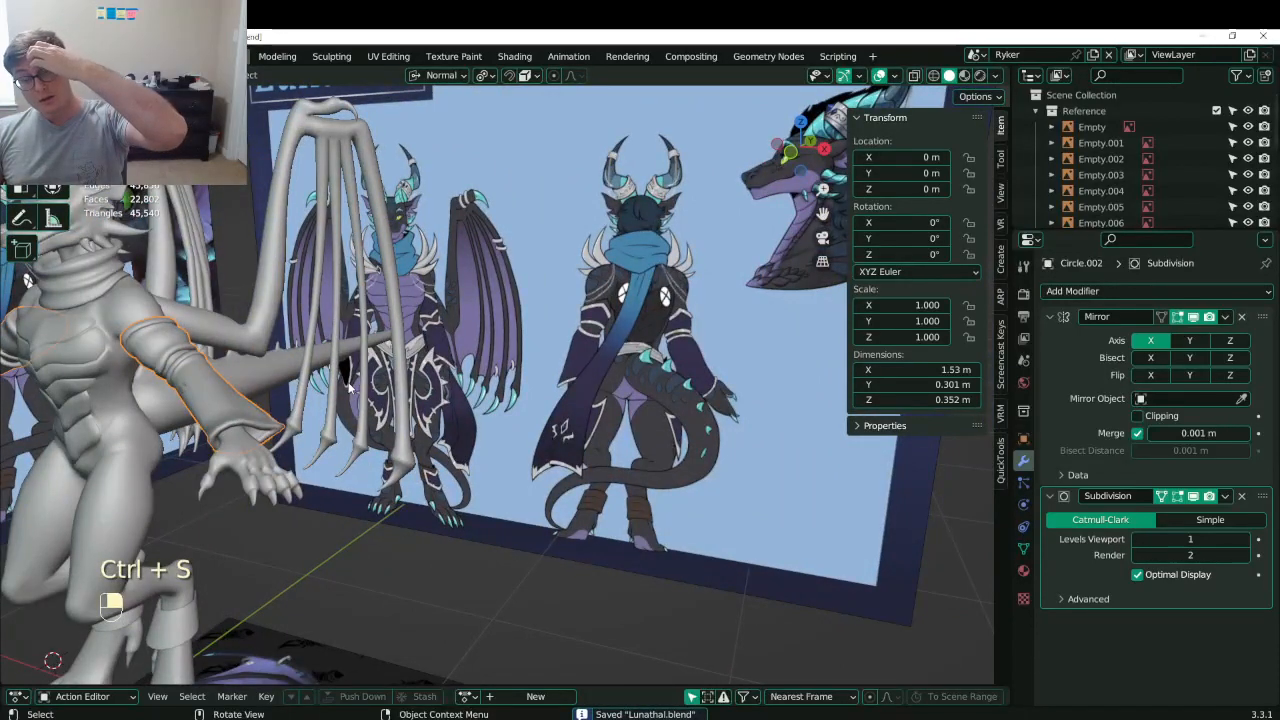
scroll(337, 392, "up", 4)
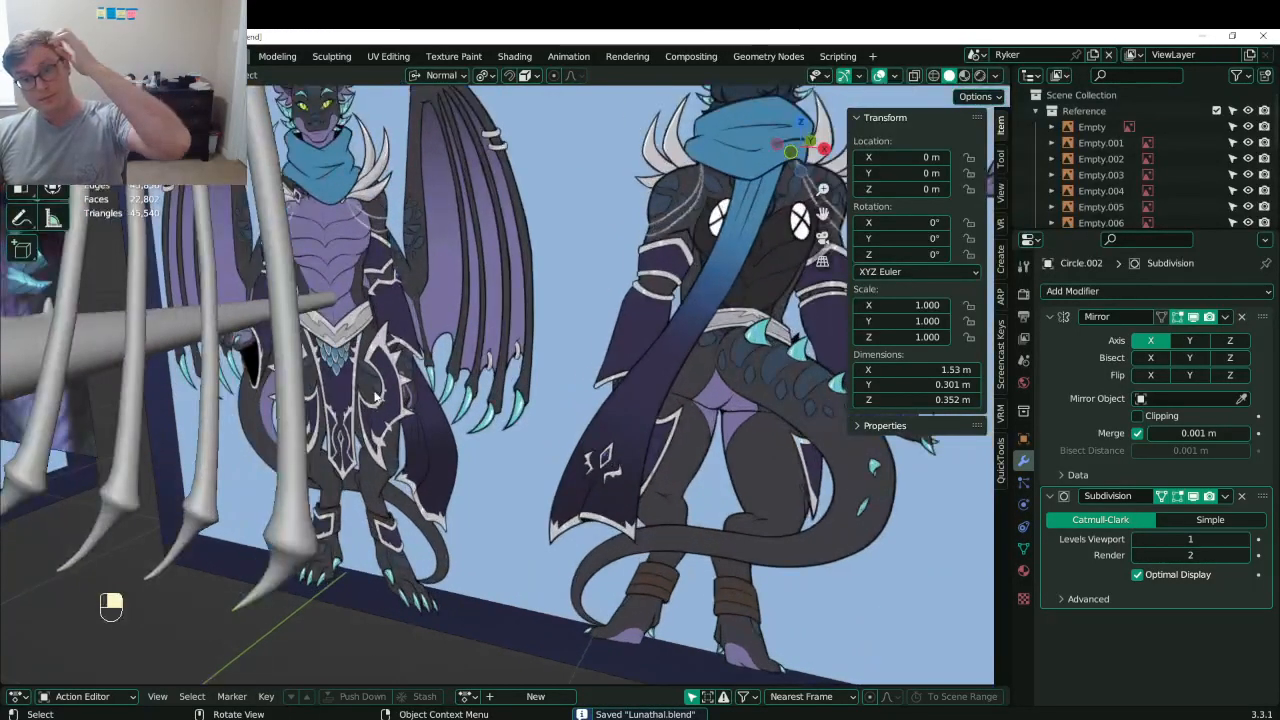
mouse_move(394, 373)
middle_mouse_down()
mouse_move(407, 367)
mouse_move(397, 363)
middle_mouse_up()
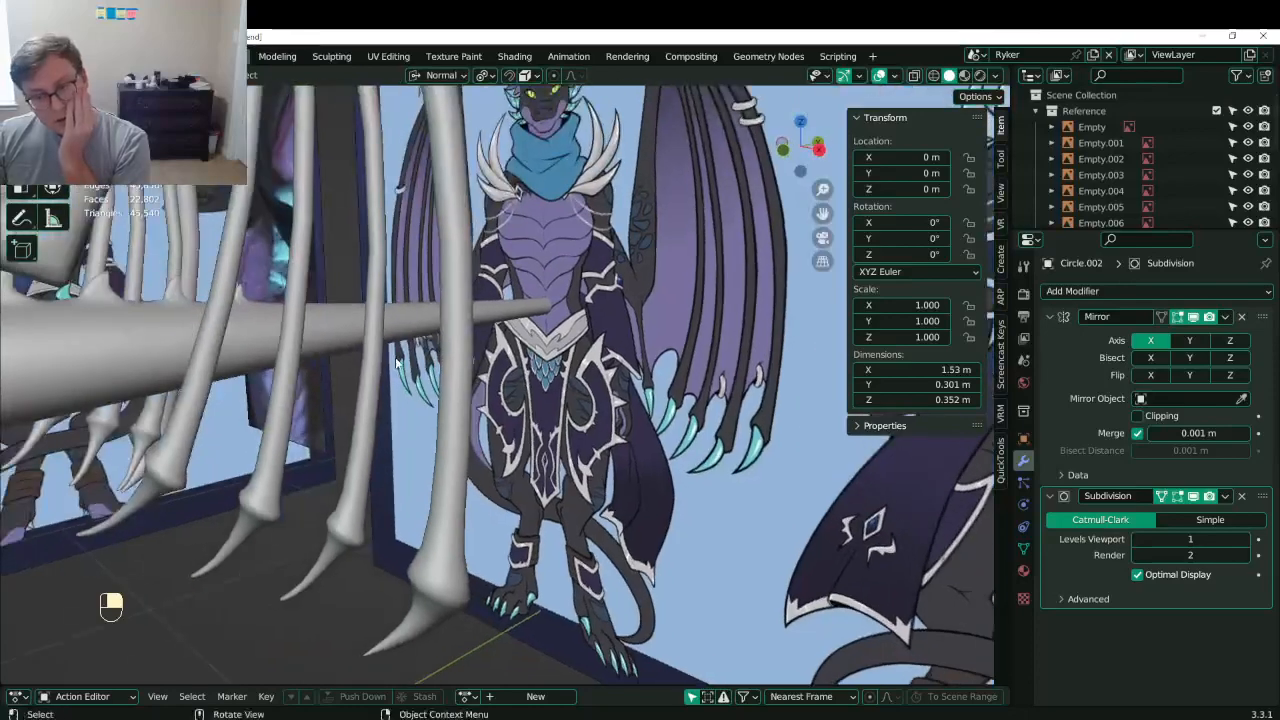
scroll(397, 363, "down", 6)
middle_click_drag(576, 420, 503, 393, "shift")
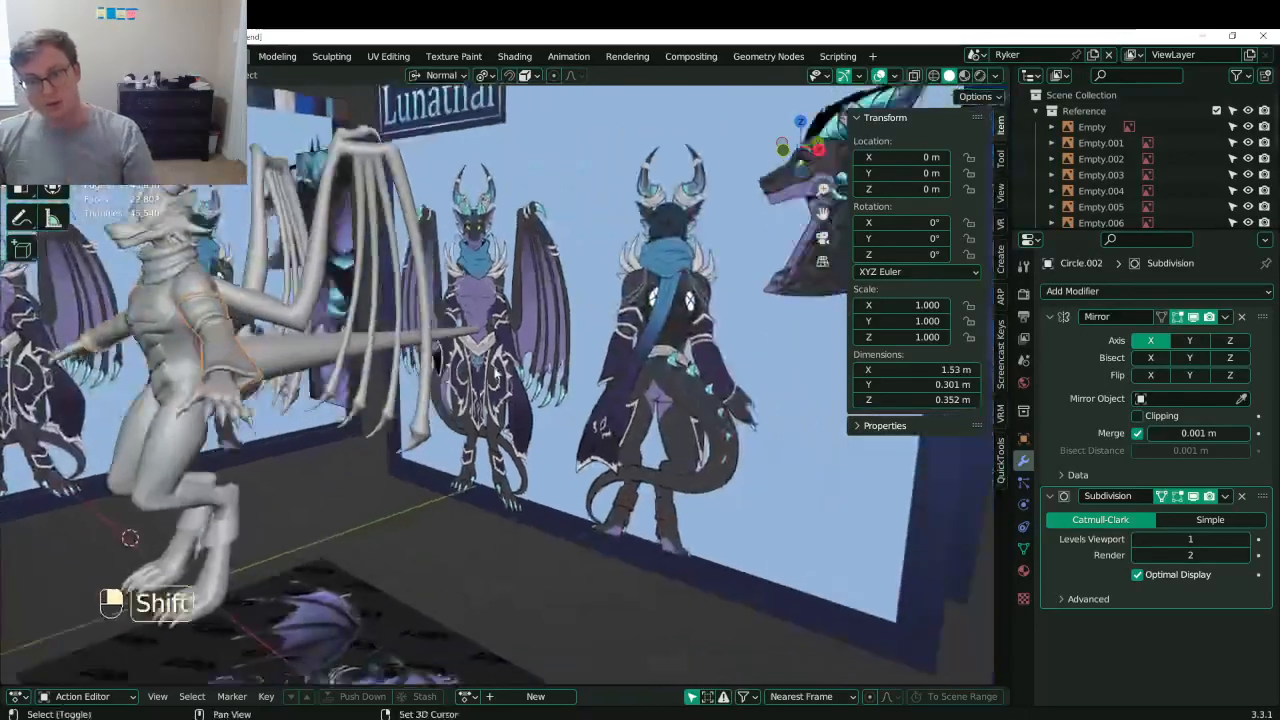
scroll(503, 393, "up", 5)
scroll(503, 393, "up", 1)
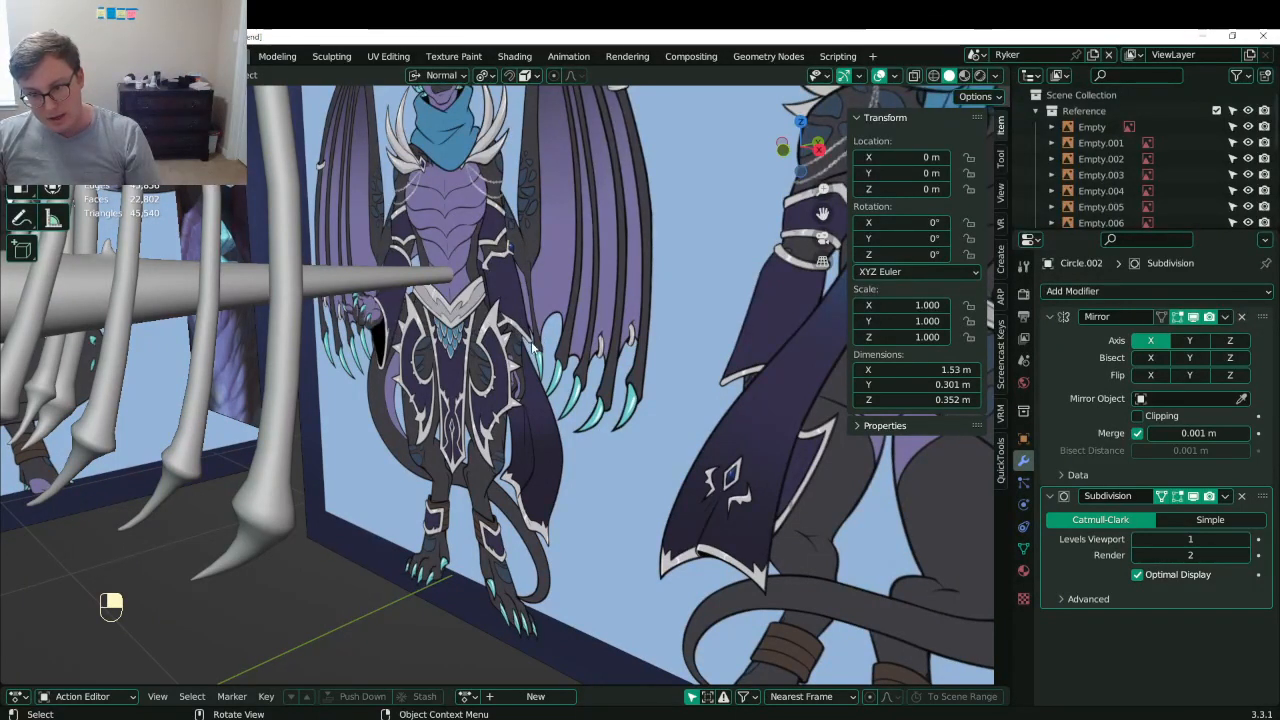
middle_click_drag(538, 315, 513, 370)
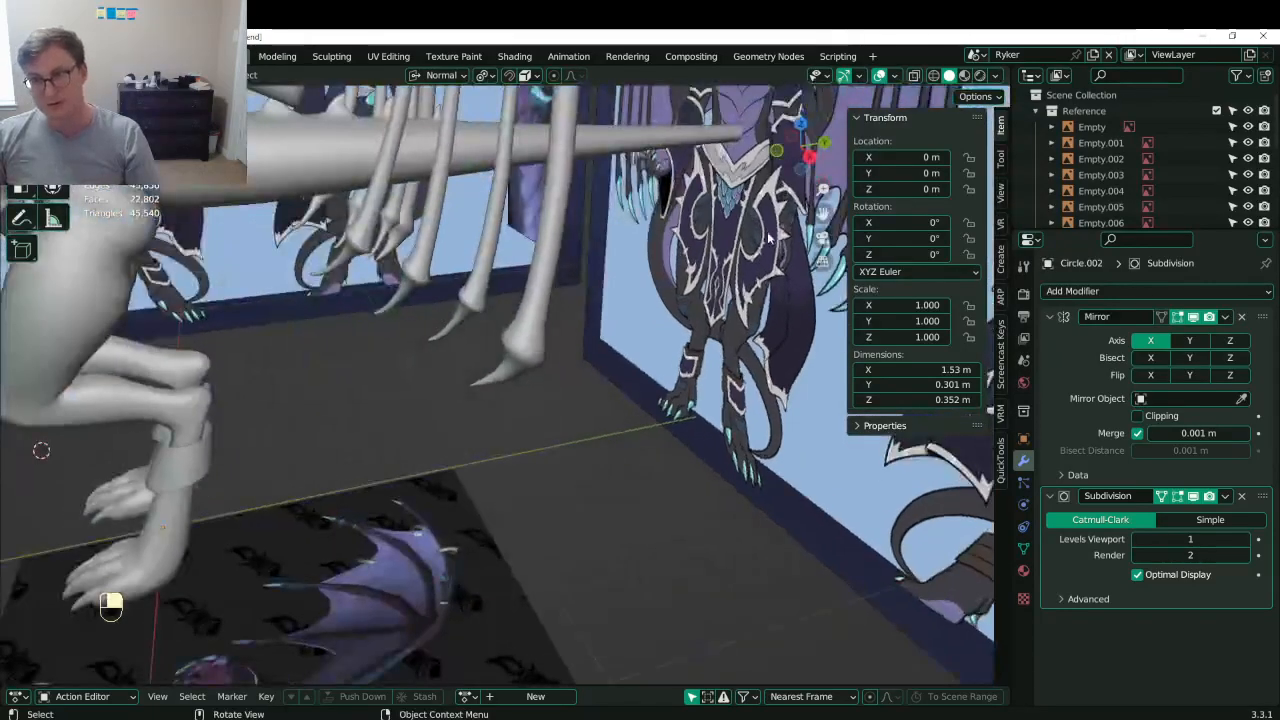
scroll(769, 238, "down", 5)
middle_click_drag(640, 300, 560, 330, "shift")
middle_click_drag(520, 320, 493, 420)
scroll(493, 342, "up", 3)
- Select the sleeve's inner wrist rim loop, grow the selection three times, delete that rim geometry, and save the file
key("Tab")
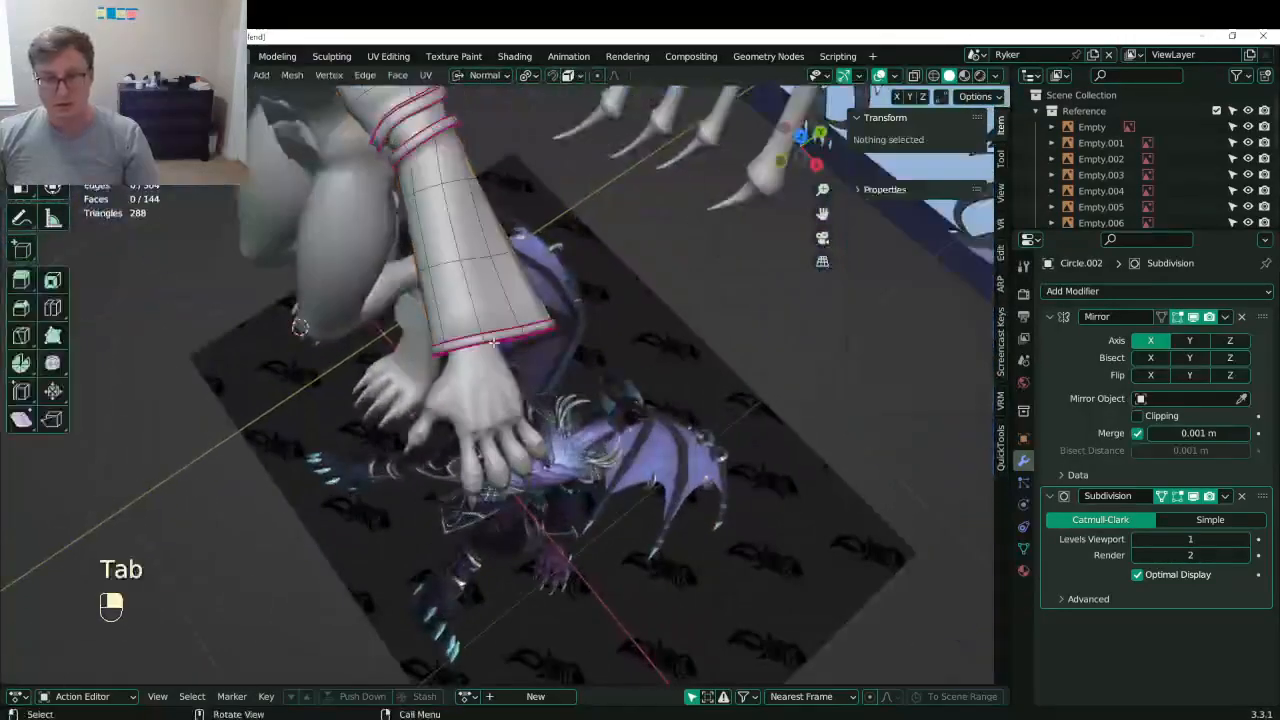
middle_click_drag(493, 342, 507, 460)
left_click(507, 465, "alt")
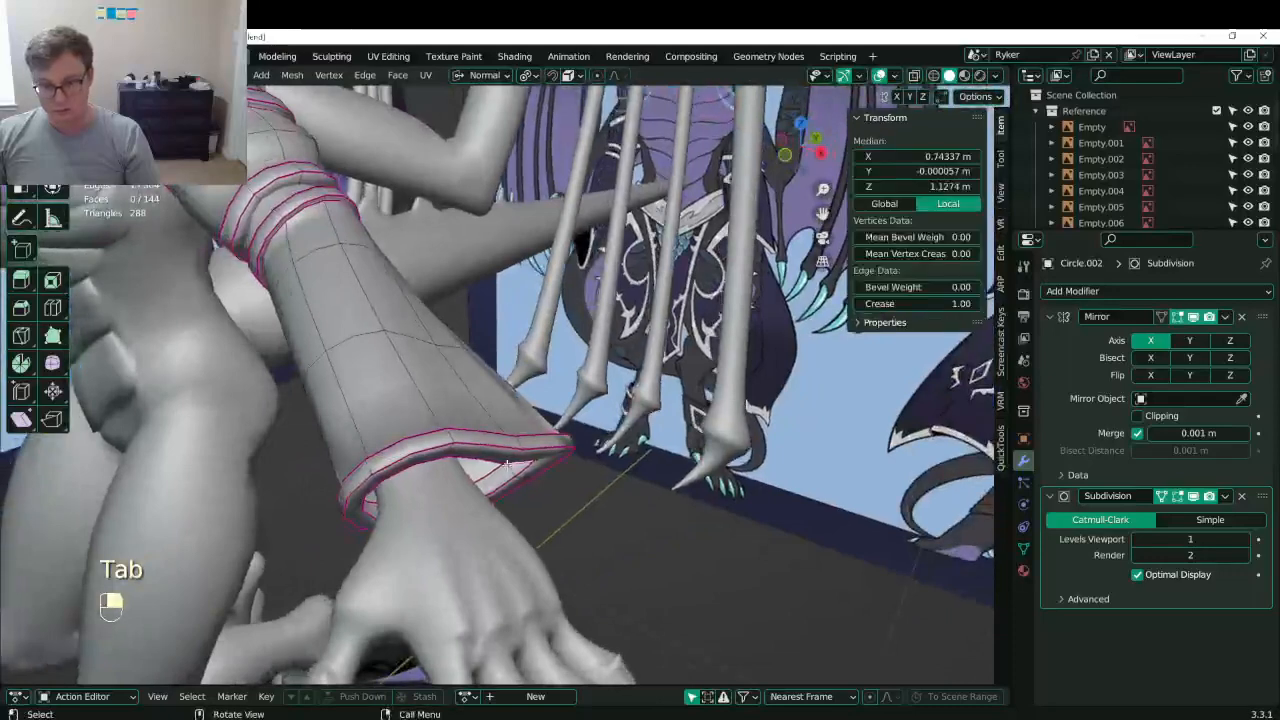
left_click(507, 470, "shift")
left_click(508, 472, "alt+shift")
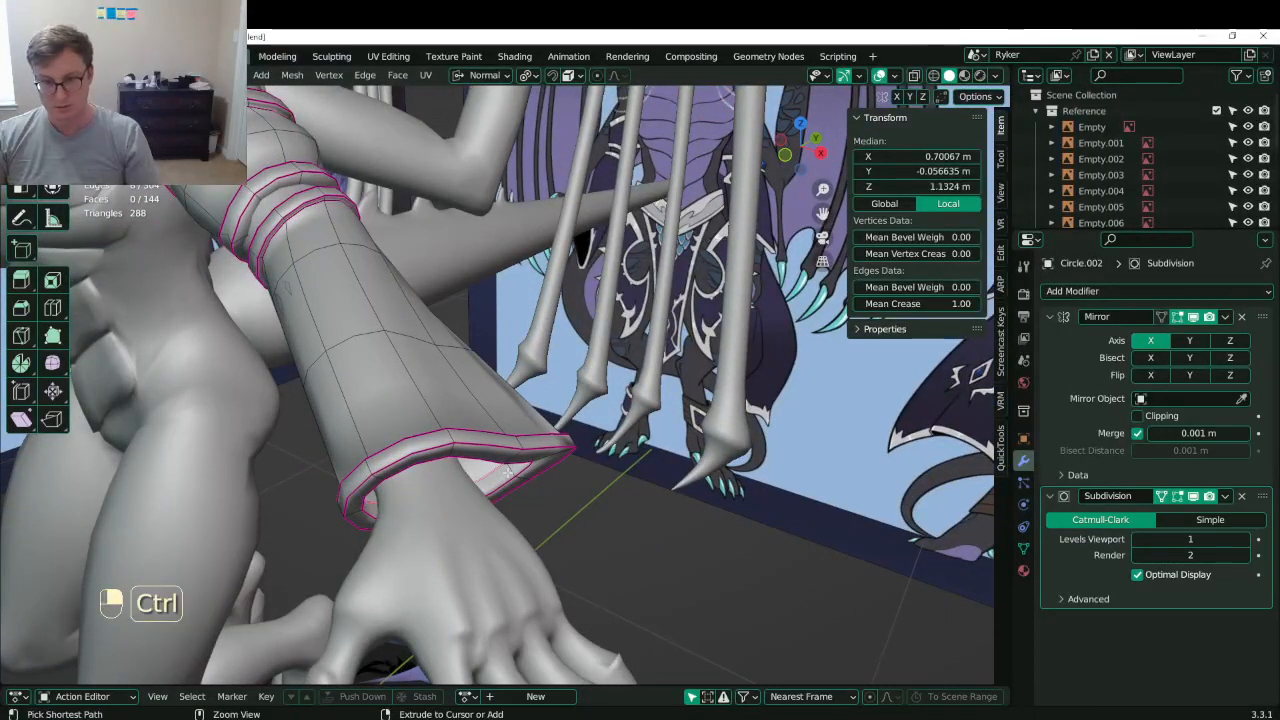
key("ctrl+KP_Add")
key("ctrl+KP_Add")
key("ctrl+KP_Add")
key("x")
left_click(507, 468)
middle_click_drag(507, 468, 489, 509)
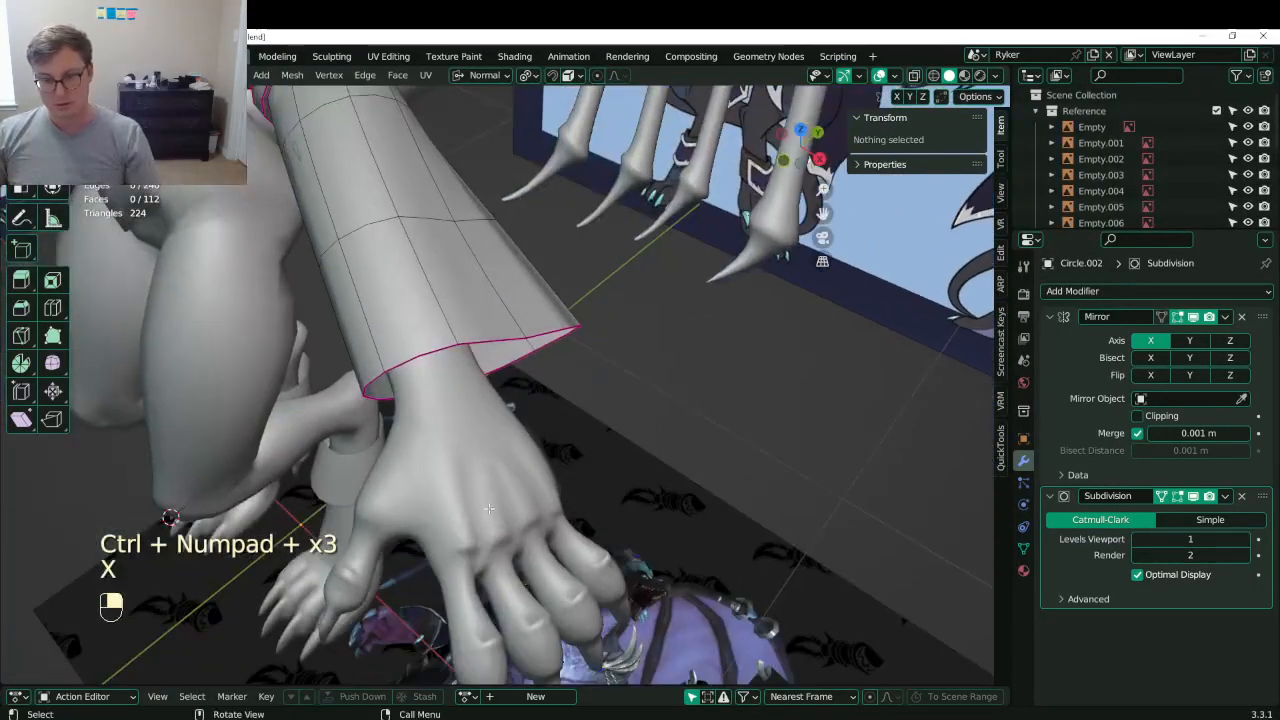
key("ctrl+s")
- From the top view, extrude the two wrist edges over the back of the hand outward into a short flap
key("KP_7")
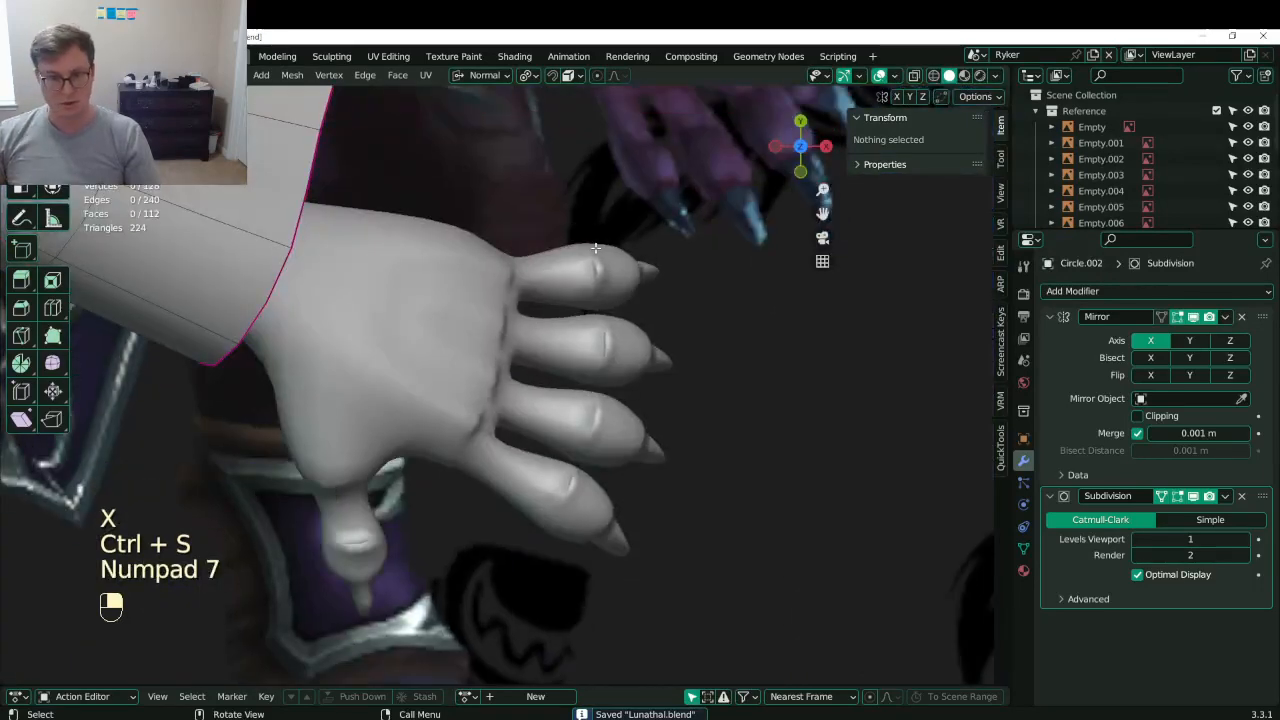
middle_click_drag(595, 247, 722, 326, "shift")
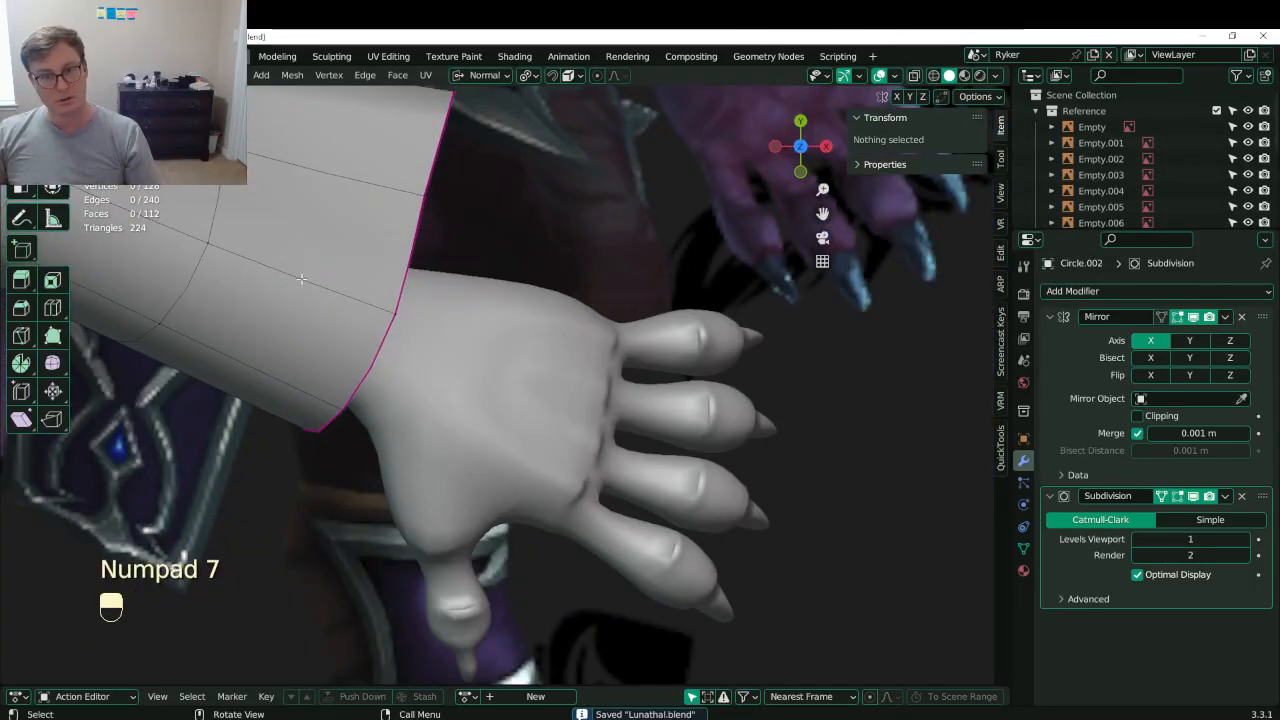
left_click(376, 346)
left_click(405, 275, "shift")
key("e")
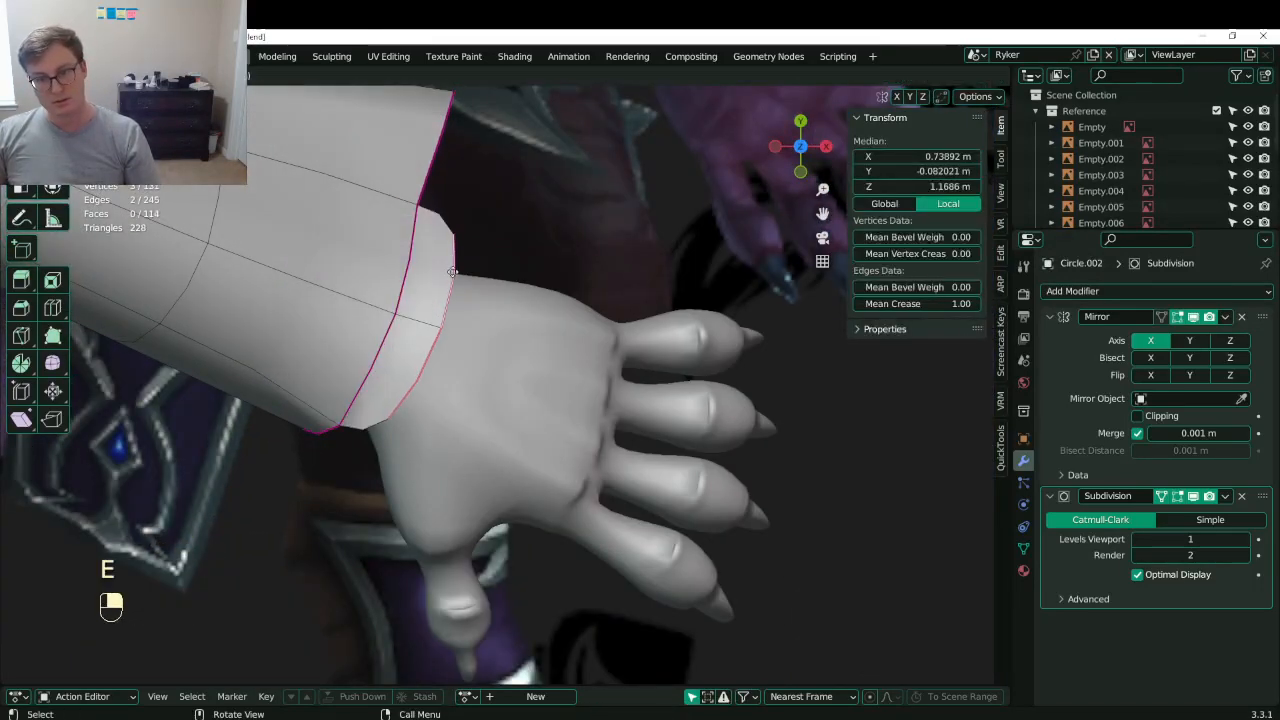
left_click(461, 291)
- Dissolve the flap's two outer corner vertices and move its middle vertex outward over the hand to form a point
left_click(135, 75)
left_click(464, 237)
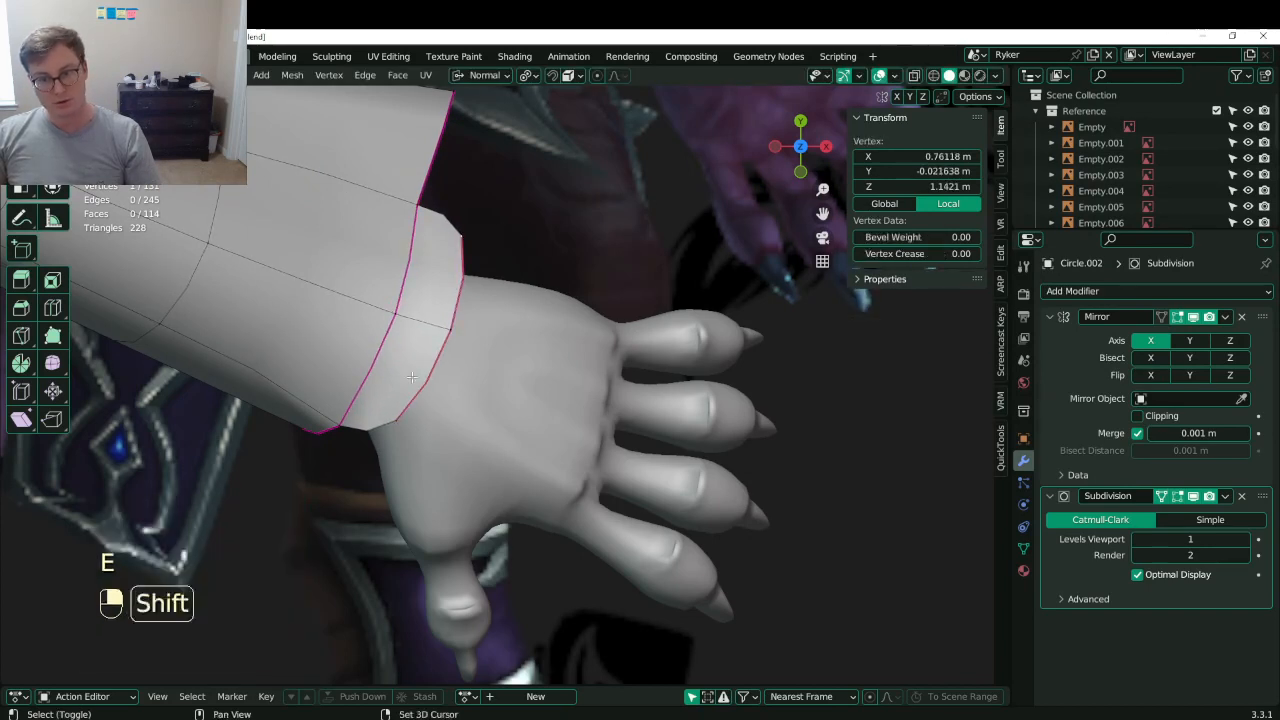
left_click(398, 421, "shift")
key("x")
left_click(569, 392)
left_click(434, 359)
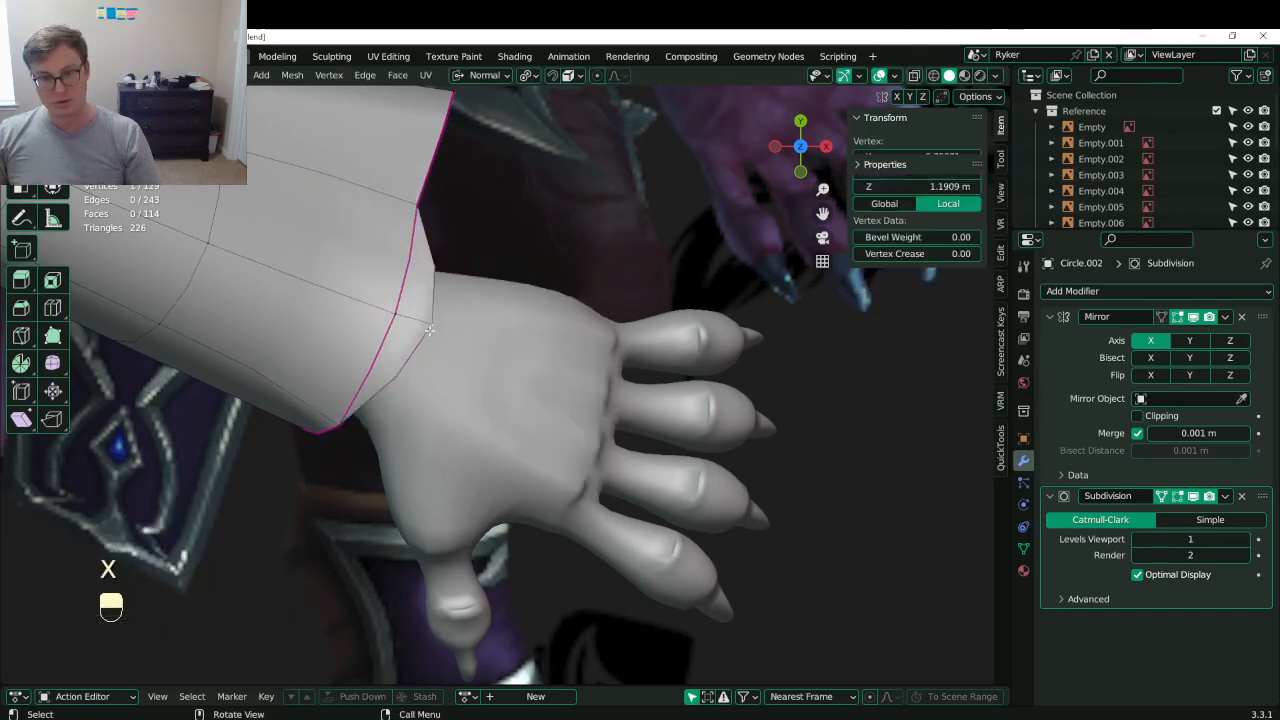
key("g")
left_click(546, 354)
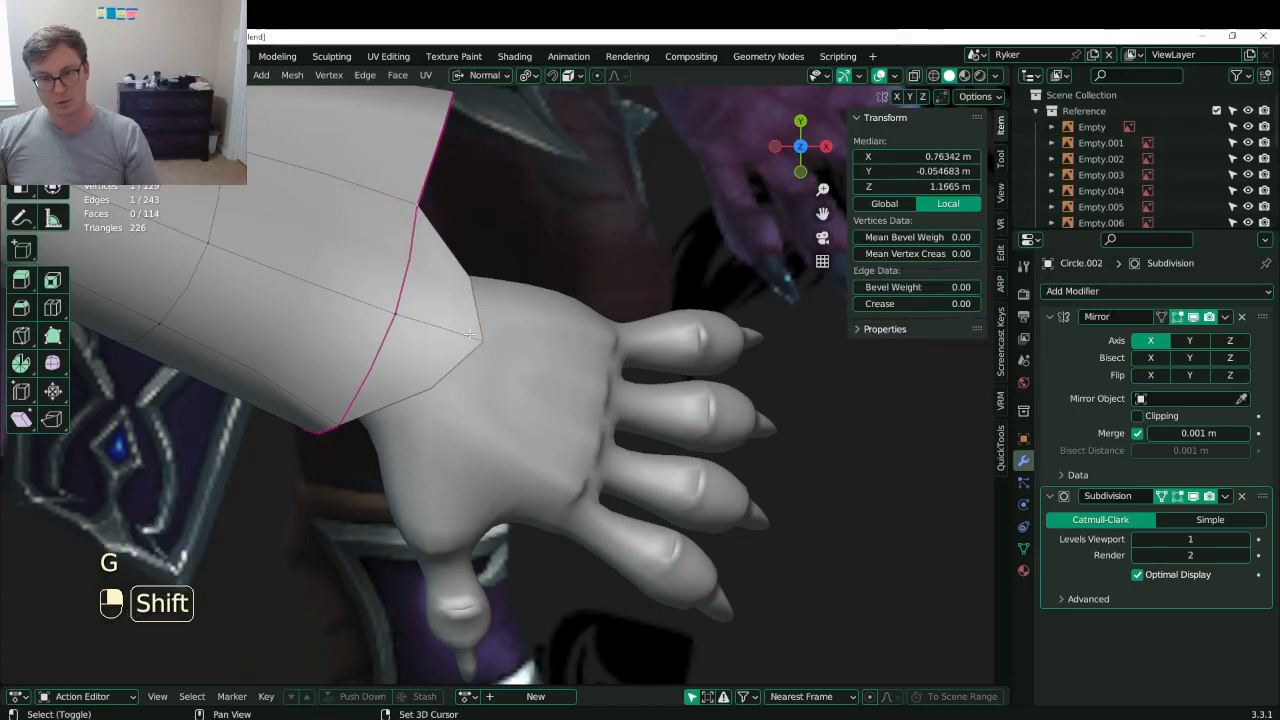
- Crease the flap's outer edges and remove the crease from the two edges at its base
left_click(409, 231, "shift")
left_click(150, 75)
left_click(430, 388)
left_click(468, 278, "shift")
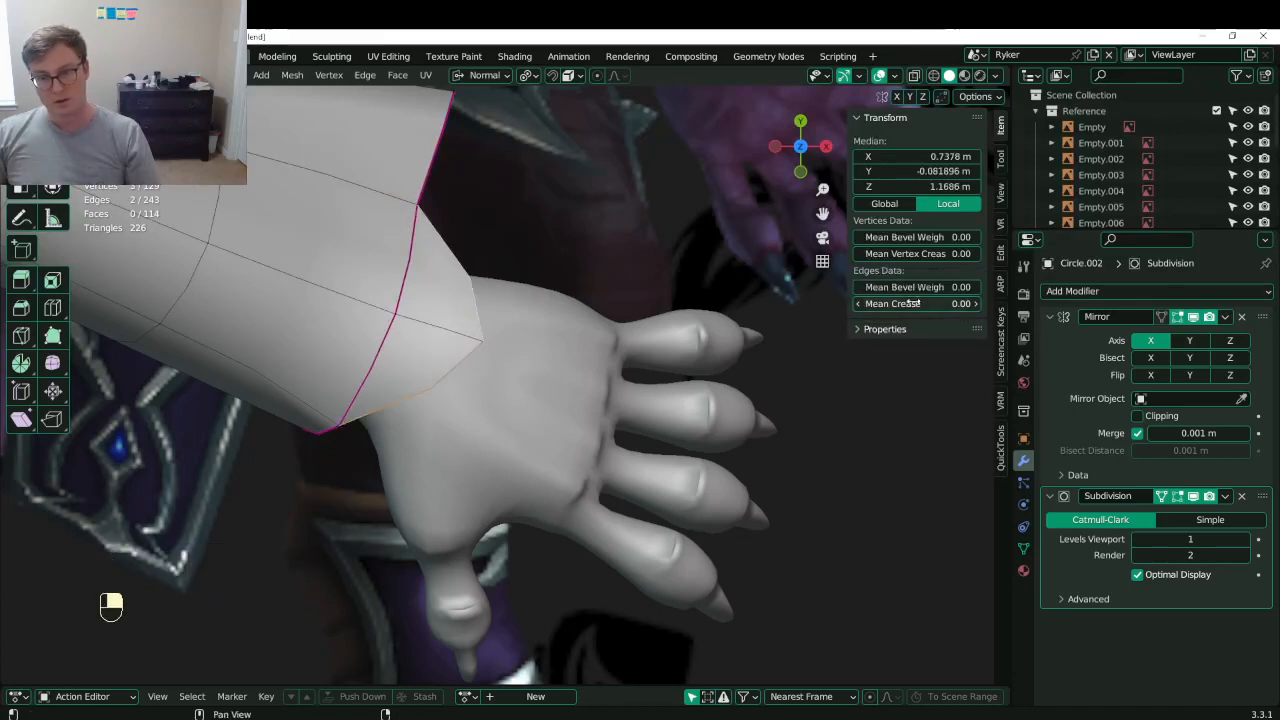
left_click_drag(913, 304, 850, 304)
left_click(386, 332)
left_click(404, 290, "shift")
- Move the flap's tip vertex -0.045285 m along its normal and save the file
middle_click_drag(716, 340, 548, 459)
left_click(487, 507)
key("g")
left_click(510, 500)
key("ctrl+s")
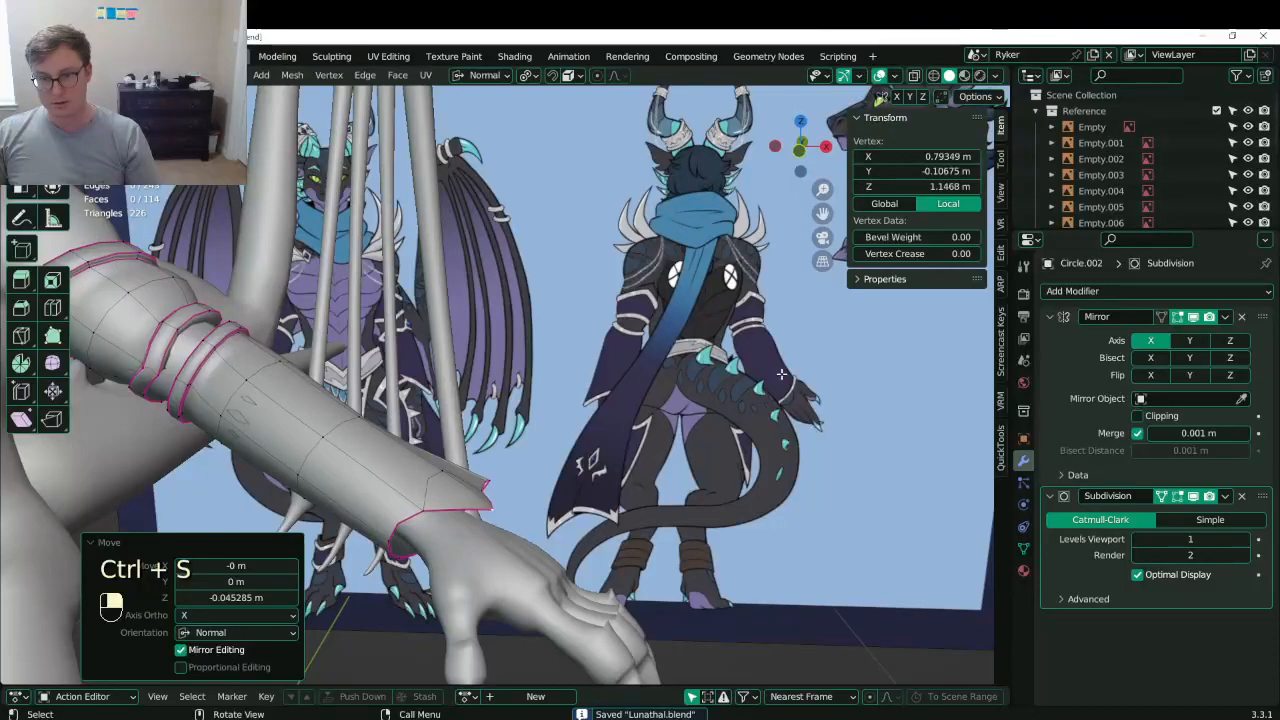
- Move the wrist rim vertex beside the flap's base by -0.003597, -0.00056, 0.005714 m
middle_click_drag(645, 412, 672, 290)
left_click(684, 488)
middle_click_drag(640, 450, 480, 400)
scroll(400, 400, "up", 1)
middle_click_drag(325, 387, 398, 510, "shift")
key("g")
left_click(457, 497)
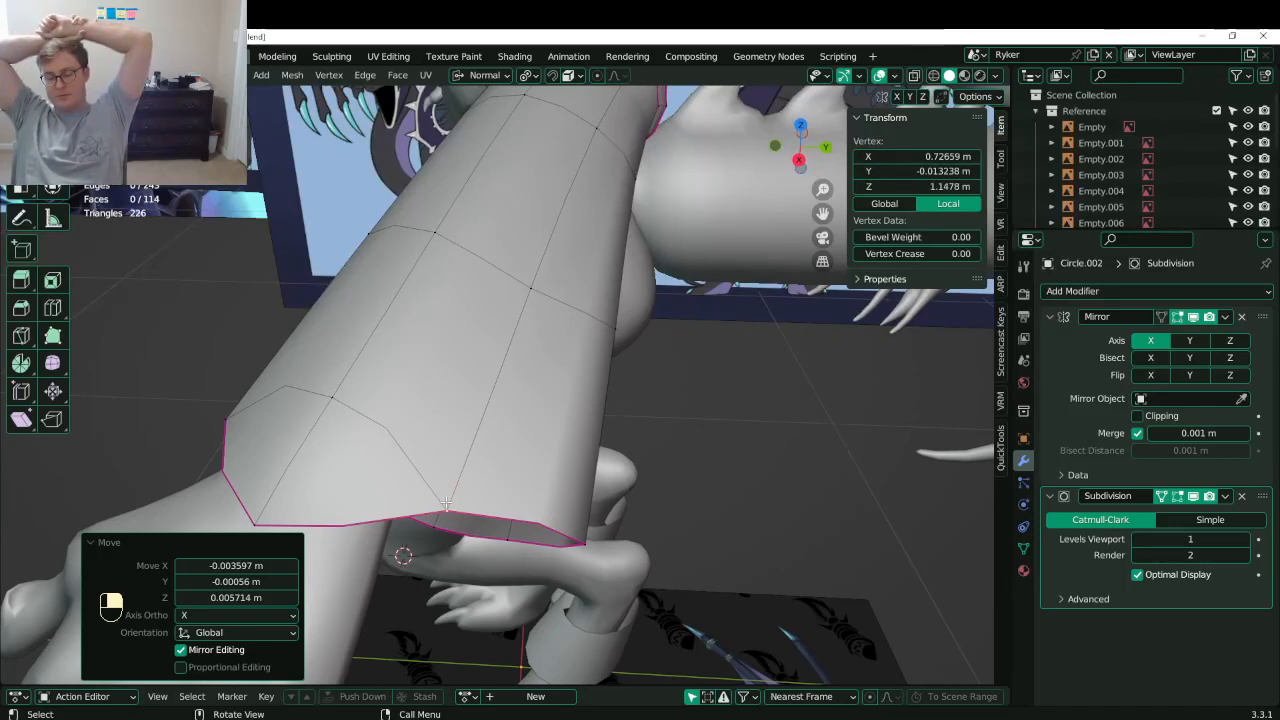
- Try to extrude the wrist rim's edge loop and move the new edges freely
left_click(500, 540)
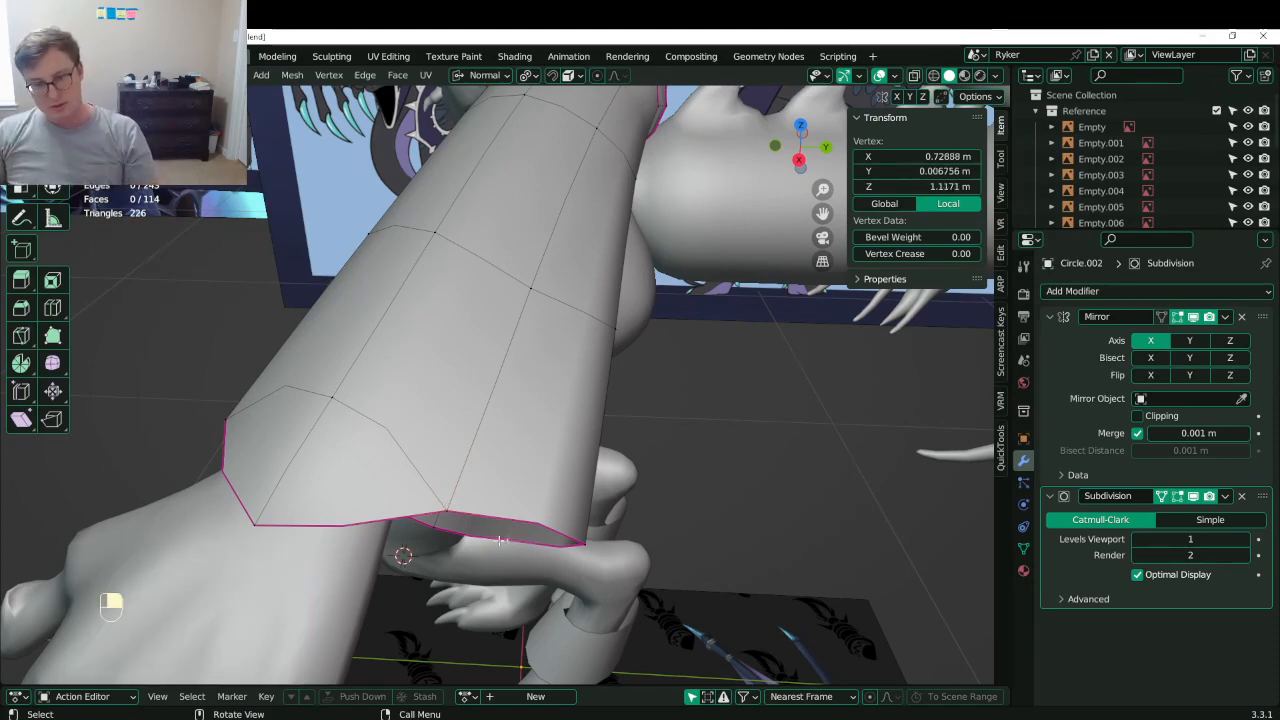
left_click(499, 541, "alt")
middle_click_drag(499, 541, 477, 433)
key("e")
right_click(488, 450)
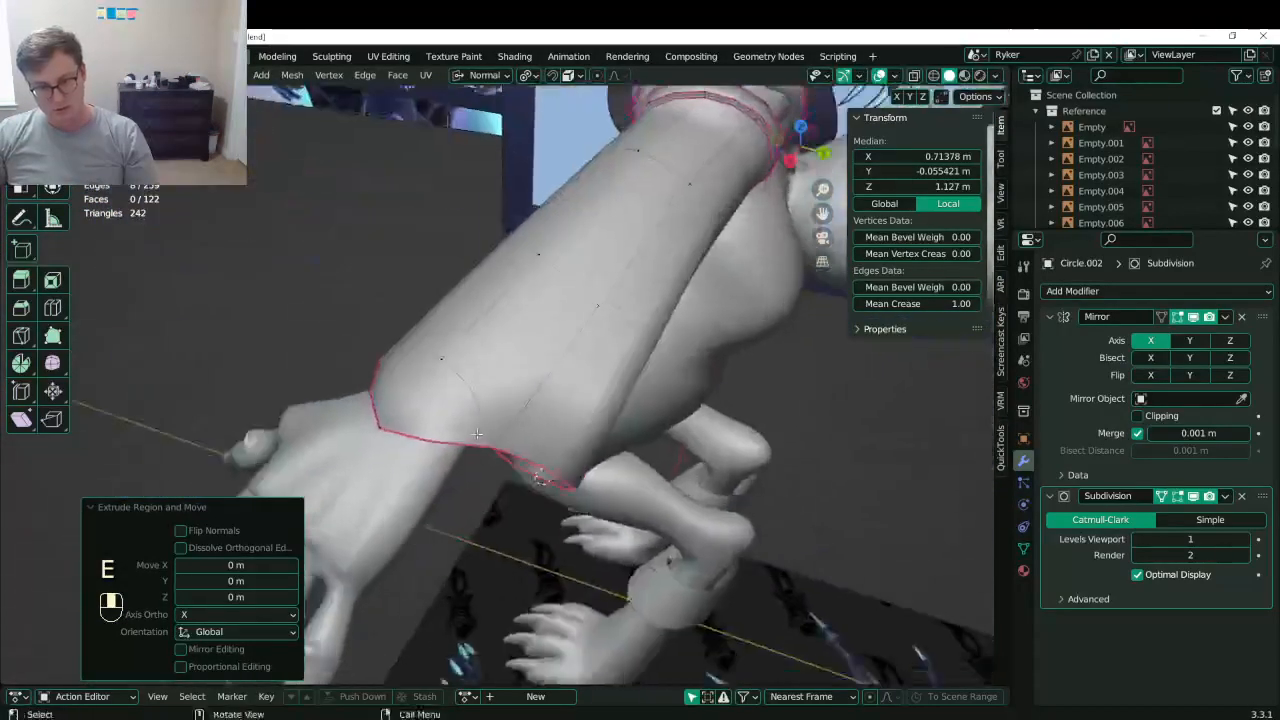
key("g")
left_click(444, 476)
key("ctrl+z")
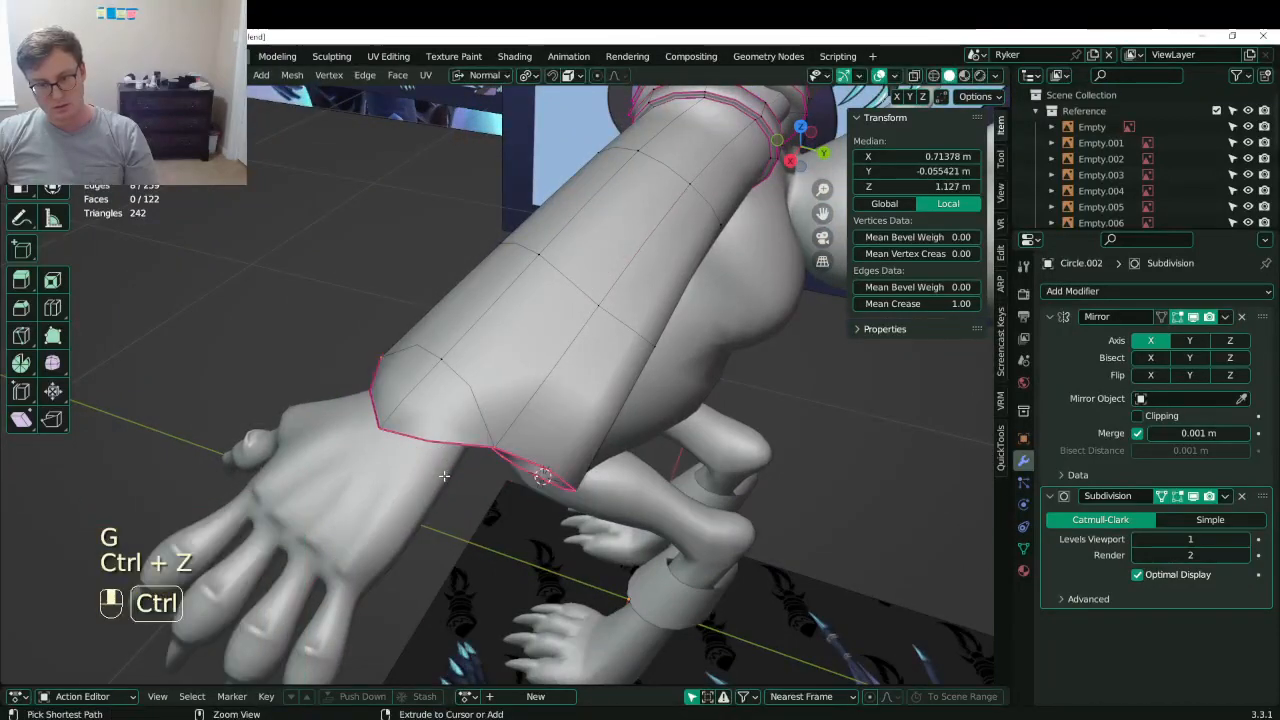
middle_click_drag(444, 476, 472, 335)
key("ctrl+z")
- Extrude the wrist rim's edge loop outward and delete the two new faces crossing beneath the pointed flap
key("f")
key("e")
left_click(489, 416)
key("x")
left_click(489, 417)
left_click(324, 376)
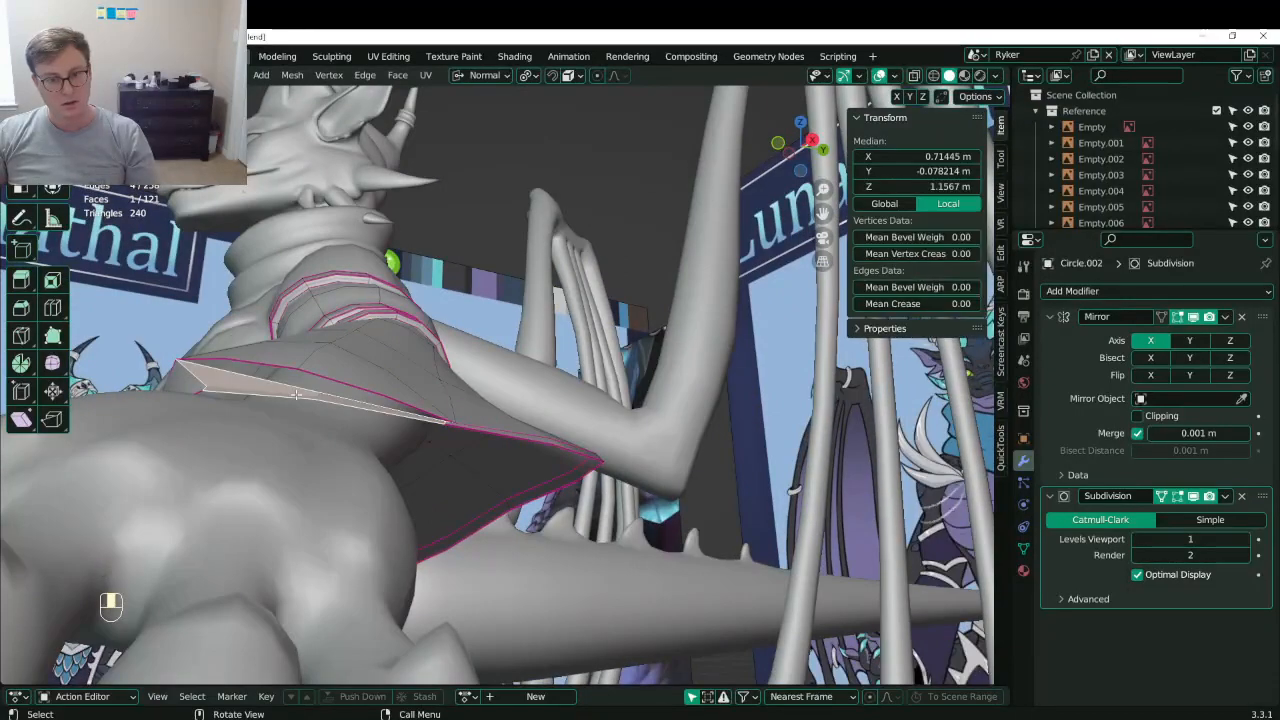
key("x")
left_click(324, 377)
middle_click_drag(324, 377, 424, 430)
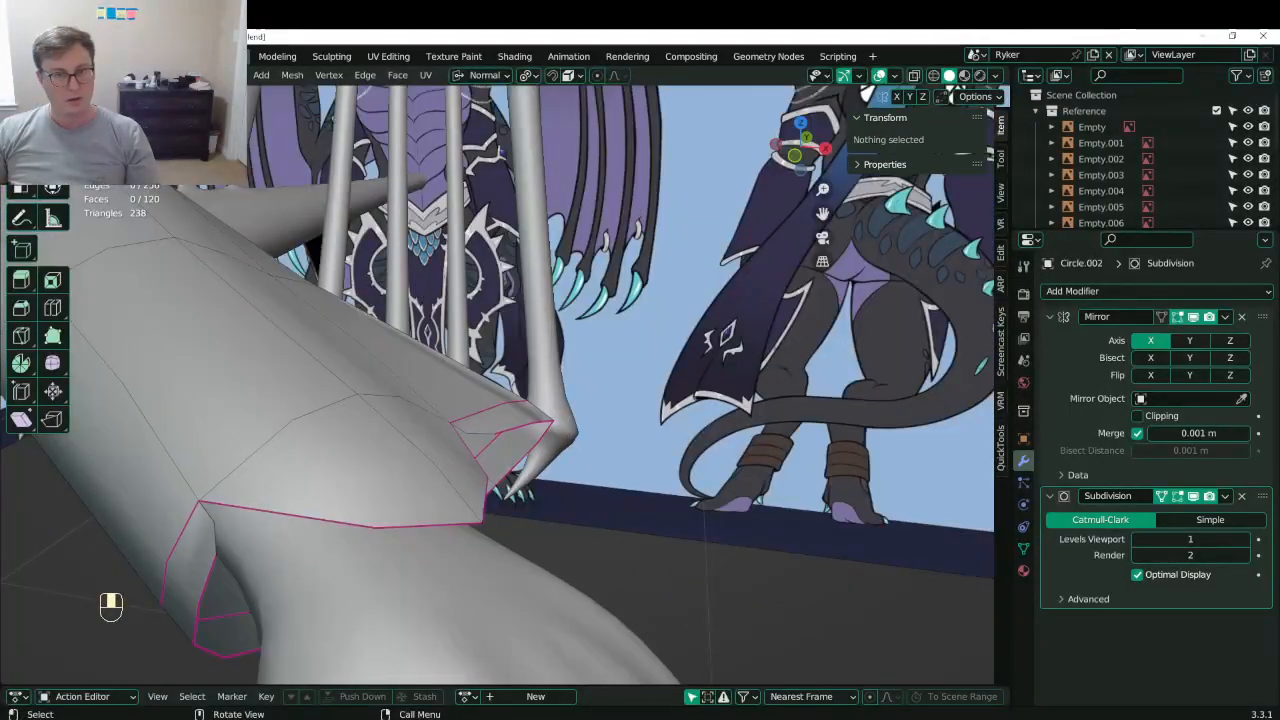
- Try to merge the two neighbouring rim vertices on the front side of the wrist at the last one
middle_click_drag(227, 543, 484, 408)
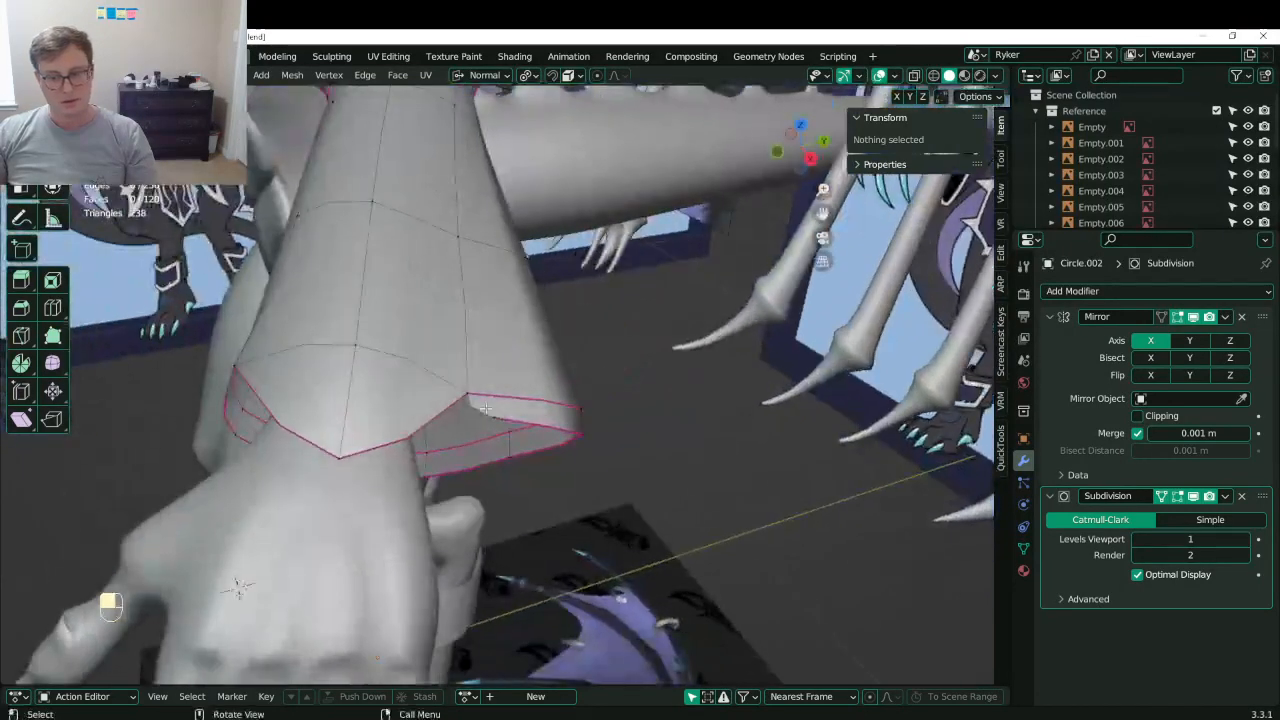
middle_click_drag(247, 395, 386, 491)
left_click(386, 491)
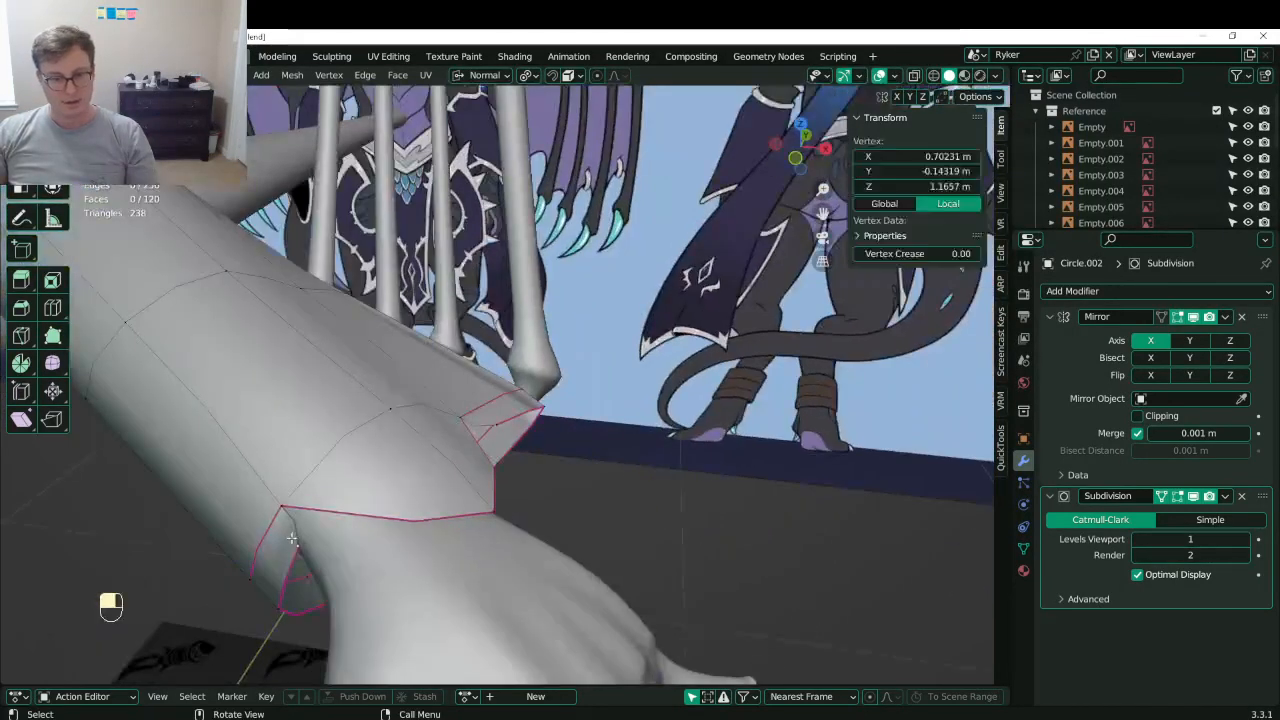
key("m")
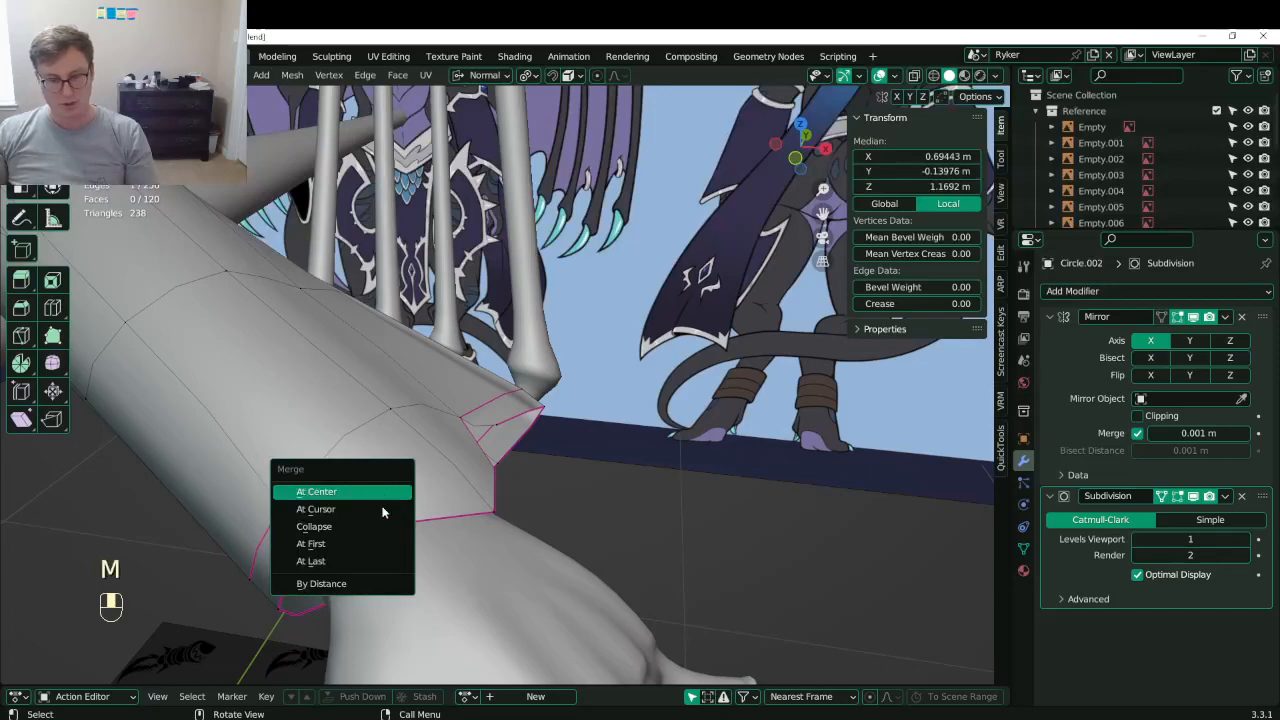
left_click(366, 560)
middle_click_drag(366, 560, 482, 434)
key("ctrl+z")
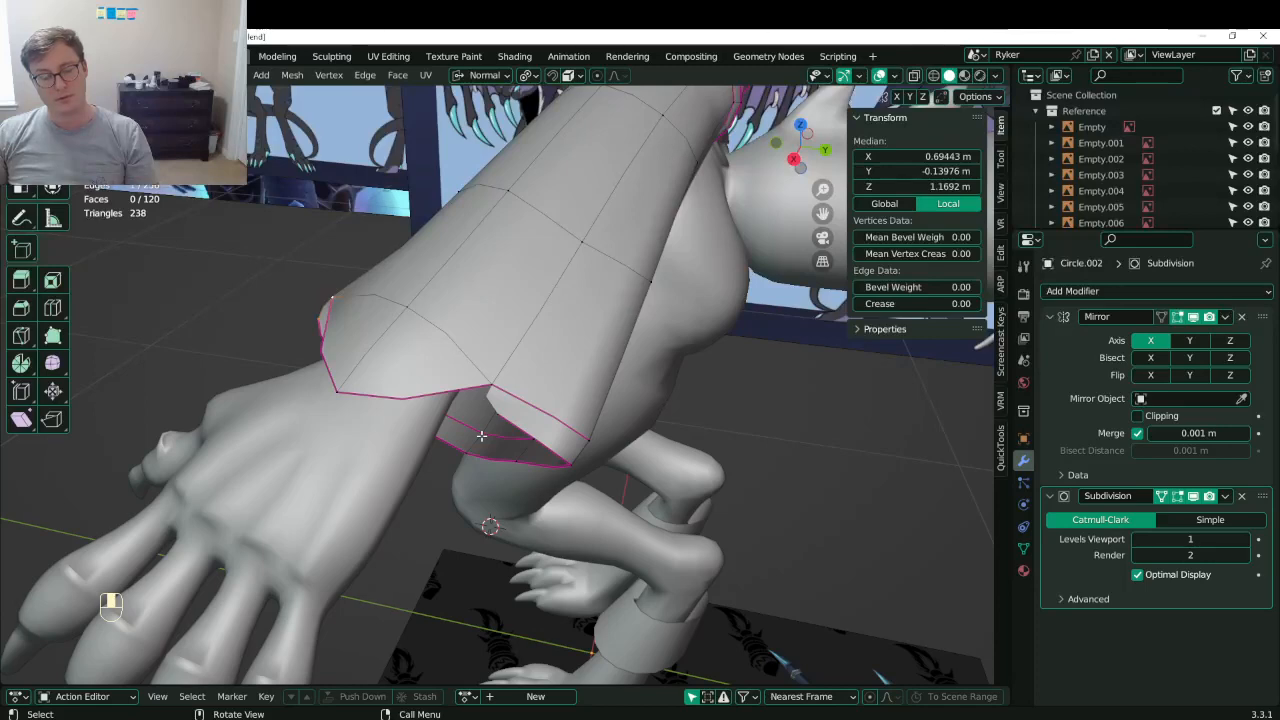
- Knife-cut an edge across the pointed flap from one slanted side to the other
middle_click_drag(479, 434, 459, 471)
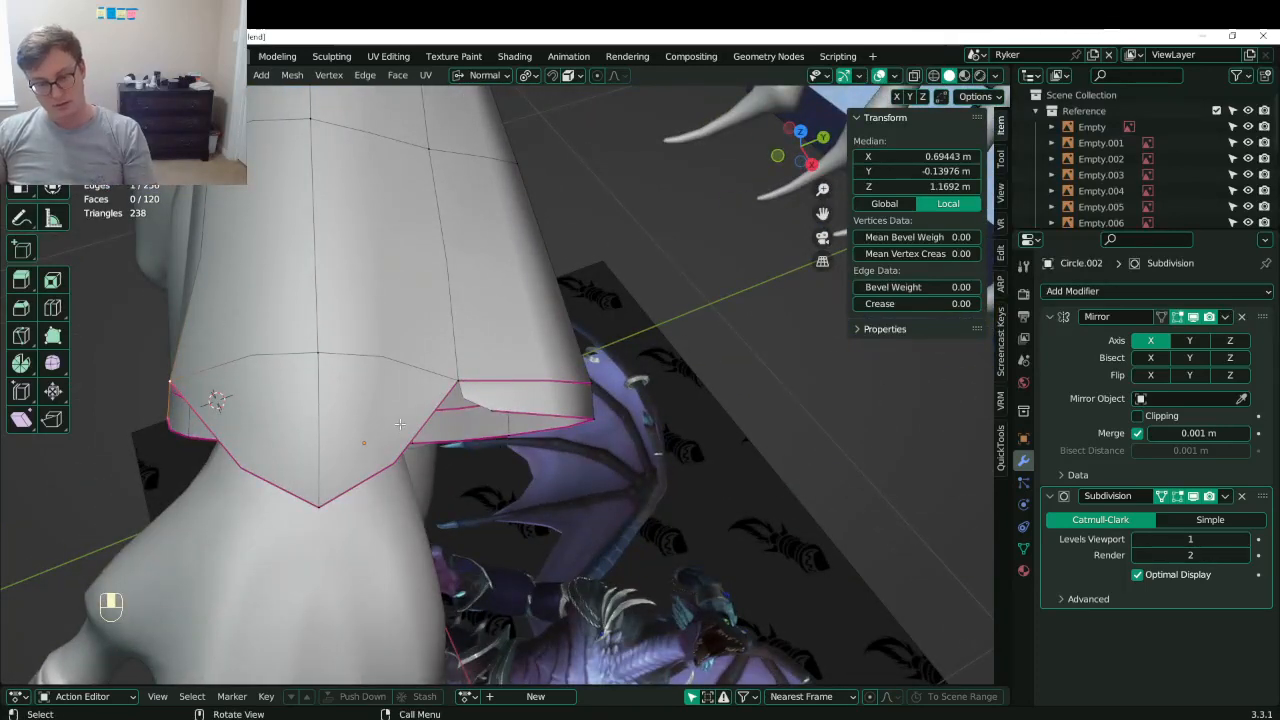
key("k")
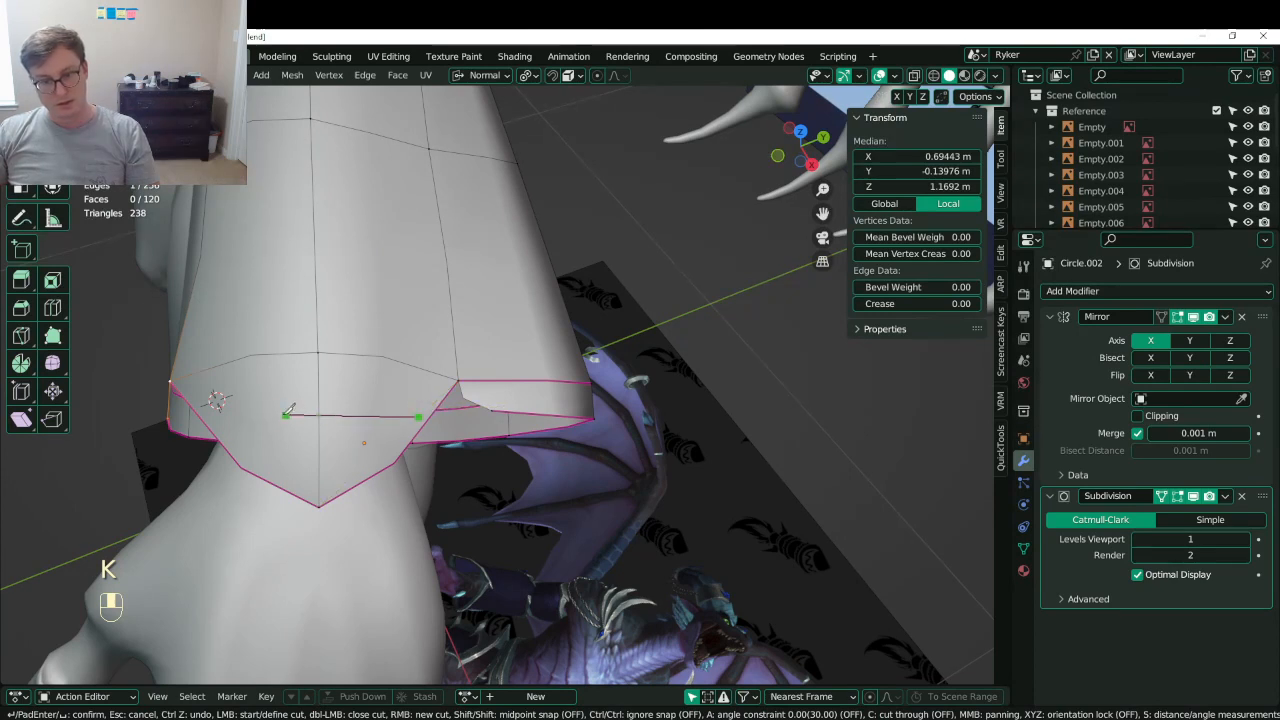
key("shift")
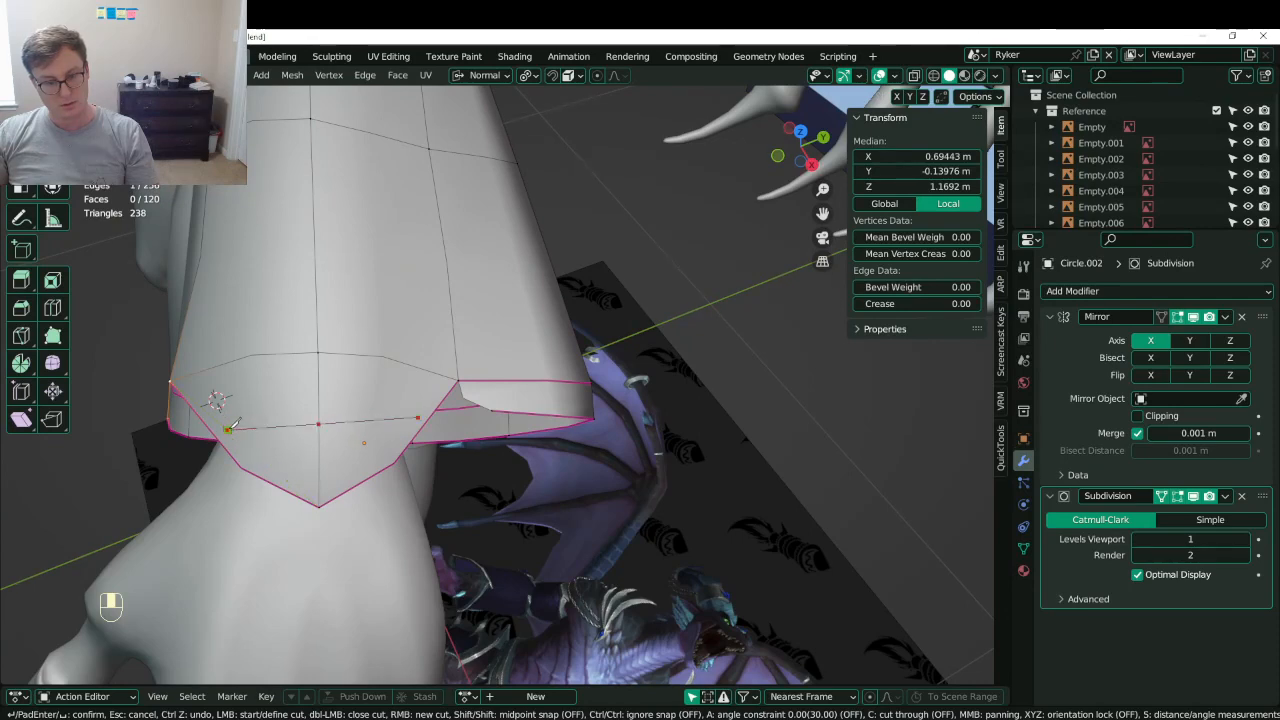
left_click(228, 428)
key("Return")
middle_click_drag(463, 437, 449, 443)
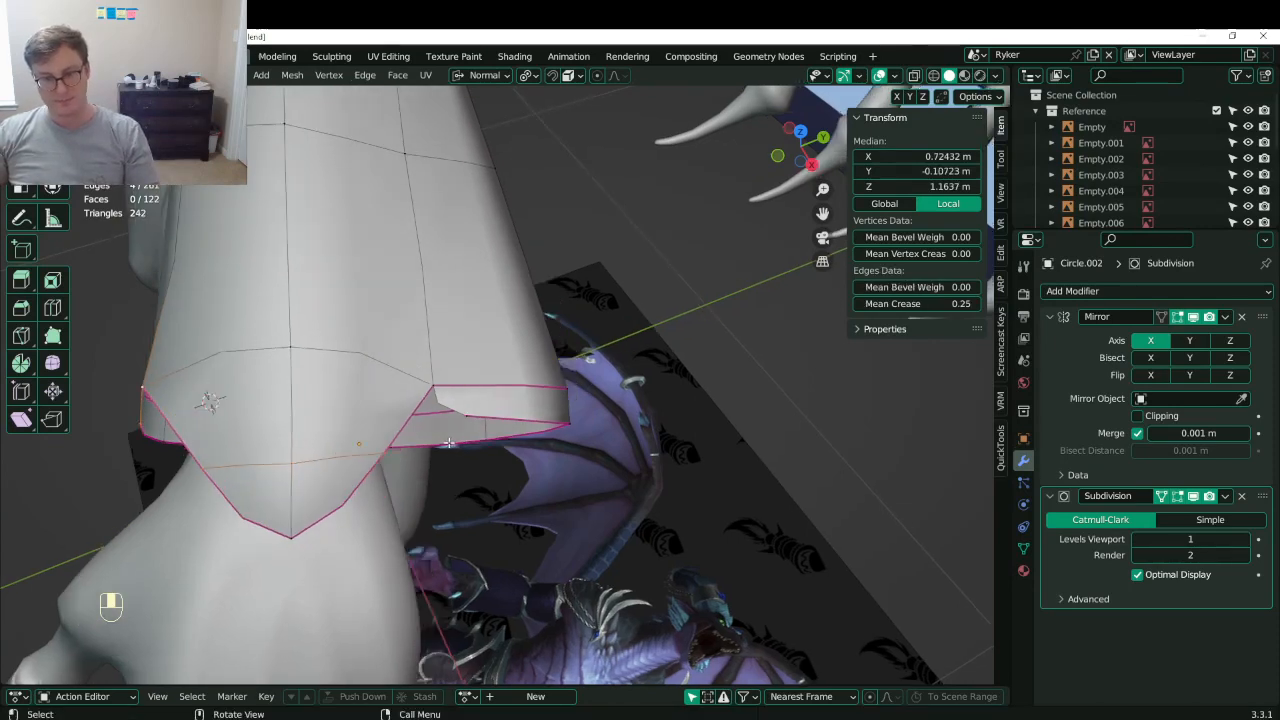
- Reposition the flap's corner vertex, move the nearby rim vertex by 0.002707, -0.009741, -0.003116 m, and save the file
left_click(487, 381)
key("g")
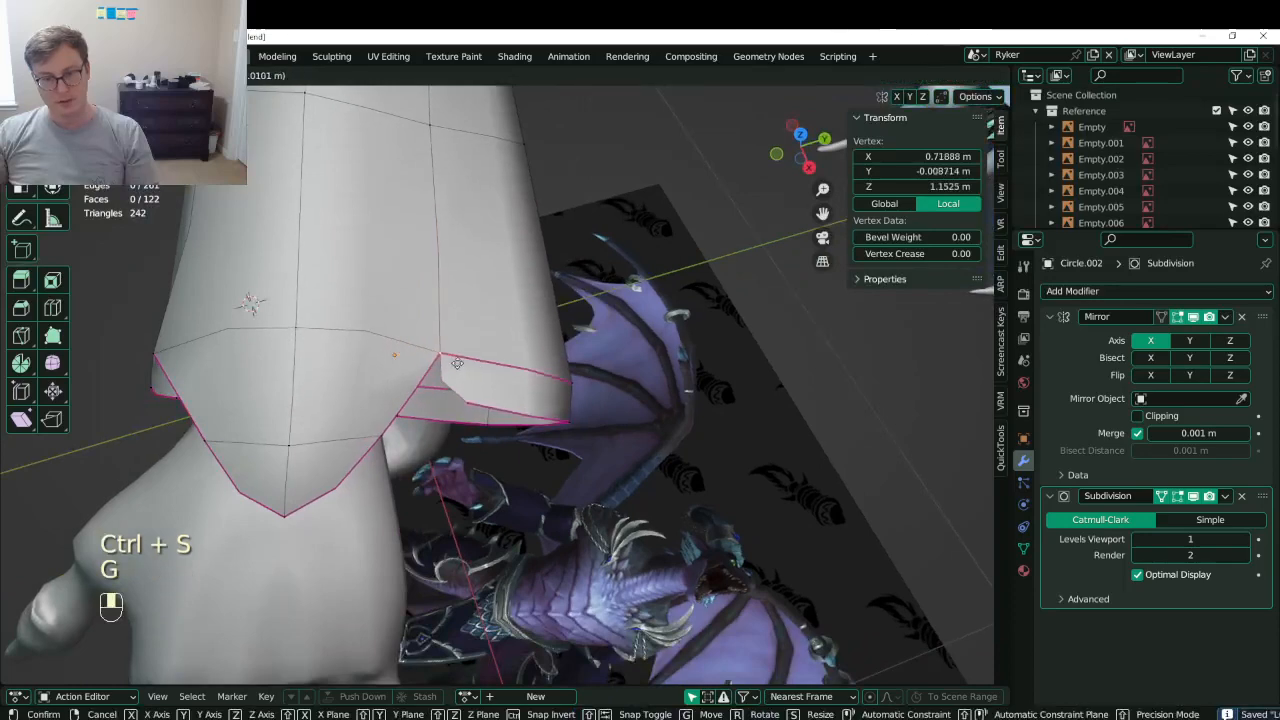
left_click(468, 398)
key("g")
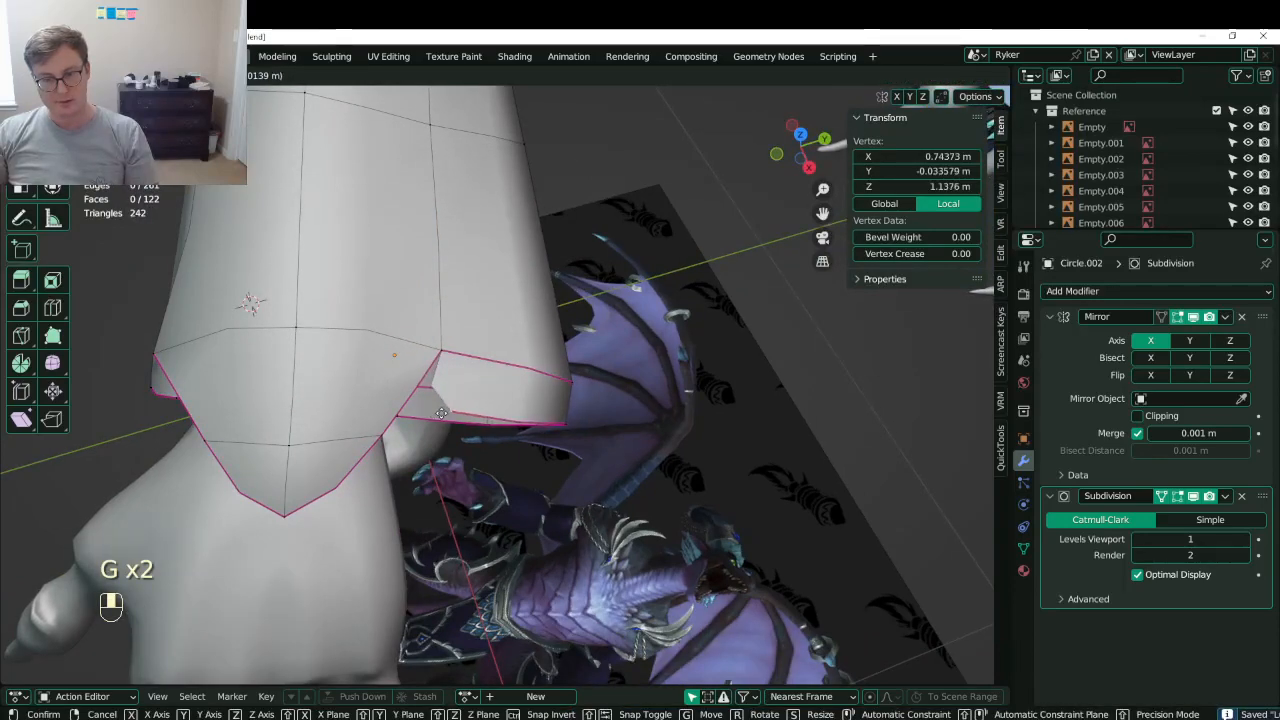
left_click(450, 413)
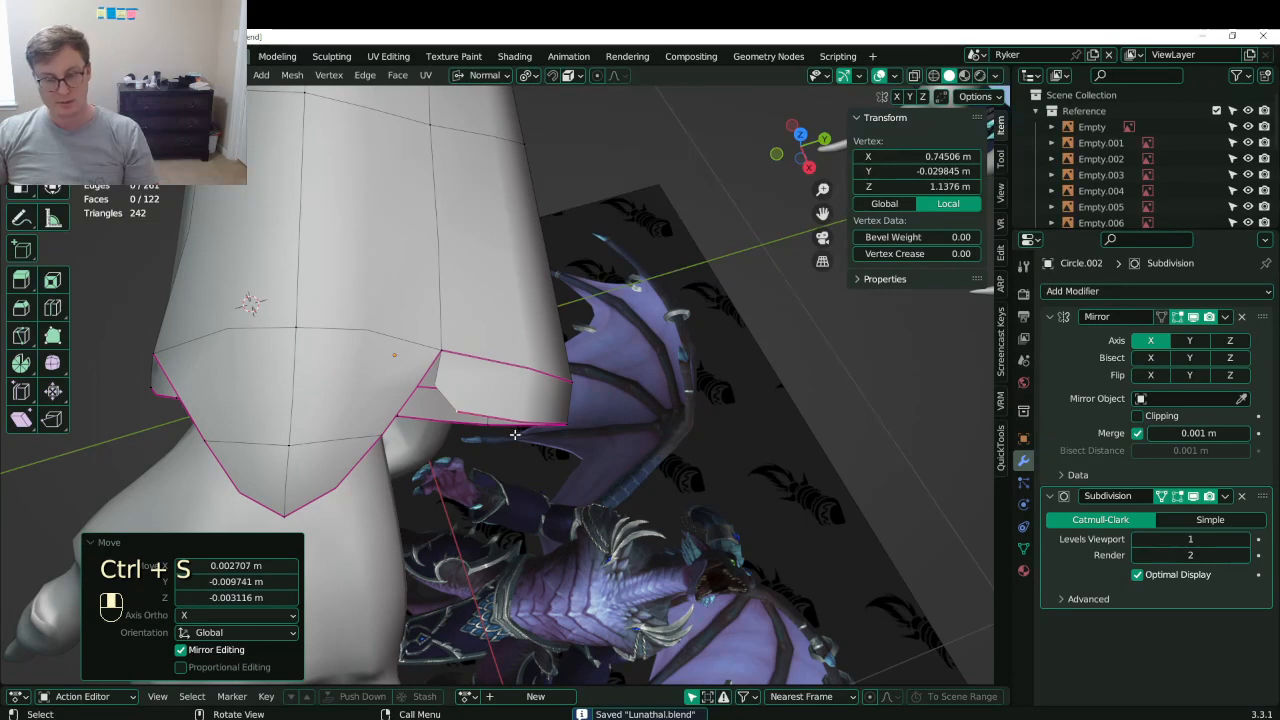
- Undo the recent corner vertex moves and the knife cut across the flap
key("ctrl+z")
key("ctrl+z")
key("ctrl+z")
key("ctrl+z")
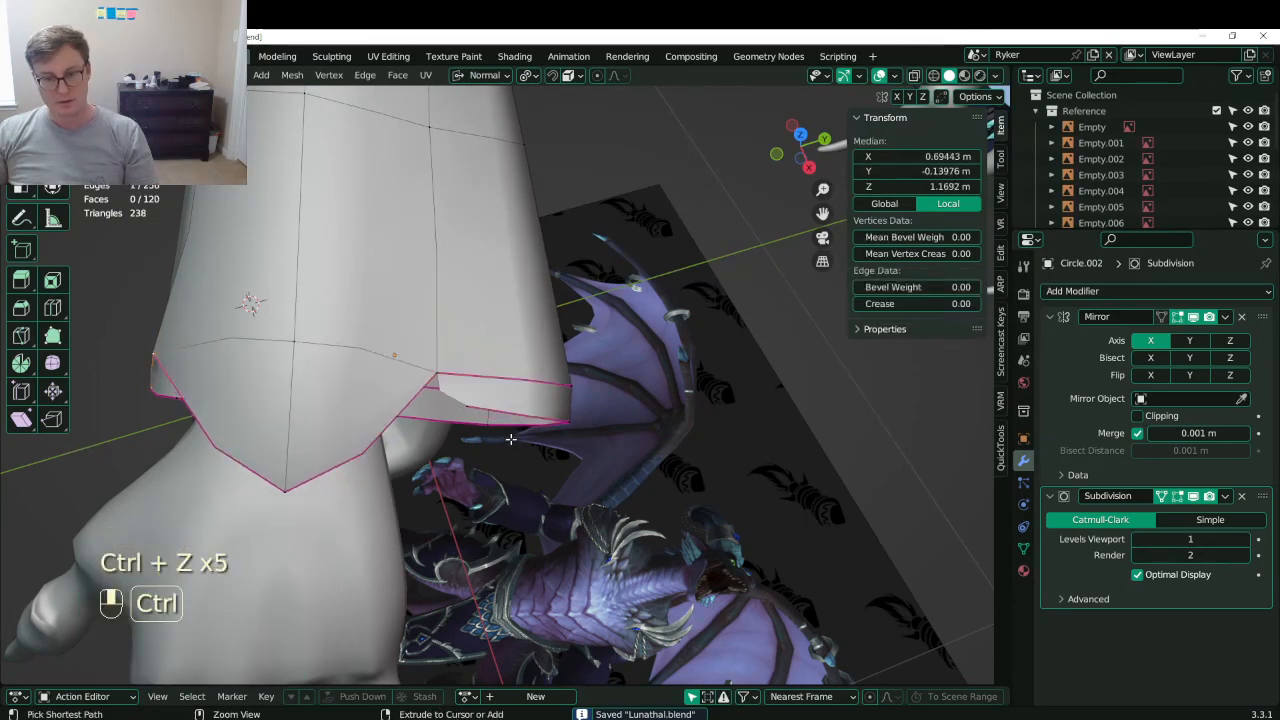
- Merge the two neighbouring rim vertices on the rear side of the wrist at the last selected one
mouse_move(570, 438)
middle_mouse_down()
mouse_move(527, 277)
mouse_move(562, 435)
middle_mouse_up()
left_click(567, 449)
left_click(546, 459, "shift")
key("m")
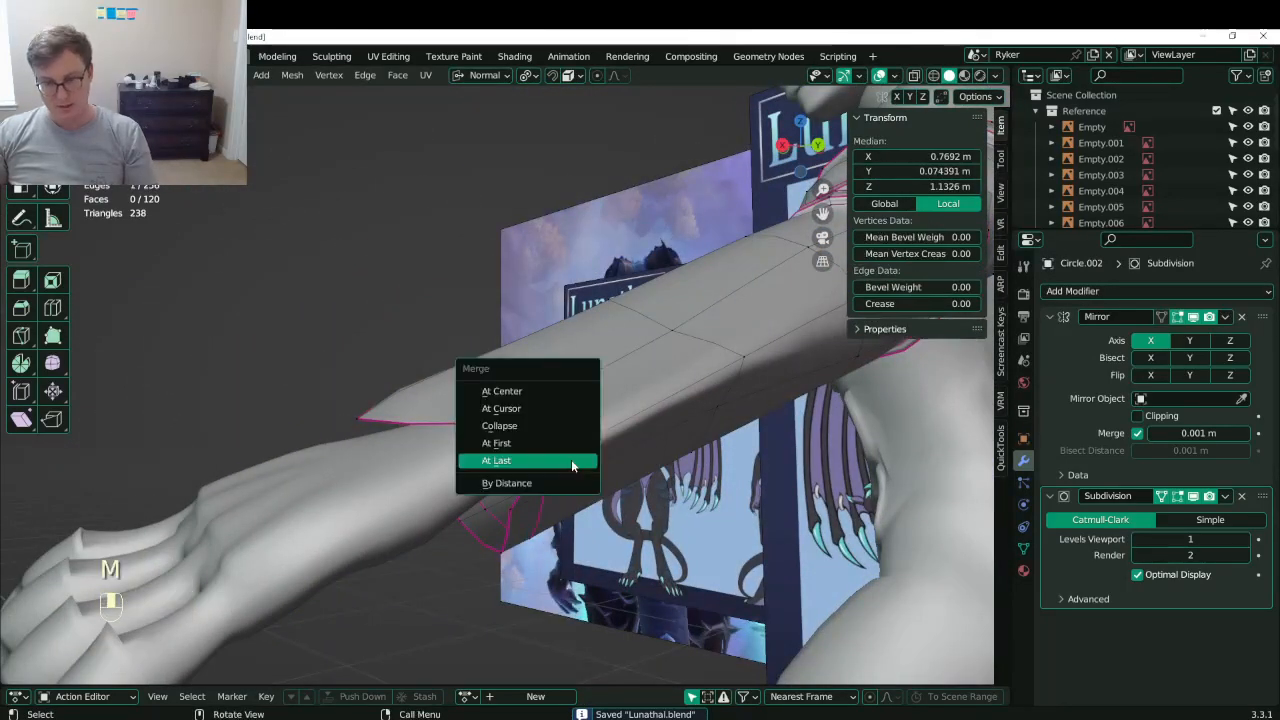
left_click(571, 457)
- Dissolve the edges of the loop between the original wrist rim and the extruded rim
left_click(545, 519, "alt+shift")
key("x")
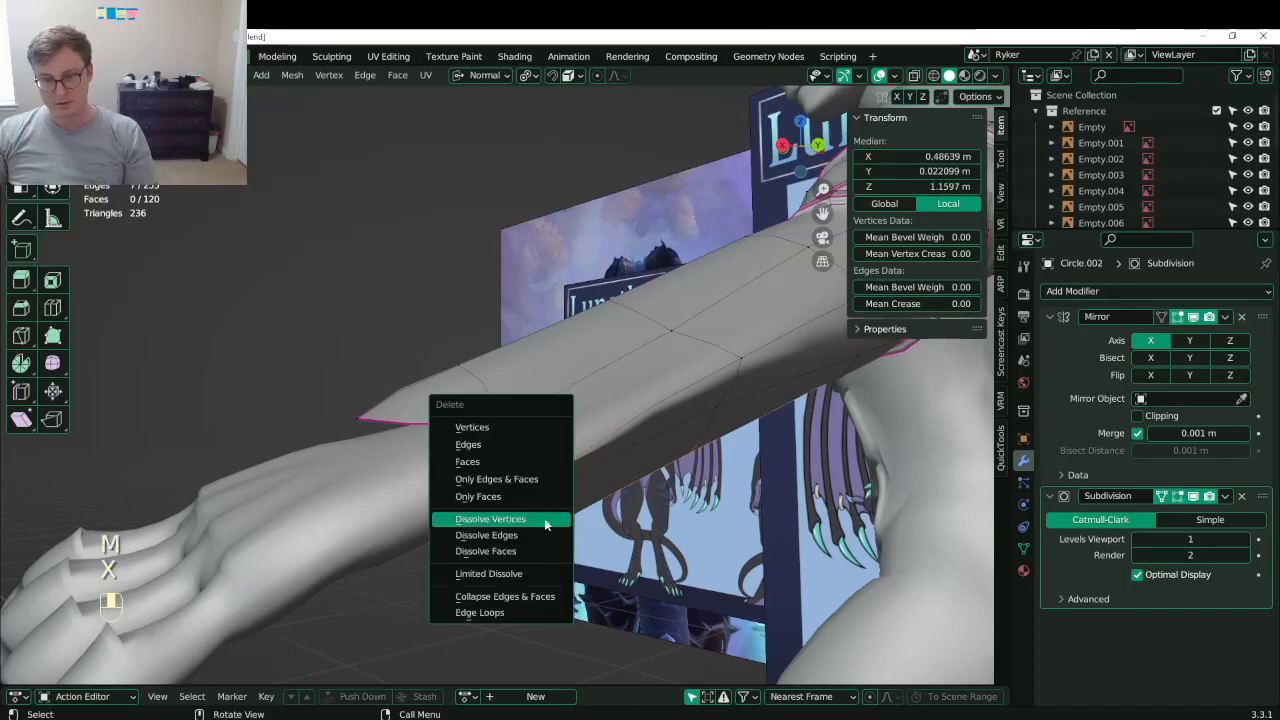
left_click(543, 520)
left_click(540, 522, "alt+shift")
key("x")
left_click(534, 513)
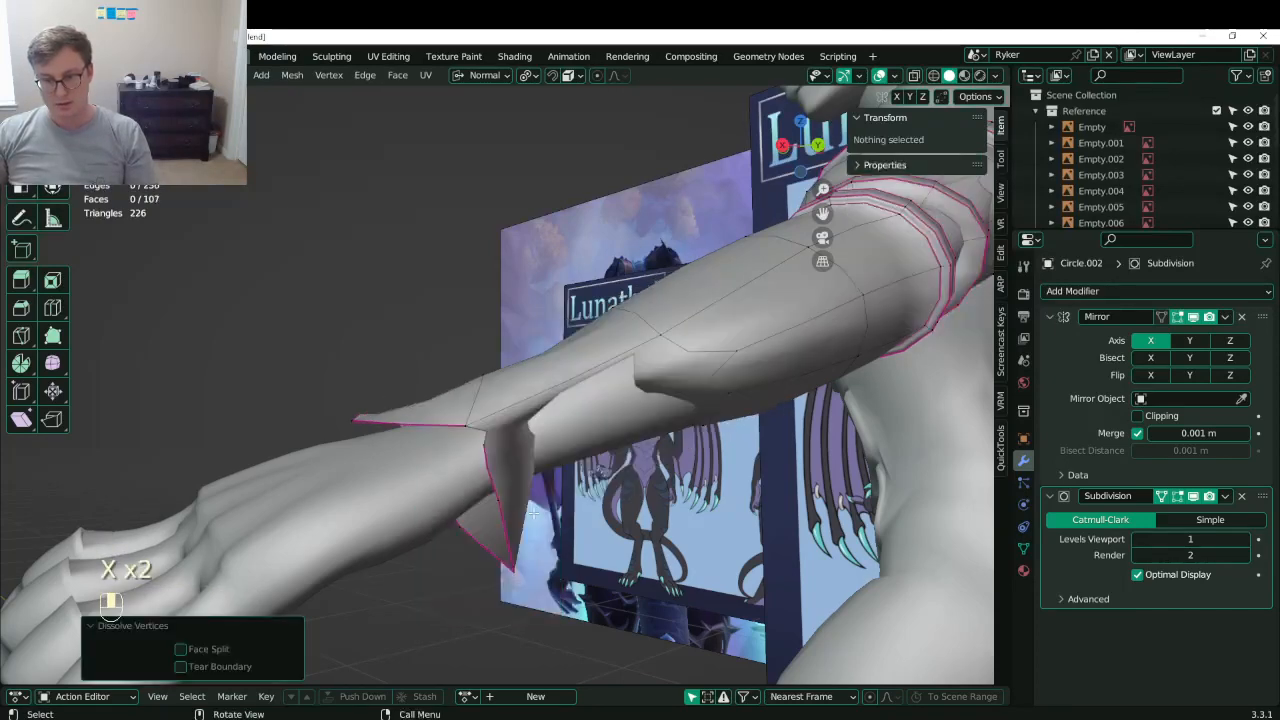
key("ctrl+z")
key("x")
left_click(528, 529)
middle_click_drag(528, 529, 703, 532)
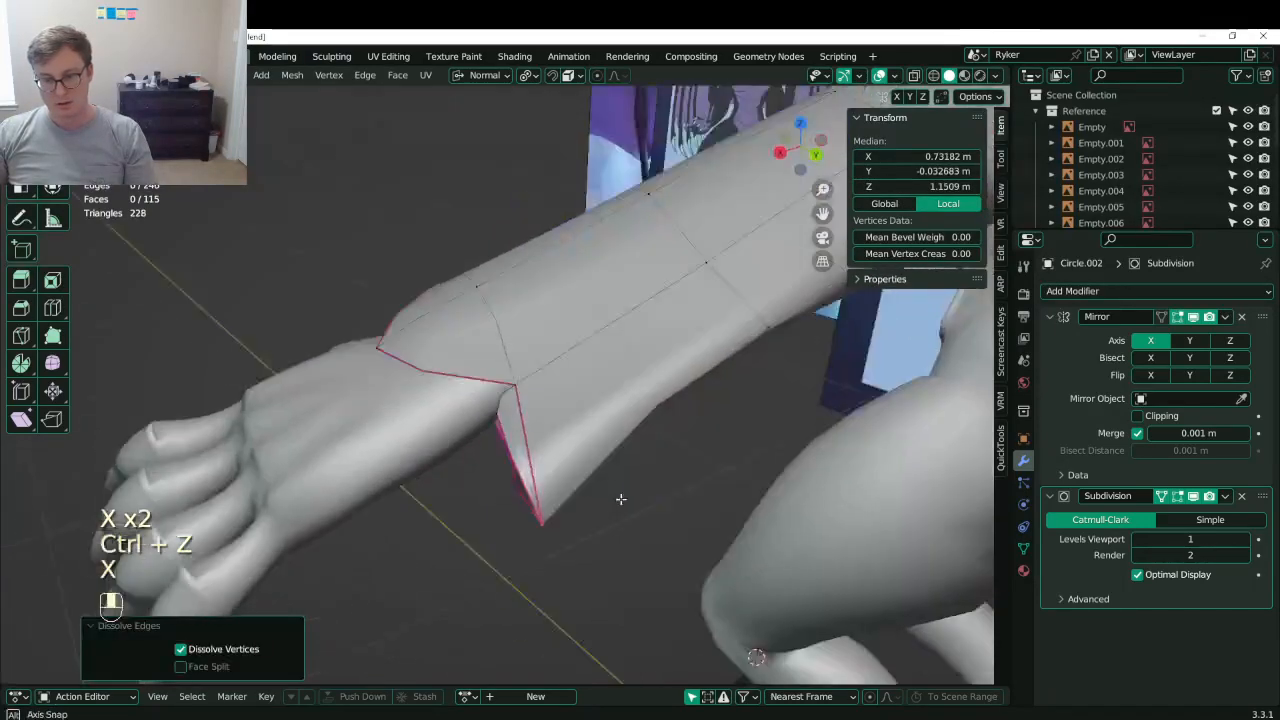
- Set the crease to 0 on the edge running from the flap's corner to the rim's rear tip
left_click(478, 409)
left_click(658, 327, "shift")
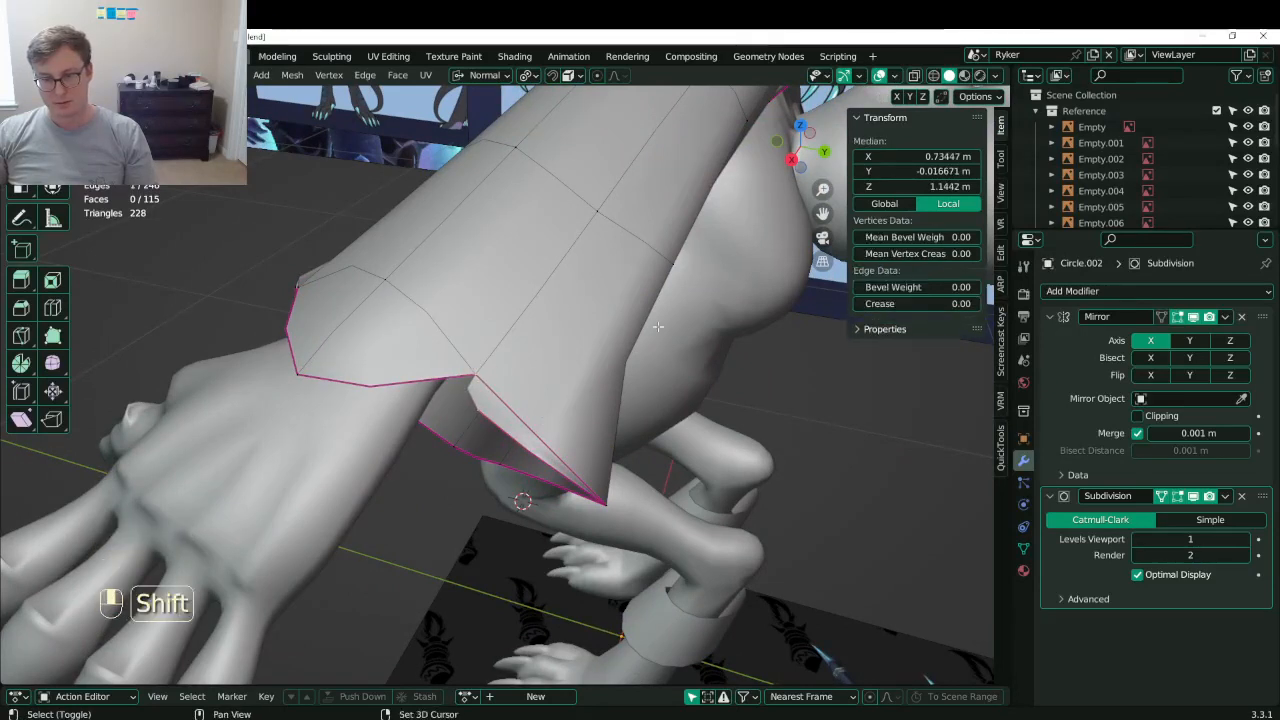
left_click(455, 398)
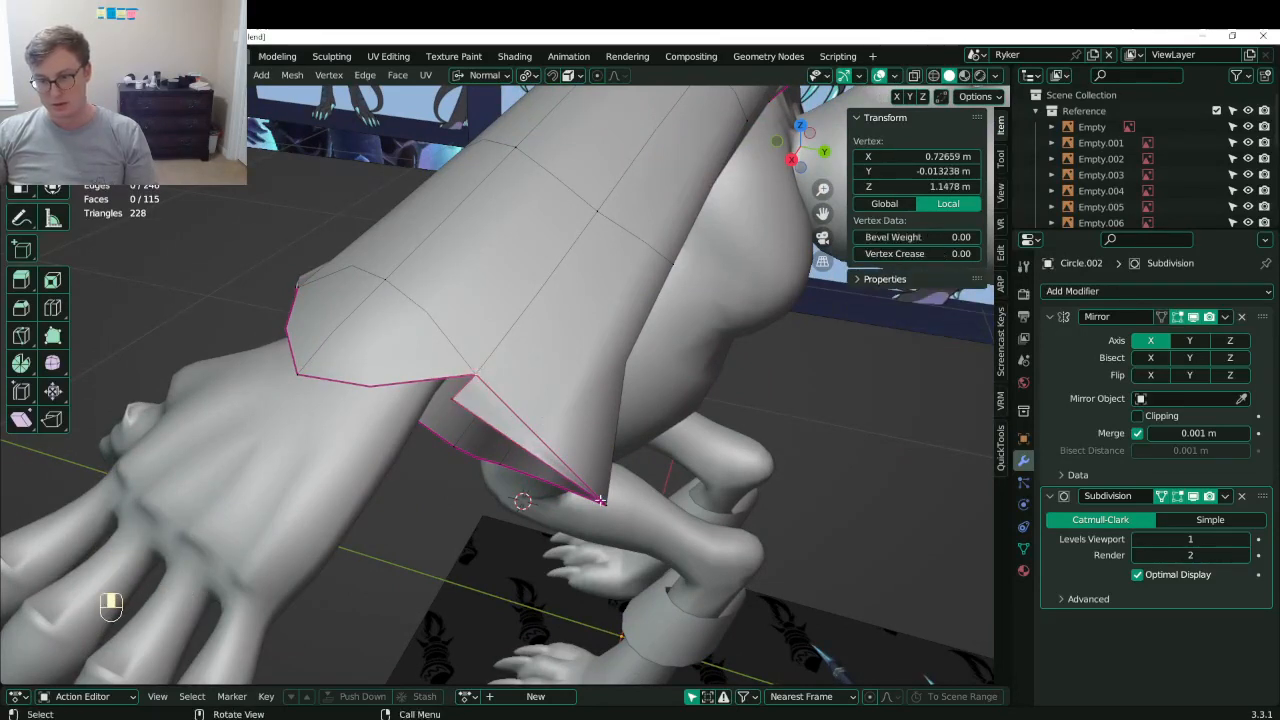
left_click(605, 503, "shift")
left_click_drag(940, 303, 856, 340)
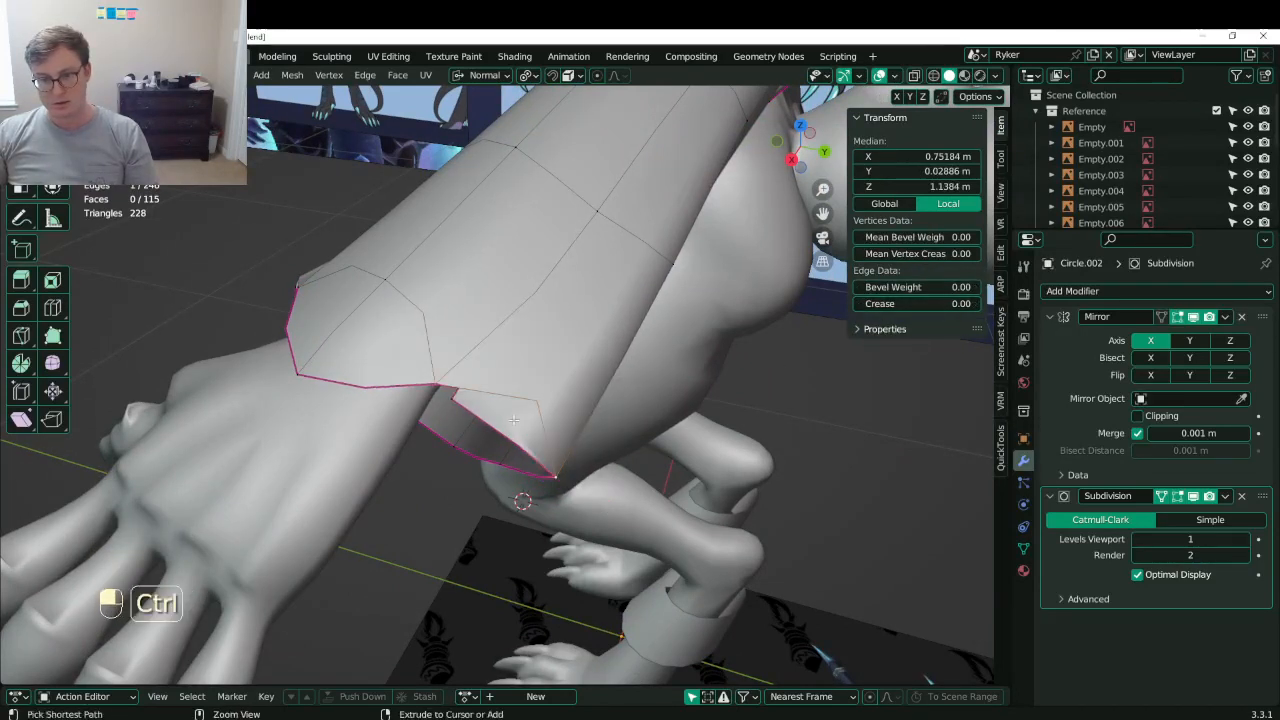
- Move the flap's corner vertex back by -0.012073, 0.015418, 0.008302 m, set its vertex crease to 1, and refine its position
left_click(445, 372)
key("g")
left_click(484, 347)
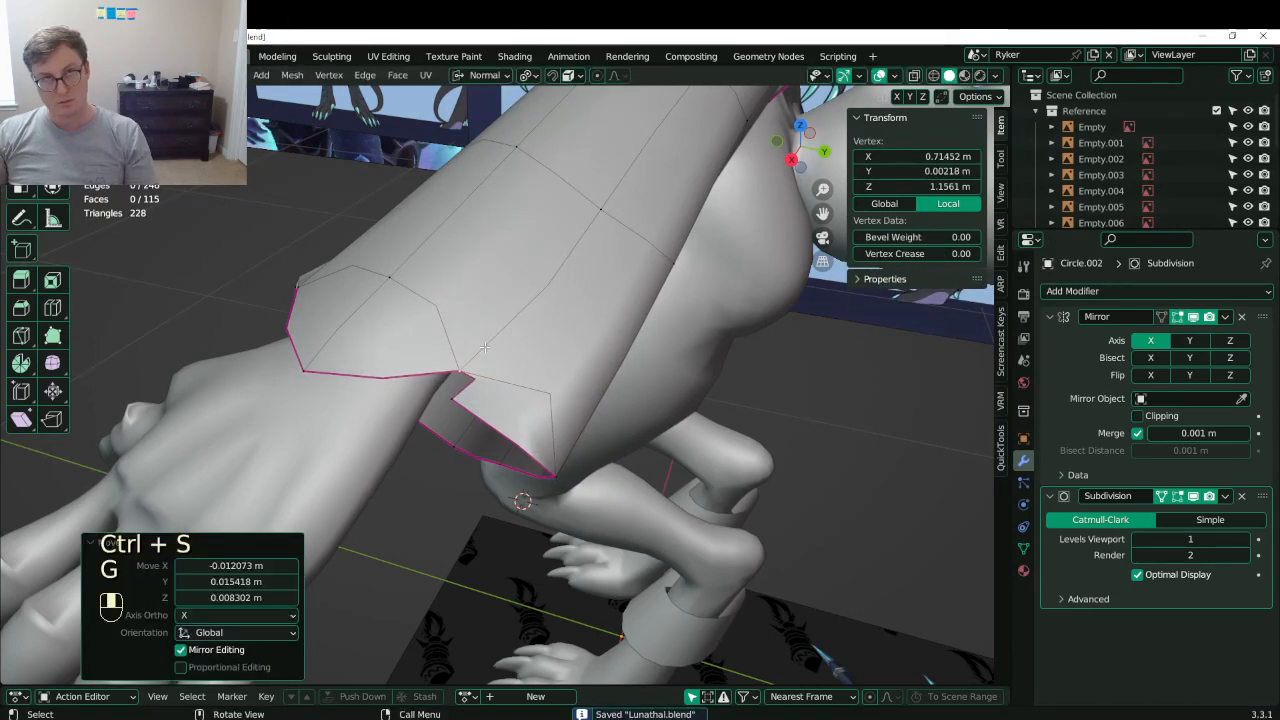
key("g")
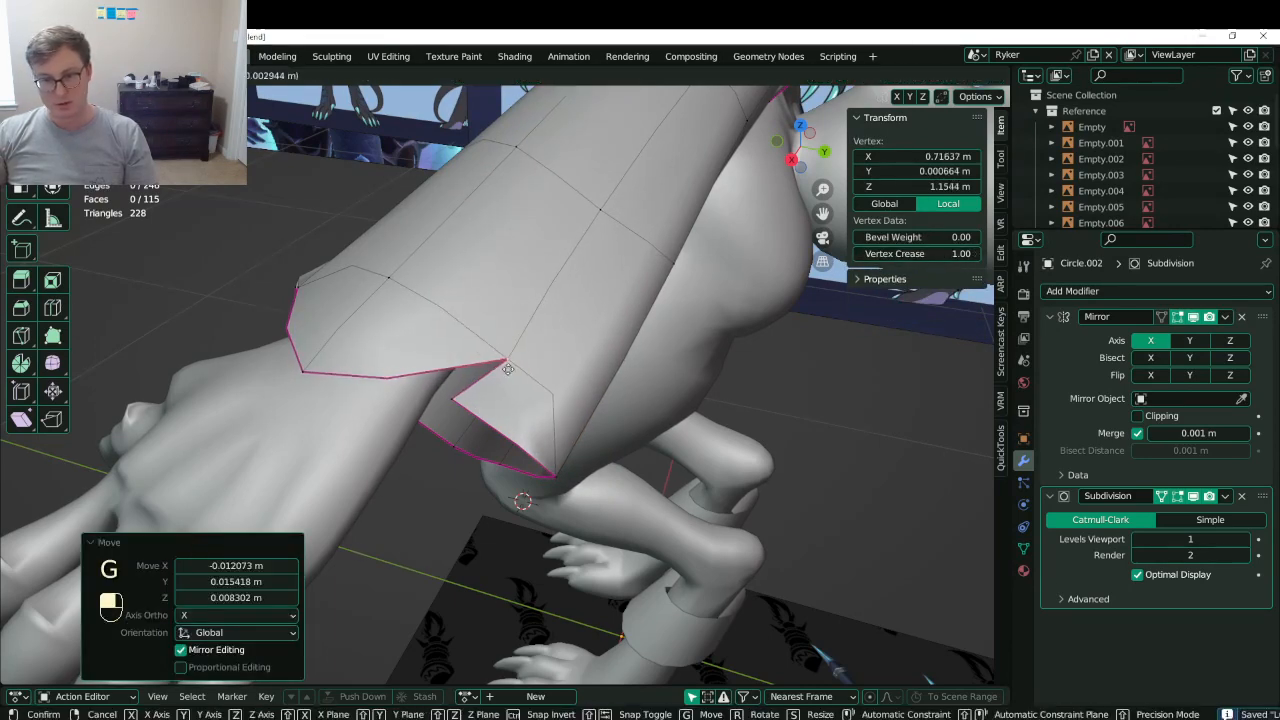
left_click(343, 344)
middle_click_drag(345, 346, 394, 350)
- Move the rim vertex below the flap's corner by 0.000369, -0.002422, -0.000615 m and save the file
left_click(436, 411)
key("g")
left_click(437, 410)
key("ctrl+s")
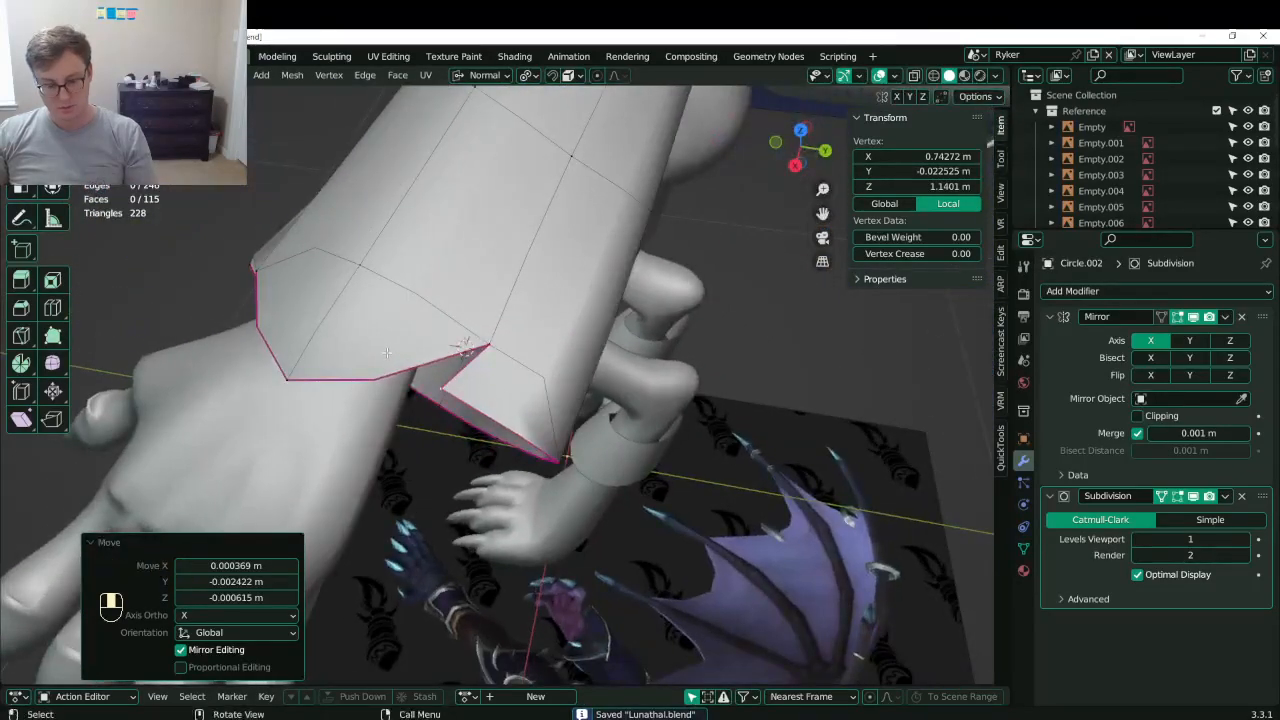
- Knife-cut from the flap's centre vertex to its slanted side, and fill a triangle between the cut's end, the flap corner and the rim vertex
key("k")
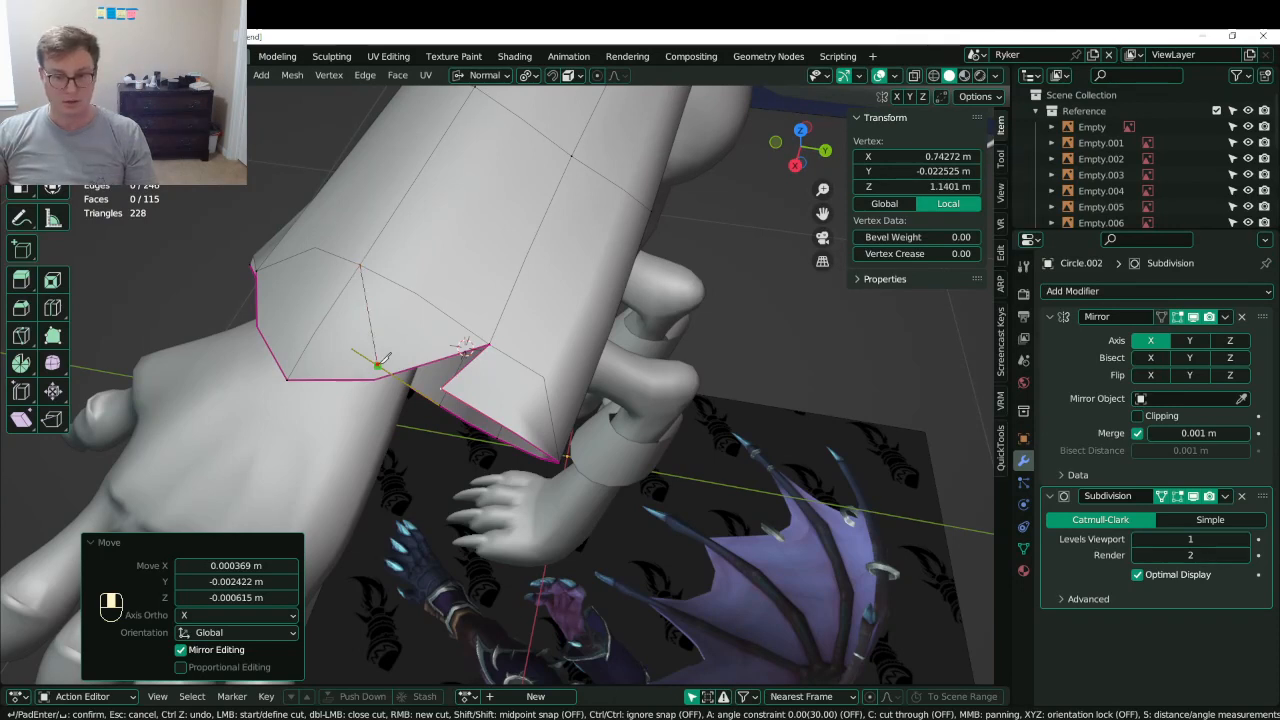
key("Return")
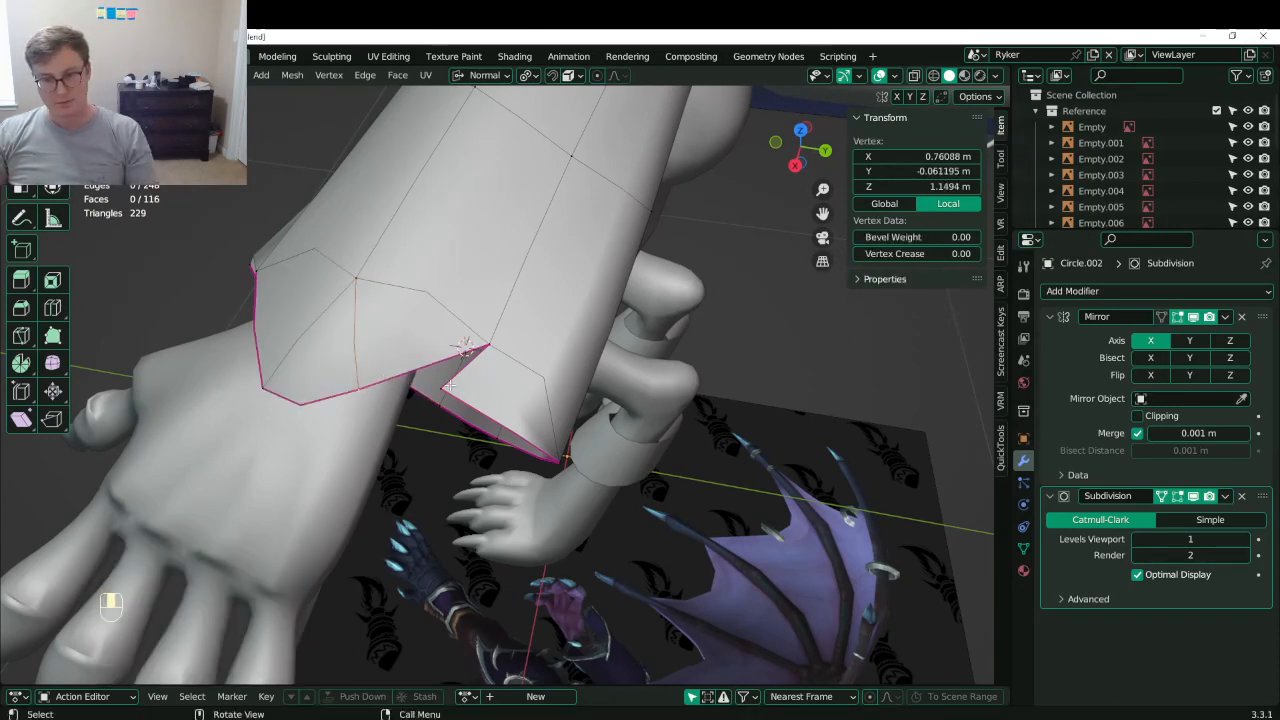
left_click(498, 349, "shift")
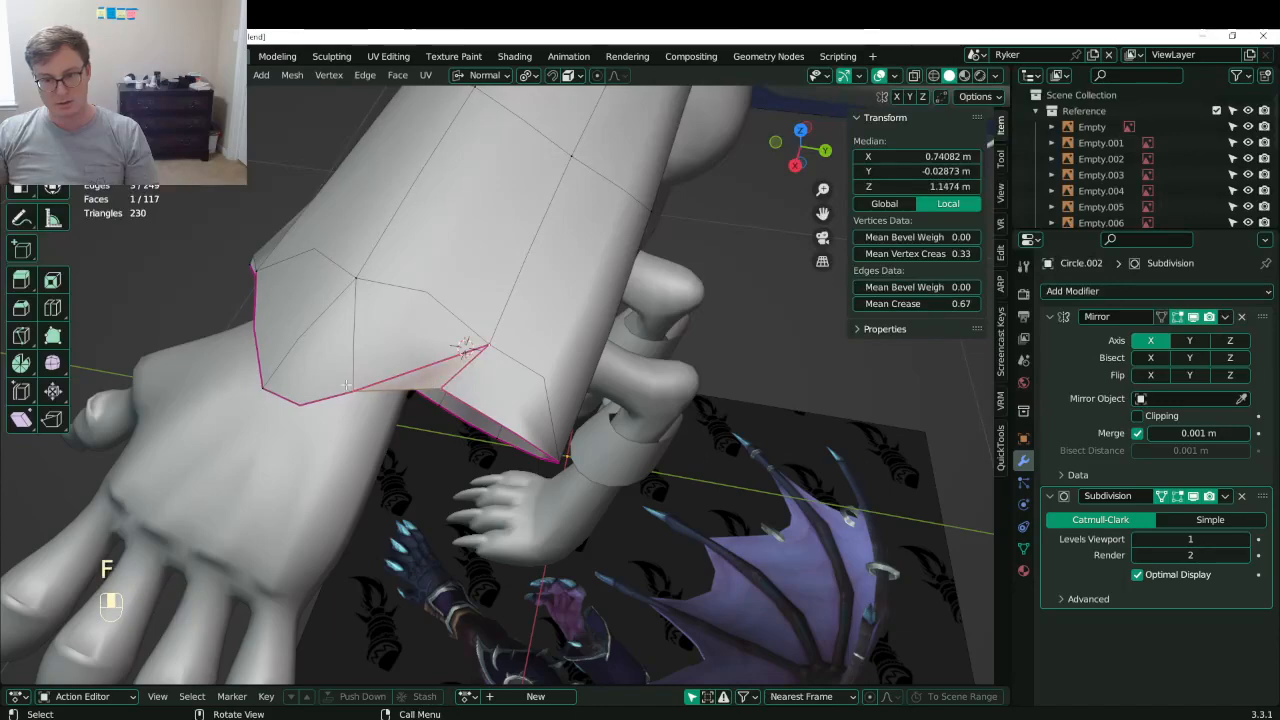
middle_click_drag(346, 385, 348, 397)
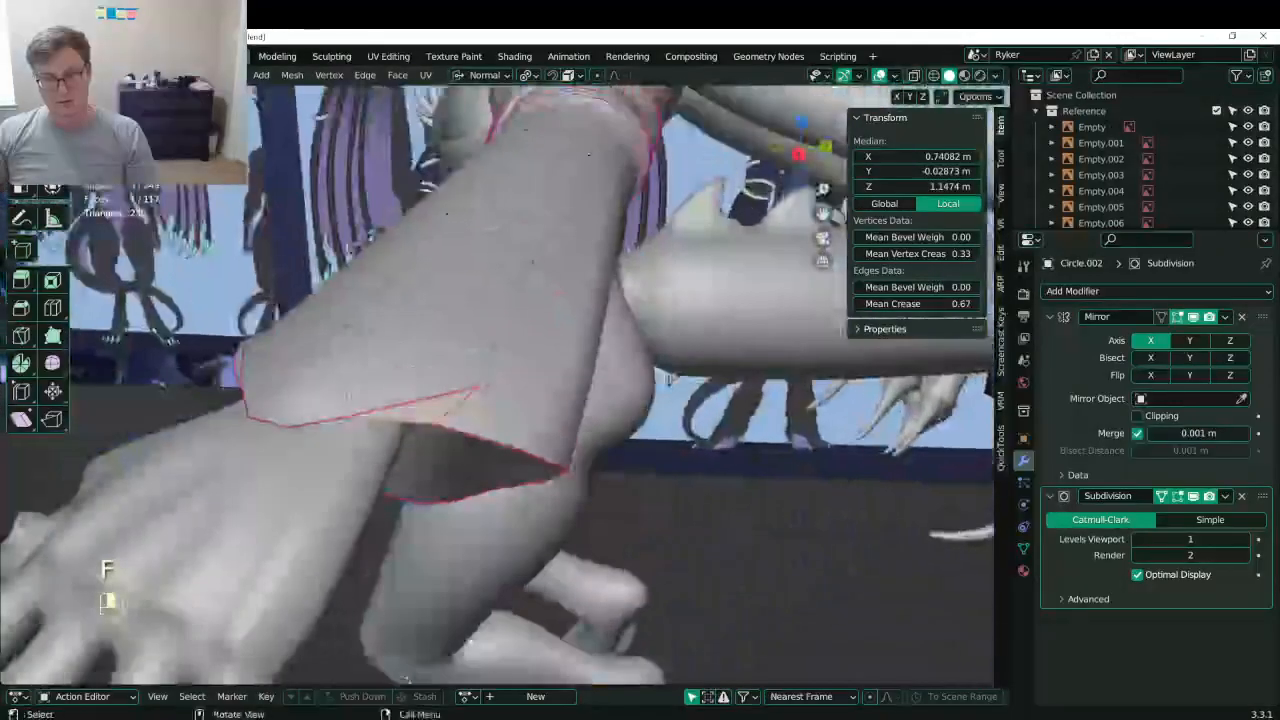
- Save the file, select the boundary loop of the wrist opening and fill it with a single face
left_click(482, 439, "alt+shift")
key("z")
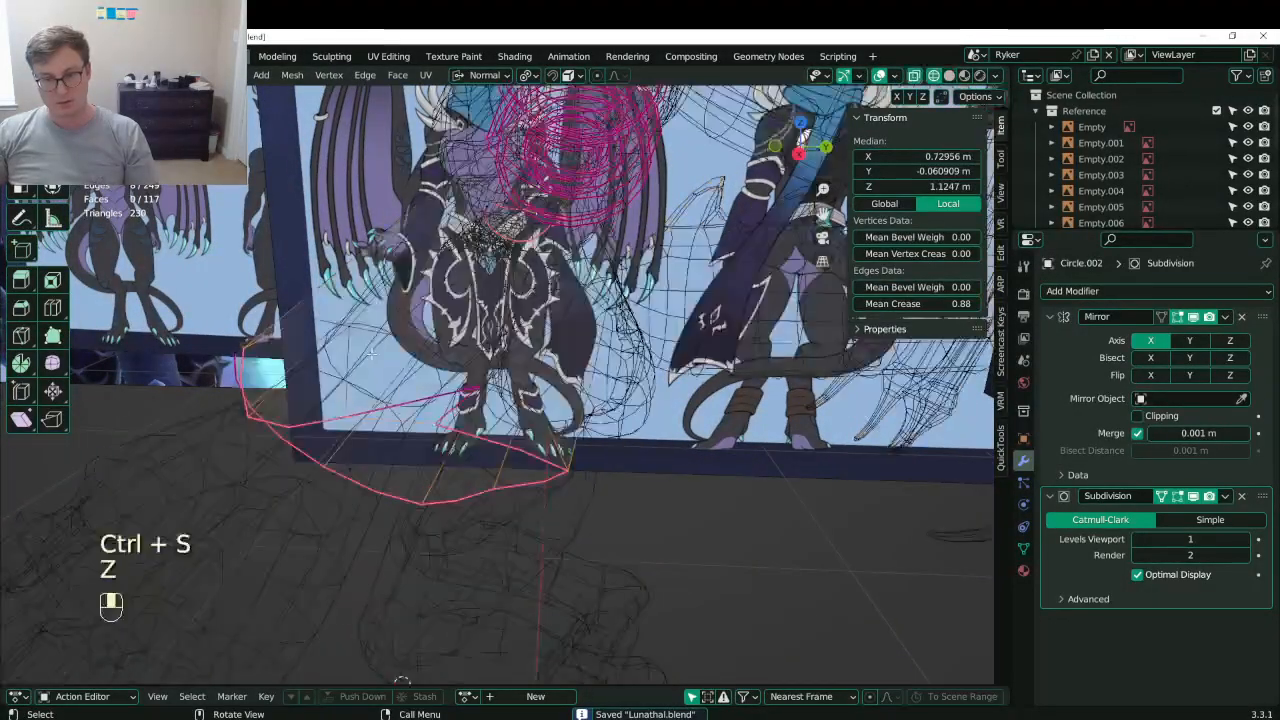
middle_click_drag(392, 312, 320, 426)
key("z")
middle_click_drag(550, 415, 563, 315)
key("f")
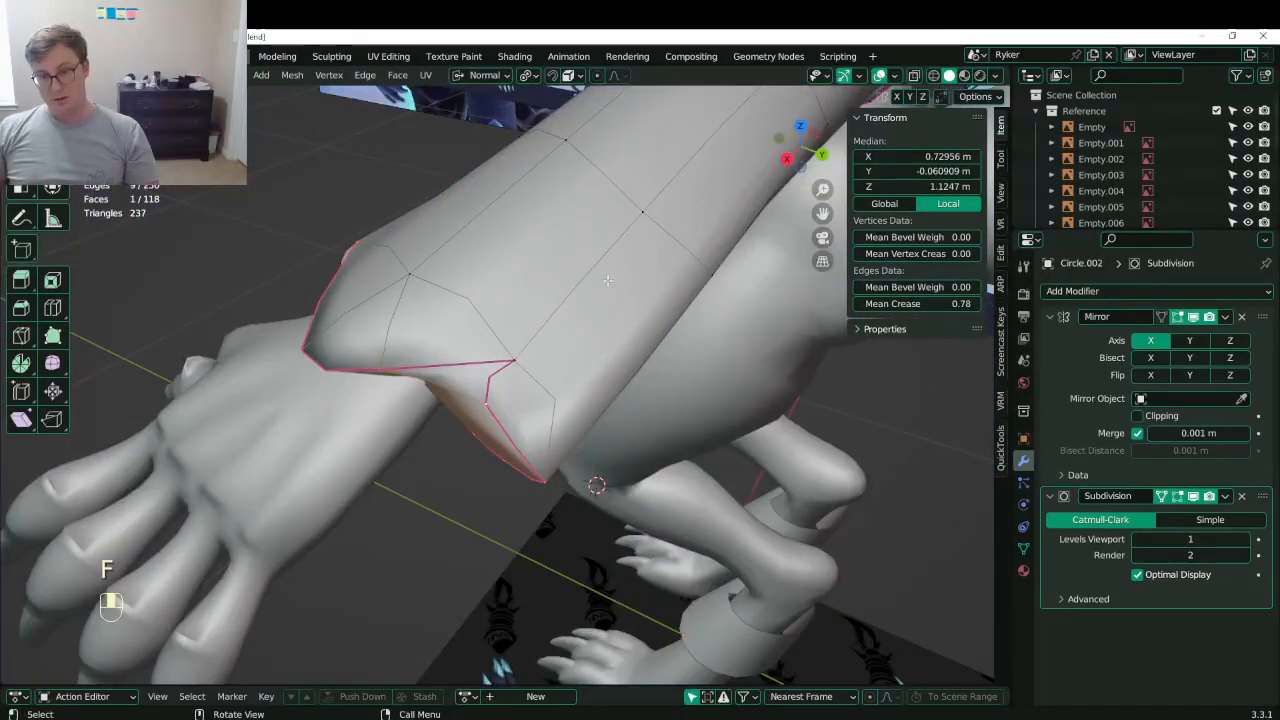
key("ctrl+z")
key("f")
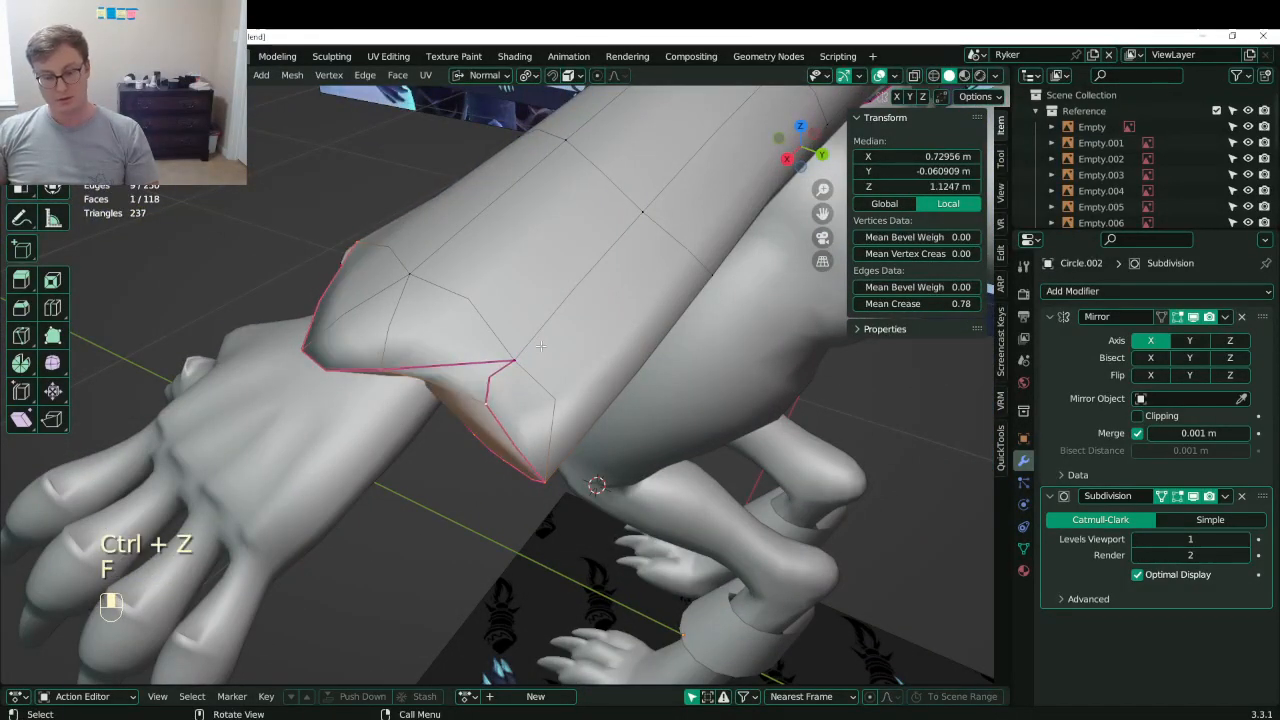
- Try to extrude the face closing the wrist opening into a band and delete its cap
key("e")
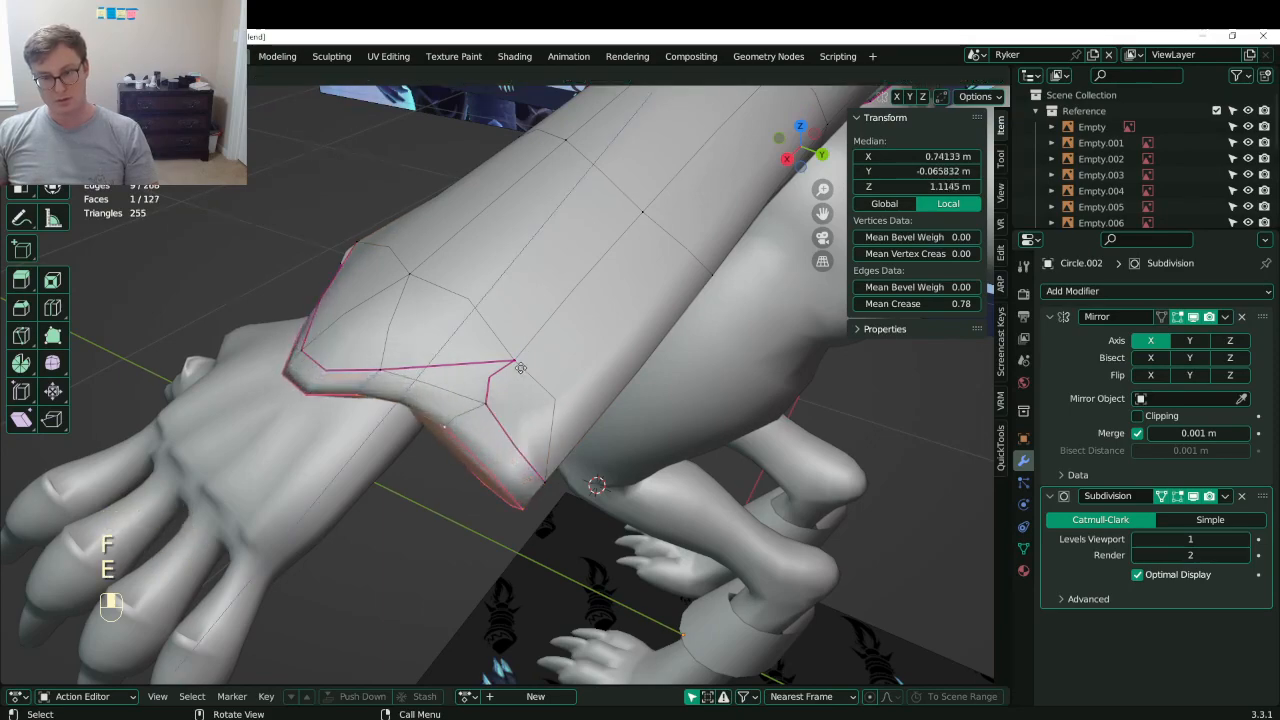
left_click(521, 369)
key("x")
left_click(513, 298)
middle_click_drag(513, 298, 625, 408)
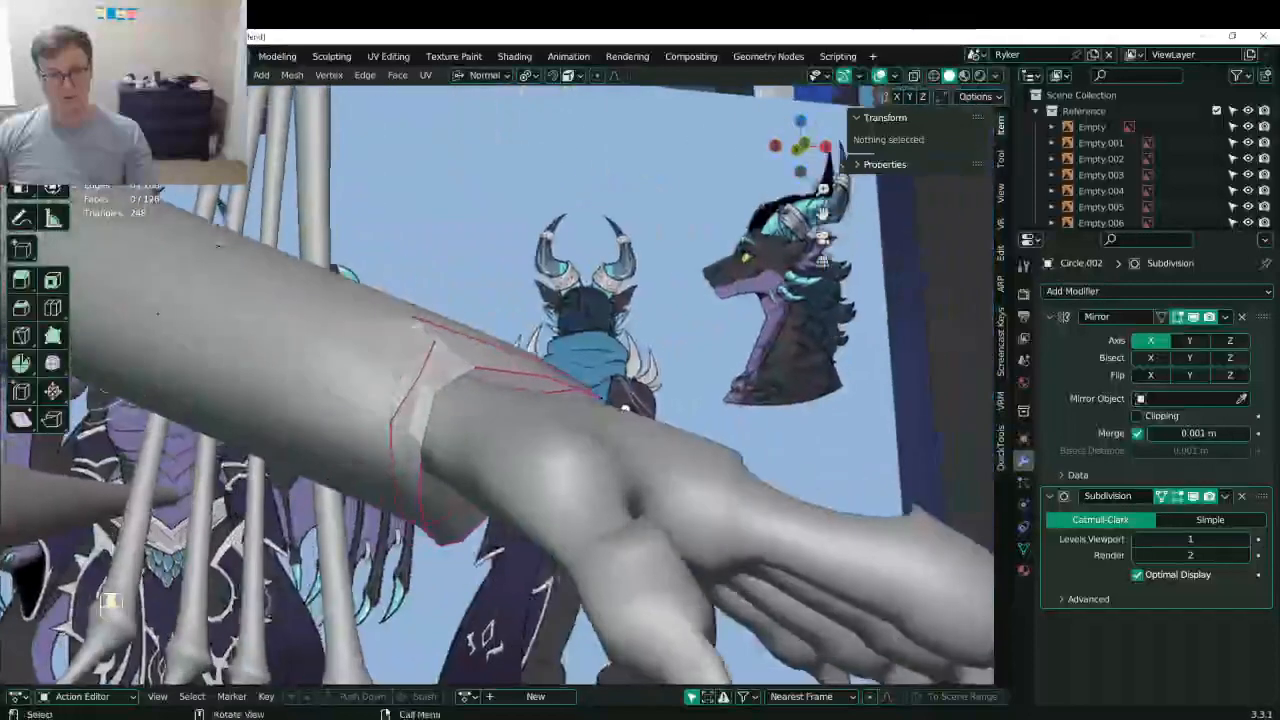
key("ctrl+z")
key("ctrl+z")
key("ctrl+z")
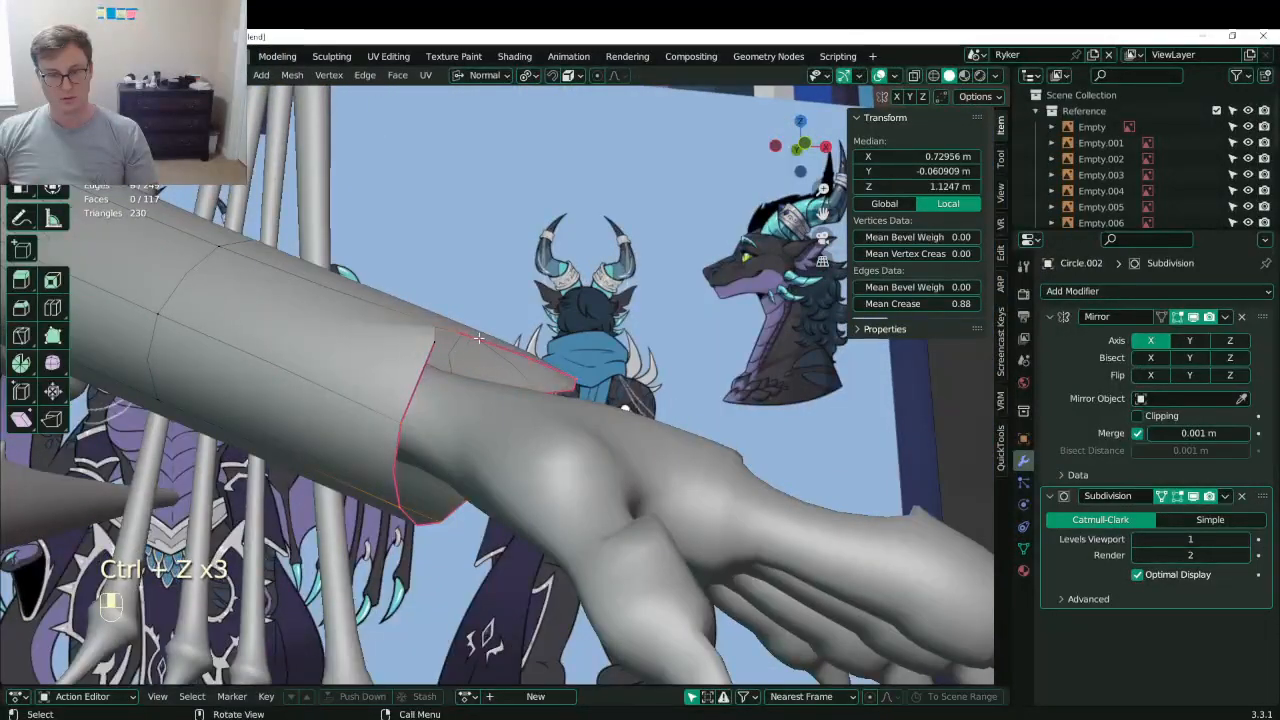
- Dissolve the extra vertex on the sleeve's wrist rim and crease the uncreased rim edge next to the thumb side
middle_click_drag(479, 338, 476, 372)
left_click(332, 443)
key("x")
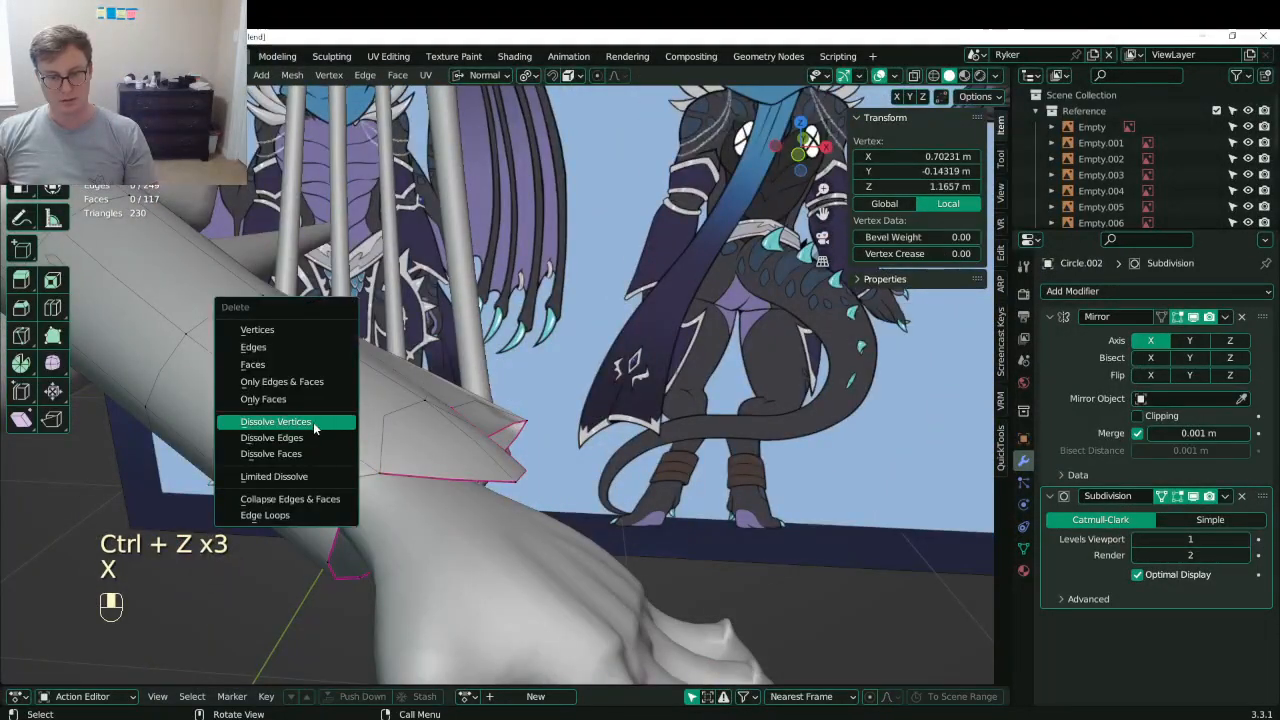
left_click(313, 427)
middle_click_drag(318, 465, 325, 422)
left_click(328, 460)
left_click(384, 370, "shift")
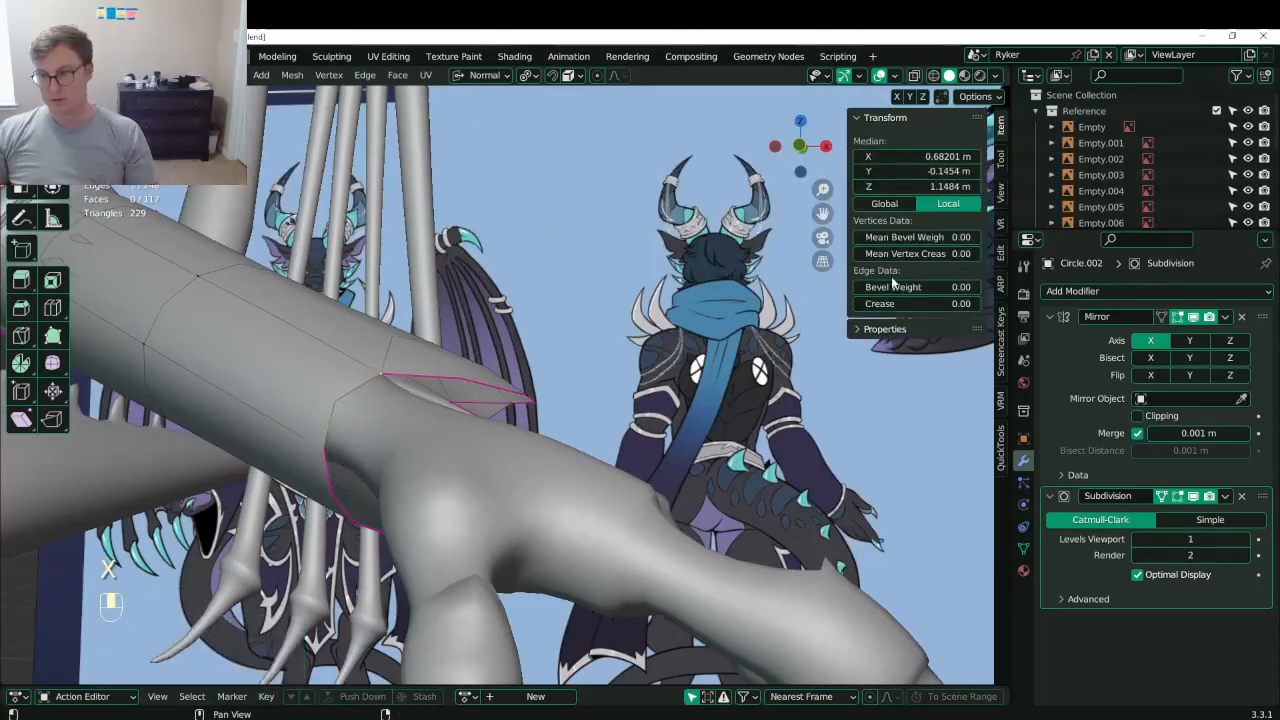
- Select the full boundary loop of the wrist opening and fill it with a single face
left_click(357, 389, "alt+shift")
middle_click_drag(357, 389, 313, 433)
left_click(258, 445, "alt+shift")
key("z")
middle_click_drag(406, 366, 351, 438)
key("z")
left_click(509, 436)
key("f")
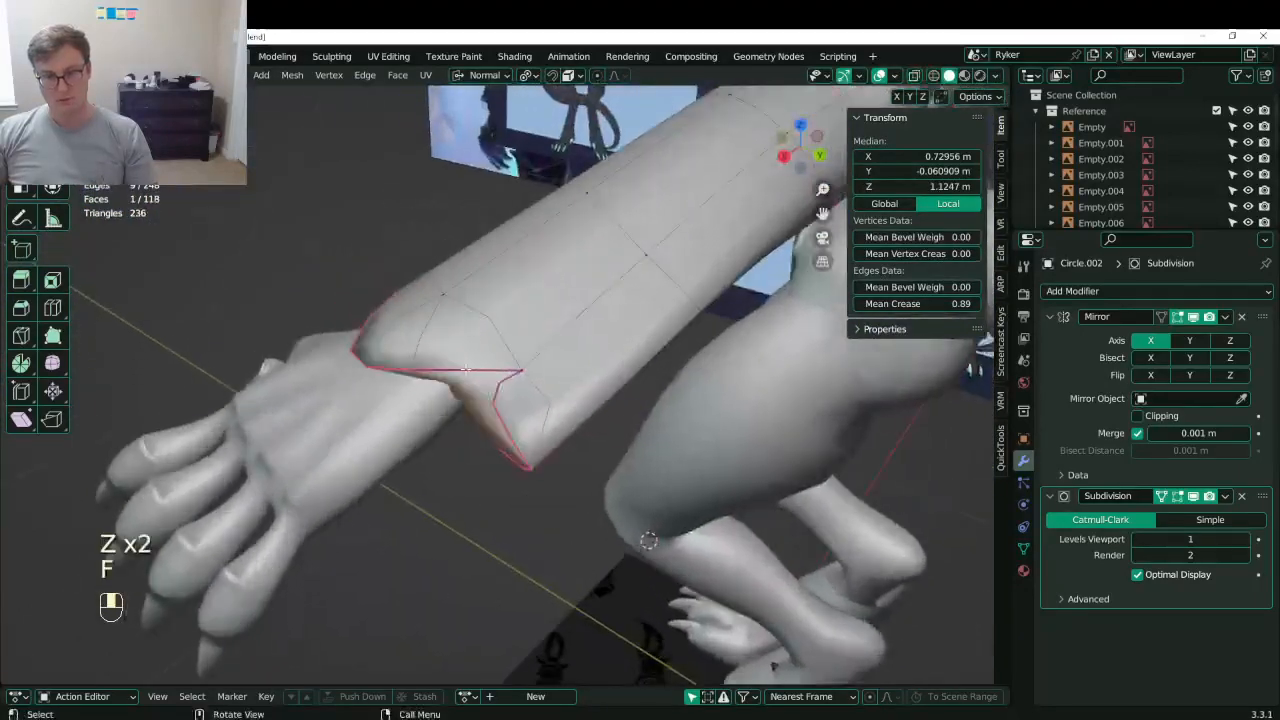
- Extrude the wrist-opening face outward into a narrow band around the rim and delete only the cap face
key("e")
left_click(449, 379)
key("x")
left_click(449, 379)
middle_click_drag(449, 379, 452, 350)
key("ctrl+z")
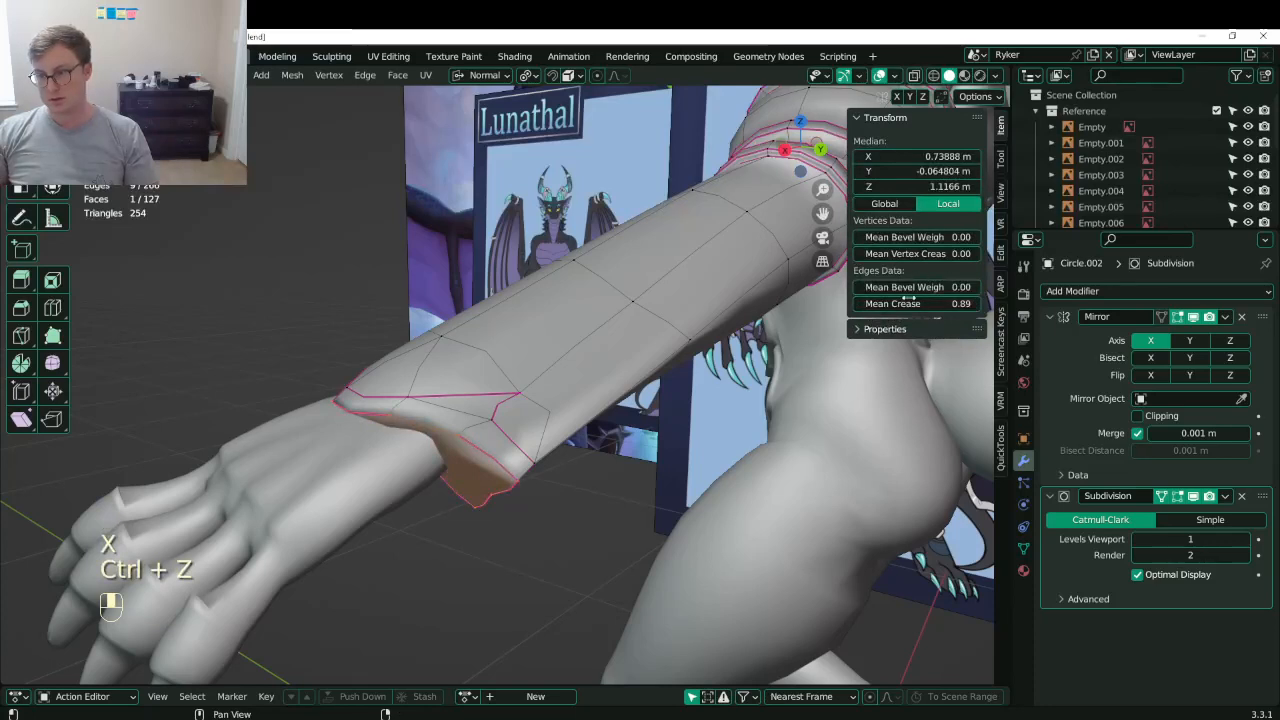
key("x")
left_click(376, 377)
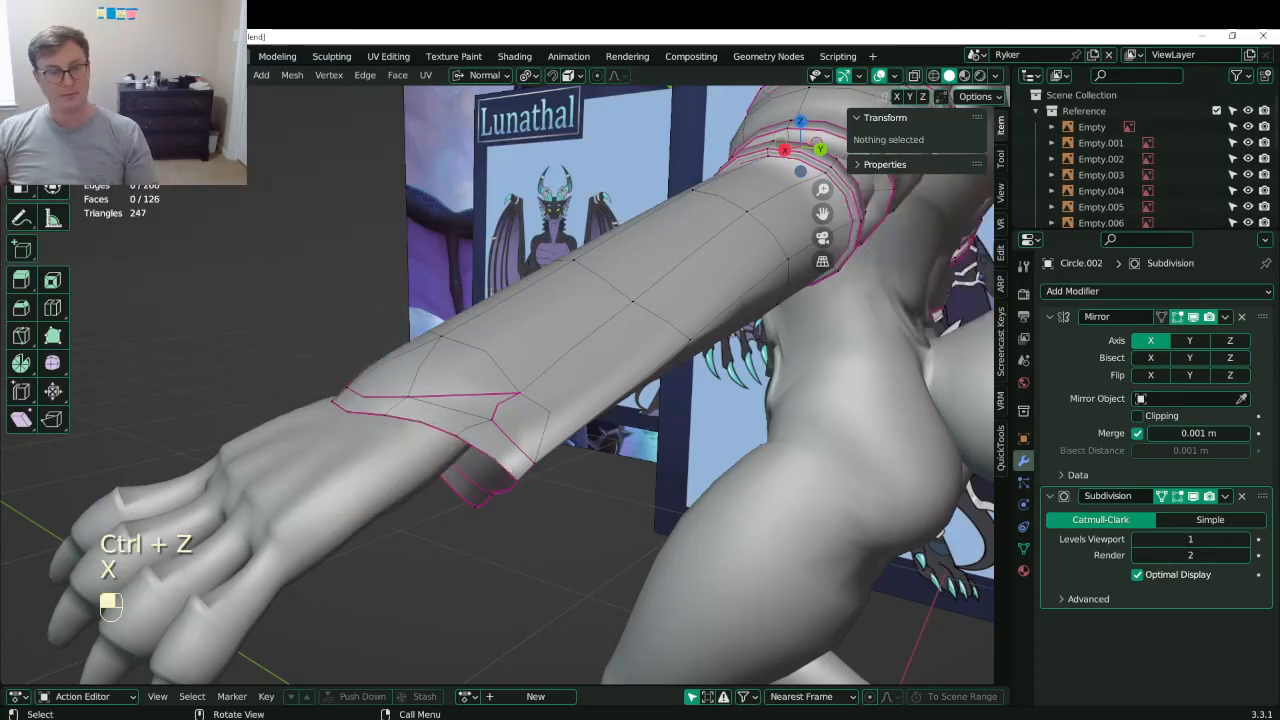
- Try to thicken the wrist band by extruding its face loop along normals with a 0.0101 m offset
left_click(480, 440, "alt+shift")
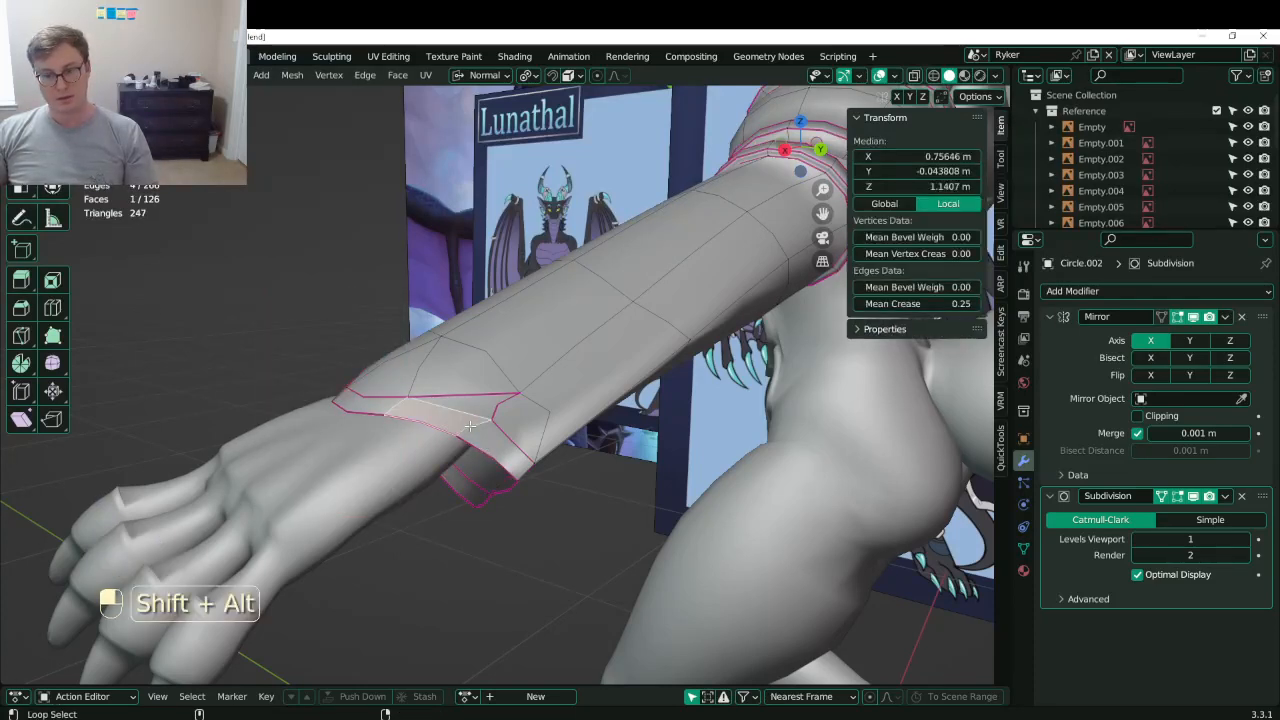
middle_click_drag(471, 443, 636, 436)
left_click(400, 77)
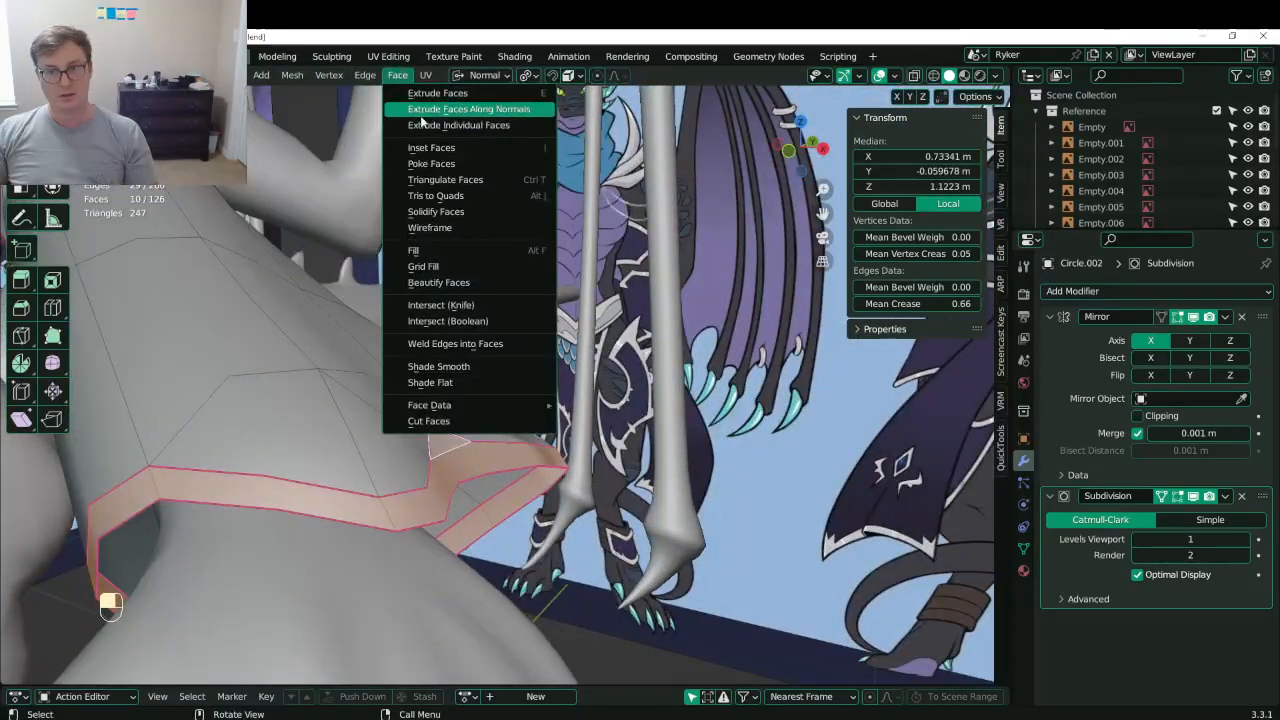
left_click(423, 113)
left_click(470, 440)
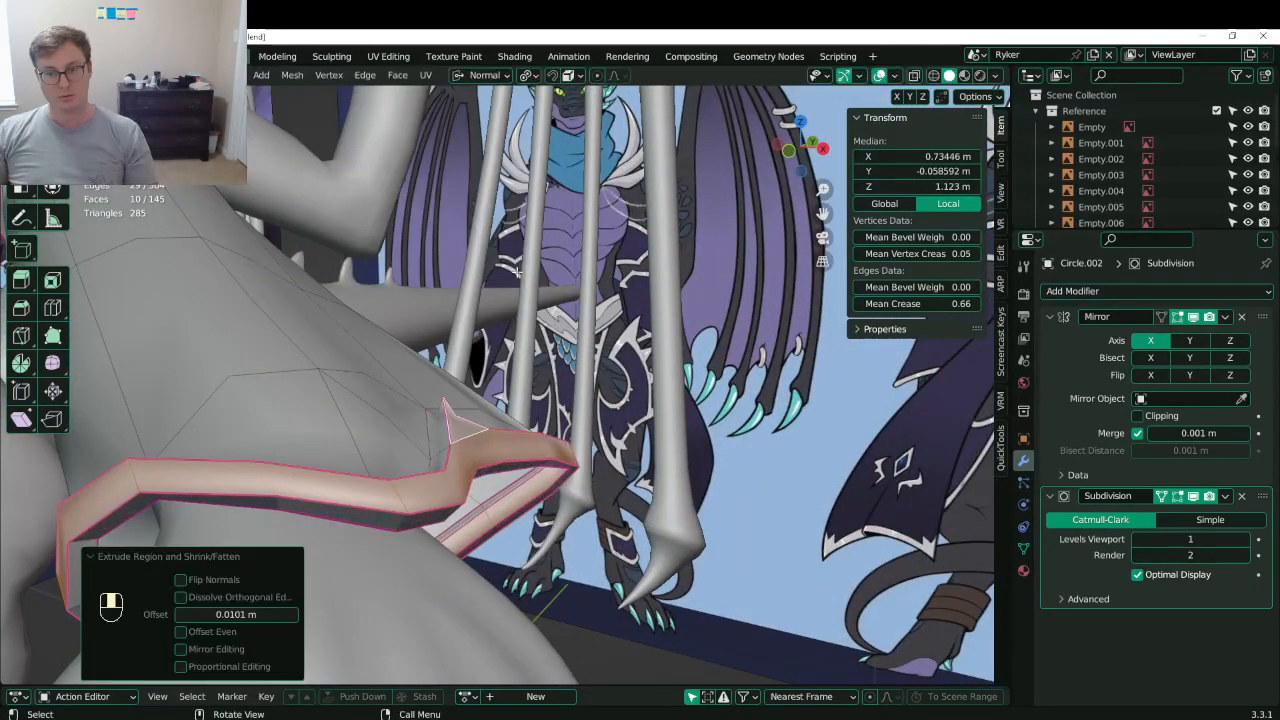
middle_click_drag(470, 440, 565, 410)
key("Tab")
key("ctrl+z")
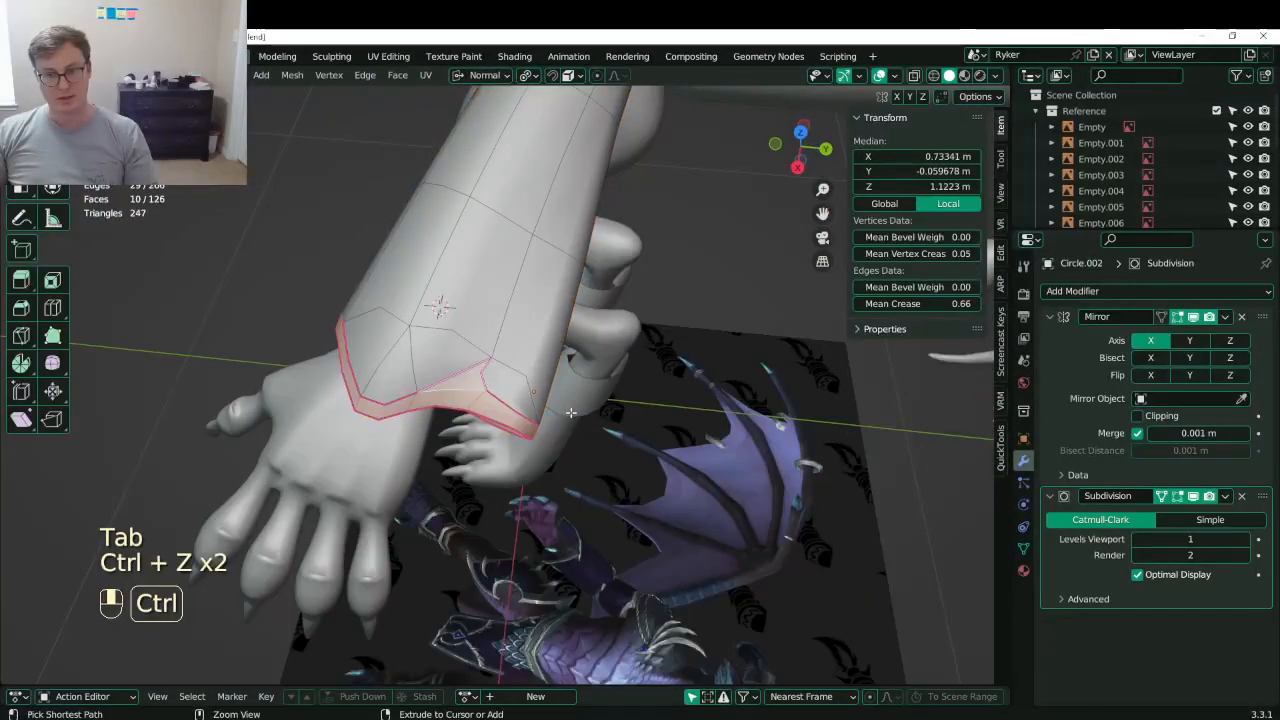
key("ctrl+z")
- Duplicate the pointed flap's faces in place and mirror the copy by scaling it -1 along the normal Z axis
middle_click_drag(527, 436, 436, 398)
left_click(493, 405)
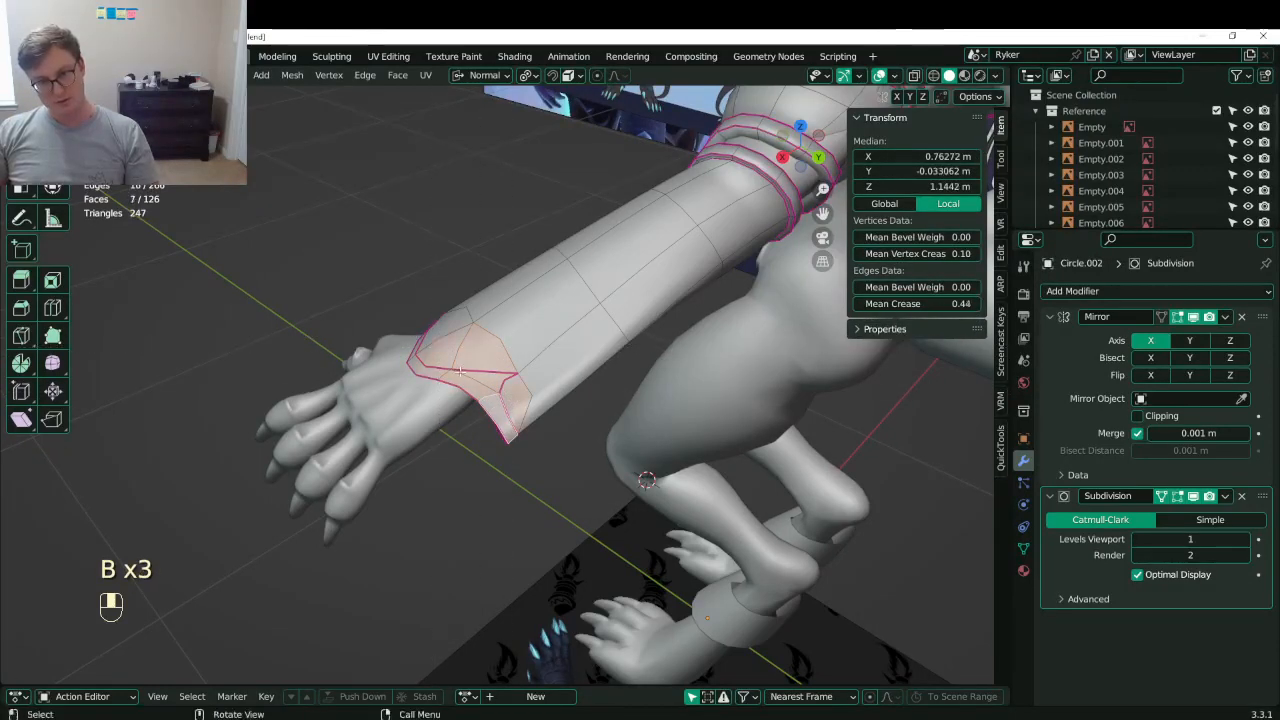
middle_click_drag(436, 358, 456, 299)
key("shift+d")
right_click(456, 299)
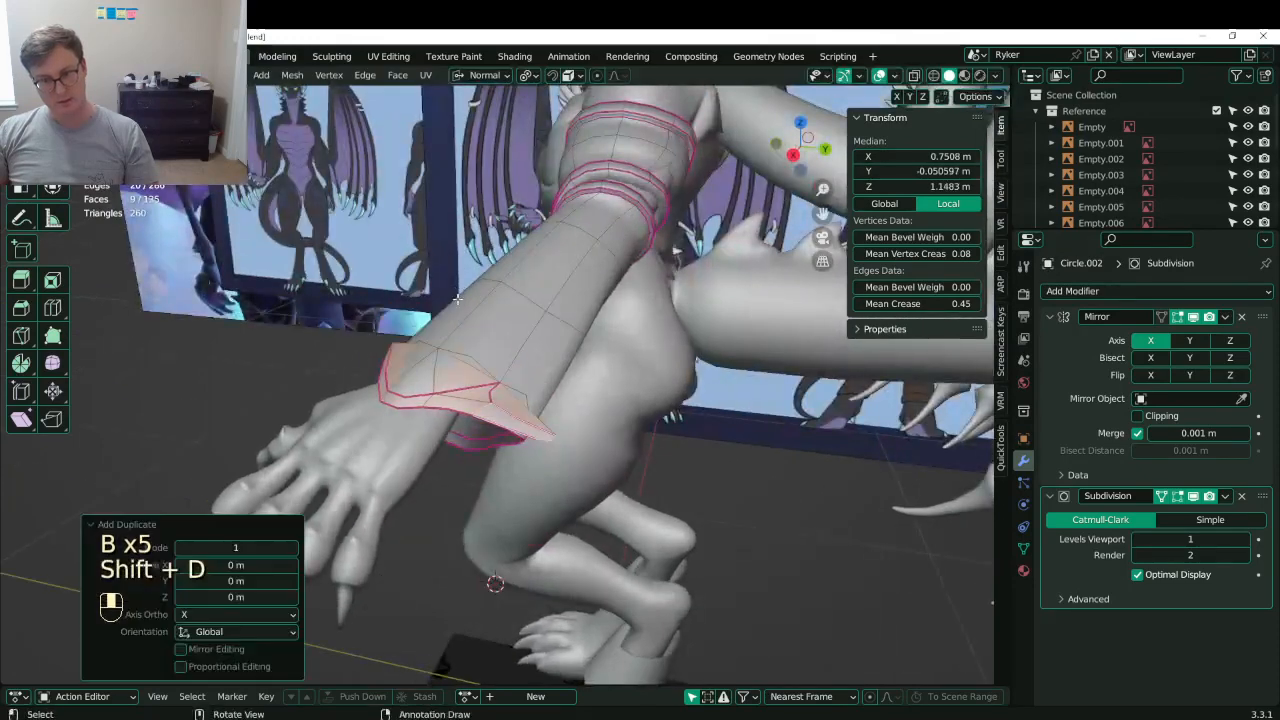
type("sz-1")
key("Return")
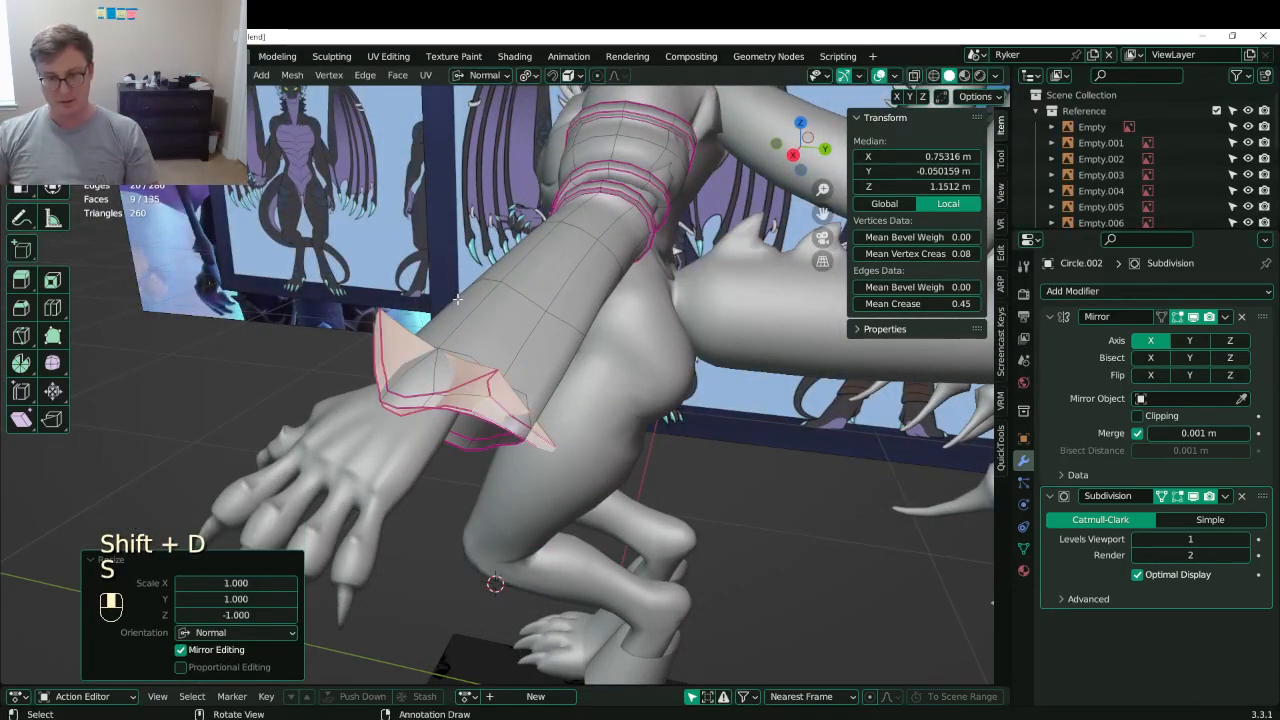
- Move the copied flap -0.14364 m along normal Z below the wrist and rotate it -33.8° in the side view
key("g")
left_click(468, 362)
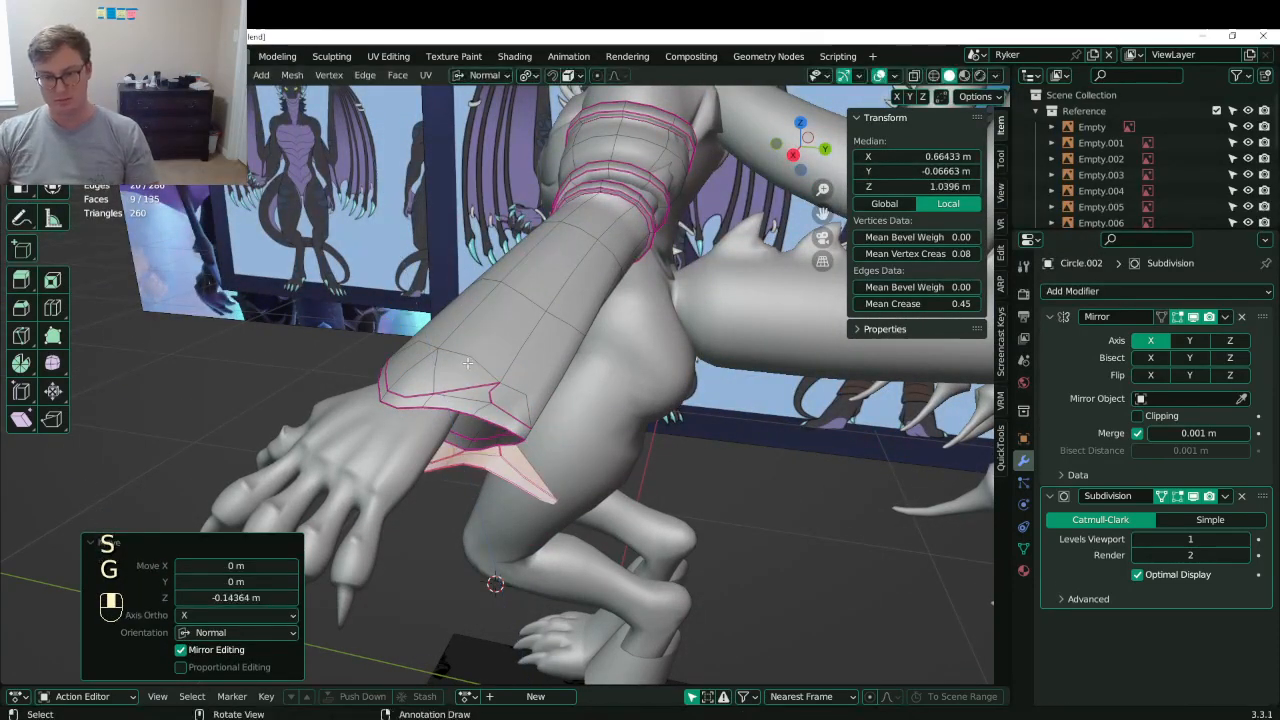
key("KP_3")
key("r")
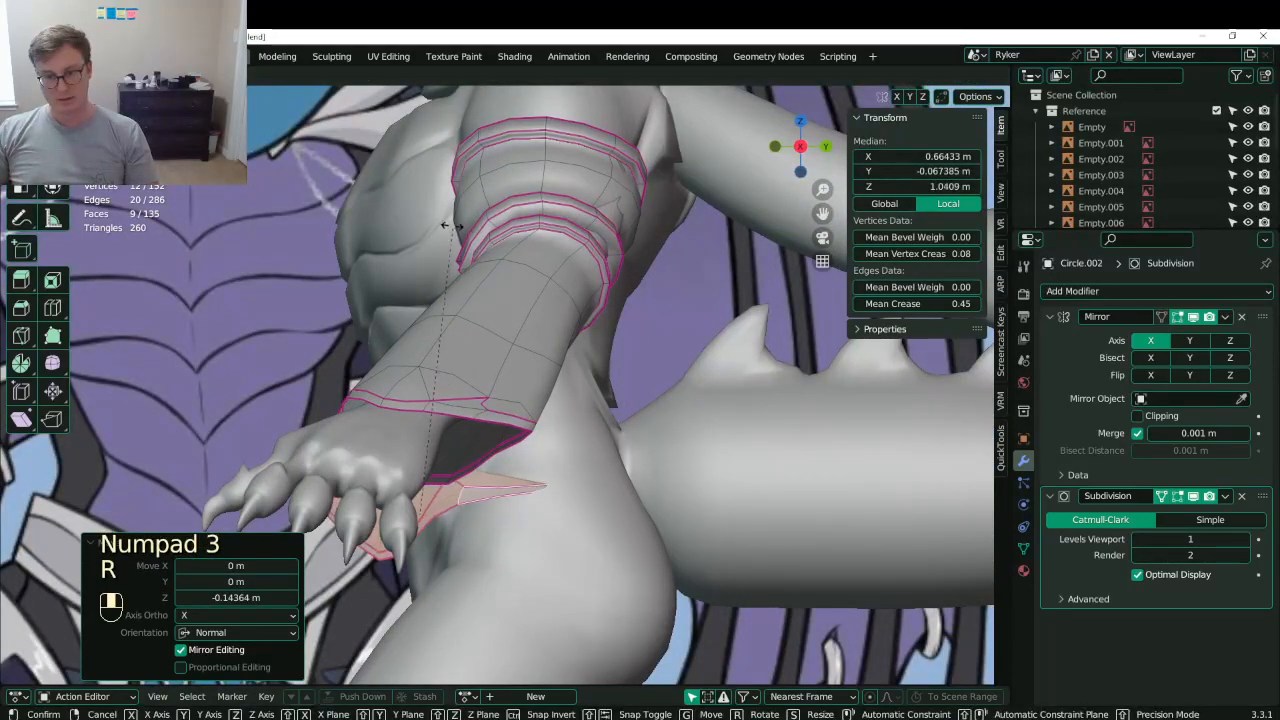
left_click(448, 226)
middle_click_drag(449, 214, 575, 461)
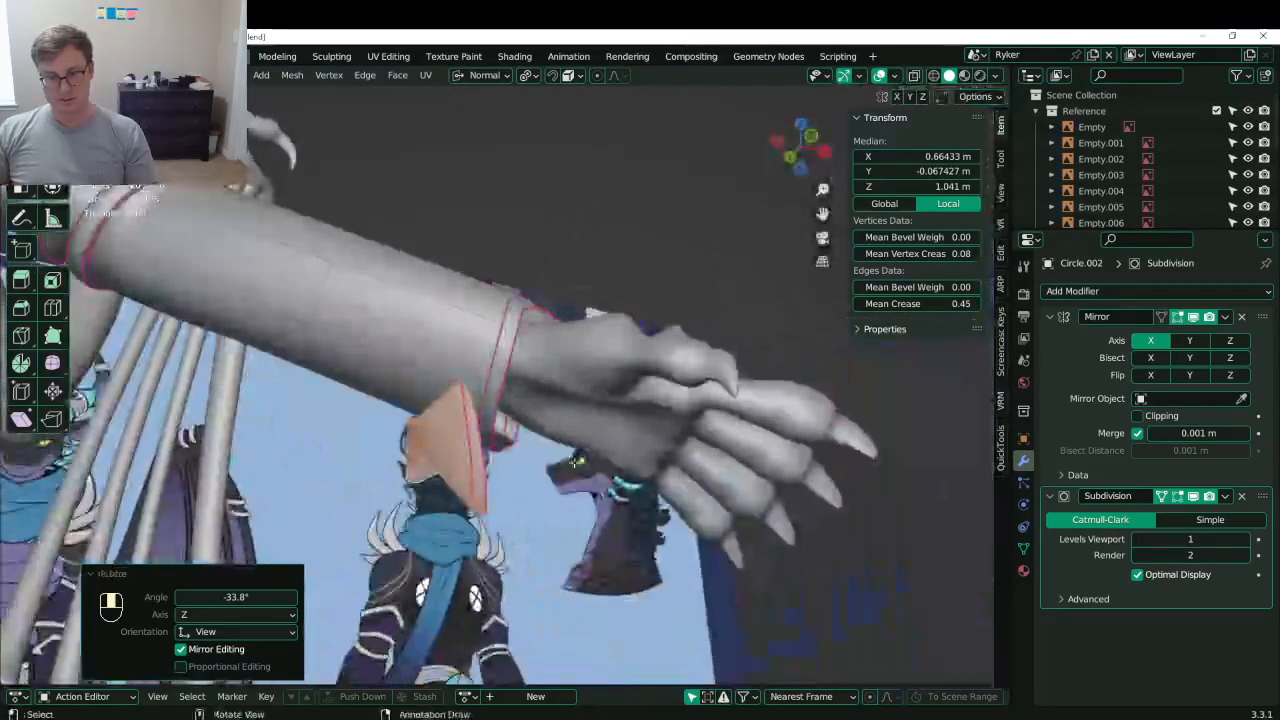
- Rotate the copied flap in the front view, move it under the wrist opening and shift it -0.027077 m along normal Z
key("g")
right_click(581, 458)
key("KP_1")
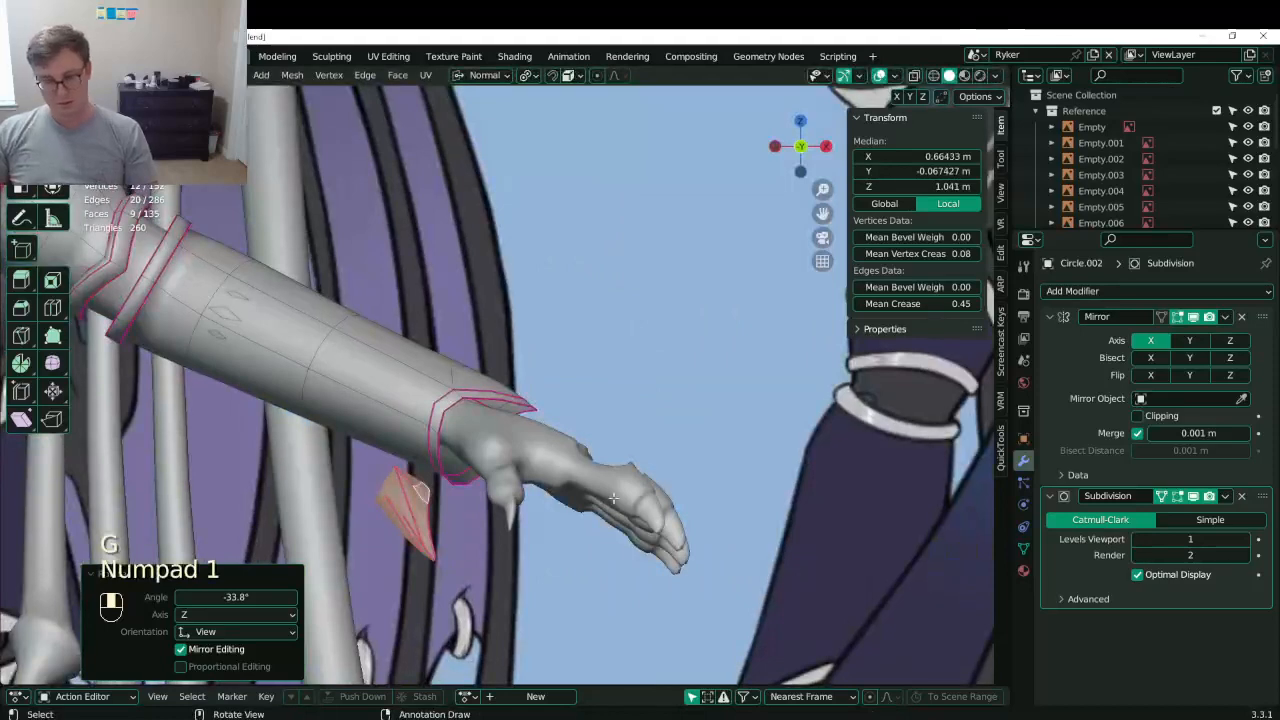
key("r")
left_click(618, 410)
key("g")
left_click(677, 383)
middle_click_drag(674, 388, 530, 330)
middle_click_drag(590, 470, 530, 385, "shift")
key("g")
middle_click(534, 420)
left_click(511, 431)
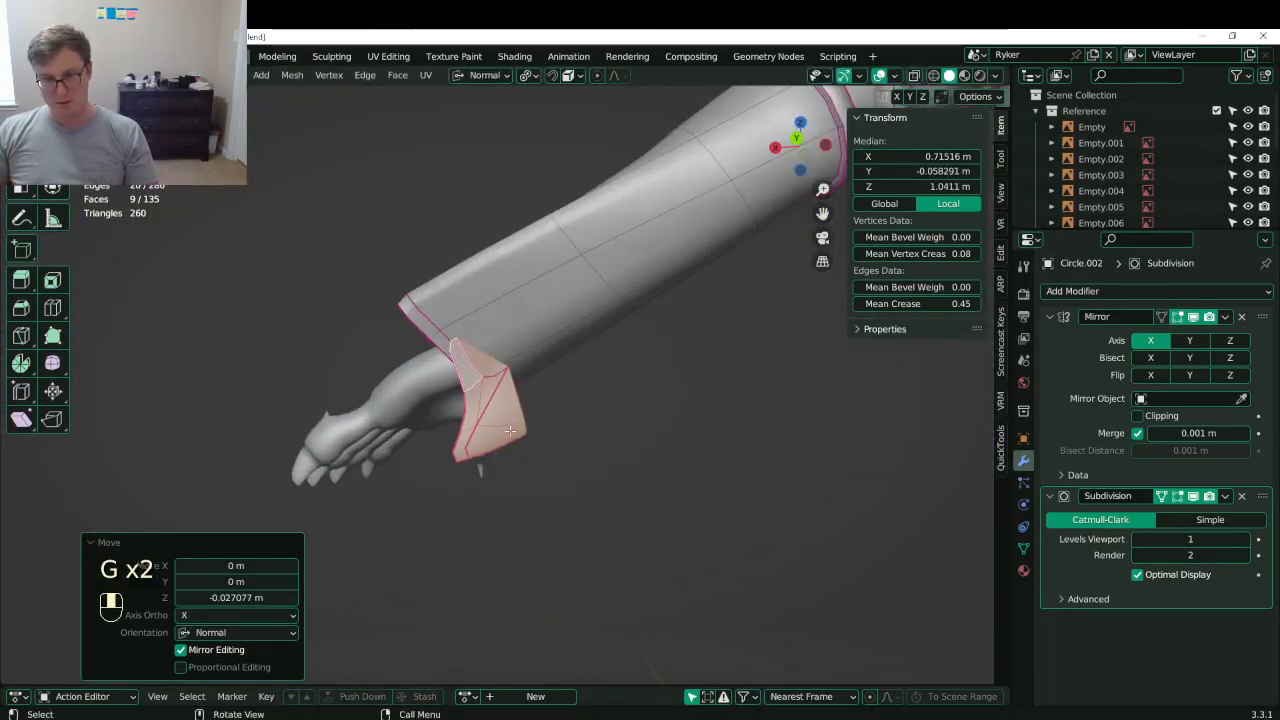
- Delete the surplus faces where the copied flap meets the wrist band
middle_click_drag(511, 431, 569, 449)
left_click(463, 346)
middle_click_drag(463, 346, 470, 392)
key("x")
left_click(510, 317)
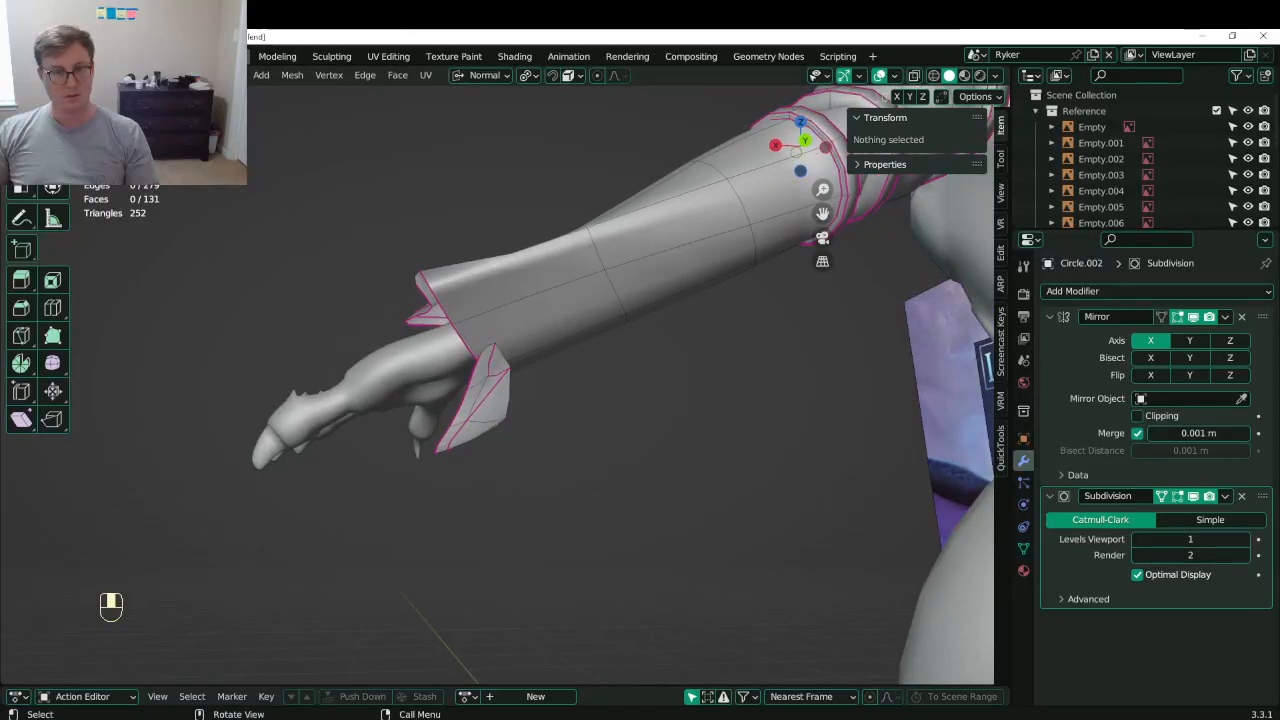
- Merge the copied flap's end vertices at last into the matching corner vertices of the sleeve's rim band
left_click(477, 346)
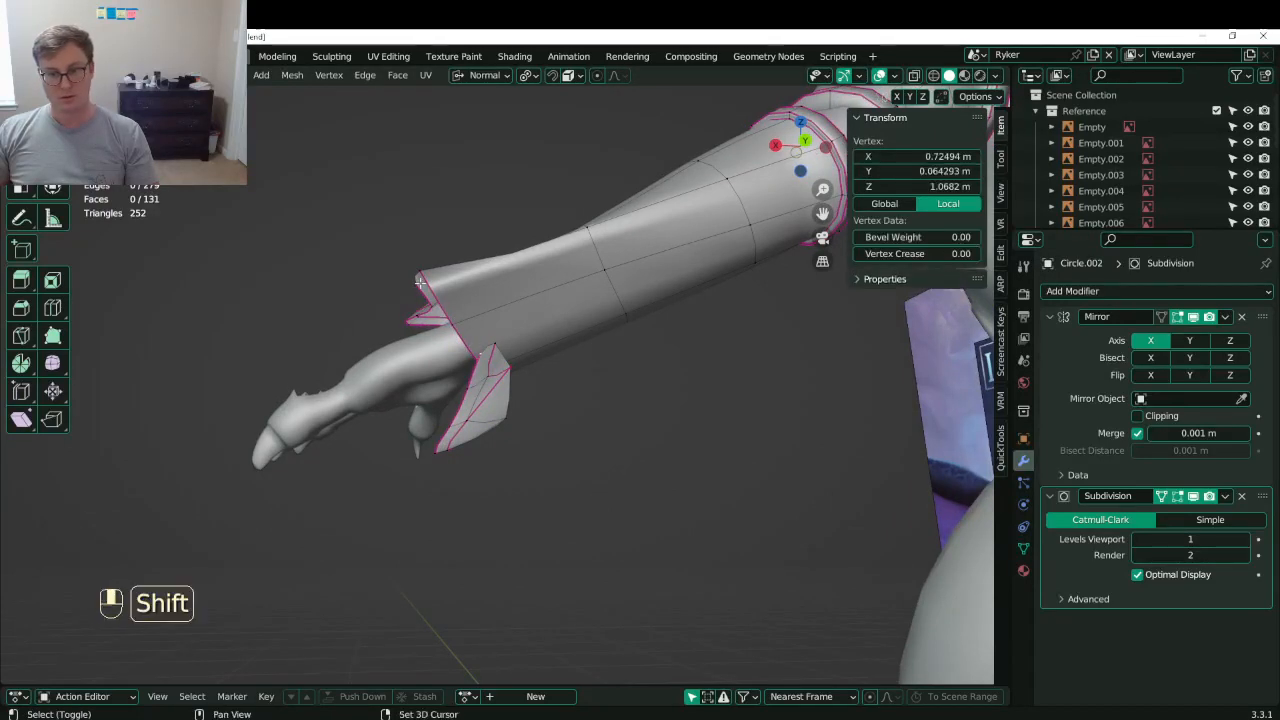
key("m")
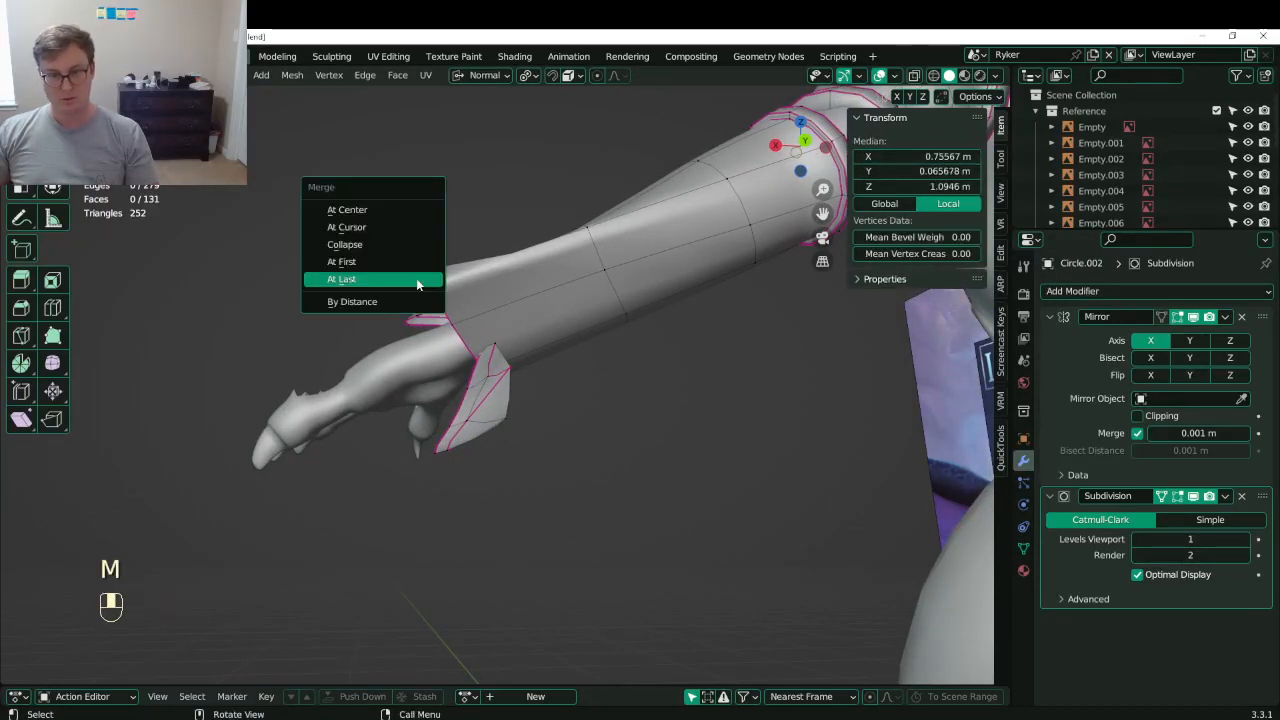
left_click(418, 282)
left_click(443, 285, "shift")
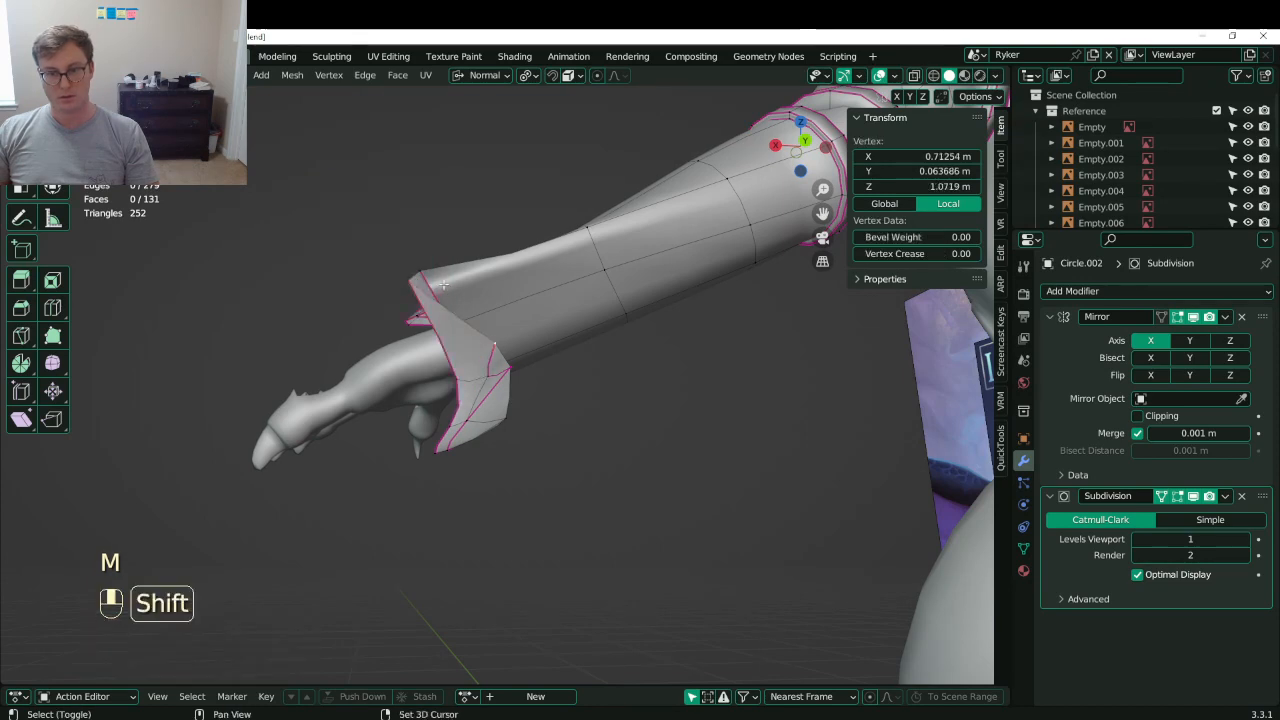
key("shift+r")
middle_click_drag(437, 276, 470, 290)
- Merge the copied flap's remaining border vertices into the sleeve rim vertices along the underside of the wrist
left_click(499, 364)
key("shift+r")
middle_click_drag(450, 370, 590, 372)
left_click(424, 363, "shift")
key("shift+r")
middle_click_drag(426, 363, 550, 345)
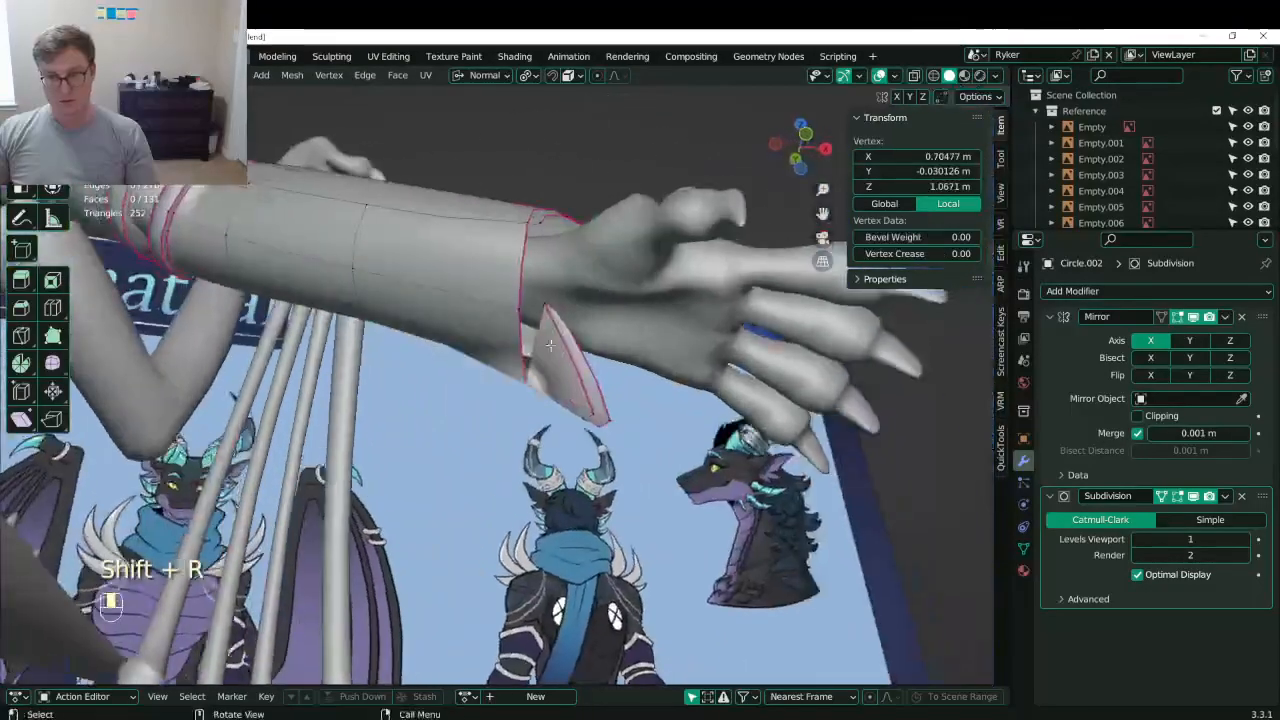
key("shift+r")
middle_click_drag(516, 306, 588, 374)
- Reposition the copied flap's free thumb-side vertex and fill the gap between the flap and the wrist band with a face
left_click(546, 325)
key("g")
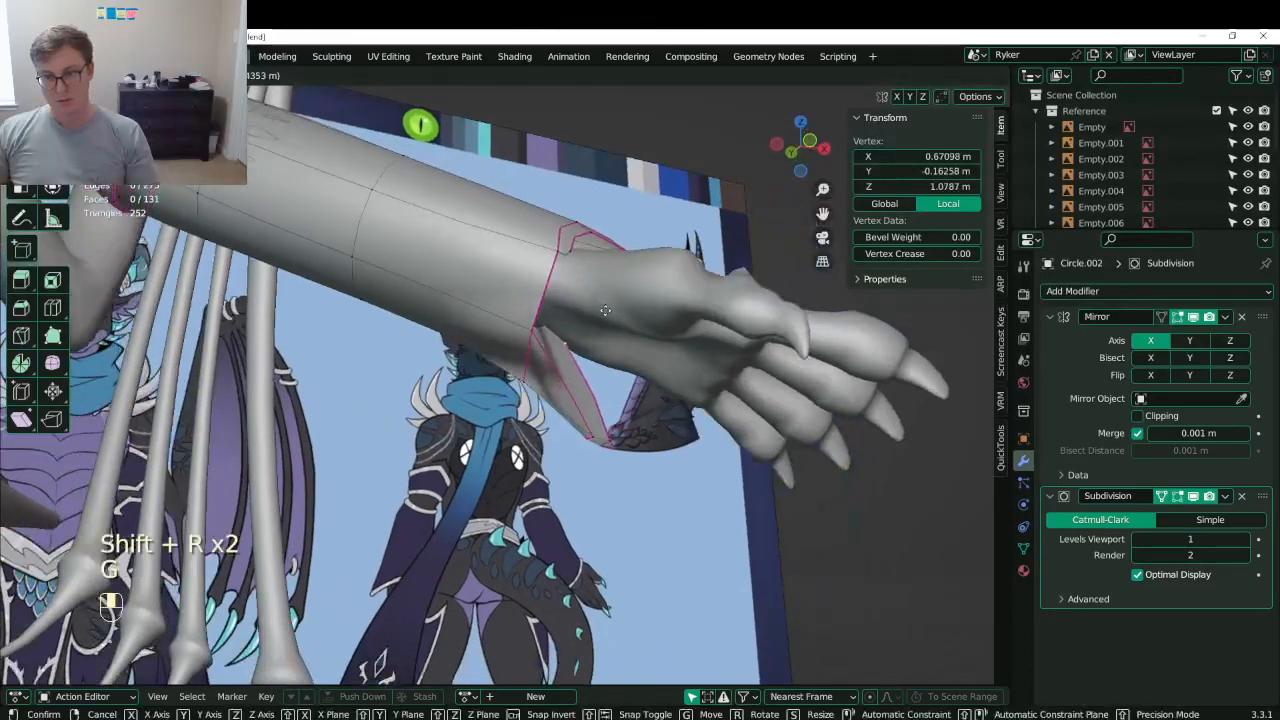
left_click(534, 330)
left_click(549, 252, "shift")
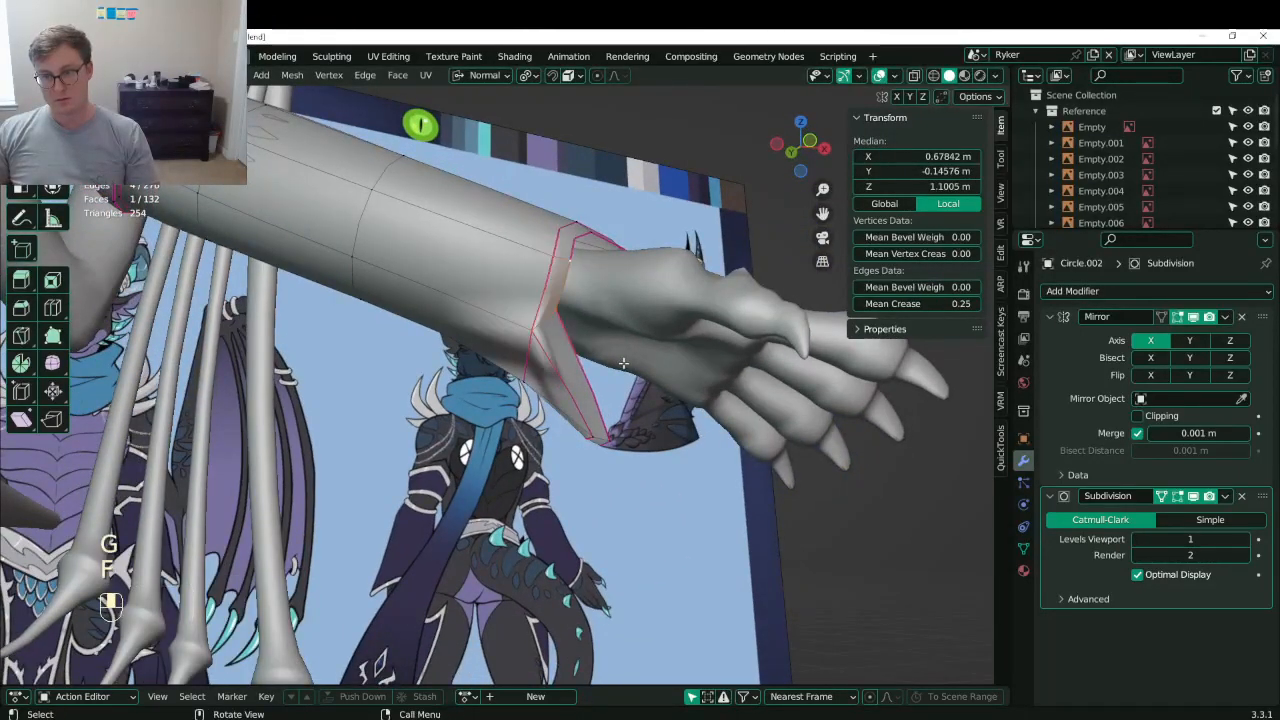
- Select the whole sleeve mesh, recalculate its normals outward and save the file
middle_click_drag(623, 363, 537, 376)
key("a")
key("shift+n")
key("ctrl+s")
- Set the crease to 0 on the two rim edges where the lower flap joins the sleeve's underside
left_click(620, 374)
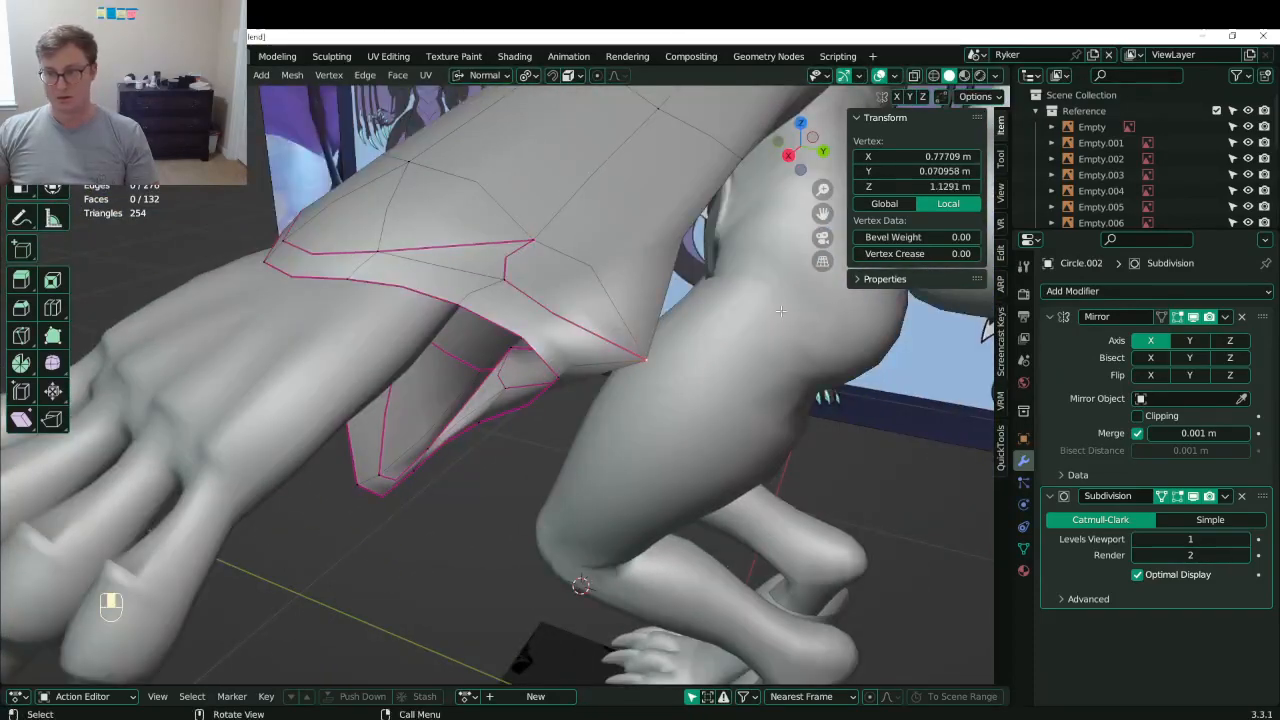
middle_click_drag(636, 334, 469, 274)
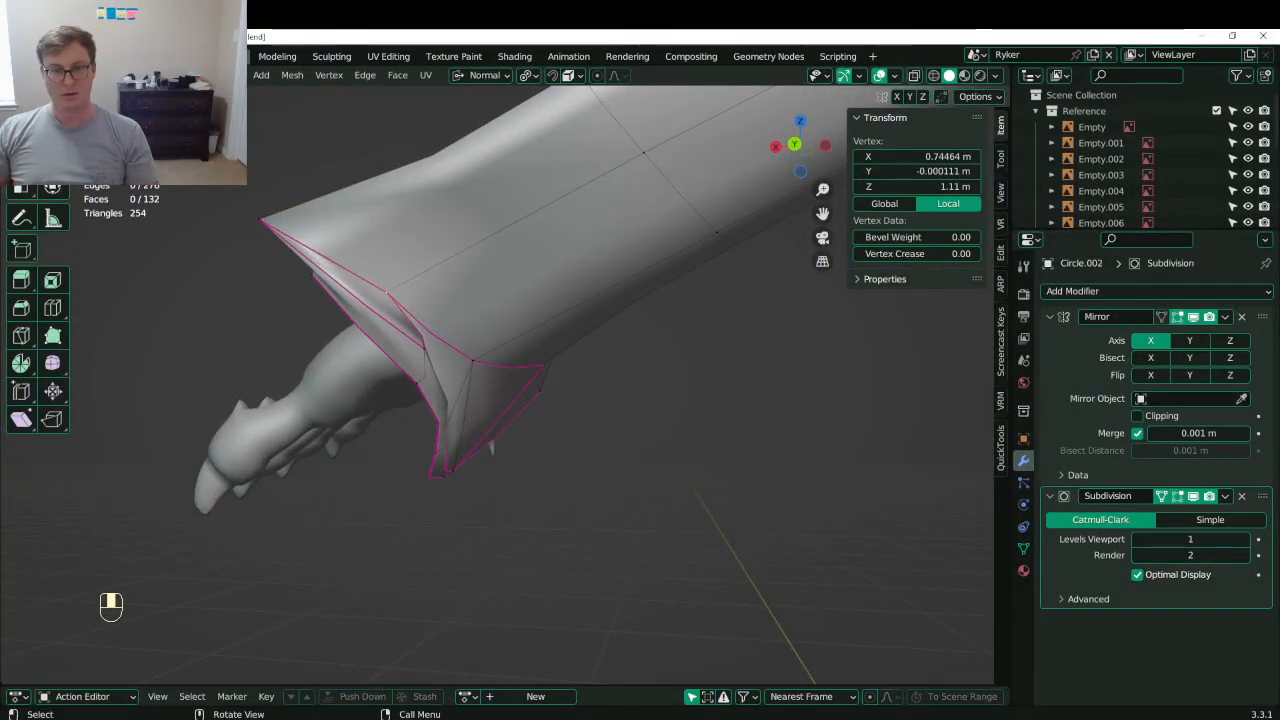
left_click(433, 332)
left_click(433, 332)
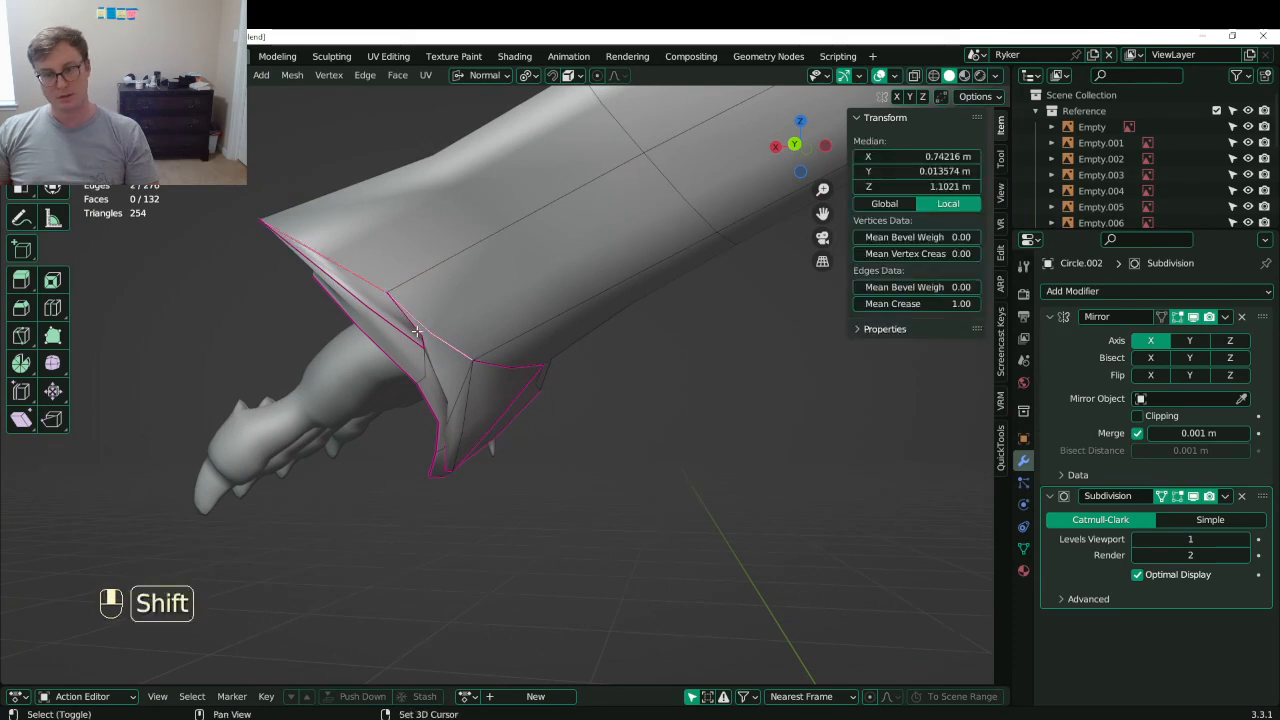
middle_click_drag(417, 331, 345, 290)
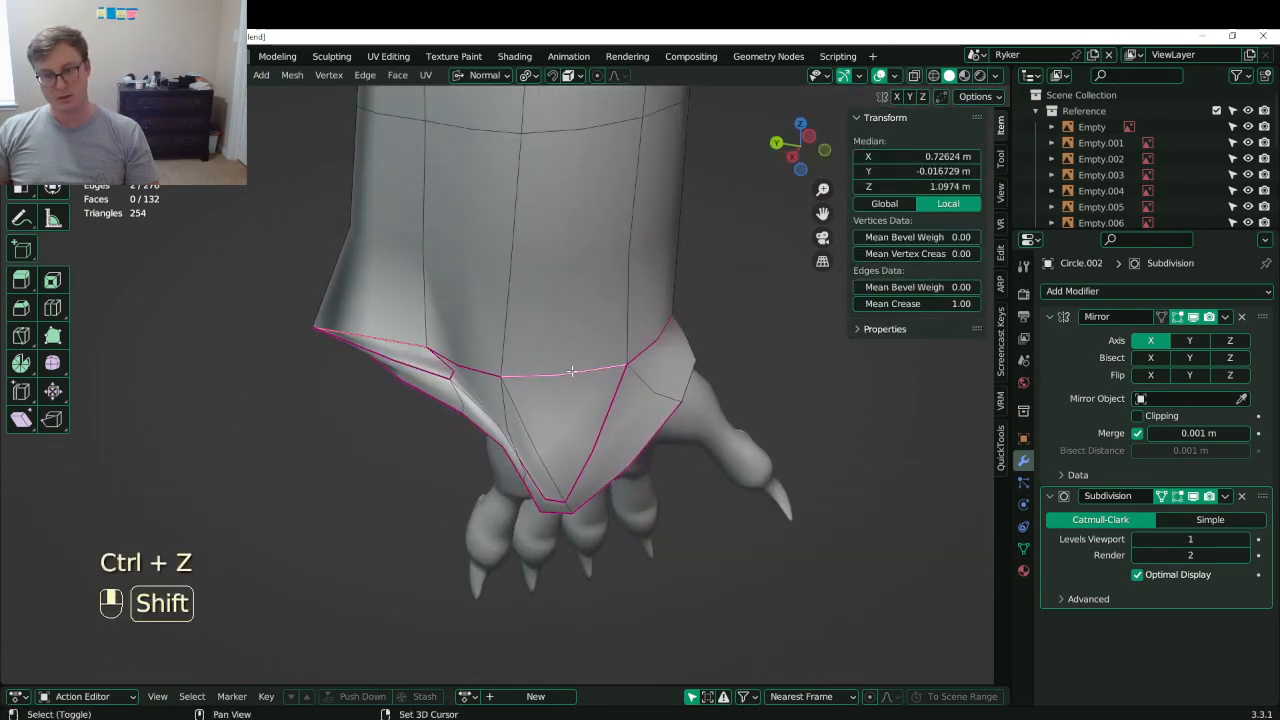
middle_click_drag(600, 374, 588, 183)
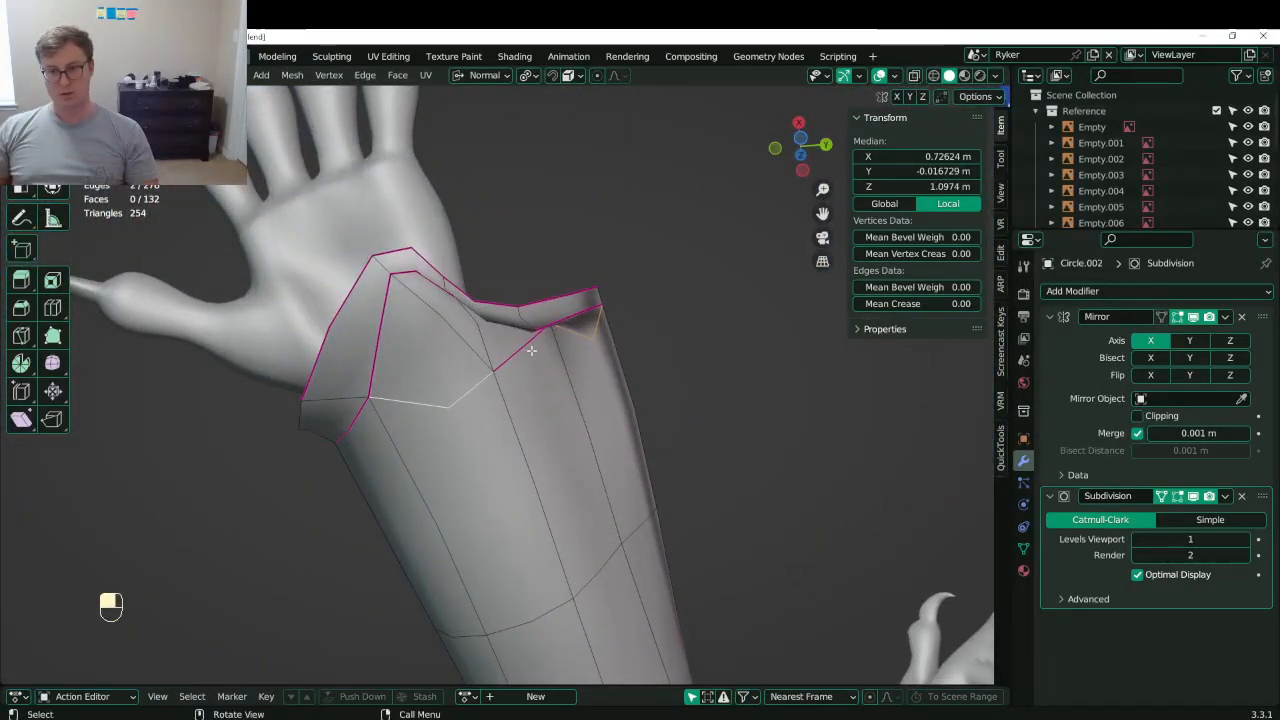
- Set the lower flap's uncreased edge to crease 1 and move it by 0.005519, 0.001732, 0.004543 m
middle_click_drag(485, 333, 897, 303, "shift")
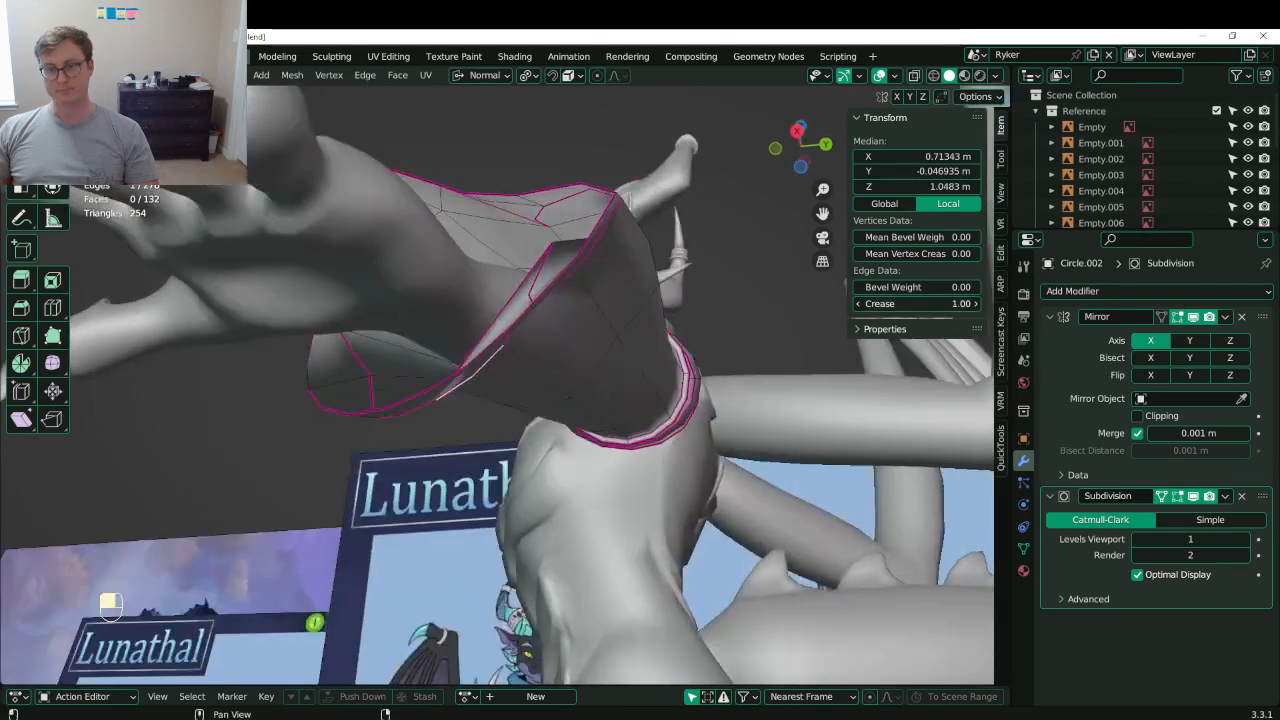
middle_click_drag(370, 365, 324, 277)
middle_click_drag(540, 425, 430, 390)
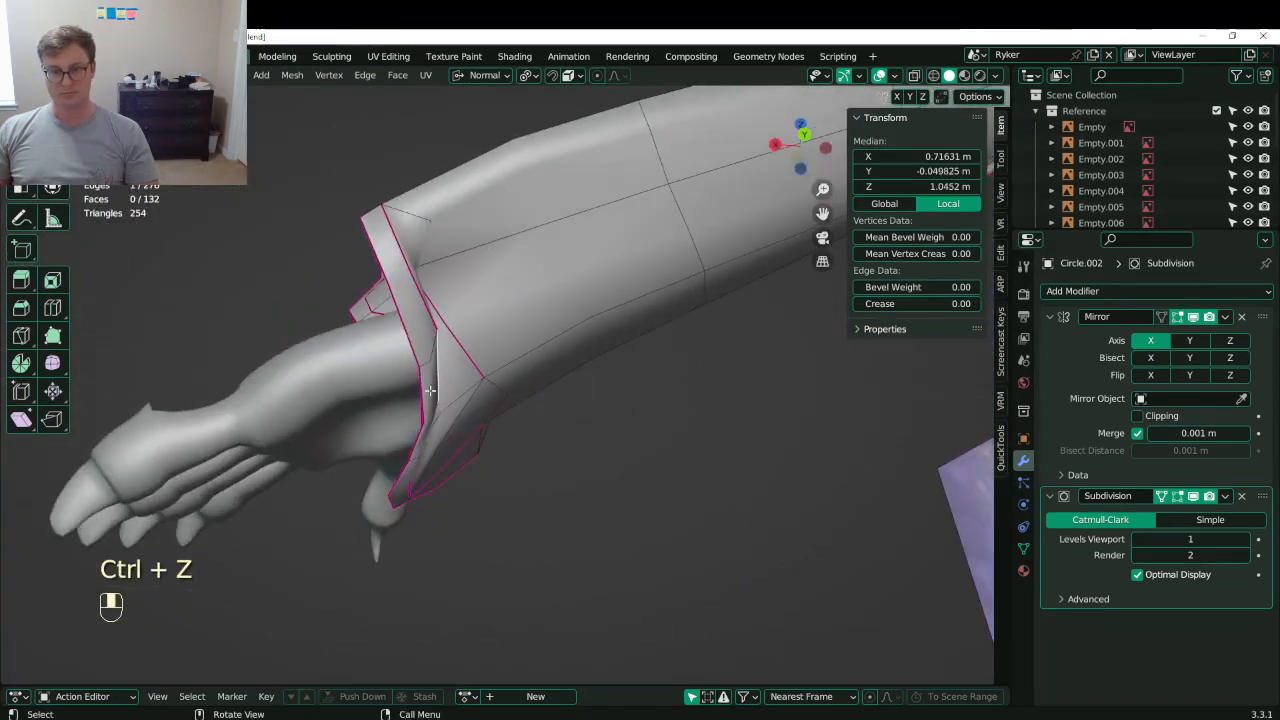
key("g")
left_click(365, 285)
middle_click_drag(365, 285, 401, 330)
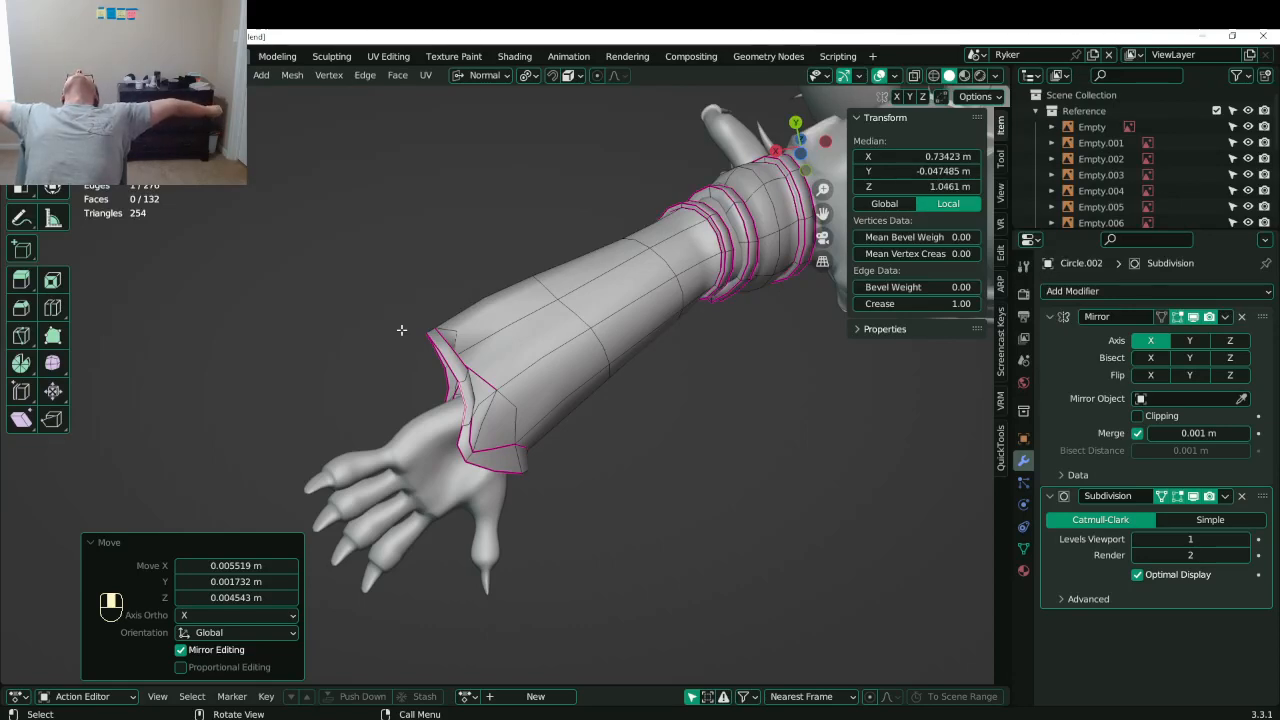
- Undo the recent edits back to before the copied lower flap was placed and fitted to the wrist
key("ctrl+z")
key("ctrl+z")
key("ctrl+z")
key("ctrl+z")
key("ctrl+z")
key("ctrl+z")
key("ctrl+z")
key("ctrl+z")
key("ctrl+z")
key("ctrl+z")
key("ctrl+z")
key("ctrl+z")
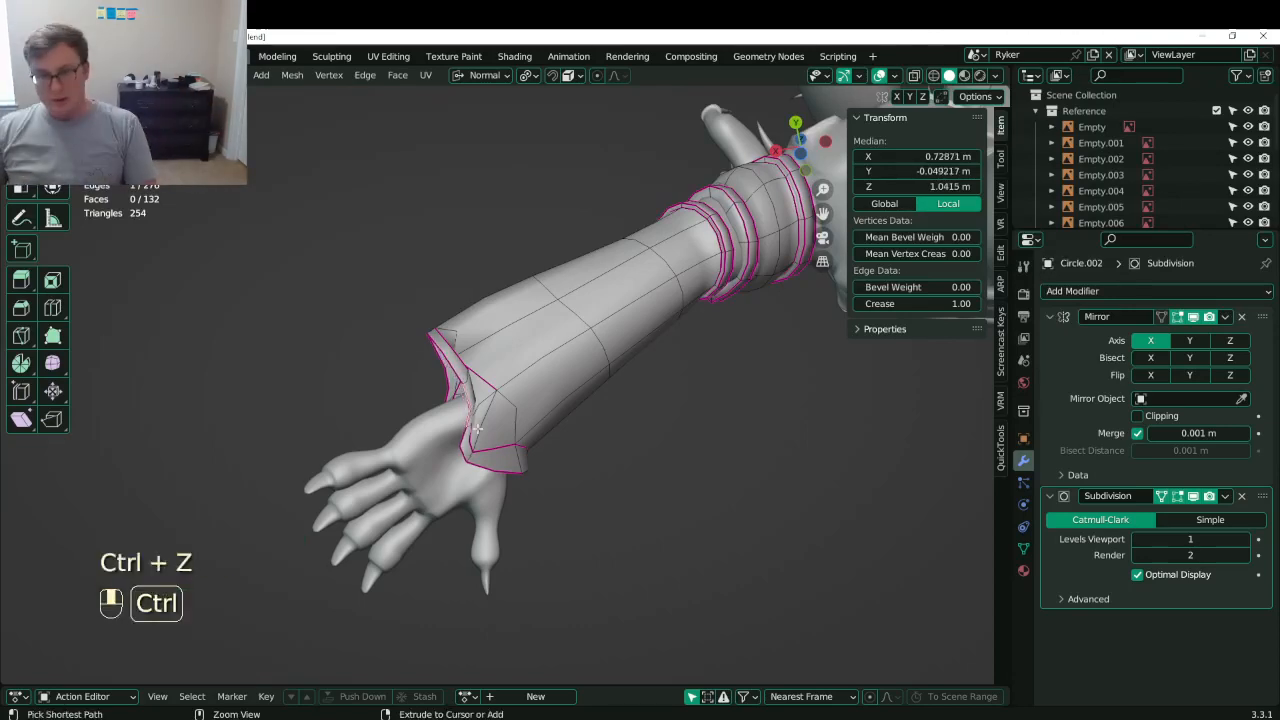
key("ctrl+z")
key("ctrl+z")
key("ctrl+z")
key("ctrl+z")
key("ctrl+z")
key("ctrl+z")
key("ctrl+z")
key("ctrl+z")
key("ctrl+z")
key("ctrl+z")
key("ctrl+z")
key("ctrl+z")
key("ctrl+z")
key("ctrl+z")
key("ctrl+z")
key("ctrl+z")
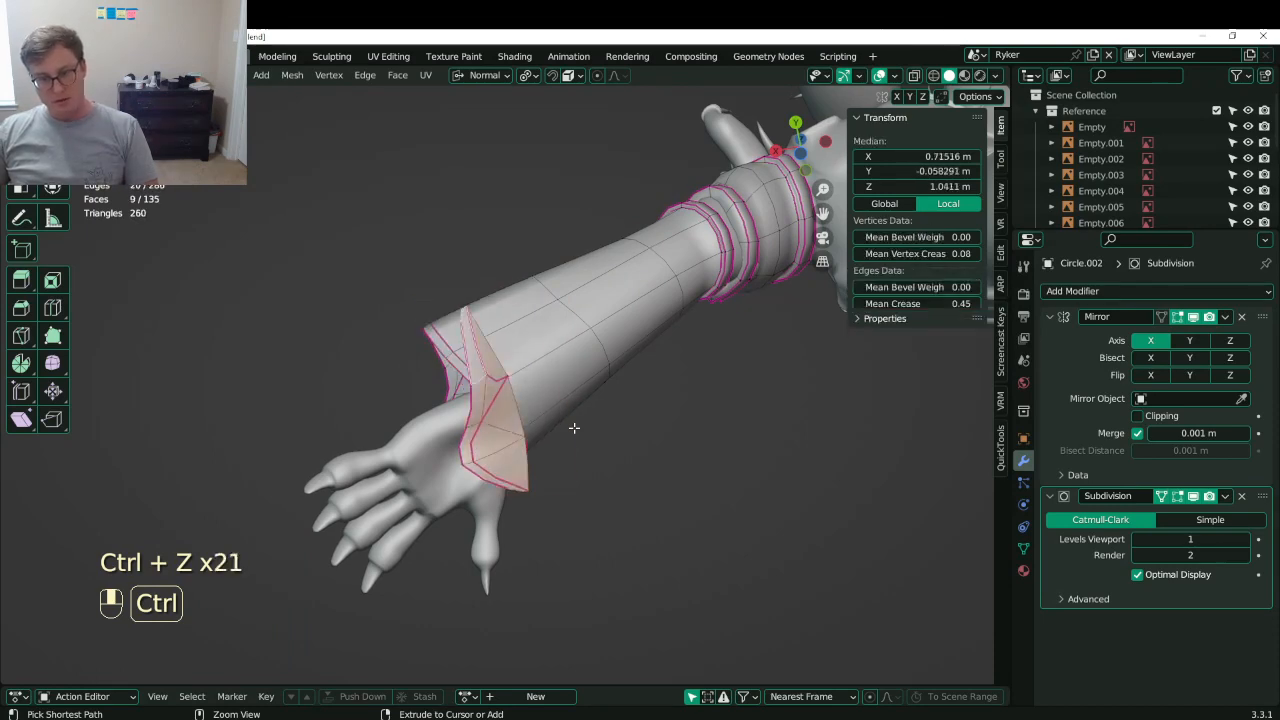
- Delete the leftover band and flap geometry on the underside of the sleeve's wrist rim and save the file
middle_click_drag(573, 427, 452, 325)
key("x")
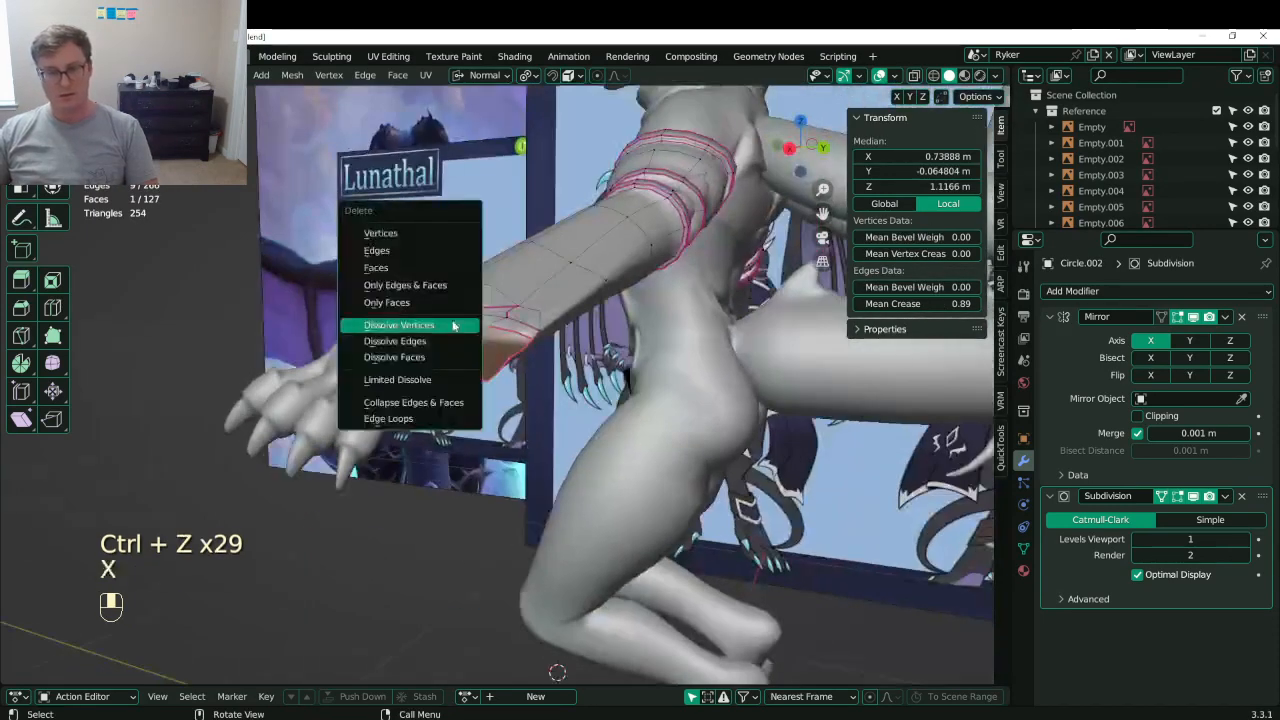
left_click(445, 267)
middle_click_drag(445, 267, 495, 305)
key("ctrl+z")
key("x")
left_click(573, 350)
key("ctrl+s")
- Extrude the two palm-side rim edges of the sleeve toward the hand and dissolve the new strip's thumb-side corner vertex
scroll(497, 354, "up", 4)
middle_click_drag(497, 354, 498, 125)
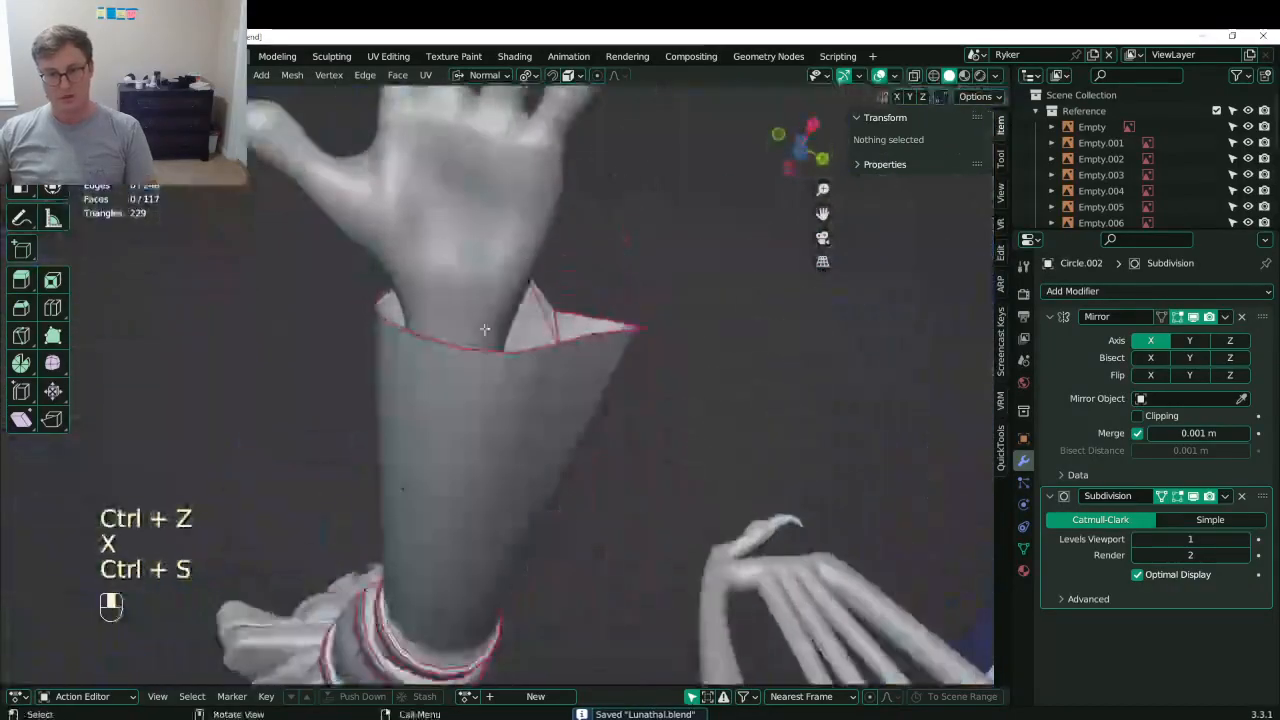
left_click(482, 330)
middle_click_drag(482, 330, 512, 310)
left_click(508, 366, "shift")
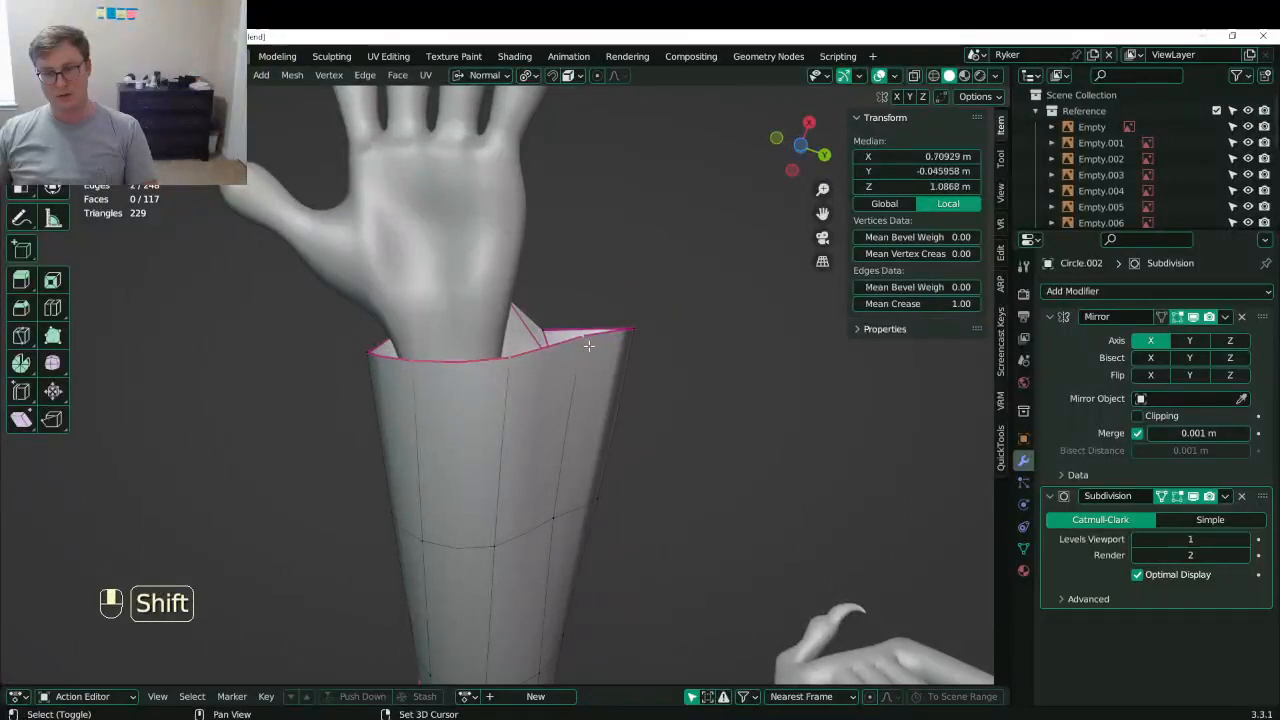
key("e")
left_click(562, 329)
left_click(528, 282)
key("x")
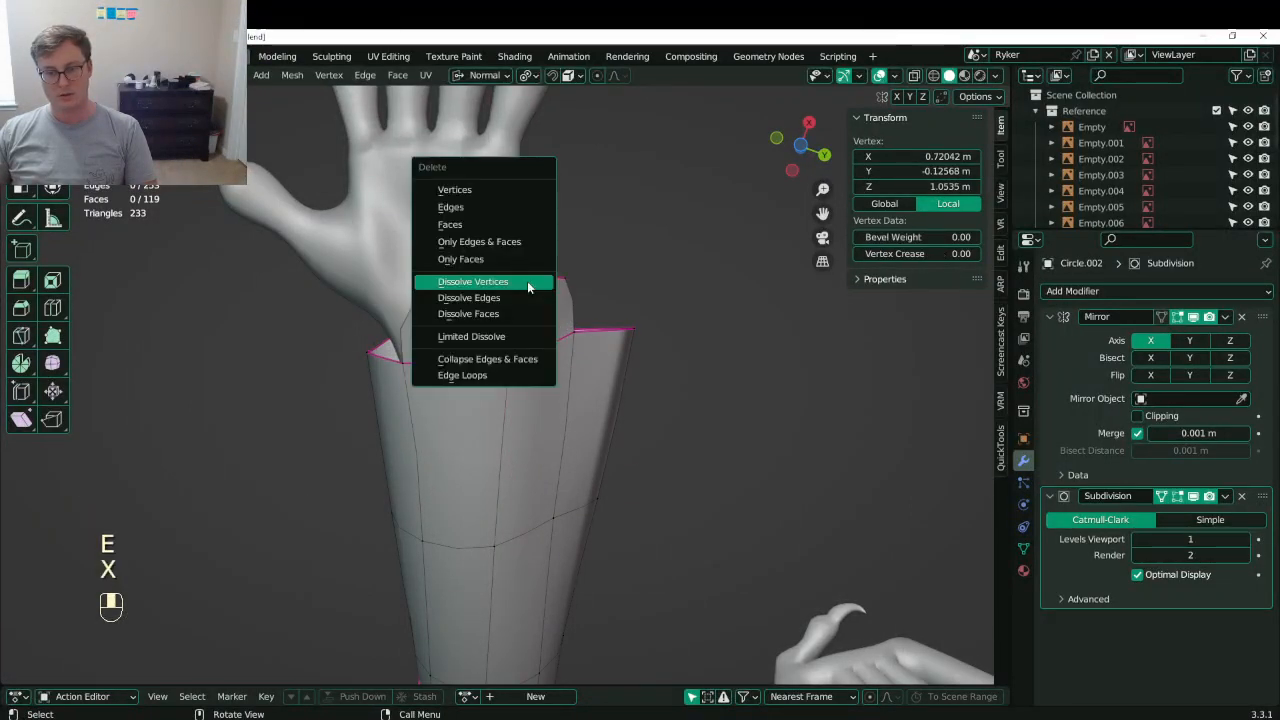
left_click(527, 281)
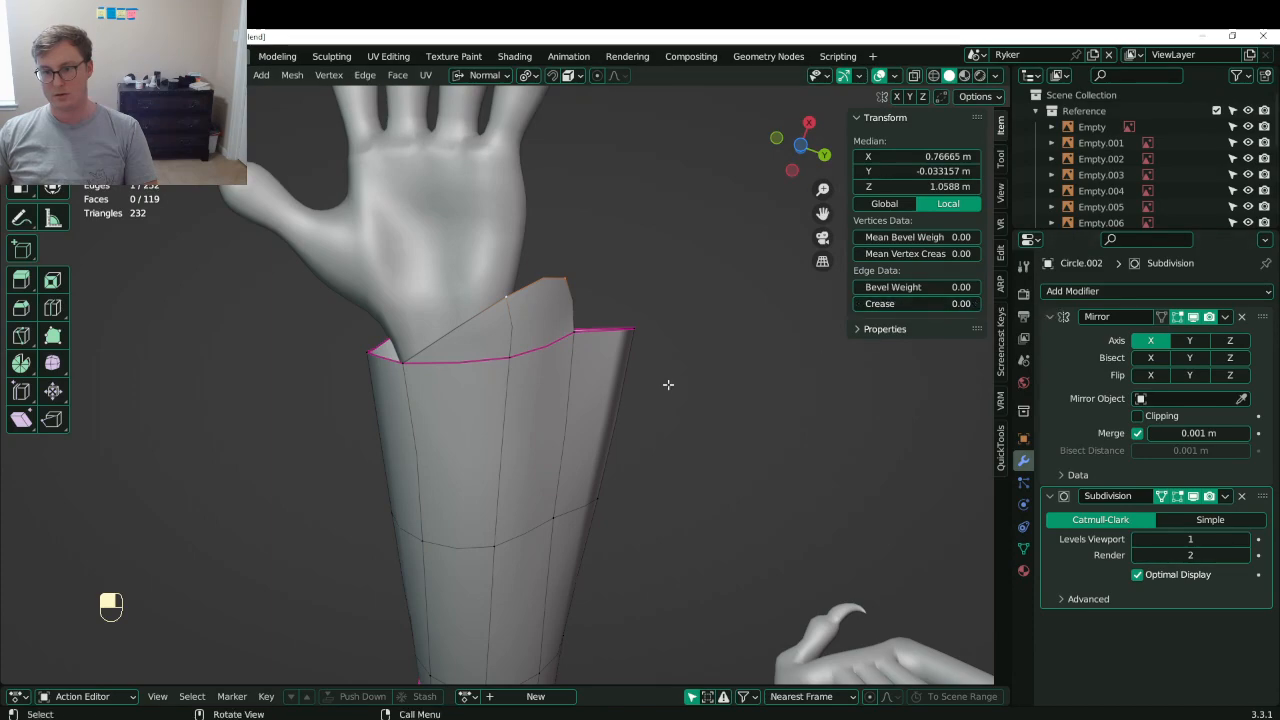
- Save the file and fill the gap between the extruded lower flap and the outer wrist rim with a face
middle_click_drag(668, 384, 583, 437)
key("ctrl+s")
left_click(551, 360, "shift")
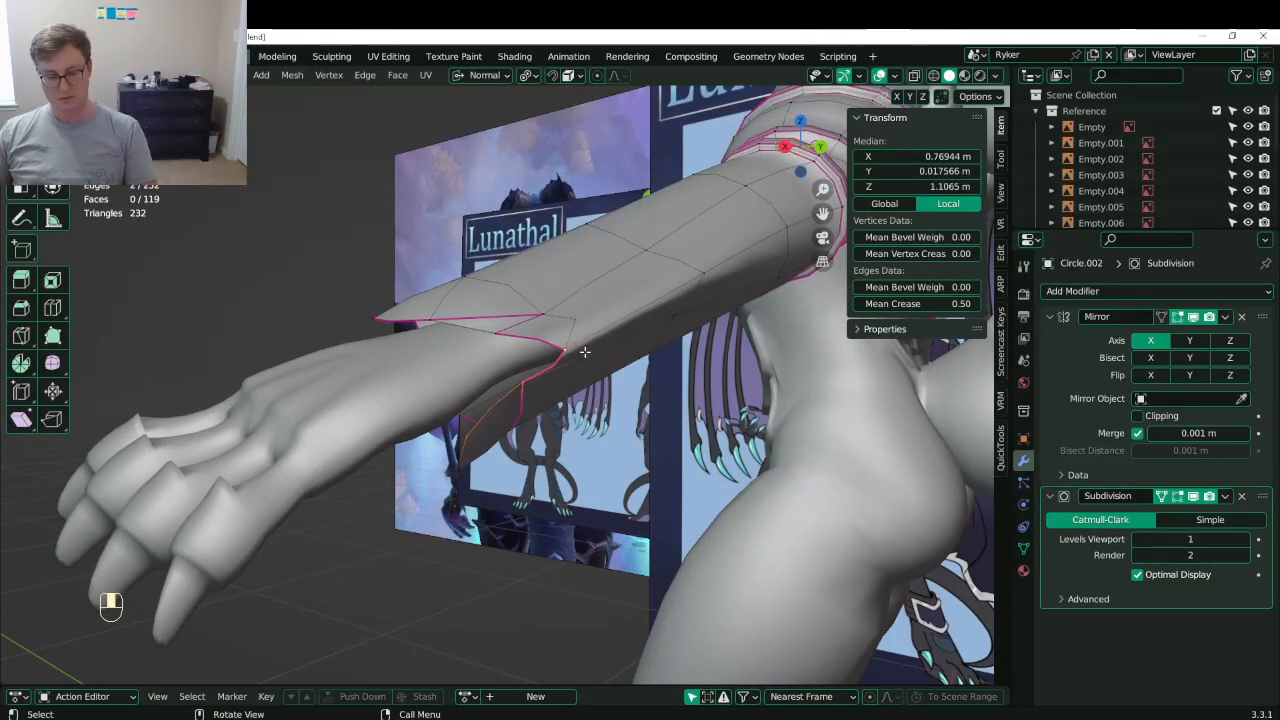
key("f")
- Set the crease to 0 on the rim edge behind the new face and to 1 on the face's two outer edges
middle_click_drag(584, 351, 397, 491)
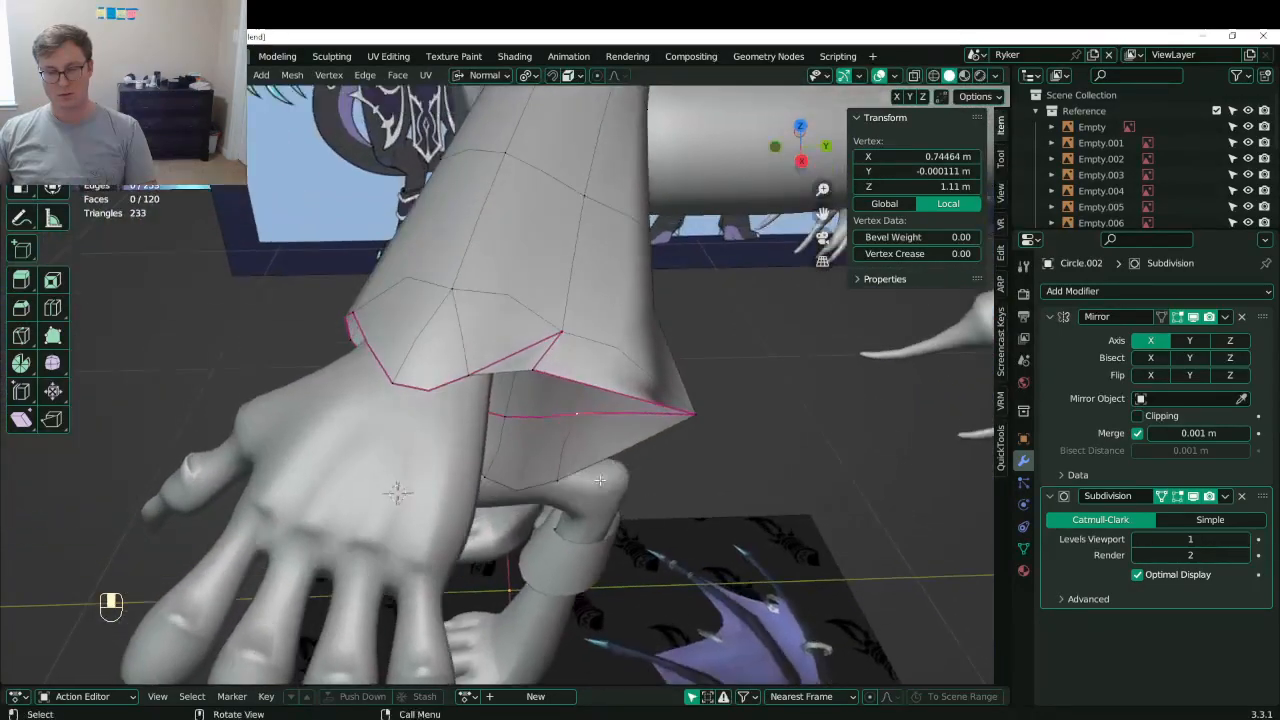
left_click(561, 469, "shift")
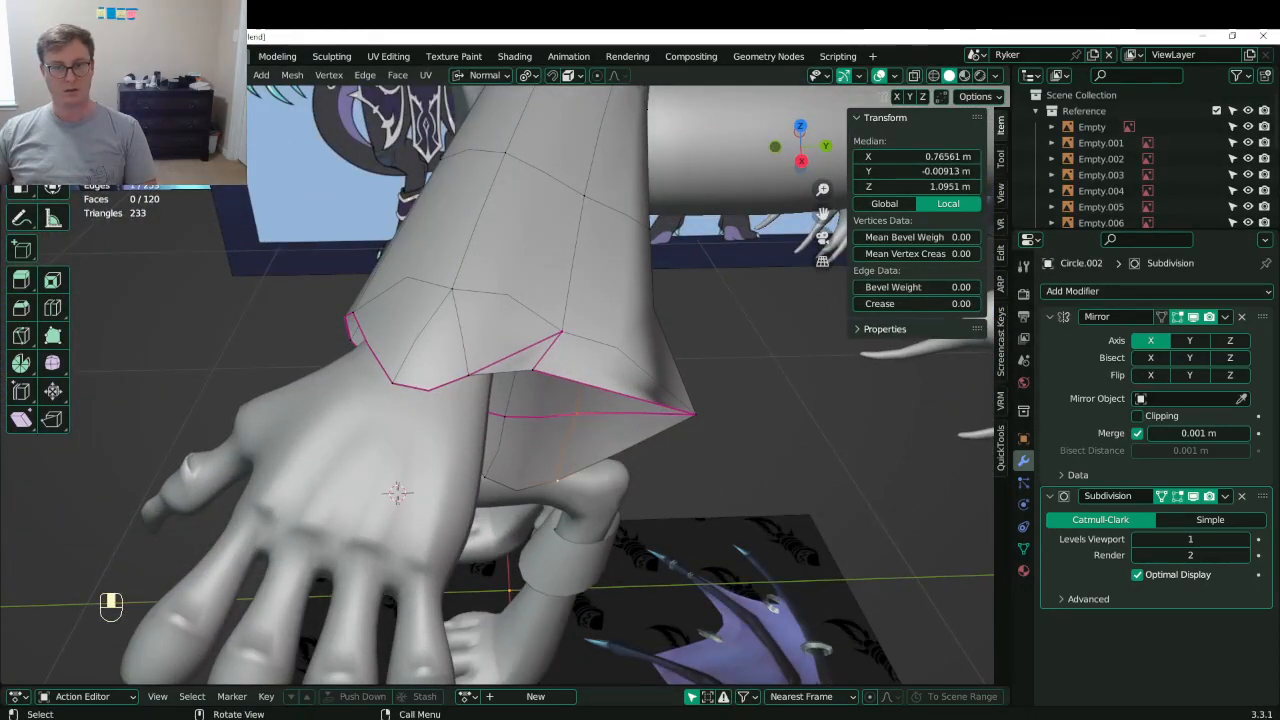
left_click(639, 423)
left_click_drag(912, 303, 845, 304)
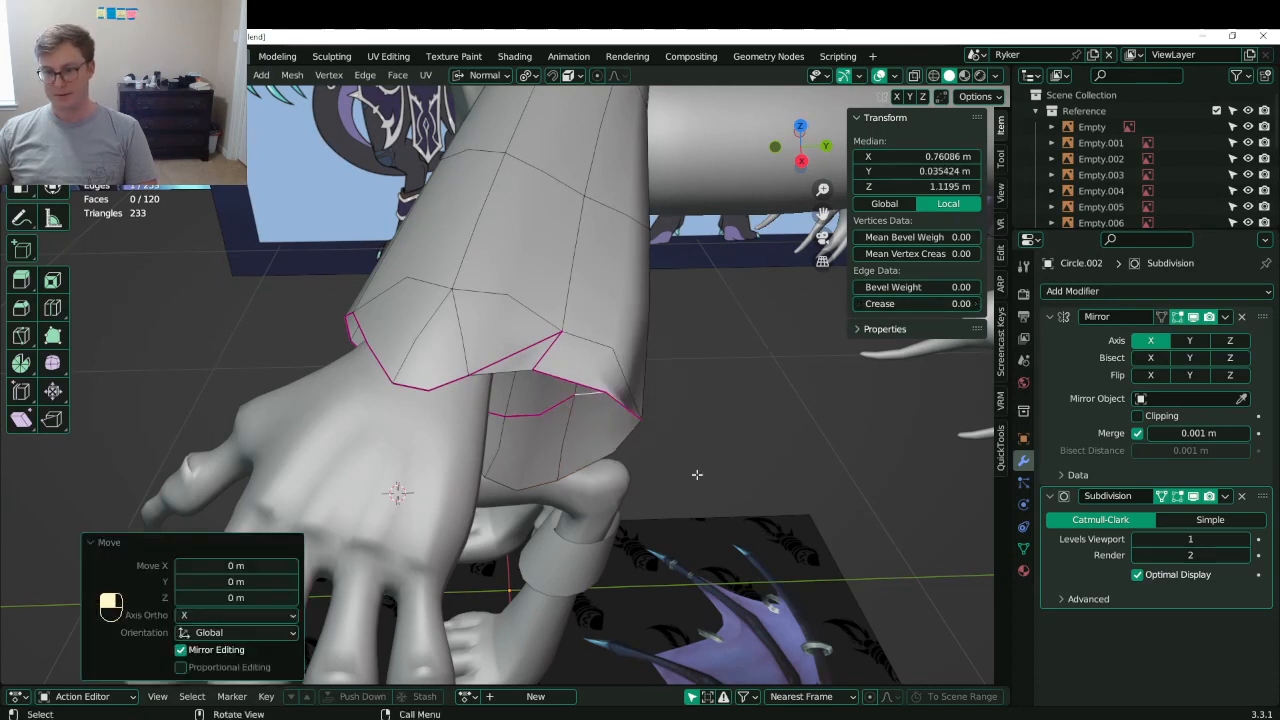
left_click(585, 444)
left_click(570, 454, "shift")
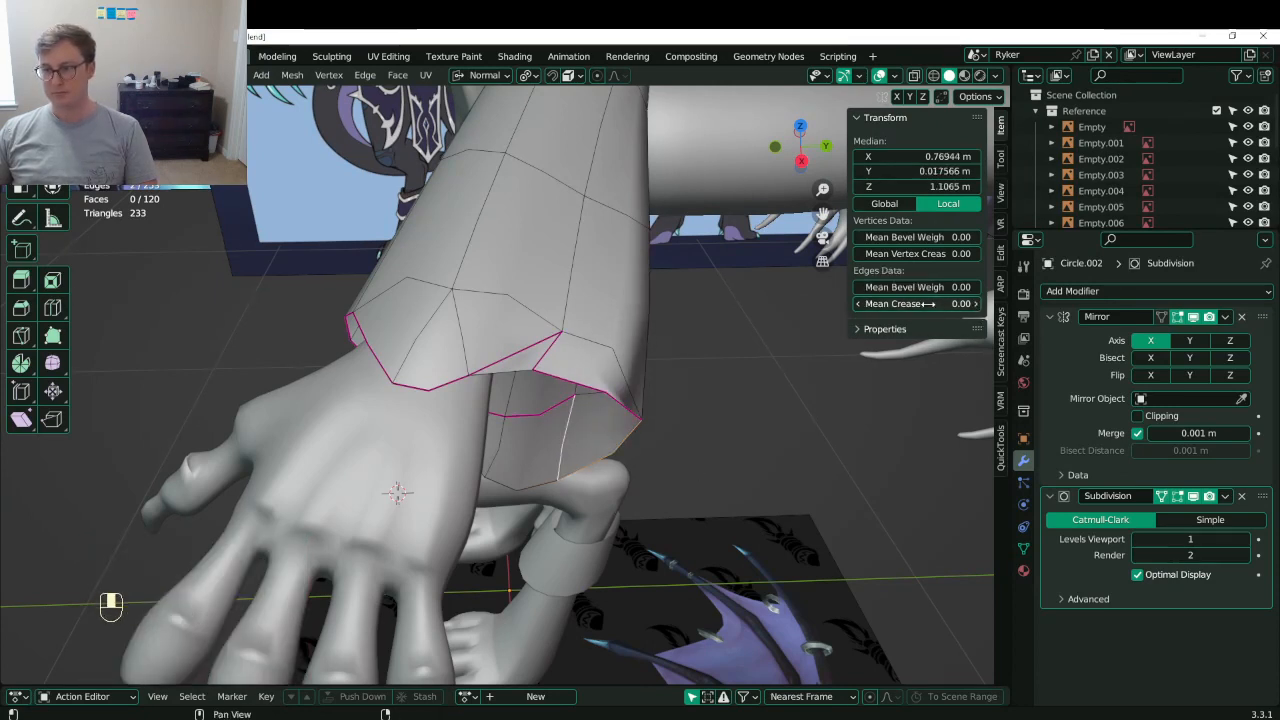
- Connect the lower flap's outer-edge vertex to the rim vertex on the sleeve's underside with a new edge
middle_click_drag(490, 507, 594, 228)
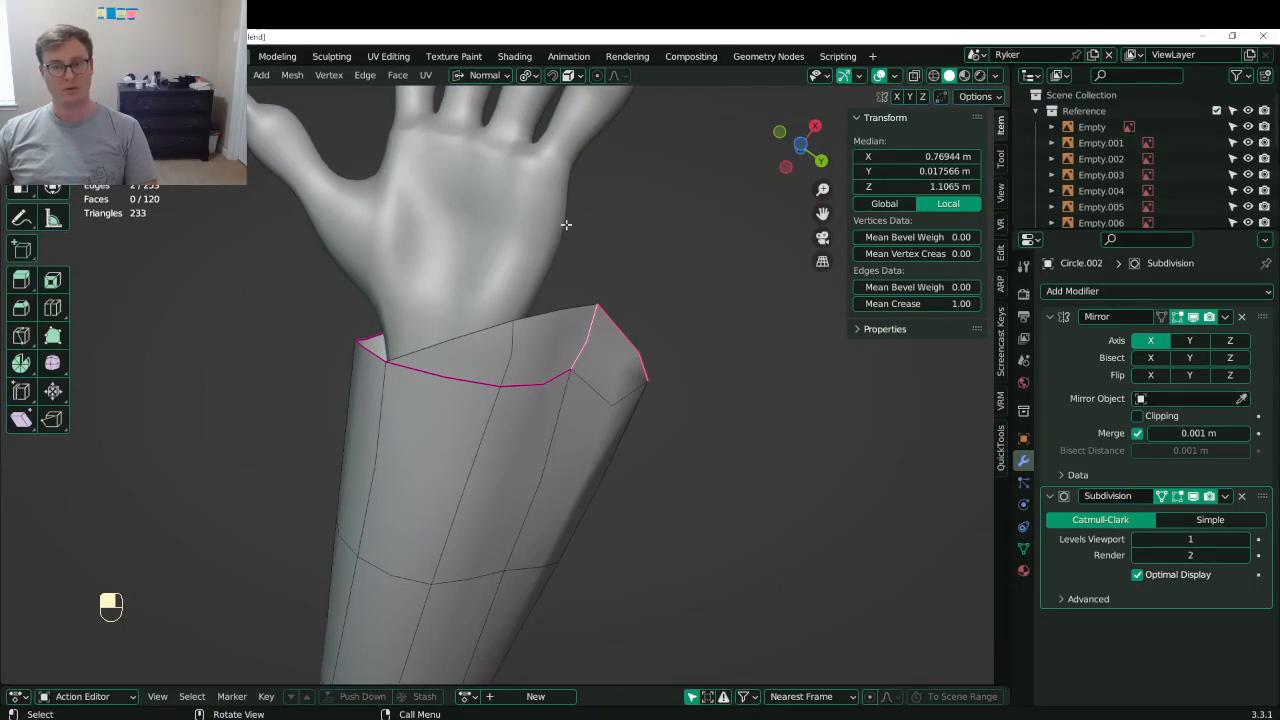
middle_click_drag(594, 227, 712, 276)
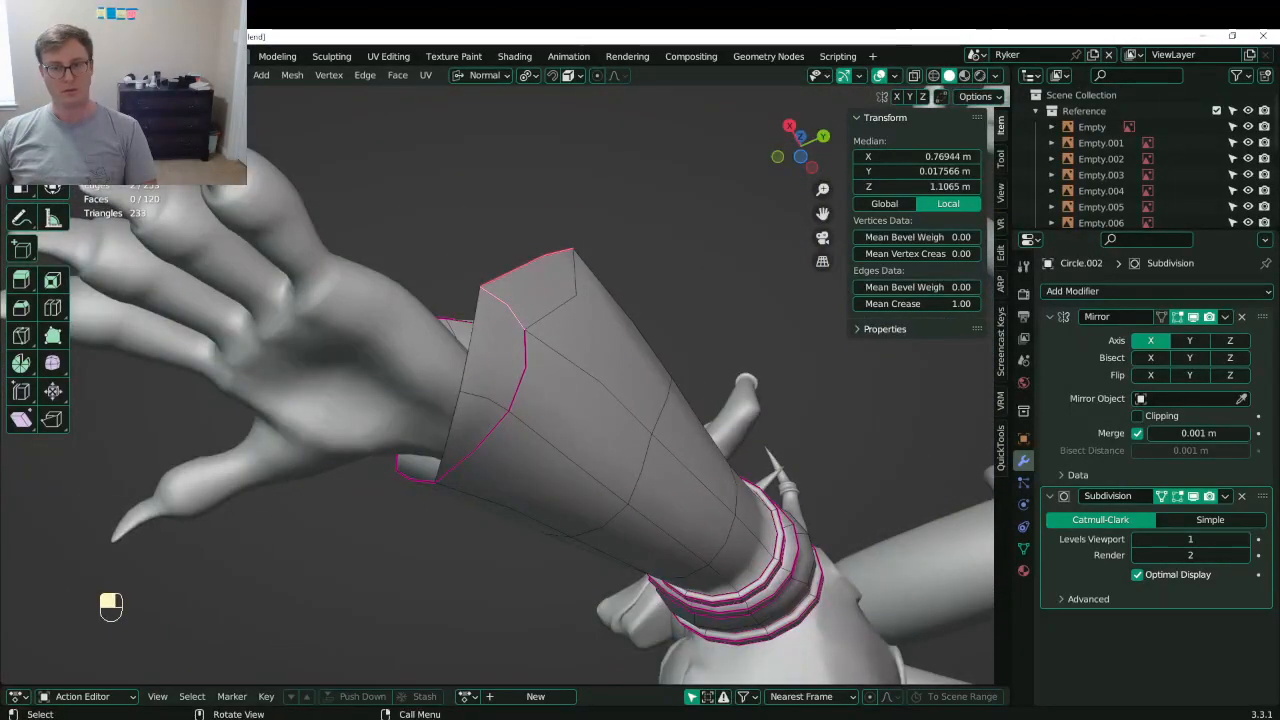
left_click(526, 332)
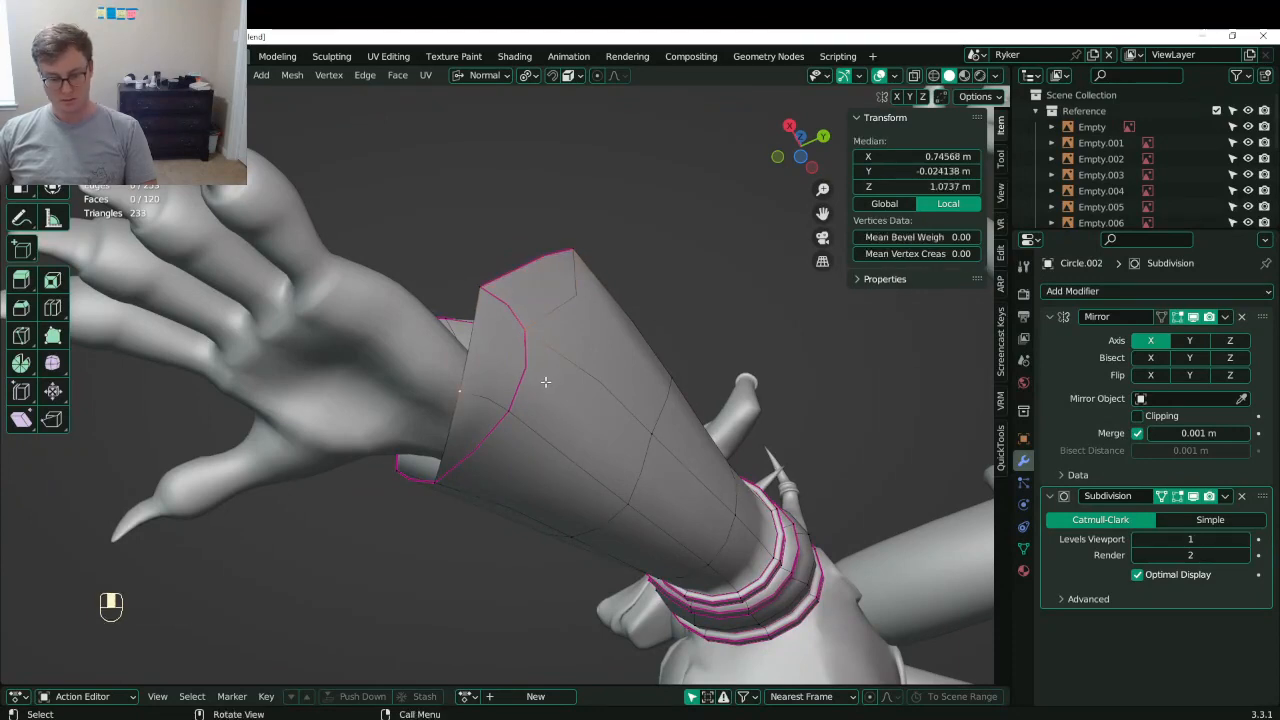
key("j")
- Reposition the lower flap's corner vertex on the outer side of the wrist
middle_click_drag(519, 355, 557, 494)
left_click(517, 484)
key("g")
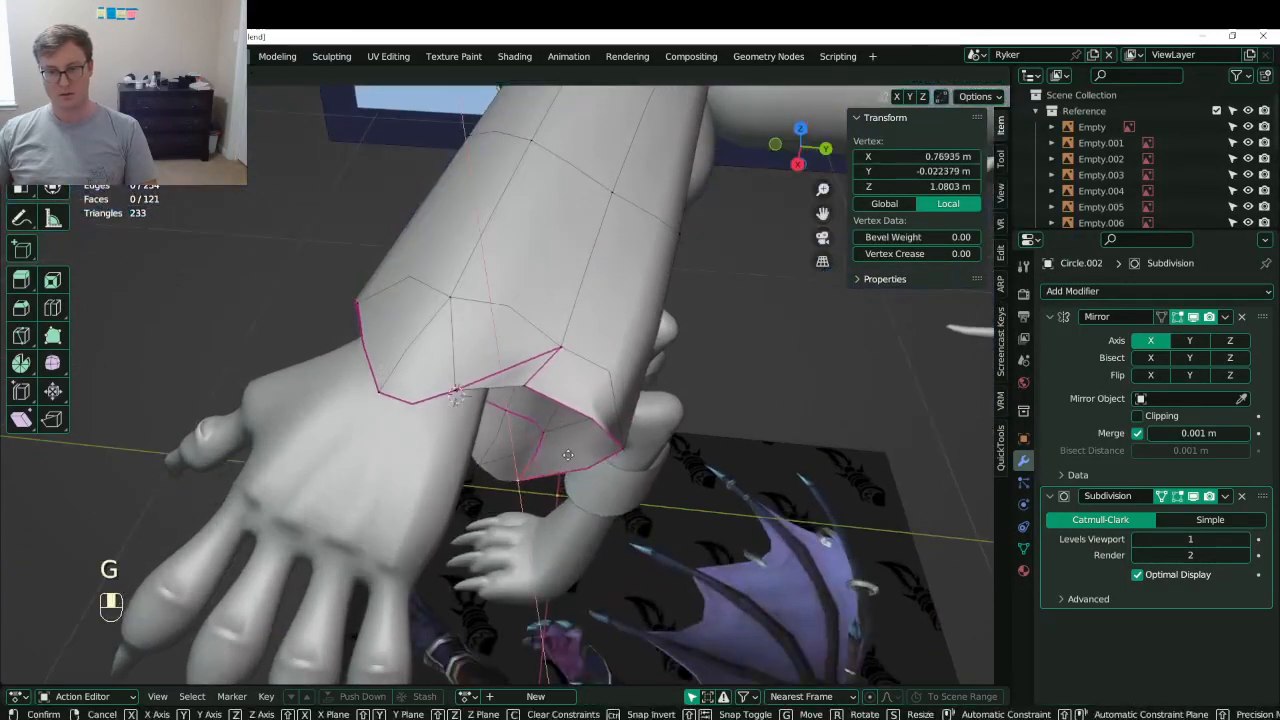
middle_click(563, 455)
left_click(569, 442)
- Set the crease to 0 on the old rim edges inside the lower flap and to 1 on its outer boundary edges
left_click(492, 452)
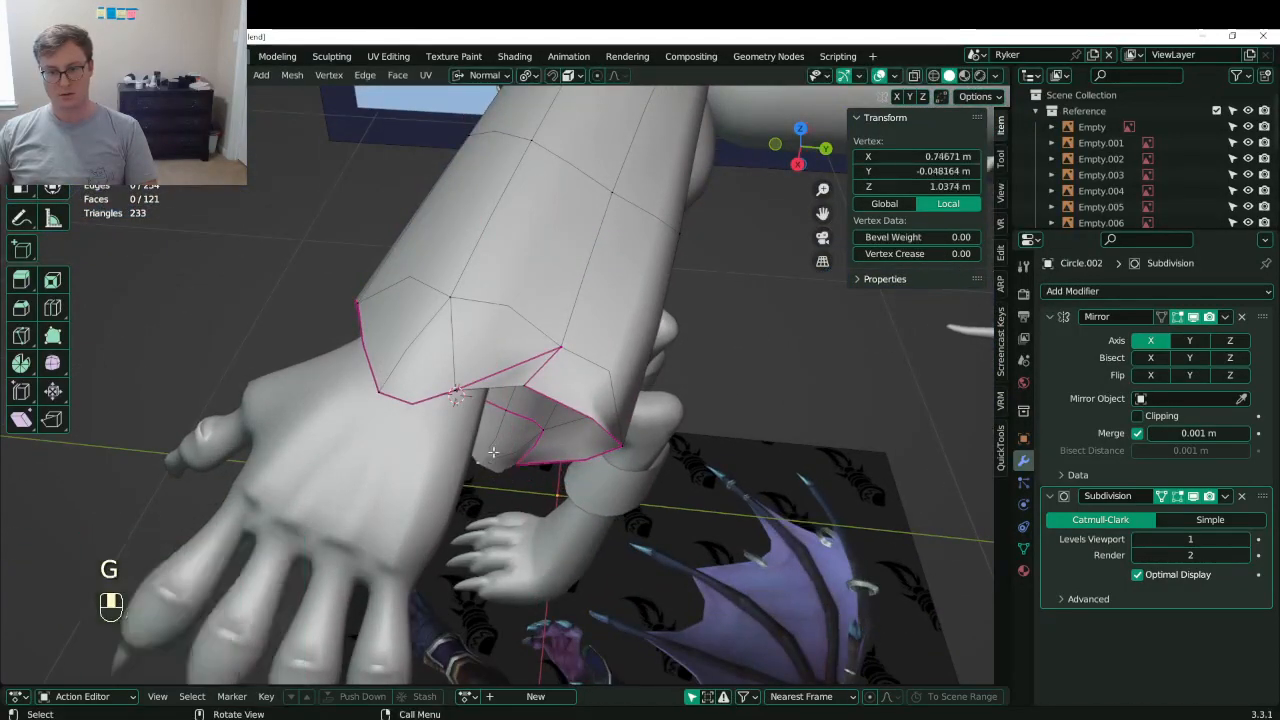
left_click(548, 426, "shift")
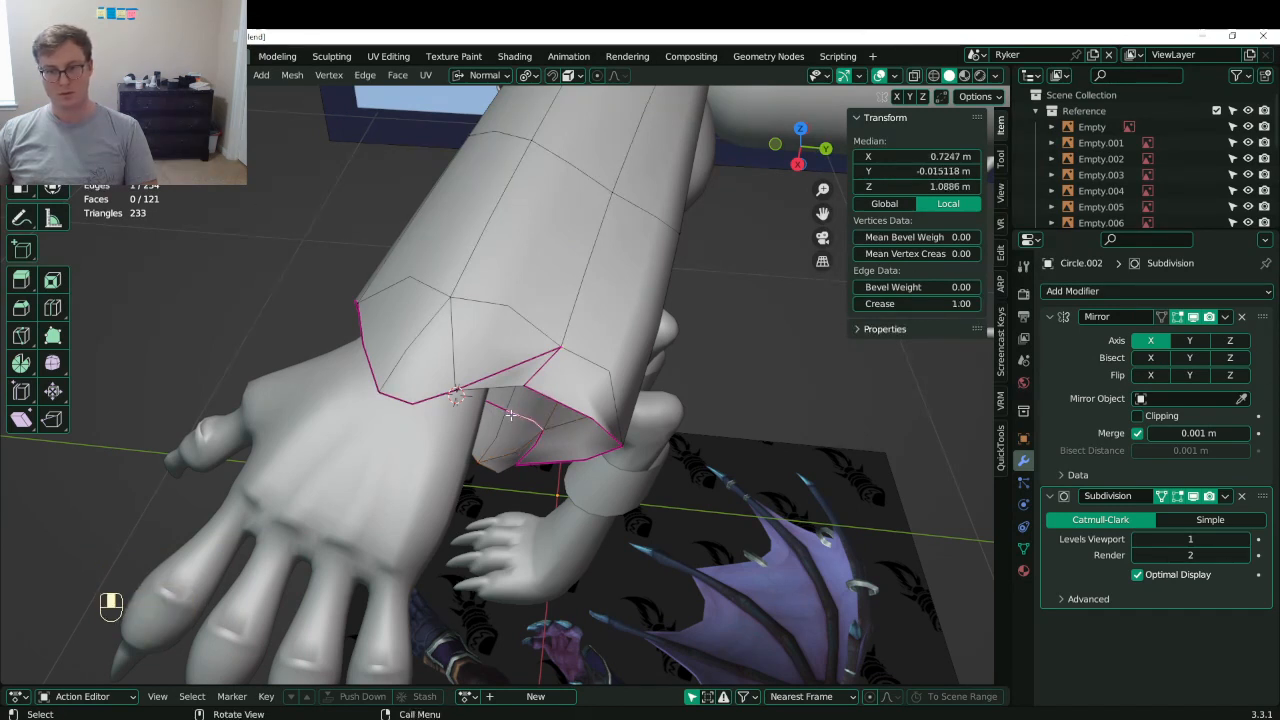
left_click(510, 414, "shift")
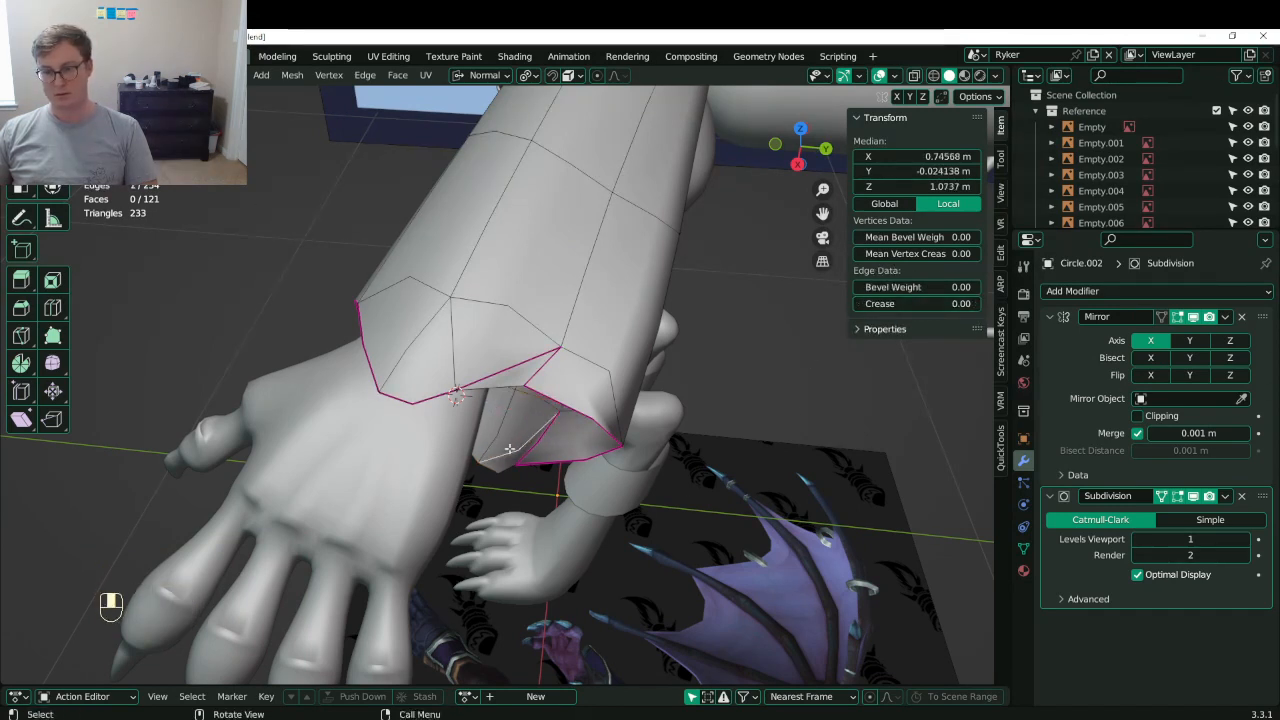
middle_click_drag(597, 498, 751, 330)
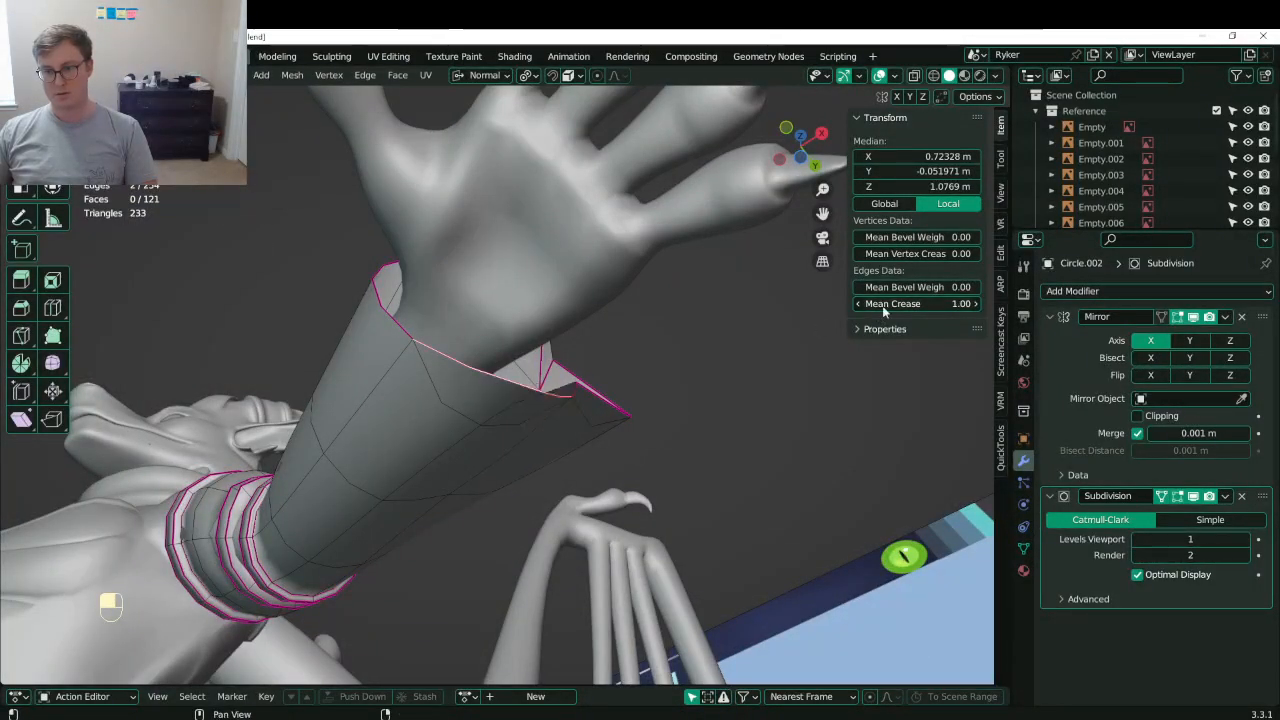
middle_click_drag(400, 385, 450, 425)
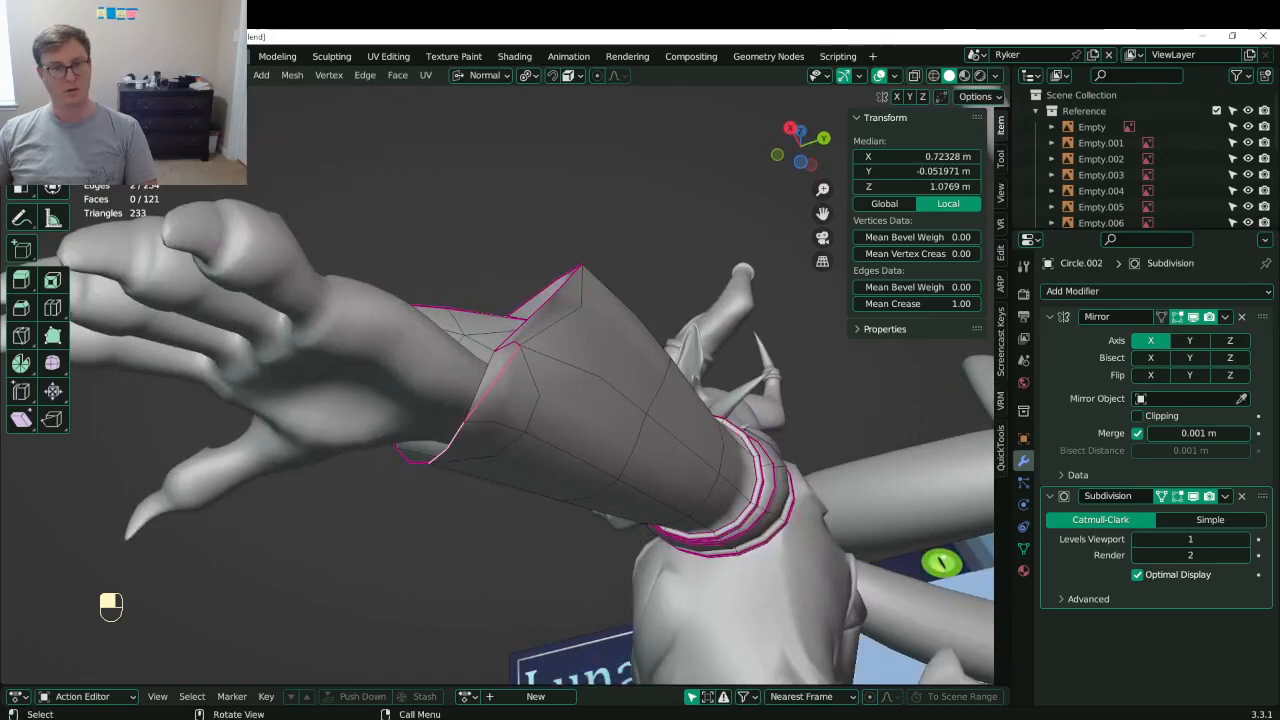
- Try to move the rim vertex beside the lower flap along the X axis
middle_click_drag(530, 357, 644, 490)
left_click(512, 347)
key("g")
key("x")
left_click(578, 332)
key("ctrl+z")
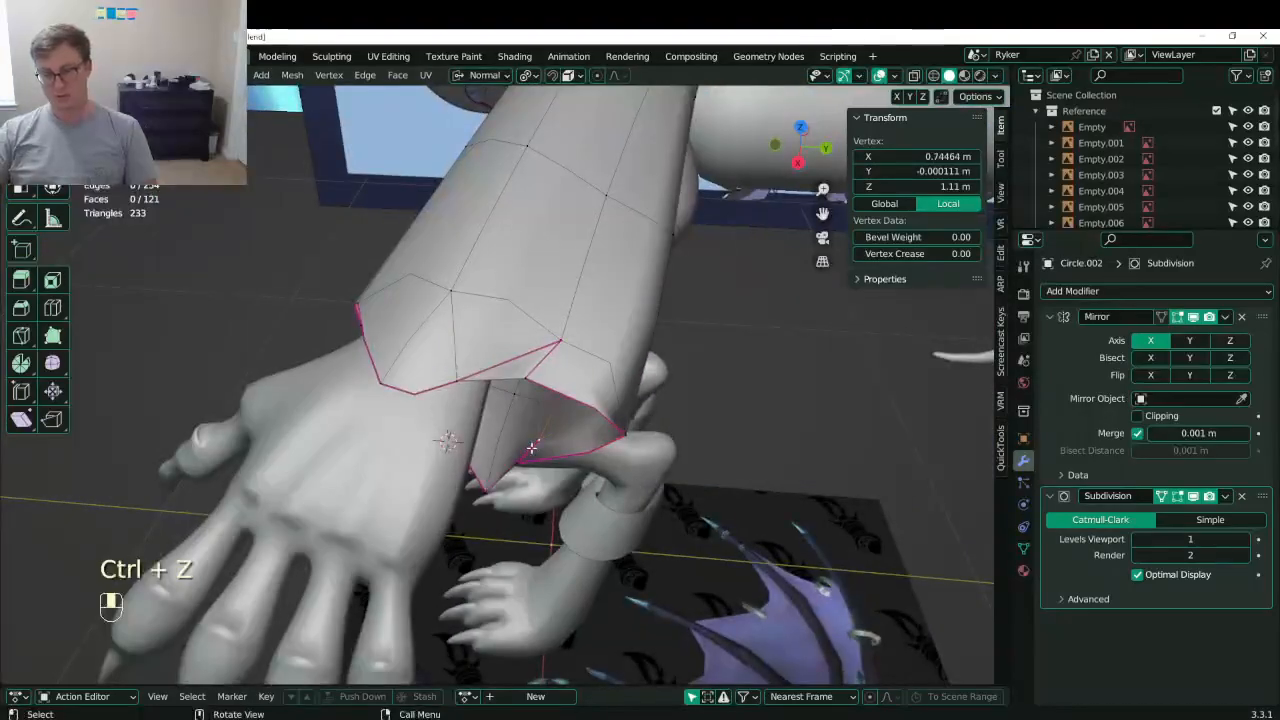
- In top wireframe view, move the rim vertex and the lower flap's notch vertex to line up with the upper rim outline
key("KP_7")
key("z")
scroll(594, 371, "up", 3)
key("g")
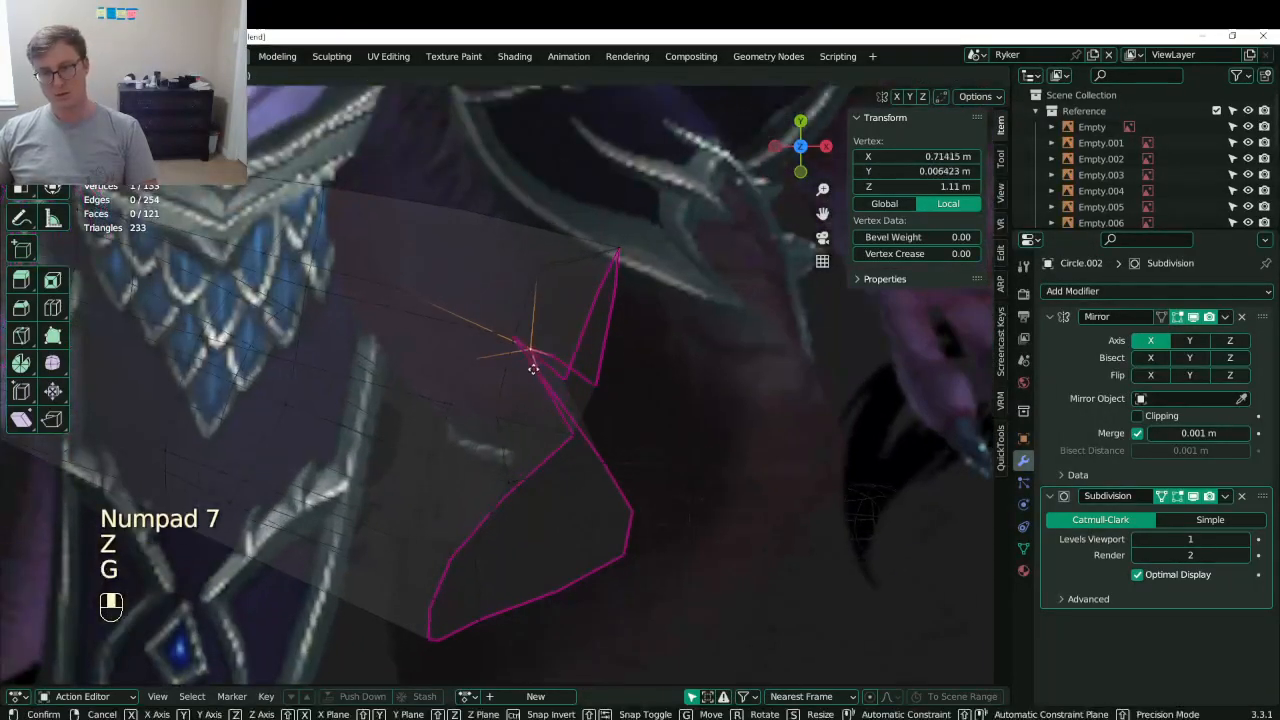
left_click(533, 369)
key("g")
left_click(574, 432)
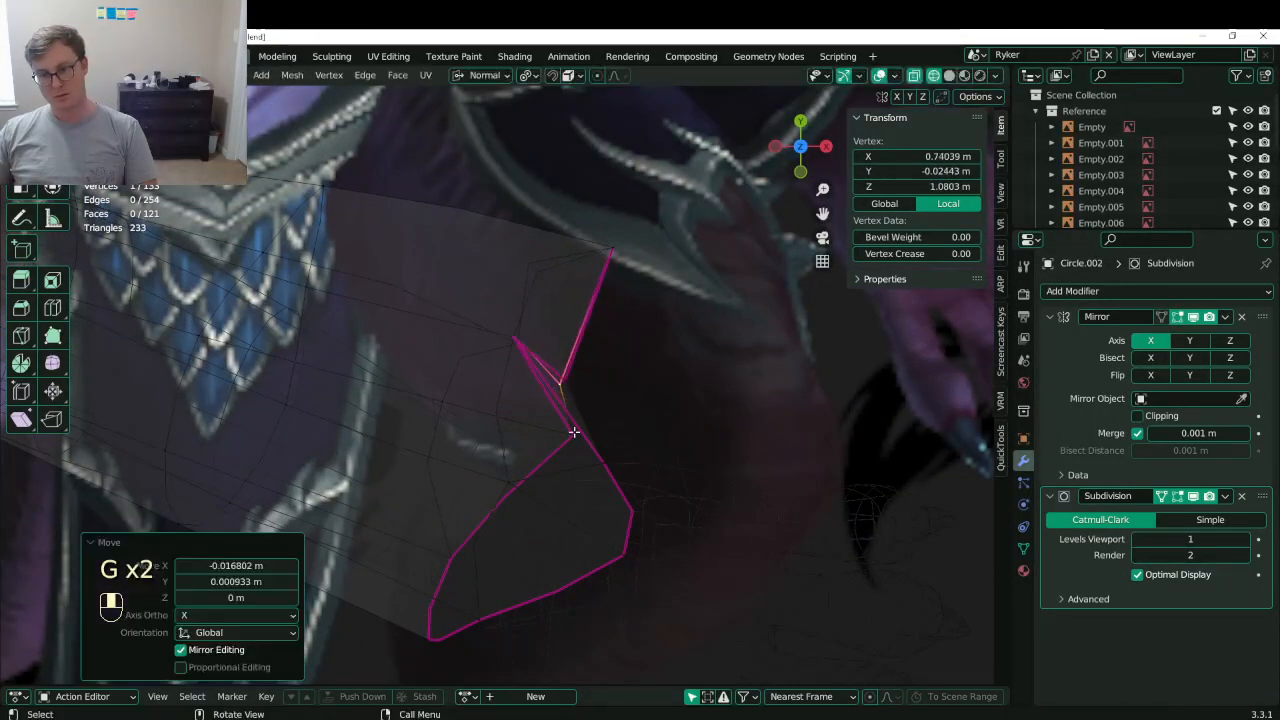
- Try to move the lower flap's palm-side edge vertices outward to match the upper flap's outline in top view
key("g")
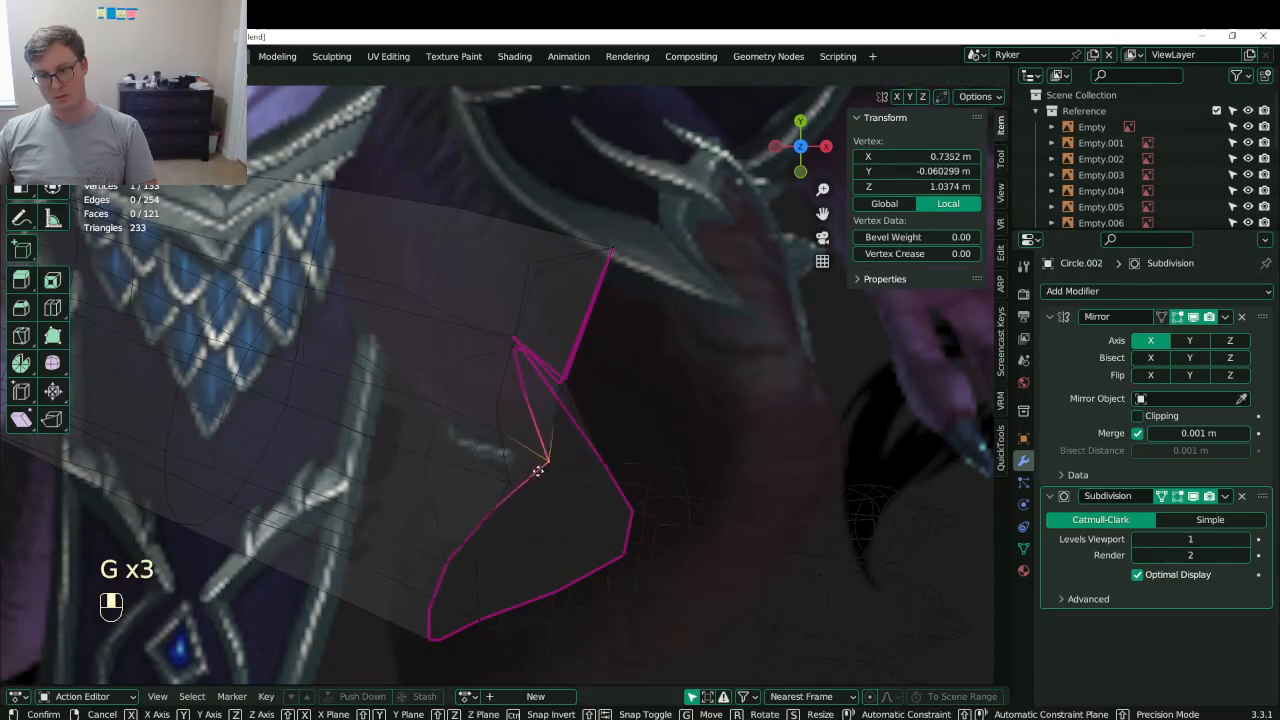
left_click(600, 466)
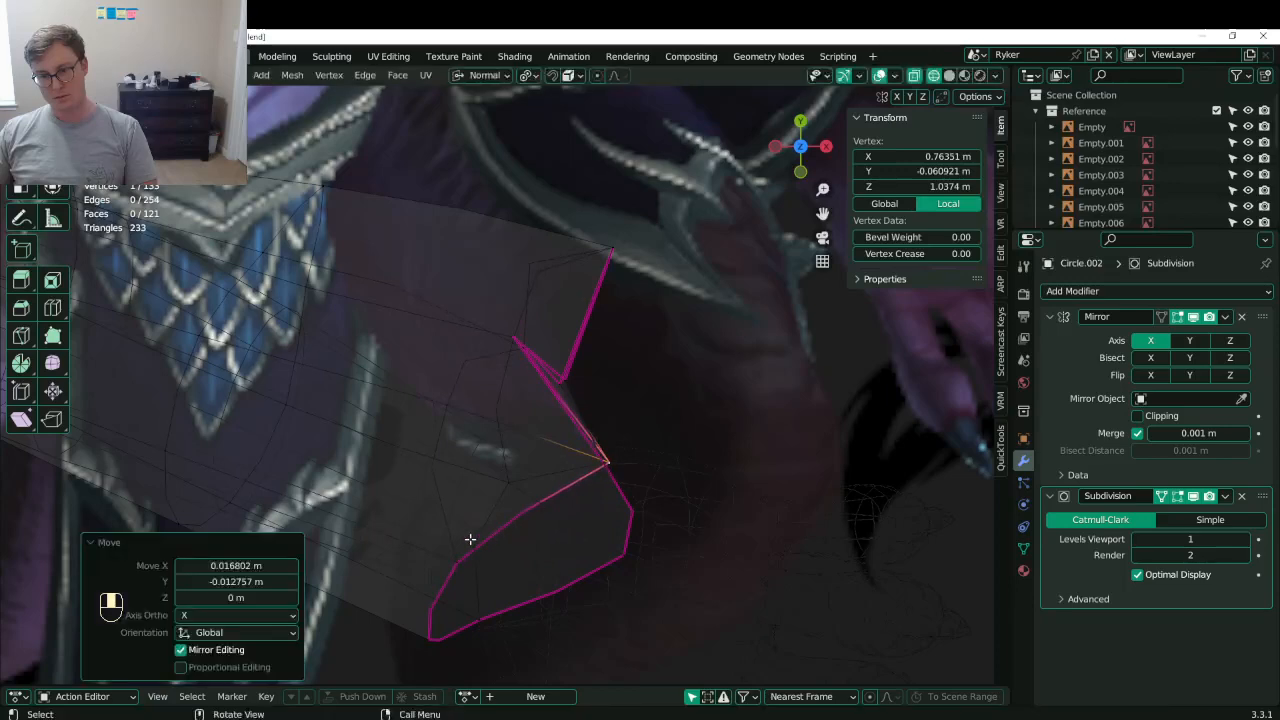
key("g")
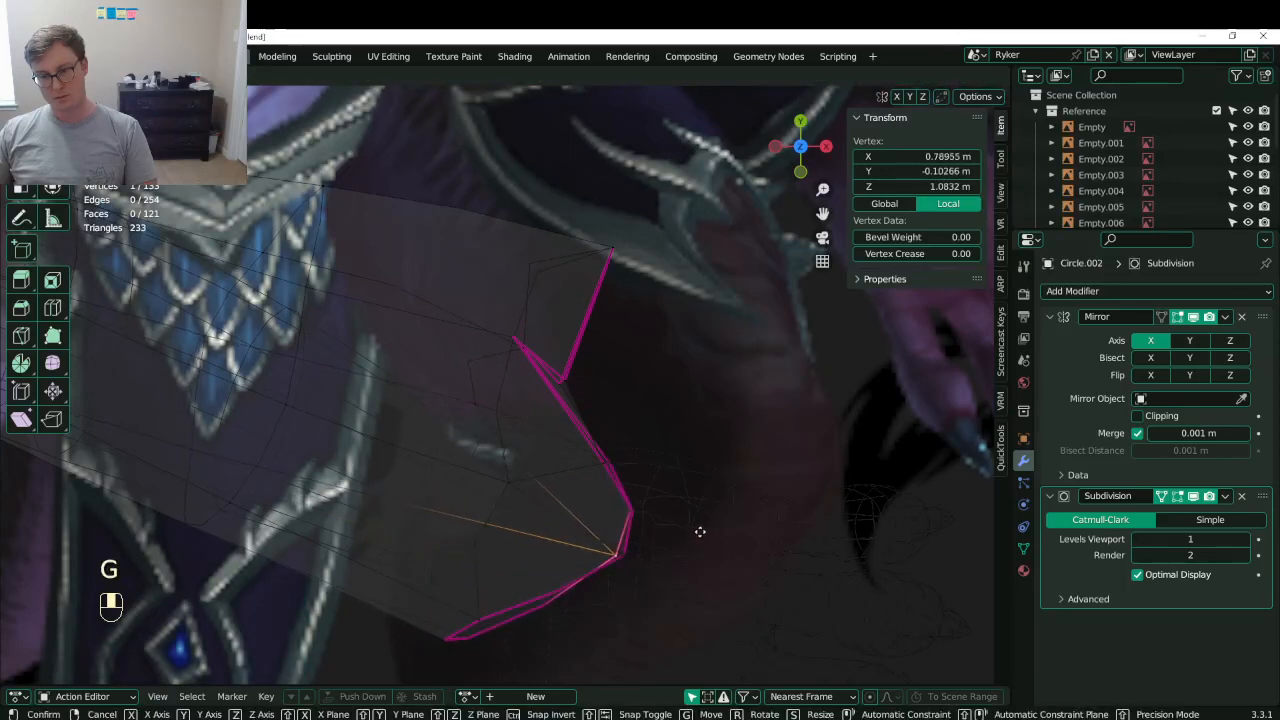
left_click(455, 495)
key("ctrl+z")
key("ctrl+z")
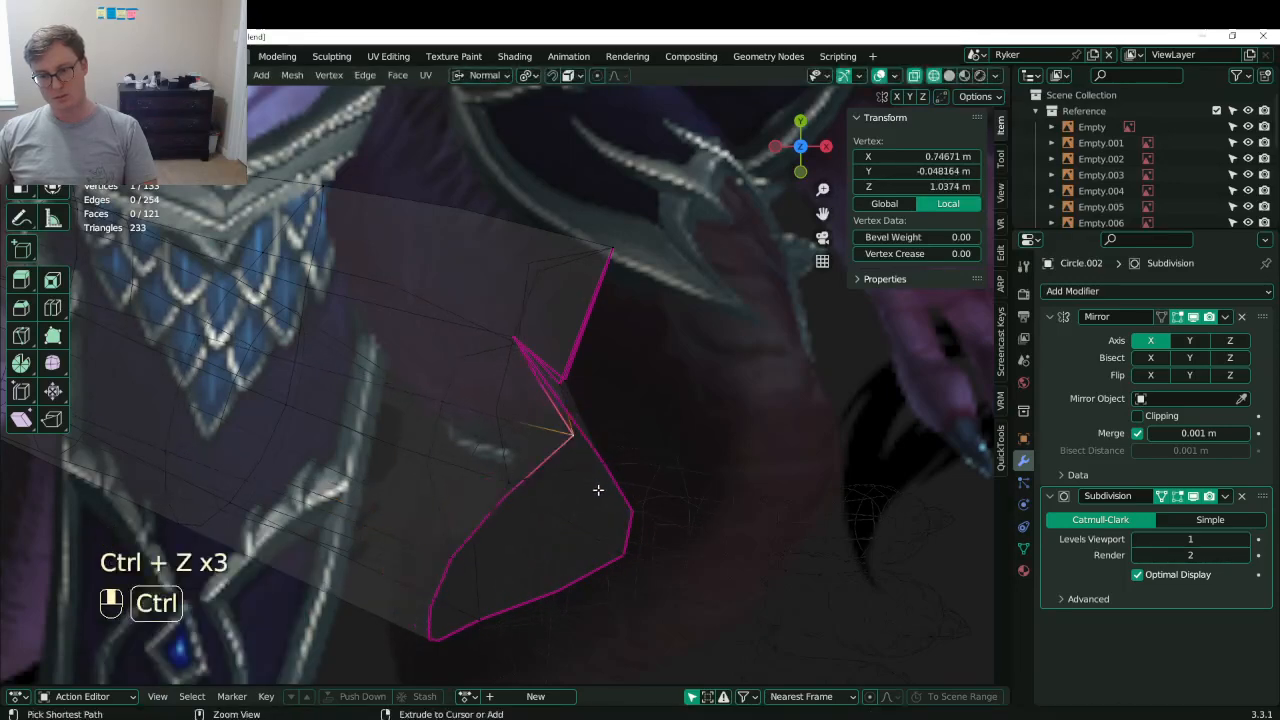
- In solid view, reposition the lower flap's middle edge vertex, shifting it by -0.020032 m along its normal-oriented X axis
mouse_move(598, 490)
middle_mouse_down()
mouse_move(625, 415)
mouse_move(565, 320)
mouse_move(606, 340)
mouse_move(572, 458)
mouse_move(590, 556)
mouse_move(607, 512)
mouse_move(623, 531)
mouse_move(597, 474)
mouse_move(677, 251)
mouse_move(484, 427)
middle_mouse_up()
key("z")
key("g")
left_click(565, 415)
key("g")
left_click(590, 553)
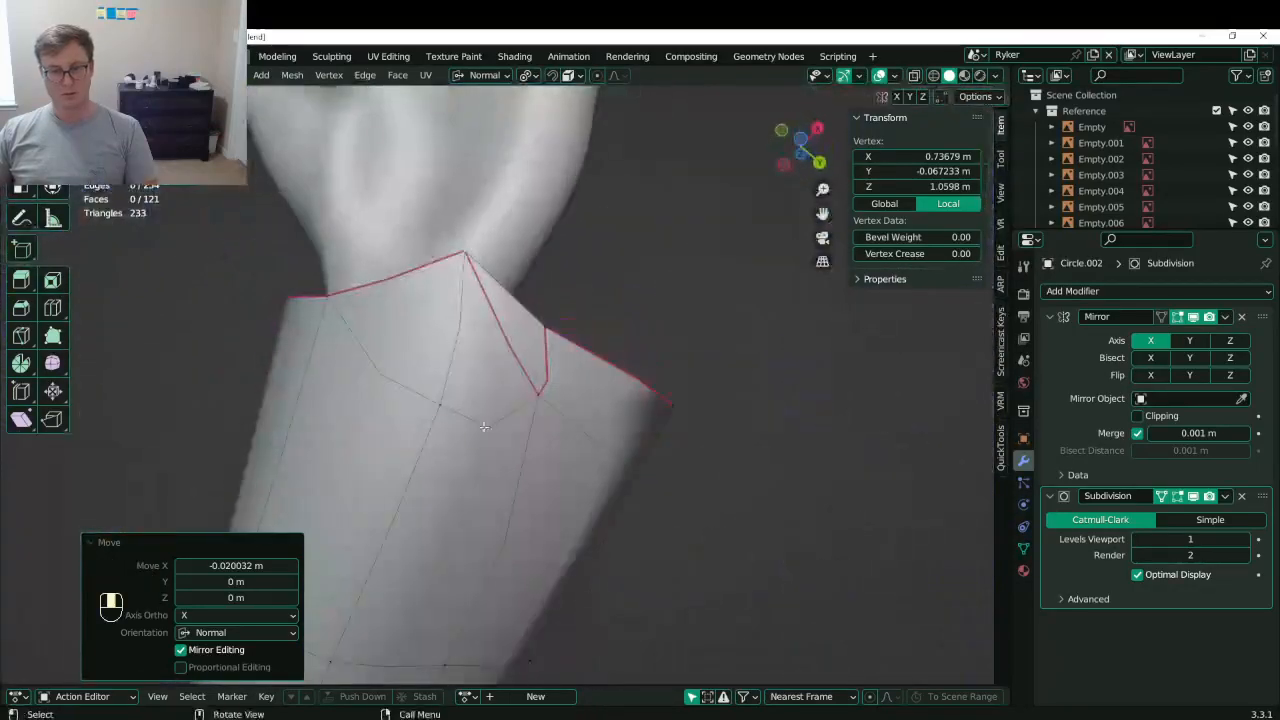
- Knife-cut an edge from the underside vertex to the middle of the lower flap's thumb-side boundary edge
key("k")
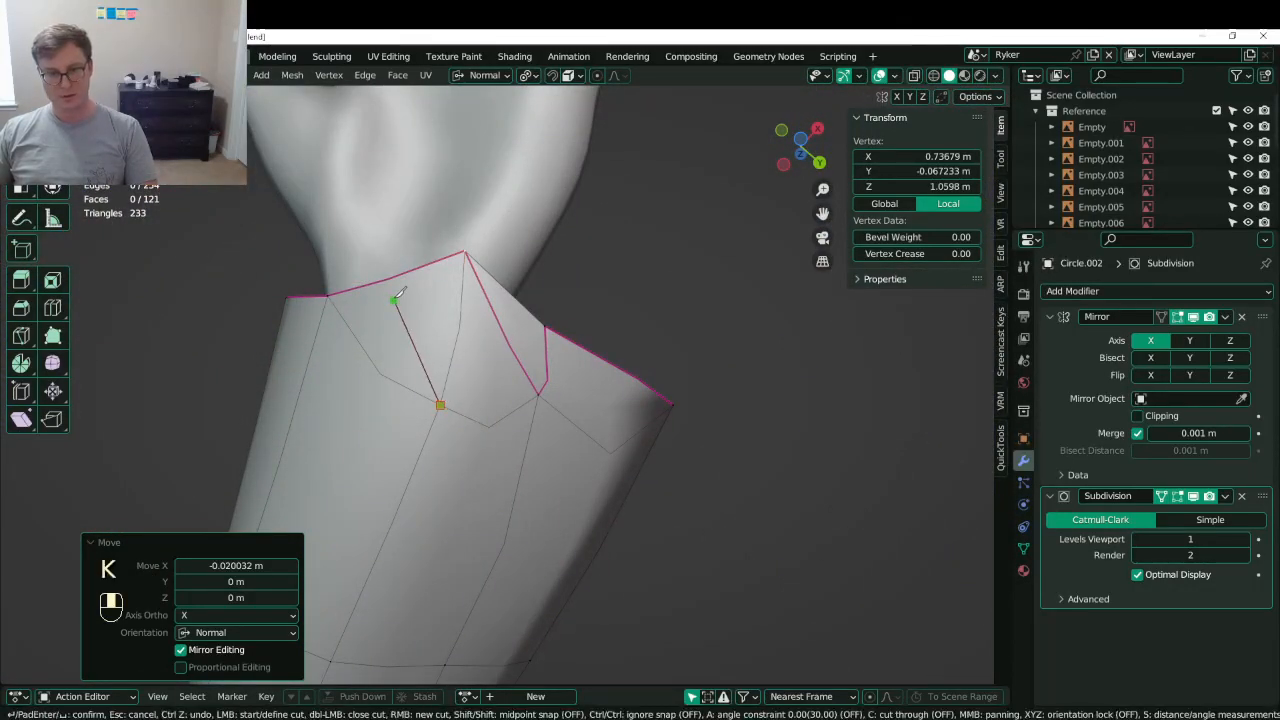
left_click(390, 275)
key("Return")
- In top wireframe view, pull the newly cut boundary vertex toward the hand to form the lower flap's point
middle_click_drag(400, 285, 455, 403)
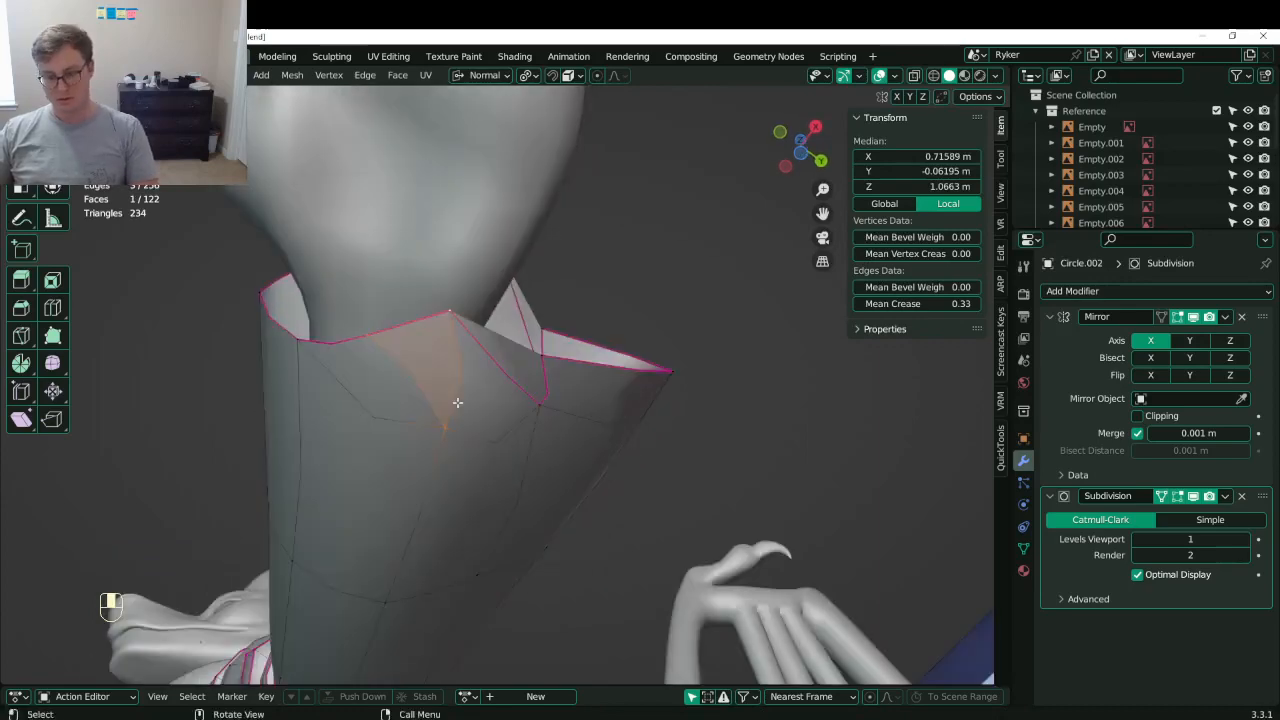
key("KP_7")
key("z")
scroll(517, 434, "up", 1)
middle_click_drag(516, 523, 486, 486, "shift")
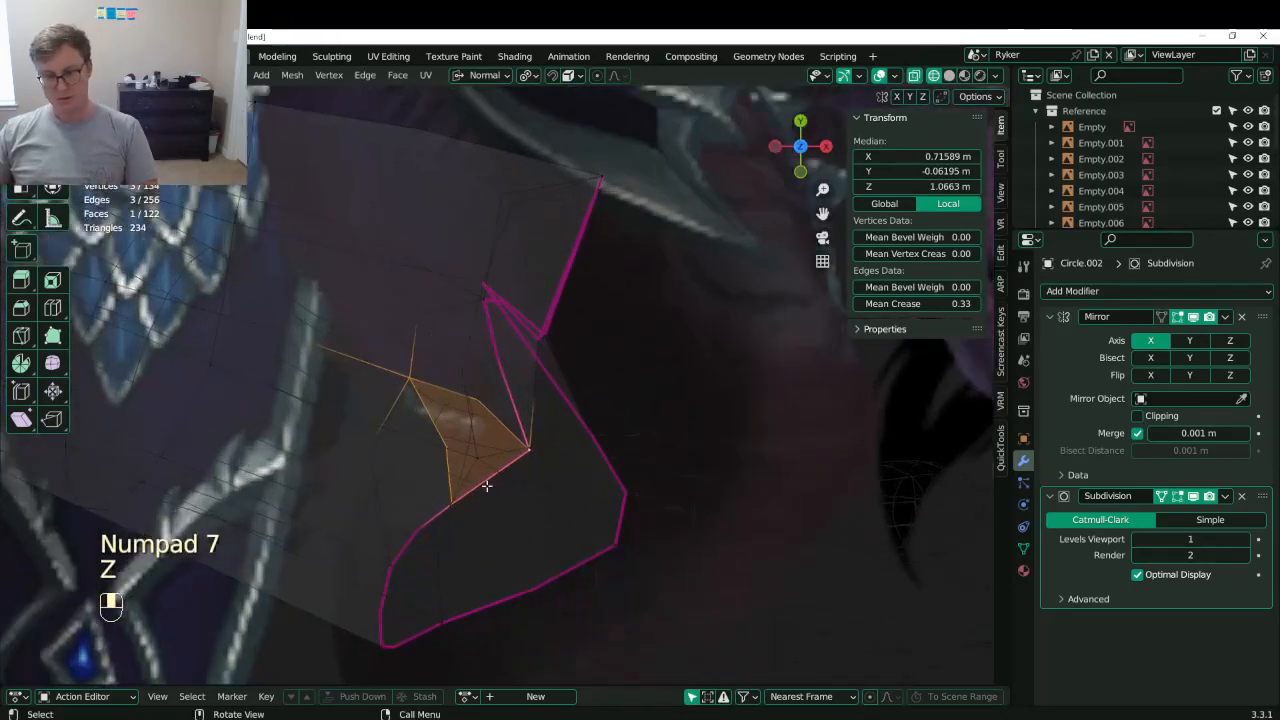
left_click(465, 505)
key("g")
left_click(529, 443)
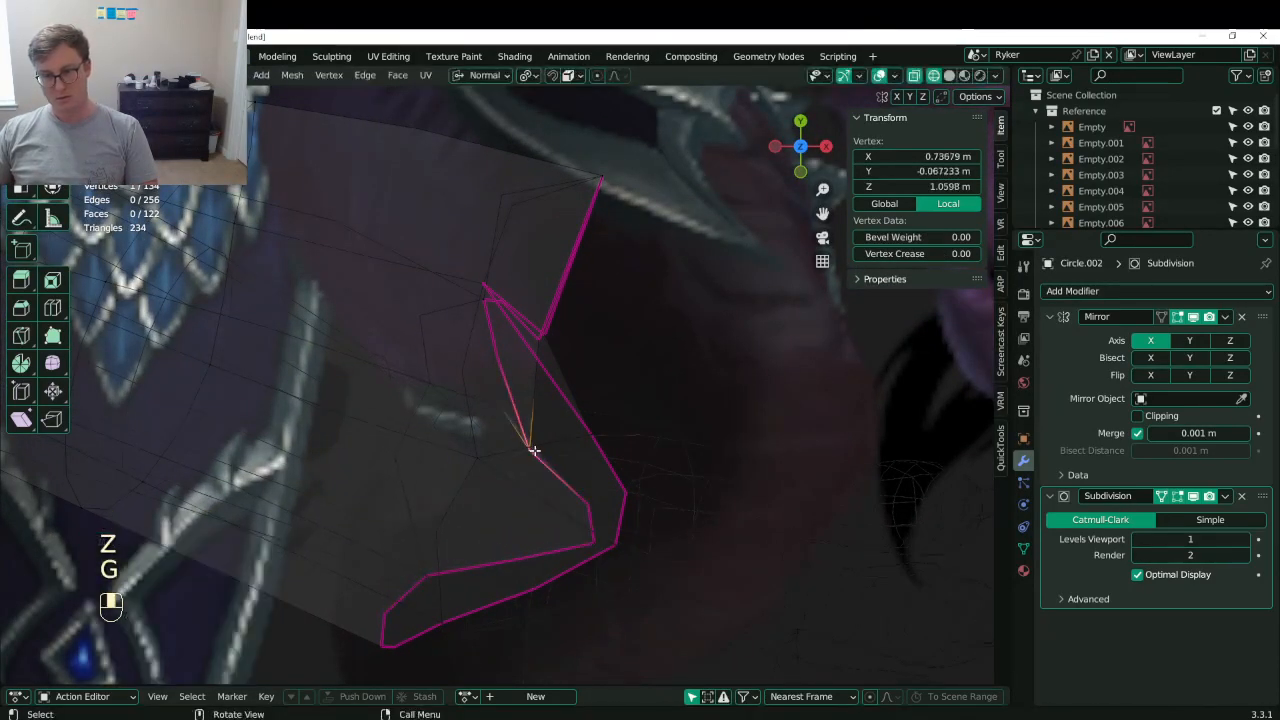
- Align the lower flap's remaining boundary vertices with the upper flap's outline, moving the thumb-side one by 0.003889, -0.024891, 0 m, and return to solid view
key("g")
left_click(590, 434)
key("g")
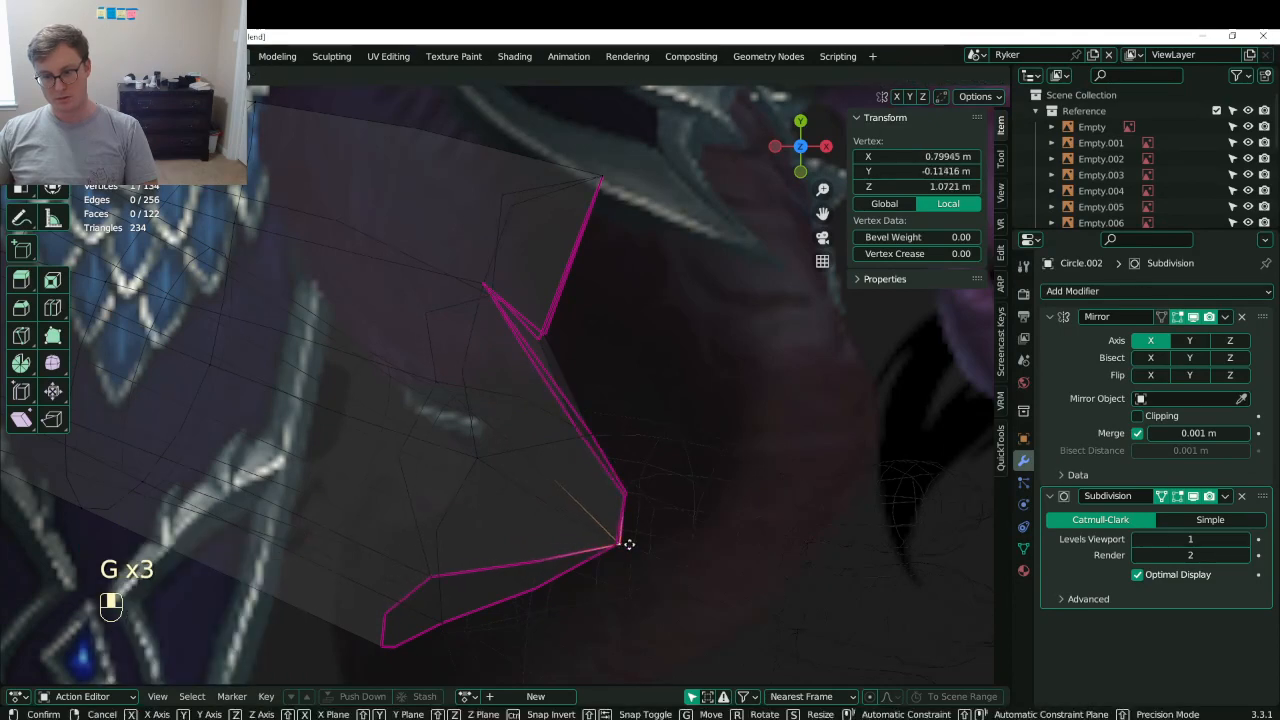
left_click(623, 543)
left_click(437, 571)
key("g")
left_click(477, 626)
key("z")
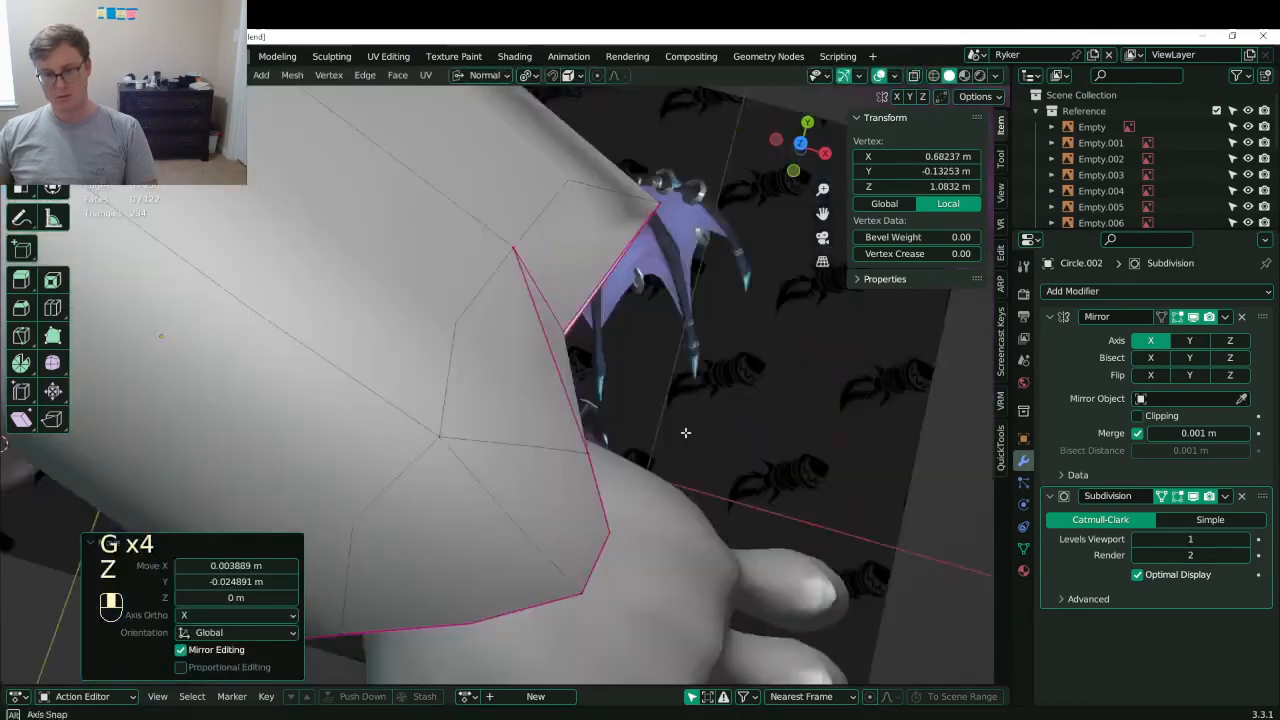
- Pull the edge at the tip of the sleeve's lower wrist flap back toward the forearm
mouse_move(686, 434)
middle_mouse_down()
mouse_move(486, 523)
mouse_move(403, 286)
mouse_move(474, 268)
middle_mouse_up()
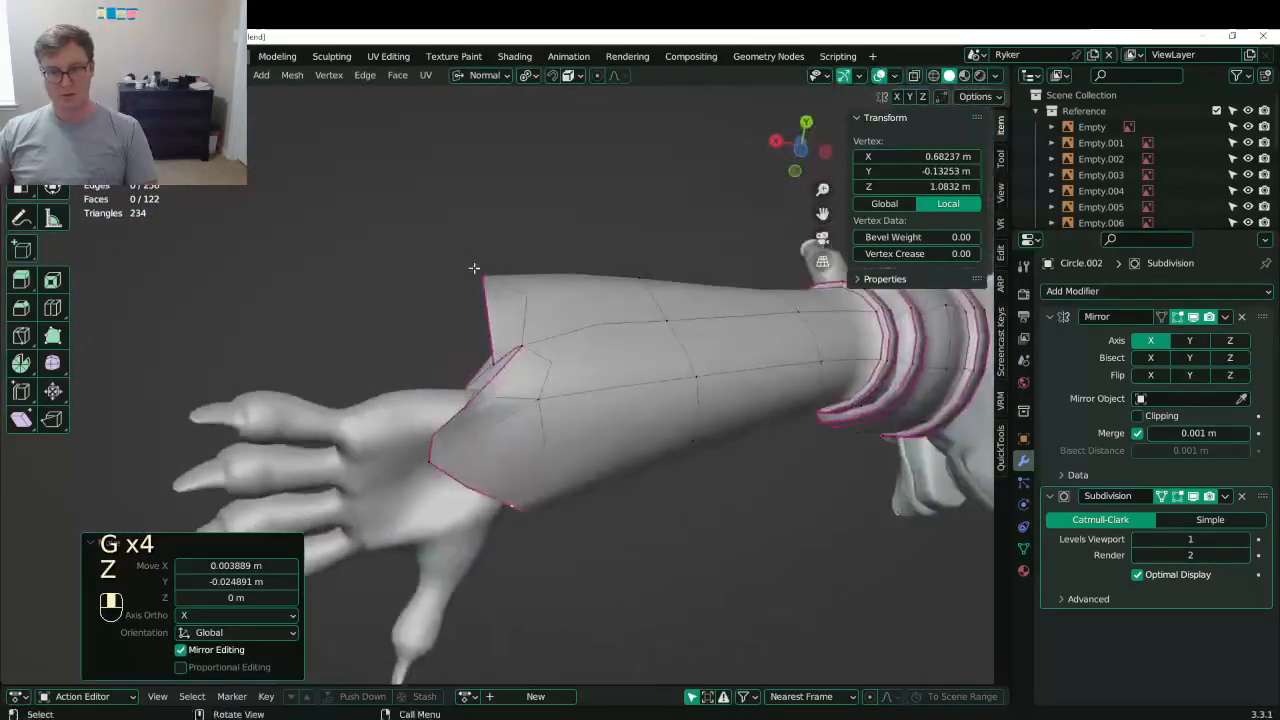
left_click(428, 459)
left_click(468, 407, "shift")
key("g")
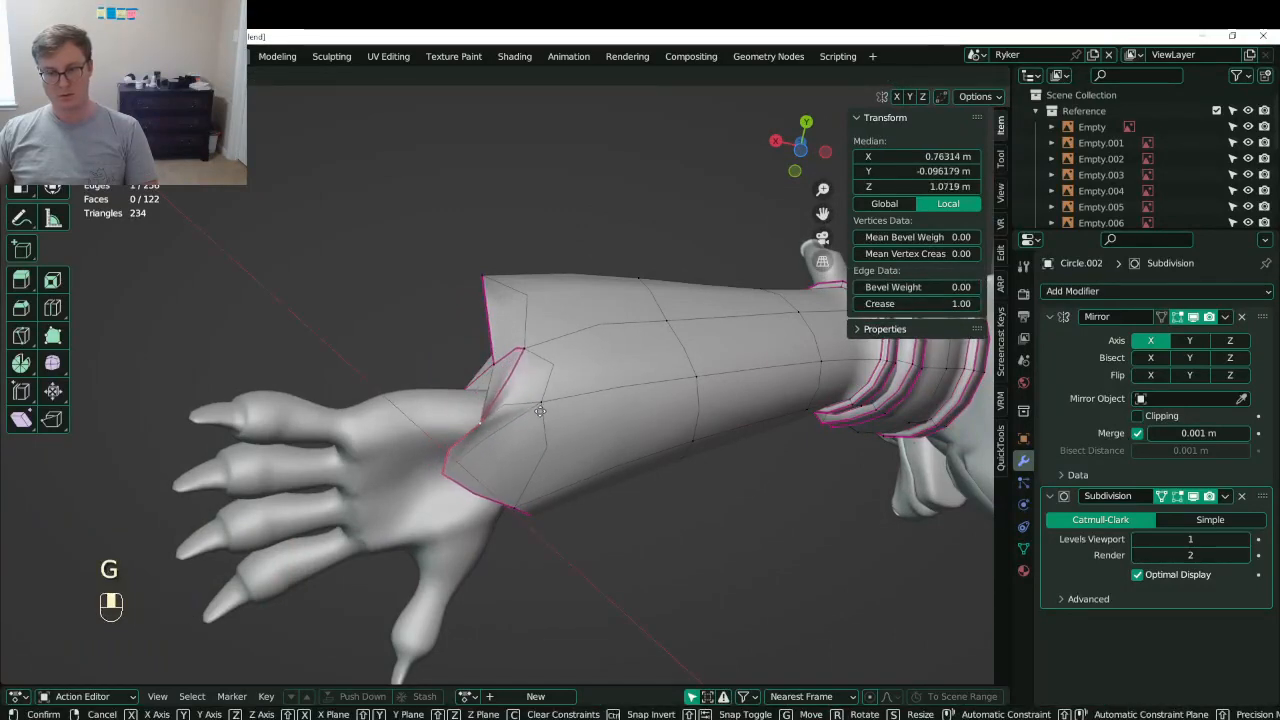
key("x")
left_click(543, 409)
left_click(516, 412)
middle_click_drag(520, 418, 590, 468)
- Move the lower flap's rear boundary vertex 0.018798 m along the Y axis and save the file
key("g")
middle_click(620, 542)
left_click(600, 550)
scroll(577, 410, "up", 3)
key("g")
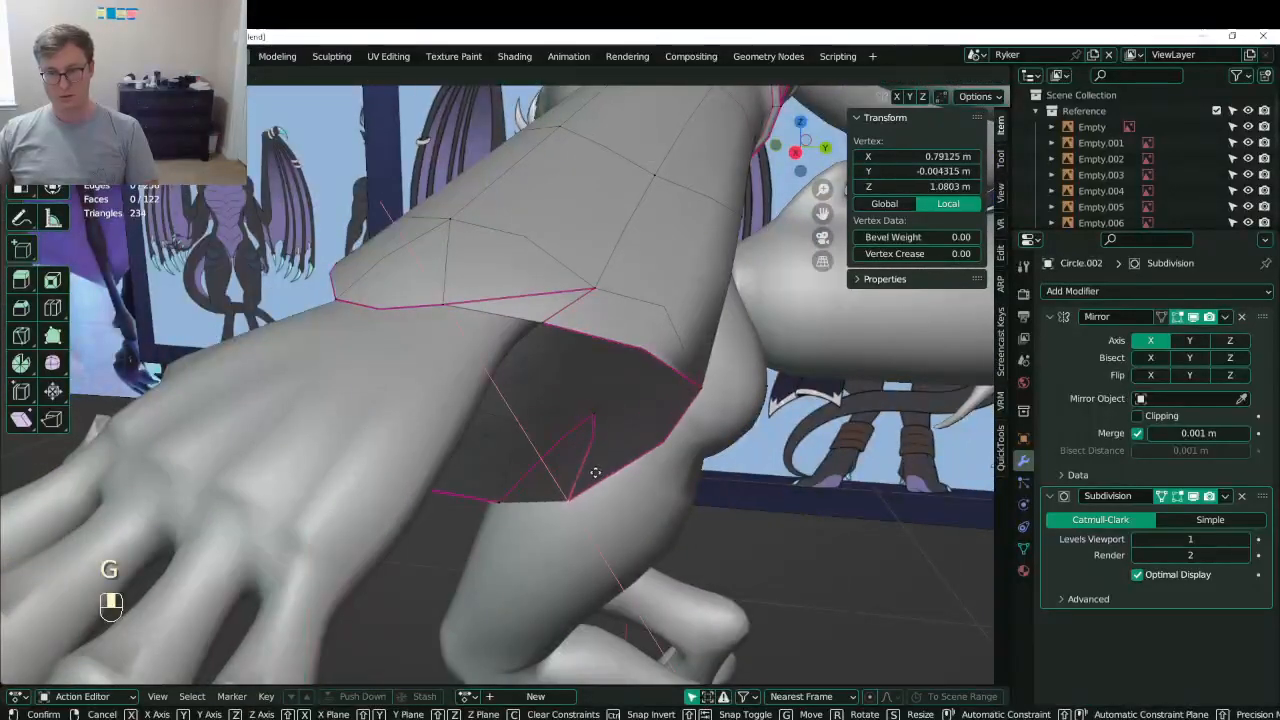
key("x")
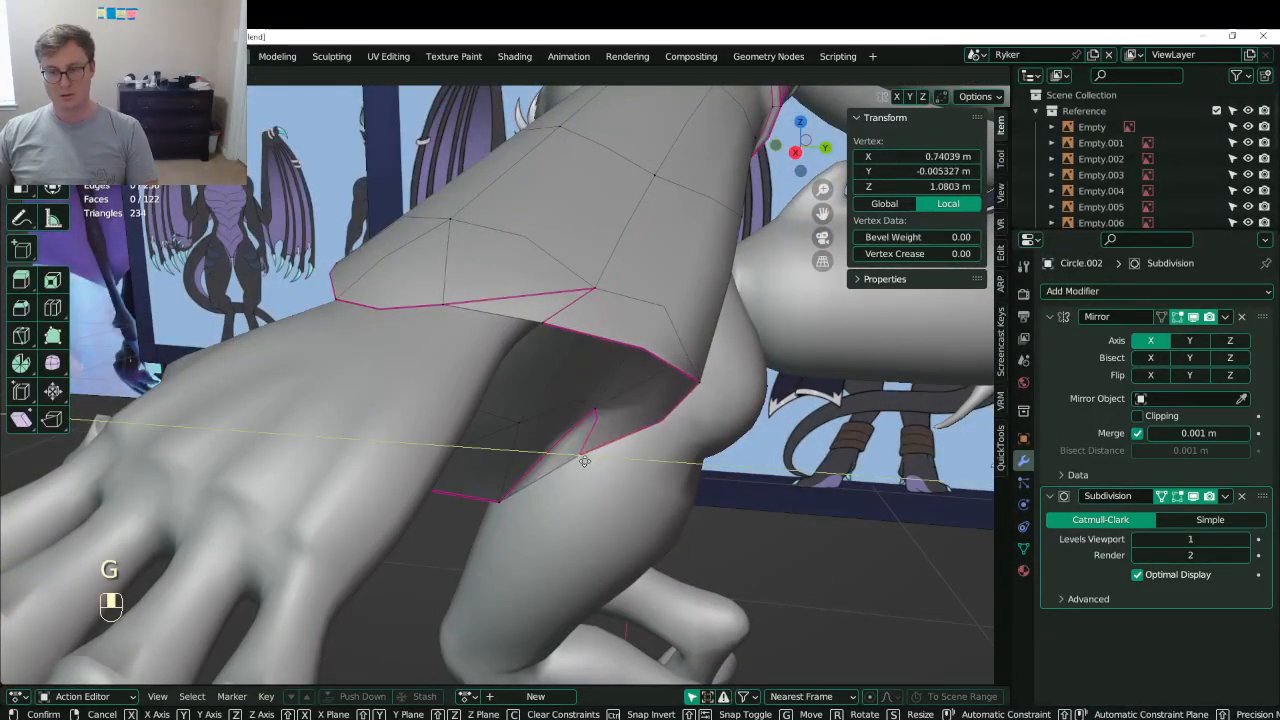
left_click(585, 461)
middle_click_drag(585, 461, 500, 435)
key("ctrl+s")
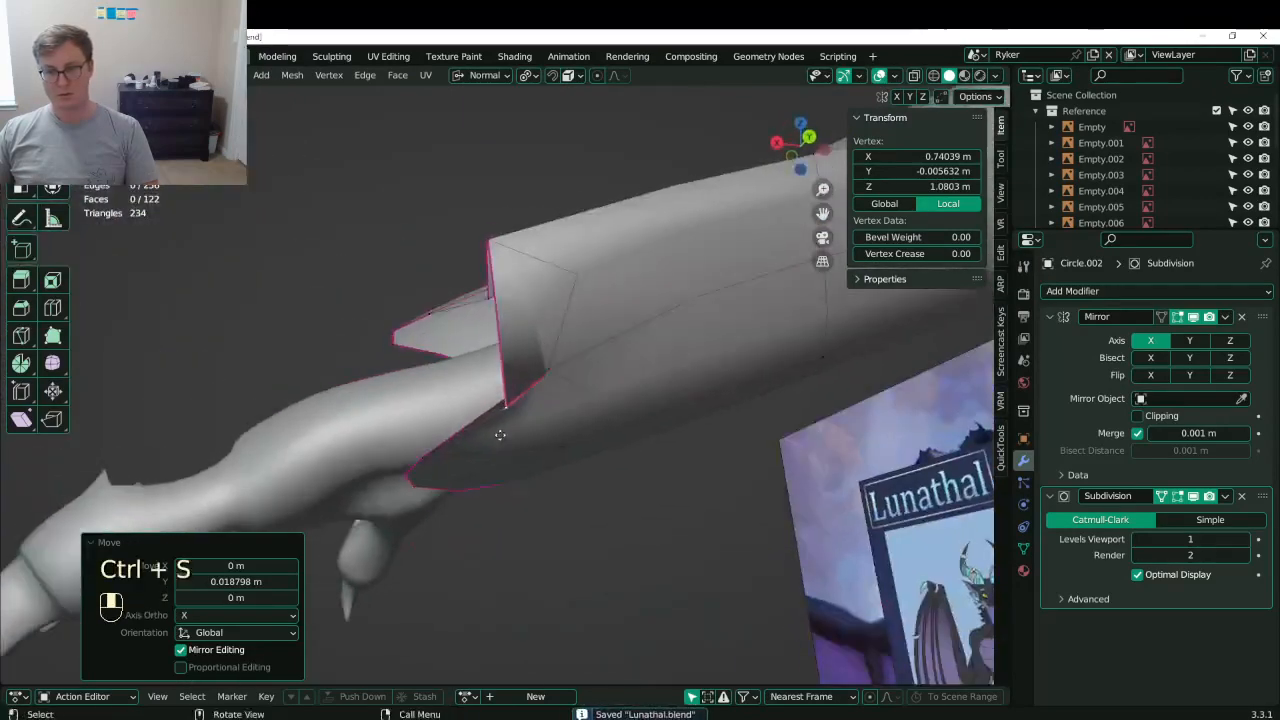
- Shift the lower flap's rear boundary vertex by 0.014454, 0.002133, 0.015593 m and save the file
key("g")
left_click(478, 392)
middle_click_drag(478, 392, 469, 444)
key("ctrl+s")
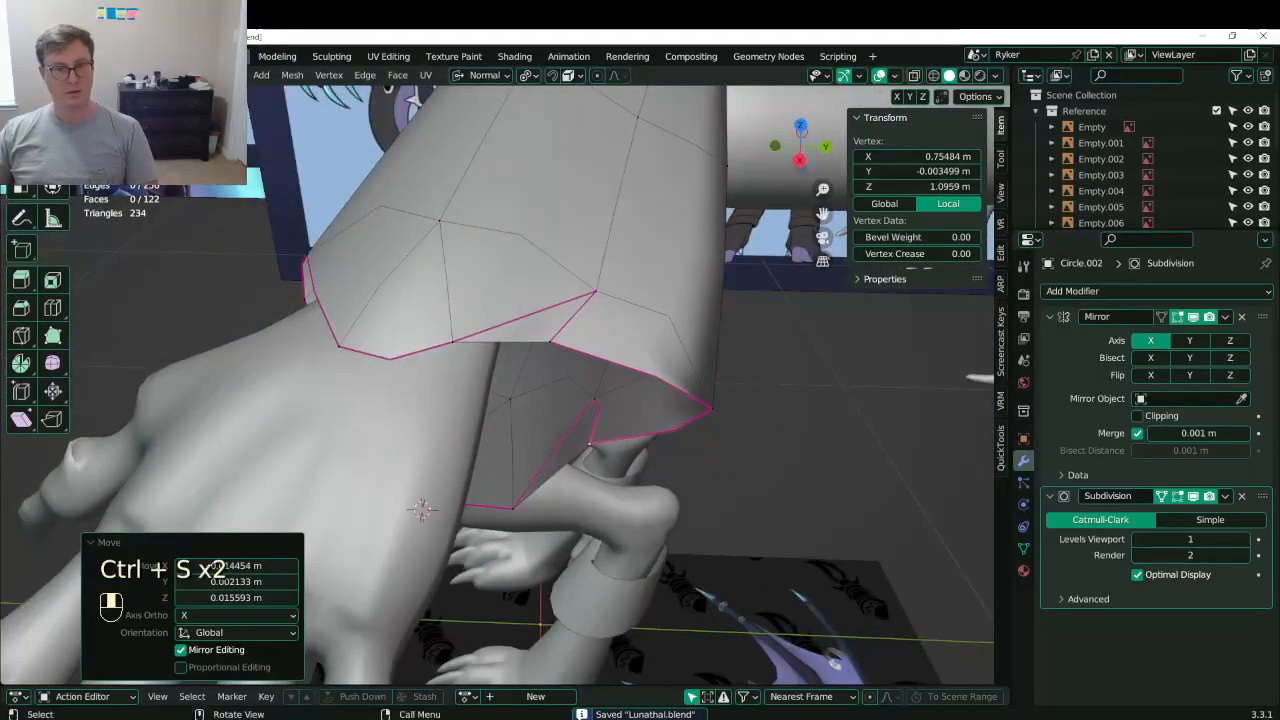
- Select the boundary loop of the sleeve's wrist opening and inspect it from the front view
left_click(800, 450)
left_click(482, 340)
left_click(482, 340, "alt+shift")
left_click(482, 340, "alt+shift")
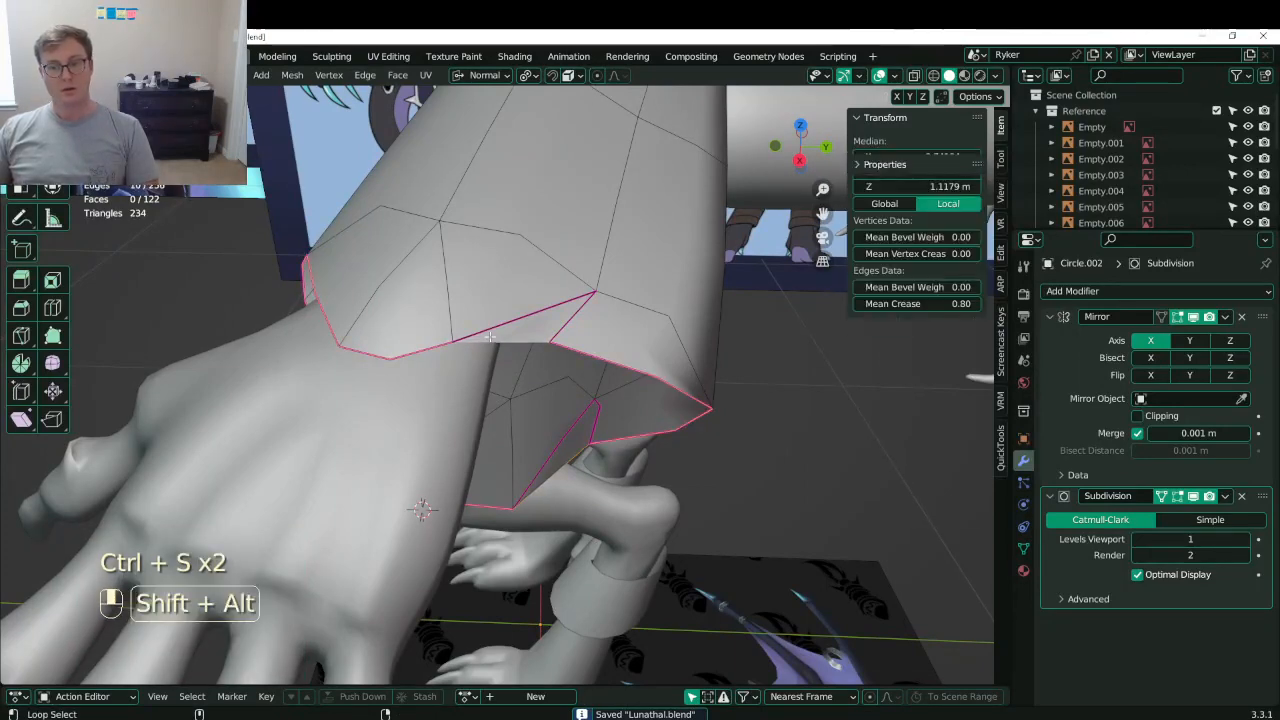
middle_click_drag(484, 340, 427, 370)
key("KP_1")
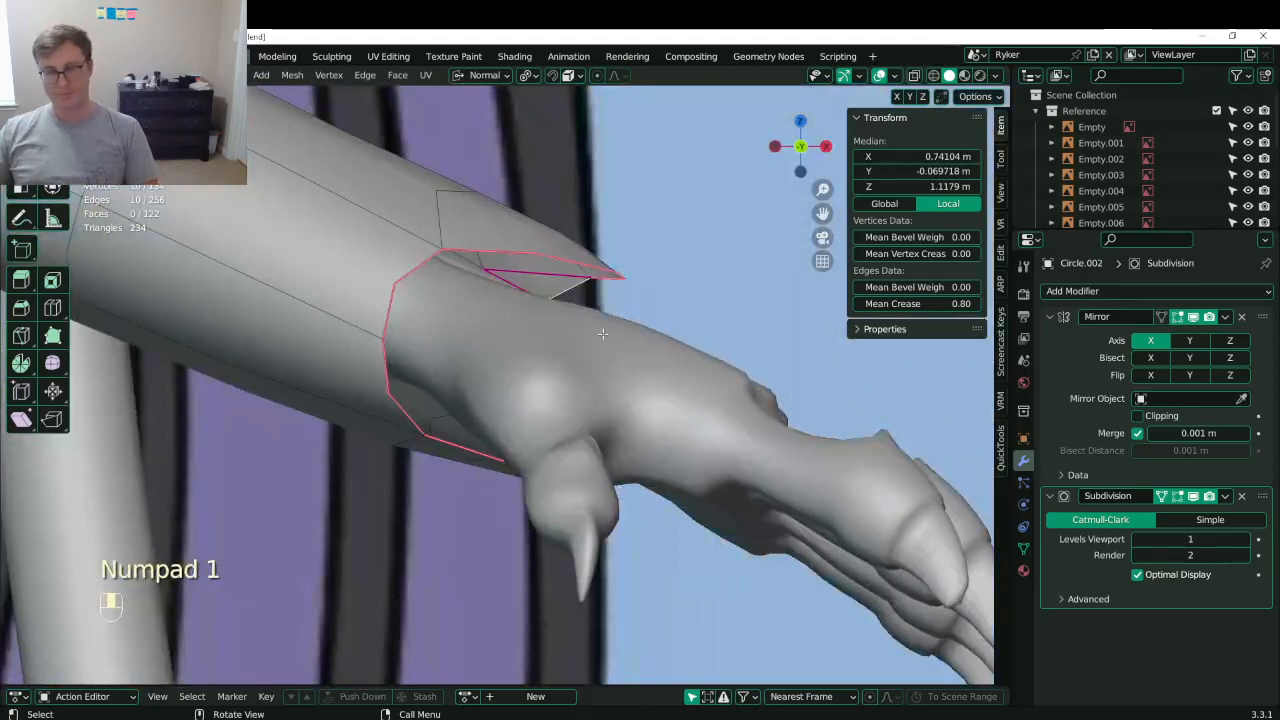
- Adjust the rotation and position of the lower flap's tip edge, pulling it toward the forearm, and save the file
middle_click_drag(603, 334, 656, 386)
scroll(656, 386, "down", 3)
key("r")
left_click(706, 314)
middle_click_drag(706, 314, 613, 229)
key("g")
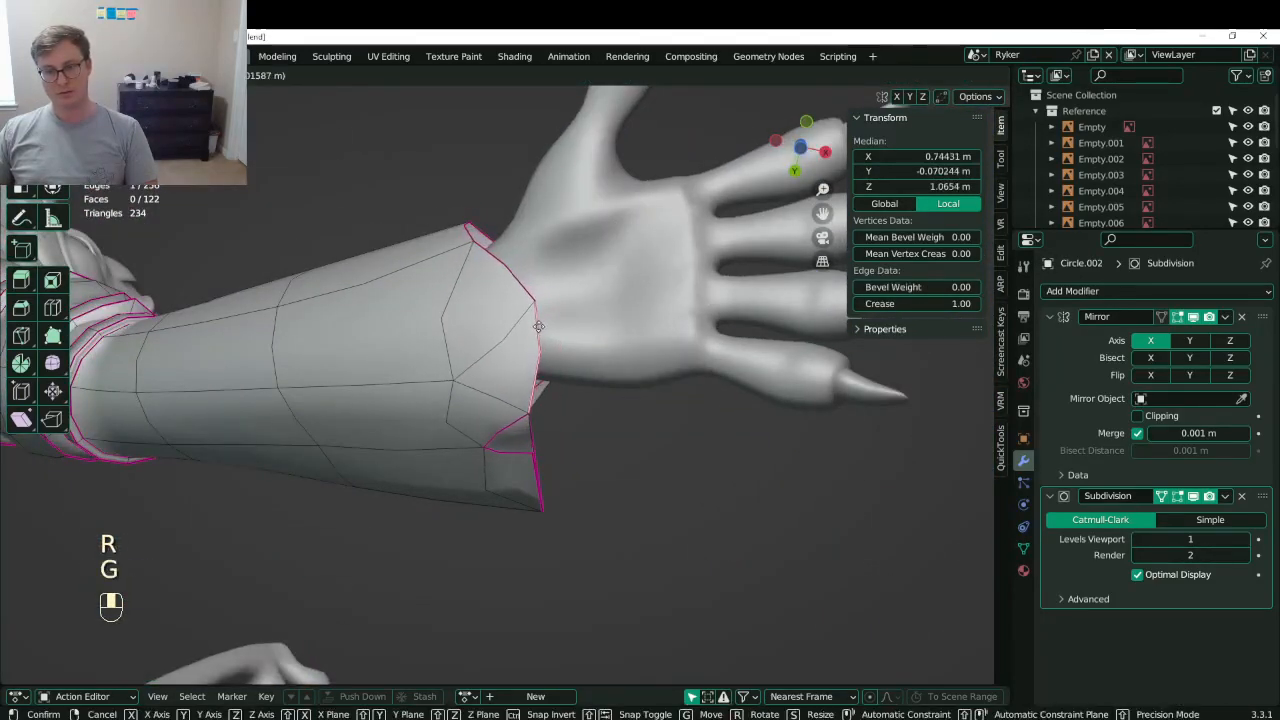
left_click(538, 326)
key("ctrl+s")
- Fill the wrist opening's boundary loop with a face and extrude it 0.022123 m toward the hand
middle_click_drag(538, 326, 700, 366)
left_click(438, 383, "alt+shift")
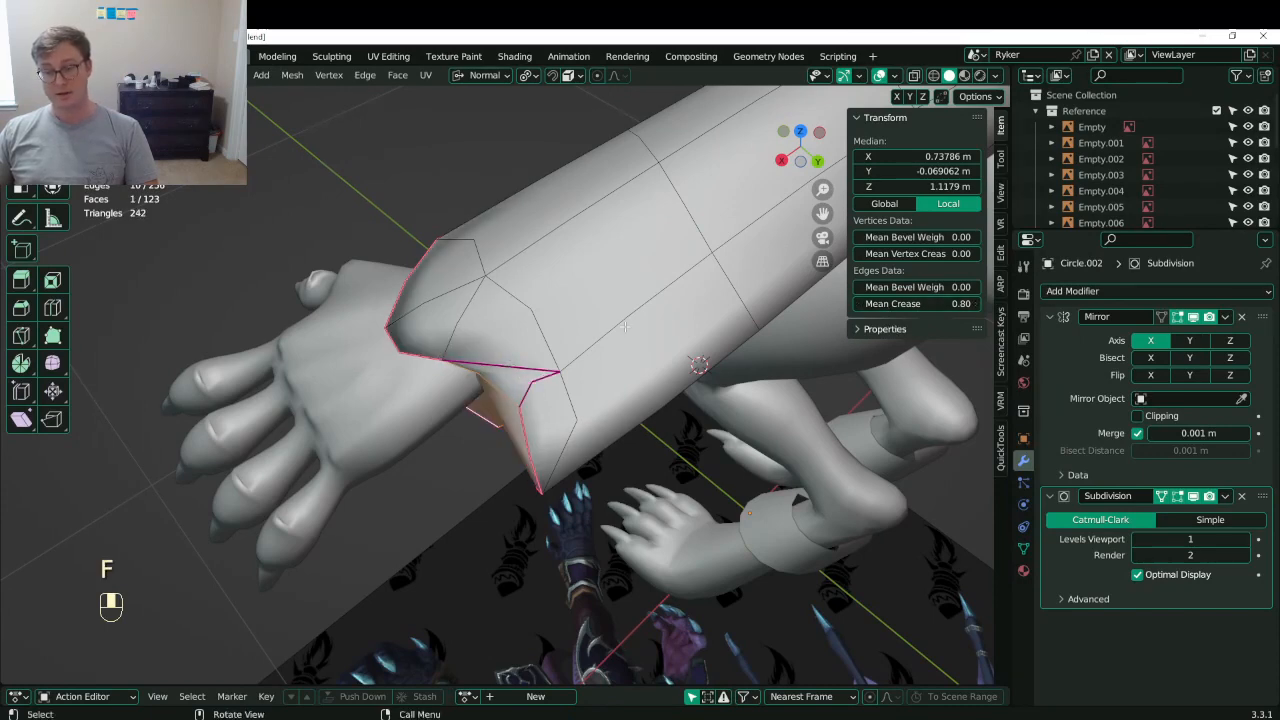
key("e")
left_click(601, 351)
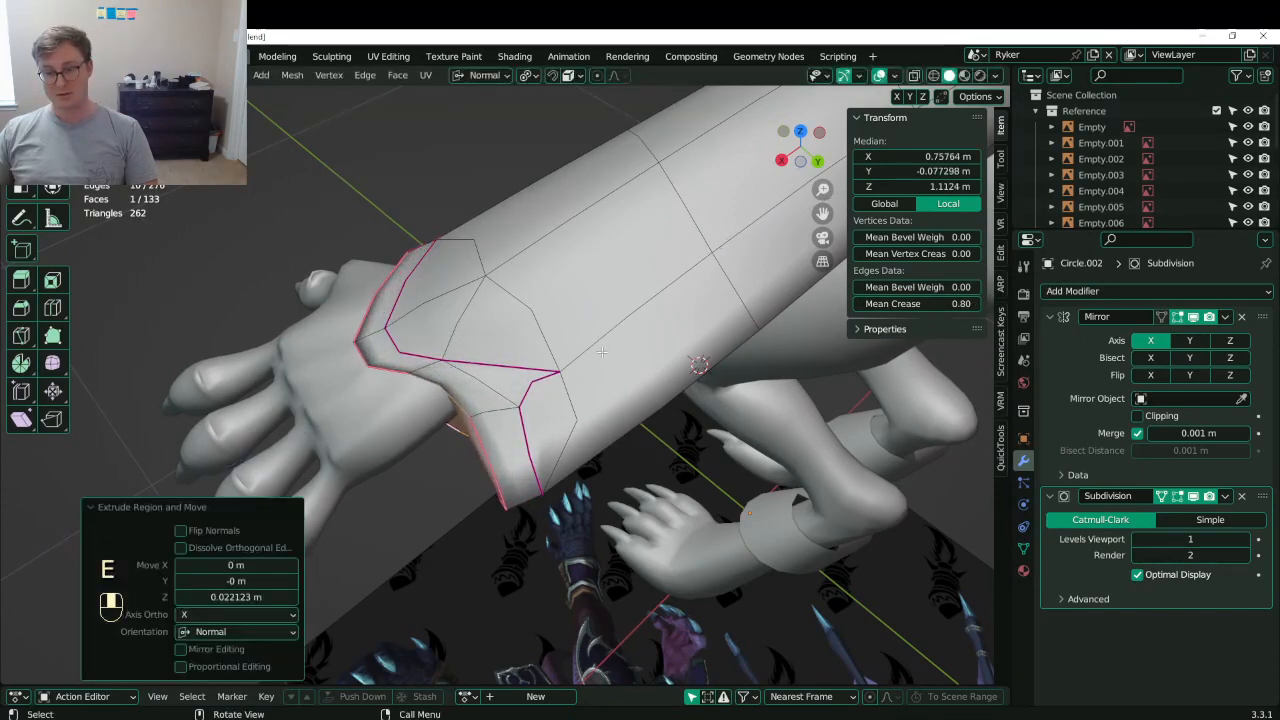
- Delete the face capping the extruded cuff so the wrist opening is hollow, and save the file
middle_click_drag(650, 390, 497, 236)
key("x")
left_click(468, 304)
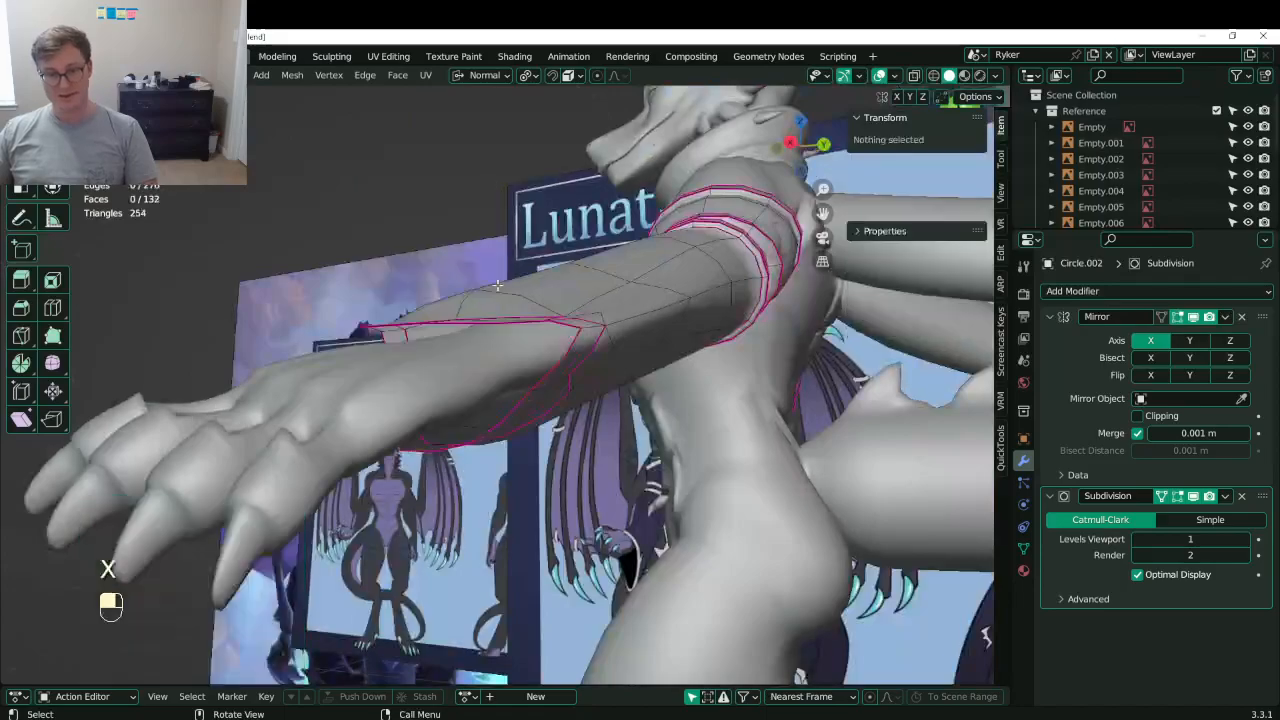
middle_click_drag(440, 310, 512, 346)
key("ctrl+s")
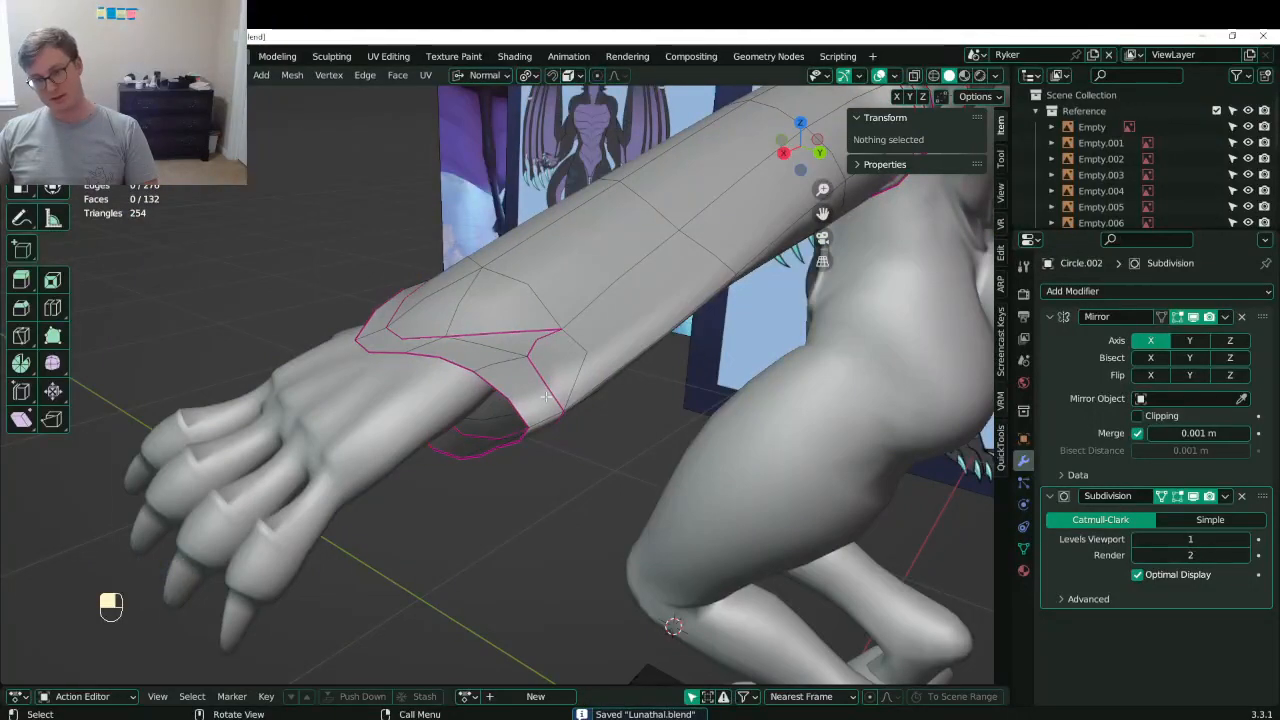
- Select the ring of newly extruded cuff faces and extrude them outward along their normals to form a raised trim band
left_click(545, 396)
left_click(532, 392, "alt+shift")
left_click(530, 388, "alt+shift")
left_click(515, 343, "shift")
middle_click_drag(514, 445, 543, 351)
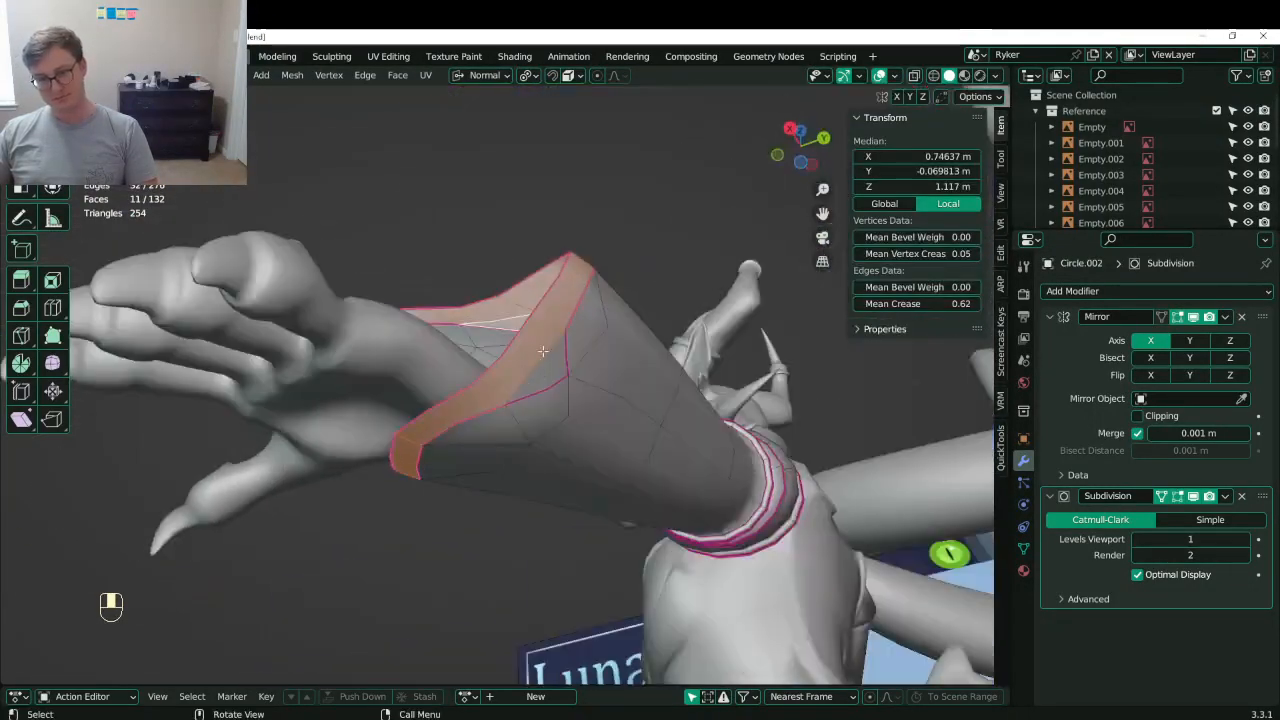
middle_click_drag(489, 418, 372, 82)
key("ctrl+z")
left_click(398, 76)
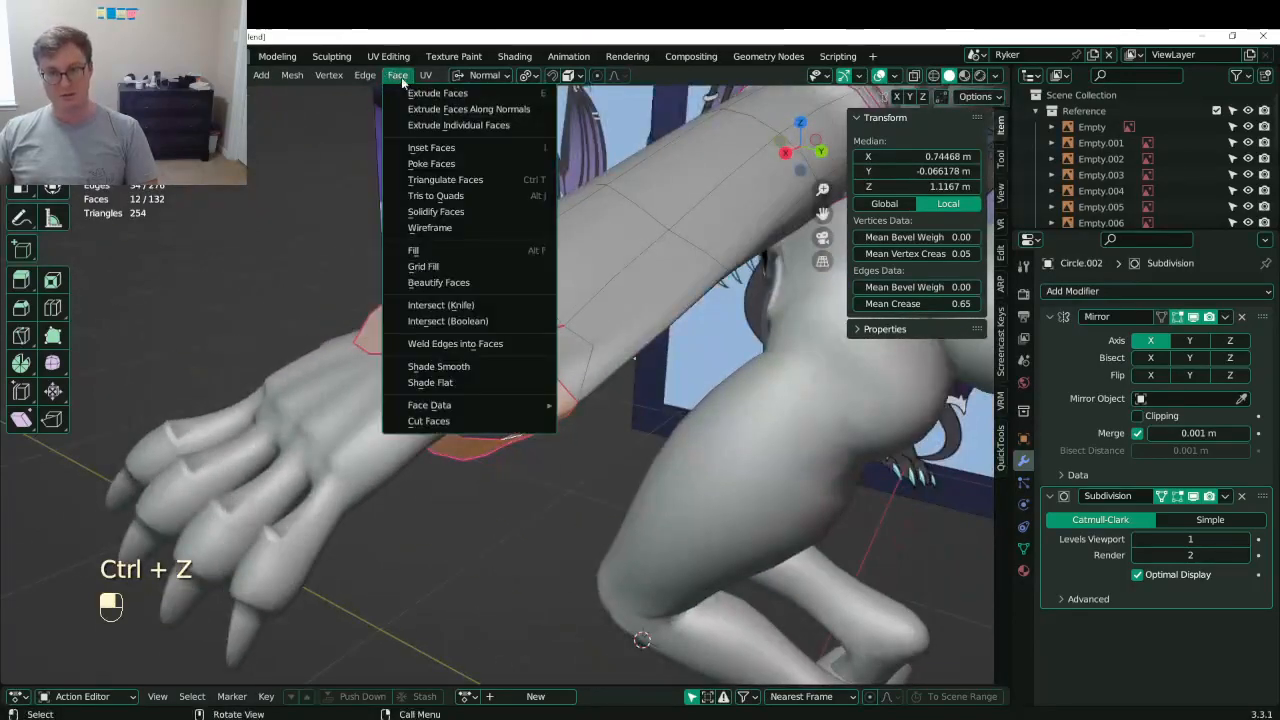
left_click(433, 110)
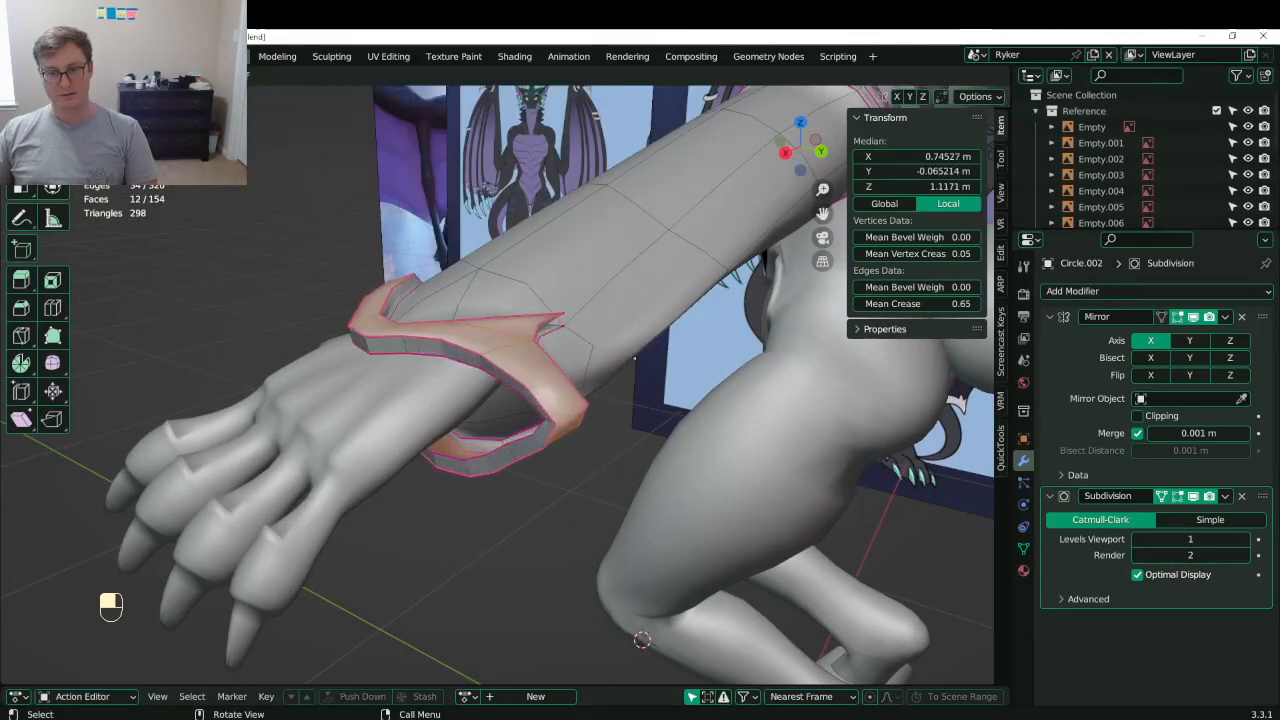
left_click(443, 267)
- Select the two uncreased short edges at the trim band's side notch and set their mean crease to 1
middle_click_drag(445, 271, 525, 240)
middle_click_drag(583, 340, 530, 310)
key("2")
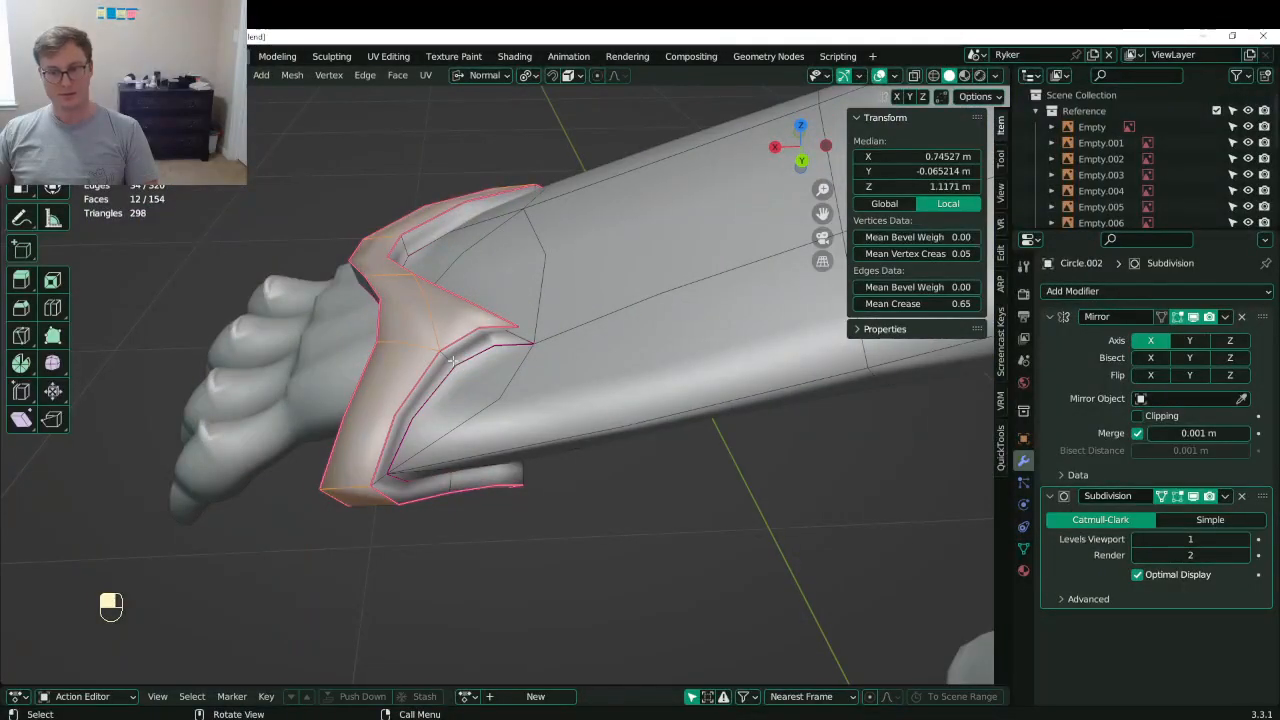
left_click(412, 346)
middle_click_drag(545, 456, 488, 308)
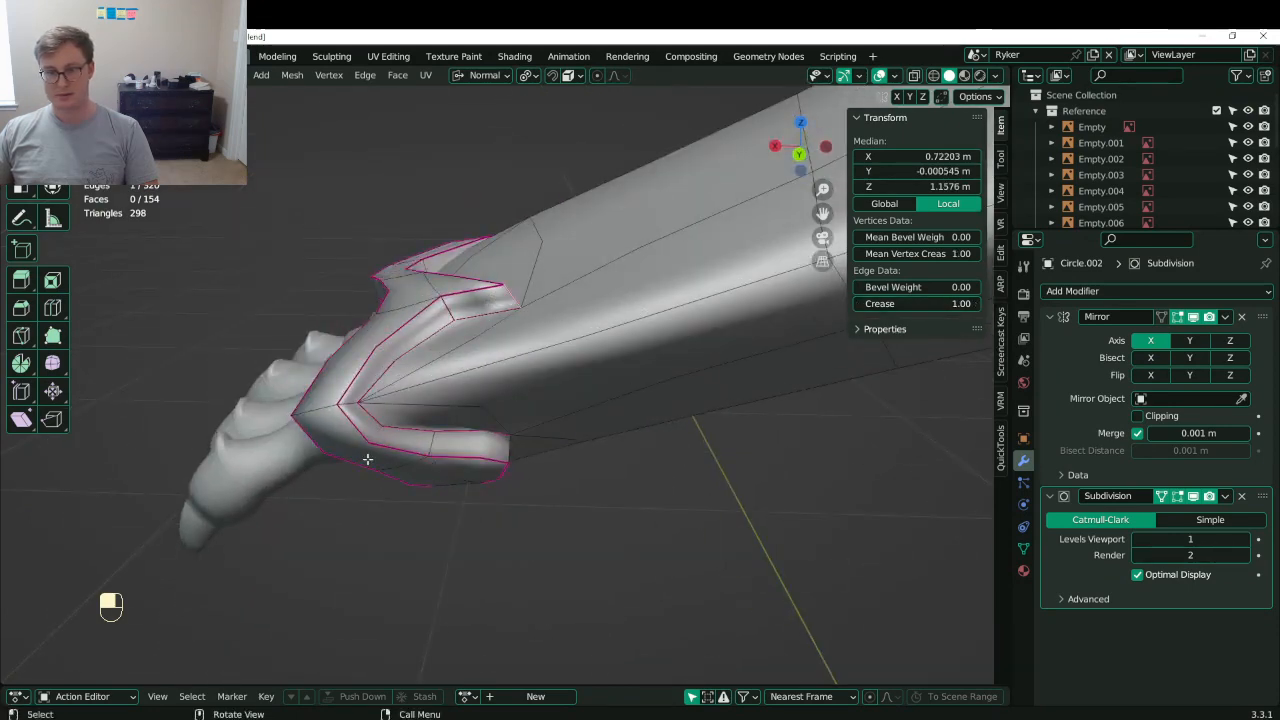
middle_click_drag(367, 459, 432, 392)
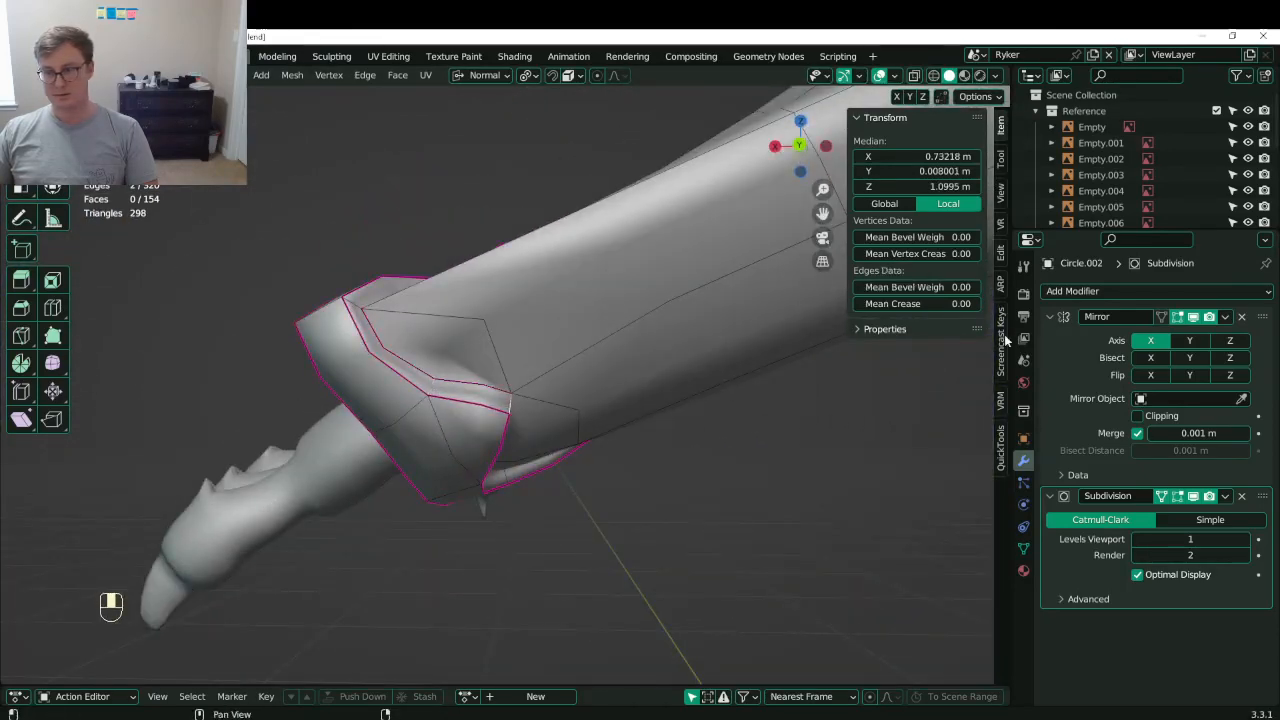
left_click_drag(916, 304, 965, 304)
- Reposition and scale the short end edges at the tips of the trim band's side notch
middle_click_drag(465, 419, 465, 399)
middle_click_drag(537, 290, 602, 400)
key("g")
left_click(502, 264)
key("g")
left_click(502, 289)
key("s")
left_click(598, 321)
key("s")
left_click(572, 396)
- Reshape the trim band's upper notch-tip edge by scaling it, moving it, and scaling it again by 1.169
left_click(566, 290)
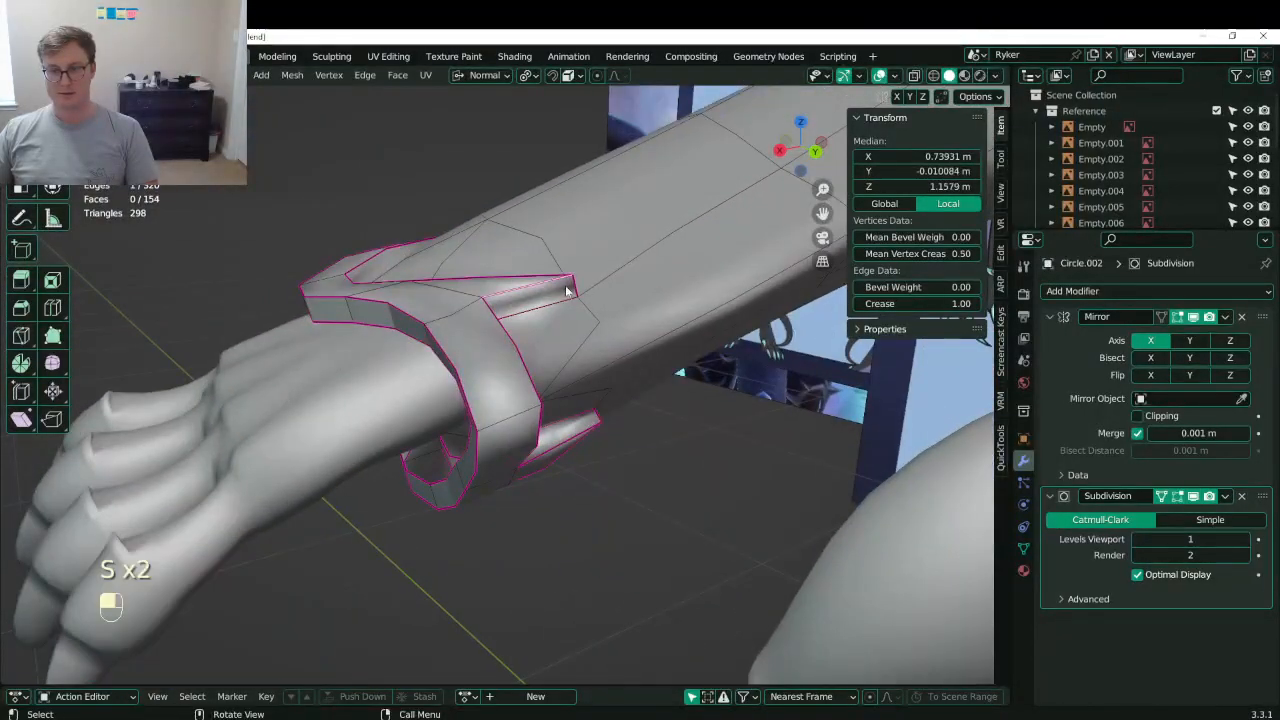
key("s")
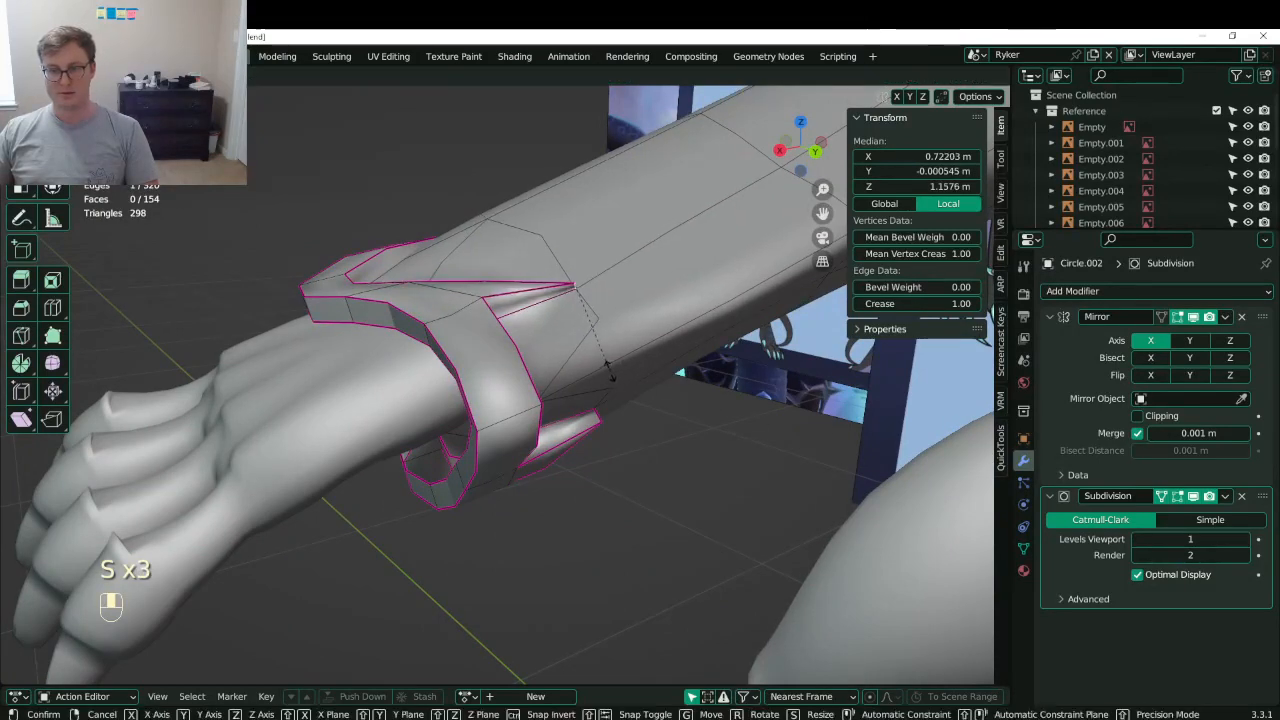
left_click(612, 372)
key("g")
left_click(636, 362)
key("s")
left_click(684, 374)
- Rescale the short tip edge at the lower end of the trim band's notch
middle_click_drag(684, 374, 508, 455)
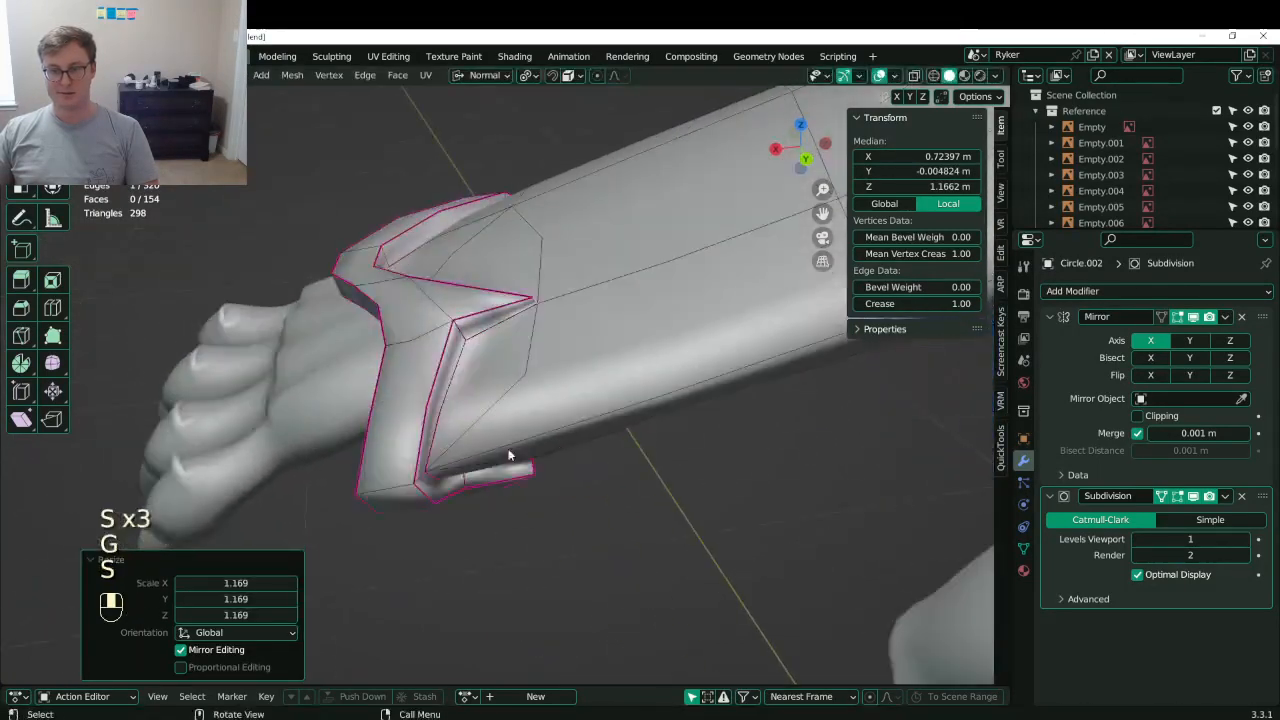
left_click(522, 480)
left_click(533, 472)
key("s")
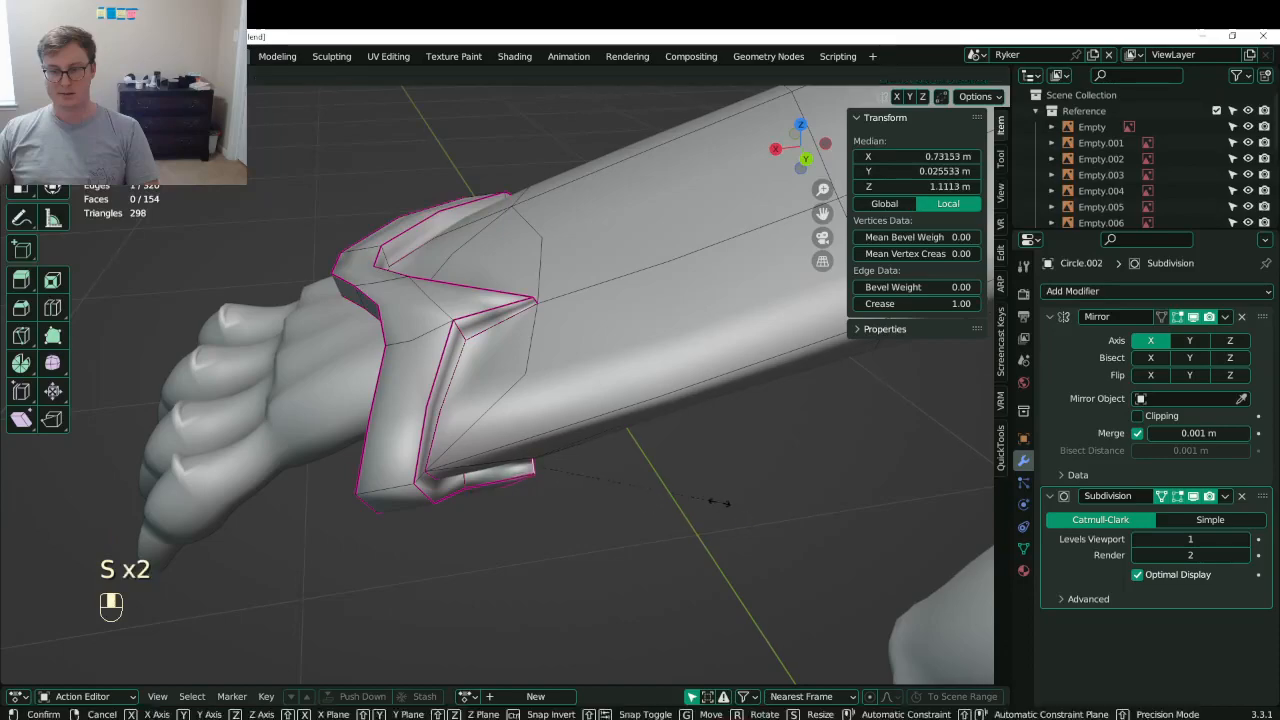
left_click(686, 494)
- Return to Object Mode to check the sleeve's trim band and save the file
middle_click_drag(680, 488, 603, 404)
key("Tab")
right_click(565, 305)
left_click(560, 292)
key("ctrl+s")
key("ctrl+s")
- In Edit Mode, fill the trim band's front opening loop and extrude the face -0.028465 m into the sleeve
key("Tab")
left_click(456, 432, "alt+shift")
key("f")
key("e")
left_click(650, 392)
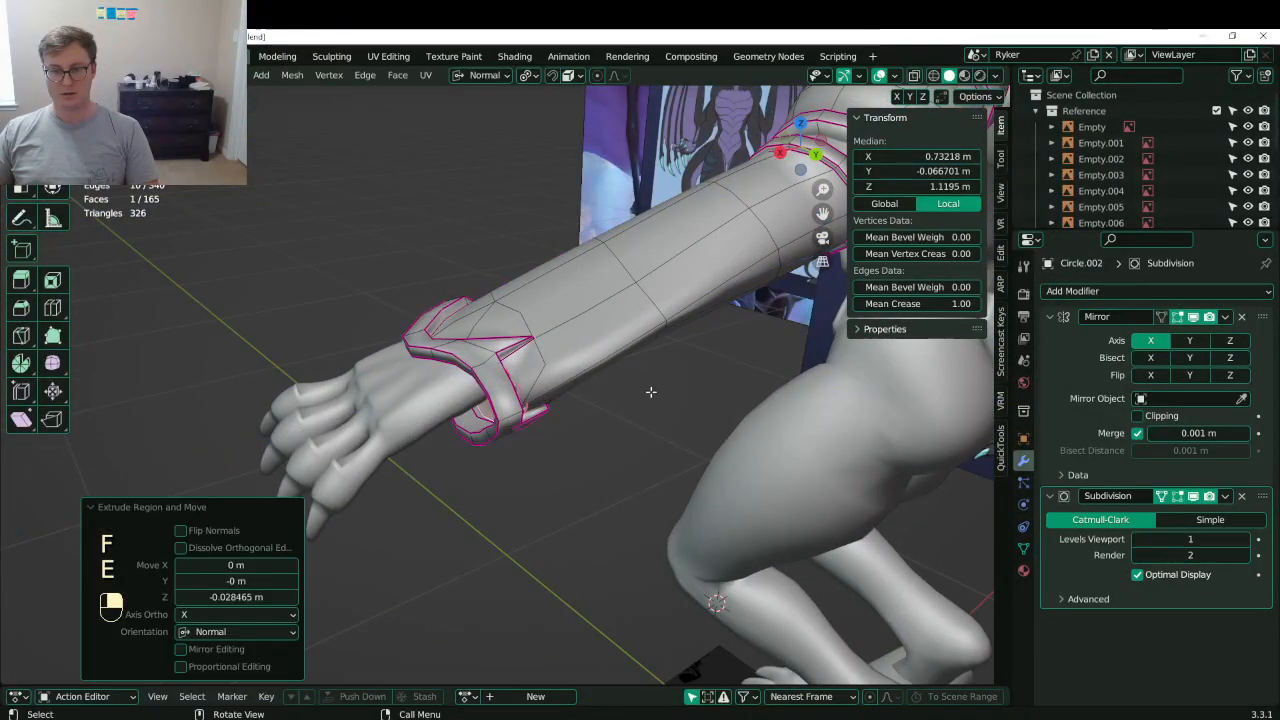
- Scale the extruded inner face inside the sleeve and delete that face
key("s")
left_click(617, 396)
key("x")
key("f")
- Leave Edit Mode, review the finished sleeve on the whole character, and save the file
middle_click_drag(484, 432, 674, 429)
key("Tab")
scroll(488, 310, "down", 3)
key("ctrl+s")
middle_click_drag(714, 491, 693, 413)
key("ctrl+s")
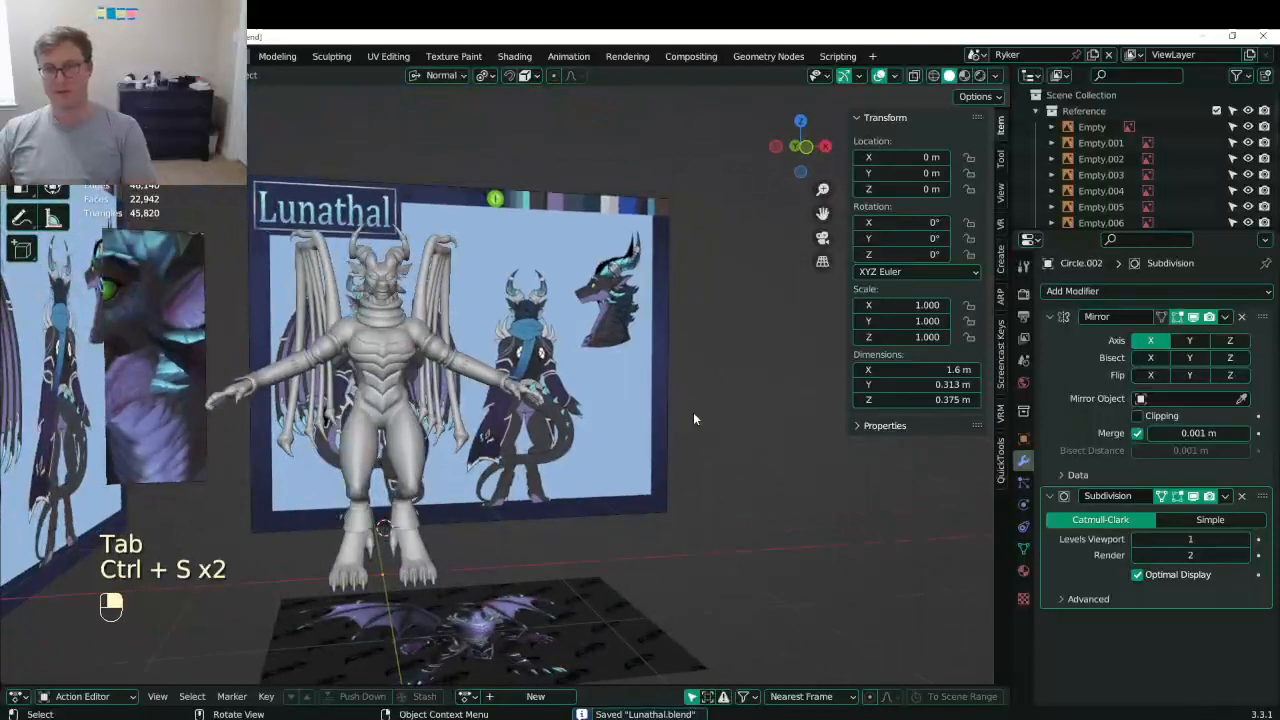
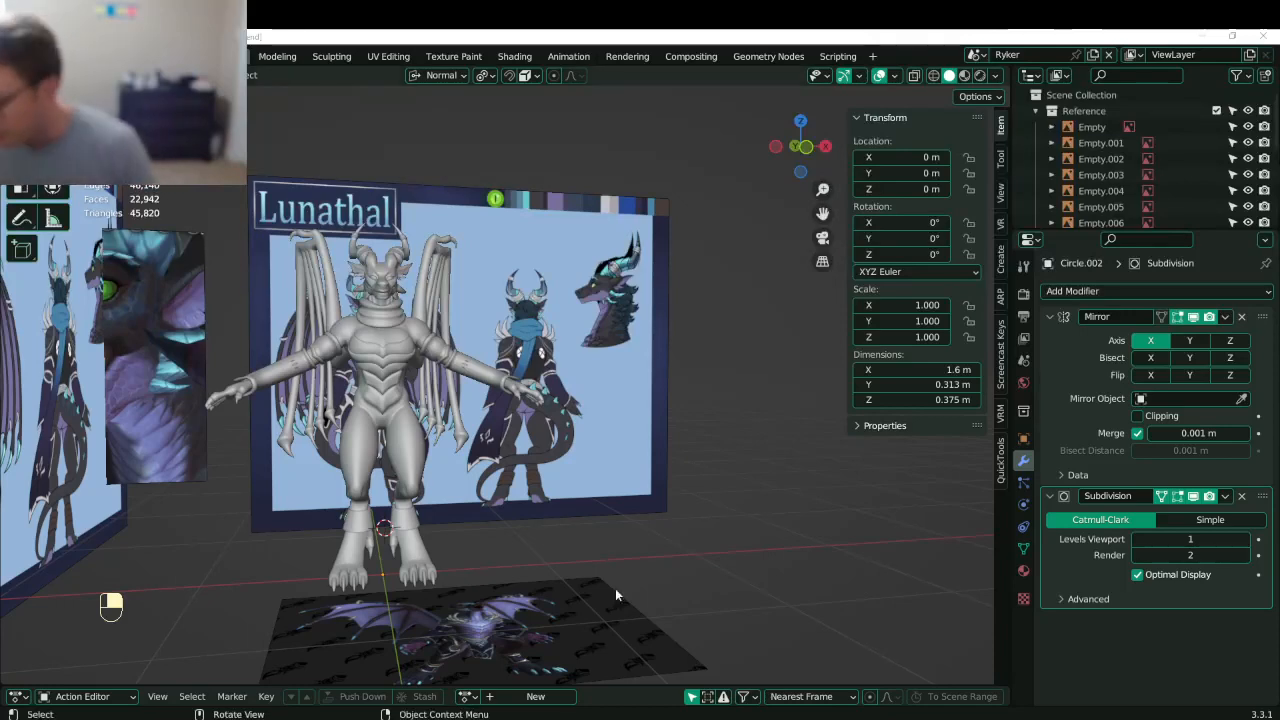
- Save the file, select the ankle cuff object, and open it in Edit Mode in the front view over the reference
middle_click_drag(261, 525, 462, 483)
key("ctrl+s")
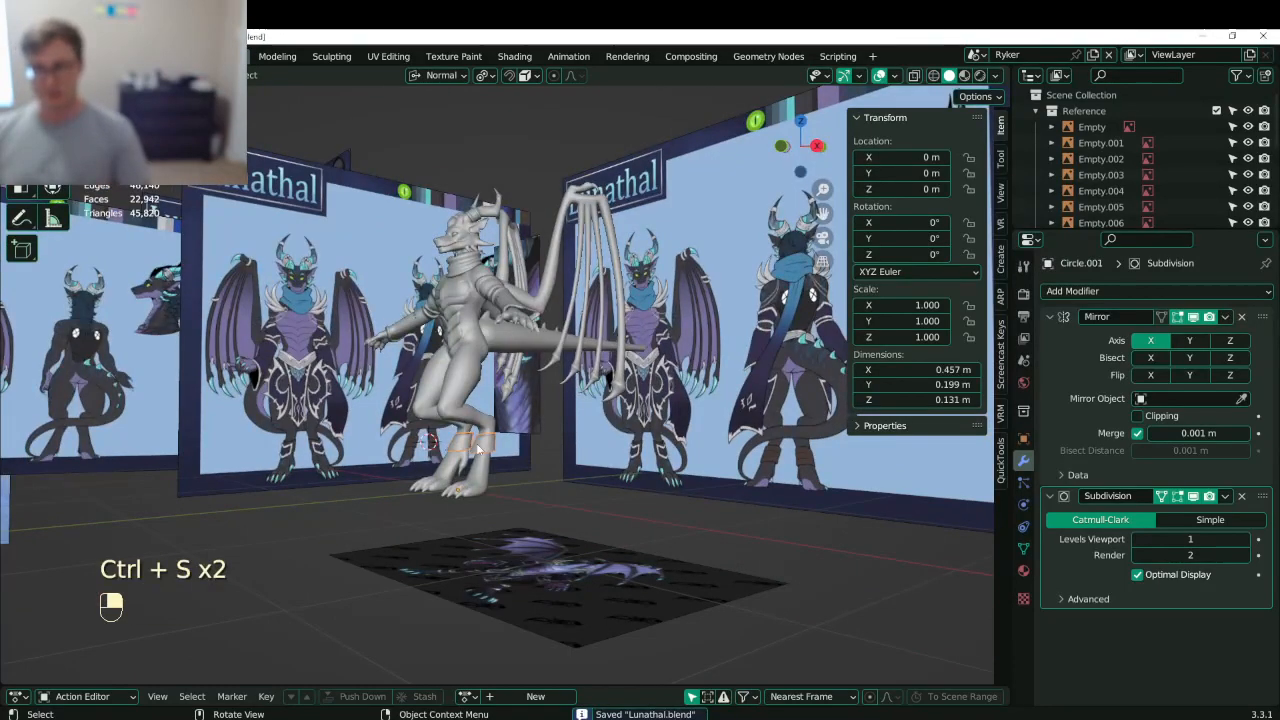
key("KP_1")
scroll(483, 447, "up", 7)
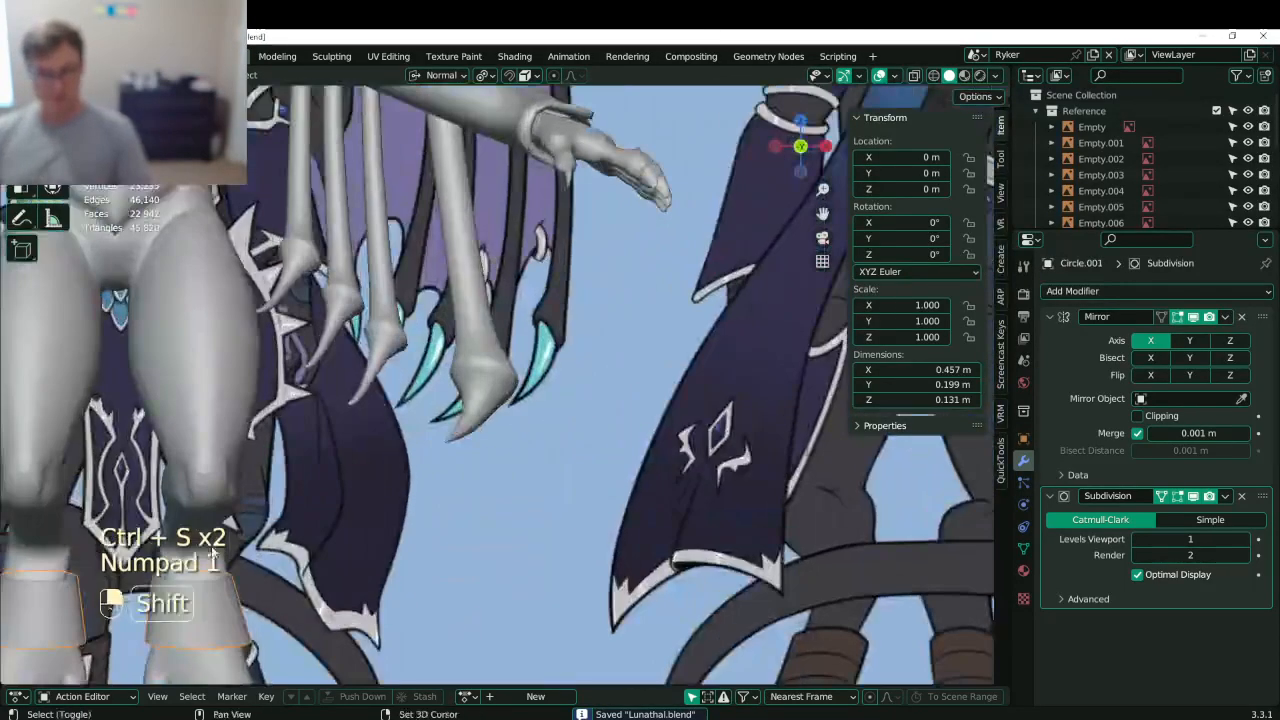
mouse_move(200, 572)
middle_mouse_down("shift")
mouse_move(438, 411)
mouse_move(623, 318)
middle_mouse_up("shift")
key("z")
key("z")
middle_click_drag(600, 431, 535, 430, "shift")
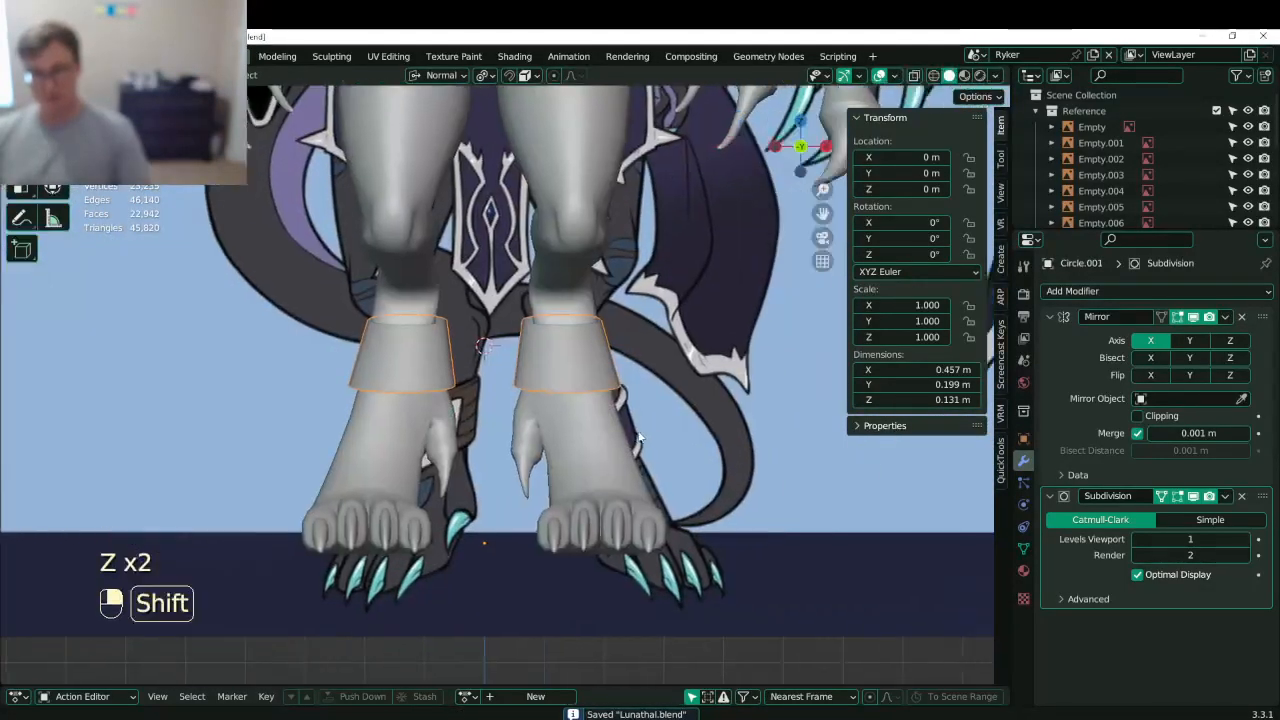
scroll(540, 425, "up", 3)
key("Tab")
middle_click_drag(658, 371, 545, 402, "shift")
- Select the ankle cuff's upper and lower boundary loops, set their mean crease to 1.00, and save the file
key("ctrl+r")
right_click(531, 344)
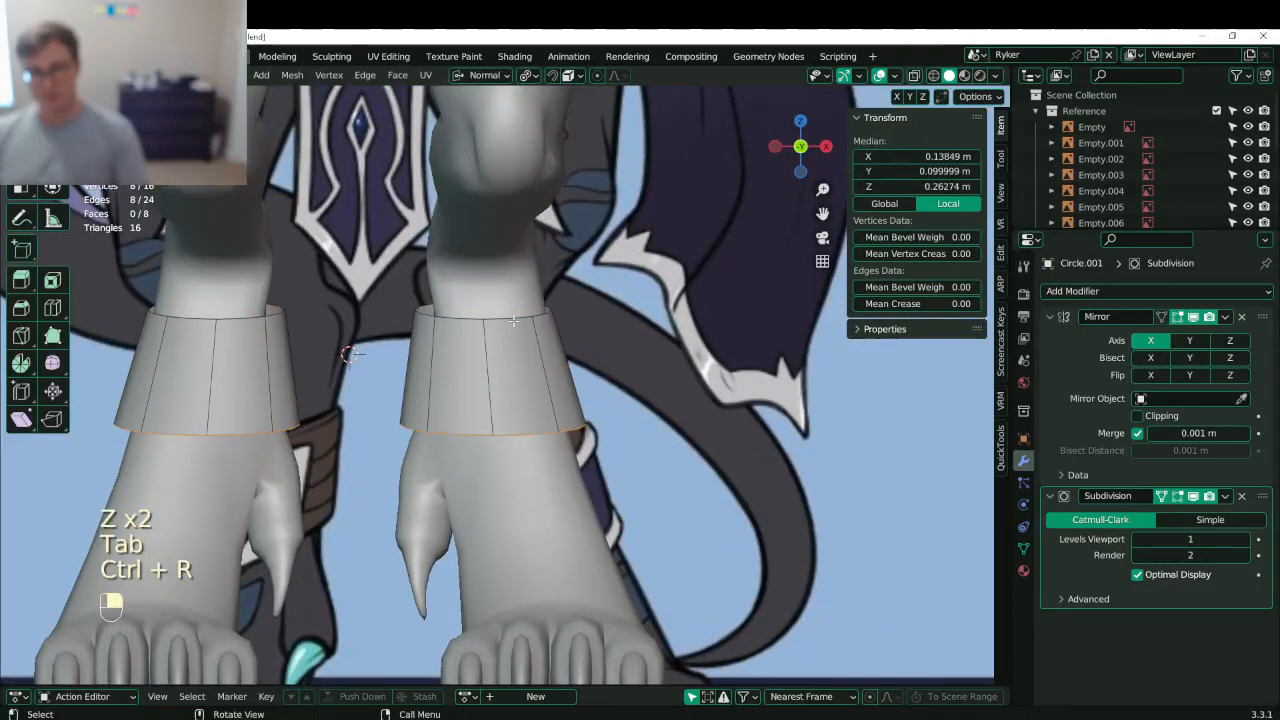
left_click(530, 433, "alt+shift")
left_click(515, 316, "alt+shift")
left_click(535, 433, "alt+shift")
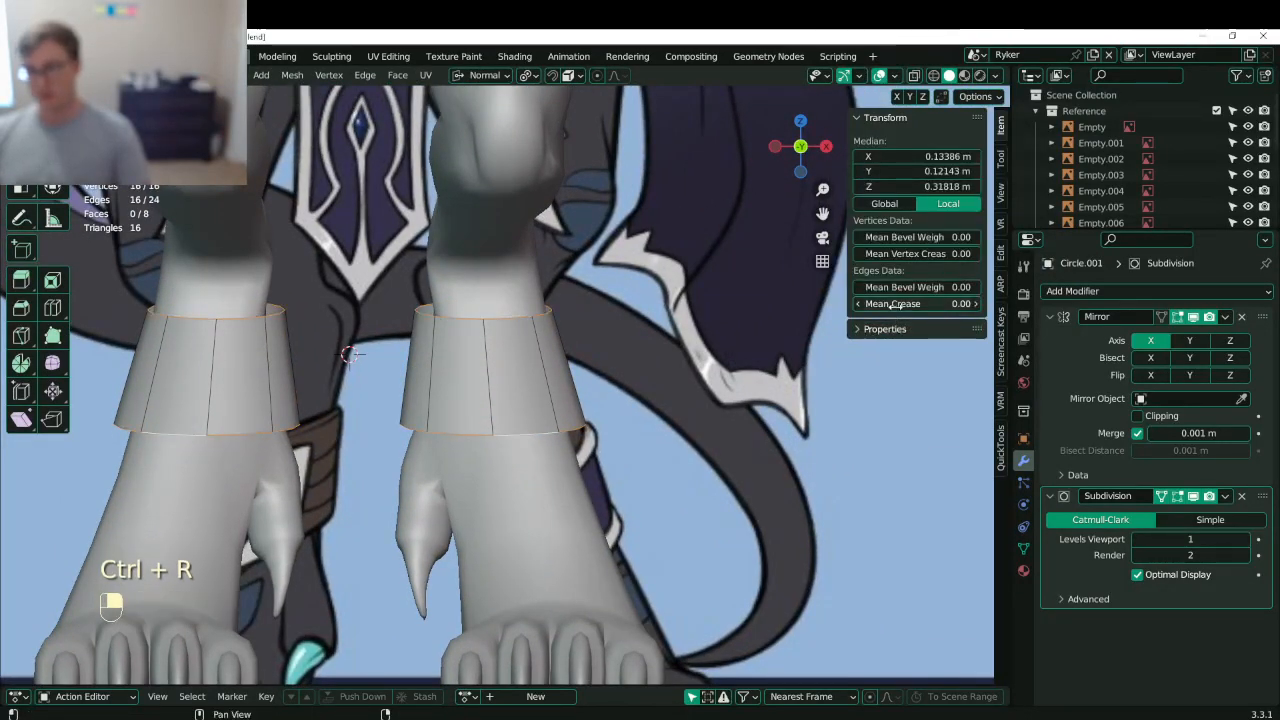
left_click_drag(893, 304, 960, 304)
key("z")
key("ctrl+s")
key("z")
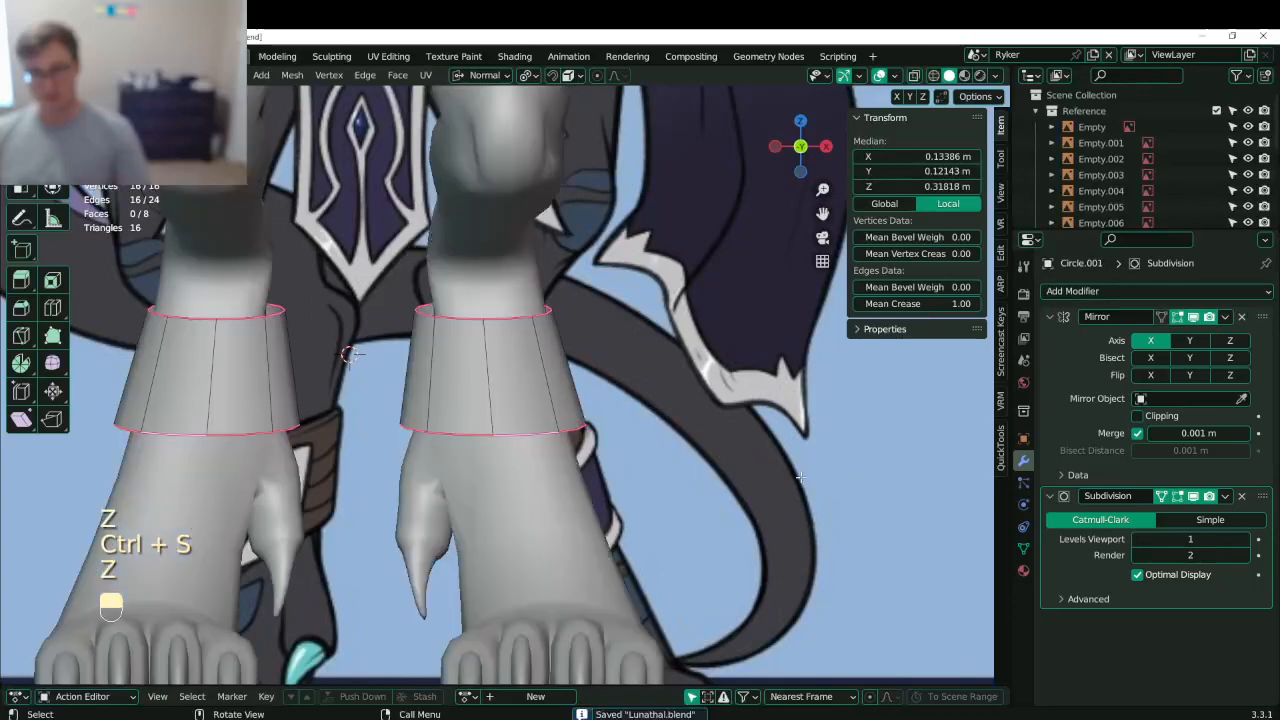
- Add one horizontal loop cut with a slide factor of 0 around the middle of the ankle cuff
middle_click_drag(800, 477, 798, 489, "shift")
key("ctrl+s")
key("ctrl+r")
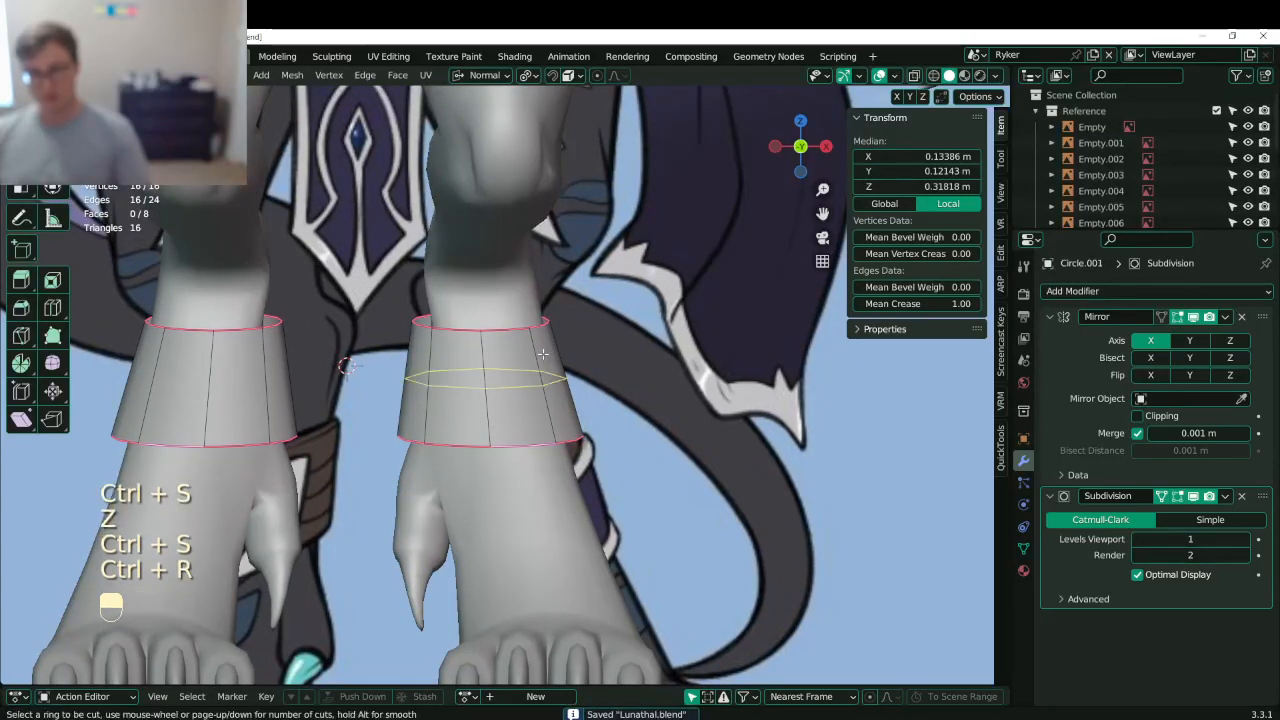
scroll(542, 354, "up", 1)
right_click(543, 355)
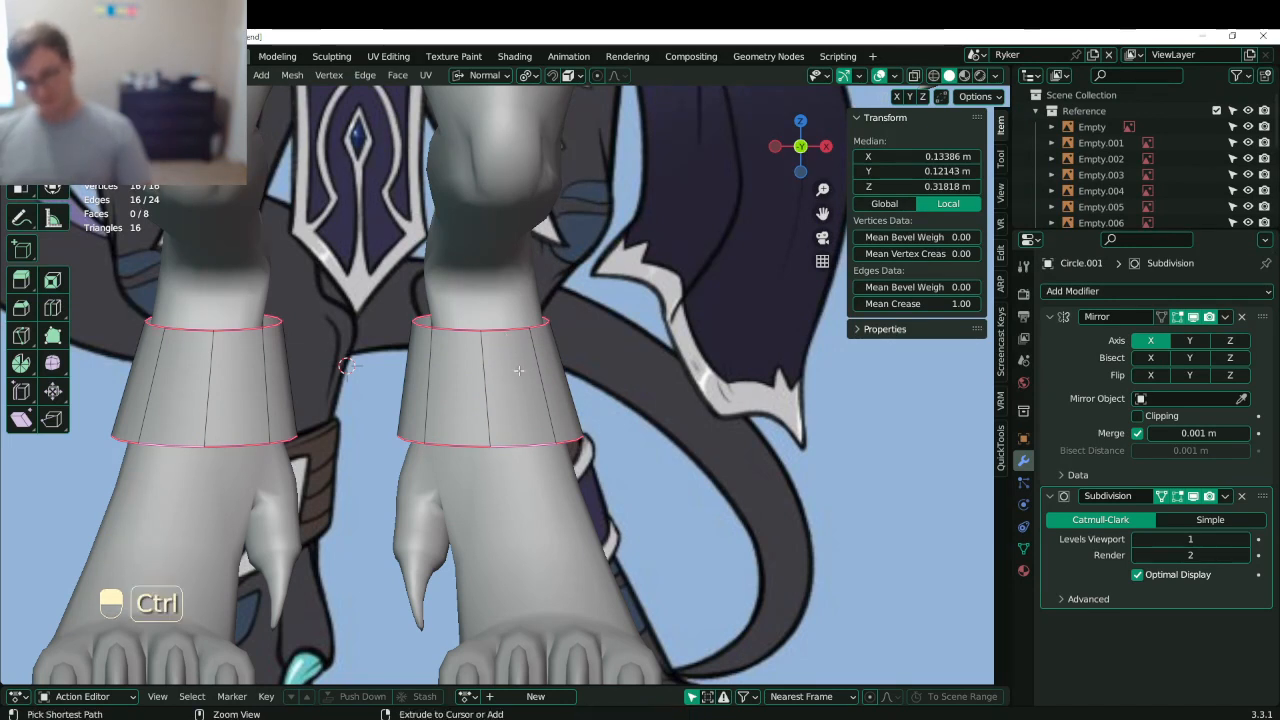
key("ctrl+r")
left_click(511, 390)
right_click(511, 390)
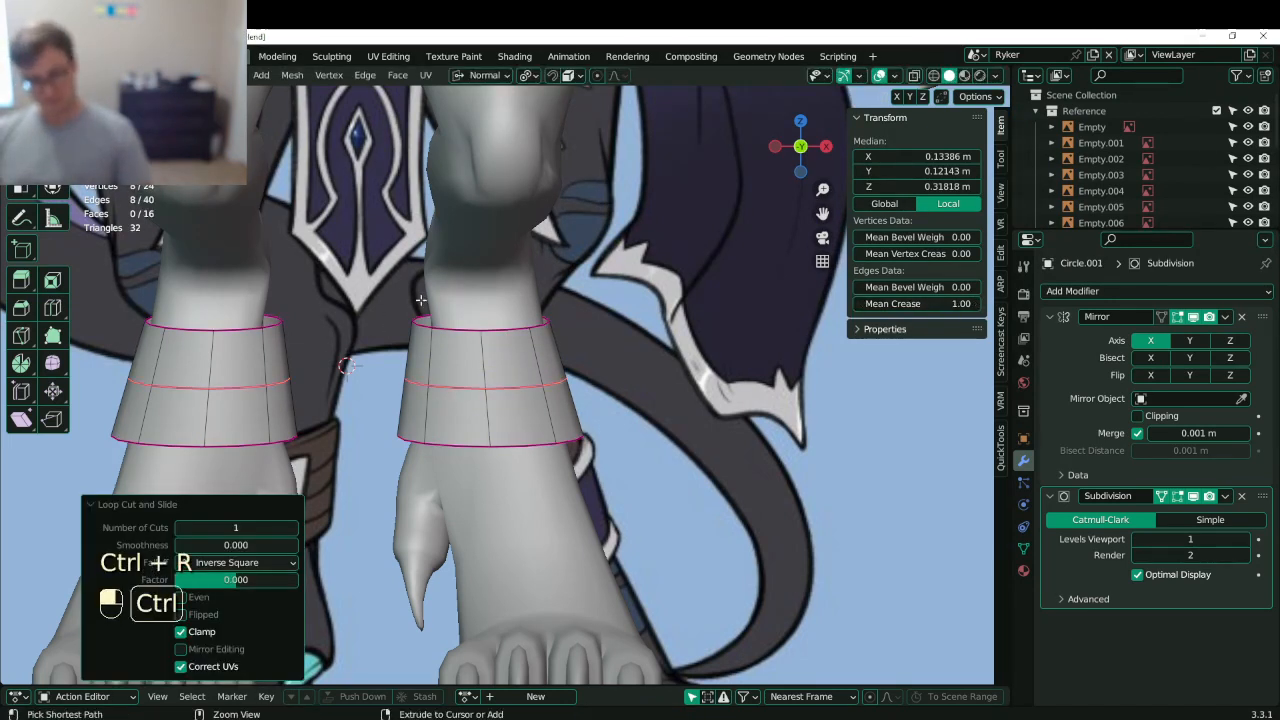
- Bevel the ankle cuff's middle edge loop into two segments, widening it toward both rims, and save the file
key("ctrl+b")
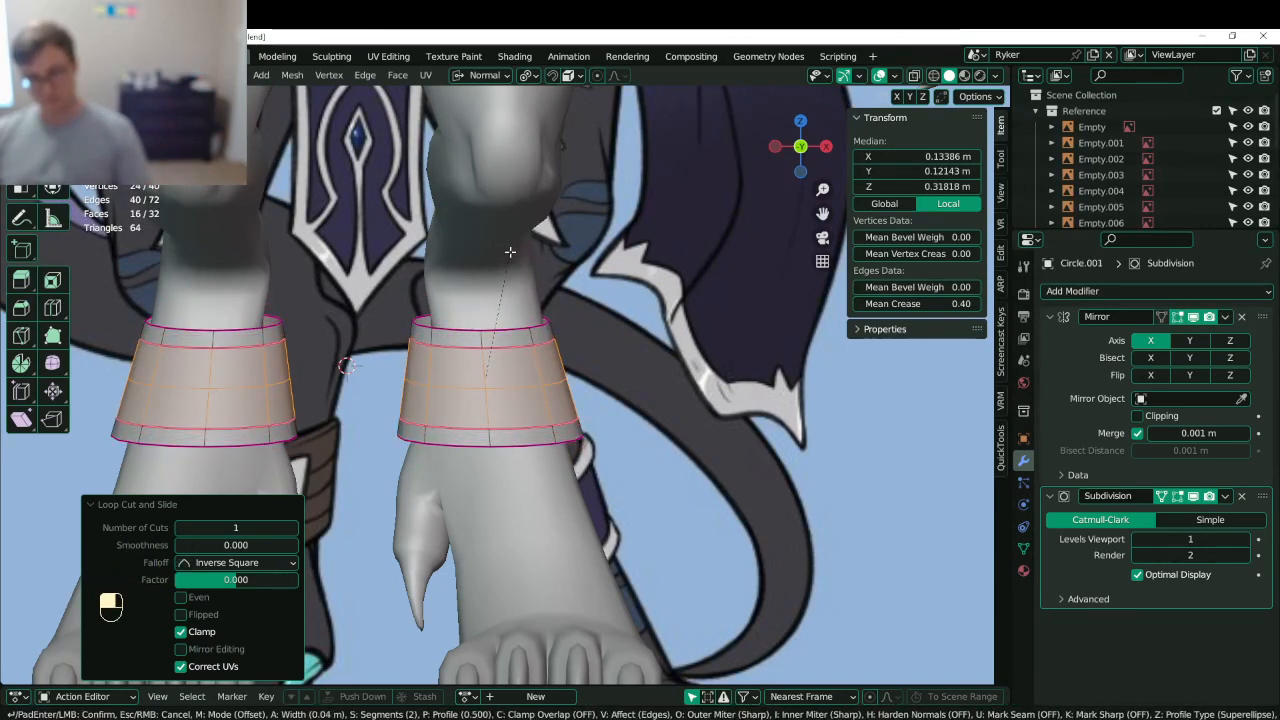
left_click(510, 251)
key("ctrl+s")
- Select the ankle cuff's lower and upper boundary loops and fill both openings with faces
left_click(504, 445)
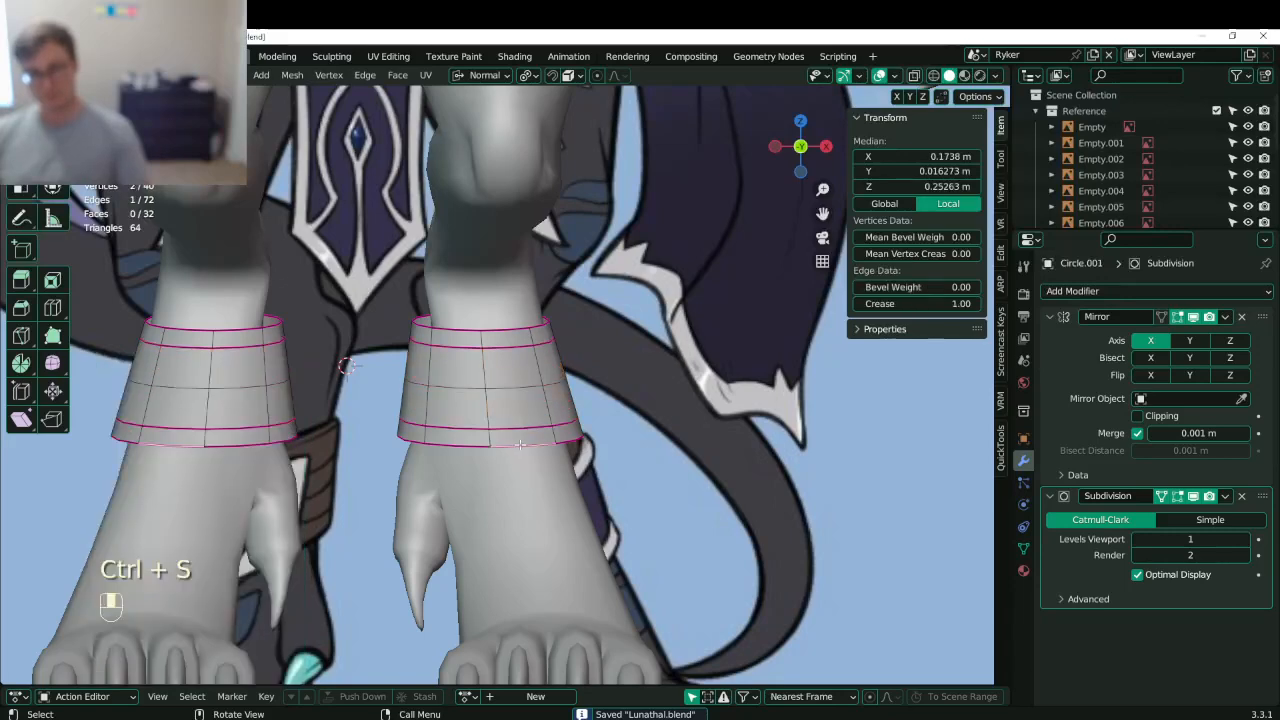
left_click(504, 445, "alt+shift")
left_click(504, 445, "alt+shift")
left_click(500, 324, "alt+shift")
key("ctrl+z")
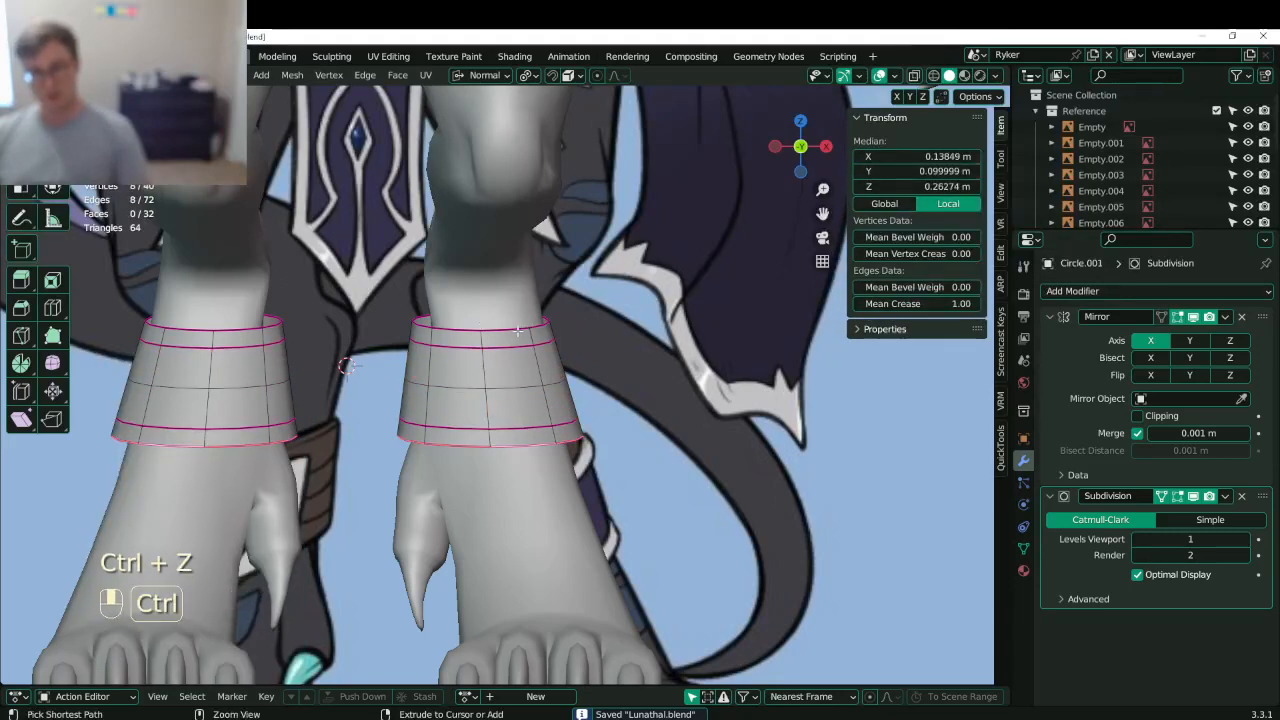
key("f")
right_click(636, 328)
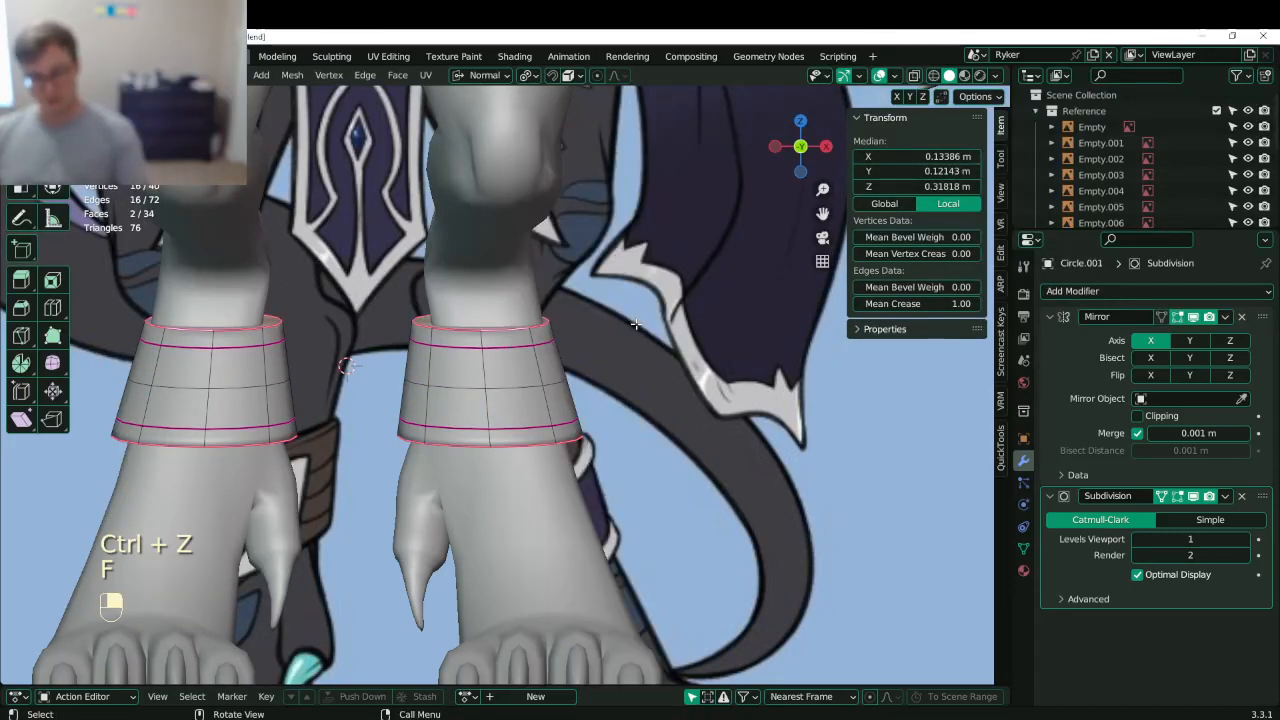
- Inset the two cap faces of the ankle cuff and delete the inner faces to leave inward rims
key("i")
left_click(616, 316)
key("z")
left_click(344, 352)
middle_click_drag(440, 335, 405, 392)
key("x")
left_click(430, 391)
key("z")
left_click(488, 366)
middle_click_drag(488, 366, 490, 315)
middle_click_drag(293, 365, 665, 440)
- Save the file and inspect the ankle cuffs on the legs against the reference sheets
key("Tab")
key("ctrl+s")
key("Tab")
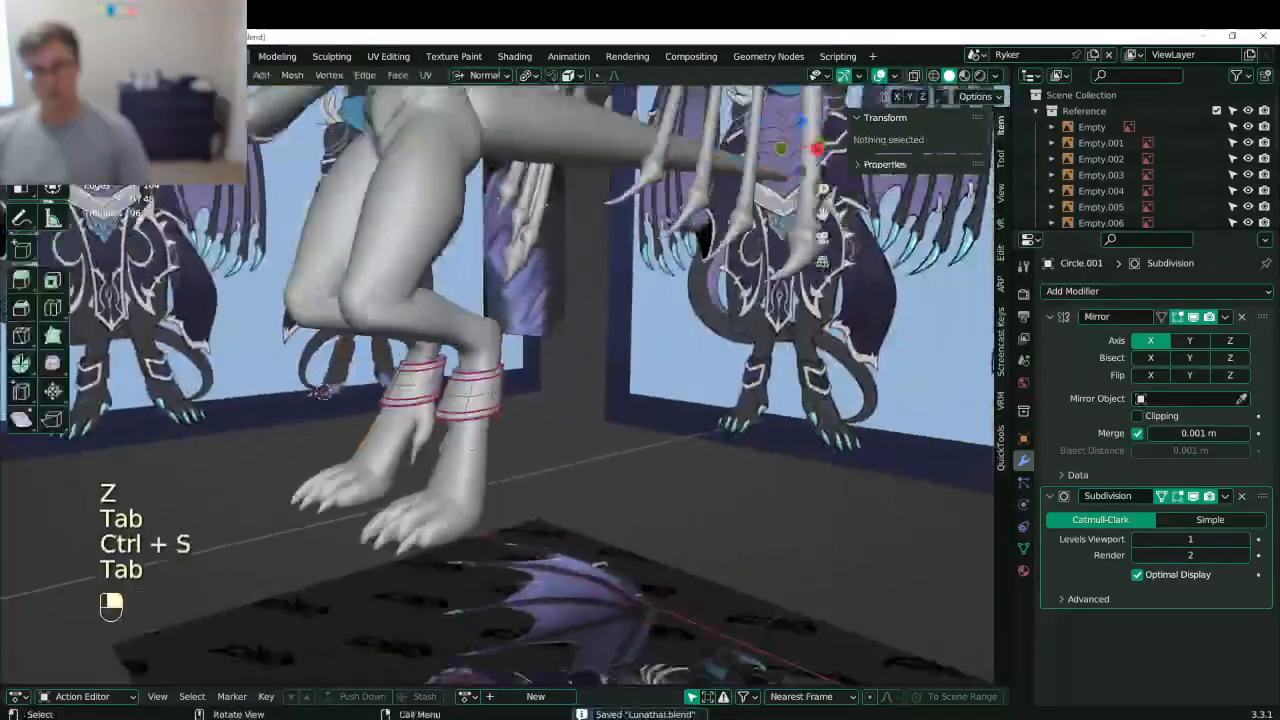
scroll(600, 442, "up", 5)
middle_click_drag(520, 442, 590, 425)
key("ctrl+s")
middle_click_drag(428, 458, 489, 444, "shift")
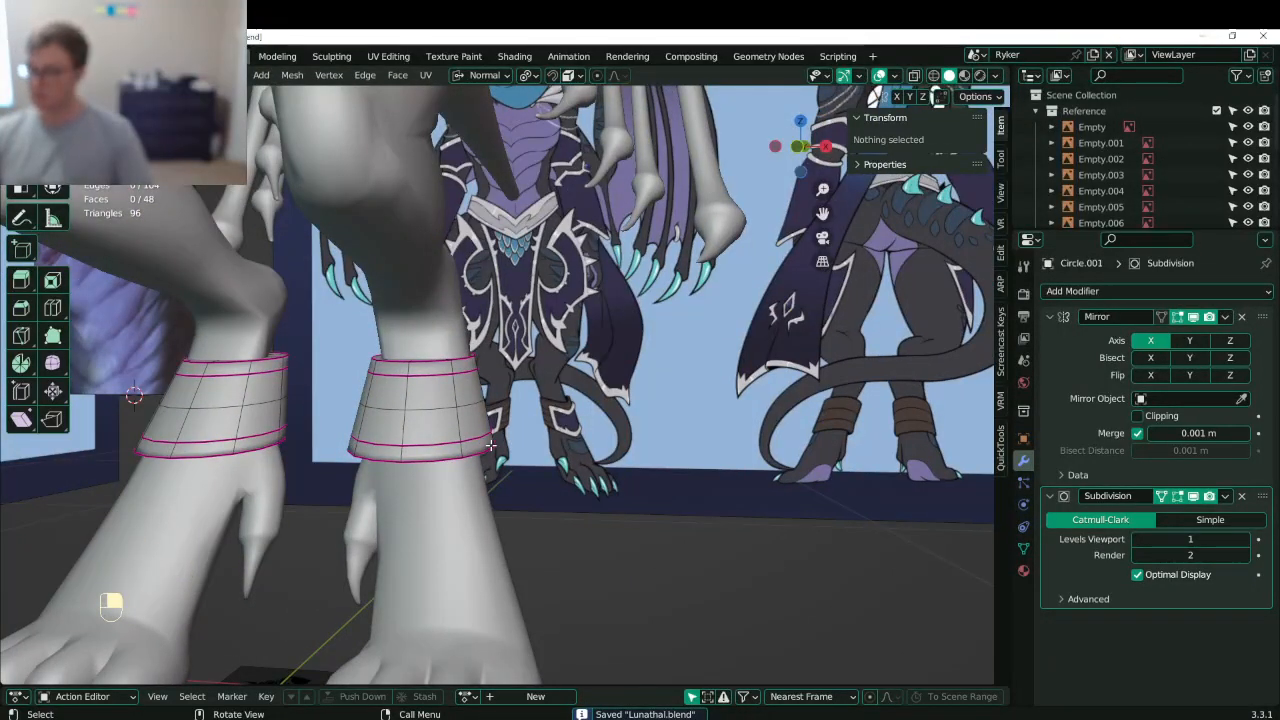
- Undo the ankle cuff's rim and bevel edits back to the single middle loop cut, in front view
key("KP_1")
key("ctrl+z")
key("ctrl+z")
key("ctrl+z")
key("ctrl+z")
key("ctrl+z")
key("ctrl+z")
key("ctrl+z")
key("ctrl+z")
key("ctrl+z")
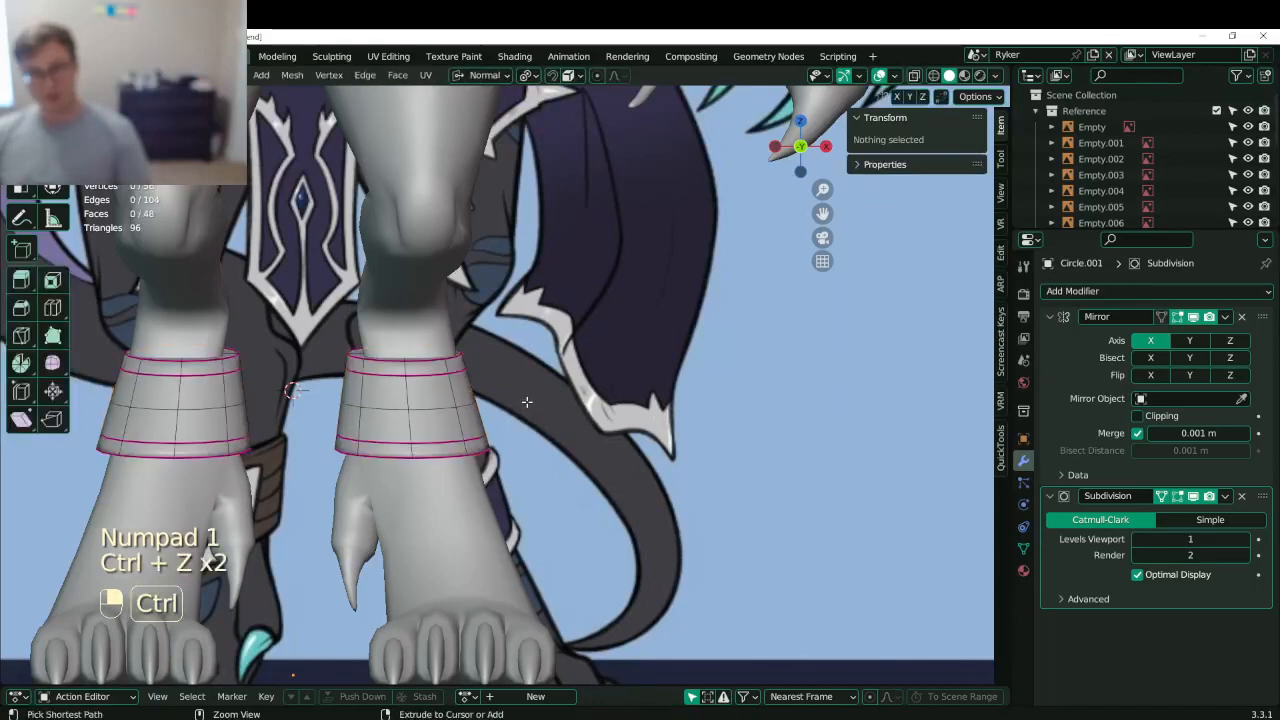
key("ctrl+z")
key("ctrl+z")
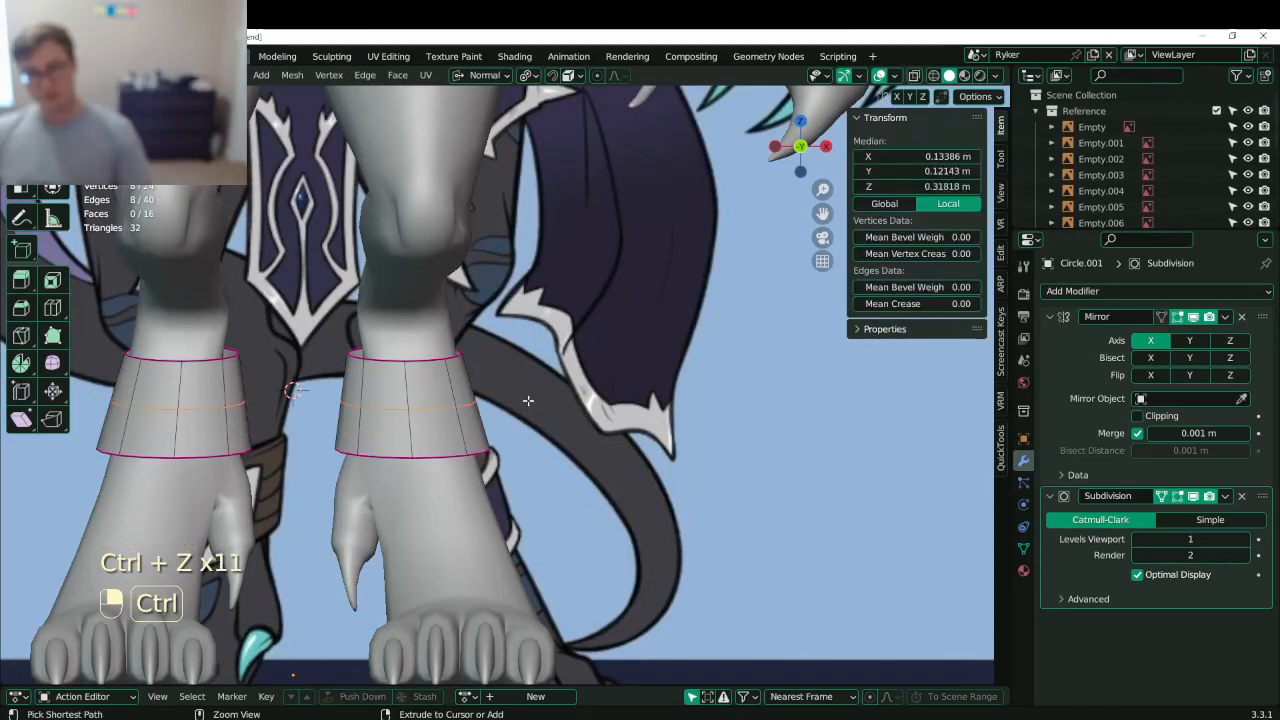
- Fill the ankle cuff's upper and lower openings, inset the caps, delete the inner faces, and save the file
left_click(400, 358, "alt+shift")
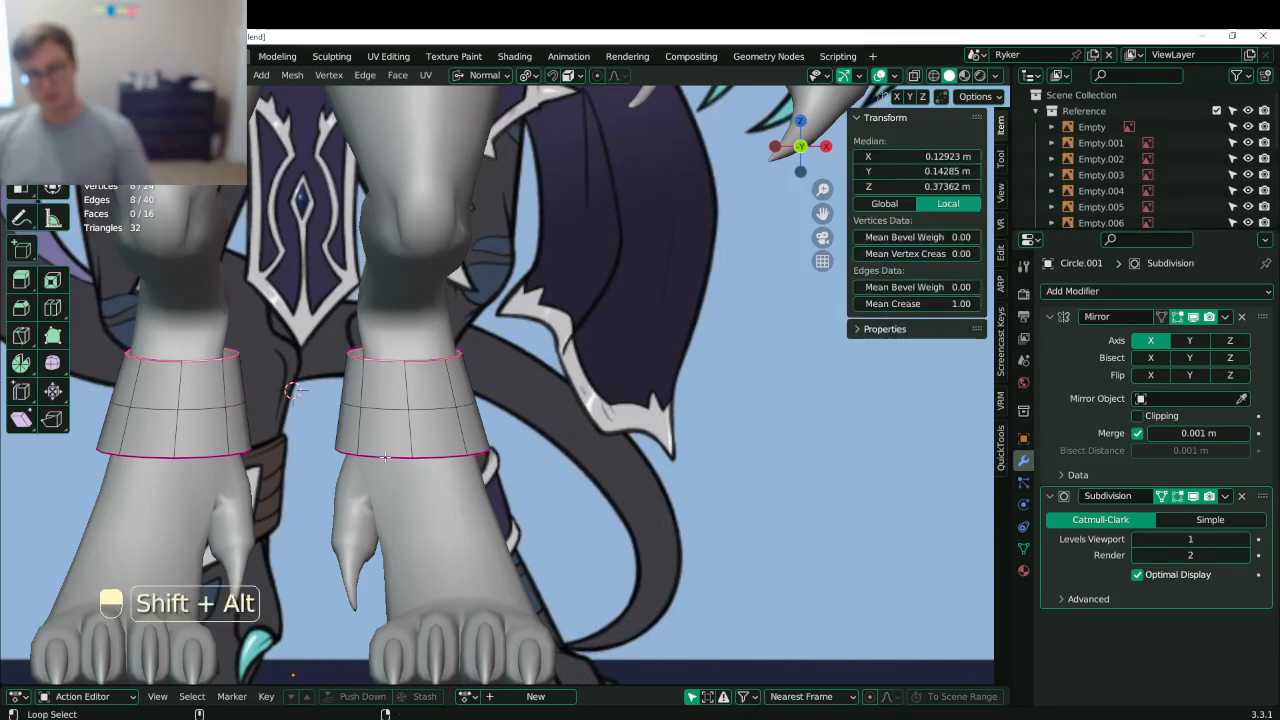
key("f")
key("i")
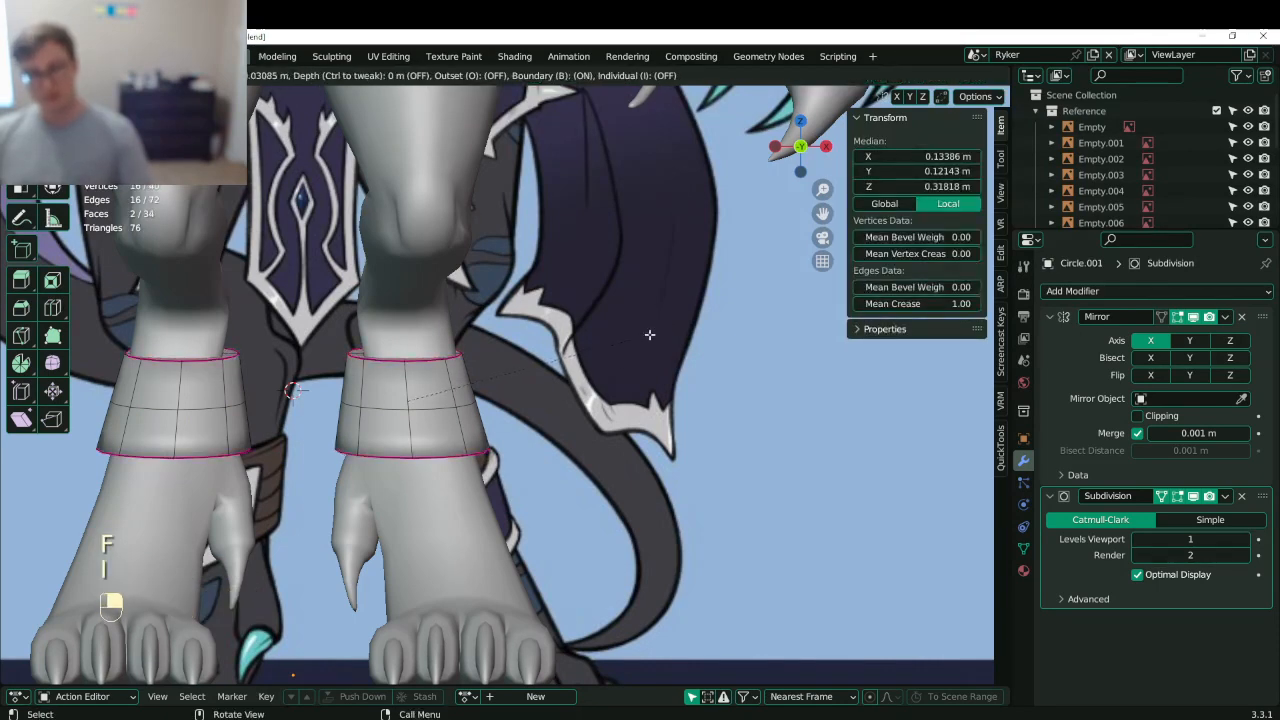
left_click(649, 334)
key("x")
left_click(571, 274)
middle_click_drag(571, 274, 556, 373)
key("ctrl+s")
key("KP_1")
key("ctrl+s")
key("KP_1")
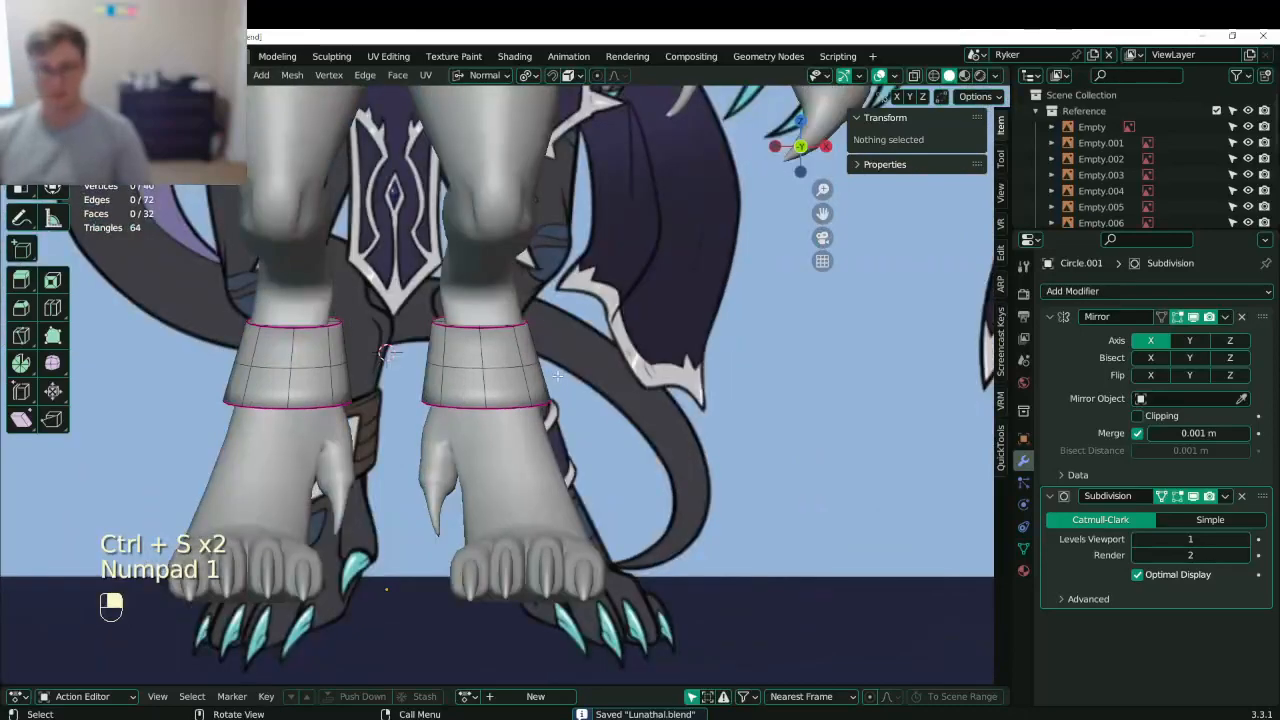
- Select the ankle cuff's middle edge loop and slide it up close to the upper rim
scroll(551, 379, "up", 5)
left_click(482, 346)
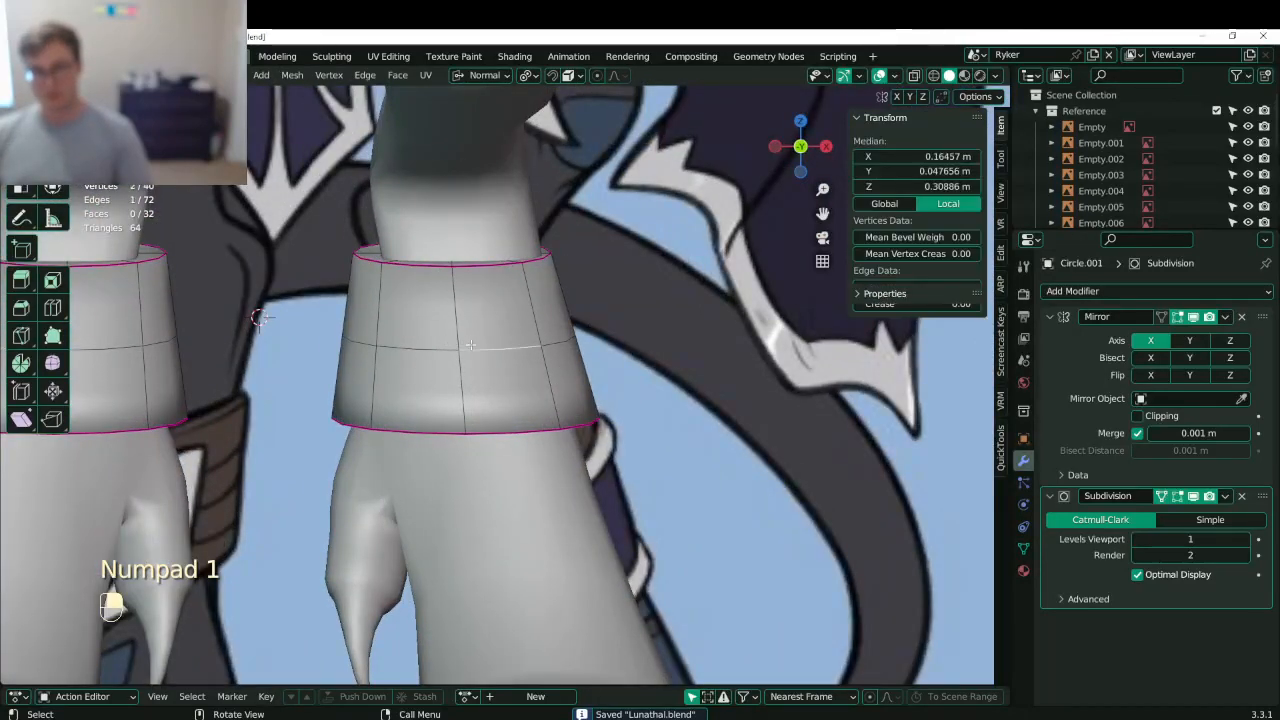
left_click(480, 346, "alt+shift")
left_click(480, 346, "alt+shift")
key("g")
key("g")
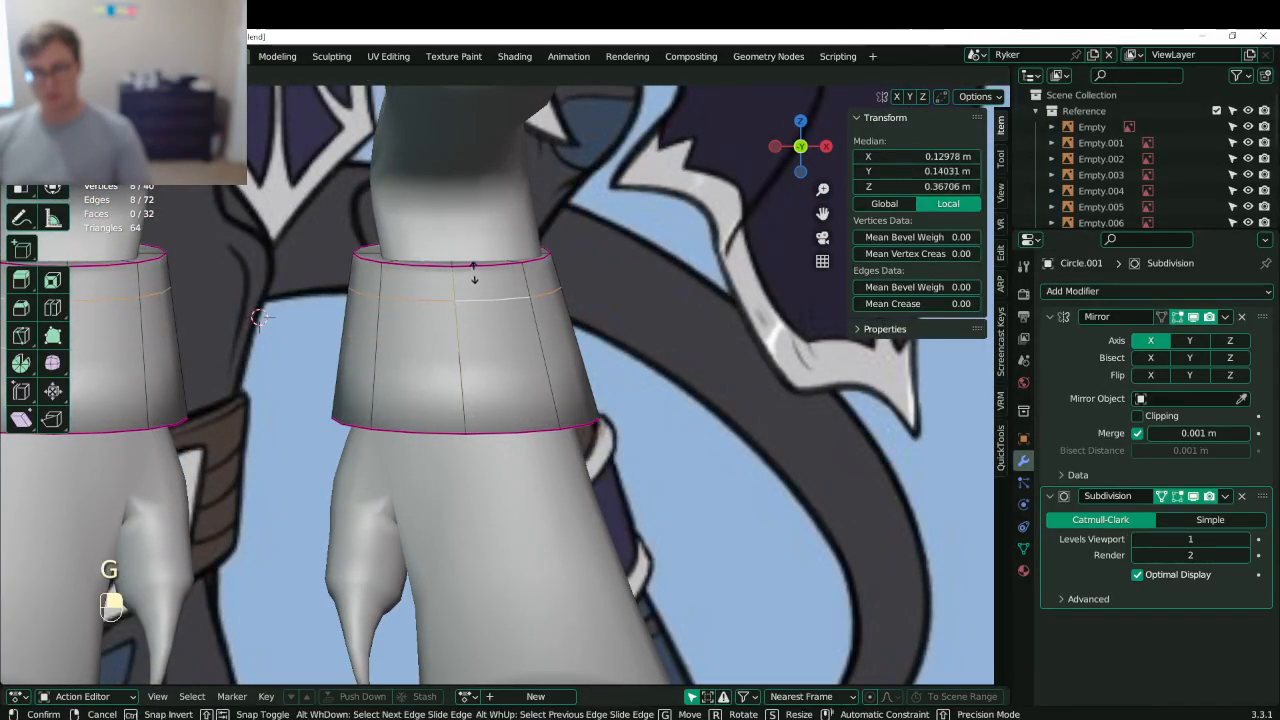
left_click(474, 276)
- Select the four edges outlining the sides and top of the cuff's front panel and set their mean crease to 1.00
left_click(470, 304)
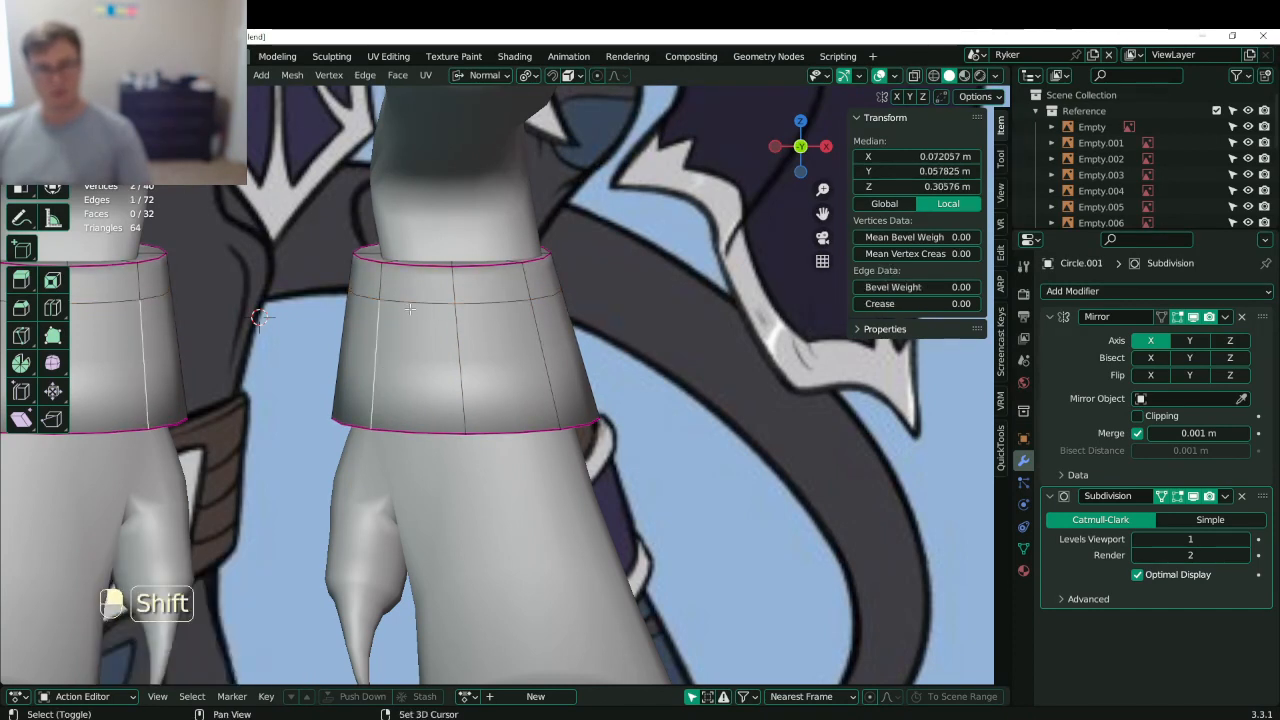
left_click(479, 300, "shift")
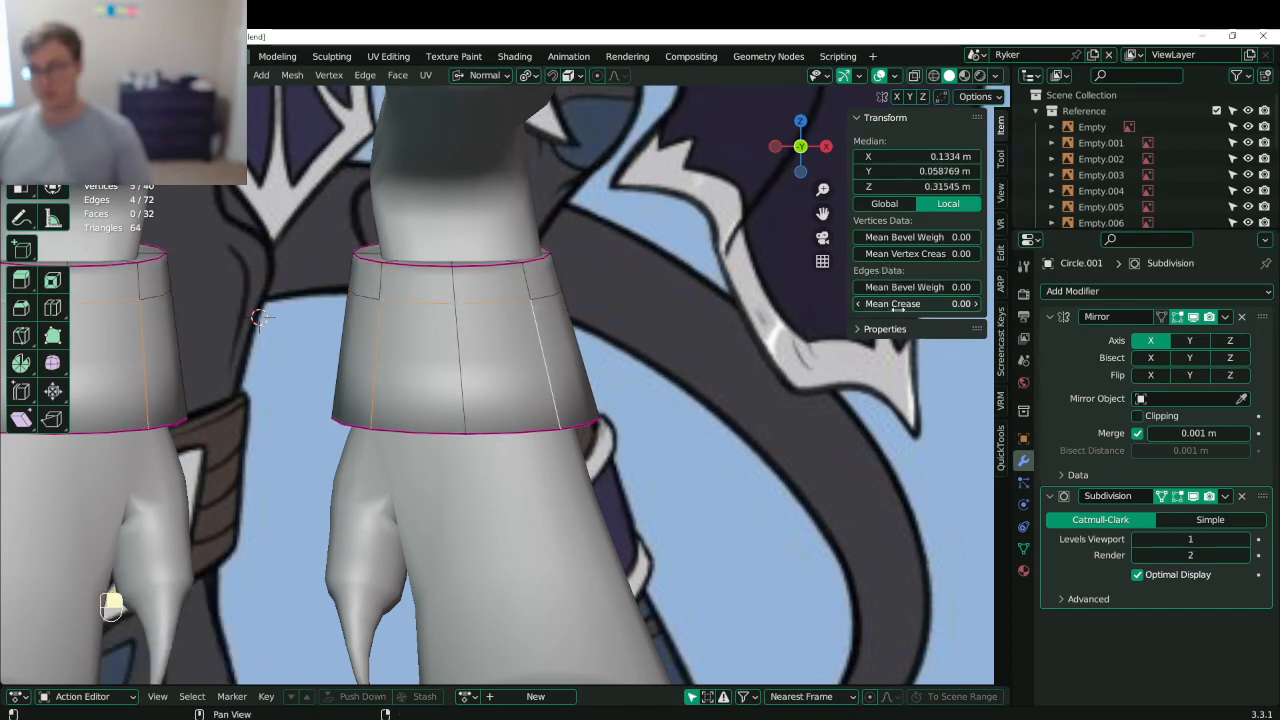
left_click_drag(903, 304, 975, 304)
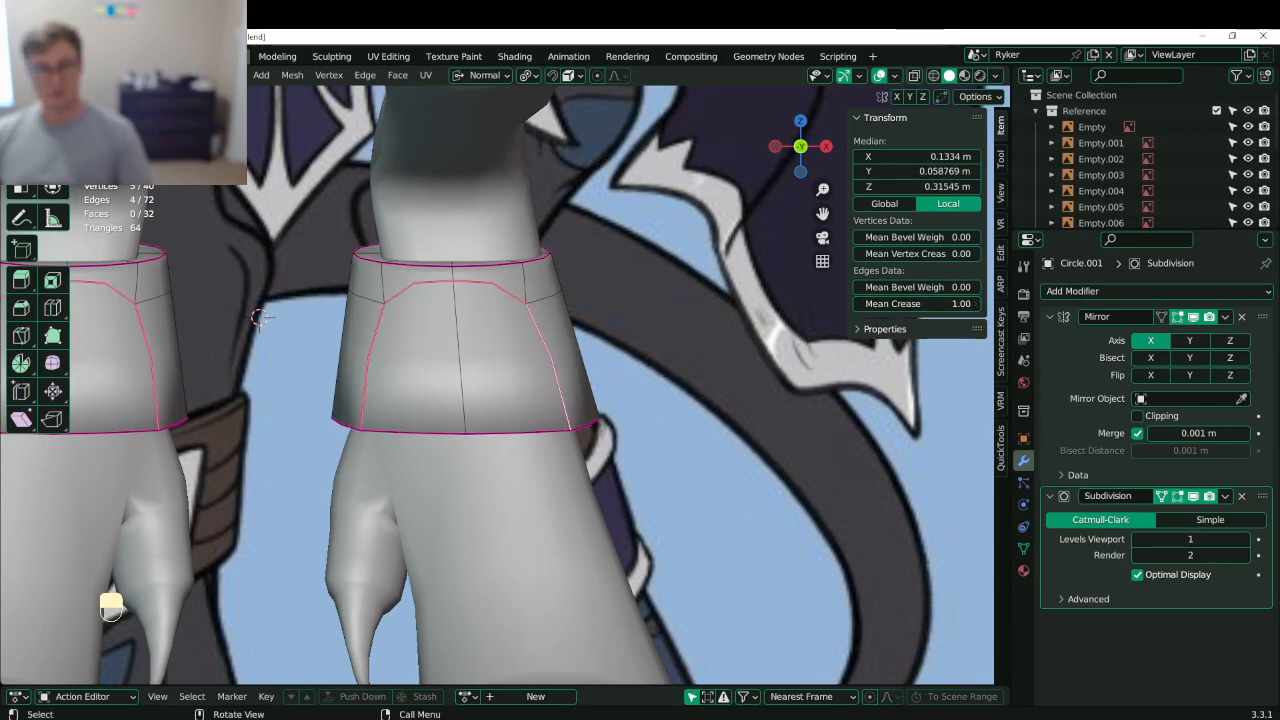
- Select the two front panel faces of the ankle cuff and extrude them outward about 0.017 m
key("3")
left_click(414, 358)
scroll(430, 362, "down", 3)
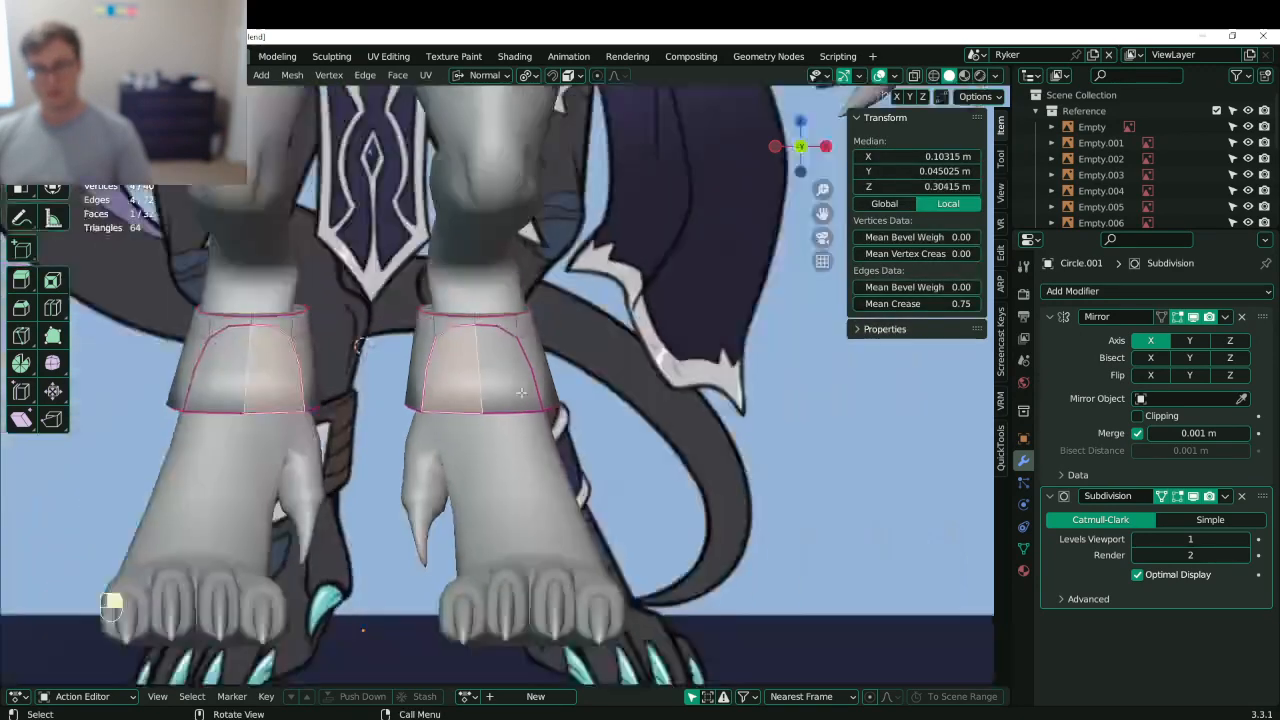
middle_click_drag(540, 366, 521, 415)
left_click(484, 375, "shift")
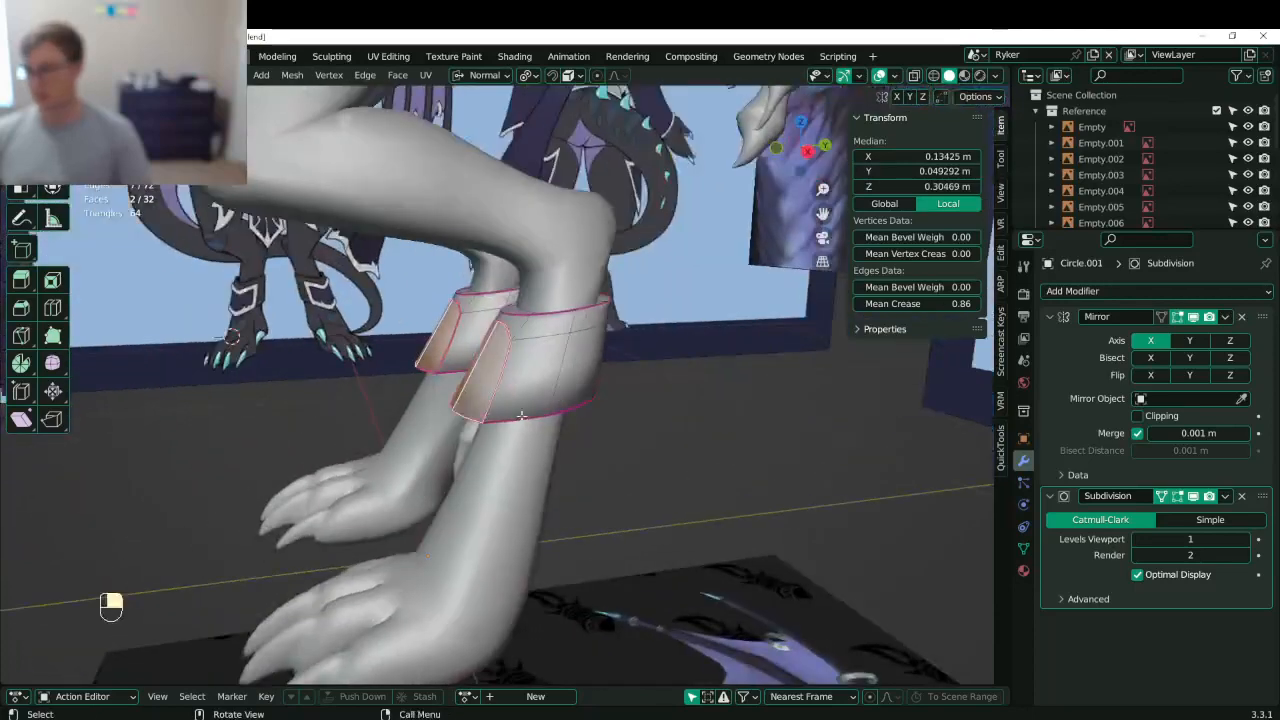
key("e")
left_click(535, 413)
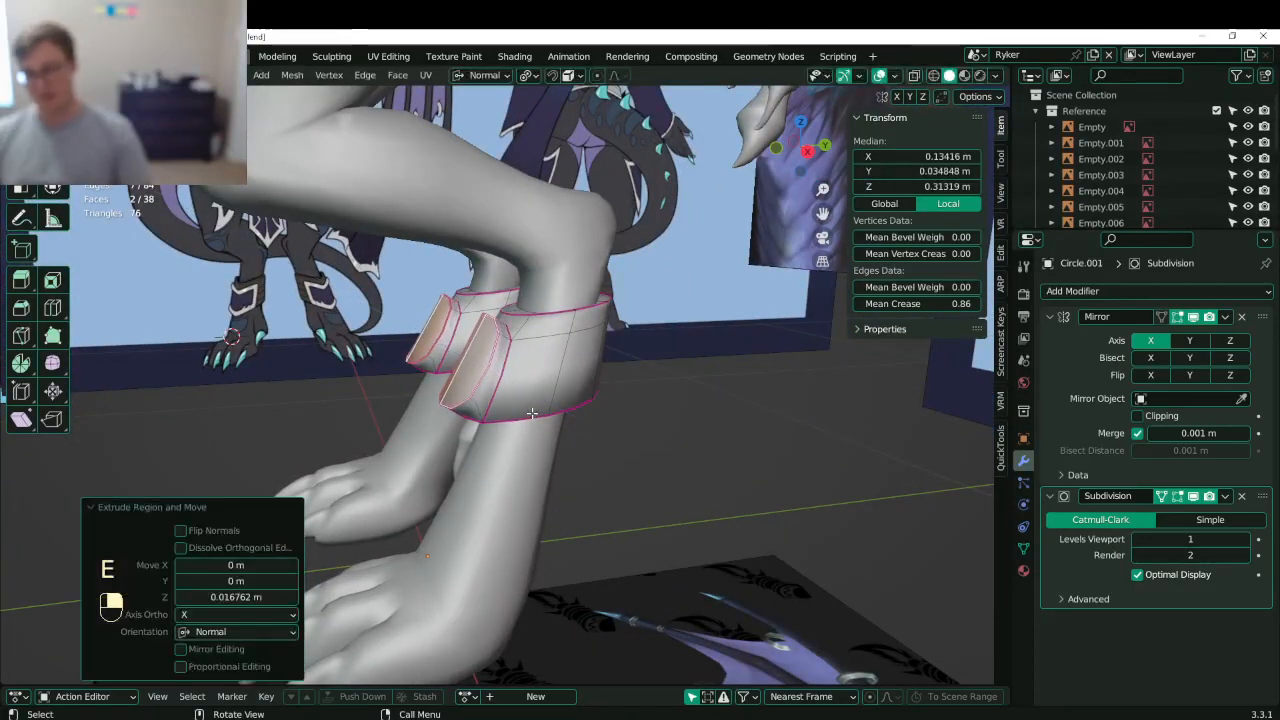
- Move the extruded front panel faces slightly outward and down in the side view, and save the file
key("KP_3")
scroll(533, 413, "up", 3)
key("g")
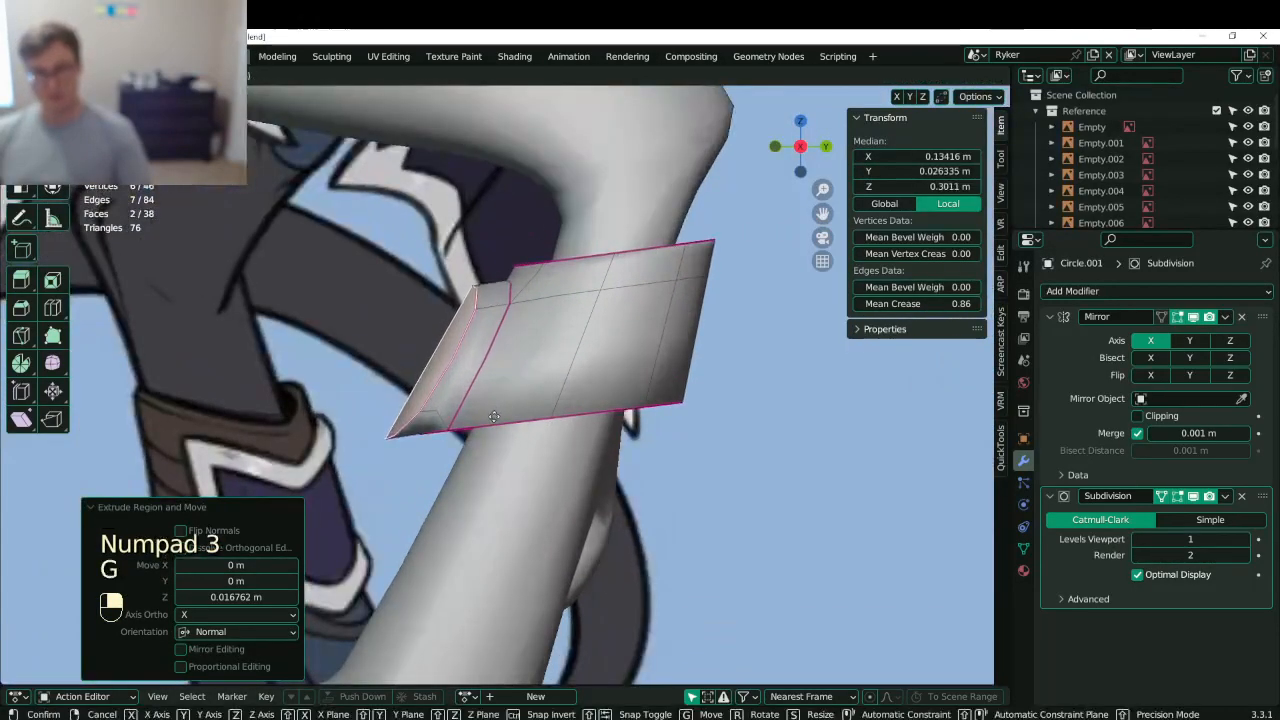
left_click(494, 415)
key("ctrl+s")
- Select the four short corner edges joining the raised front panel to the cuff and set their mean crease to 1.00
left_click(476, 310)
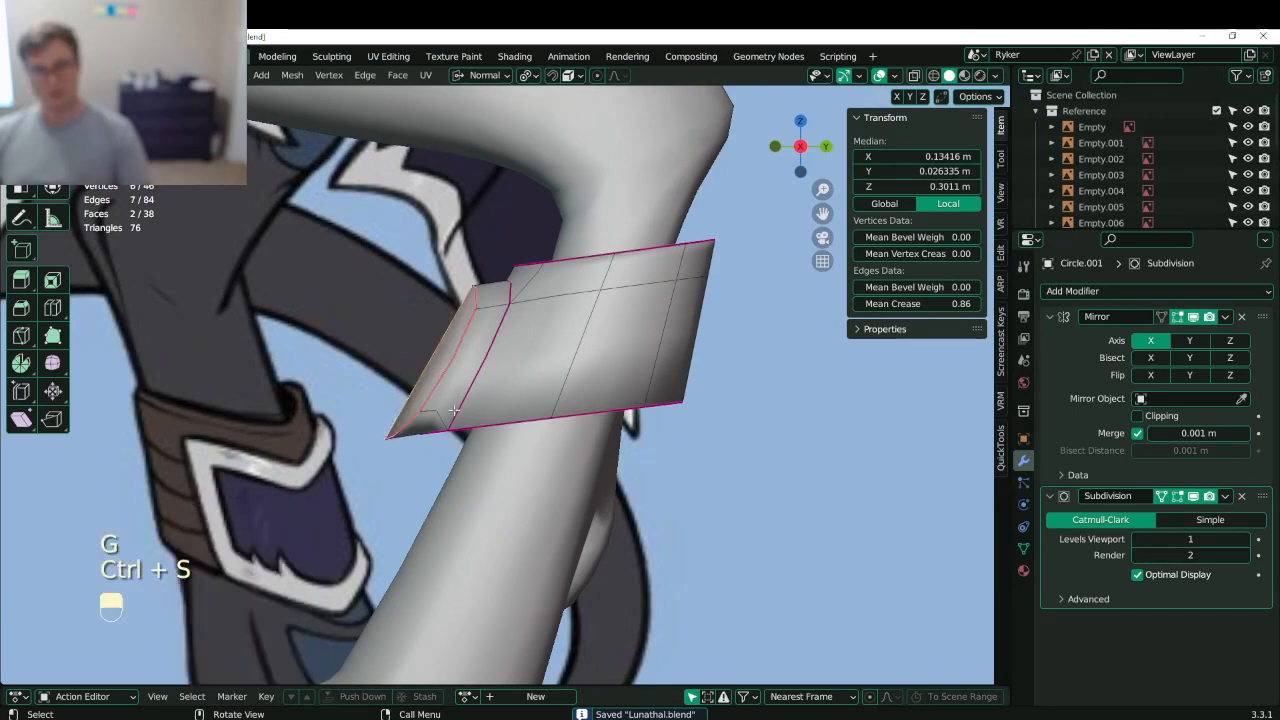
left_click(478, 306)
left_click(482, 310, "shift")
middle_click_drag(482, 312, 478, 368)
left_click(474, 371, "shift")
left_click(509, 466, "shift")
middle_click_drag(509, 466, 566, 373)
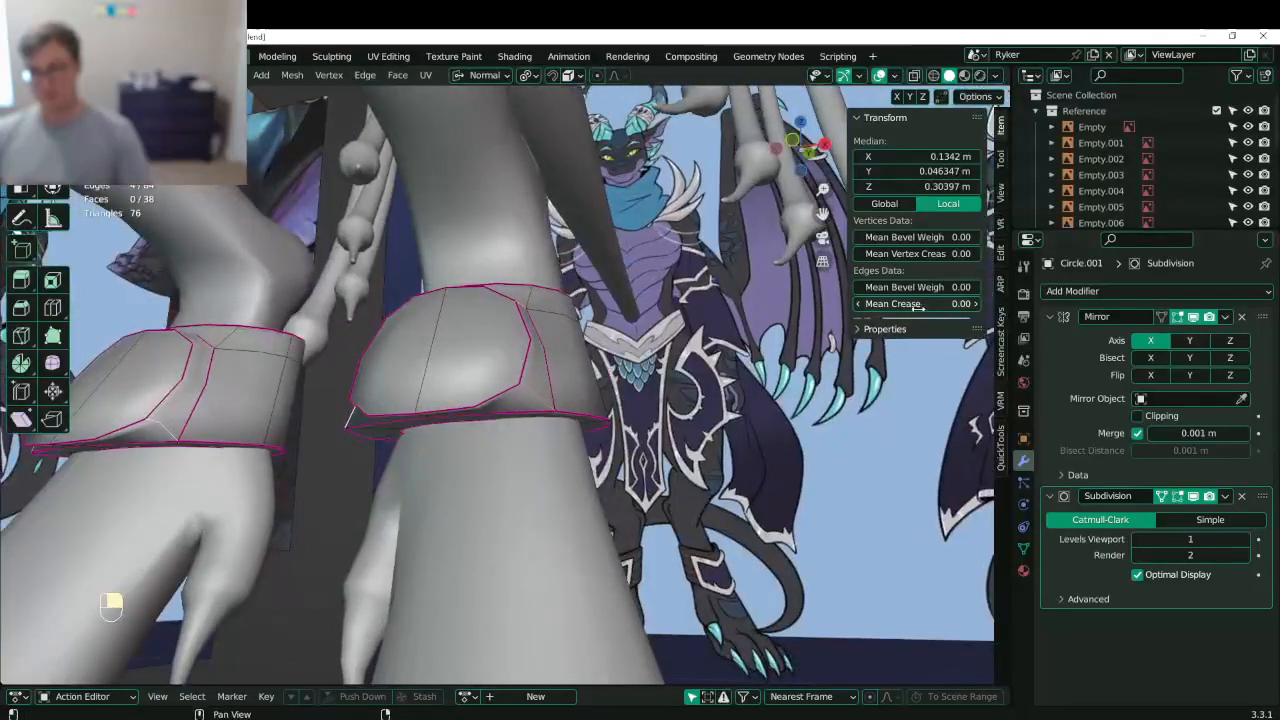
left_click_drag(914, 304, 978, 304)
middle_click_drag(465, 410, 442, 386)
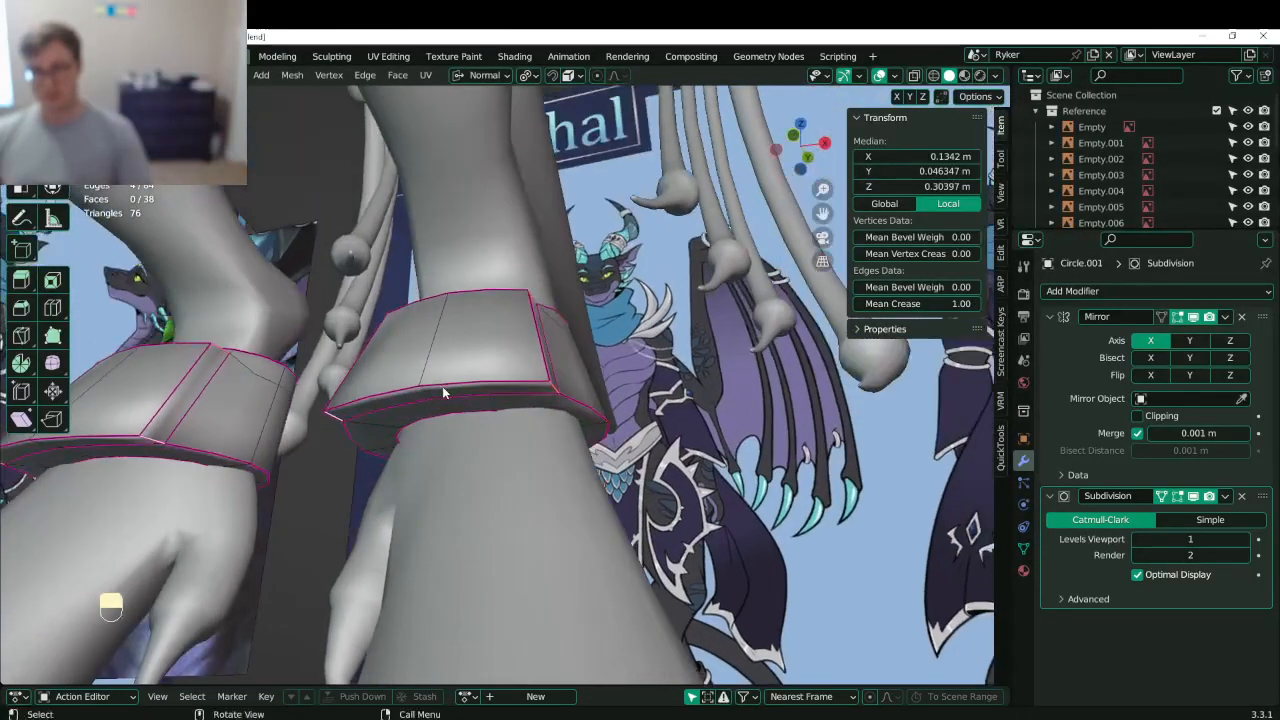
- Extrude the raised panel's two underside faces about 0.016 m and dissolve the extrusion's outer end edges
key("alt+a")
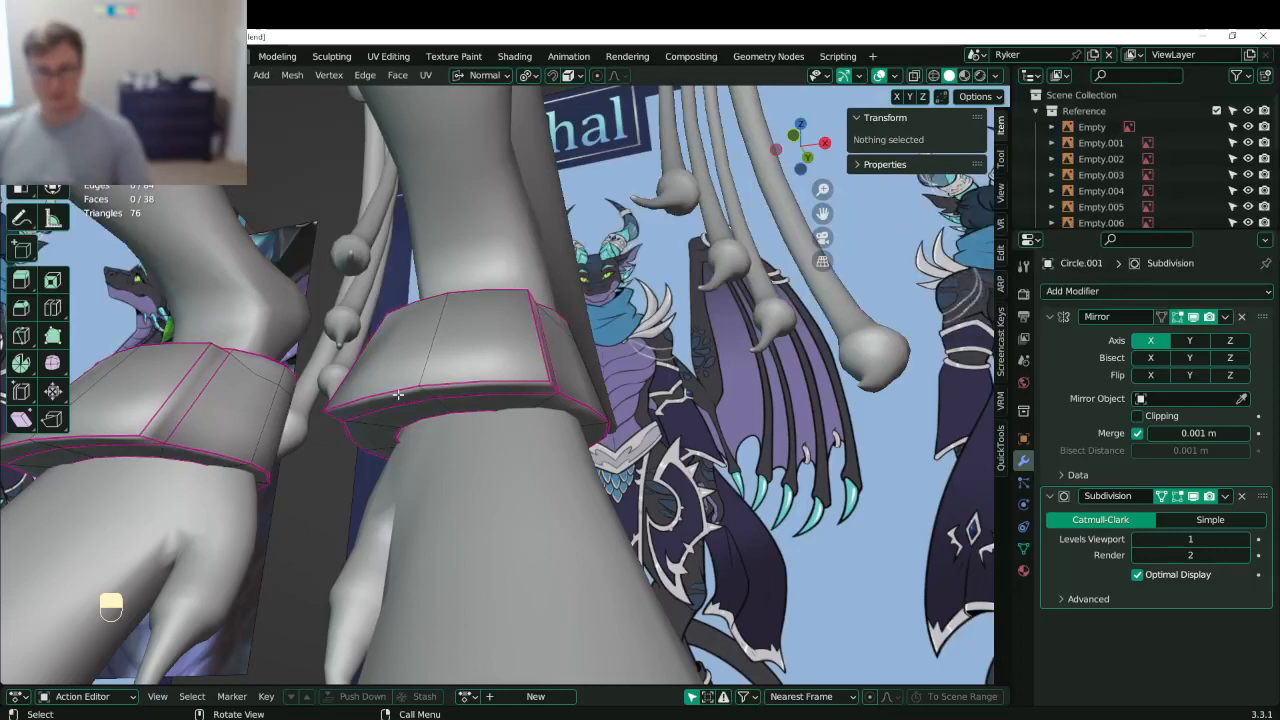
left_click(397, 395, "alt+shift")
key("e")
left_click(481, 418)
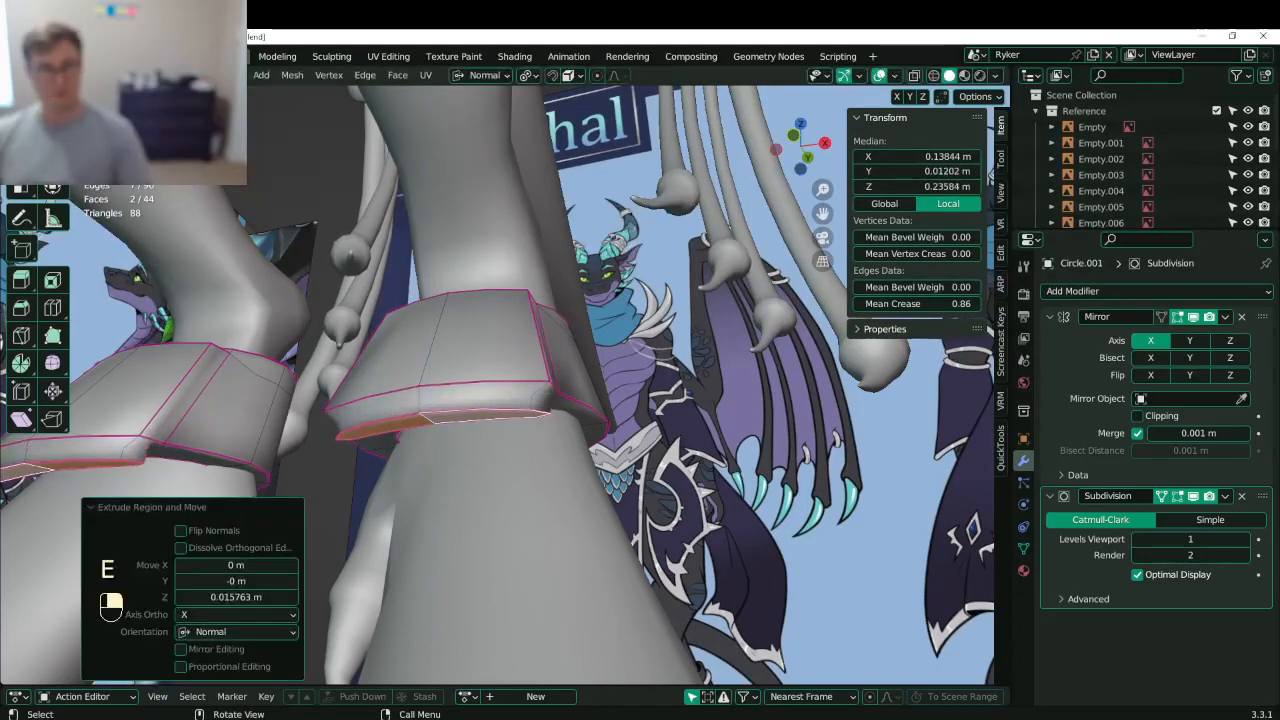
key("2")
left_click(541, 412)
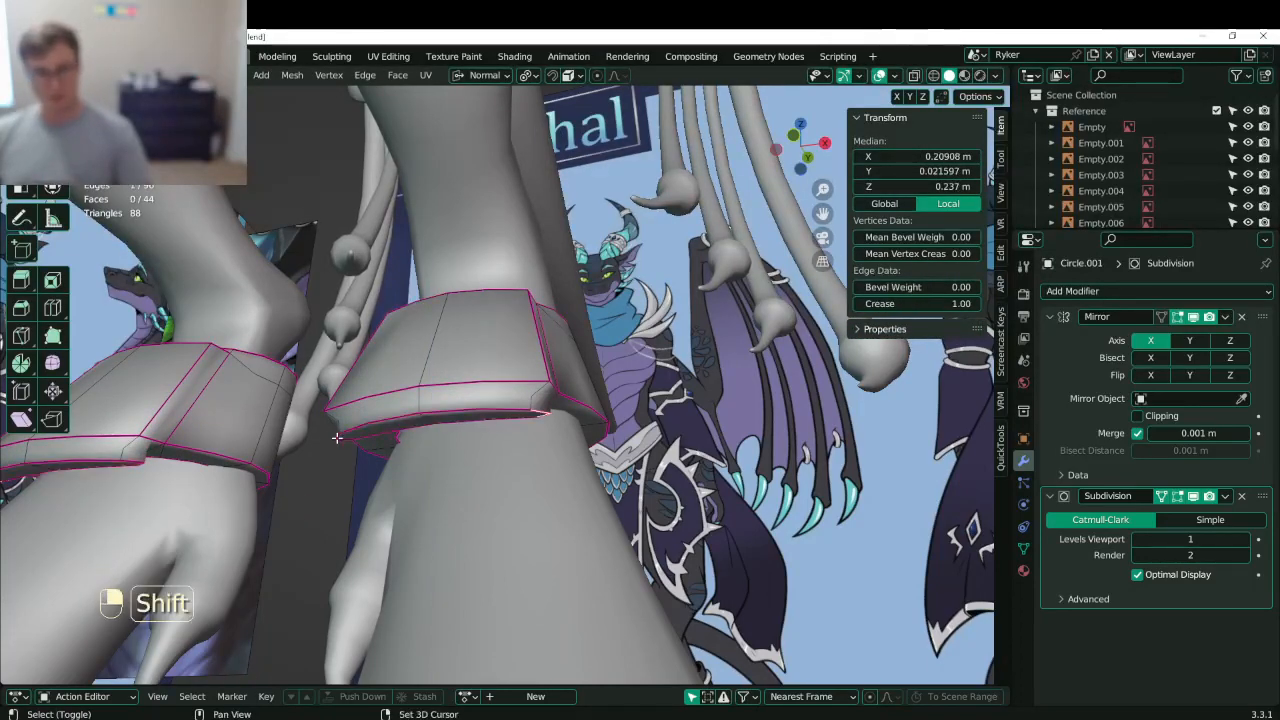
key("x")
left_click(563, 449)
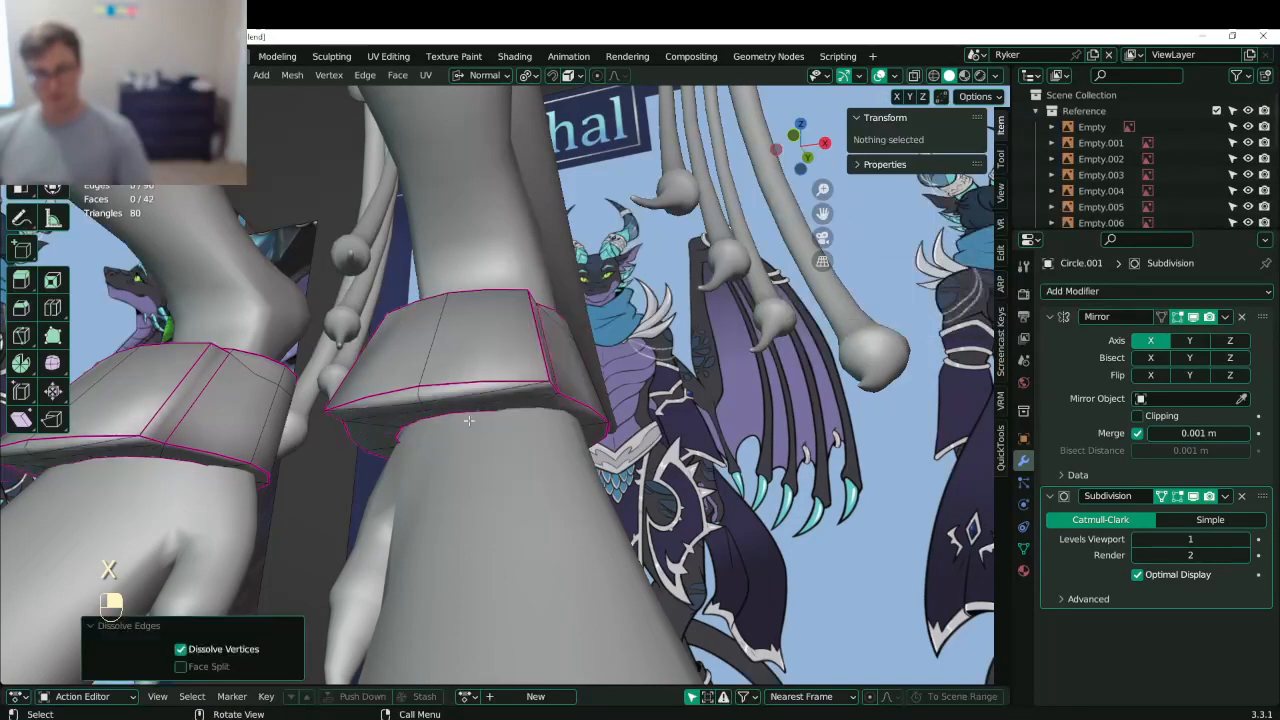
- Select the edges along the raised panel's lower lip and set their mean crease to 1.00
left_click(427, 404)
left_click(456, 398, "shift")
left_click(401, 402, "shift")
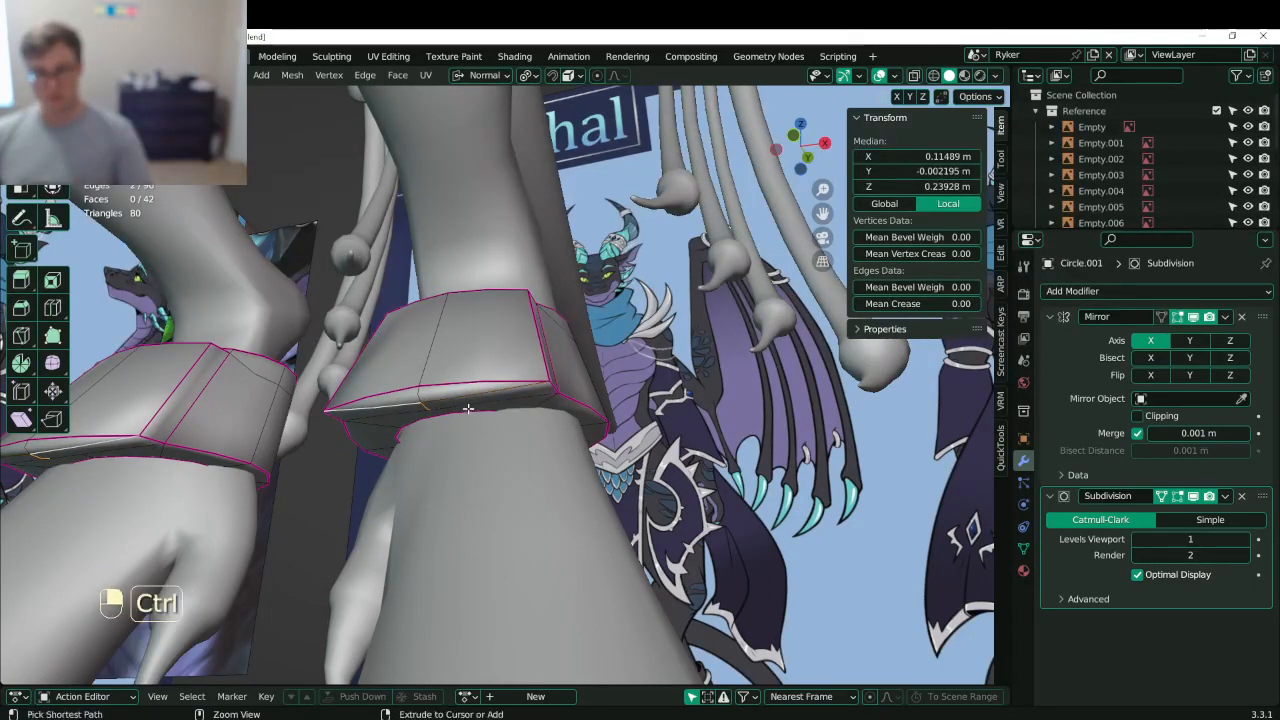
key("ctrl+z")
left_click(396, 418, "shift")
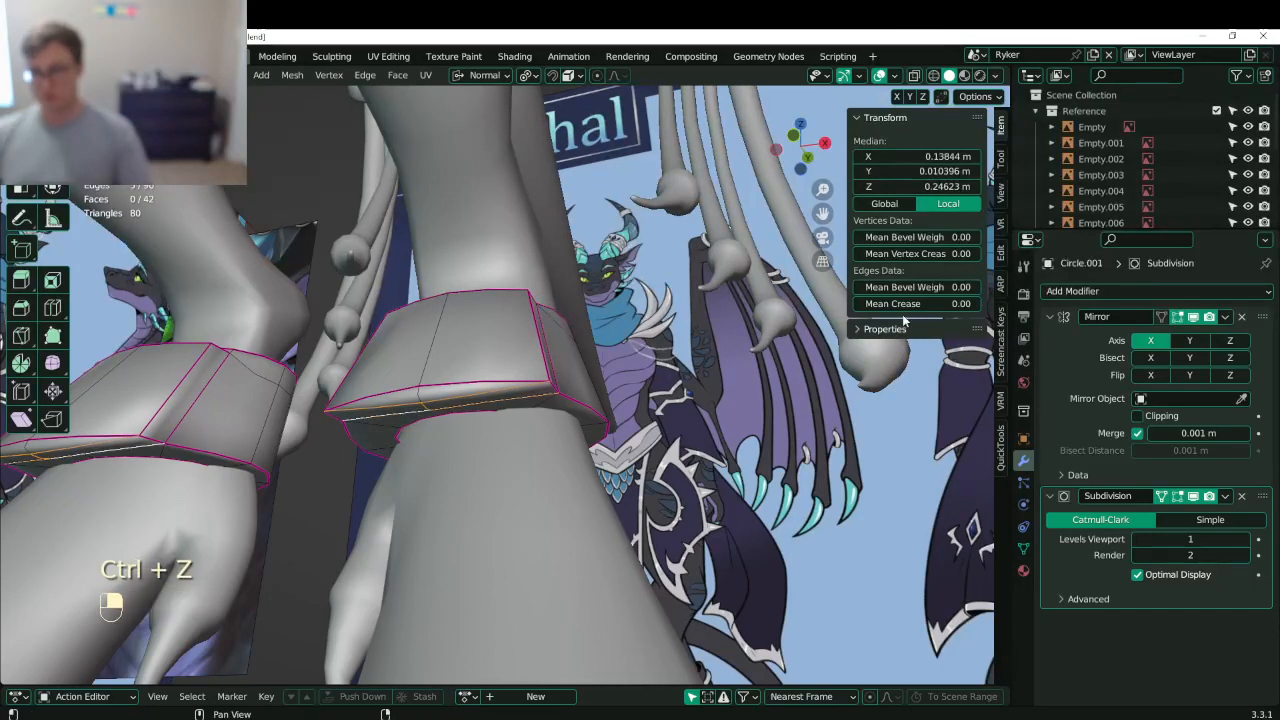
left_click_drag(906, 305, 975, 305)
- Merge the panel's lower middle vertex into the extruded tip vertex with At Last to form a point, and save the file
left_click(431, 387)
middle_click_drag(432, 410, 442, 462)
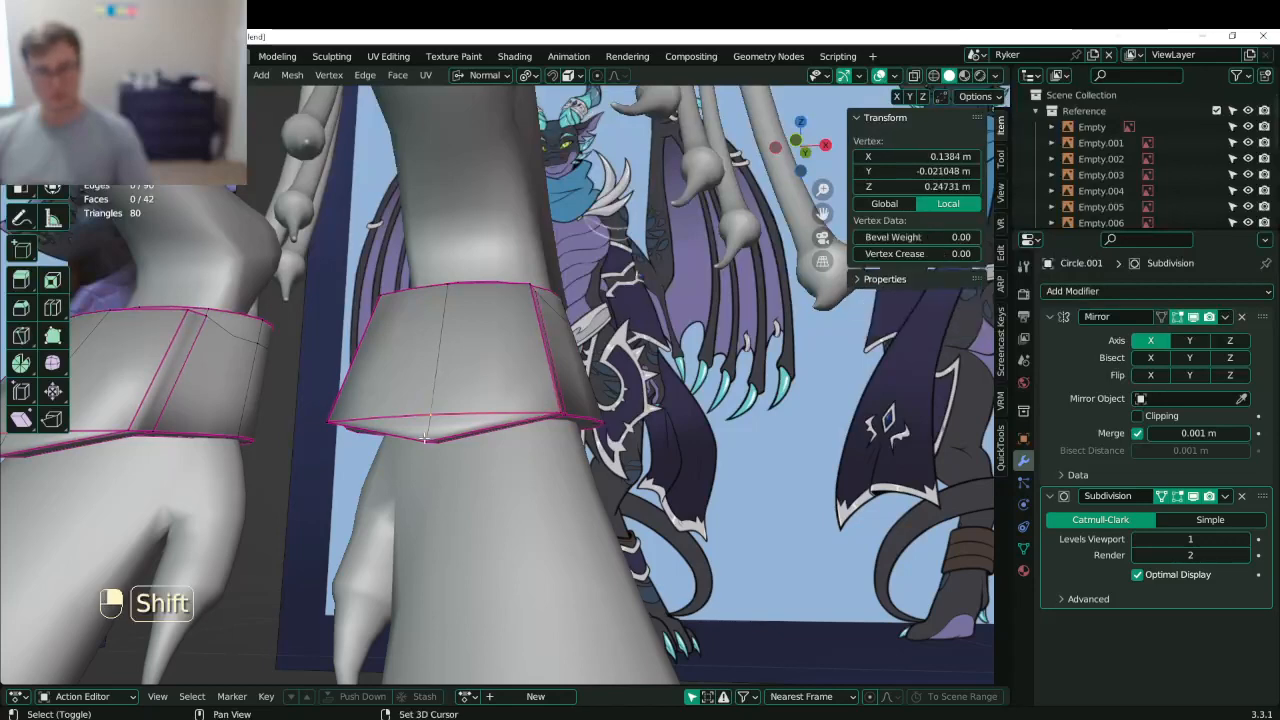
left_click(471, 430, "shift")
key("m")
left_click(471, 430)
middle_click_drag(471, 430, 484, 416)
key("ctrl+s")
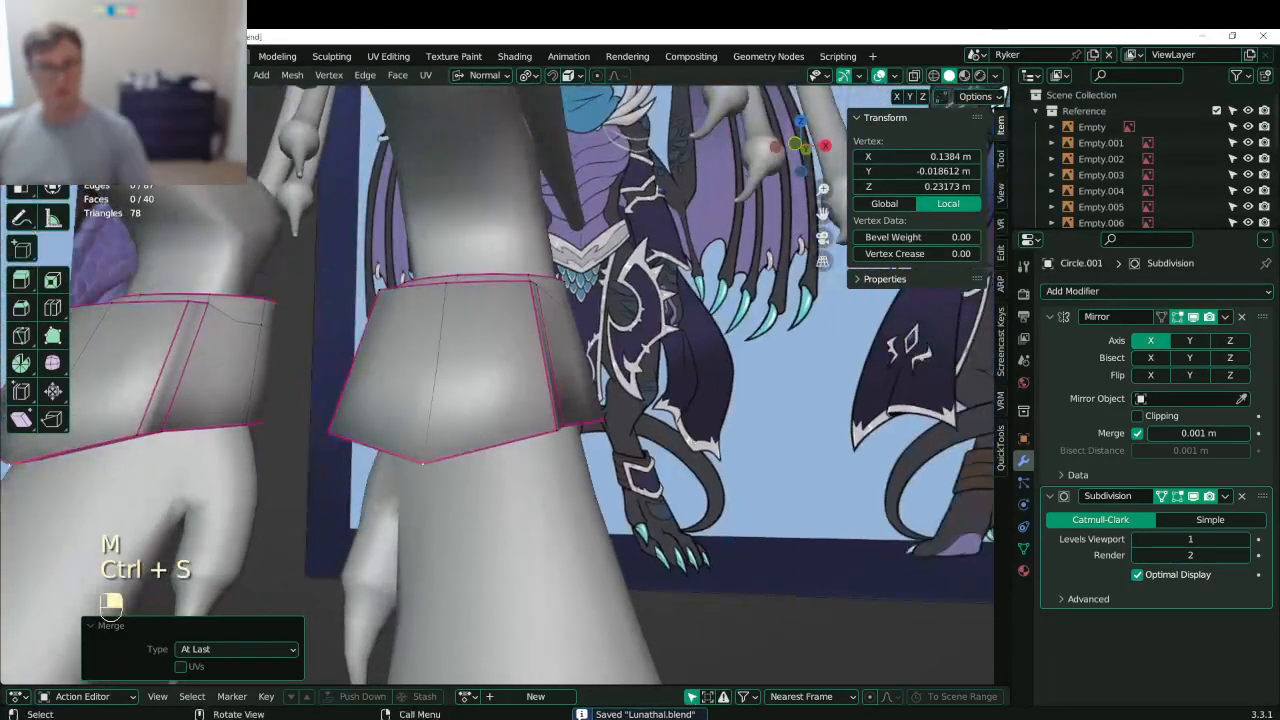
- Inset the raised panel's two front faces to leave a border and extrude the inner faces slightly inward
left_click(172, 75)
left_click(395, 368)
left_click(485, 362, "shift")
key("i")
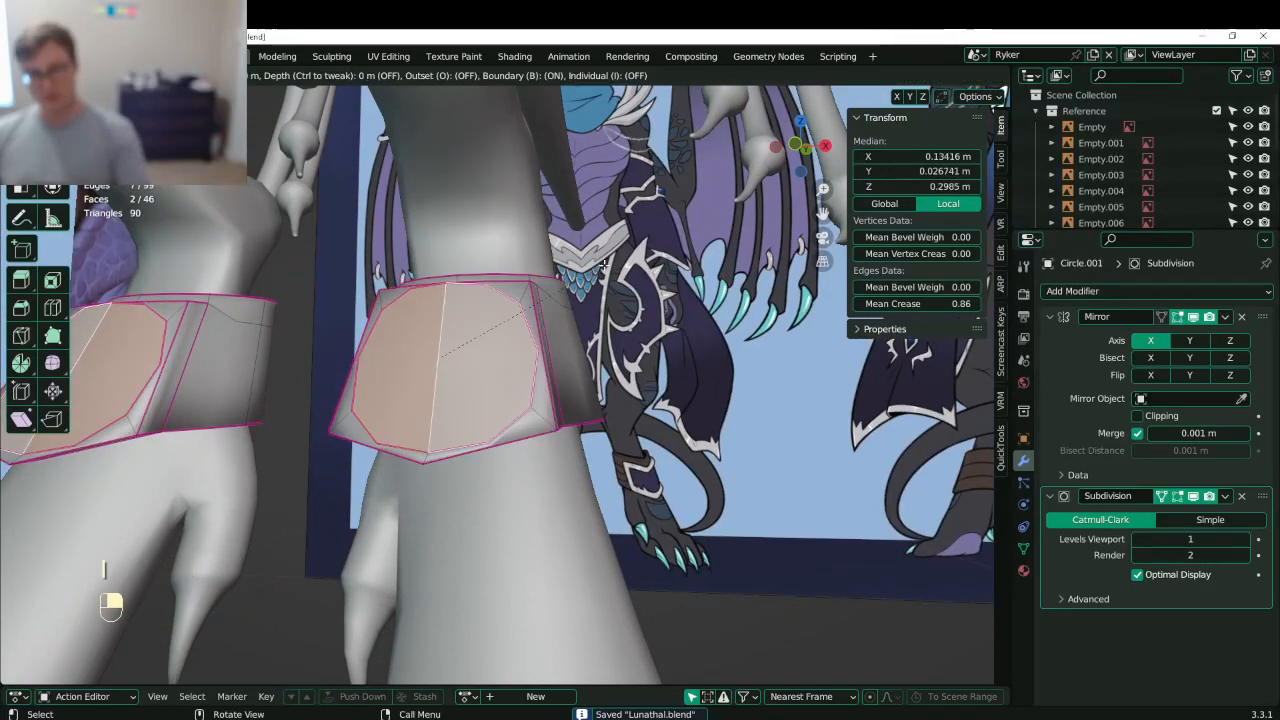
middle_click_drag(493, 296, 603, 365)
left_click(525, 320)
left_click(161, 75)
scroll(345, 283, "up", 1)
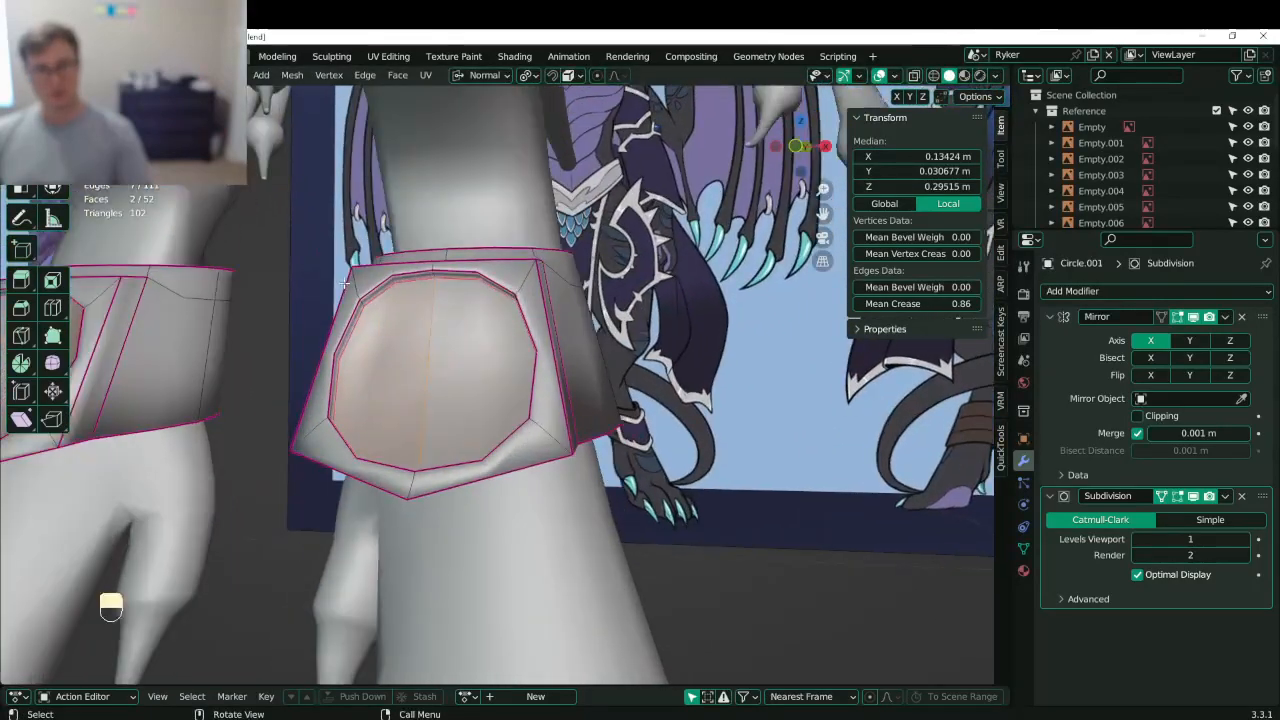
- Try to sharpen the recessed outline of the raised panel with a mean crease of 1.00 and scale the selection
left_click(362, 300, "ctrl+alt+shift")
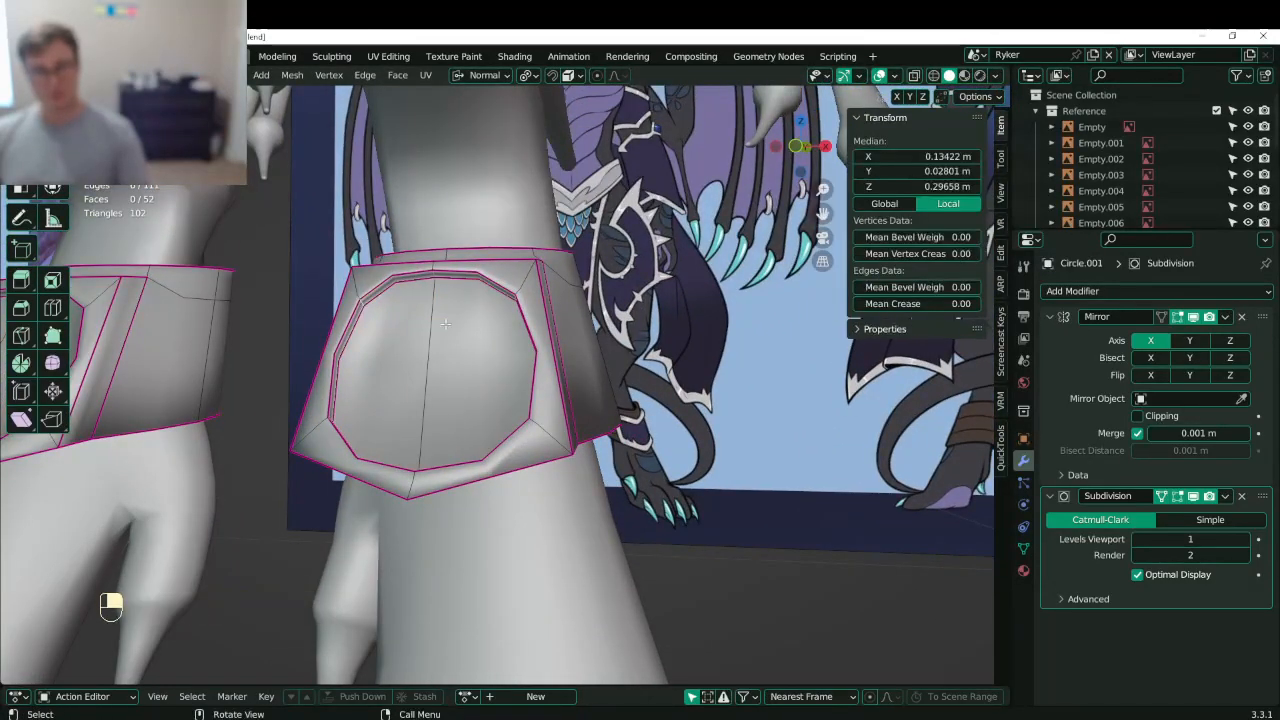
key("alt+z")
key("z")
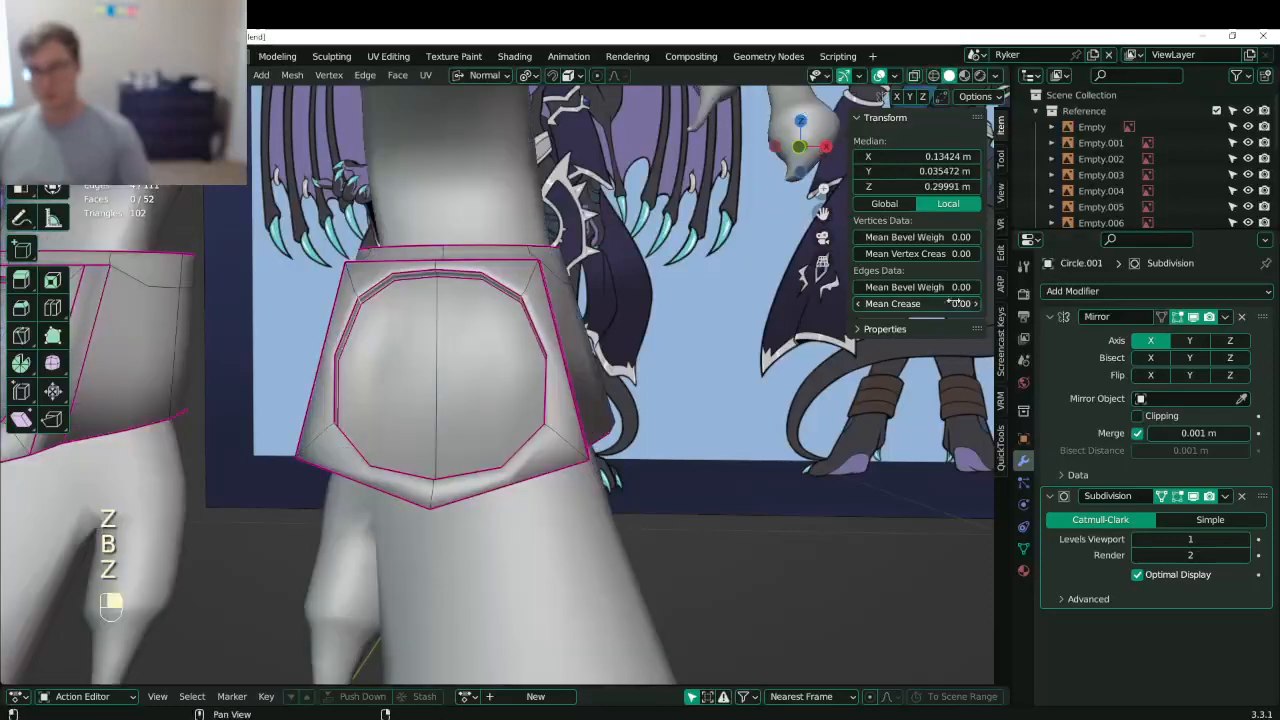
left_click_drag(956, 303, 1010, 303)
middle_click_drag(629, 327, 563, 400)
key("s")
left_click(619, 343)
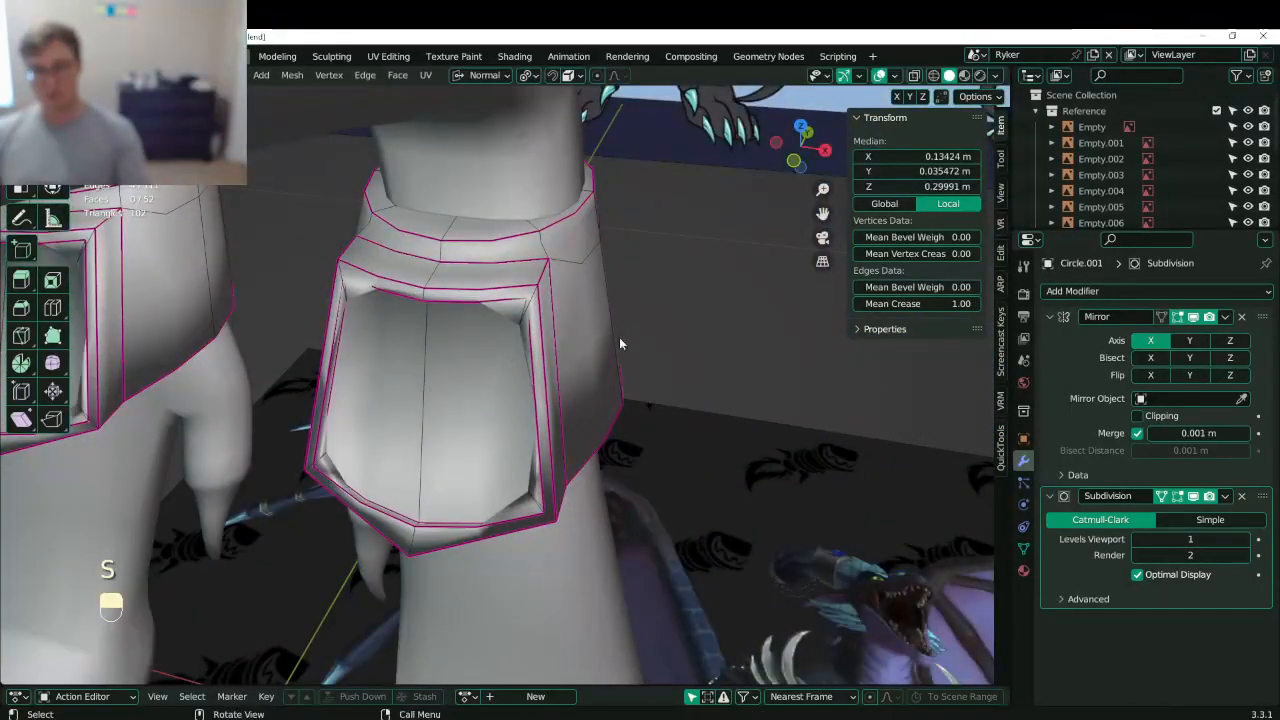
- Undo the creasing, inward extrusion and inset of the raised panel's two front faces
key("ctrl+z")
key("ctrl+z")
key("ctrl+z")
key("ctrl+z")
key("ctrl+z")
key("ctrl+z")
key("ctrl+z")
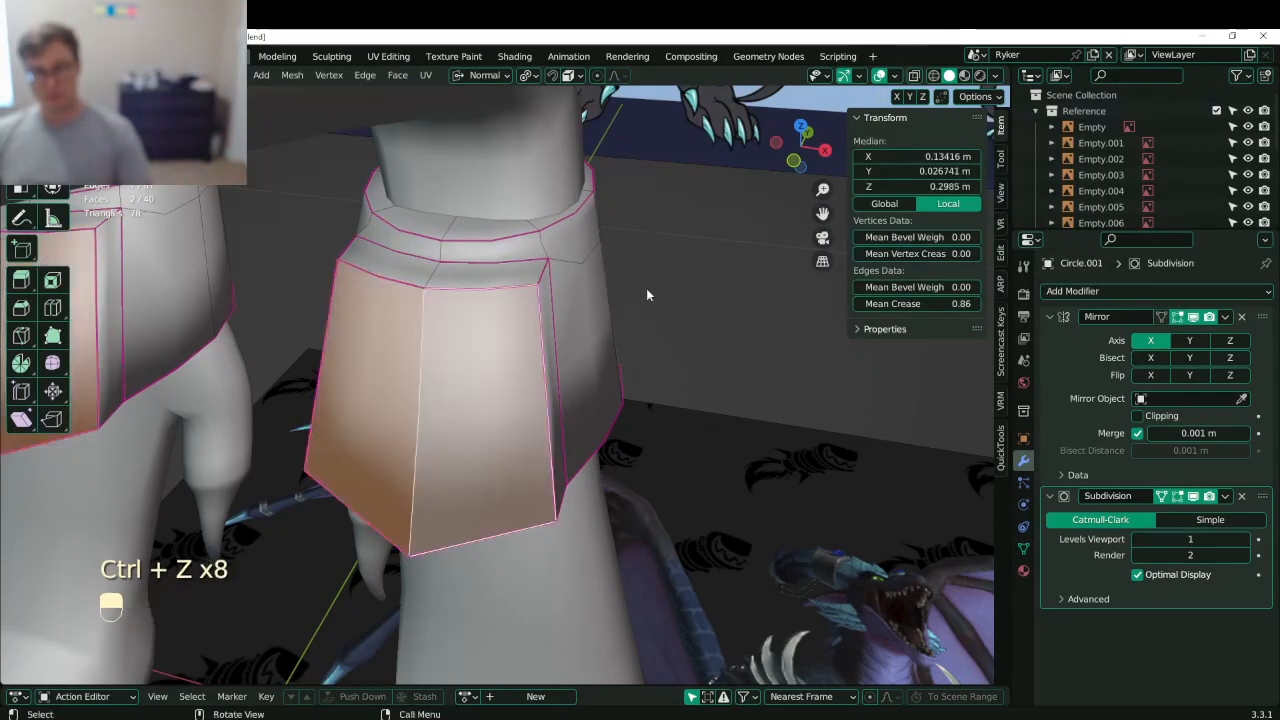
- Try to inset the raised panel's two front faces by 0.0147 m
key("i")
left_click(658, 240)
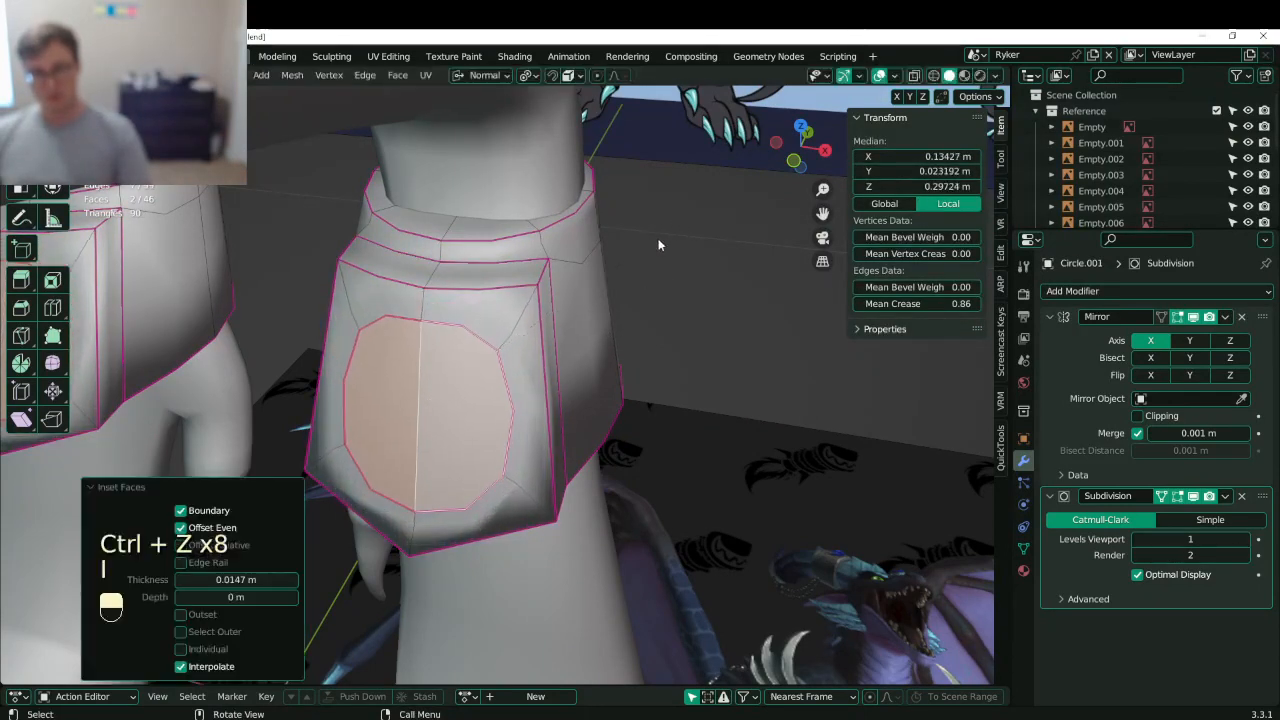
middle_click_drag(658, 244, 497, 277)
key("ctrl+z")
- Save the file and show the cuff in edit mode as a wireframe from the right side
scroll(549, 291, "down", 3)
key("Tab")
key("ctrl+s")
key("KP_3")
key("Tab")
scroll(497, 277, "up", 5)
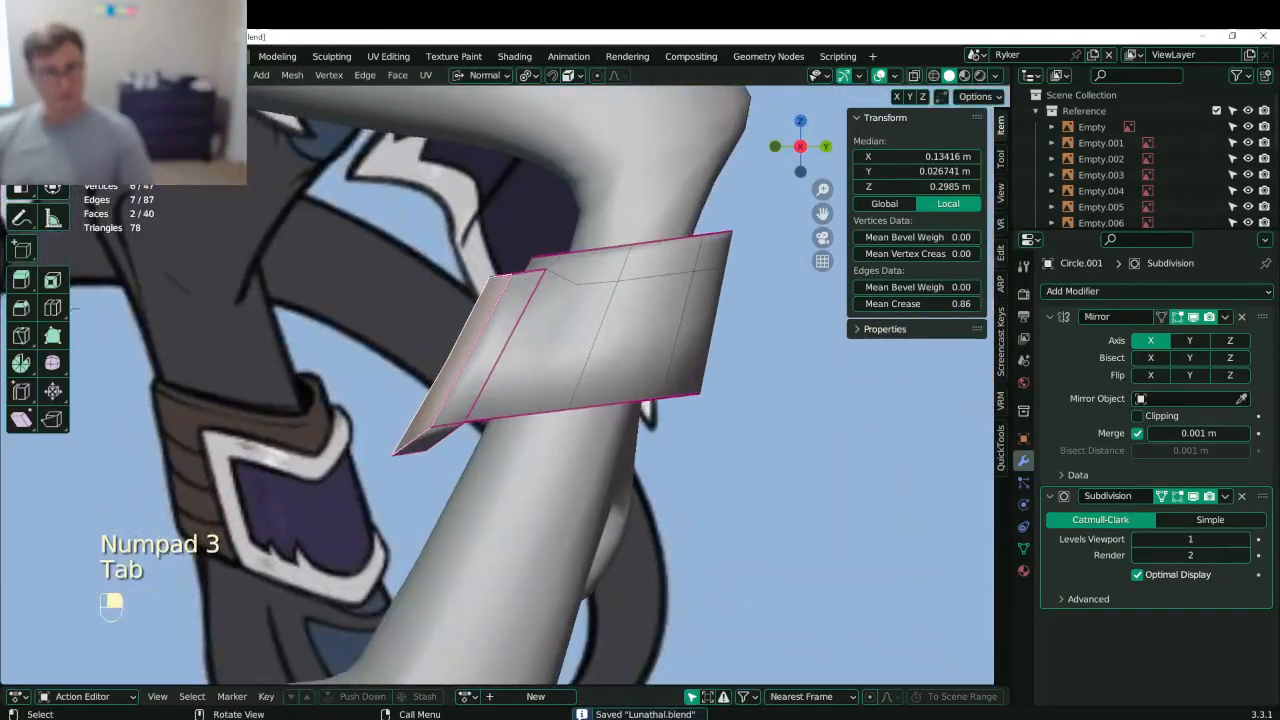
key("z")
- Try to move the raised panel's lower lip edge back toward the leg
left_click(396, 453)
key("b")
left_click_drag(376, 437, 460, 481)
key("g")
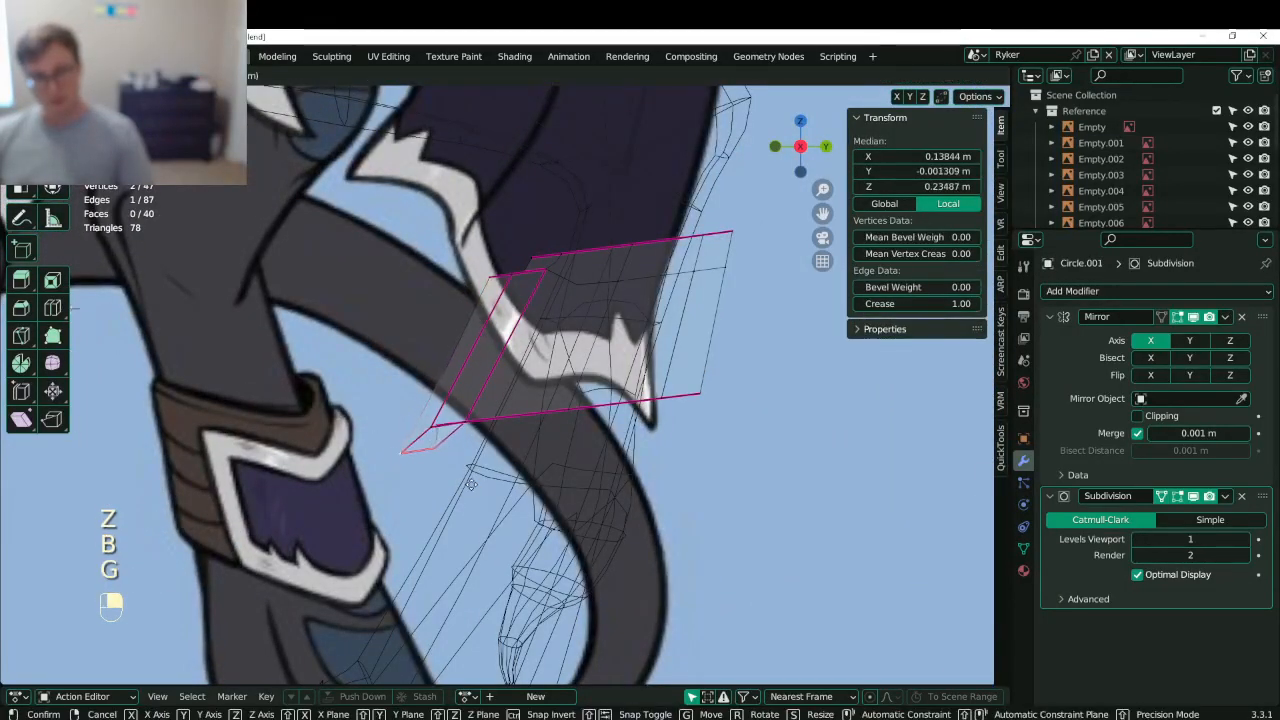
left_click(481, 480)
key("ctrl+z")
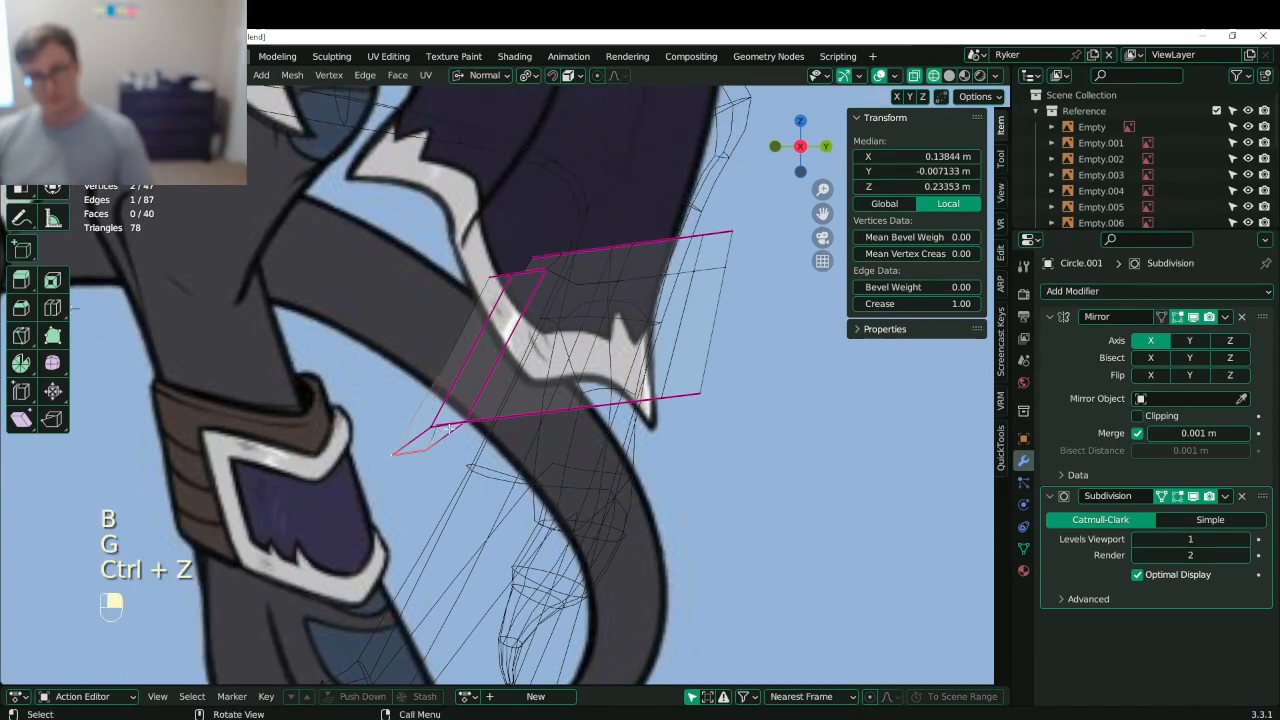
- Add a horizontal loop cut around the cuff and shift the raised panel's bottom vertices back toward the leg
key("ctrl+r")
left_click(470, 416)
key("b")
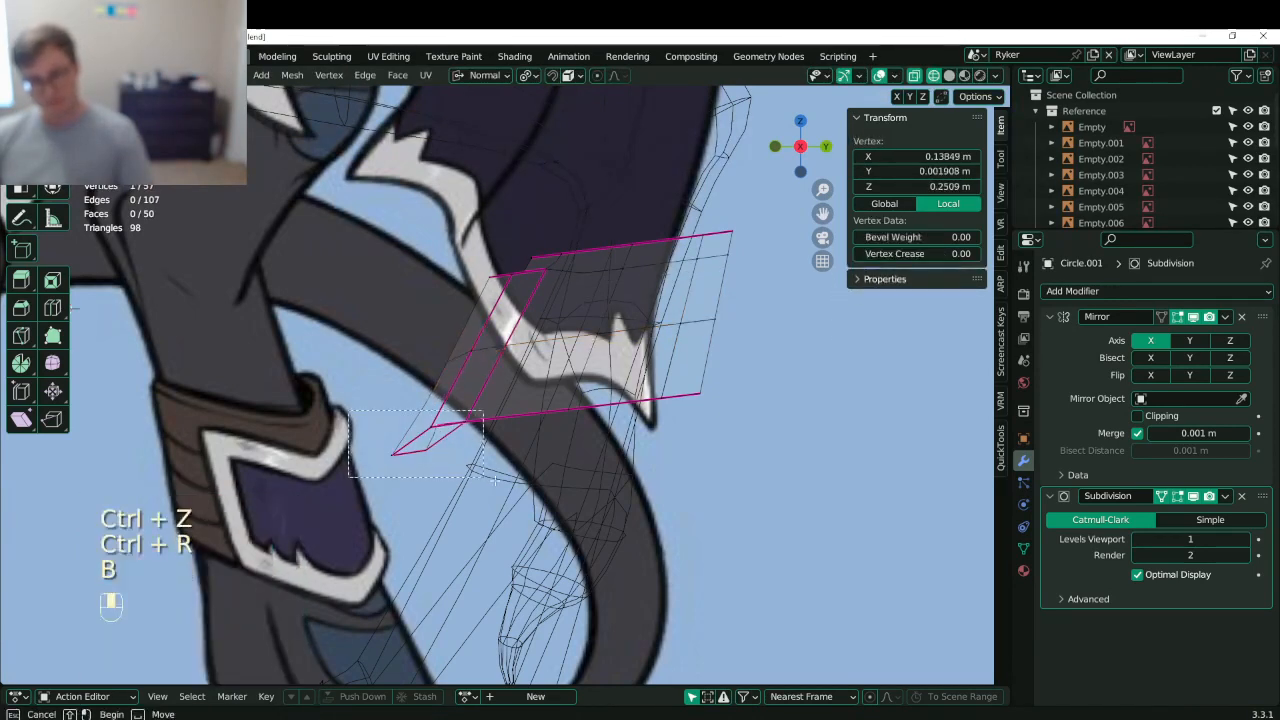
left_click_drag(495, 481, 499, 483)
key("g")
left_click(514, 481)
- Reposition the raised panel's lower lip, lower corner and tip vertices so its bottom tucks closer to the leg
left_click(407, 454)
key("b")
left_click_drag(382, 436, 464, 473)
key("g")
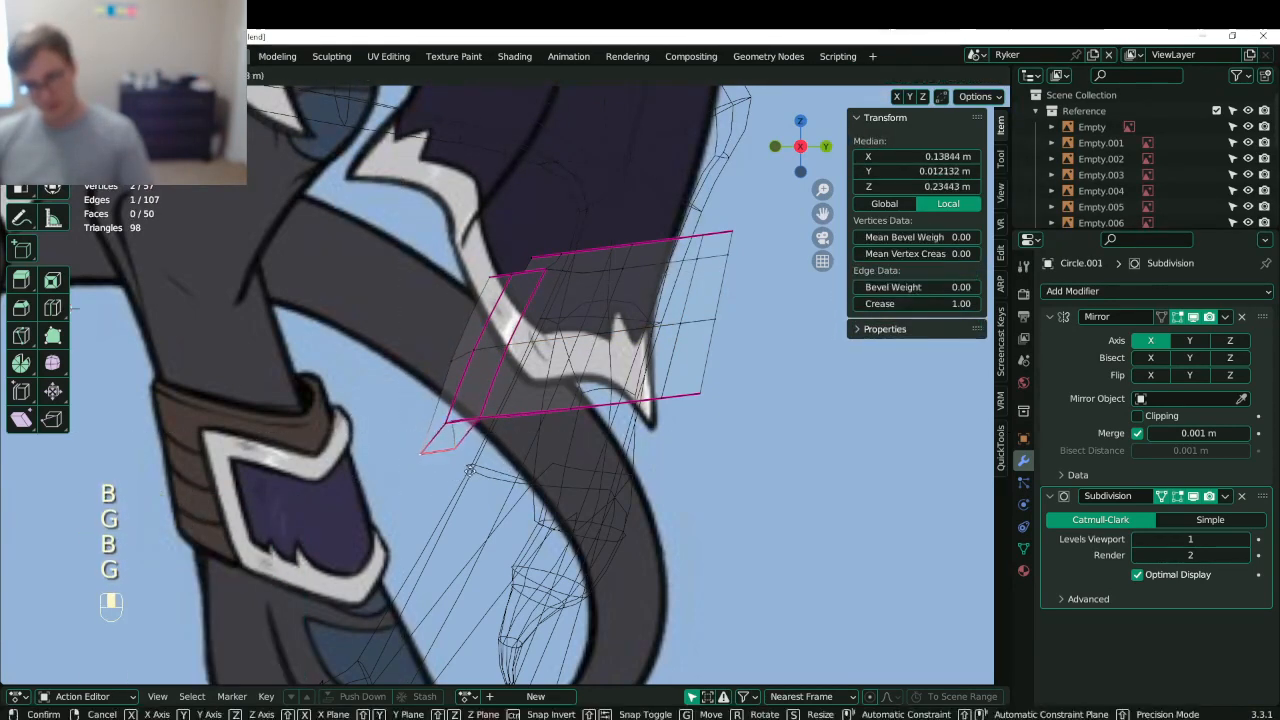
left_click(473, 470)
left_click(453, 437)
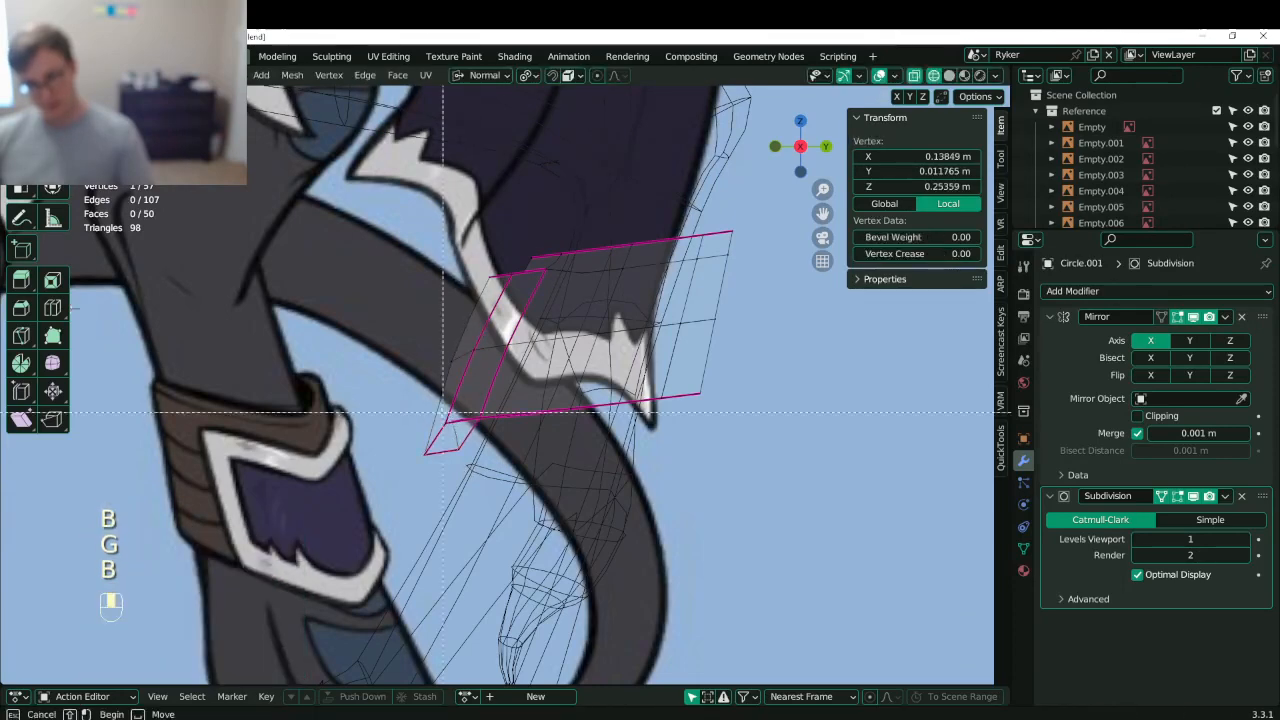
left_click_drag(443, 411, 470, 448)
key("g")
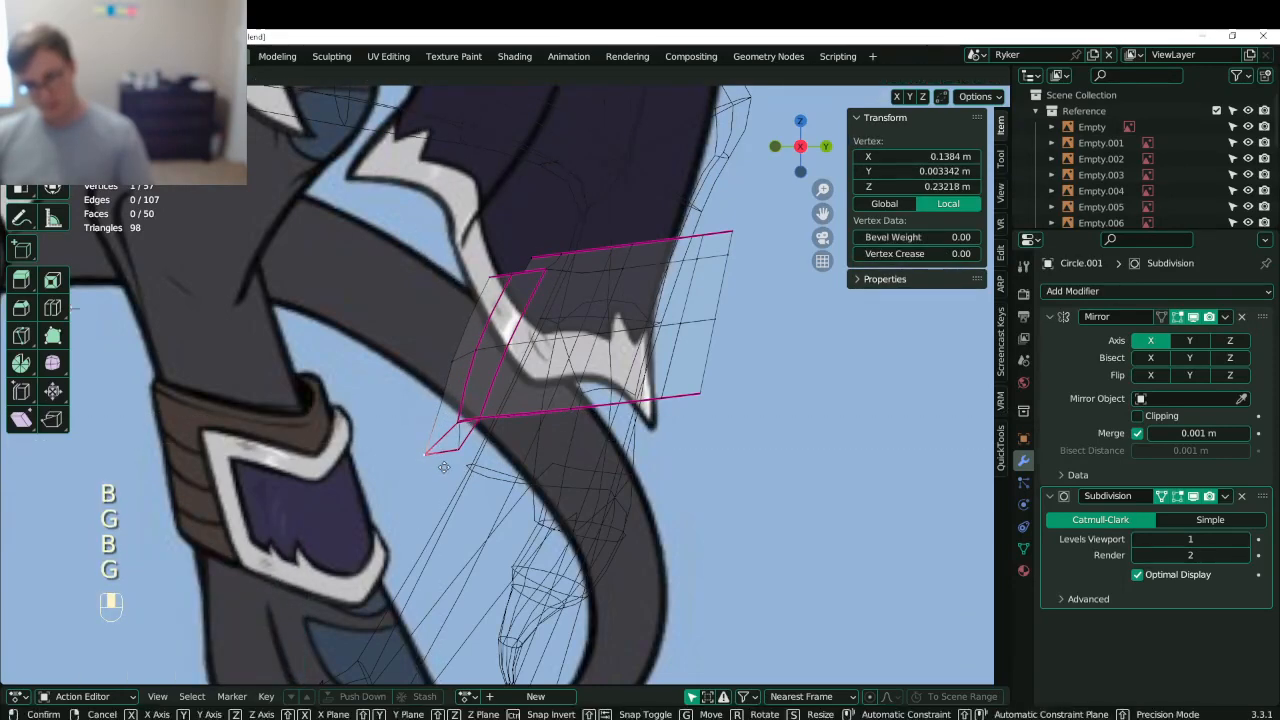
left_click(454, 470)
- Move the new loop's vertices on the panel front outward by -0.00448 m in Y and 0.00224 m in Z
key("b")
left_click_drag(439, 346, 488, 375)
key("g")
left_click(485, 372)
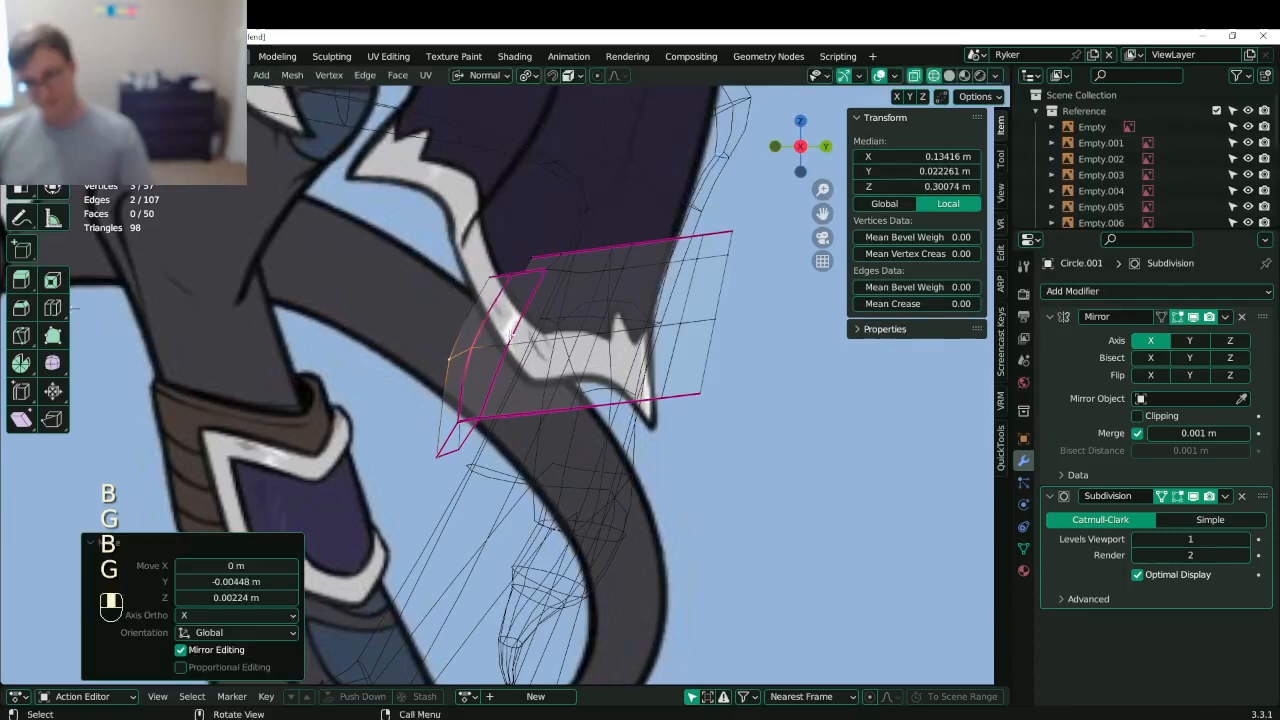
- Scale down the cuff's lower rim and move it by -0.00448 m in Y and -0.001344 m in Z
middle_click_drag(508, 252, 472, 306, "shift")
left_click(493, 311)
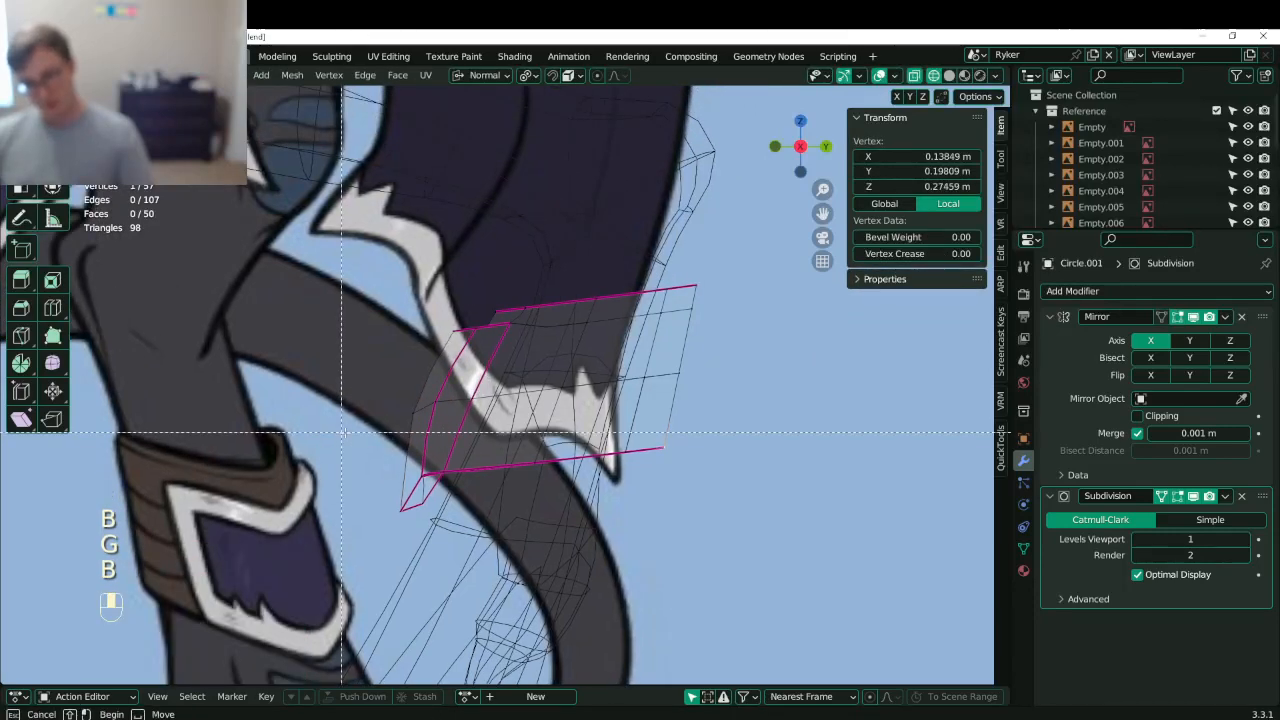
left_click_drag(719, 546, 722, 547)
key("s")
left_click(770, 450)
key("g")
left_click(761, 453)
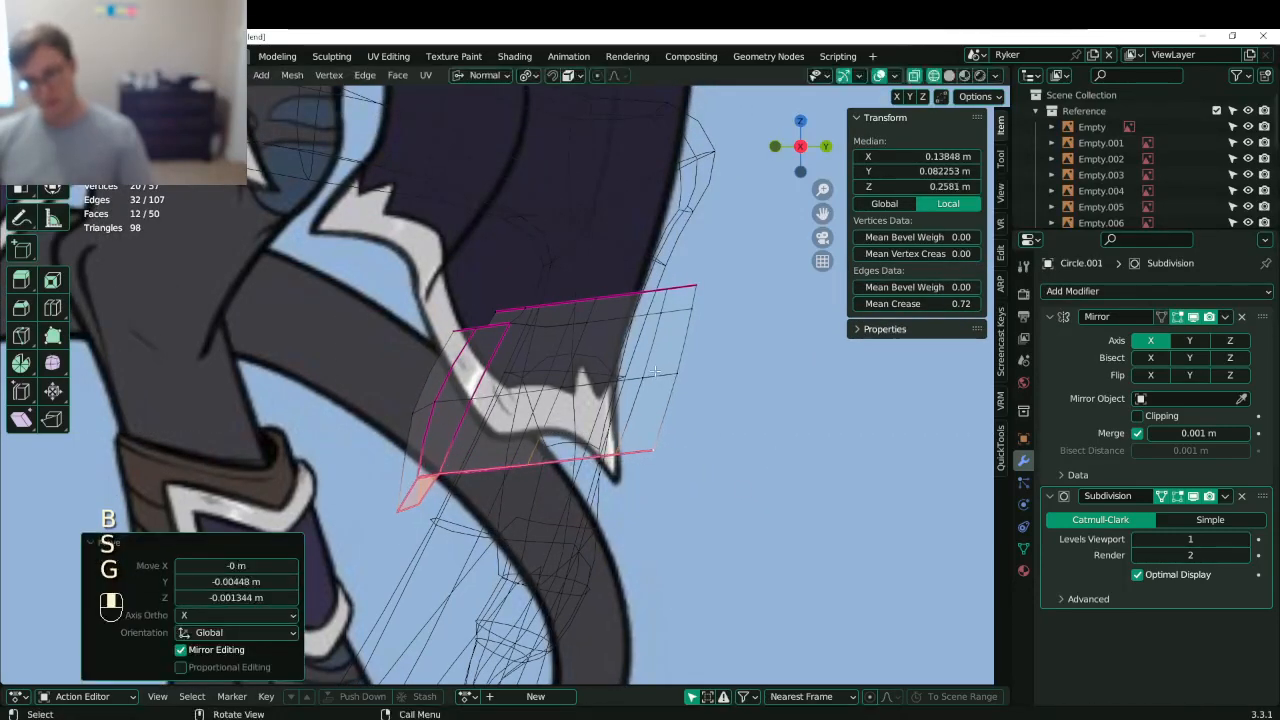
- Select the cuff's upper rim and rotate it in the side view
left_click(643, 378)
key("b")
left_click_drag(622, 354, 712, 405)
left_click(451, 271)
key("b")
left_click_drag(438, 252, 729, 334)
key("r")
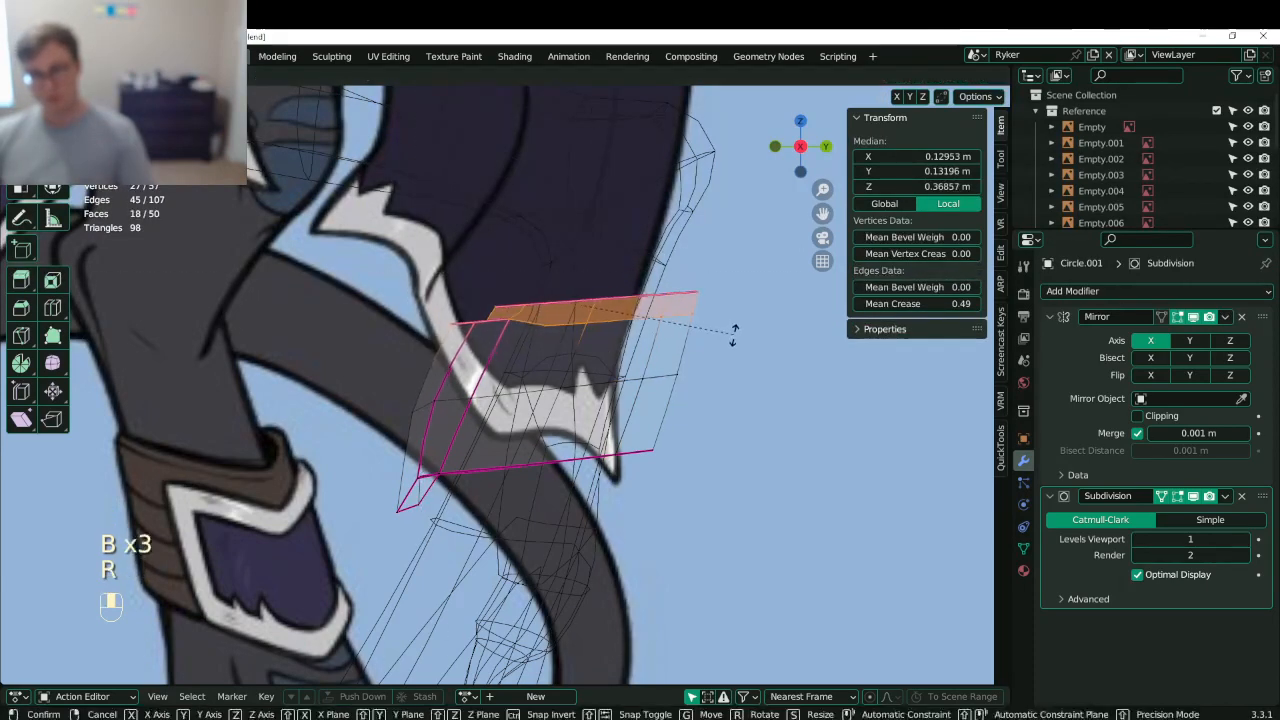
- Tilt and lower the ankle cuff's upper rows, and pull their back section about 0.008 m inward along Y
left_click(731, 331)
key("g")
left_click(661, 370)
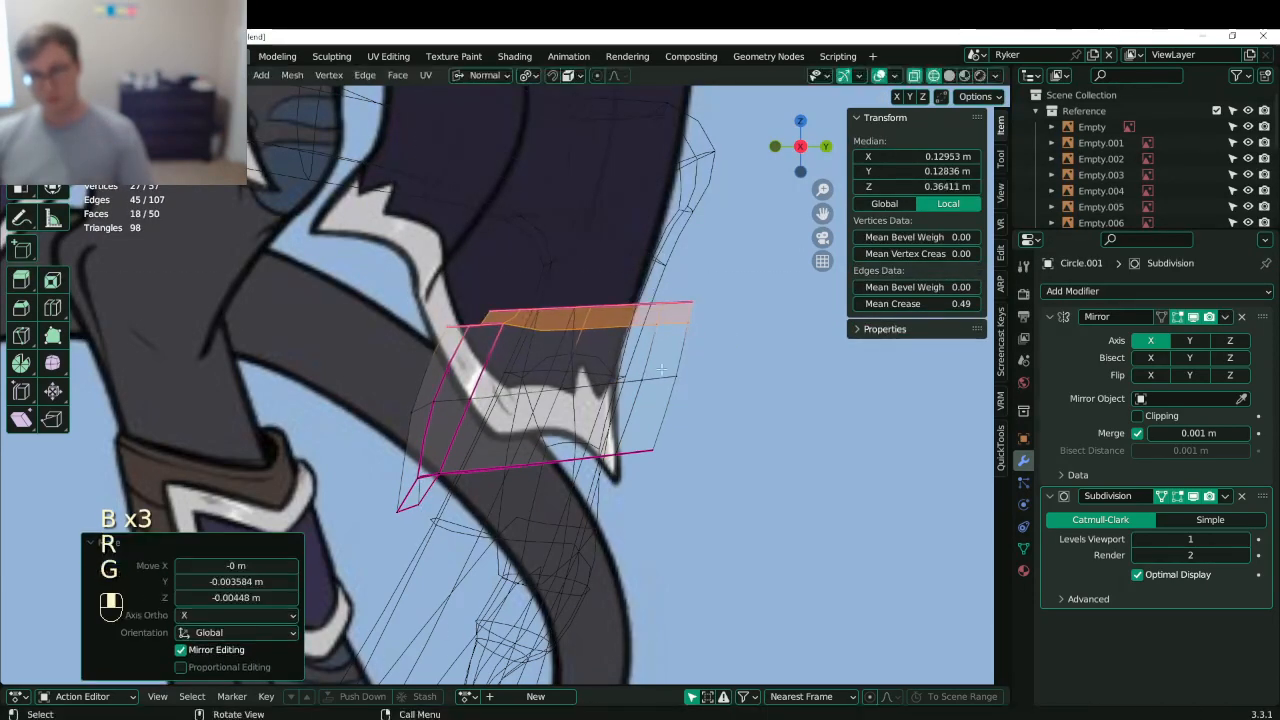
left_click(640, 292)
key("b")
left_click_drag(635, 286, 731, 350)
key("g")
left_click(719, 351)
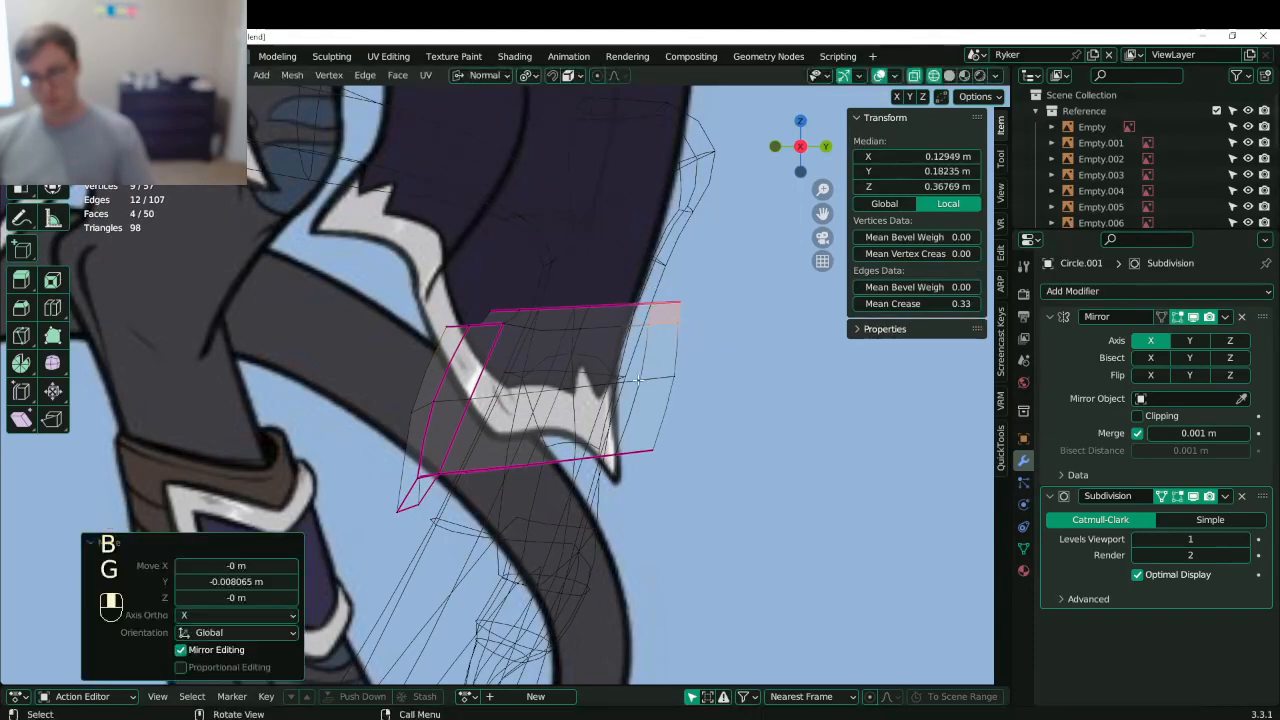
- Select the cuff's lower back corner and move it about 0.015 m toward the leg along Y
left_click(638, 380)
key("b")
left_click_drag(627, 359, 706, 407)
key("ctrl+z")
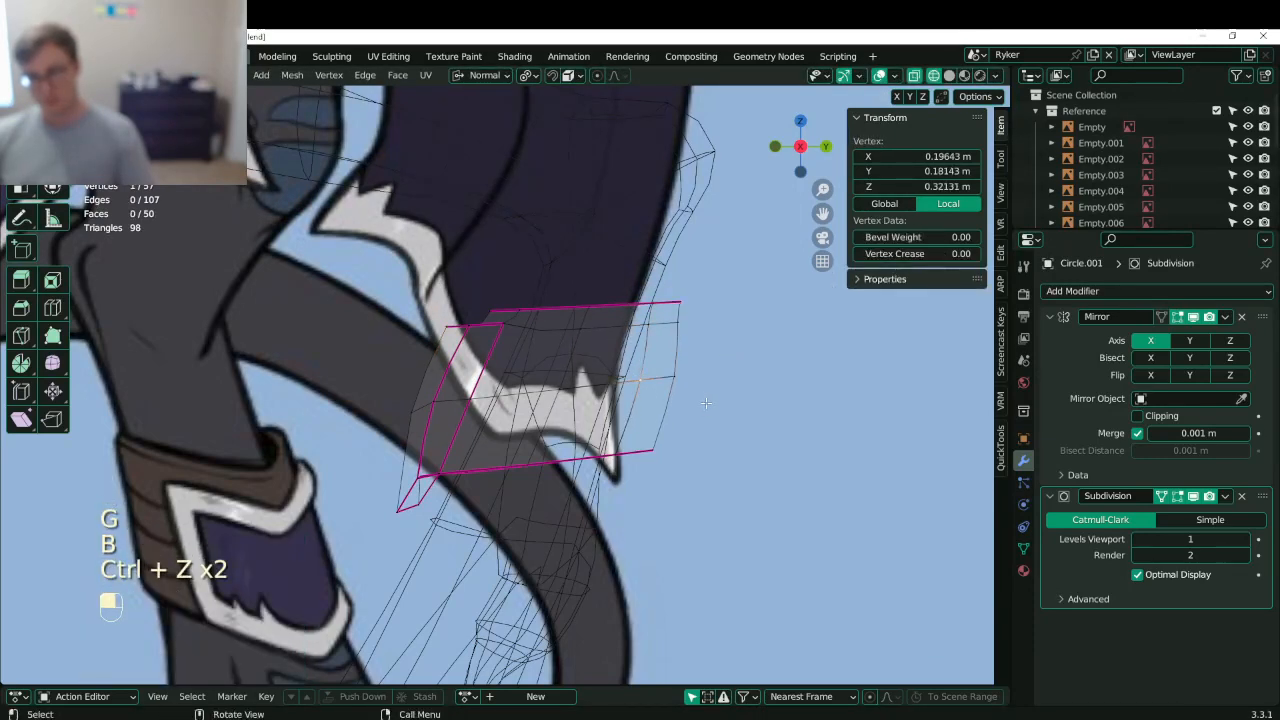
key("b")
left_click_drag(607, 360, 719, 472)
key("g")
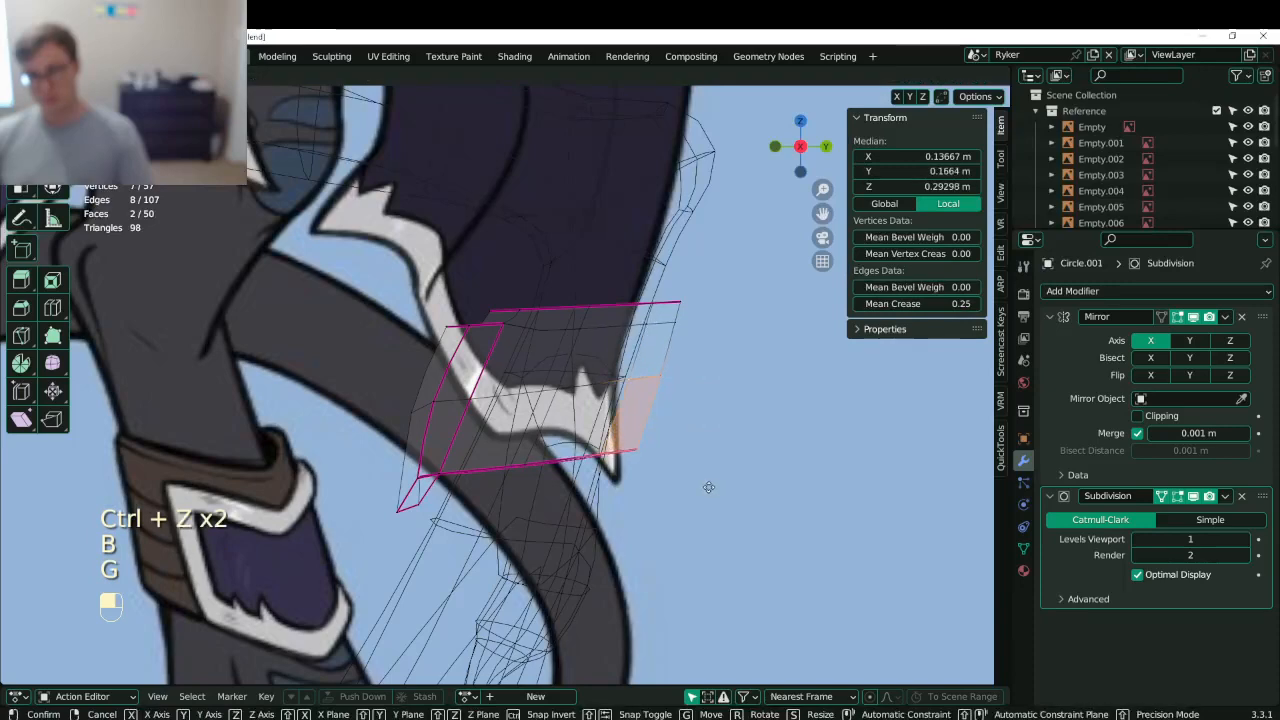
left_click(701, 487)
- Adjust the position of the cuff's lower back faces in solid shading, return to Object Mode and save the file
key("z")
mouse_move(795, 455)
middle_mouse_down()
mouse_move(629, 446)
mouse_move(507, 465)
middle_mouse_up()
key("g")
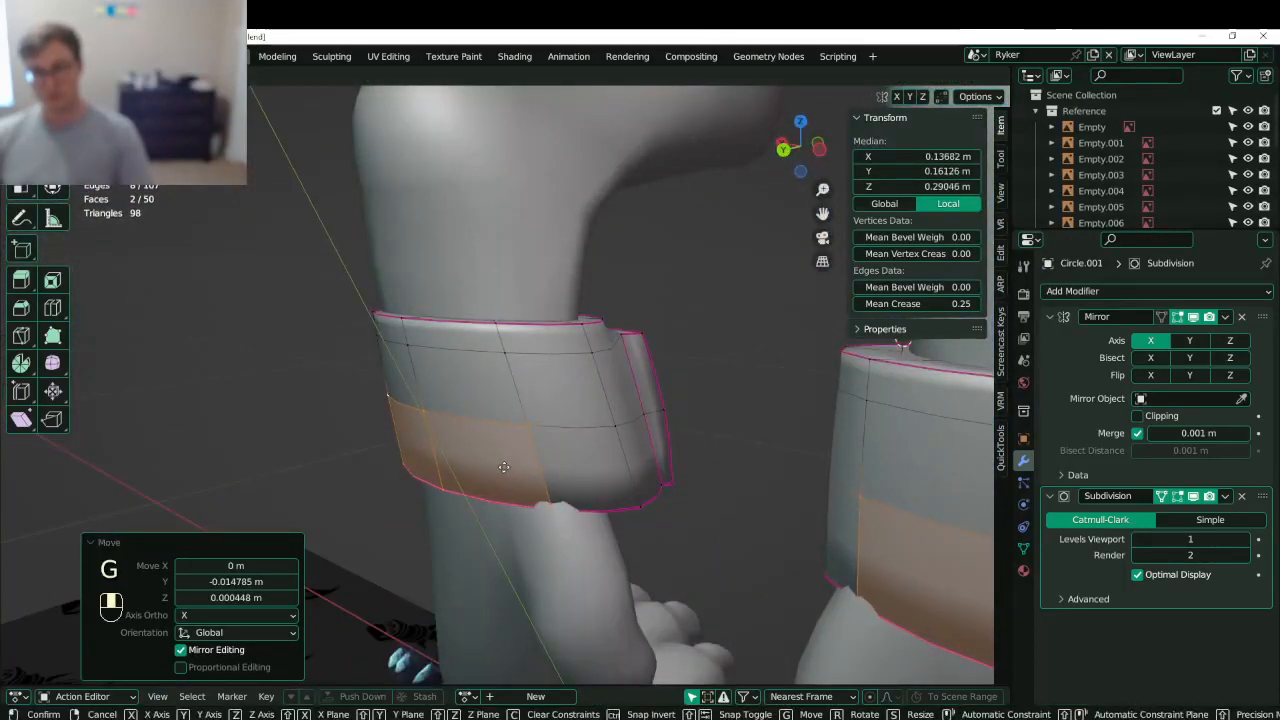
left_click(503, 467)
middle_click_drag(503, 467, 569, 386)
key("Tab")
key("ctrl+s")
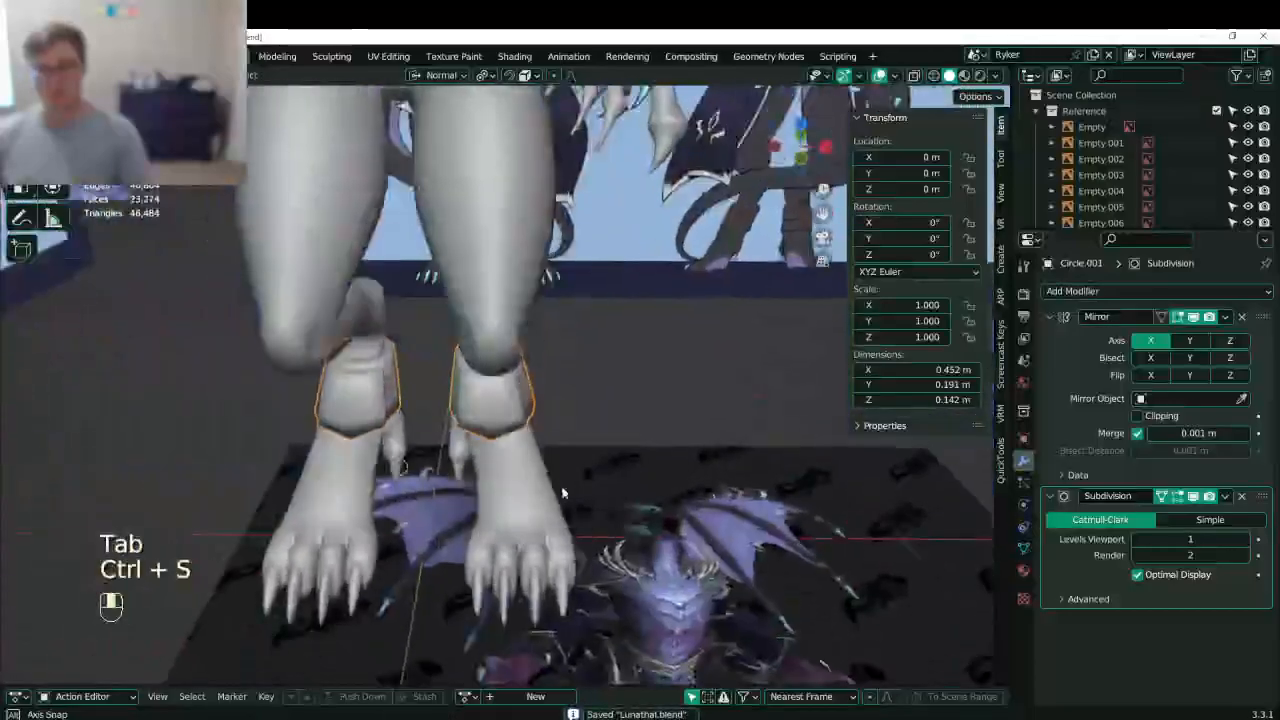
- Rotate the entire ankle cuff mesh to follow the leg's angle and move it into position around the leg
key("Tab")
key("a")
key("r")
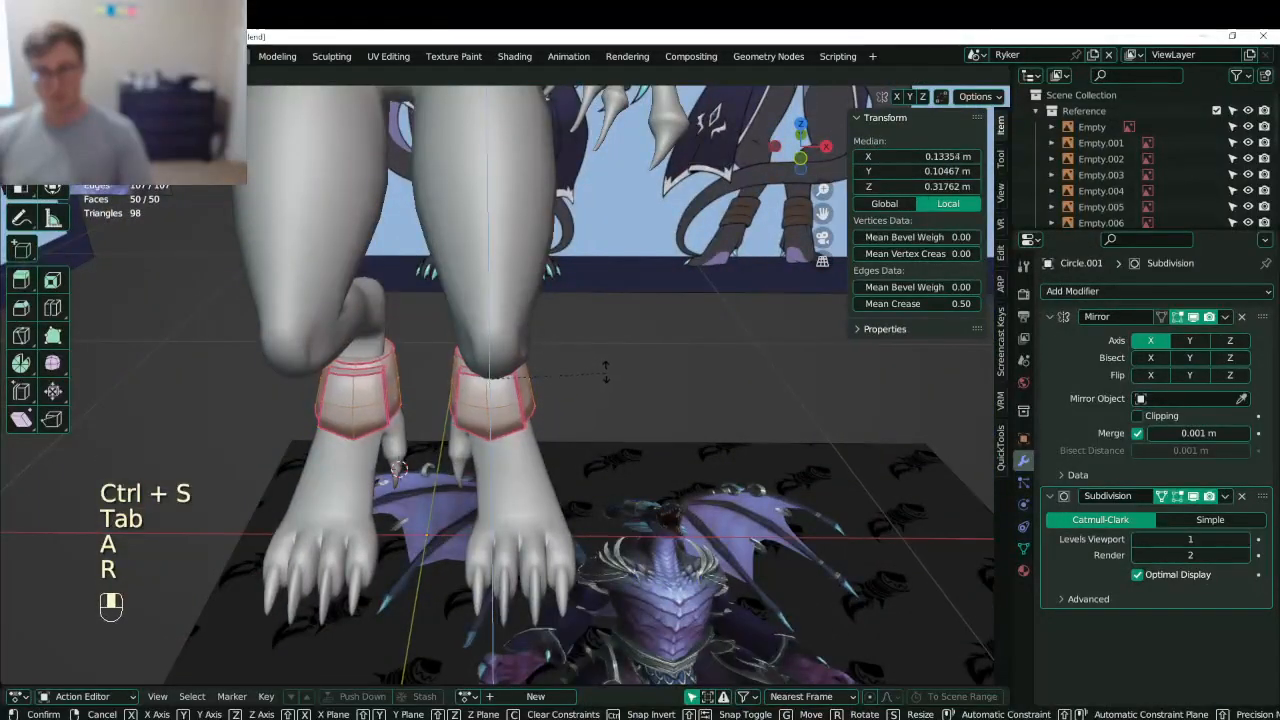
left_click(605, 357)
middle_click_drag(605, 357, 330, 328)
key("g")
left_click(606, 324)
- Raise the entire ankle cuff about 0.017 m along Z and save the file
scroll(521, 360, "up", 3)
middle_click_drag(521, 360, 500, 276)
key("g")
left_click(628, 356)
key("s")
right_click(508, 267)
key("ctrl+s")
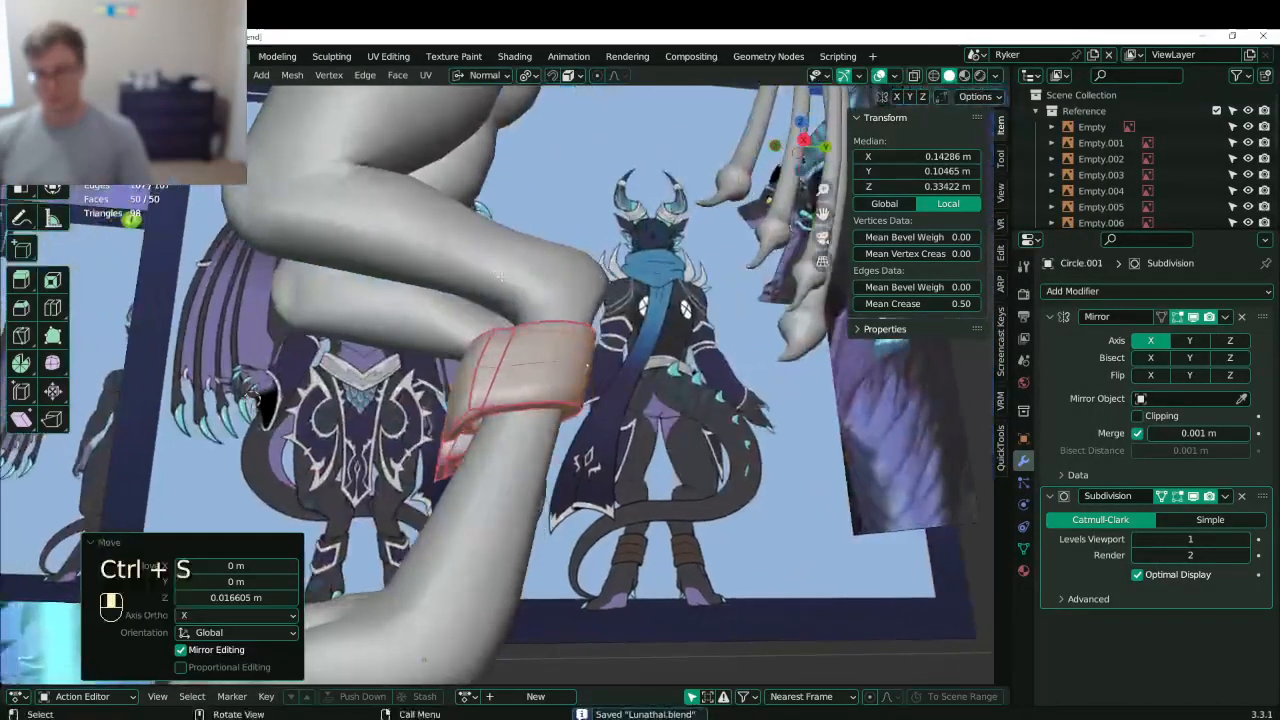
- In side view, rotate the whole cuff about 2°, rescale it, and shift it along Y to centre it on the leg
key("KP_3")
key("r")
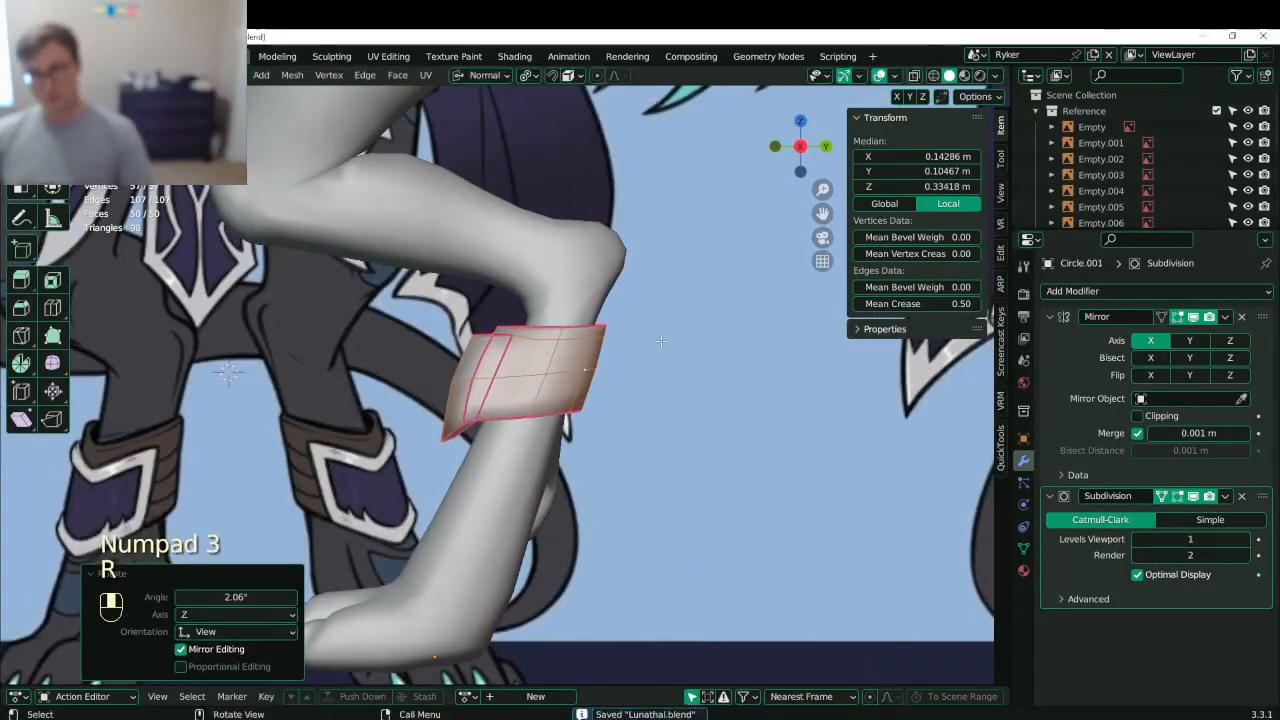
key("g")
key("s")
left_click(672, 336)
key("g")
left_click(662, 339)
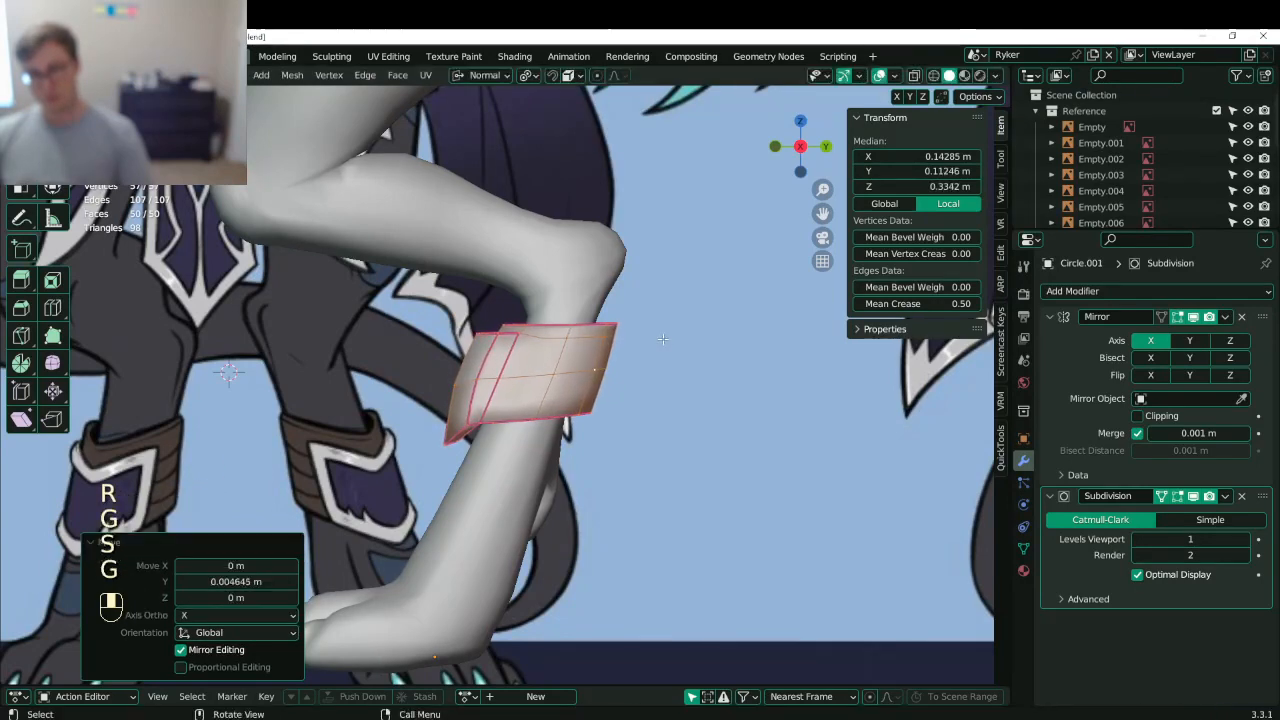
key("g")
left_click(642, 356)
- Nudge the whole cuff to fit around the leg, return to Object Mode and save the file
middle_click_drag(642, 358, 620, 380)
key("ctrl+s")
key("g")
left_click(505, 370)
key("Tab")
scroll(560, 330, "down", 5)
key("ctrl+s")
key("ctrl+s")
scroll(562, 374, "down", 1)
key("ctrl+s")
key("ctrl+s")
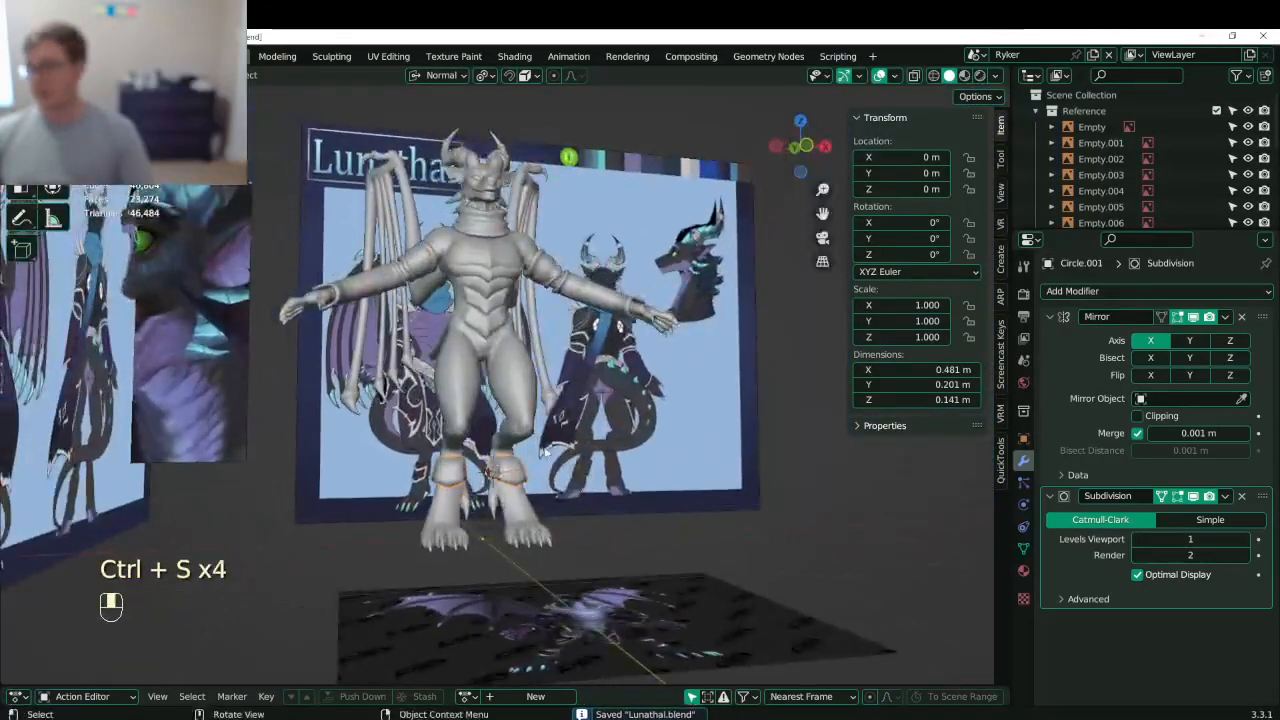
- Pull the middle of the cuff front panel's upper edge down about 0.034 m into a V notch, and save the file
scroll(575, 458, "up", 5)
scroll(560, 465, "down", 2)
middle_click_drag(575, 458, 511, 433)
scroll(540, 432, "up", 3)
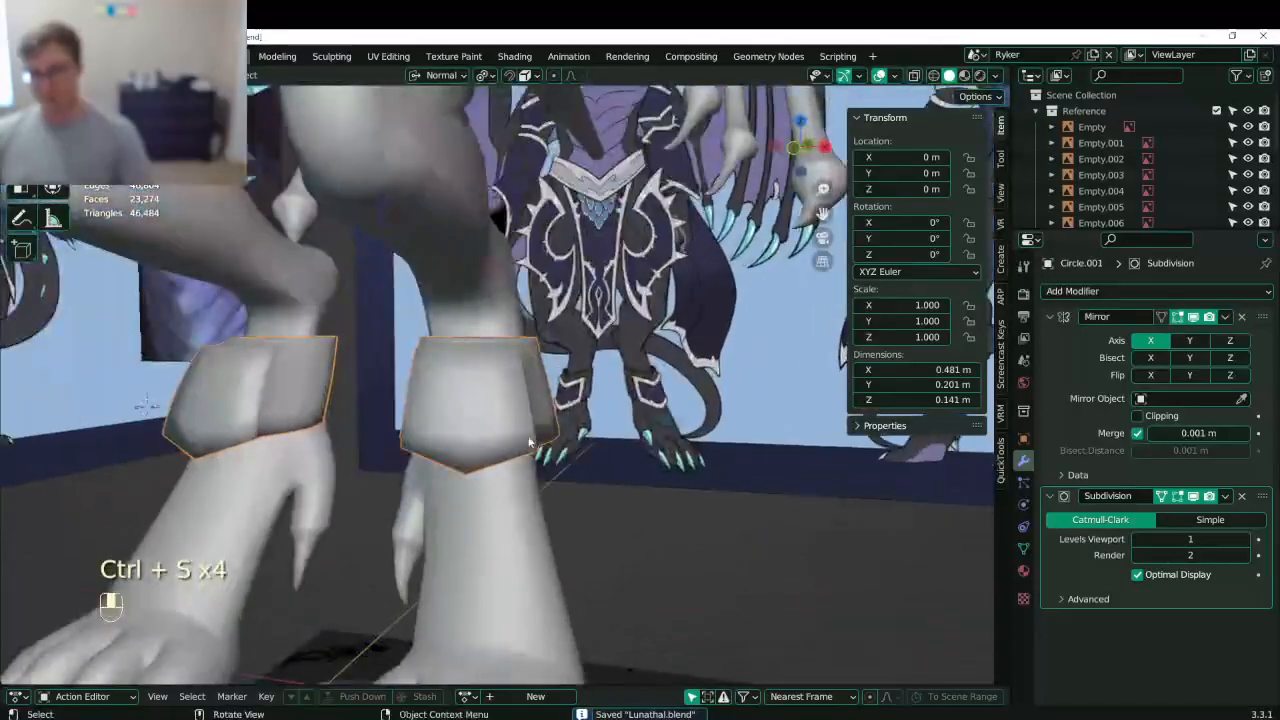
key("Tab")
scroll(511, 433, "up", 2)
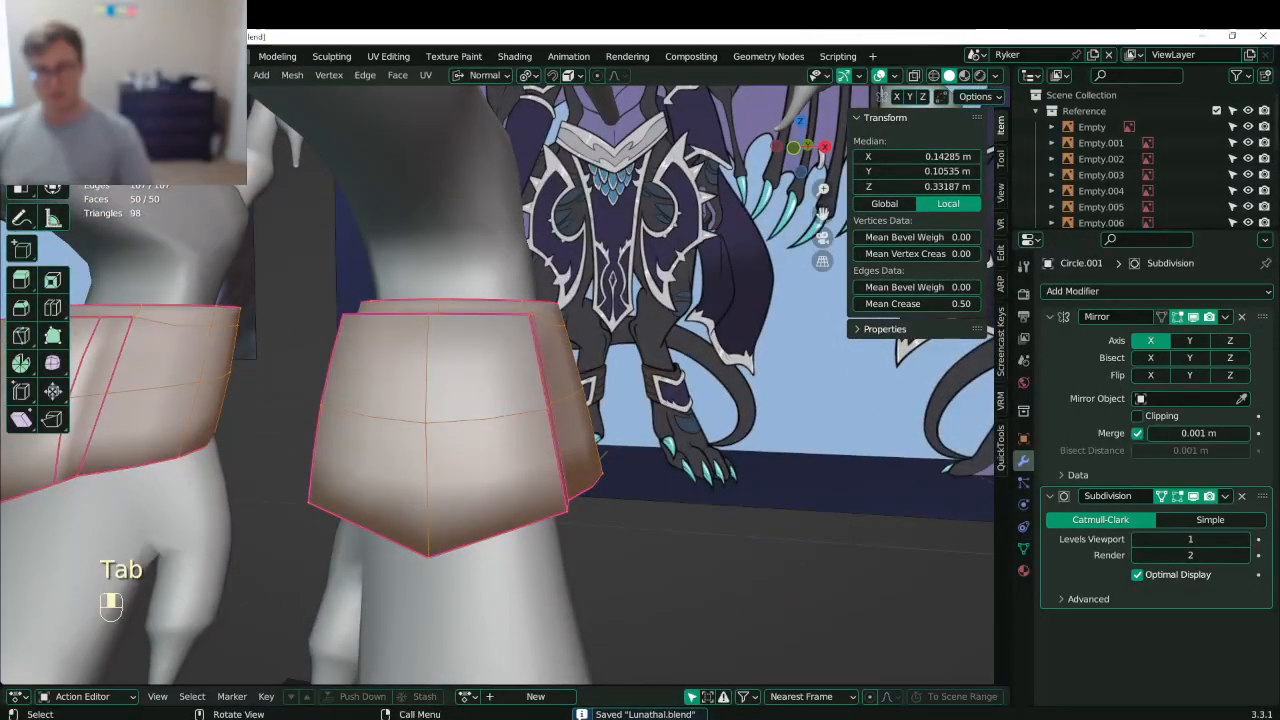
middle_click_drag(418, 362, 436, 390)
left_click(443, 320)
key("b")
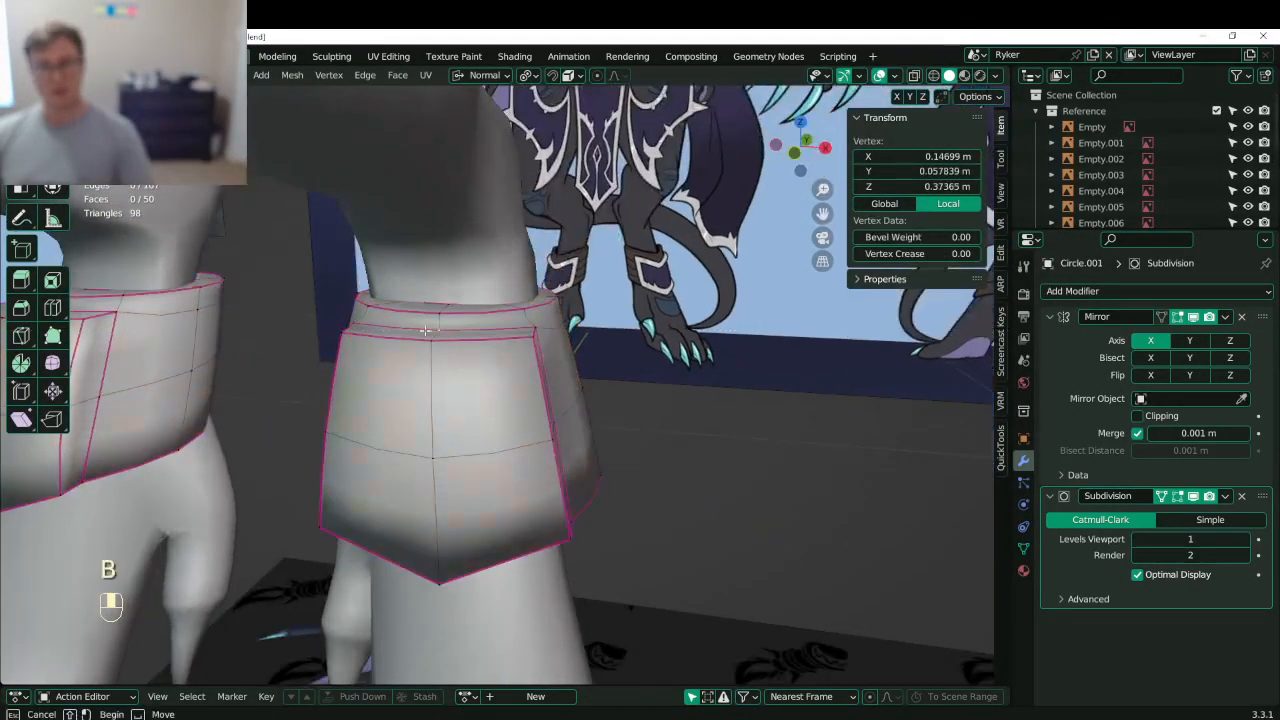
left_click_drag(424, 308, 459, 345)
key("KP_1")
key("g")
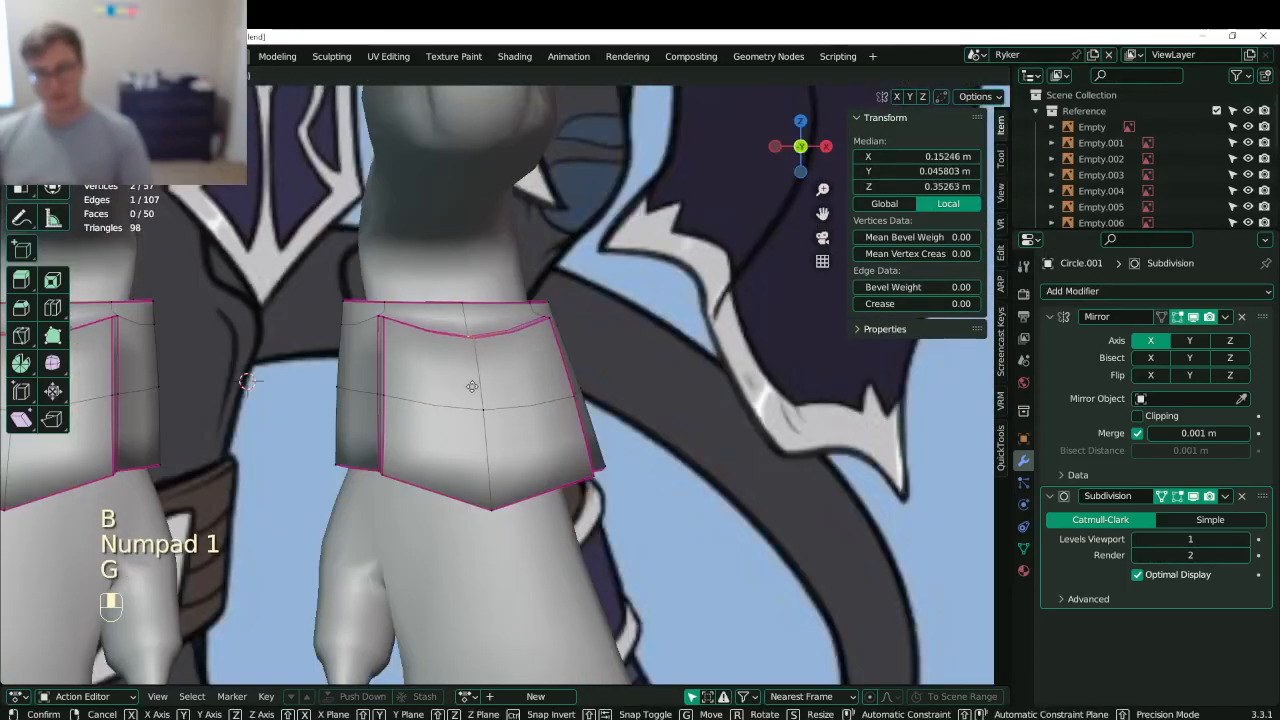
left_click(557, 378)
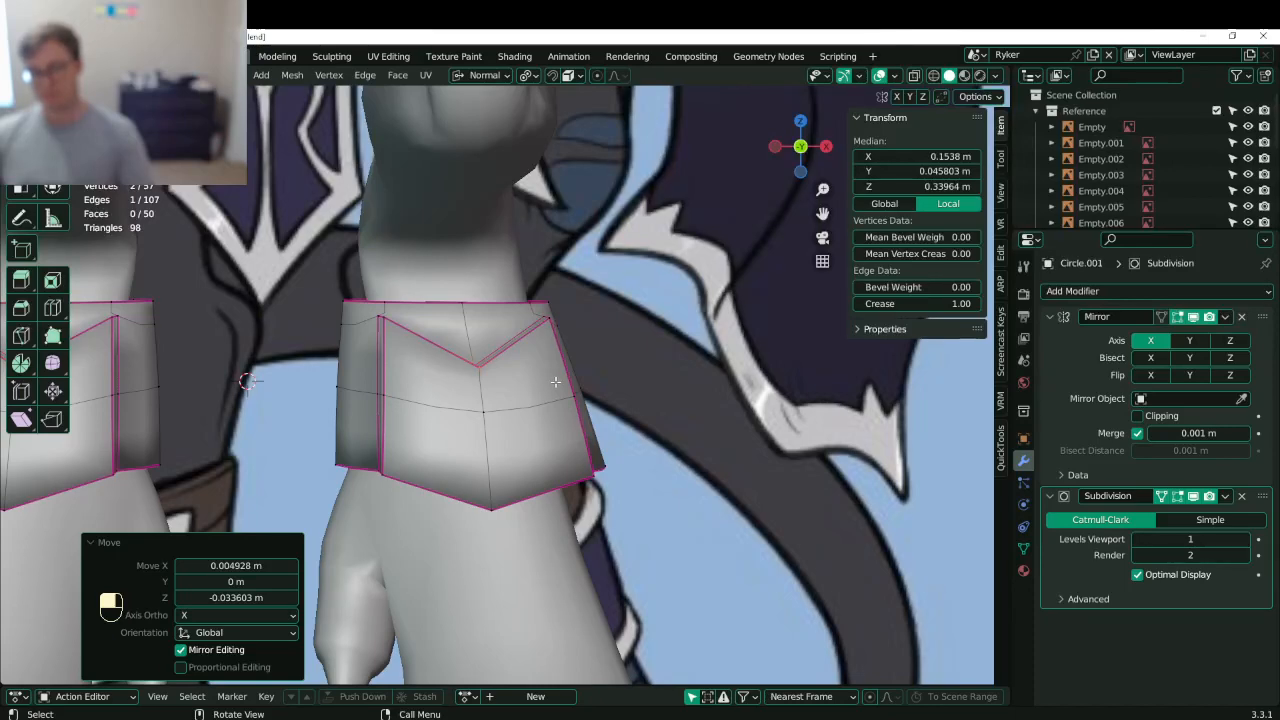
mouse_move(555, 381)
middle_mouse_down()
mouse_move(523, 347)
mouse_move(411, 413)
mouse_move(493, 369)
mouse_move(414, 409)
mouse_move(546, 385)
middle_mouse_up()
key("Tab")
key("ctrl+s")
- Select the vertical edges along both sides of the cuff's front panel and edge-slide them by a factor of about -0.294
key("Tab")
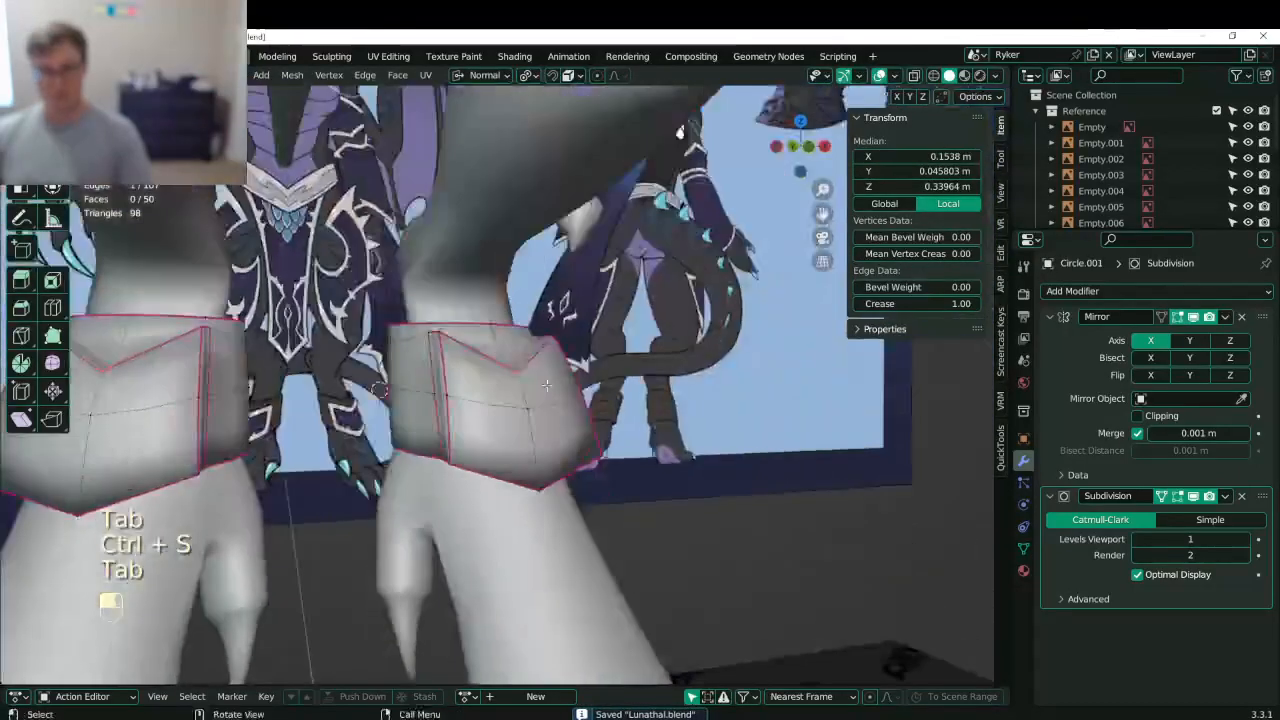
left_click(435, 338)
left_click(454, 395, "shift")
left_click(450, 461, "shift")
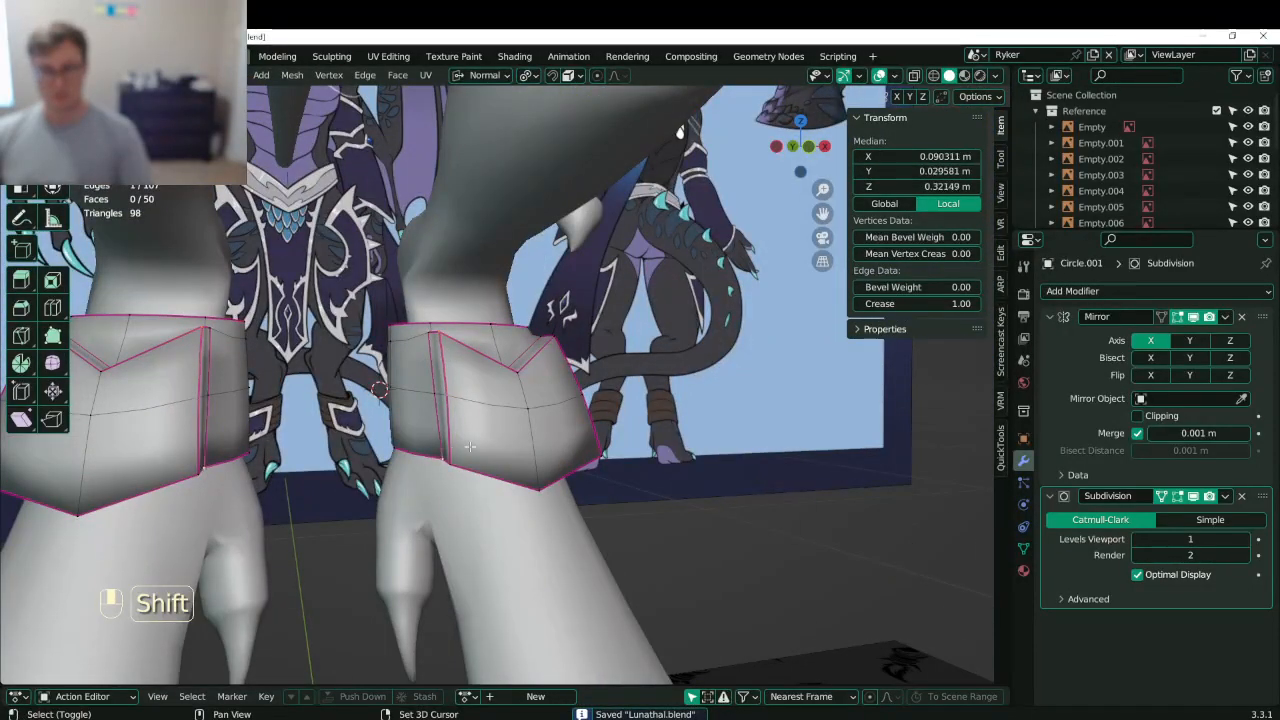
middle_click_drag(452, 461, 453, 450)
key("ctrl+z")
left_click(451, 460, "shift")
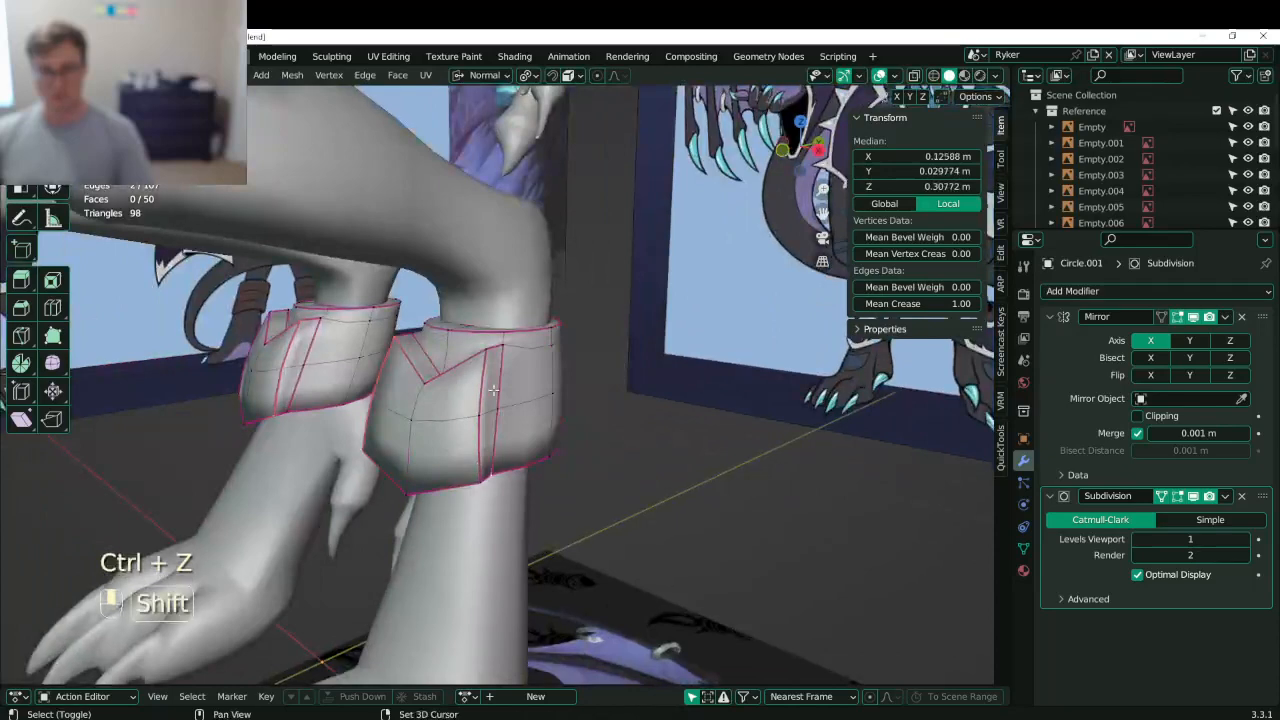
middle_click_drag(482, 347, 424, 395)
key("g")
left_click(458, 362)
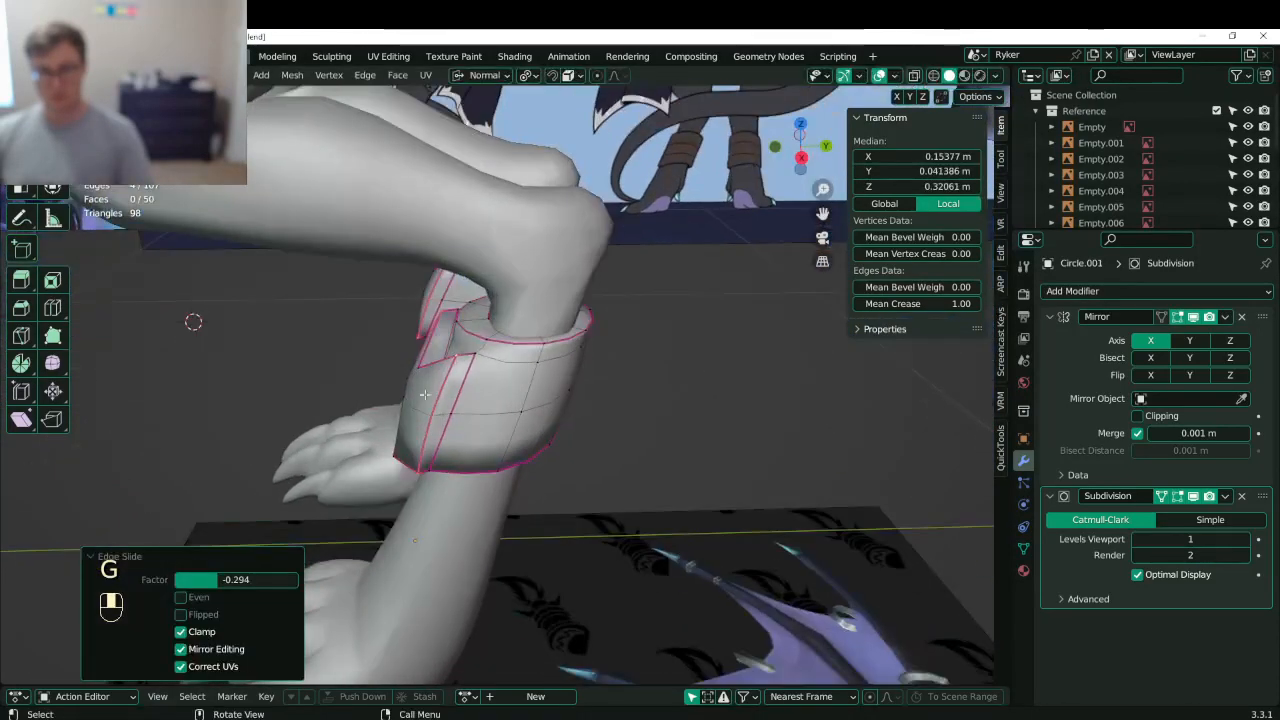
- Return to Object Mode, save the file, and switch the viewport to Material Preview shading
key("Tab")
scroll(508, 355, "down", 8)
key("ctrl+s")
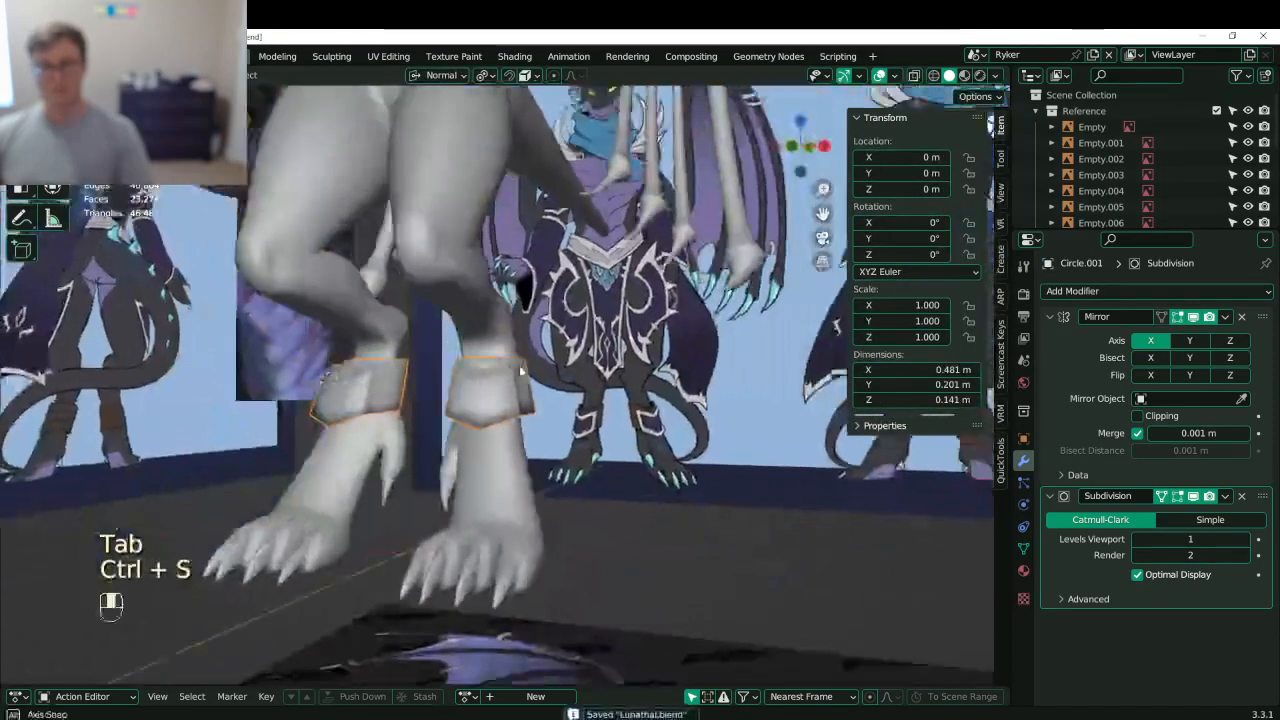
key("ctrl+s")
key("z")
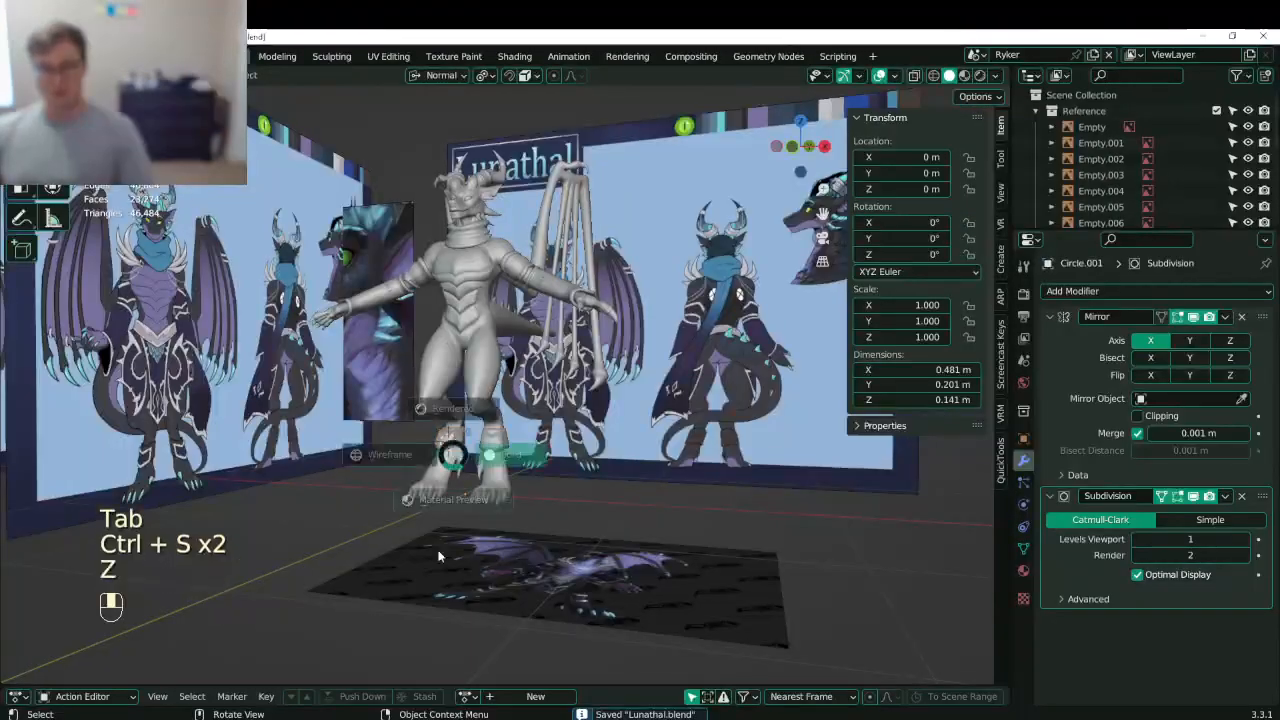
left_click(437, 554)
mouse_move(437, 554)
middle_mouse_down()
mouse_move(580, 420)
mouse_move(504, 355)
mouse_move(492, 418)
middle_mouse_up()
key("ctrl+s")
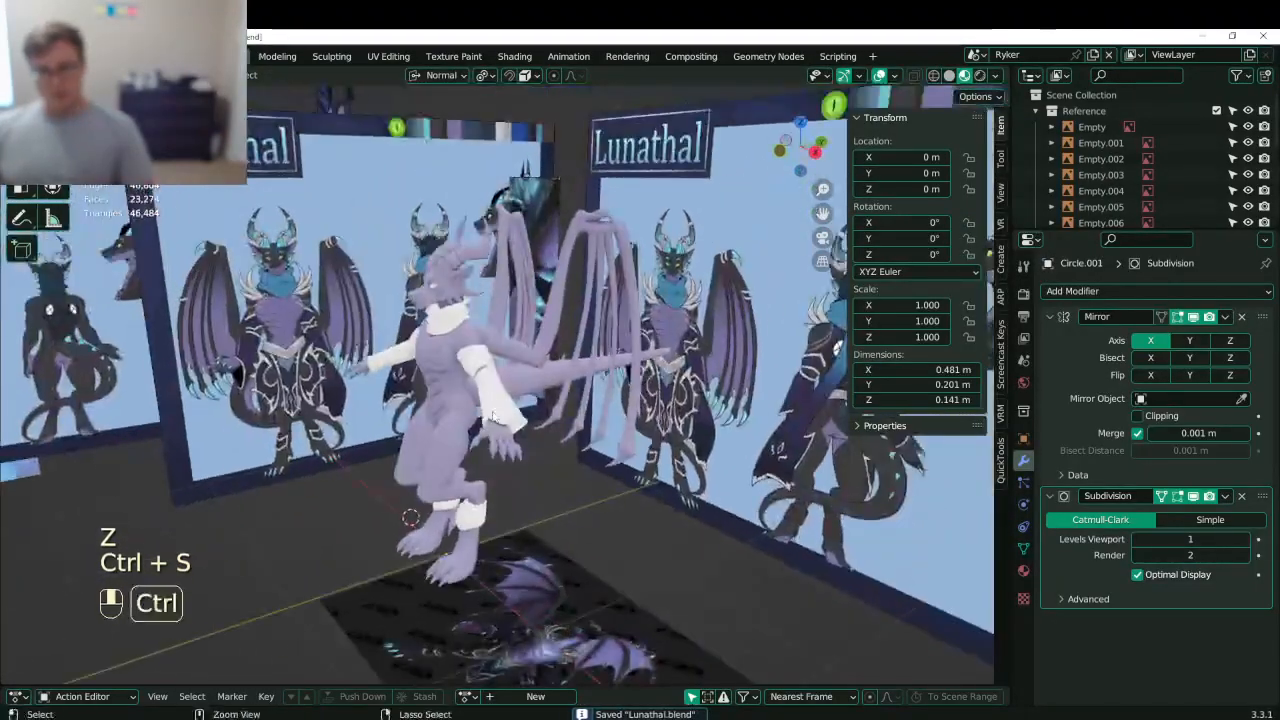
- Add a 2 m plane mesh to the scene in front view
key("KP_1")
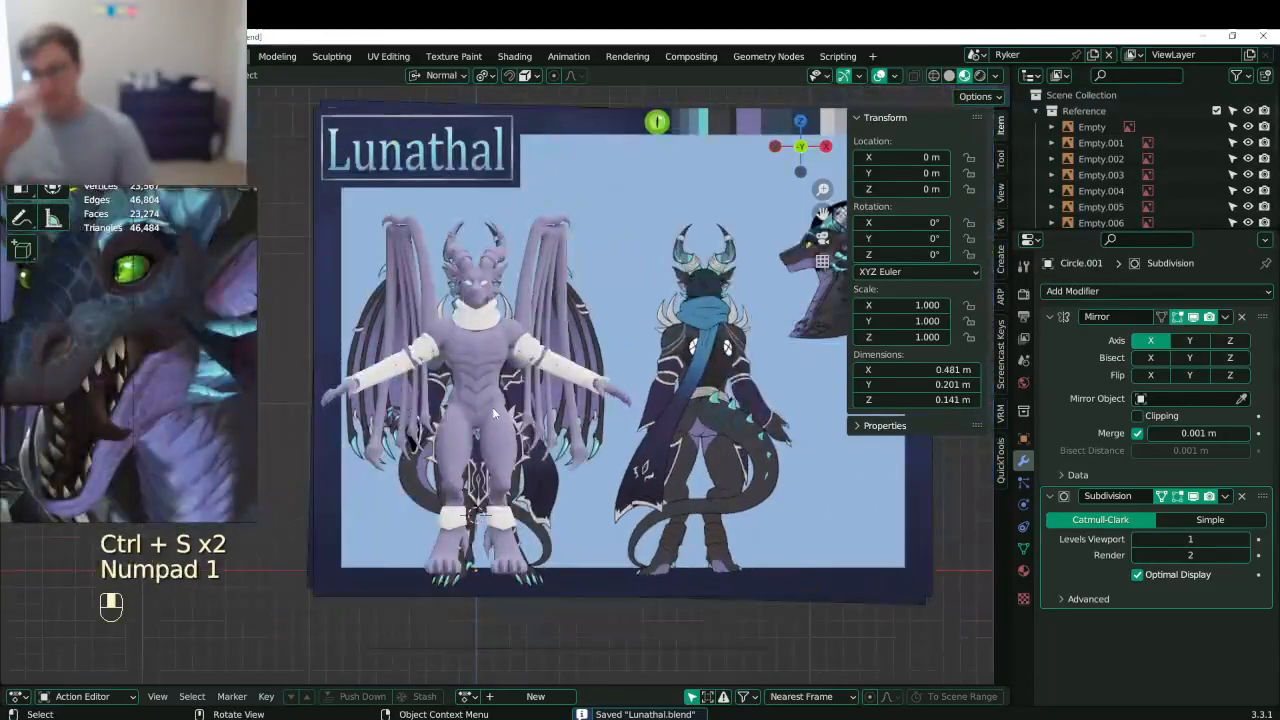
scroll(486, 396, "up", 4)
scroll(490, 390, "down", 5)
key("shift+a")
mouse_move(497, 385)
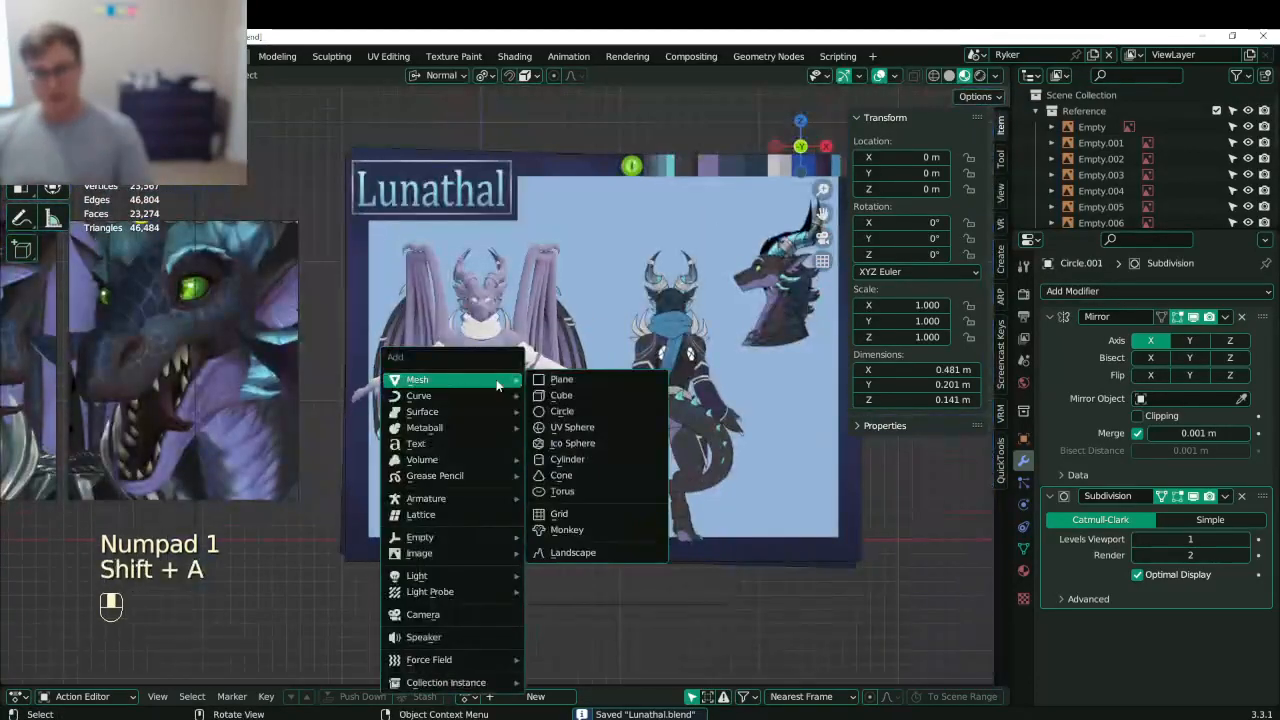
left_click(557, 380)
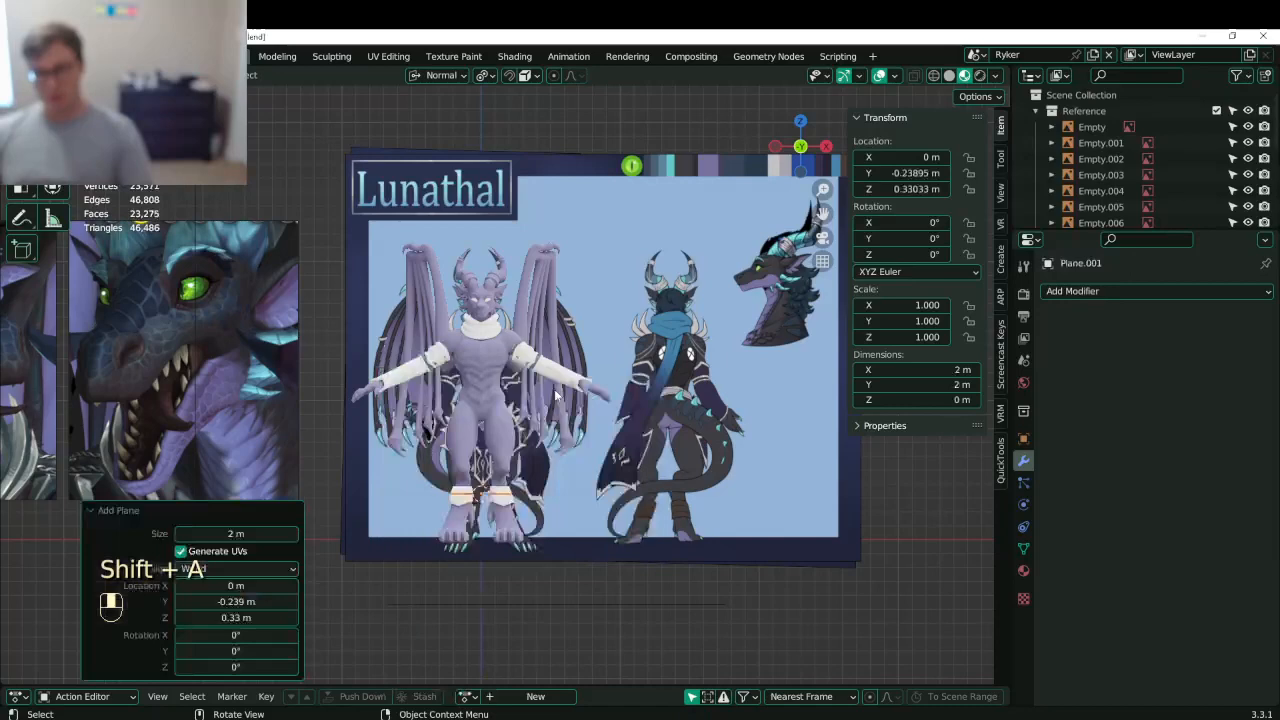
- Add a Mirror modifier and a Subdivision Surface modifier to the new plane
left_click(1130, 292)
left_click(937, 473)
left_click(1152, 292)
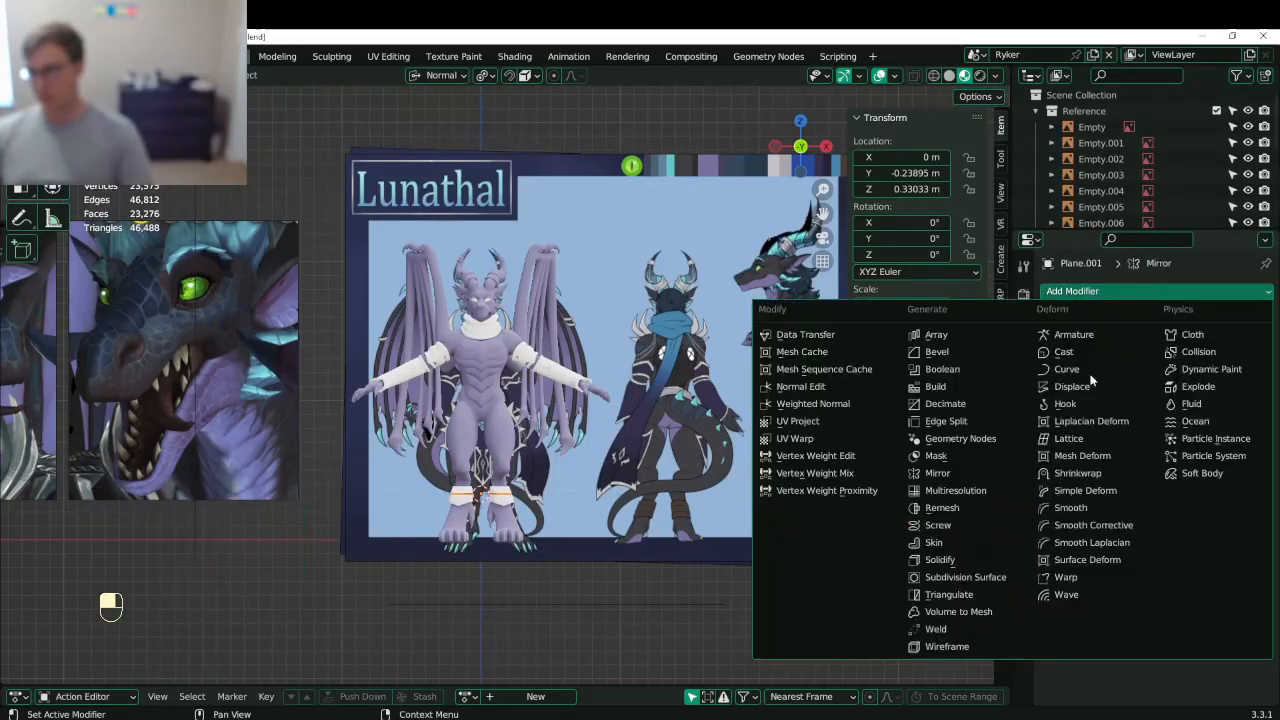
left_click(994, 577)
- In Edit Mode, rotate the plane 90° about X to stand upright, and spin it 45° into a diamond
key("Tab")
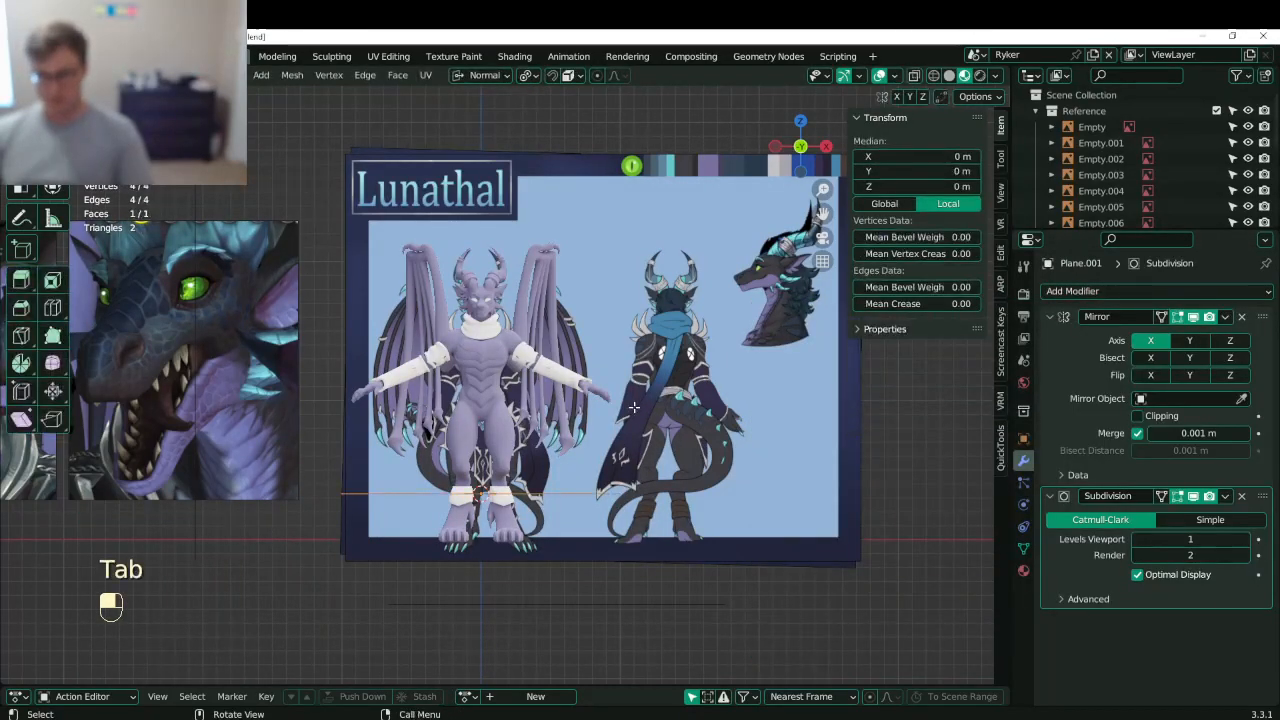
key("r")
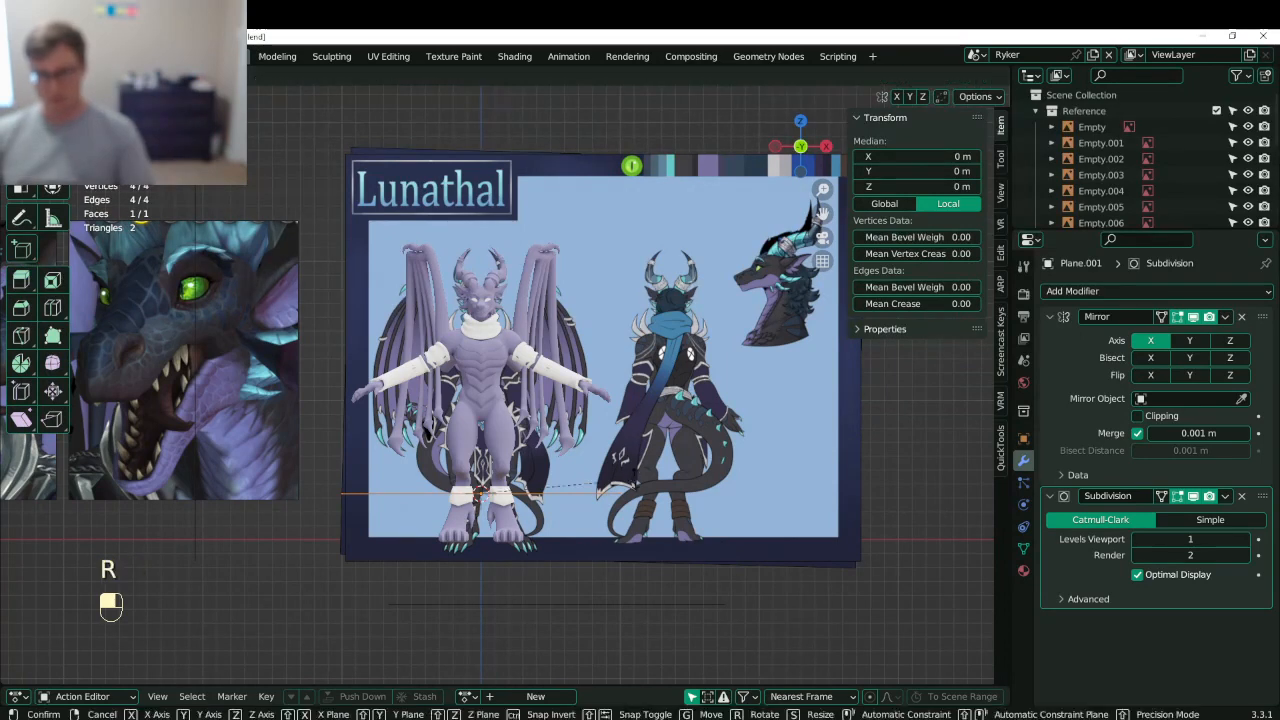
key("Return")
key("r")
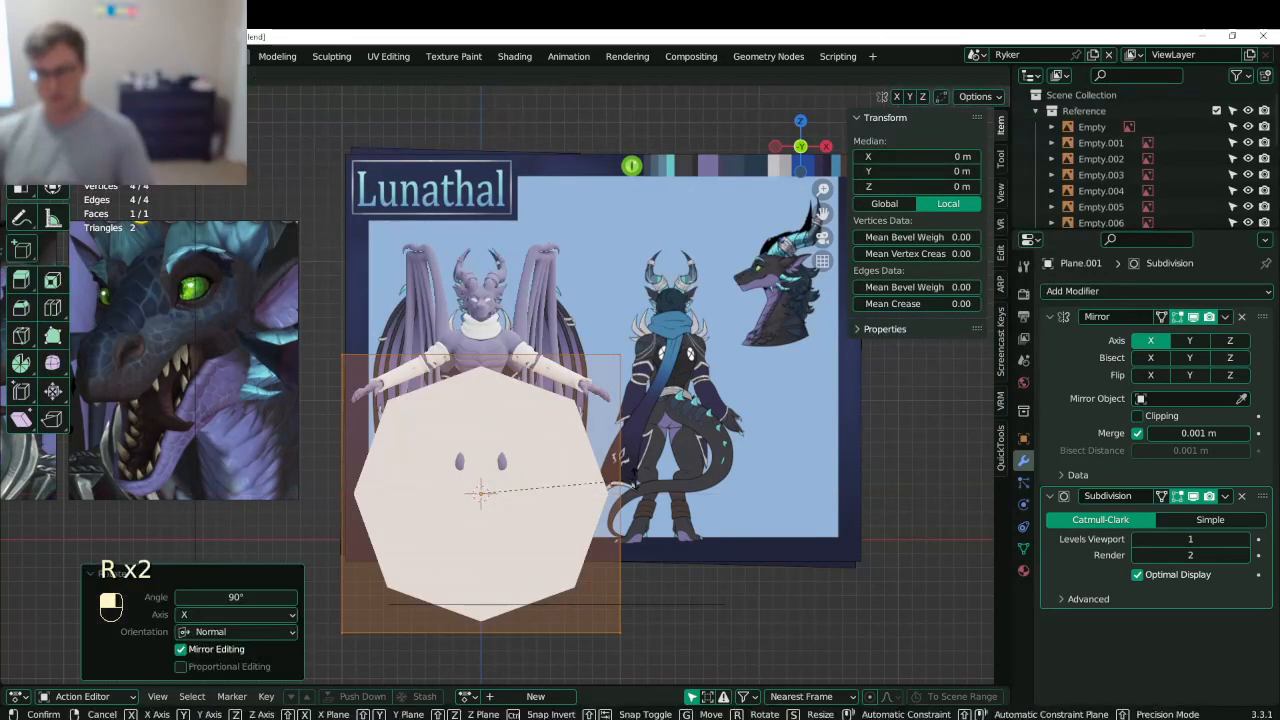
type("45")
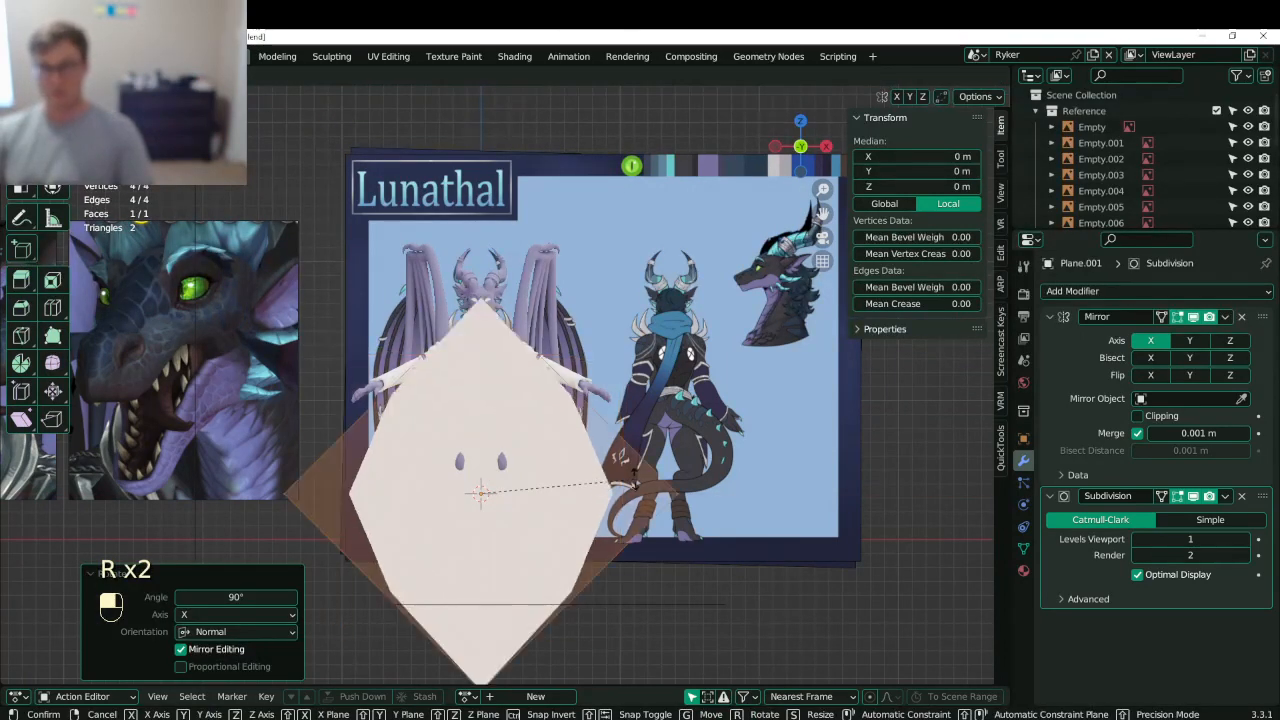
key("Return")
- Scale the diamond plane to about 0.18 and move it up over the character's chest
key("s")
left_click(512, 490)
key("g")
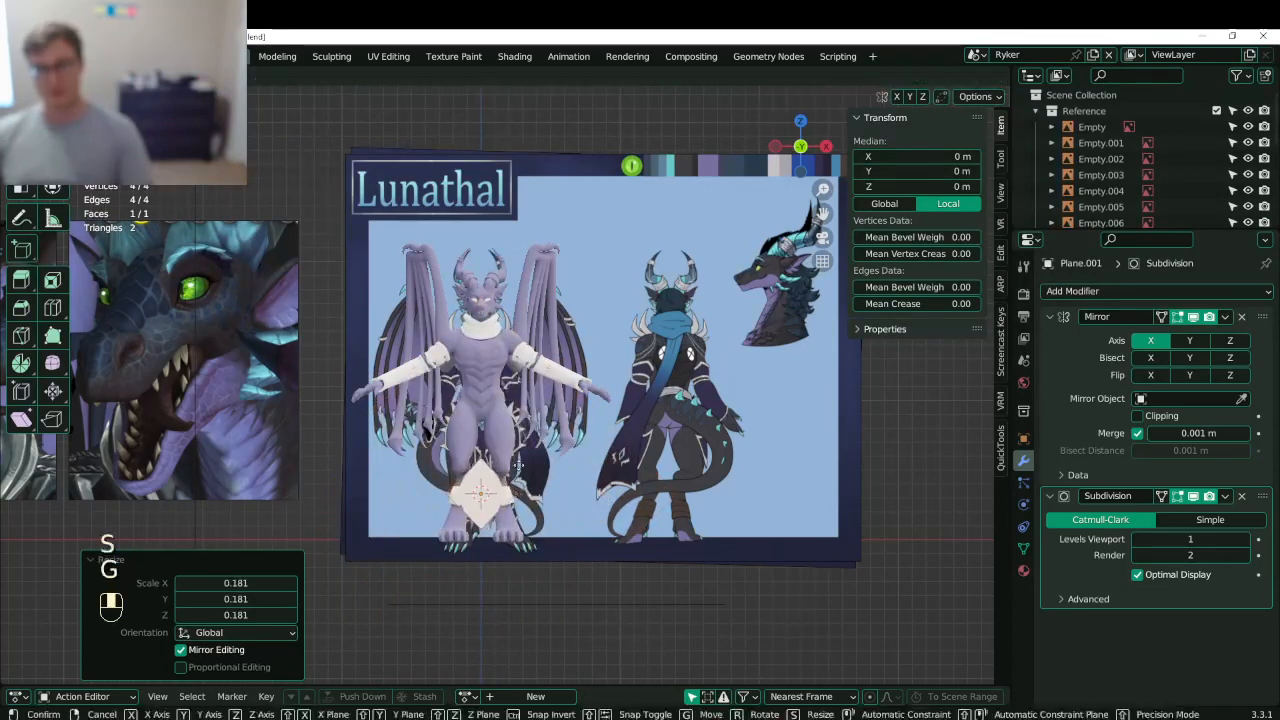
left_click(533, 347)
- Shrink the plane to a small patch and position it on one side of the upper chest
key("KP_Decimal")
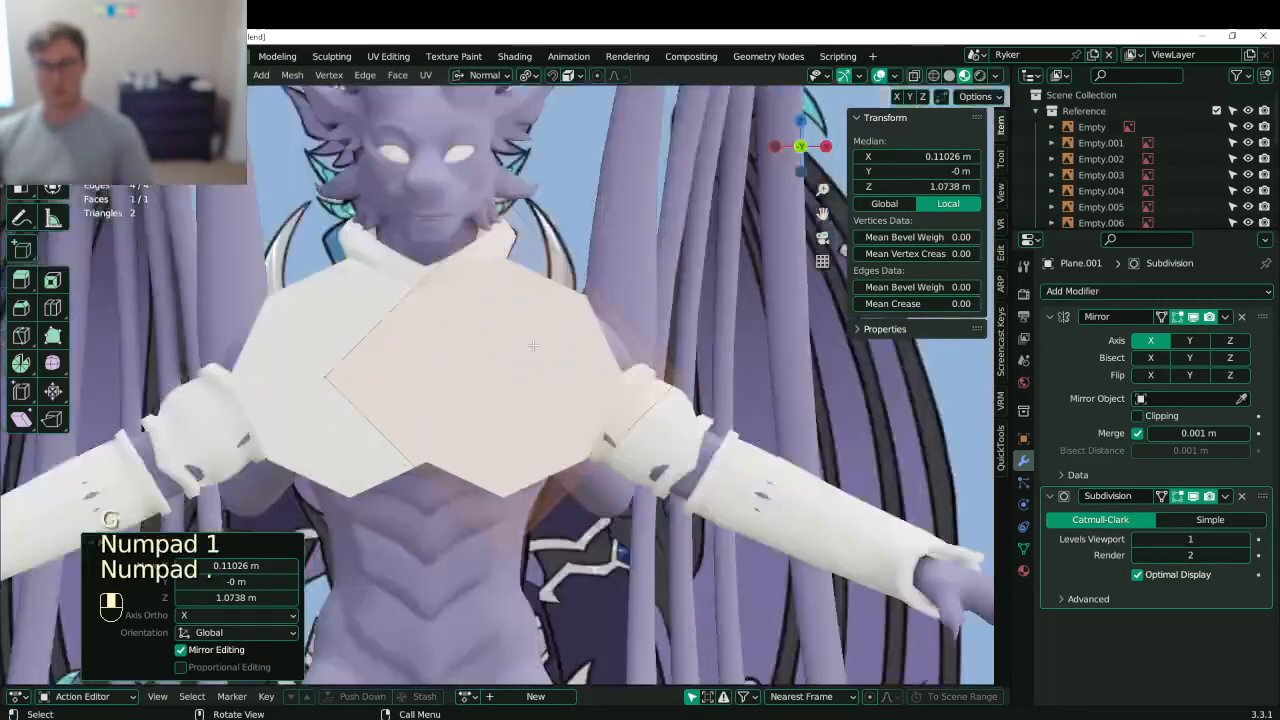
key("s")
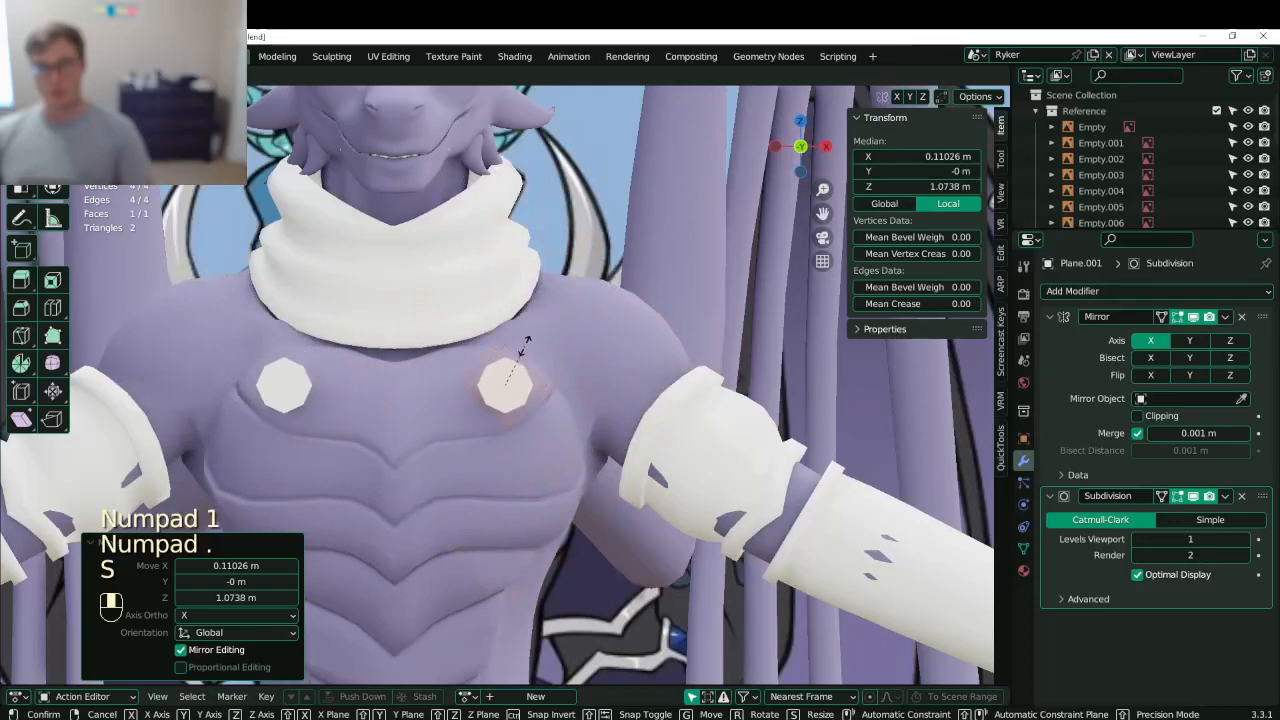
left_click(523, 362)
key("g")
left_click(537, 360)
- Switch the transform orientation to Global and move the chest patch 0.16256 m along Y toward the chest surface
scroll(537, 360, "down", 4)
middle_click_drag(537, 360, 395, 385)
key("g")
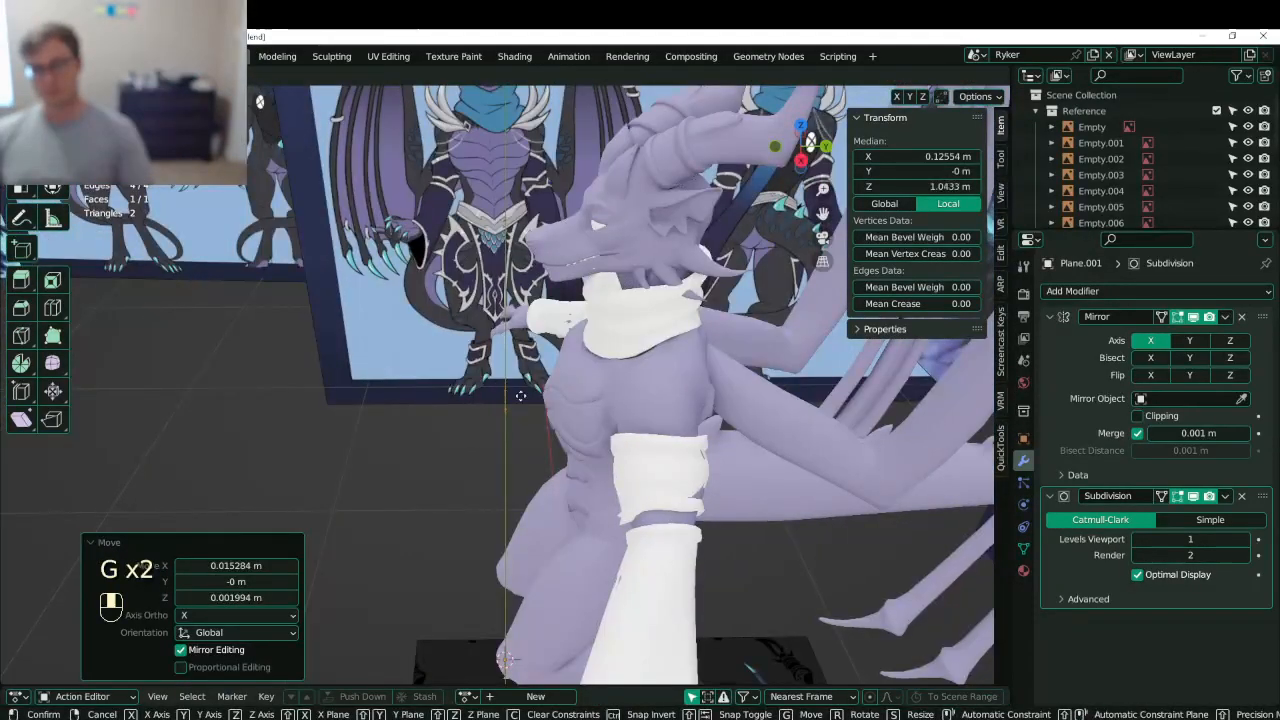
right_click(473, 398)
key("g")
middle_click(473, 396)
right_click(473, 390)
left_click(482, 76)
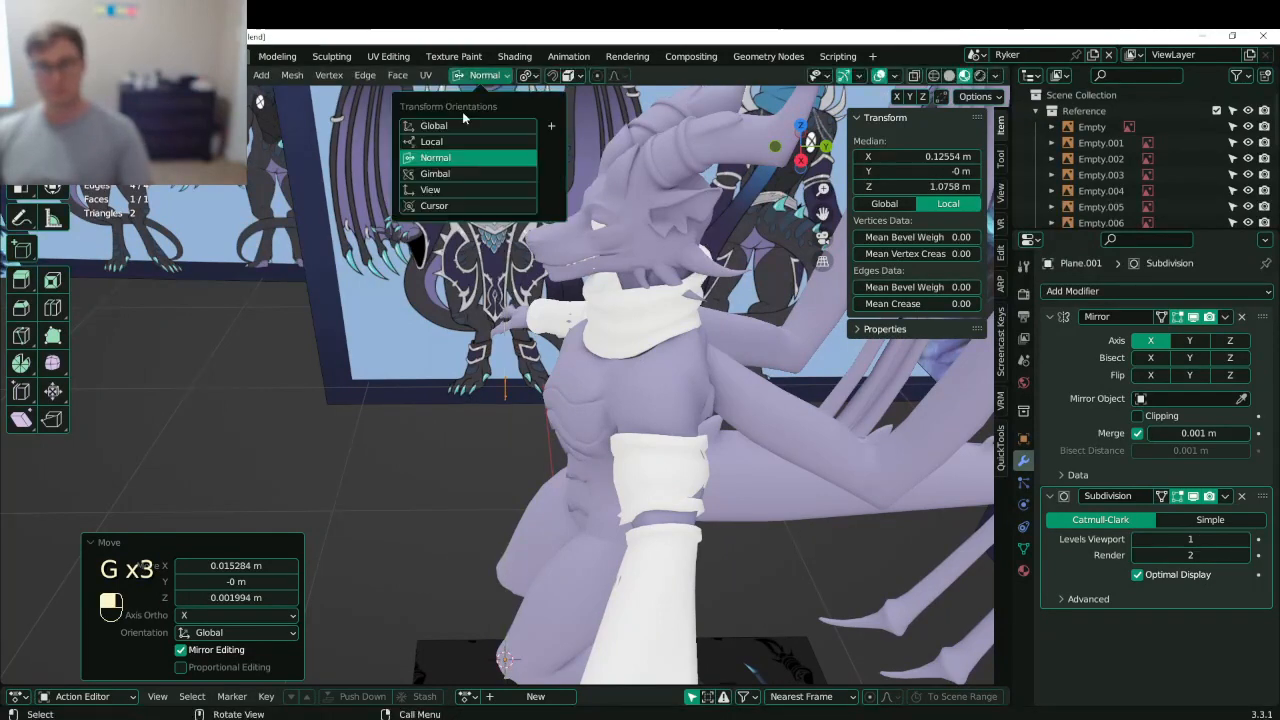
key("g")
right_click(751, 348)
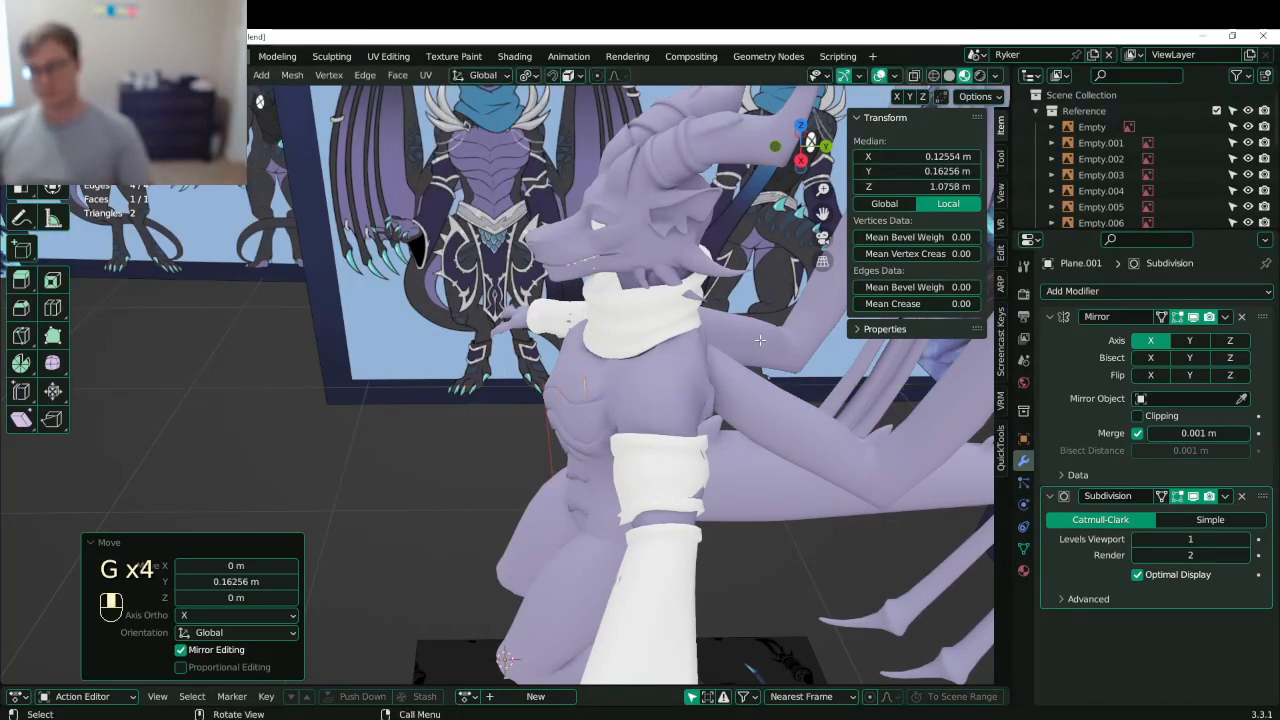
- Rotate the patch about 32.3° in side view and about 18.9° in front view to follow the chest's slope
key("KP_3")
scroll(595, 396, "up", 6)
key("r")
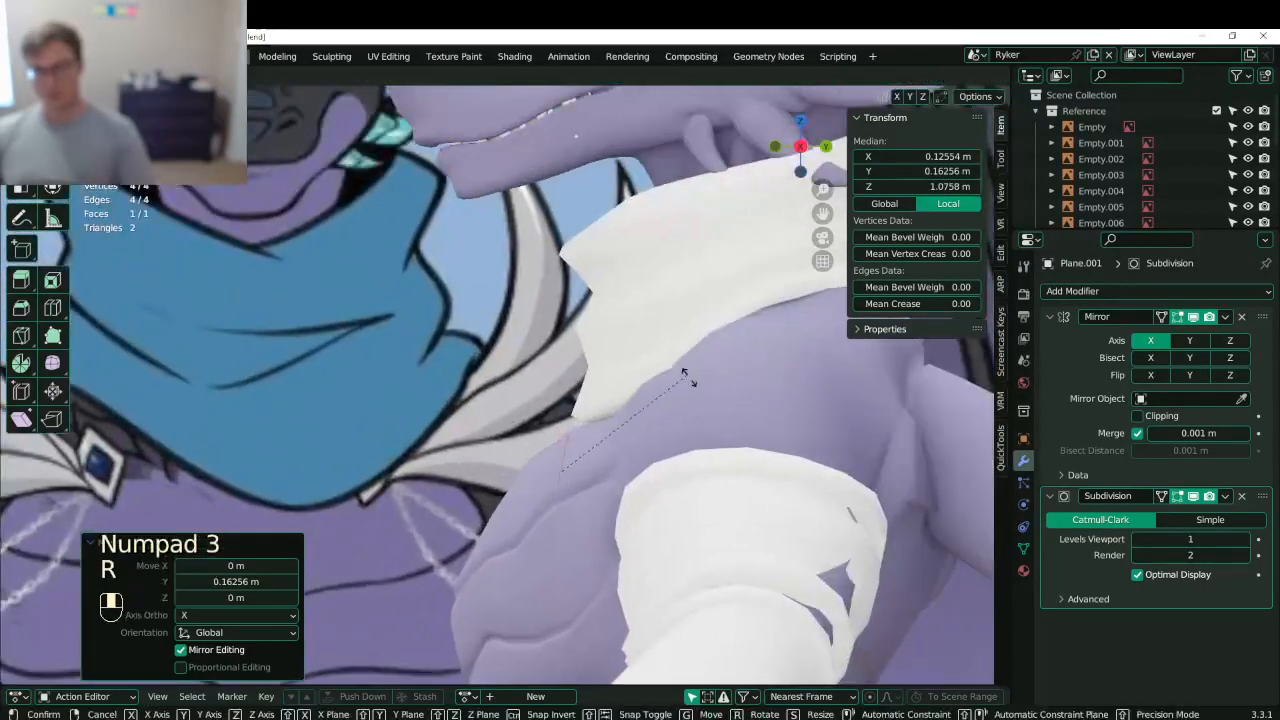
left_click(712, 424)
key("KP_1")
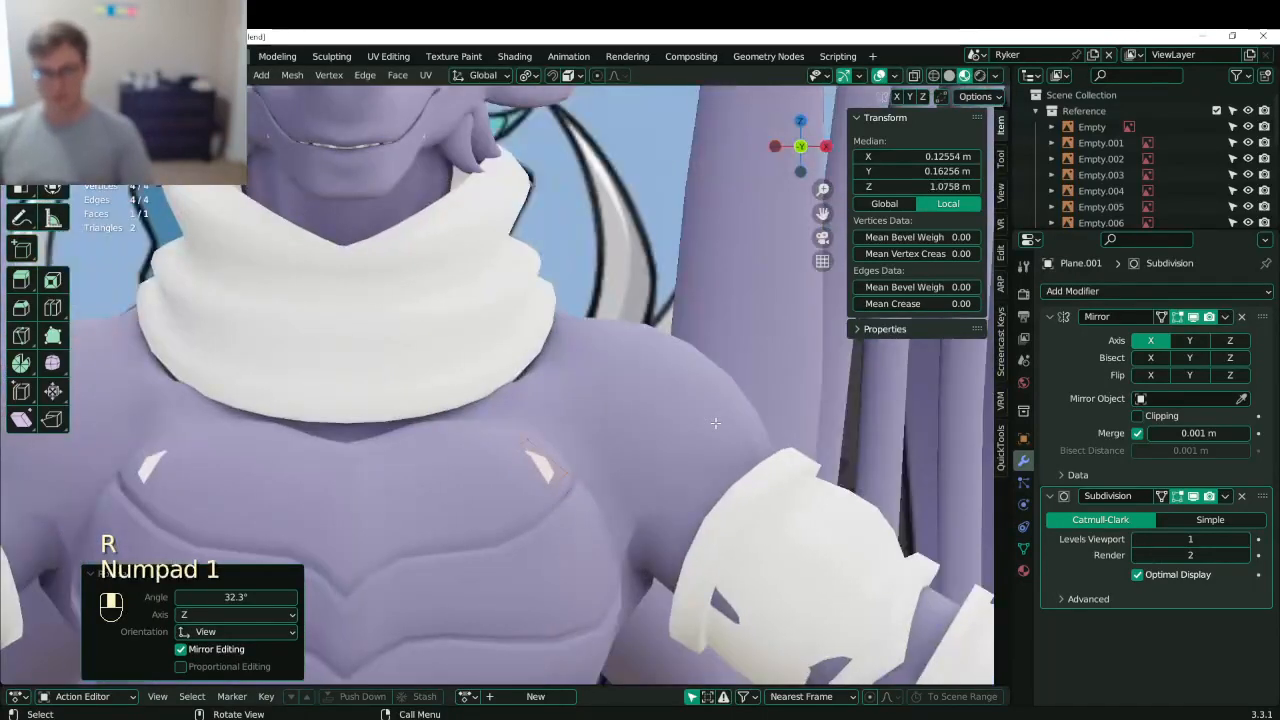
key("r")
left_click(650, 418)
- In side view, move the patch -0.00323 m in Y and 0.00923 m in Z, tilt it about 9.29°, and save the file
key("KP_3")
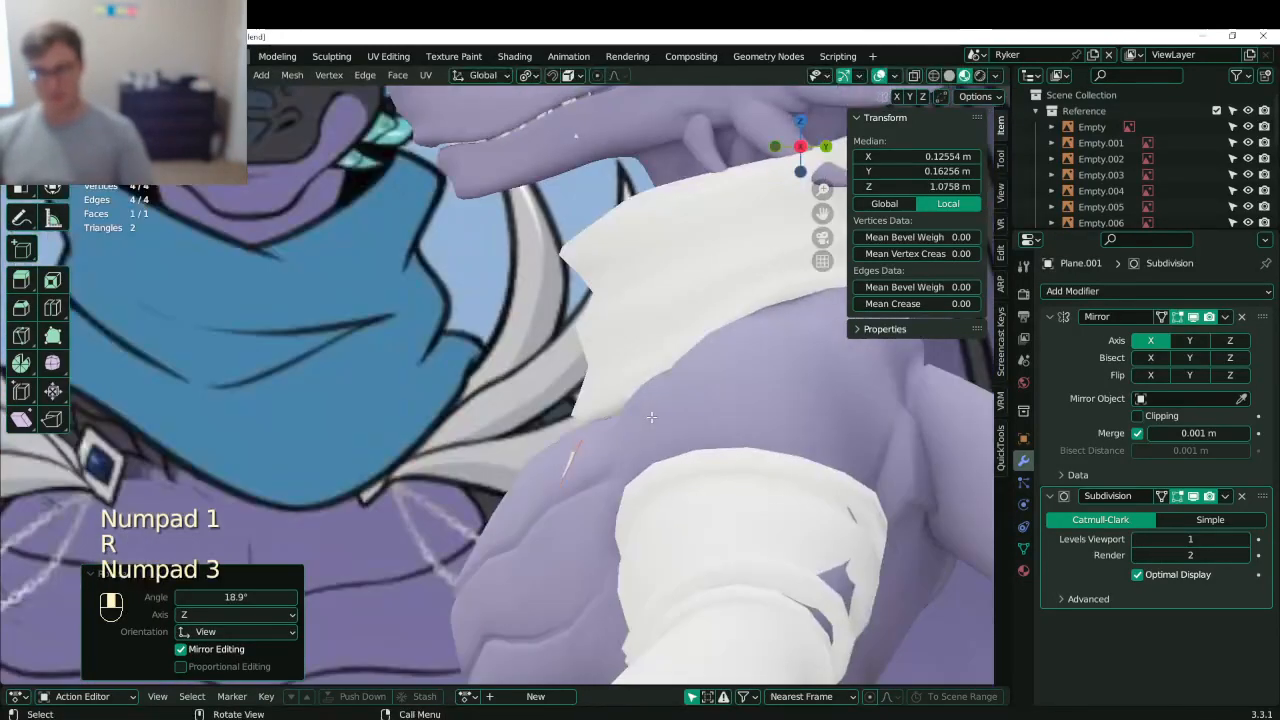
key("g")
left_click(652, 412)
scroll(650, 400, "down", 3)
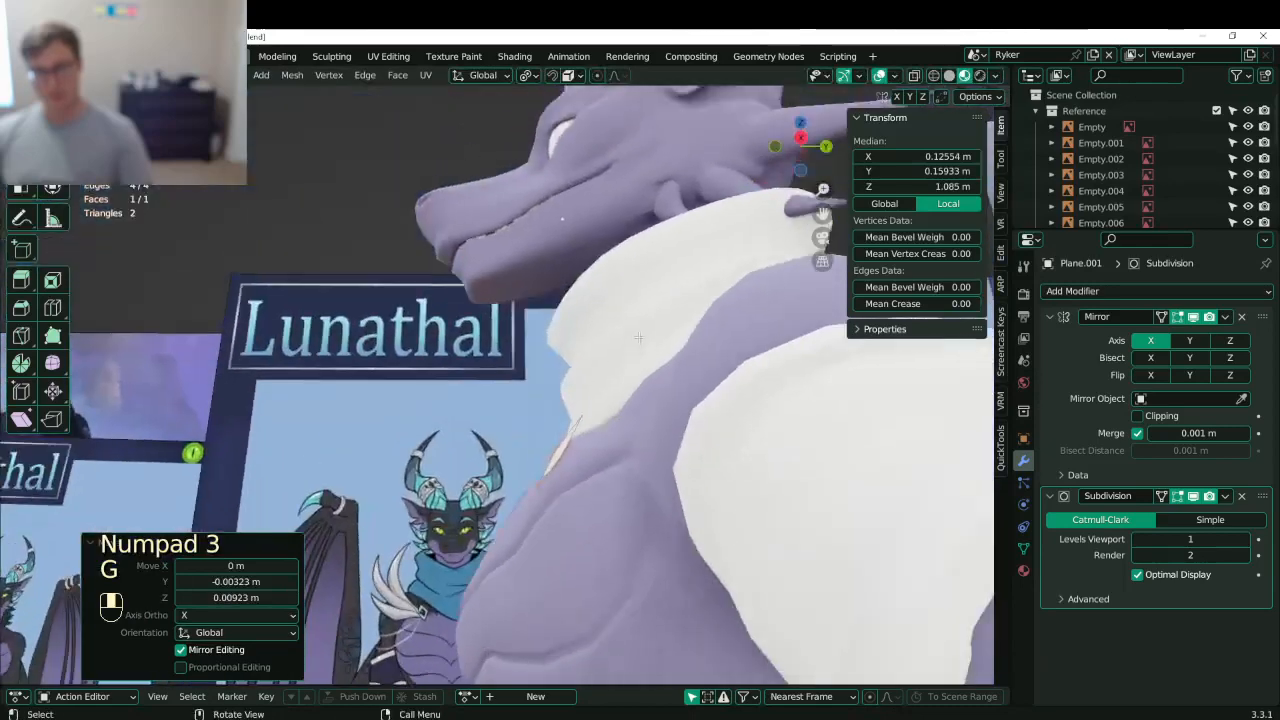
key("r")
left_click(648, 335)
middle_click_drag(643, 343, 705, 375)
key("ctrl+s")
- Try insetting the diamond patch's face
middle_click_drag(525, 420, 595, 424)
scroll(588, 443, "up", 2)
key("i")
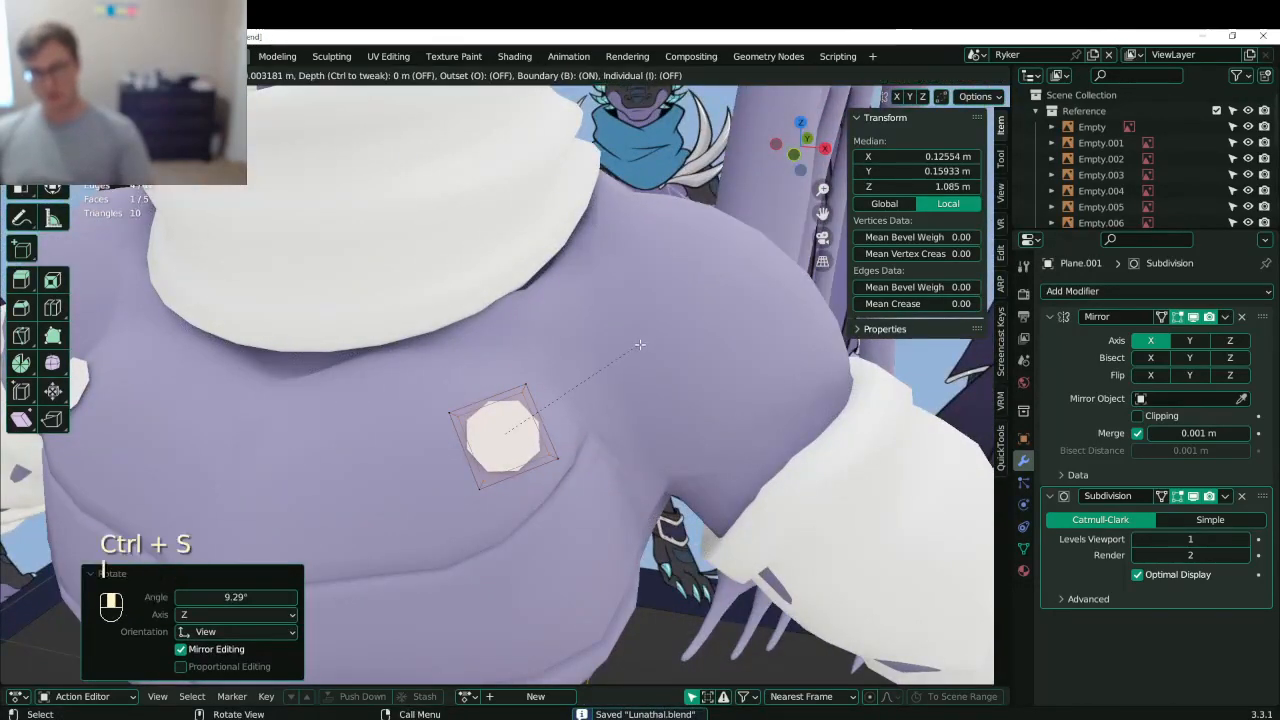
left_click(637, 347)
middle_click_drag(637, 347, 744, 355)
key("ctrl+z")
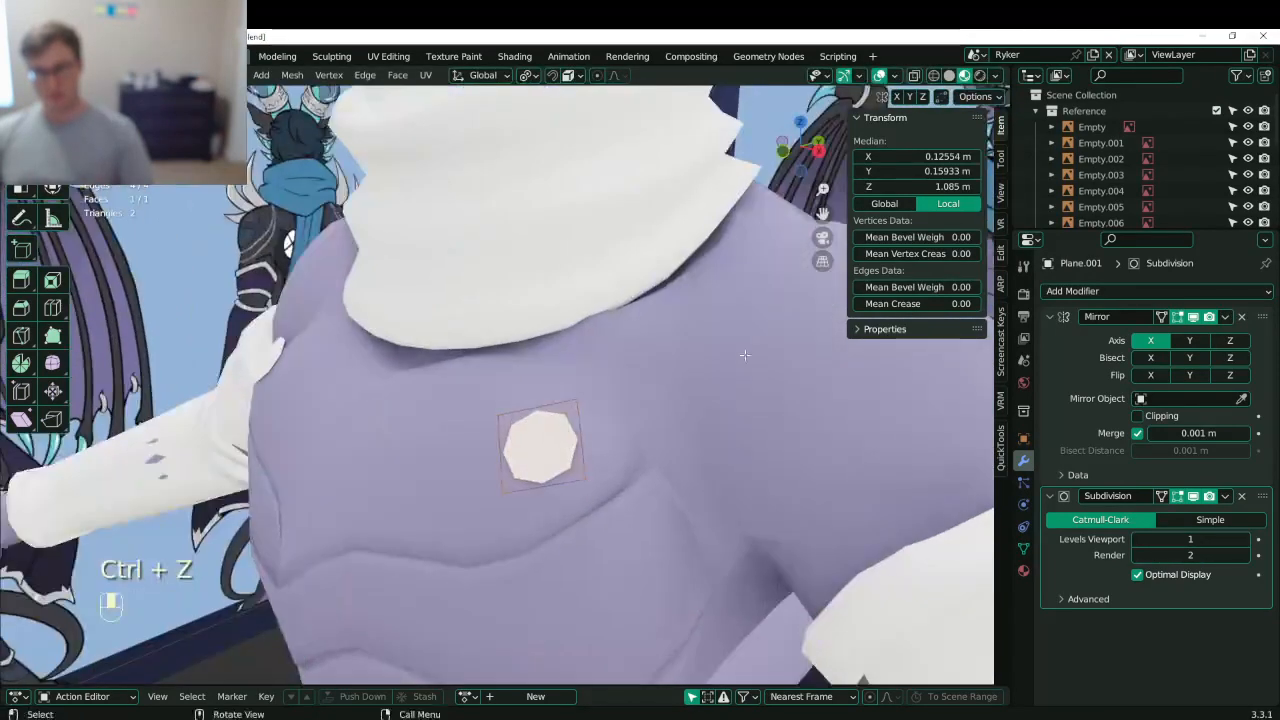
- Crease the diamond's edges to 1.00, inset its face by 0.005776 m, and save the file
middle_click_drag(840, 340, 574, 354)
key("i")
left_click(653, 341)
key("ctrl+s")
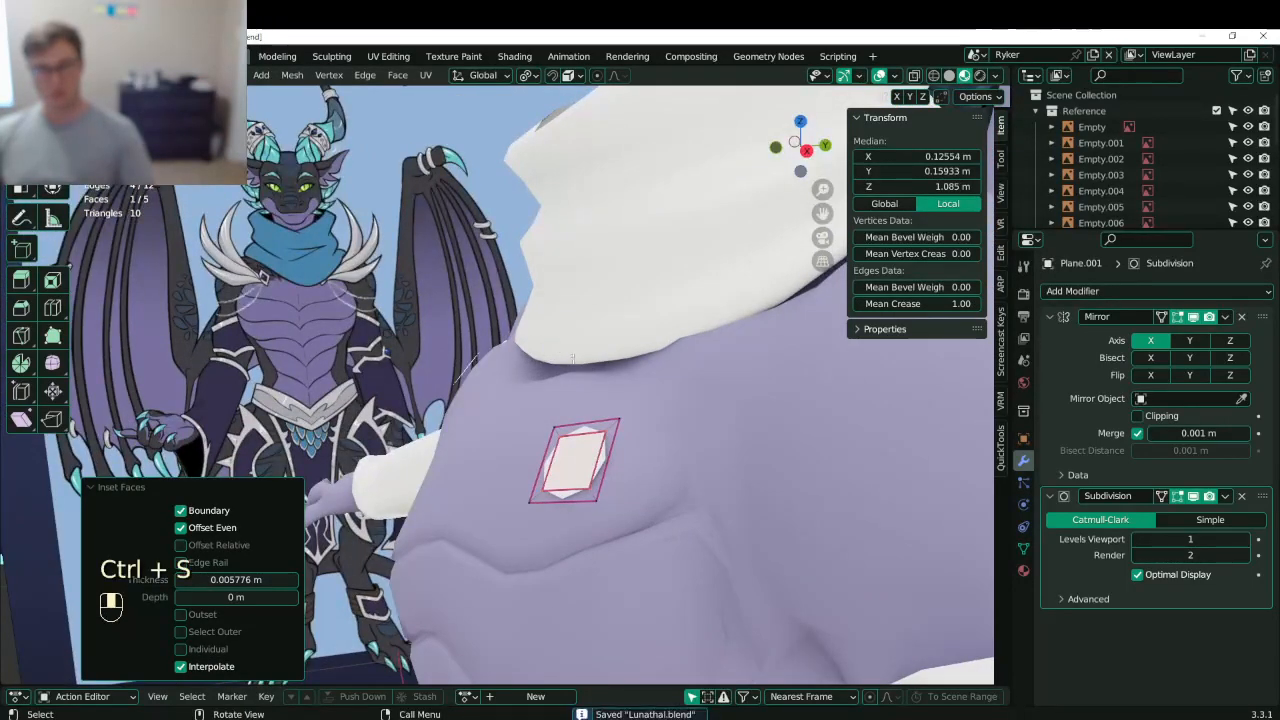
- Extrude the inset face outward 0.004168 m and scale it down slightly
key("e")
key("s")
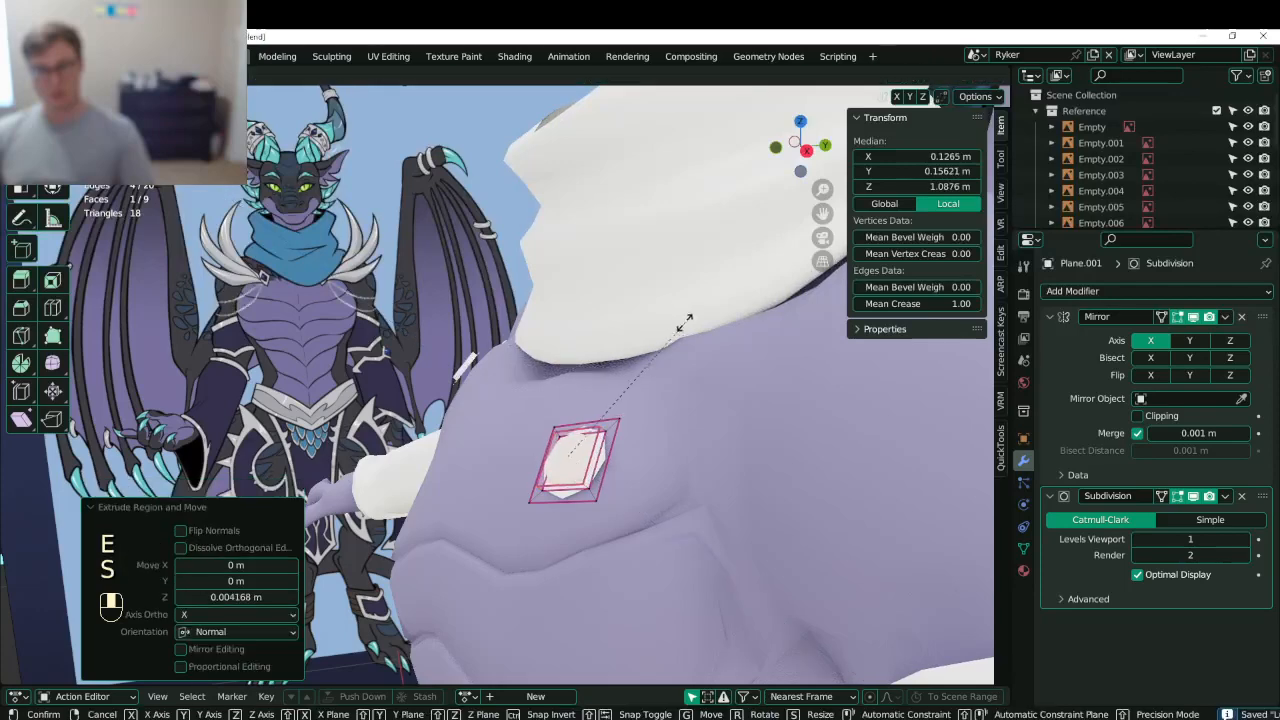
left_click(666, 340)
- Fill the diamond's outer edge loop with a face and extrude it 0.006743 m toward the chest in wireframe view
left_click(611, 455)
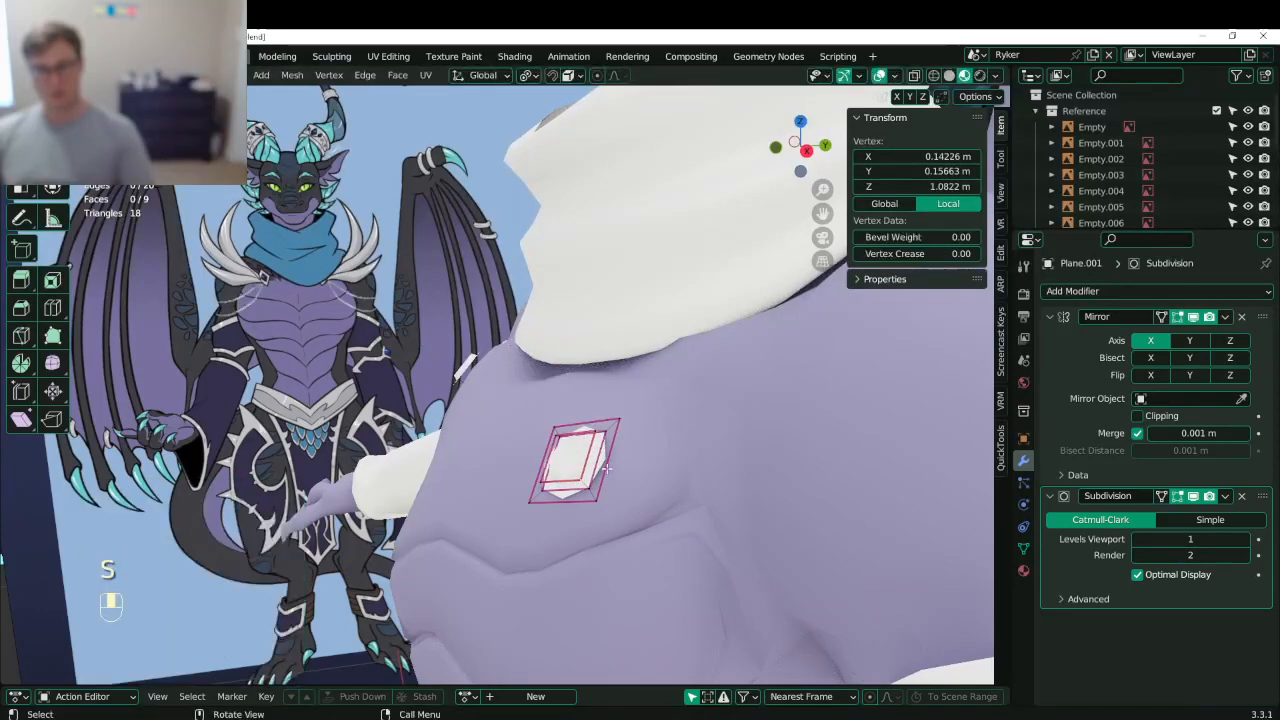
left_click(611, 455, "alt")
key("e")
key("ctrl+z")
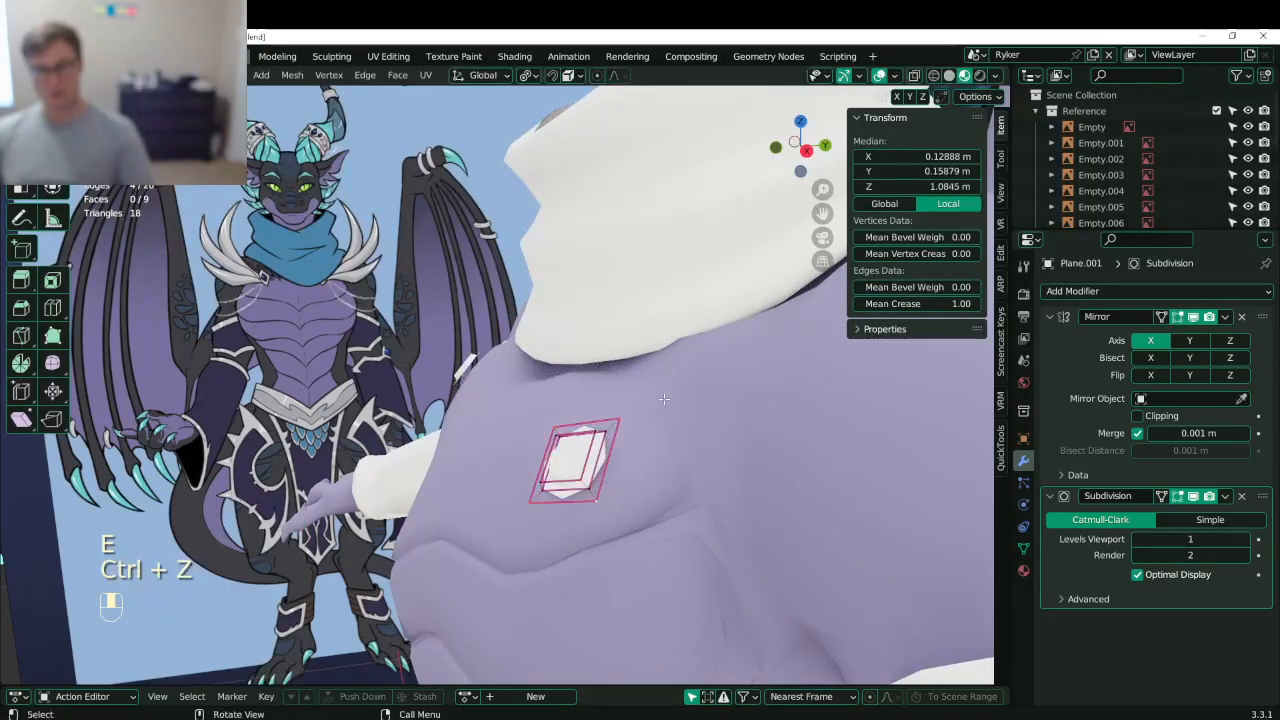
key("z")
middle_click_drag(545, 425, 580, 511)
scroll(580, 511, "up", 3)
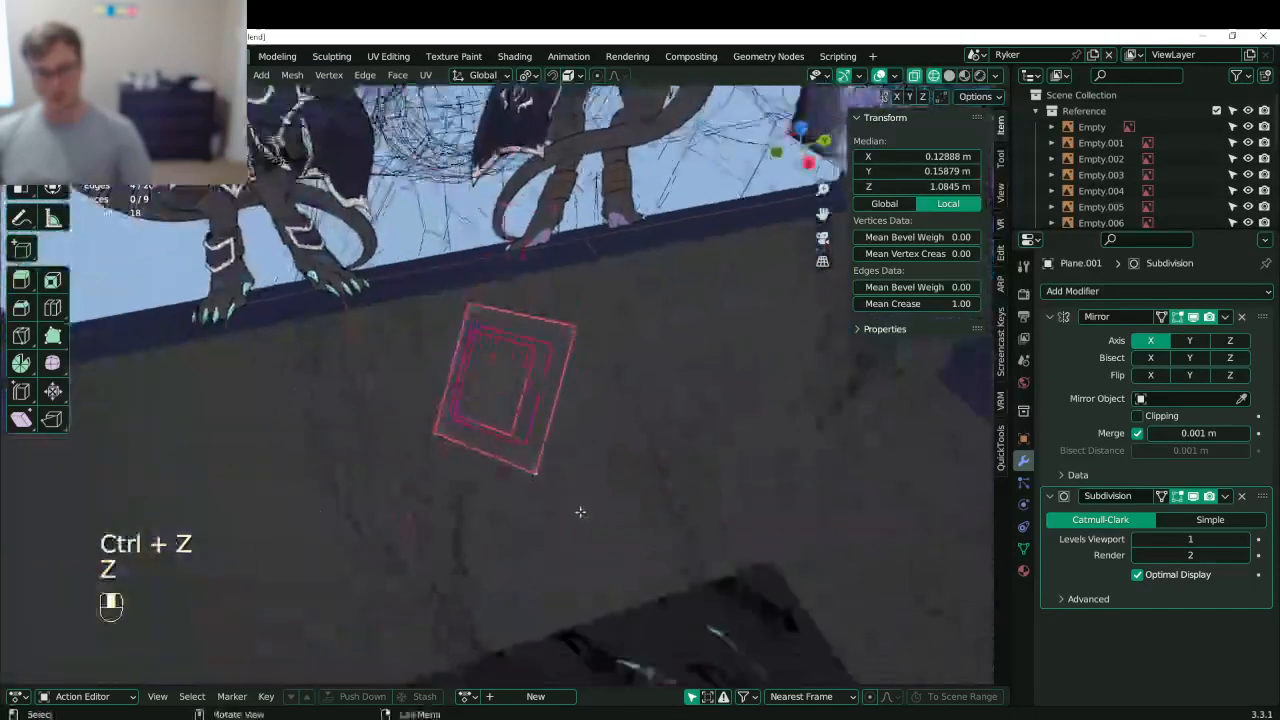
key("e")
key("ctrl+z")
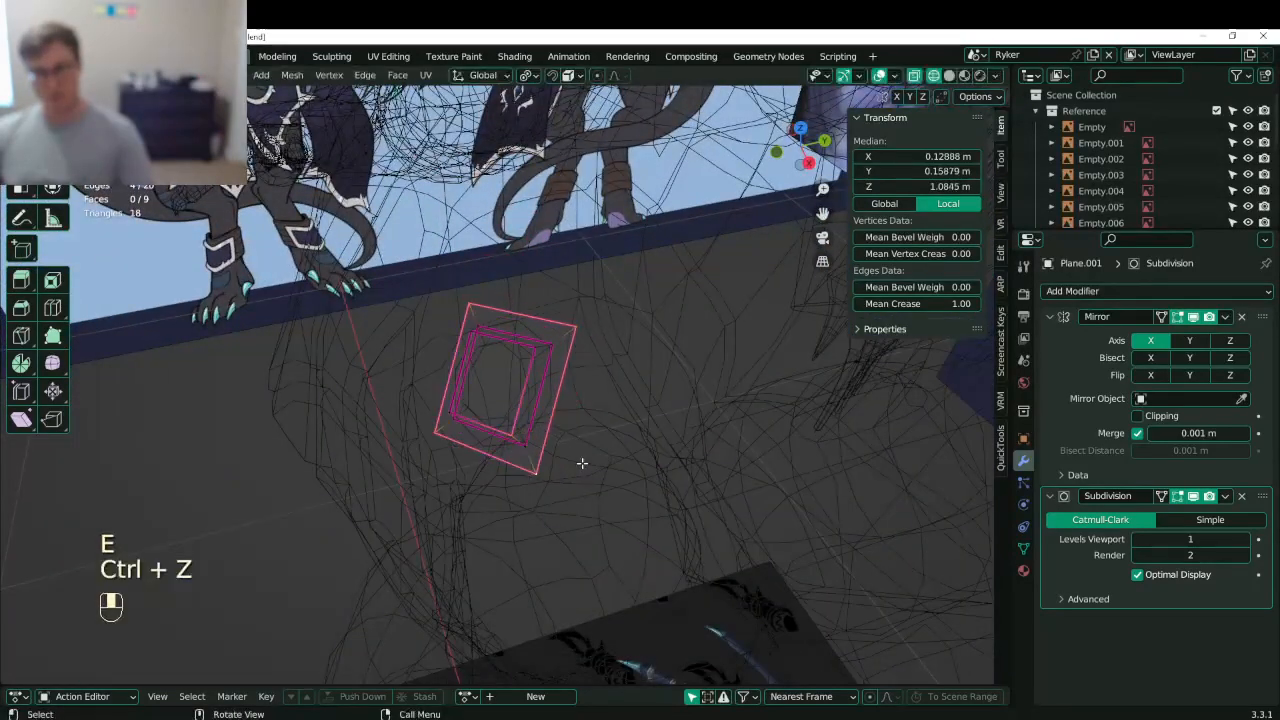
key("f")
key("e")
left_click(596, 458)
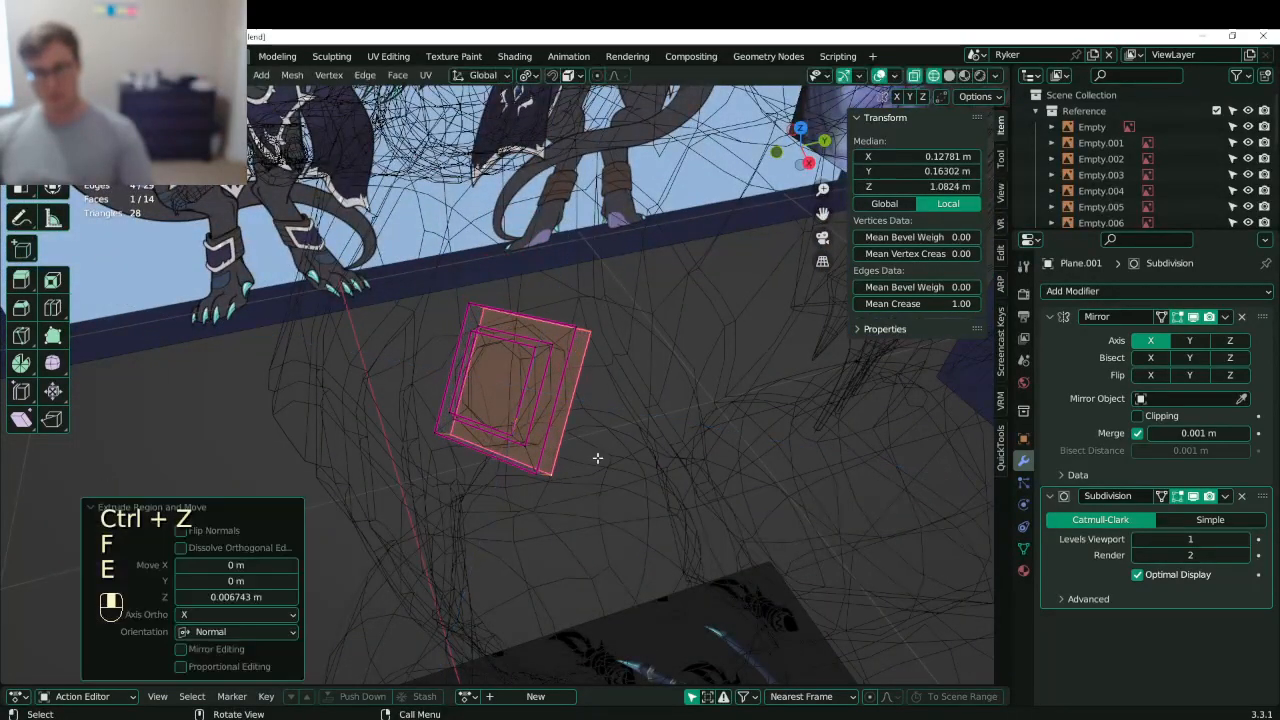
- Try deleting the extruded back face
key("x")
left_click(598, 463)
key("ctrl+z")
key("x")
- Switch to solid shading, delete the stray edge protruding from the diamond's corner, and save the file
middle_click_drag(688, 435, 676, 310)
key("Tab")
key("z")
middle_click_drag(700, 385, 717, 472)
key("Tab")
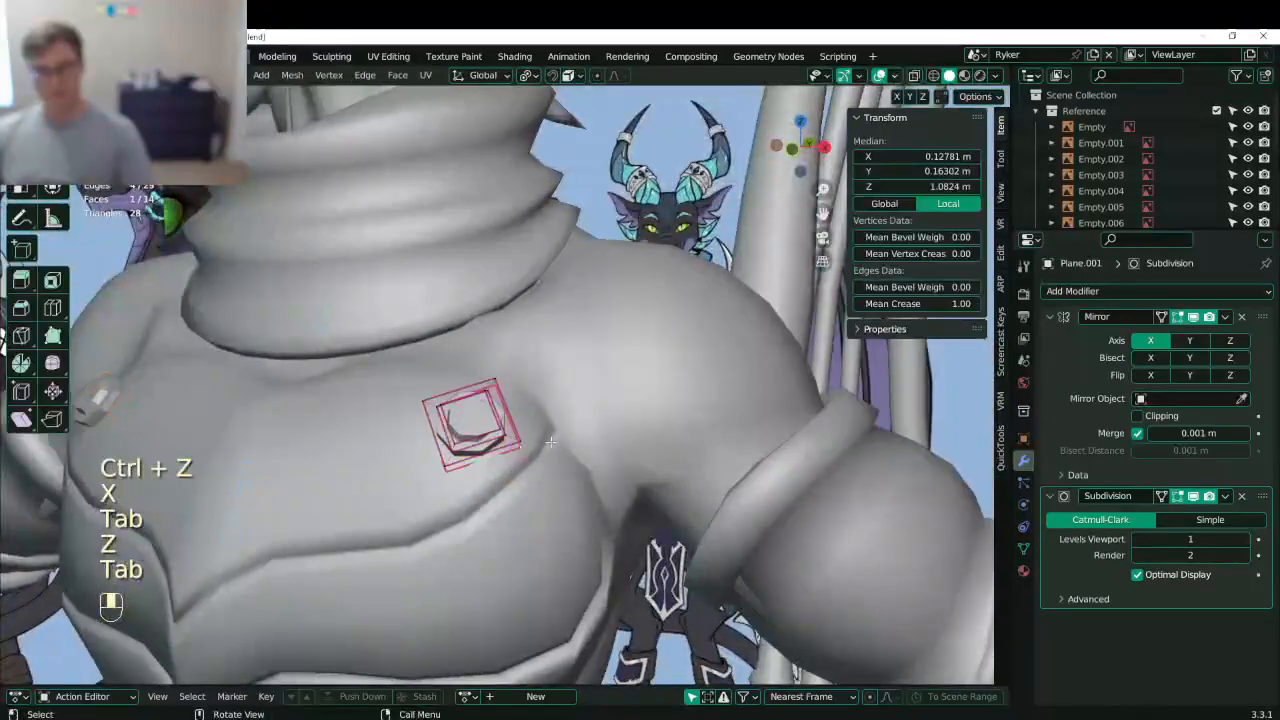
scroll(570, 448, "up", 5)
middle_click_drag(569, 451, 575, 339)
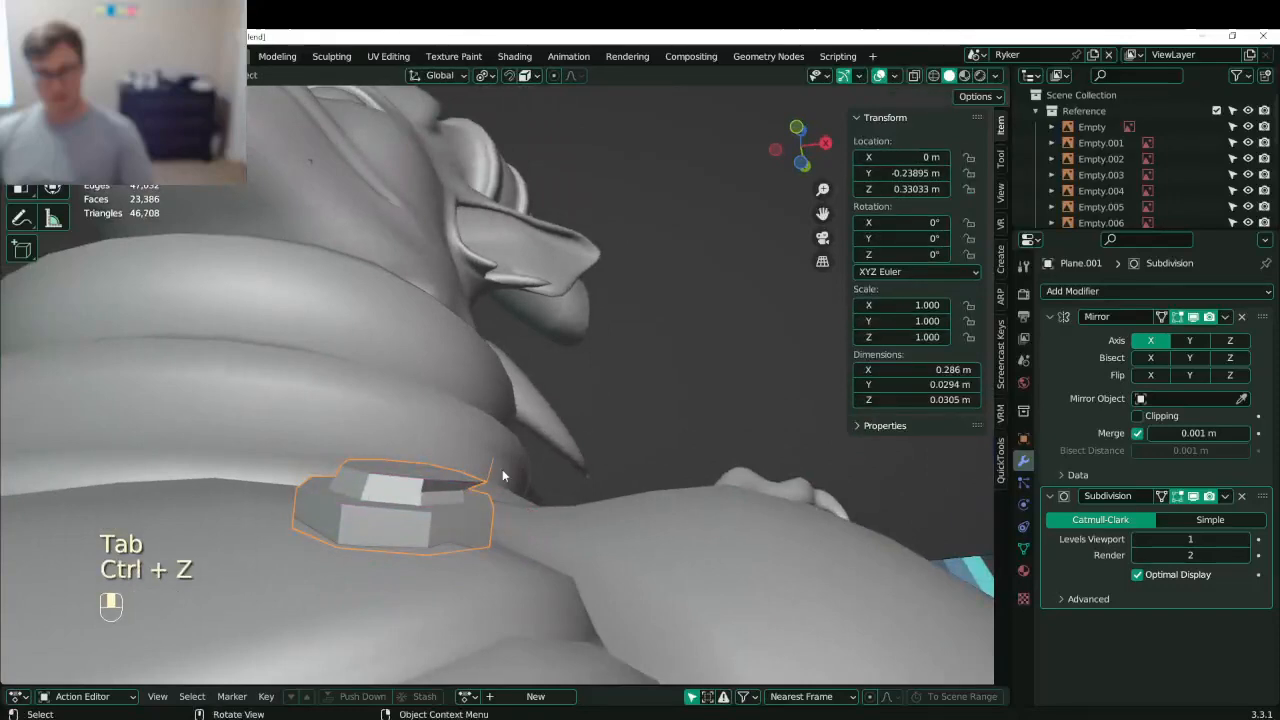
key("Tab")
key("x")
middle_click_drag(497, 461, 581, 468)
key("ctrl+s")
key("Tab")
key("Tab")
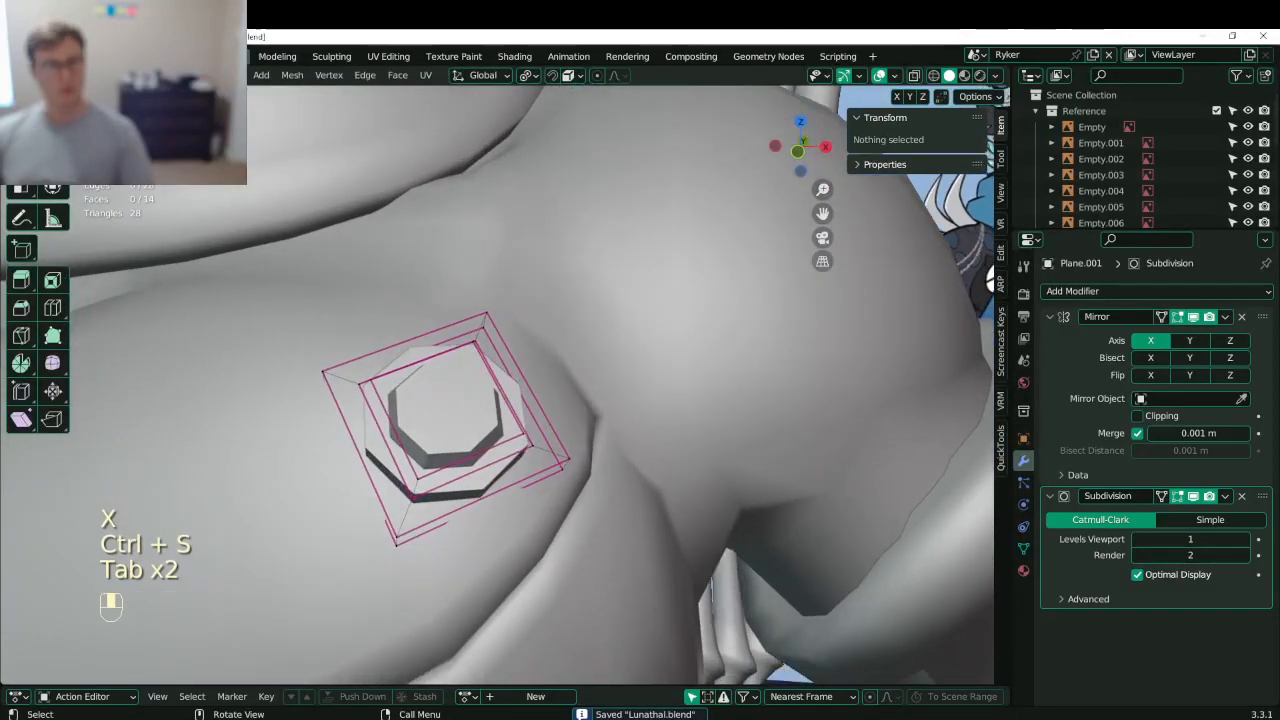
- Set the mean crease of the outer frame's corner edges to 1.00
middle_click_drag(406, 500, 407, 430)
left_click(381, 536)
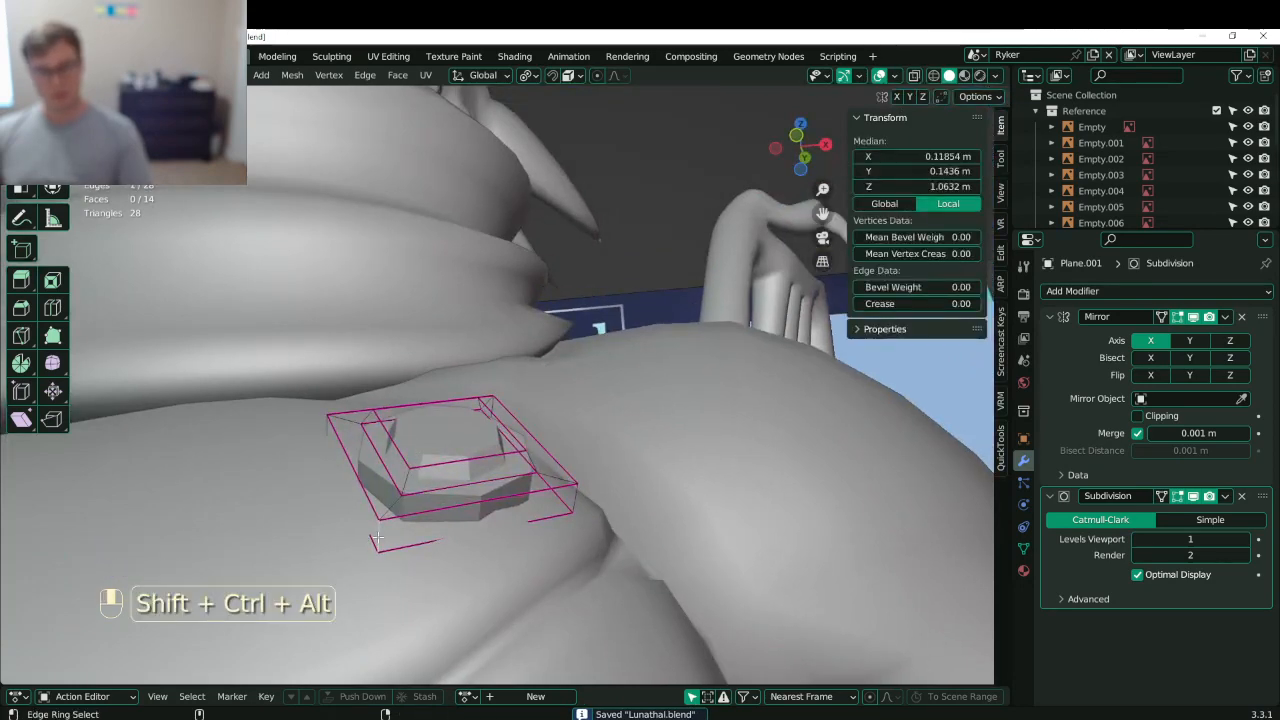
left_click(381, 536, "ctrl+alt+shift")
left_click(381, 536, "ctrl+alt+shift")
left_click_drag(915, 304, 978, 304)
middle_click_drag(628, 424, 426, 470)
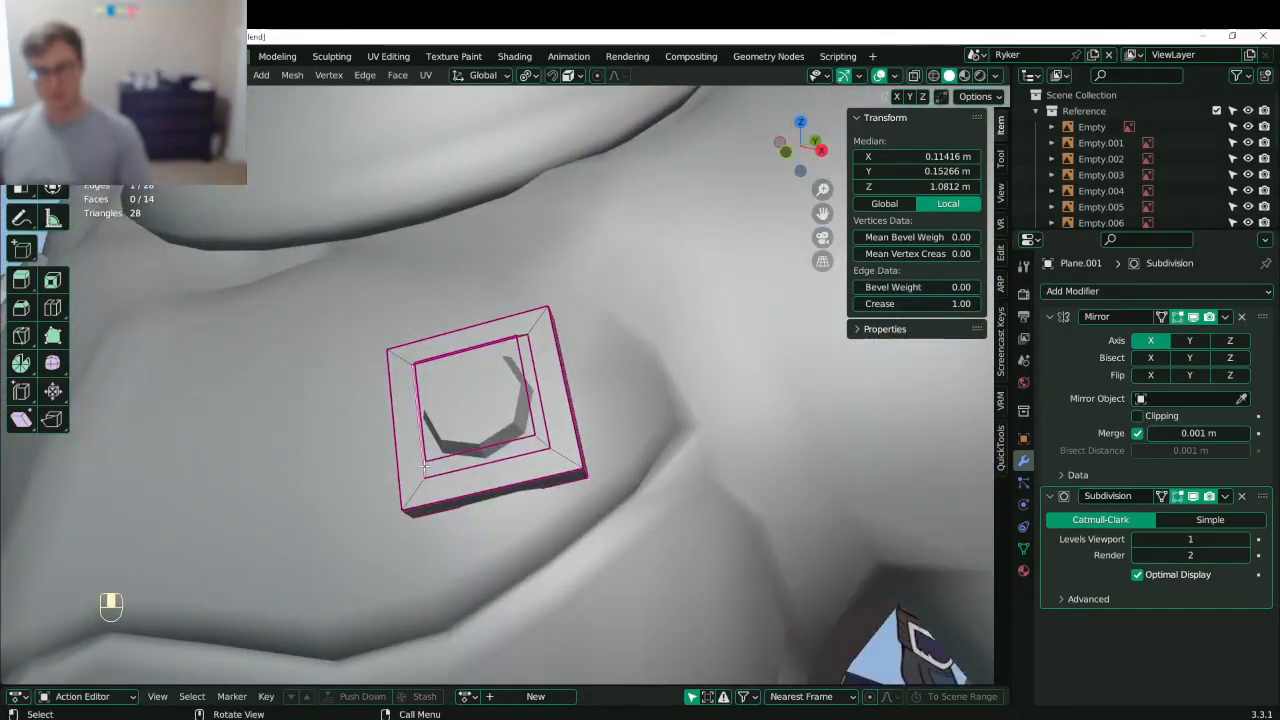
- Set the mean crease of the raised inner block's four corner edges to 1.00 and save the file
left_click(427, 466, "ctrl+alt+shift")
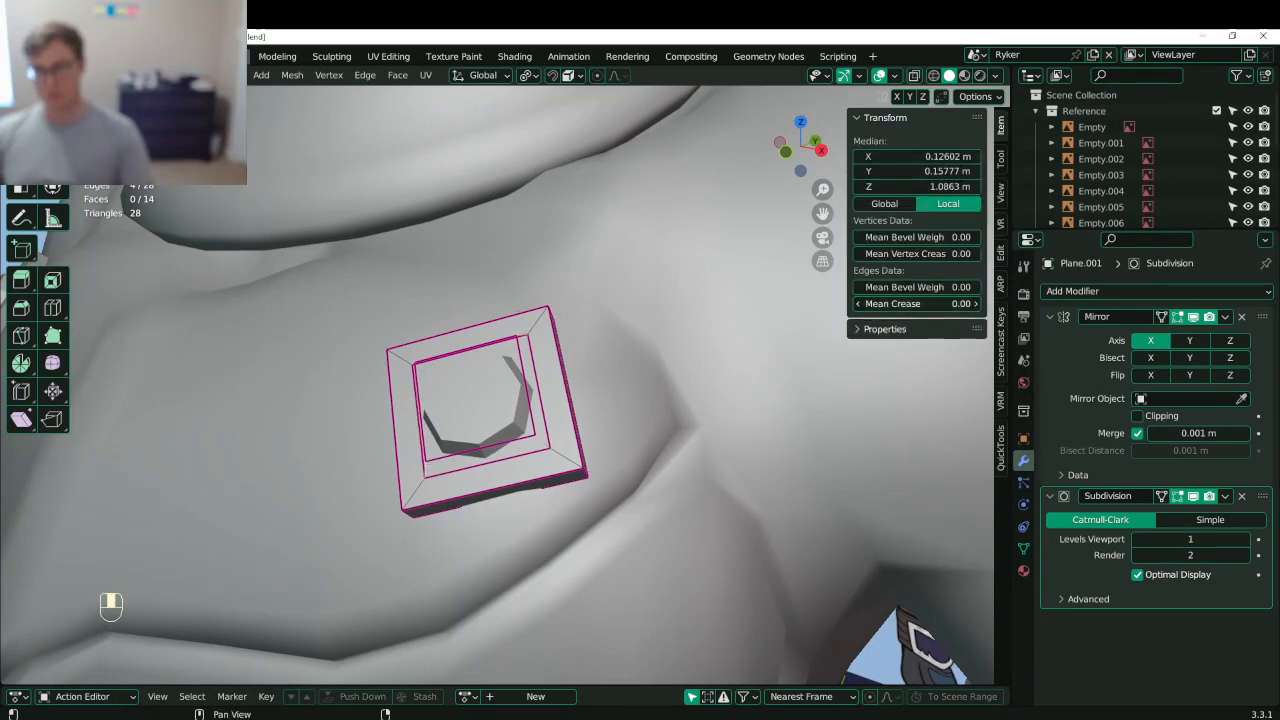
left_click_drag(912, 304, 976, 304)
key("Tab")
middle_click_drag(514, 386, 686, 326)
key("ctrl+s")
key("Tab")
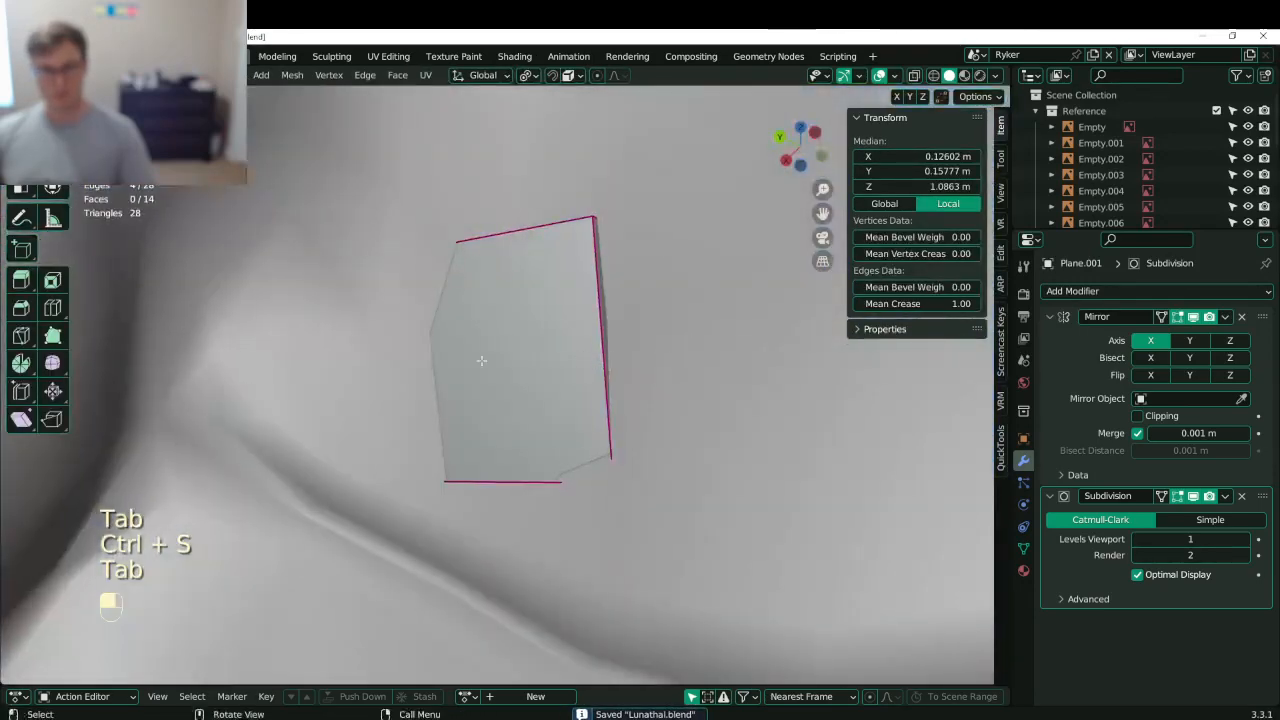
- Switch the transform orientation to Normal and move the diamond's back face along its normal
left_click(529, 349)
left_click(484, 76)
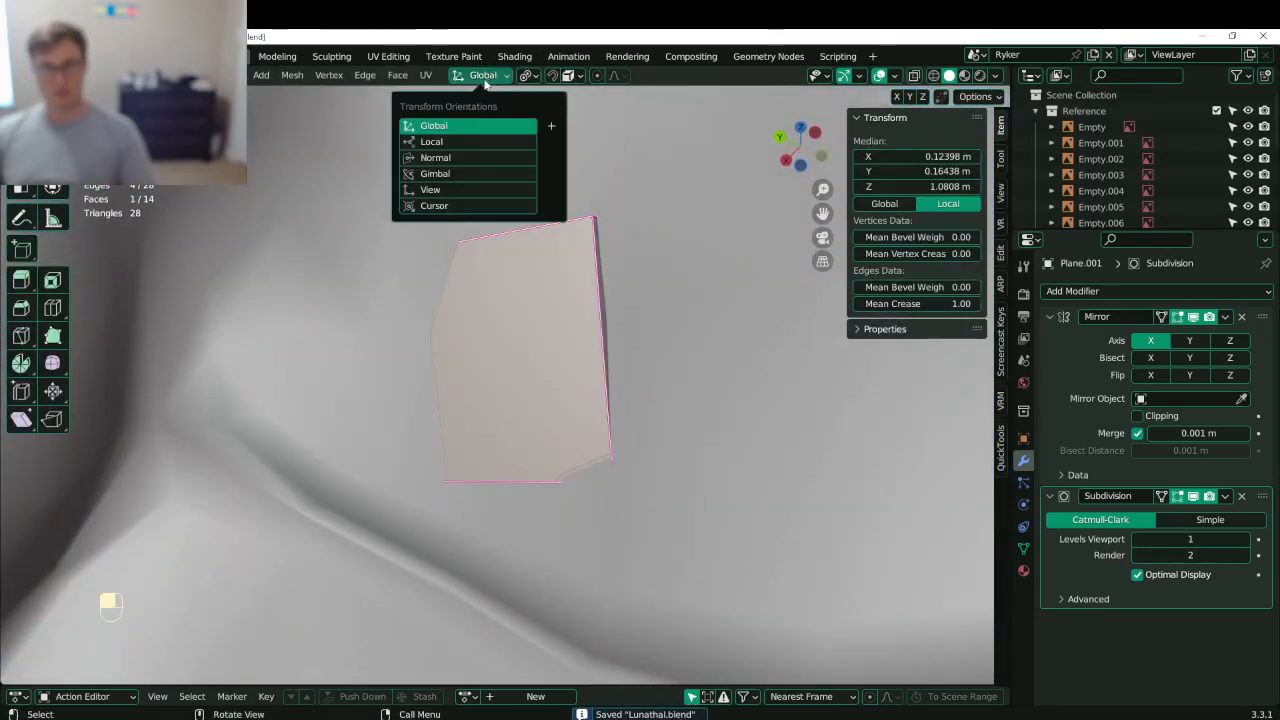
left_click(437, 158)
key("g")
middle_click_drag(680, 243, 534, 437)
key("z")
left_click(646, 313)
scroll(534, 437, "up", 4)
- Try moving one side face of the raised inner block
left_click(305, 413)
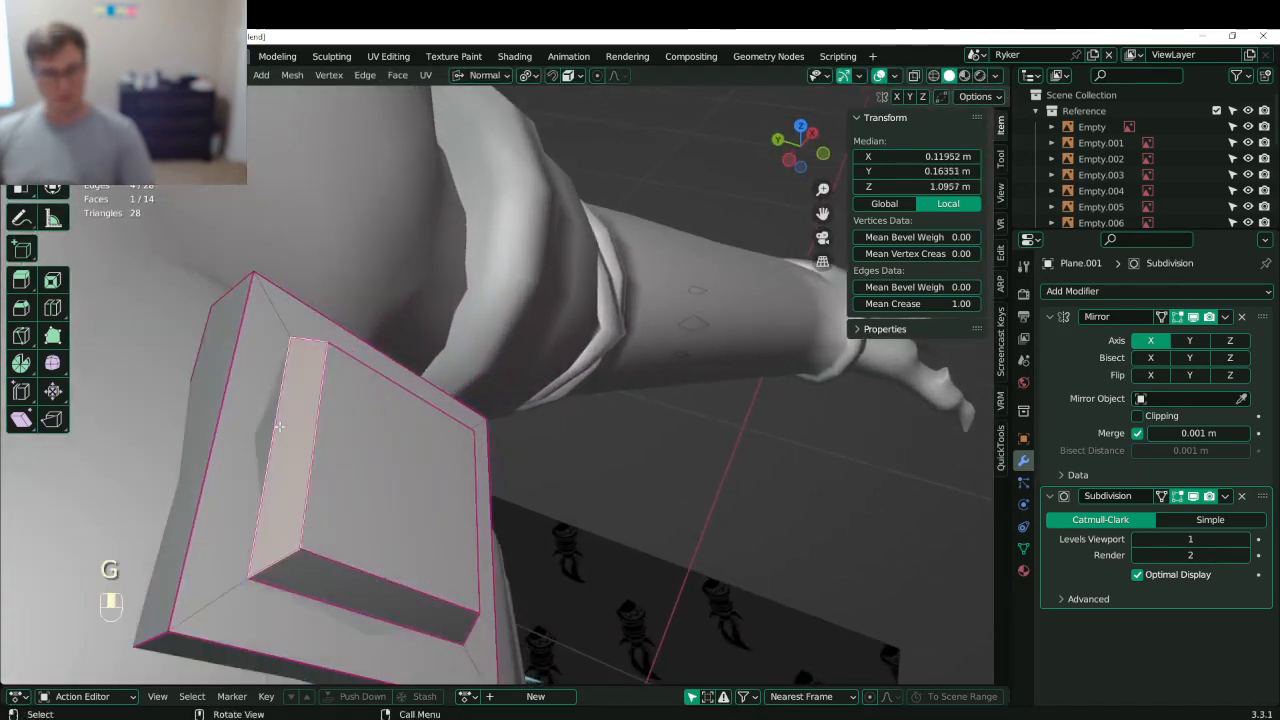
key("g")
left_click(321, 406)
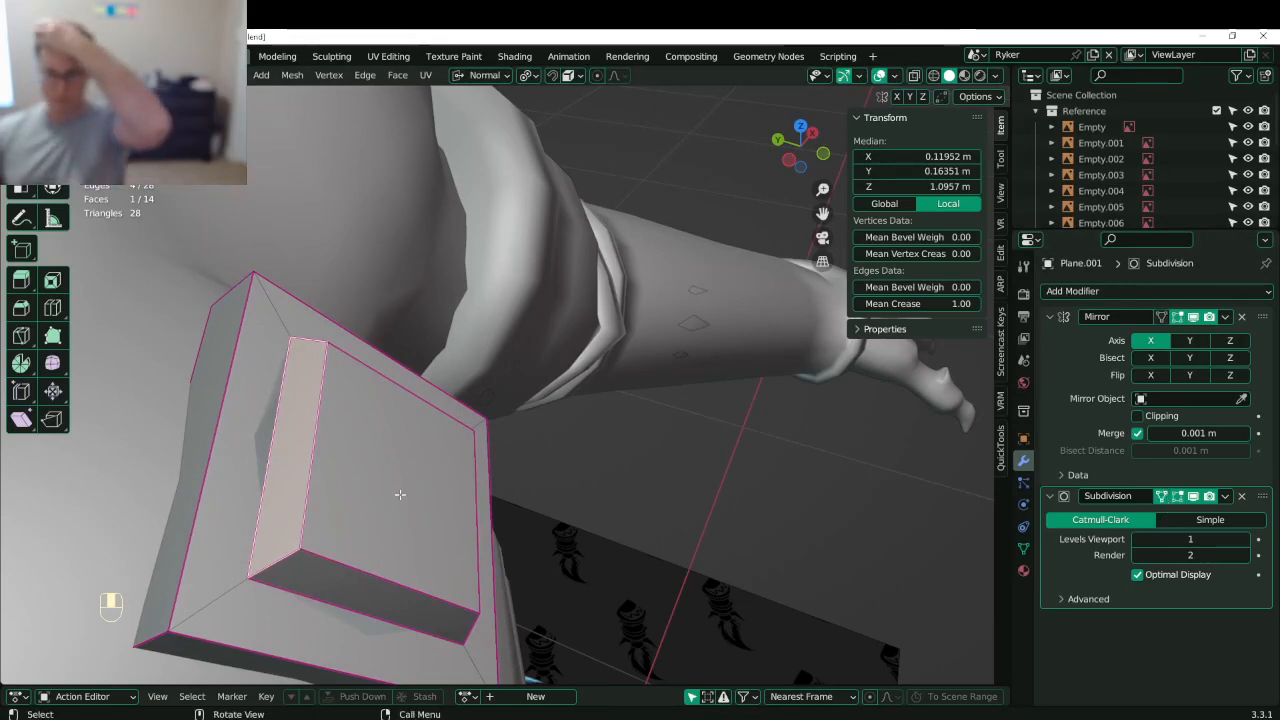
- Select the whole diamond mesh and move it along its normal to sit against the chest
middle_click_drag(400, 494, 600, 371)
key("a")
key("g")
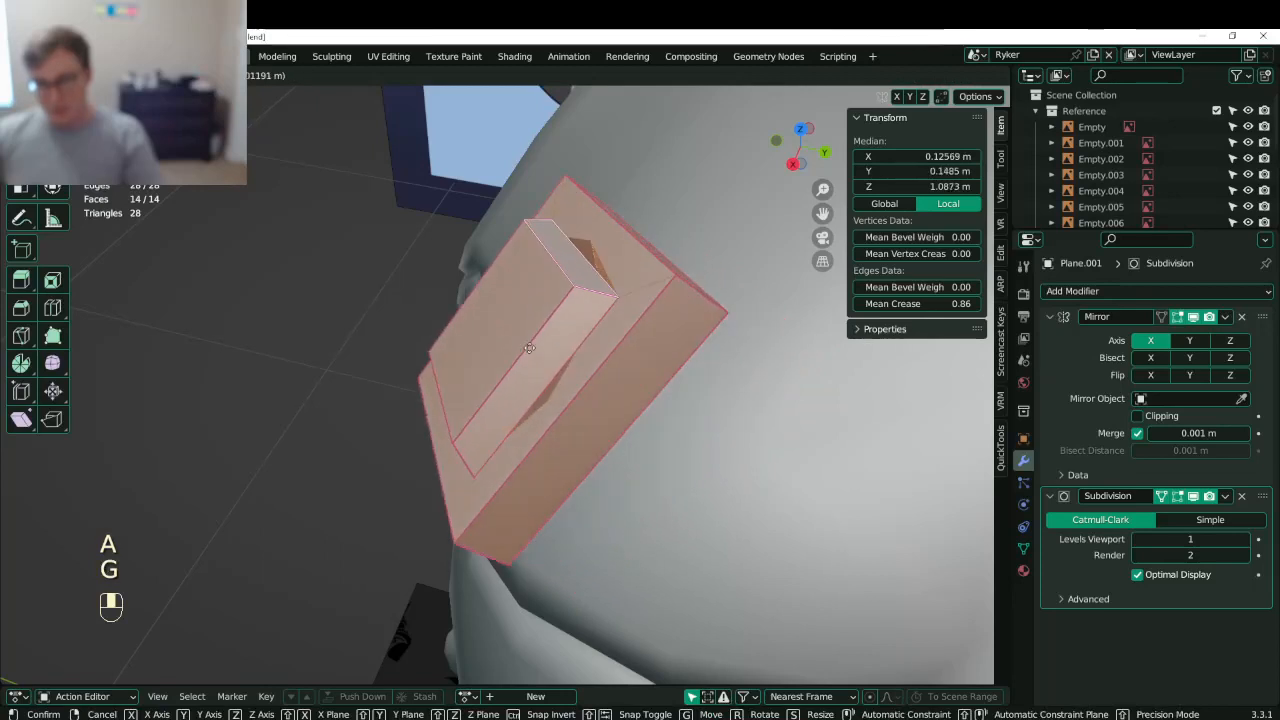
left_click(618, 388)
middle_click_drag(660, 344, 681, 377)
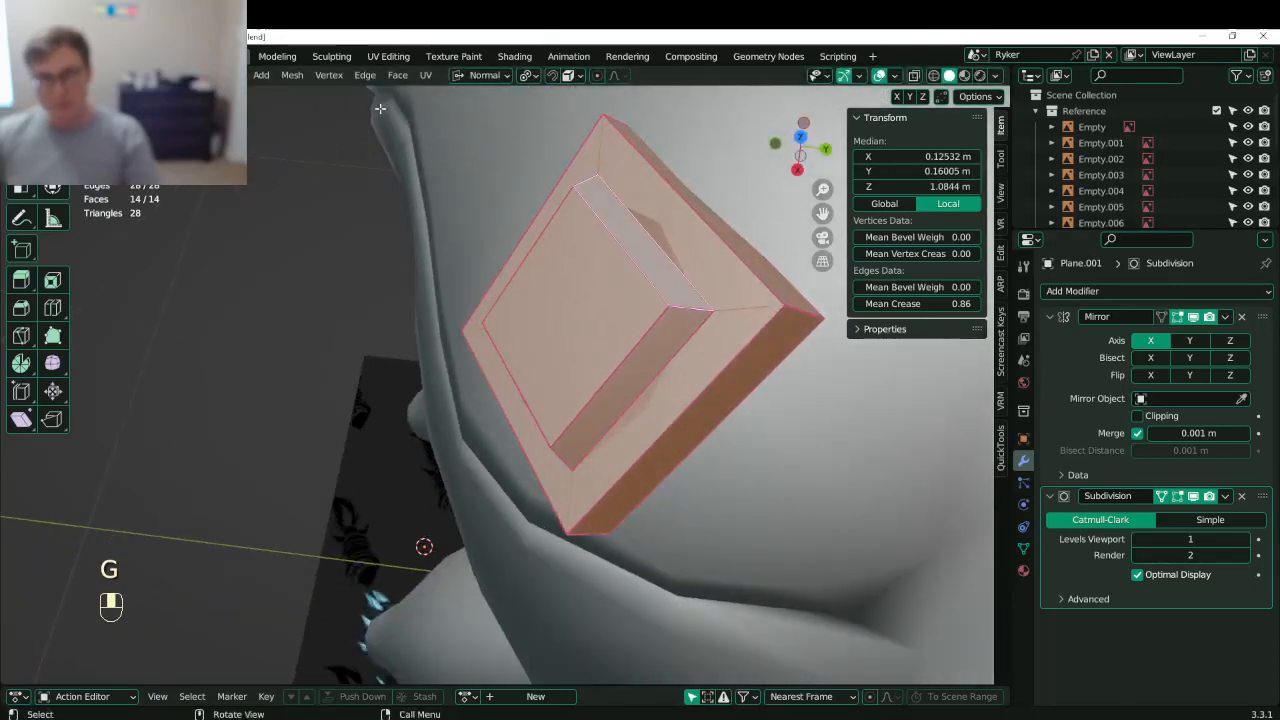
- Merge the selected diamond mesh by distance at 0.0001 m and recalculate all its normals
left_click(364, 75)
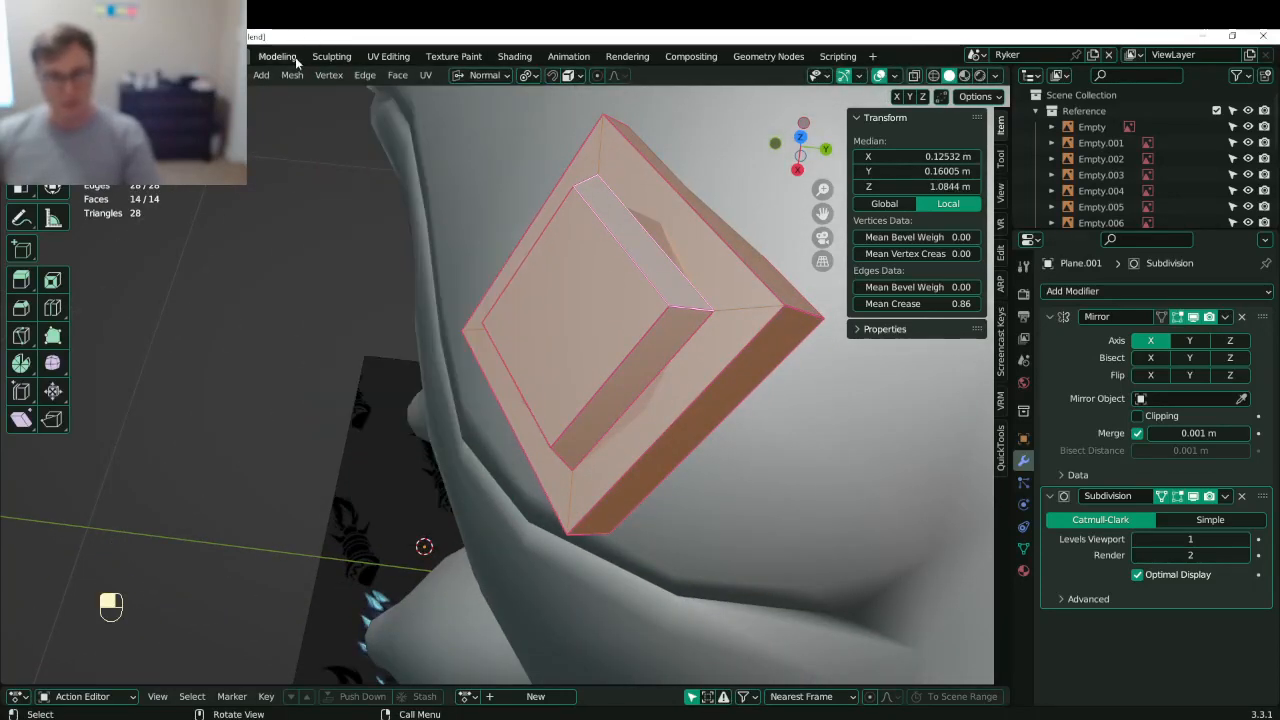
left_click(291, 76)
mouse_move(330, 419)
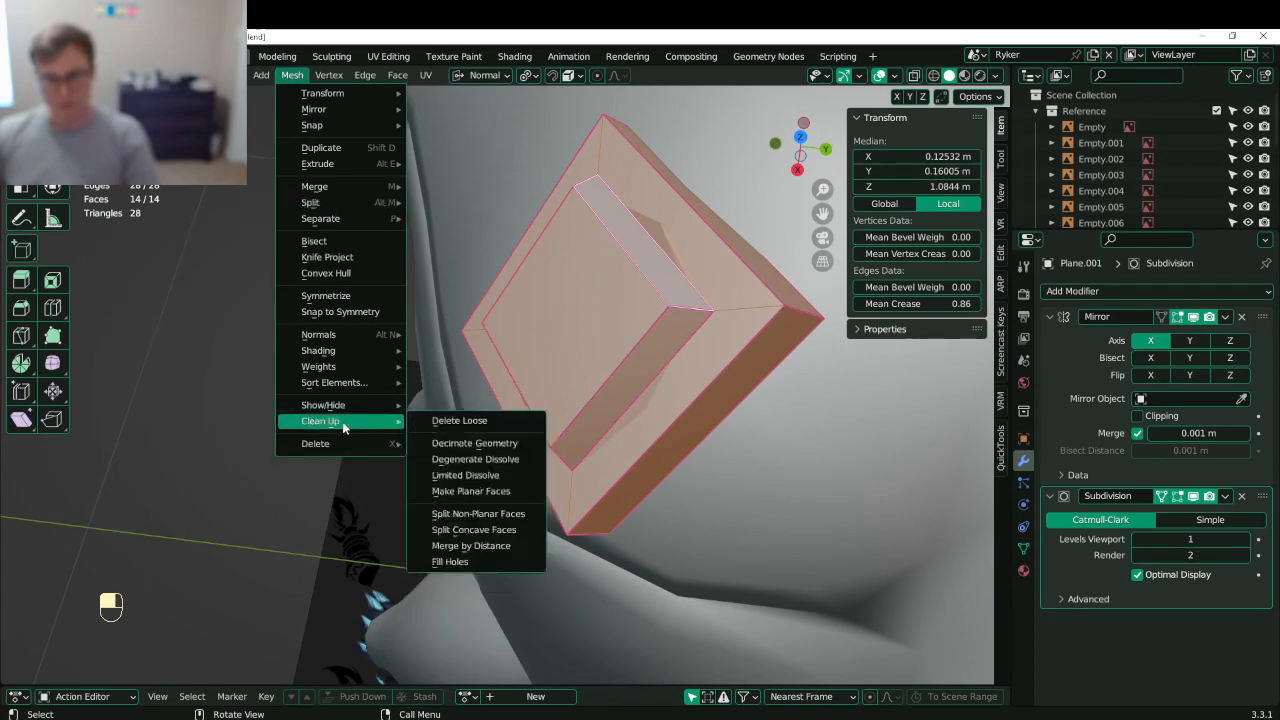
left_click(495, 543)
middle_click_drag(669, 423, 562, 457)
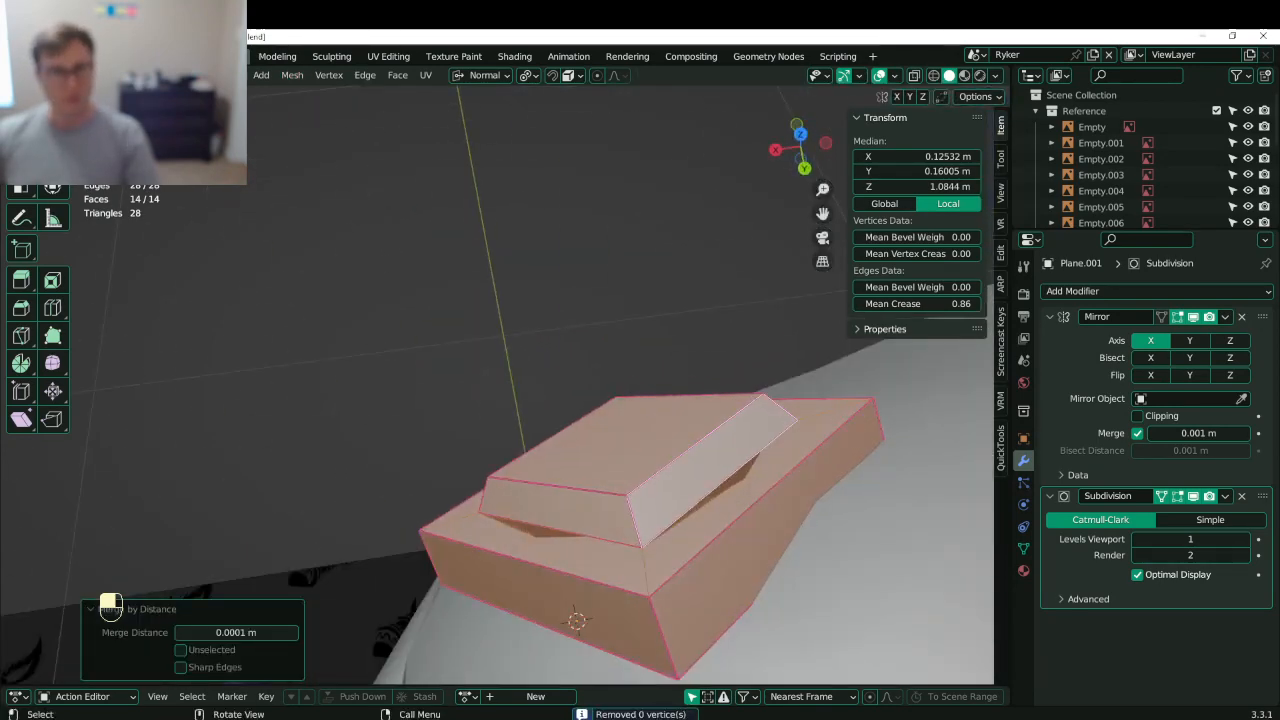
key("a")
key("shift+n")
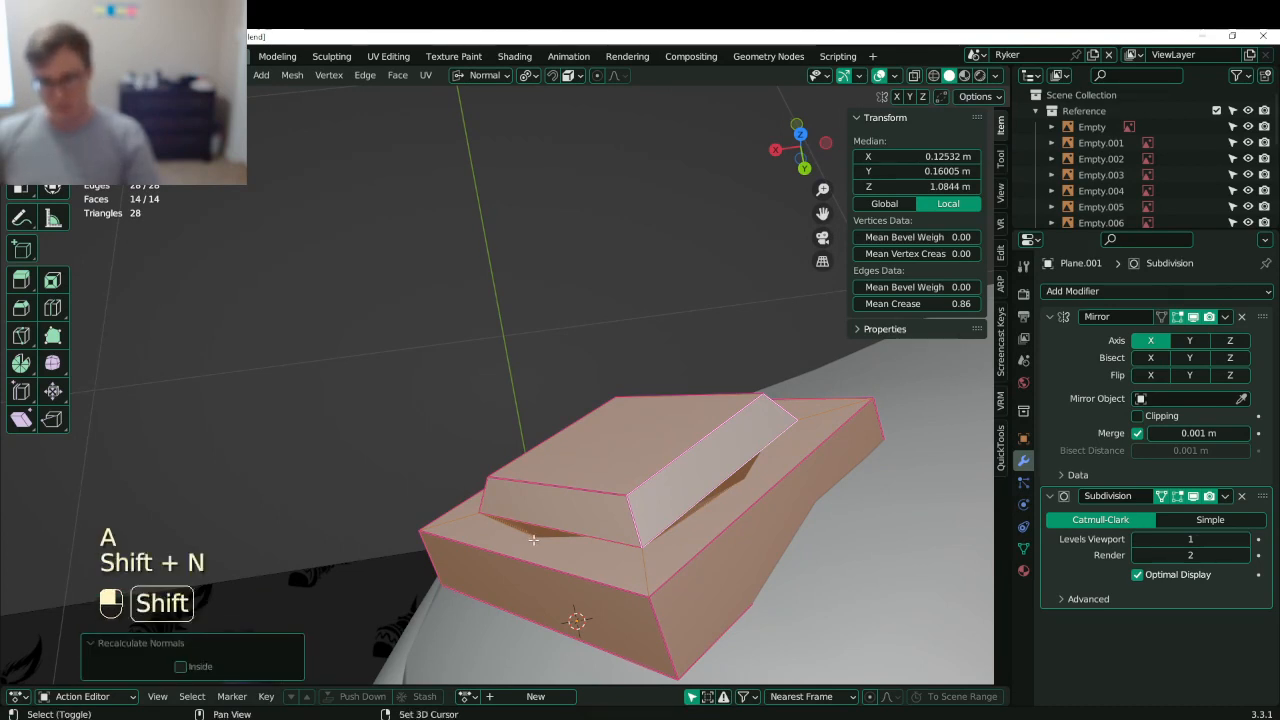
- Try moving one front face of the outer frame along its normal and check it in wireframe view
left_click(533, 538)
key("g")
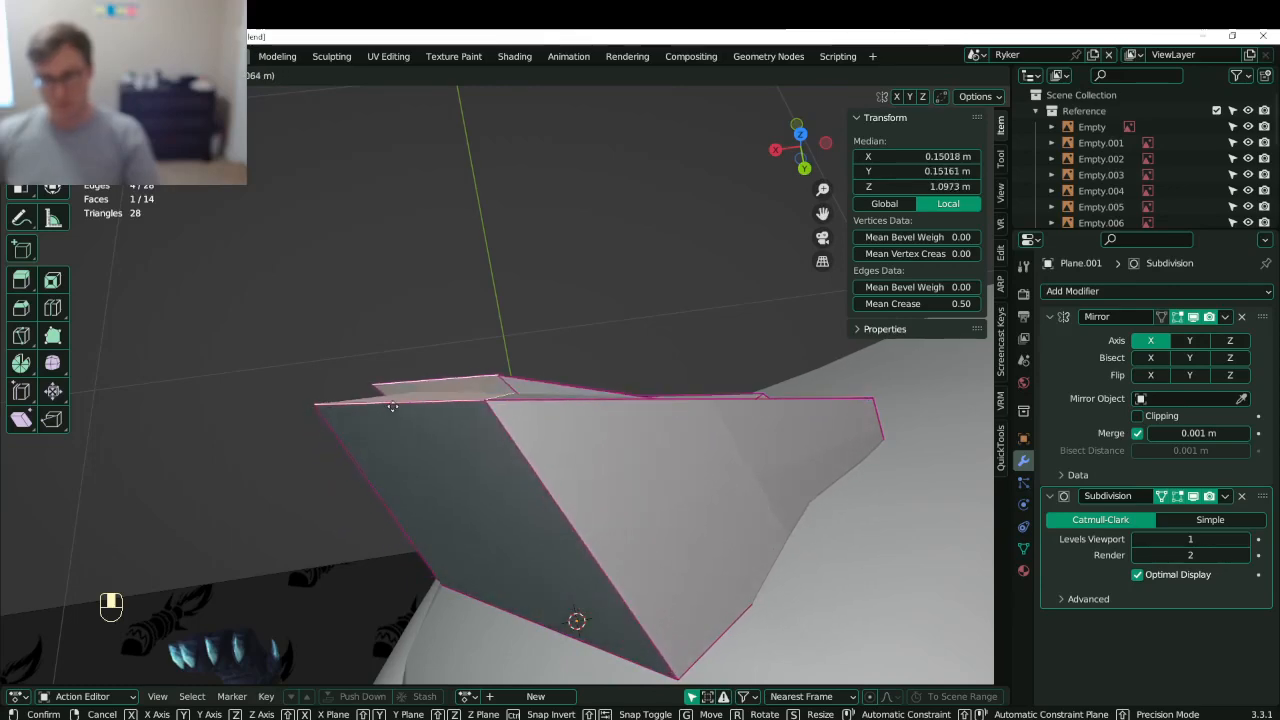
left_click(415, 370)
mouse_move(415, 372)
middle_mouse_down()
mouse_move(410, 389)
mouse_move(430, 402)
mouse_move(463, 363)
mouse_move(518, 365)
middle_mouse_up()
key("z")
key("ctrl+z")
key("g")
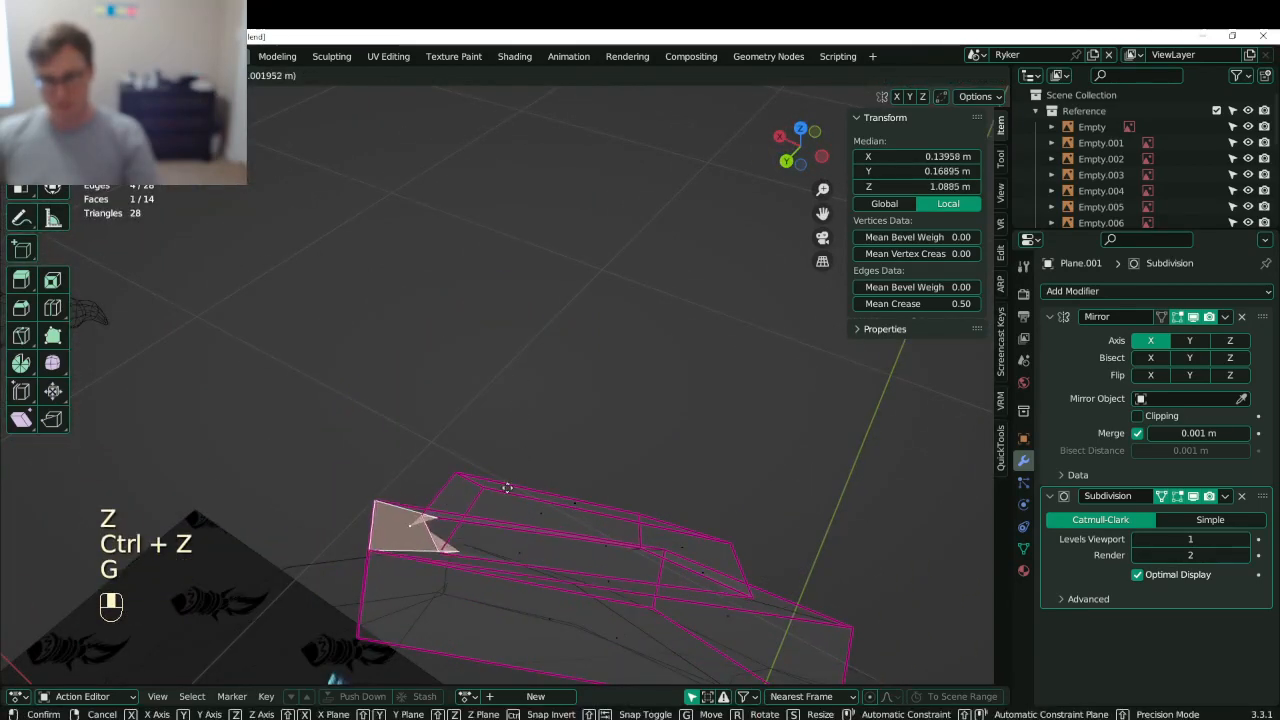
right_click(521, 479)
mouse_move(521, 479)
middle_mouse_down()
mouse_move(523, 534)
mouse_move(520, 460)
middle_mouse_up()
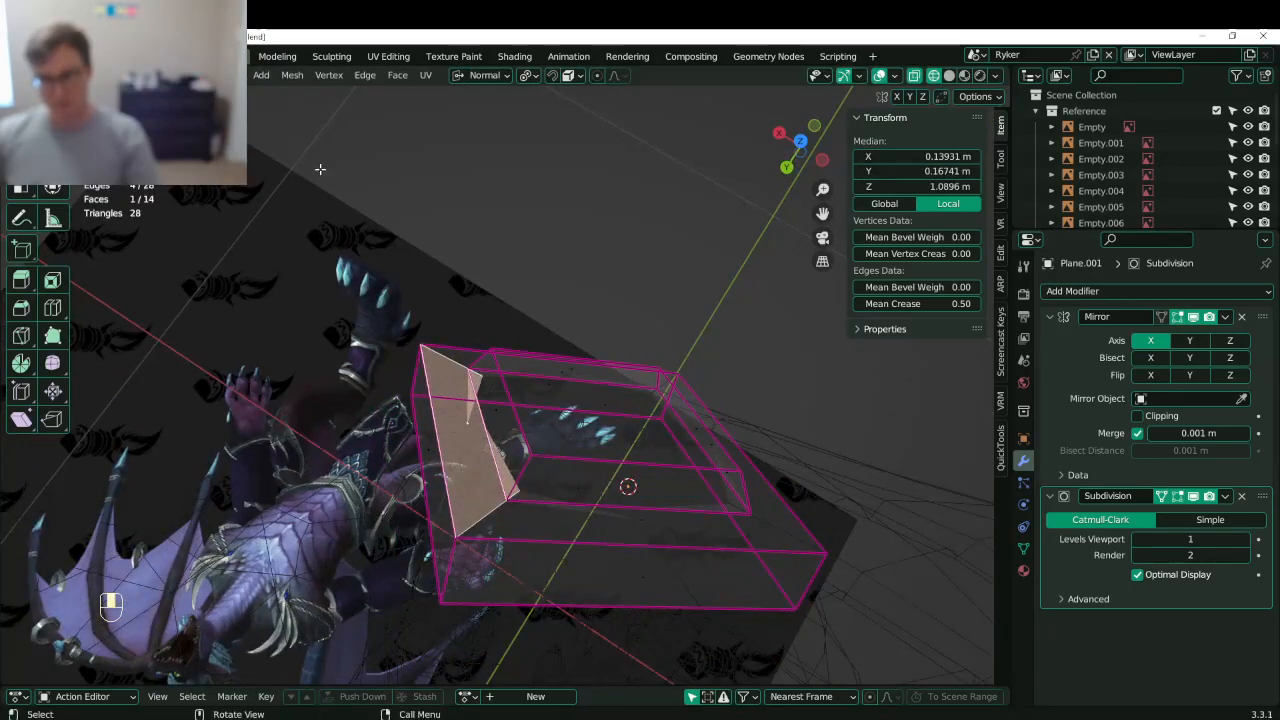
- Set the mean crease to 1.00 on the four front corner edges joining the outer frame to the inner block, and save
left_click(153, 75)
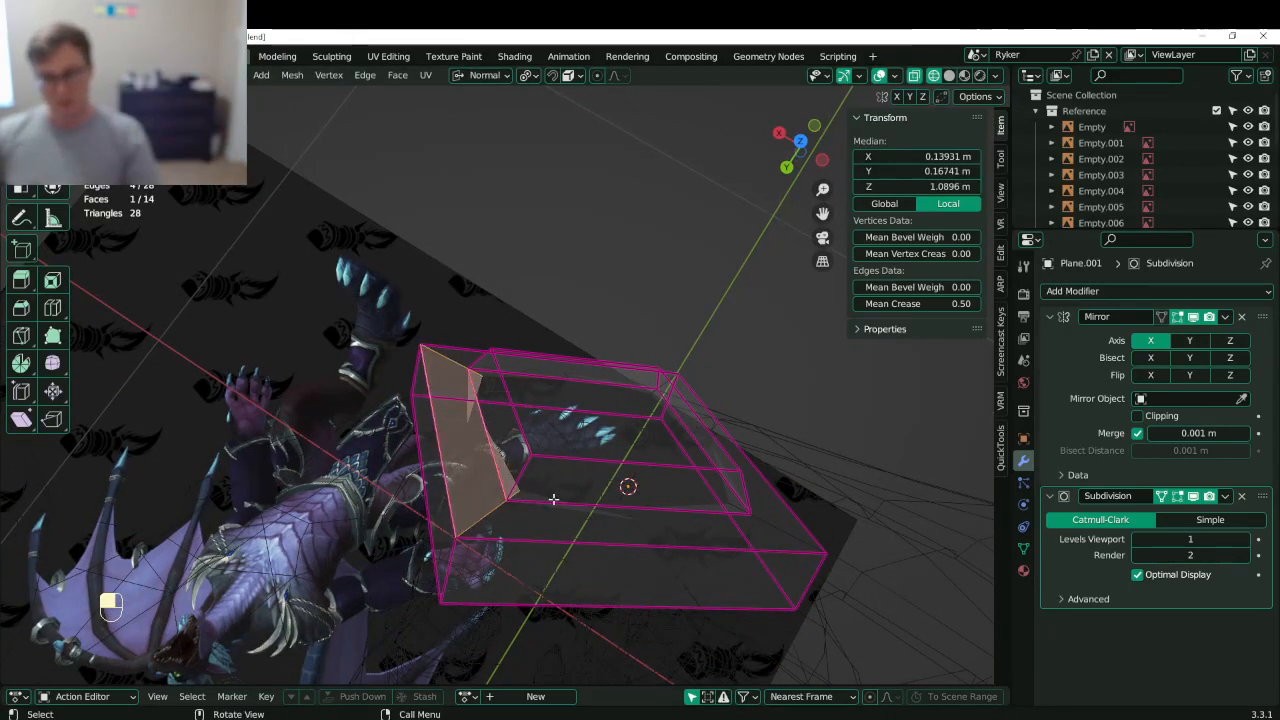
left_click(551, 502)
key("g")
right_click(562, 498)
left_click(562, 499, "alt+shift")
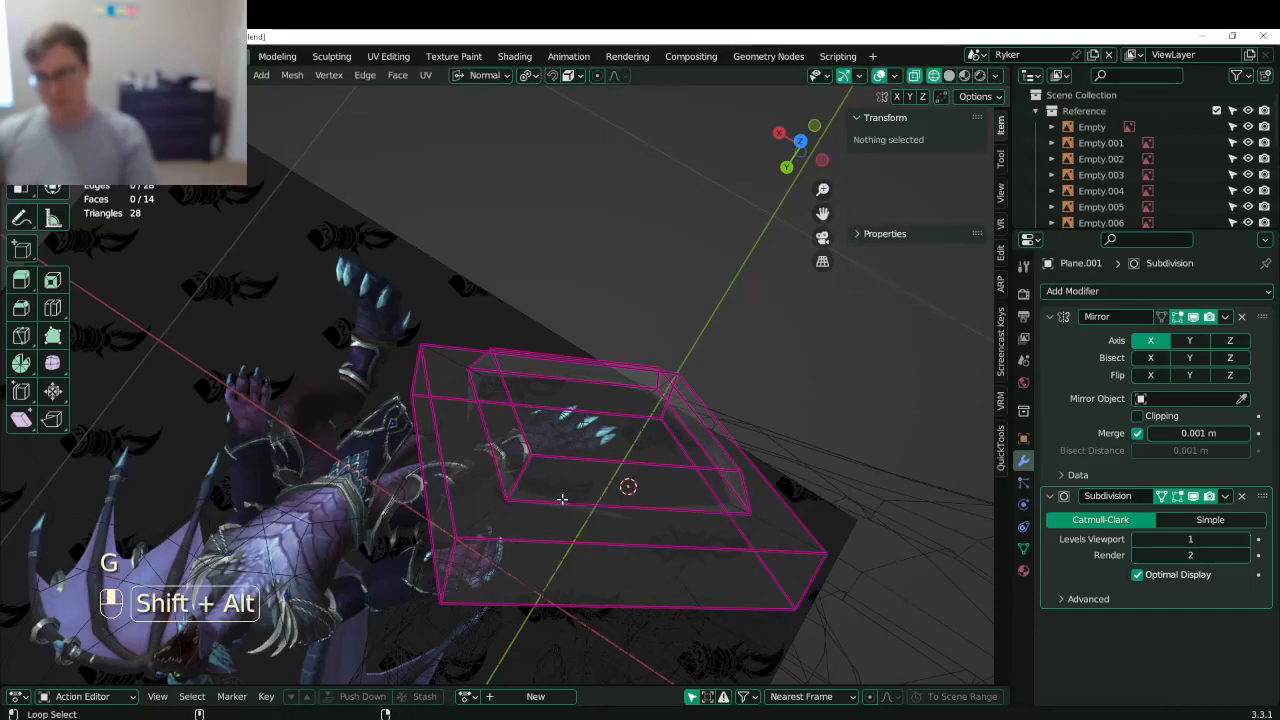
left_click(562, 499, "alt+shift")
left_click(492, 515)
left_click(492, 515, "ctrl+alt+shift")
left_click(492, 515, "ctrl+alt+shift")
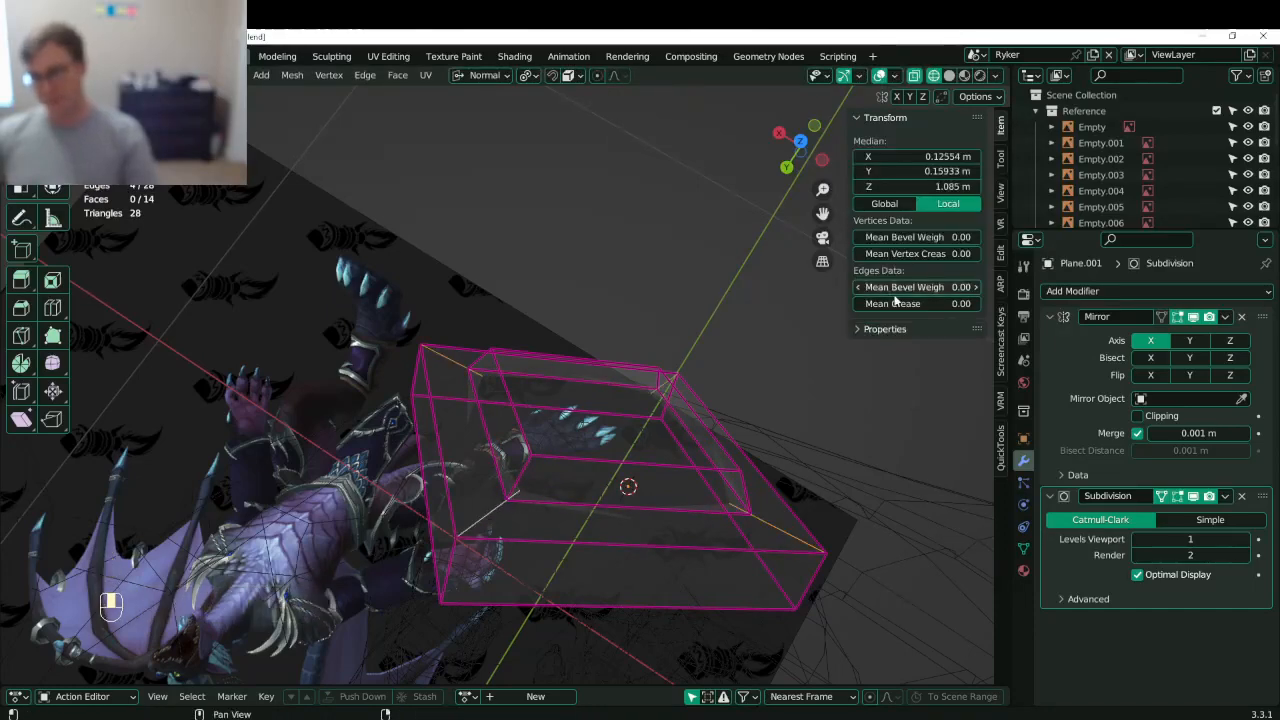
key("Tab")
key("z")
mouse_move(690, 466)
middle_mouse_down()
mouse_move(813, 472)
mouse_move(665, 323)
middle_mouse_up()
key("ctrl+s")
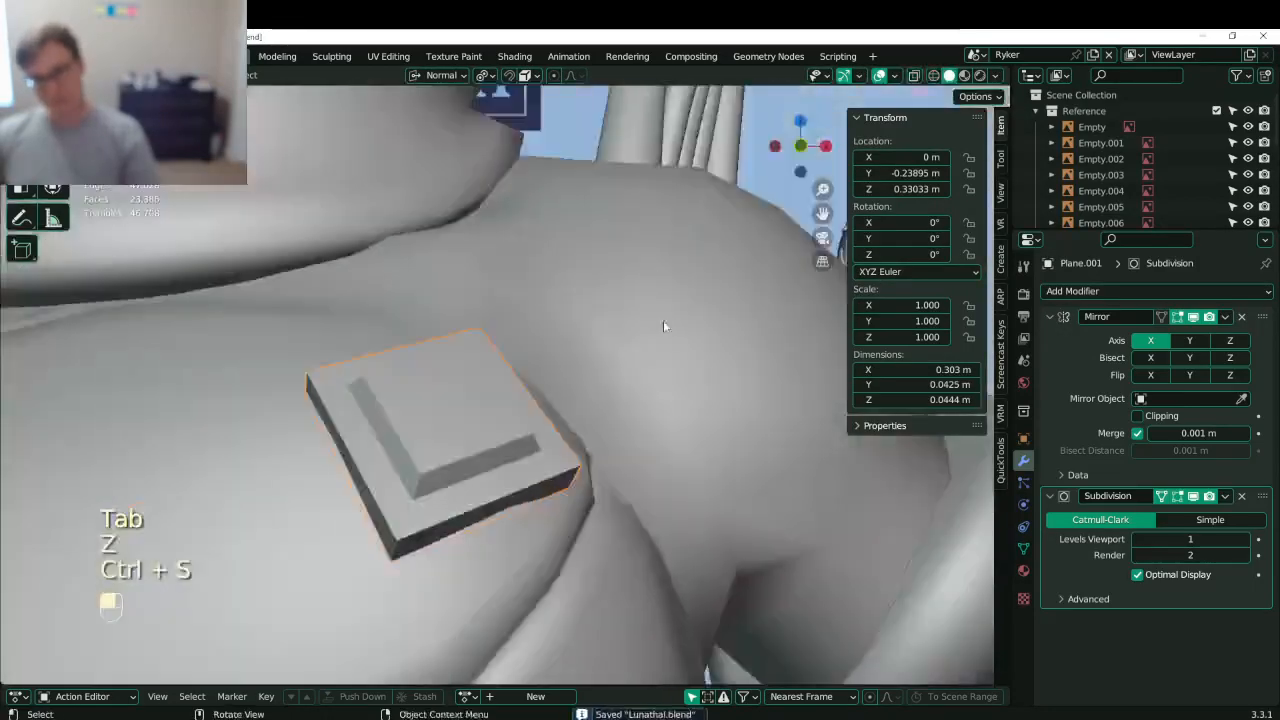
- Save the file and scale the whole diamond mesh to fit the upper chest
scroll(600, 345, "down", 5)
key("ctrl+s")
scroll(440, 398, "down", 5)
middle_click_drag(540, 418, 584, 364)
key("ctrl+s")
scroll(443, 436, "up", 4)
key("Tab")
key("a")
key("s")
left_click(614, 294)
- Rotate and move the whole diamond so it lies against the chest surface, and save the file
middle_click_drag(614, 294, 520, 346)
key("r")
left_click(586, 324)
key("g")
left_click(512, 354)
middle_click_drag(385, 374, 432, 378)
key("Tab")
key("ctrl+s")
key("ctrl+s")
- Turn the inner block into a pyramid by merging opposite front corners at their centre and removing the leftover corner vertices
scroll(500, 396, "up", 6)
key("Tab")
scroll(533, 406, "down", 3)
middle_click_drag(207, 252, 363, 327)
scroll(508, 250, "up", 4)
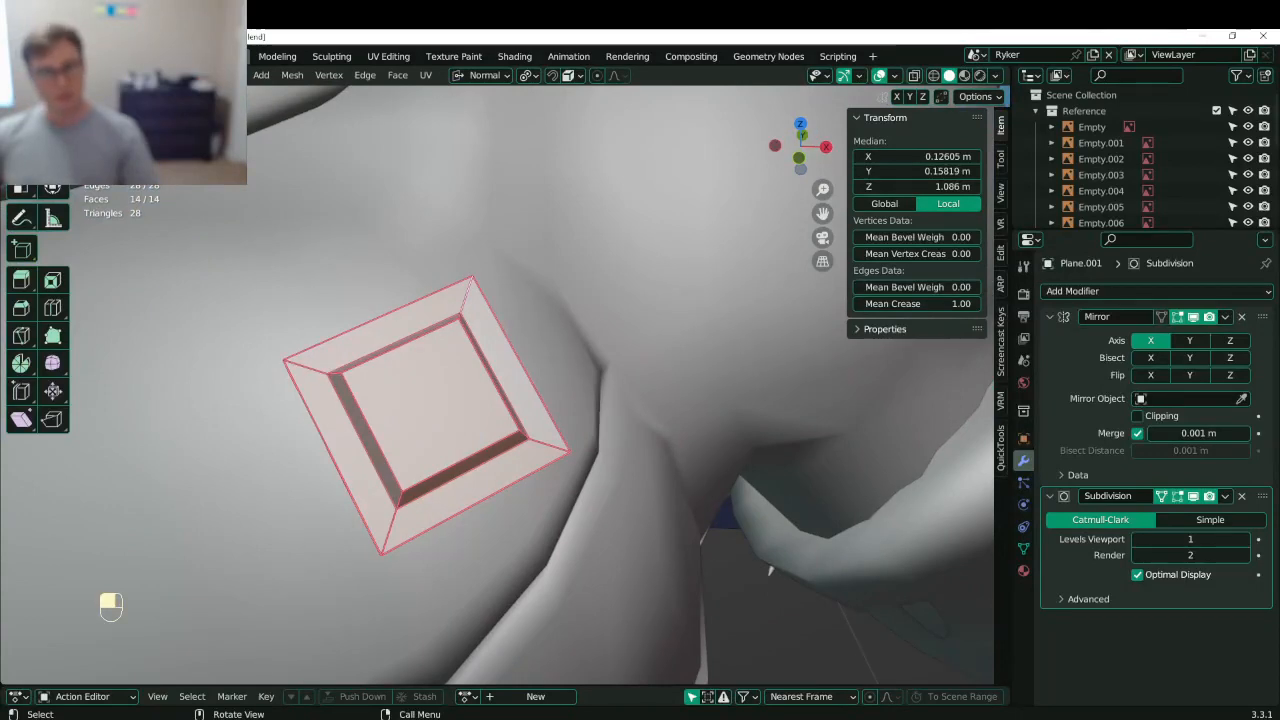
left_click(343, 345)
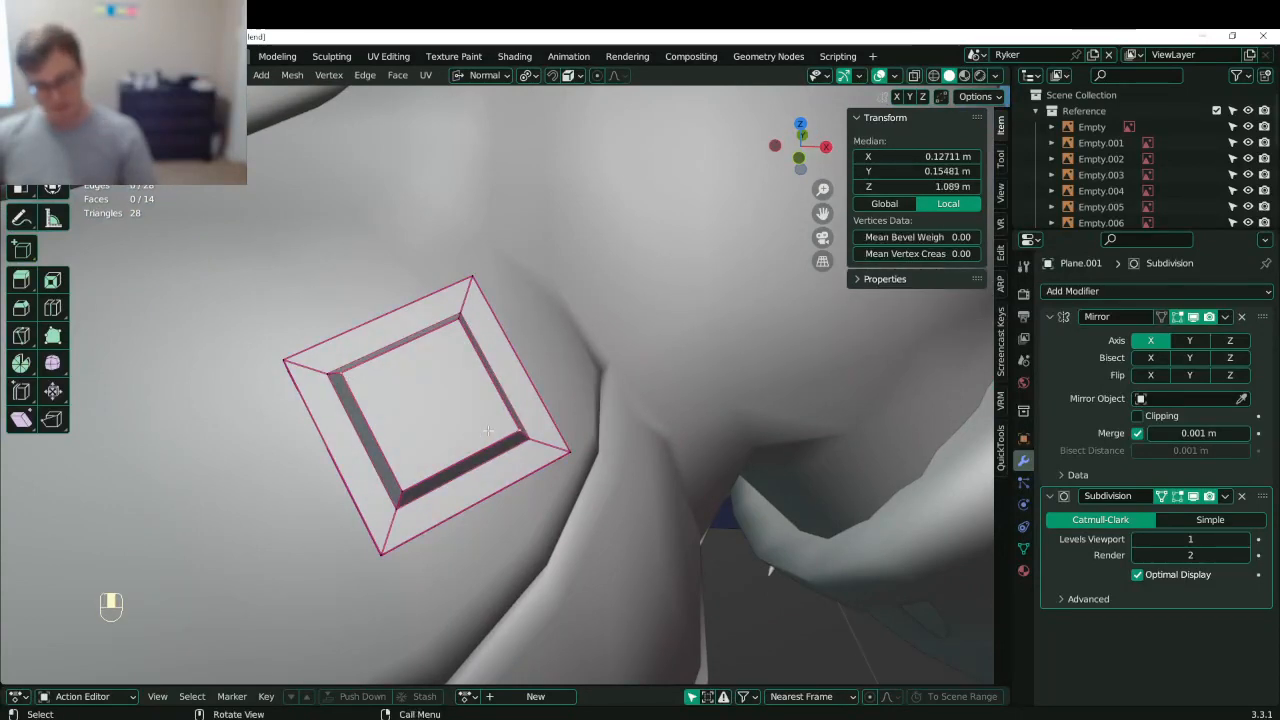
key("m")
left_click(457, 363)
middle_click_drag(457, 363, 482, 395)
left_click(503, 352)
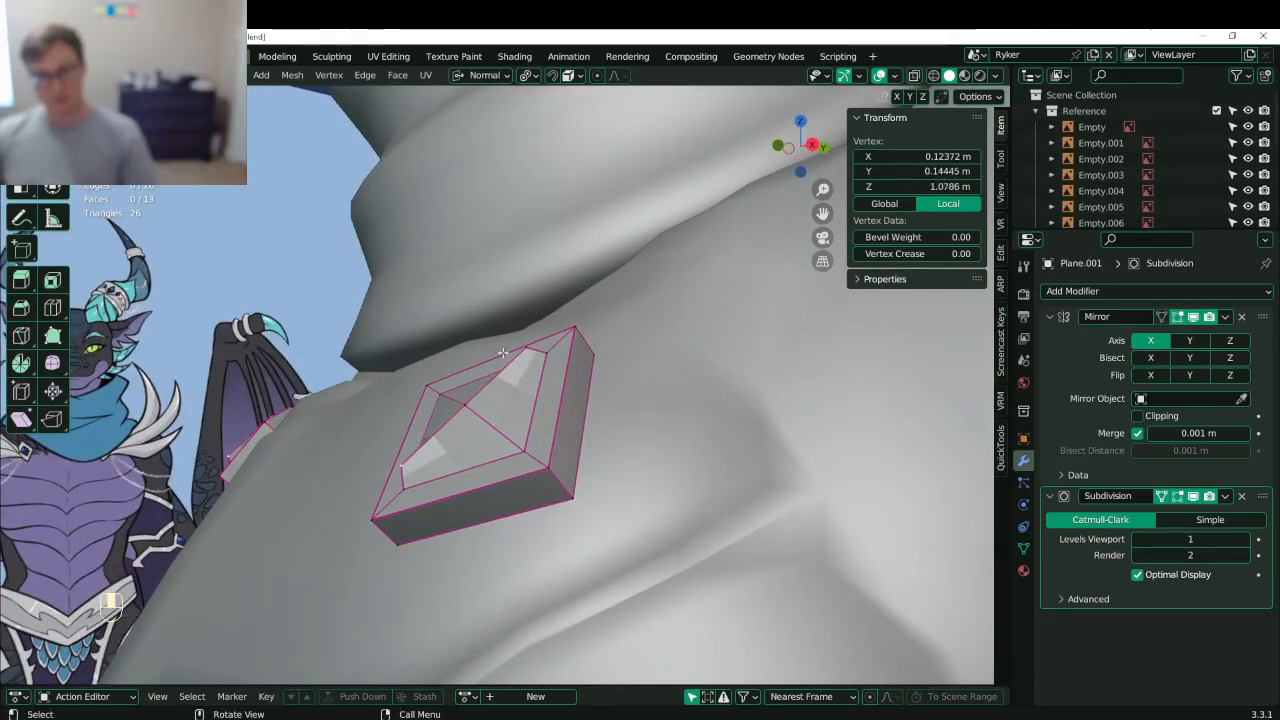
key("x")
left_click(523, 353)
left_click(533, 356)
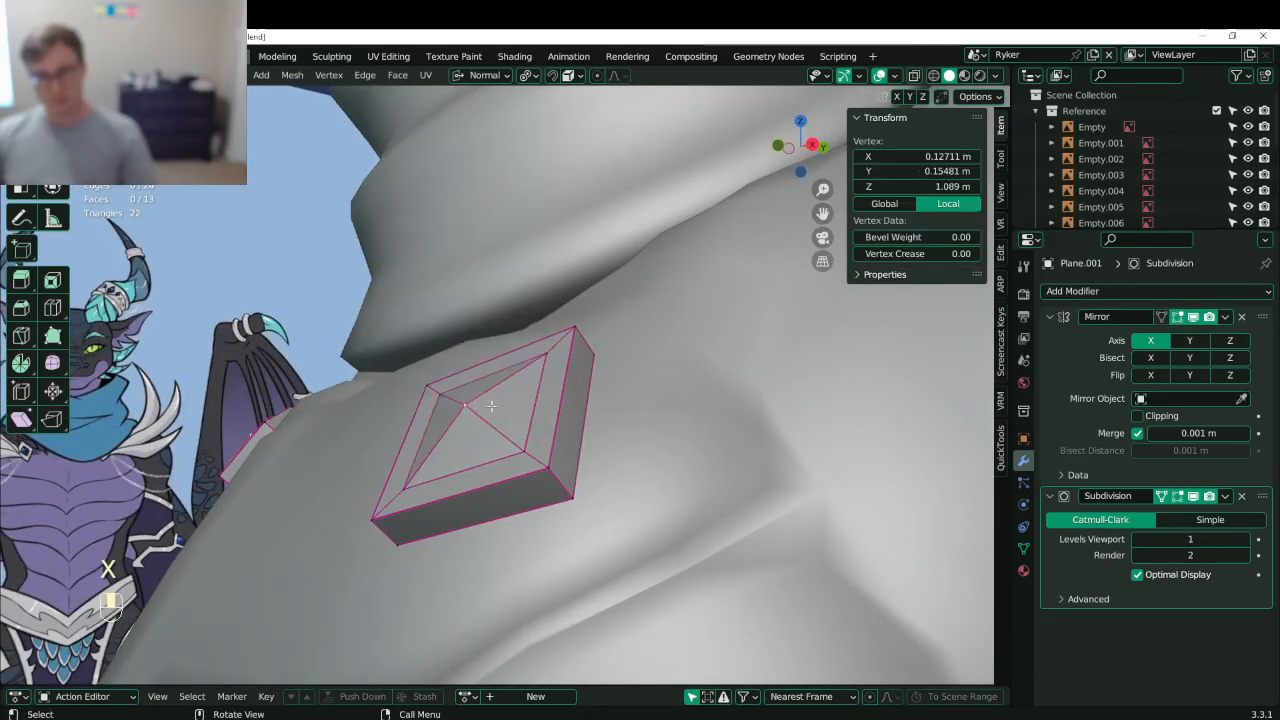
- Move the pyramid's tip vertex outward from the chest and save the file
middle_click_drag(533, 356, 613, 453)
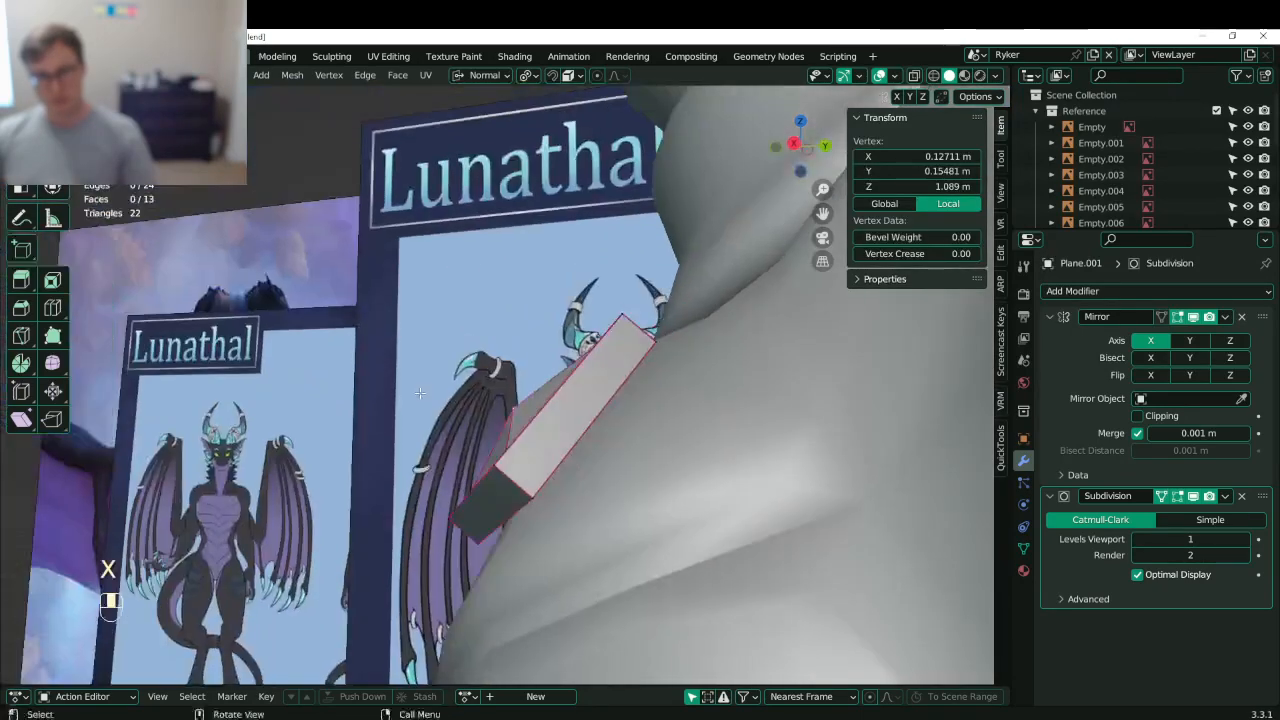
key("g")
left_click(394, 370)
scroll(523, 406, "down", 4)
key("Tab")
key("ctrl+s")
- Select the whole diamond mesh and scale it up slightly, checking it in wireframe view
scroll(613, 453, "up", 3)
key("Tab")
key("a")
key("s")
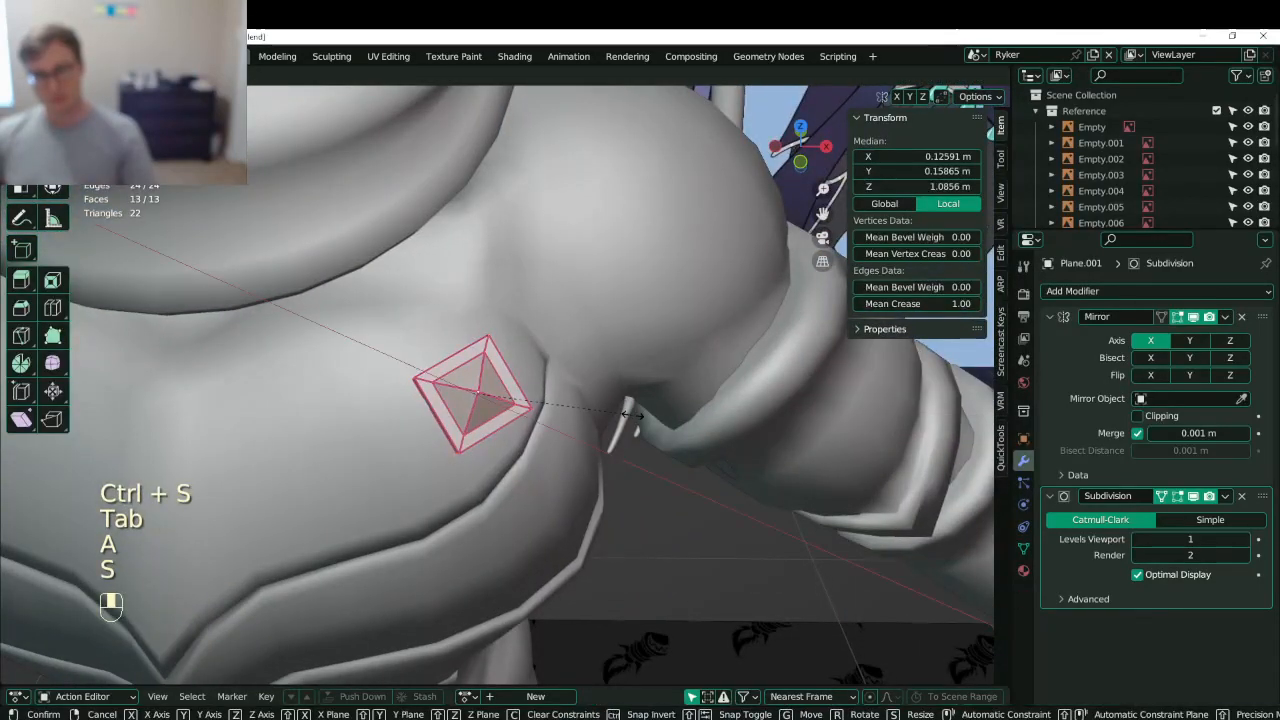
left_click(628, 413)
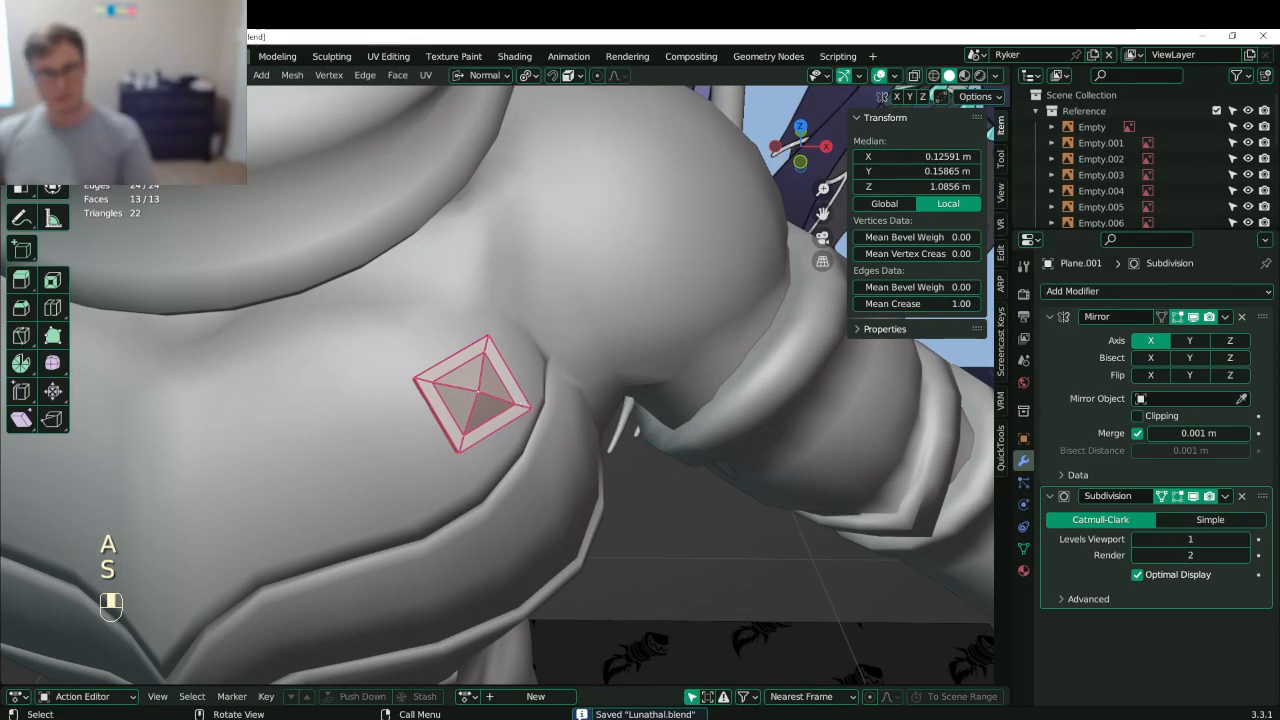
key("z")
left_click(388, 401)
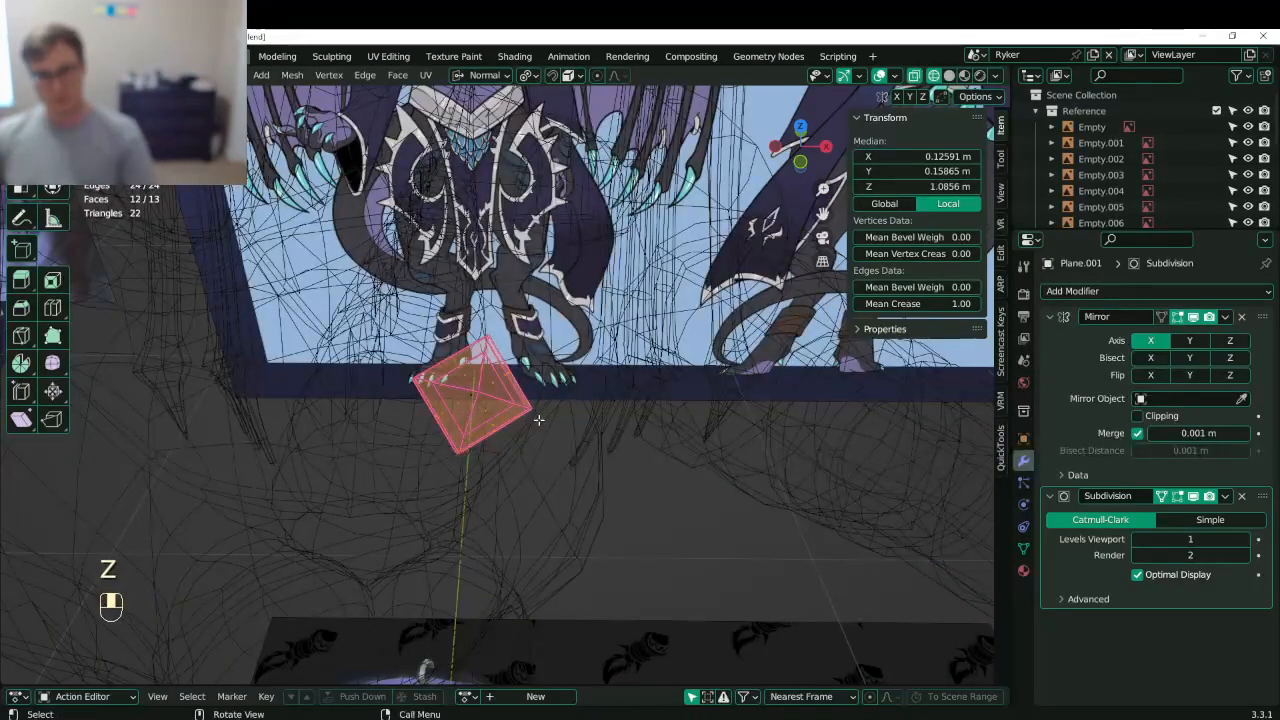
middle_click_drag(470, 398, 486, 400)
key("z")
key("s")
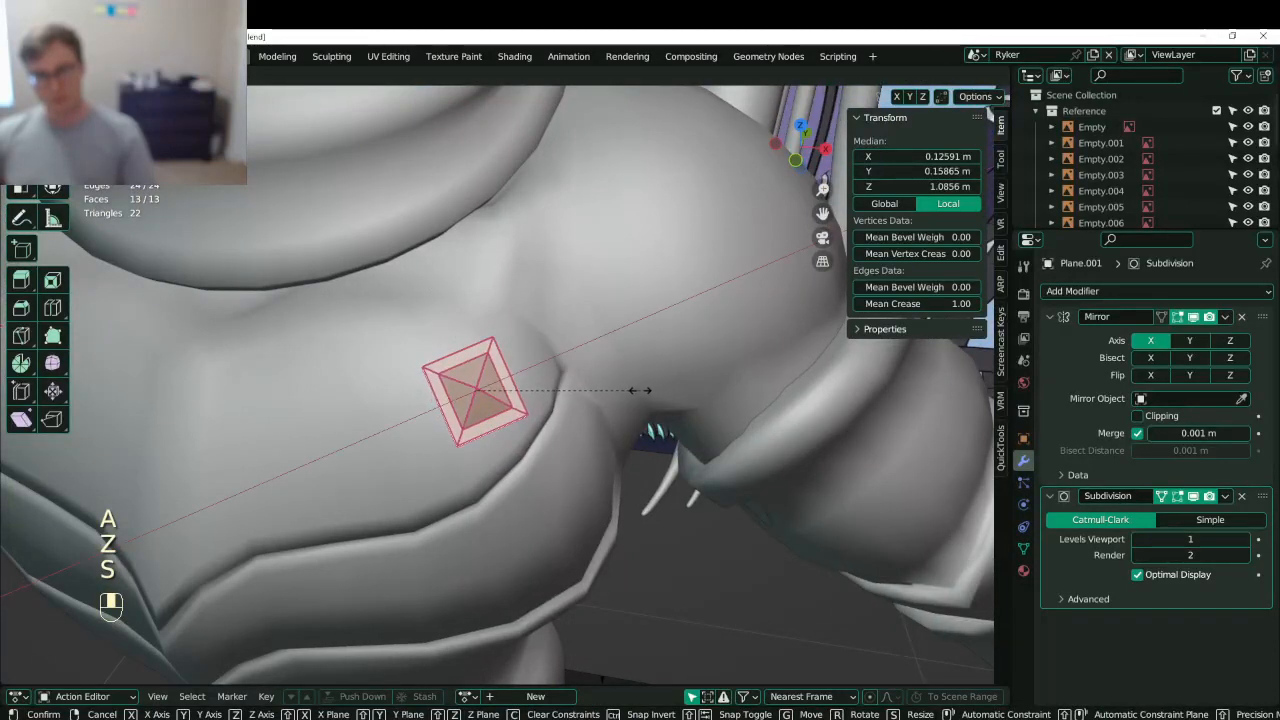
left_click(645, 390)
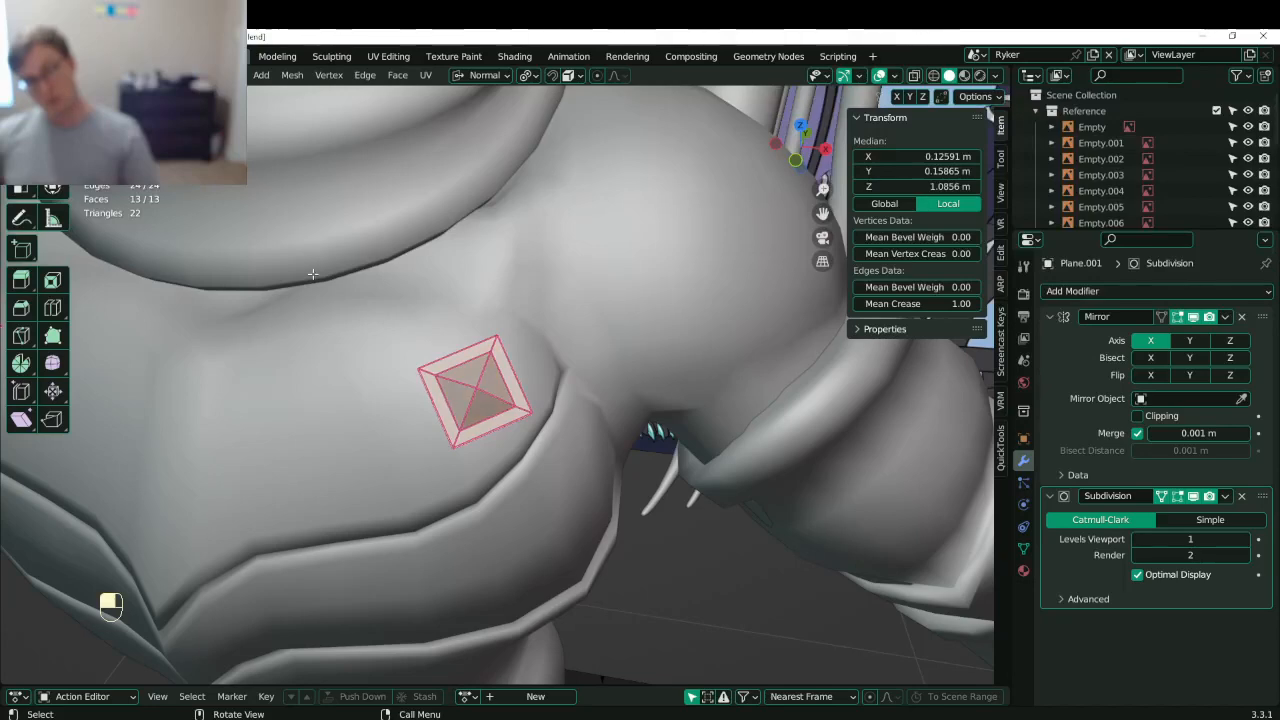
- Select the edge loop running across the pyramid and scale it in wireframe view
left_click(466, 409, "alt+shift")
key("z")
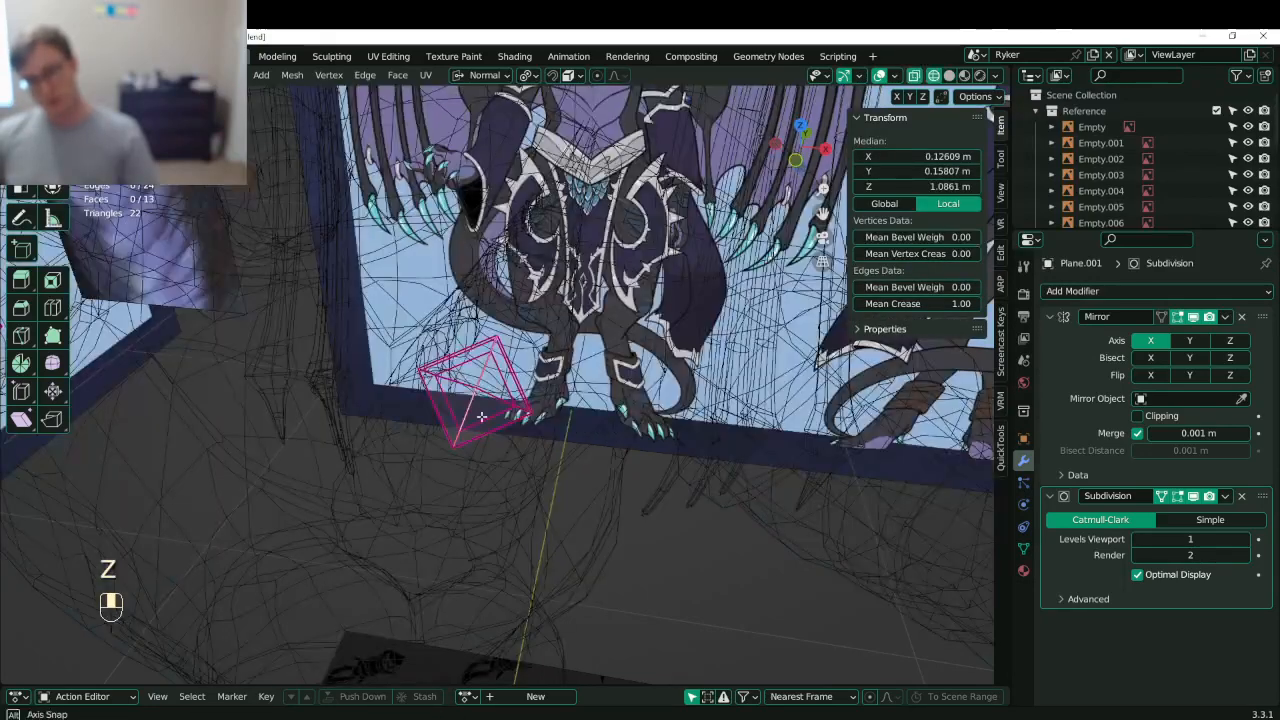
mouse_move(466, 409)
middle_mouse_down()
mouse_move(576, 333)
mouse_move(663, 323)
mouse_move(541, 357)
mouse_move(521, 421)
middle_mouse_up()
key("s")
left_click(597, 325)
- Examine the brooch's fit against the chest in wireframe and solid views and save the file
key("z")
key("Tab")
key("z")
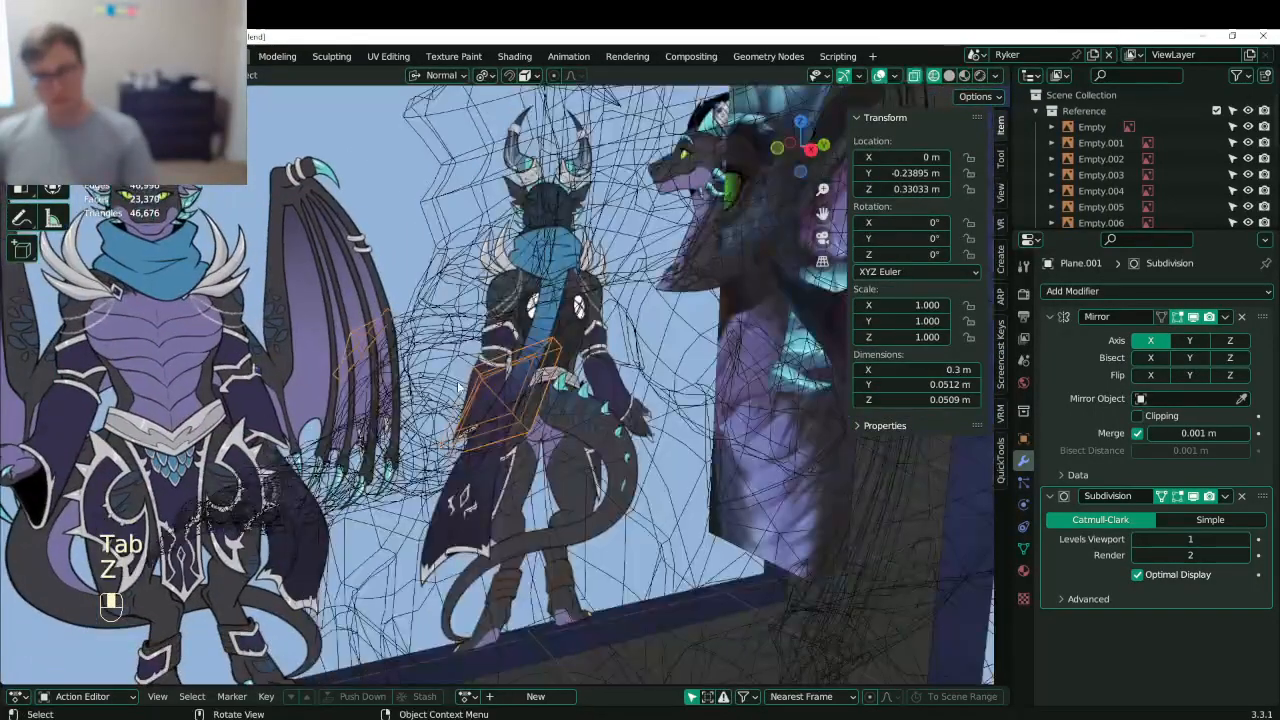
key("z")
key("Tab")
key("z")
mouse_move(368, 411)
middle_mouse_down()
mouse_move(403, 380)
mouse_move(560, 386)
mouse_move(477, 489)
mouse_move(431, 498)
mouse_move(330, 475)
middle_mouse_up()
scroll(403, 380, "up", 4)
key("Tab")
key("z")
scroll(551, 422, "down", 5)
scroll(551, 422, "down", 6)
key("ctrl+s")
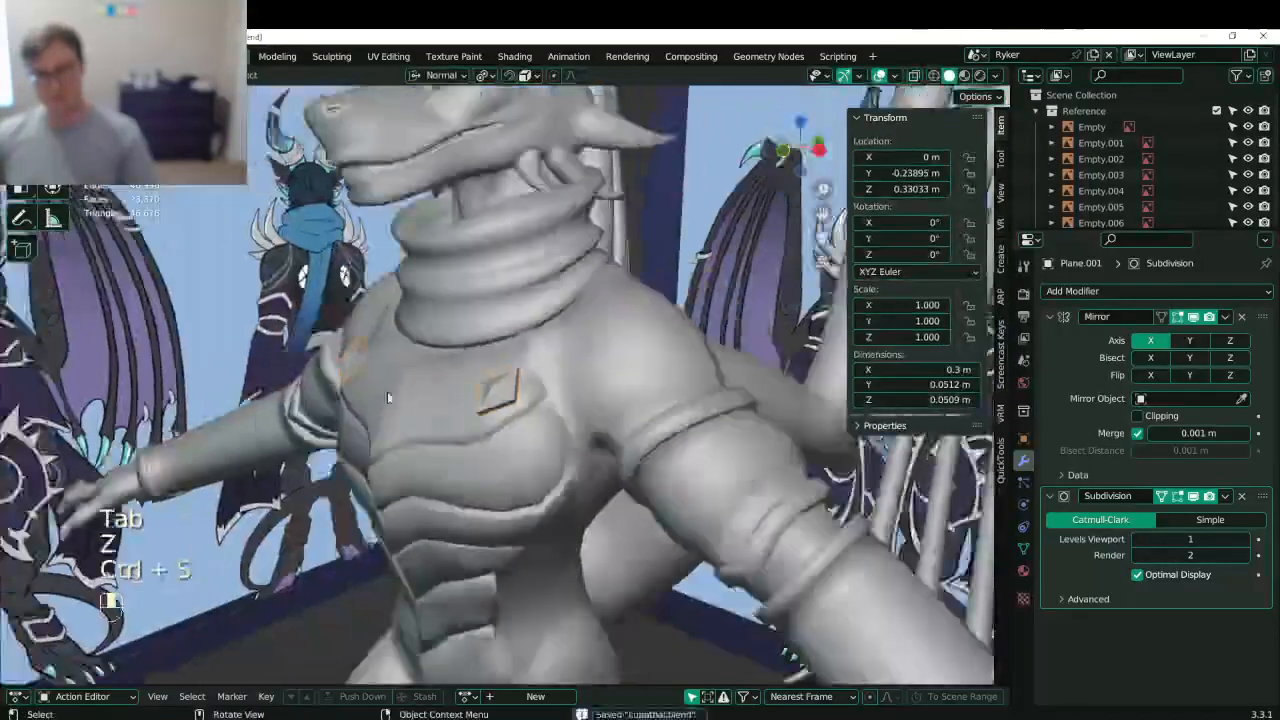
- In front view, duplicate one outer edge of the diamond onto the shoulder and set its crease to 0.00
key("KP_1")
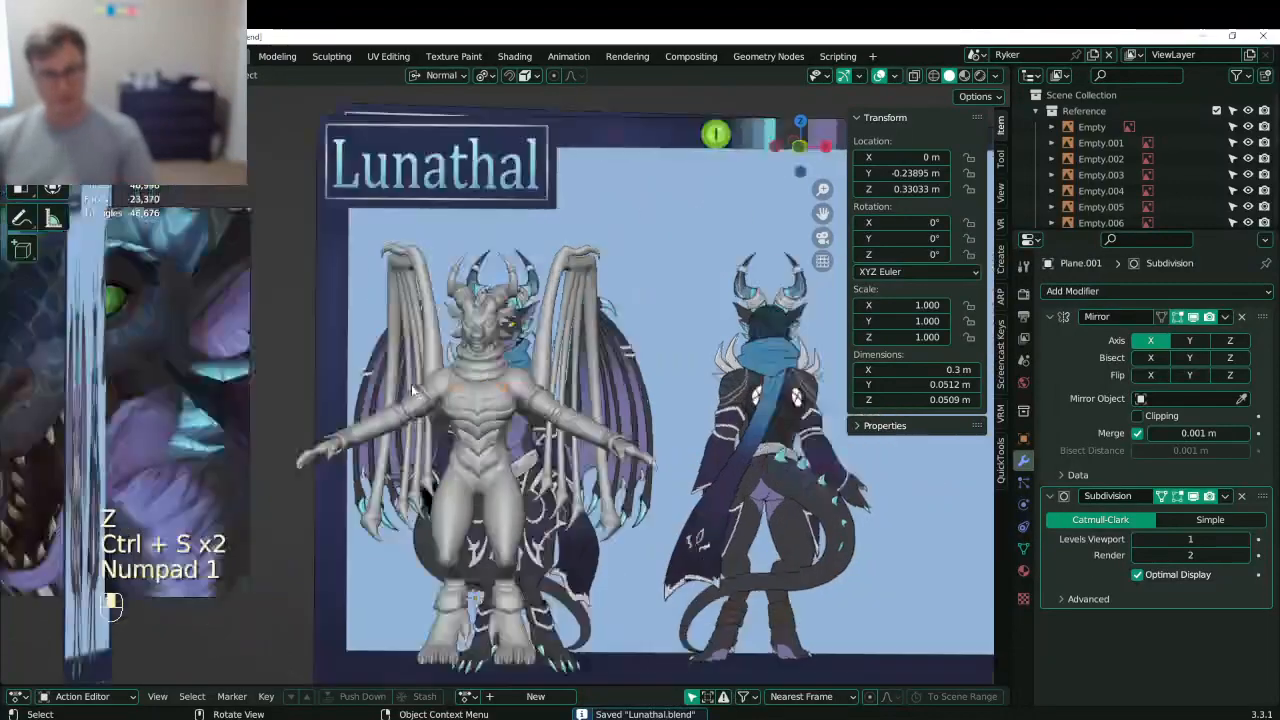
scroll(535, 388, "up", 8)
key("Tab")
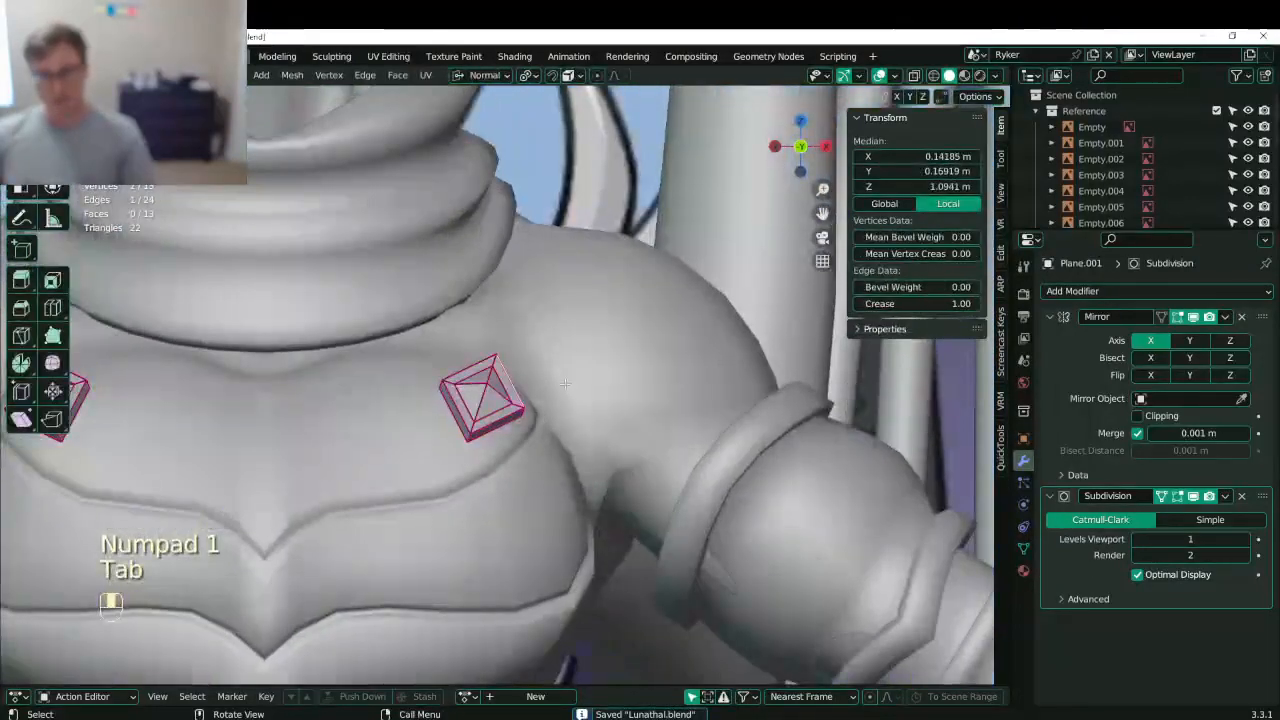
key("shift+d")
left_click(630, 300)
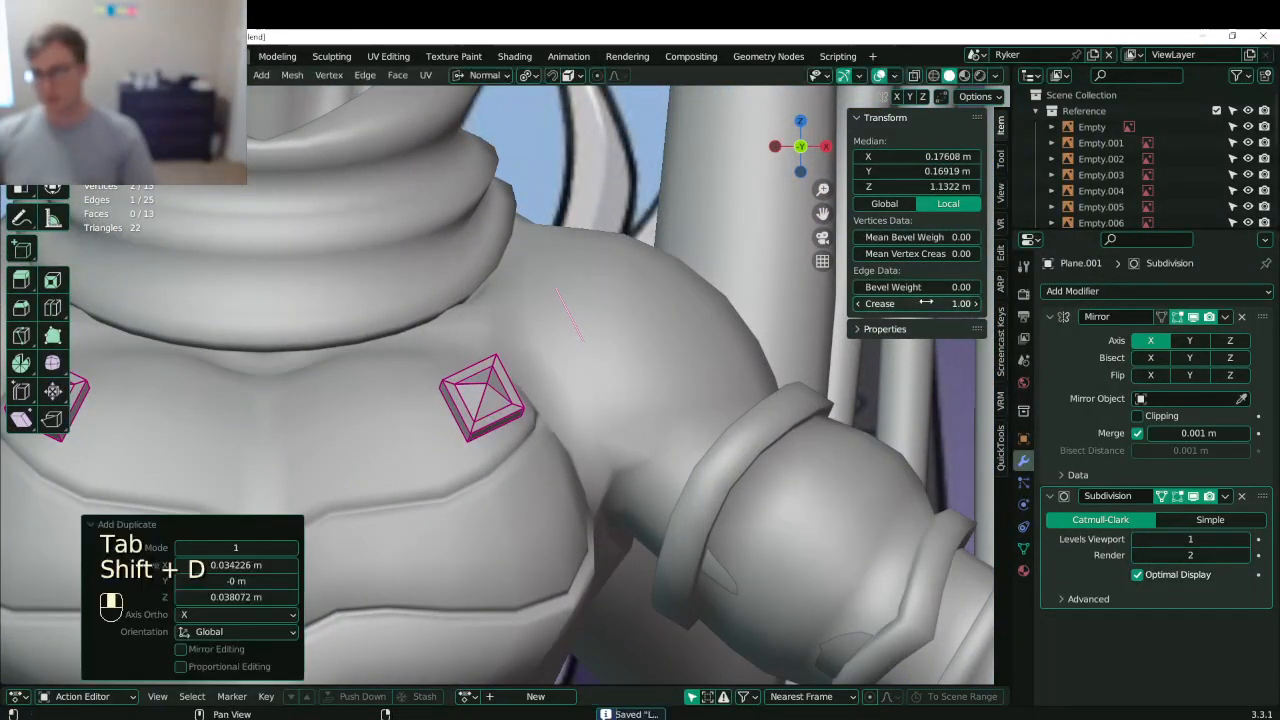
scroll(527, 357, "down", 8)
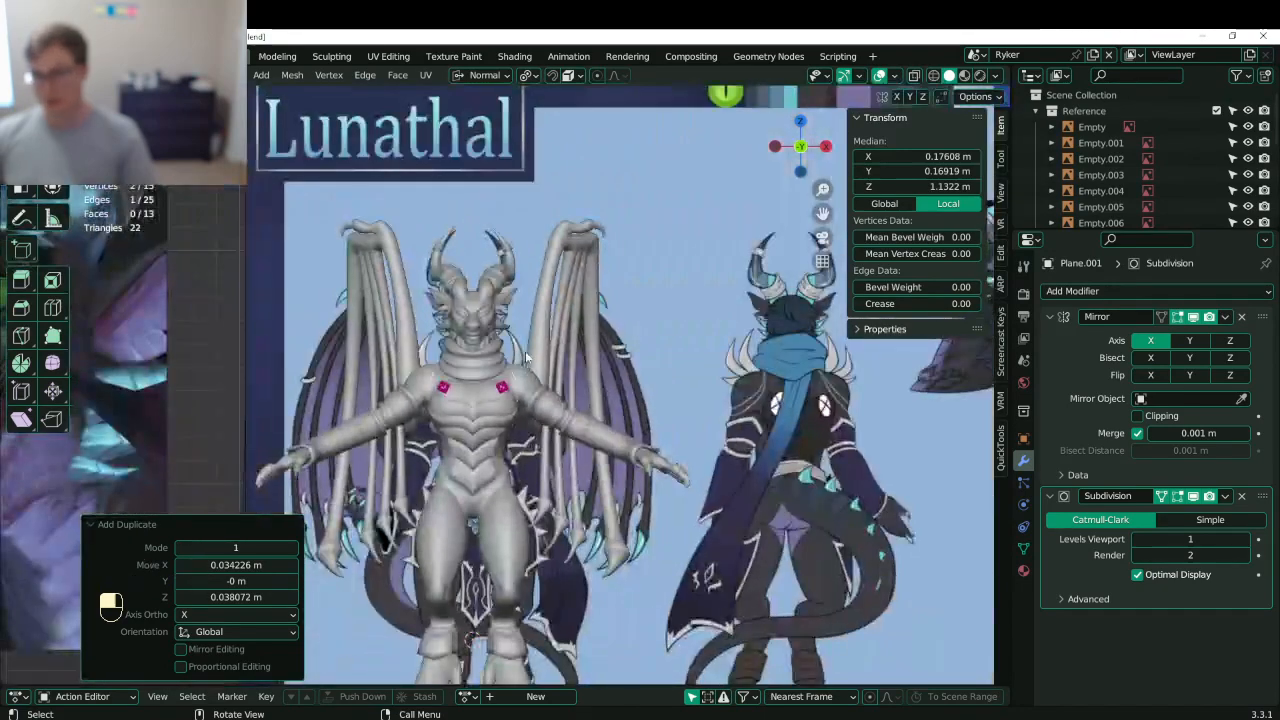
- In wireframe view, move the duplicated edge's vertices to the base of the white spiked shoulder ornament in the reference
scroll(464, 355, "down", 4)
mouse_move(360, 394)
middle_mouse_down("shift")
mouse_move(534, 386)
mouse_move(413, 410)
mouse_move(576, 400)
middle_mouse_up("shift")
scroll(610, 378, "up", 9)
key("z")
left_click(505, 400)
middle_click_drag(405, 395, 508, 400, "shift")
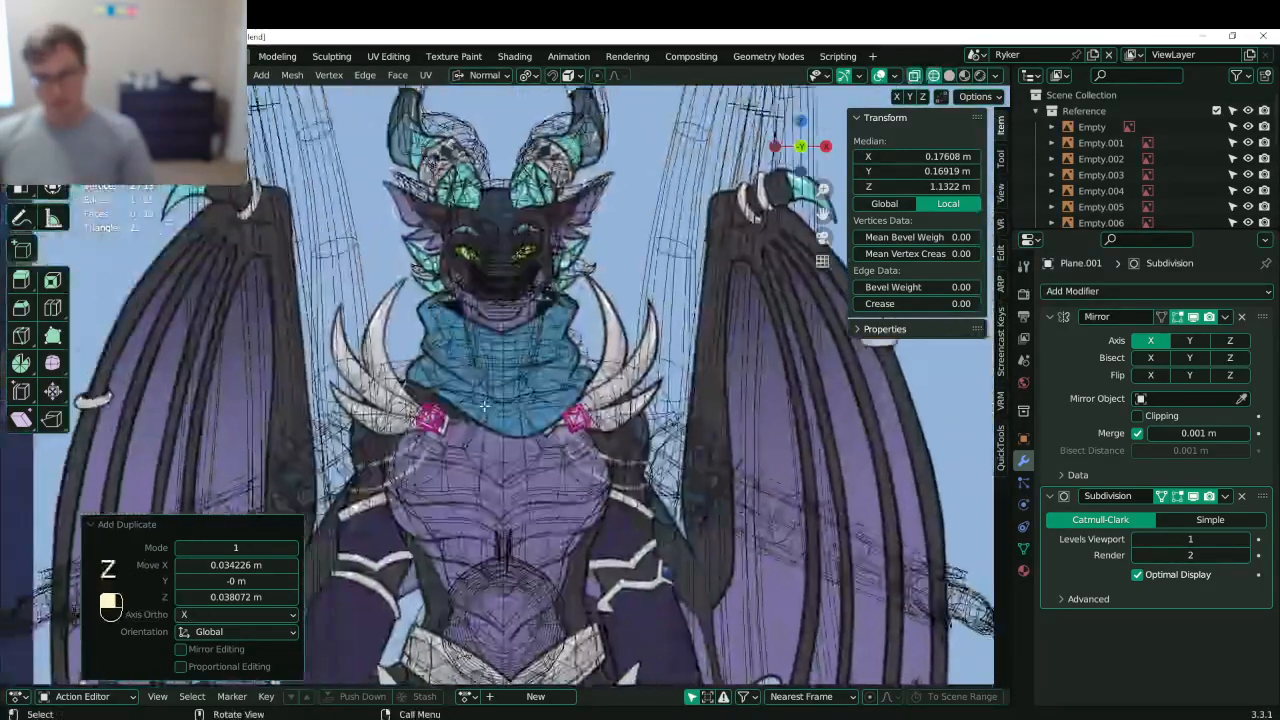
scroll(505, 387, "up", 4)
left_click(704, 379)
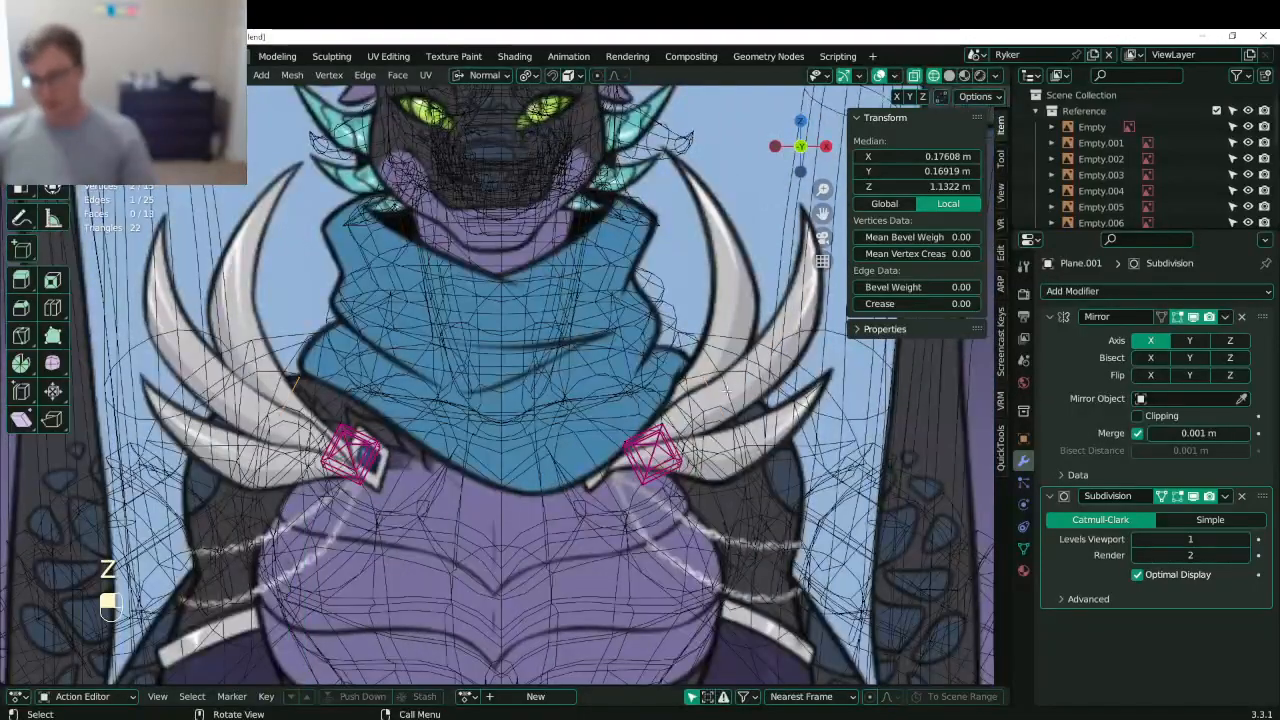
middle_click_drag(702, 380, 562, 376, "shift")
scroll(562, 376, "up", 3)
key("g")
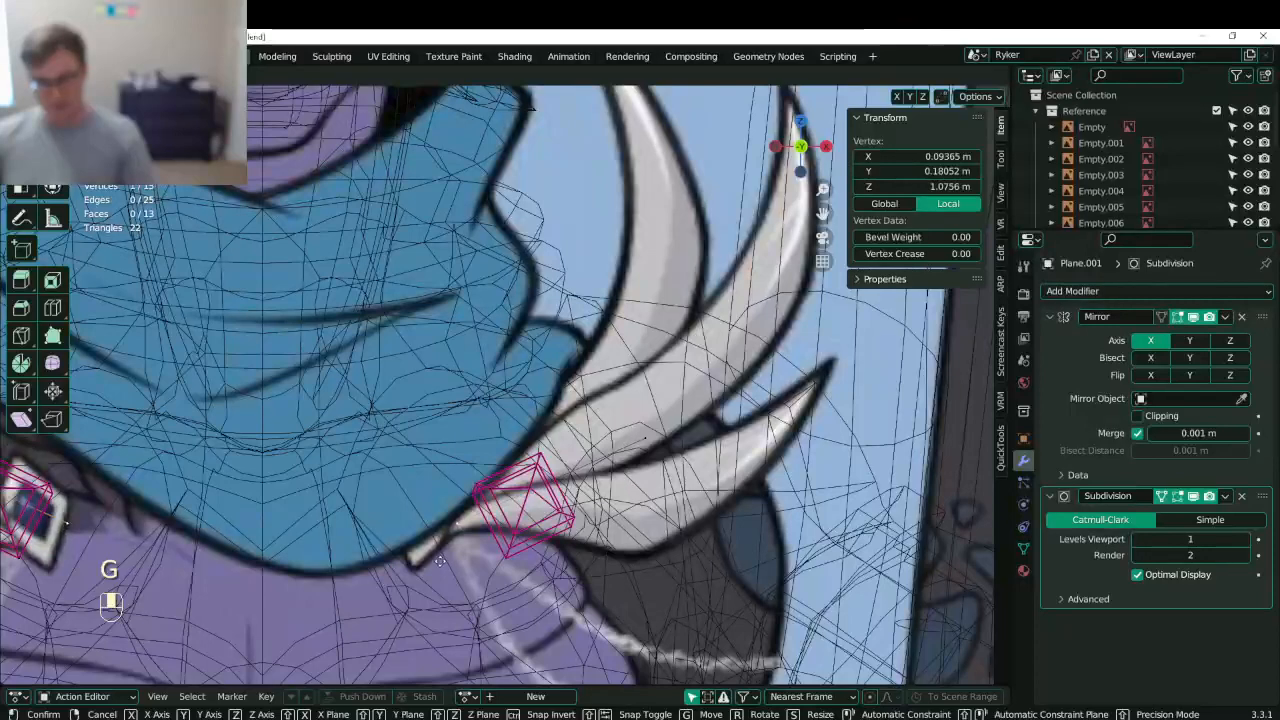
left_click(435, 562)
scroll(468, 483, "down", 4)
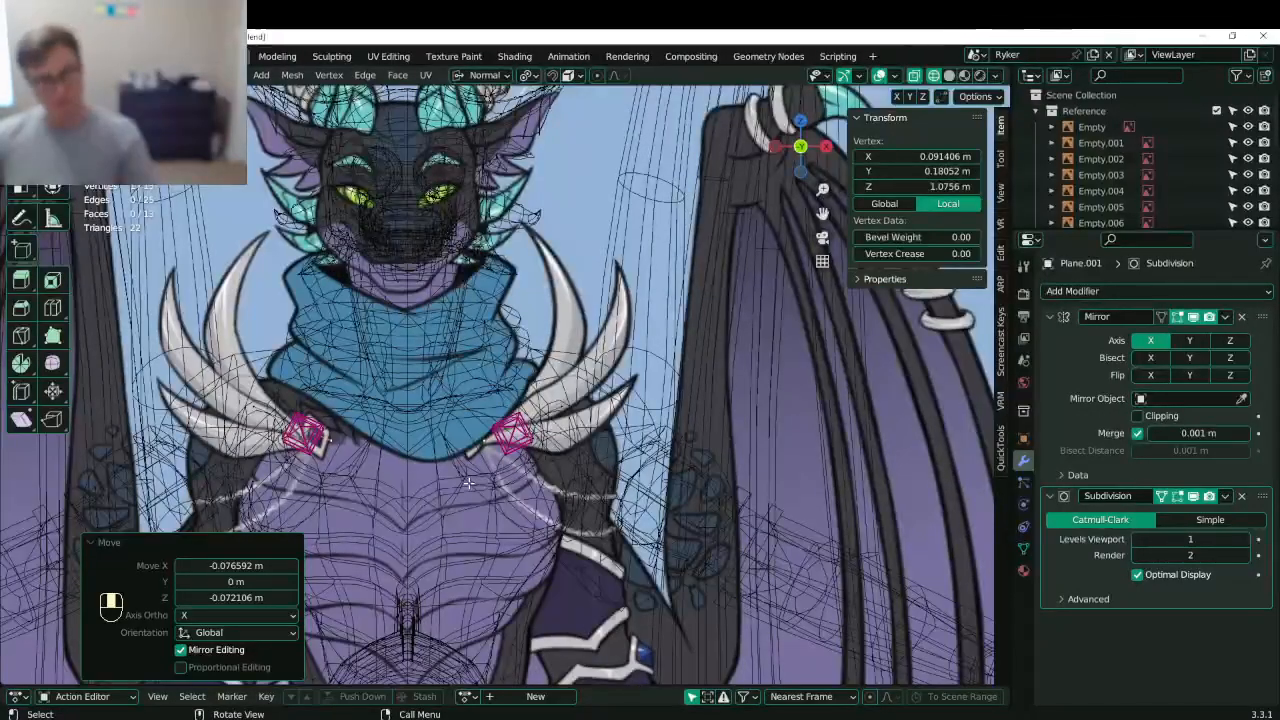
scroll(557, 452, "up", 4)
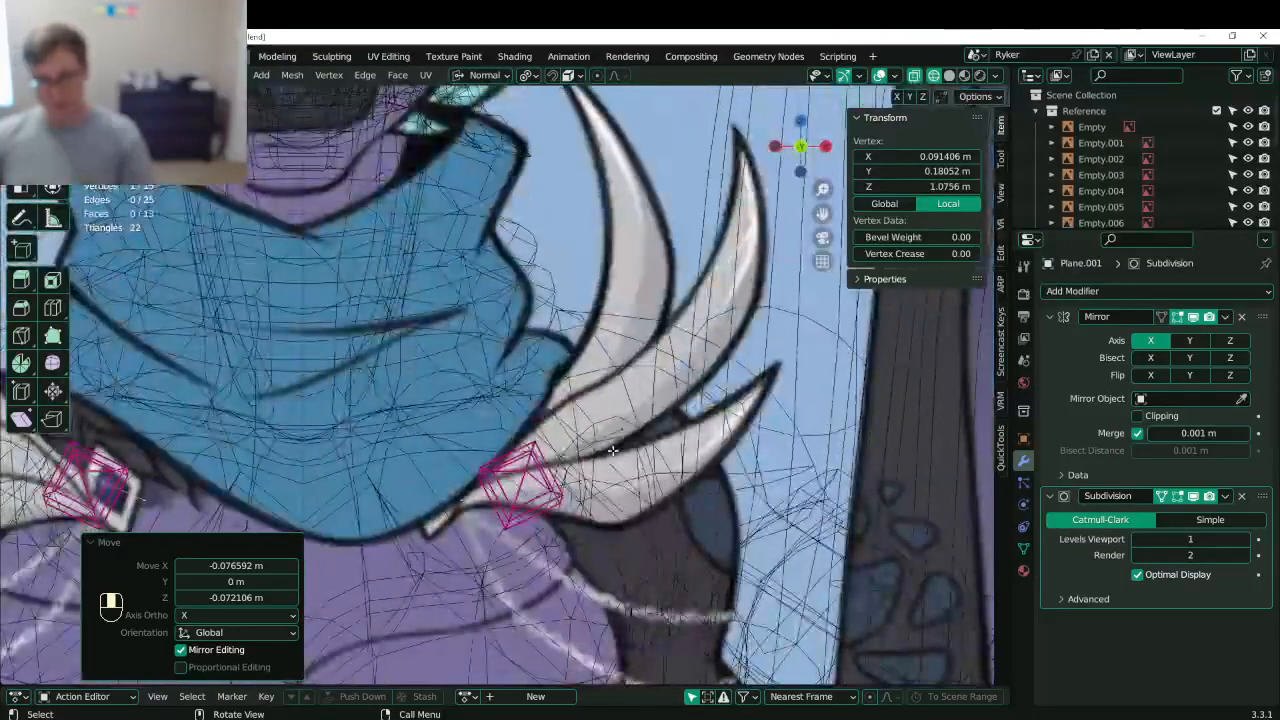
key("g")
left_click(488, 486)
- Extrude the end vertex repeatedly up along the inner outline of the ornament's tallest spike
key("e")
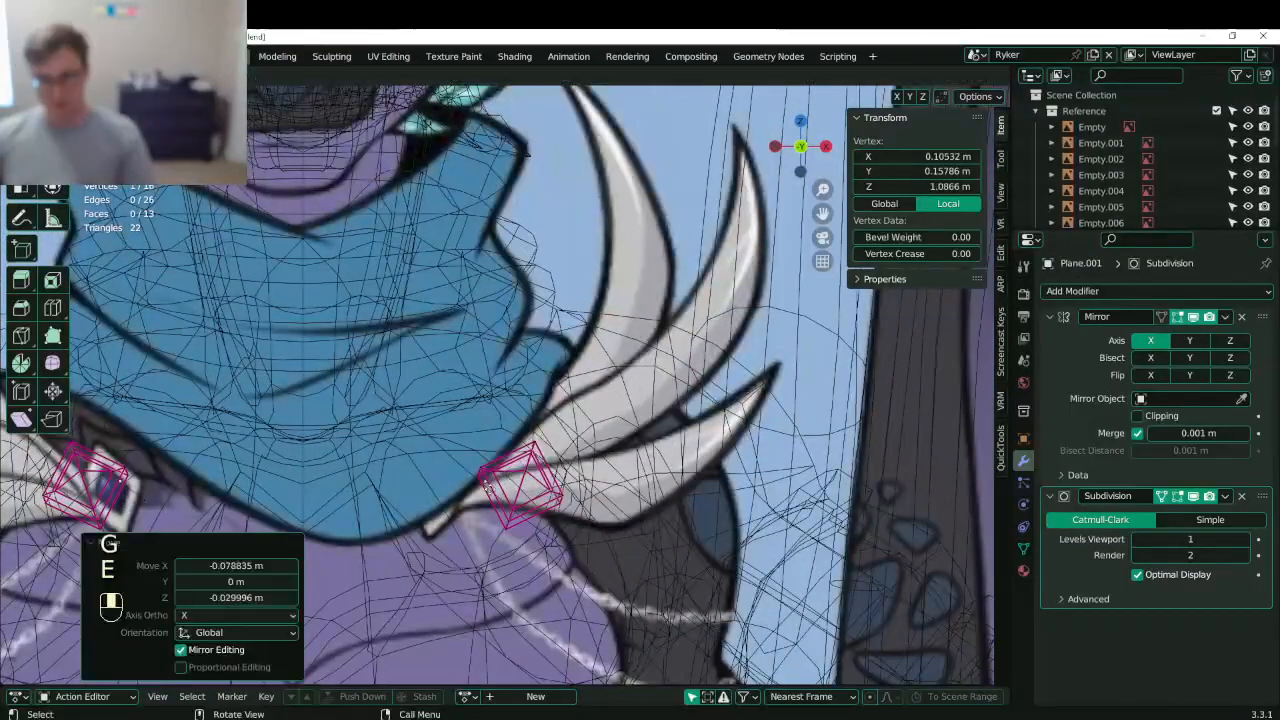
key("e")
left_click(540, 405)
middle_click_drag(540, 400, 500, 455, "shift")
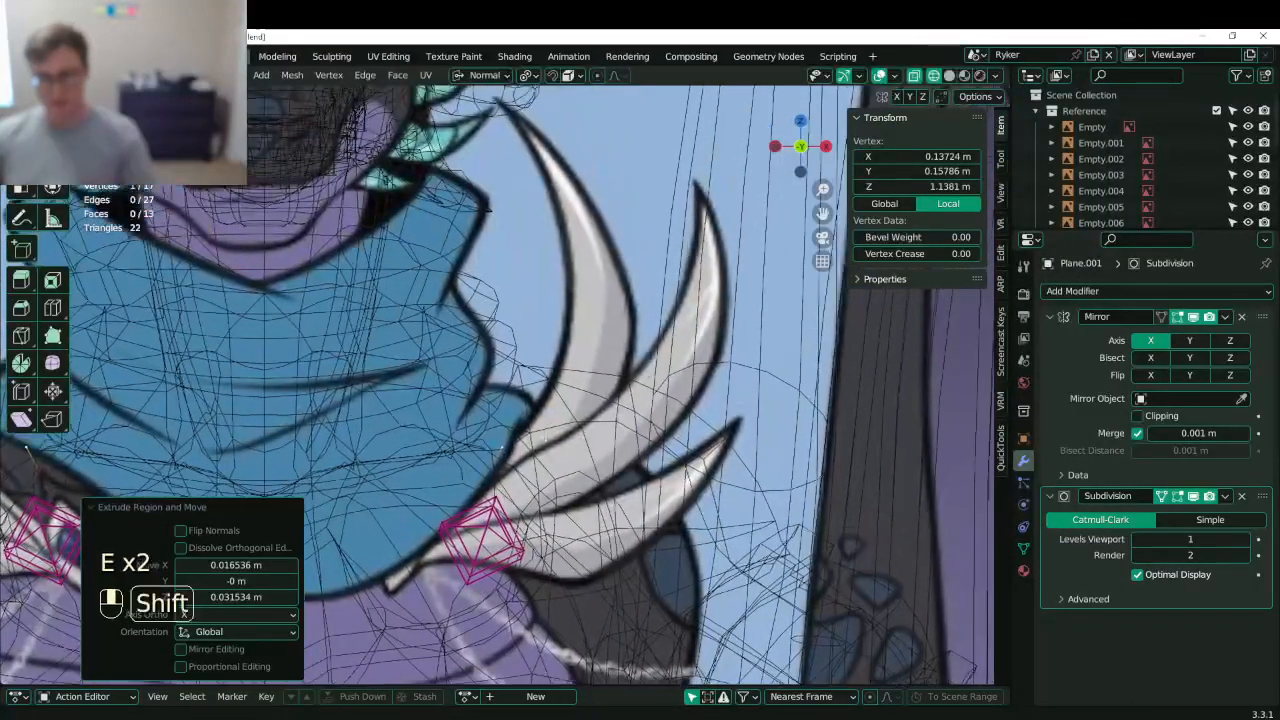
key("e")
left_click(571, 402)
key("e")
left_click(592, 340)
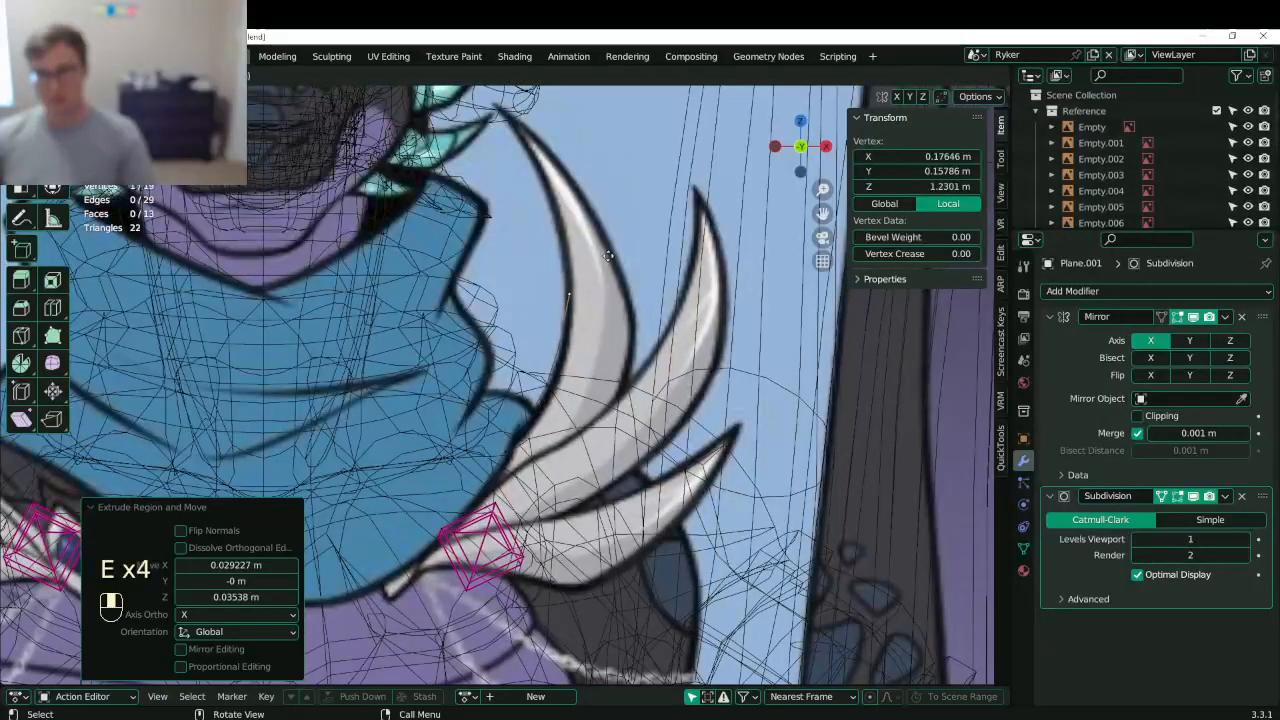
key("e")
left_click(588, 218)
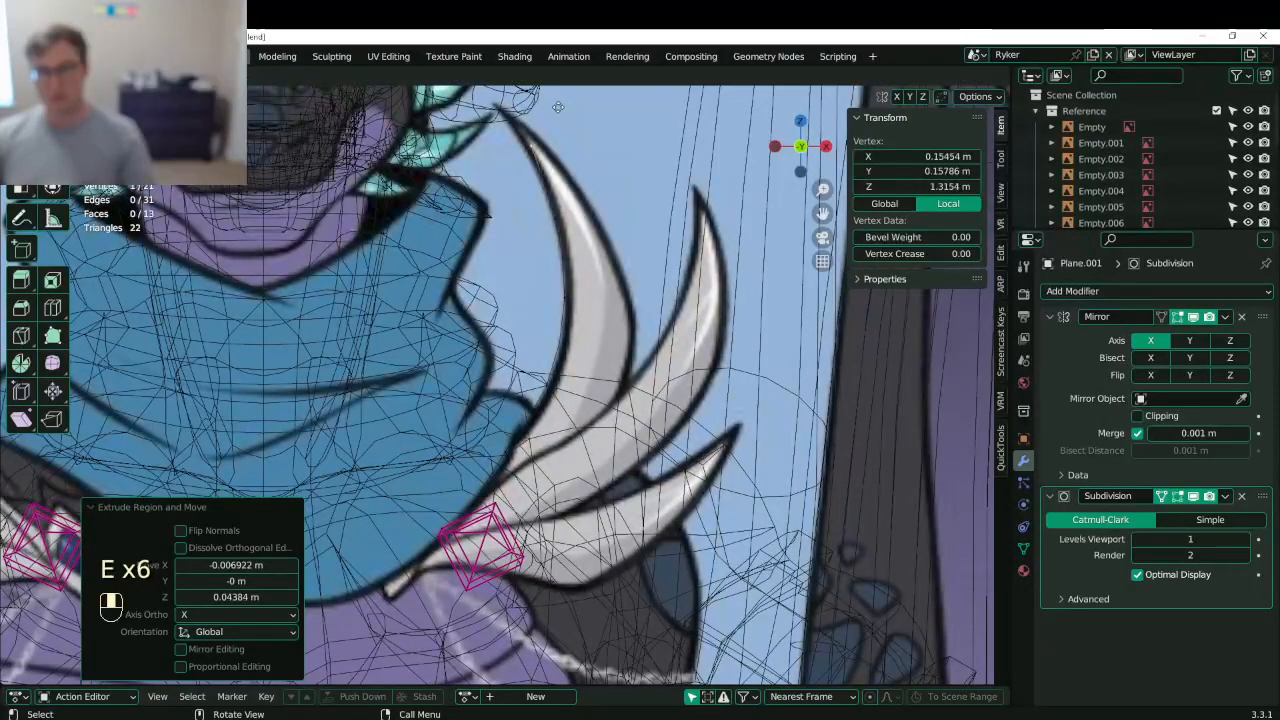
- Extrude the outline to the tallest spike's tip and reposition the end vertex at the tip
left_click(558, 112)
key("e")
left_click(517, 656)
key("e")
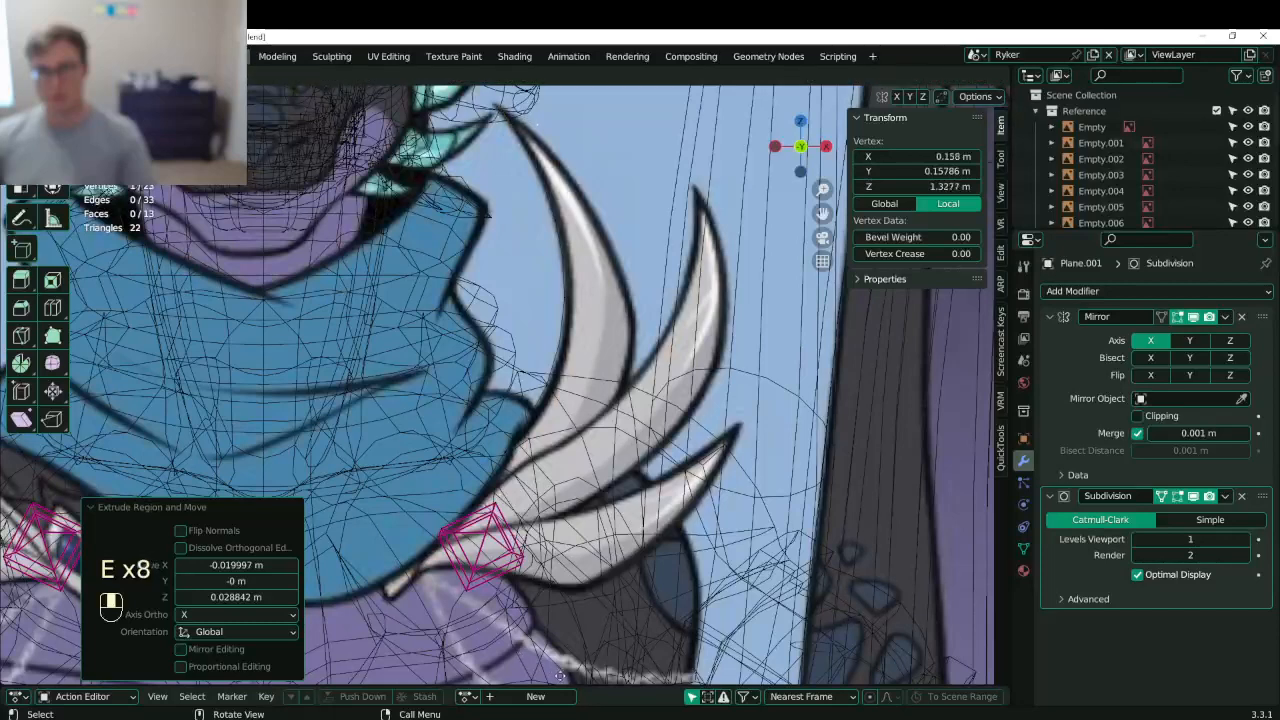
left_click(519, 668)
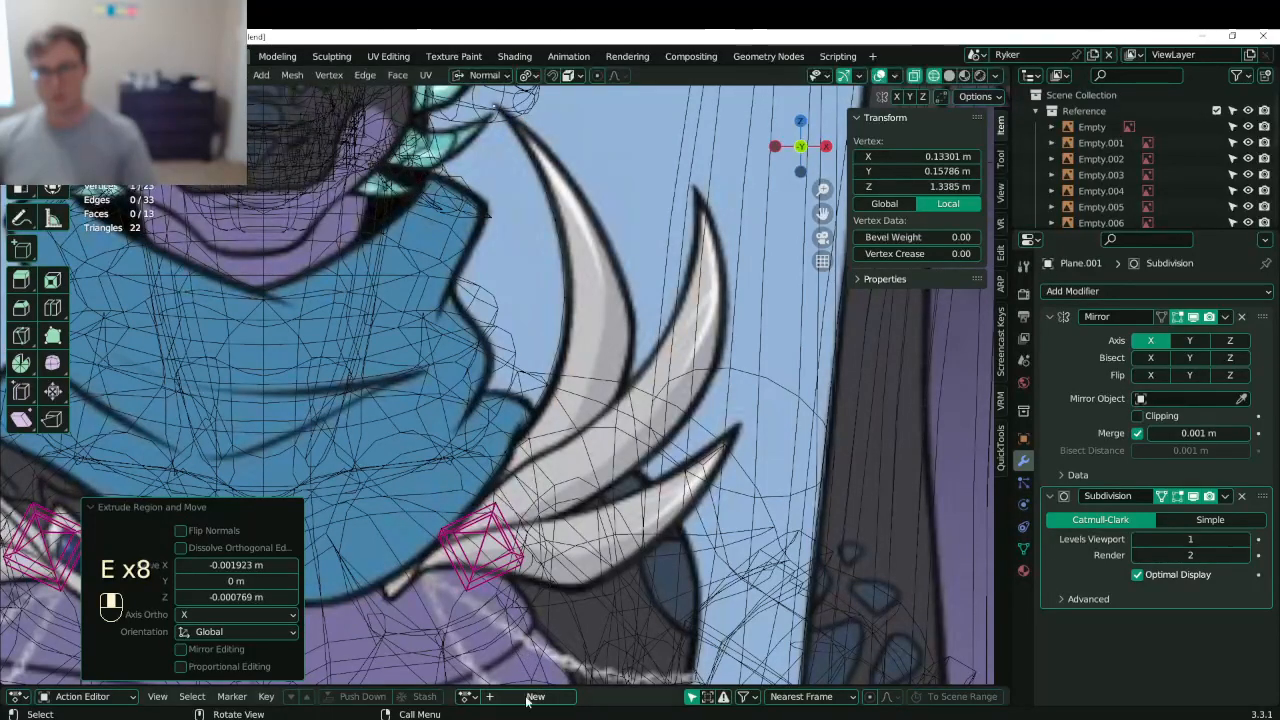
left_click(518, 121)
key("g")
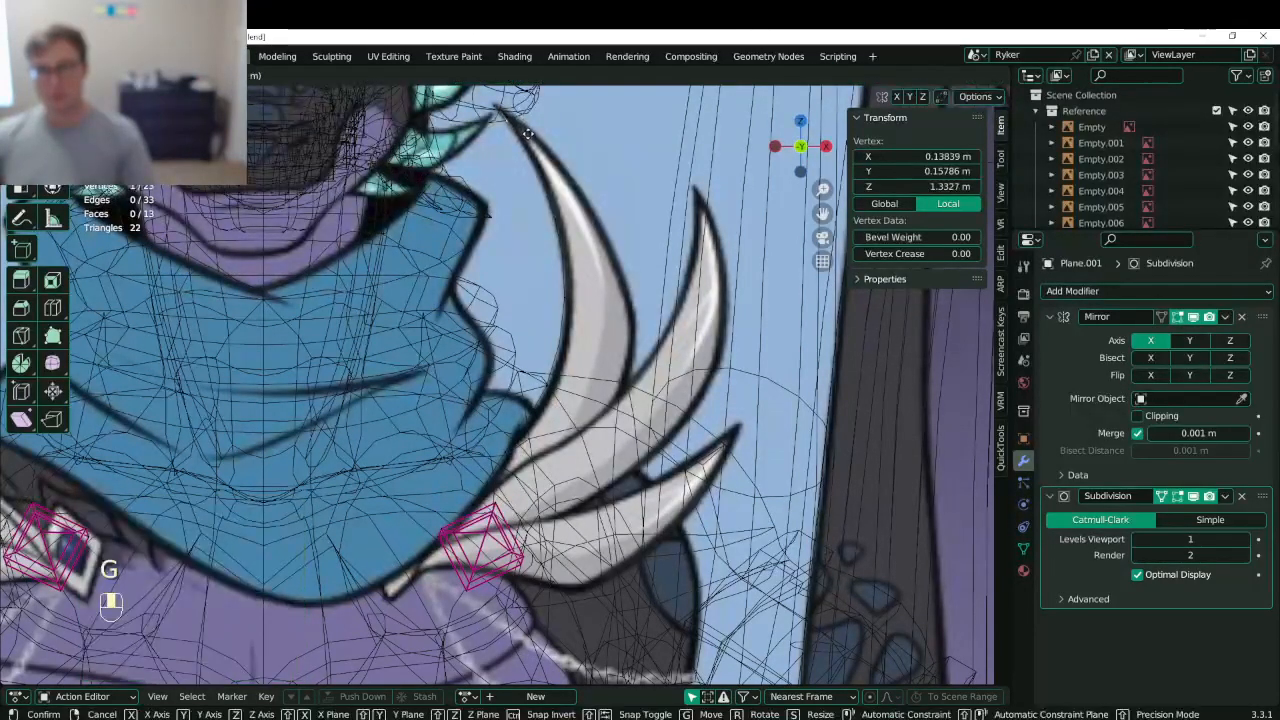
left_click(525, 131)
left_click(507, 116)
- Extrude the end vertex repeatedly from the tallest spike's tip down its outer edge to the notch beside the middle spike
key("e")
left_click(523, 114)
key("e")
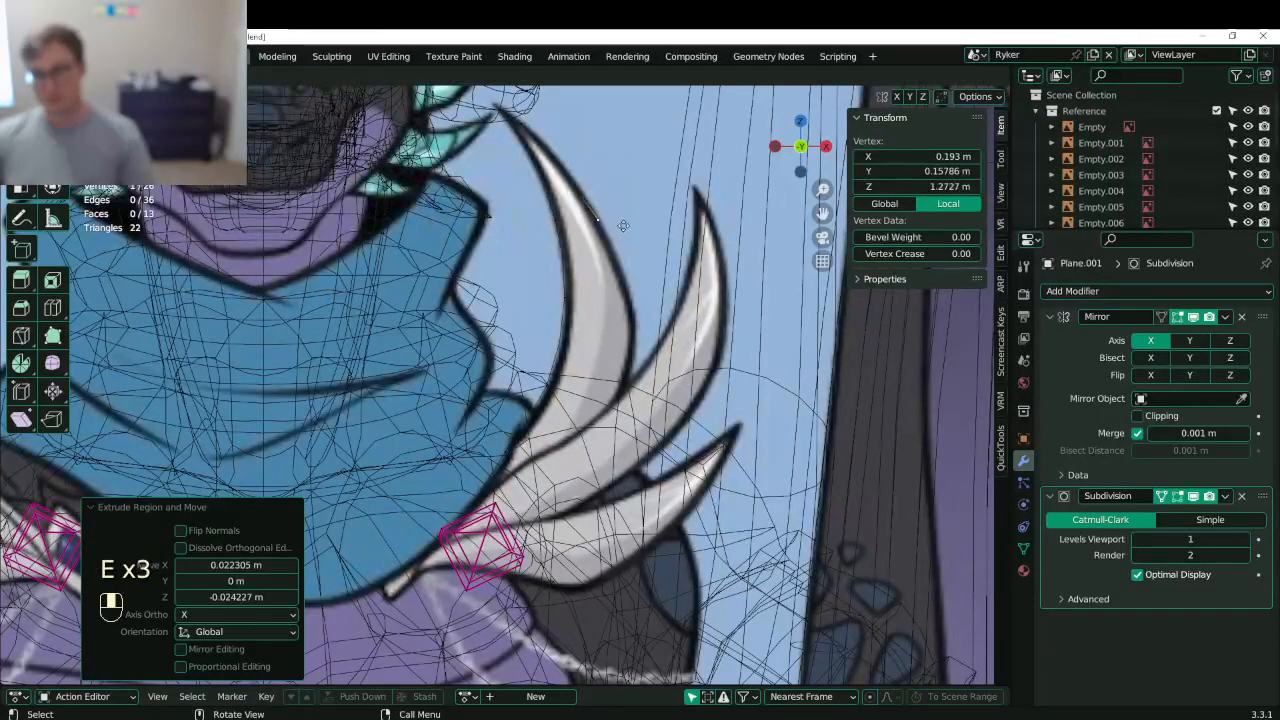
key("e")
left_click(666, 291)
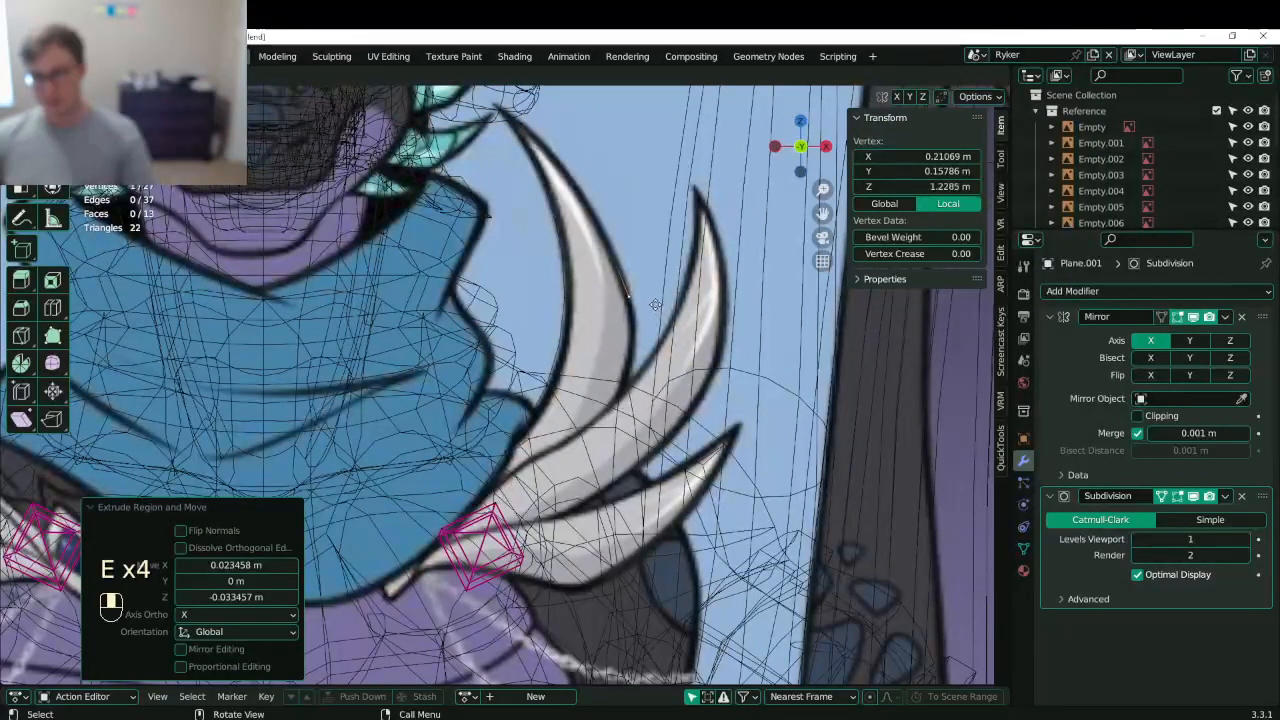
key("e")
left_click(655, 299)
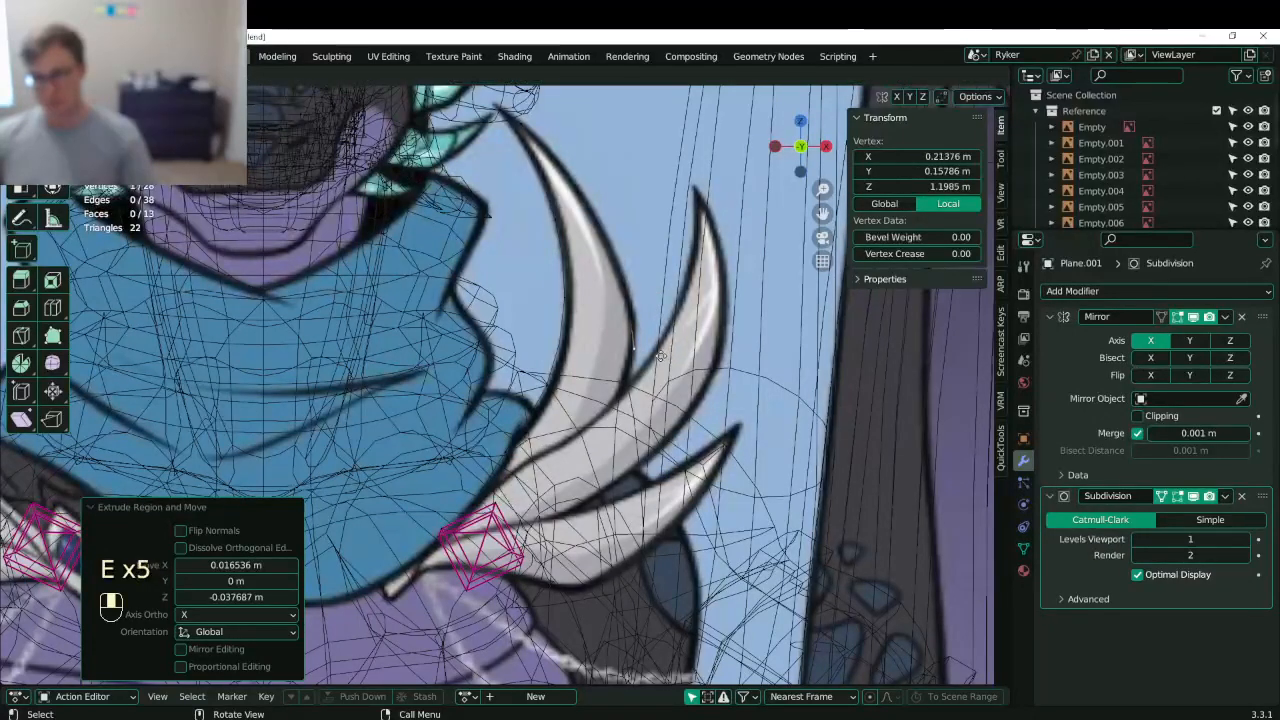
key("e")
left_click(650, 396)
left_click(616, 397)
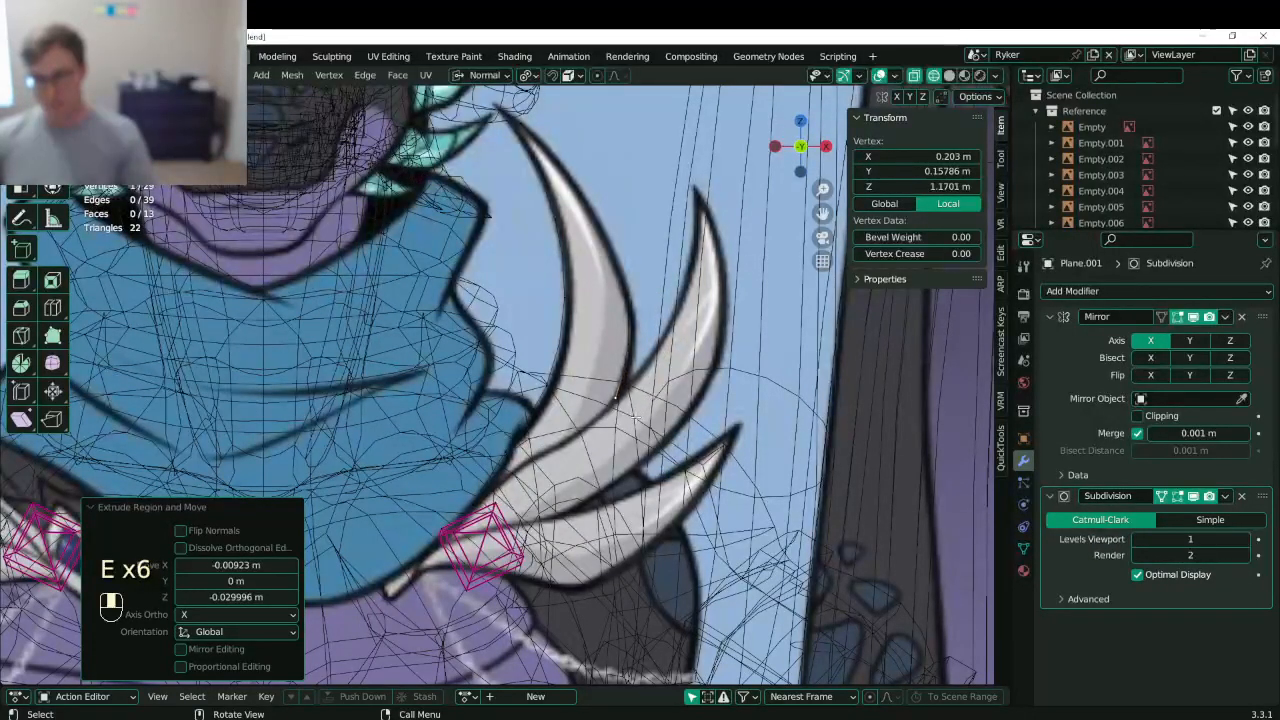
- Connect the notch vertex to the diamond's upper corner with an edge and save the file
key("shift")
left_click(550, 466, "shift")
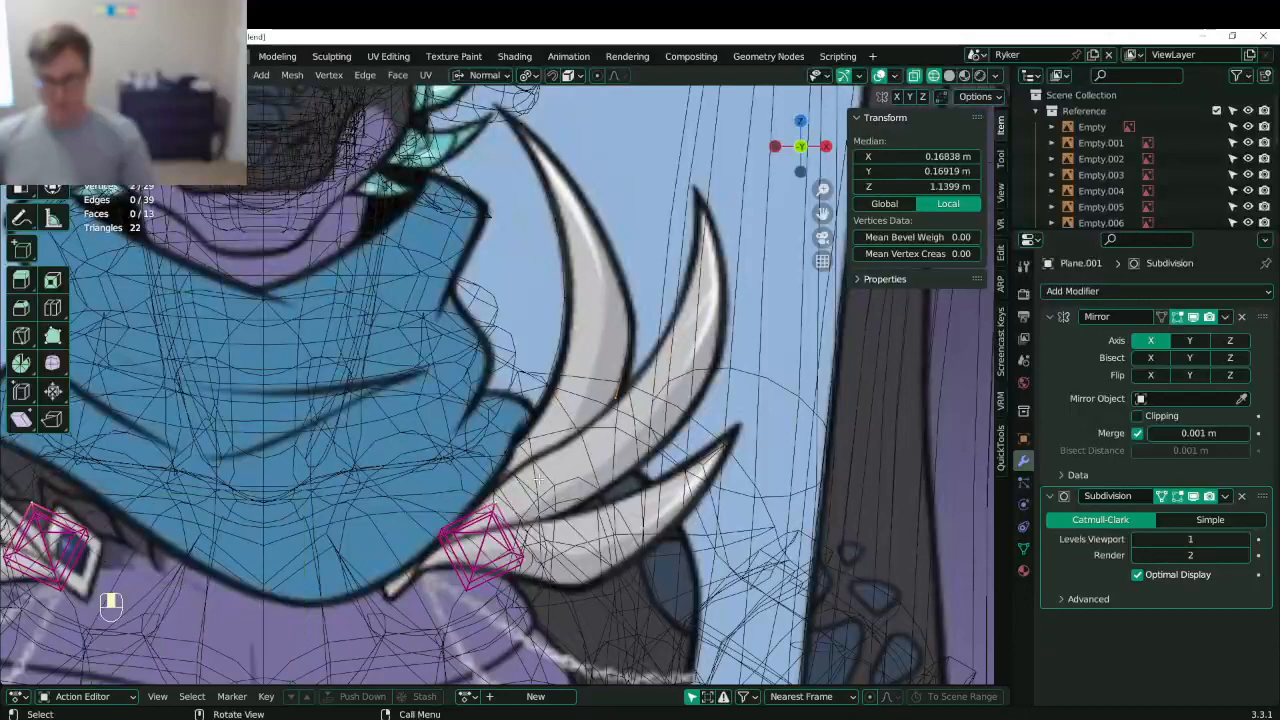
key("f")
key("ctrl+s")
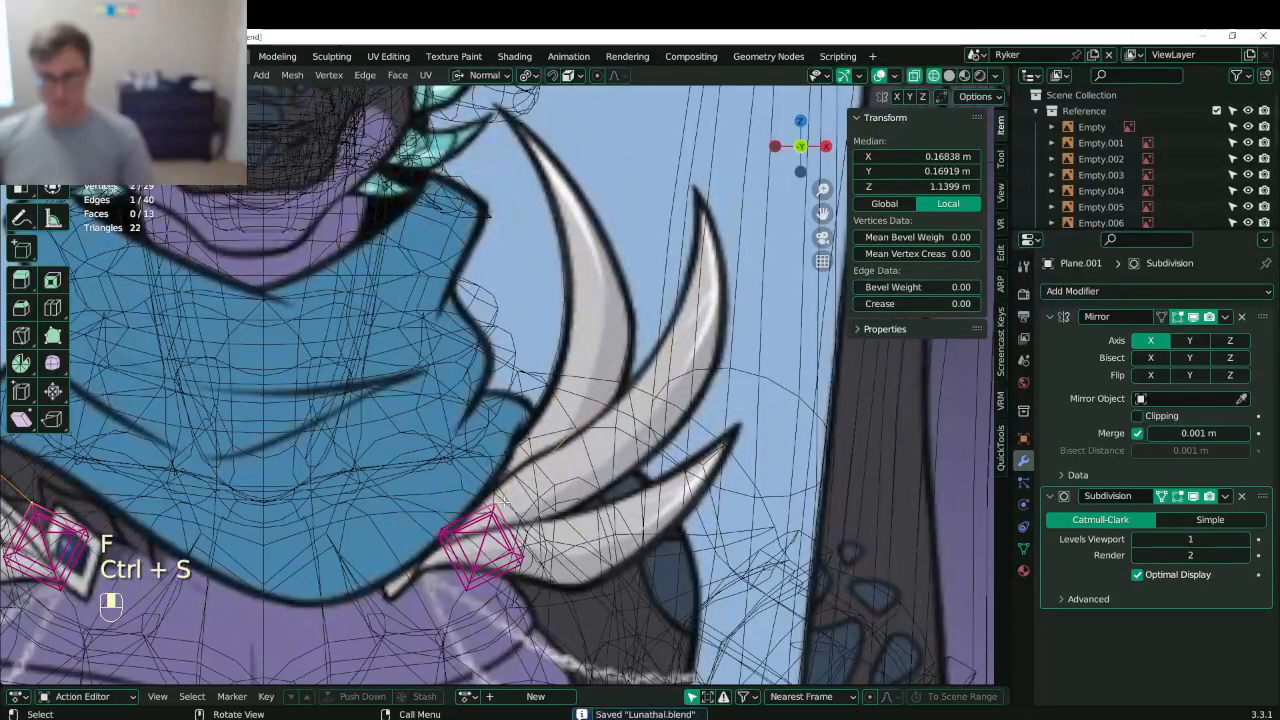
- Isolate the ornament mesh and the Empty.002 reference image in local view, save, and resume editing the mesh
key("a")
left_click(494, 540)
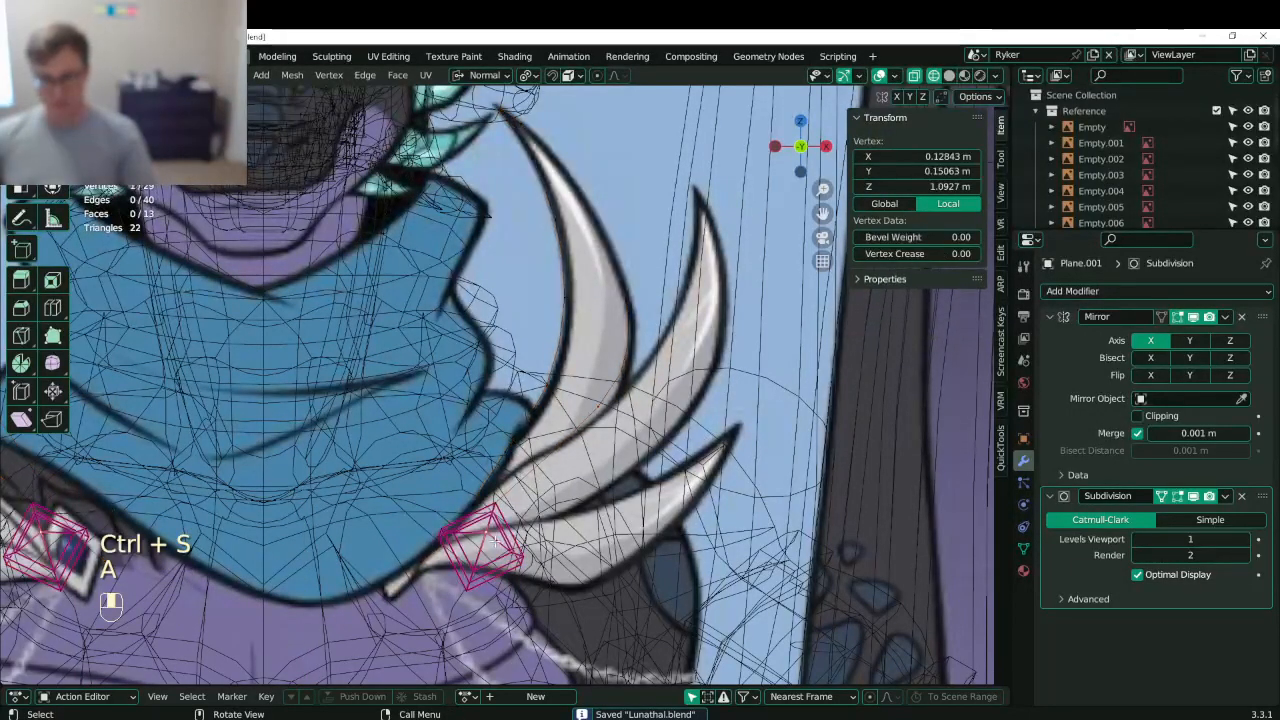
key("Tab")
left_click(657, 271, "shift")
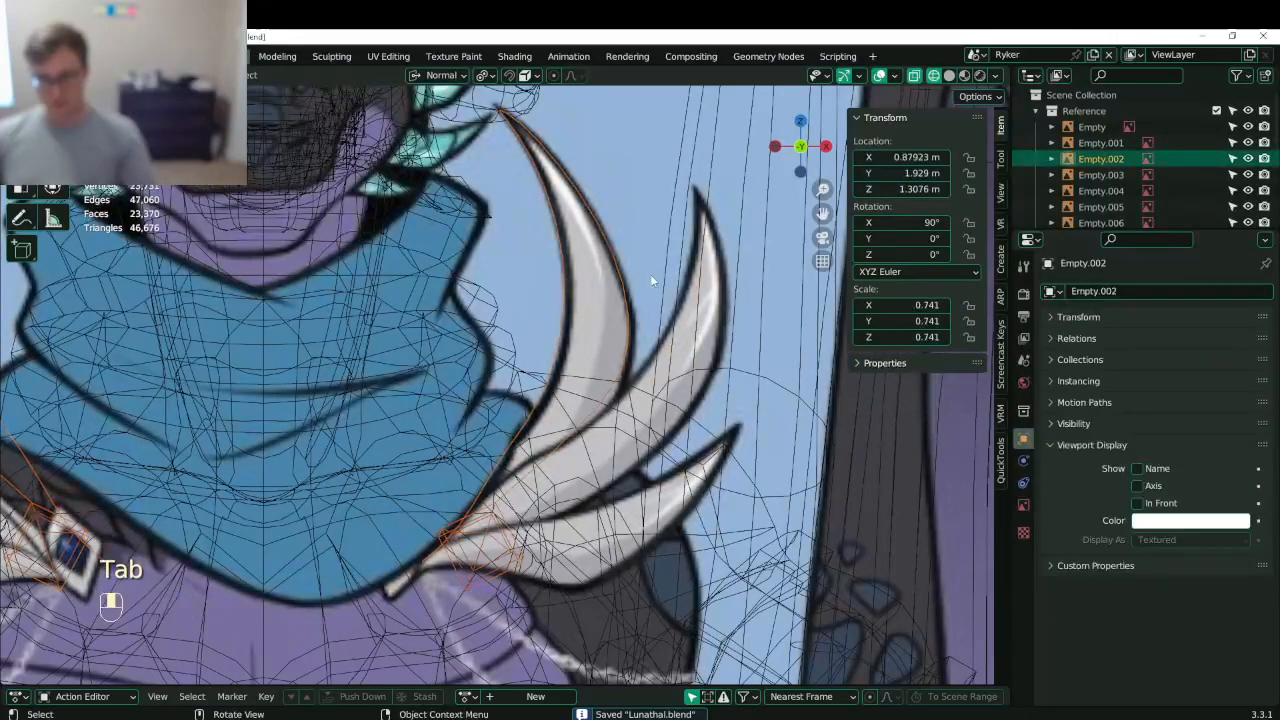
key("slash")
scroll(577, 327, "up", 8)
key("ctrl+s")
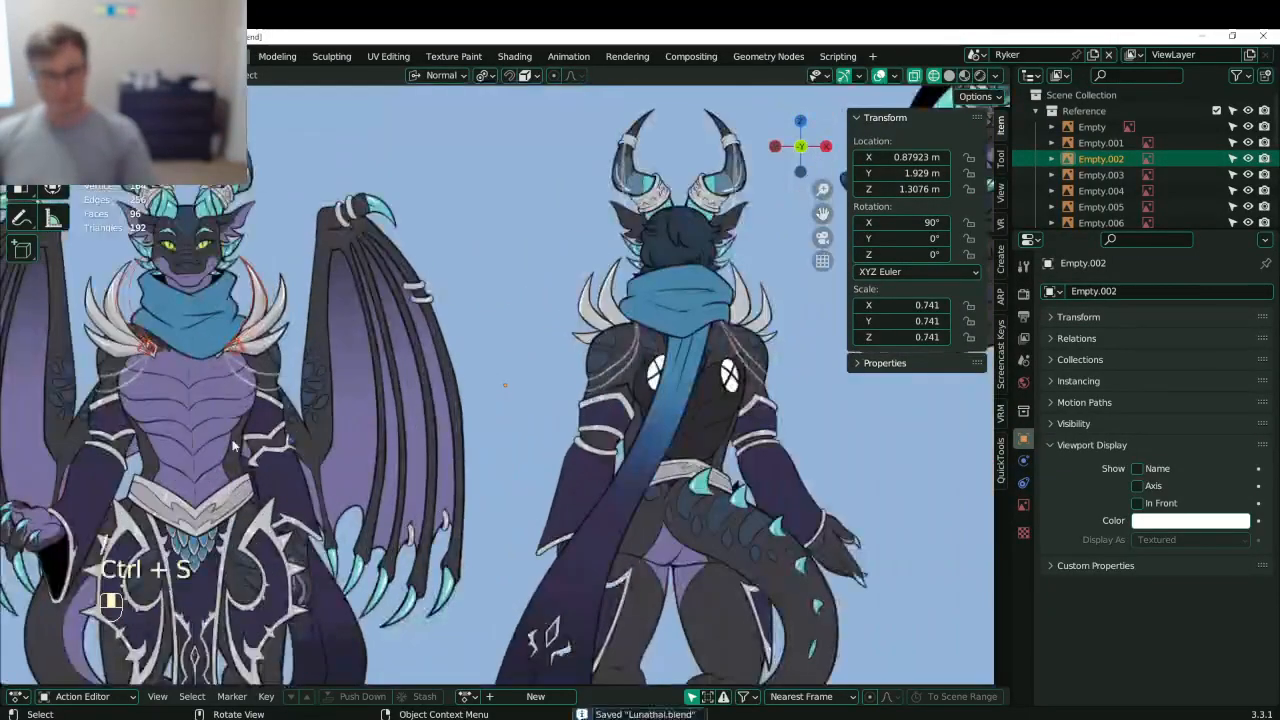
scroll(470, 413, "up", 4)
left_click(510, 250)
middle_click_drag(512, 245, 520, 425, "shift")
scroll(535, 409, "up", 2)
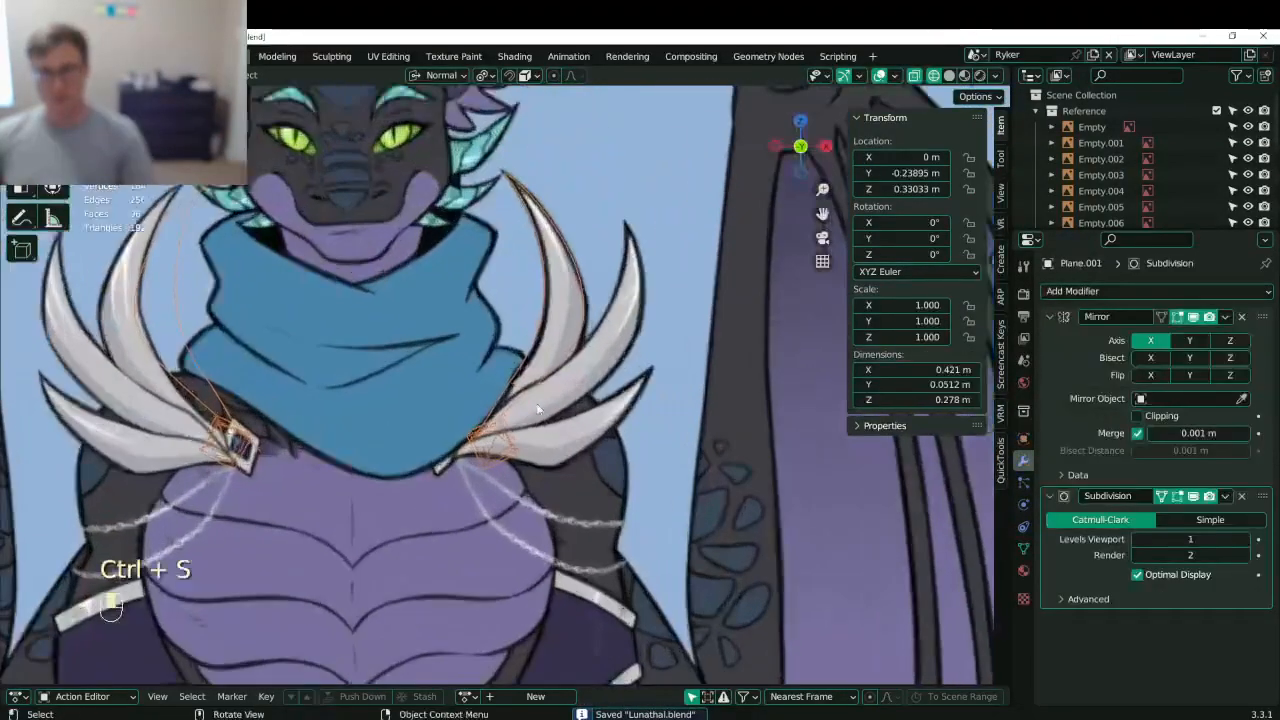
key("Tab")
middle_click_drag(582, 322, 590, 361, "shift")
scroll(590, 361, "up", 3)
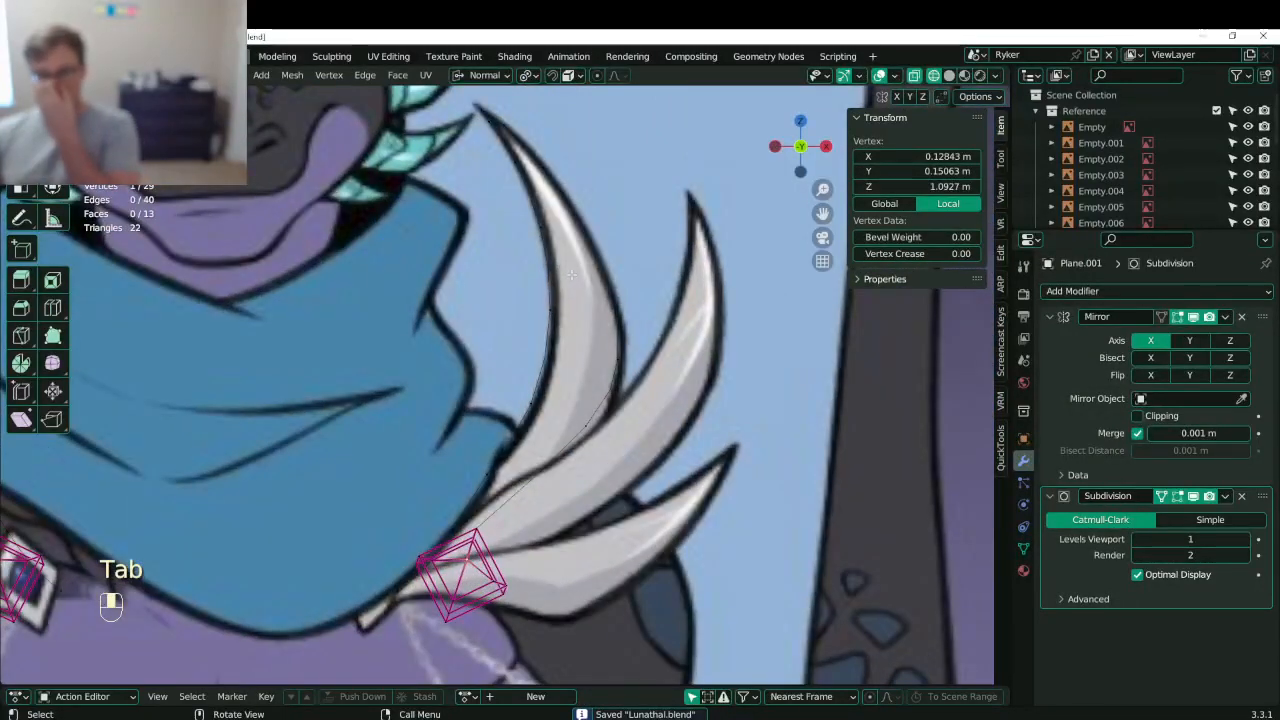
- Set the end vertex's crease to 1.00 and move it into the notch between the tallest and middle spikes
left_click(595, 423)
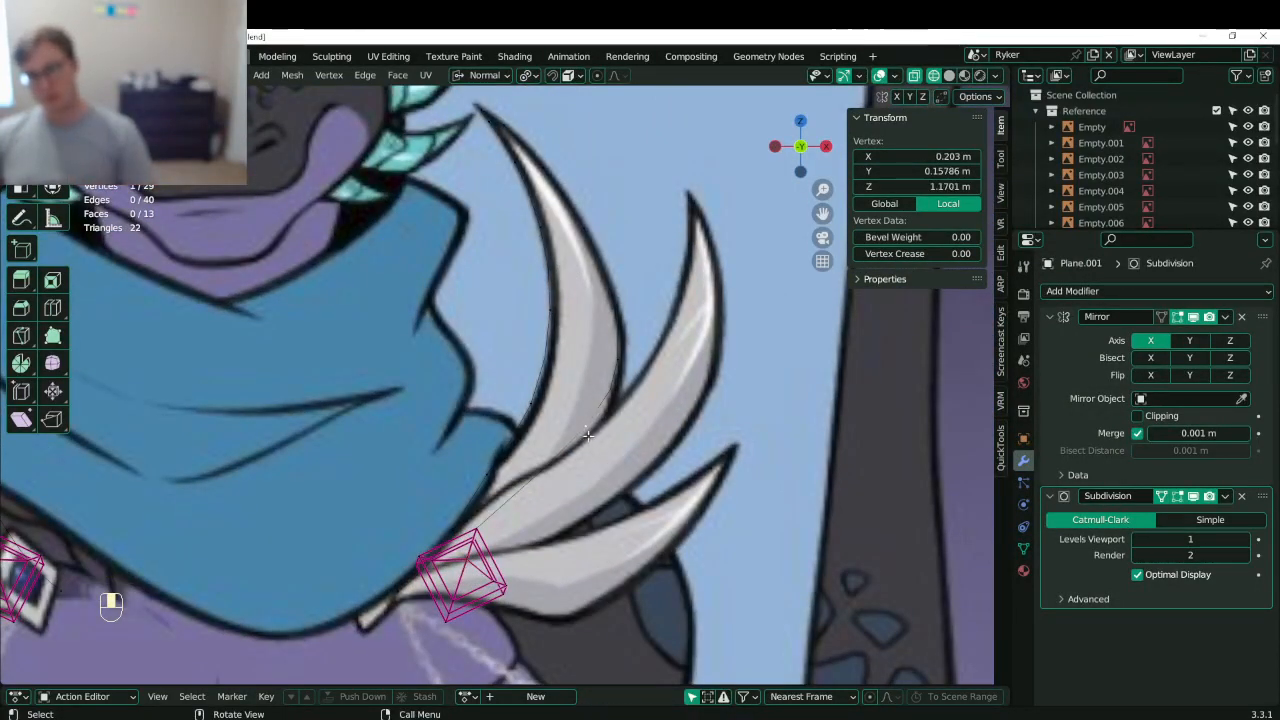
key("g")
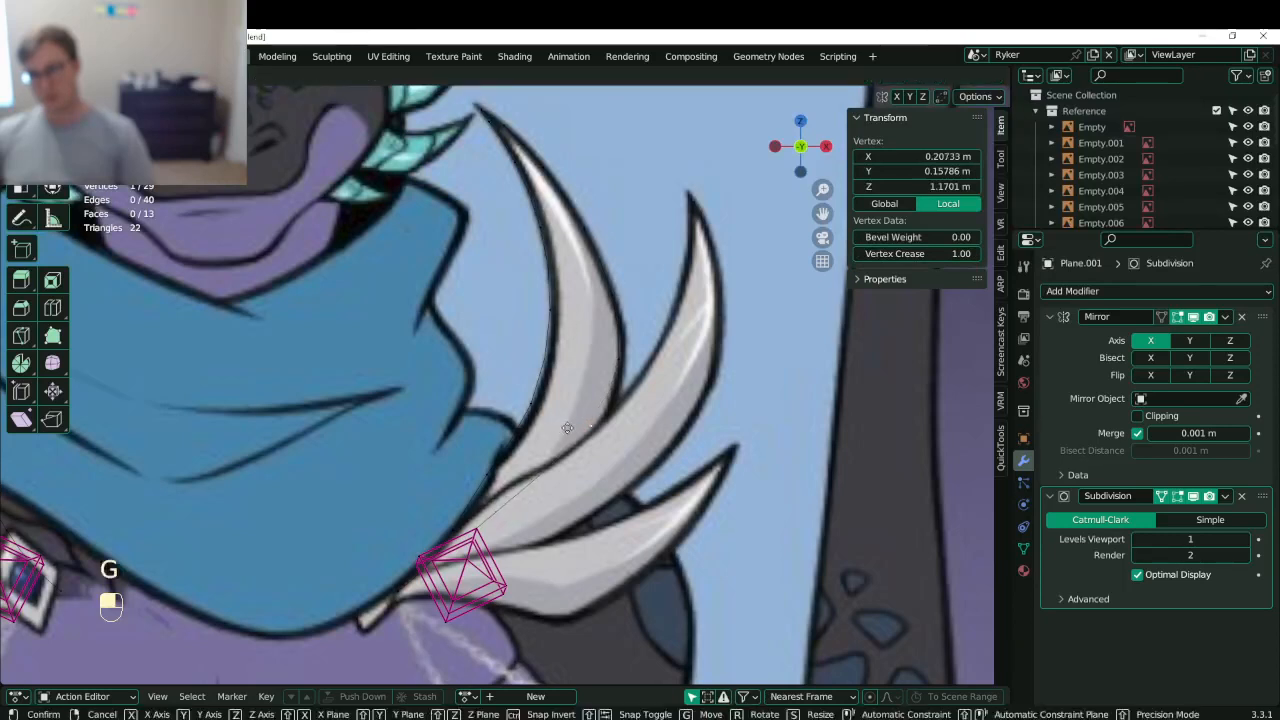
left_click(586, 414)
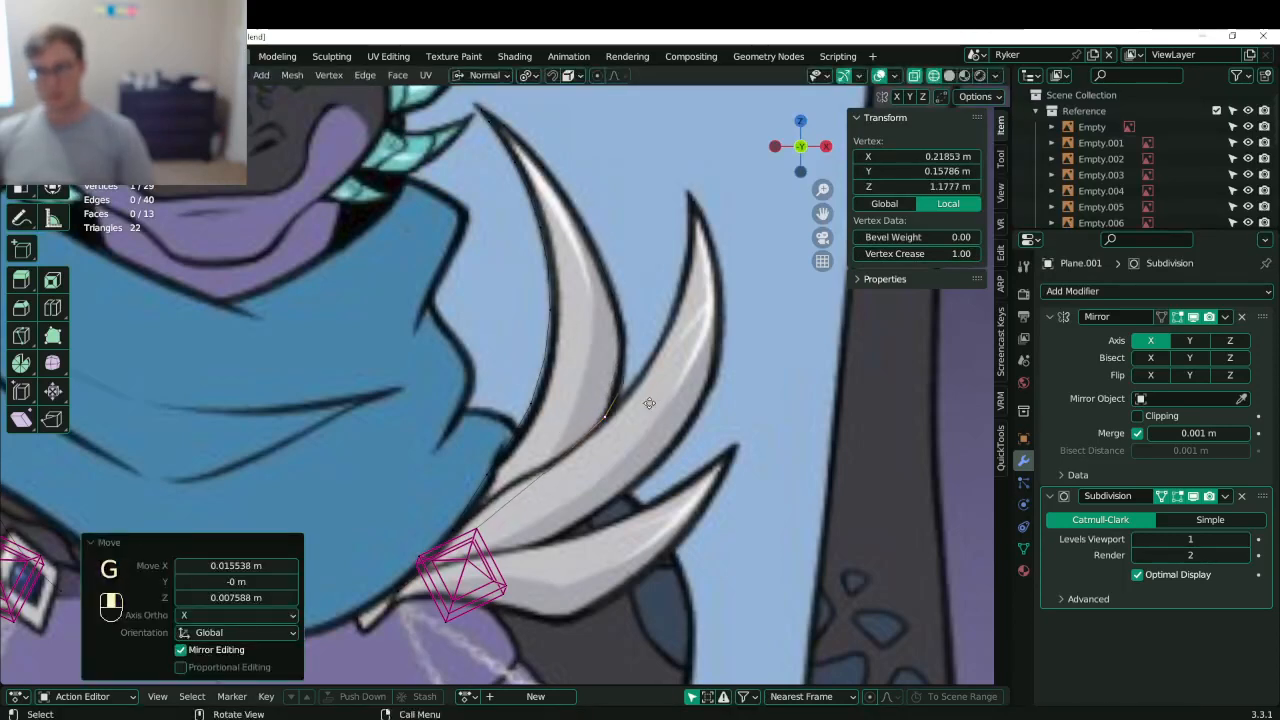
- Extrude the outline from the notch up the middle spike's inner edge to its tip, adjusting the first new vertex
key("e")
left_click(705, 357)
middle_click_drag(848, 378, 844, 376, "shift")
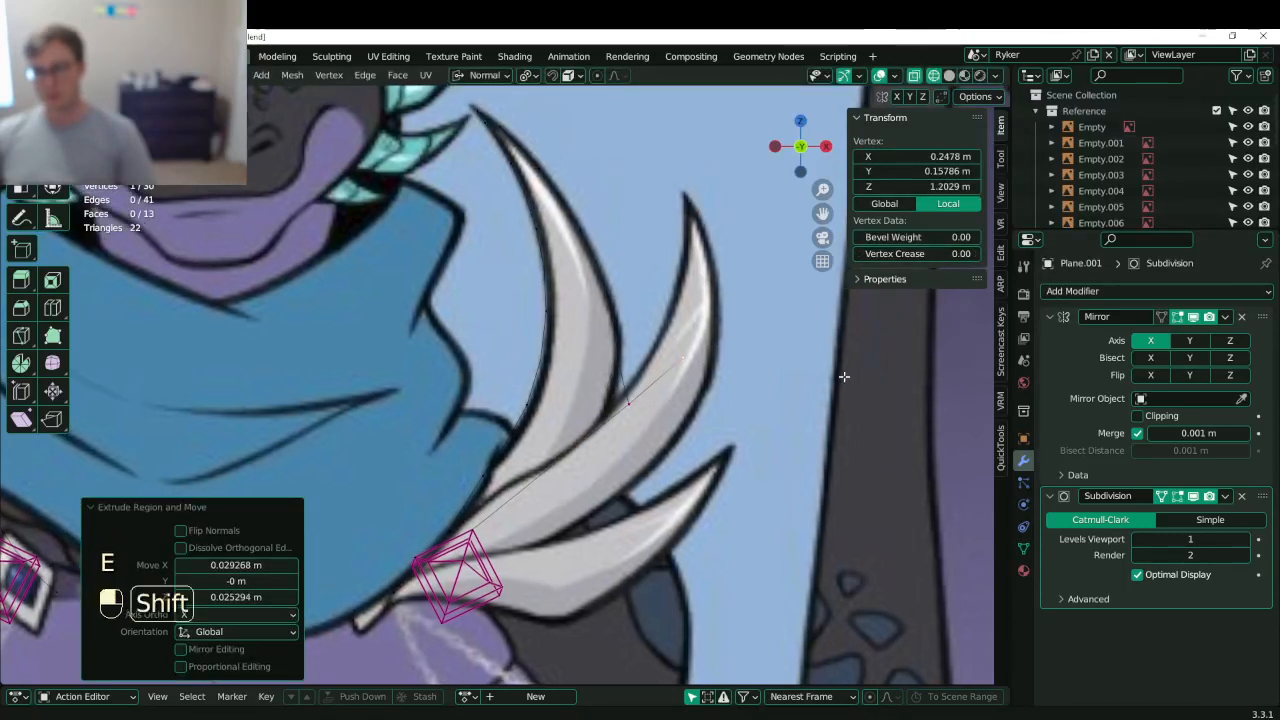
key("g")
left_click(625, 400)
key("g")
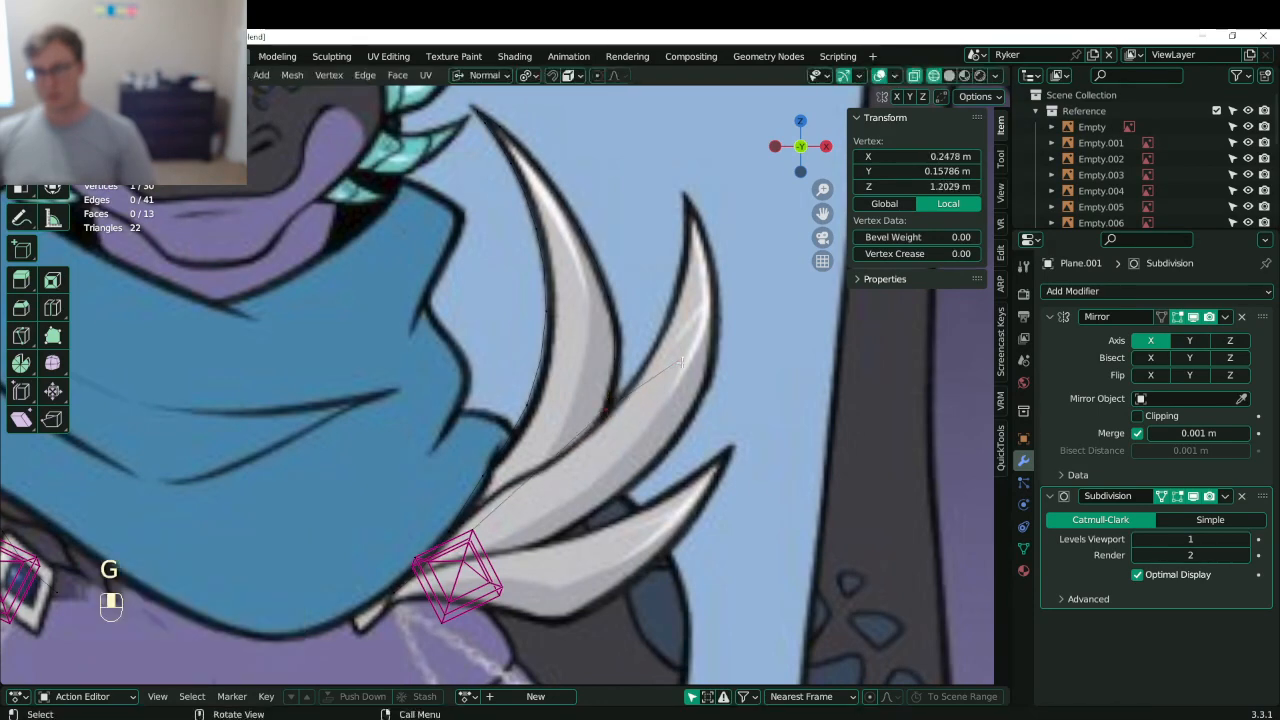
middle_click_drag(748, 352, 718, 386, "shift")
key("e")
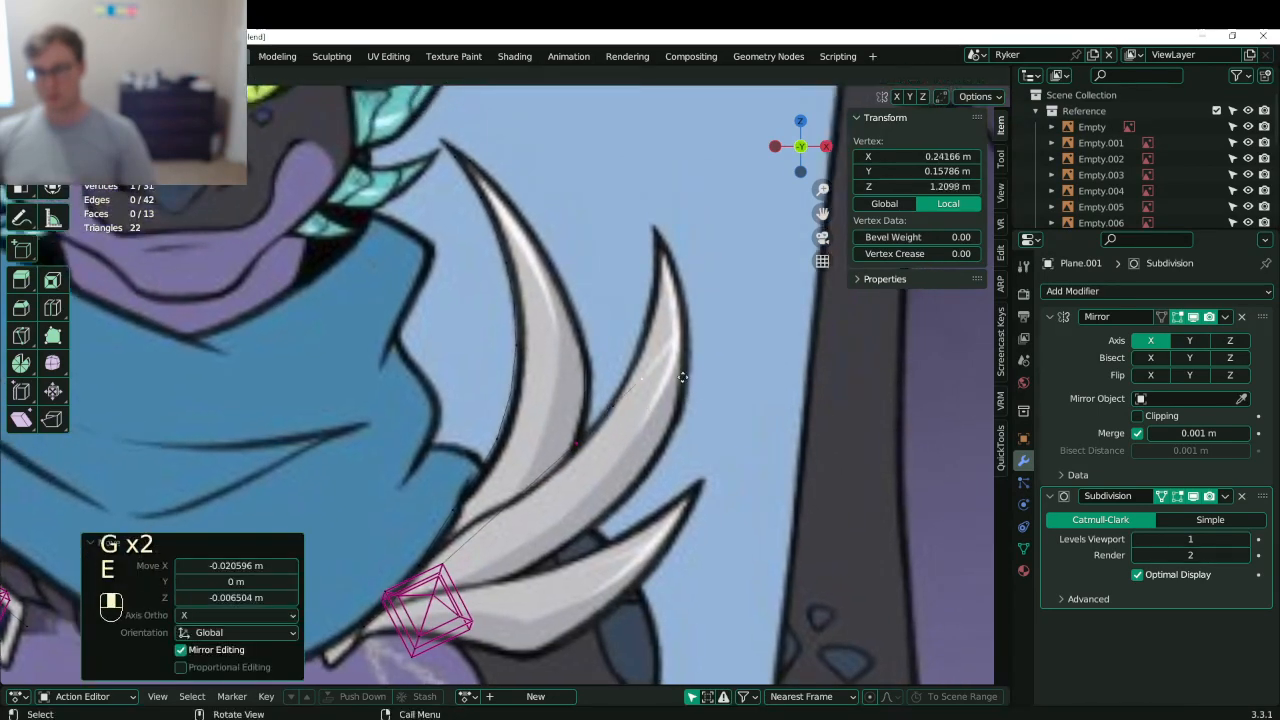
left_click(682, 325)
key("e")
left_click(696, 276)
key("e")
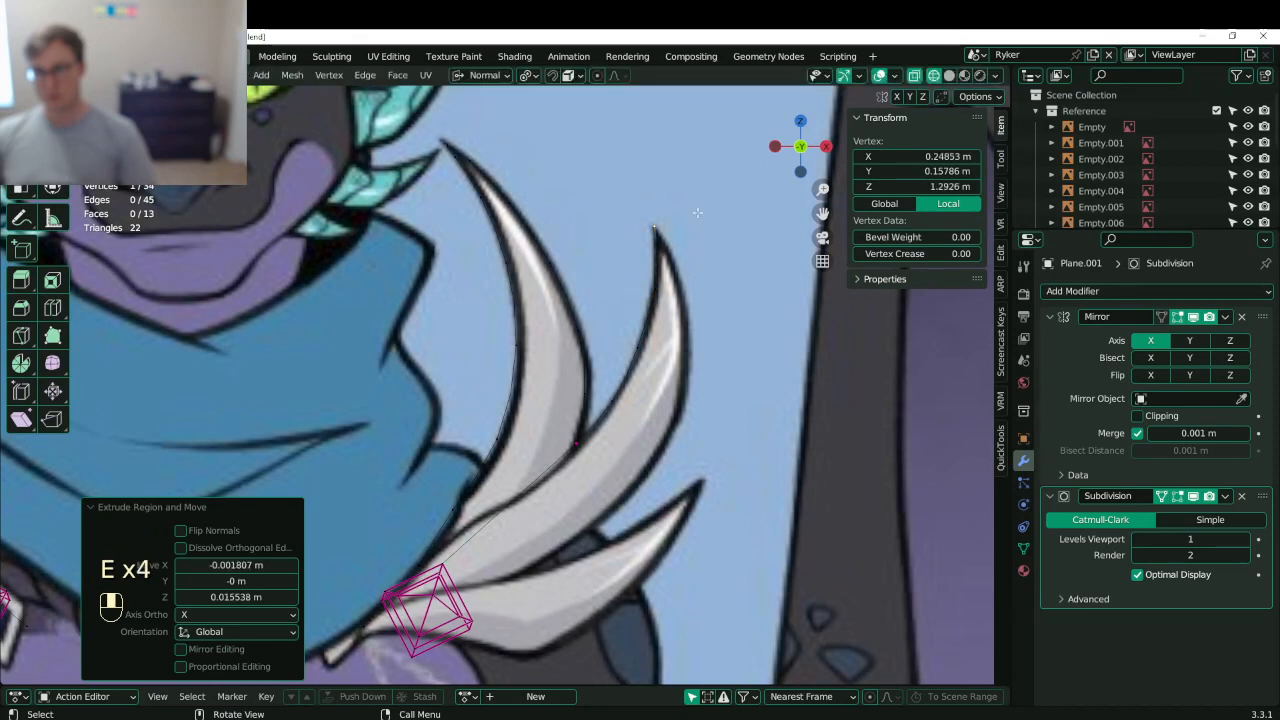
left_click(694, 211)
- Extrude the outline from the middle spike's tip down its outer edge to the notch beside the lowest spike
key("e")
left_click(717, 244)
key("e")
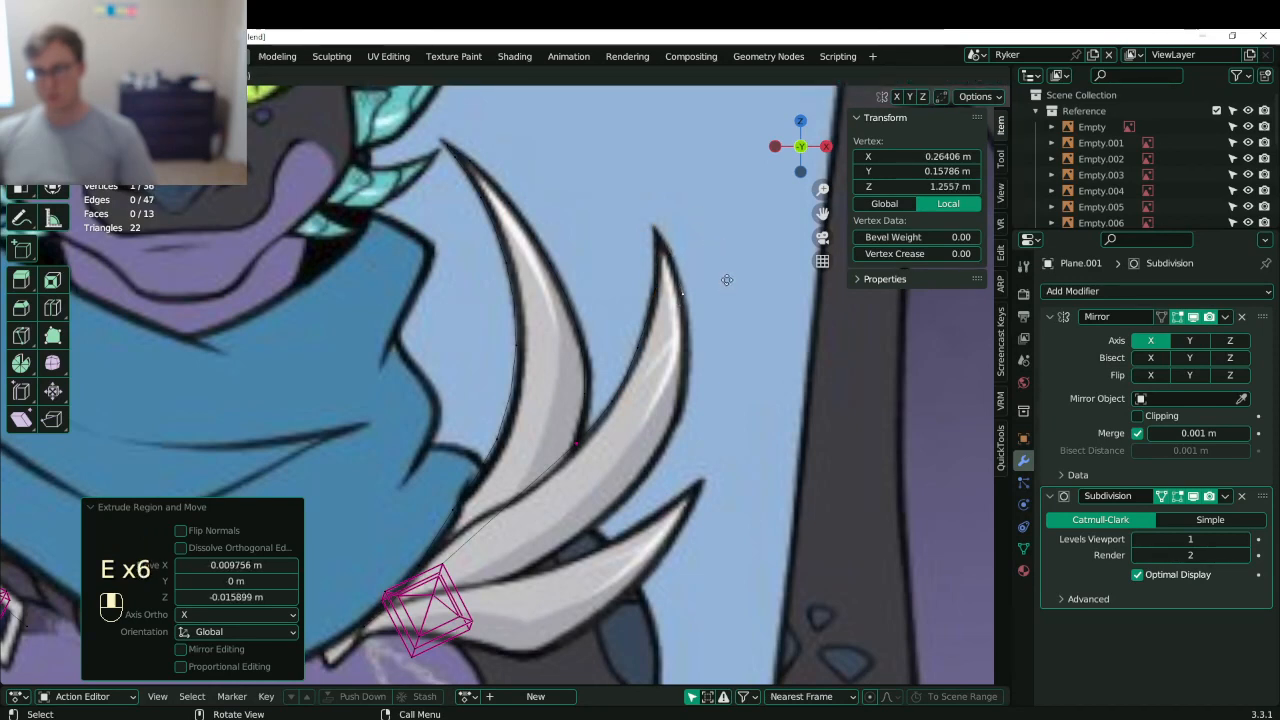
left_click(733, 395)
key("e")
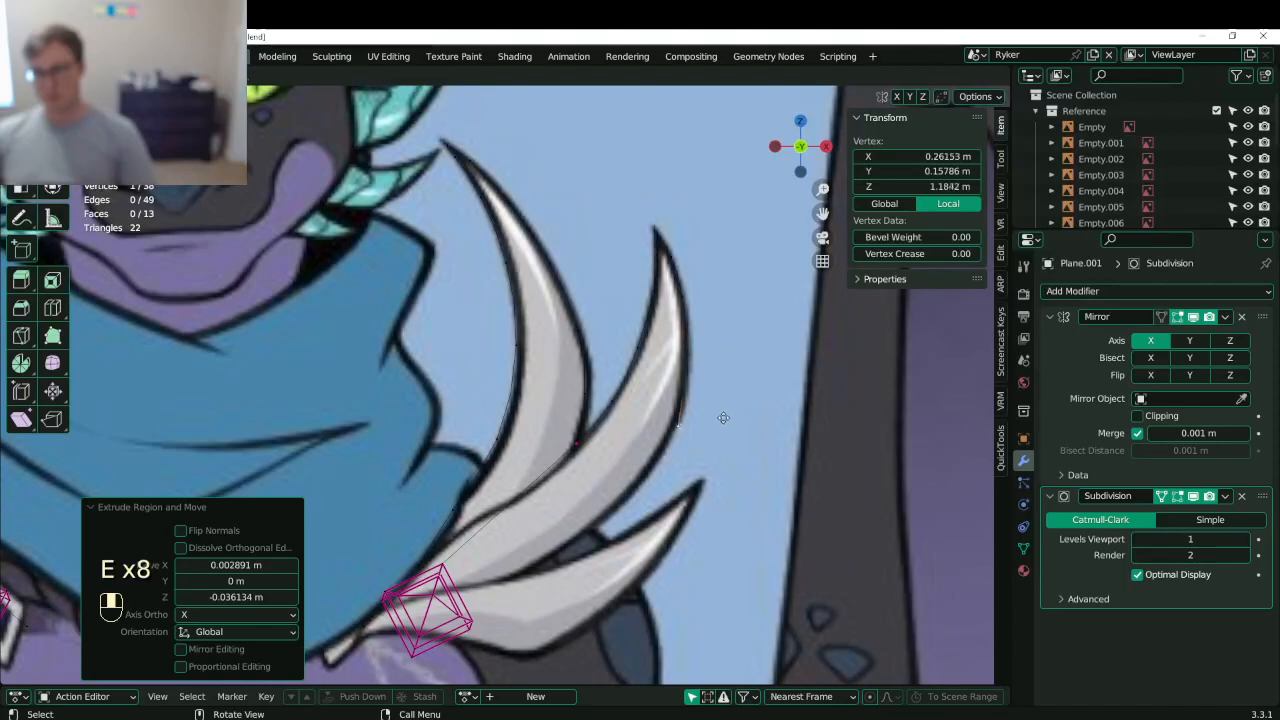
left_click(710, 440)
key("e")
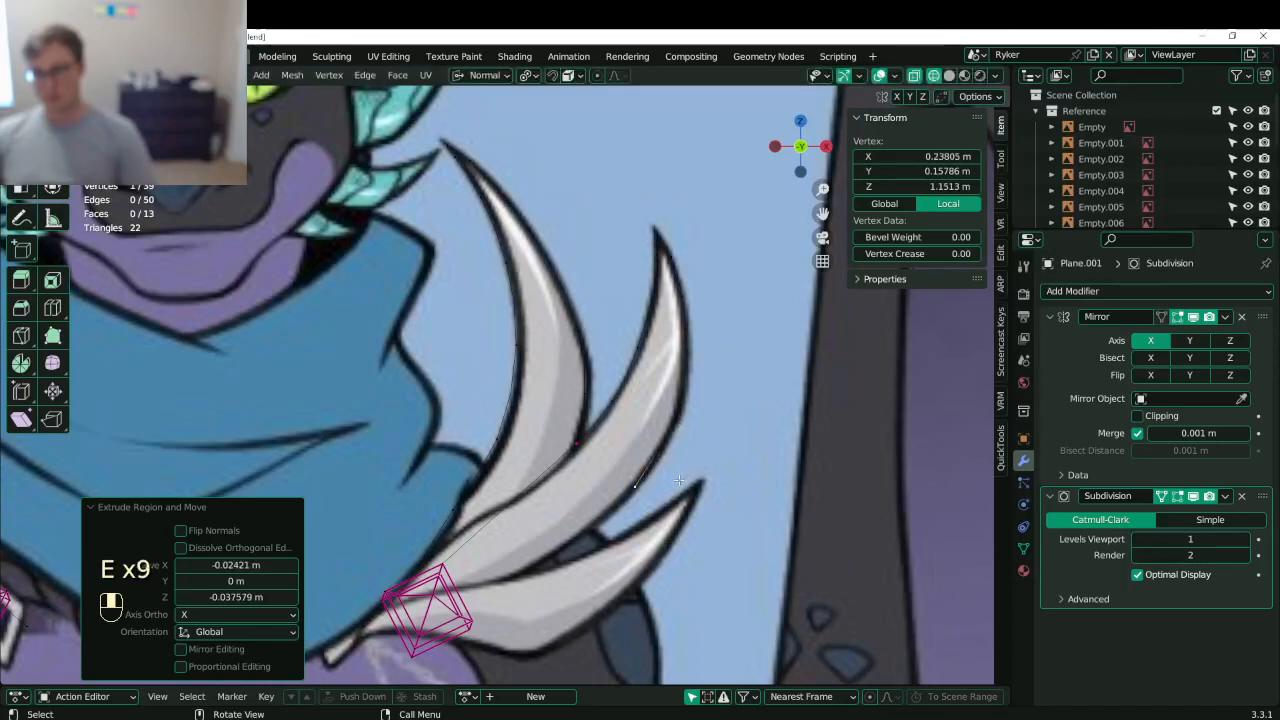
left_click(662, 500)
key("e")
left_click(595, 552)
key("e")
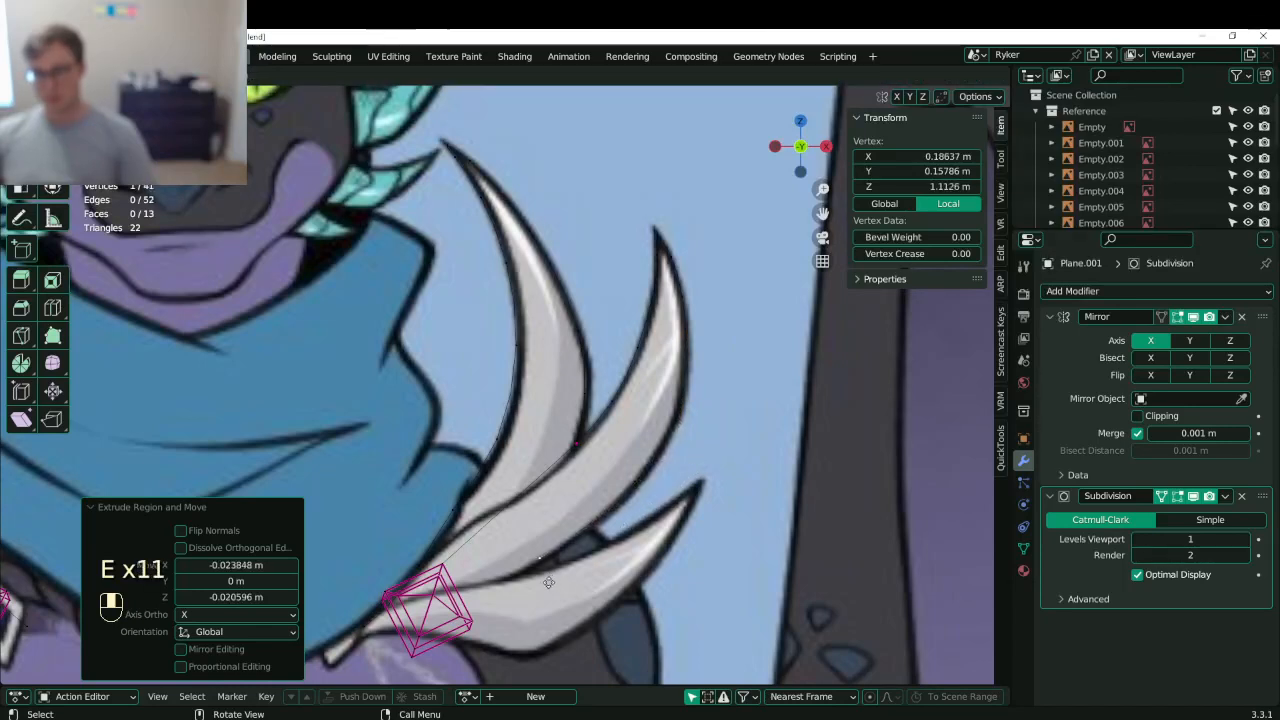
left_click(535, 592)
key("e")
left_click(525, 600)
- Extrude the outline from that notch along the lowest spike's upper edge to its tip
key("e")
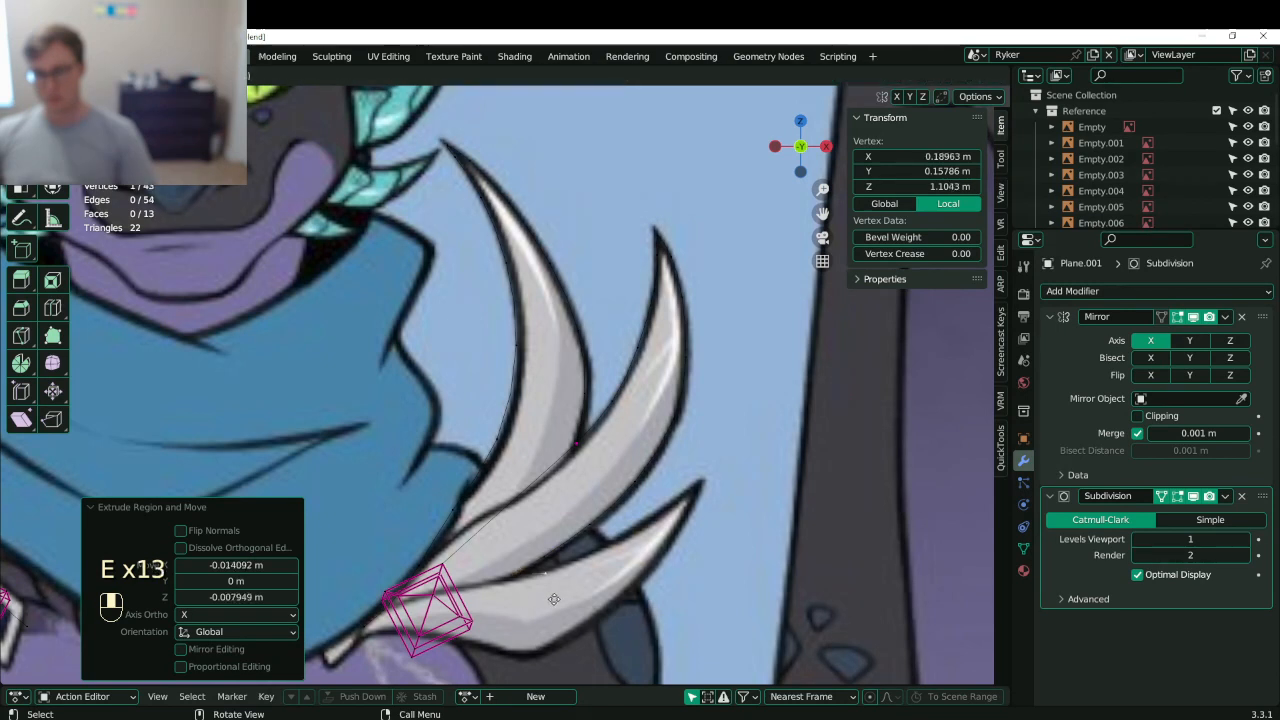
left_click(554, 599)
key("e")
left_click(638, 556)
key("e")
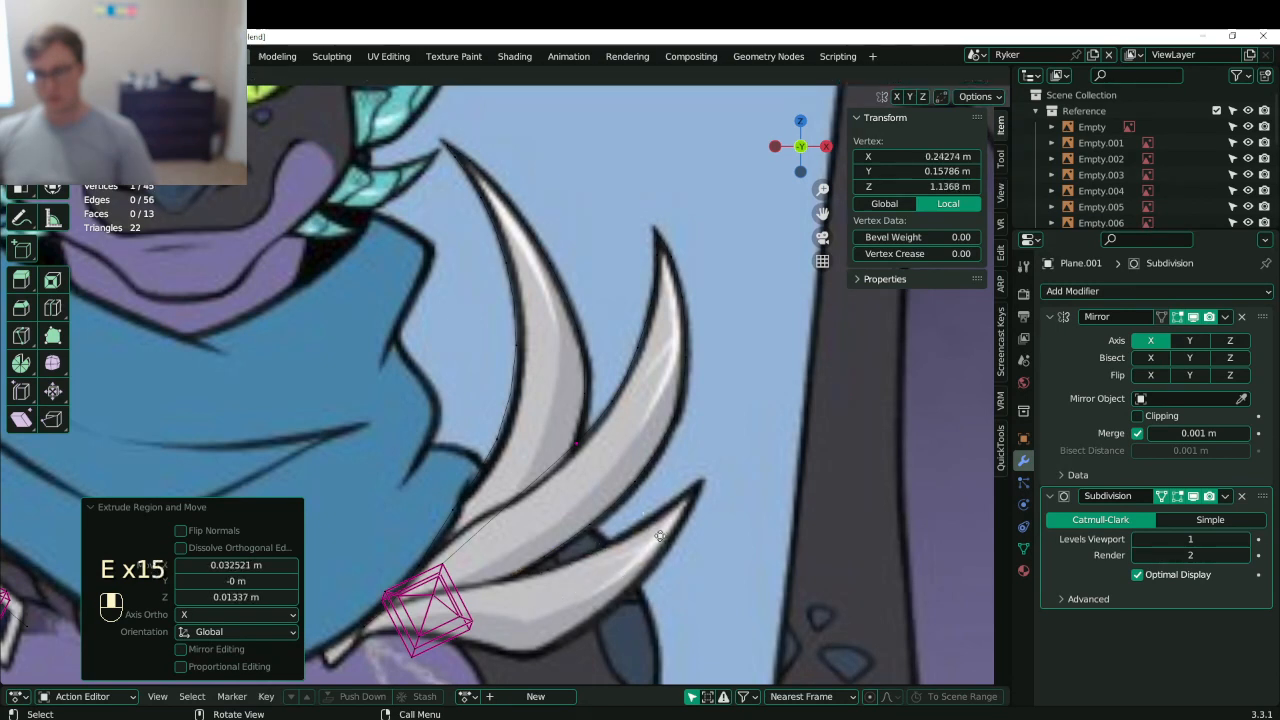
left_click(692, 514)
key("e")
left_click(702, 484)
- Extrude the outline from the lowest spike's tip partway back along its lower edge
key("e")
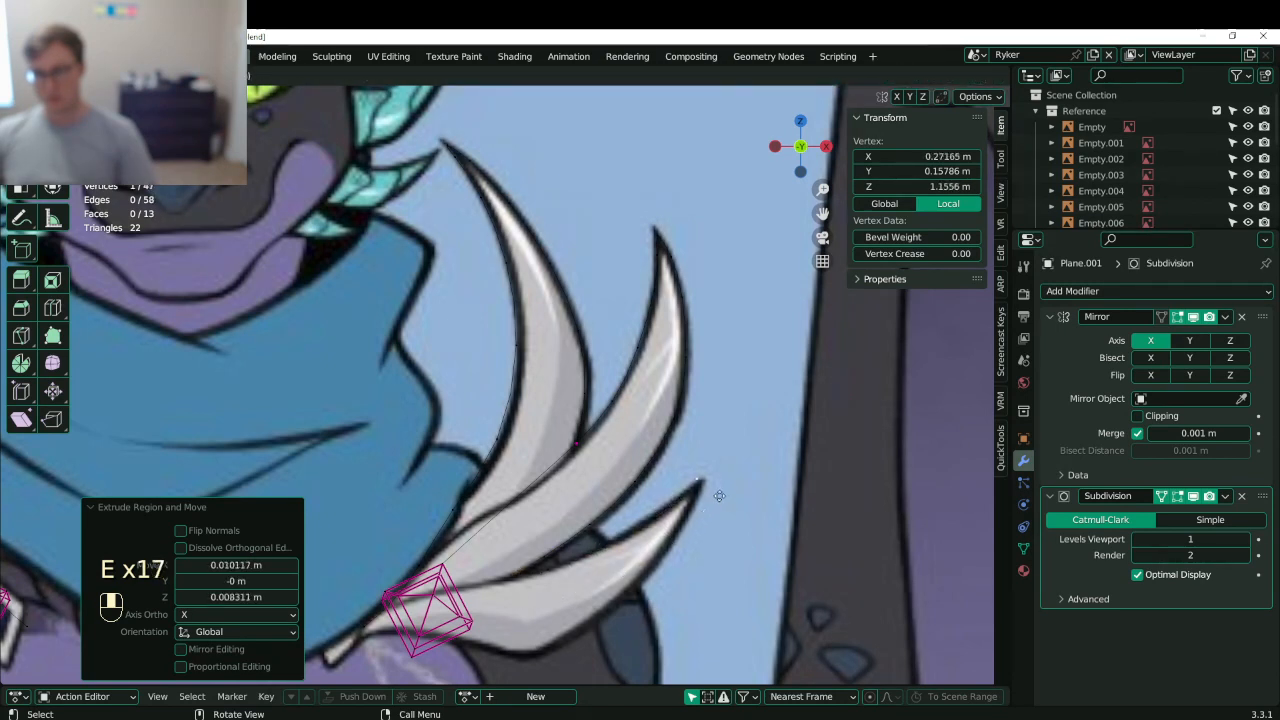
left_click(722, 502)
key("e")
left_click(698, 545)
key("e")
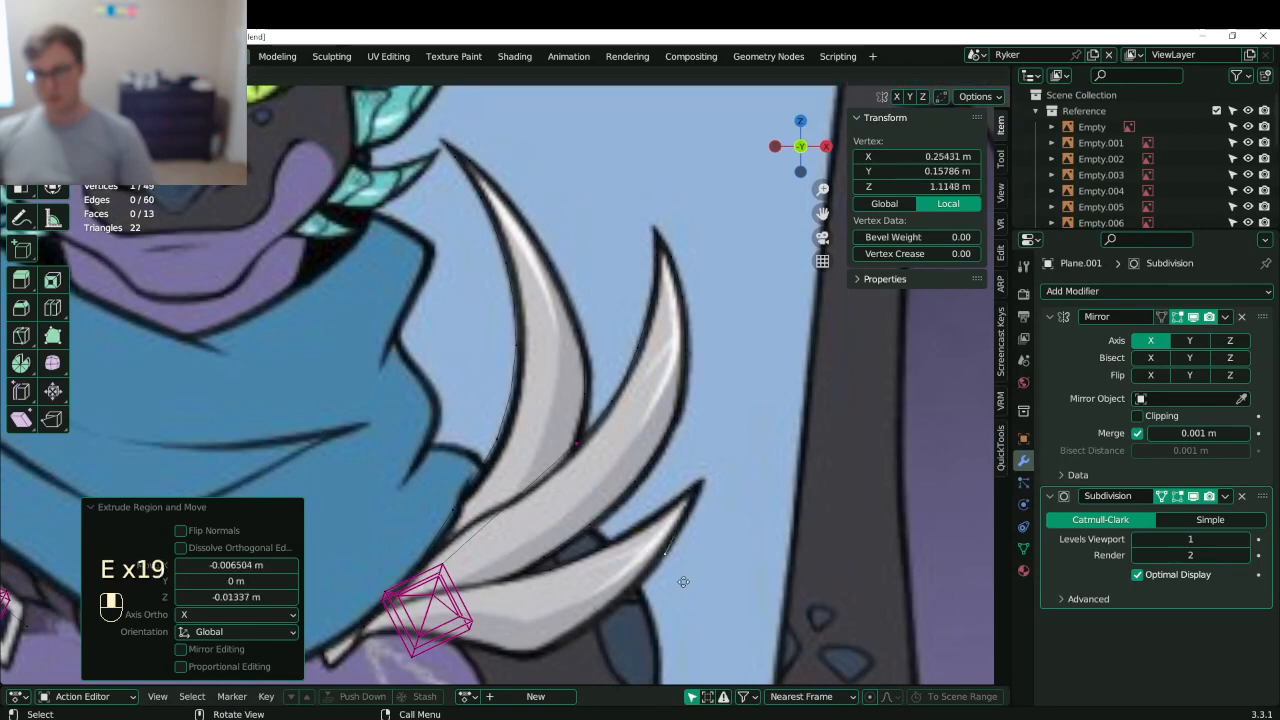
- Set the vertex crease to 1.00 at the notch between the middle and lowest spikes
left_click(543, 598)
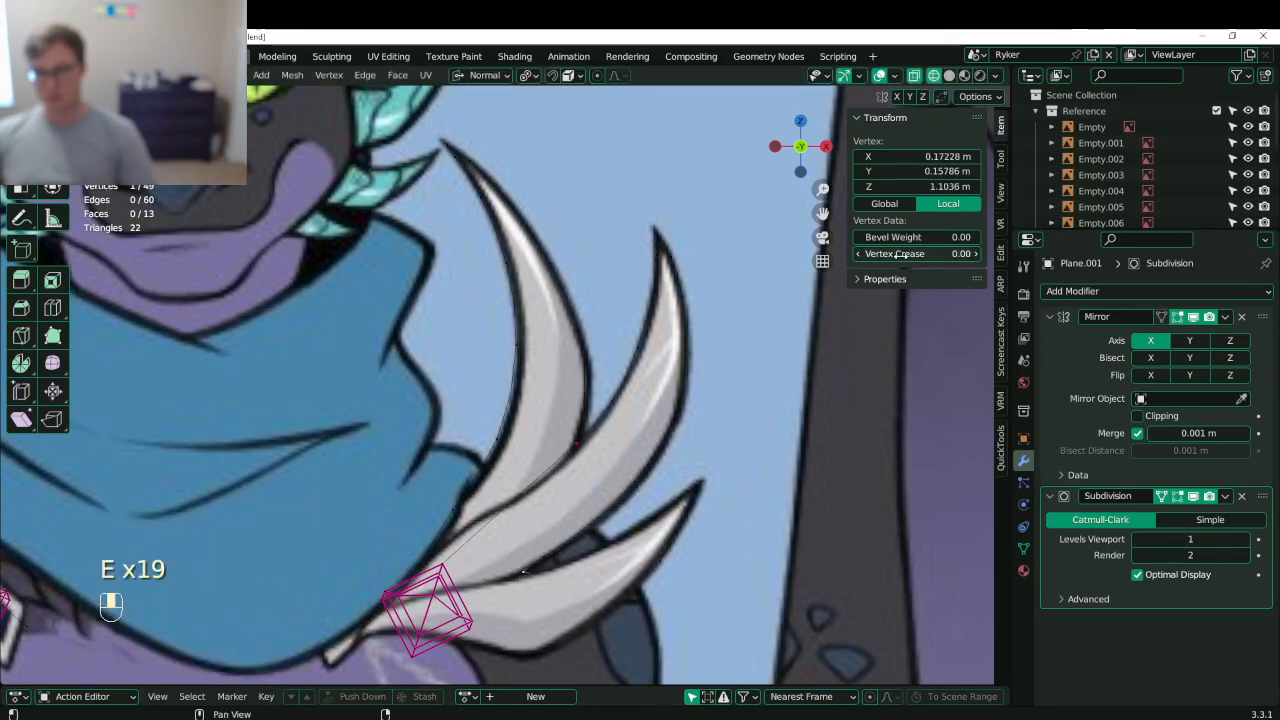
middle_click_drag(624, 450, 664, 340, "shift")
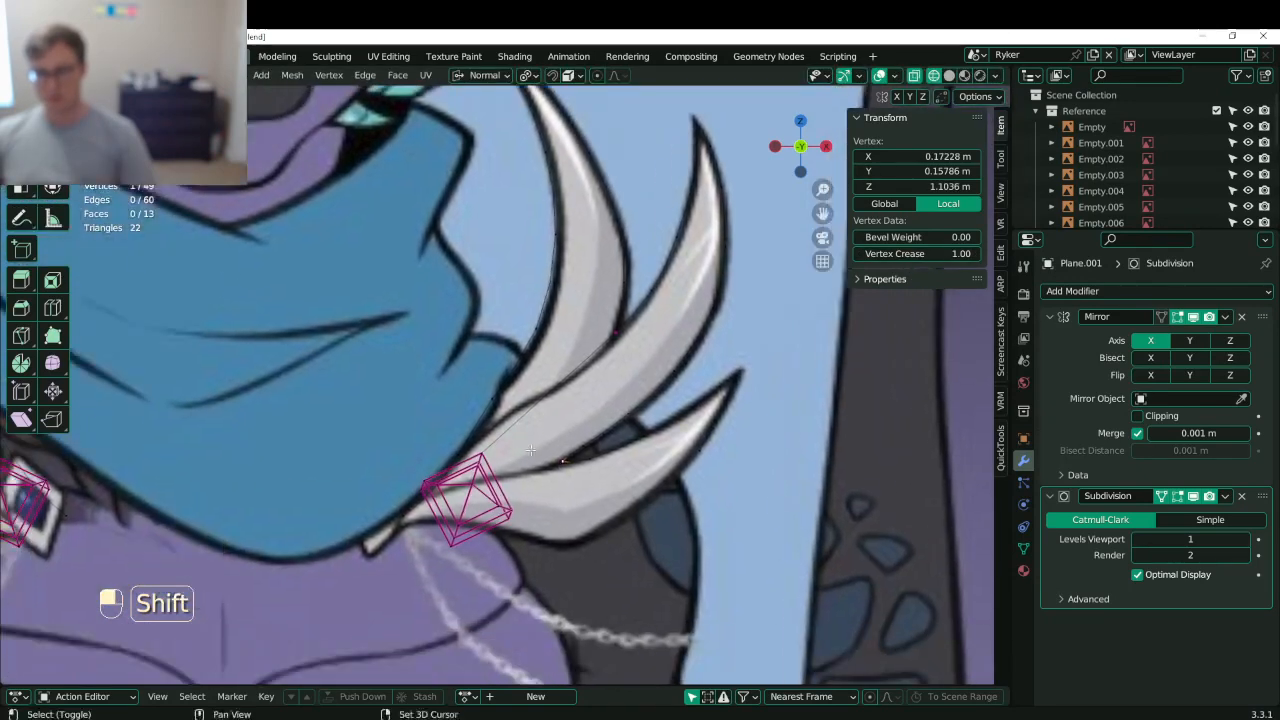
- Examine from an angle how the spike outline is connected to the diamond brooch
key("l")
left_click(487, 508)
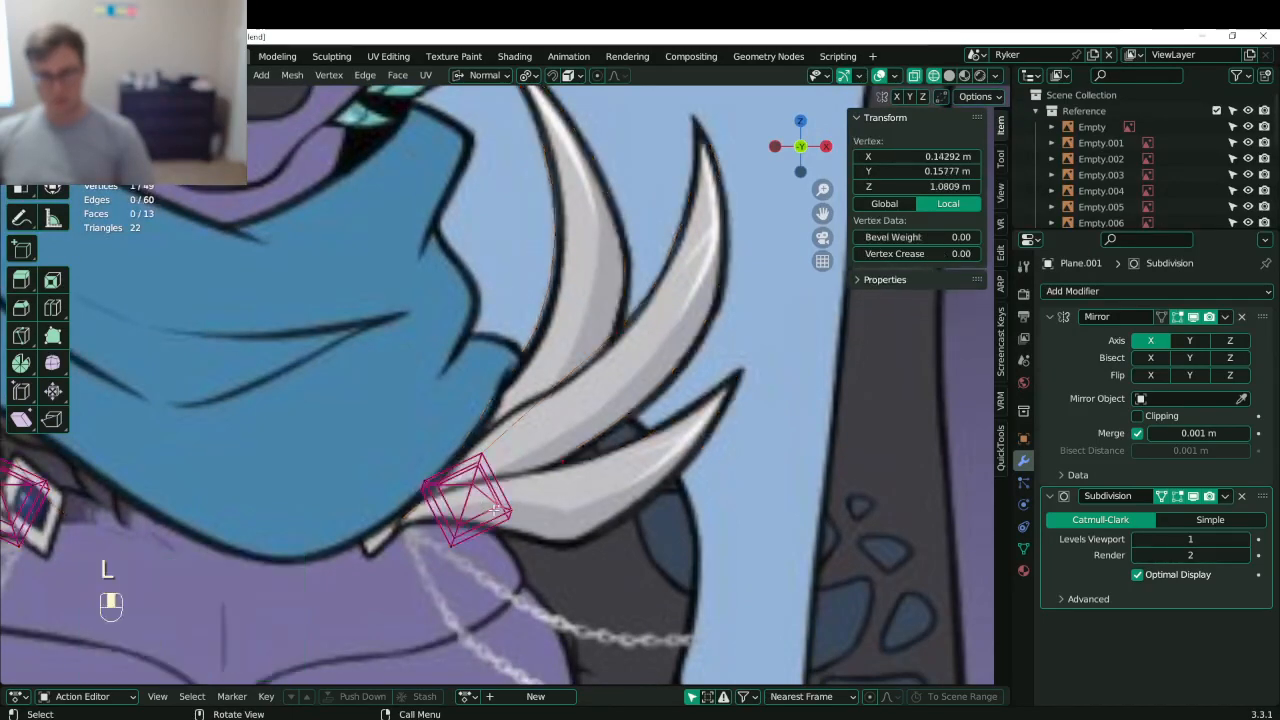
middle_click_drag(488, 508, 380, 488)
scroll(370, 485, "down", 7)
scroll(369, 485, "down", 3)
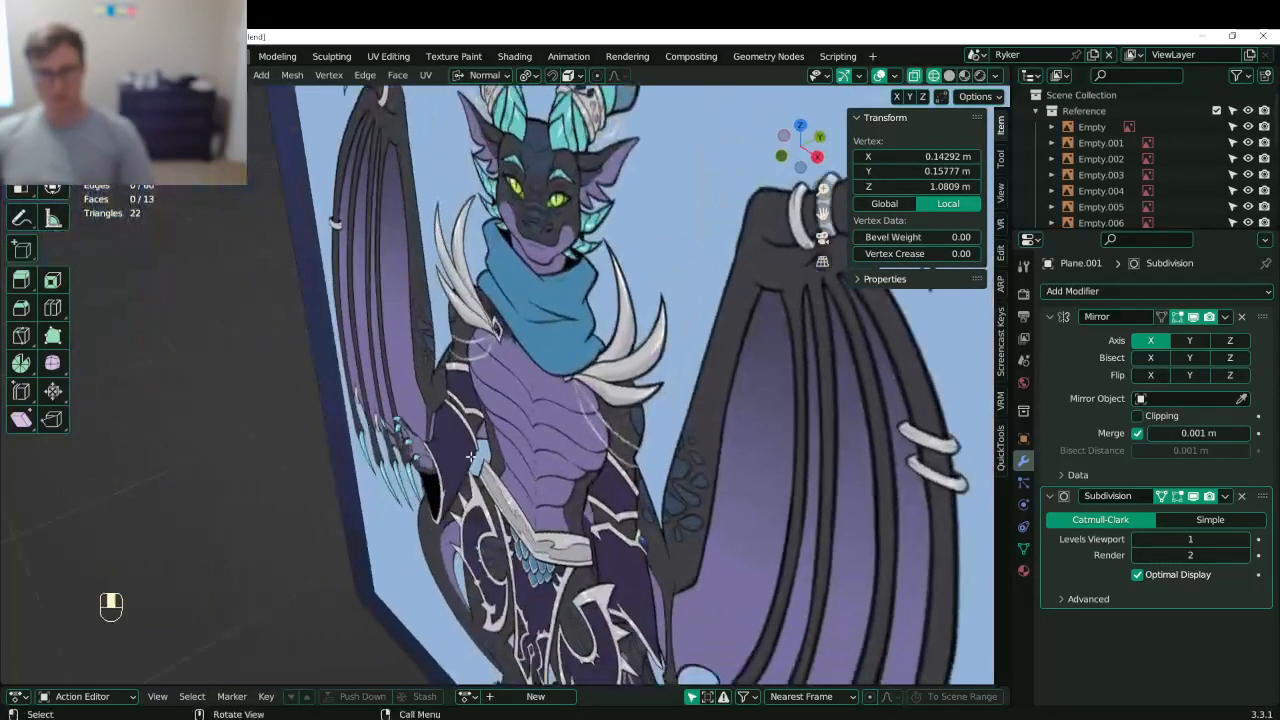
key("a")
key("KP_Decimal")
scroll(469, 457, "up", 5)
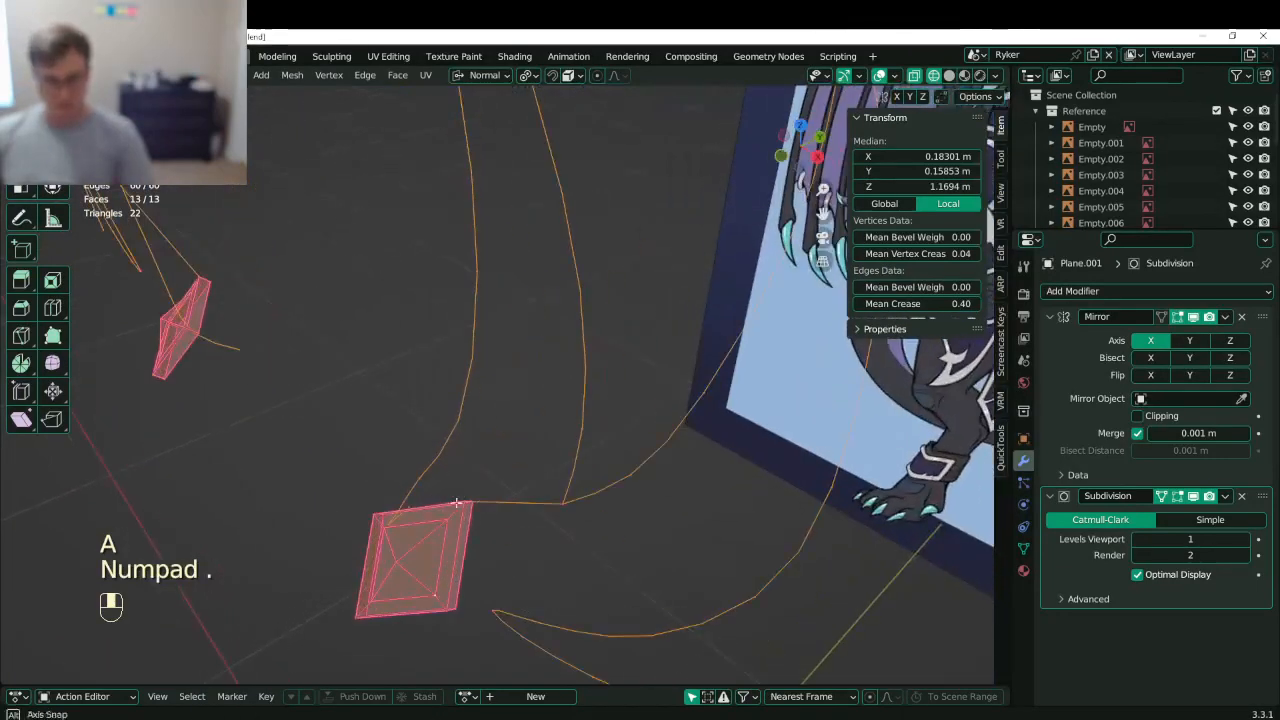
- Try to rip the diamond's upper corner vertex away from the attached outline edge
left_click(469, 395)
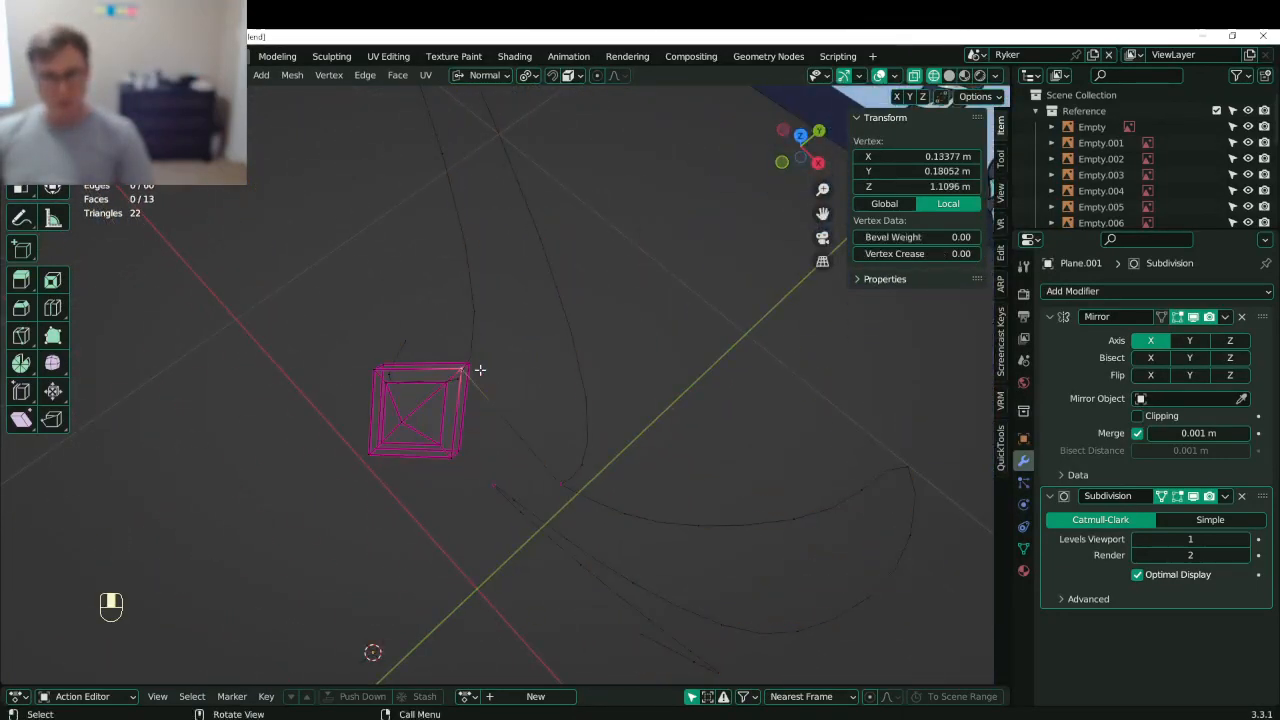
key("v")
left_click(493, 353)
key("ctrl+z")
- Delete the edge joining the diamond's corner to the notch between the tallest and middle spikes, and select the notch vertex
middle_click_drag(493, 354, 566, 504)
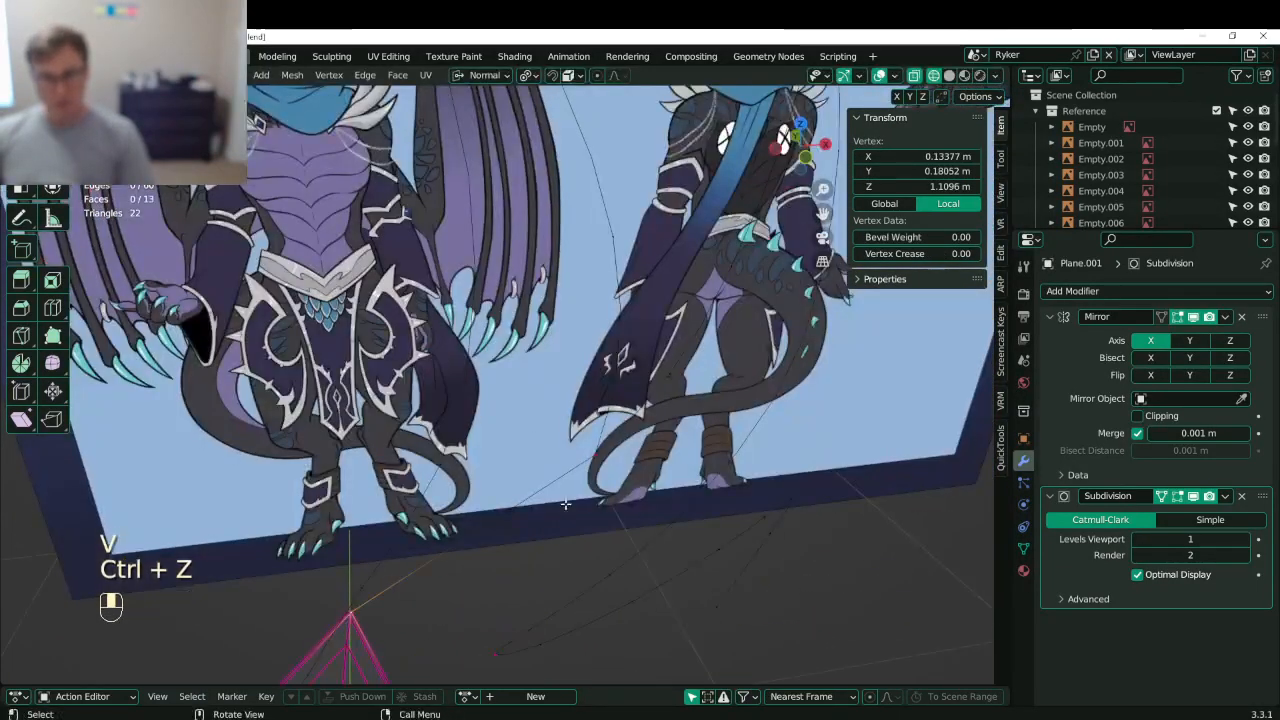
left_click(594, 460)
middle_click_drag(594, 460, 535, 415)
left_click(436, 546, "shift")
key("x")
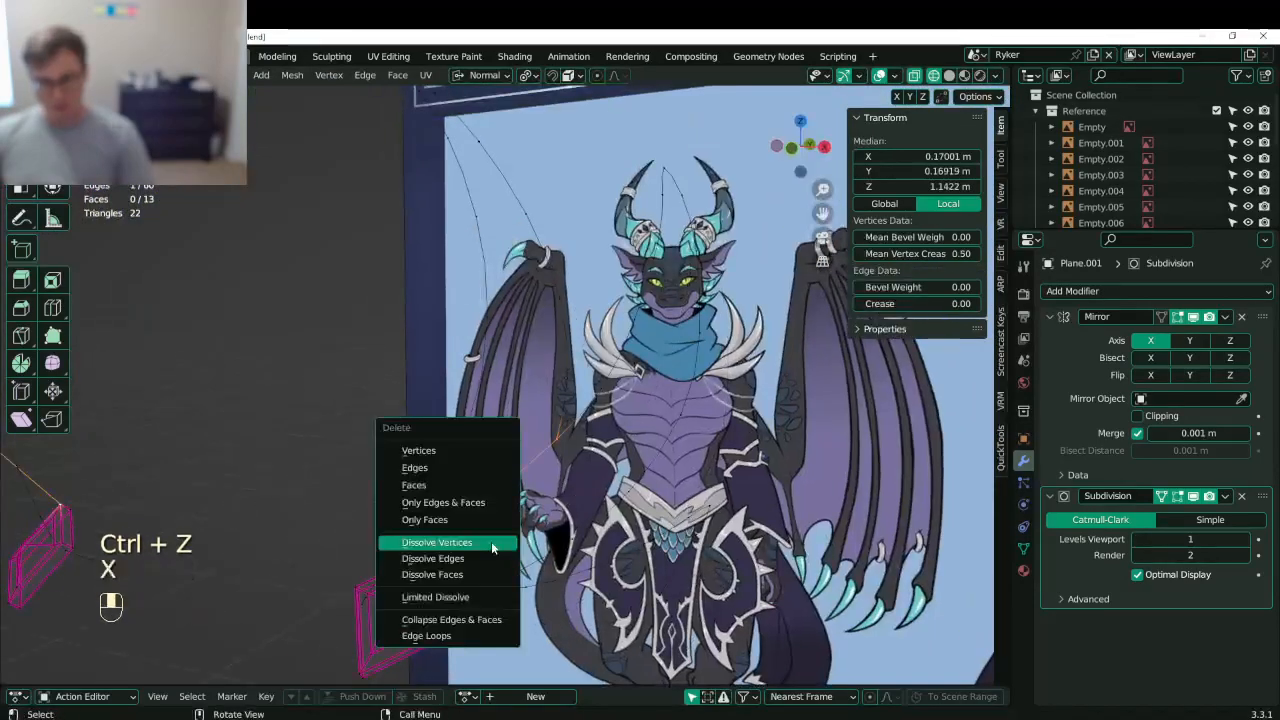
left_click(491, 543)
left_click(575, 413)
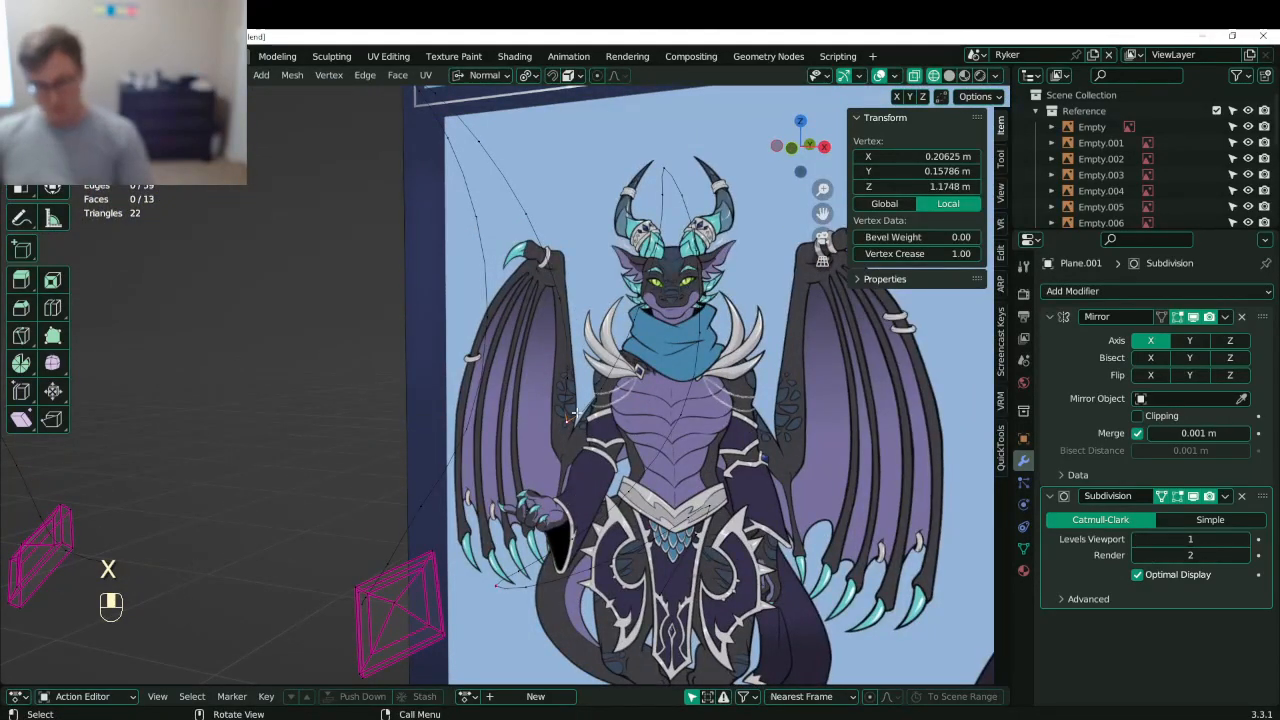
- Select the whole linked spike outline and try scaling it to 0 along Y in the Normal orientation, undoing the scaling
key("l")
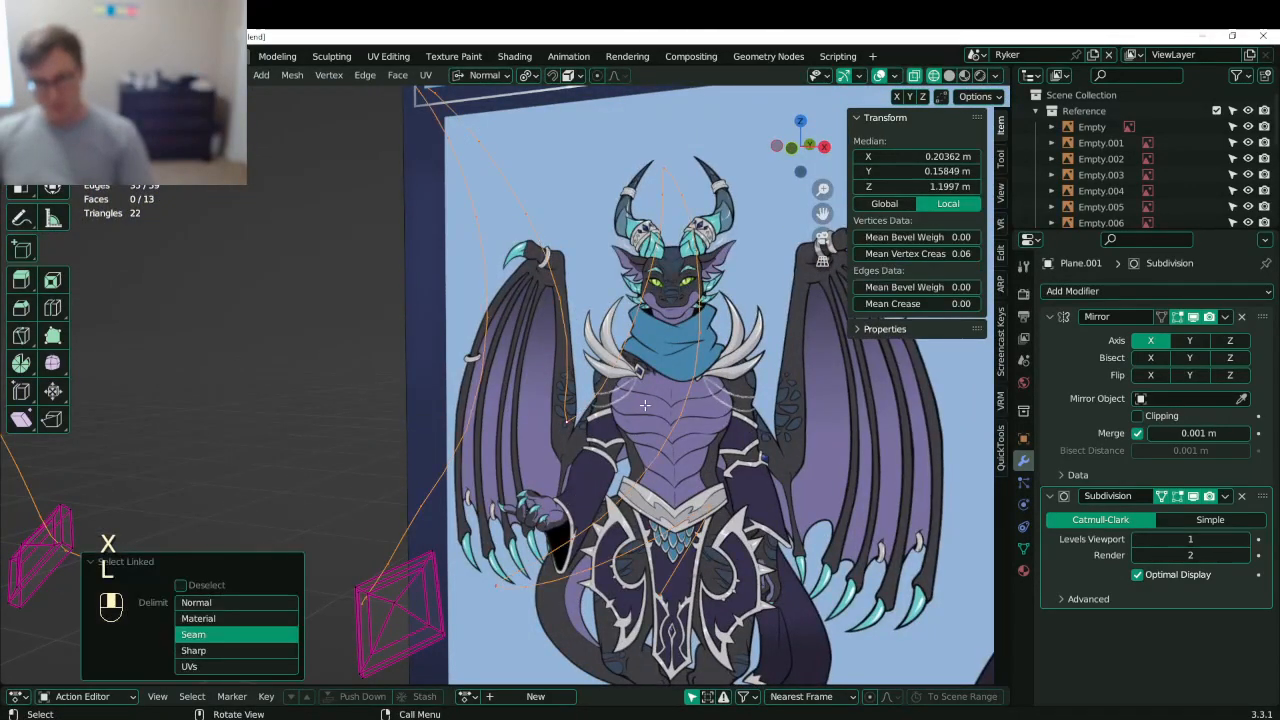
middle_click_drag(575, 413, 557, 434)
key("s")
key("Return")
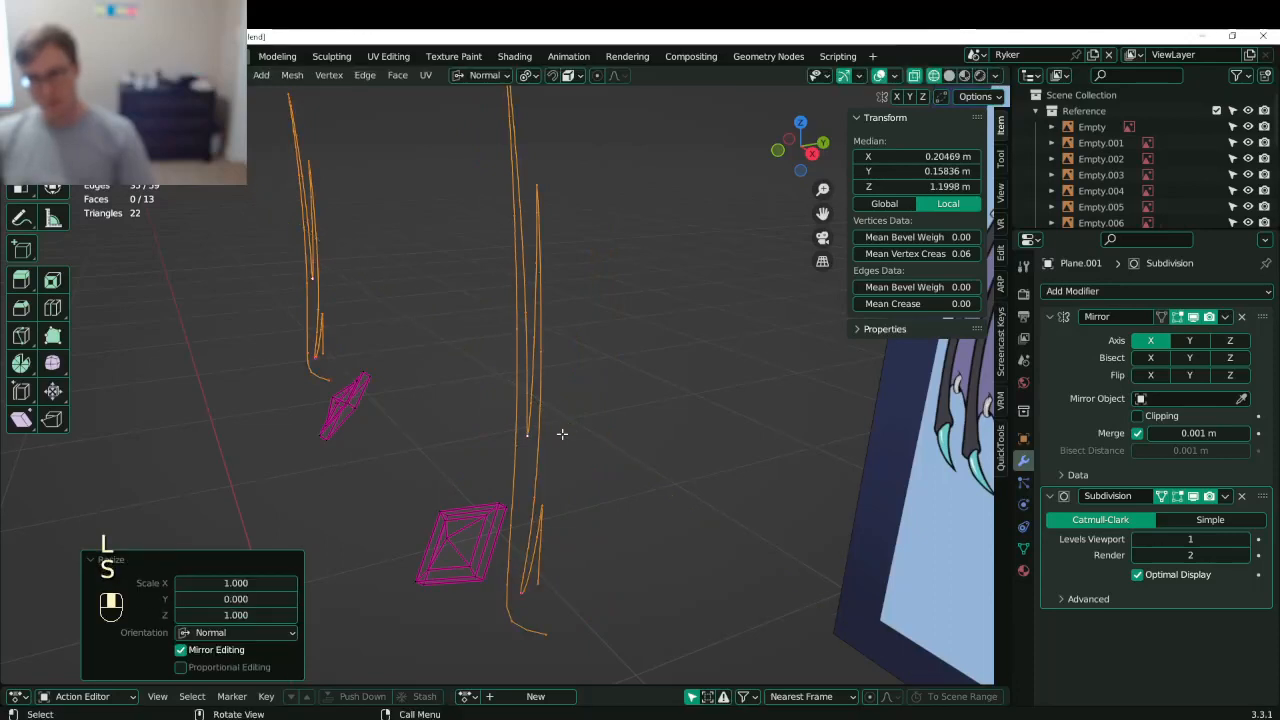
key("KP_1")
key("ctrl+z")
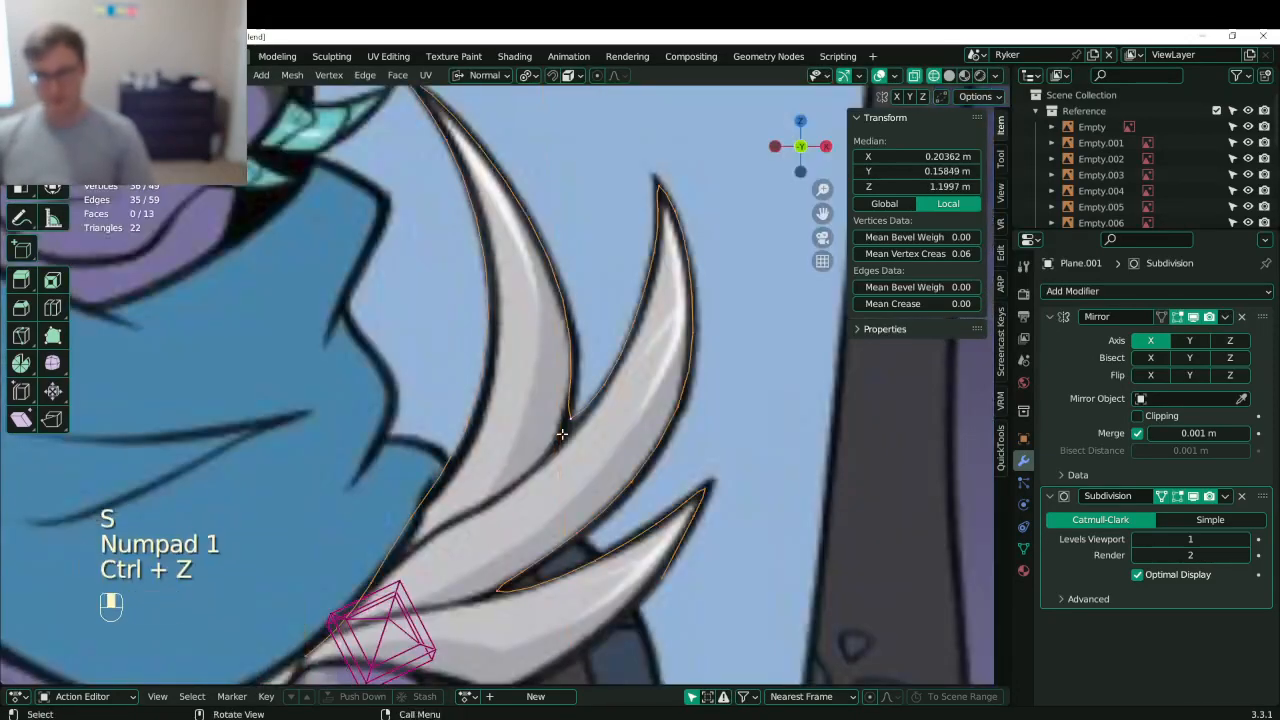
- Switch the transform orientation to Global, flatten the spike outline by scaling it to 0 along Y, and save the file
left_click(483, 75)
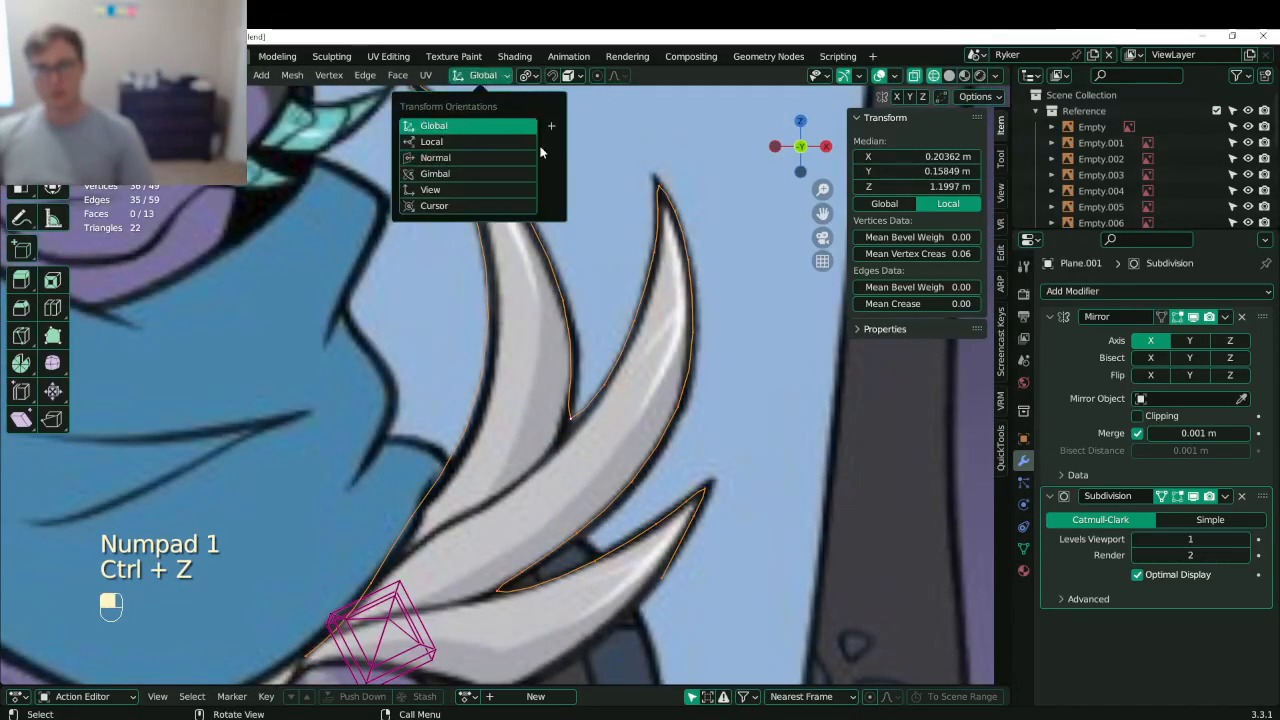
left_click(450, 126)
key("s")
key("y")
key("0")
left_click(716, 332)
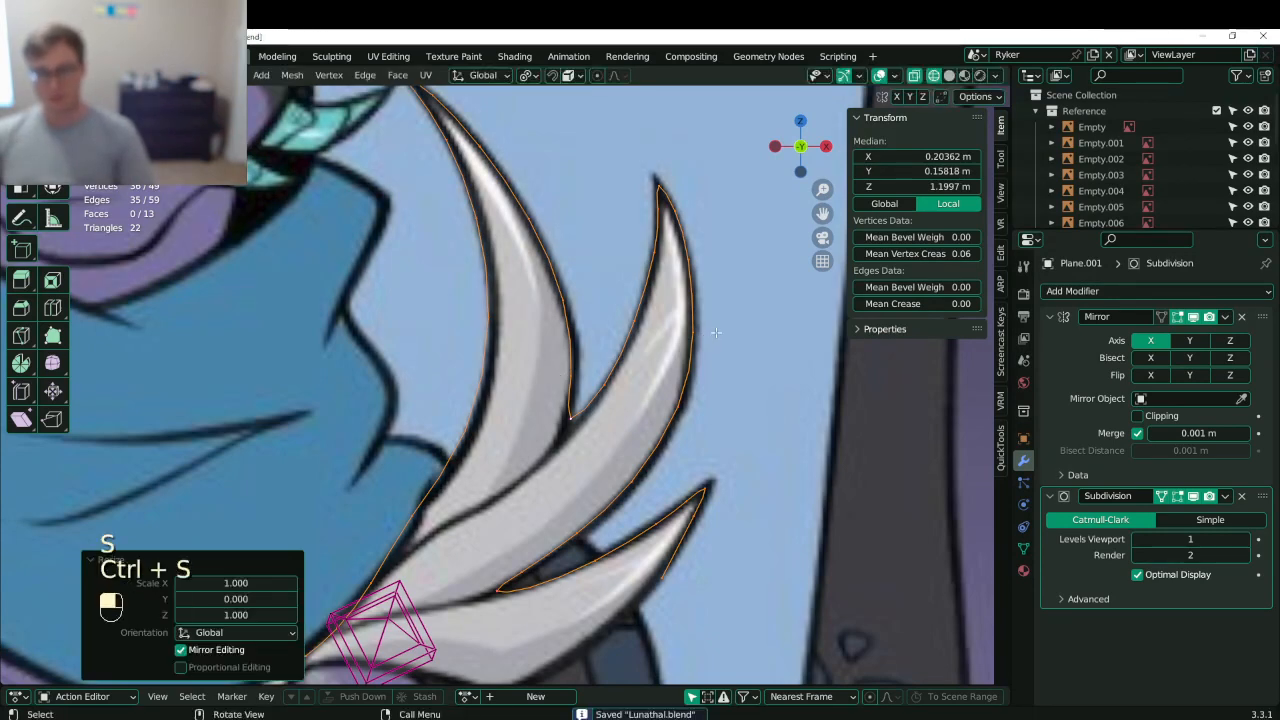
- Separate the selected spike outline from the brooch mesh into its own object and open that object for mesh editing
key("p")
left_click(650, 312)
key("Tab")
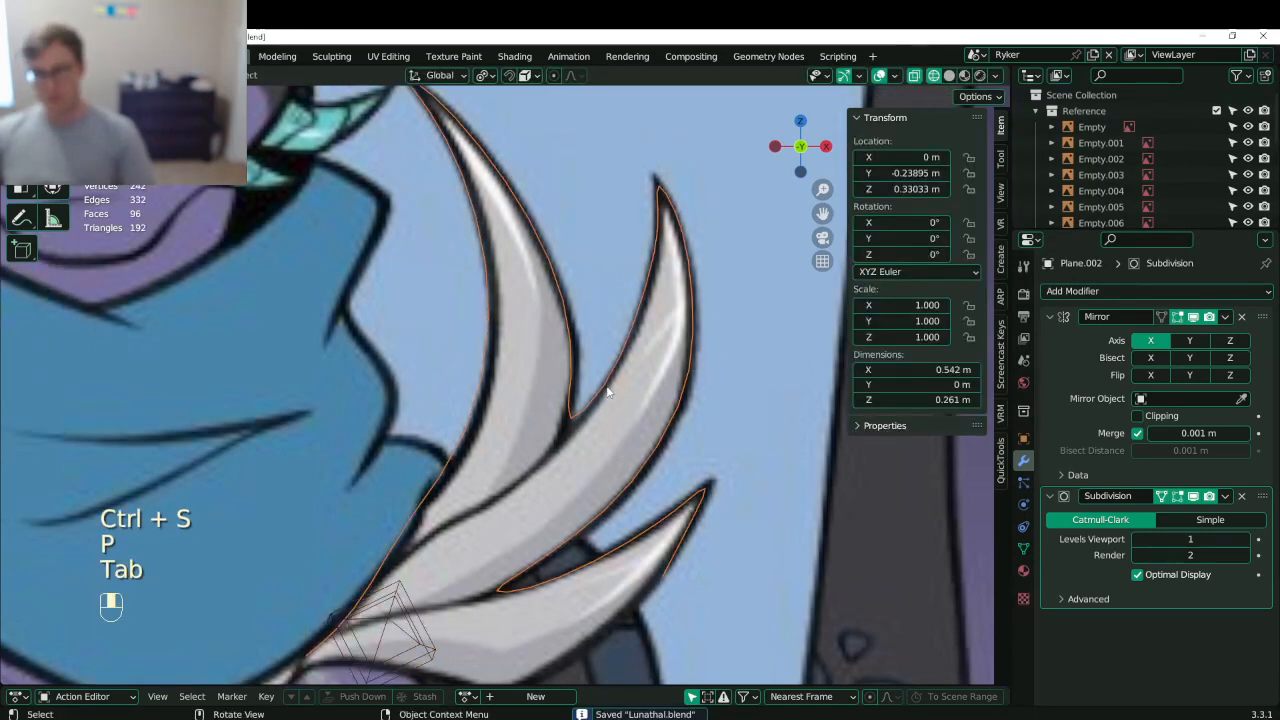
key("Tab")
- Move the notch vertex between the tallest and middle spikes down onto the reference drawing and save the file
left_click(562, 430)
key("g")
left_click(550, 481)
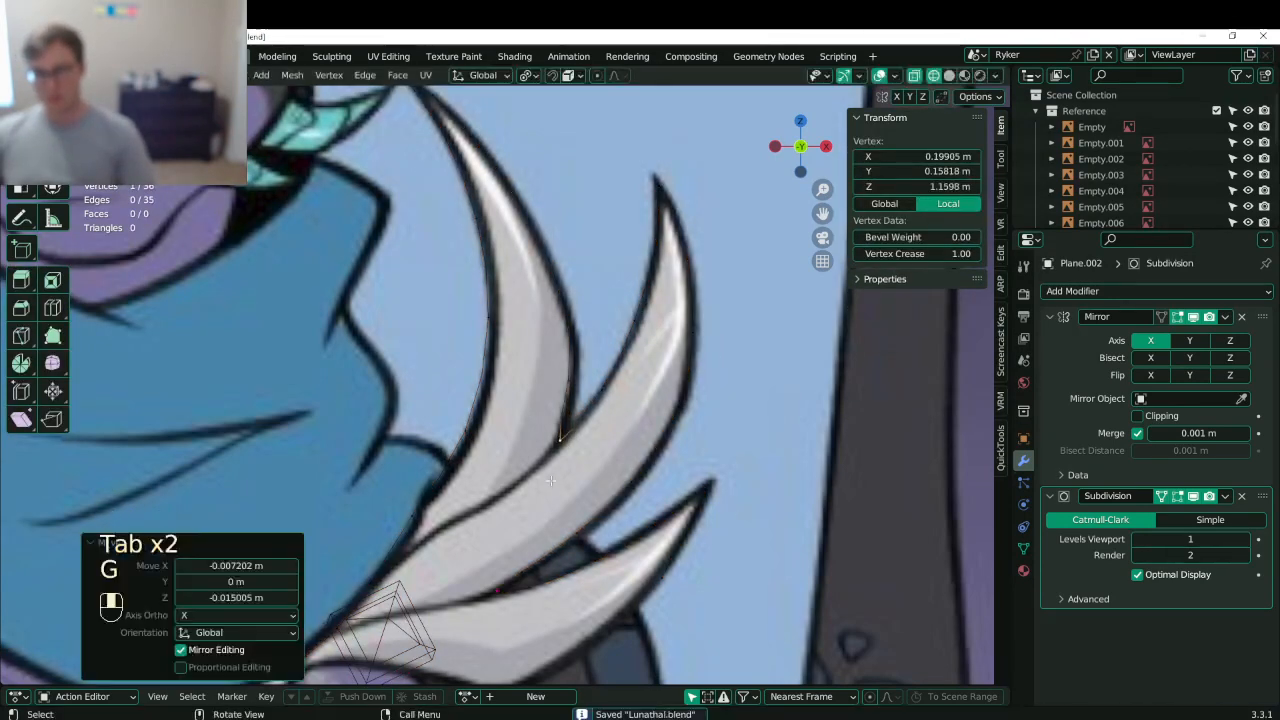
middle_click_drag(550, 481, 495, 395, "shift")
key("ctrl+s")
- Connect that notch to the tallest spike's root vertex with an edge, add one cut, and move it onto the reference line
middle_click_drag(434, 527, 512, 437, "shift")
left_click(432, 457, "shift")
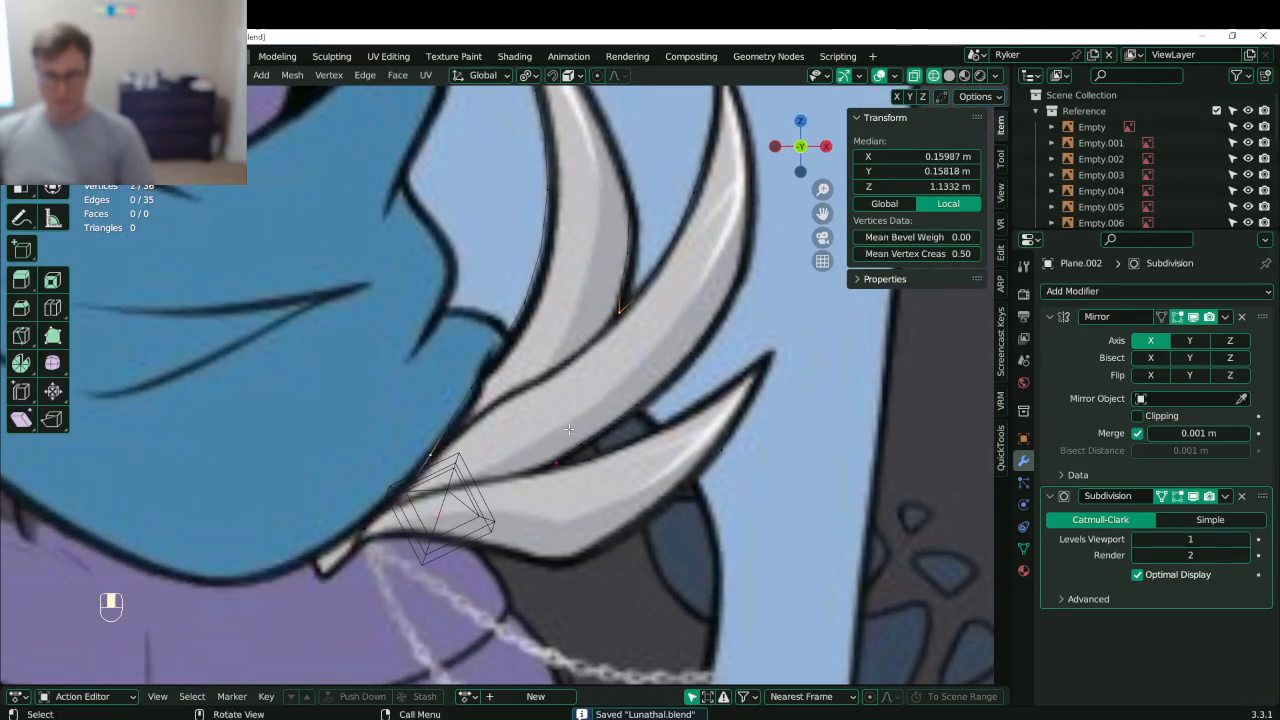
key("f")
key("ctrl+r")
left_click(516, 401)
key("g")
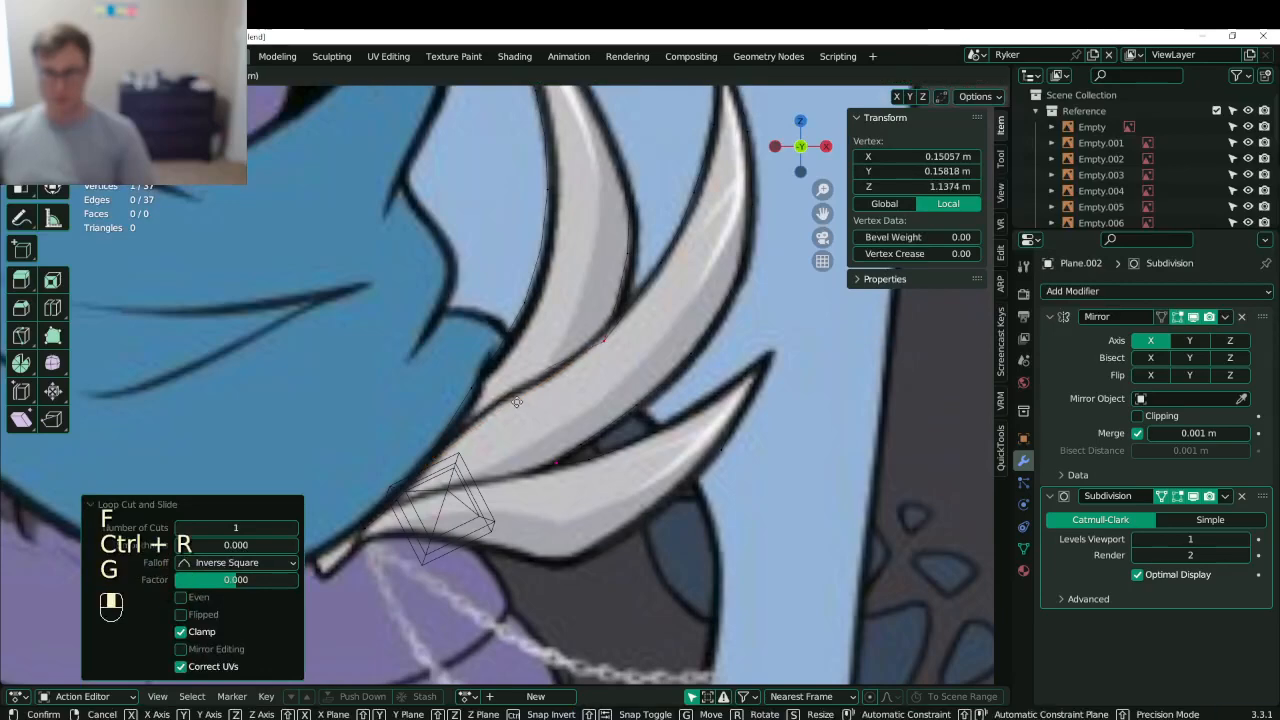
left_click(518, 394)
- Nudge the notch vertex, add a second cut to the new dividing edge, move it onto the drawn line, and save
left_click(615, 338)
key("g")
left_click(622, 324)
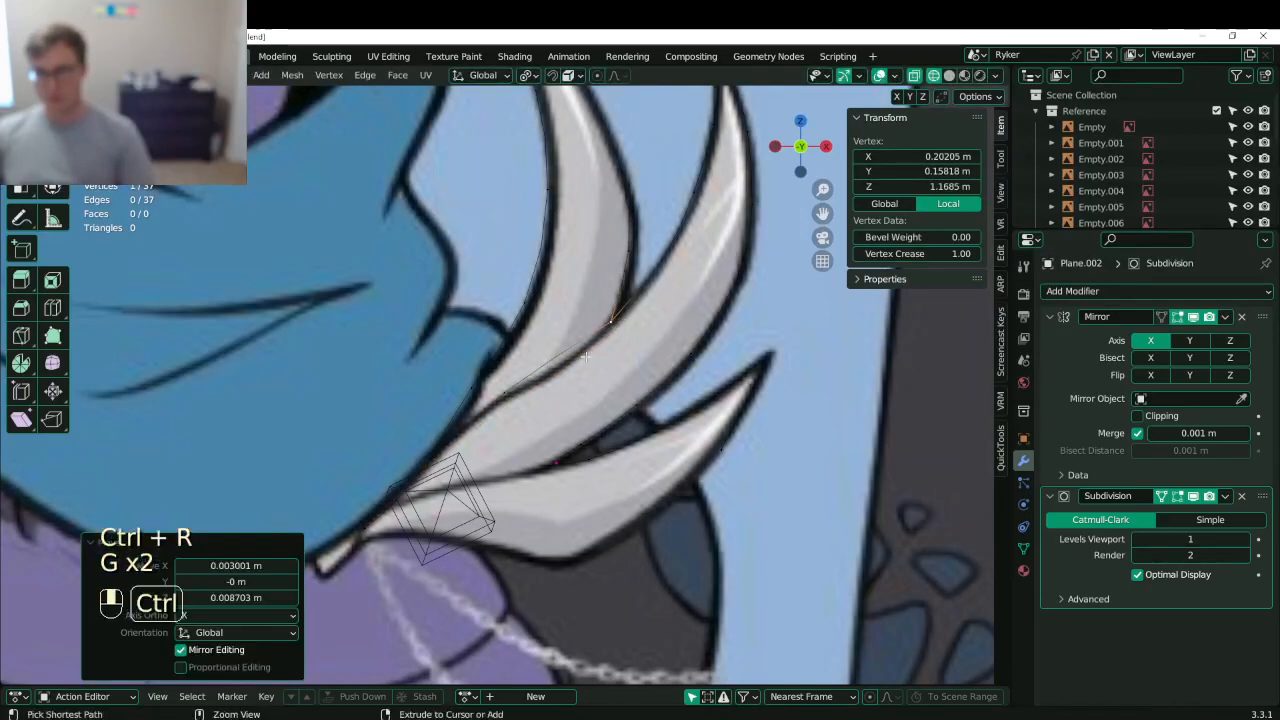
key("ctrl+r")
left_click(574, 354)
key("g")
left_click(586, 376)
middle_click_drag(586, 376, 501, 378, "shift")
key("ctrl+s")
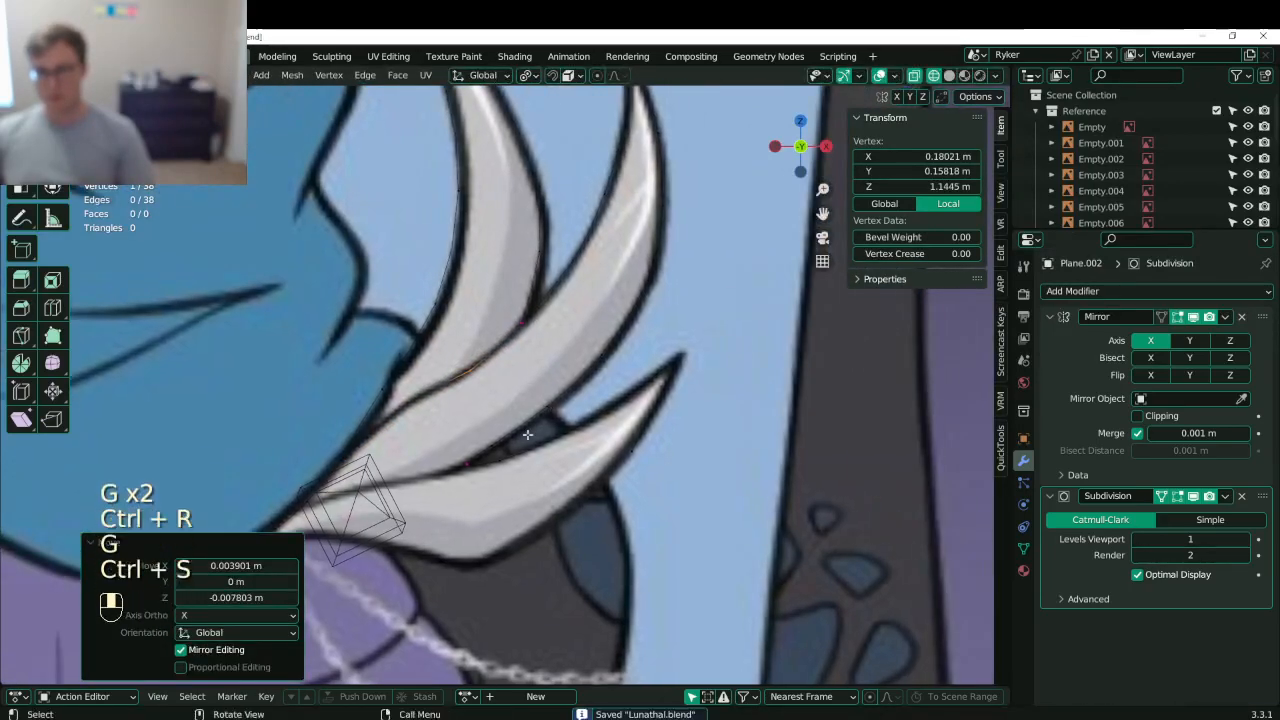
- Connect the notch above the lowest spike to the outline's root vertex near the diamond, then cut the edge and align the new vertex
middle_click_drag(529, 434, 546, 417, "shift")
left_click(488, 447)
middle_click_drag(356, 495, 435, 471, "shift")
scroll(435, 471, "up", 2)
left_click(375, 495, "shift")
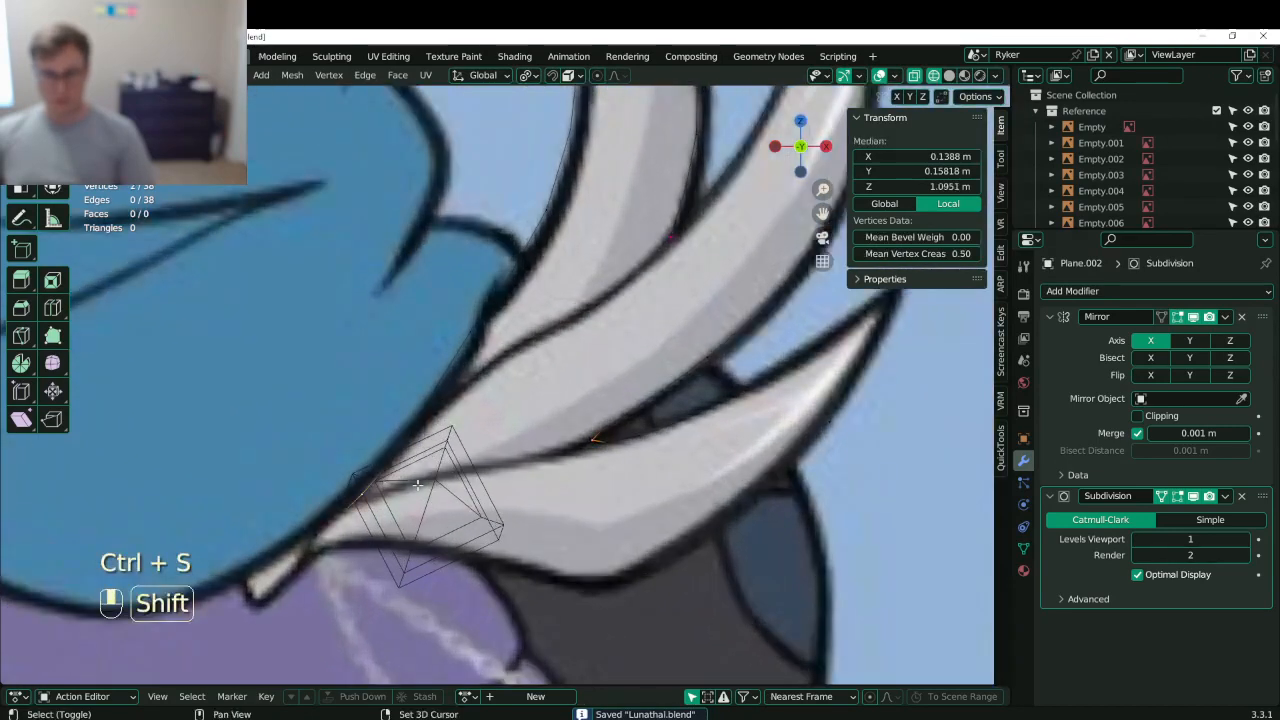
key("f")
key("ctrl+r")
double_click(428, 485)
key("g")
left_click(440, 484)
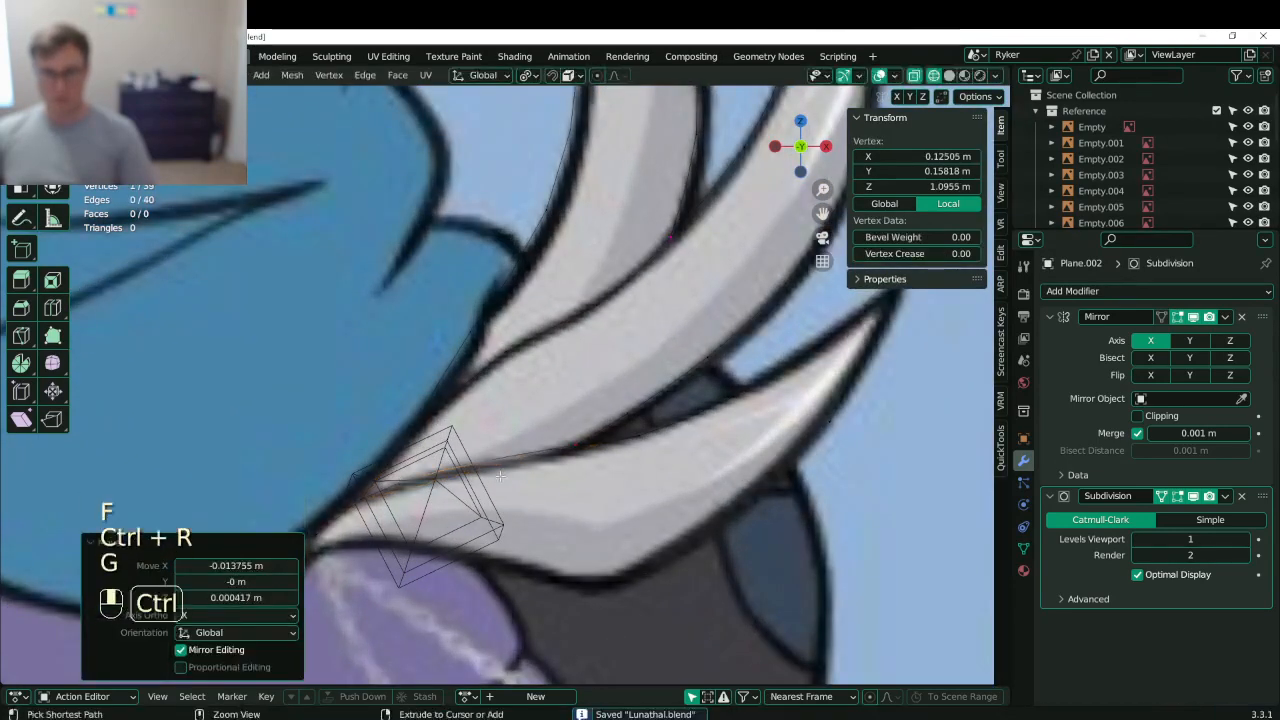
- Add another cut to the divider above the lowest spike, move its vertex onto the drawn line, and save
key("ctrl+r")
double_click(470, 476)
key("g")
left_click(512, 484)
middle_click_drag(512, 484, 417, 484, "shift")
key("ctrl+s")
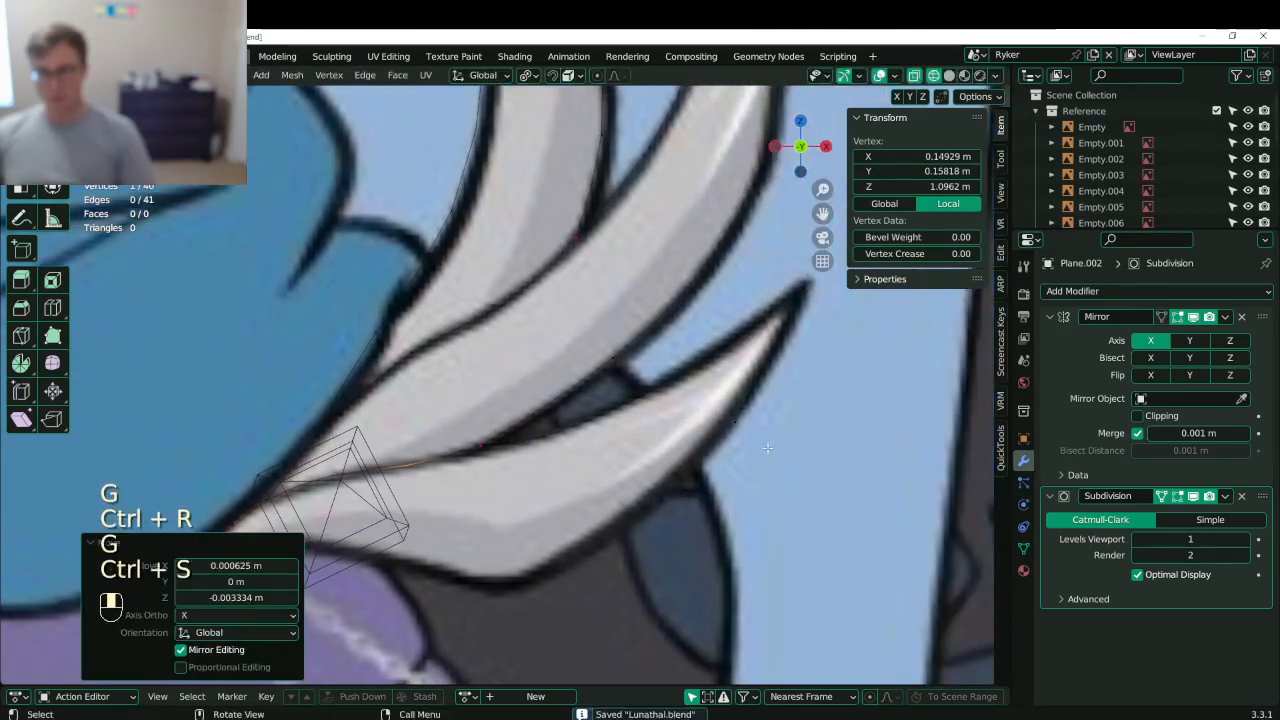
- Nudge the lowest spike's open outer vertex and extrude three vertices from it along the spike's drawn lower edge
left_click(734, 437)
key("g")
left_click(728, 437)
key("e")
left_click(662, 502)
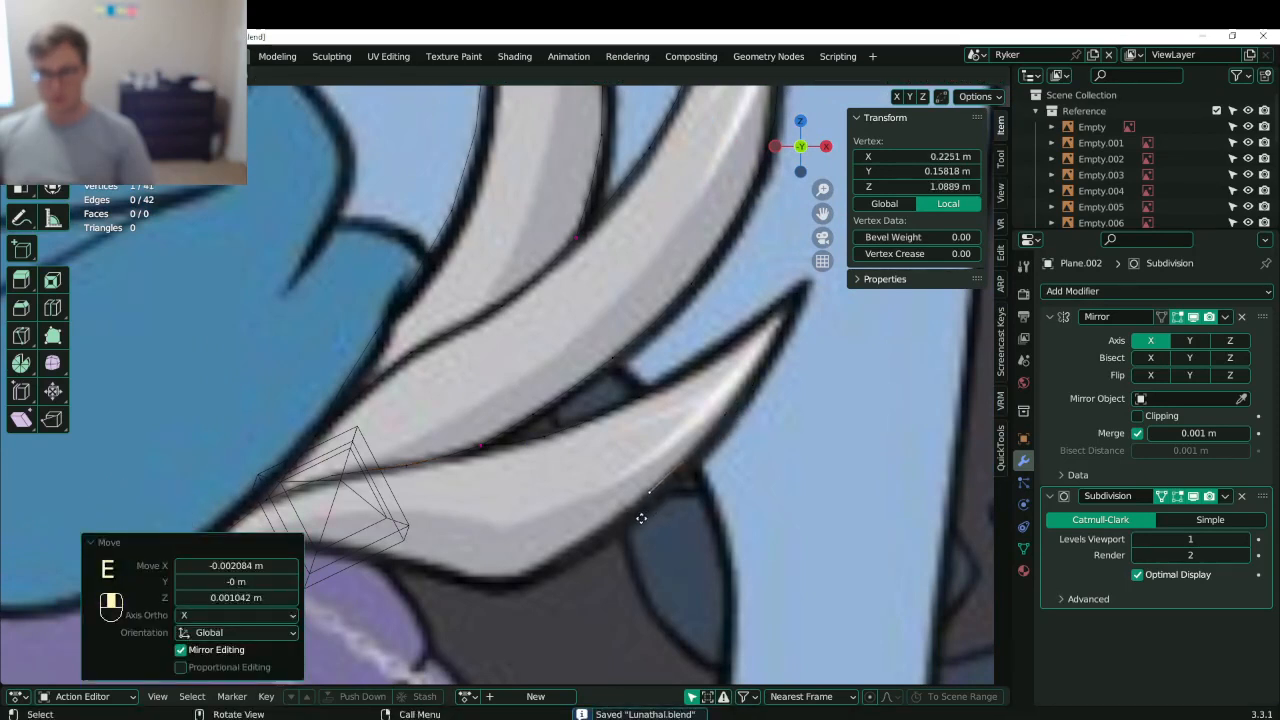
key("e")
left_click(564, 586)
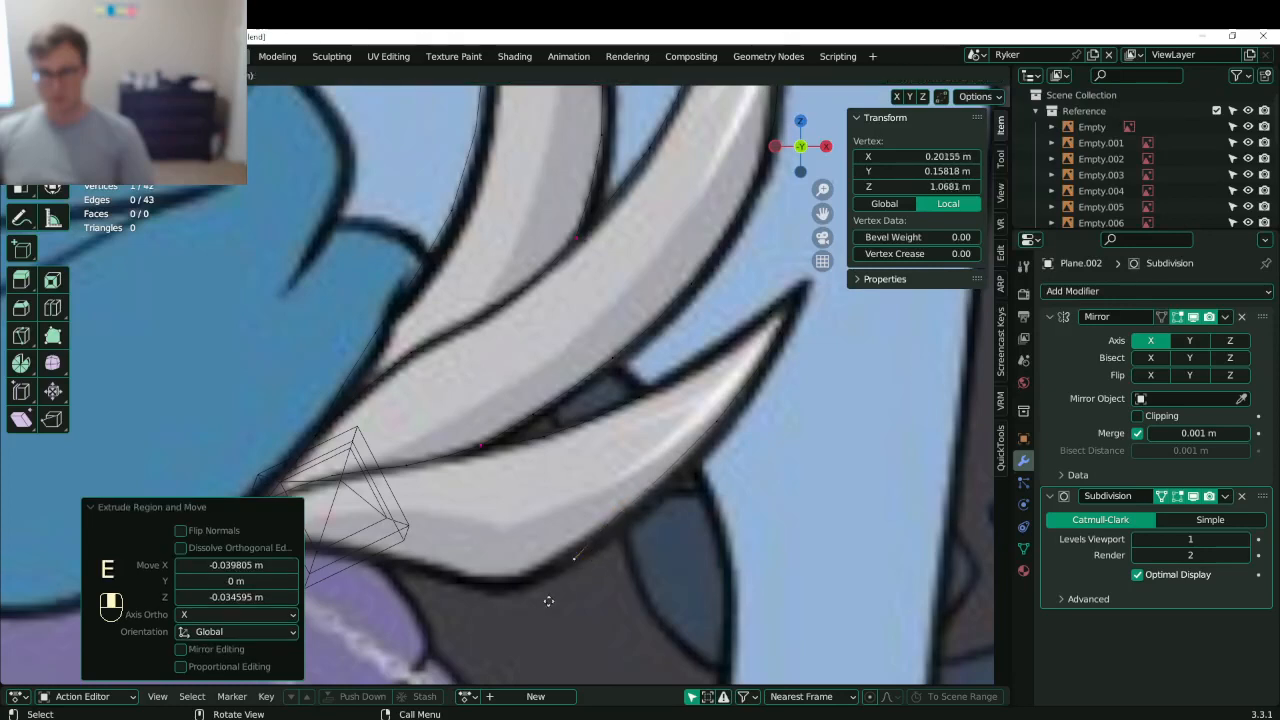
key("e")
left_click(443, 613)
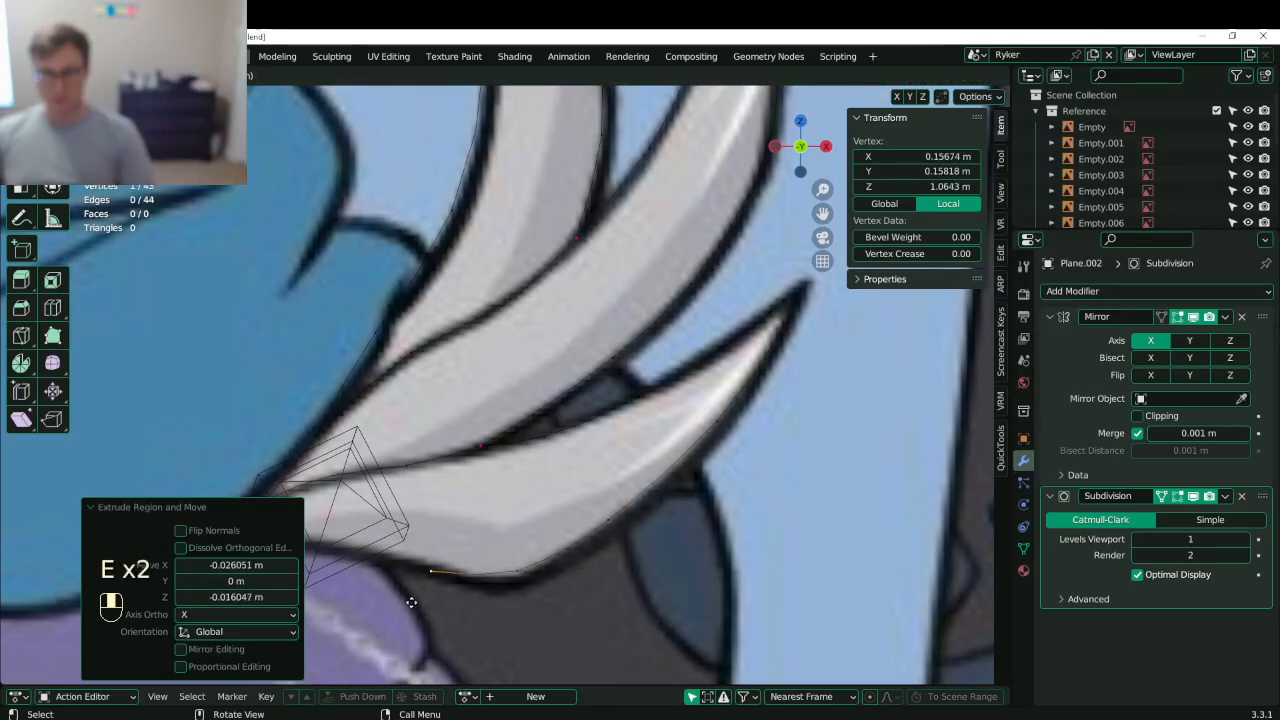
left_click(405, 594)
- Move the vertex at the lowest spike's bottom bend onto the corner of the reference drawing
middle_click_drag(426, 588, 546, 525, "shift")
left_click(556, 543)
key("g")
left_click(537, 568)
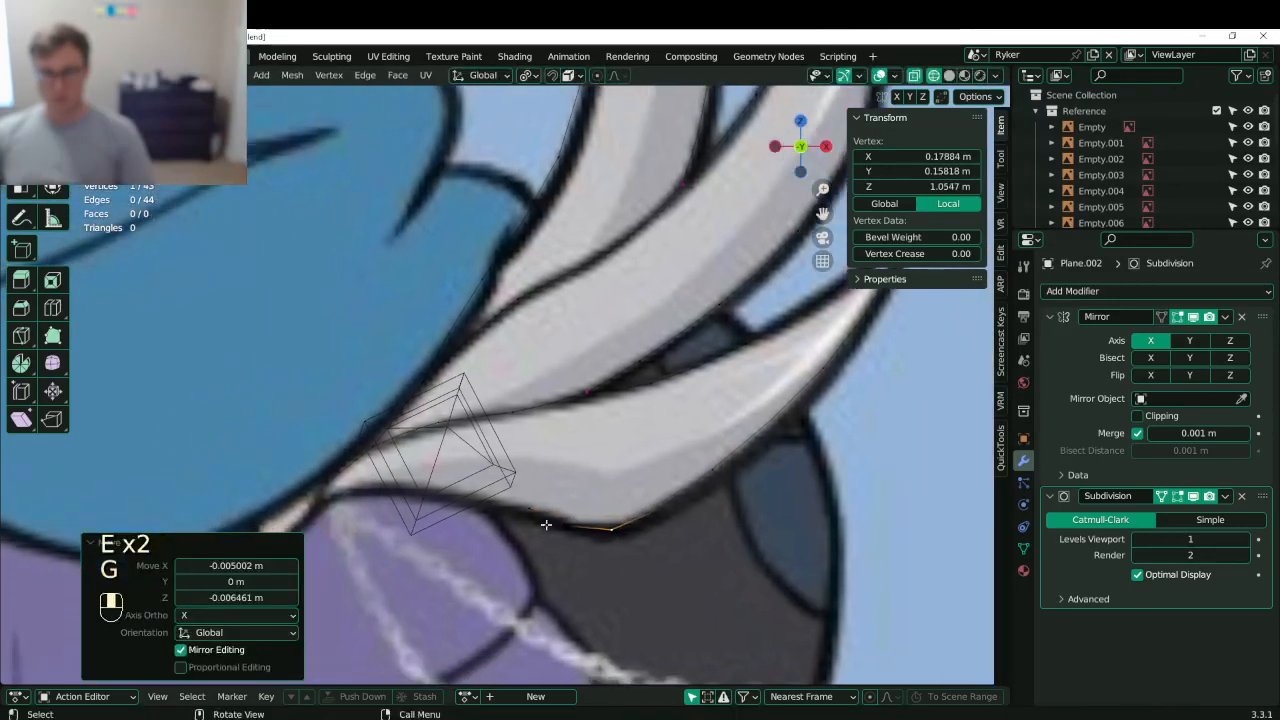
- Extrude three more vertices from the open end along the lowest spike's underside to the ornament's root below the diamond
left_click(529, 516)
key("e")
left_click(400, 505)
key("e")
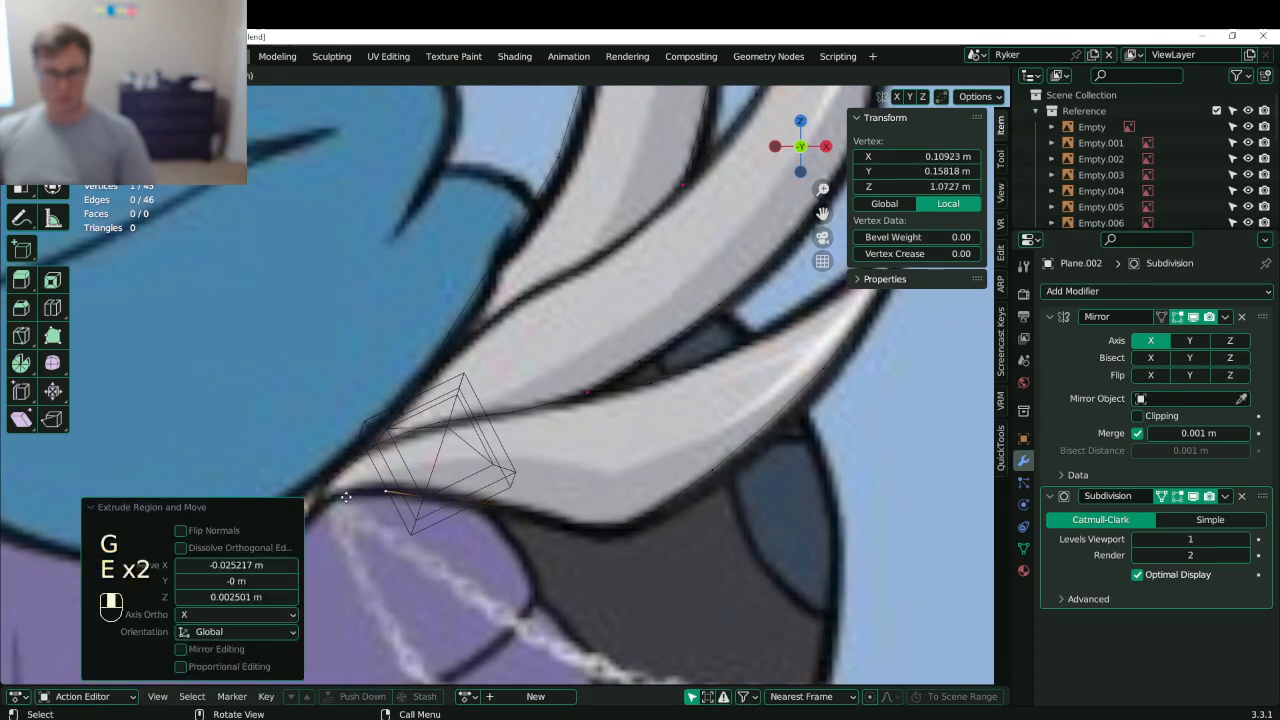
left_click(344, 497)
key("e")
left_click(285, 510)
- Close the outline at the root by joining its two open end vertices with an edge
middle_click_drag(405, 468, 516, 411, "shift")
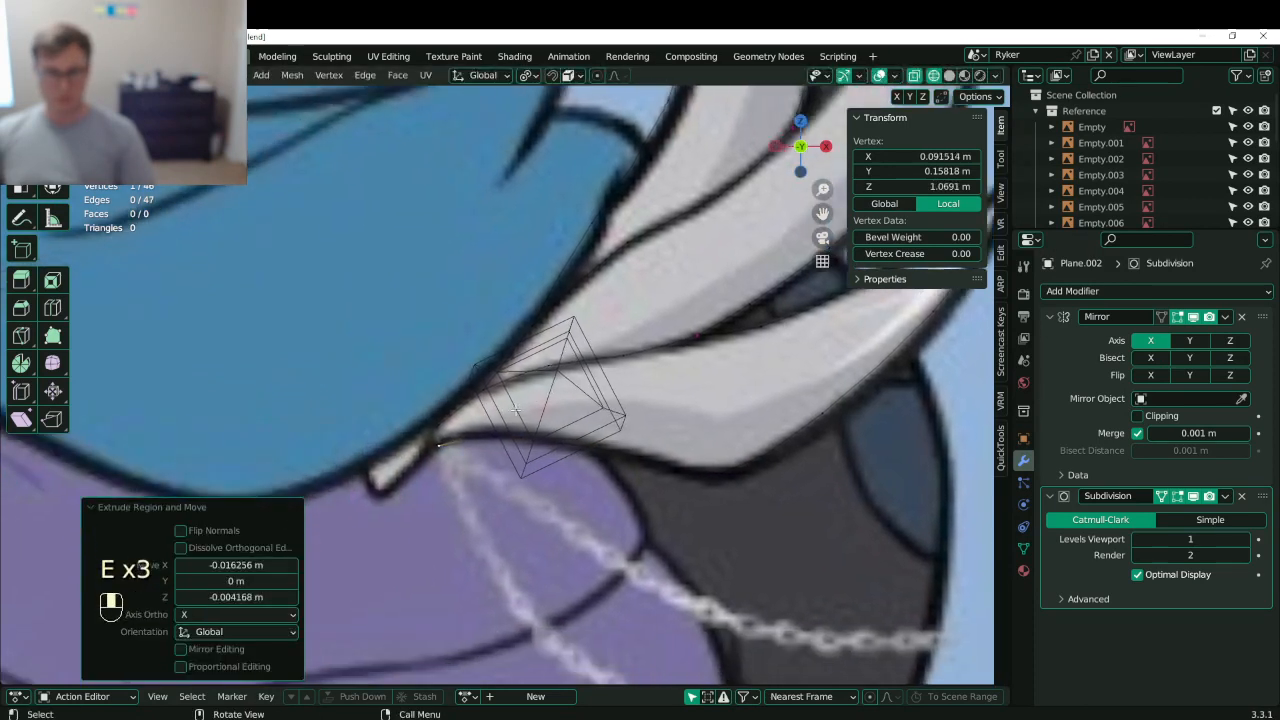
middle_click_drag(440, 447, 478, 416, "shift")
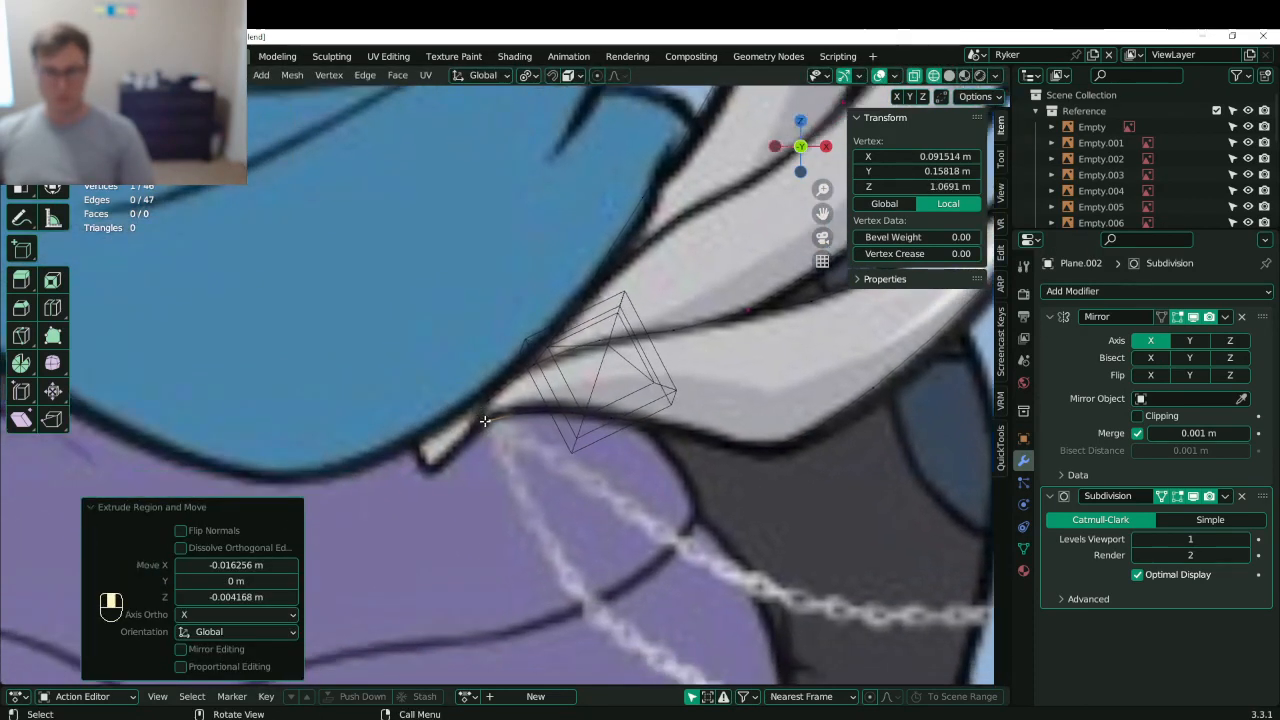
left_click(486, 409, "shift")
key("f")
- Extrude the root's closing edge twice into a short tail following the reference, adjust its end corners, and save
key("e")
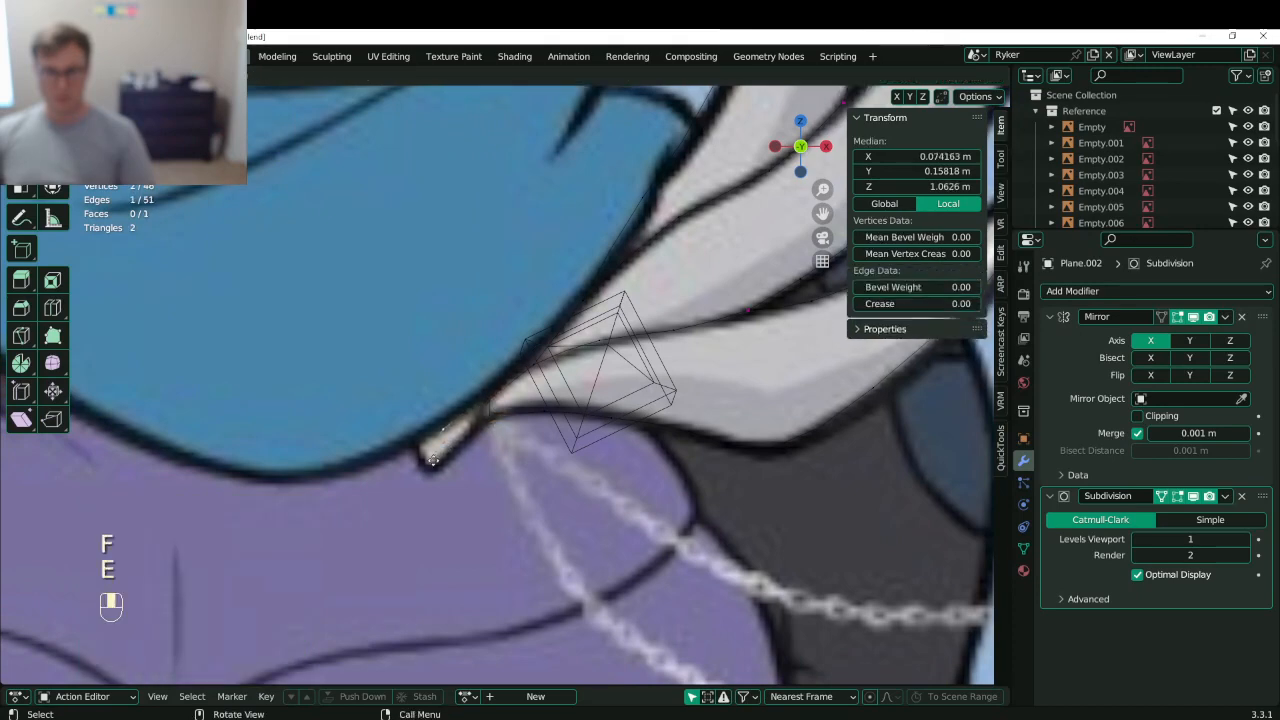
left_click(451, 448)
key("e")
left_click(425, 467)
left_click(434, 465)
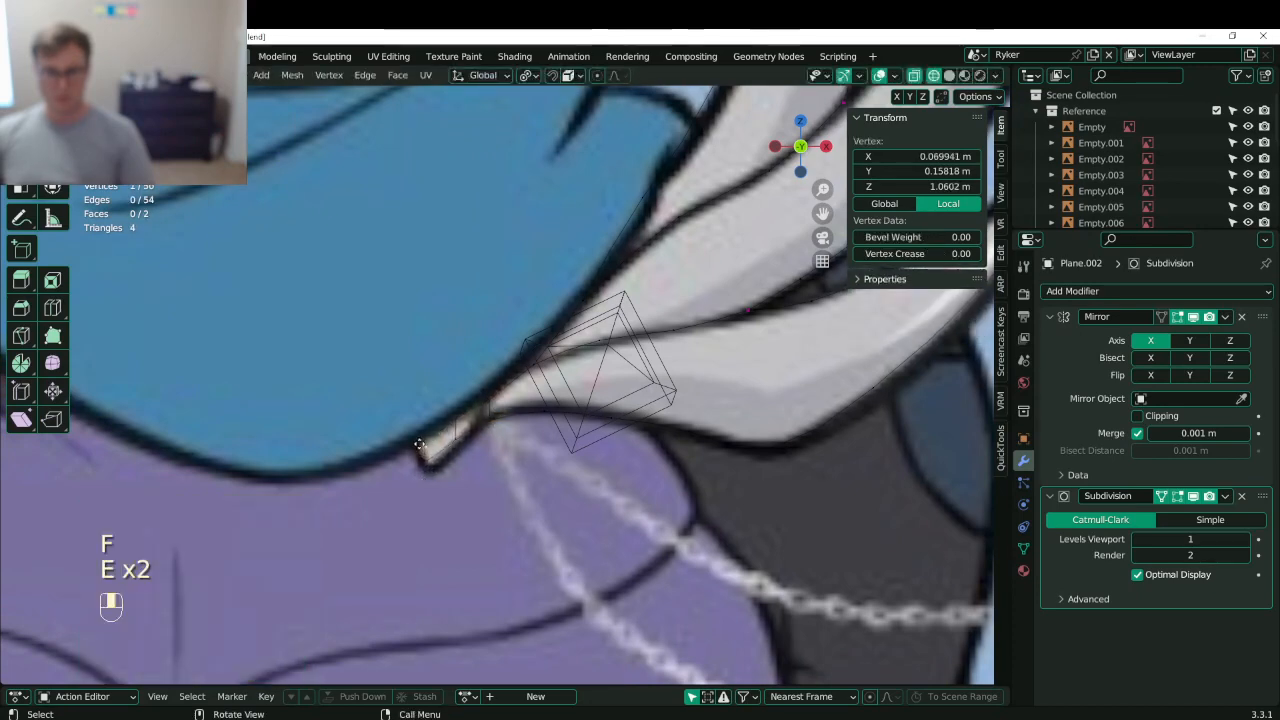
key("g")
left_click(427, 459)
key("g")
left_click(430, 462)
scroll(507, 433, "down", 3)
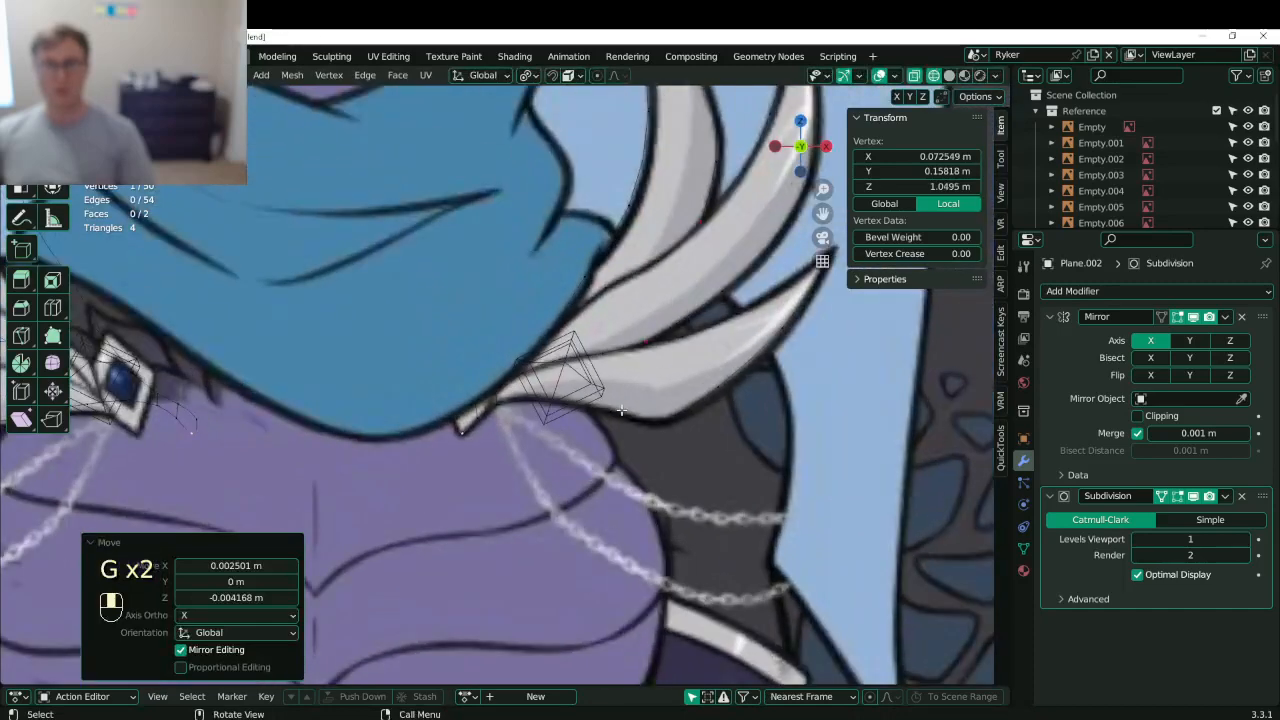
key("ctrl+s")
- Undo the tail extrusions and corner moves back to the root's closing edge
middle_click_drag(507, 433, 610, 448, "shift")
scroll(610, 448, "up", 1)
key("ctrl+z")
key("ctrl+z")
key("ctrl+z")
key("ctrl+z")
key("ctrl+z")
key("ctrl+z")
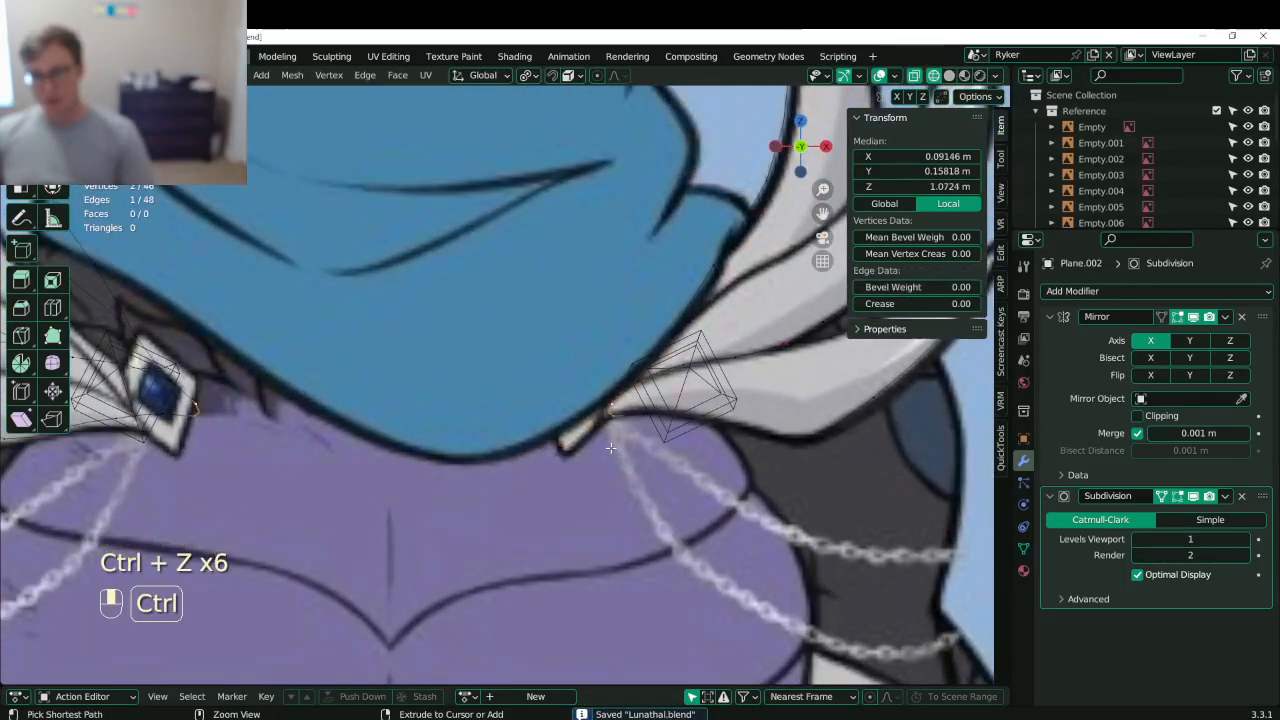
- Isolate the spike outline from the reference art and other objects, and show it in front view
scroll(447, 430, "up", 2)
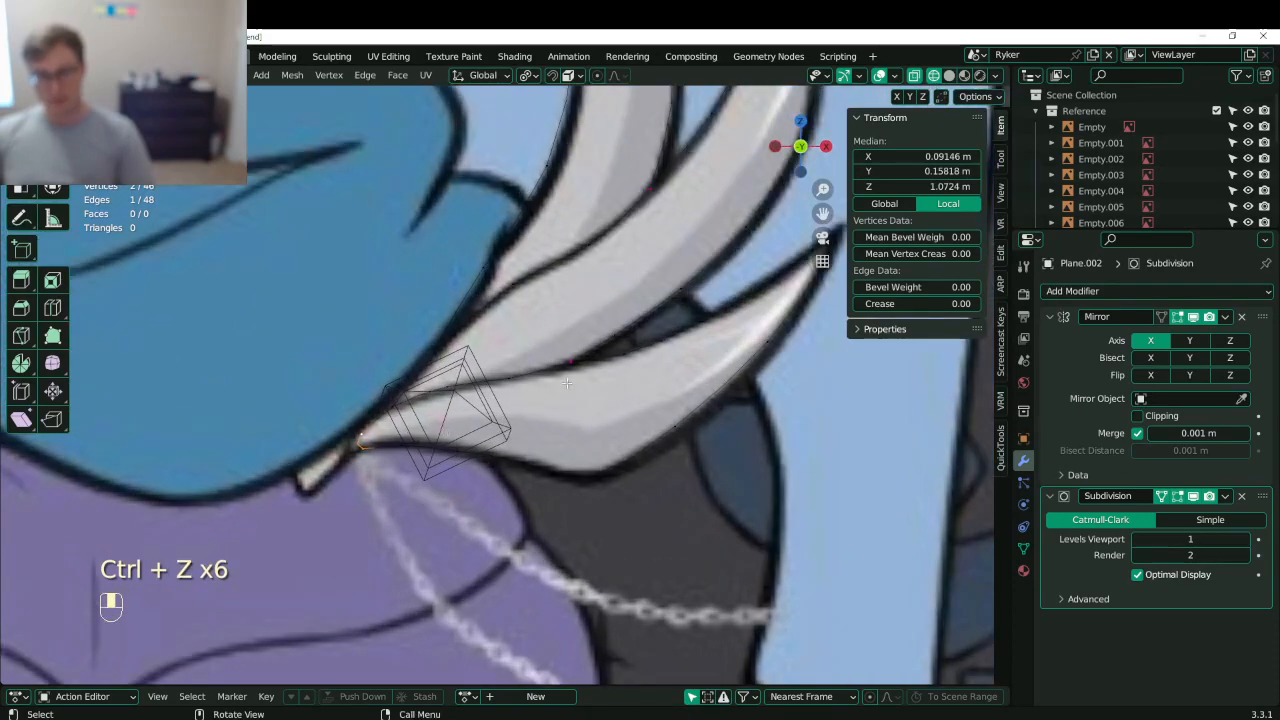
scroll(566, 383, "down", 5)
middle_click_drag(566, 383, 621, 399)
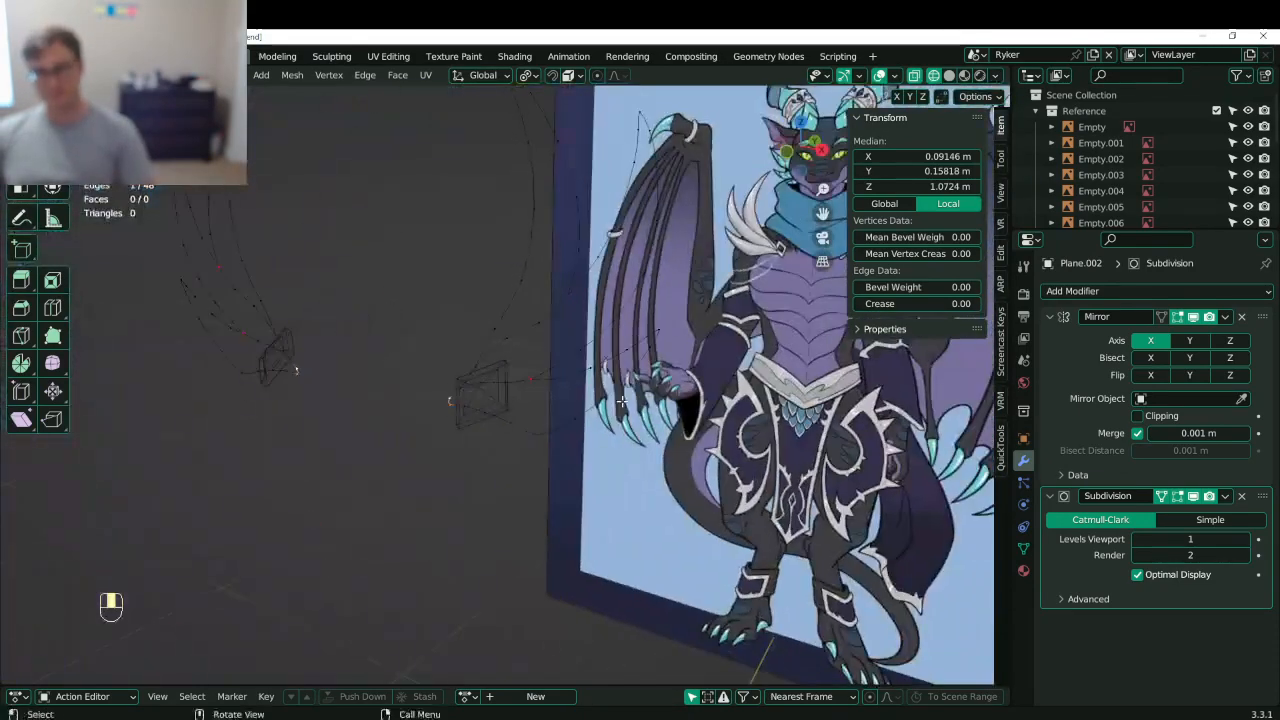
key("KP_Divide")
key("KP_Divide")
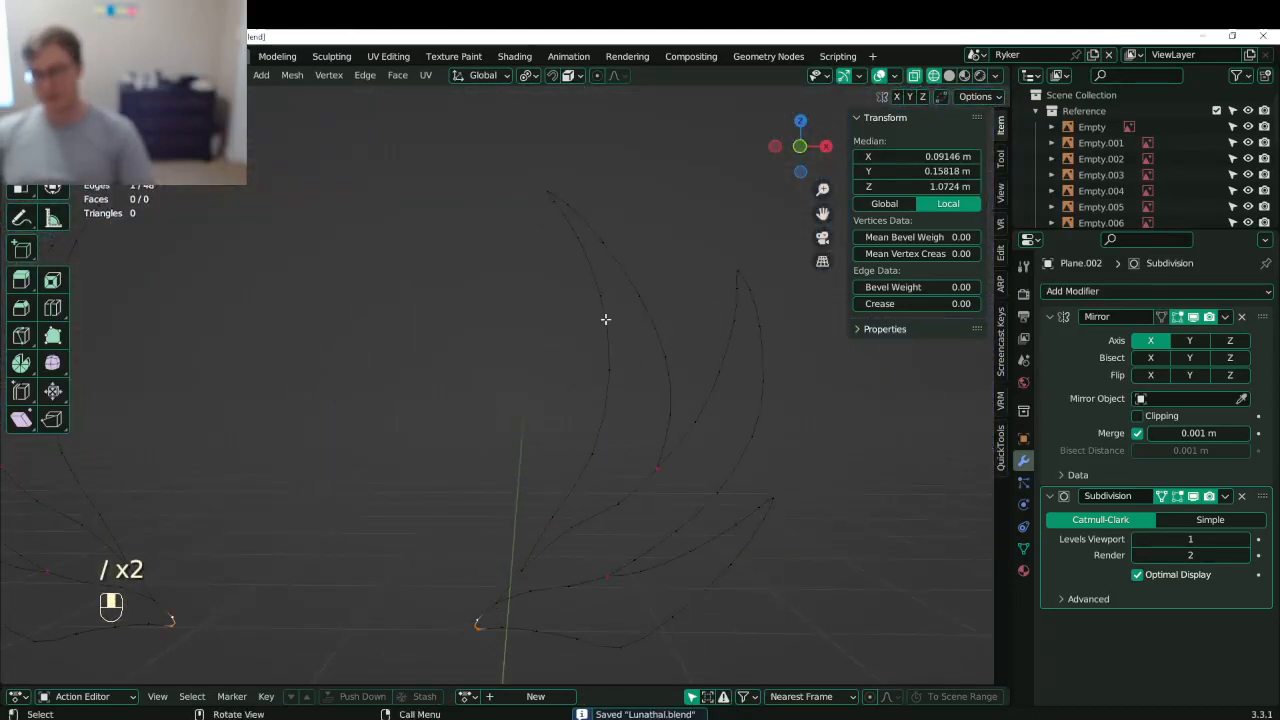
key("KP_1")
- Fill the tip of the tallest spike with a triangular face
left_click(481, 241)
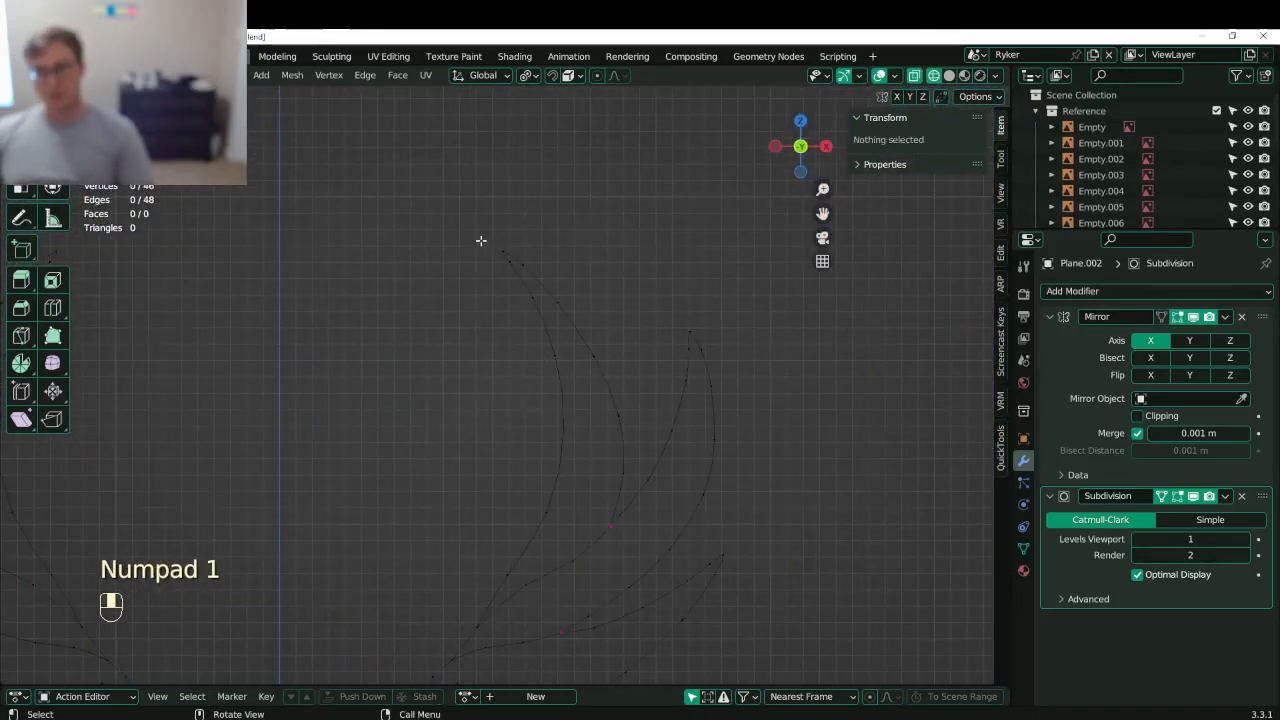
left_click(504, 250)
key("b")
left_click_drag(508, 250, 566, 304)
key("f")
- Fill the next two sections below the tallest spike's tip with quad faces between opposite outline vertices
left_click(531, 293)
key("b")
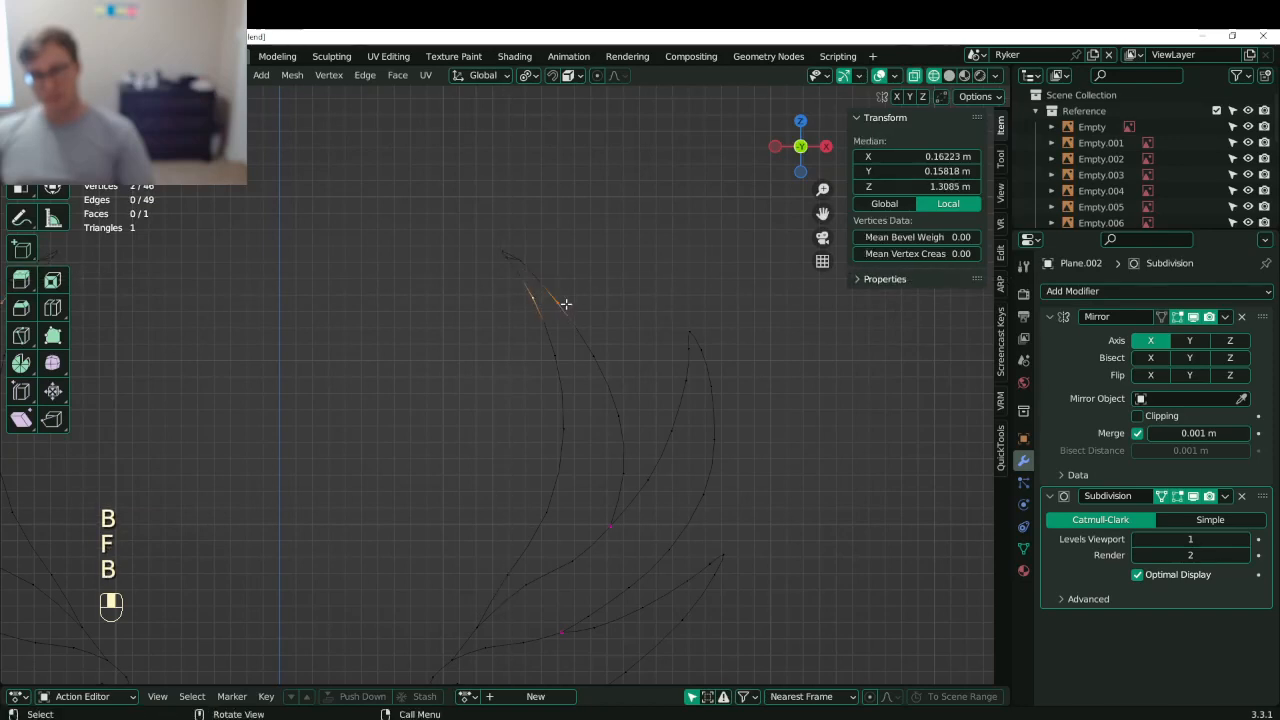
key("b")
left_click_drag(503, 254, 586, 318)
key("f")
key("b")
left_click_drag(511, 280, 638, 376)
key("f")
- Fill the section around the middle of the tallest spike with another quad face
left_click(558, 358)
key("b")
left_click_drag(531, 334, 634, 440)
key("f")
- Fill the next section, just above the notch on the tallest spike, with a quad face and save the file
middle_click_drag(614, 447, 586, 373, "shift")
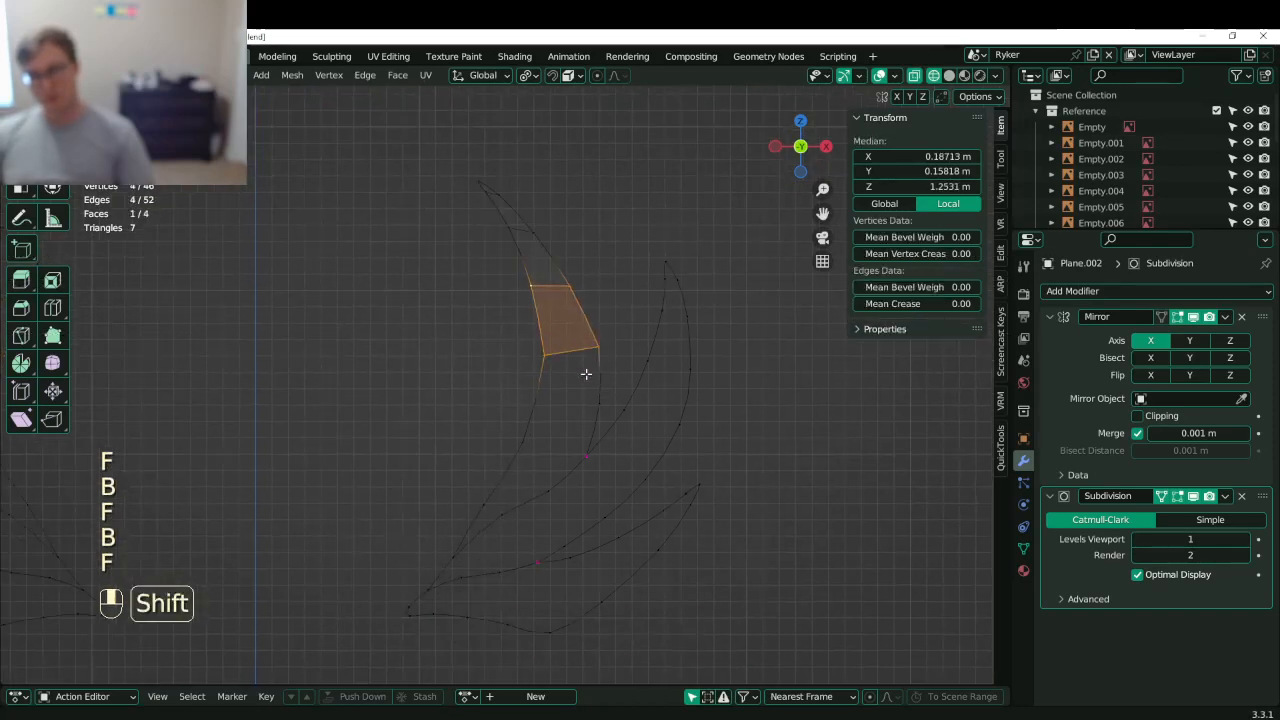
left_click(538, 348)
key("b")
left_click_drag(494, 330, 603, 429)
key("b")
left_click_drag(514, 437, 566, 449)
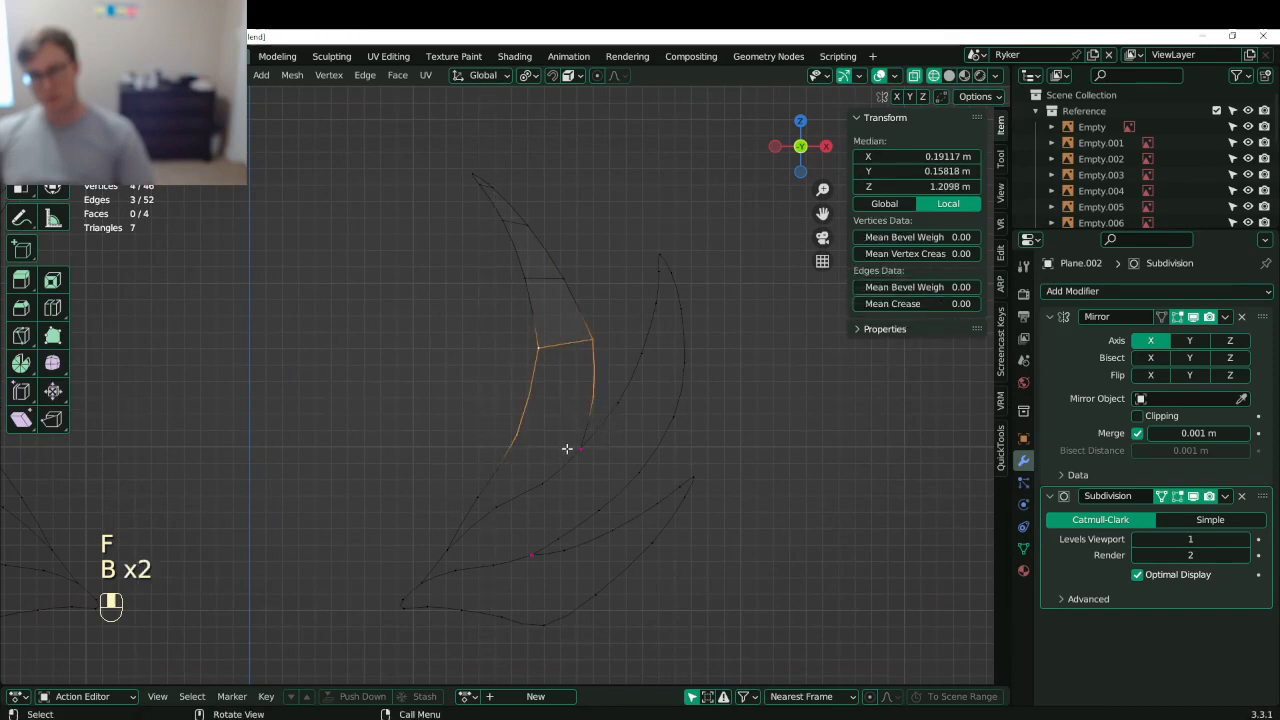
key("f")
middle_click_drag(566, 449, 543, 426, "shift")
key("ctrl+s")
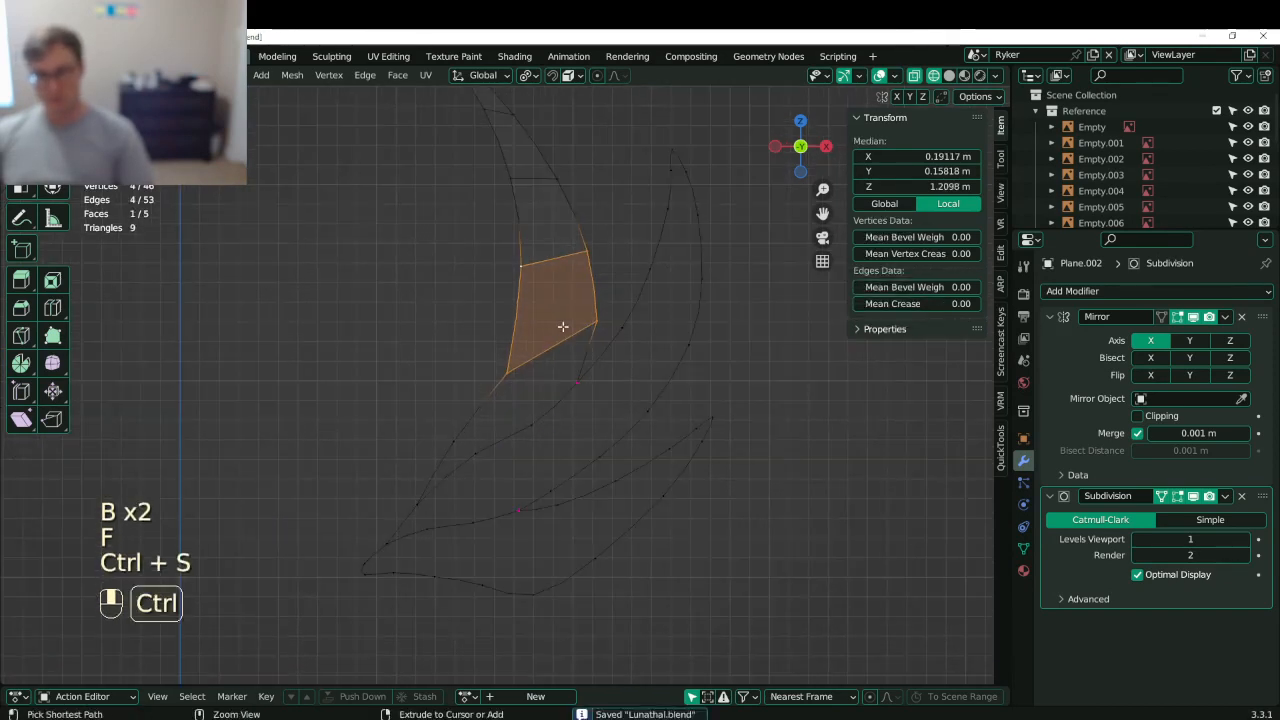
- Add a centred lengthwise loop cut through the tallest spike's faces
key("ctrl+r")
left_click(563, 327)
left_click(554, 343)
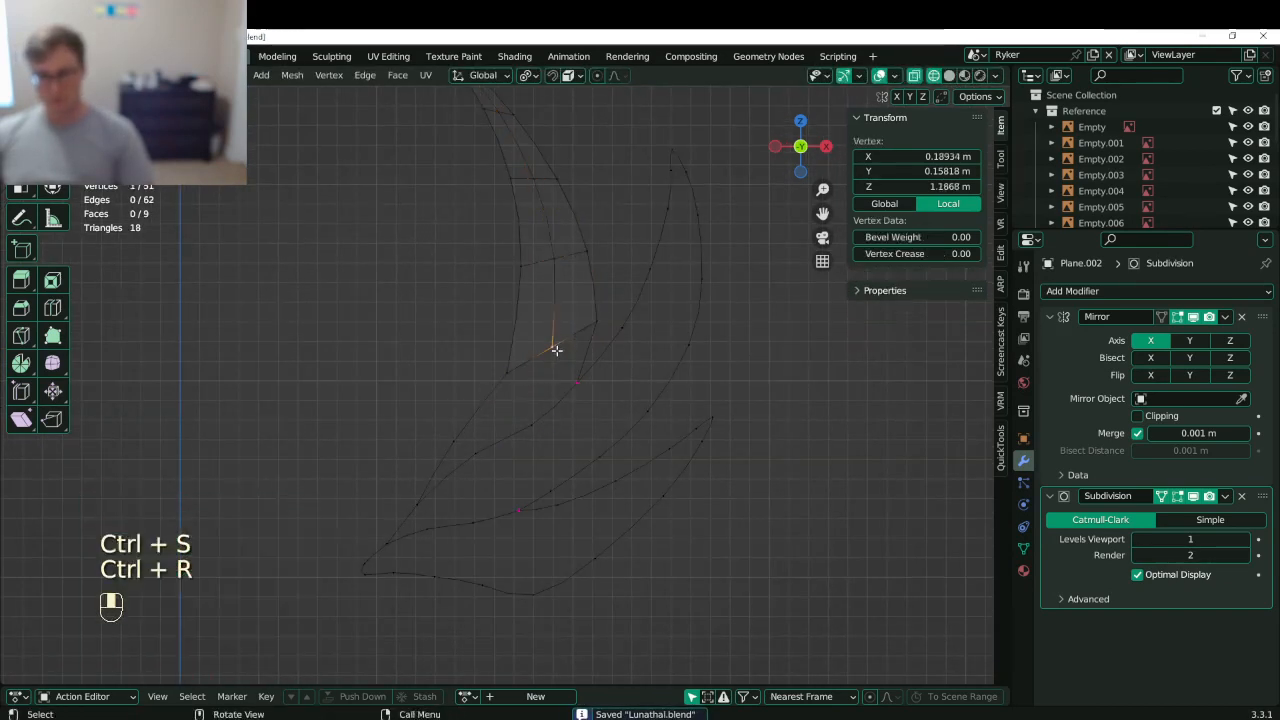
- Try to fill the gap at the notch between the tallest and middle spikes with a quad face
key("b")
left_click_drag(531, 314, 595, 437)
key("b")
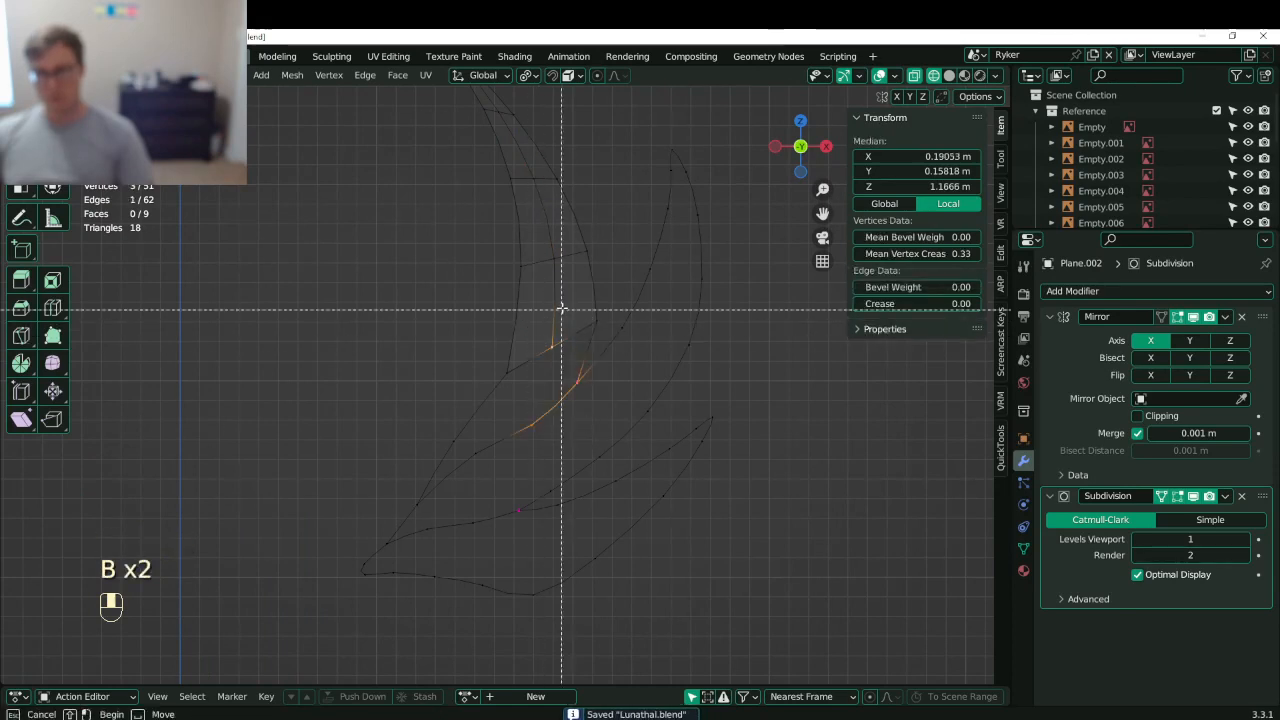
left_click_drag(566, 304, 621, 346)
key("f")
- Delete the edge between the tallest spike's lower centre-line vertex and the middle spike's outline, together with its face
left_click(506, 374)
key("b")
left_click_drag(488, 352, 555, 453)
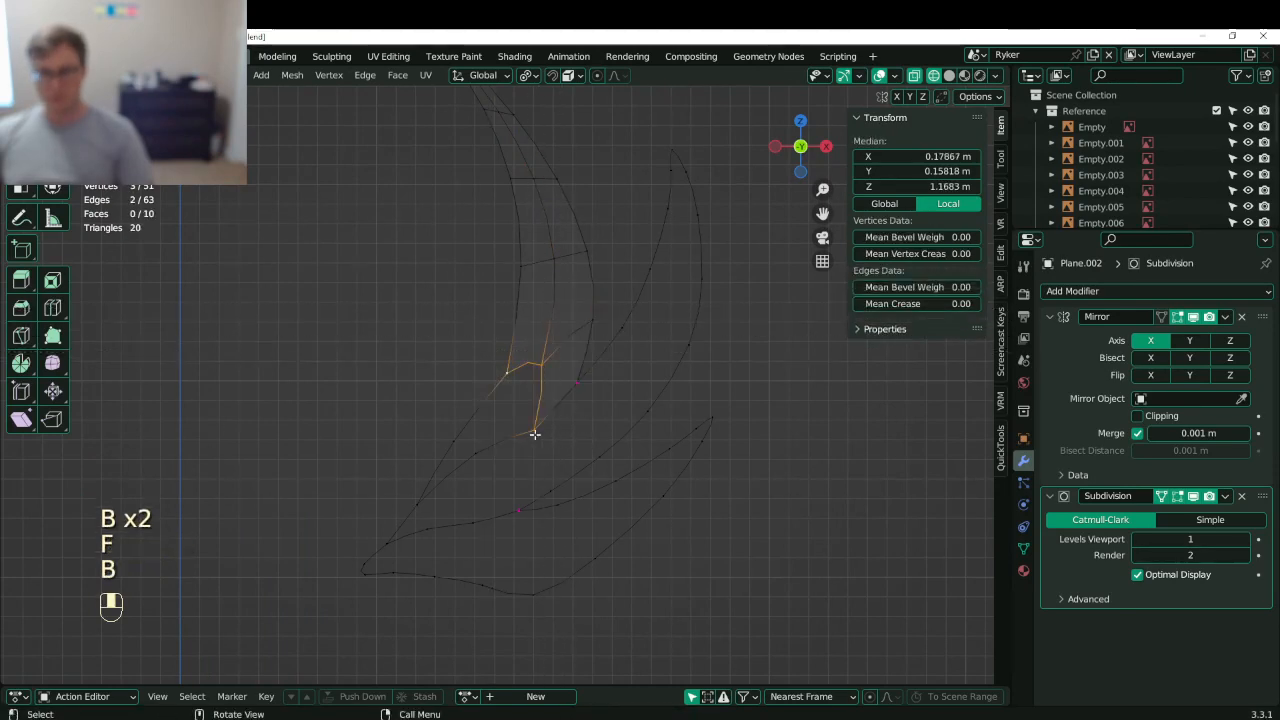
left_click(534, 434)
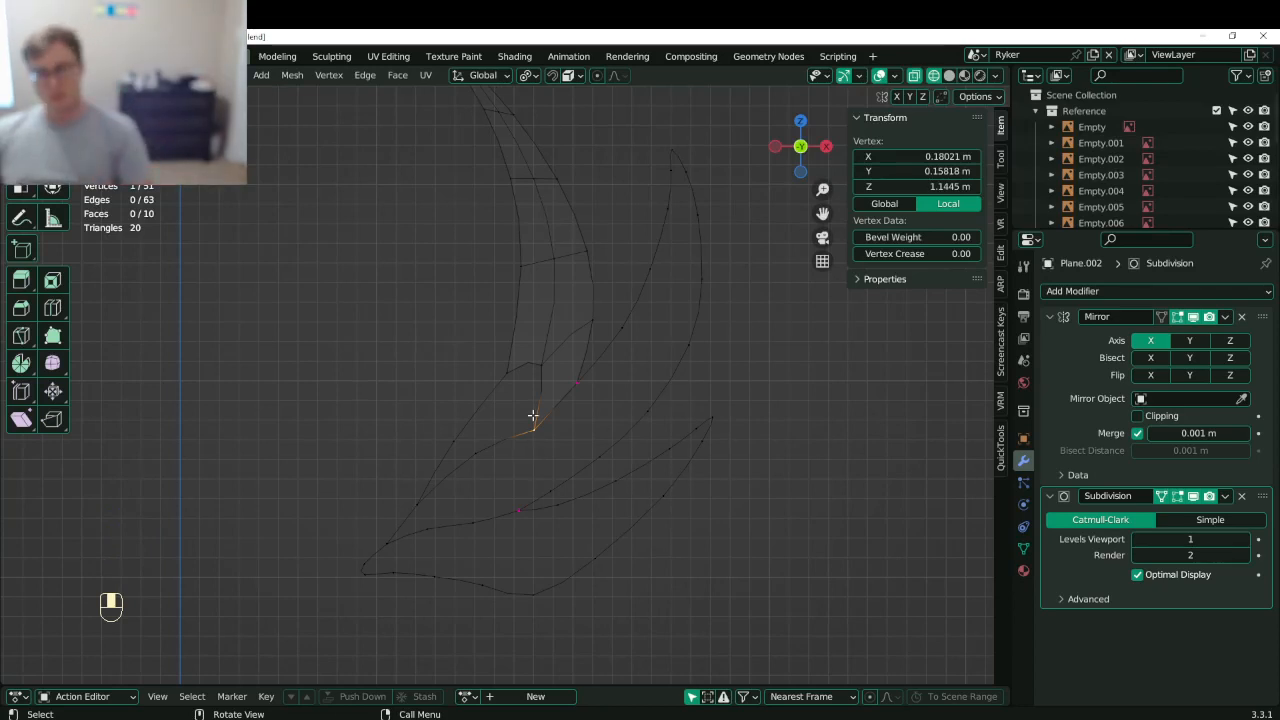
left_click(541, 365, "shift")
key("x")
key("e")
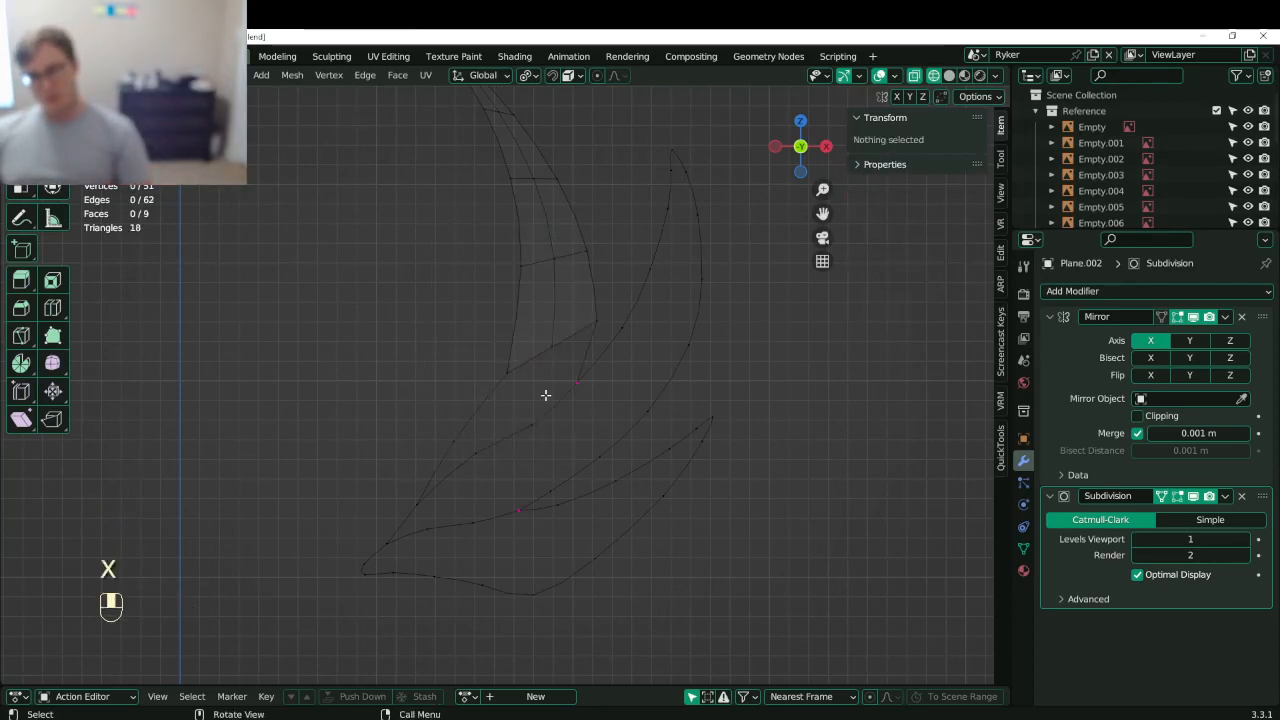
- Join the tallest spike's lower centre-line vertex to the middle spike's inner outline vertex with an edge, and add a vertex to the adjacent inner outline edge
left_click(551, 354)
left_click(477, 450, "shift")
key("f")
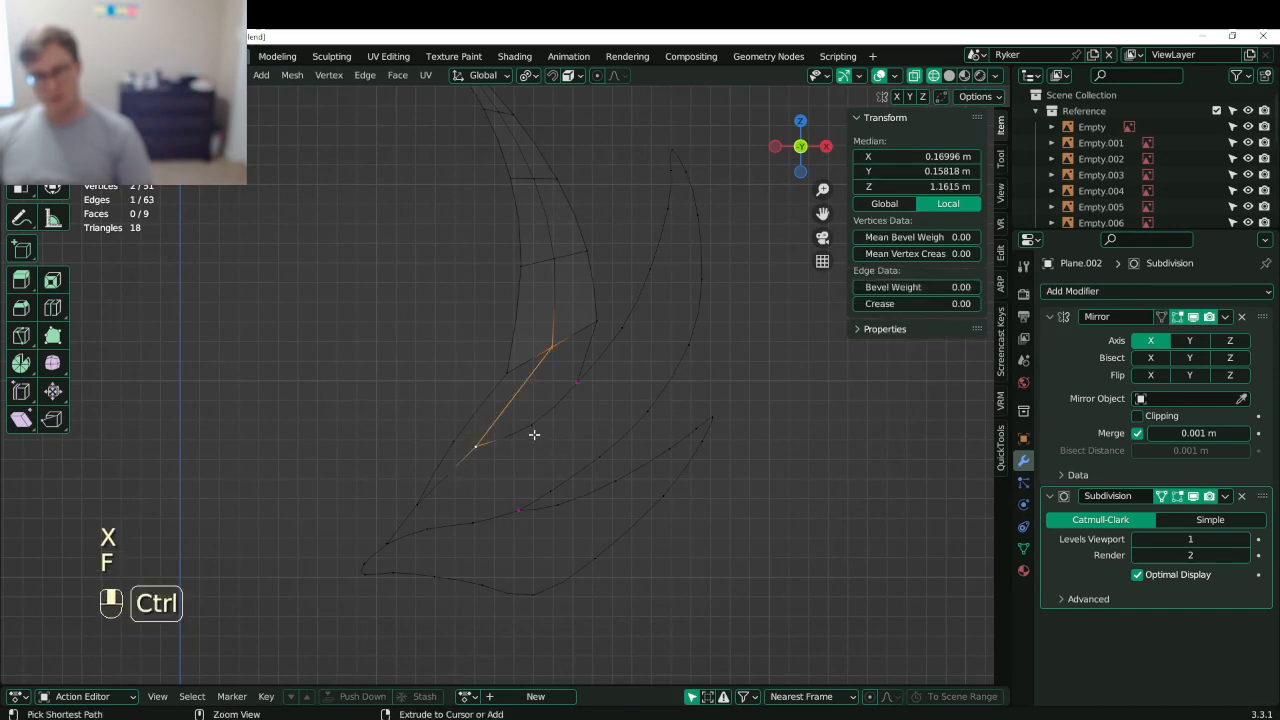
key("ctrl+r")
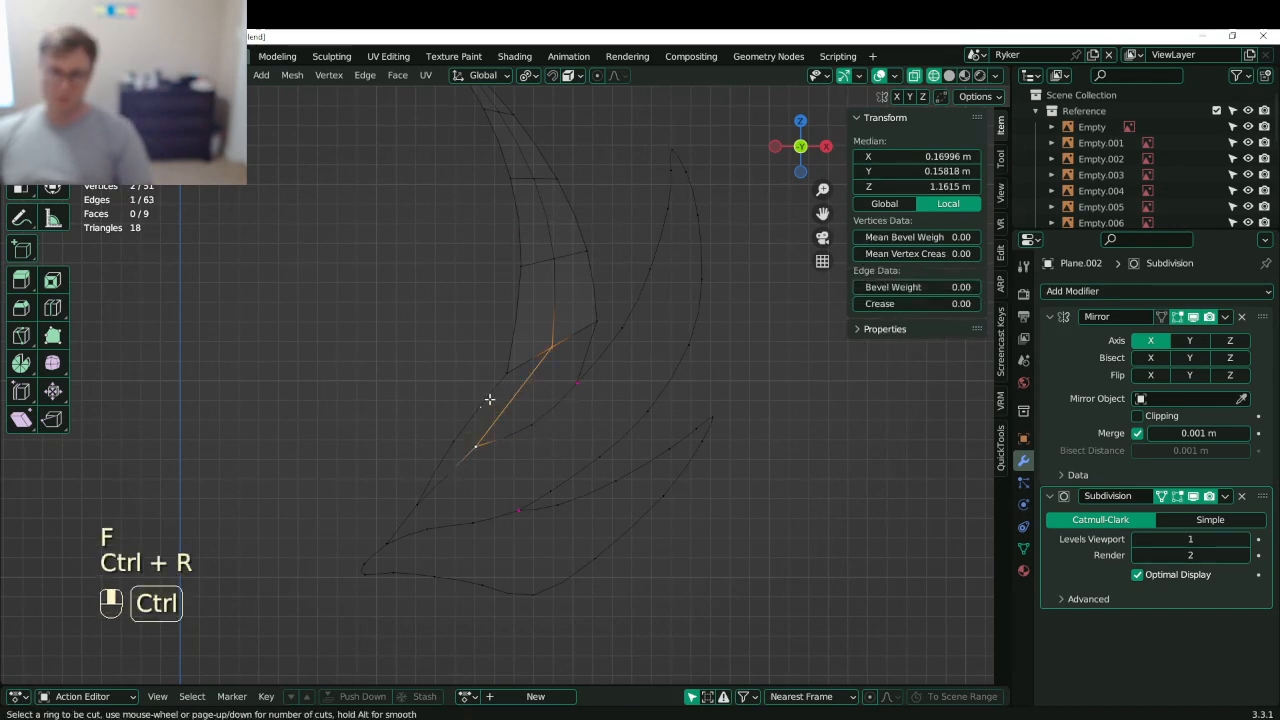
left_click(489, 400)
key("b")
left_click_drag(477, 347, 538, 402)
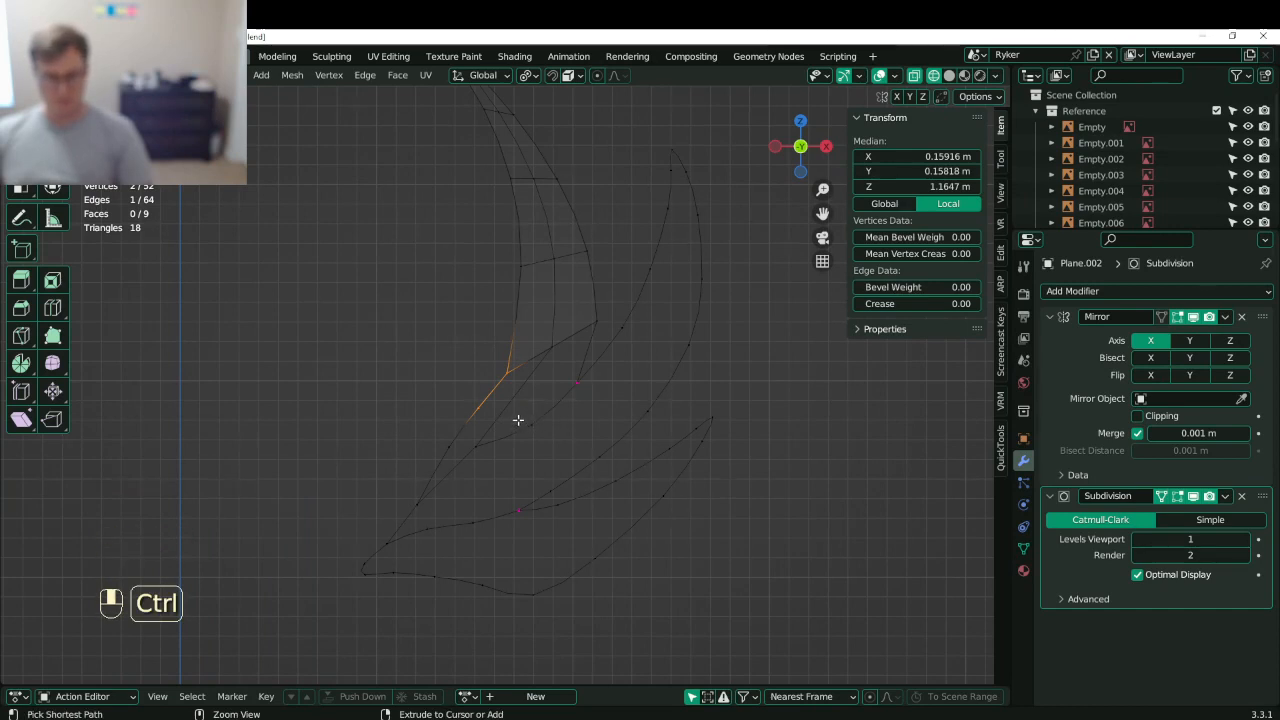
- Add a centred vertex on the new edge connecting the tallest spike's centre line to the middle spike's outline
key("ctrl+r")
left_click(518, 419)
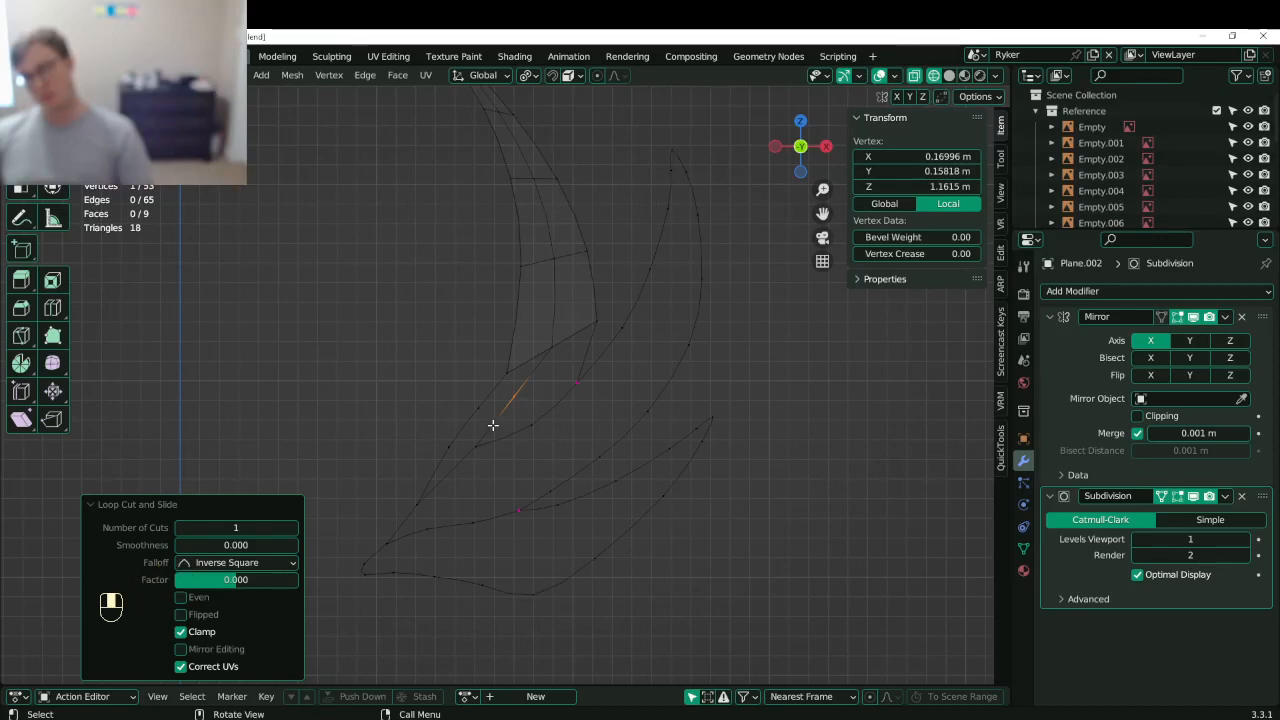
key("g")
key("g")
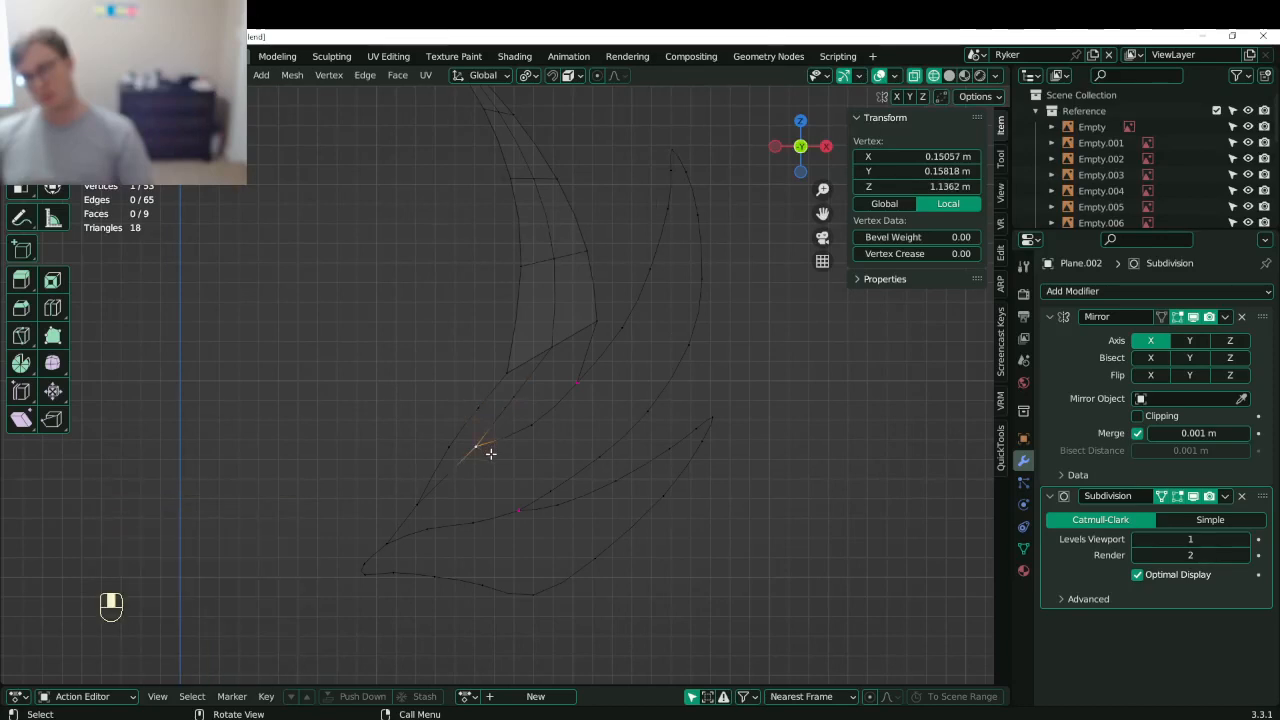
key("v")
key("ctrl+z")
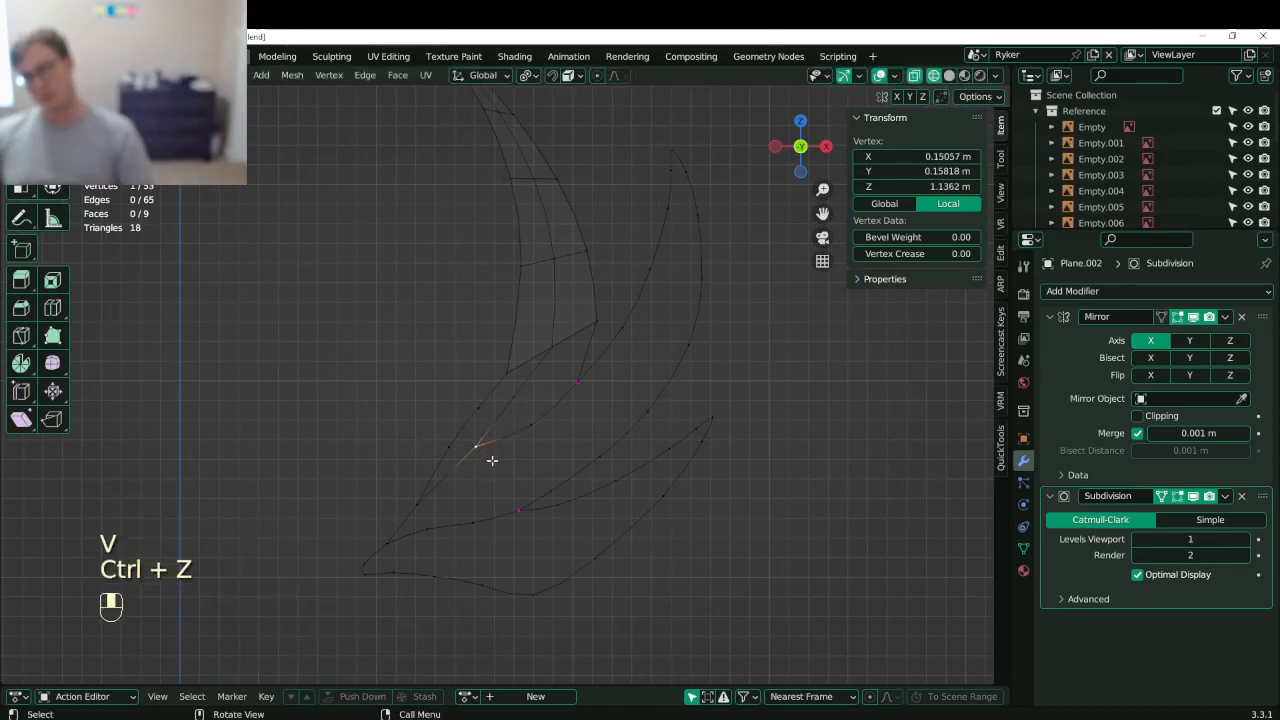
- Leave Edit Mode and local view, and save the file
key("Tab")
key("KP_Divide")
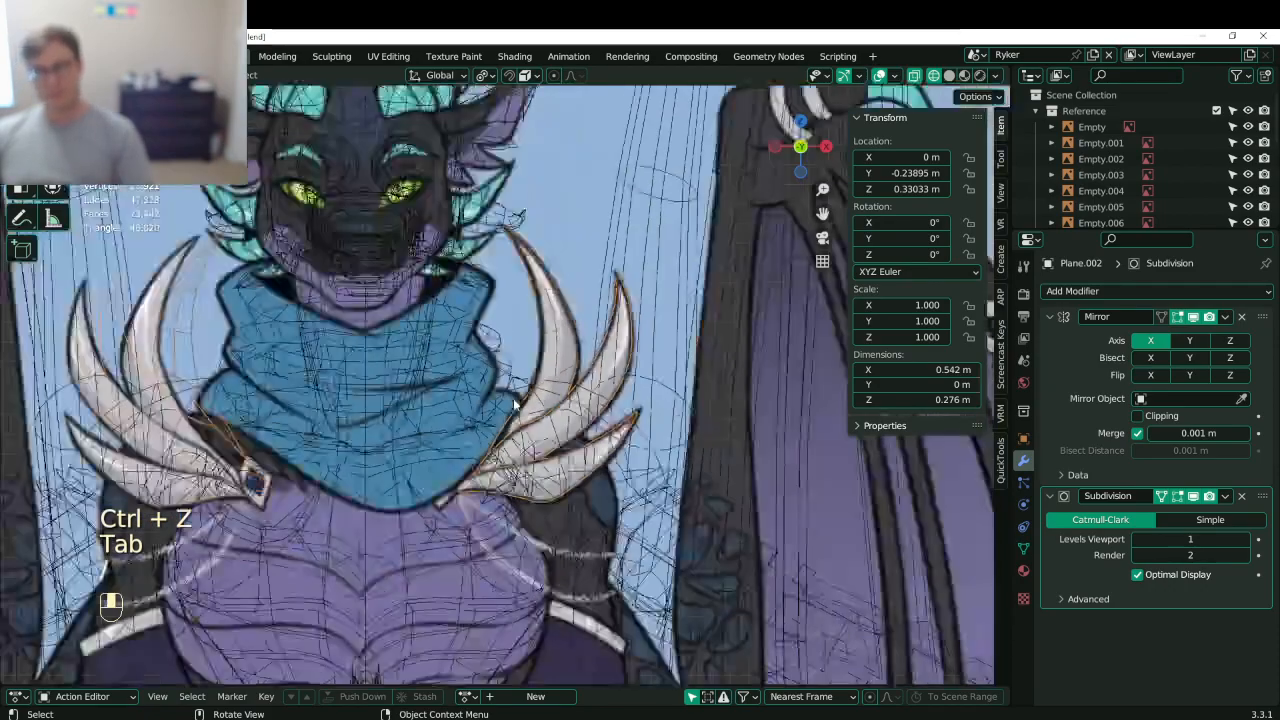
key("ctrl+s")
- Examine the spiked shoulder ornament and its gem on the clothed front-view reference drawing
scroll(562, 403, "down", 3)
middle_click_drag(562, 403, 50, 384)
scroll(780, 412, "up", 3)
middle_click_drag(428, 550, 434, 424, "shift")
scroll(434, 424, "up", 3)
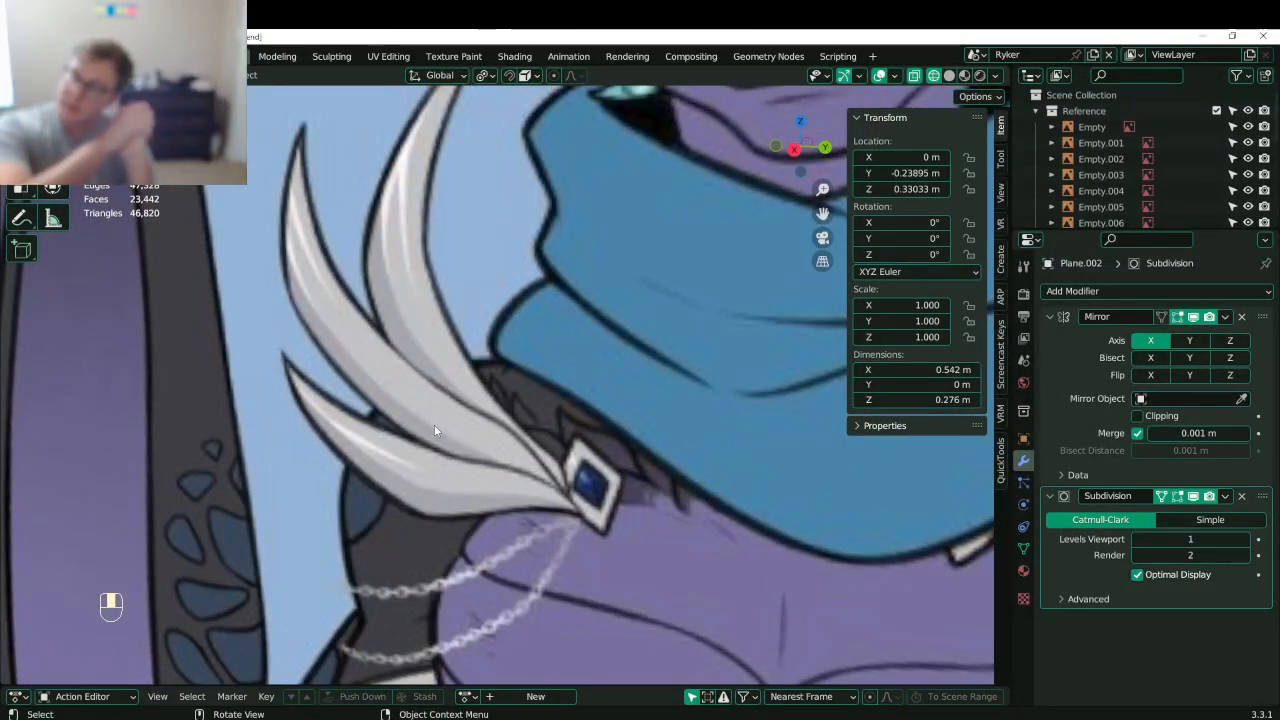
scroll(435, 431, "down", 10)
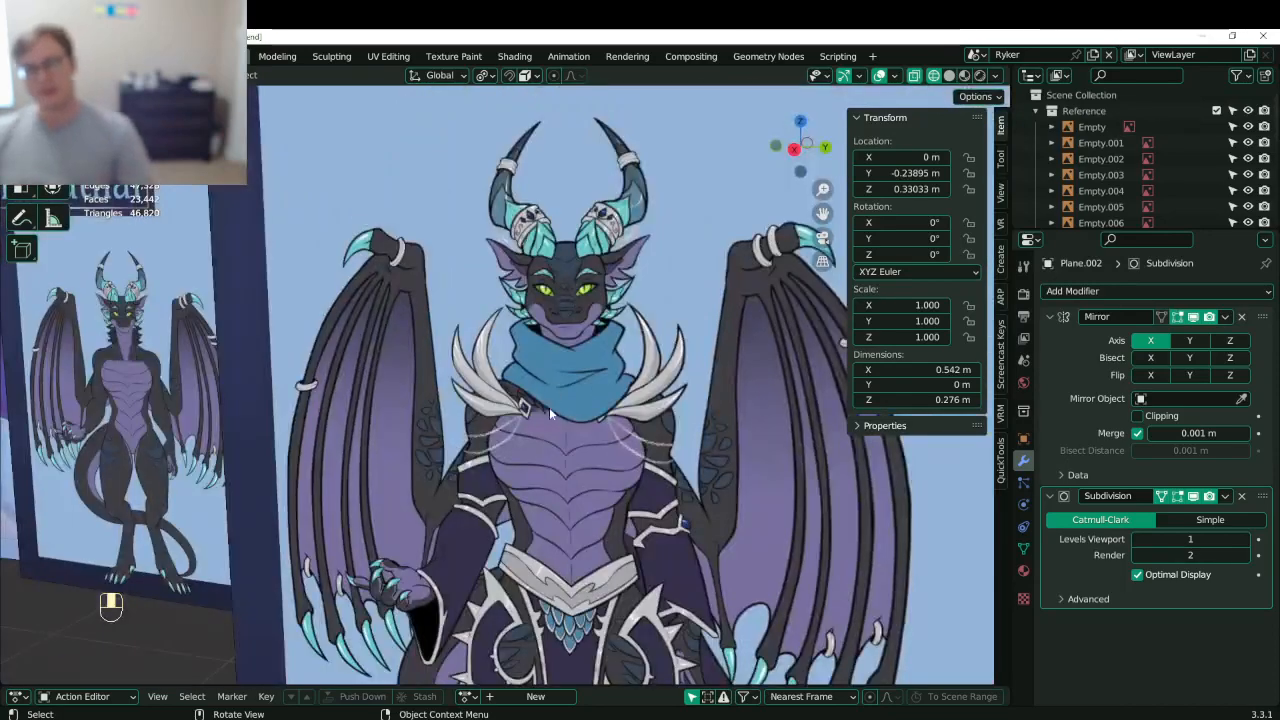
- Frame the painted reference image lying flat on the floor and examine its shoulder spikes, gem and chains
middle_click_drag(549, 407, 604, 416)
middle_click_drag(540, 400, 503, 417, "shift")
scroll(606, 438, "down", 2)
left_click(502, 379)
key("KP_Decimal")
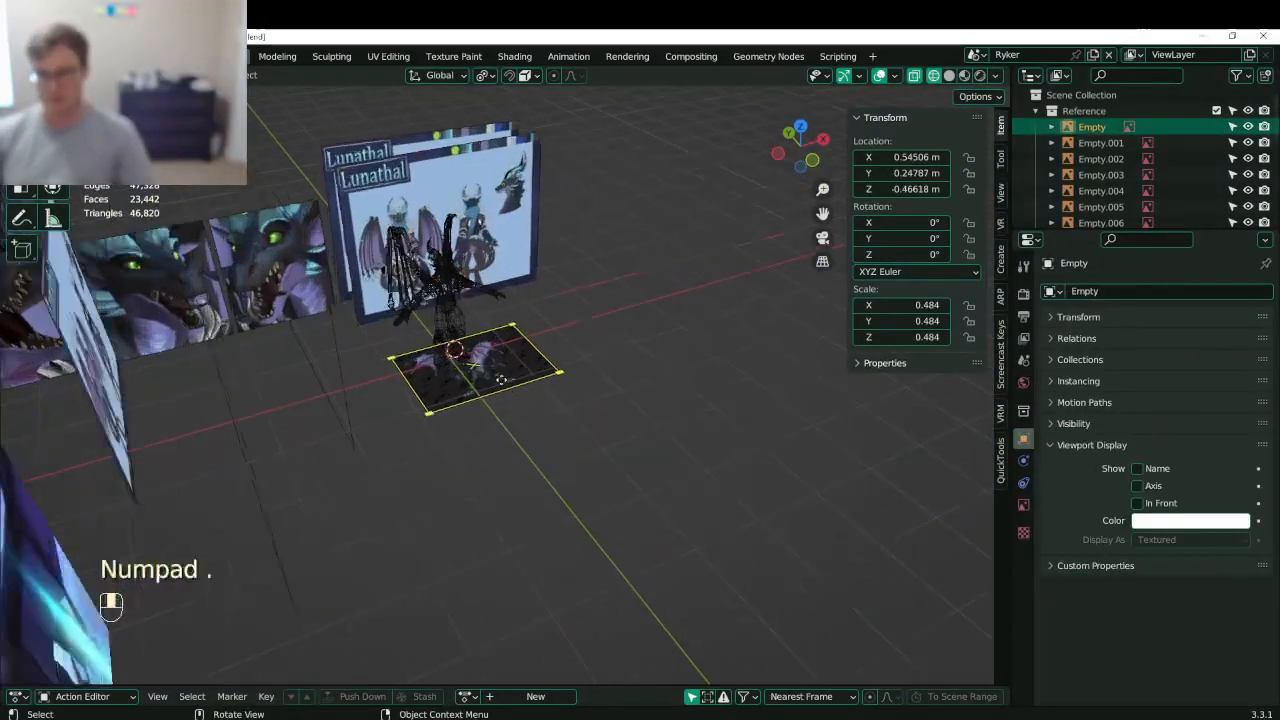
scroll(533, 390, "up", 5)
middle_click_drag(615, 425, 565, 463, "shift")
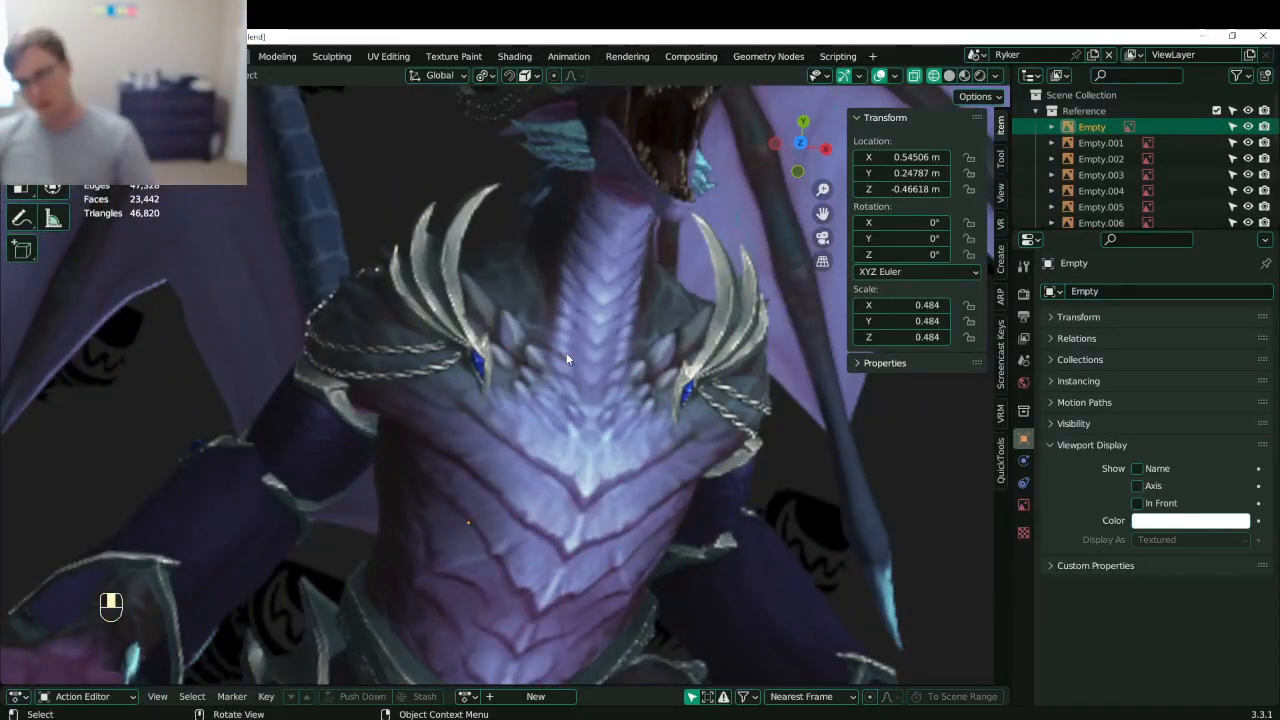
scroll(477, 371, "up", 6)
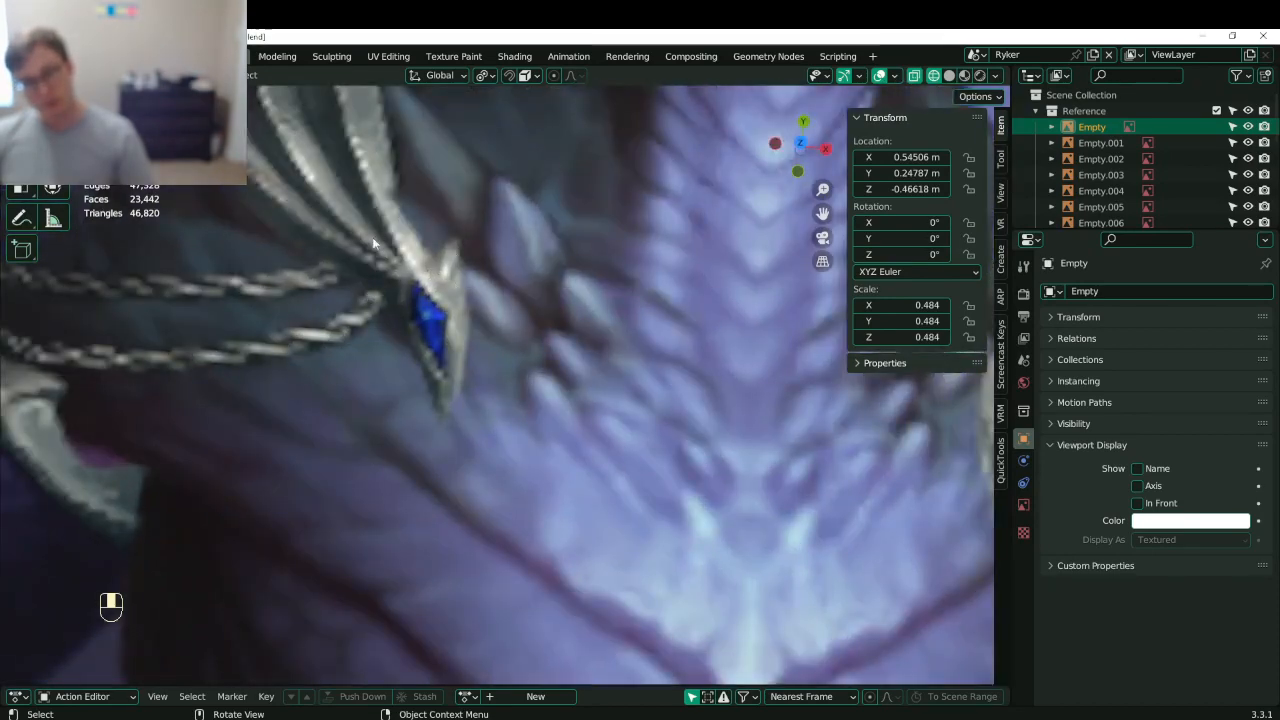
scroll(444, 286, "down", 8)
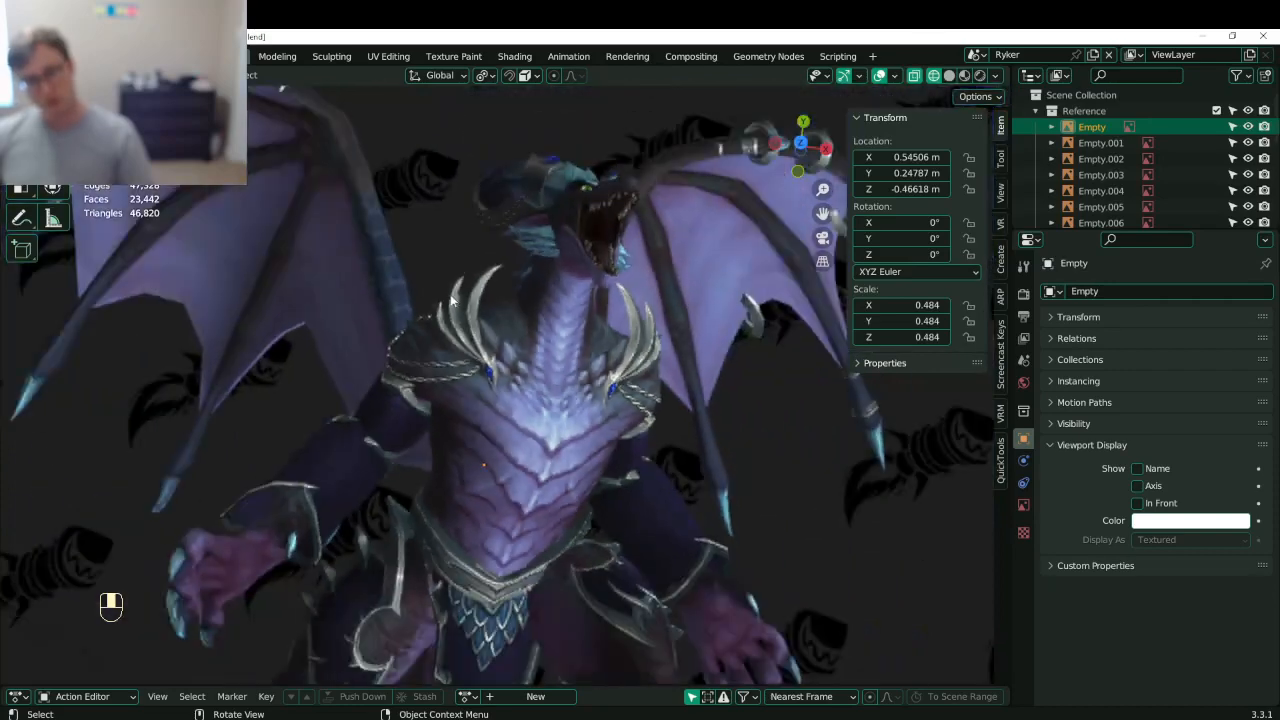
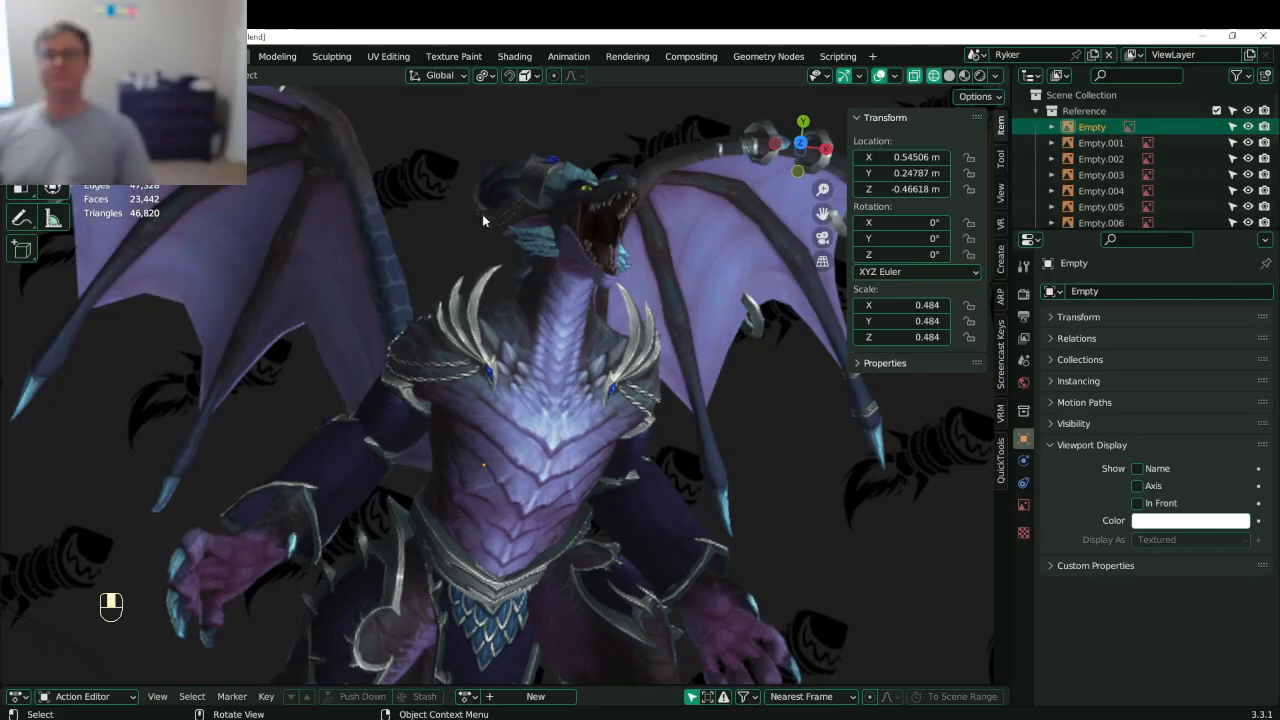
- Switch the viewport to solid shading with the dragon model in view and save the file
scroll(482, 214, "down", 6)
middle_click_drag(511, 263, 432, 220)
key("ctrl+s")
middle_click_drag(432, 220, 444, 430, "shift")
key("z")
key("ctrl+s")
middle_click_drag(444, 430, 512, 438, "ctrl")
key("ctrl+s")
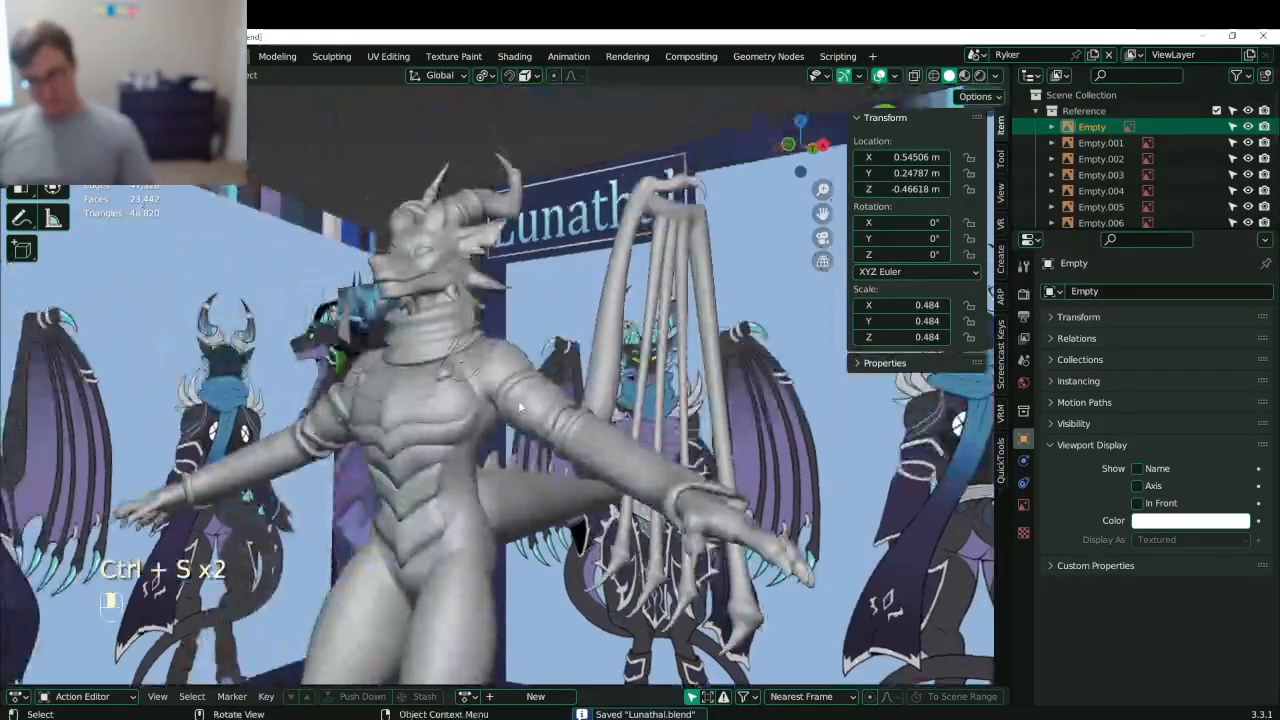
- Edit the shoulder ornament in front view and delete the edge running from the middle spike's inner outline vertex toward the gem
left_click(492, 330)
key("KP_1")
key("Tab")
scroll(495, 340, "up", 5)
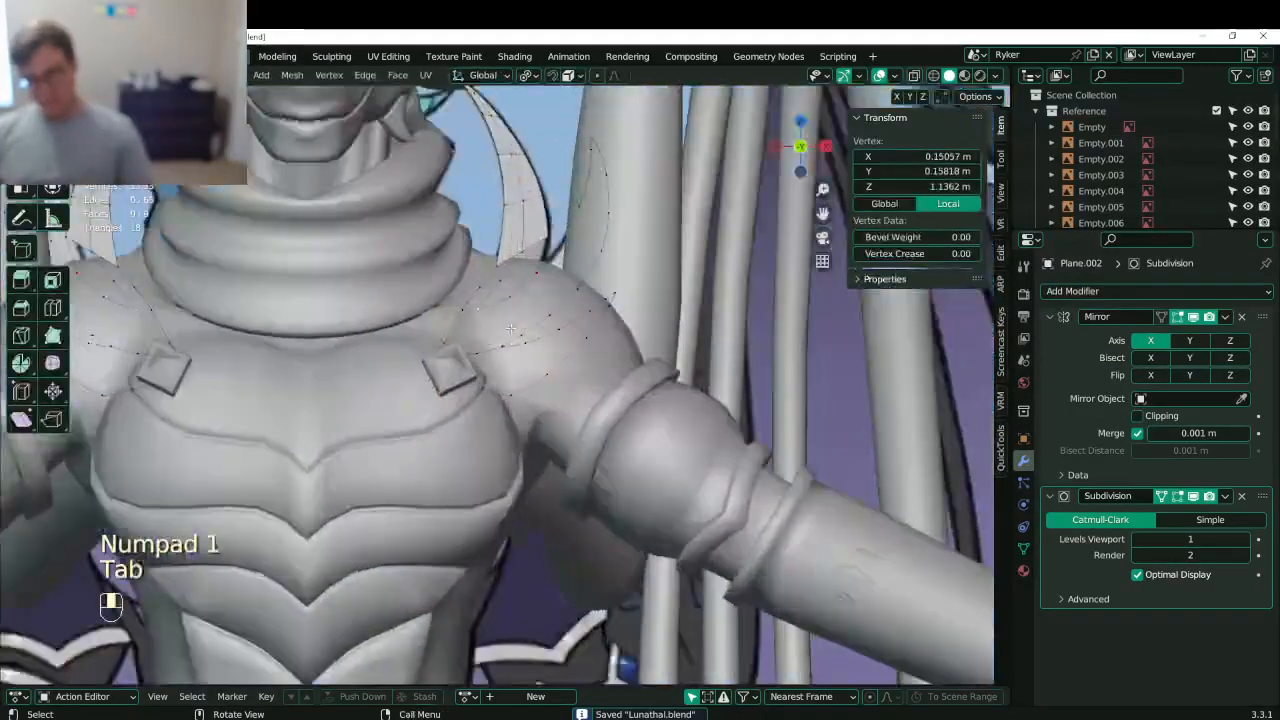
middle_click_drag(505, 280, 505, 421, "shift")
scroll(505, 421, "up", 3)
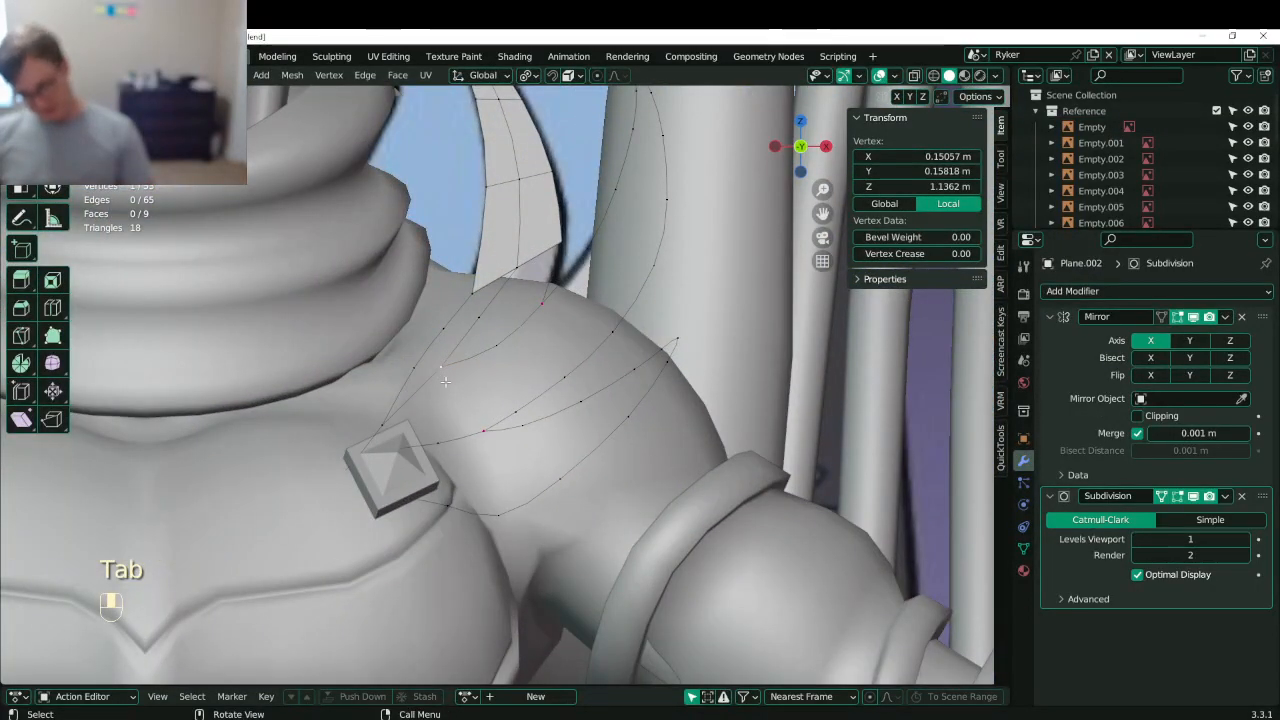
middle_click_drag(487, 450, 461, 424)
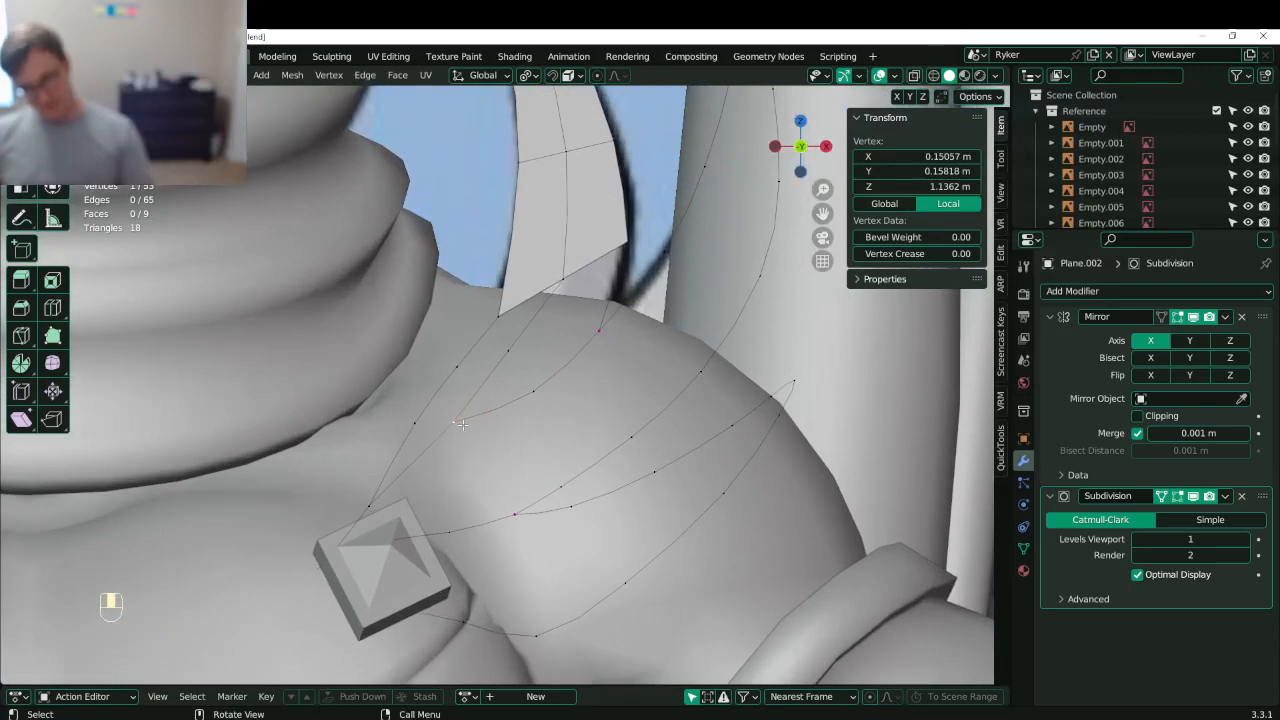
middle_click_drag(473, 507, 382, 449, "shift")
key("x")
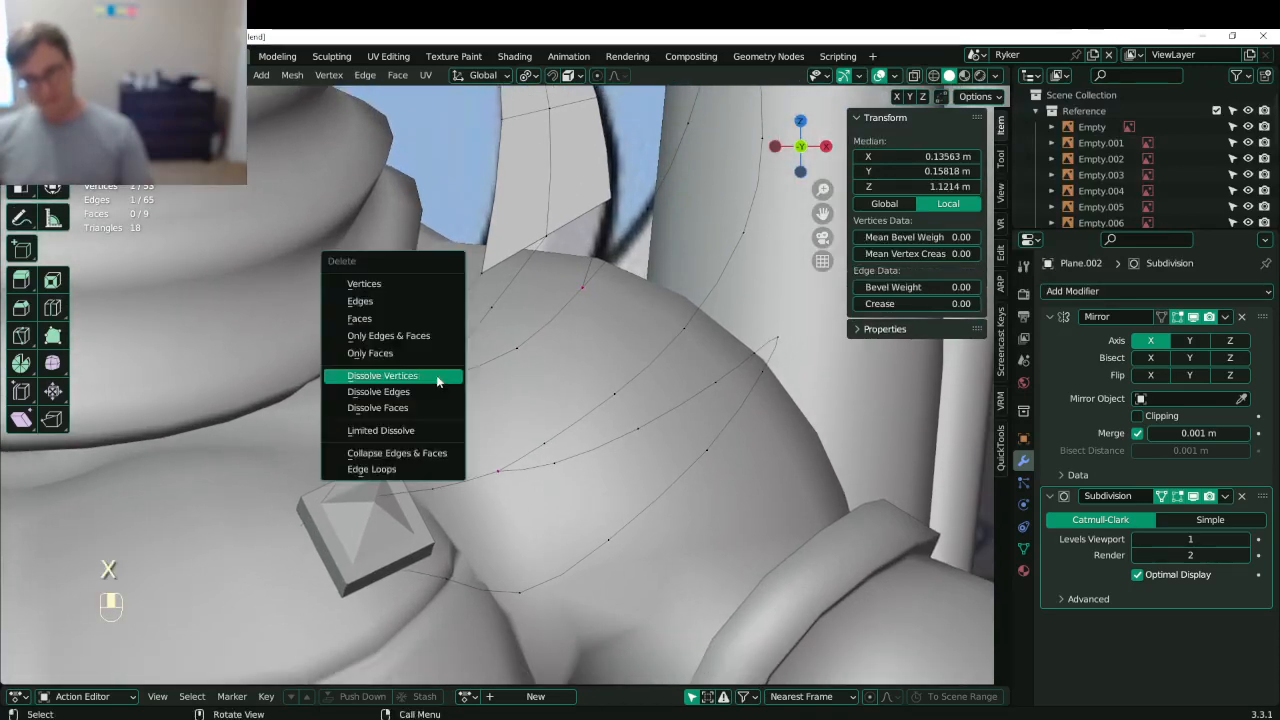
left_click(443, 374)
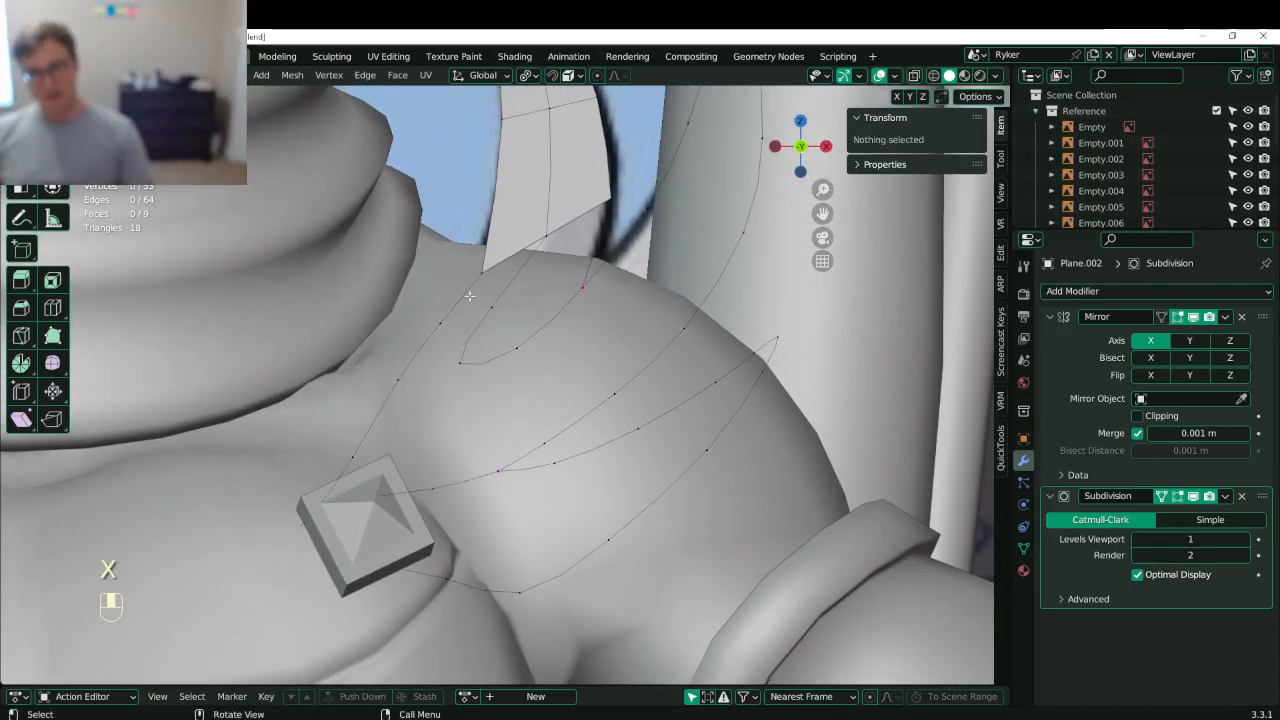
- Fill the section level with the notch at the tallest spike's base with quad faces on both sides of the centre line
key("b")
left_click_drag(469, 296, 509, 314)
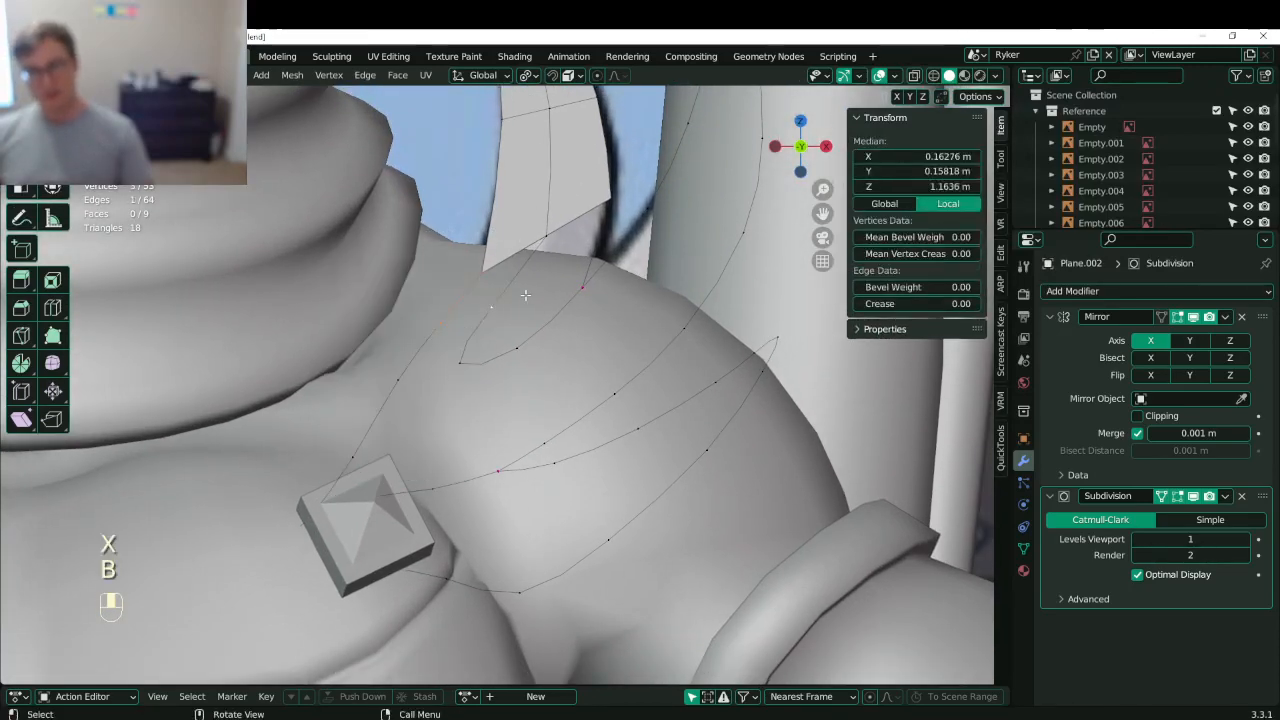
key("f")
left_click(607, 242, "shift")
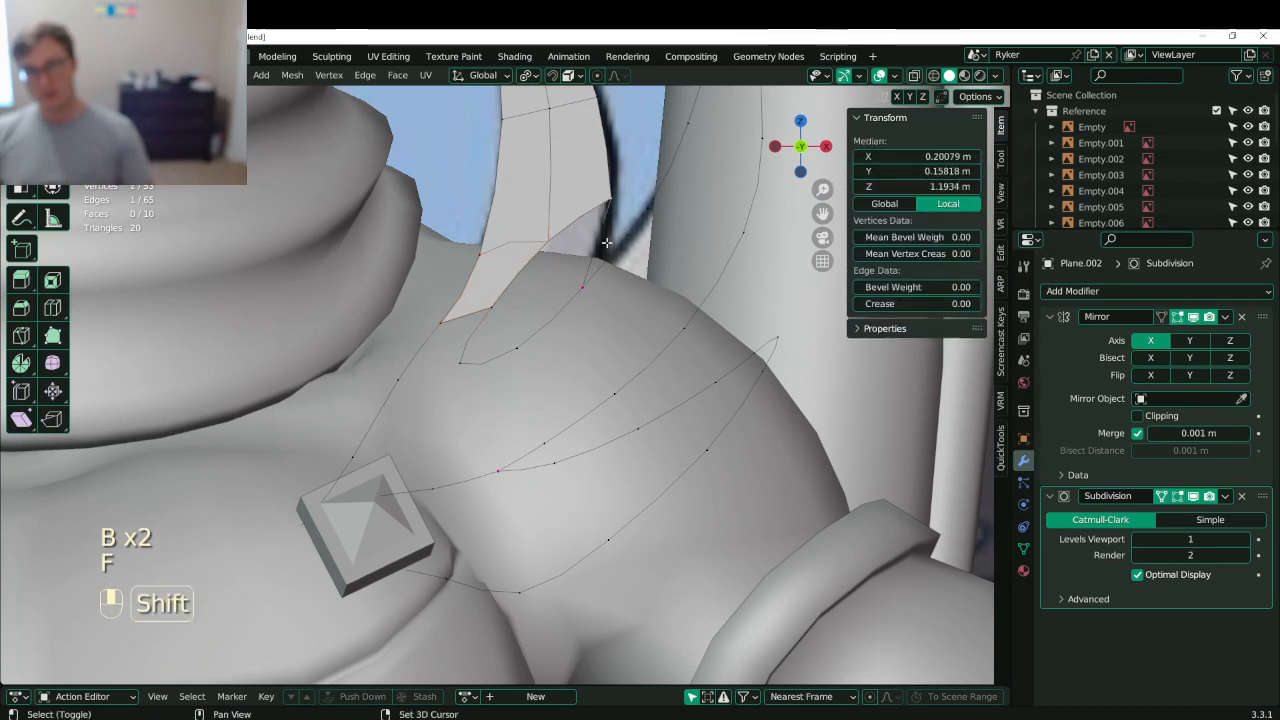
key("f")
key("f")
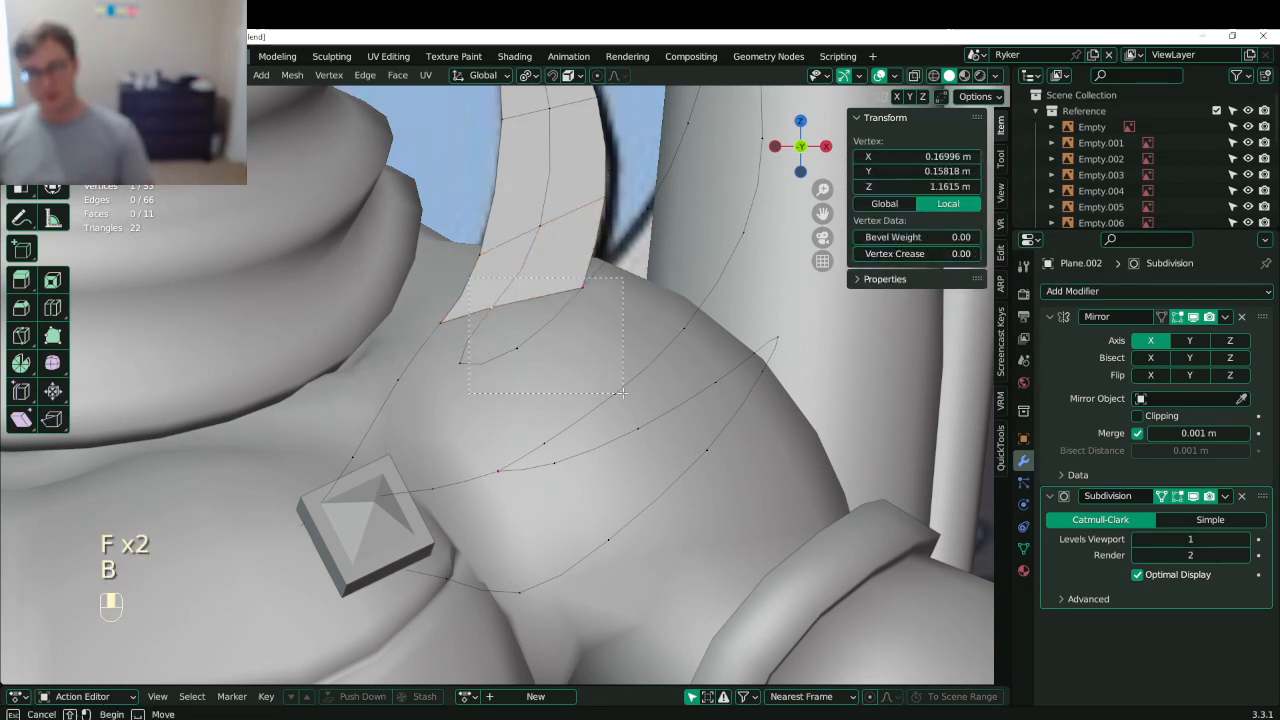
- Fill the section just below the notch with two quad faces, continuing the tallest spike's base toward the gem
left_click_drag(597, 395, 597, 395)
key("f")
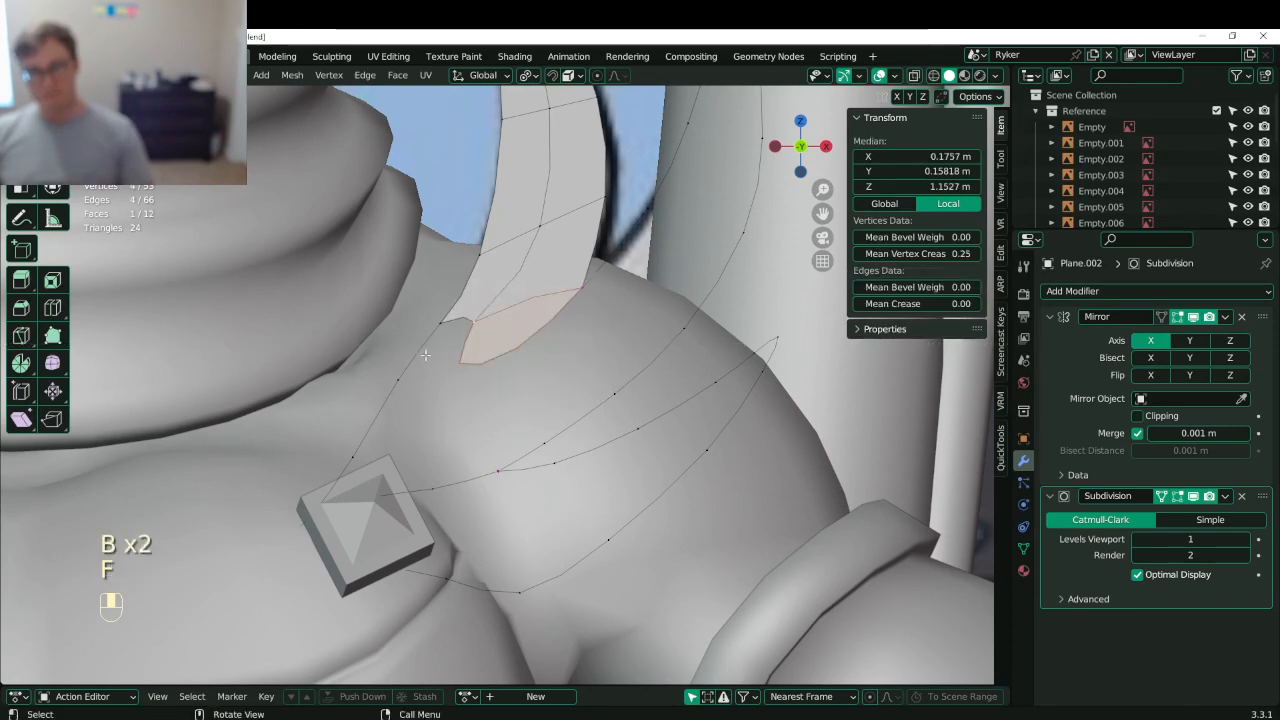
key("b")
left_click_drag(474, 393, 474, 393)
key("f")
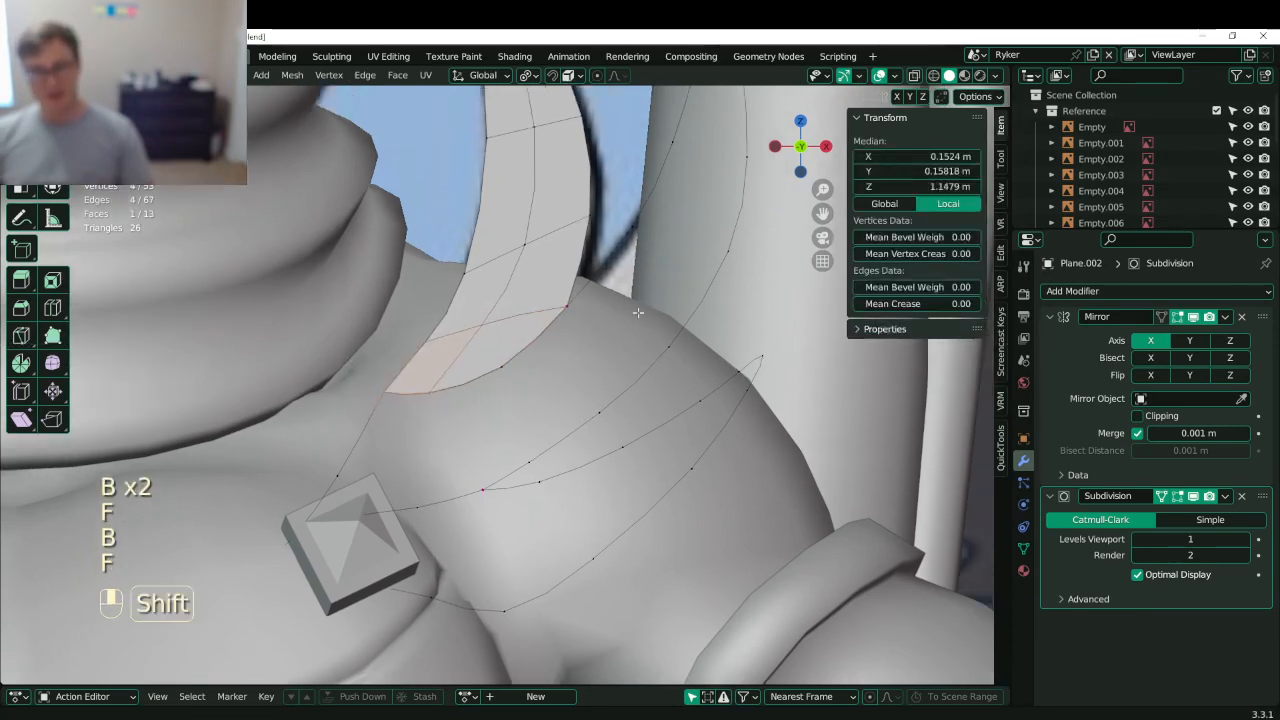
- Fill the middle spike's tip with a triangle and the section directly below it with a quad face
middle_click_drag(474, 393, 566, 145)
key("b")
left_click_drag(560, 150, 626, 246)
key("f")
key("b")
key("f")
left_click(534, 206)
- Fill the next two sections below the middle spike's tip with quad faces between opposite outline vertices
key("b")
left_click_drag(534, 206, 640, 345)
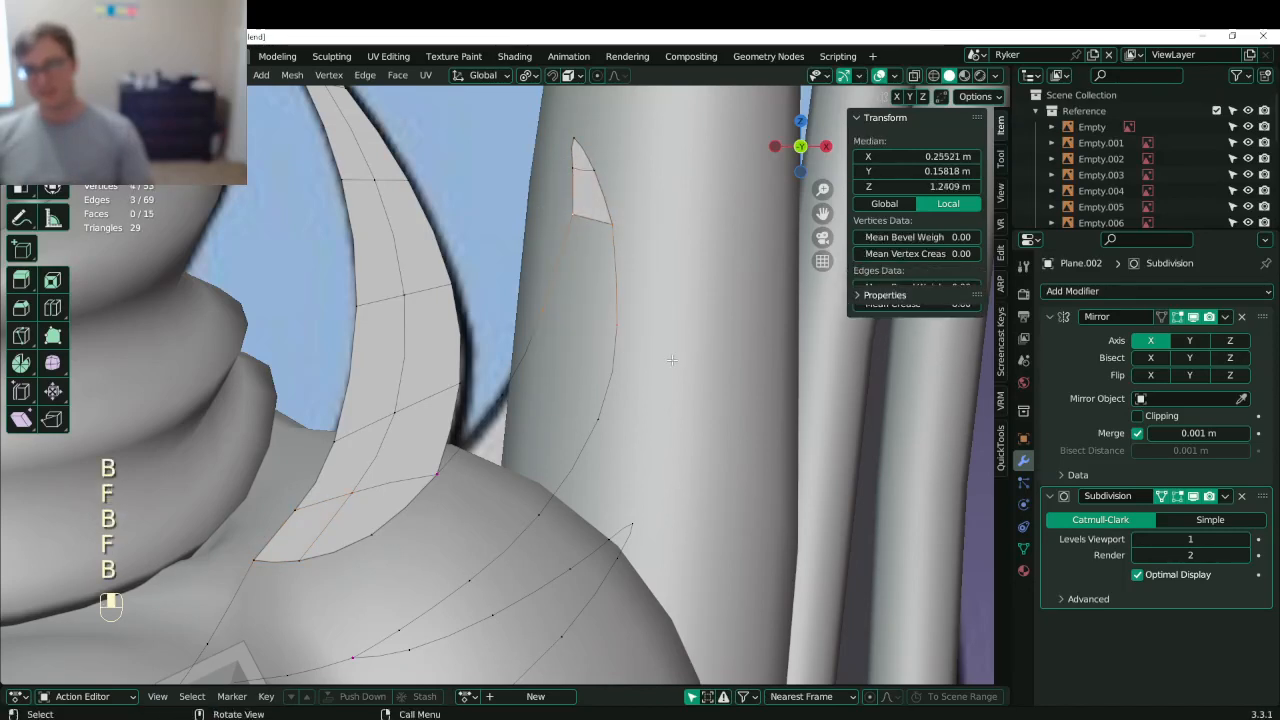
key("f")
left_click(503, 291)
key("b")
left_click_drag(503, 291, 633, 433)
middle_click_drag(633, 433, 609, 324, "shift")
key("f")
- Fill the middle spike's two lower sections with quad faces, connecting it to the tallest spike's base at the notch
left_click(442, 380)
left_click(490, 330, "shift")
key("f")
left_click(457, 371)
left_click(392, 429, "shift")
key("f")
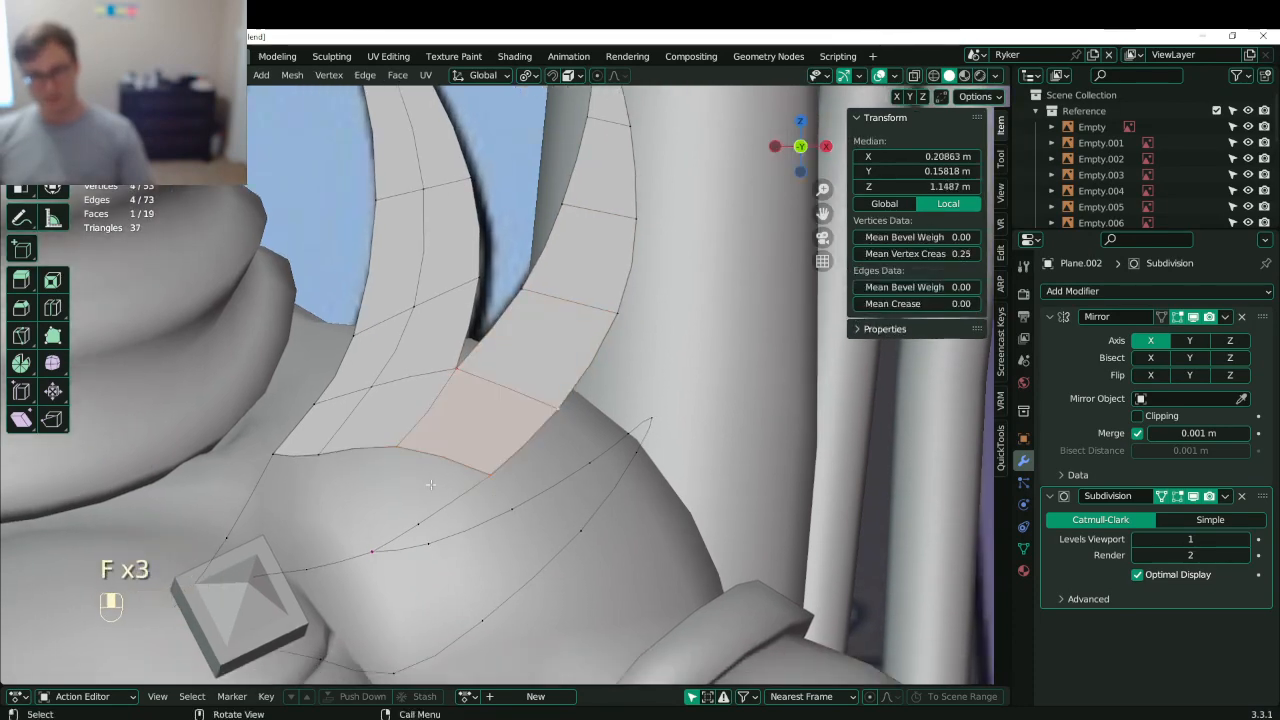
- Extrude the middle spike's inner base vertex toward the gem and fill a quad face between it and the lower outline
middle_click_drag(565, 408, 510, 465)
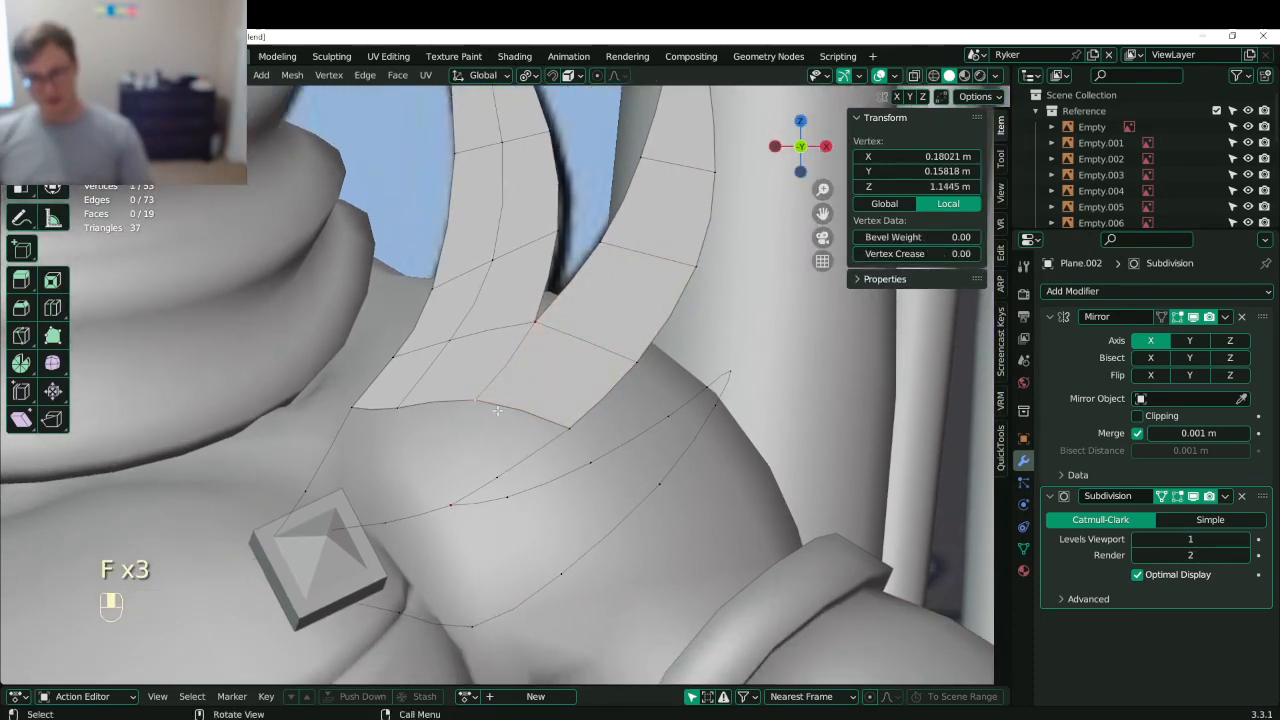
key("e")
left_click(410, 490)
left_click(495, 473, "shift")
left_click(487, 398, "shift")
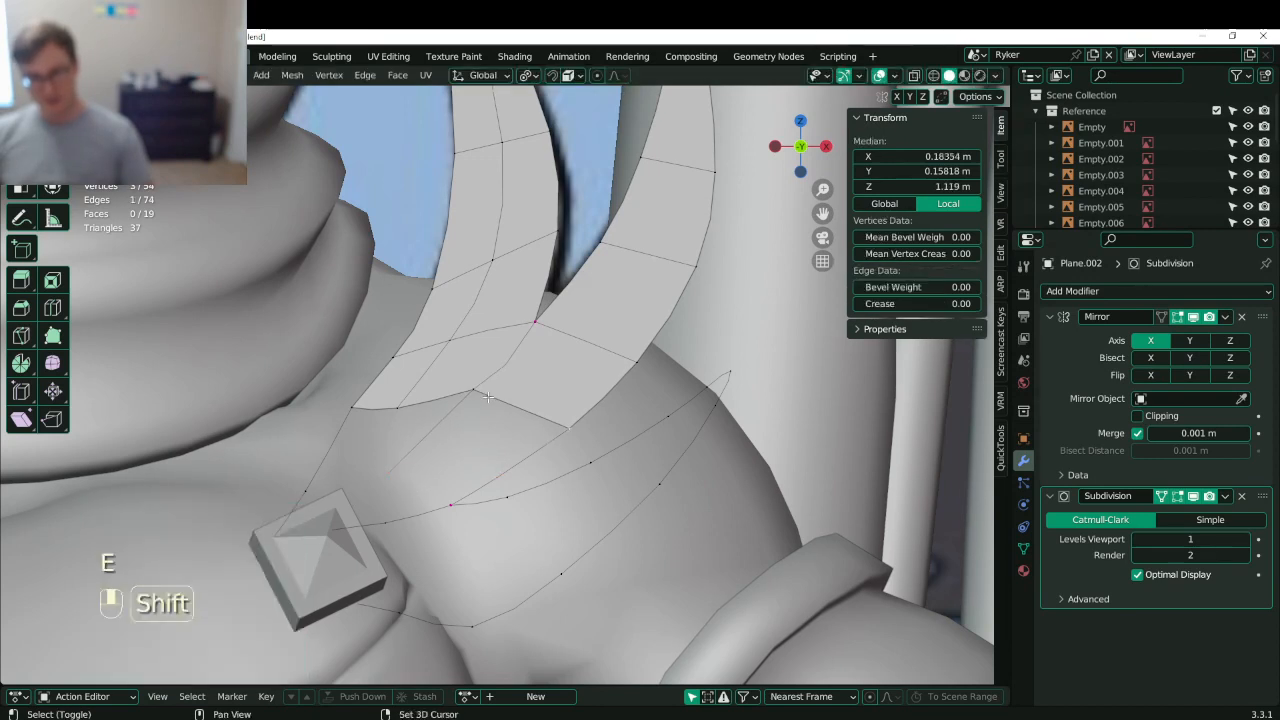
key("f")
- Extrude another vertex toward the gem and move the new face's inner corner about 0.018 m in X and 0.014 m in Z
left_click(413, 463)
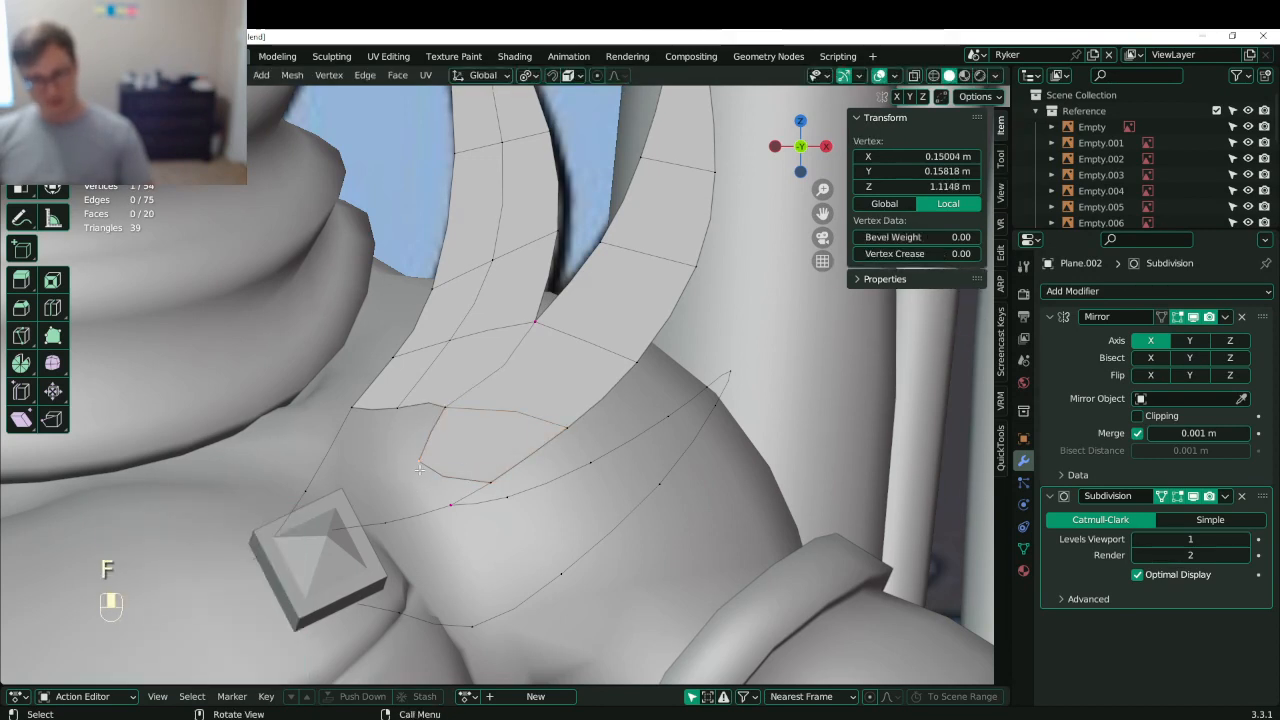
key("e")
left_click(425, 462)
key("g")
left_click(478, 472)
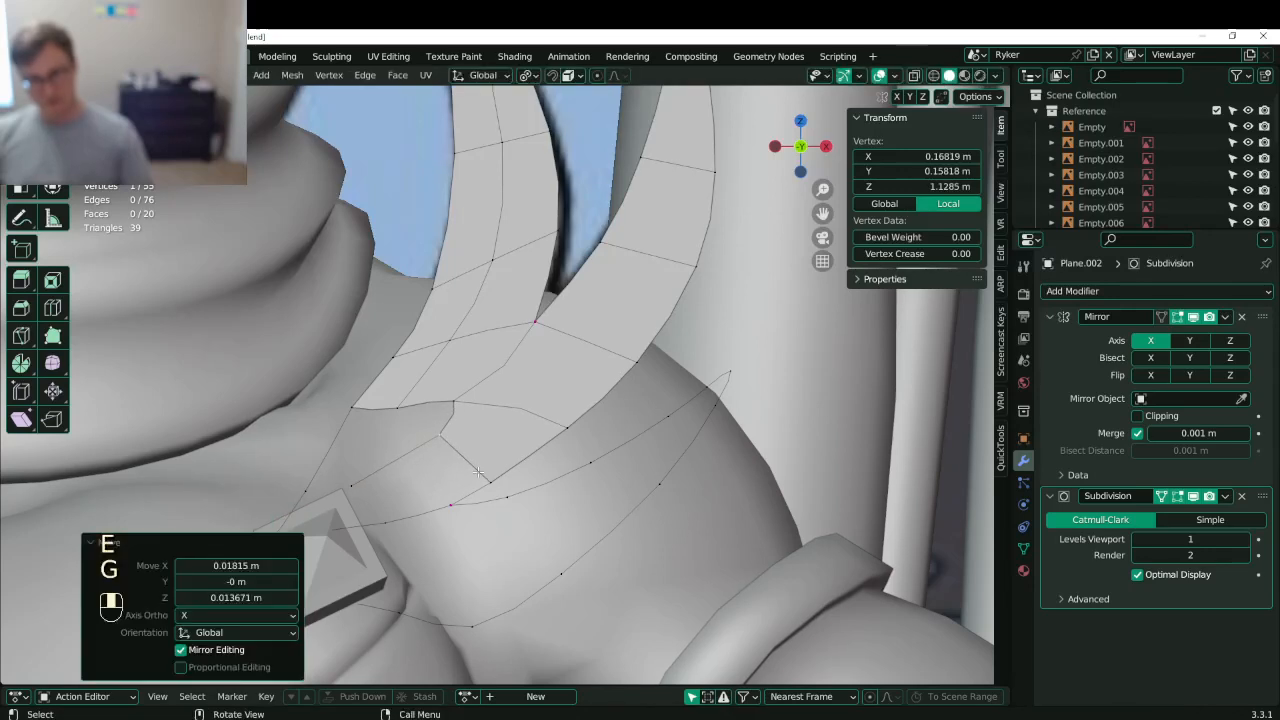
- Fill a quad face between the new inner corner, the strip's end and the lower outline near the gem
left_click(440, 436, "shift")
left_click(366, 481, "shift")
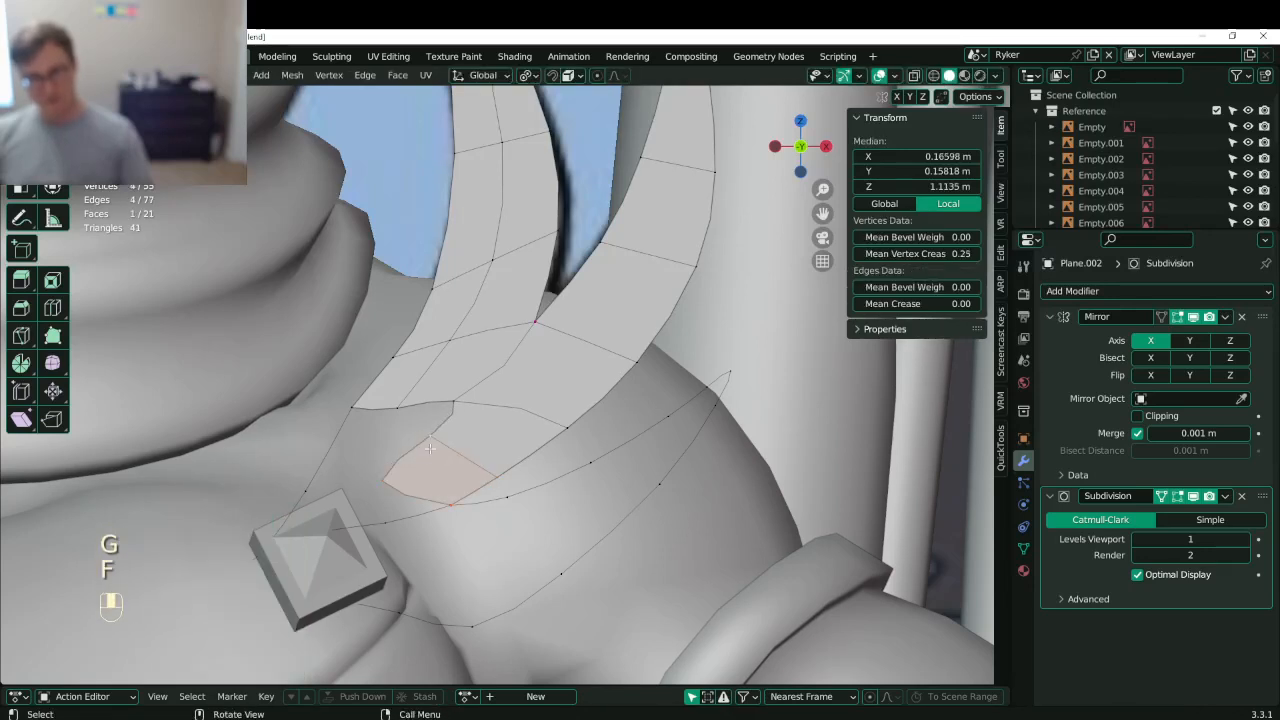
- Dissolve the lengthwise edge loop running through the inside of the middle spike and save the file
left_click(398, 470)
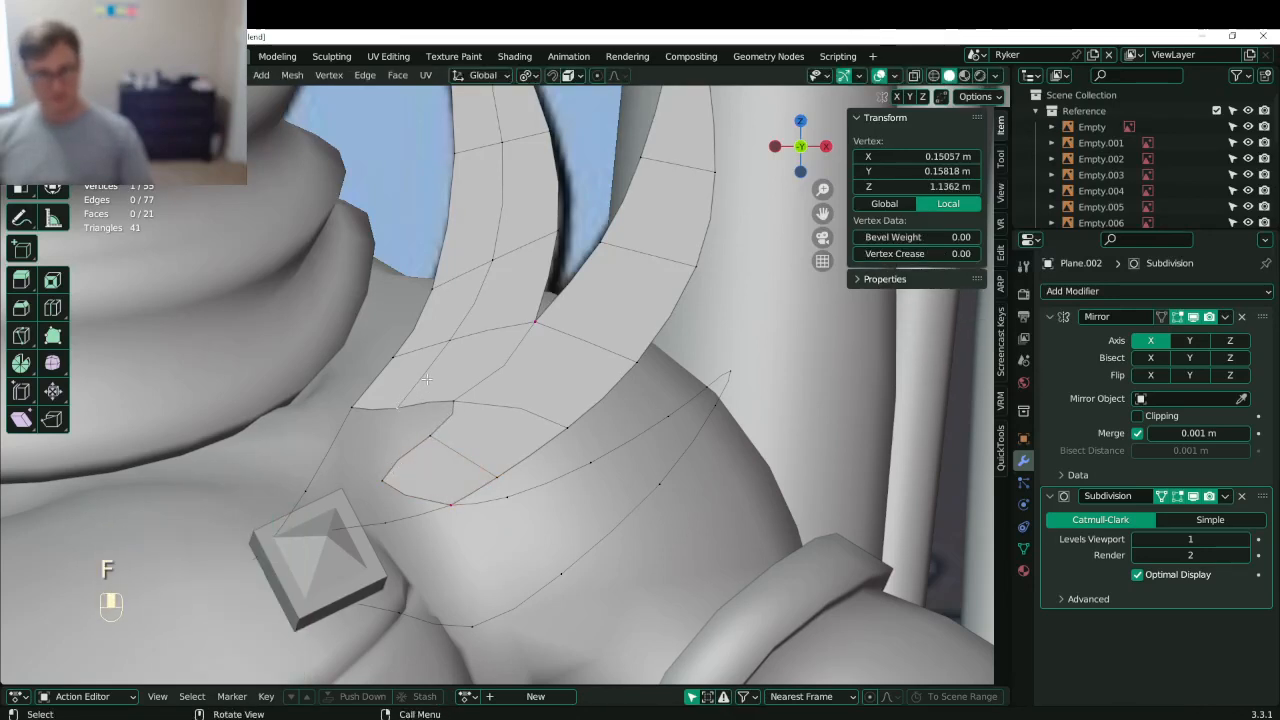
key("x")
left_click(449, 433)
key("ctrl+s")
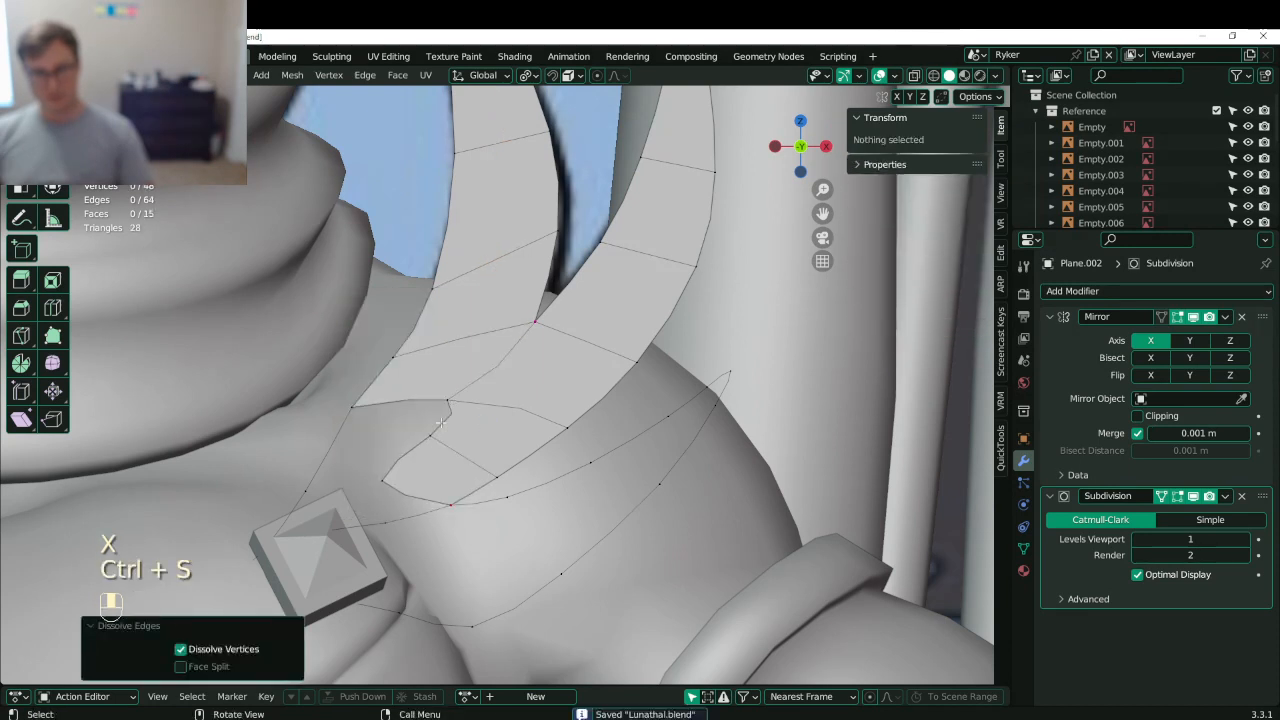
- Add one cut to the upper outline edge above the gem and fill a quad from it to the strip's inner vertices
left_click(432, 434)
key("ctrl+r")
double_click(329, 449)
left_click(430, 436)
left_click(446, 402, "shift")
left_click(347, 406, "shift")
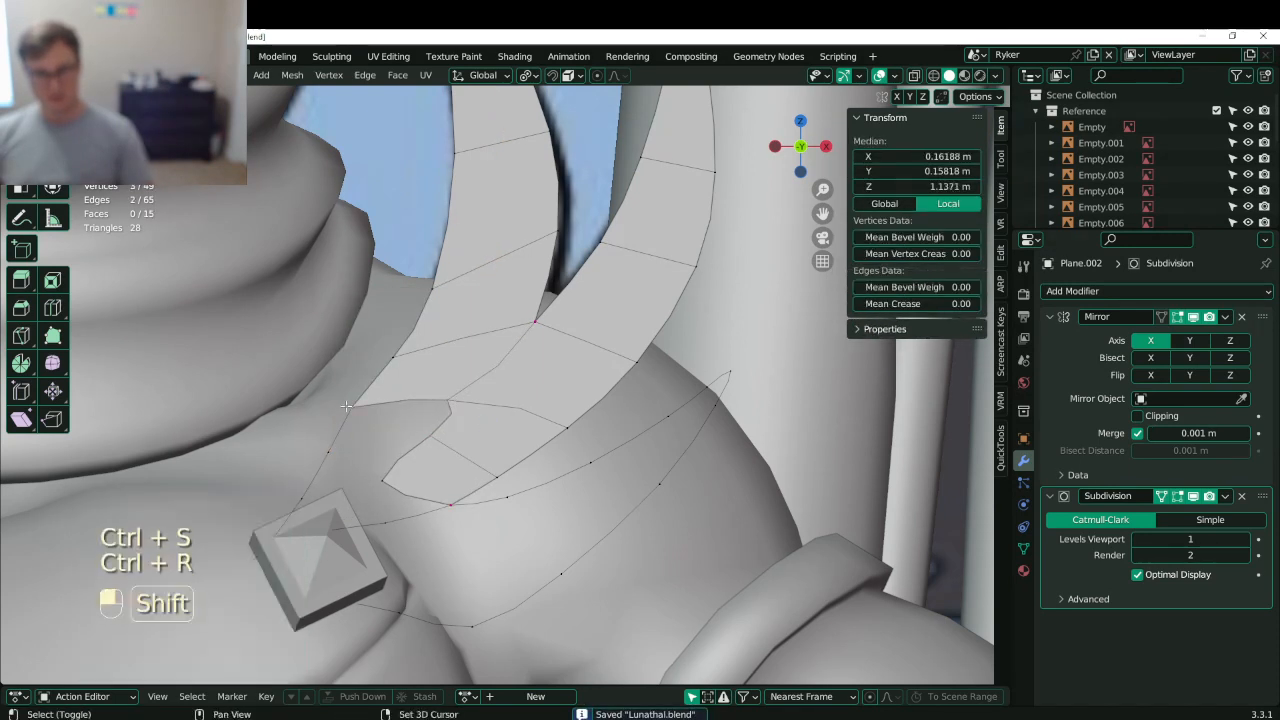
left_click(330, 451, "shift")
key("f")
- Move the upper outline vertex above the gem and slide the two vertices below it up along the outline to even the spacing
left_click(353, 405)
key("g")
left_click(370, 391)
left_click(338, 450)
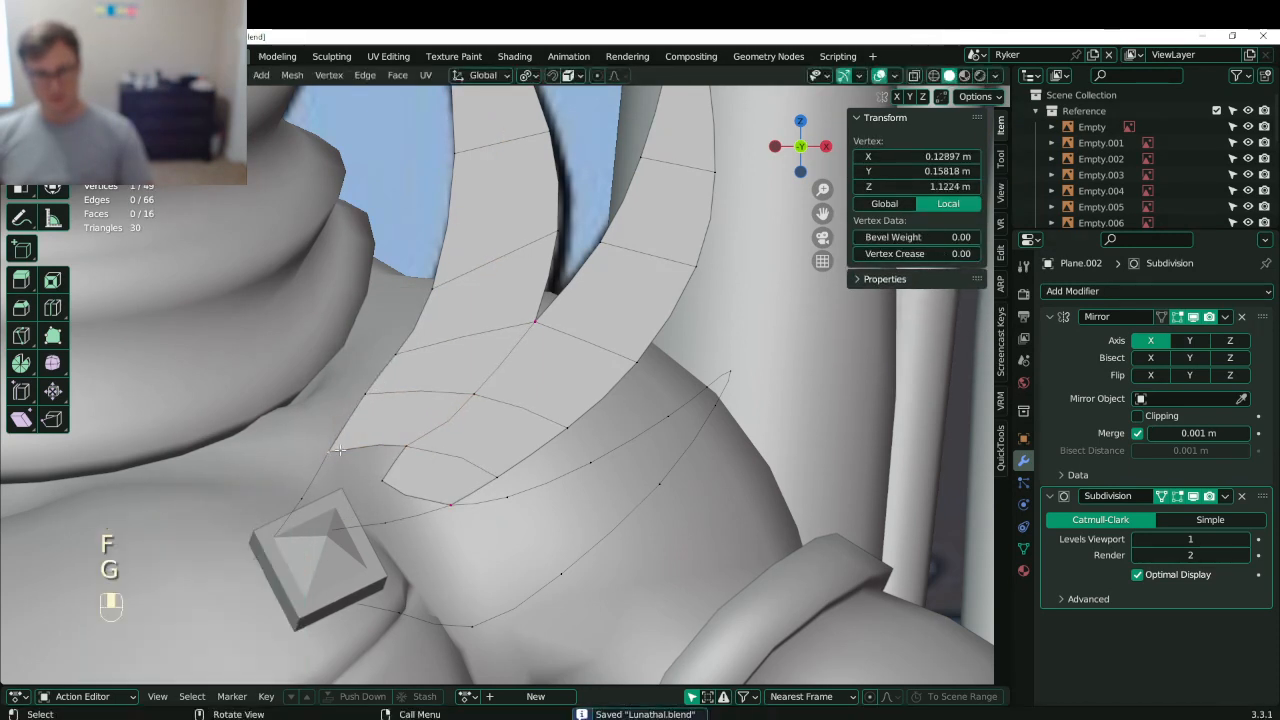
key("g")
key("g")
left_click(354, 428)
left_click(305, 496)
key("g")
key("g")
left_click(318, 482)
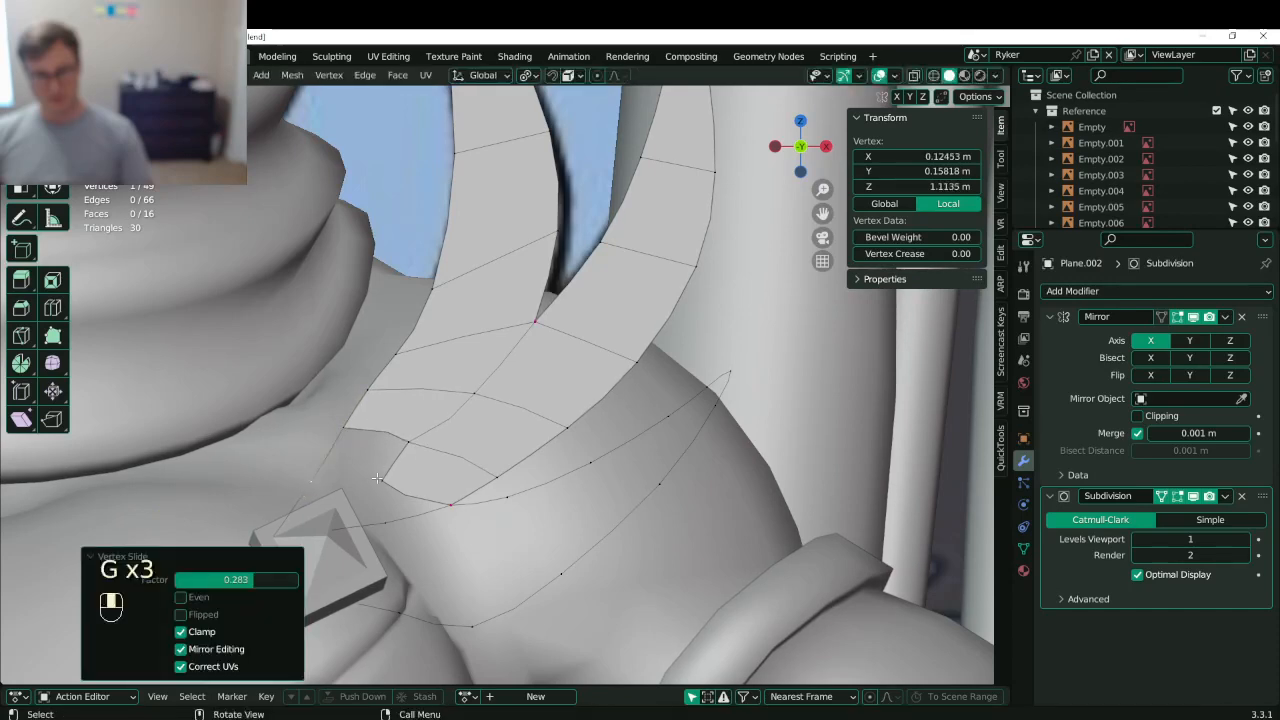
- Fill the remaining quad between the upper outline and the inner strip above the gem, and save the file
left_click(378, 478)
left_click(407, 442, "shift")
left_click(346, 430, "shift")
left_click(316, 478, "shift")
key("f")
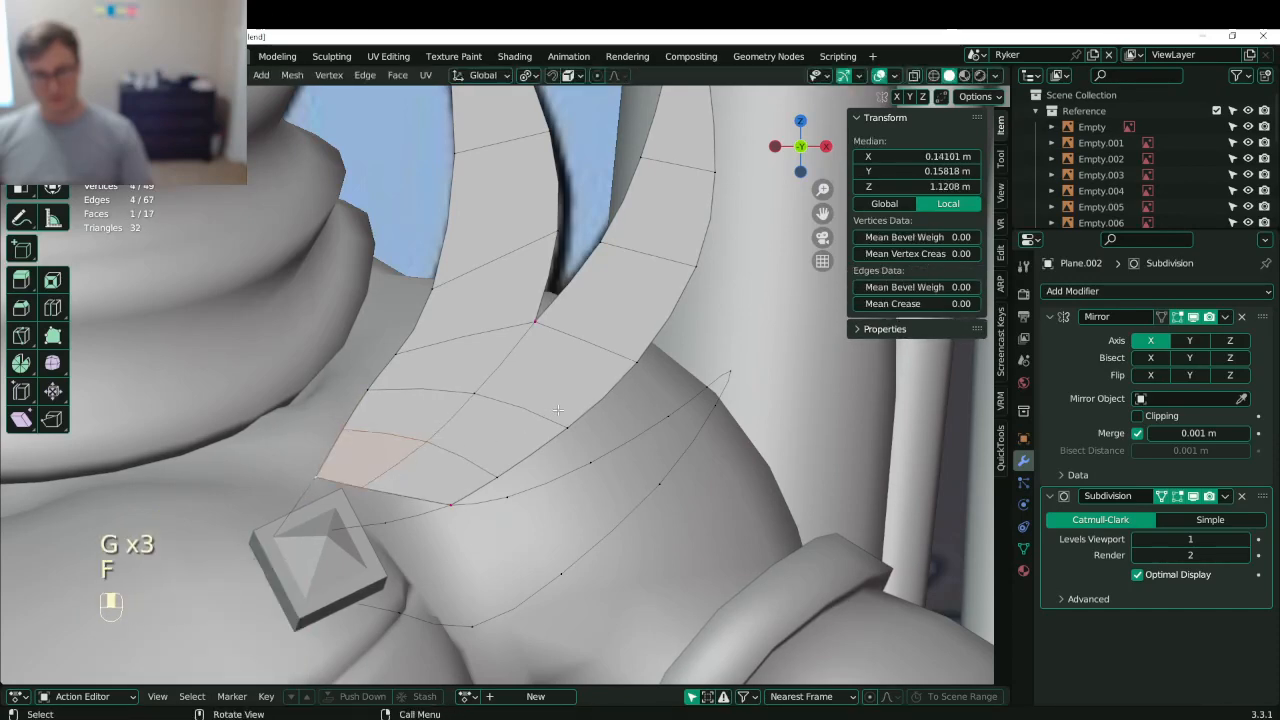
key("ctrl+s")
- Fill the tip of the lowest spike with a triangular face
left_click_drag(623, 406, 563, 383, "shift")
left_click(647, 364)
key("b")
left_click_drag(690, 333, 635, 406)
key("f")
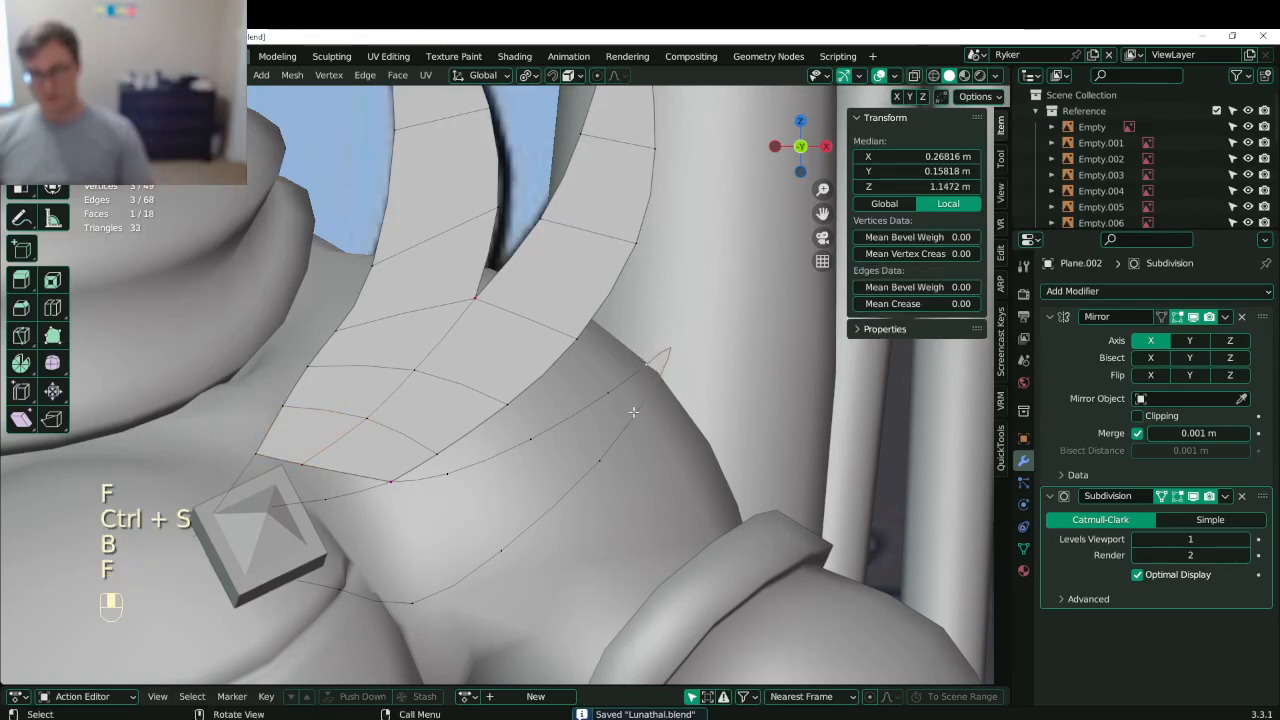
- Add one cut to the lowest spike's lower outline and fill the quad face below the tip
left_click(623, 394)
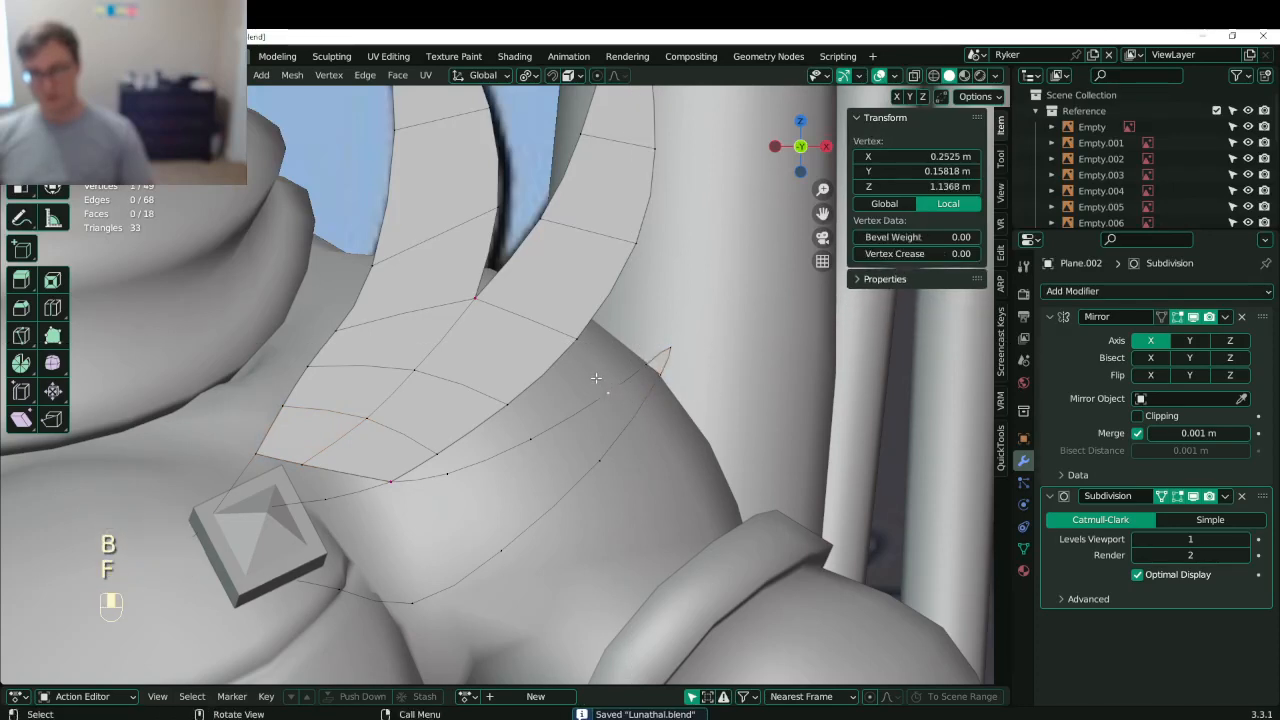
key("ctrl+r")
left_click(599, 382)
left_click_drag(596, 374, 680, 438)
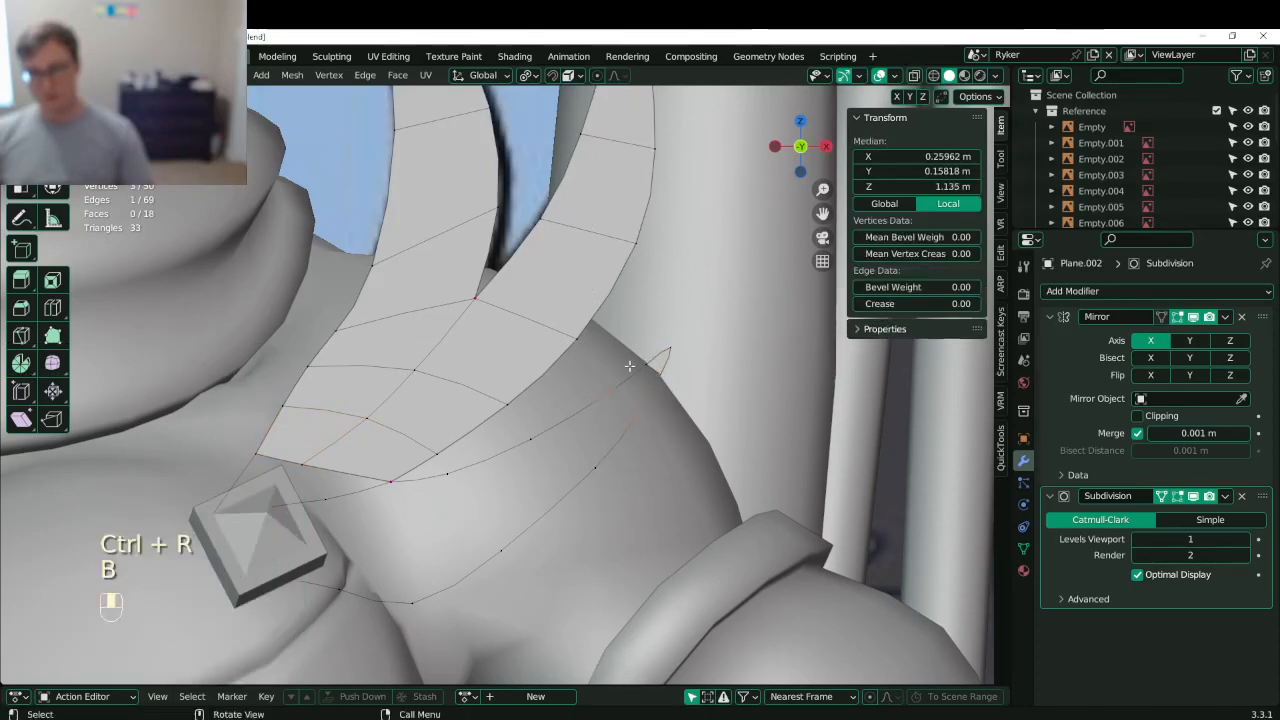
key("b")
left_click_drag(630, 348, 665, 392)
key("f")
- Fill the next section of the lowest spike and reposition its outline vertices so the cross edges line up
middle_click_drag(600, 420, 648, 322, "shift")
left_click(543, 392)
key("f")
left_click(630, 410)
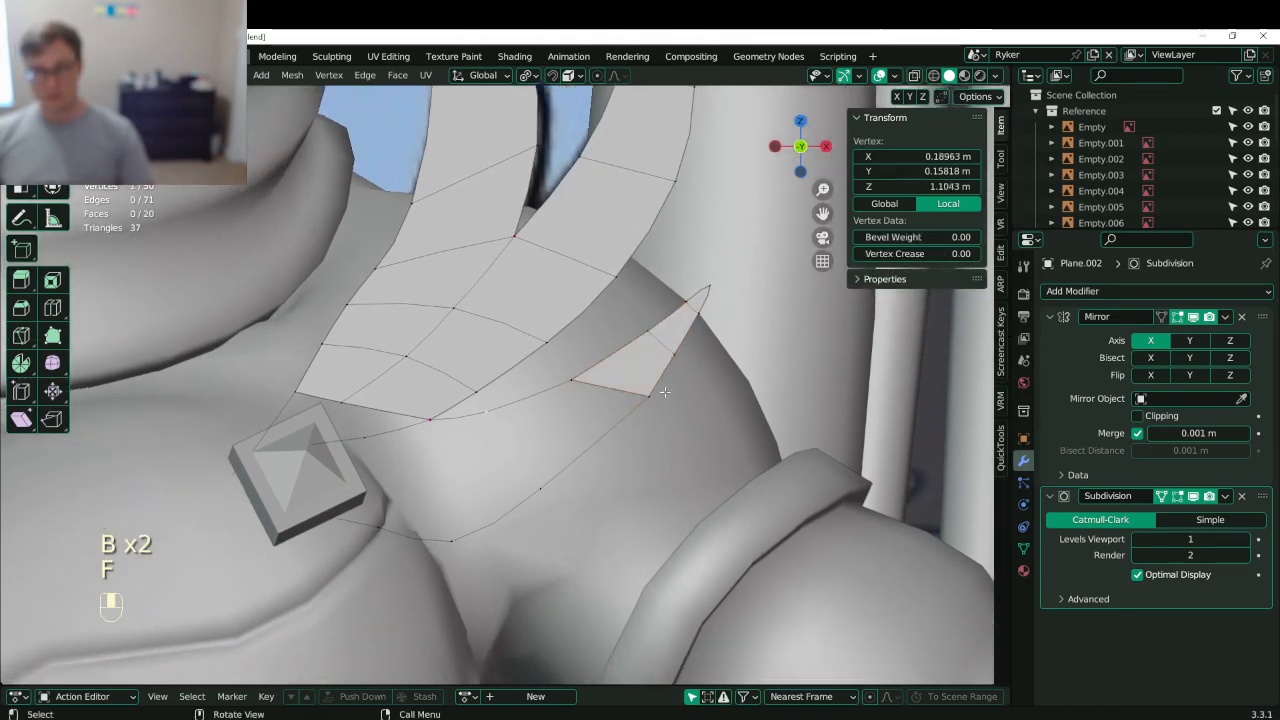
key("g")
key("g")
left_click(522, 410)
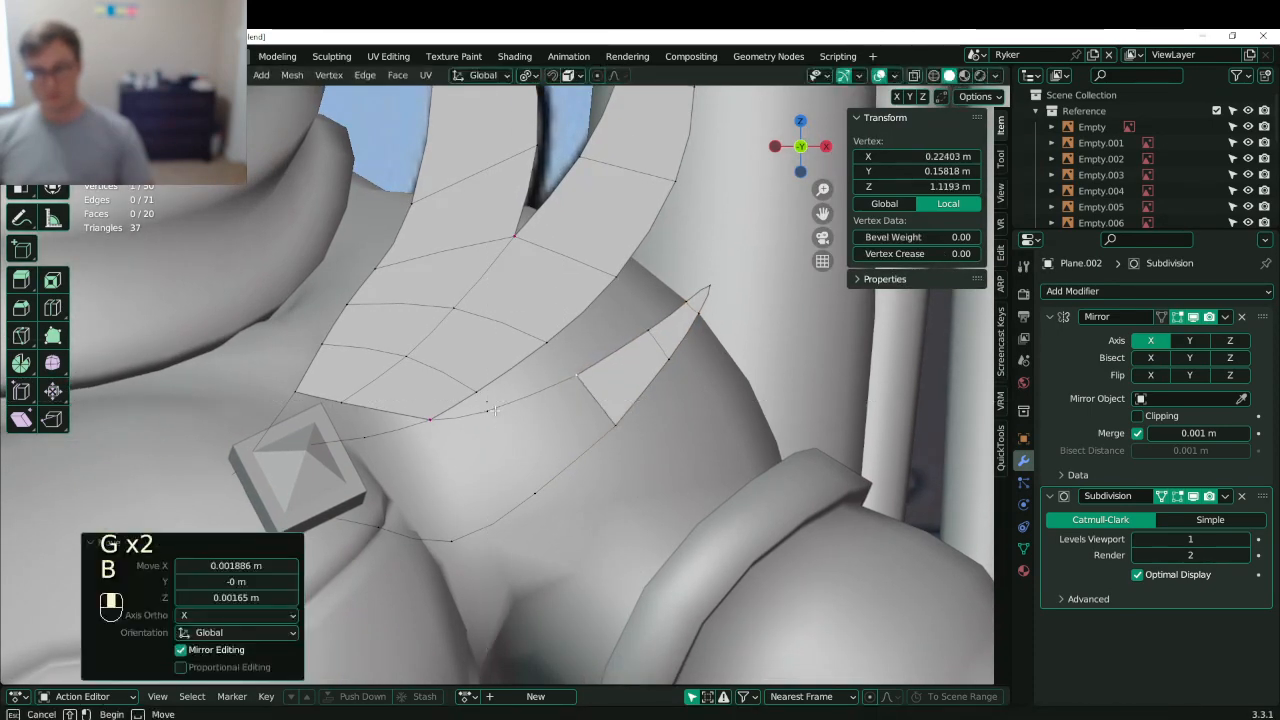
- Fill the lowest spike's next two sections with quad faces up to the notch at the middle spike's base
left_click_drag(490, 410, 575, 373)
key("f")
middle_click_drag(620, 463, 742, 425, "shift")
left_click(601, 381)
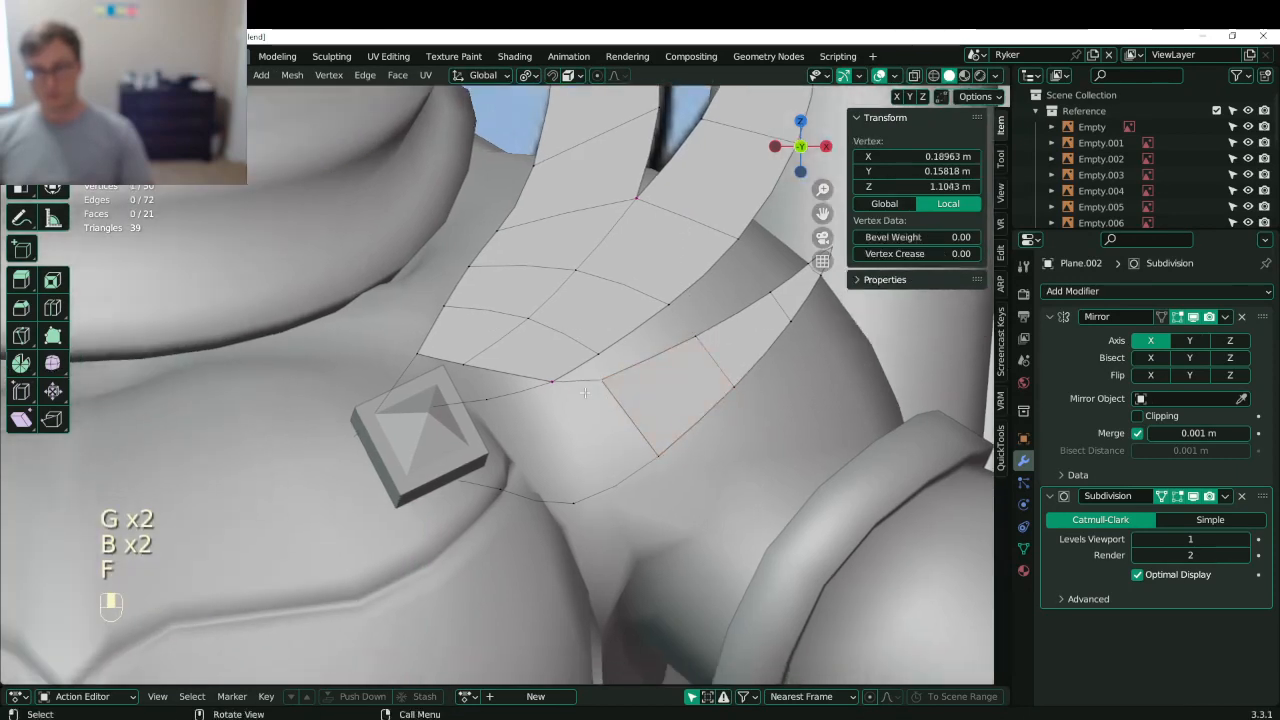
left_click(554, 383, "shift")
key("f")
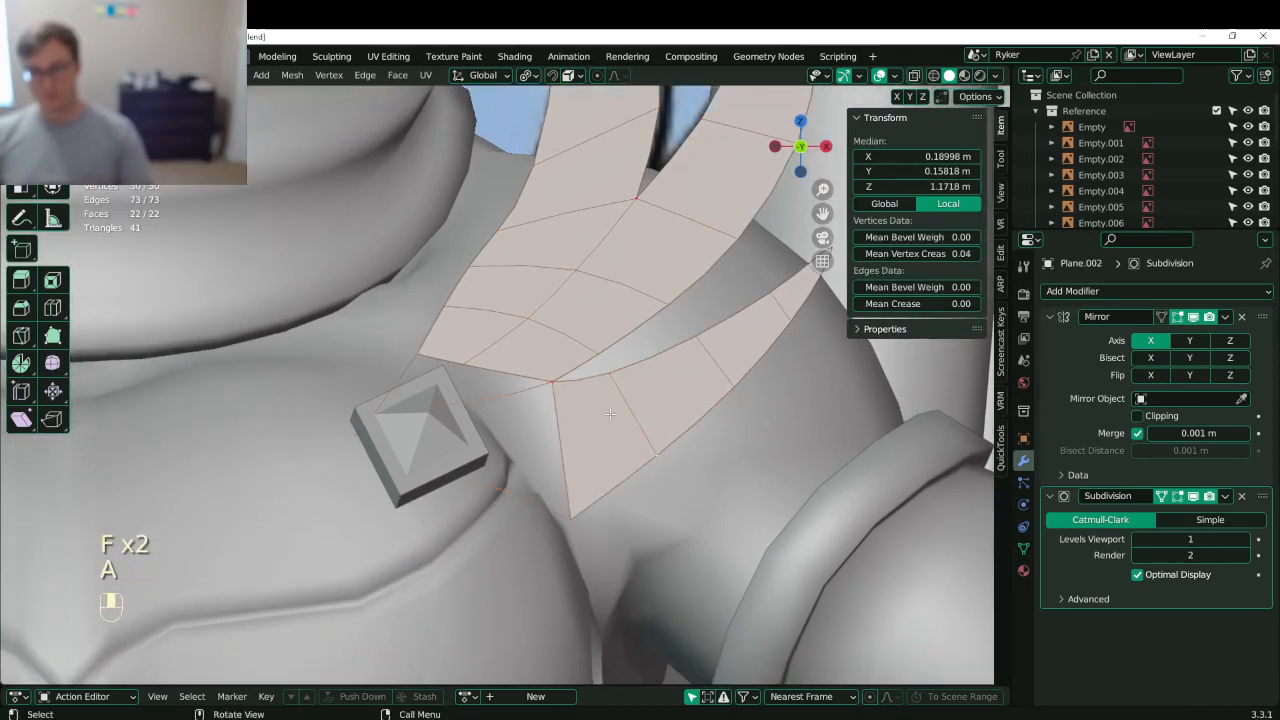
- Recalculate the normals of the whole mesh and fill the quad between the notch edge and the gem
key("shift+n")
left_click(541, 508)
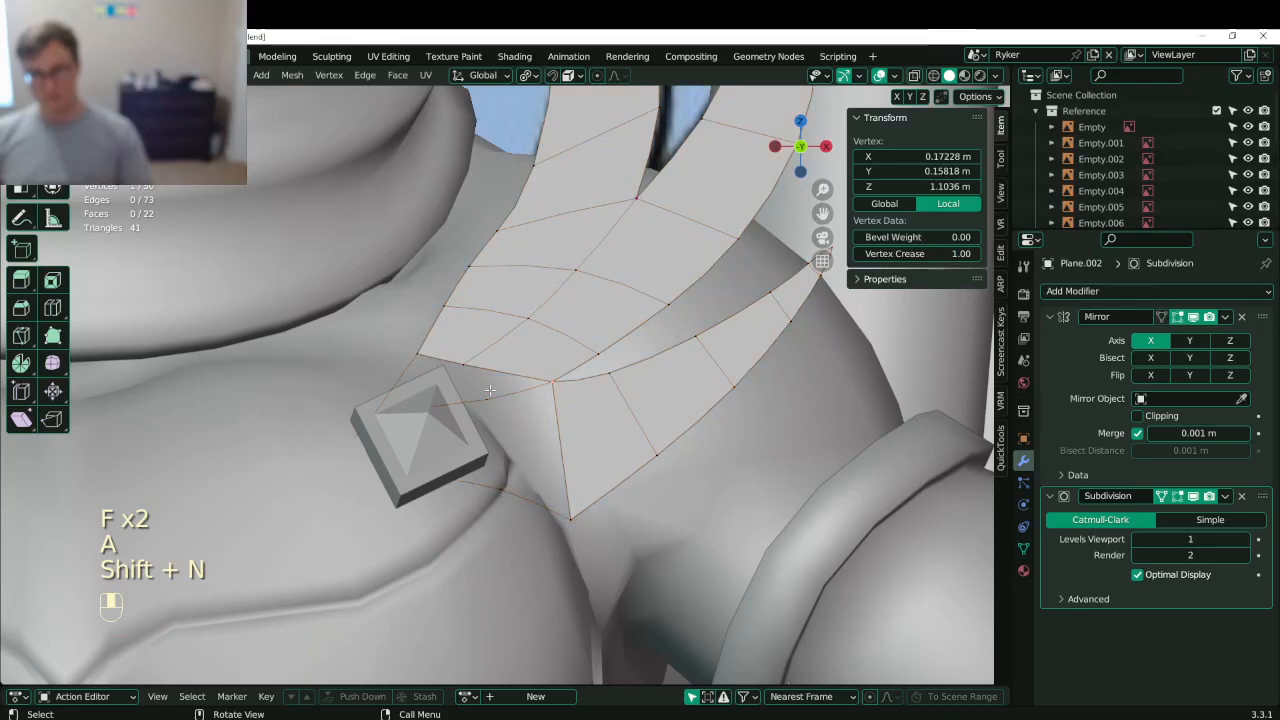
key("b")
left_click_drag(478, 376, 585, 549)
key("f")
middle_click_drag(496, 475, 495, 500, "shift")
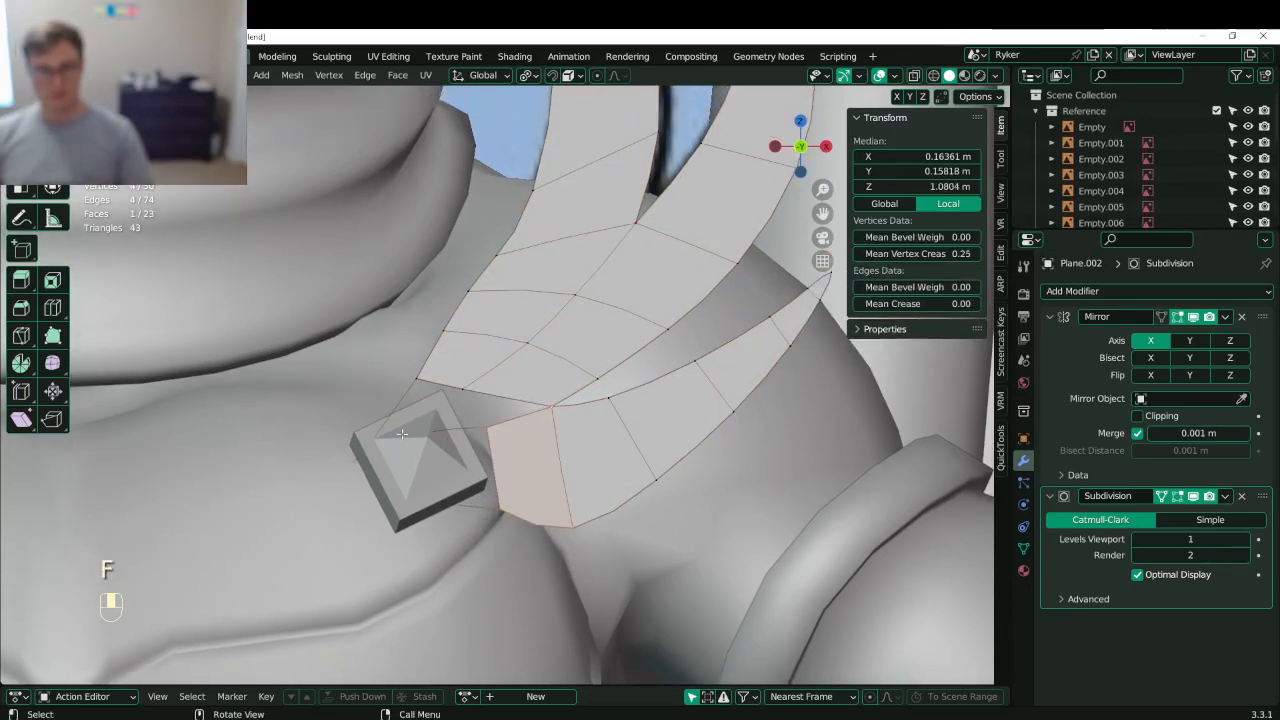
- Switch the viewport to wireframe shading to reveal the outline vertices hidden behind the gem
key("z")
left_click(300, 436)
left_click(398, 455)
key("z")
left_click(515, 476)
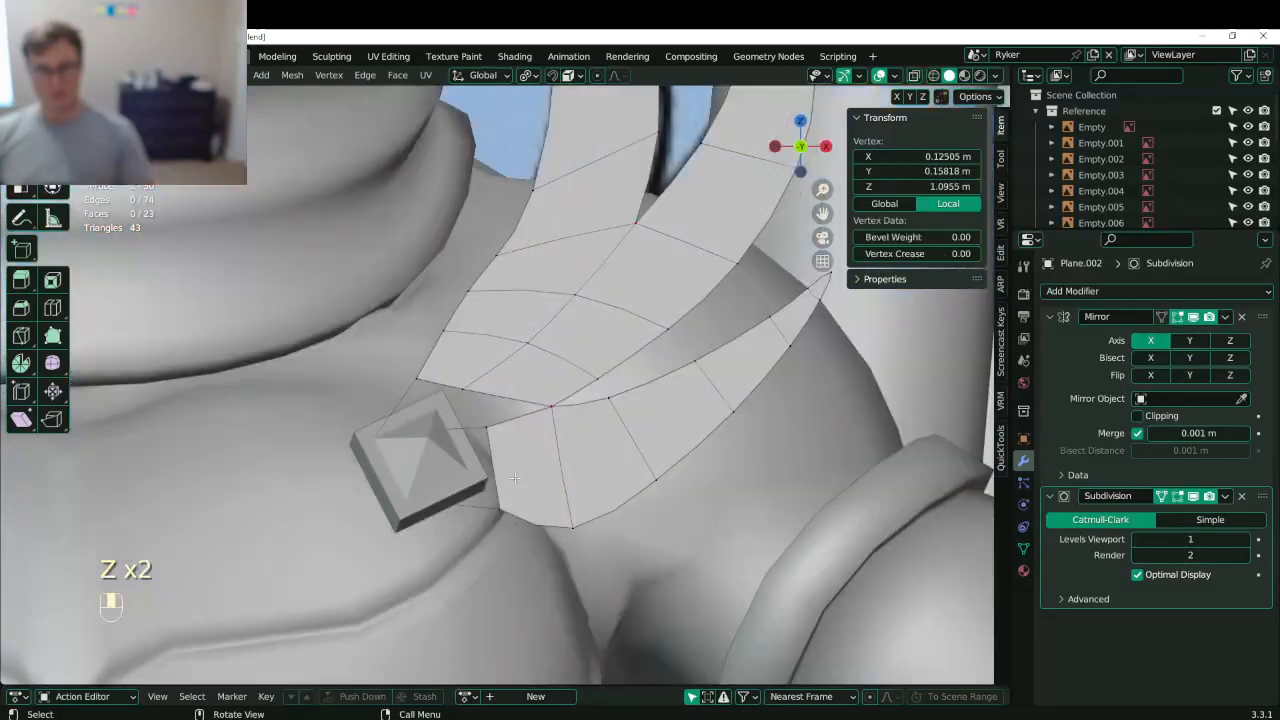
key("z")
left_click(281, 498)
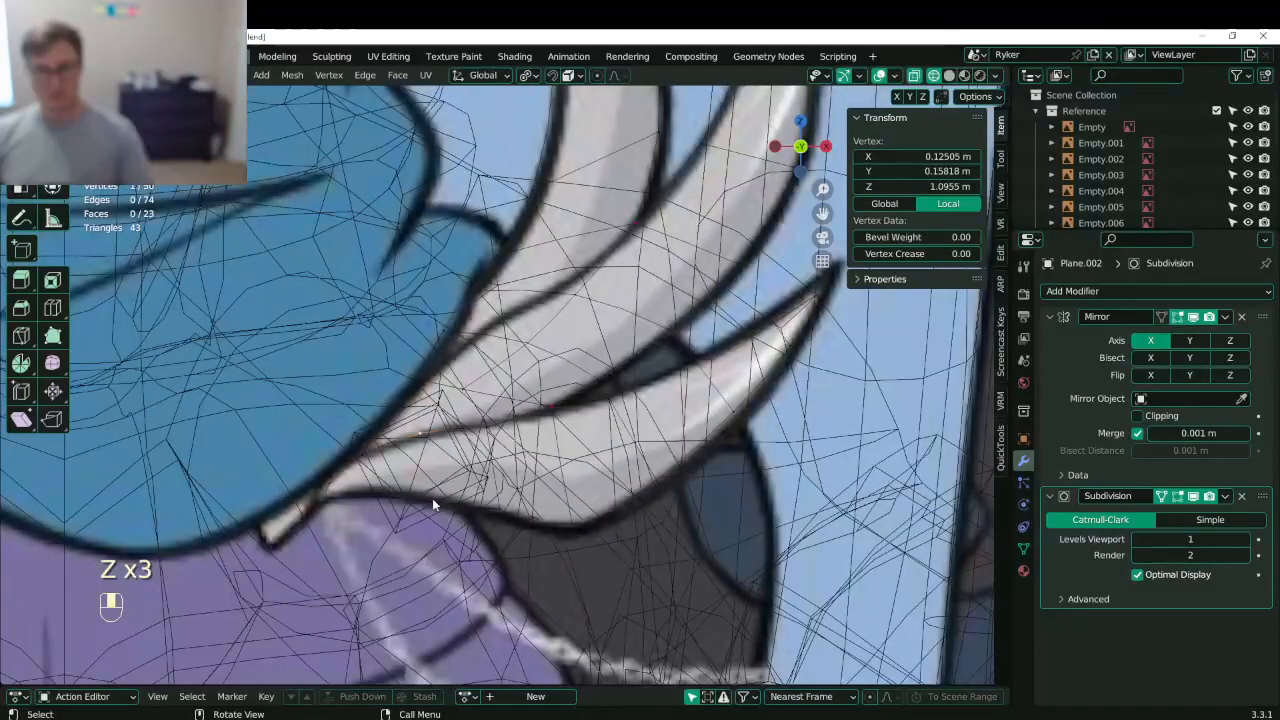
key("z")
left_click(480, 490)
key("z")
left_click(430, 425)
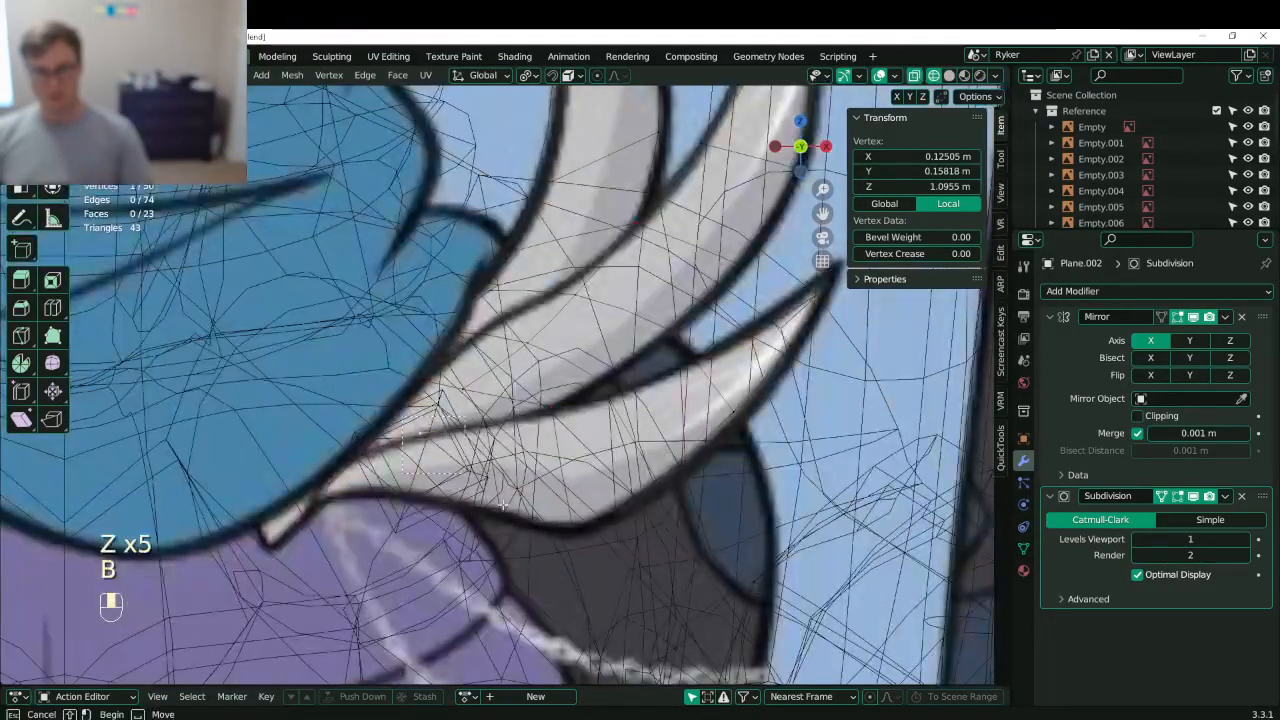
- Fill the two quad sections of the lowest spike's base behind the gem, return to solid shading and save
left_click_drag(503, 505, 510, 517)
left_click(368, 453)
key("b")
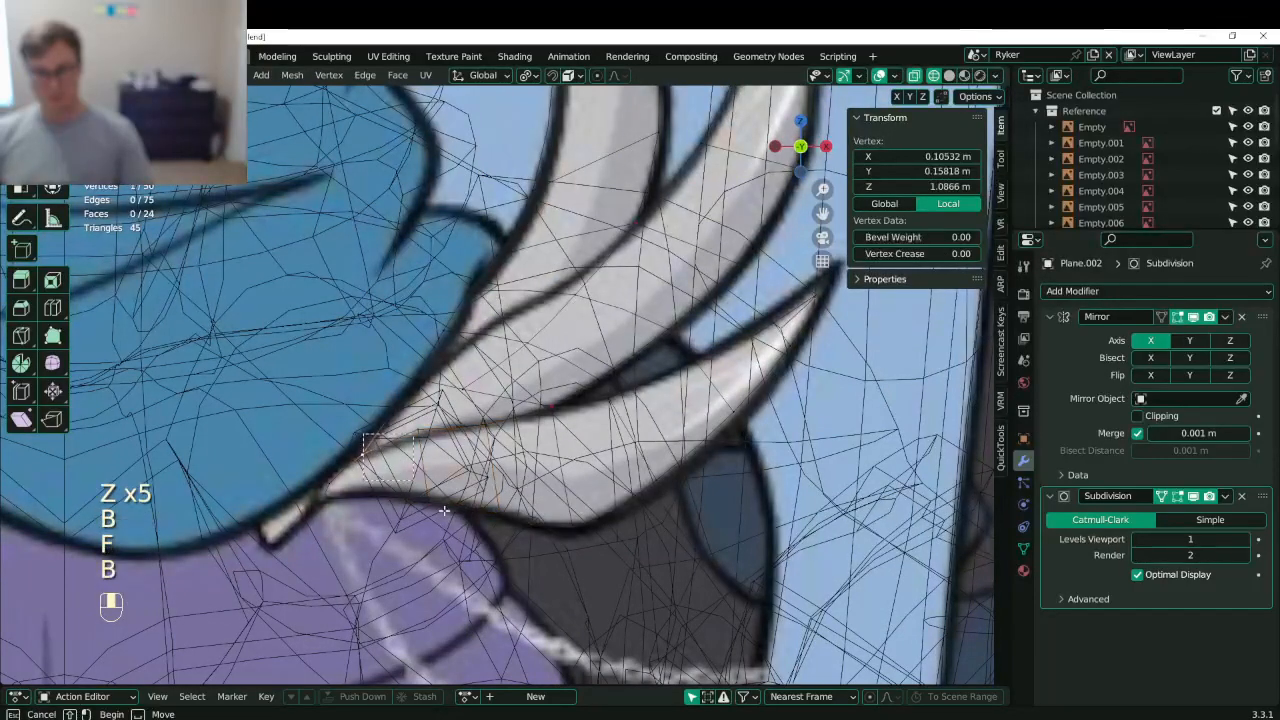
left_click_drag(325, 478, 438, 512)
left_click_drag(402, 430, 443, 456)
key("f")
middle_click_drag(480, 465, 534, 481, "shift")
key("z")
key("ctrl+s")
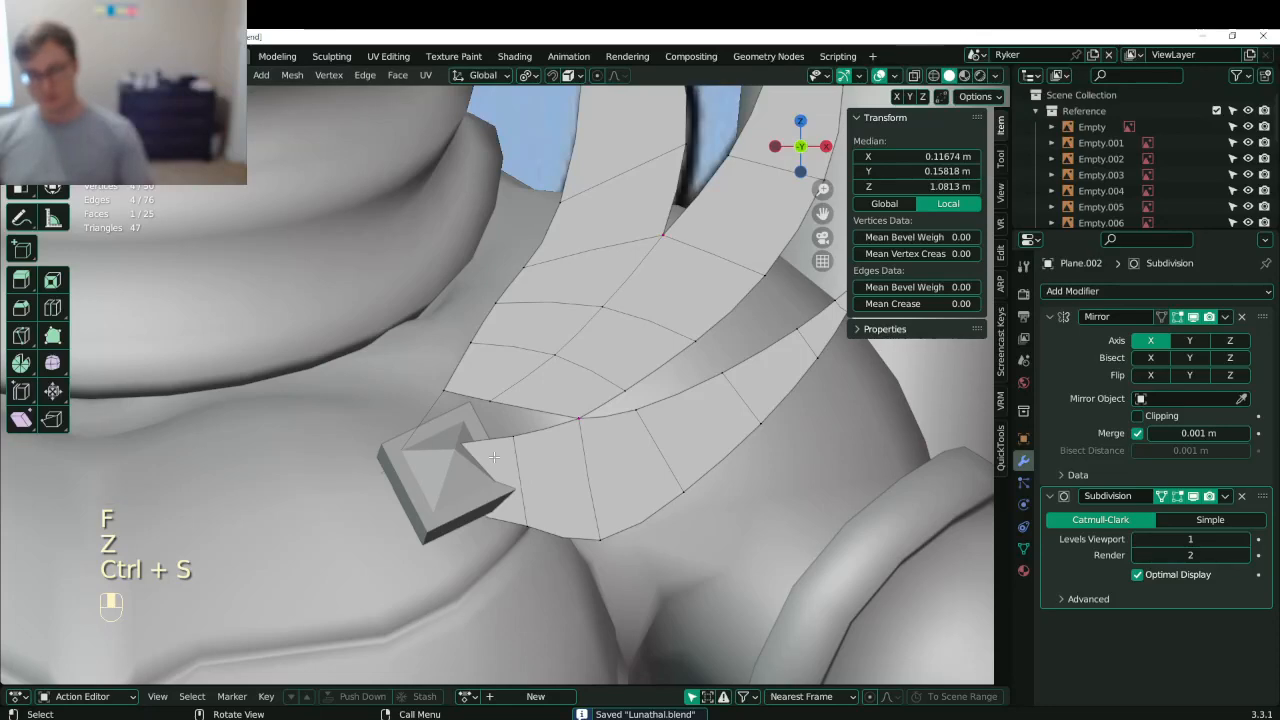
- Isolate the ornament in local view and frame the end face of the lowest spike's base
key("slash")
scroll(529, 434, "up", 3)
middle_click_drag(609, 457, 529, 408, "shift")
key("KP_Decimal")
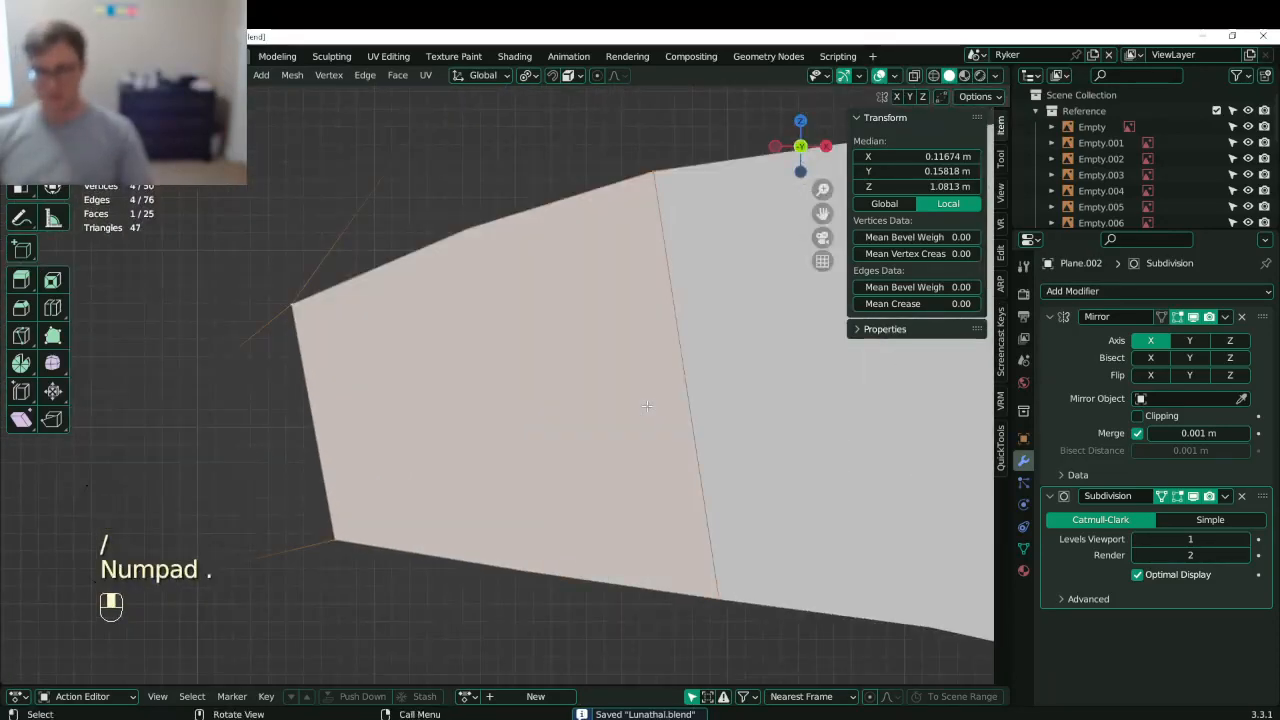
scroll(647, 405, "down", 5)
middle_click_drag(553, 362, 499, 404, "shift")
left_click(401, 405, "shift")
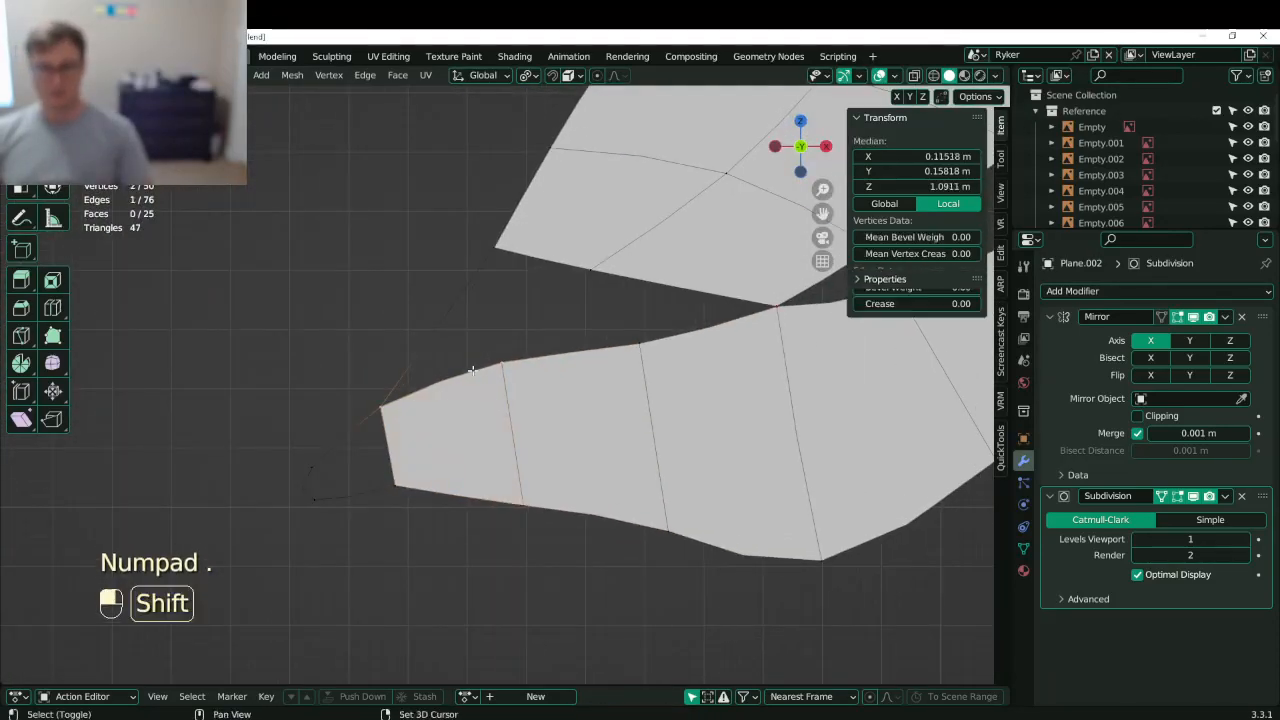
key("v")
left_click(480, 386)
key("ctrl+z")
- Rip the end face's upper corner vertex away from the upper outline strand
left_click(386, 406)
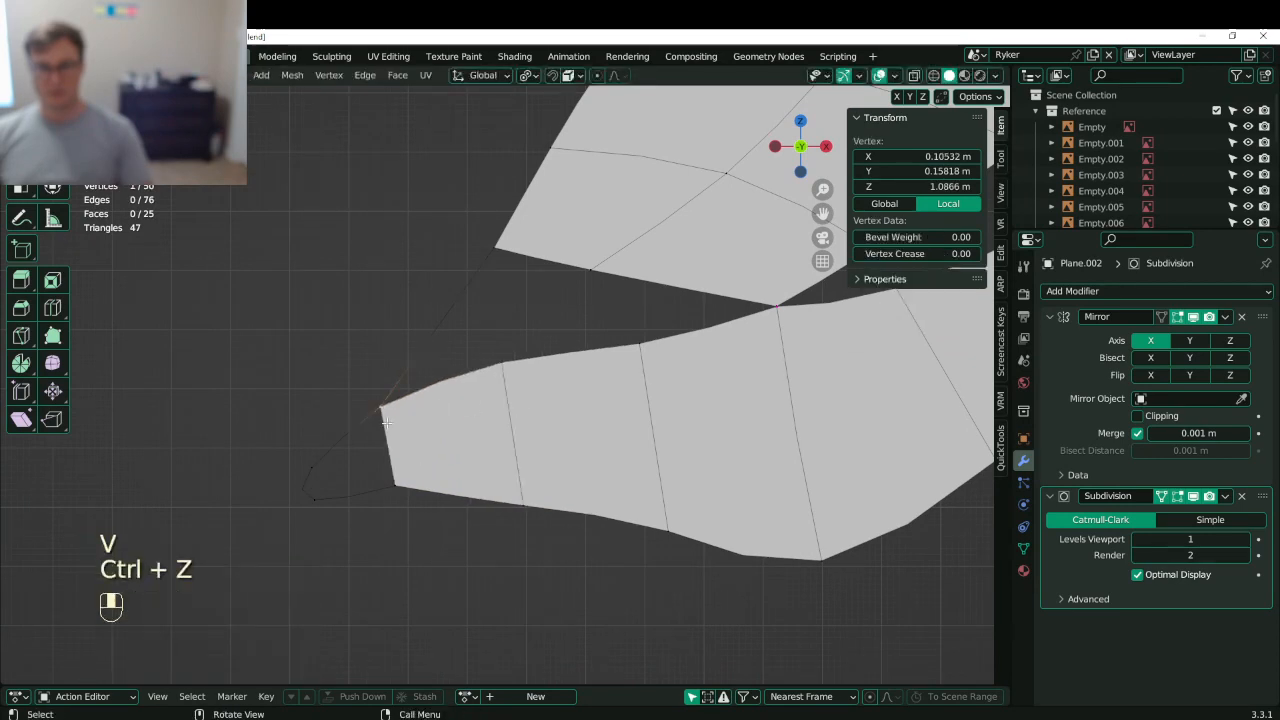
key("v")
left_click(392, 443)
- Slide the two upper vertices at the base strip's end down along their cross edges and save the file
left_click(489, 367)
key("g")
key("g")
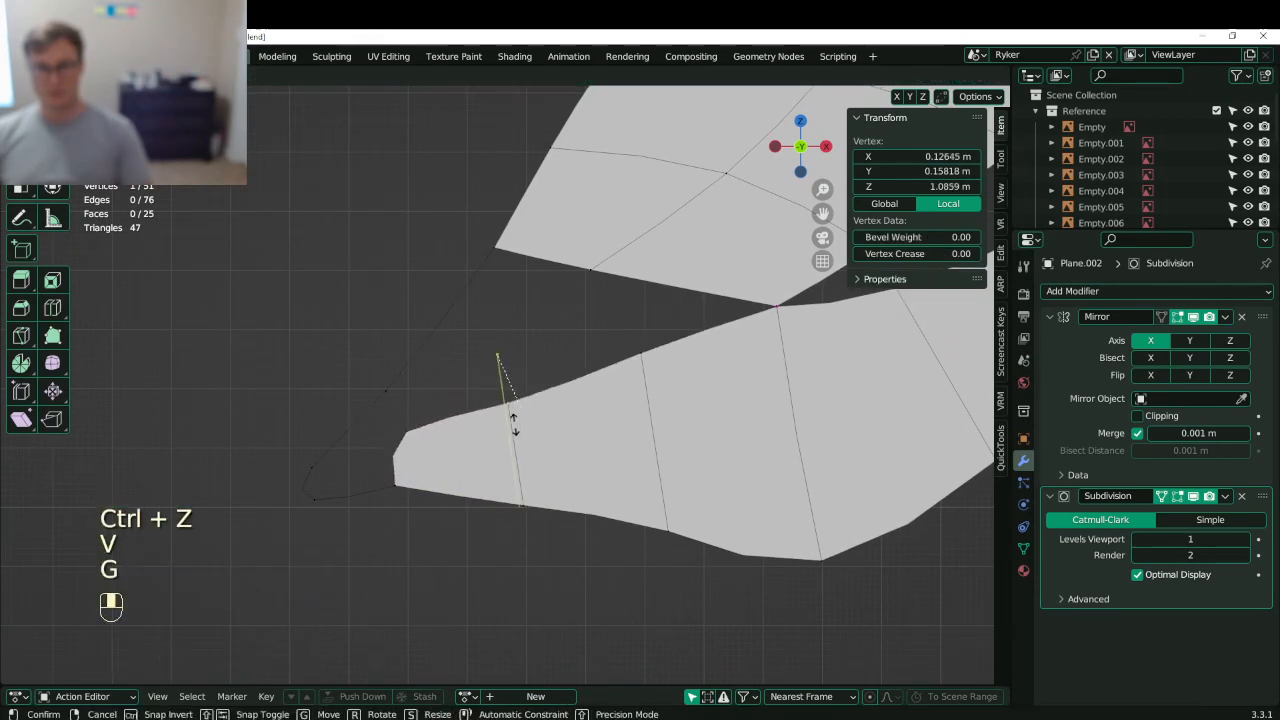
left_click(518, 434)
left_click(413, 431)
key("g")
key("g")
left_click(415, 462)
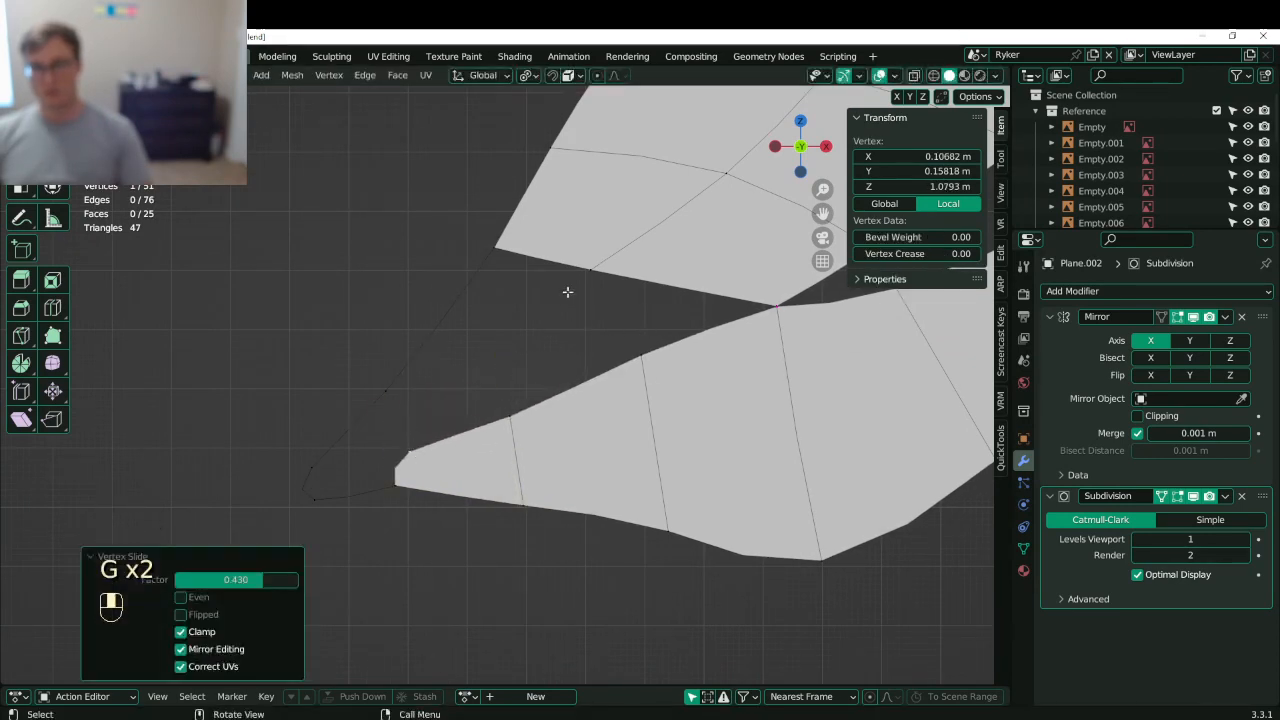
middle_click_drag(634, 340, 560, 370)
key("ctrl+s")
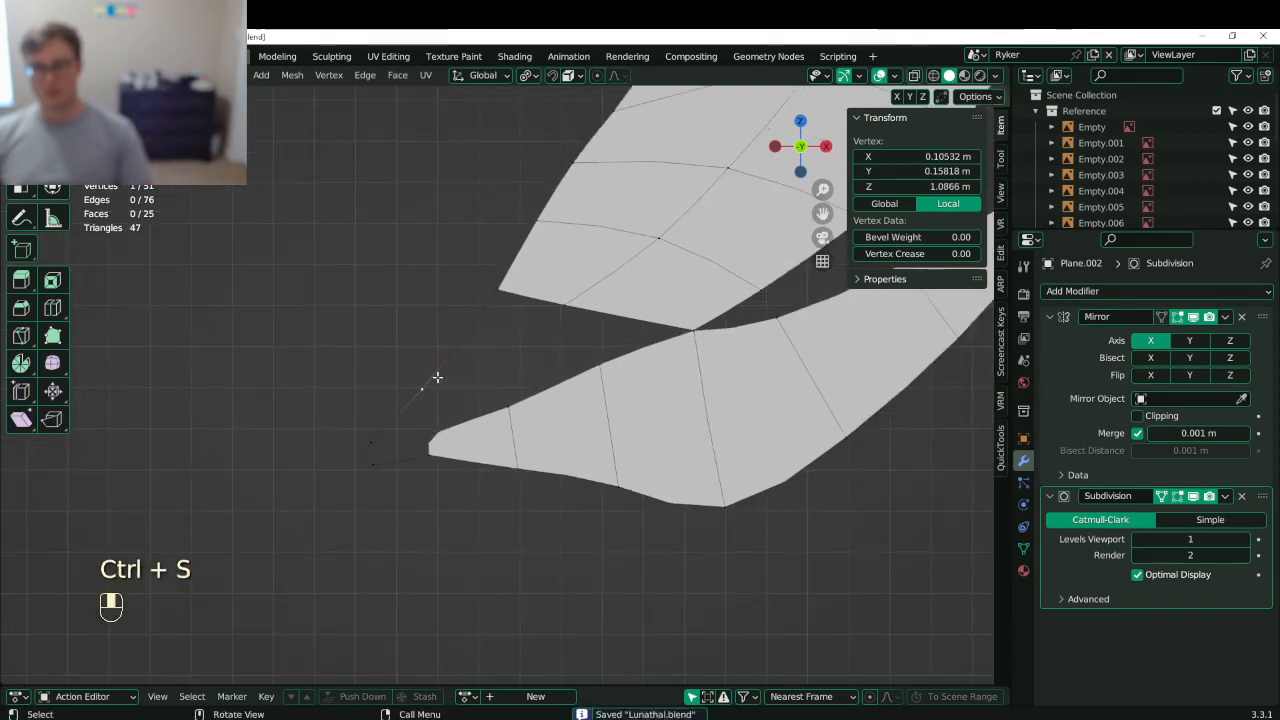
- Add a cut to the upper outline strand, fill a quad from it to the lower strip, and split it with one loop cut
key("ctrl+r")
left_click(484, 345)
left_click(445, 372, "shift")
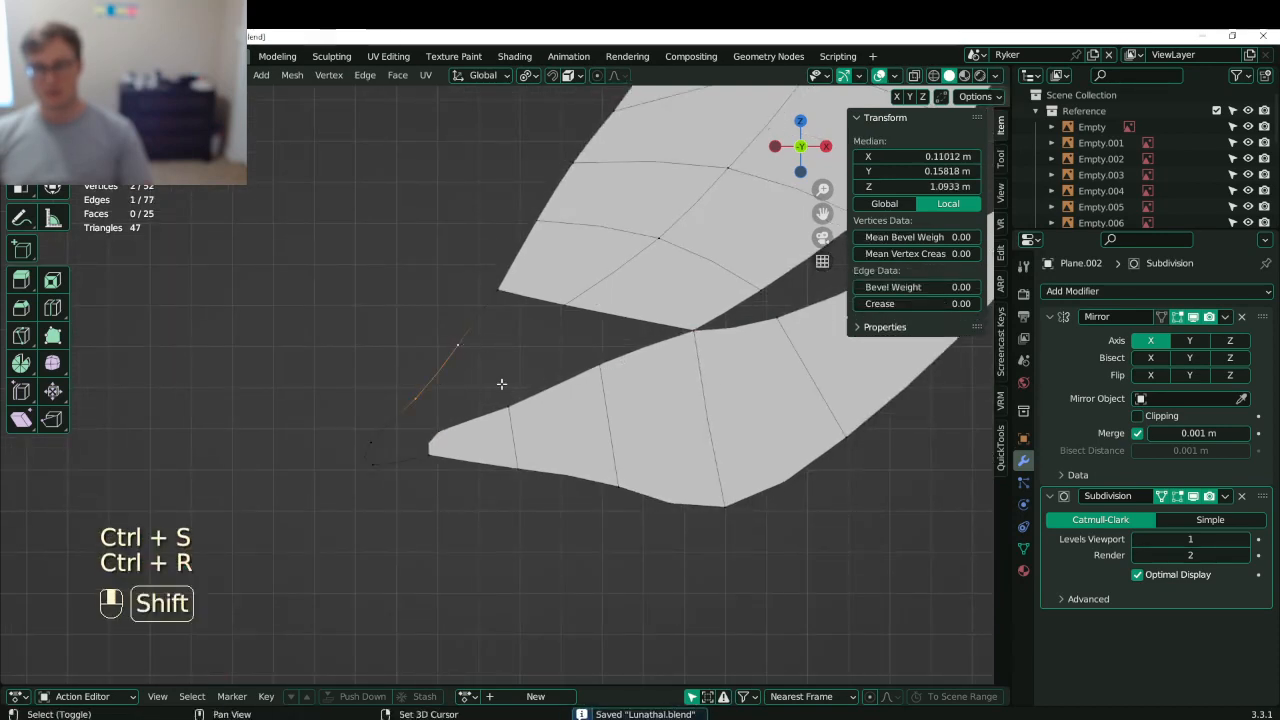
left_click(511, 405, "shift")
key("f")
key("ctrl+r")
double_click(516, 370)
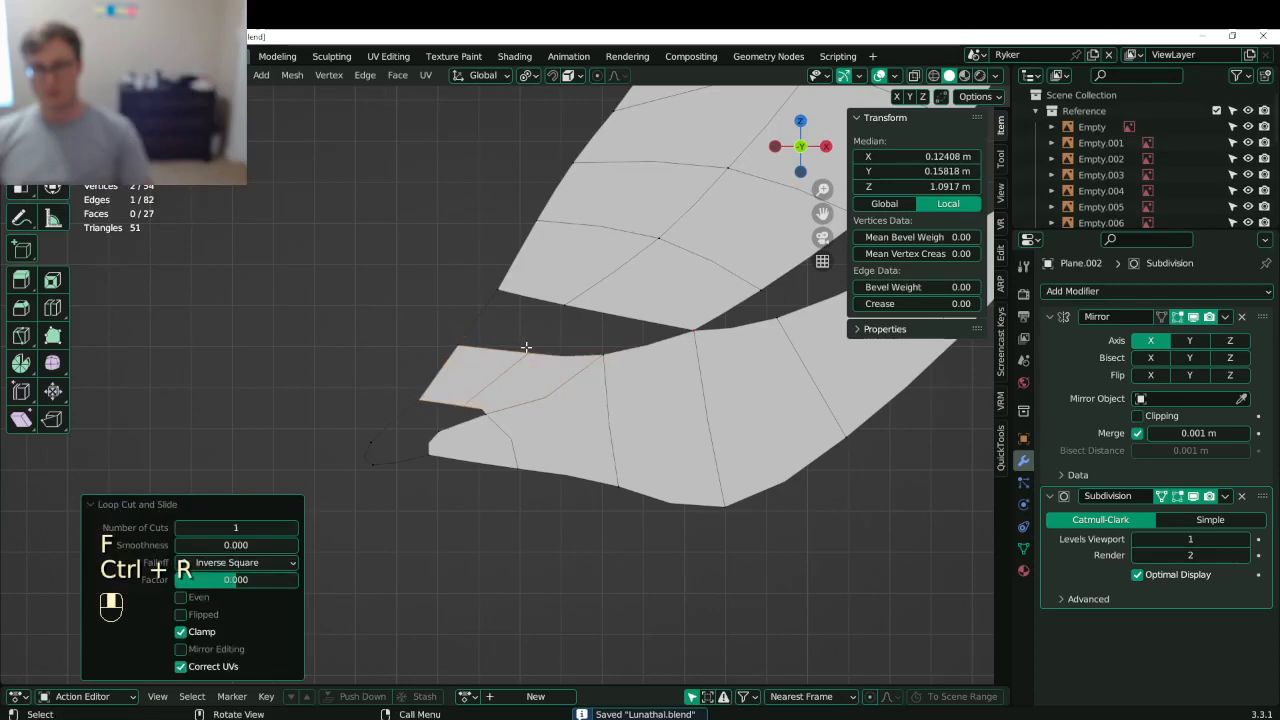
- Fill the gap between the new faces and the upper section with two quads, closing it up to the notch
left_click(526, 350)
left_click(460, 345, "shift")
key("f")
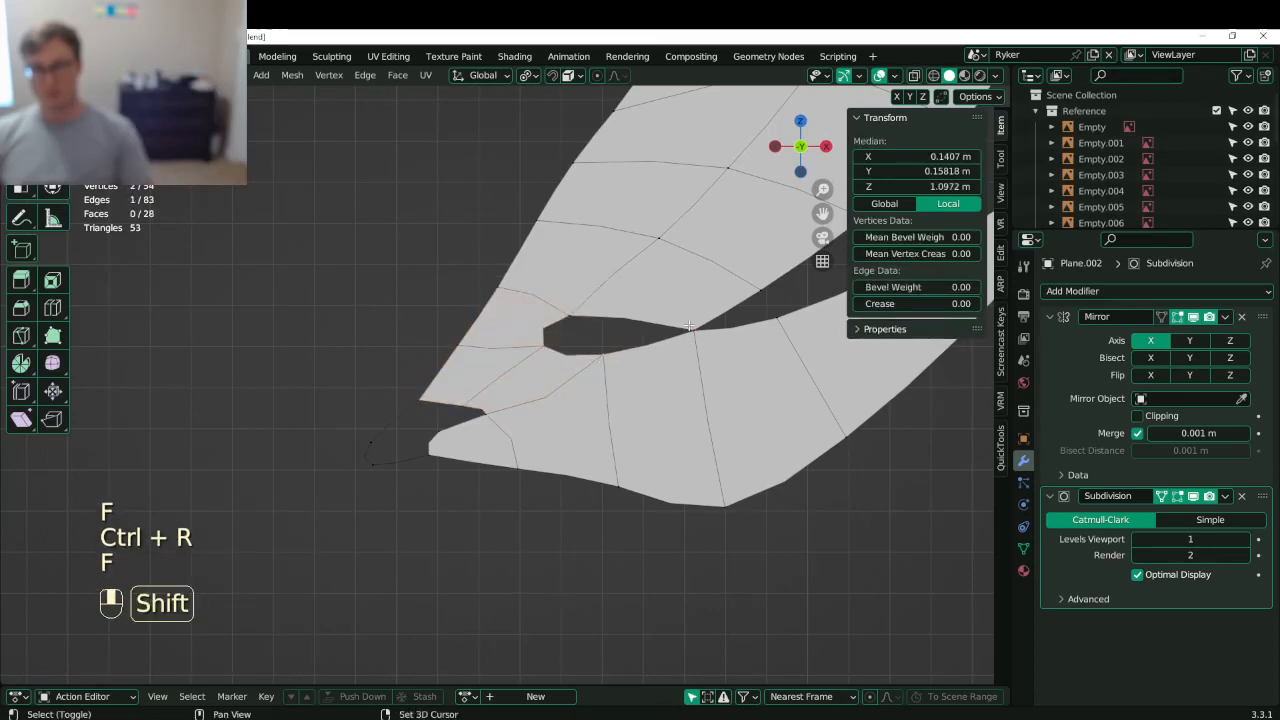
key("f")
- Slide the lower strip's upper end vertex slightly down along its edge
left_click(477, 407)
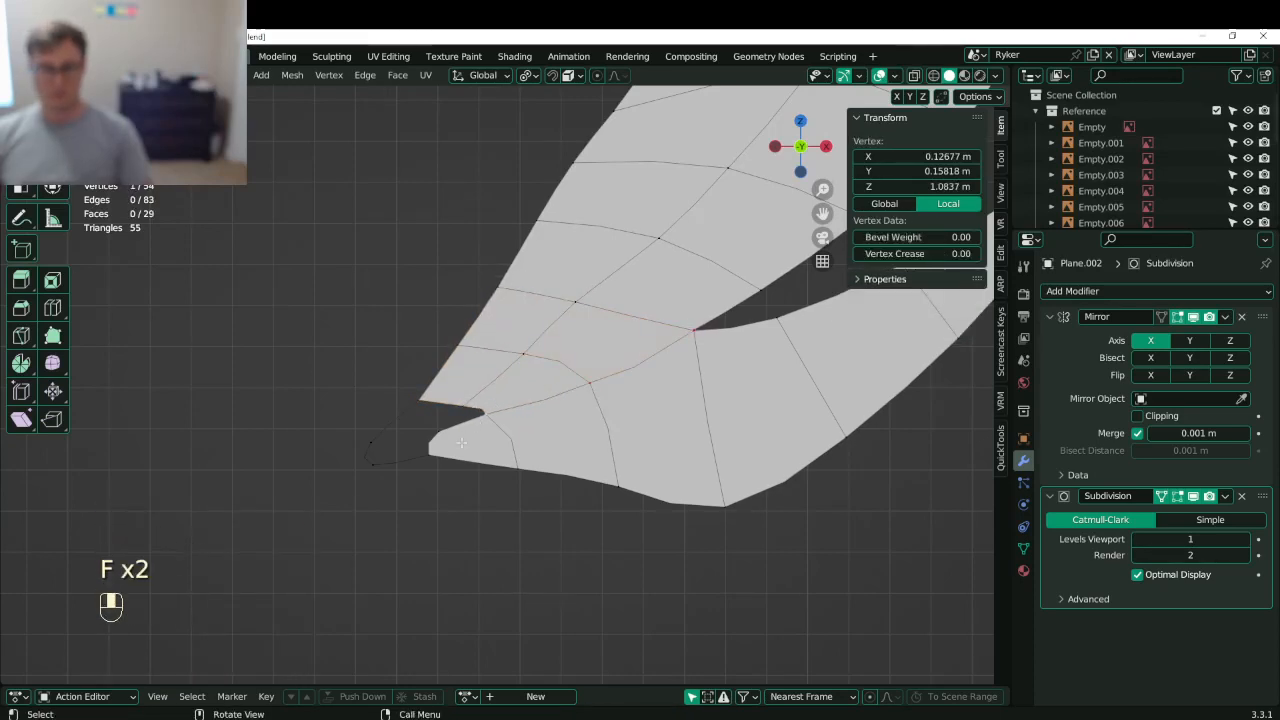
scroll(477, 407, "up", 2)
key("g")
key("g")
left_click(390, 467)
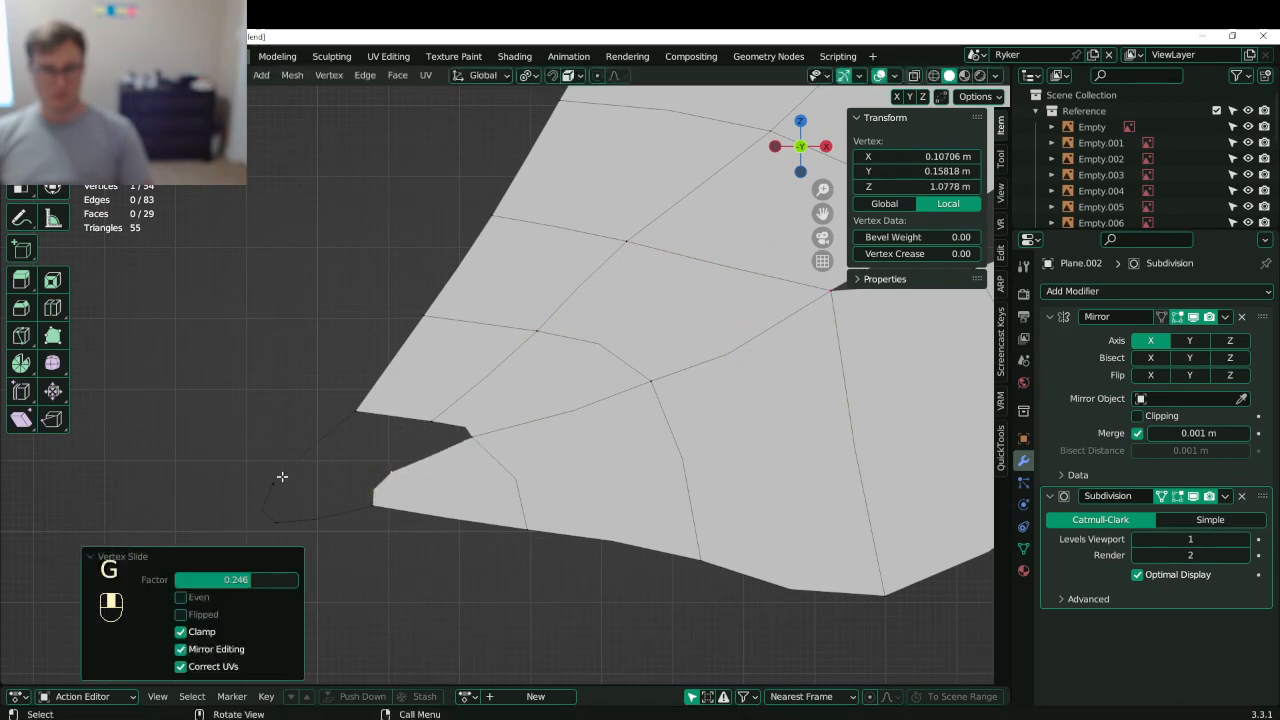
- Add one cut at the outline's narrow end and fill a face from it to the upper section's inner corner
key("ctrl+r")
left_click(277, 507)
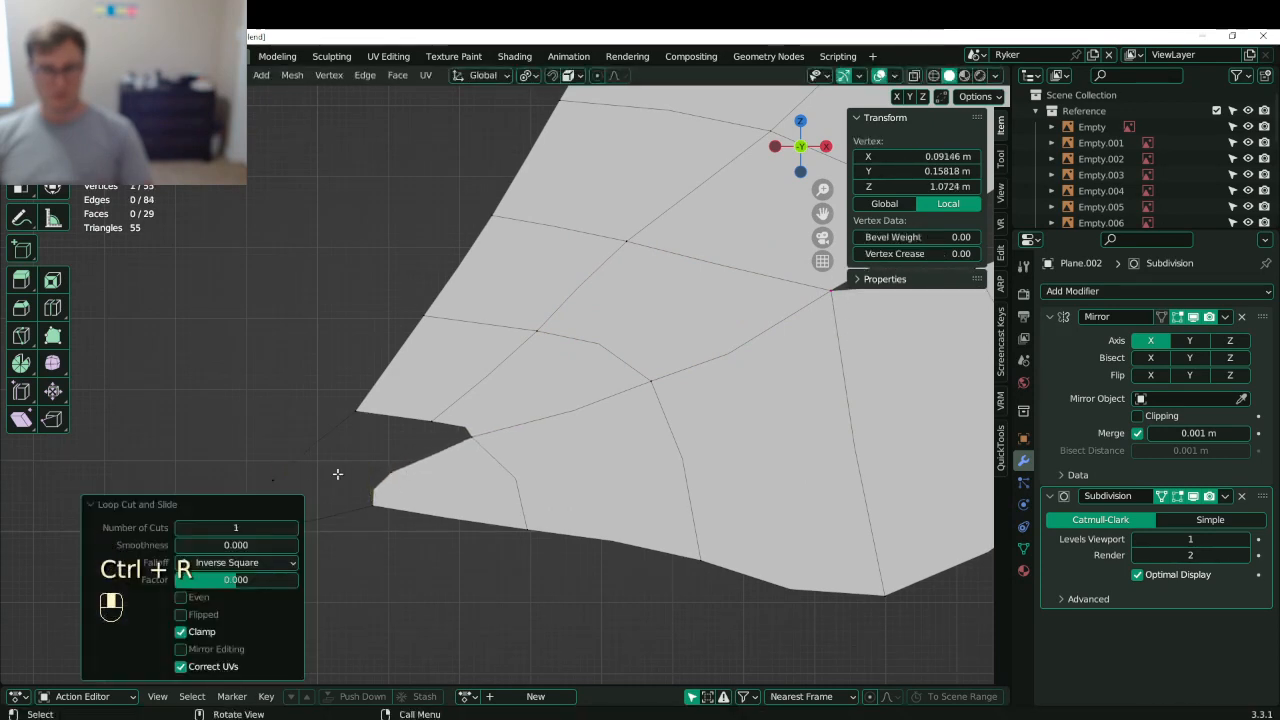
middle_click_drag(337, 473, 418, 421, "shift")
left_click(410, 381, "shift")
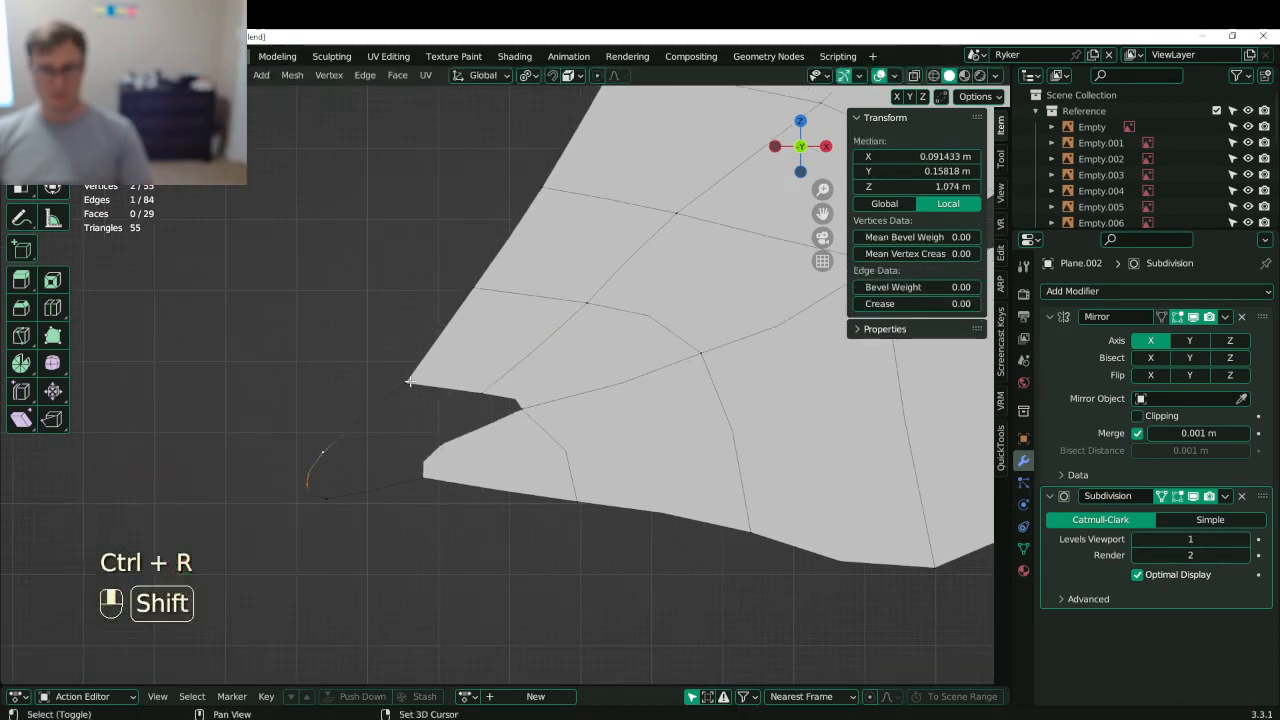
key("f")
- Split the narrow end's new face with one loop cut and fill a quad across the slot to the lower section
key("ctrl+r")
left_click(440, 430)
left_click(472, 388, "shift")
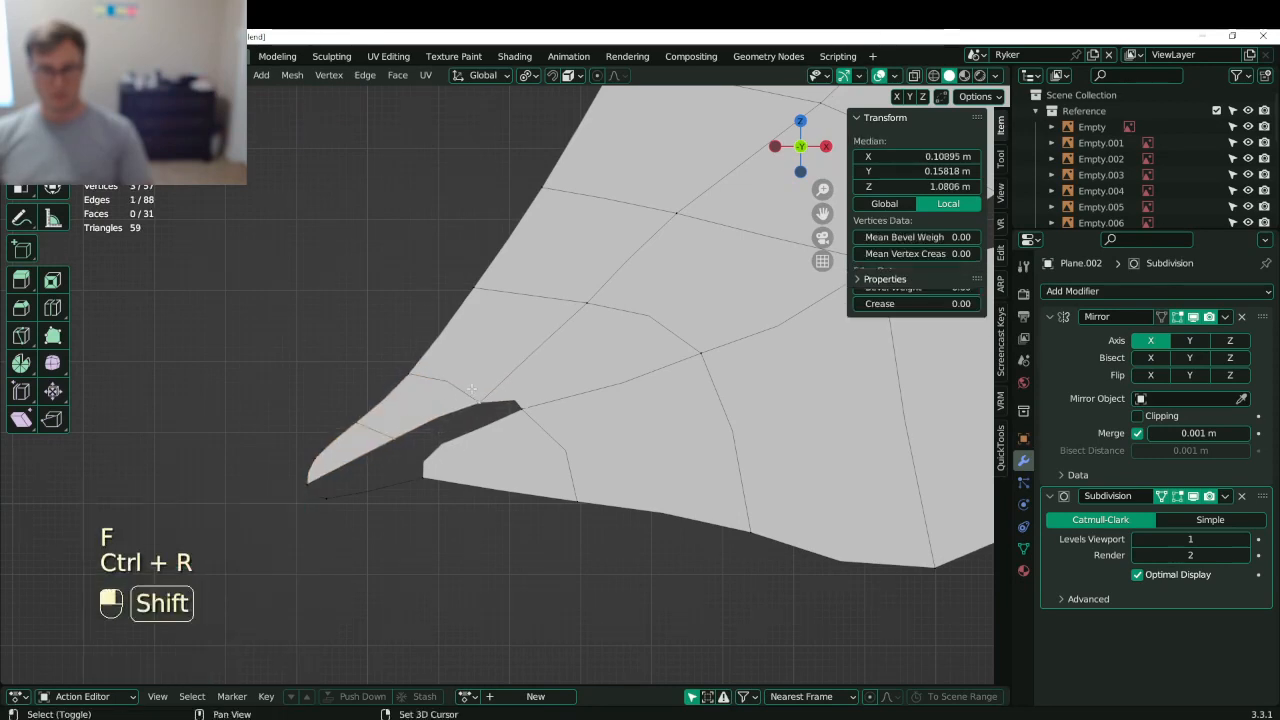
key("f")
- Move the two inner corner vertices bordering the remaining gap slightly up to straighten the rows
left_click(402, 452)
key("g")
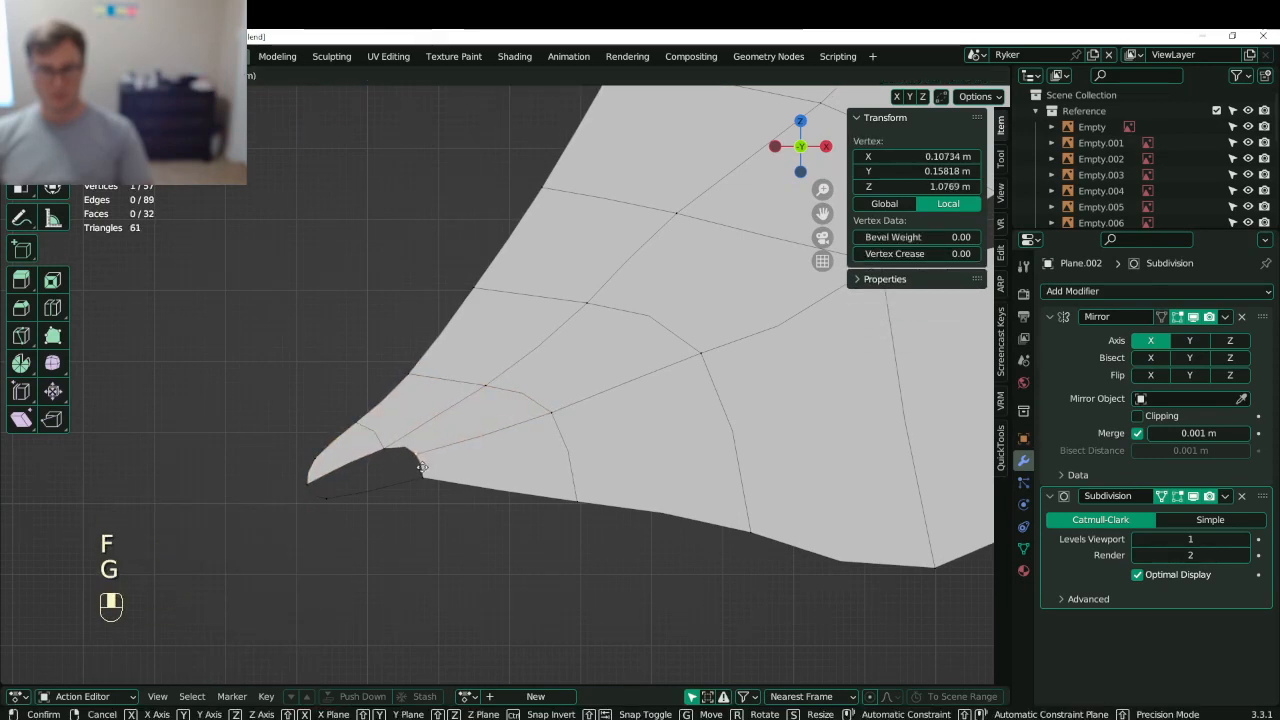
key("g")
left_click(388, 466)
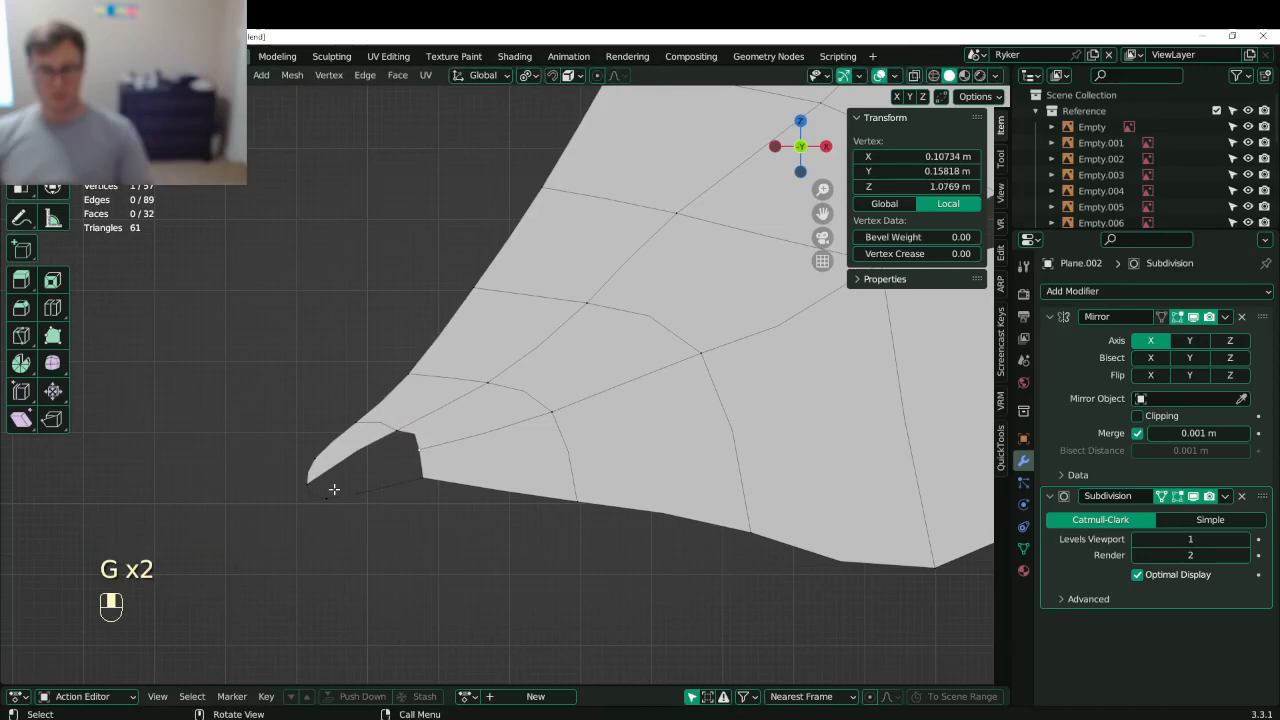
- Add one cut to the lower outline strand at the narrow end and reposition its vertices into a blunt lower corner
key("ctrl+r")
left_click(365, 494)
key("g")
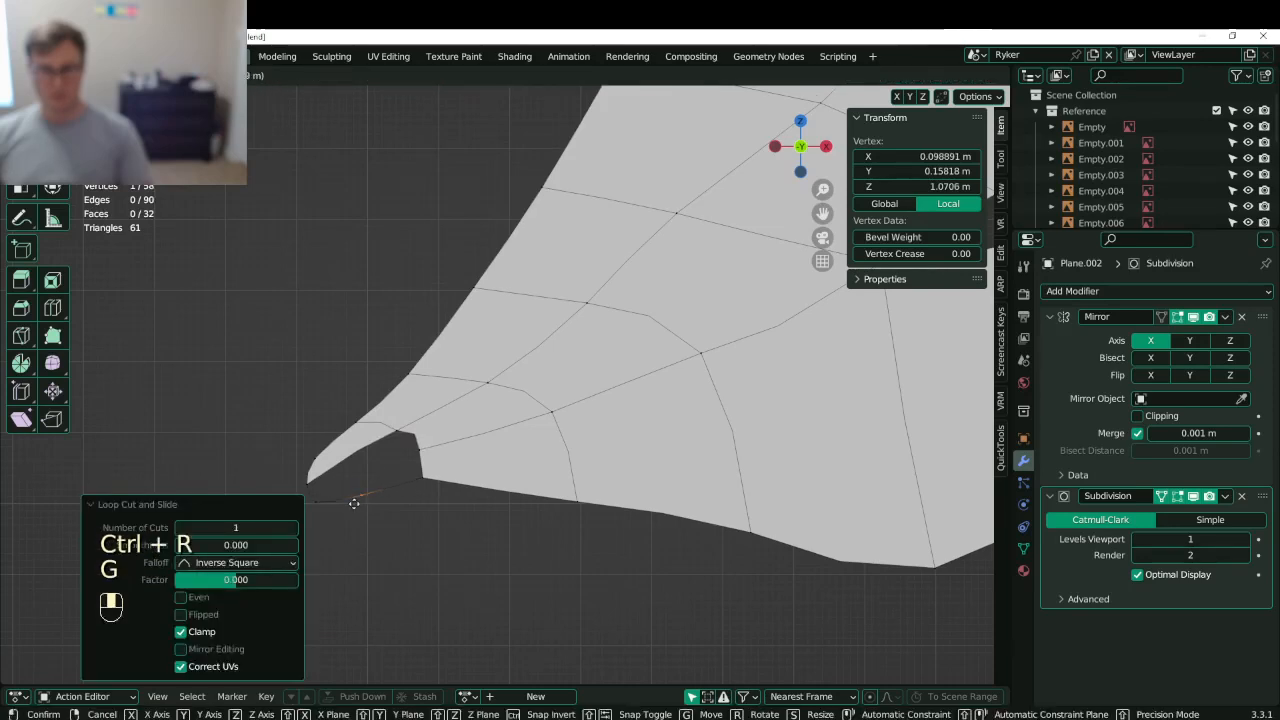
left_click(309, 505)
key("g")
left_click(326, 490)
left_click(358, 499)
key("g")
left_click(343, 504)
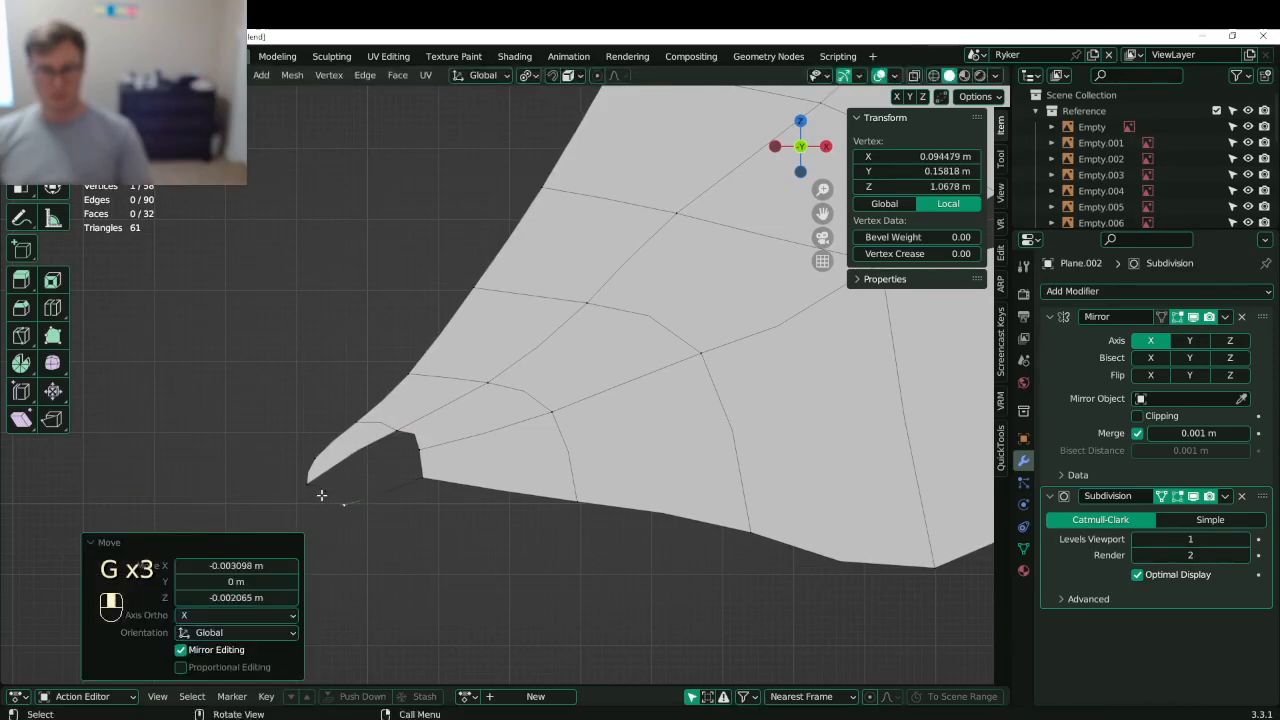
- Reposition the end vertices of the upper strip to widen and blunt the ornament's narrow tip
left_click(307, 484)
key("g")
left_click(307, 482)
left_click(312, 464)
key("g")
left_click(290, 458)
left_click(306, 481)
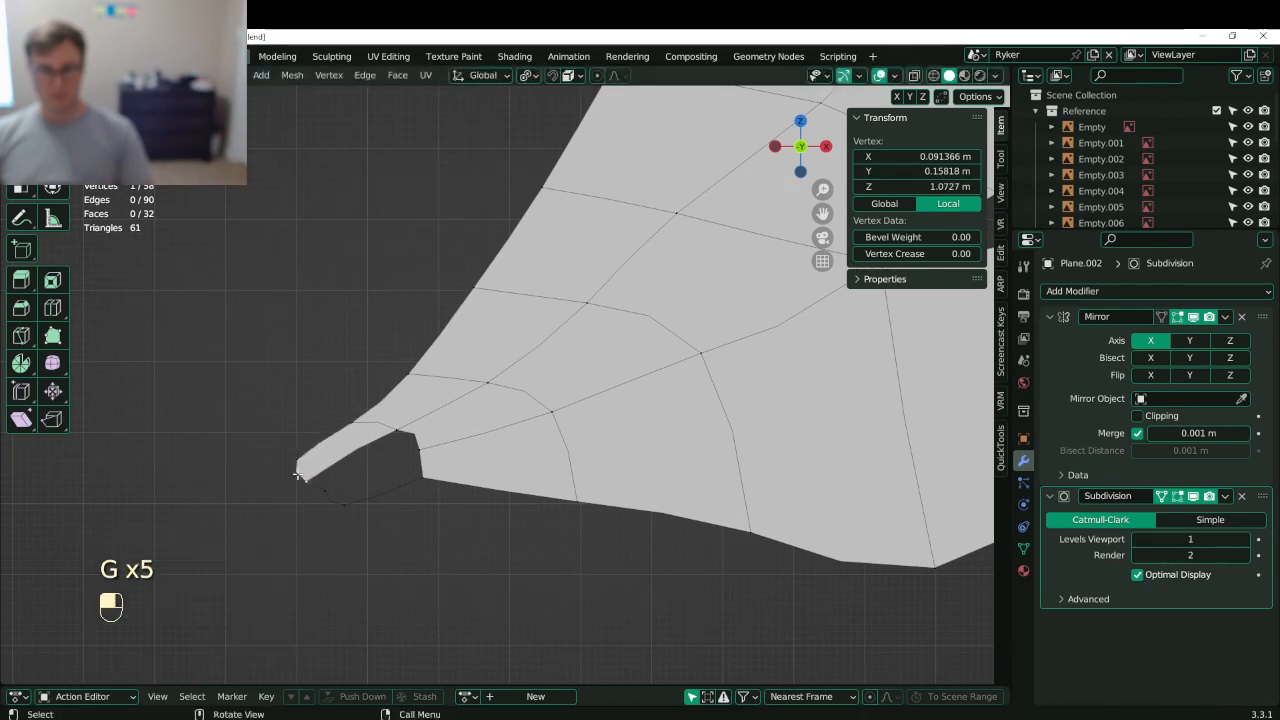
key("g")
left_click(316, 472)
- Fill the remaining gap at the narrow end with two quads, closing the surface down to the lower outline
left_click(330, 468, "shift")
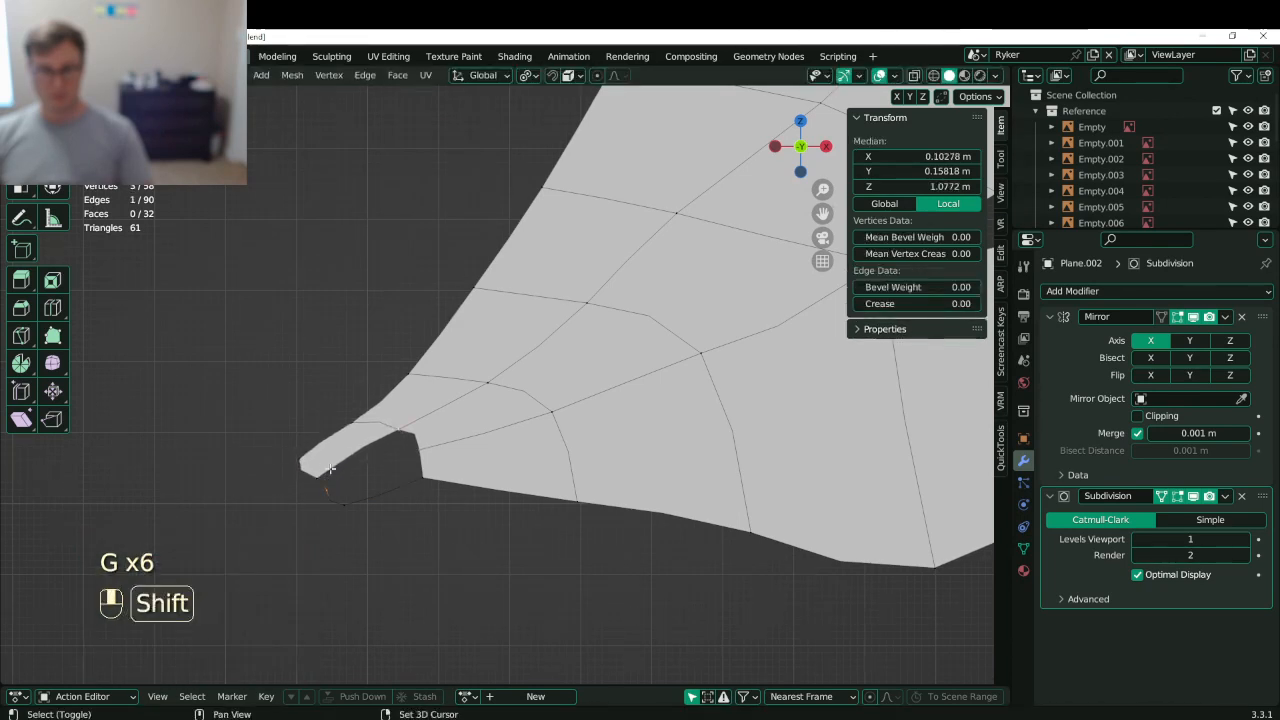
key("f")
left_click(329, 487)
left_click(344, 502, "shift")
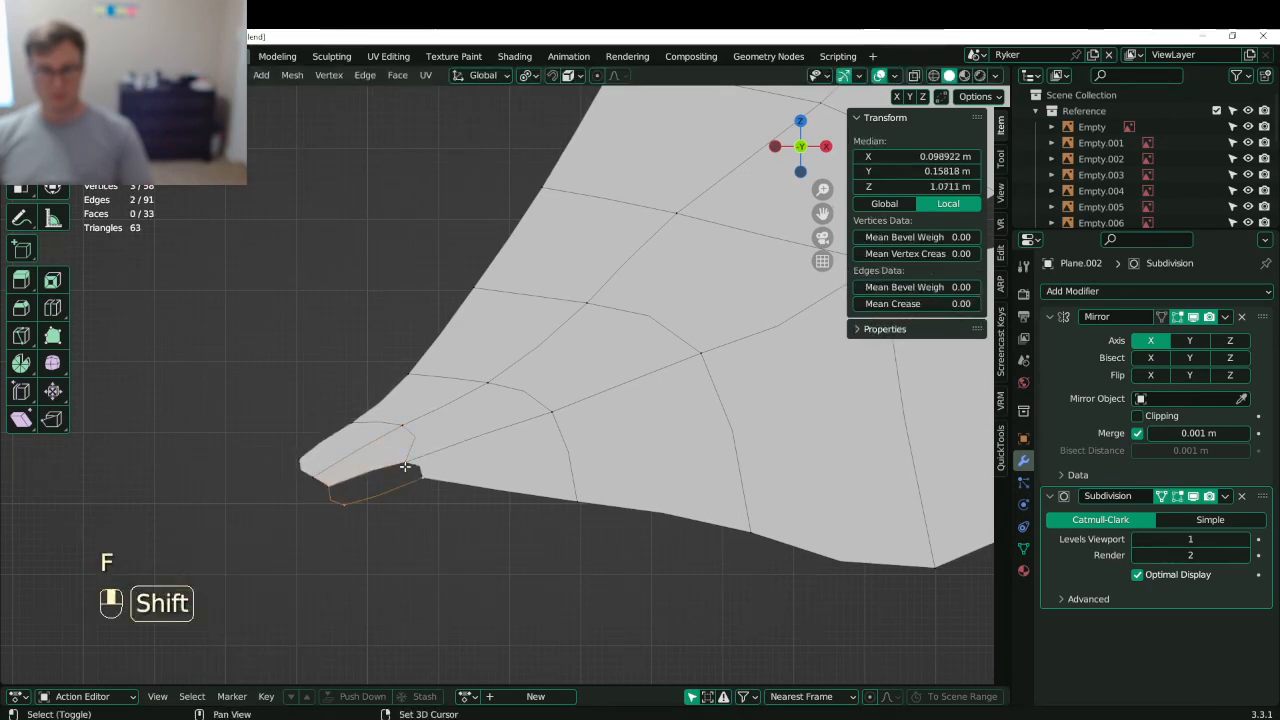
- Shift the inner vertices of the cross rows near the narrow end down toward the tip
middle_click_drag(494, 422, 342, 453, "shift")
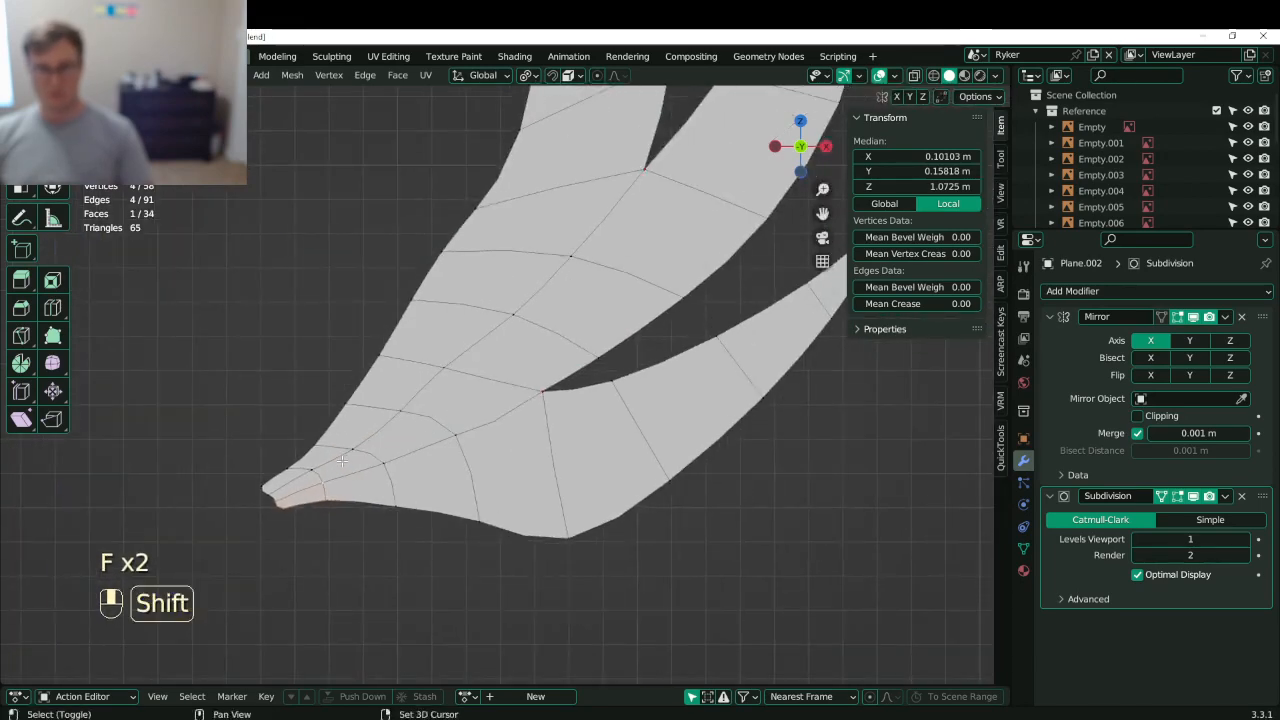
scroll(342, 460, "up", 3)
left_click(371, 446)
key("g")
key("g")
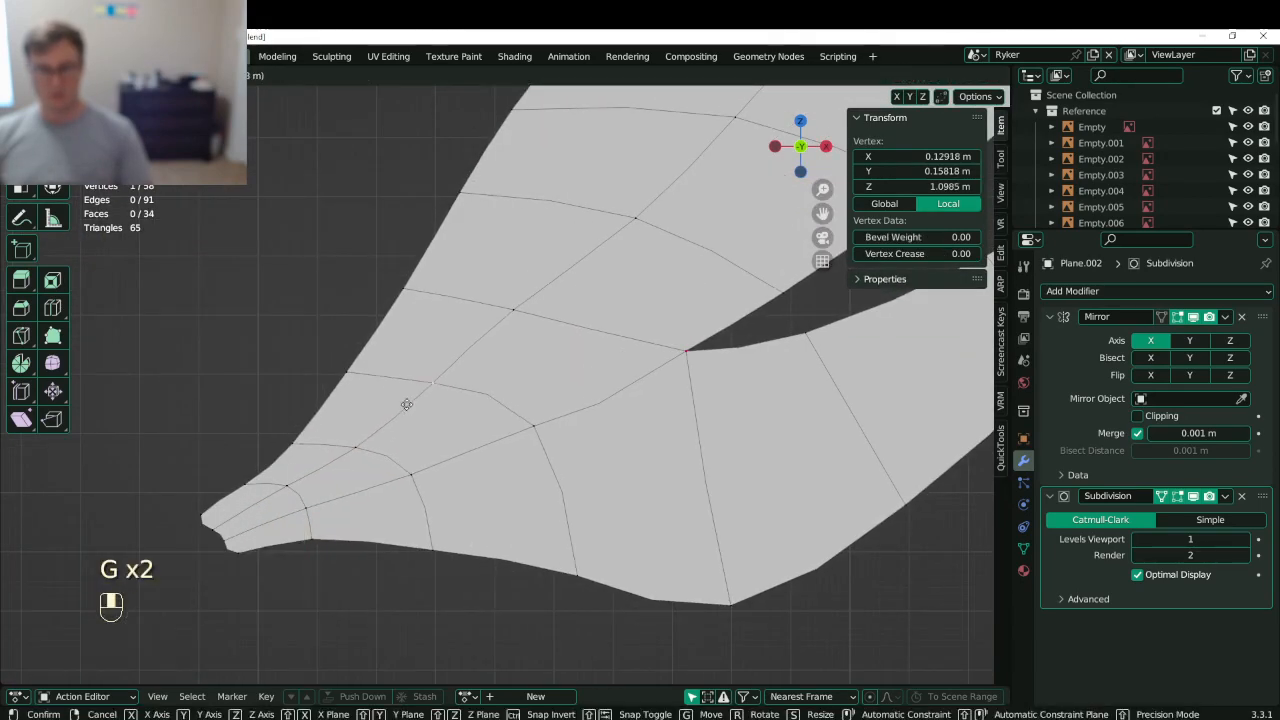
left_click(402, 410)
key("g")
key("g")
left_click(360, 462)
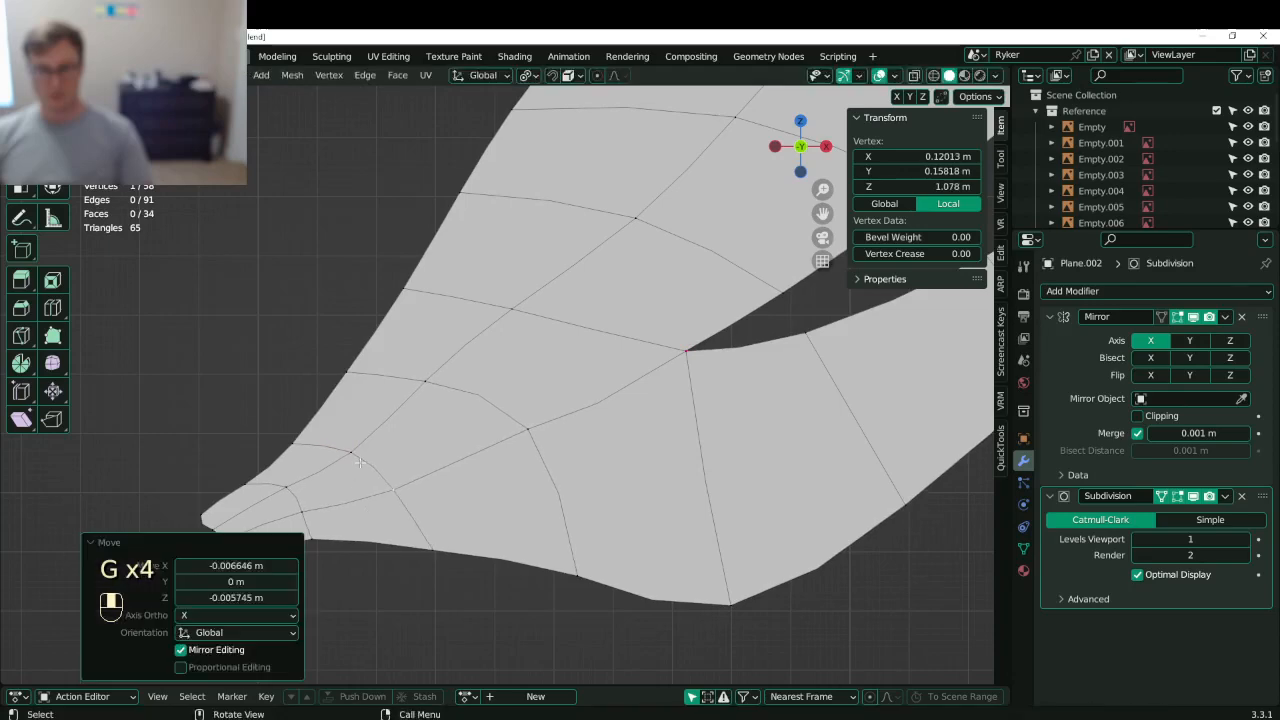
key("g")
left_click(342, 468)
- Fine-tune the inner vertices of the two cross rows closest to the tip so the lines run evenly
middle_click_drag(299, 447, 460, 440, "shift")
key("g")
left_click(489, 424)
key("g")
left_click(474, 432)
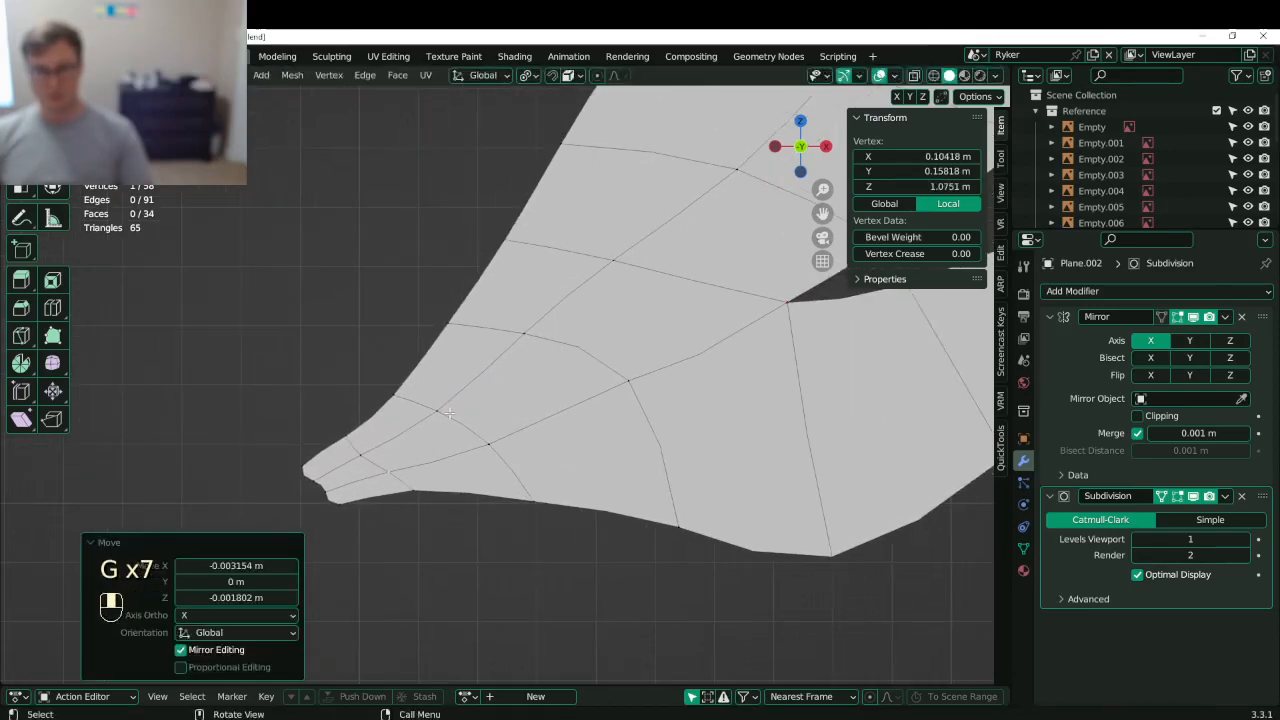
left_click(441, 417)
key("g")
left_click(427, 429)
left_click(477, 439)
key("g")
left_click(475, 449)
- Move the inner vertices of the next cross rows, up to the lower notch, down toward the narrow end
middle_click_drag(529, 347, 443, 398, "shift")
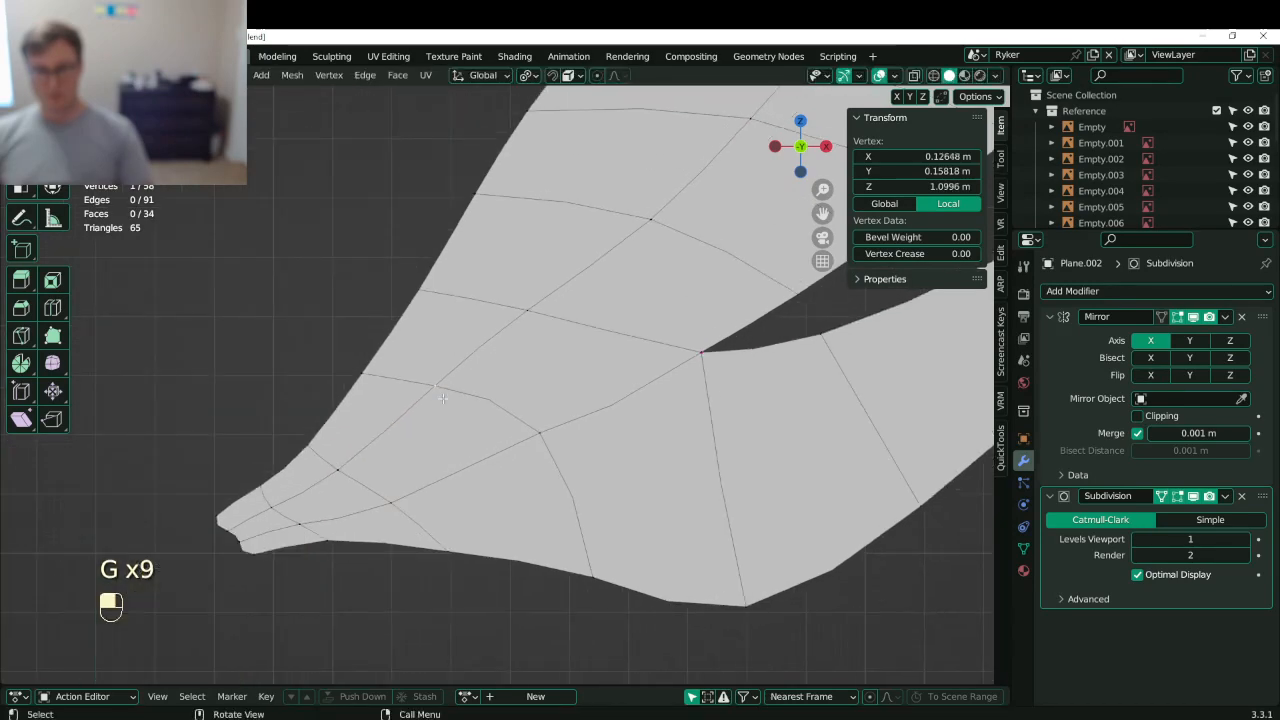
key("g")
left_click(463, 467)
left_click(438, 384)
key("g")
left_click(416, 404)
left_click(512, 430)
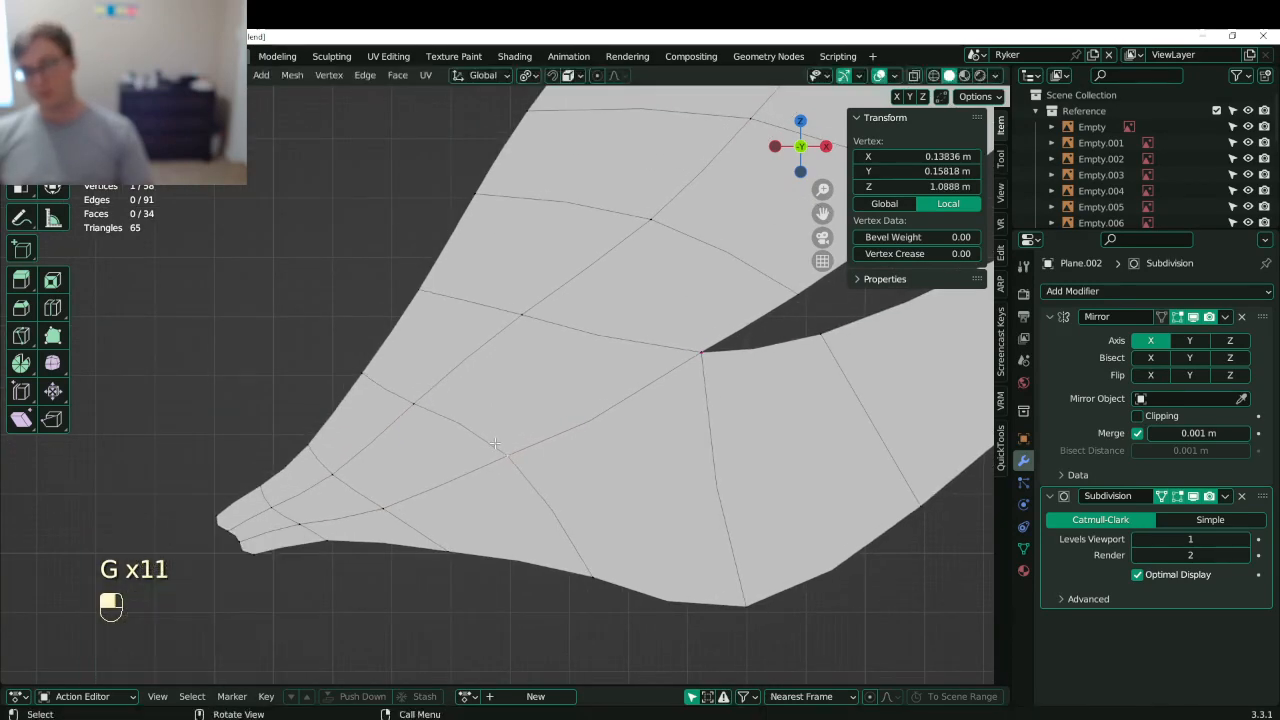
key("g")
left_click(482, 454)
middle_click_drag(482, 454, 400, 522, "shift")
left_click(430, 457)
left_click(440, 388)
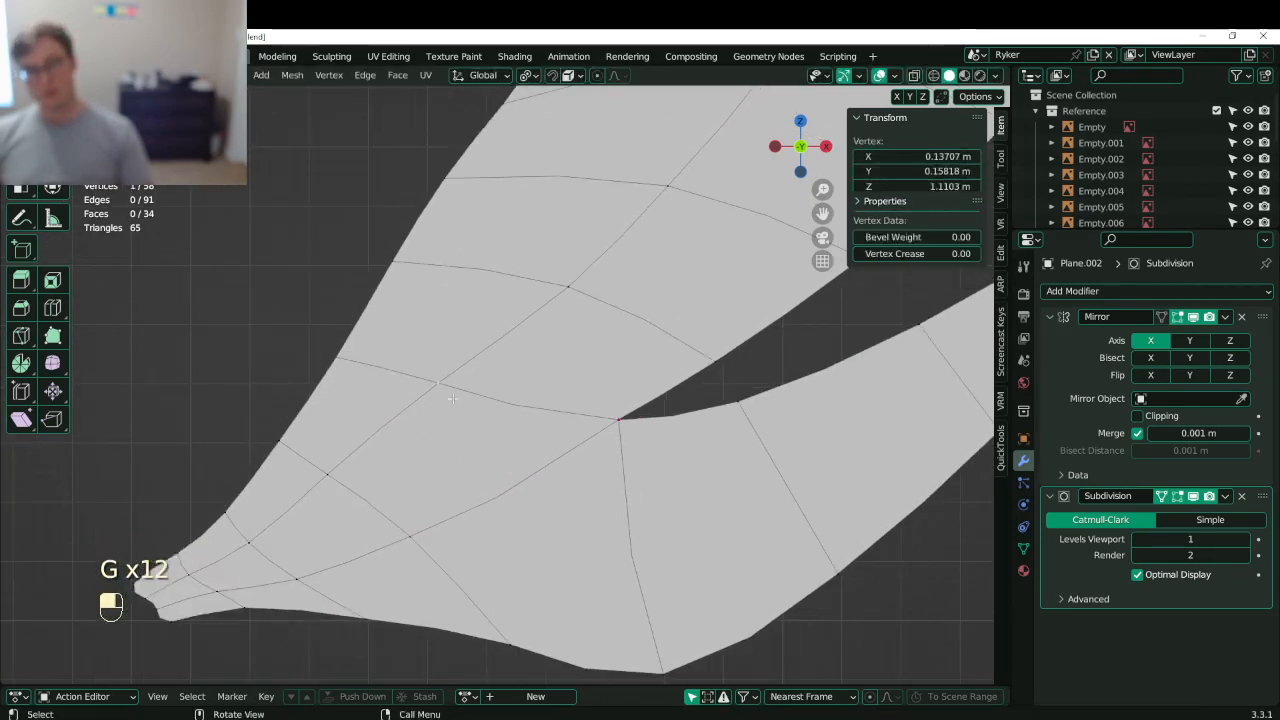
- Leave mesh editing, save the file, and check the ornament's smoothed shape
middle_click_drag(600, 410, 507, 450, "shift")
scroll(507, 452, "down", 3)
middle_click_drag(453, 552, 486, 428, "shift")
key("Tab")
key("ctrl+s")
scroll(448, 486, "down", 4)
scroll(486, 409, "up", 5)
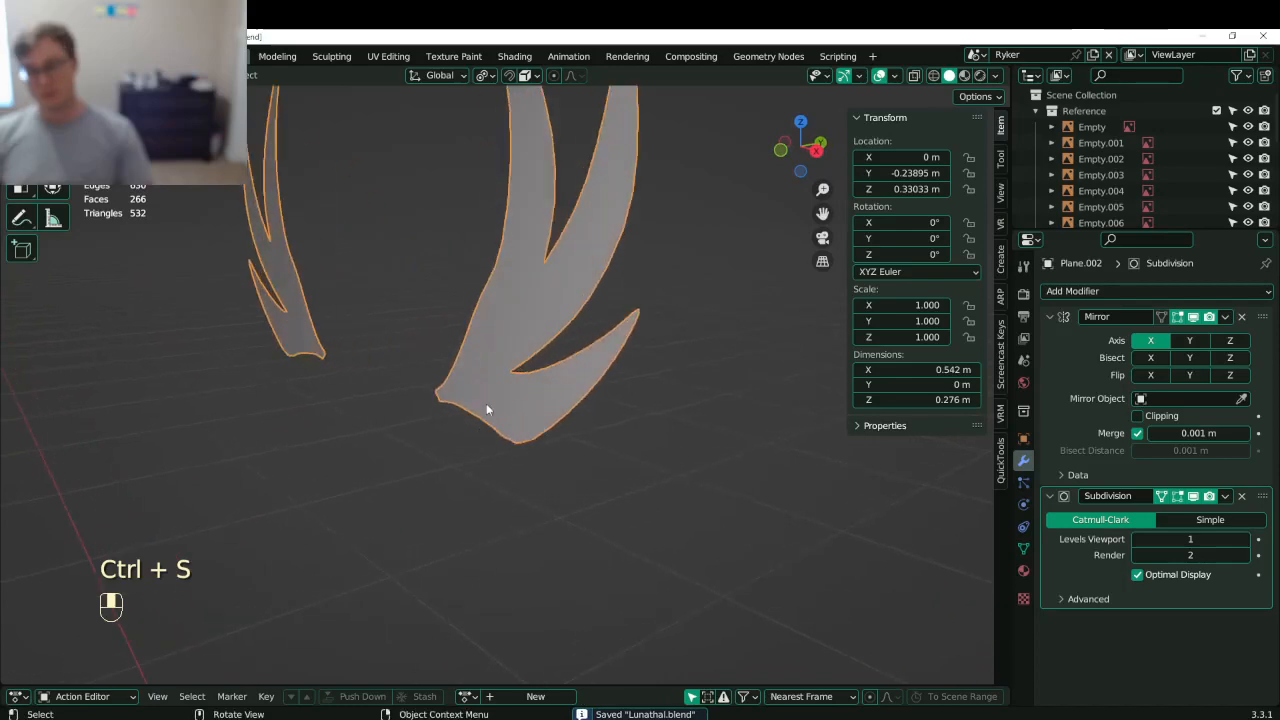
- Resume mesh editing in front view and nudge the outer outline vertices below the tallest spike into a smoother curve
key("KP_1")
key("Tab")
scroll(500, 430, "up", 4)
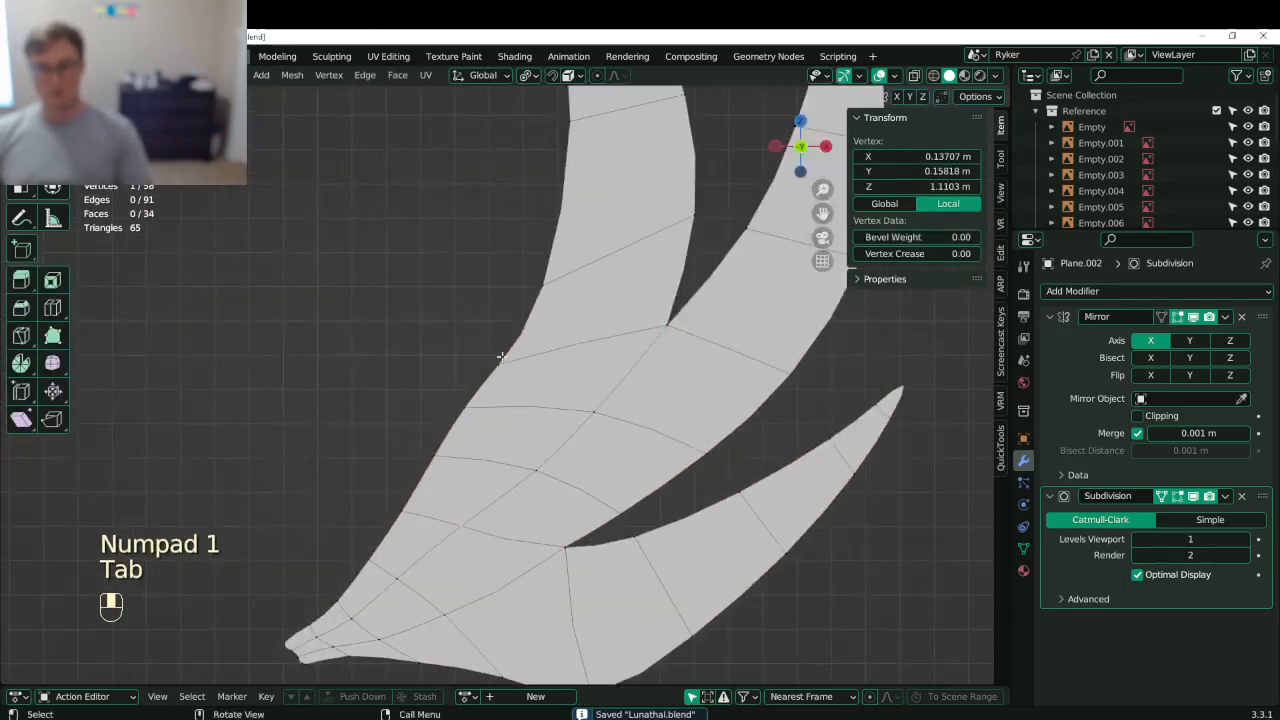
key("g")
left_click(485, 405)
key("g")
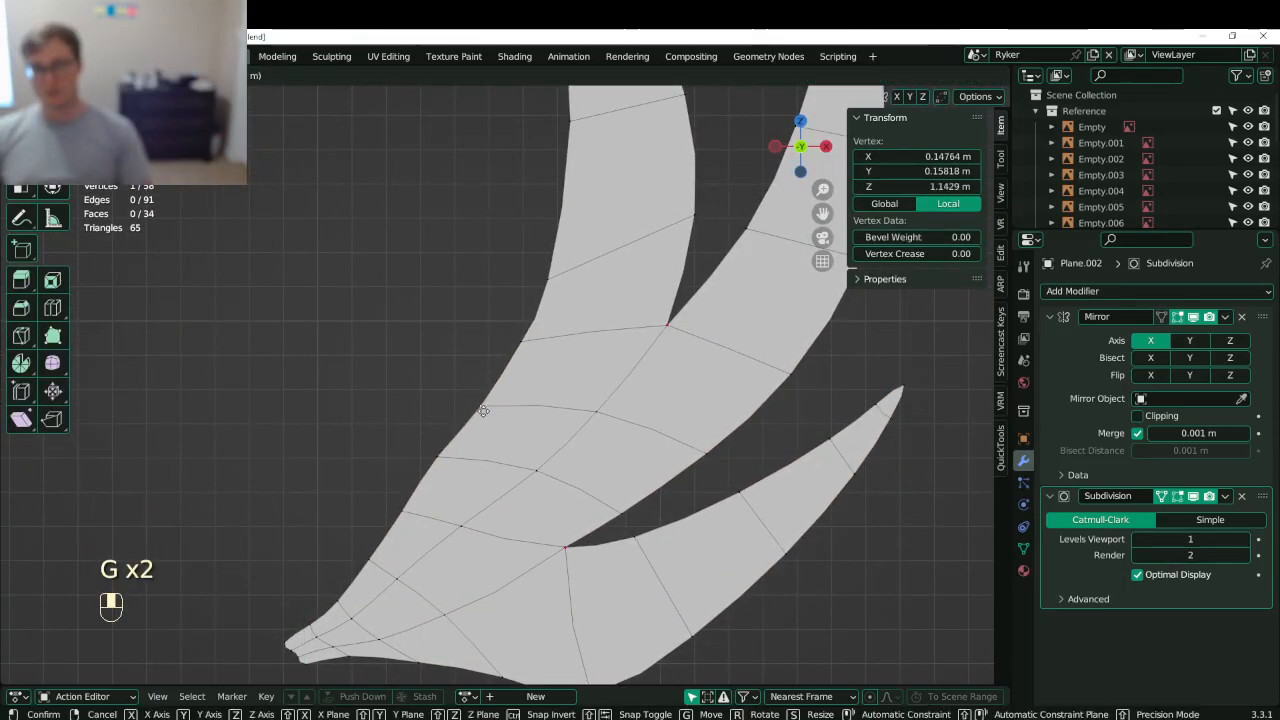
left_click(483, 411)
left_click(438, 449)
key("g")
left_click(446, 454)
- Nudge the next three outer outline vertices toward the narrow end to continue the smooth curve
left_click(404, 509)
key("g")
left_click(407, 511)
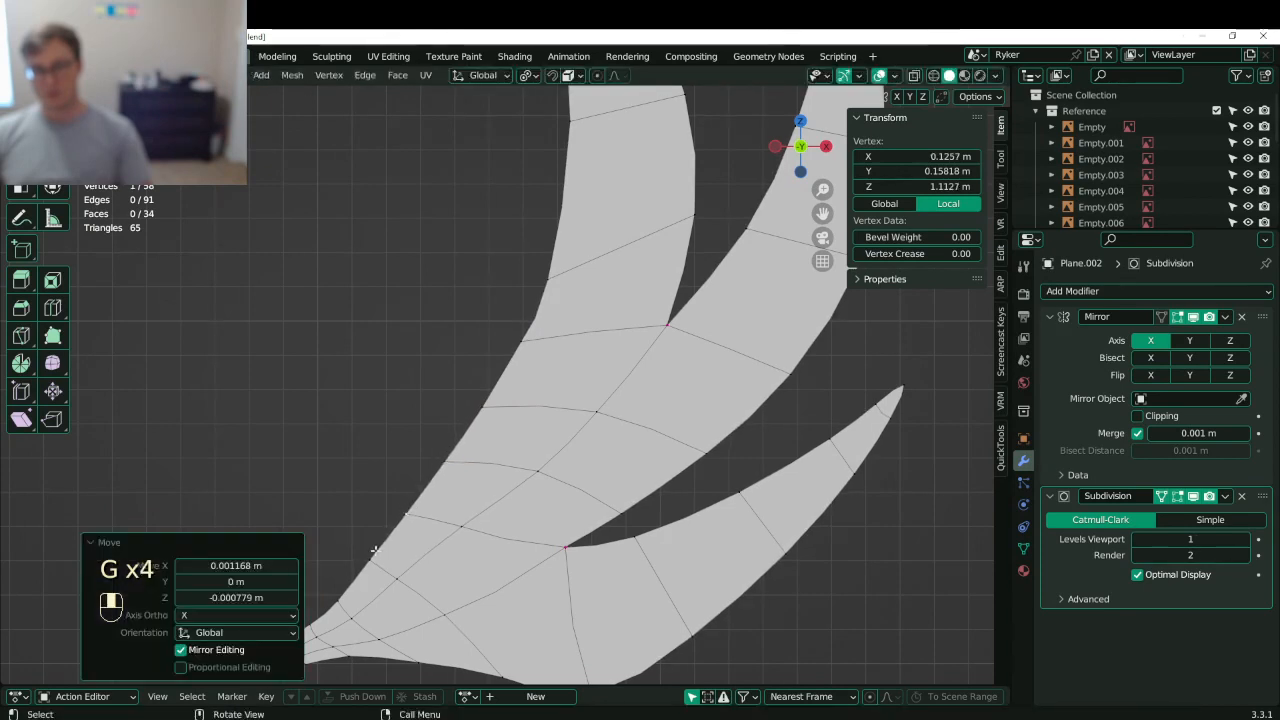
left_click(373, 552)
key("g")
left_click(375, 551)
left_click(345, 589)
key("g")
left_click(343, 587)
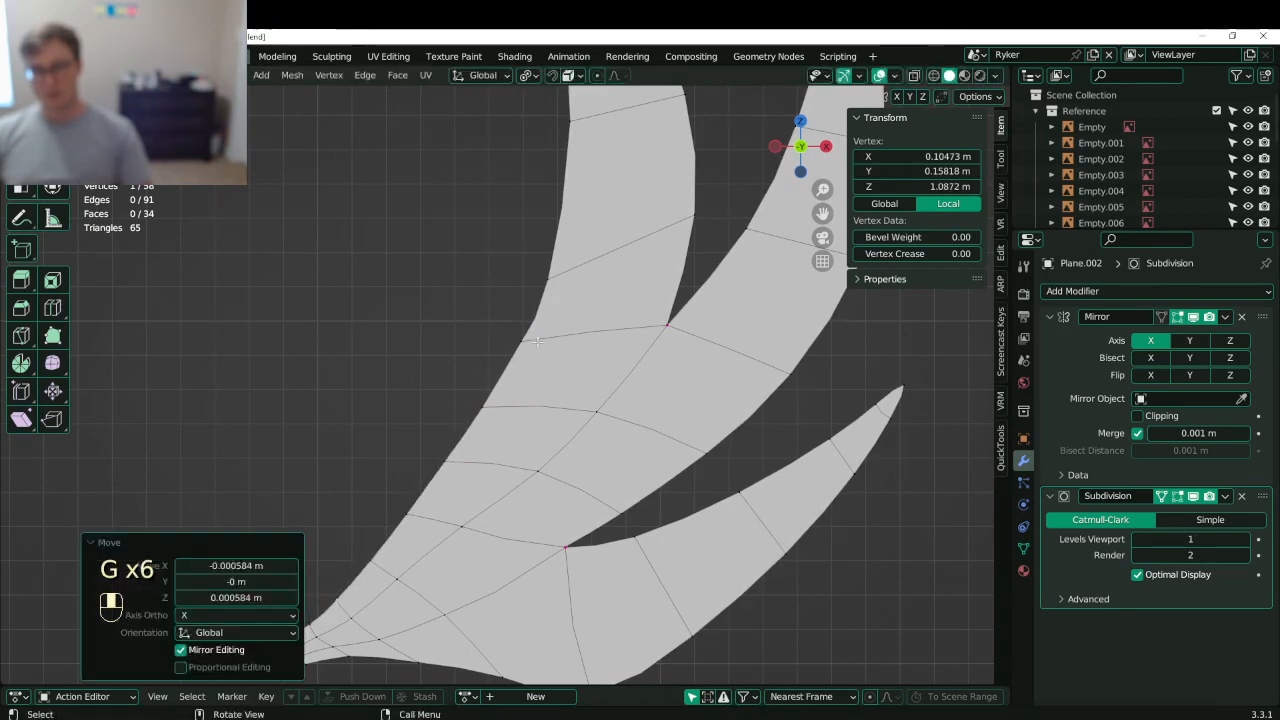
- Slide the outline vertices along the tallest spike's concave side upward to level its cross edges, and save the file
left_click(552, 305)
key("g")
key("g")
left_click(572, 200)
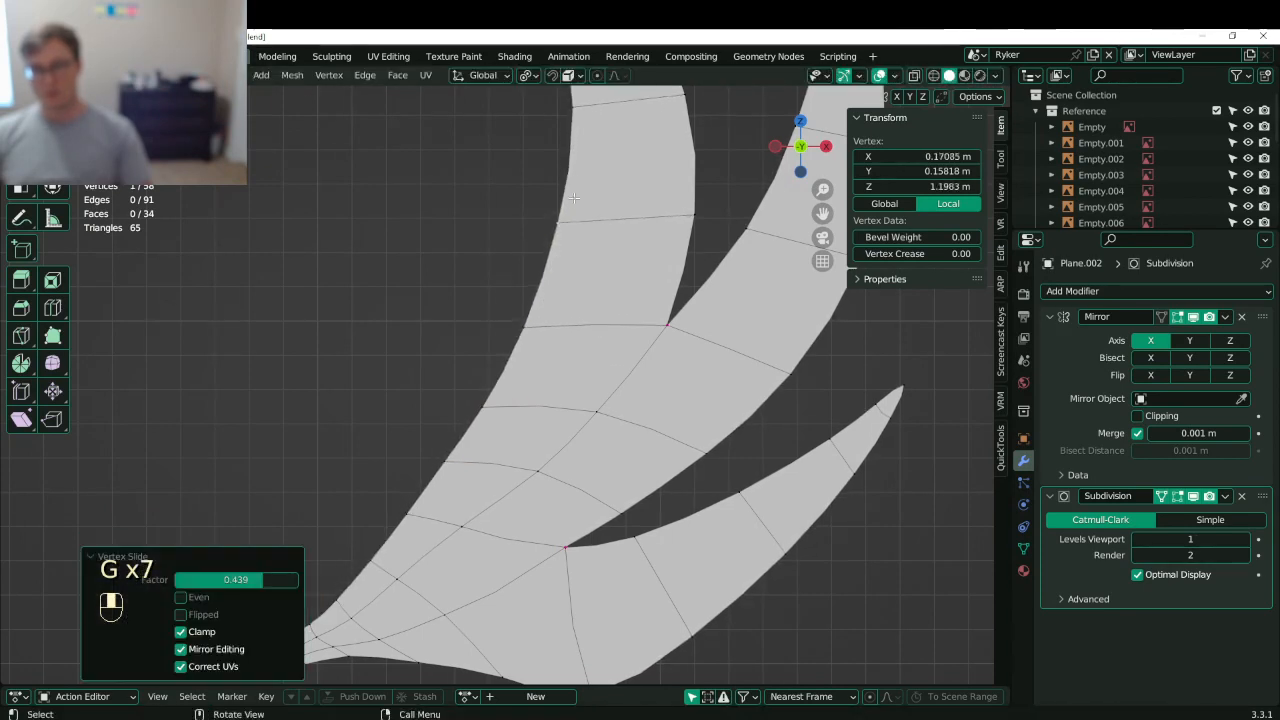
scroll(576, 205, "down", 3)
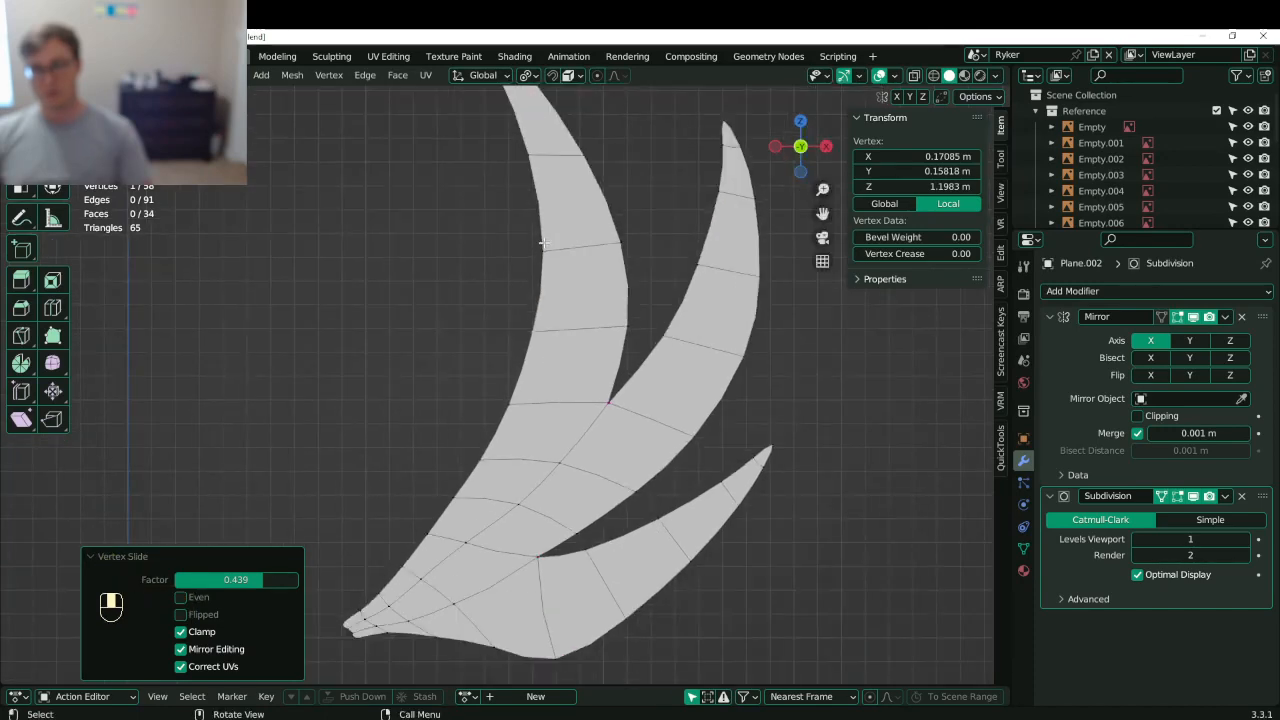
key("Tab")
key("ctrl+s")
scroll(555, 276, "down", 3)
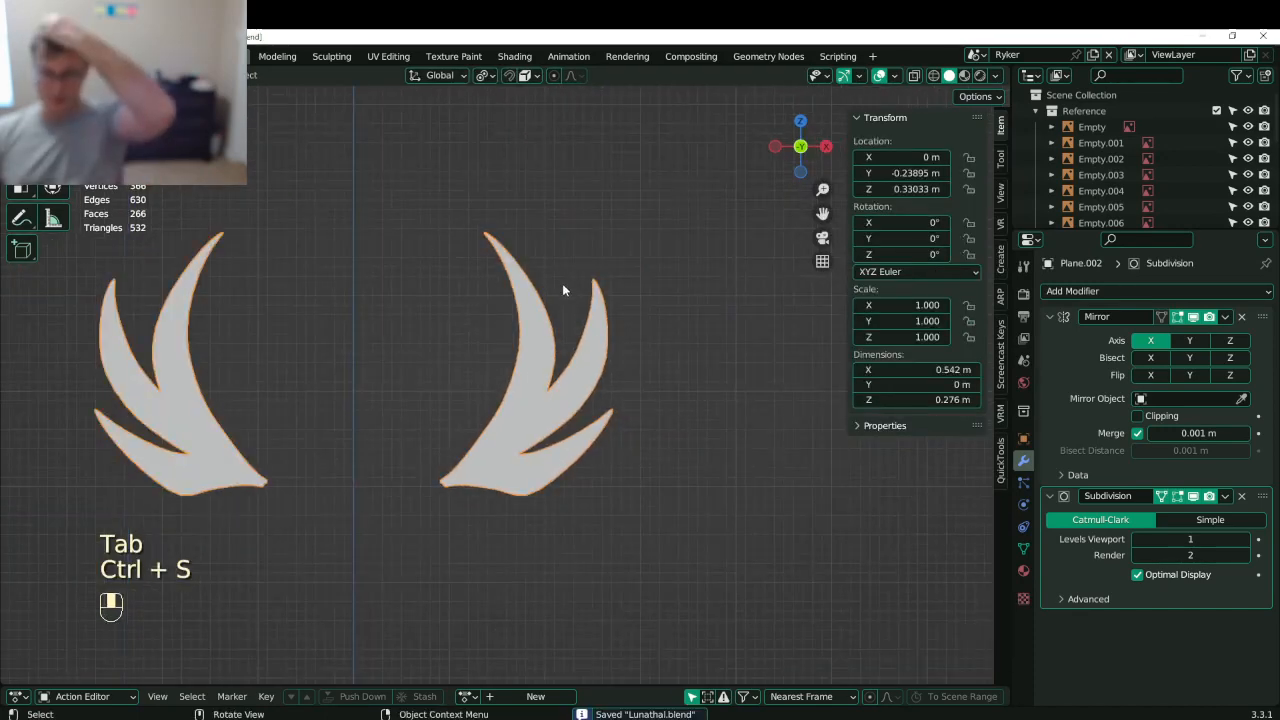
- Add one centred lengthwise loop cut through each of the three spikes and select all three new centre loops
key("Tab")
scroll(567, 262, "up", 3)
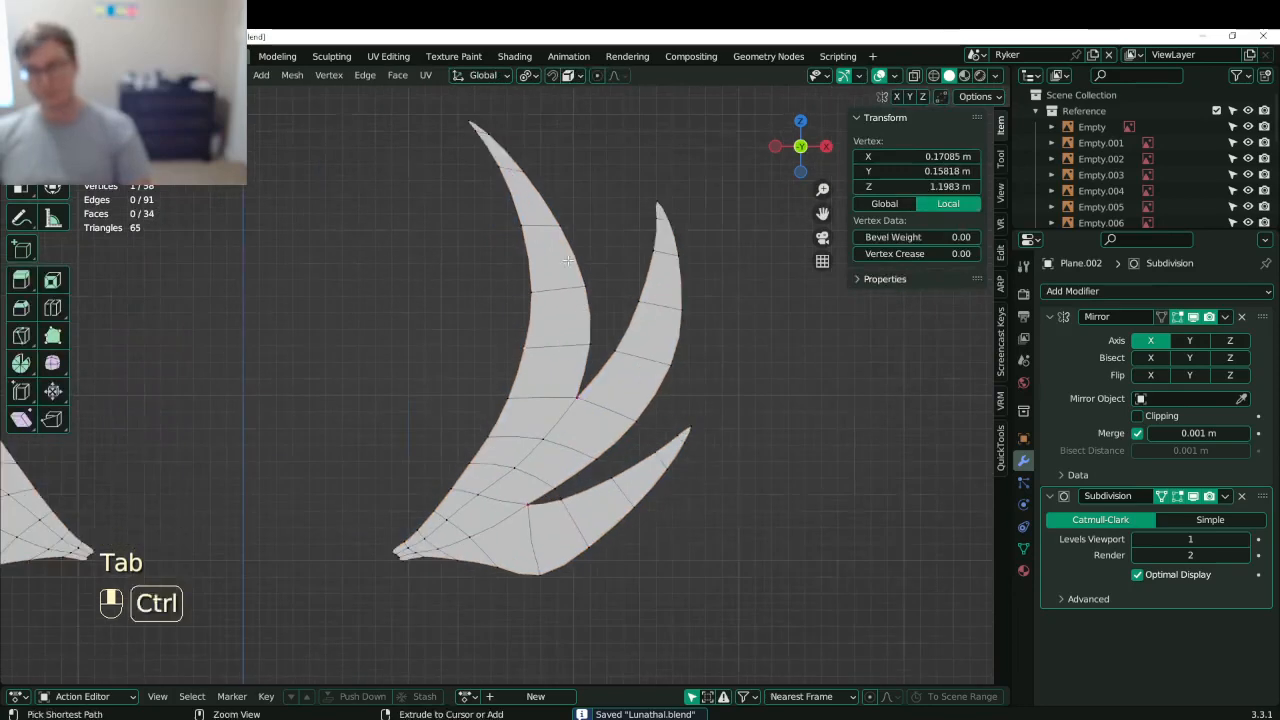
key("ctrl+r")
left_click(562, 304)
right_click(562, 304)
key("ctrl+r")
left_click(608, 398)
right_click(608, 398)
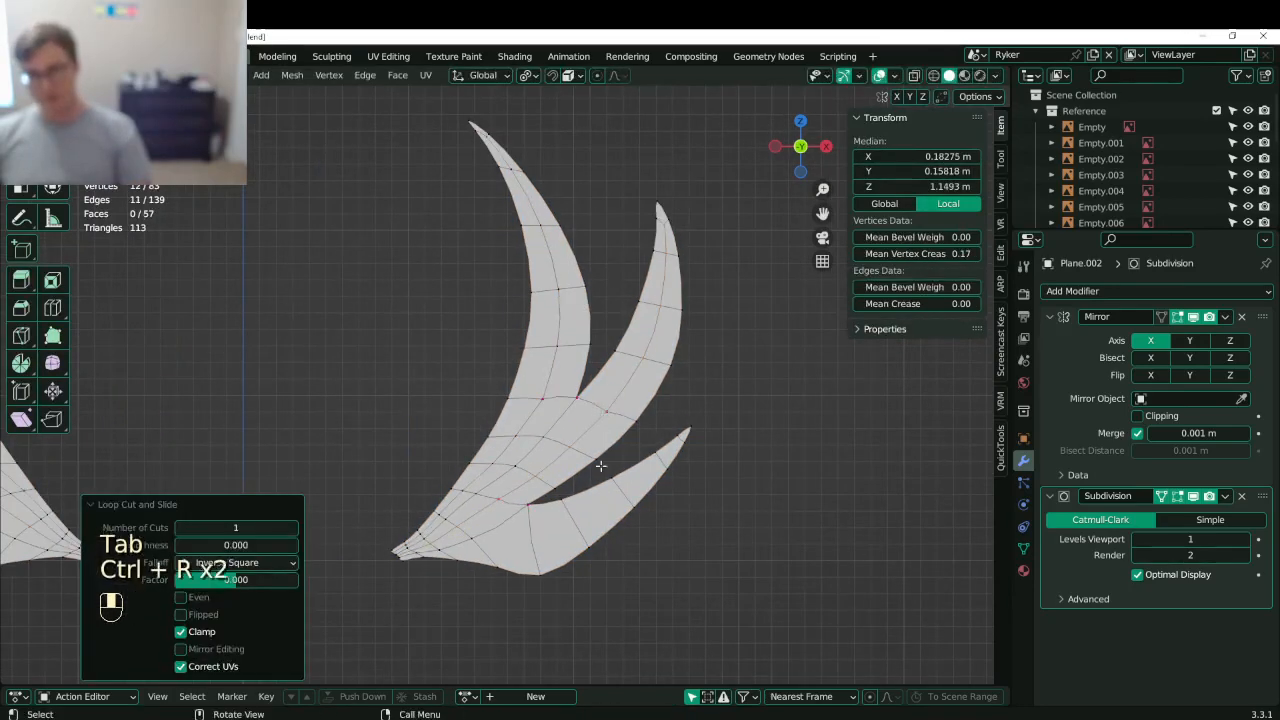
key("ctrl+r")
left_click(578, 510)
right_click(578, 510)
left_click(552, 375, "alt+shift")
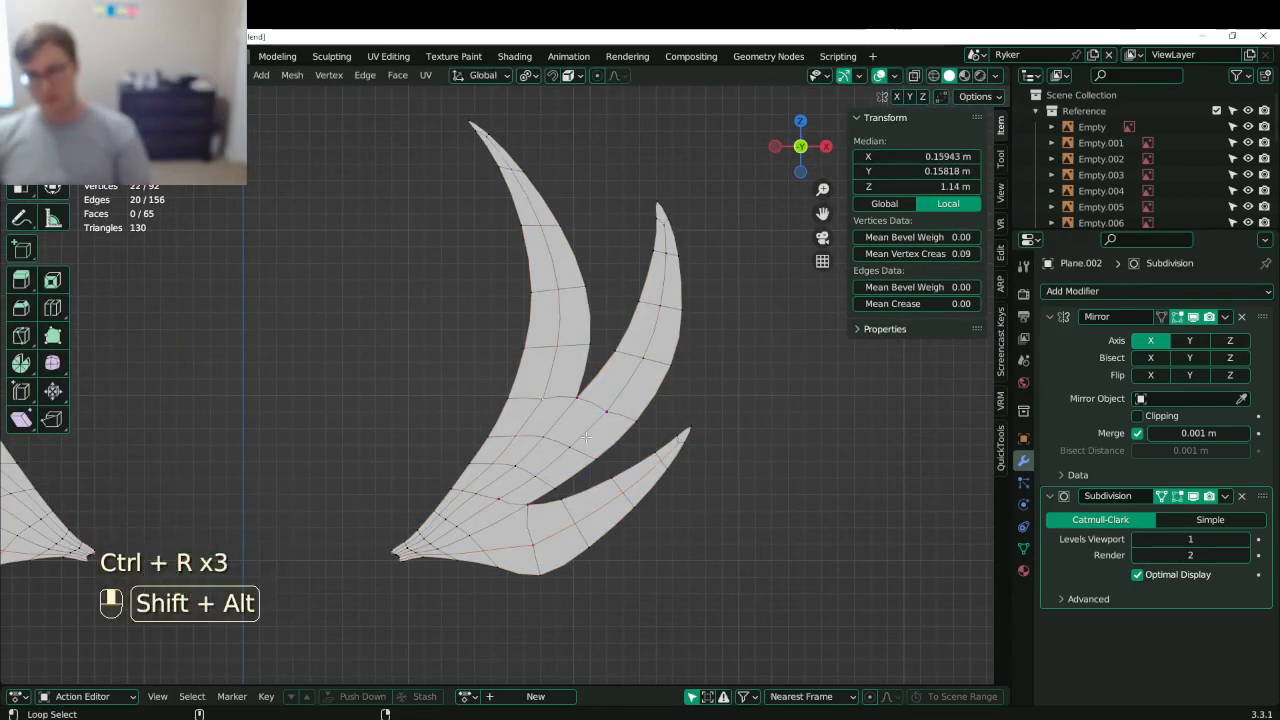
left_click(608, 410, "alt+shift")
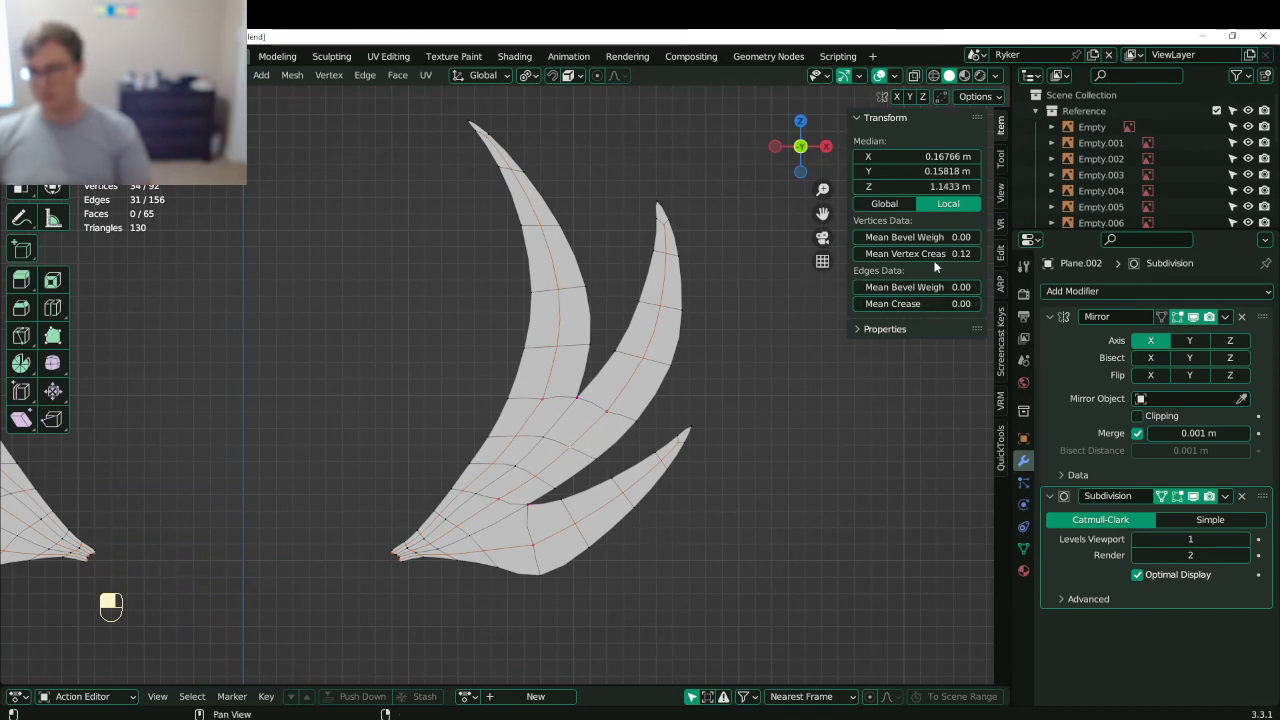
- Try to offset the three centre loops about 0.03 m in negative Y and angle them in top view
middle_click_drag(622, 546, 508, 572)
key("g")
key("y")
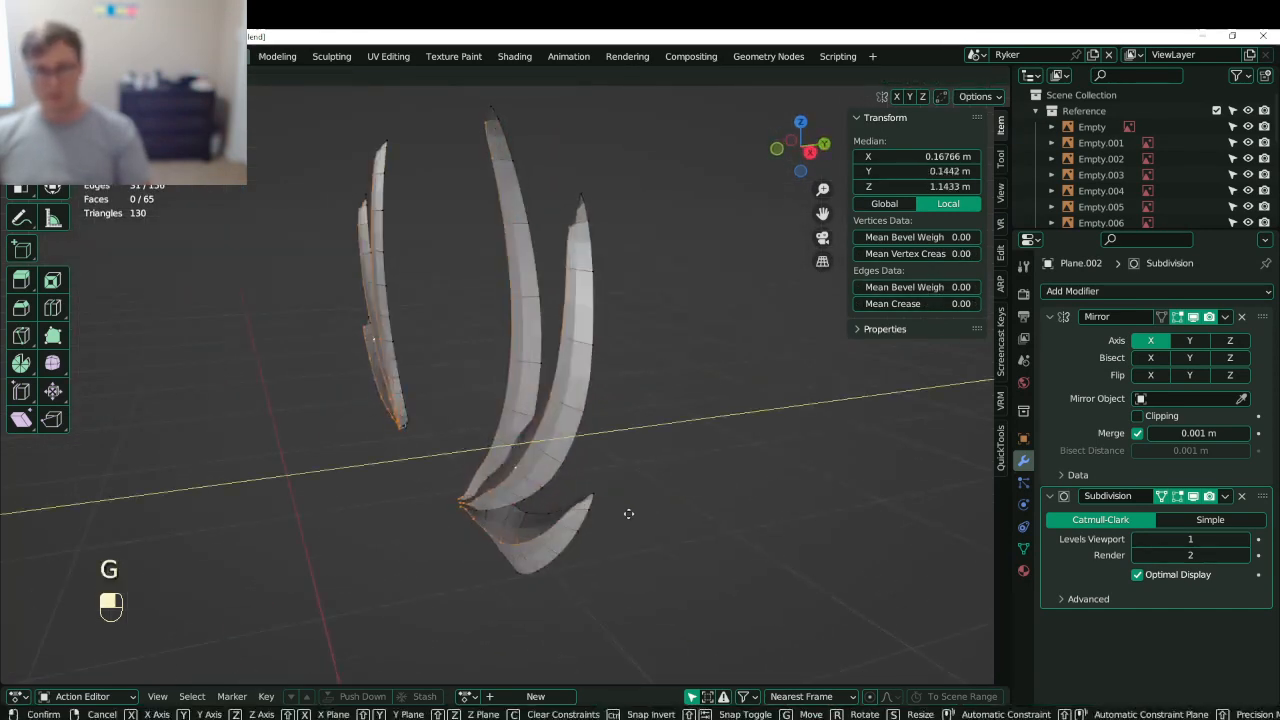
left_click(603, 520)
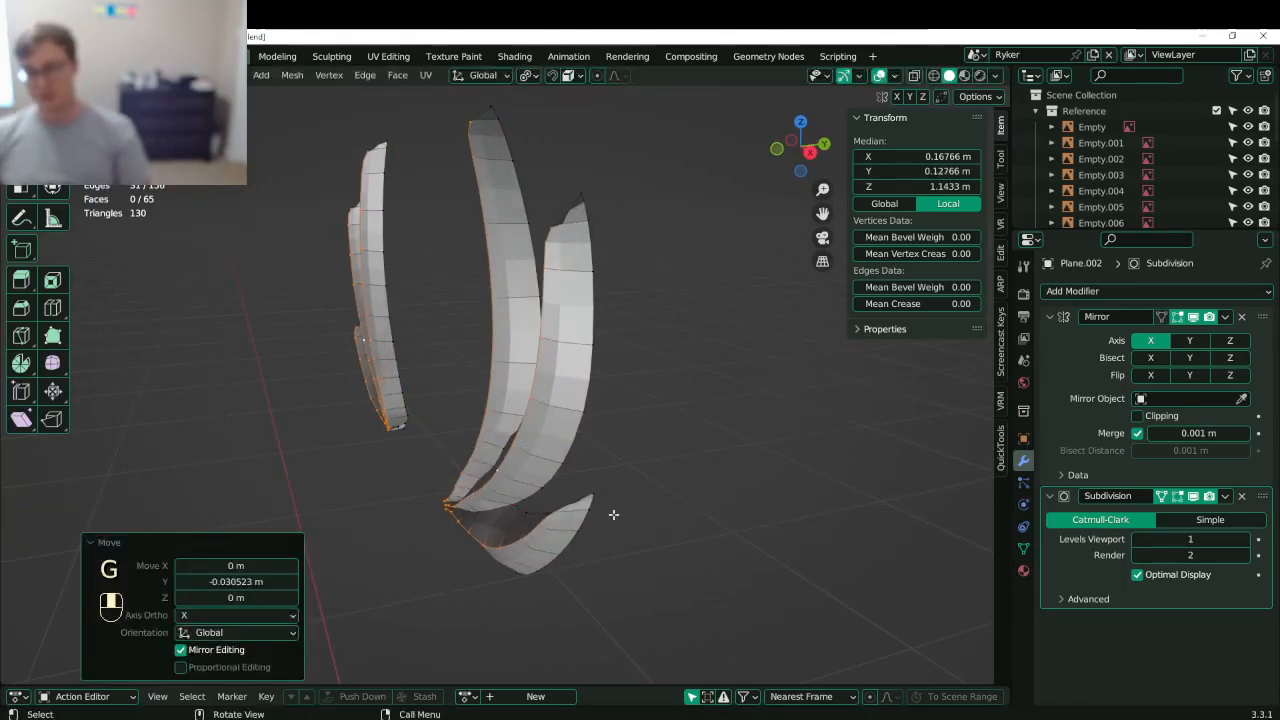
key("KP_7")
key("r")
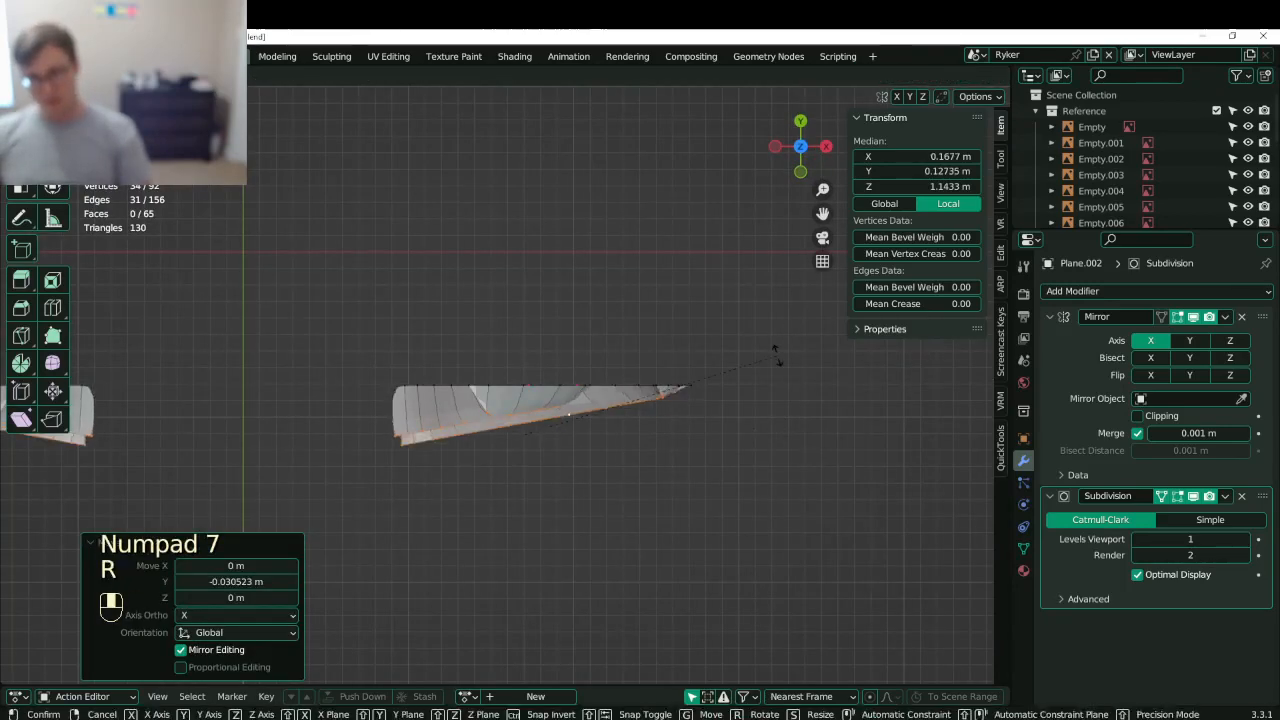
left_click(777, 359)
key("g")
middle_click(773, 370)
left_click(770, 379)
middle_click_drag(770, 379, 696, 401)
key("ctrl+z")
key("ctrl+z")
key("ctrl+z")
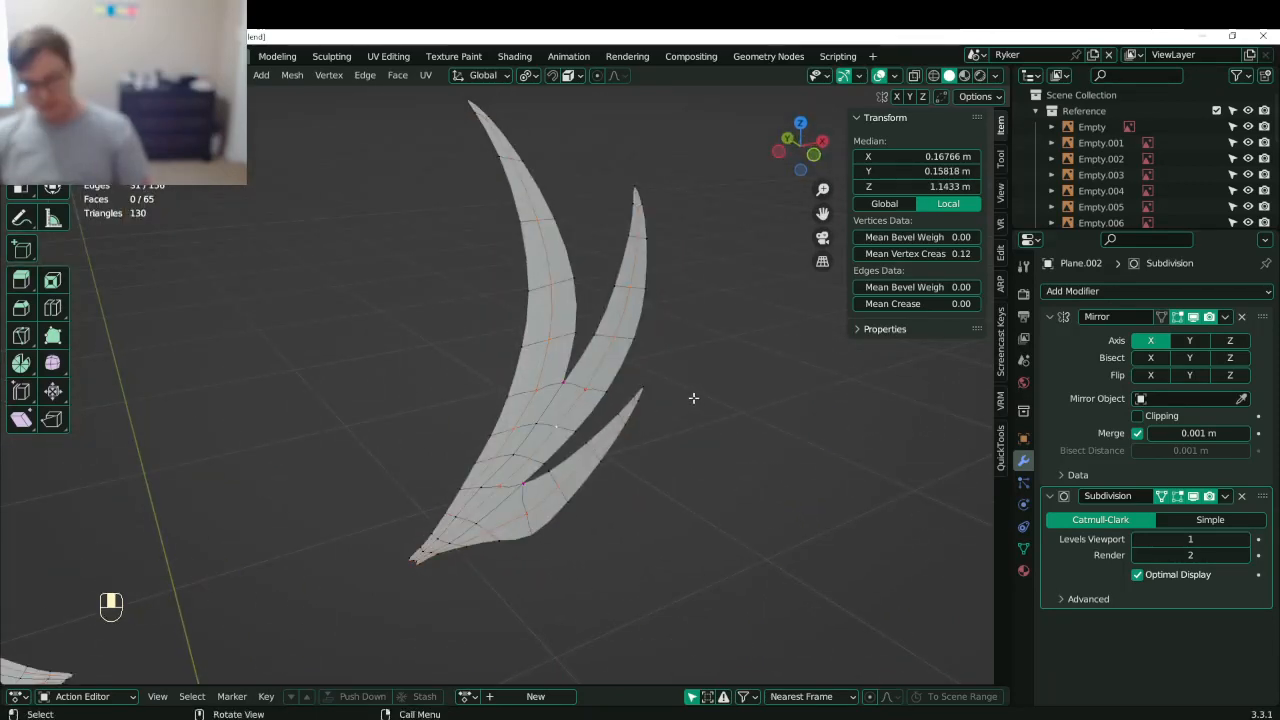
- Hide everything except the three centre loops and select their end vertices at the ornament's narrow tip
key("ctrl+i")
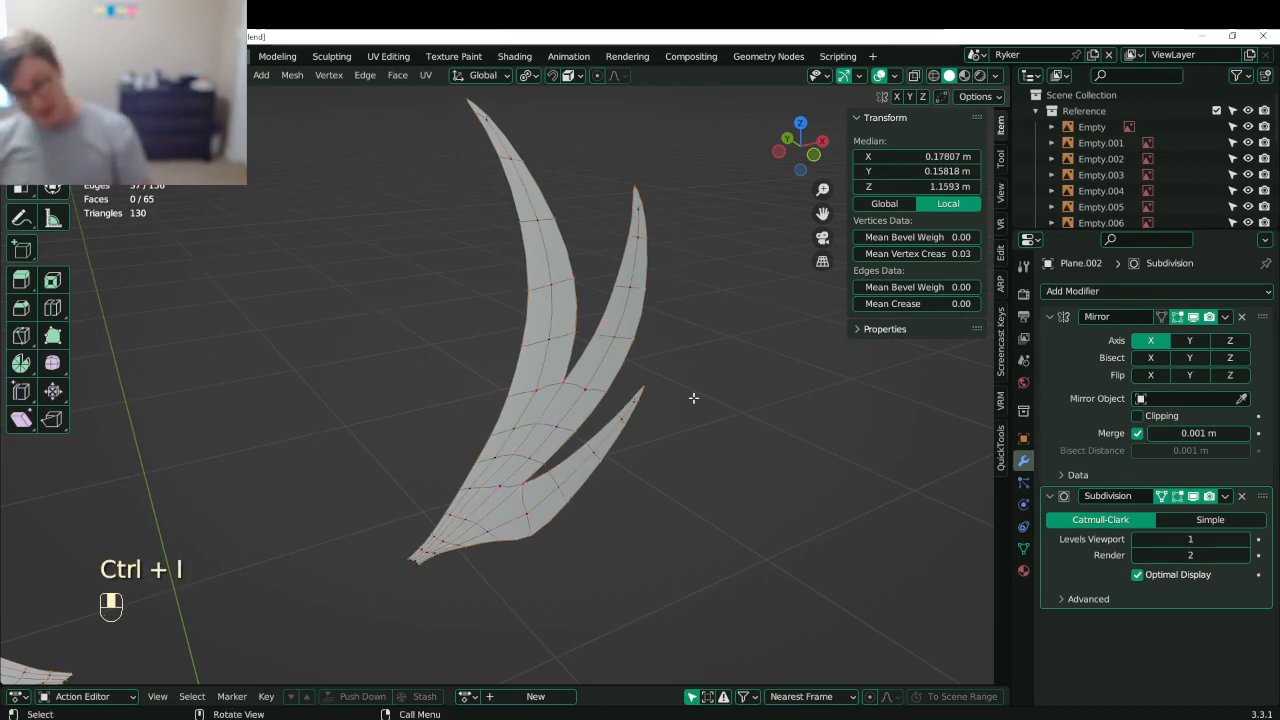
key("h")
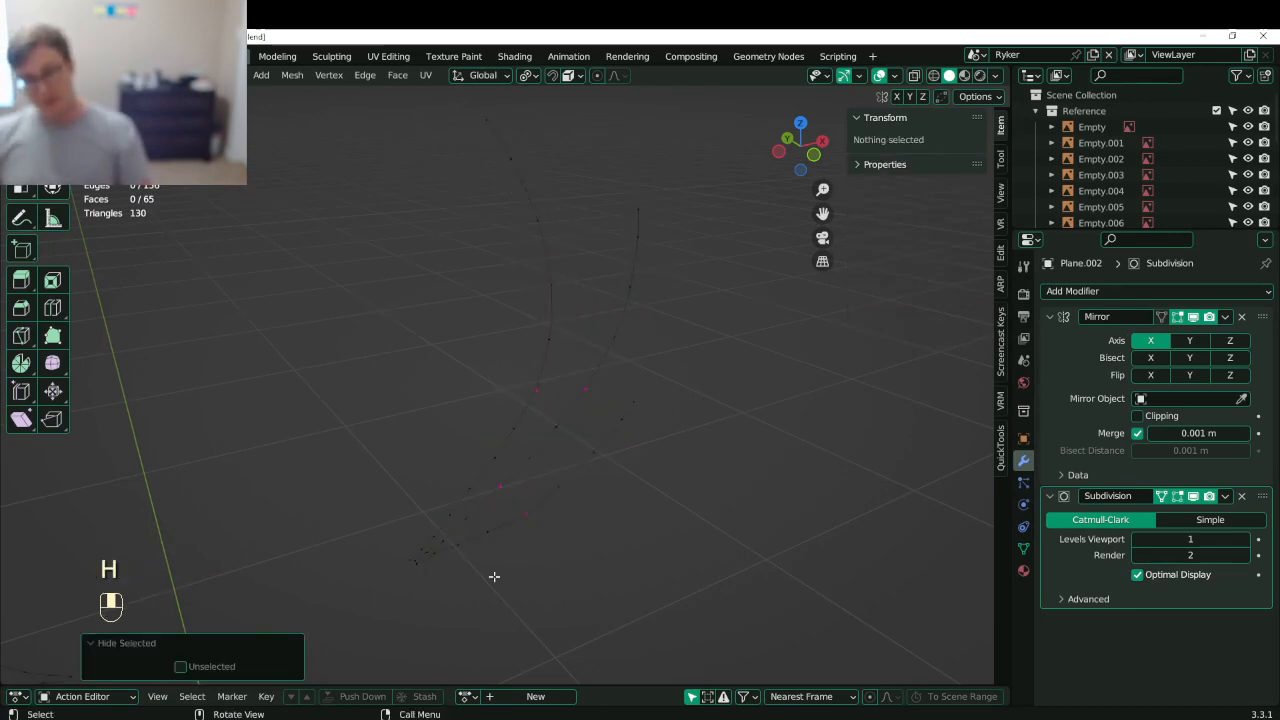
left_click(403, 566)
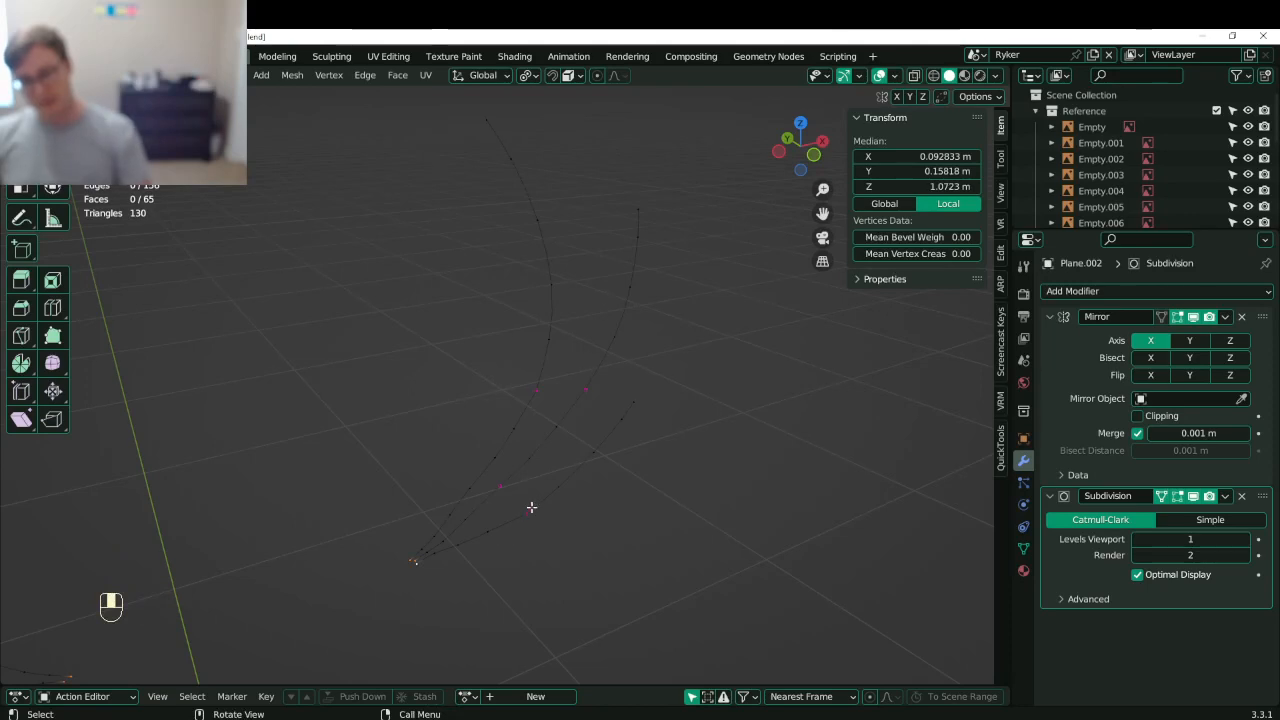
- Move the selected narrow-tip vertices about 0.12 m in negative Y using connected-only proportional editing with linear falloff
key("o")
key("p")
left_click(619, 77)
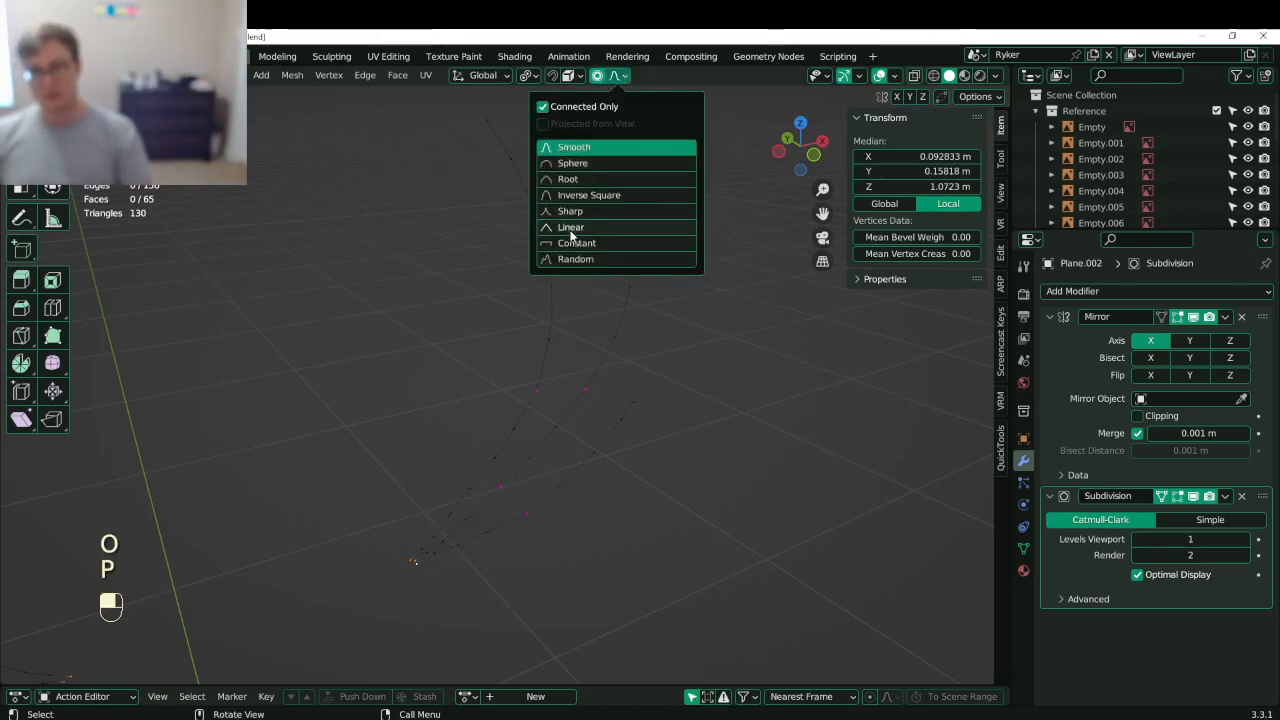
scroll(563, 437, "down", 5)
middle_click_drag(563, 437, 578, 455)
key("g")
key("y")
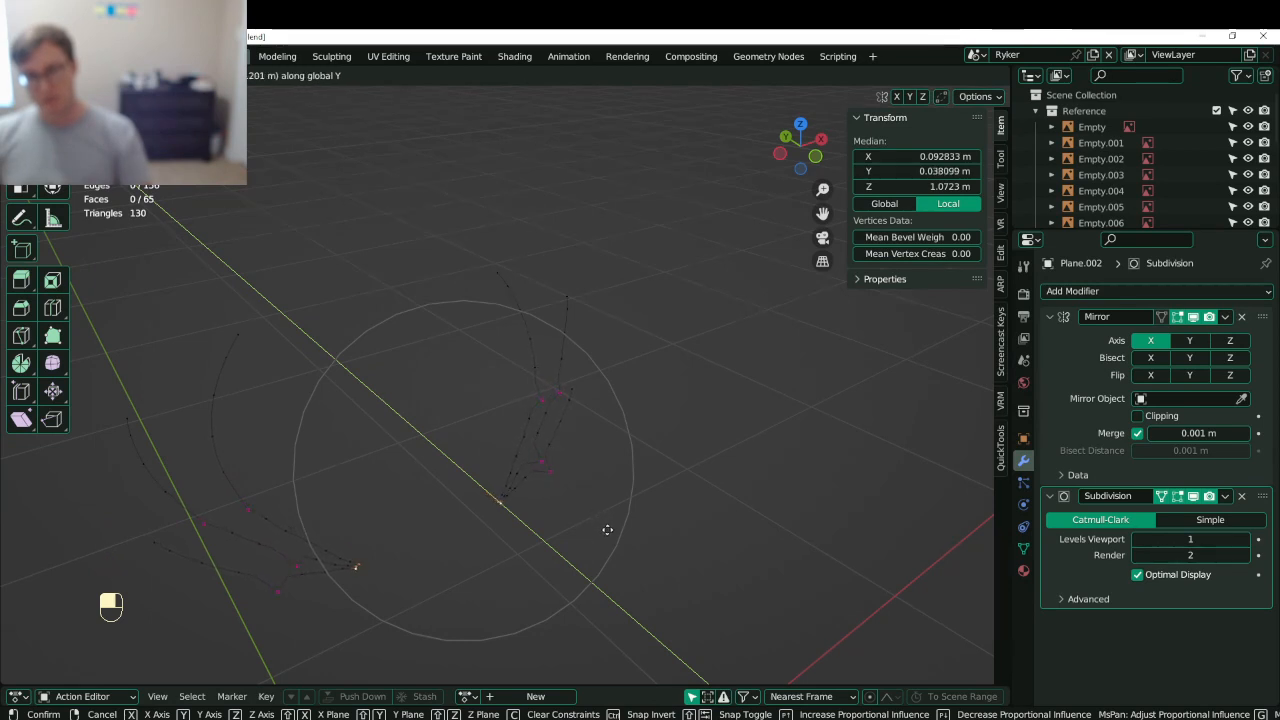
scroll(607, 530, "down", 2)
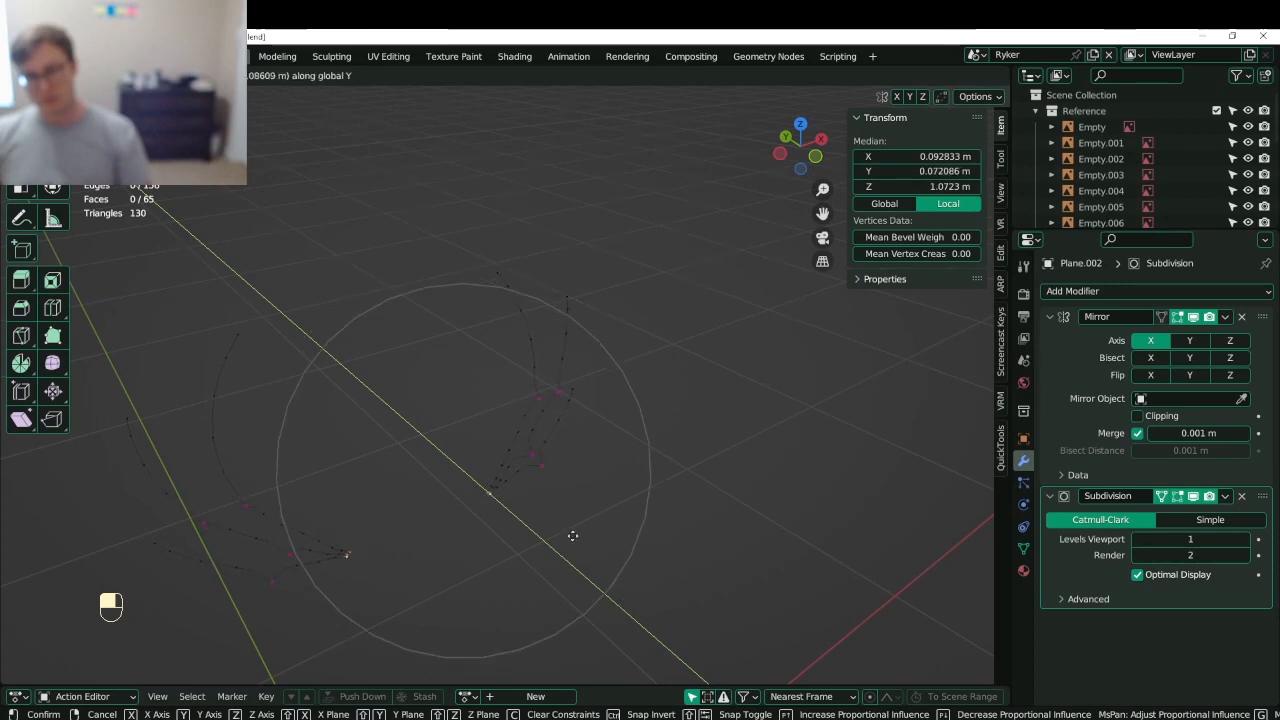
left_click(586, 557)
- Reveal the hidden ornament geometry and set the mean vertex crease of the centre loops to 0.00
key("a")
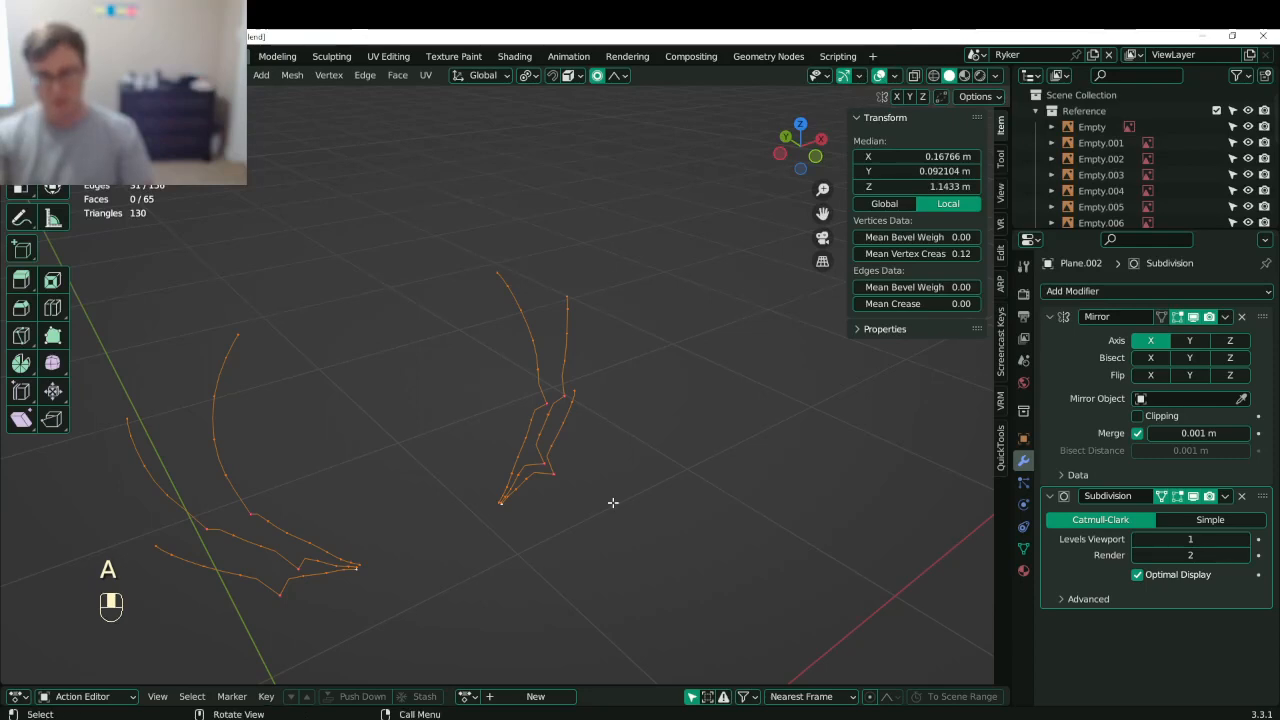
key("alt+j")
key("alt+h")
scroll(612, 500, "up", 2)
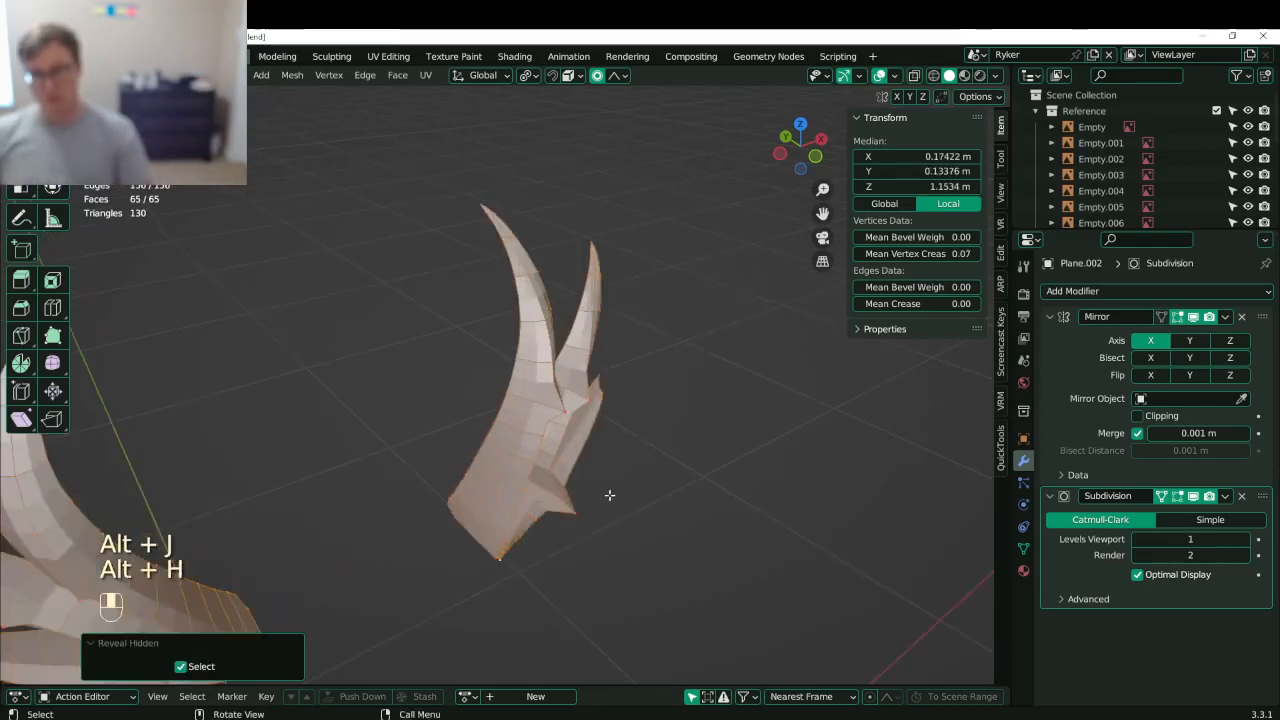
middle_click_drag(609, 494, 500, 475)
left_click(498, 473)
left_click(497, 492, "alt+shift")
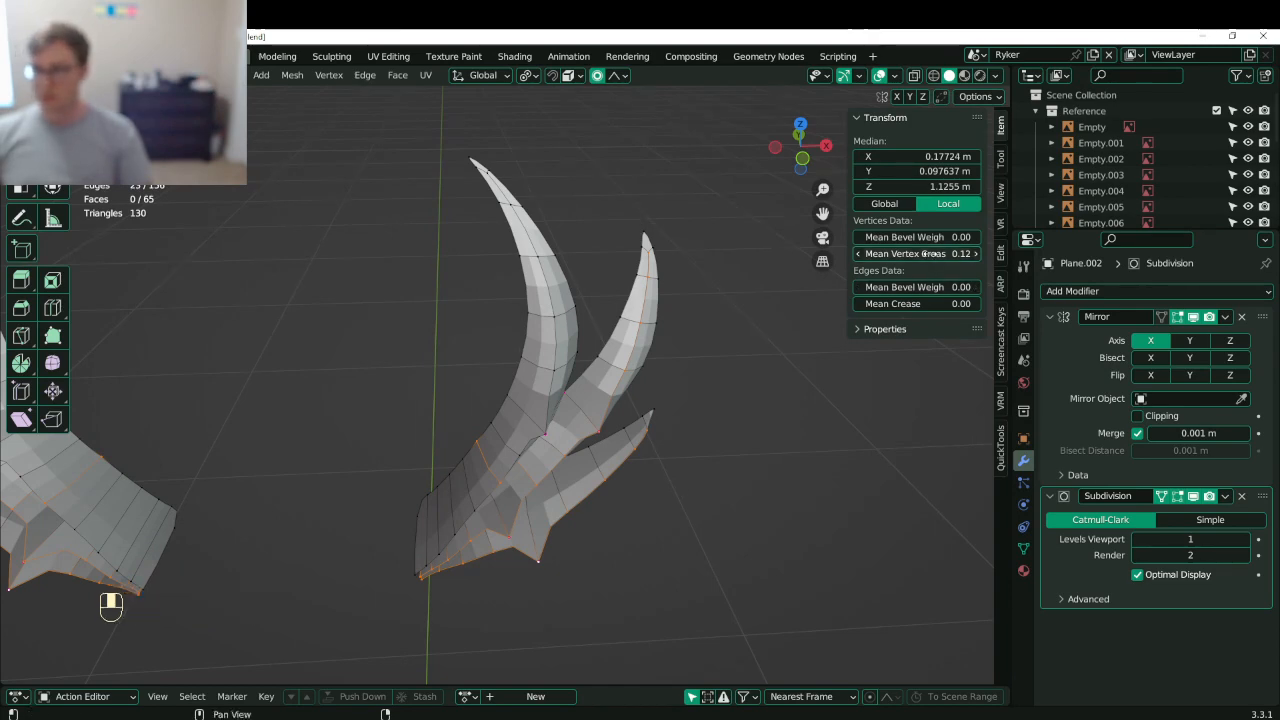
left_click_drag(930, 254, 890, 256)
- Switch to edge selection and select the lengthwise centre loops of all three spikes
middle_click_drag(726, 386, 446, 395)
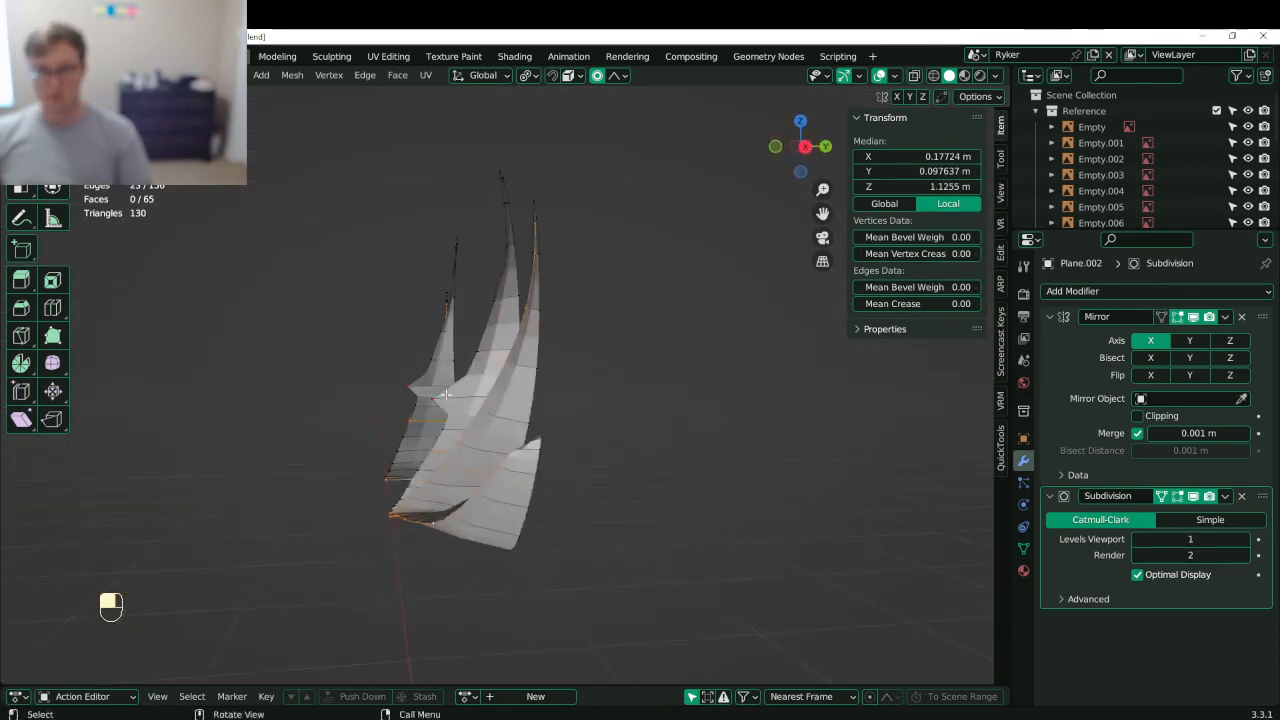
left_click(408, 387)
middle_click_drag(739, 324, 520, 561)
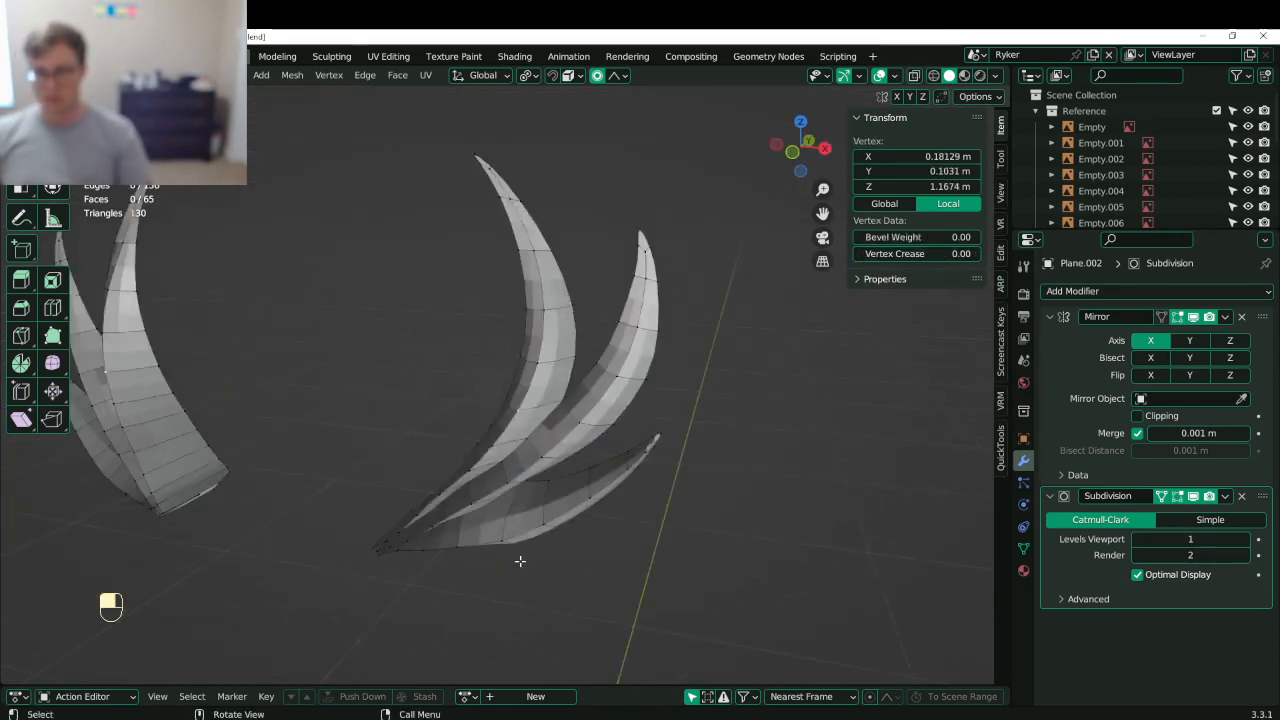
middle_click_drag(478, 491, 561, 477)
left_click(585, 484, "alt+shift")
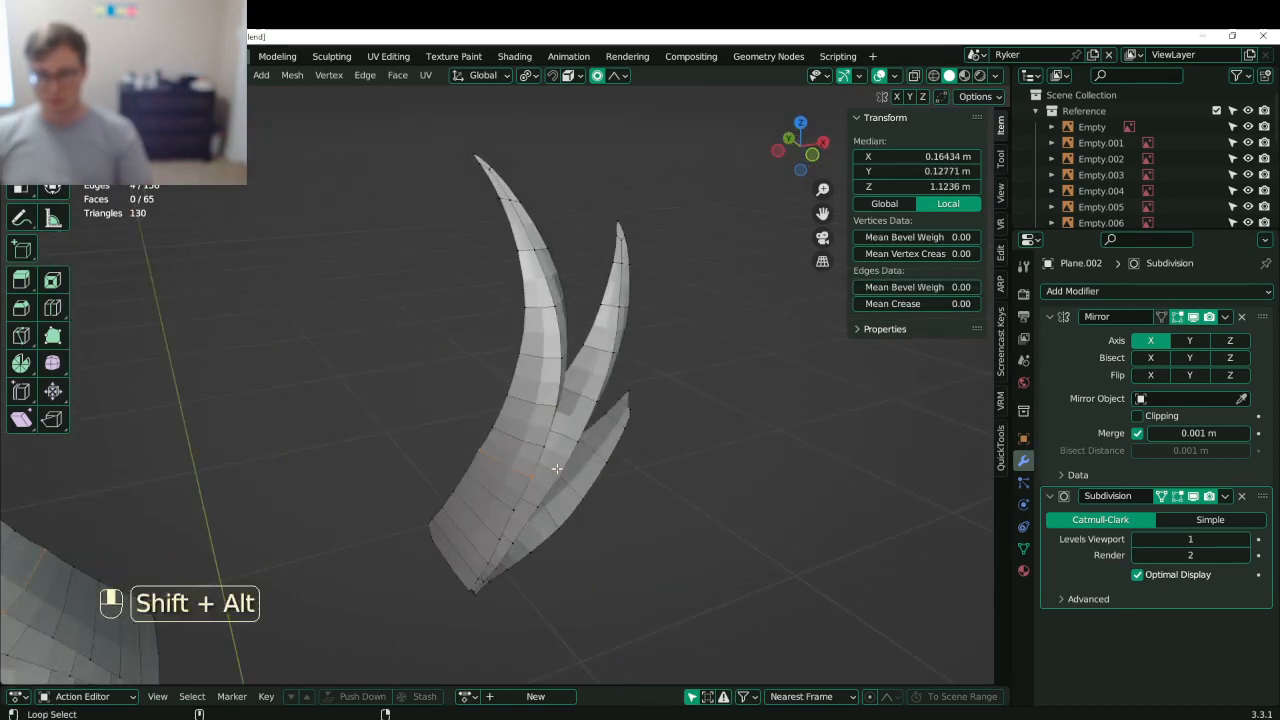
left_click(589, 485, "alt+shift")
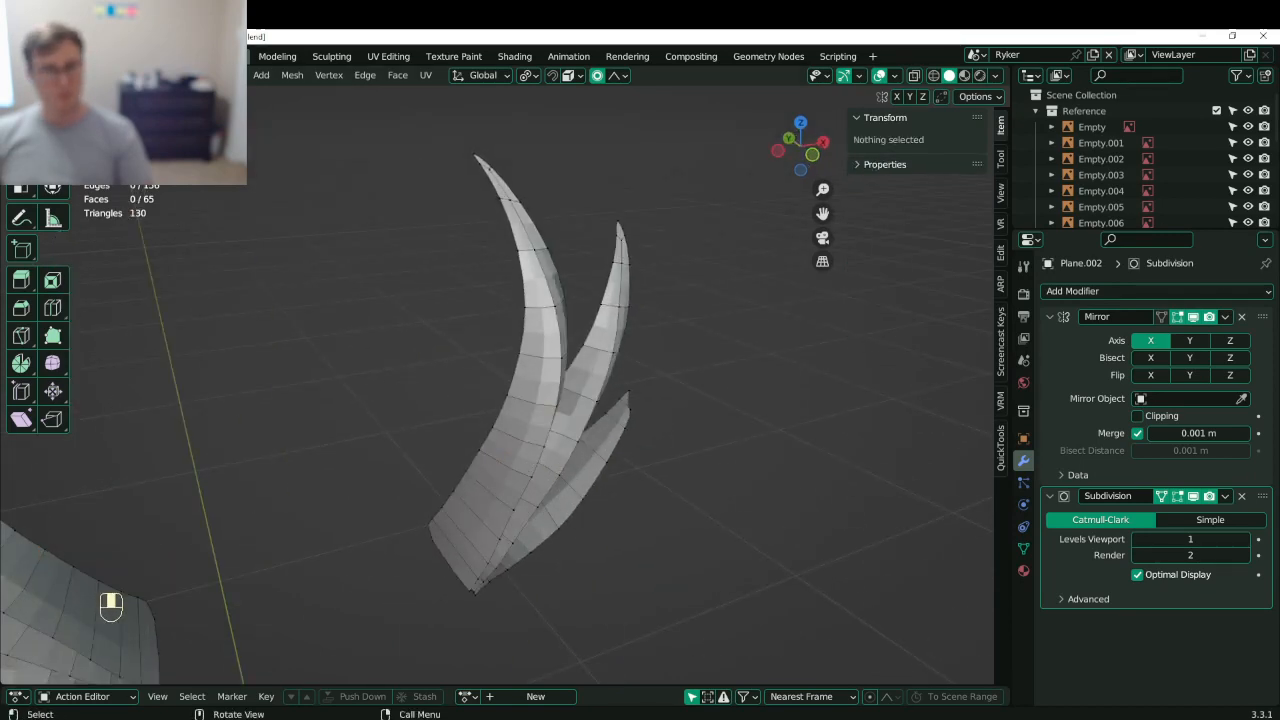
left_click(154, 75)
scroll(471, 480, "up", 2)
left_click(522, 543)
left_click(523, 543, "alt+shift")
left_click(523, 543, "alt+shift")
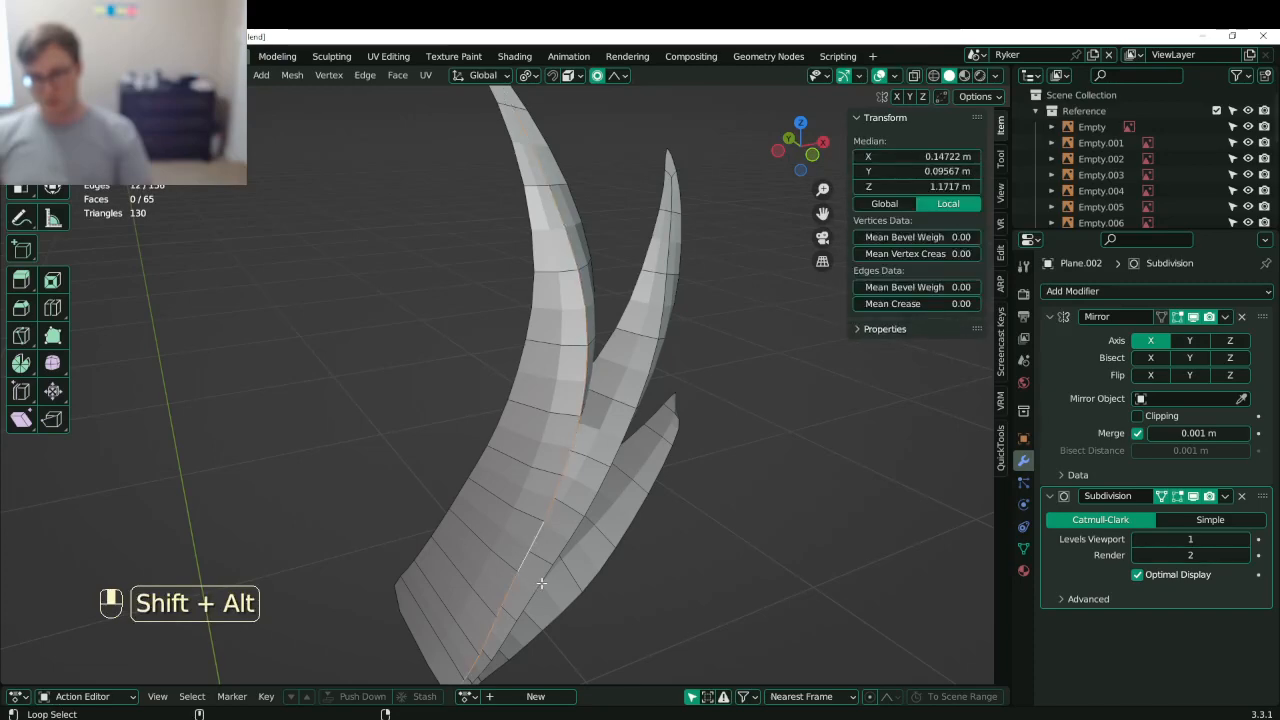
middle_click_drag(613, 587, 446, 477)
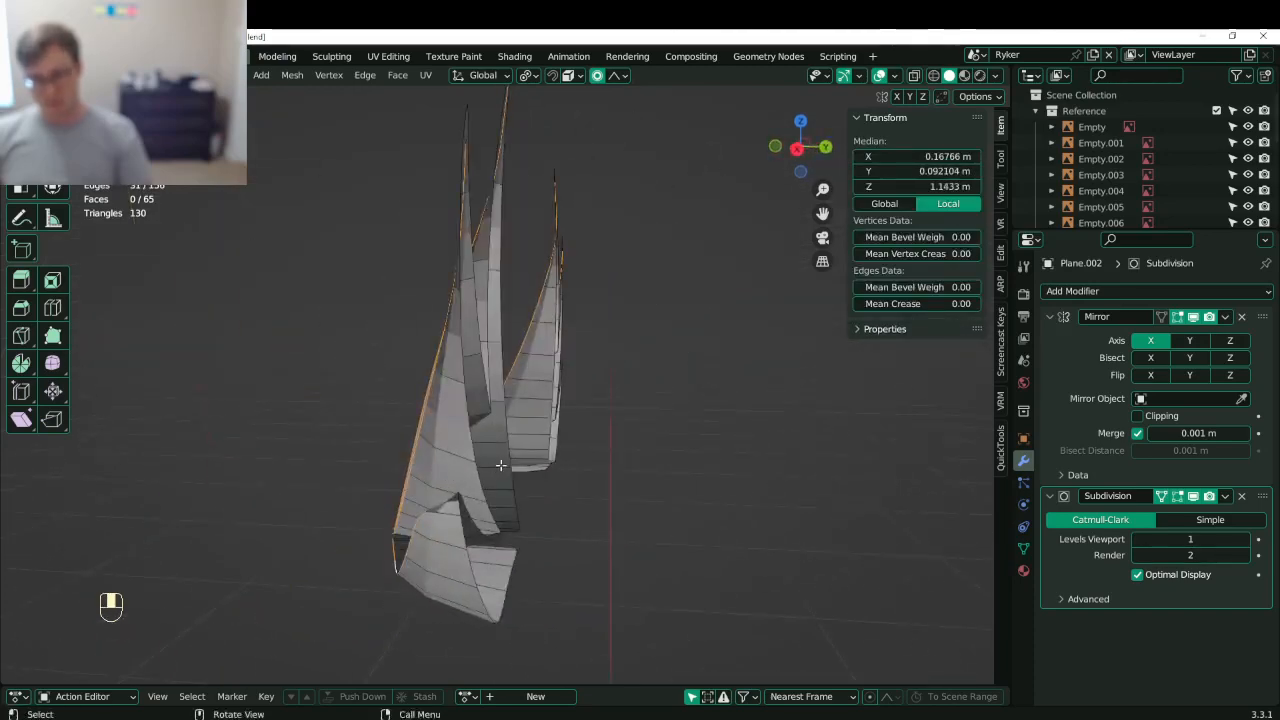
key("period")
key("s")
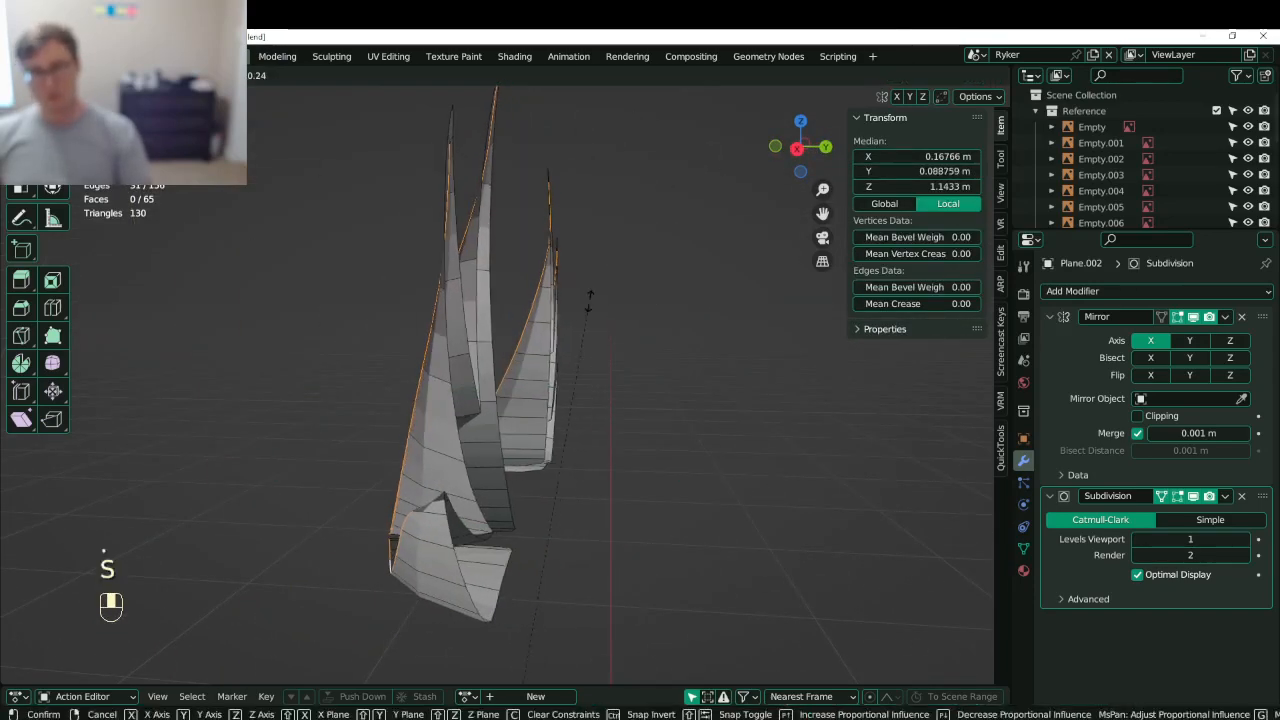
left_click(498, 560)
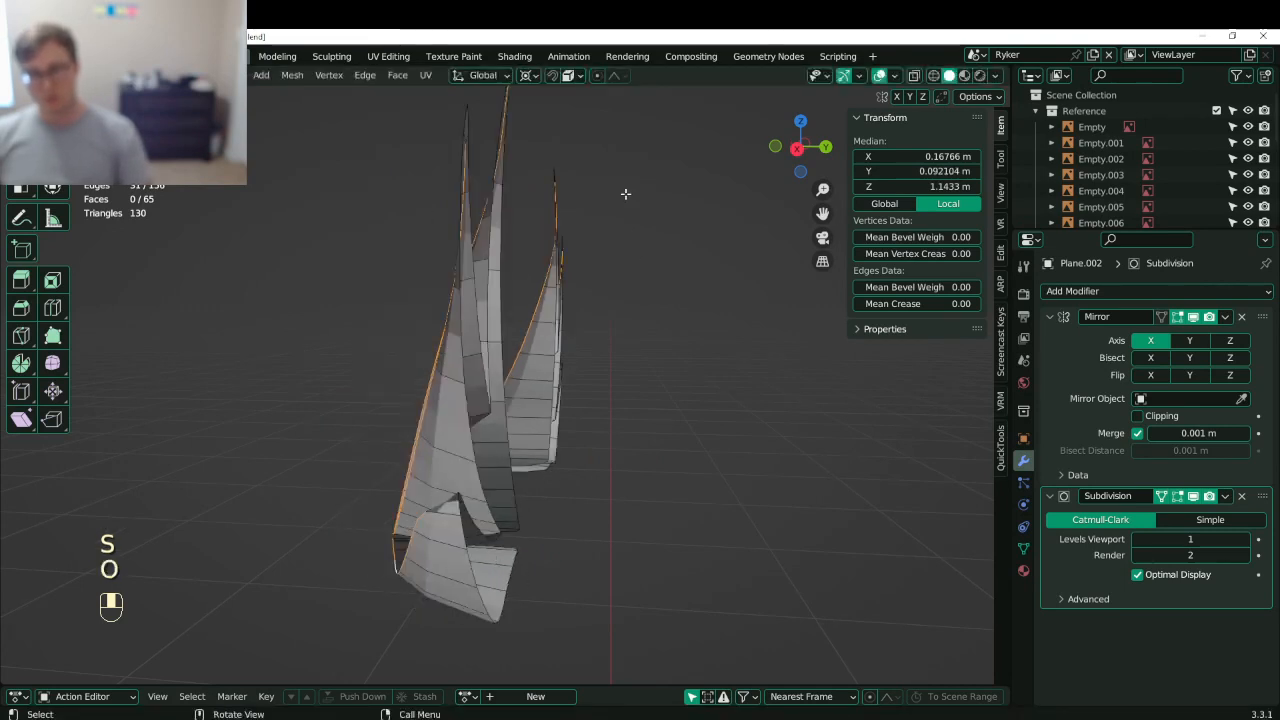
- Move the three centre loops 0.03018 m along Y without proportional editing
middle_click_drag(625, 193, 644, 308)
key("g")
key("y")
left_click(494, 503)
key("s")
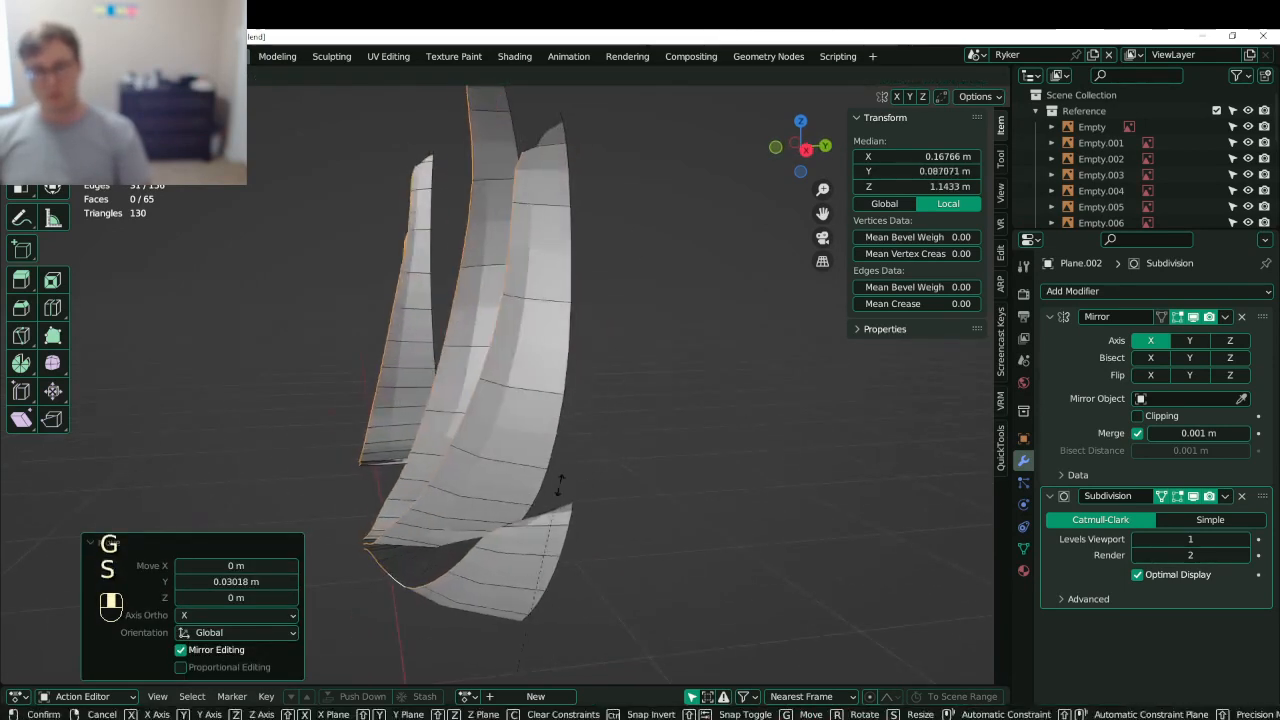
right_click(529, 622)
- Change the pivot point, scale the three centre loops to 0.509 along Y, and nudge them slightly in positive Y
key("period")
left_click(594, 611)
key("s")
key("y")
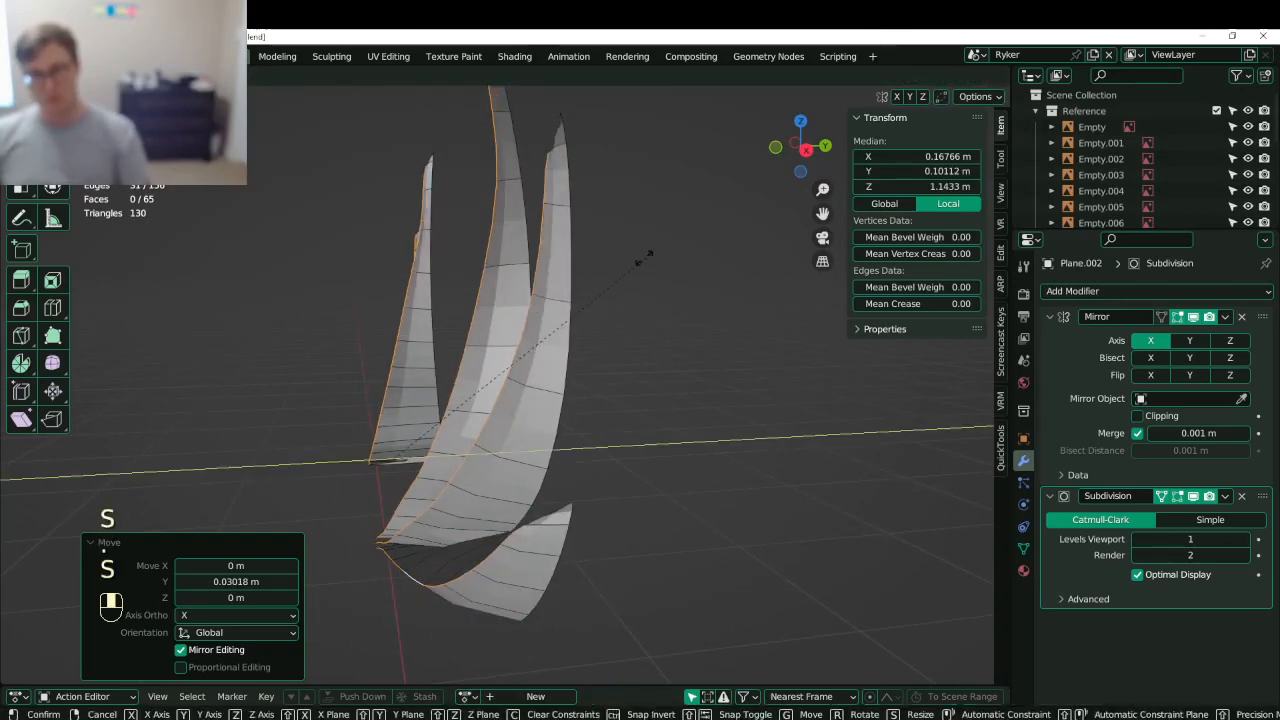
left_click(552, 366)
key("g")
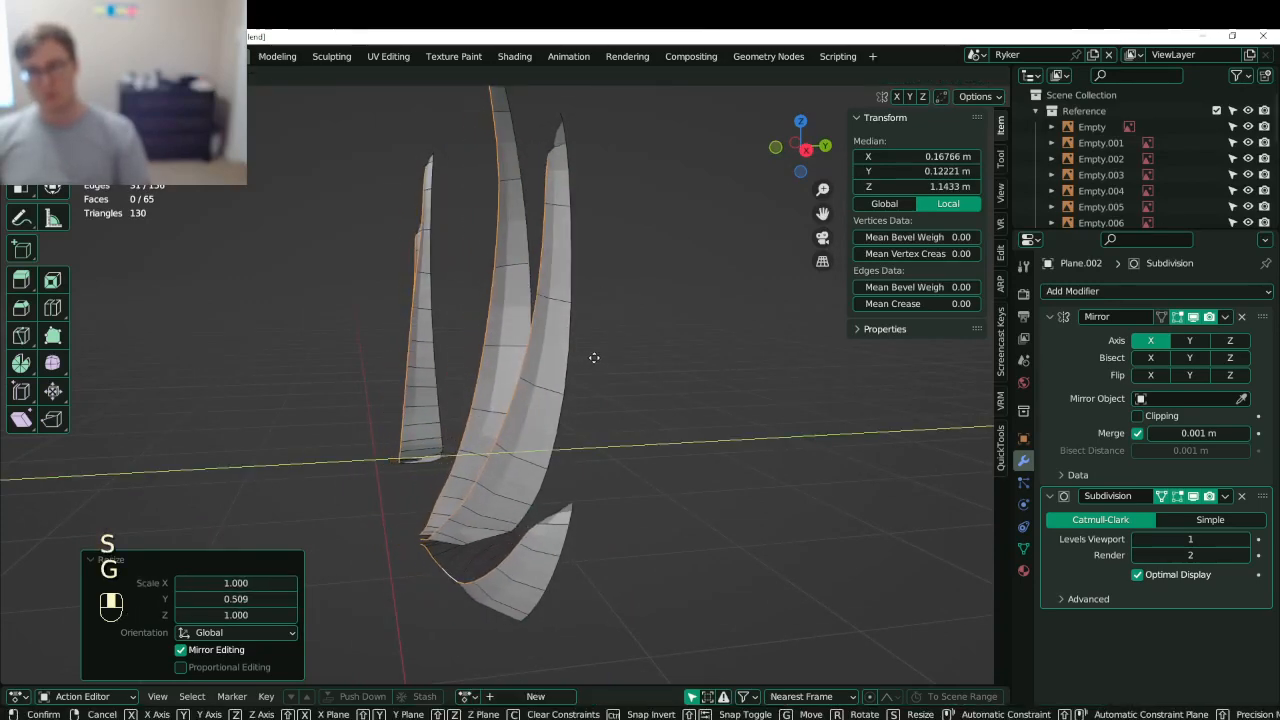
left_click(597, 357)
- Save the file, apply smooth shading to the ornament in Object Mode, and return to Edit Mode
scroll(597, 358, "down", 3)
key("Tab")
middle_click_drag(510, 372, 620, 318)
key("ctrl+s")
right_click(546, 432)
left_click(545, 432)
scroll(577, 505, "up", 5)
key("Tab")
middle_click_drag(499, 504, 655, 460)
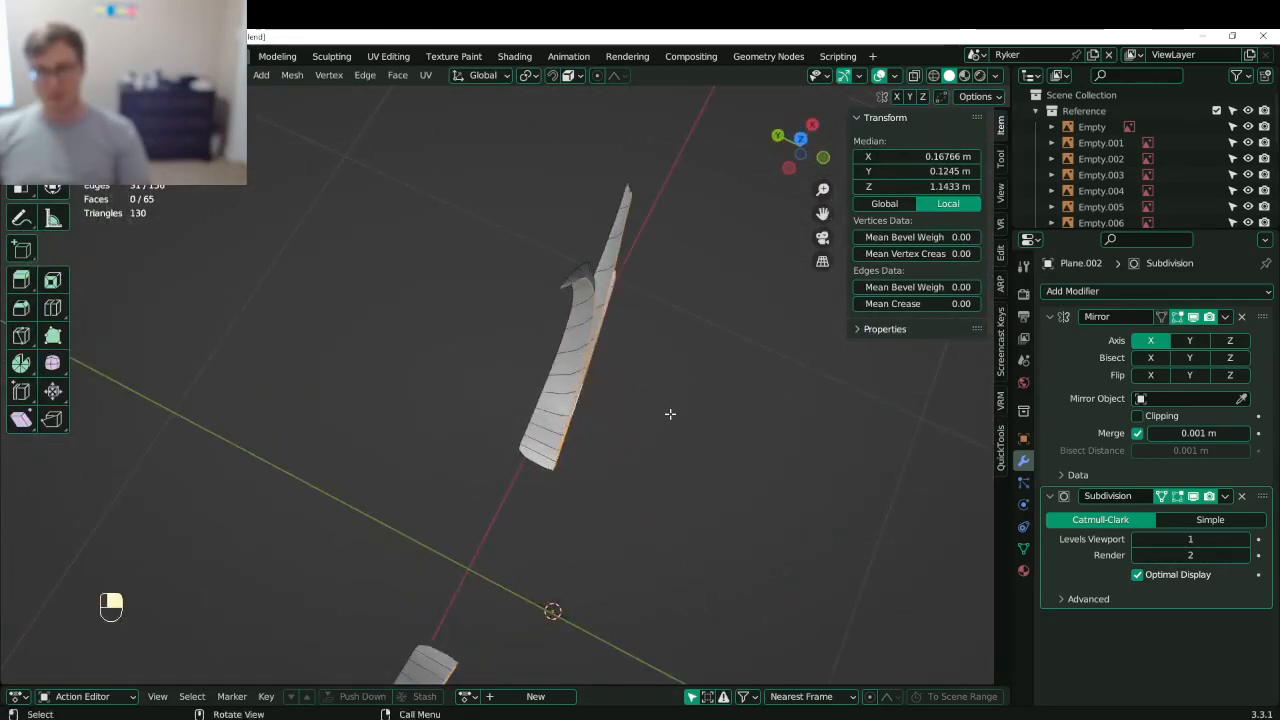
key("s")
left_click(646, 414)
key("ctrl+z")
- Move the three centre loops 0.005022 m along Y, fine-tune their scale, and save the file
key("s")
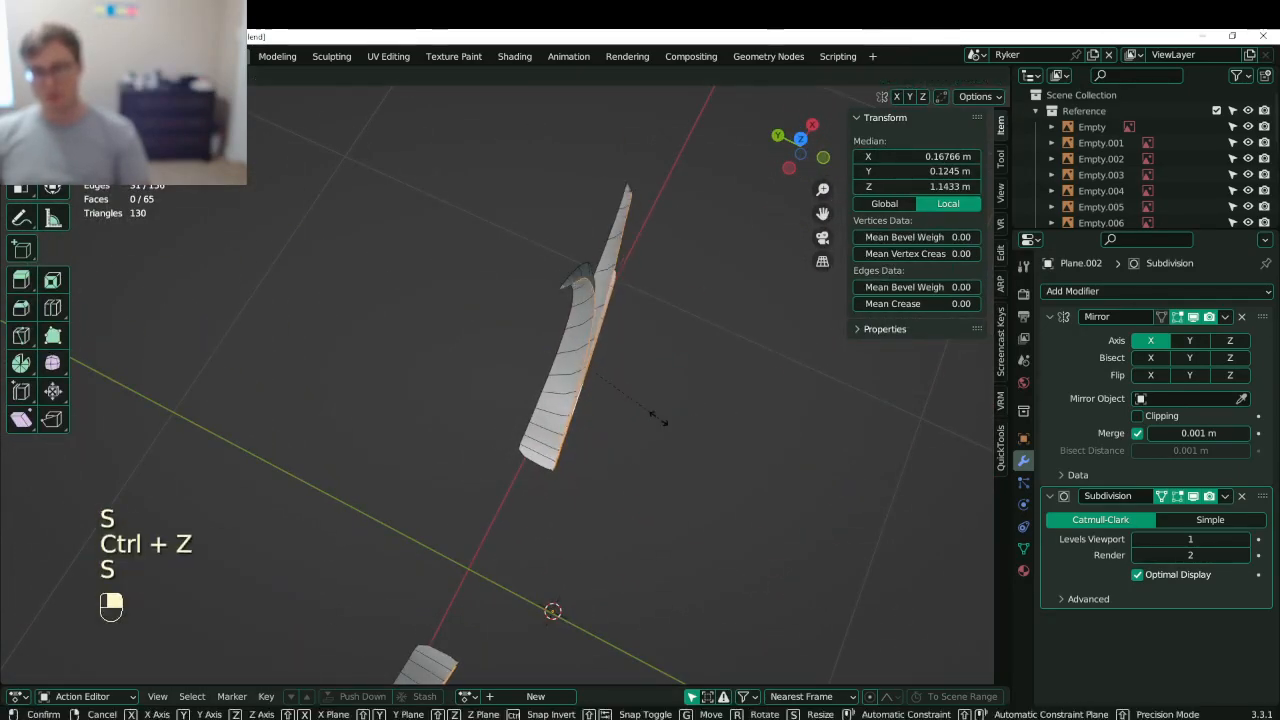
left_click(654, 417)
key("g")
left_click(647, 416)
key("s")
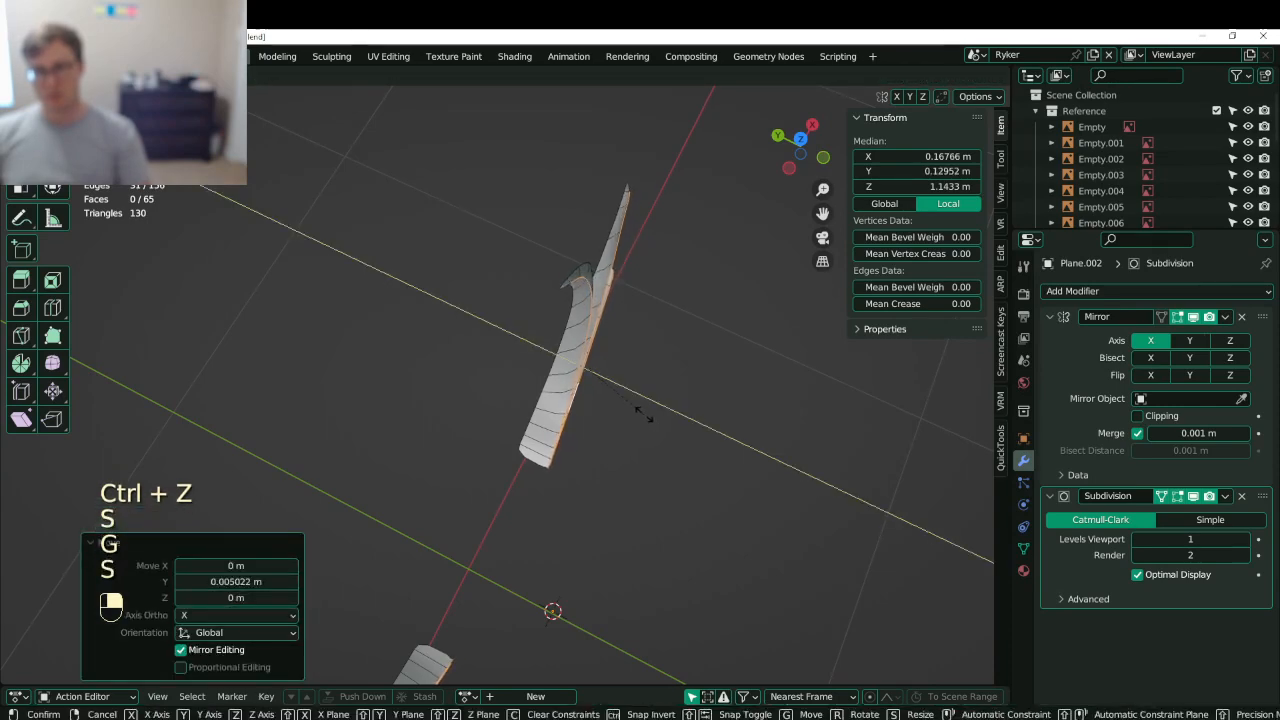
left_click(646, 416)
key("Tab")
key("ctrl+s")
middle_click_drag(648, 417, 600, 313)
key("ctrl+s")
key("Tab")
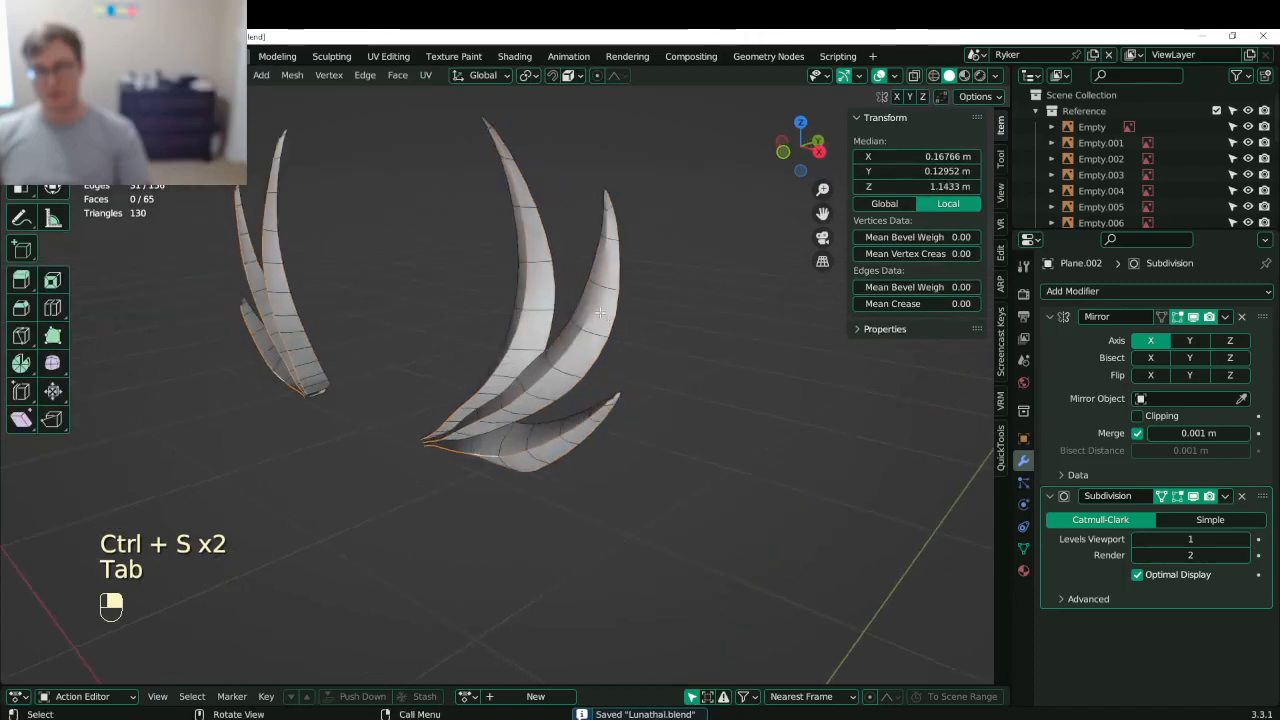
- Scale the three centre loops to 0.969 along Y and save the file
key("s")
left_click(608, 283)
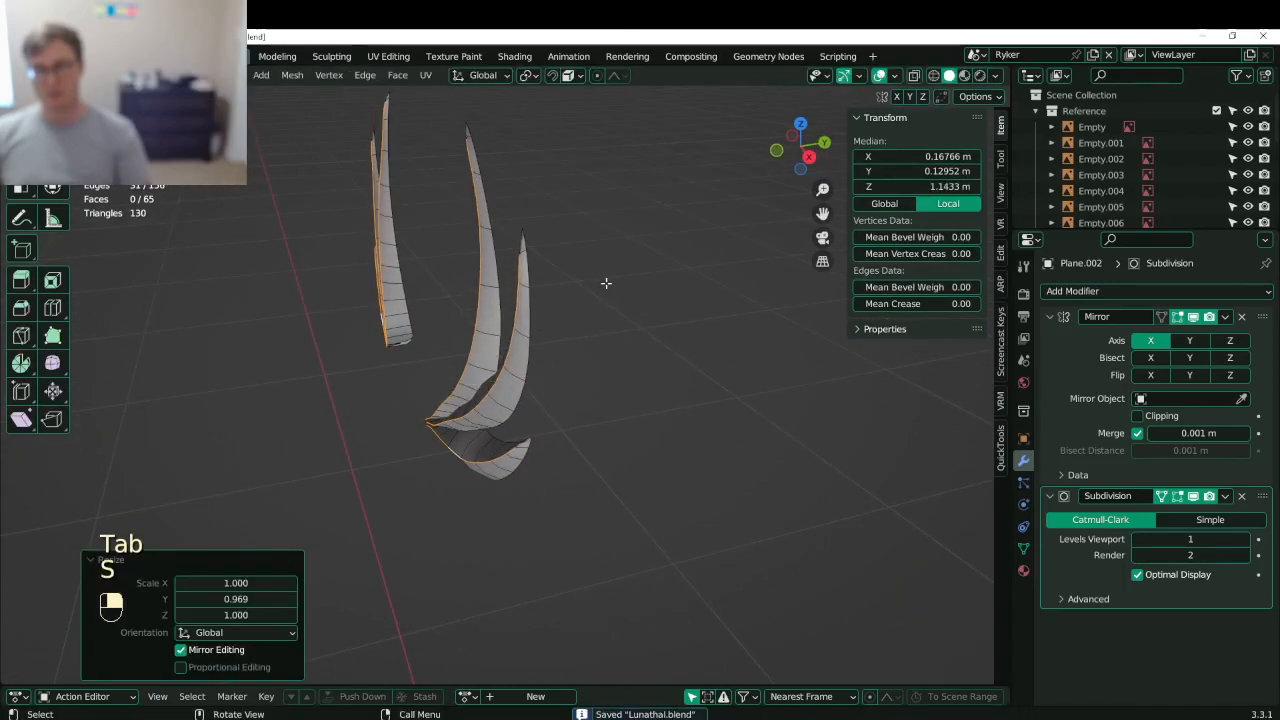
key("Tab")
key("ctrl+s")
middle_click_drag(492, 345, 449, 397)
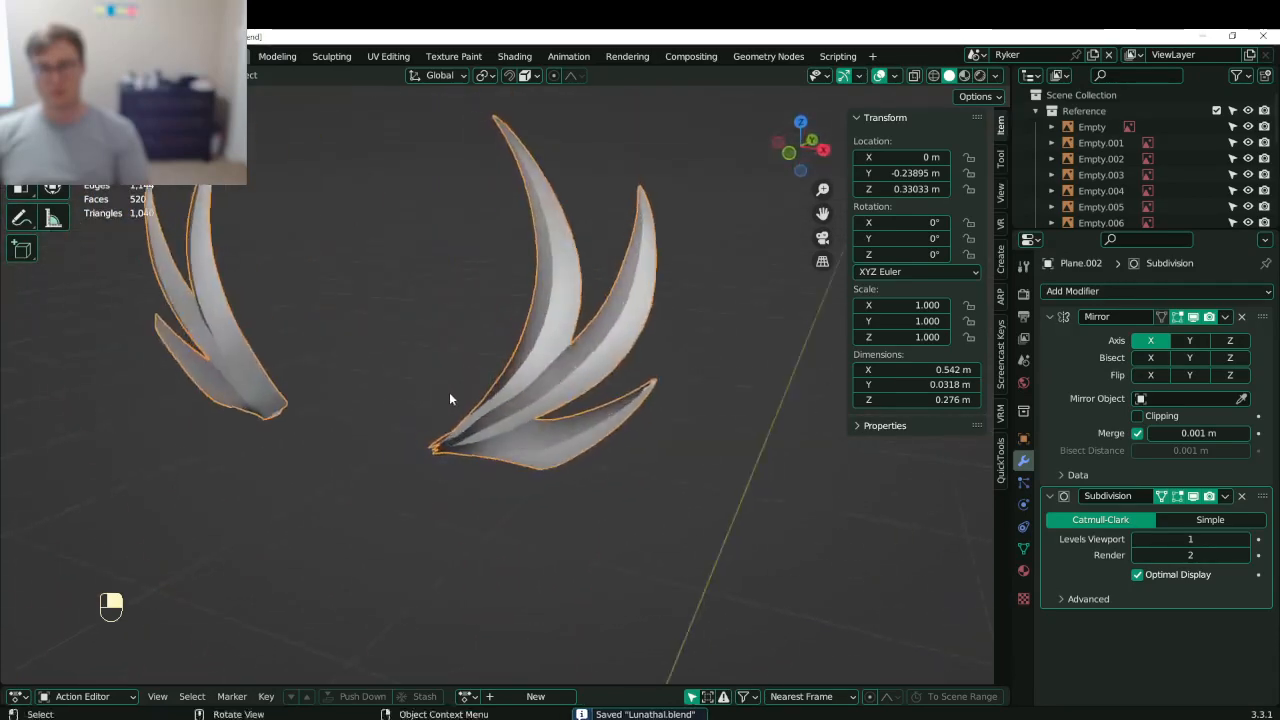
- Select the seam edges where neighbouring spikes meet and raise their mean edge crease
scroll(449, 397, "up", 3)
key("Tab")
middle_click_drag(482, 455, 543, 482)
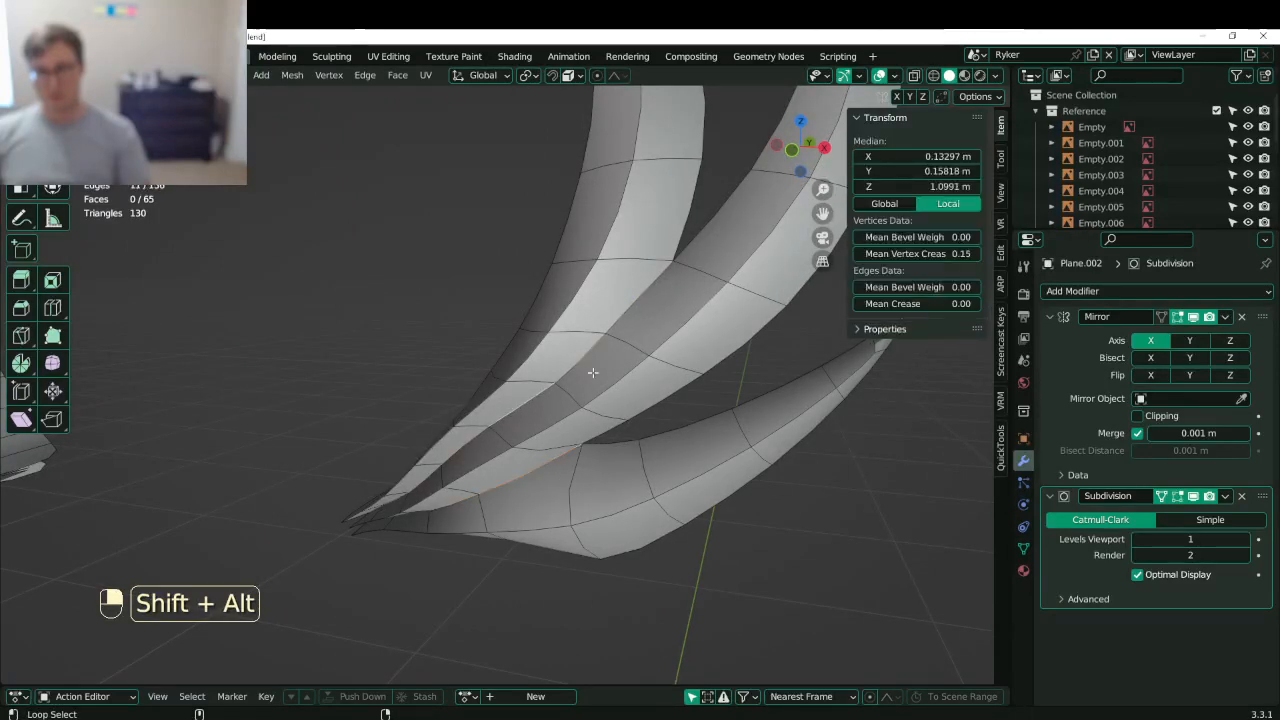
left_click_drag(917, 304, 976, 304)
- Select the remaining outer outline loops of the three spikes, set their mean crease to 1.00, and save the file
middle_click_drag(337, 414, 479, 366)
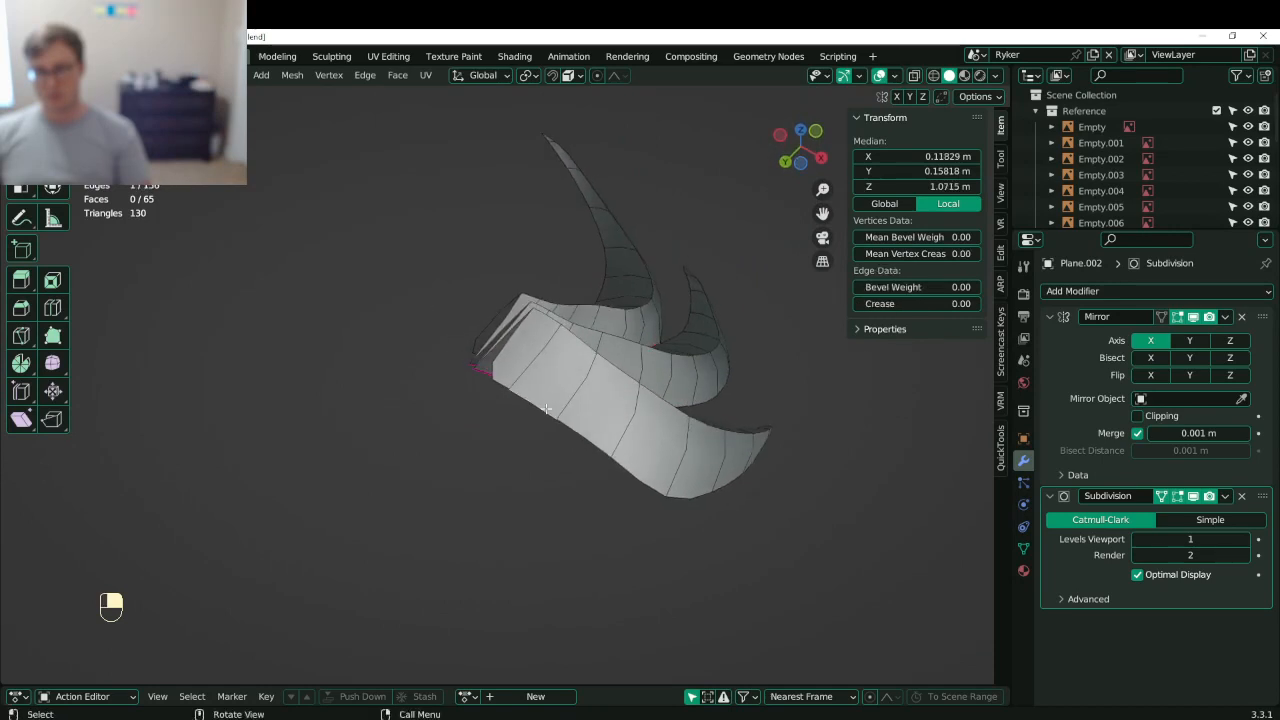
left_click(748, 380, "alt+shift")
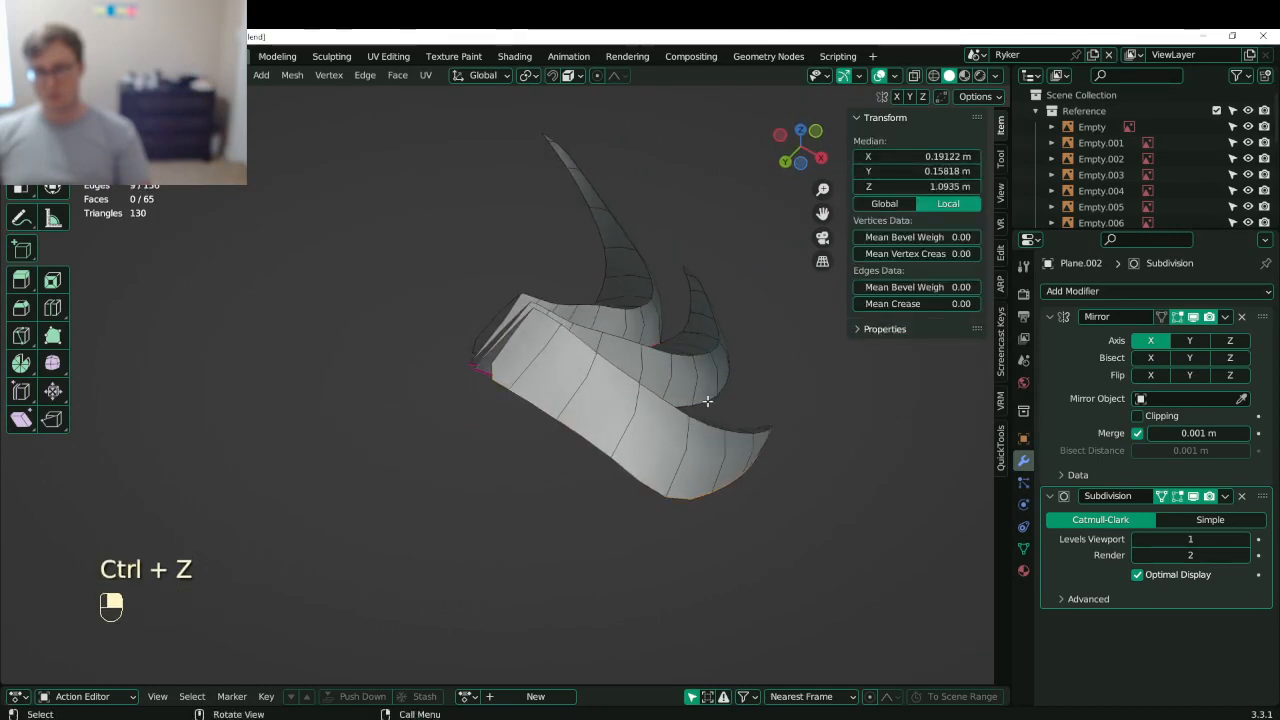
middle_click_drag(751, 356, 660, 471)
middle_click_drag(662, 266, 652, 355)
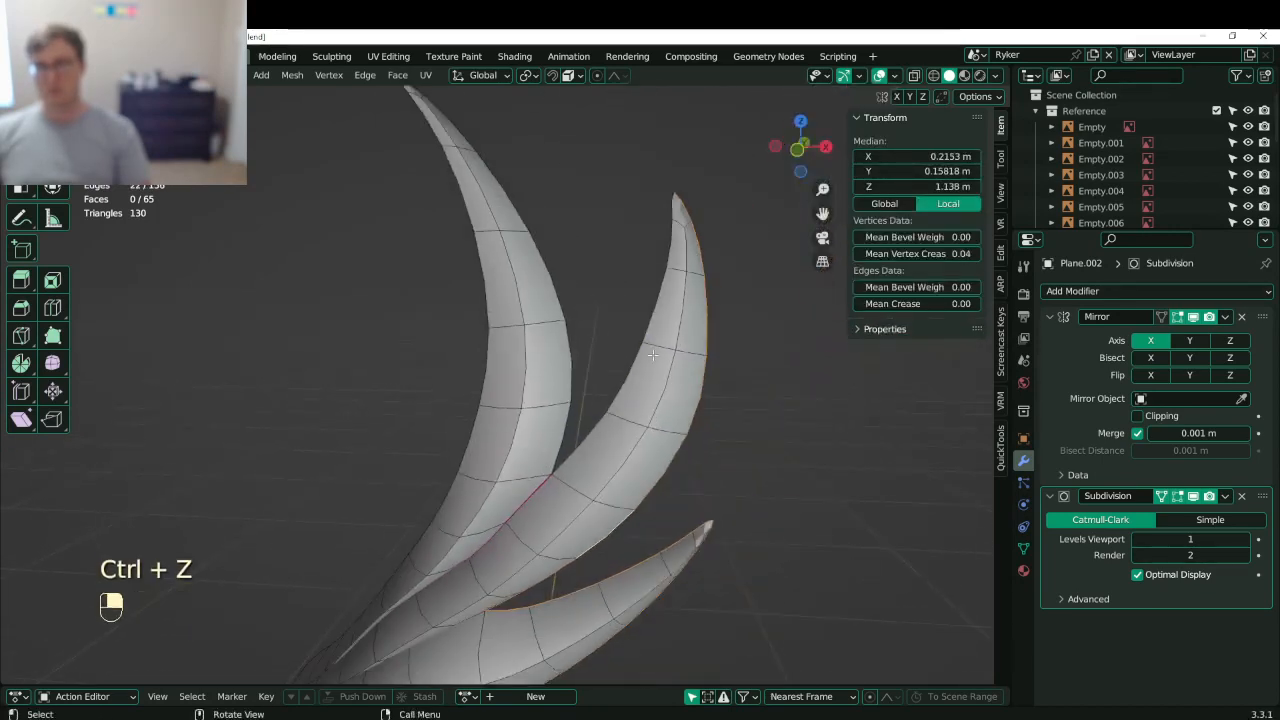
left_click(463, 371, "alt+shift")
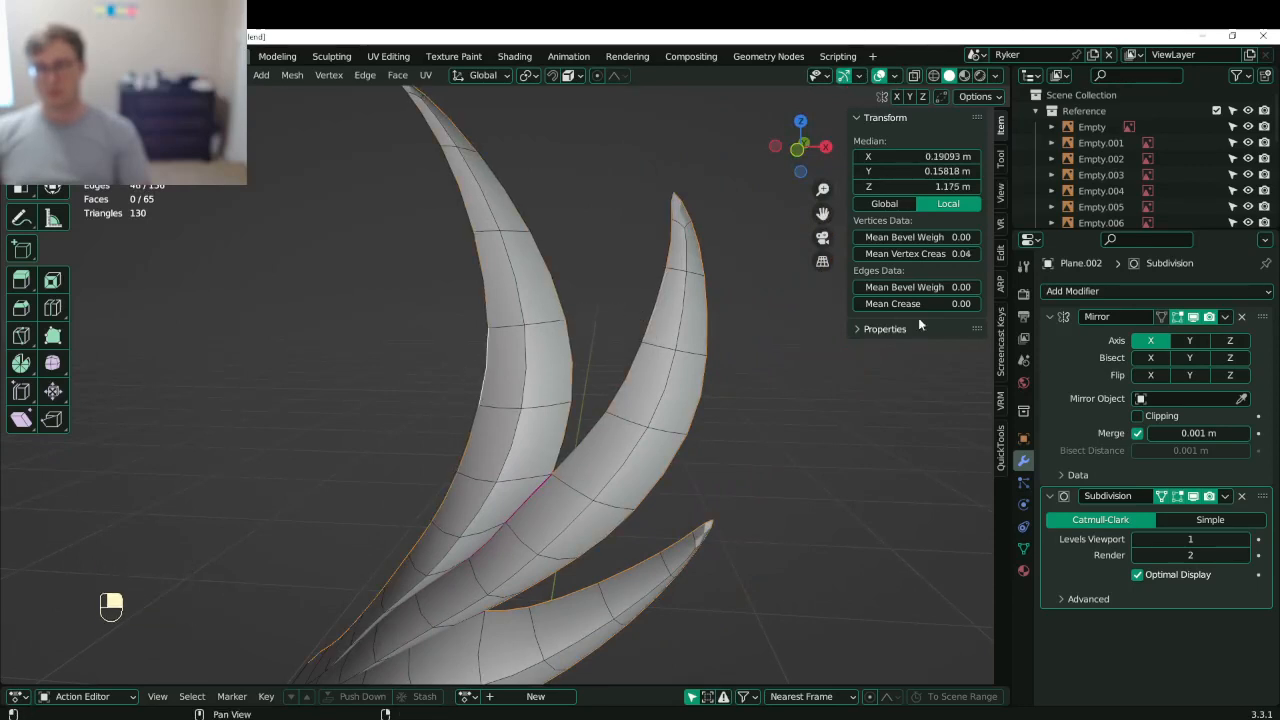
middle_click_drag(498, 378, 475, 349)
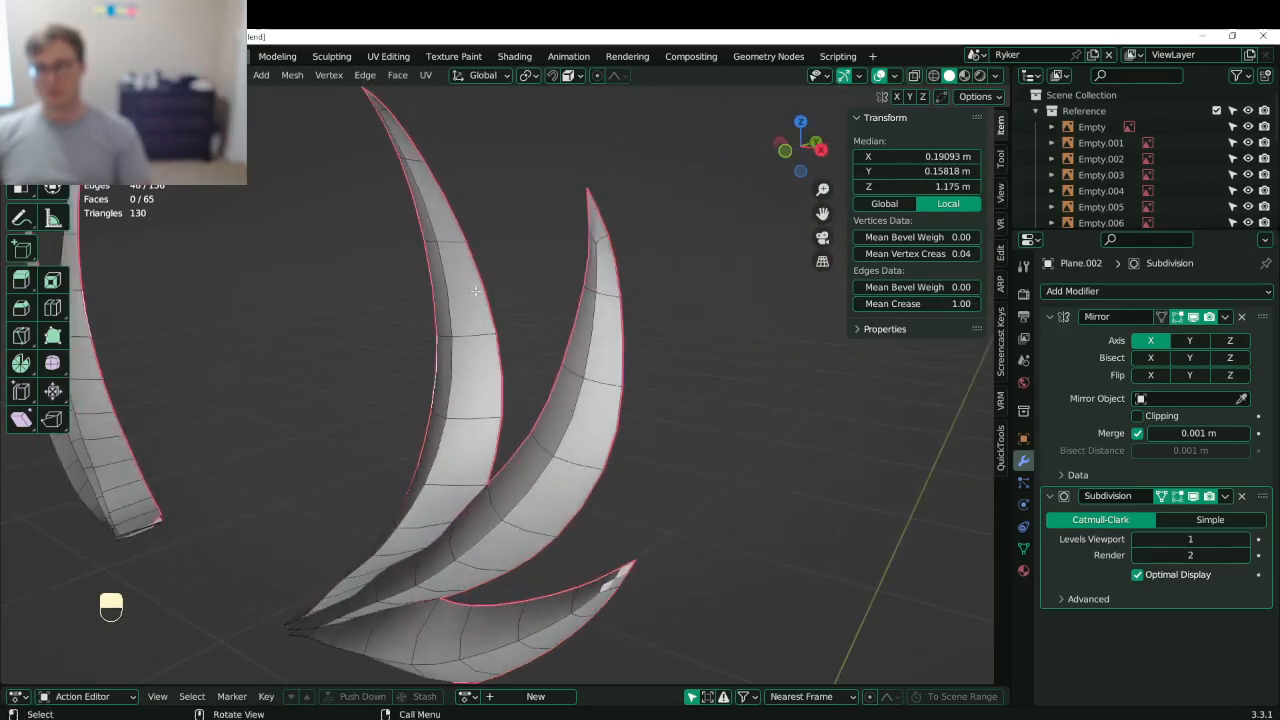
middle_click_drag(476, 291, 478, 421, "shift")
key("ctrl+s")
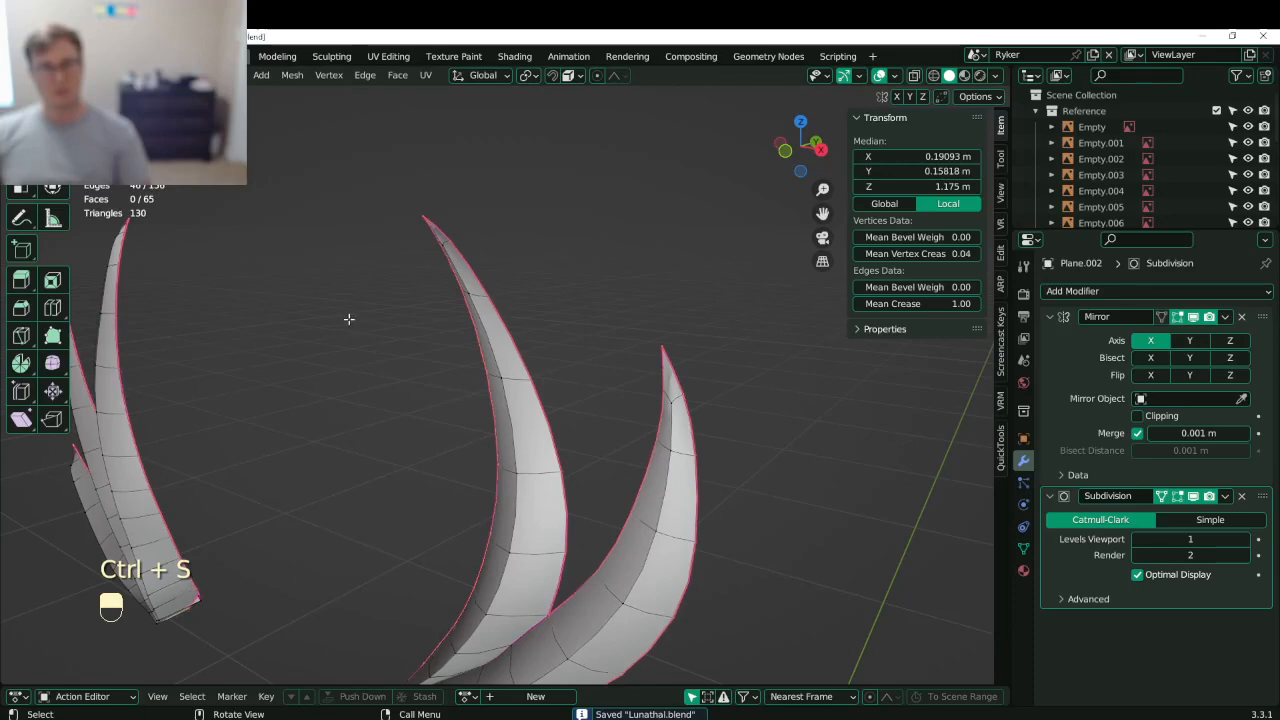
- Return to Object Mode and apply Shade Auto Smooth to the ornament
middle_click_drag(349, 319, 456, 266)
key("Tab")
right_click(530, 308)
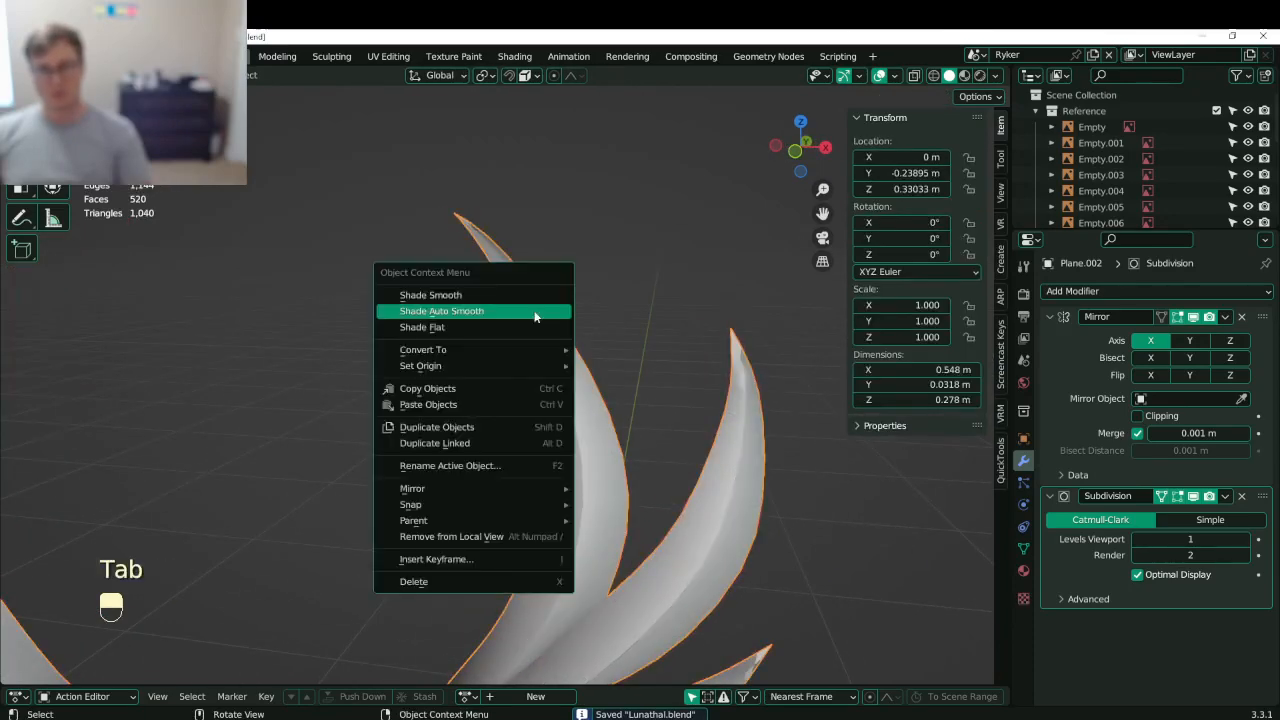
left_click(530, 310)
- Connect the end vertex of the centre ridge to the tip vertex on each of the three spikes with a new edge
key("Tab")
left_click(476, 236)
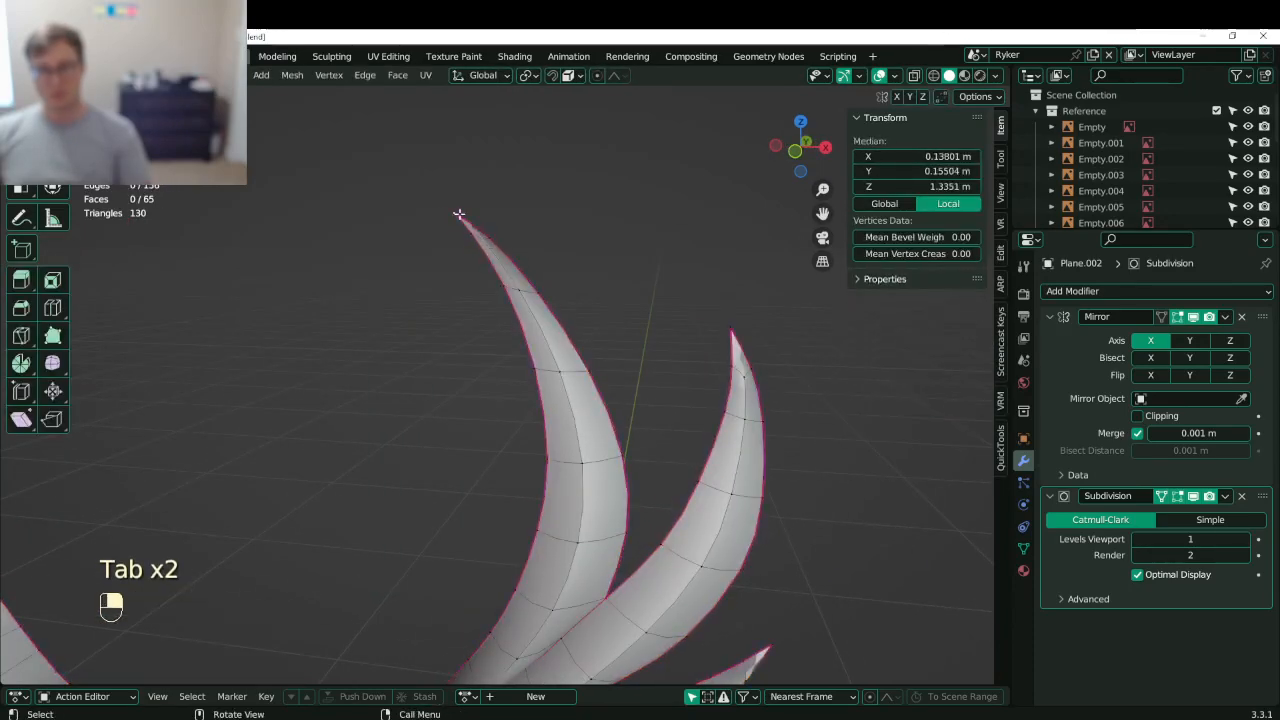
key("j")
left_click(745, 371)
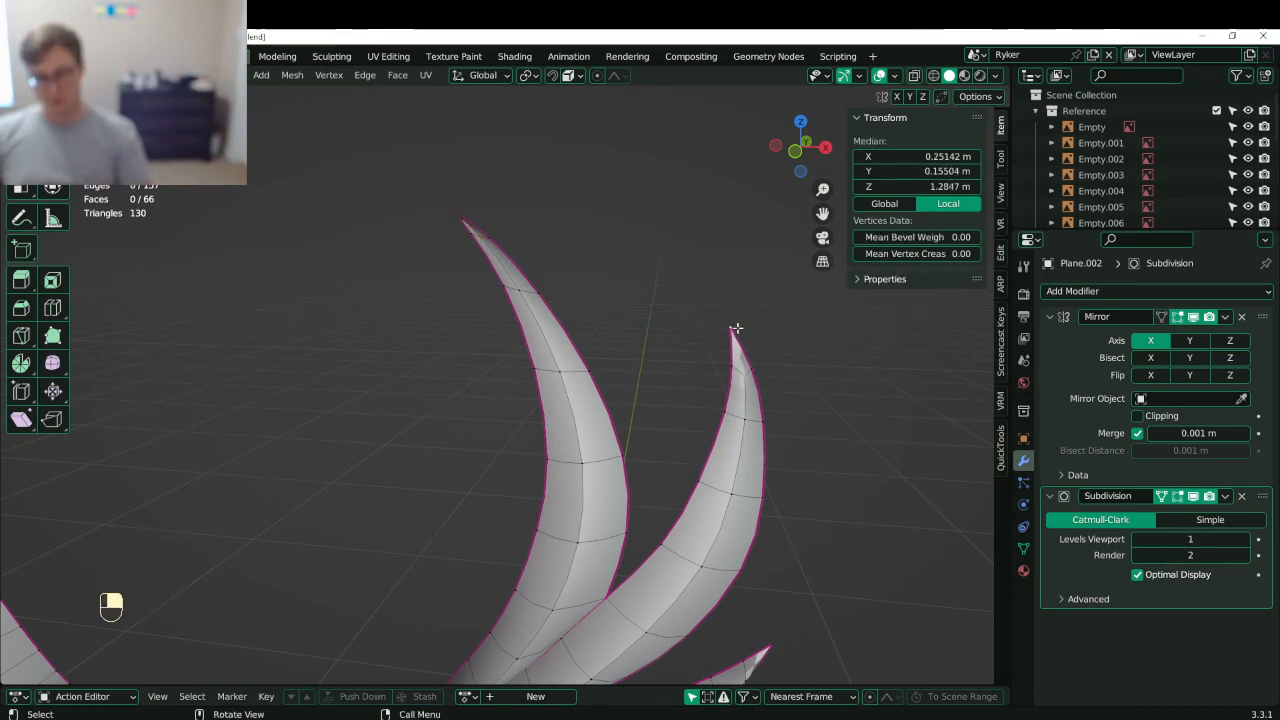
key("j")
middle_click_drag(690, 435, 544, 258, "shift")
left_click(596, 505)
left_click(629, 470, "shift")
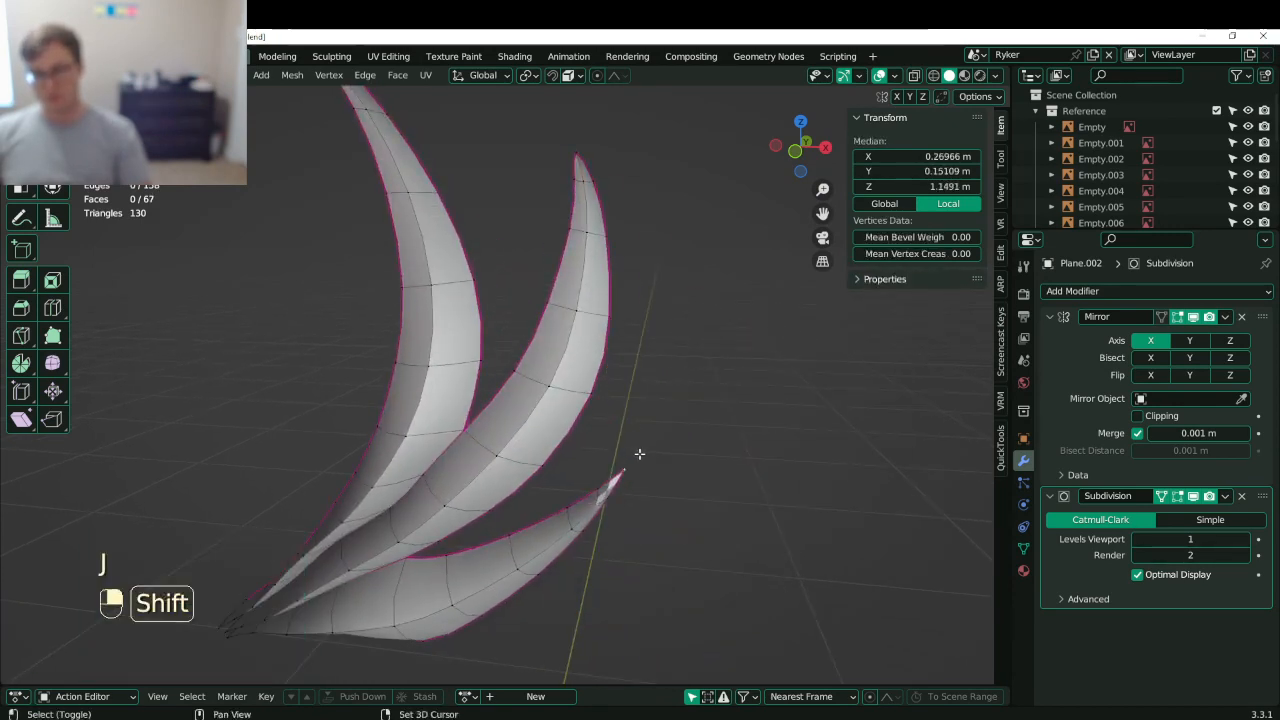
left_click(587, 201)
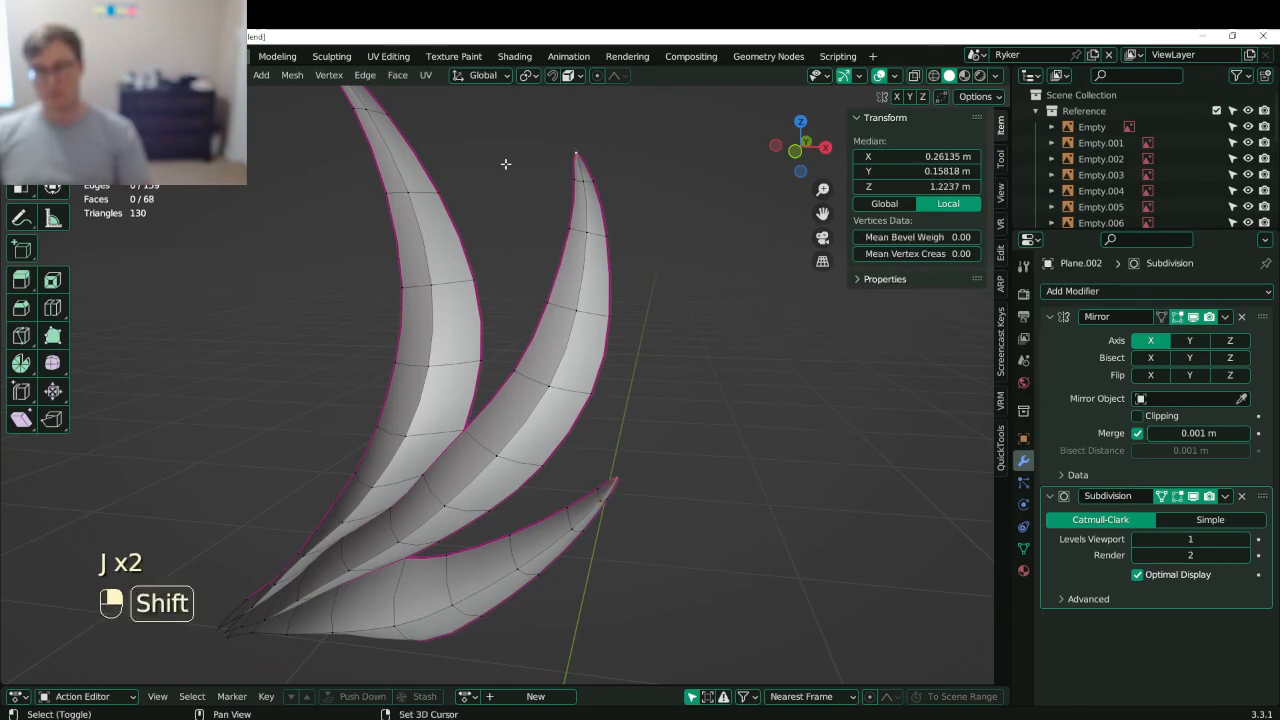
- Set the mean vertex crease of the three spike tips to 1.00 and save the file in Object Mode
middle_click_drag(506, 164, 543, 291, "shift")
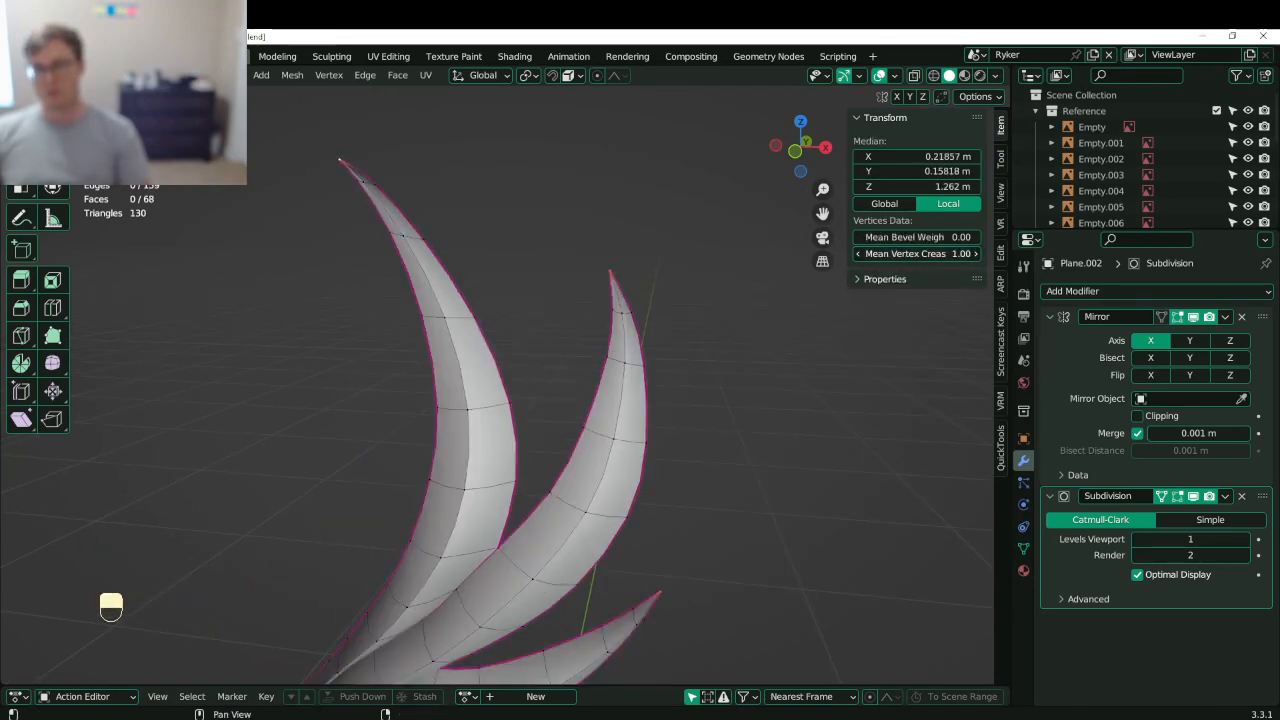
scroll(637, 337, "down", 4)
key("Tab")
key("ctrl+s")
middle_click_drag(465, 410, 438, 377)
key("ctrl+s")
key("KP_1")
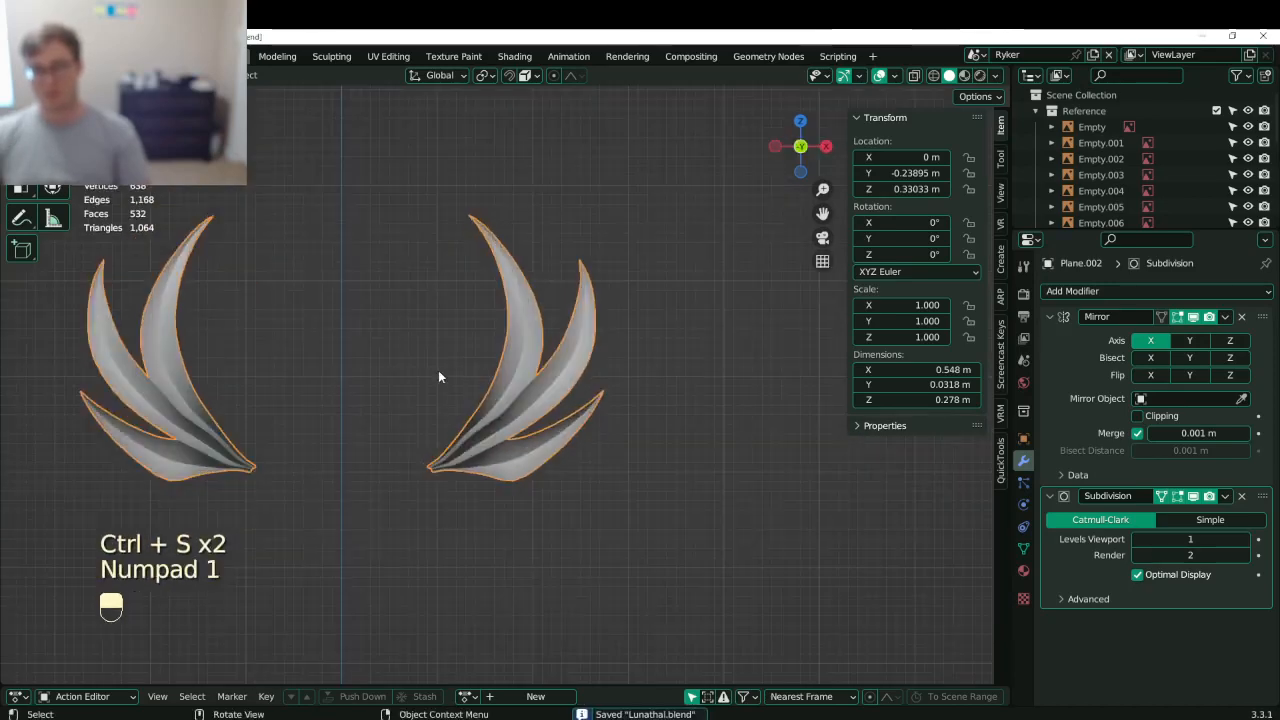
- In front view, move the upper spike's centre ridge vertices near the base to straighten its ridge line
key("Tab")
scroll(438, 370, "up", 6)
middle_click_drag(426, 458, 460, 305, "shift")
scroll(413, 390, "up", 2)
left_click(411, 390)
key("g")
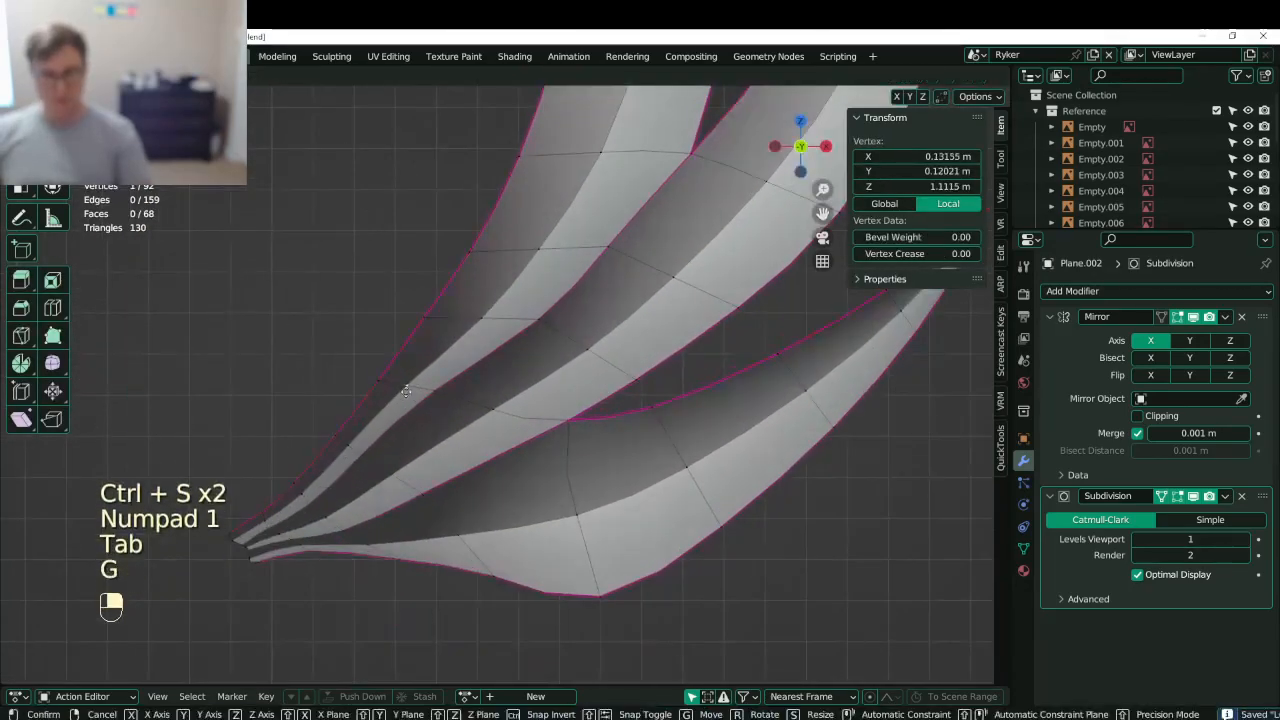
left_click(415, 405)
key("g")
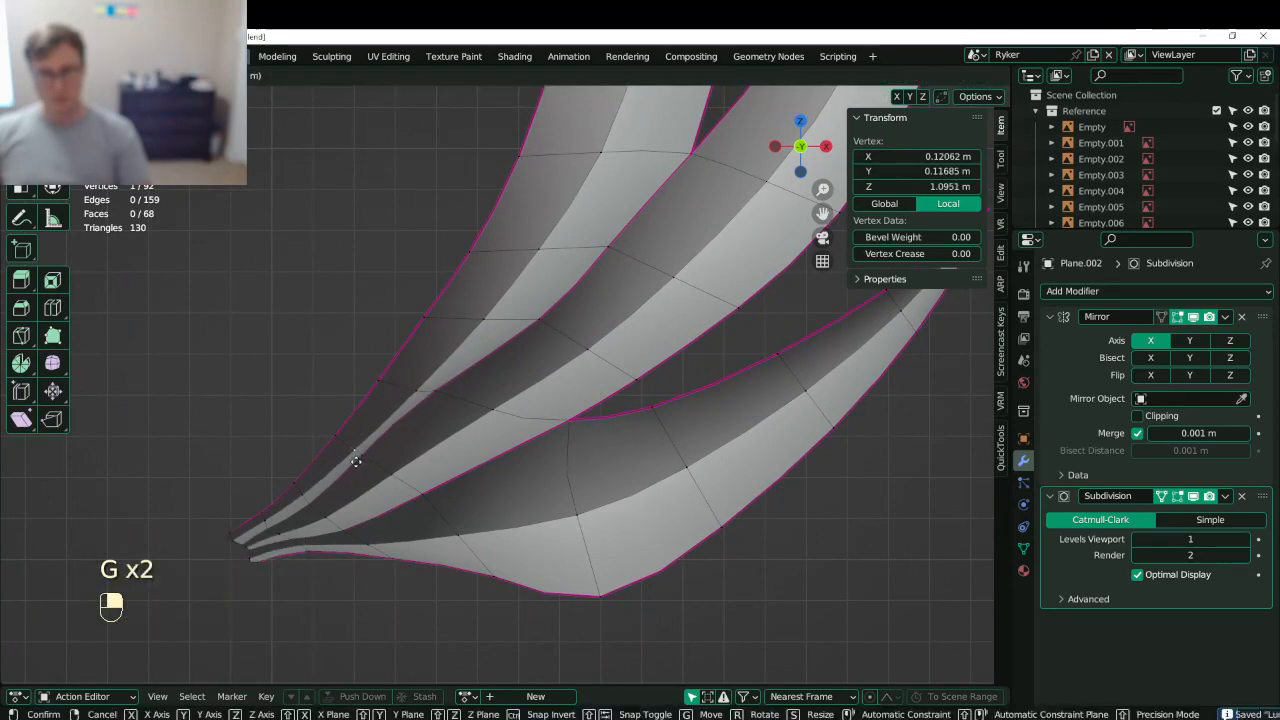
left_click(393, 480)
- Reposition the centre ridge vertices of the middle and lower spikes near the ornament's base
key("g")
left_click(396, 481)
key("g")
left_click(412, 483)
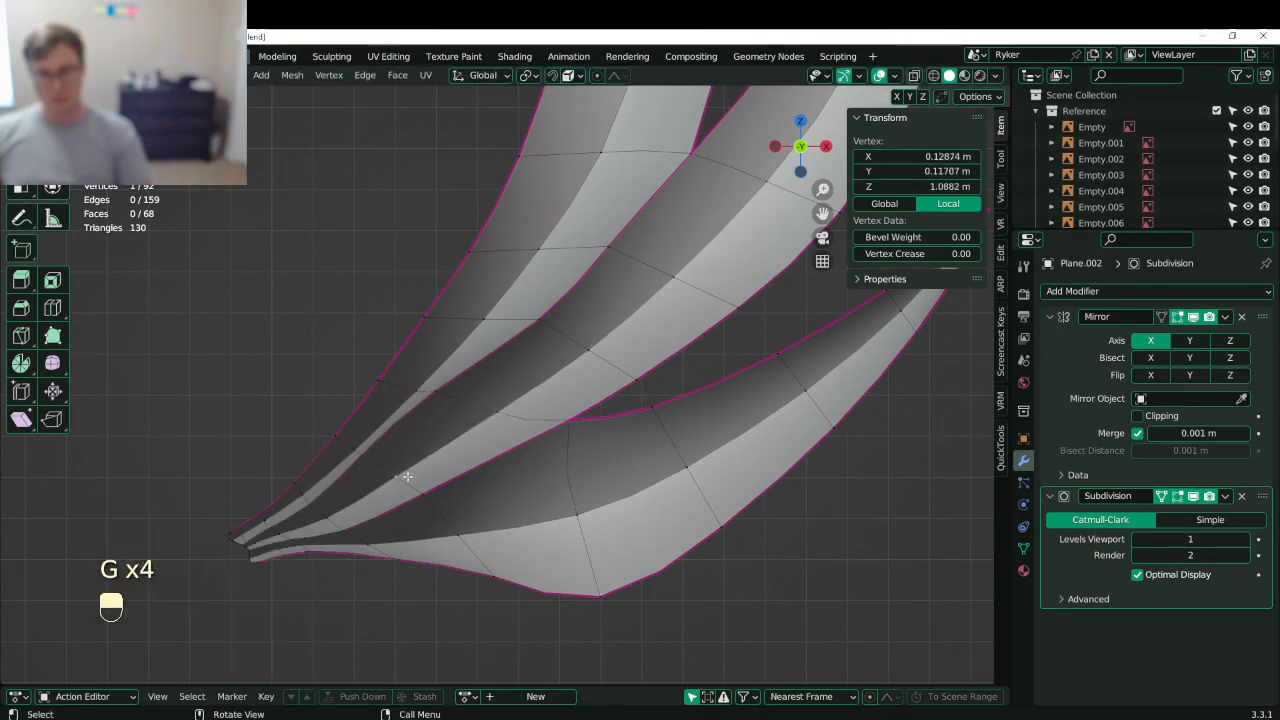
key("g")
left_click(425, 485)
middle_click_drag(425, 485, 529, 457, "shift")
key("g")
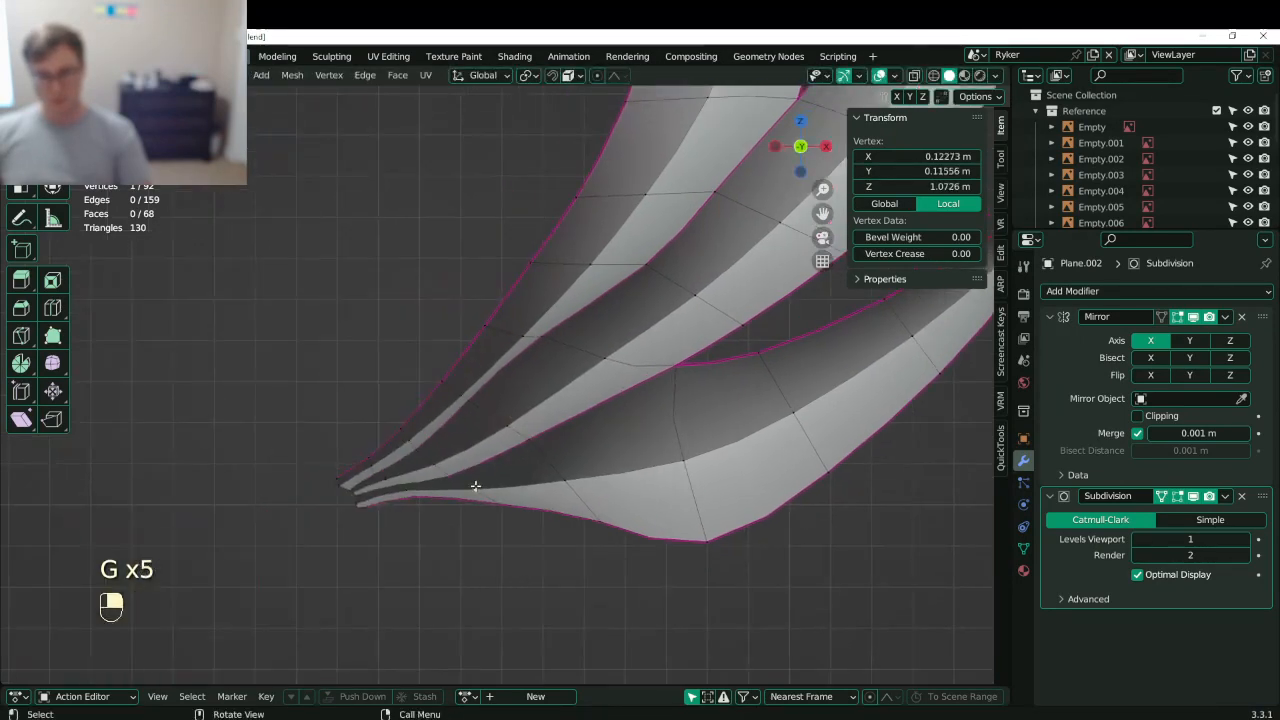
left_click(461, 481)
- Fine-tune the ridge vertices of the middle and upper spikes where they narrow into the base
left_click(439, 464)
key("g")
left_click(437, 457)
left_click(413, 434)
key("g")
left_click(418, 447)
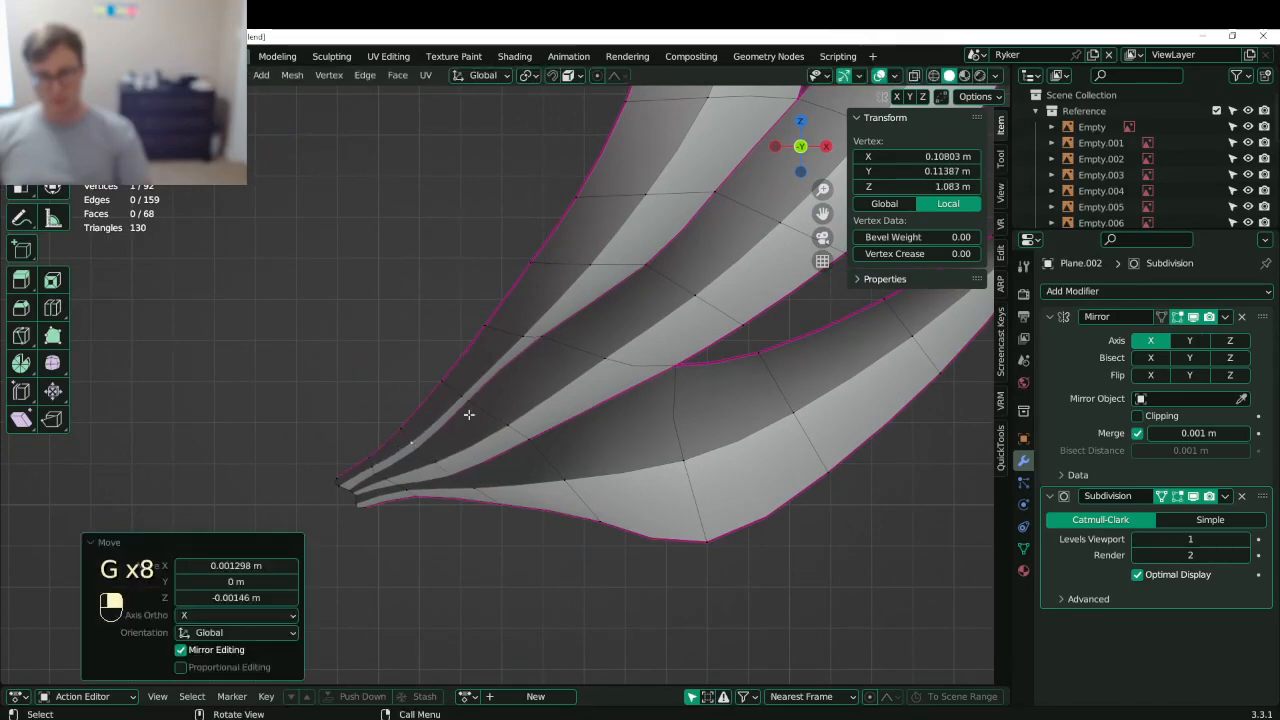
left_click(471, 410)
key("g")
left_click(482, 412)
- Move the seam vertices between the upper and middle spikes into an even curve and nudge the adjacent upper ridge vertex
key("g")
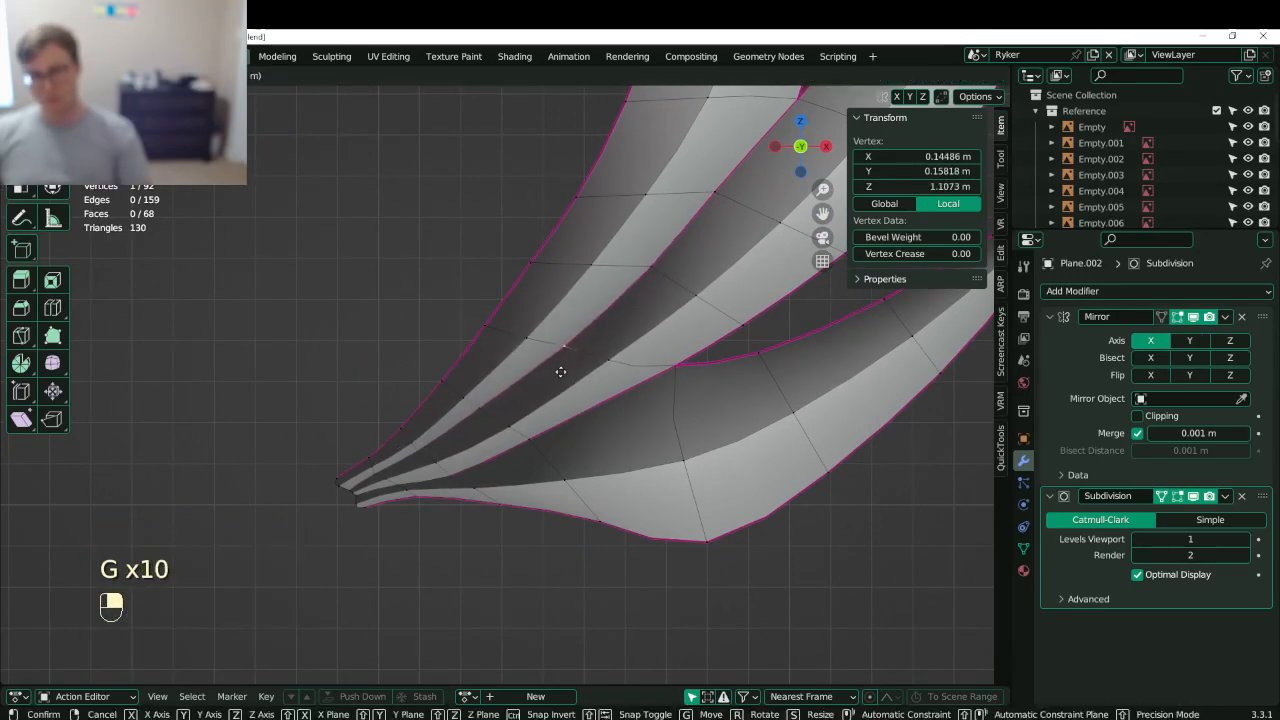
left_click(500, 398)
left_click(499, 396)
key("g")
left_click(503, 403)
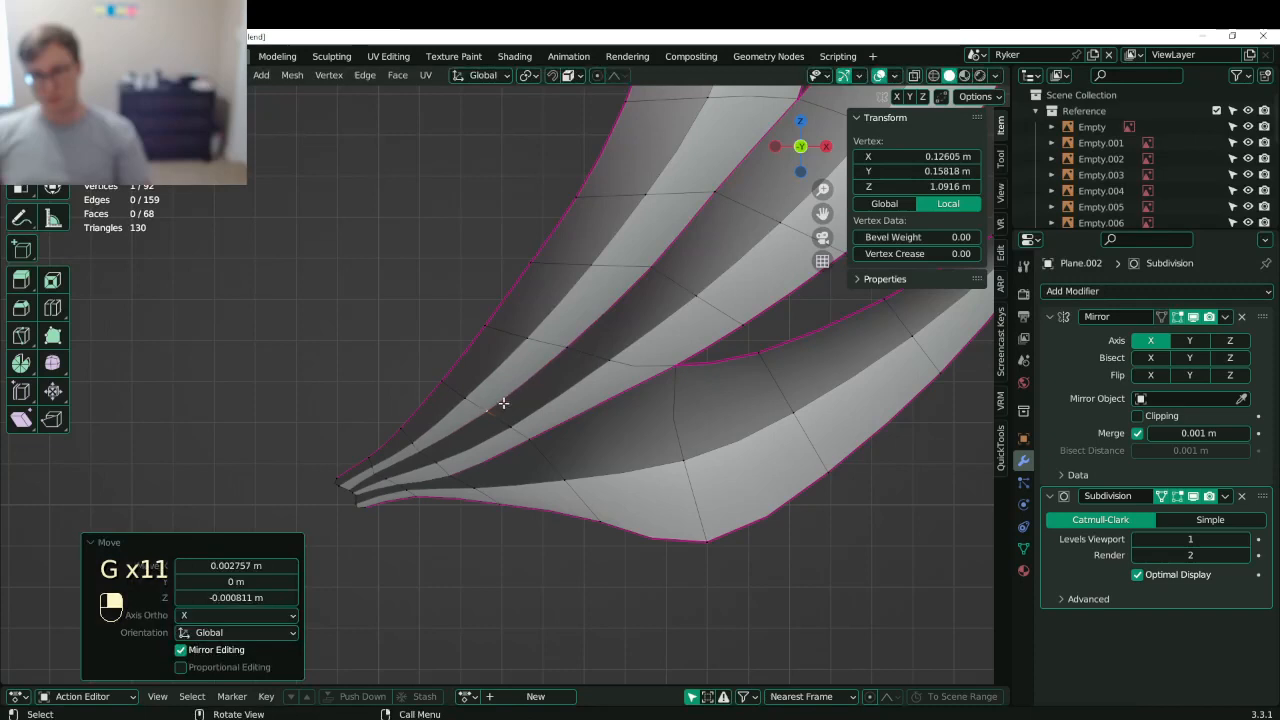
left_click(429, 450)
key("g")
left_click(376, 479)
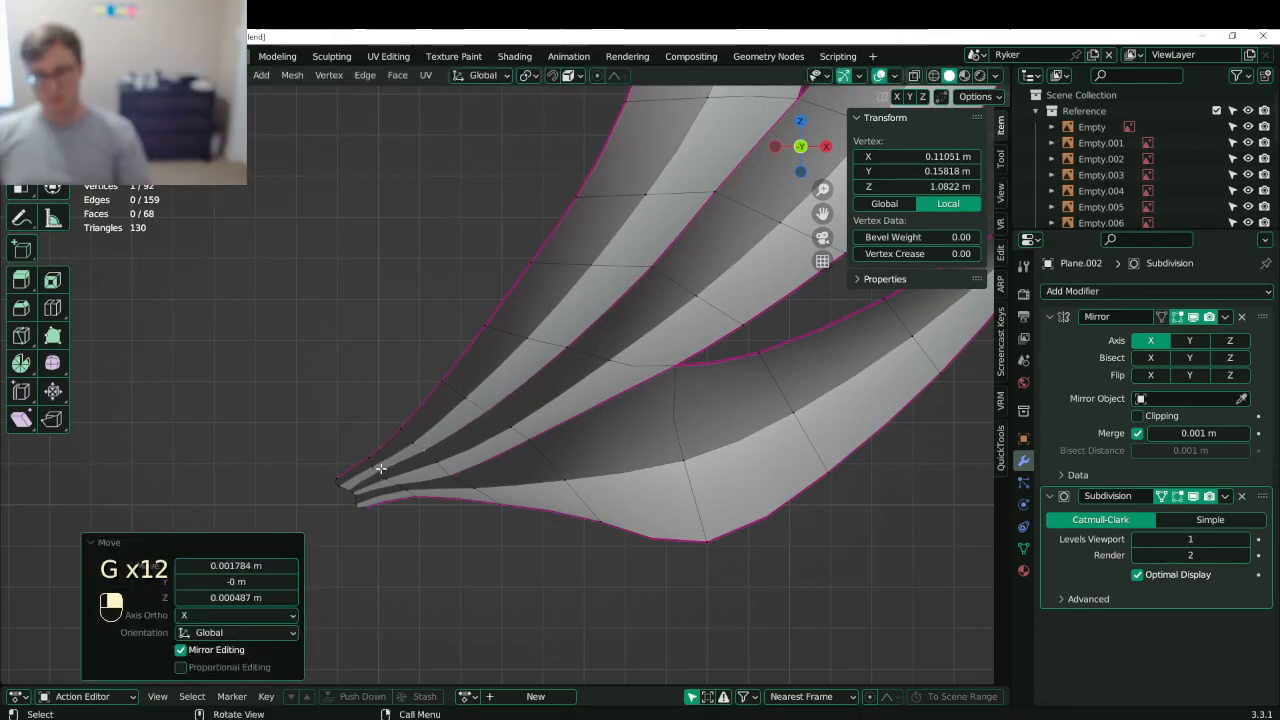
key("g")
left_click(395, 463)
left_click(414, 443)
key("g")
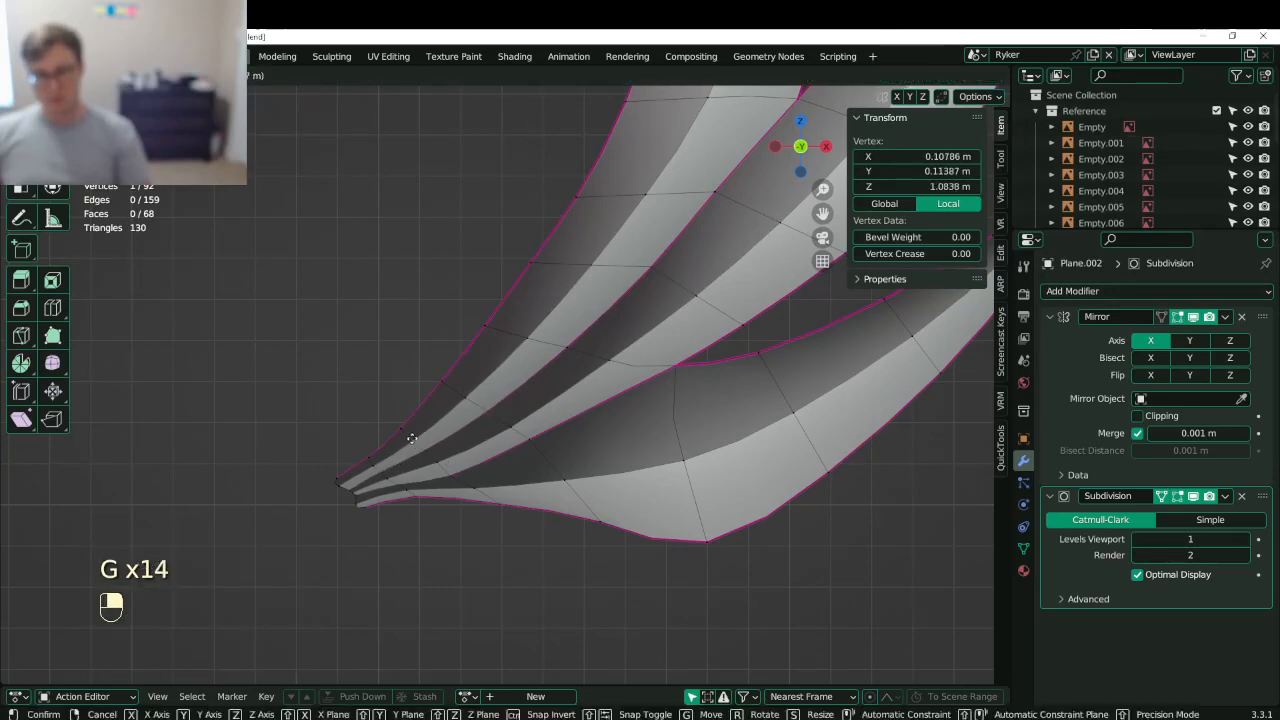
left_click(413, 440)
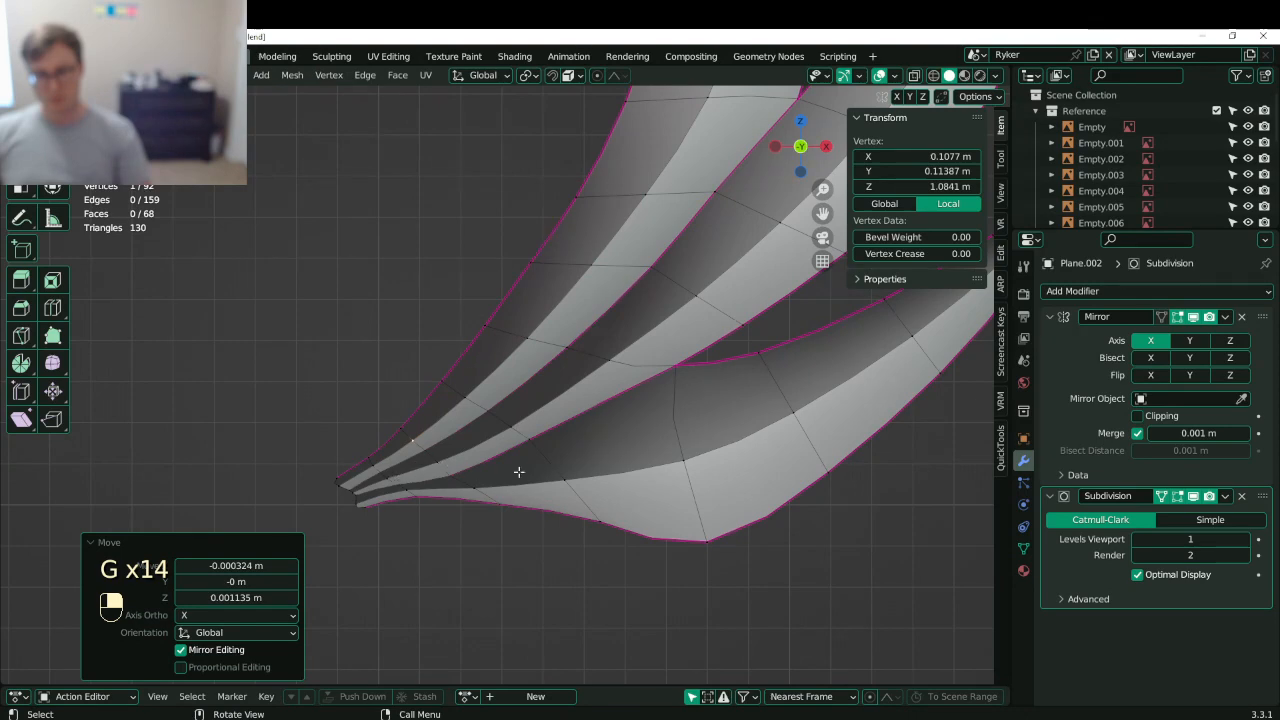
- Return to Object Mode, save the file, and inspect the ornament from other angles
key("Tab")
scroll(540, 425, "down", 5)
key("ctrl+s")
middle_click_drag(578, 297, 540, 443, "shift")
middle_click_drag(556, 362, 523, 404, "shift")
key("ctrl+s")
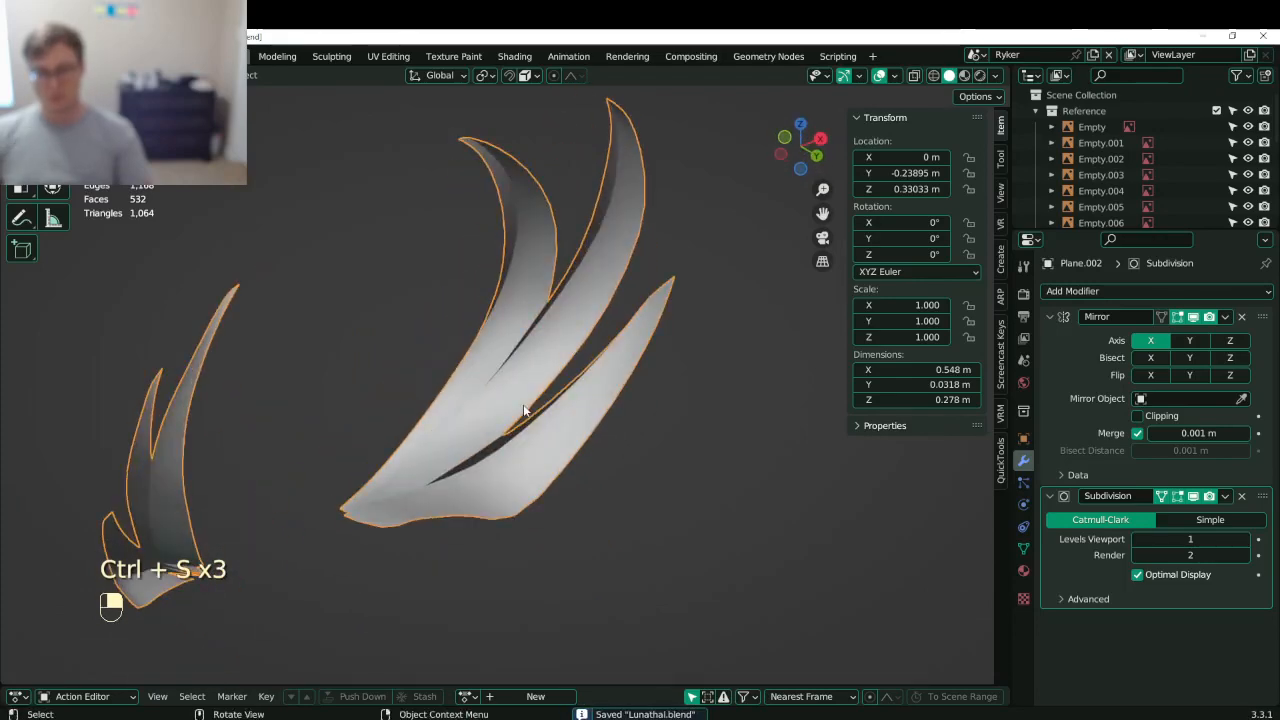
- In front view, move the outline vertices along the lower spike's underside to round its belly curve
key("KP_1")
key("Tab")
scroll(528, 552, "up", 3)
middle_click_drag(528, 552, 531, 420, "shift")
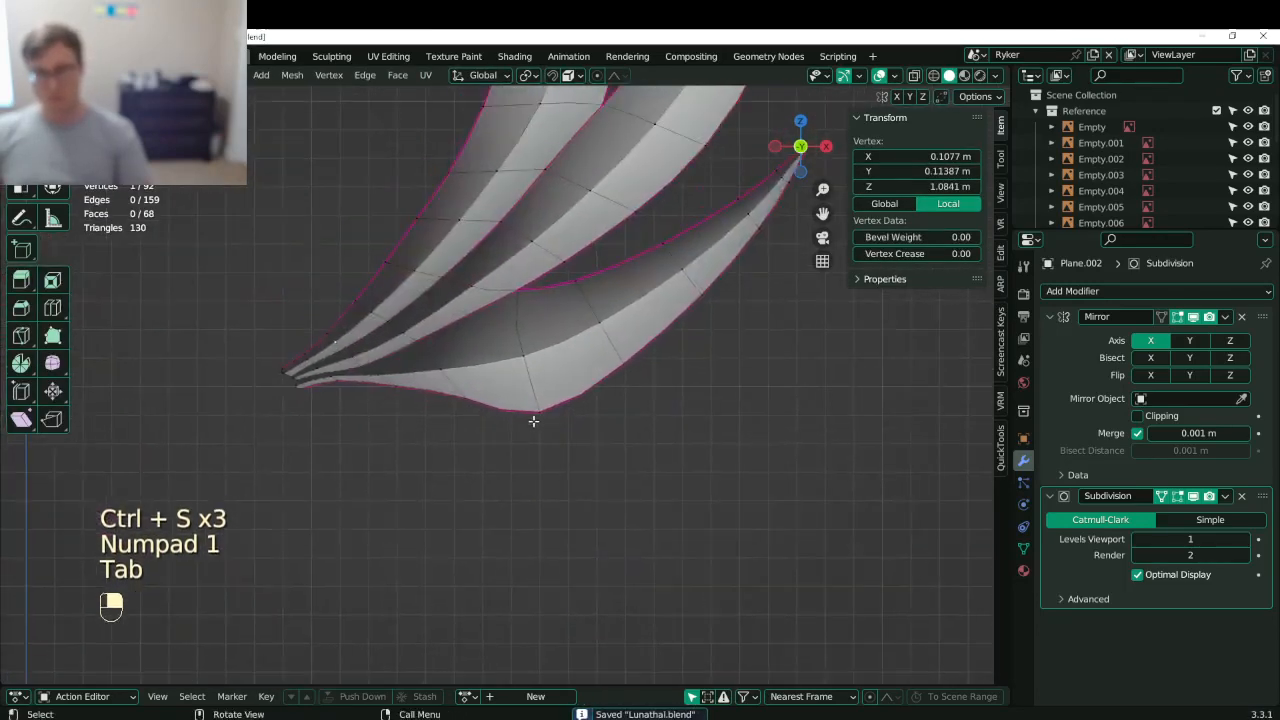
left_click(533, 420)
key("g")
left_click(532, 401)
key("g")
left_click(471, 404)
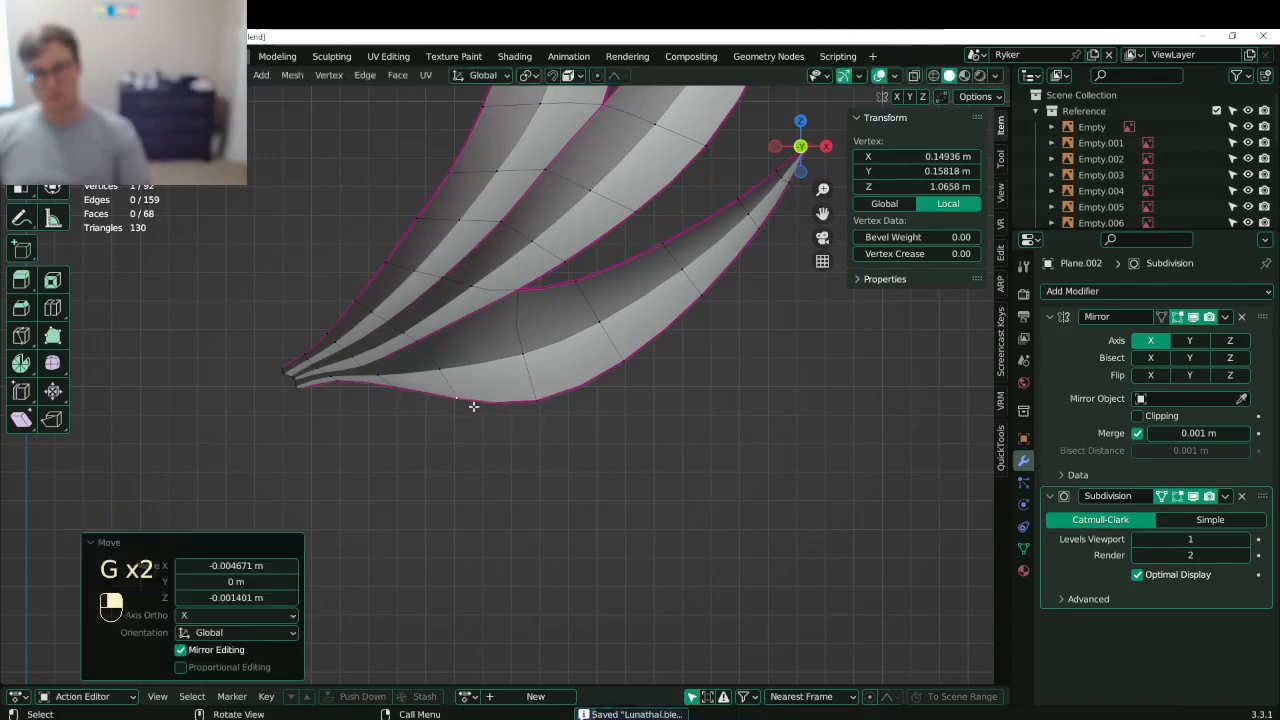
key("g")
key("g")
left_click(392, 401)
- Fine-tune the lower spike's bottom outline vertices from the base to the belly into one smooth curve
left_click(338, 387)
key("g")
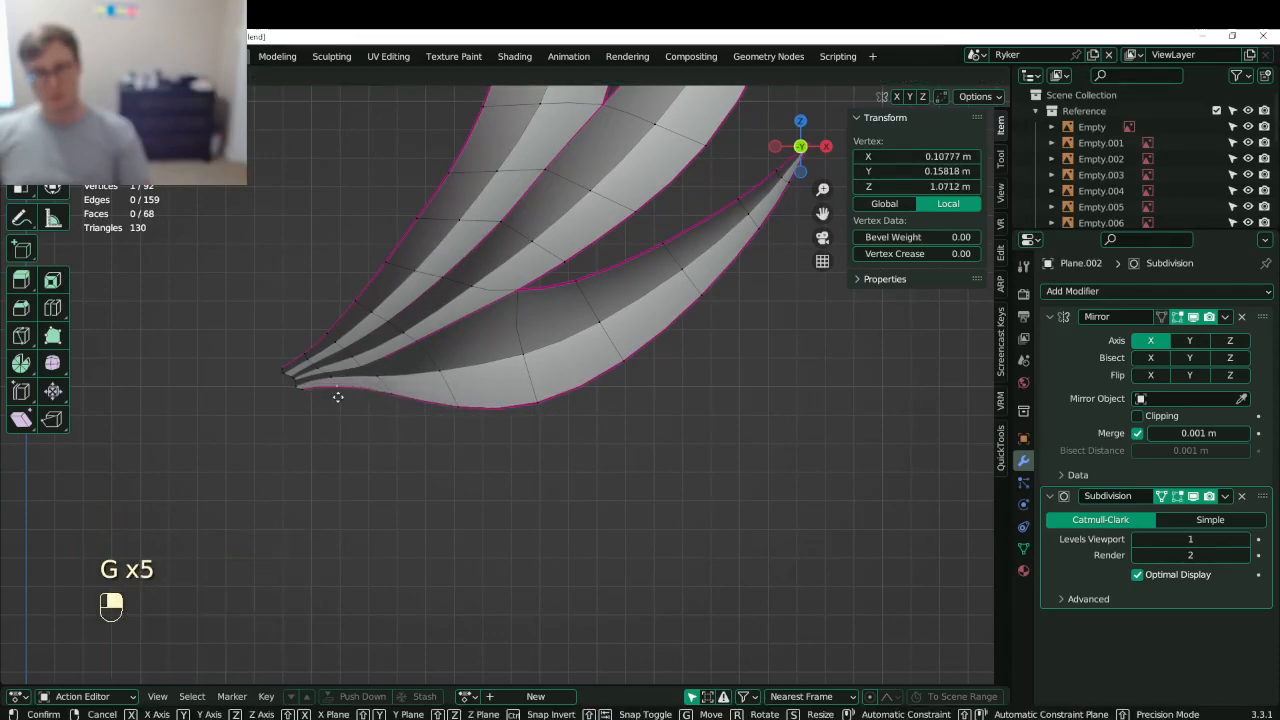
left_click(337, 396)
left_click(390, 400)
key("g")
left_click(391, 398)
left_click(452, 411)
key("g")
left_click(452, 404)
left_click(521, 405)
key("g")
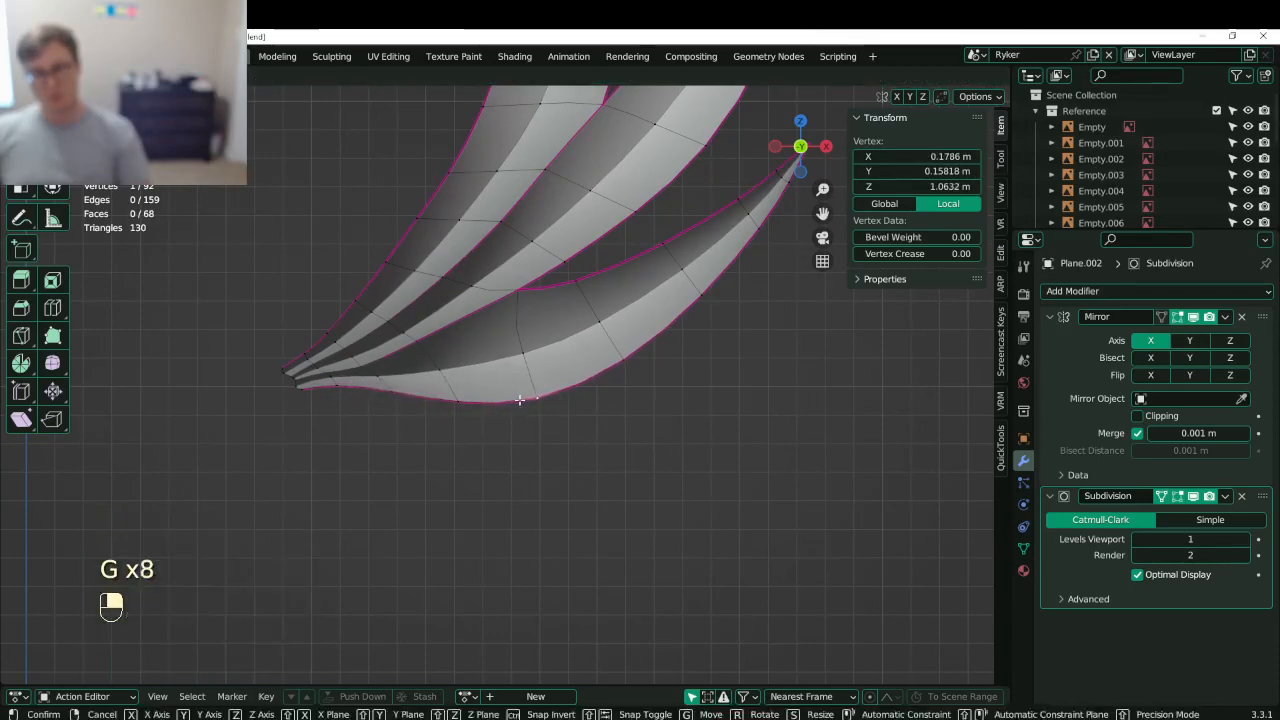
left_click(520, 400)
- Save the file in Object Mode and leave local view to show the ornament on the whole character
key("Tab")
middle_click_drag(535, 306, 487, 327)
key("ctrl+s")
key("ctrl+s")
scroll(582, 329, "down", 4)
key("slash")
scroll(479, 347, "down", 9)
key("KP_5")
scroll(460, 343, "up", 3)
- Recalculate the normals of the entire ornament mesh and save the file
key("Tab")
key("a")
key("shift+n")
key("Tab")
key("ctrl+s")
left_click(650, 308)
key("ctrl+s")
key("ctrl+s")
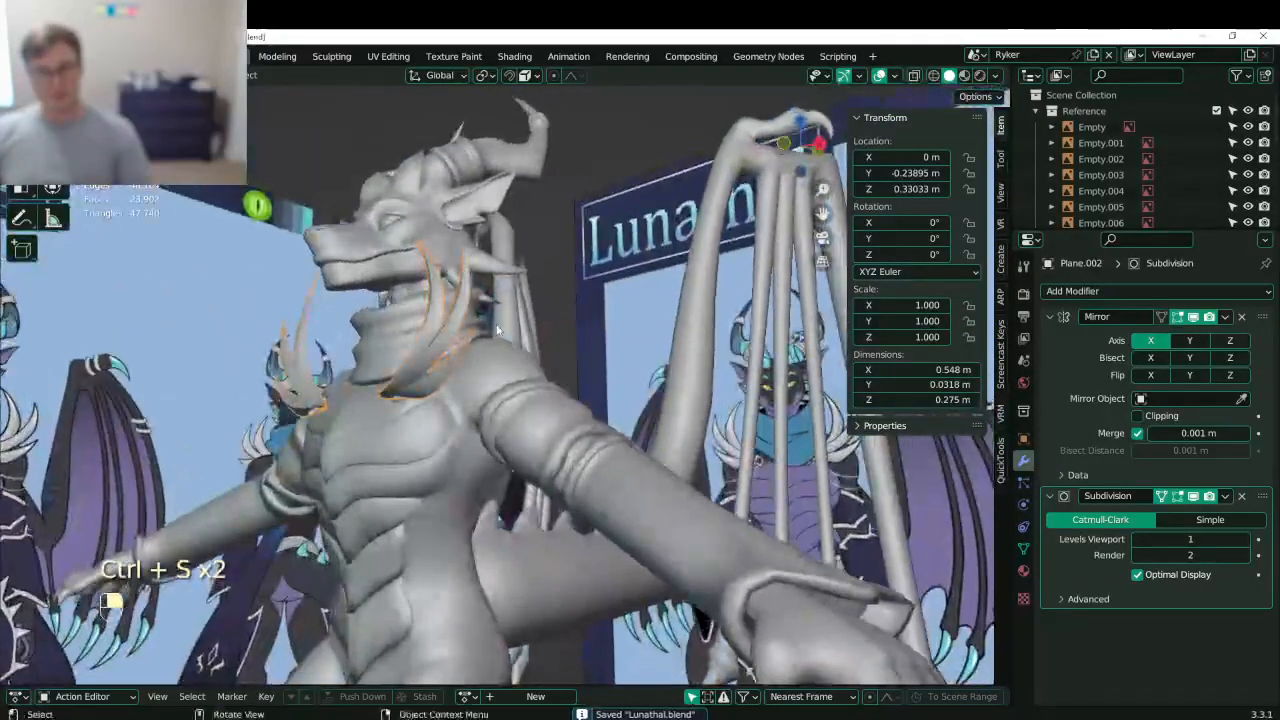
- In side view, rotate the whole ornament mesh and move it back about 0.075 m along Y onto the shoulder
key("Tab")
key("a")
key("KP_3")
key("r")
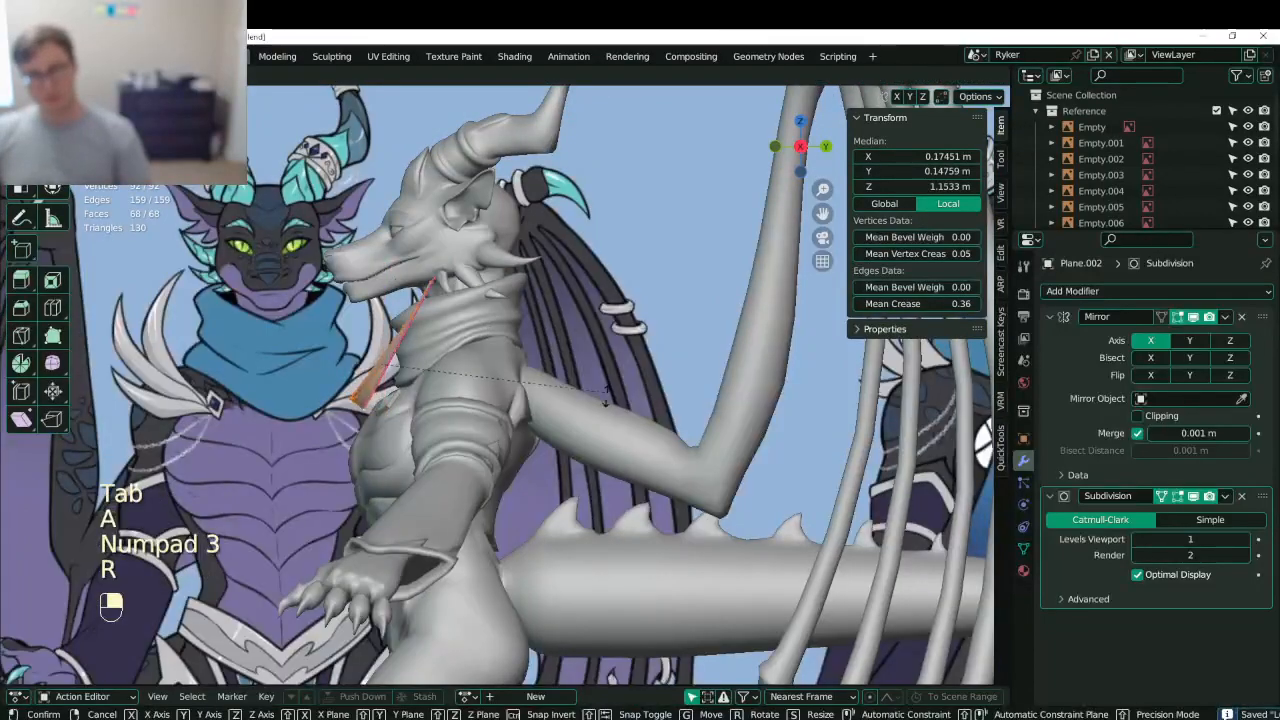
left_click(560, 350)
key("g")
left_click(621, 410)
middle_click_drag(621, 410, 777, 423)
- In front wireframe view, move and scale the ornament mesh to match the spikes in the reference drawing
key("KP_1")
key("z")
scroll(541, 396, "up", 4)
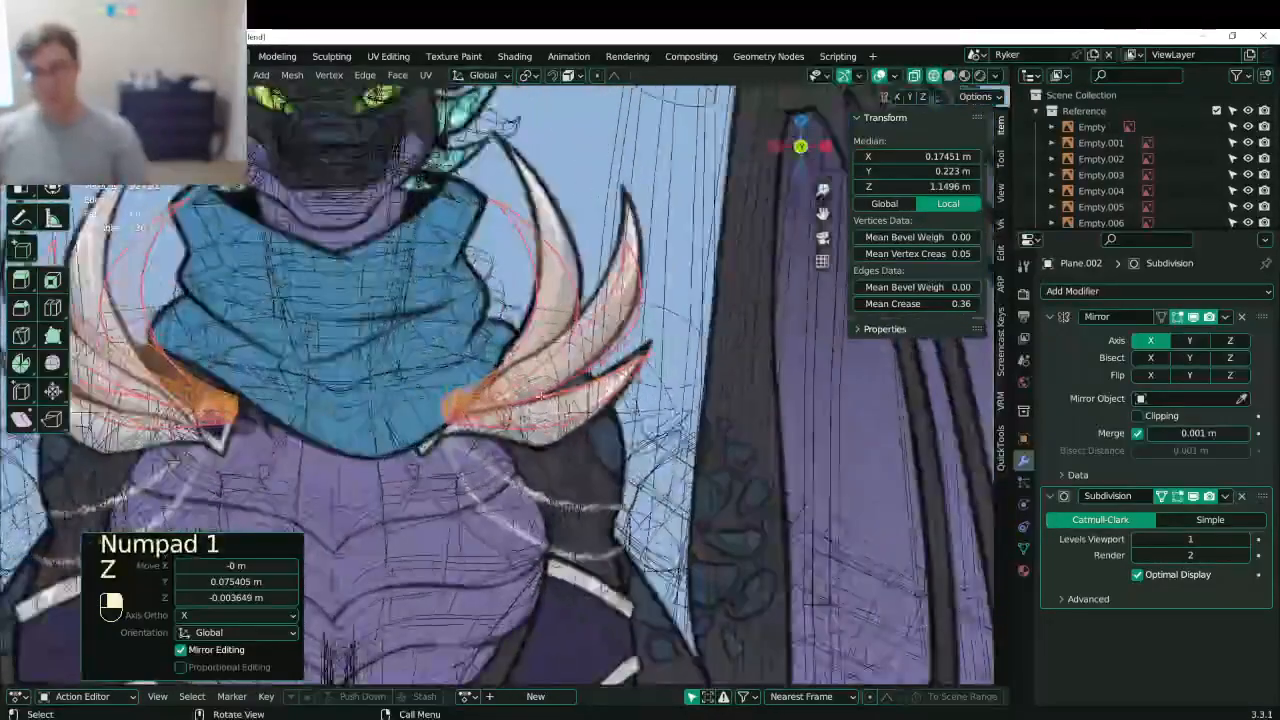
key("g")
left_click(630, 290)
key("s")
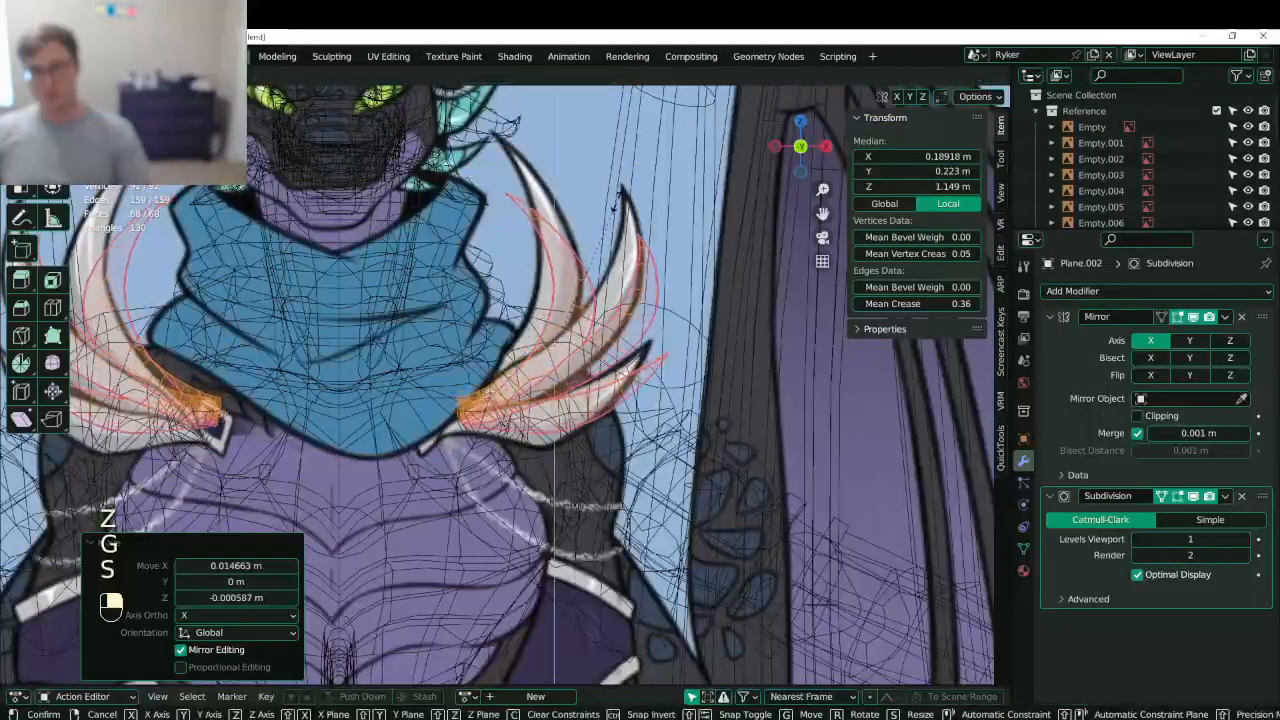
left_click(618, 186)
key("g")
left_click(620, 179)
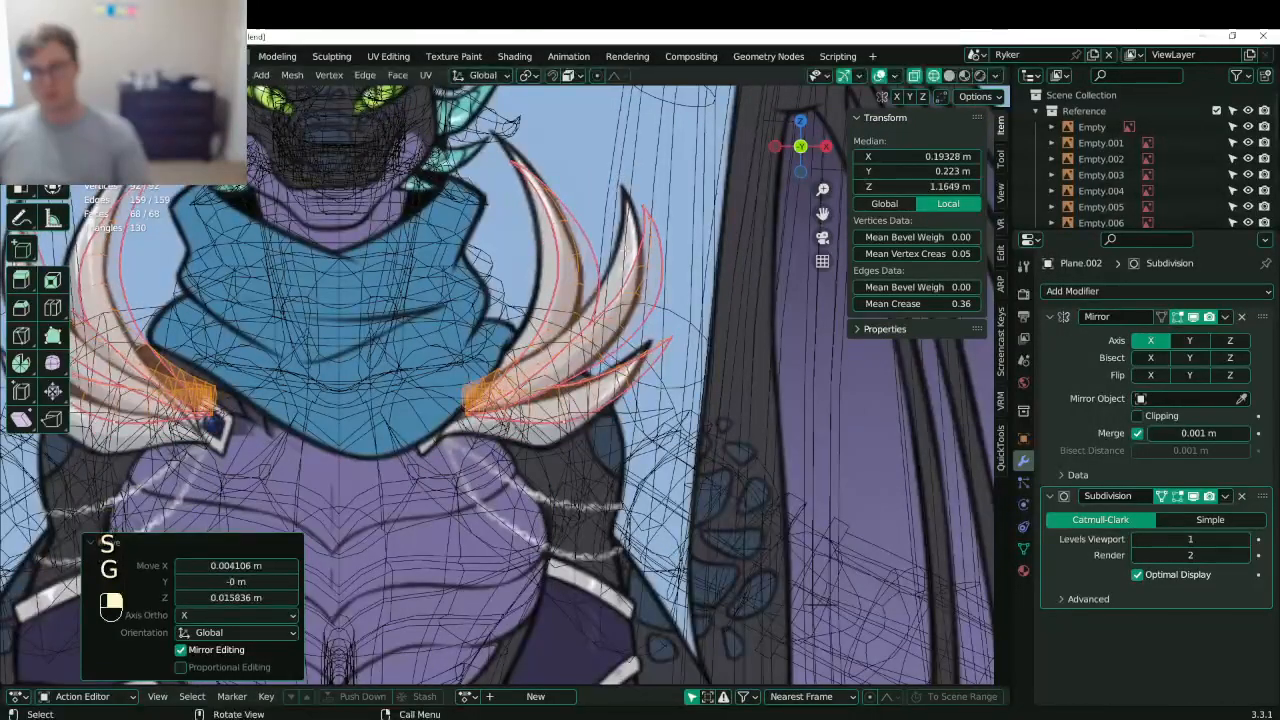
- Move the ornament about -0.009 m in X and -0.013 m in Z, rotate it to fit the reference, and leave Edit Mode
key("g")
left_click(634, 291)
key("r")
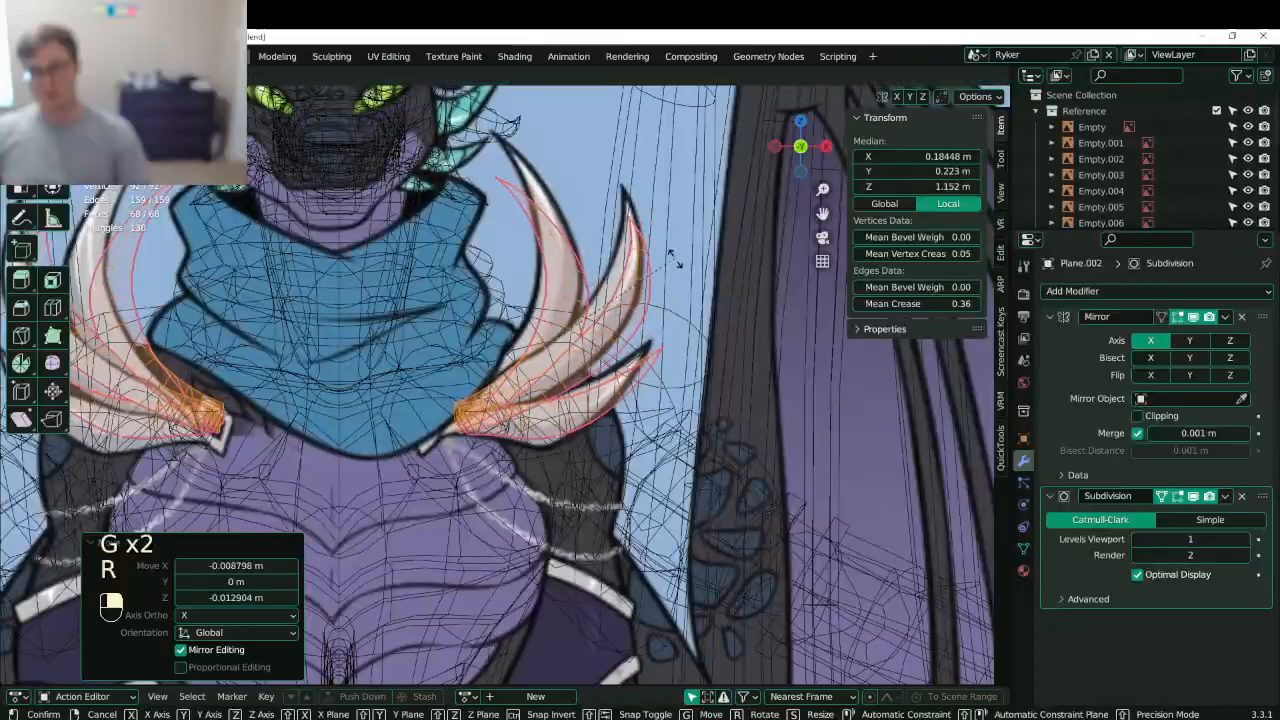
left_click(675, 268)
key("z")
mouse_move(620, 240)
middle_mouse_down()
mouse_move(430, 280)
mouse_move(410, 355)
mouse_move(560, 340)
mouse_move(606, 354)
middle_mouse_up()
key("Tab")
- Check the placed ornament on the full character and save the file
scroll(430, 290, "down", 5)
scroll(606, 354, "down", 4)
middle_click_drag(640, 400, 531, 473)
key("ctrl+s")
scroll(640, 466, "up", 3)
key("ctrl+s")
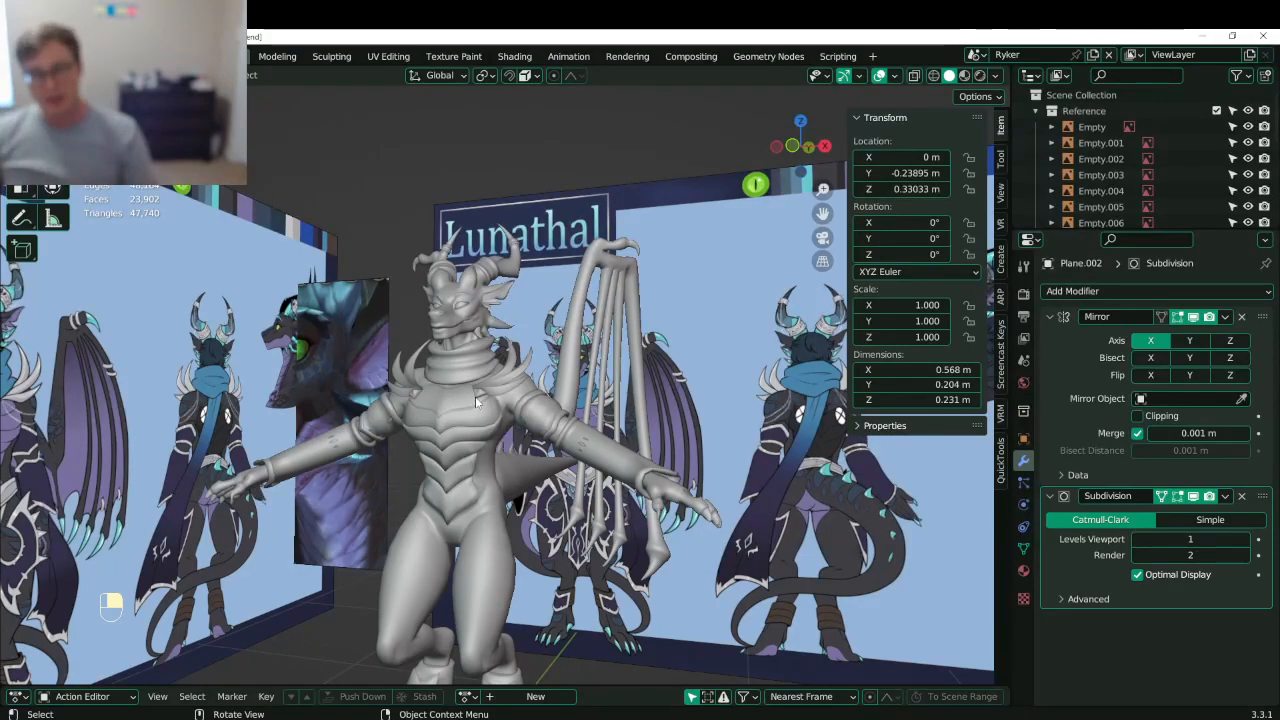
- Switch to Material Preview shading and hide the Reference and Lunathal Body collections
mouse_move(475, 396)
middle_mouse_down()
mouse_move(460, 497)
mouse_move(463, 401)
mouse_move(430, 410)
mouse_move(472, 415)
middle_mouse_up()
scroll(472, 415, "up", 3)
key("z")
mouse_move(475, 558)
middle_mouse_down("shift")
mouse_move(567, 273)
mouse_move(603, 296)
mouse_move(575, 418)
mouse_move(587, 312)
middle_mouse_up("shift")
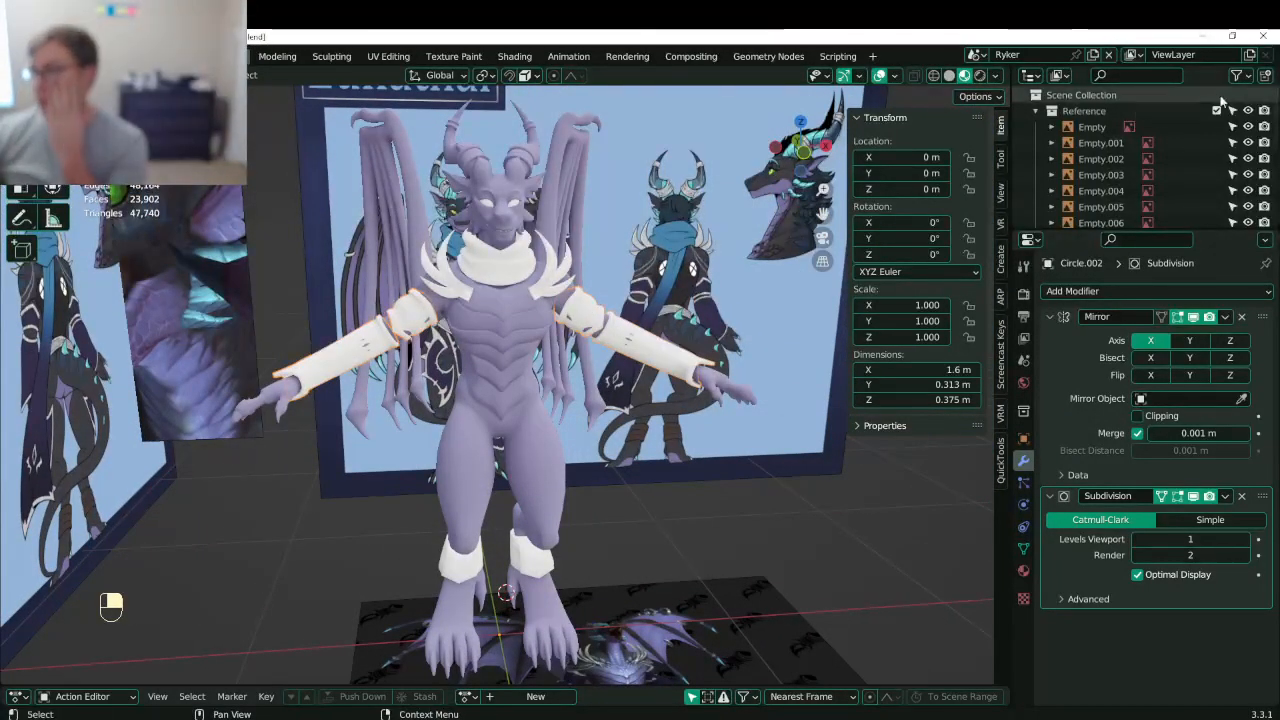
left_click(1248, 112)
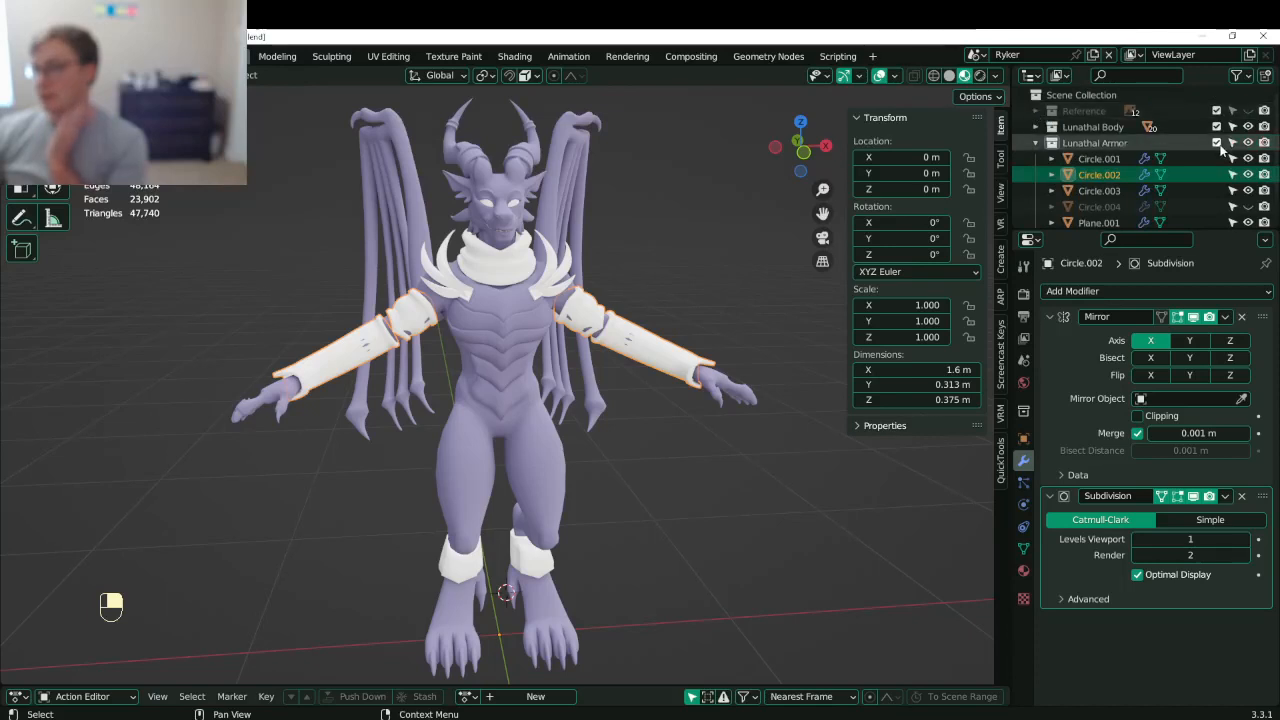
left_click(1248, 127)
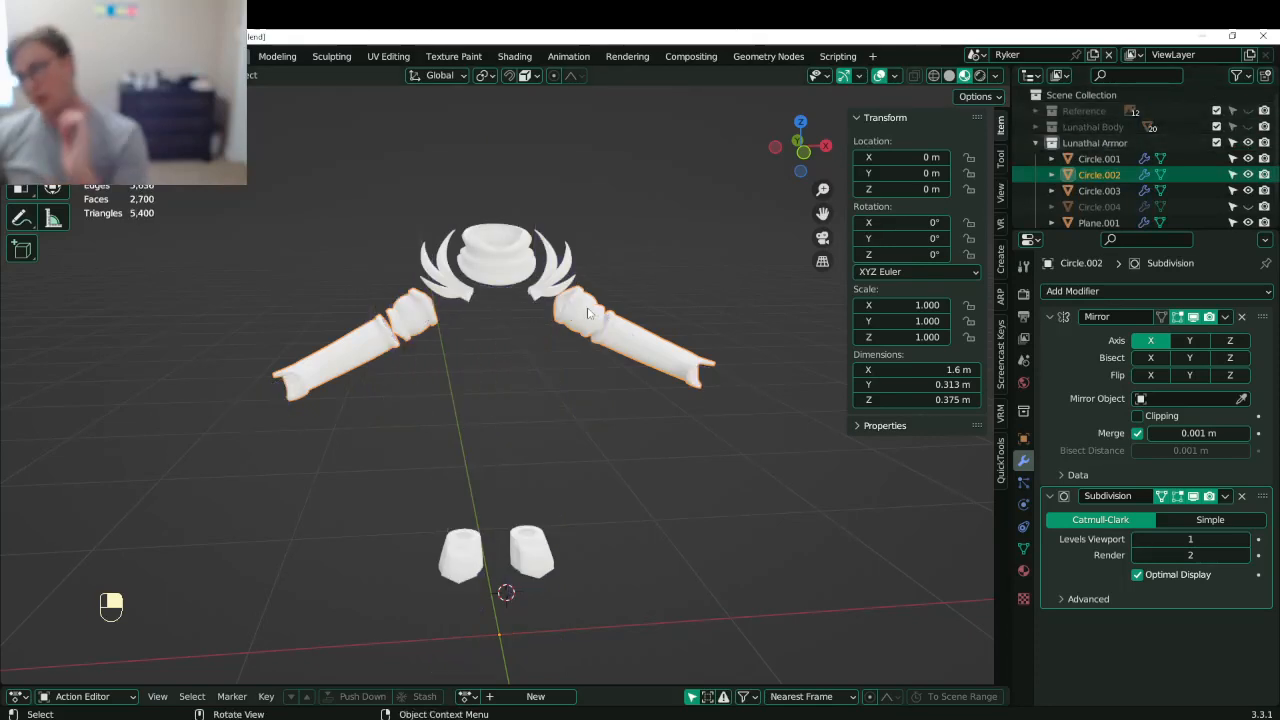
- Select all visible armor pieces, keeping the arm pieces active, and save the file
key("b")
left_click_drag(450, 197, 523, 485)
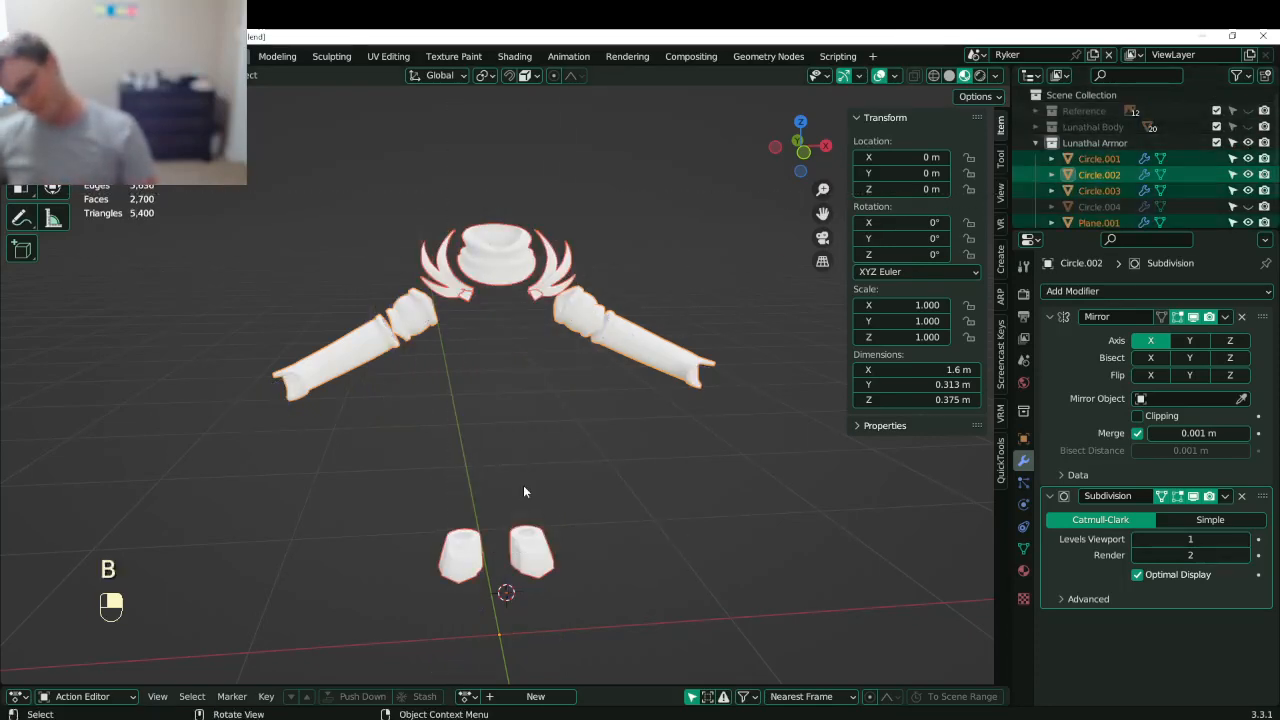
key("b")
key("ctrl+s")
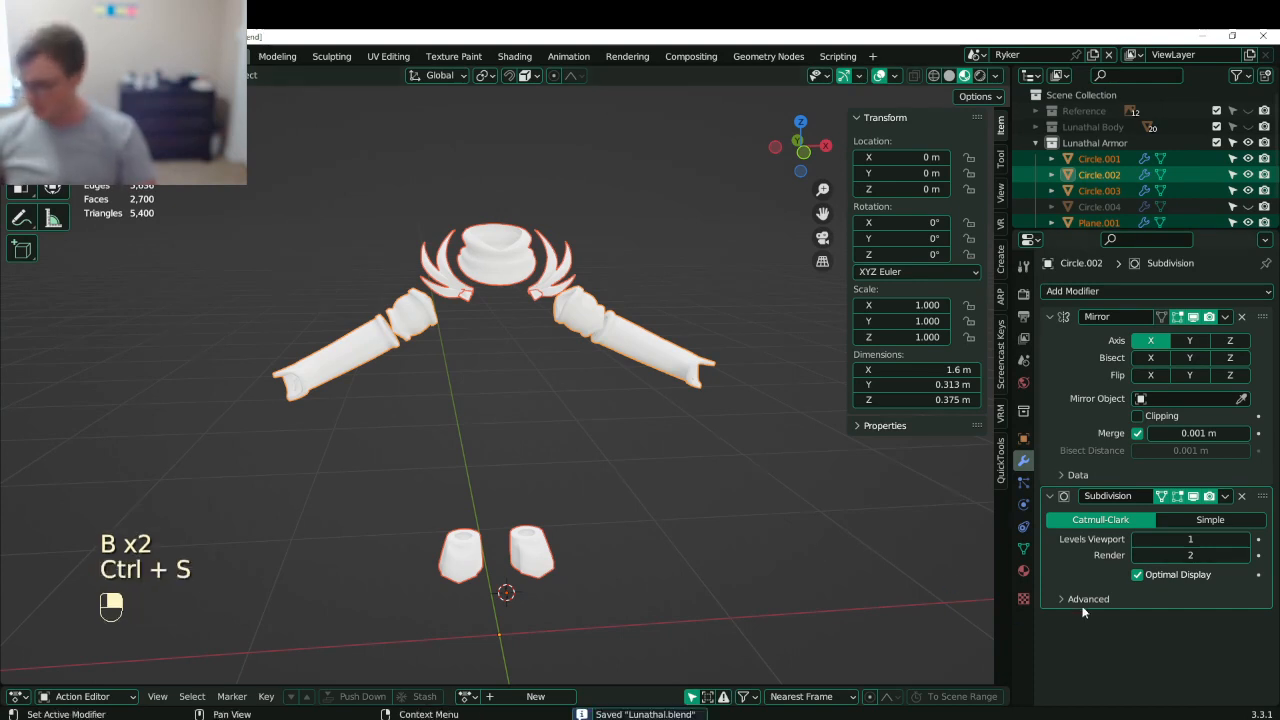
- Create a new material on the arm pieces, name it Lunathal Armor, and save the file
left_click(1023, 597)
left_click(1023, 571)
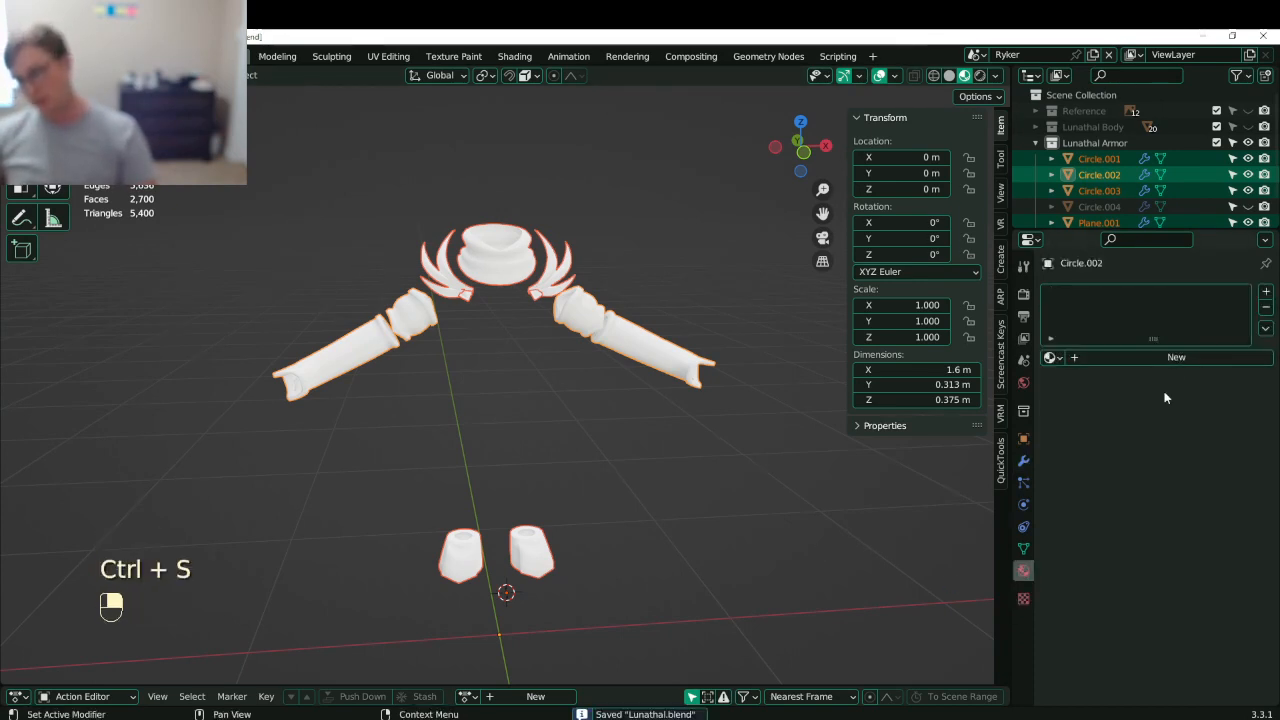
left_click(1165, 357)
double_click(1097, 295)
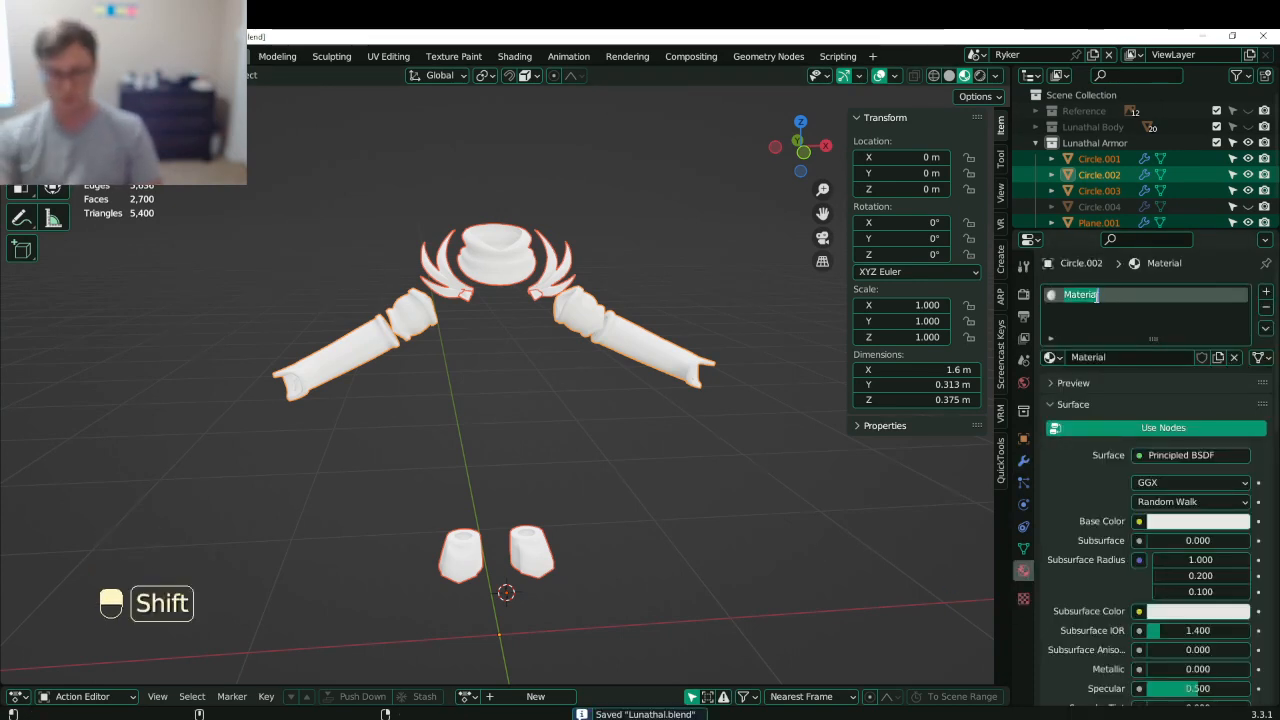
type("Lunathal Armor")
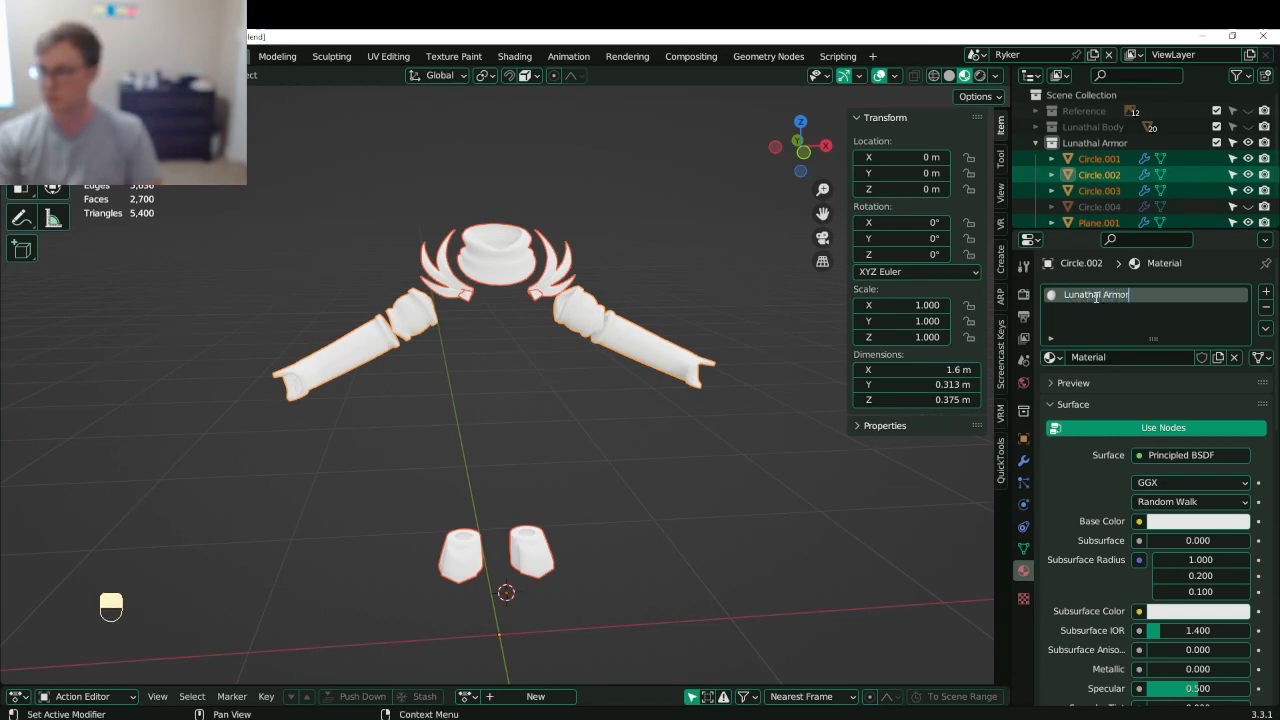
key("Return")
key("ctrl+s")
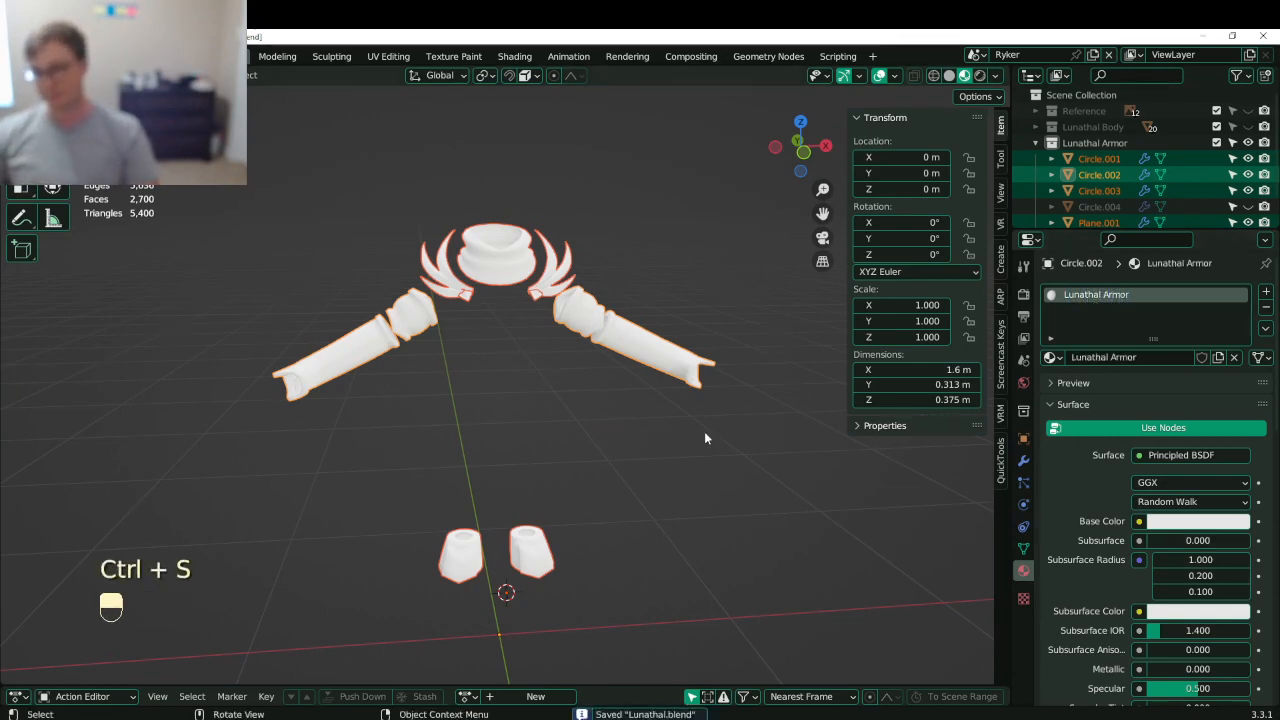
- Copy the Lunathal Armor material to the other selected armor pieces and isolate them in local view
left_click(1265, 329)
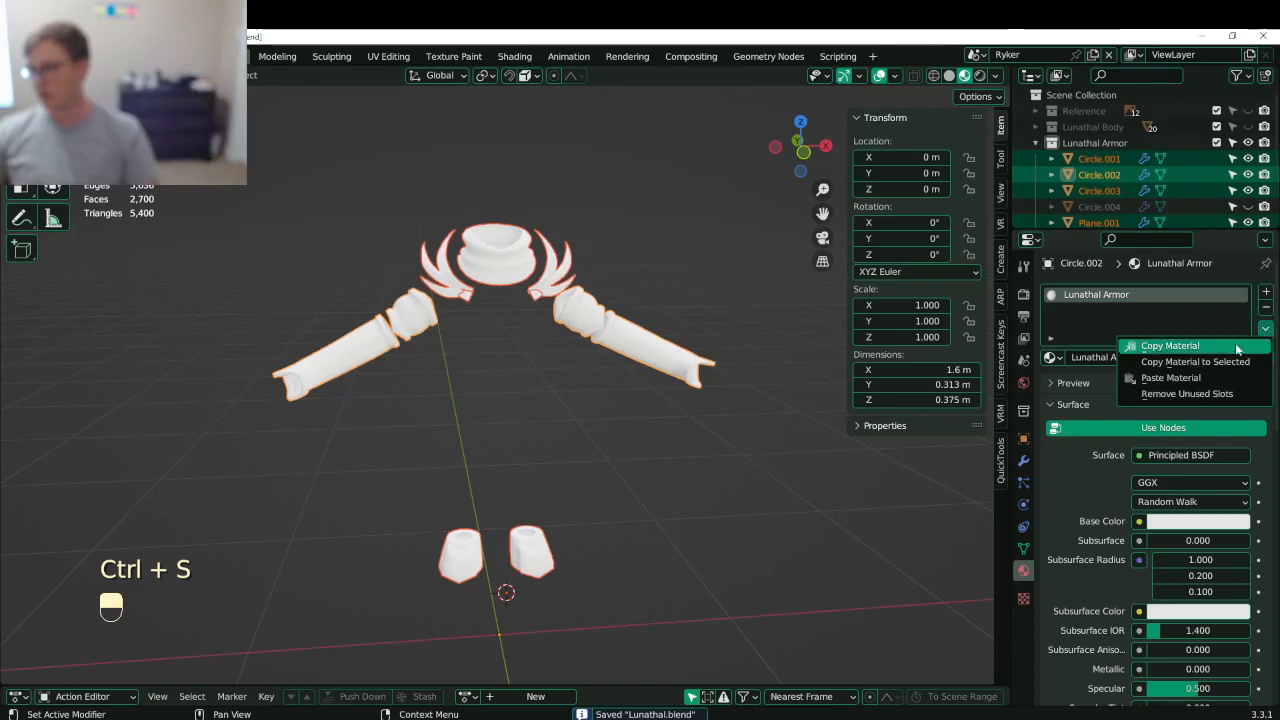
left_click(1230, 362)
key("slash")
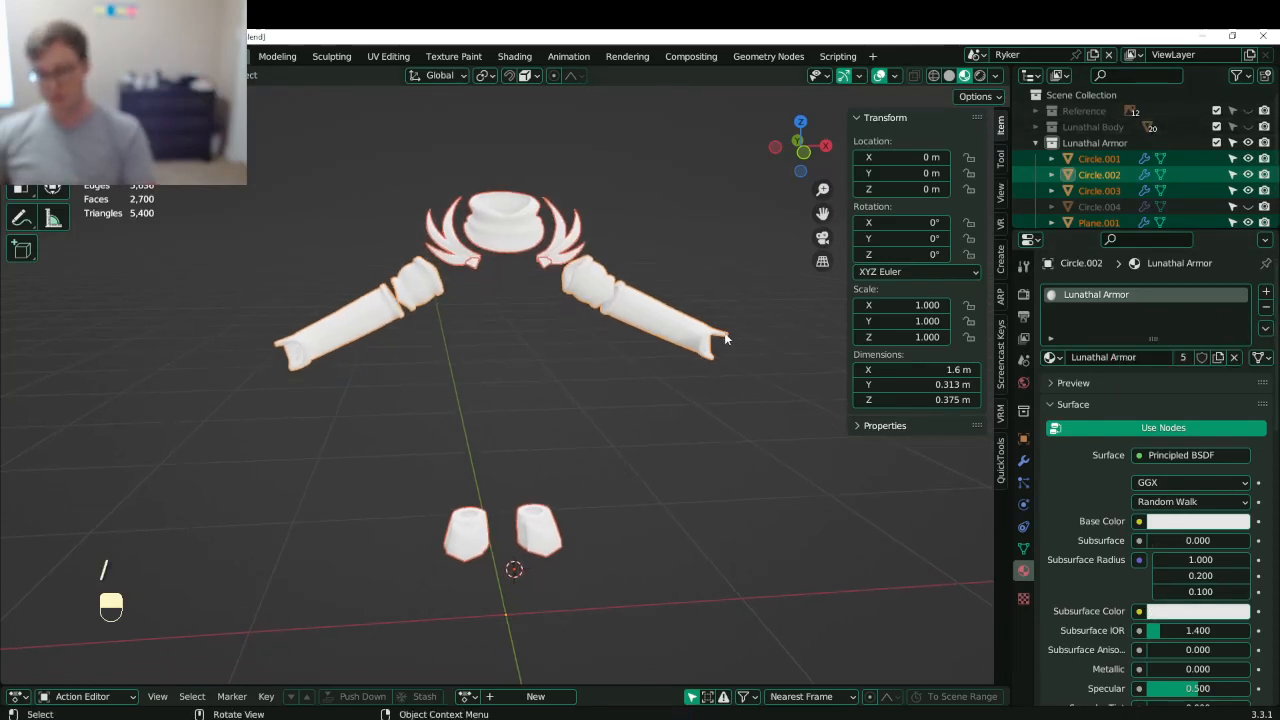
- Leave local view, show the Reference collection, sample the Lunathal Armor base color from the reference's dark purple clothing, and save the file
key("slash")
left_click(1248, 111)
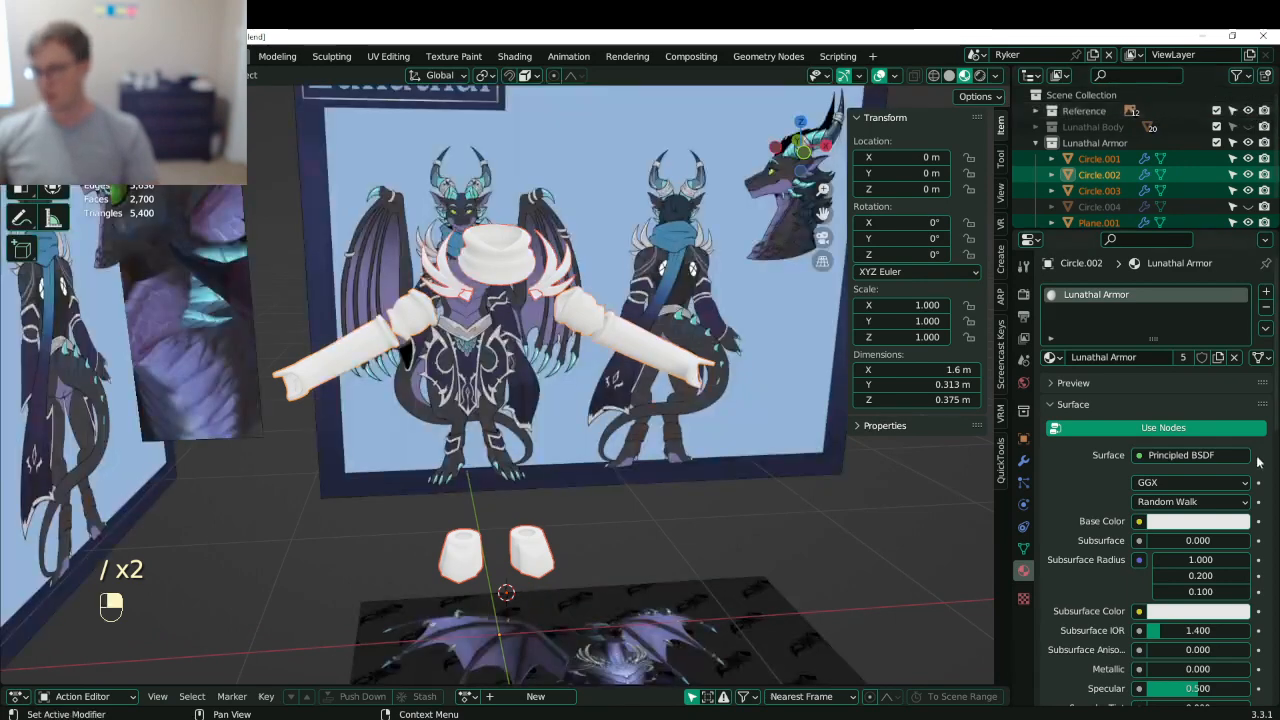
left_click(1198, 521)
left_click(1233, 452)
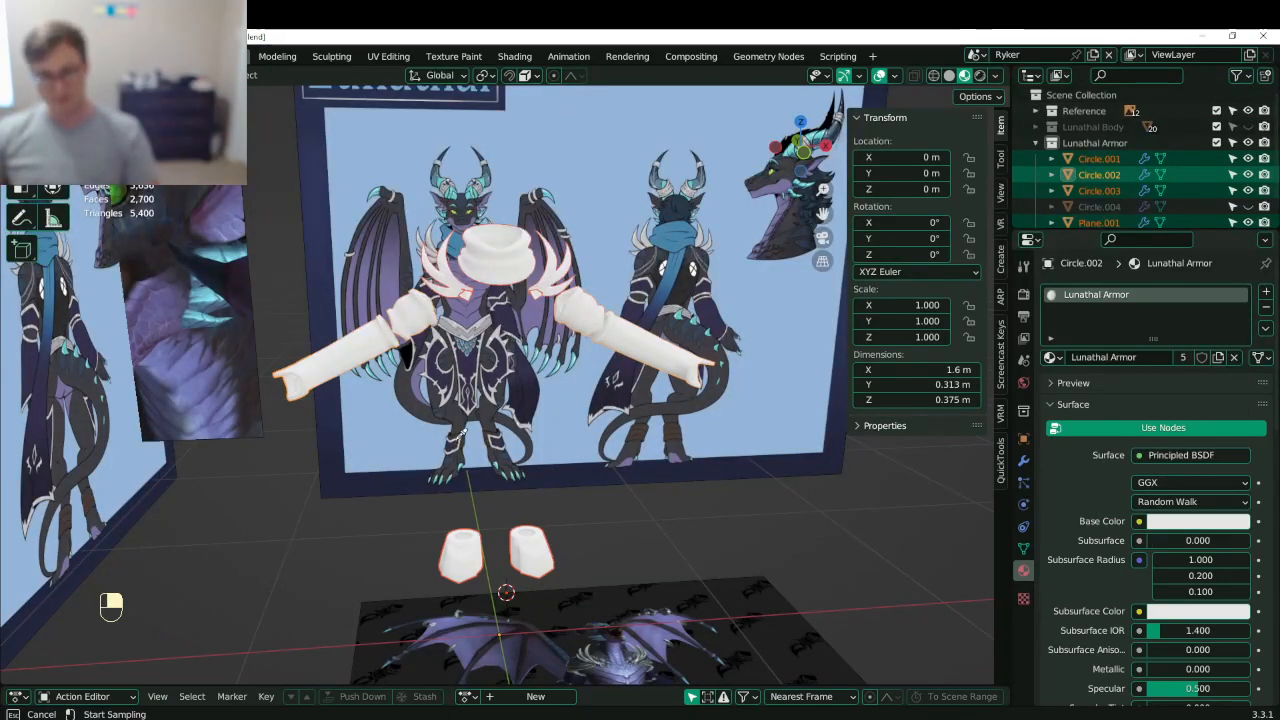
left_click(497, 368)
key("ctrl+s")
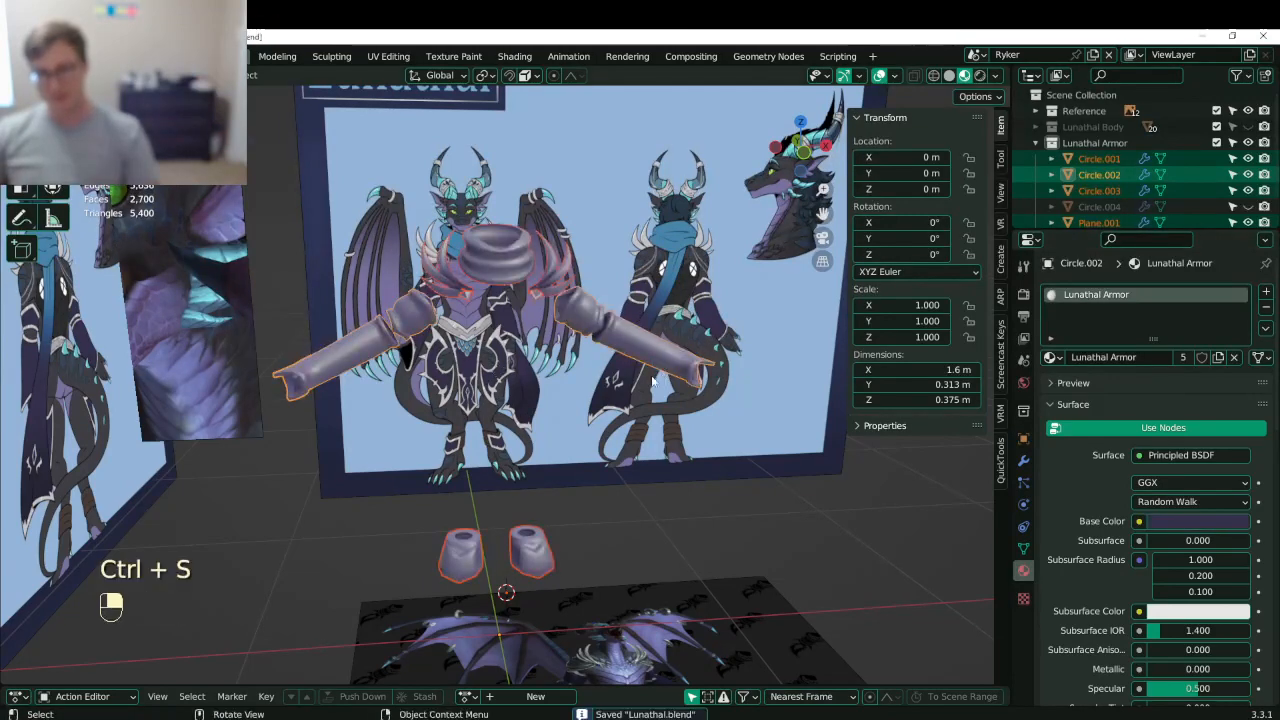
- Set the Lunathal Armor material's Metallic to 0.929, show the Lunathal Body collection, and deselect everything
middle_click_drag(497, 368, 600, 380)
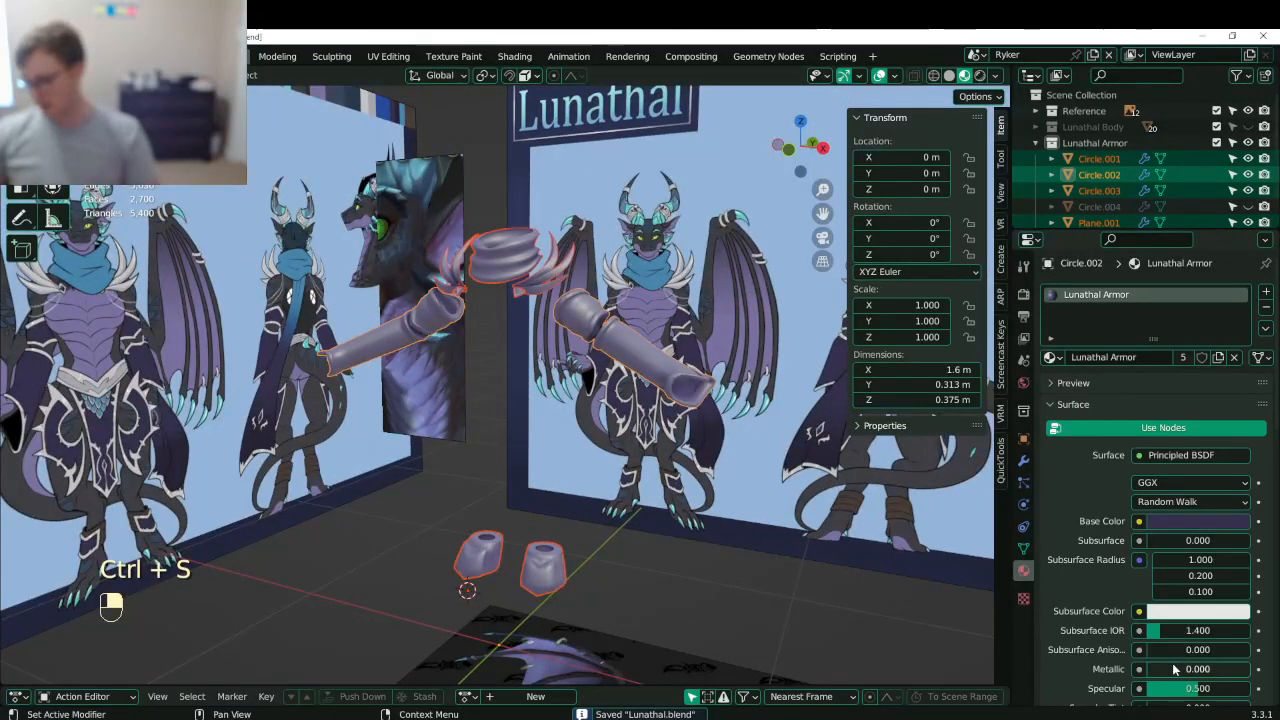
left_click_drag(1177, 668, 1233, 668)
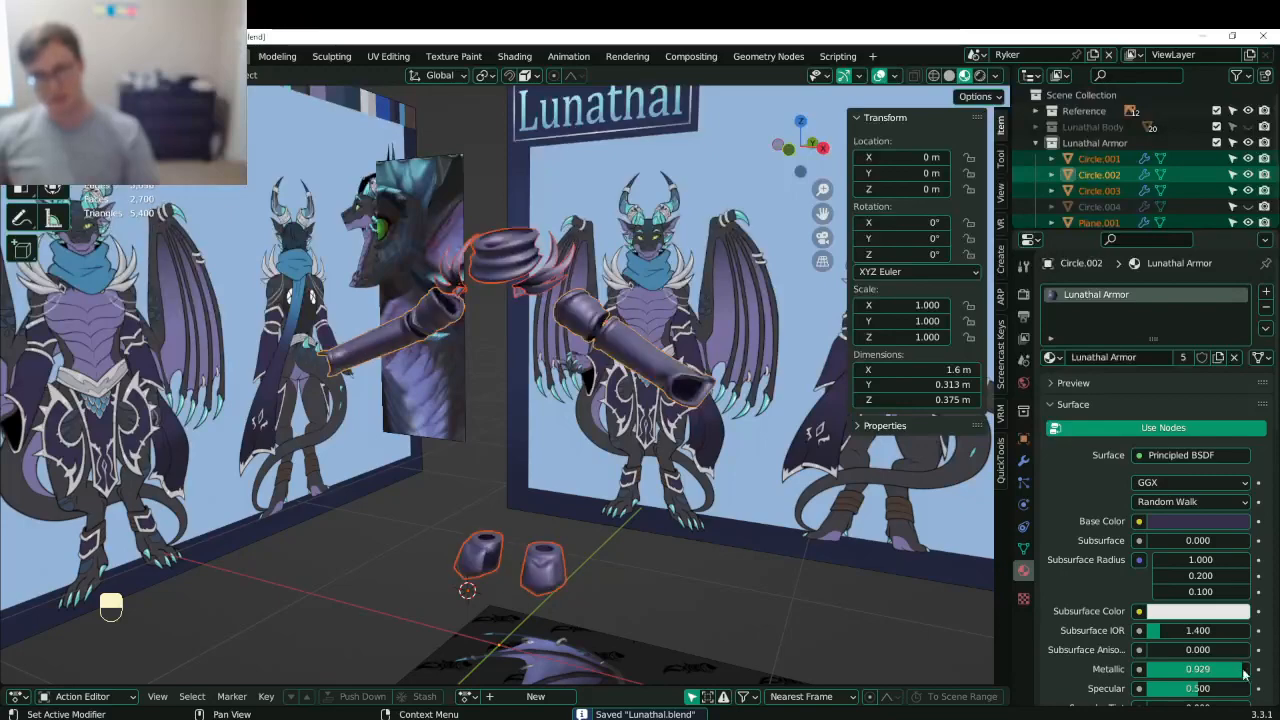
left_click(1247, 127)
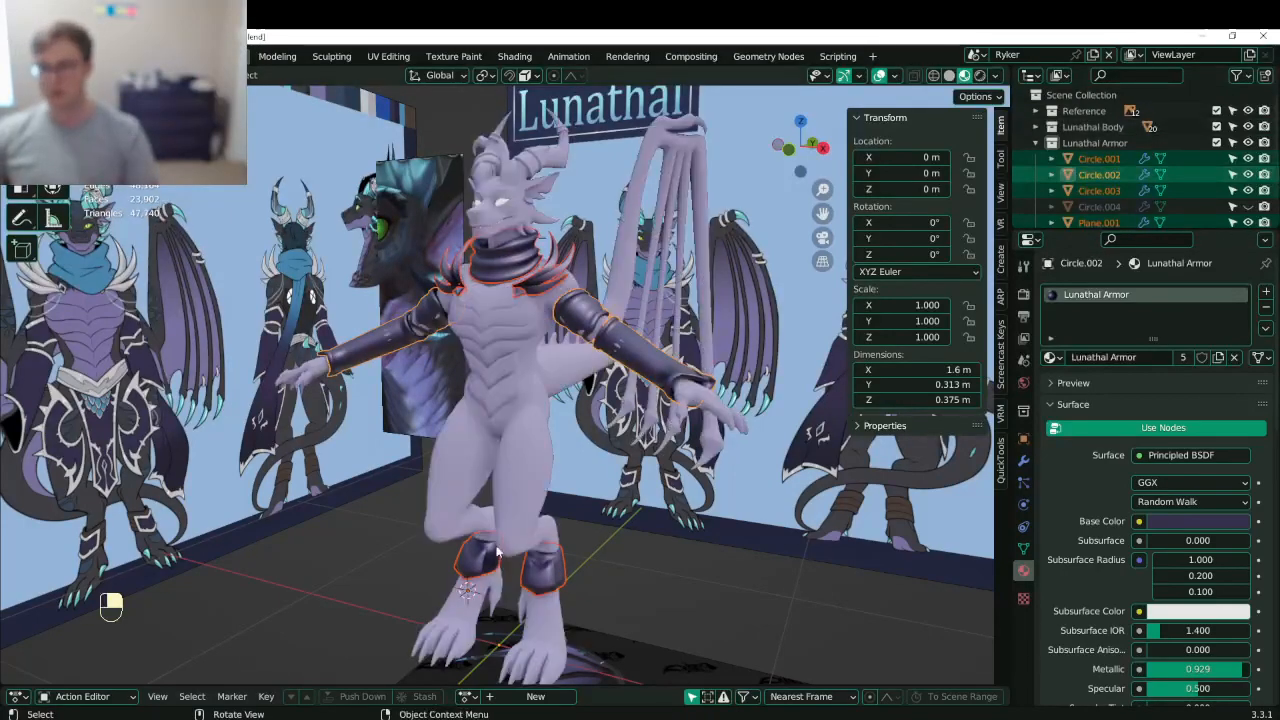
left_click(356, 541)
- Hide the Reference collection, reveal all other hidden objects, and save the file
middle_click_drag(356, 541, 497, 262)
scroll(550, 405, "up", 3)
left_click(1247, 111)
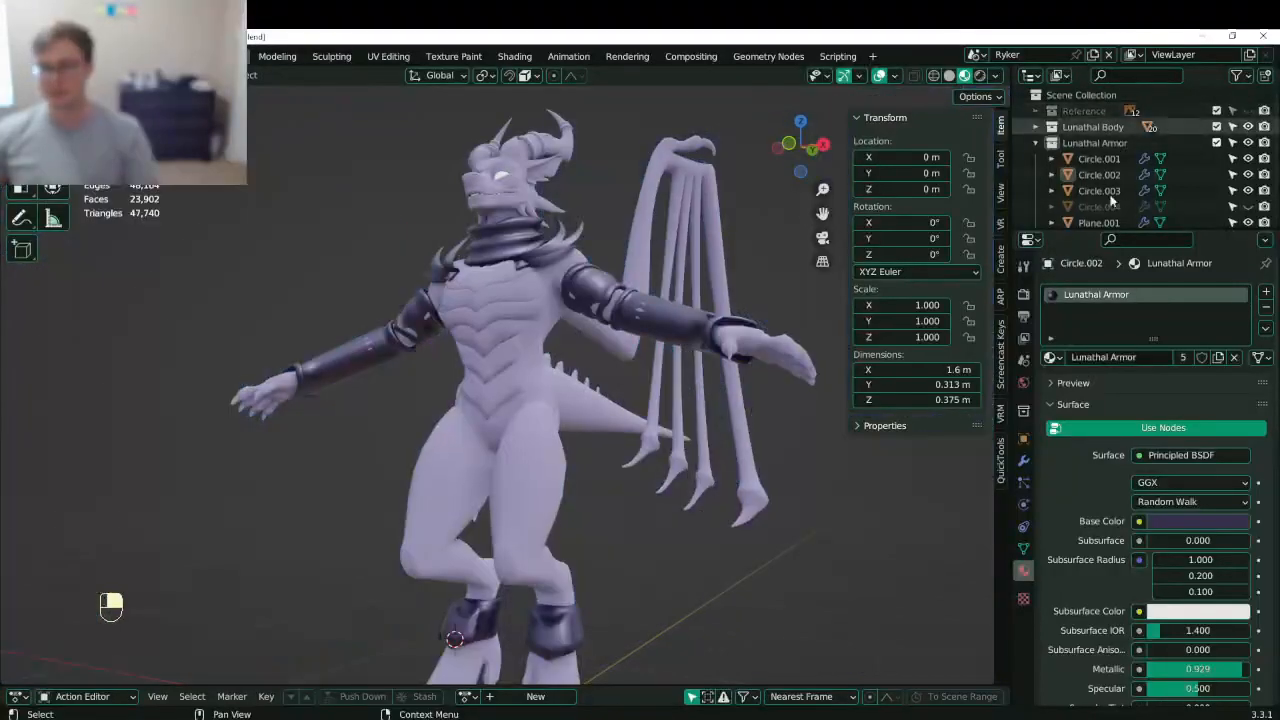
left_click_drag(650, 340, 710, 536, "alt")
key("alt+h")
key("ctrl+s")
middle_click_drag(711, 531, 716, 528)
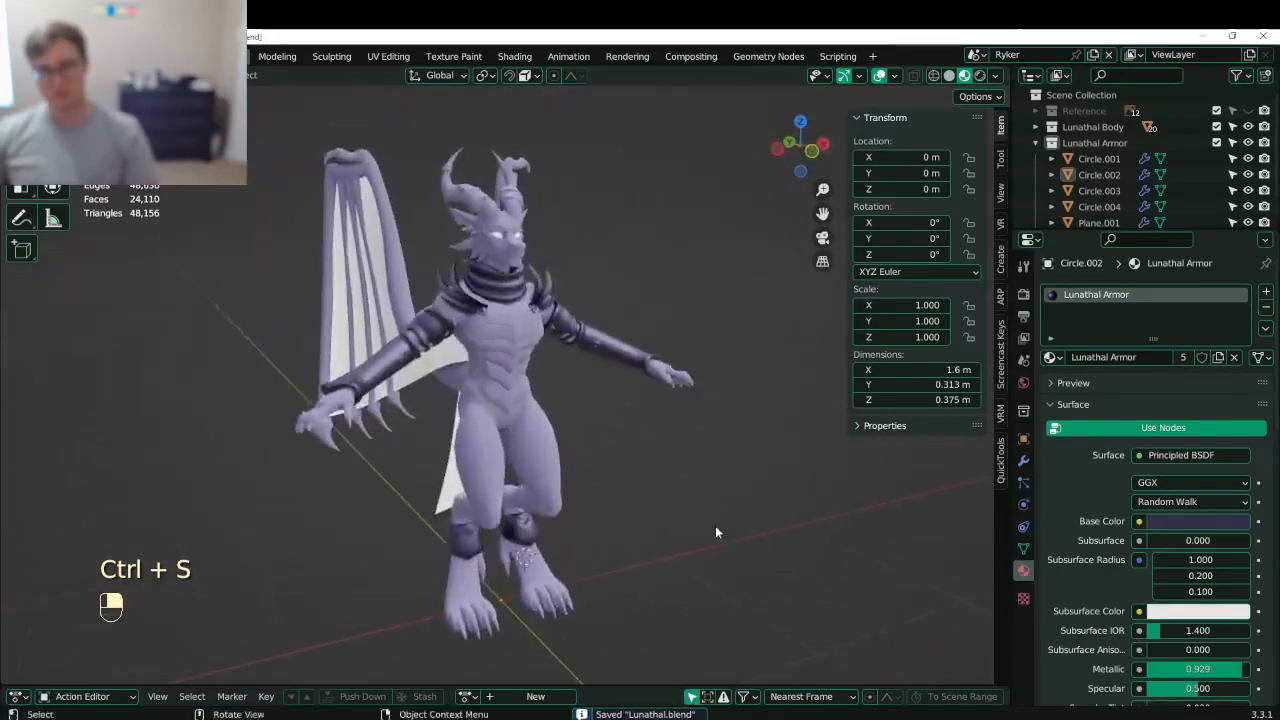
- Save the file and select the Lunathal body mesh
scroll(600, 412, "up", 2)
middle_click_drag(598, 410, 549, 500, "shift")
key("ctrl+s")
middle_click_drag(549, 500, 504, 438, "shift")
key("ctrl+s")
scroll(468, 442, "up", 4)
left_click(614, 300)
middle_click_drag(614, 300, 451, 441)
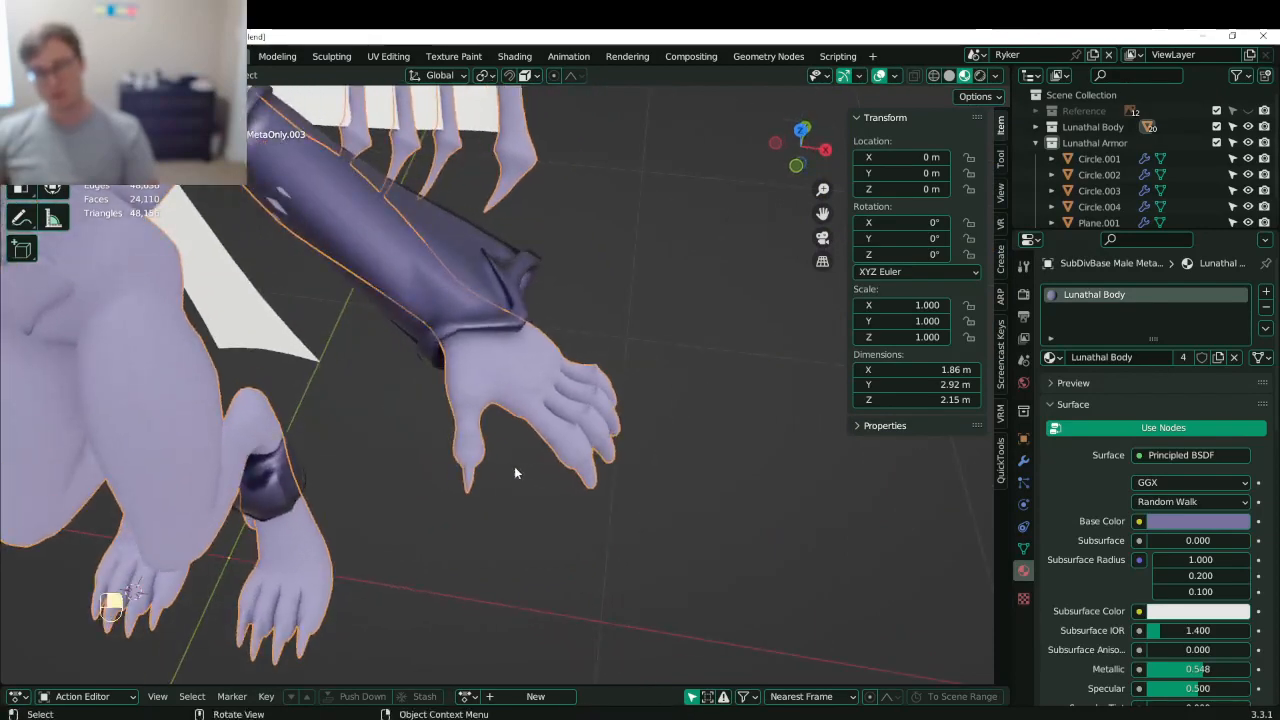
- Examine the armor on the character's arms, torso and legs from several angles, and save the file
middle_click_drag(514, 466, 400, 312)
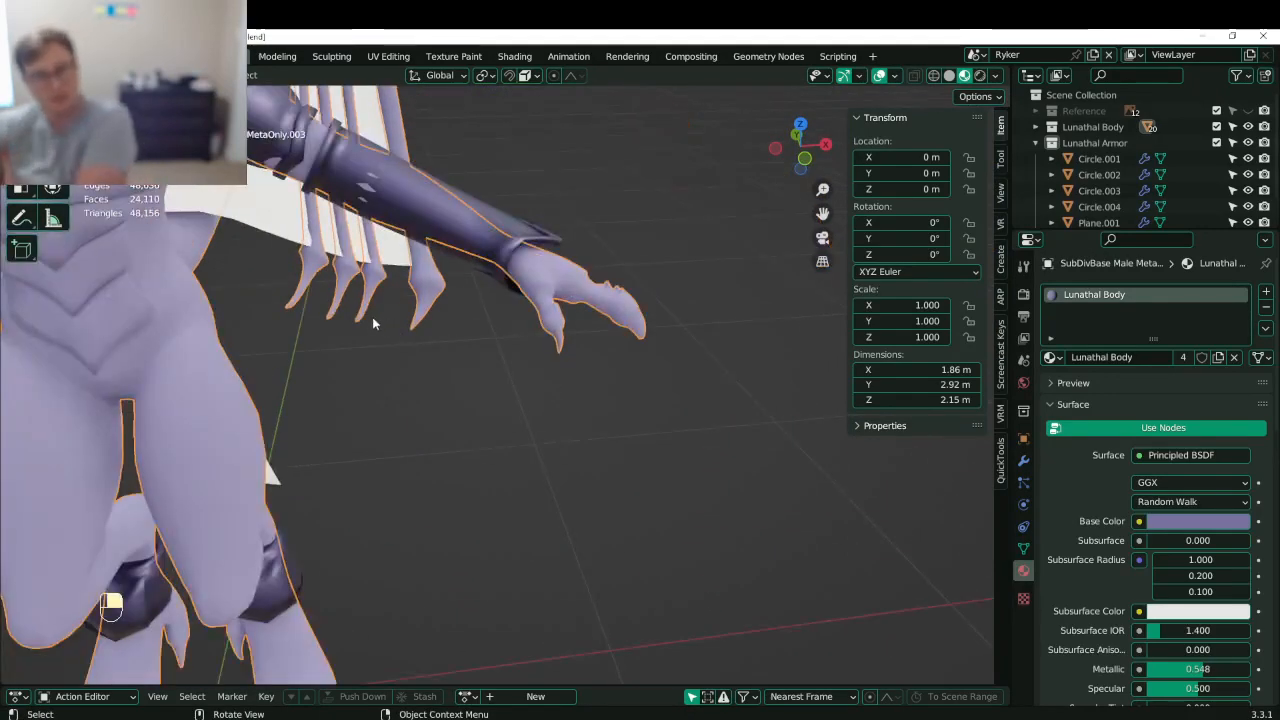
scroll(294, 347, "down", 4)
middle_click_drag(294, 347, 344, 314)
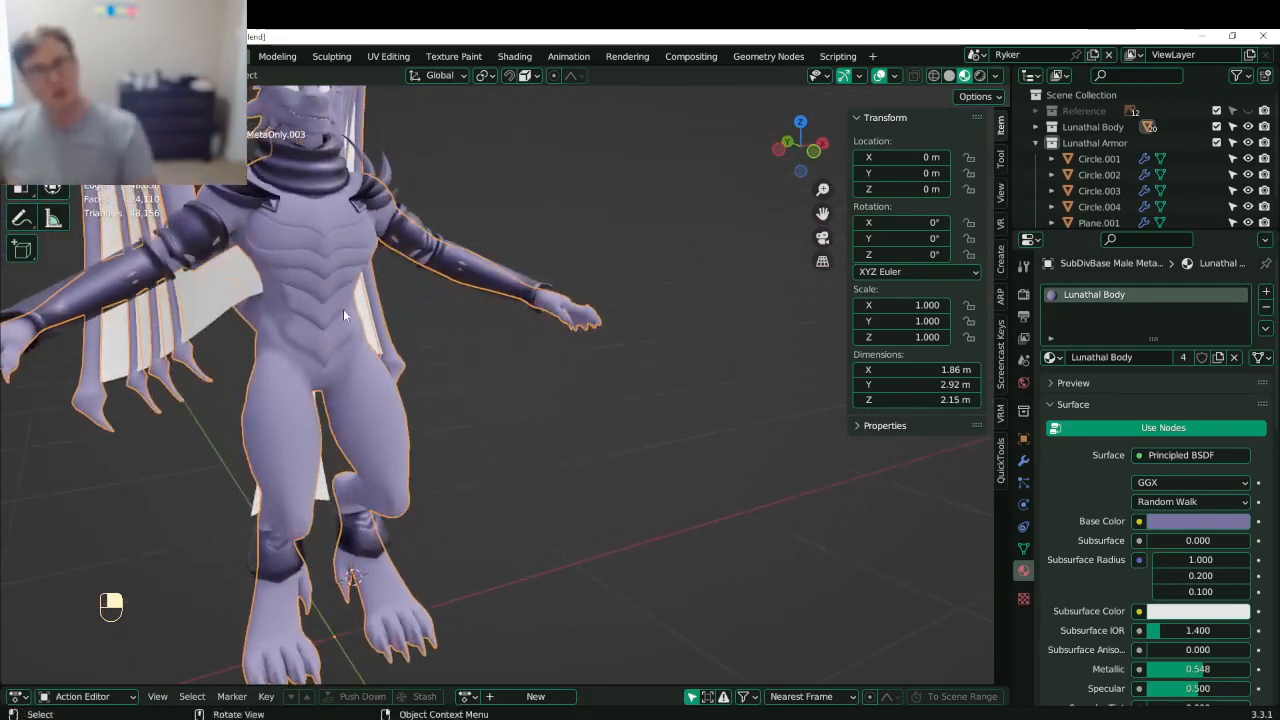
scroll(344, 314, "down", 3)
middle_click_drag(474, 358, 490, 404)
key("ctrl+s")
key("ctrl+s")
key("ctrl+s")
key("ctrl+s")
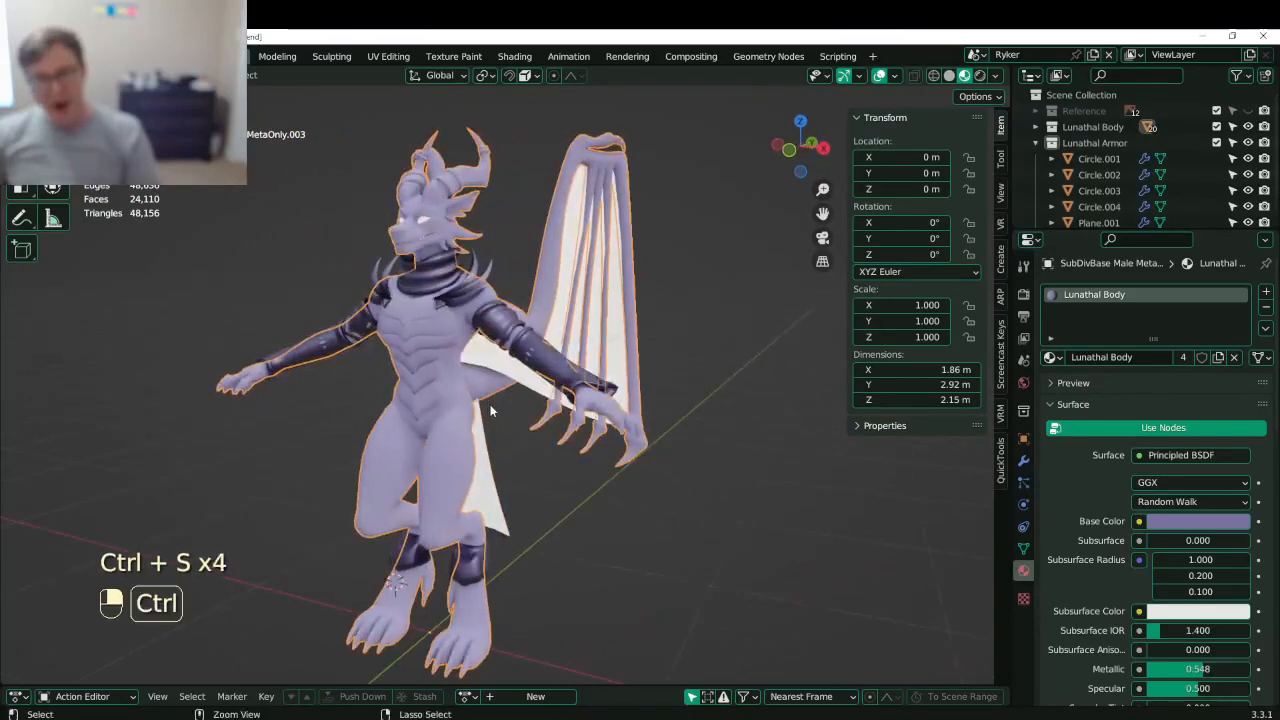